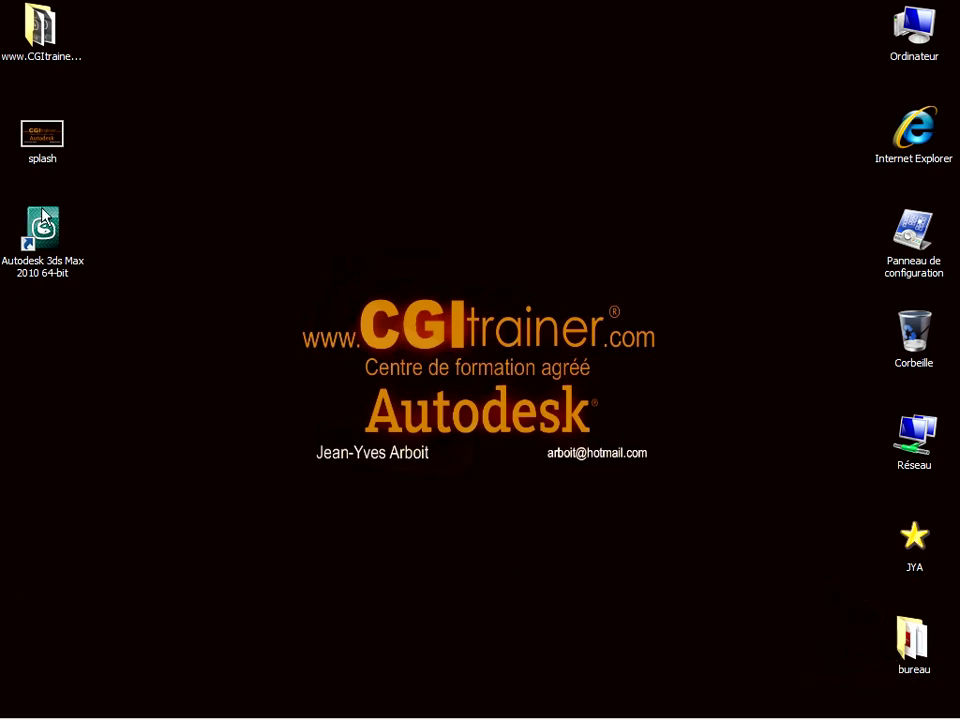
Browse from Ordinateur through C:, Programmes and Autodesk into the 3ds Max 2010 folder.
double_click(915, 32)
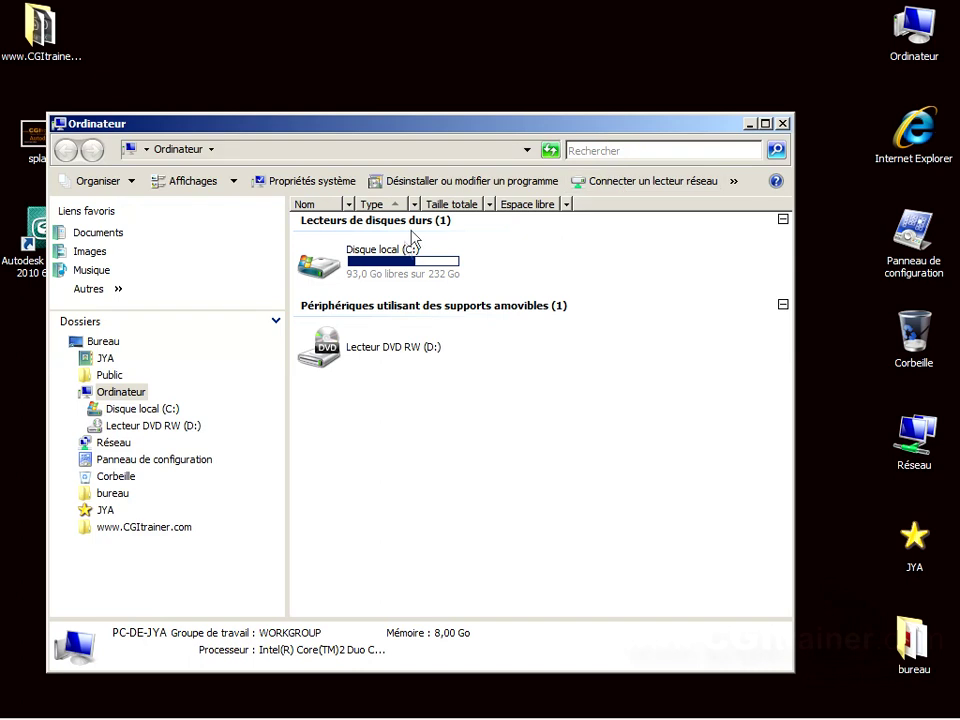
double_click(342, 262)
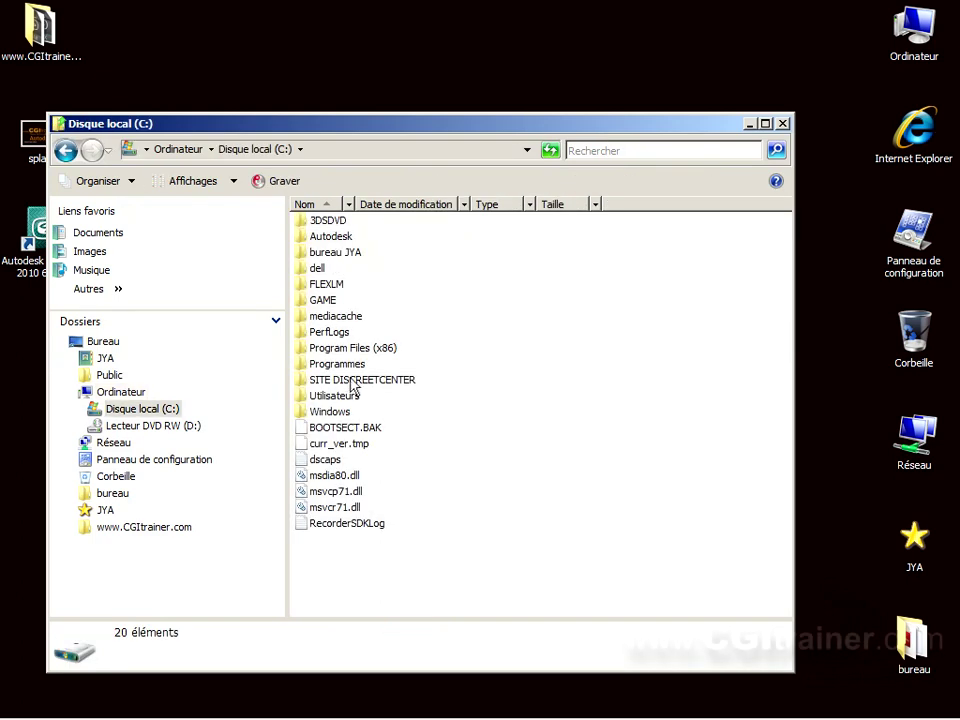
double_click(330, 364)
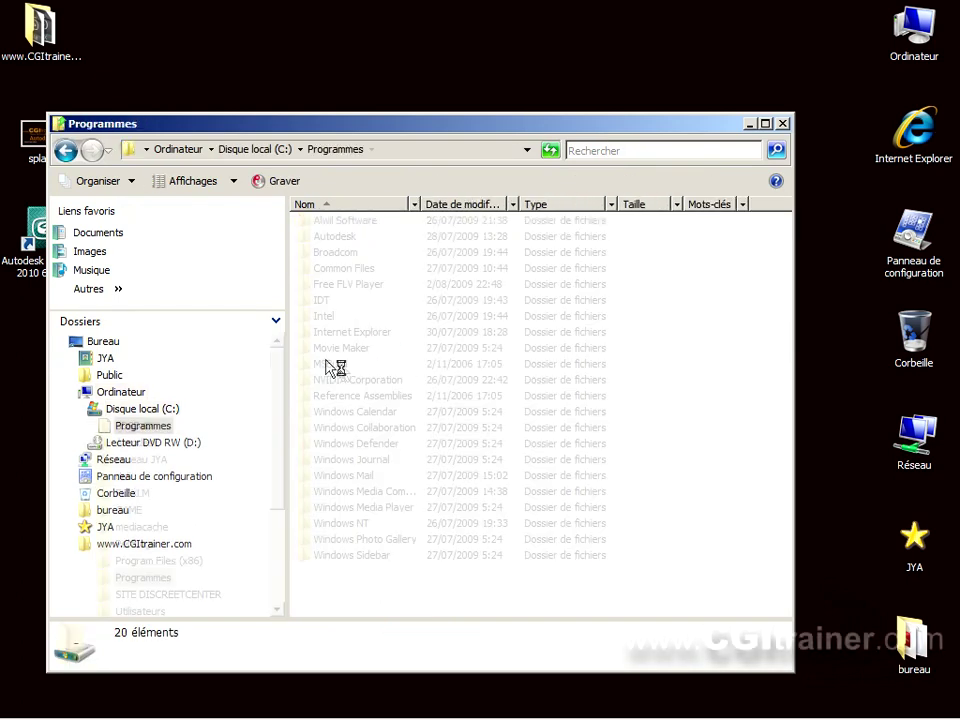
left_click_drag(400, 128, 457, 102)
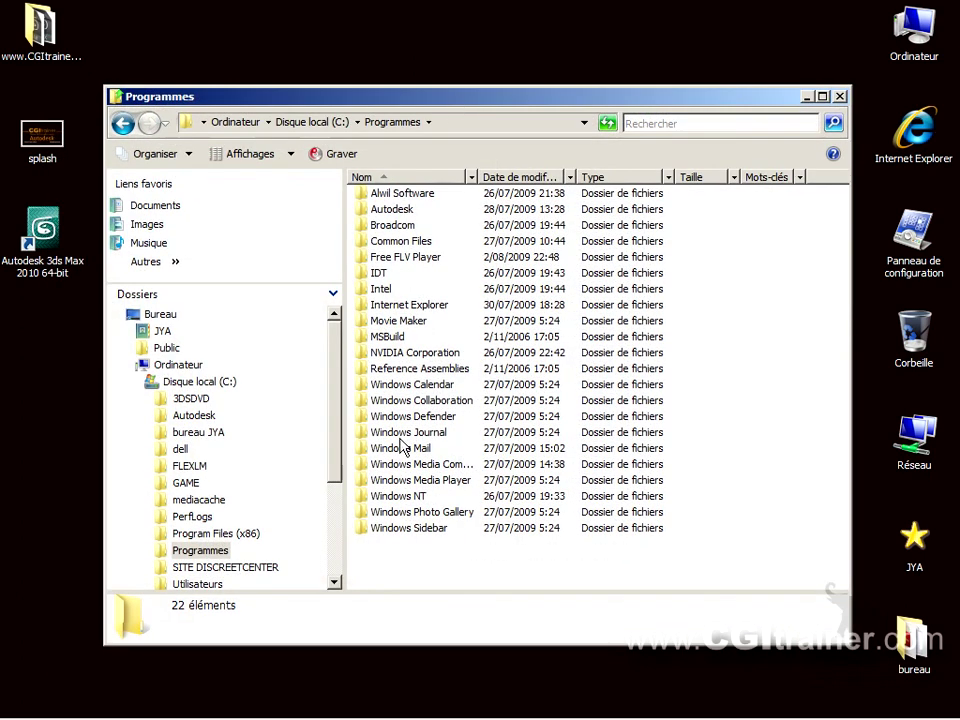
double_click(393, 211)
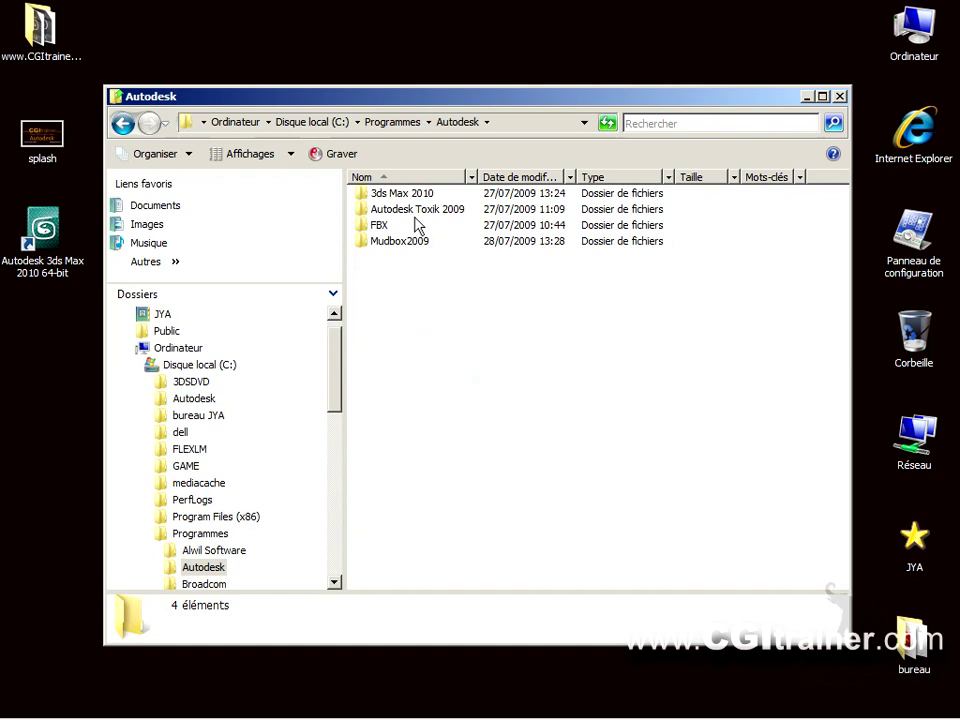
double_click(418, 194)
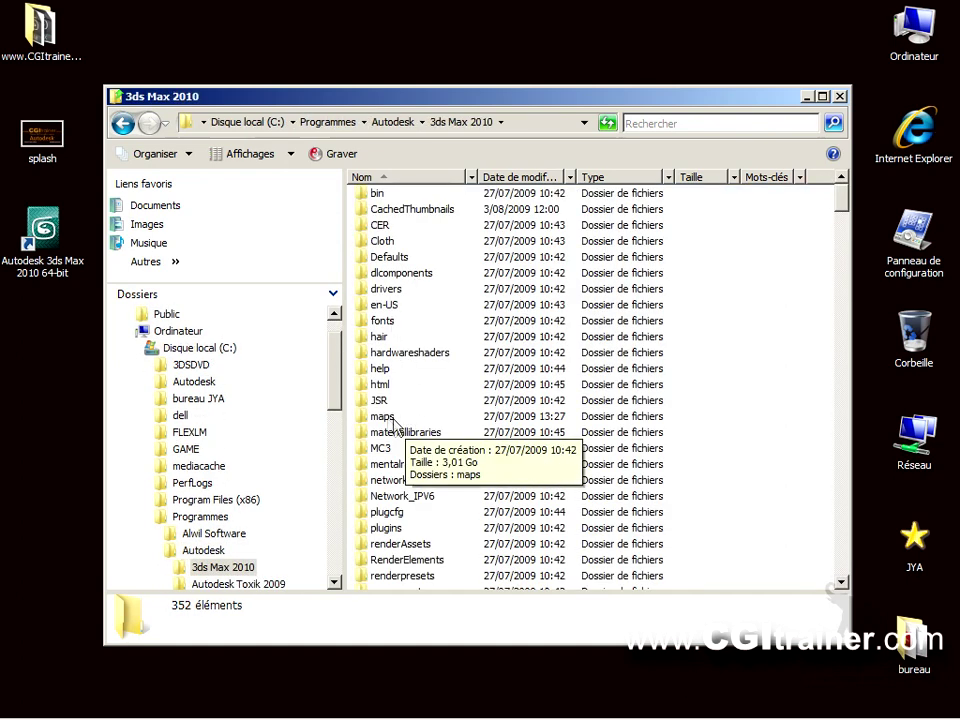
Scroll through the 3ds Max 2010 folder contents, then return to the root of C:.
scroll(440, 418, "down", 15)
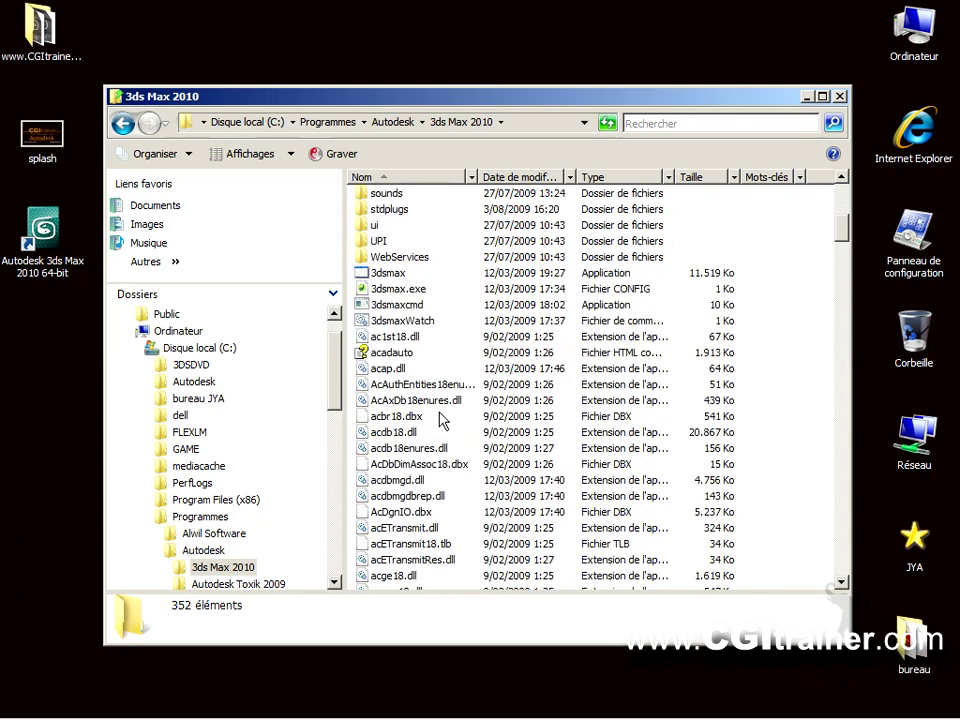
scroll(440, 418, "up", 13)
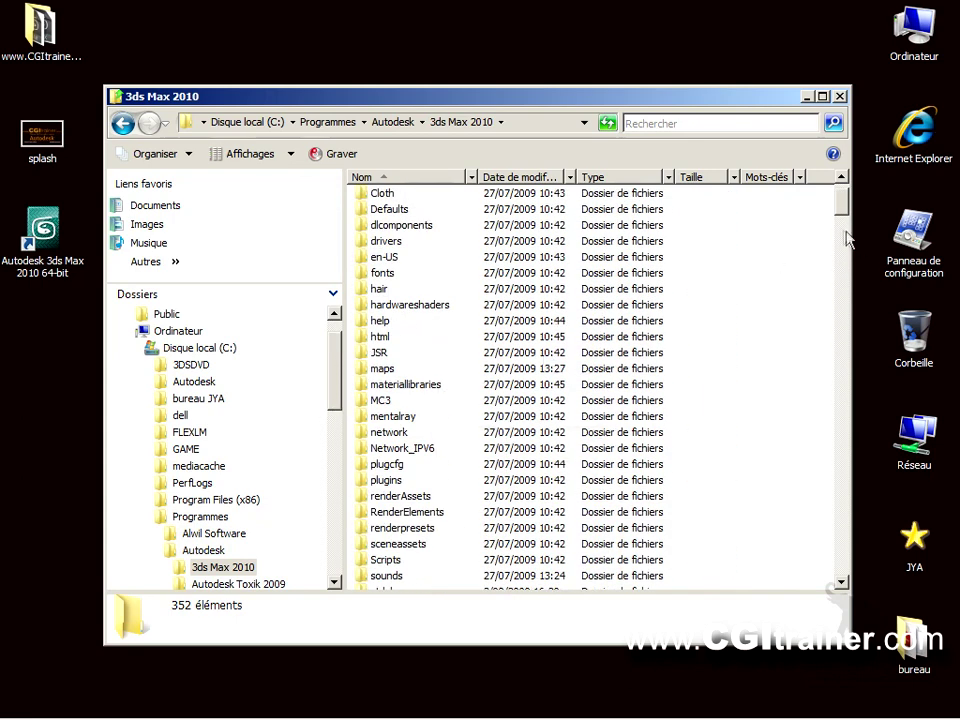
mouse_move(842, 210)
left_mouse_down()
mouse_move(846, 274)
mouse_move(842, 200)
left_mouse_up()
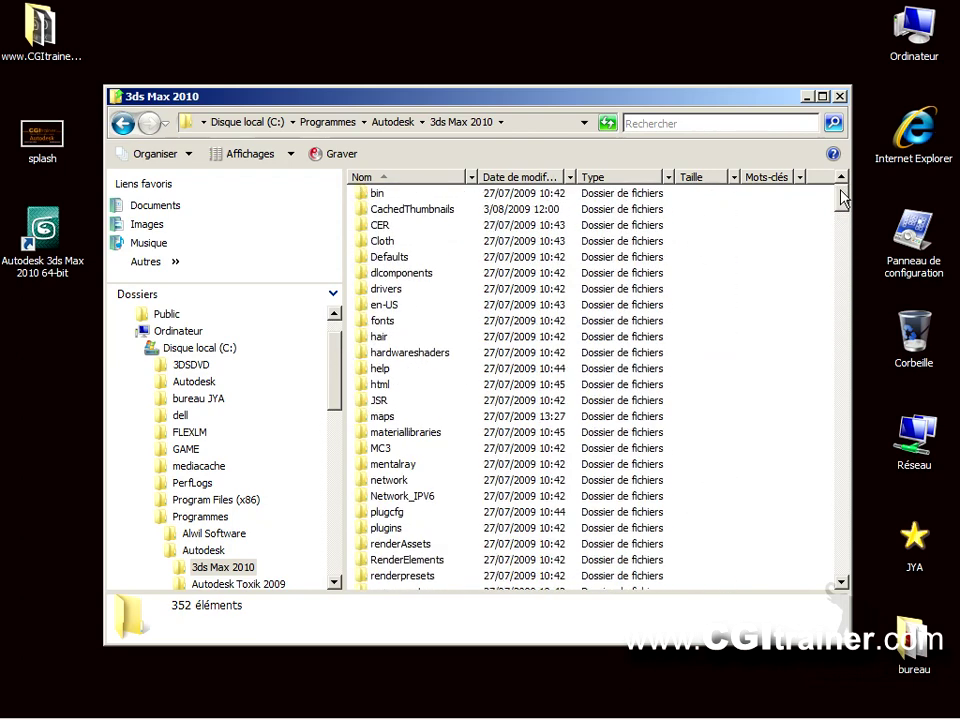
left_click_drag(336, 347, 336, 336)
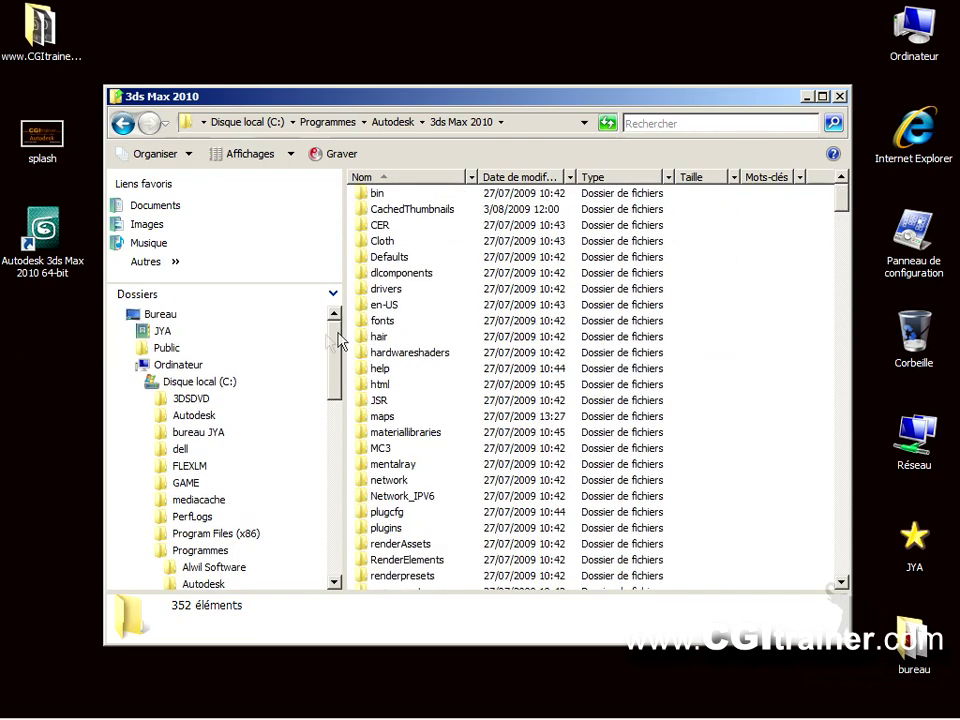
left_click(212, 385)
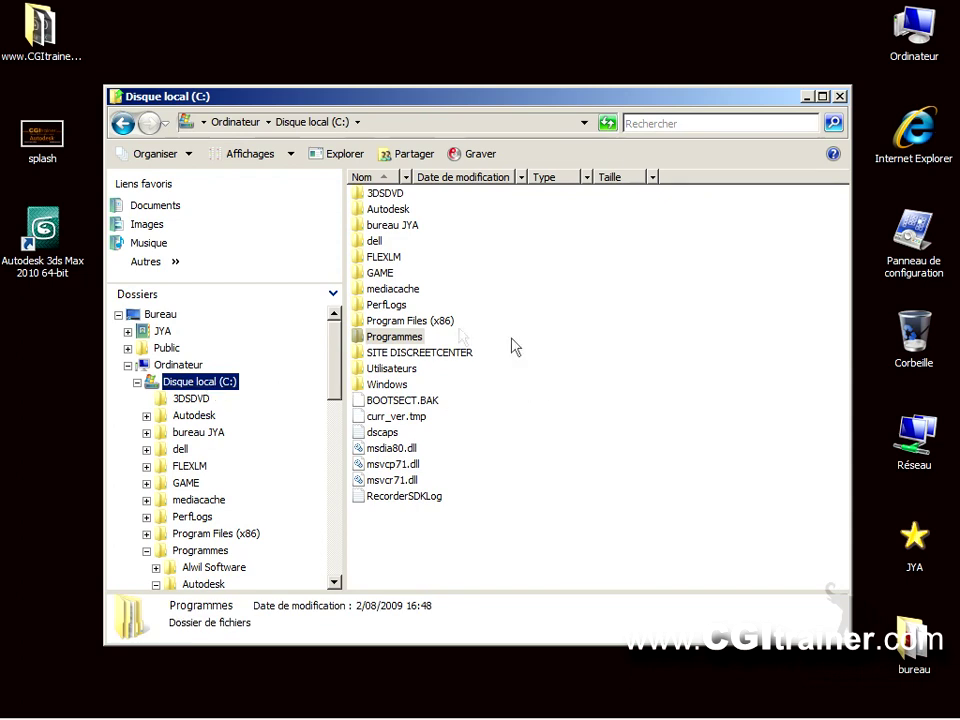
Open Utilisateurs > user folder > Documents > 3dsMax, then climb back up to Utilisateurs.
double_click(391, 369)
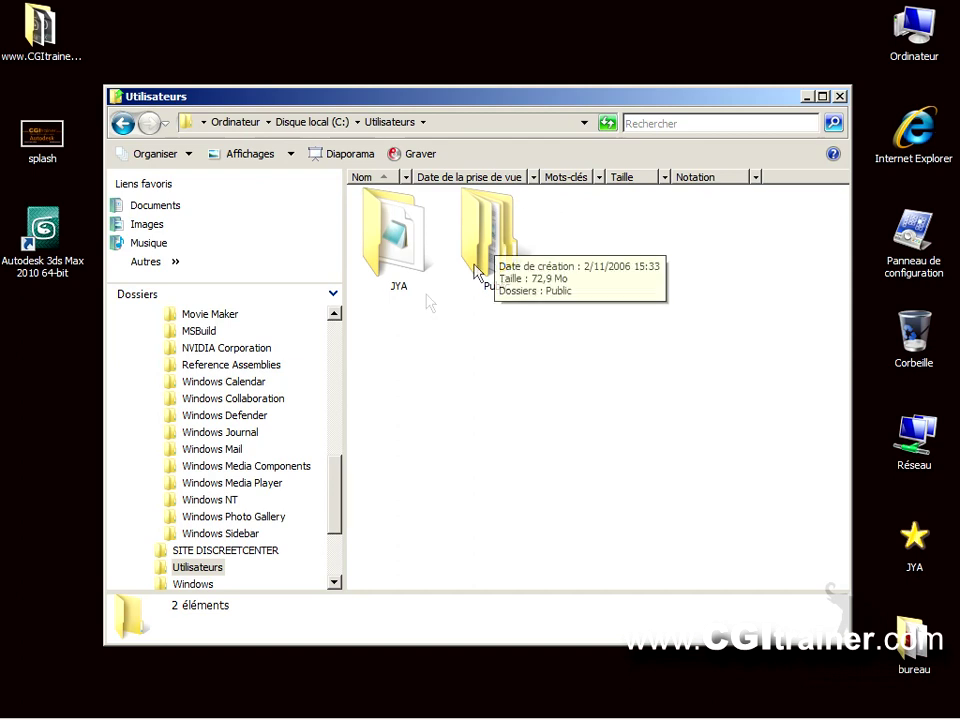
double_click(401, 250)
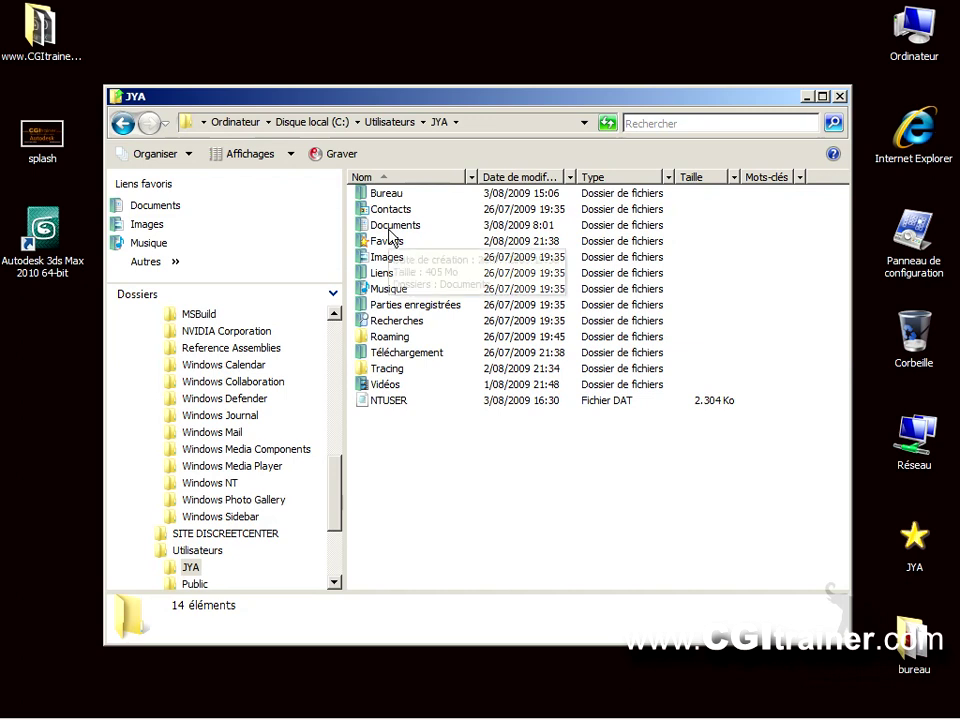
double_click(388, 224)
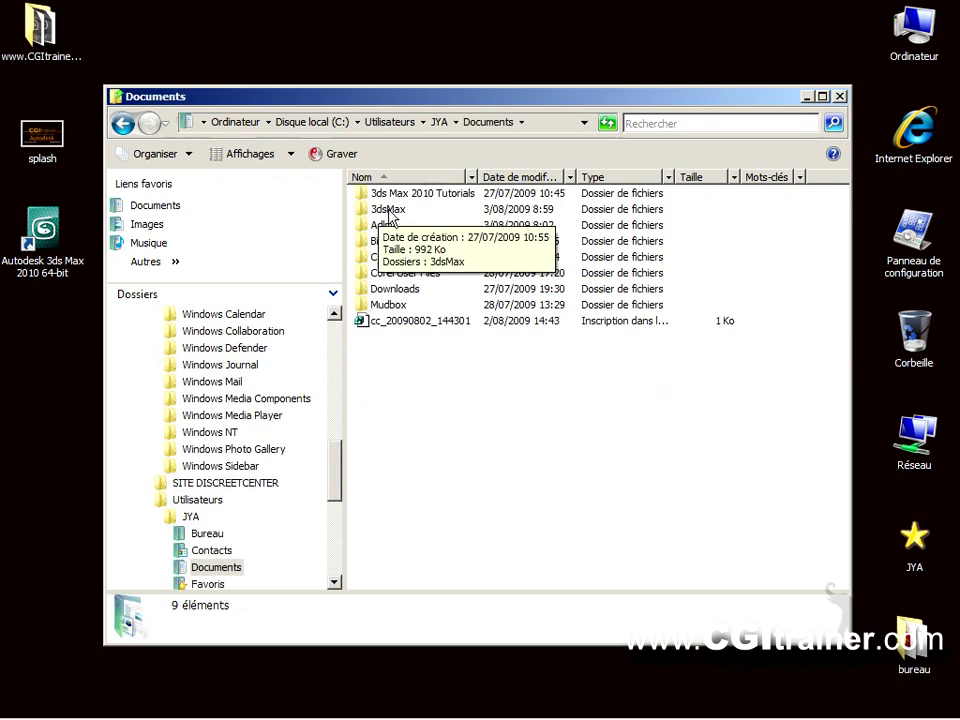
double_click(389, 210)
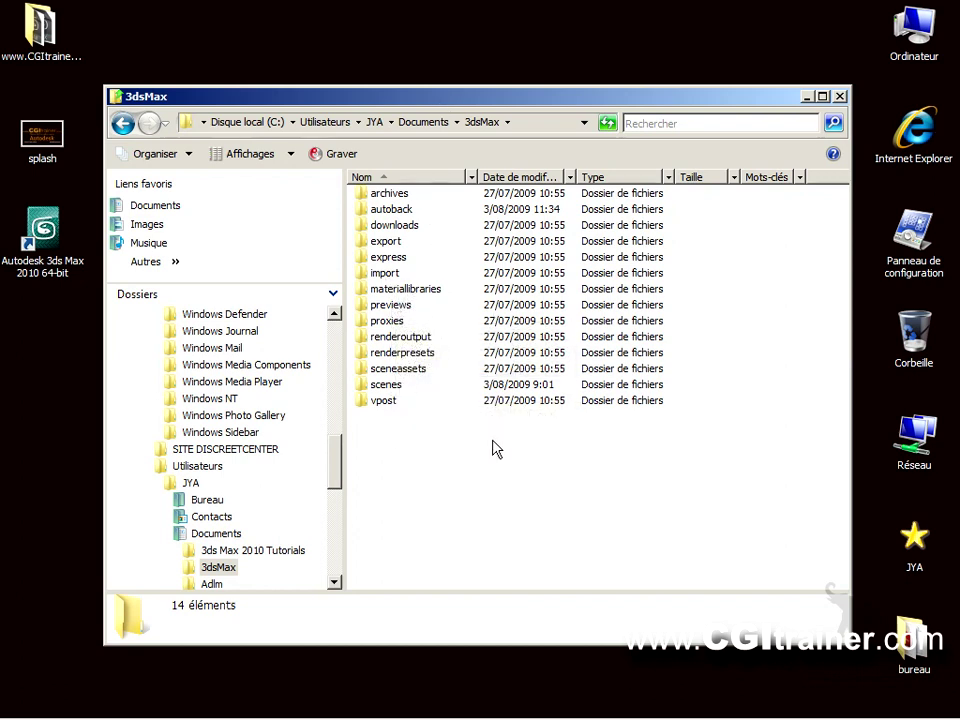
mouse_move(333, 461)
left_mouse_down()
mouse_move(334, 332)
mouse_move(343, 491)
mouse_move(342, 480)
left_mouse_up()
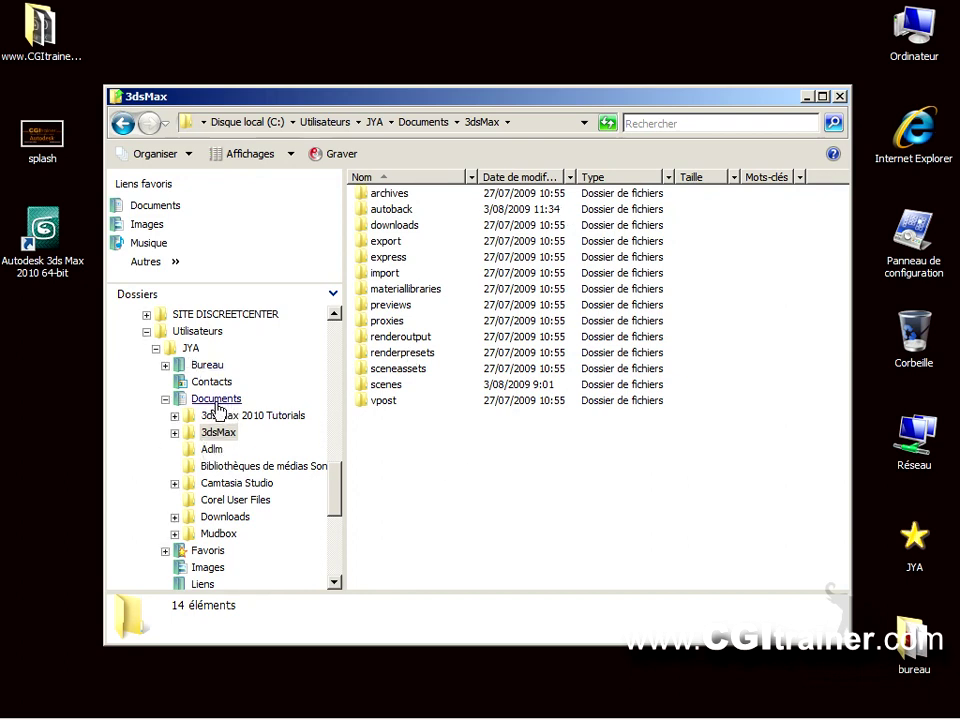
left_click(191, 349)
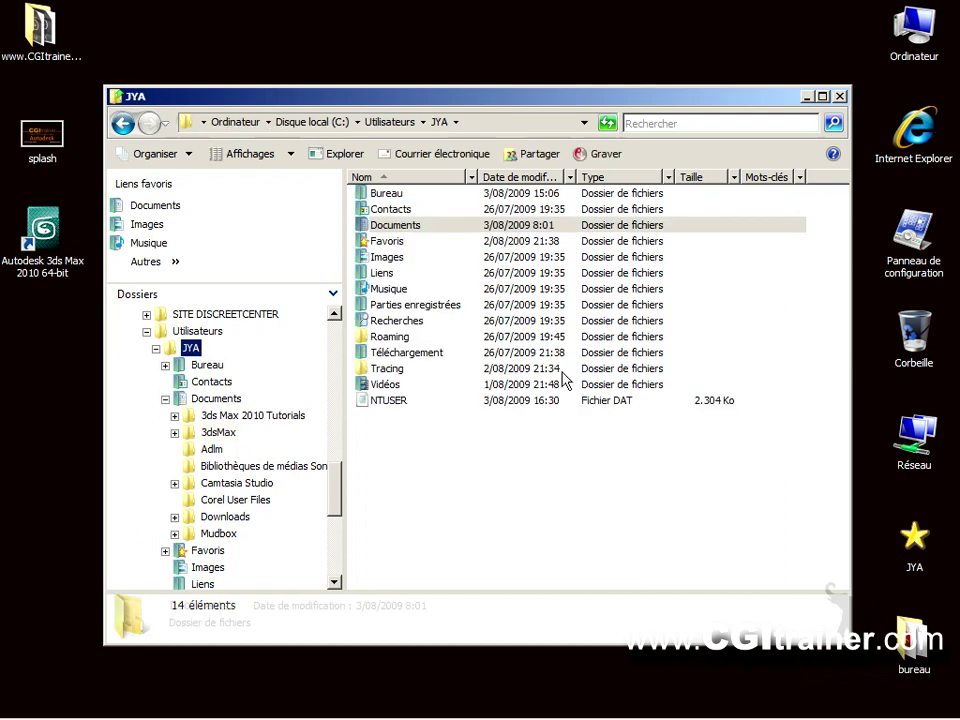
left_click(195, 334)
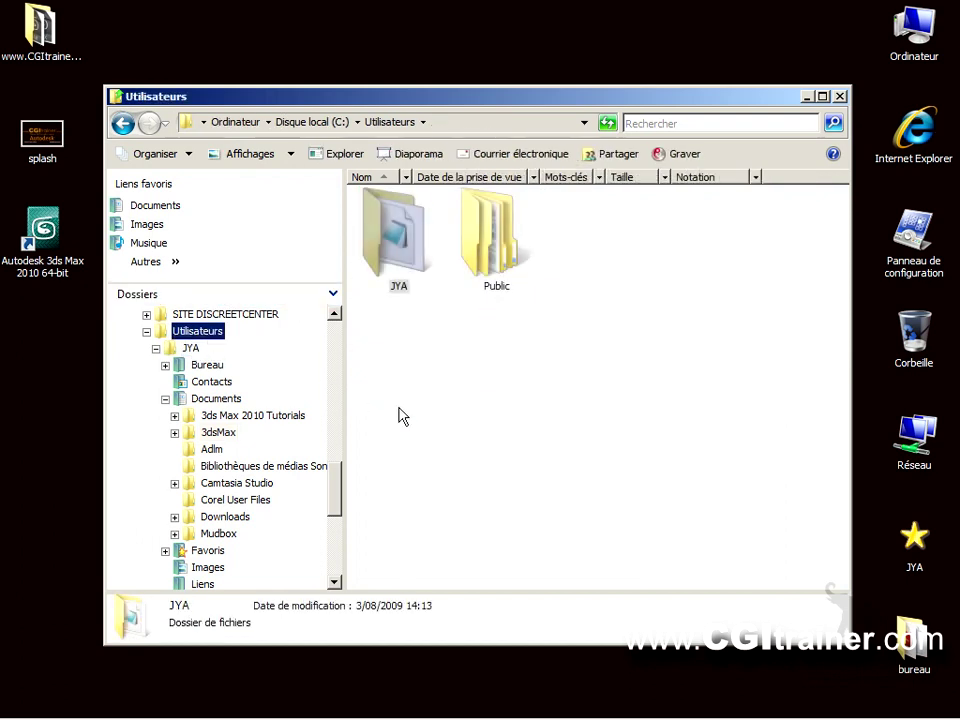
Move the Utilisateurs window up and show the Fichier/Edition/Affichage/Outils menu bar.
left_click_drag(410, 98, 422, 51)
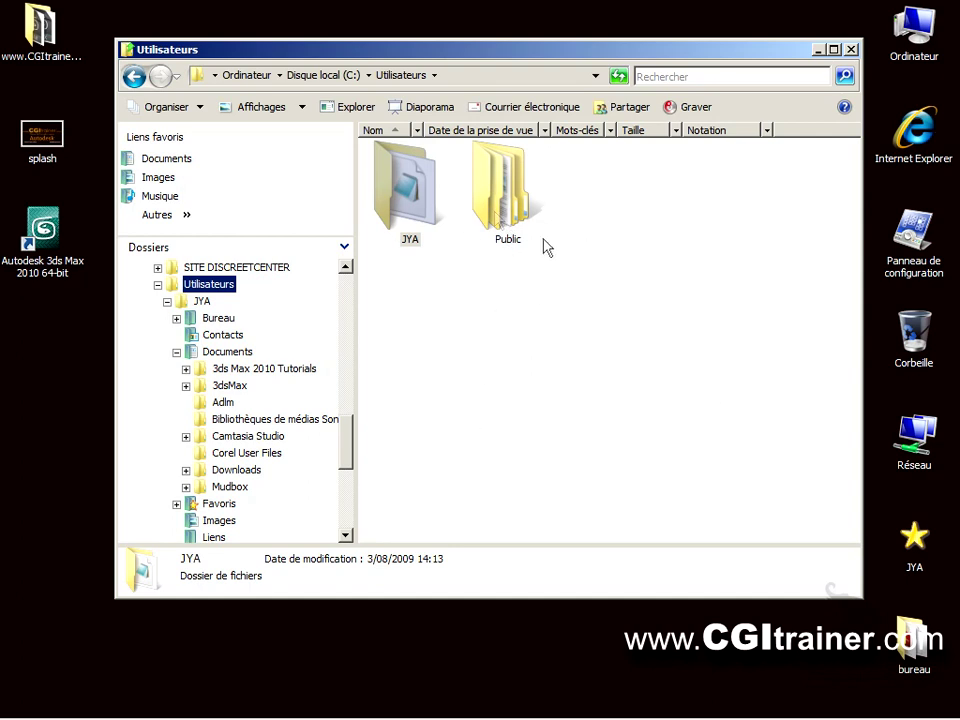
key("alt")
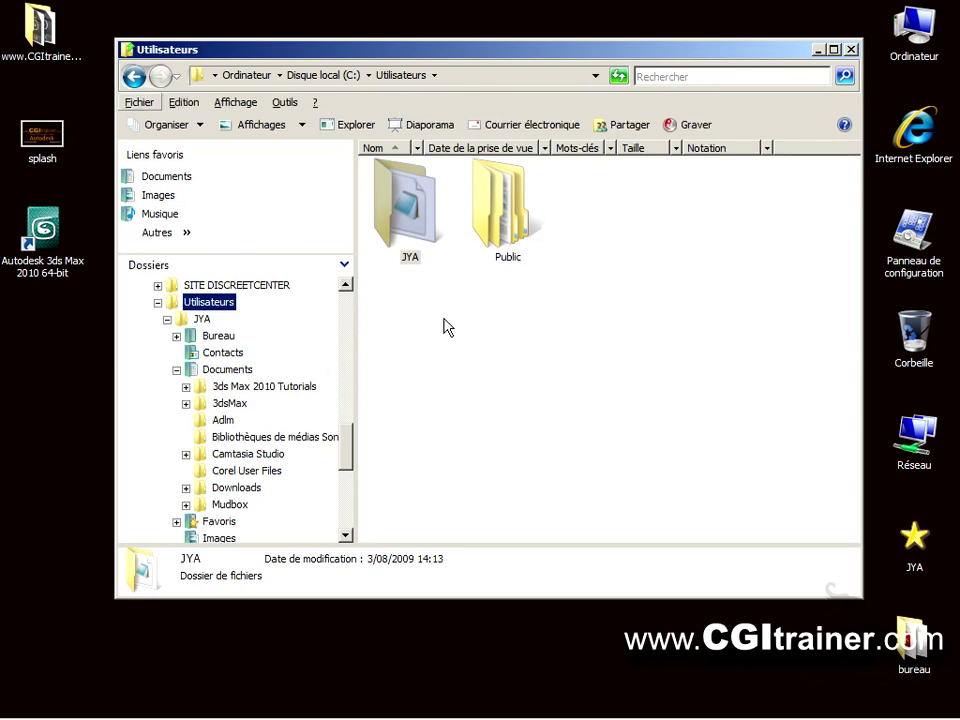
In Folder Options, show hidden files, file extensions and protected system files.
left_click(287, 103)
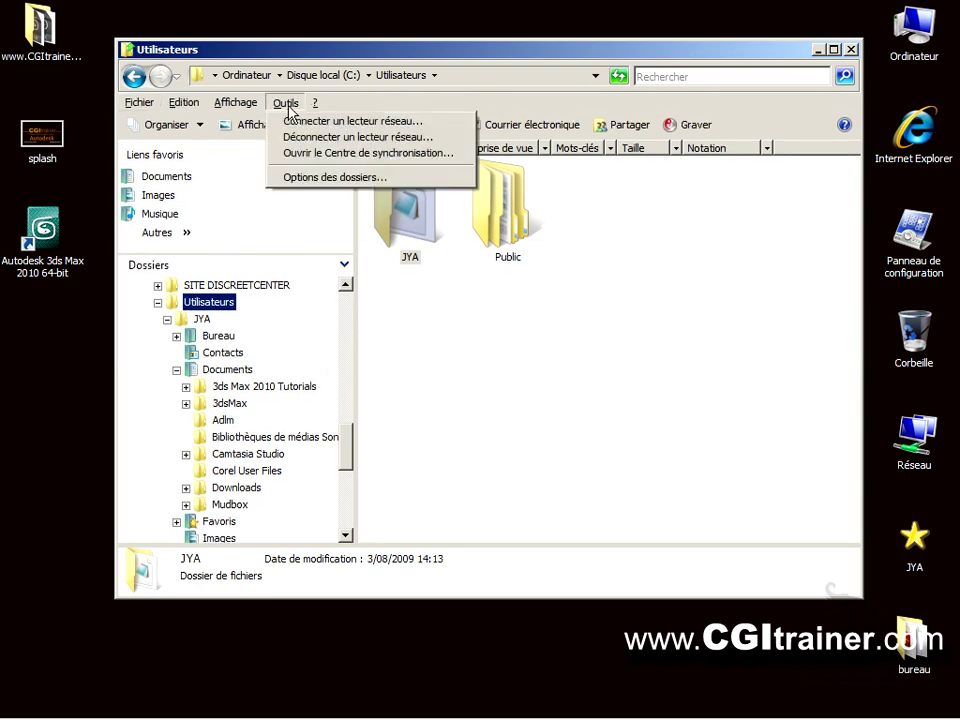
left_click(374, 178)
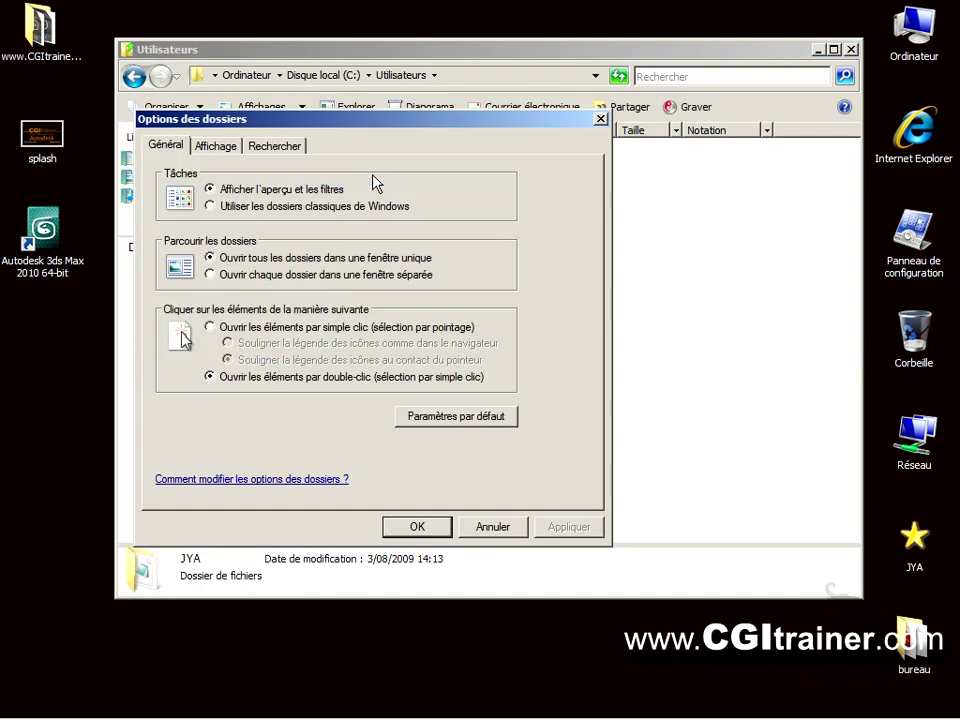
left_click(218, 147)
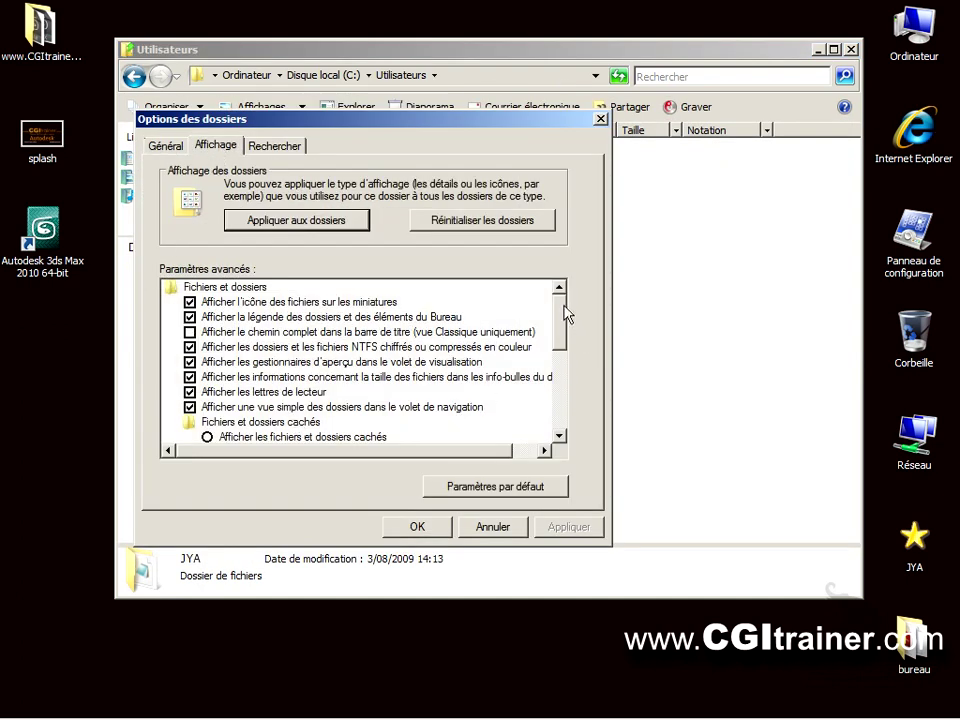
scroll(565, 313, "down", 2)
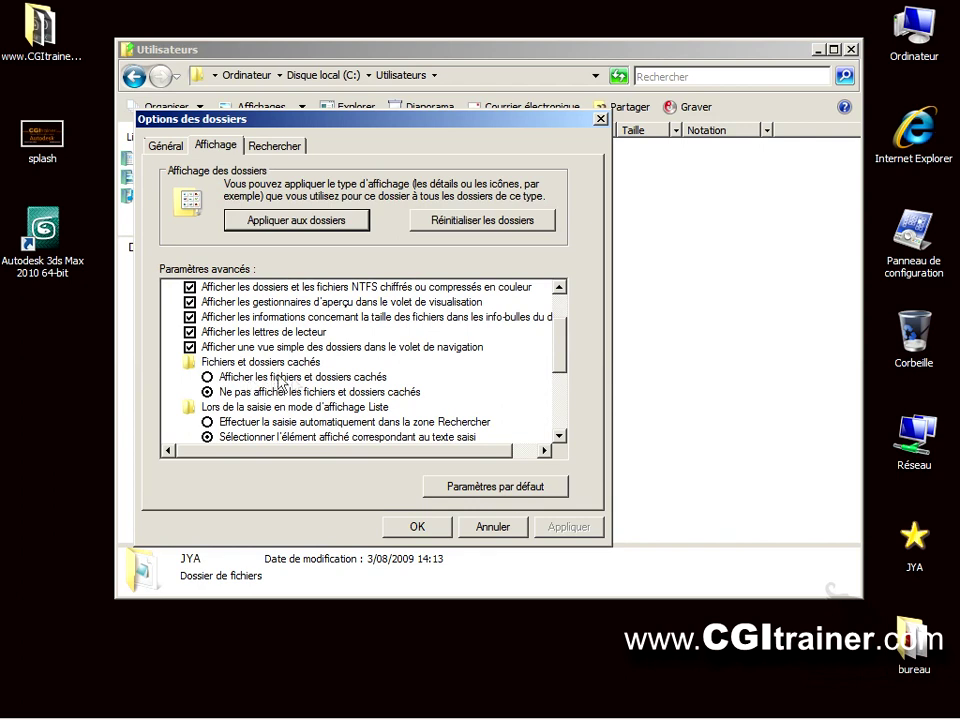
left_click(306, 378)
left_click_drag(558, 348, 560, 376)
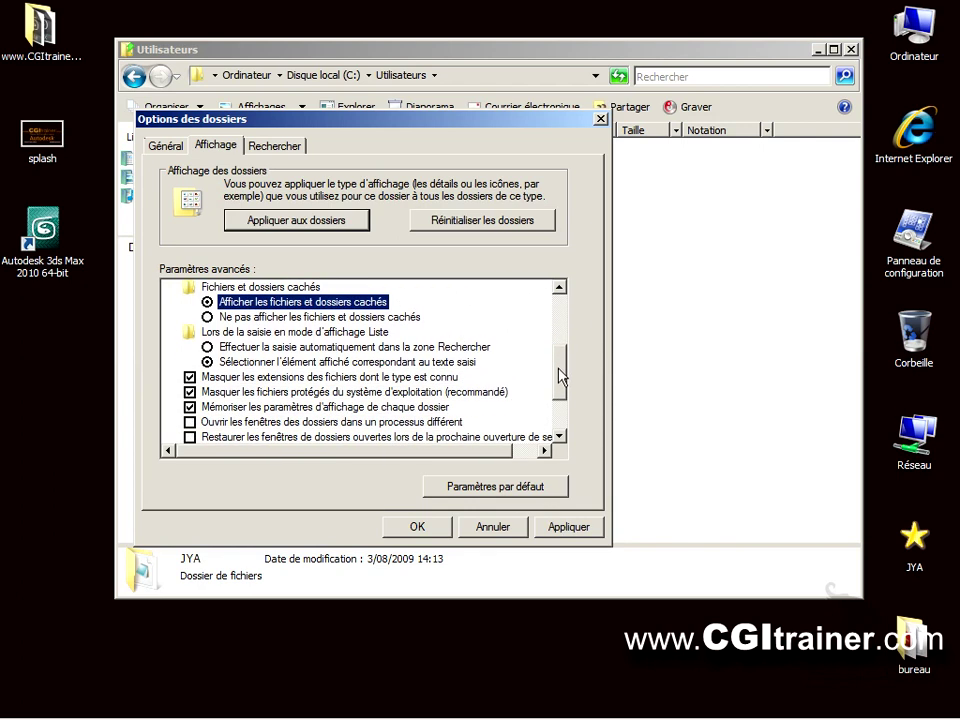
left_click(191, 378)
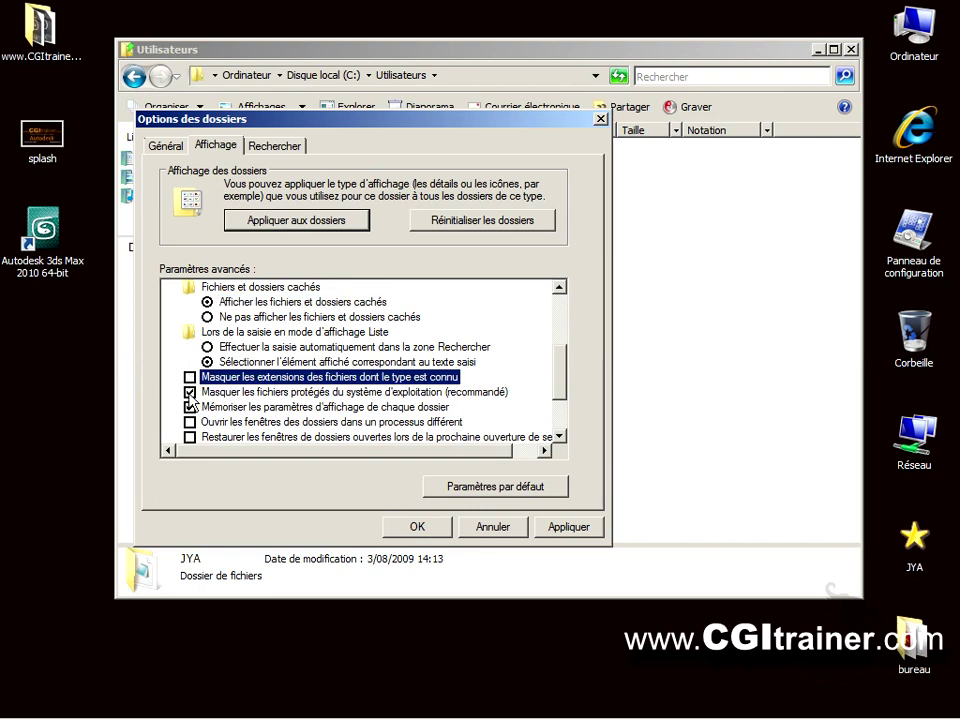
left_click(191, 393)
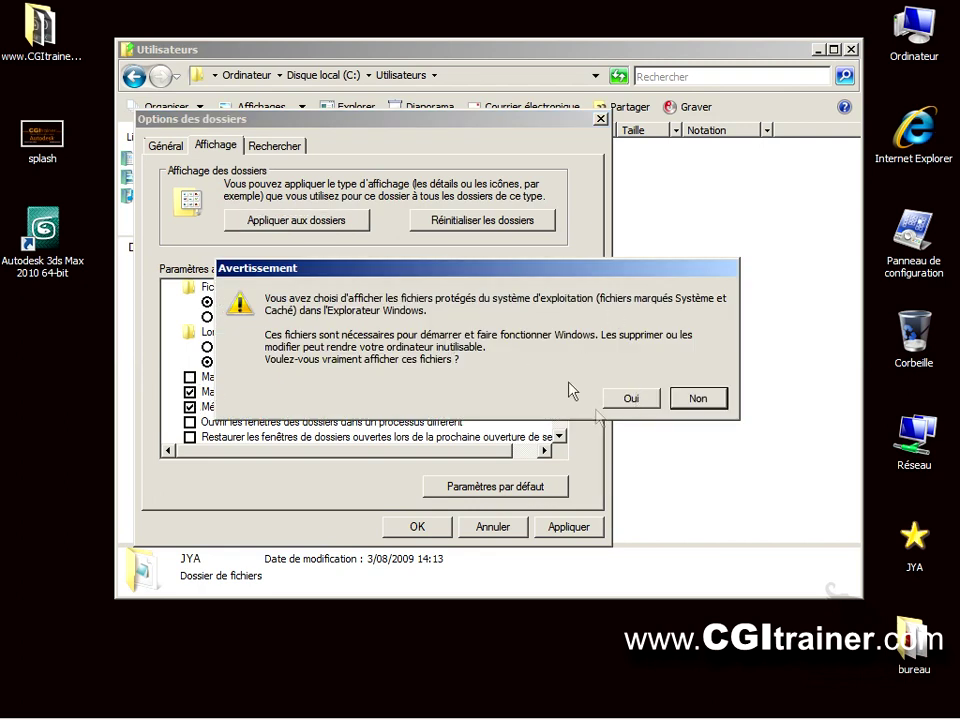
left_click(631, 400)
left_click(420, 530)
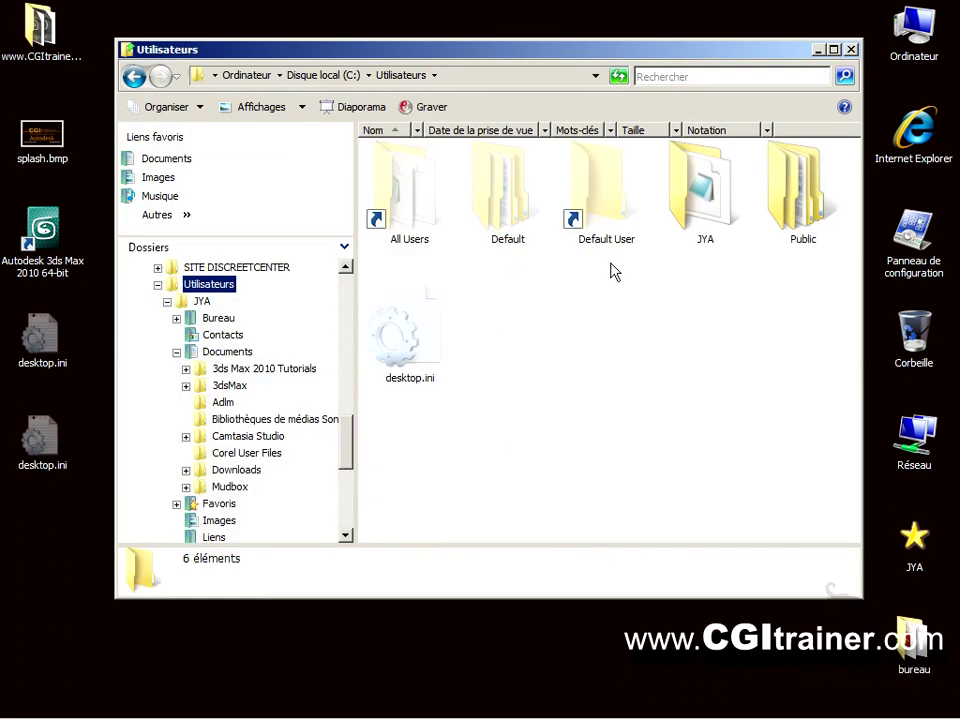
Open AppData\Local\Autodesk\3dsMax\2010 - 64bit\enu and enlarge the window to show all 19 items.
left_click(706, 205)
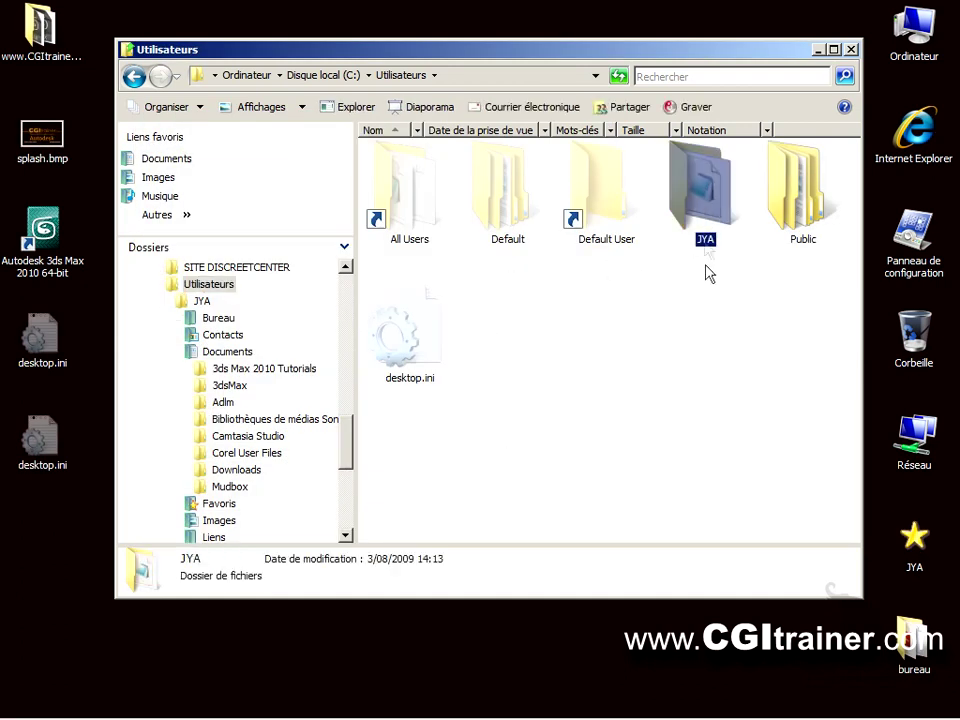
left_click(797, 203)
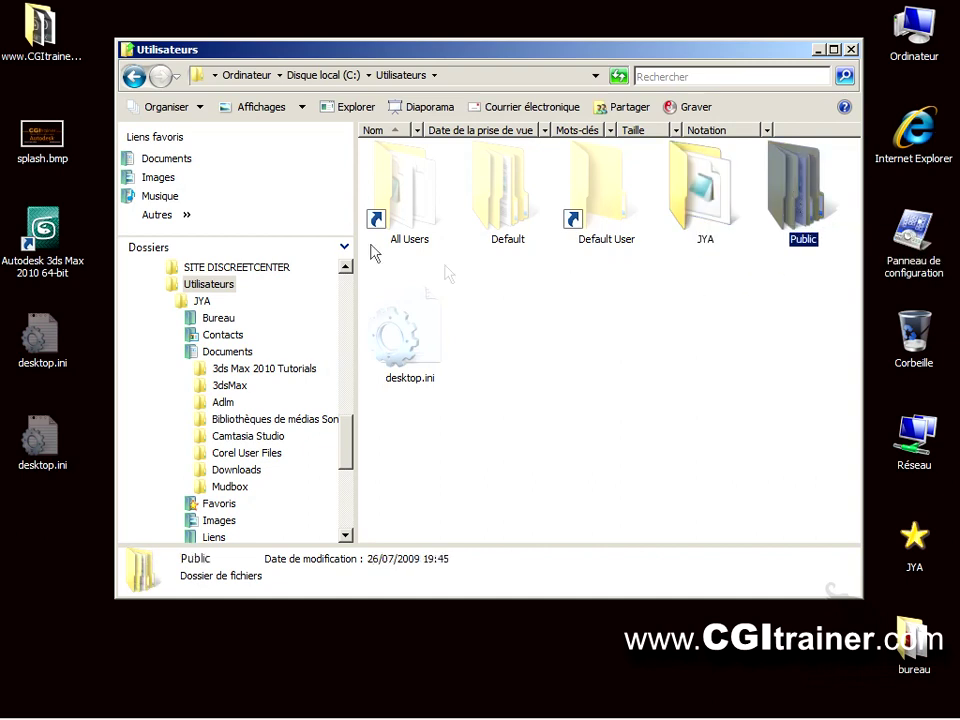
double_click(703, 203)
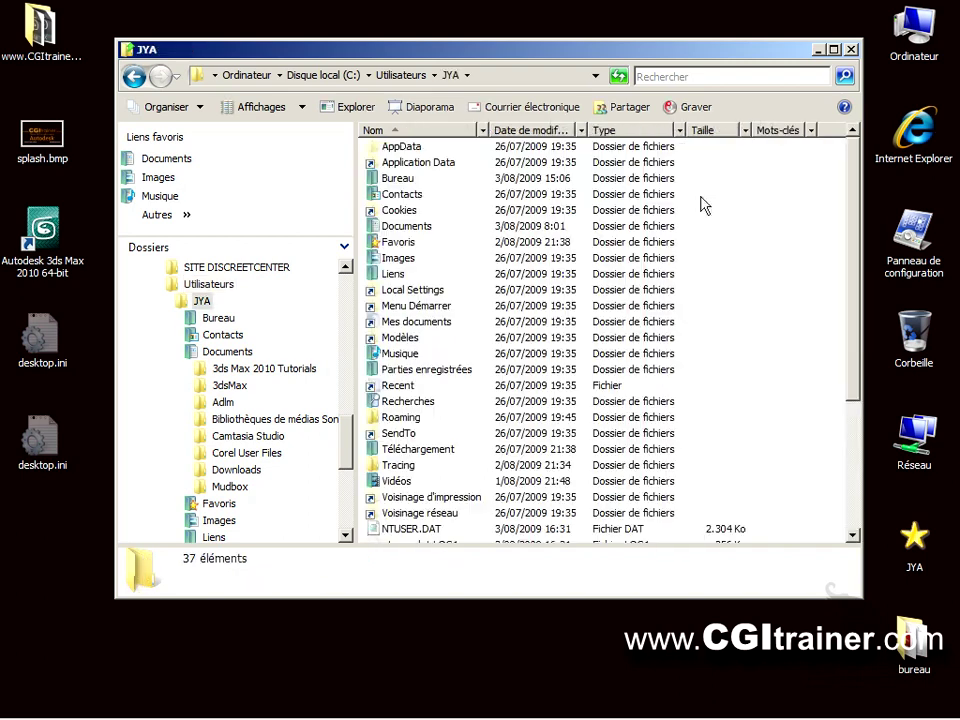
double_click(398, 150)
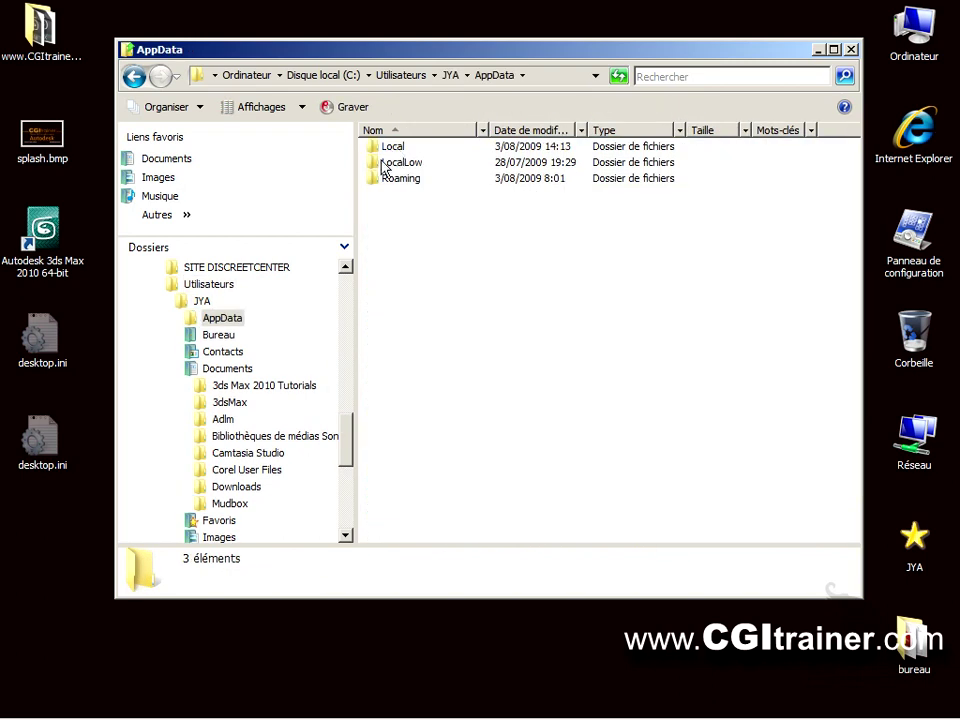
double_click(390, 150)
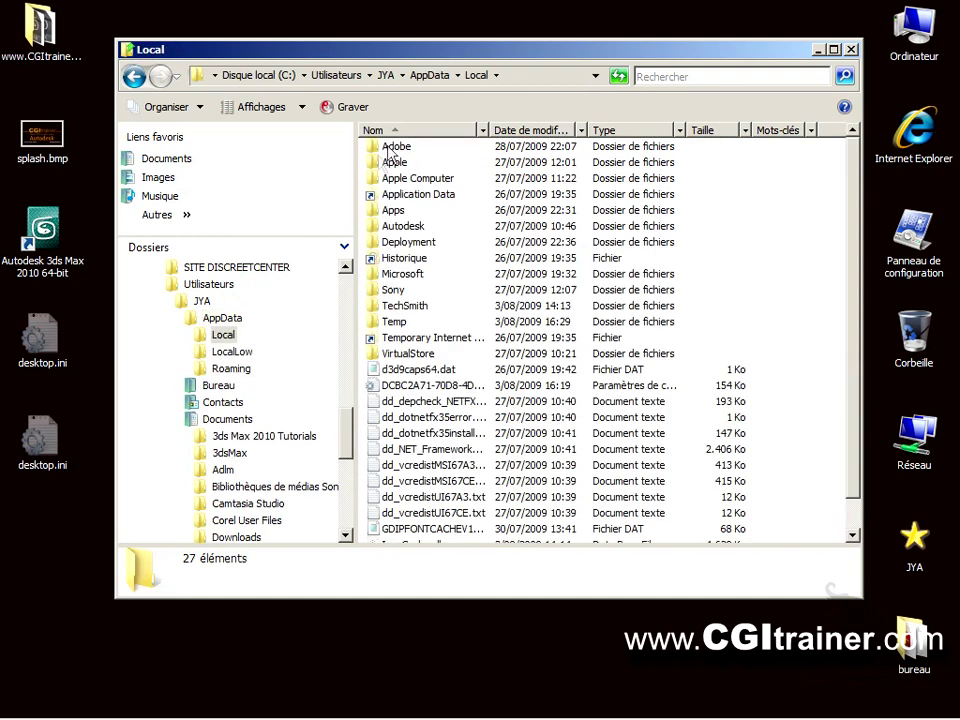
double_click(406, 228)
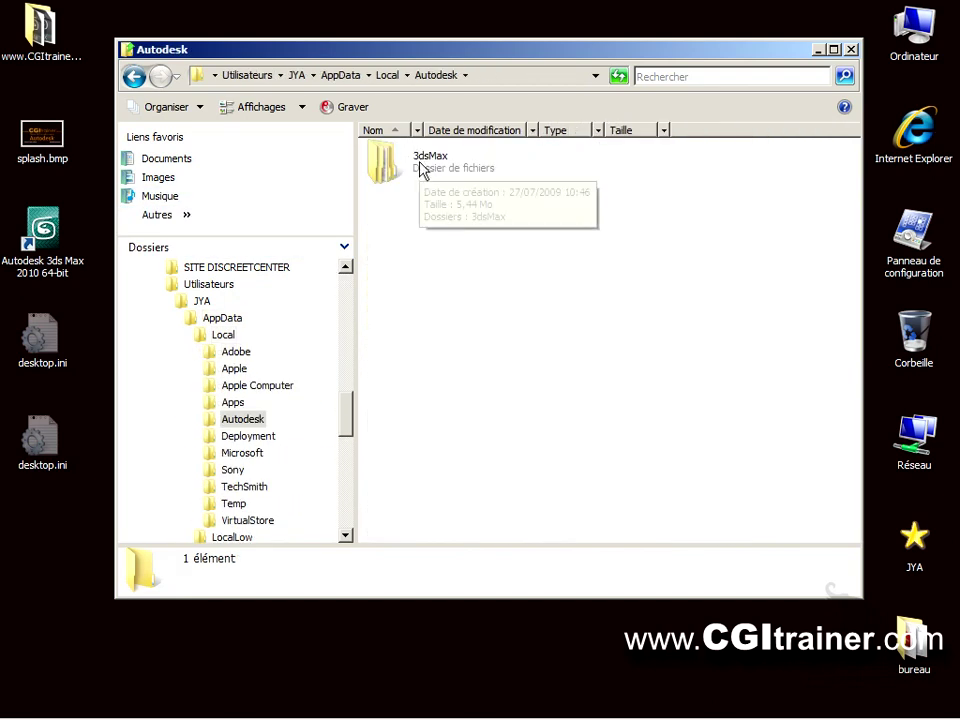
double_click(390, 153)
double_click(422, 160)
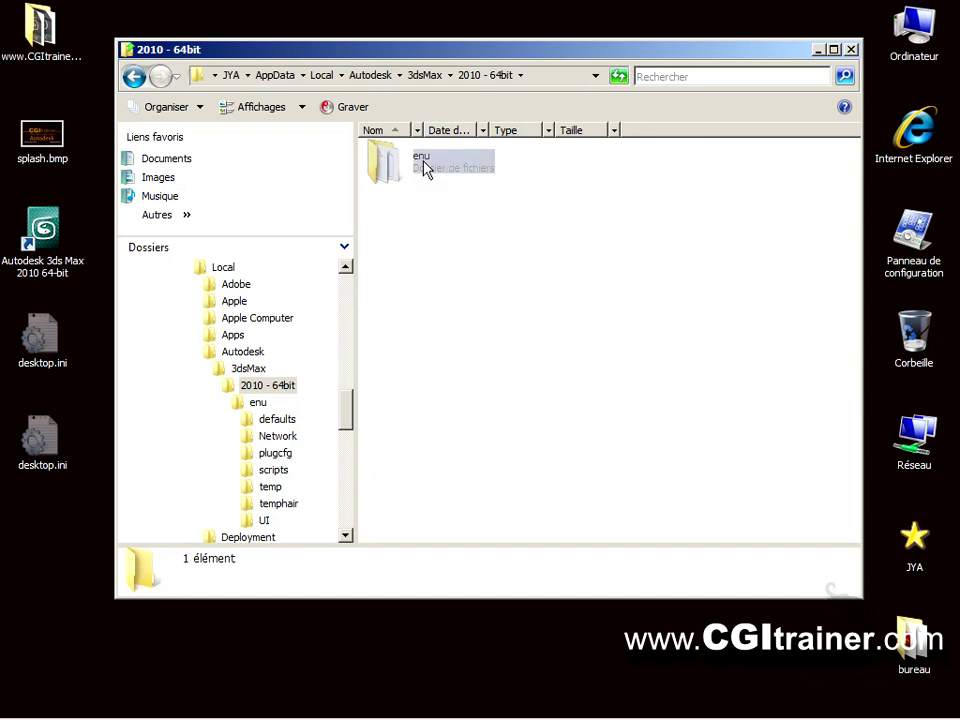
double_click(422, 163)
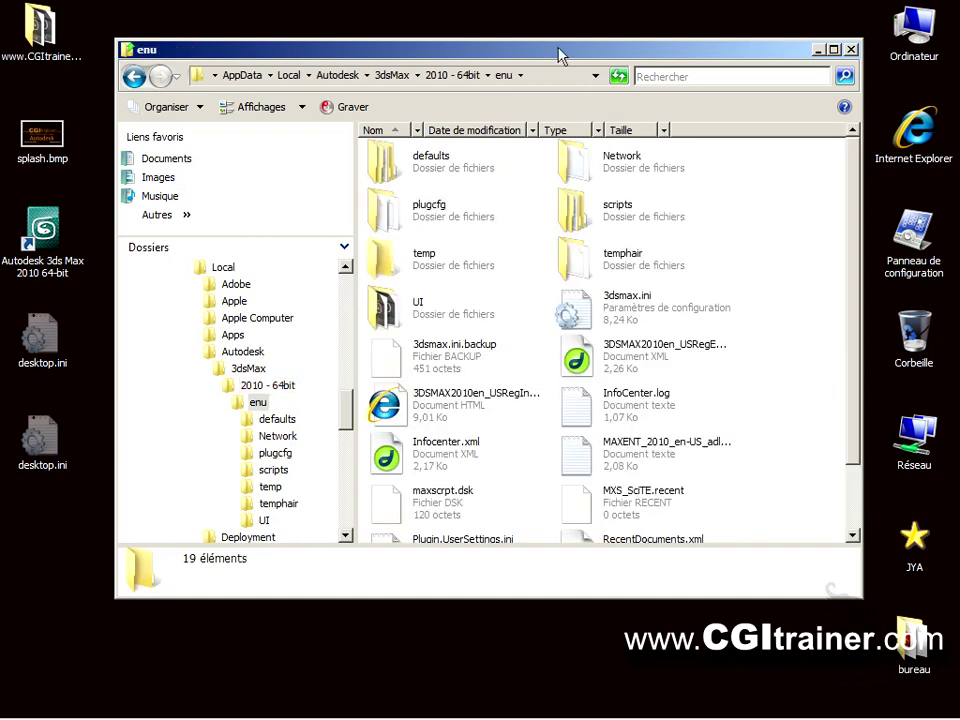
left_click_drag(561, 56, 551, 26)
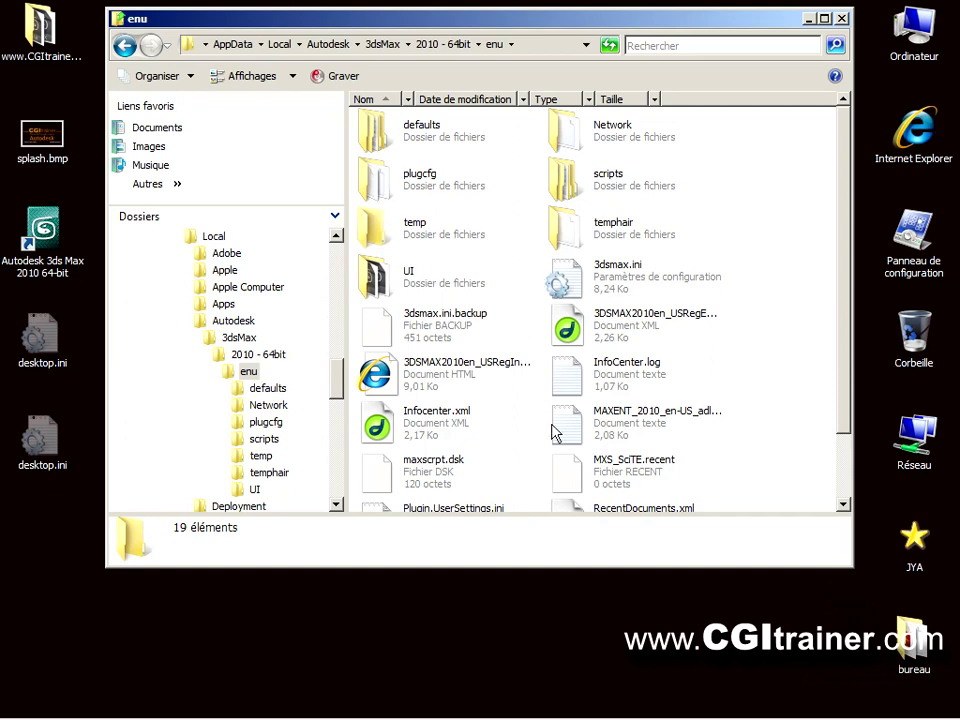
left_click_drag(513, 569, 509, 690)
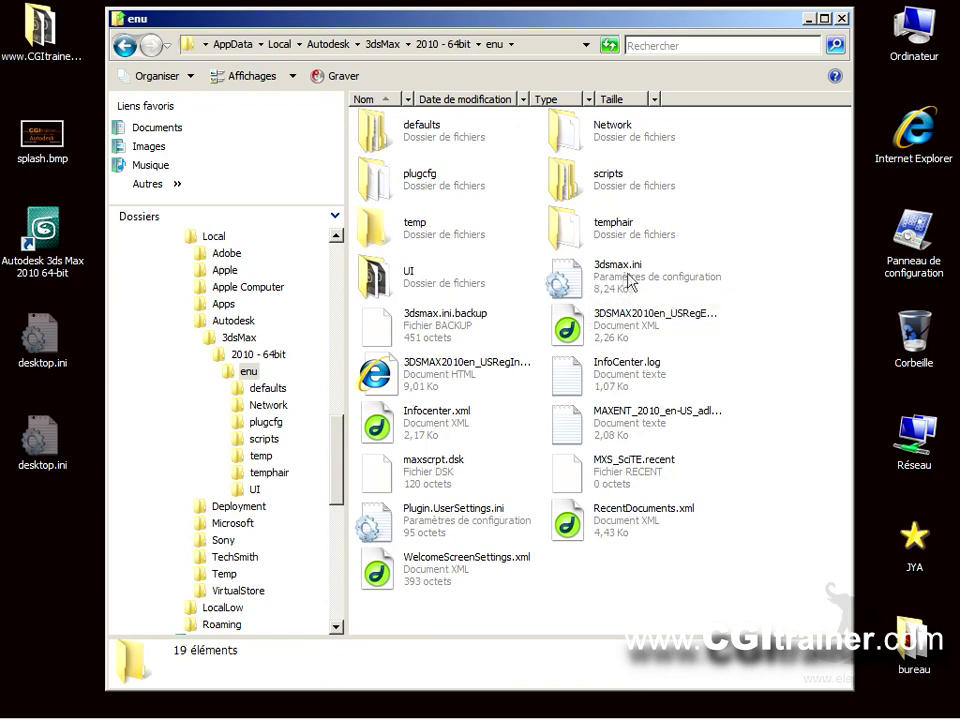
double_click(625, 285)
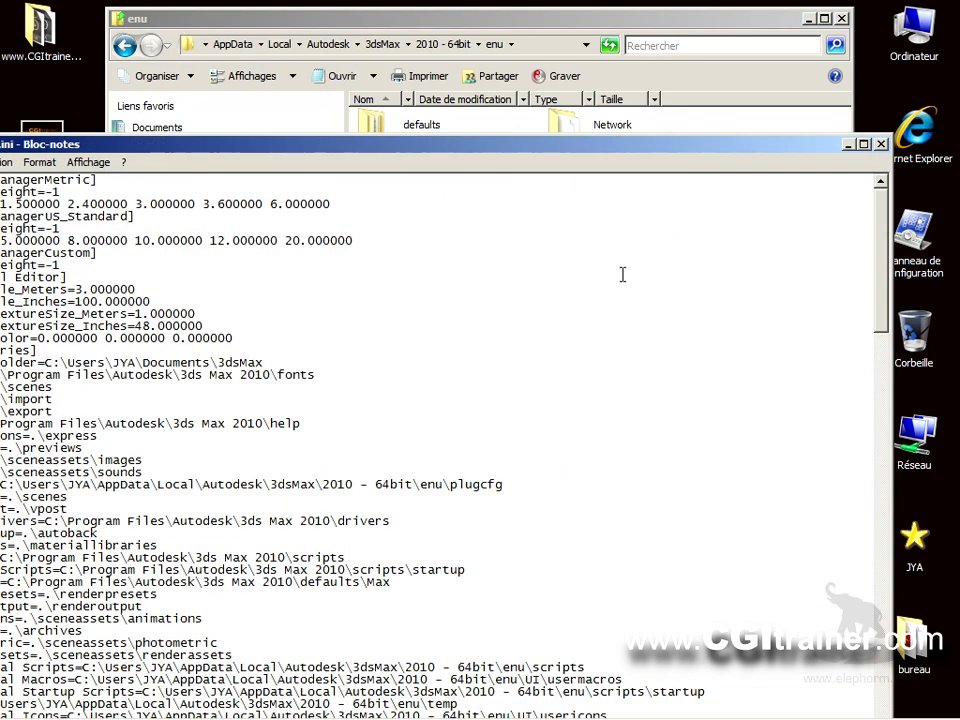
left_click_drag(429, 140, 553, 49)
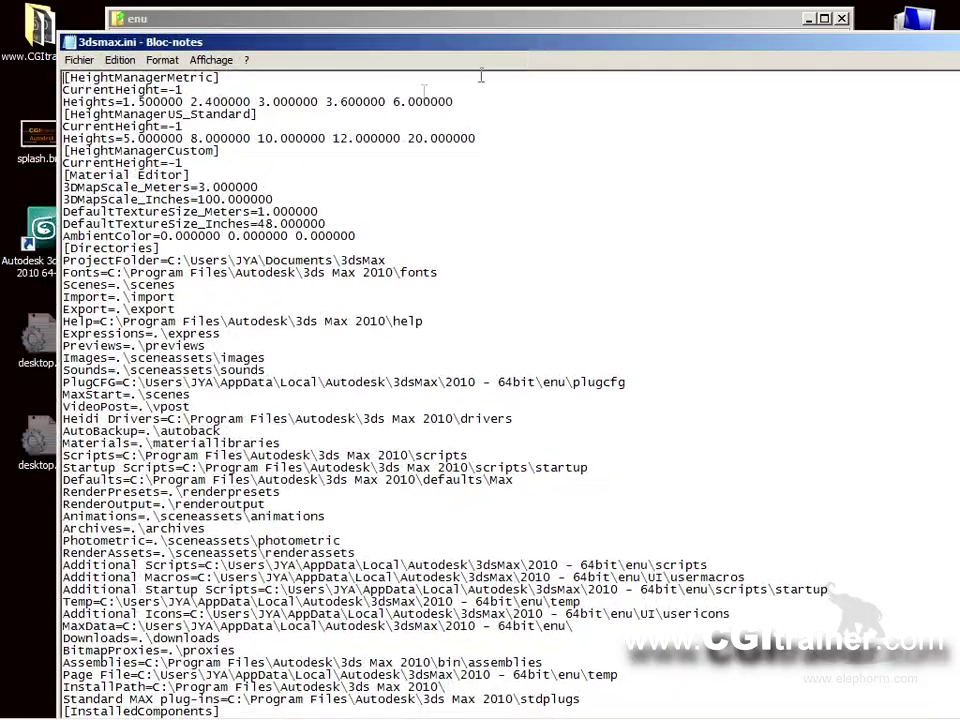
scroll(380, 362, "down", 20)
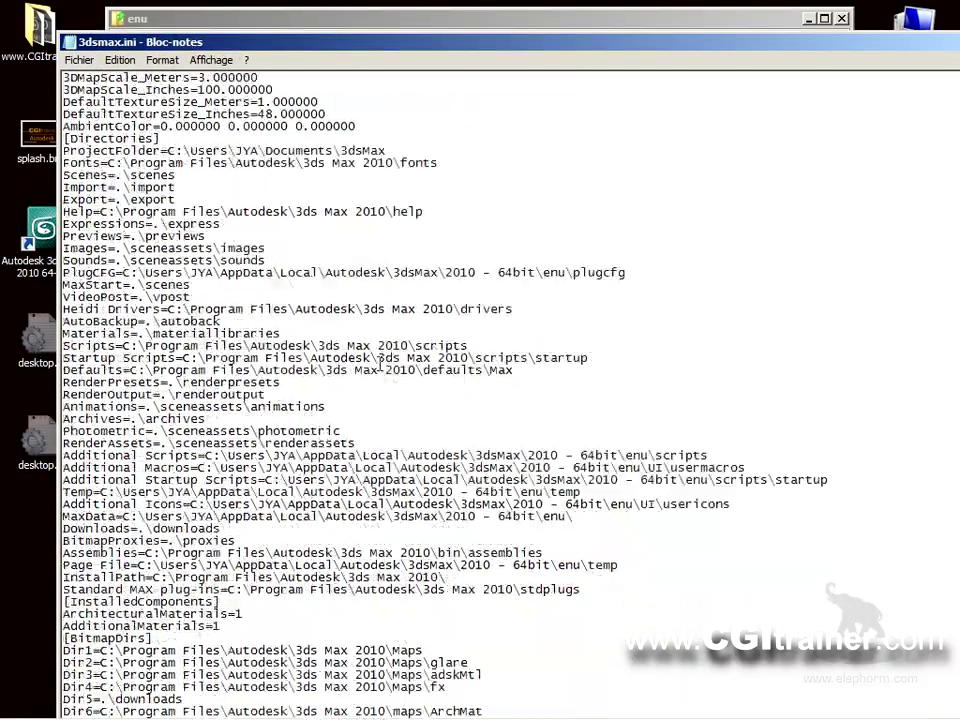
scroll(376, 377, "up", 17)
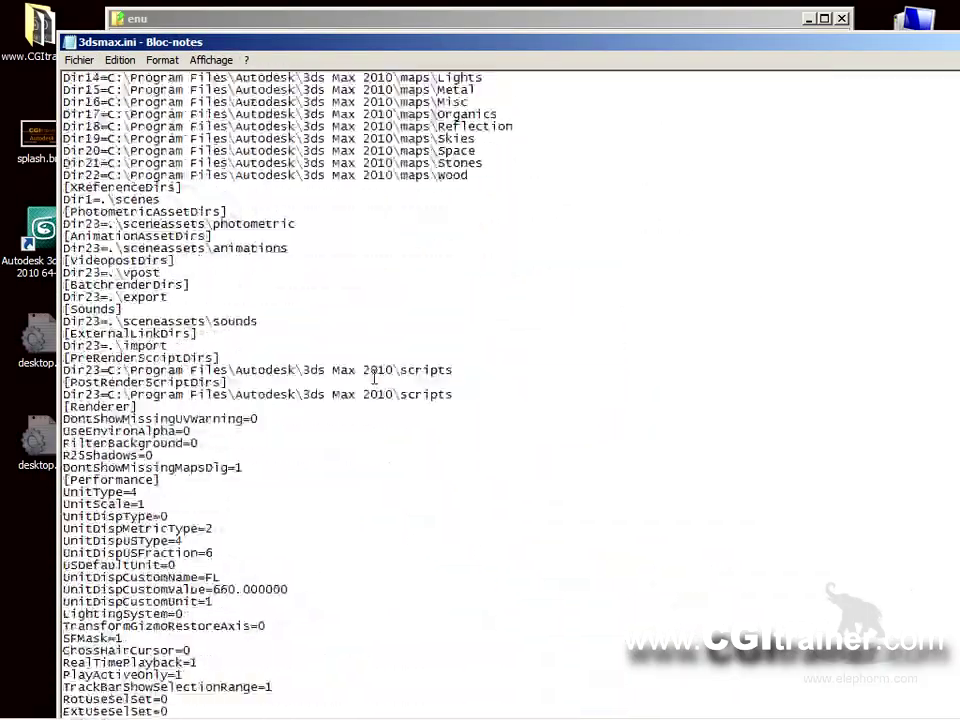
left_click_drag(793, 54, 705, 54)
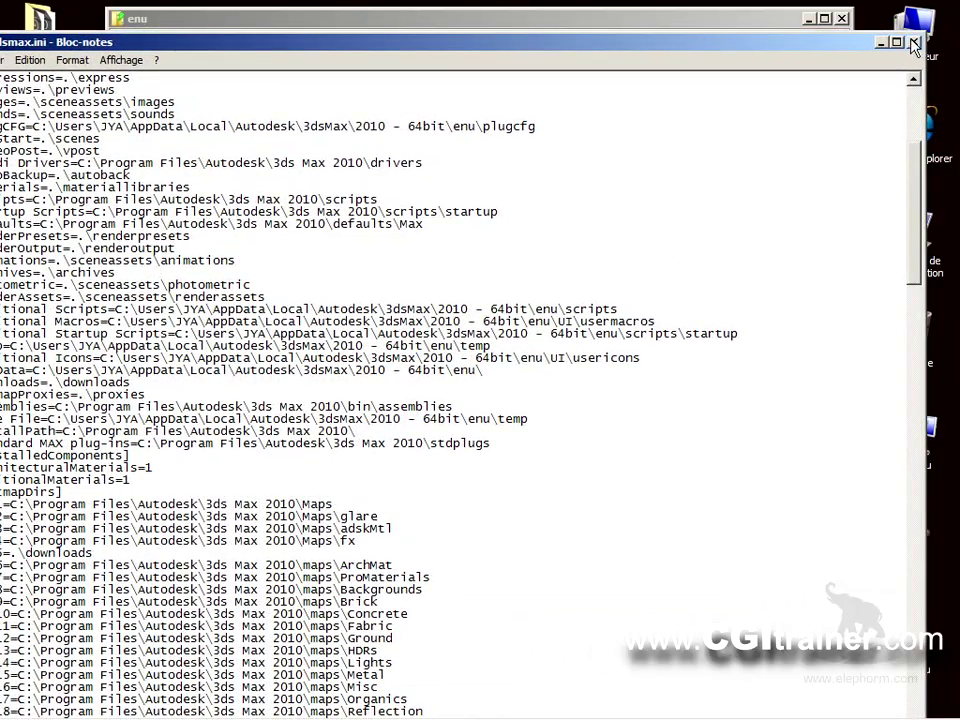
left_click(913, 44)
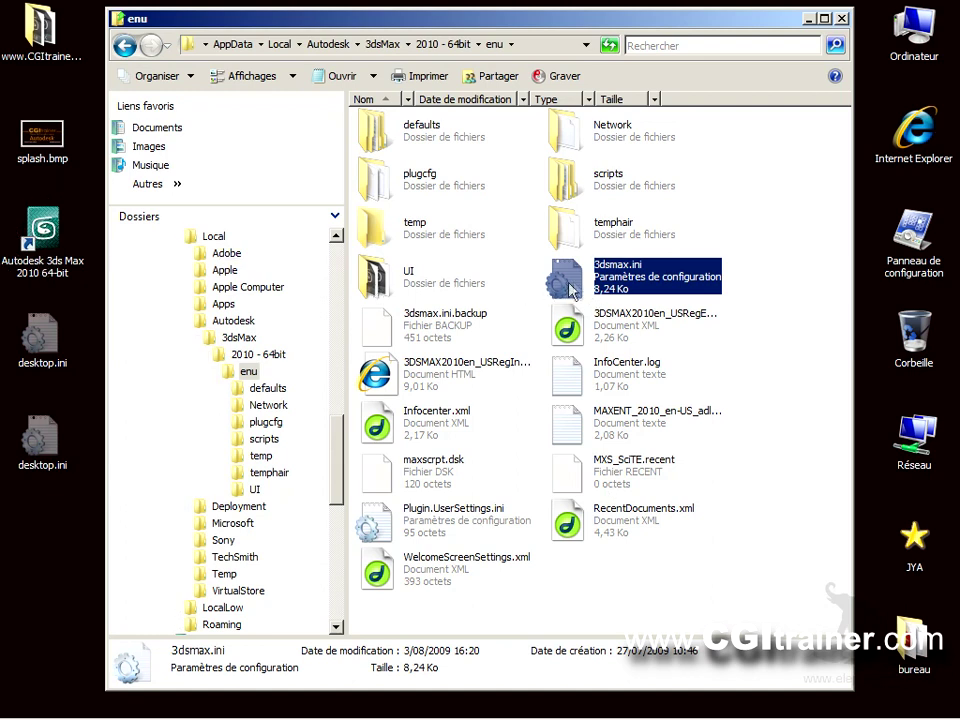
Go back from the enu folder up to AppData.
left_click(122, 47)
left_click(122, 47)
left_click(122, 47)
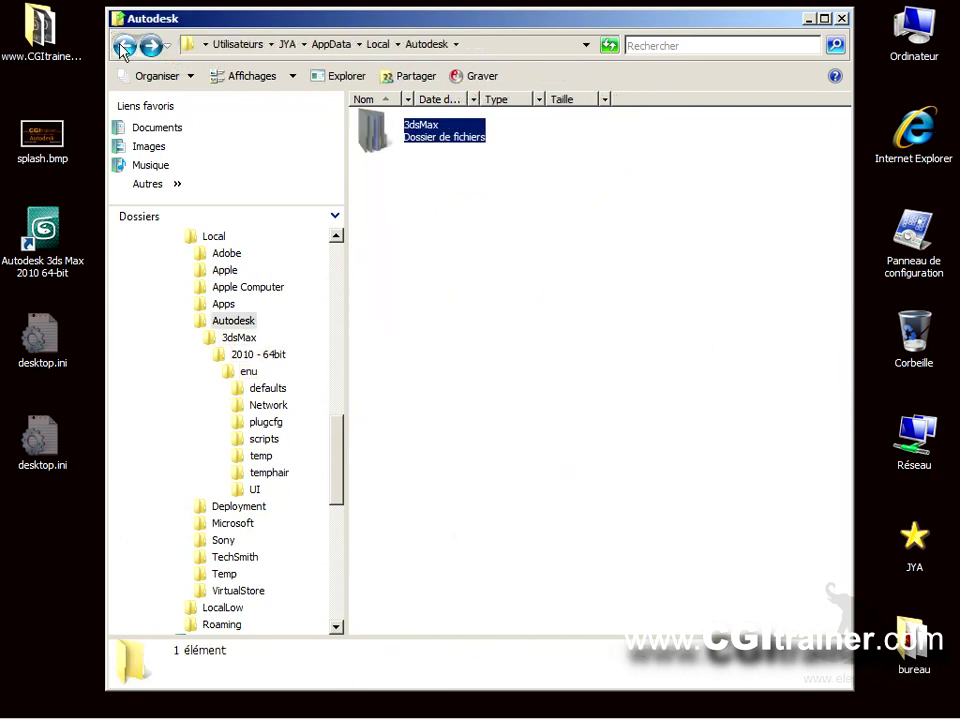
left_click(122, 47)
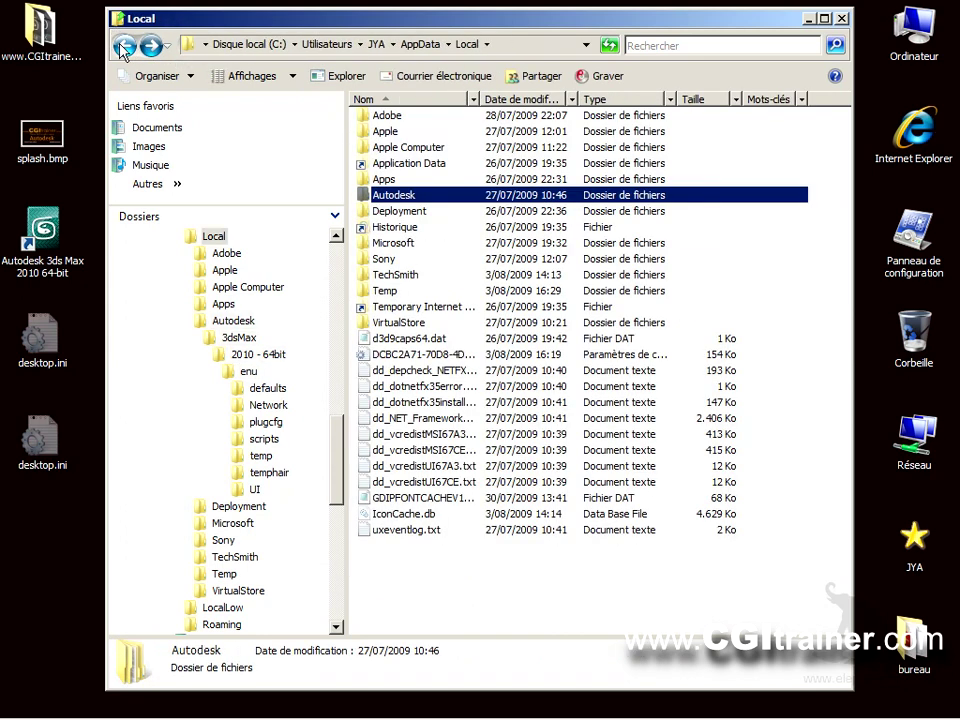
left_click(122, 47)
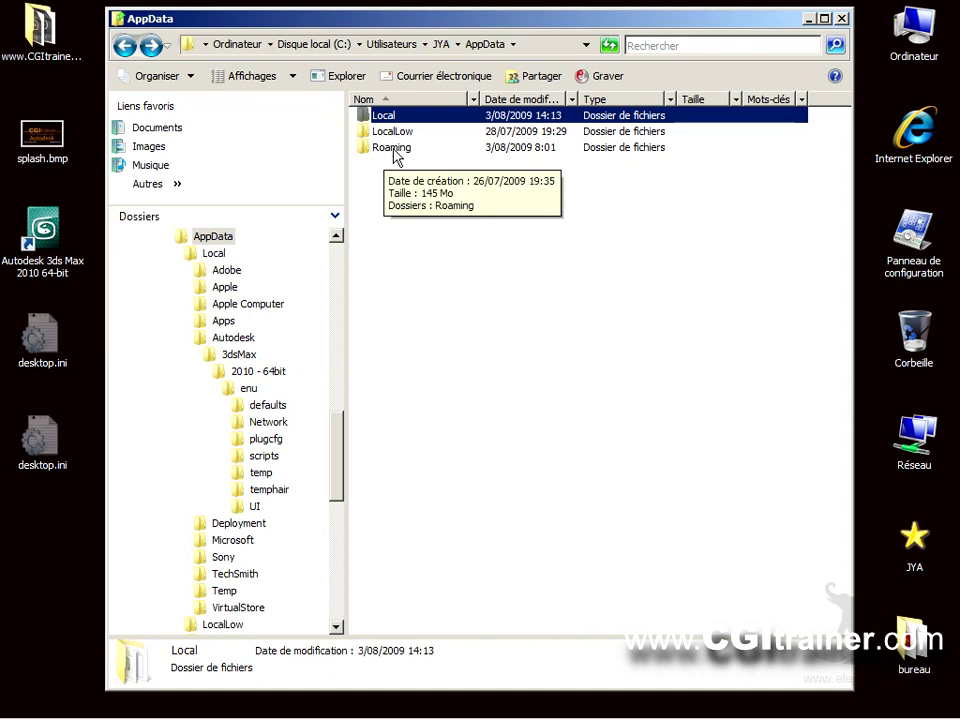
Open Roaming\Autodesk\3DSMAX\12\ENU64.
double_click(392, 150)
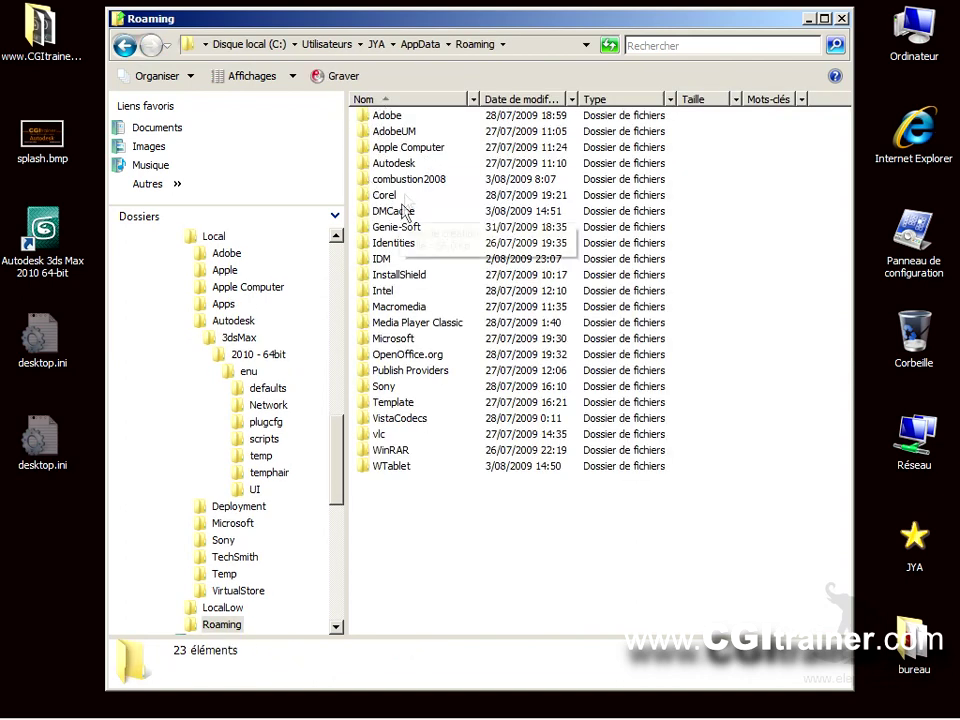
double_click(394, 164)
double_click(419, 141)
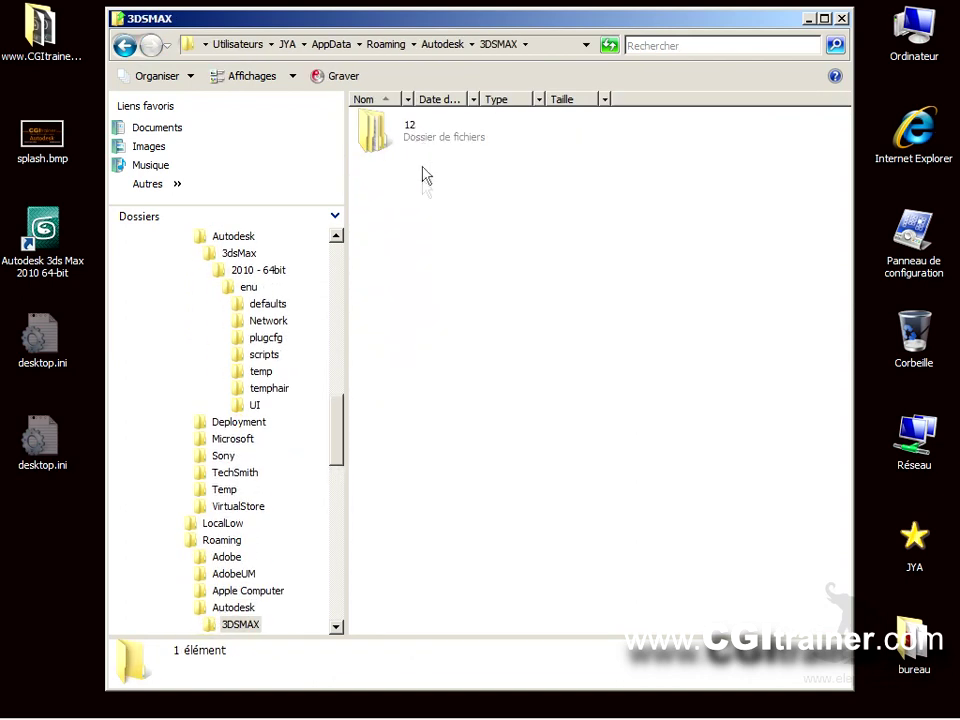
double_click(403, 129)
double_click(393, 130)
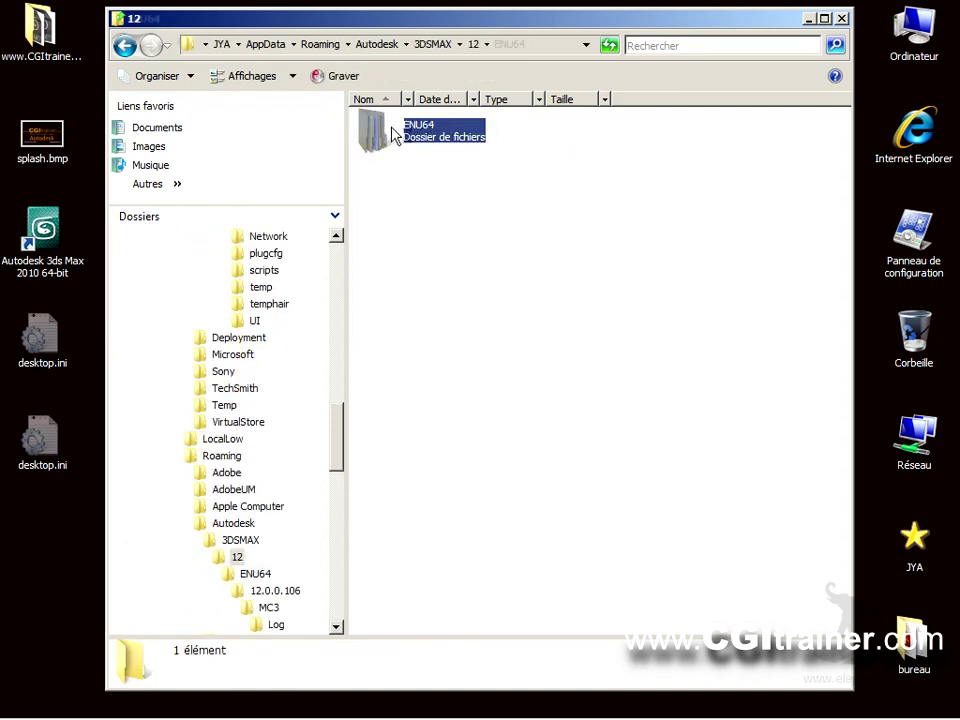
Go back from ENU64 through Roaming and AppData to the user's profile folder.
left_click(125, 47)
left_click(125, 47)
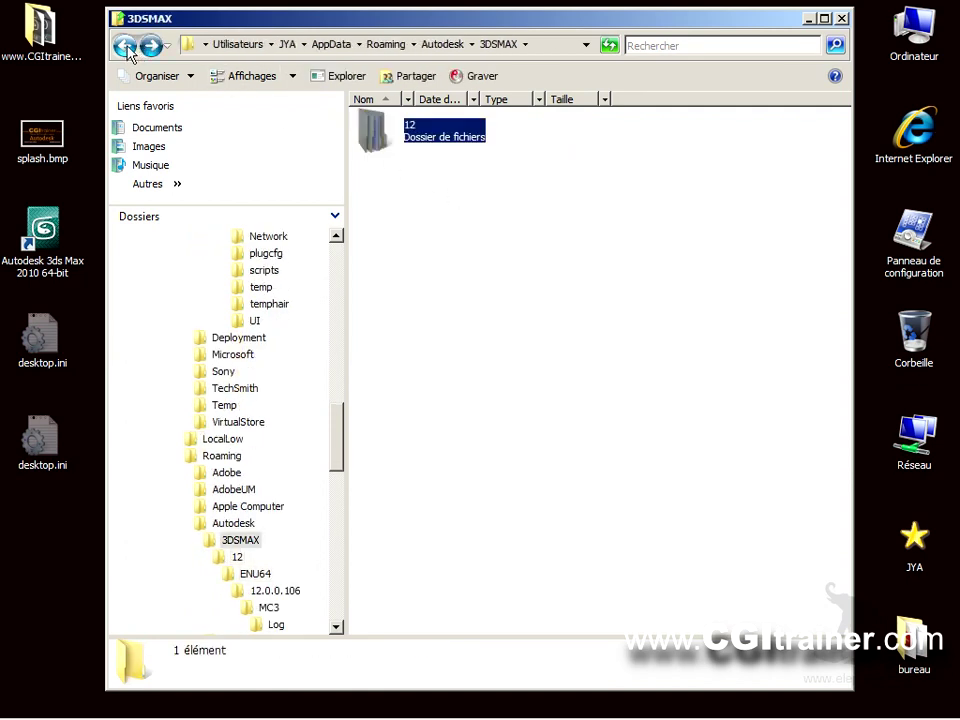
left_click(125, 47)
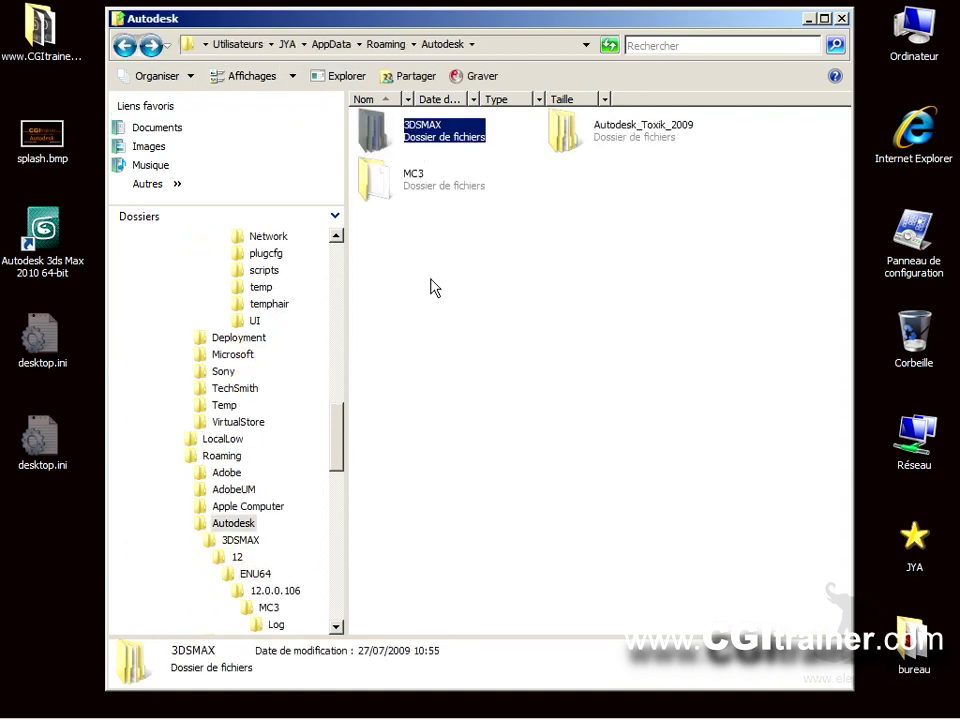
left_click(125, 47)
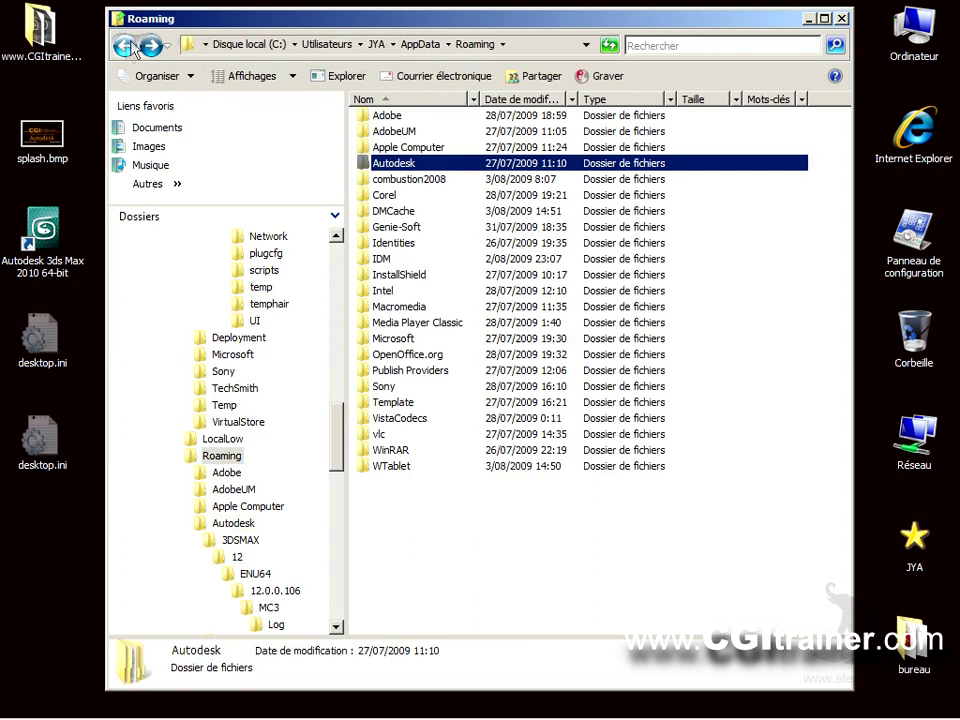
left_click(125, 47)
left_click(125, 47)
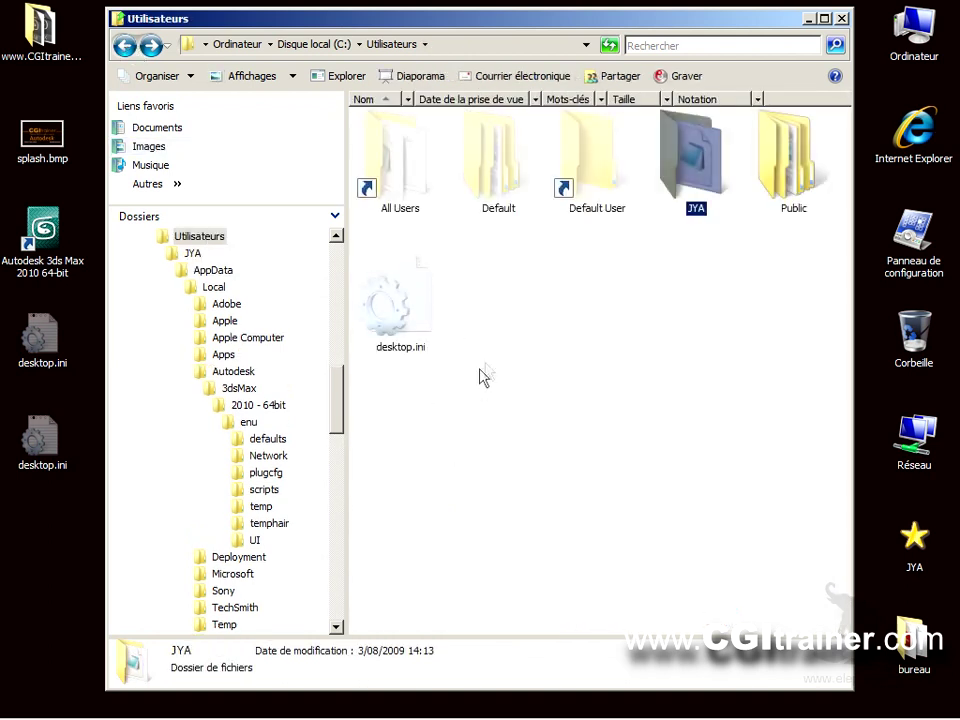
Open the All Users\Autodesk folder.
double_click(404, 184)
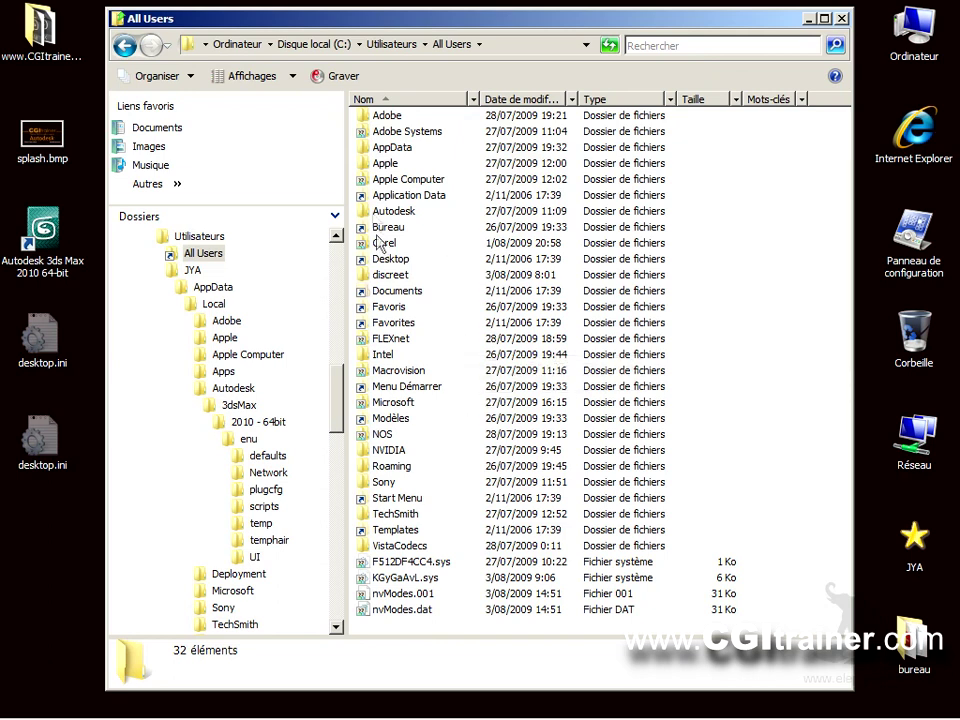
double_click(393, 212)
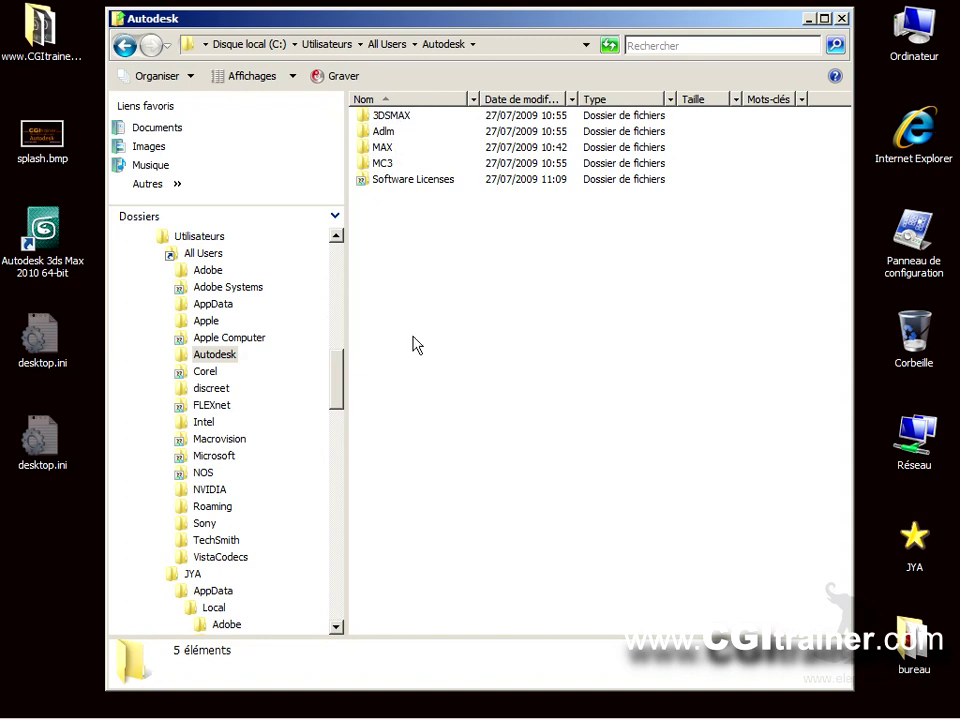
left_click(262, 130)
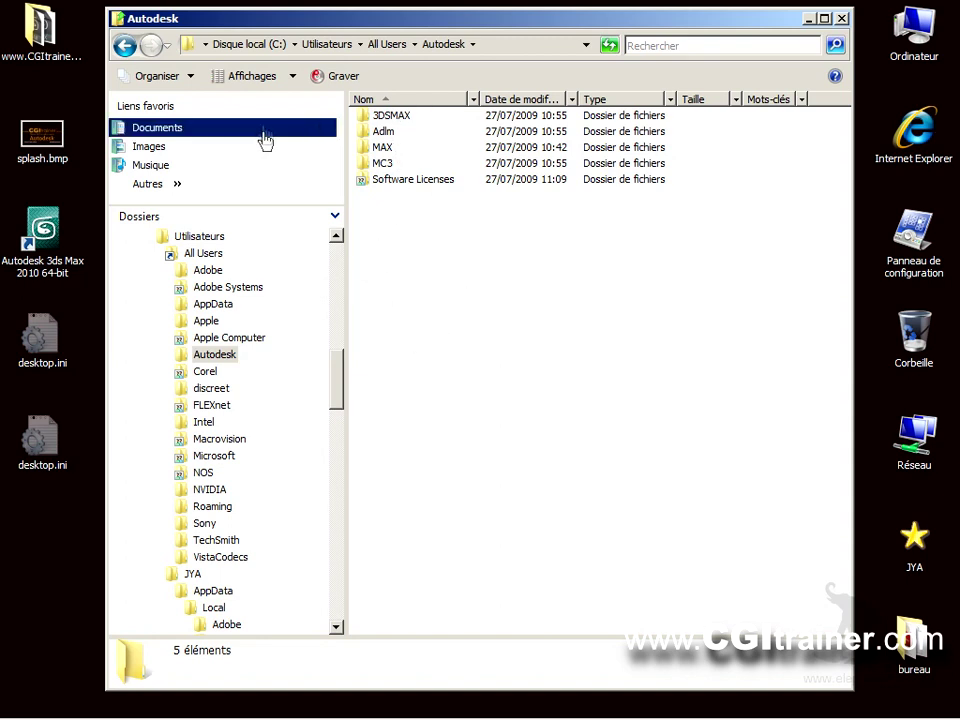
Hide hidden files, known extensions and protected system files again, then launch 3ds Max 2010.
key("alt")
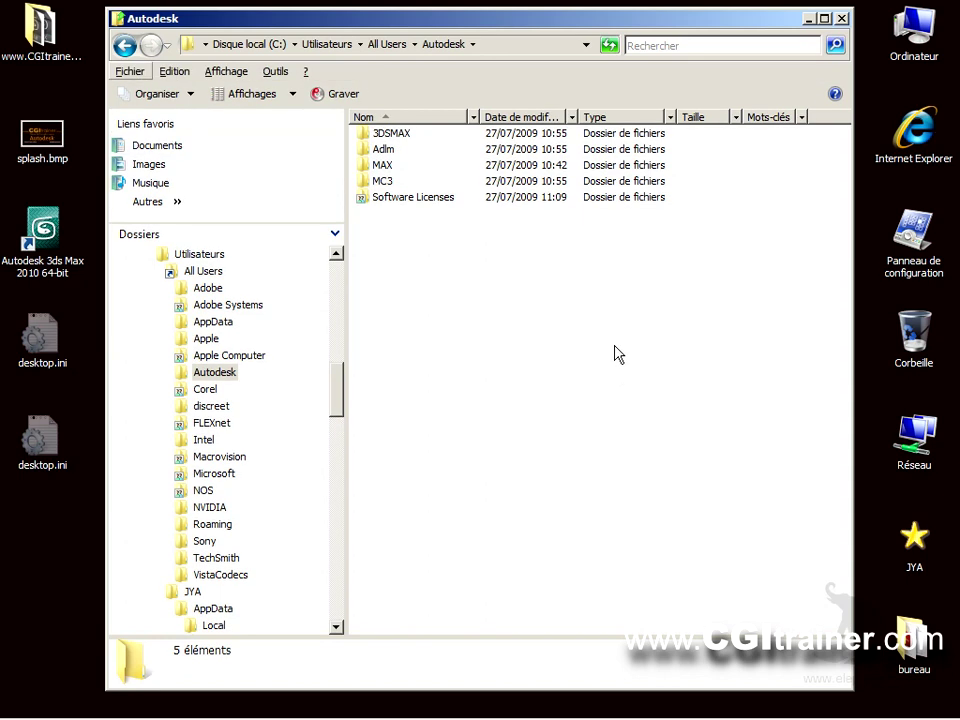
left_click(275, 71)
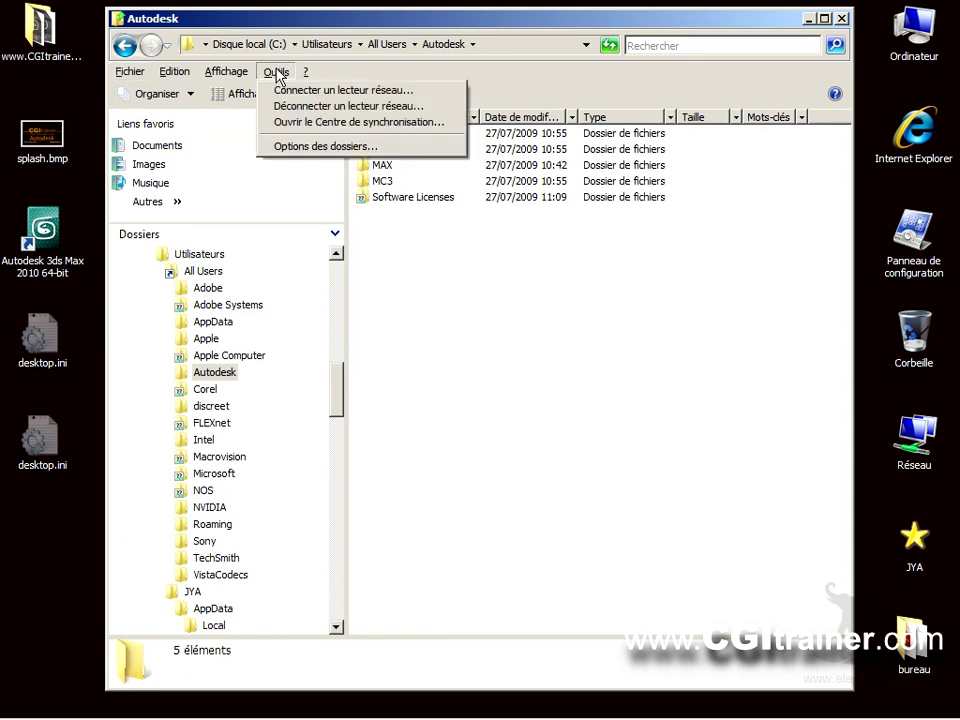
left_click(295, 148)
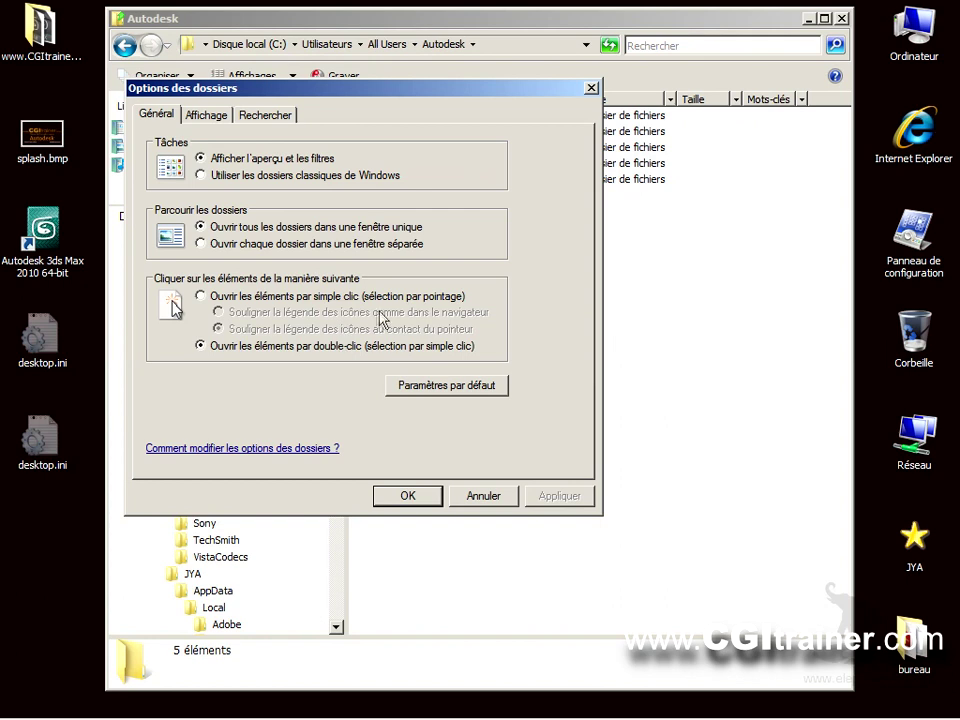
left_click(206, 114)
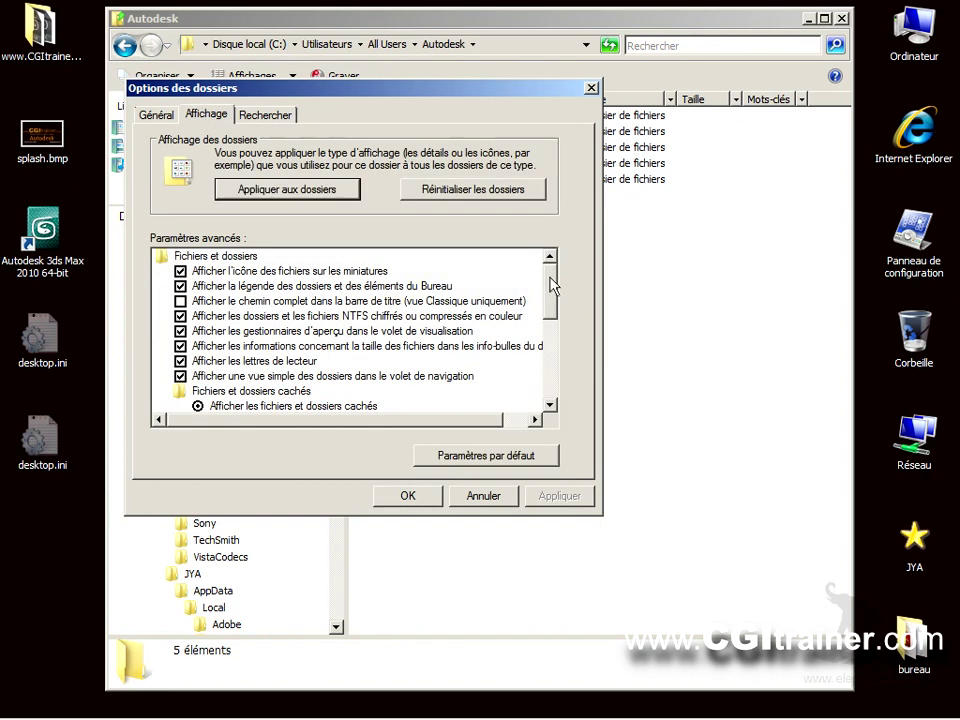
left_click_drag(553, 287, 561, 321)
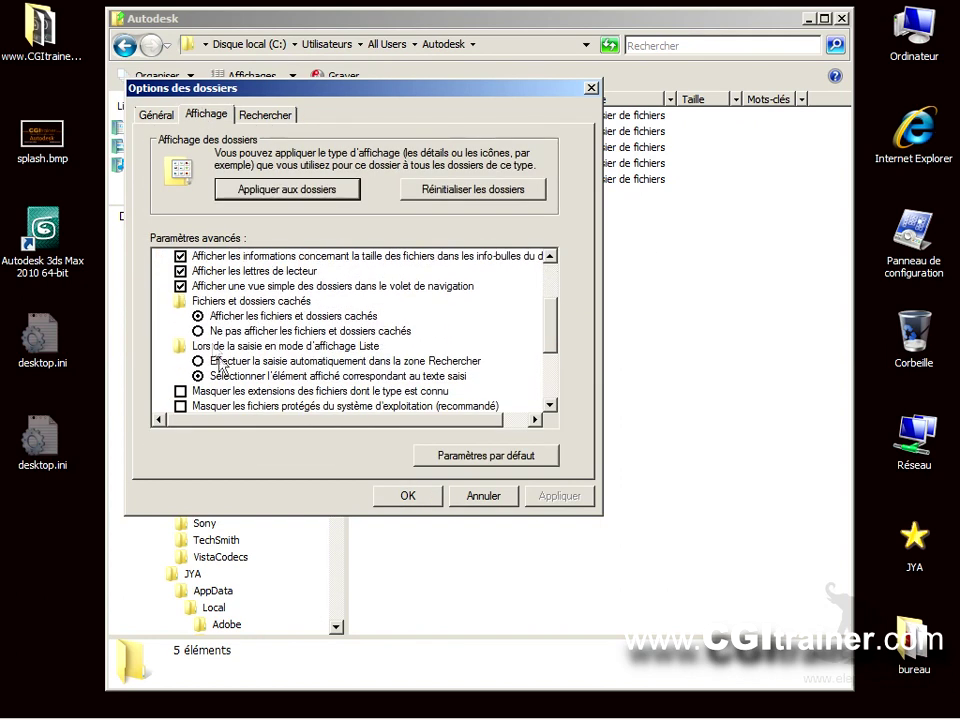
left_click(198, 330)
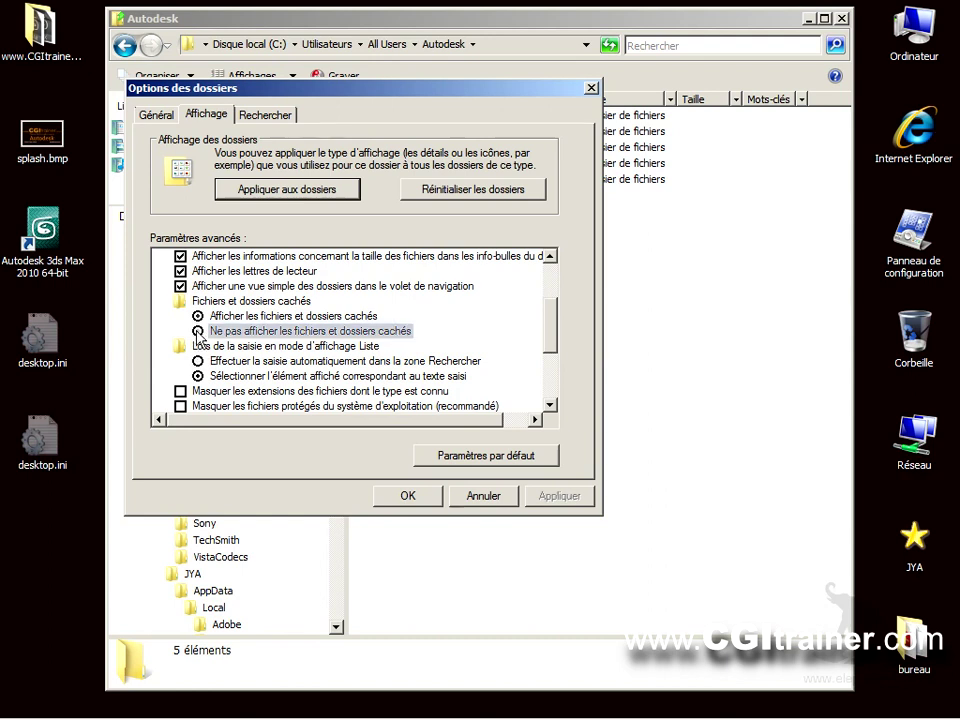
left_click(180, 391)
left_click(180, 406)
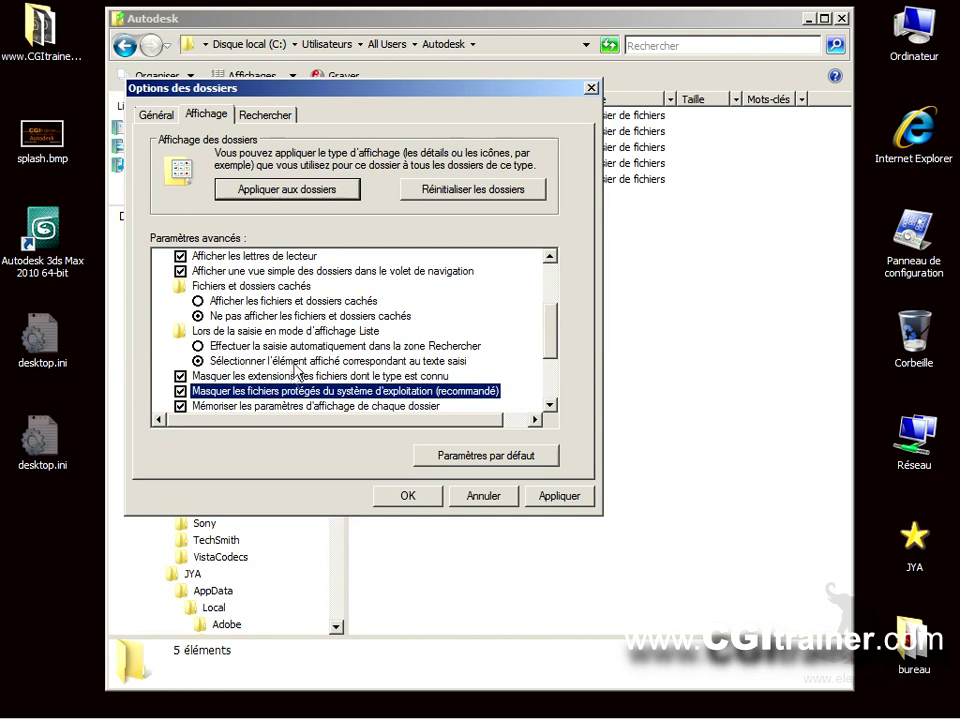
left_click(404, 497)
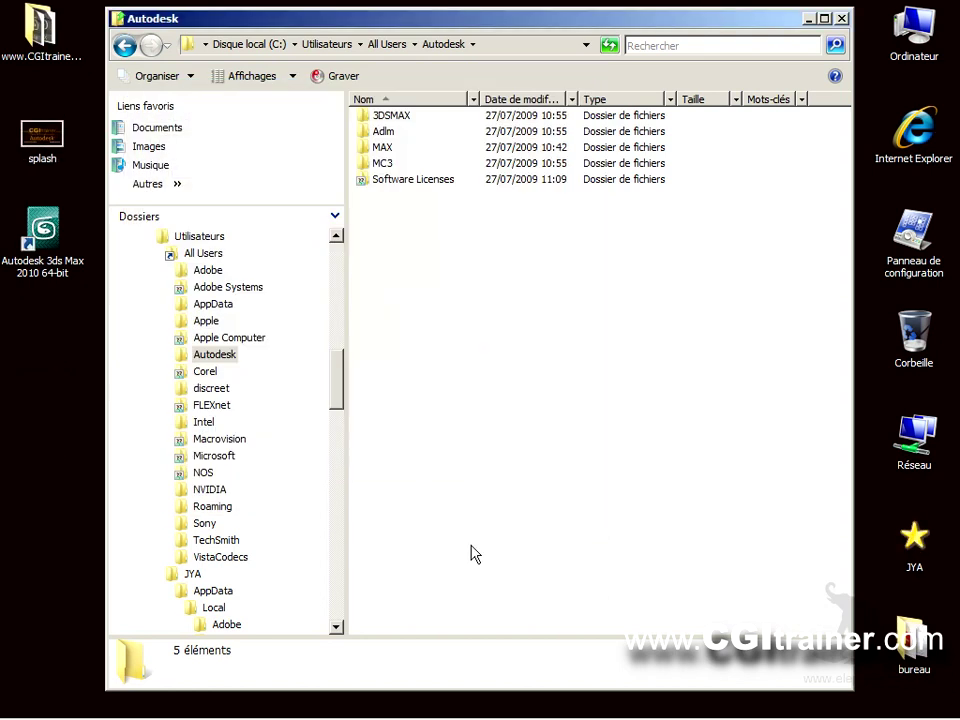
left_click(842, 18)
double_click(42, 230)
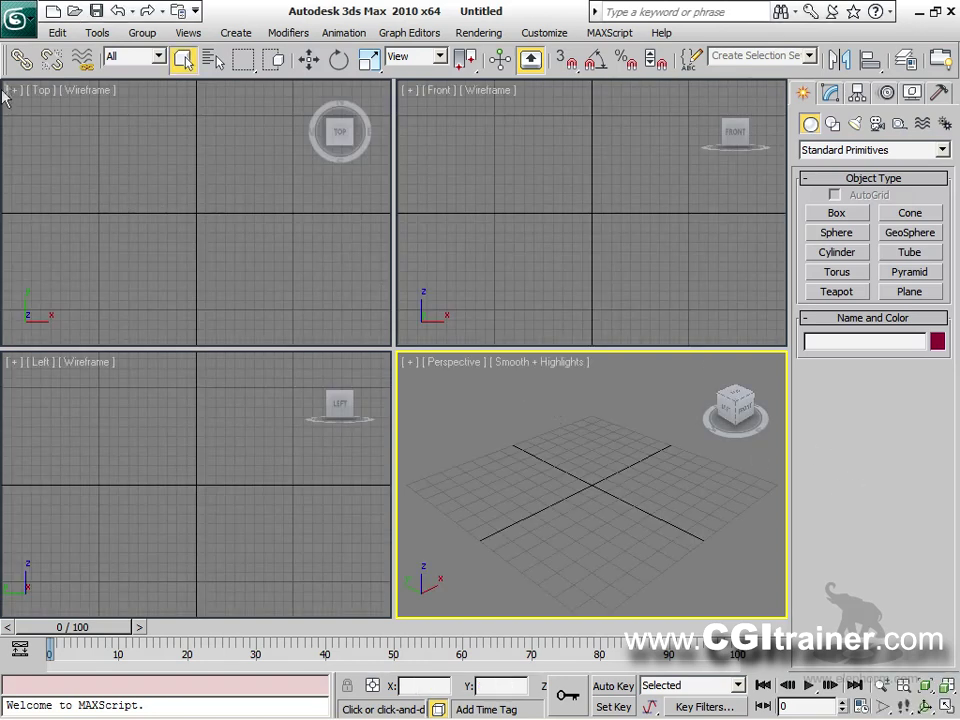
left_click(32, 22)
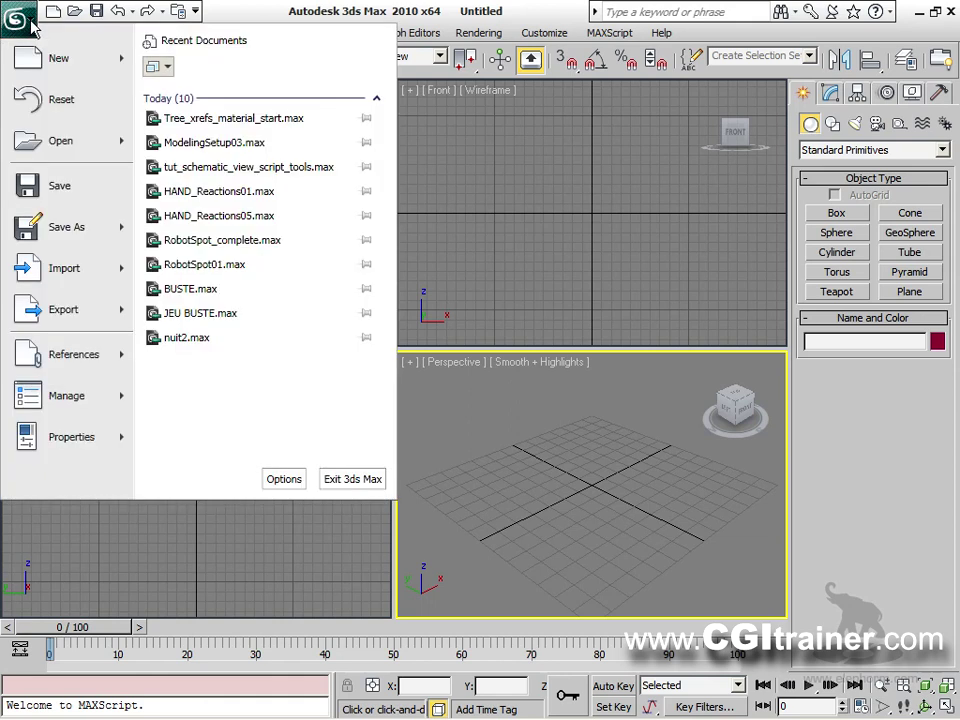
left_click(60, 188)
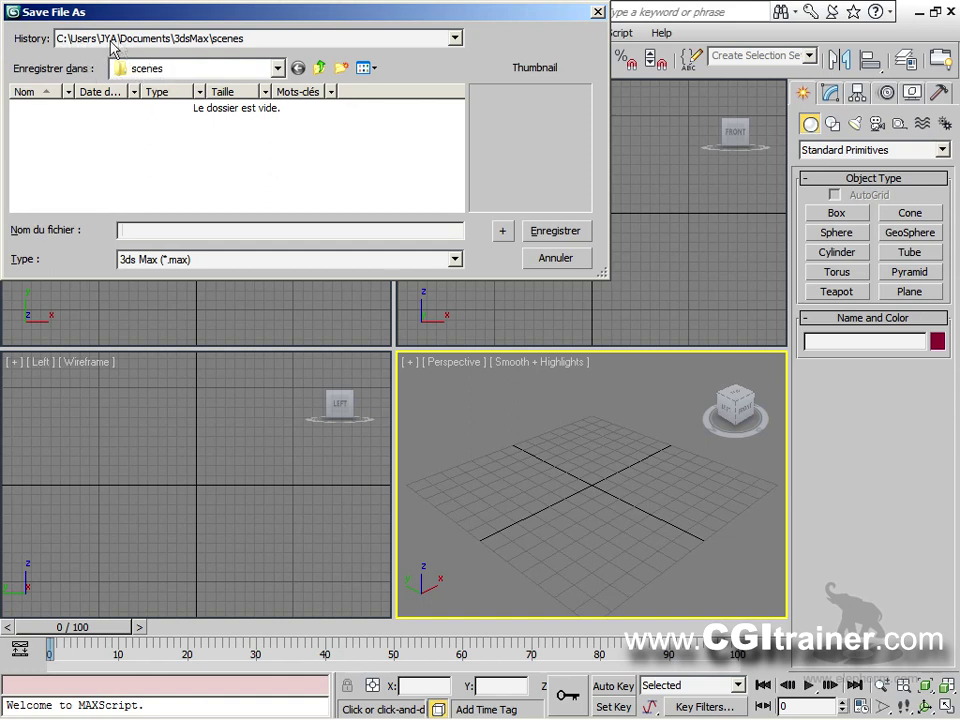
left_click(272, 68)
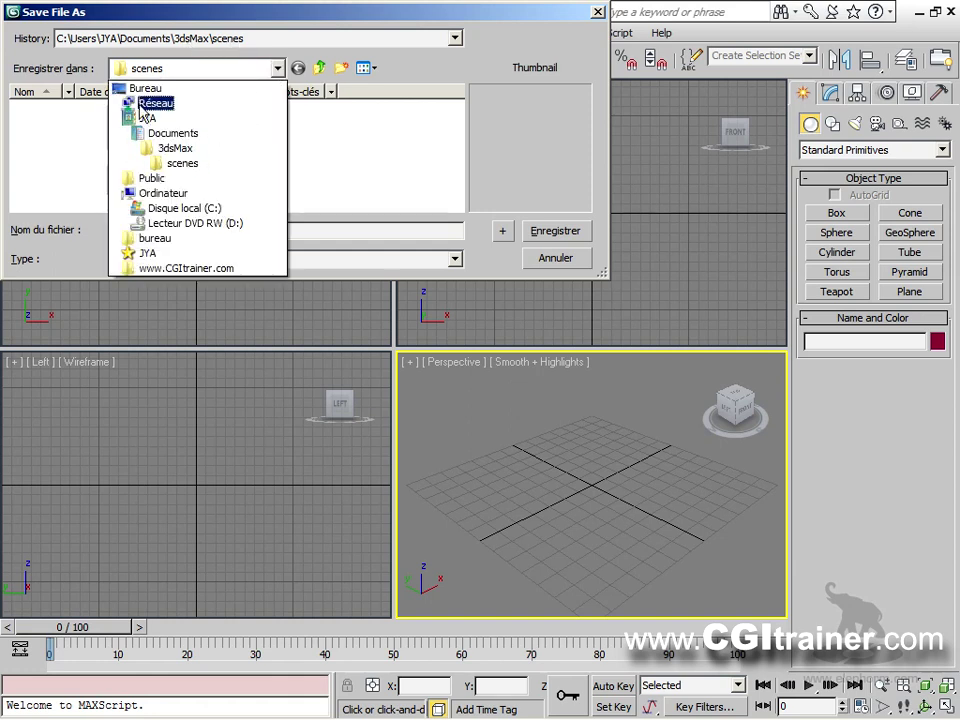
left_click(175, 148)
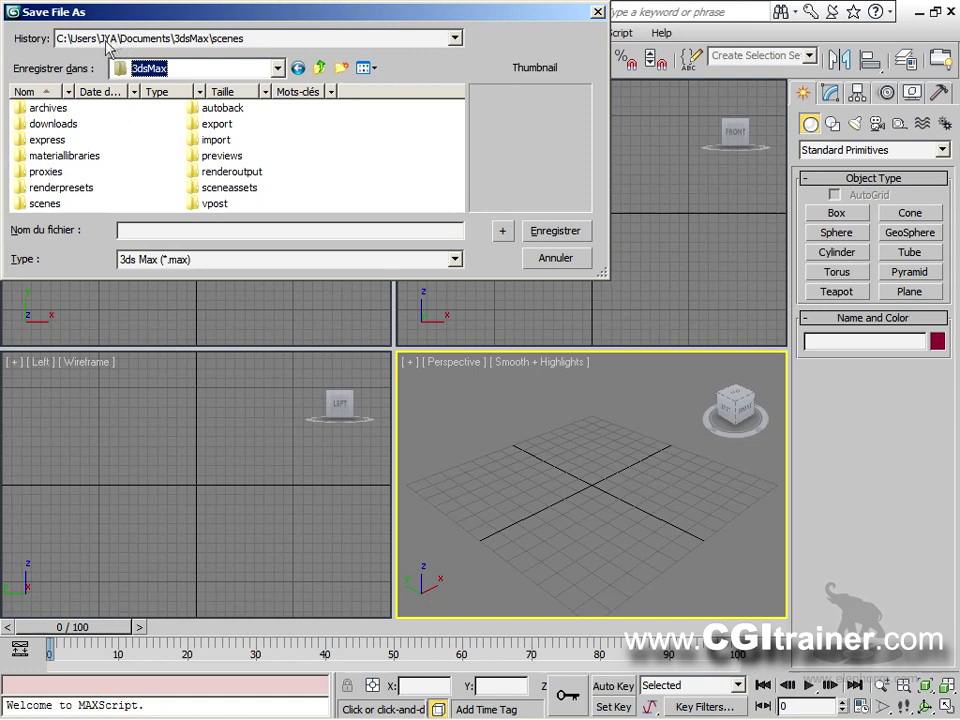
left_click(556, 259)
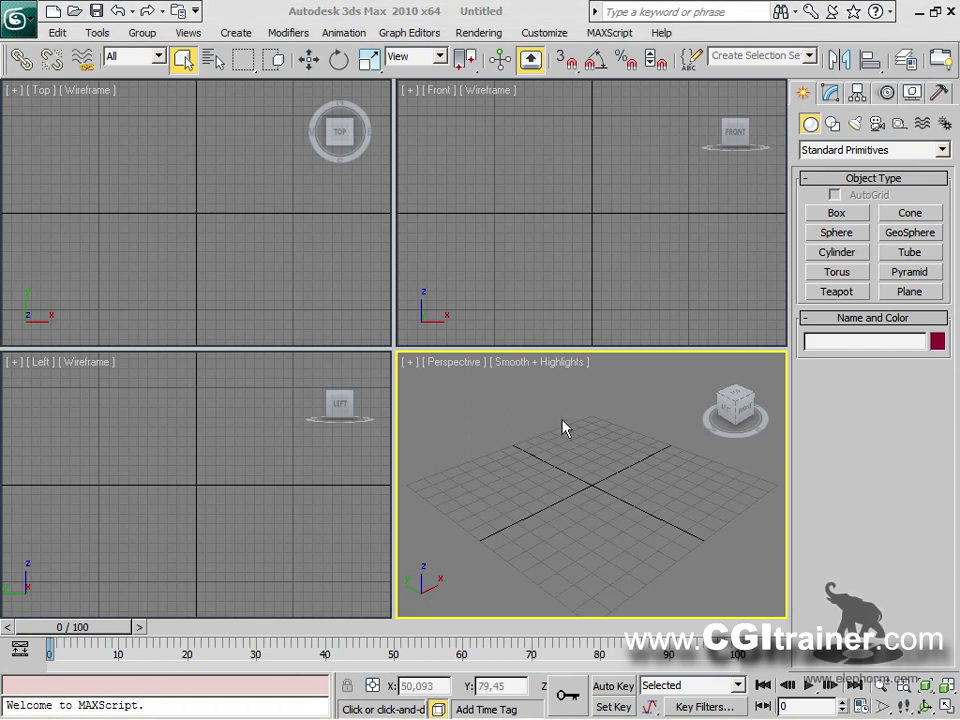
left_click(259, 266)
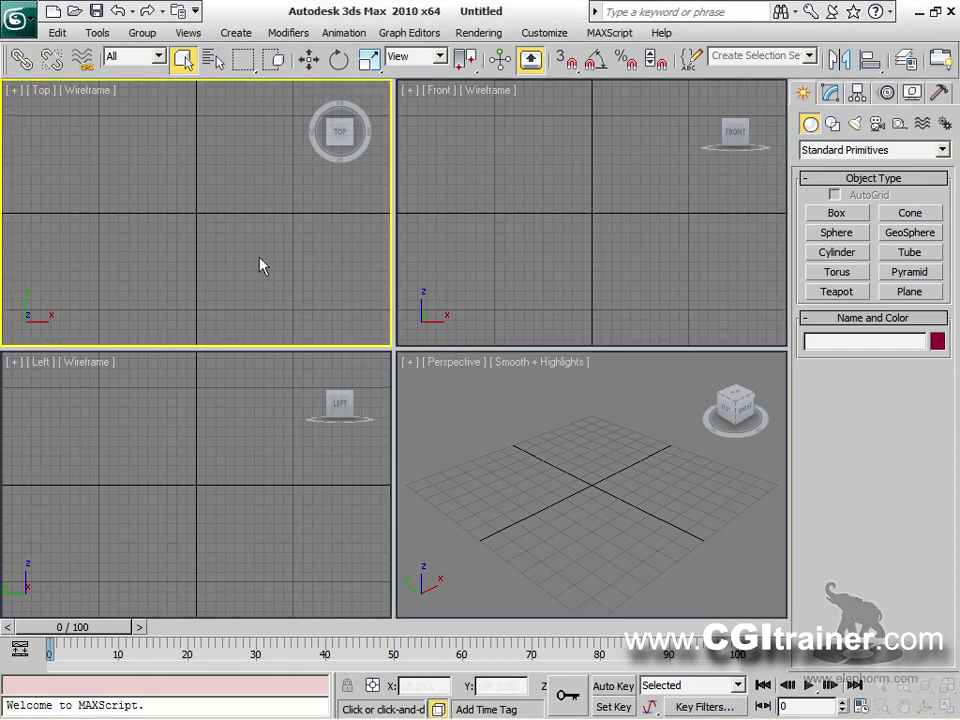
left_click(448, 244)
left_click(476, 435)
left_click(250, 436)
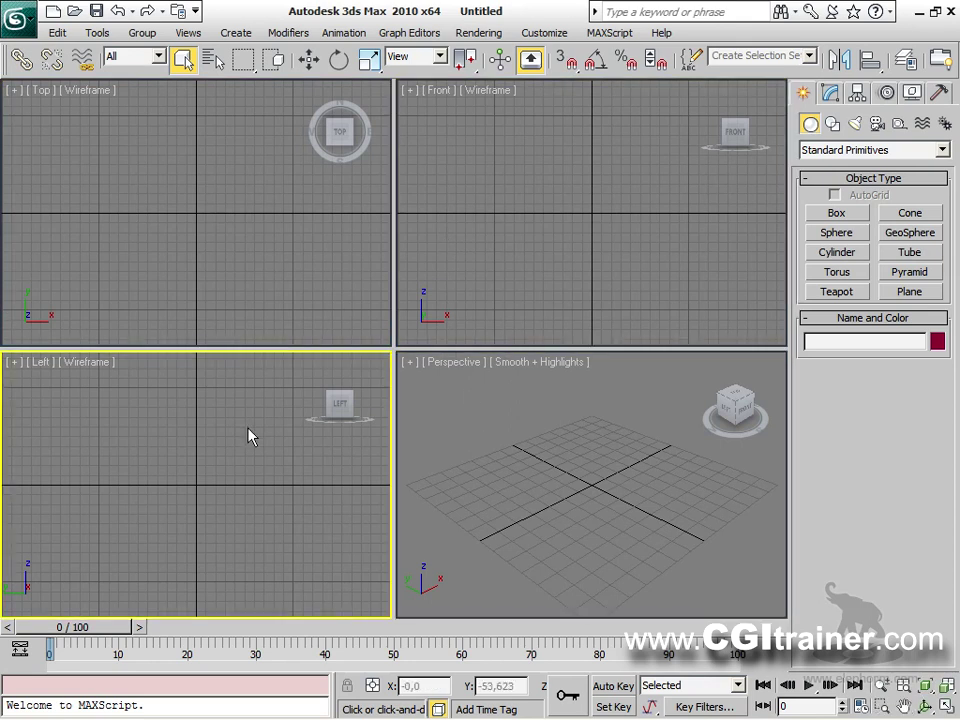
left_click(213, 258)
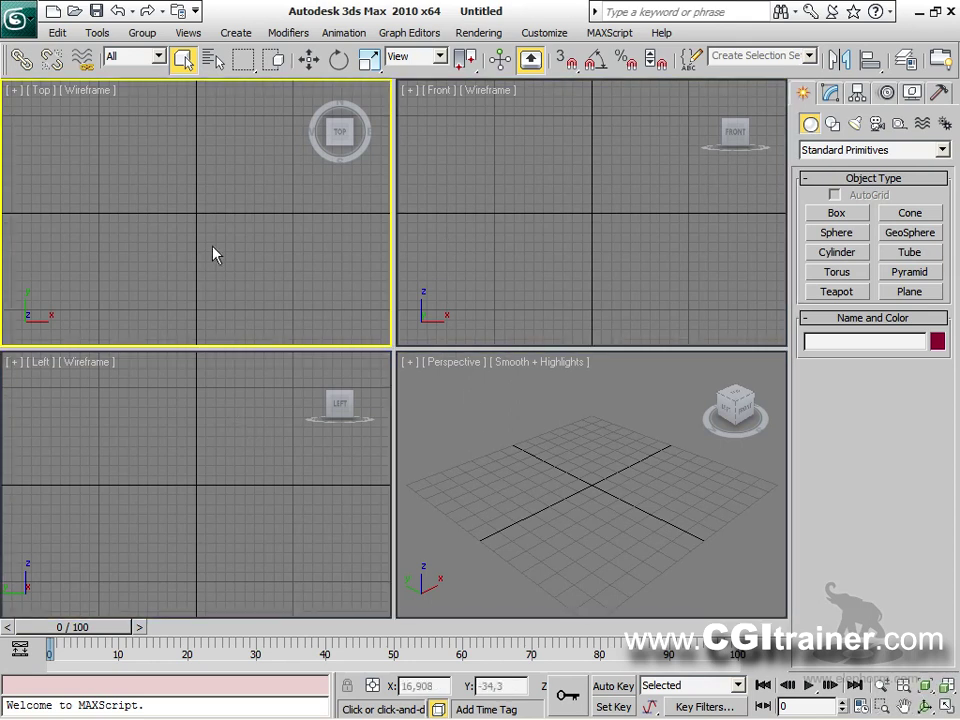
right_click(450, 240)
right_click(538, 465)
right_click(305, 460)
right_click(296, 306)
left_click(476, 276)
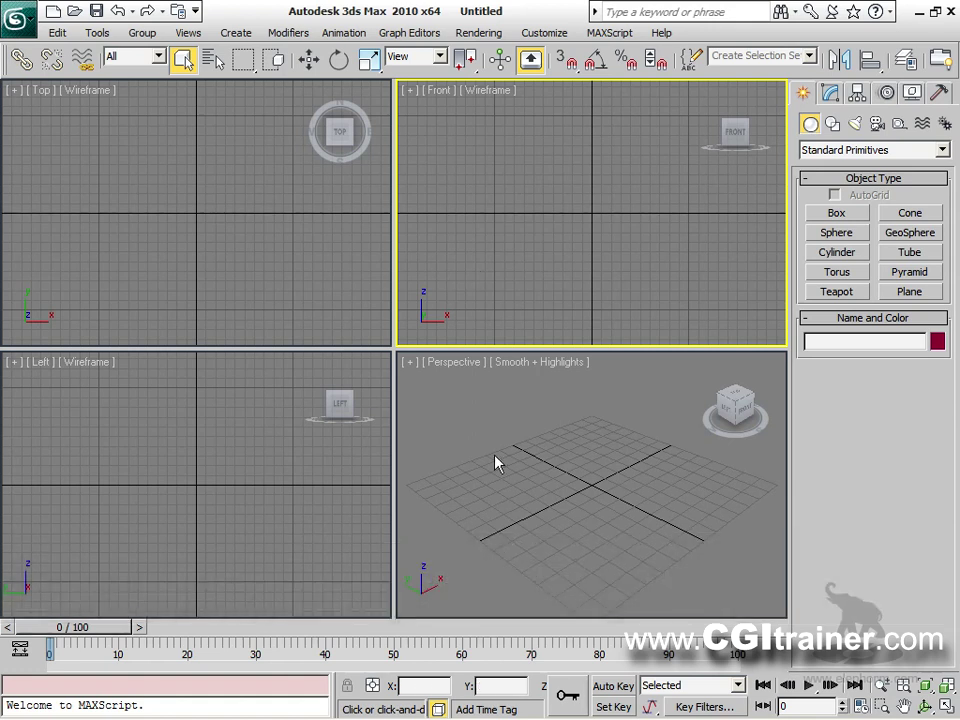
left_click(497, 459)
left_click(313, 499)
left_click(274, 306)
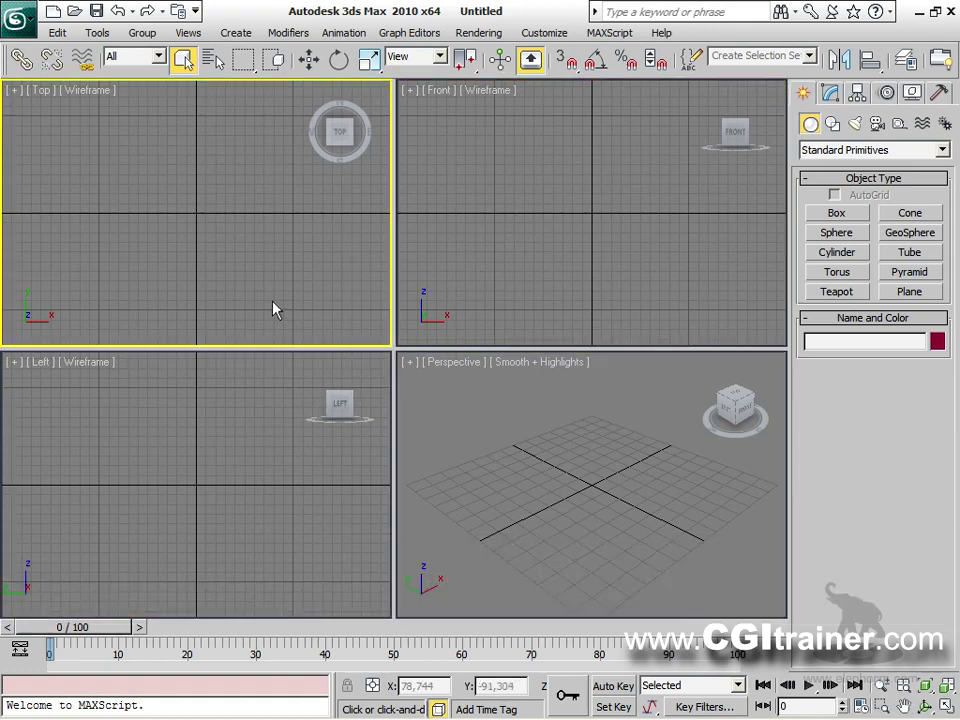
left_click(523, 300)
left_click(567, 505)
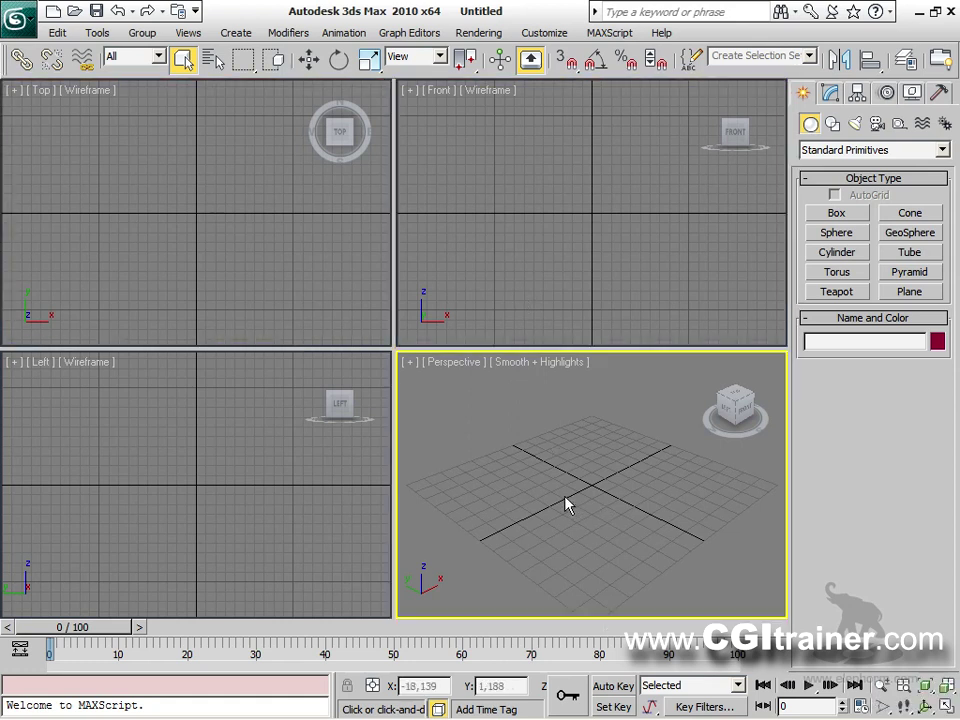
left_click(317, 251)
left_click(594, 204)
left_click(480, 420)
left_click(385, 445)
left_click(455, 465)
left_click_drag(479, 347, 463, 154)
left_click_drag(392, 133, 168, 292)
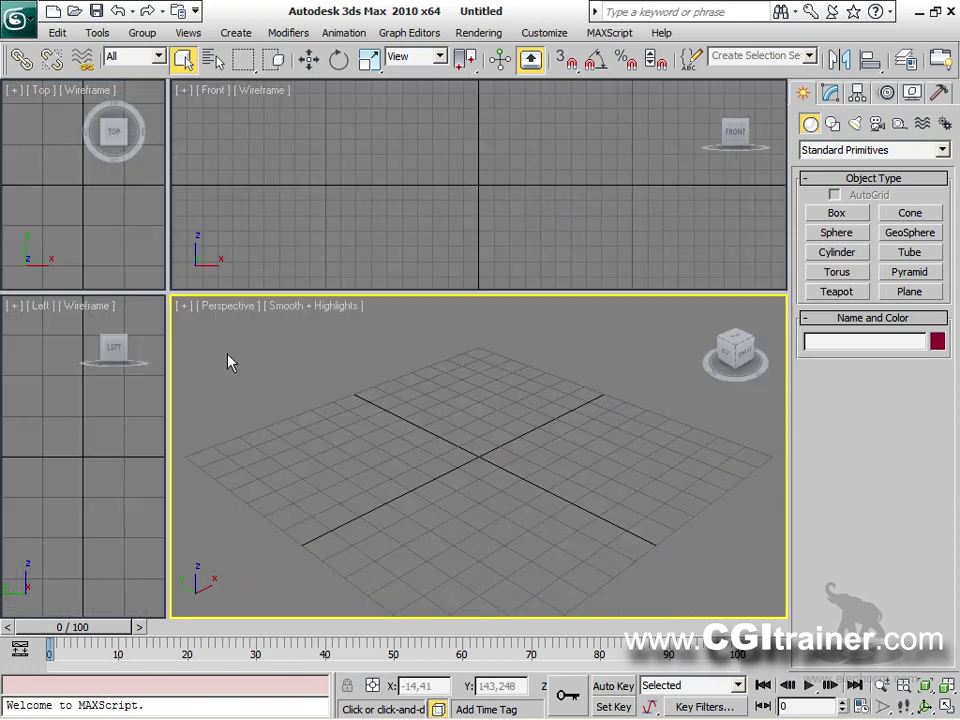
right_click(166, 292)
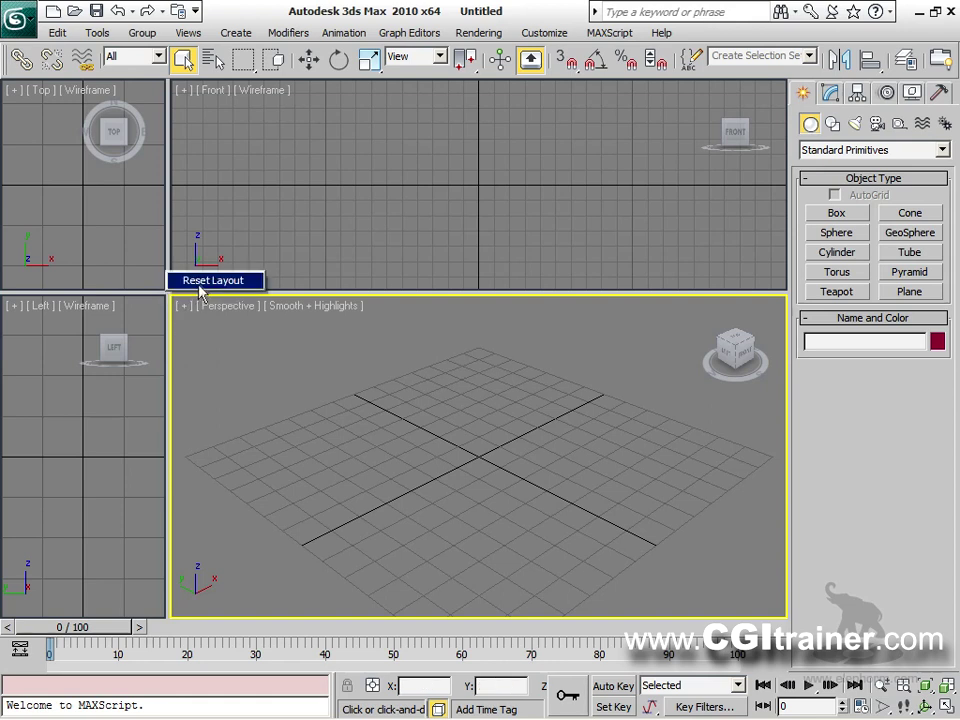
left_click(202, 286)
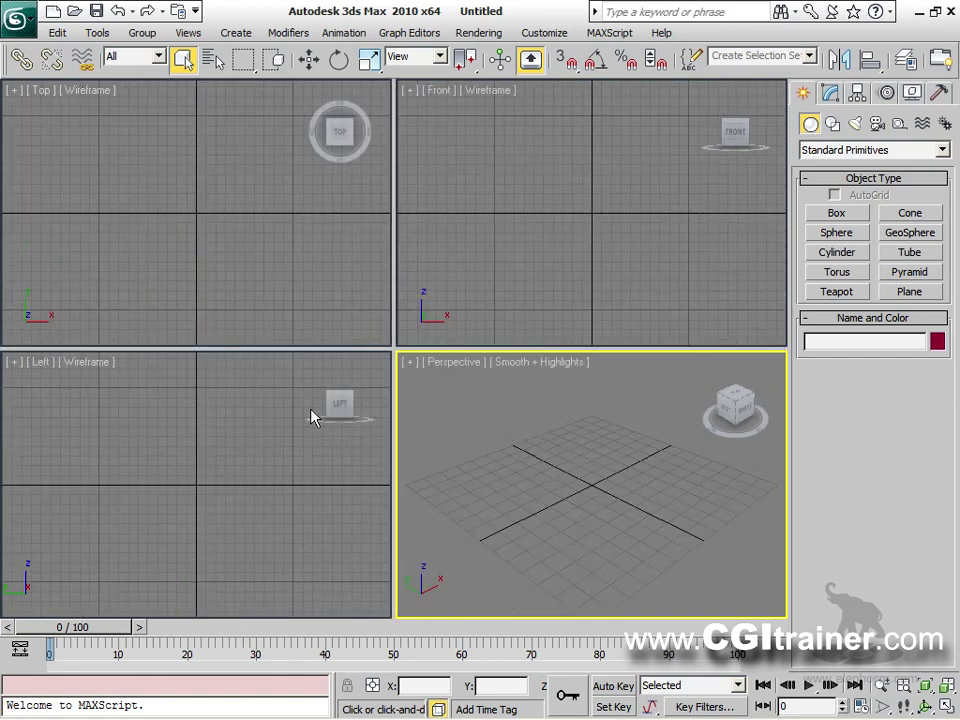
Activate the Front, Top, Left and Perspective viewports in turn.
left_click(438, 97)
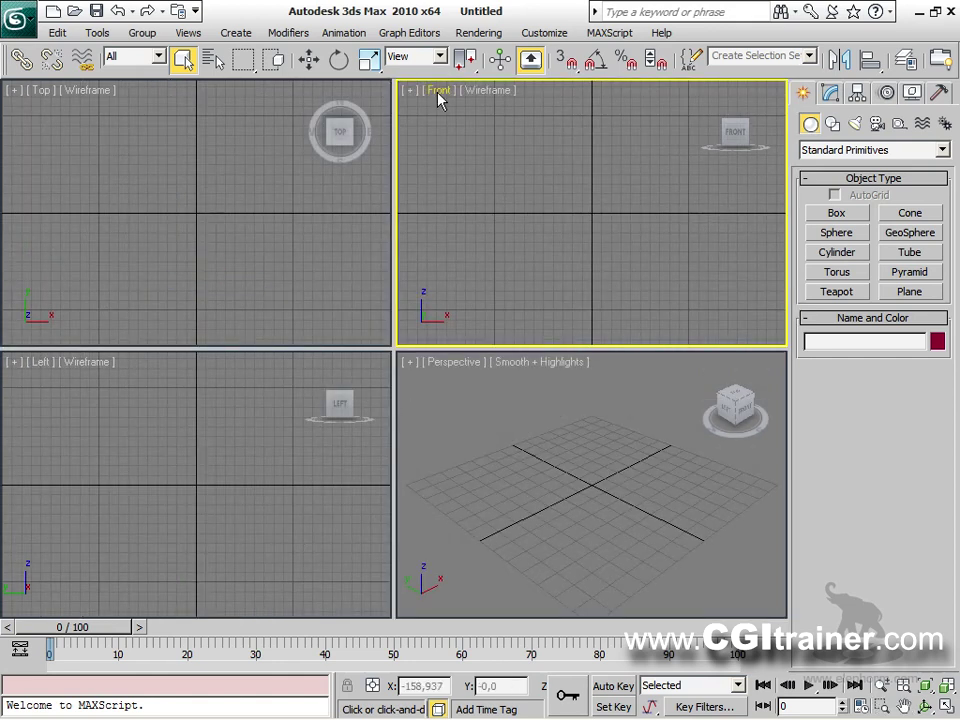
left_click(38, 98)
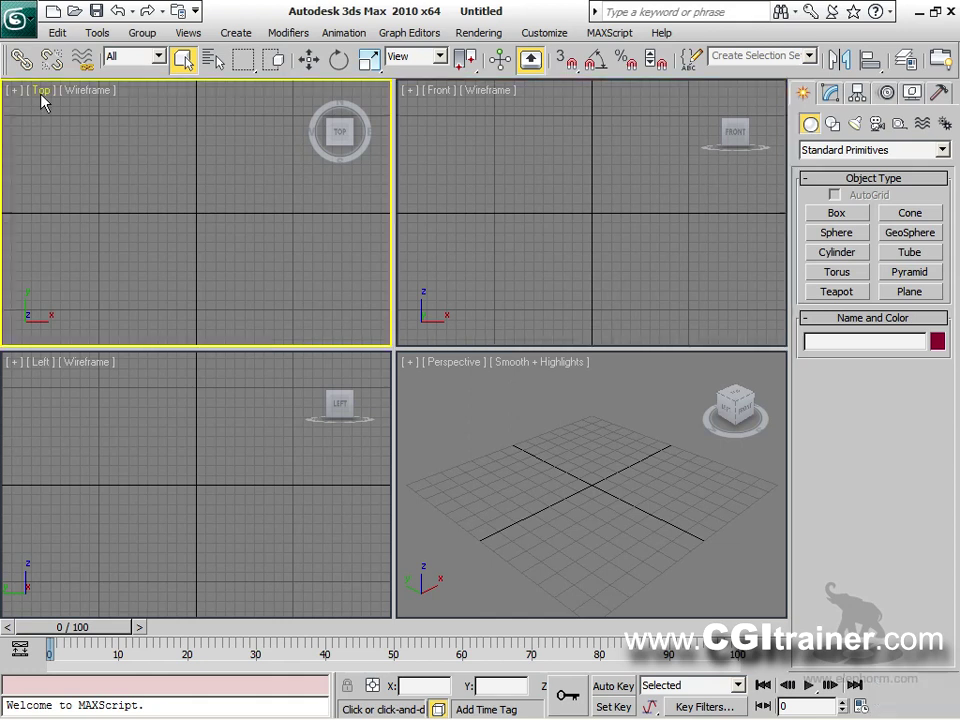
left_click(33, 378)
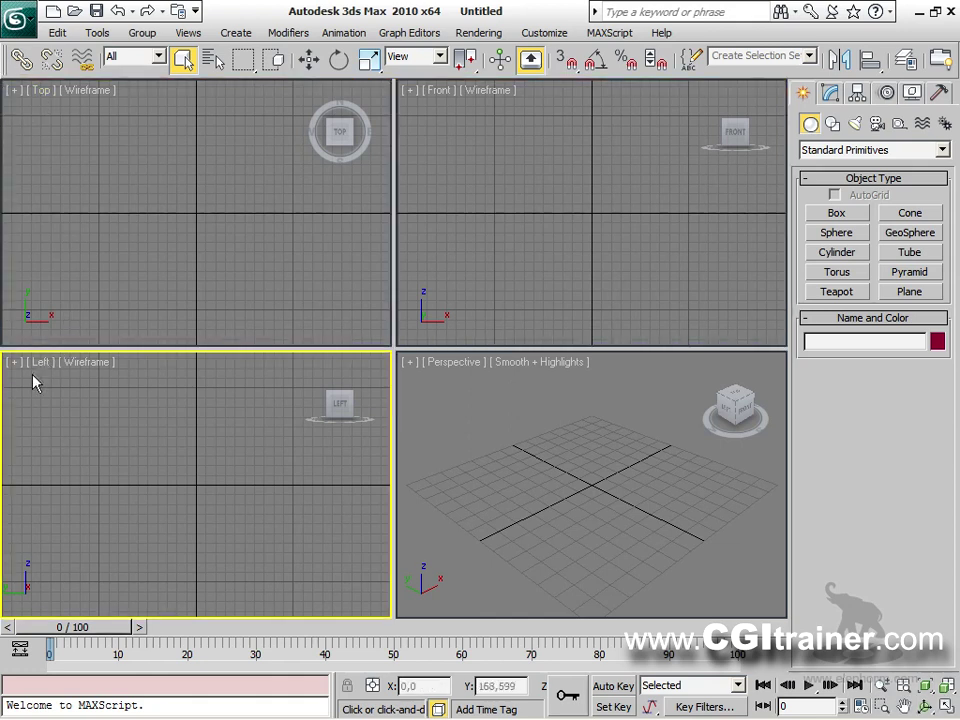
left_click(447, 368)
left_click(446, 366)
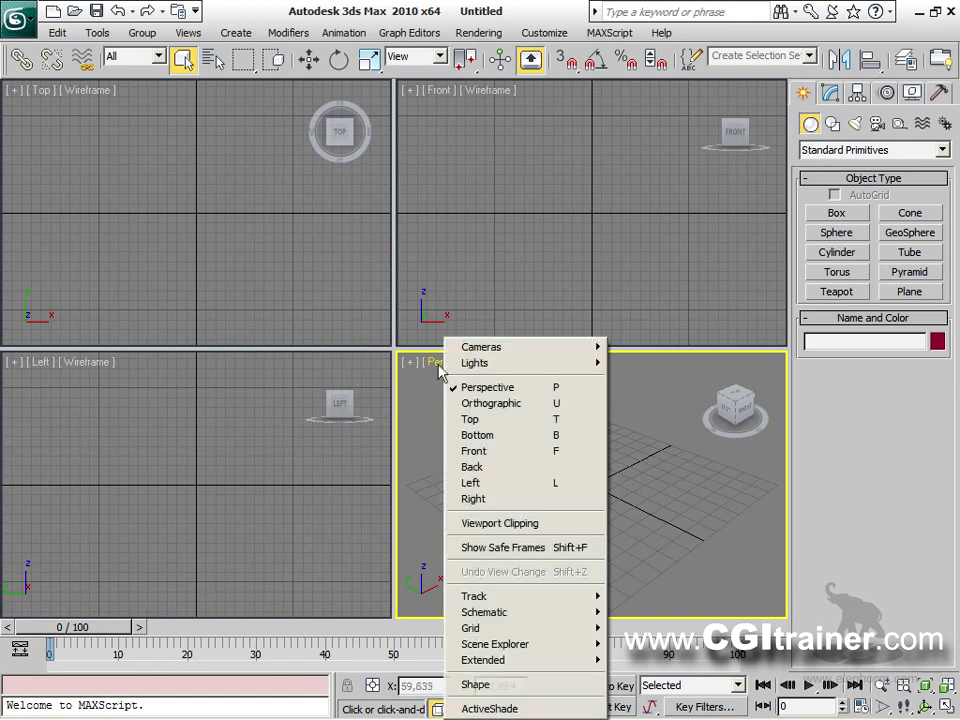
left_click(429, 390)
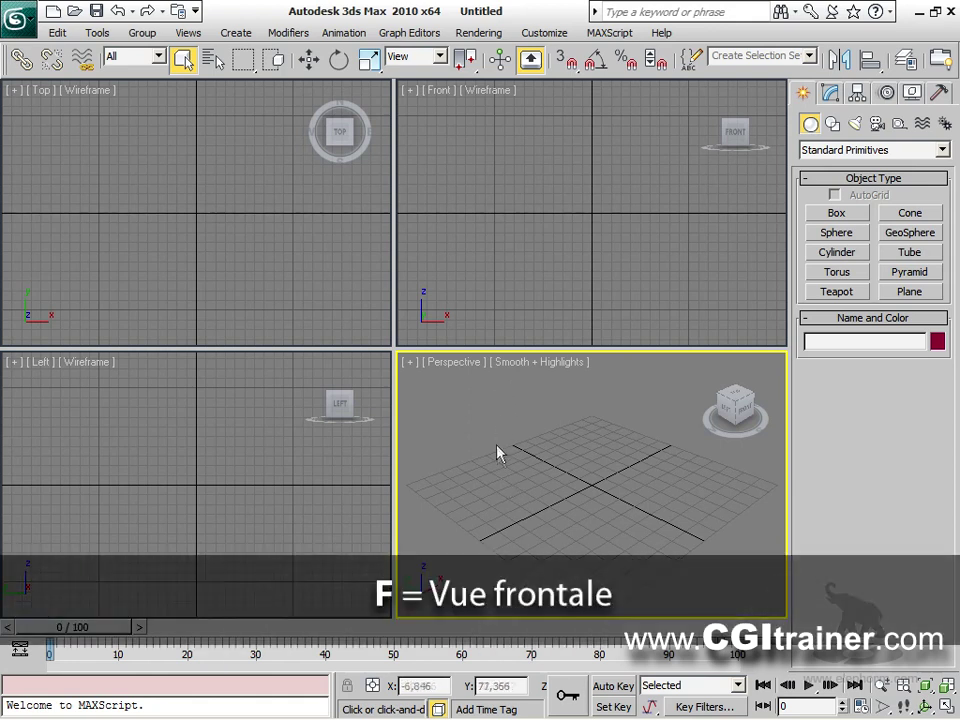
Use F, T, L and T to switch the Perspective viewport to Front, Top, Left, then Top.
key("f")
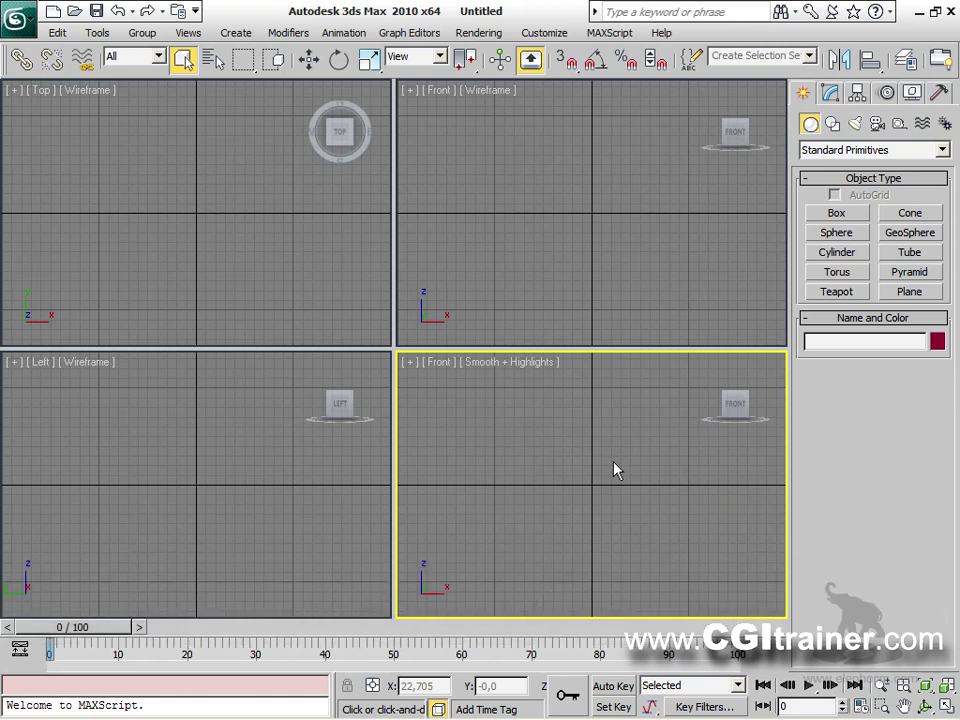
key("t")
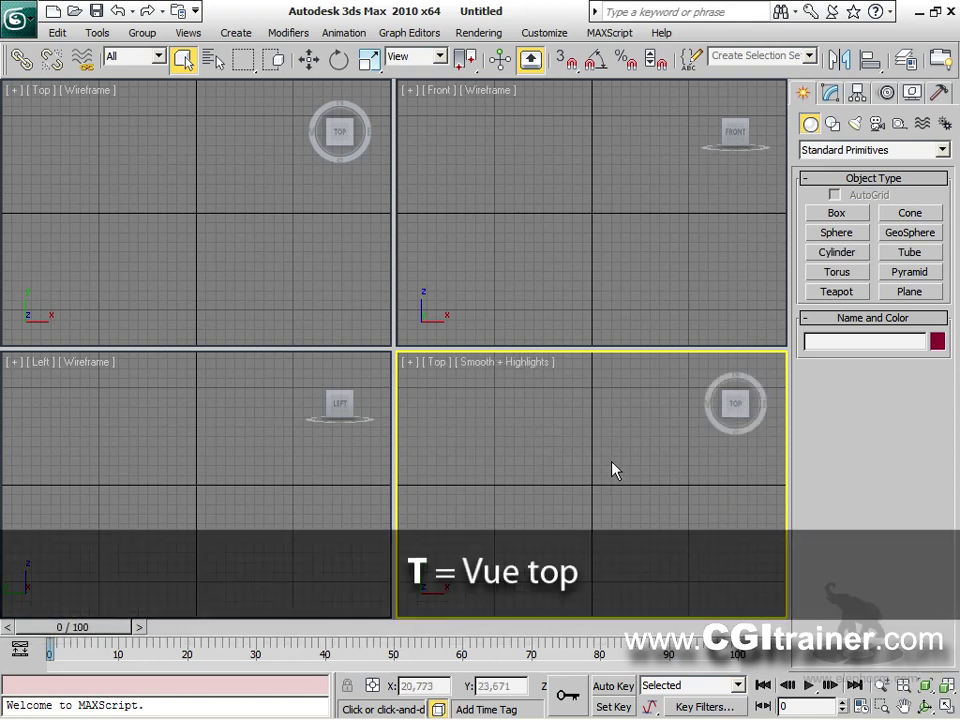
key("l")
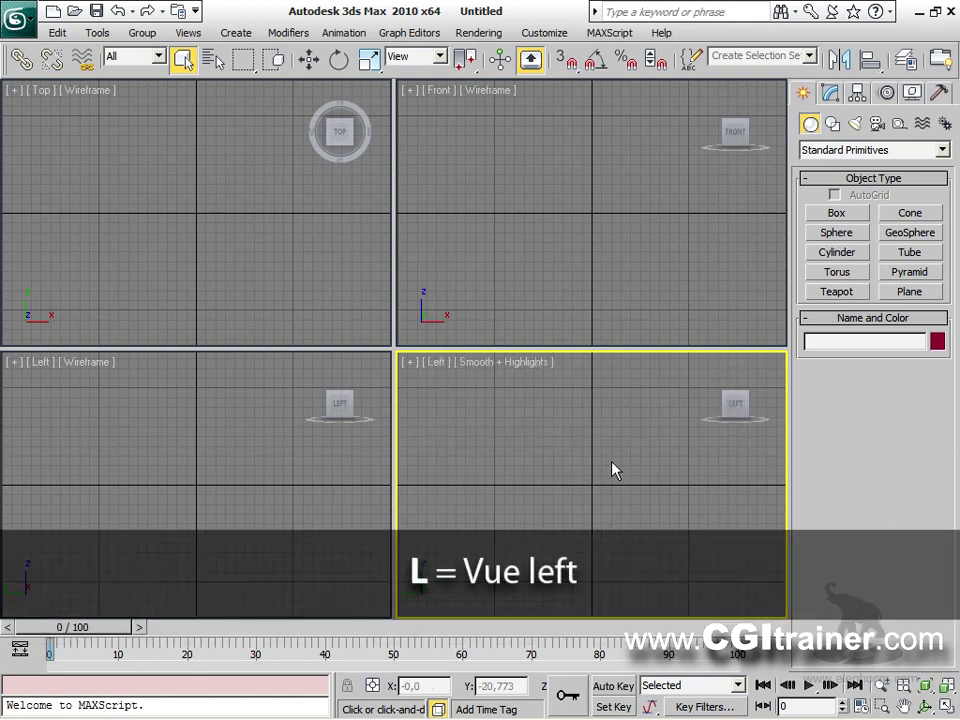
key("t")
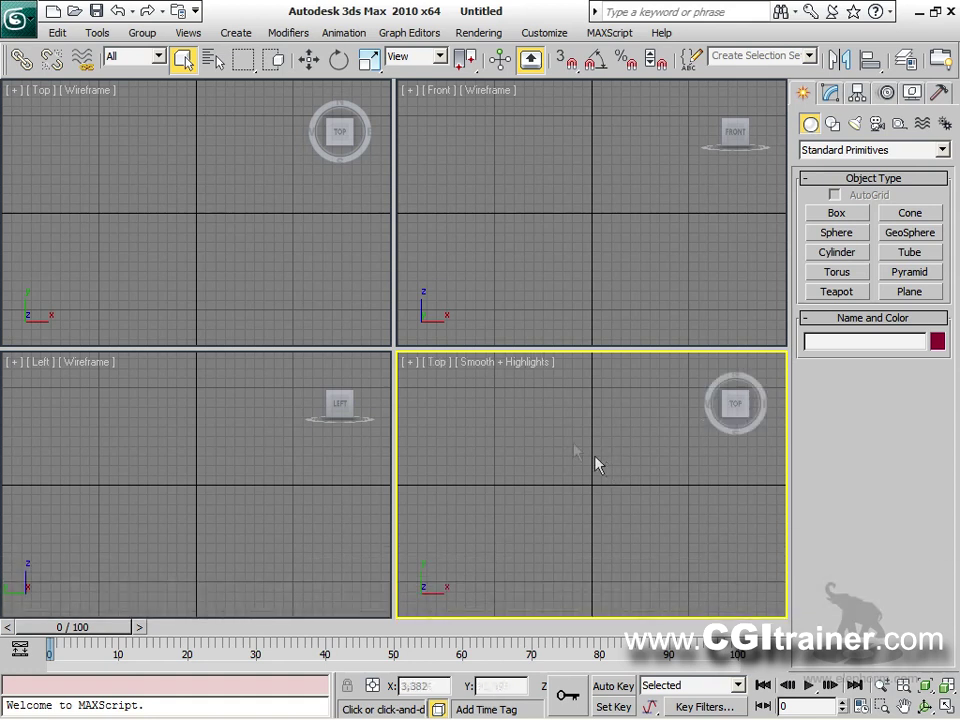
Through the V menu, set the bottom-right viewport to Front View, Back View, then Top View.
key("v")
left_click(470, 411)
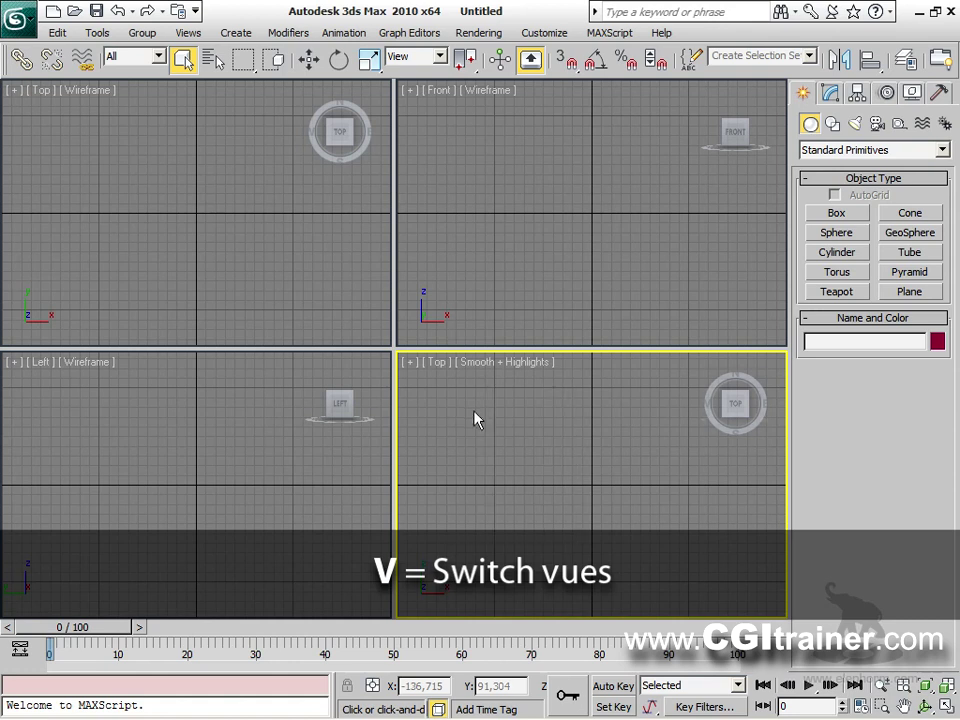
key("v")
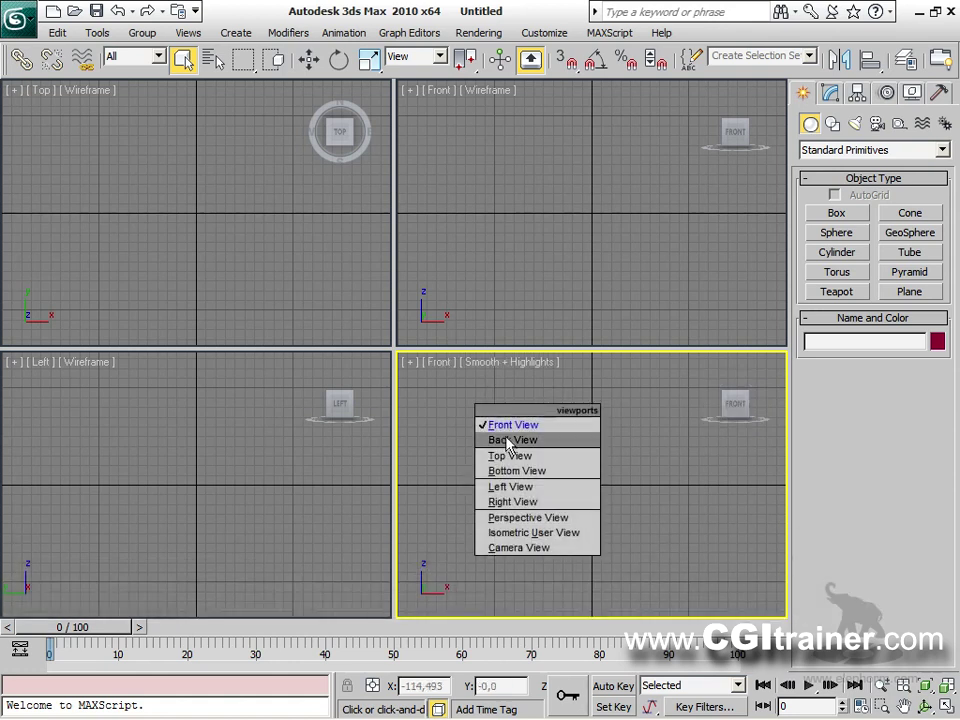
left_click(515, 440)
key("v")
left_click(537, 487)
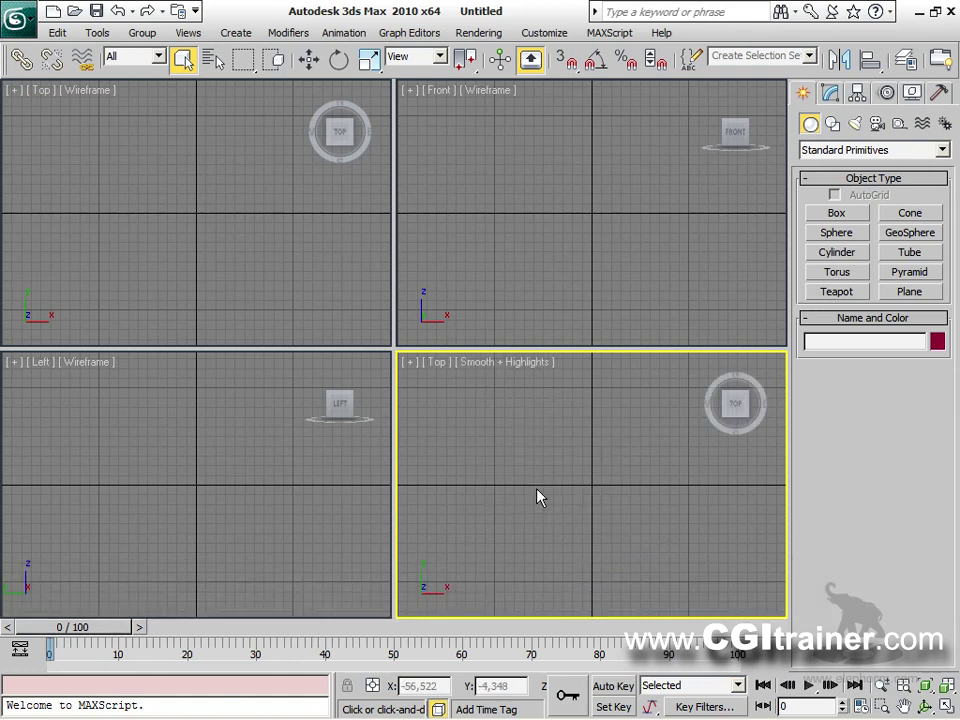
key("v")
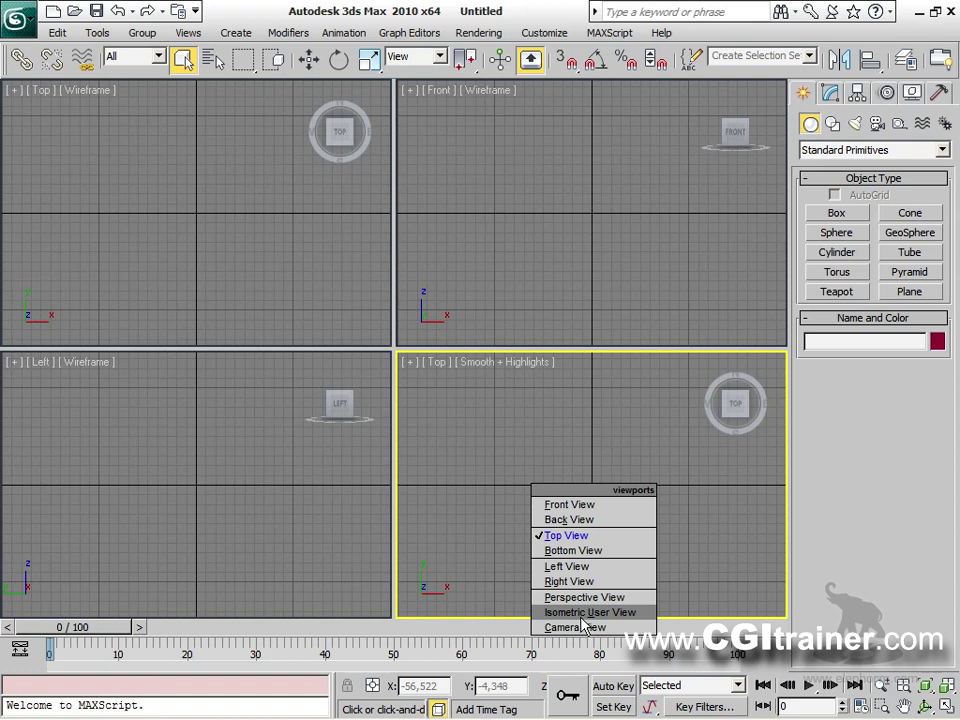
Set the bottom-right viewport to Isometric User then Perspective (P), cycling viewports back to Perspective.
left_click(582, 613)
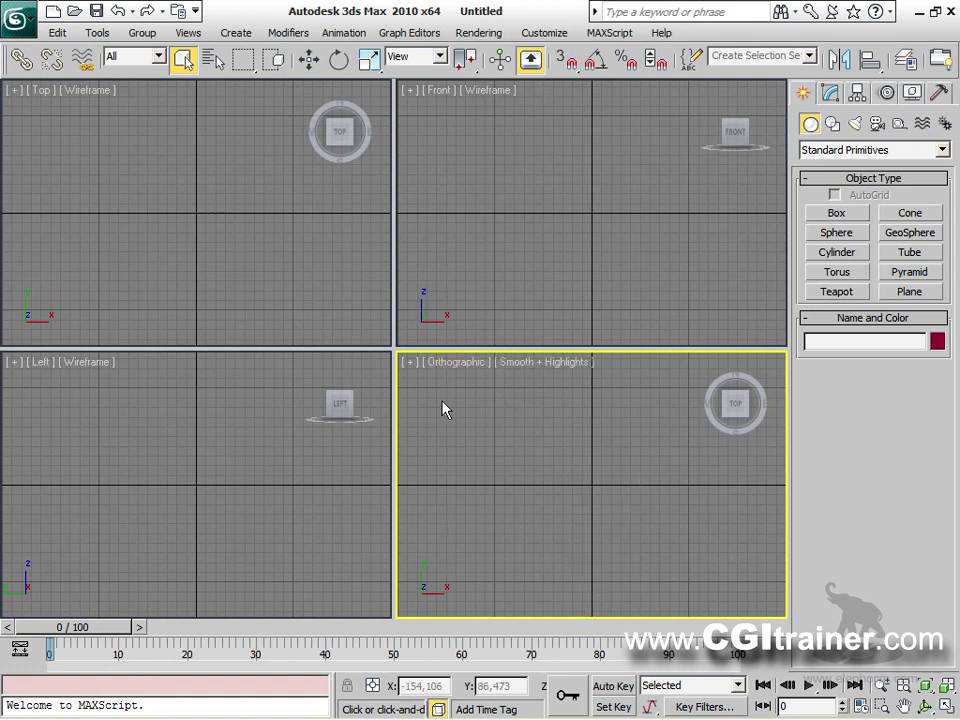
key("p")
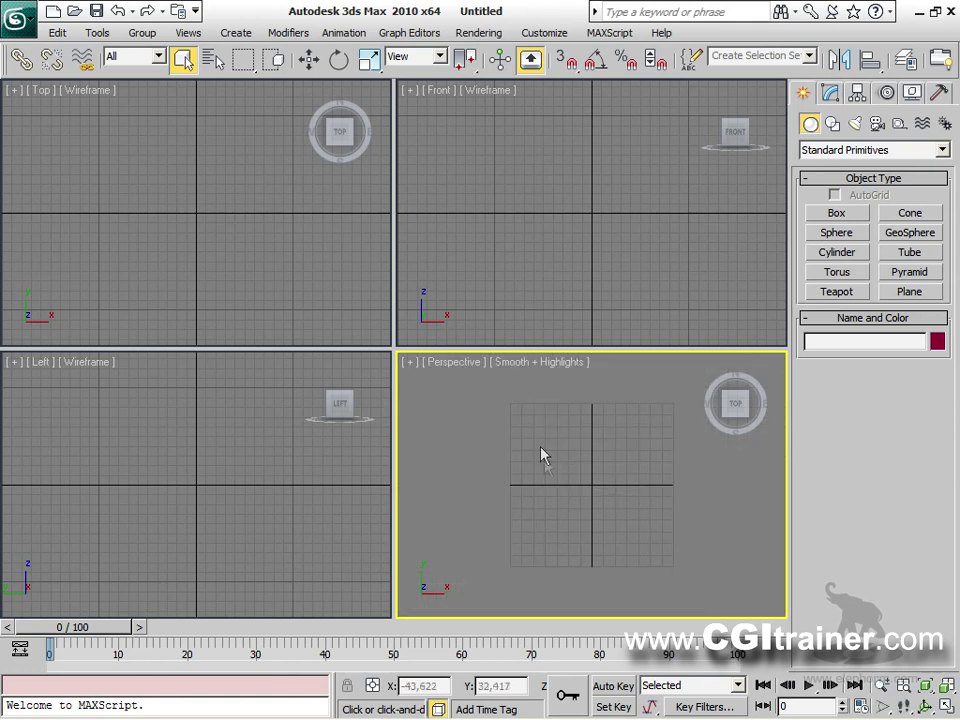
left_click(300, 300)
left_click(225, 418)
left_click(501, 229)
left_click(546, 372)
left_click(259, 238)
left_click(609, 302)
left_click(598, 410)
Drag the viewport divider up-left to enlarge Perspective, orbiting and panning around the grid.
middle_click_drag(564, 525, 611, 392, "alt")
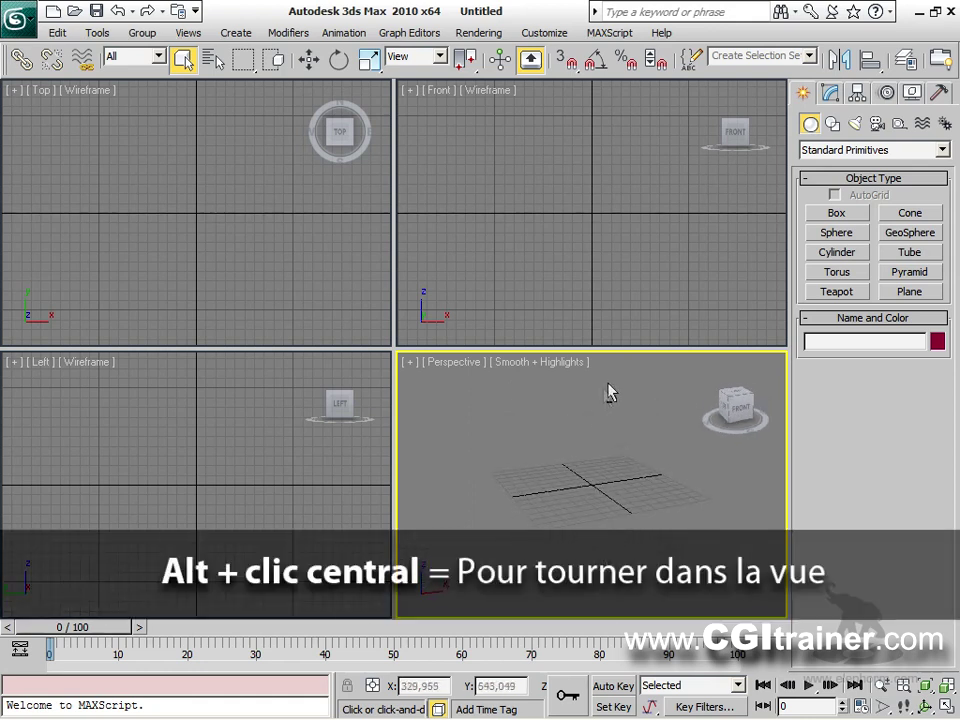
mouse_move(531, 500)
middle_mouse_down()
mouse_move(553, 499)
mouse_move(525, 506)
mouse_move(543, 491)
middle_mouse_up()
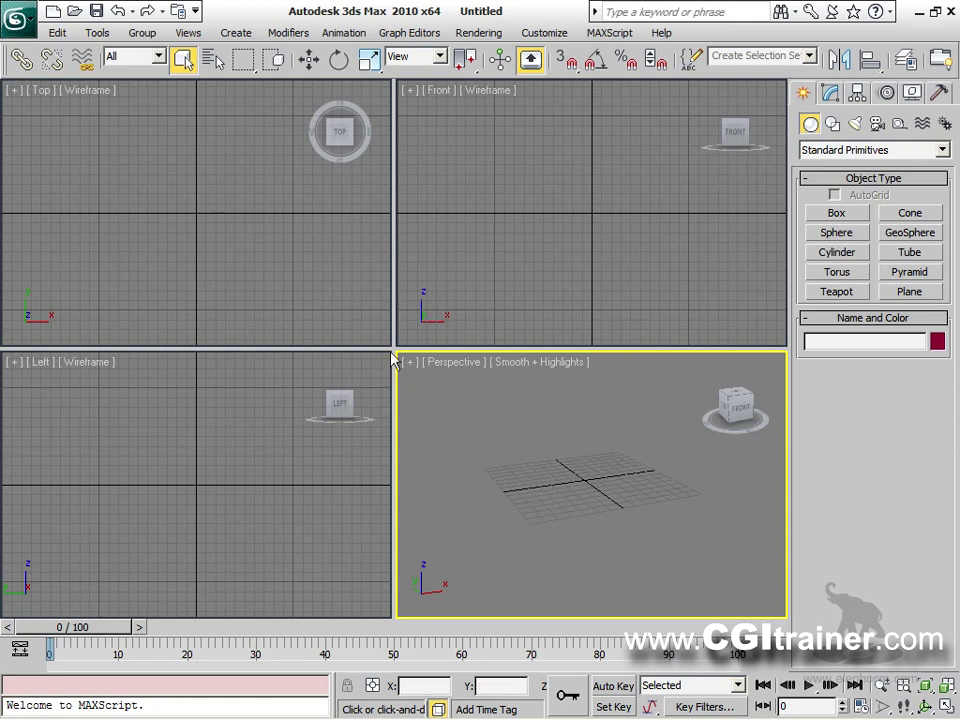
left_click_drag(393, 347, 88, 117)
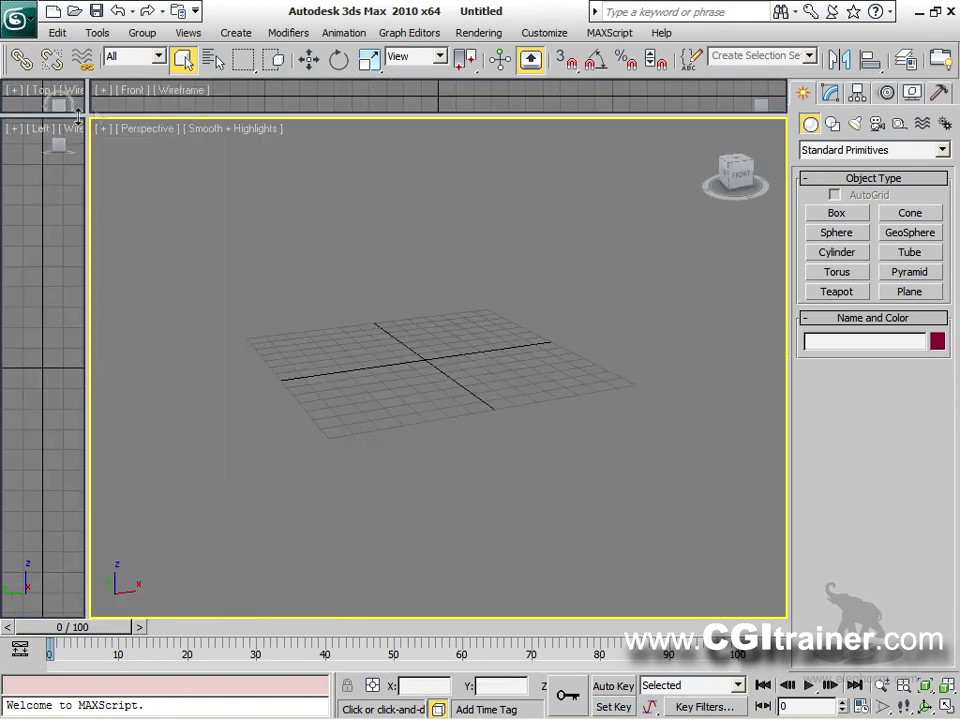
middle_click_drag(432, 447, 441, 409)
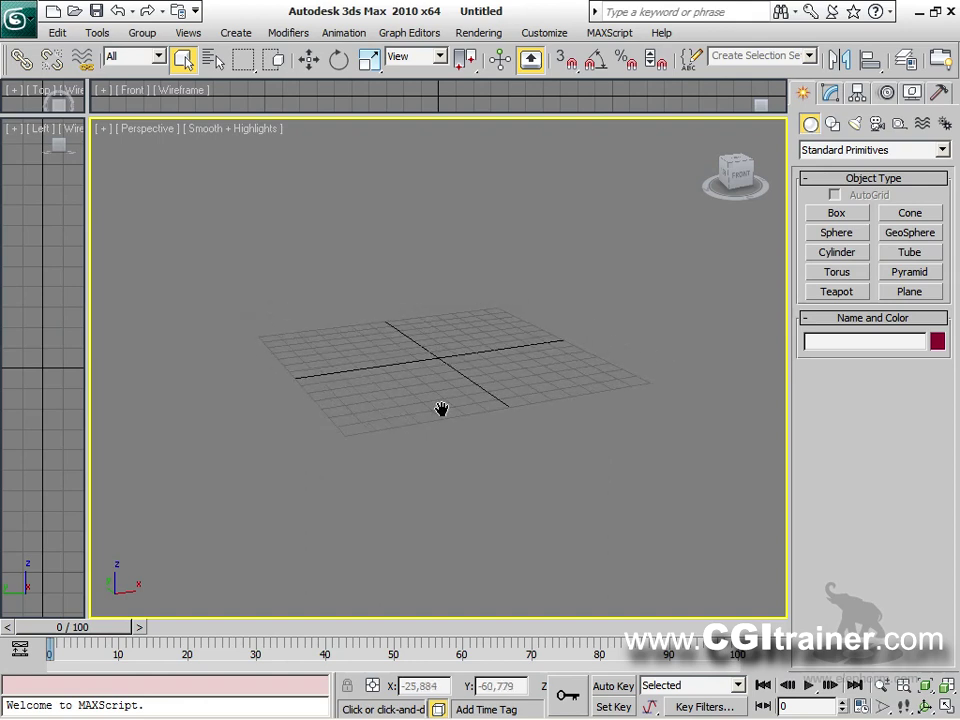
middle_click_drag(445, 360, 437, 262)
mouse_move(416, 358)
middle_mouse_down()
mouse_move(452, 358)
mouse_move(420, 364)
mouse_move(363, 290)
mouse_move(377, 379)
mouse_move(381, 369)
mouse_move(417, 387)
mouse_move(433, 365)
middle_mouse_up()
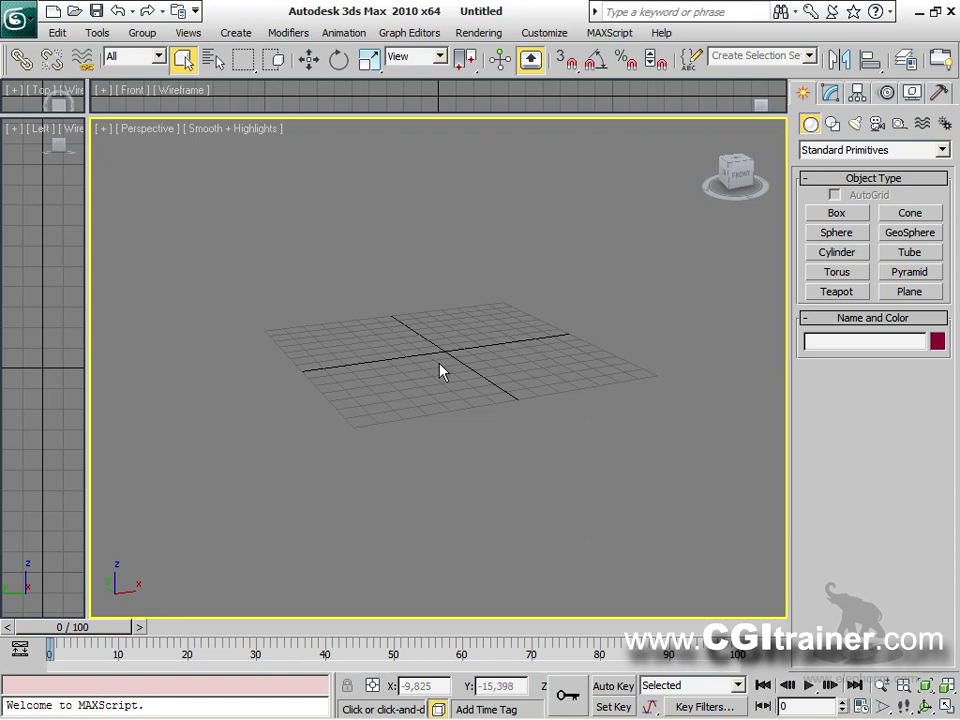
middle_click_drag(444, 372, 462, 384, "alt")
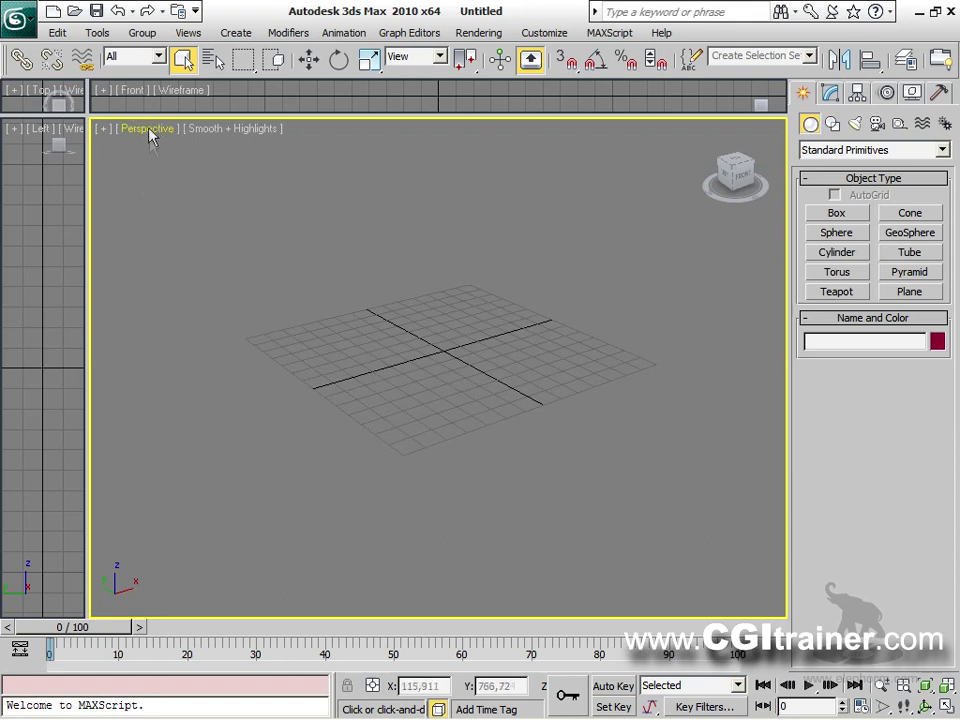
middle_click_drag(342, 311, 413, 330, "alt")
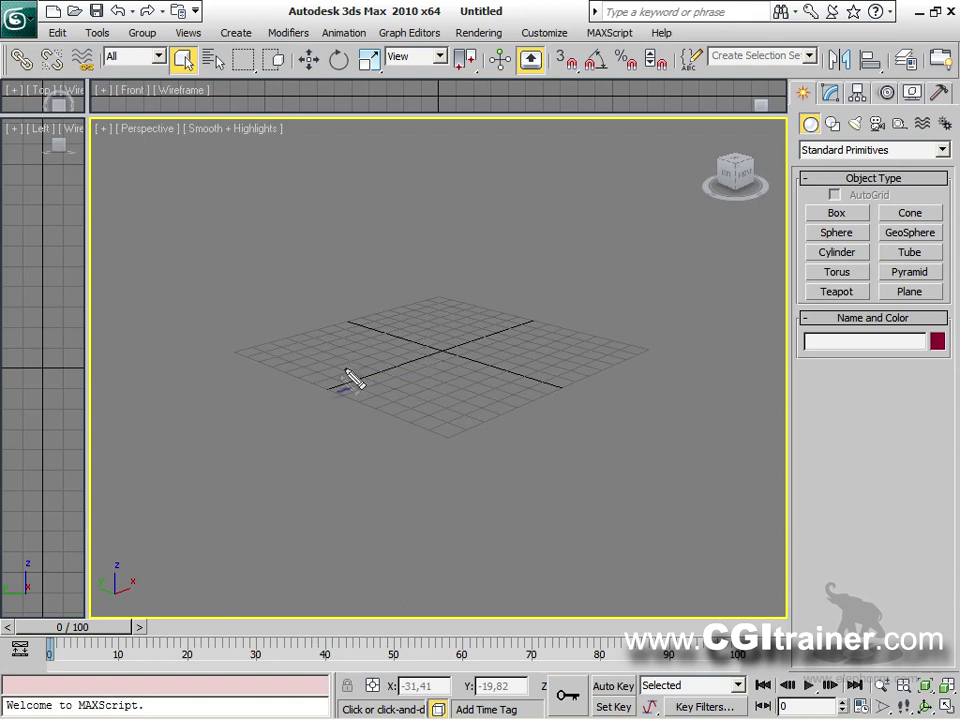
Orbit the Perspective view around the grid with a first series of drags.
mouse_move(317, 389)
left_mouse_down()
mouse_move(568, 288)
mouse_move(517, 275)
mouse_move(579, 298)
mouse_move(562, 337)
left_mouse_up()
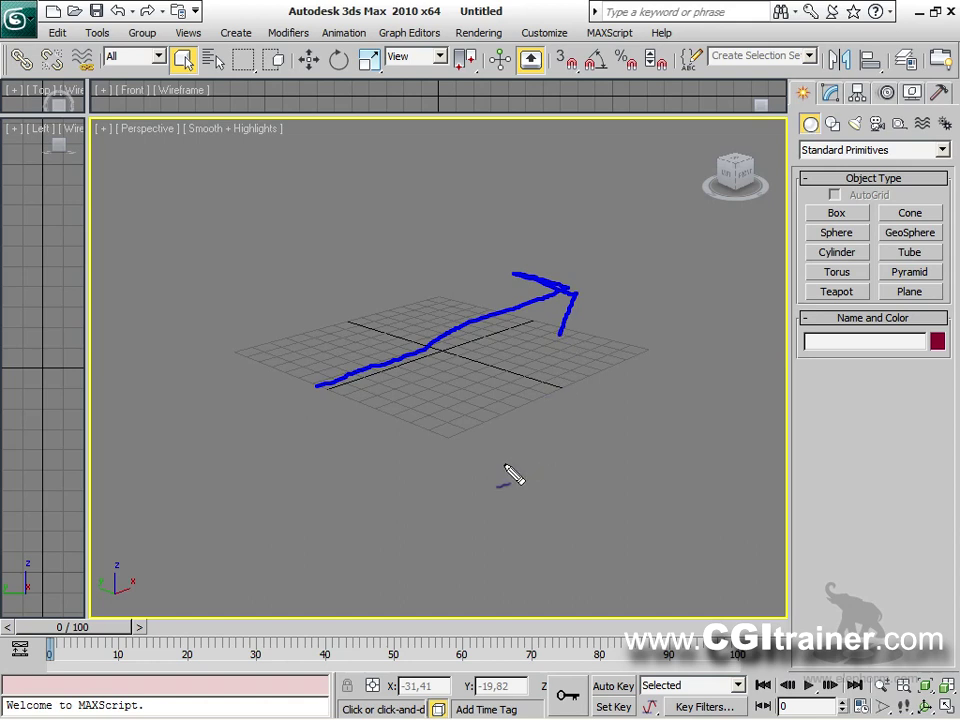
mouse_move(163, 332)
left_mouse_down()
mouse_move(278, 322)
mouse_move(381, 293)
mouse_move(517, 234)
mouse_move(449, 222)
mouse_move(518, 233)
mouse_move(495, 255)
left_mouse_up()
mouse_move(452, 472)
left_mouse_down()
mouse_move(659, 332)
mouse_move(632, 327)
mouse_move(658, 358)
left_mouse_up()
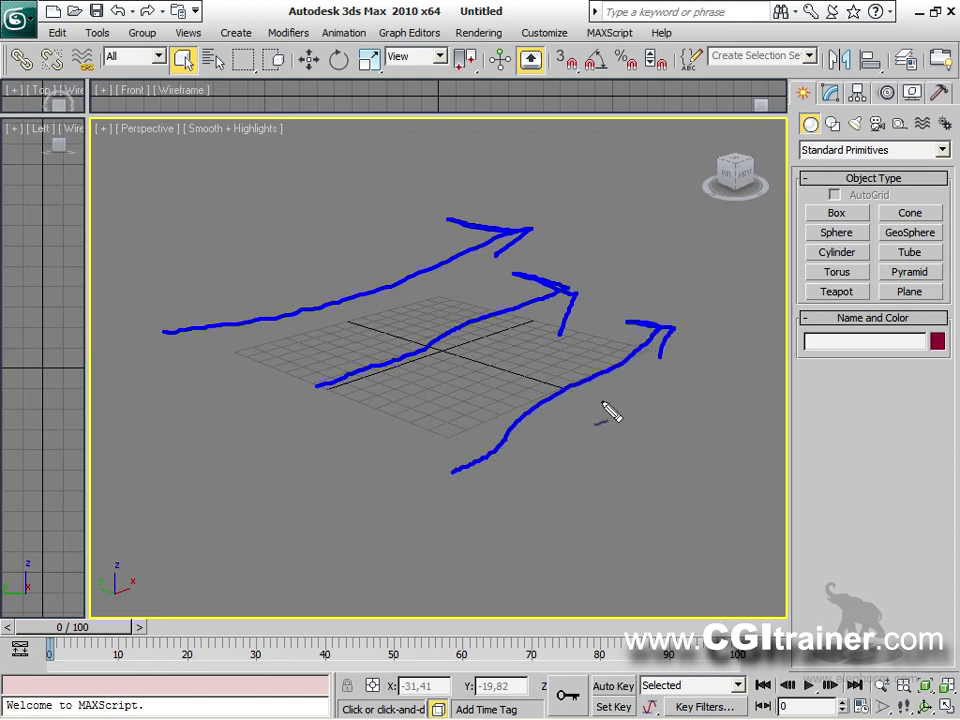
key("Escape")
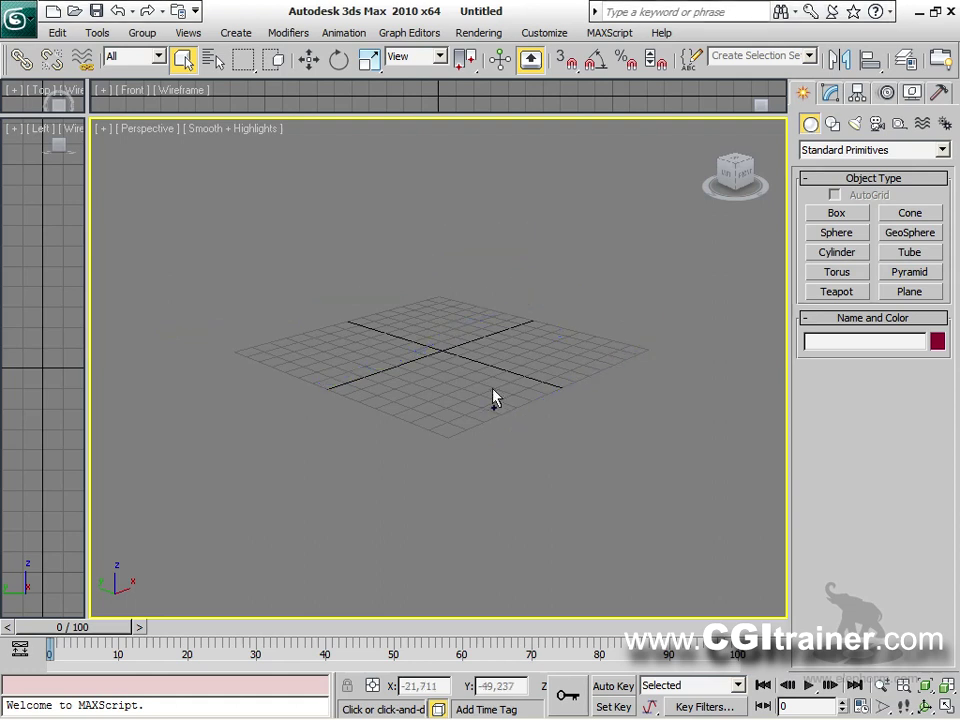
Keep orbiting until the ViewCube reads LEFT and the grid is seen from the left.
middle_click_drag(349, 441, 422, 424, "alt")
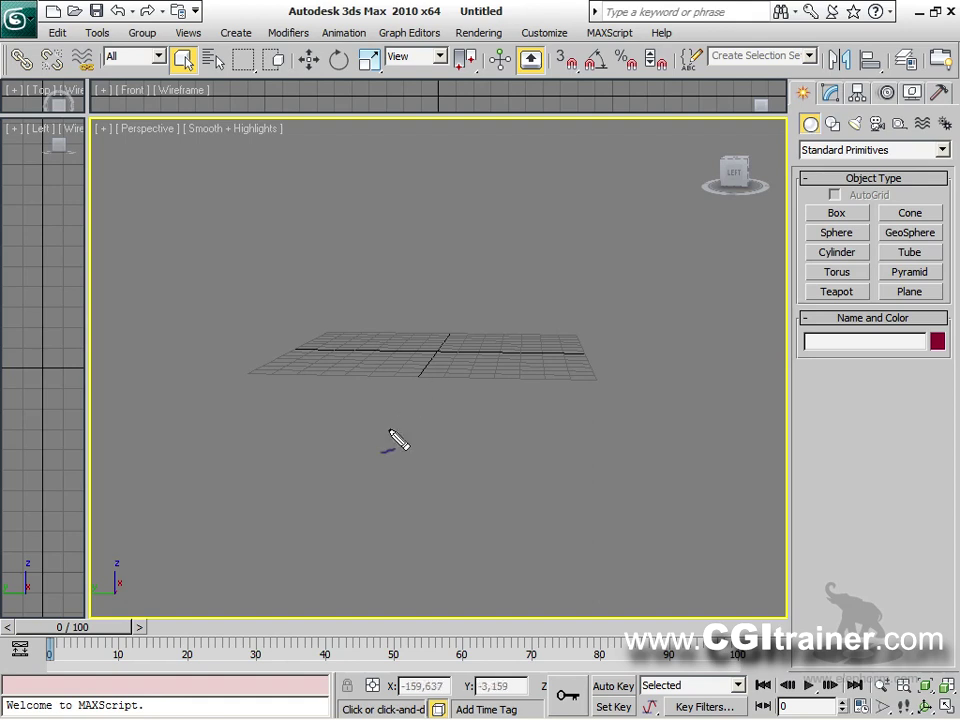
mouse_move(384, 437)
middle_mouse_down()
mouse_move(482, 256)
mouse_move(485, 285)
middle_mouse_up()
mouse_move(612, 425)
middle_mouse_down()
mouse_move(546, 221)
mouse_move(587, 258)
middle_mouse_up()
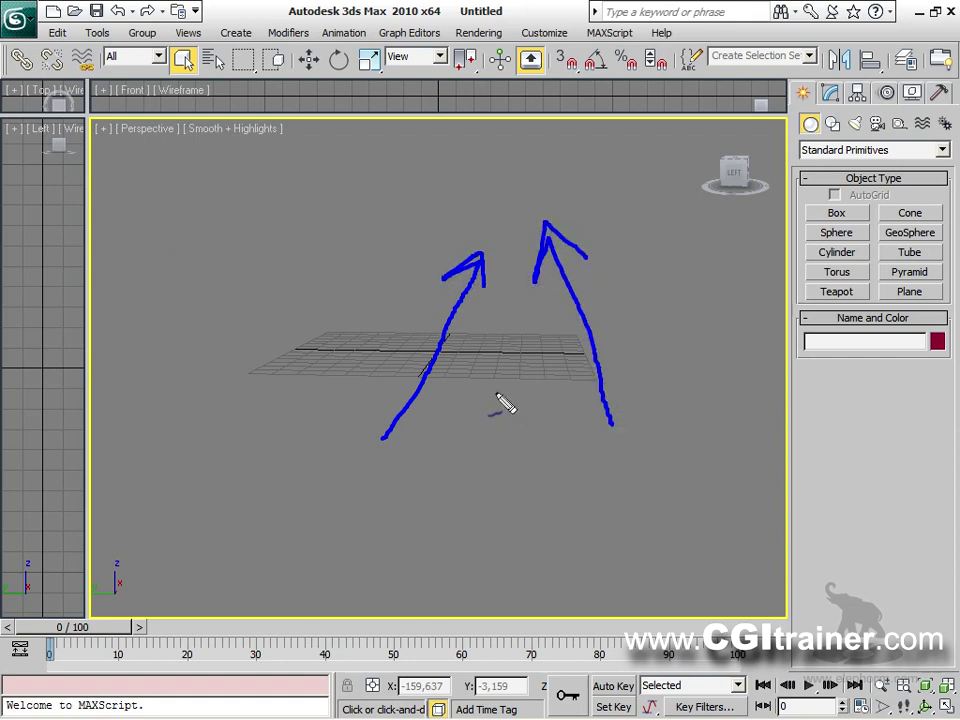
left_click(495, 378)
left_click(503, 330)
left_click(507, 315)
left_click_drag(463, 304, 580, 314)
left_click_drag(447, 372, 655, 387)
left_click_drag(435, 447, 570, 456)
mouse_move(118, 107)
left_mouse_down()
mouse_move(158, 165)
mouse_move(190, 137)
mouse_move(122, 101)
left_mouse_up()
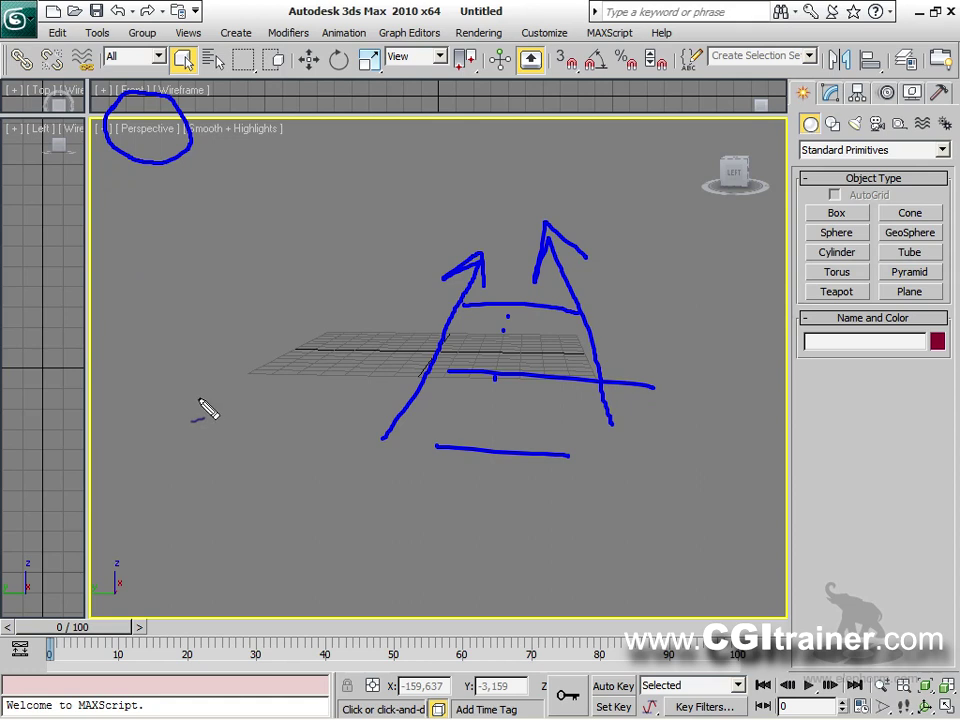
key("Escape")
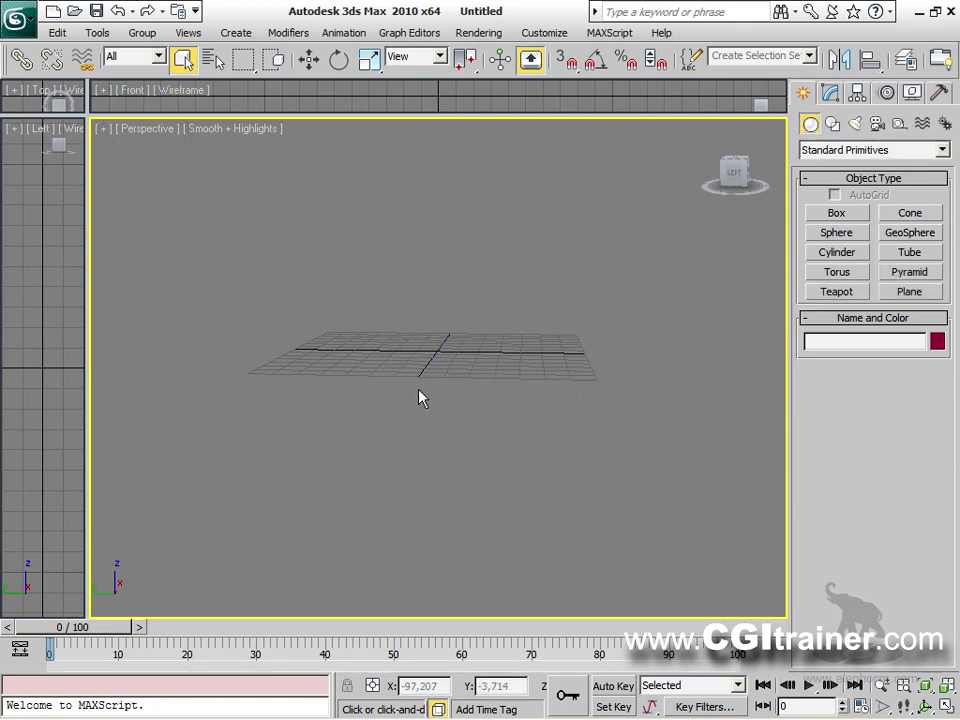
Switch the large viewport to a User view and orbit until the grid is nearly edge-on.
key("u")
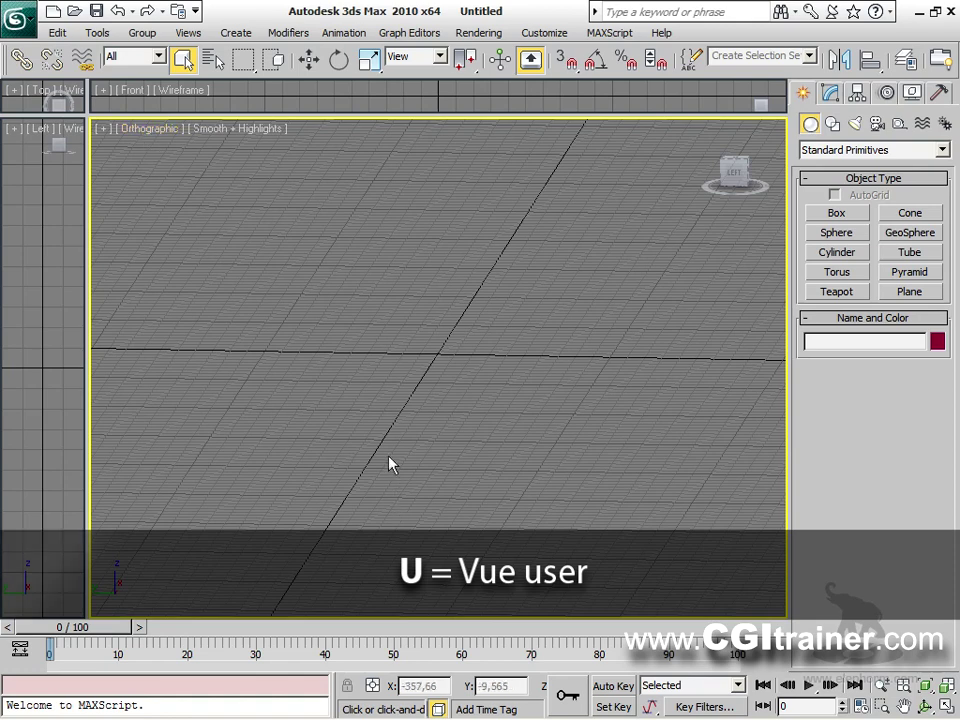
middle_click_drag(388, 459, 394, 426, "alt")
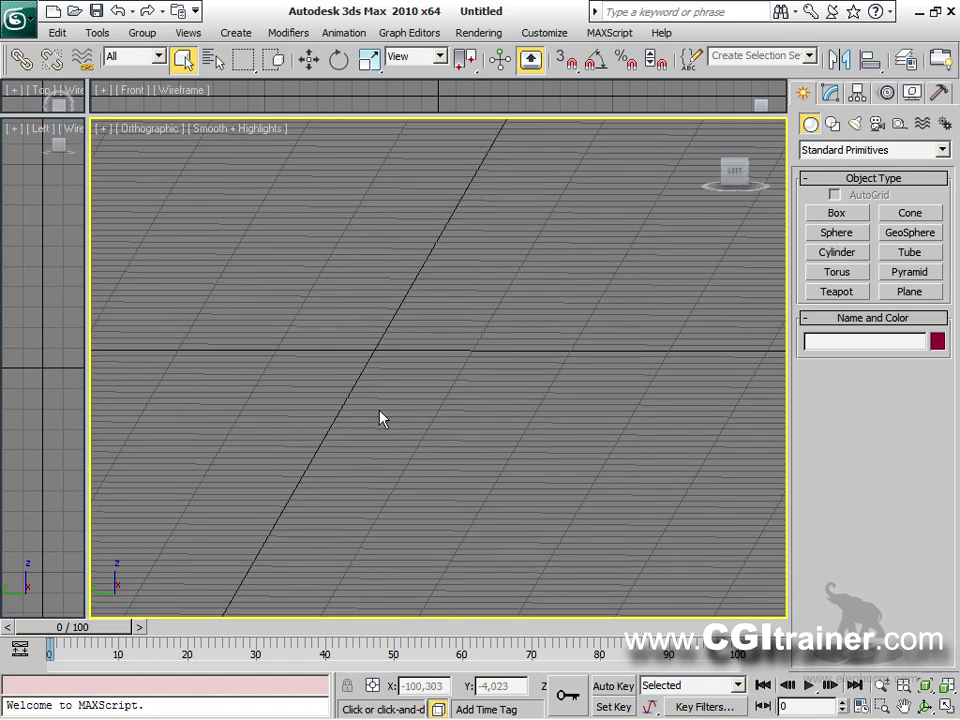
mouse_move(240, 416)
left_mouse_down()
mouse_move(323, 287)
mouse_move(297, 268)
mouse_move(316, 298)
left_mouse_up()
mouse_move(390, 478)
left_mouse_down()
mouse_move(491, 290)
mouse_move(477, 268)
mouse_move(493, 296)
left_mouse_up()
left_click_drag(378, 304, 430, 299)
left_click_drag(367, 335, 412, 328)
left_click_drag(362, 355, 394, 349)
left_click_drag(339, 385, 369, 382)
left_click_drag(318, 409, 360, 406)
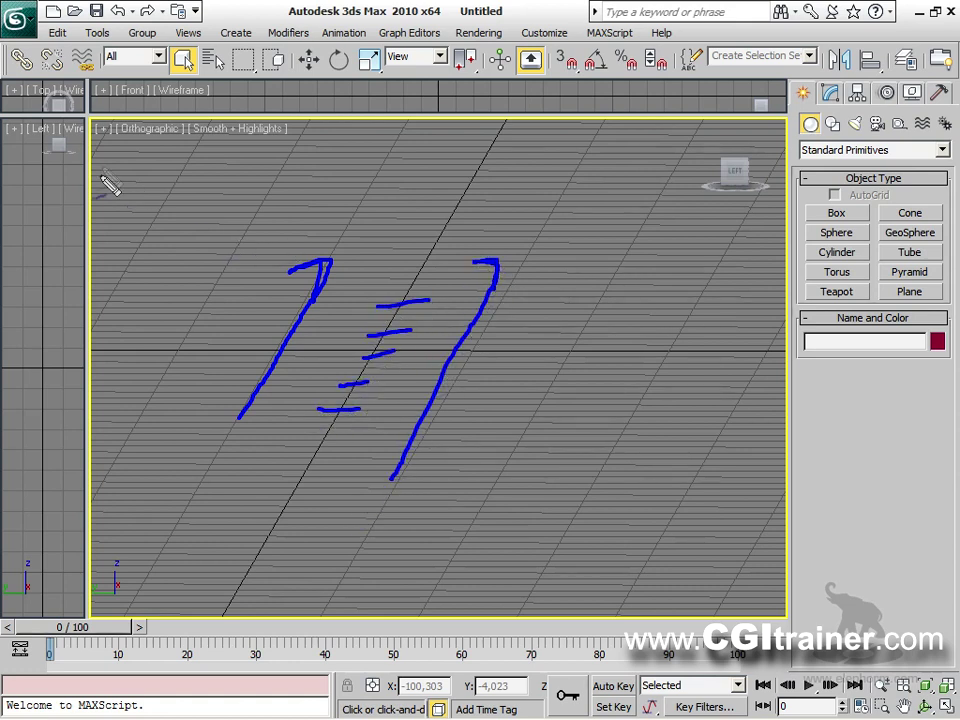
left_click_drag(117, 138, 190, 145)
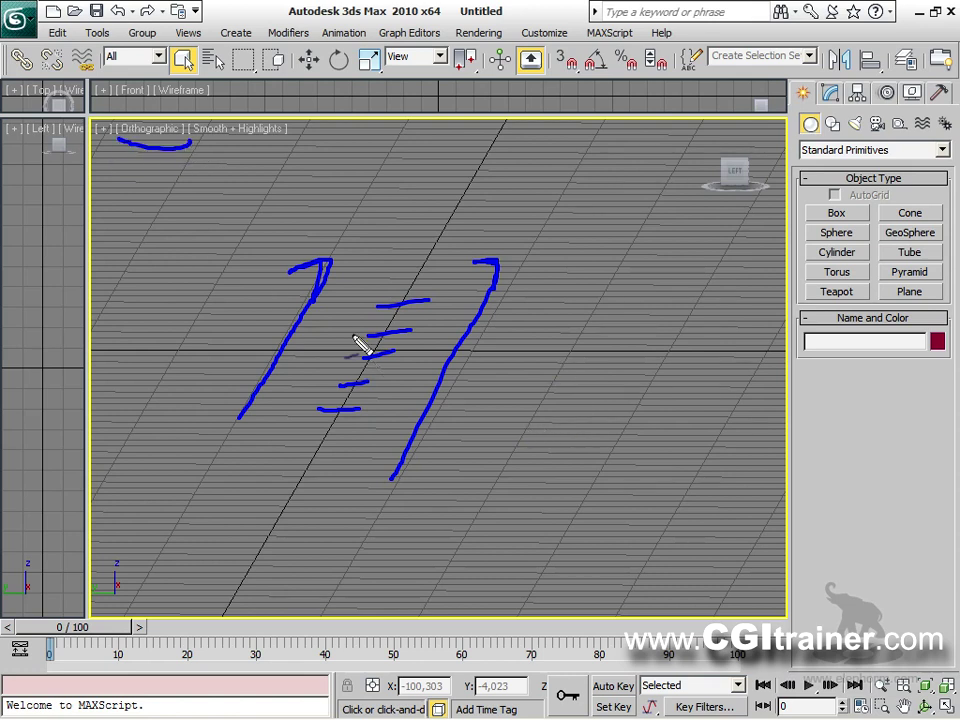
left_click_drag(321, 471, 331, 467)
key("Escape")
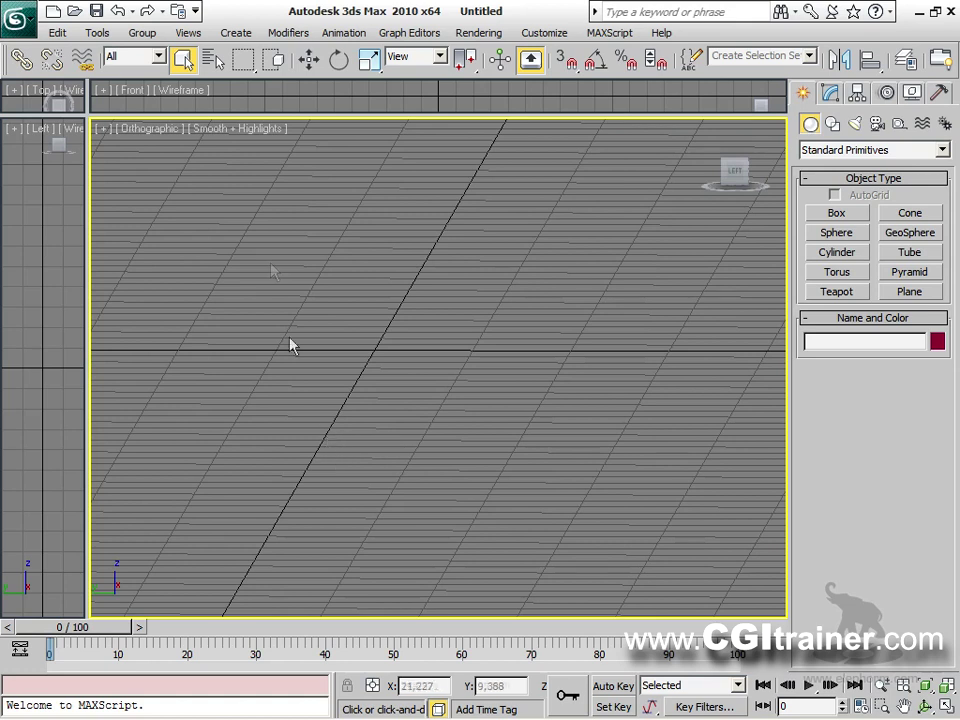
Return the viewport to Perspective (P) and pan to see the grid from above.
key("p")
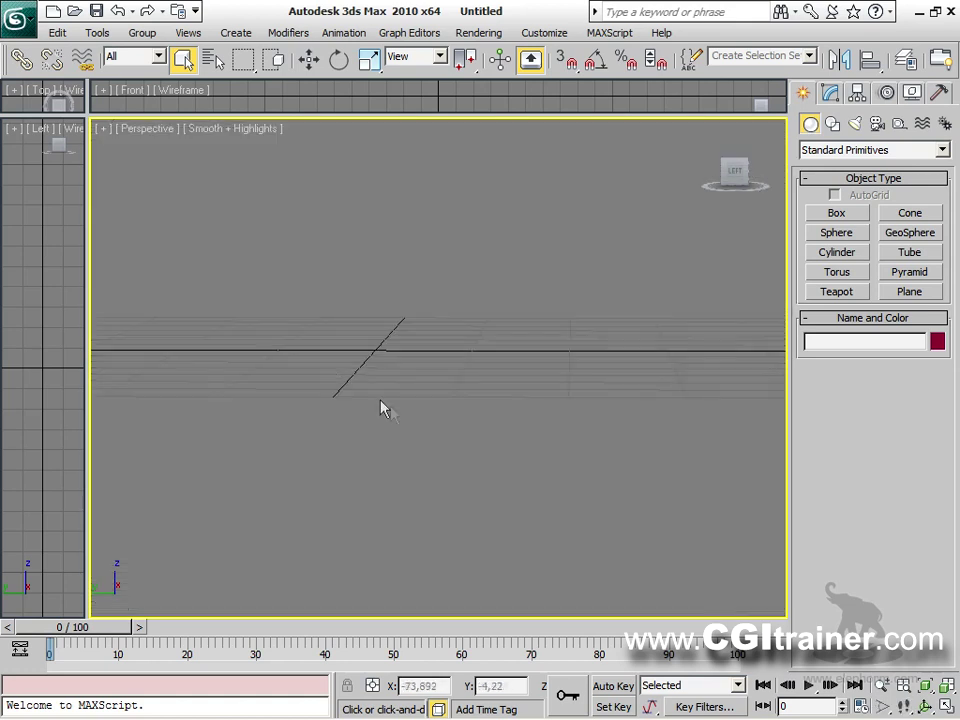
middle_click_drag(423, 405, 434, 432)
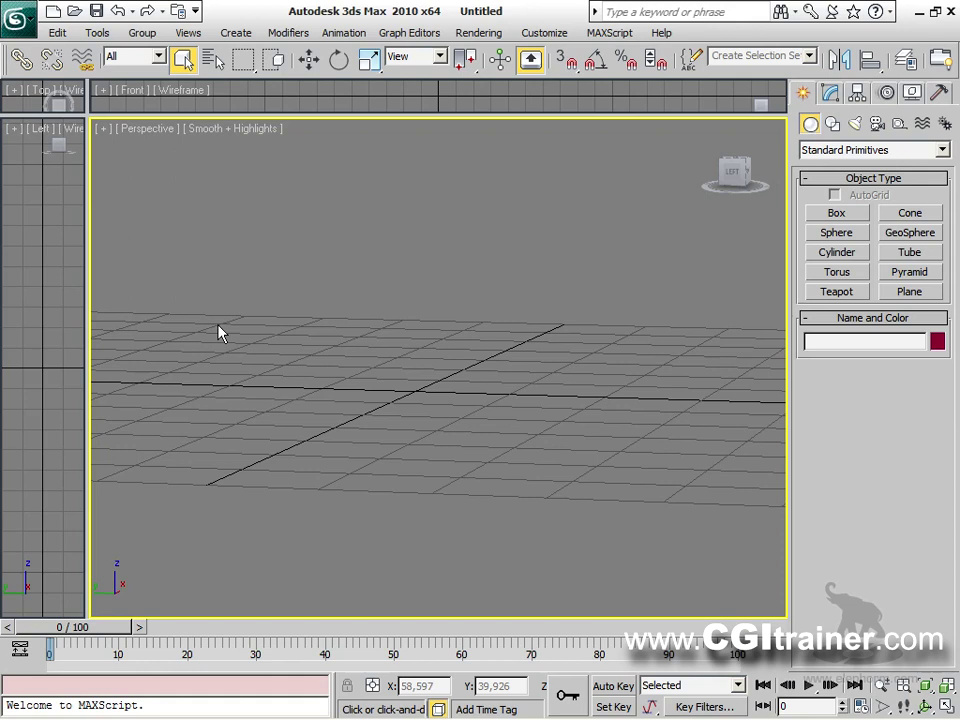
Restore the four equal viewports and bring up the Viewport Configuration layout options.
right_click(86, 115)
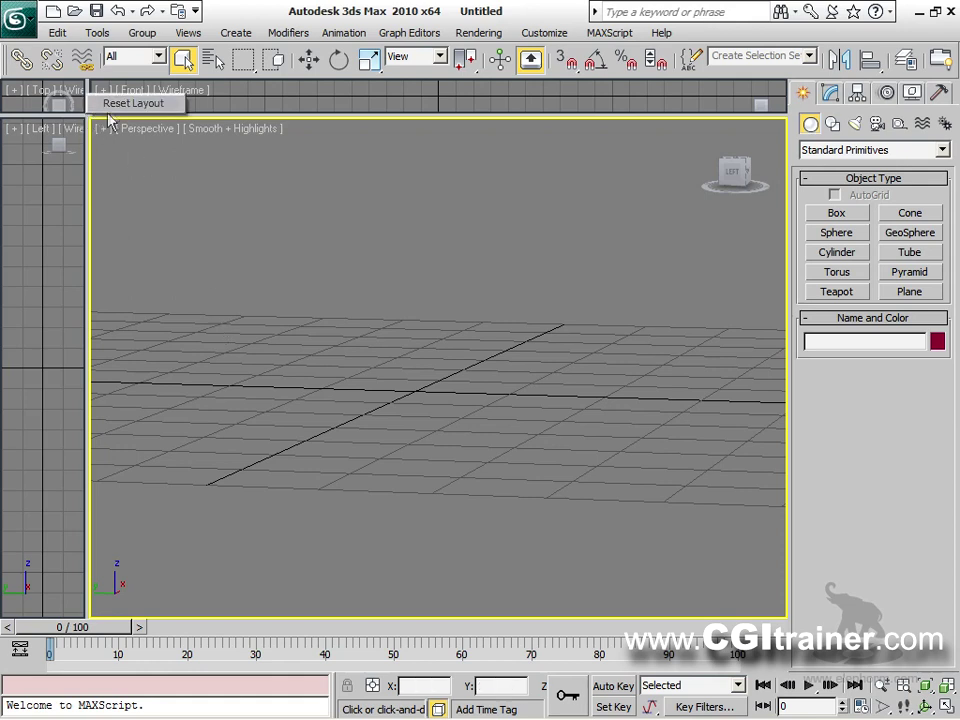
left_click(118, 101)
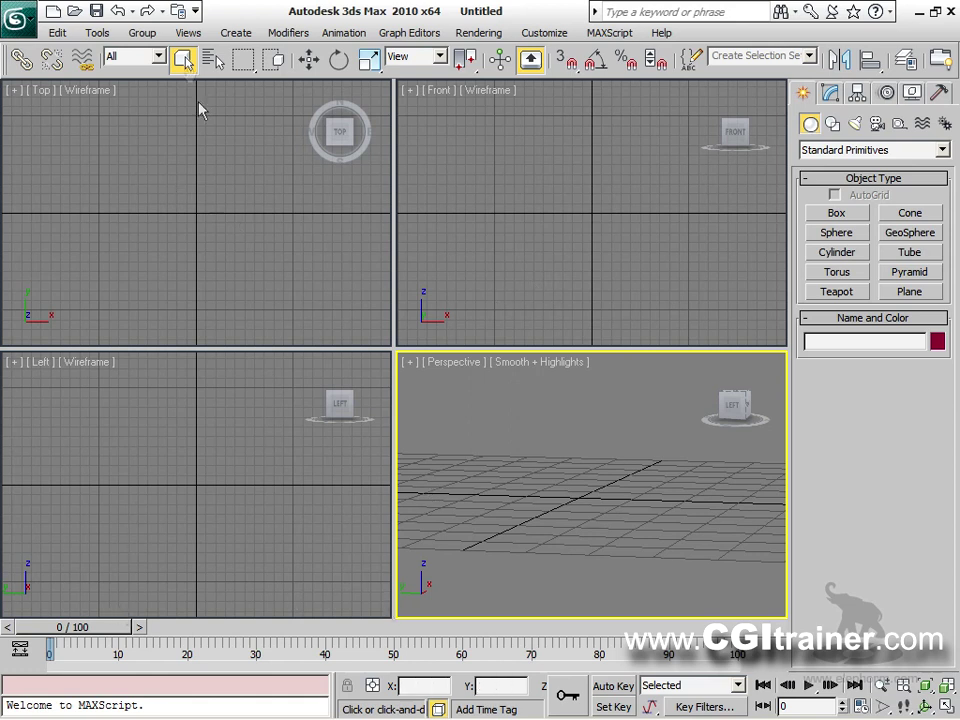
left_click(189, 33)
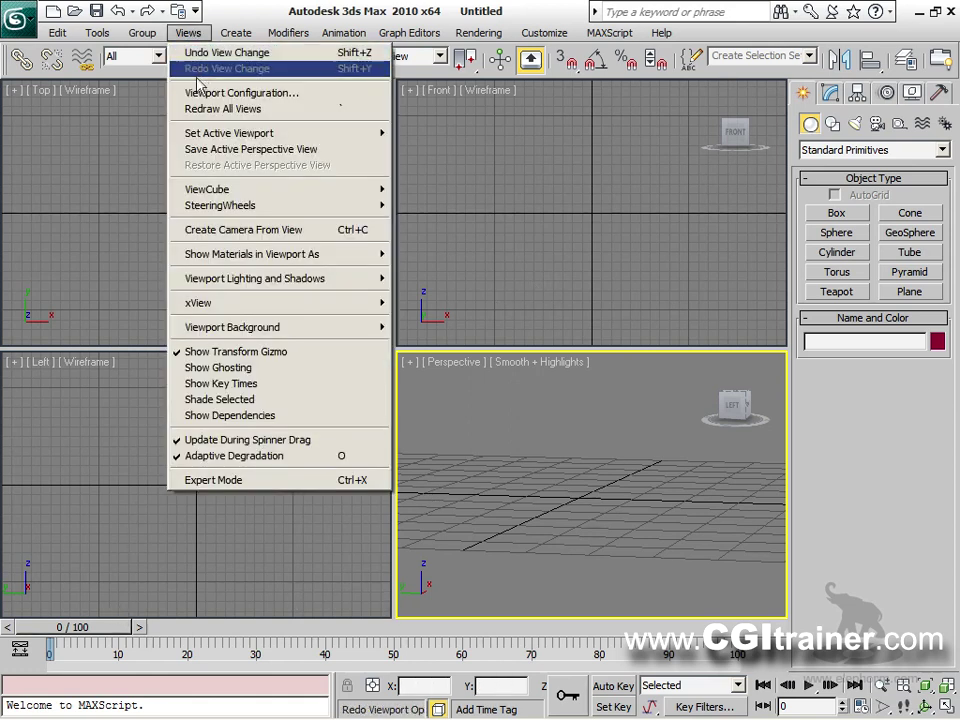
left_click(272, 101)
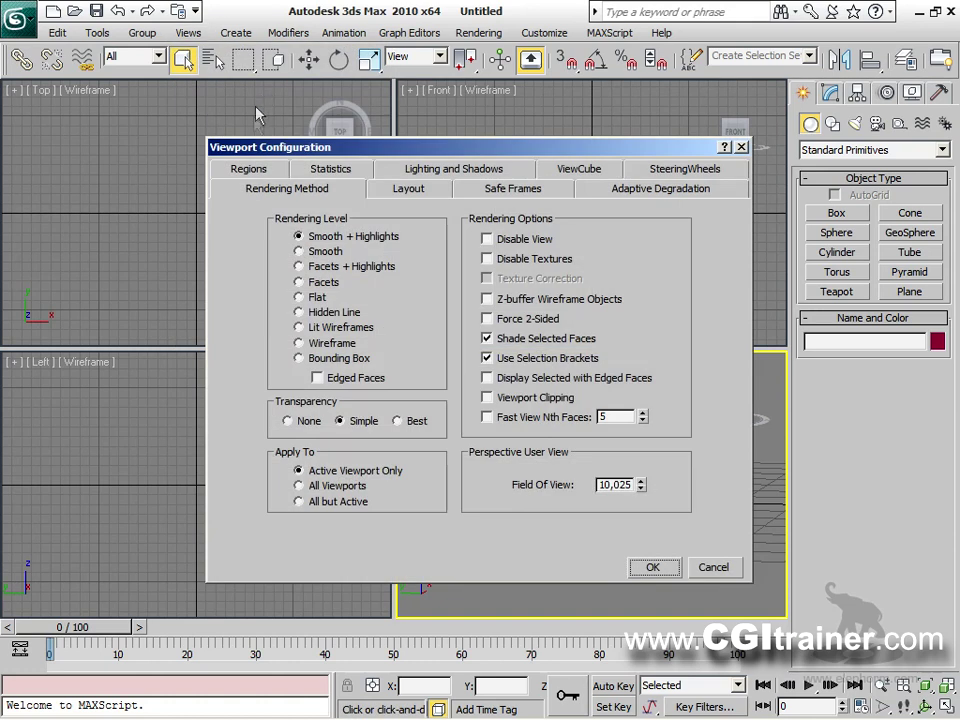
left_click(404, 190)
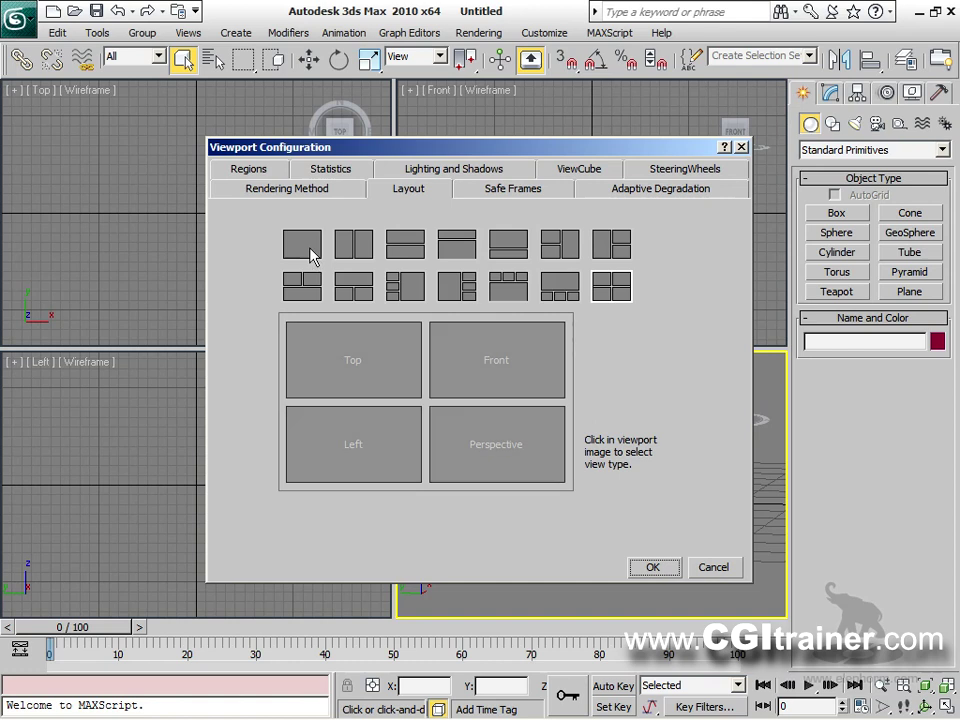
Preview layout presets, apply Top and Front stacked beside a large Left, and widen Top/Front.
left_click(353, 244)
left_click(407, 287)
left_click(456, 287)
left_click(456, 244)
left_click(508, 244)
left_click(508, 287)
left_click(550, 238)
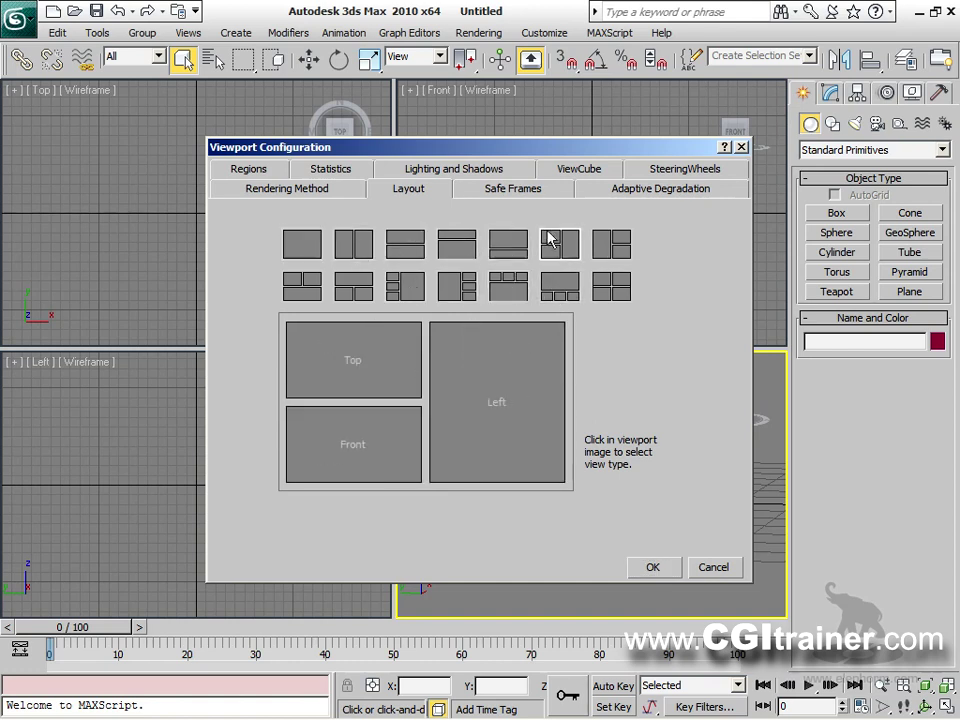
left_click(664, 569)
left_click_drag(391, 347, 370, 426)
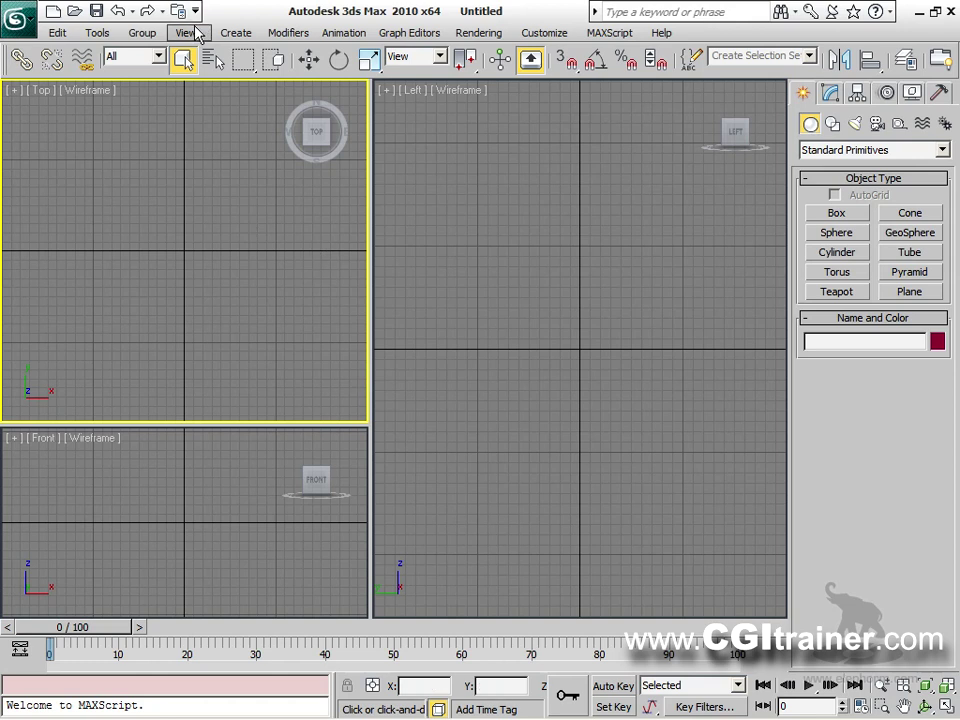
Change the layout to four equal viewports showing Top, Front, Left and Top.
left_click(188, 32)
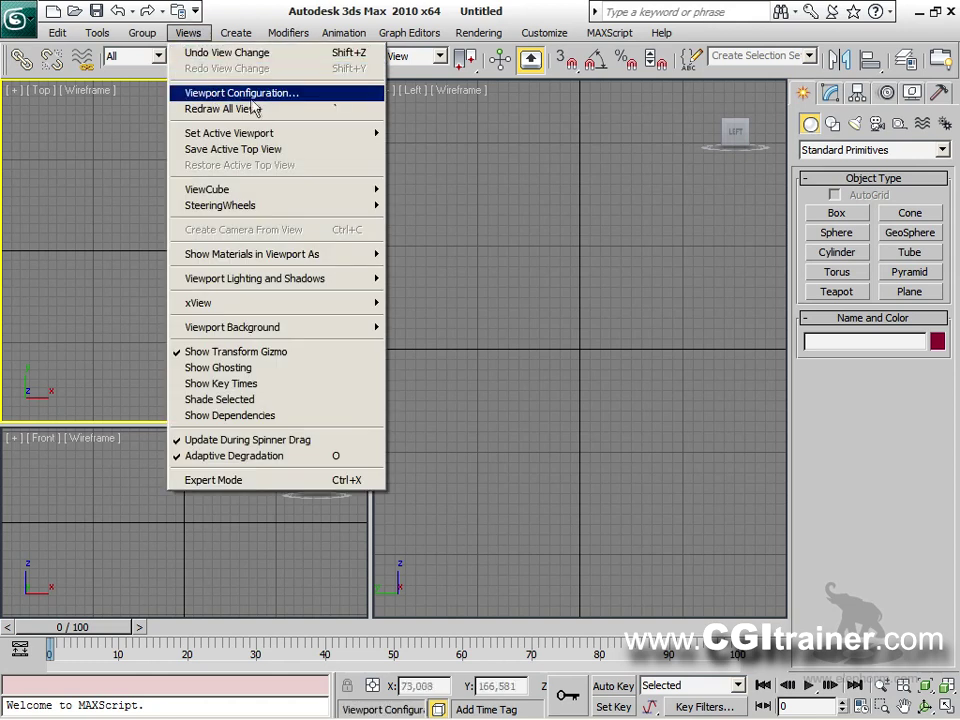
left_click(213, 93)
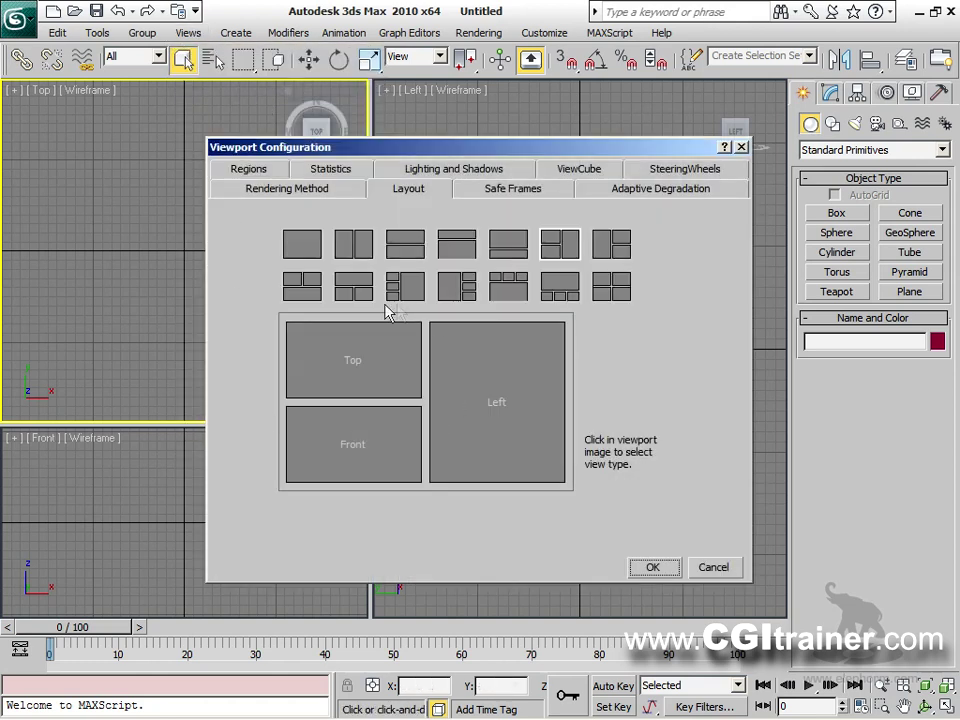
left_click(625, 287)
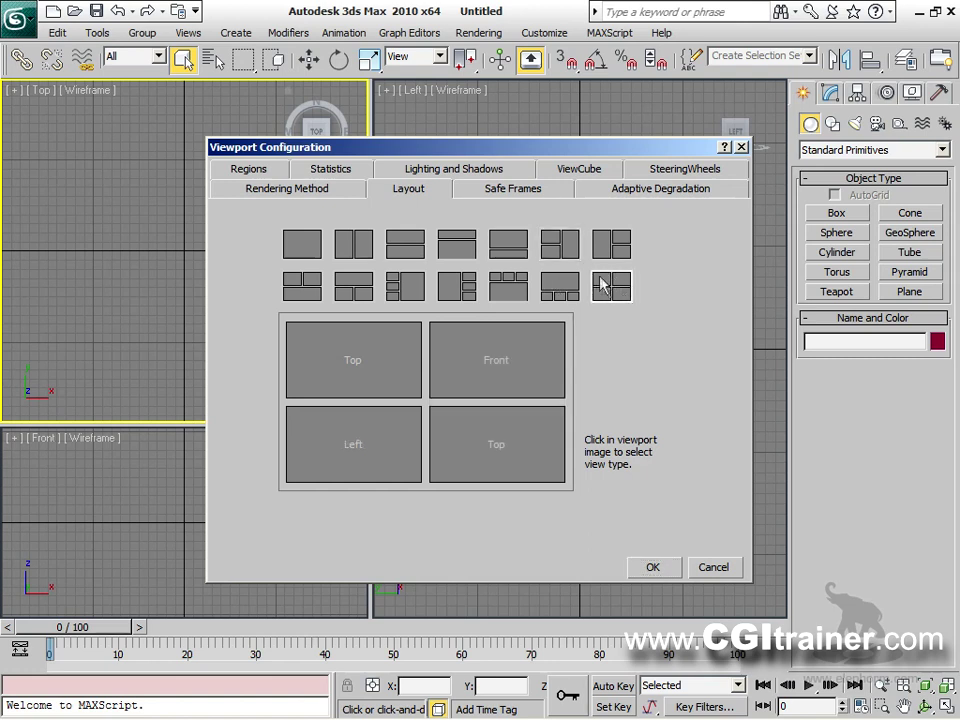
left_click(652, 567)
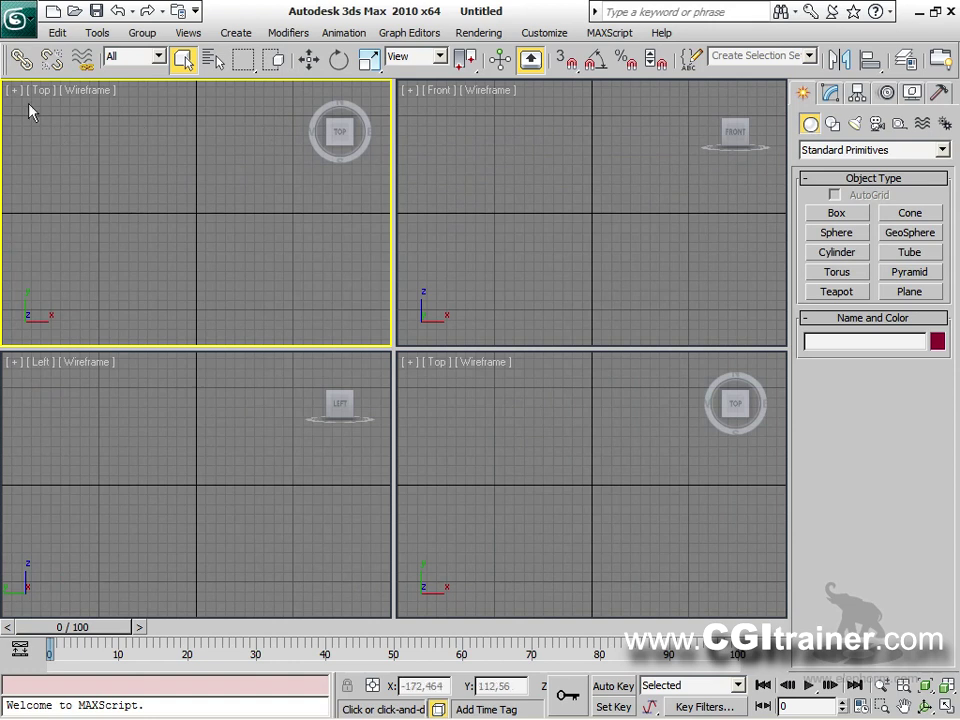
Turn the bottom-right Top viewport into Perspective and orbit it to an angled view.
left_click(442, 455)
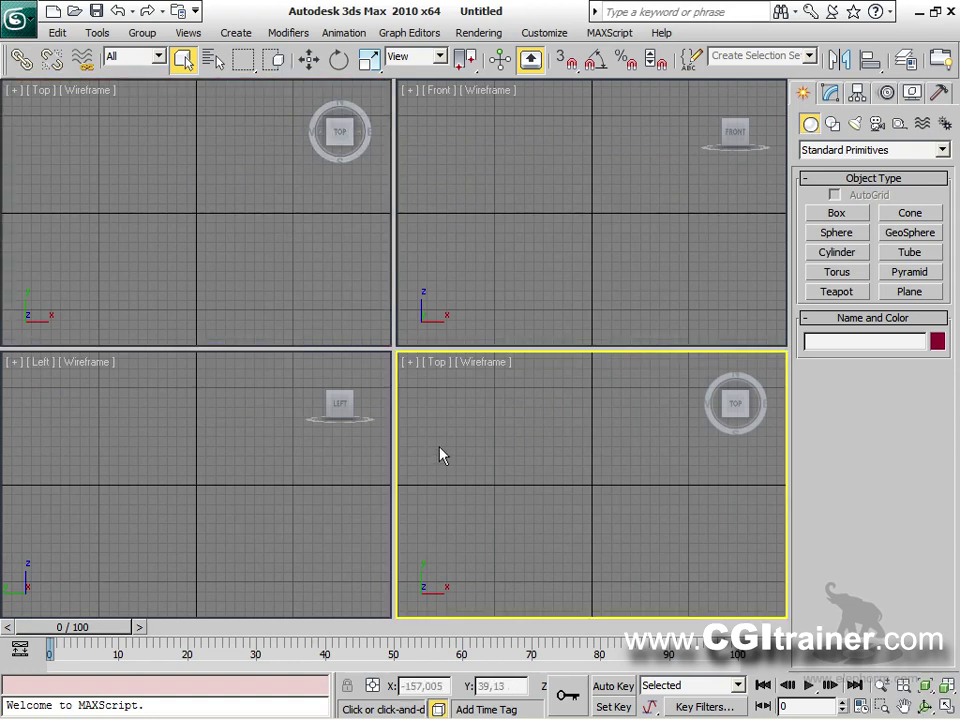
key("p")
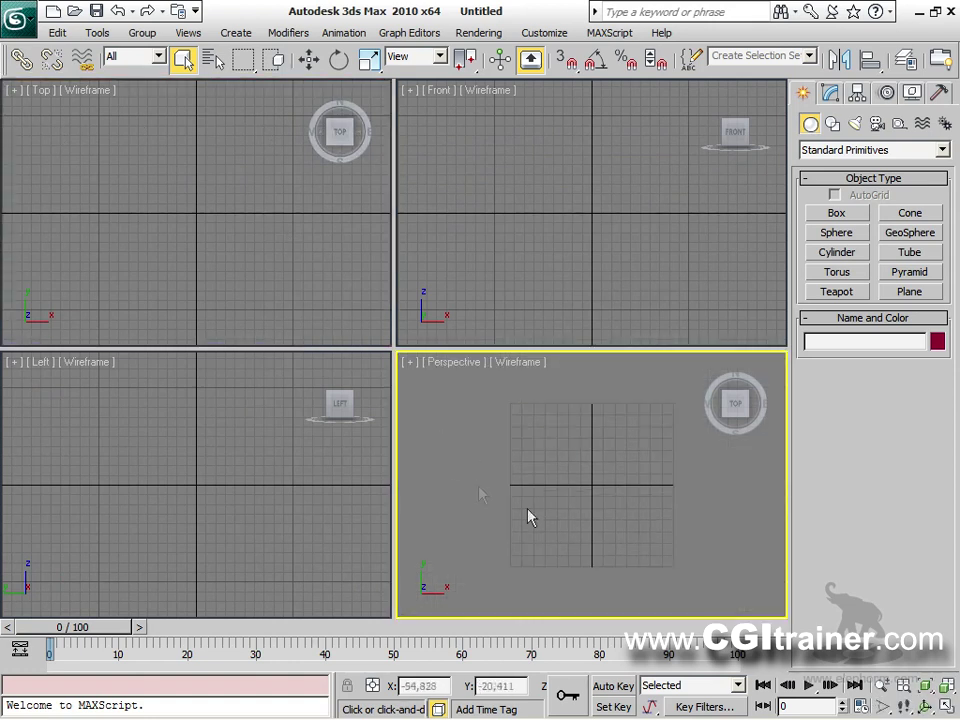
middle_click_drag(625, 525, 519, 370, "alt")
middle_click_drag(575, 490, 540, 503, "alt")
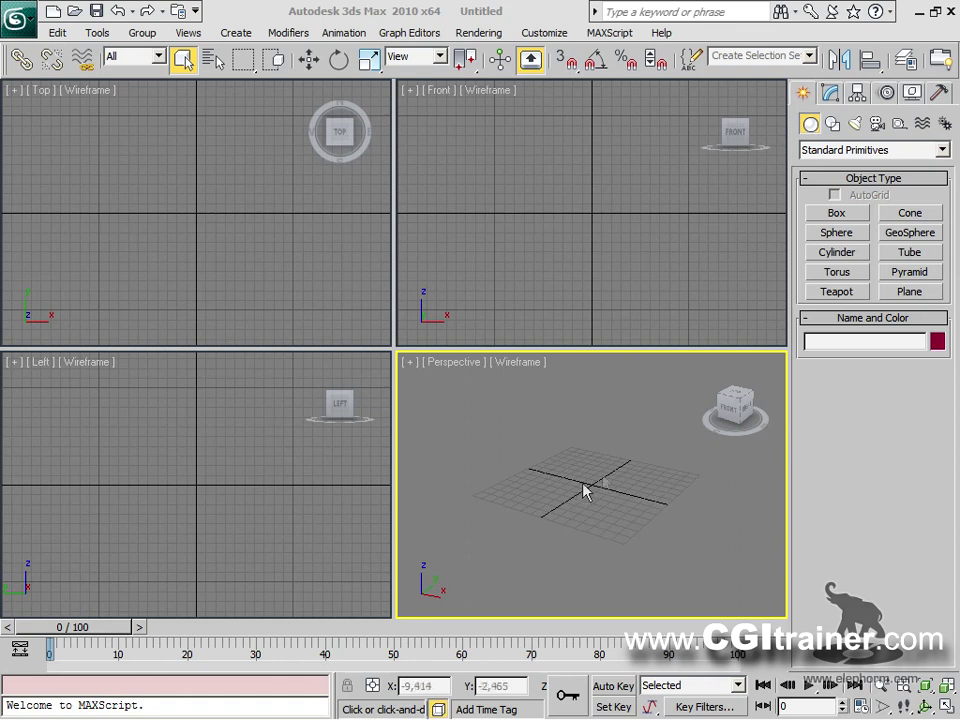
Use ViewCube faces for front, top and left views, returning to Home each time.
mouse_move(726, 433)
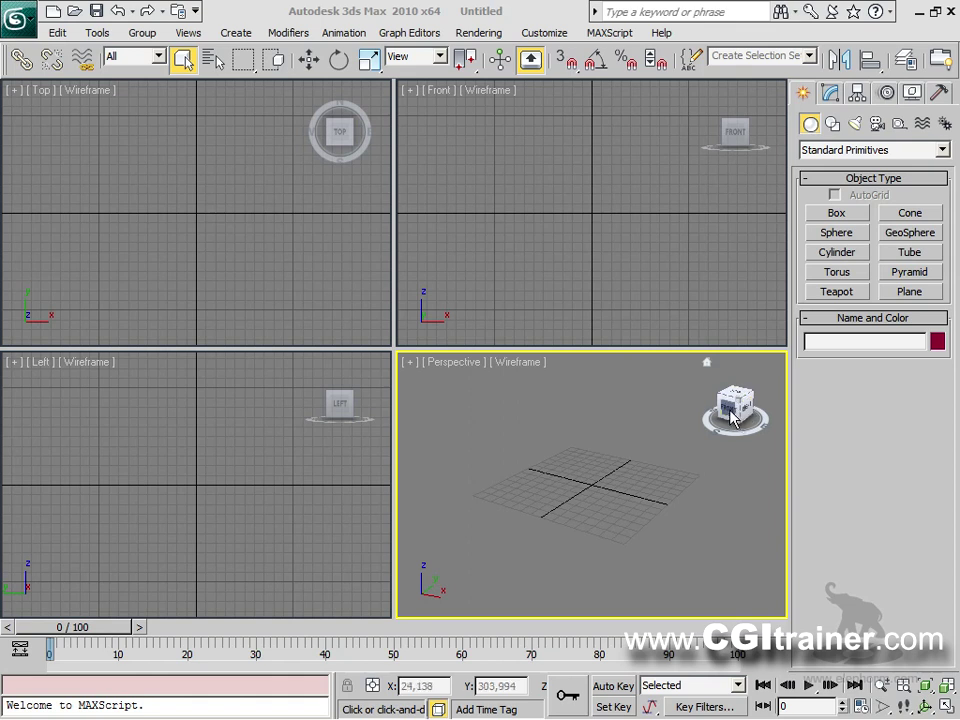
left_click(731, 417)
left_click_drag(758, 412, 743, 435)
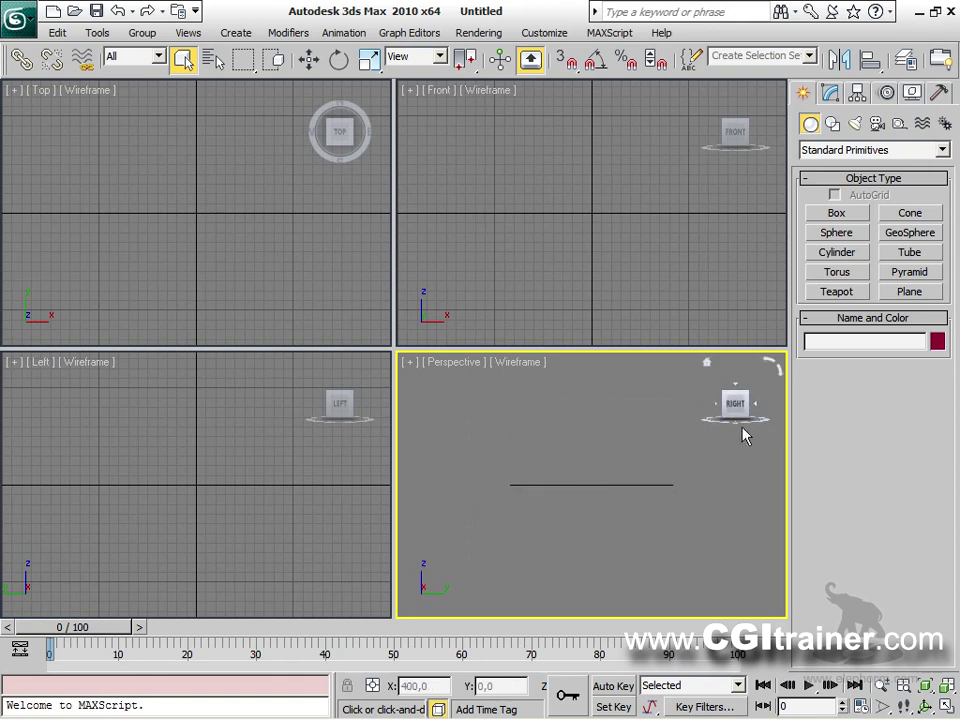
left_click(708, 366)
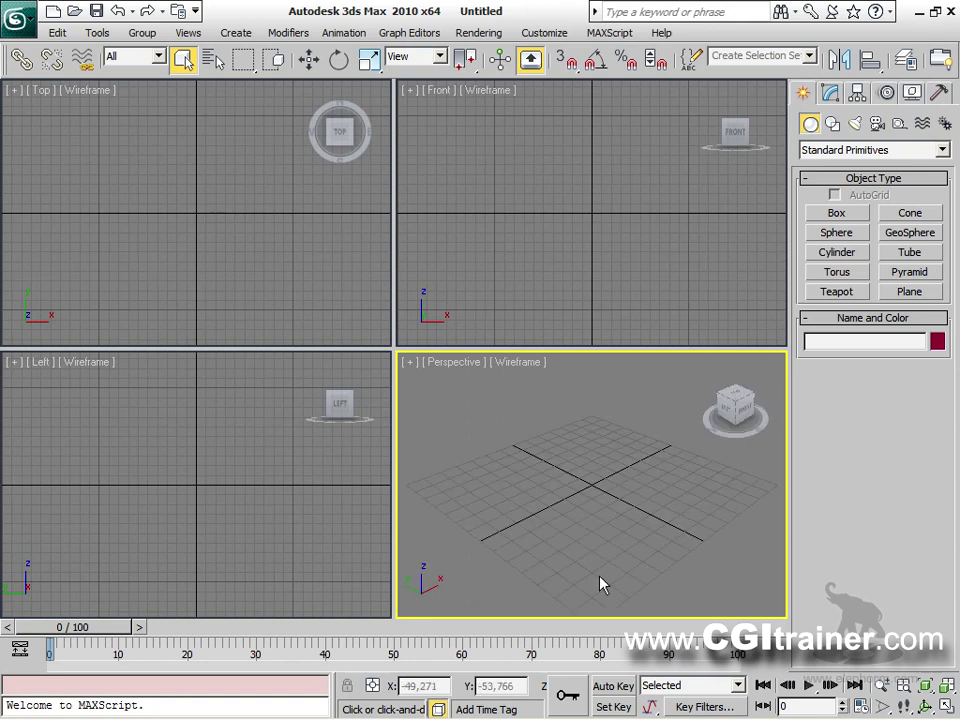
left_click(736, 398)
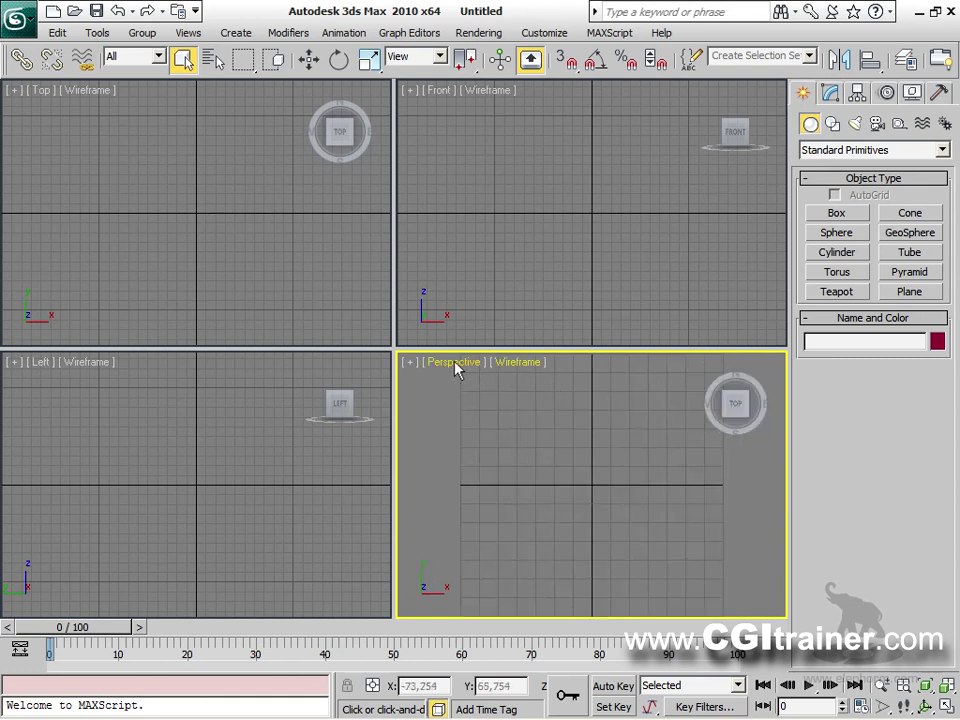
left_click(733, 406)
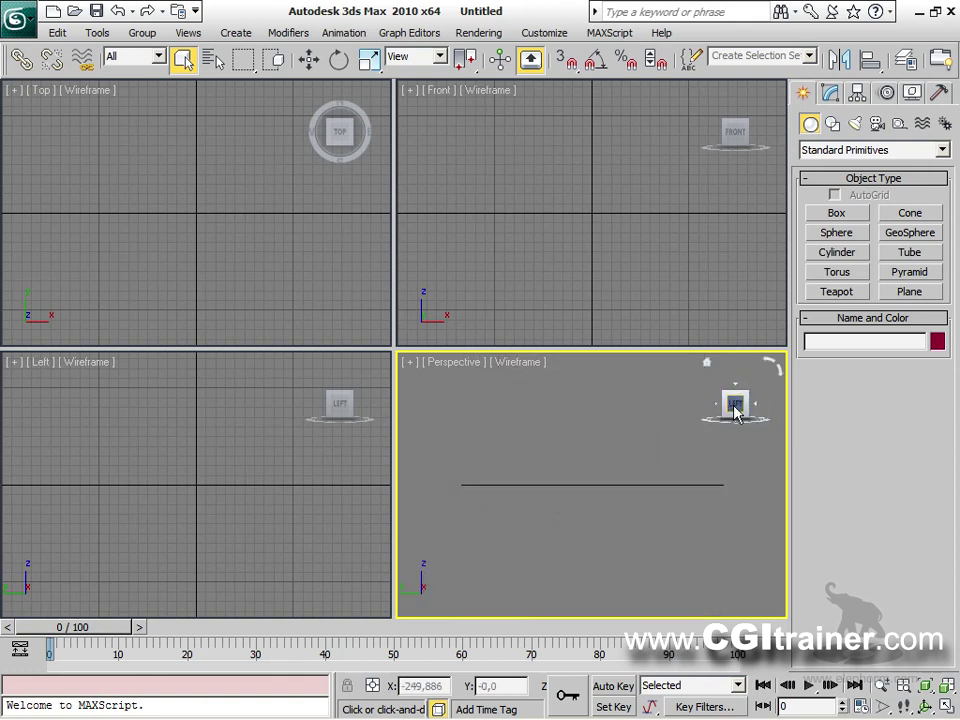
left_click(707, 363)
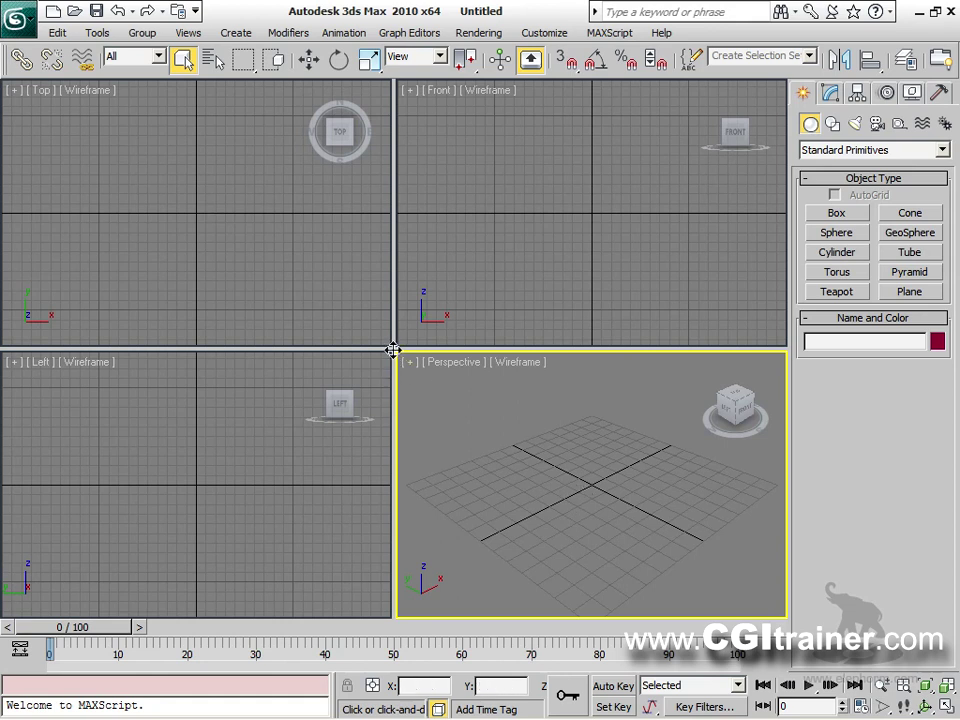
Check Viewport Configuration, close it without changes, and reopen the Views menu.
left_click(188, 32)
left_click(205, 92)
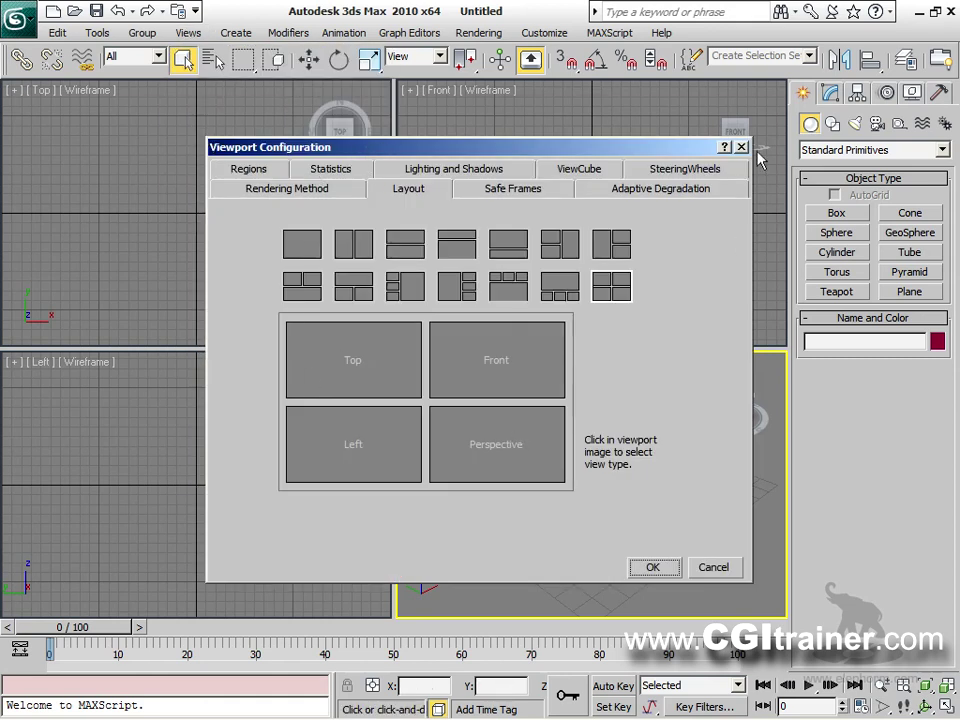
left_click(741, 147)
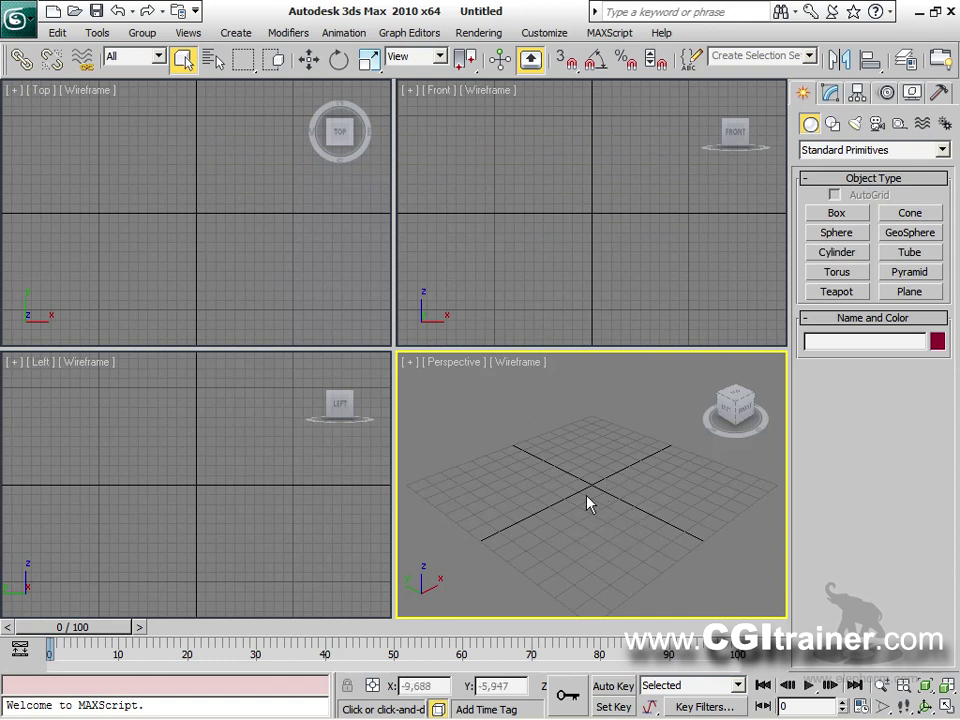
left_click(193, 33)
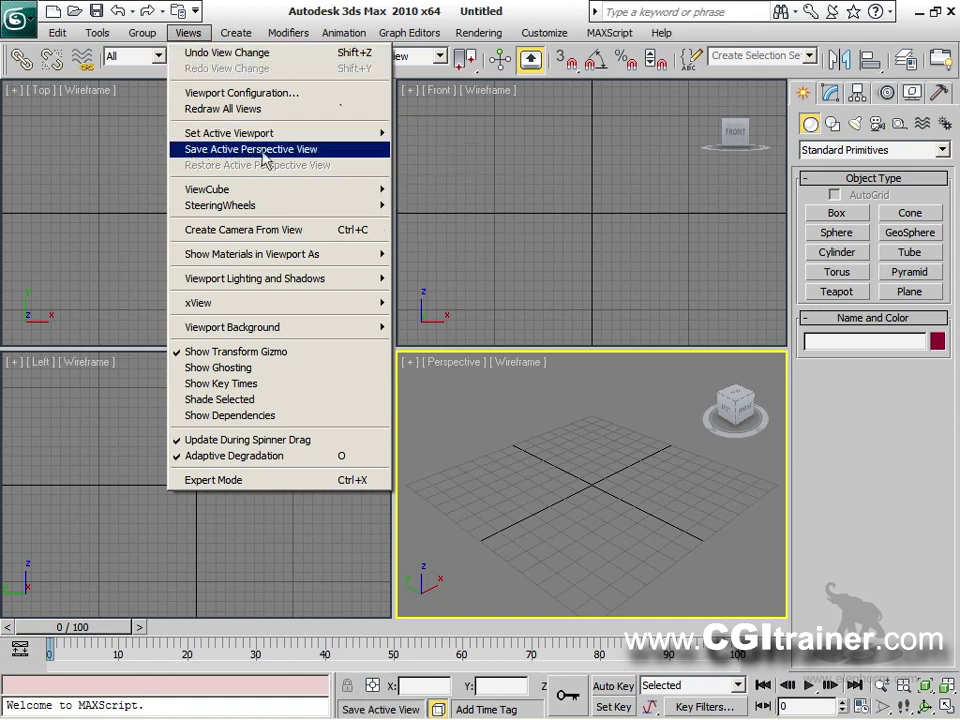
Save the active Perspective view, pan away, then restore the saved framing.
left_click(268, 152)
middle_click_drag(570, 519, 522, 533)
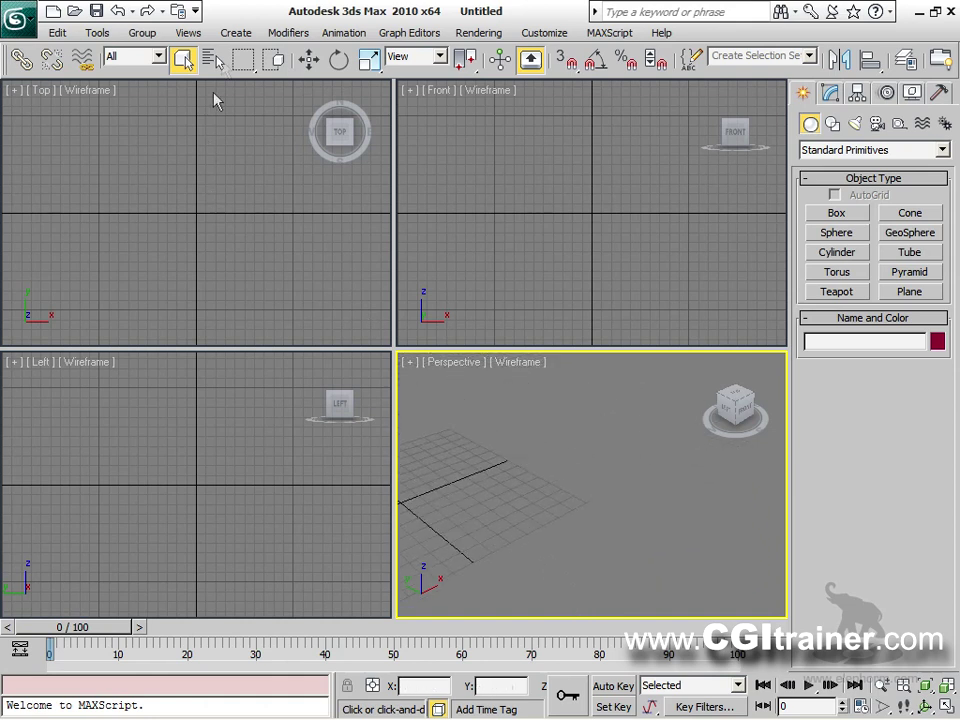
left_click(188, 32)
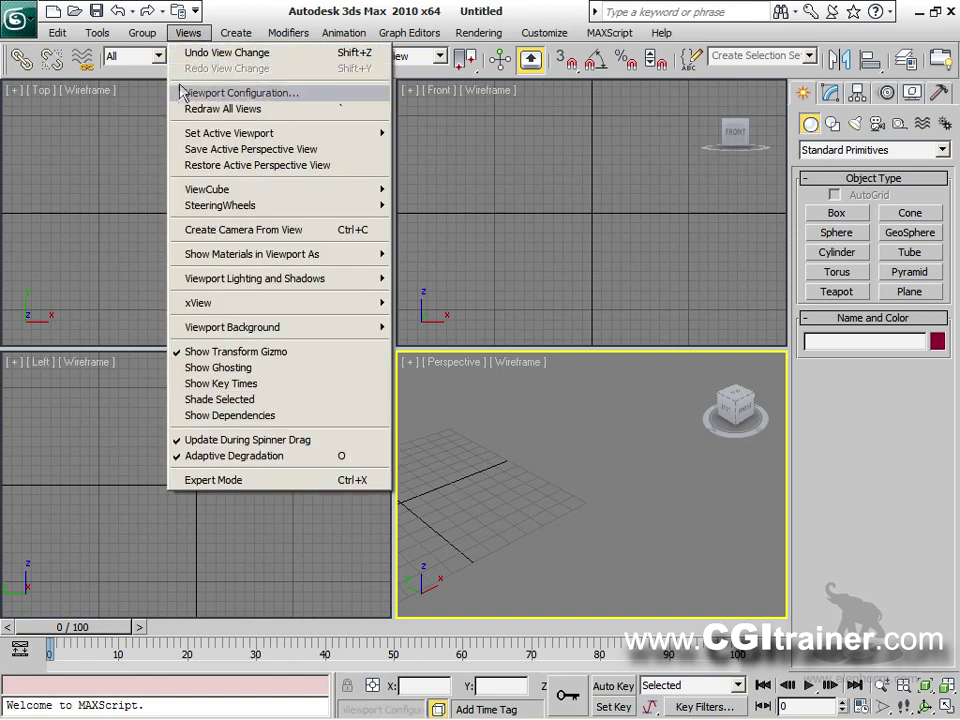
left_click(253, 166)
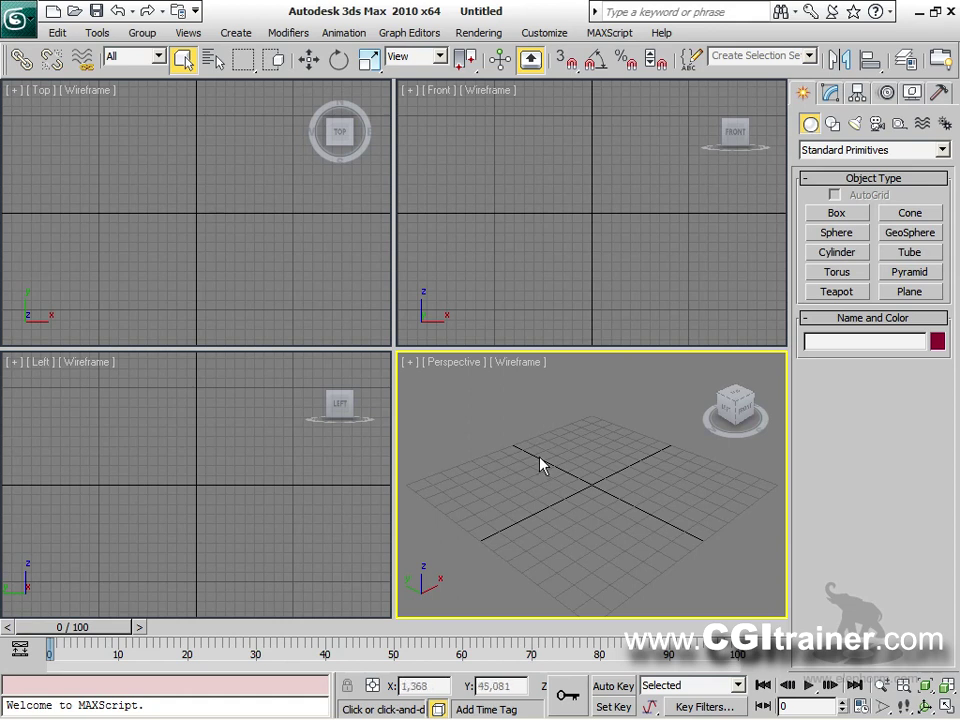
Orbit the Perspective view with a few small drags to see the grid from a new angle.
mouse_move(590, 505)
middle_mouse_down("alt")
mouse_move(572, 508)
mouse_move(632, 506)
mouse_move(577, 503)
mouse_move(587, 519)
mouse_move(597, 513)
middle_mouse_up("alt")
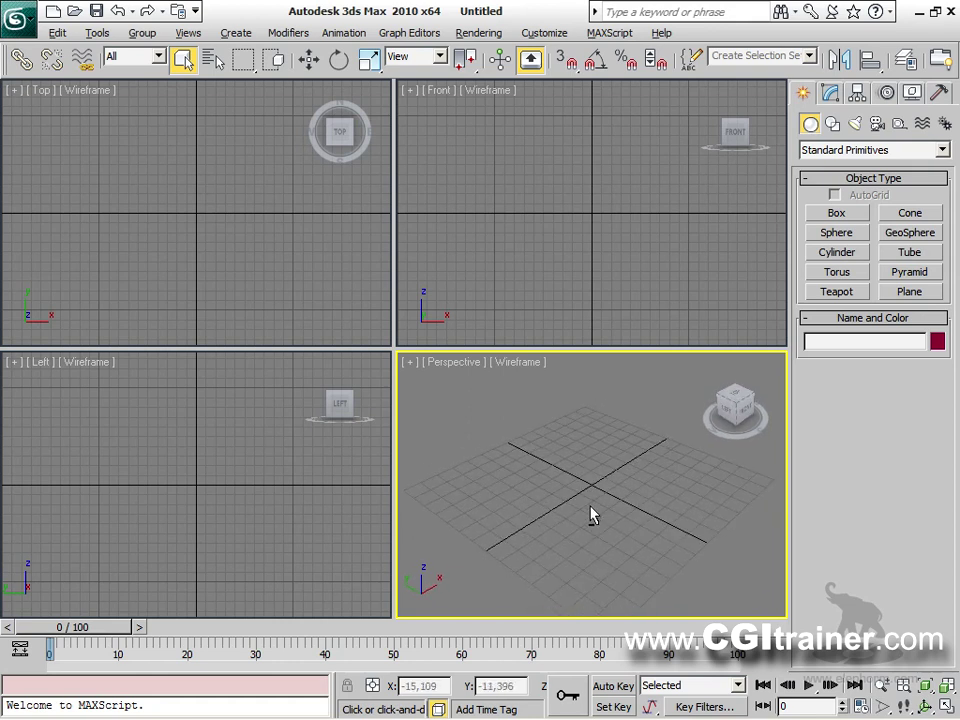
mouse_move(596, 505)
middle_mouse_down("alt+shift")
mouse_move(585, 497)
mouse_move(585, 439)
mouse_move(591, 495)
mouse_move(583, 494)
mouse_move(602, 495)
middle_mouse_up("alt+shift")
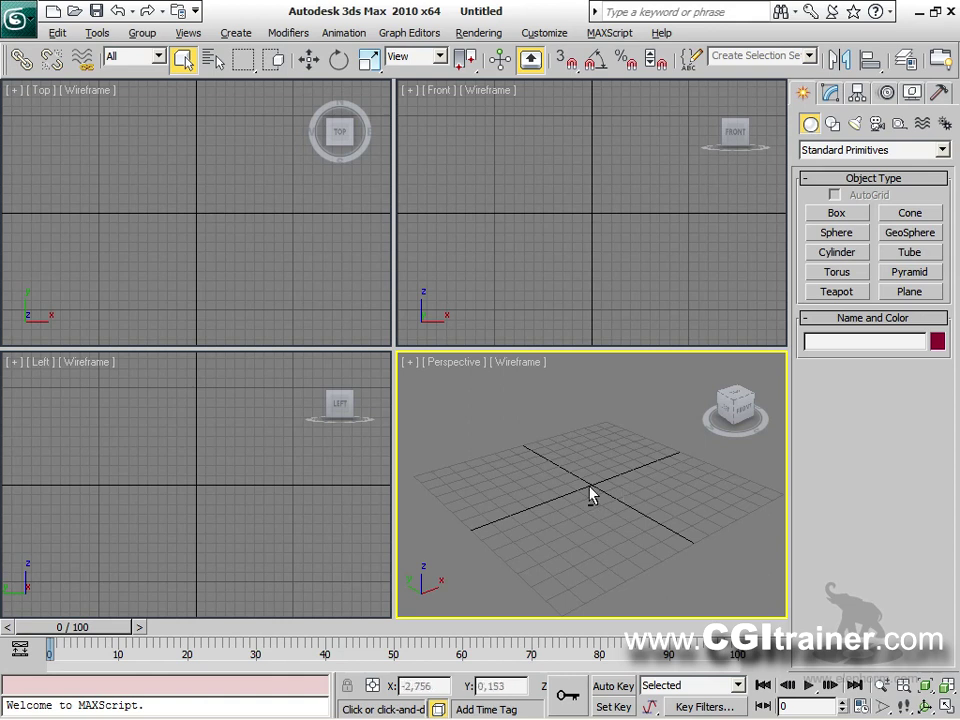
mouse_move(585, 465)
middle_mouse_down("alt")
mouse_move(514, 471)
mouse_move(630, 484)
mouse_move(572, 484)
mouse_move(590, 482)
mouse_move(583, 441)
mouse_move(585, 514)
mouse_move(579, 392)
mouse_move(587, 501)
mouse_move(589, 422)
mouse_move(594, 446)
mouse_move(566, 418)
mouse_move(598, 450)
mouse_move(559, 394)
mouse_move(583, 439)
mouse_move(615, 437)
mouse_move(540, 433)
mouse_move(587, 437)
mouse_move(589, 446)
mouse_move(594, 363)
mouse_move(588, 444)
middle_mouse_up("alt")
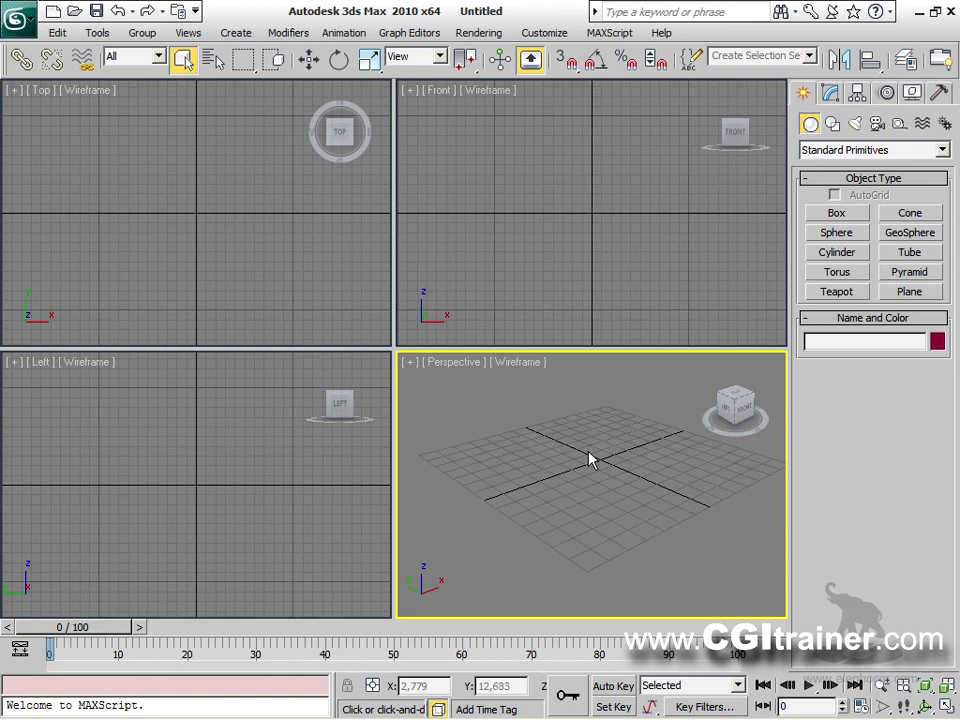
Enlarge the Perspective pane, zoom and pan the grid, then Zoom Extents to fit it.
left_click_drag(391, 350, 64, 104)
middle_click_drag(330, 312, 363, 350, "alt")
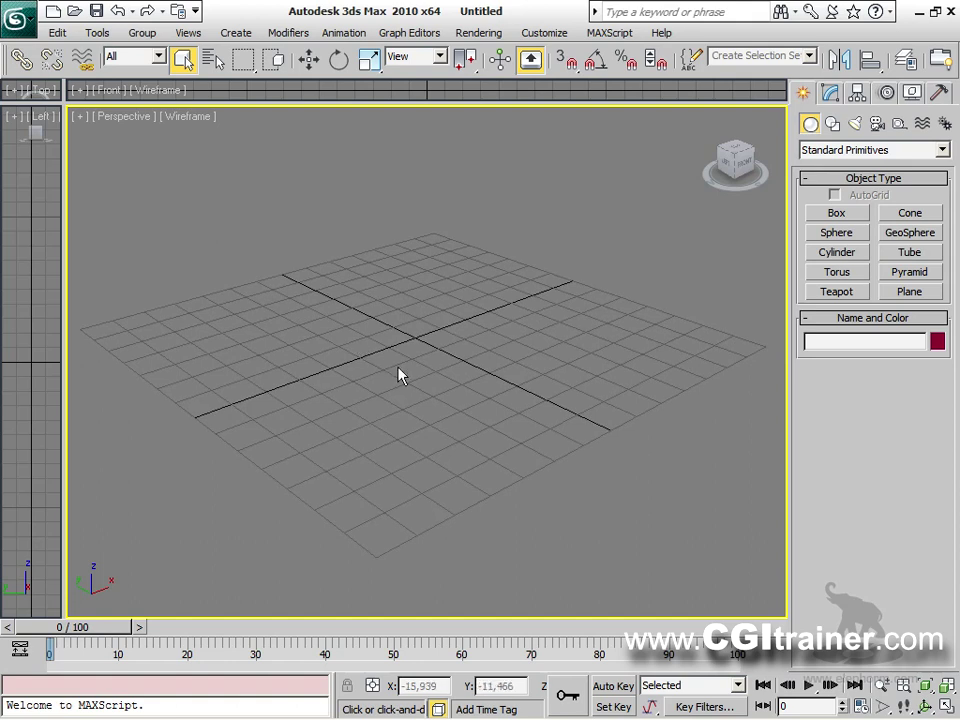
scroll(400, 370, "up", 8)
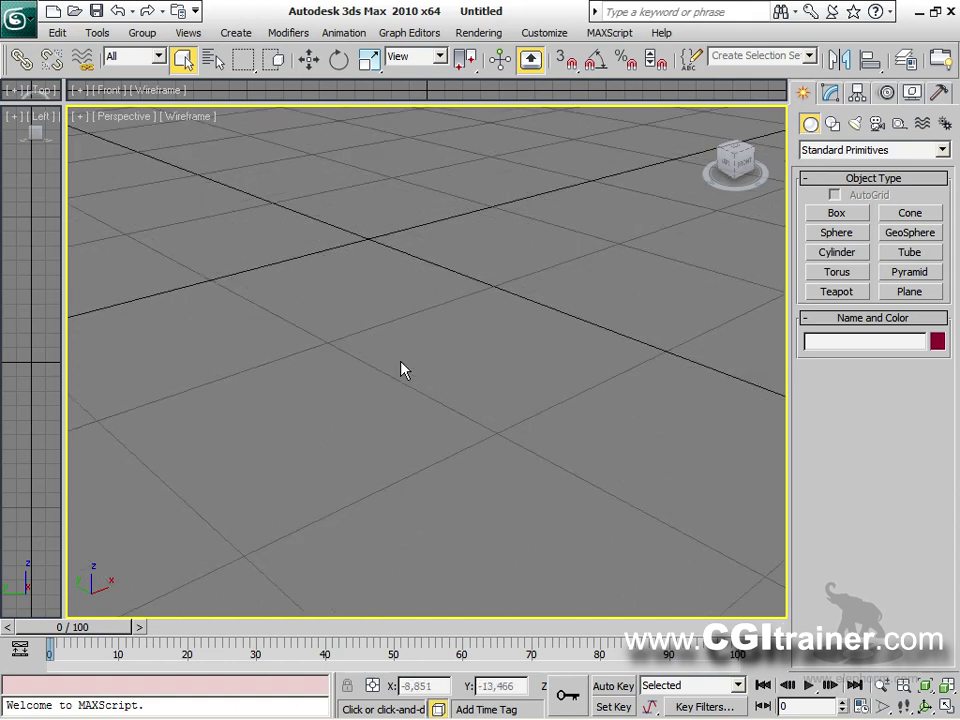
scroll(400, 370, "down", 10)
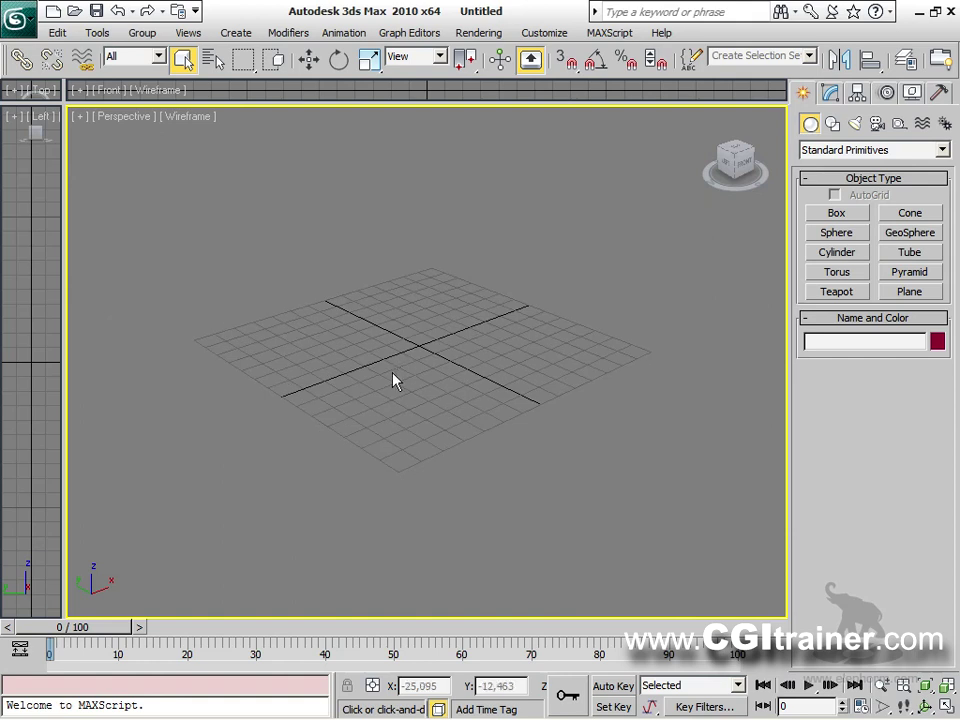
middle_click_drag(400, 370, 400, 325, "ctrl+alt")
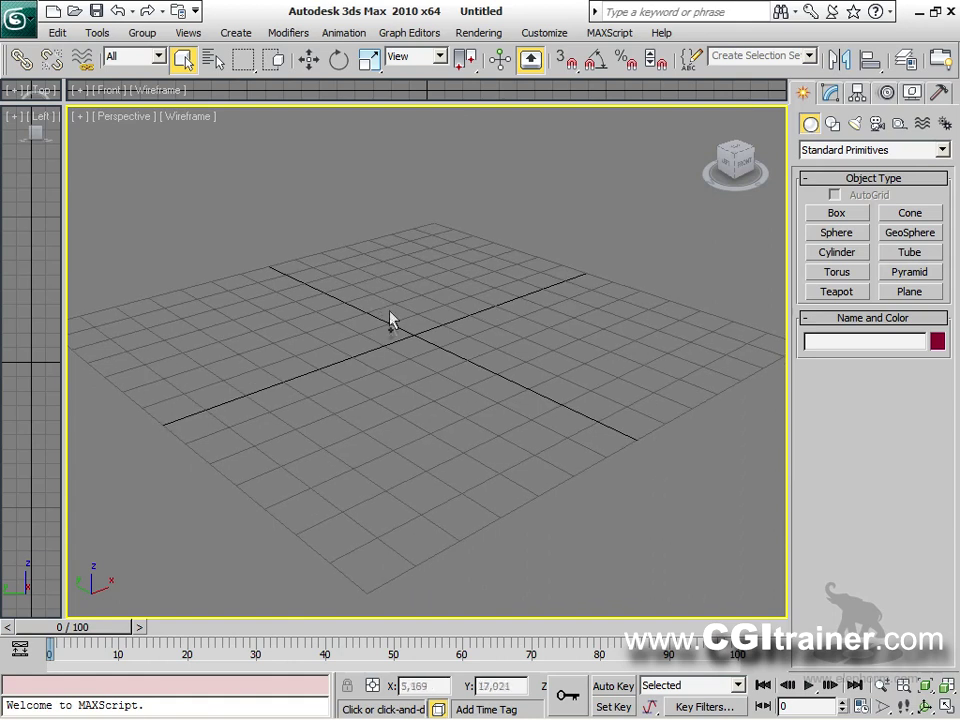
middle_click_drag(416, 364, 416, 333, "ctrl+alt")
middle_click_drag(417, 285, 437, 298)
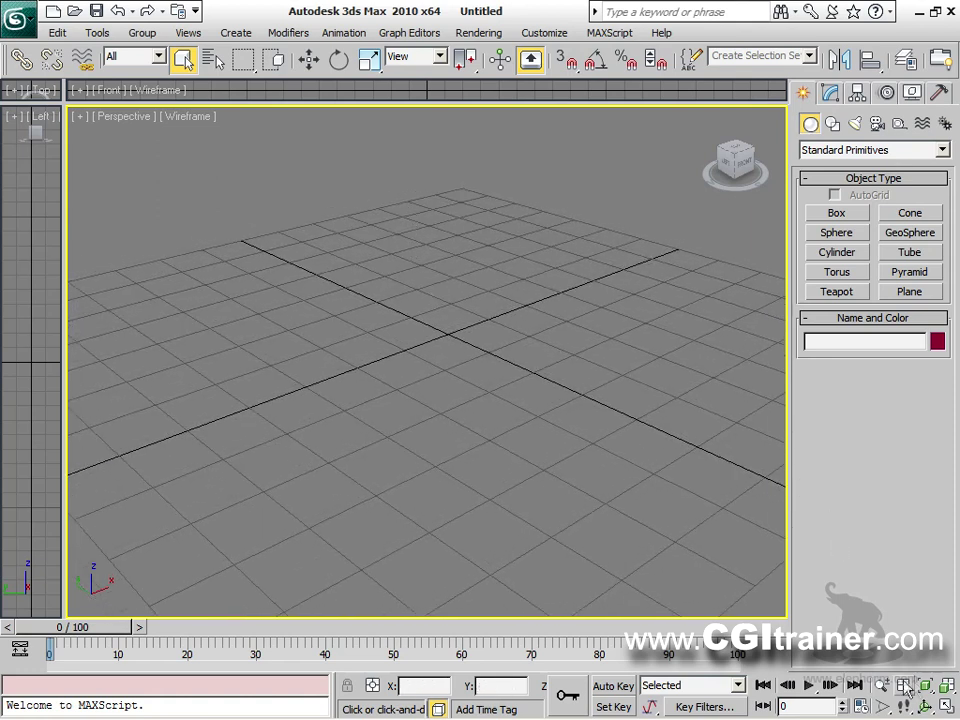
mouse_move(862, 708)
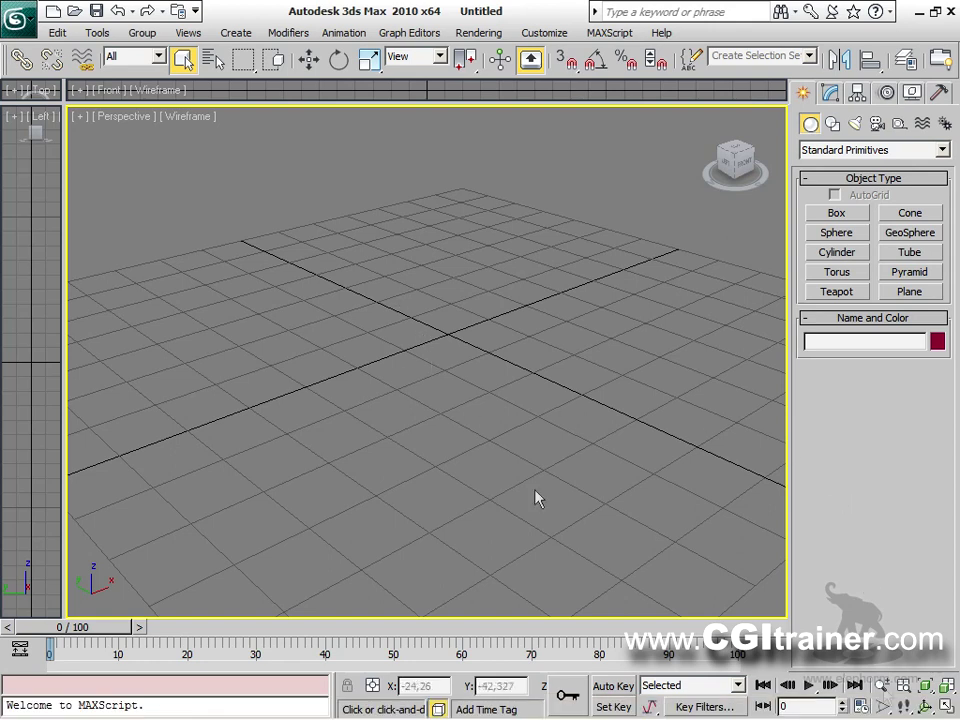
left_click(929, 691)
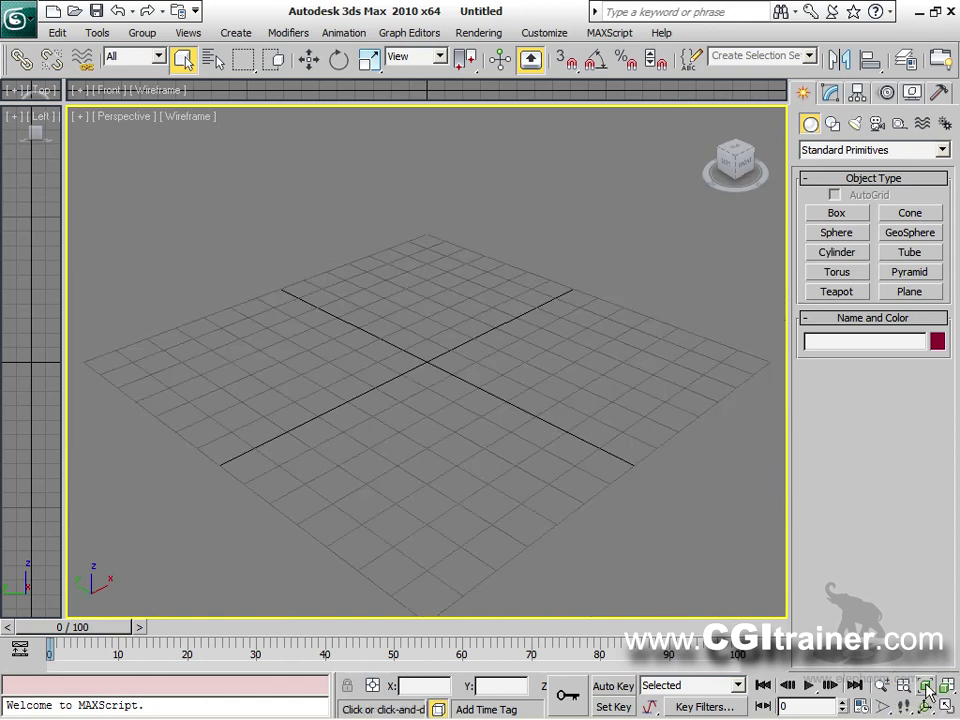
Drag the divider back to four equal panes, pan, and recentre the grid with Zoom Extents (Z).
left_click_drag(65, 104, 283, 267)
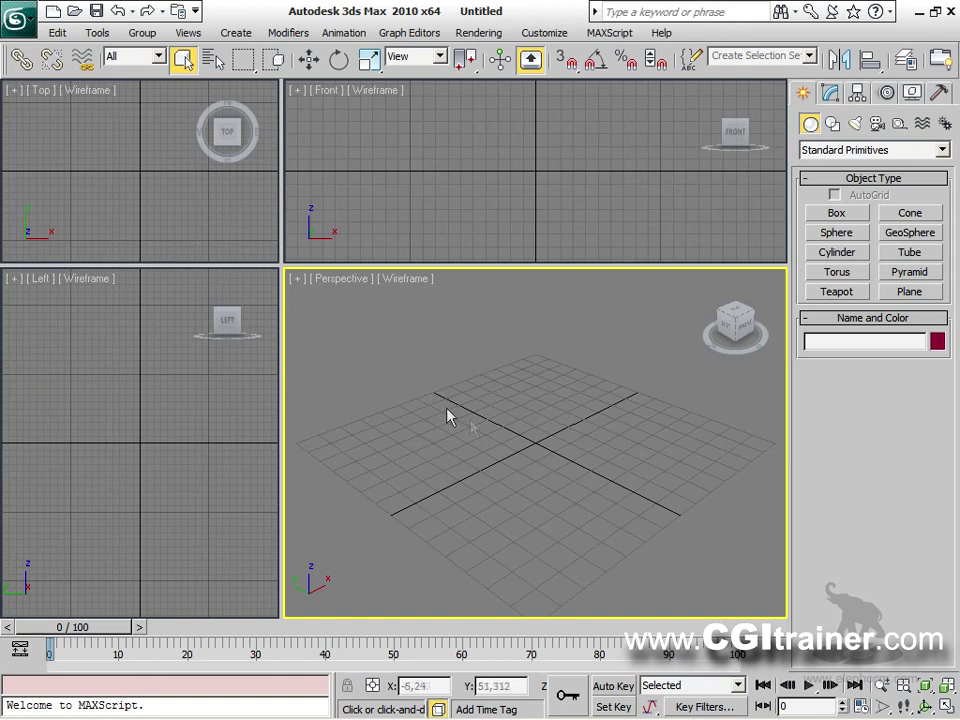
middle_click_drag(525, 454, 352, 290)
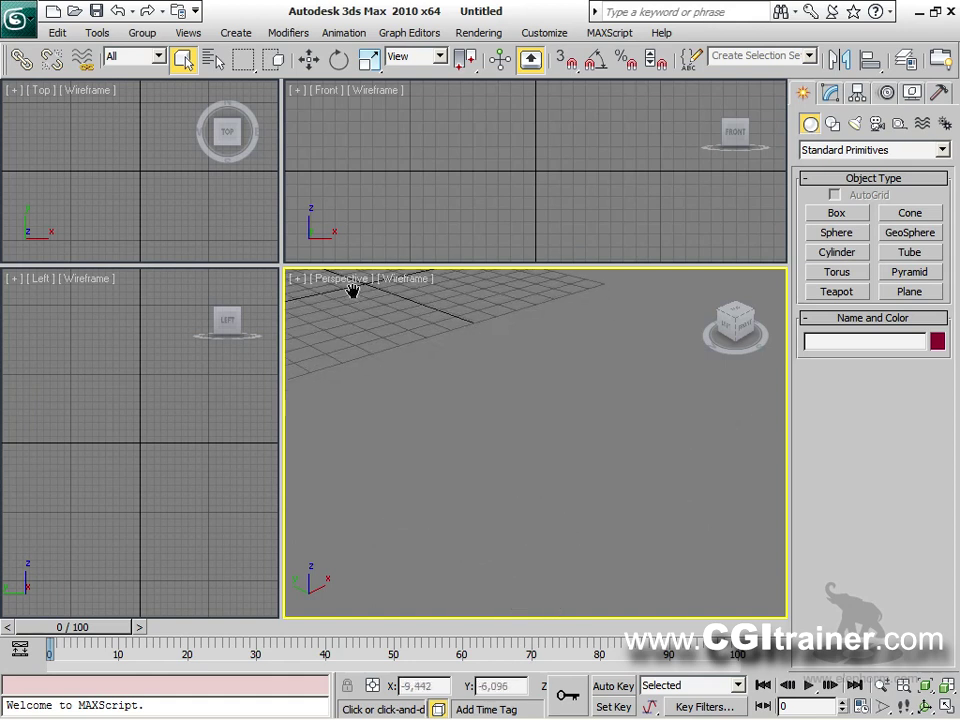
left_click(926, 687)
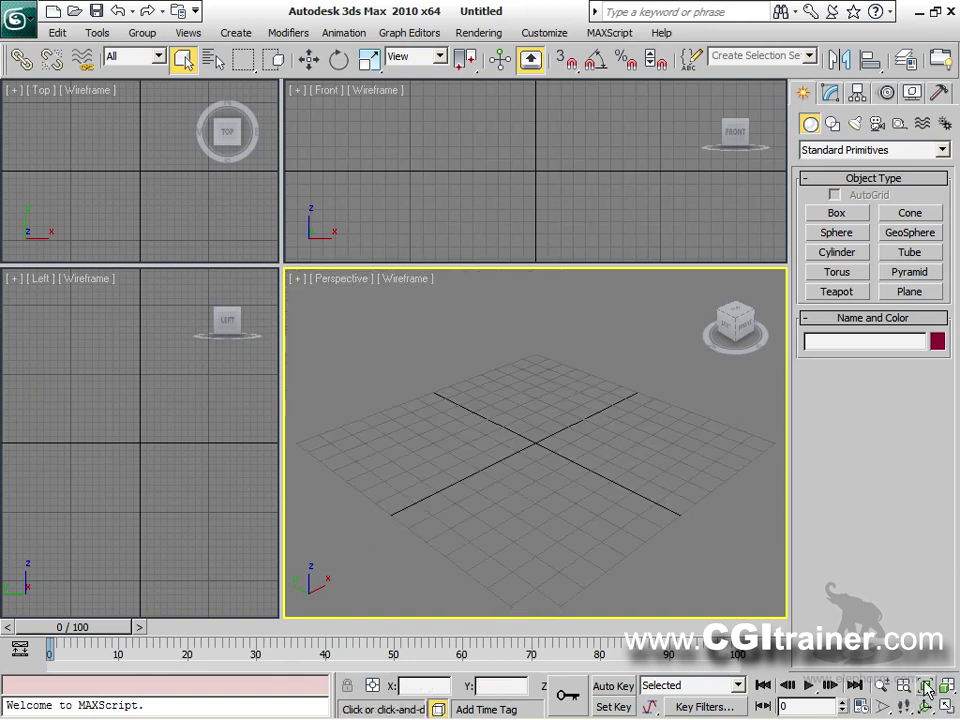
middle_click_drag(553, 467, 513, 432)
middle_click_drag(389, 305, 385, 301)
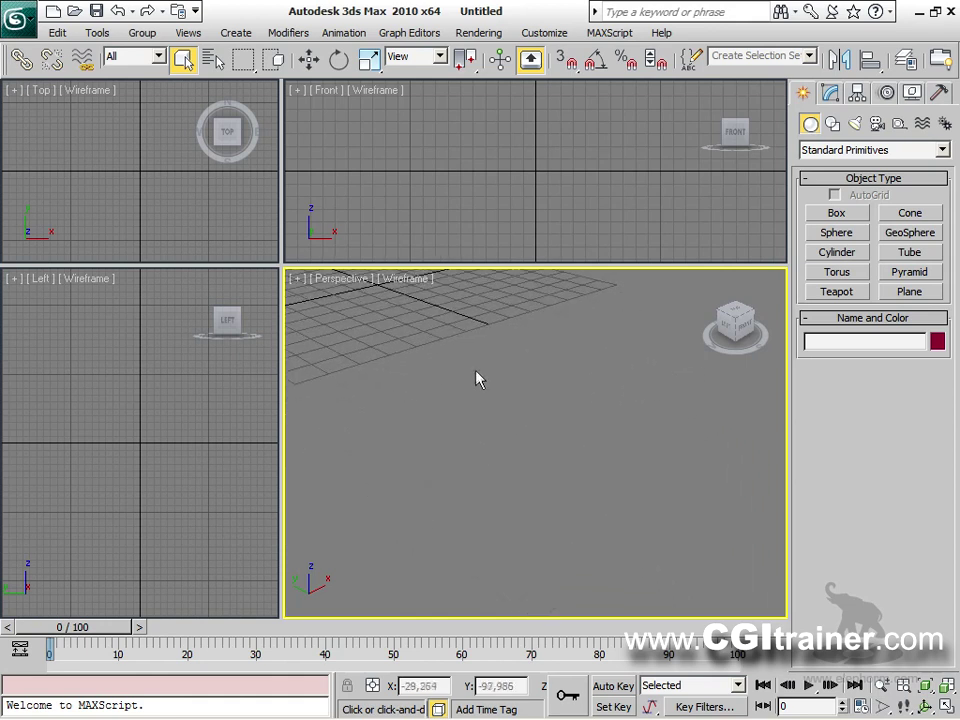
key("z")
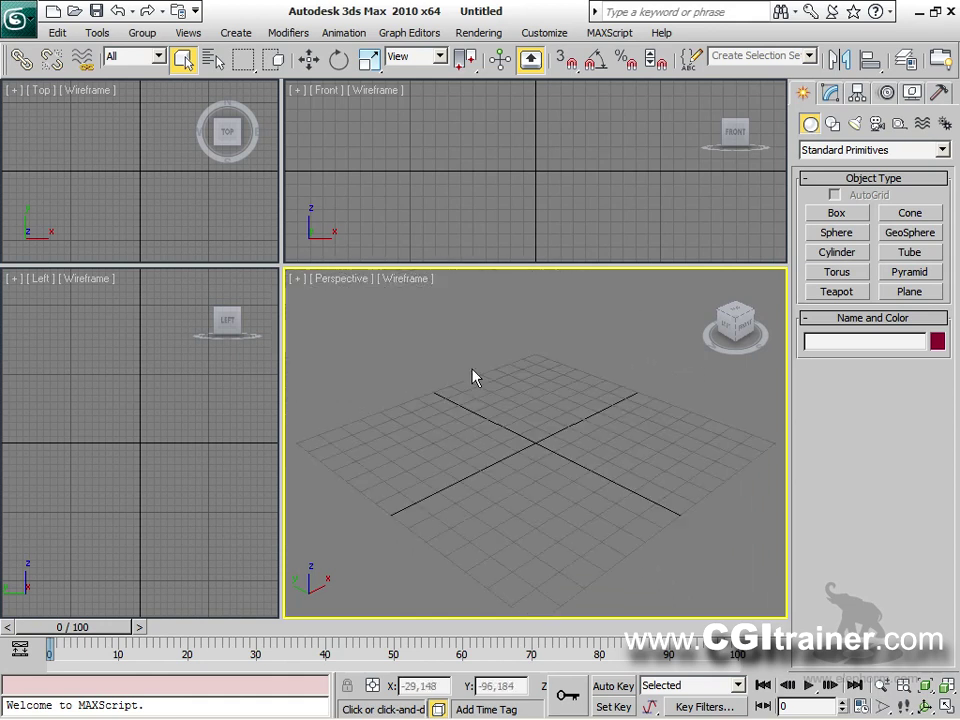
middle_click_drag(493, 465, 669, 281)
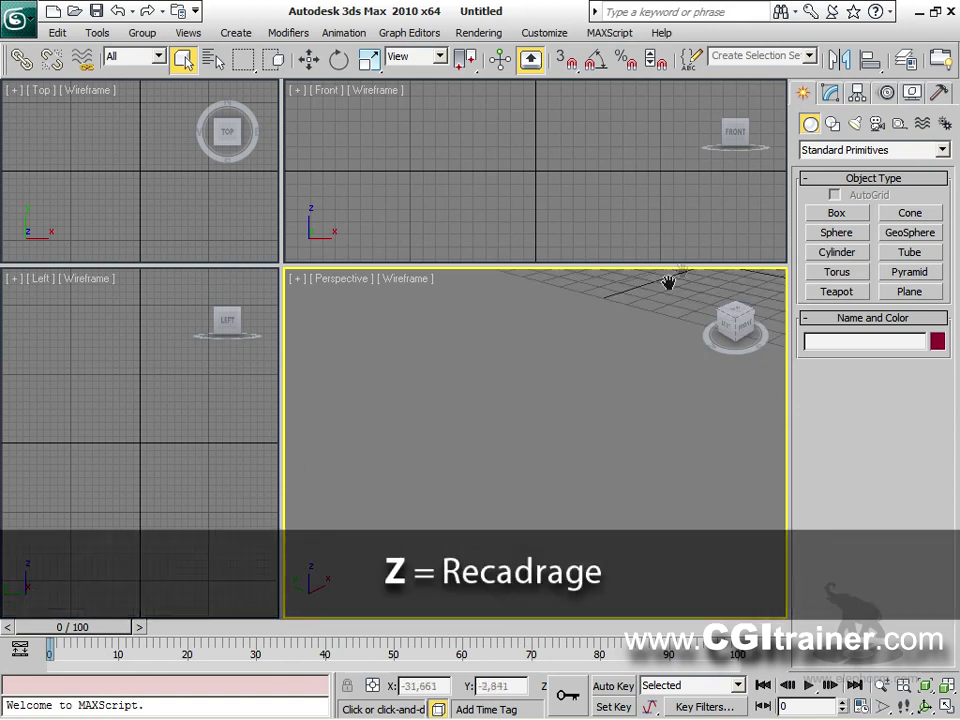
key("z")
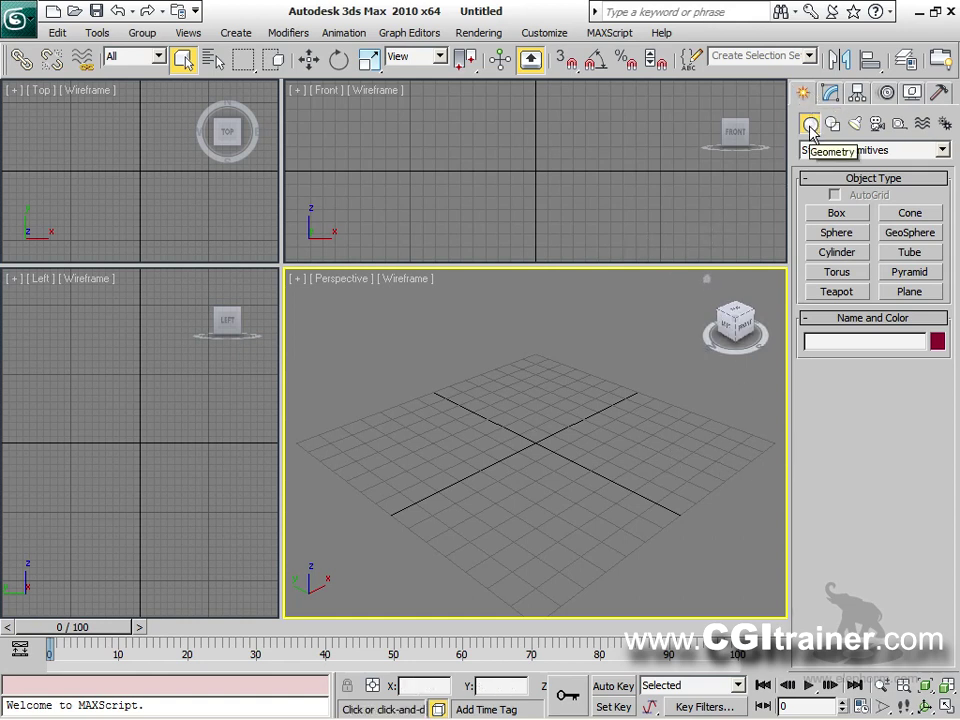
Create a blue teapot of radius 26,877 at the grid centre.
left_click(838, 293)
mouse_move(536, 440)
left_mouse_down()
mouse_move(548, 412)
mouse_move(539, 421)
left_mouse_up()
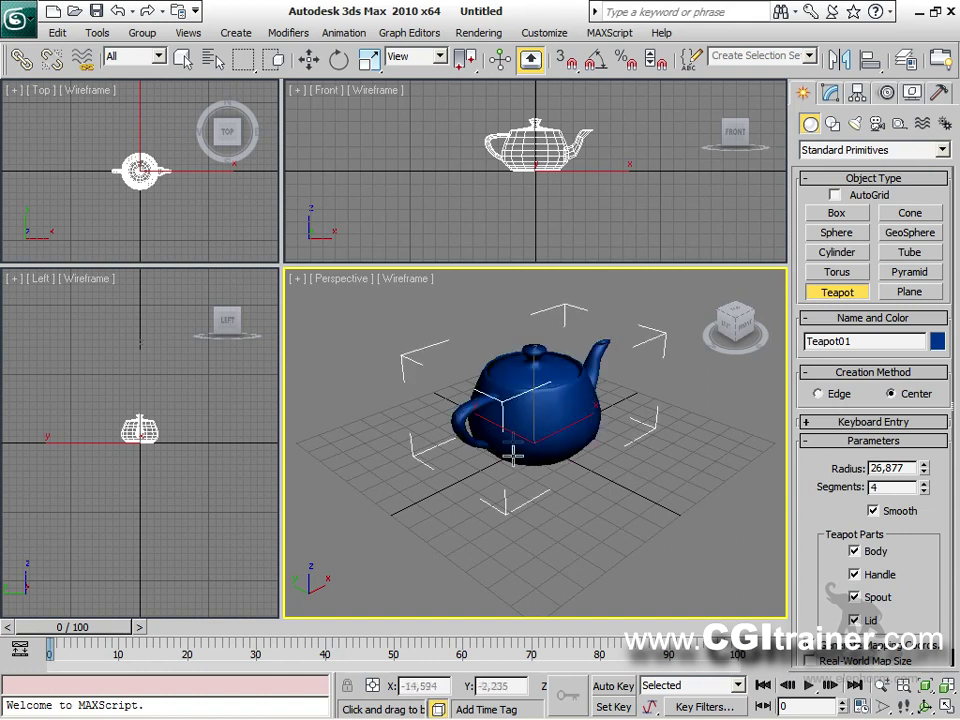
mouse_move(514, 468)
middle_mouse_down("alt")
mouse_move(507, 443)
mouse_move(524, 461)
middle_mouse_up("alt")
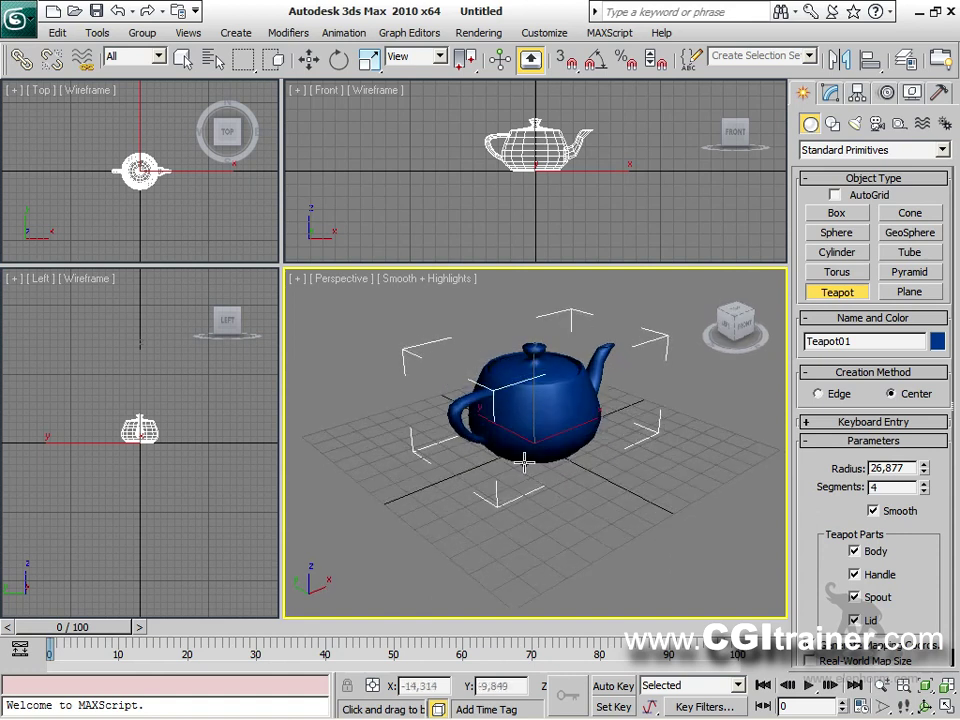
Enlarge the Perspective viewport, cancel a stray second teapot, and zoom extents onto the first.
left_click_drag(281, 264, 81, 111)
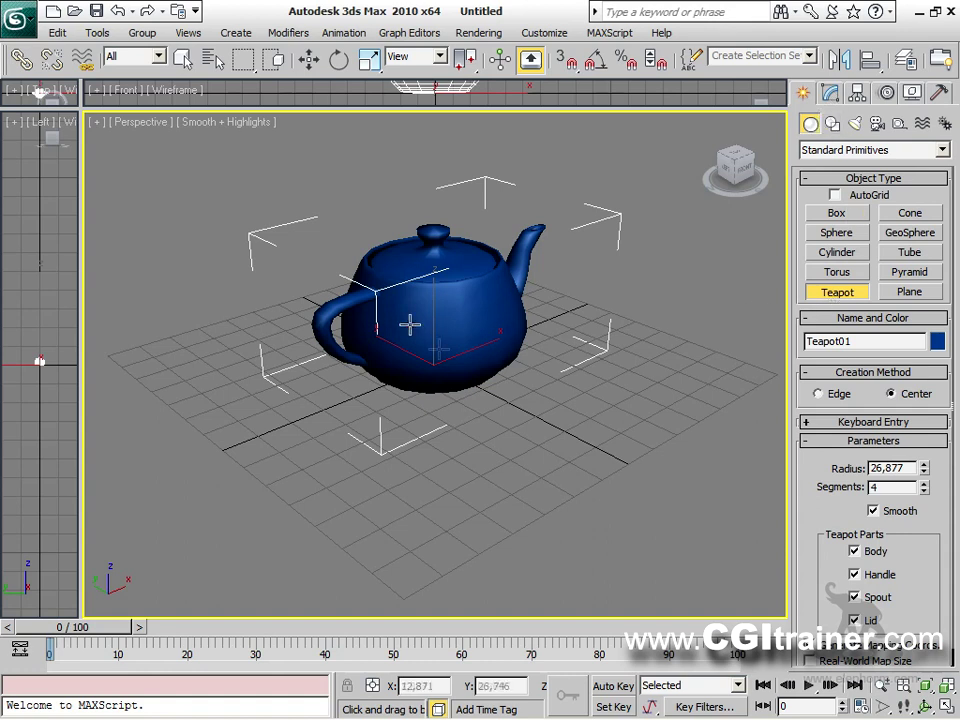
middle_click_drag(518, 450, 534, 474)
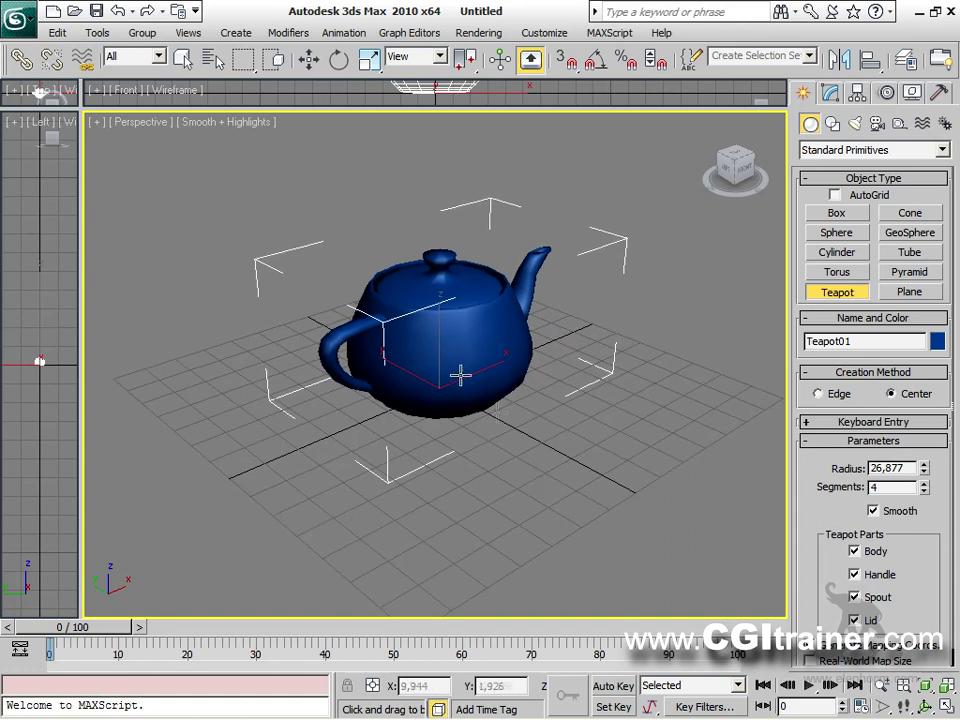
left_click_drag(568, 469, 604, 424)
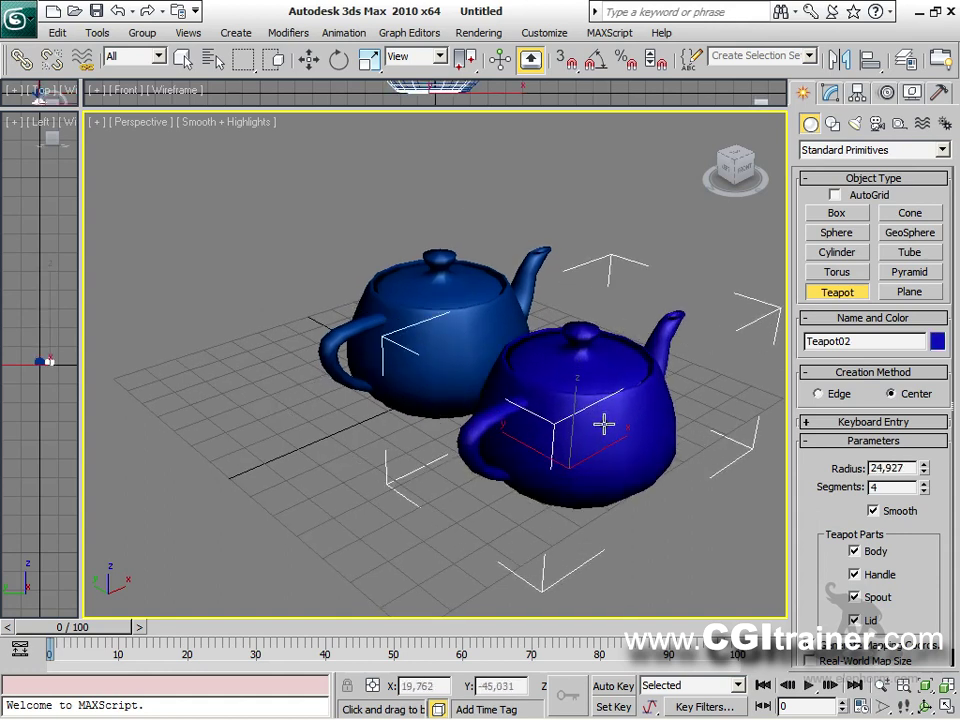
right_click(558, 455)
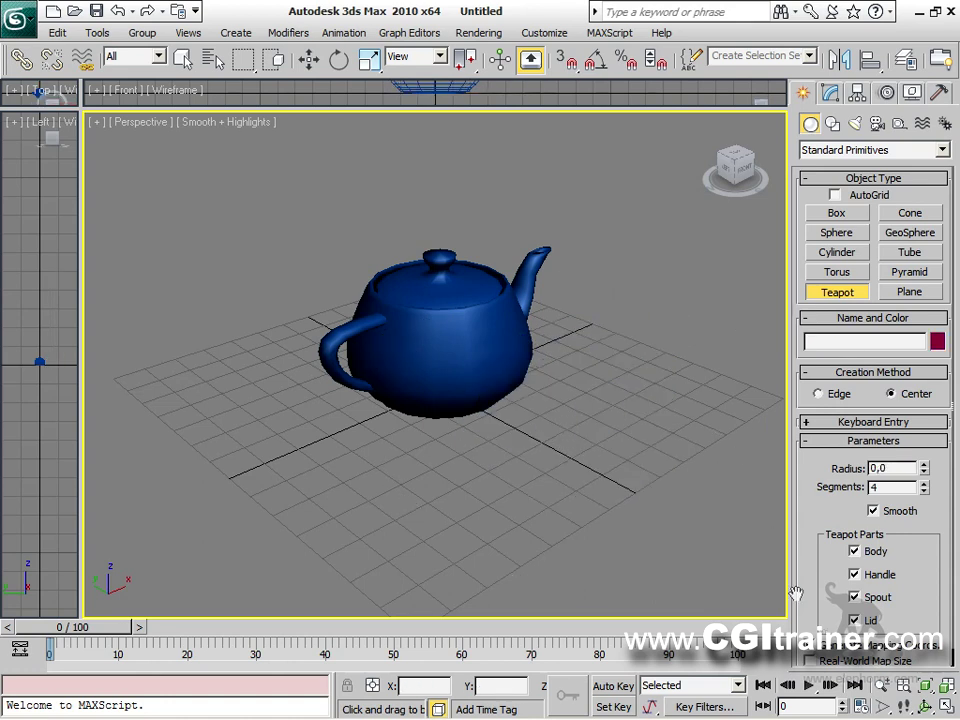
left_click(926, 686)
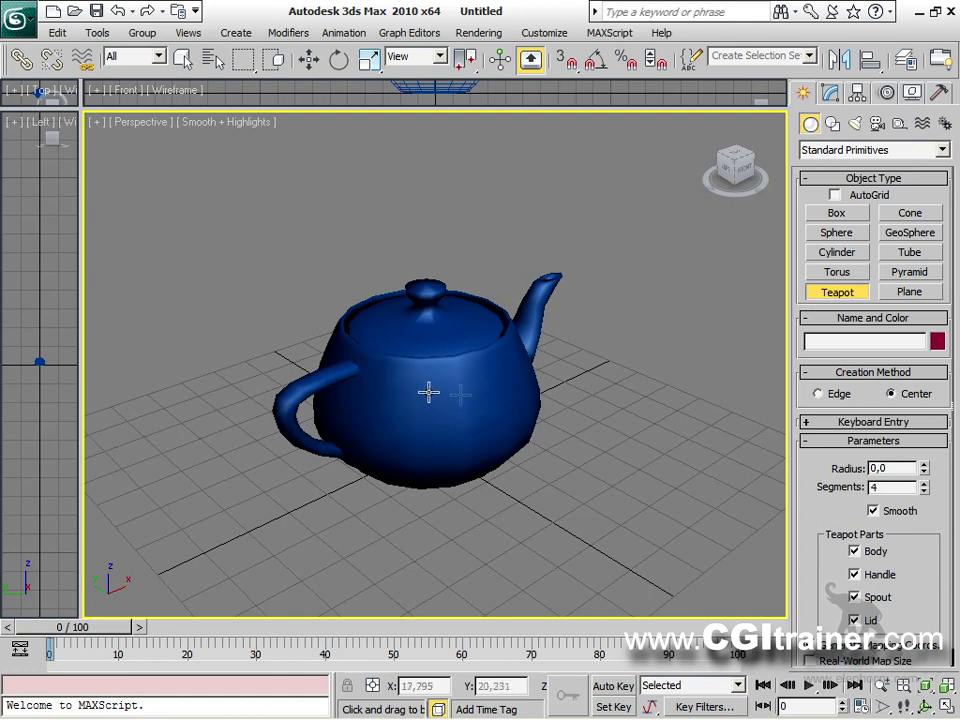
middle_click_drag(499, 432, 462, 471, "alt")
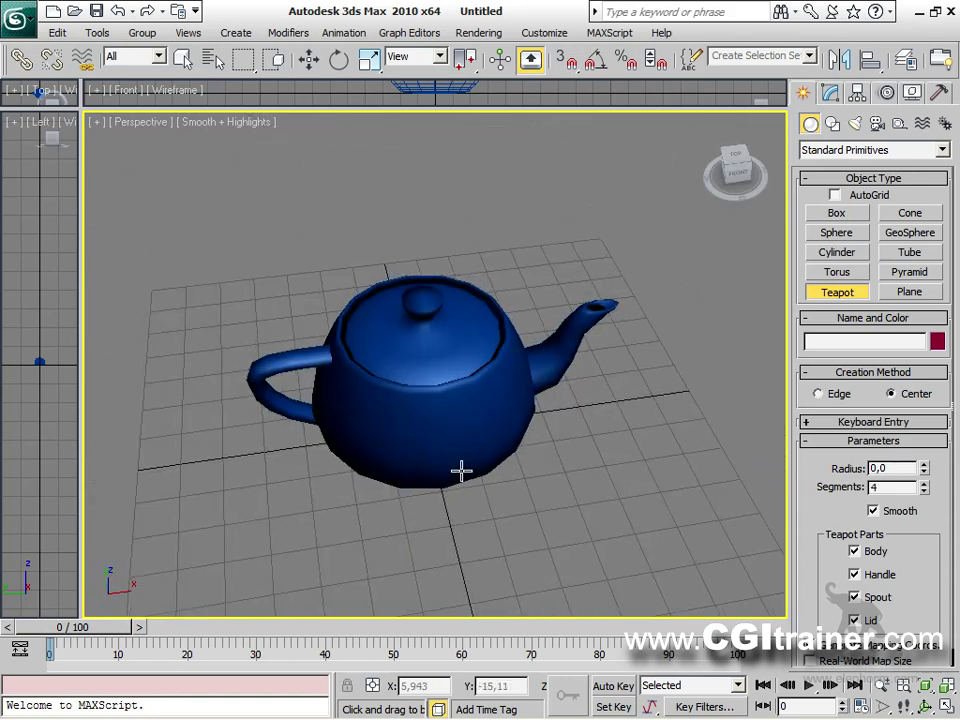
Delete the blue teapot and create a light green teapot of radius 15,17.
right_click(499, 404)
key("Delete")
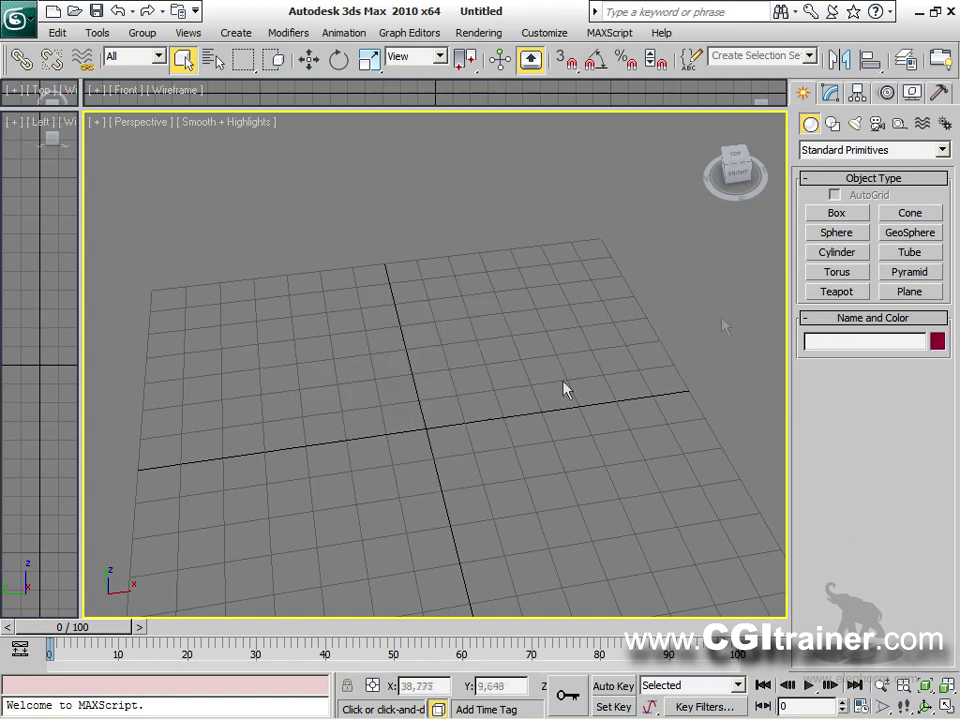
left_click(837, 292)
left_click_drag(594, 242, 600, 300)
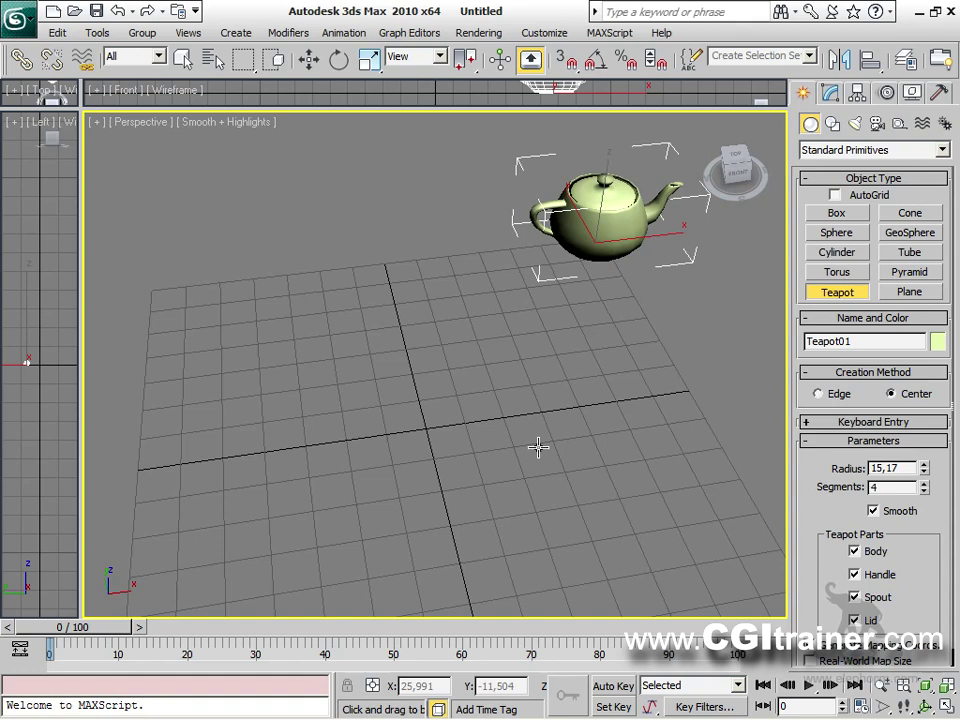
middle_click_drag(531, 452, 552, 346, "alt")
middle_click_drag(414, 531, 448, 537, "alt")
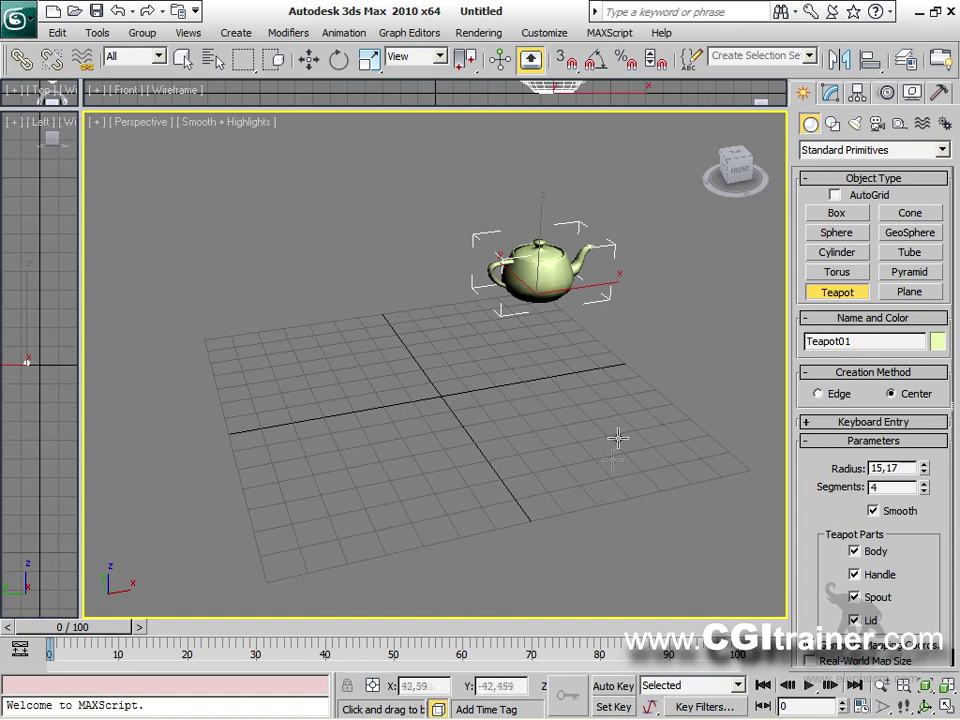
Zoom in, zoom all views, then fit every view to the teapot in the four-view layout.
left_click(882, 686)
left_click_drag(554, 477, 548, 425)
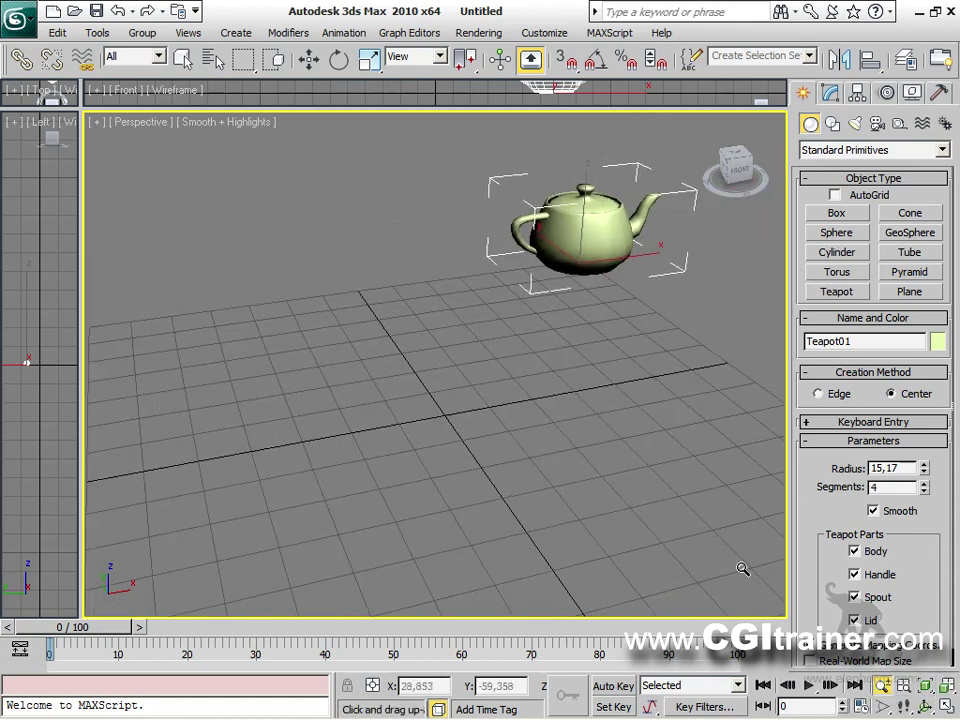
left_click(903, 686)
left_click_drag(620, 390, 621, 407)
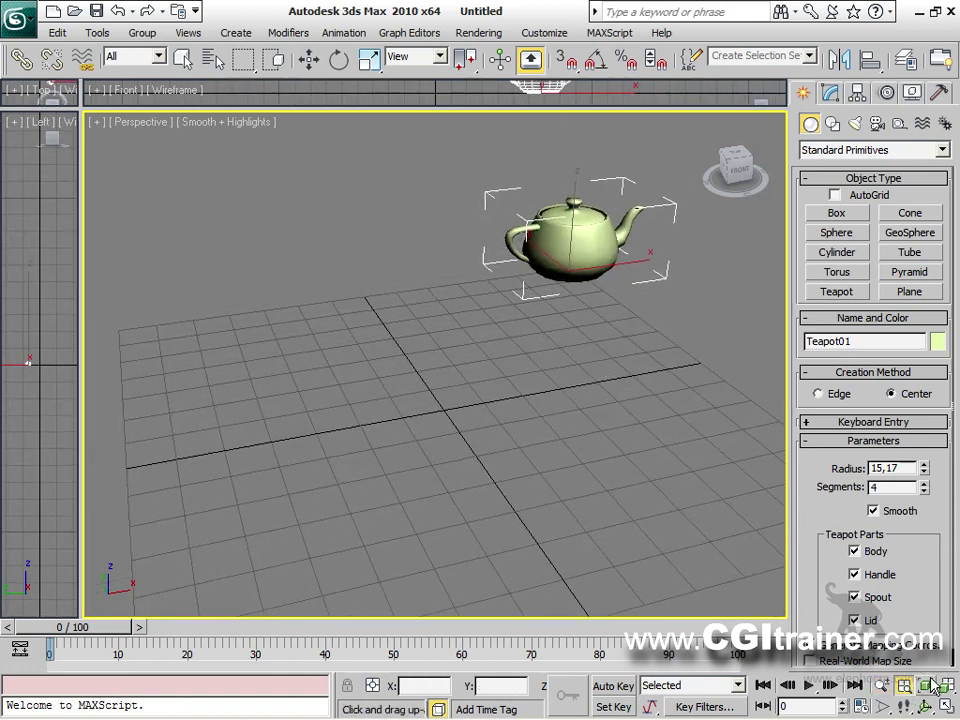
left_click(928, 686)
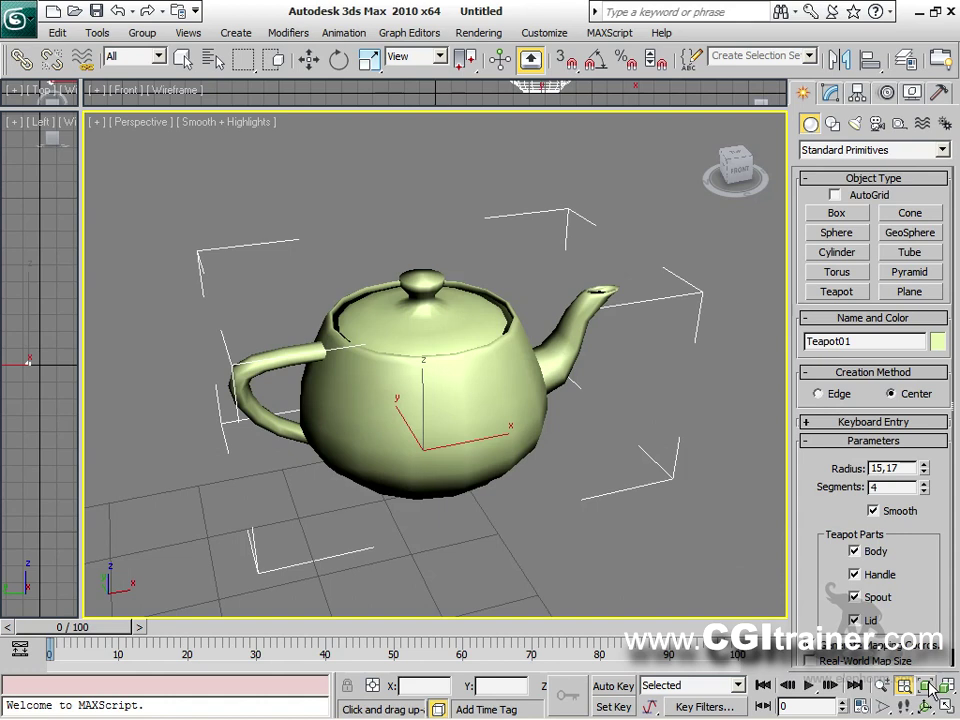
left_click(928, 686)
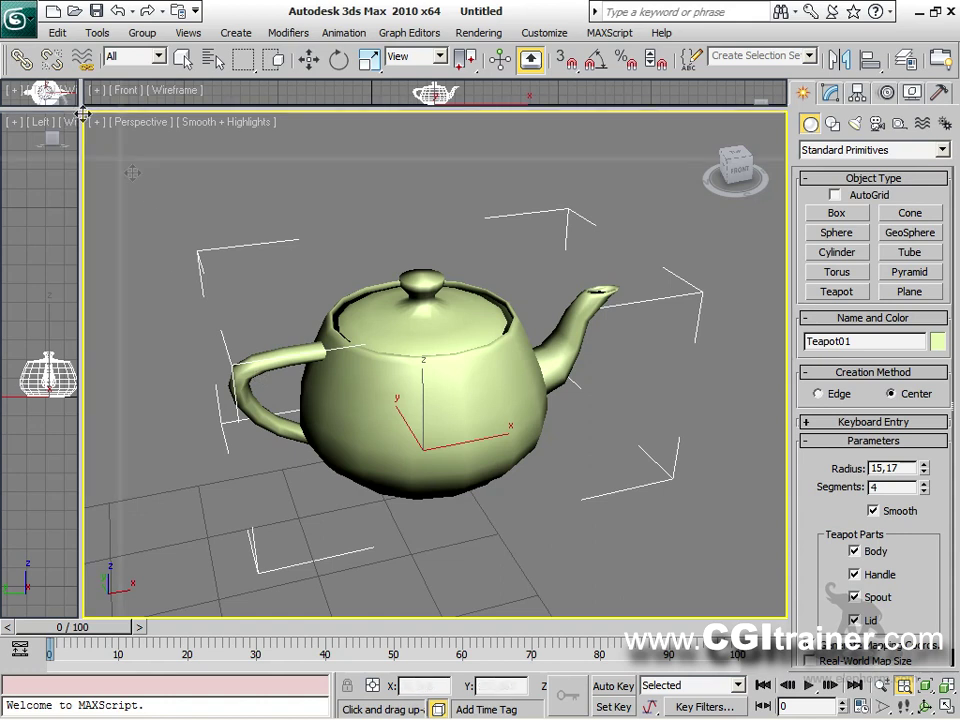
key("alt+w")
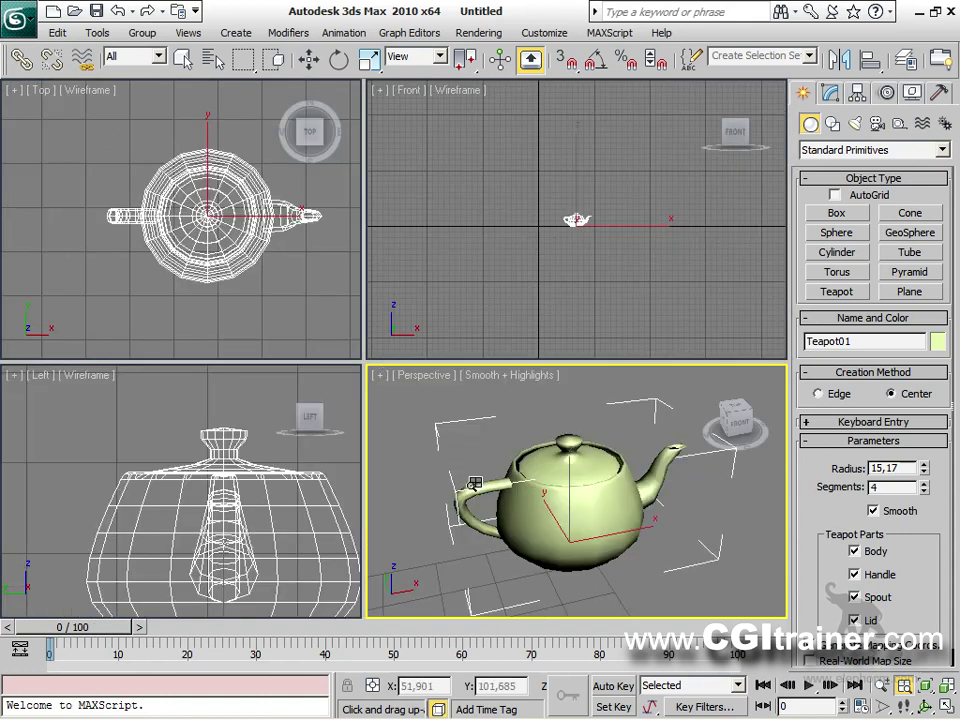
key("ctrl+shift+z")
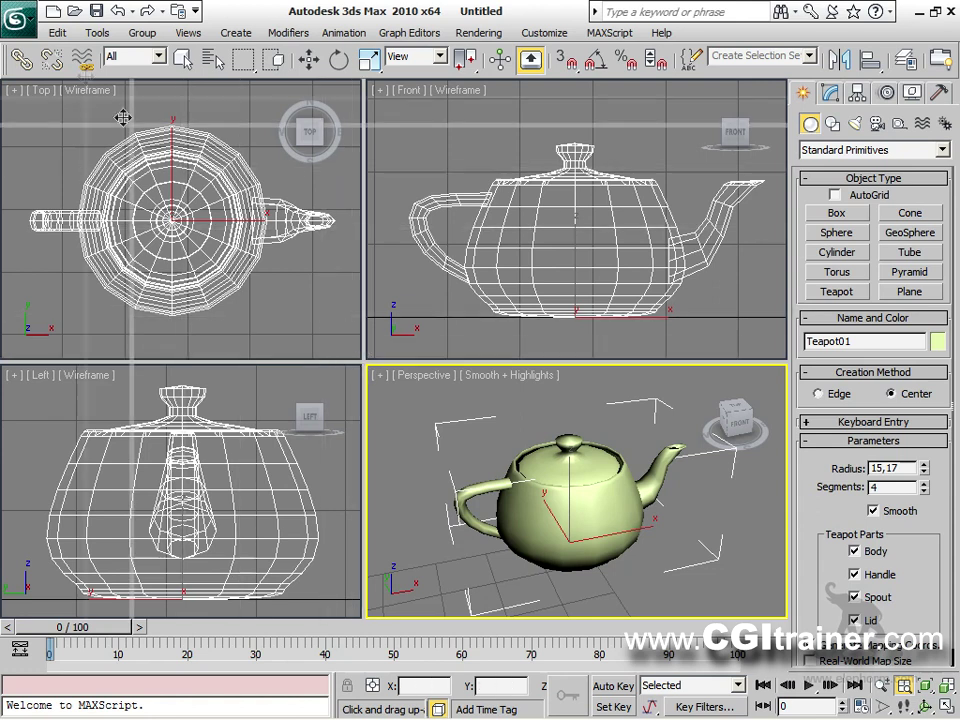
Maximize the Perspective view with Alt+W, zoom out, orbit low around the teapot, ending teapot creation.
key("alt+w")
scroll(425, 330, "down", 5)
middle_click_drag(330, 400, 437, 311)
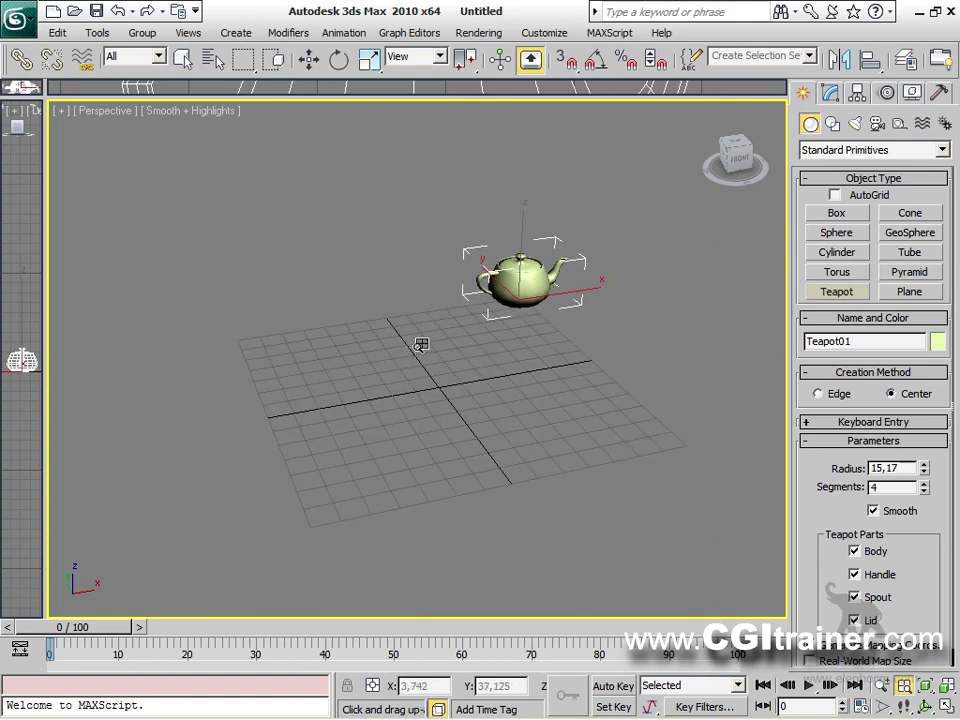
middle_click_drag(434, 367, 519, 343, "alt")
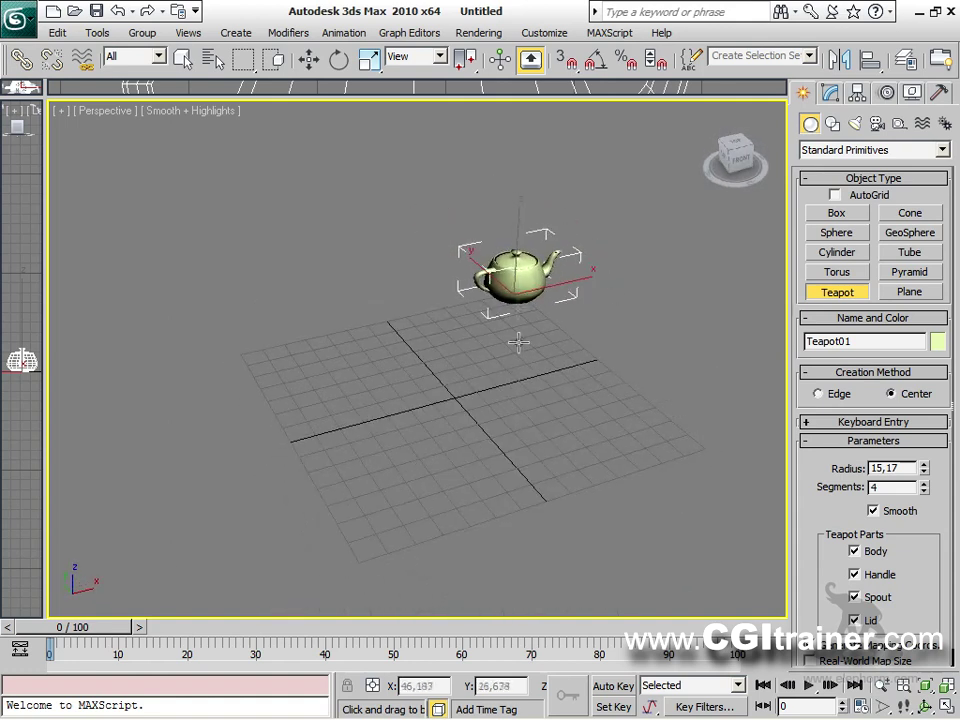
right_click(641, 332)
middle_click_drag(460, 423, 527, 403, "alt")
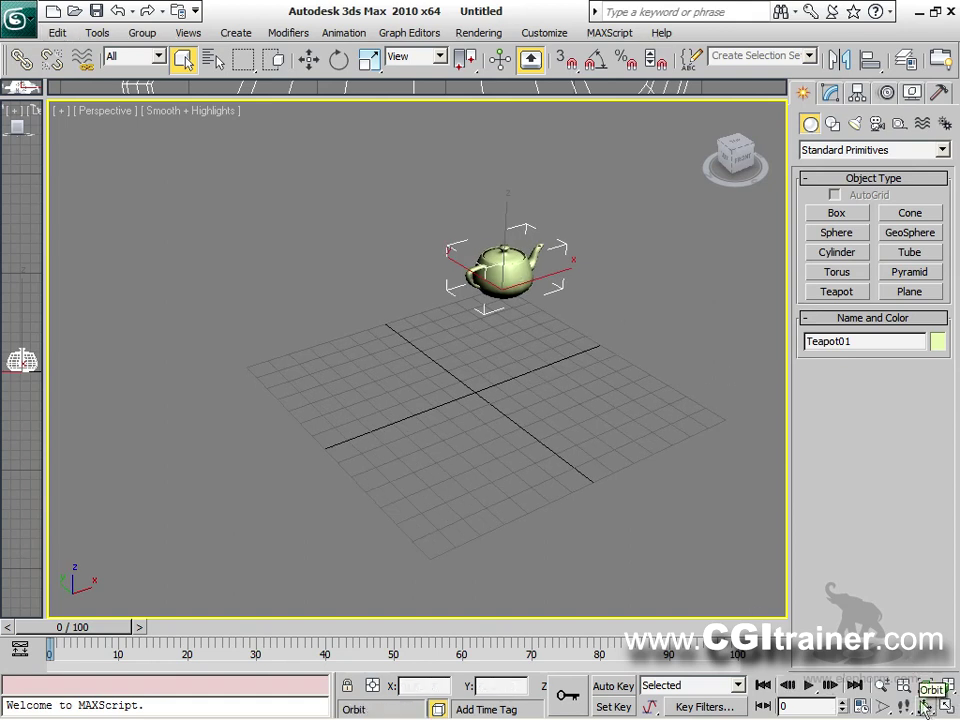
Orbit the Perspective view horizontally and downward around the teapot with the Orbit tool.
left_click(926, 707)
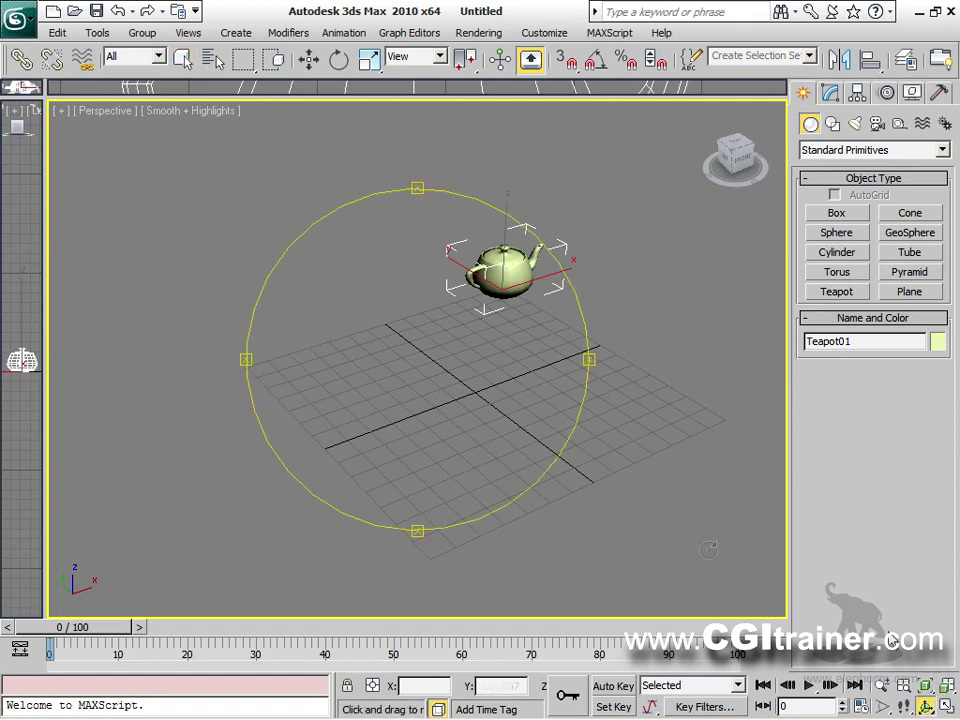
left_click_drag(588, 359, 531, 314)
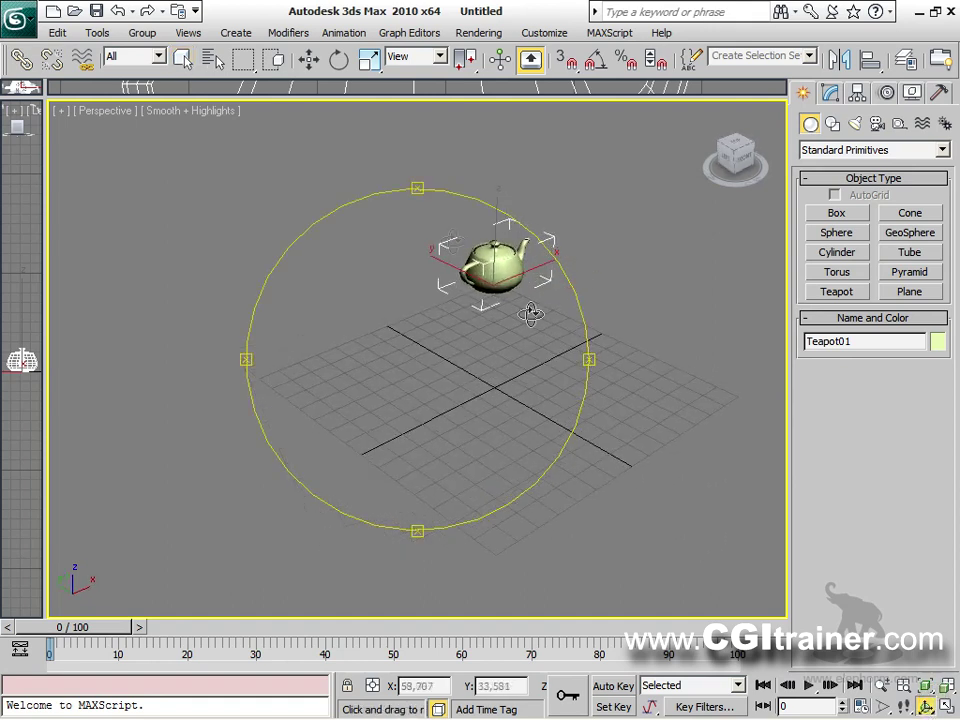
left_click_drag(414, 189, 336, 289)
left_click_drag(258, 360, 253, 358)
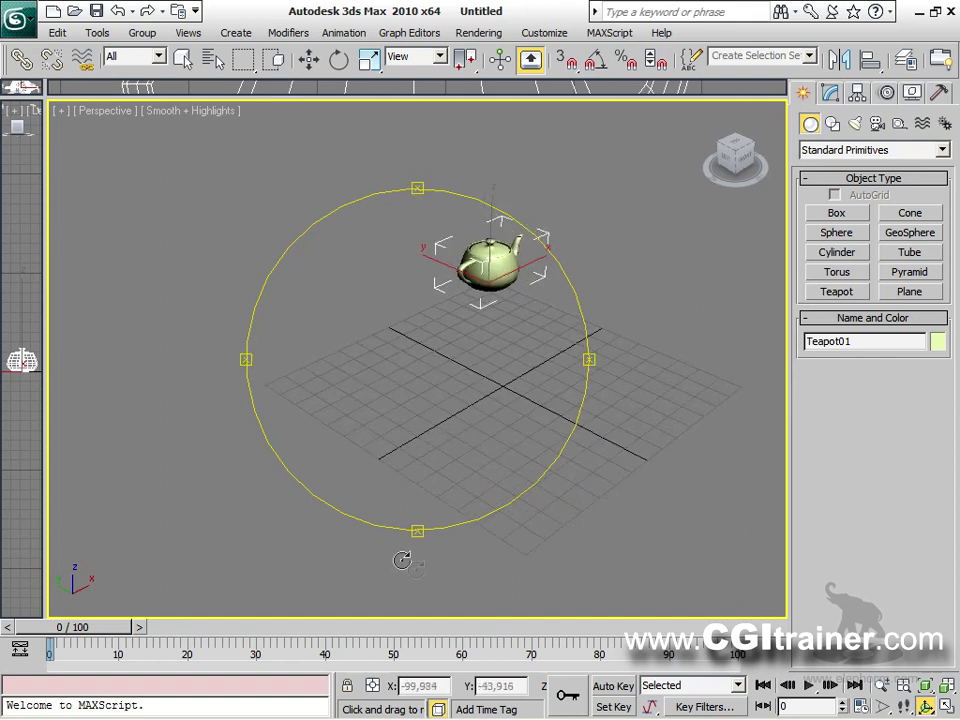
left_click_drag(417, 526, 489, 461)
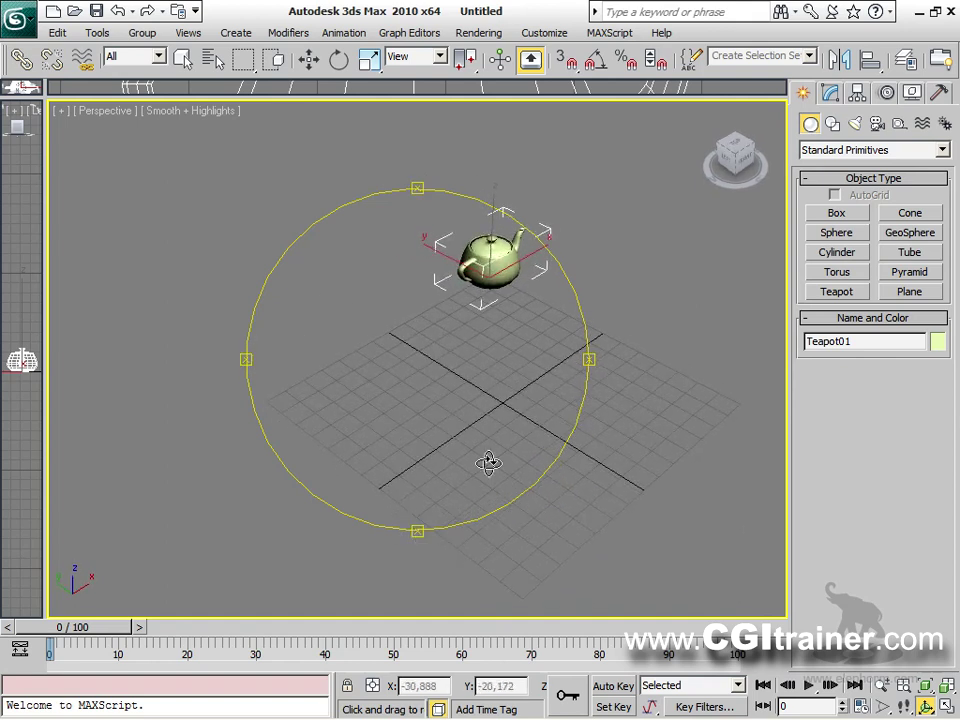
right_click(614, 320)
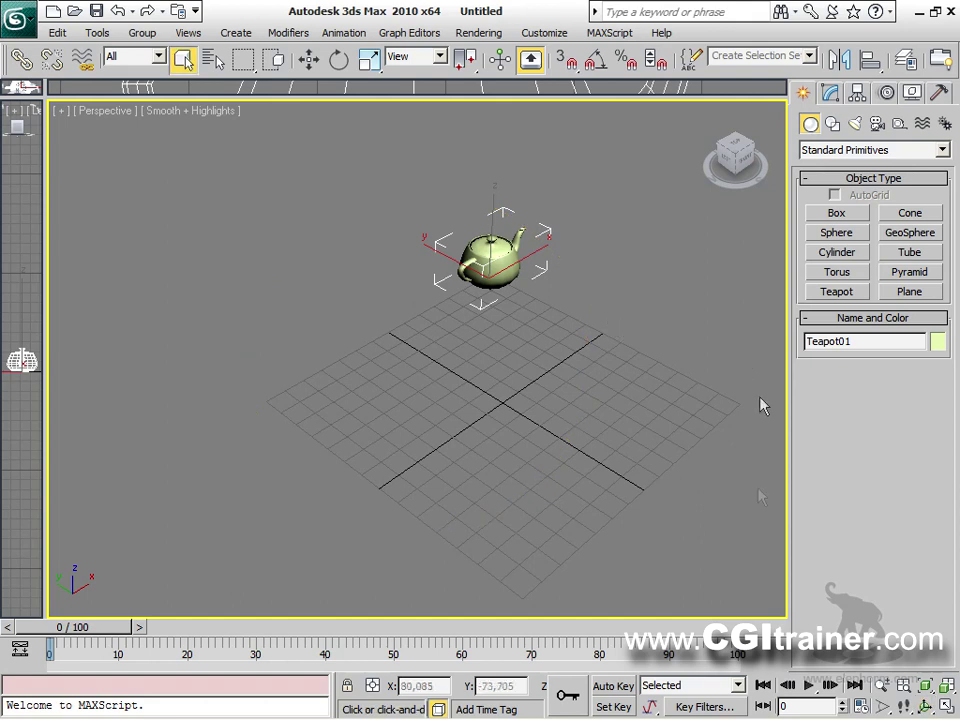
Try the Orbit flyout variants, orbit to a new angle, and return to teapot creation.
left_click(928, 709)
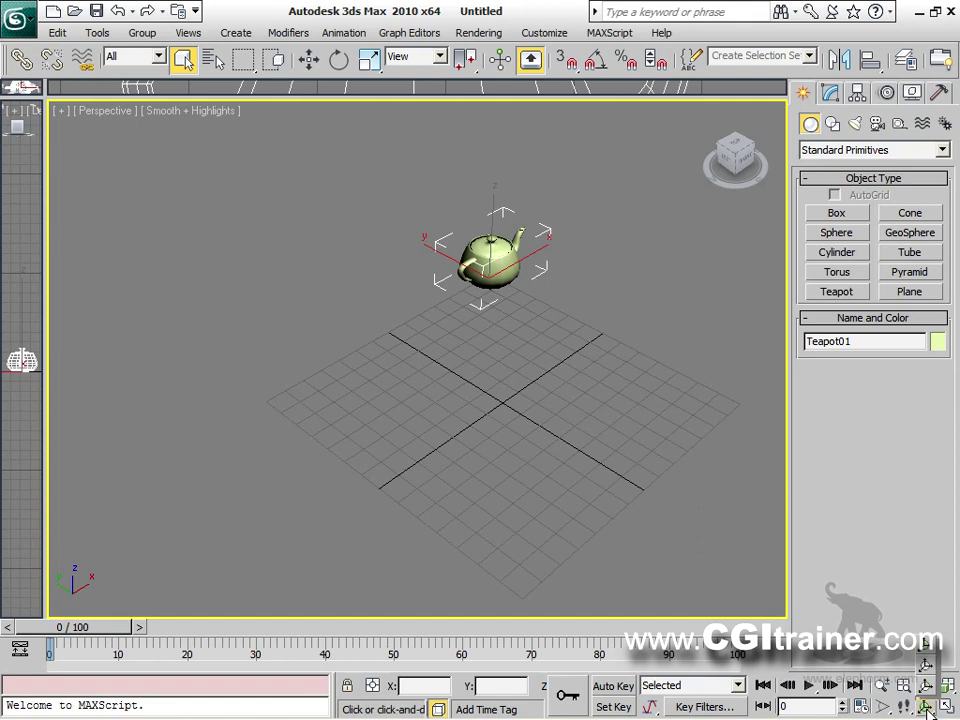
mouse_move(928, 710)
left_mouse_down()
mouse_move(928, 677)
mouse_move(928, 690)
left_mouse_up()
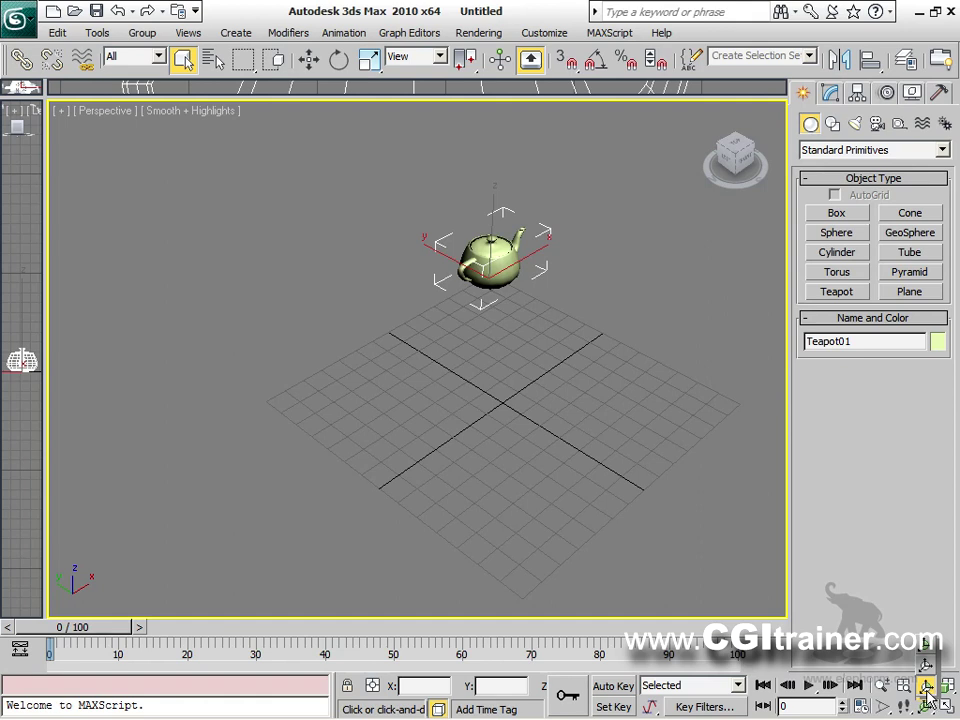
left_click_drag(928, 690, 928, 653)
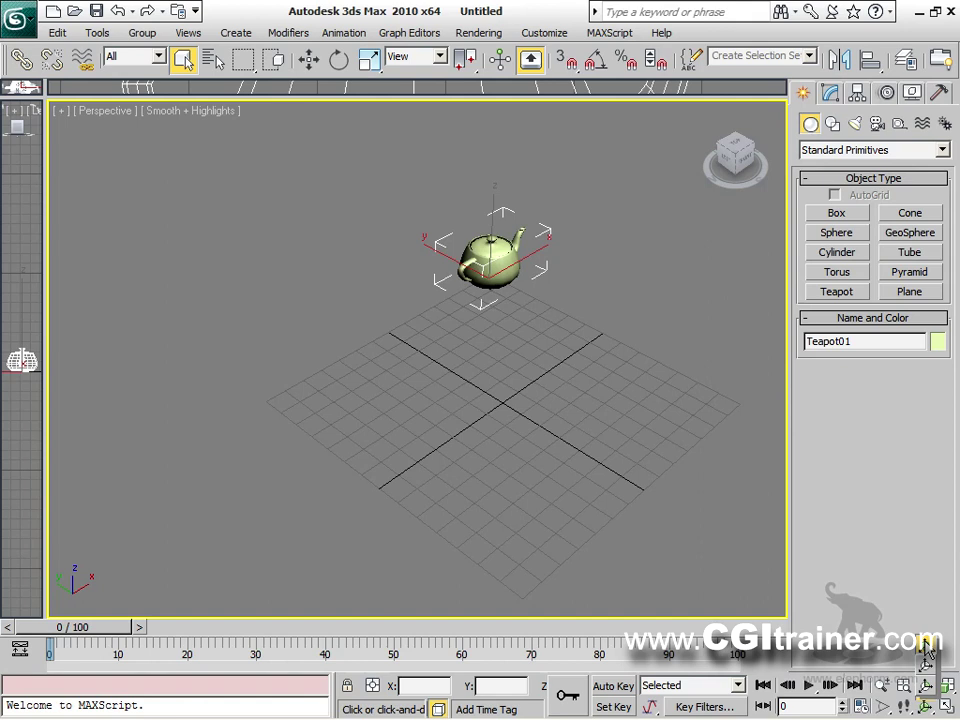
left_click_drag(928, 648, 930, 690)
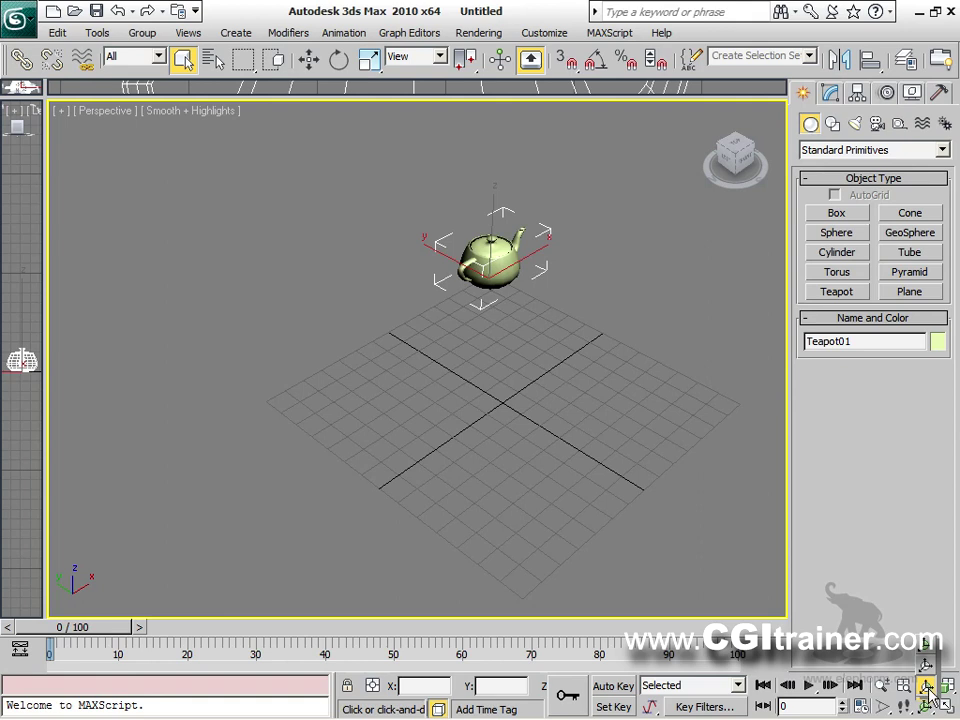
left_click_drag(930, 692, 928, 690)
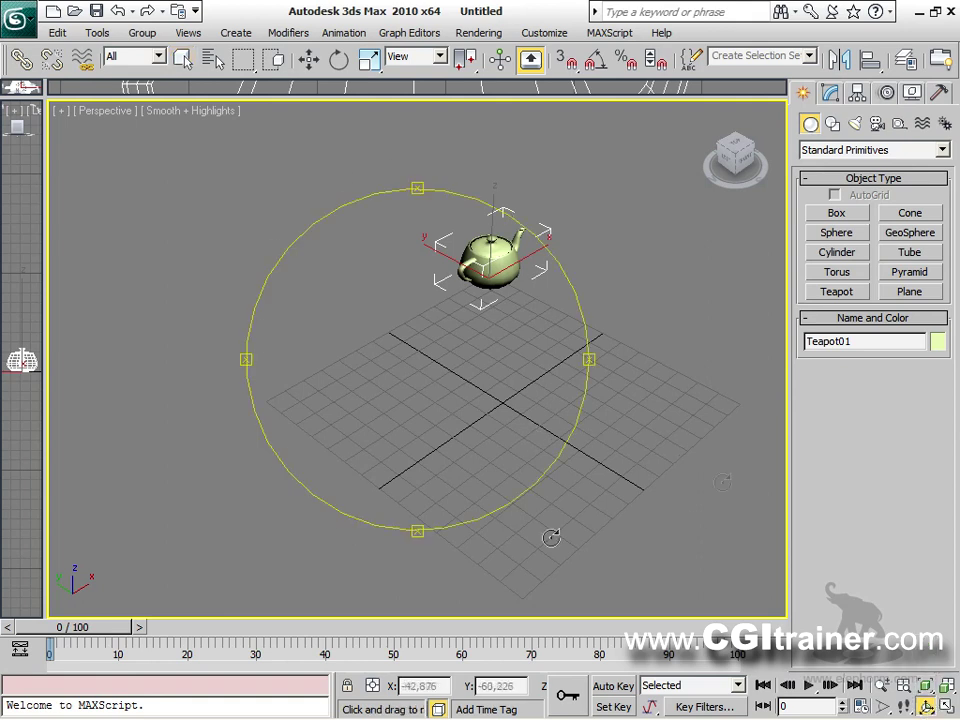
right_click(648, 198)
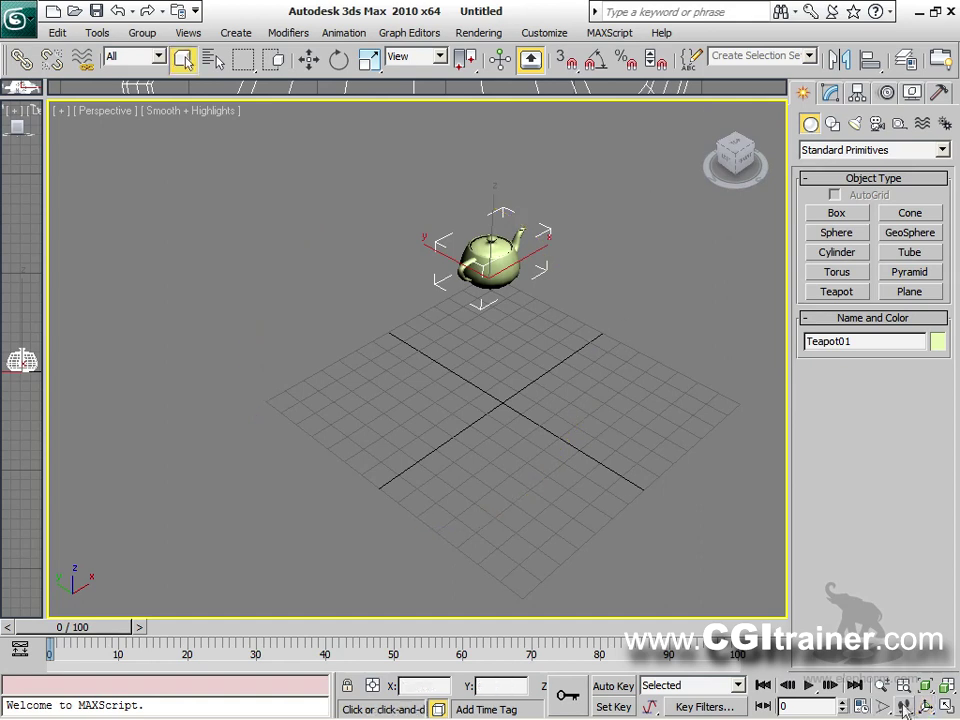
left_click_drag(930, 690, 927, 692)
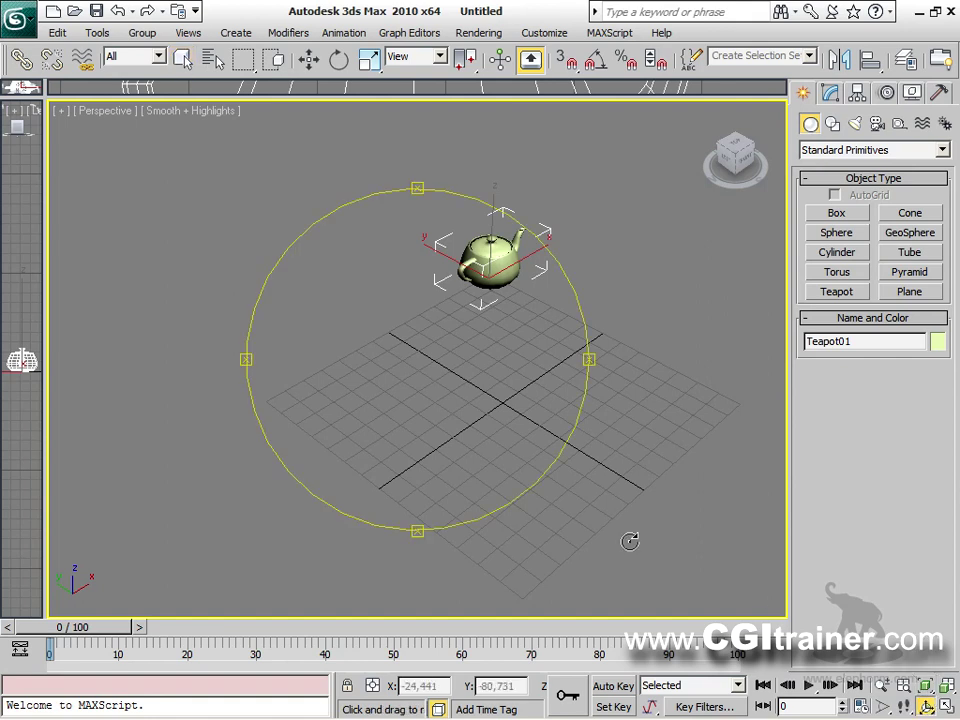
right_click(652, 219)
middle_click_drag(570, 422, 478, 452, "alt")
left_click(838, 292)
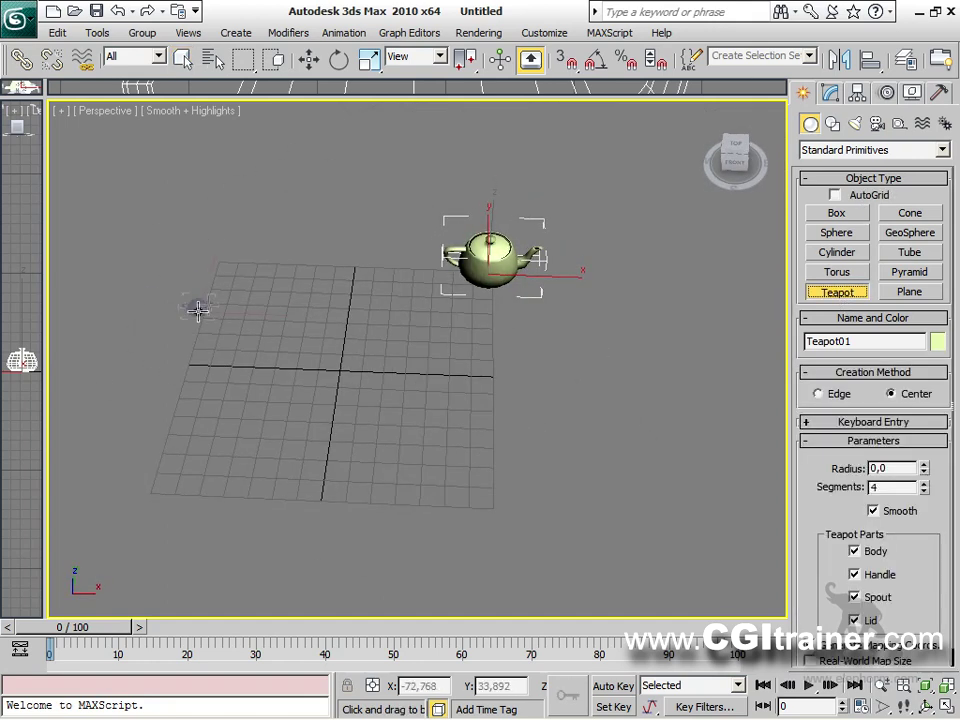
Add blue, magenta and pink teapots (radius 14,578 for the pink), then open the application menu.
left_click_drag(192, 302, 229, 418)
middle_click_drag(229, 418, 426, 416, "alt")
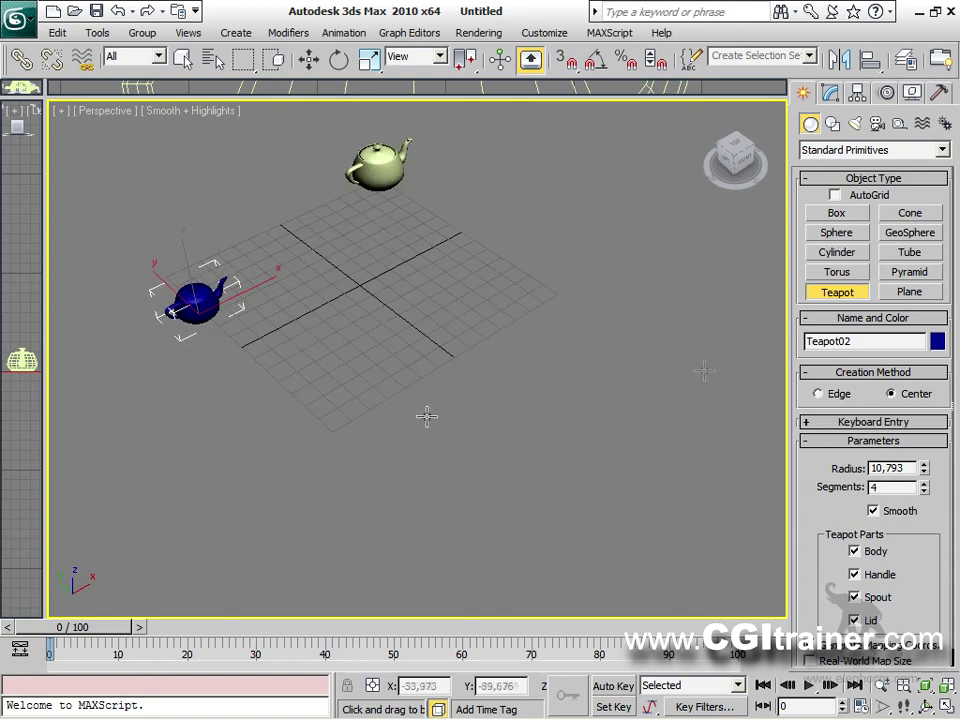
left_click_drag(578, 377, 531, 444)
middle_click_drag(531, 444, 457, 347, "alt")
left_click_drag(435, 302, 458, 325)
middle_click_drag(458, 325, 451, 469, "alt")
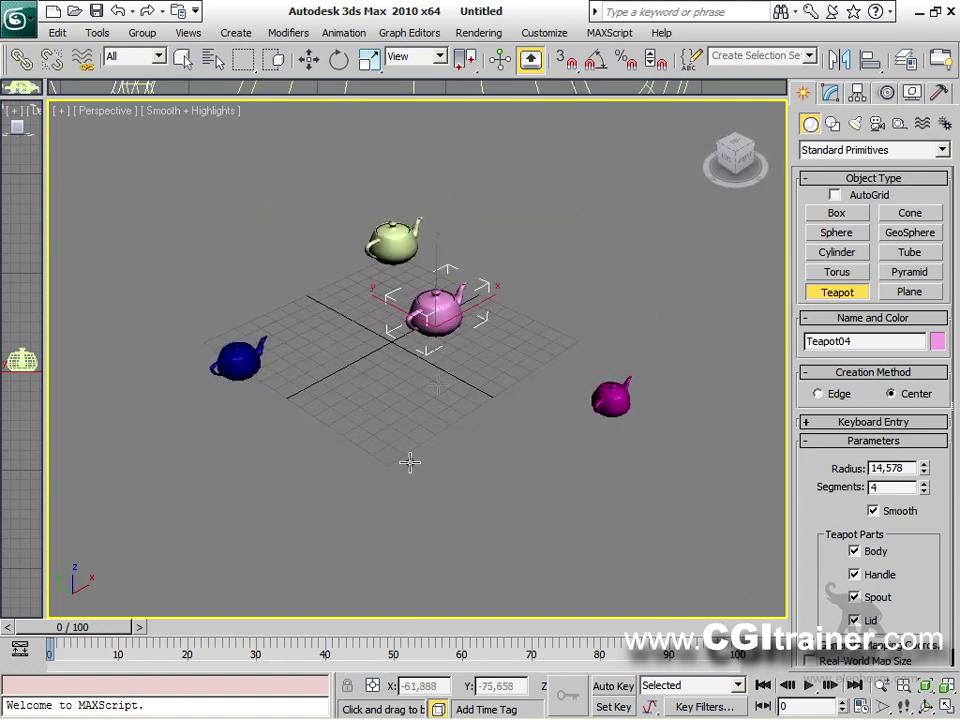
left_click(20, 18)
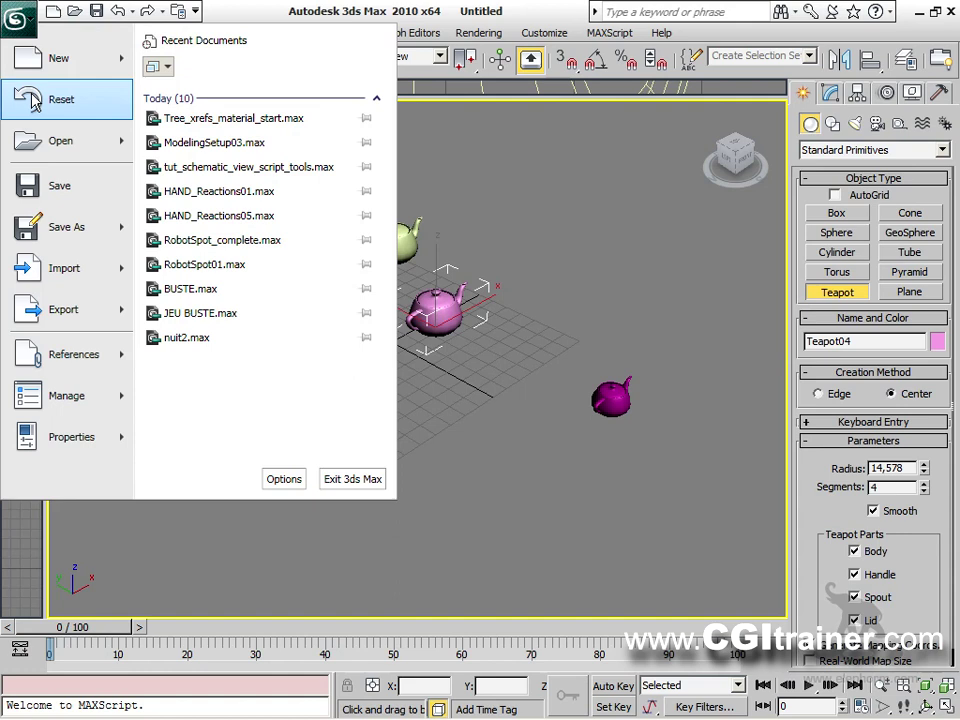
Reset the scene to empty without saving the teapots.
left_click(50, 96)
left_click(497, 426)
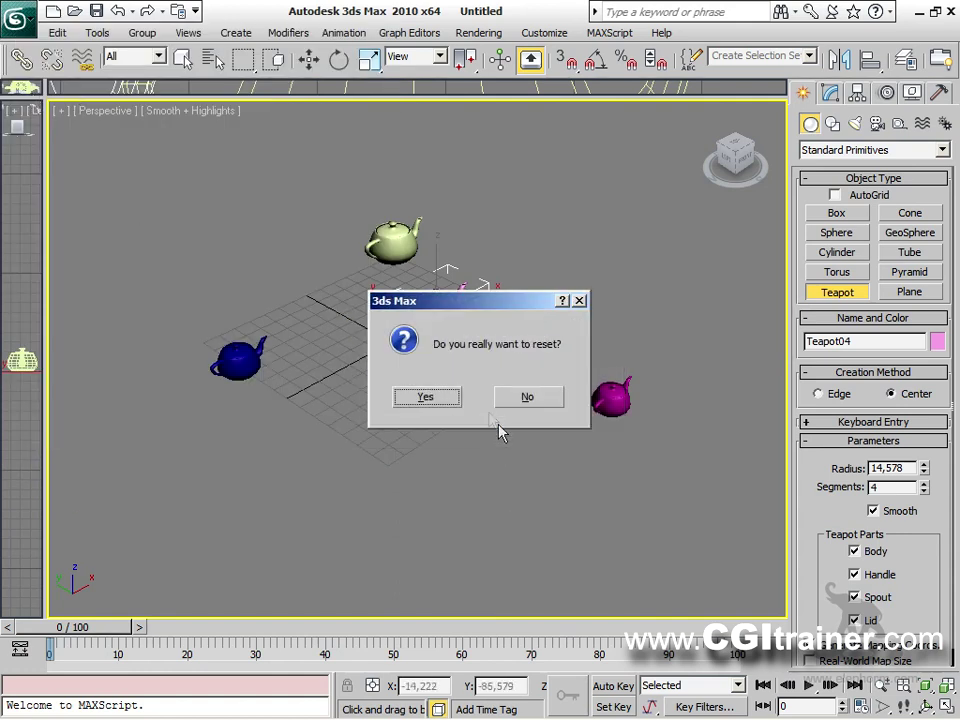
left_click(426, 398)
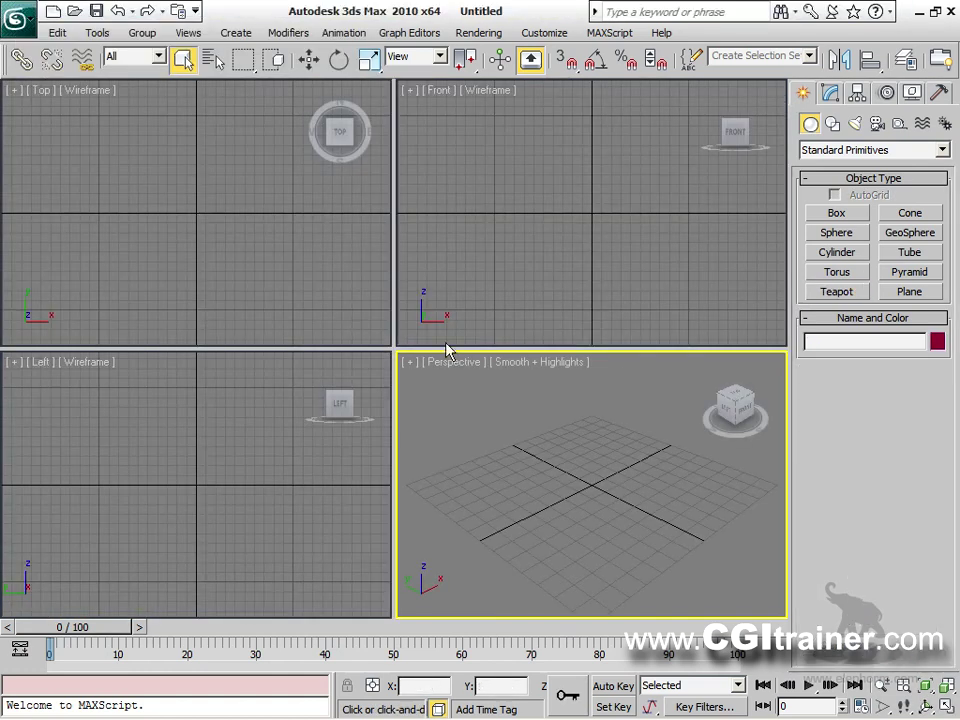
Enlarge the Perspective viewport over the others and orbit the empty grid.
left_click_drag(391, 348, 81, 98)
middle_click_drag(416, 403, 435, 316, "alt")
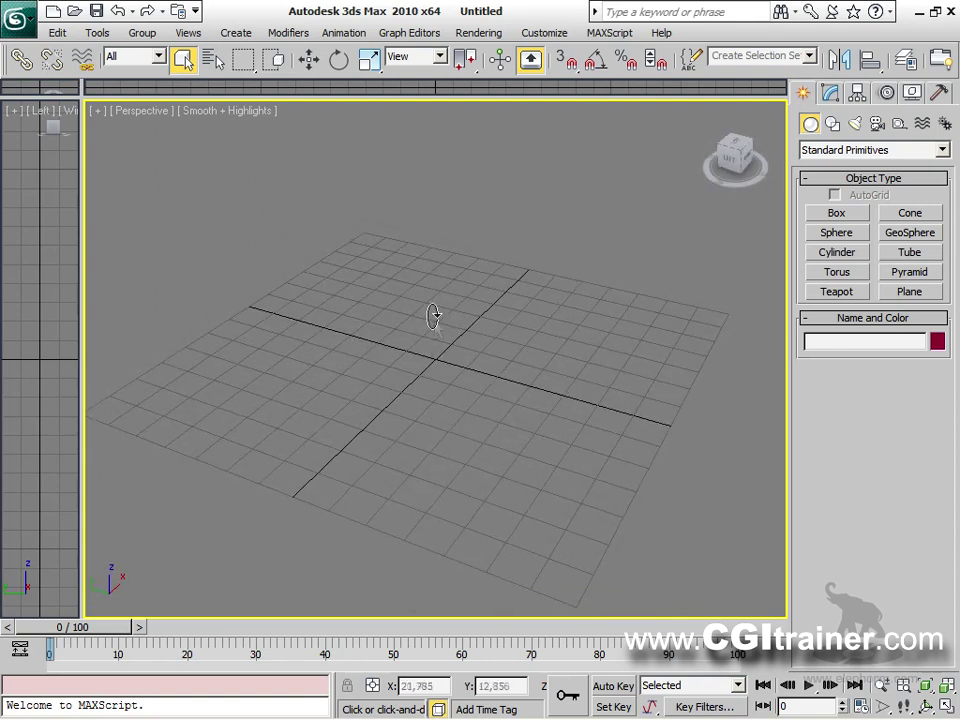
scroll(439, 345, "down", 5)
scroll(439, 345, "up", 8)
scroll(439, 345, "down", 5)
scroll(439, 345, "up", 5)
scroll(439, 345, "down", 5)
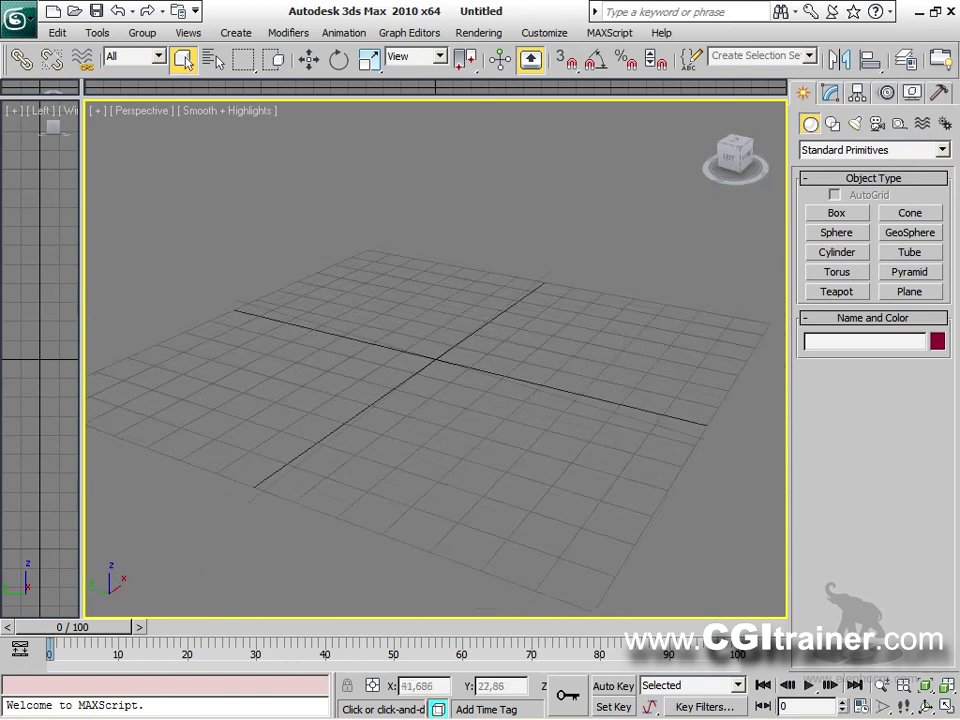
Create a magenta Teapot01 of radius 10.129 with 4 segments and orbit around it.
left_click(845, 292)
left_click_drag(386, 241, 392, 233)
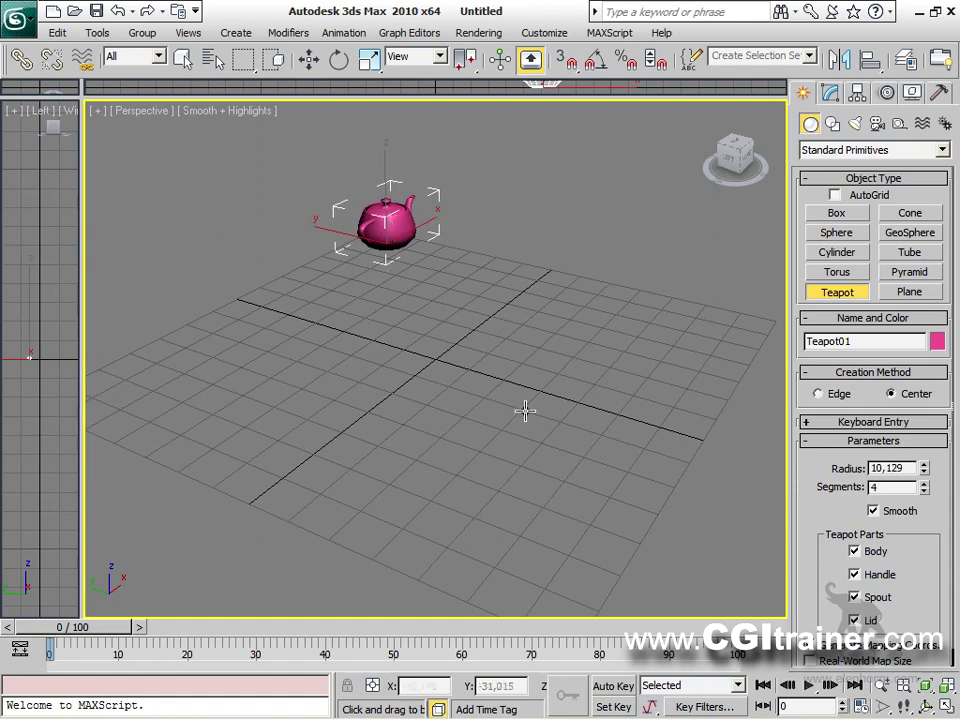
middle_click_drag(525, 417, 692, 422, "alt")
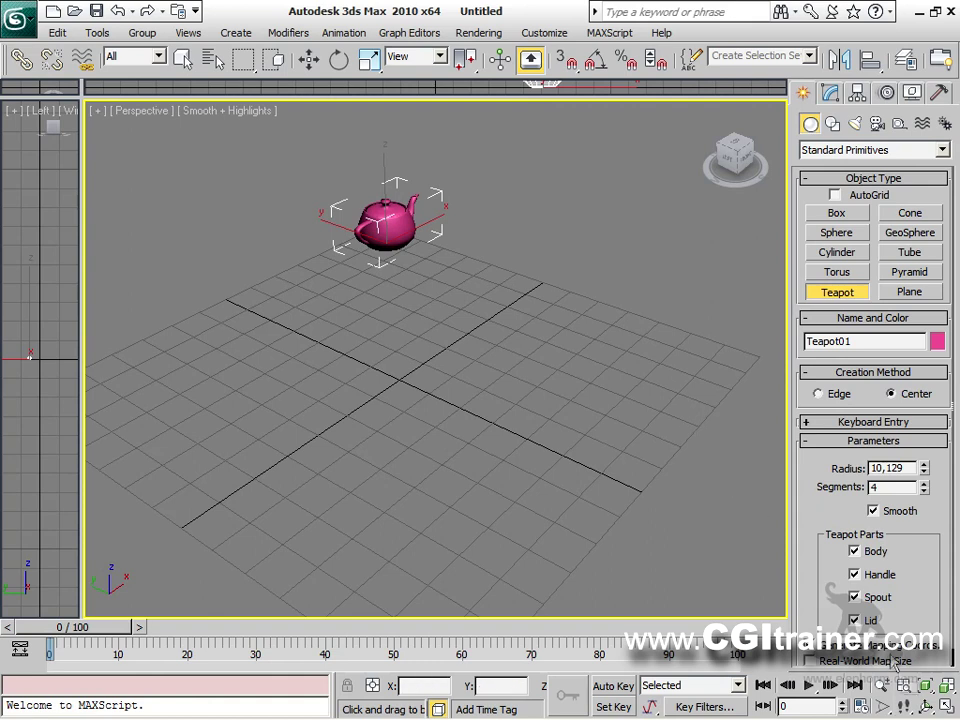
left_click_drag(929, 709, 928, 687)
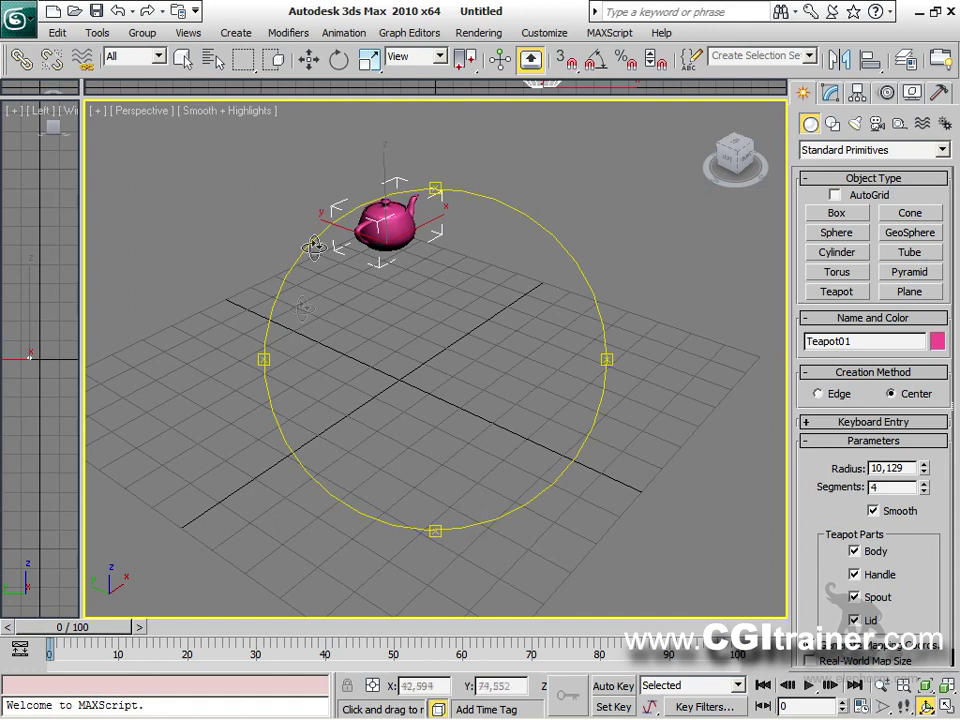
right_click(595, 176)
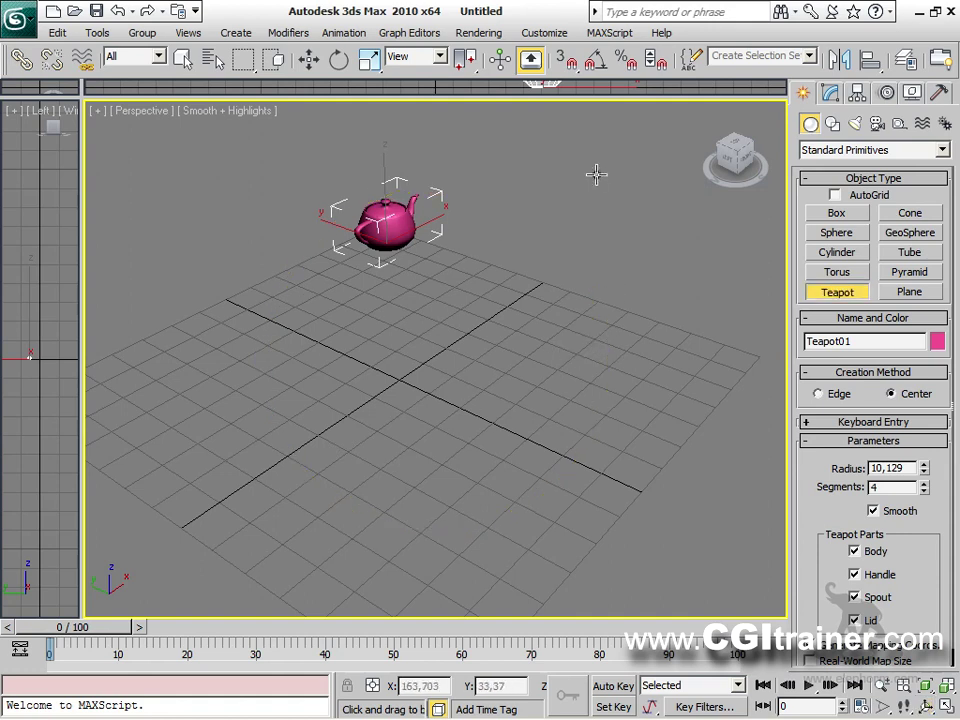
middle_click_drag(523, 363, 441, 422, "alt")
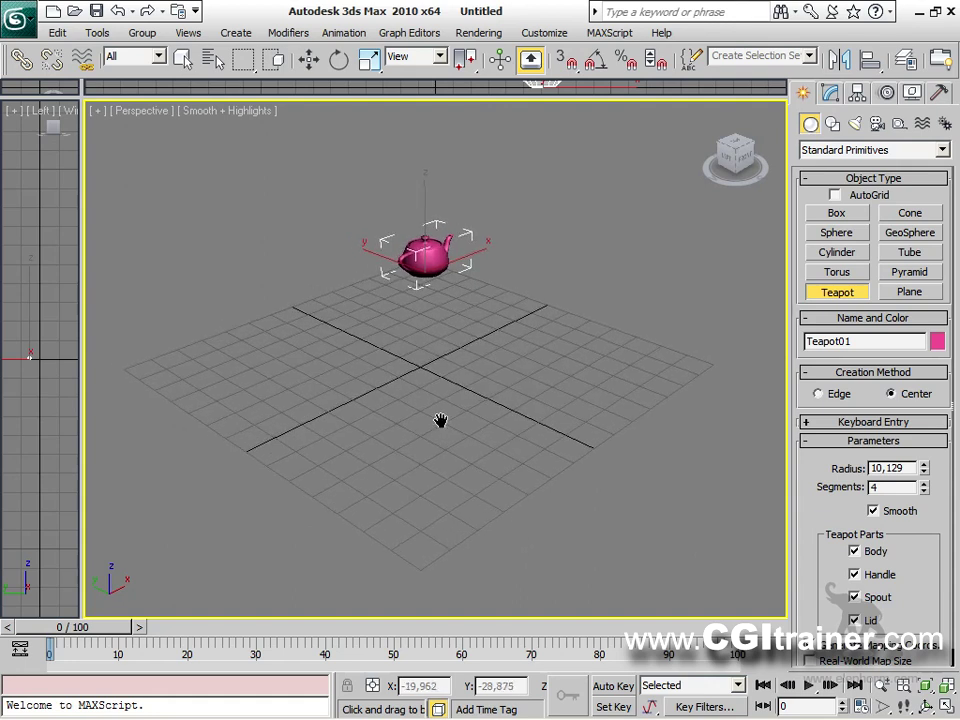
mouse_move(400, 362)
middle_mouse_down("alt")
mouse_move(394, 384)
mouse_move(495, 388)
mouse_move(692, 330)
mouse_move(473, 398)
mouse_move(364, 373)
mouse_move(383, 367)
middle_mouse_up("alt")
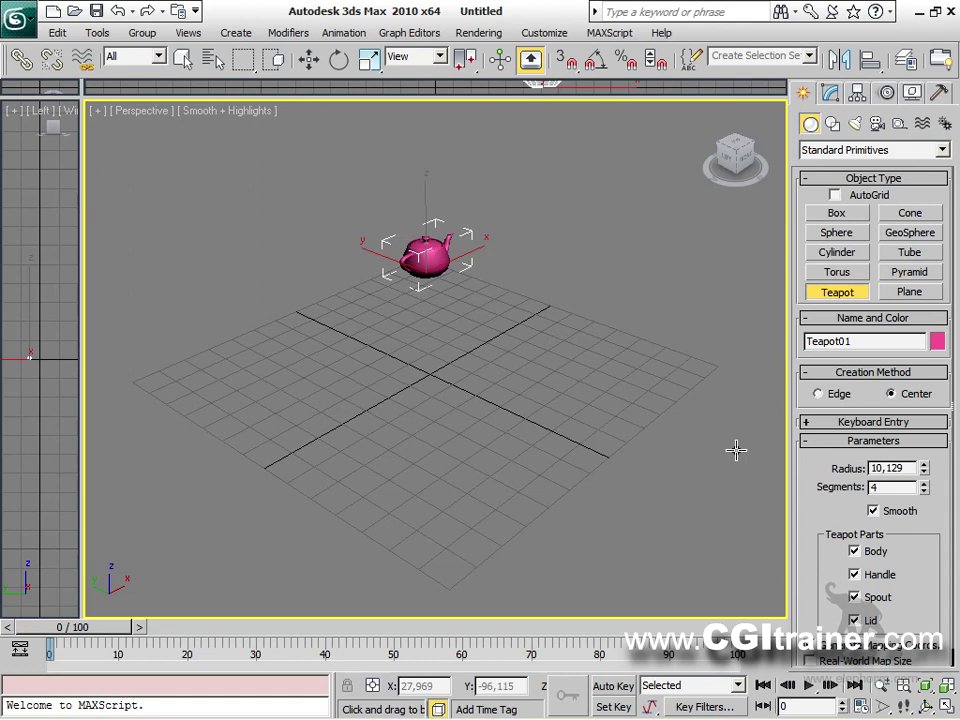
left_click(598, 521)
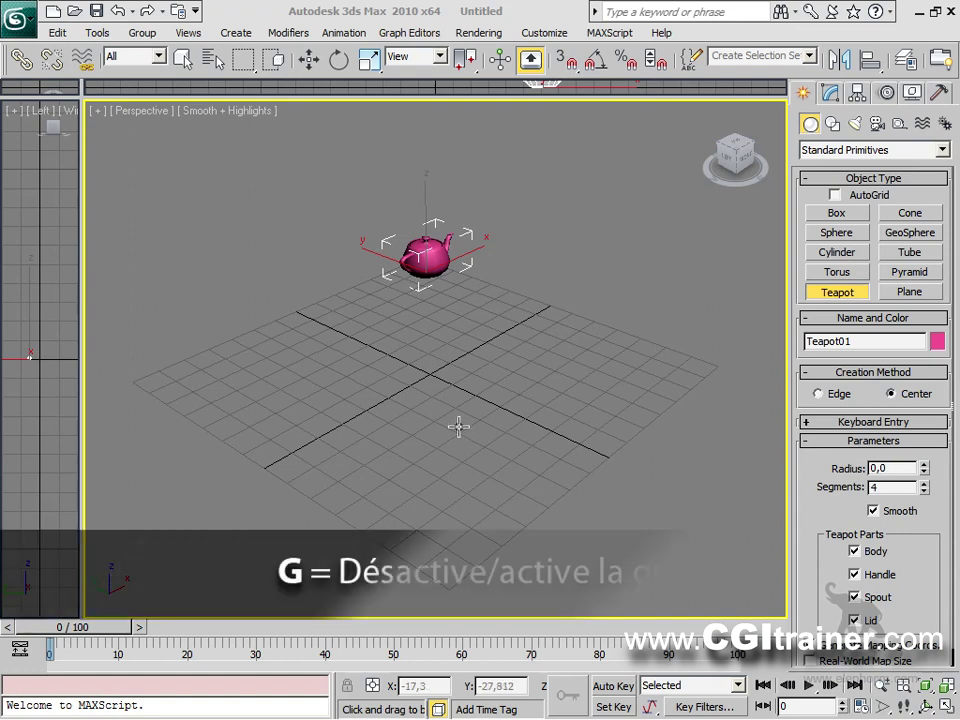
End teapot creation, hide the grid with G, and orbit and pan to frame Teapot01.
right_click(438, 413)
key("g")
key("g")
key("g")
key("g")
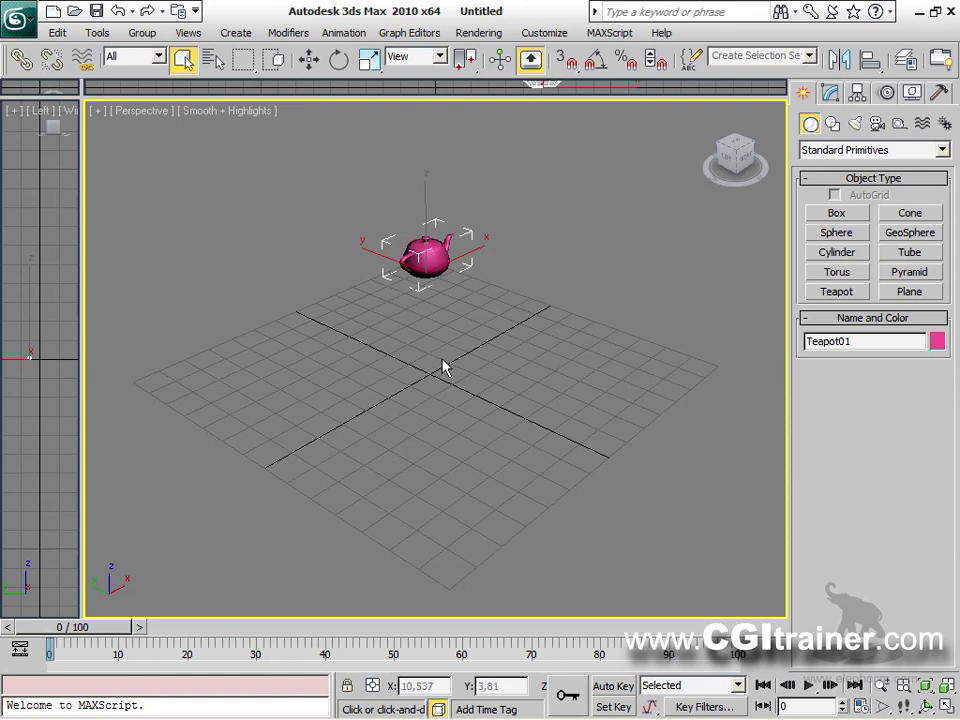
middle_click_drag(459, 355, 407, 336, "alt")
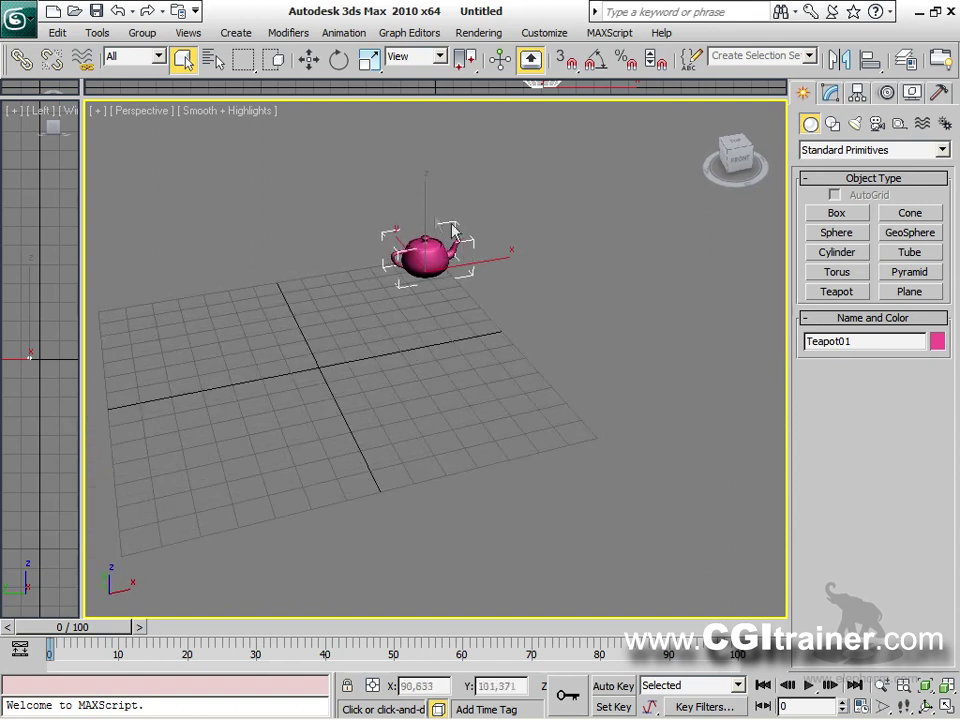
middle_click_drag(421, 326, 403, 358, "alt")
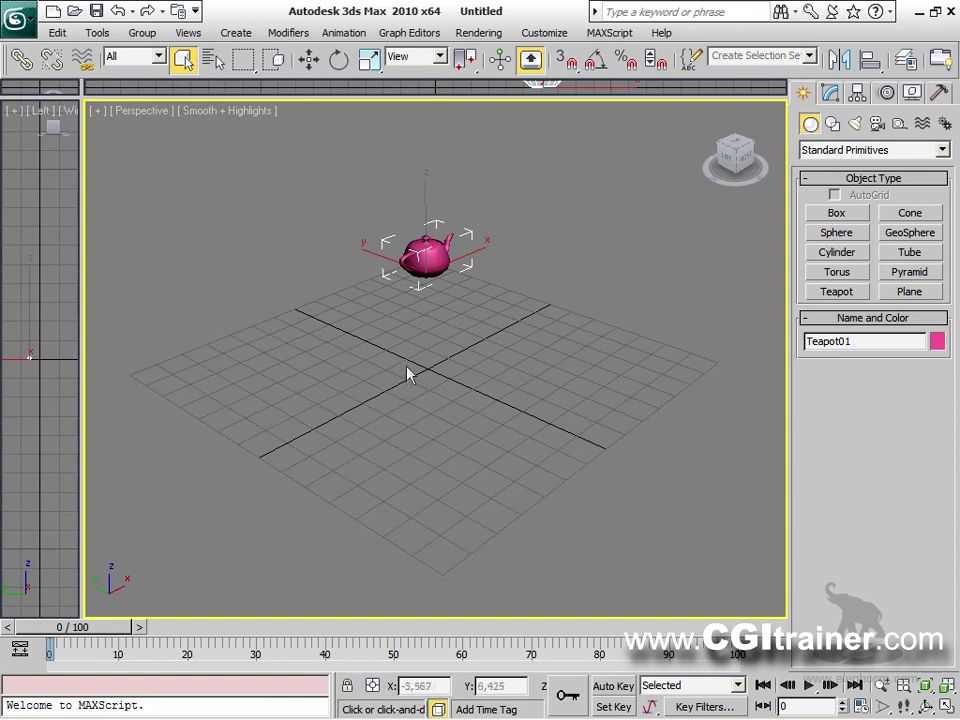
middle_click_drag(411, 385, 432, 443)
scroll(446, 435, "up", 2)
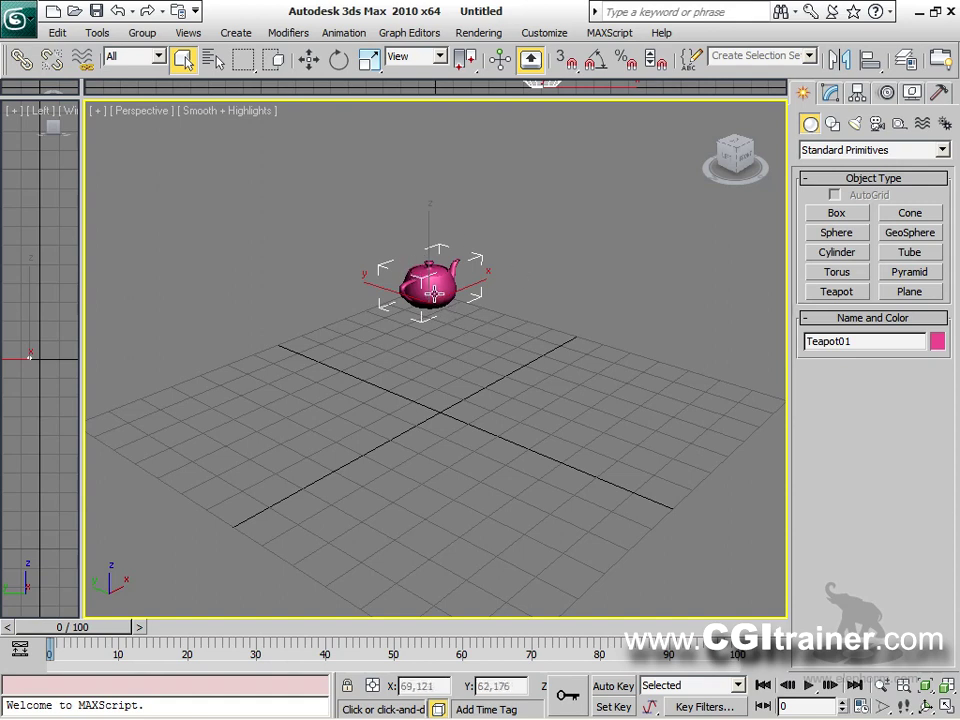
Compare the move, rotate and scale gizmos on the teapot, ending on Select and Move.
left_click(309, 59)
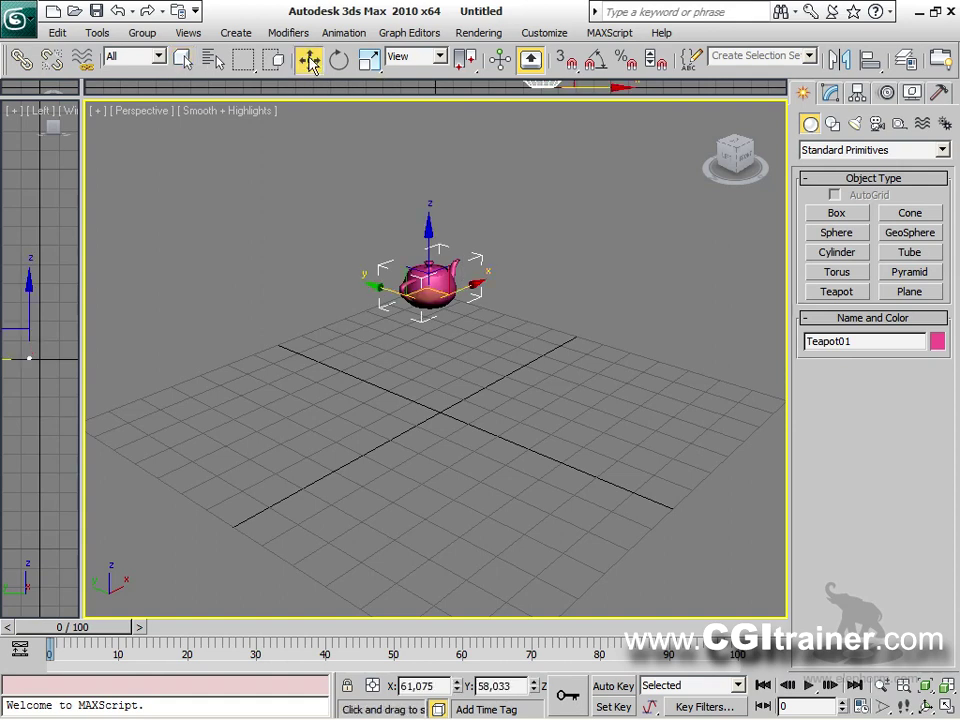
left_click(337, 60)
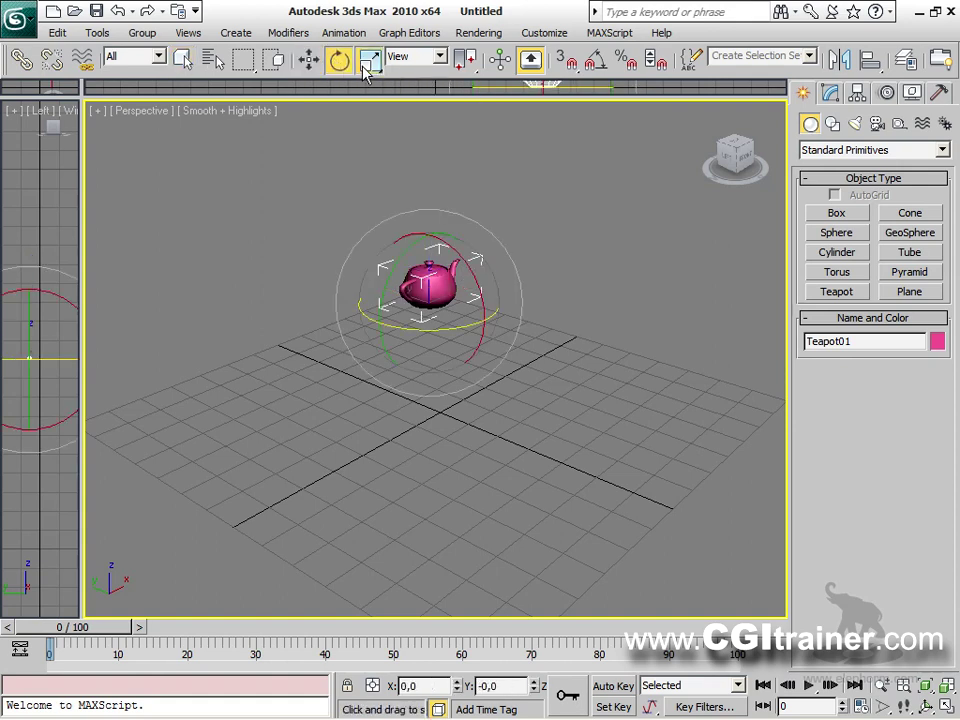
left_click(367, 61)
left_click(310, 62)
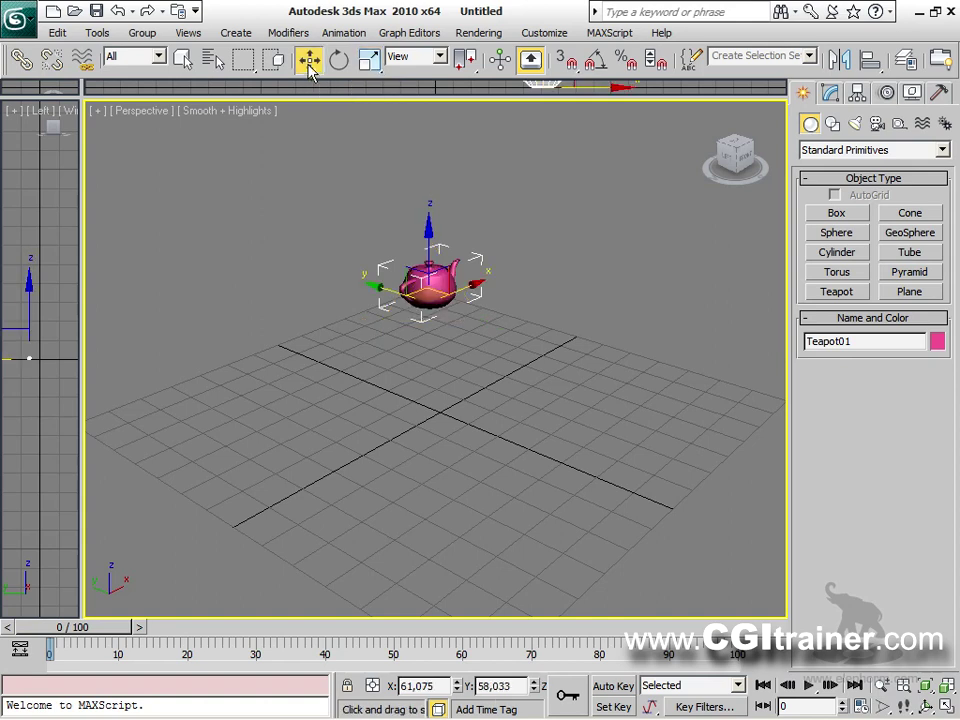
Deselect the teapot, zoom in closer, and reselect it to show its move axes.
mouse_move(427, 452)
middle_mouse_down()
mouse_move(375, 437)
mouse_move(437, 462)
middle_mouse_up()
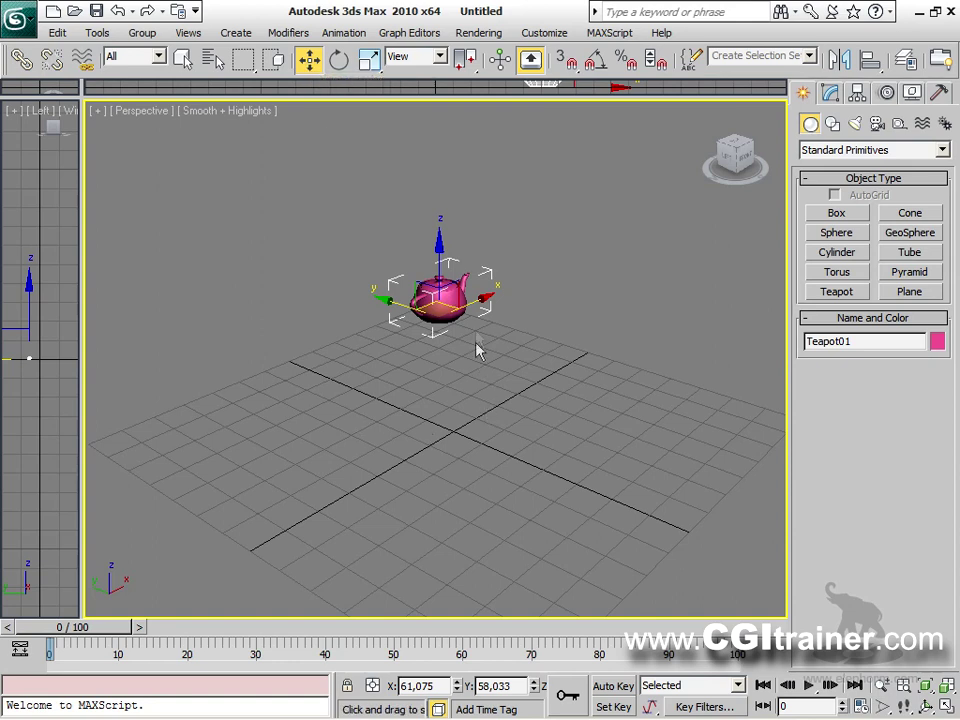
left_click(490, 378)
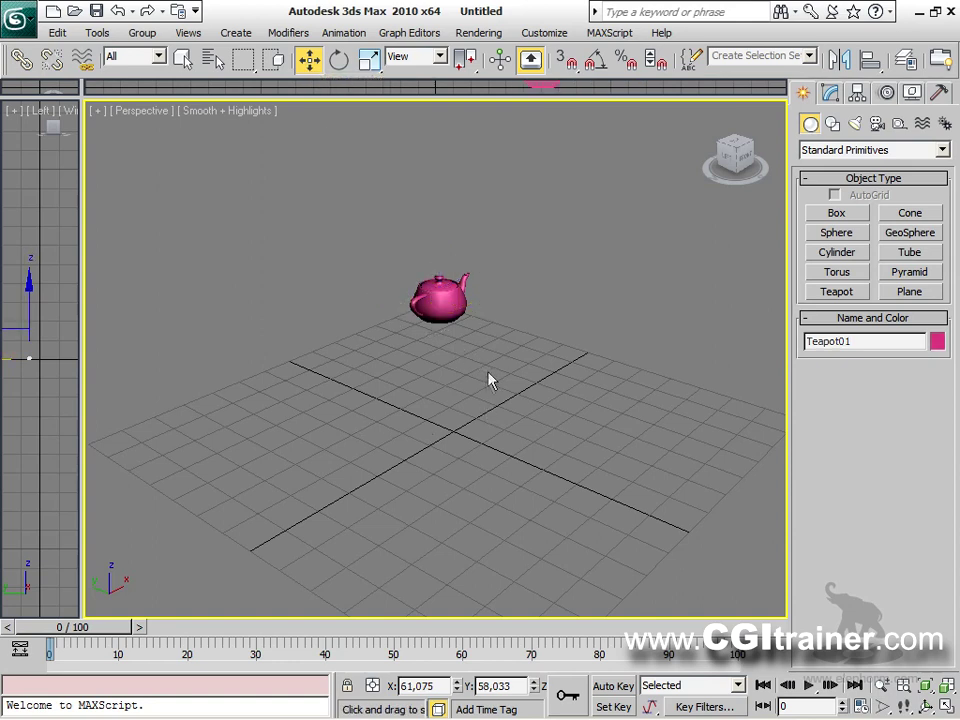
scroll(437, 441, "up", 5)
mouse_move(437, 441)
middle_mouse_down()
mouse_move(433, 355)
mouse_move(443, 435)
middle_mouse_up()
left_click(478, 320)
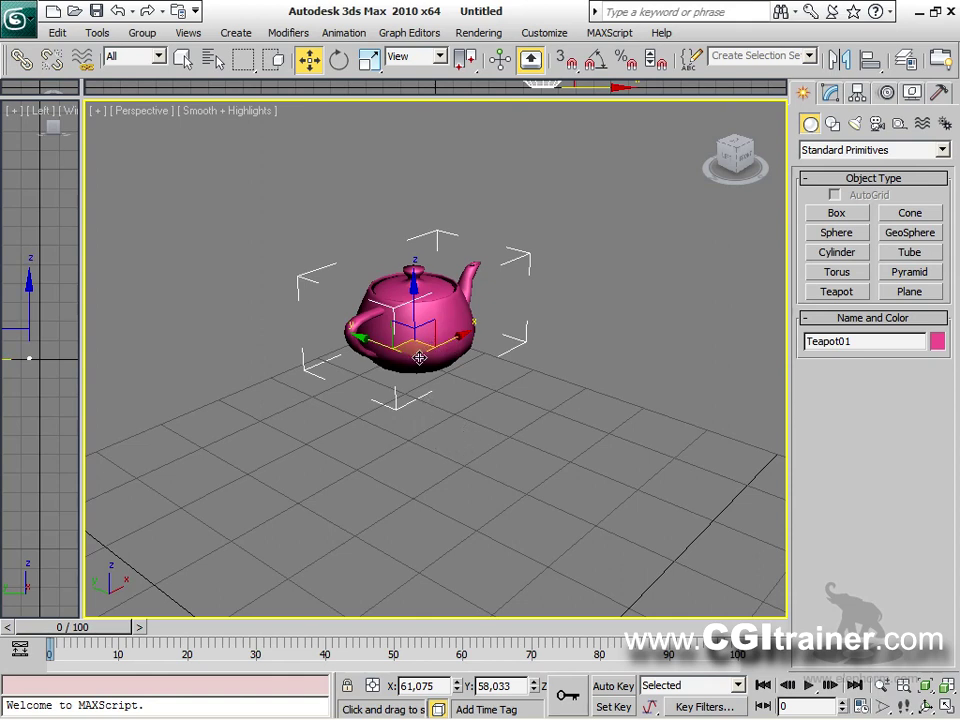
scroll(482, 443, "down", 5)
middle_click_drag(484, 461, 505, 486)
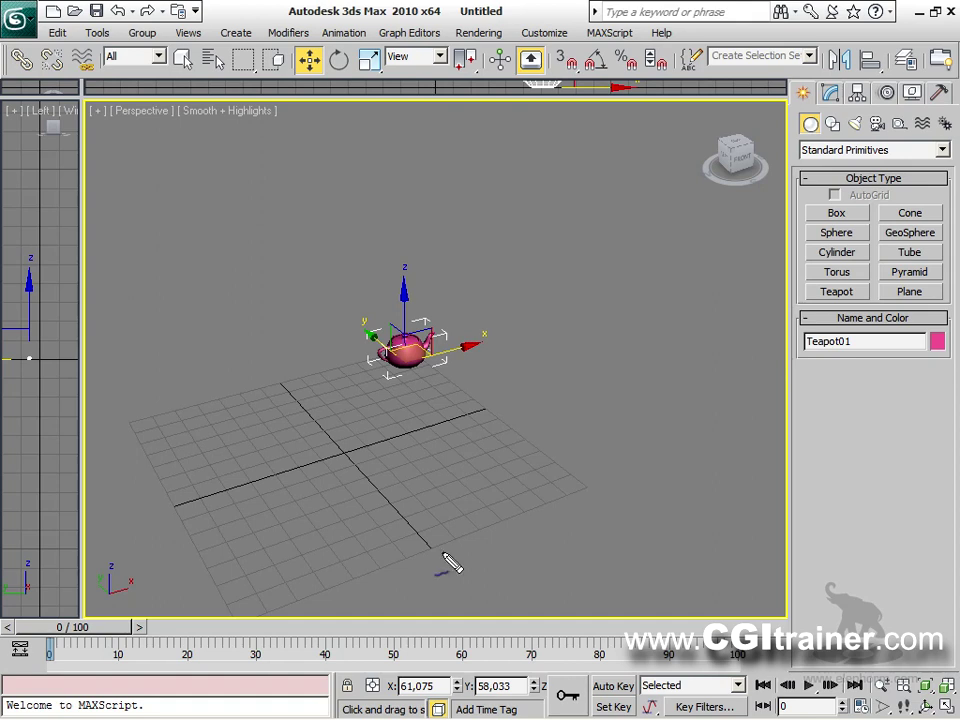
mouse_move(232, 222)
left_mouse_down()
mouse_move(250, 460)
mouse_move(502, 457)
mouse_move(502, 212)
mouse_move(372, 200)
mouse_move(230, 209)
mouse_move(231, 229)
mouse_move(190, 270)
mouse_move(188, 262)
mouse_move(206, 288)
left_mouse_up()
left_click_drag(203, 248, 188, 276)
left_click_drag(257, 517, 270, 524)
left_click_drag(277, 512, 259, 545)
mouse_move(262, 458)
left_mouse_down()
mouse_move(321, 279)
mouse_move(320, 292)
left_mouse_up()
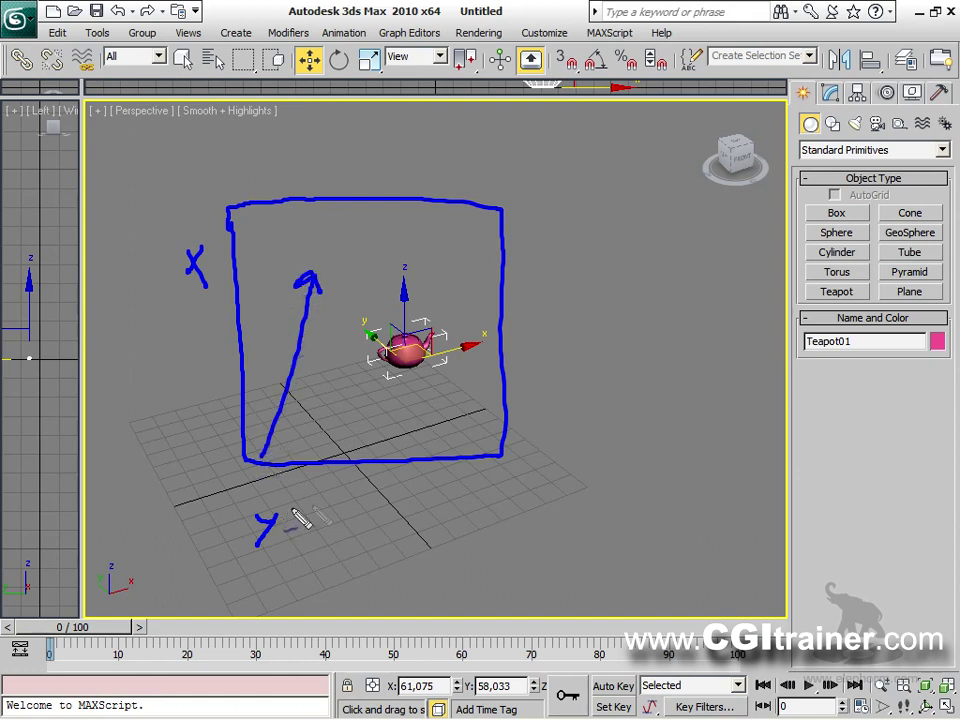
mouse_move(365, 357)
left_mouse_down()
mouse_move(445, 366)
mouse_move(432, 354)
mouse_move(372, 354)
left_mouse_up()
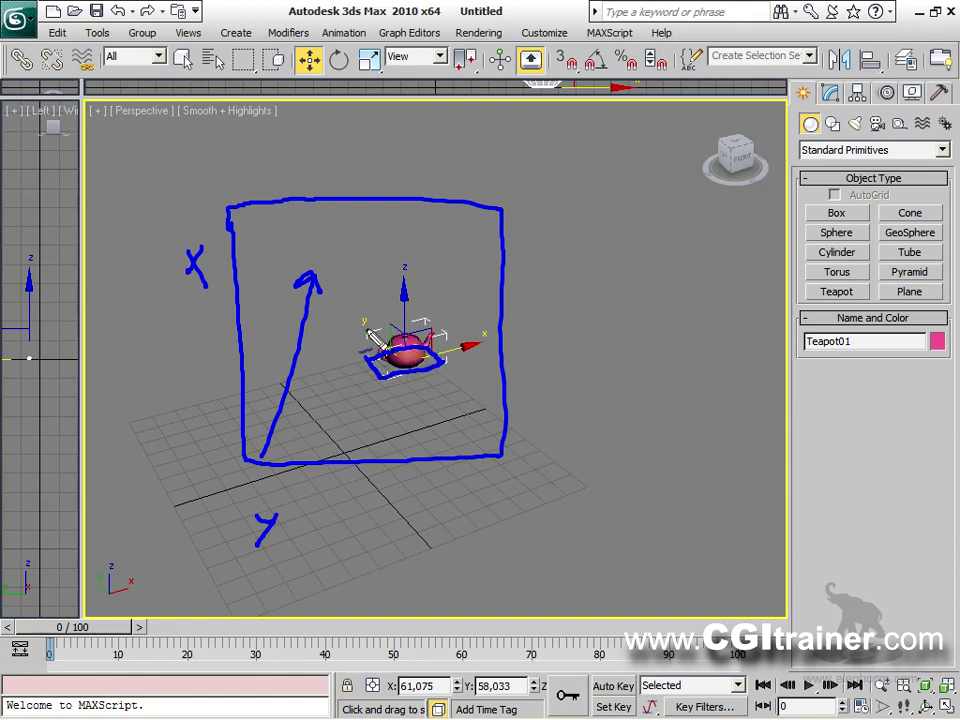
mouse_move(403, 332)
left_mouse_down()
mouse_move(406, 290)
mouse_move(396, 298)
mouse_move(393, 290)
mouse_move(405, 292)
mouse_move(395, 251)
left_mouse_up()
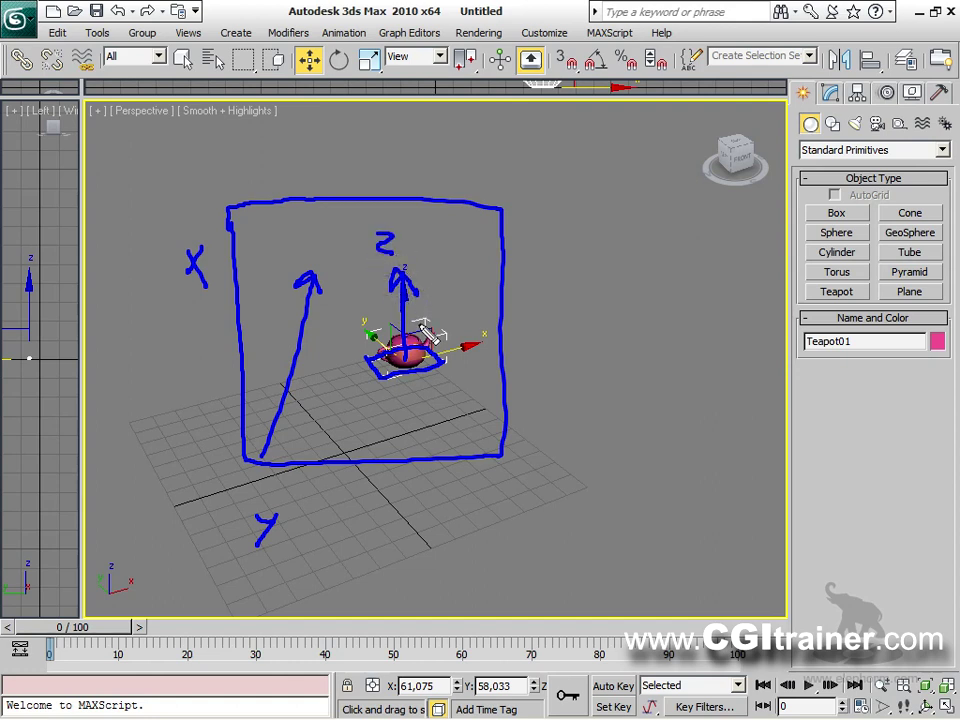
key("Escape")
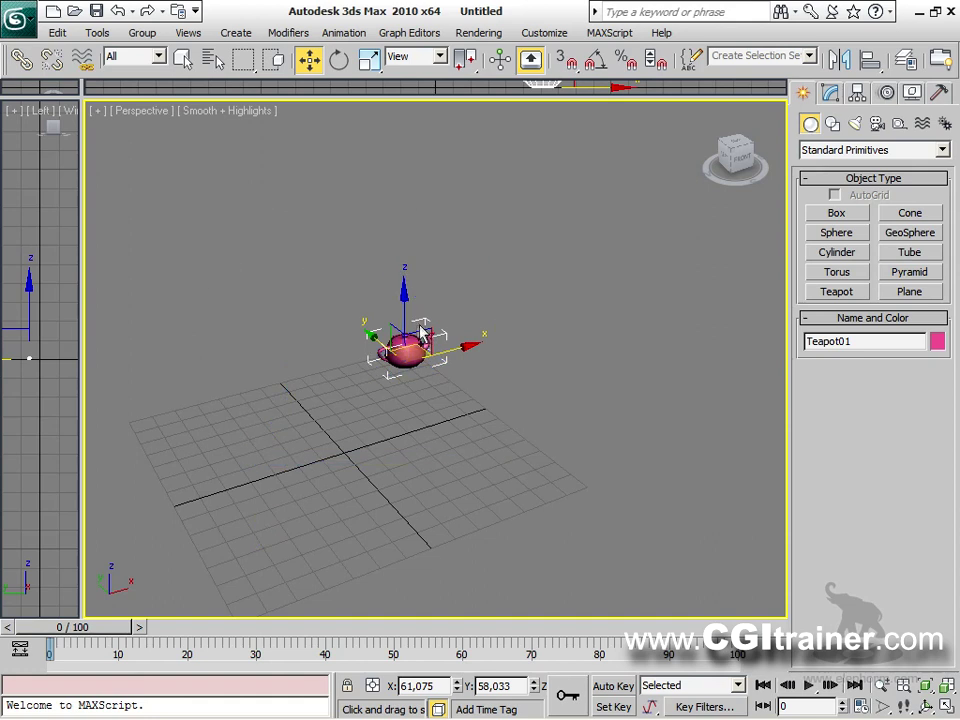
key("ctrl+2")
mouse_move(362, 386)
left_mouse_down()
mouse_move(435, 378)
mouse_move(440, 366)
mouse_move(388, 371)
left_mouse_up()
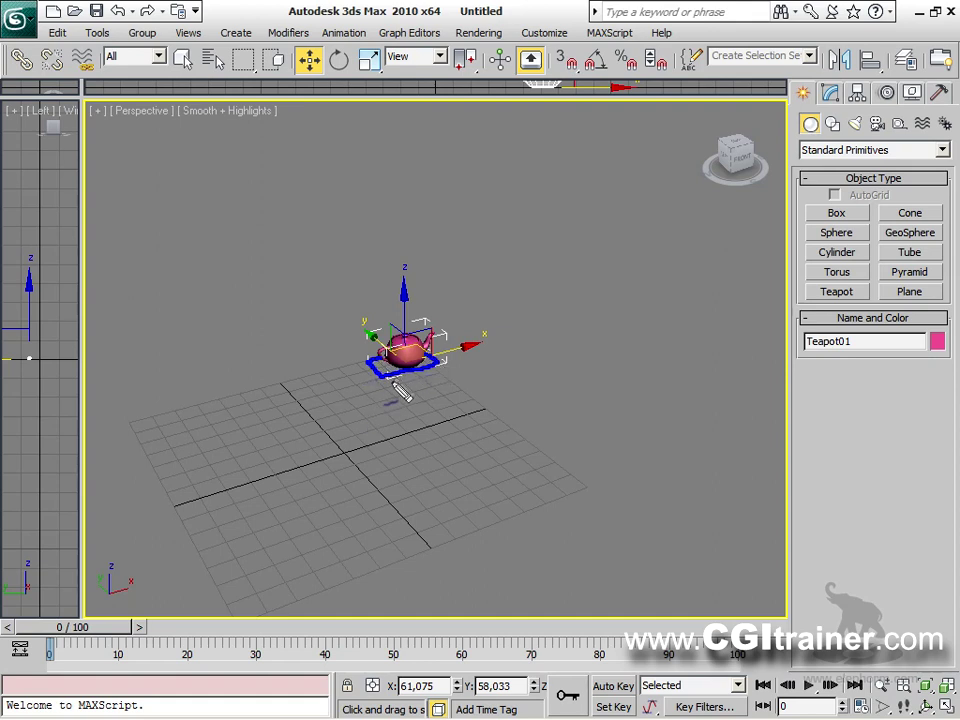
left_click_drag(359, 306, 352, 338)
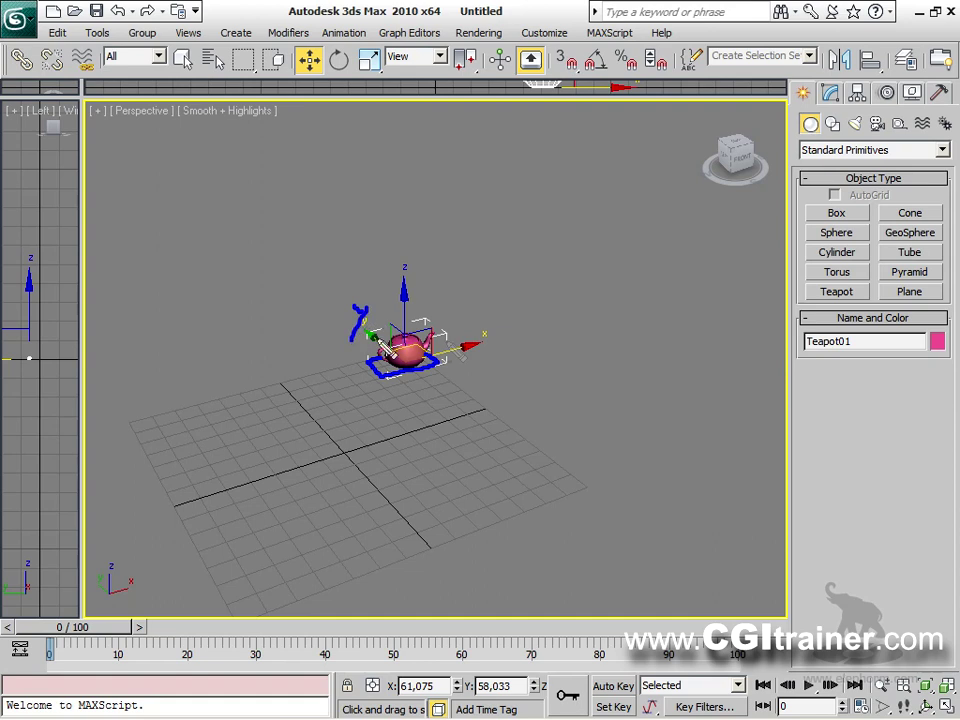
mouse_move(481, 327)
left_mouse_down()
mouse_move(493, 342)
mouse_move(480, 346)
left_mouse_up()
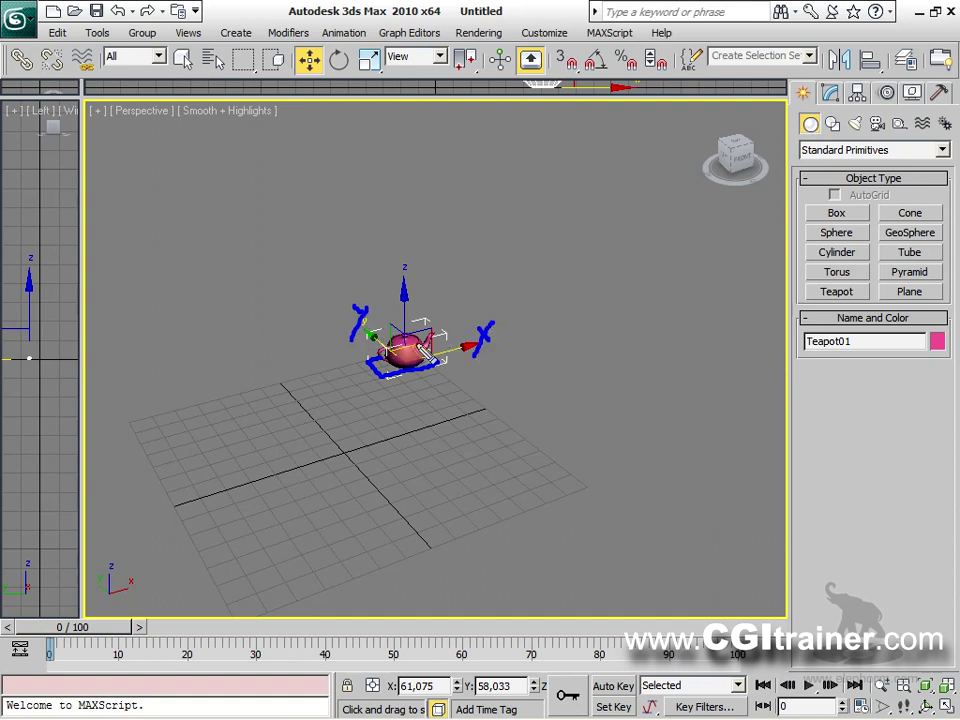
mouse_move(416, 361)
left_mouse_down()
mouse_move(406, 302)
mouse_move(416, 268)
mouse_move(404, 262)
left_mouse_up()
left_click_drag(387, 218, 414, 241)
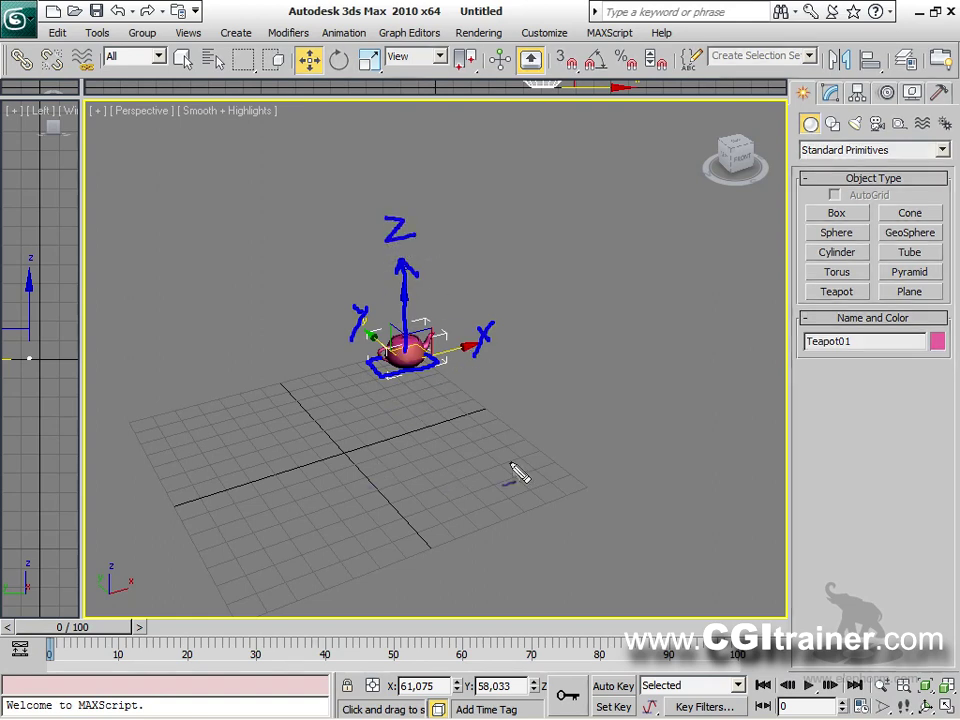
key("Escape")
middle_click_drag(393, 481, 443, 391, "alt")
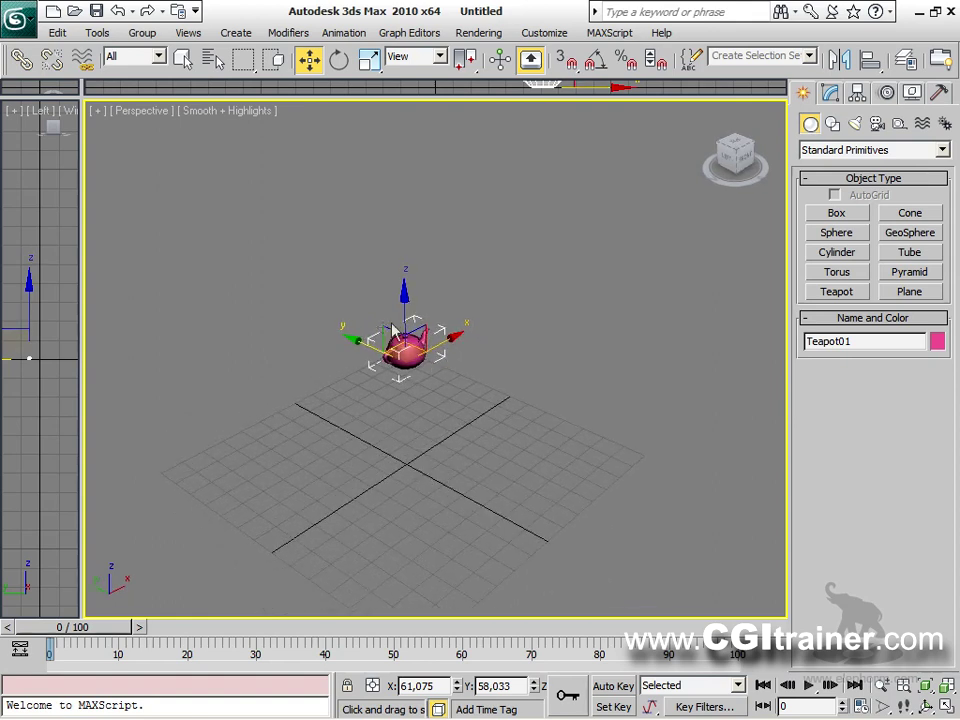
Zoom and pan the Perspective view in close on the pink teapot.
scroll(447, 456, "up", 5)
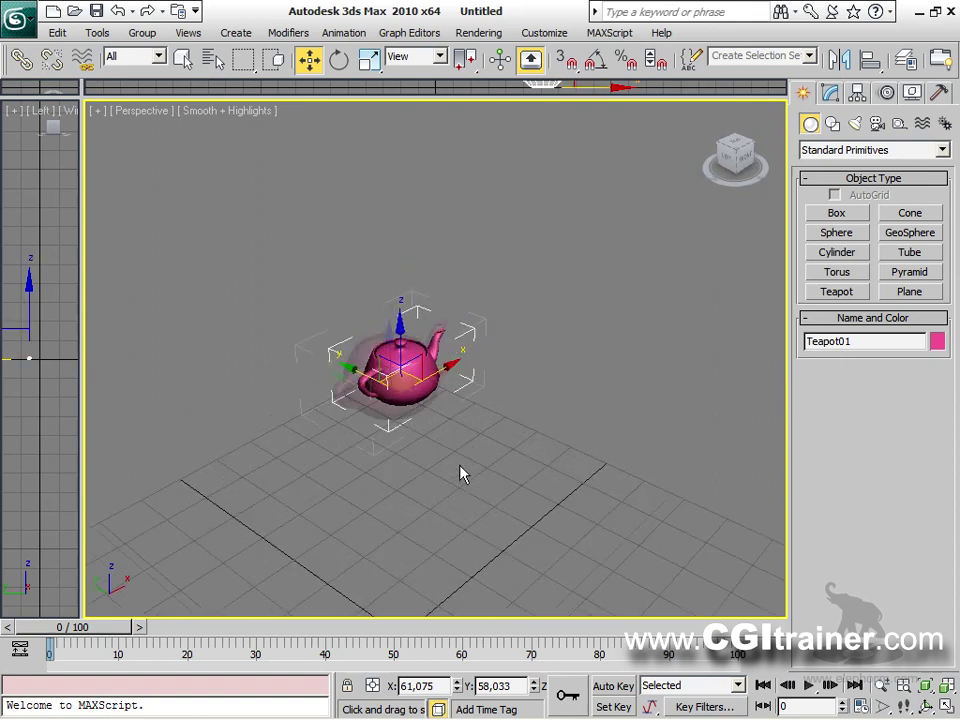
middle_click_drag(482, 439, 522, 337)
scroll(467, 403, "down", 7)
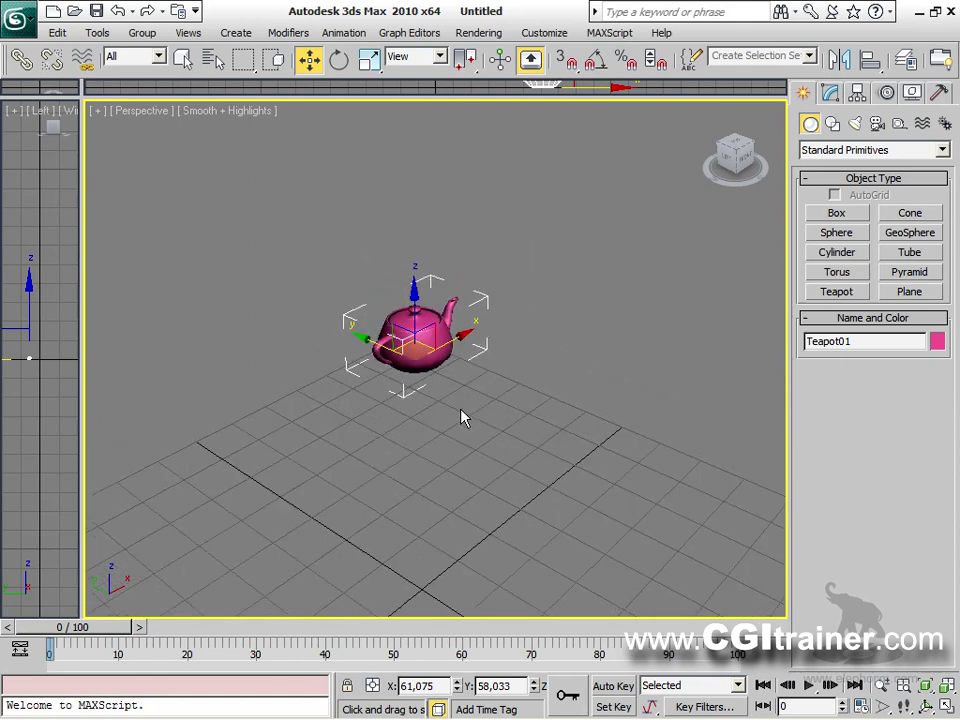
scroll(461, 418, "up", 3)
scroll(461, 418, "down", 3)
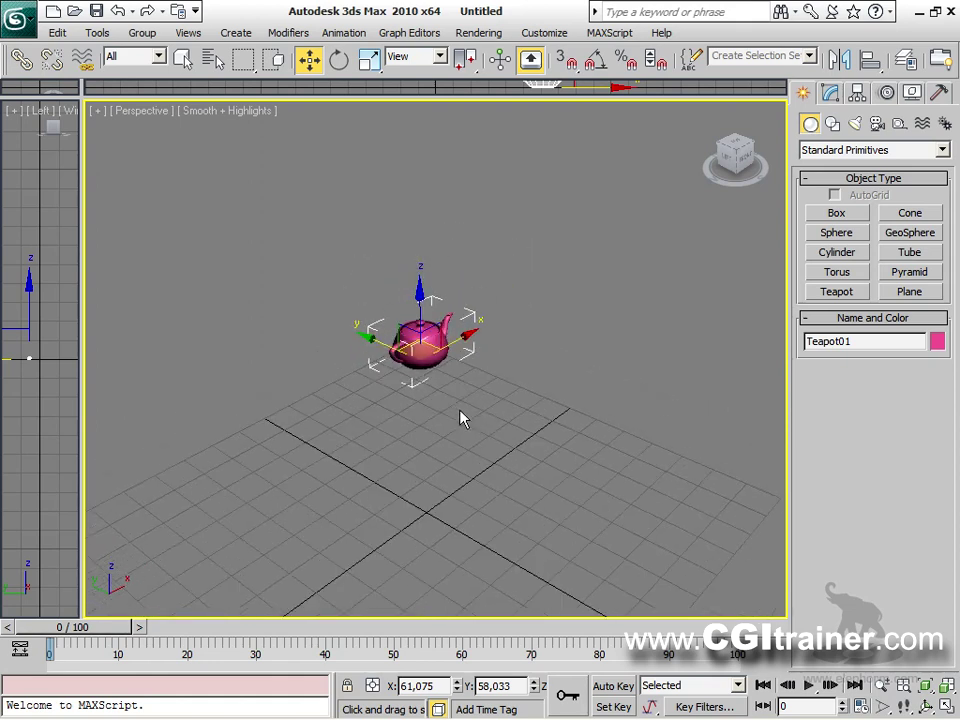
scroll(471, 415, "up", 3)
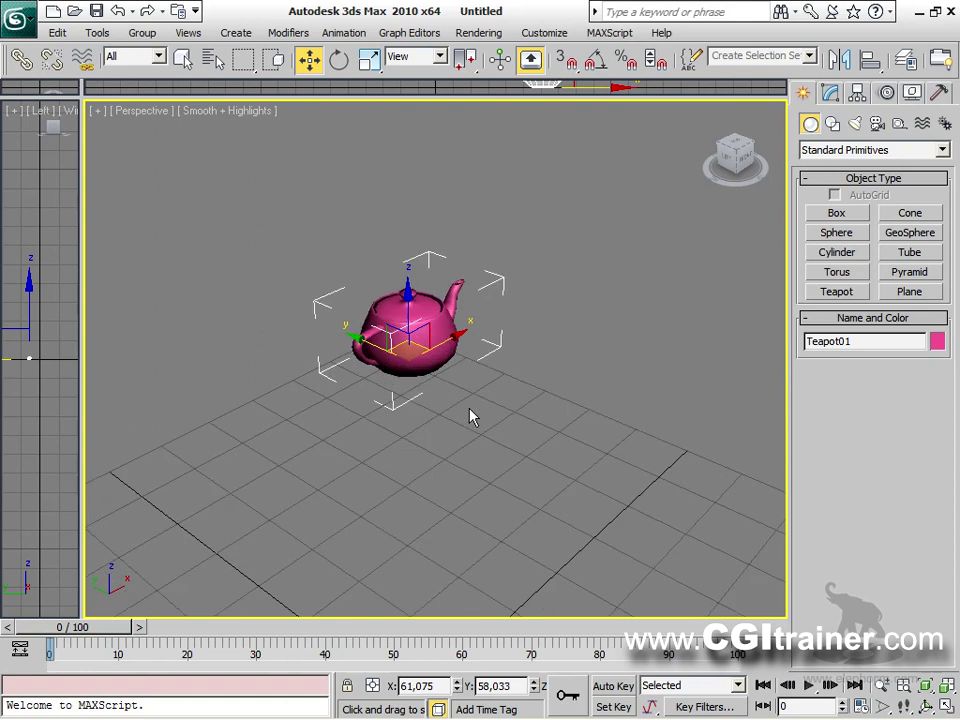
scroll(470, 417, "down", 6)
scroll(467, 418, "up", 5)
Raise the transform gizmo size to 100 in Preferences and inspect the larger gizmo.
left_click(538, 36)
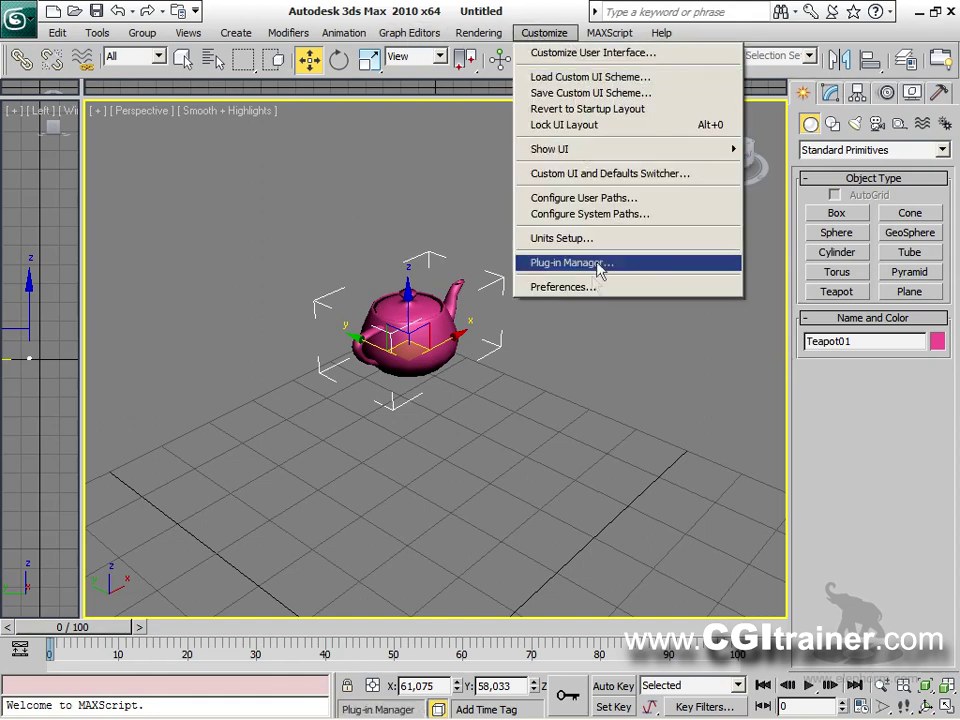
left_click(561, 287)
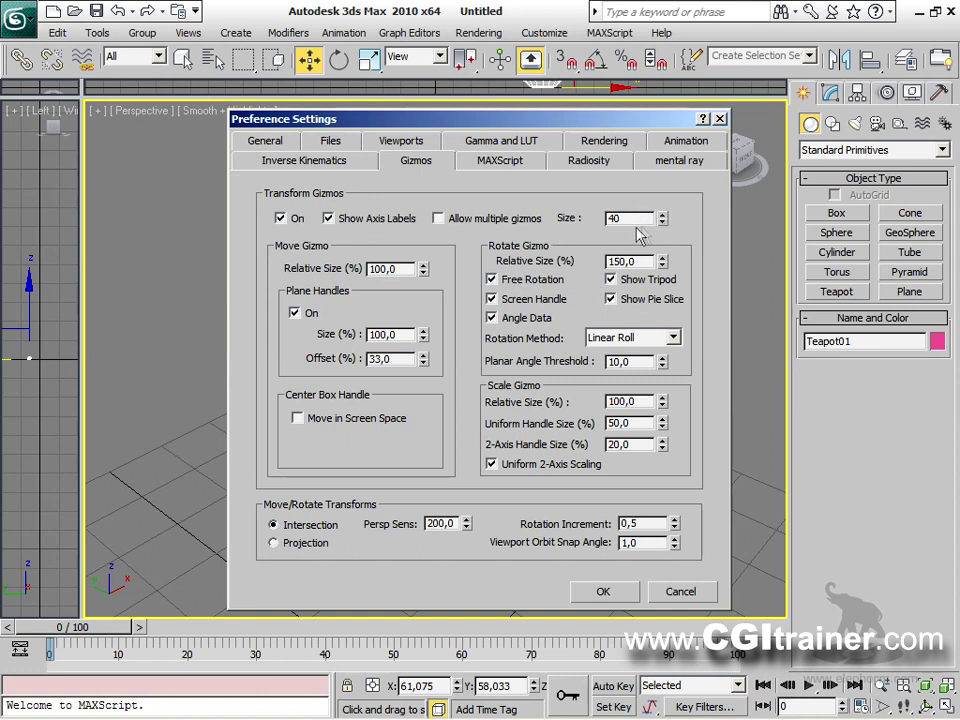
left_click_drag(660, 225, 664, 205)
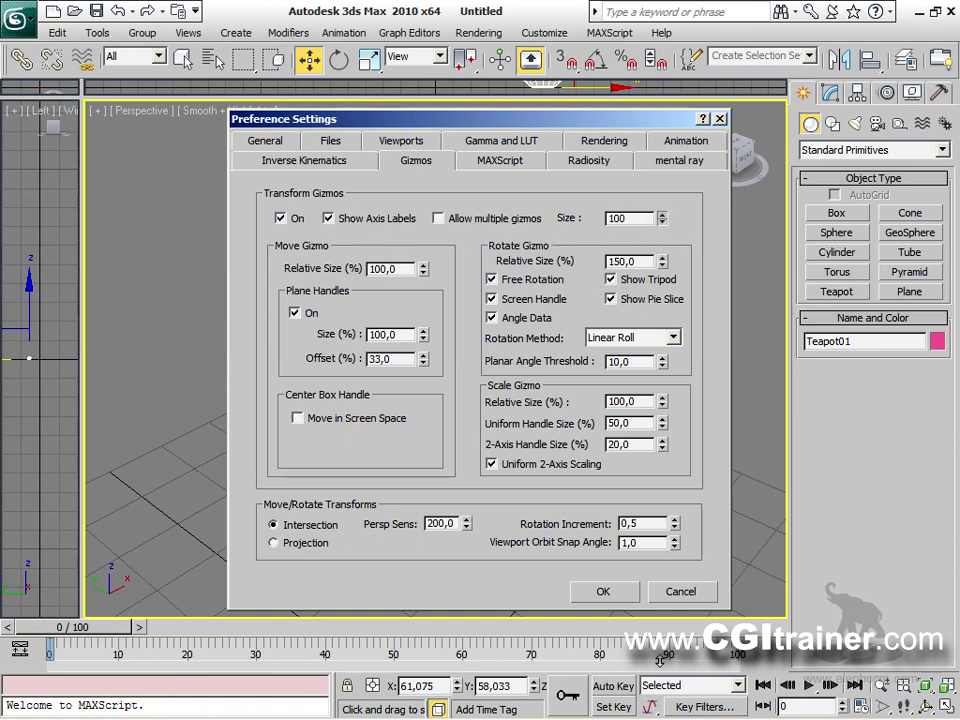
left_click(590, 590)
middle_click_drag(454, 261, 431, 353, "alt")
Reduce the transform gizmo size to 20 in the Gizmos preferences.
left_click(545, 33)
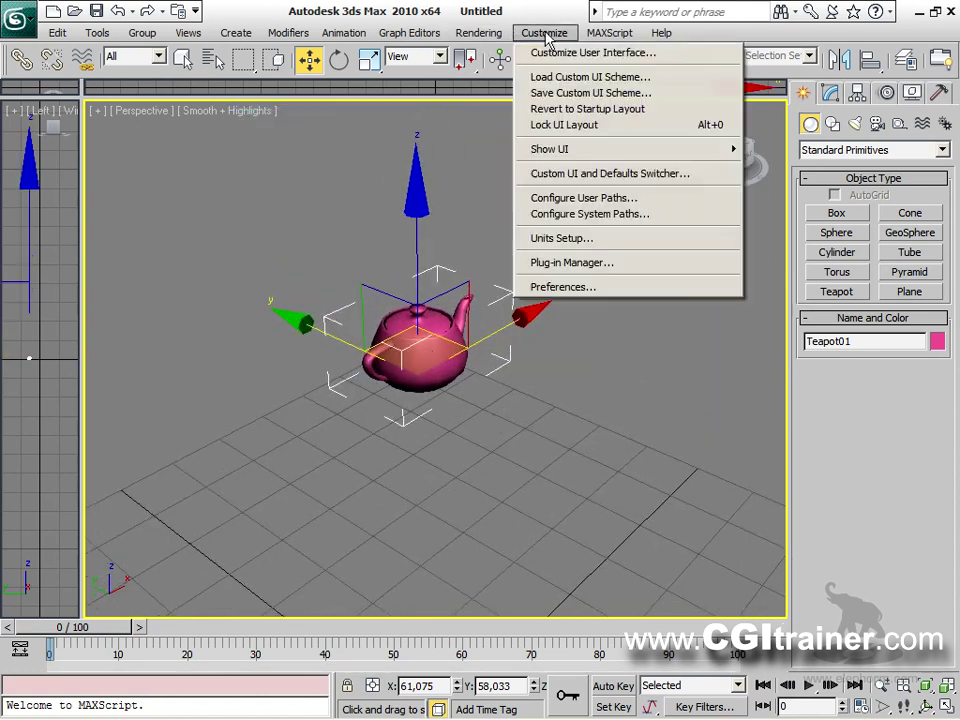
left_click(566, 286)
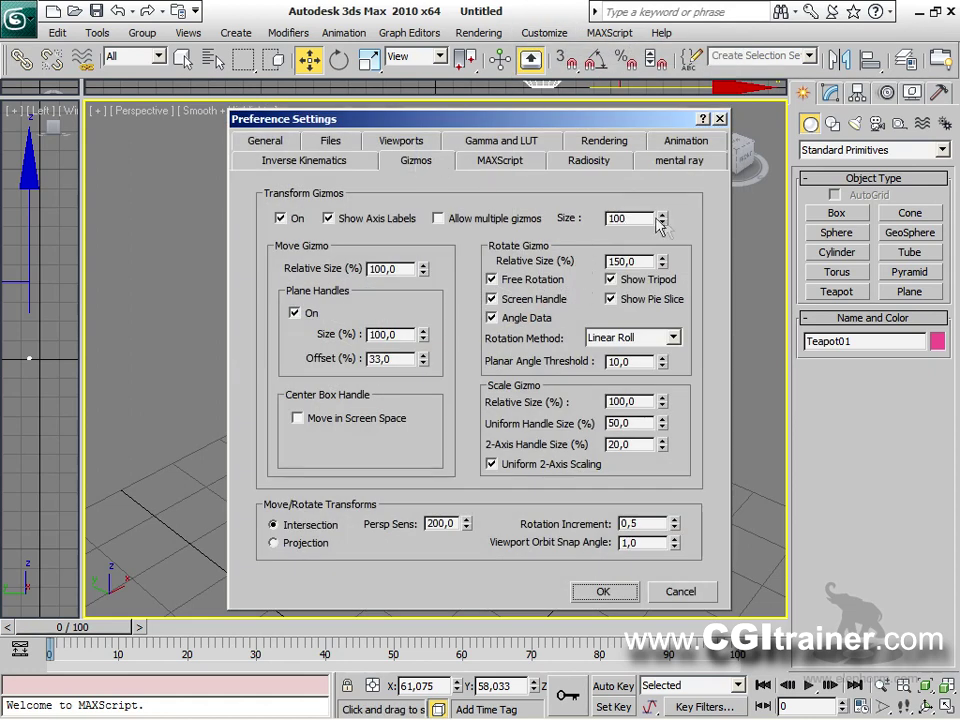
left_click_drag(653, 218, 592, 216)
type("20")
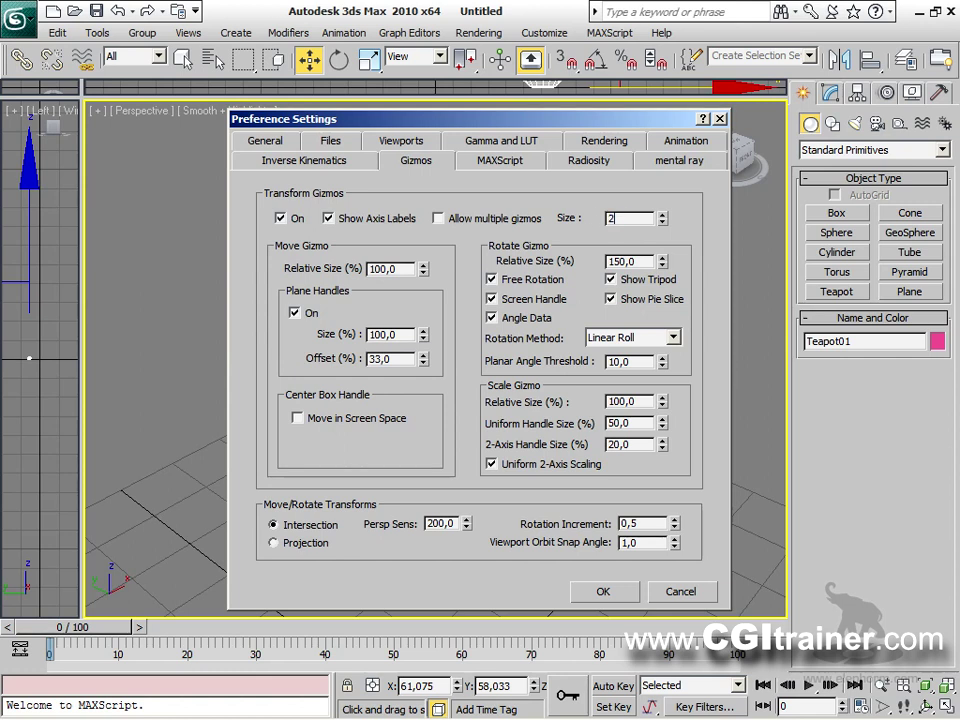
left_click(604, 591)
scroll(434, 410, "up", 5)
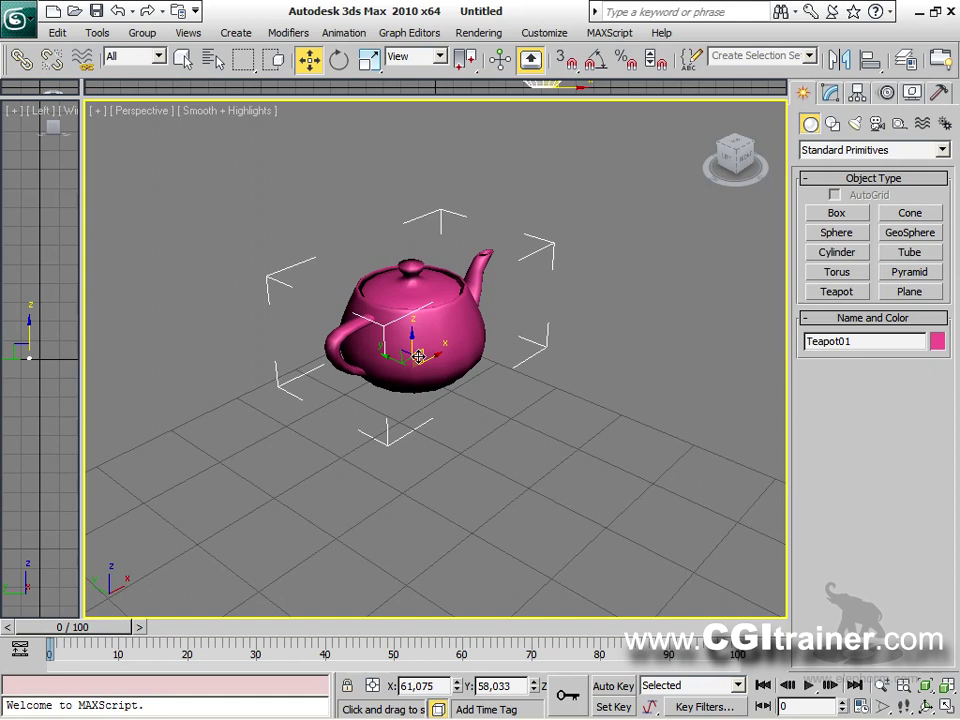
Set the transform gizmo size to 50 as the final preference.
left_click(538, 39)
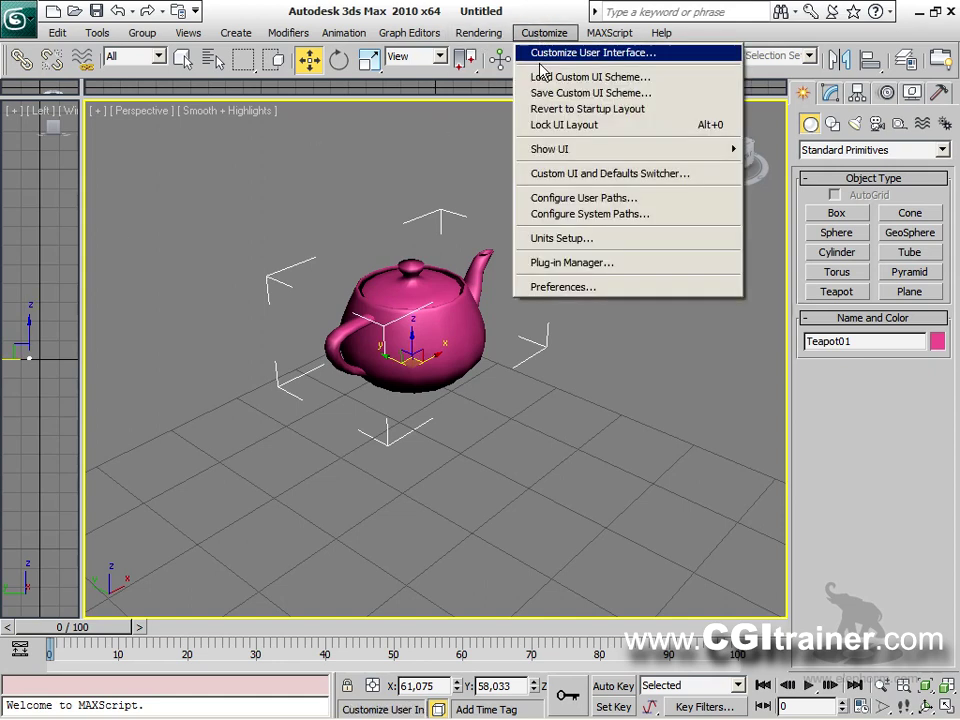
left_click(565, 287)
double_click(620, 218)
type("50")
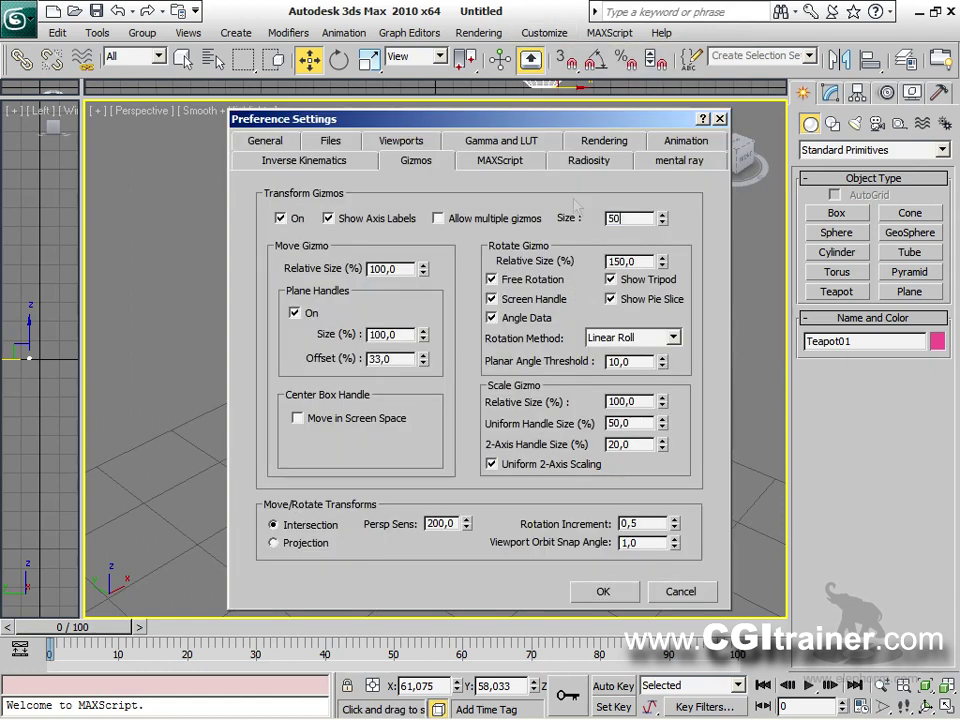
left_click(604, 592)
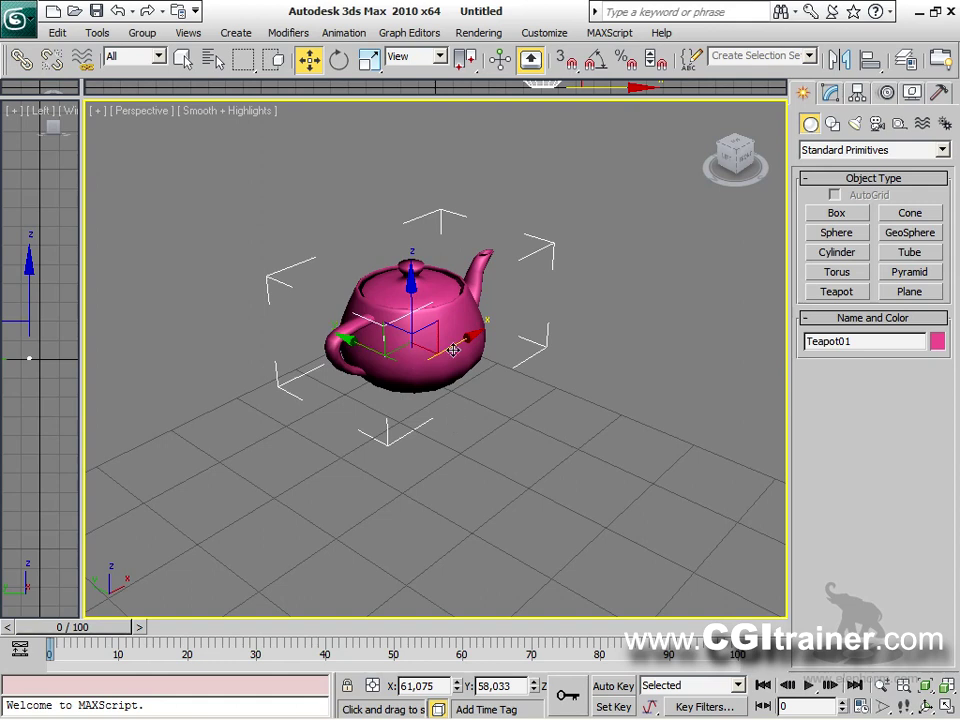
Drag the teapot along its axes and across the ground plane to X 55,696, Y 53,574.
left_click_drag(456, 345, 466, 343)
left_click_drag(418, 299, 384, 252)
left_click_drag(347, 290, 378, 305)
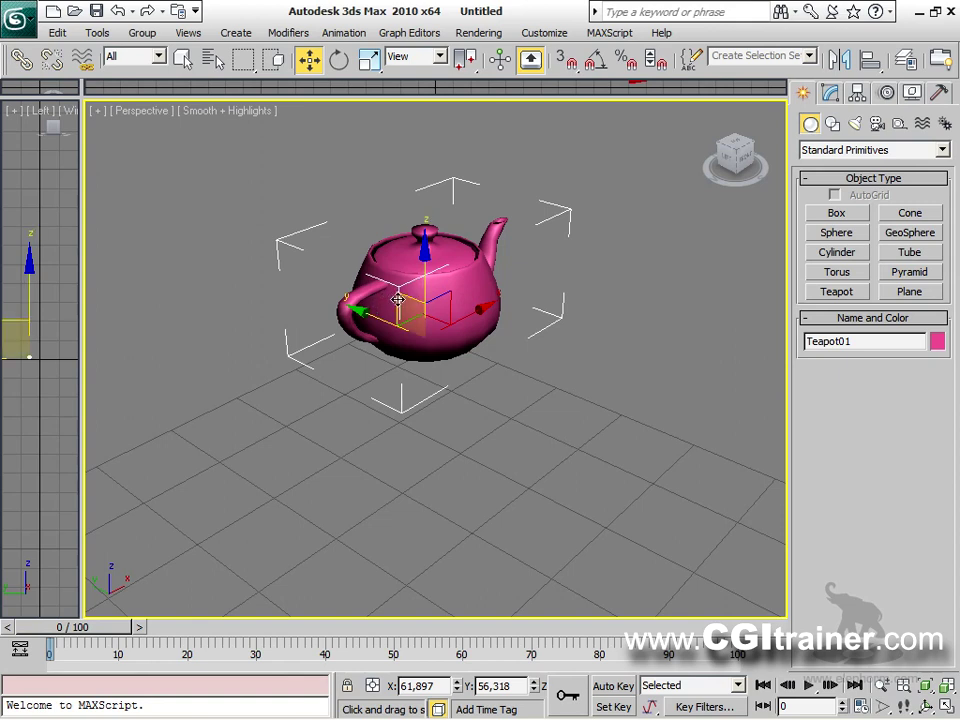
mouse_move(398, 299)
left_mouse_down()
mouse_move(395, 322)
mouse_move(405, 290)
mouse_move(426, 292)
mouse_move(311, 272)
mouse_move(450, 519)
mouse_move(579, 274)
mouse_move(384, 421)
mouse_move(471, 286)
mouse_move(430, 292)
mouse_move(429, 261)
mouse_move(435, 315)
mouse_move(385, 308)
left_mouse_up()
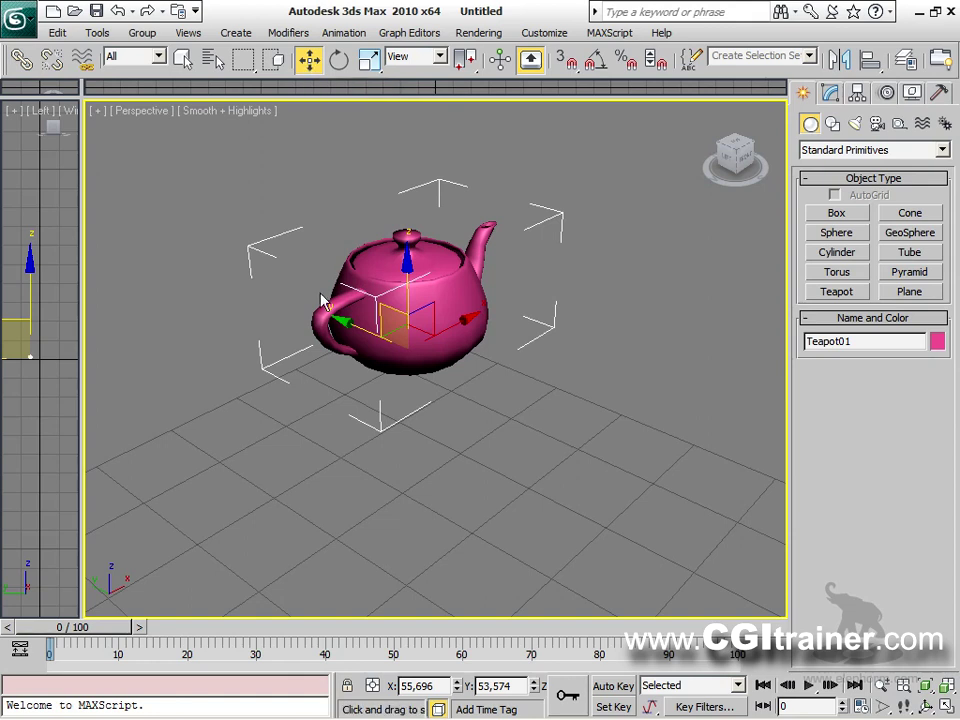
Switch between Move and Rotate, rotate the teapot freely, then undo that rotation.
right_click(393, 305)
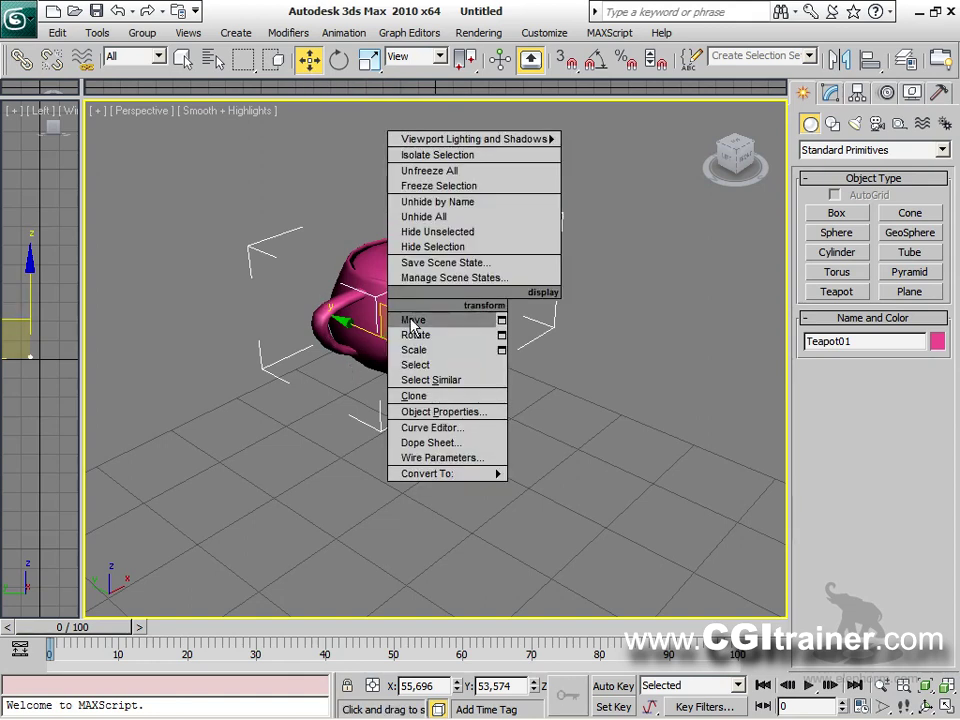
left_click(410, 322)
right_click(418, 312)
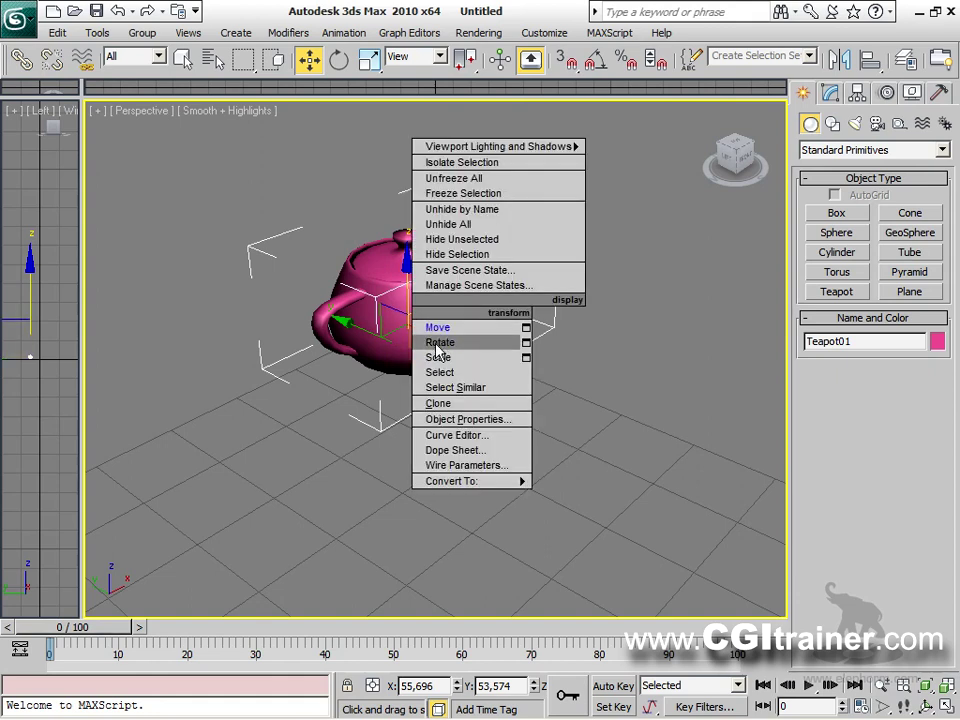
left_click(437, 343)
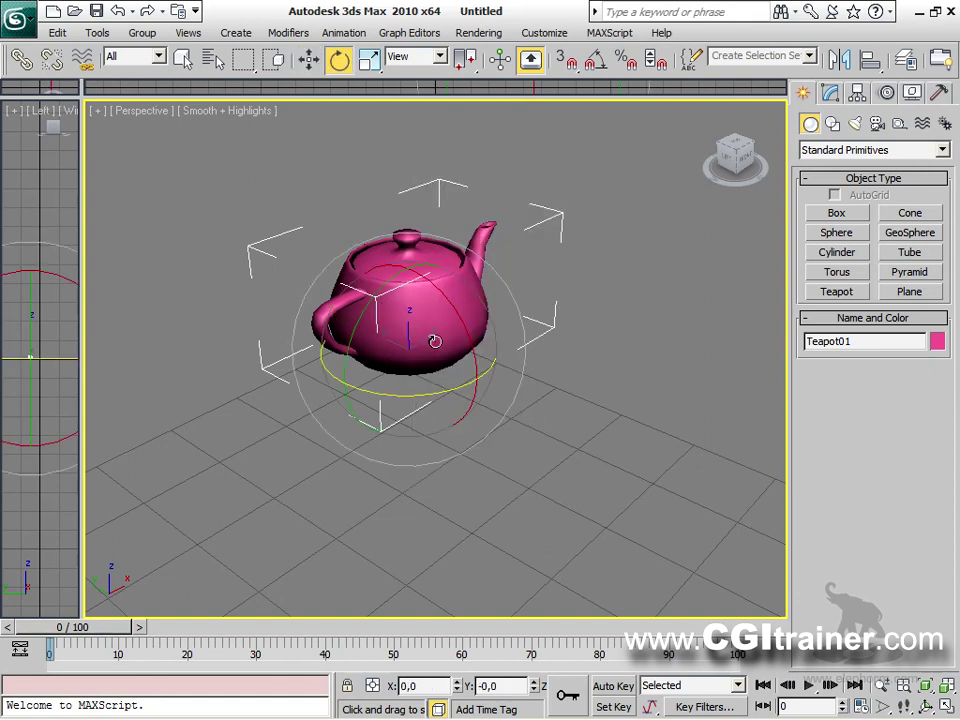
left_click(309, 59)
left_click(339, 60)
left_click(309, 59)
left_click(339, 60)
mouse_move(361, 321)
left_mouse_down()
mouse_move(401, 368)
mouse_move(437, 341)
mouse_move(400, 330)
mouse_move(414, 396)
mouse_move(422, 285)
mouse_move(368, 305)
mouse_move(421, 336)
left_mouse_up()
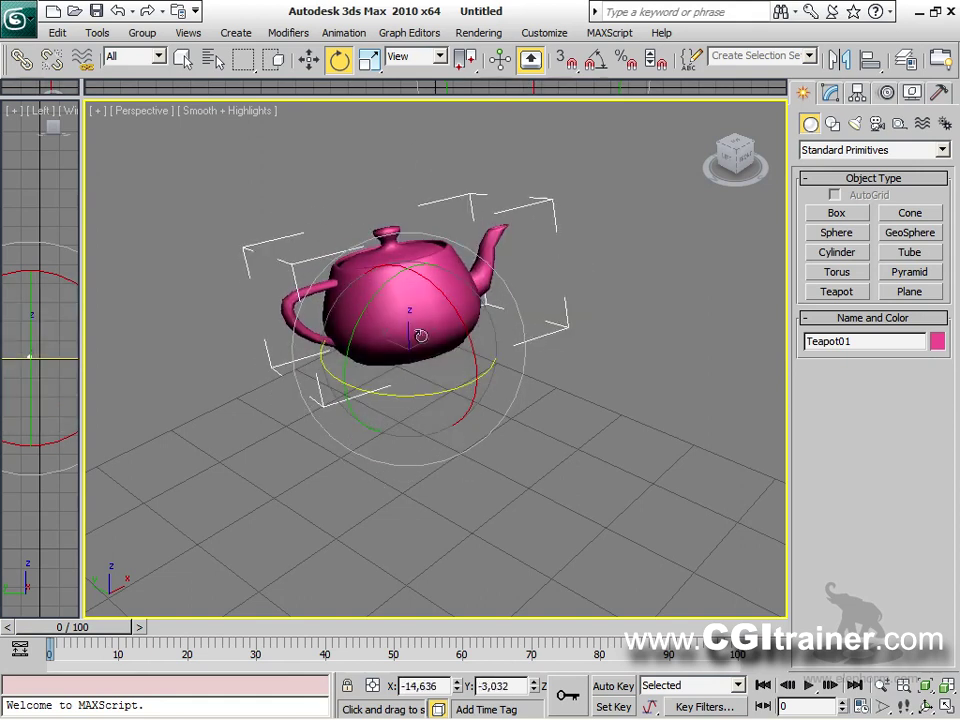
key("ctrl+z")
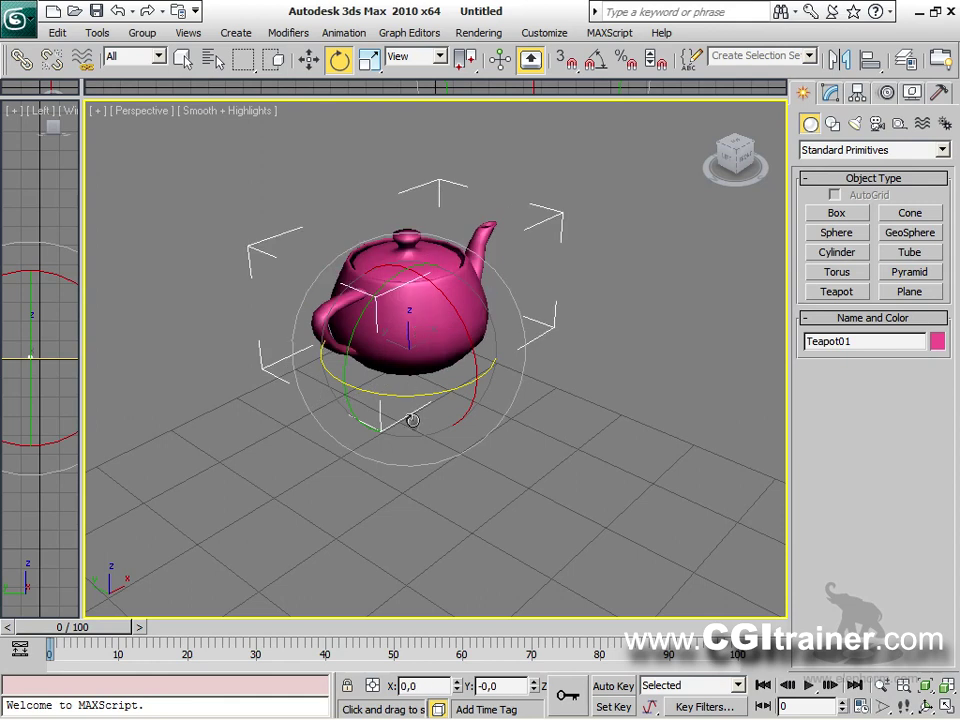
Rotate the teapot around Z and tilt it about 18° around X, then undo both.
middle_click_drag(407, 416, 442, 417)
mouse_move(445, 393)
left_mouse_down()
mouse_move(484, 381)
mouse_move(437, 386)
left_mouse_up()
left_click_drag(456, 300, 364, 301)
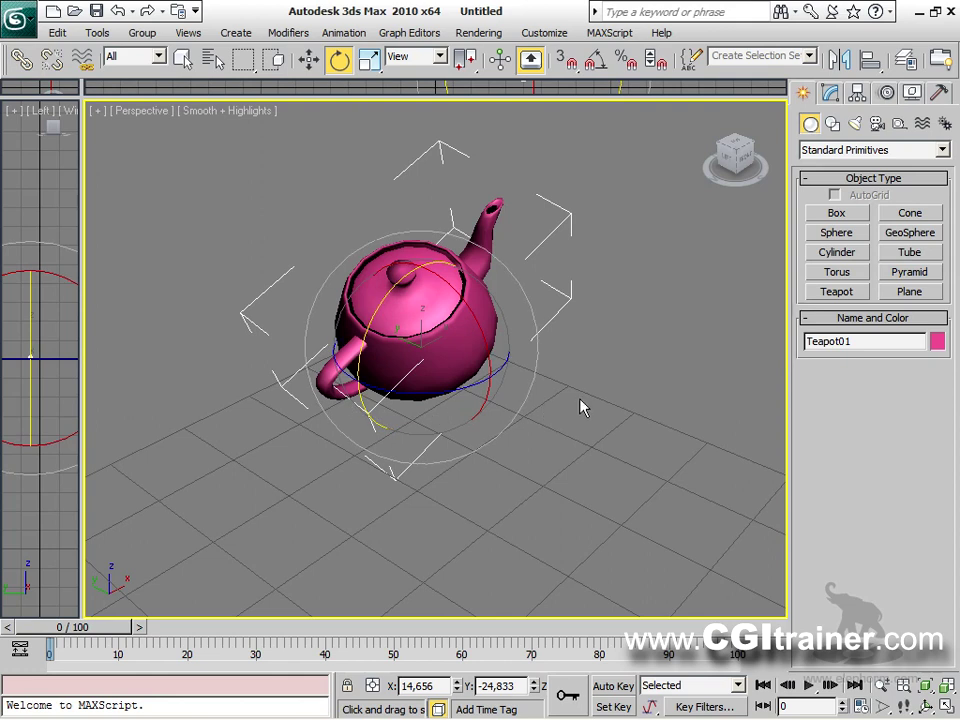
key("ctrl+z")
key("ctrl+z")
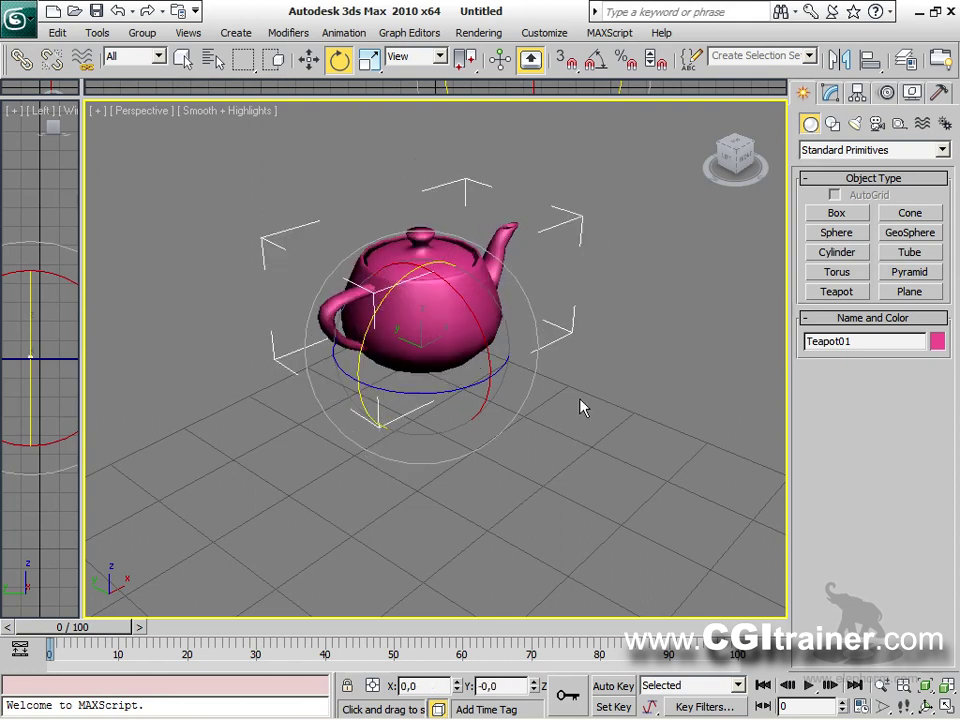
key("ctrl+z")
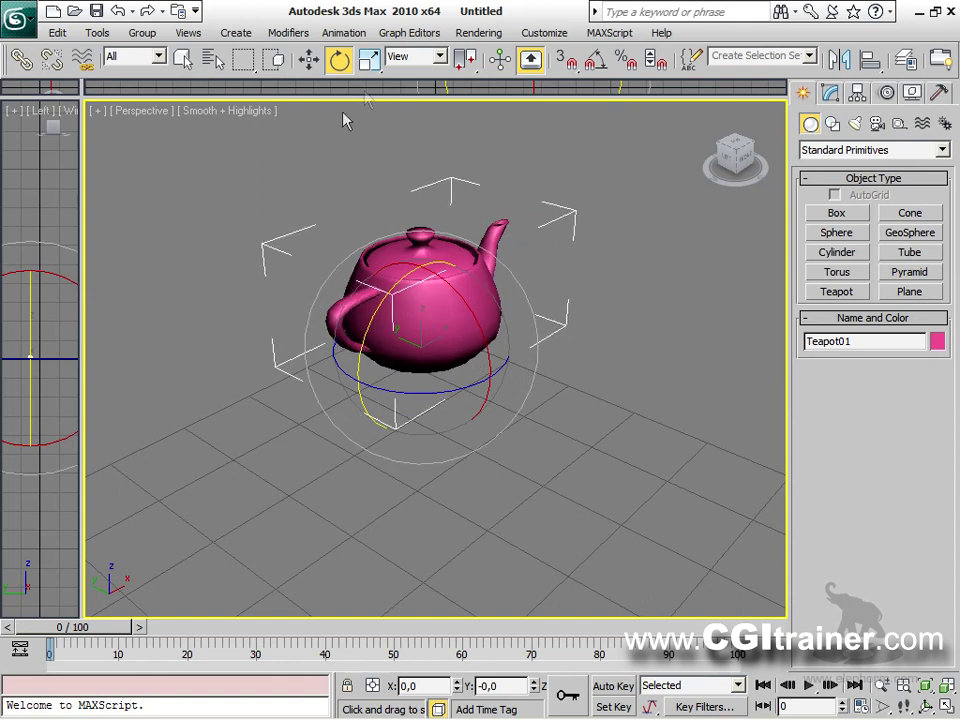
Scale the teapot uniformly, easing it back to about 101% of its size.
left_click(369, 60)
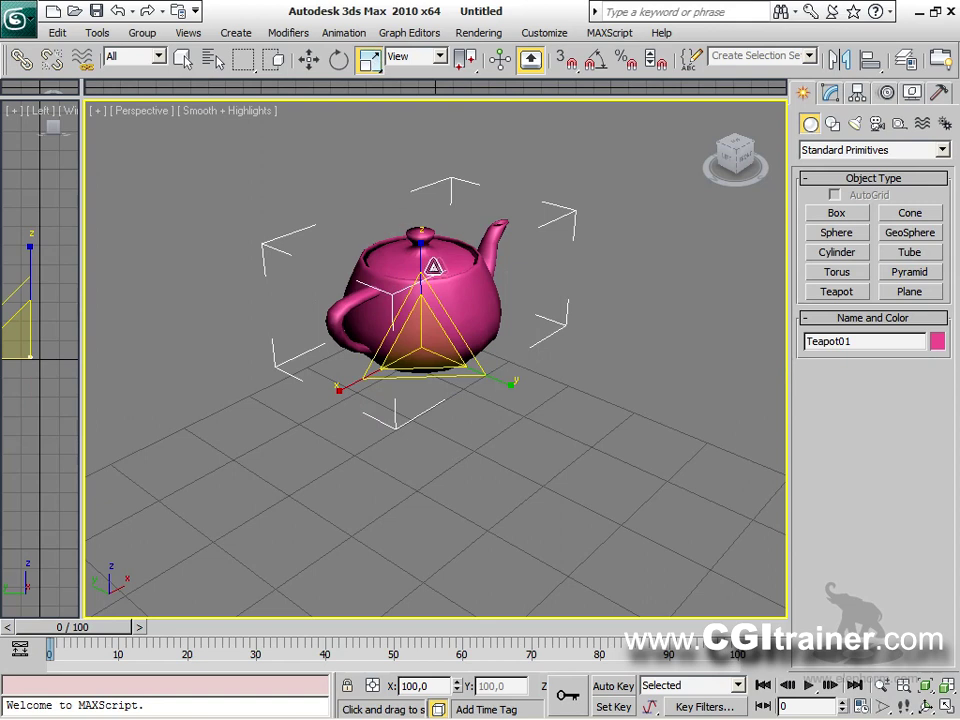
right_click(437, 264)
left_click(460, 315)
mouse_move(424, 356)
left_mouse_down()
mouse_move(416, 279)
mouse_move(417, 340)
left_mouse_up()
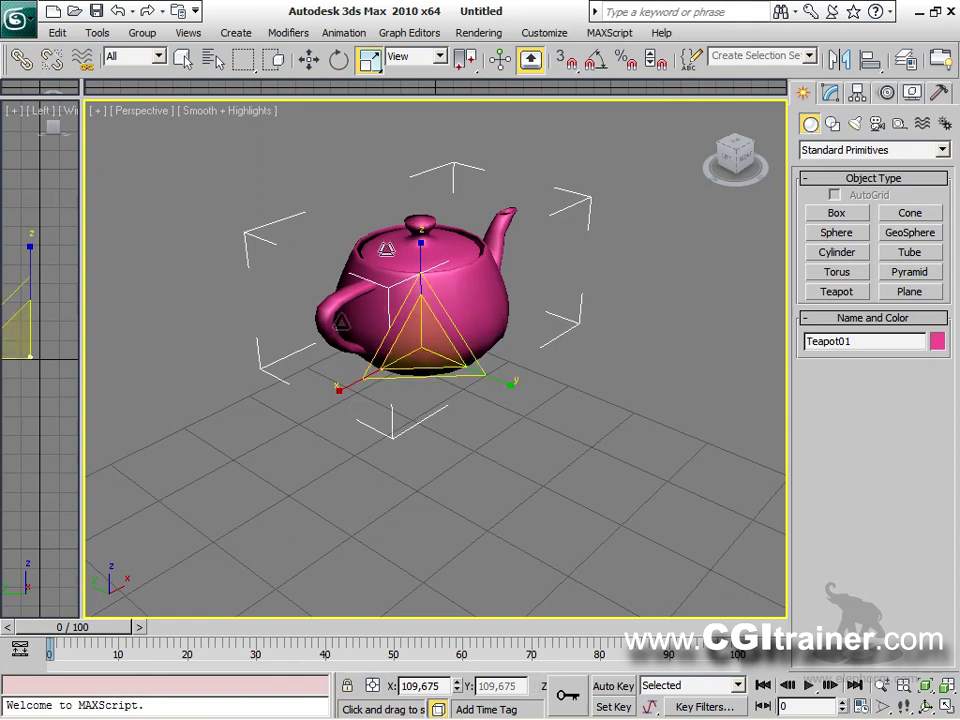
Zoom out to a wider, steeper view, reselect the teapot, and return to Move with W.
scroll(454, 452, "down", 4)
middle_click_drag(454, 452, 491, 454, "alt")
left_click(491, 454)
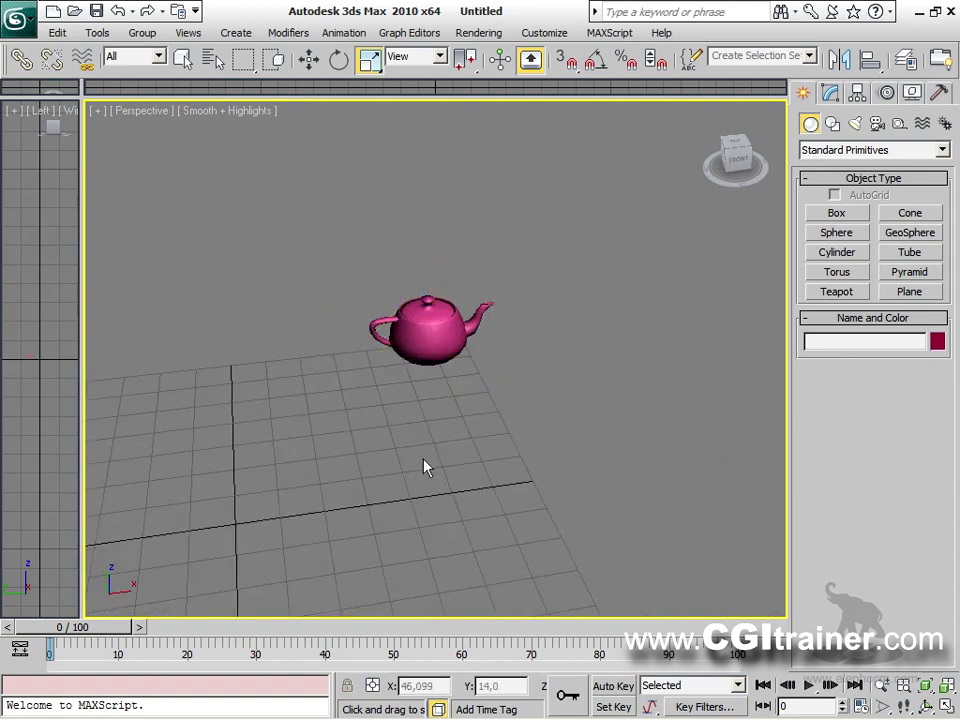
middle_click_drag(388, 507, 404, 484, "alt")
left_click(389, 362)
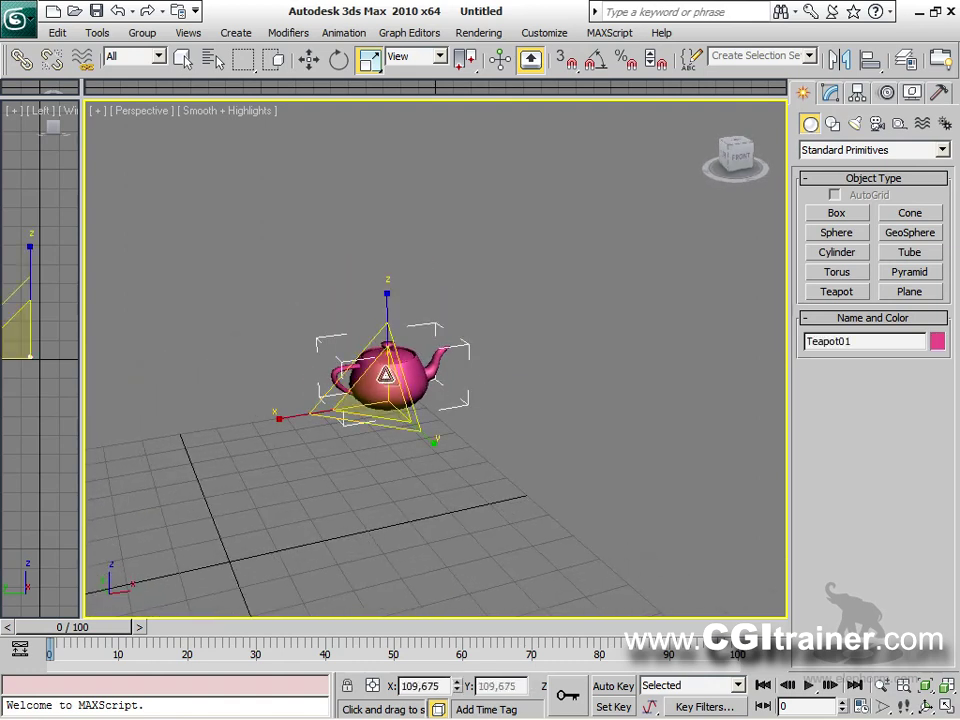
left_click(309, 58)
left_click(340, 60)
key("w")
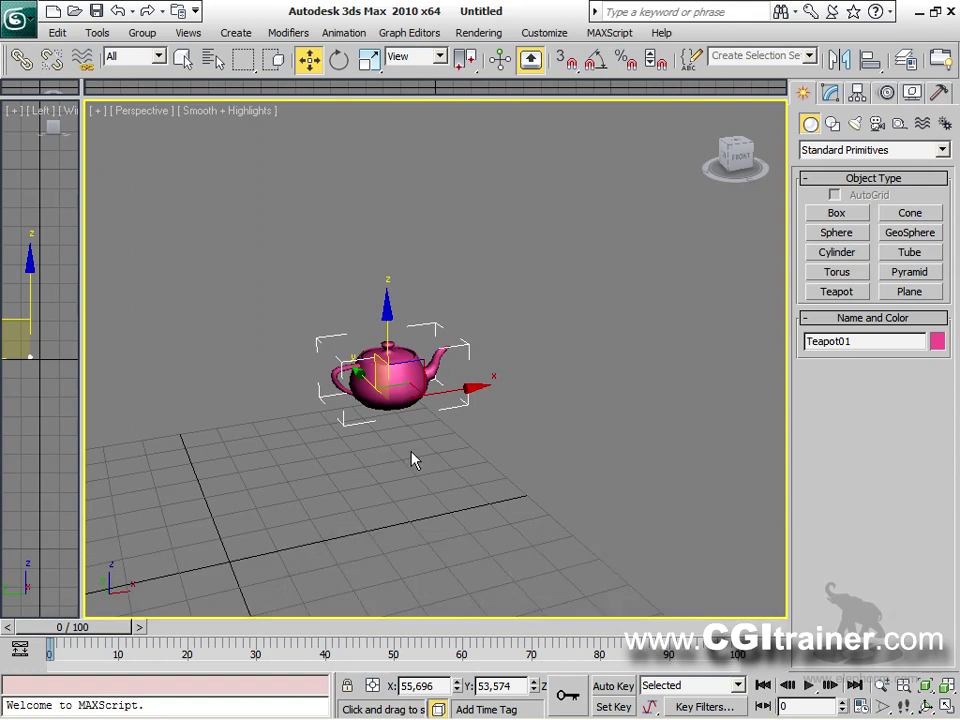
Switch the teapot to rotate with E and scale with R, leaving the viewport unchanged.
key("e")
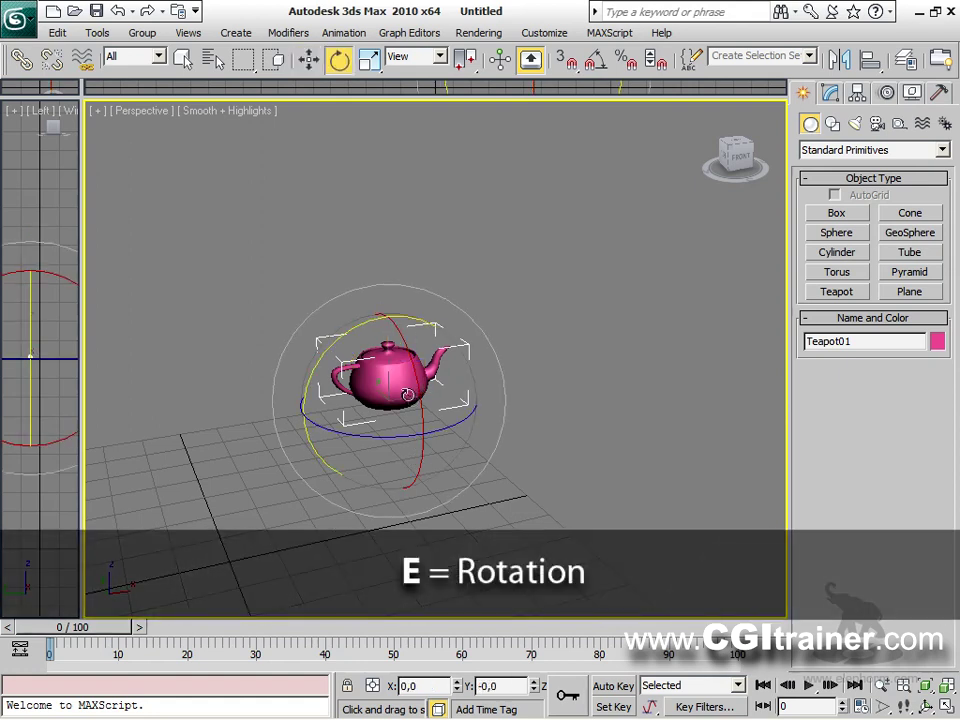
key("r")
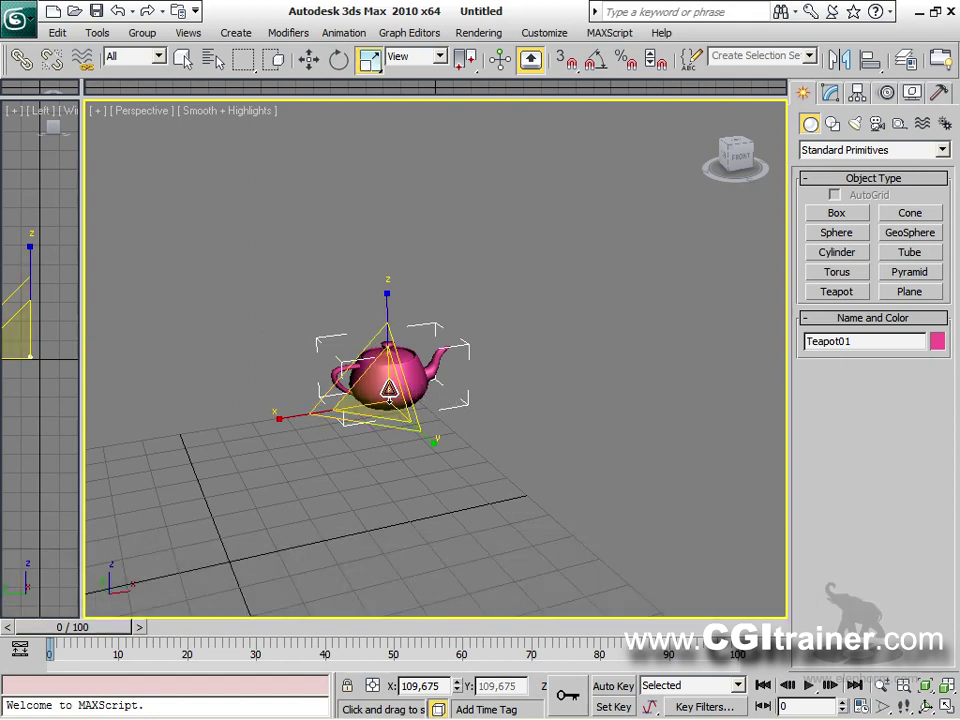
key("v")
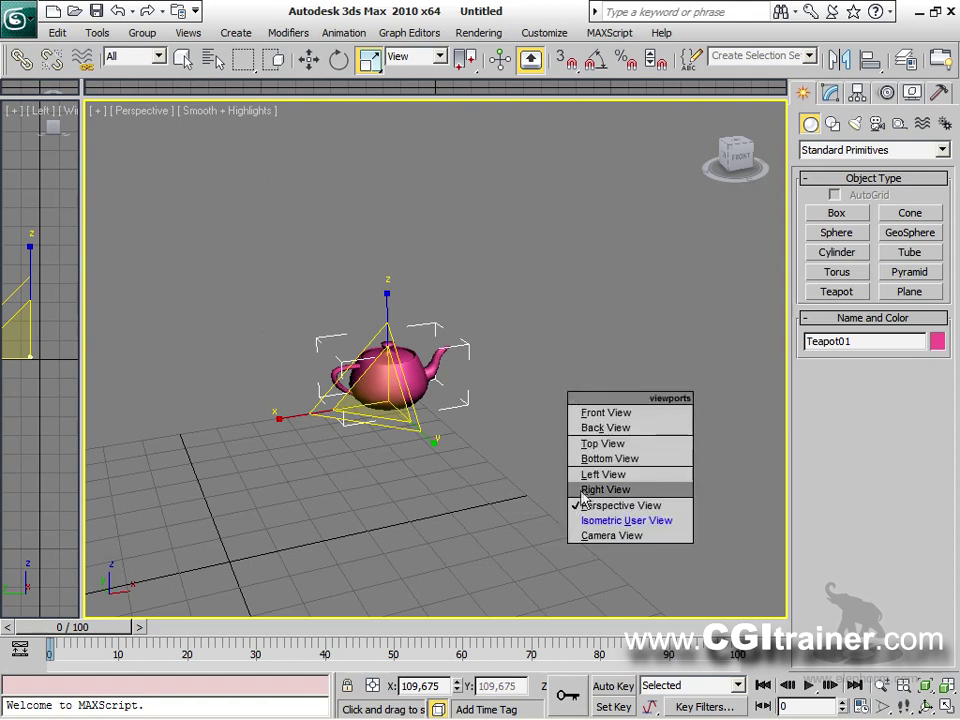
left_click(468, 501)
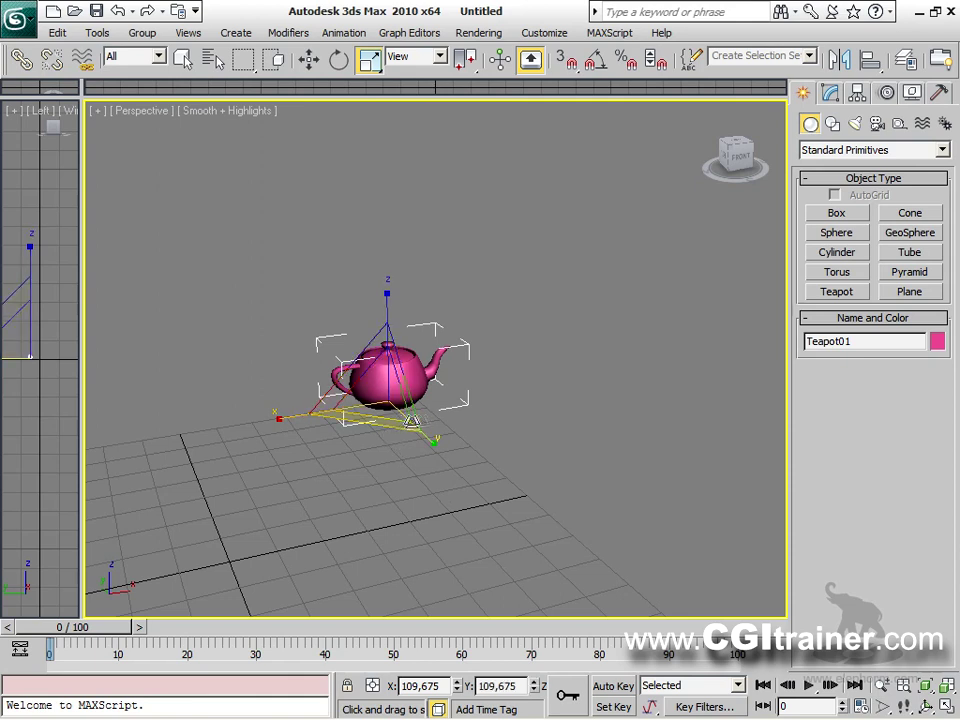
Cycle Move, Rotate and Scale via toolbar and W/E/R, ending in Select Object with Q.
left_click(309, 60)
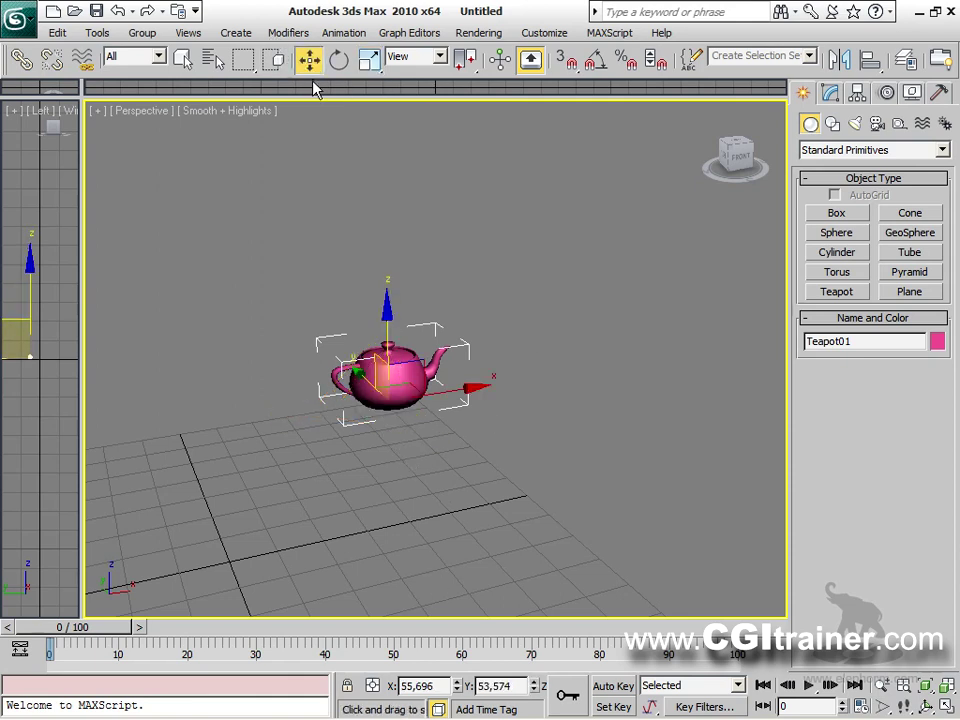
left_click(339, 60)
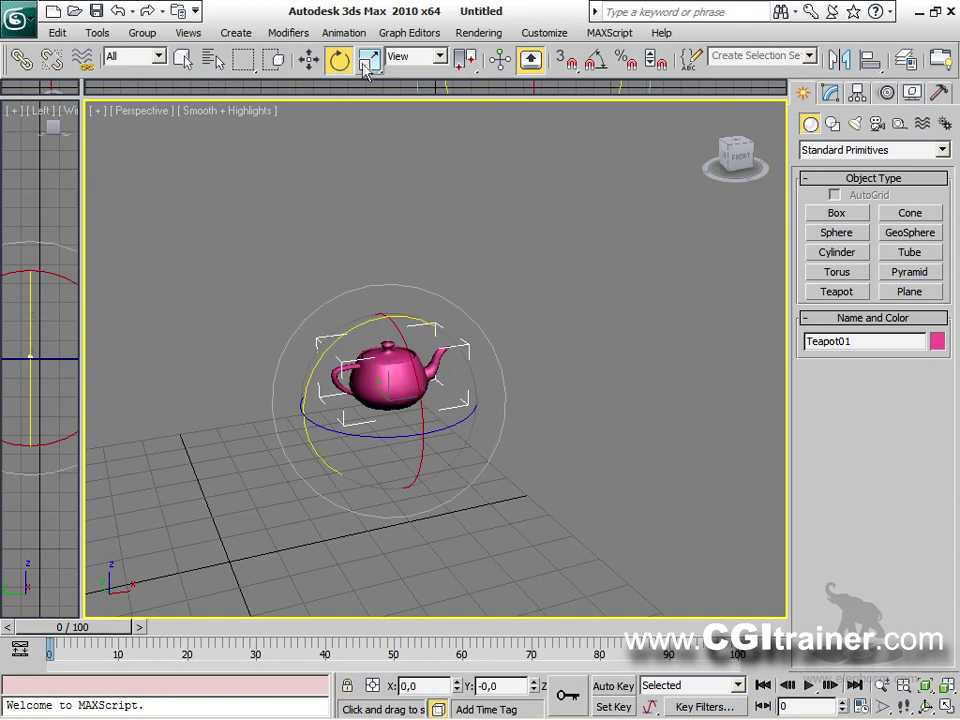
left_click(369, 60)
key("w")
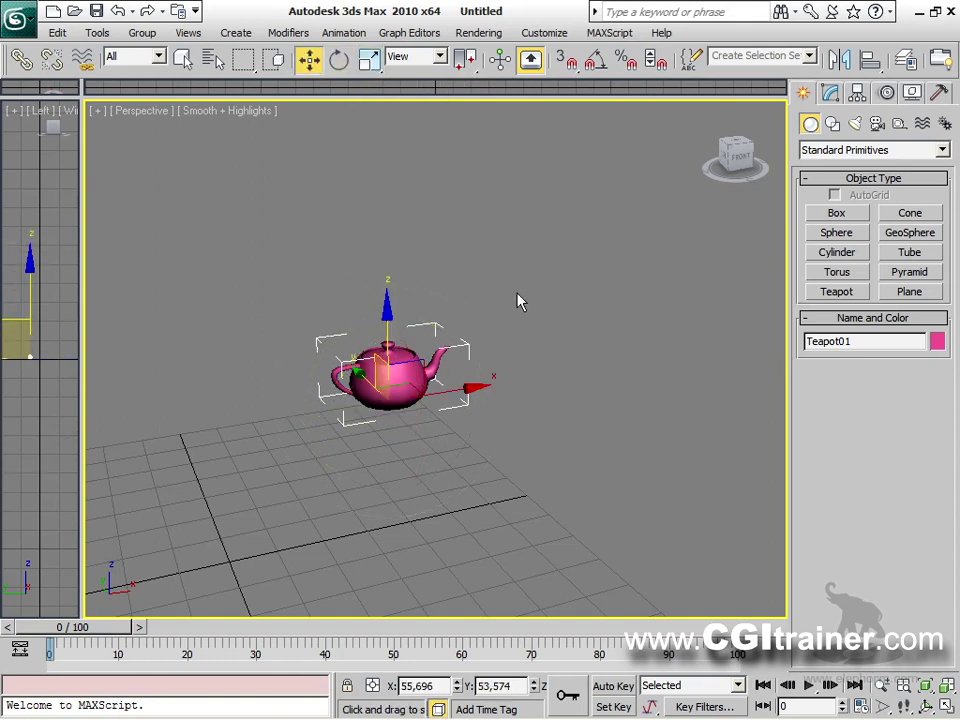
key("e")
key("r")
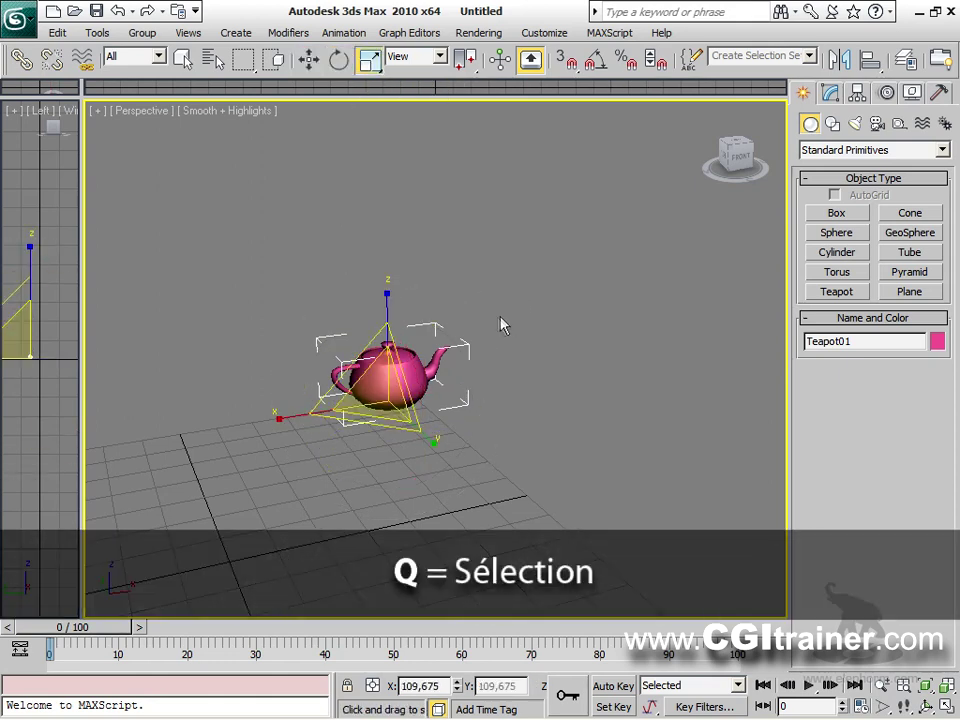
key("q")
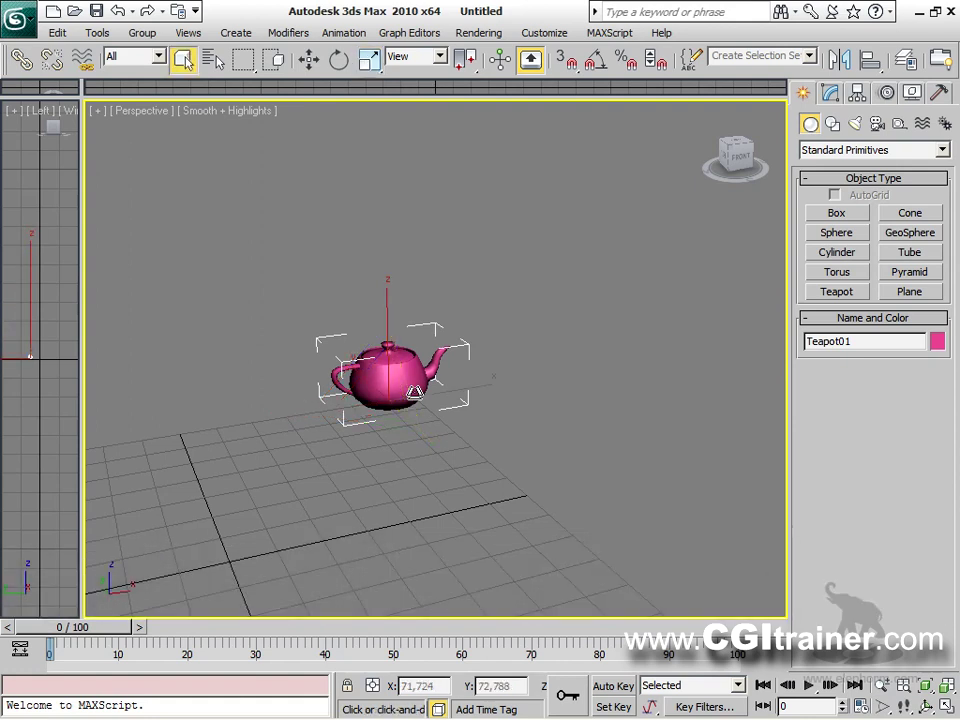
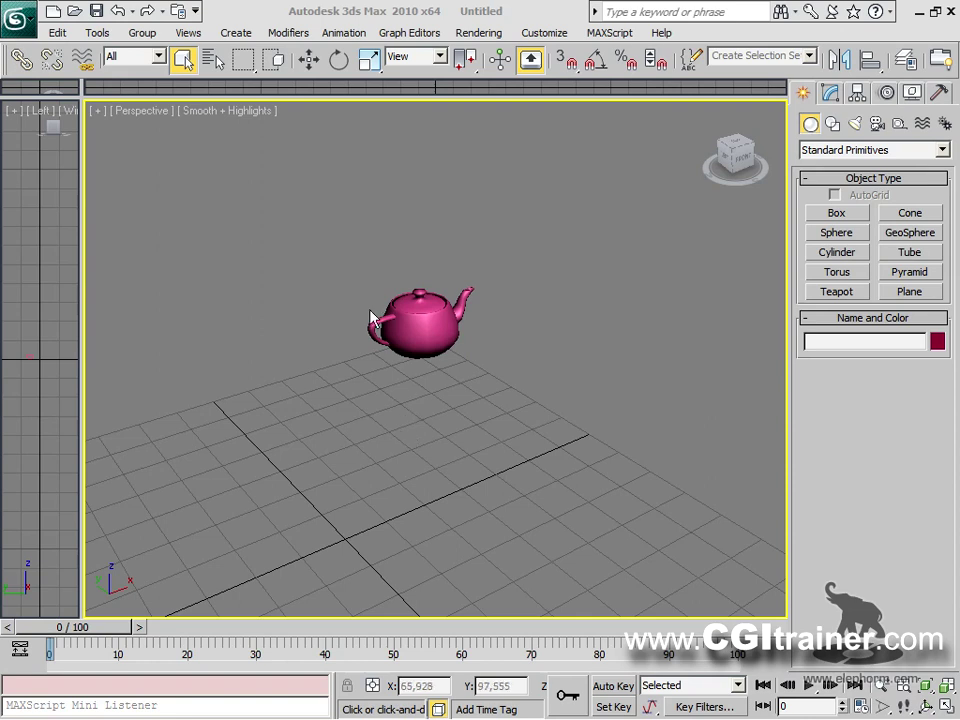
Orbit the Perspective view and drag the viewport splitters to enlarge the Perspective pane.
middle_click_drag(394, 424, 512, 368, "alt")
left_click_drag(80, 100, 345, 307)
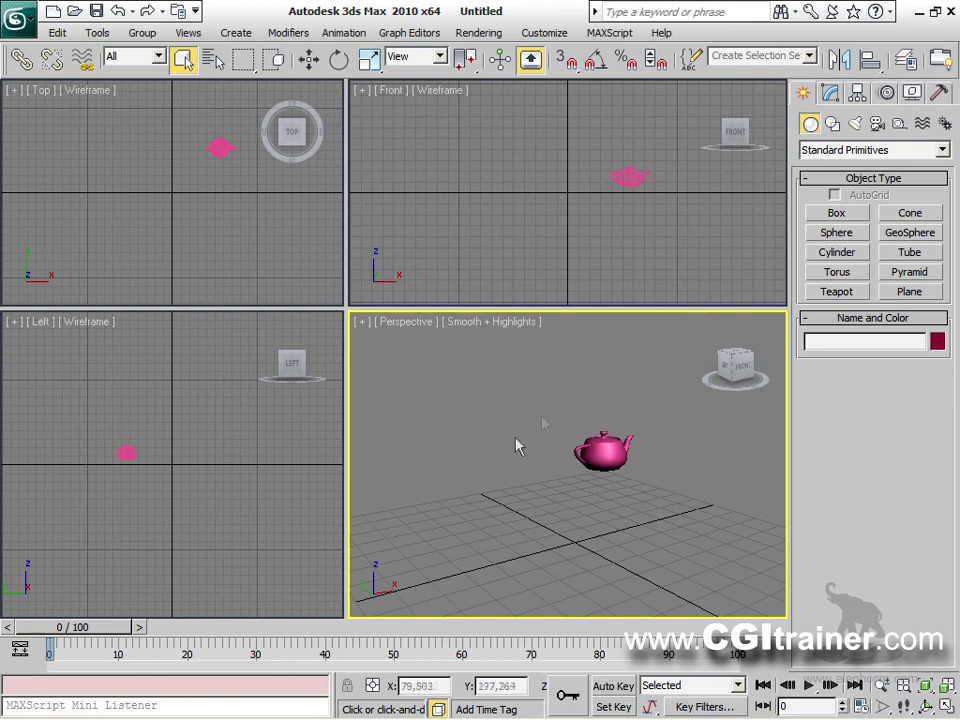
left_click_drag(345, 310, 201, 216)
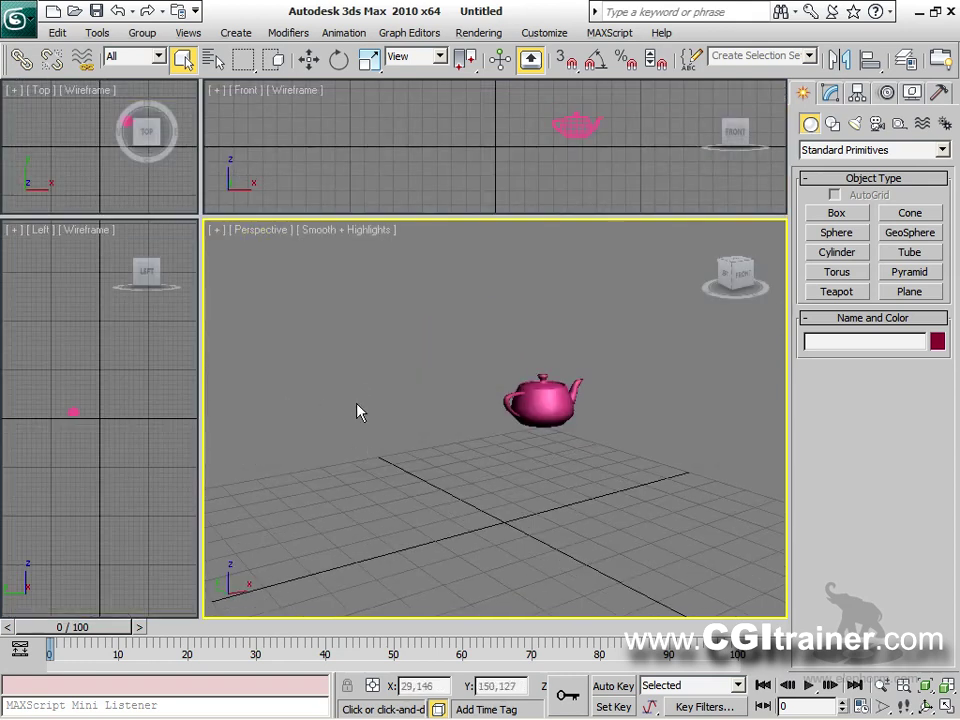
Toggle Alt+W until the Perspective viewport is maximized over the whole workspace.
key("alt+w")
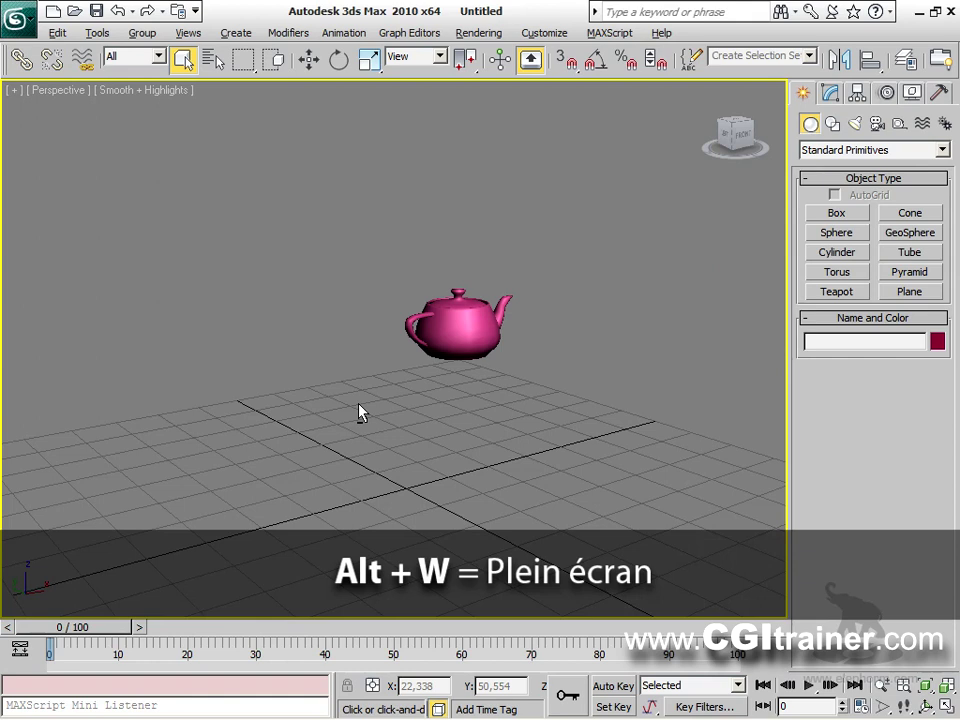
key("alt+w")
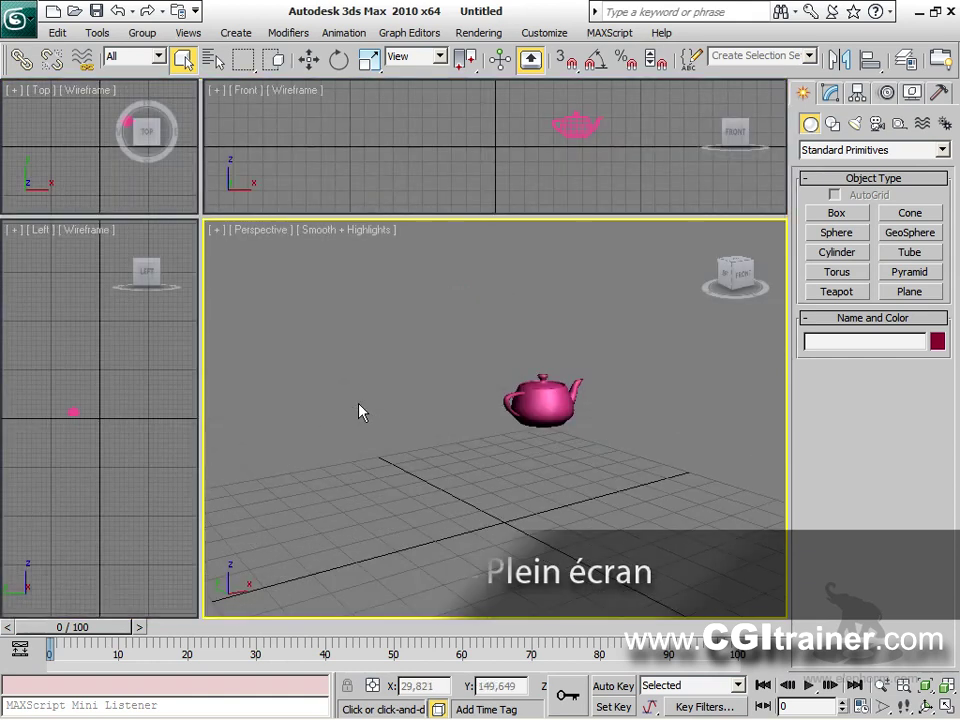
key("alt+w")
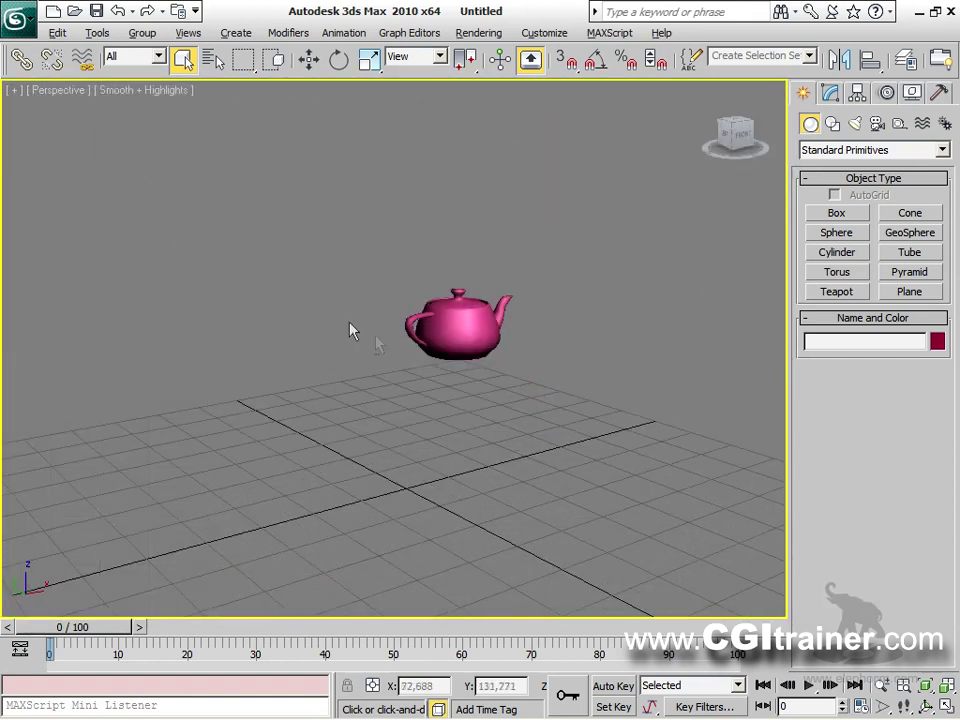
key("alt+w")
key("alt+w")
Toggle Maximize Viewport, leaving the Perspective view maximized.
left_click(946, 707)
left_click(948, 708)
left_click(948, 708)
left_click(948, 708)
Reframe the view, select the pink teapot, and orbit so its handle faces the viewer.
middle_click_drag(403, 446, 431, 422)
left_click(452, 308)
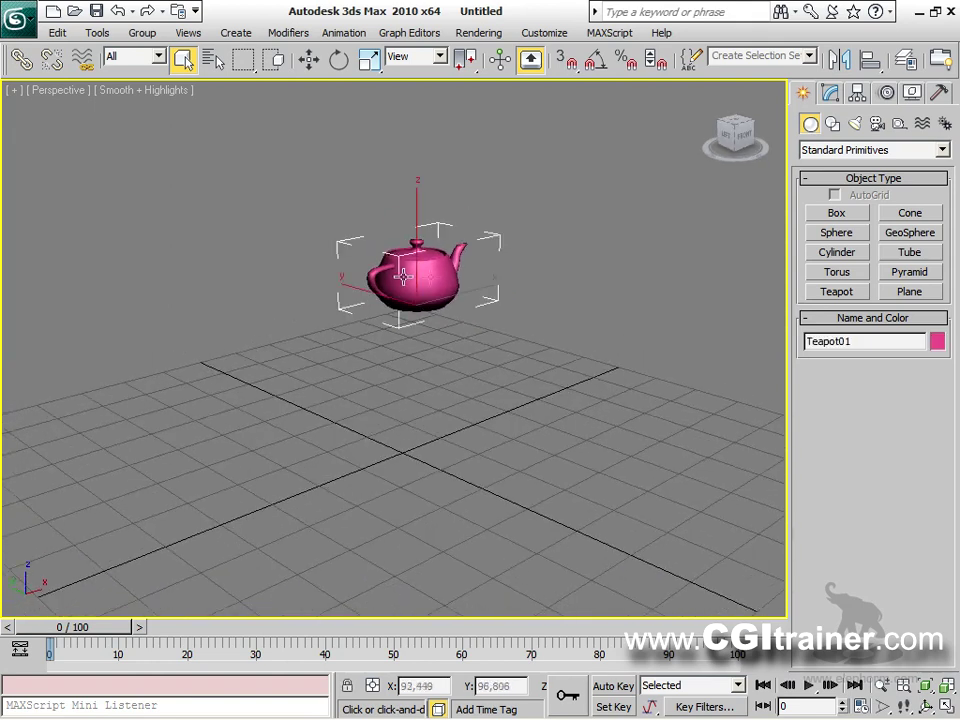
middle_click_drag(455, 315, 435, 424, "alt")
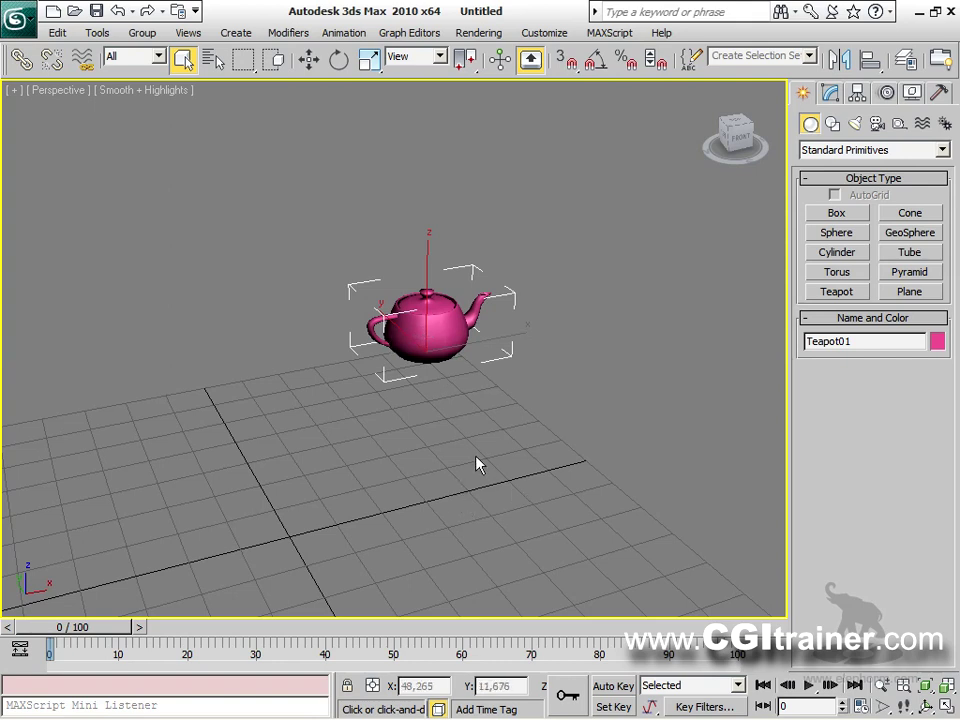
Zoom in on the teapot and display it in Smooth + Highlights with Edged Faces.
key("F3")
key("F3")
key("F3")
key("F3")
key("F3")
key("F3")
key("F3")
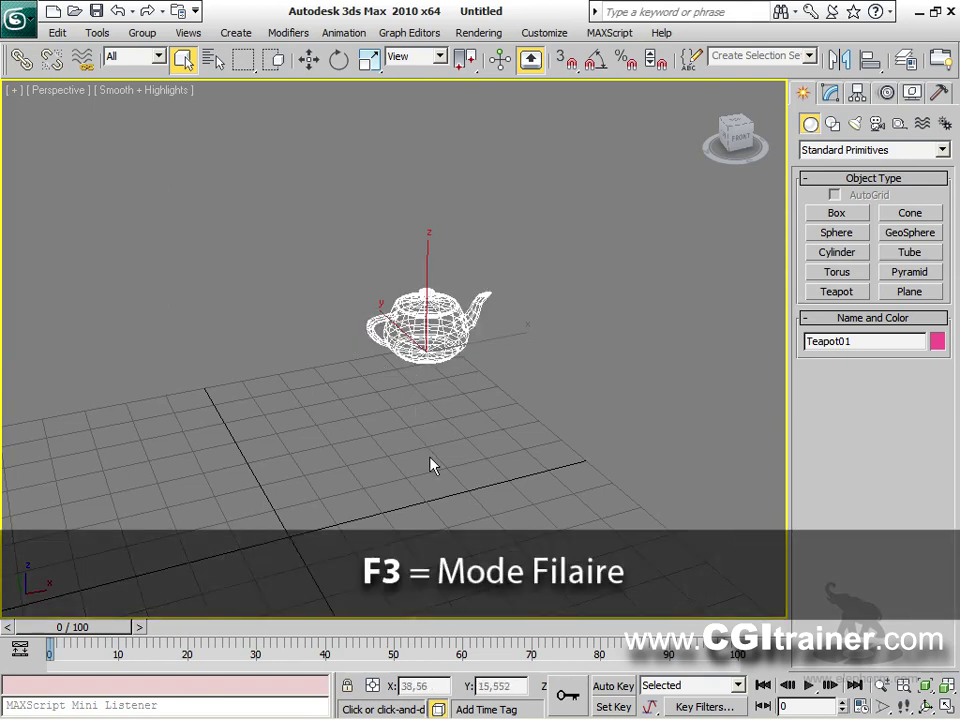
scroll(431, 462, "up", 5)
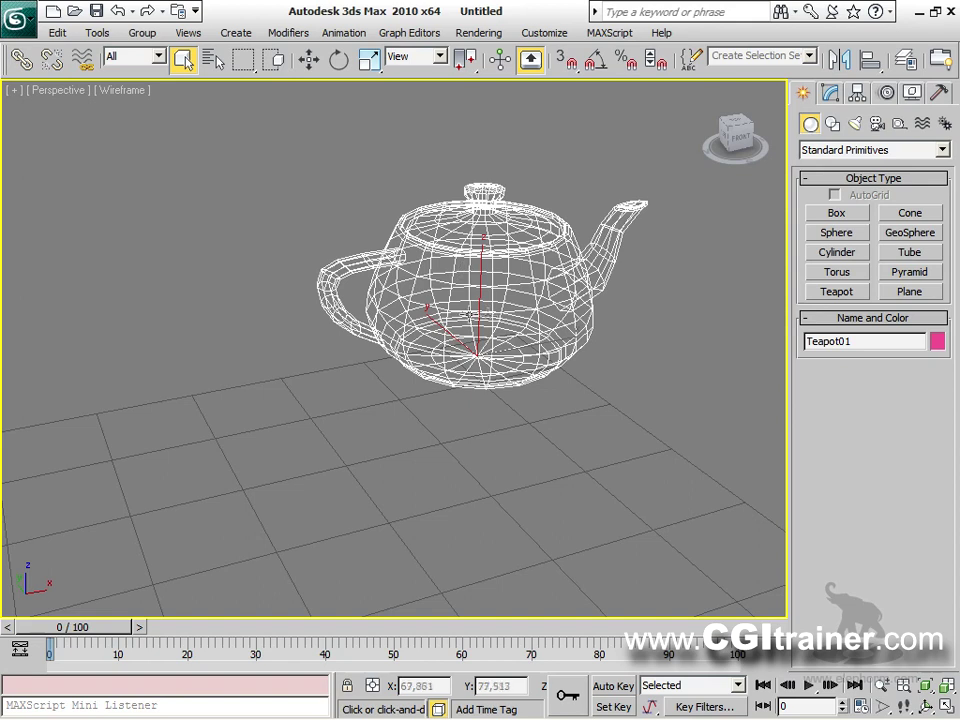
key("F3")
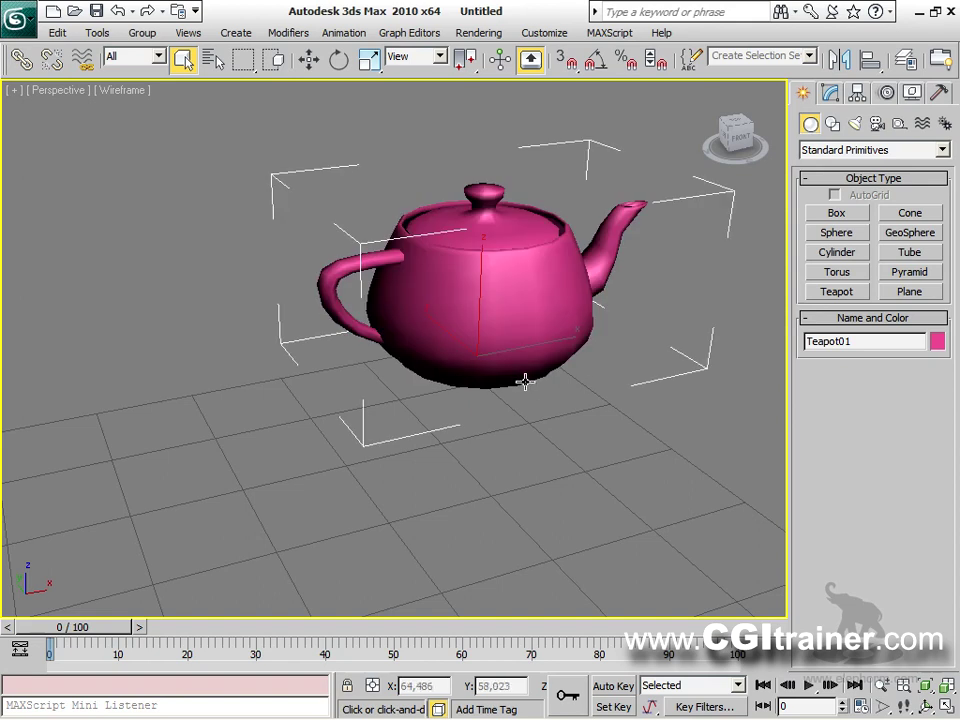
key("F3")
key("F3")
key("F3")
key("F3")
middle_click_drag(515, 441, 390, 471)
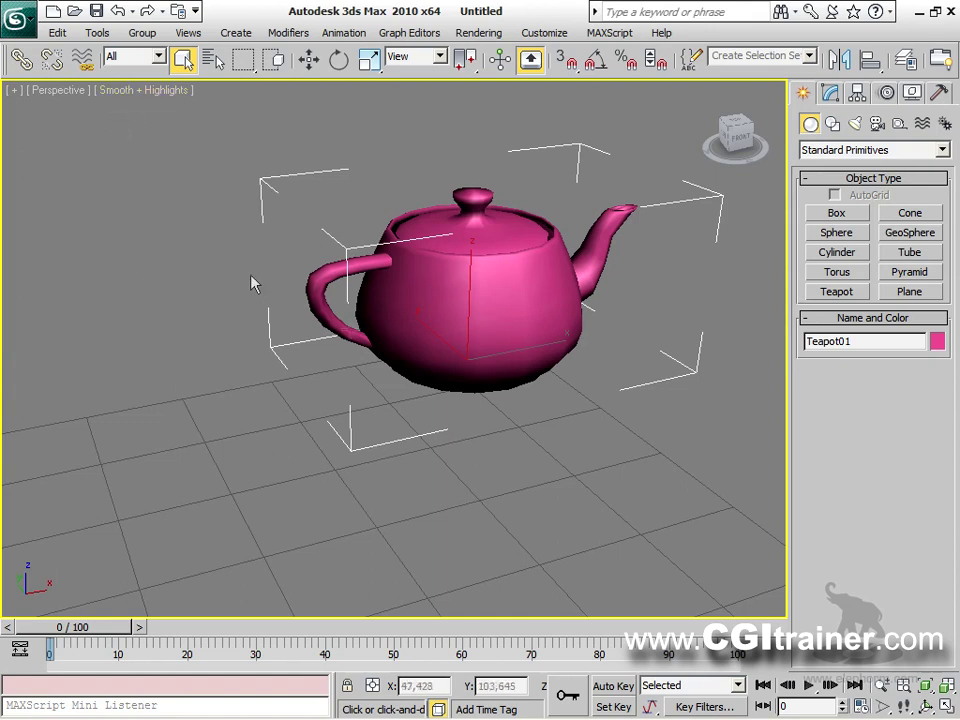
key("F3")
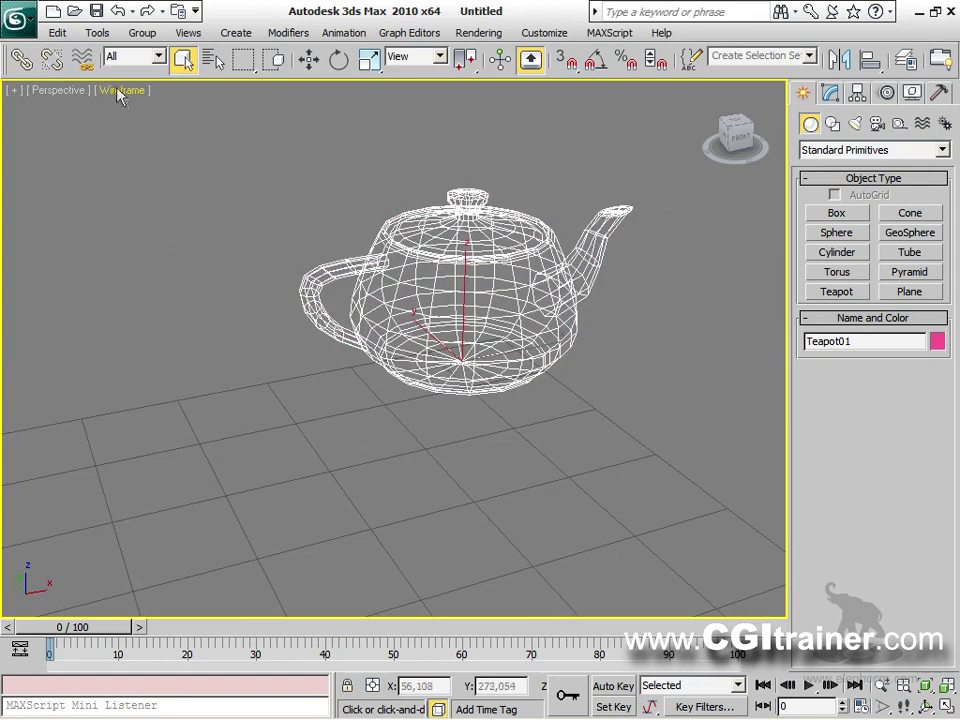
key("F3")
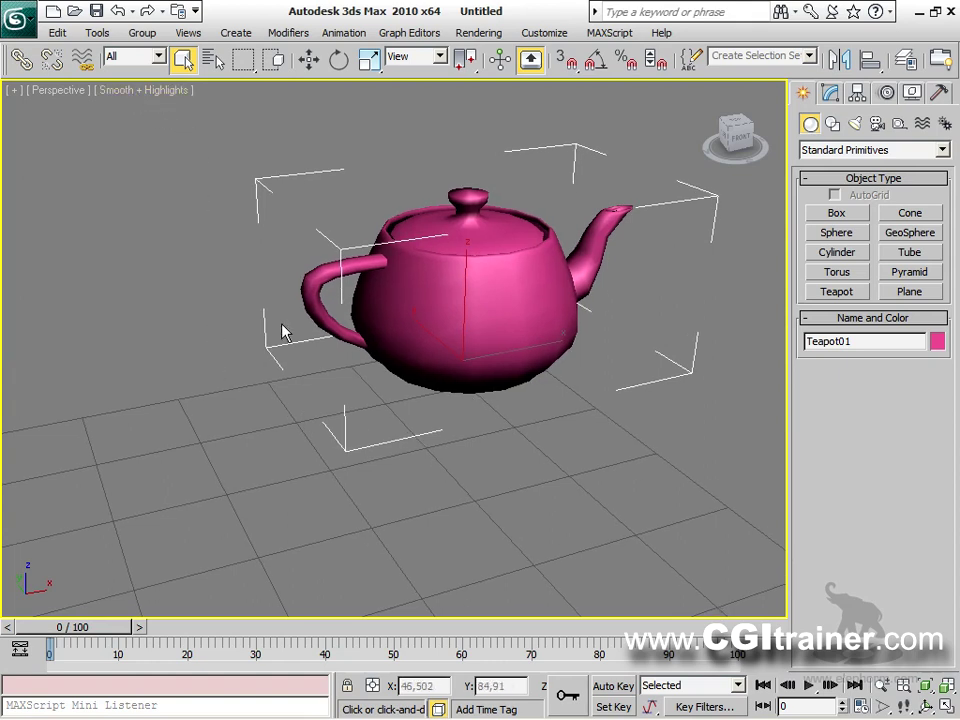
key("F4")
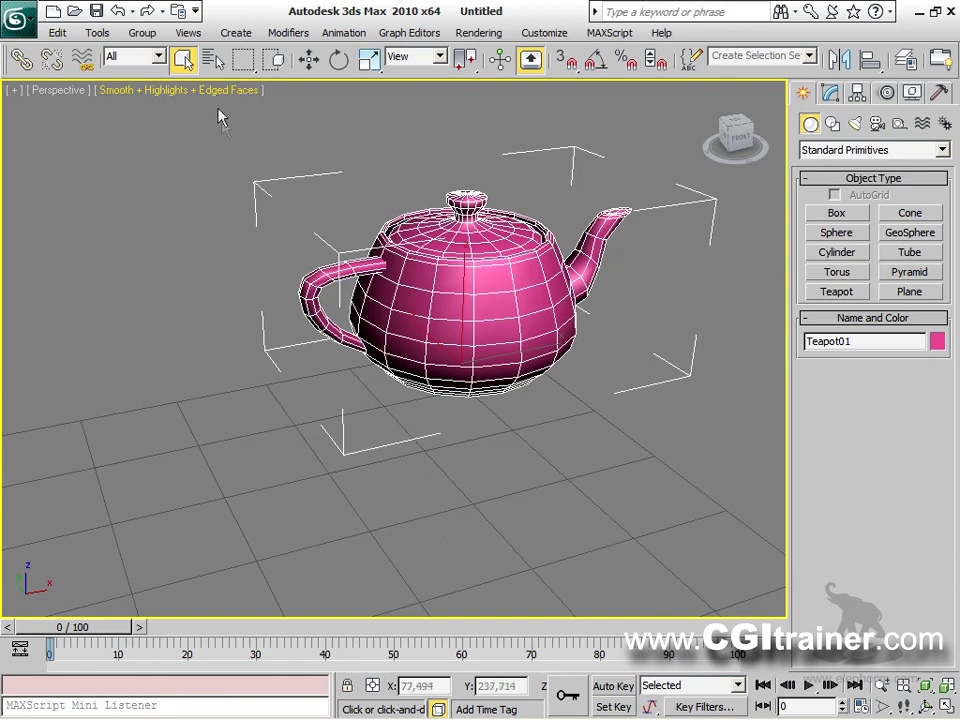
left_click(167, 90)
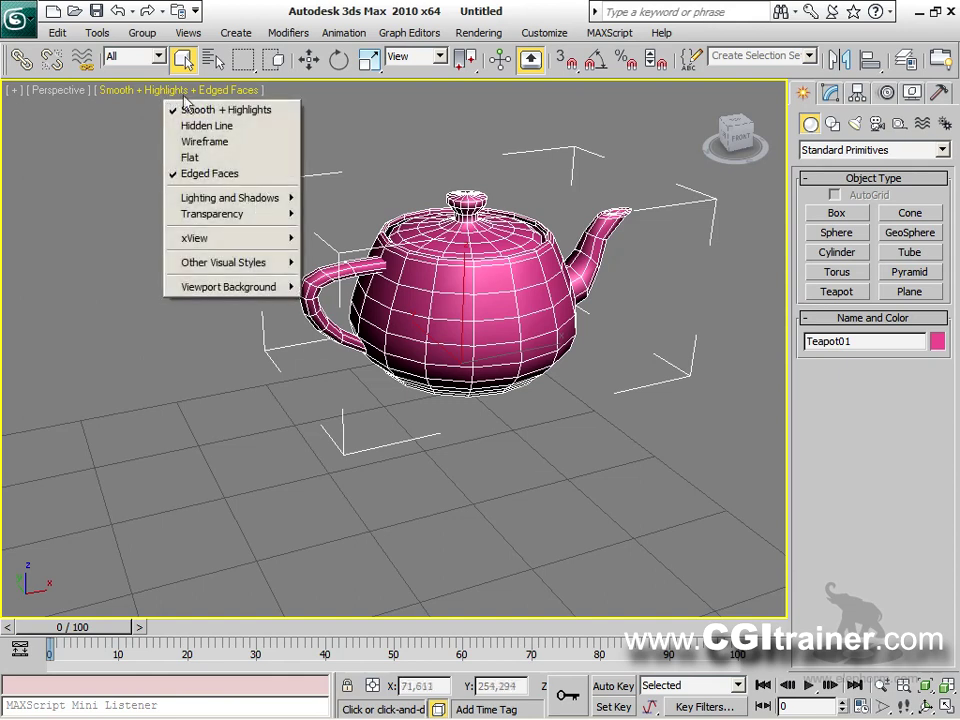
left_click(192, 141)
left_click(172, 92)
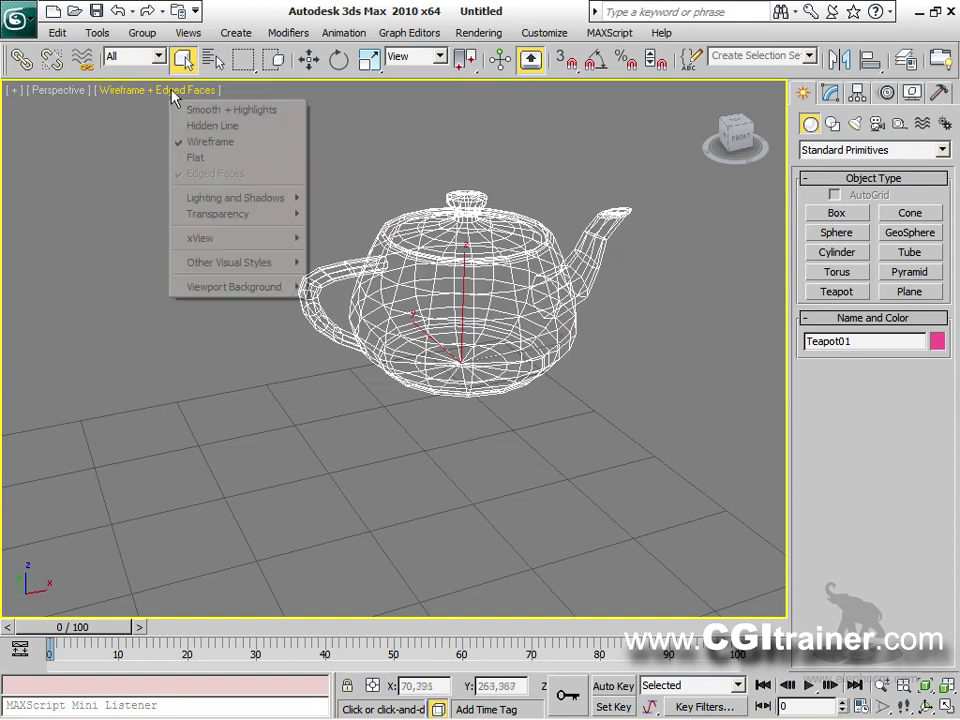
left_click(200, 109)
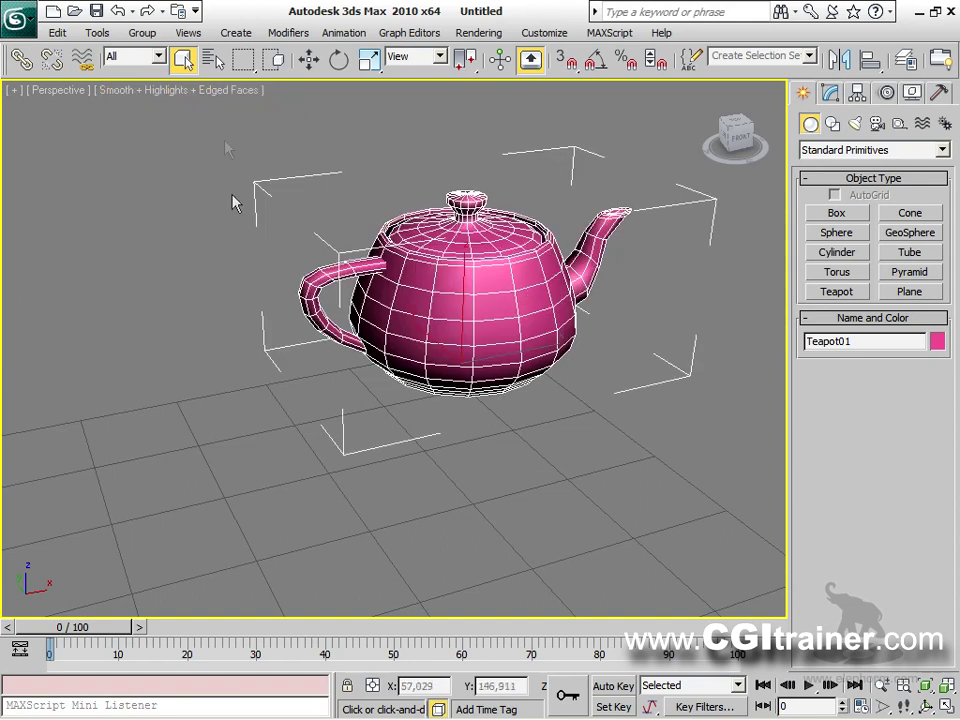
left_click(189, 92)
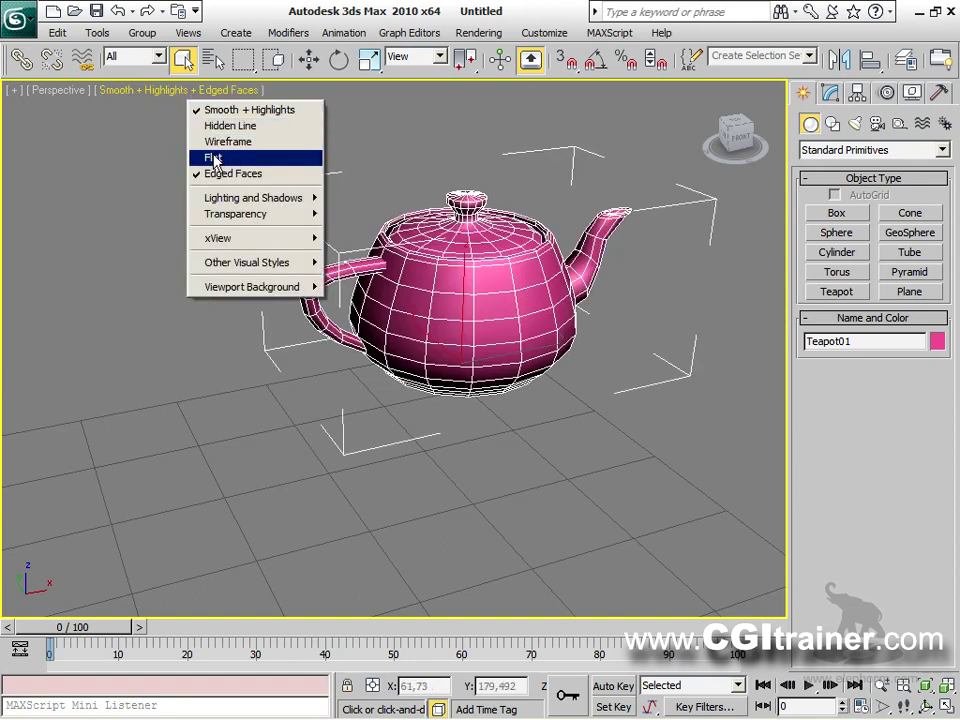
left_click(213, 158)
left_click(172, 92)
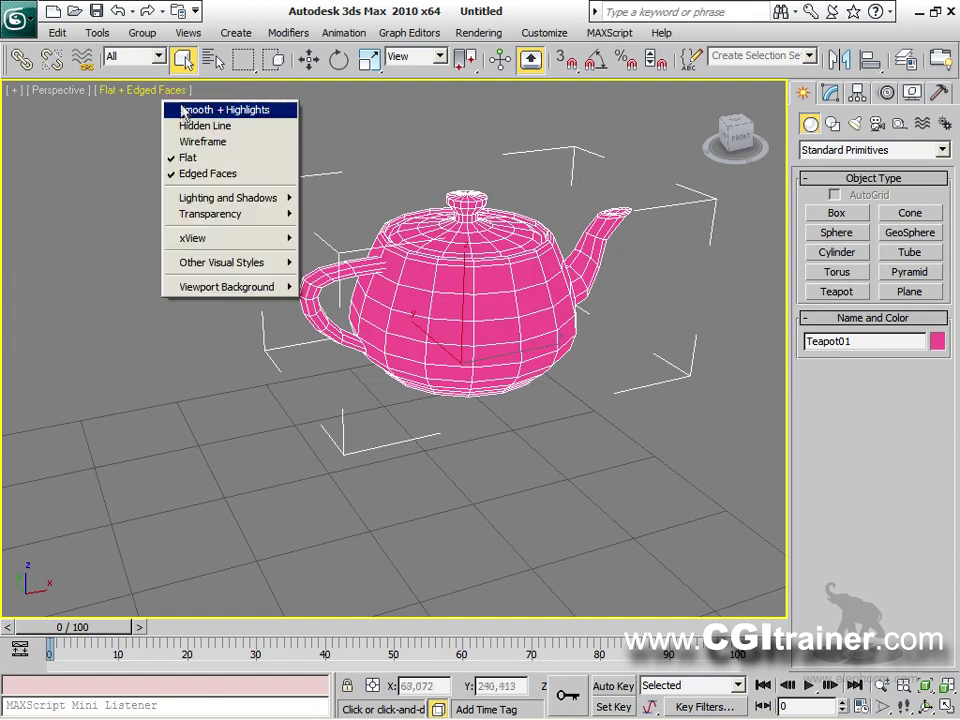
left_click(184, 110)
middle_click_drag(434, 310, 424, 312)
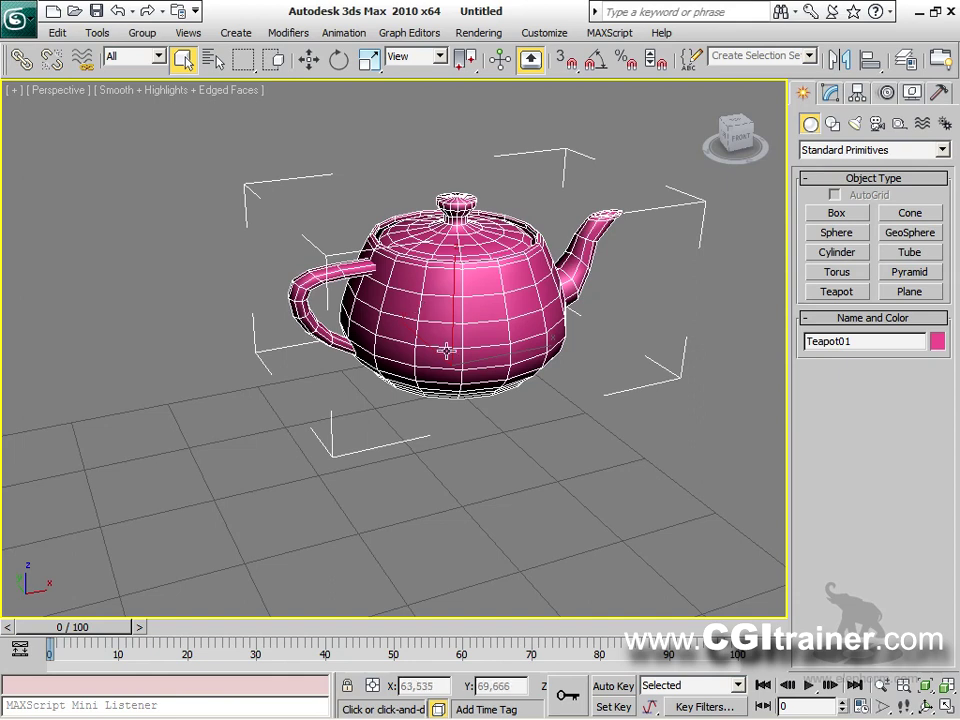
mouse_move(429, 330)
middle_mouse_down("alt")
mouse_move(445, 323)
mouse_move(429, 332)
mouse_move(439, 339)
middle_mouse_up("alt")
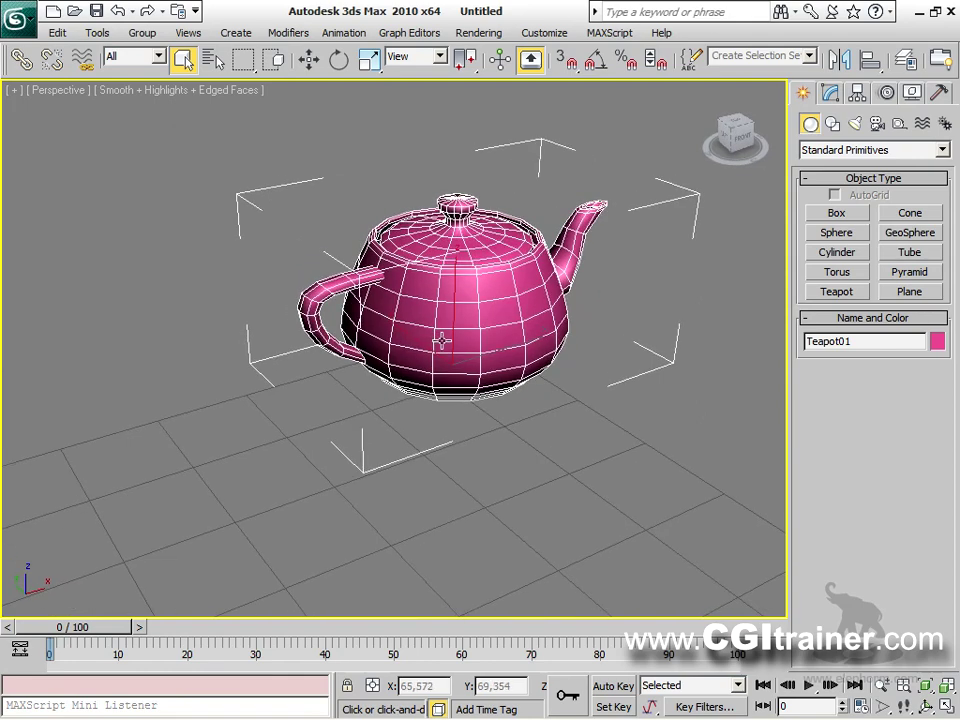
Switch the viewport to Front and back to Perspective from the view label menu.
left_click(66, 92)
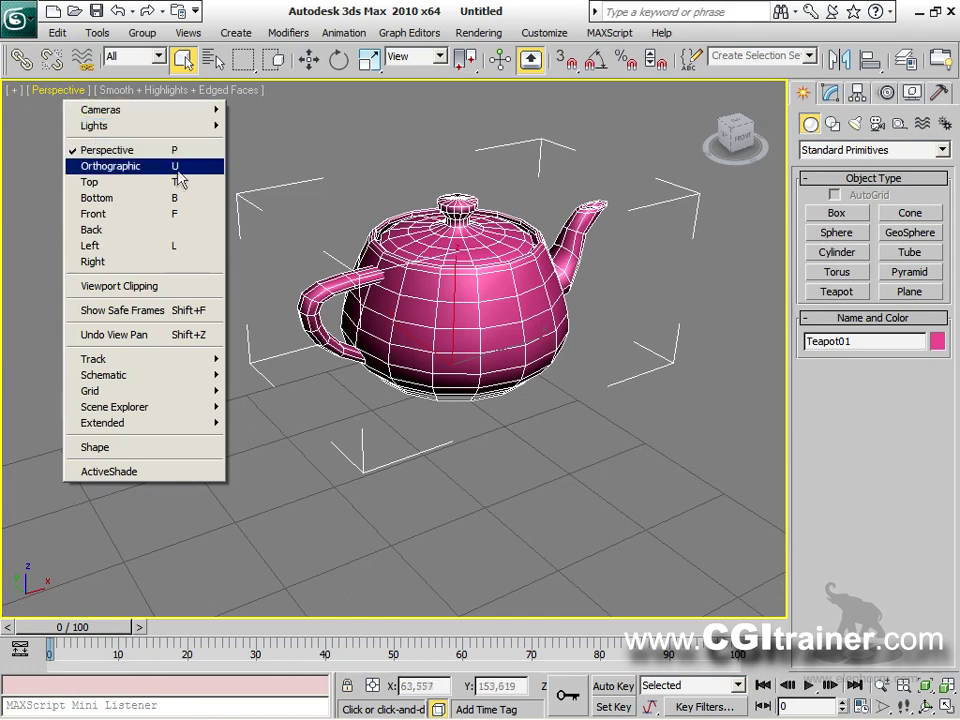
left_click(132, 214)
left_click(46, 91)
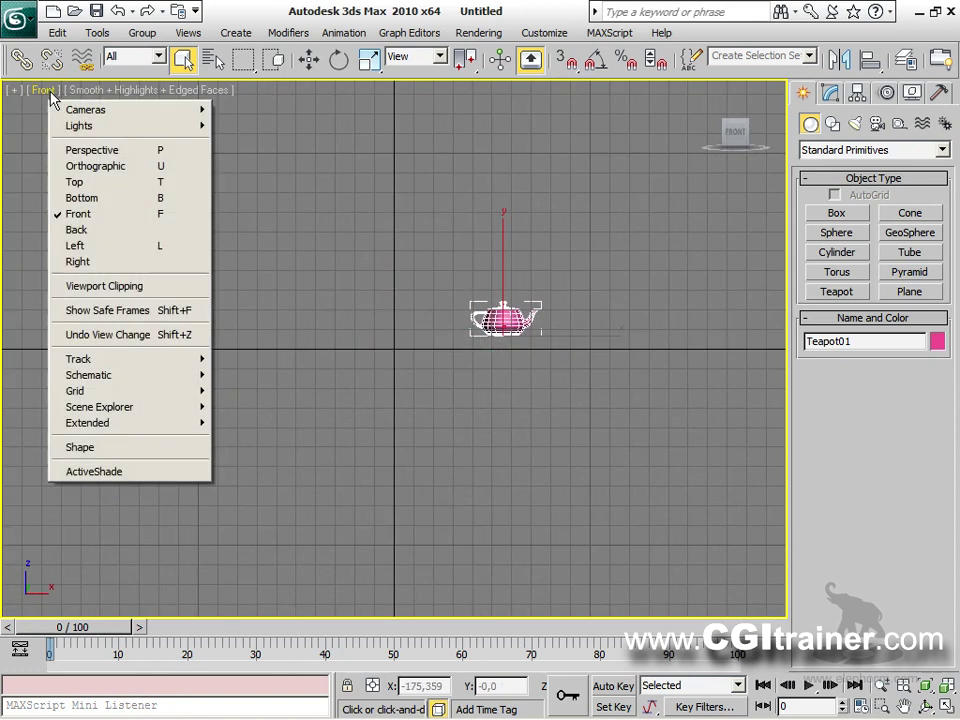
left_click(76, 152)
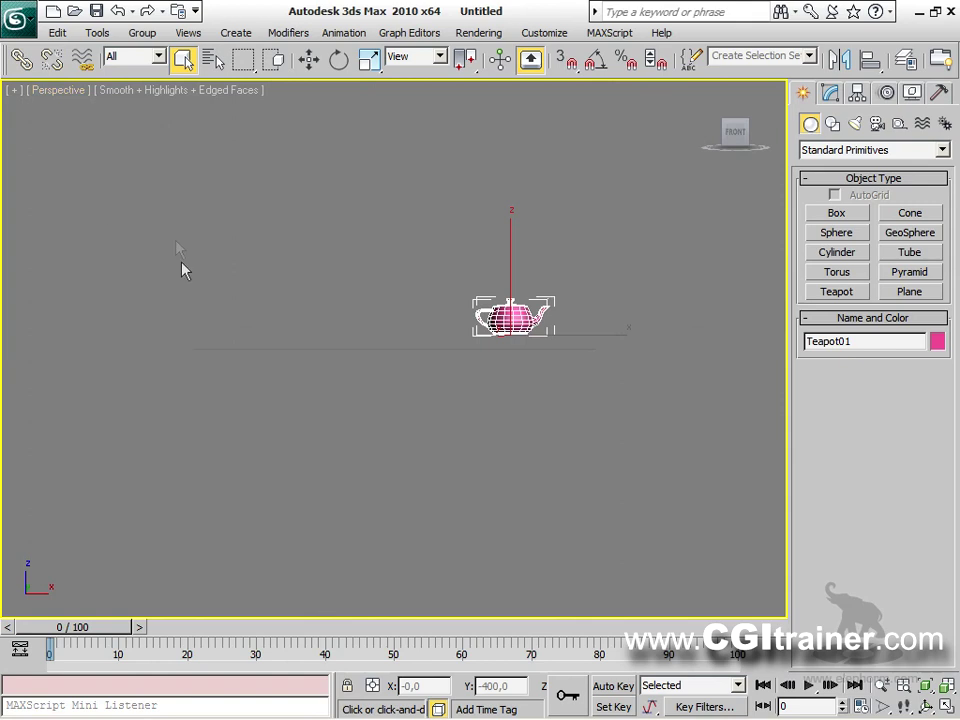
Orbit the Perspective view, toggle Front/Perspective with F and P, and open the Views menu.
middle_click_drag(249, 281, 519, 411, "alt")
key("f")
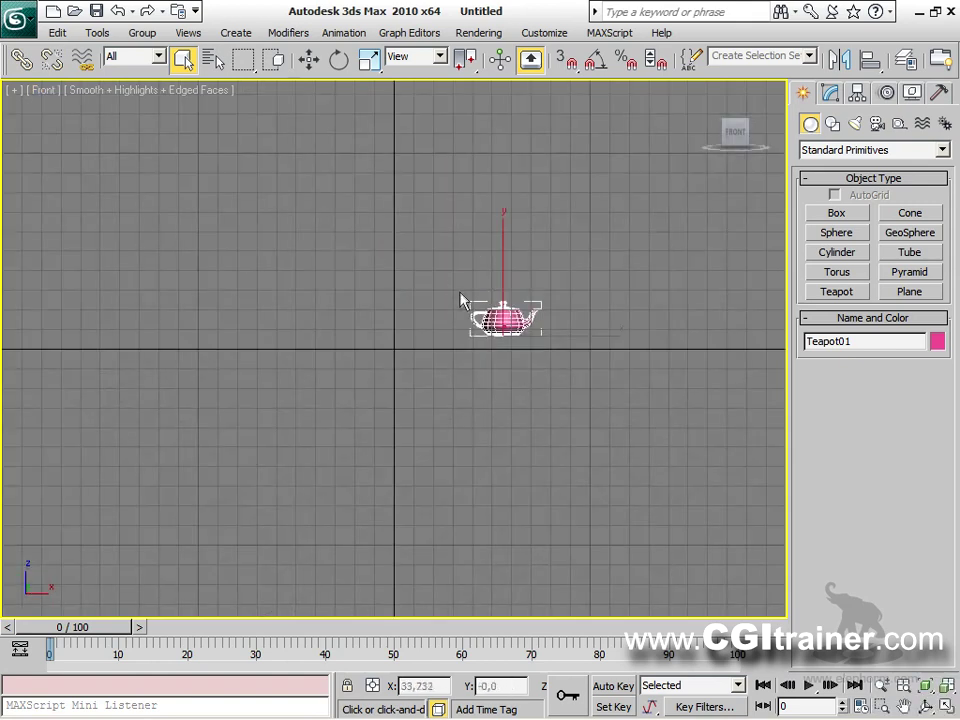
key("p")
middle_click_drag(439, 379, 396, 351, "alt")
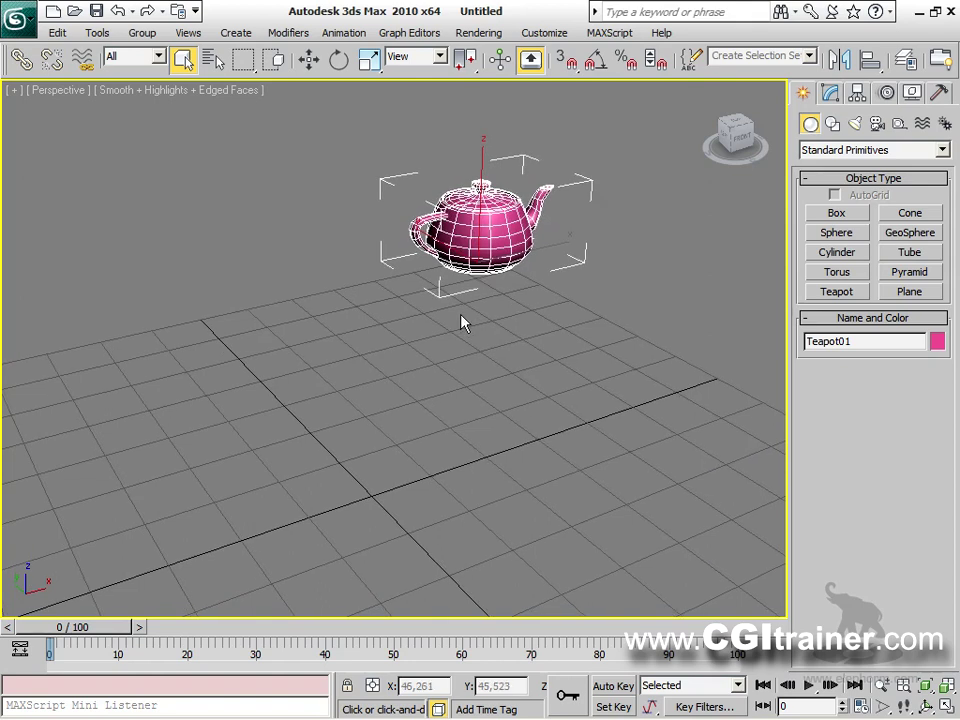
left_click(190, 34)
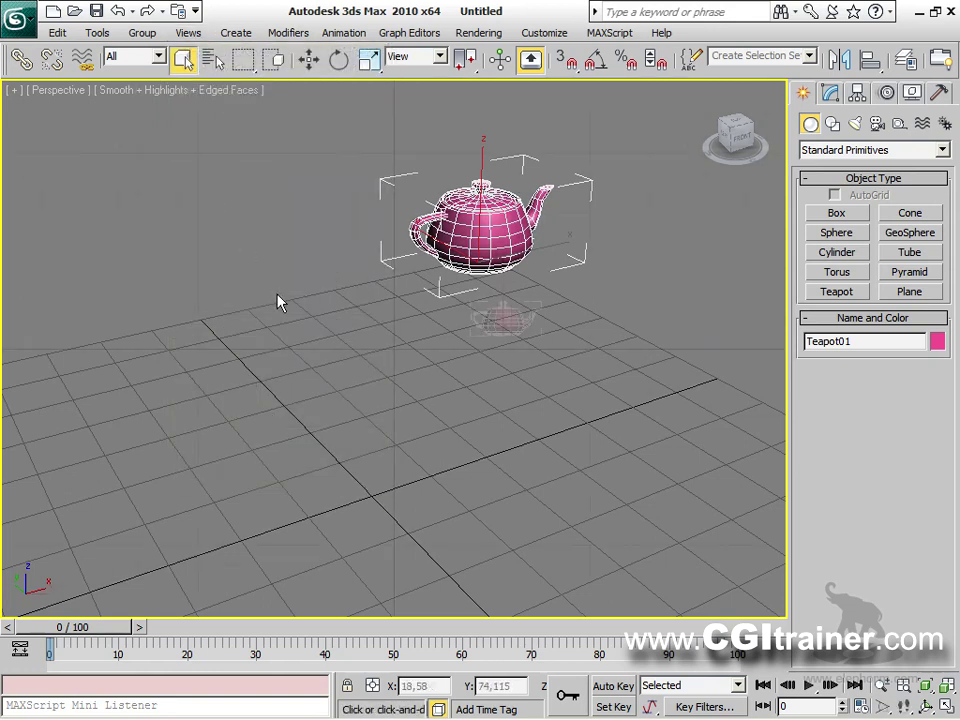
Restore the saved Active Perspective View of the teapot.
key("f")
key("p")
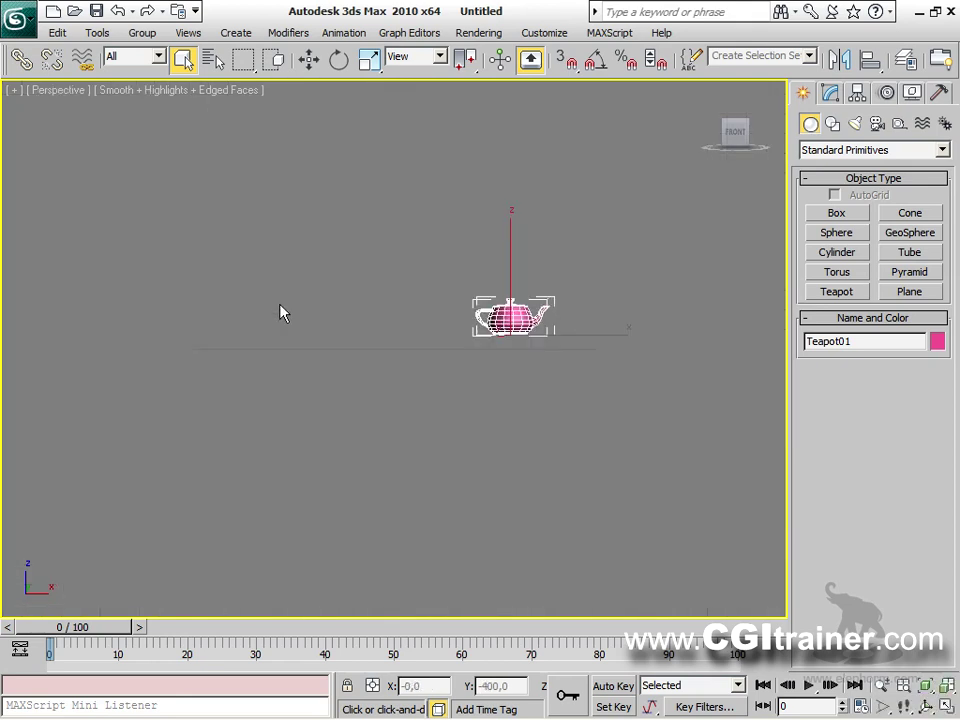
left_click(188, 33)
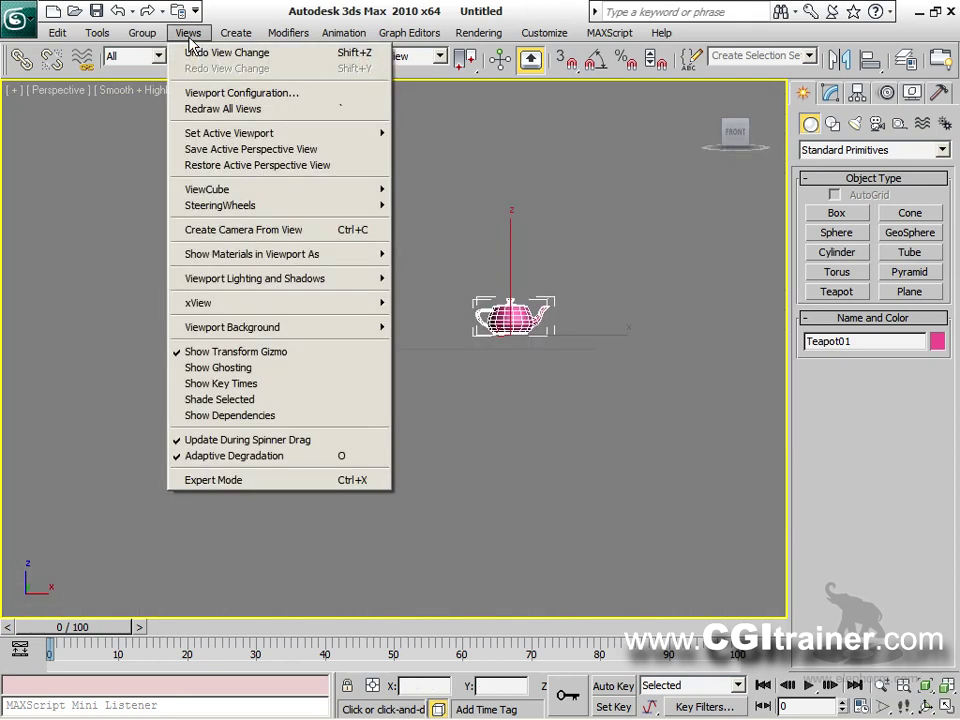
left_click(225, 165)
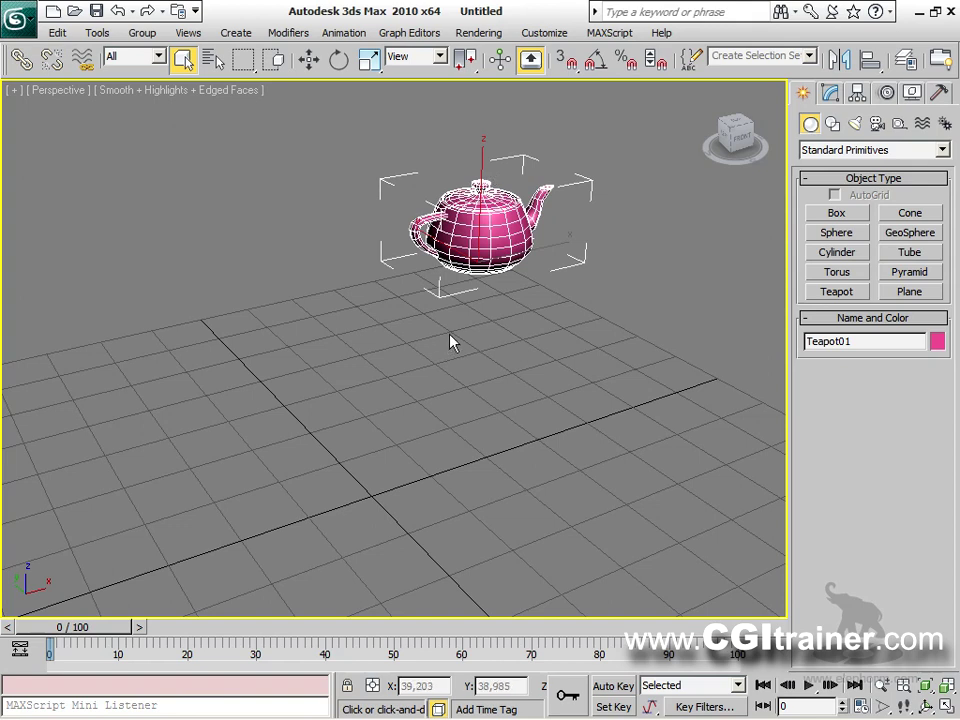
Return the teapot to smooth shading with Edged Faces overlaid.
key("F3")
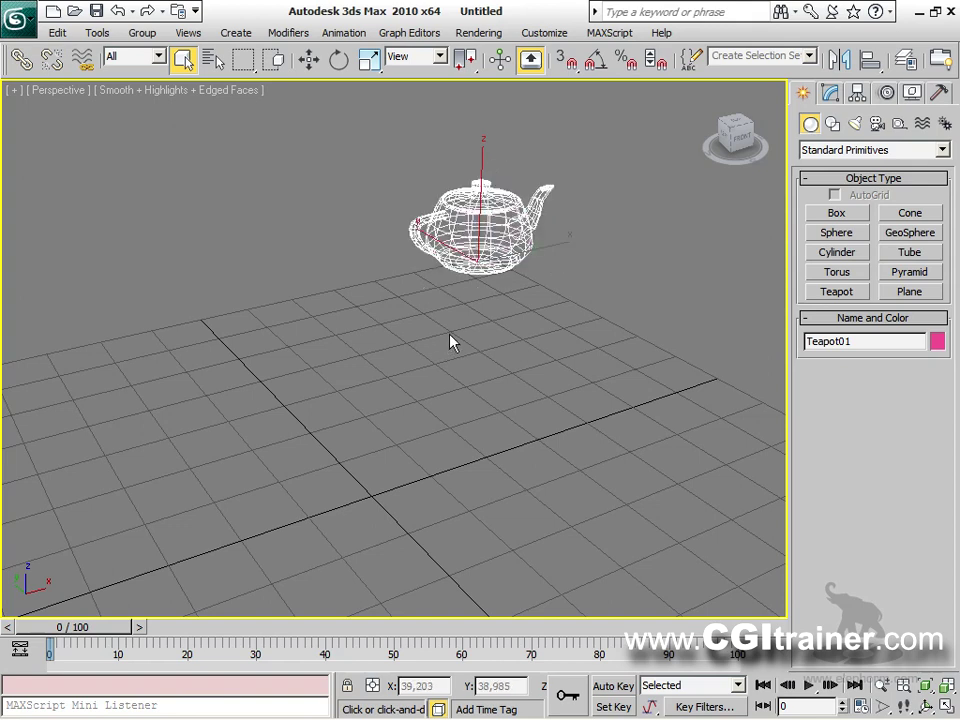
key("F3")
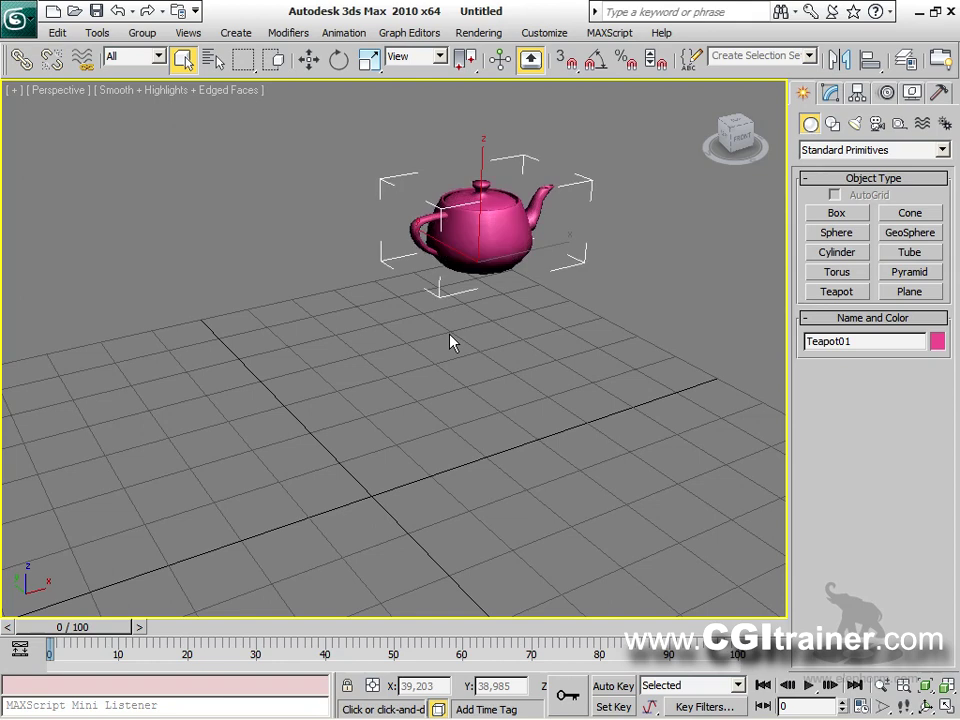
key("F4")
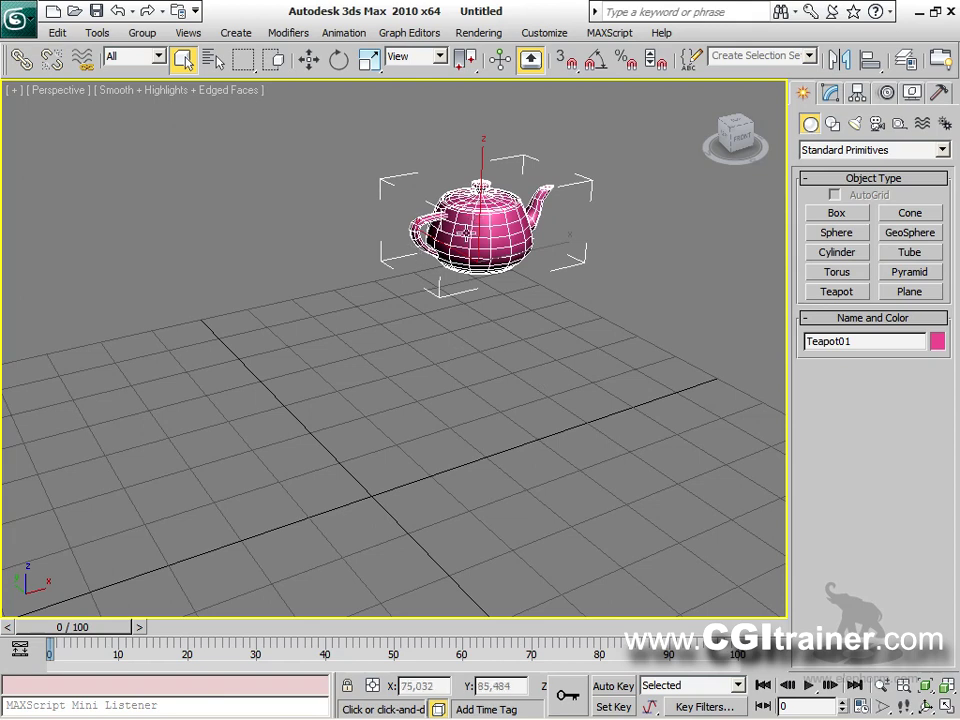
Drag the teapot around the grid along its axes with Select and Move.
key("w")
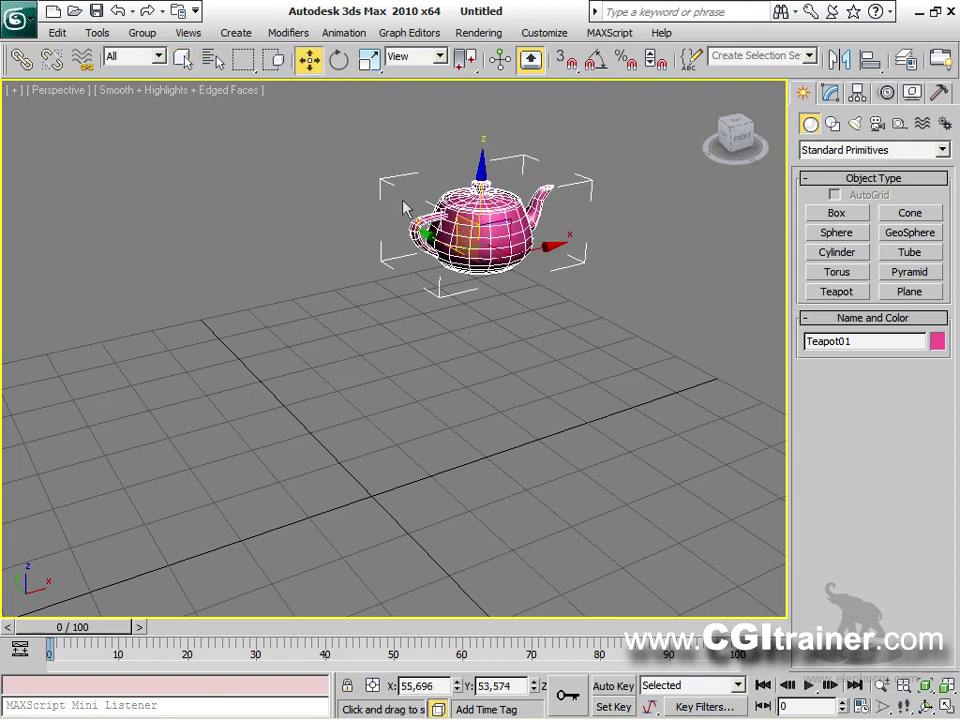
left_click_drag(520, 242, 398, 270)
mouse_move(300, 212)
left_mouse_down()
mouse_move(310, 220)
mouse_move(322, 201)
mouse_move(313, 185)
mouse_move(319, 212)
left_mouse_up()
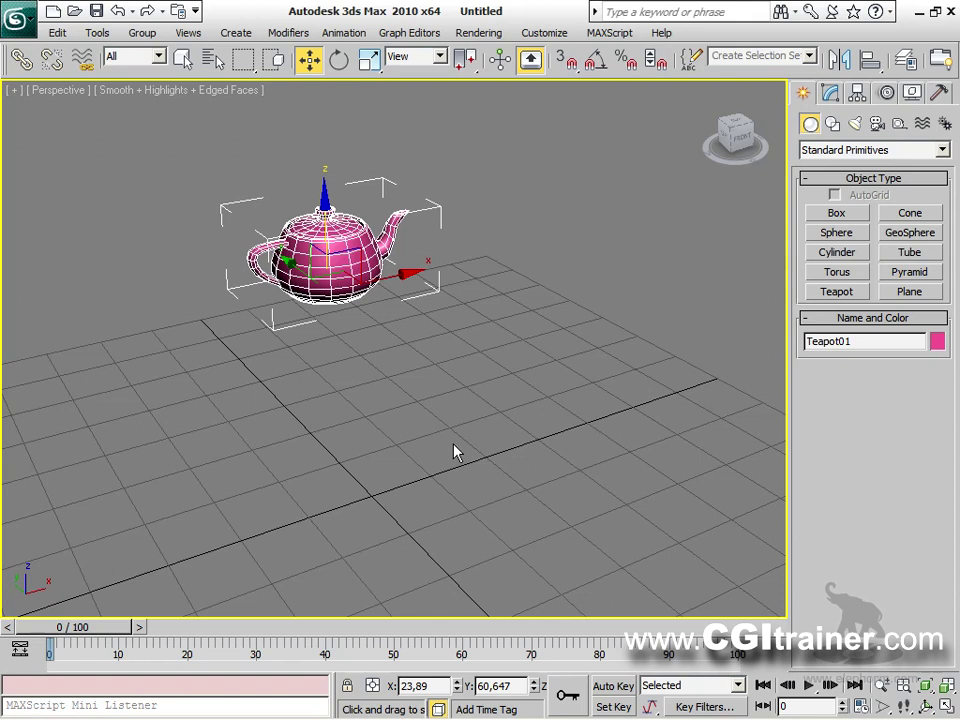
left_click_drag(350, 274, 465, 305)
Dismiss the quad menu, move the teapot left along X, then undo that move.
right_click(465, 305)
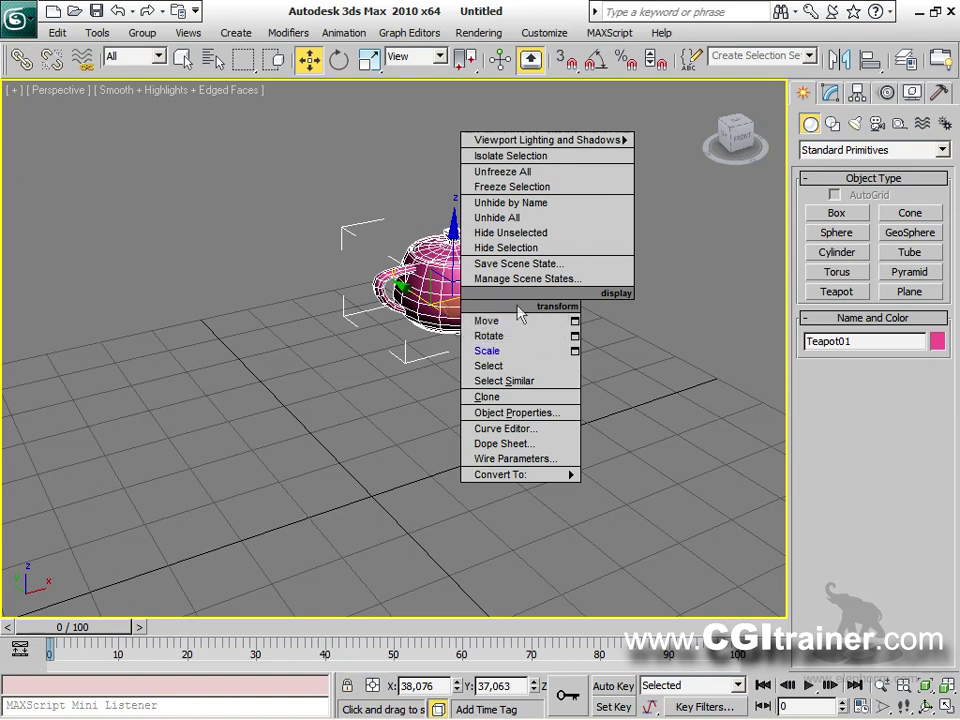
left_click(308, 220)
left_click_drag(500, 300, 372, 270)
key("ctrl+z")
key("ctrl+z")
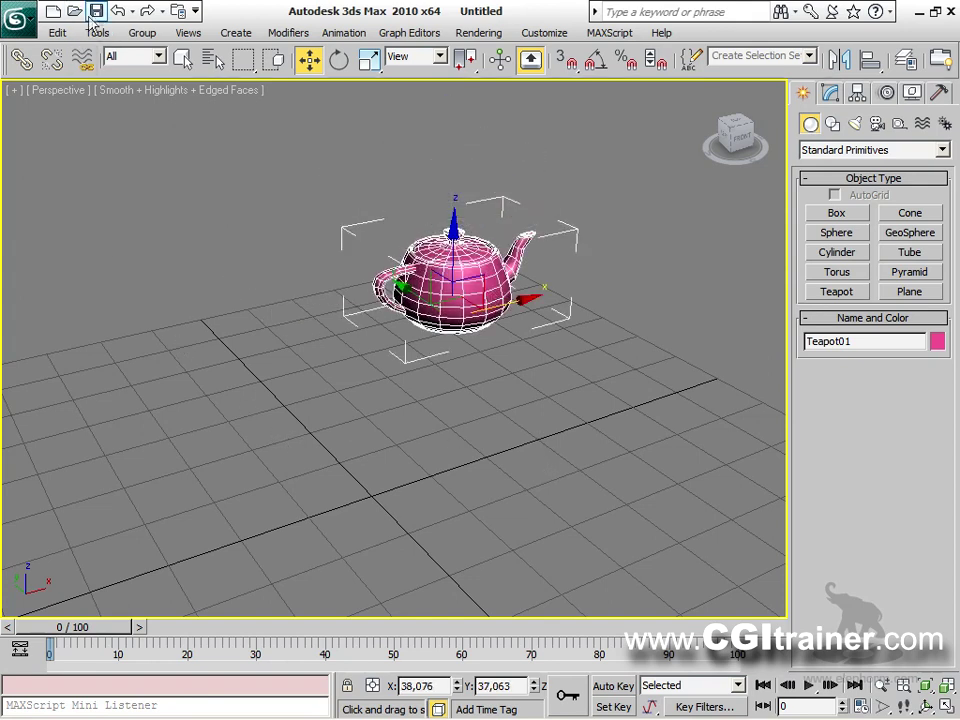
Undo the last 17 actions from the Undo list, then redo all 17 from the Redo list.
left_click(132, 12)
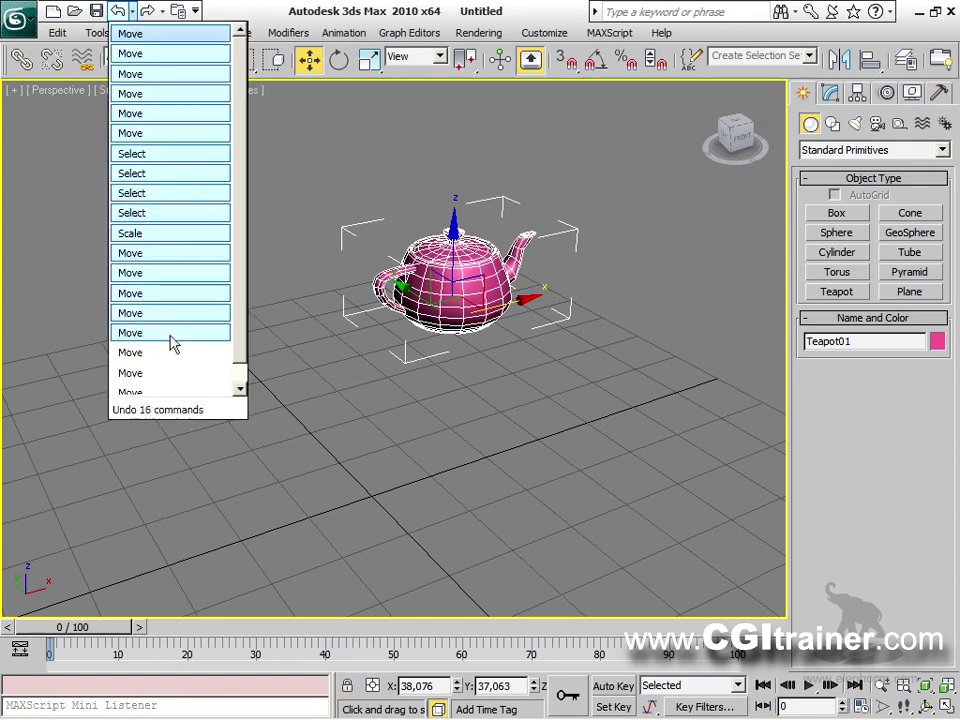
left_click(156, 369)
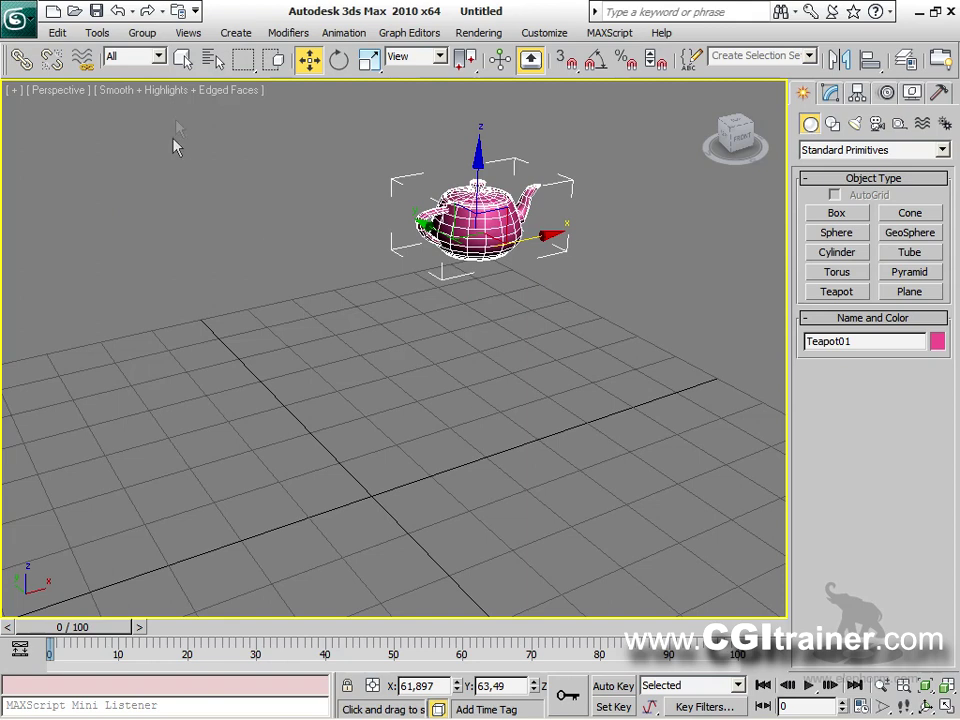
left_click(150, 12)
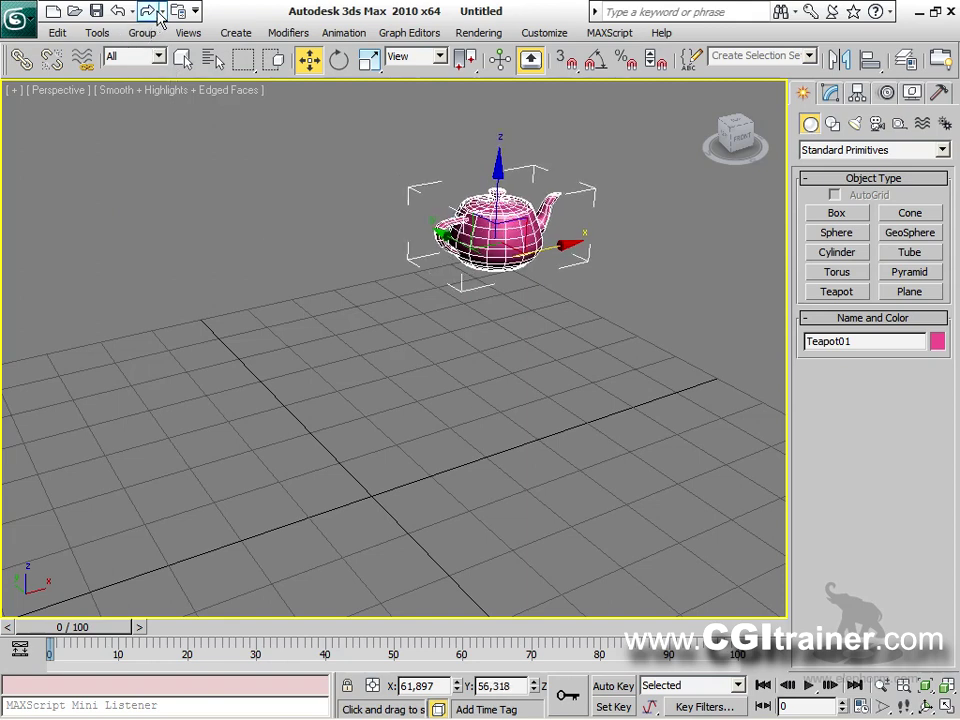
left_click(162, 11)
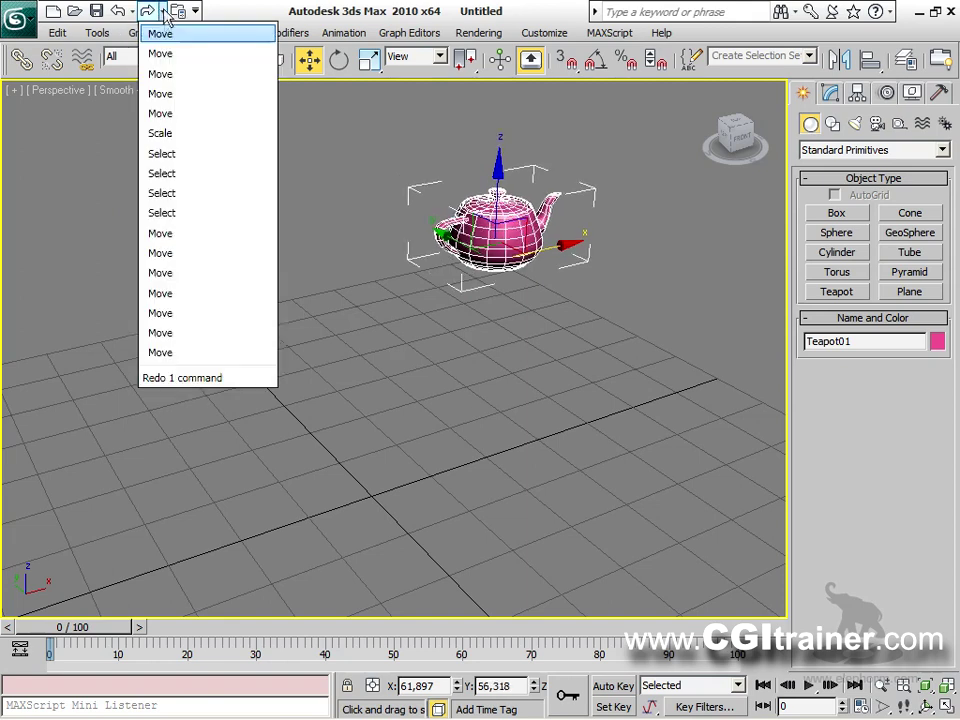
left_click(173, 352)
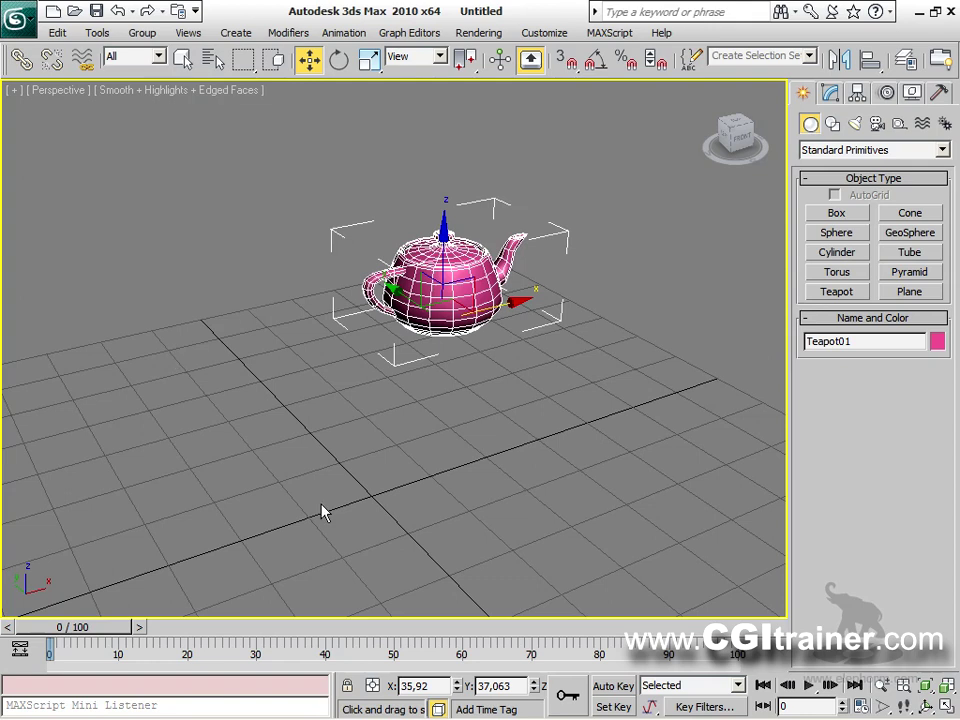
Undo the latest teapot move, dismiss the undo history, and zoom out to show the grid.
left_click(121, 11)
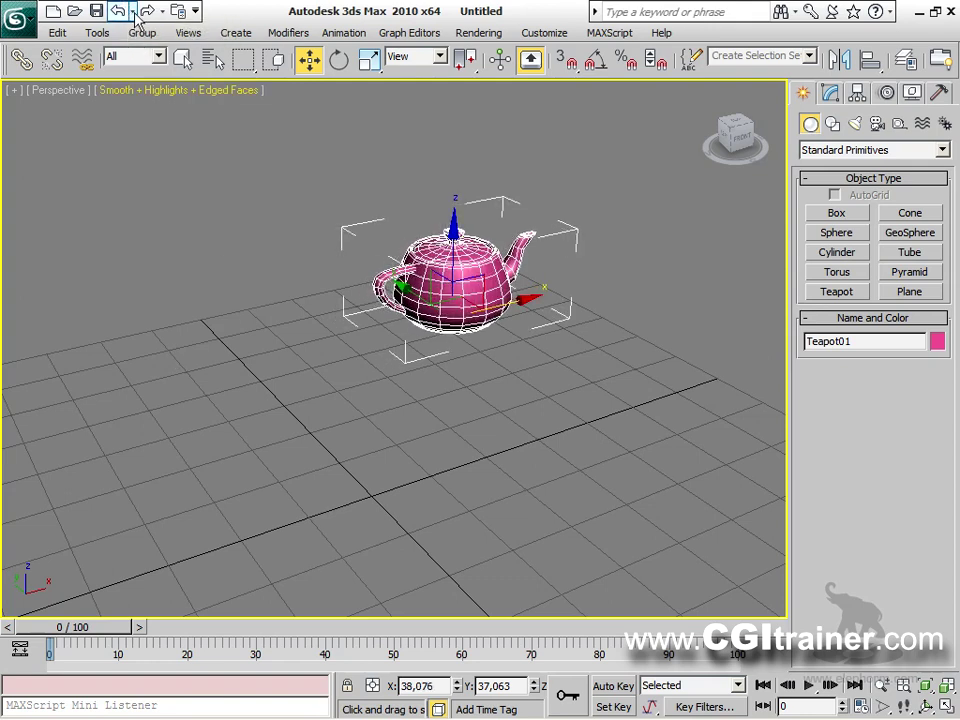
left_click(132, 11)
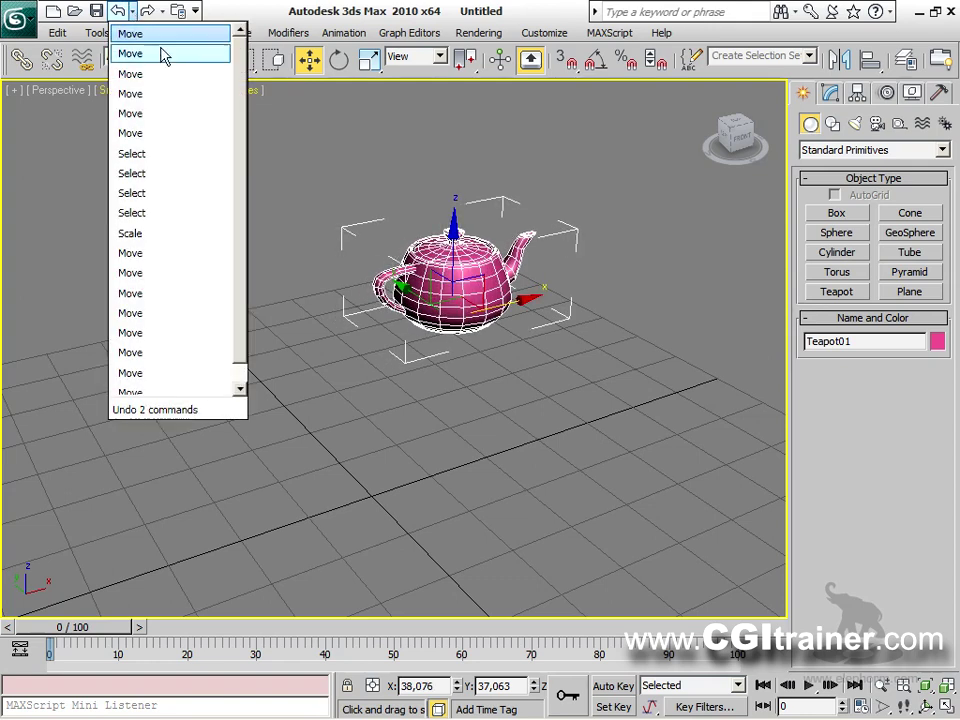
left_click(192, 417)
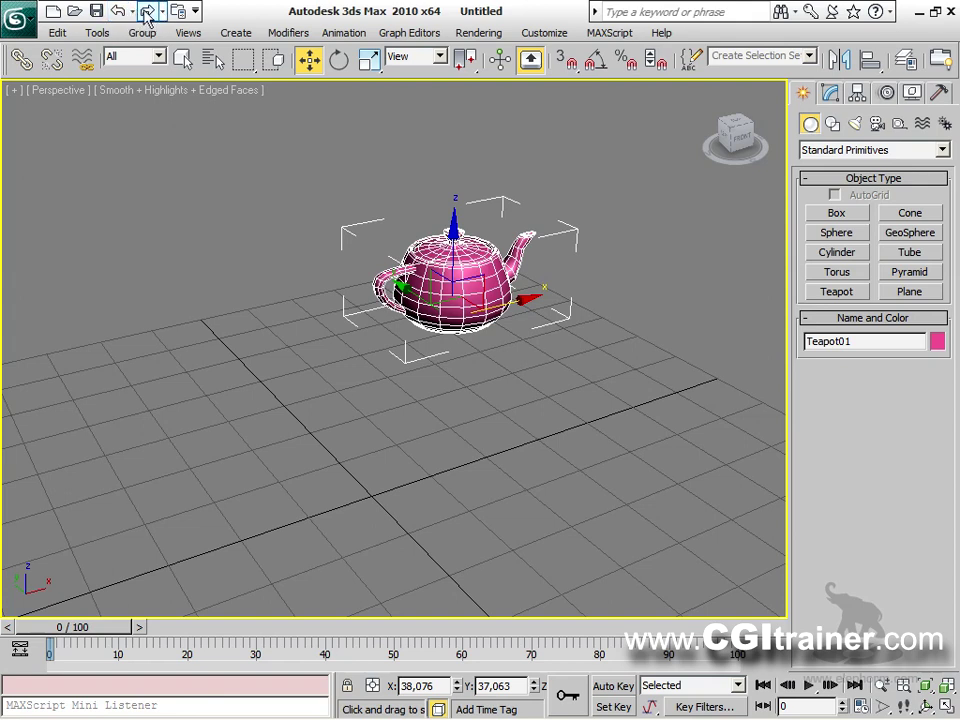
middle_click_drag(495, 420, 508, 365)
scroll(508, 365, "down", 4)
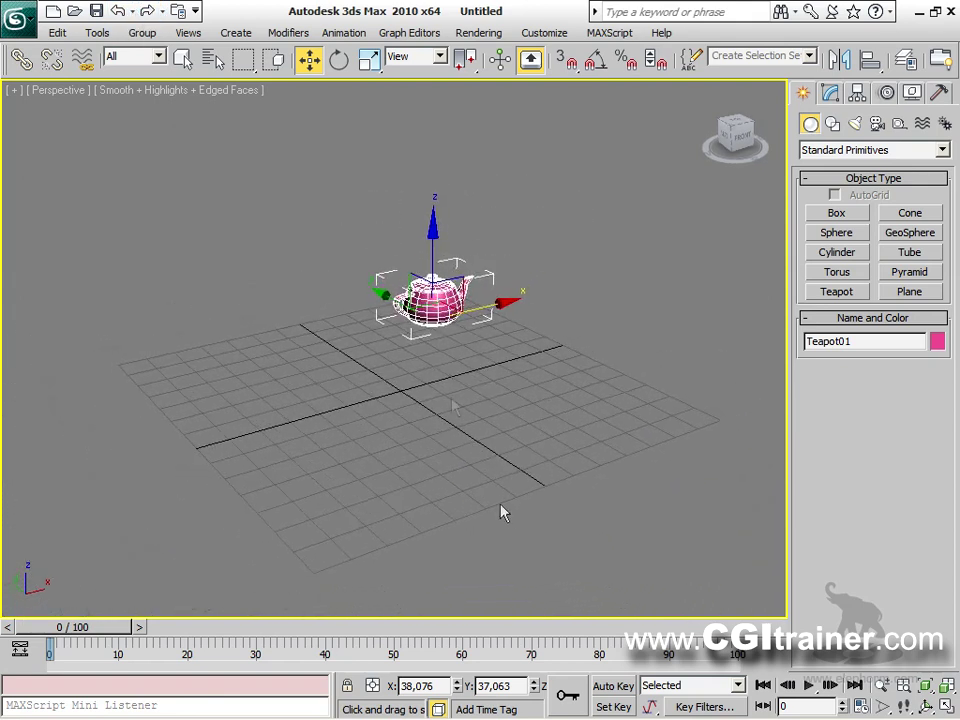
Move the teapot to near the grid centre at X -2.604, Y -8.417, raised to Z 7.148.
left_click_drag(472, 305, 427, 315)
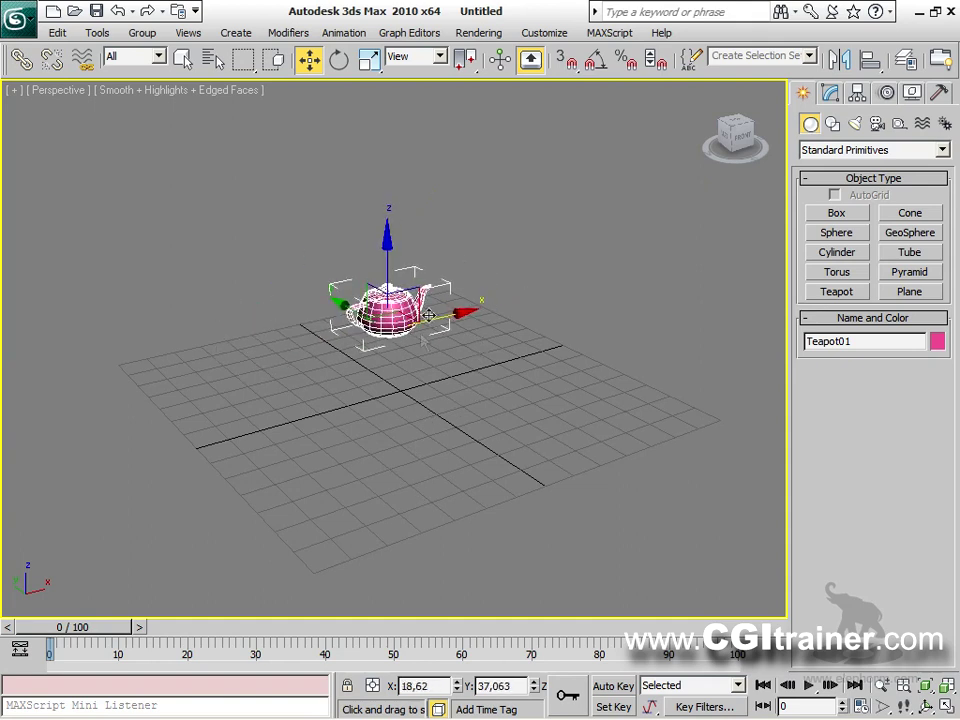
left_click_drag(330, 682, 200, 680)
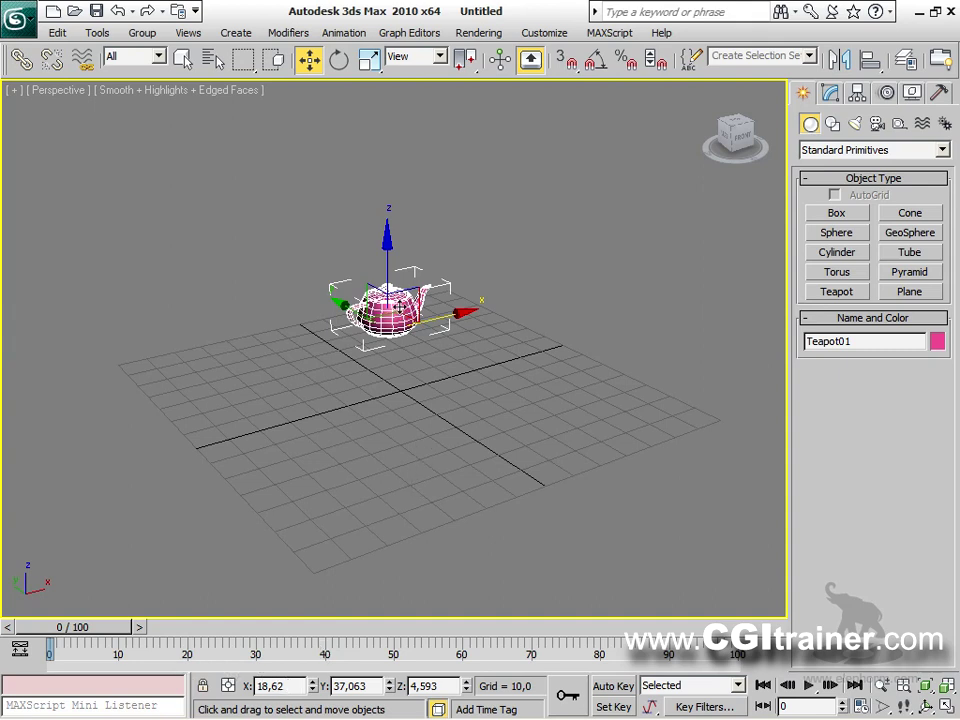
left_click_drag(440, 318, 368, 338)
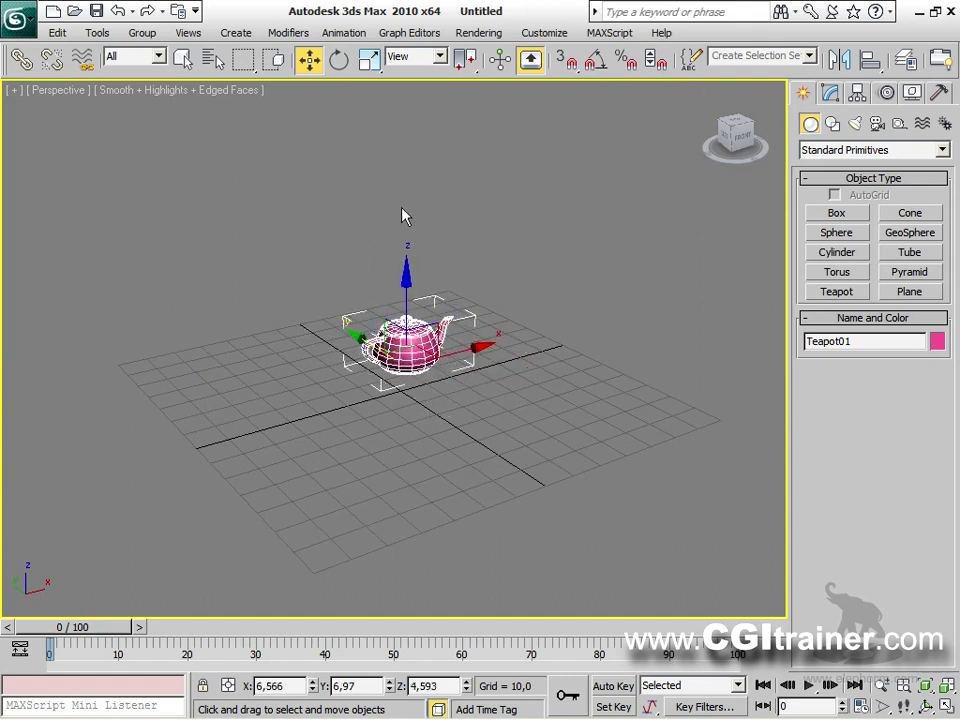
left_click_drag(360, 336, 365, 364)
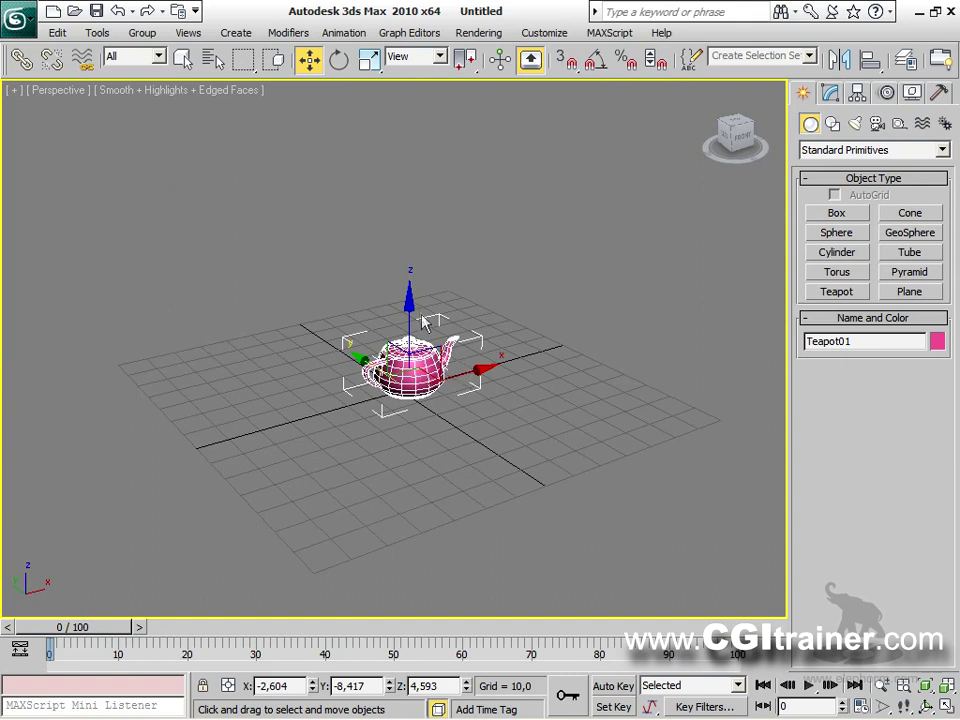
mouse_move(411, 304)
left_mouse_down()
mouse_move(411, 283)
mouse_move(412, 296)
left_mouse_up()
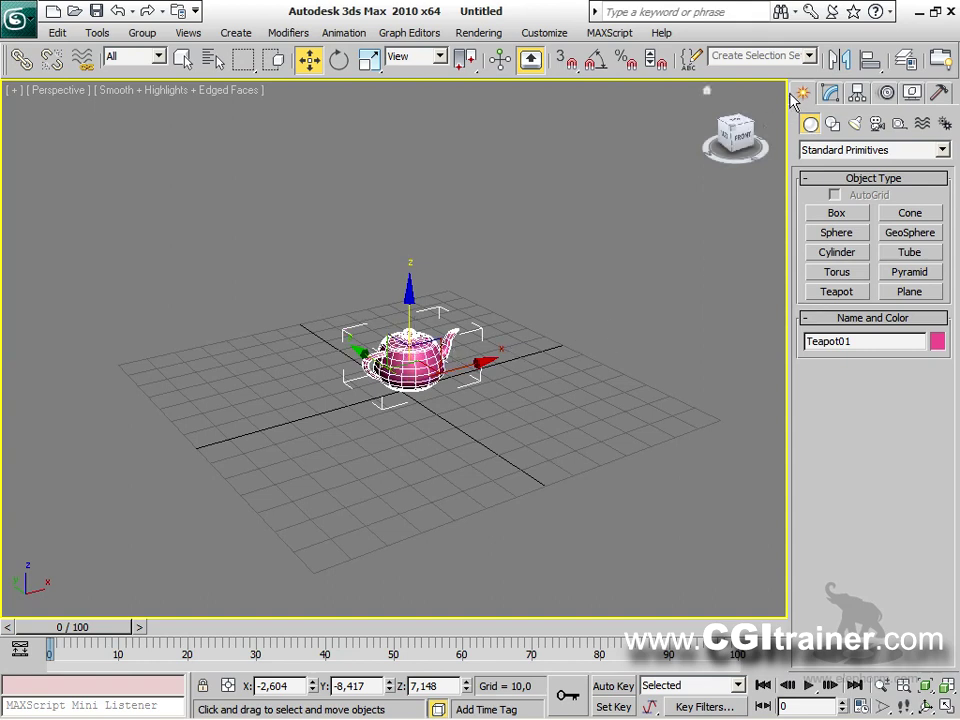
Increase the teapot's Radius to 14,099 in the Modify panel.
left_click(827, 94)
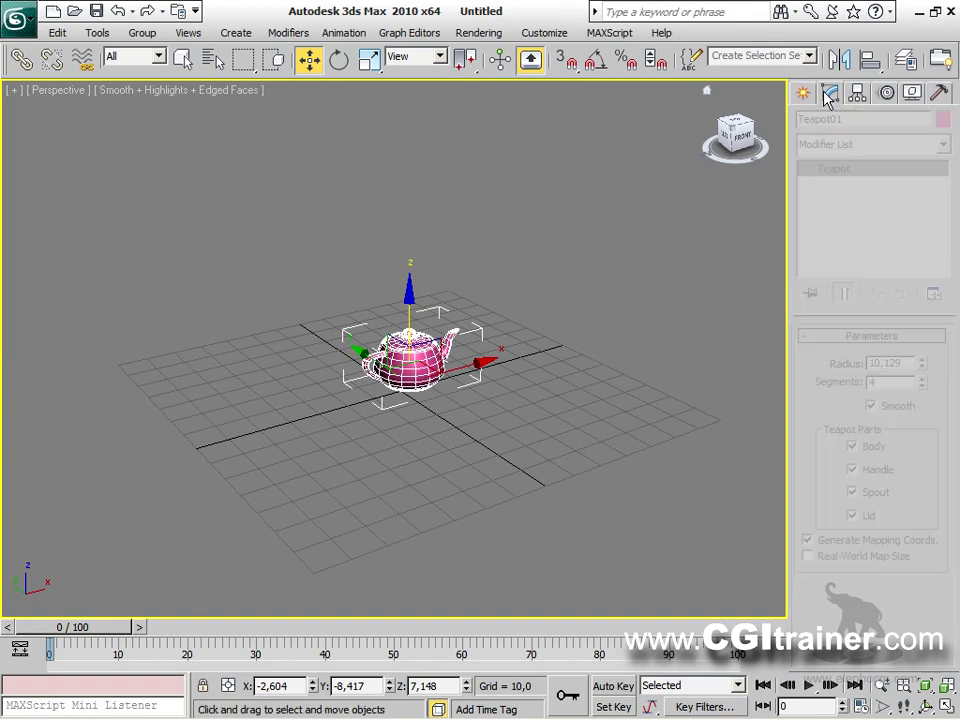
mouse_move(920, 360)
left_mouse_down()
mouse_move(921, 343)
mouse_move(926, 349)
left_mouse_up()
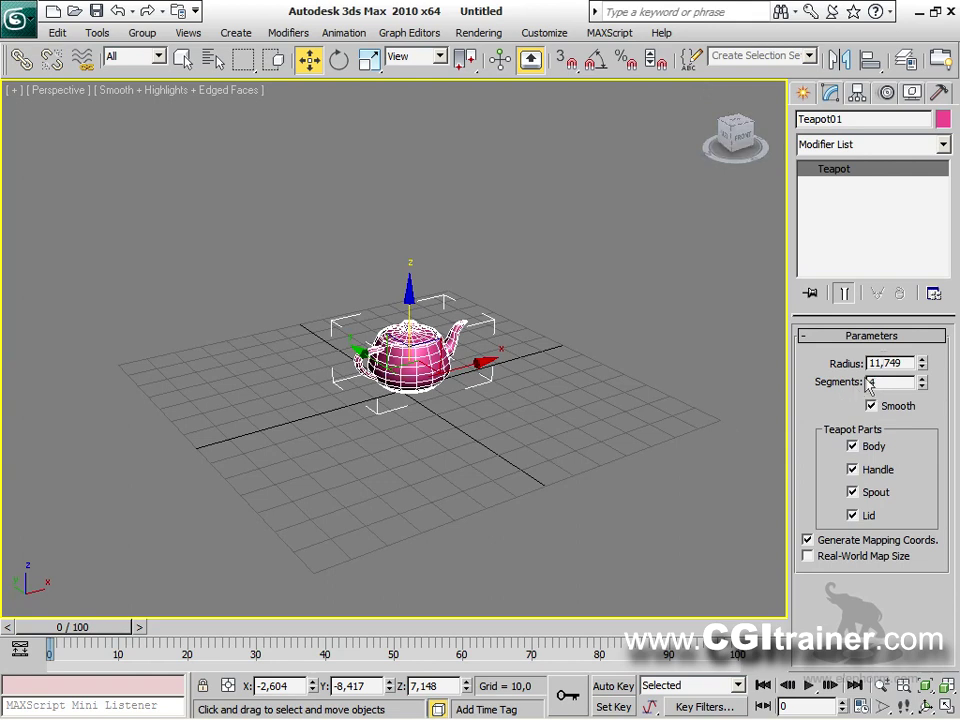
left_click_drag(920, 362, 911, 336)
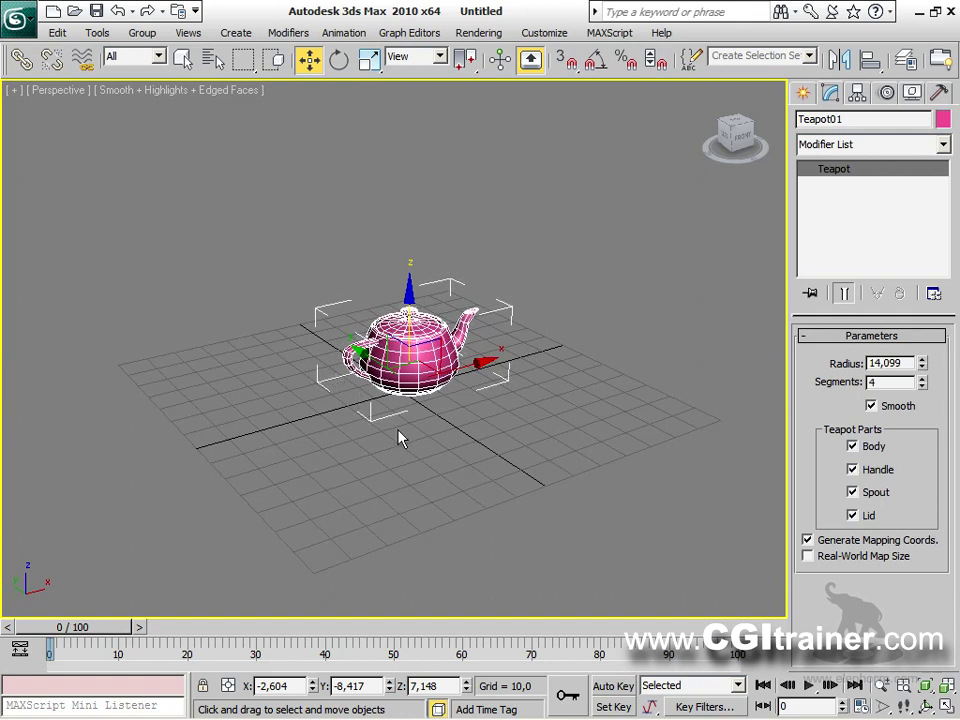
Move the teapot left and up to X -7.492, Z 15.836, then orbit the view.
mouse_move(454, 384)
left_mouse_down()
mouse_move(455, 371)
mouse_move(441, 371)
left_mouse_up()
left_click_drag(395, 275, 396, 253)
mouse_move(411, 432)
middle_mouse_down("alt")
mouse_move(384, 446)
mouse_move(414, 504)
mouse_move(521, 409)
mouse_move(415, 463)
mouse_move(422, 422)
middle_mouse_up("alt")
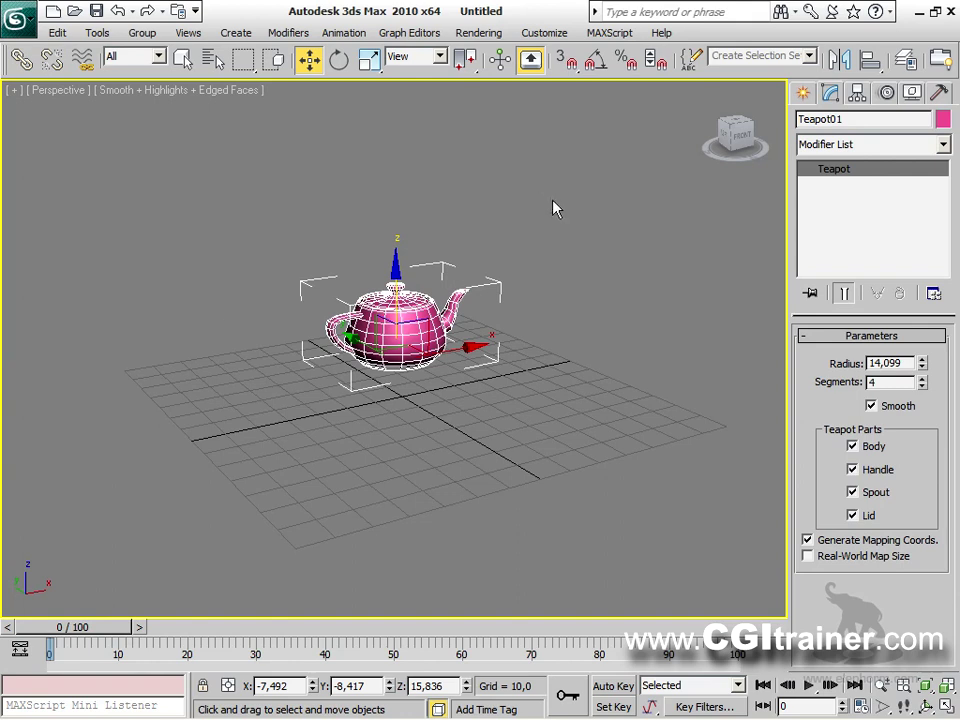
Set display units to metric centimetres and enlarge the teapot's radius to 23,828cm.
left_click(545, 33)
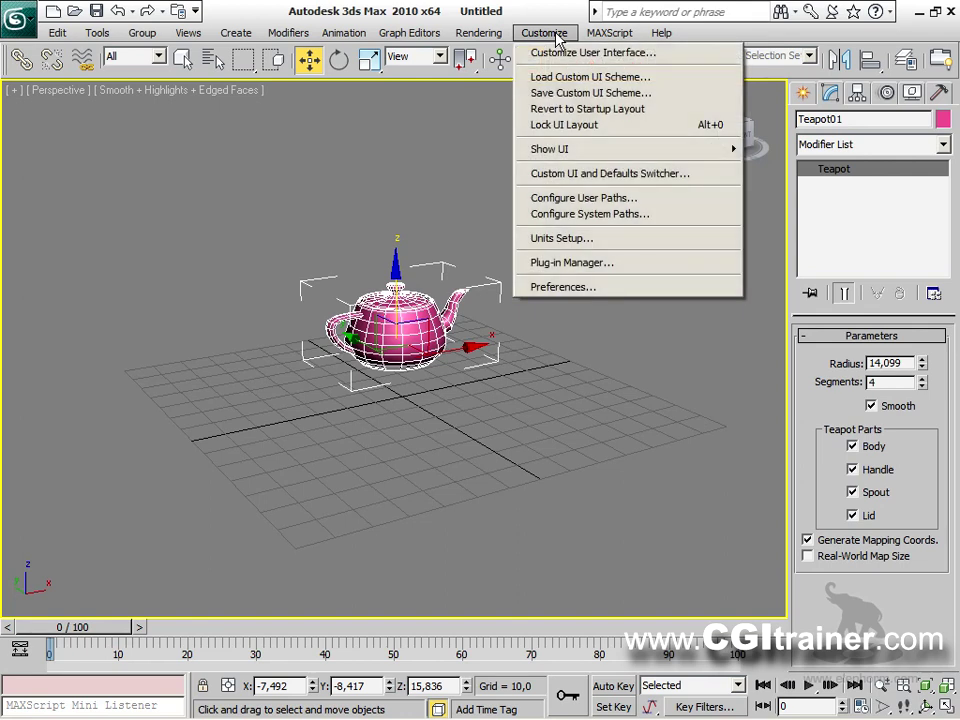
left_click(581, 241)
left_click(381, 281)
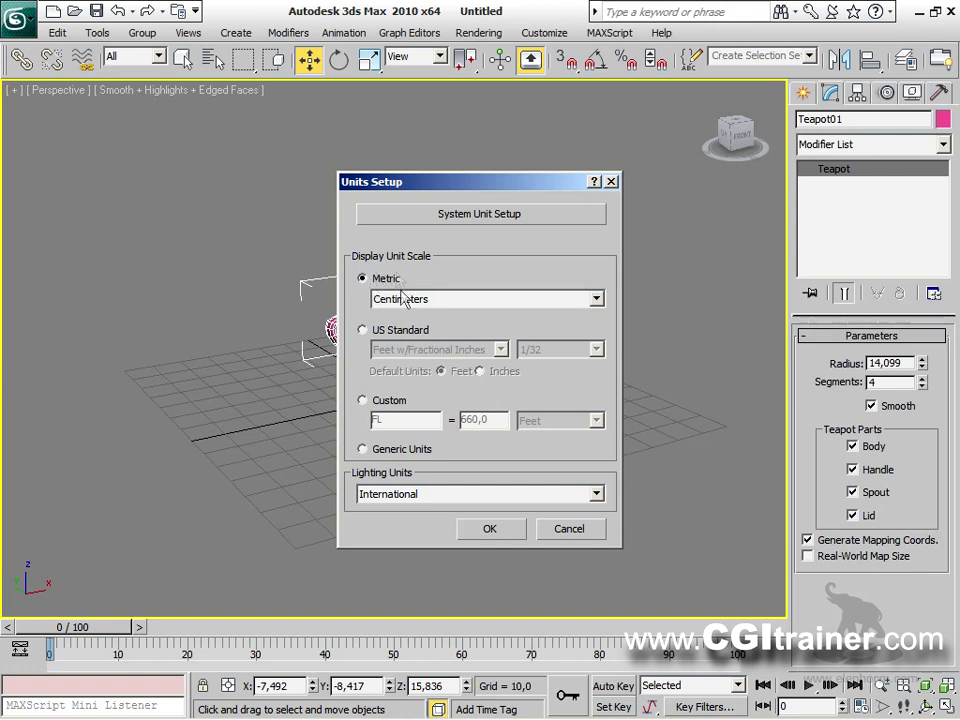
left_click(489, 529)
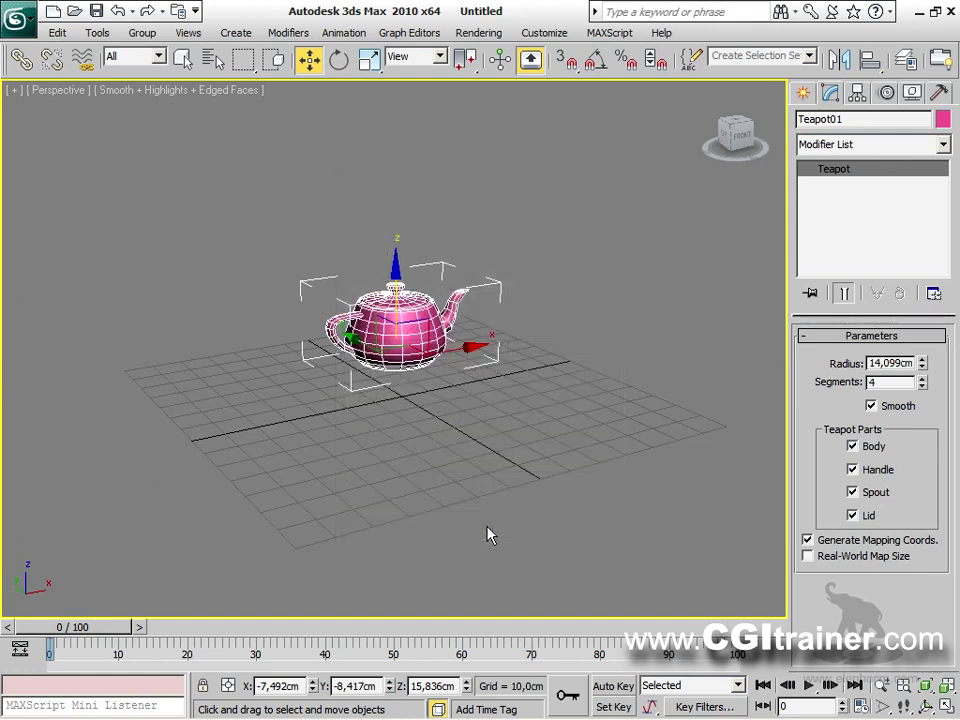
left_click_drag(921, 366, 908, 303)
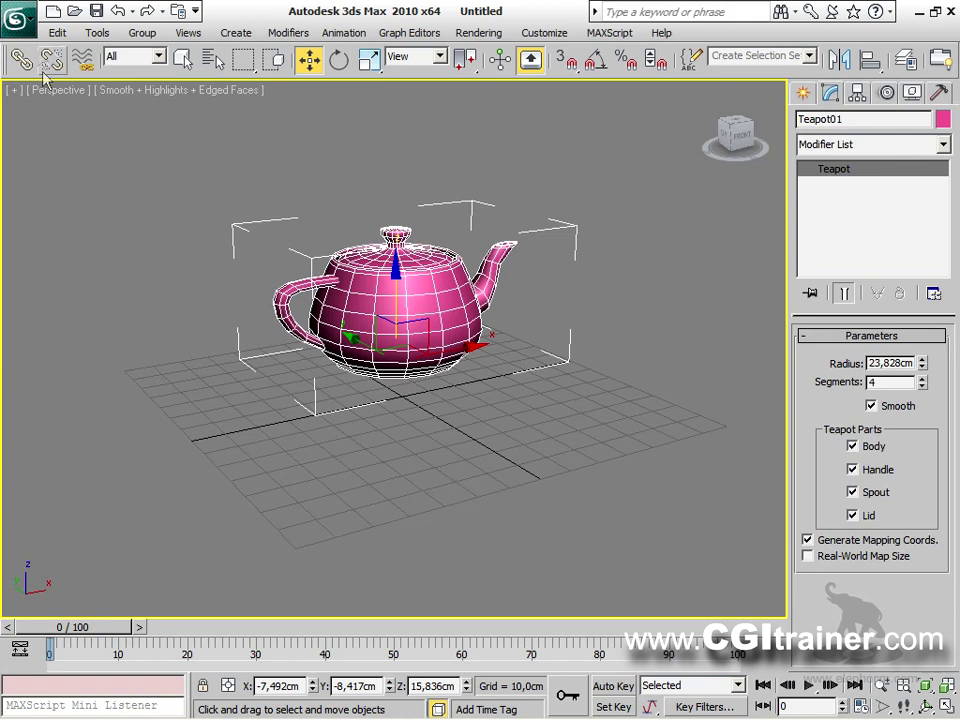
Reset 3ds Max without saving the teapot scene, leaving four empty viewports.
left_click(35, 22)
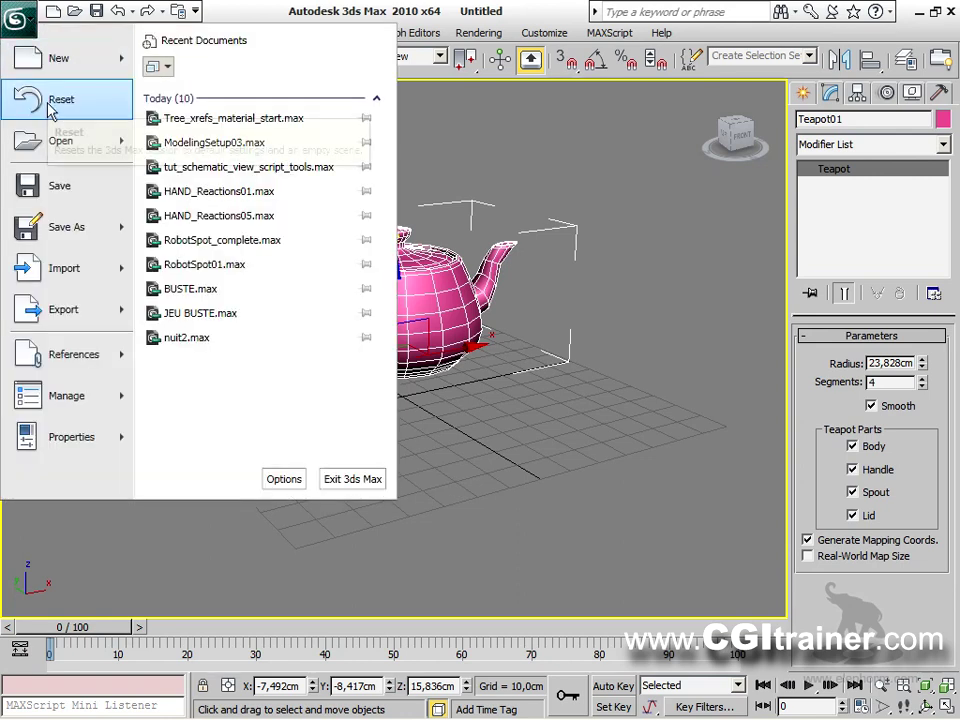
left_click(40, 95)
left_click_drag(438, 338, 219, 245)
left_click(424, 450)
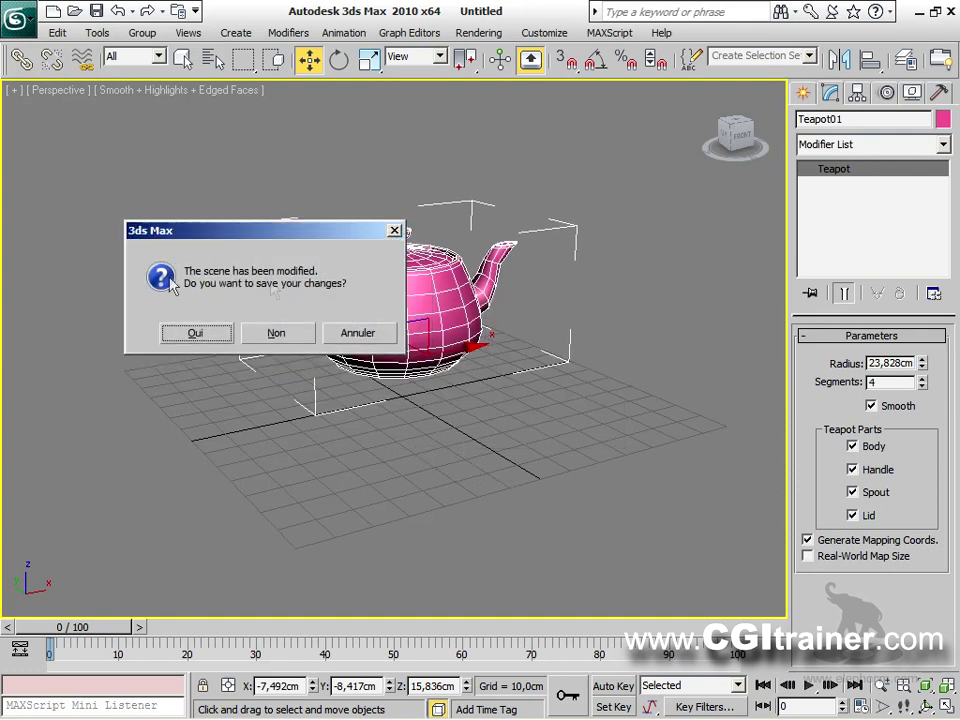
left_click(277, 334)
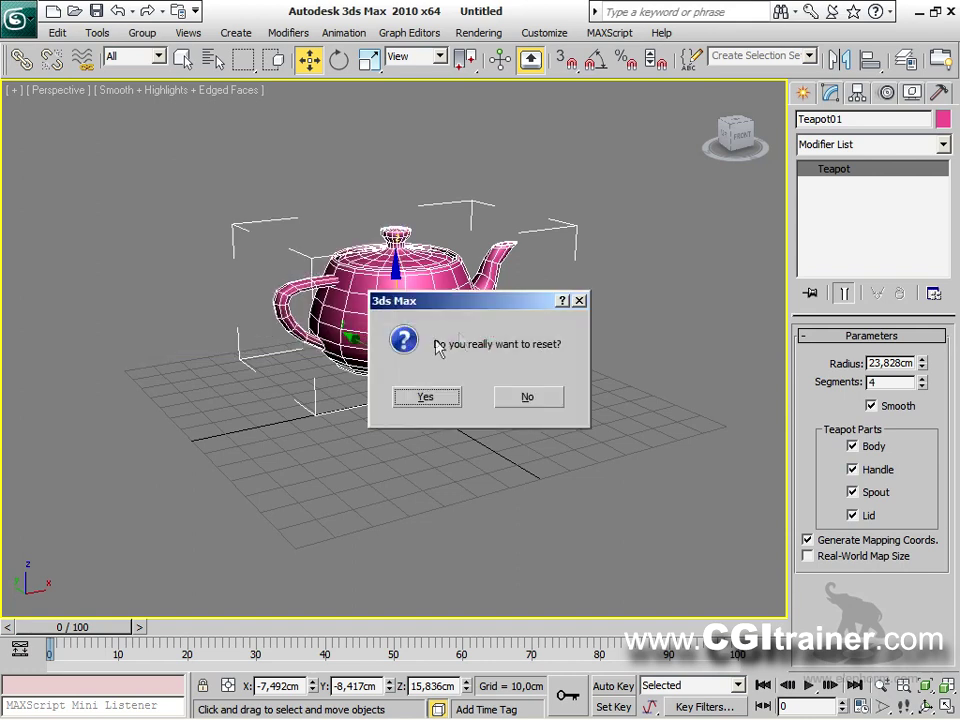
left_click(428, 399)
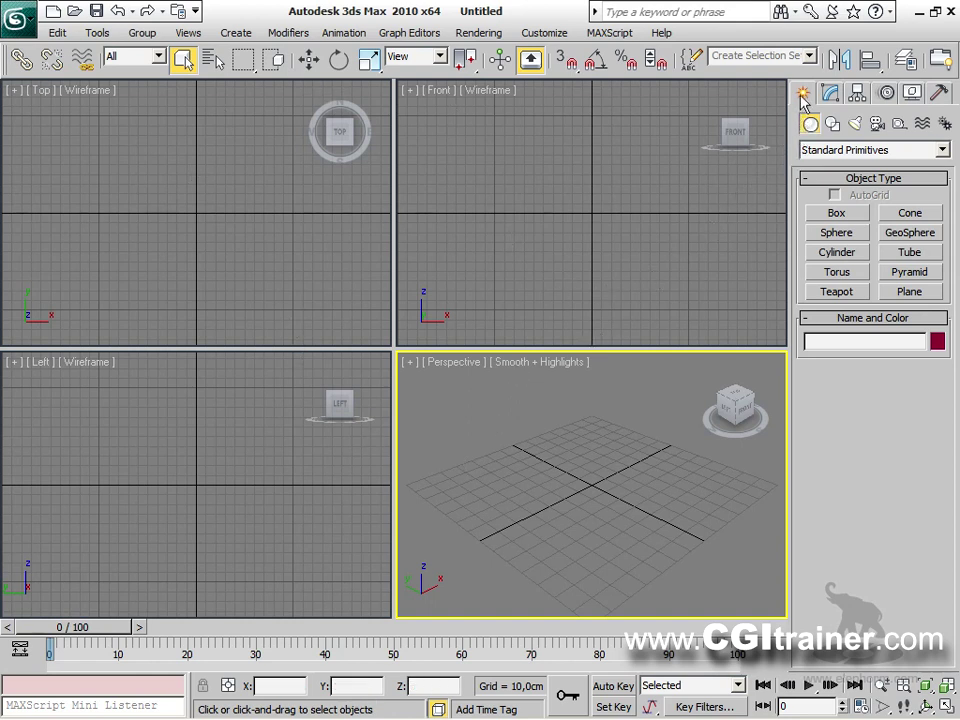
Draw Box01 in the Perspective viewport at about 101.5 × 97.3 × 41.6 cm.
left_click(825, 213)
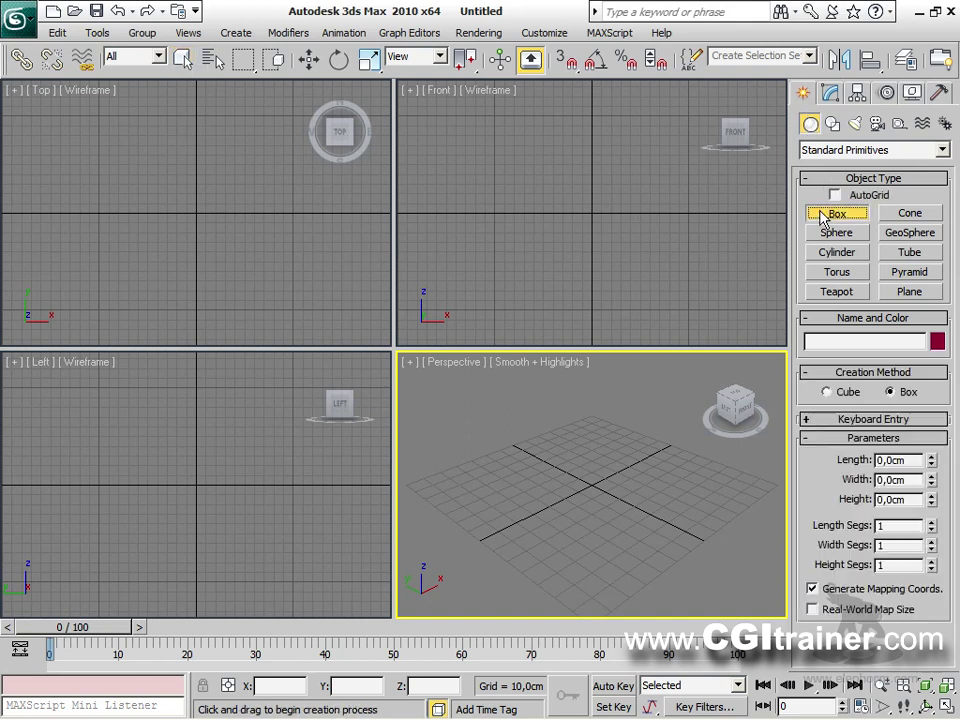
left_click_drag(605, 490, 716, 482)
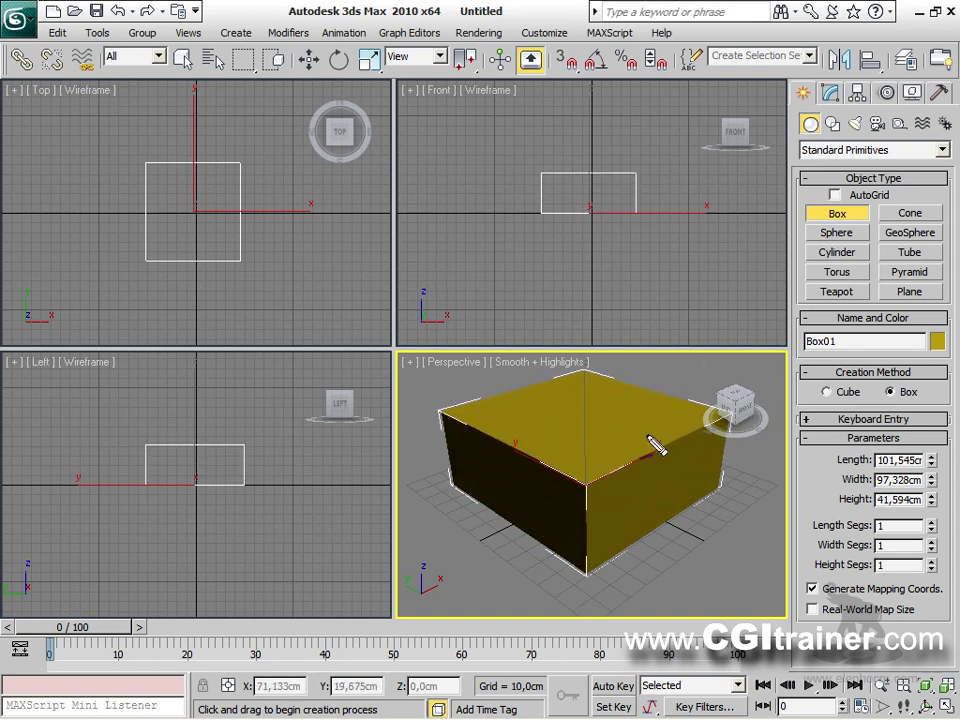
mouse_move(447, 478)
left_mouse_down()
mouse_move(467, 515)
mouse_move(586, 572)
mouse_move(680, 530)
mouse_move(718, 499)
mouse_move(573, 451)
mouse_move(531, 472)
mouse_move(450, 482)
left_mouse_up()
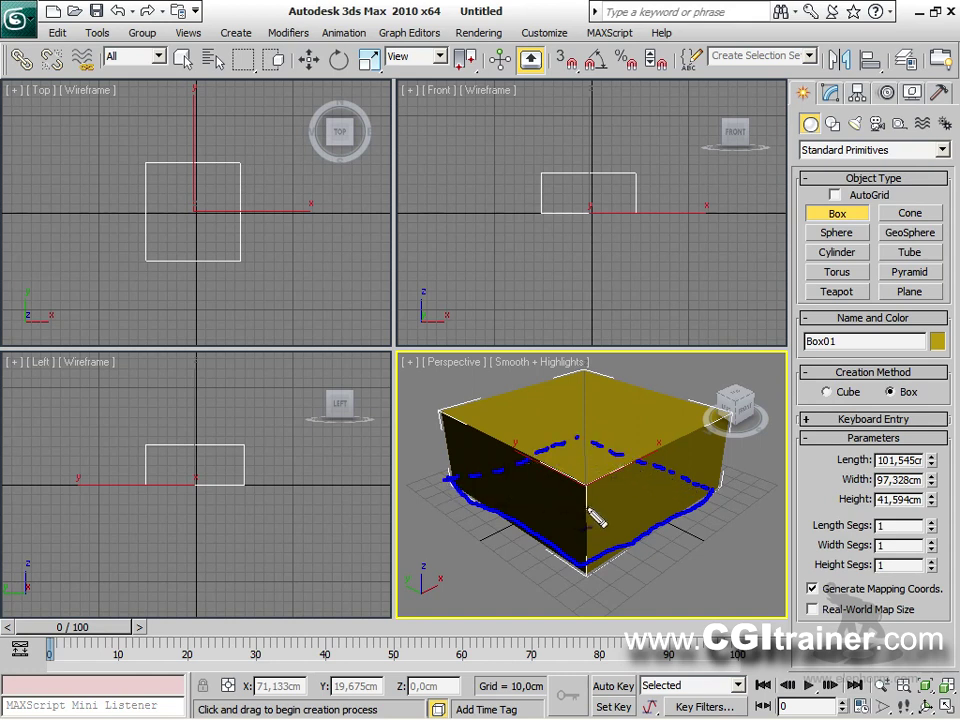
mouse_move(585, 500)
left_mouse_down()
mouse_move(580, 411)
mouse_move(587, 418)
left_mouse_up()
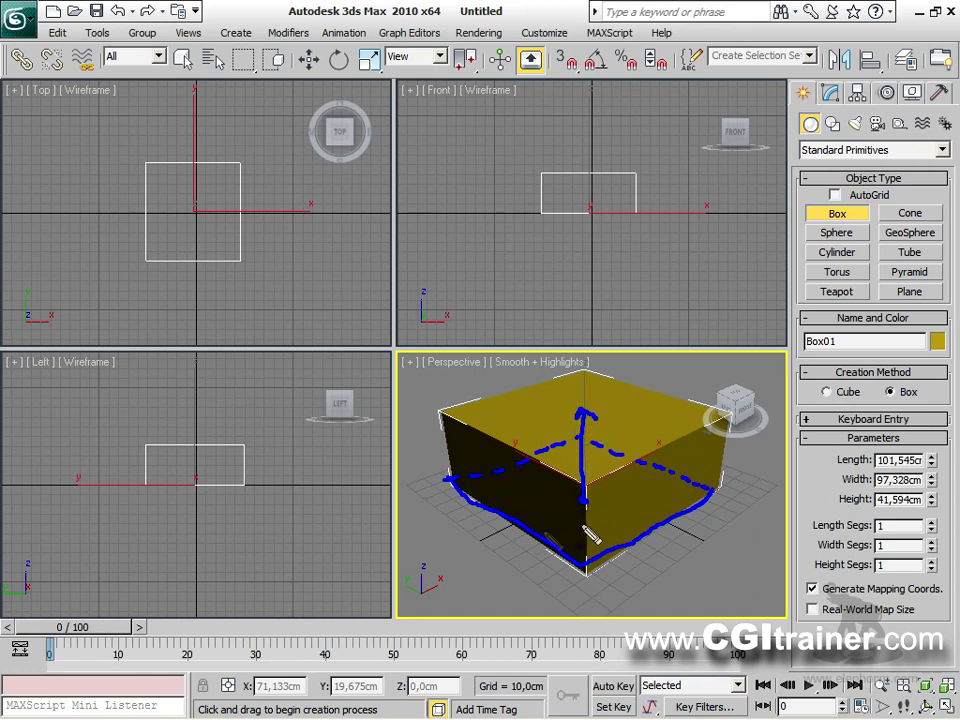
left_click_drag(450, 482, 446, 412)
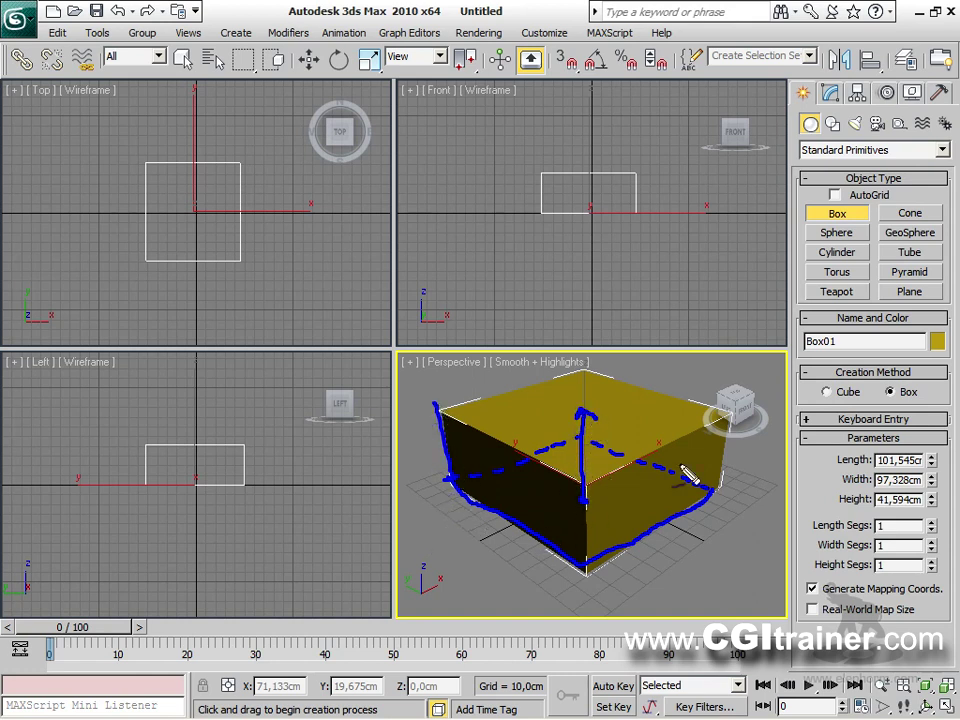
mouse_move(811, 498)
left_mouse_down()
mouse_move(831, 498)
mouse_move(821, 506)
left_mouse_up()
mouse_move(920, 452)
left_mouse_down()
mouse_move(861, 464)
mouse_move(891, 479)
mouse_move(928, 467)
mouse_move(875, 484)
mouse_move(905, 507)
mouse_move(908, 484)
mouse_move(924, 512)
left_mouse_up()
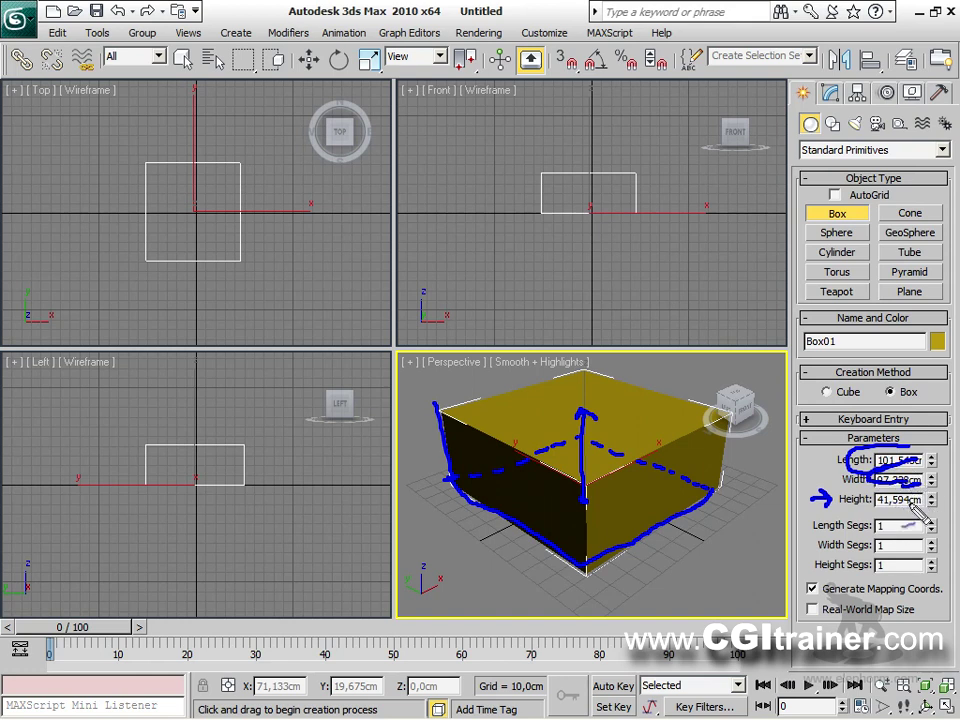
left_click_drag(742, 549, 752, 546)
key("Escape")
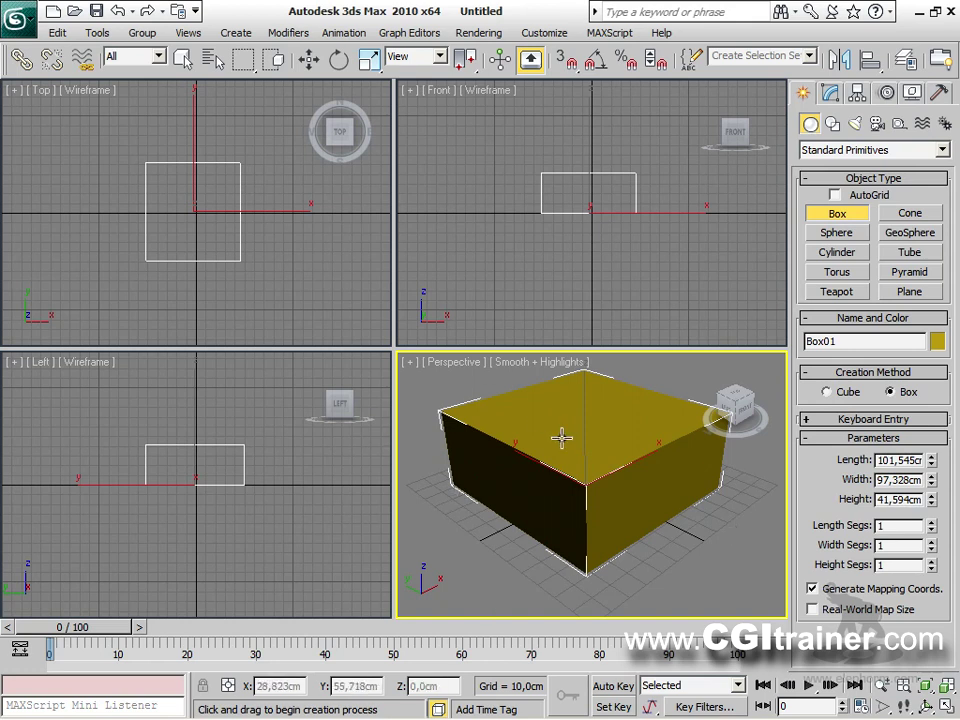
Set Box01's length, width and height each to 50 cm.
double_click(877, 460)
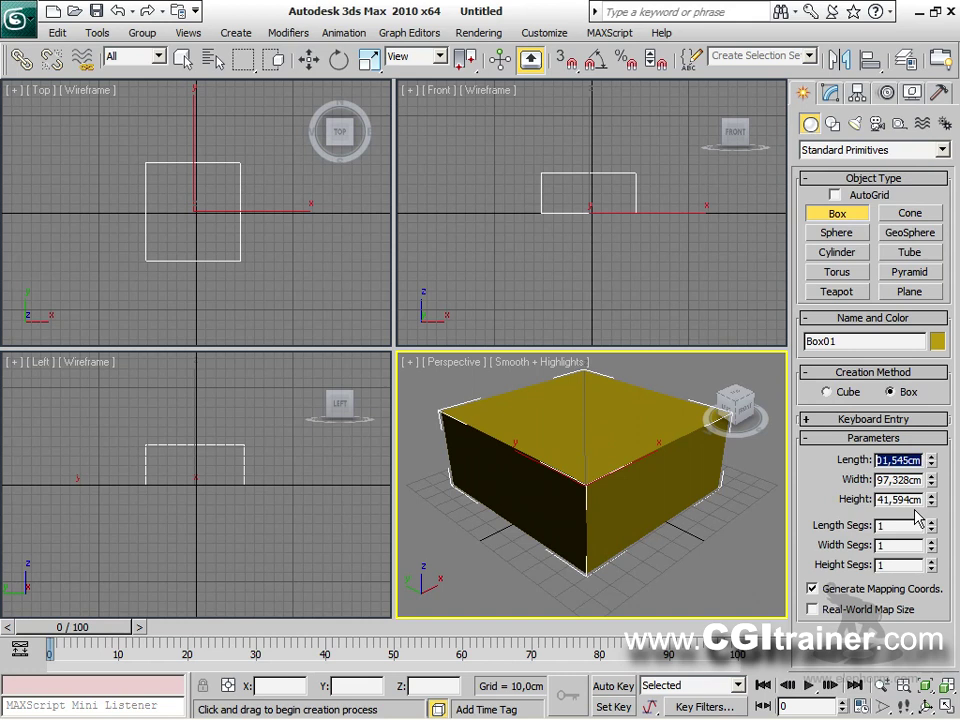
type("50")
key("Return")
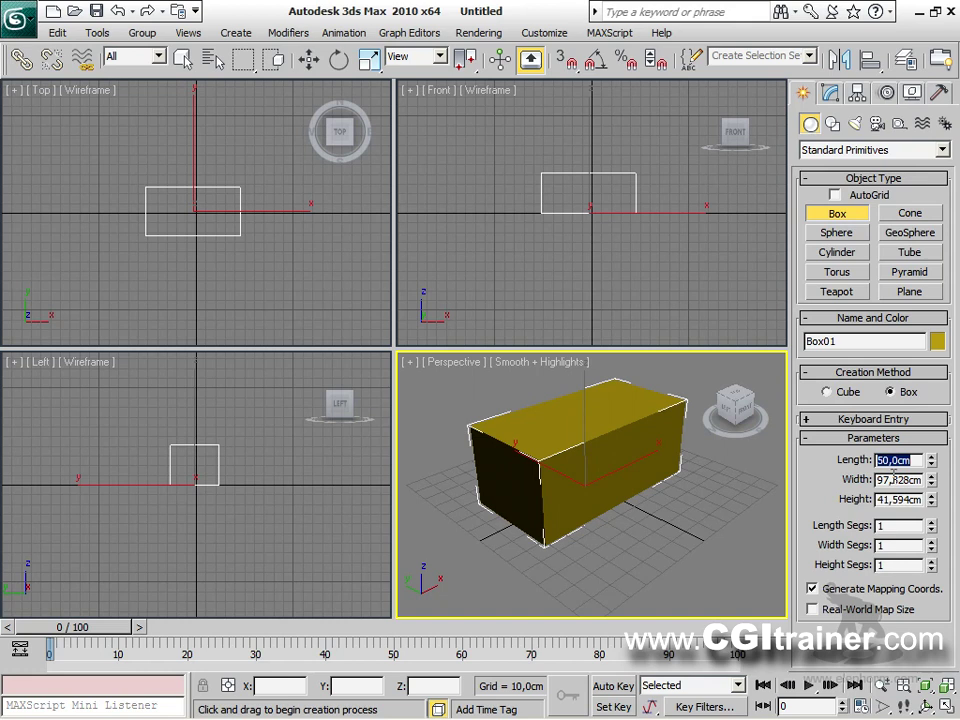
double_click(894, 478)
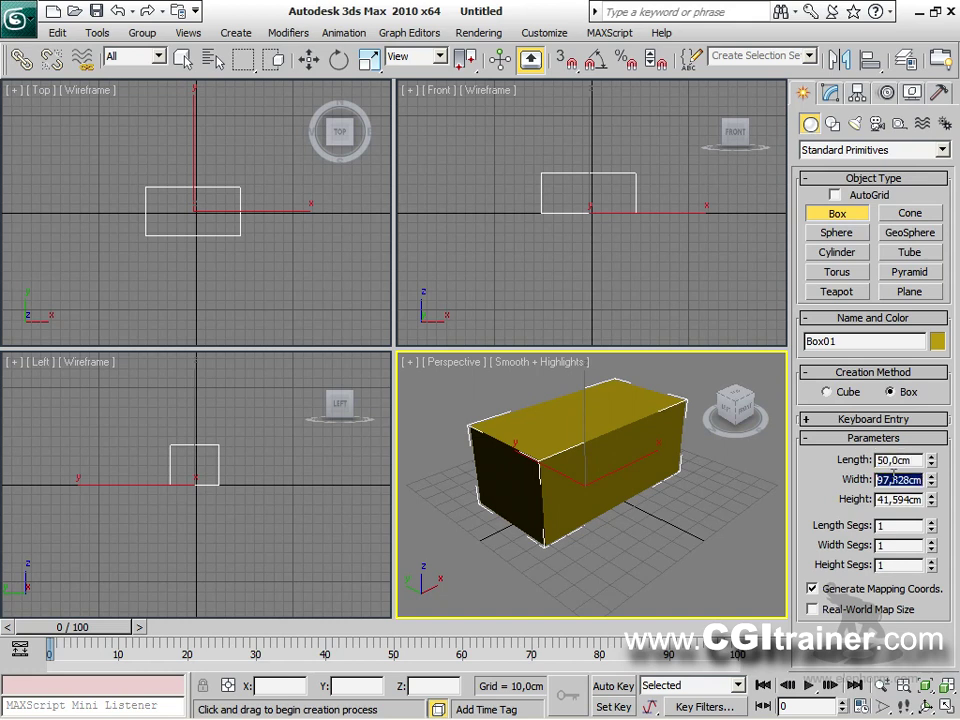
type("50")
key("Tab")
type("50")
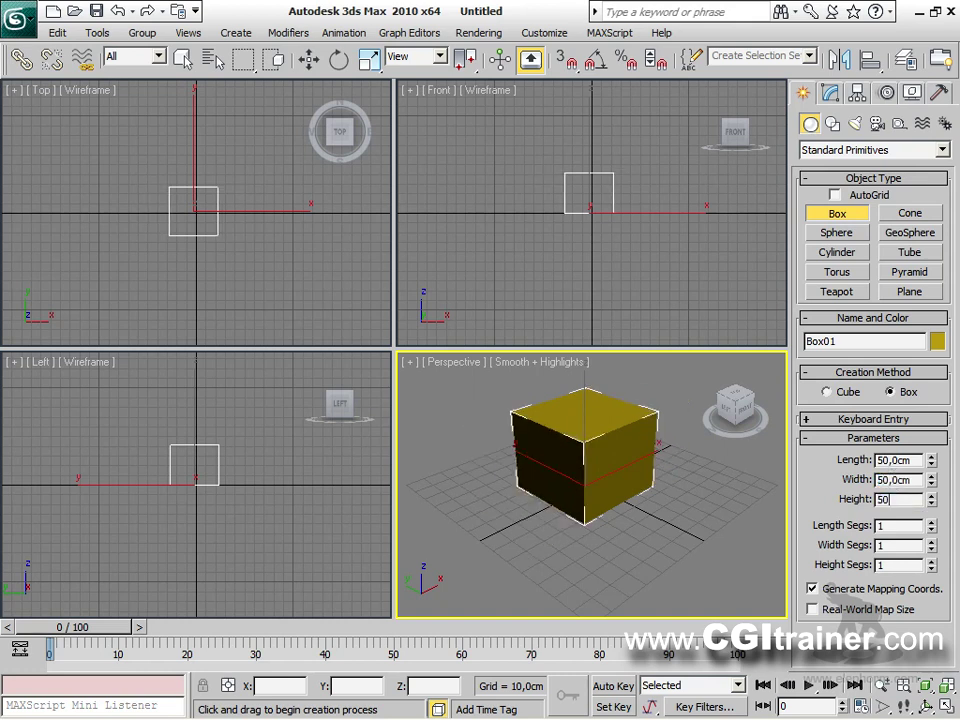
key("Return")
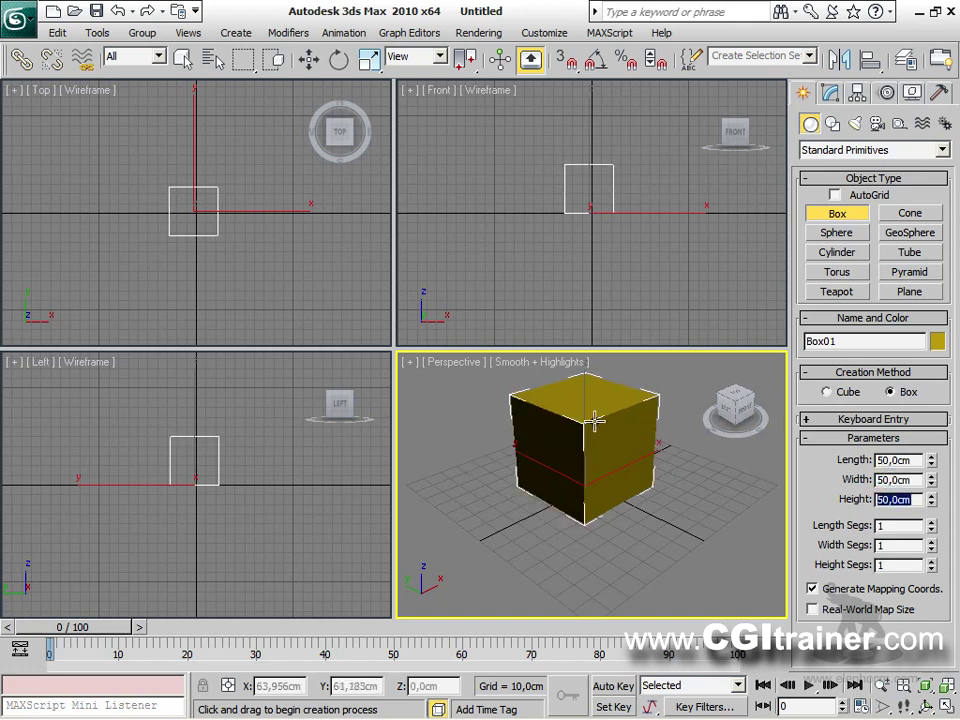
mouse_move(587, 495)
middle_mouse_down()
mouse_move(583, 484)
mouse_move(582, 492)
middle_mouse_up()
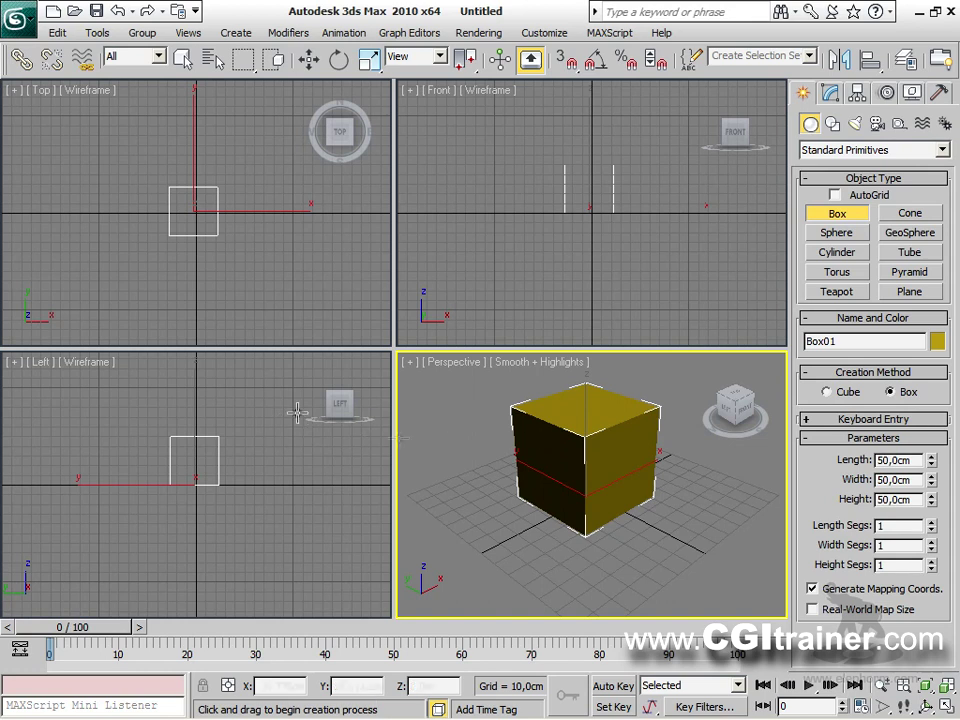
Save the cube scene as maxstart.max.
left_click(28, 28)
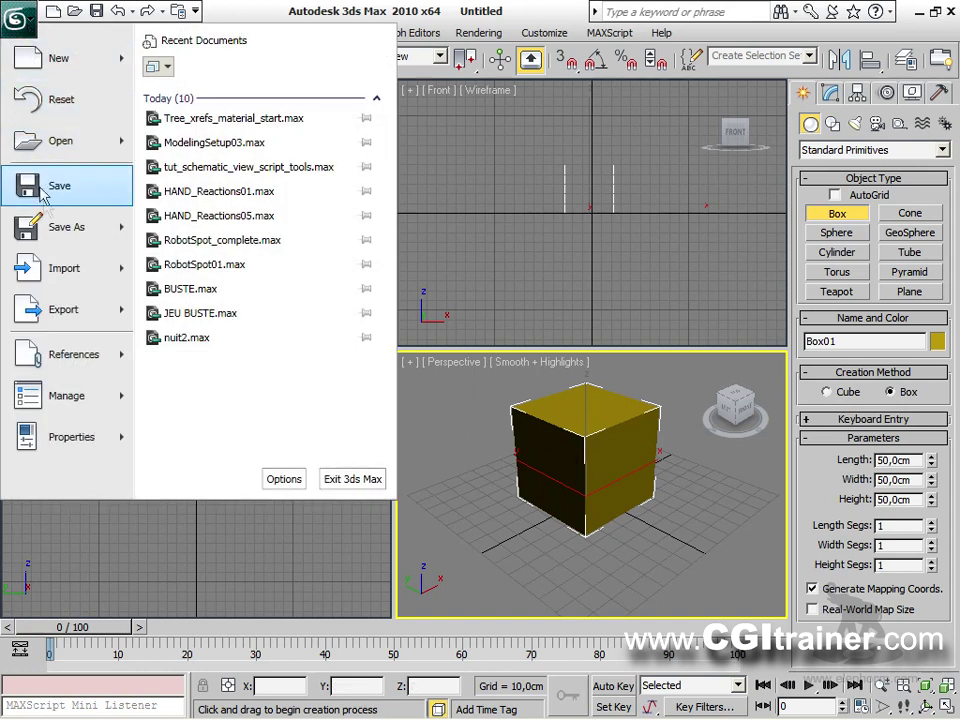
left_click(50, 236)
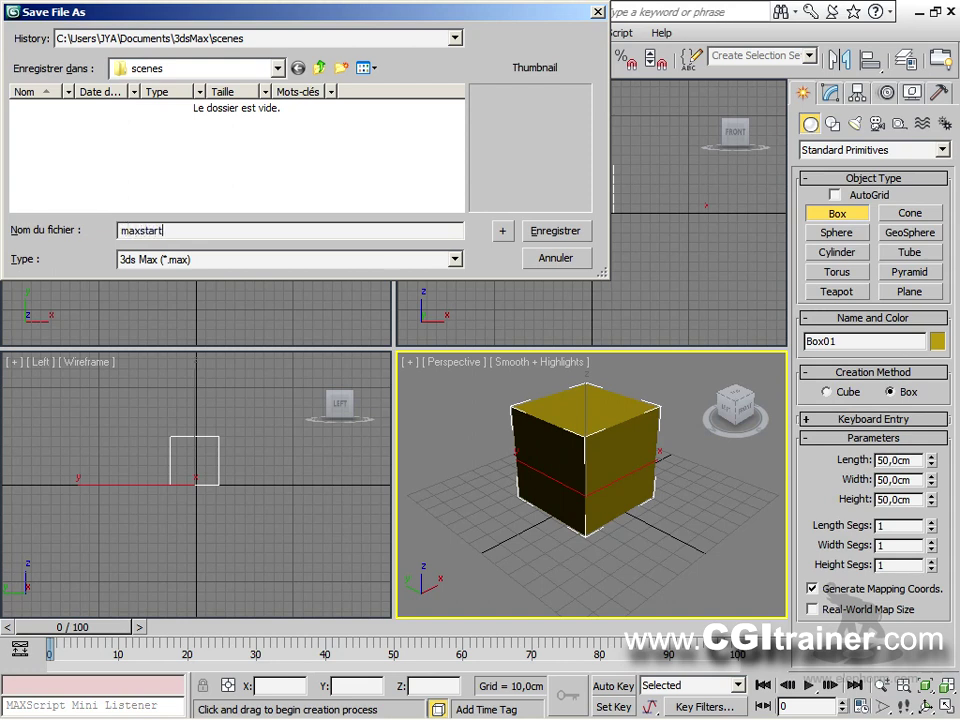
left_click(553, 230)
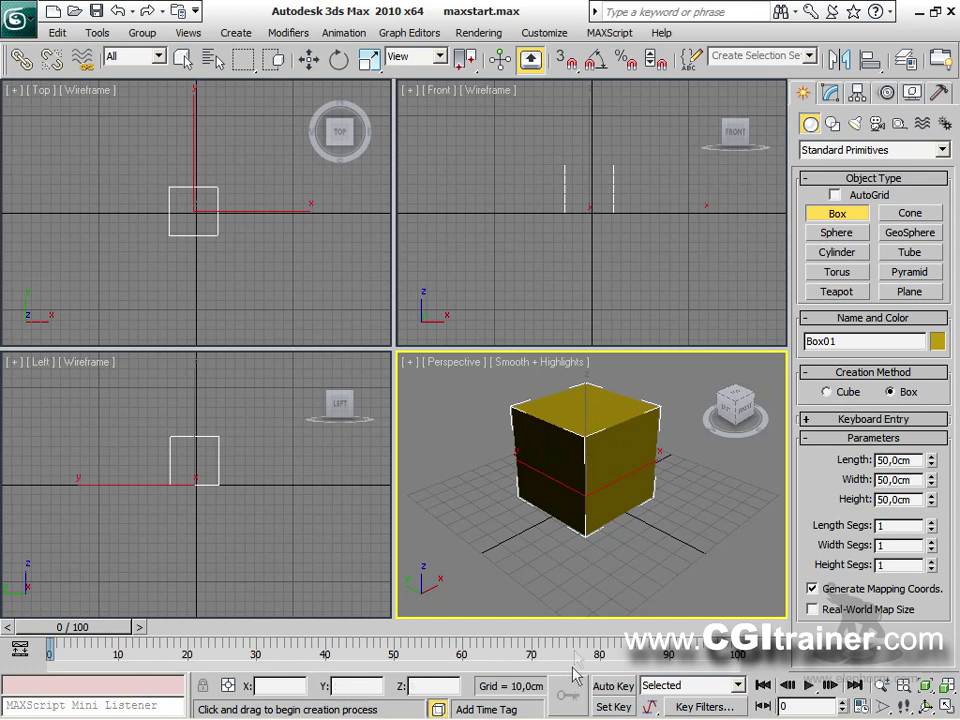
Exit box creation, select the cube and delete it from the scene.
right_click(600, 495)
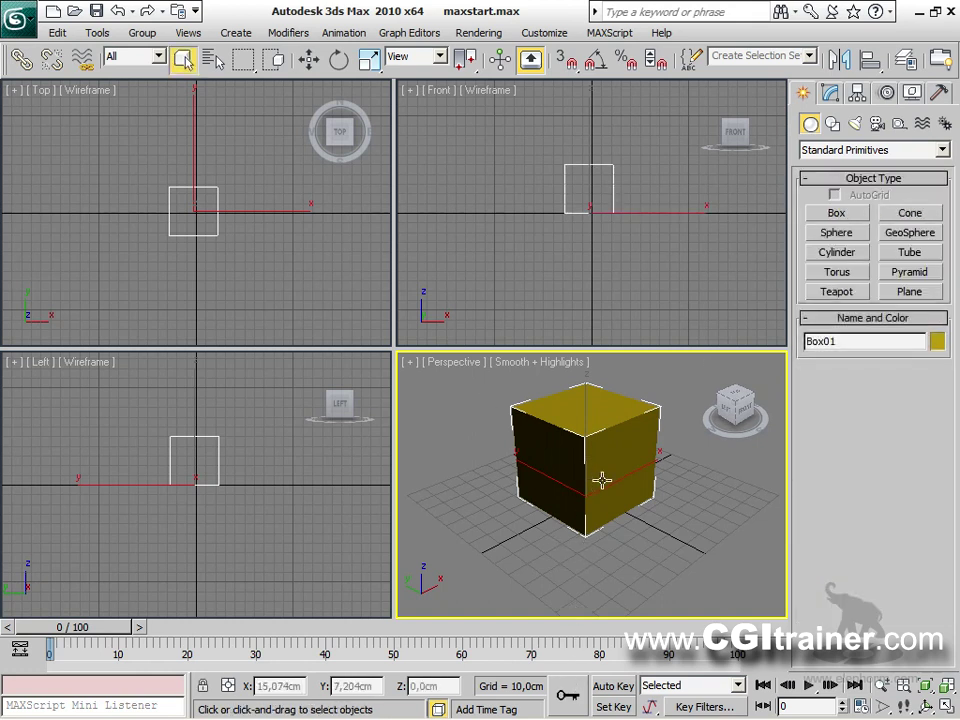
right_click(597, 479)
left_click(618, 498)
left_click_drag(590, 460, 535, 430)
key("Delete")
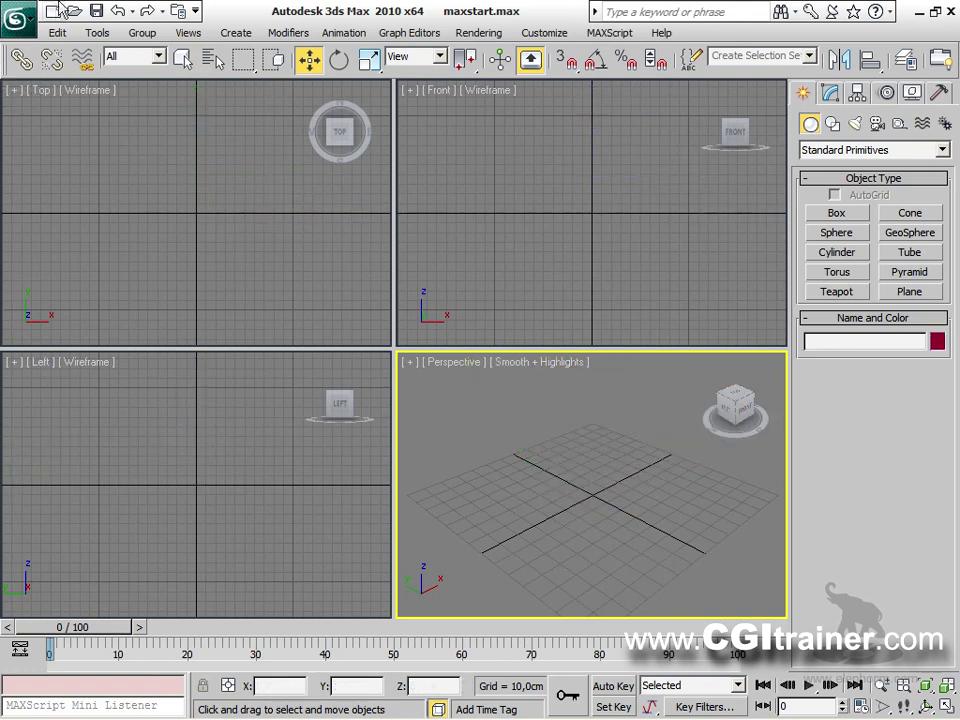
Reset the scene without saving so maxstart loads the yellow cube.
left_click(31, 22)
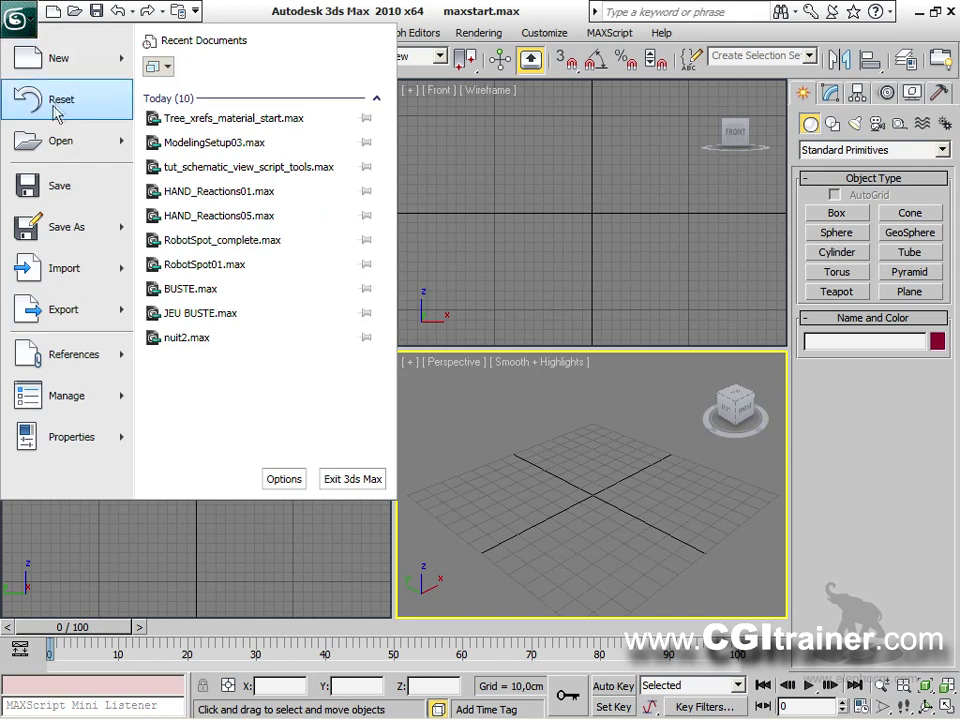
left_click(55, 102)
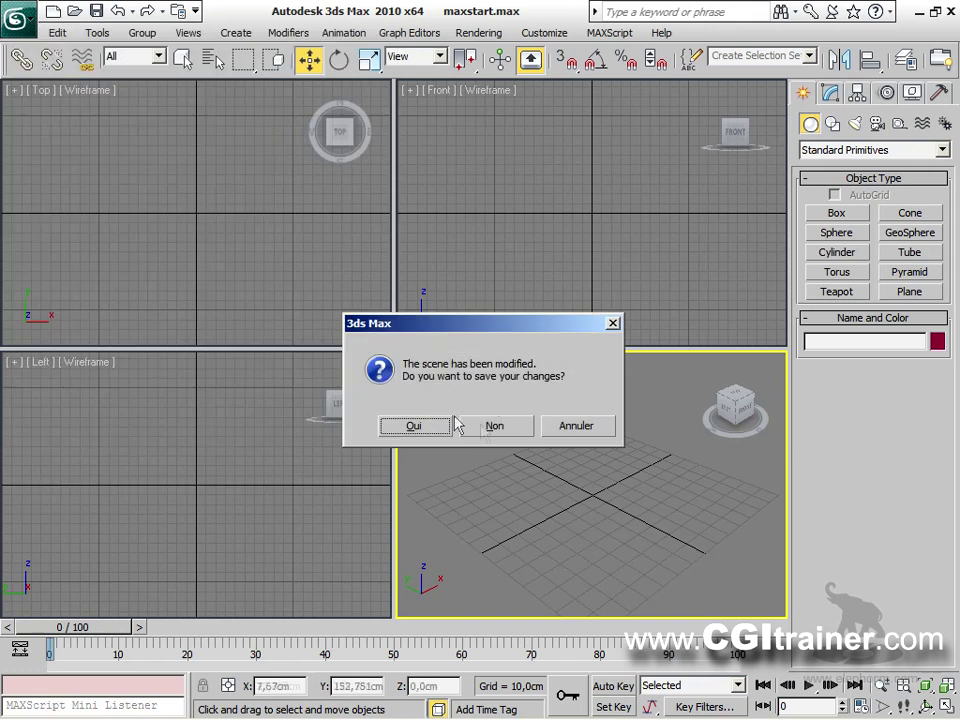
left_click(495, 428)
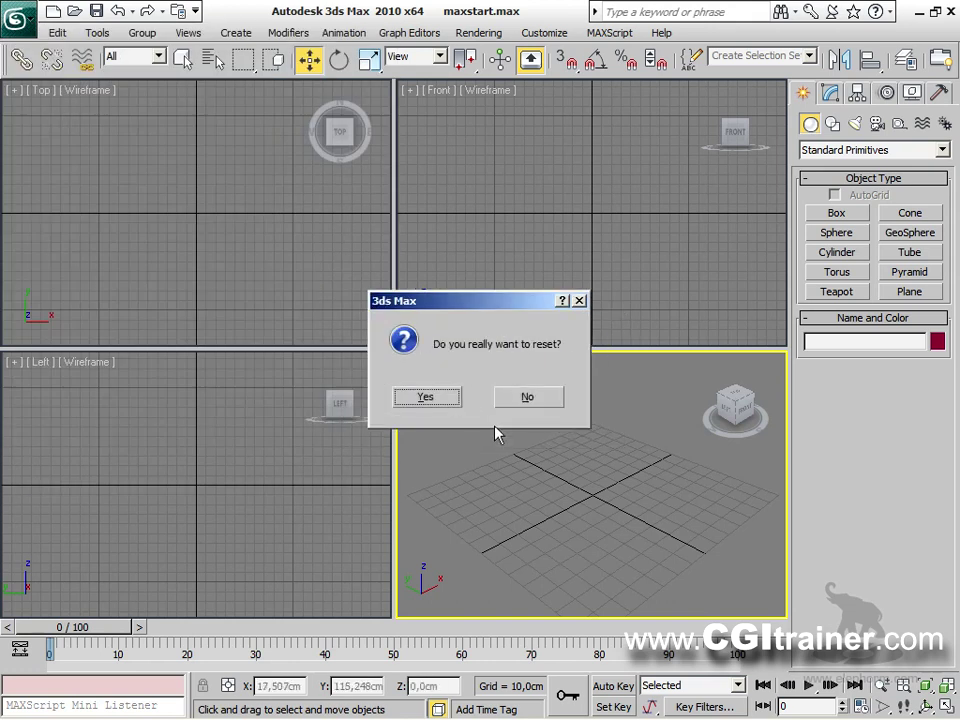
left_click(418, 398)
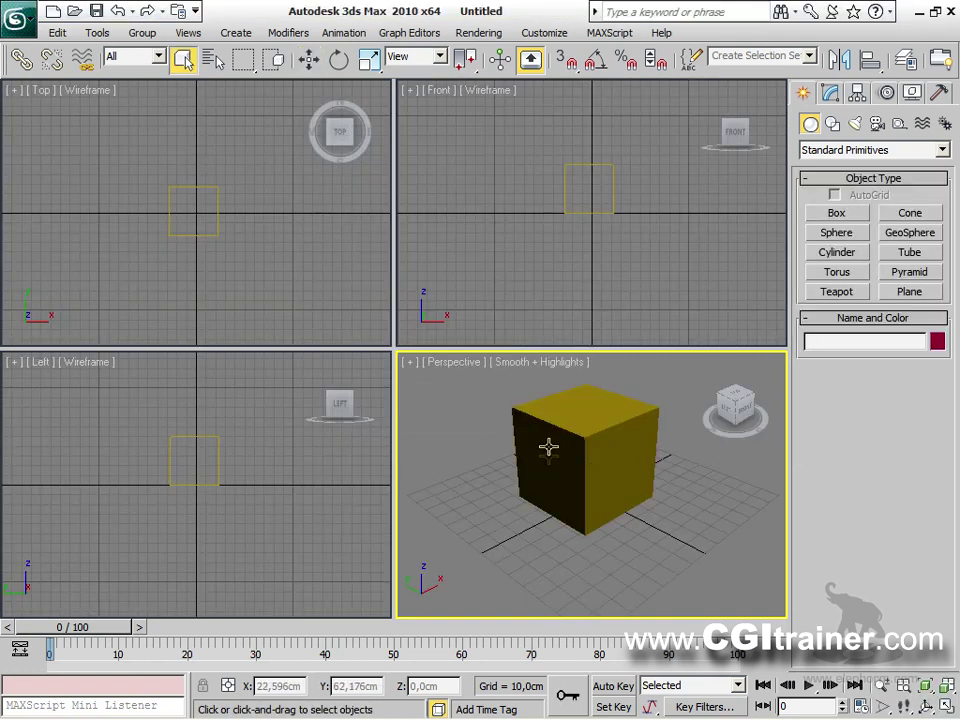
Quit and relaunch 3ds Max 2010, then bring up the Customize menu.
left_click(951, 13)
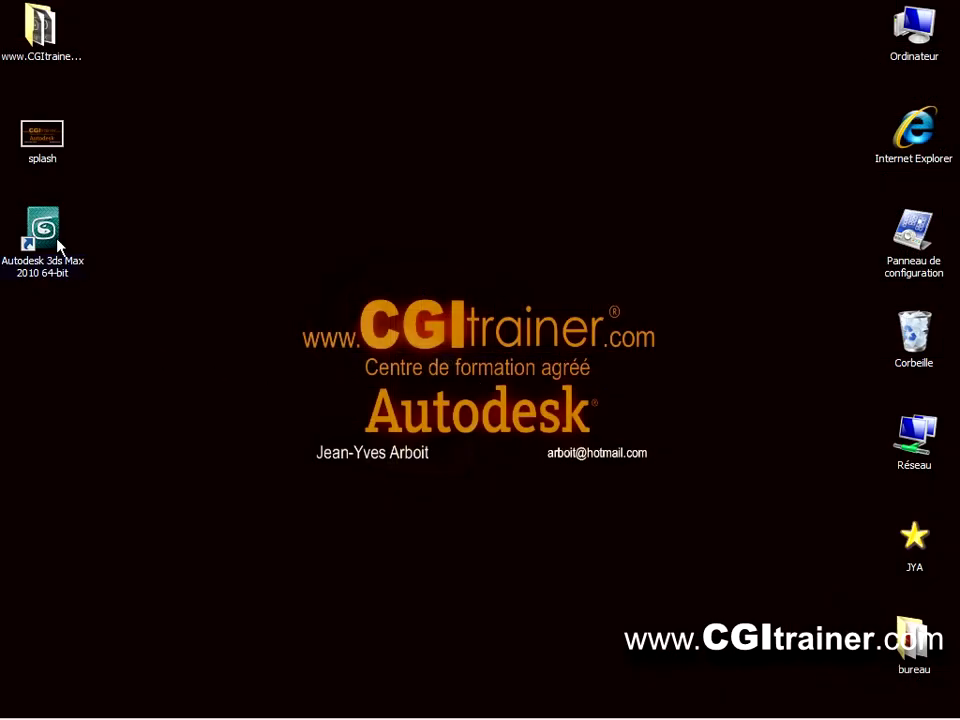
double_click(57, 240)
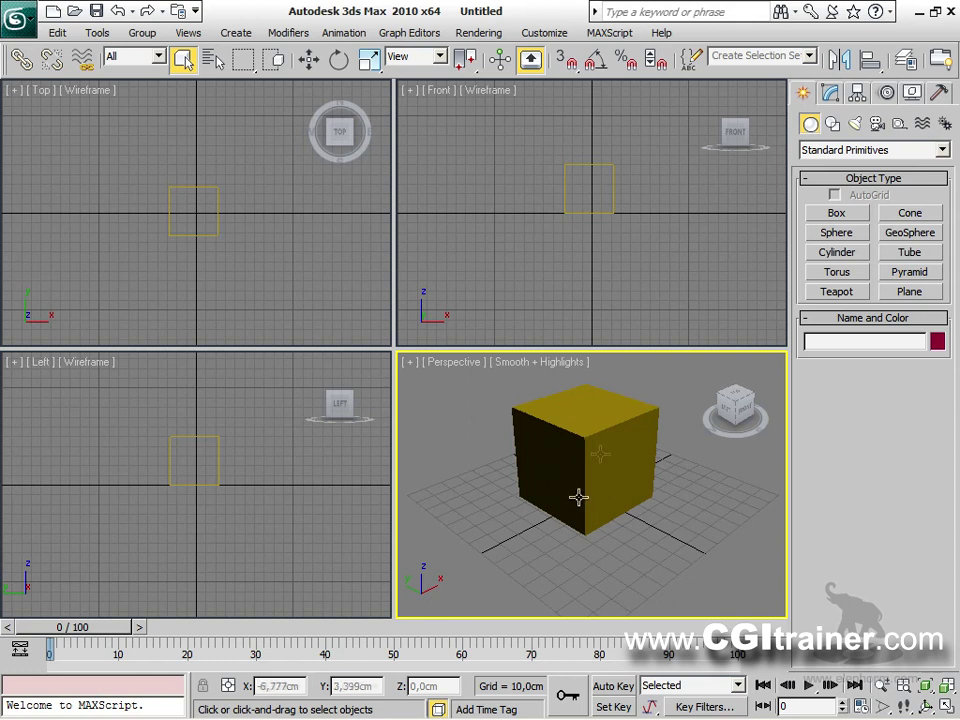
left_click(548, 33)
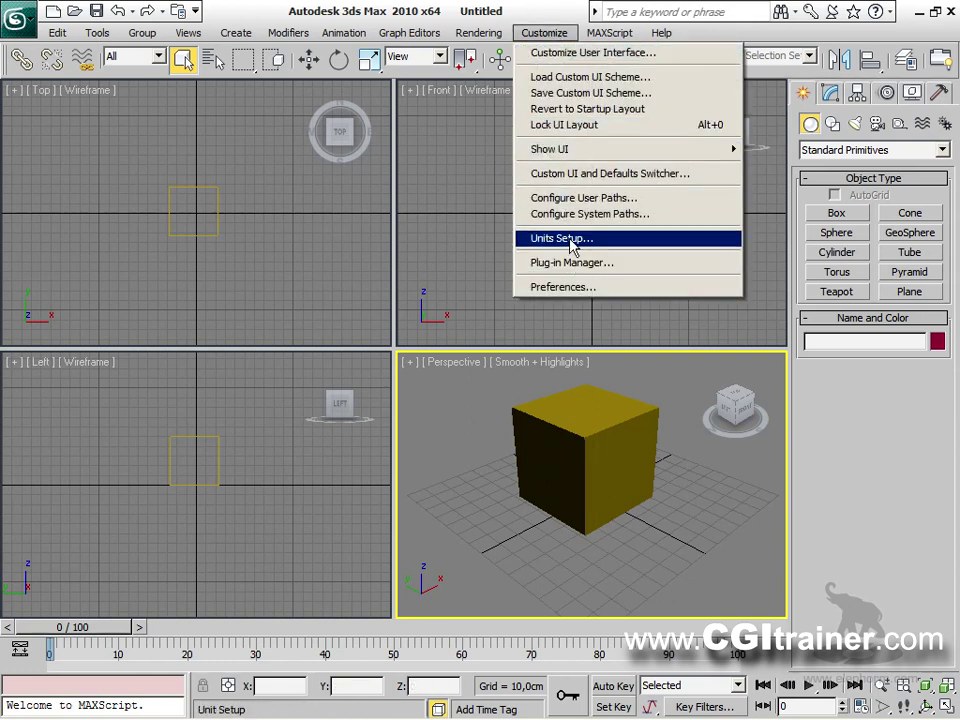
Cancel Units Setup and delete maxstart.max from the scenes folder via Save As.
left_click(572, 240)
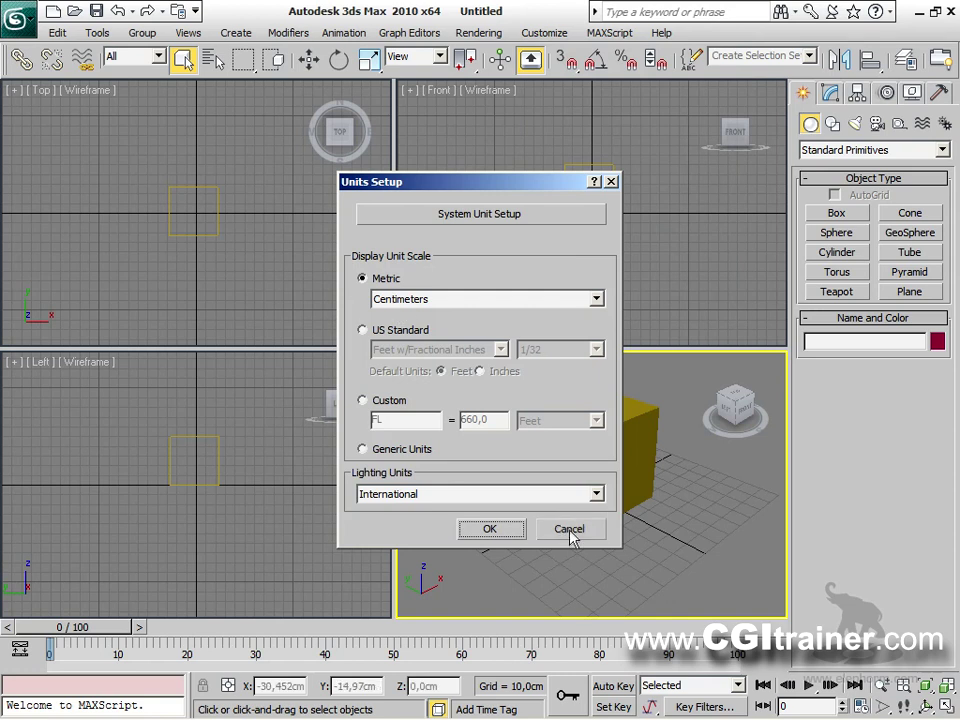
left_click(569, 531)
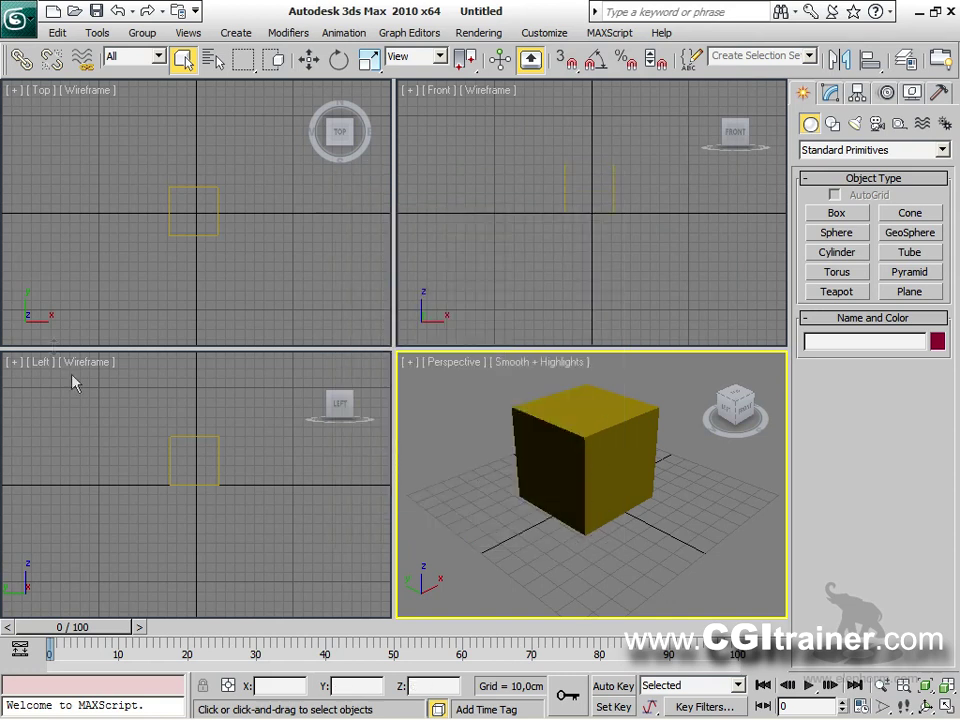
left_click(24, 22)
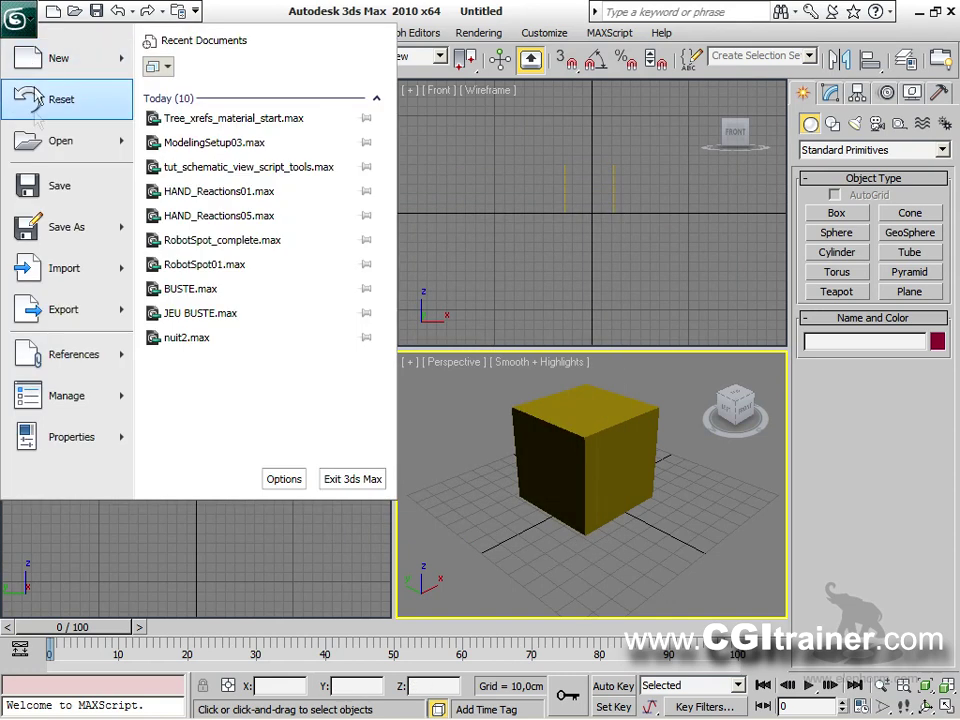
left_click(40, 232)
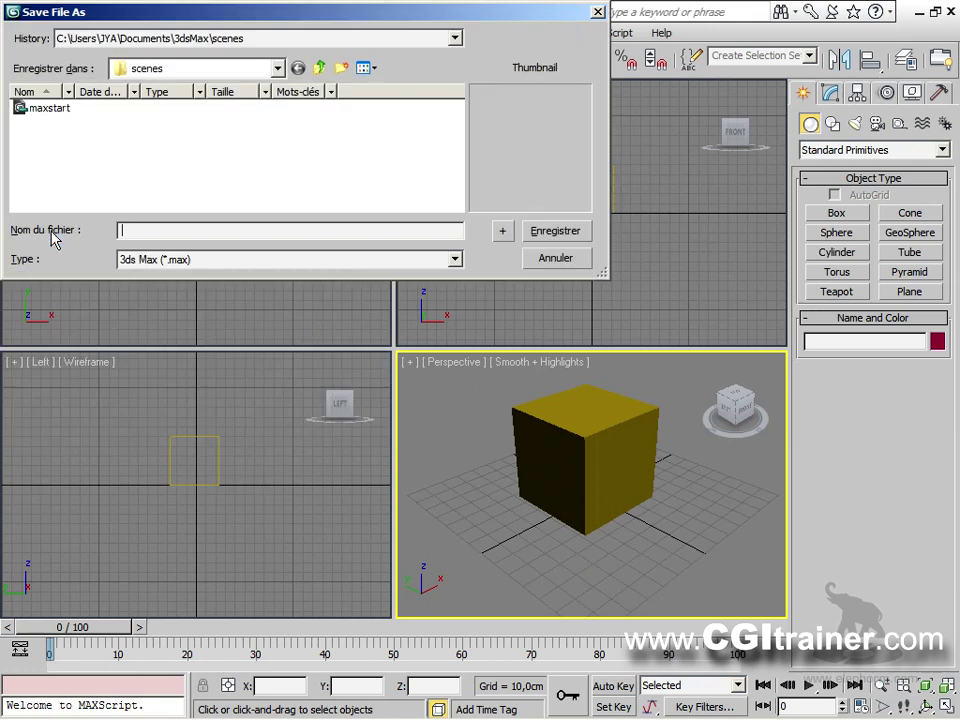
left_click(42, 110)
right_click(44, 110)
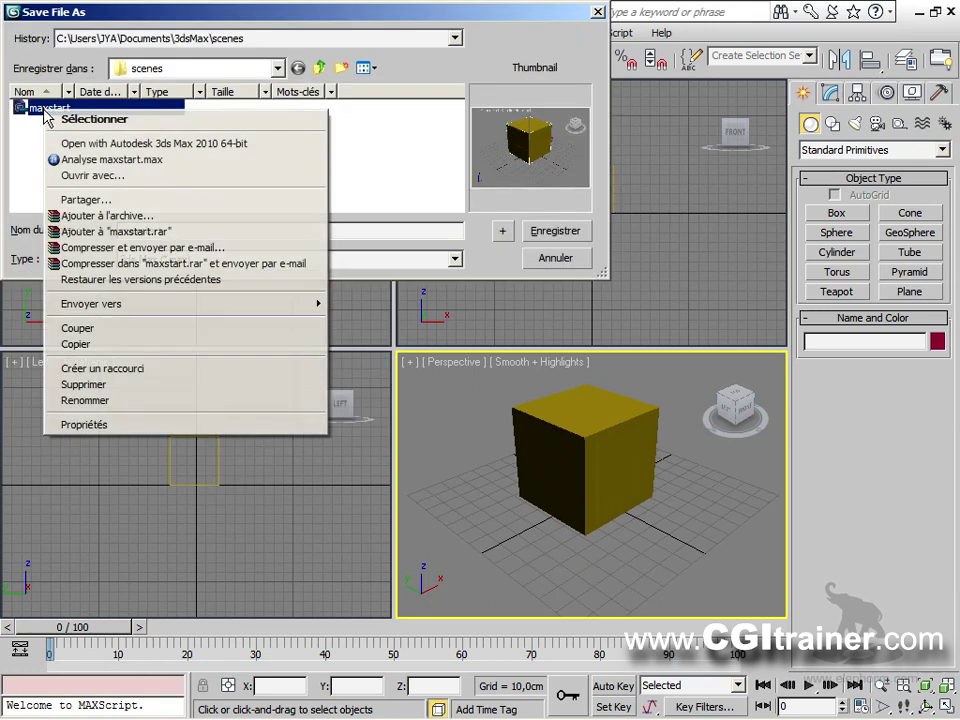
left_click(92, 385)
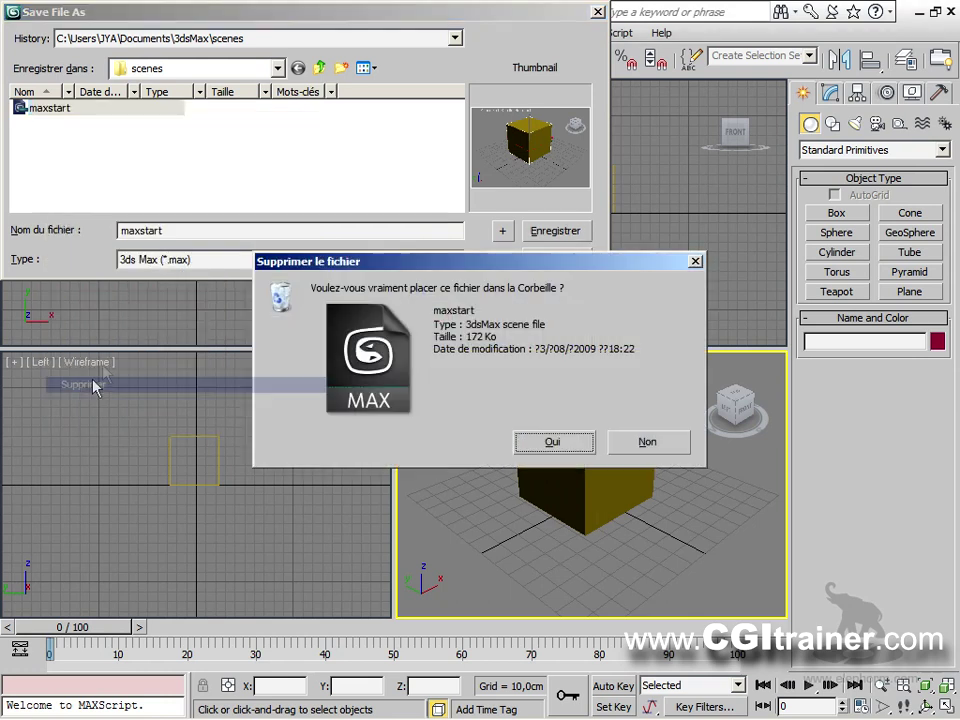
left_click(552, 443)
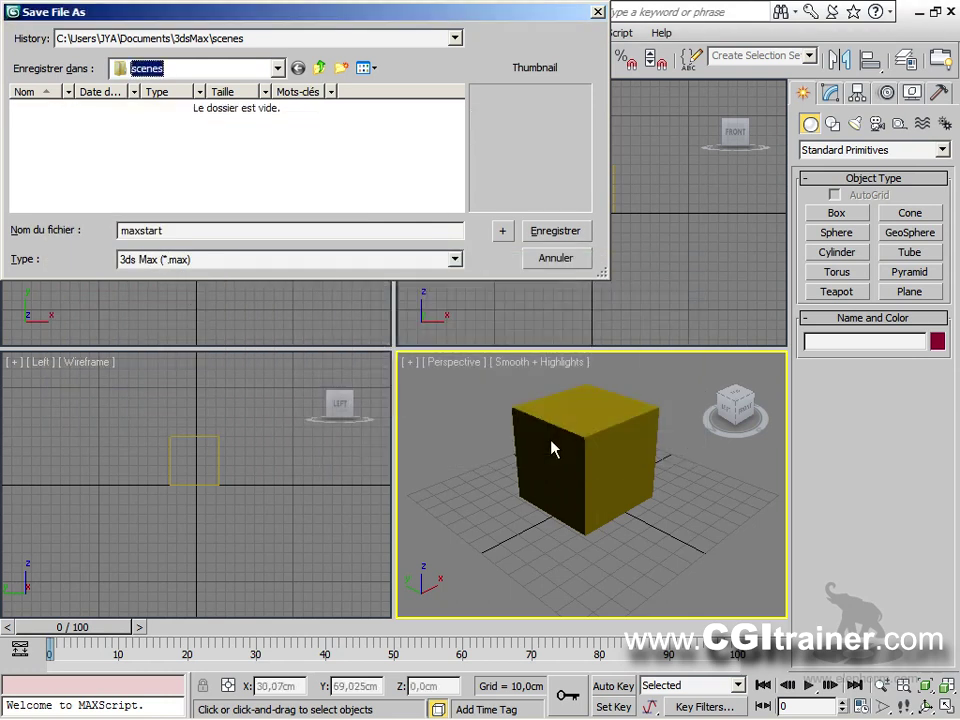
Close the Save As dialog without saving and begin resetting the scene.
left_click(583, 264)
left_click(24, 14)
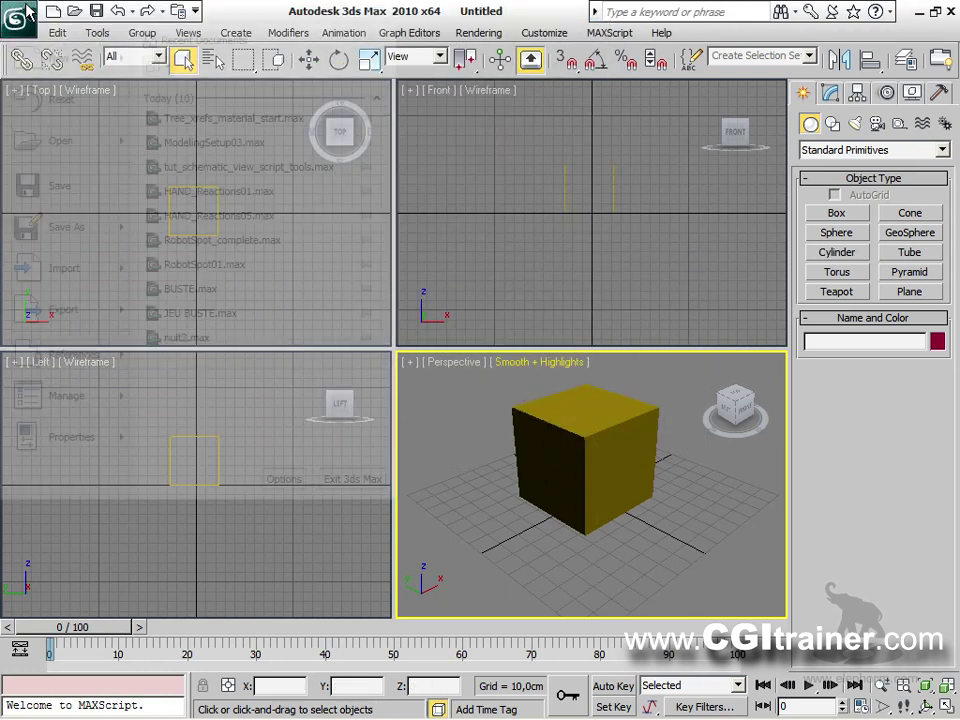
left_click(64, 100)
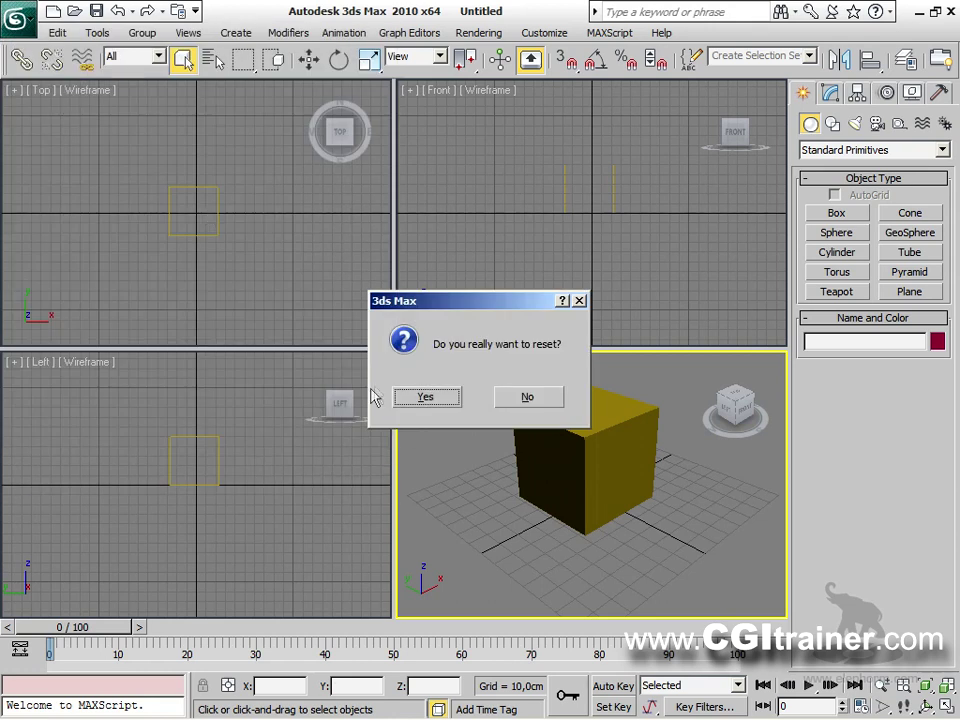
Confirm the reset to an empty scene, then open and close Units Setup.
left_click(415, 398)
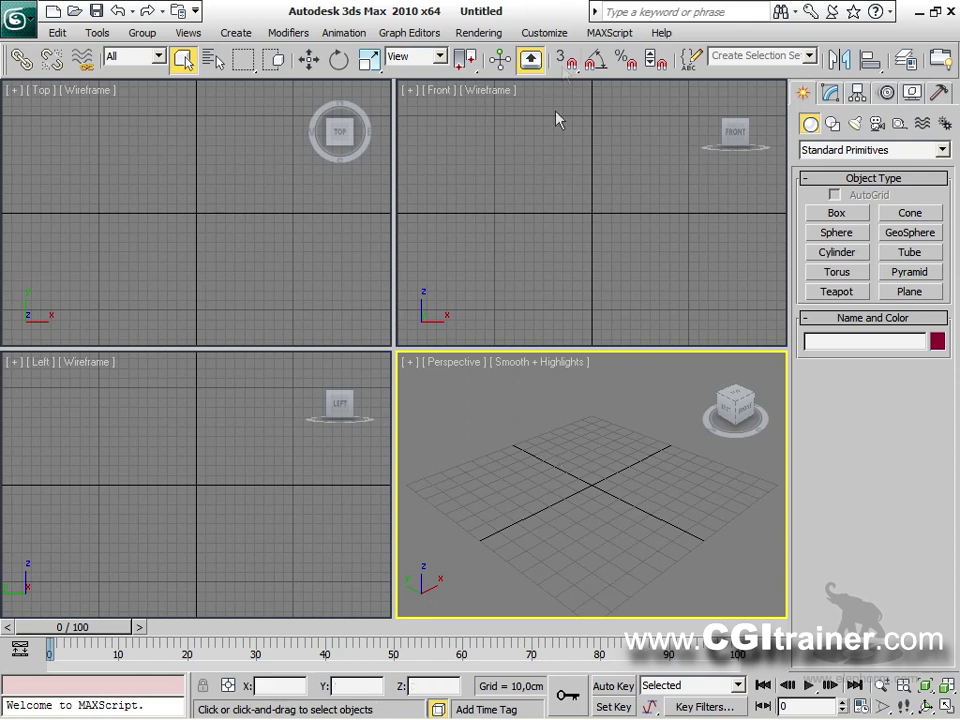
left_click(556, 34)
left_click(575, 238)
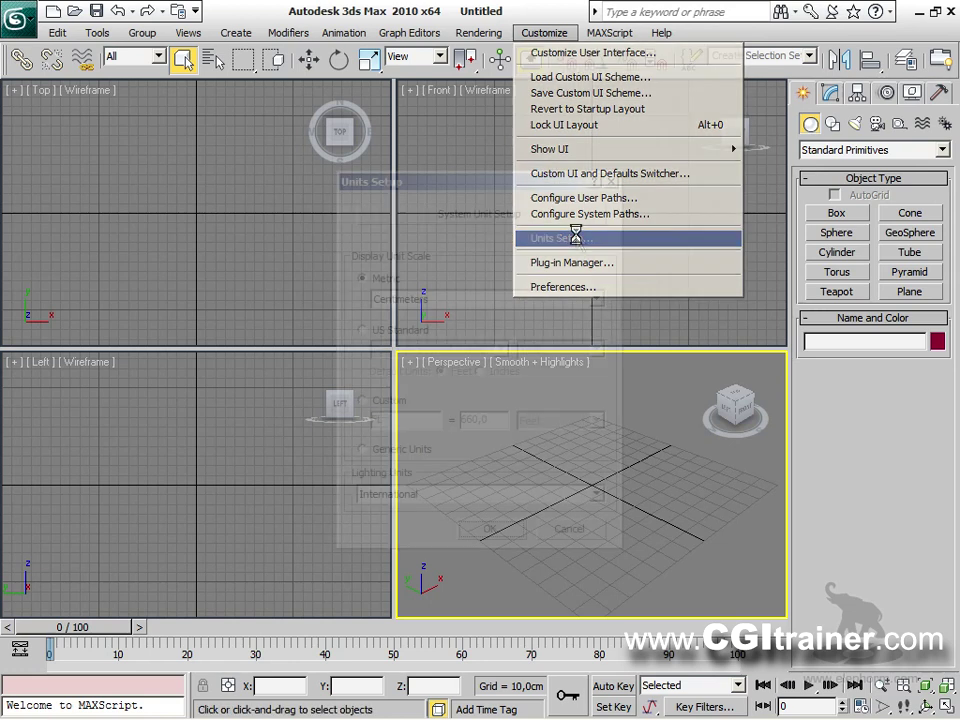
left_click(611, 182)
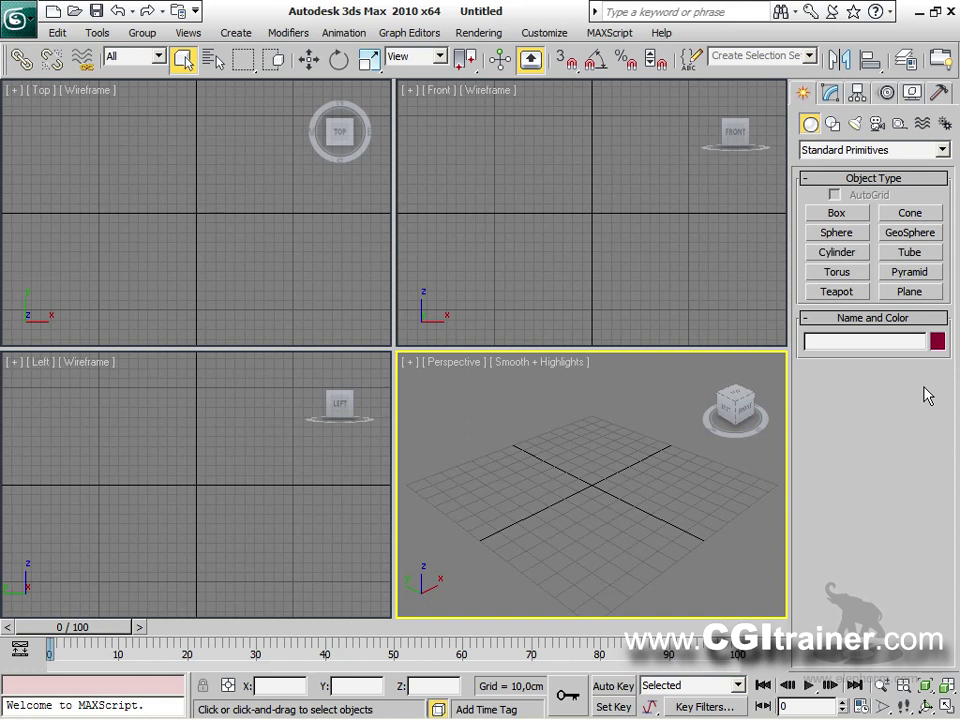
Drag out a new box near the grid centre in the Perspective viewport.
left_click(838, 212)
left_click_drag(586, 470, 630, 502)
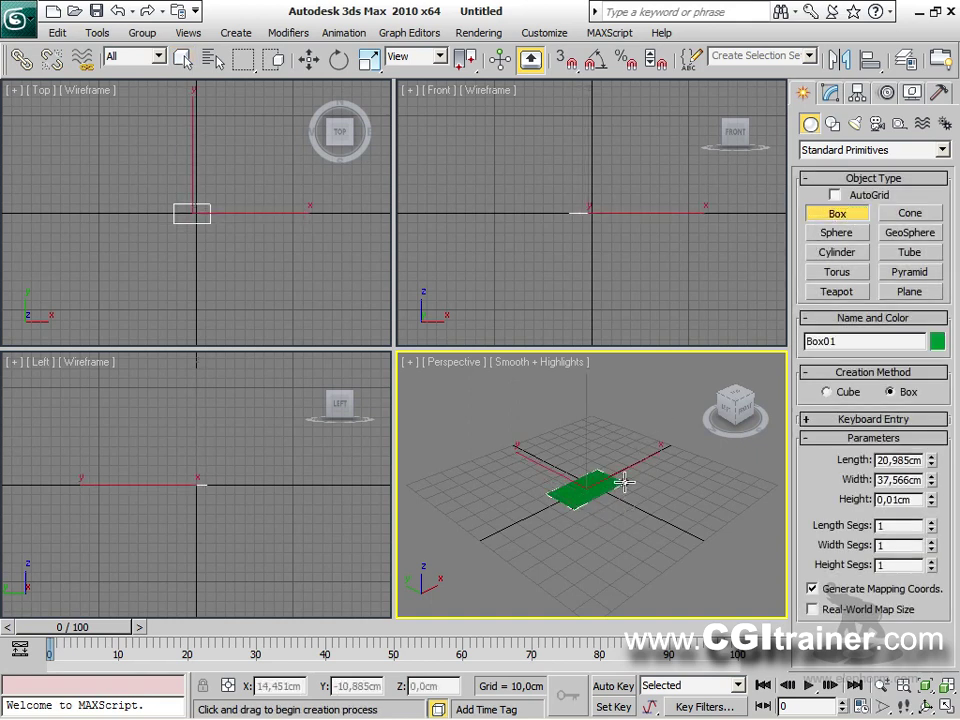
left_click(598, 264)
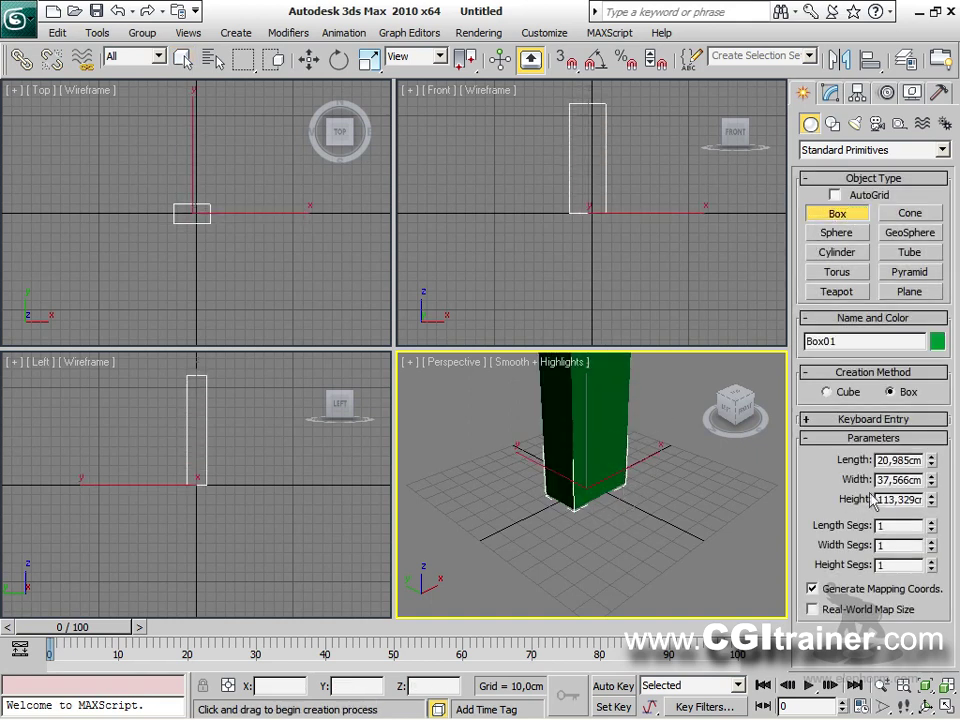
Set Box01 to length 30, width 40 and height 180 cm.
double_click(880, 500)
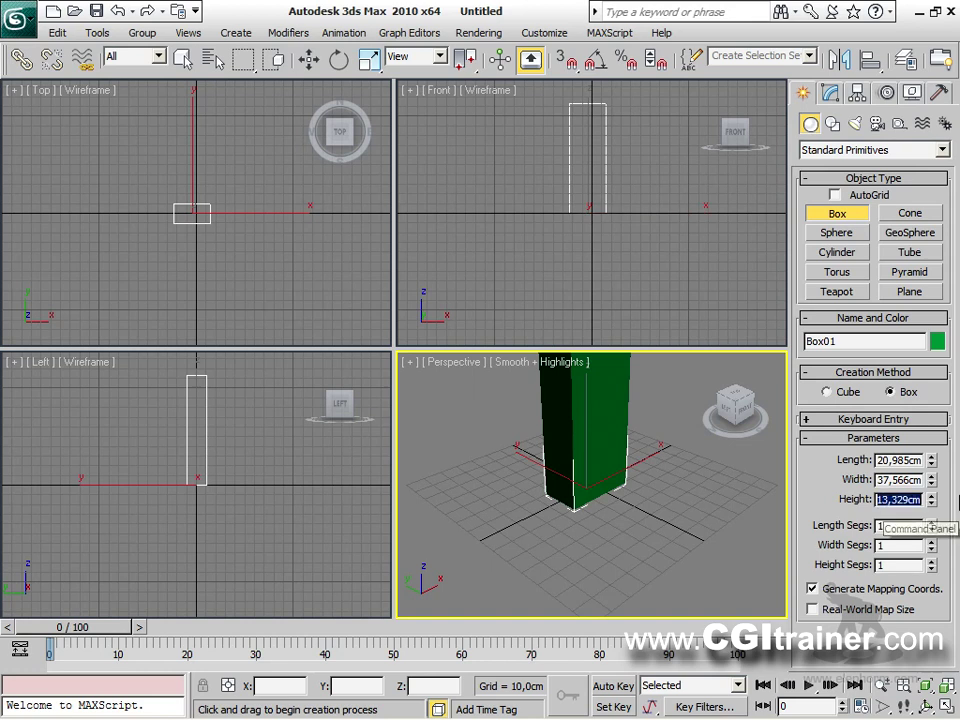
type("180")
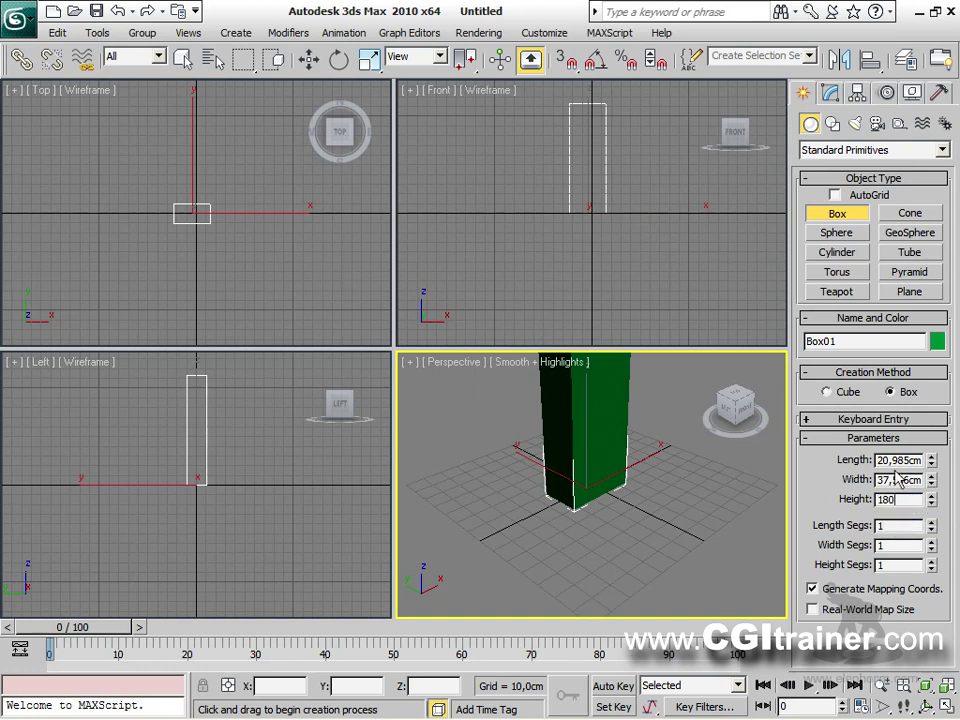
double_click(880, 462)
type("3")
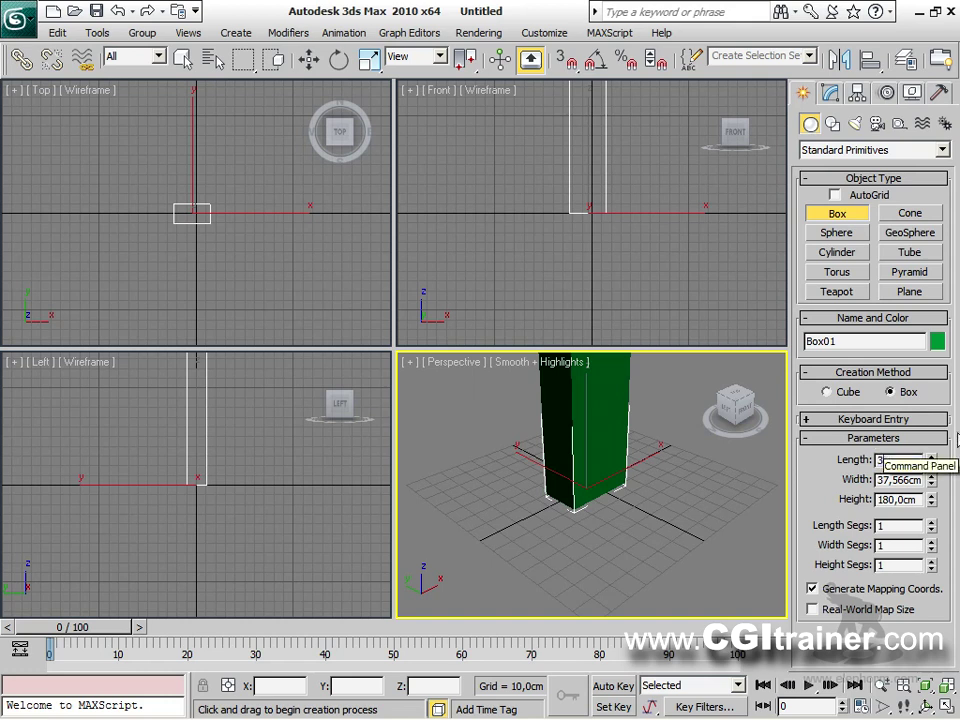
type("0")
key("Tab")
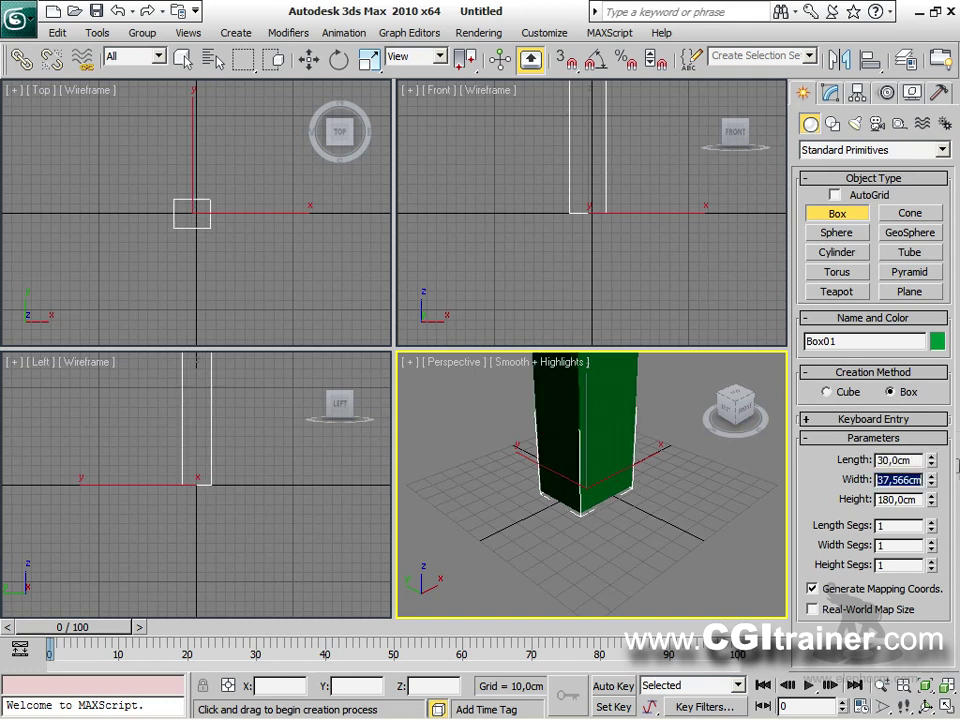
type("40")
key("Tab")
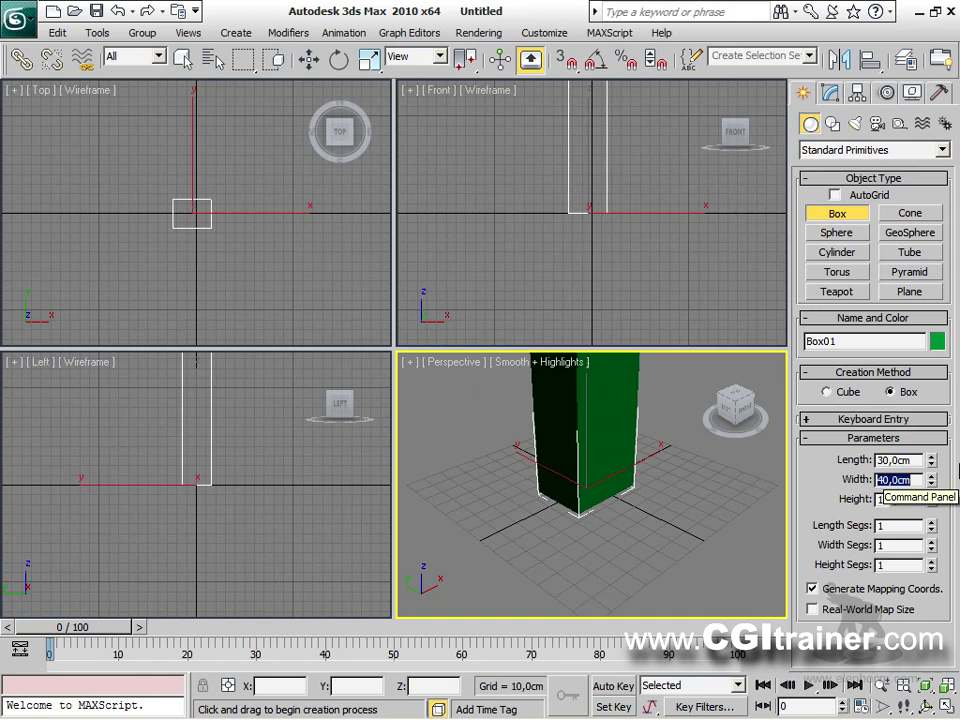
type("180,0cm")
middle_click_drag(550, 390, 553, 485)
scroll(540, 510, "down", 5)
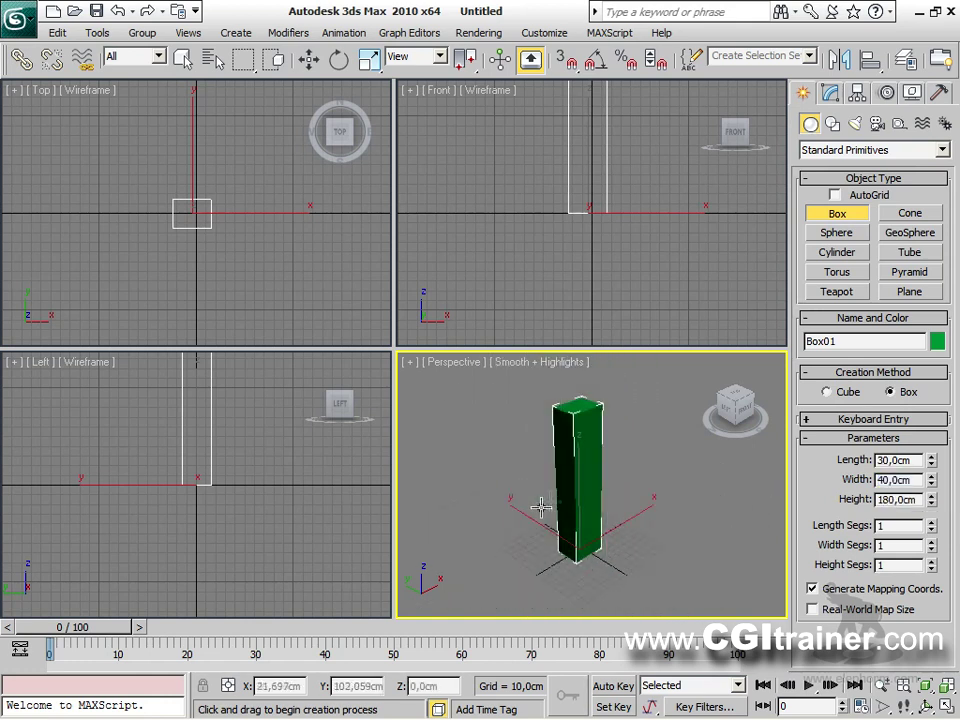
middle_click_drag(555, 543, 562, 500)
Save the green-box scene as maxstart.max.
left_click(19, 17)
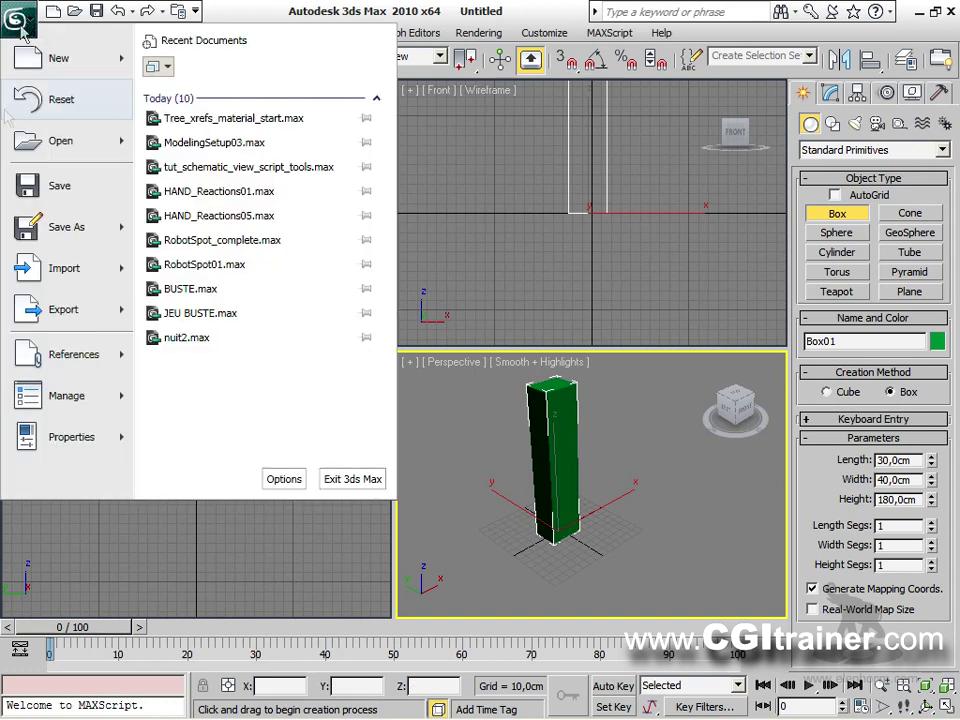
left_click(62, 229)
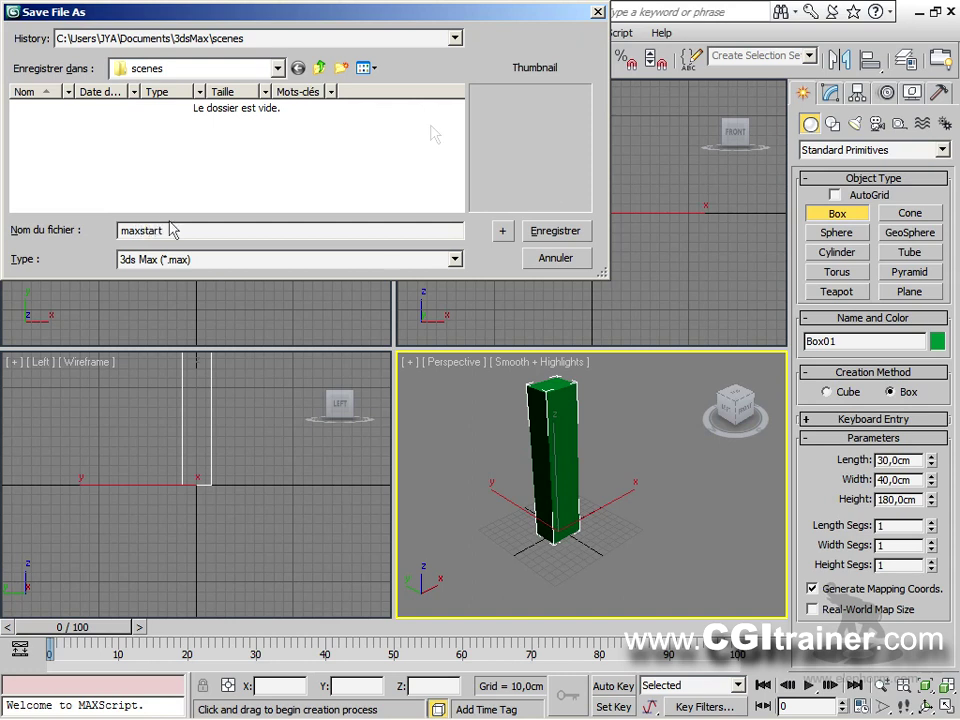
left_click(568, 236)
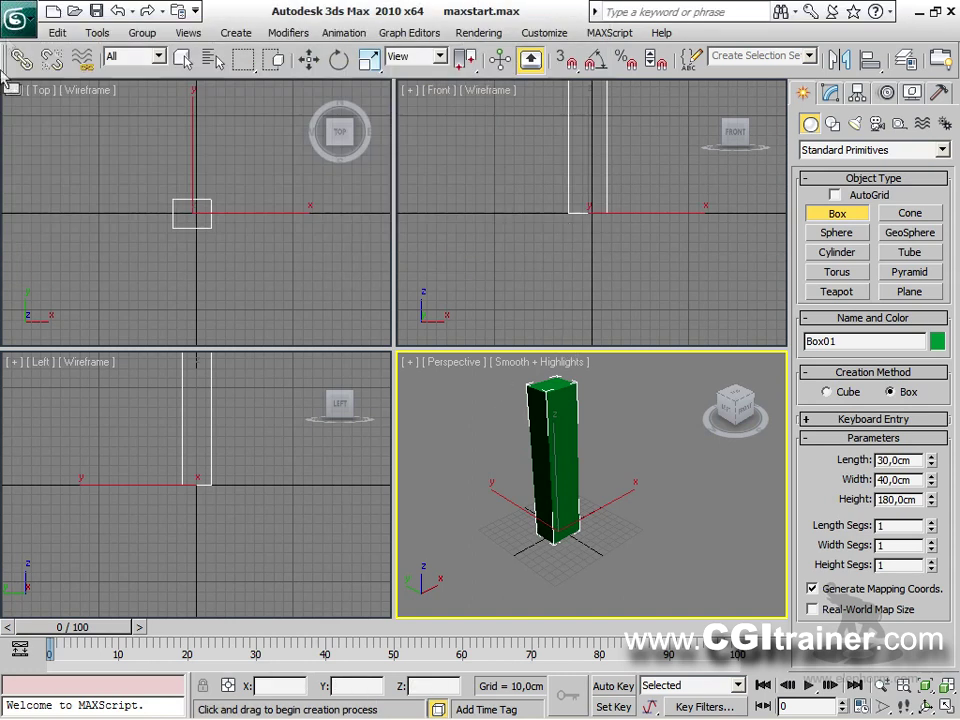
Delete the green box and draw four teapots in the scene.
key("Delete")
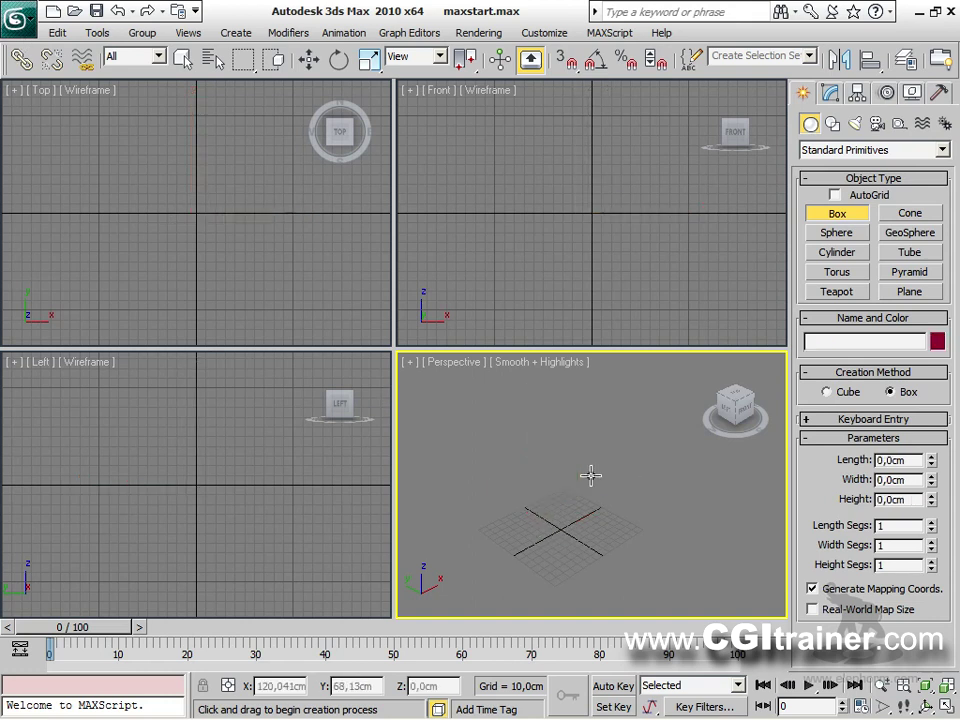
left_click(837, 291)
left_click_drag(481, 556, 505, 530)
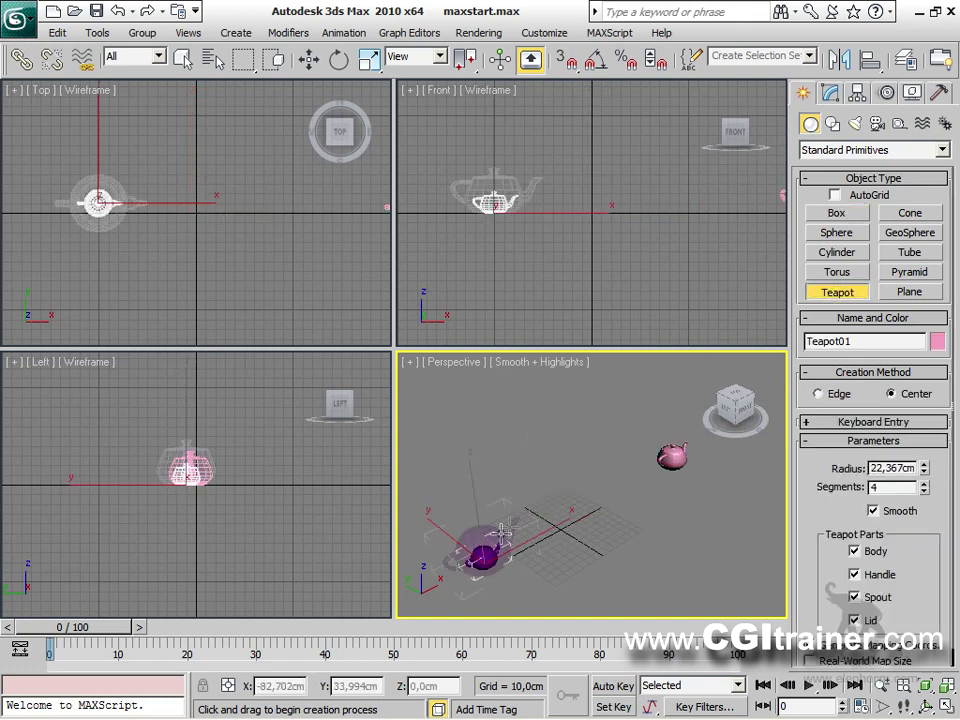
left_click_drag(665, 540, 680, 528)
left_click_drag(594, 478, 680, 520)
left_click_drag(500, 435, 545, 470)
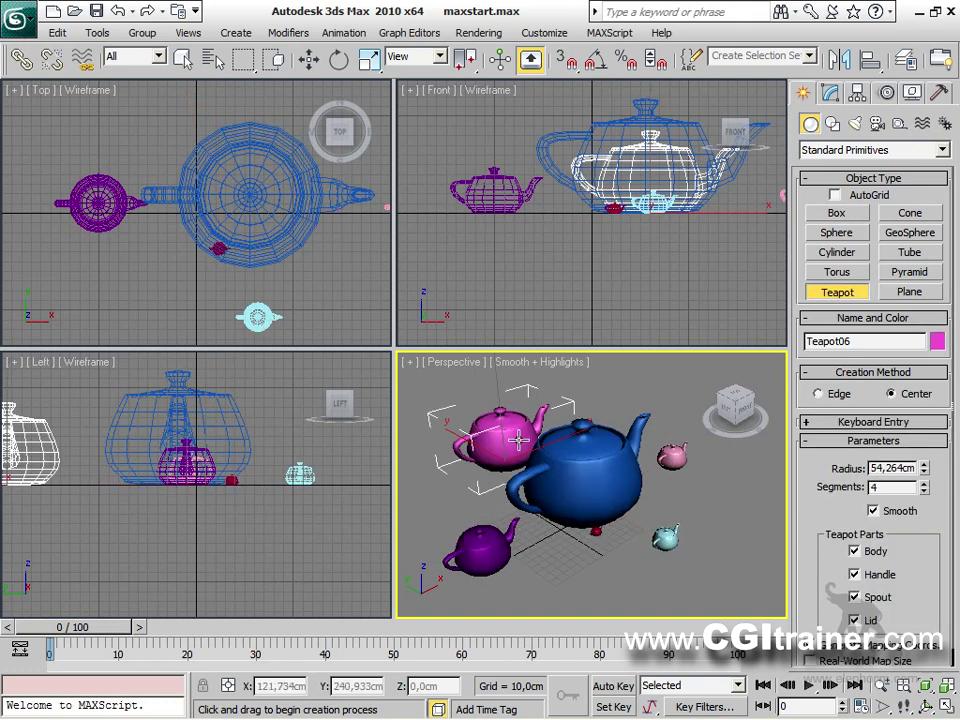
Reset the scene without saving changes, then delete the leftover green box.
left_click(18, 20)
left_click(30, 96)
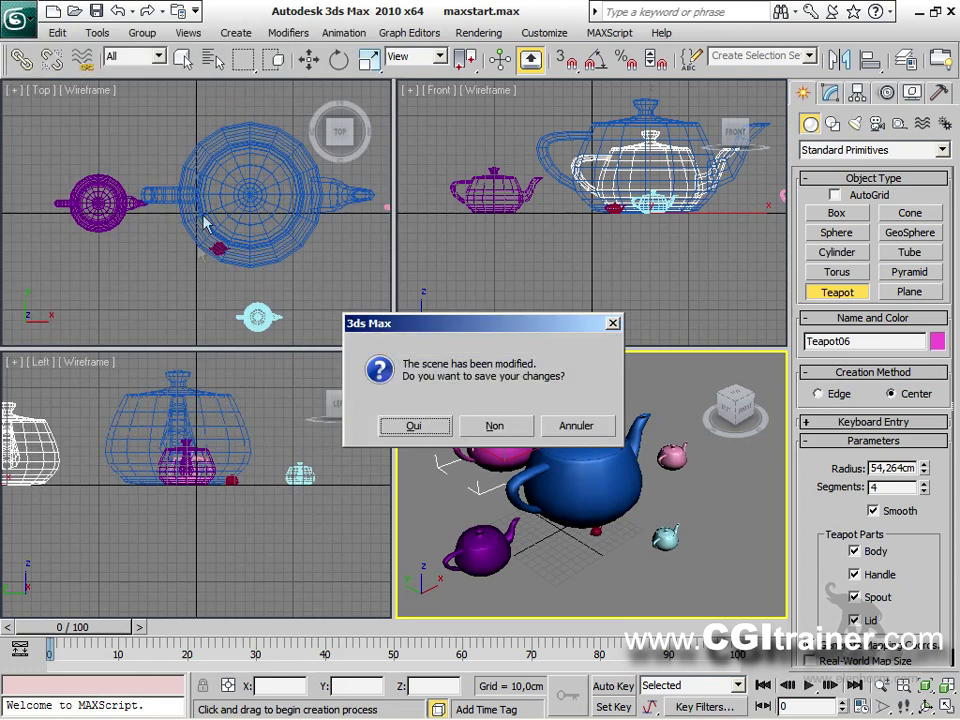
left_click(497, 426)
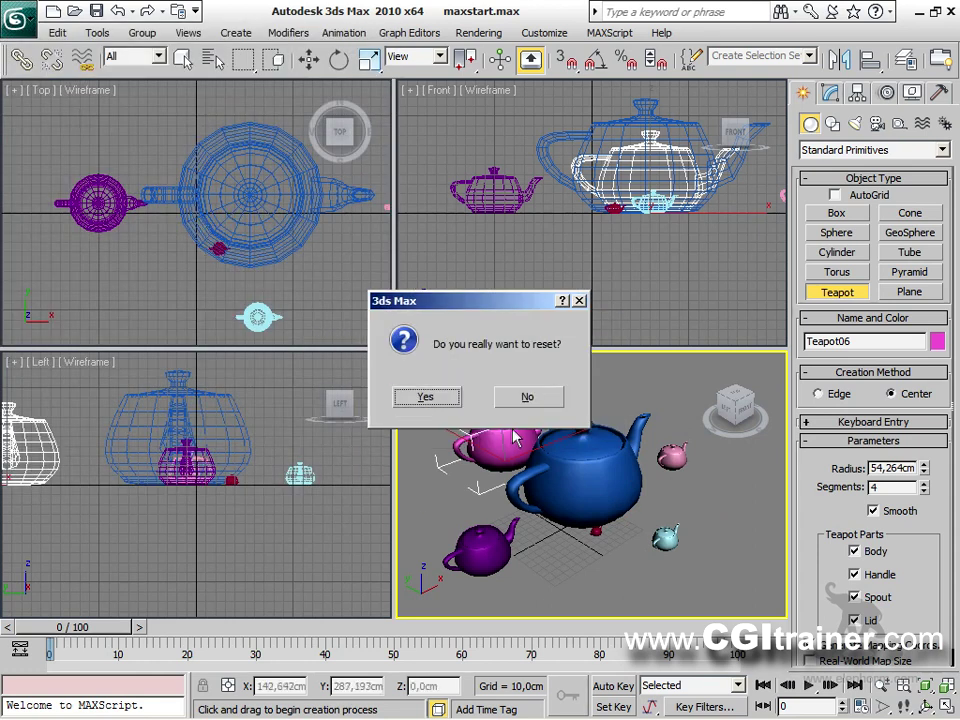
left_click(448, 400)
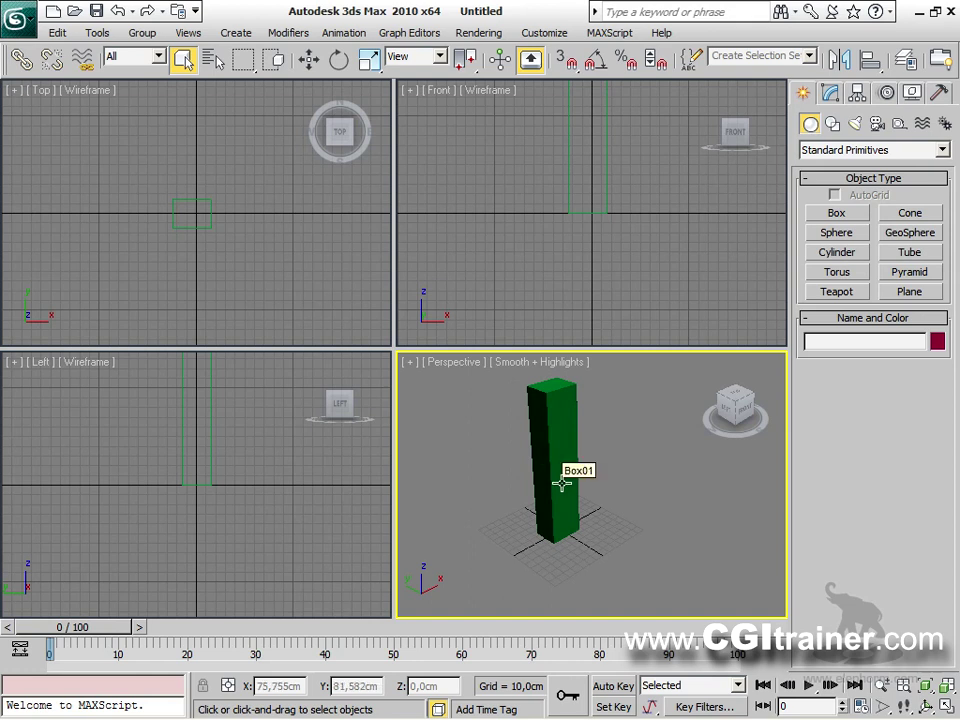
left_click(562, 484)
key("Delete")
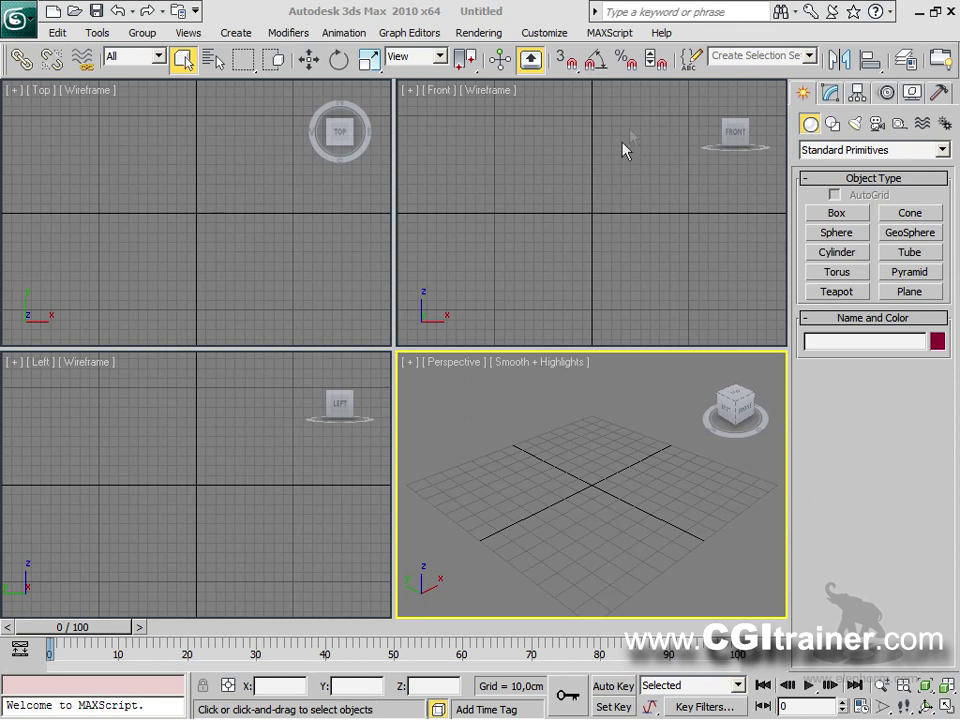
left_click(660, 33)
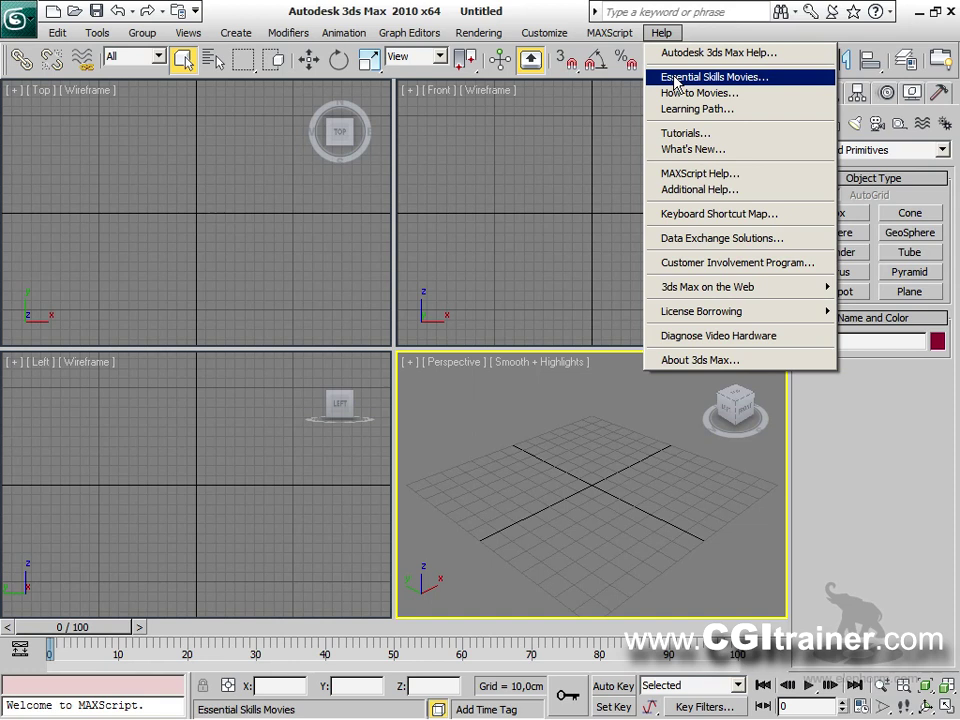
left_click(674, 80)
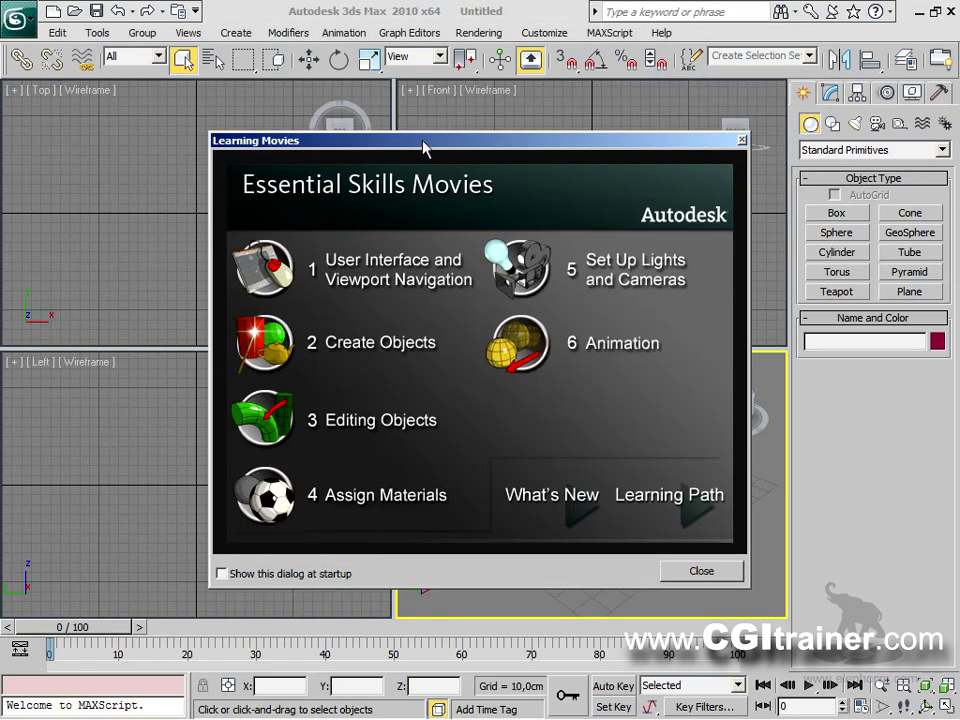
left_click_drag(424, 148, 394, 132)
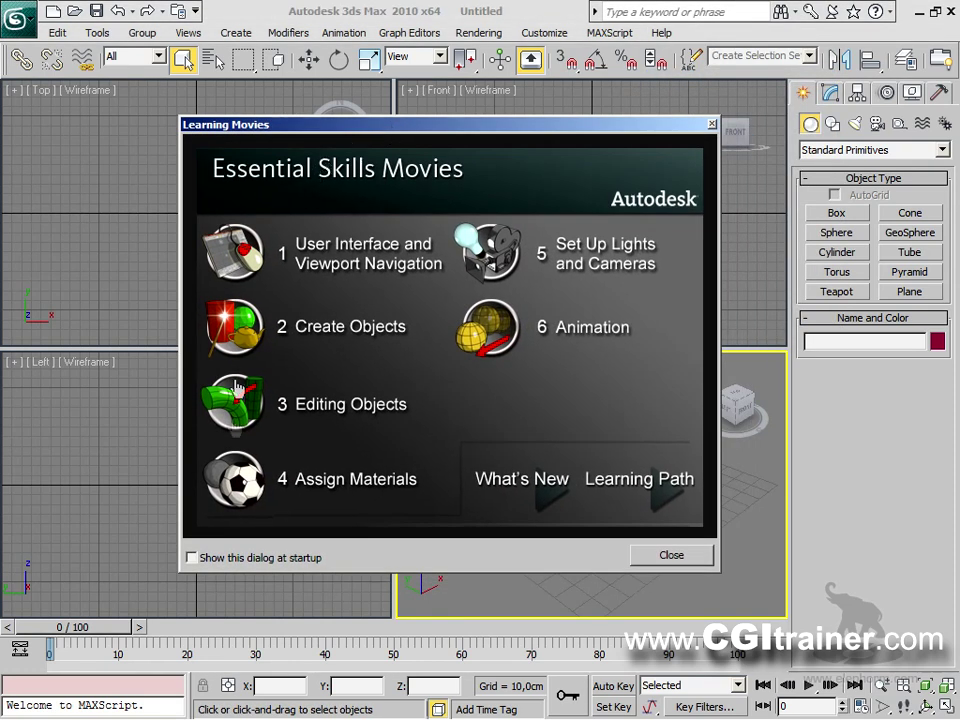
left_click(712, 124)
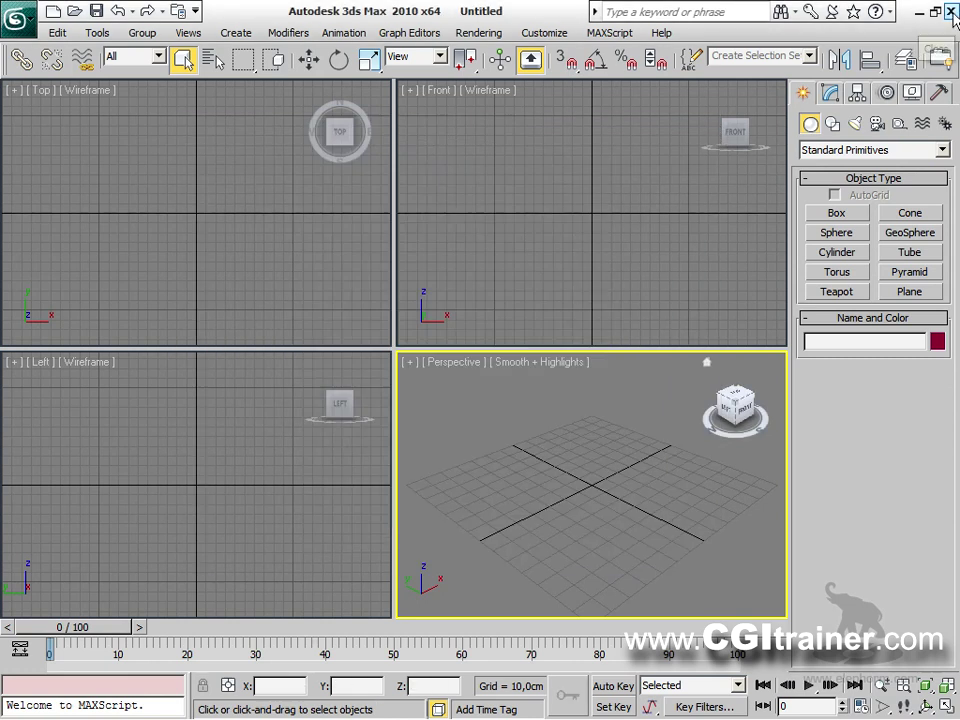
left_click(951, 12)
Launch 3ds Max 2010 from the desktop shortcut and close it once loaded.
double_click(28, 255)
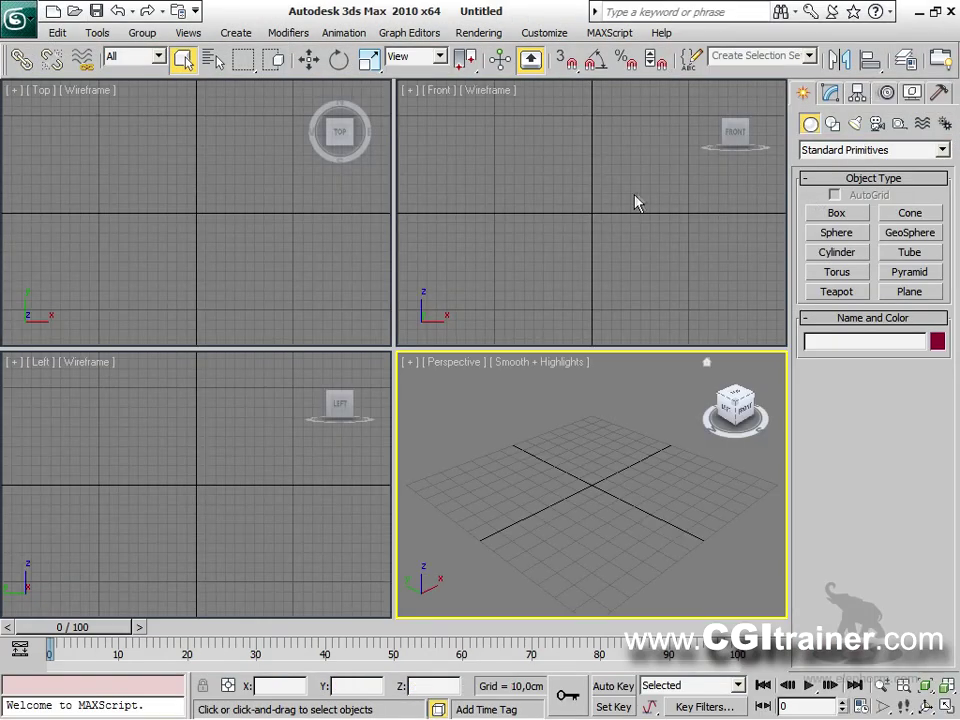
left_click(951, 11)
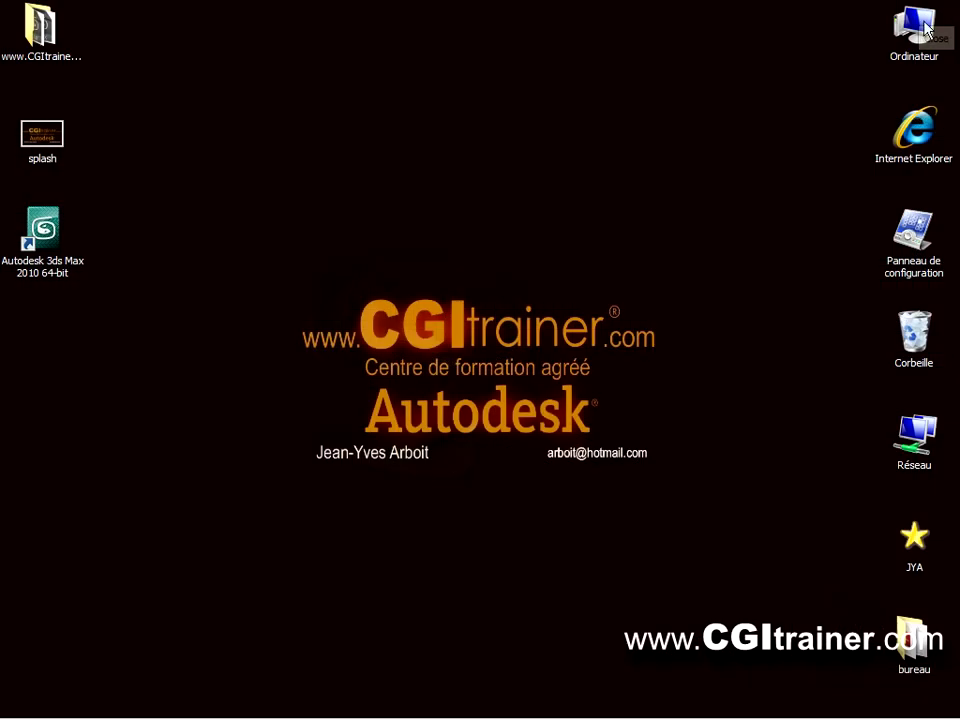
Browse to C:\Programmes\Autodesk\3ds Max 2010 and show its files as a compact list.
double_click(922, 28)
double_click(398, 276)
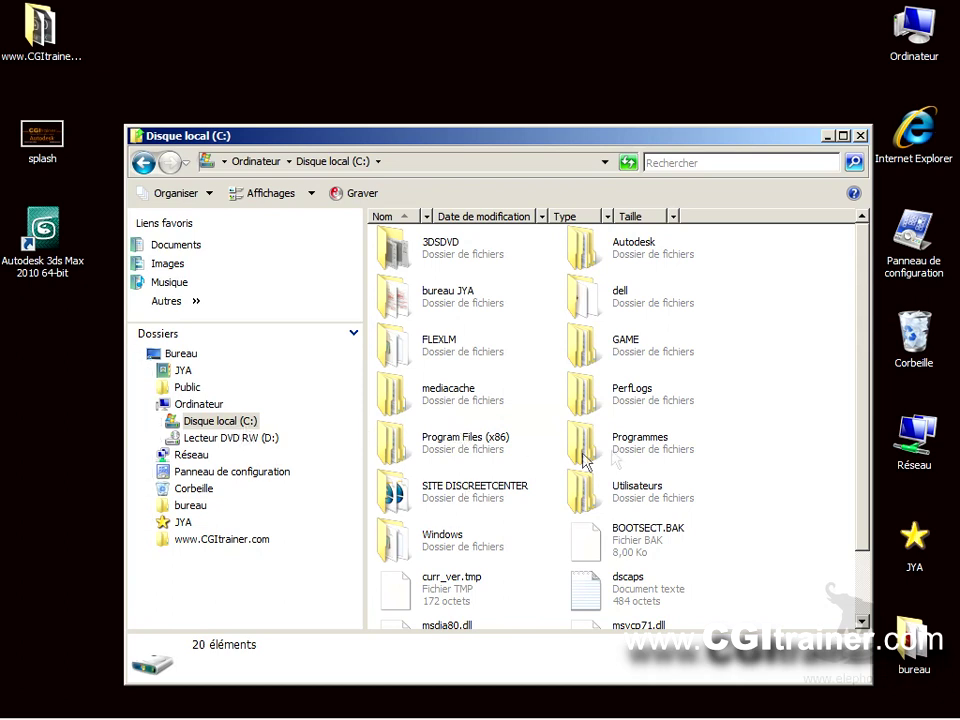
double_click(640, 445)
double_click(598, 252)
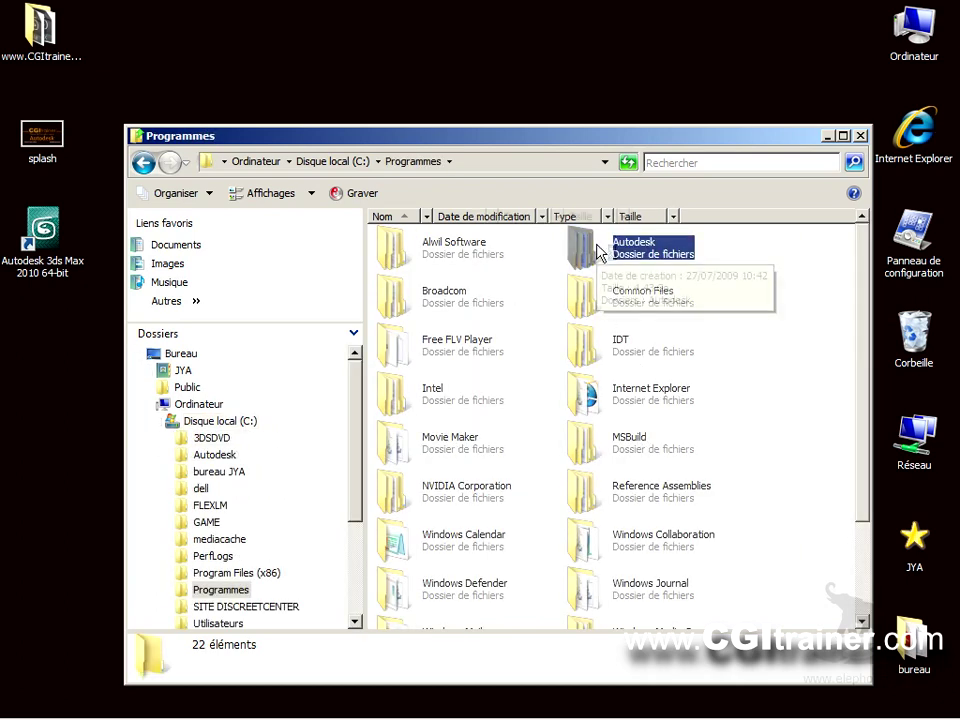
double_click(480, 252)
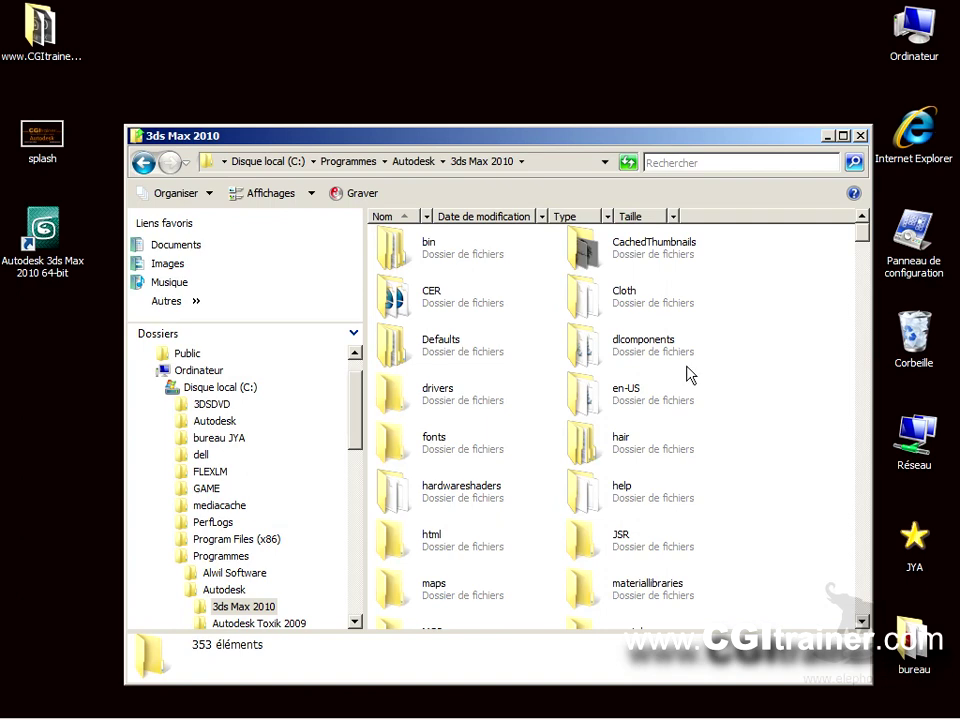
left_click(232, 192)
left_click(232, 192)
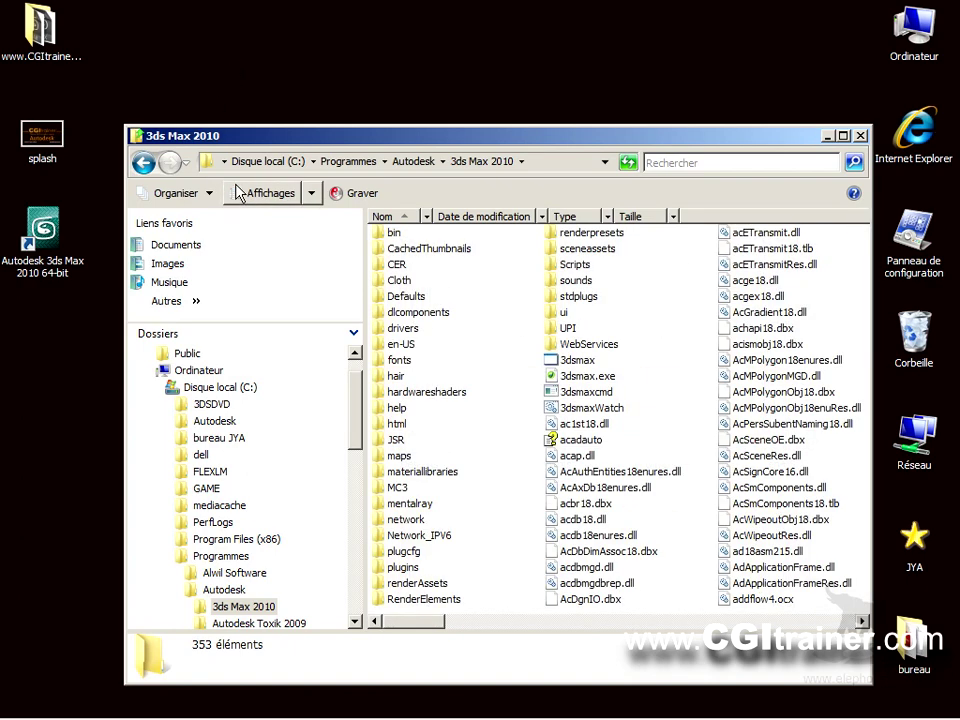
Move the desktop splash image into the folder, replacing splash.bmp, and close the window.
left_click_drag(415, 622, 760, 620)
left_click_drag(748, 570, 686, 563)
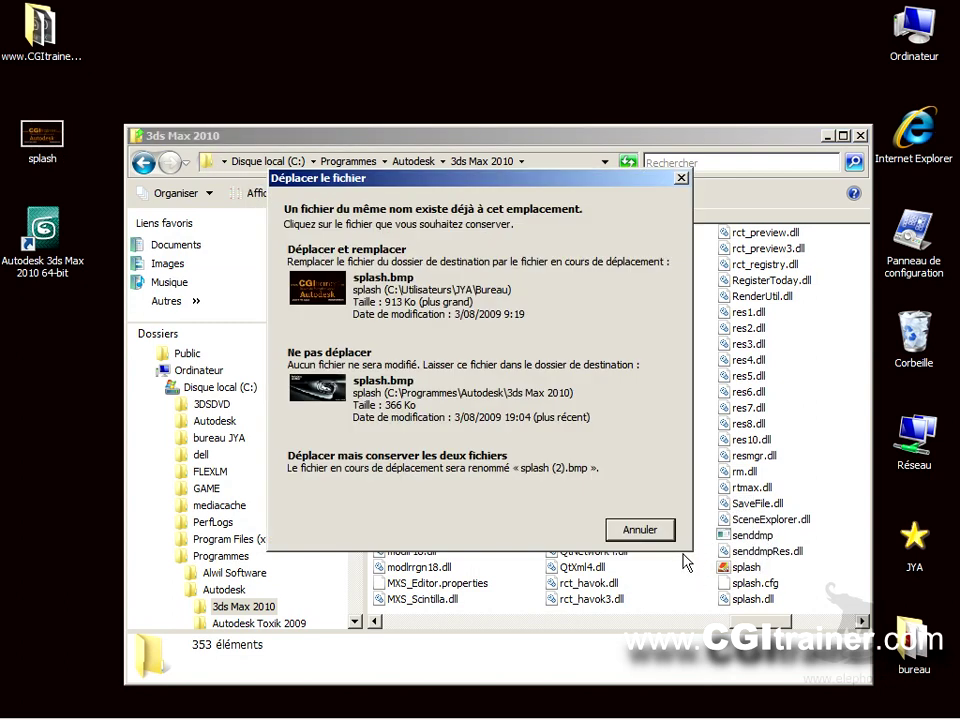
left_click(408, 280)
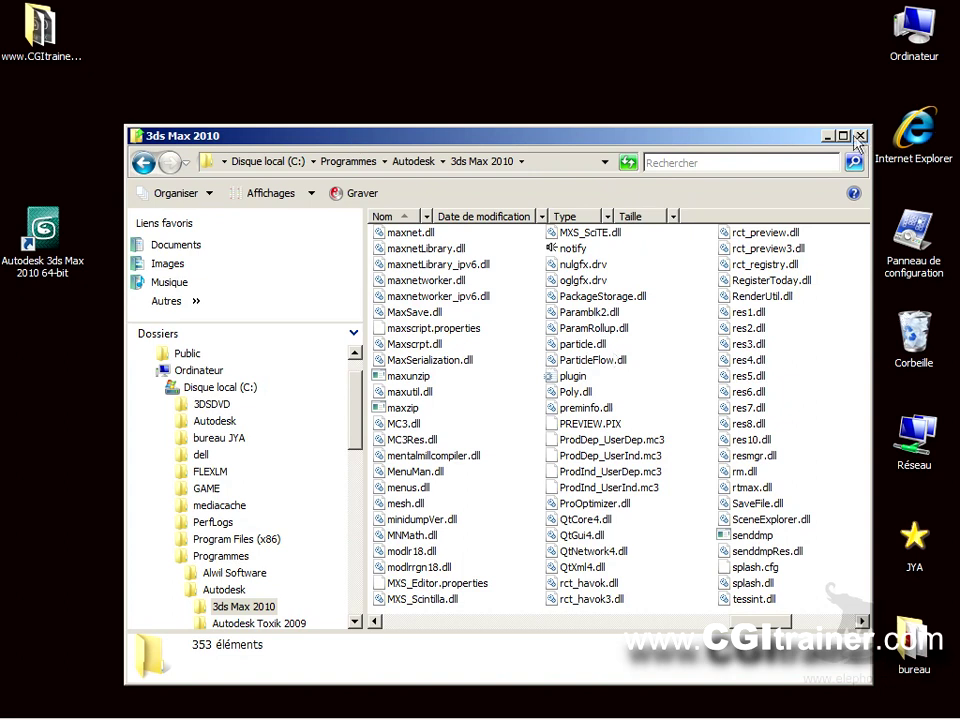
left_click(858, 136)
Relaunch 3ds Max 2010 from the desktop shortcut and open the Help menu.
left_click(42, 230)
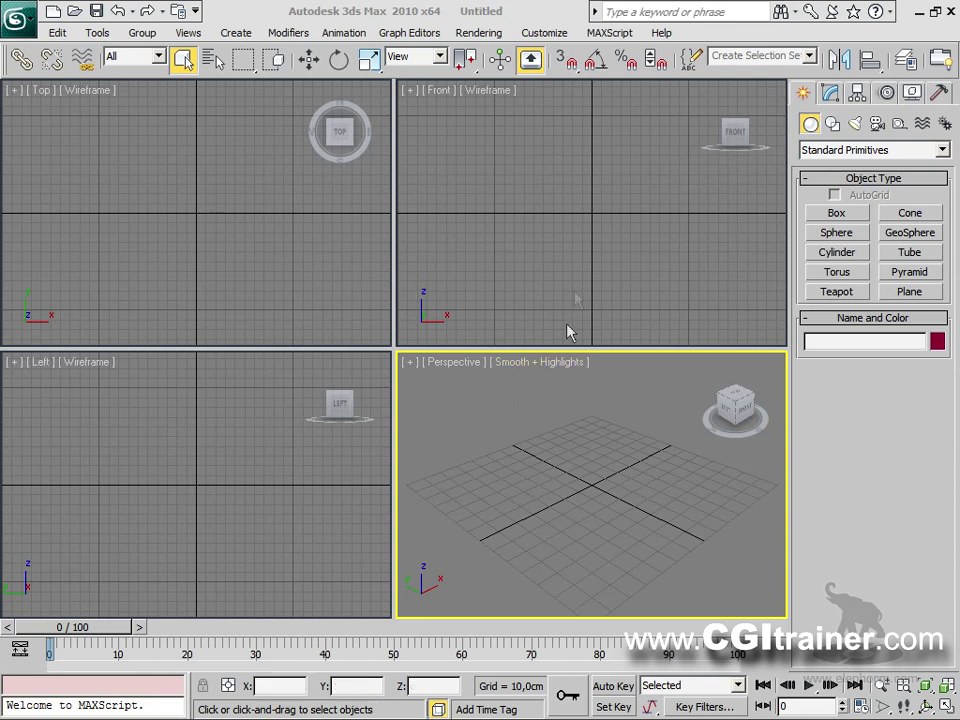
left_click(660, 35)
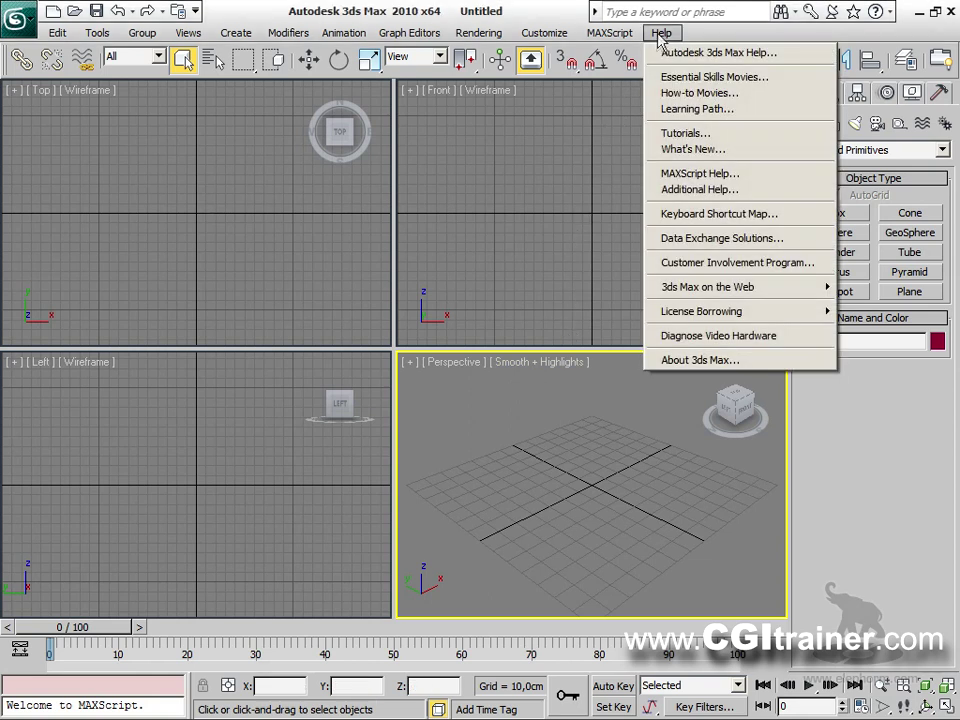
left_click(754, 338)
left_click_drag(654, 403, 467, 136)
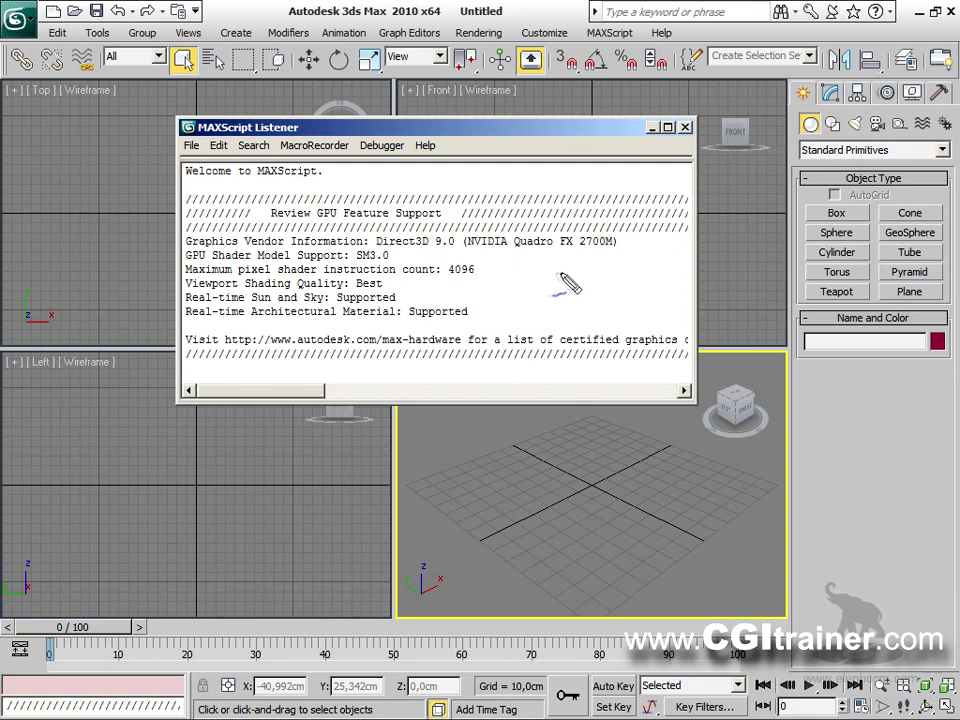
left_click_drag(616, 243, 643, 243)
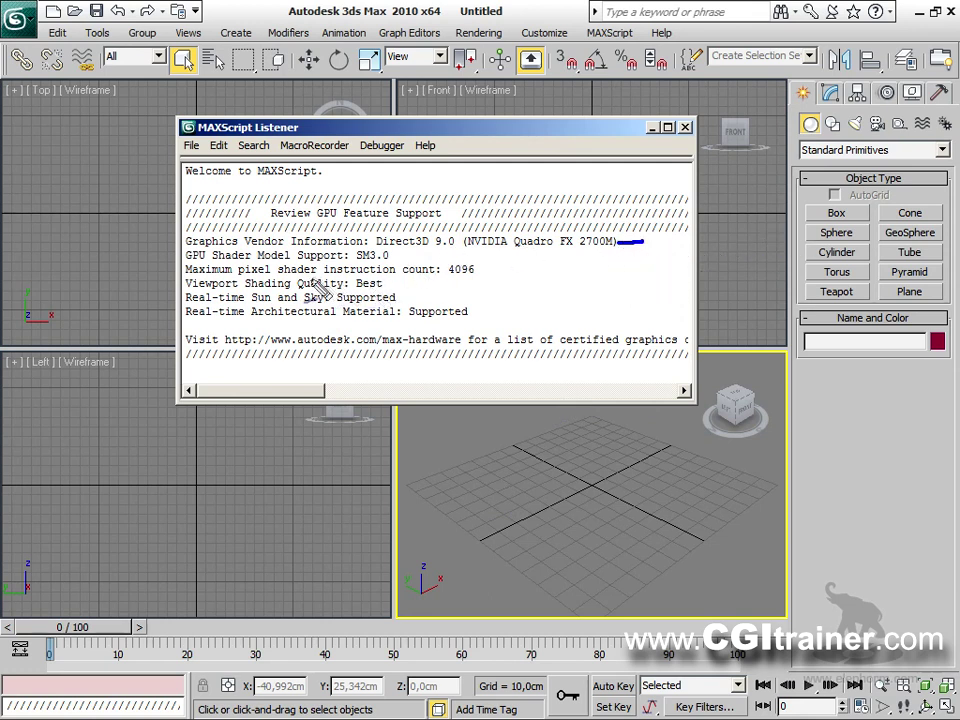
left_click_drag(393, 256, 405, 256)
left_click_drag(480, 268, 497, 268)
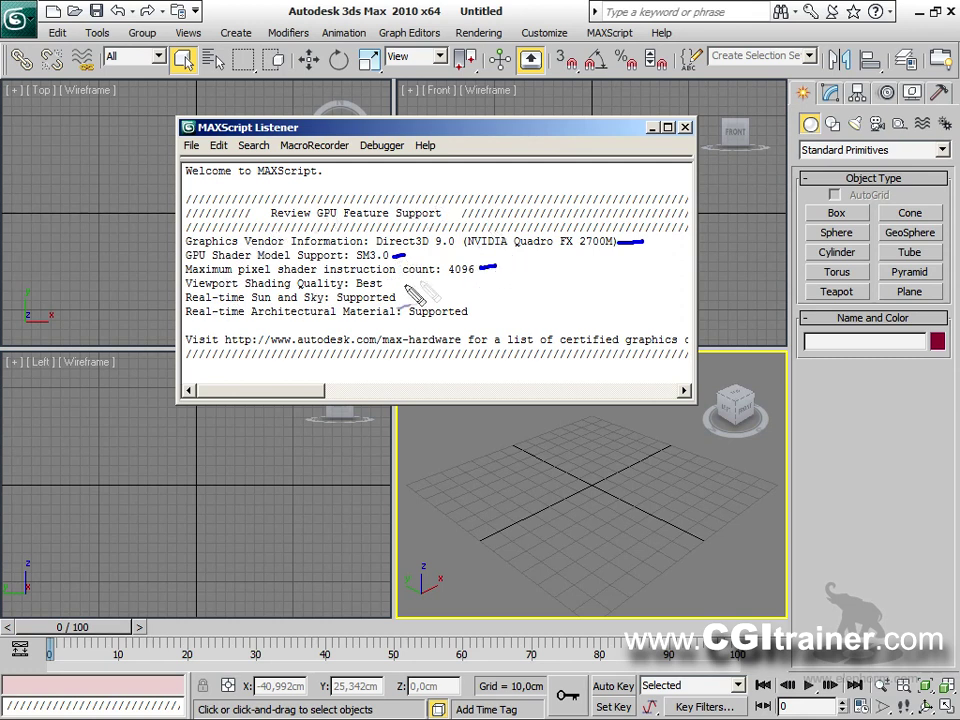
mouse_move(350, 276)
left_mouse_down()
mouse_move(351, 289)
mouse_move(389, 290)
mouse_move(372, 276)
mouse_move(352, 278)
left_mouse_up()
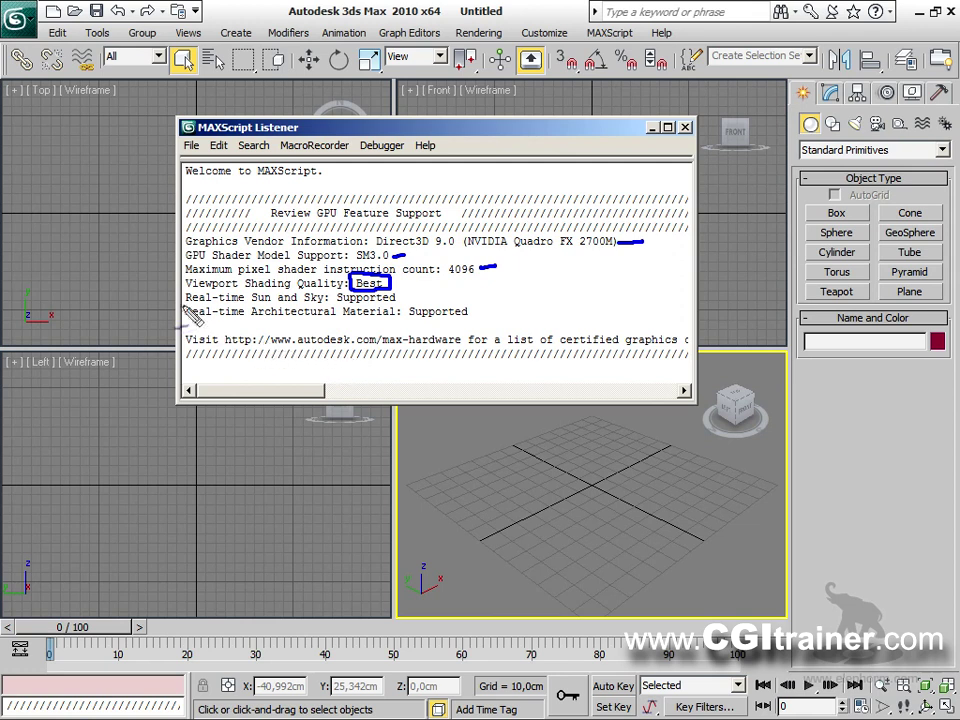
left_click_drag(252, 302, 327, 302)
mouse_move(403, 298)
left_mouse_down()
mouse_move(411, 298)
mouse_move(401, 300)
left_mouse_up()
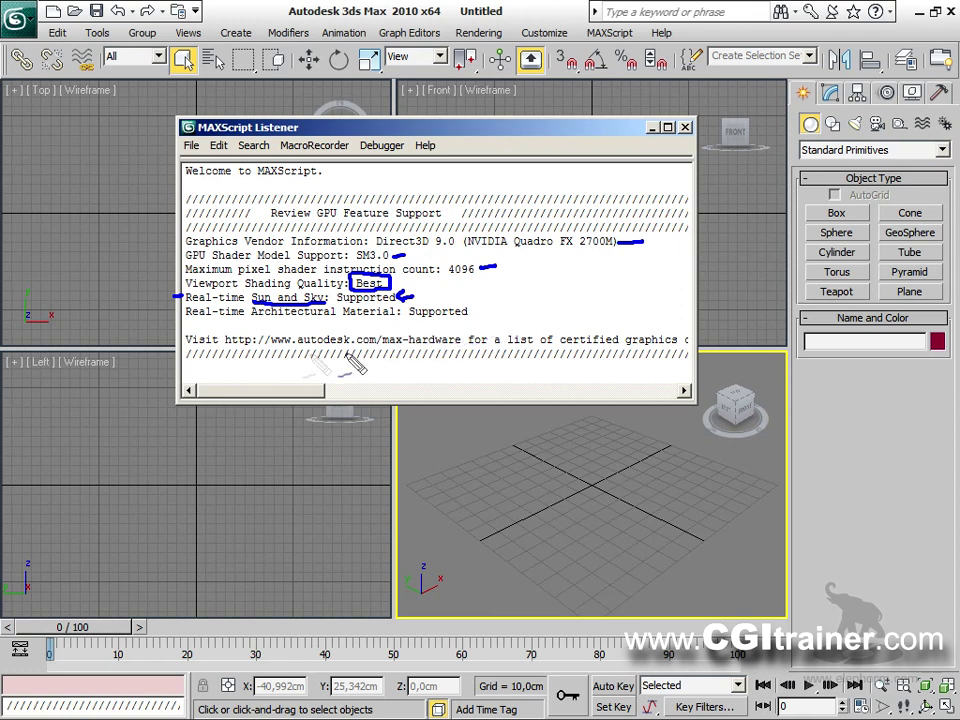
left_click_drag(186, 321, 362, 323)
mouse_move(478, 312)
left_mouse_down()
mouse_move(489, 311)
mouse_move(481, 320)
left_mouse_up()
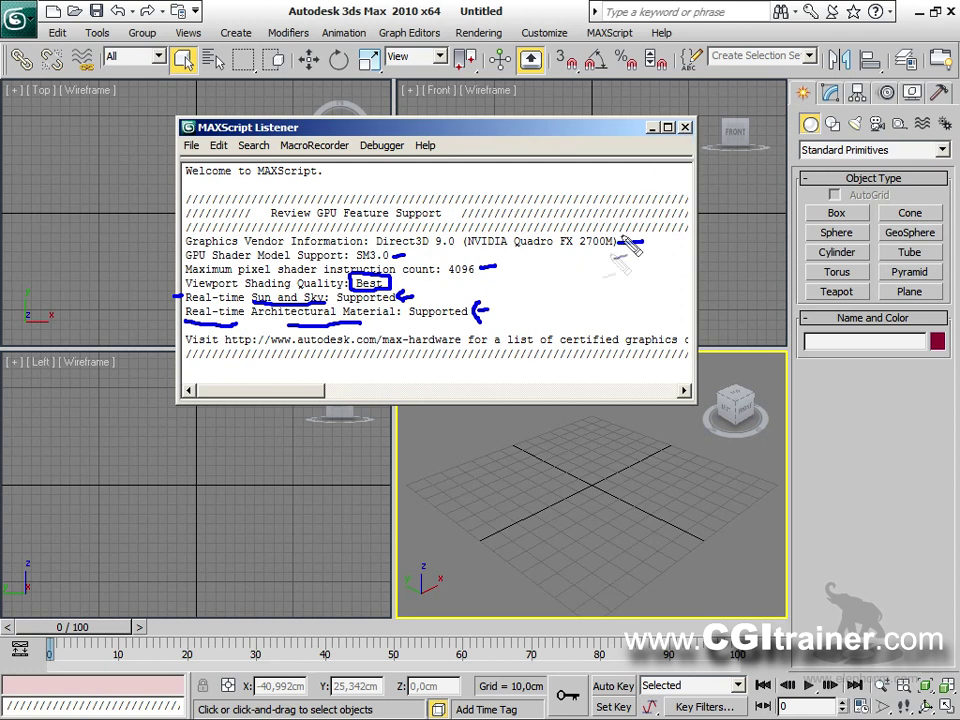
key("Escape")
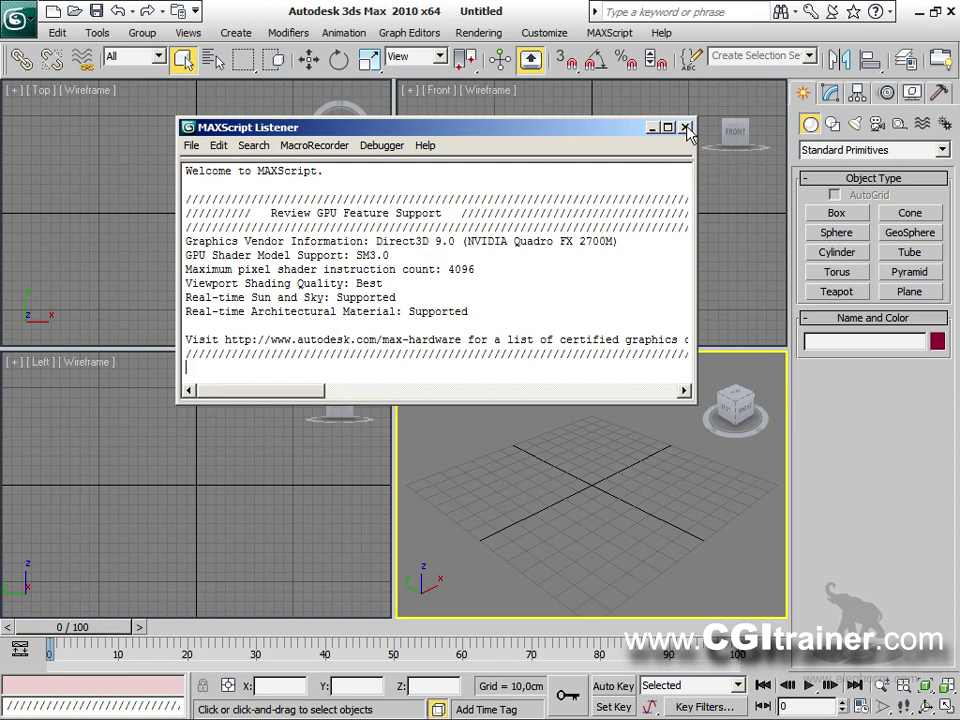
left_click_drag(611, 133, 632, 147)
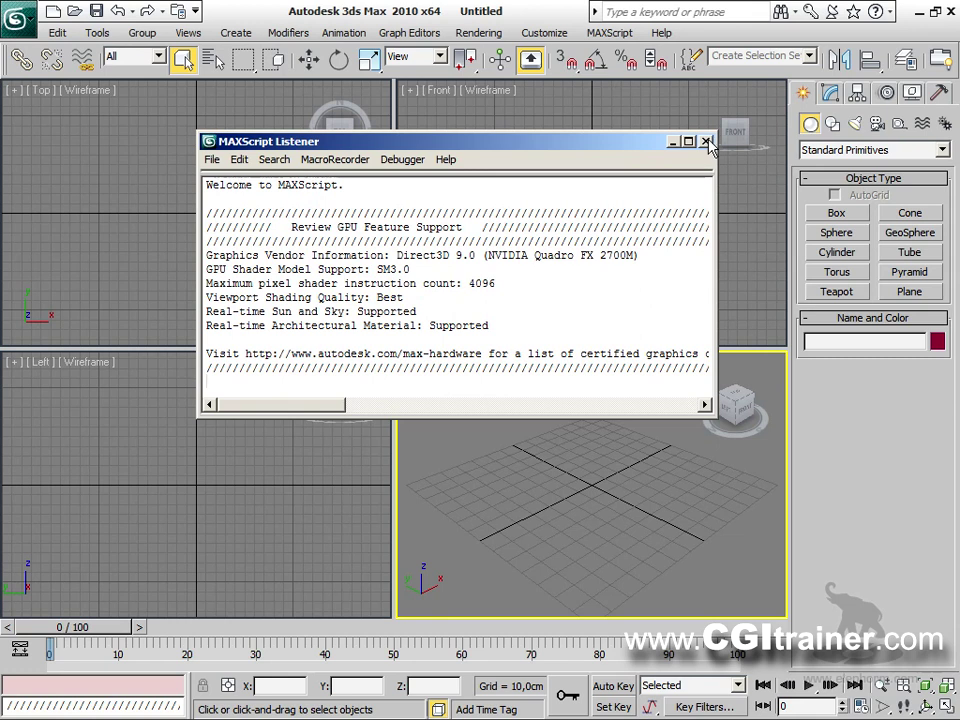
left_click(705, 142)
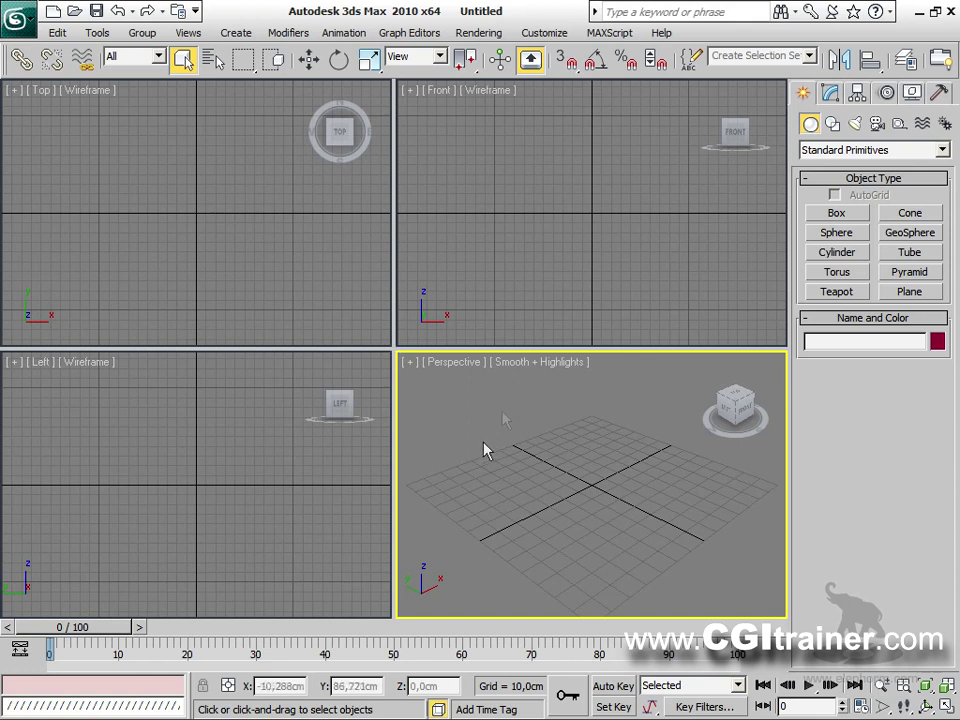
Enlarge the Perspective view and create a teapot left of the grid centre.
left_click_drag(392, 347, 112, 132)
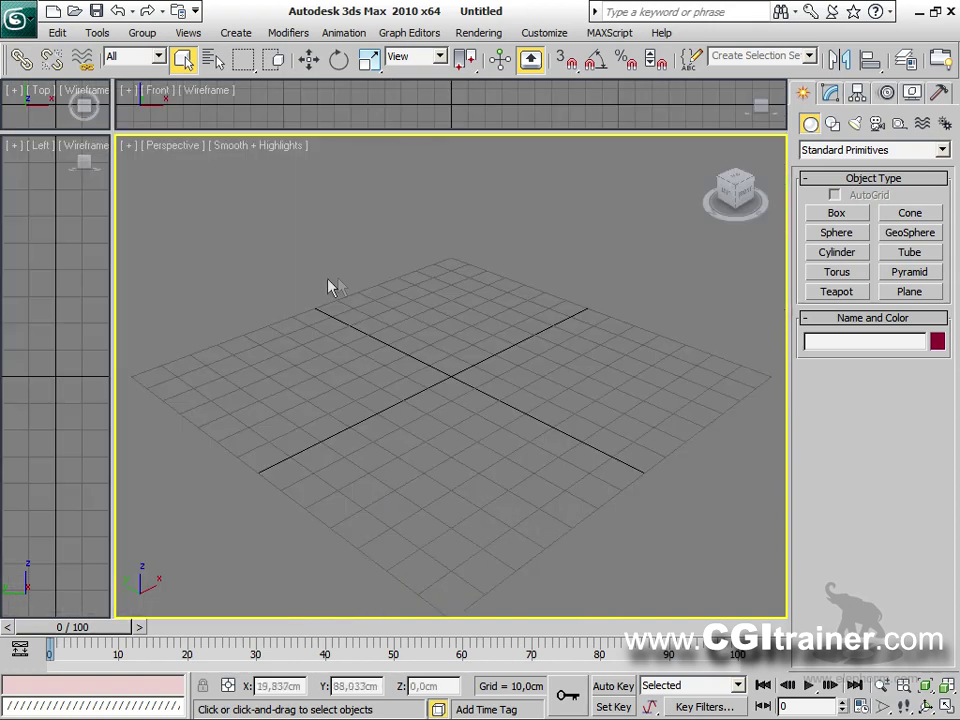
left_click(830, 292)
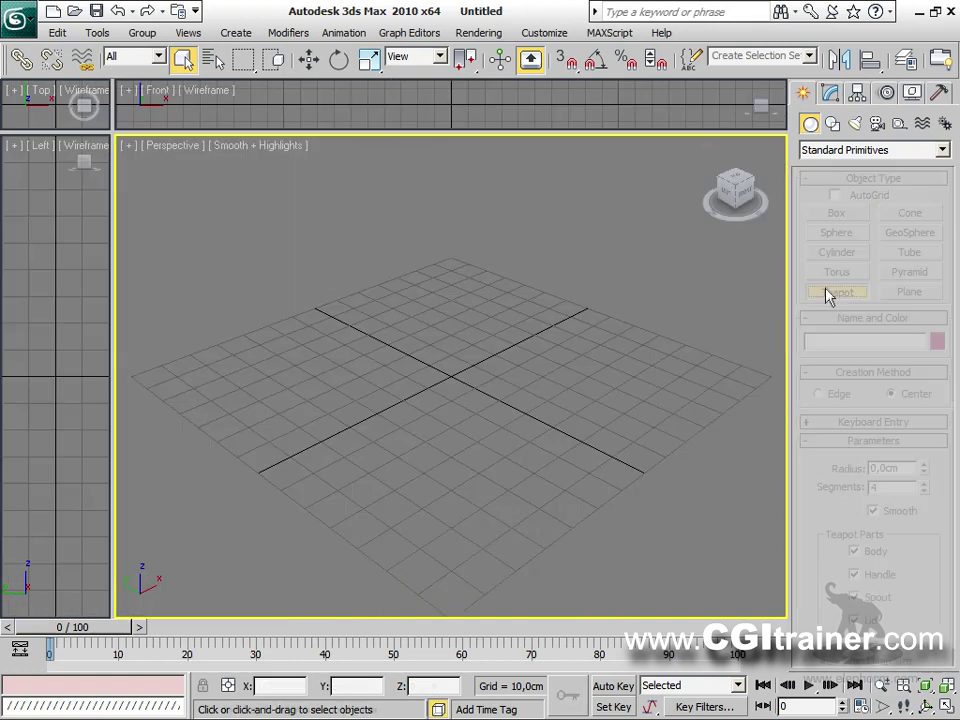
left_click_drag(226, 380, 265, 362)
middle_click_drag(265, 362, 368, 382)
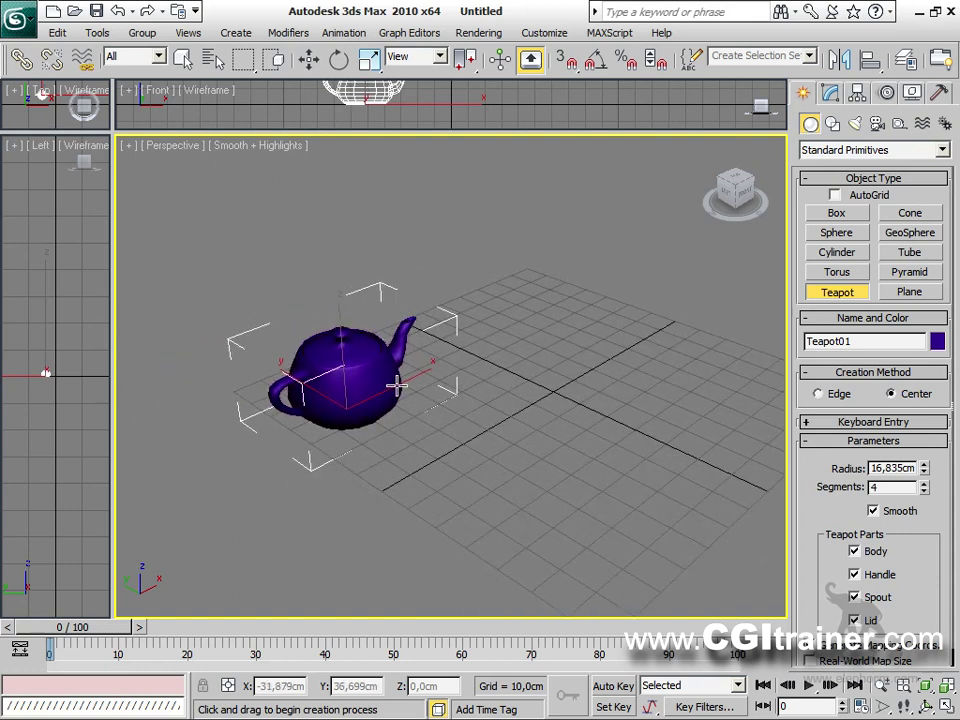
Turn on Edged Faces, raise the teapot to 13 segments, and show viewport statistics.
key("F4")
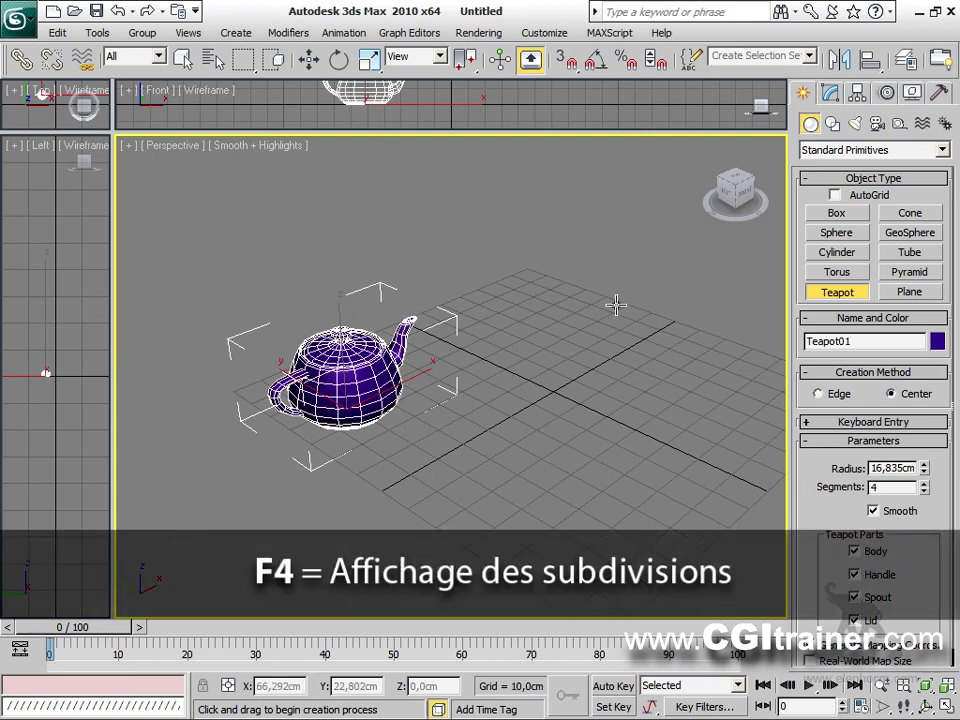
left_click_drag(924, 490, 923, 450)
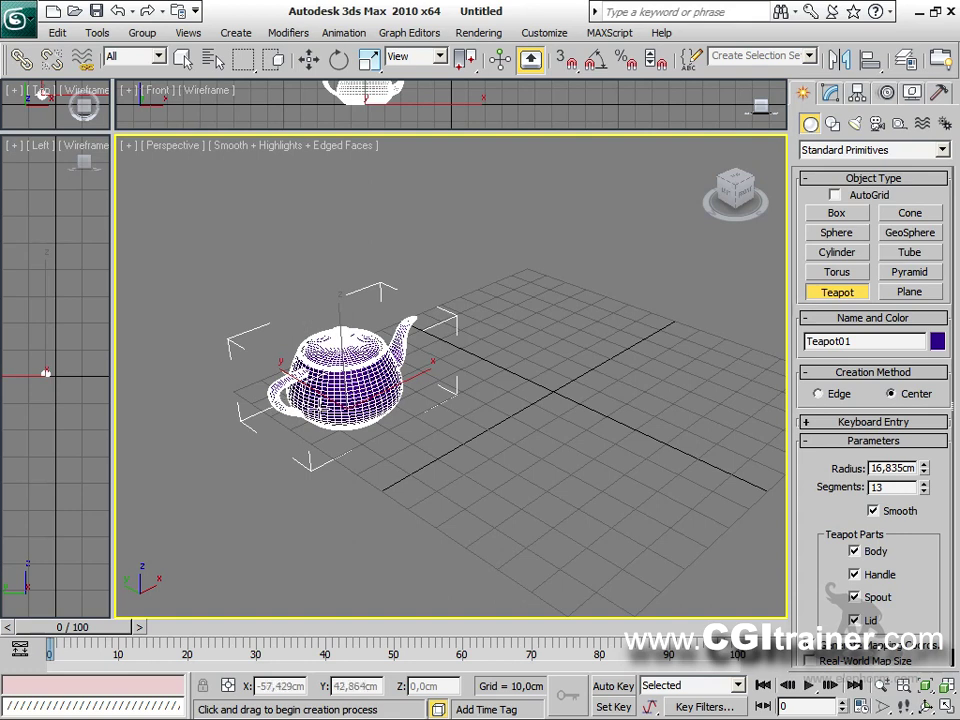
key("7")
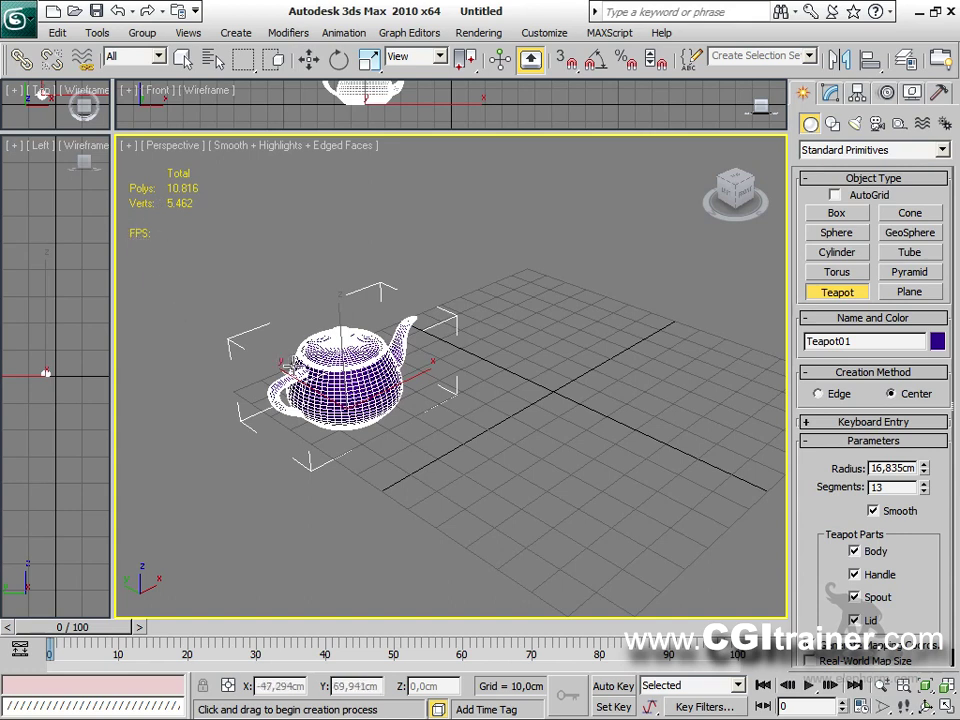
Raise Teapot01 to 64 segments, orbiting the Perspective view around the dense mesh.
middle_click_drag(255, 338, 268, 261, "alt")
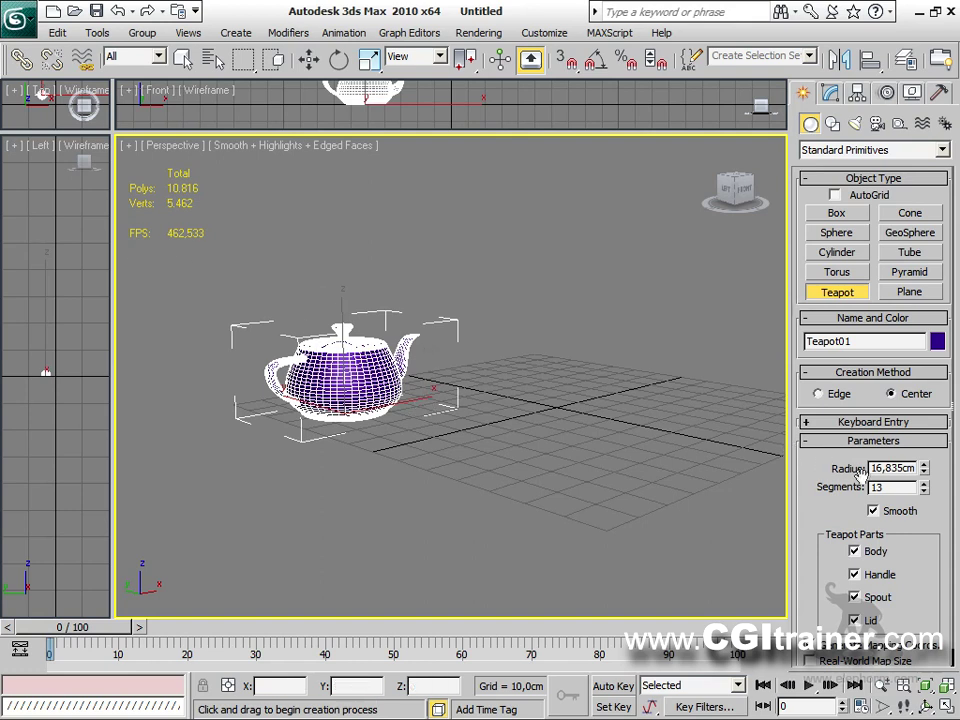
left_click_drag(927, 494, 927, 446)
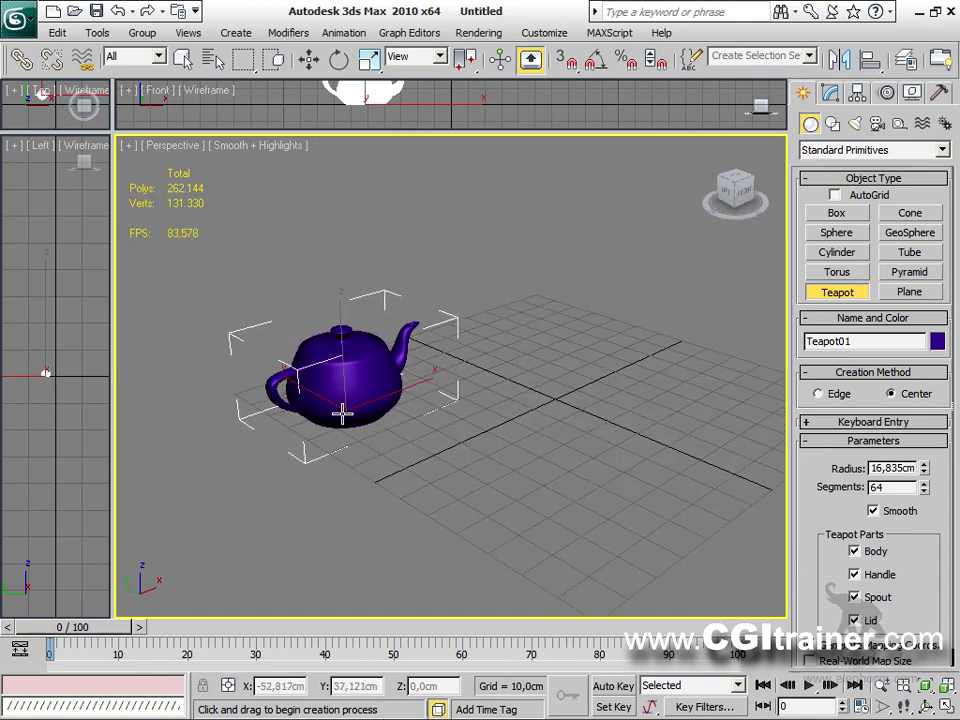
middle_click_drag(342, 412, 280, 358, "alt")
Exit teapot creation and Shift-move a single copy of the teapot.
right_click(290, 362)
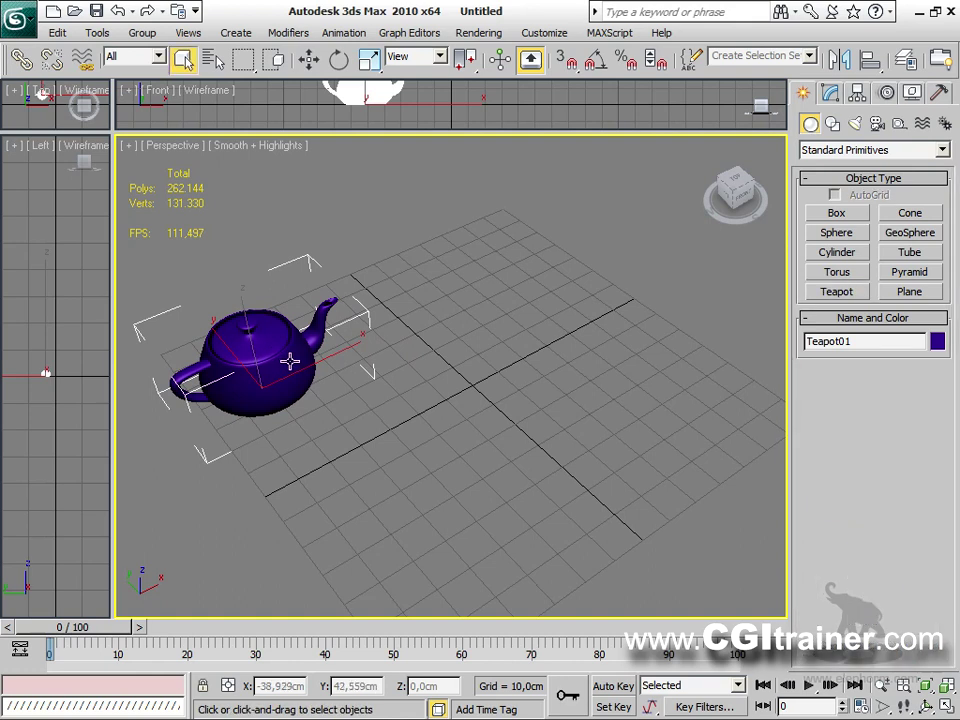
right_click(290, 362)
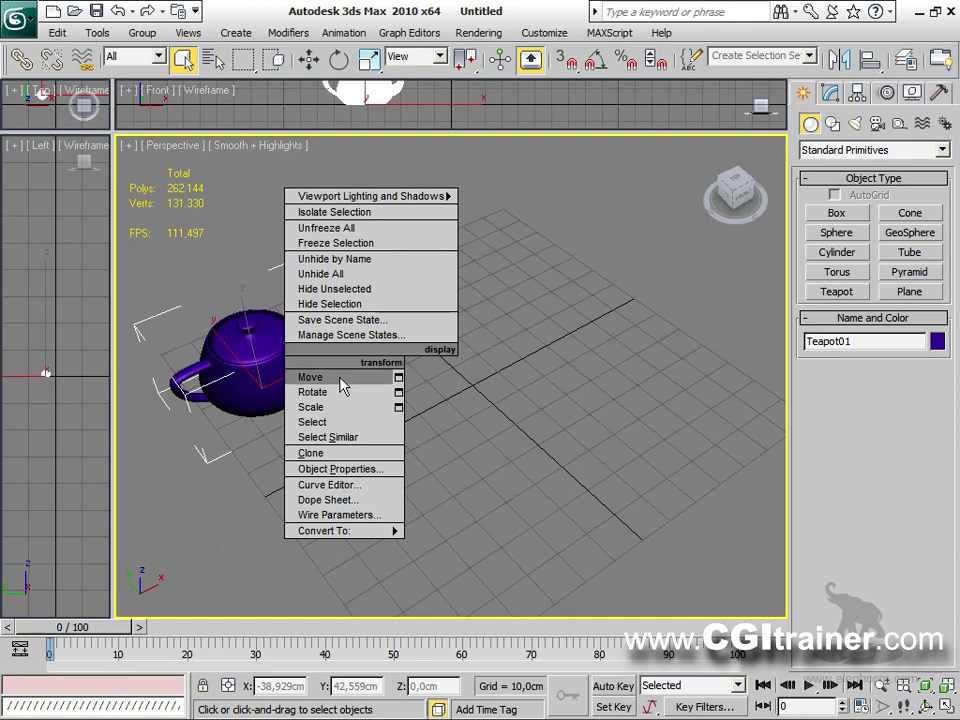
left_click(333, 379)
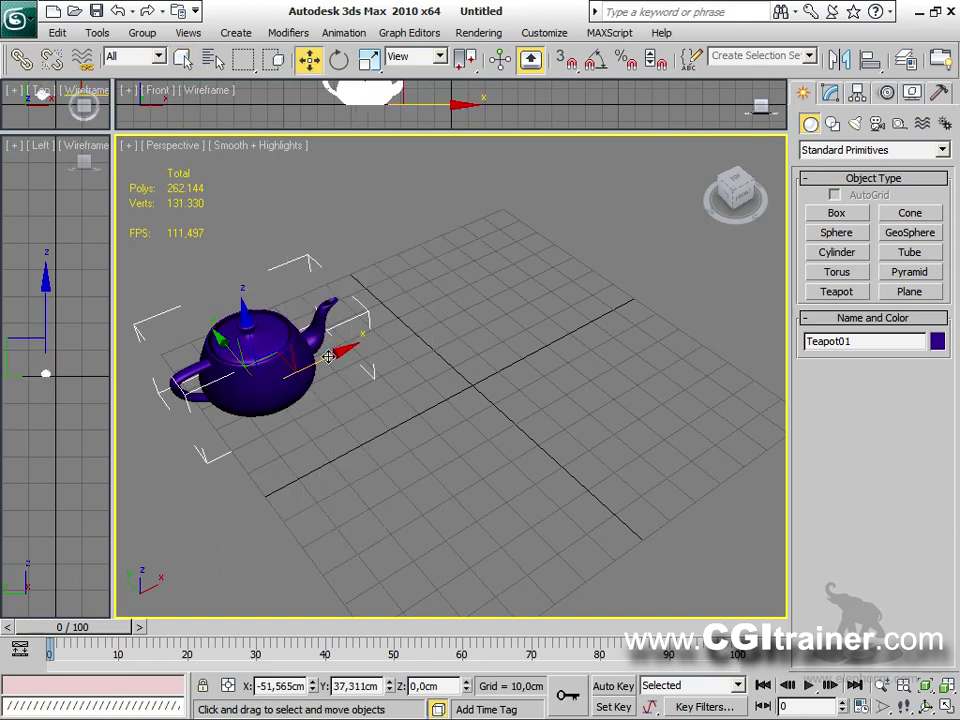
mouse_move(328, 356)
left_mouse_down("shift")
mouse_move(485, 335)
mouse_move(516, 253)
mouse_move(505, 280)
mouse_move(510, 270)
left_mouse_up("shift")
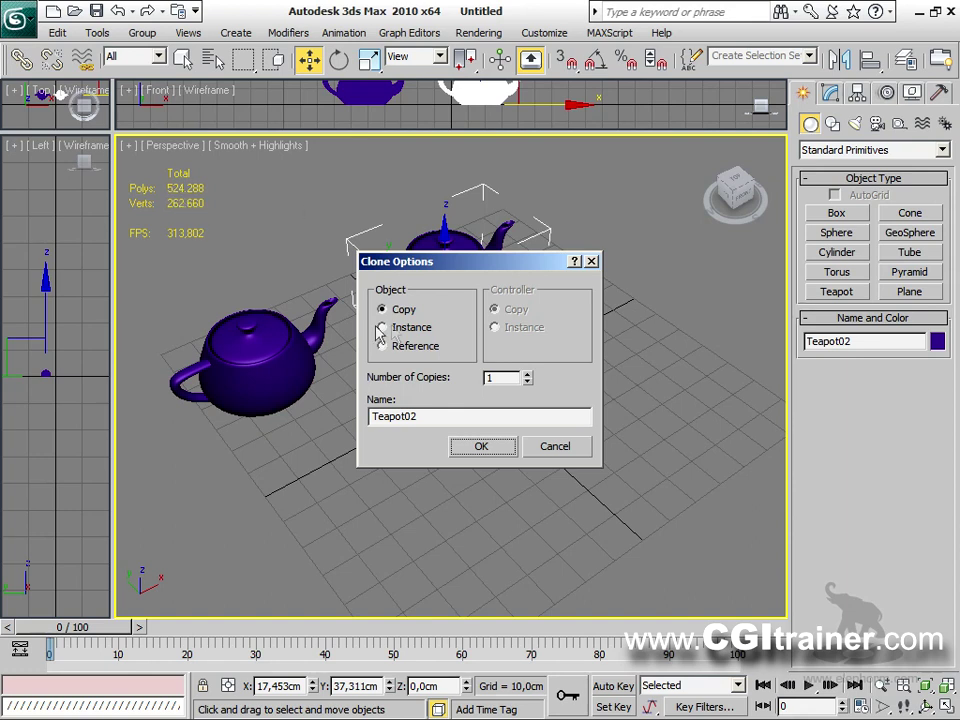
left_click(478, 448)
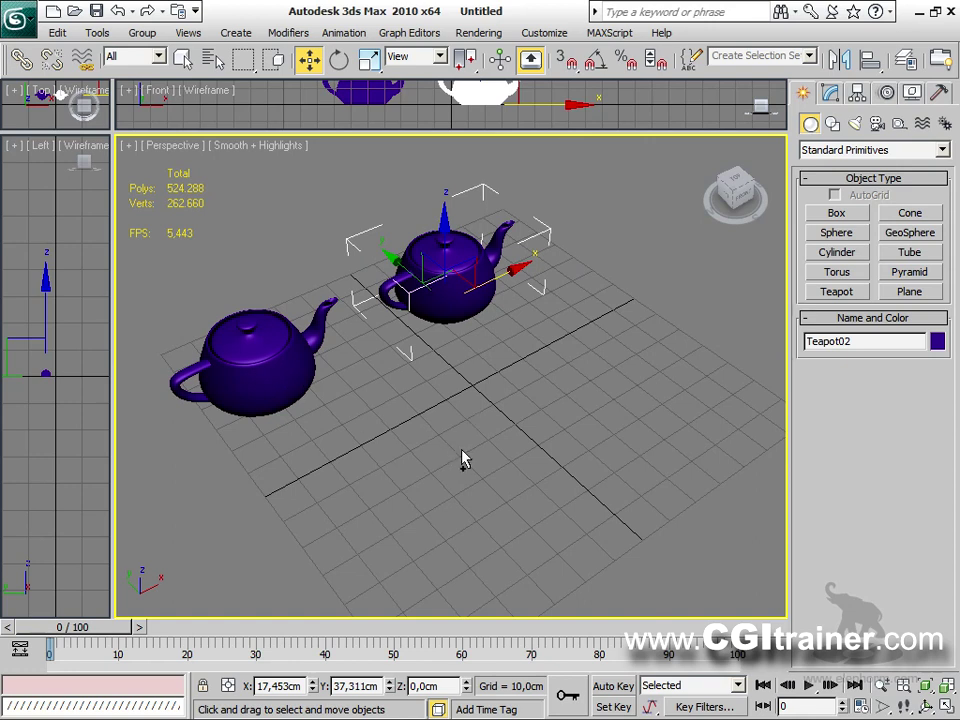
Select both teapots and clone them further along into a row of four.
key("ctrl+a")
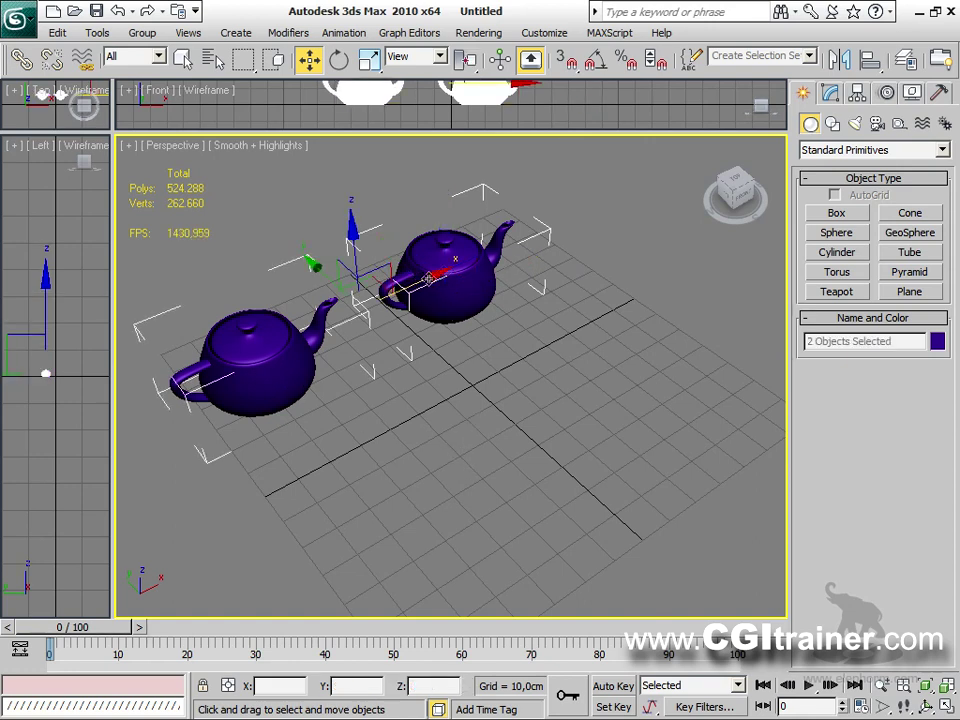
left_click_drag(443, 272, 692, 177, "shift")
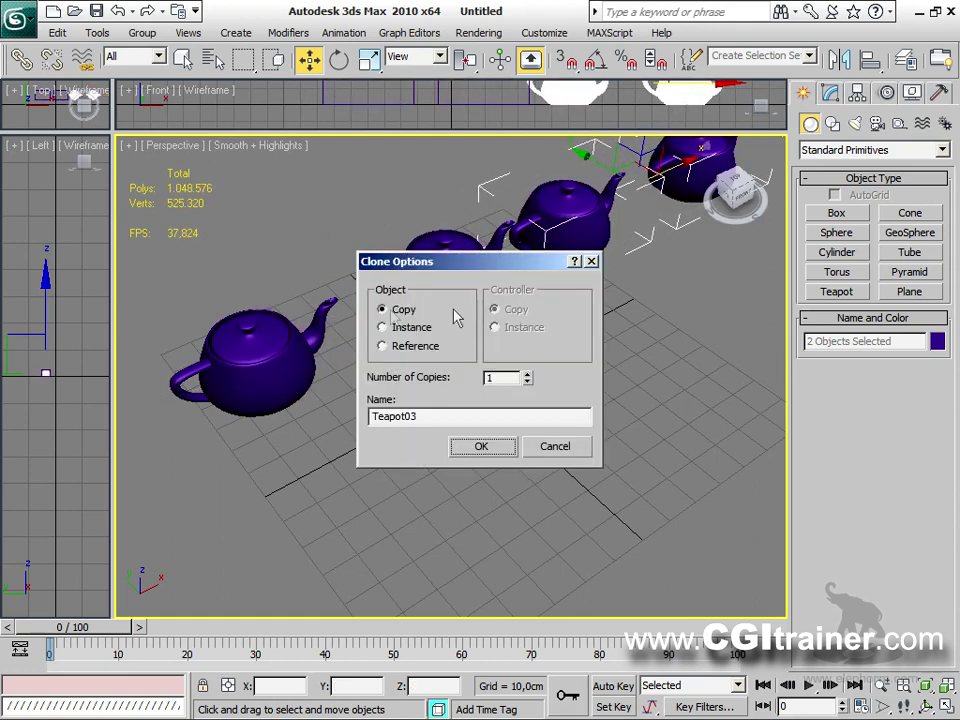
left_click(505, 449)
middle_click_drag(484, 499, 482, 488)
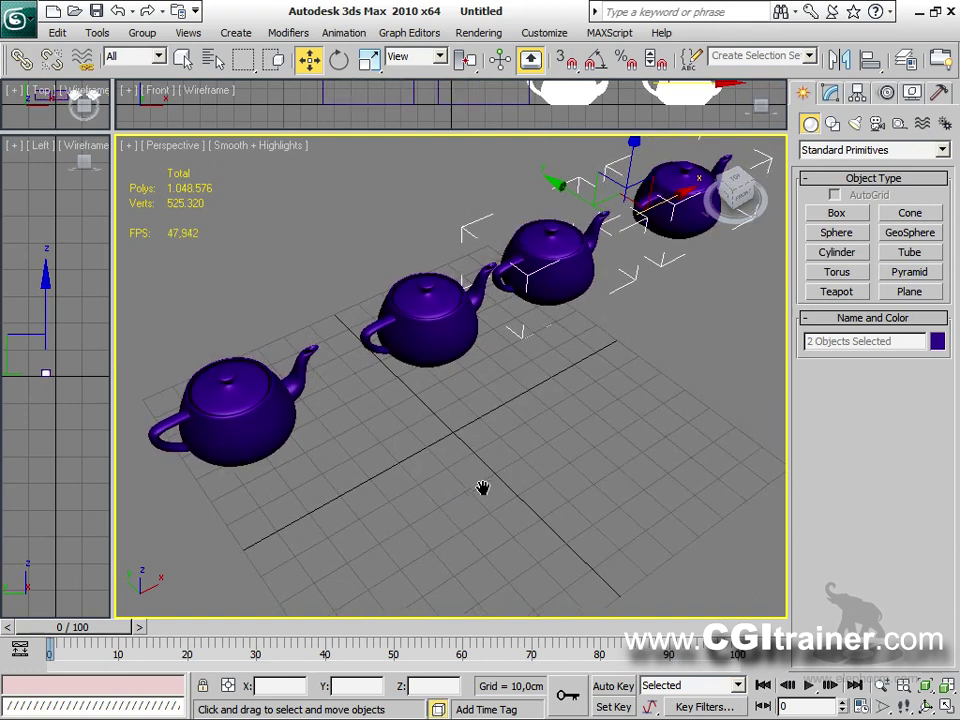
scroll(484, 482, "down", 3)
scroll(484, 482, "down", 2)
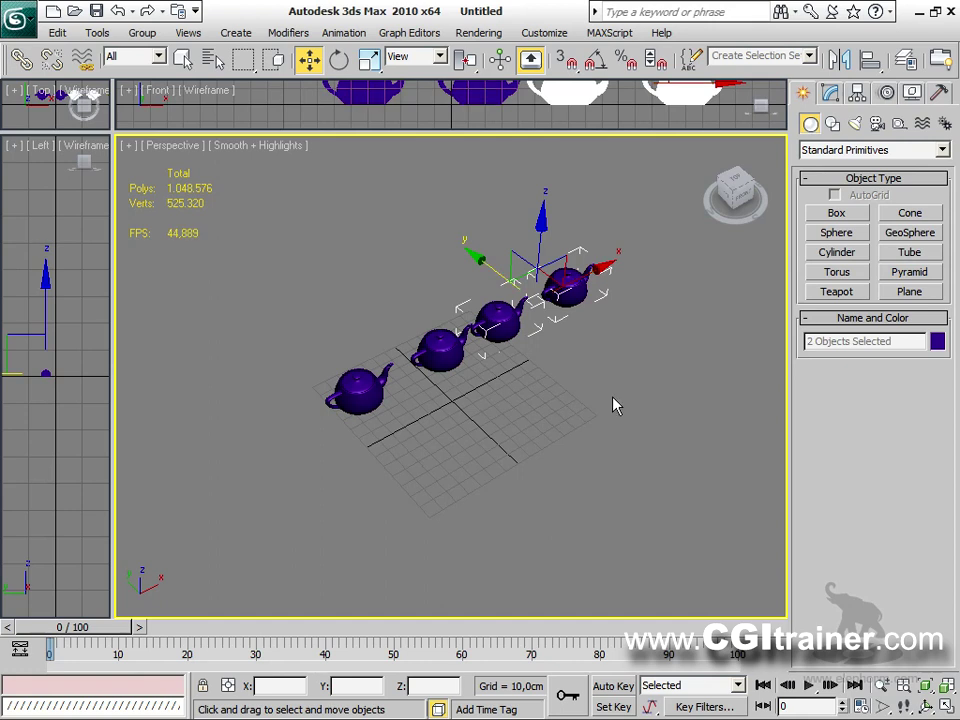
Select all four teapots and clone them with 4 copies into a twenty-teapot grid.
key("ctrl+a")
mouse_move(428, 297)
left_mouse_down("shift")
mouse_move(388, 260)
mouse_move(396, 259)
left_mouse_up("shift")
left_click(527, 375)
left_click(527, 375)
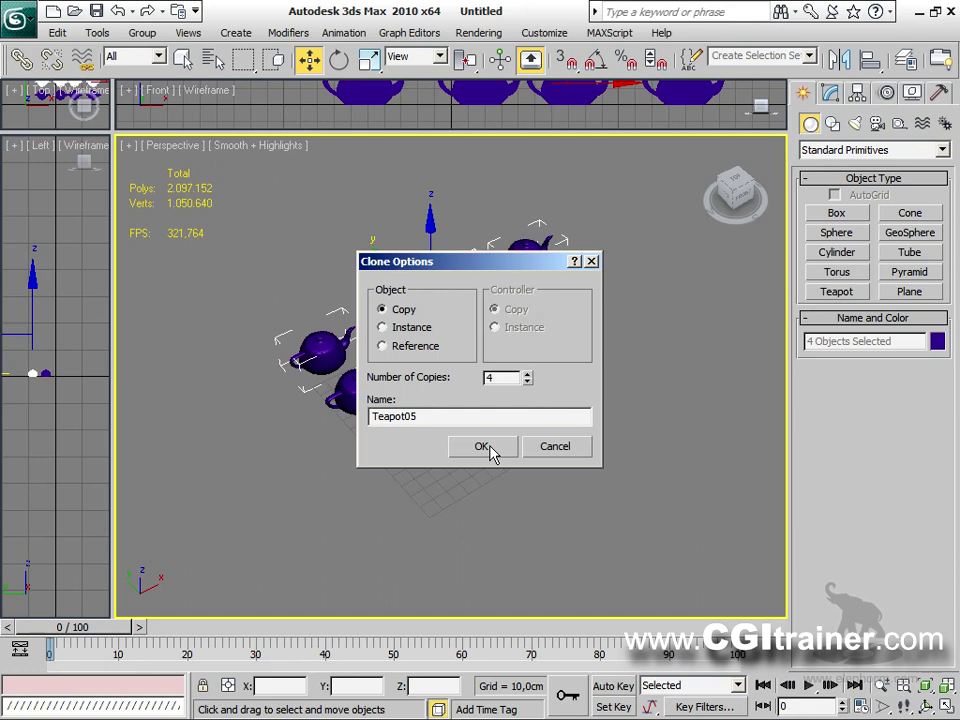
left_click(482, 447)
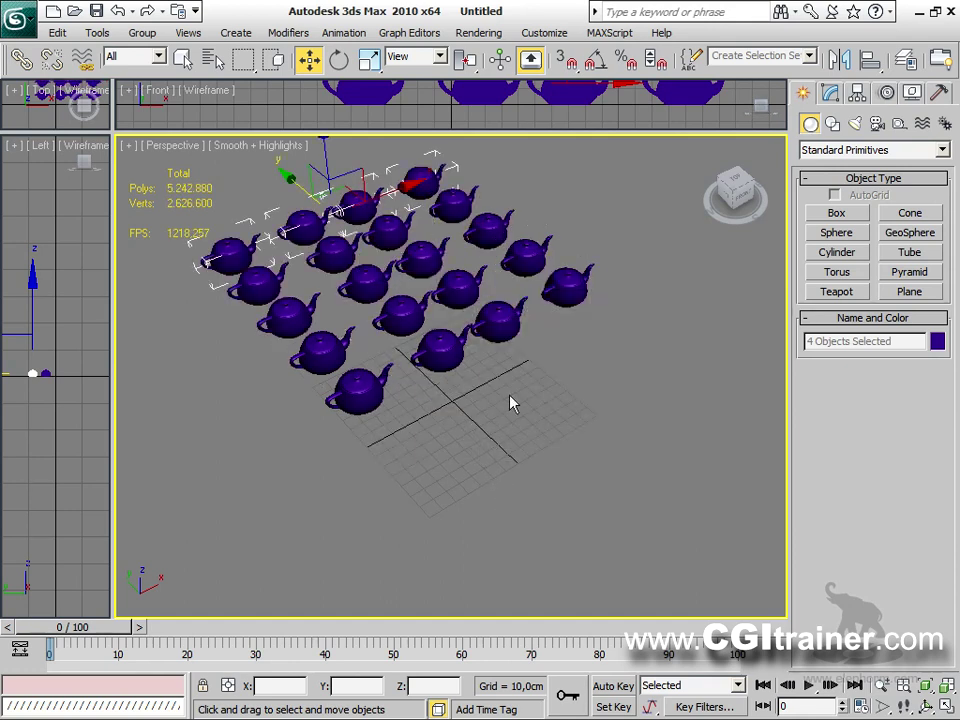
middle_click_drag(448, 403, 458, 375, "alt")
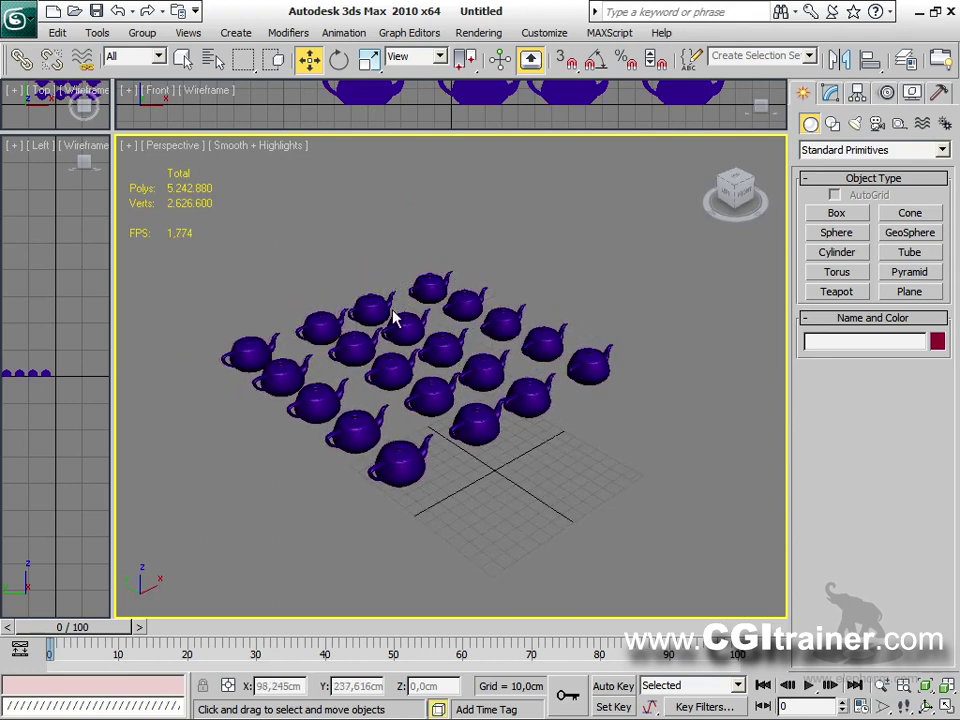
left_click(188, 32)
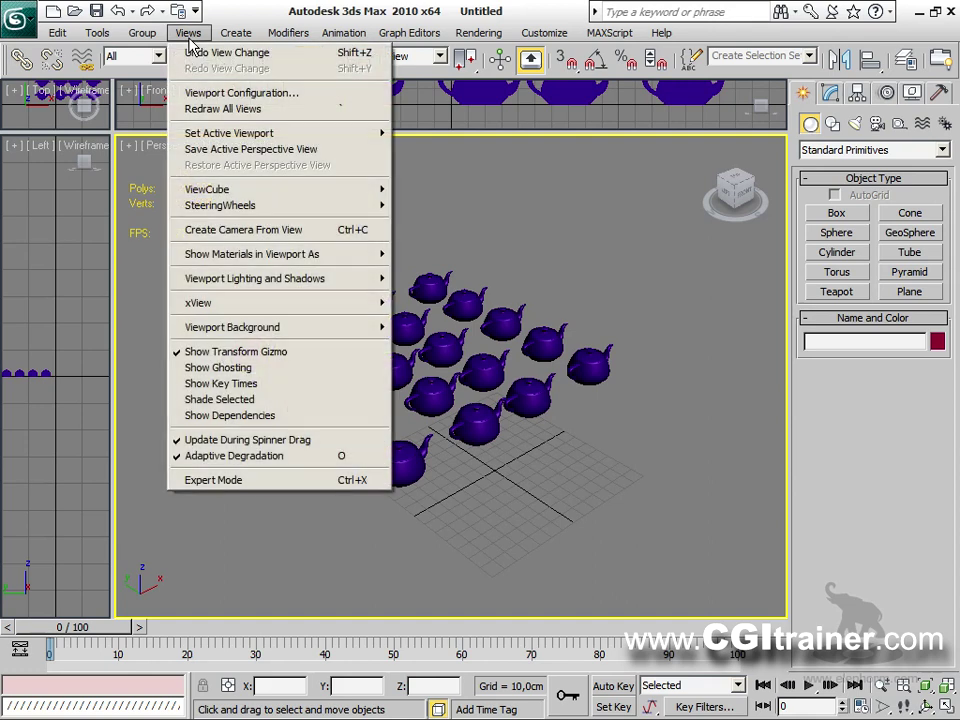
left_click(341, 457)
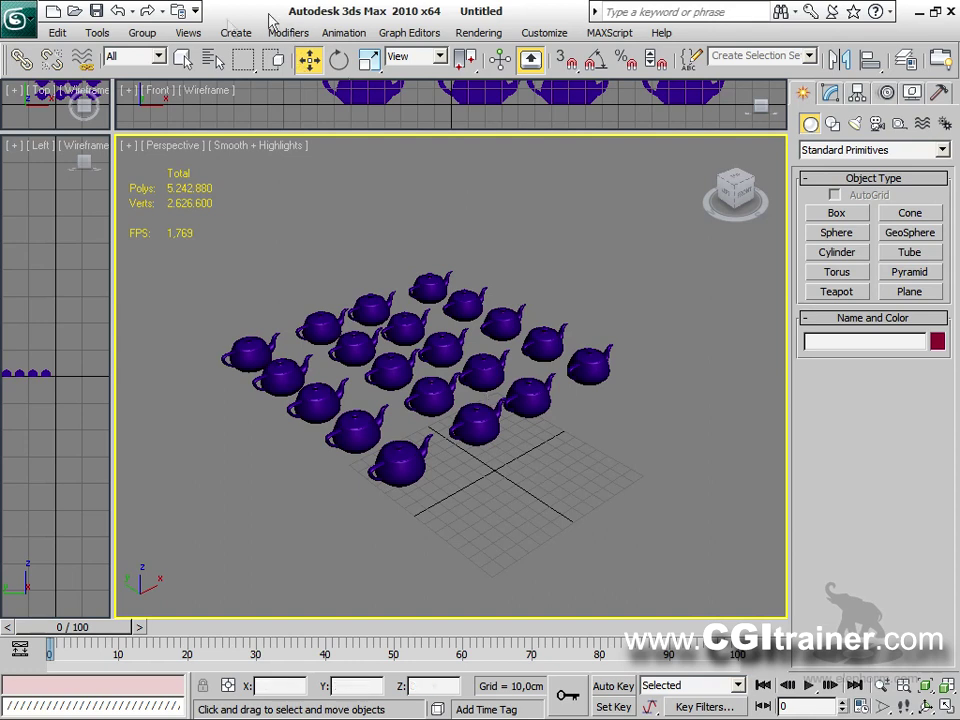
left_click(188, 33)
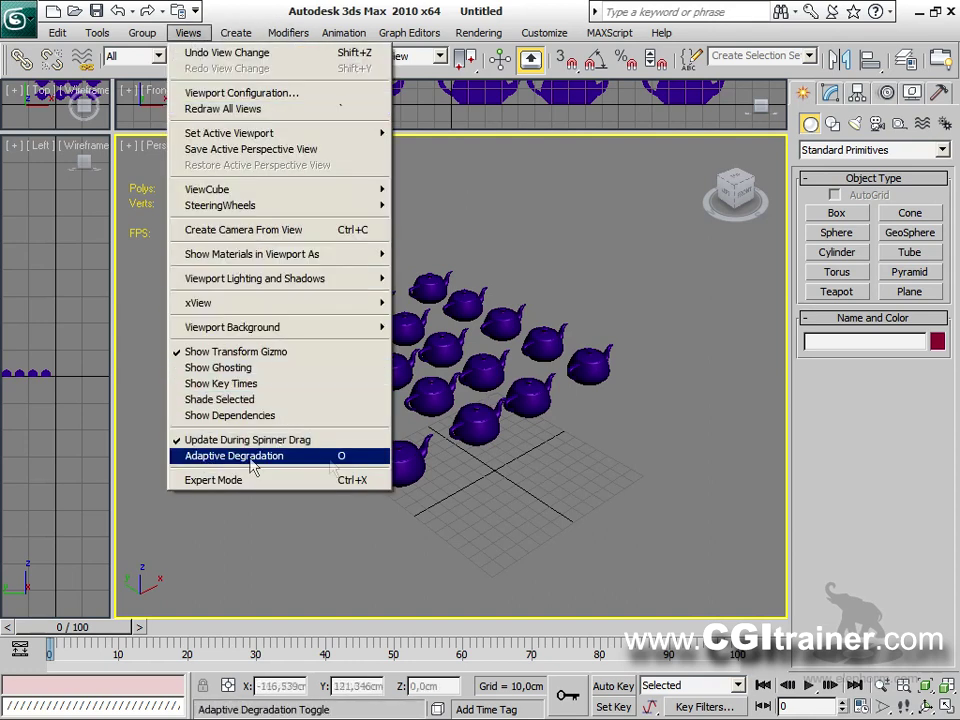
left_click(472, 467)
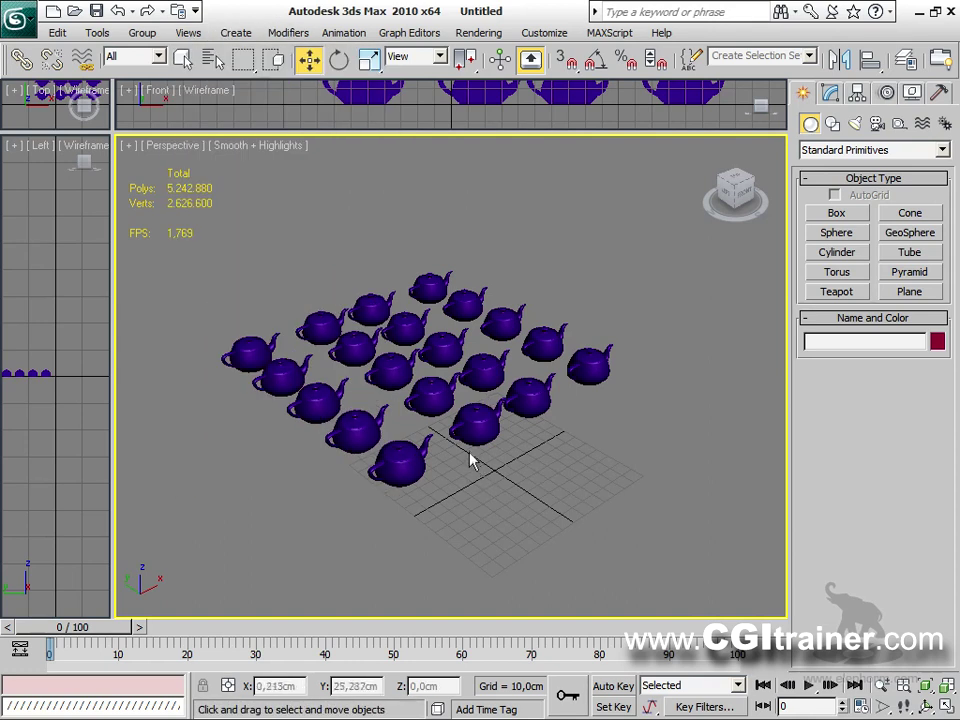
middle_click_drag(472, 462, 454, 435, "alt")
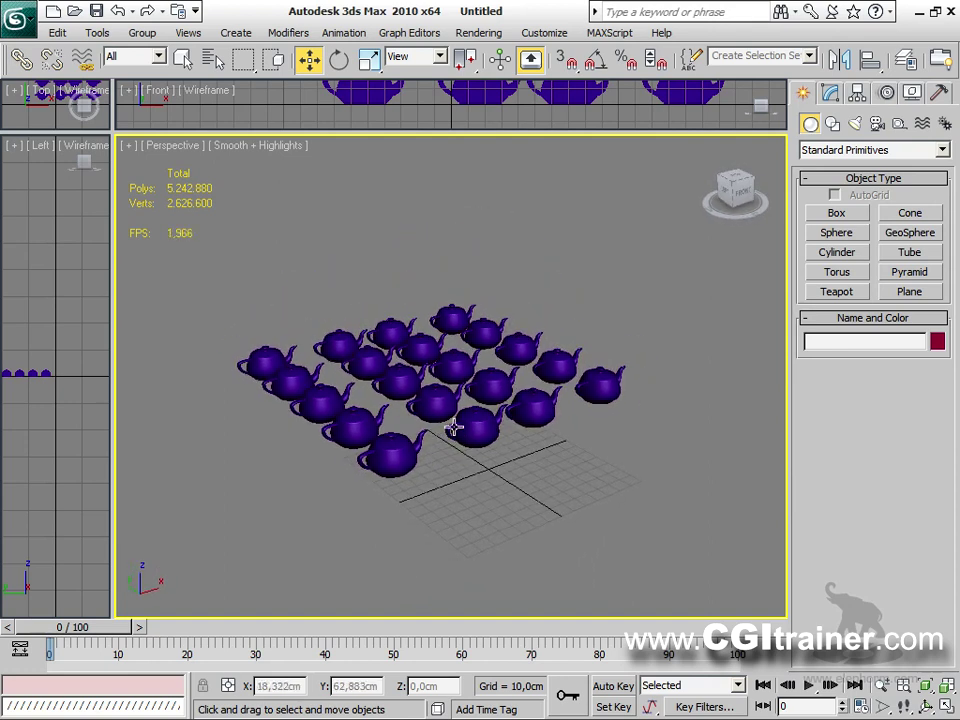
mouse_move(473, 515)
middle_mouse_down("alt")
mouse_move(452, 527)
mouse_move(437, 399)
mouse_move(461, 501)
mouse_move(420, 430)
mouse_move(480, 525)
middle_mouse_up("alt")
scroll(480, 525, "up", 5)
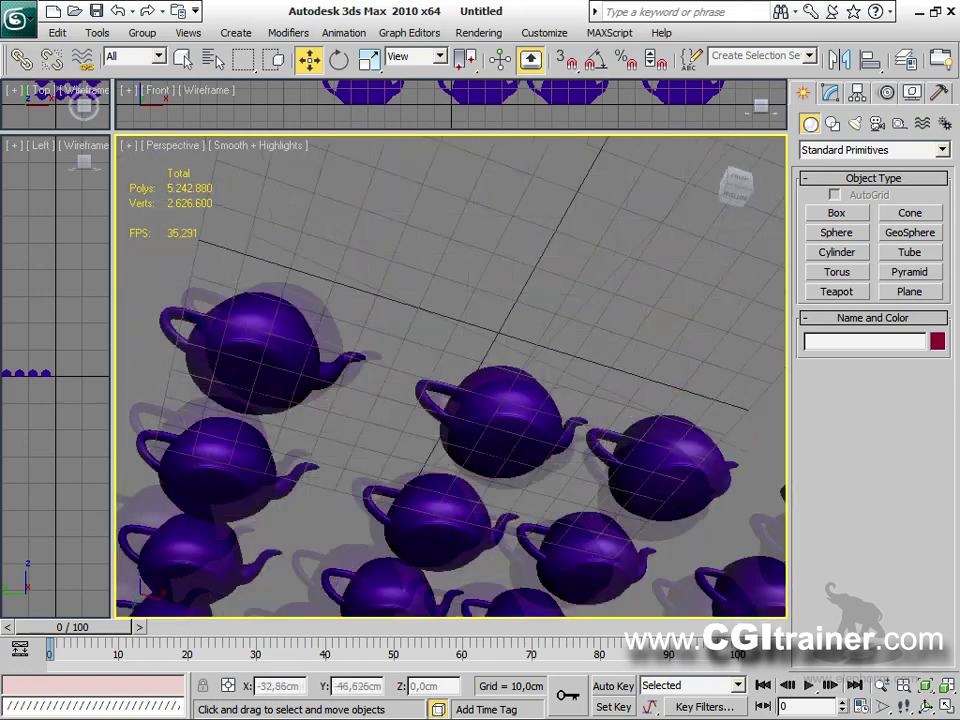
scroll(480, 525, "down", 10)
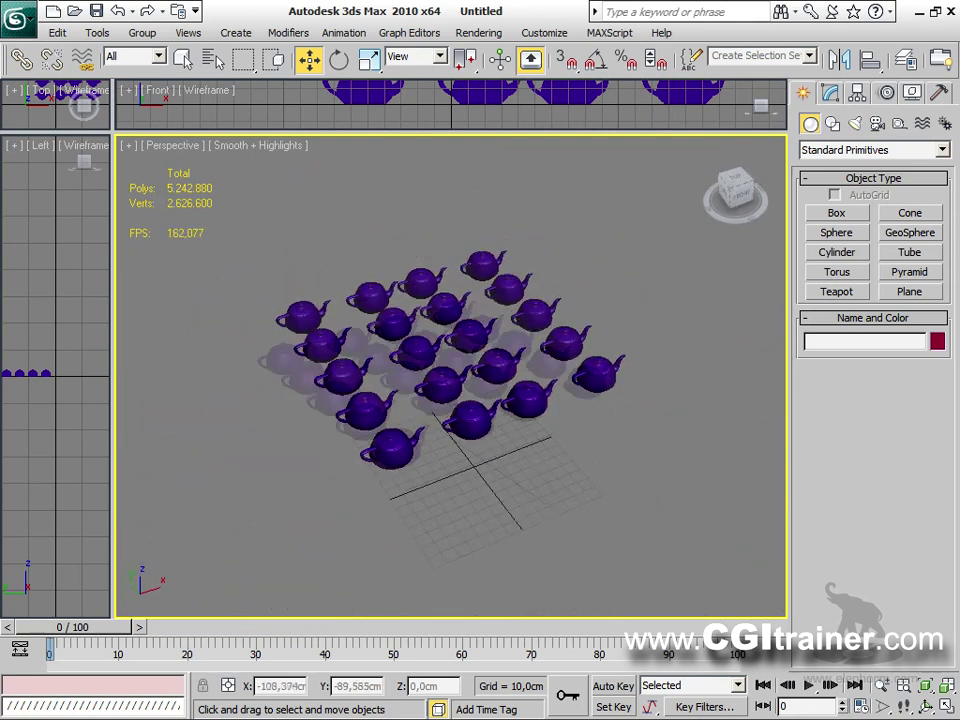
middle_click_drag(480, 525, 415, 588, "alt")
middle_click_drag(432, 441, 428, 467, "alt")
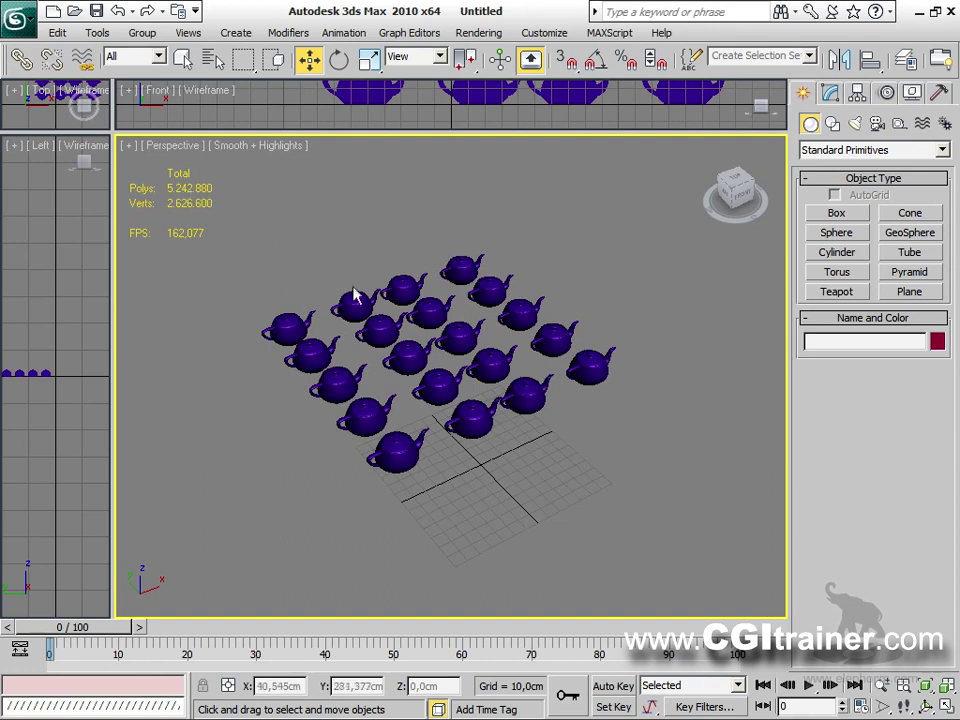
middle_click_drag(365, 332, 422, 480, "alt")
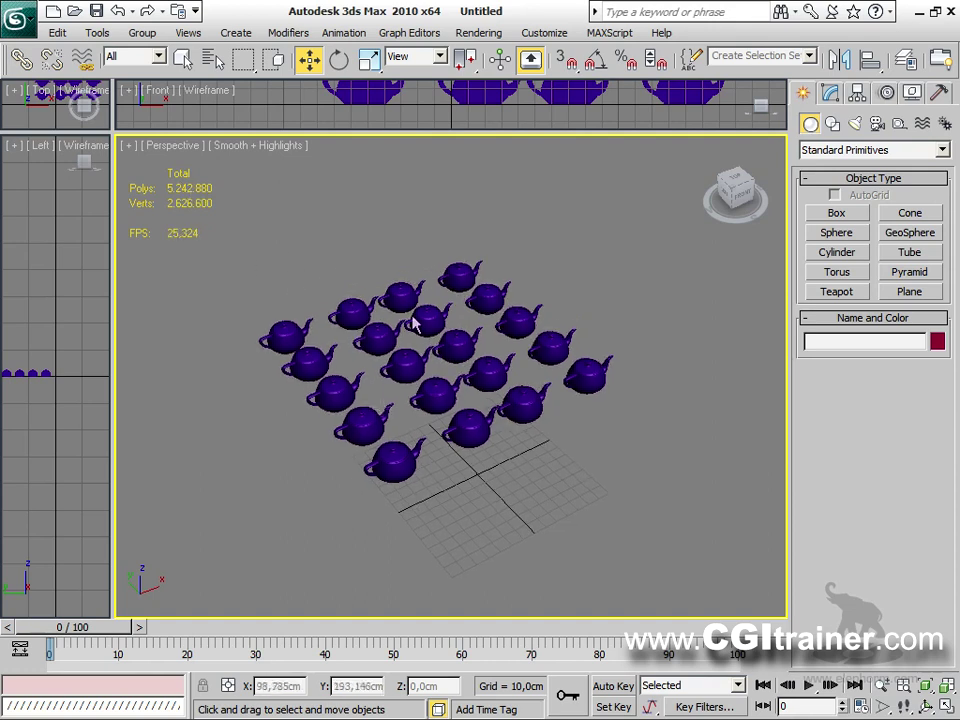
Set Adaptive Degradation's Distance from Camera to 0,615, add Point Helper, and apply.
left_click(130, 147)
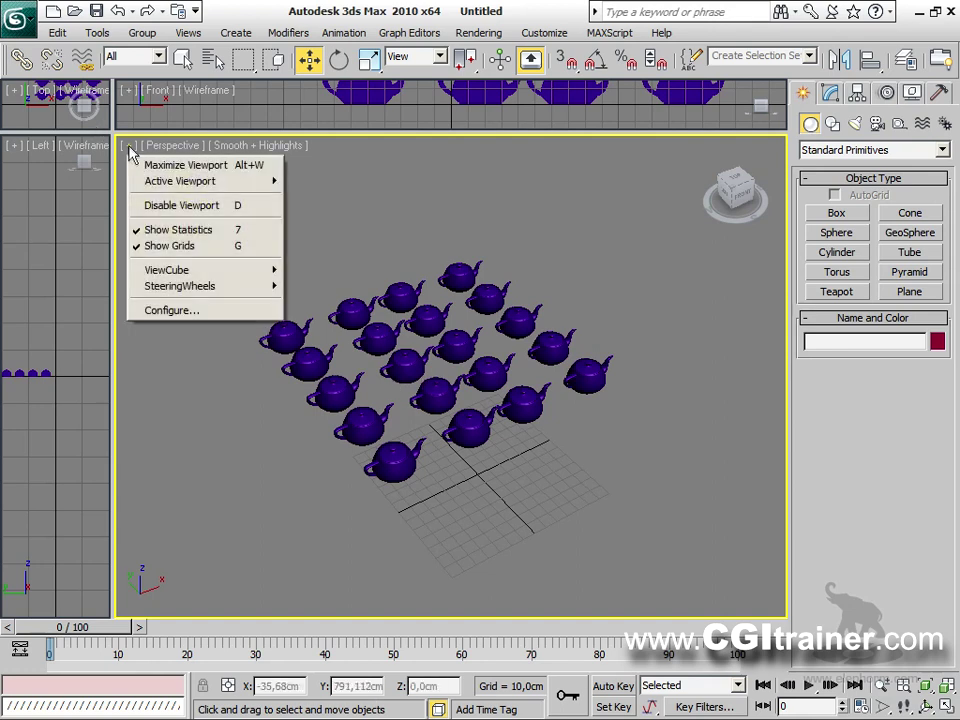
left_click(166, 312)
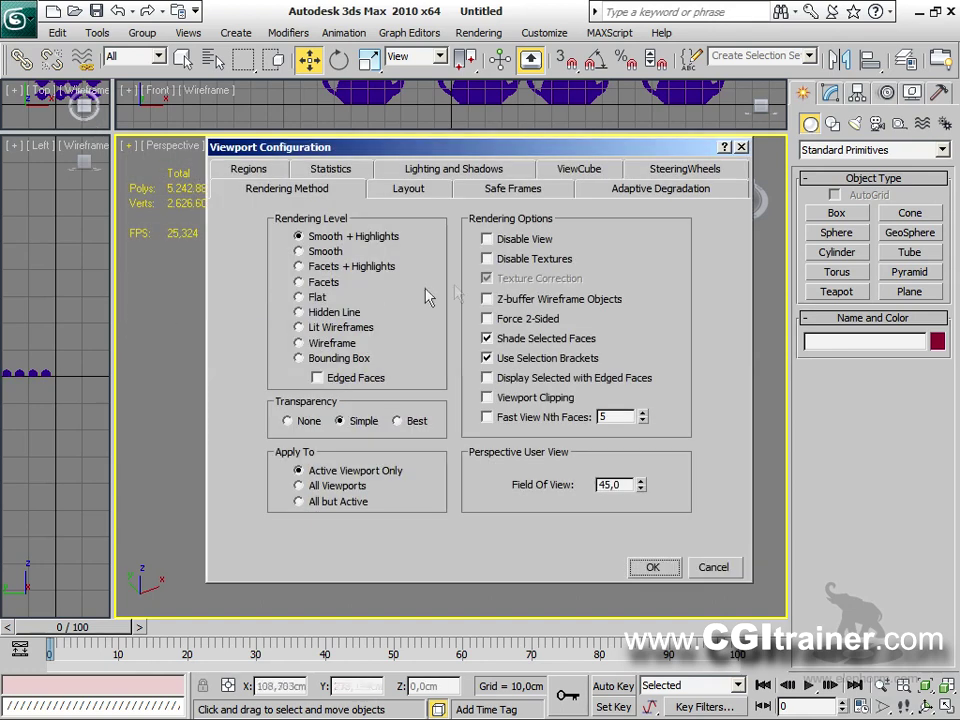
left_click(706, 192)
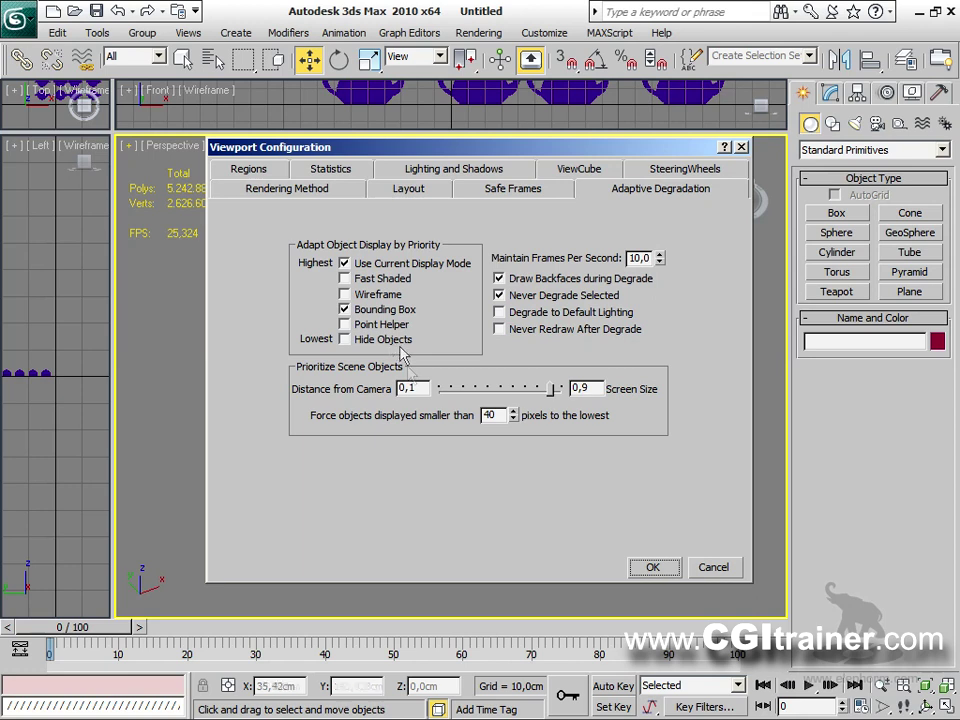
mouse_move(551, 388)
left_mouse_down()
mouse_move(443, 392)
mouse_move(546, 400)
left_mouse_up()
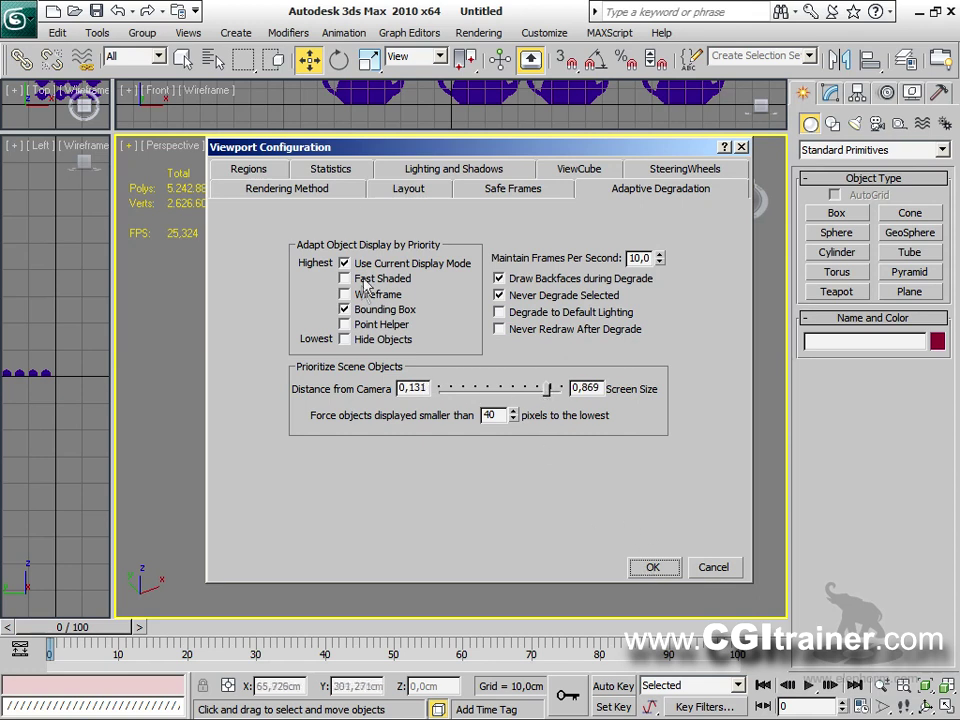
left_click(344, 324)
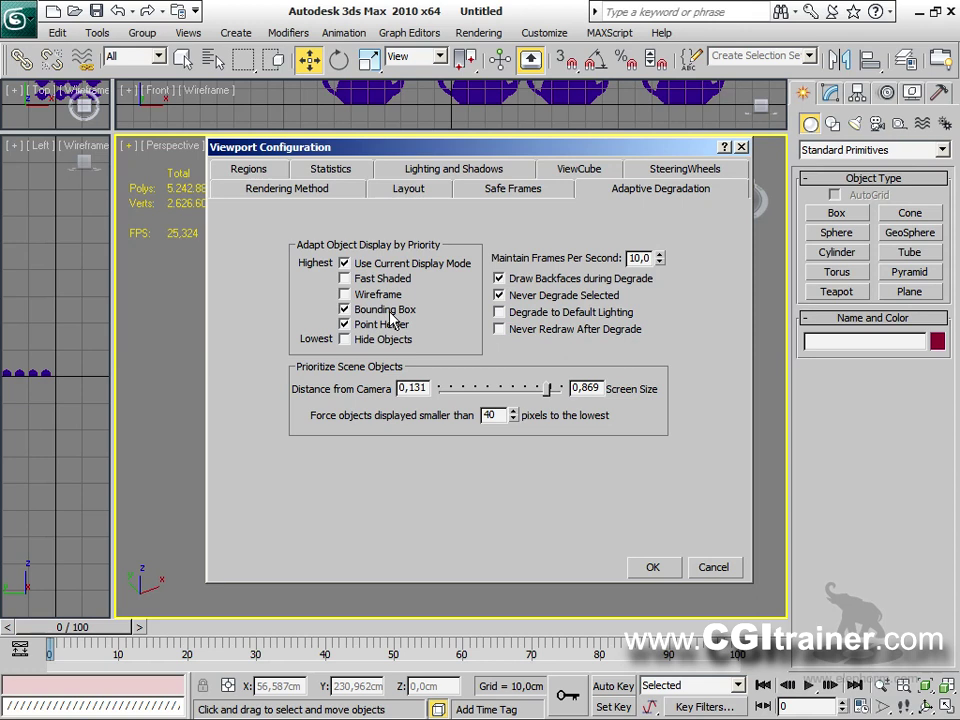
left_click(648, 566)
middle_click_drag(560, 408, 492, 308, "alt")
middle_click_drag(537, 442, 588, 365, "alt")
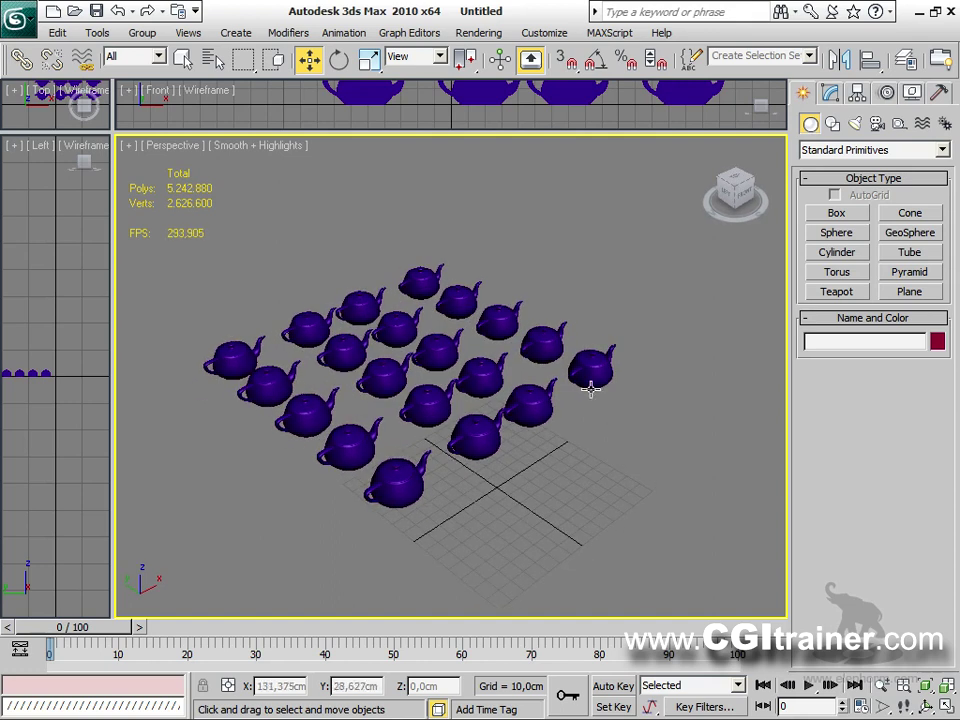
key("ctrl+a")
mouse_move(510, 305)
left_mouse_down("shift")
mouse_move(690, 165)
mouse_move(671, 180)
left_mouse_up("shift")
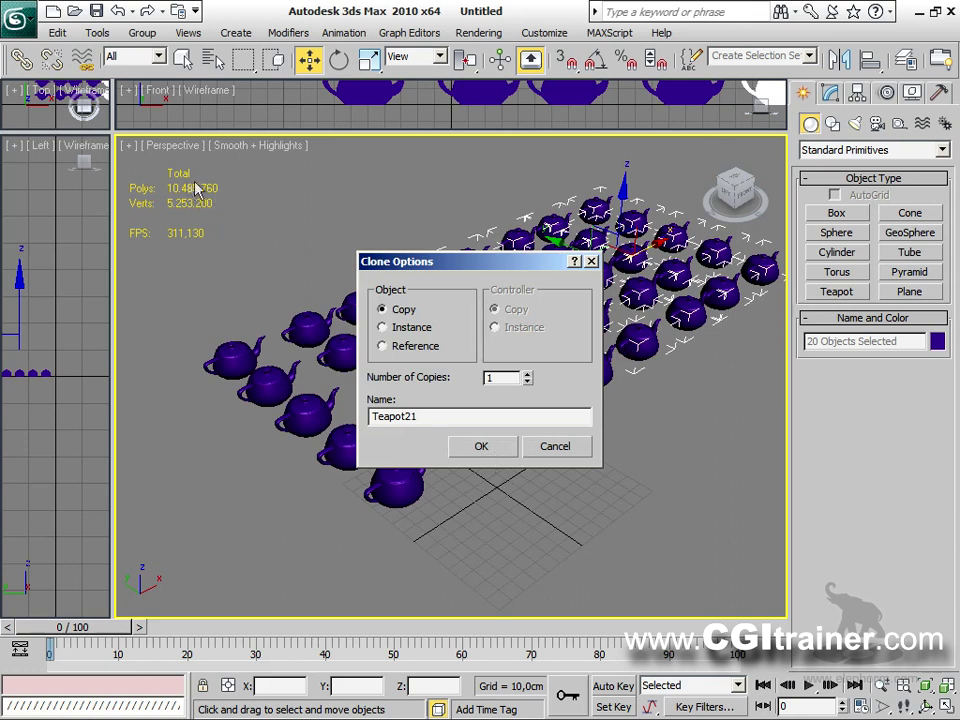
left_click(482, 447)
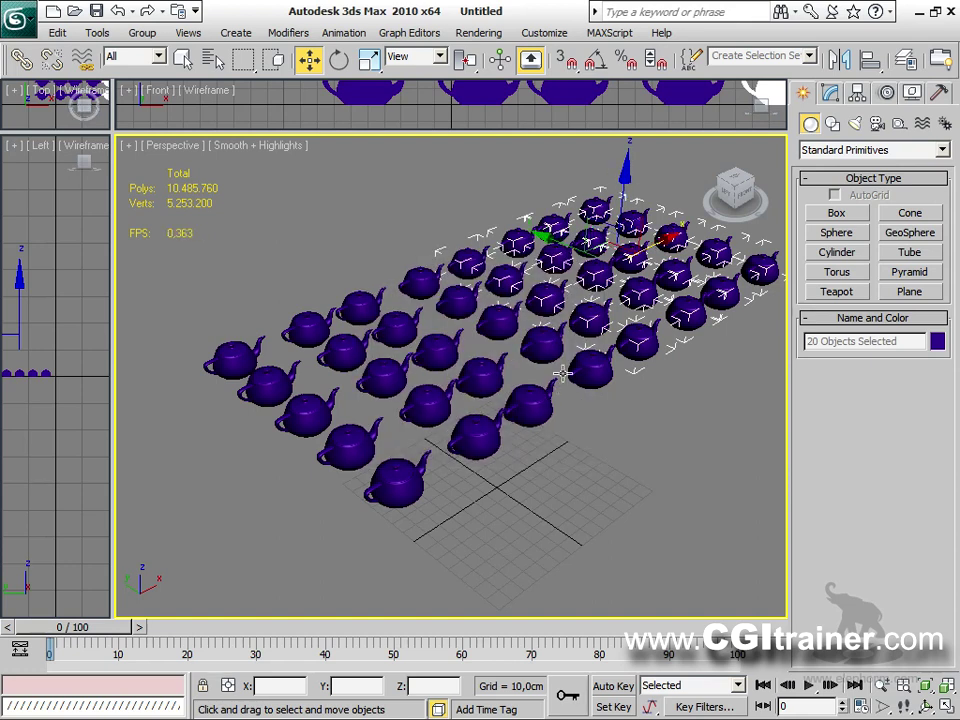
middle_click_drag(563, 373, 480, 432, "alt")
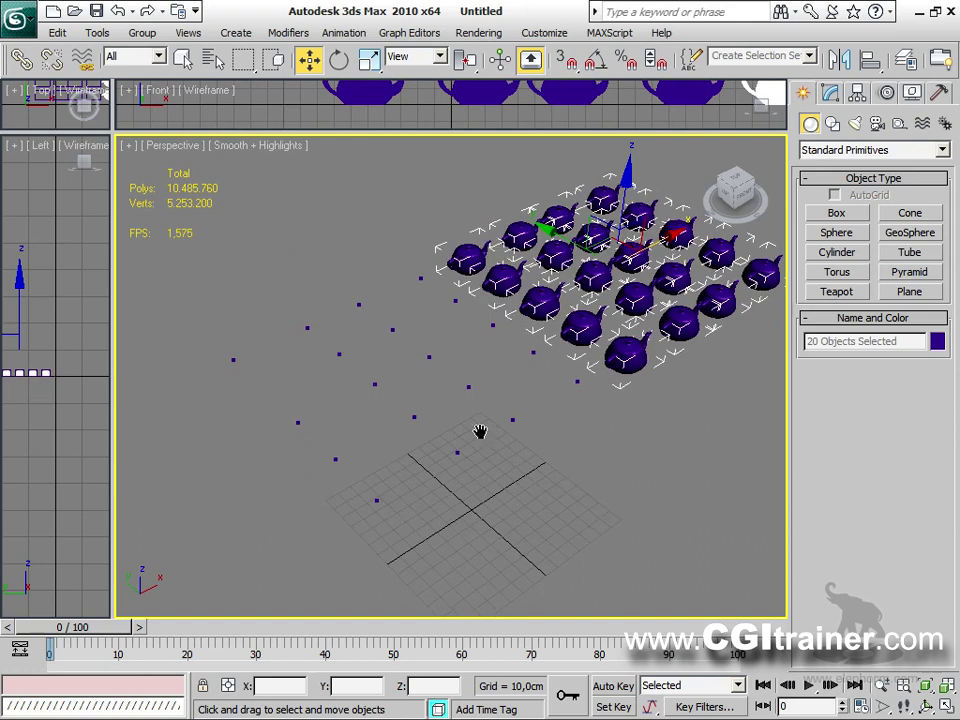
key("Delete")
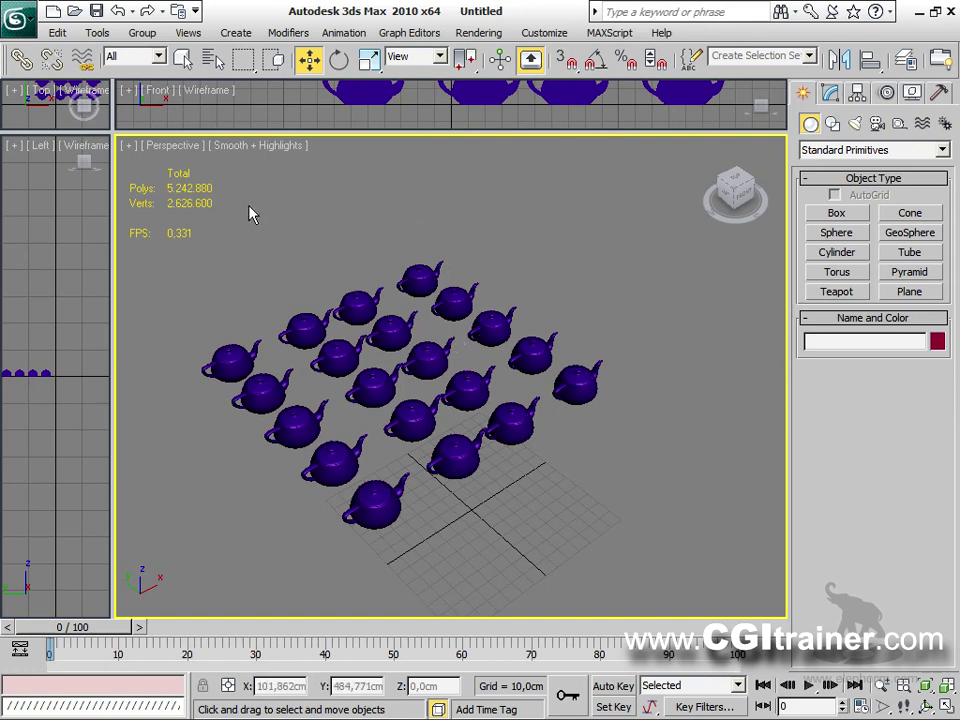
Open and close the Perspective viewport's Configuration dialog without changes.
left_click(128, 146)
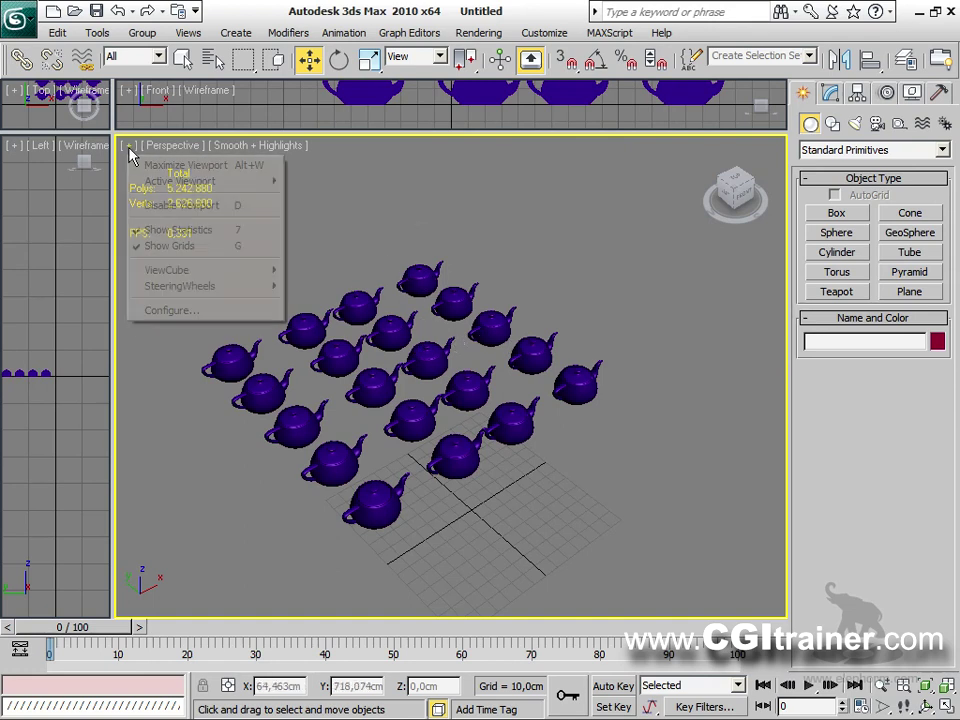
left_click(165, 311)
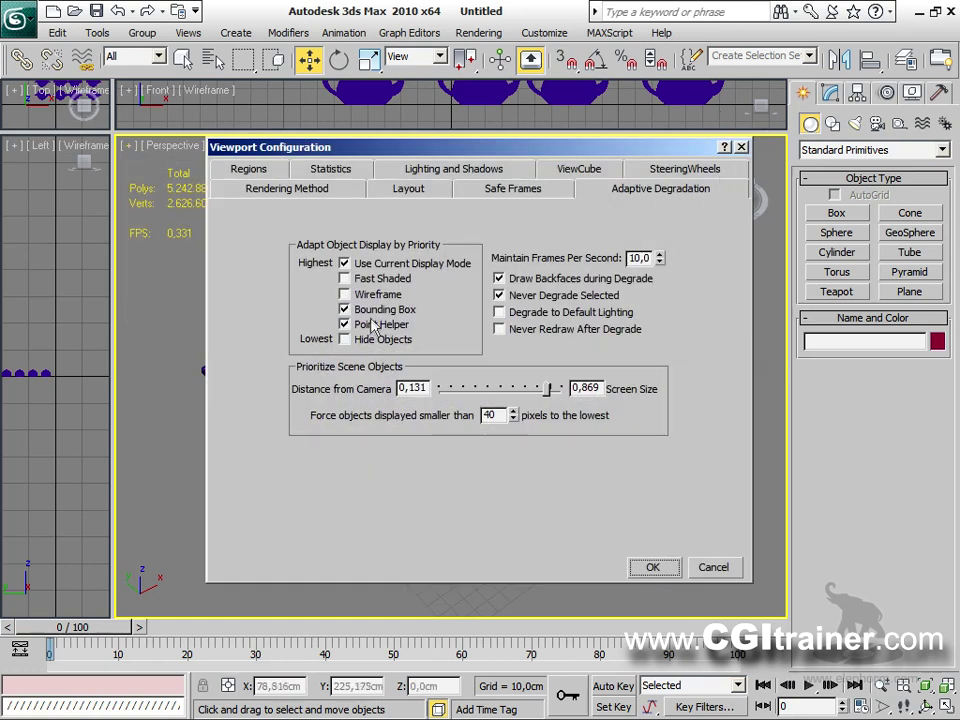
left_click(648, 567)
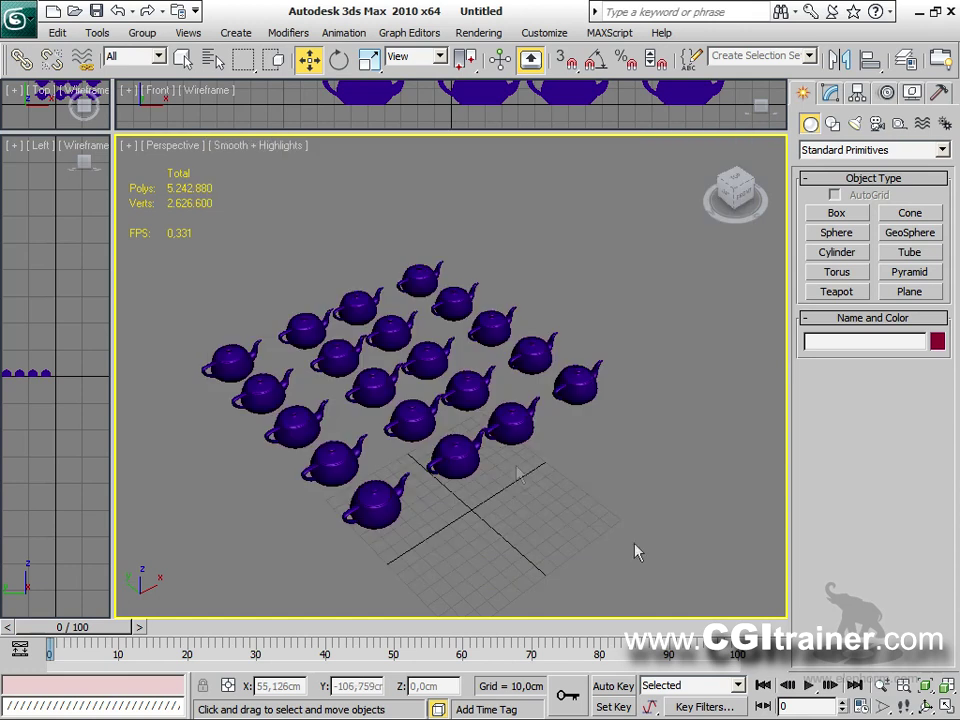
middle_click_drag(504, 435, 529, 431)
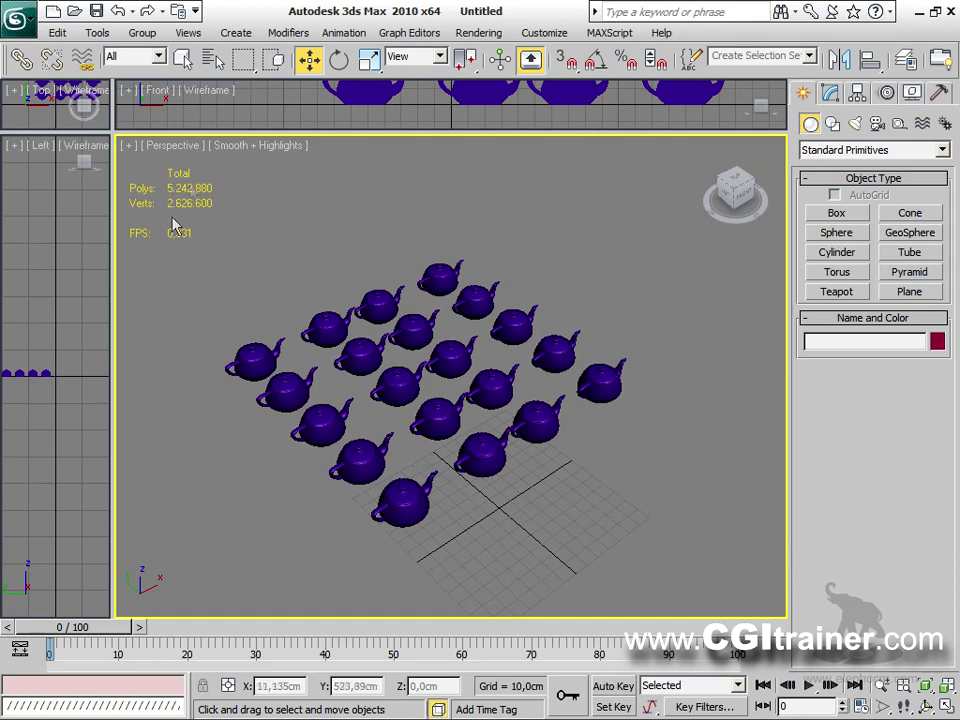
Hide the statistics overlay with the 7 key, then zoom the Perspective view back and forth.
key("7")
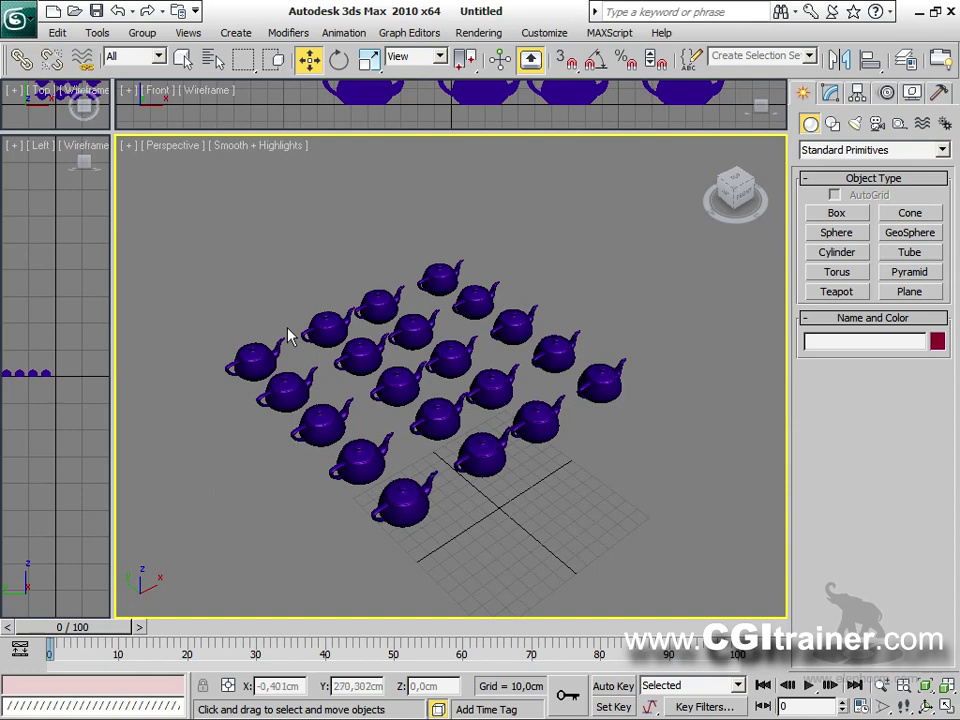
scroll(422, 422, "up", 5)
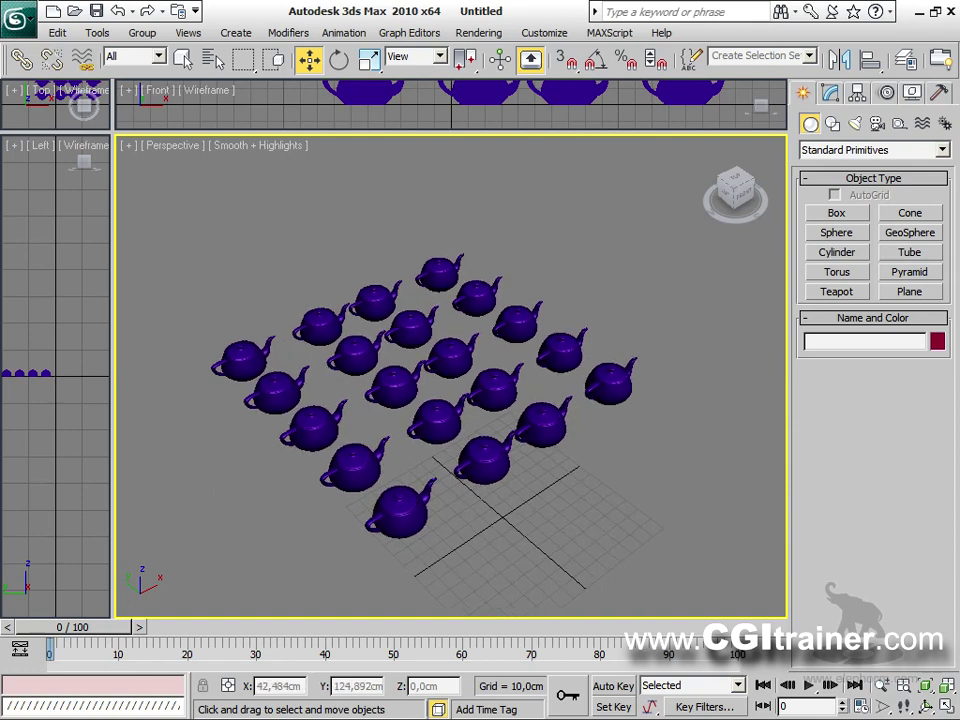
scroll(422, 422, "up", 5)
scroll(422, 422, "down", 8)
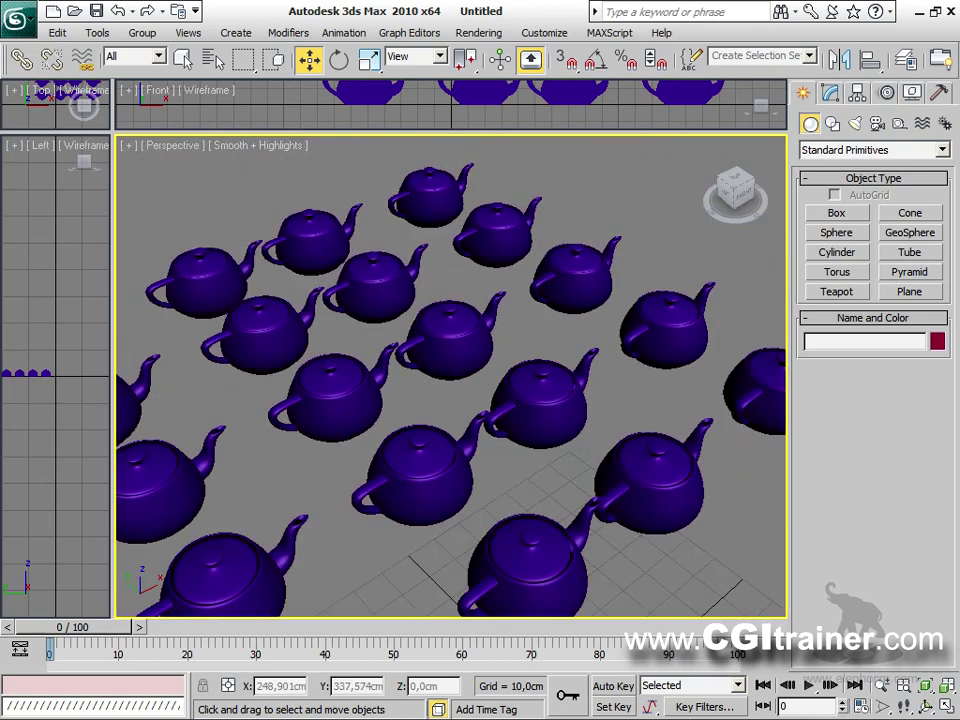
scroll(422, 422, "up", 8)
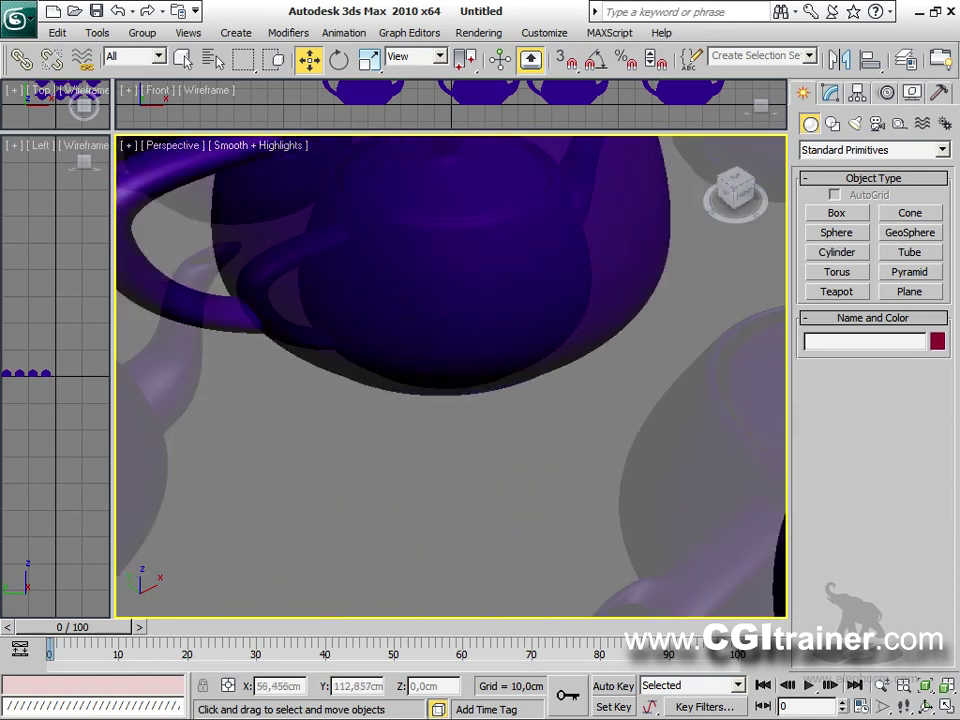
scroll(422, 422, "down", 8)
scroll(445, 296, "down", 4)
scroll(445, 296, "up", 3)
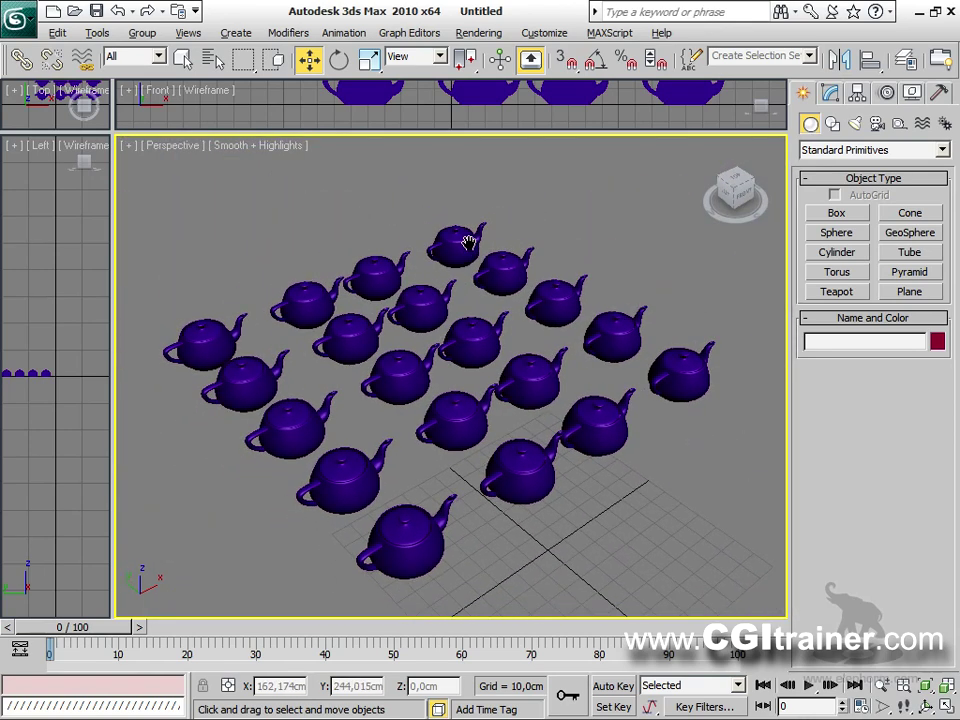
Turn on Viewport Clipping from the Perspective viewport's point-of-view menu.
left_click(128, 146)
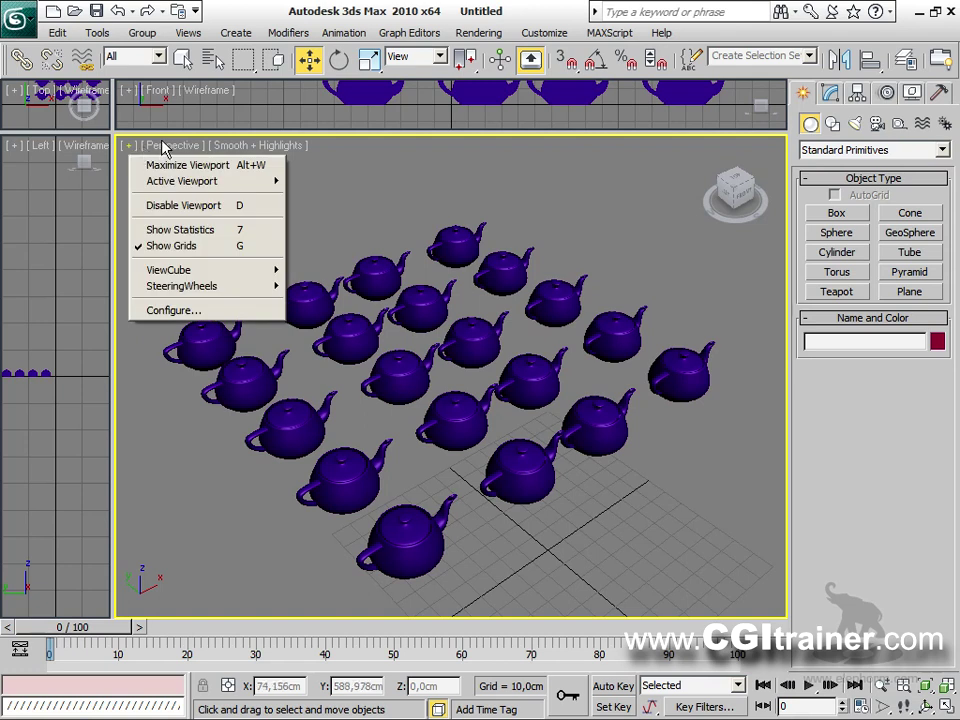
left_click(163, 147)
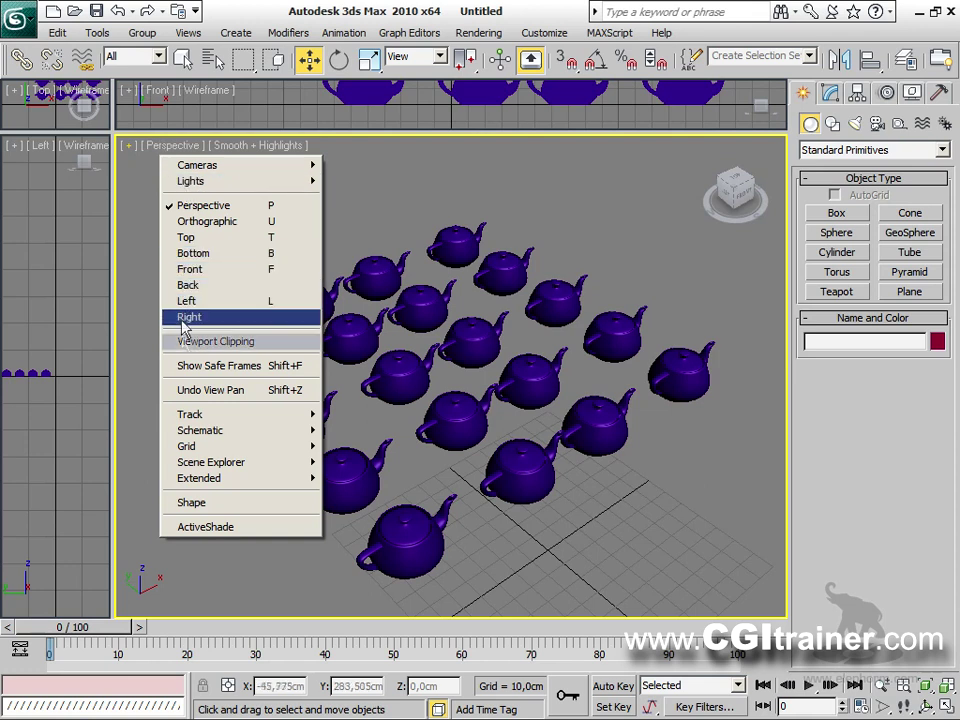
left_click(245, 342)
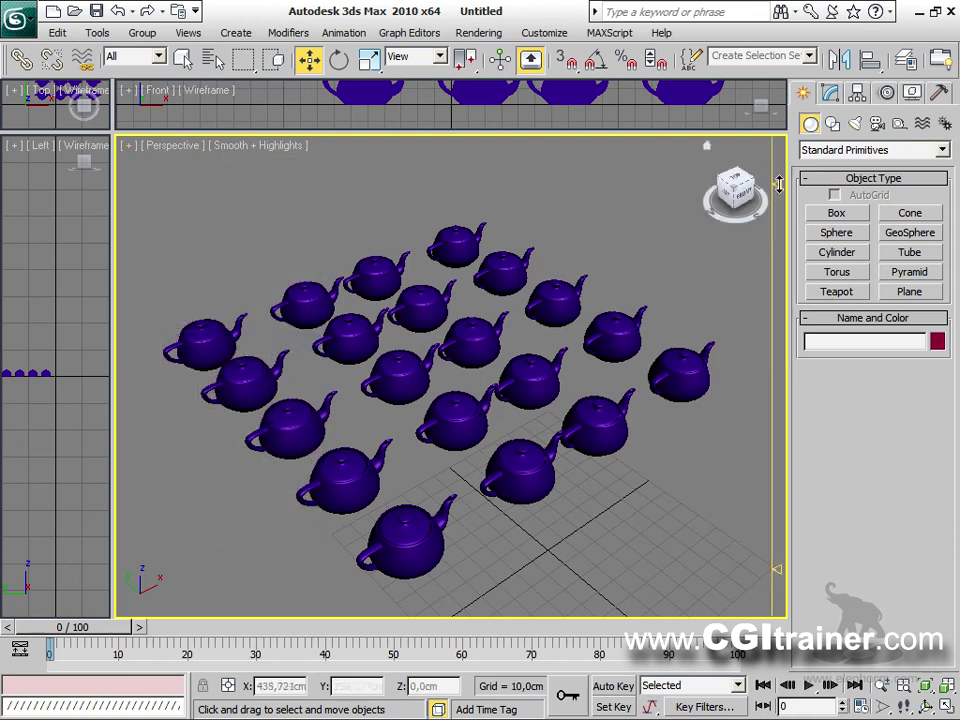
Drag the clipping arrows to slice away the nearest teapots, then select Teapot05.
mouse_move(783, 218)
left_mouse_down()
mouse_move(783, 536)
mouse_move(781, 508)
mouse_move(783, 519)
left_mouse_up()
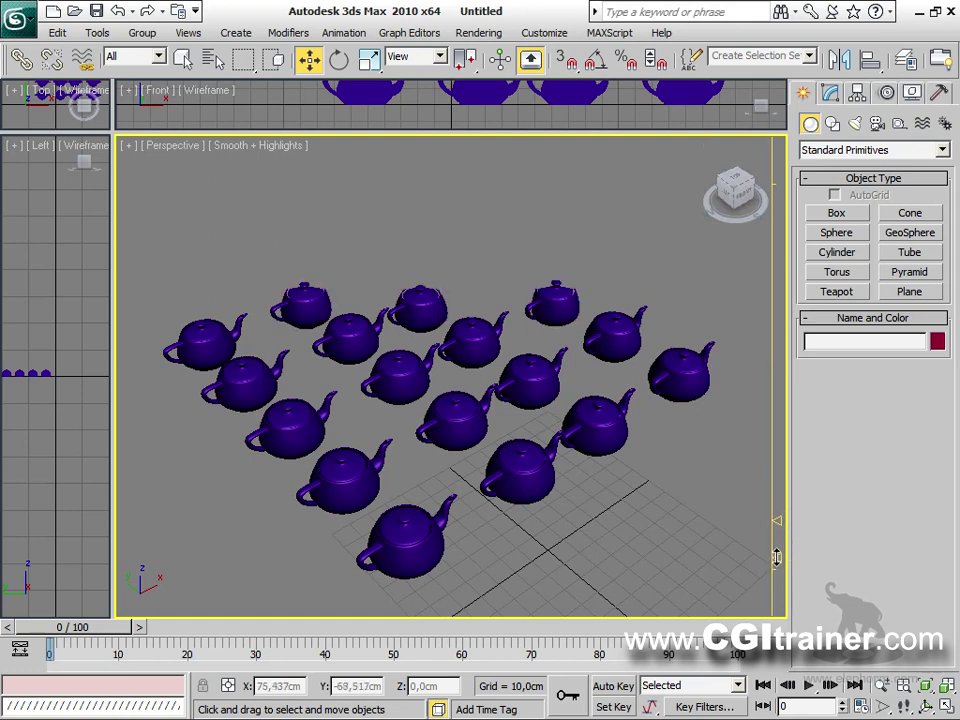
left_click_drag(777, 540, 777, 527)
mouse_move(596, 429)
middle_mouse_down("alt")
mouse_move(514, 444)
mouse_move(506, 407)
mouse_move(582, 438)
mouse_move(560, 400)
mouse_move(590, 430)
mouse_move(585, 405)
mouse_move(575, 420)
mouse_move(580, 405)
mouse_move(595, 430)
mouse_move(580, 410)
mouse_move(575, 420)
mouse_move(590, 425)
middle_mouse_up("alt")
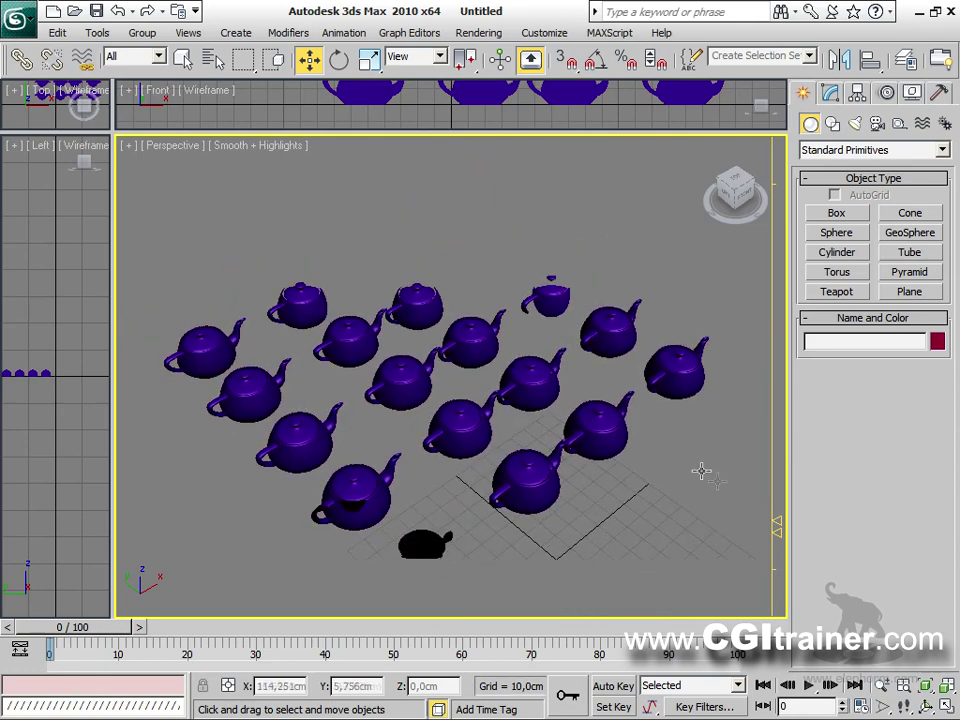
left_click(360, 485)
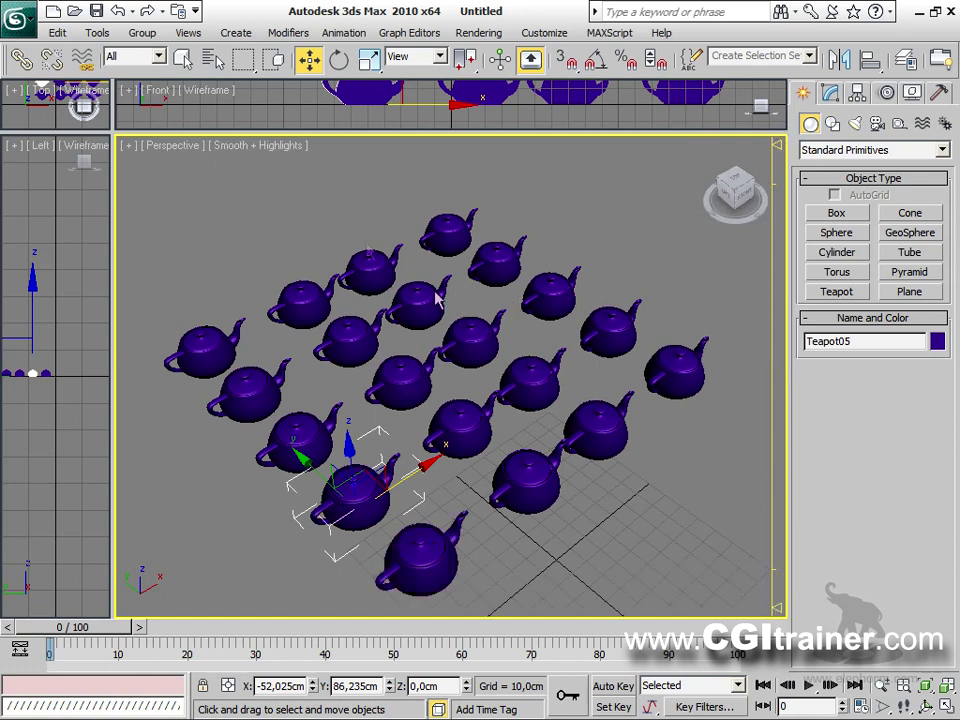
Toggle viewport clipping off and on, then drag the clipping arrows to hide and reveal nearer teapots.
left_click(169, 147)
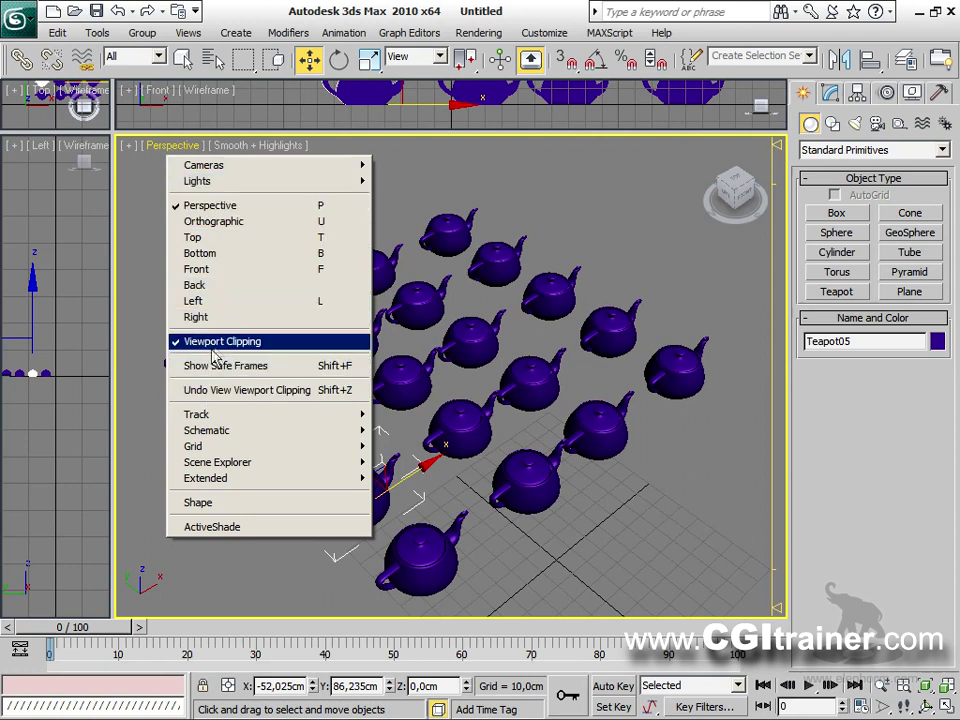
left_click(195, 343)
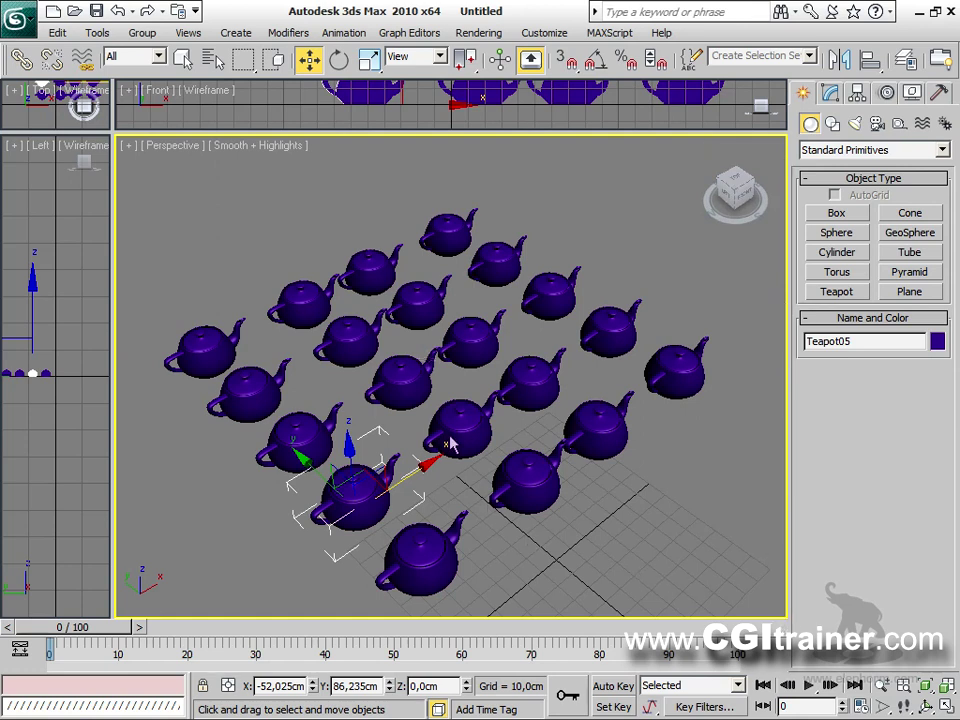
left_click(168, 150)
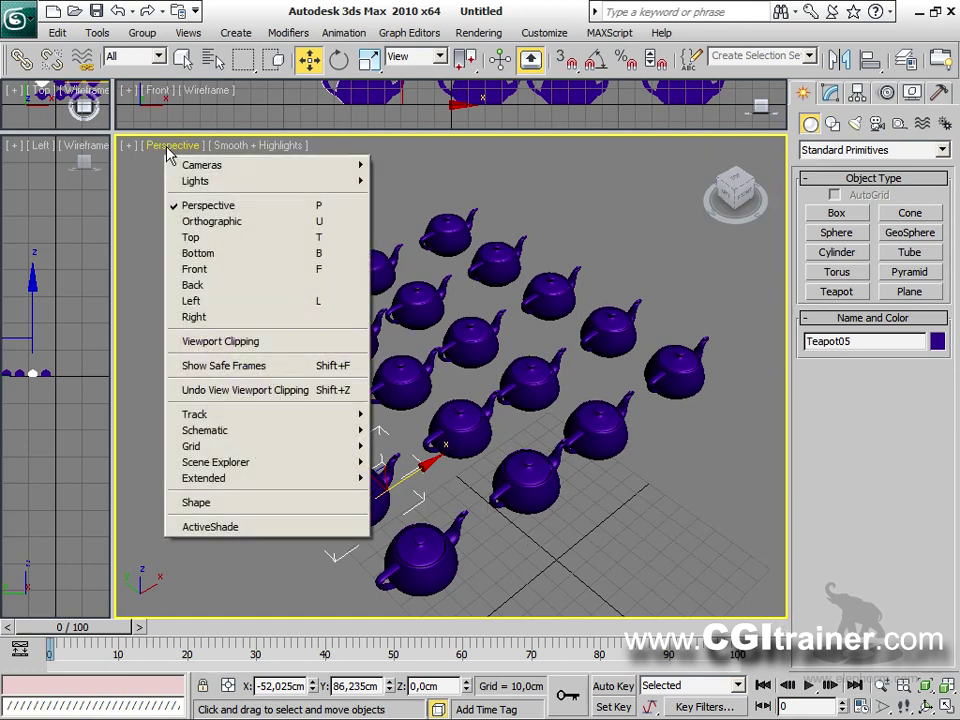
left_click(203, 345)
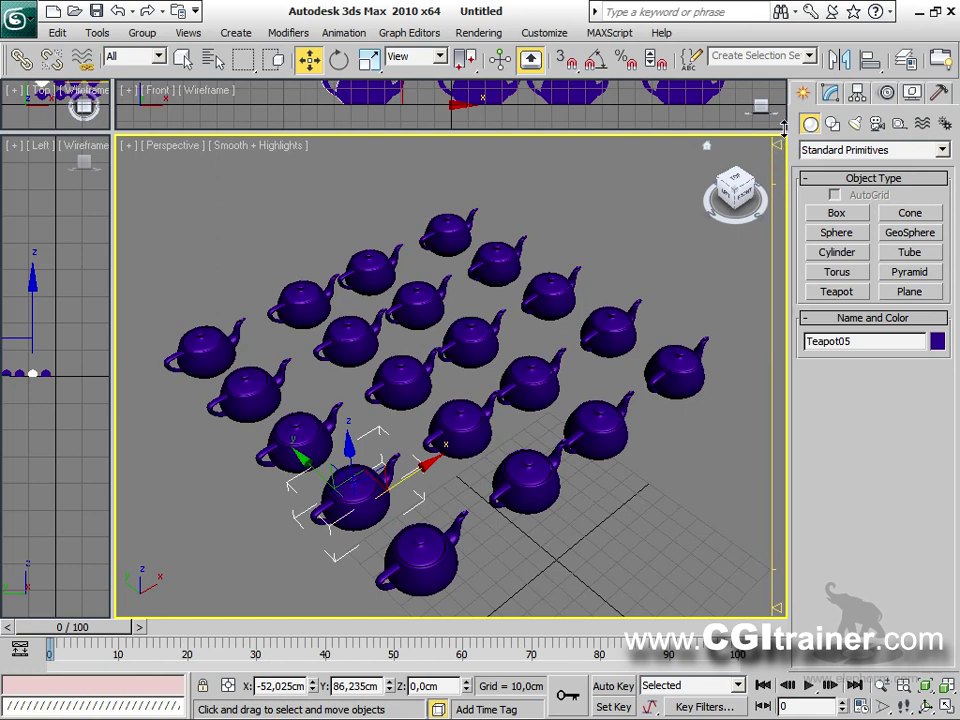
left_click_drag(782, 567, 785, 612)
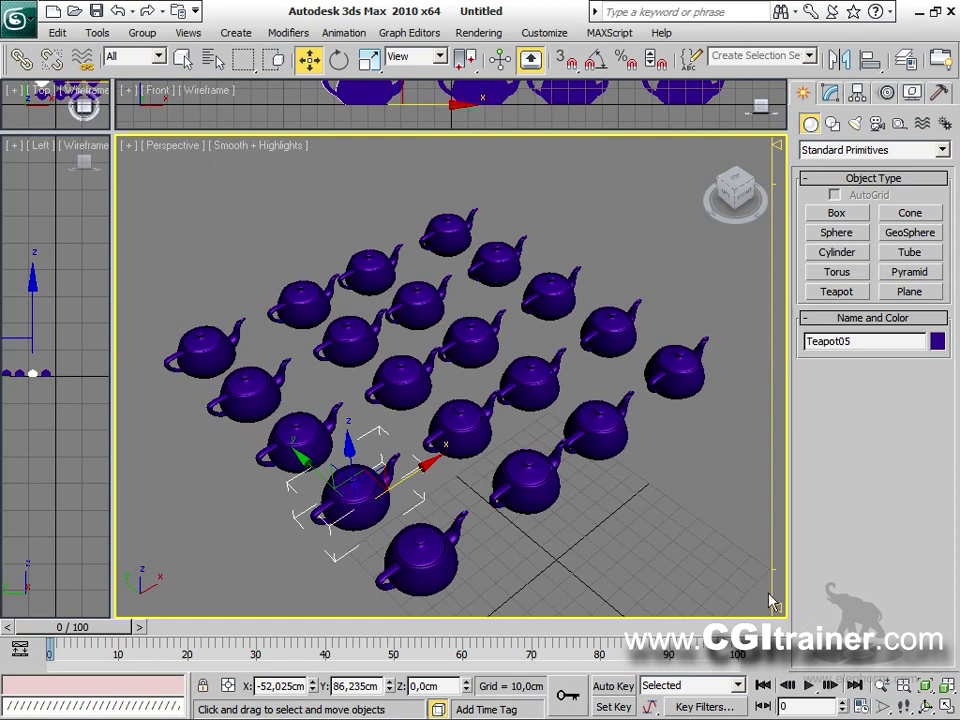
left_click_drag(779, 563, 792, 592)
Turn viewport clipping off and select the rearmost teapot, Teapot20.
left_click(180, 146)
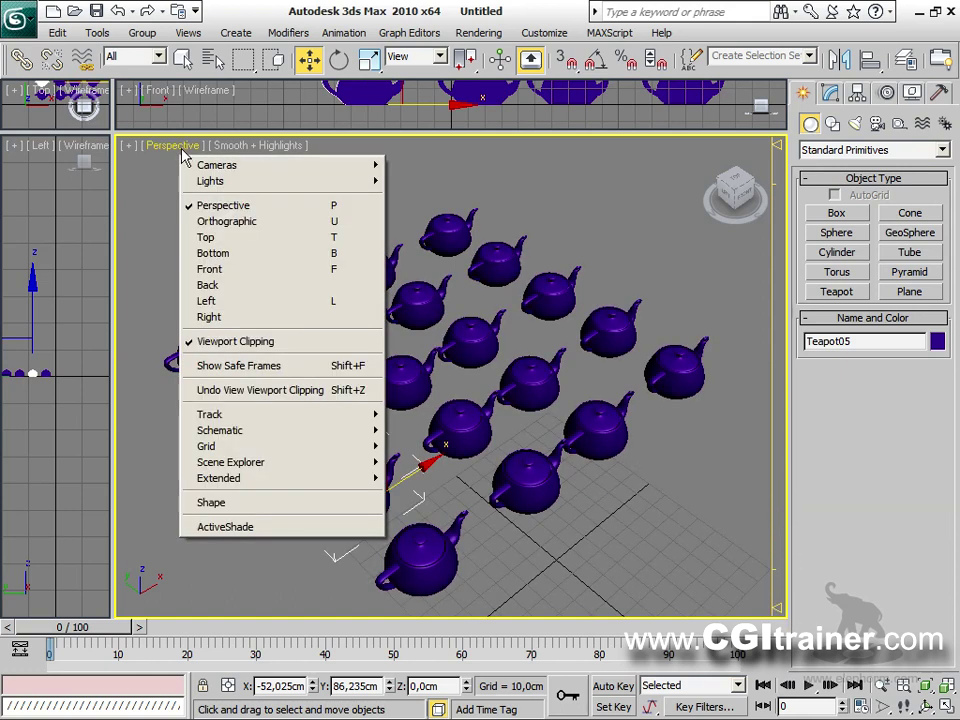
left_click(180, 340)
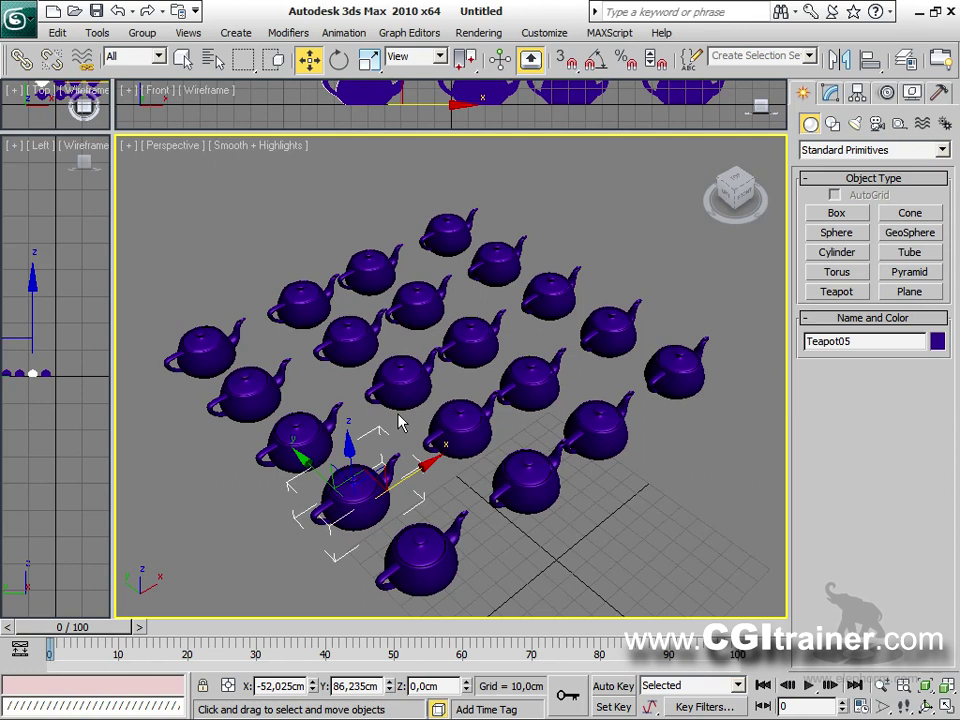
left_click(450, 242)
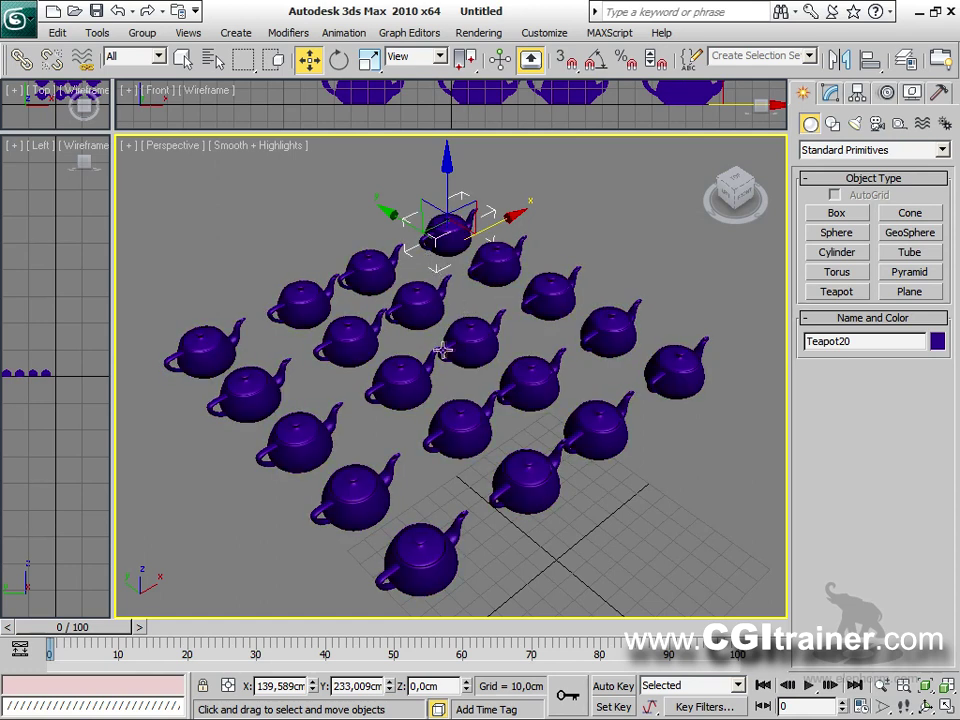
scroll(432, 421, "up", 10)
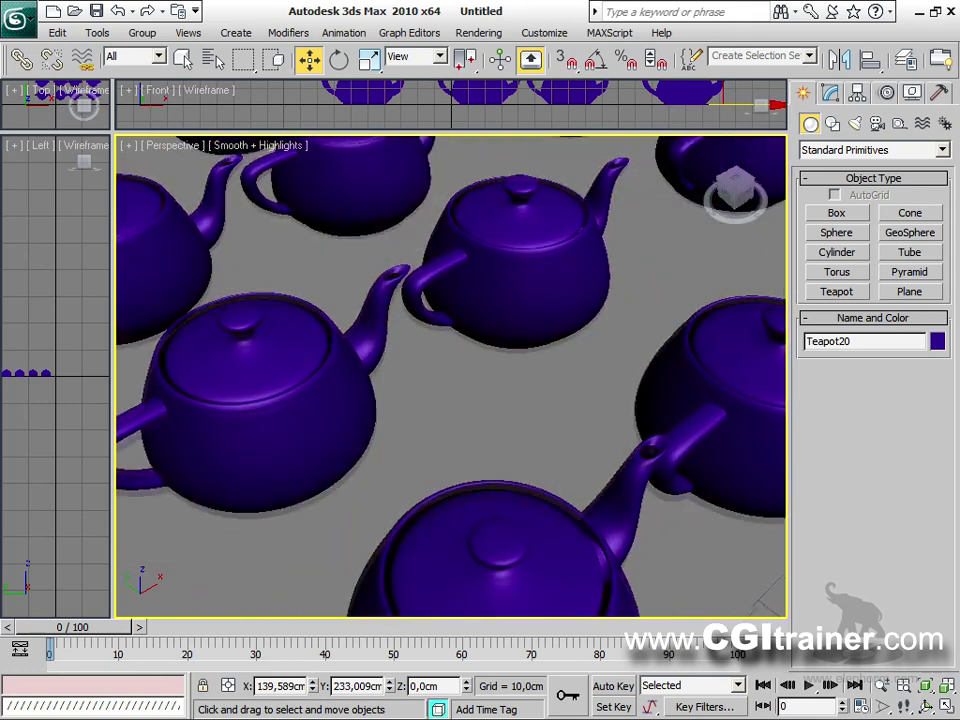
scroll(459, 317, "down", 3)
scroll(459, 317, "up", 10)
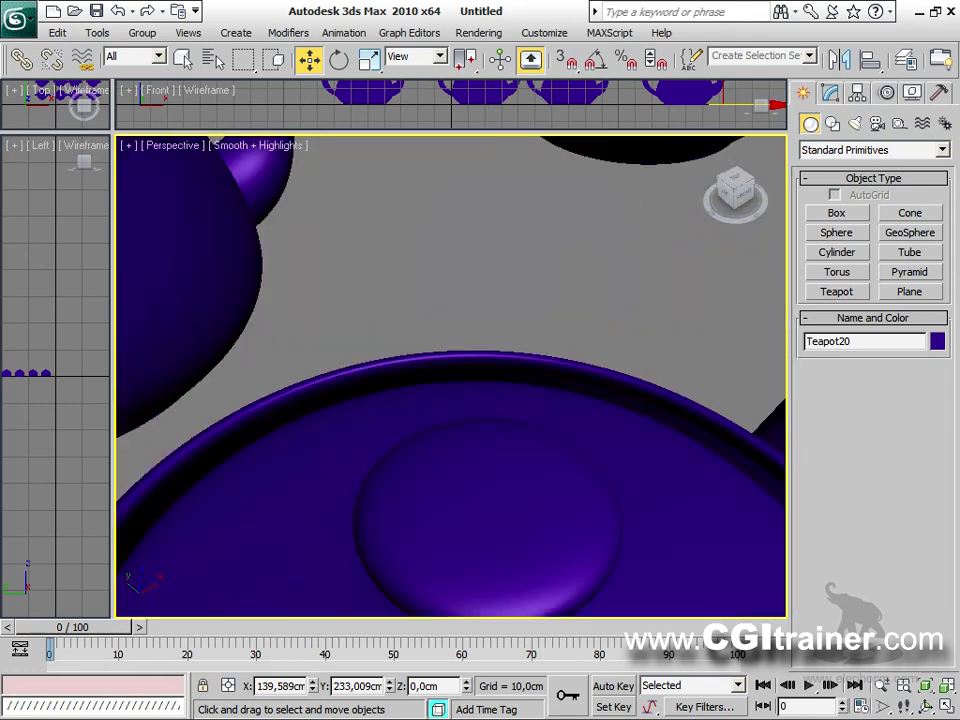
key("F4")
scroll(516, 428, "up", 8)
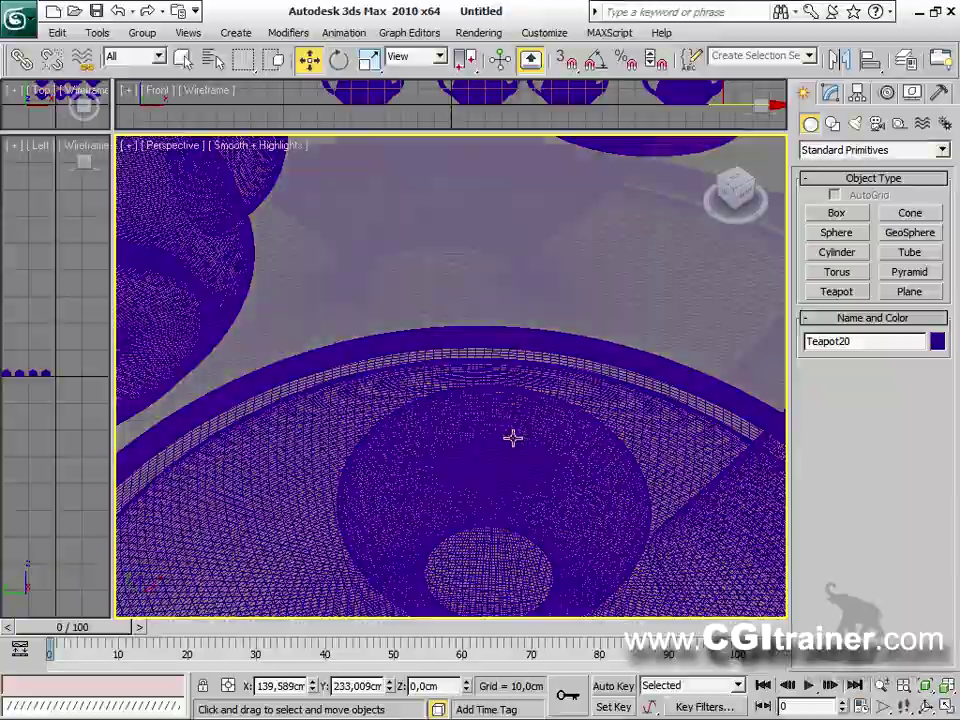
key("F3")
scroll(450, 376, "down", 10)
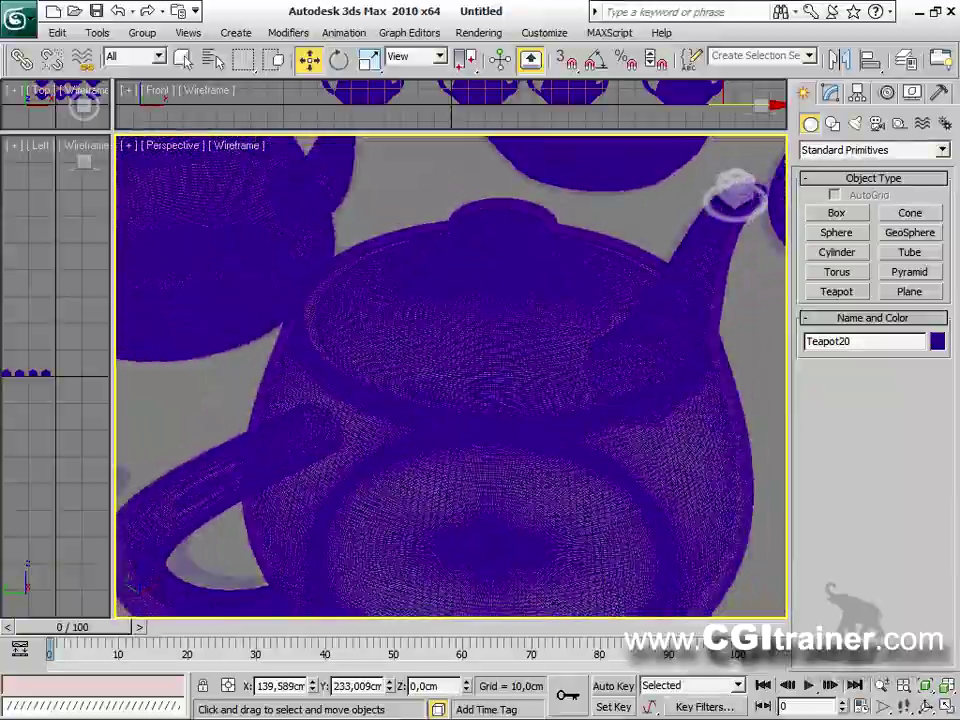
scroll(450, 376, "down", 6)
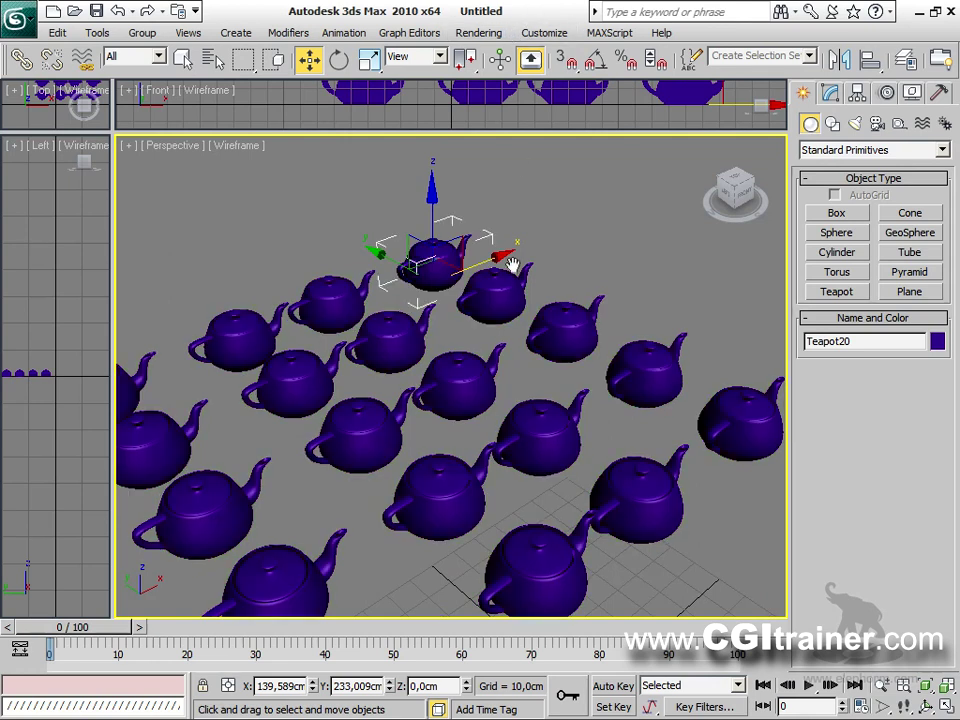
key("F3")
scroll(510, 264, "down", 8)
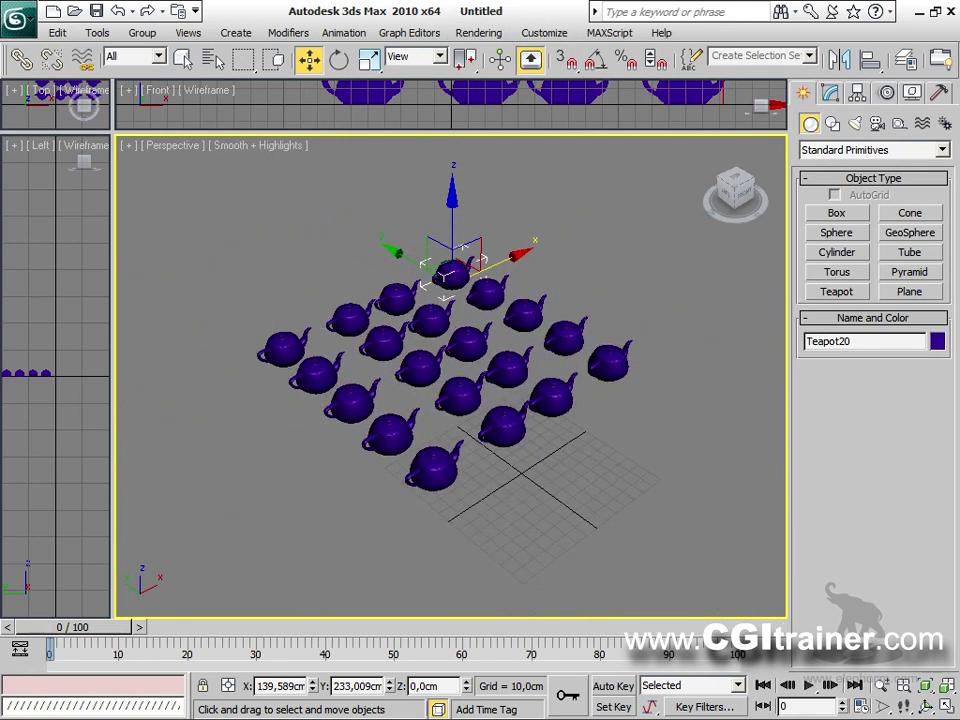
middle_click_drag(497, 340, 497, 348, "alt")
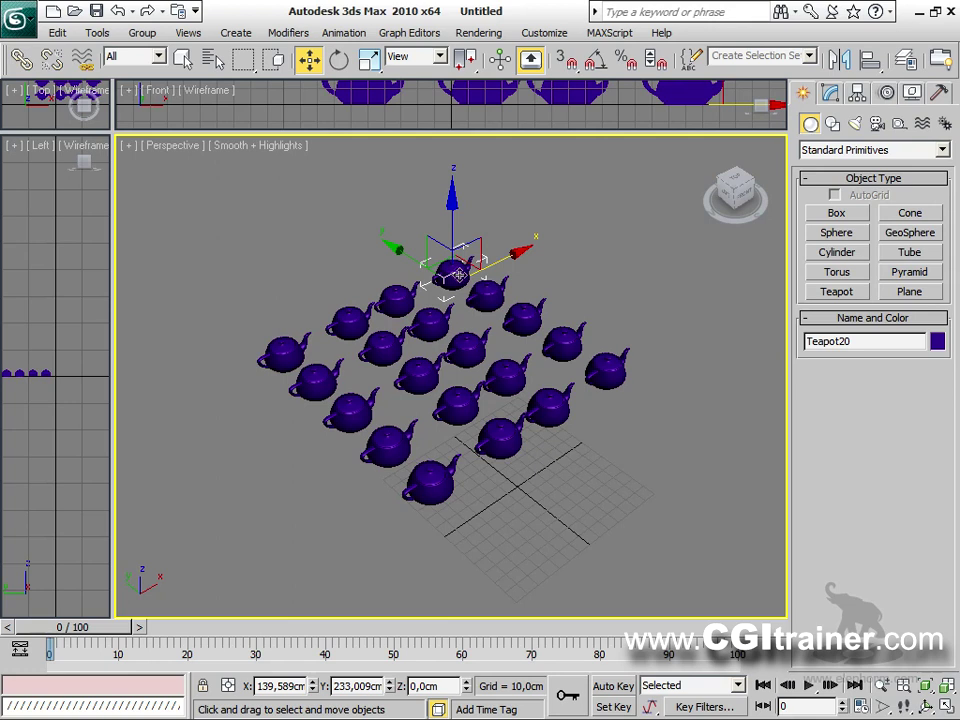
Enable Display as Box for Teapot20 in Object Properties, then box-select the other teapots.
right_click(458, 276)
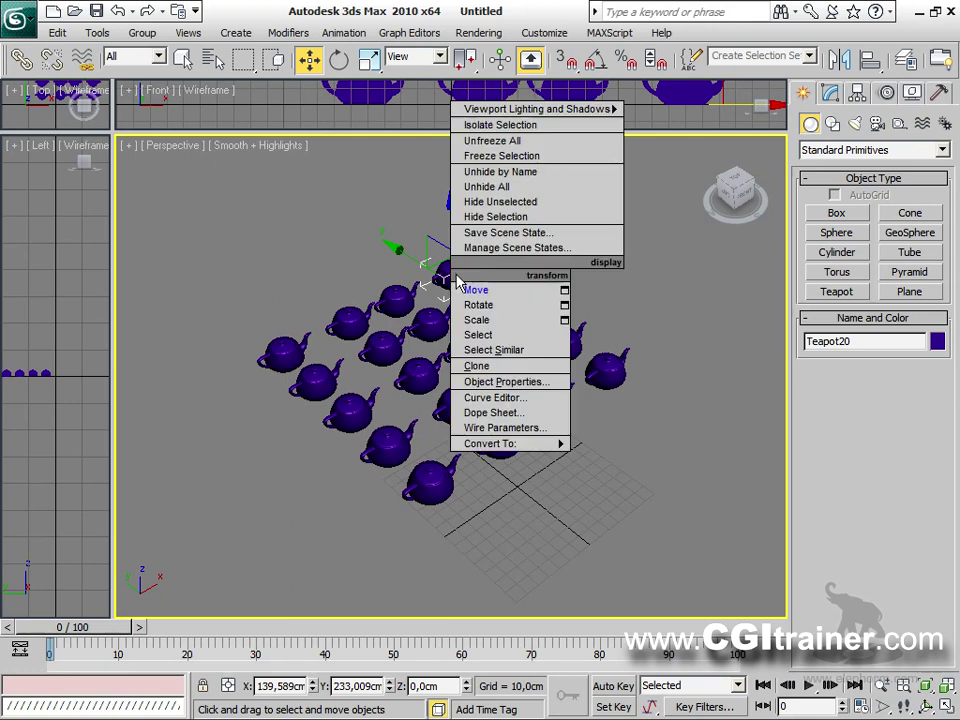
left_click(507, 382)
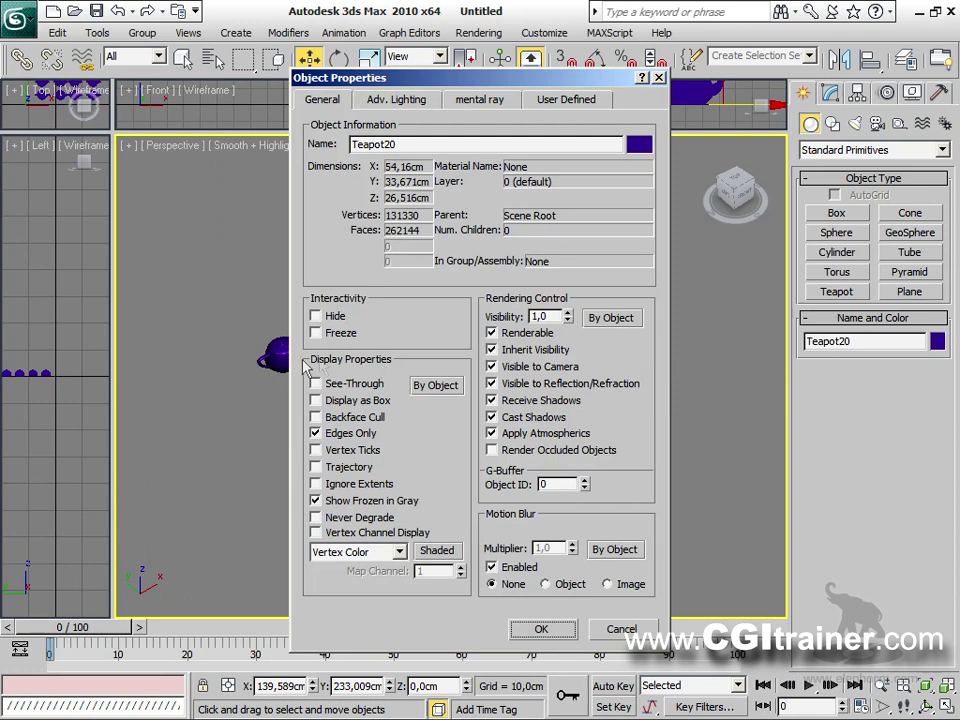
left_click(382, 400)
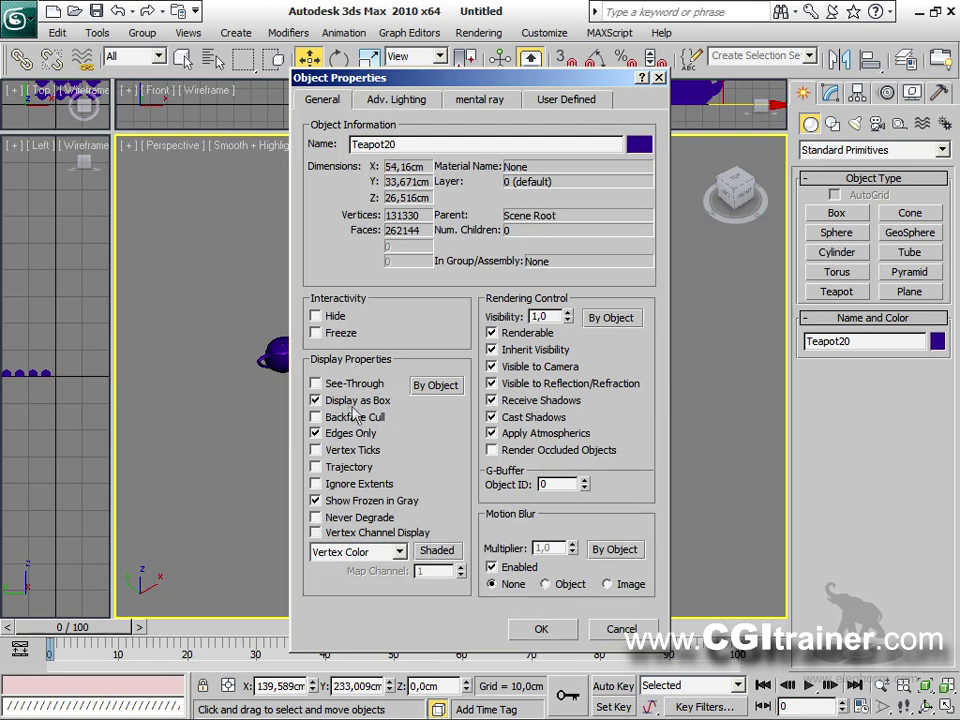
left_click(540, 628)
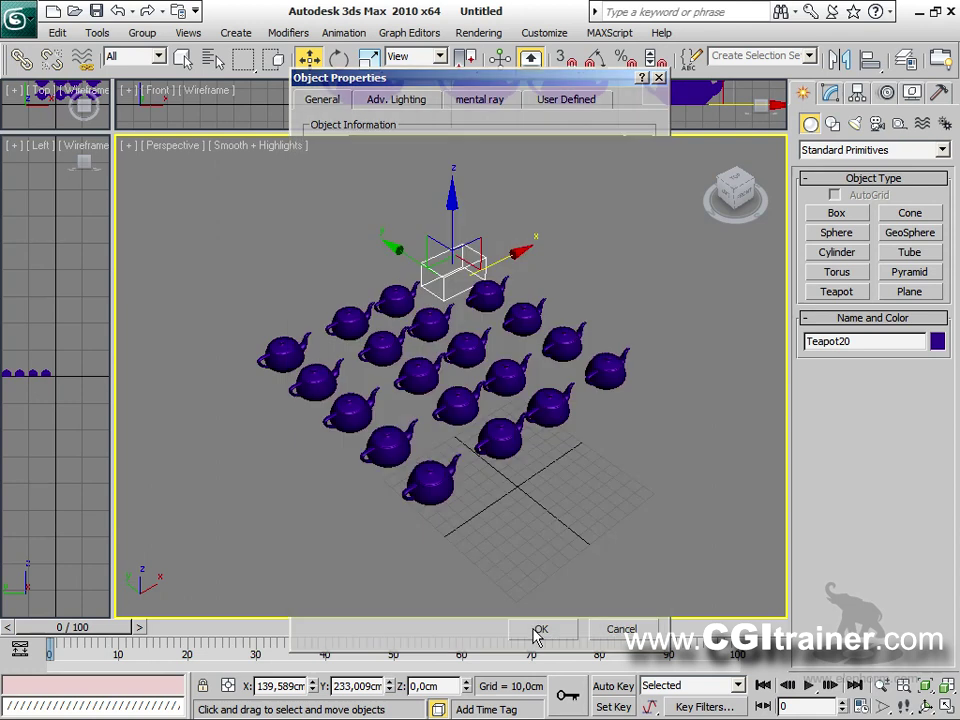
mouse_move(430, 368)
middle_mouse_down("alt")
mouse_move(373, 392)
mouse_move(428, 378)
mouse_move(423, 372)
middle_mouse_up("alt")
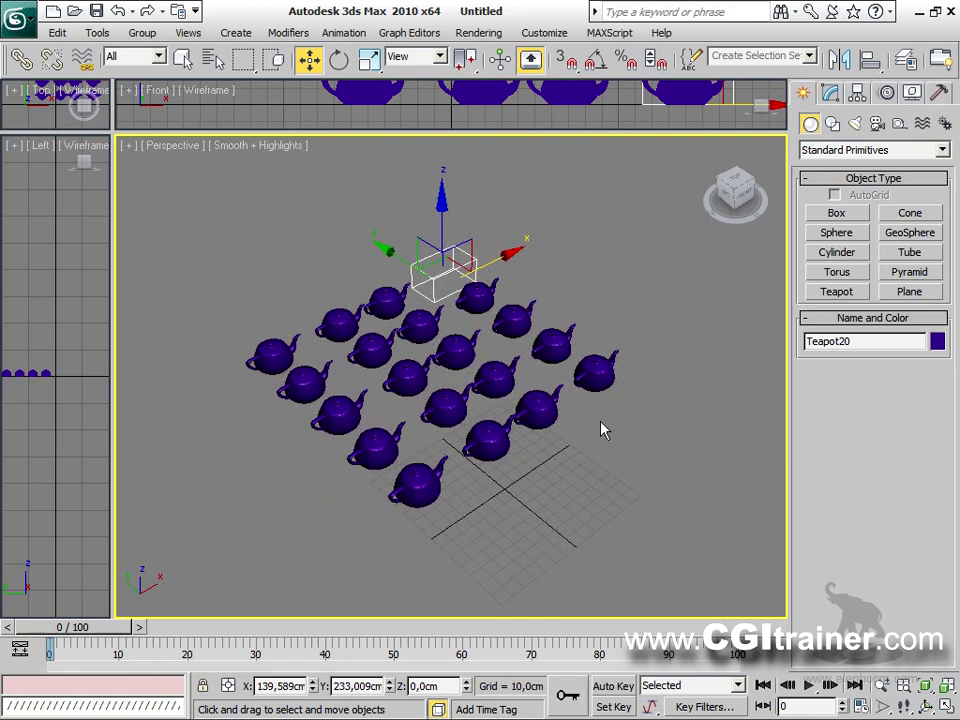
left_click_drag(659, 486, 343, 195)
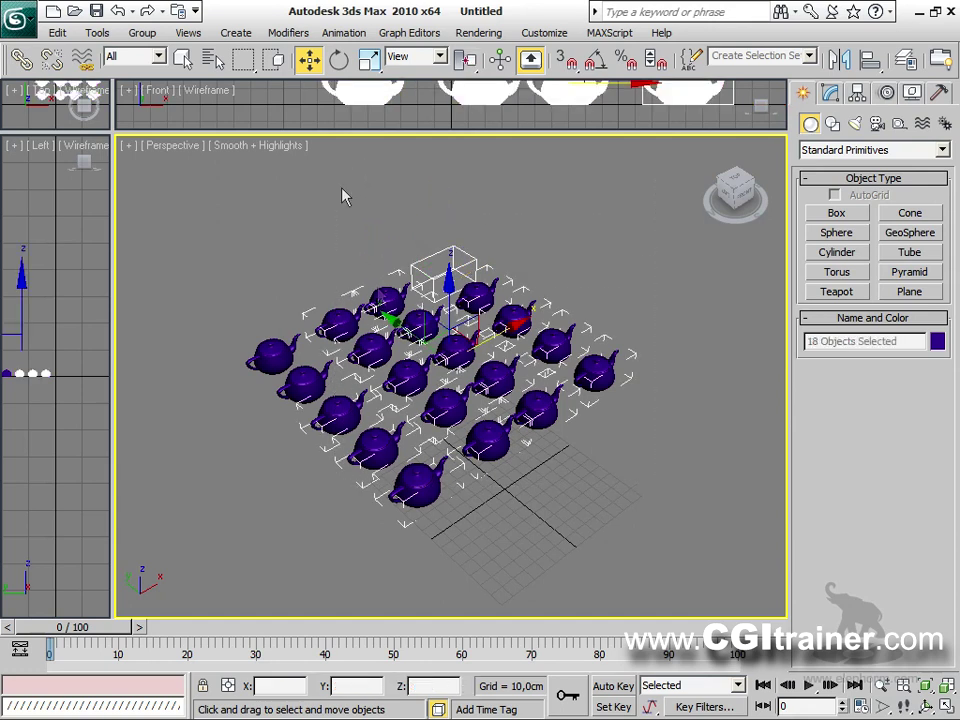
Turn on Display as Box for the 18 selected teapots, then select Teapot17.
right_click(427, 326)
left_click(466, 429)
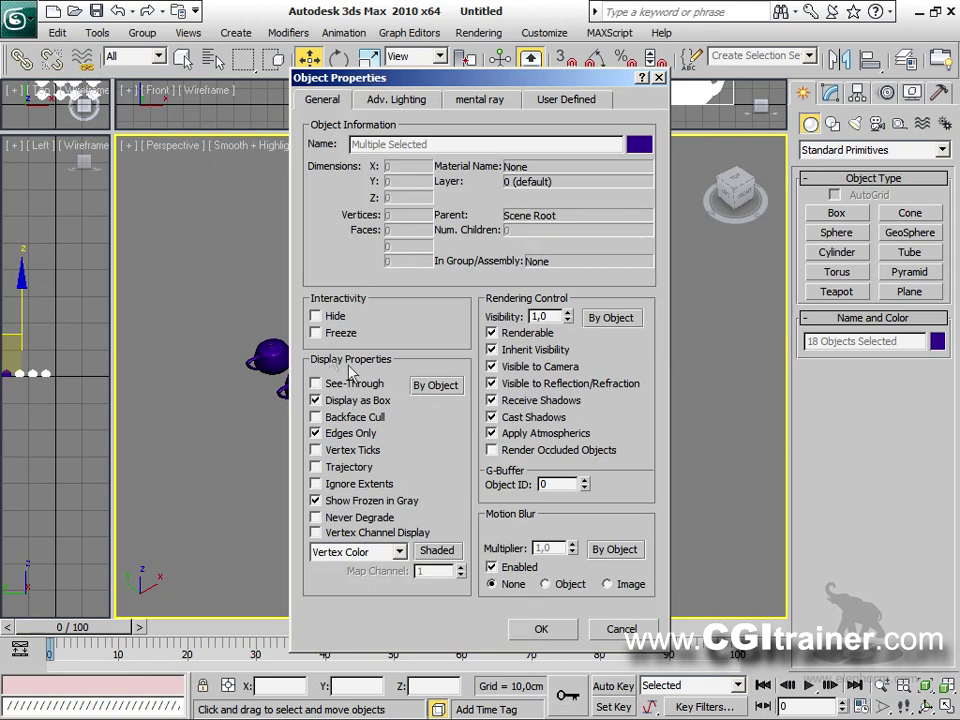
left_click(541, 629)
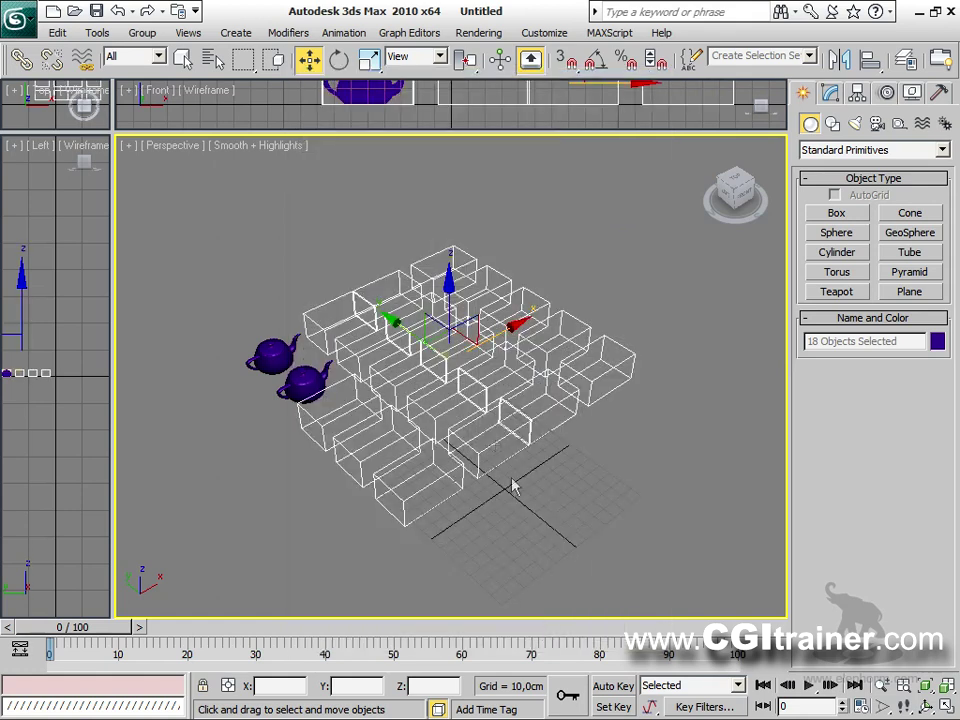
middle_click_drag(446, 450, 383, 460, "alt")
left_click(316, 305)
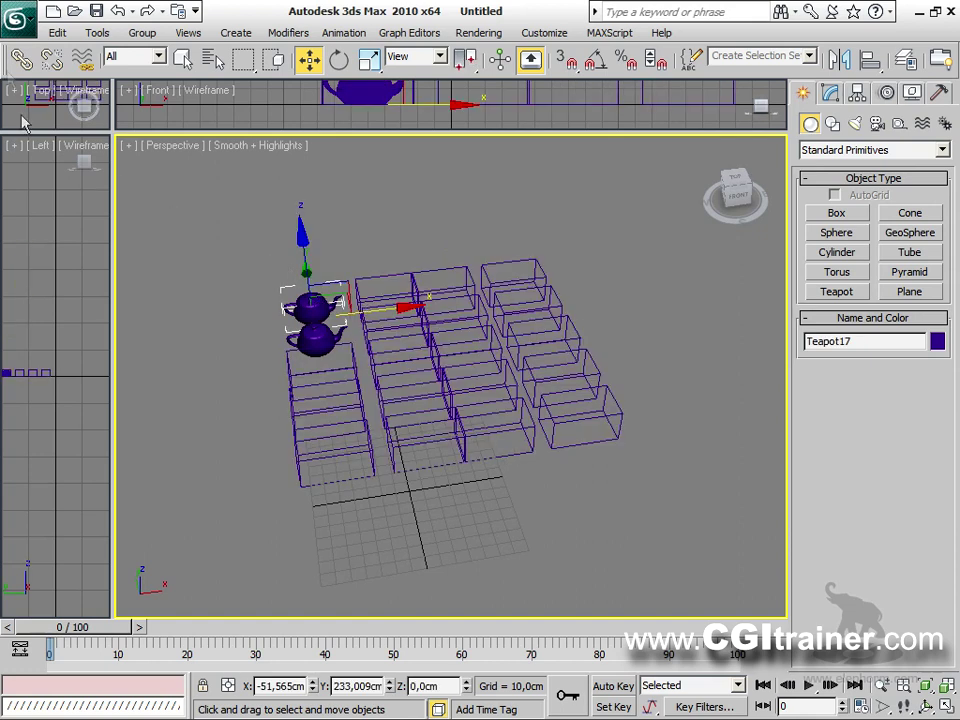
left_click(18, 17)
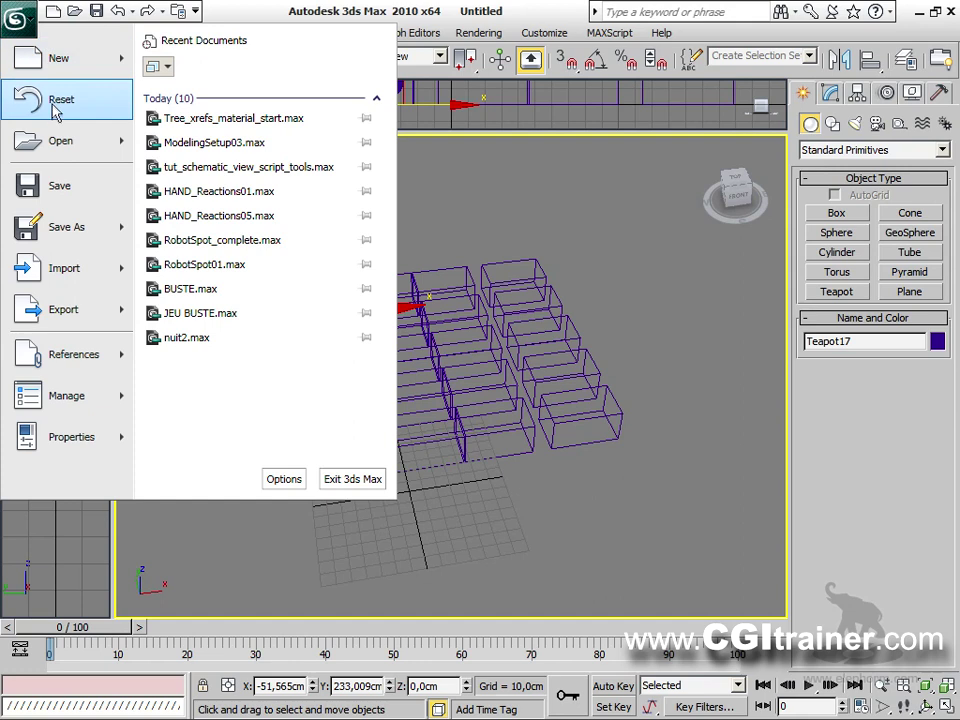
Reset 3ds Max without saving and enlarge the empty Perspective view to fill the workspace.
left_click(56, 104)
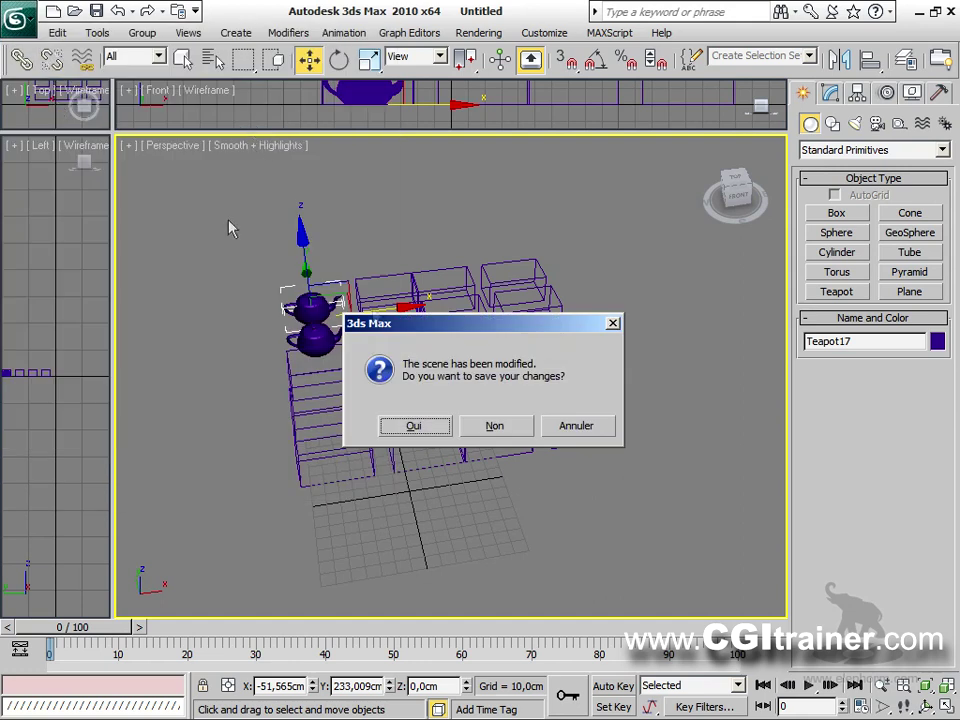
left_click(510, 430)
left_click(424, 396)
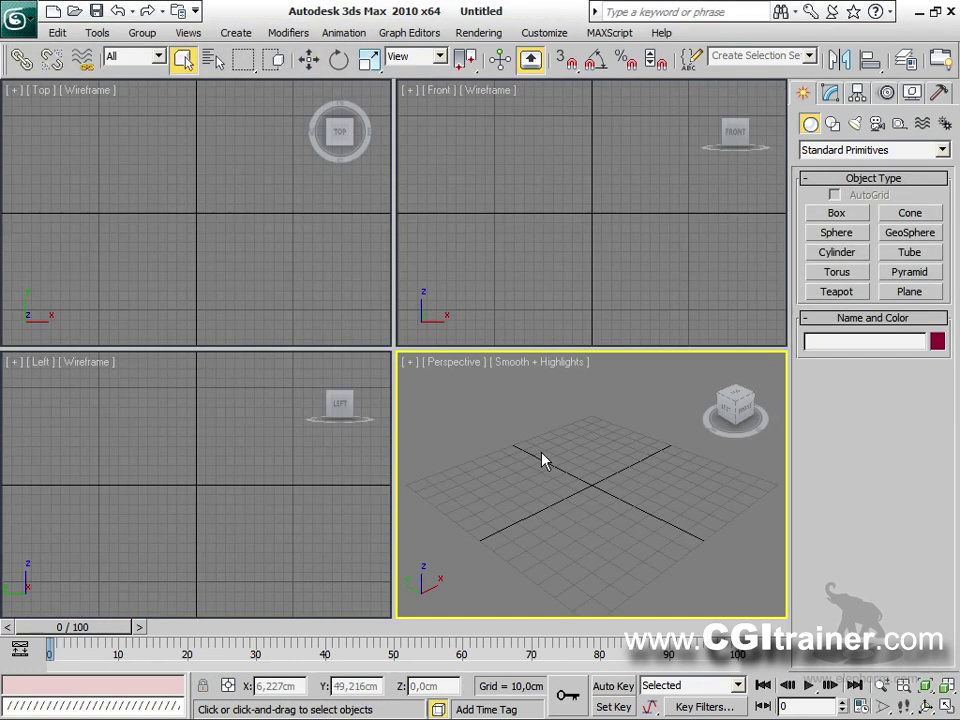
left_click_drag(393, 349, 20, 101)
scroll(421, 340, "down", 3)
middle_click_drag(421, 340, 470, 335, "alt")
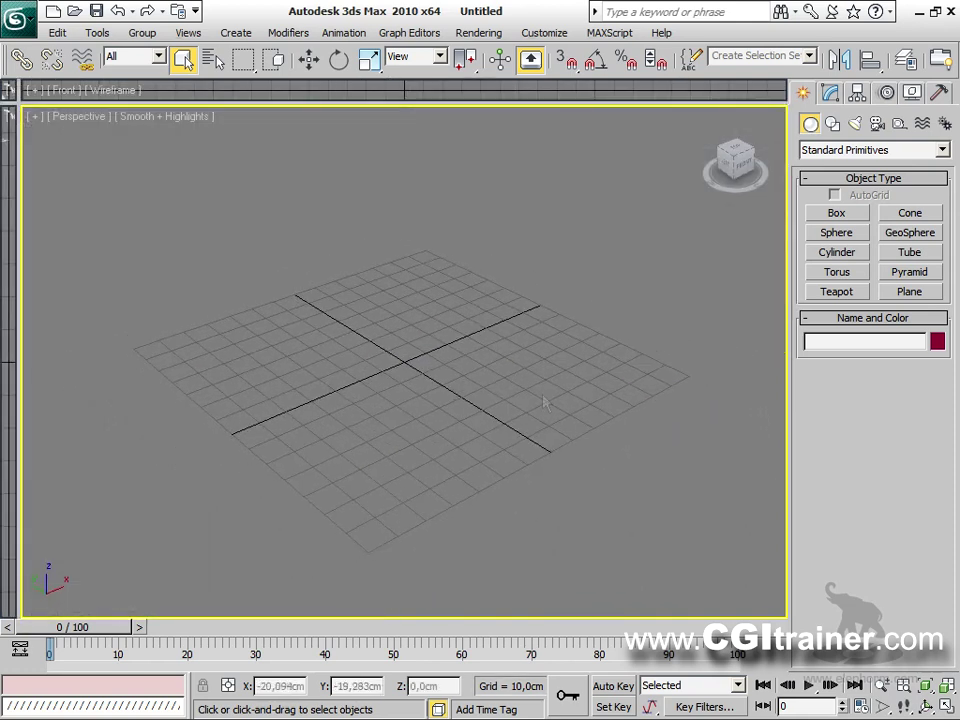
left_click(837, 277)
Draw a green teapot and Shift-move a clone, Teapot02, to its upper right.
left_click(836, 291)
mouse_move(270, 431)
left_mouse_down()
mouse_move(298, 388)
mouse_move(286, 404)
mouse_move(650, 325)
mouse_move(280, 368)
mouse_move(309, 410)
mouse_move(289, 430)
left_mouse_up()
right_click(288, 401)
right_click(291, 394)
left_click(324, 416)
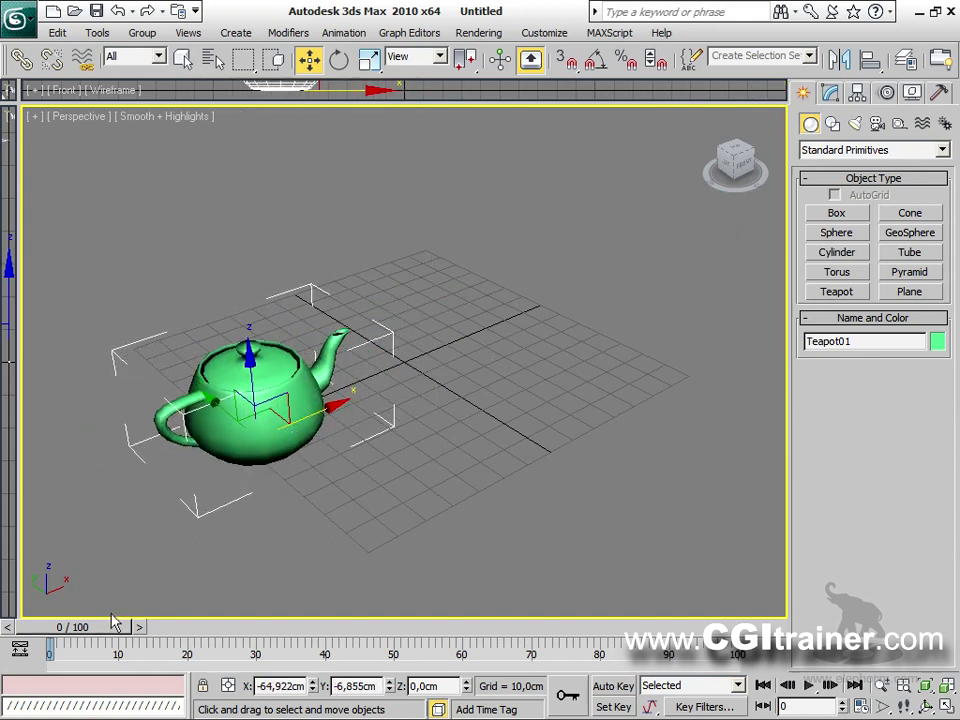
left_click_drag(292, 421, 490, 340, "shift")
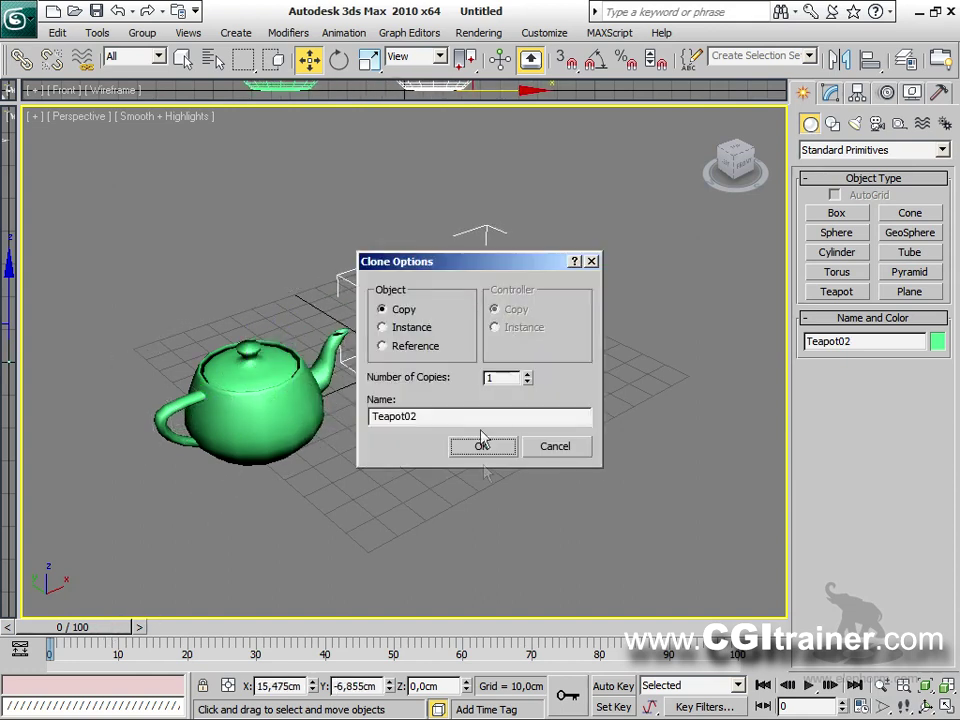
left_click(482, 446)
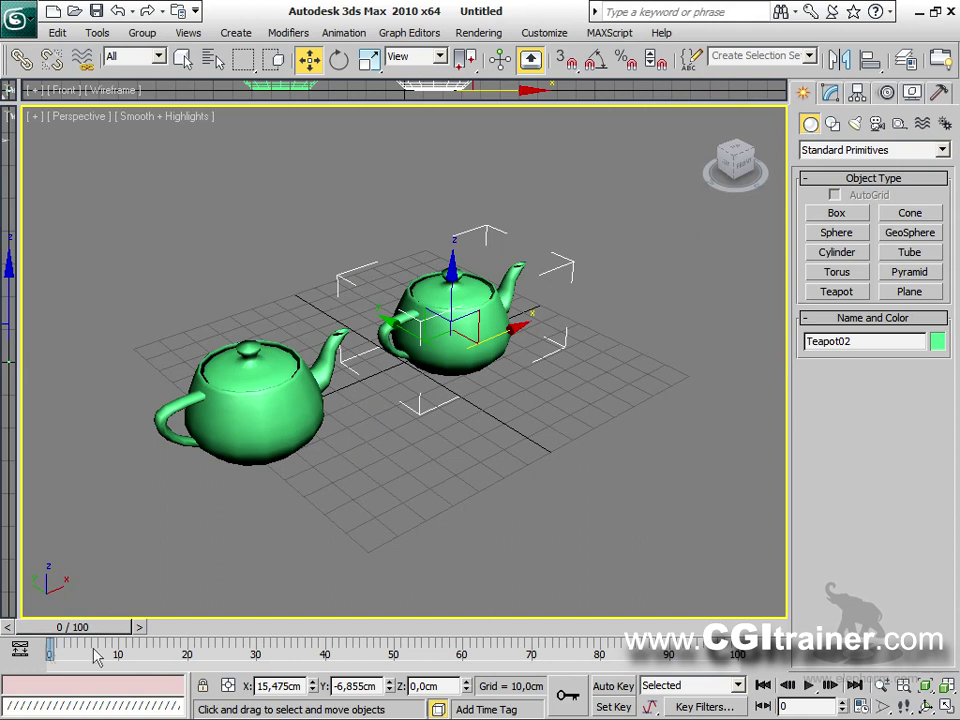
mouse_move(65, 627)
left_mouse_down()
mouse_move(718, 628)
mouse_move(72, 632)
left_mouse_up()
Play and stop the two-teapot animation, jumping to the first and last frames.
key("w")
left_click(809, 690)
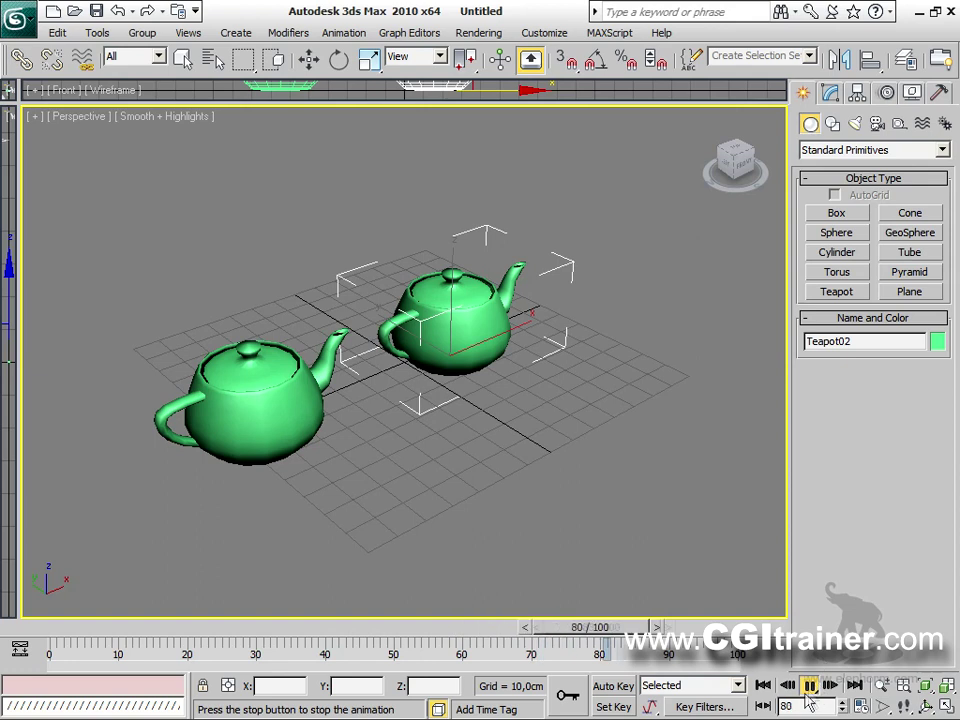
left_click(809, 686)
left_click(810, 687)
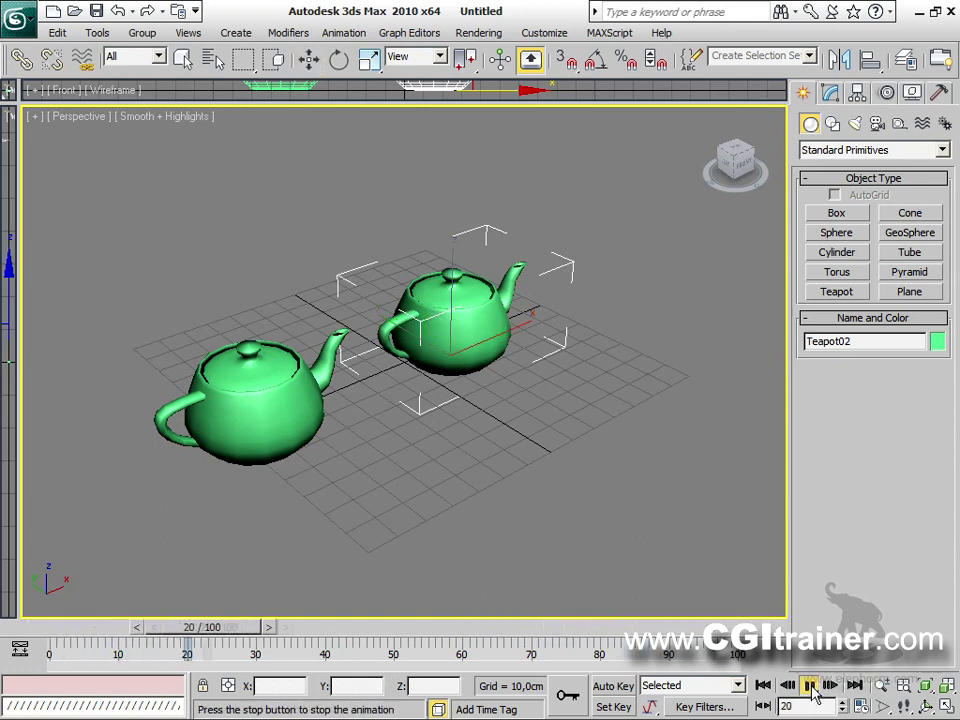
left_click(810, 687)
left_click(764, 686)
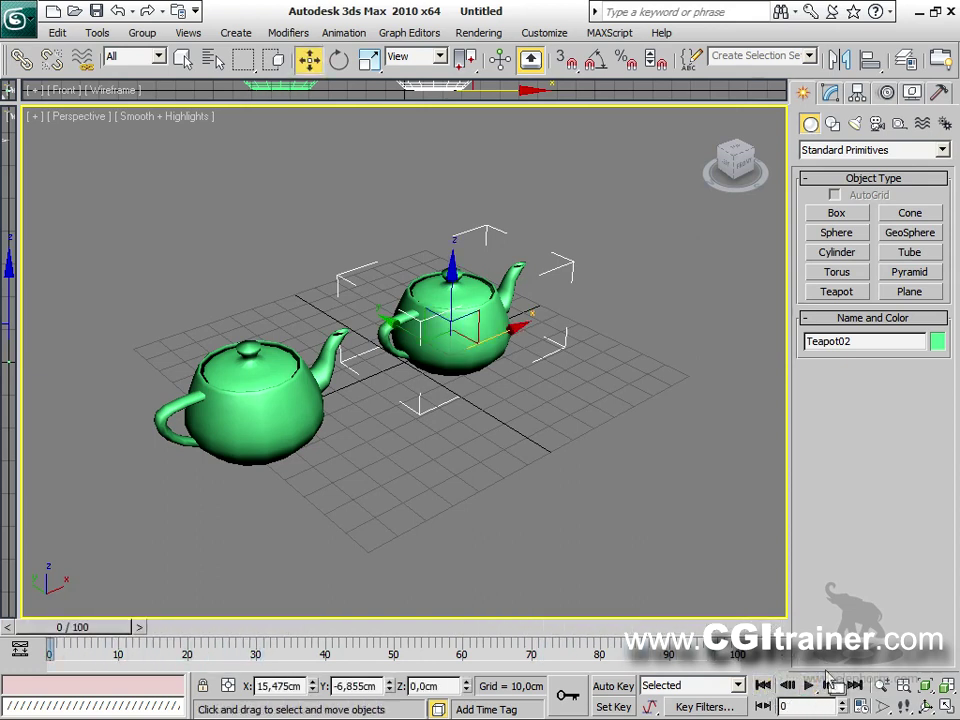
left_click(855, 685)
left_click(810, 686)
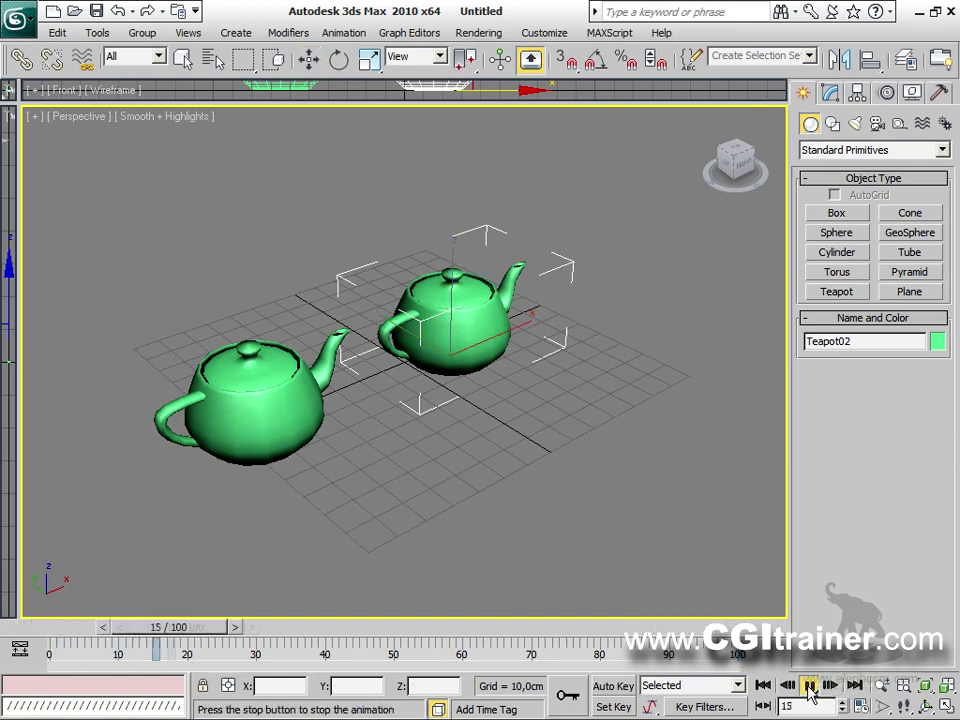
left_click(810, 686)
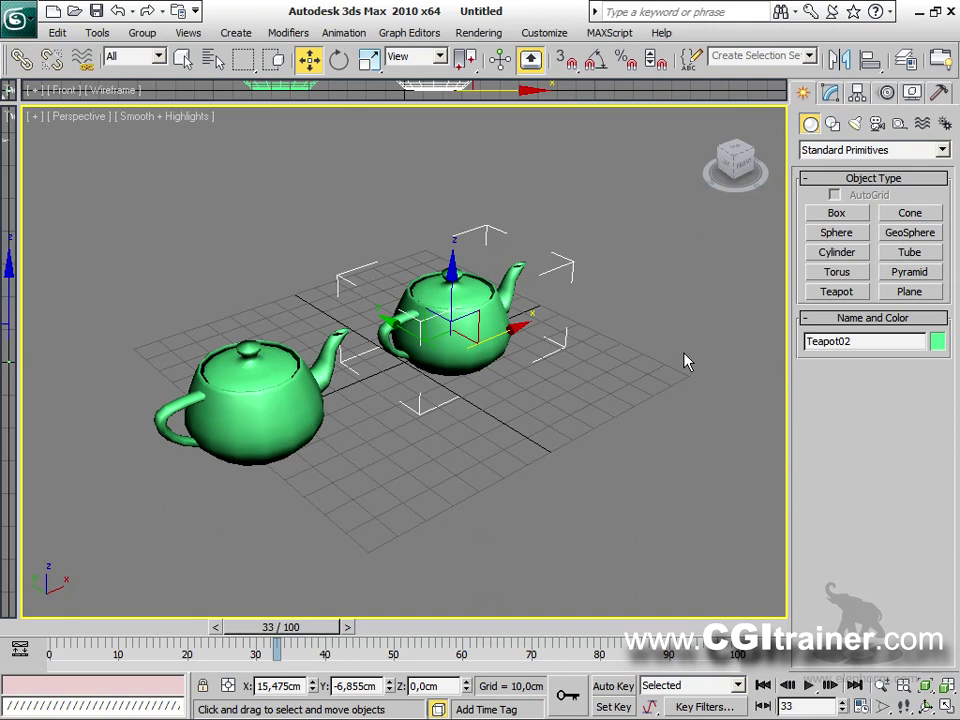
left_click_drag(284, 627, 233, 627)
Nudge the left teapot slightly along X, then select Teapot02.
key("w")
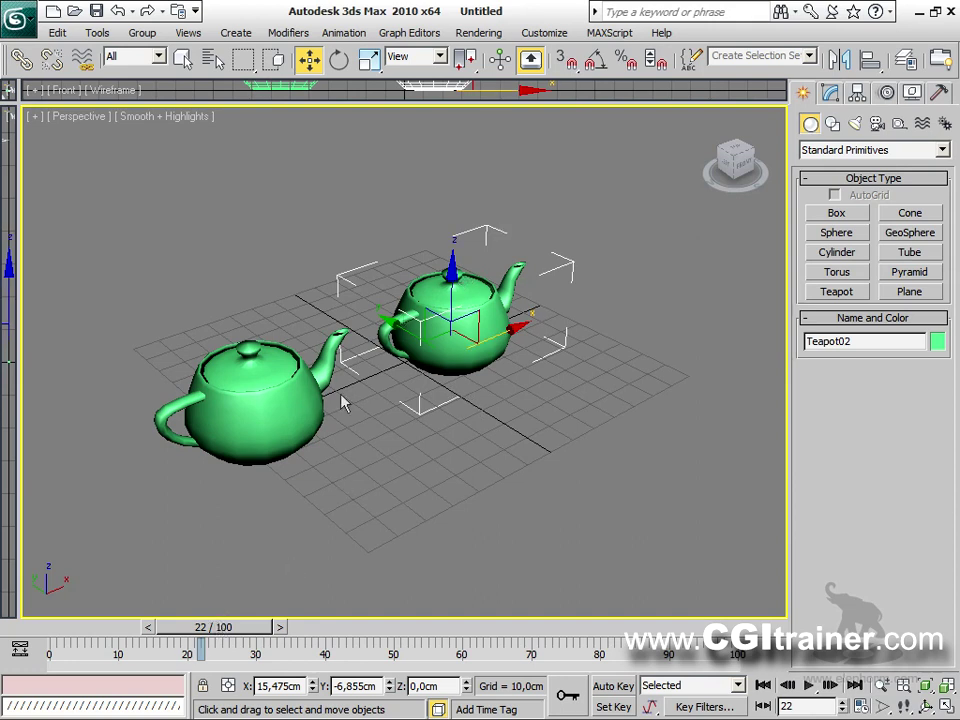
left_click_drag(285, 362, 236, 421)
left_click(130, 329)
left_click(193, 369)
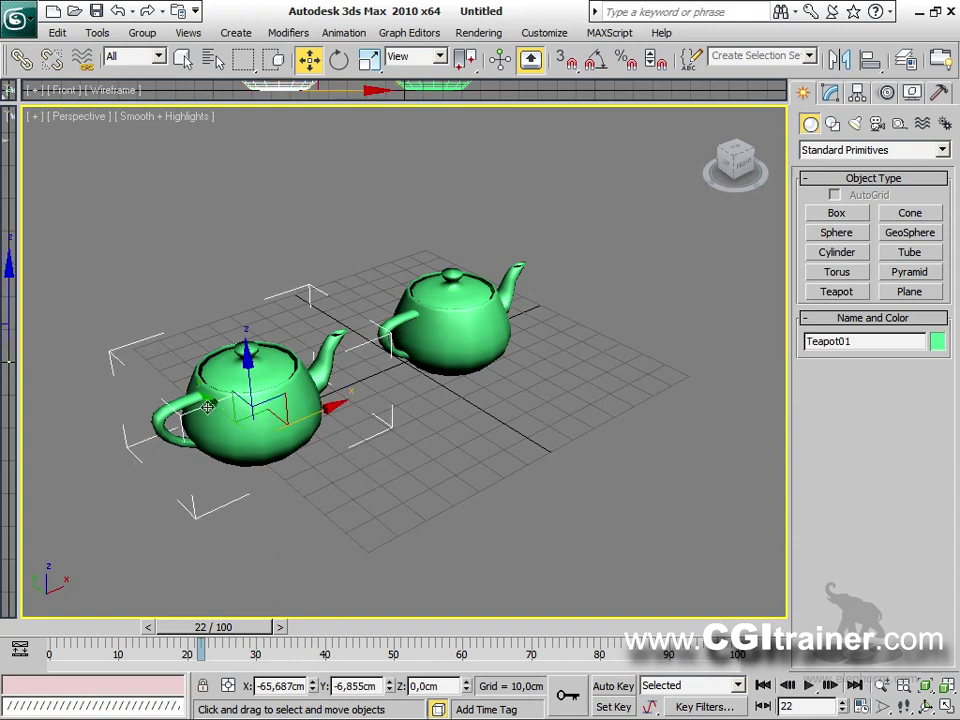
left_click(448, 318)
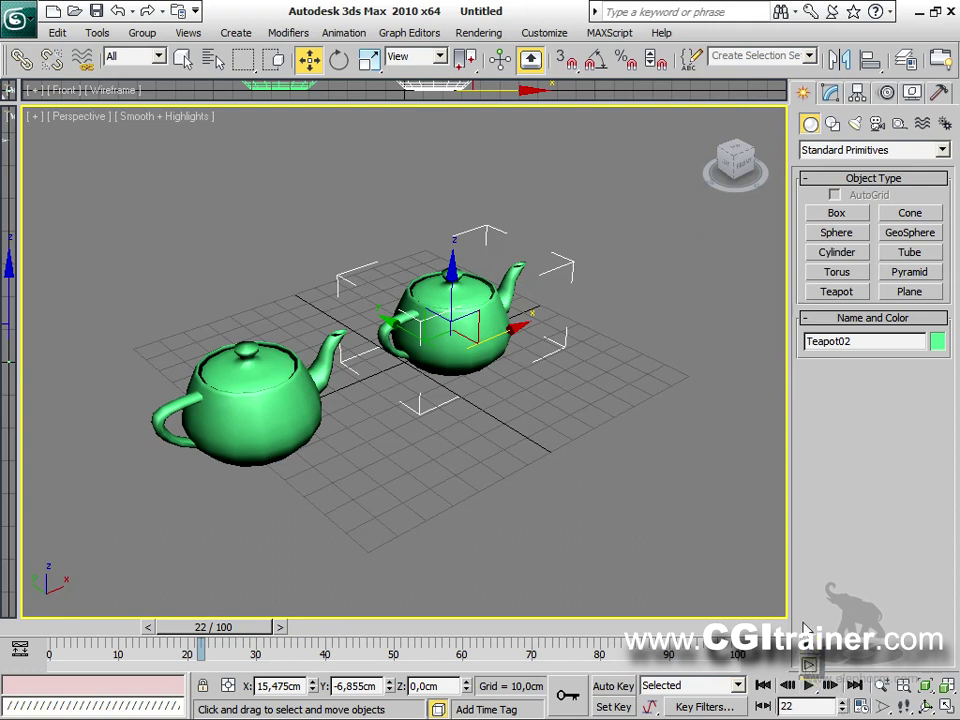
Play the animation with Teapot02, the left teapot, then Teapot02 selected, returning to frame 0.
left_click(810, 685)
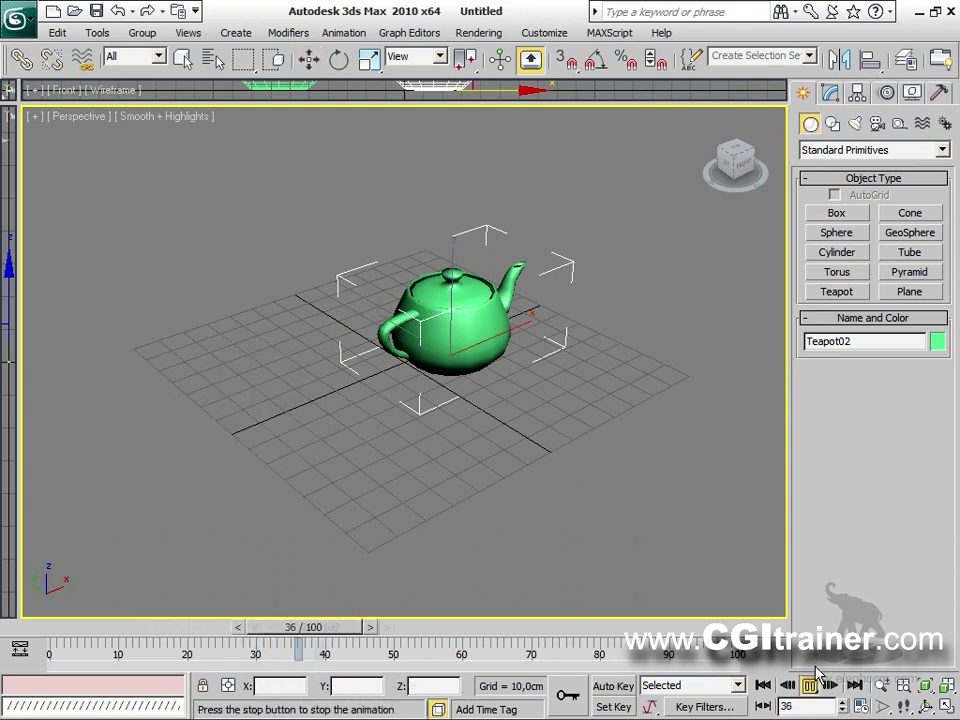
left_click(810, 685)
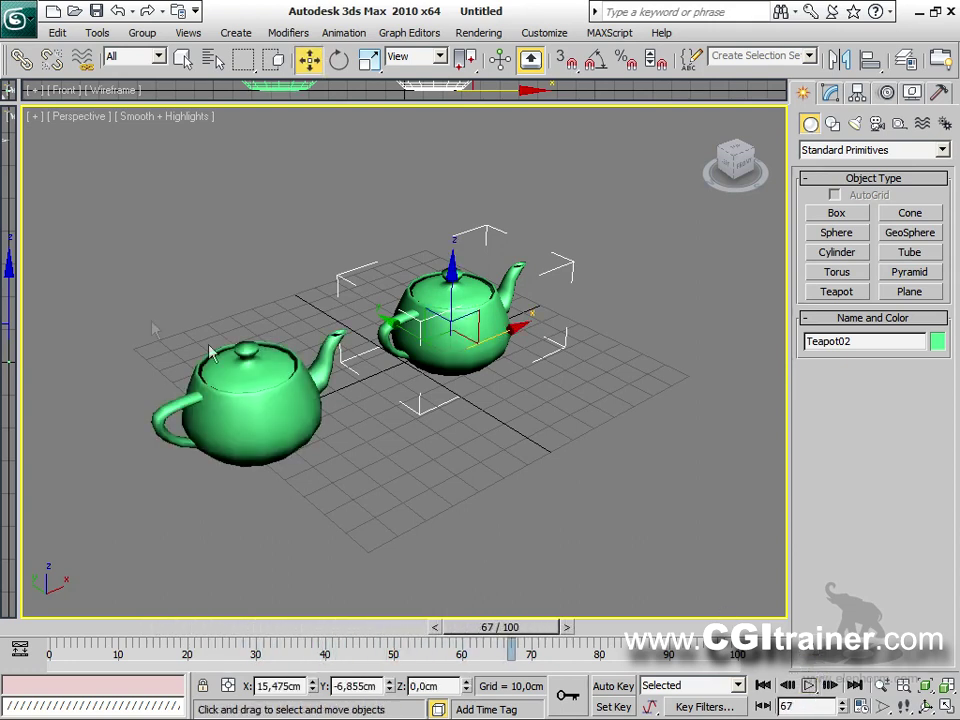
left_click(213, 416)
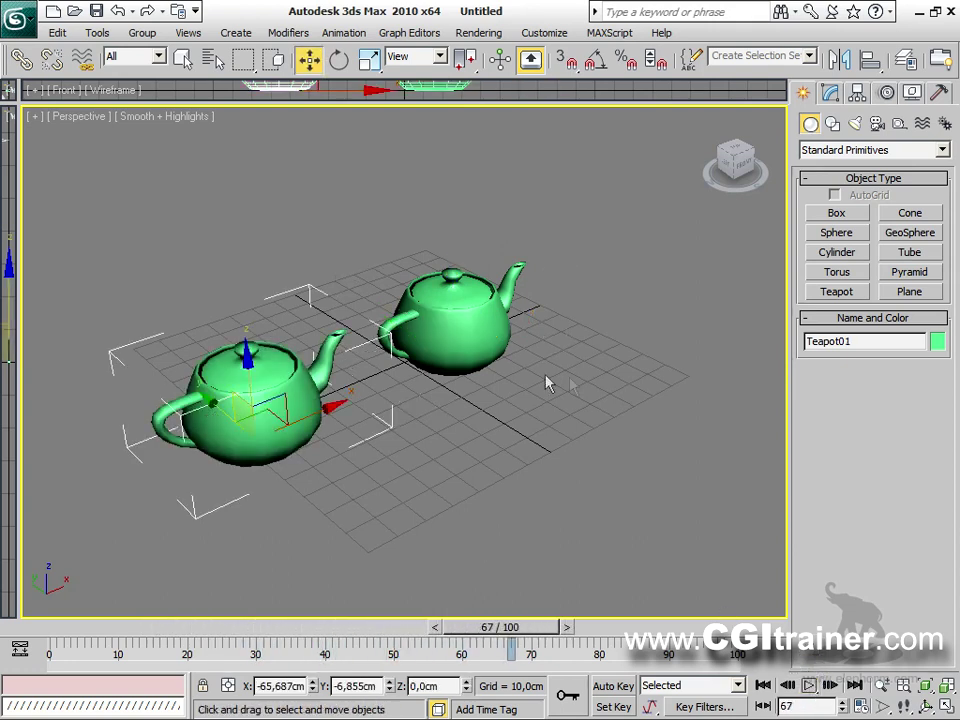
left_click(810, 685)
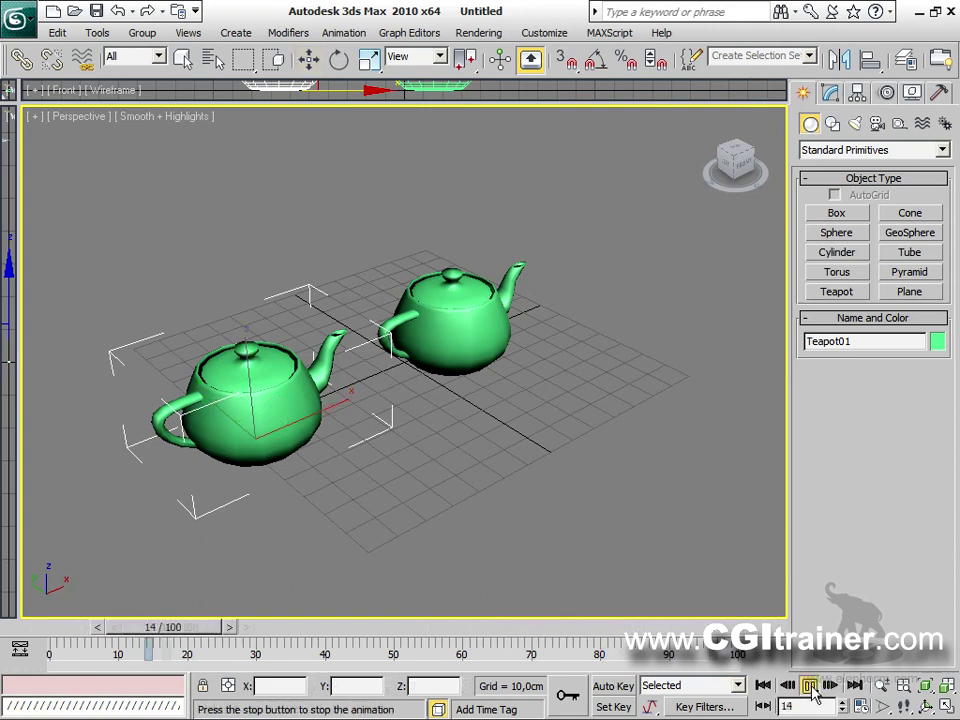
left_click(810, 685)
left_click(418, 316)
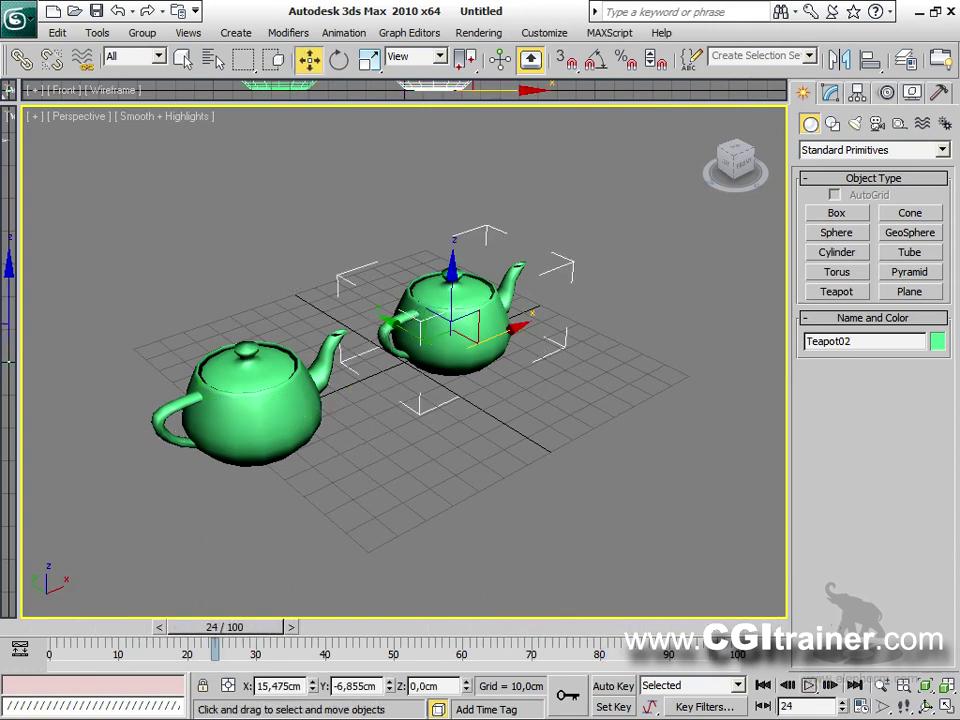
left_click(810, 685)
left_click(810, 685)
left_click_drag(427, 640, 64, 574)
From frame 25, try Play Selected on the left teapot, then toggle playback for Teapot02 and return to frame 0.
left_click(220, 405)
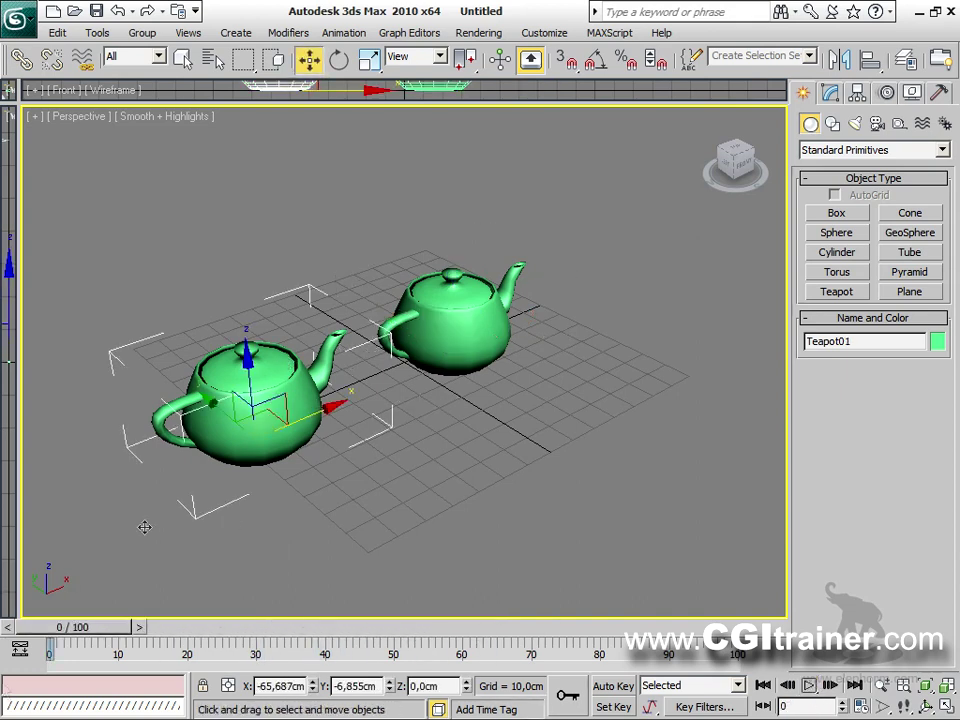
left_click_drag(107, 630, 265, 628)
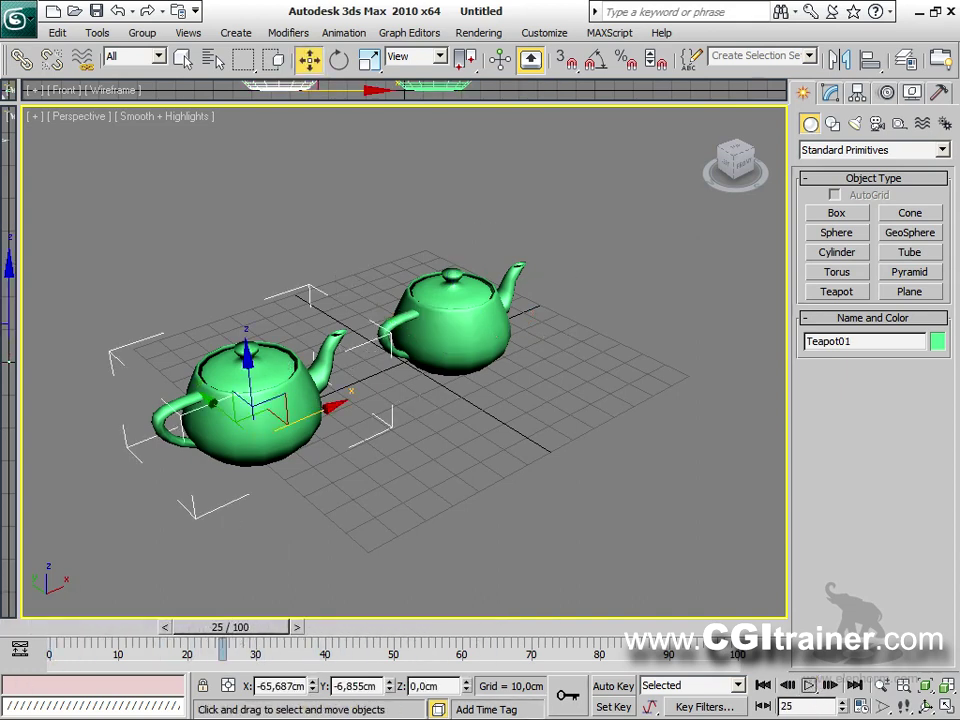
left_click(810, 685)
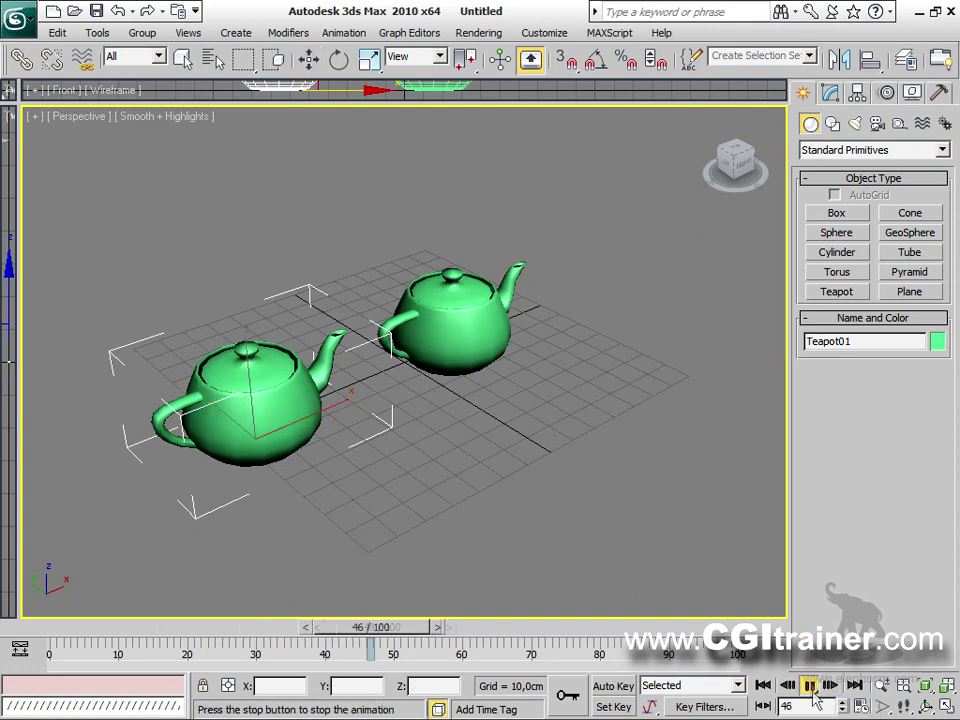
left_click(811, 688)
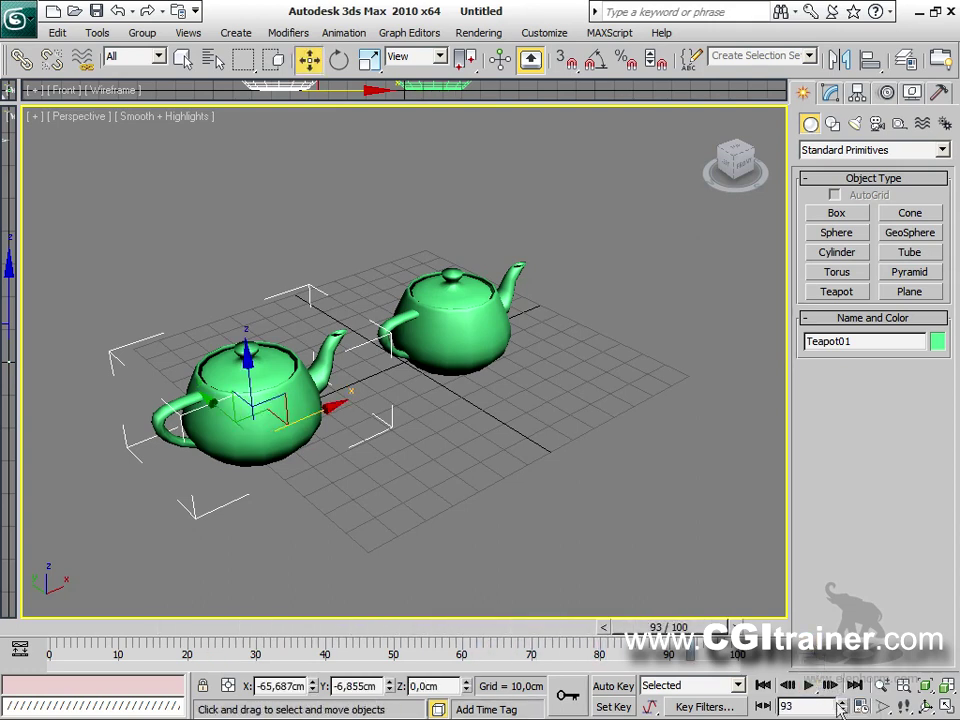
left_click_drag(811, 688, 813, 668)
left_click(812, 686)
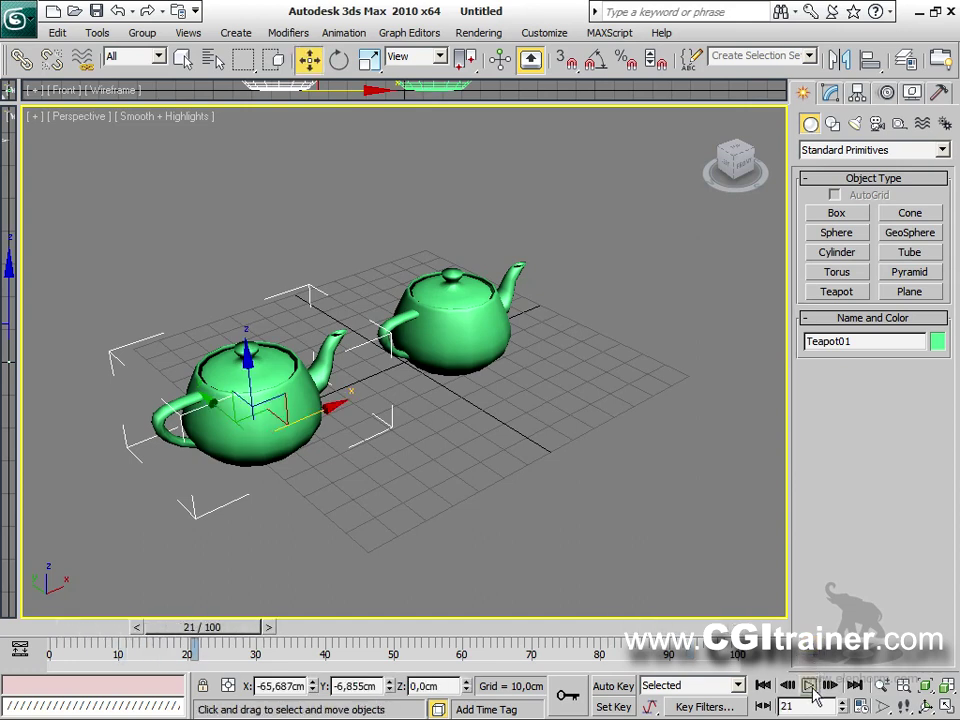
left_click(812, 687)
left_click(812, 687)
left_click(383, 494)
left_click(452, 313)
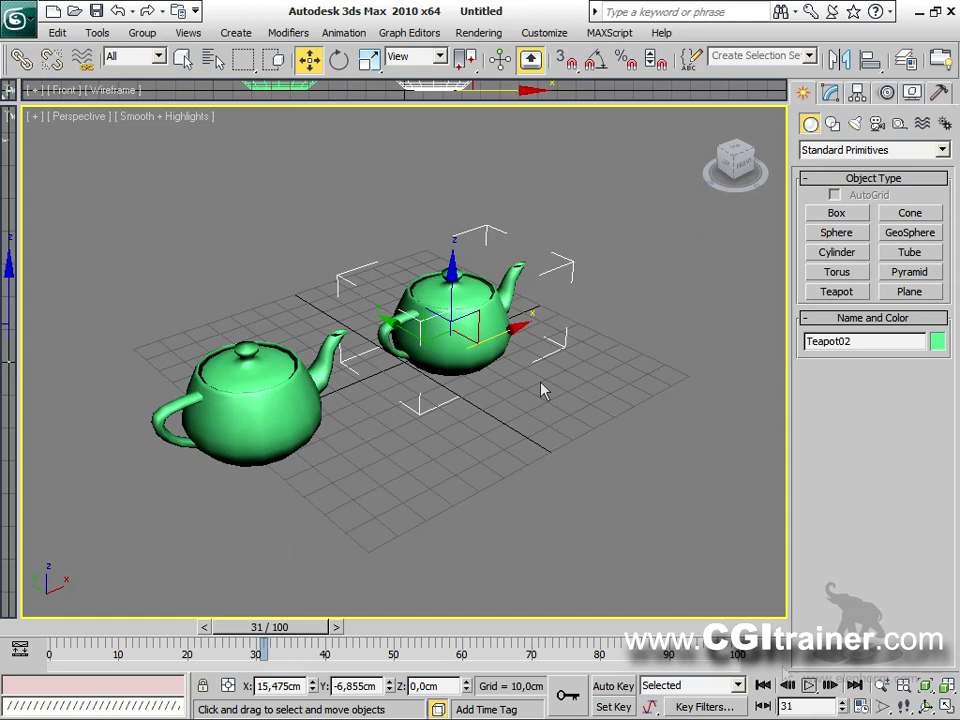
key("/")
key("/")
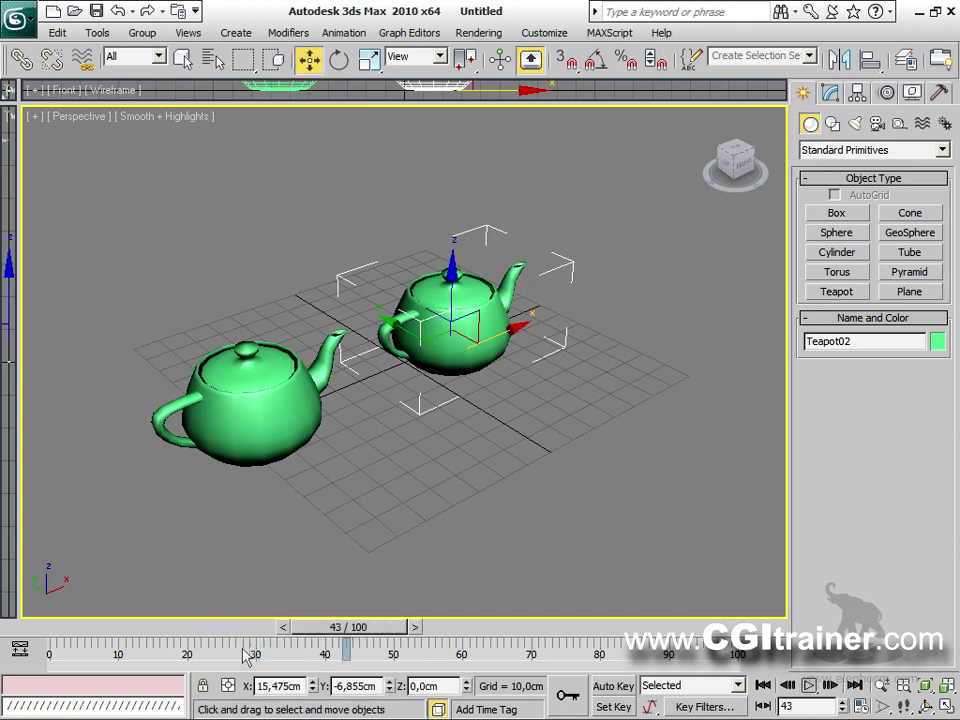
left_click_drag(343, 638, 67, 638)
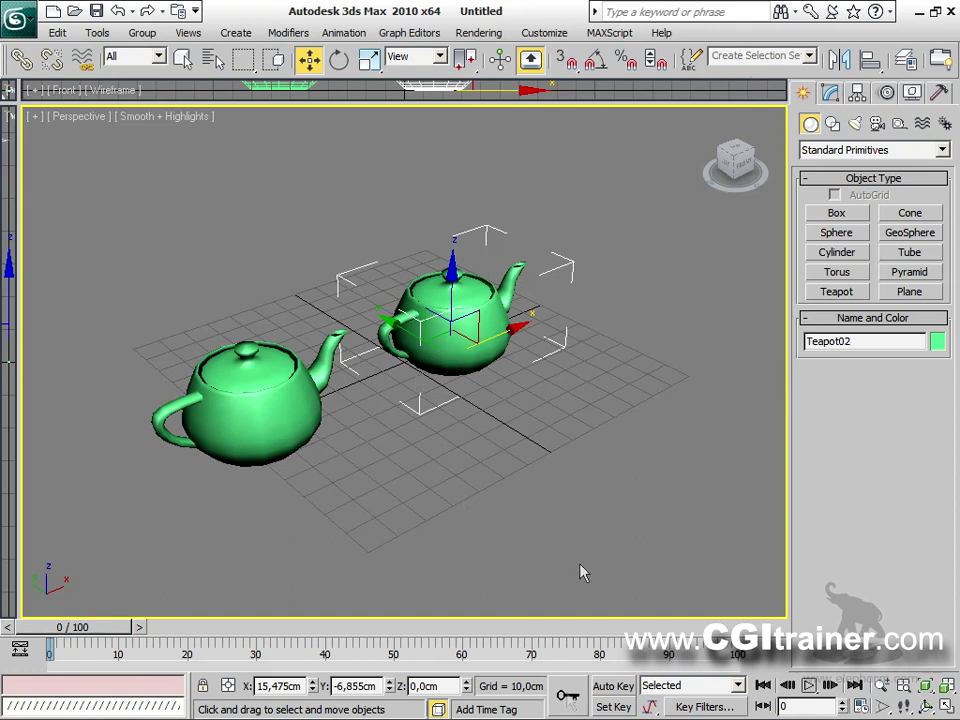
With Auto Key on, shift both teapots slightly and go to frame 42.
left_click(614, 686)
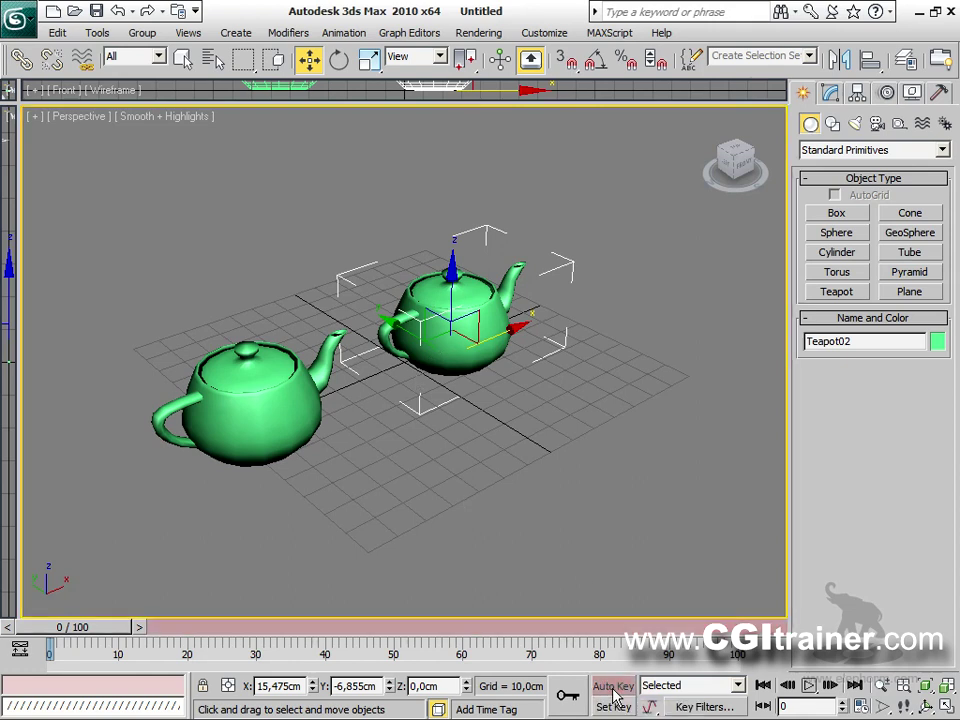
left_click_drag(498, 341, 596, 299)
left_click(268, 422)
left_click_drag(268, 422, 257, 439)
left_click_drag(73, 627, 338, 627)
At frame 42, move Teapot02 up-right and Teapot01 toward the grid centre, then preview the motion.
left_click_drag(494, 342, 556, 318)
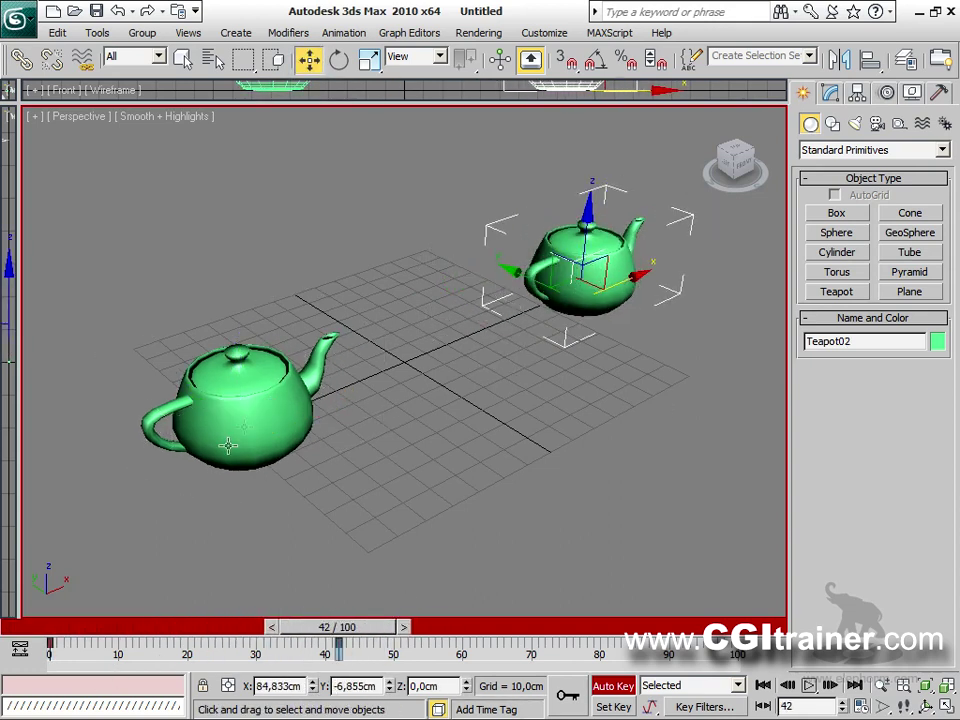
left_click_drag(240, 430, 415, 360)
left_click_drag(352, 627, 75, 627)
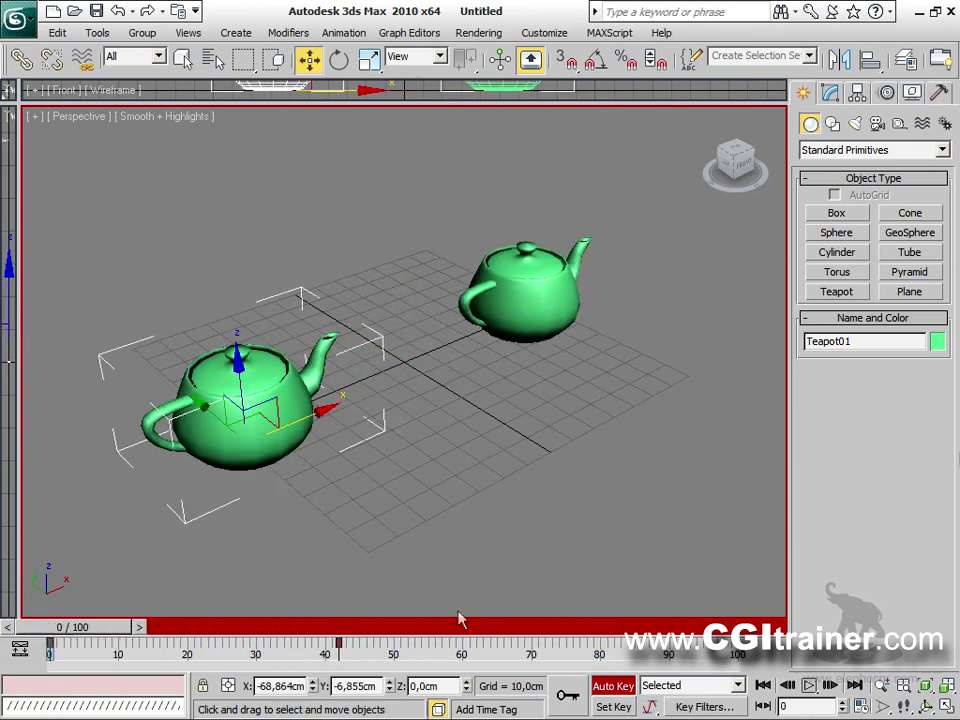
left_click(826, 683)
left_click(826, 683)
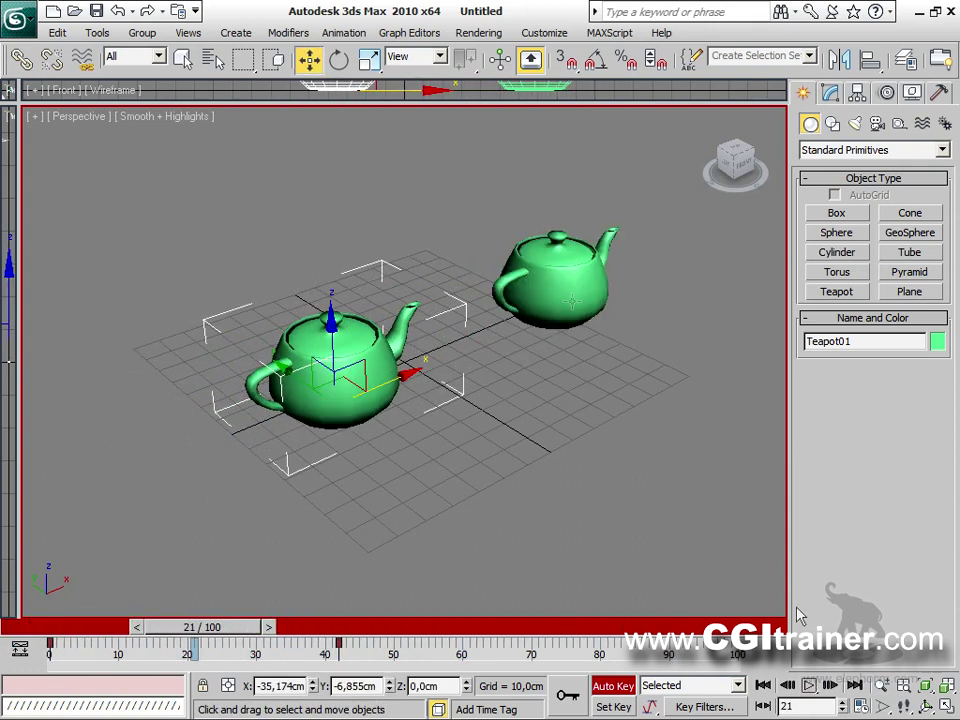
Play the animation with Teapot02 selected, then turn Auto Key off.
left_click(575, 257)
left_click(809, 685)
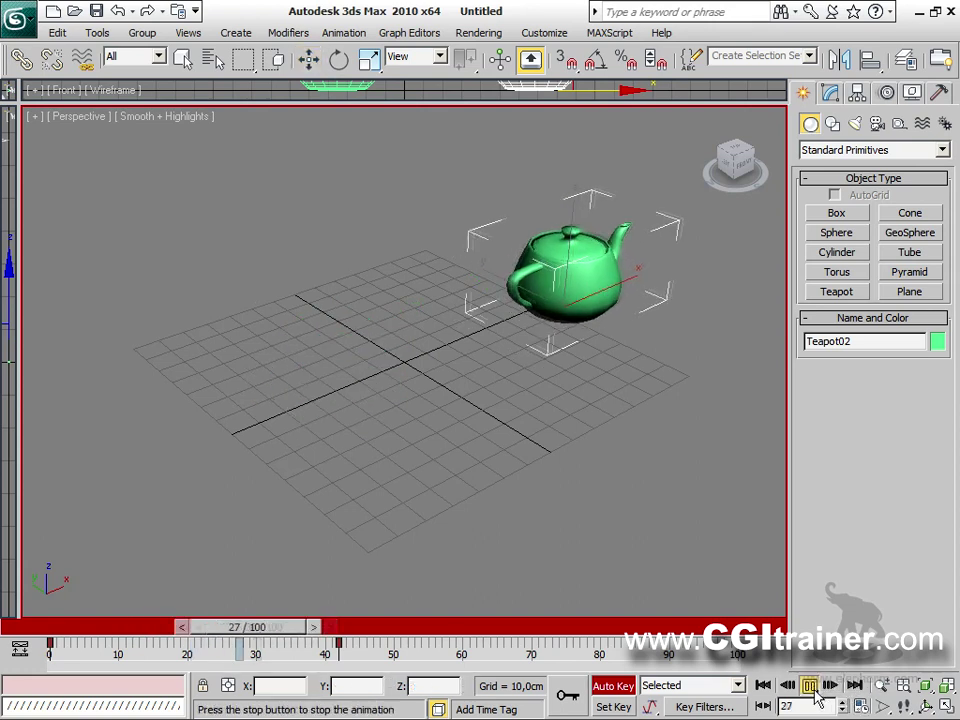
left_click(809, 685)
left_click(613, 686)
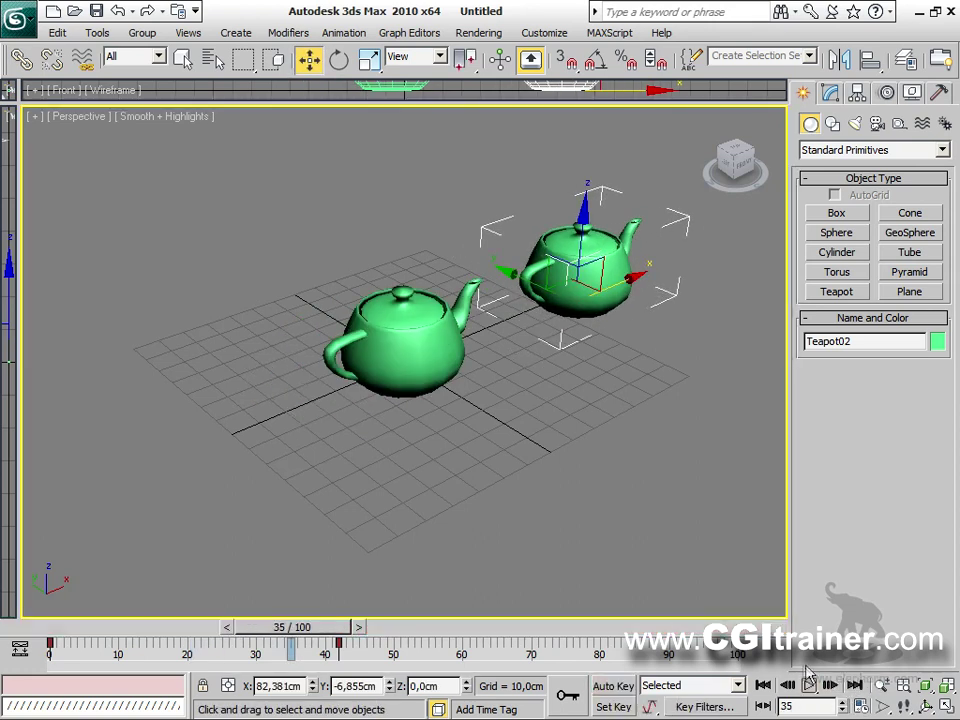
Replay the animation with nothing selected, then with Teapot02 selected, ending at frame 0.
left_click_drag(350, 585, 288, 596)
left_click_drag(291, 627, 50, 627)
left_click(809, 686)
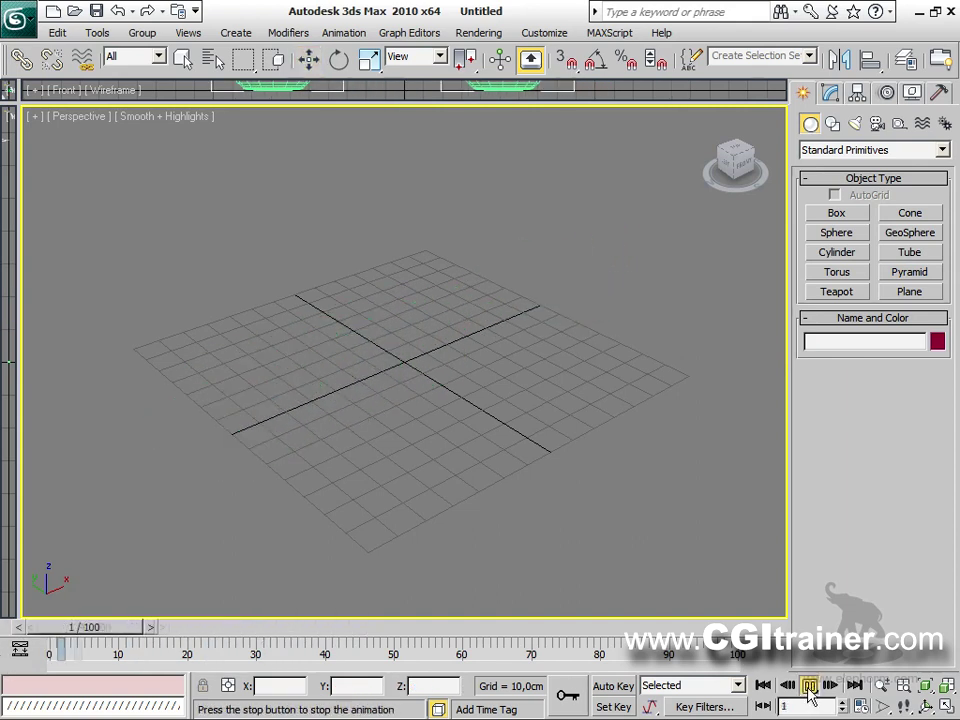
left_click(809, 686)
left_click(566, 309)
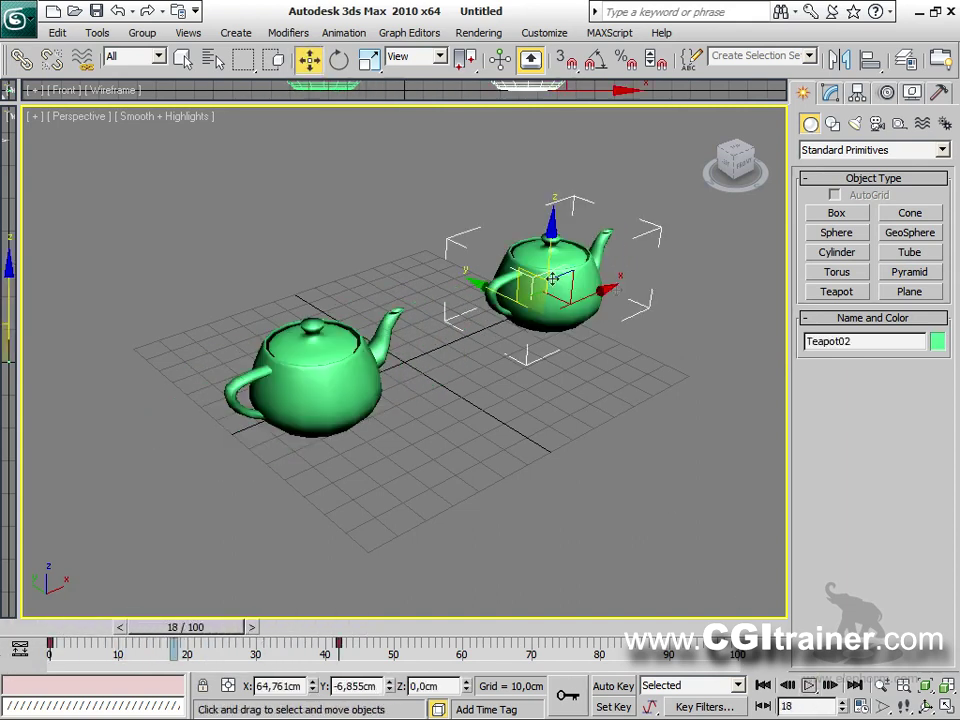
left_click(809, 686)
left_click(811, 689)
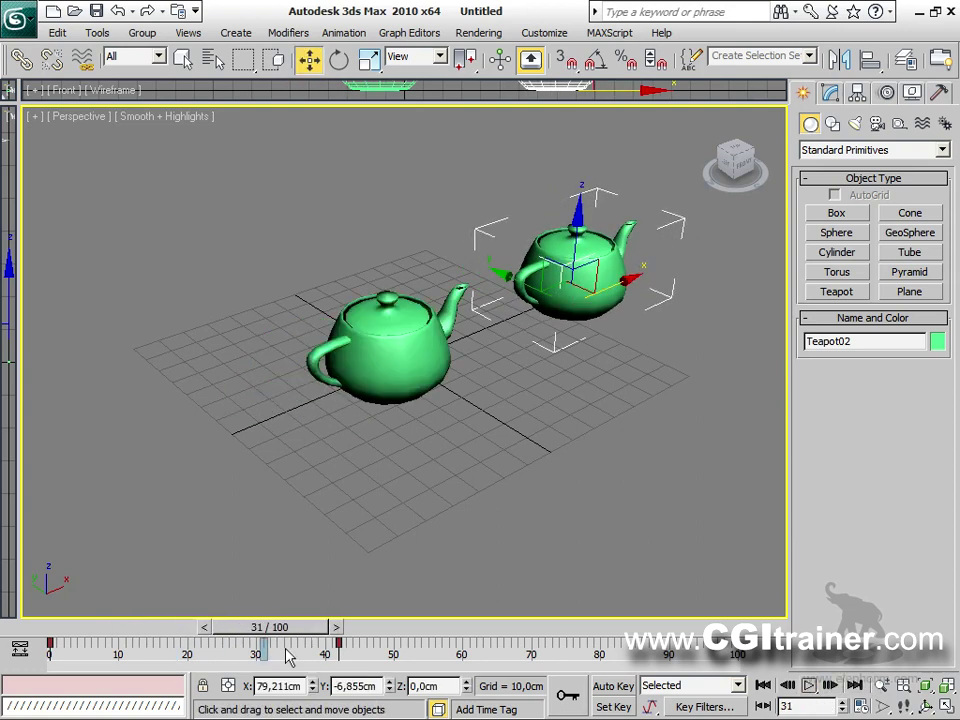
left_click_drag(305, 632, 110, 631)
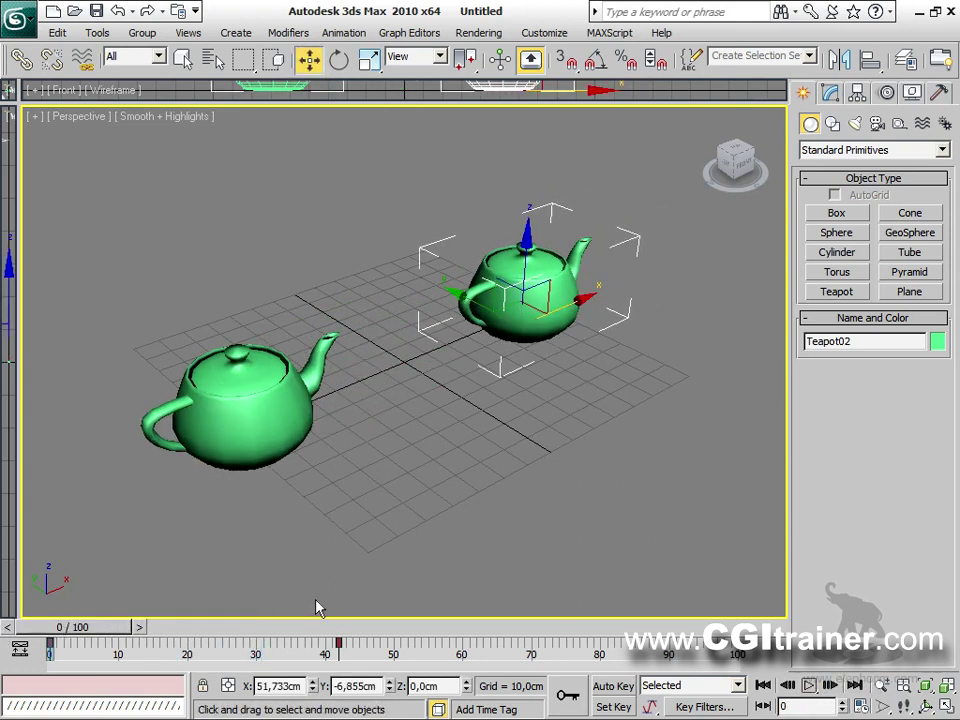
Delete Teapot02's keys at frames 0 and 42 and move it left beside the other teapot.
left_click_drag(368, 658, 48, 650)
key("Delete")
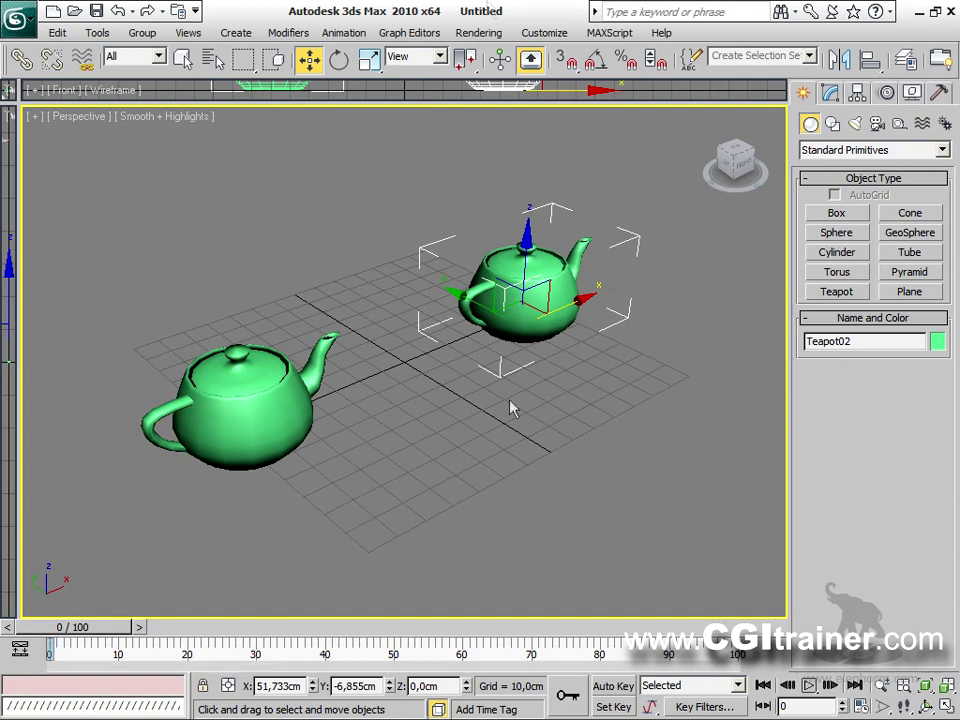
left_click_drag(513, 283, 433, 345)
Open Views > Viewport Configuration to reach the Adaptive Degradation settings.
left_click(189, 36)
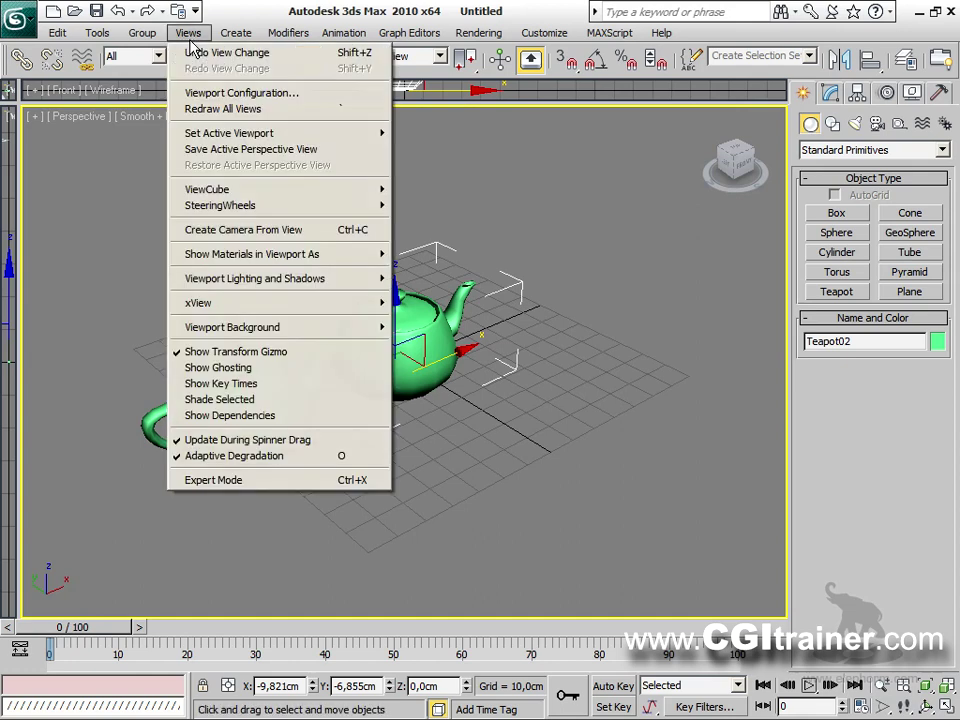
left_click(215, 93)
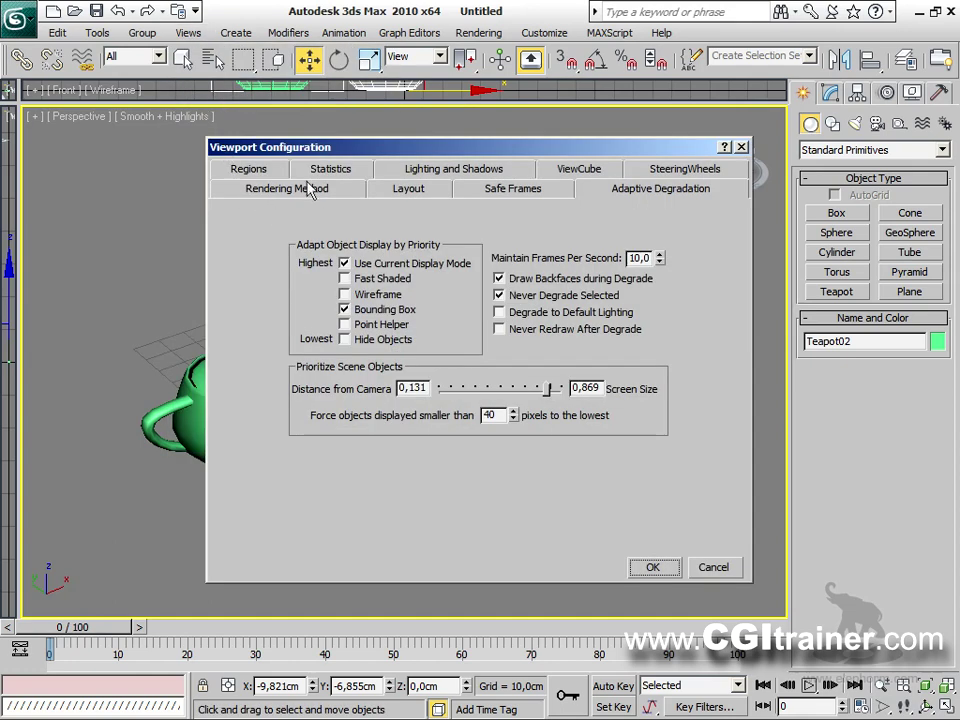
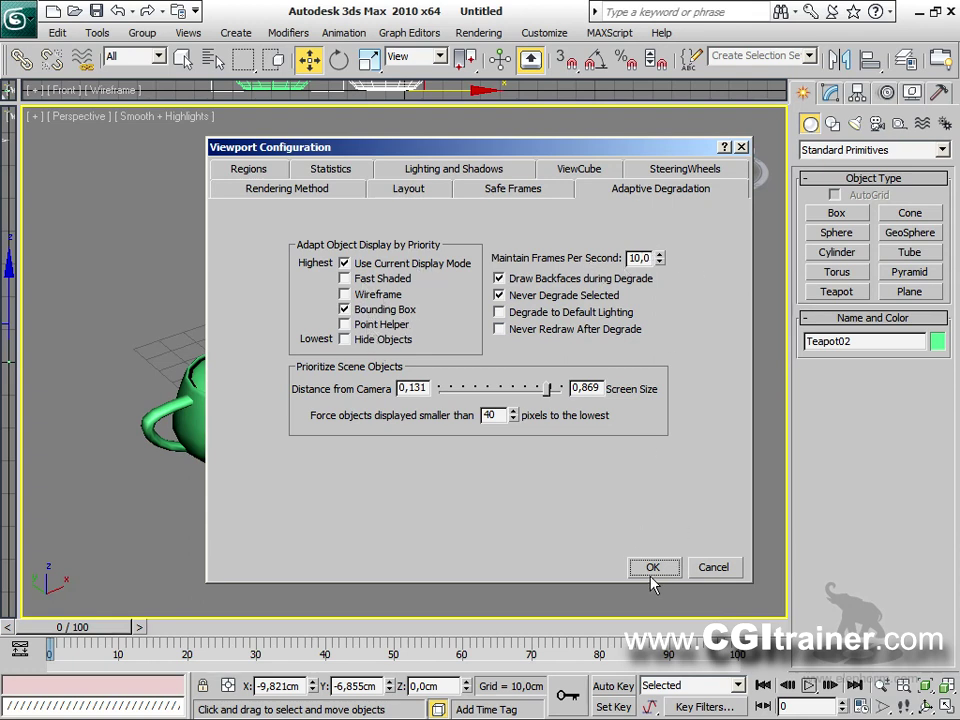
Shift adaptive degradation toward screen size (0,177 / 0,823) and apply it.
mouse_move(549, 392)
left_mouse_down()
mouse_move(455, 390)
mouse_move(550, 390)
left_mouse_up()
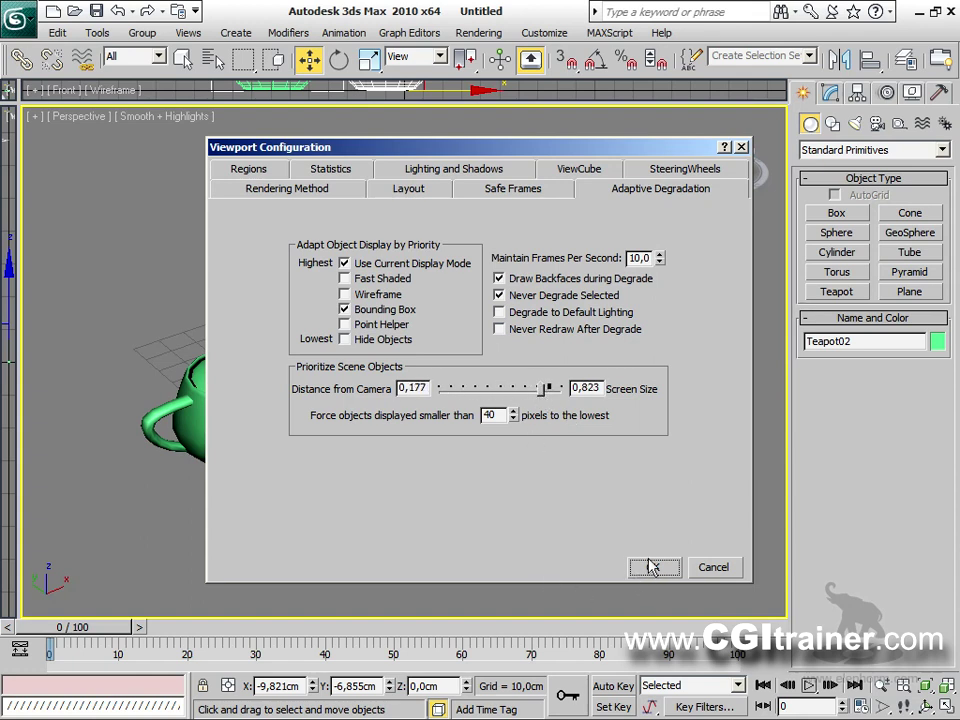
left_click(651, 567)
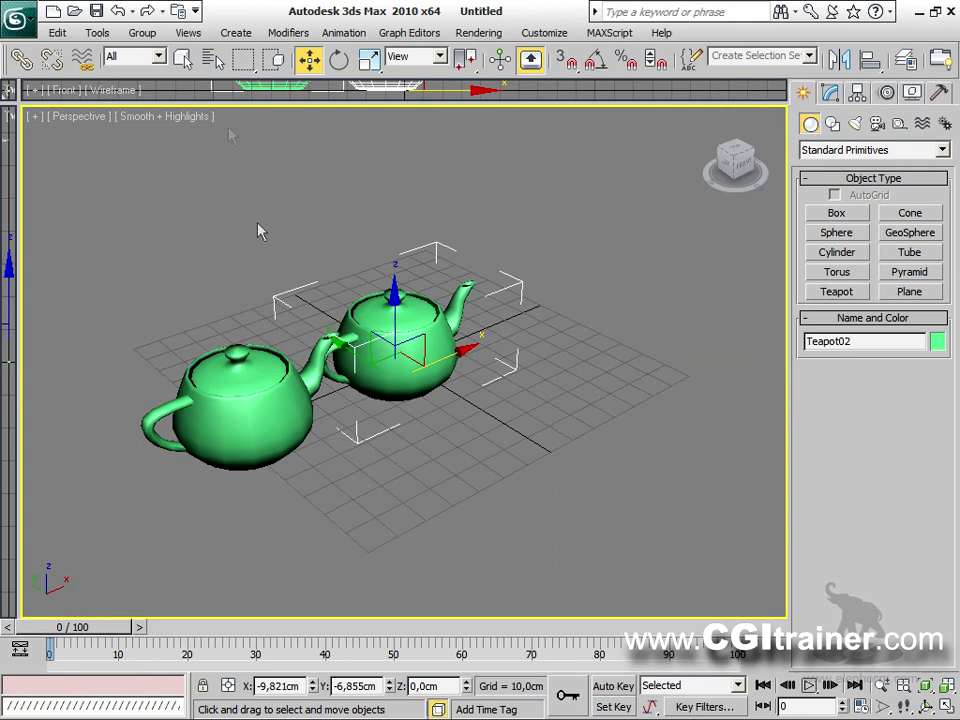
left_click(188, 33)
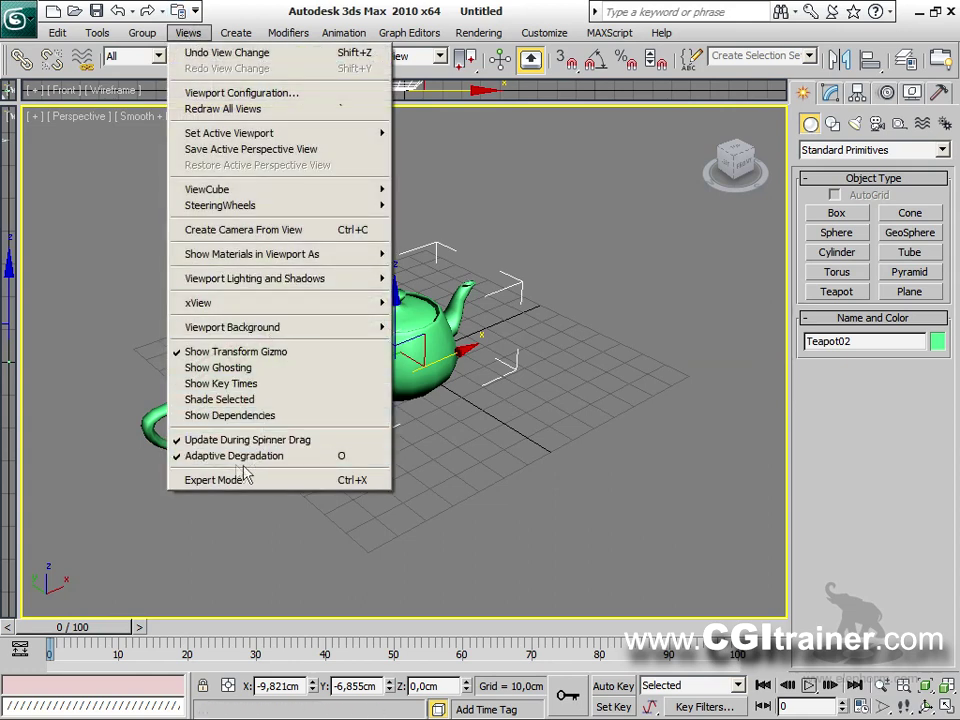
left_click(506, 467)
Reopen Viewport Configuration from the Views menu and close it.
left_click(188, 33)
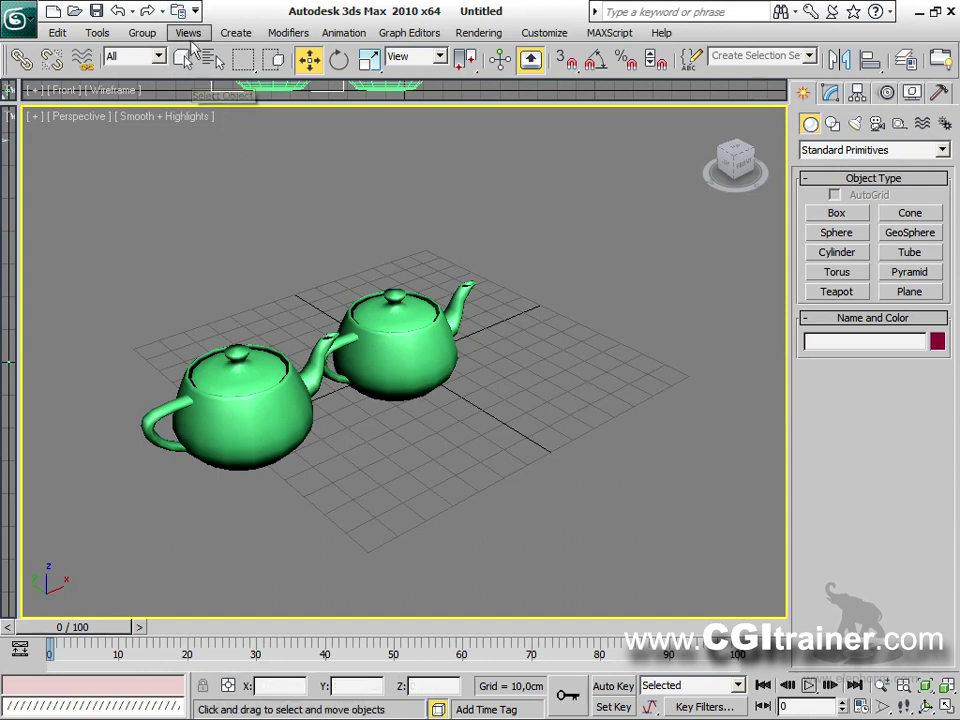
left_click(212, 95)
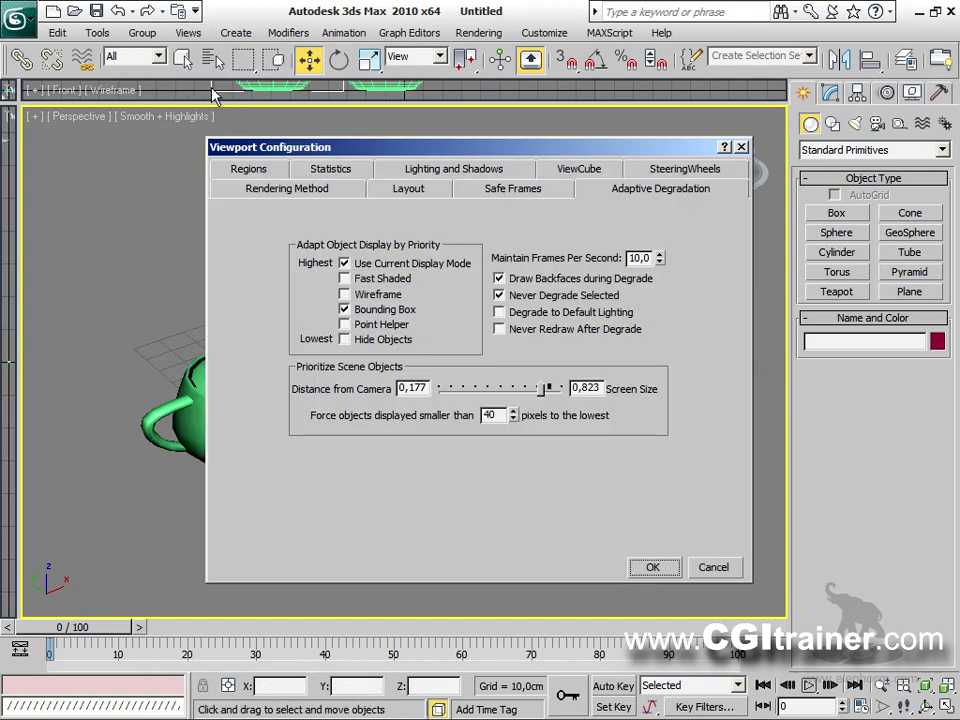
left_click(741, 147)
Reopen Viewport Configuration from the Perspective viewport's [+] menu and close it again.
left_click(80, 116)
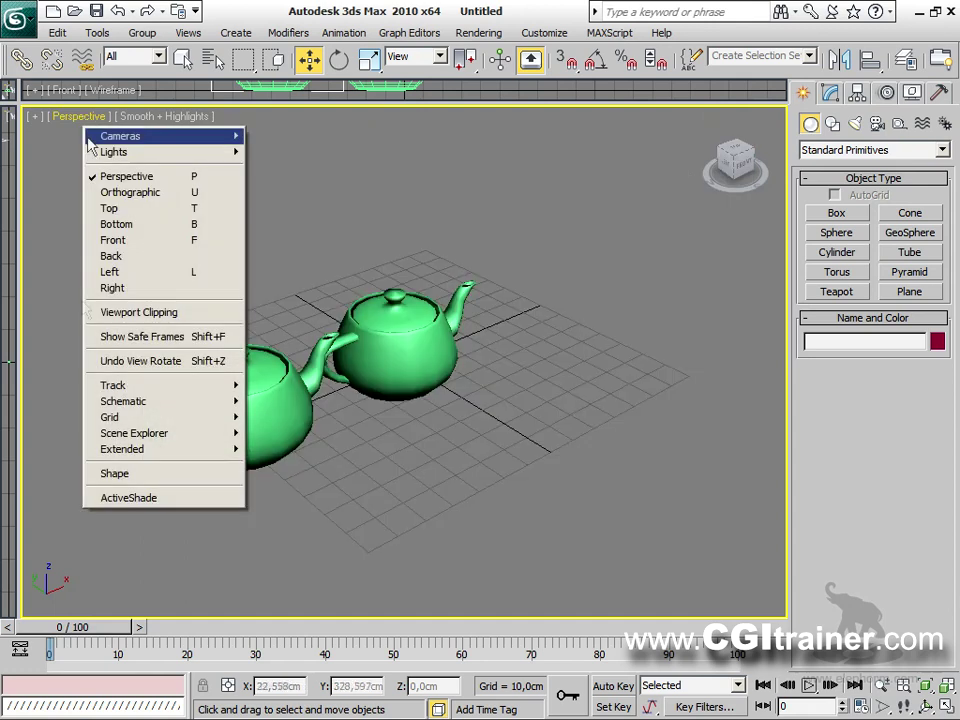
left_click(32, 117)
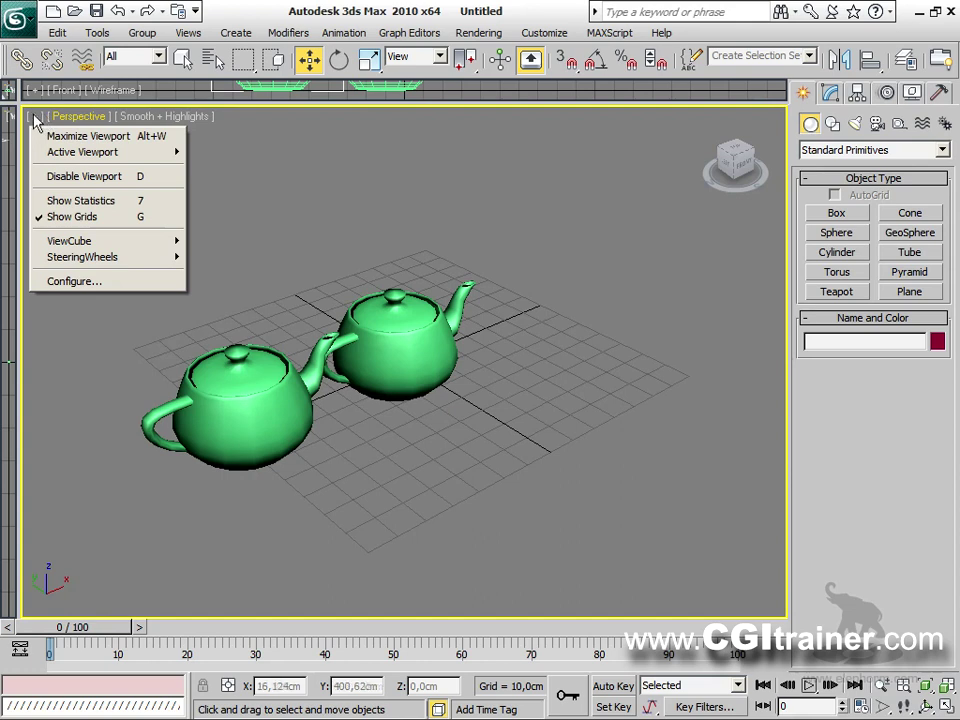
left_click(71, 282)
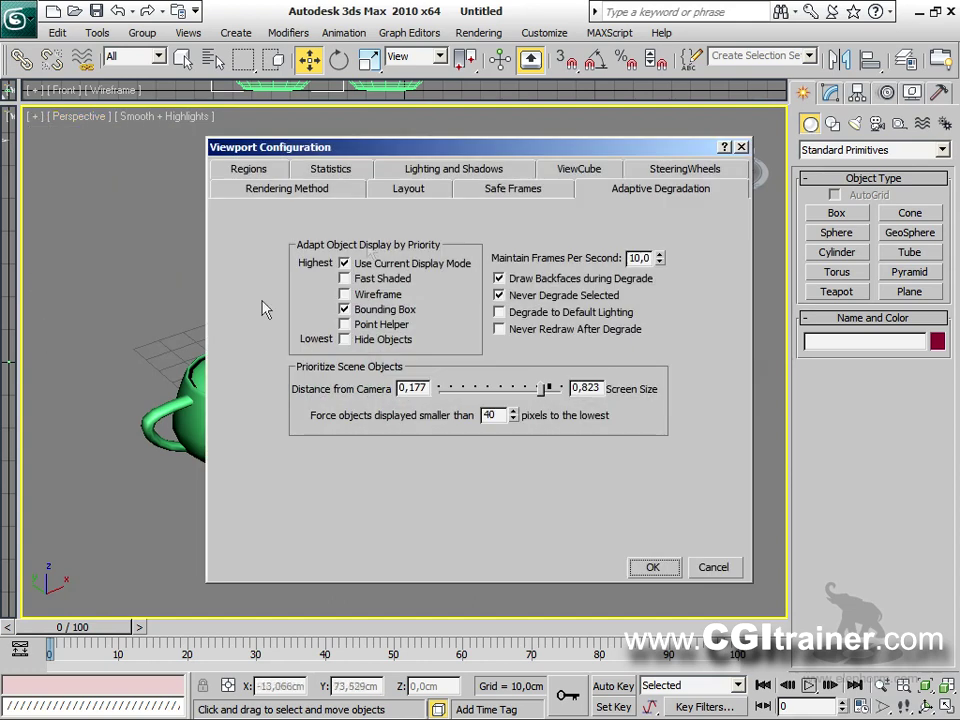
left_click(741, 147)
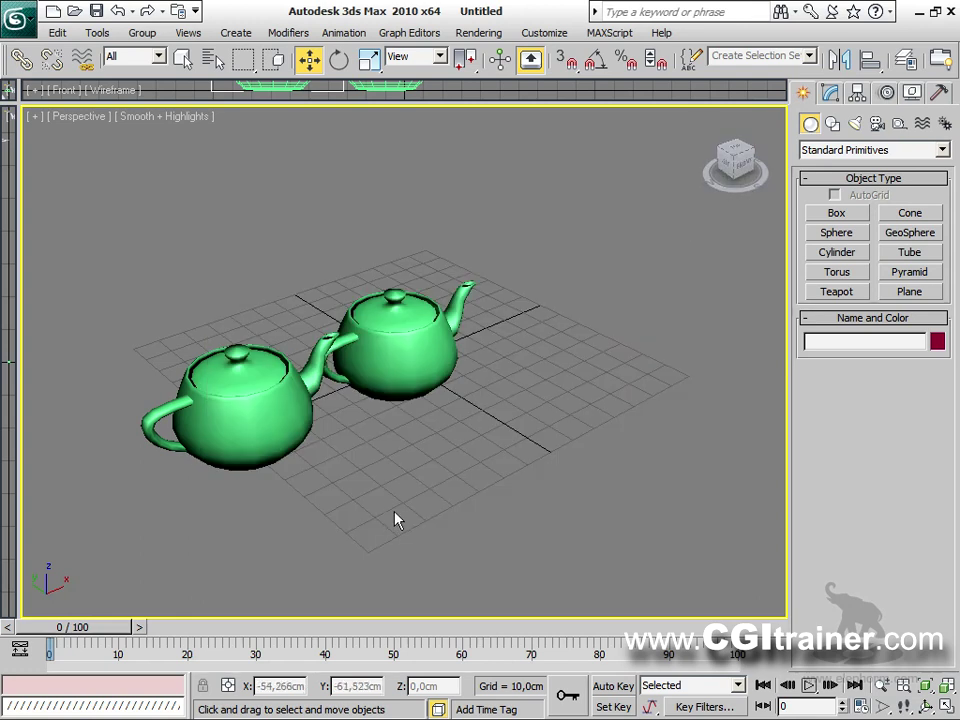
Inspect Teapot02's object properties, then move it along X to 4,243cm.
left_click(397, 356)
right_click(397, 356)
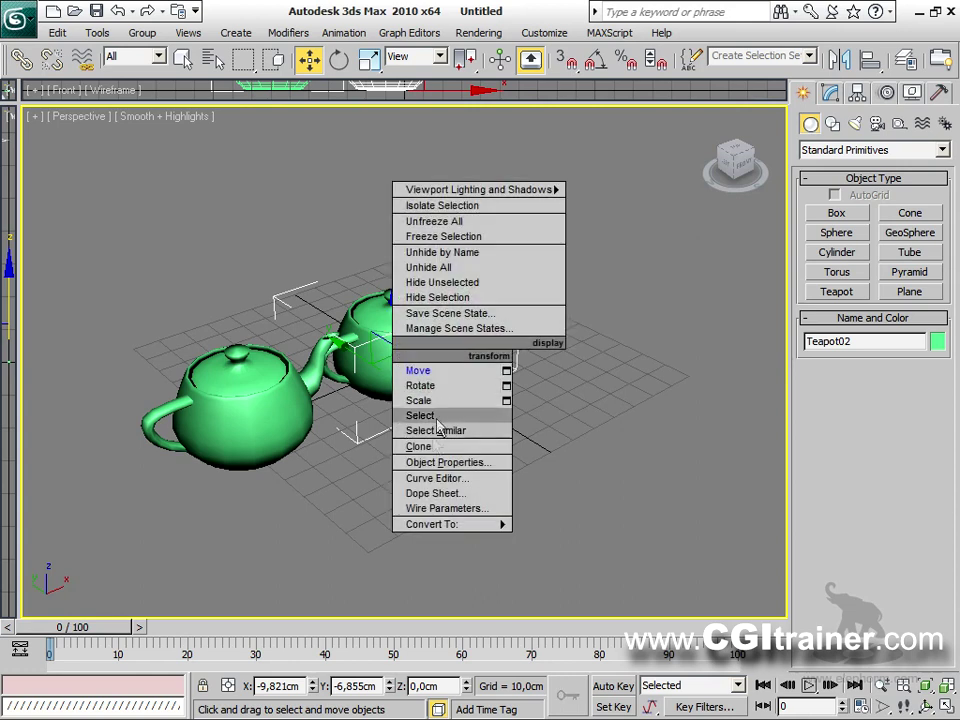
left_click(441, 463)
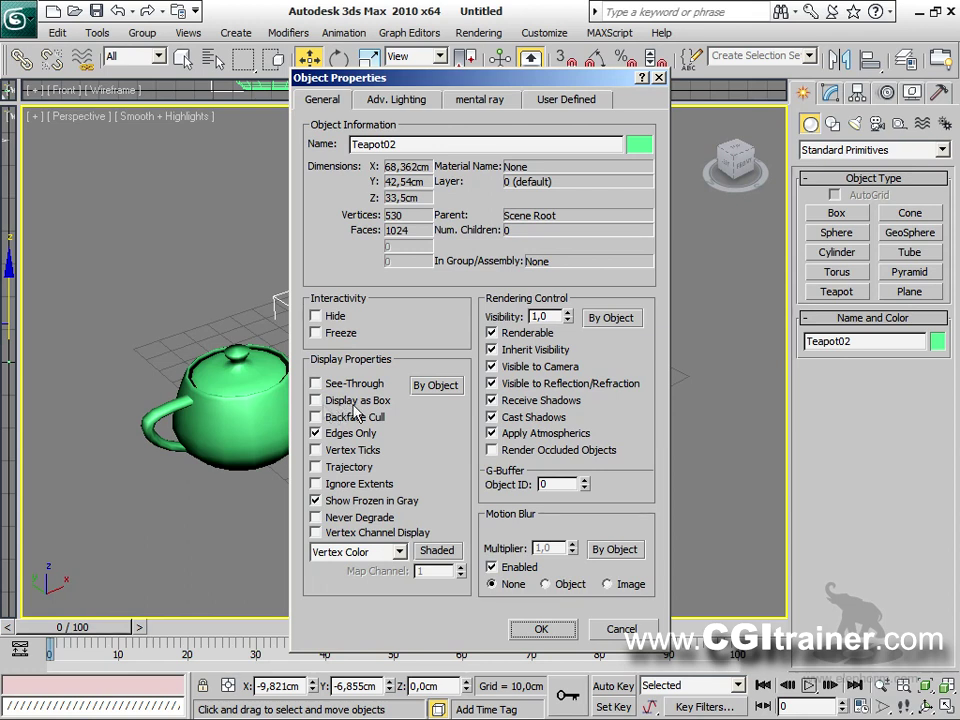
left_click(525, 632)
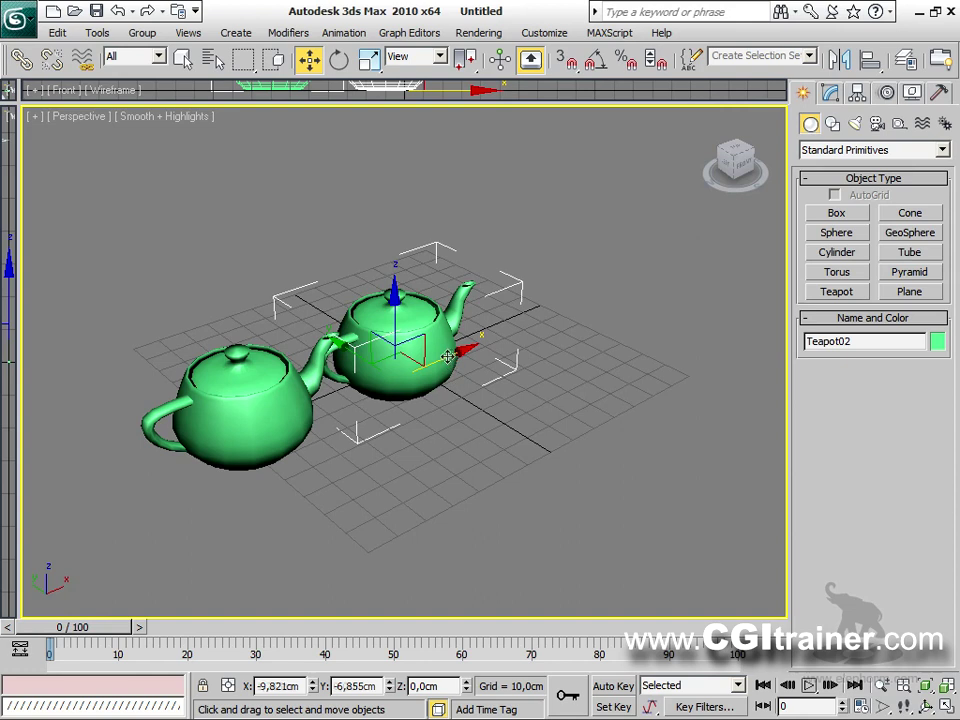
left_click_drag(452, 368, 484, 428)
Preview the current animation and rewind it to frame 0.
left_click(808, 686)
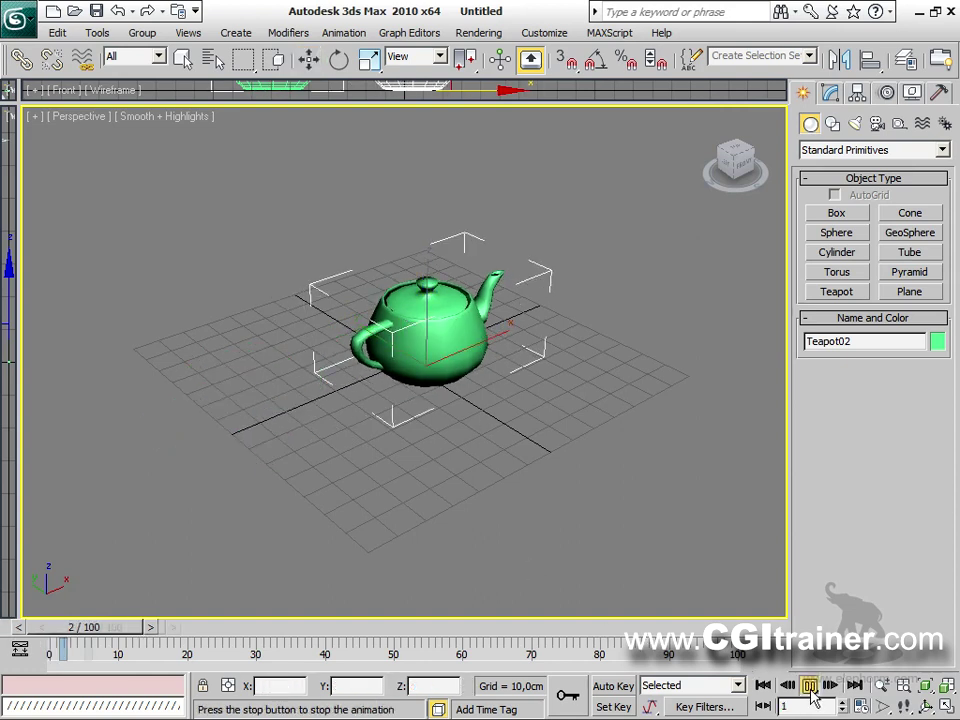
left_click(808, 686)
left_click_drag(150, 627, 60, 627)
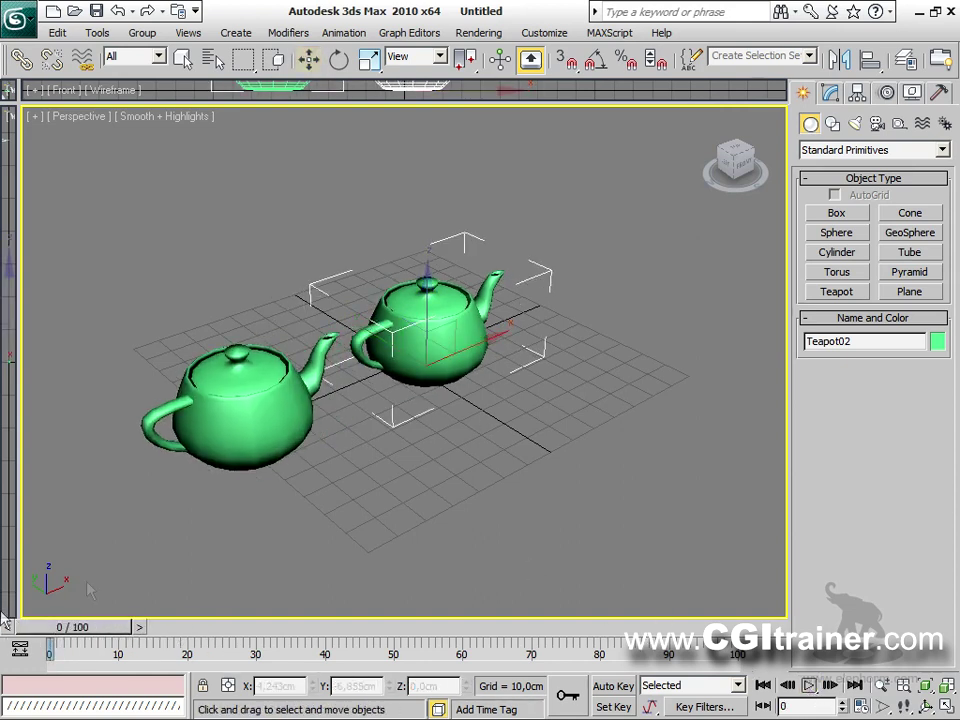
left_click(296, 399)
left_click(805, 686)
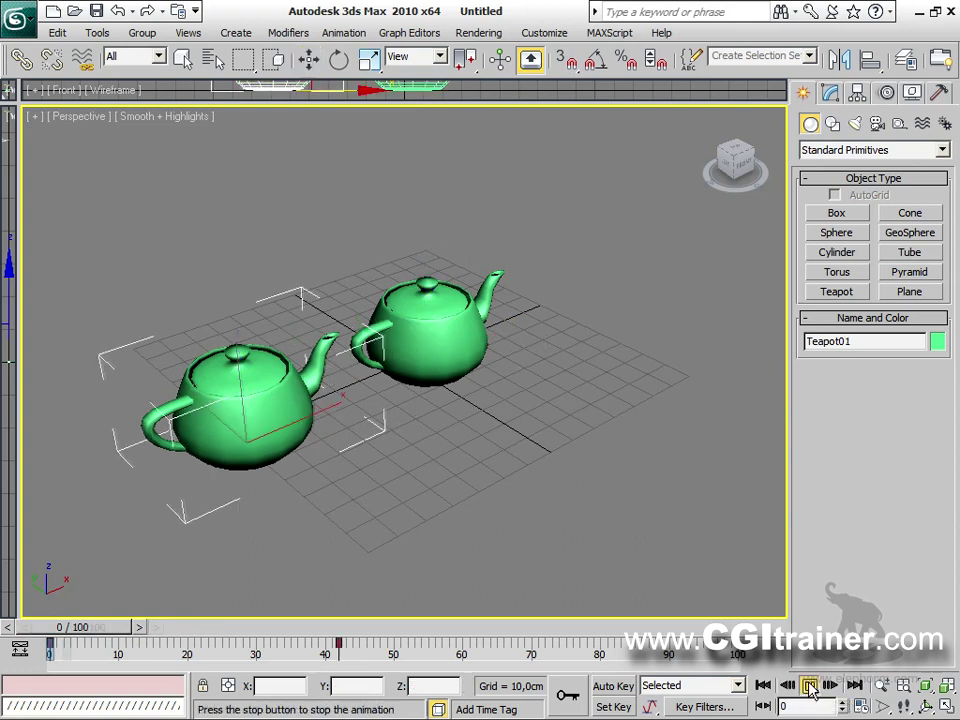
left_click(805, 686)
left_click_drag(174, 627, 32, 627)
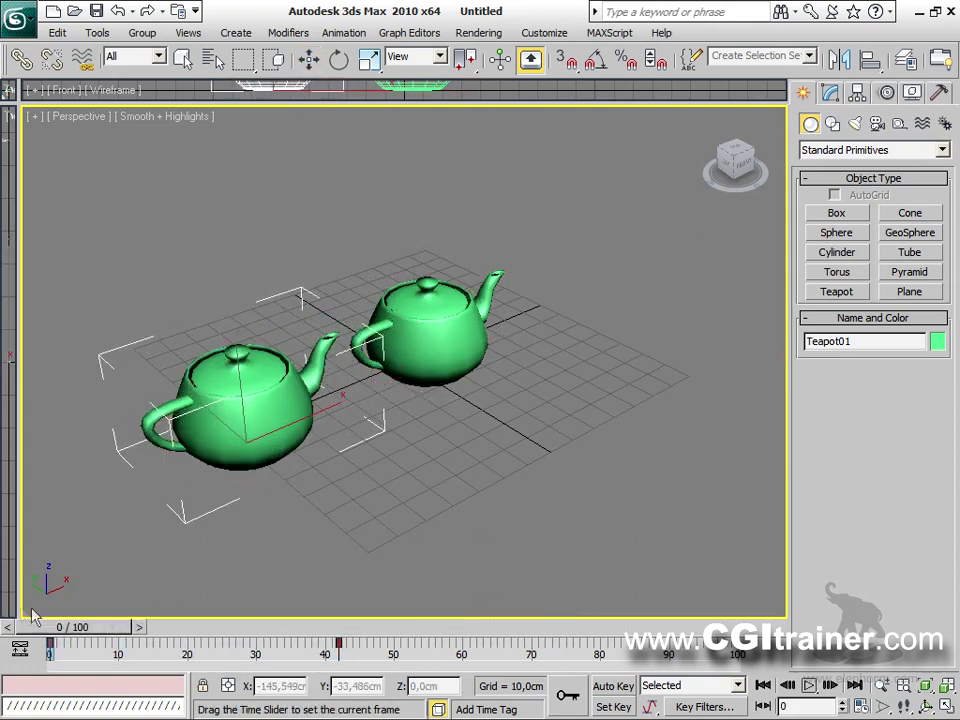
With Auto Key on at frame 42, move both teapots to the right.
key("w")
left_click_drag(586, 547, 148, 222)
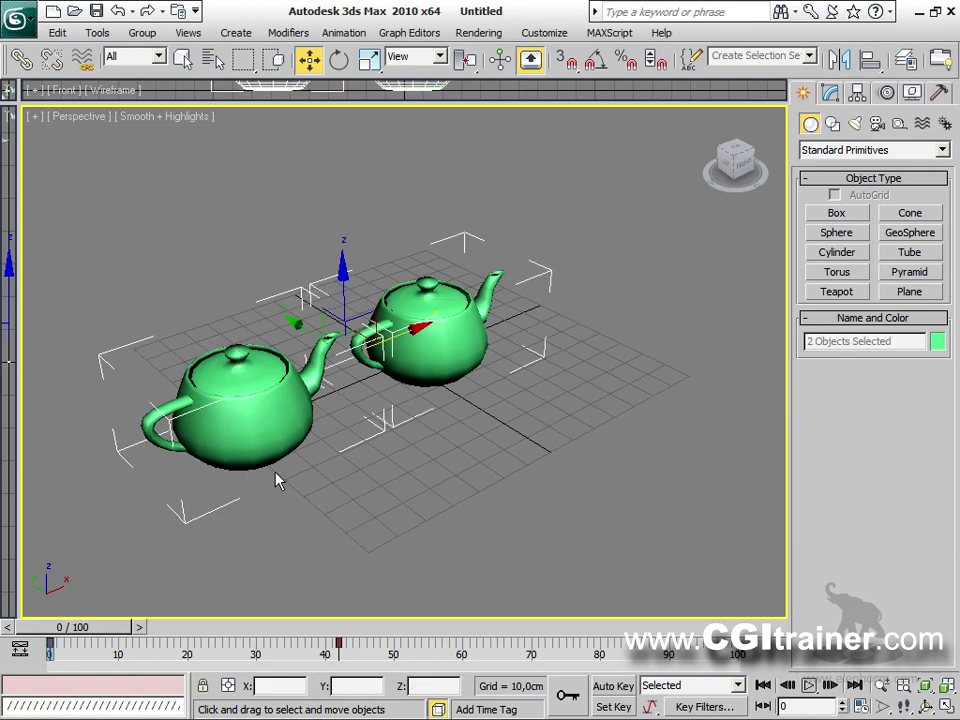
left_click(613, 686)
left_click_drag(75, 627, 369, 628)
key("w")
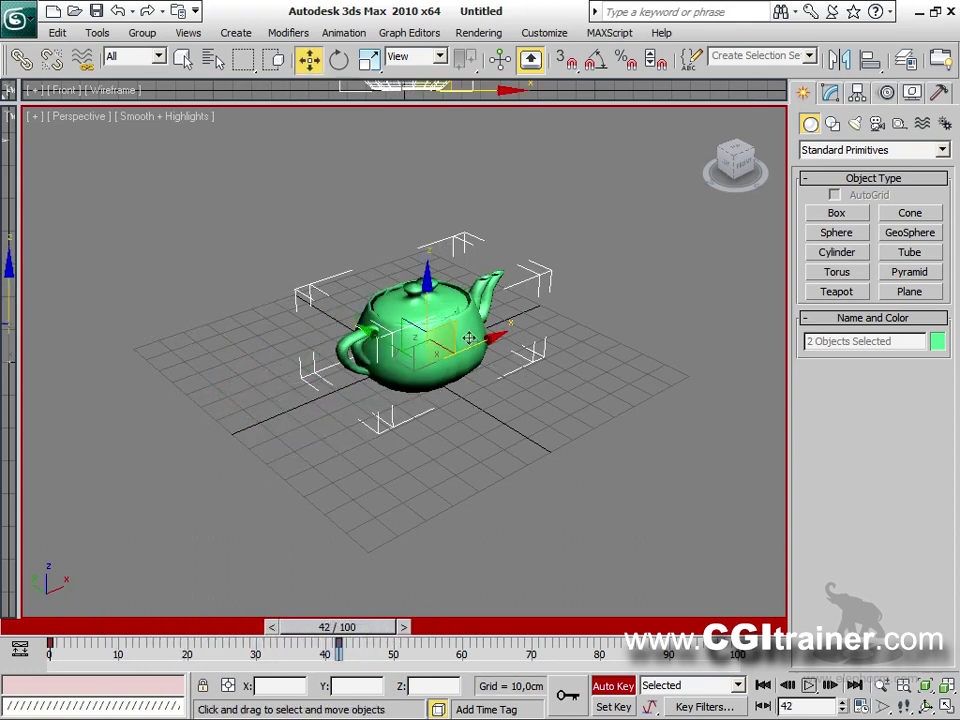
left_click_drag(557, 325, 694, 285)
Move Teapot02 further up-right, then rewind to frame 0 and turn Auto Key off.
left_click(594, 414)
left_click_drag(600, 258, 738, 202)
left_click_drag(337, 627, 94, 585)
key("w")
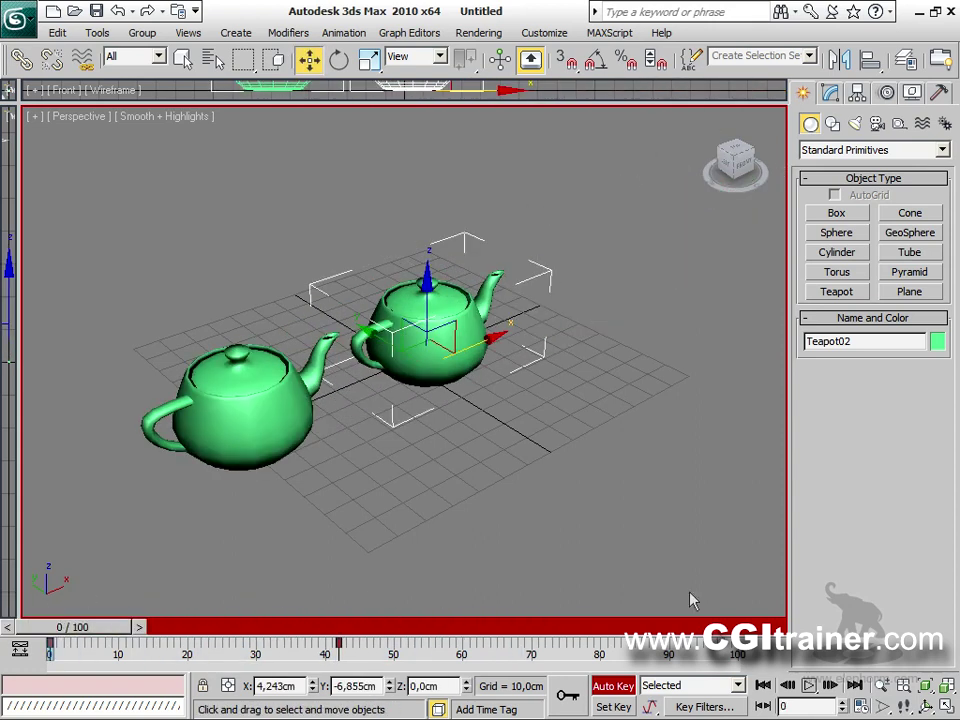
left_click(605, 687)
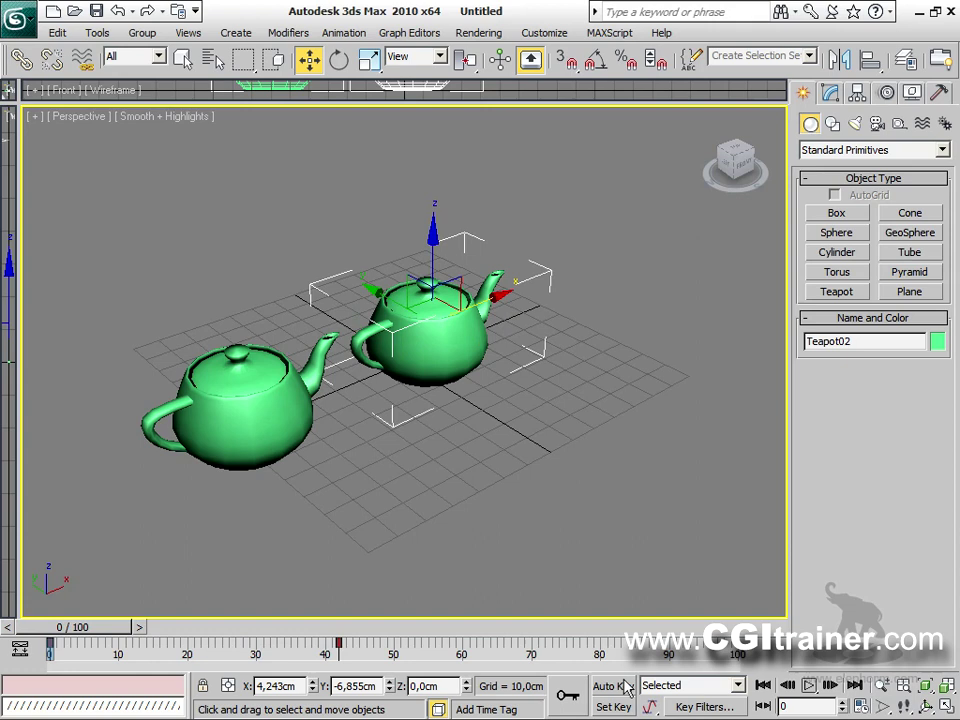
Play back the new animation of both teapots a few times.
left_click(811, 687)
left_click(810, 686)
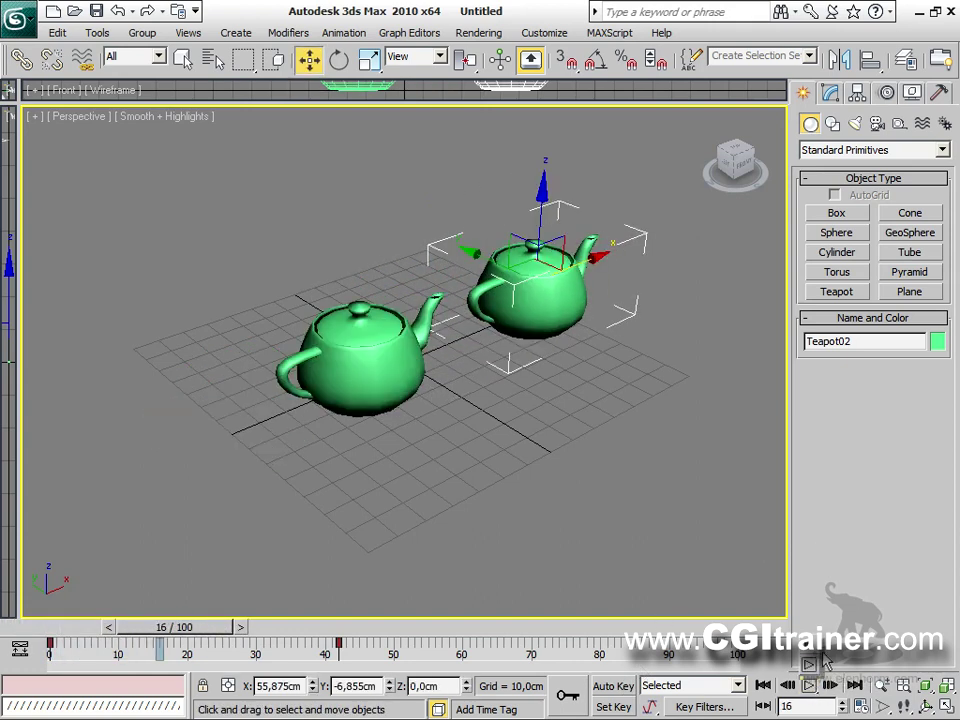
left_click(809, 686)
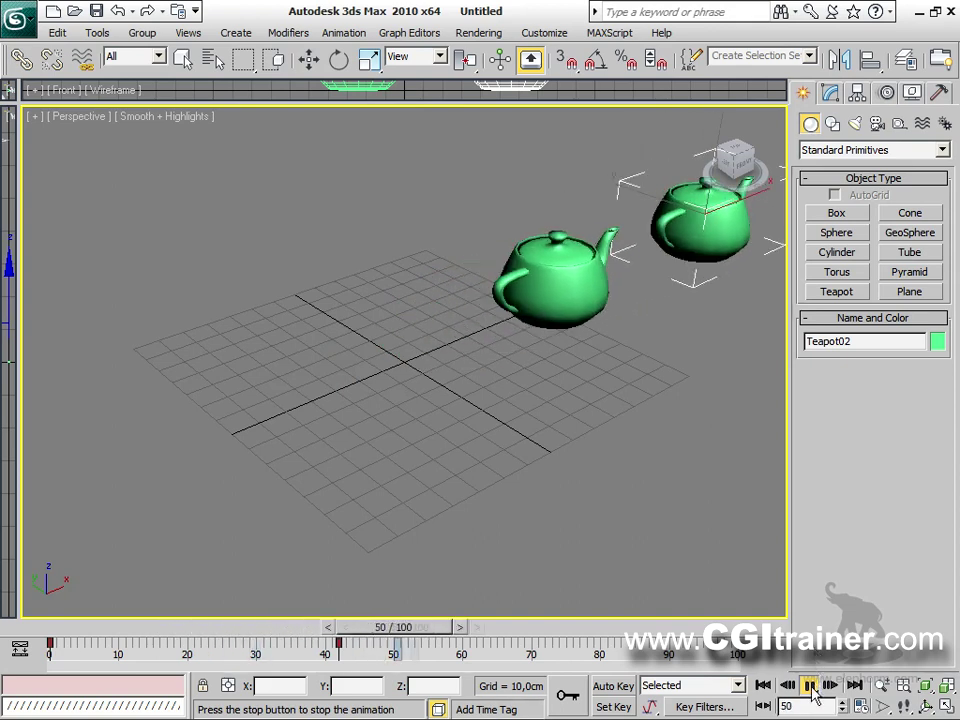
left_click(811, 686)
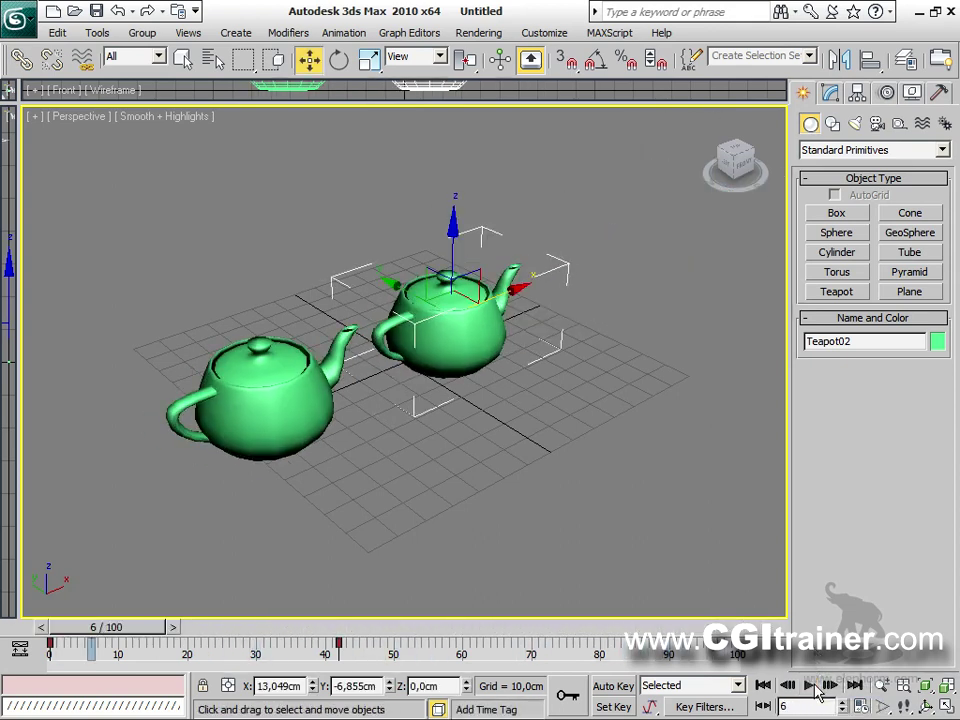
left_click(810, 686)
left_click(810, 686)
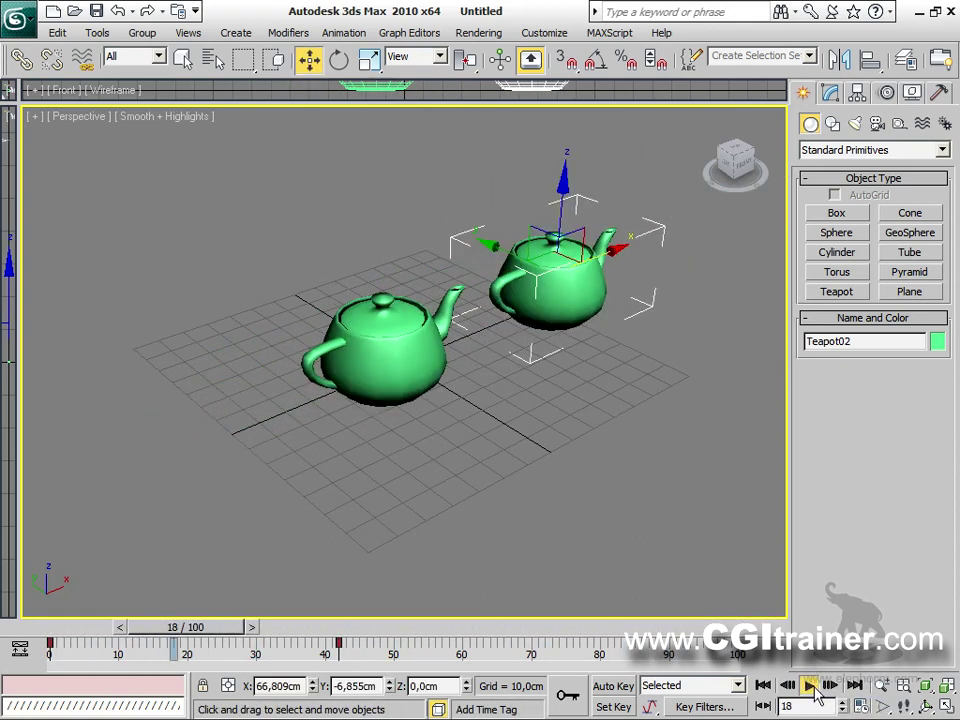
Use Play Selected to play only Teapot01's animation, then scrub back to frame 0.
left_click_drag(814, 689, 811, 667)
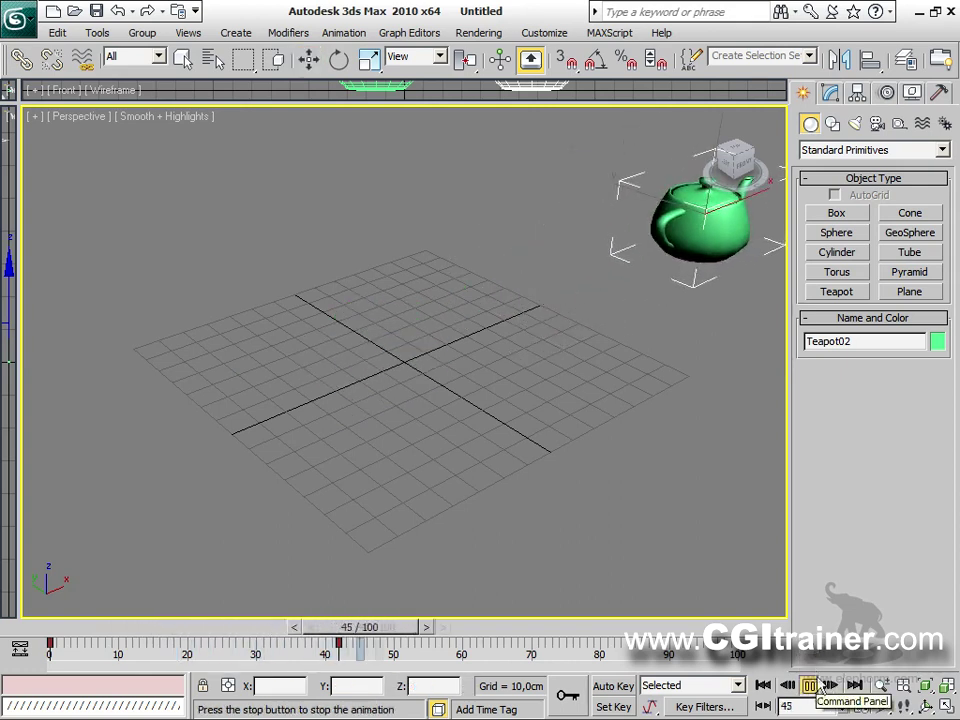
left_click(810, 686)
left_click(535, 272)
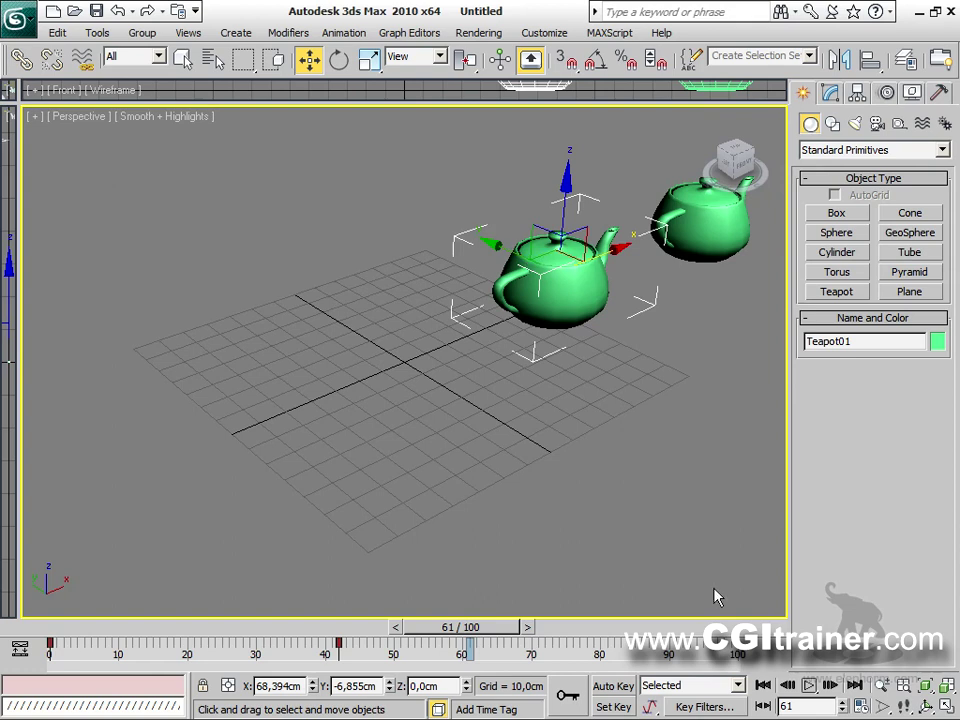
left_click(810, 686)
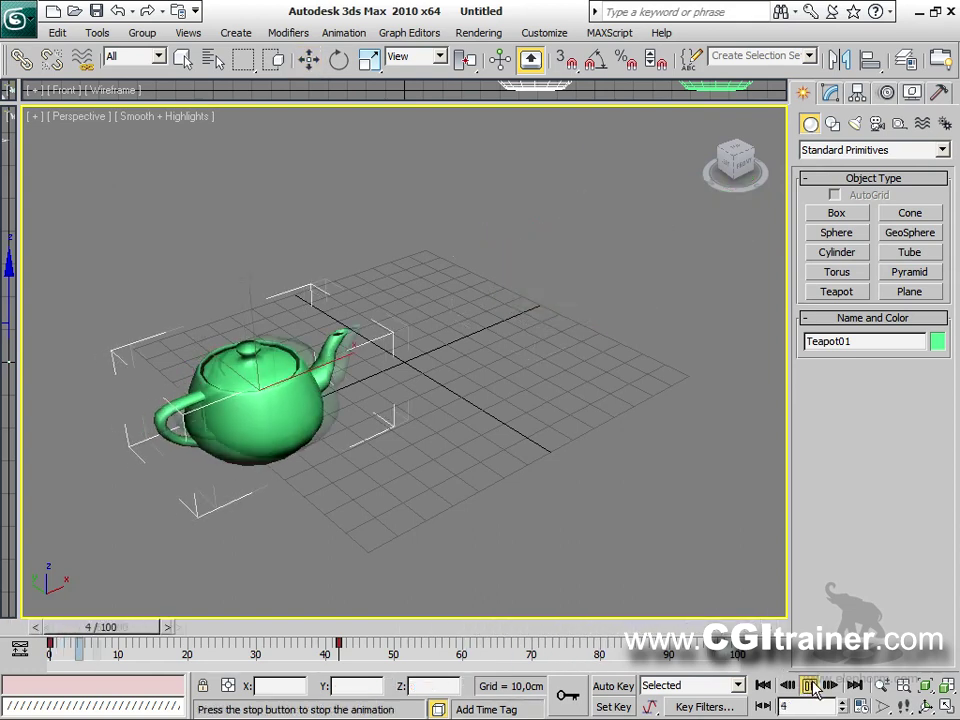
left_click(810, 686)
left_click_drag(222, 627, 42, 652)
key("w")
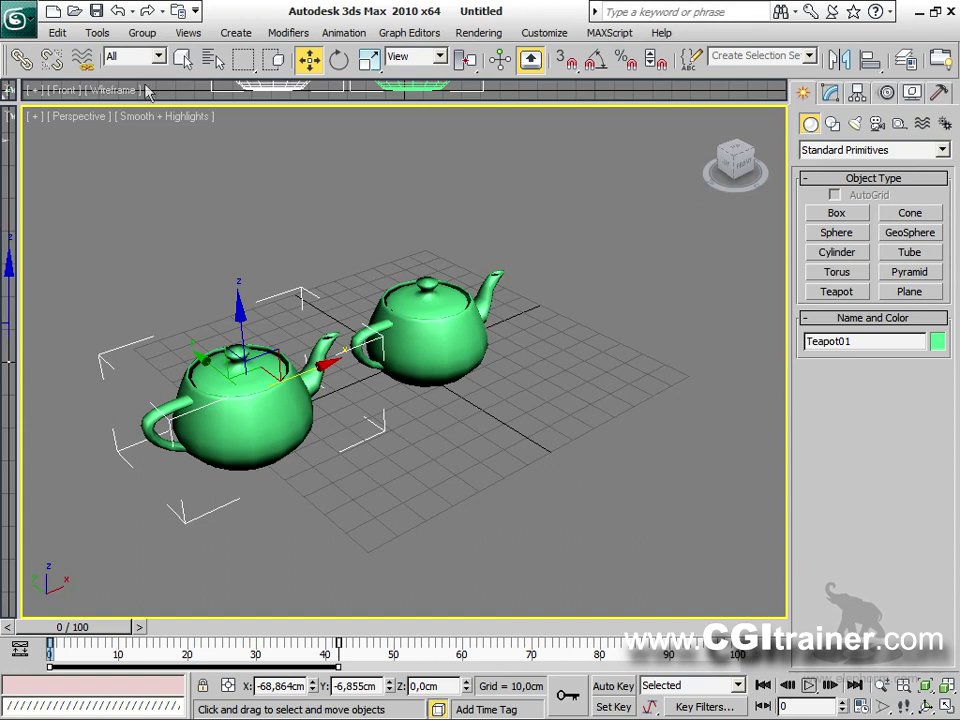
Run Help > Diagnose Video Hardware and close the MAXScript Listener it opens.
left_click(662, 33)
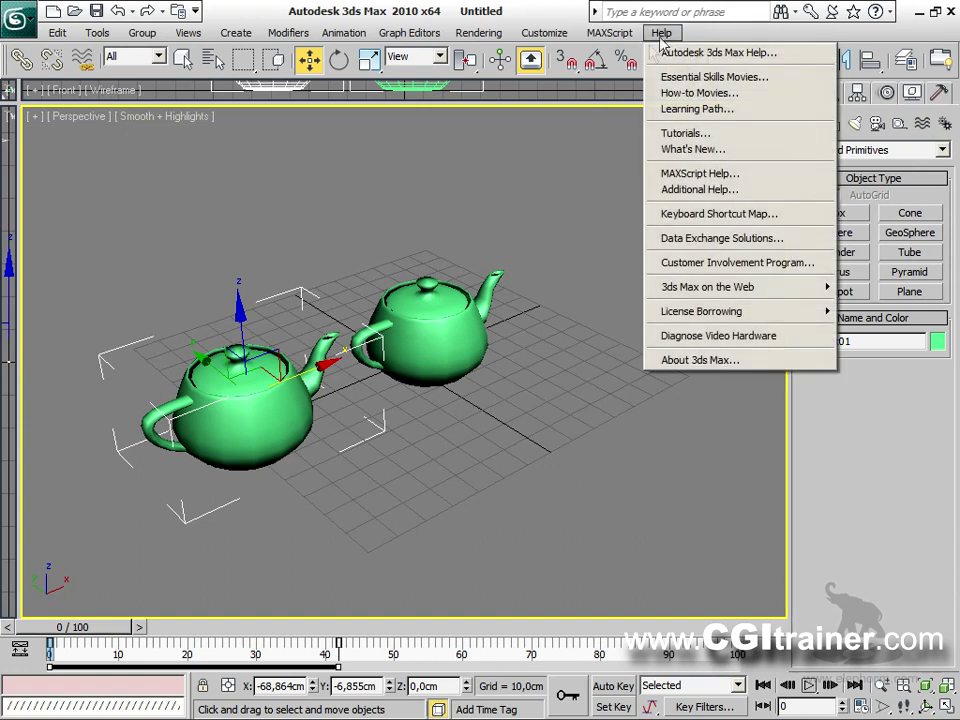
left_click(664, 336)
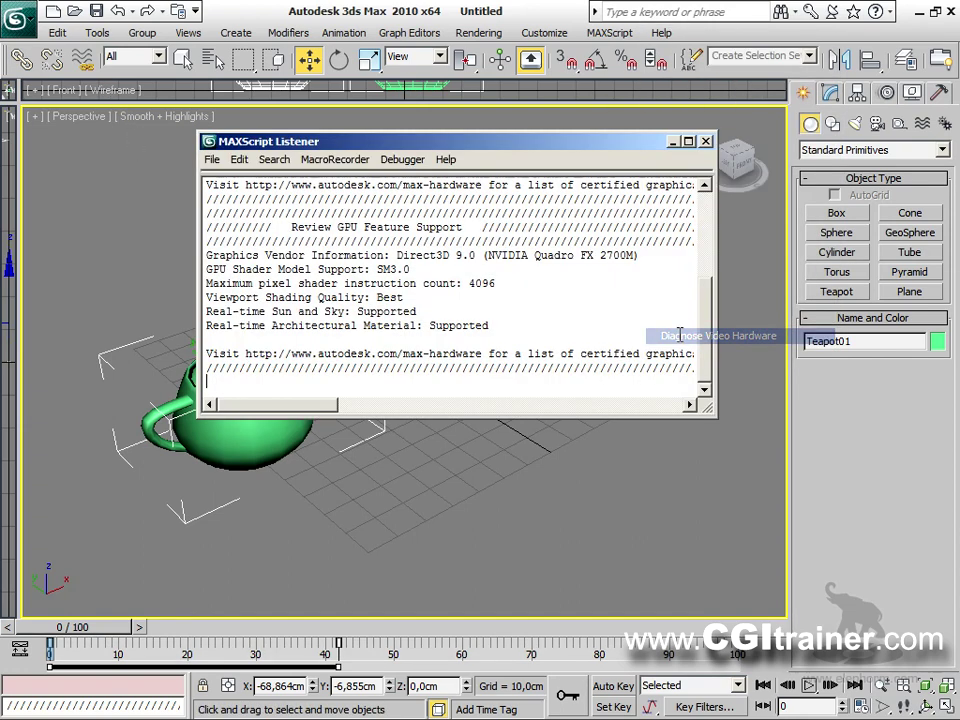
left_click(706, 141)
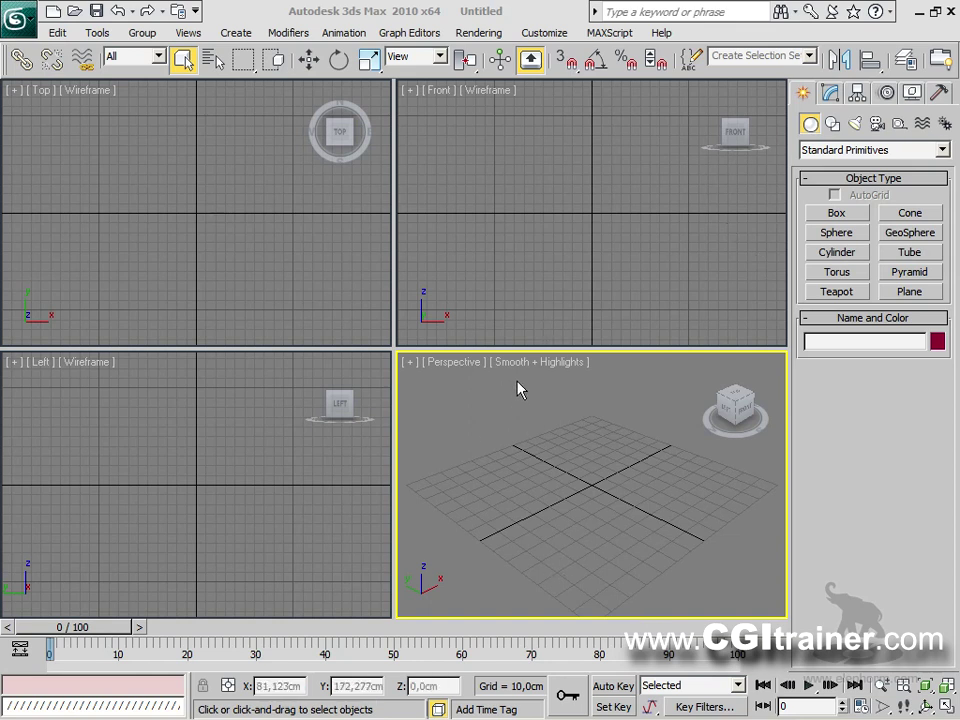
Create three teapots in the Perspective viewport: purple, green and a larger green one.
left_click(829, 292)
left_click_drag(551, 501, 566, 474)
left_click_drag(632, 498, 745, 505)
left_click_drag(487, 522, 458, 466)
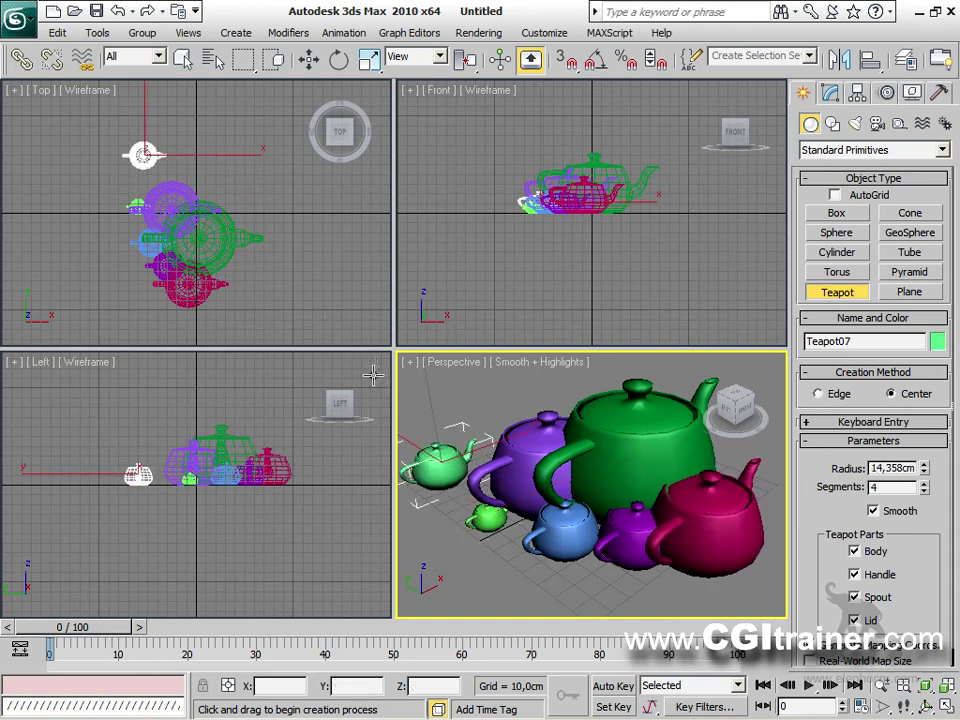
Enlarge the Perspective viewport, then recentre and zoom on the teapots.
left_click_drag(393, 350, 180, 148)
middle_click_drag(400, 506, 473, 524)
scroll(432, 507, "down", 6)
scroll(495, 516, "up", 2)
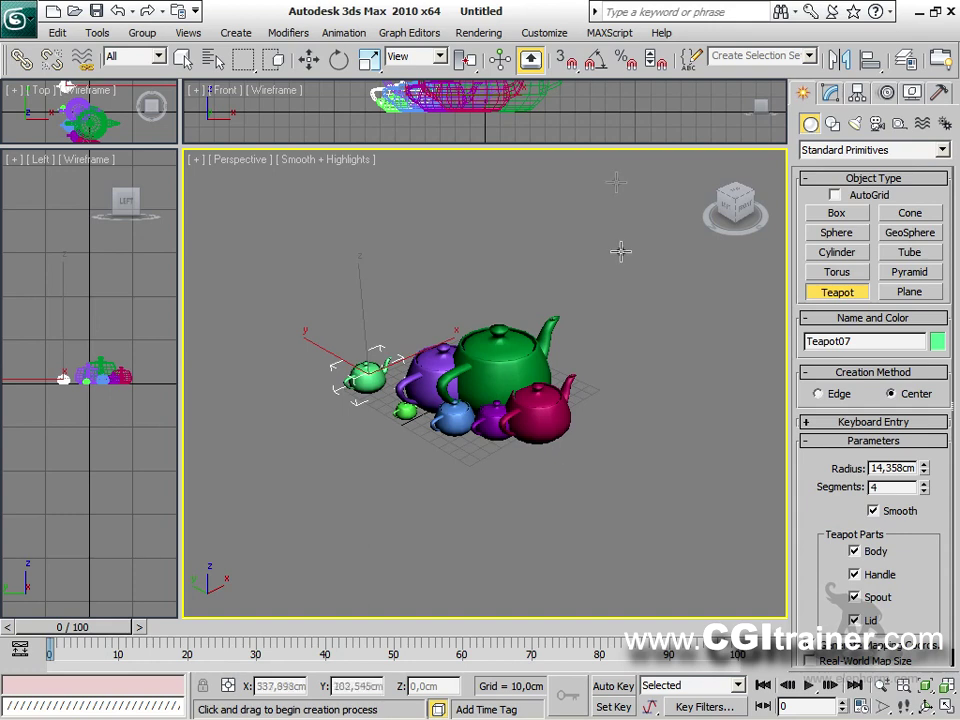
left_click(554, 36)
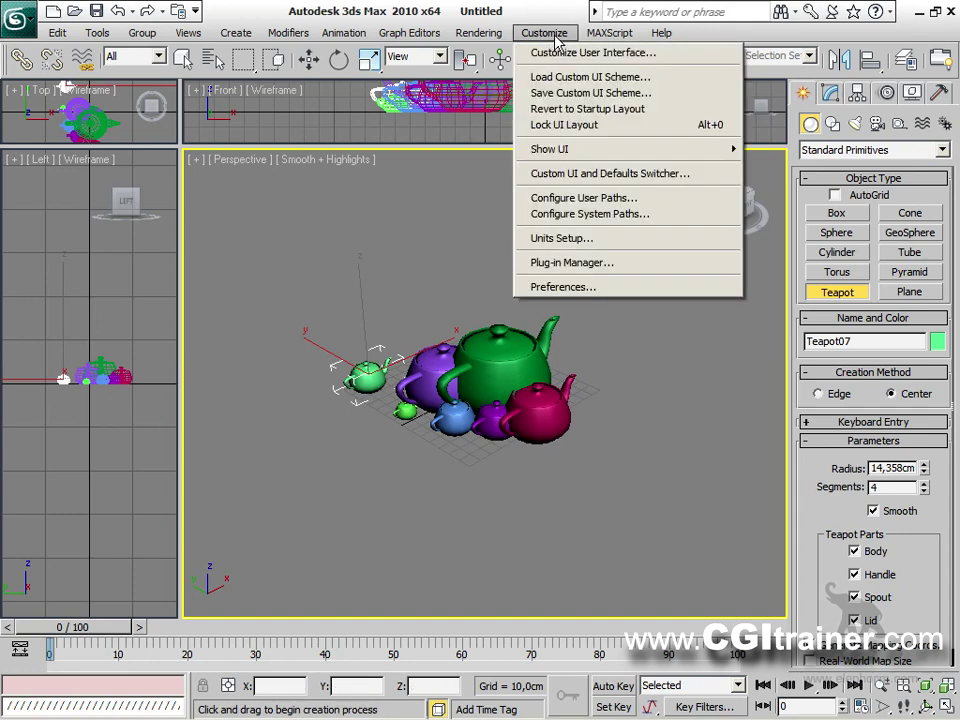
left_click(575, 288)
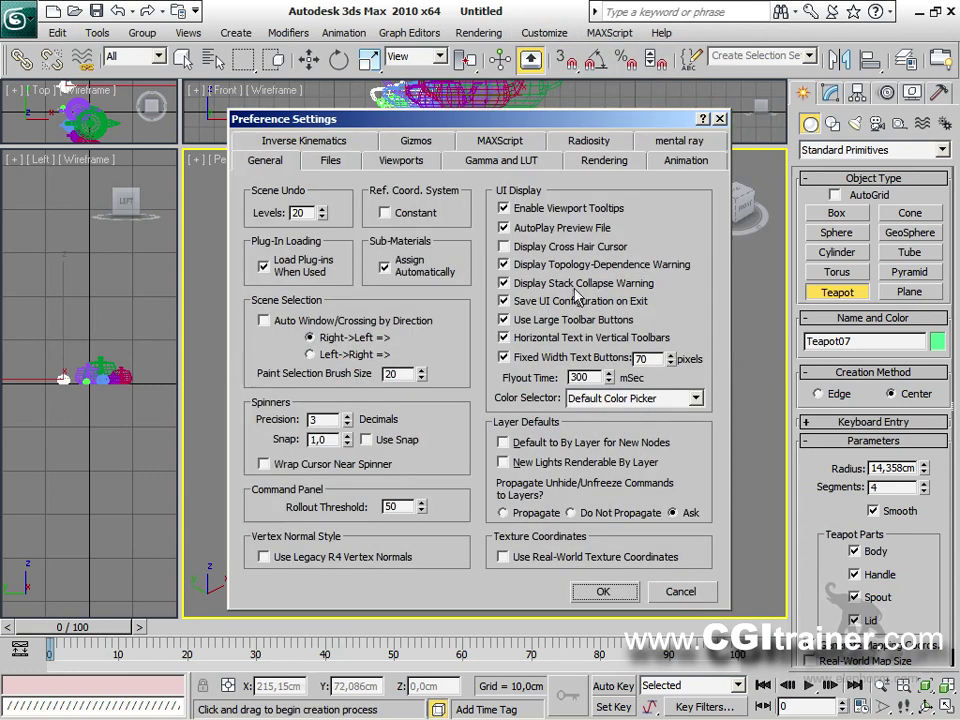
left_click(330, 163)
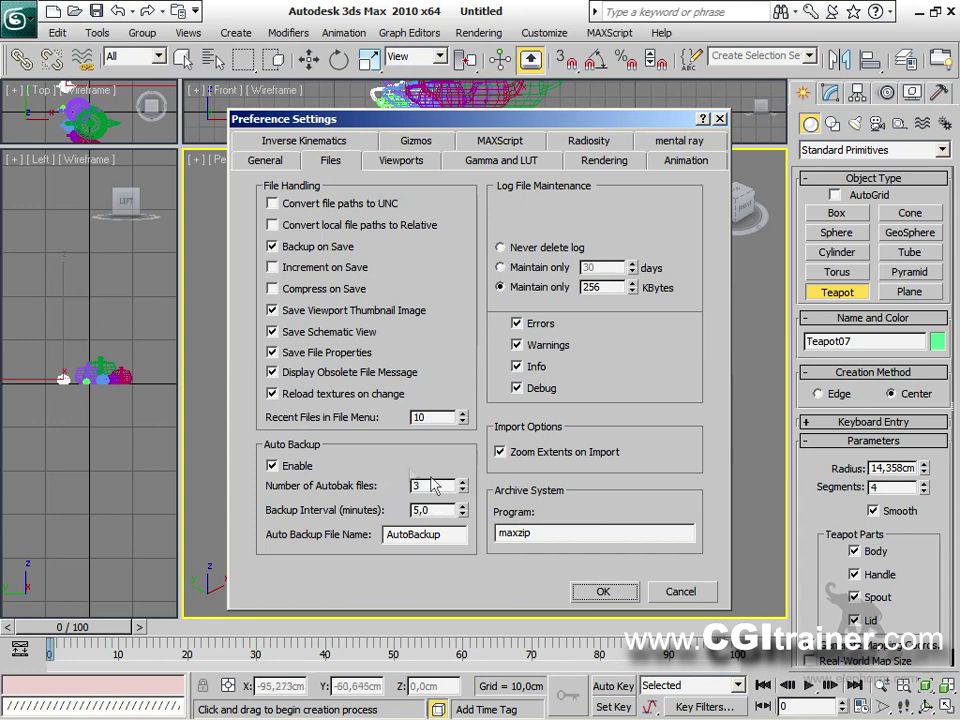
left_click(601, 592)
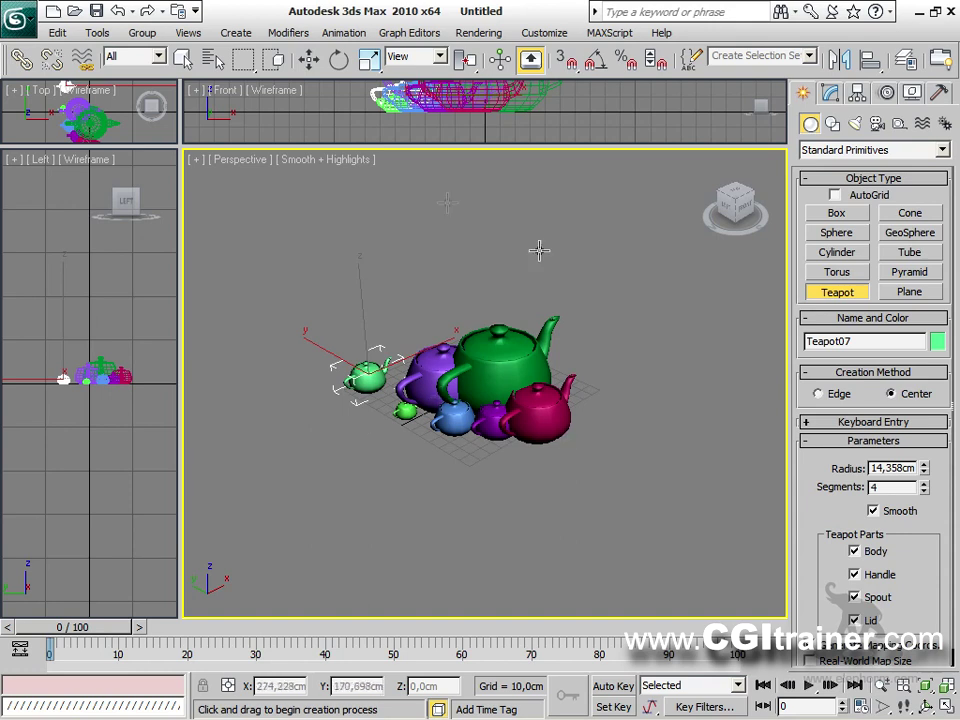
Quit 3ds Max without saving the teapot scene and relaunch it.
left_click(950, 12)
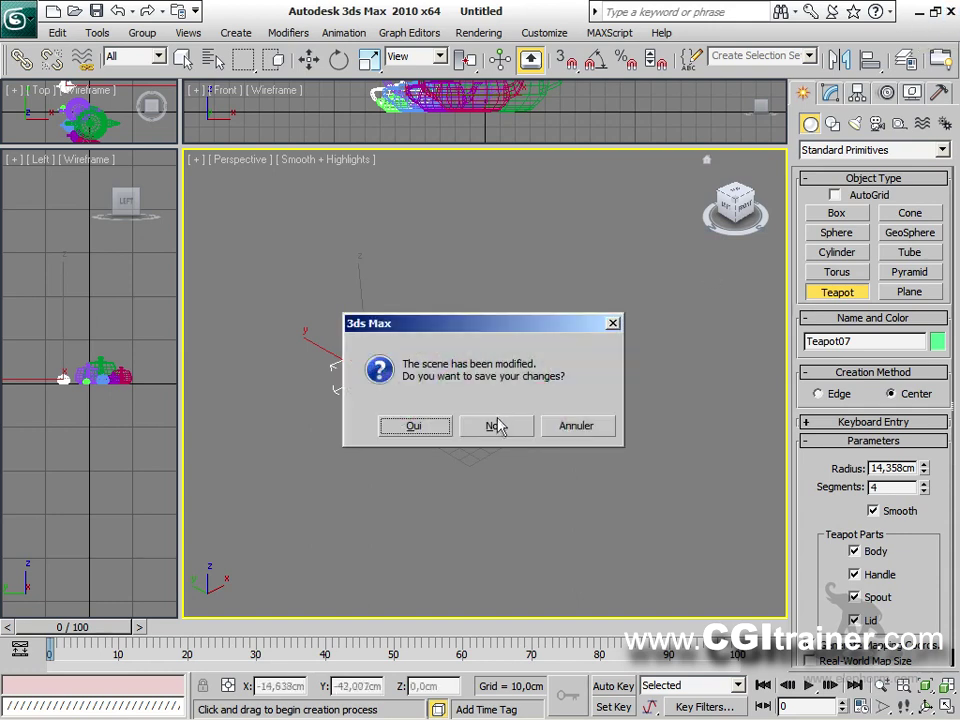
left_click(497, 426)
left_click(30, 248)
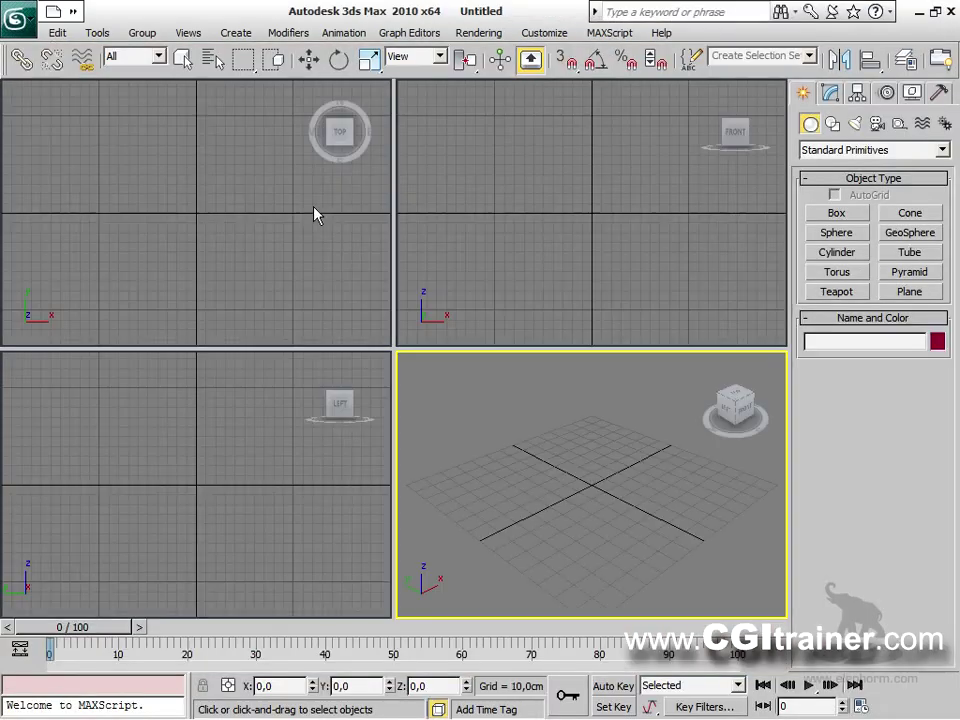
Bring up the Open dialog and browse to the 3dsMax\autoback folder.
left_click(19, 17)
left_click(43, 141)
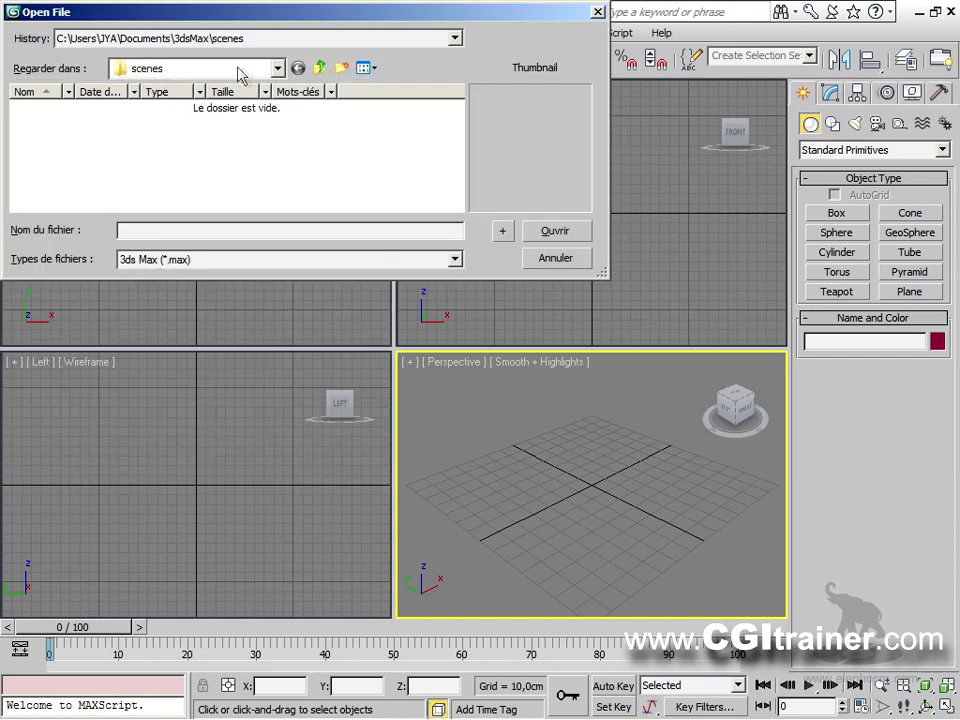
left_click(279, 70)
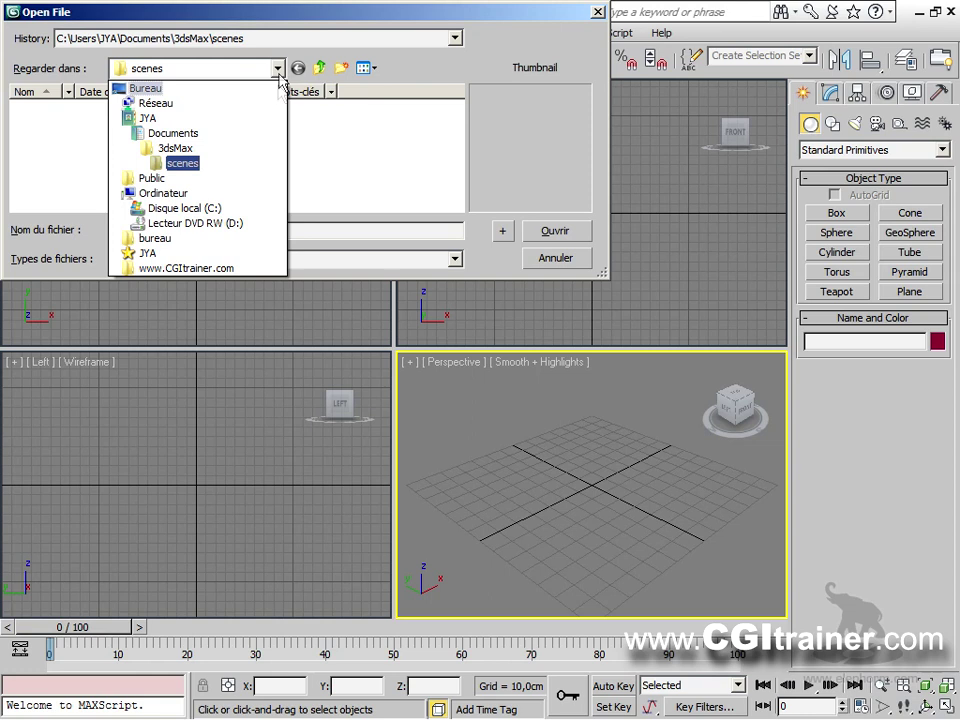
left_click(186, 153)
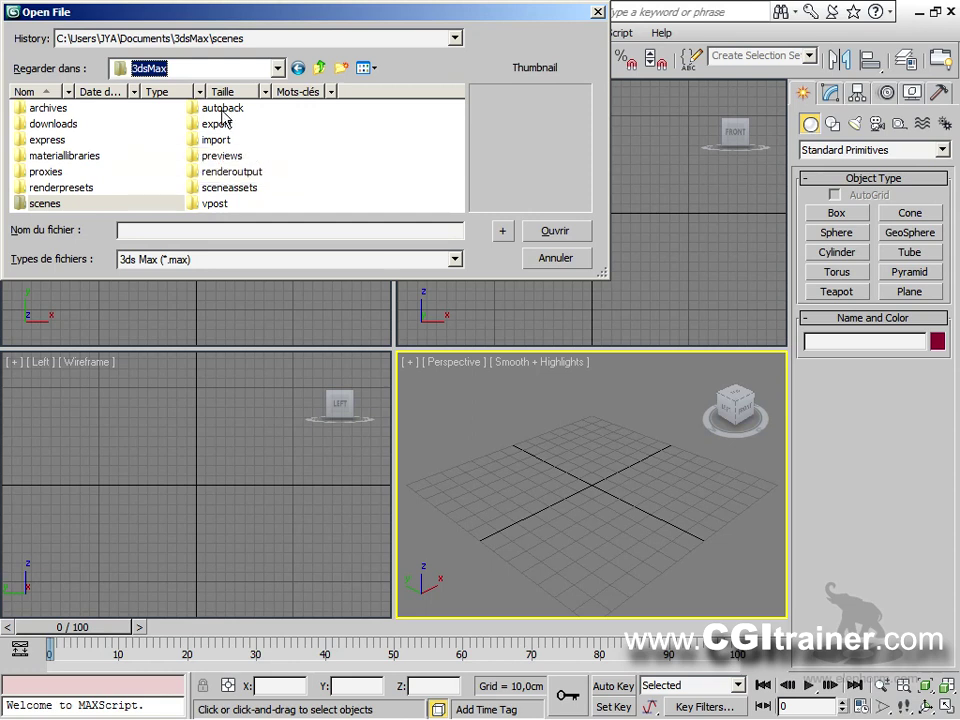
double_click(223, 109)
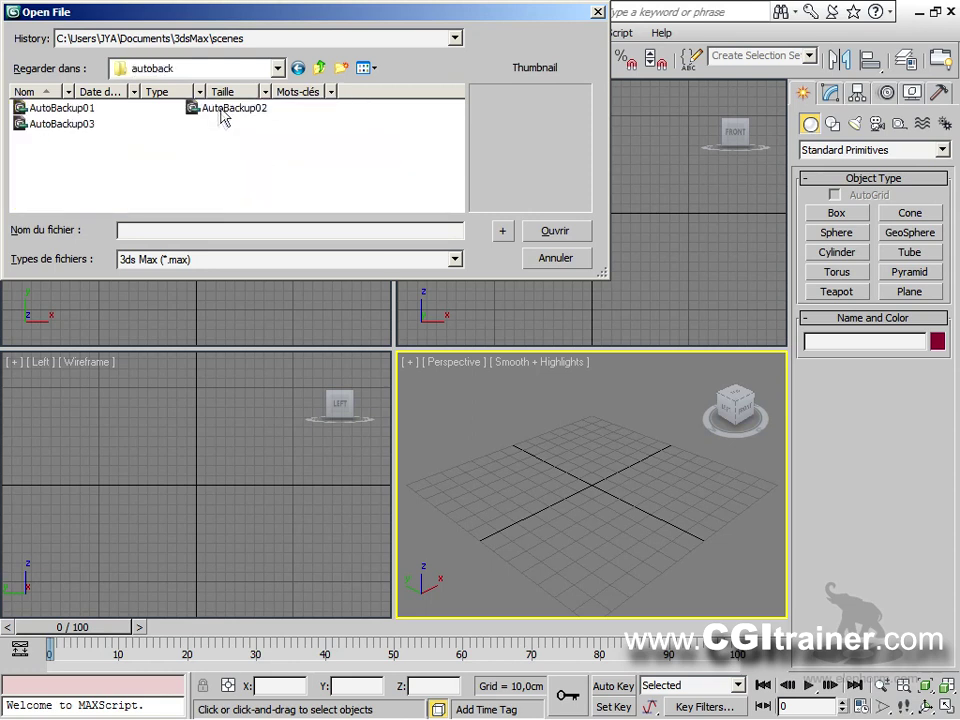
Preview AutoBackup01–03 and switch the file list to Details view.
left_click(80, 108)
left_click(79, 125)
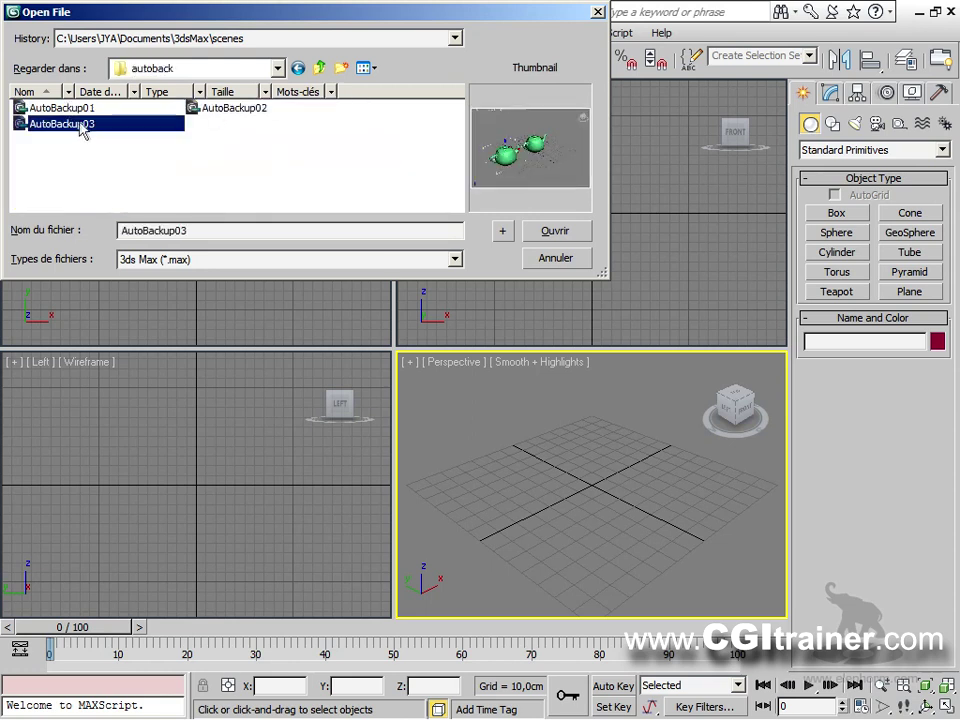
left_click(220, 109)
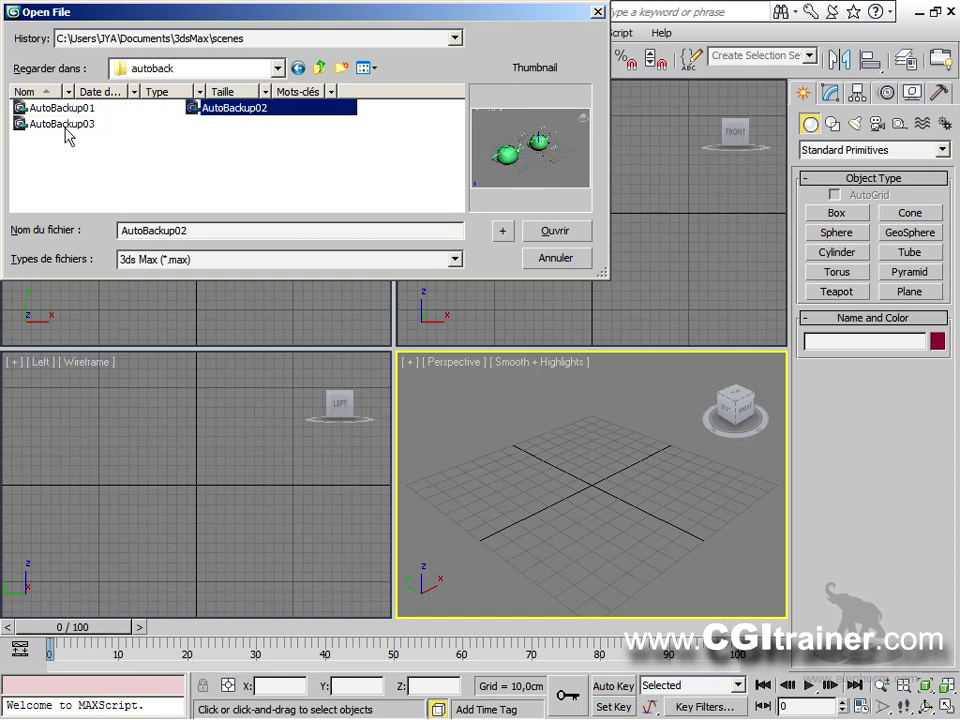
left_click(364, 68)
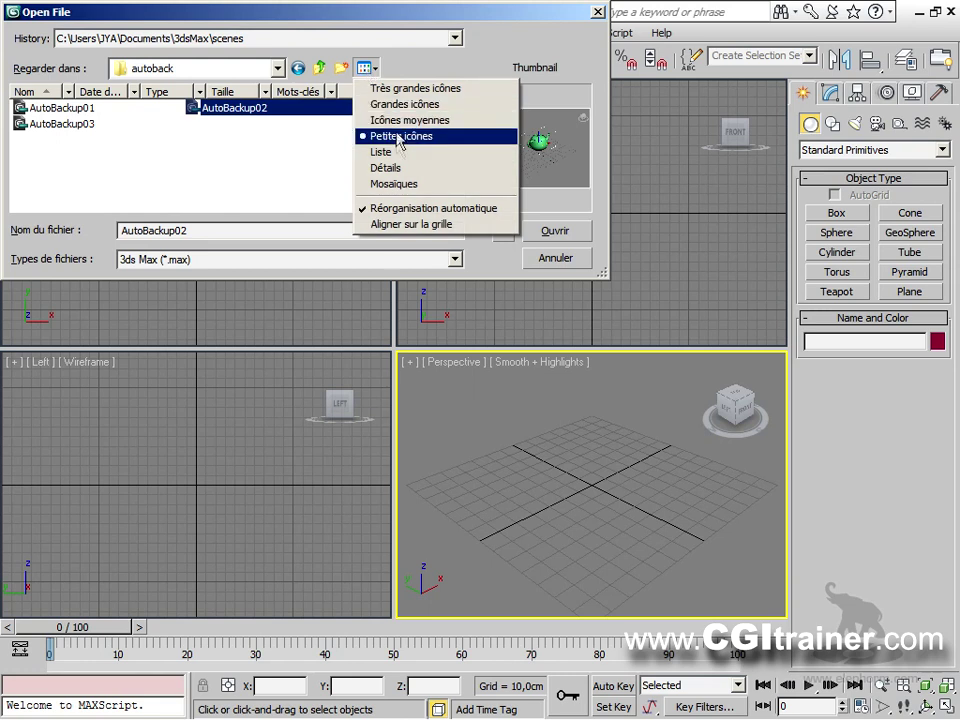
left_click(383, 168)
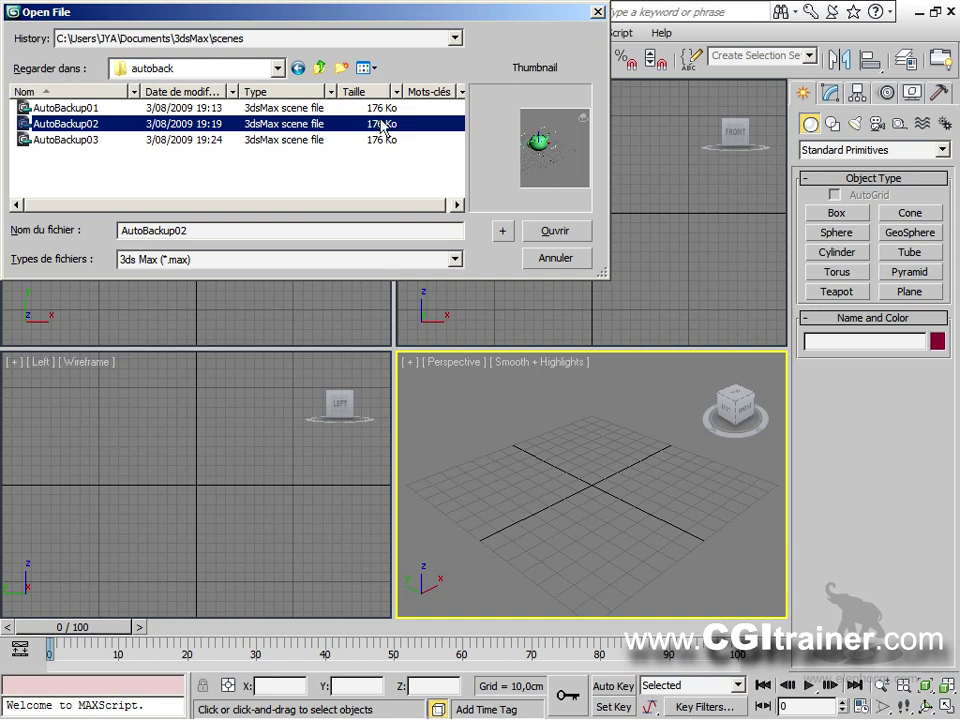
Compare the backups and open AutoBackup03.max.
left_click(90, 139)
left_click(78, 122)
left_click(76, 110)
left_click(77, 121)
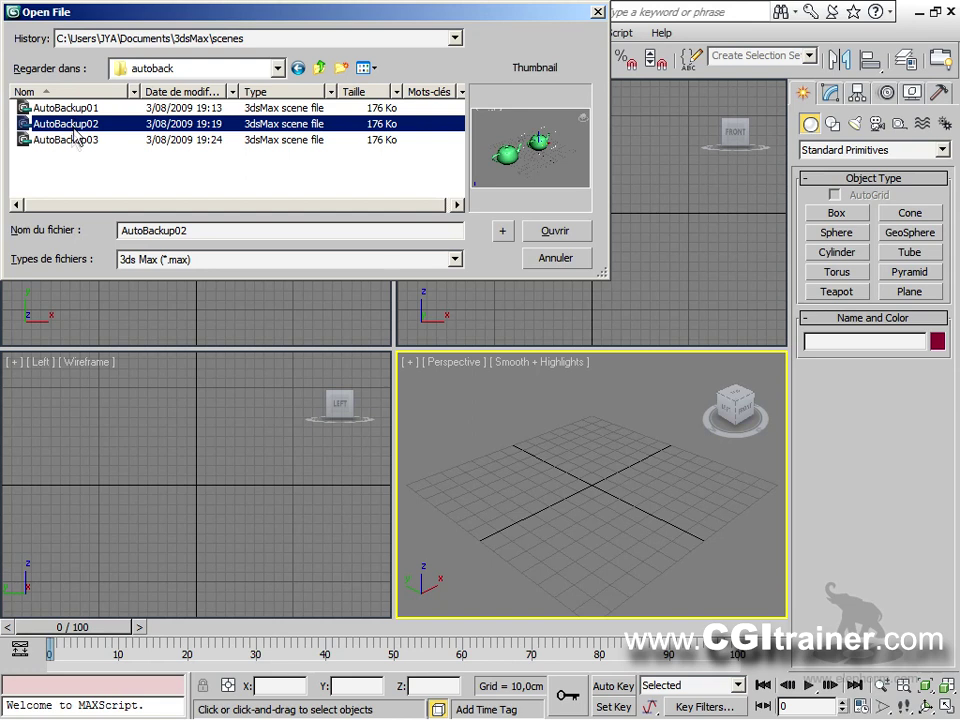
left_click(76, 139)
left_click(555, 231)
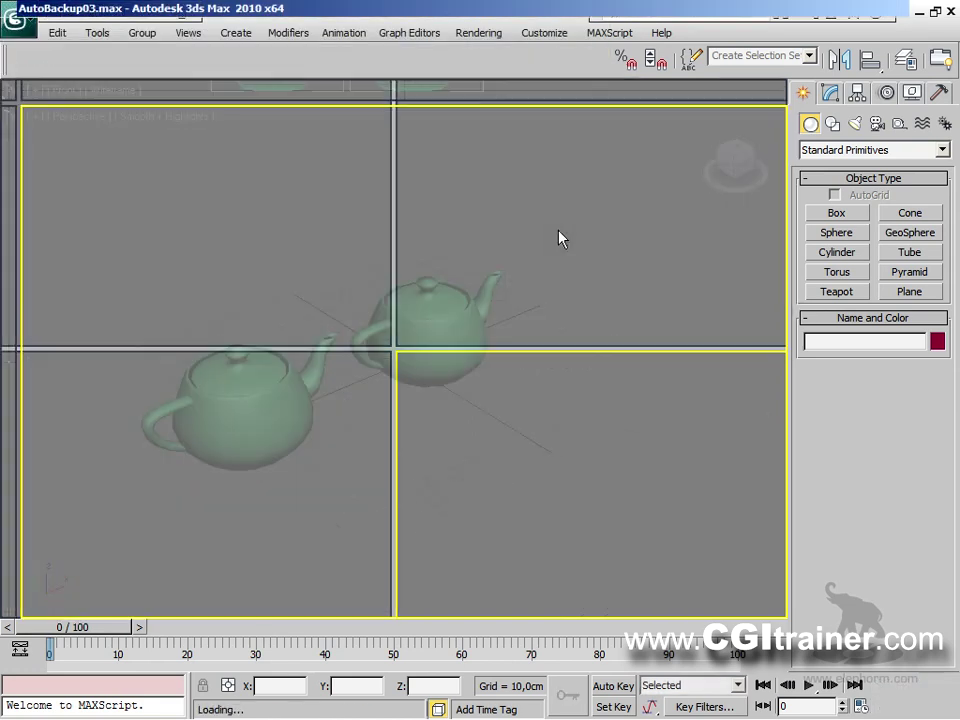
Scrub to frame 52, then reset to a new empty scene.
left_click_drag(100, 627, 40, 600)
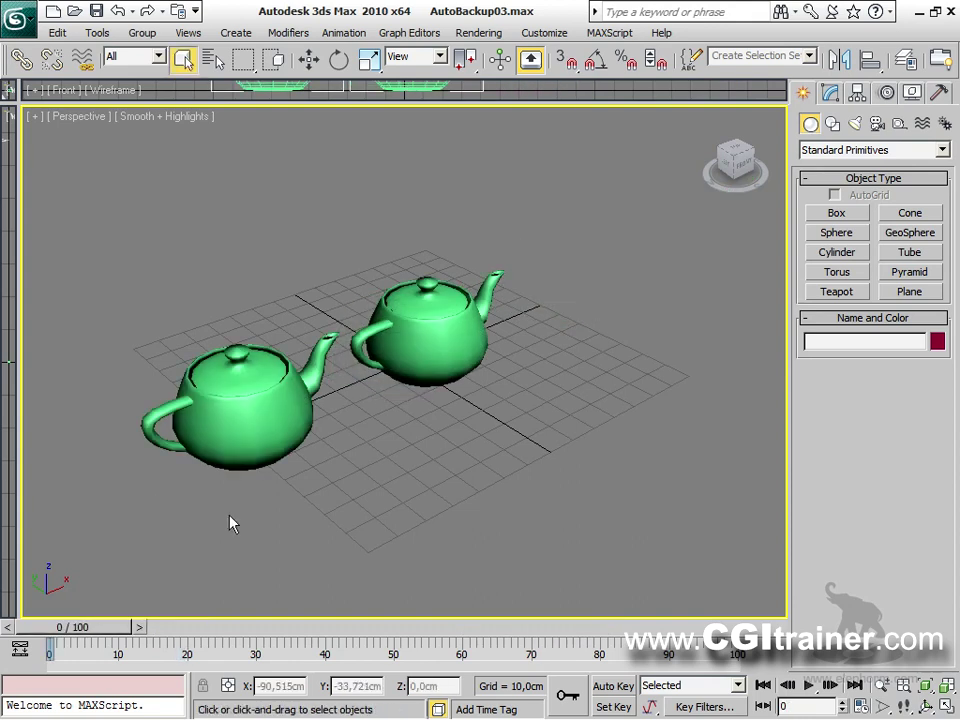
left_click(20, 18)
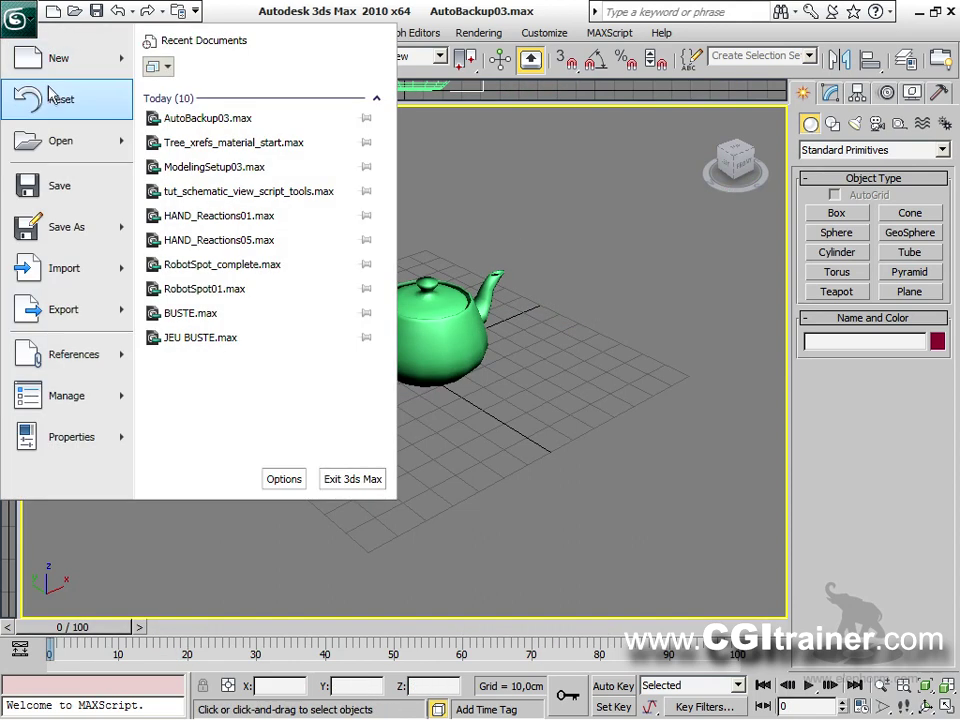
left_click(50, 92)
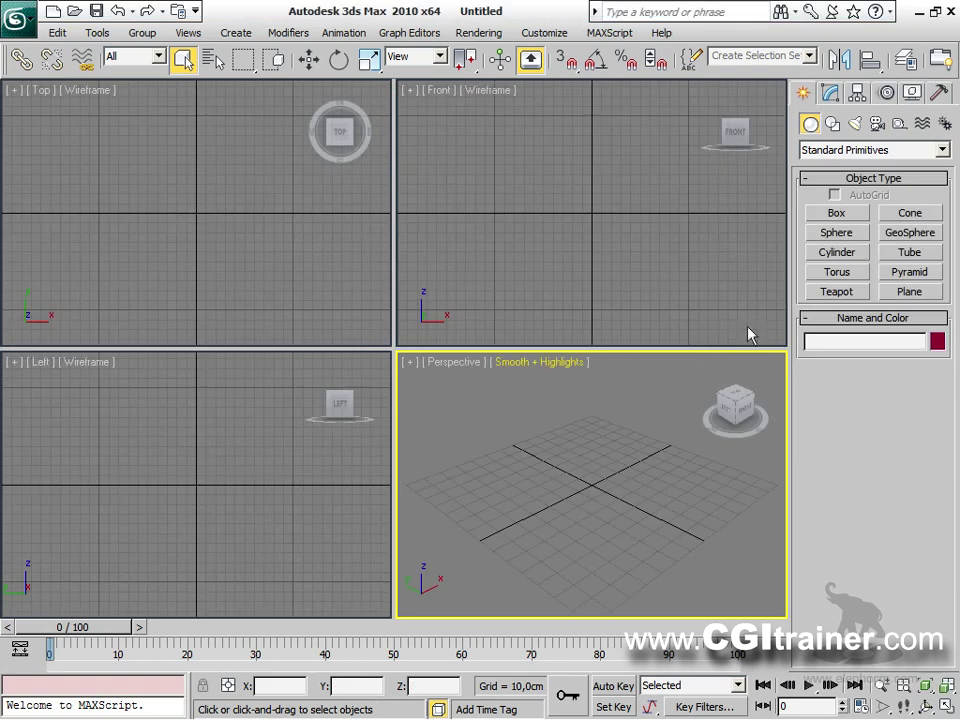
Create pink, orange, green, large beige, small yellow and blue teapots (Teapot06 radius 14,252cm).
left_click(836, 291)
left_click_drag(564, 465, 640, 478)
left_click_drag(668, 490, 680, 492)
left_click_drag(530, 545, 590, 560)
left_click_drag(464, 492, 478, 496)
left_click_drag(628, 540, 636, 565)
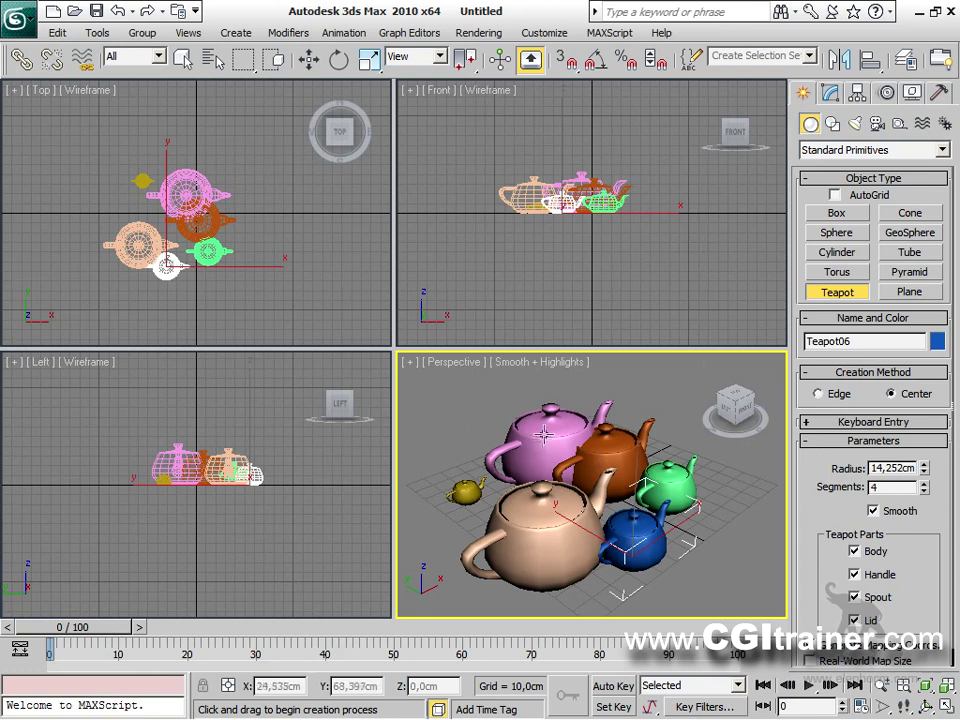
left_click(80, 35)
mouse_move(66, 34)
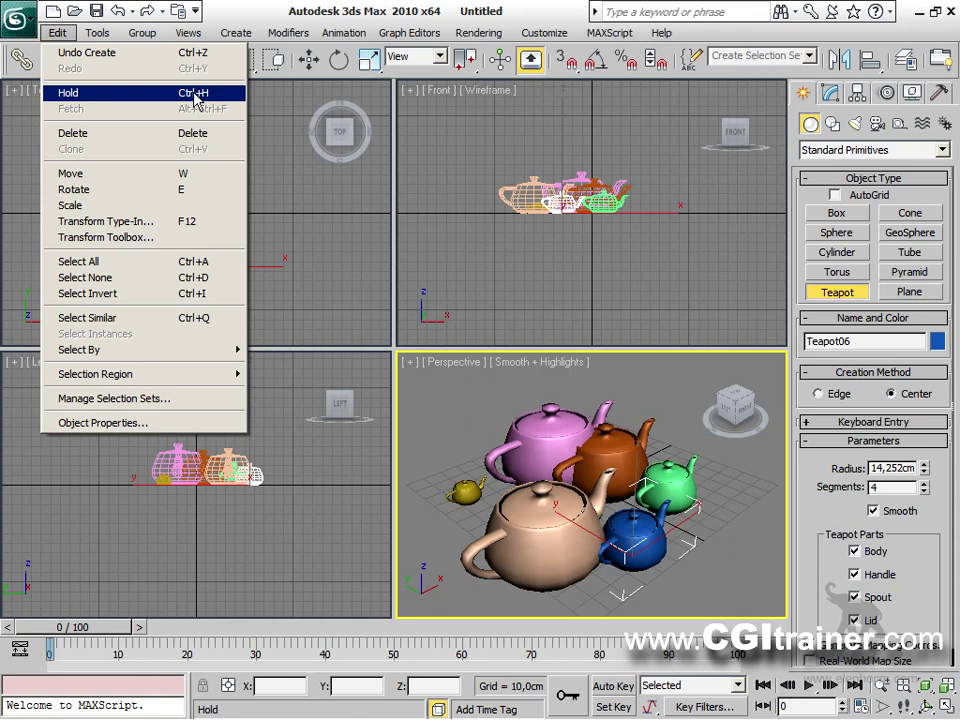
Hold the six-teapot scene, then delete the peach, pink, orange and green teapots.
left_click(196, 98)
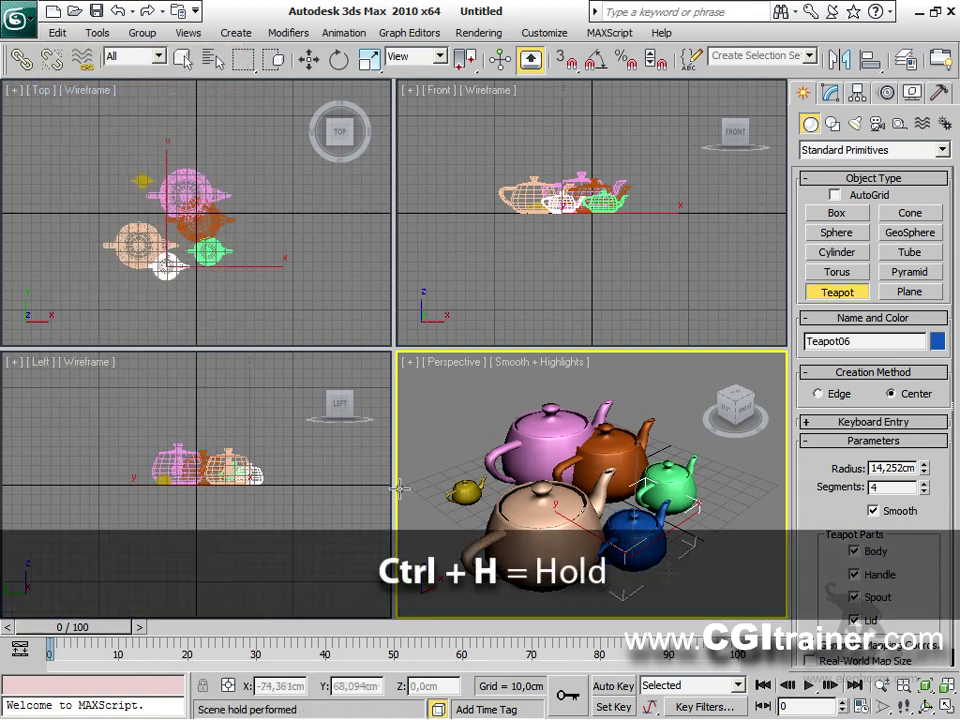
right_click(571, 524)
left_click(554, 533)
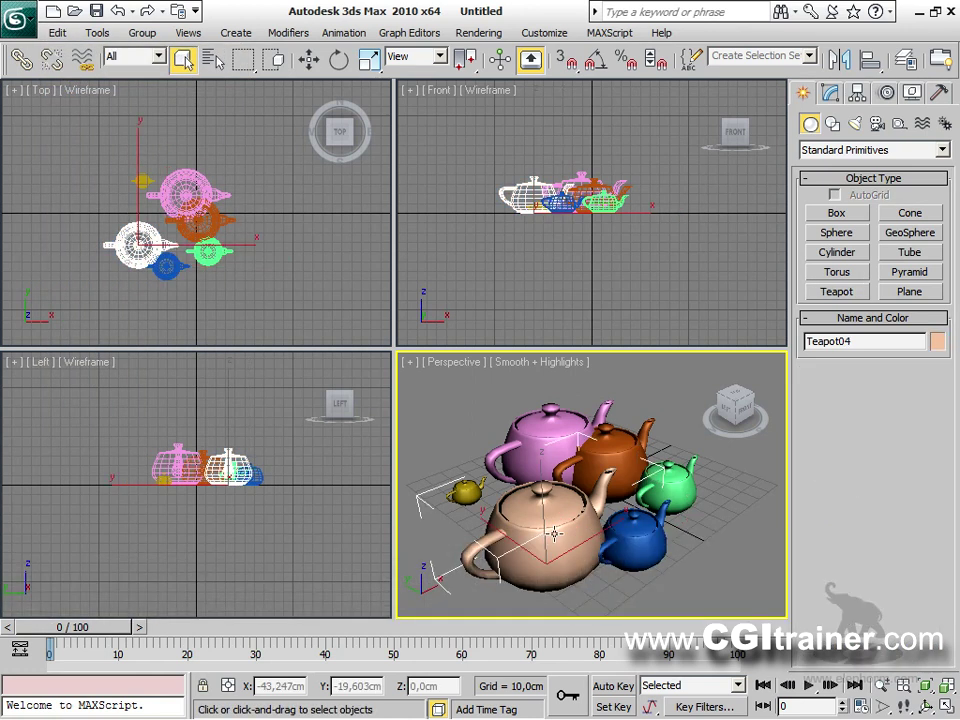
key("Delete")
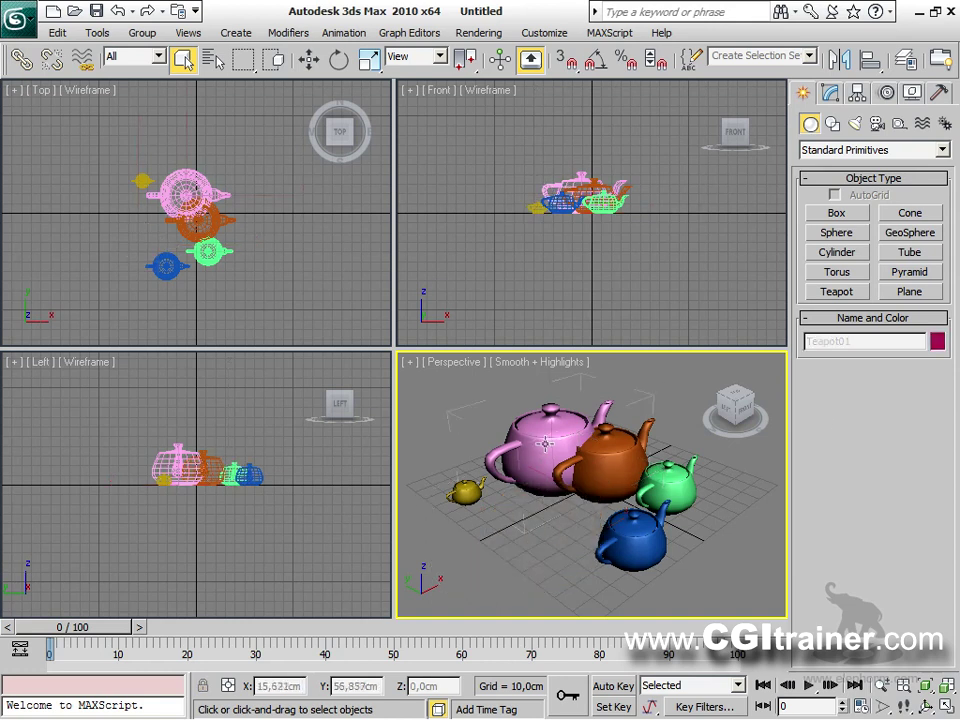
left_click(547, 441)
key("Delete")
left_click(610, 460)
key("Delete")
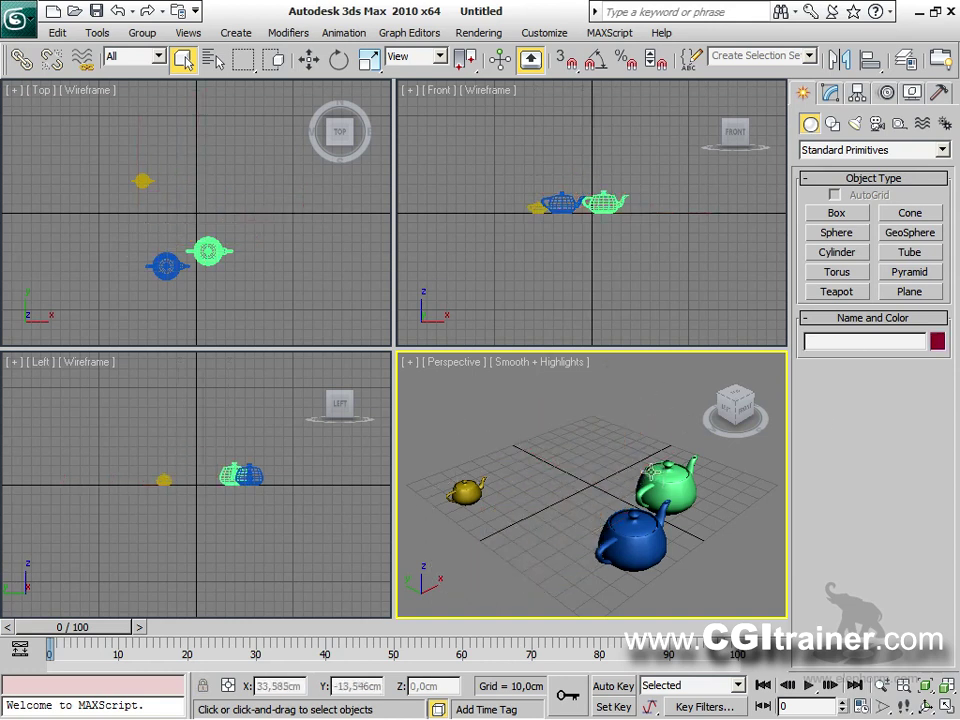
left_click(667, 483)
key("Delete")
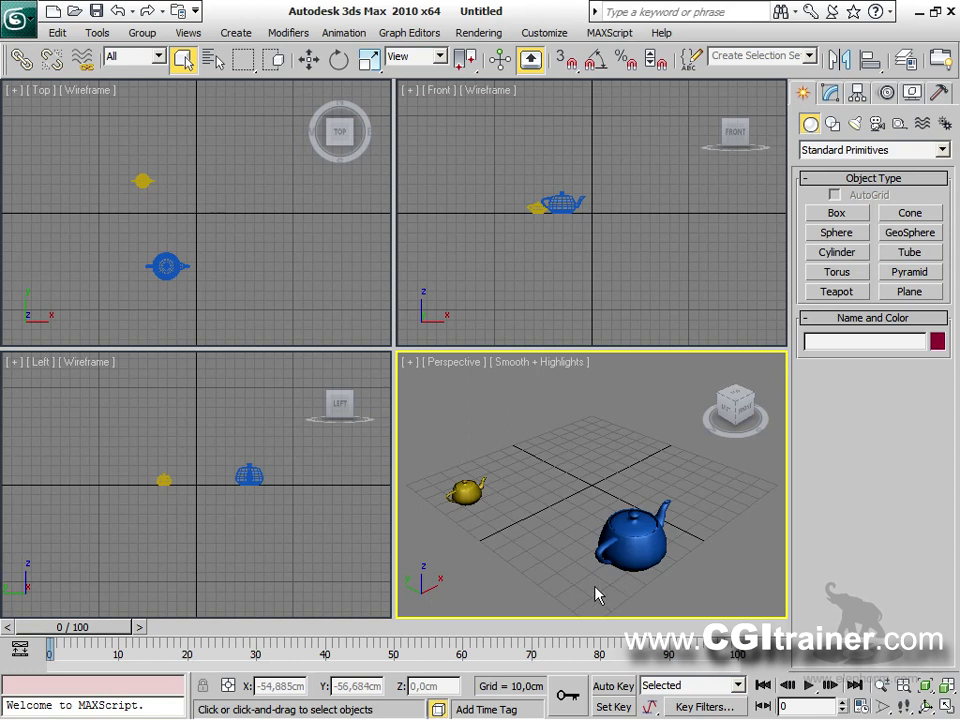
Fetch the held scene to bring back the four deleted teapots.
left_click(58, 33)
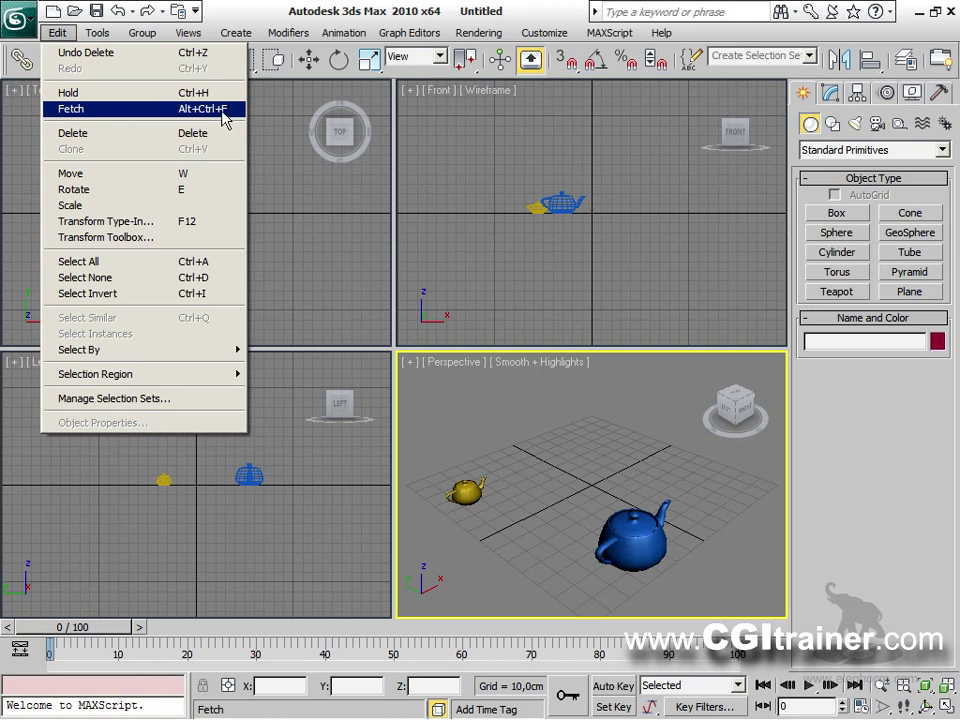
left_click(224, 118)
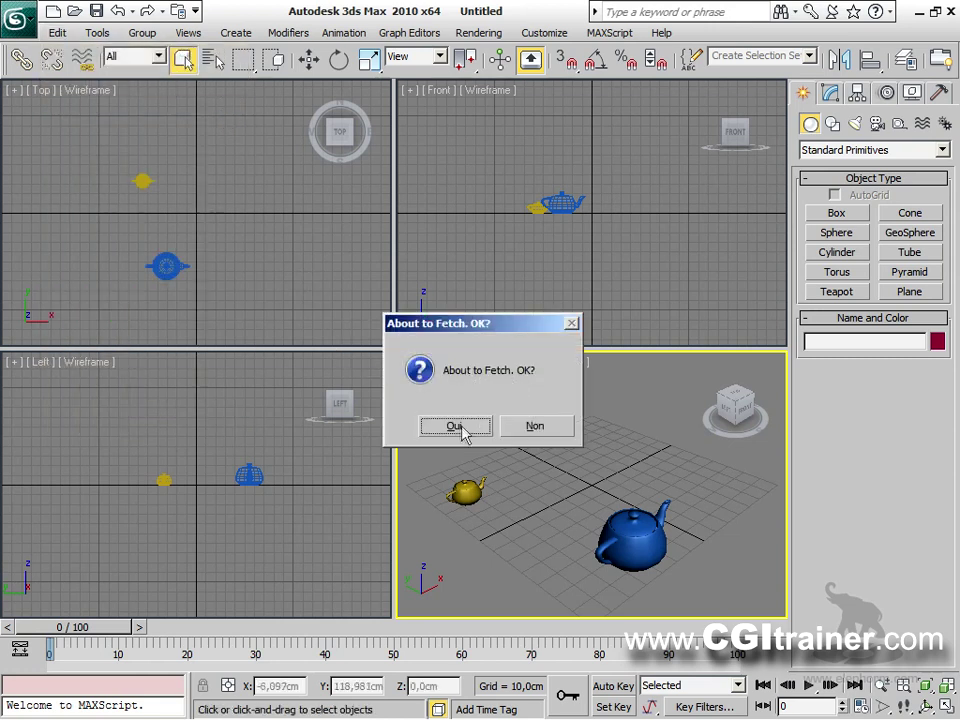
left_click(459, 428)
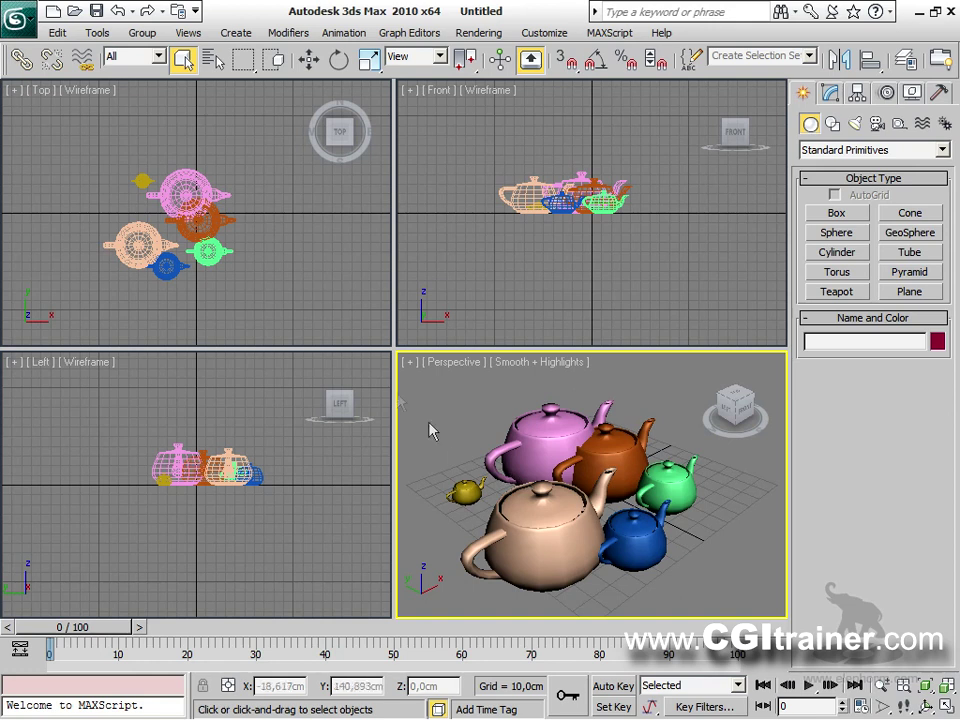
Enlarge the Perspective viewport and fetch the held scene again.
left_click_drag(394, 348, 90, 98)
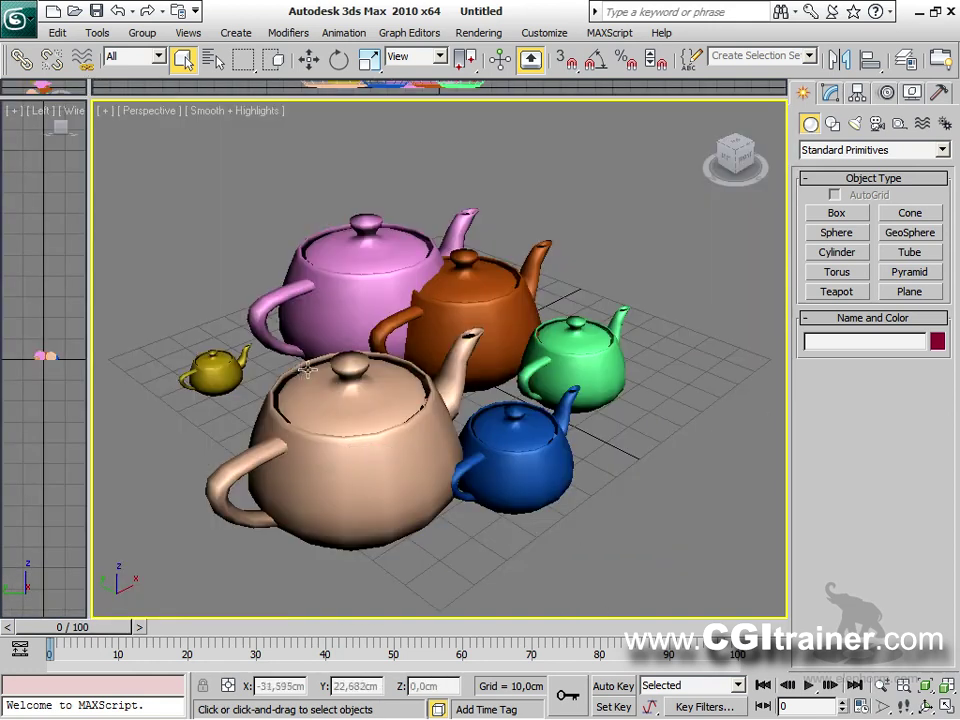
left_click(57, 33)
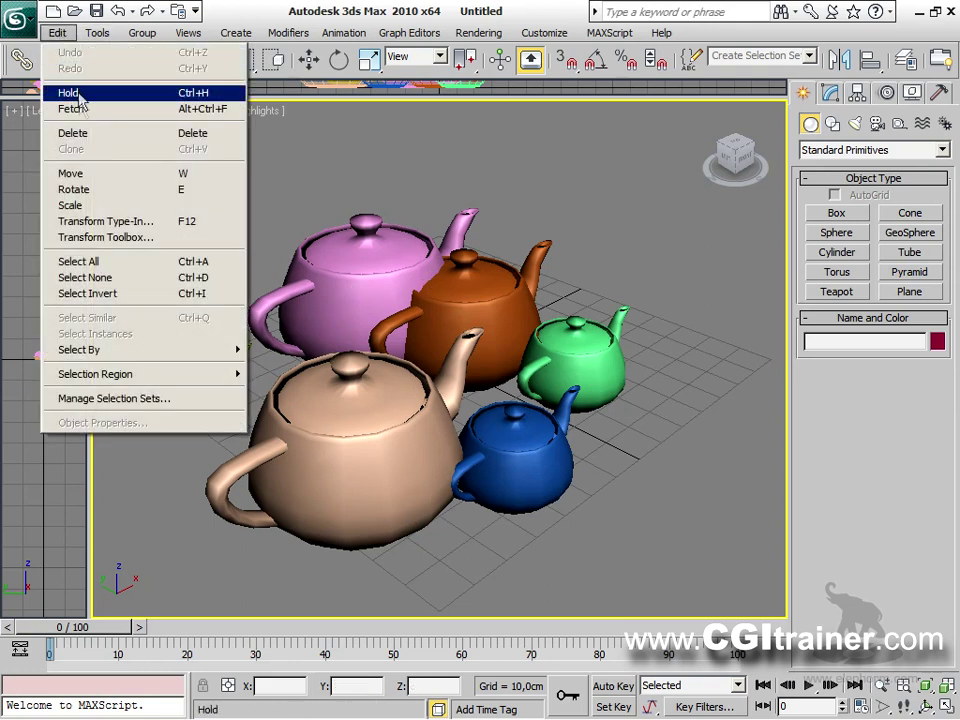
left_click(72, 109)
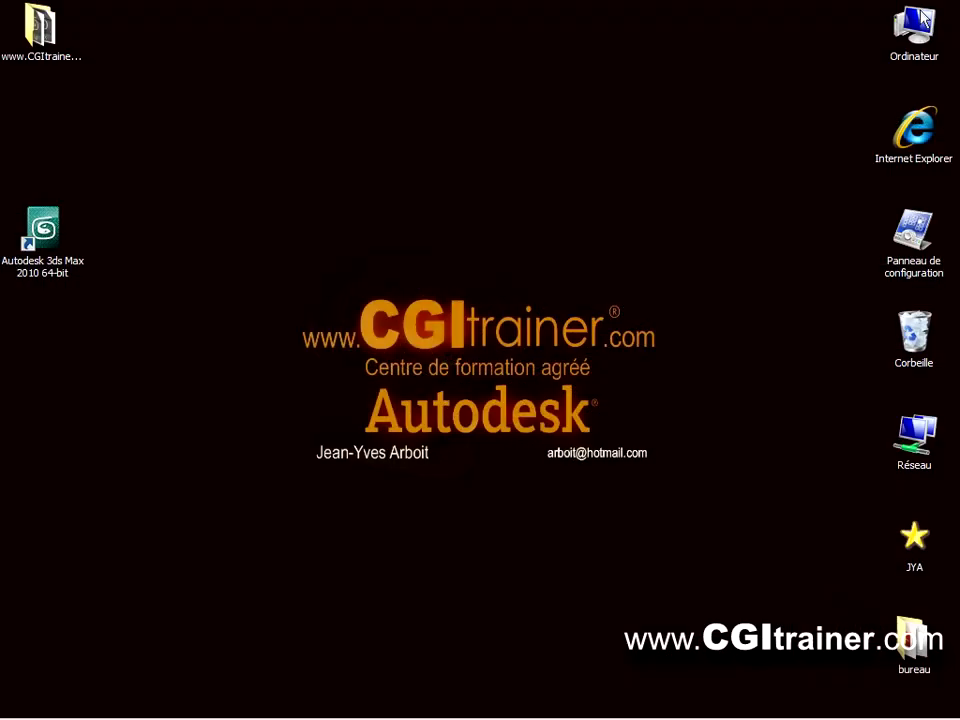
Browse Explorer from C: through Utilisateurs and Documents to 3dsMax\autoback, then return to 3ds Max.
double_click(910, 24)
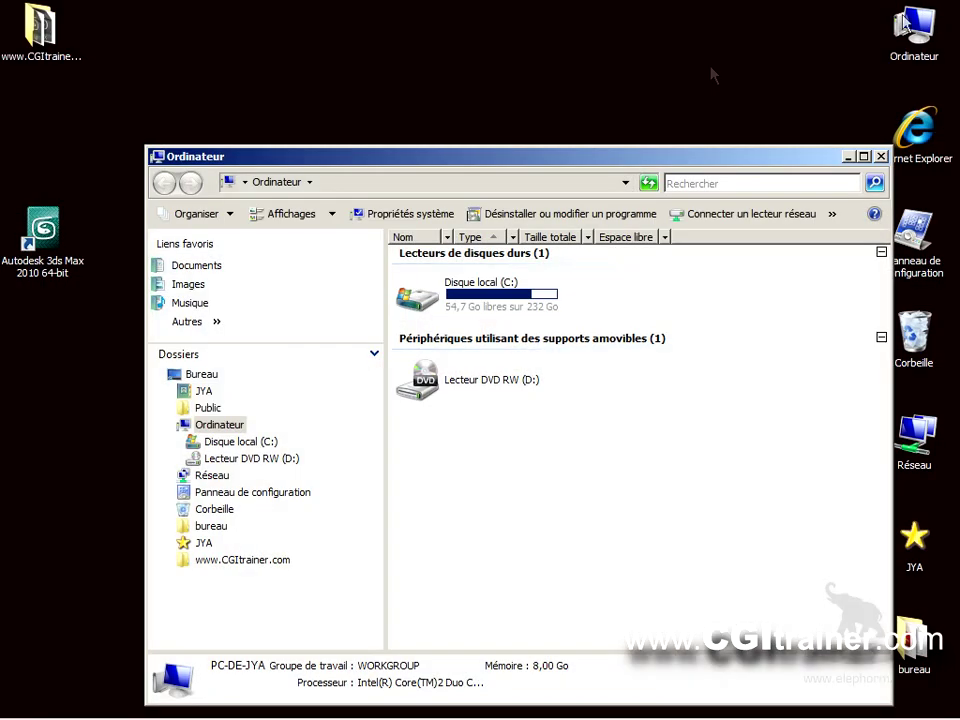
double_click(418, 300)
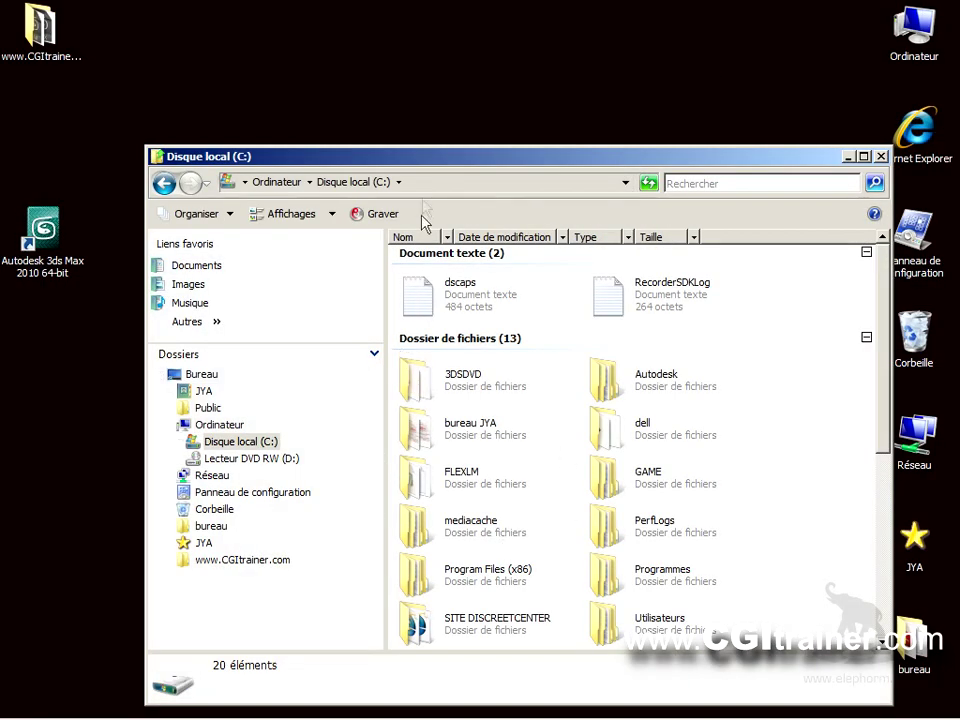
left_click_drag(425, 170, 400, 68)
double_click(634, 515)
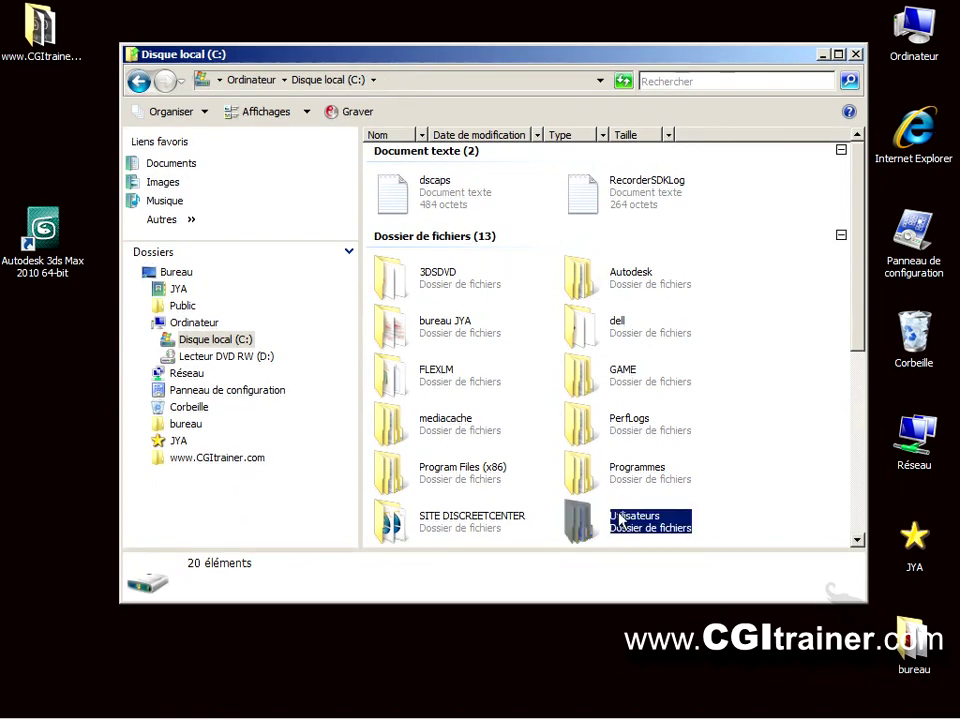
double_click(410, 152)
double_click(410, 183)
double_click(412, 167)
double_click(415, 169)
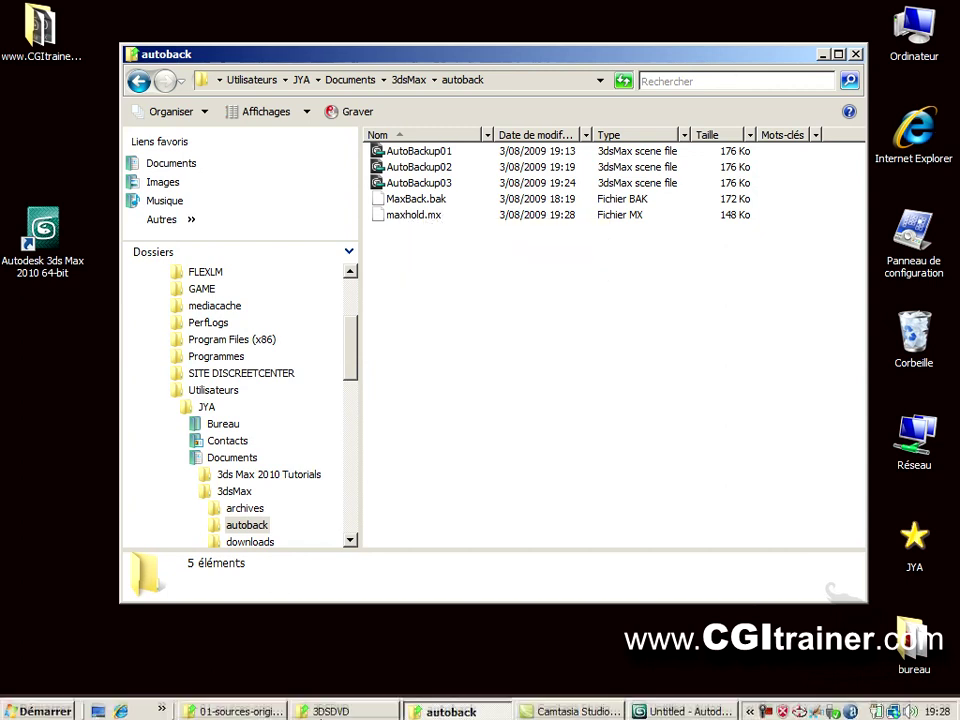
left_click(682, 707)
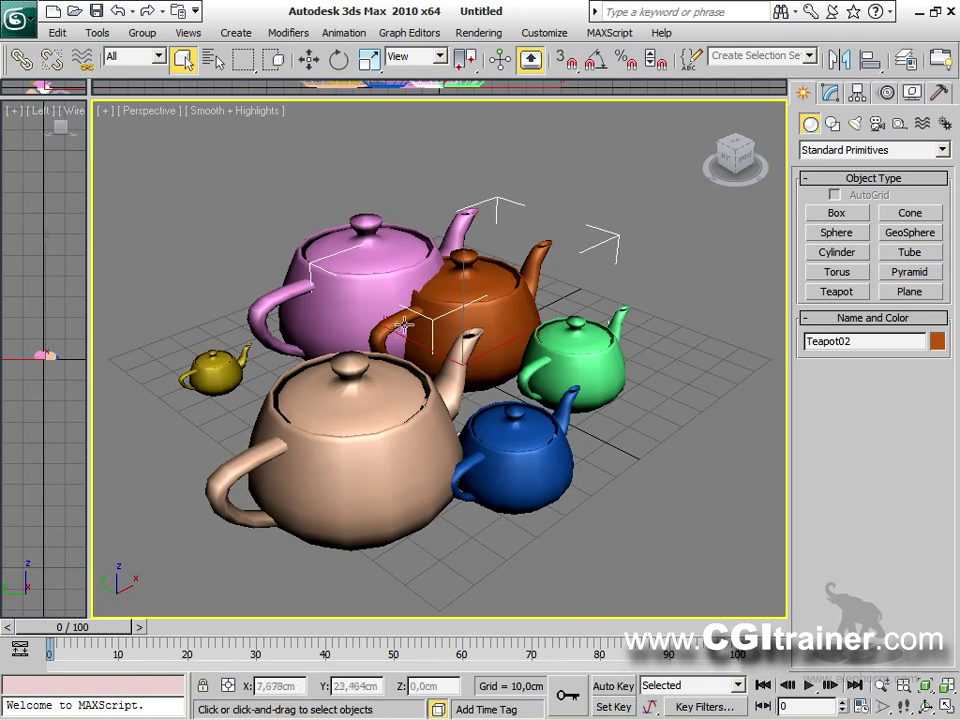
Select all six teapots and delete them.
right_click(483, 313)
left_click(500, 324)
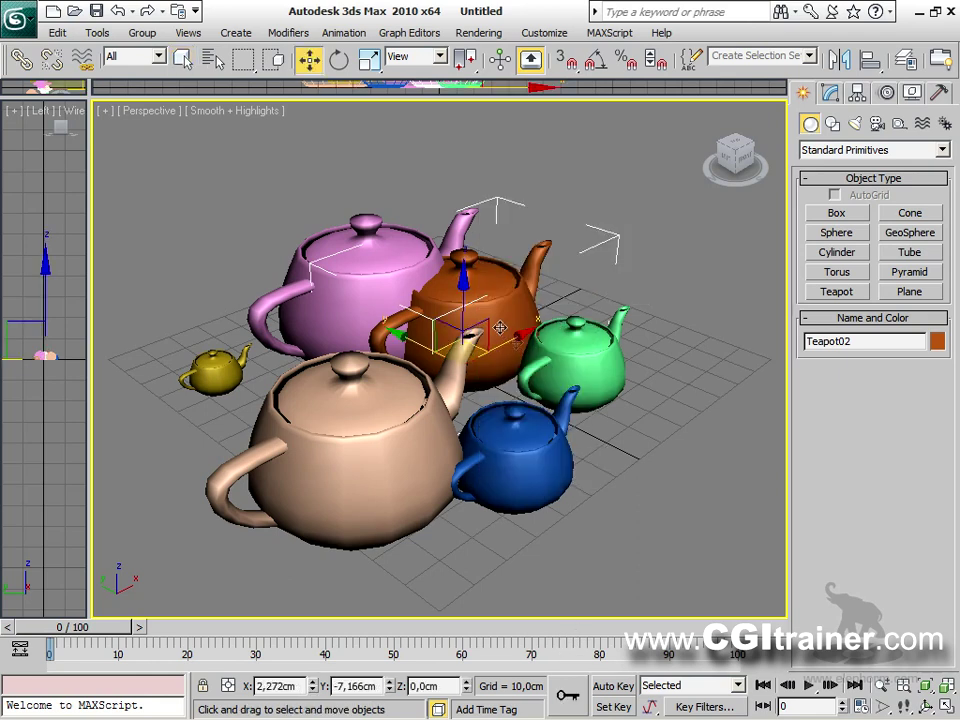
left_click_drag(643, 504, 176, 229)
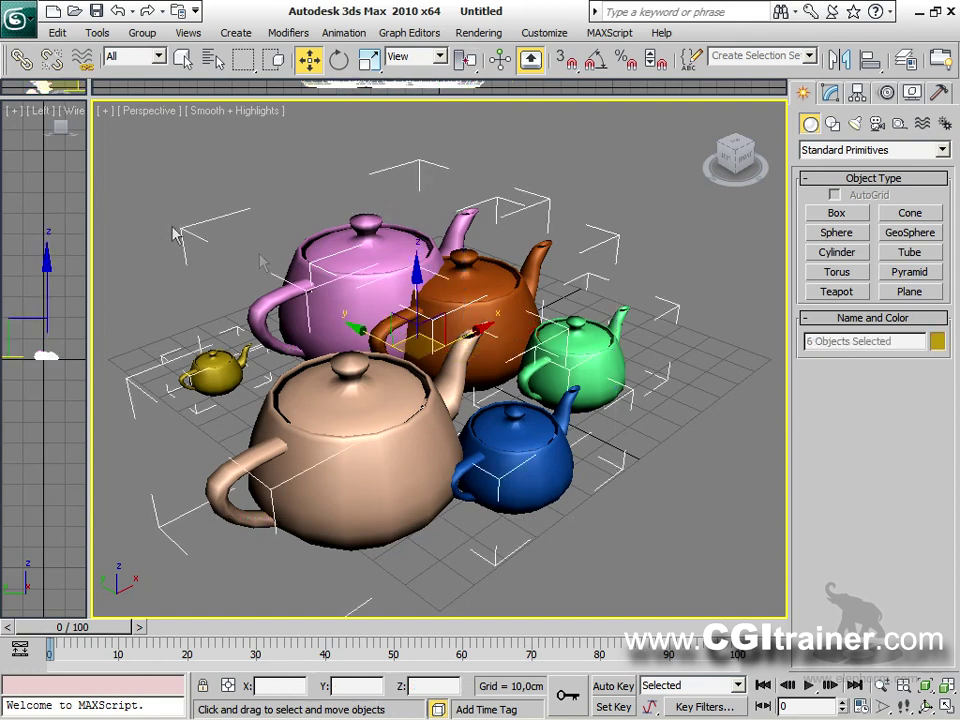
key("Delete")
Create a green teapot of radius 35,814cm at the grid centre and hold the scene.
left_click(837, 291)
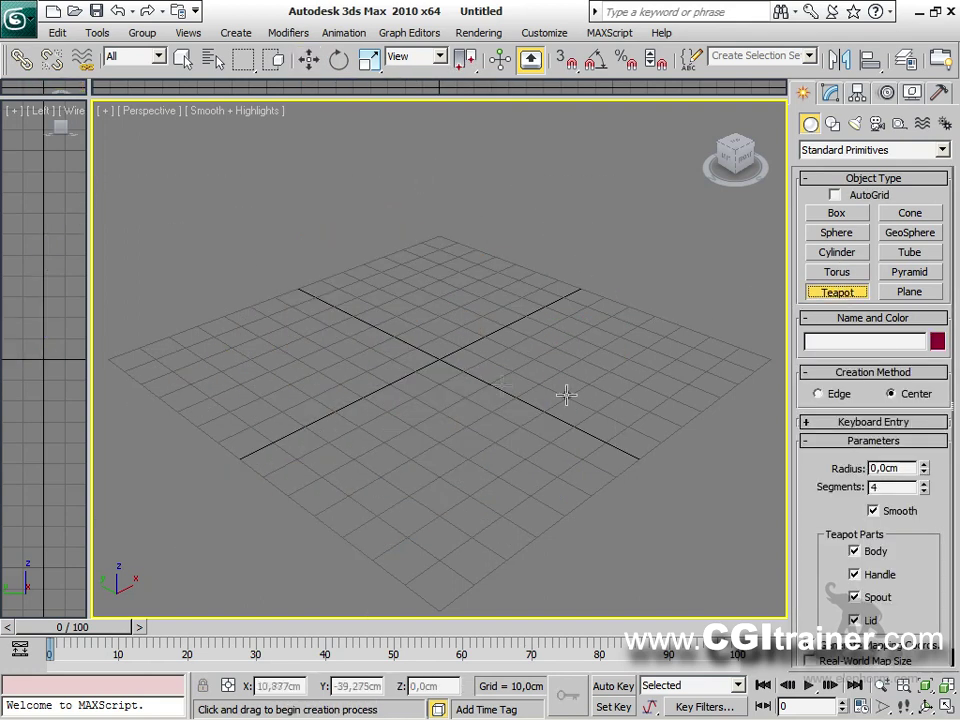
left_click_drag(441, 369, 462, 410)
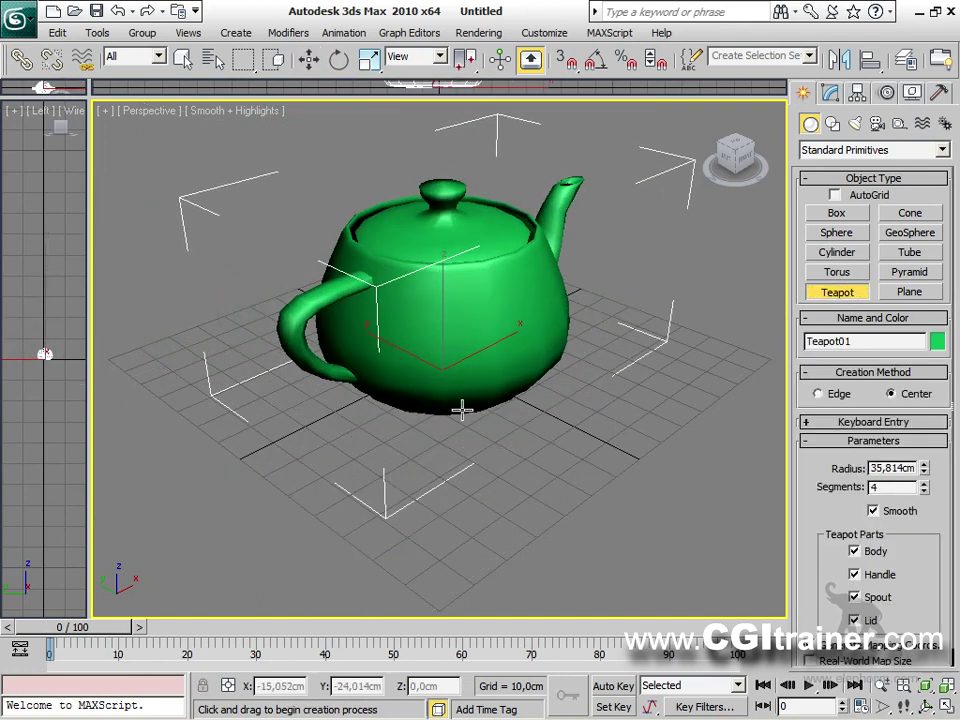
left_click(97, 32)
mouse_move(60, 33)
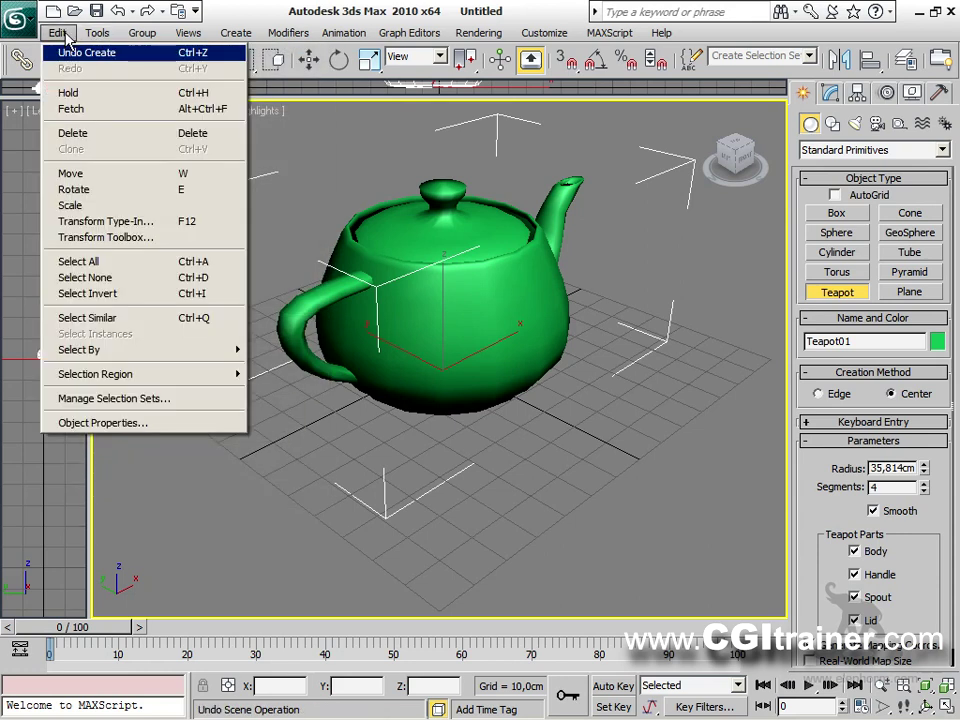
left_click(70, 93)
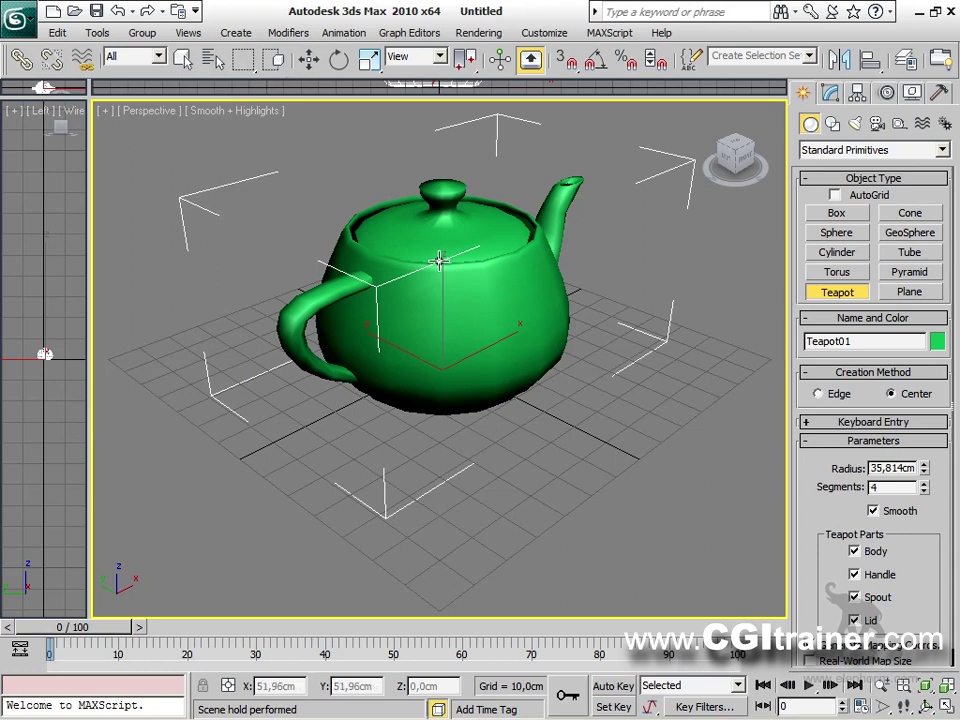
Open maxhold.bak from the autoback folder, listing All files, without saving the current scene.
left_click(18, 17)
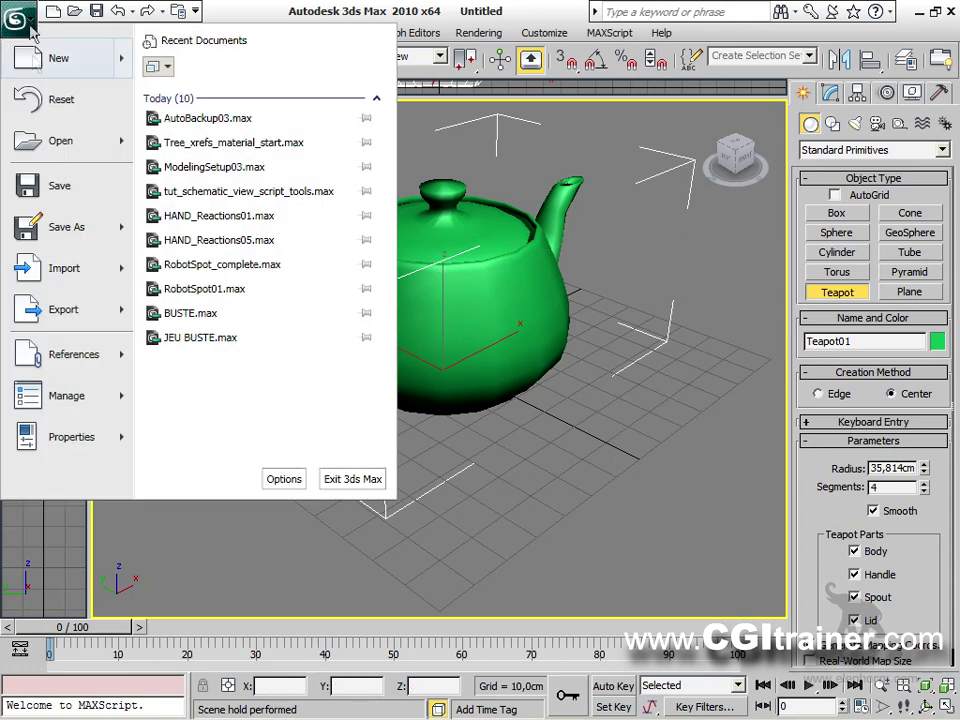
left_click(61, 145)
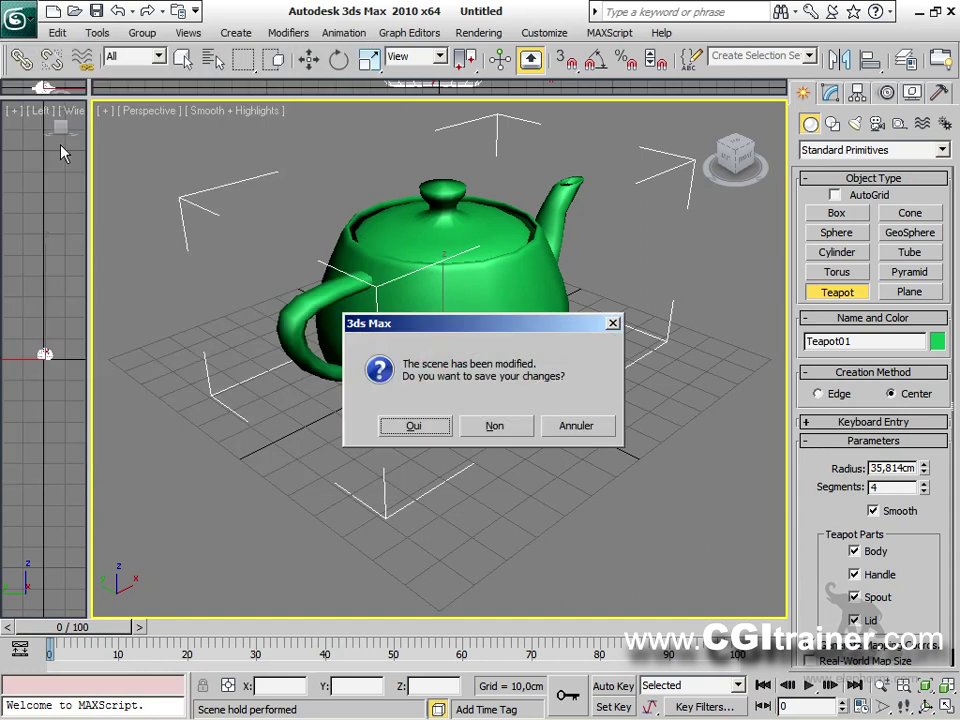
left_click(498, 428)
left_click(319, 67)
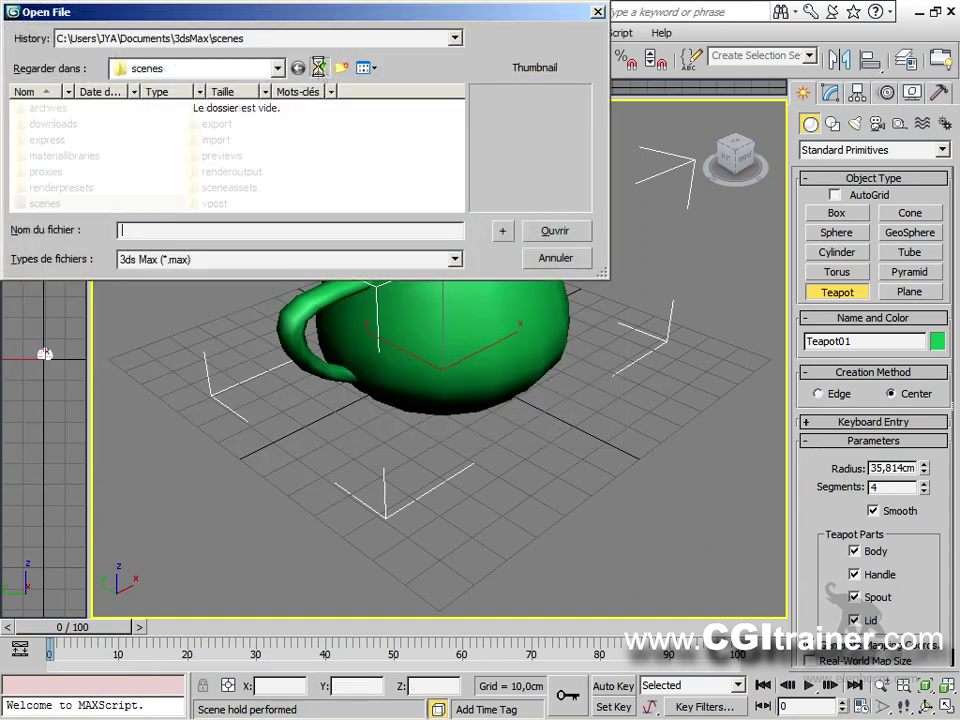
double_click(231, 112)
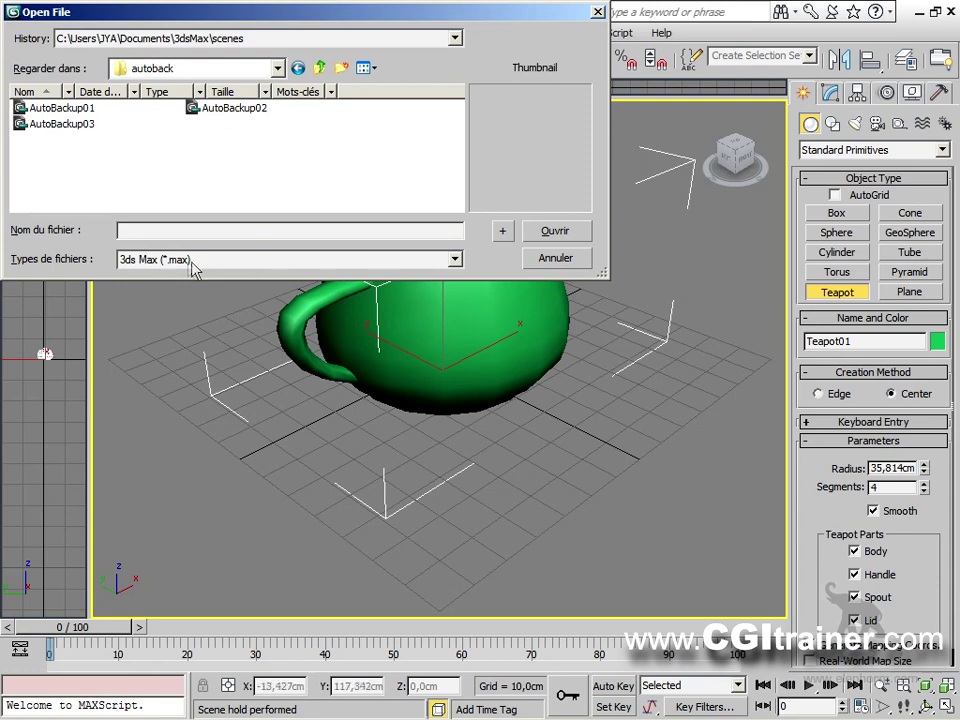
left_click(455, 260)
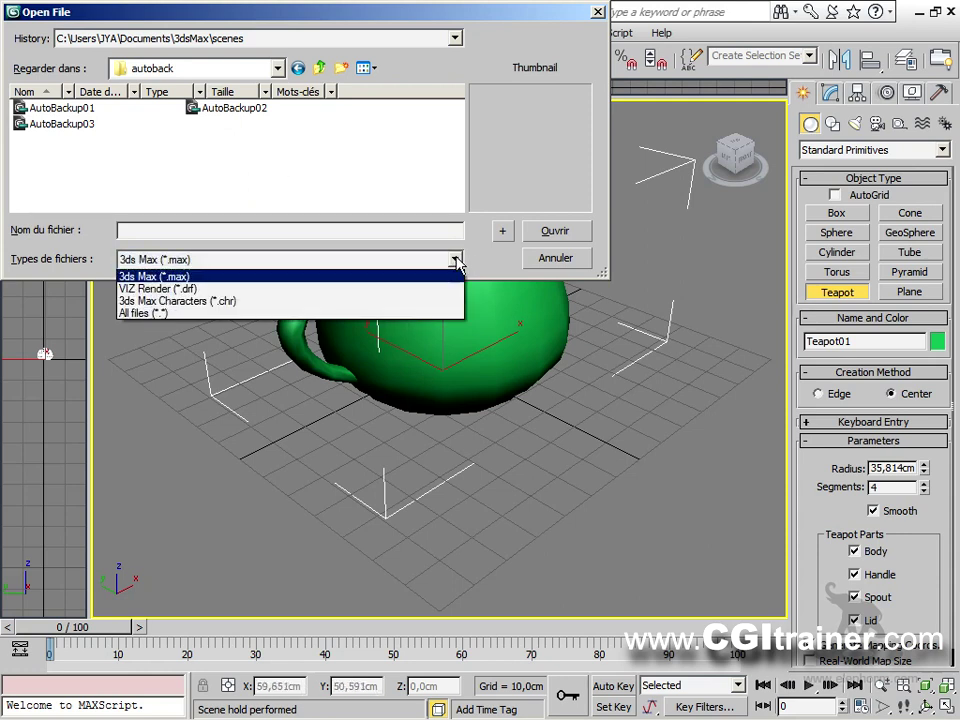
left_click(145, 313)
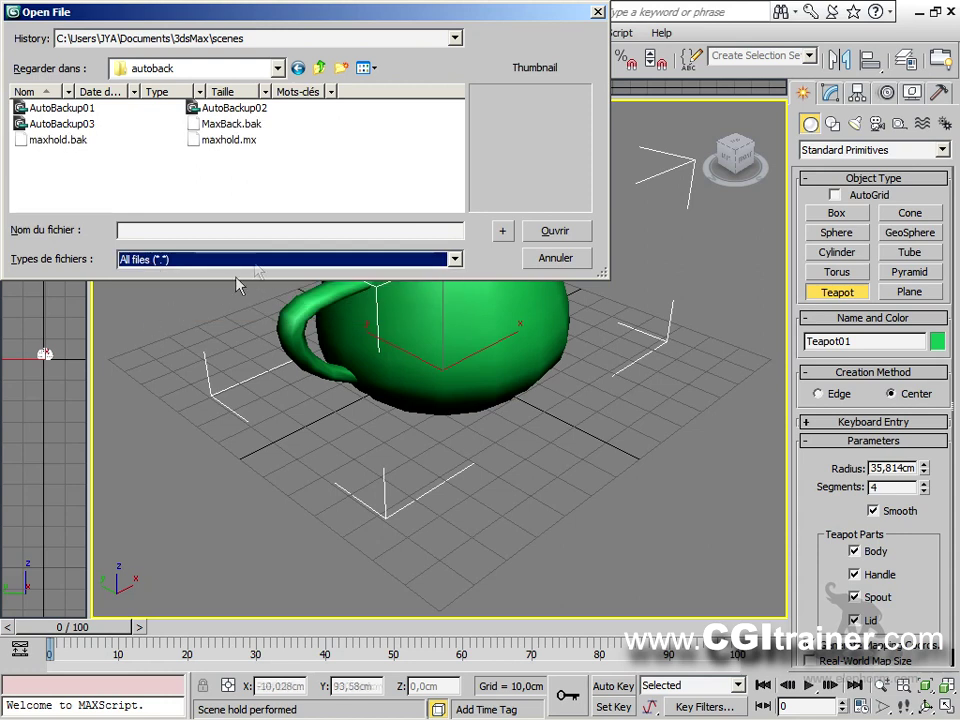
left_click(62, 146)
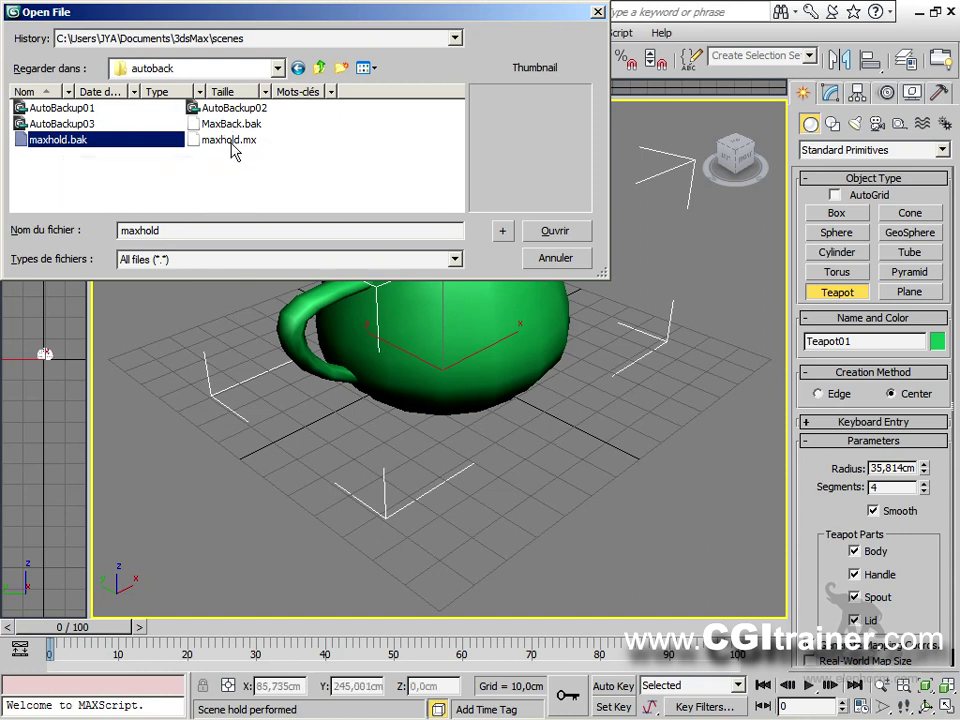
left_click(556, 231)
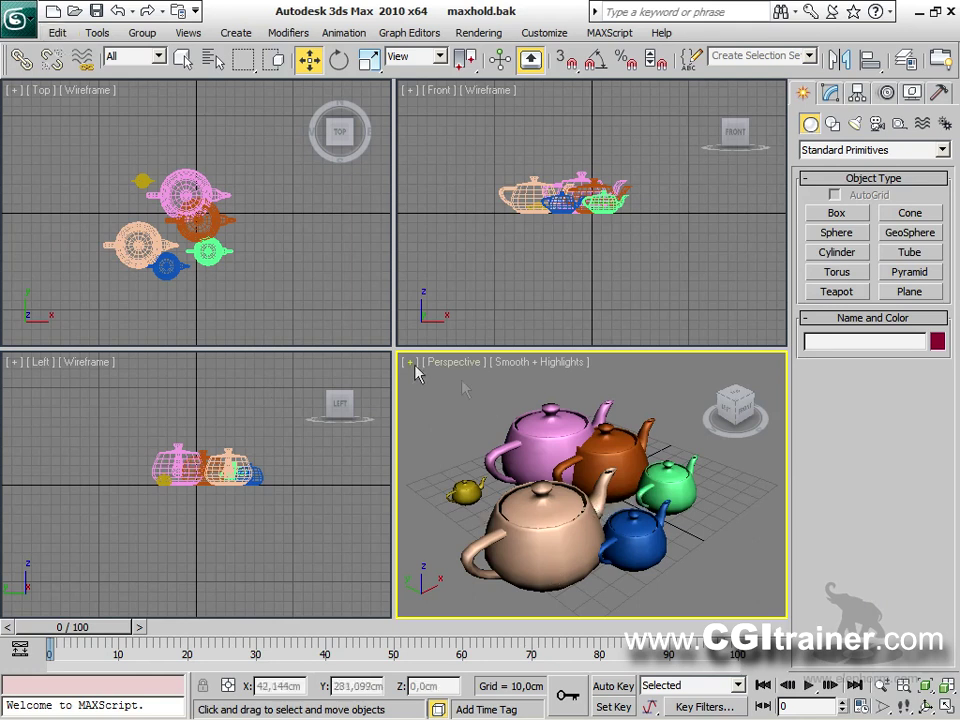
Enlarge the Perspective view and move the pink teapot back-left and the orange one back-right.
left_click_drag(393, 346, 100, 112)
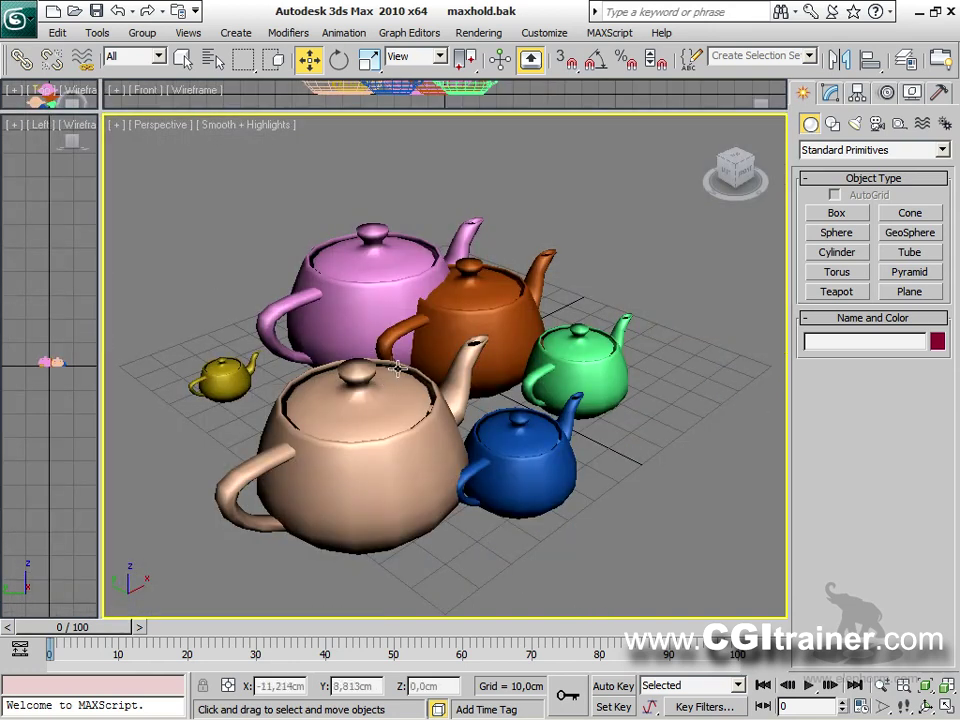
left_click(340, 300)
left_click_drag(333, 303, 261, 274)
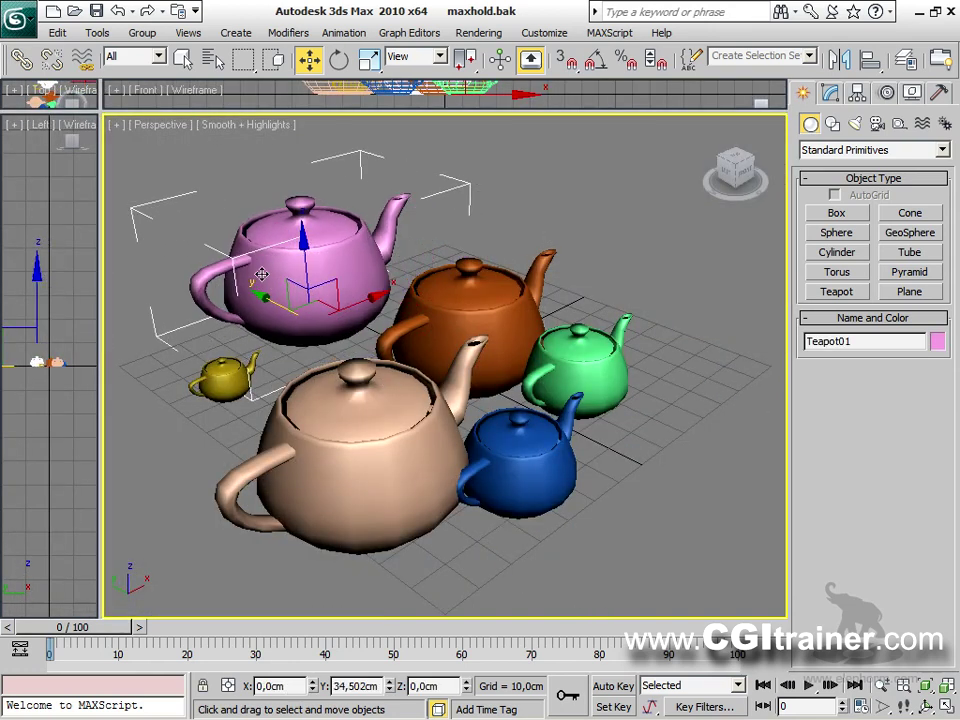
left_click(450, 330)
left_click_drag(513, 315, 628, 262)
Move the blue teapot toward the front right and pan the view up and right.
left_click(585, 360)
left_click(530, 465)
left_click_drag(530, 465, 595, 473)
middle_click_drag(371, 417, 422, 385)
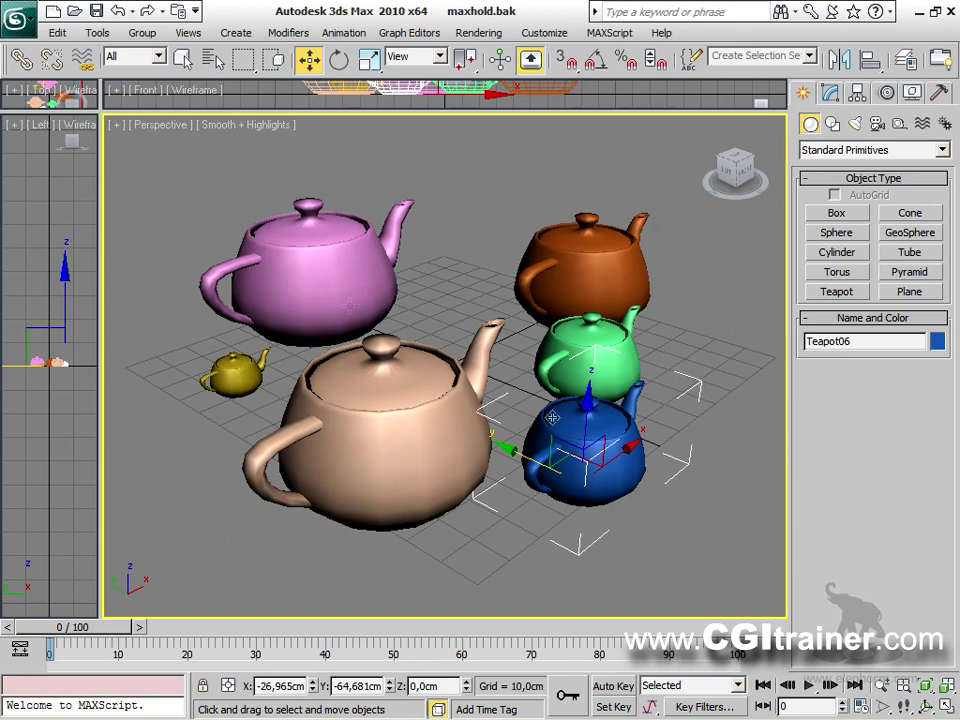
left_click(18, 17)
Reset to a new empty scene, declining to save and confirming the reset.
left_click(45, 97)
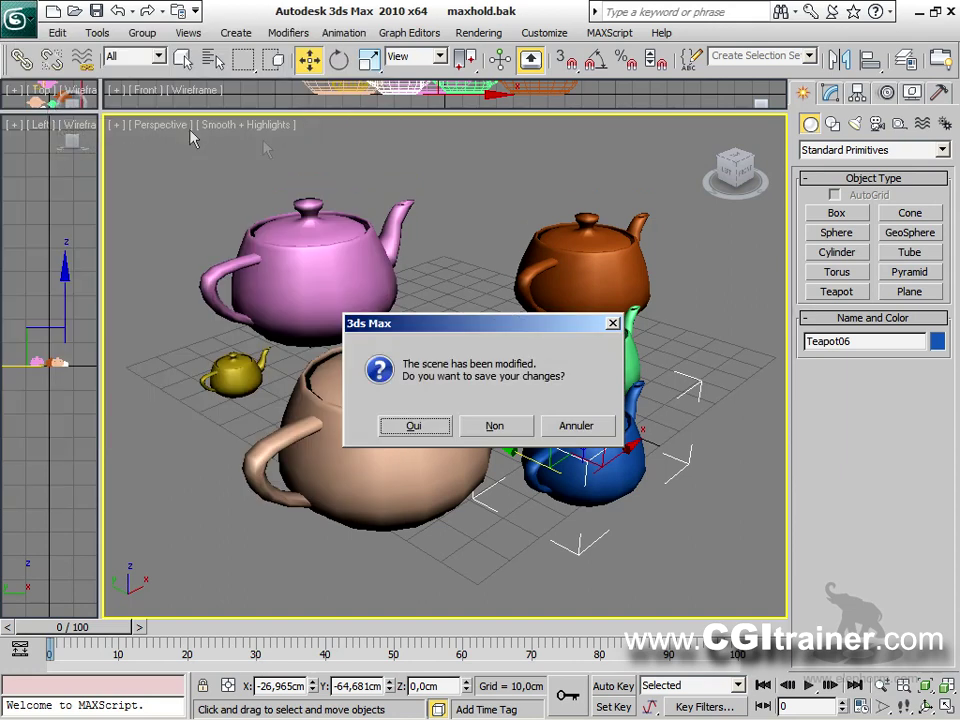
left_click(485, 425)
left_click(447, 398)
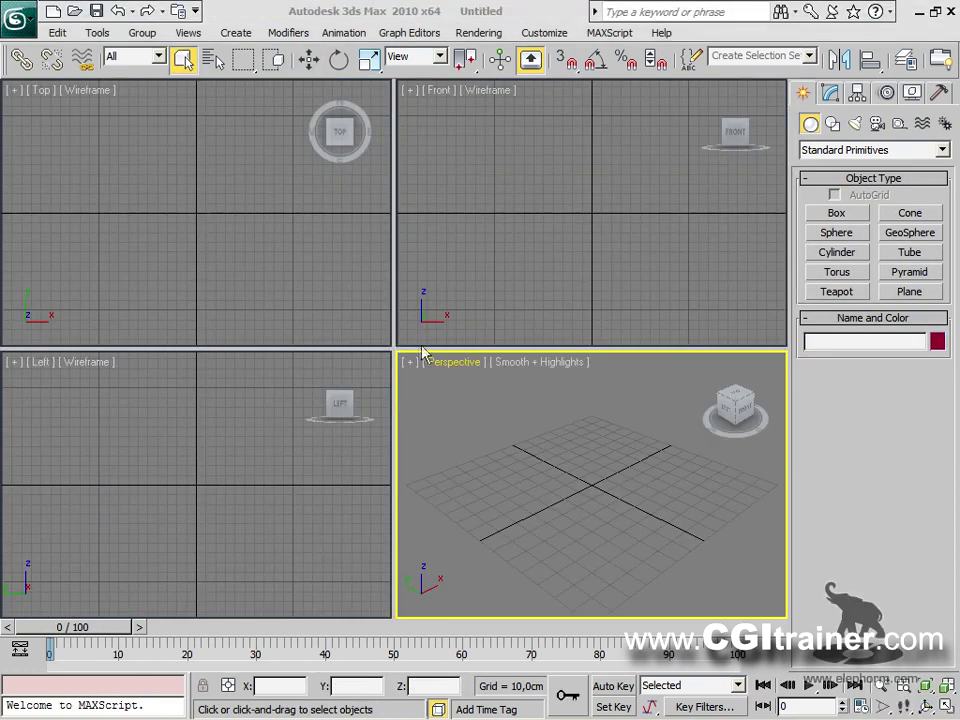
Enlarge the Perspective view, draw a blue teapot (radius 22,927cm) at grid centre, and open its [+] menu.
left_click_drag(392, 350, 204, 178)
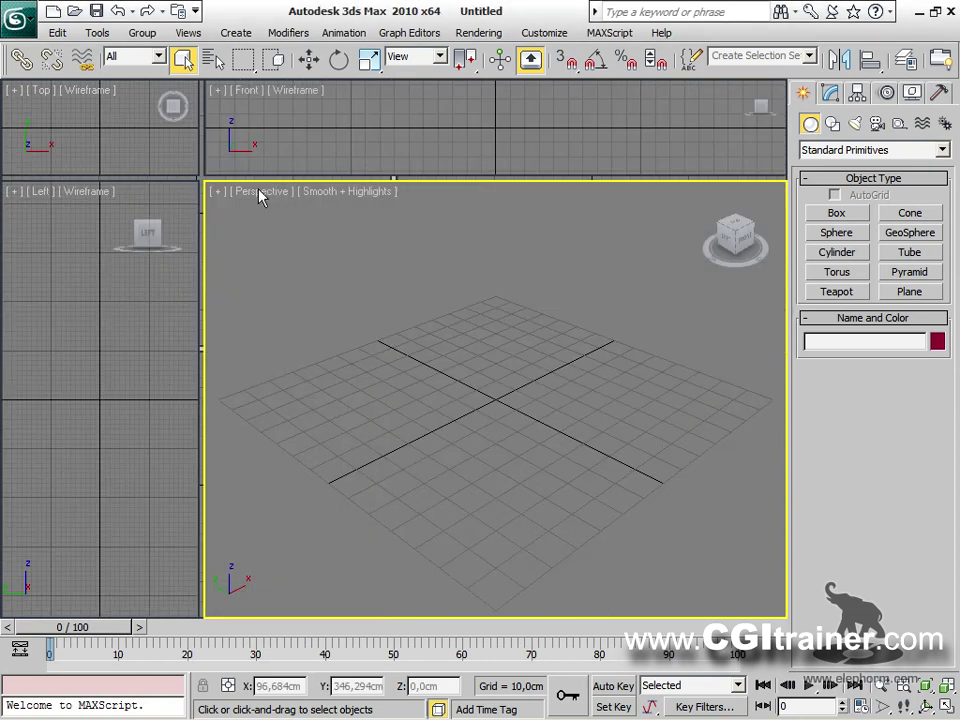
left_click(827, 293)
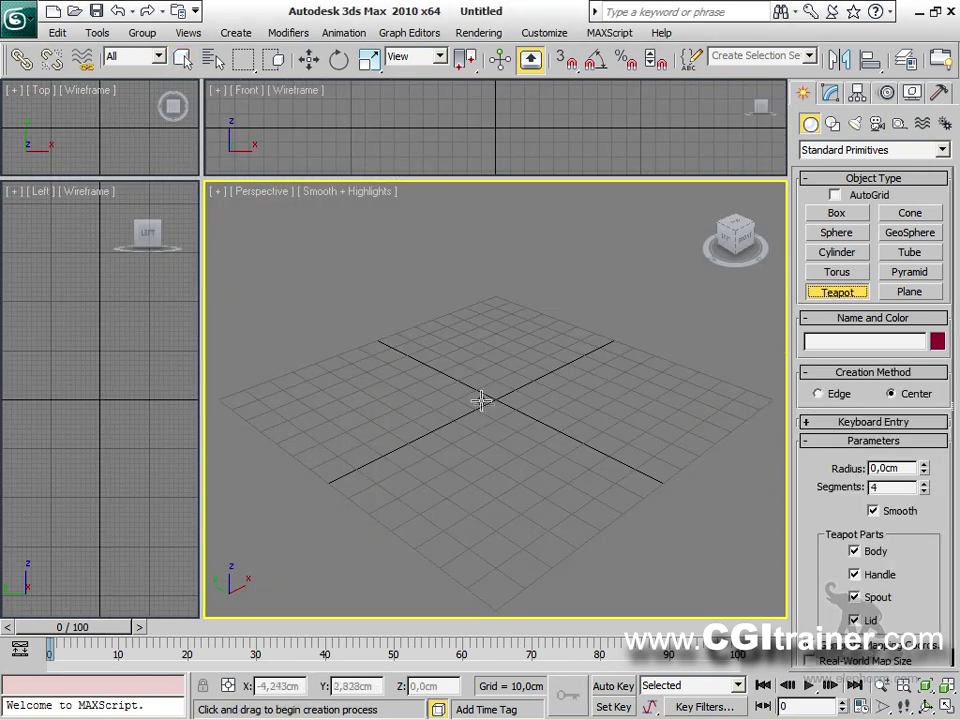
left_click_drag(488, 399, 518, 466)
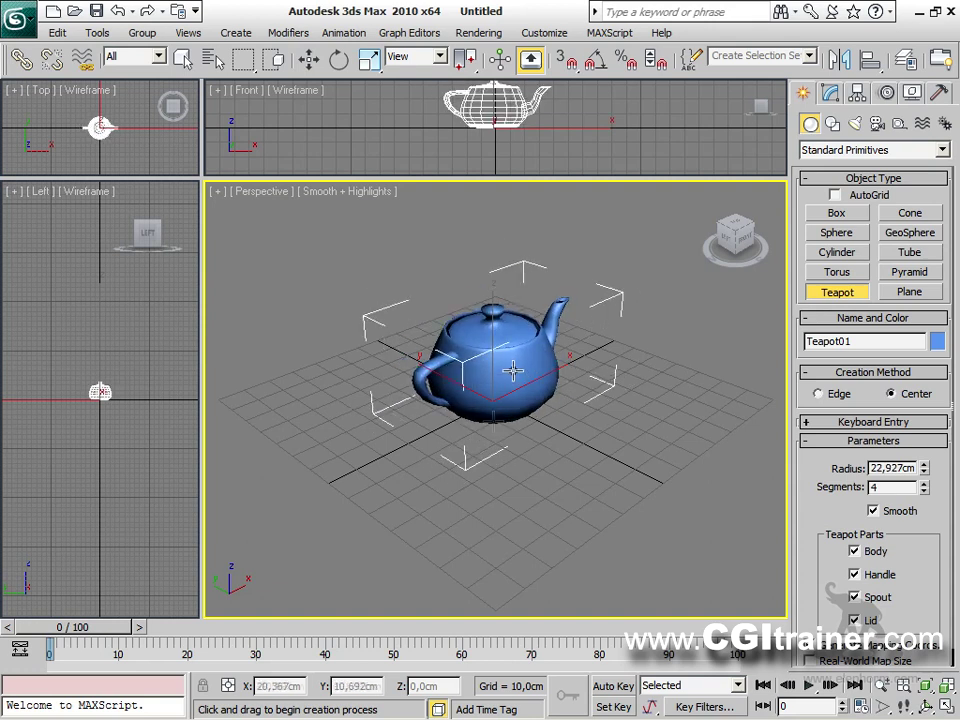
middle_click_drag(518, 466, 523, 446)
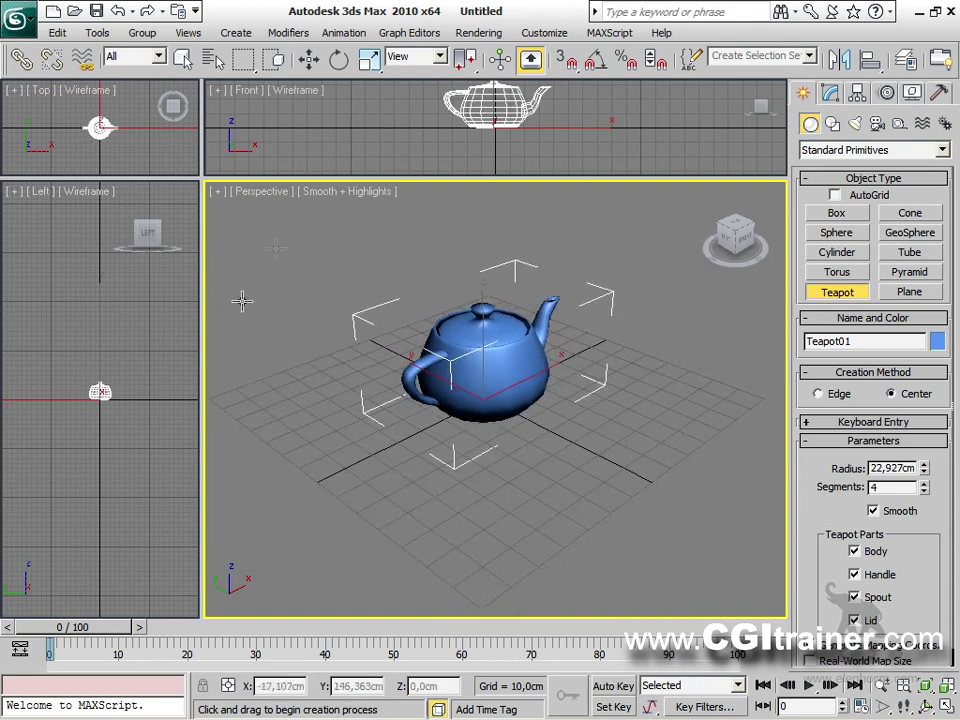
left_click(221, 192)
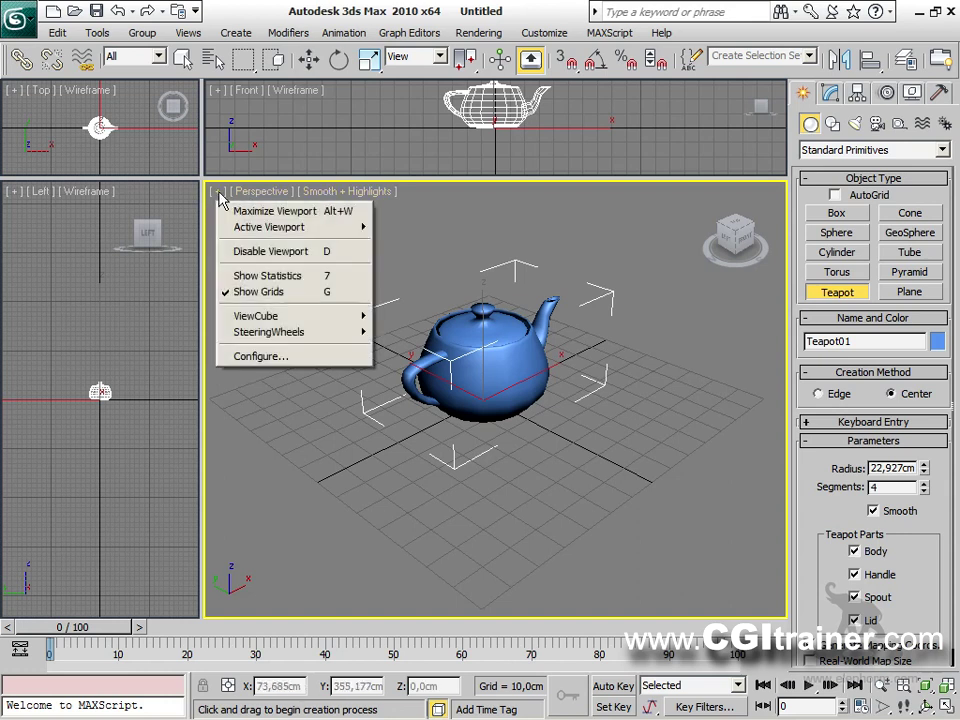
Maximize the Perspective view and return to the four-view layout with Alt+W, twice.
left_click(266, 212)
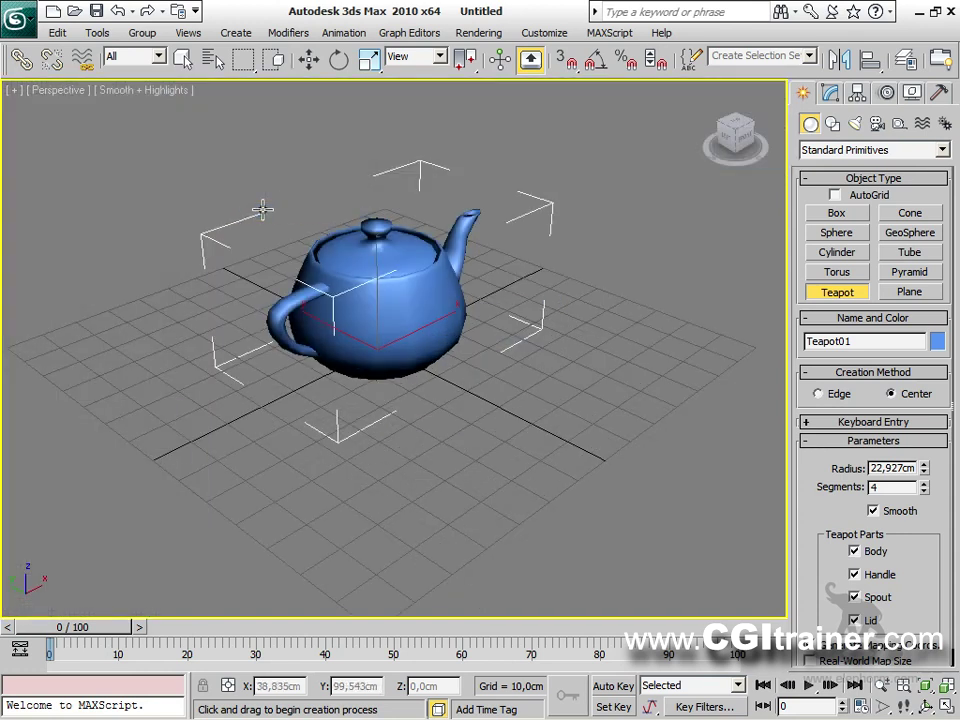
key("alt+w")
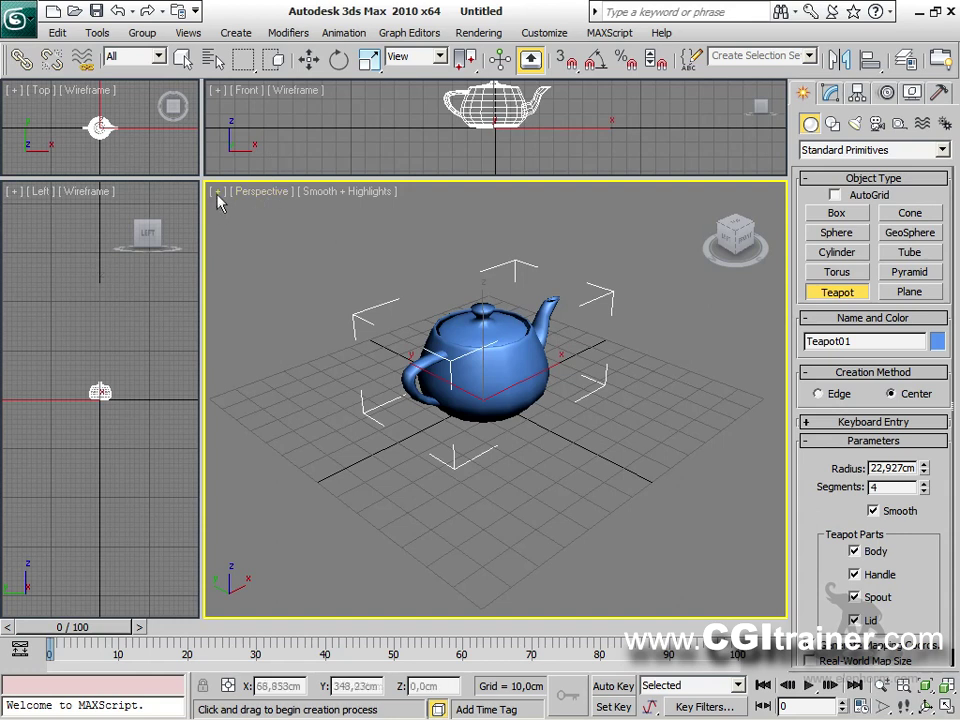
left_click(217, 193)
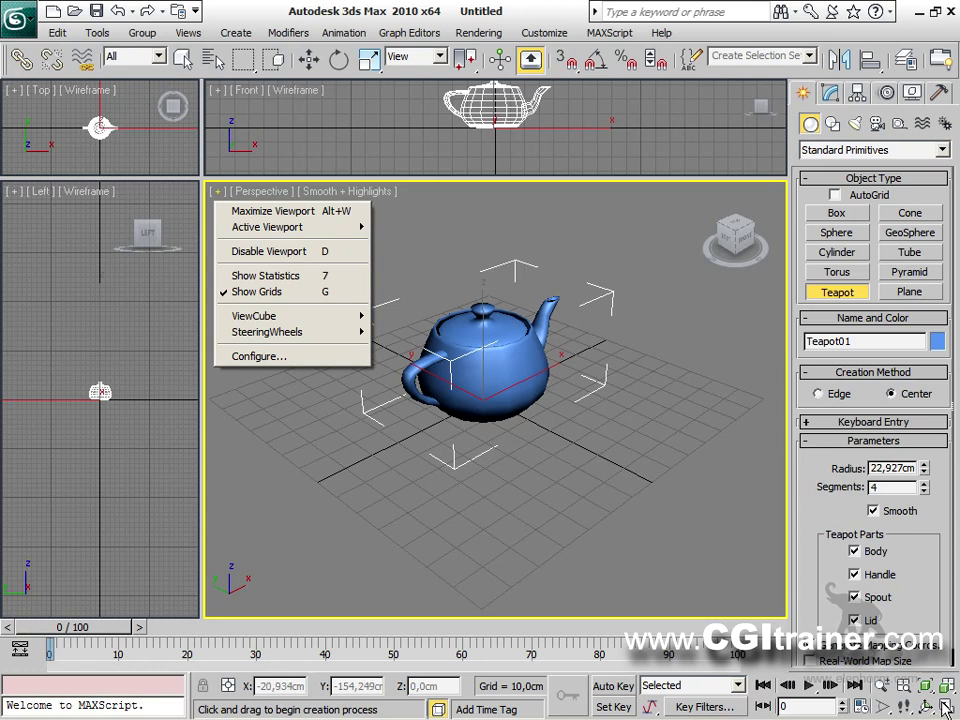
left_click(268, 211)
key("alt+w")
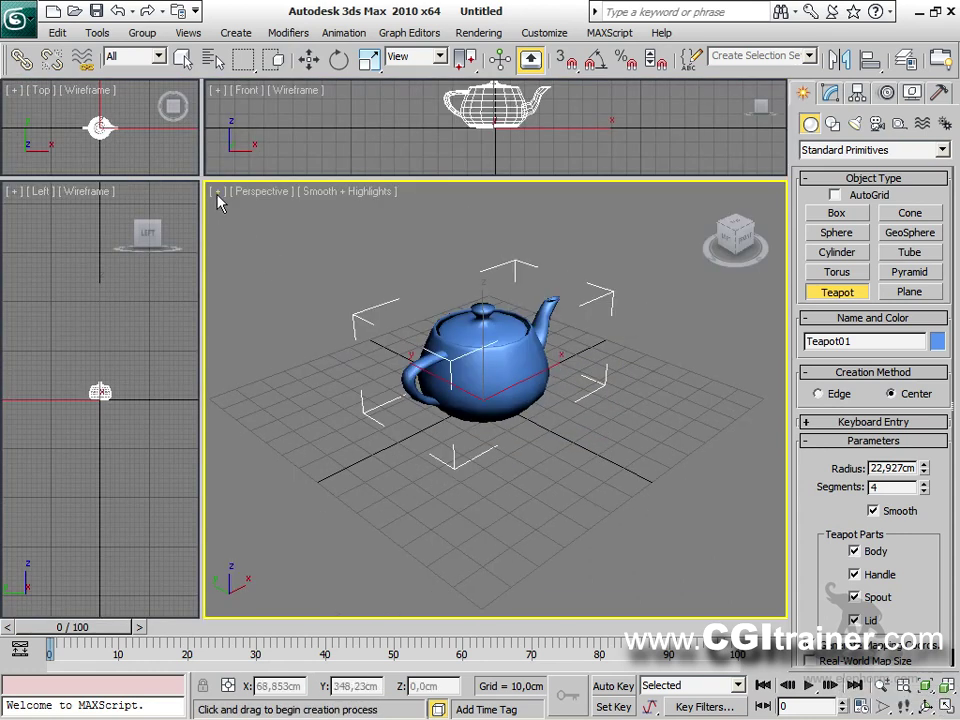
Make Front the active viewport, then activate Top, Left and finally Perspective again.
left_click(218, 193)
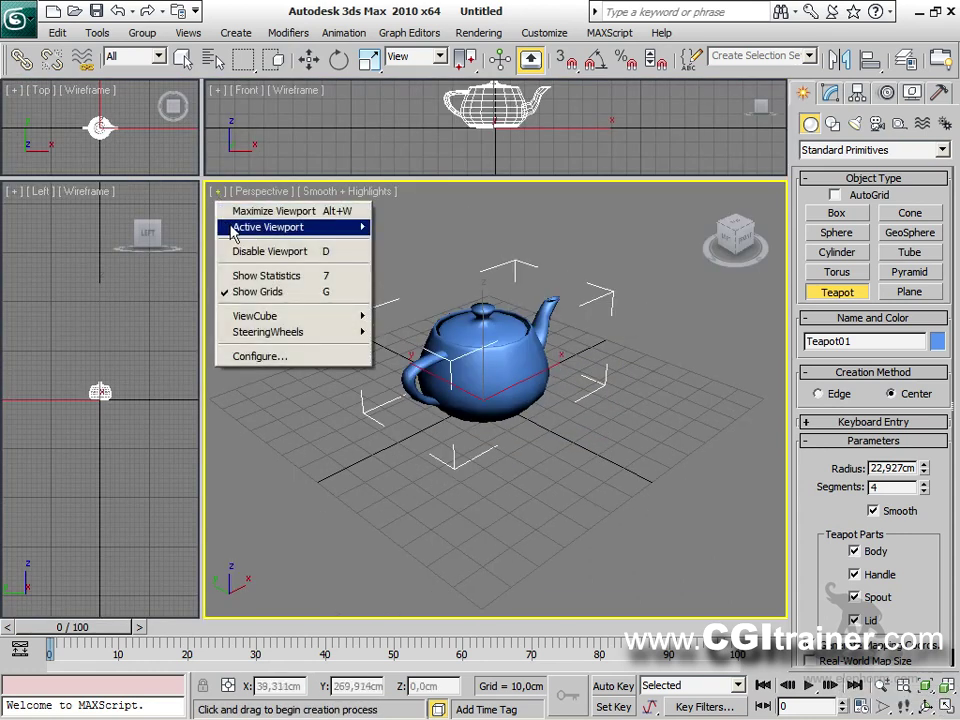
mouse_move(233, 231)
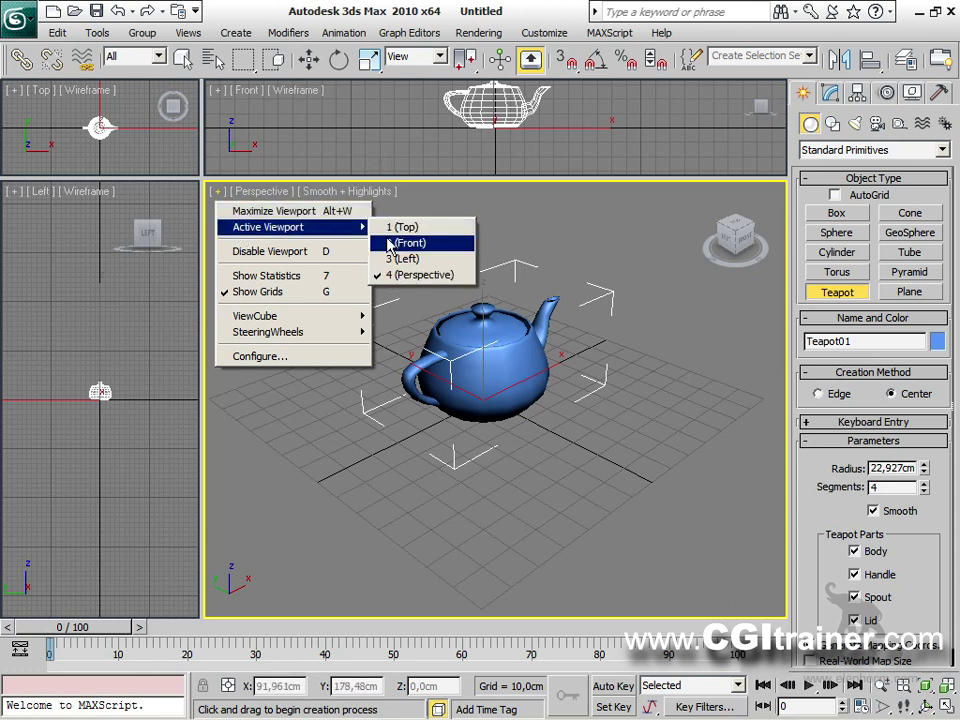
left_click(394, 242)
left_click(112, 126)
left_click(117, 190)
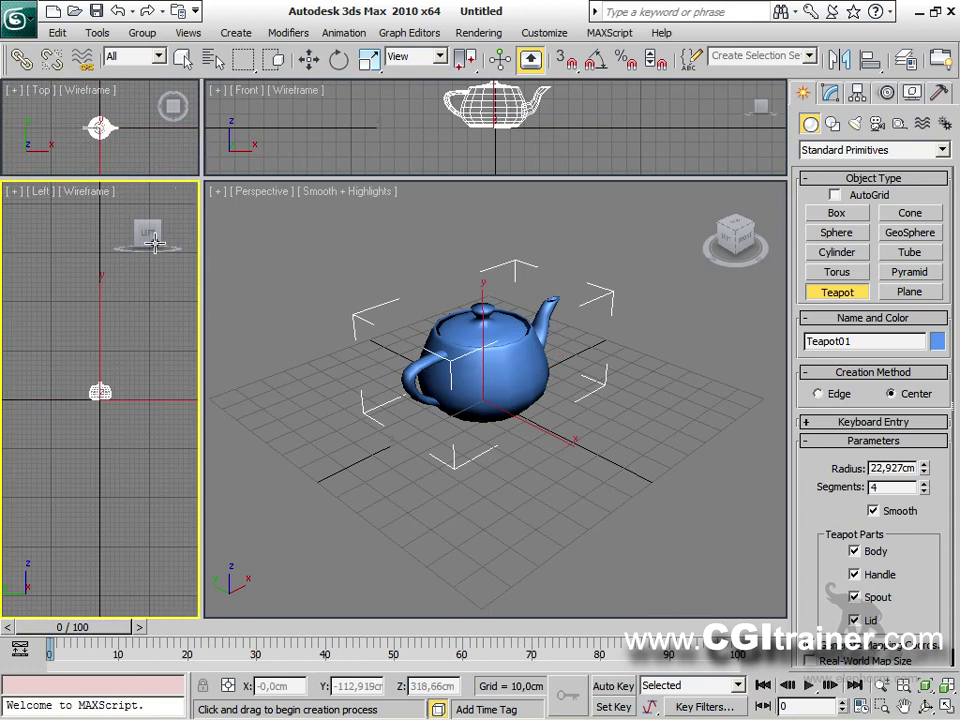
left_click(259, 262)
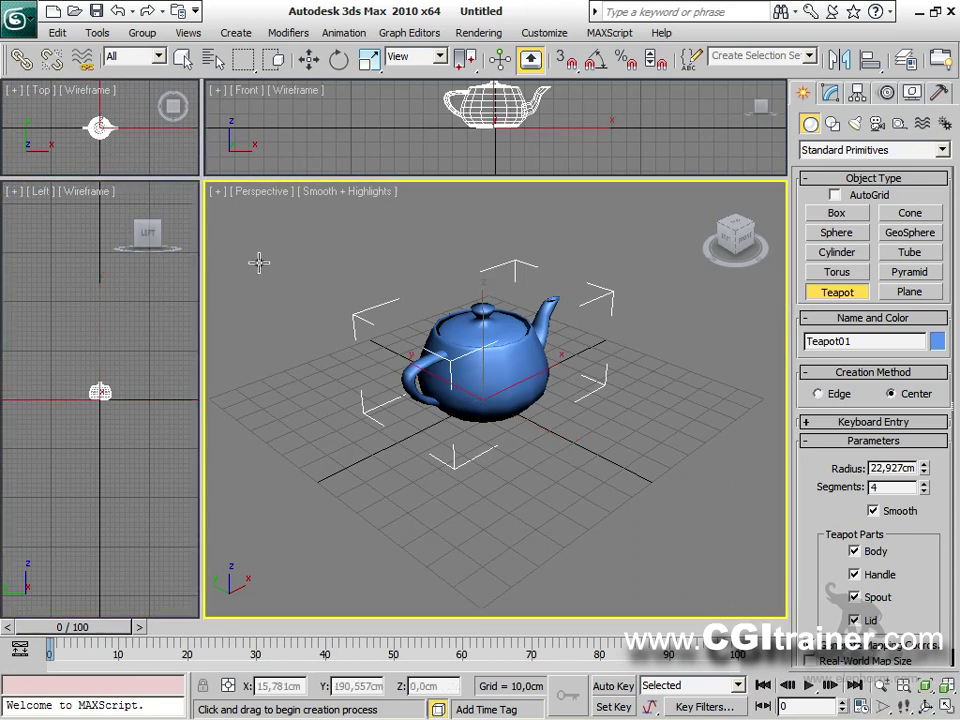
left_click(219, 193)
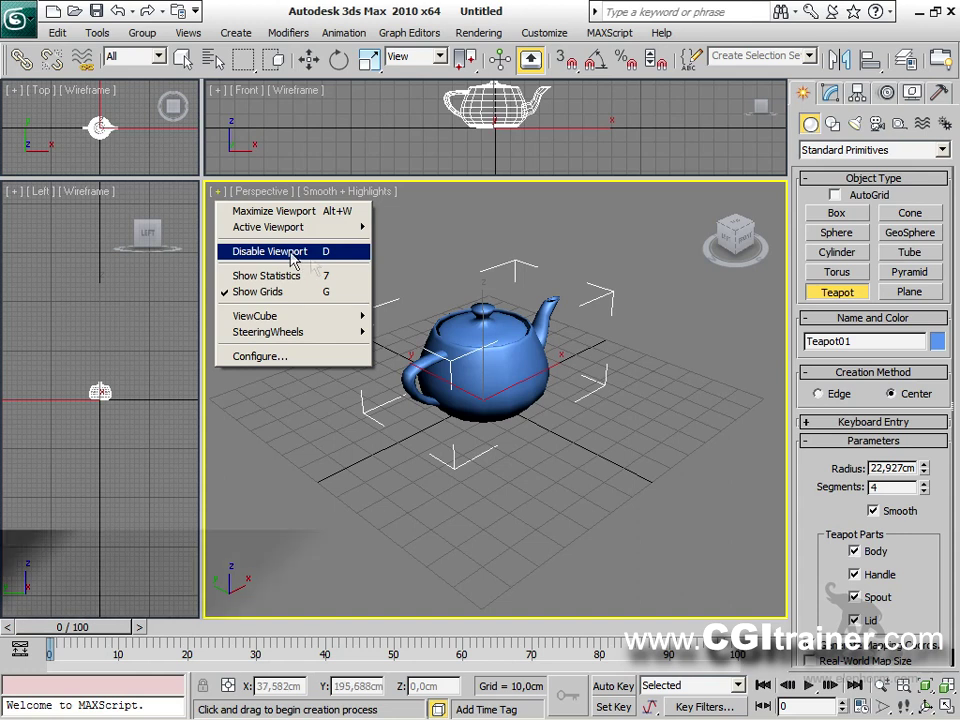
End teapot creation, enlarge the top viewport row, pick Move, and disable the Front view with D.
right_click(448, 280)
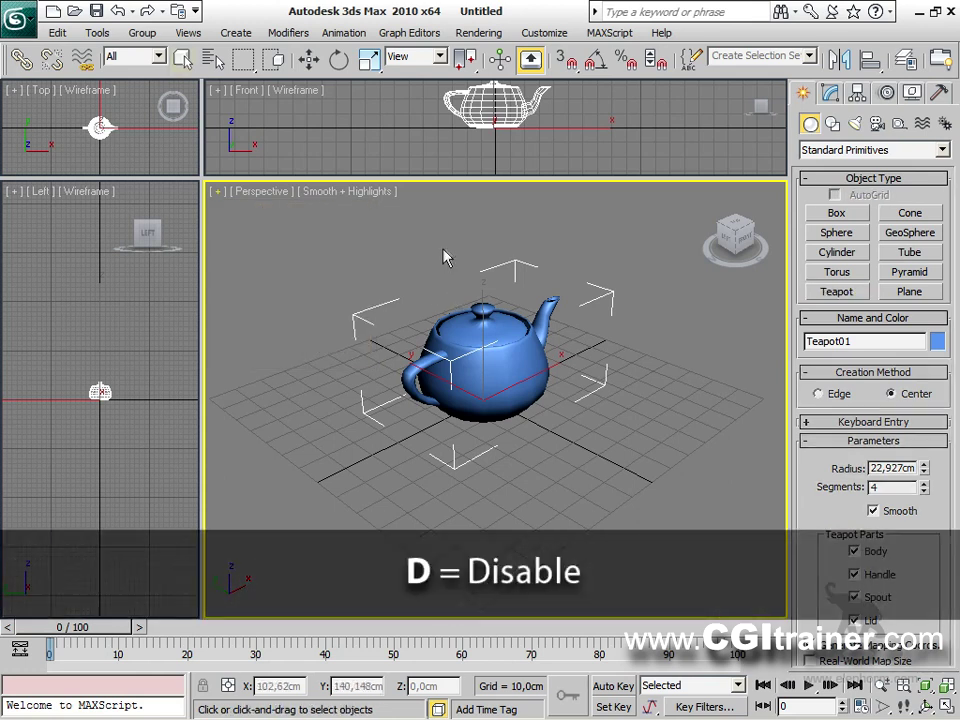
left_click_drag(201, 180, 326, 446)
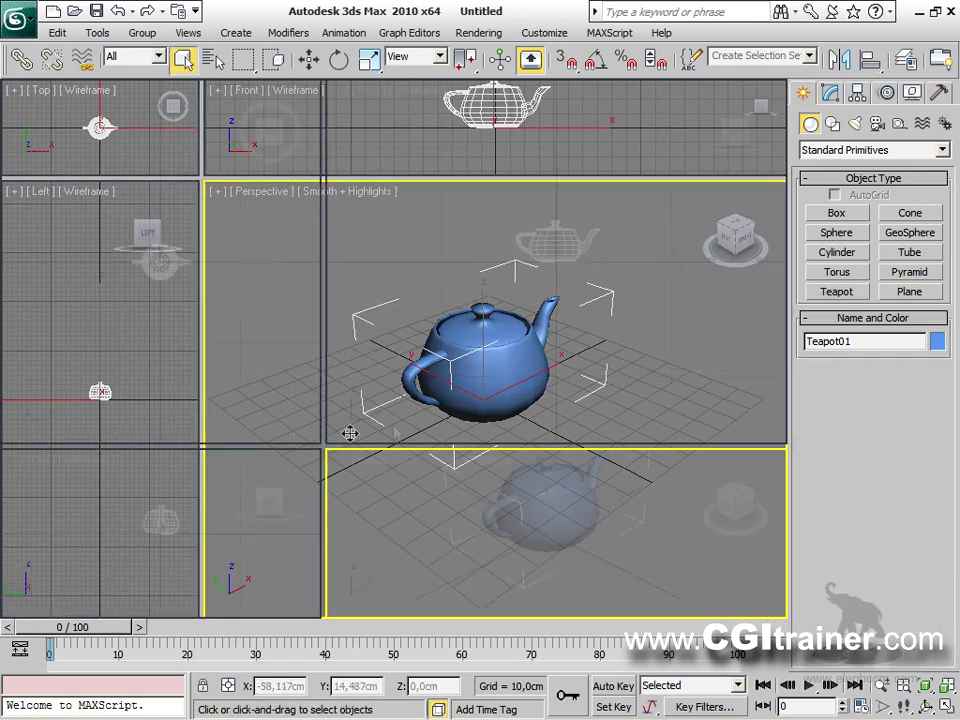
right_click(552, 244)
right_click(552, 244)
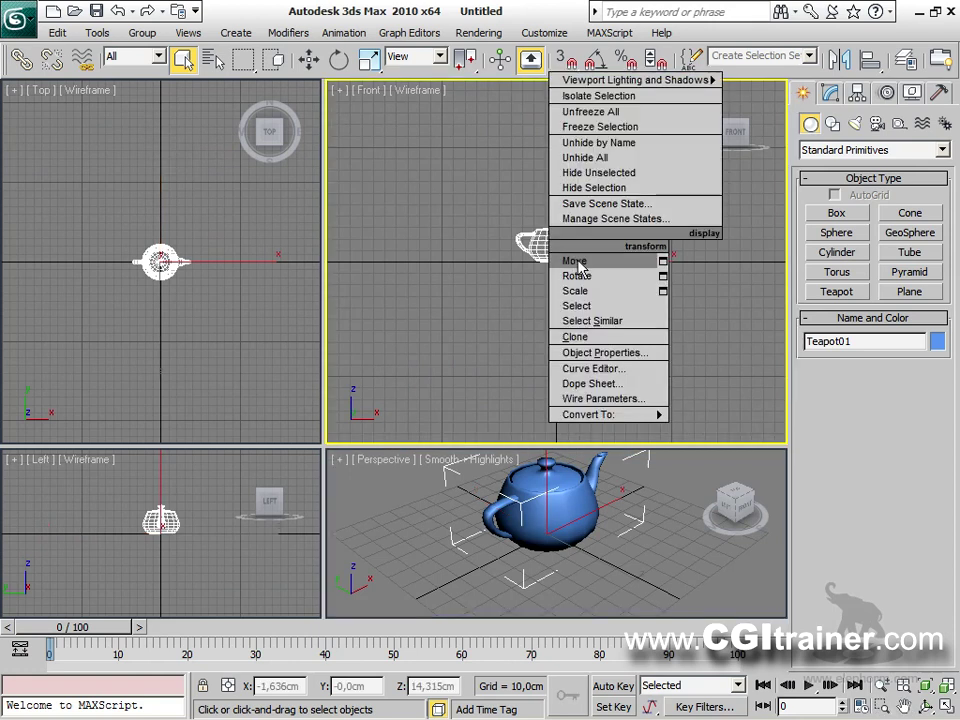
left_click(575, 262)
right_click(422, 172)
left_click(362, 166)
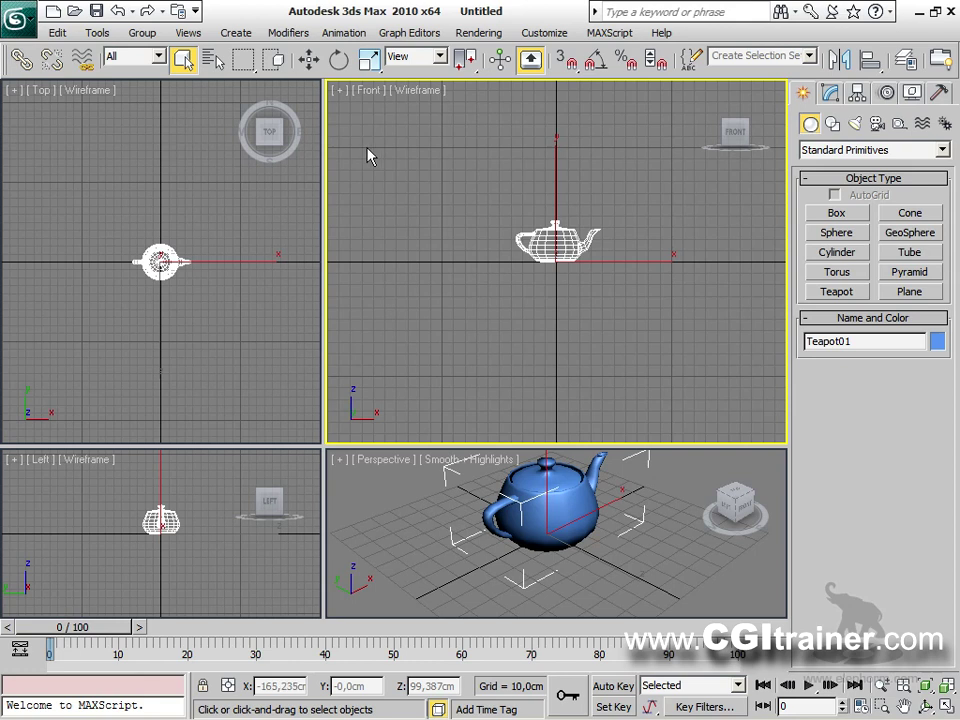
key("d")
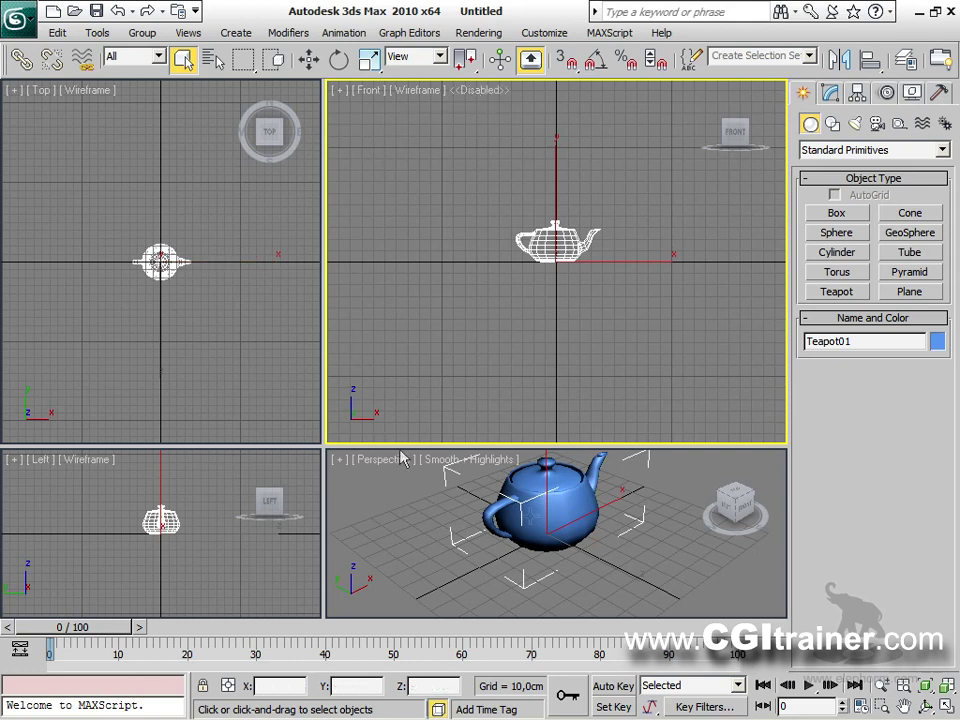
Move the teapot in the Perspective view to a new position away from the grid centre.
left_click(519, 515)
right_click(519, 515)
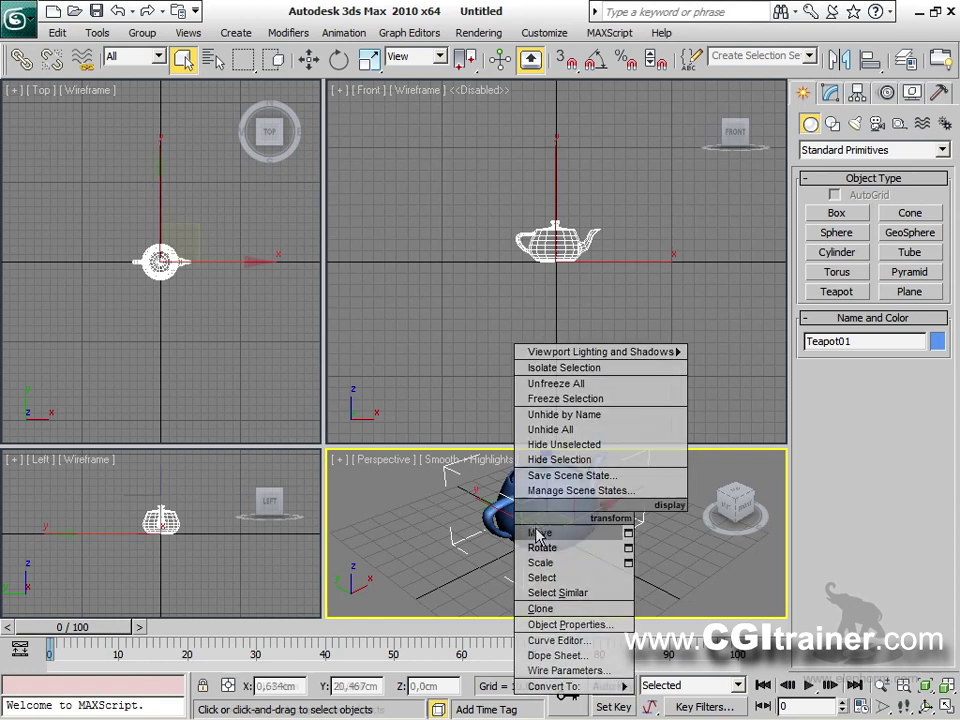
left_click(540, 531)
left_click_drag(582, 516, 503, 545)
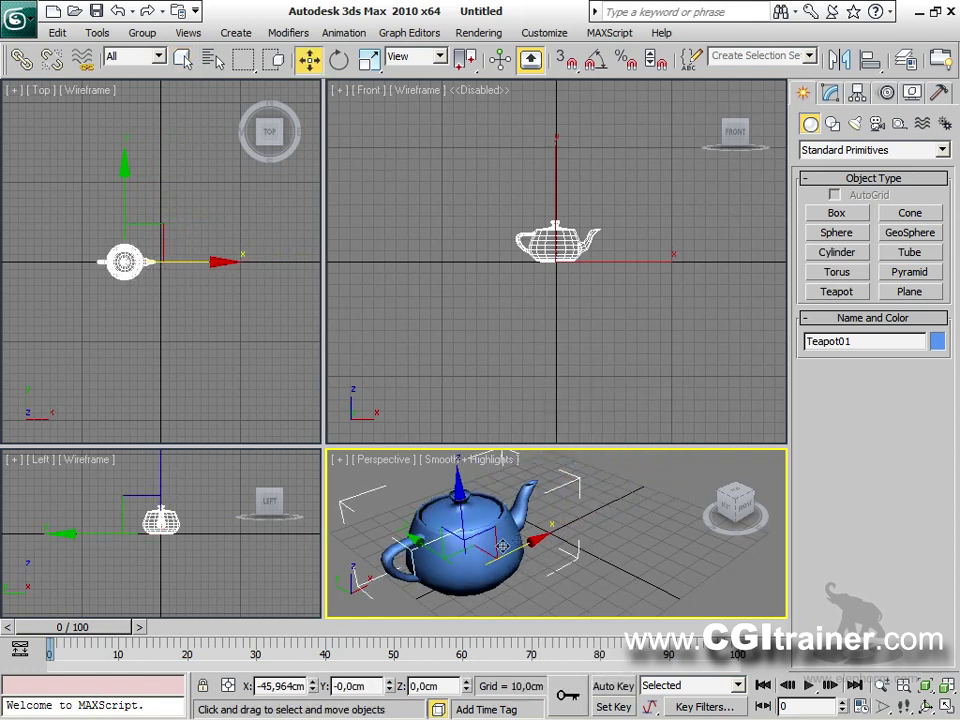
left_click_drag(440, 552, 546, 562)
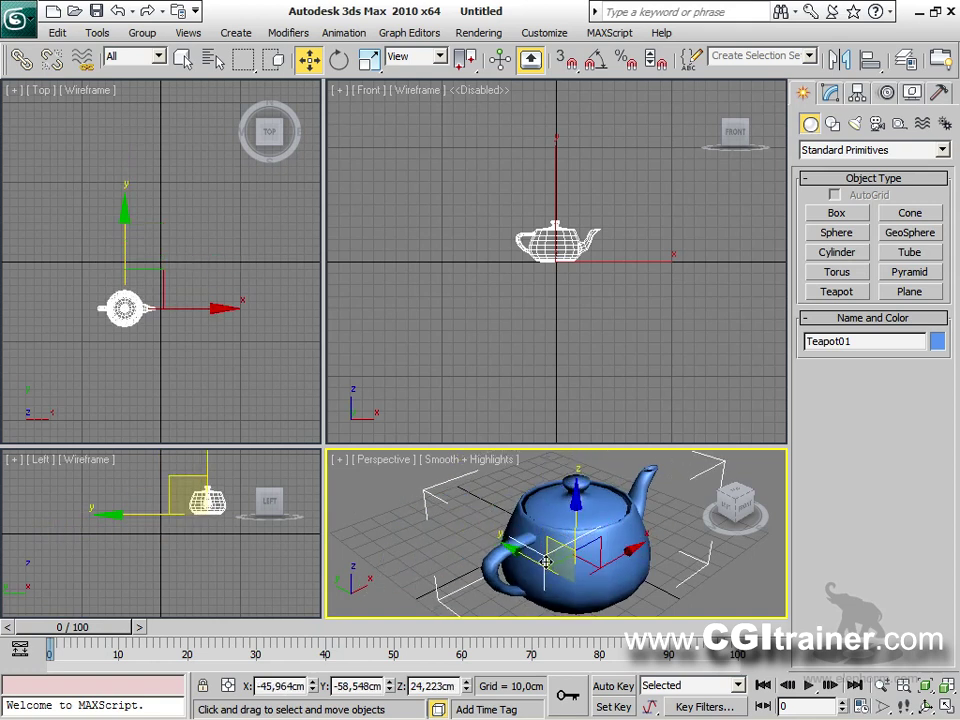
Collapse Top and Left to leave Front above Perspective, and move the teapot again.
left_click(505, 340)
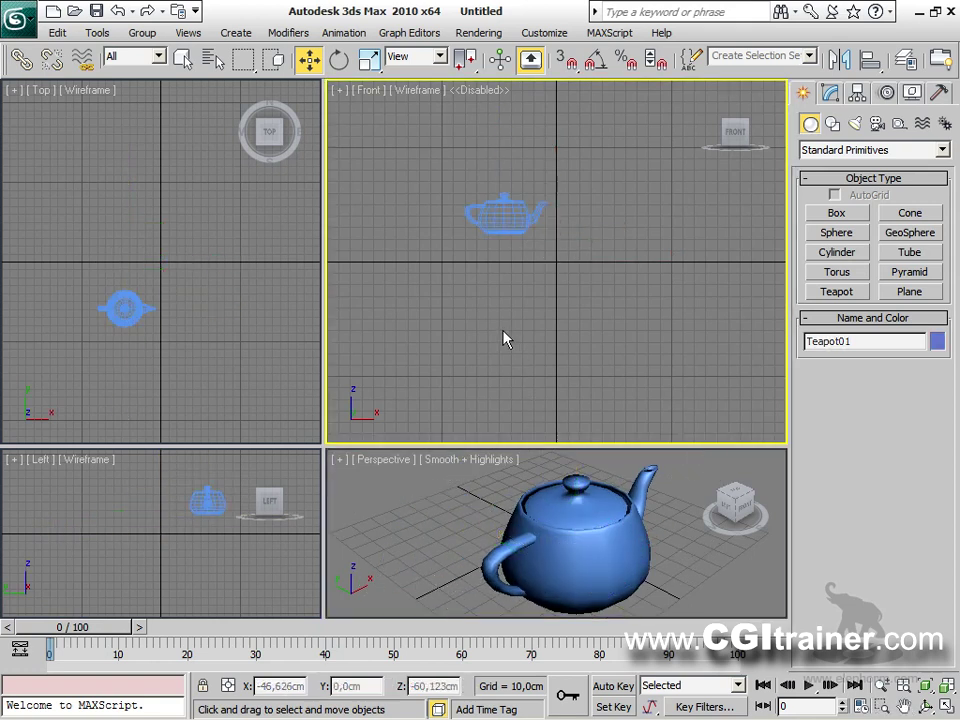
left_click(511, 221)
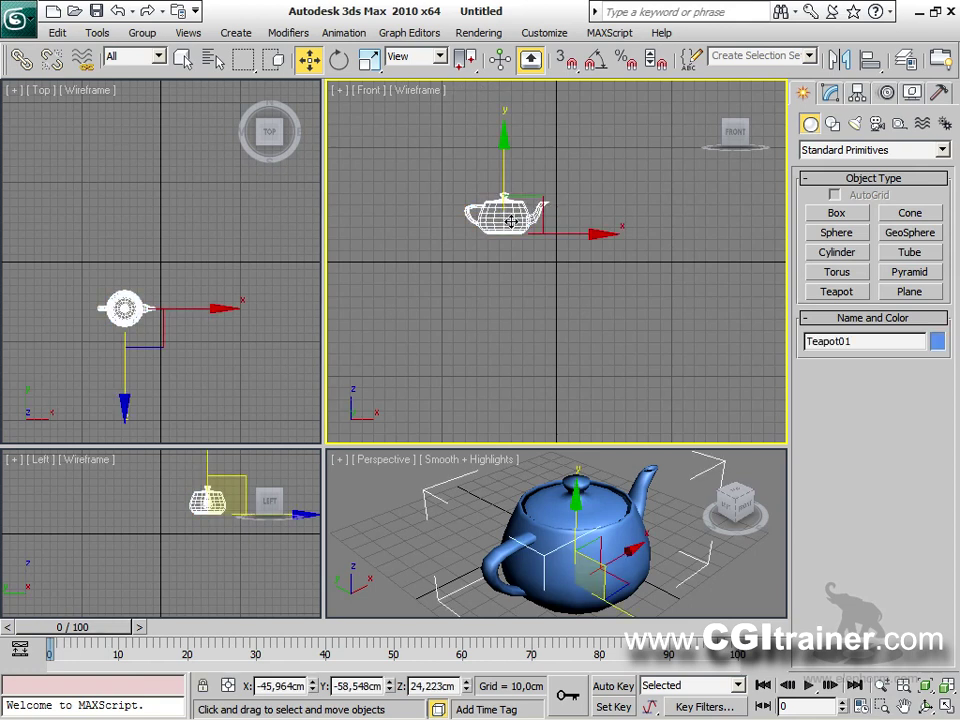
left_click_drag(324, 447, 12, 385)
left_click_drag(478, 564, 267, 393)
Zoom extents on the teapot in Perspective and bring the Top and Left views back.
right_click(336, 305)
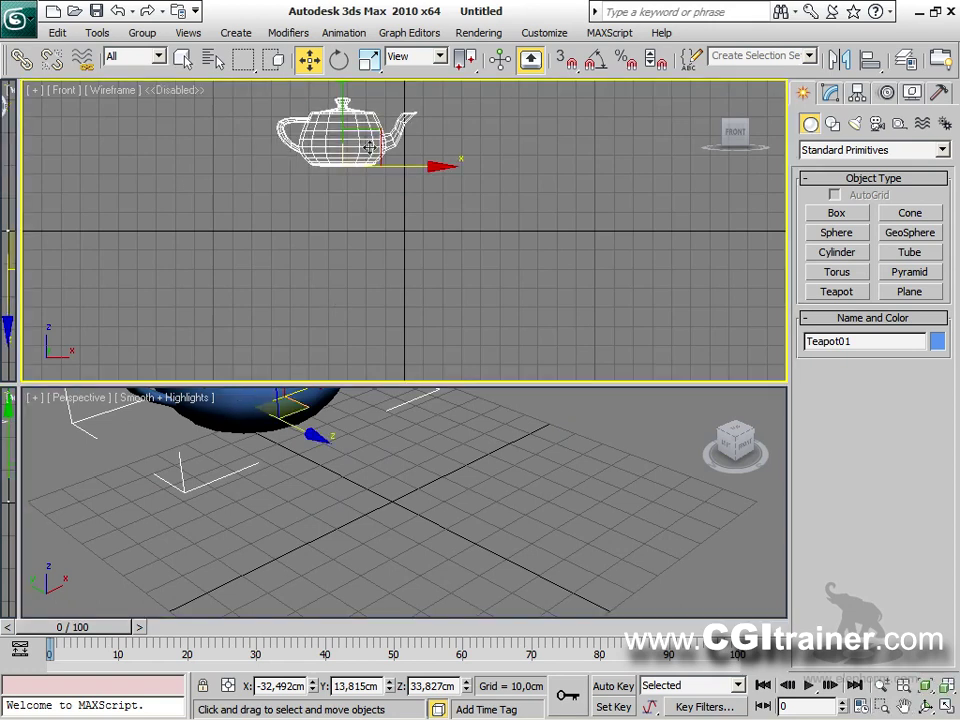
right_click(329, 503)
key("z")
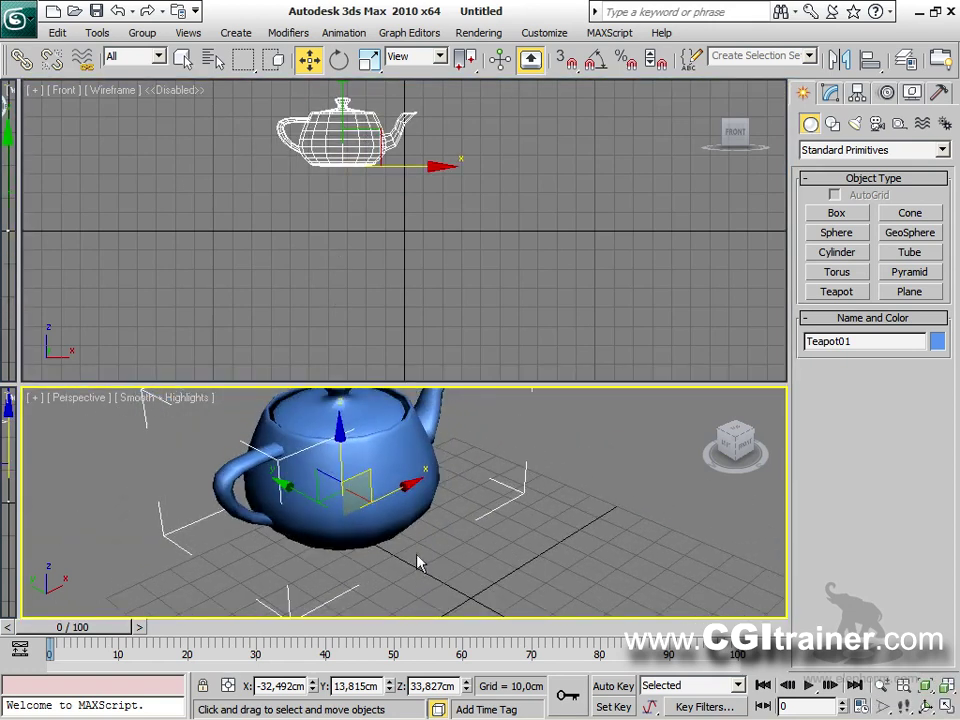
left_click_drag(18, 387, 176, 461)
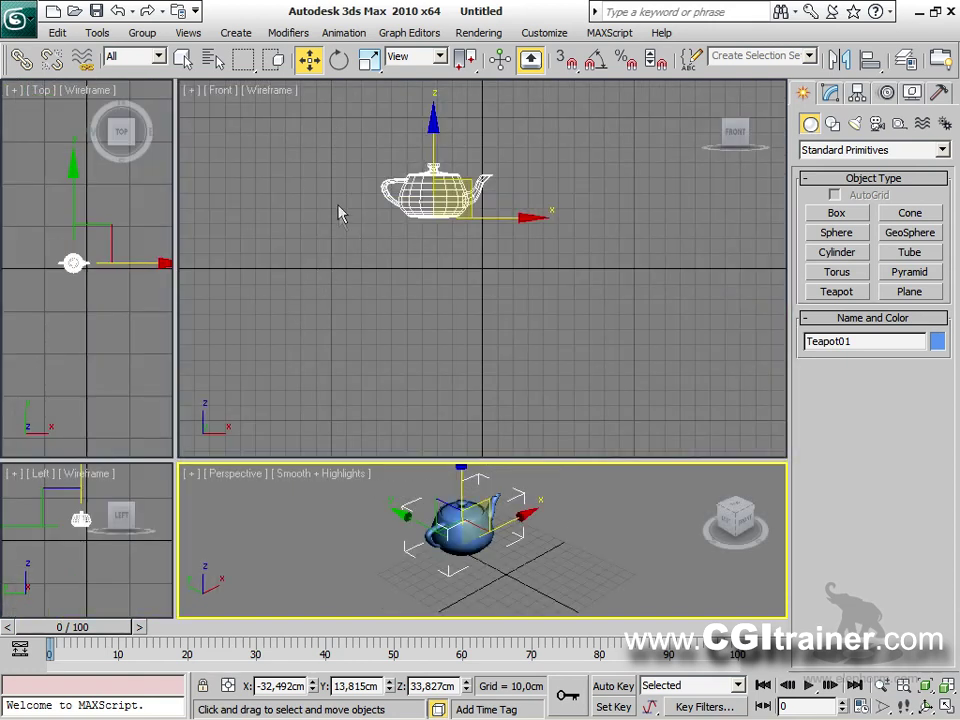
Pan the Front view slightly, reselect the teapot, and open Front's [+] menu.
left_click(330, 206)
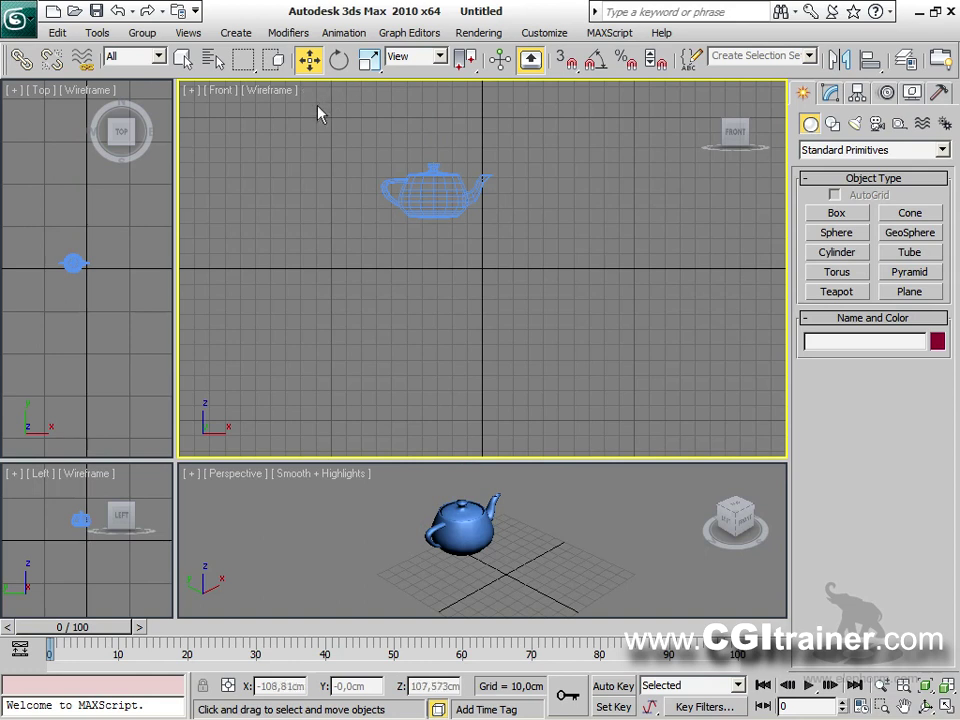
middle_click_drag(383, 381, 400, 330)
left_click(450, 180)
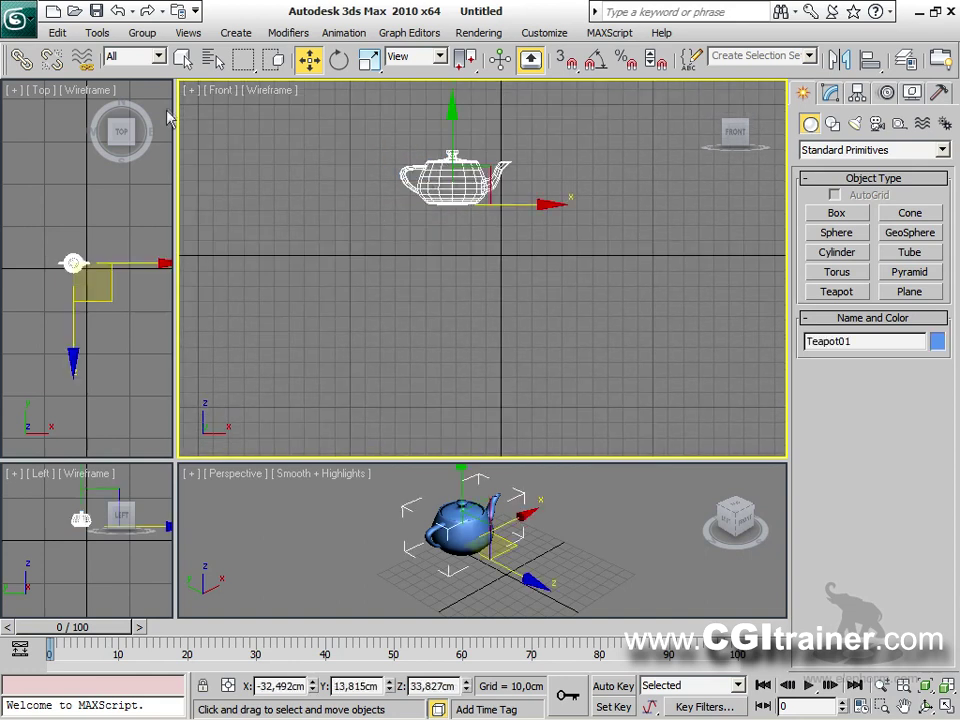
left_click(190, 90)
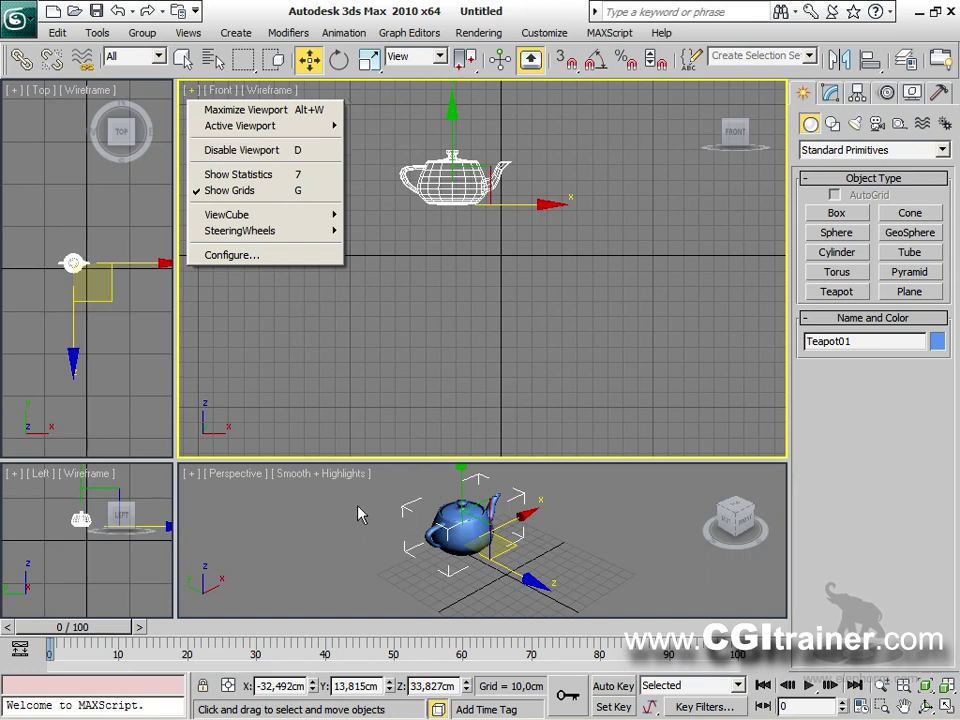
Resize the layout to enlarge the Left and Perspective views and shrink Top and Front.
left_click_drag(175, 463, 170, 95)
left_click(184, 118)
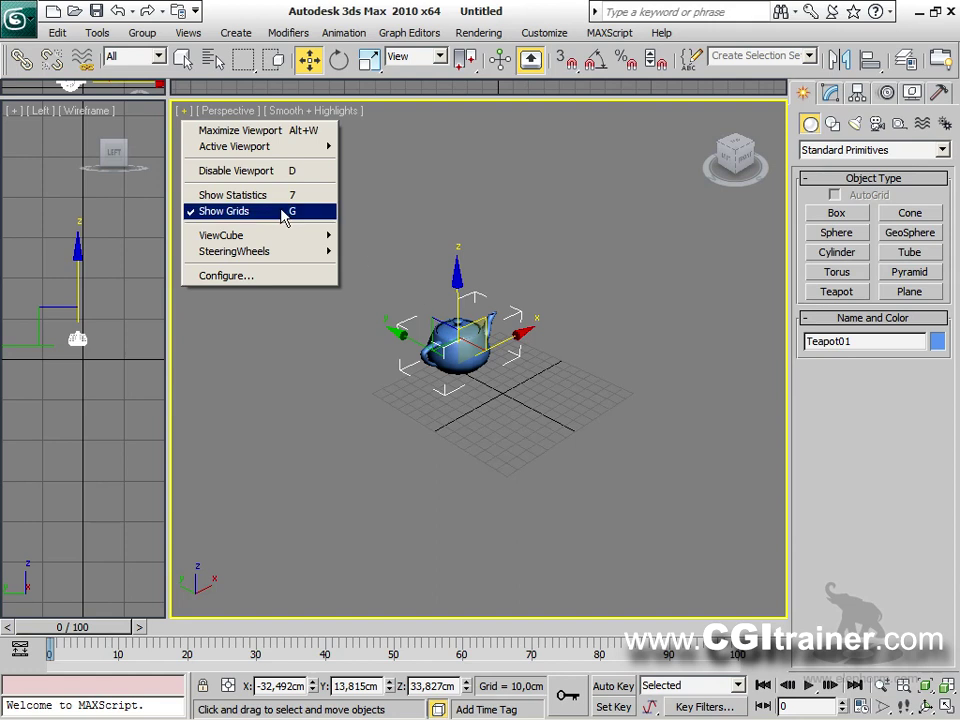
mouse_move(268, 238)
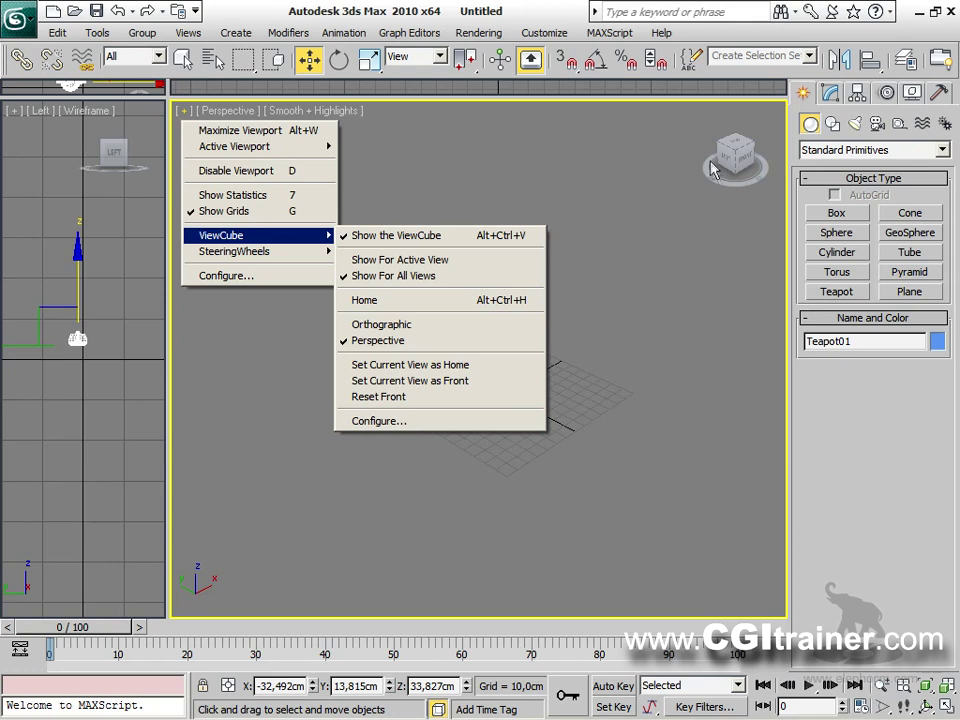
left_click(696, 240)
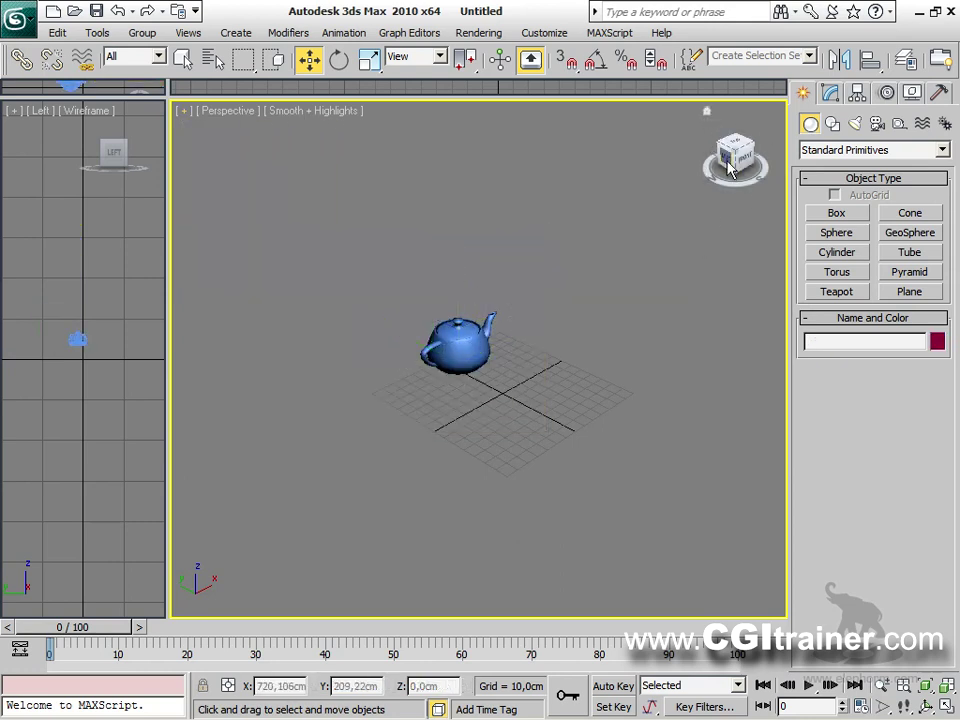
View the teapot from the left and top via the ViewCube, returning Home each time.
left_click(729, 167)
left_click(741, 131)
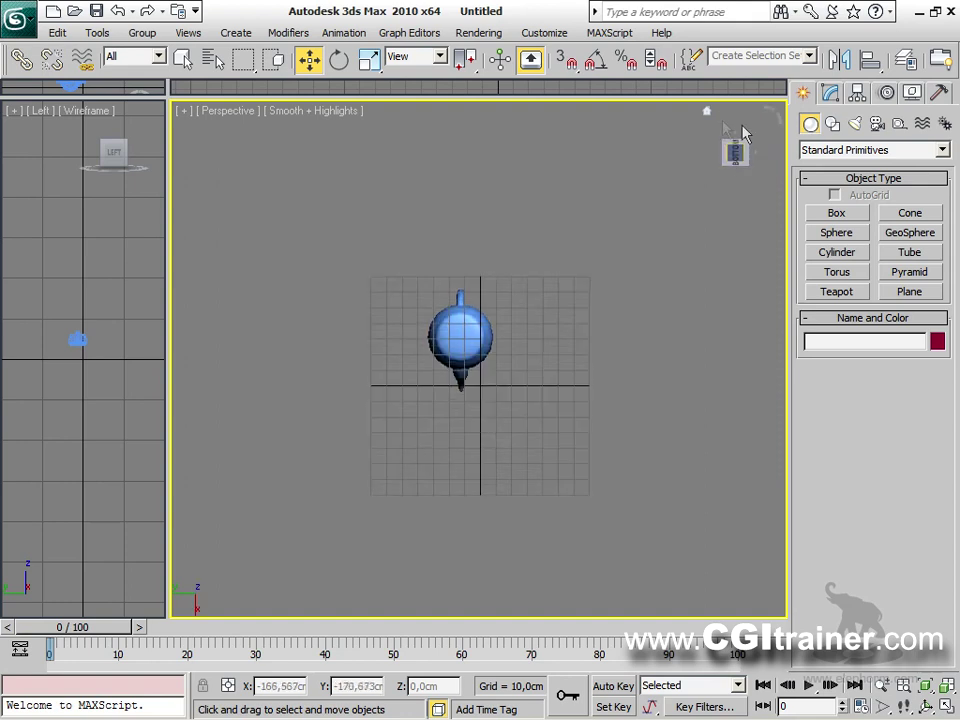
left_click(708, 115)
middle_click_drag(469, 315, 472, 363)
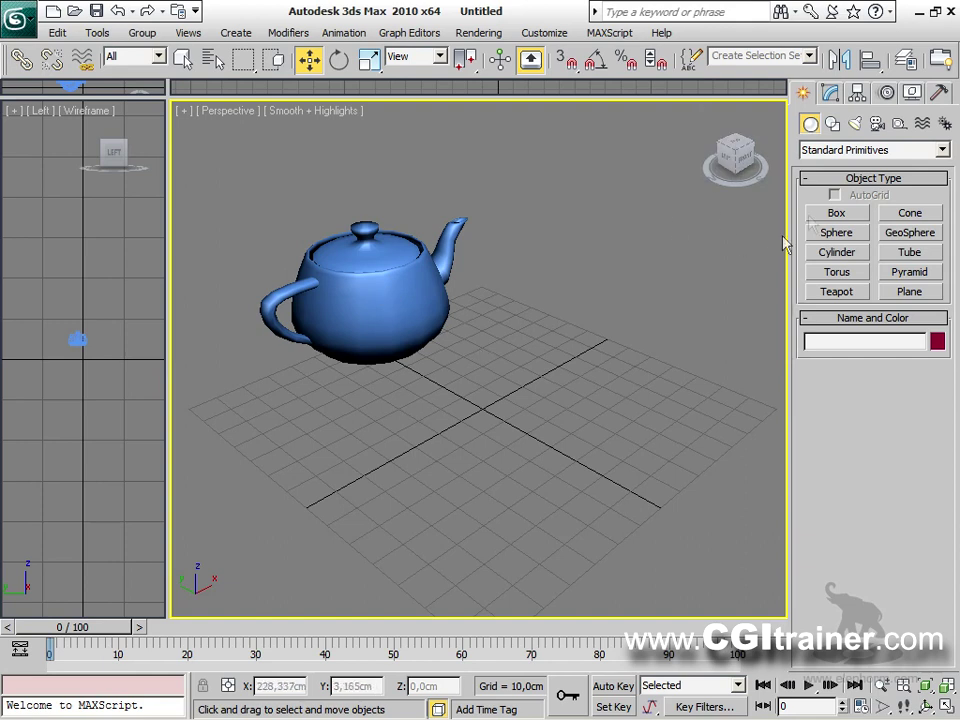
left_click(731, 152)
left_click(707, 112)
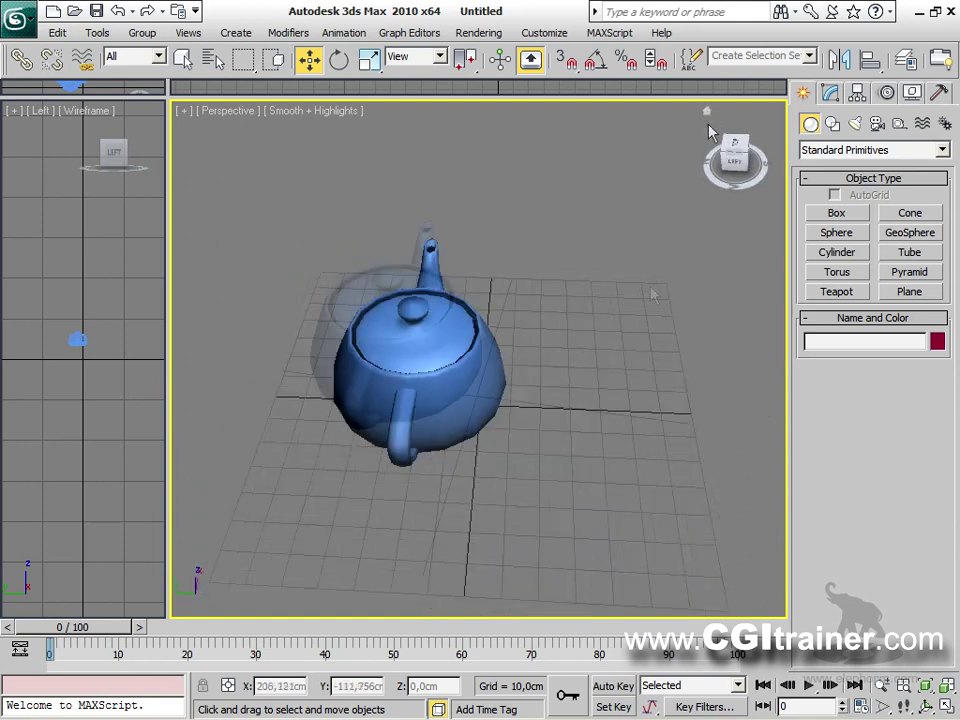
Reset Perspective to its Home view via the ViewCube menu, then switch to a top-down view.
left_click(184, 112)
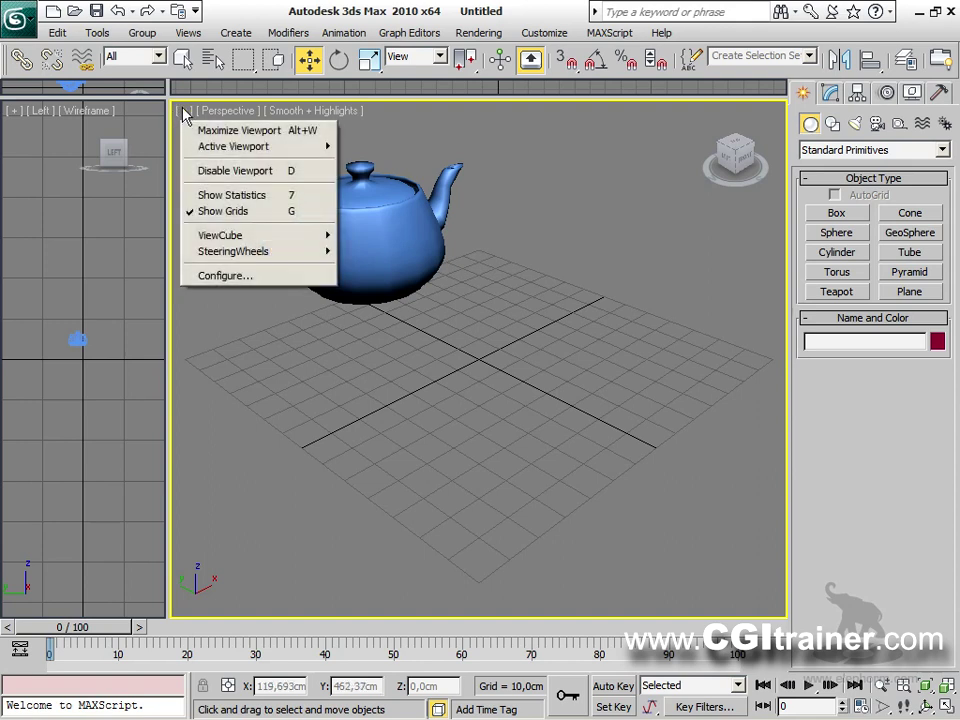
mouse_move(226, 234)
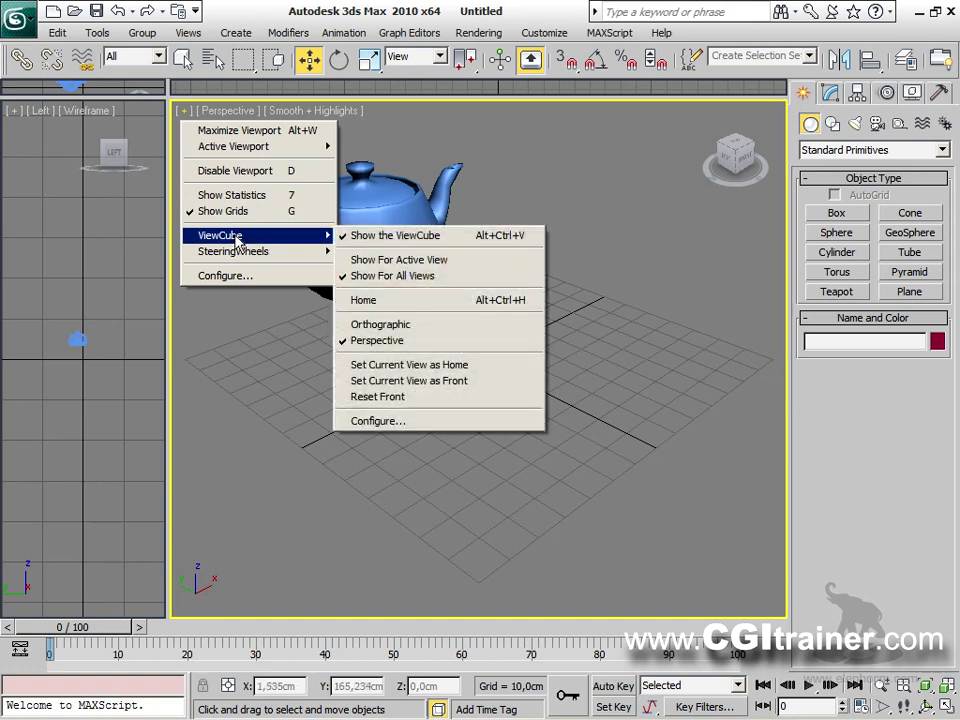
left_click(420, 300)
mouse_move(714, 126)
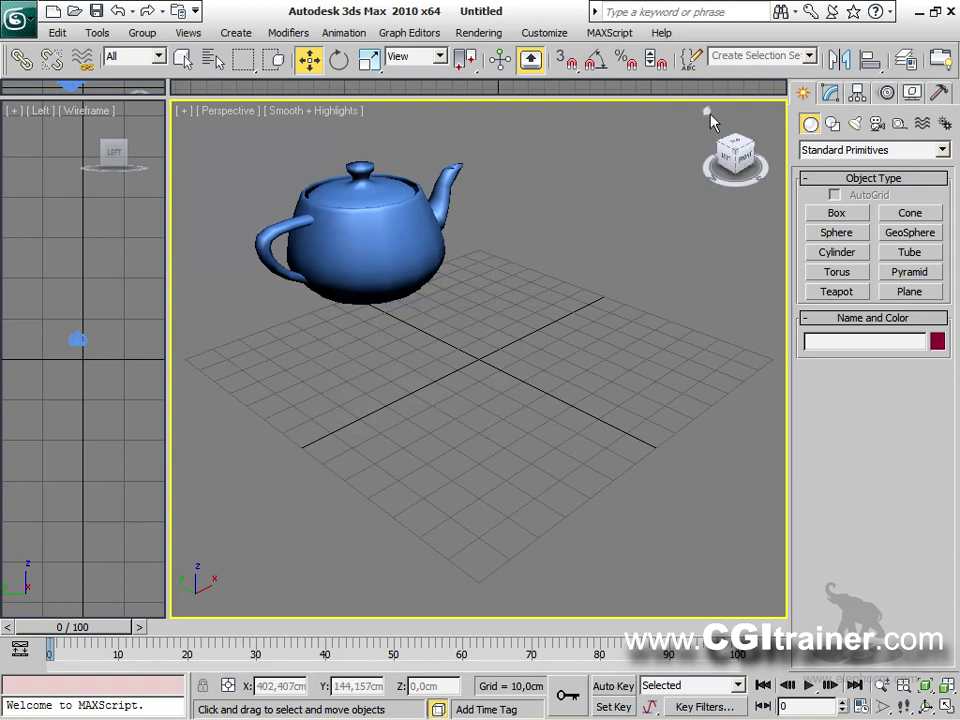
left_click(736, 146)
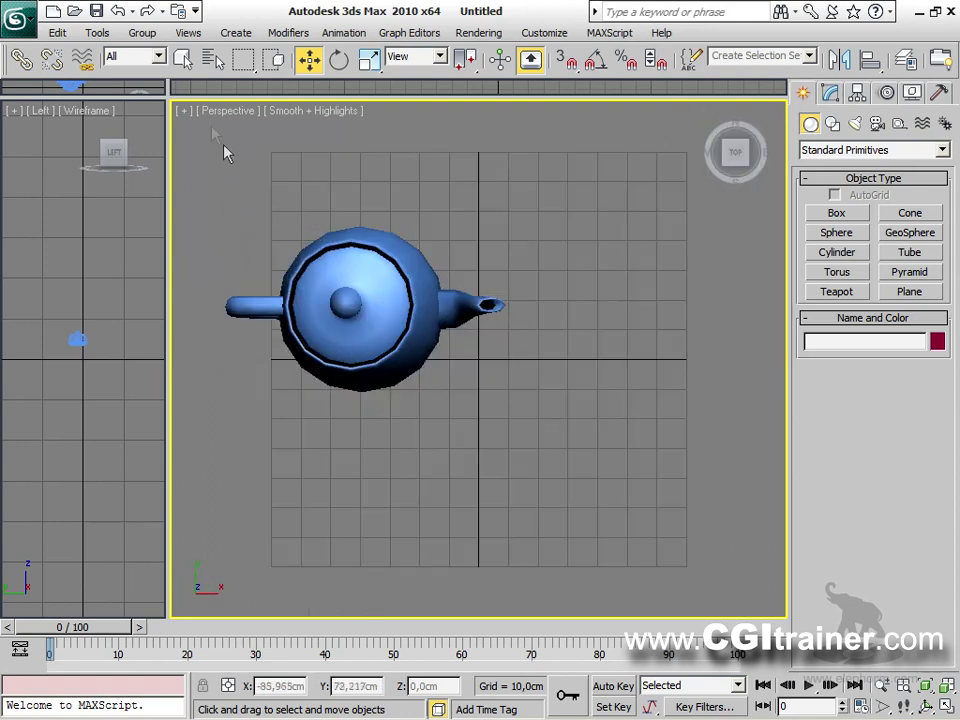
Restore the Home view, then orbit via ViewCube side and corner to a new three-quarter view.
left_click(185, 116)
mouse_move(231, 237)
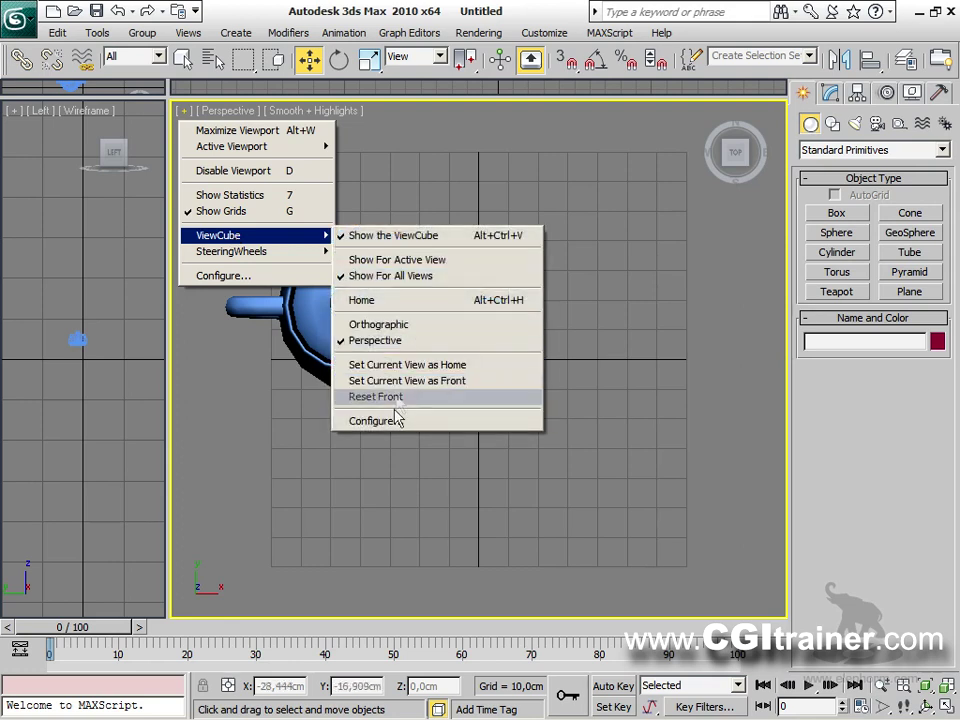
left_click(400, 306)
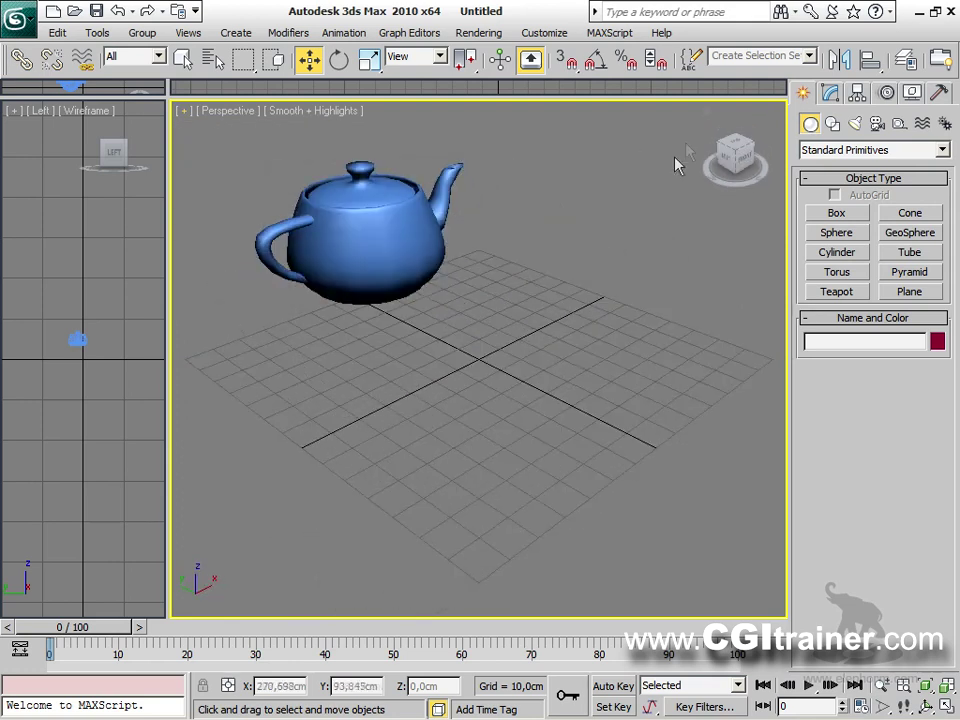
left_click(747, 154)
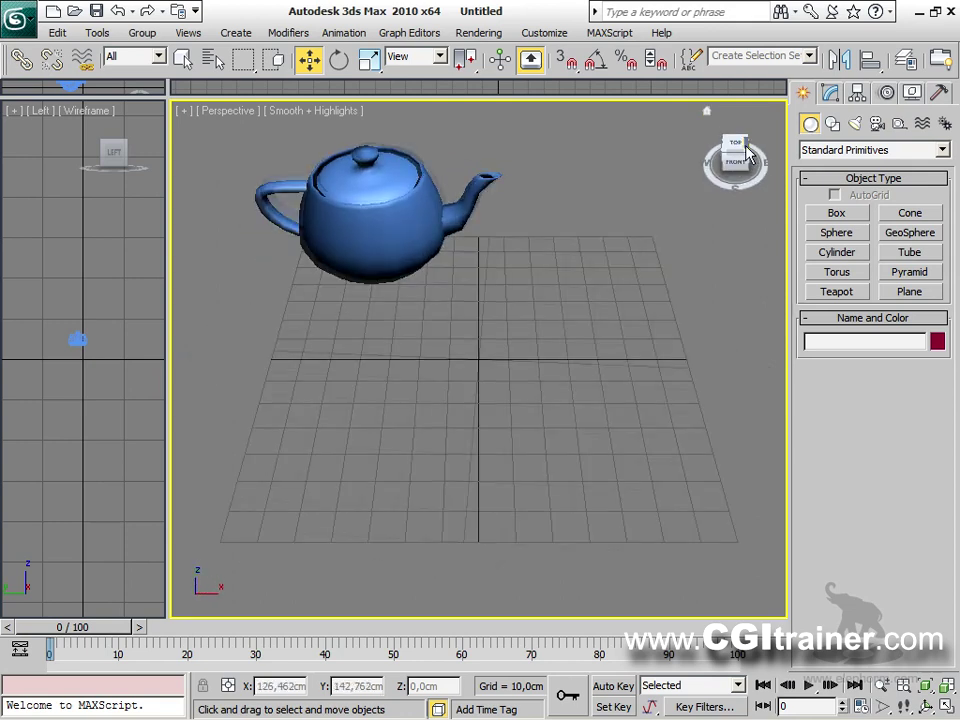
left_click(749, 149)
left_click(749, 149)
left_click(737, 152)
left_click(740, 148)
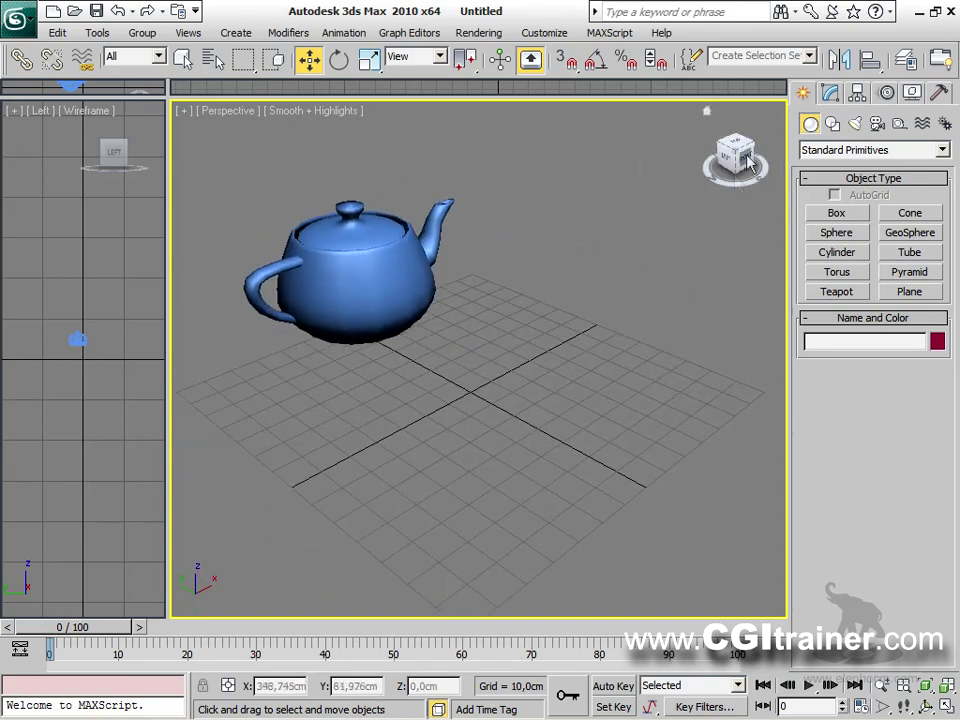
Show the SteeringWheel and rewind the Perspective view to an earlier side-on view of the teapot.
left_click(183, 111)
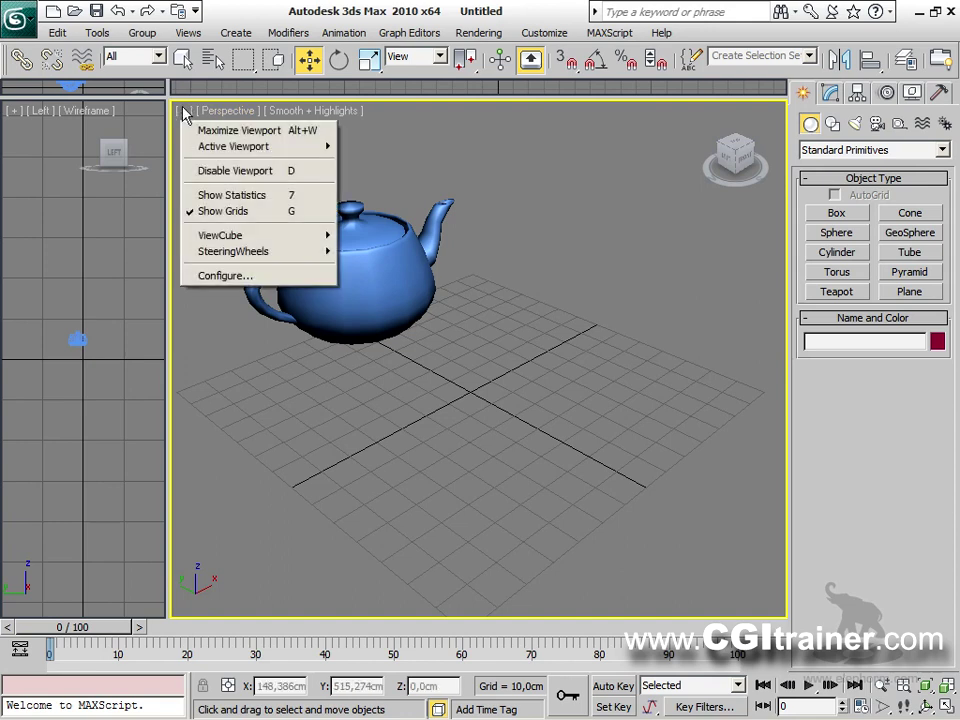
mouse_move(222, 260)
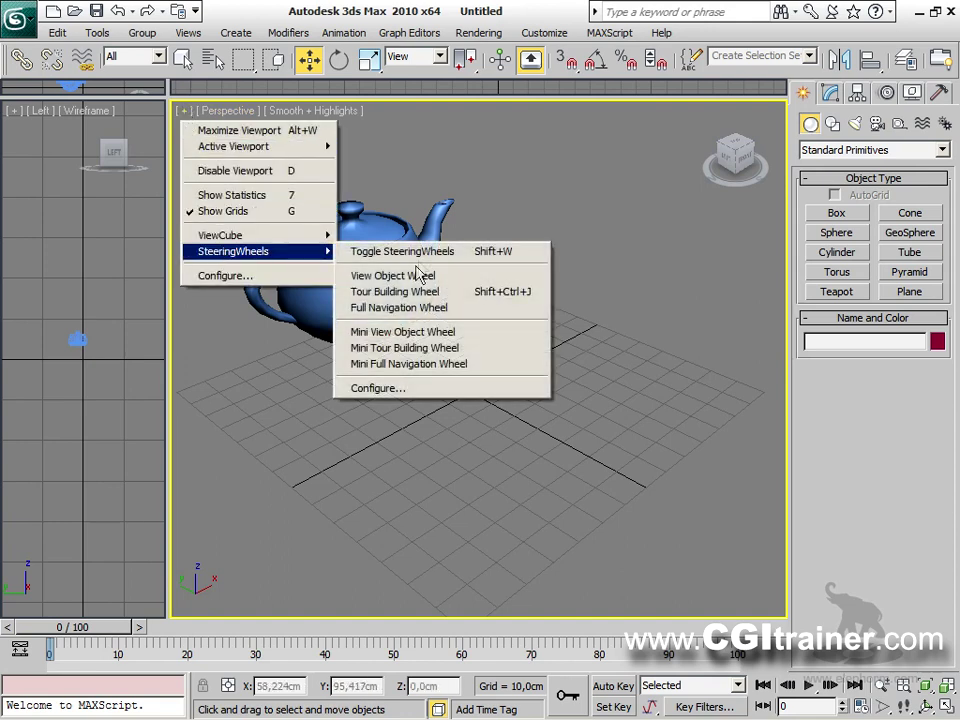
left_click(505, 258)
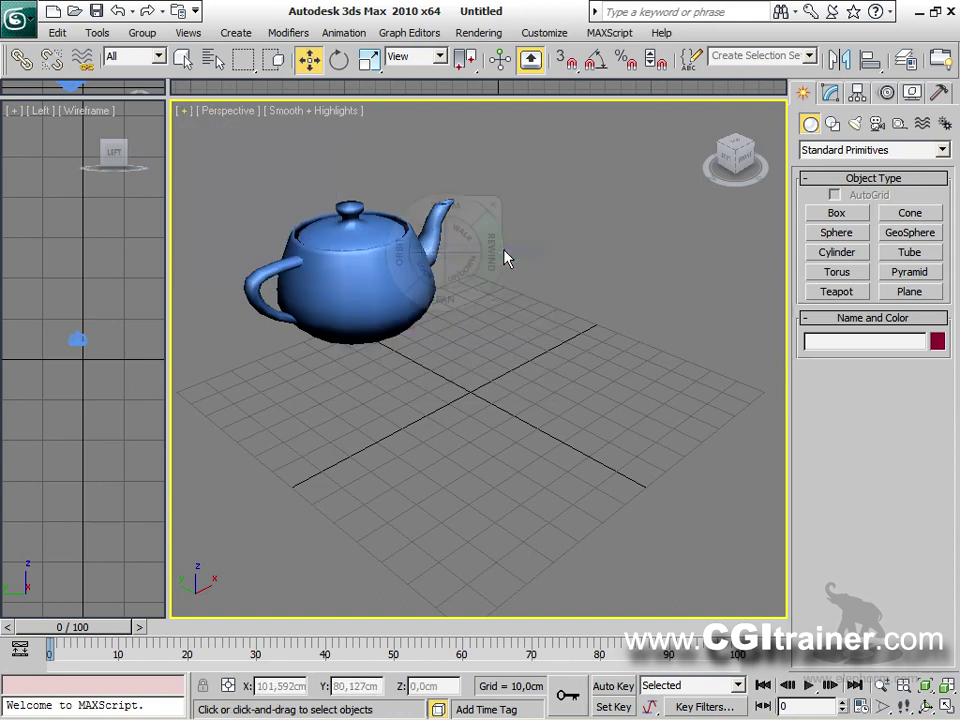
left_click(598, 478)
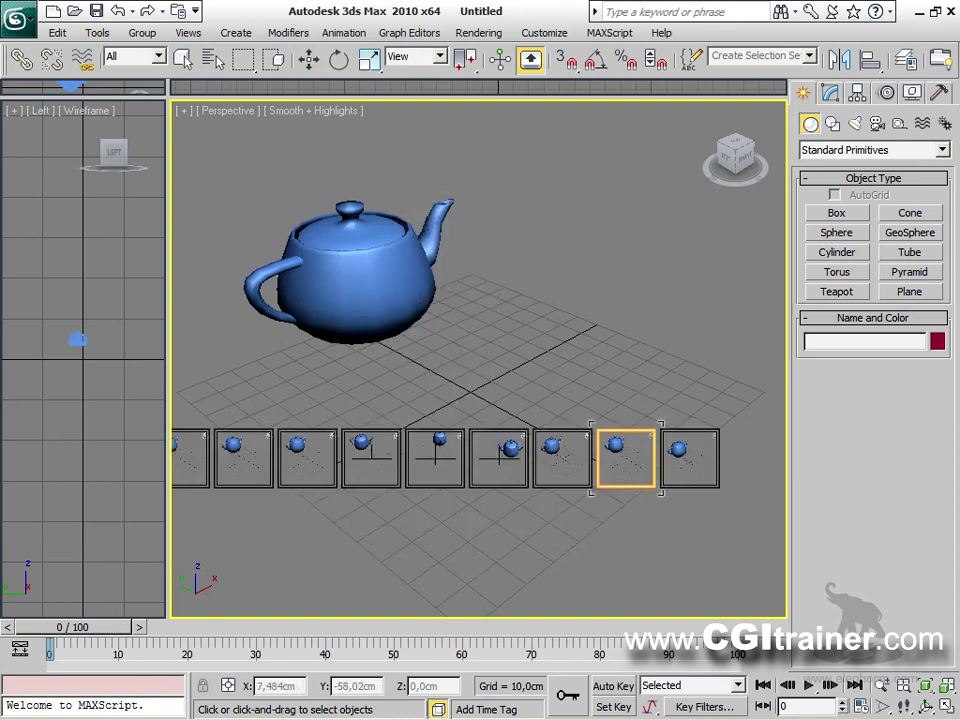
left_click_drag(623, 486, 302, 487)
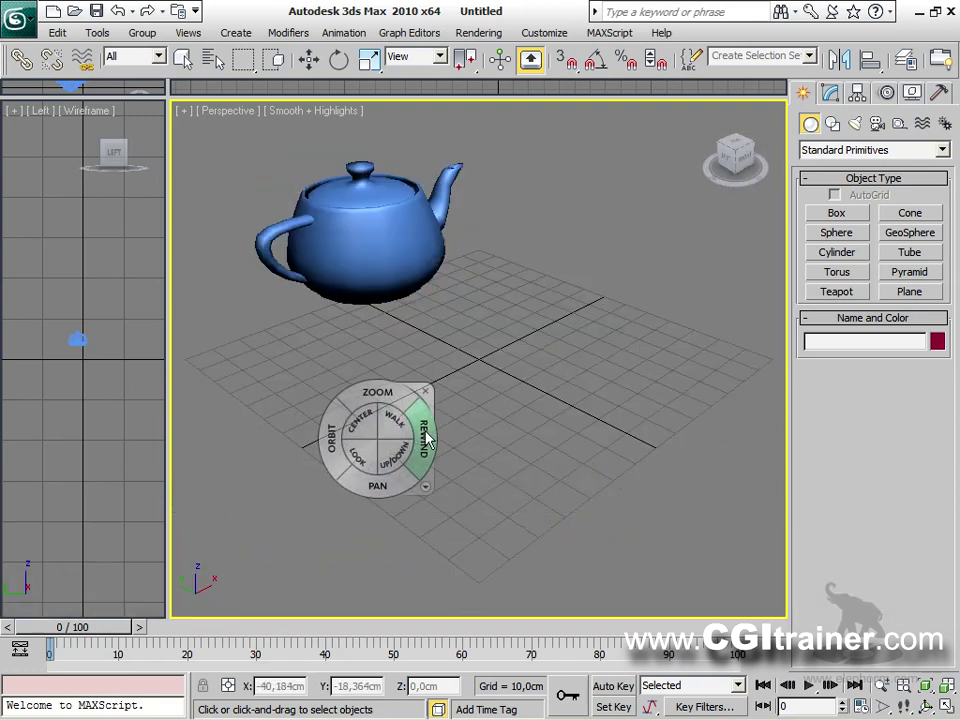
left_click(425, 448)
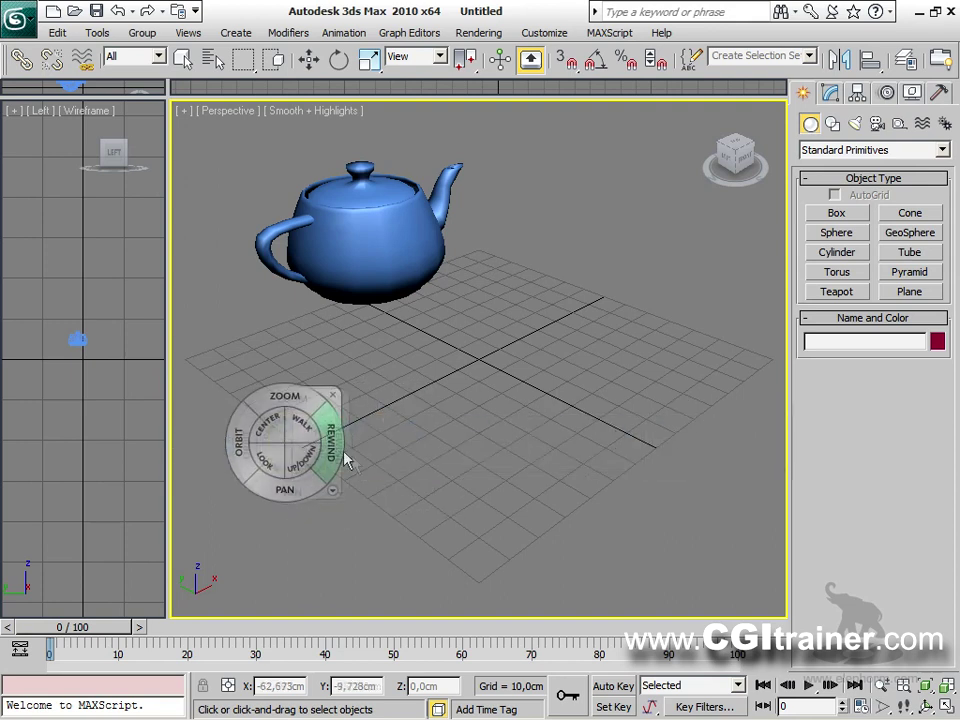
left_click_drag(364, 474, 303, 452)
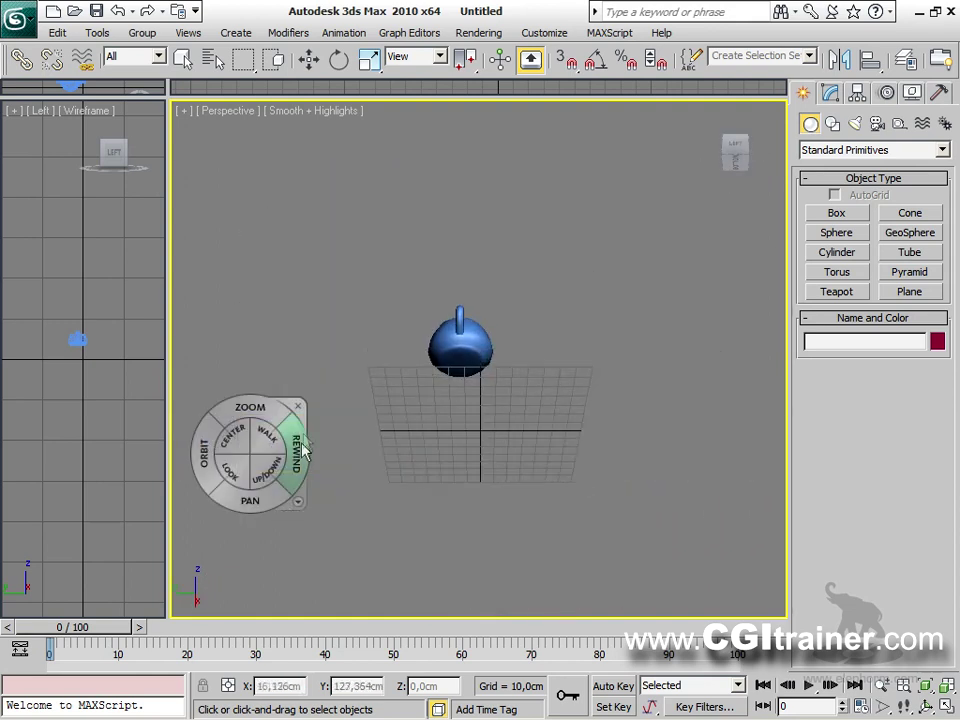
Close the wheel, maximize and restore the Perspective viewport, and open its [+] menu.
key("w")
key("alt+w")
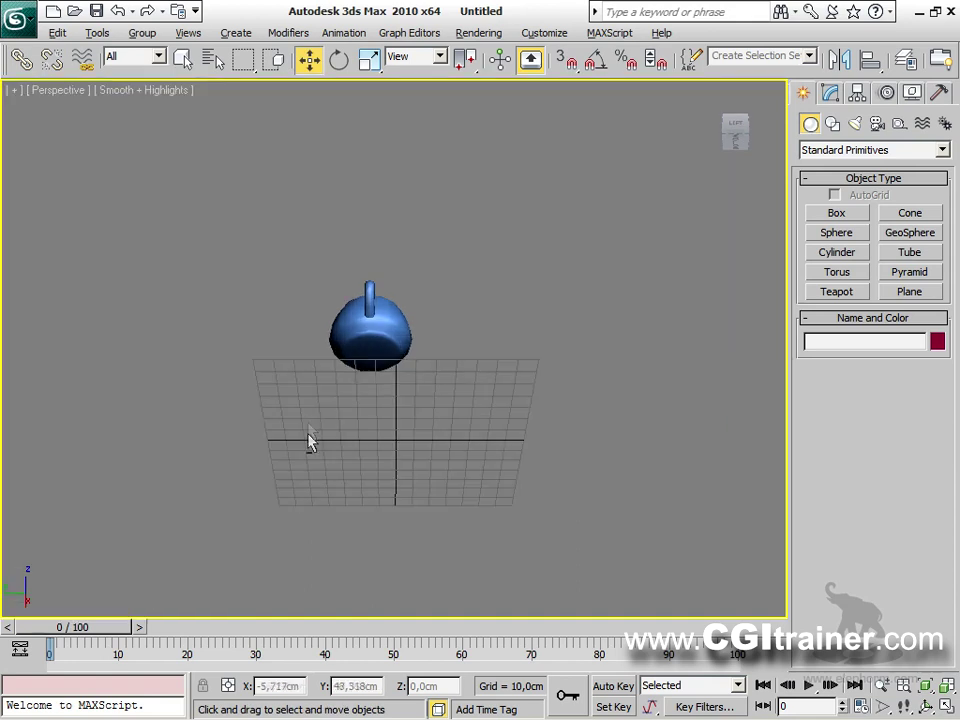
key("alt+w")
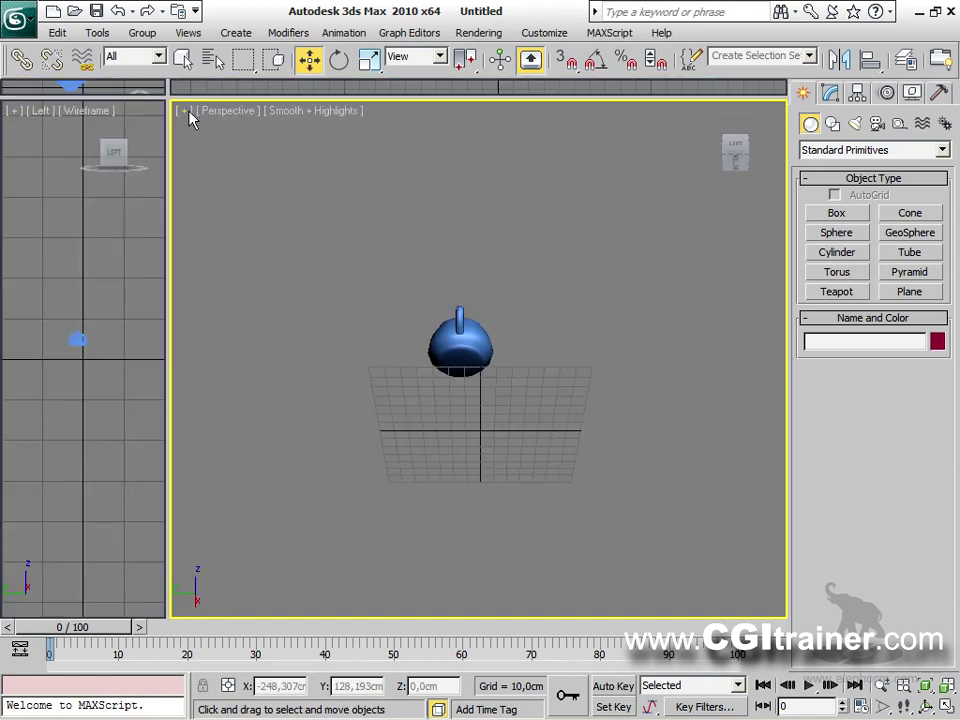
left_click(188, 112)
Use the full navigation wheel to zoom and walk through the scene, returning Home in between.
mouse_move(228, 252)
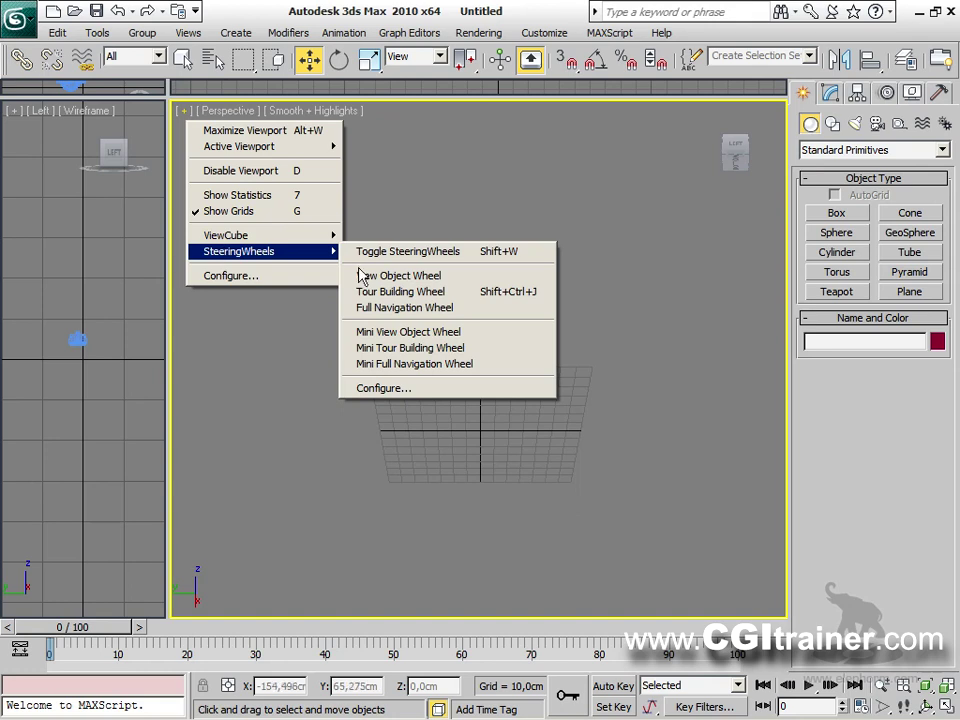
left_click(382, 251)
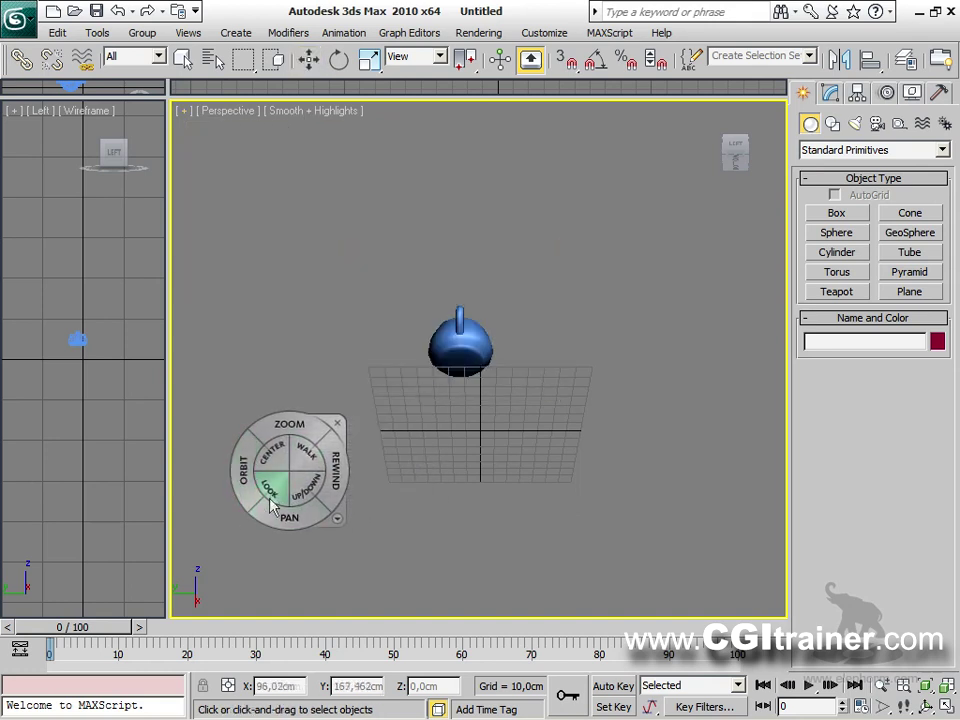
key("w")
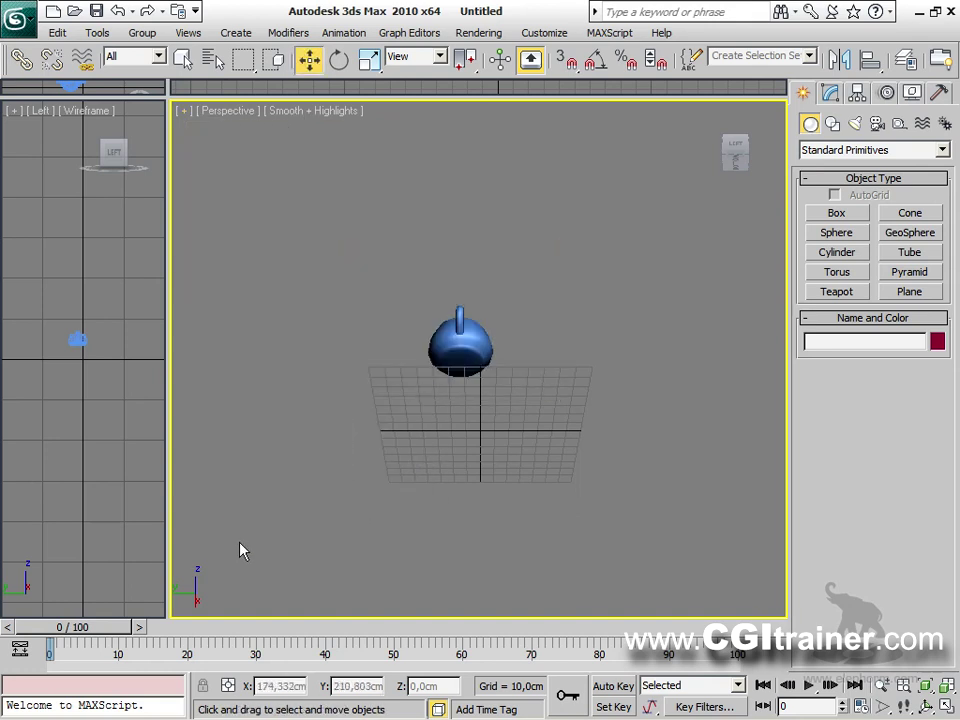
key("shift+w")
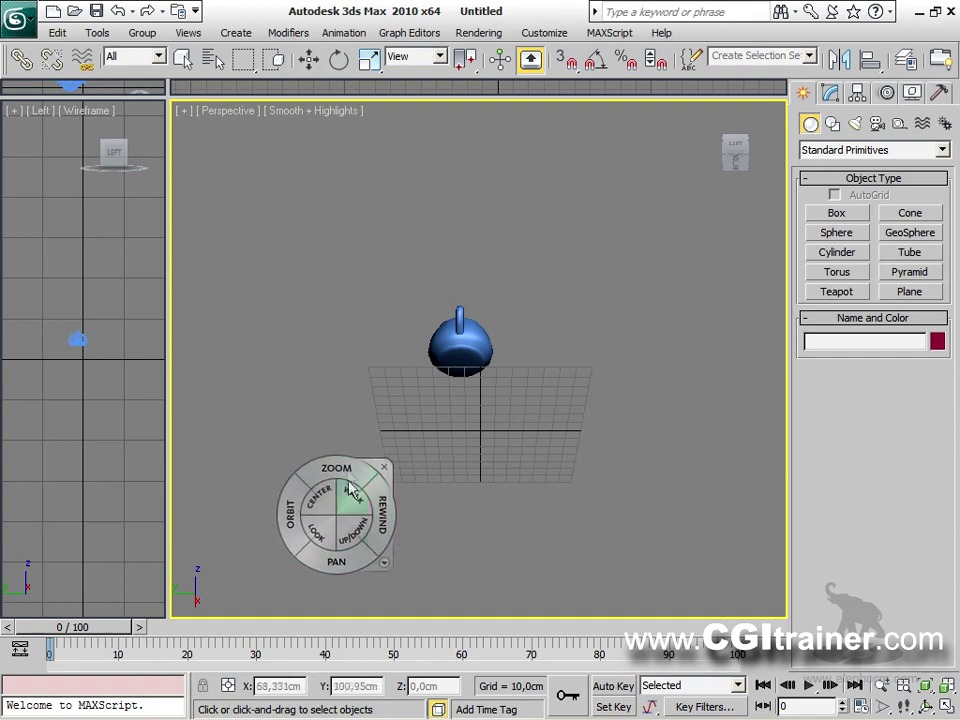
left_click_drag(349, 476, 368, 464)
left_click_drag(462, 410, 477, 514)
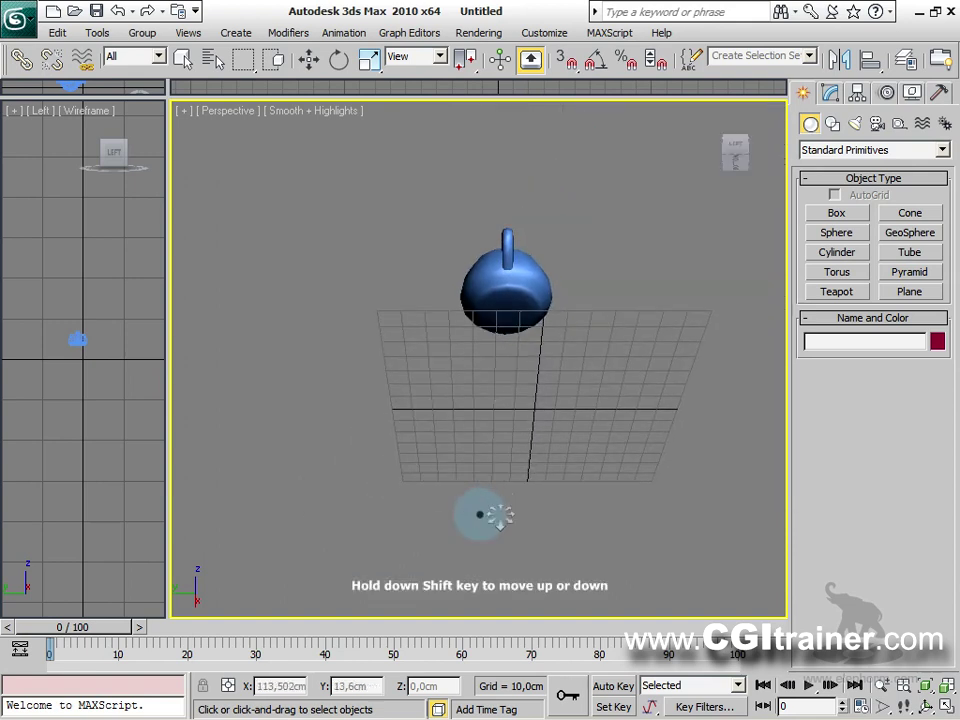
left_click(752, 160)
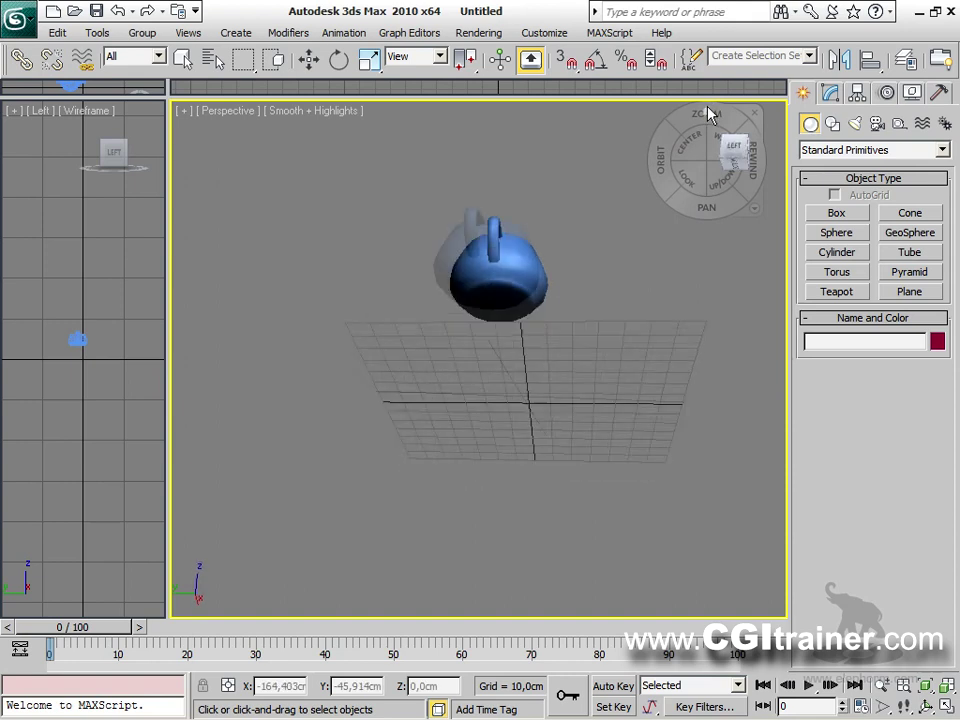
left_click_drag(453, 456, 421, 440)
With the wheel, pan and orbit to look down on the teapot, then close it and pan slightly.
key("w")
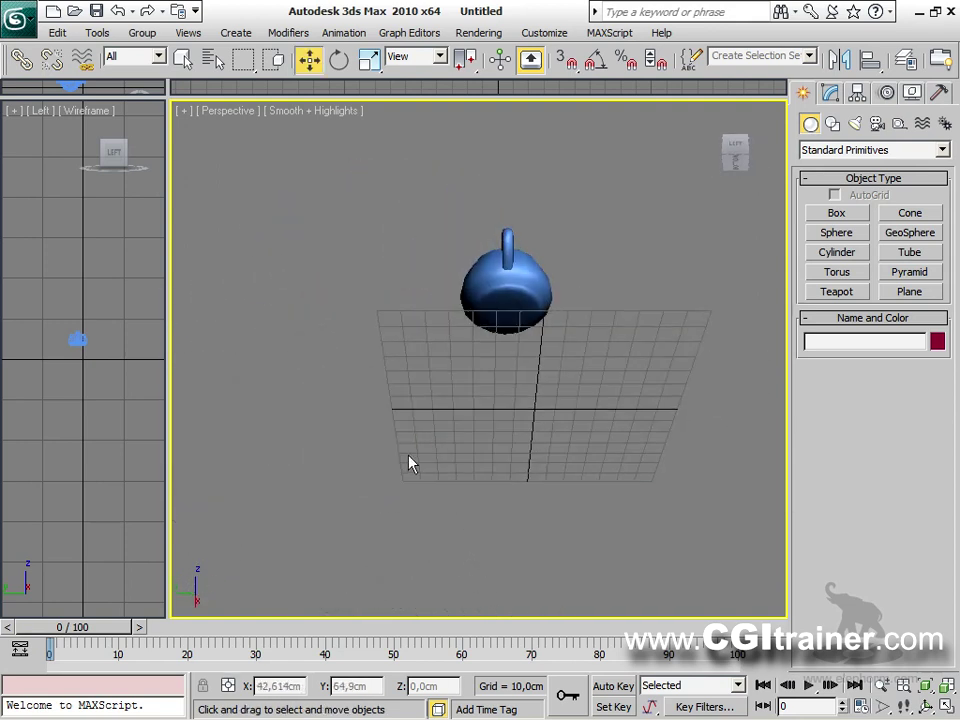
key("shift+w")
mouse_move(388, 474)
left_mouse_down()
mouse_move(386, 465)
mouse_move(471, 418)
mouse_move(377, 490)
left_mouse_up()
left_click_drag(287, 460, 339, 568)
key("w")
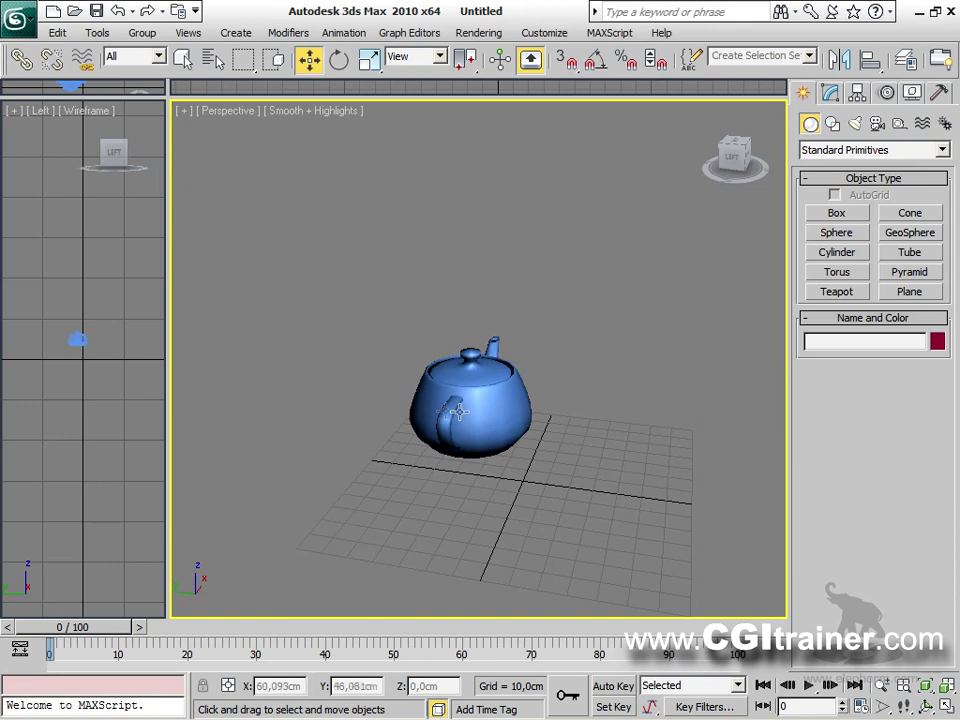
middle_click_drag(417, 403, 474, 420)
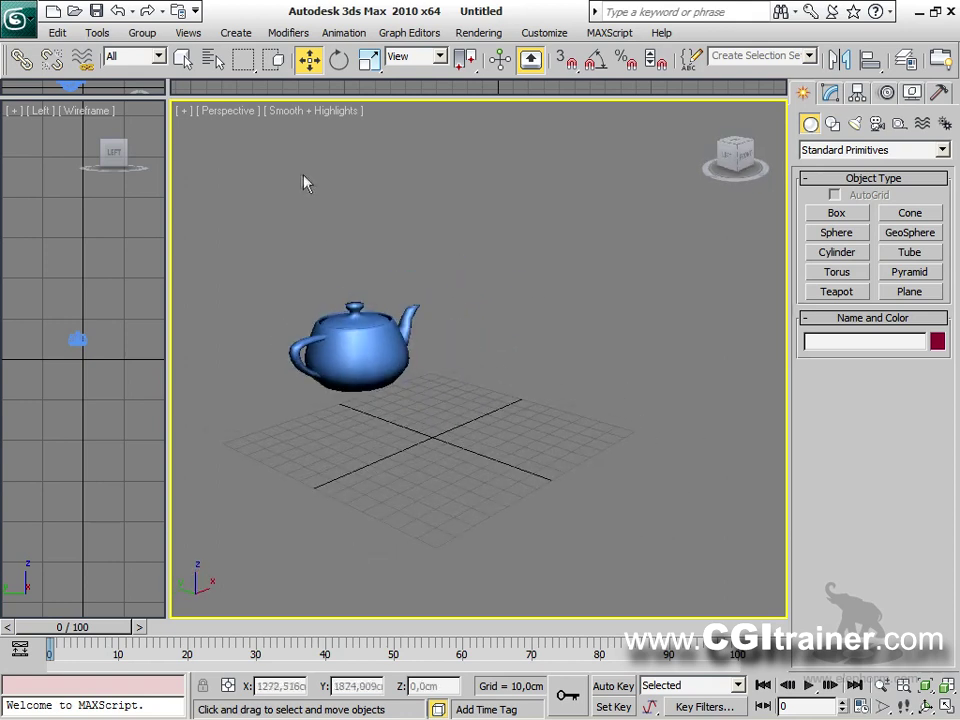
left_click(187, 113)
mouse_move(247, 258)
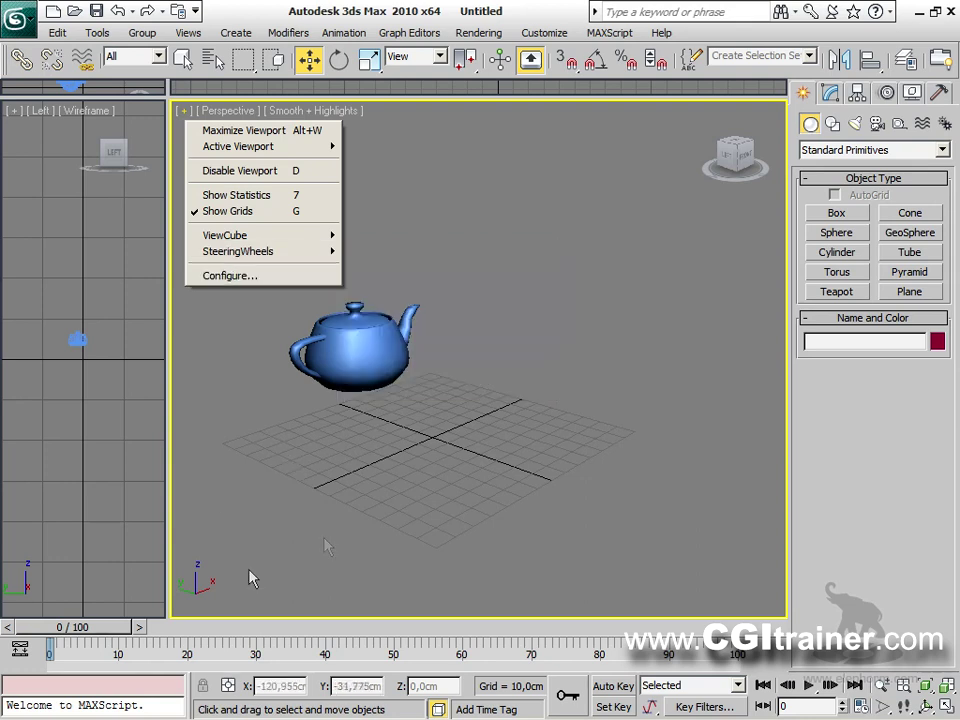
Review the Adaptive Degradation, Layout and Safe Frames tabs in Viewport Configuration, then close it.
left_click(238, 277)
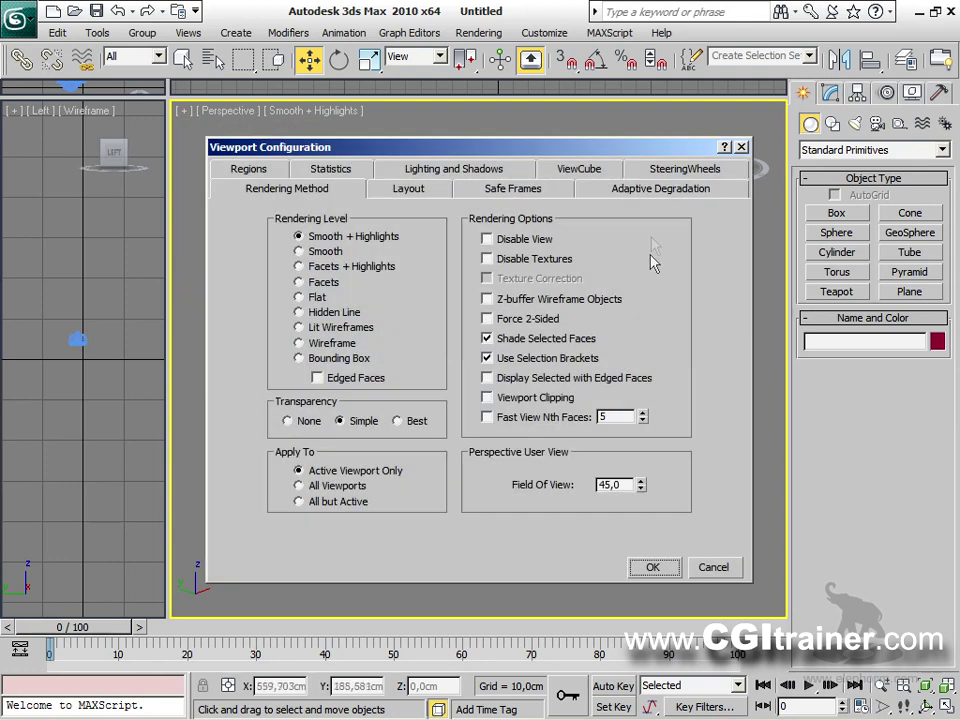
left_click(643, 195)
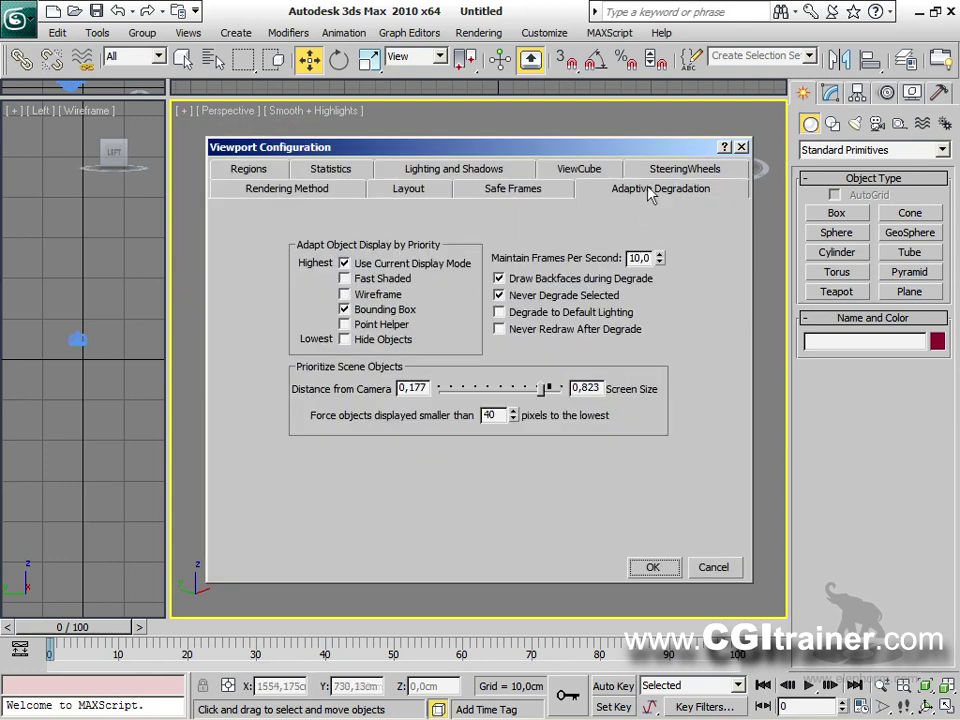
left_click(403, 190)
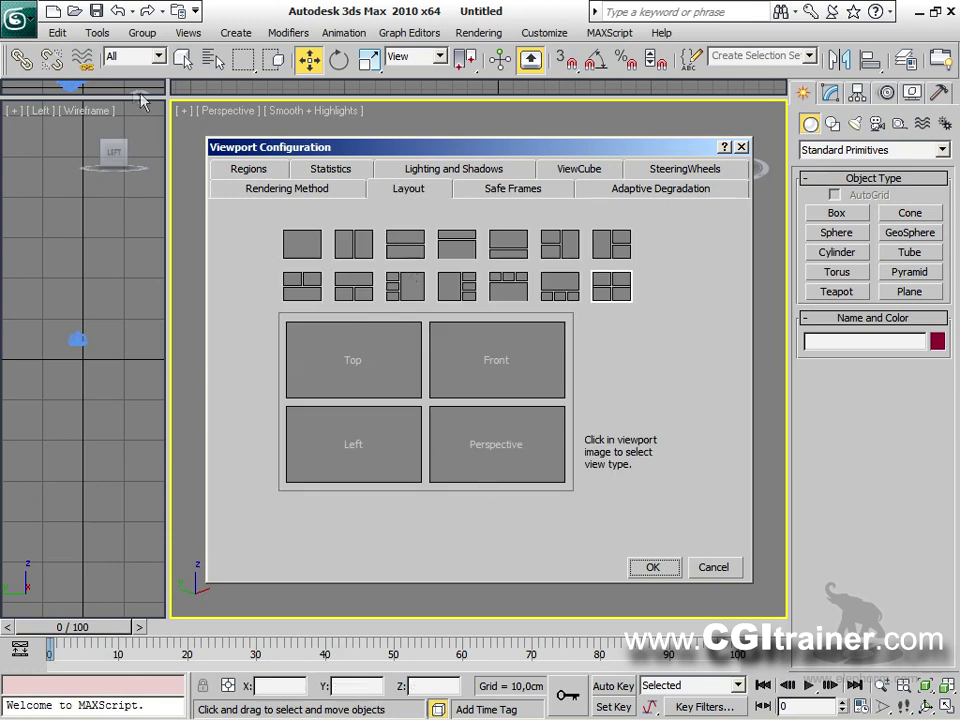
left_click(492, 195)
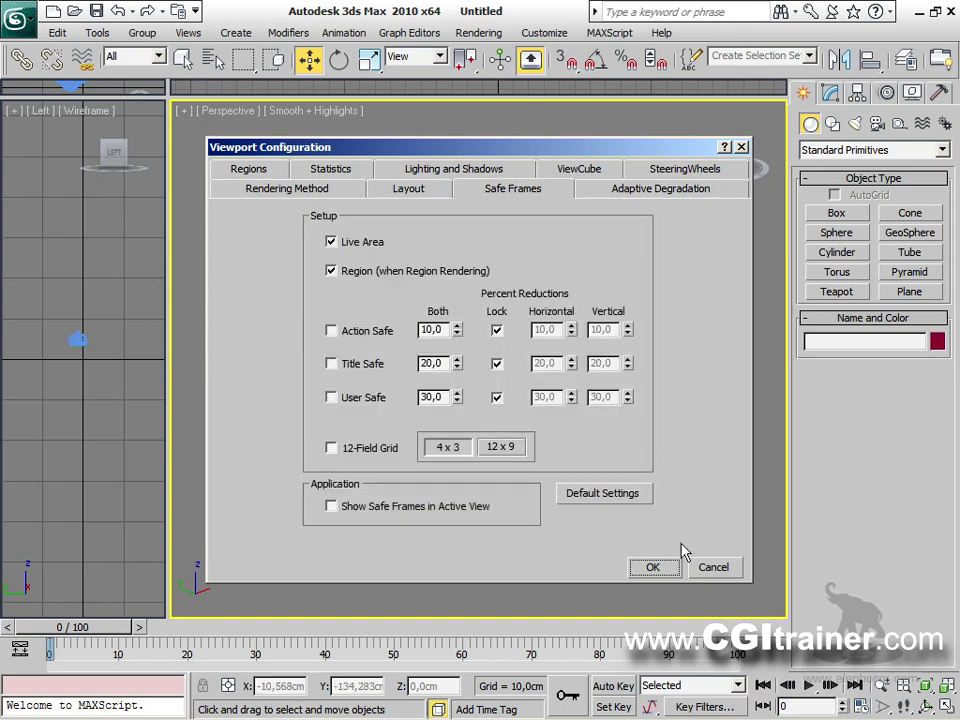
left_click(742, 147)
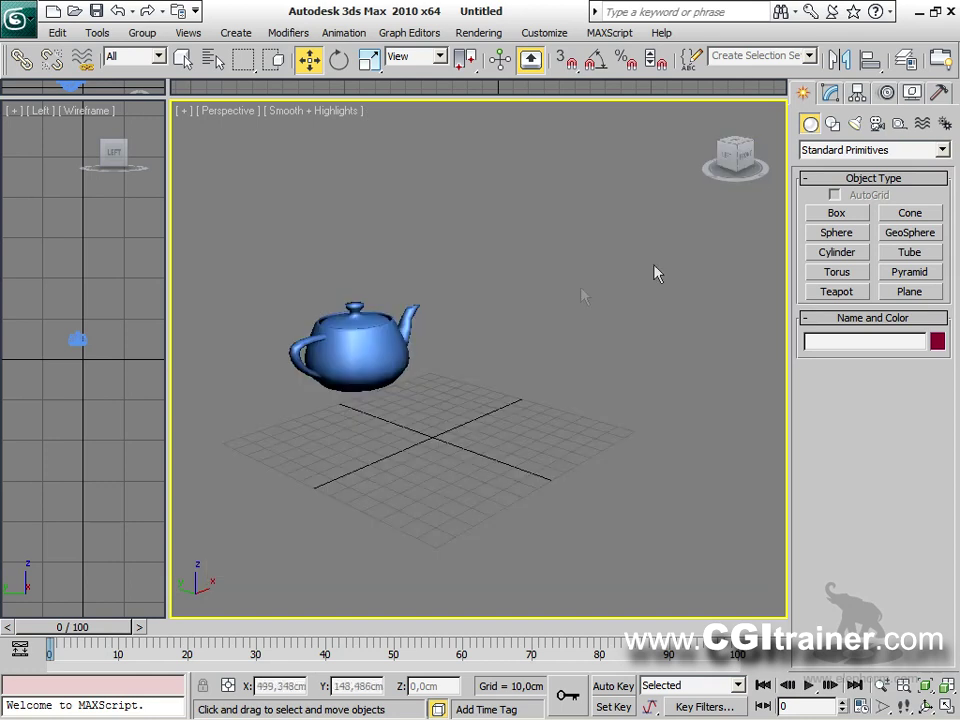
left_click(223, 113)
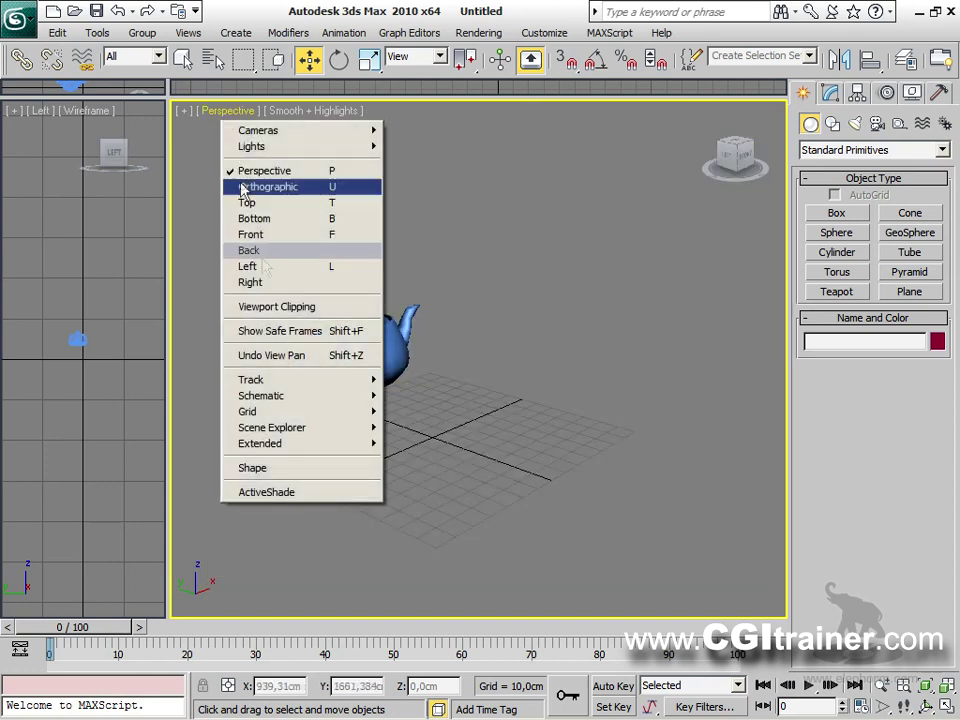
Switch the main viewport to a Top view of the teapot, then back to Perspective.
left_click(209, 114)
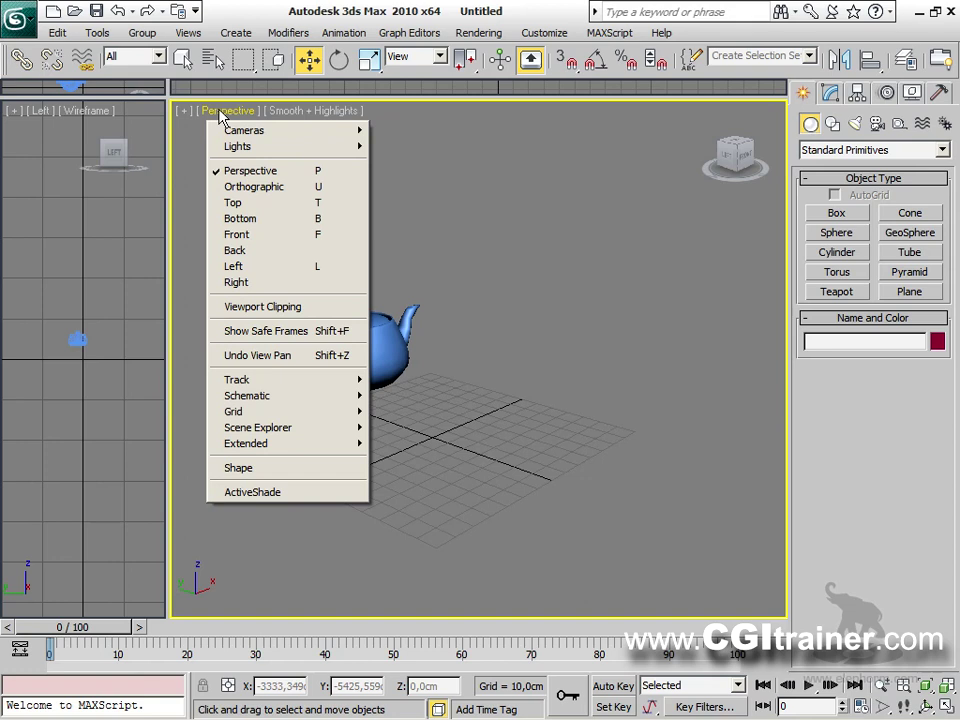
left_click(243, 203)
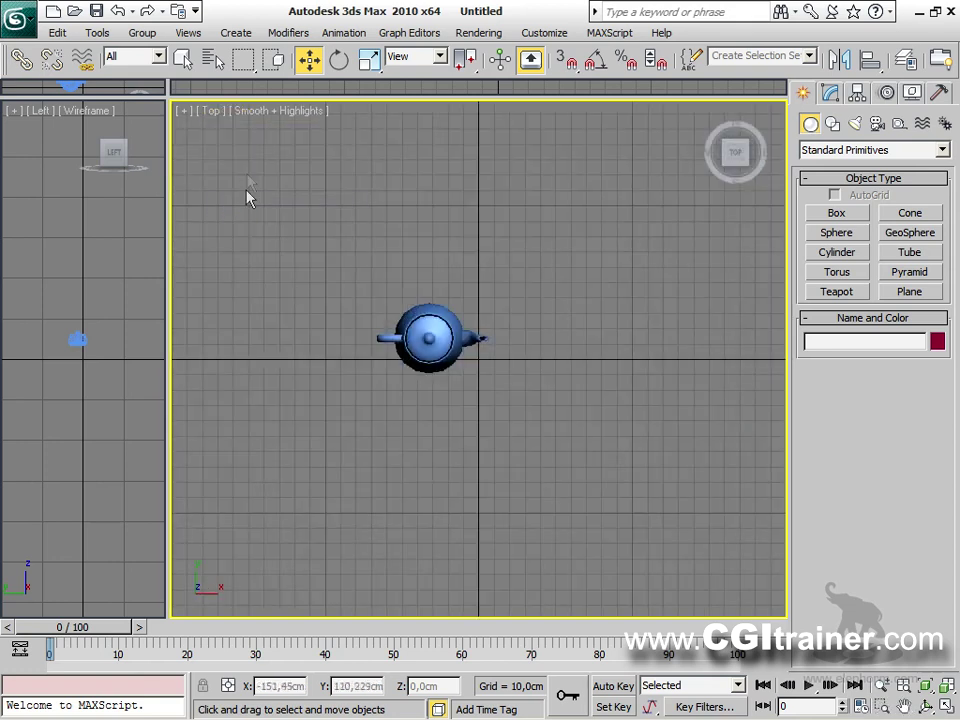
left_click(214, 111)
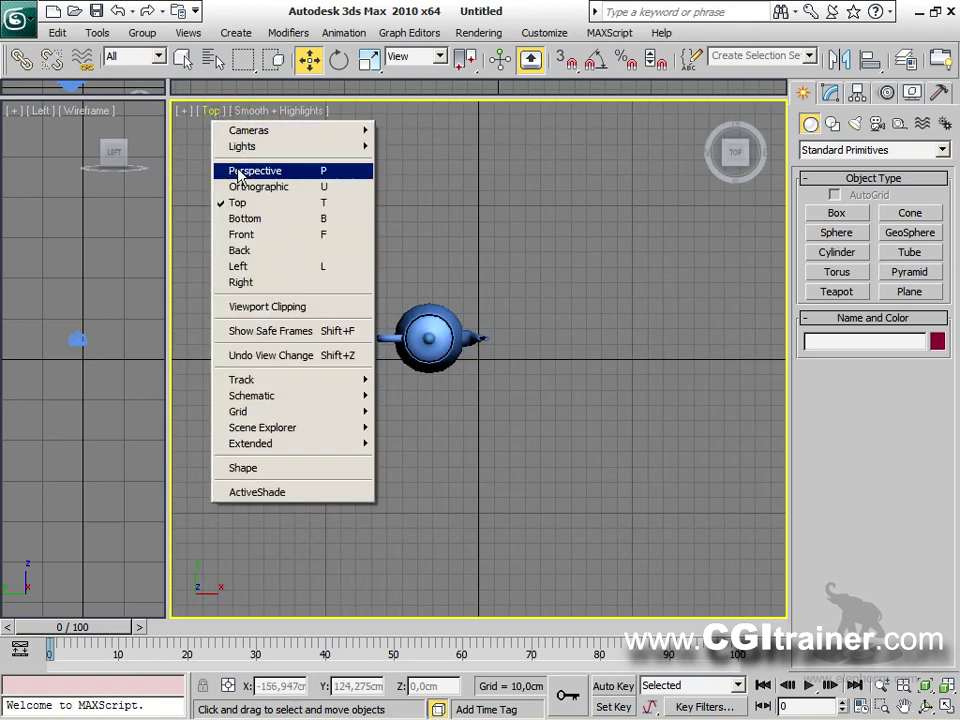
left_click(238, 172)
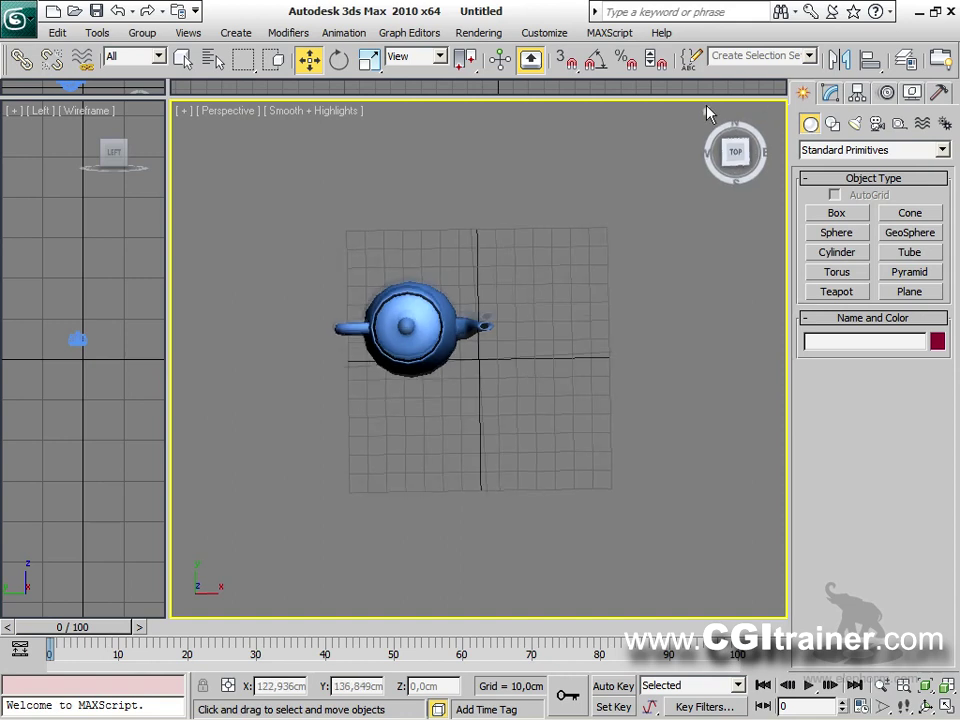
left_click(239, 118)
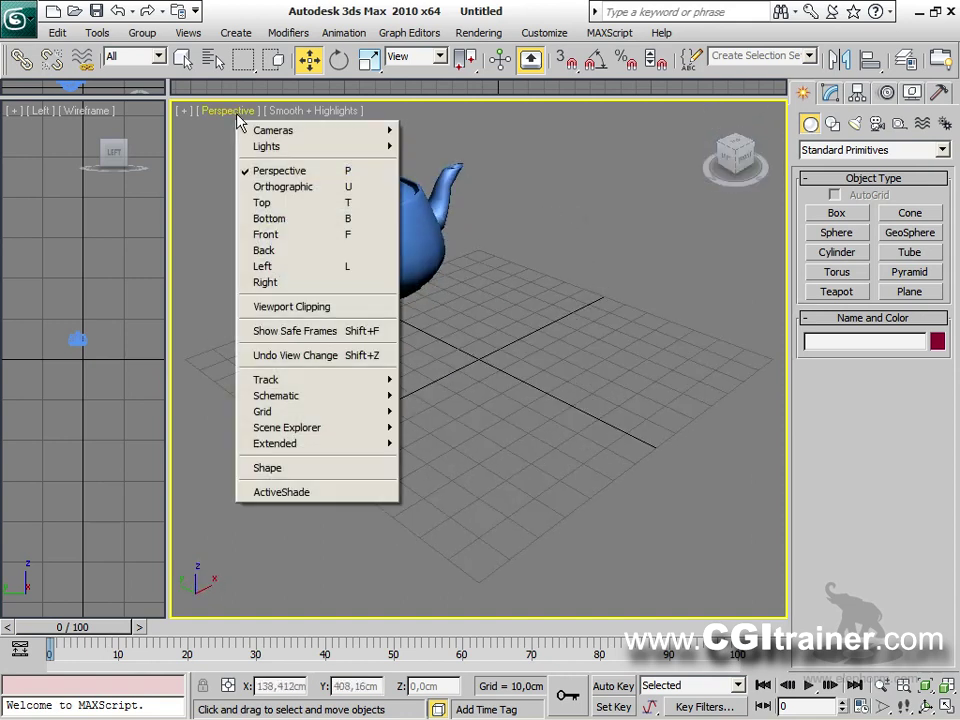
Turn on Viewport Clipping and drag the near and far clip arrows so they cut through the teapot.
left_click(264, 308)
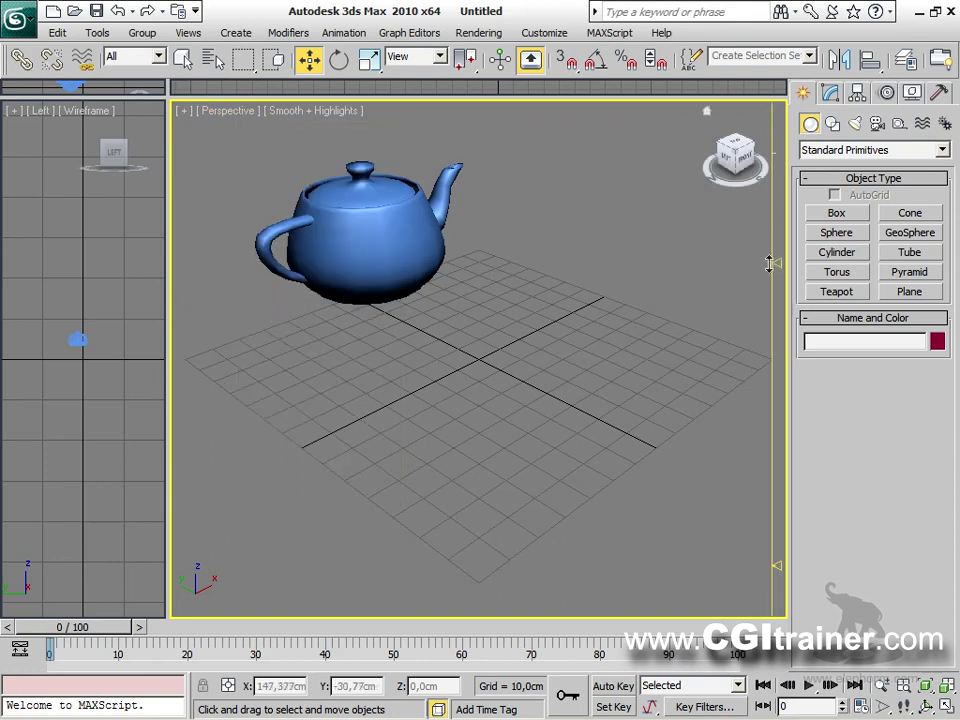
mouse_move(772, 438)
left_mouse_down()
mouse_move(776, 544)
mouse_move(750, 326)
mouse_move(754, 202)
left_mouse_up()
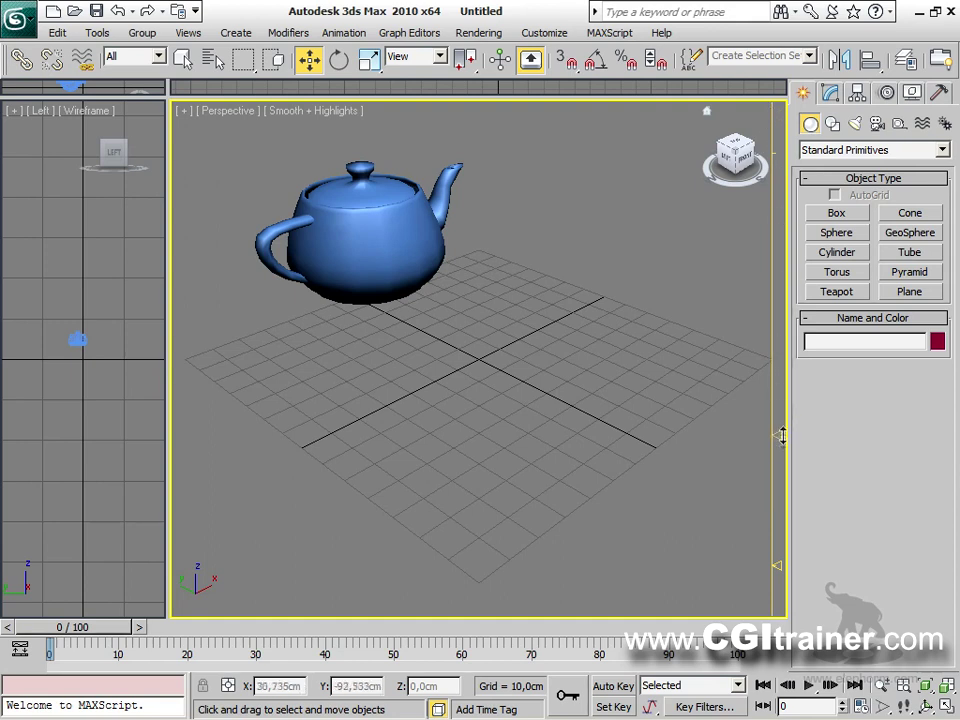
mouse_move(784, 528)
left_mouse_down()
mouse_move(784, 542)
mouse_move(784, 513)
left_mouse_up()
left_click_drag(762, 260, 762, 112)
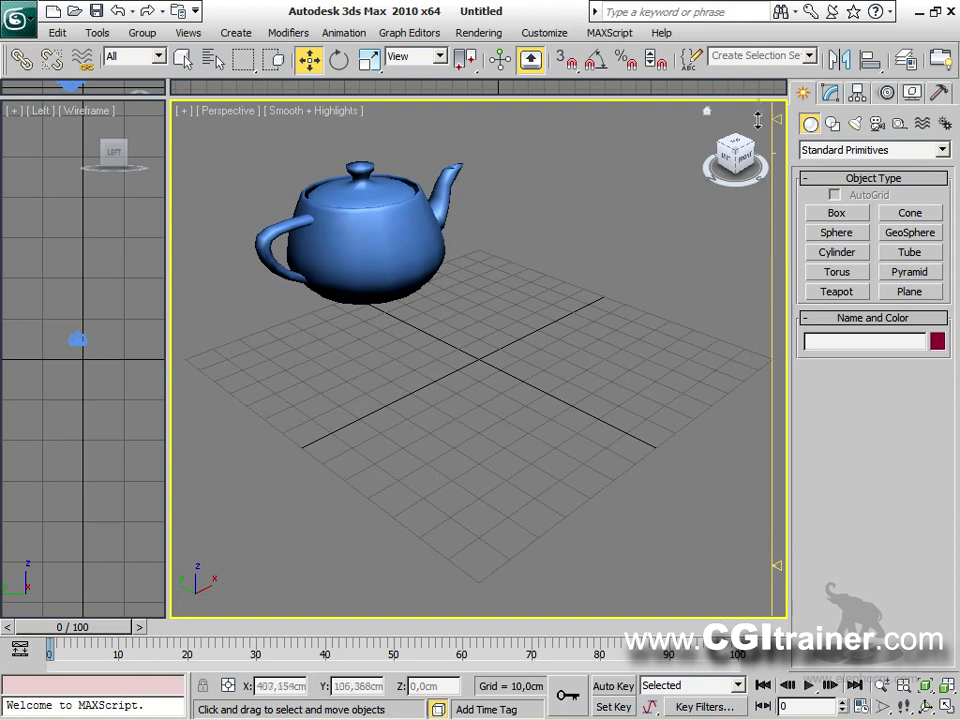
mouse_move(776, 560)
left_mouse_down()
mouse_move(763, 484)
mouse_move(760, 545)
left_mouse_up()
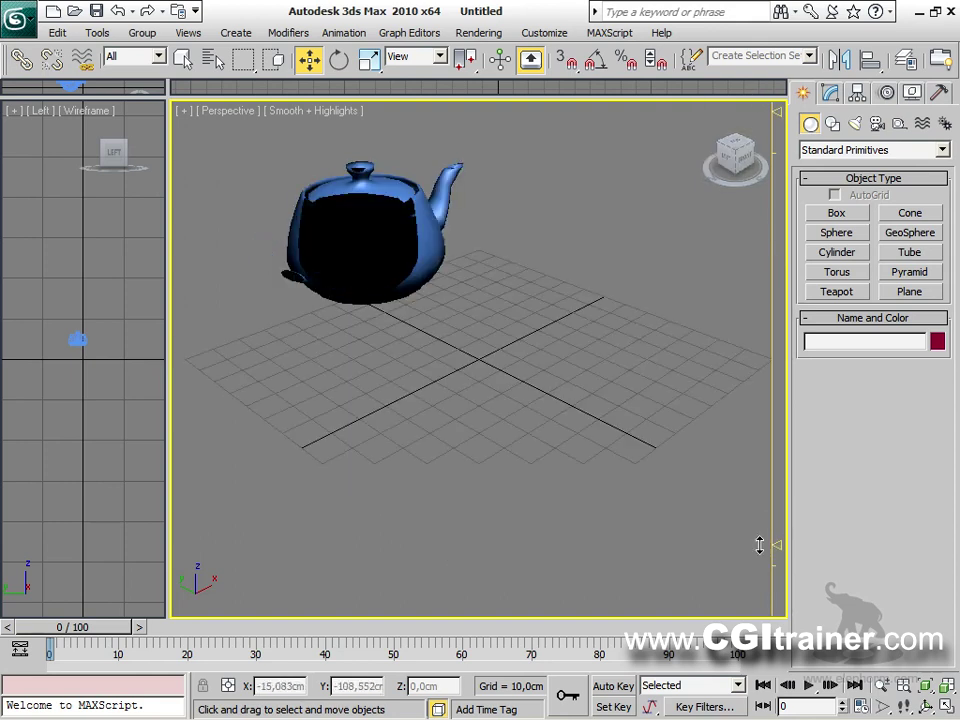
middle_click_drag(537, 382, 700, 328, "alt")
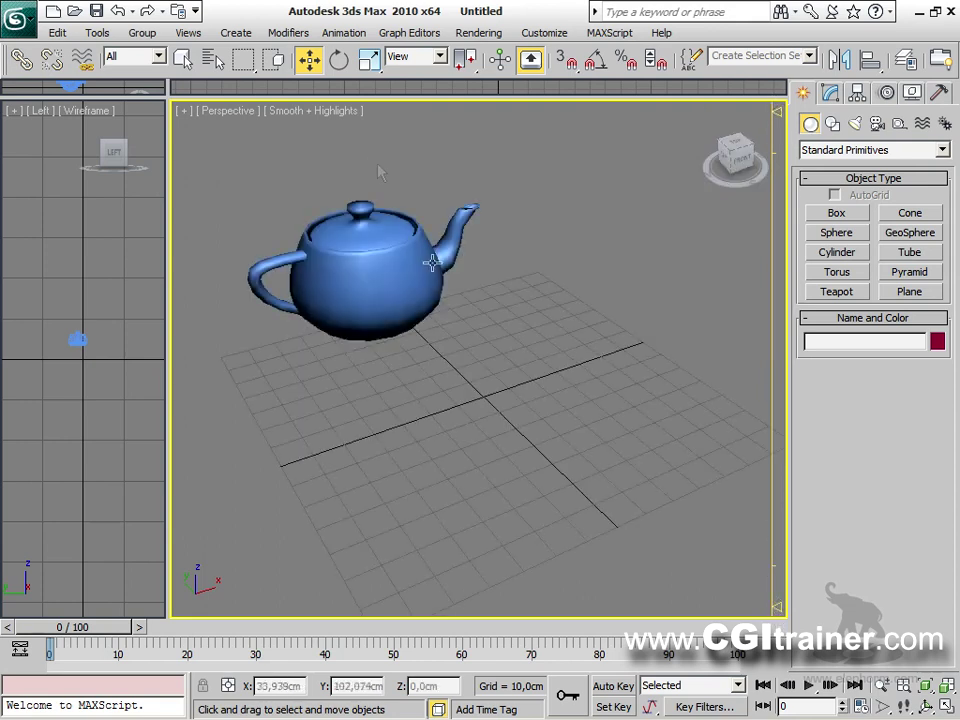
Turn Viewport Clipping off and show safe frames in the Perspective view.
left_click(215, 112)
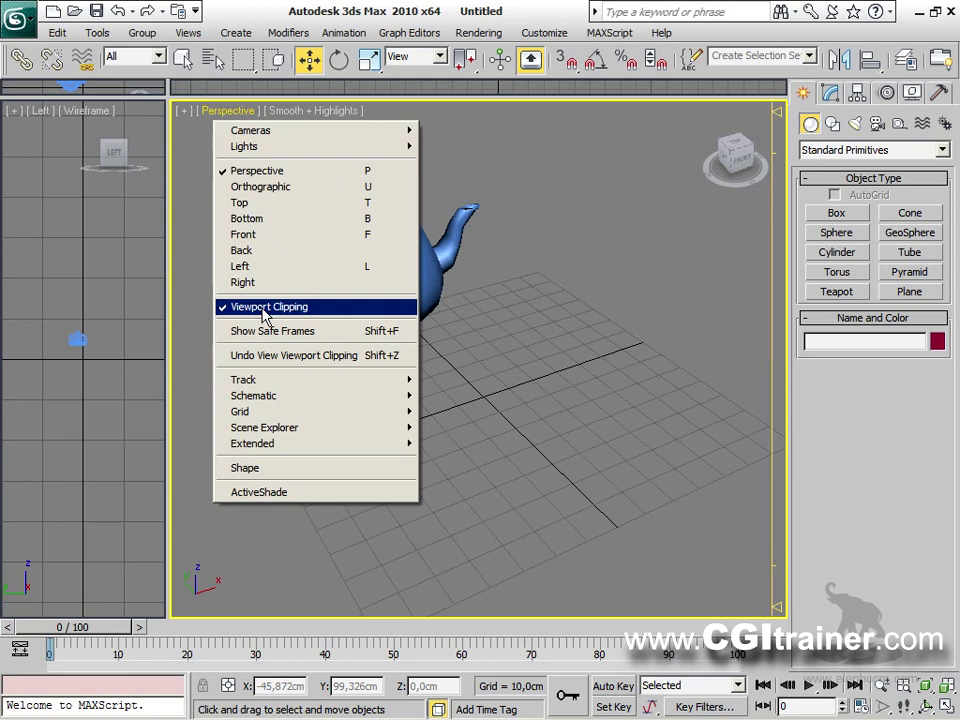
left_click(265, 307)
left_click(238, 112)
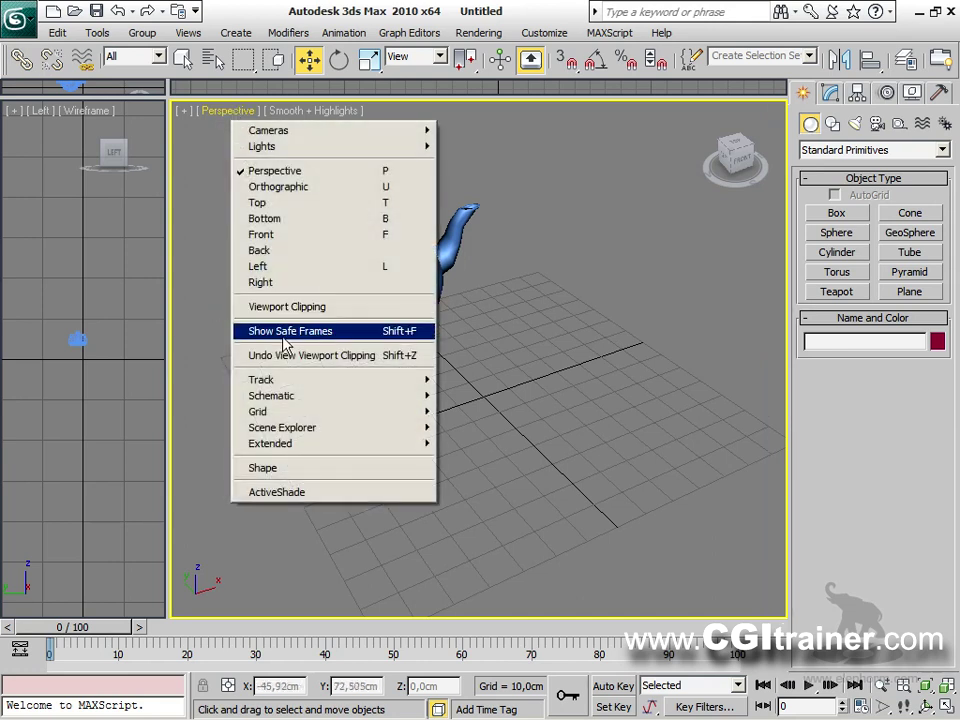
left_click(282, 336)
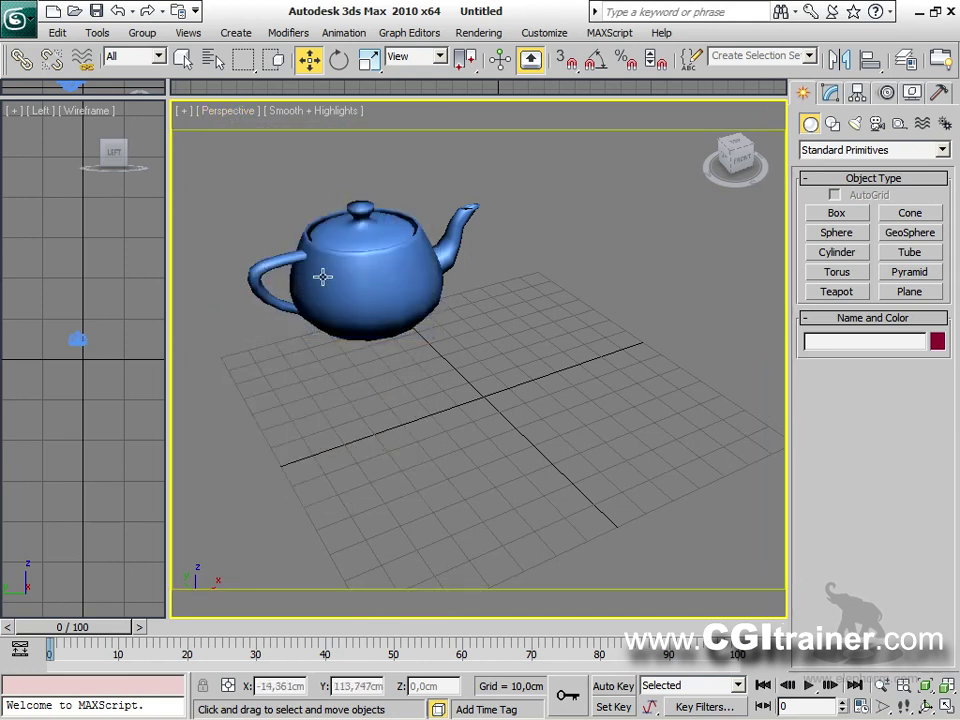
middle_click_drag(336, 222, 444, 343)
Move the teapot up toward the camera, hide safe frames, and restore the four-viewport layout.
left_click_drag(169, 101, 347, 96)
left_click_drag(534, 357, 621, 444)
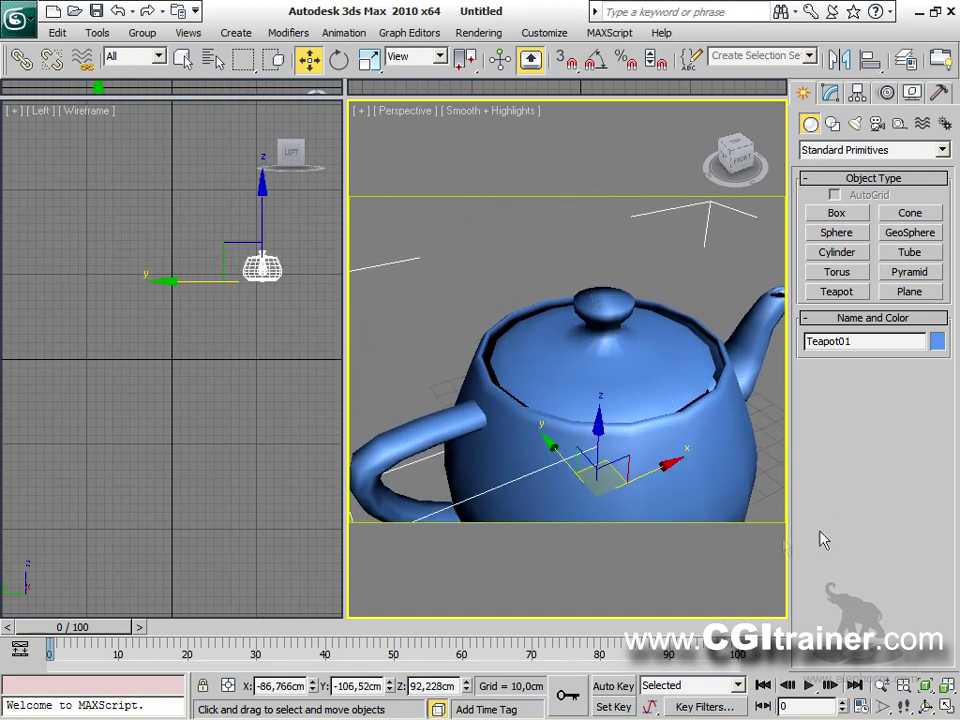
left_click(405, 111)
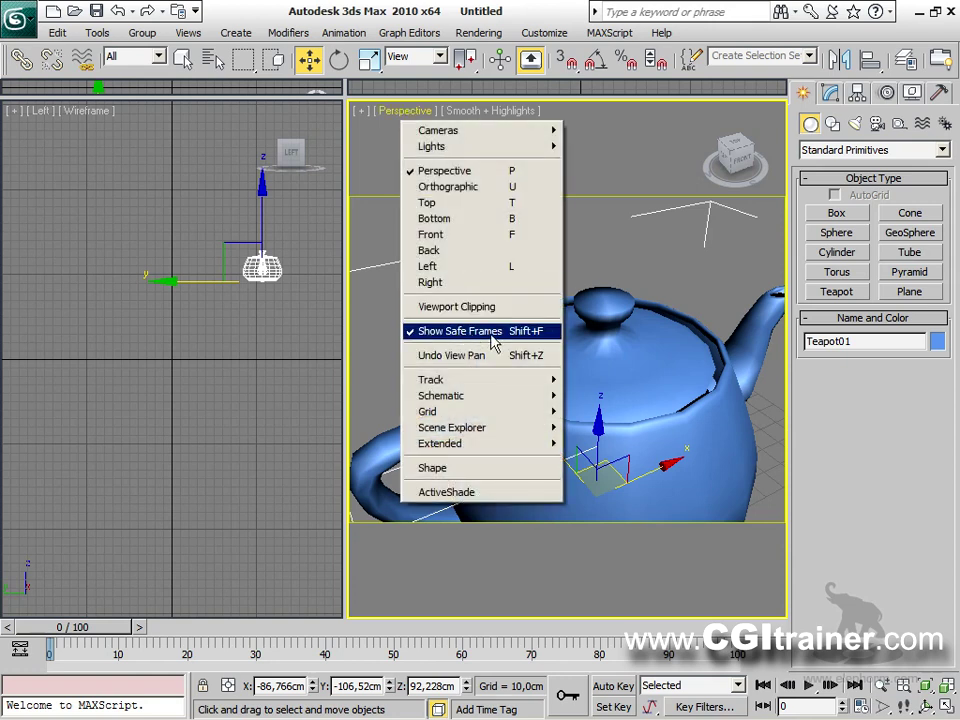
left_click(460, 331)
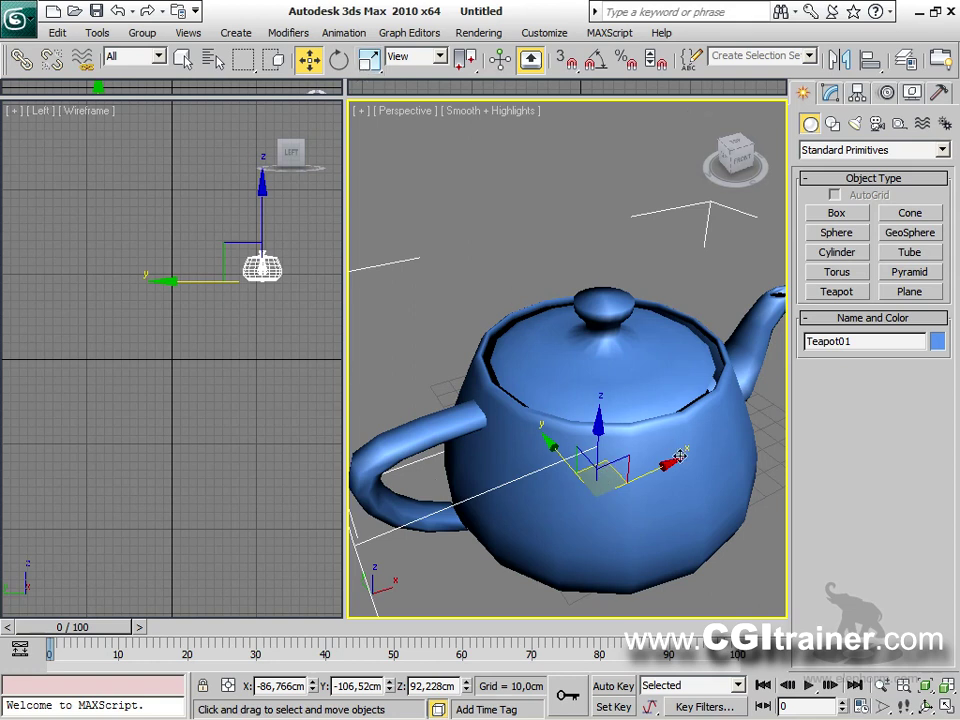
left_click_drag(342, 103, 360, 182)
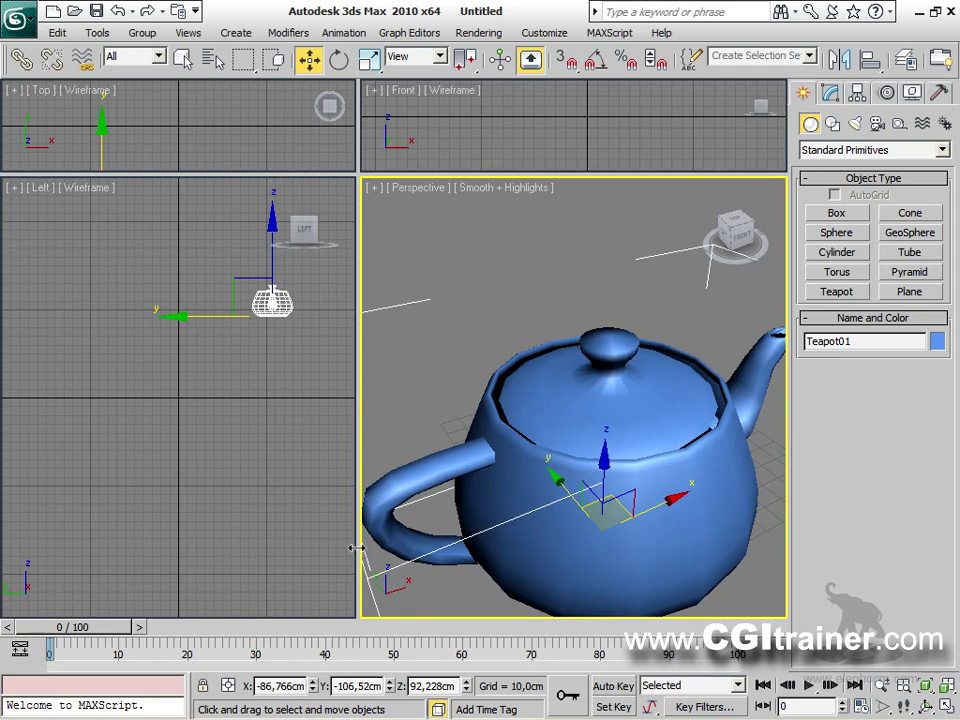
Toggle safe frames while sliding the teapot across the ground, then enlarge Perspective to fill the workspace.
left_click(417, 190)
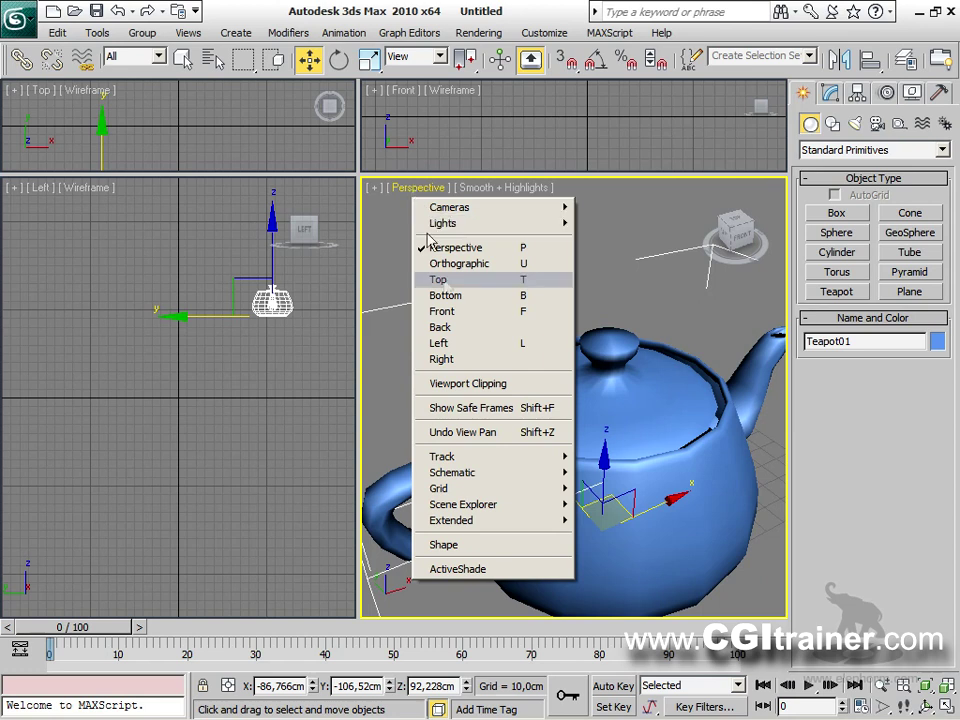
left_click(516, 409)
left_click_drag(623, 510, 580, 400)
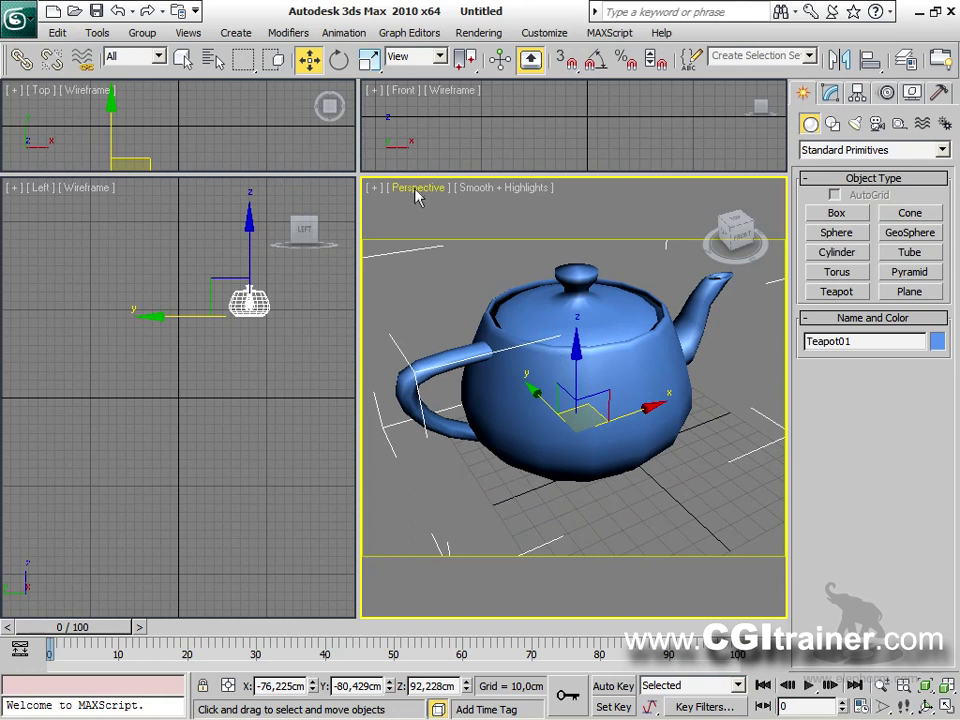
left_click(418, 191)
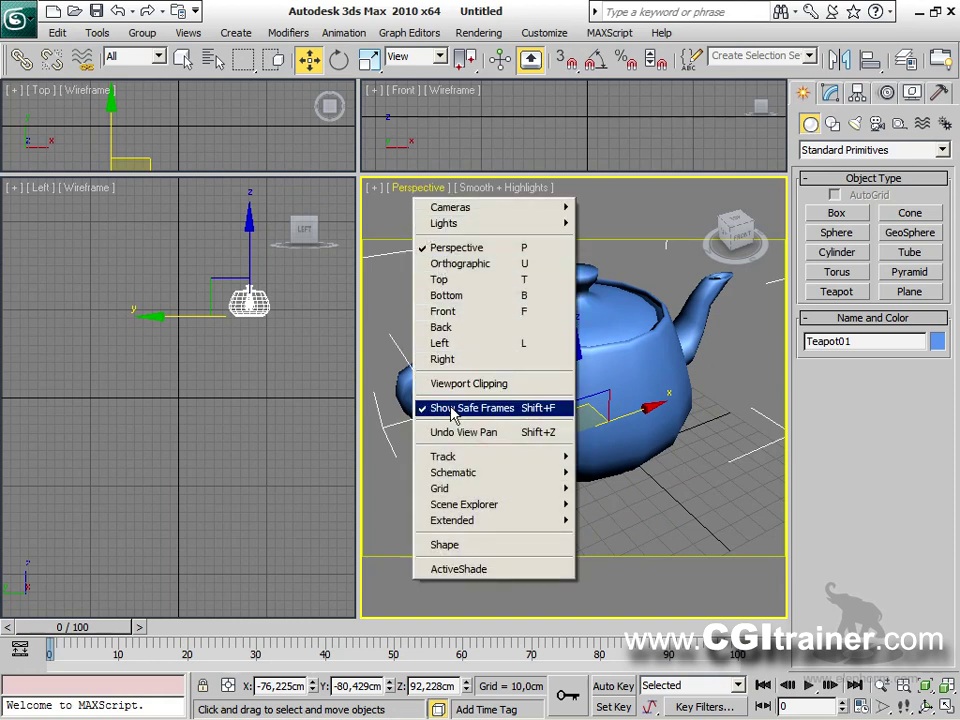
left_click(452, 409)
left_click(435, 189)
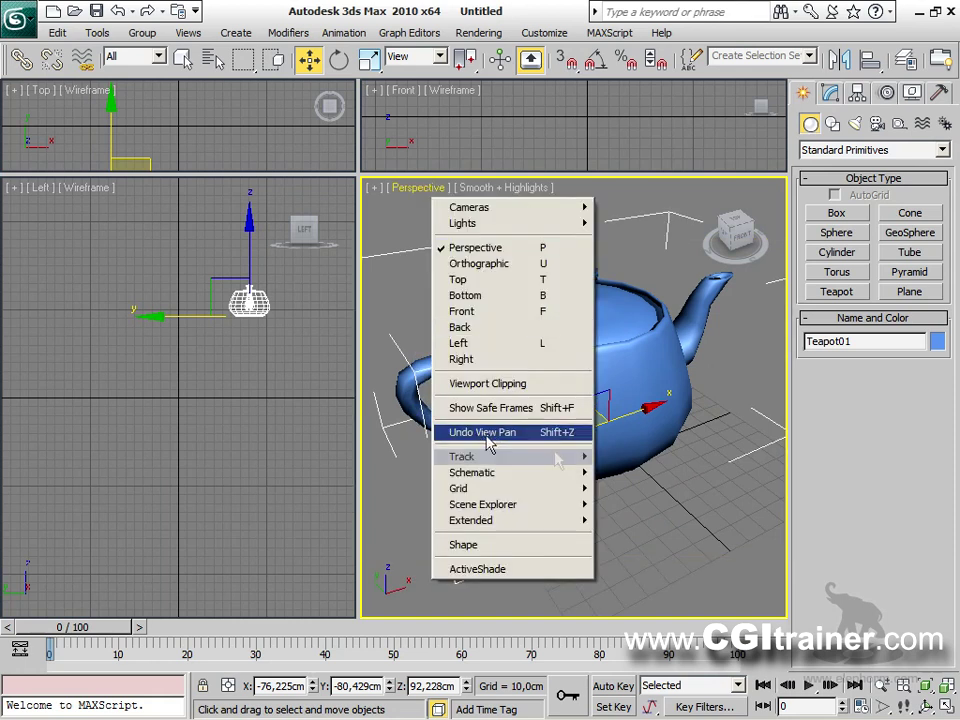
left_click(651, 420)
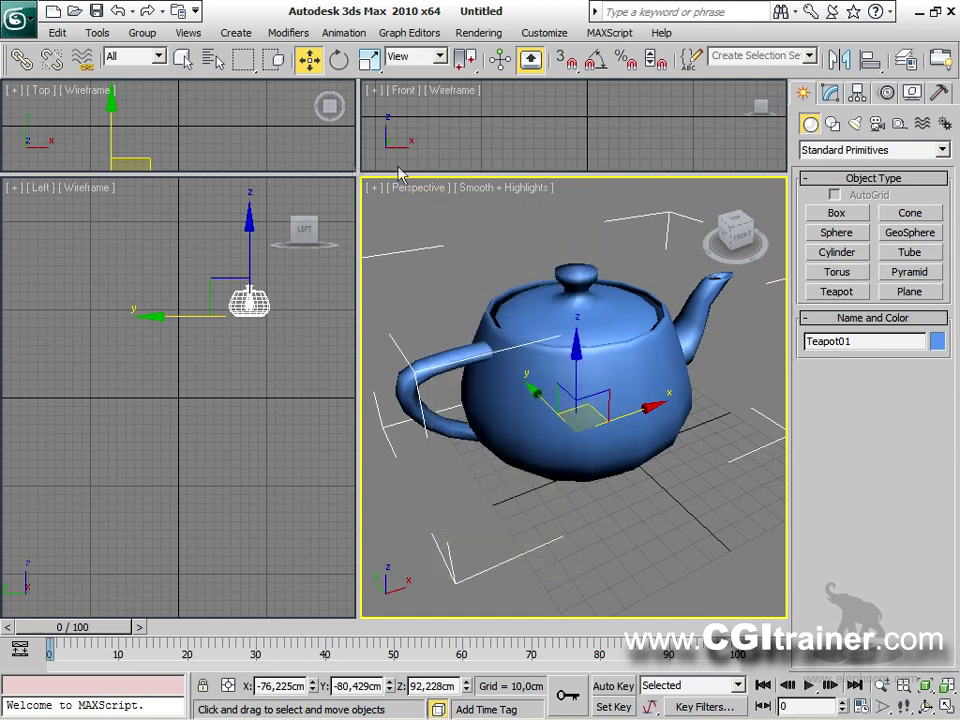
left_click_drag(358, 172, 32, 98)
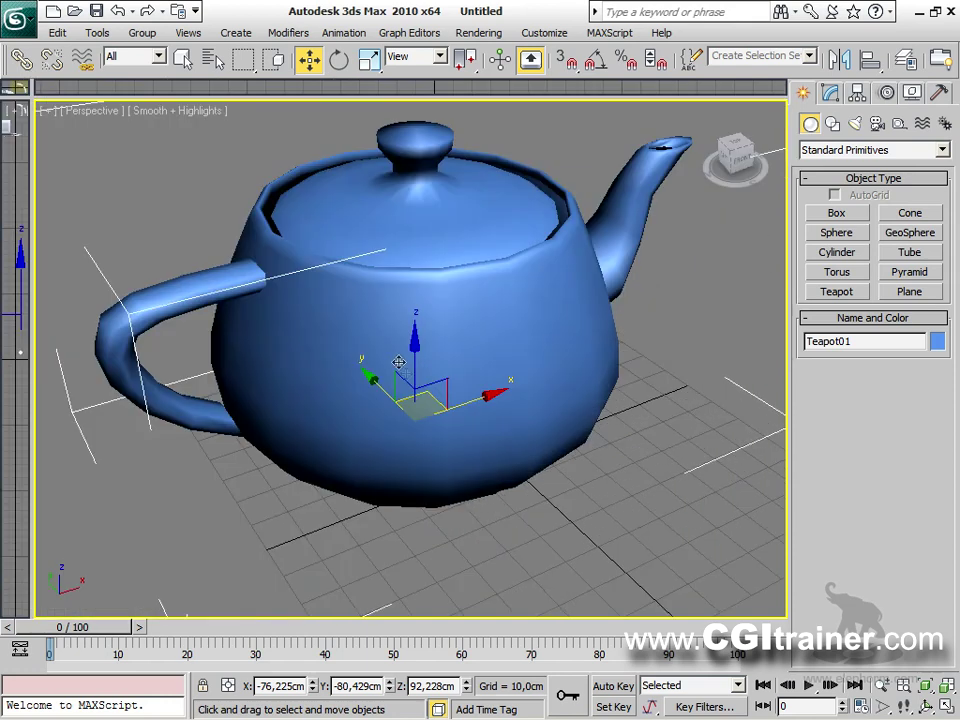
Shift the teapot, orbit, undo two view changes with Shift+Z, and redo with Shift+Y.
mouse_move(362, 352)
left_mouse_down()
mouse_move(317, 279)
mouse_move(420, 244)
mouse_move(374, 399)
mouse_move(381, 417)
left_mouse_up()
middle_click_drag(471, 422, 447, 437, "alt")
key("shift+z")
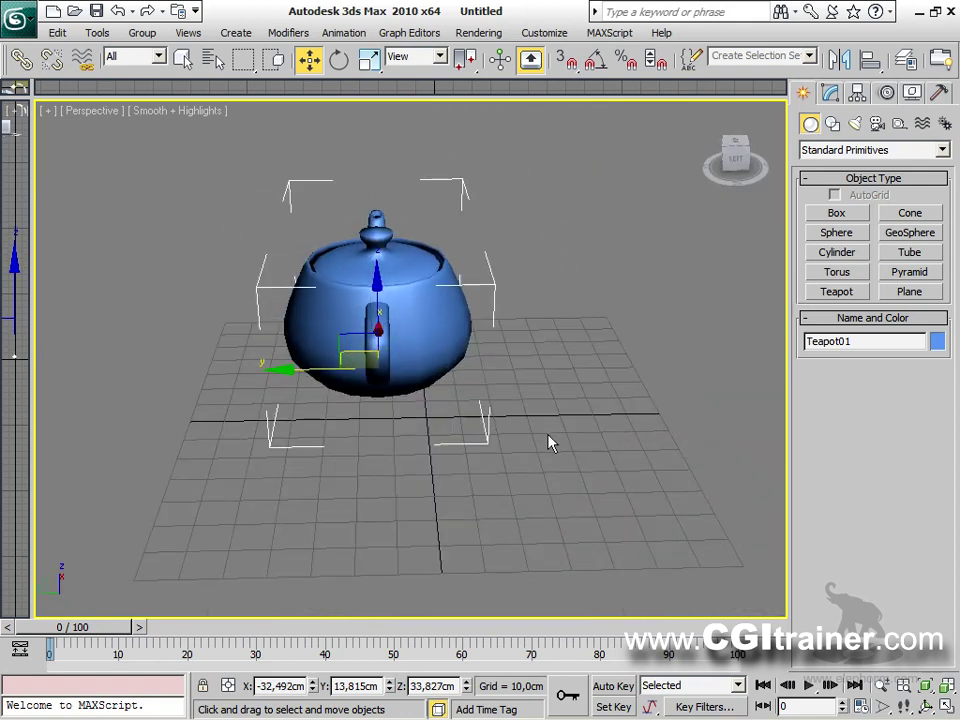
key("shift+z")
key("shift+z")
key("shift+z")
key("shift+z")
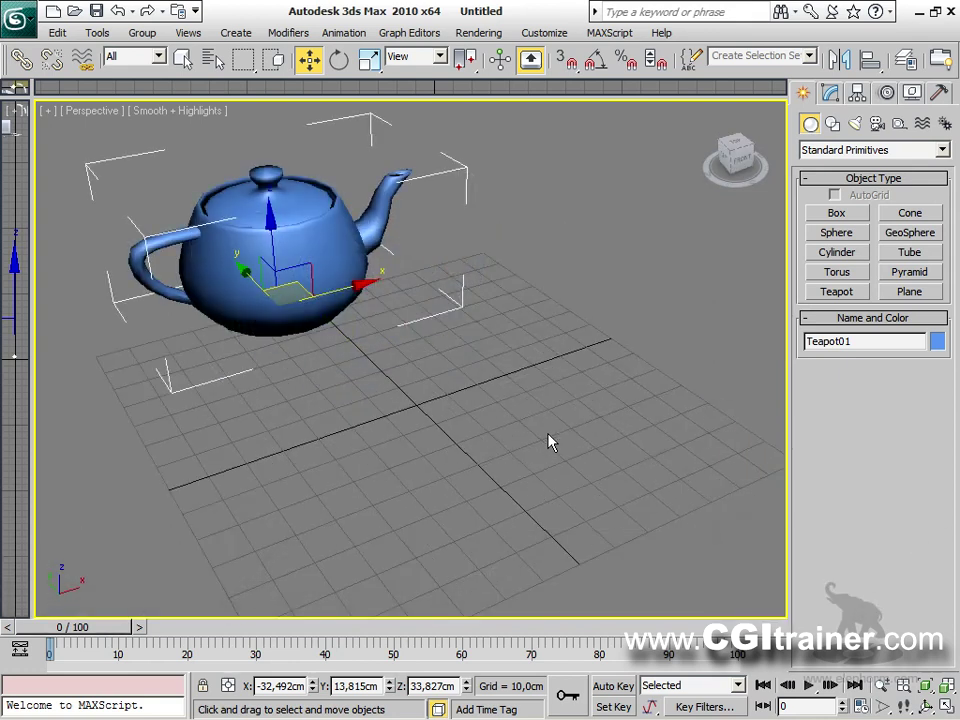
key("shift+y")
key("shift+y")
key("shift+y")
key("shift+y")
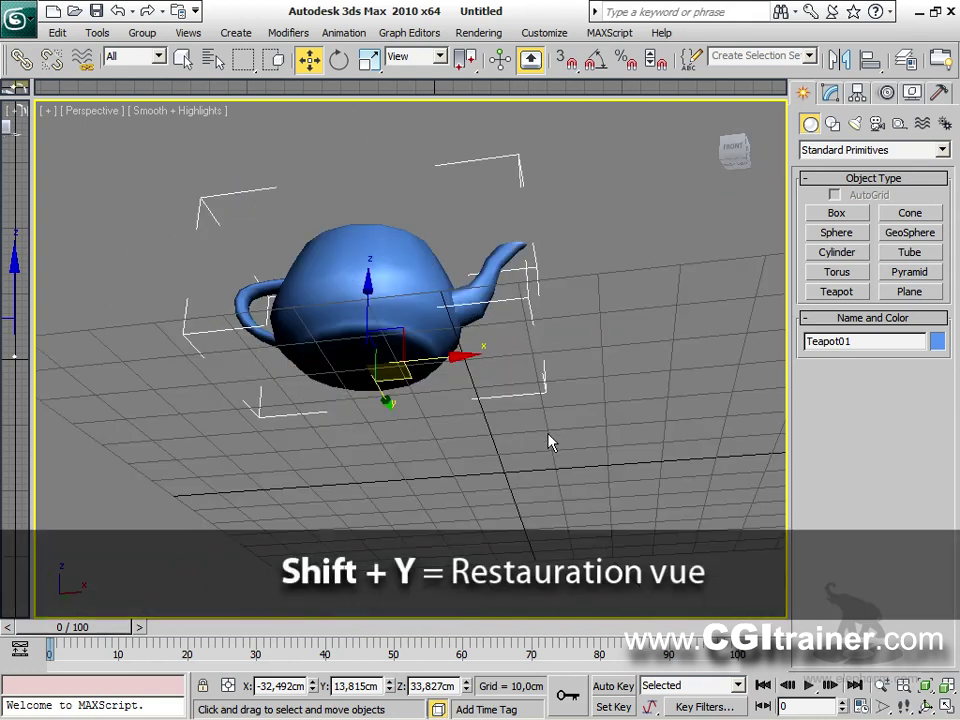
Turn on the SteeringWheel, rewind through previous views, close it, and orbit to a new angle.
left_click(47, 112)
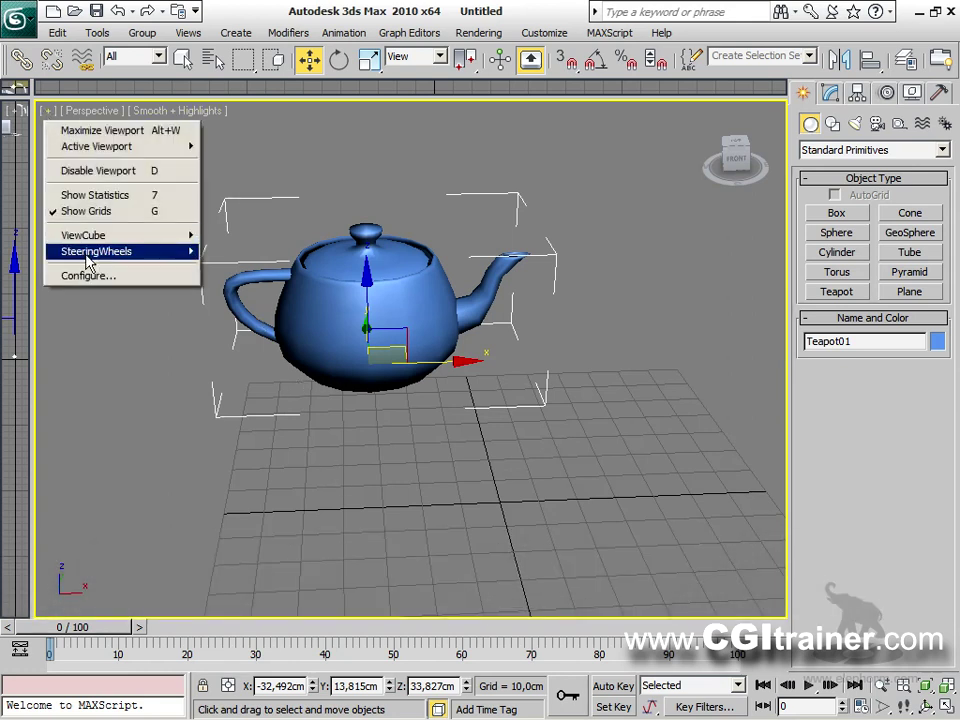
mouse_move(89, 261)
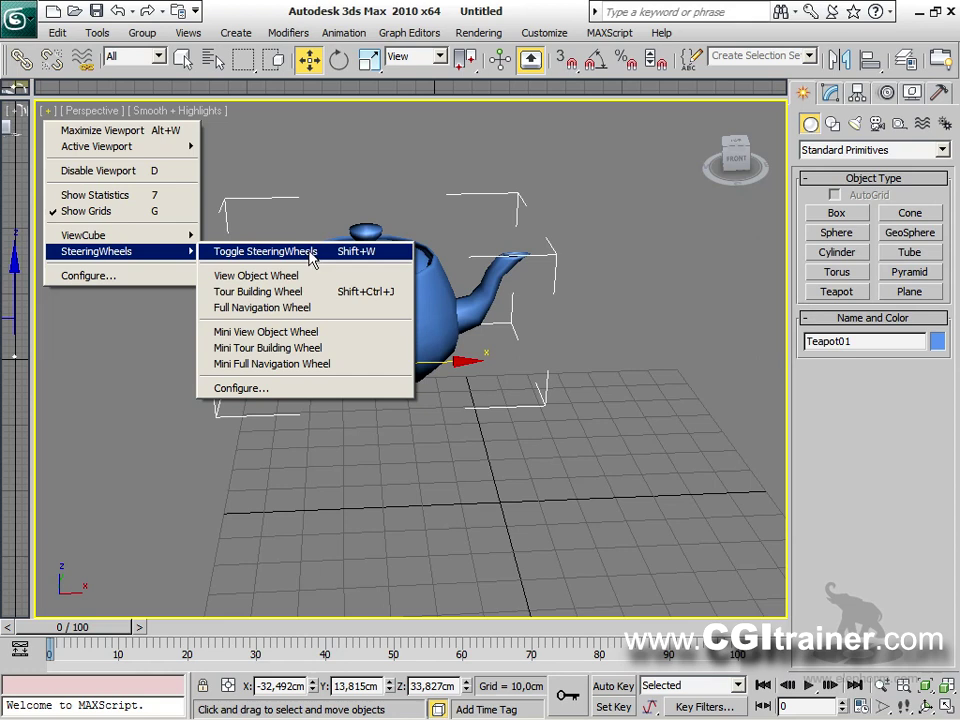
left_click(310, 252)
left_click_drag(430, 345, 717, 388)
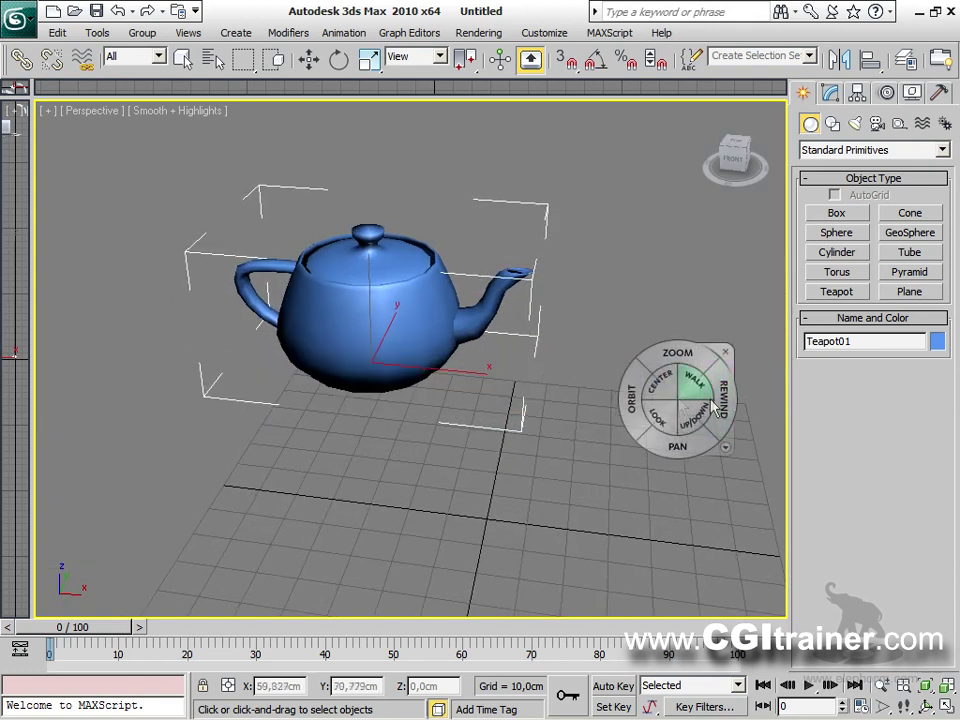
key("w")
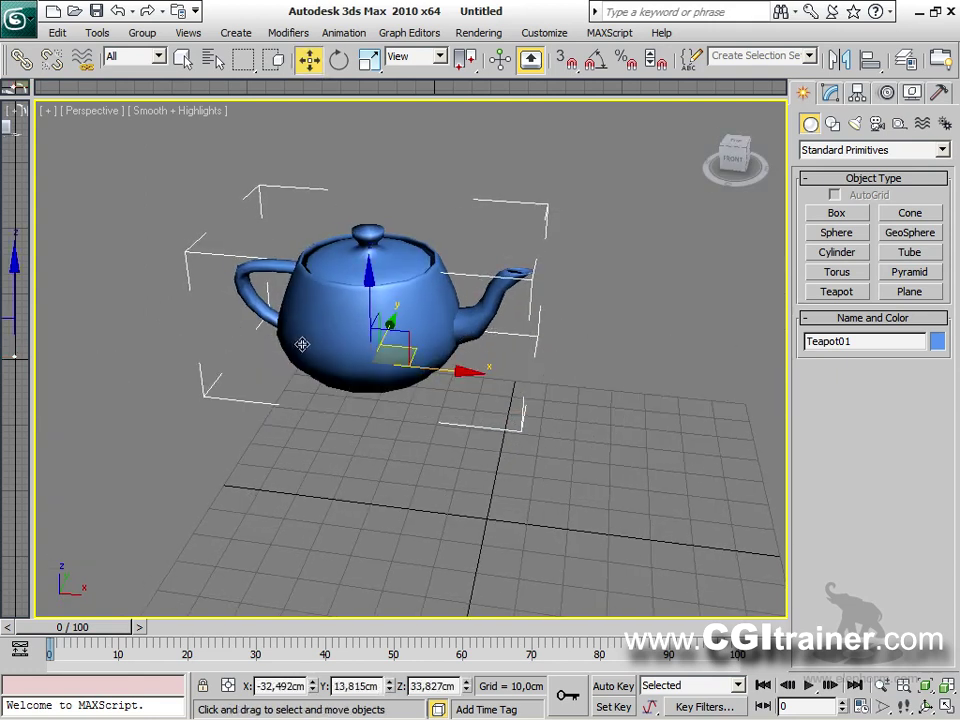
middle_click_drag(302, 343, 343, 371, "alt")
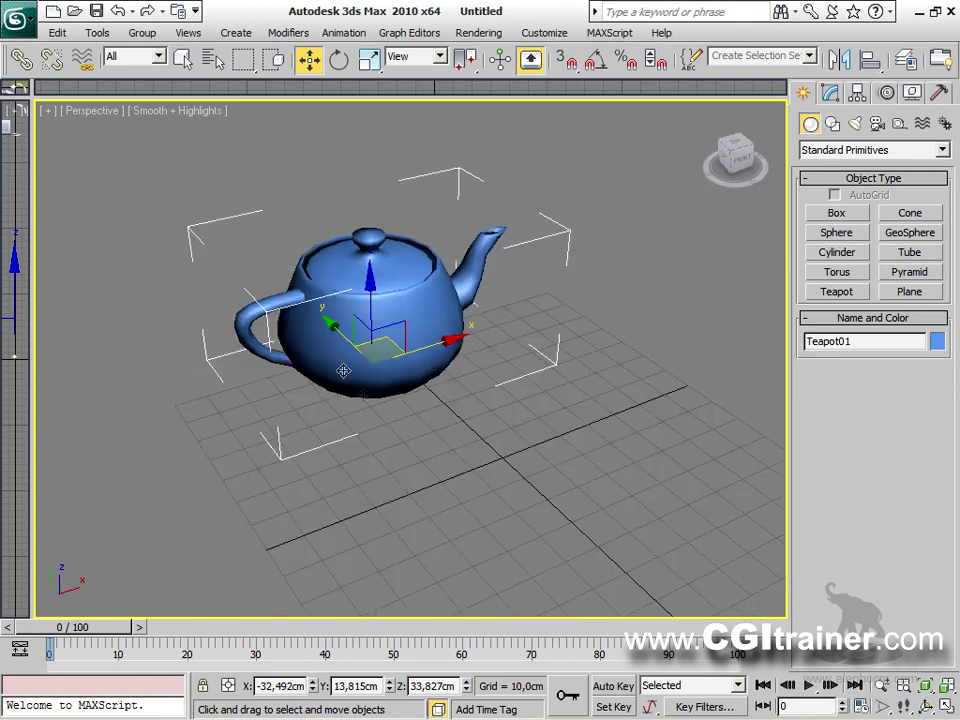
left_click(91, 111)
mouse_move(181, 379)
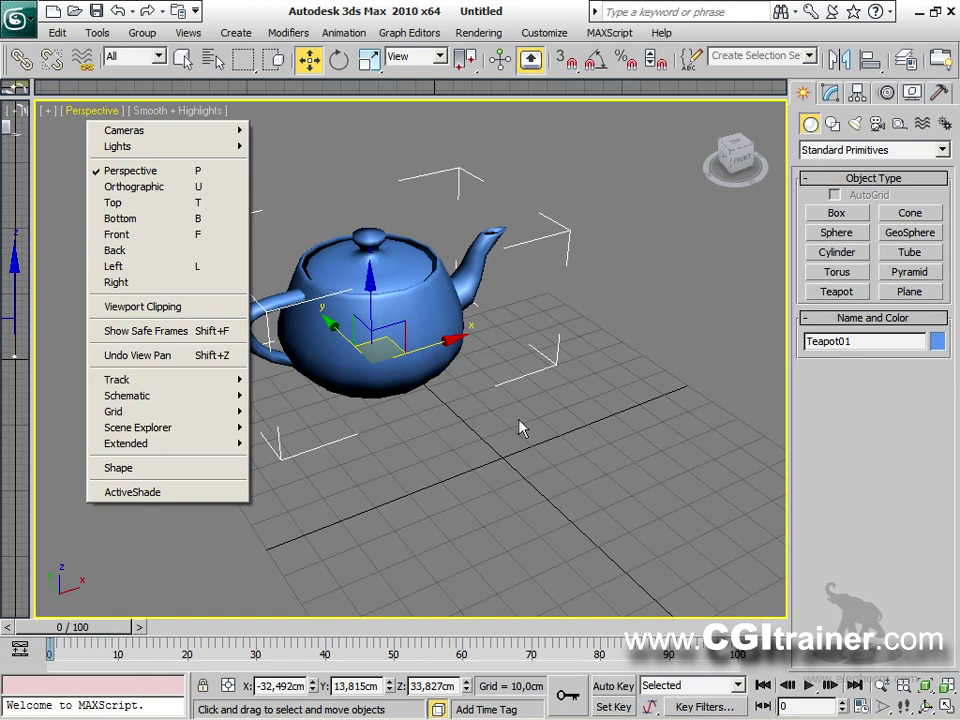
Switch the teapot to Wireframe shading, then back to Smooth + Highlights.
left_click(161, 113)
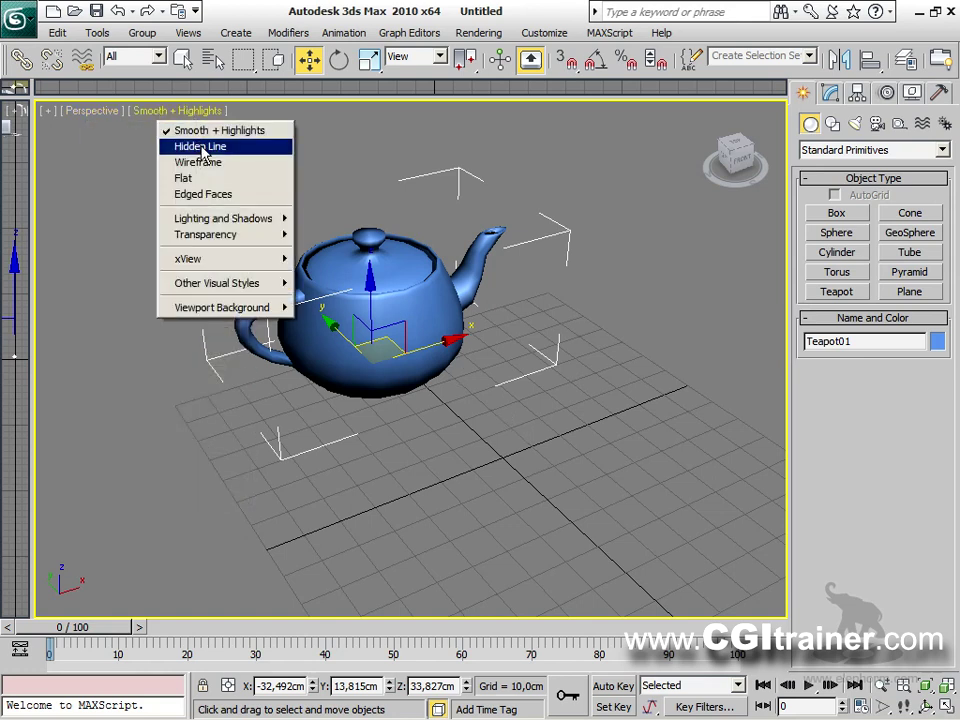
left_click(205, 162)
left_click(166, 112)
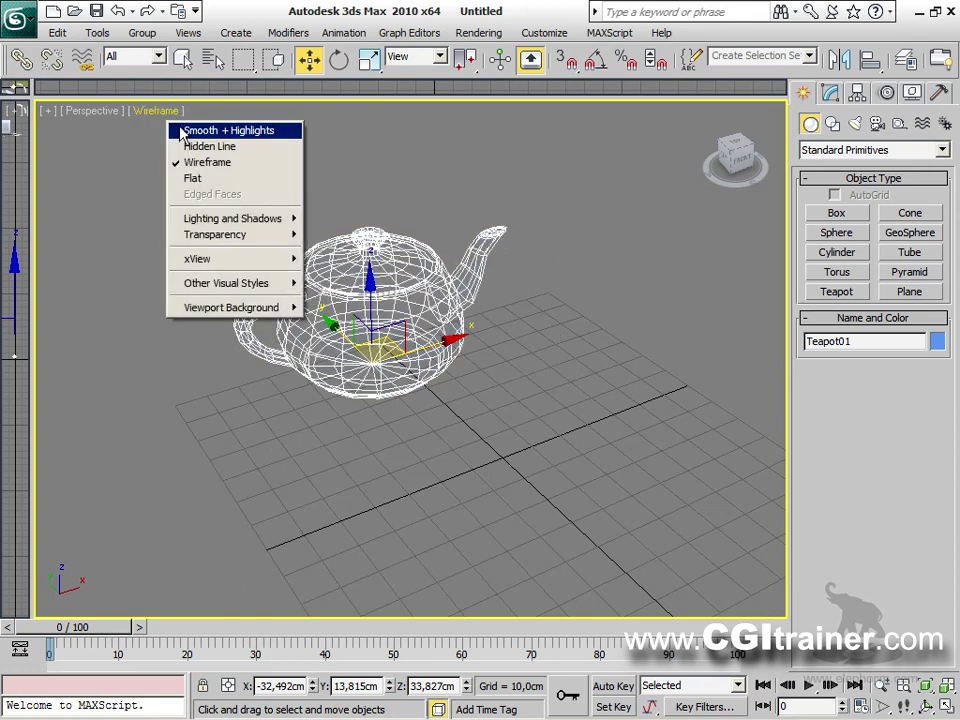
left_click(183, 131)
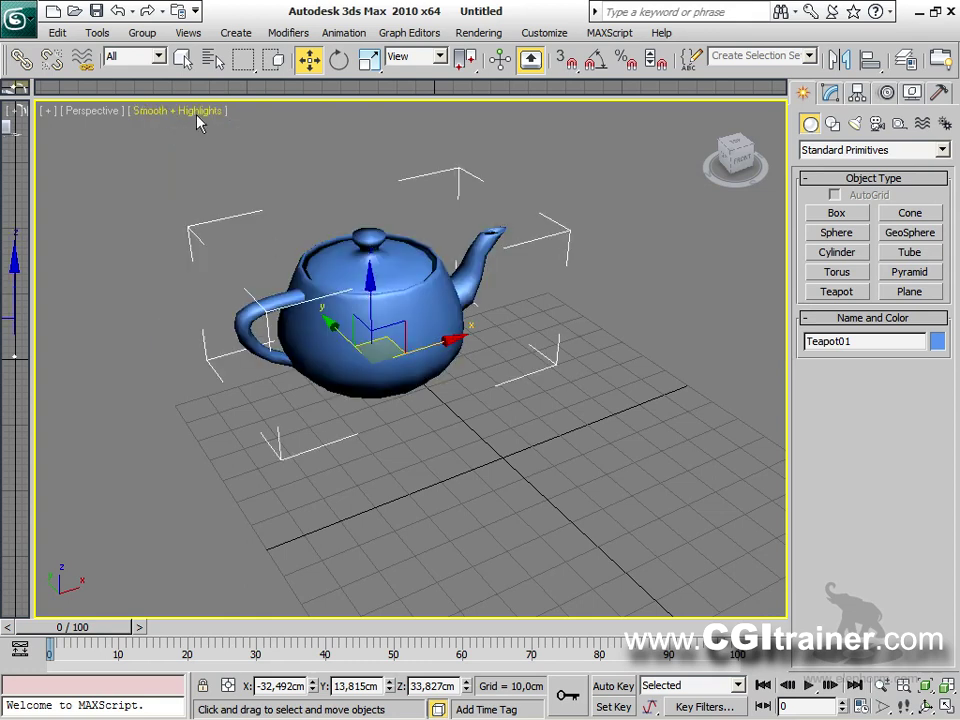
key("F3")
key("F3")
Browse the shading submenus, deselect the teapot by clicking empty space, and orbit the view.
left_click(198, 113)
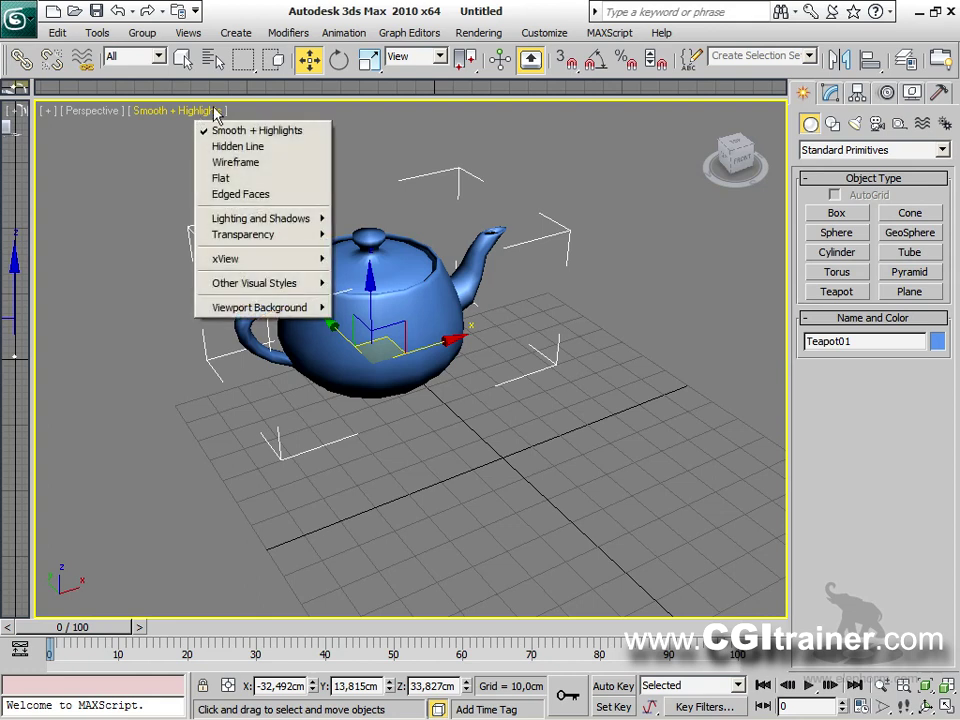
mouse_move(247, 245)
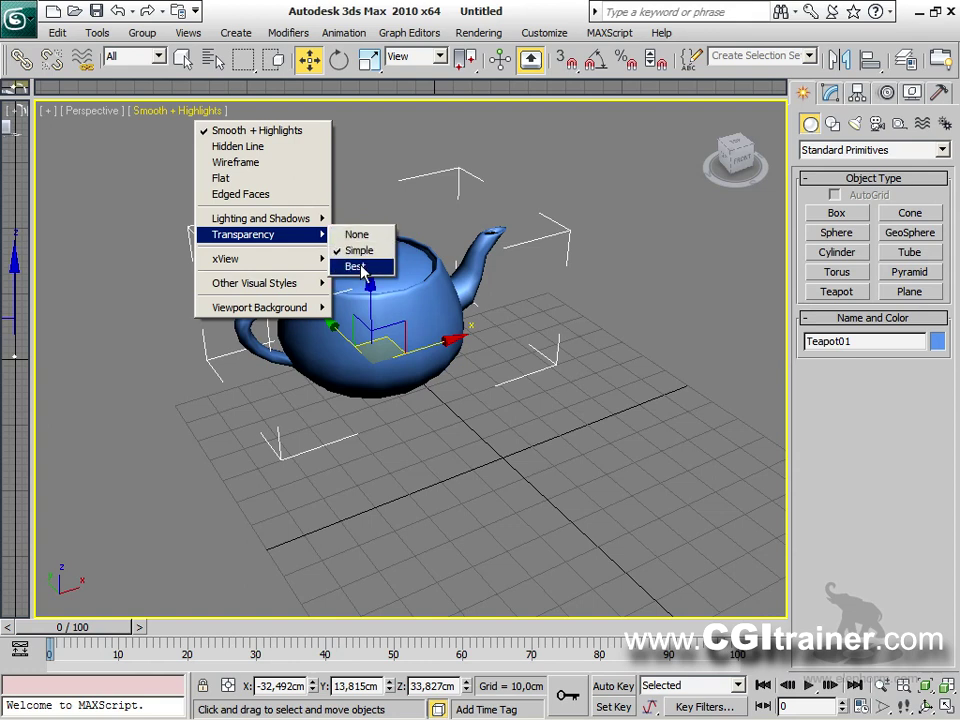
mouse_move(270, 290)
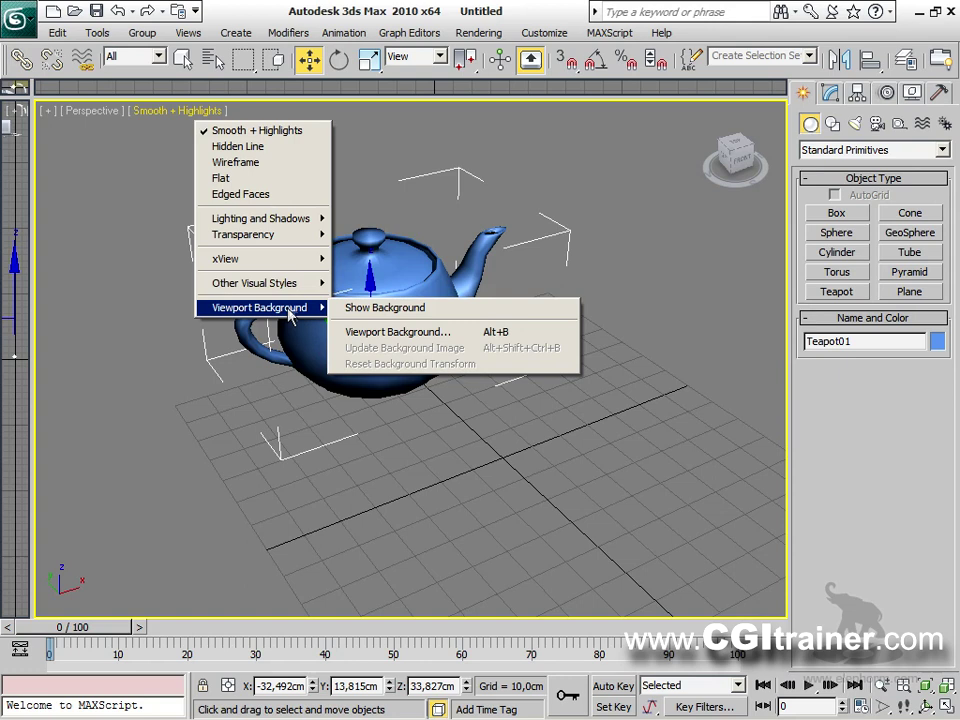
mouse_move(265, 264)
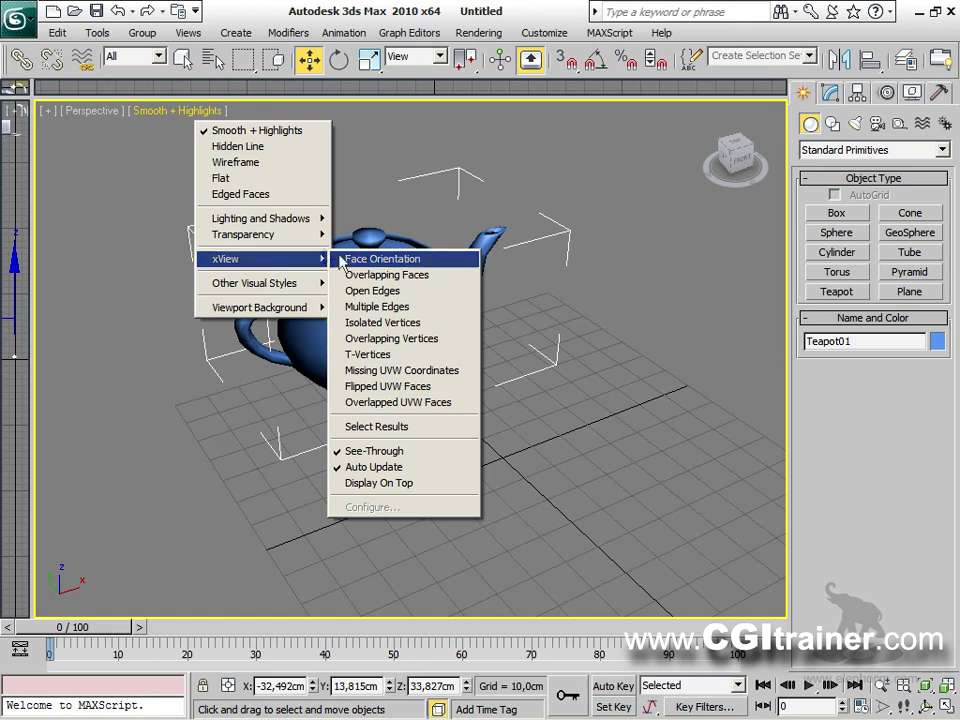
mouse_move(295, 225)
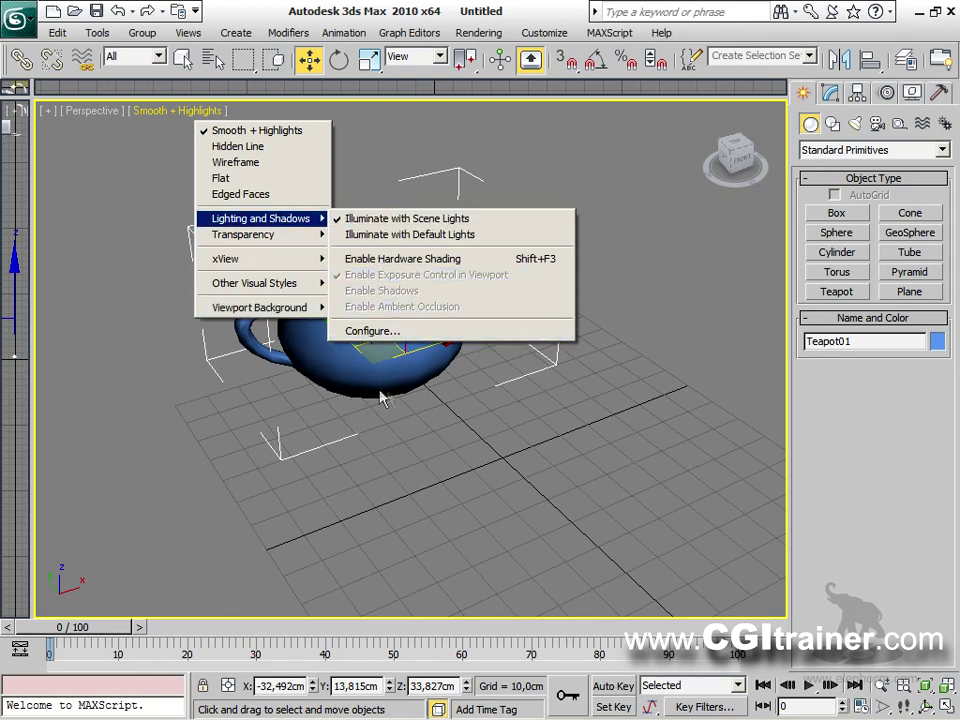
left_click(398, 476)
middle_click_drag(354, 304, 316, 287, "alt")
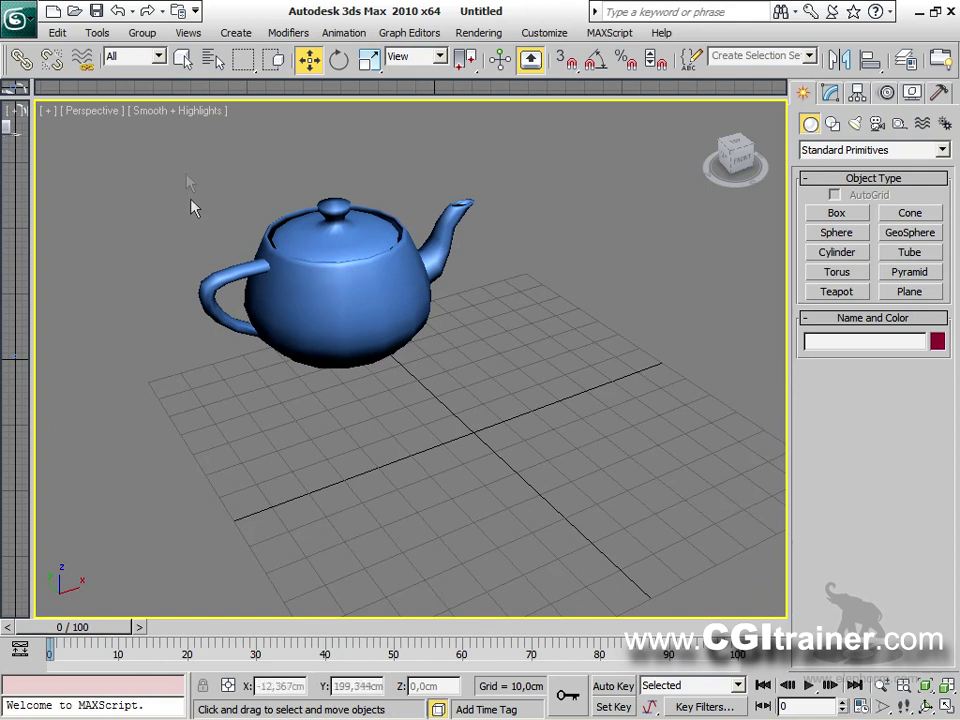
left_click(200, 113)
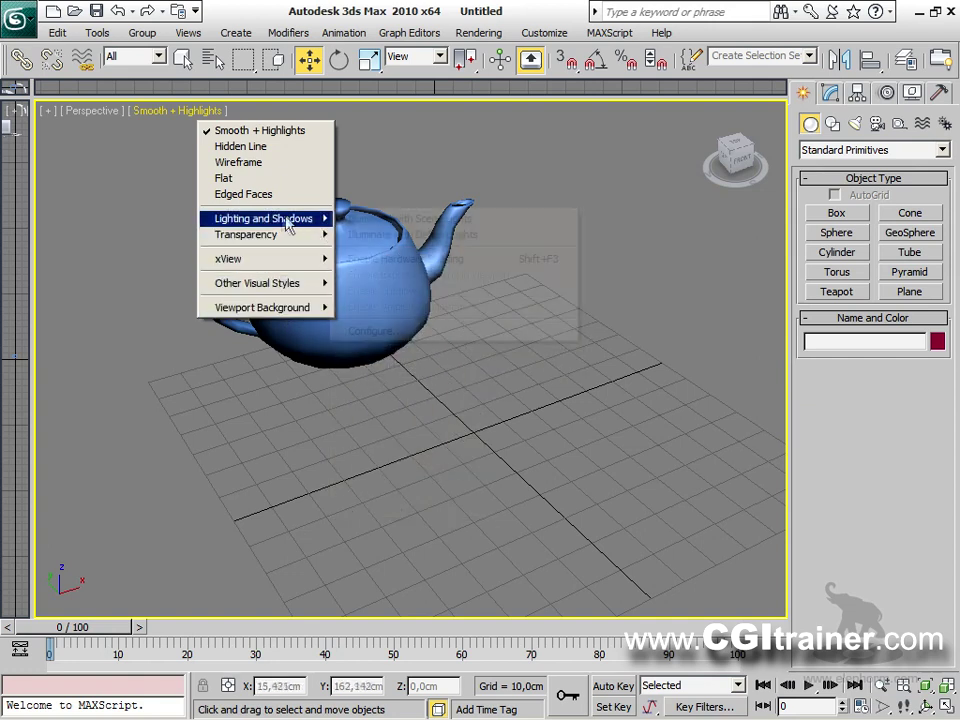
Split the workspace back into four viewports and pan the Perspective view around the teapot.
left_click(477, 176)
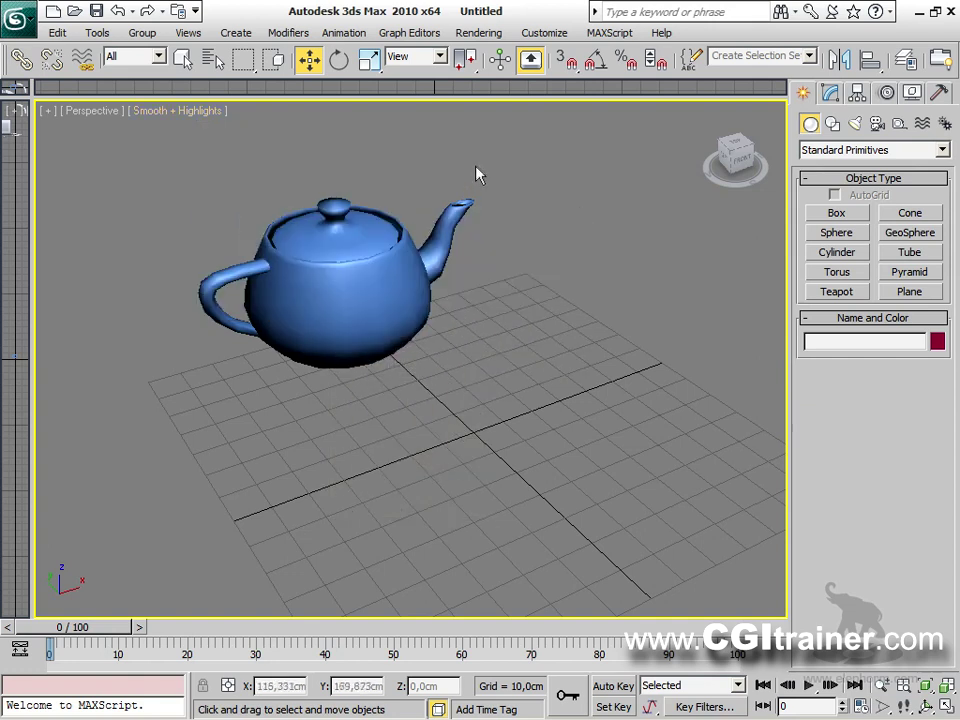
middle_click_drag(414, 242, 456, 328)
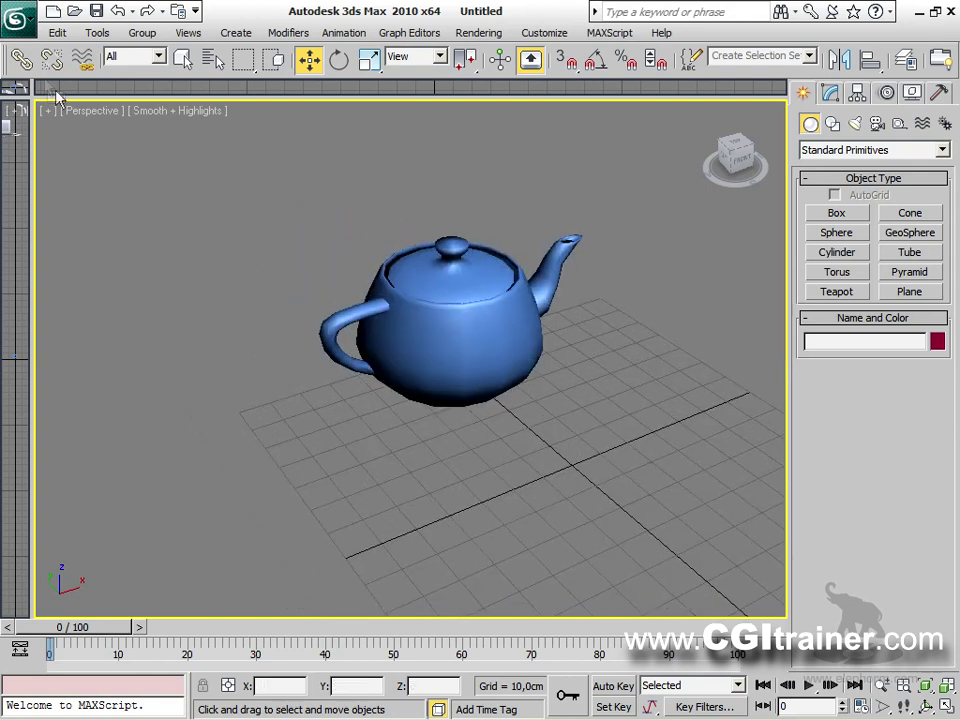
left_click_drag(31, 93, 152, 156)
middle_click_drag(441, 324, 411, 321)
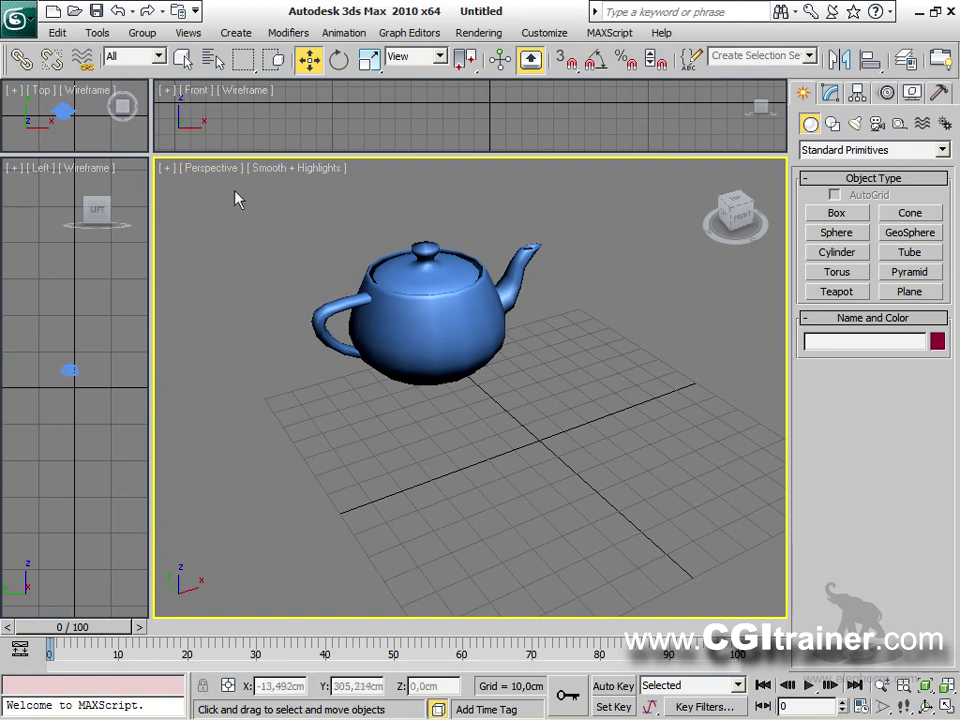
Turn the camera with Walk Through, Zoom Region onto the teapot, and orbit to view from the right.
left_click(905, 708)
left_click_drag(608, 536, 715, 576)
left_click(883, 706)
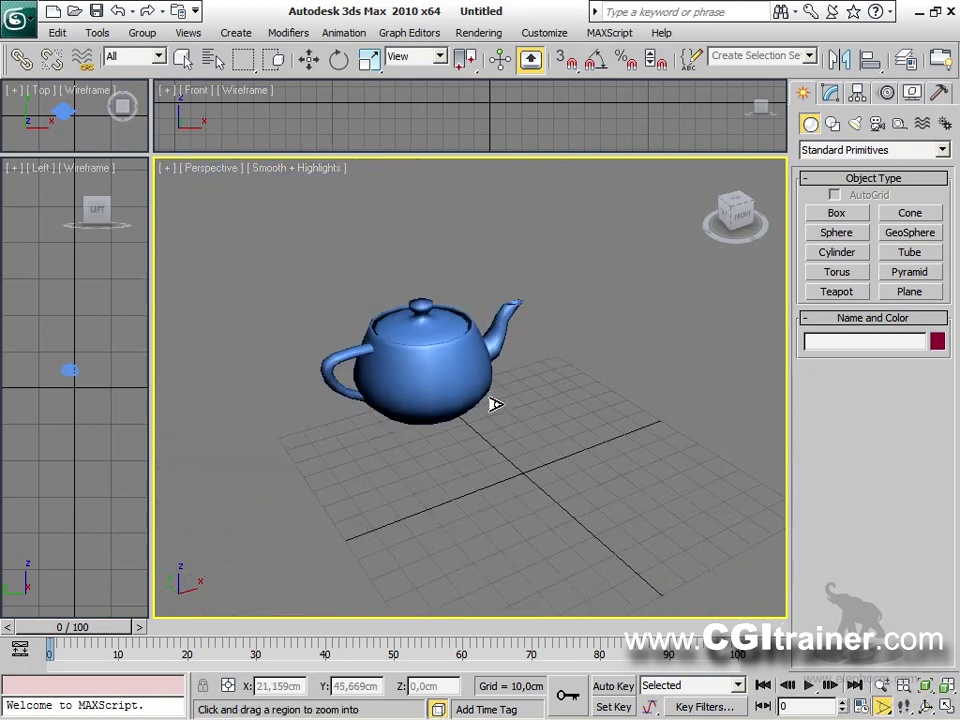
left_click_drag(495, 404, 505, 502)
middle_click_drag(525, 387, 707, 167, "alt")
scroll(356, 377, "up", 5)
scroll(356, 377, "down", 5)
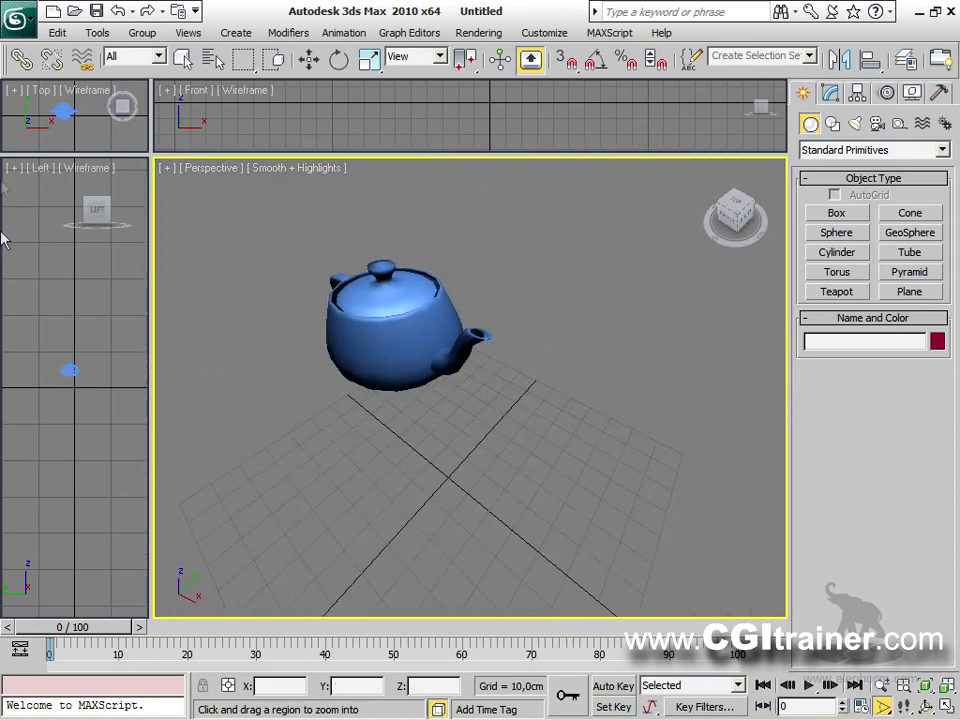
Reset 3ds Max to an empty scene without saving the current changes.
left_click(17, 17)
left_click(45, 98)
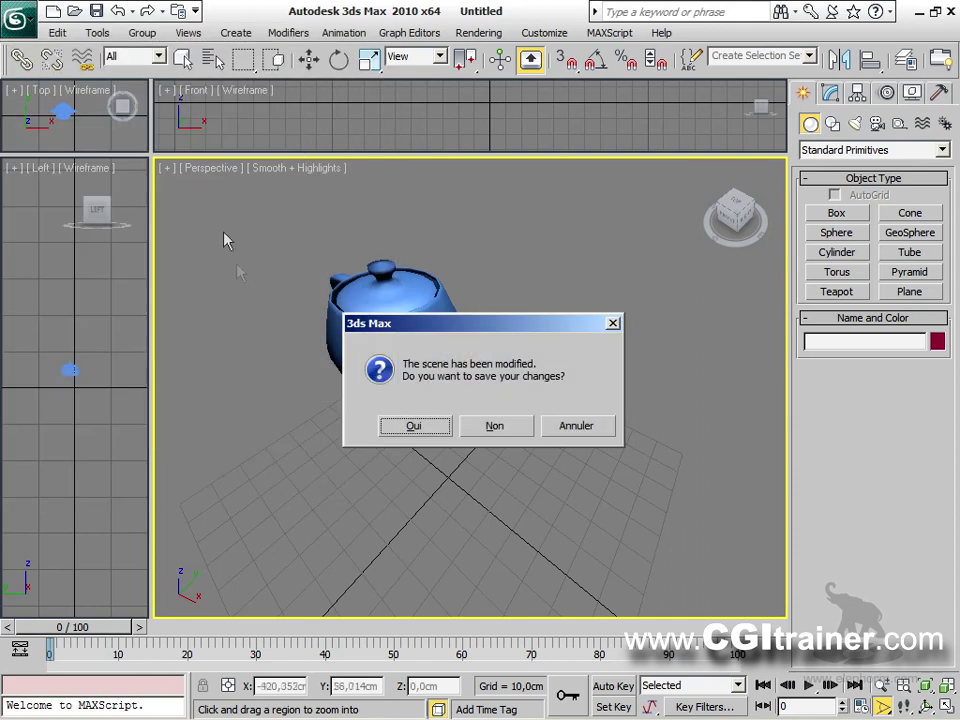
left_click(514, 428)
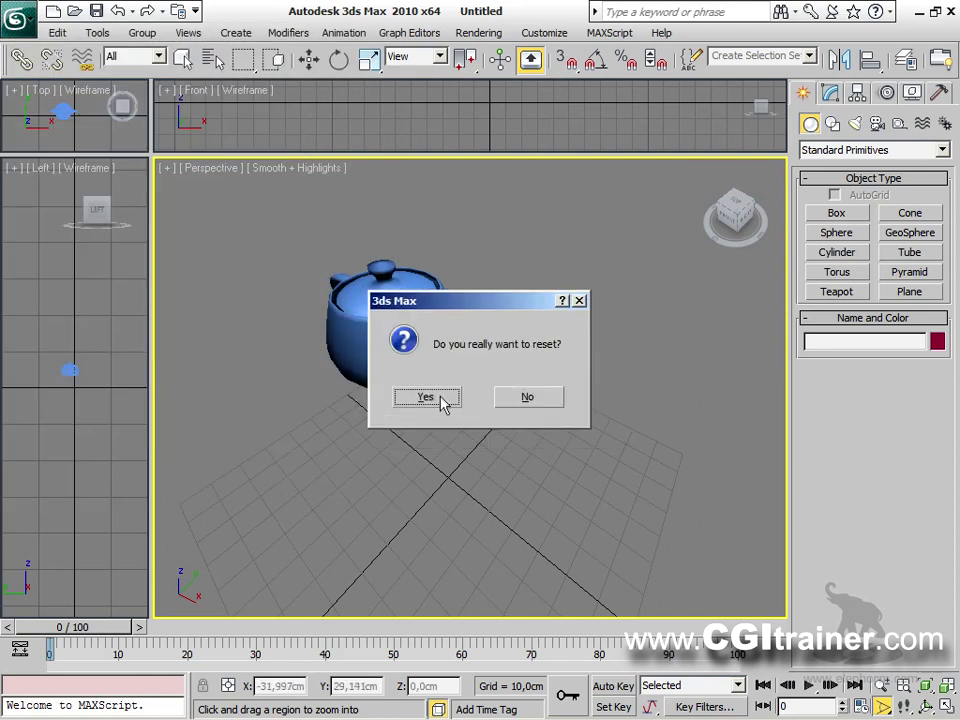
left_click(443, 401)
Drag out a teapot of radius 30,409cm in Perspective and maximize that viewport with Alt+W.
left_click(836, 291)
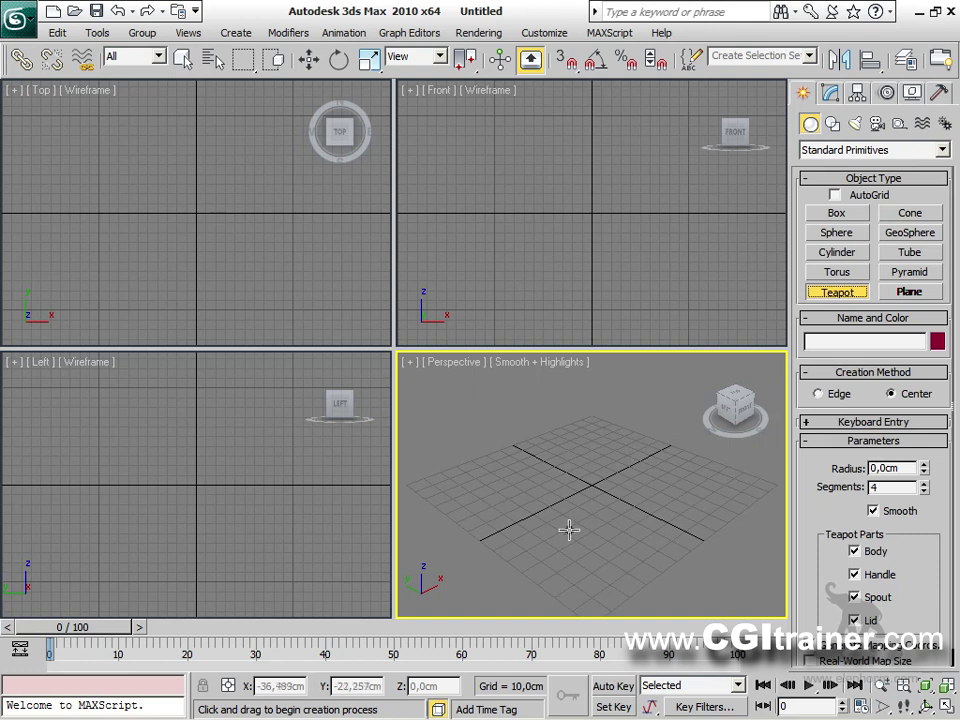
left_click_drag(594, 471, 632, 490)
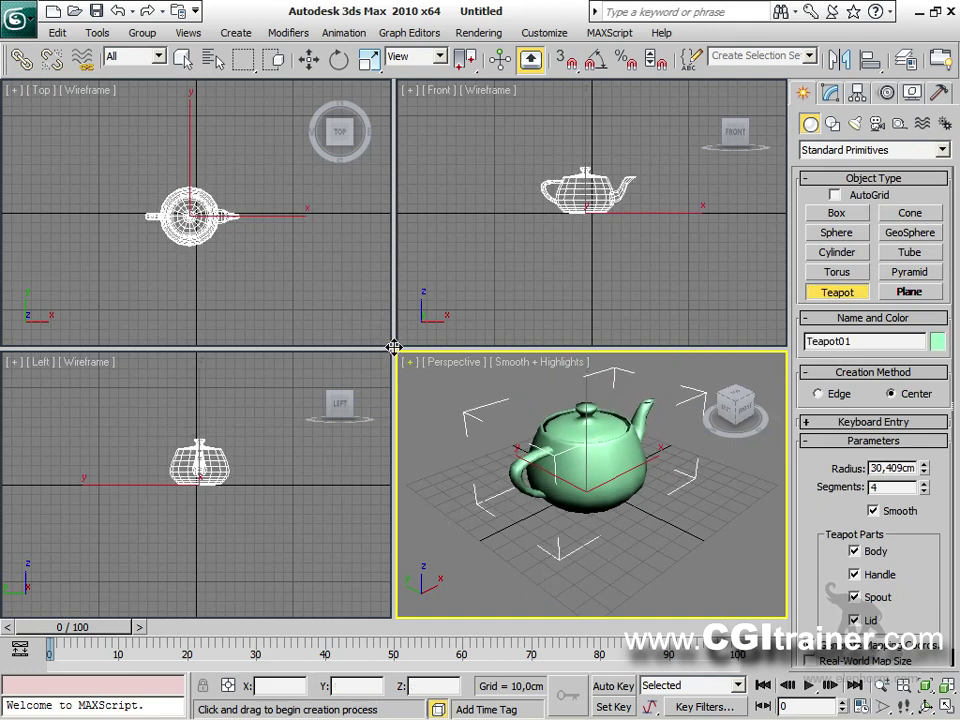
key("alt+w")
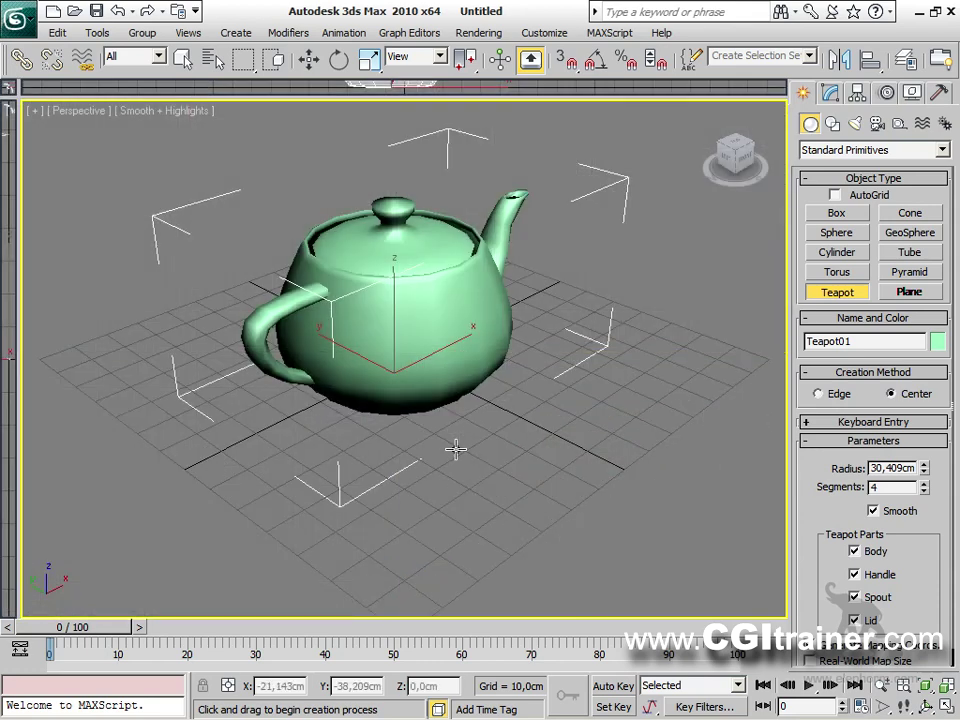
scroll(455, 450, "up", 5)
middle_click_drag(455, 450, 170, 400, "alt")
scroll(340, 457, "up", 3)
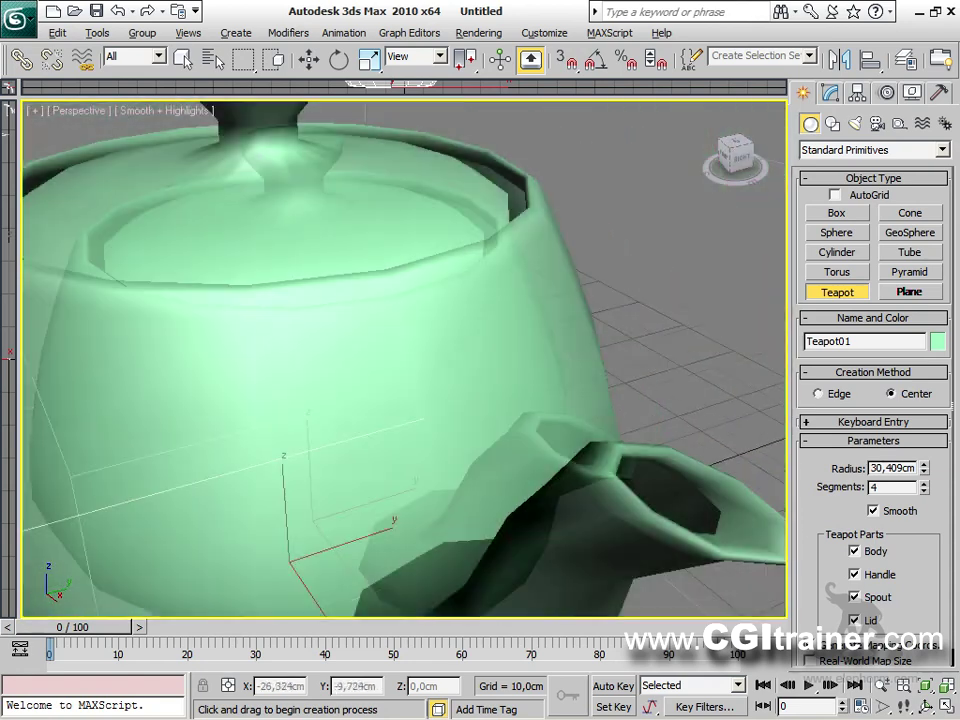
scroll(404, 360, "down", 3)
middle_click_drag(404, 360, 240, 366, "alt")
scroll(404, 360, "down", 3)
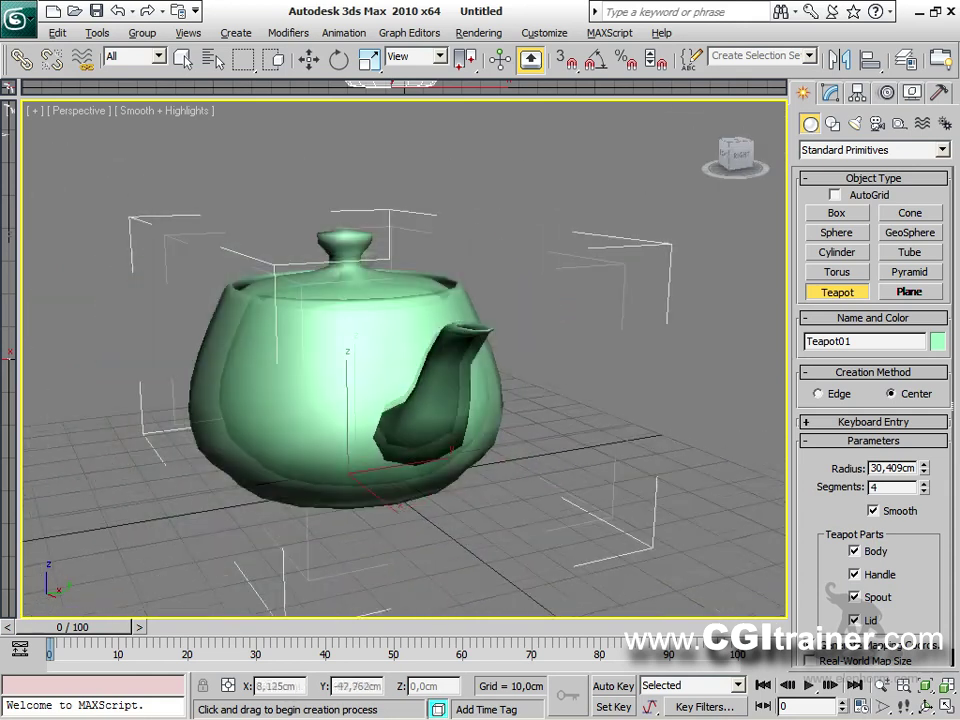
scroll(404, 360, "down", 3)
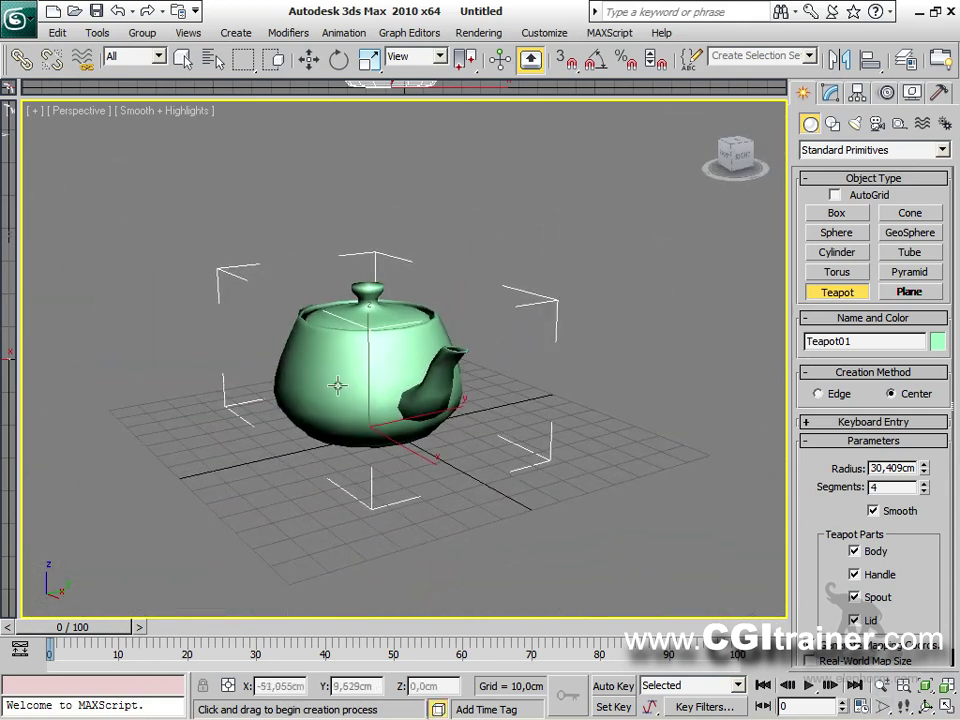
scroll(337, 385, "up", 3)
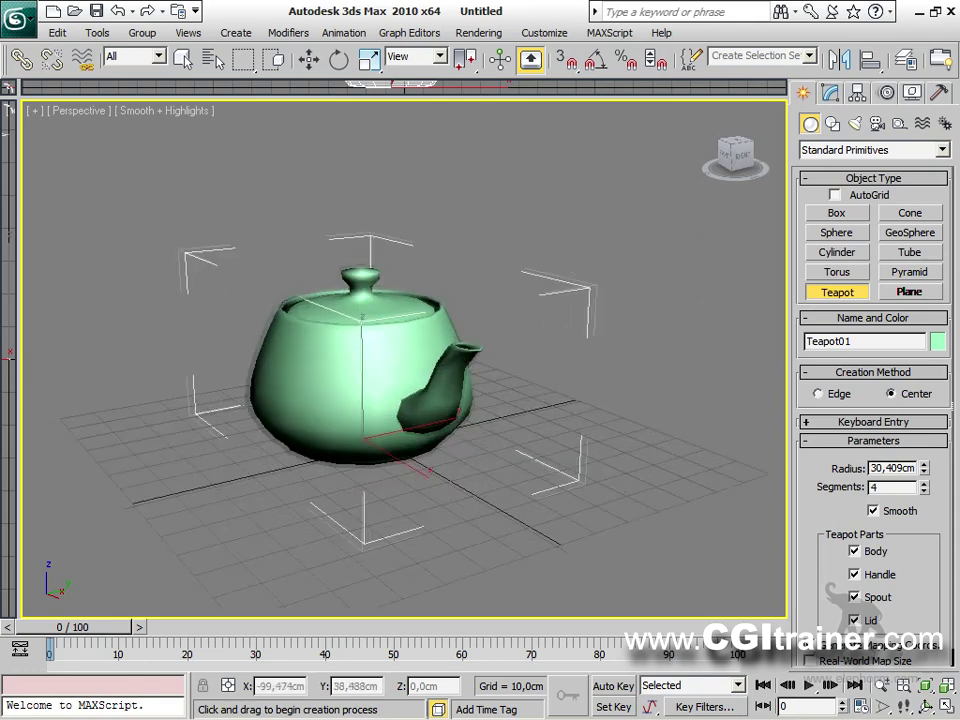
scroll(337, 385, "up", 4)
scroll(337, 385, "down", 5)
scroll(337, 385, "up", 3)
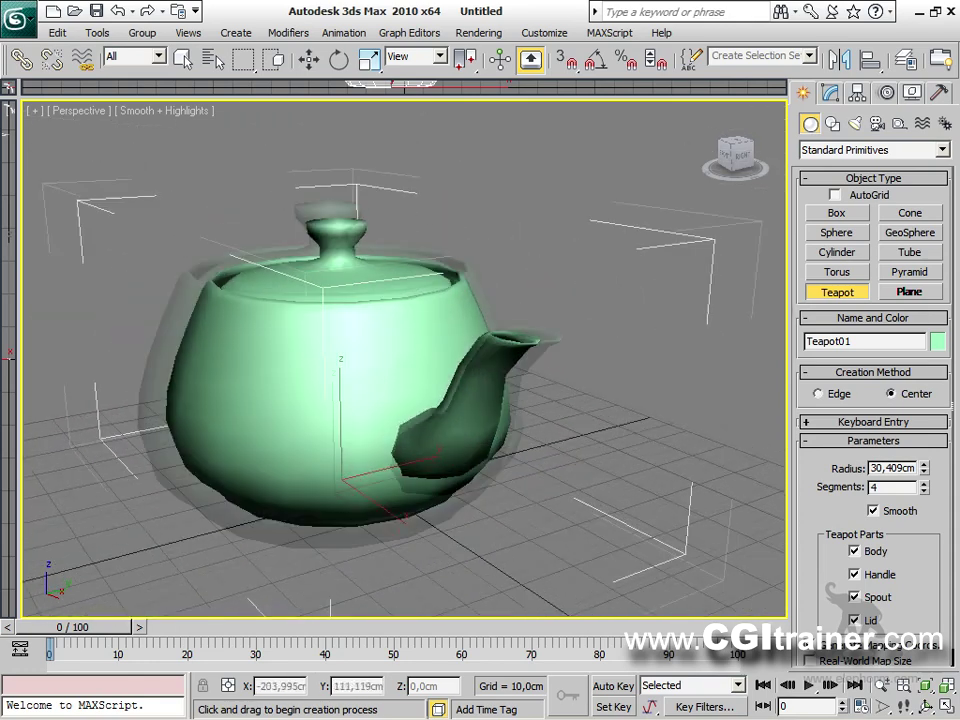
scroll(336, 210, "up", 5)
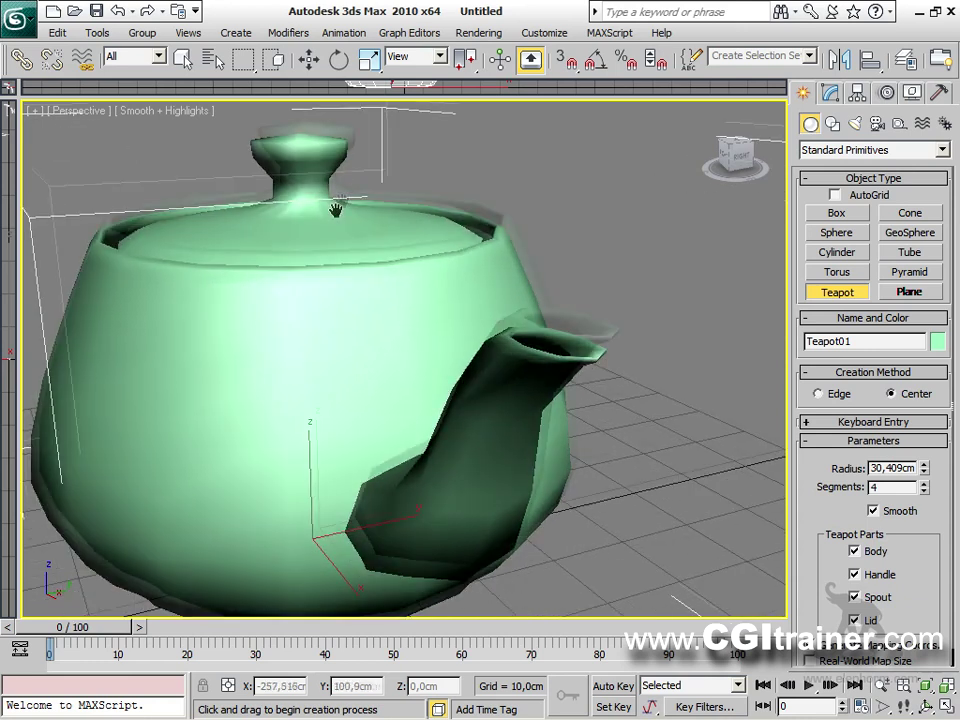
middle_click_drag(336, 210, 343, 193)
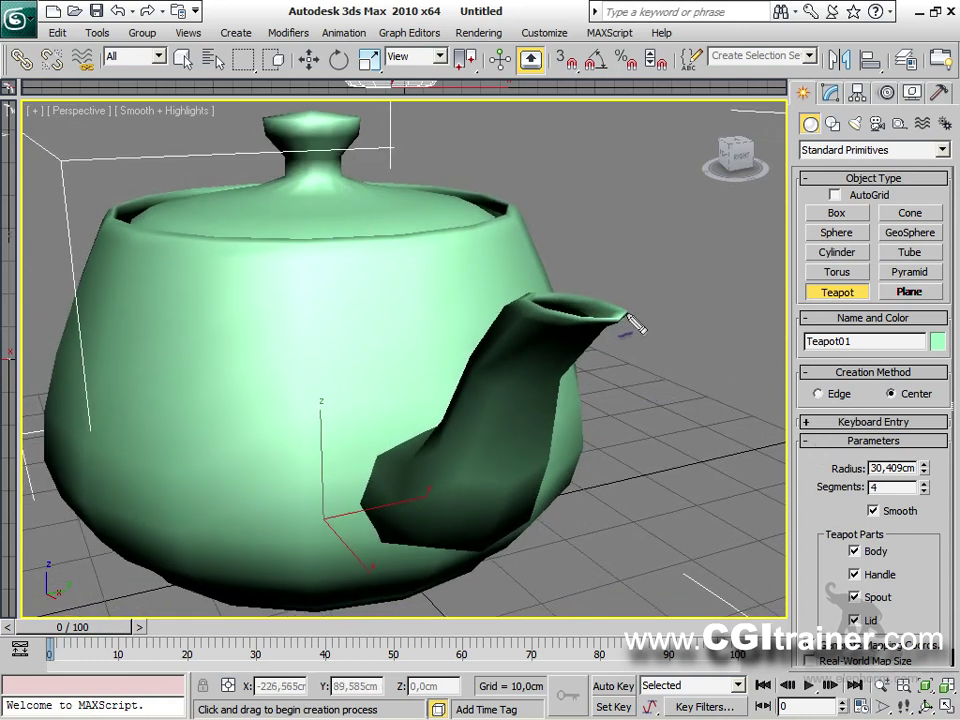
mouse_move(599, 349)
left_mouse_down()
mouse_move(561, 434)
mouse_move(521, 465)
mouse_move(443, 478)
mouse_move(381, 453)
left_mouse_up()
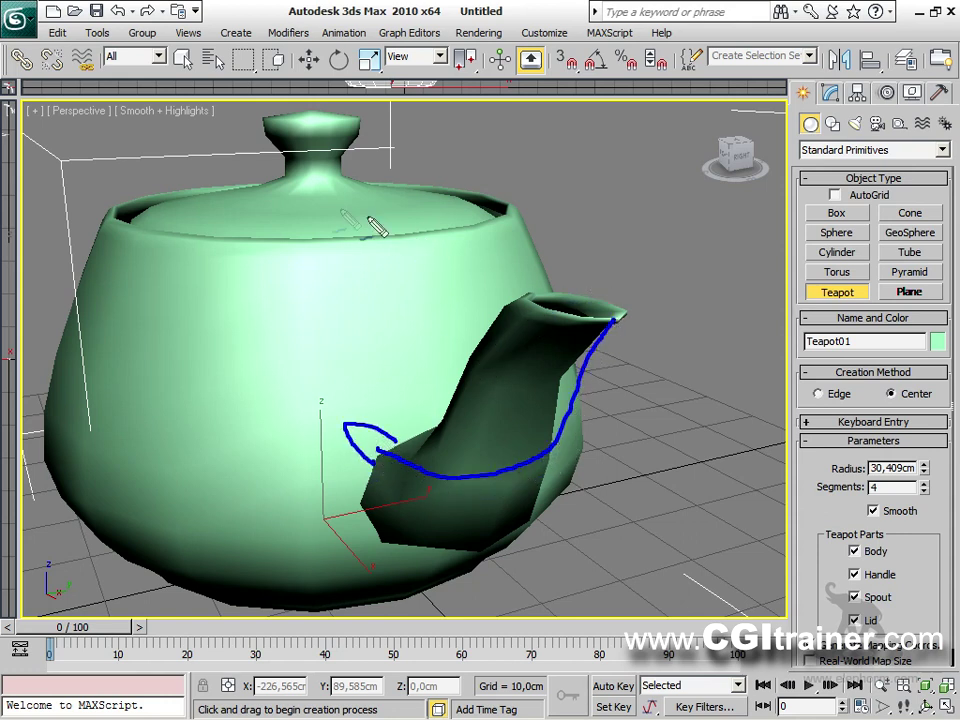
left_click_drag(397, 229, 607, 280)
left_click_drag(316, 200, 255, 538)
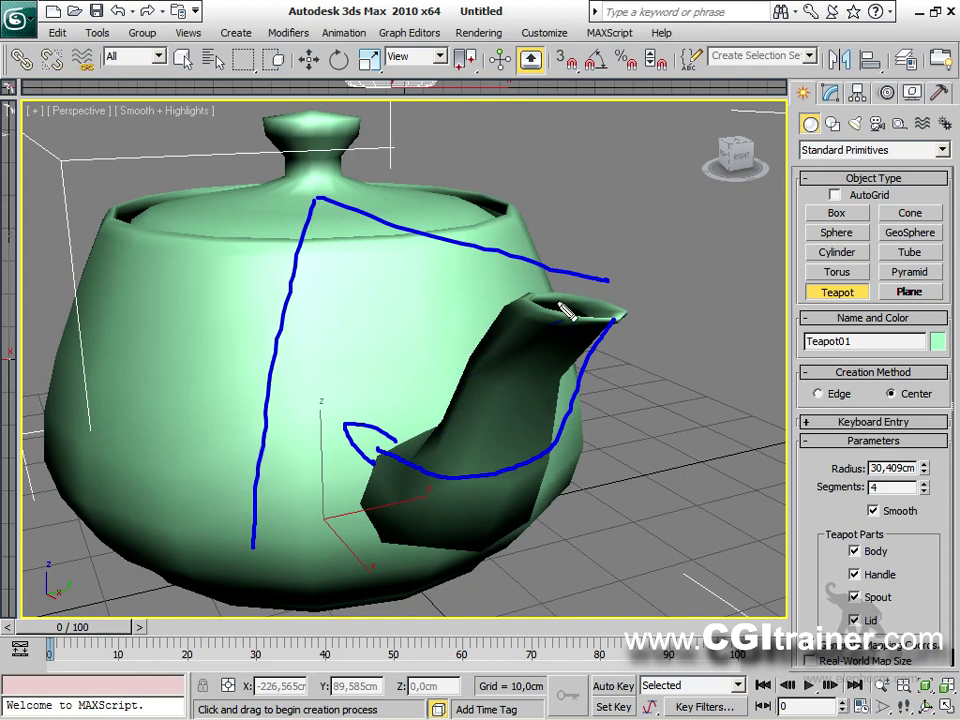
key("Escape")
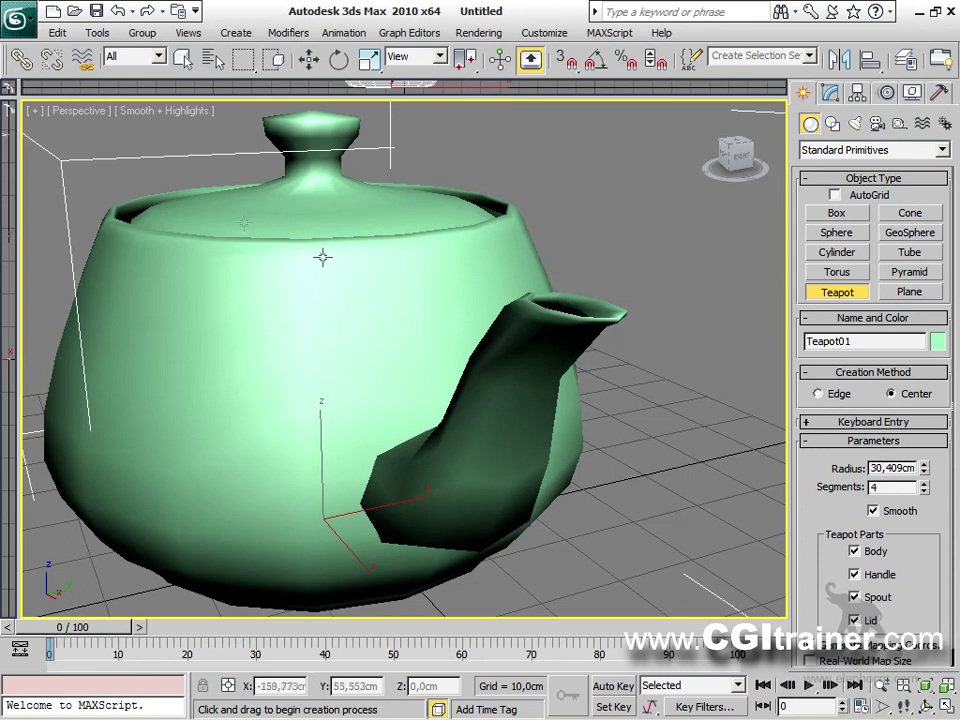
Set the Perspective viewport's Field Of View to 20 in Viewport Configuration.
left_click(35, 111)
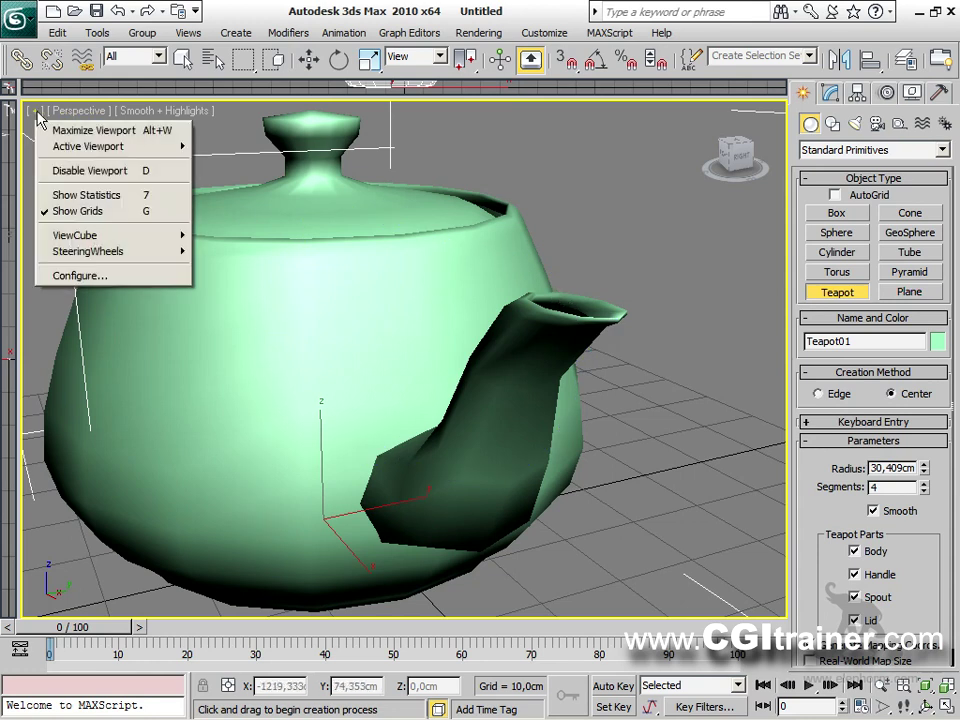
left_click(68, 274)
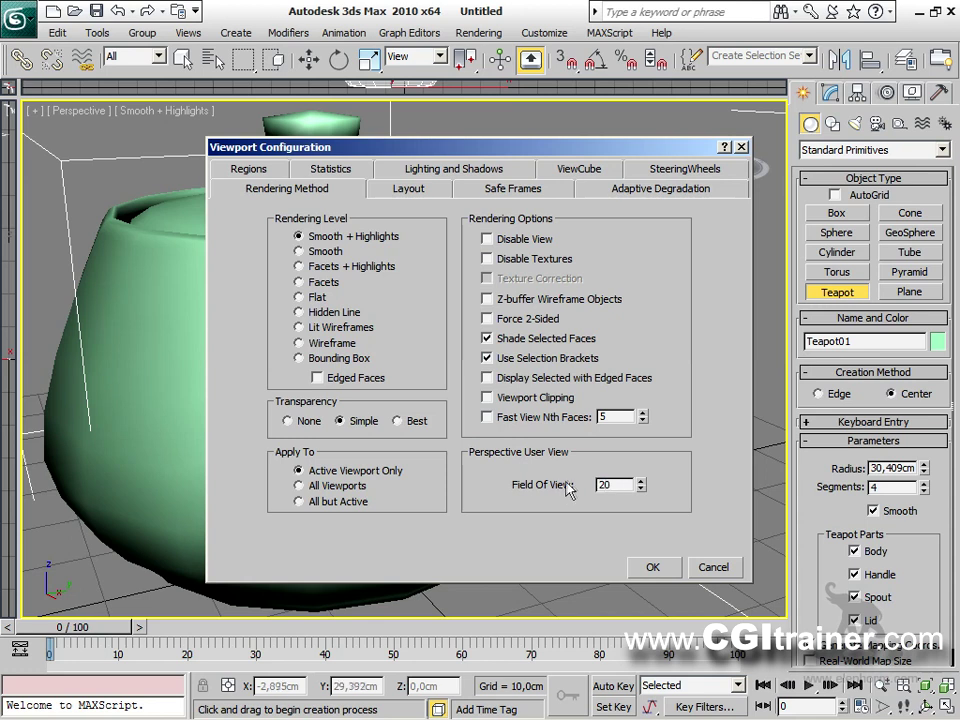
left_click(652, 567)
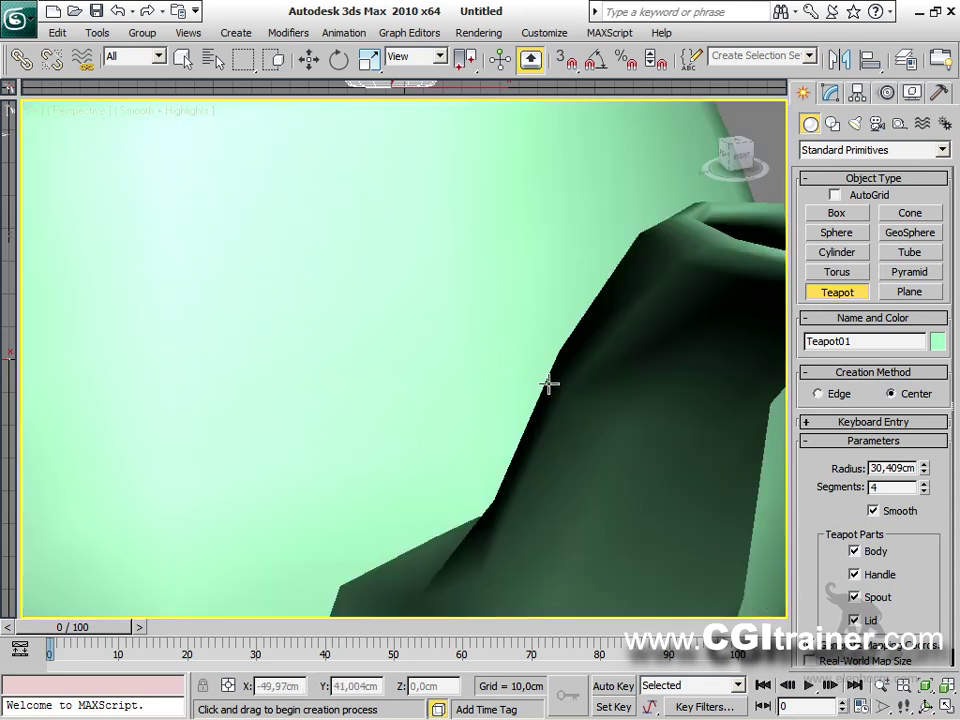
scroll(551, 388, "down", 3)
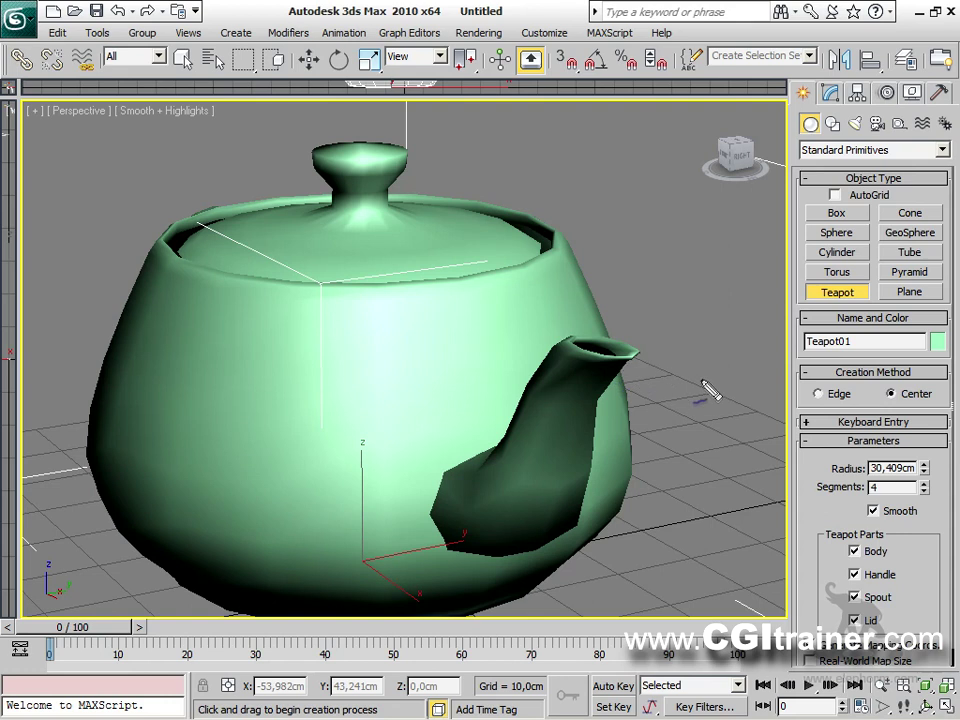
Zoom and orbit the Perspective view until the whole green teapot sits visibly on the grid.
left_click_drag(615, 363, 296, 229)
mouse_move(65, 303)
left_mouse_down()
mouse_move(171, 445)
mouse_move(256, 529)
mouse_move(319, 567)
left_mouse_up()
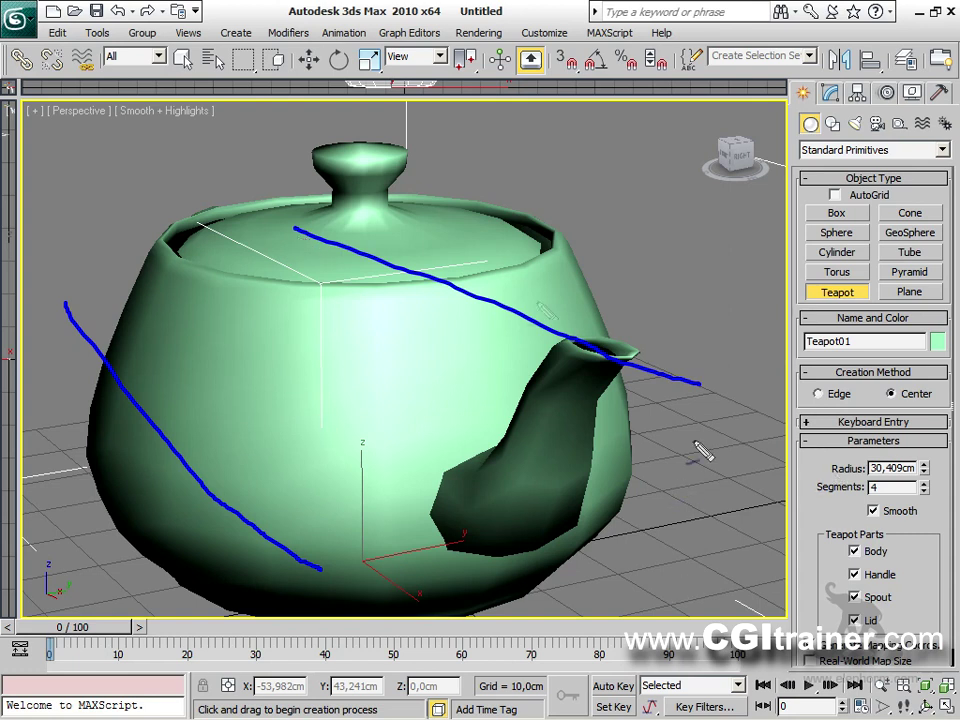
key("Escape")
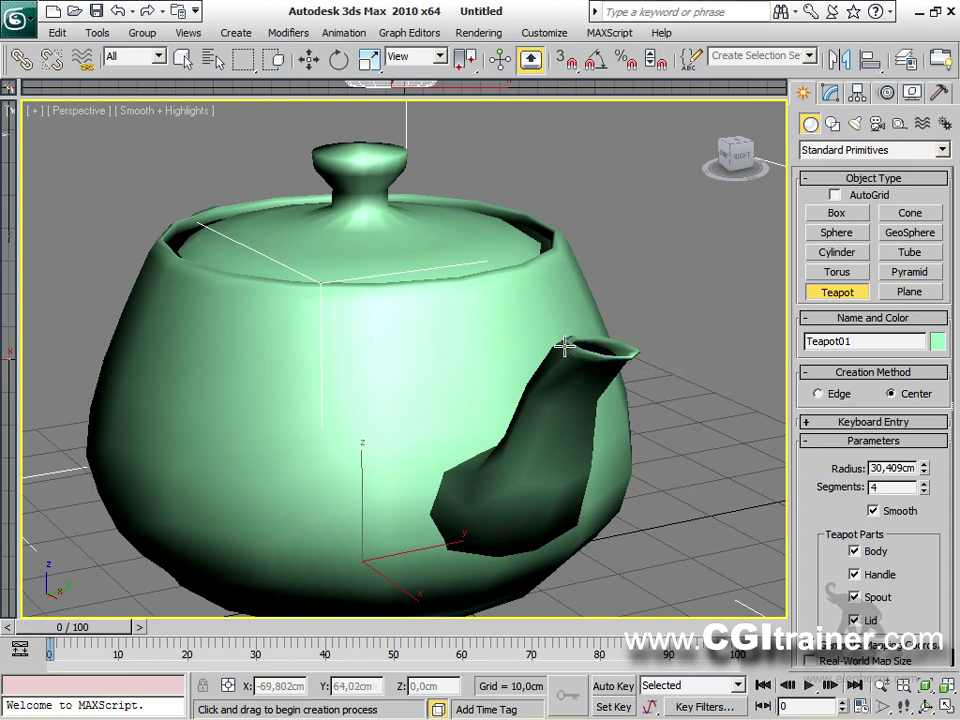
scroll(569, 364, "up", 10)
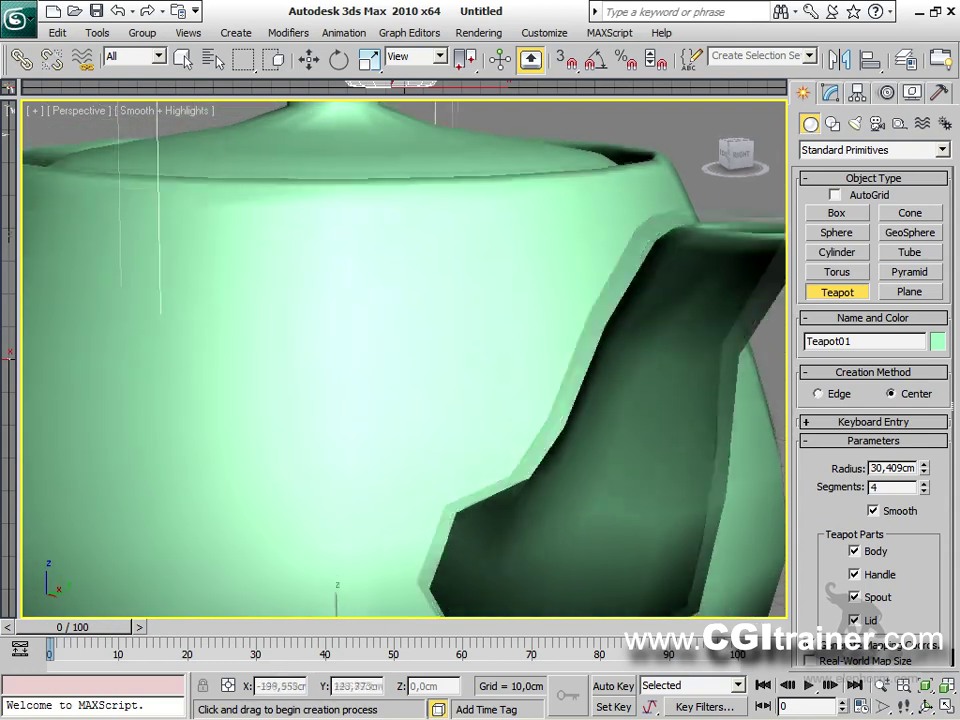
middle_click_drag(400, 360, 570, 360, "alt")
scroll(569, 525, "down", 10)
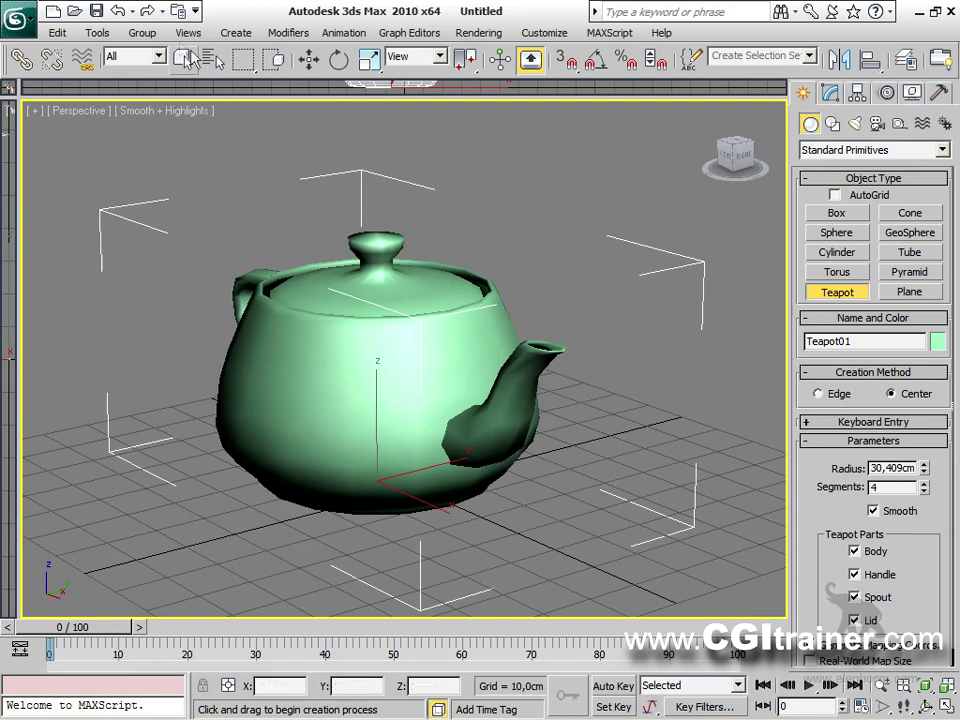
Save the active Perspective view, then zoom in until the teapot appears large.
left_click(188, 32)
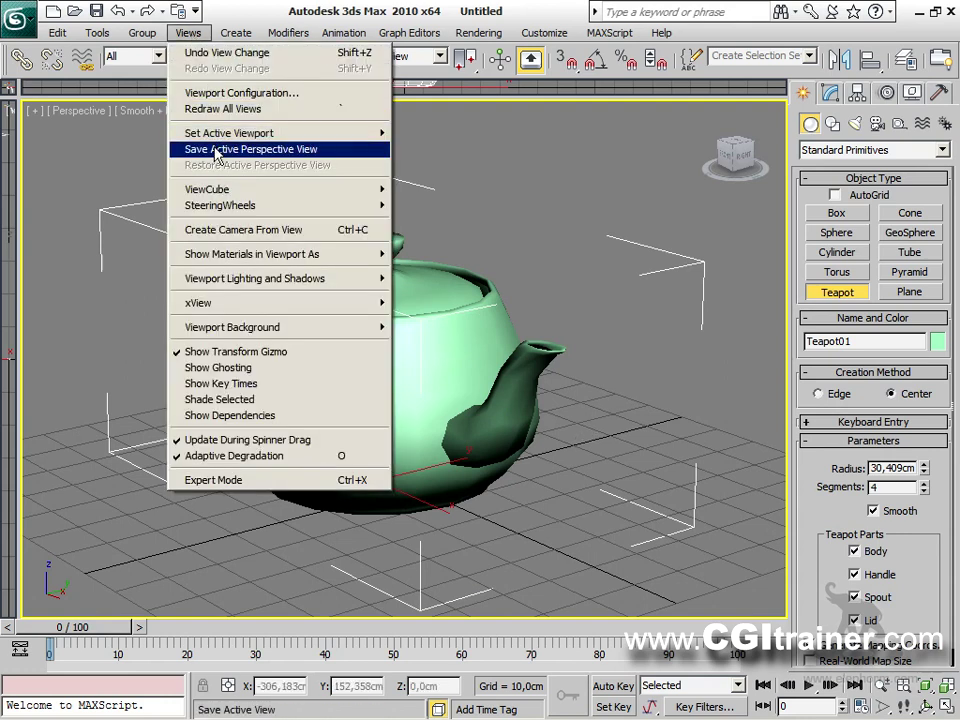
left_click(303, 150)
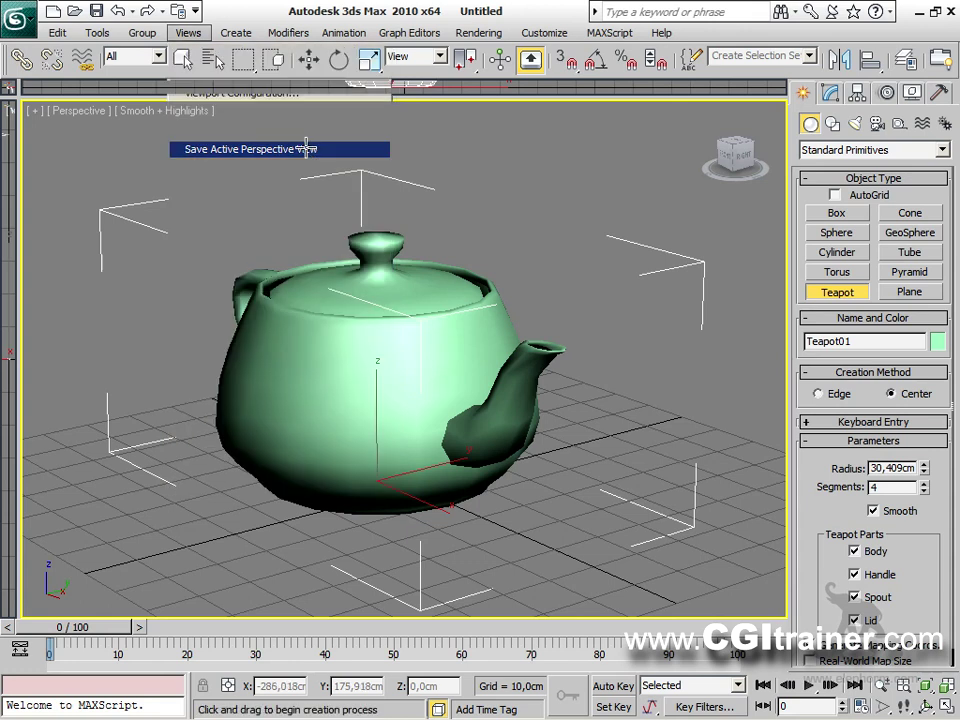
left_click(879, 706)
key("shift+z")
key("shift+z")
key("shift+z")
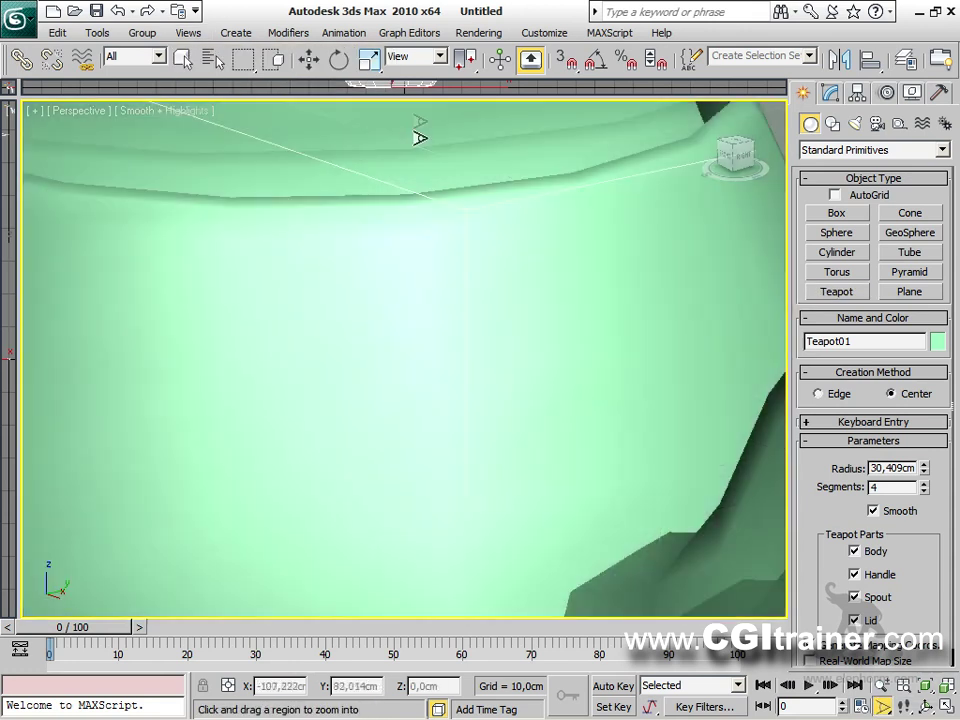
key("shift+z")
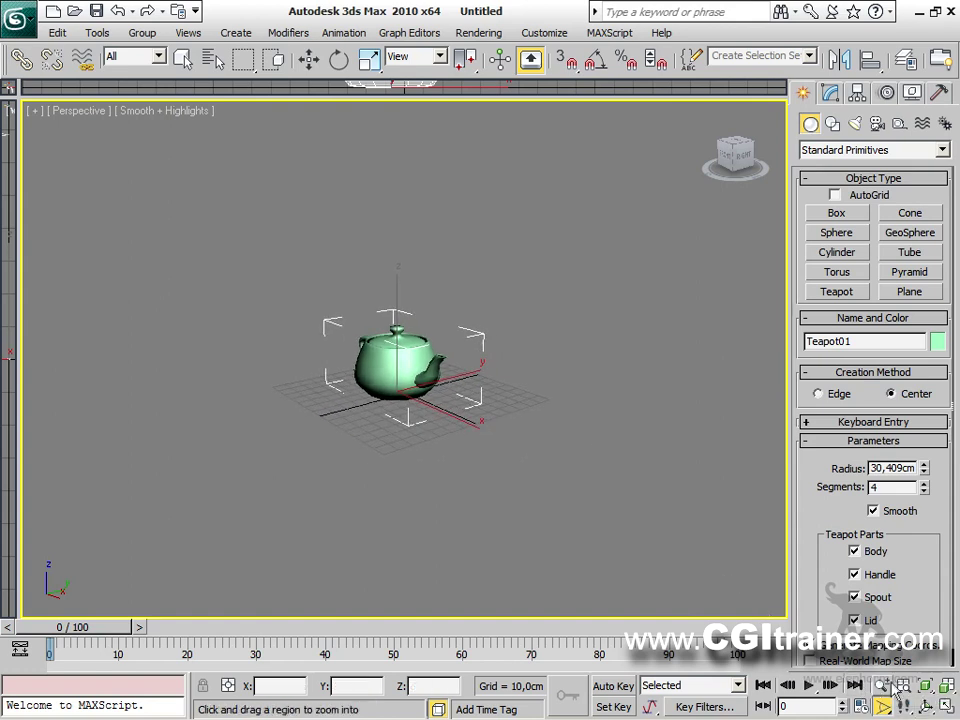
left_click(882, 685)
left_click_drag(242, 317, 268, 128)
Restore the saved Perspective view and orbit slightly to reveal the teapot's handle.
left_click(188, 33)
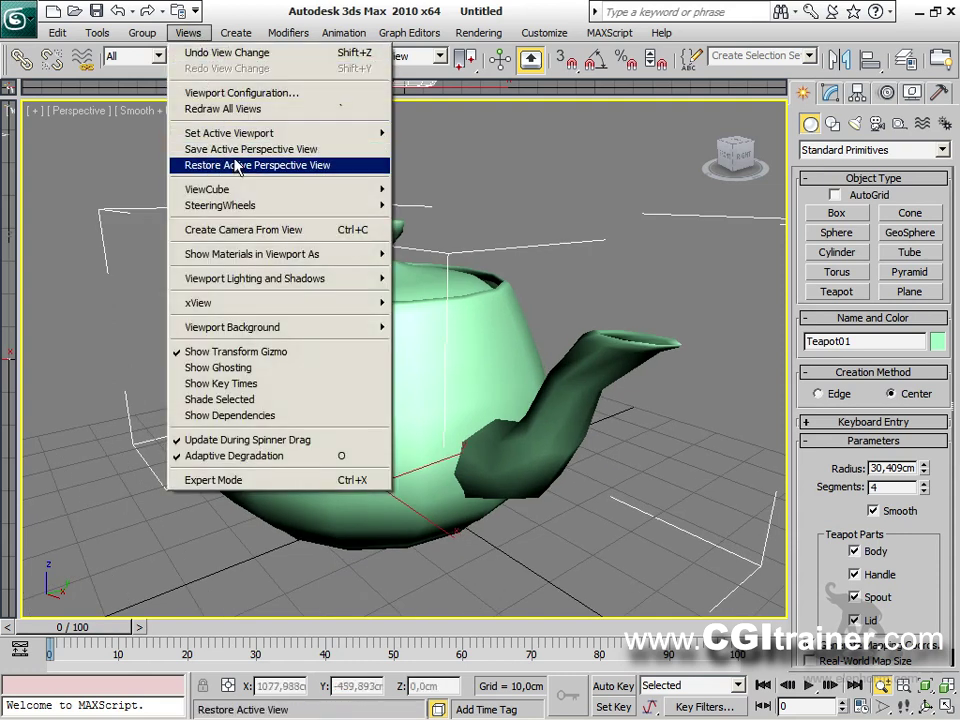
left_click(237, 166)
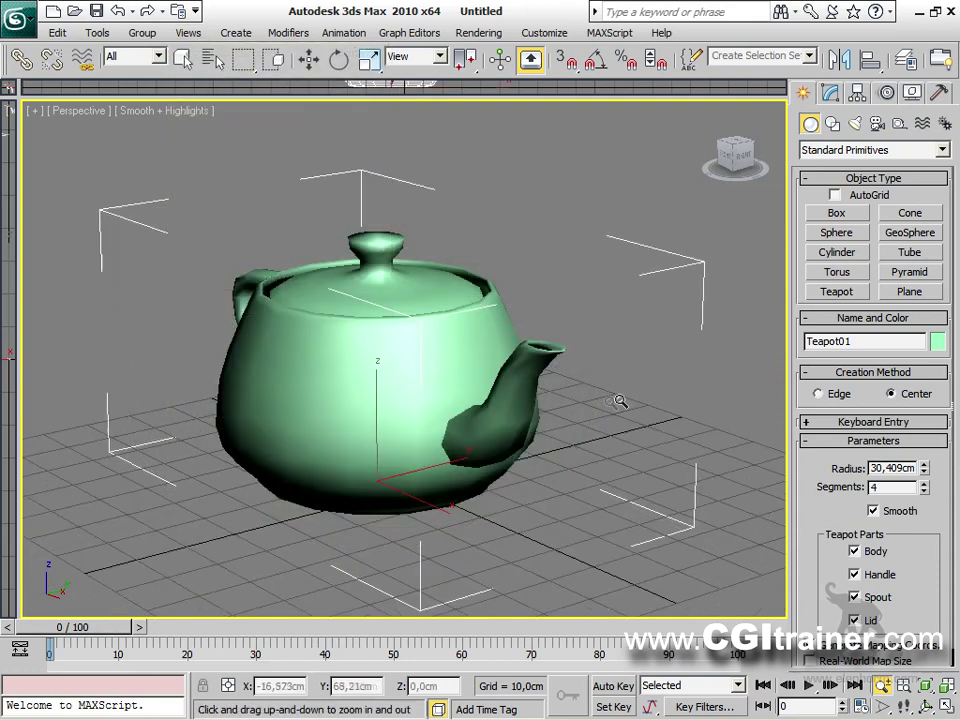
middle_click_drag(523, 452, 517, 391, "alt")
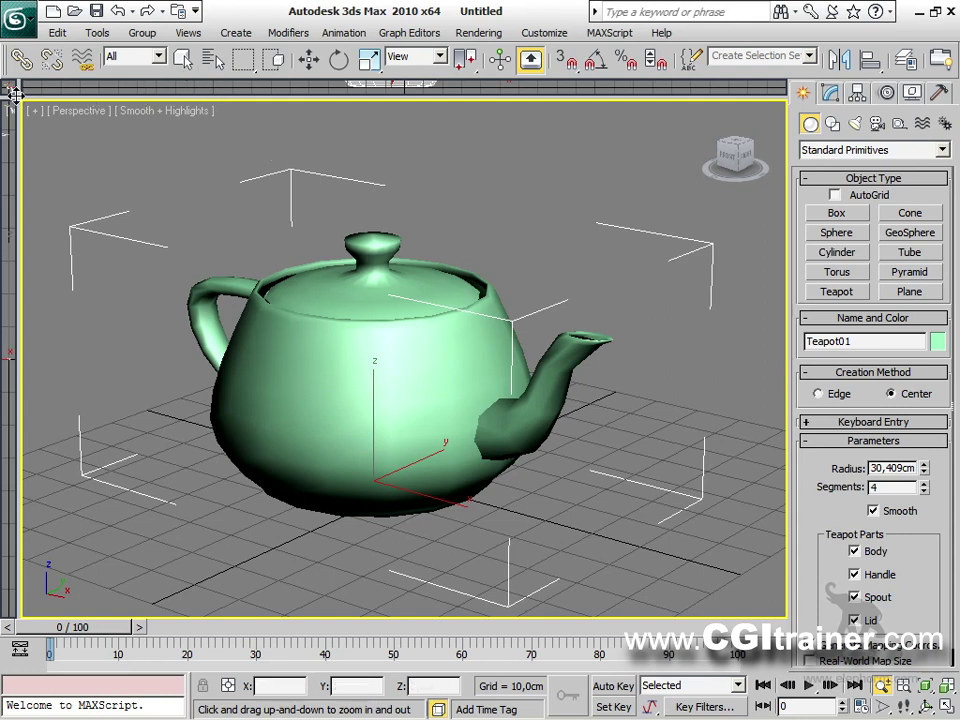
Return to the four-viewport layout, then pan and zoom the Front view onto the teapot.
key("alt+w")
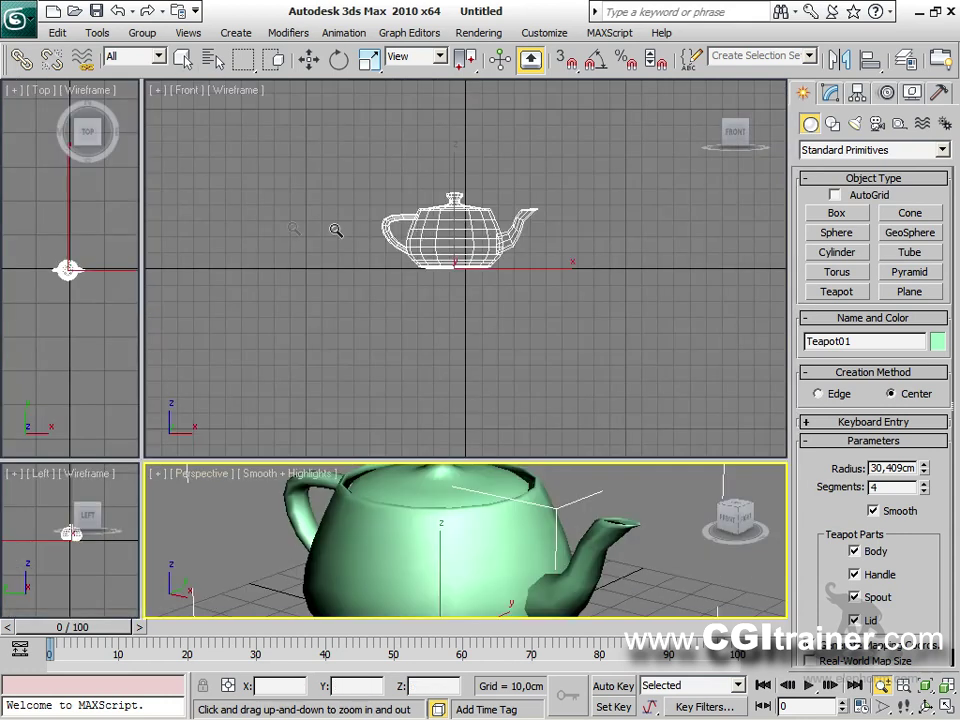
right_click(293, 223)
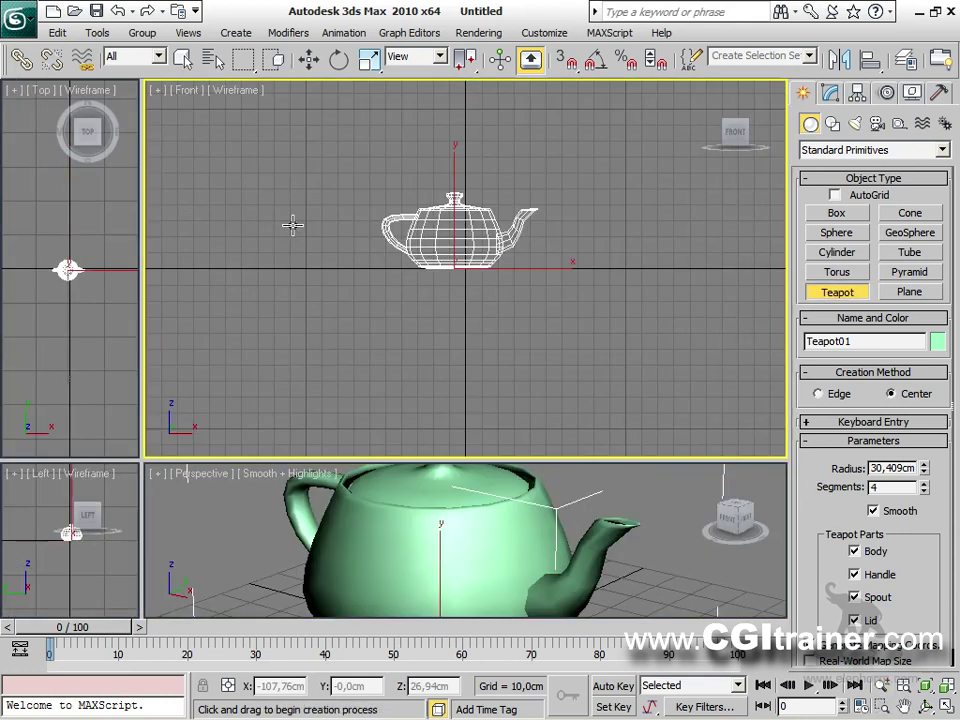
left_click(903, 707)
mouse_move(532, 296)
left_mouse_down()
mouse_move(572, 306)
mouse_move(518, 291)
left_mouse_up()
left_click(880, 707)
left_click_drag(403, 166, 556, 335)
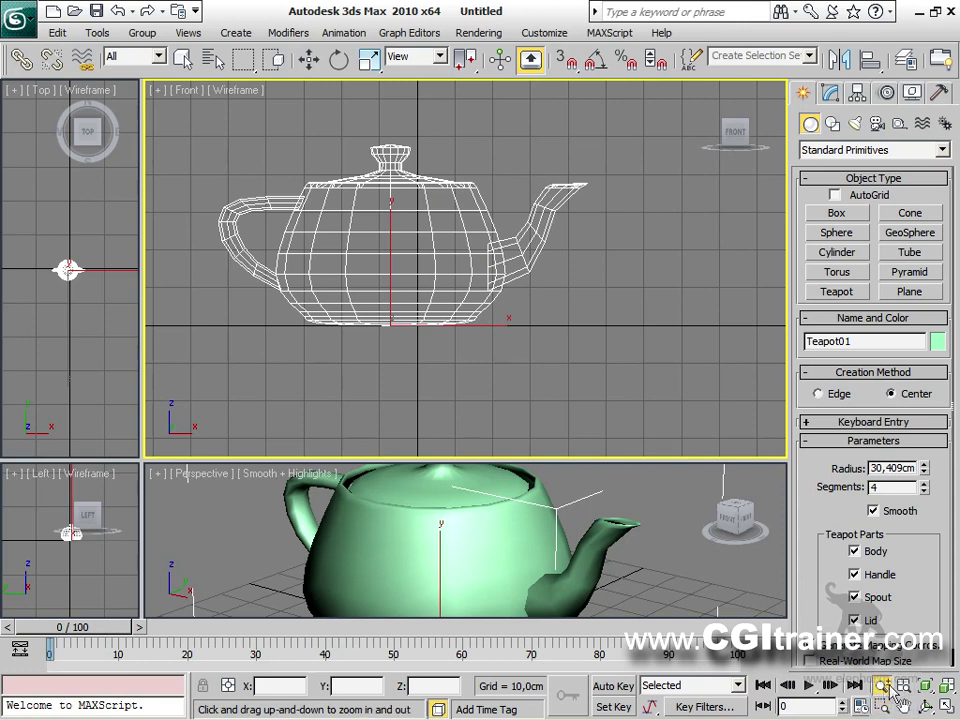
mouse_move(529, 315)
left_mouse_down()
mouse_move(542, 343)
mouse_move(540, 296)
left_mouse_up()
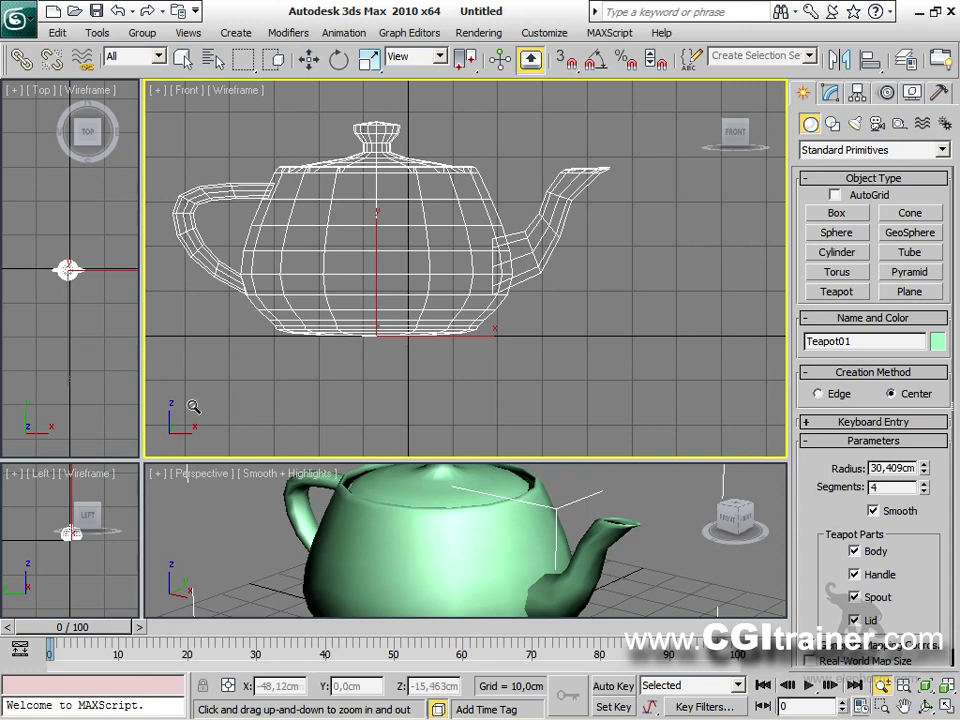
Fit the teapot in all viewports and reset them to four equal sizes.
key("ctrl+shift+z")
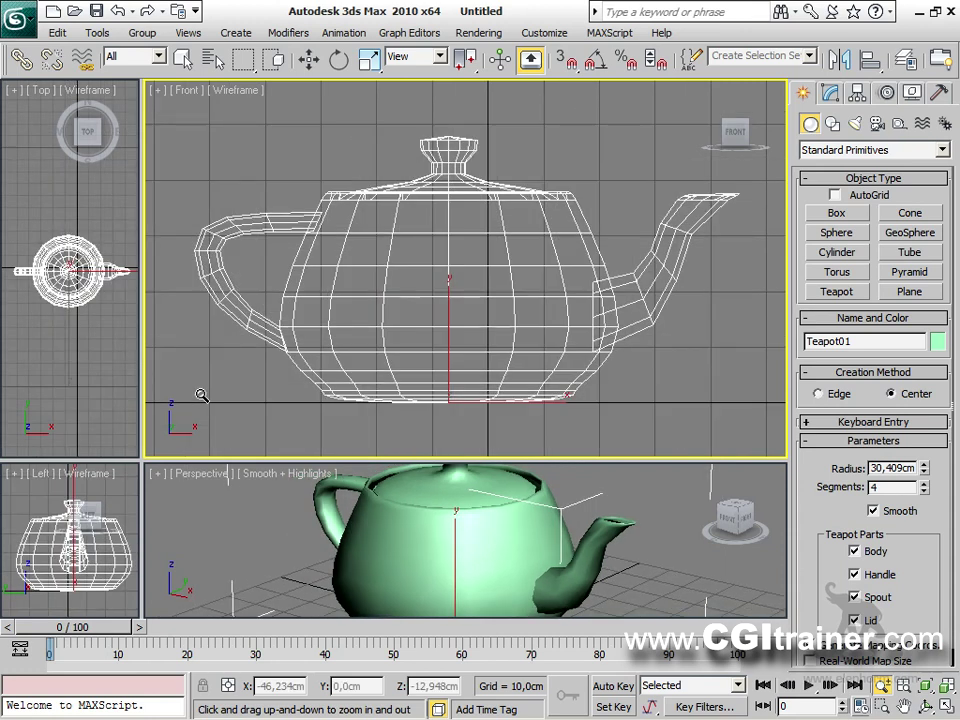
right_click(146, 455)
left_click(190, 448)
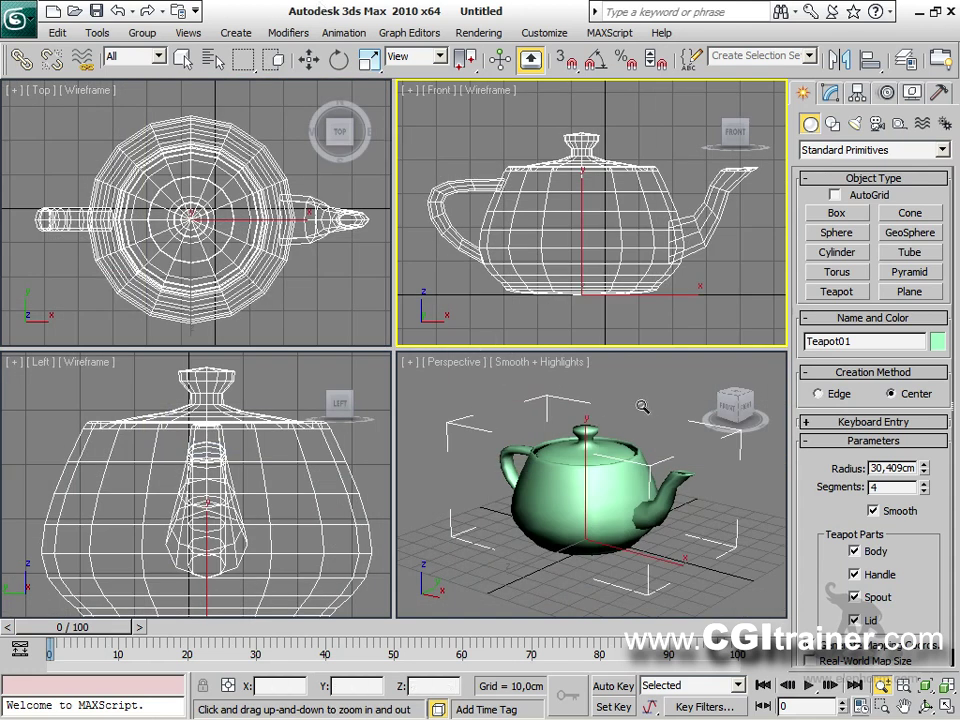
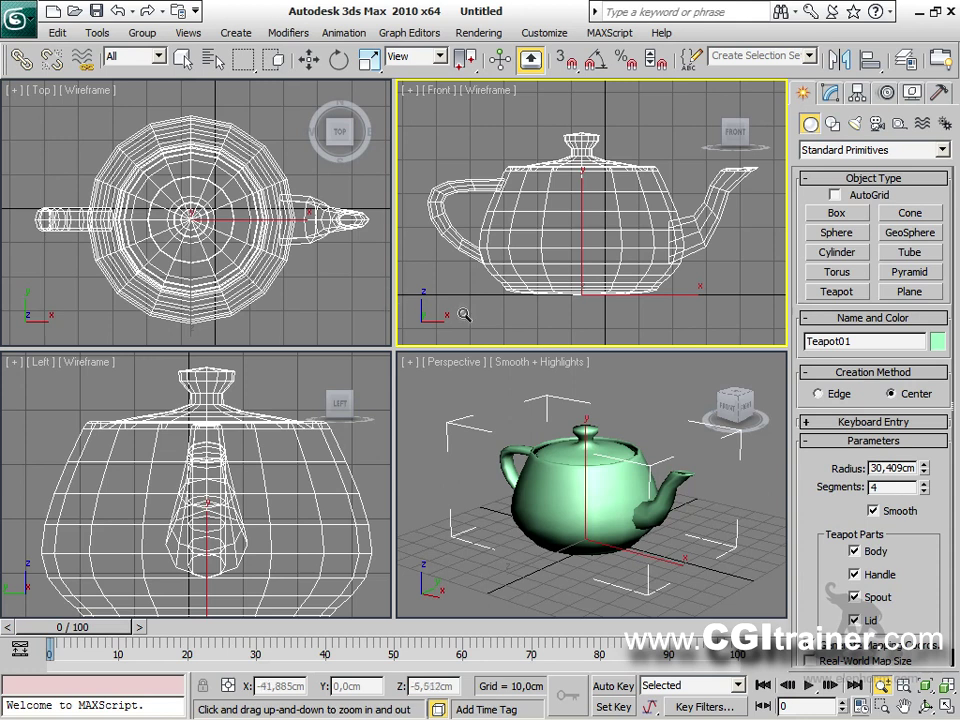
Select the teapot and nudge it slightly along Y with Move.
right_click(467, 435)
left_click(587, 494)
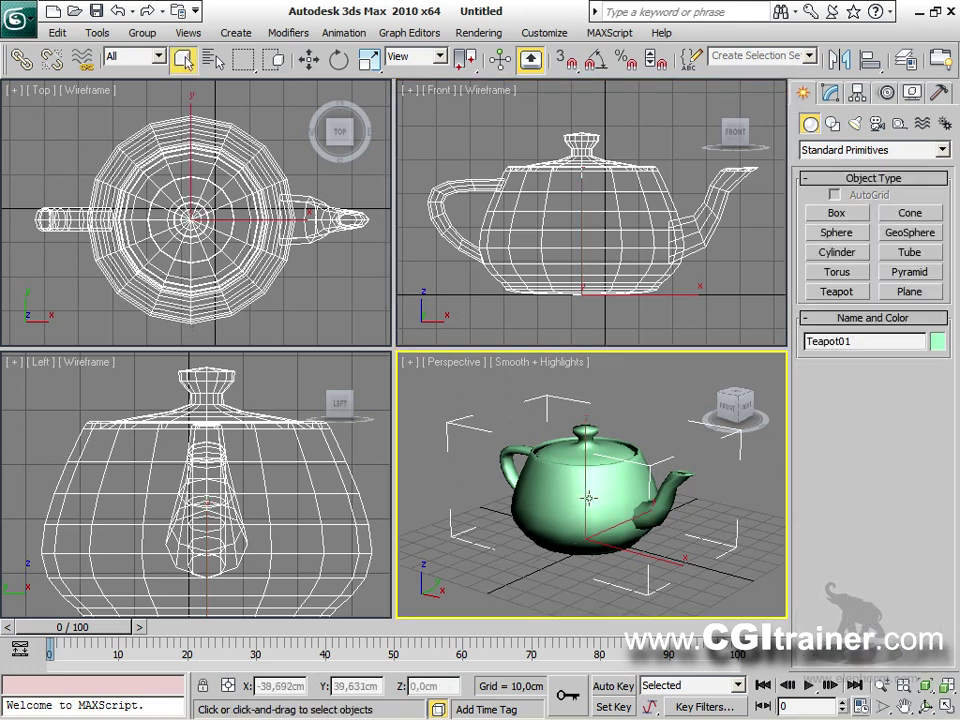
right_click(606, 518)
left_click(632, 542)
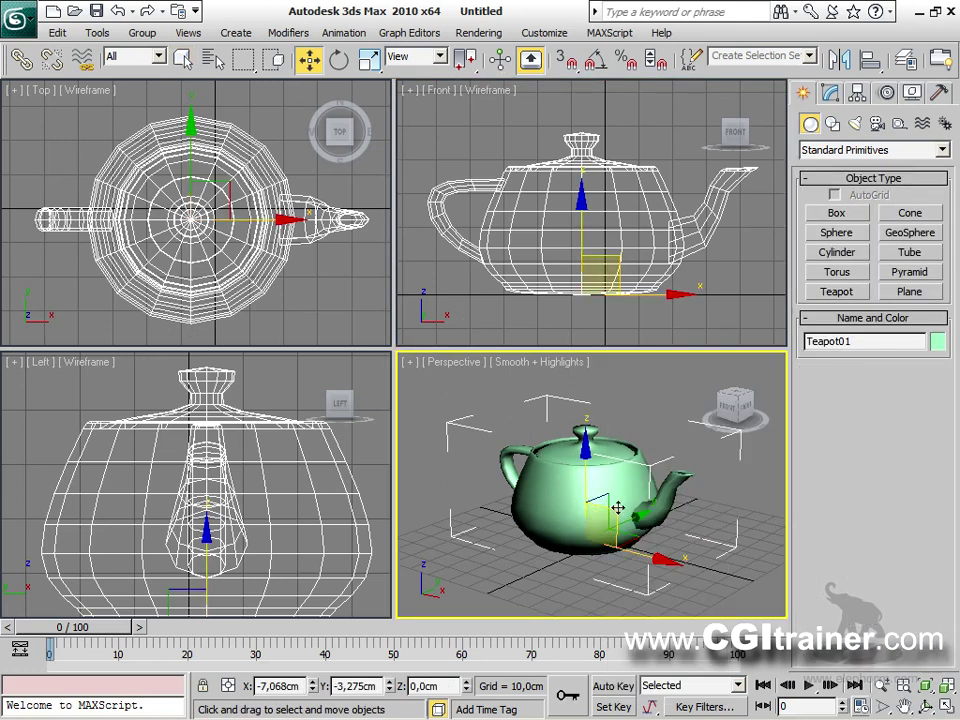
left_click_drag(618, 508, 492, 440)
Switch to Rotate, then Scale and stretch the teapot wider along X.
right_click(617, 514)
left_click(641, 540)
right_click(591, 510)
left_click(612, 551)
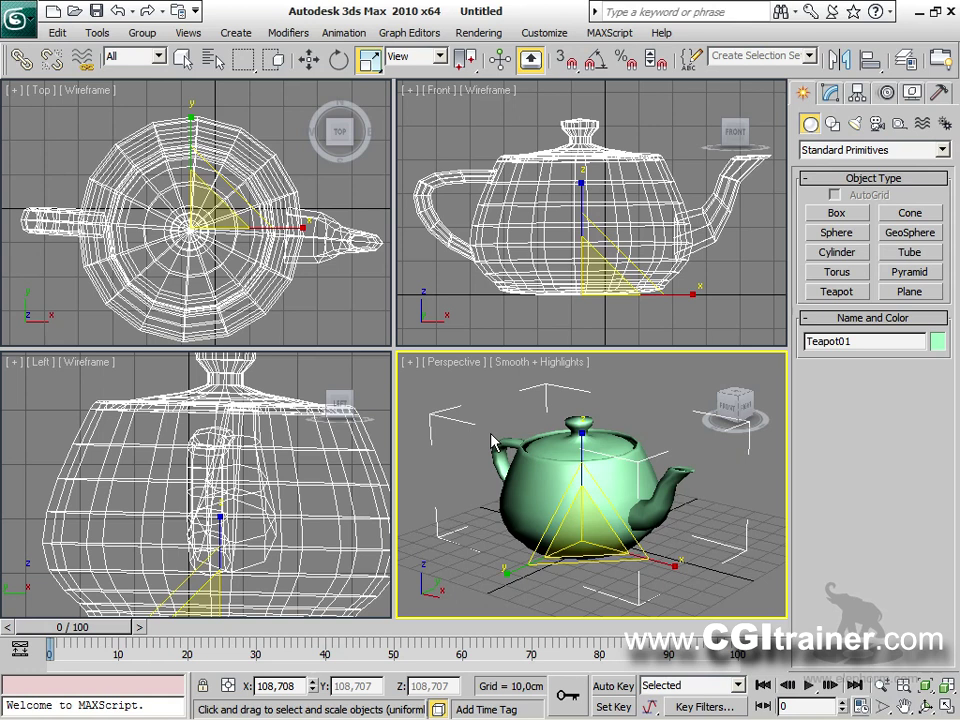
left_click_drag(668, 566, 707, 514)
left_click_drag(578, 446, 370, 382)
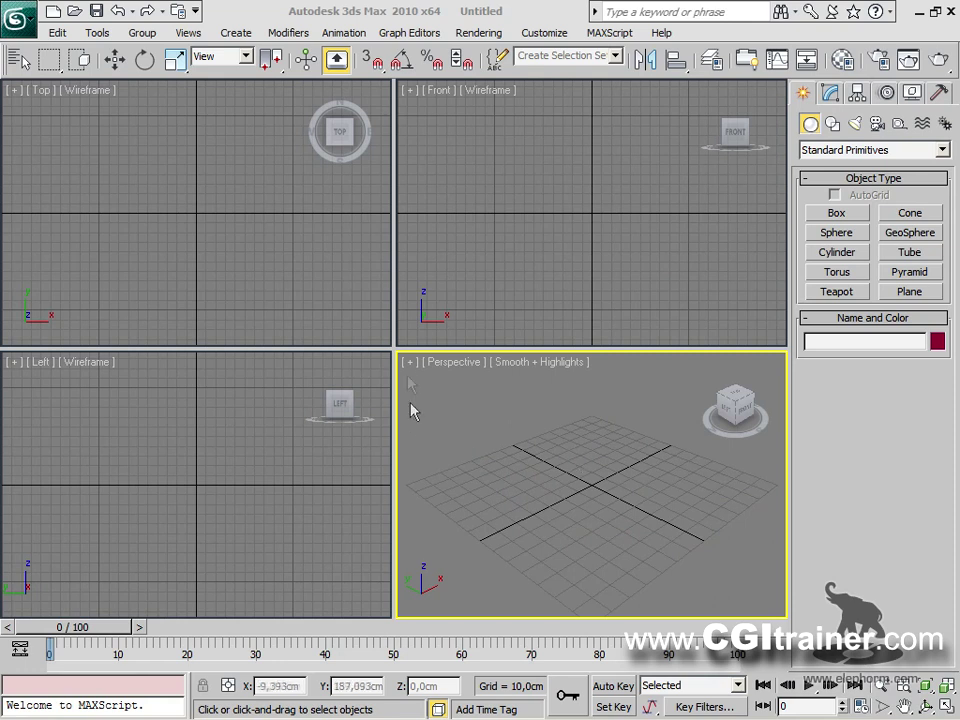
Enlarge and orbit Perspective, draw Teapot01 (radius 28,264cm), and hide the home grid.
left_click_drag(396, 347, 207, 165)
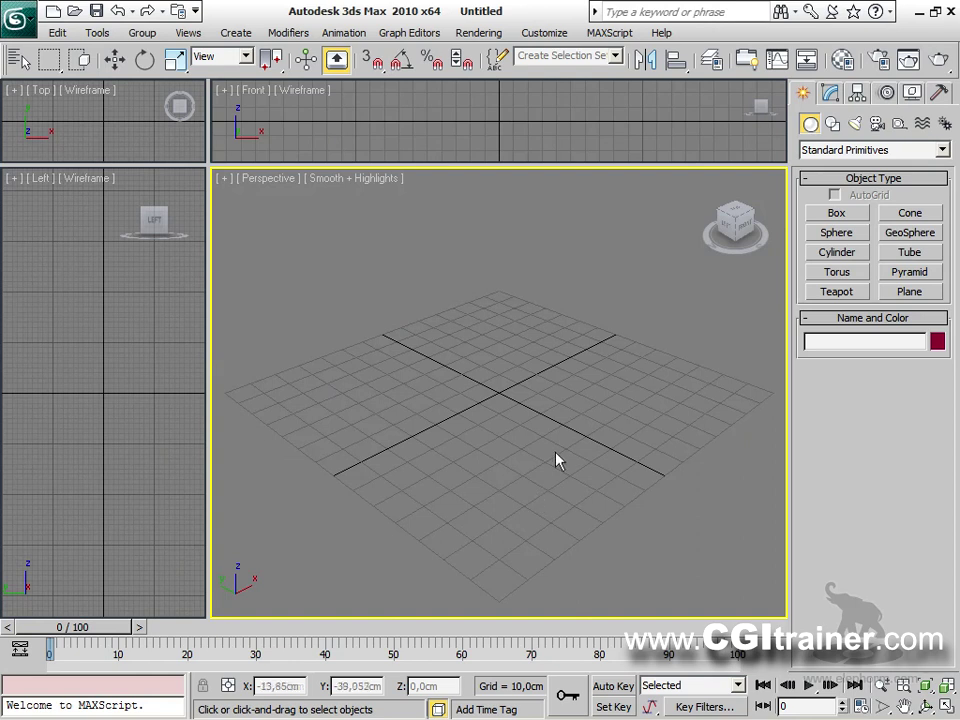
middle_click_drag(530, 458, 510, 447, "alt")
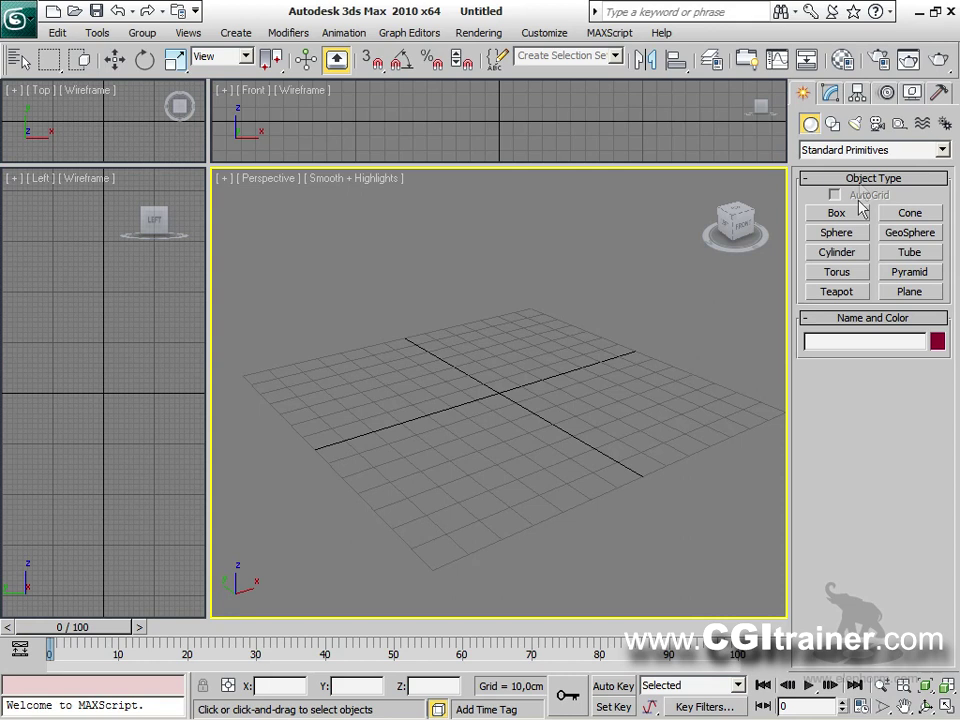
left_click(838, 291)
left_click_drag(484, 399, 474, 456)
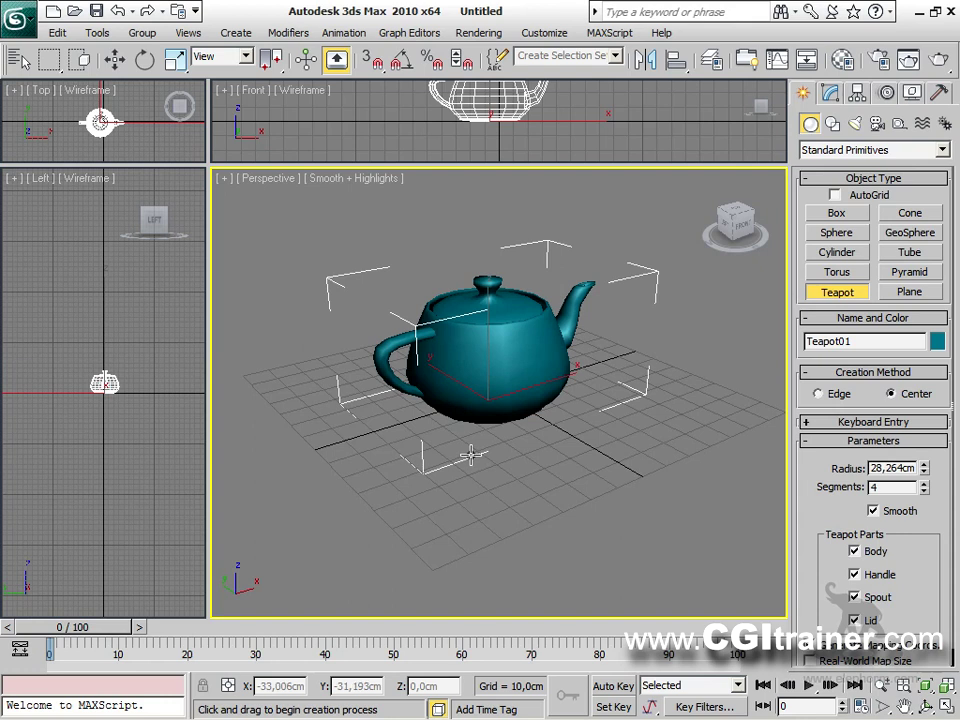
key("g")
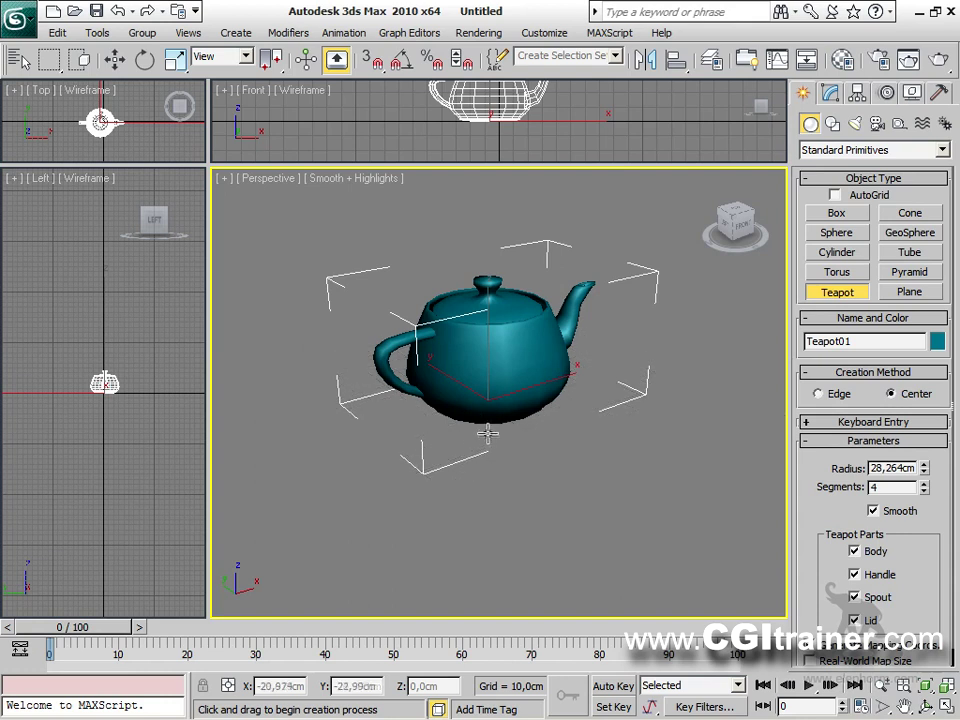
Maximize Perspective and show Teapot01 shaded with Edged Faces, Segments kept at 4.
key("alt+w")
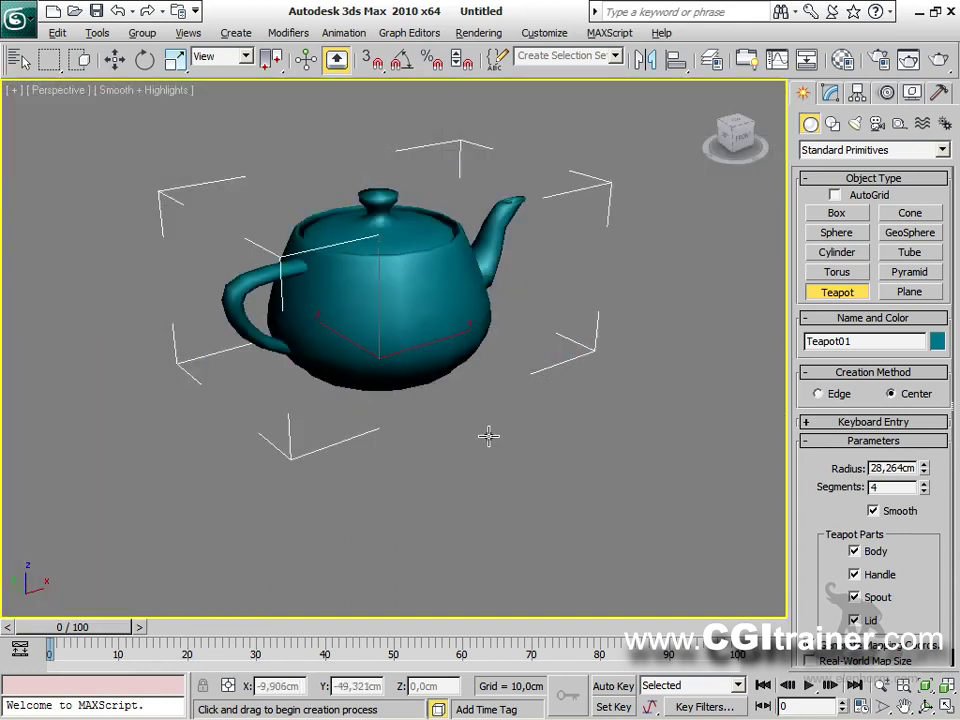
middle_click_drag(474, 401, 458, 418)
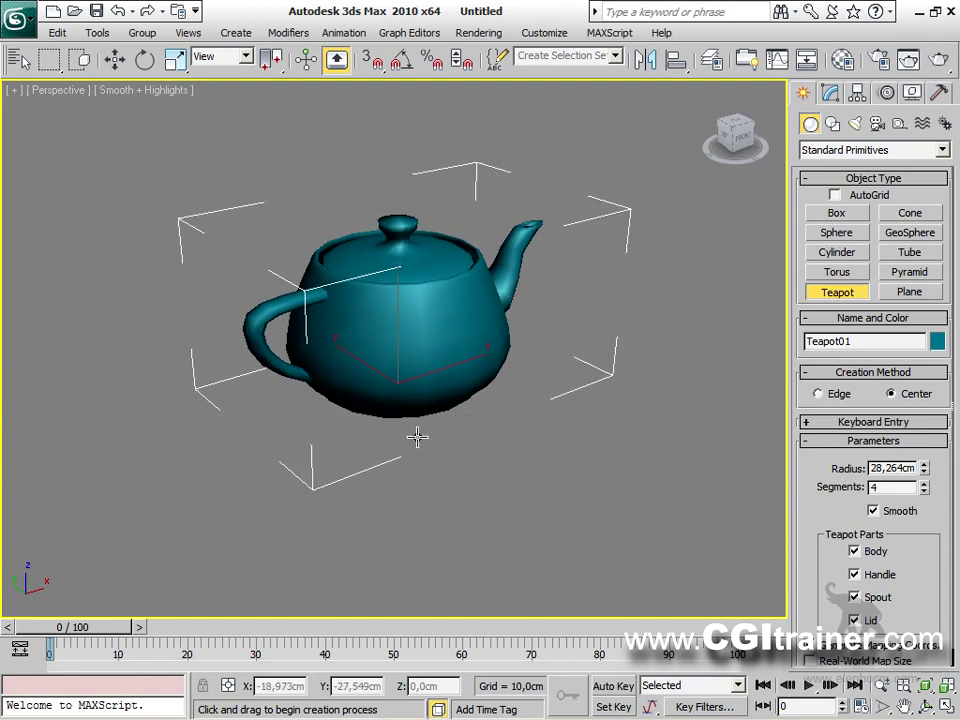
key("F3")
key("F3")
key("F4")
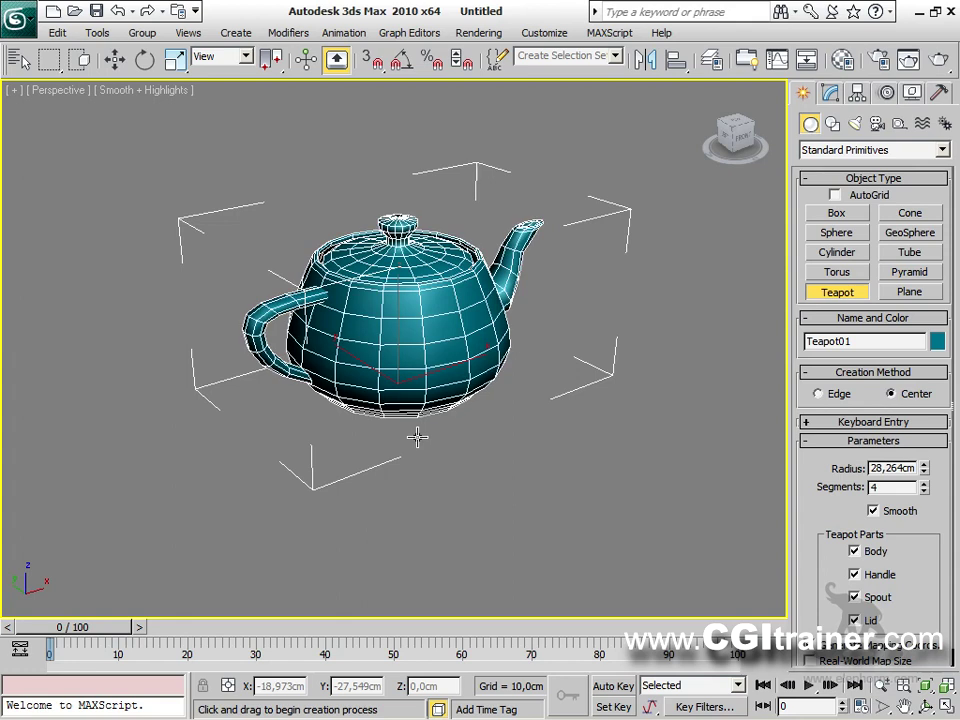
mouse_move(926, 490)
left_mouse_down()
mouse_move(926, 436)
mouse_move(926, 523)
mouse_move(927, 457)
mouse_move(928, 486)
left_mouse_up()
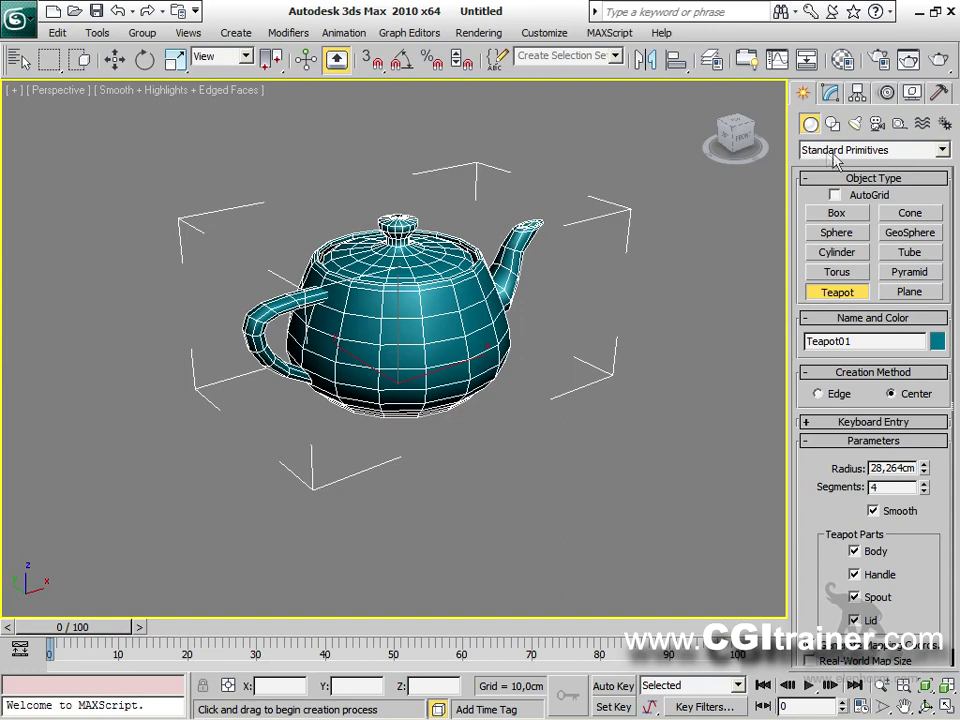
scroll(497, 388, "up", 5)
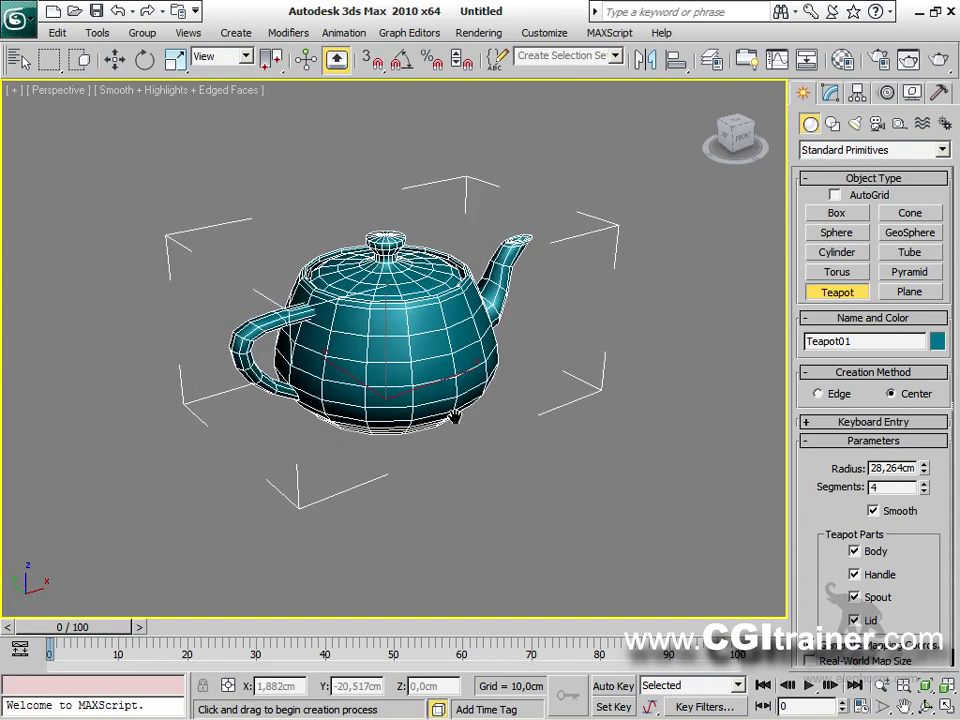
scroll(460, 408, "down", 4)
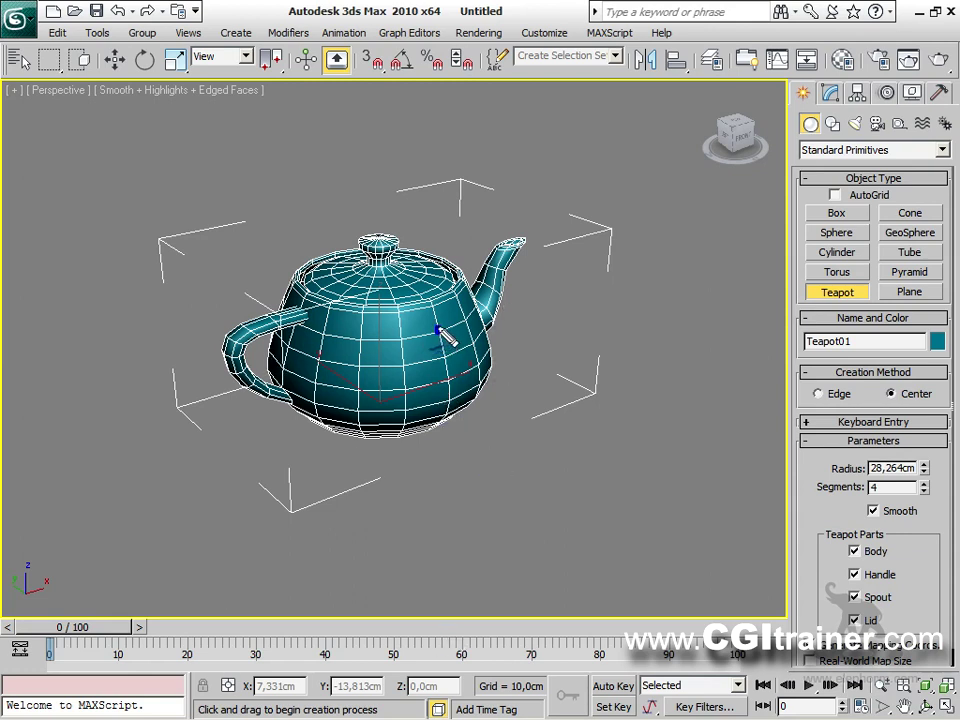
mouse_move(433, 333)
left_mouse_down()
mouse_move(404, 341)
mouse_move(406, 372)
mouse_move(439, 337)
left_mouse_up()
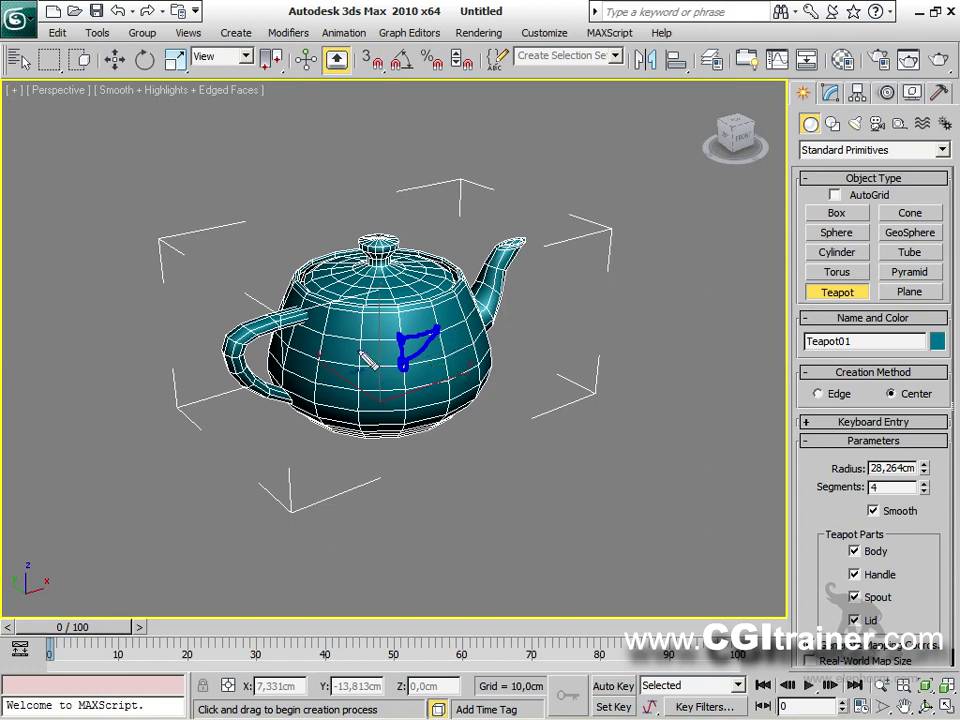
mouse_move(359, 337)
left_mouse_down()
mouse_move(360, 372)
mouse_move(322, 358)
mouse_move(324, 338)
mouse_move(362, 337)
mouse_move(342, 360)
left_mouse_up()
left_click_drag(320, 460, 335, 451)
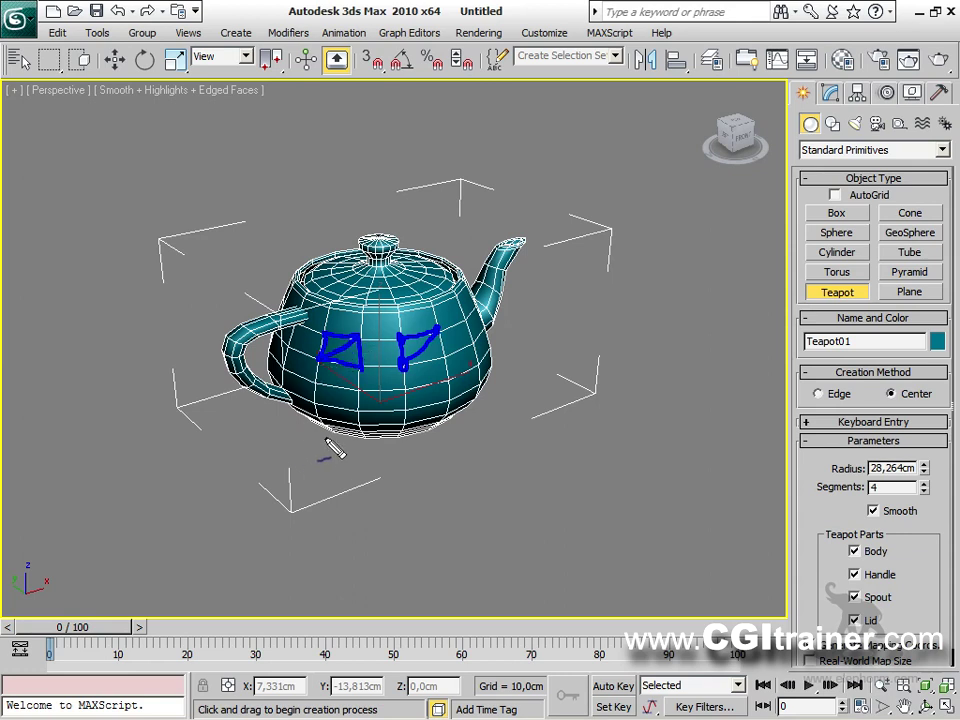
key("ctrl+z")
mouse_move(398, 328)
left_mouse_down()
mouse_move(398, 336)
mouse_move(432, 330)
left_mouse_up()
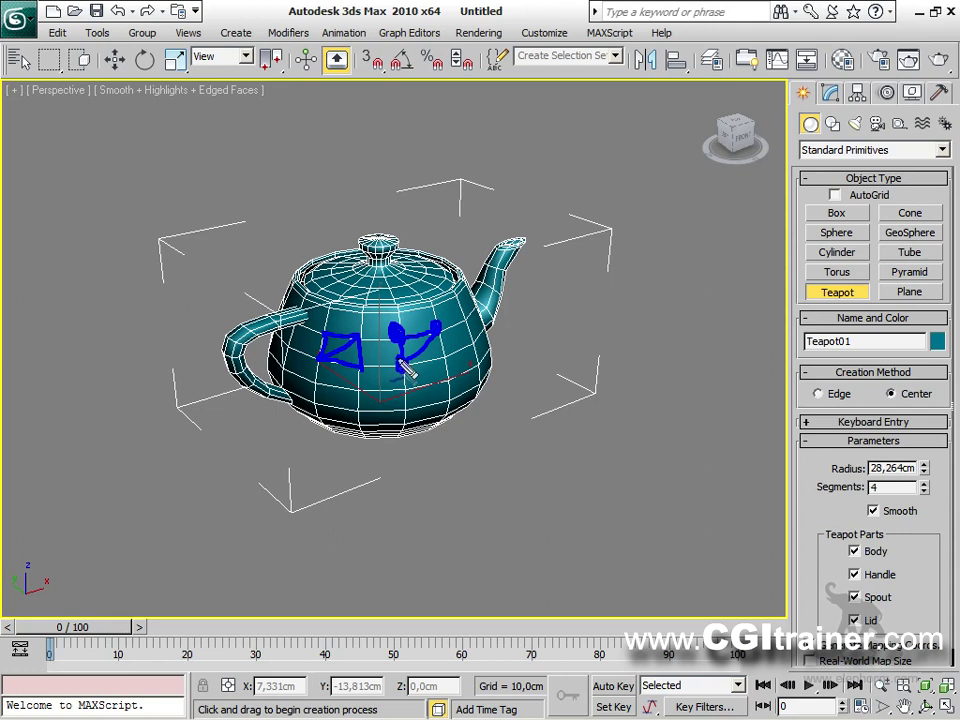
left_click_drag(400, 360, 402, 366)
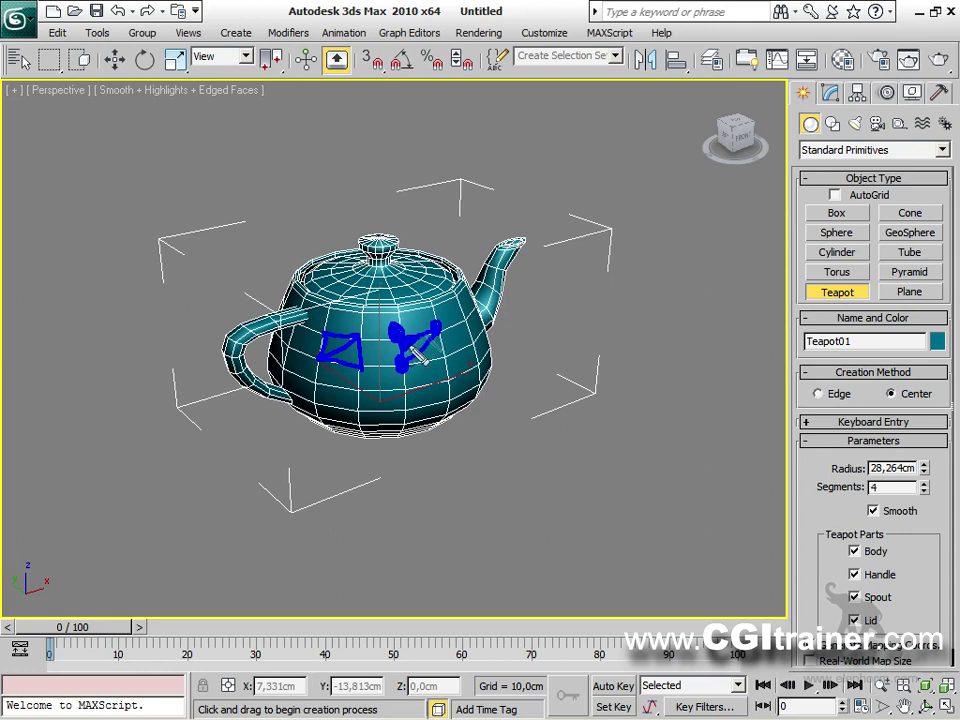
left_click_drag(421, 350, 433, 344)
left_click_drag(346, 362, 358, 368)
left_click_drag(502, 248, 515, 258)
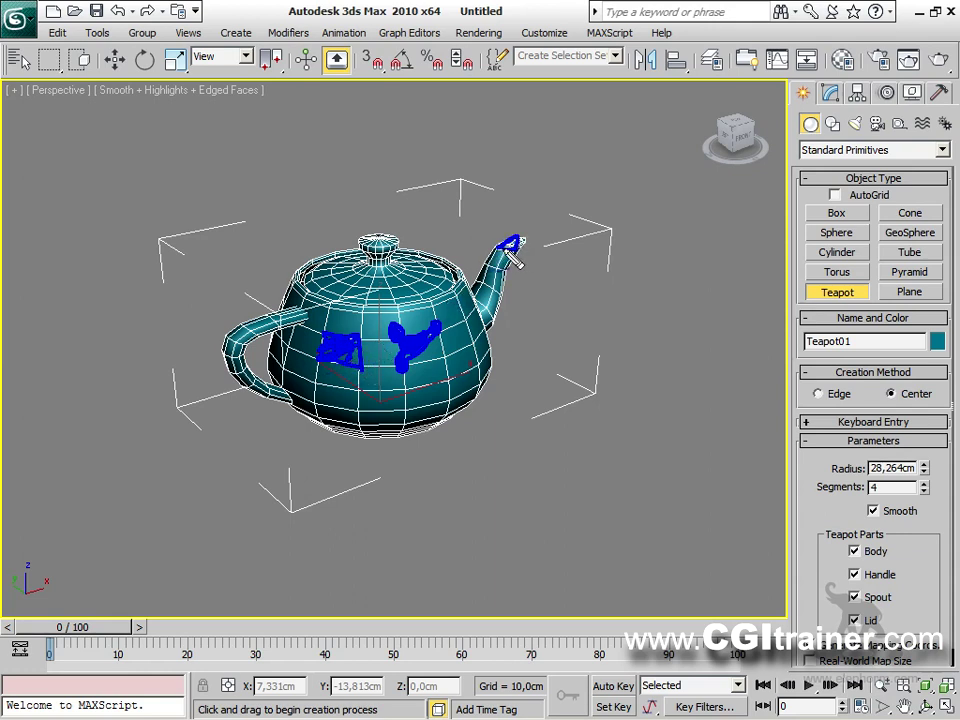
mouse_move(453, 273)
left_mouse_down()
mouse_move(364, 312)
mouse_move(310, 293)
mouse_move(309, 274)
mouse_move(450, 264)
left_mouse_up()
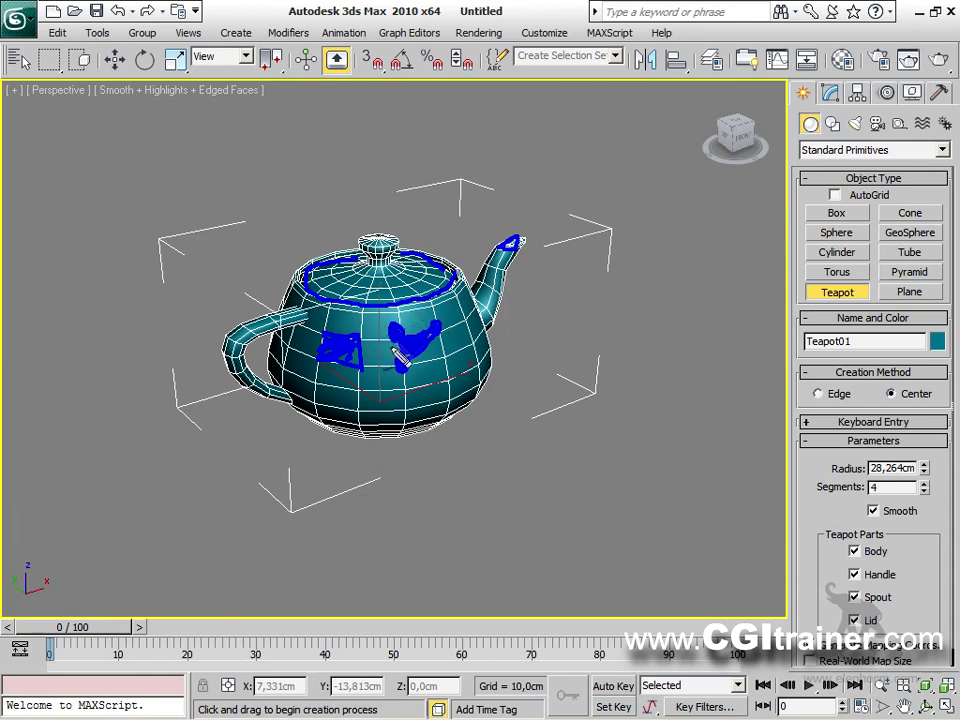
left_click_drag(157, 240, 165, 250)
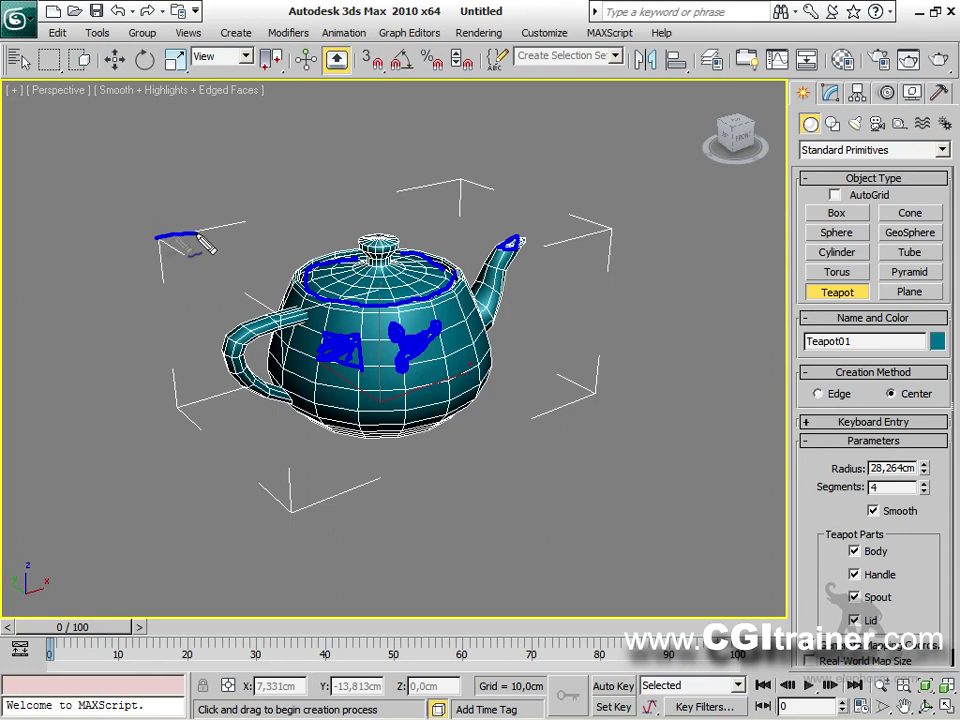
left_click_drag(174, 398, 189, 421)
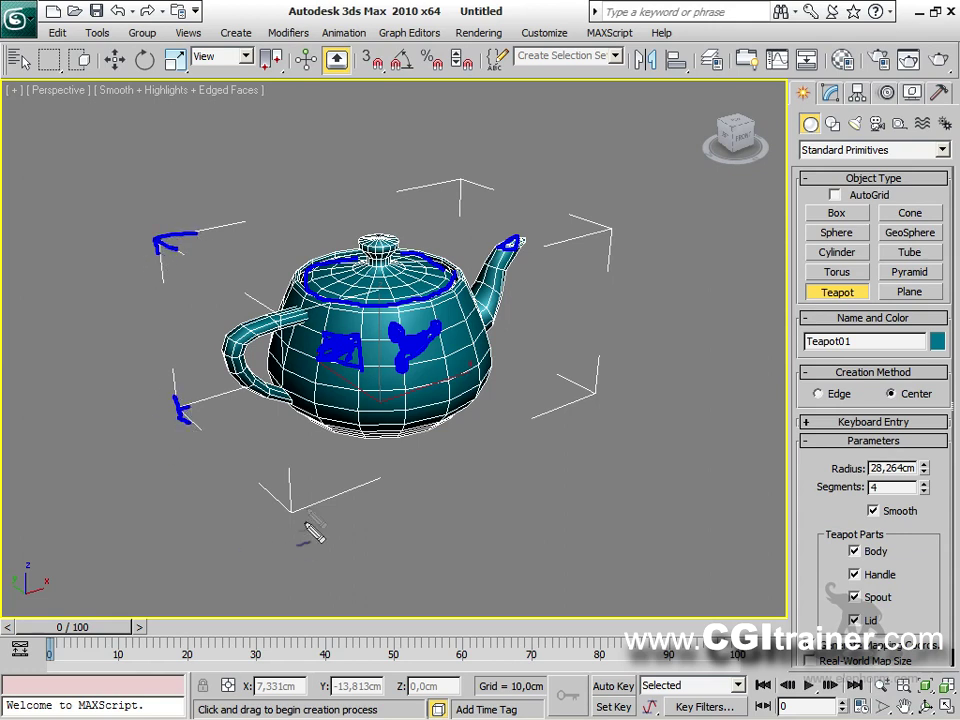
mouse_move(293, 492)
left_mouse_down()
mouse_move(306, 511)
mouse_move(300, 506)
left_mouse_up()
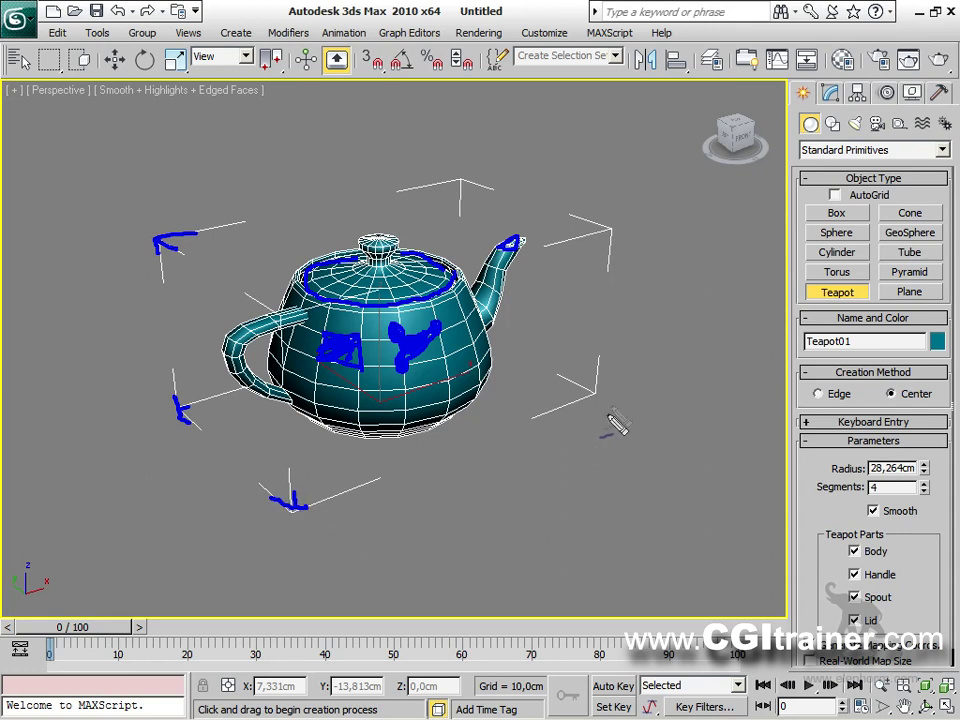
left_click_drag(565, 380, 588, 395)
mouse_move(600, 246)
left_mouse_down()
mouse_move(610, 240)
mouse_move(606, 226)
left_mouse_up()
left_click_drag(456, 193, 457, 180)
left_click_drag(449, 234, 460, 231)
key("e")
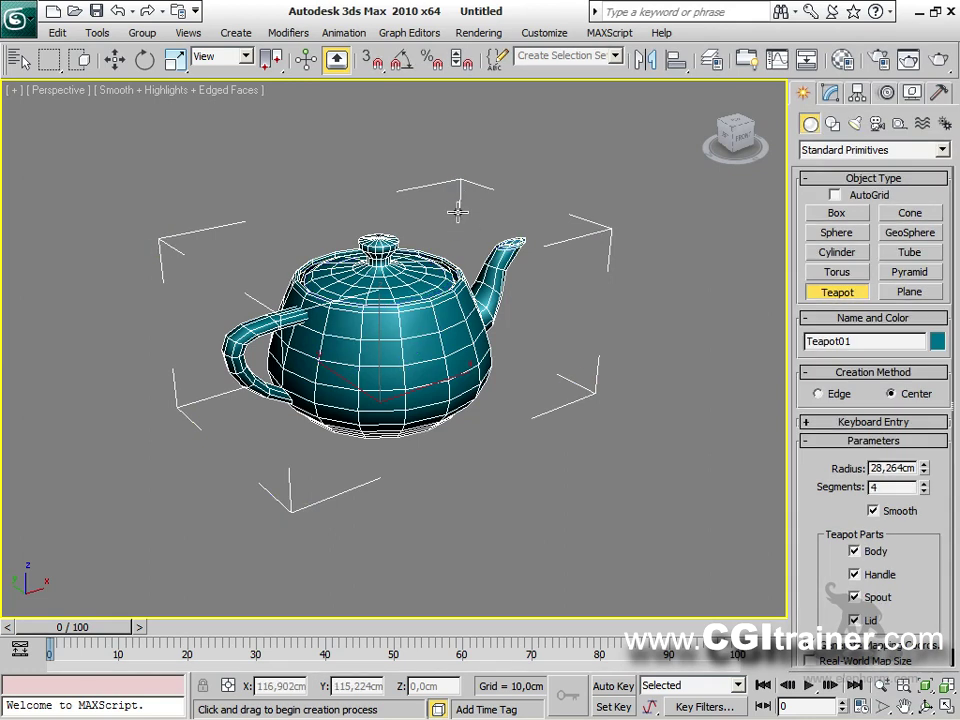
mouse_move(158, 238)
left_mouse_down()
mouse_move(363, 206)
mouse_move(448, 180)
mouse_move(574, 195)
mouse_move(609, 227)
mouse_move(597, 406)
mouse_move(341, 503)
mouse_move(267, 520)
mouse_move(260, 499)
mouse_move(164, 414)
mouse_move(175, 352)
mouse_move(156, 254)
mouse_move(215, 289)
mouse_move(245, 281)
left_mouse_up()
left_click_drag(287, 418, 292, 458)
mouse_move(283, 335)
left_mouse_down()
mouse_move(285, 378)
mouse_move(340, 308)
mouse_move(415, 270)
left_mouse_up()
left_click_drag(604, 233, 546, 245)
left_click_drag(463, 186, 465, 232)
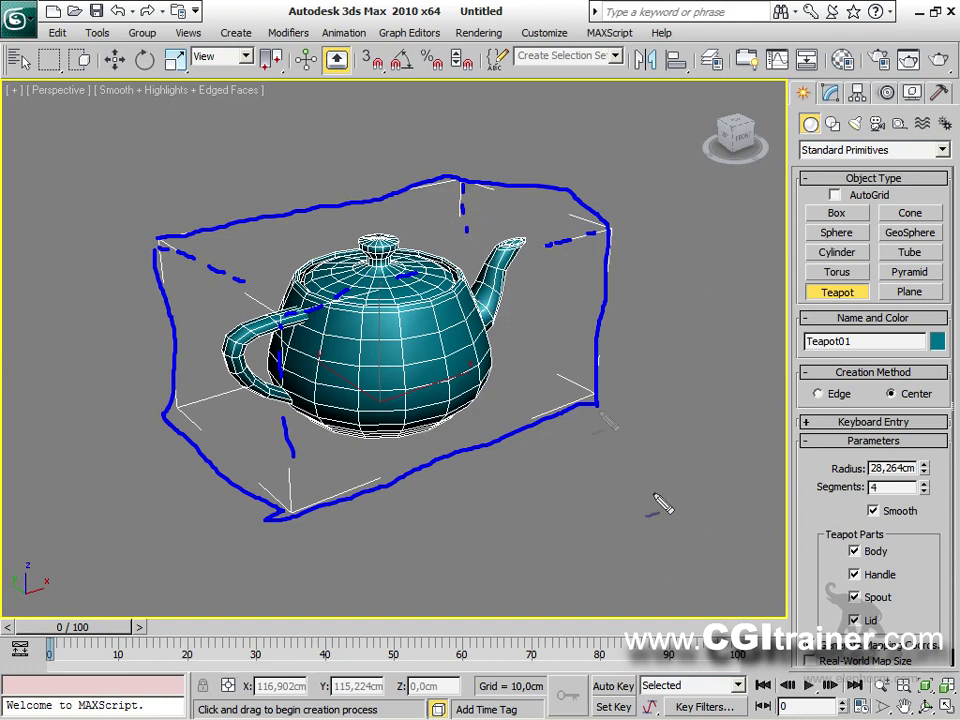
left_click_drag(590, 393, 571, 383)
left_click_drag(560, 381, 553, 373)
left_click_drag(178, 402, 222, 390)
left_click_drag(262, 460, 291, 456)
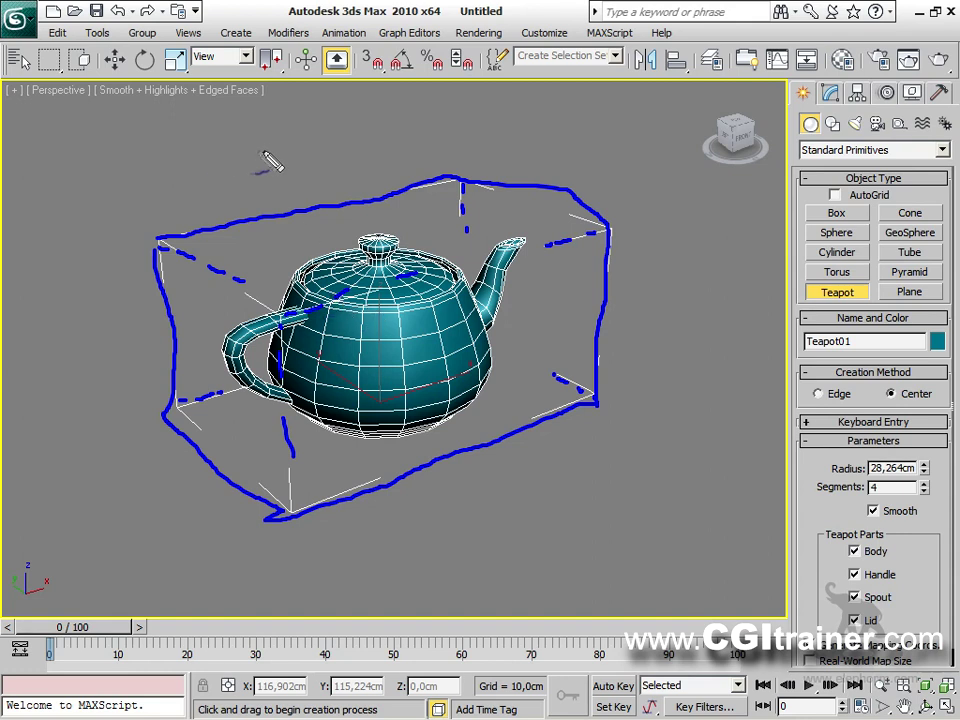
mouse_move(100, 74)
left_mouse_down()
mouse_move(188, 78)
mouse_move(178, 113)
mouse_move(186, 53)
left_mouse_up()
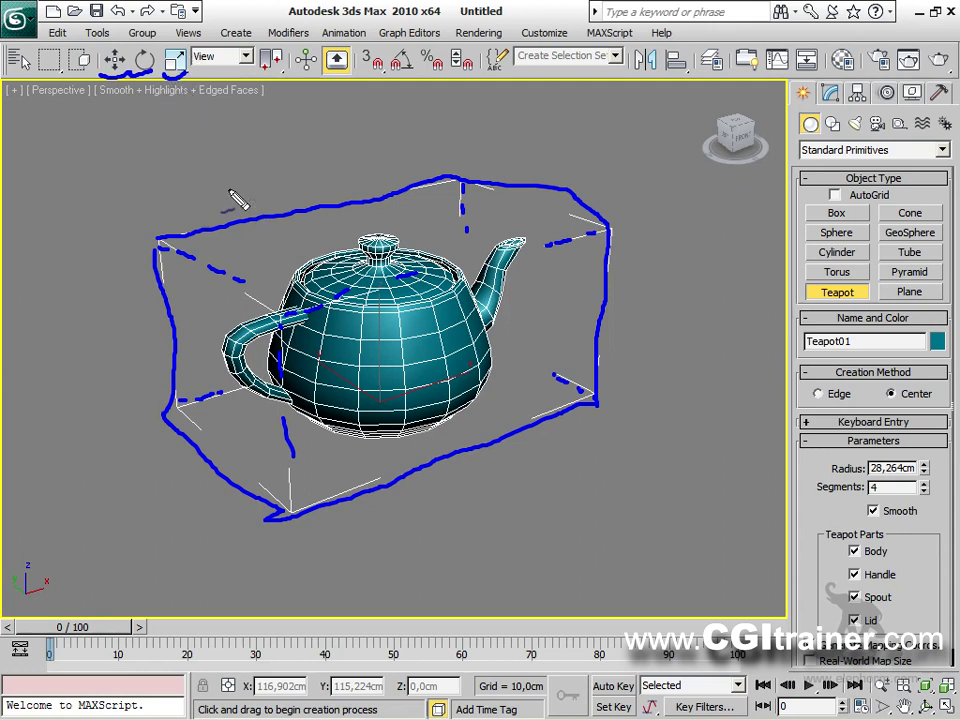
key("Escape")
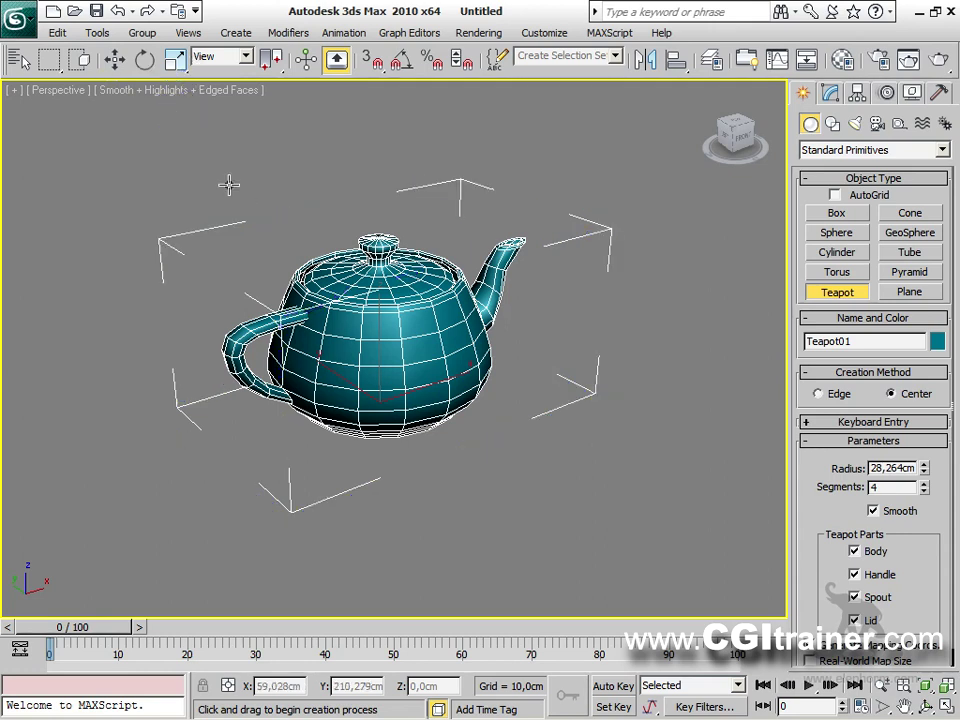
middle_click_drag(344, 342, 348, 460)
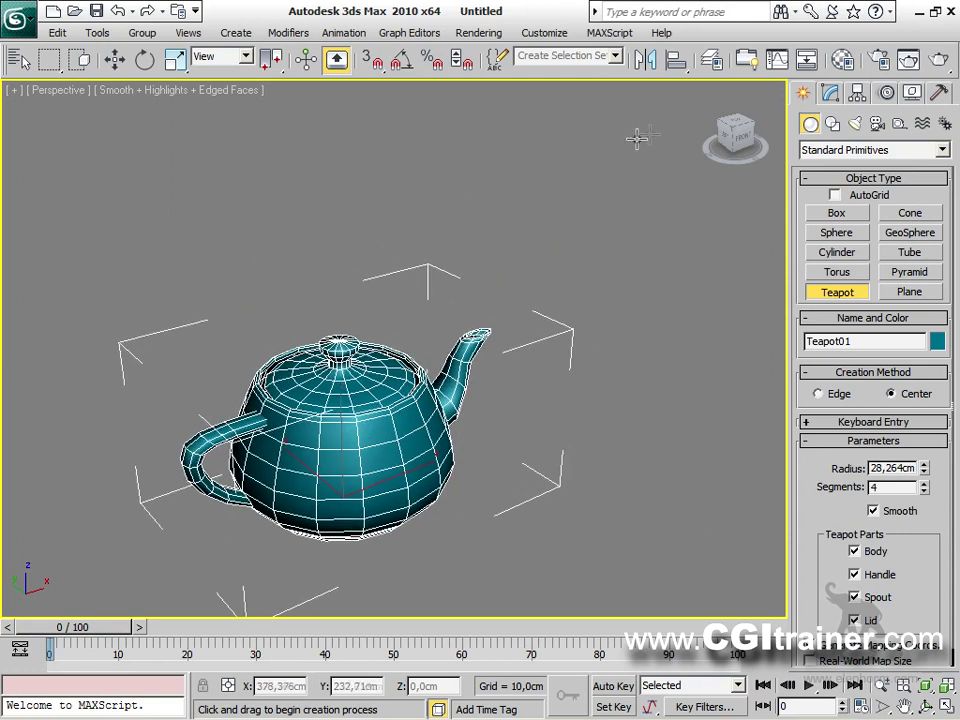
left_click(806, 62)
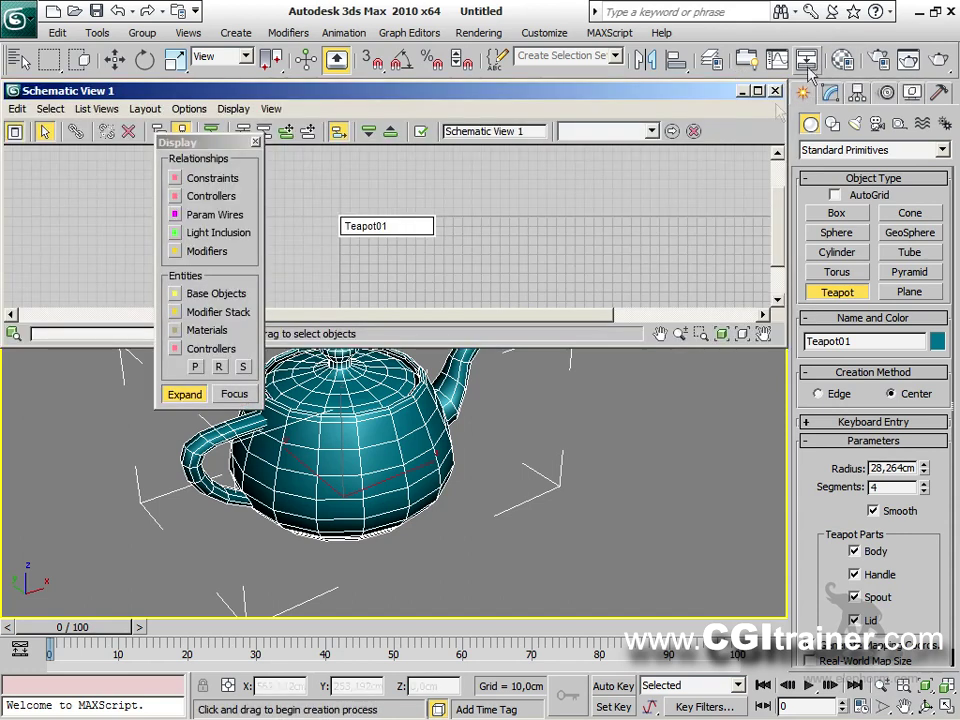
left_click_drag(407, 231, 413, 174)
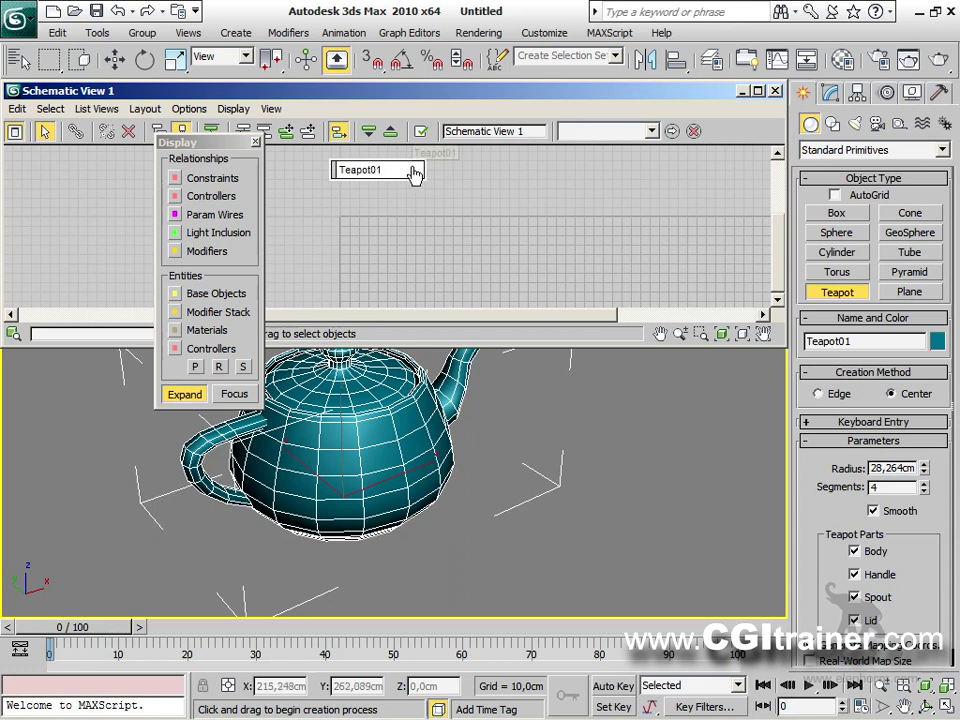
left_click(189, 295)
left_click_drag(360, 218, 493, 277)
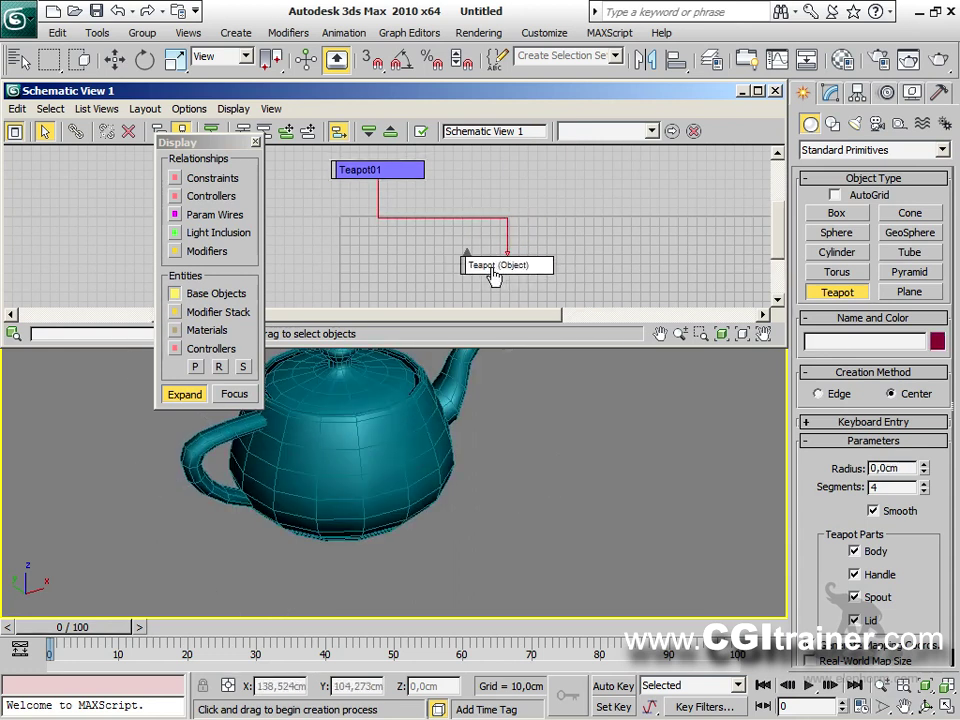
left_click_drag(385, 173, 367, 187)
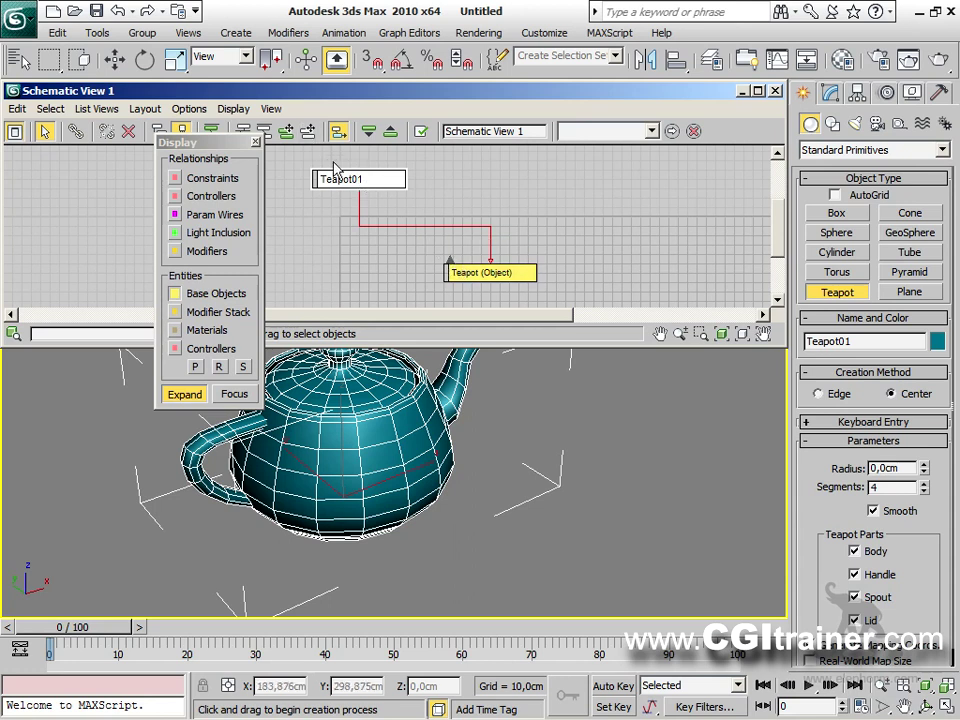
left_click(255, 142)
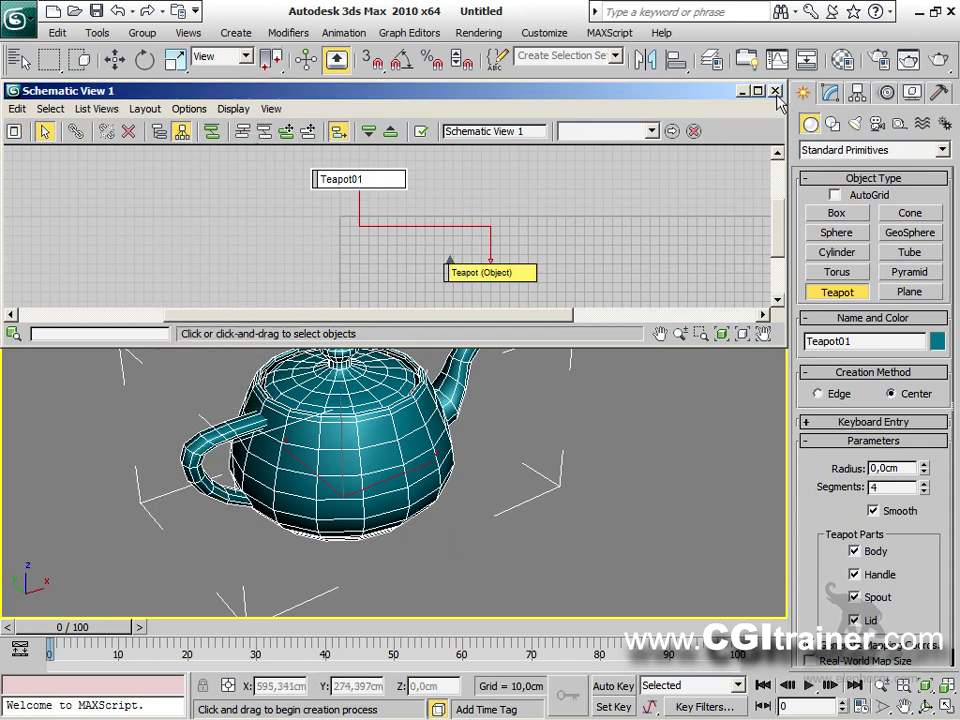
left_click(776, 91)
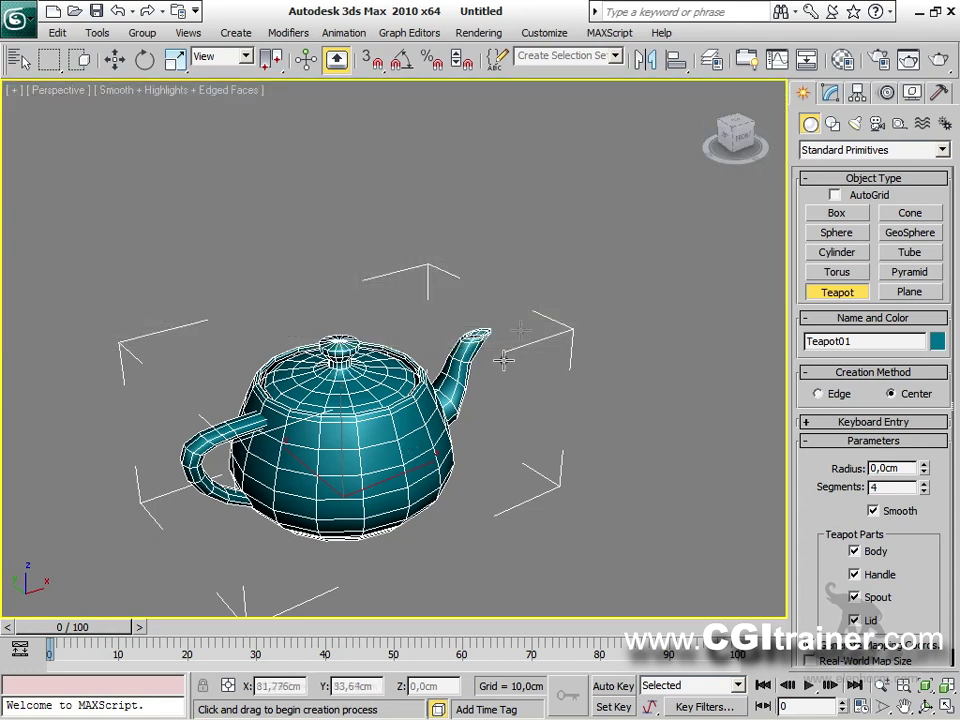
Reset the scene from the Application menu without saving the teapot.
middle_click_drag(355, 418, 266, 314)
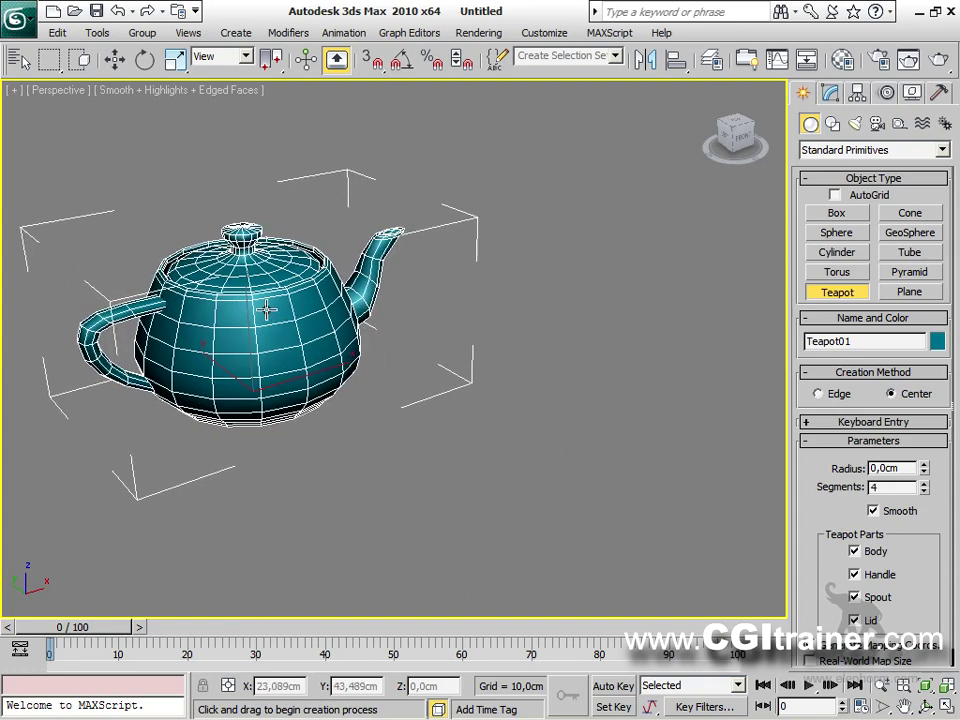
left_click_drag(549, 72, 743, 74)
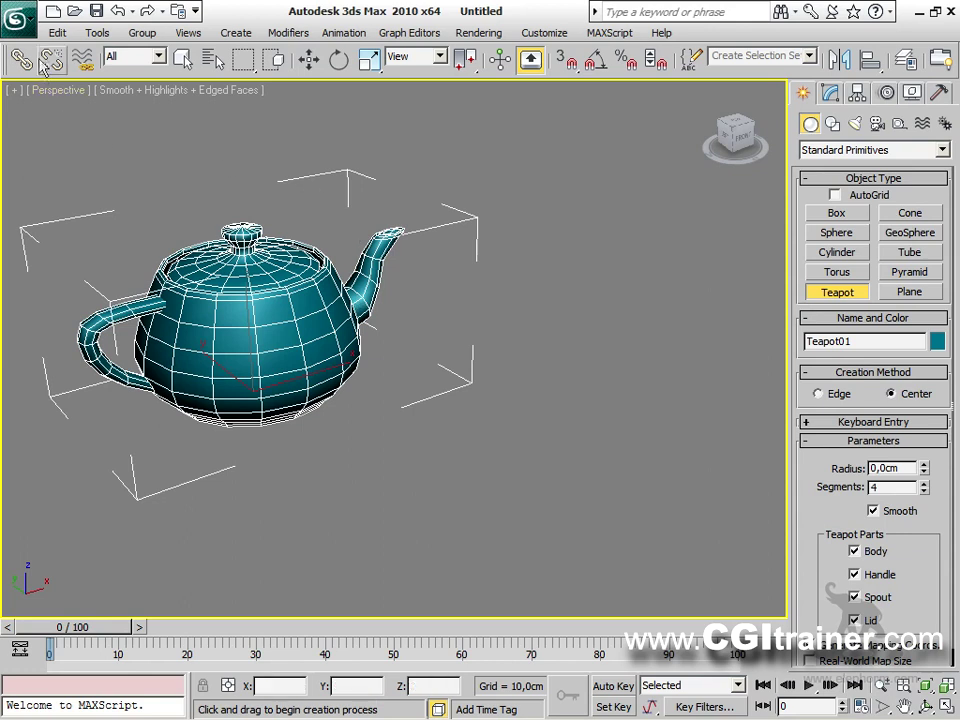
left_click(20, 18)
left_click(58, 100)
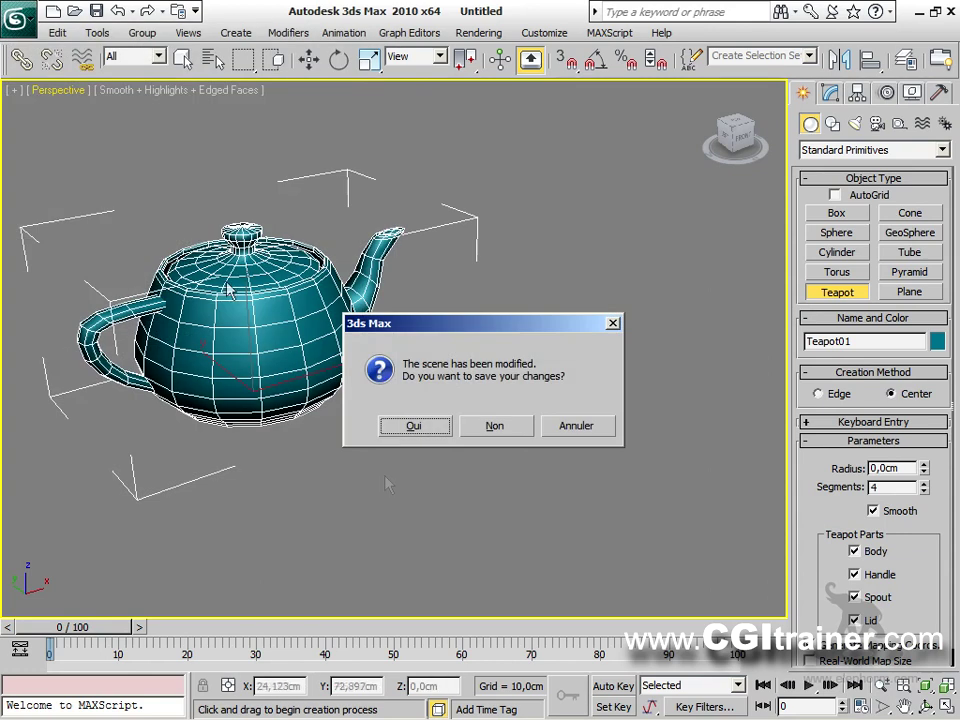
left_click(487, 428)
left_click(437, 399)
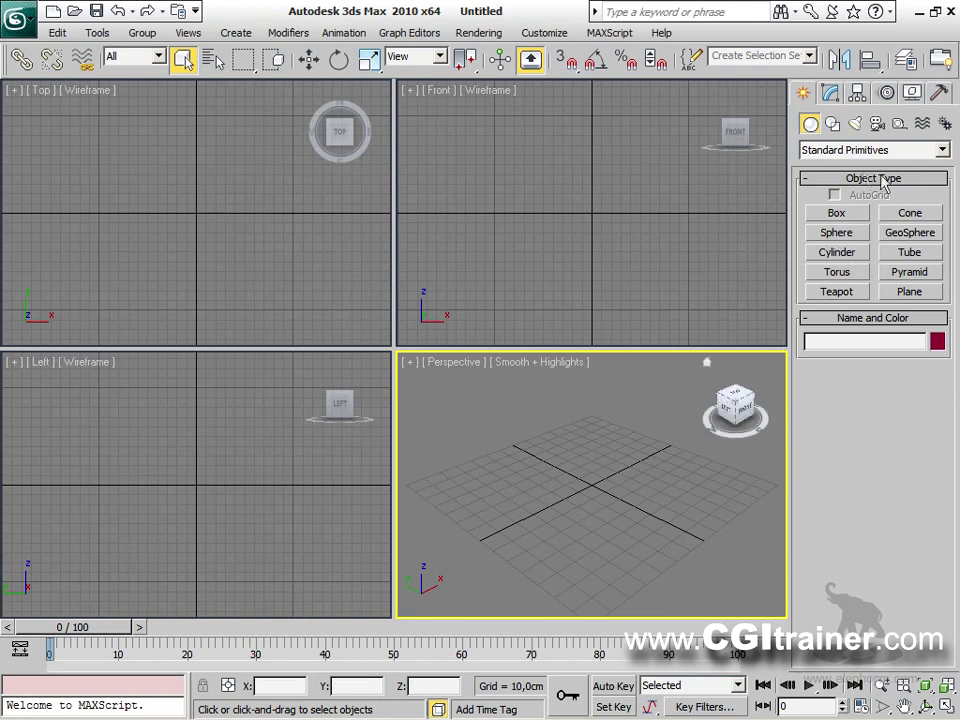
Create Box01, about 26 × 14 × 63 cm, in the Perspective view.
left_click(816, 217)
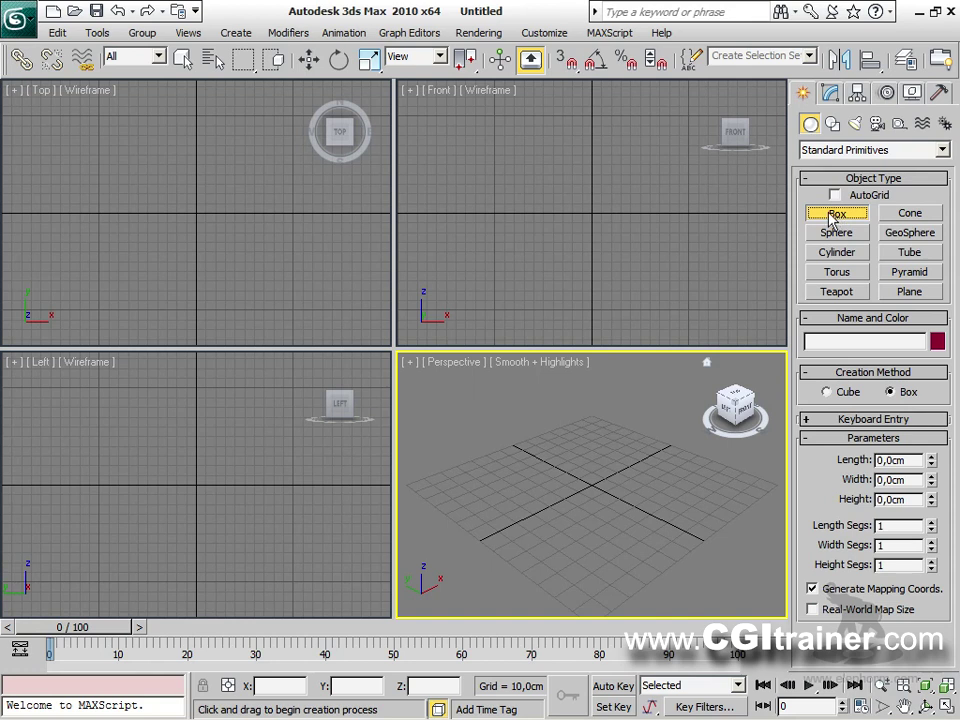
left_click_drag(459, 500, 511, 505)
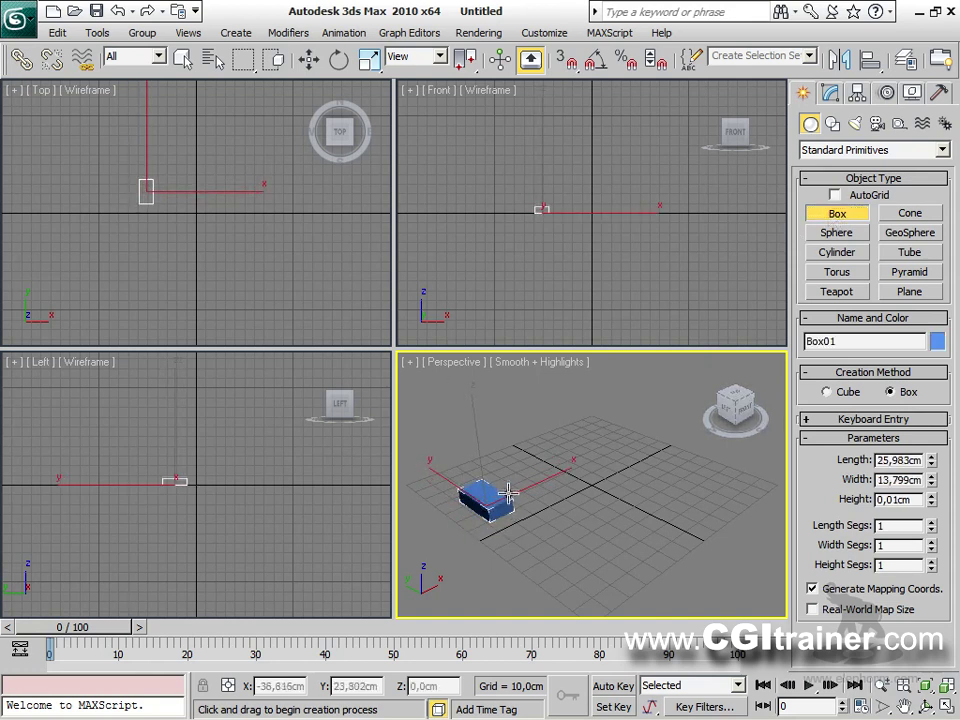
left_click(482, 410)
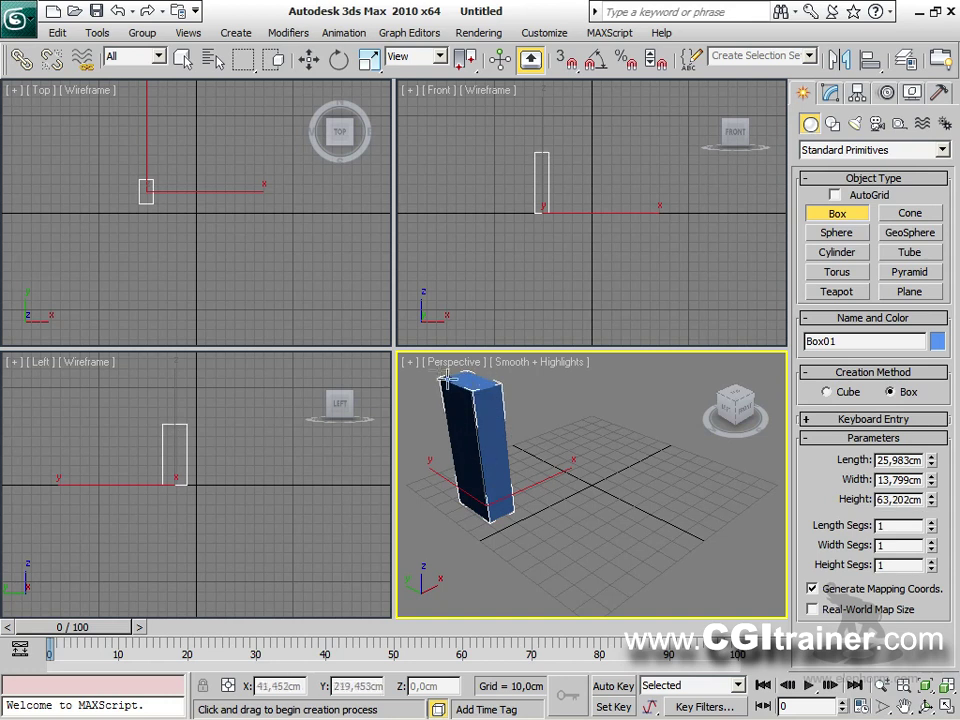
Enlarge and pan the Perspective view, then move Box01 slightly left.
left_click_drag(393, 352, 62, 100)
middle_click_drag(277, 397, 361, 420)
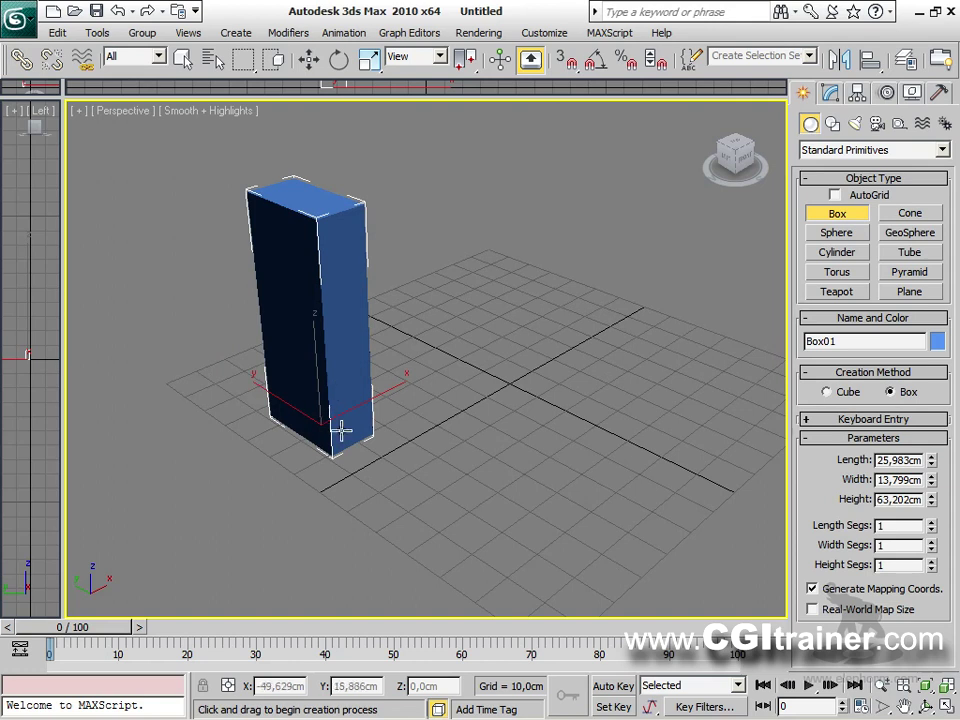
right_click(340, 432)
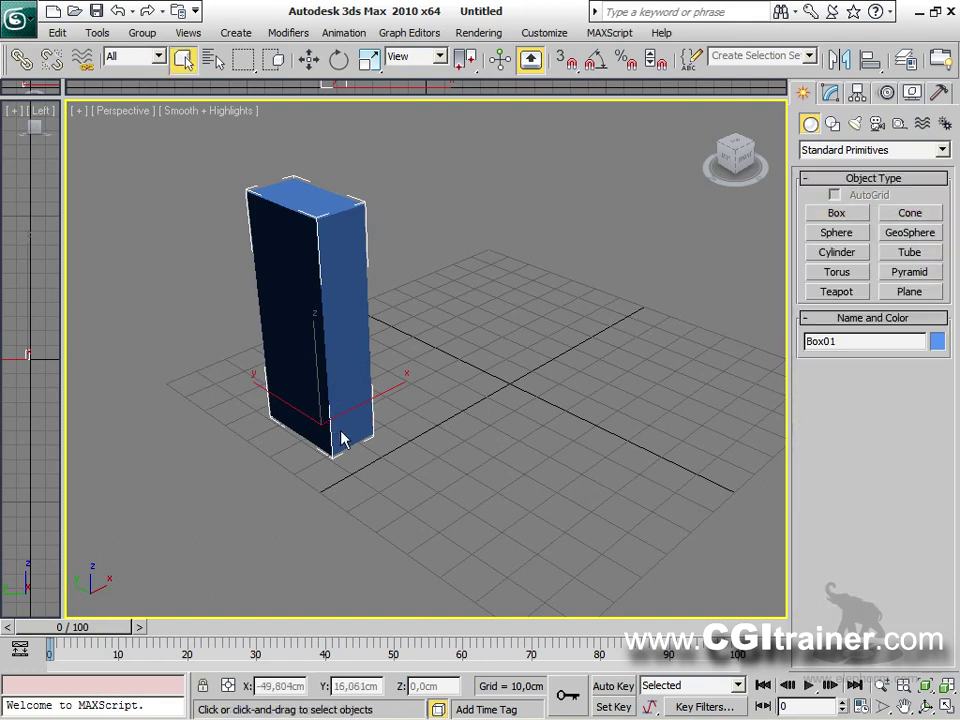
right_click(341, 437)
left_click(358, 446)
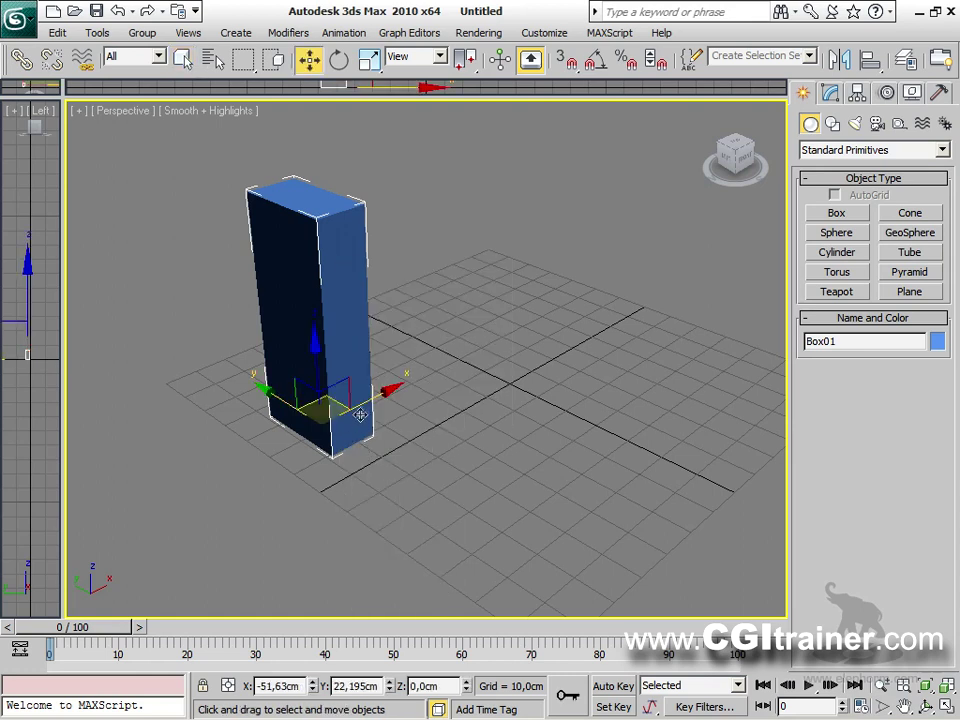
mouse_move(362, 396)
left_mouse_down()
mouse_move(375, 390)
mouse_move(355, 377)
left_mouse_up()
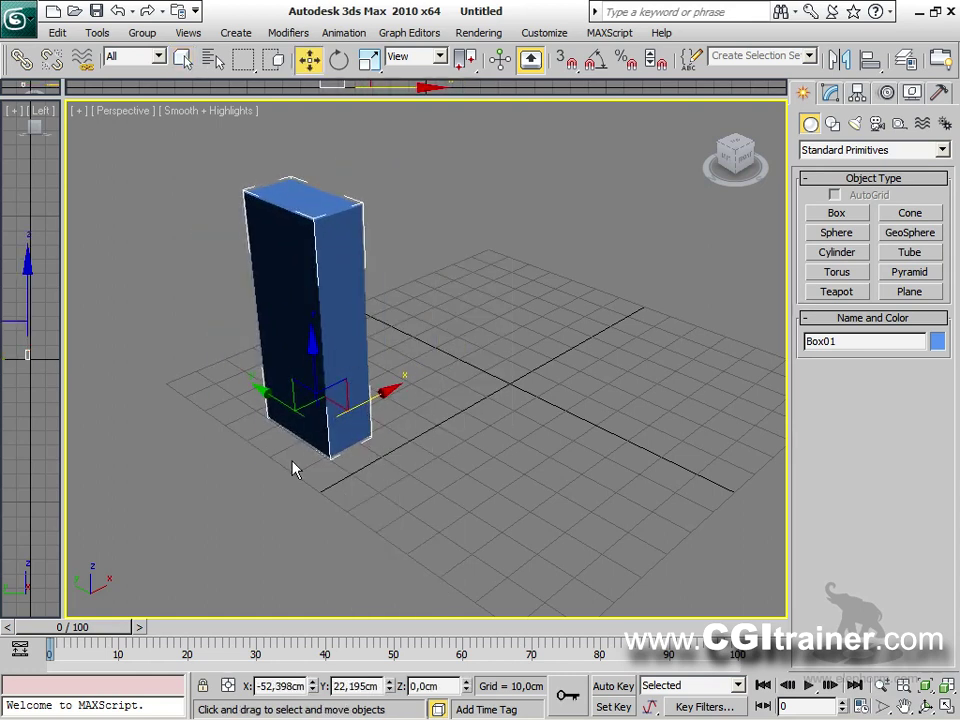
Try rotating and scaling Box01, cancelling both so it stays upright at original size.
right_click(341, 412)
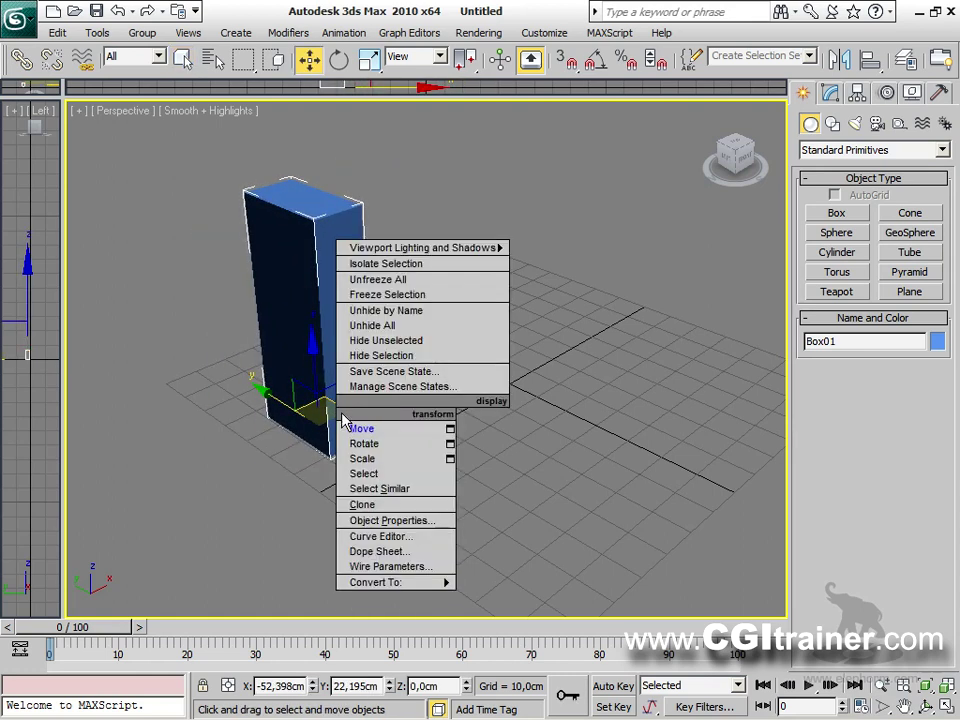
left_click(360, 441)
left_click_drag(282, 382, 313, 399)
right_click(320, 403)
right_click(321, 408)
left_click(339, 450)
right_click(313, 399)
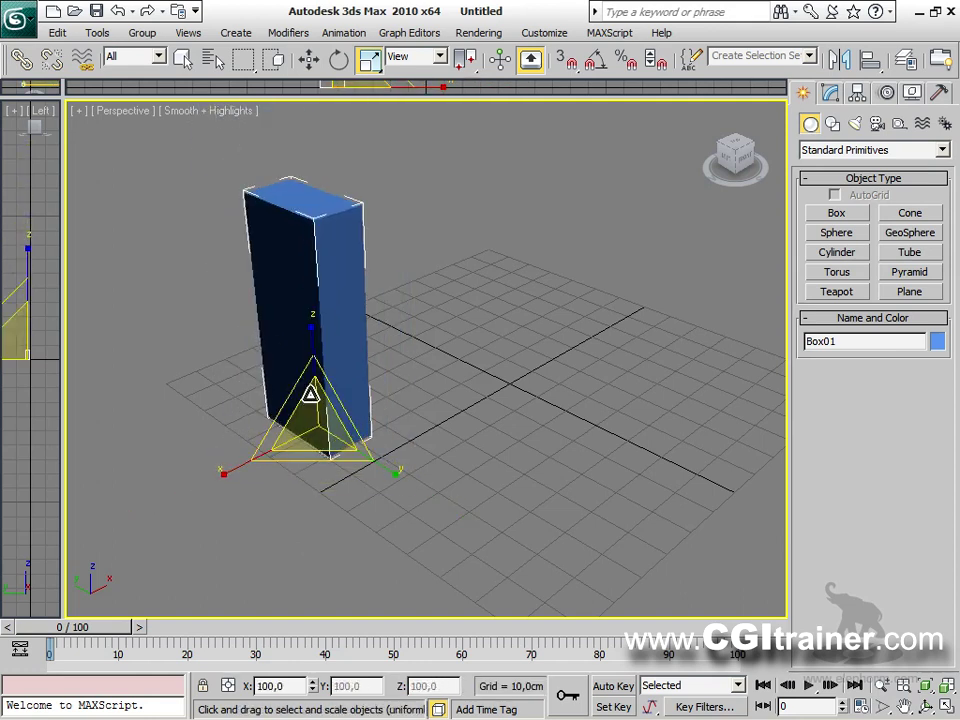
Reselect Box01 and draw a new box base to its right.
left_click(461, 452)
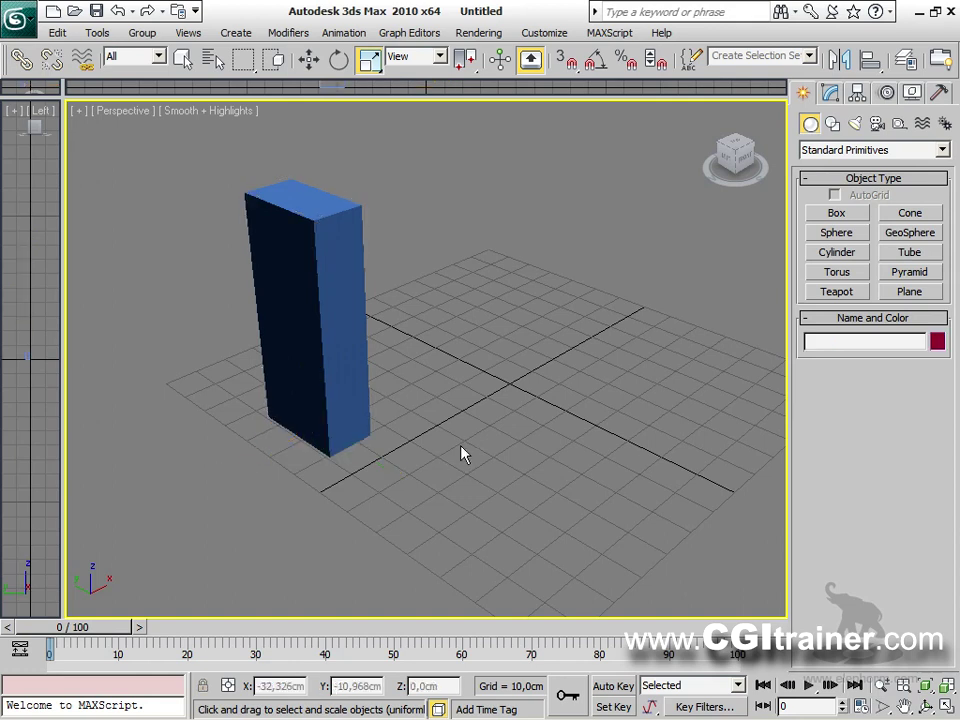
left_click(312, 393)
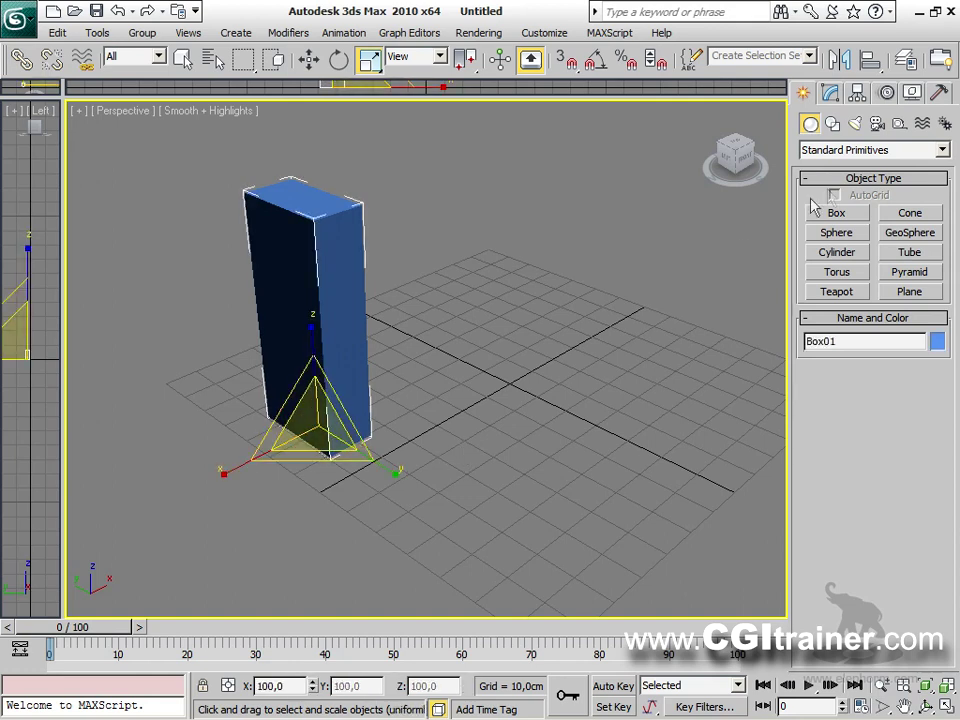
left_click(846, 214)
left_click_drag(413, 317, 548, 335)
Finish the pink Box02's height, then rotate it and cancel the rotation.
left_click(536, 540)
right_click(476, 340)
right_click(489, 300)
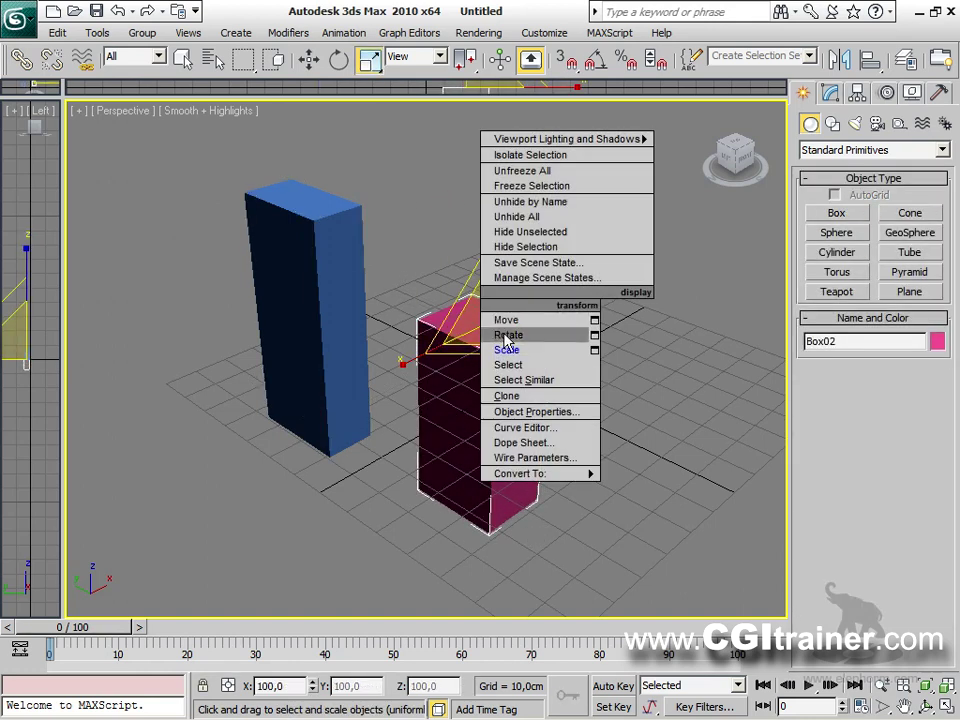
left_click(506, 334)
left_click_drag(468, 321, 491, 341)
right_click(491, 341)
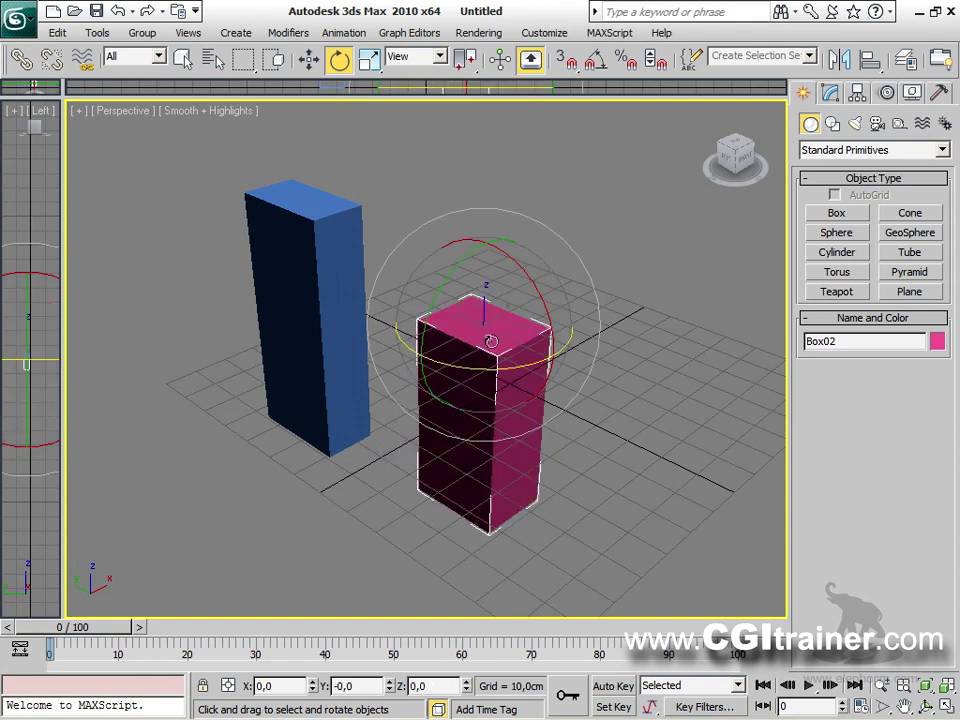
left_click(568, 427)
Hide the home grid and annotate the boxes' base and top, then clear the annotations.
key("g")
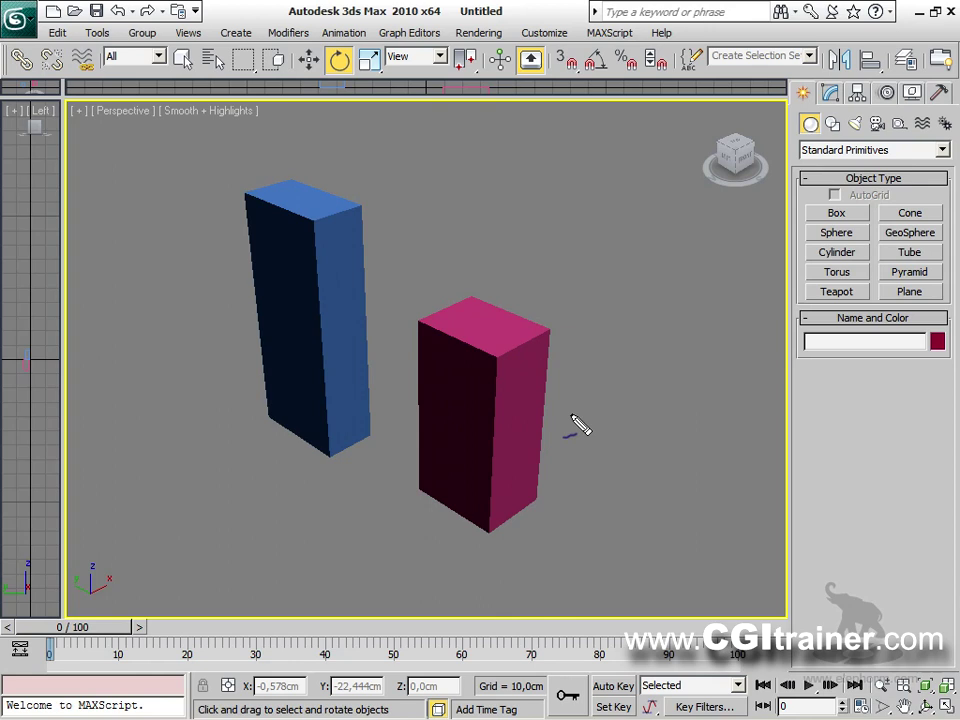
mouse_move(266, 414)
left_mouse_down()
mouse_move(326, 455)
mouse_move(369, 429)
mouse_move(310, 410)
mouse_move(272, 426)
mouse_move(312, 416)
mouse_move(318, 424)
mouse_move(308, 302)
left_mouse_up()
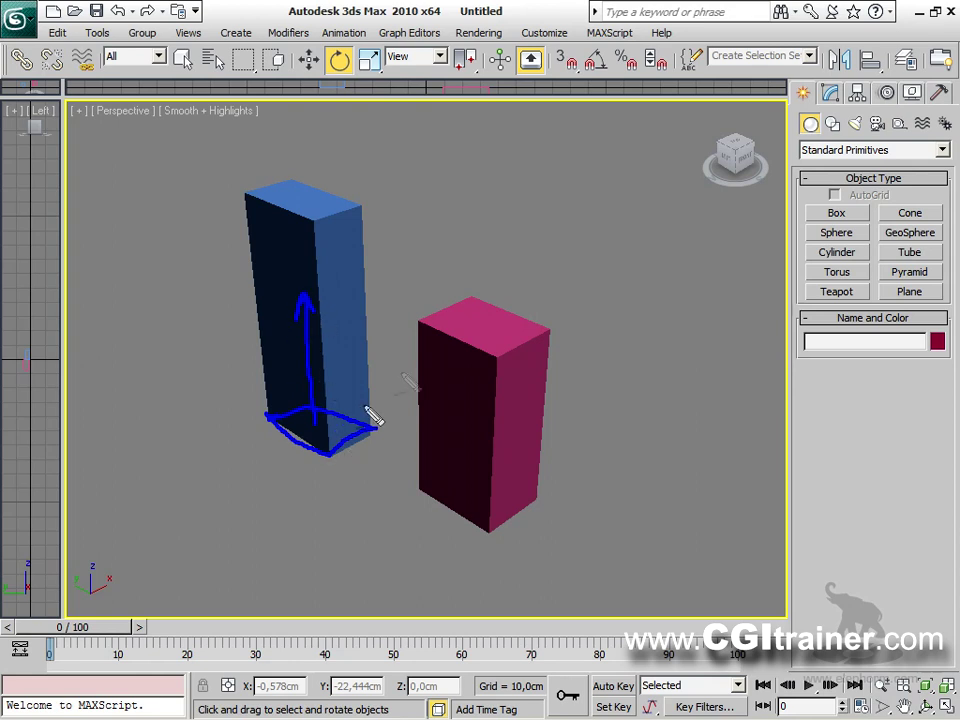
mouse_move(420, 322)
left_mouse_down()
mouse_move(459, 301)
mouse_move(542, 328)
mouse_move(520, 358)
mouse_move(431, 327)
mouse_move(472, 326)
mouse_move(477, 363)
mouse_move(461, 411)
left_mouse_up()
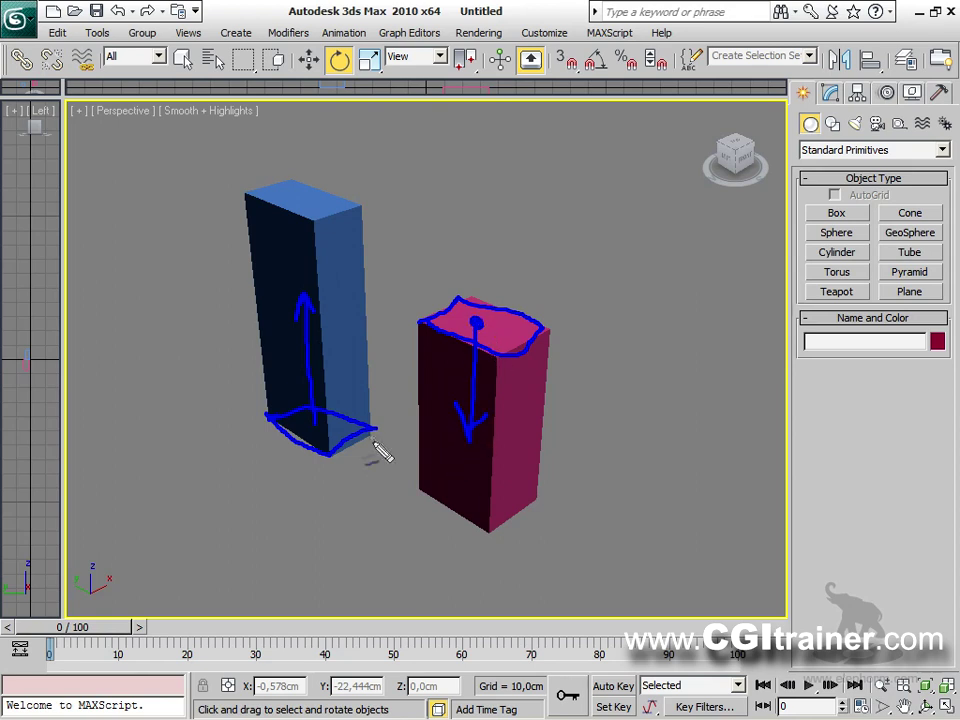
left_click_drag(394, 498, 402, 494)
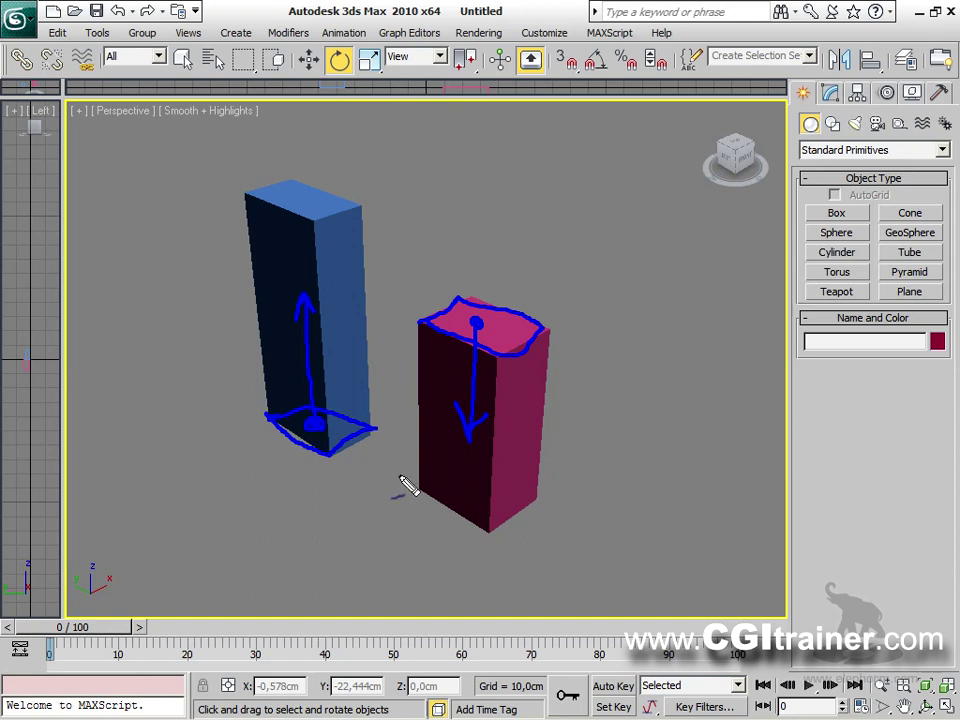
key("Escape")
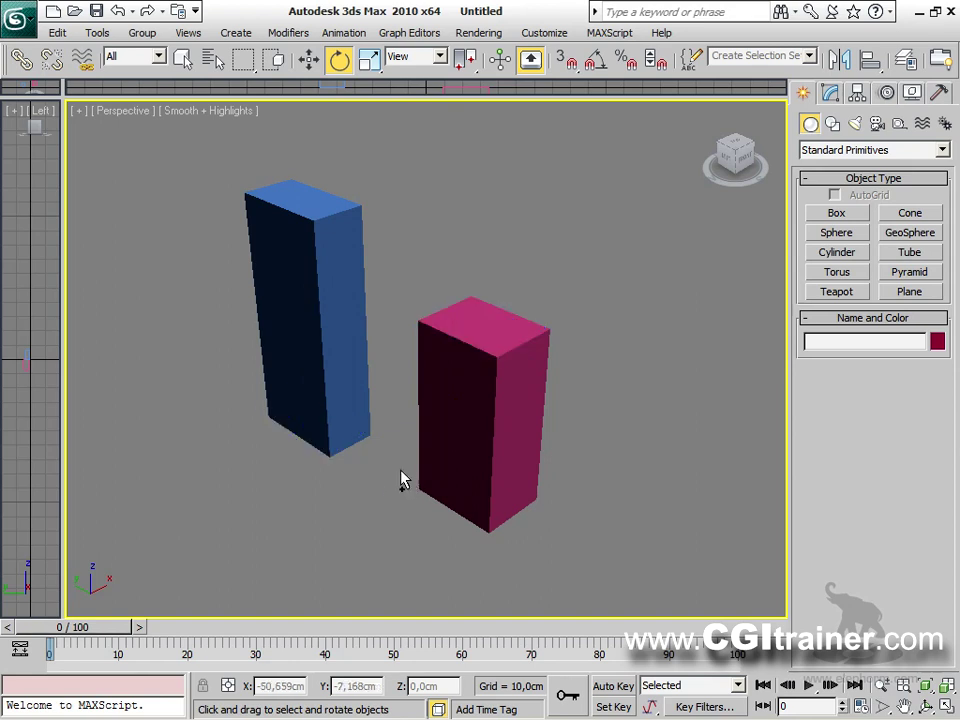
Move the blue Box01 over the pink box's top and back near its old place.
left_click(438, 369)
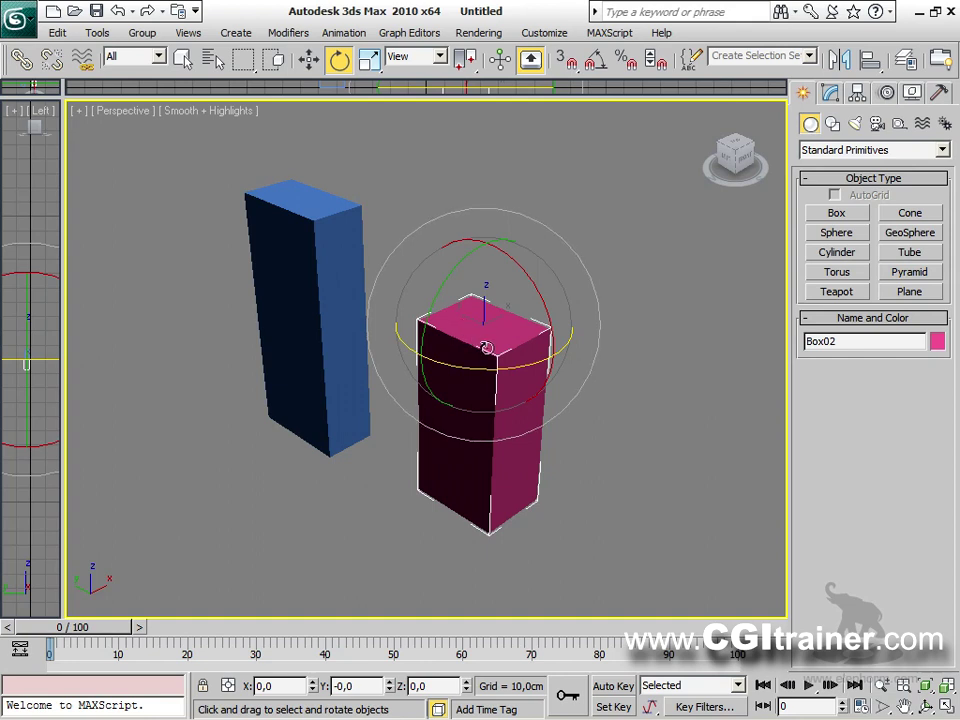
left_click(295, 268)
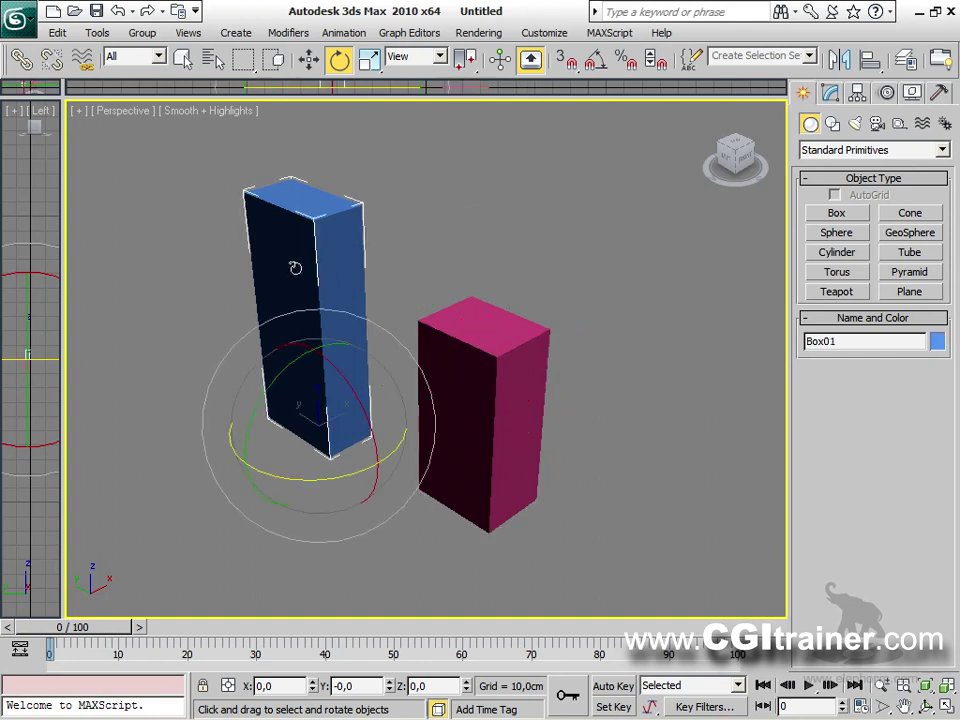
right_click(415, 403)
left_click(340, 424)
left_click_drag(368, 398, 396, 329)
mouse_move(454, 386)
middle_mouse_down("alt")
mouse_move(420, 381)
mouse_move(435, 347)
mouse_move(455, 369)
mouse_move(446, 392)
mouse_move(438, 381)
middle_mouse_up("alt")
mouse_move(372, 371)
left_mouse_down()
mouse_move(489, 343)
mouse_move(504, 326)
mouse_move(373, 347)
left_mouse_up()
middle_click_drag(429, 410, 414, 439)
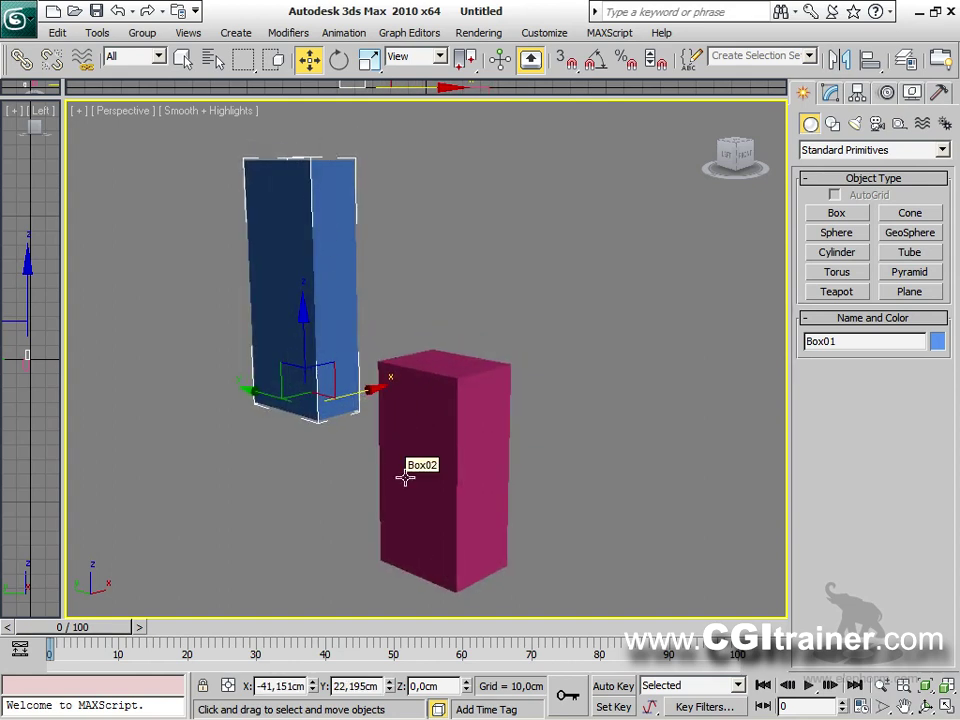
Slide the pink Box02 along X to about 30 cm, right of Box01.
left_click(455, 422)
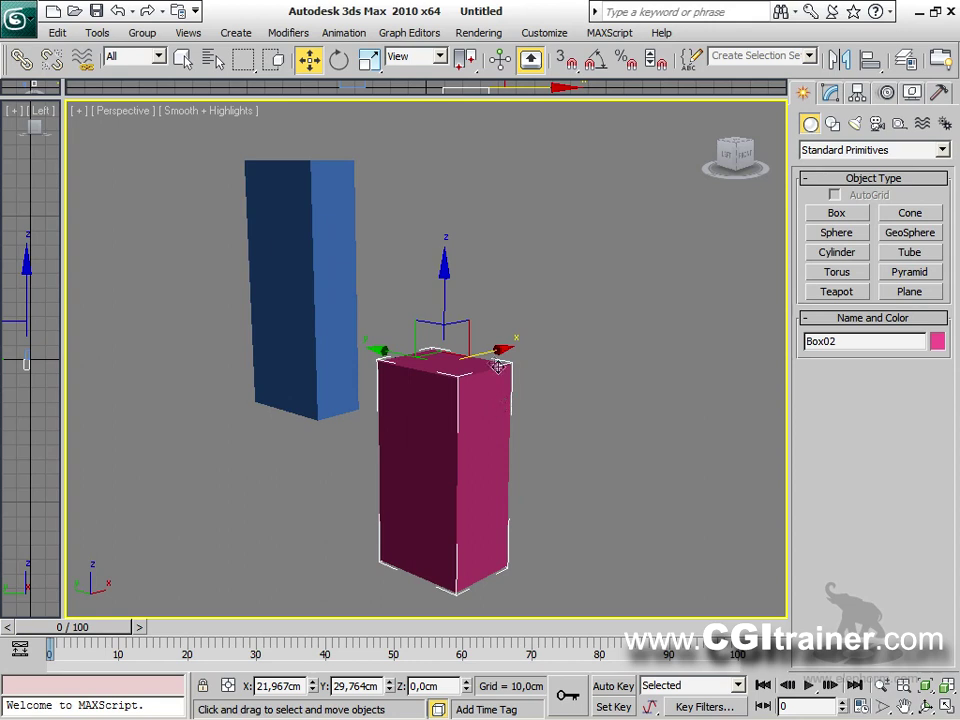
left_click_drag(491, 356, 453, 394)
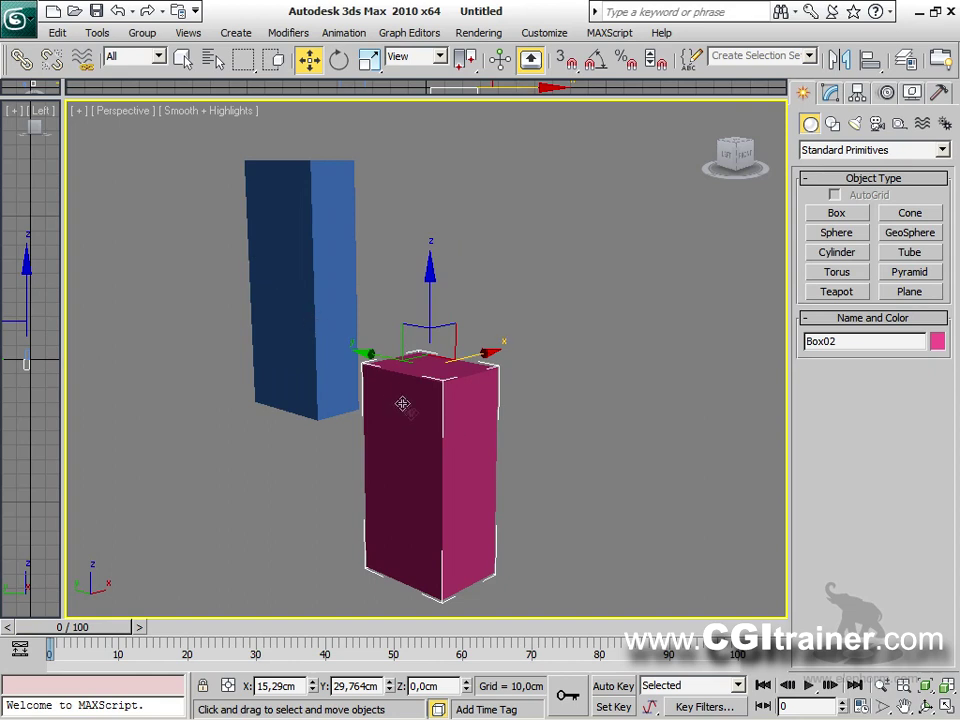
left_click(317, 252)
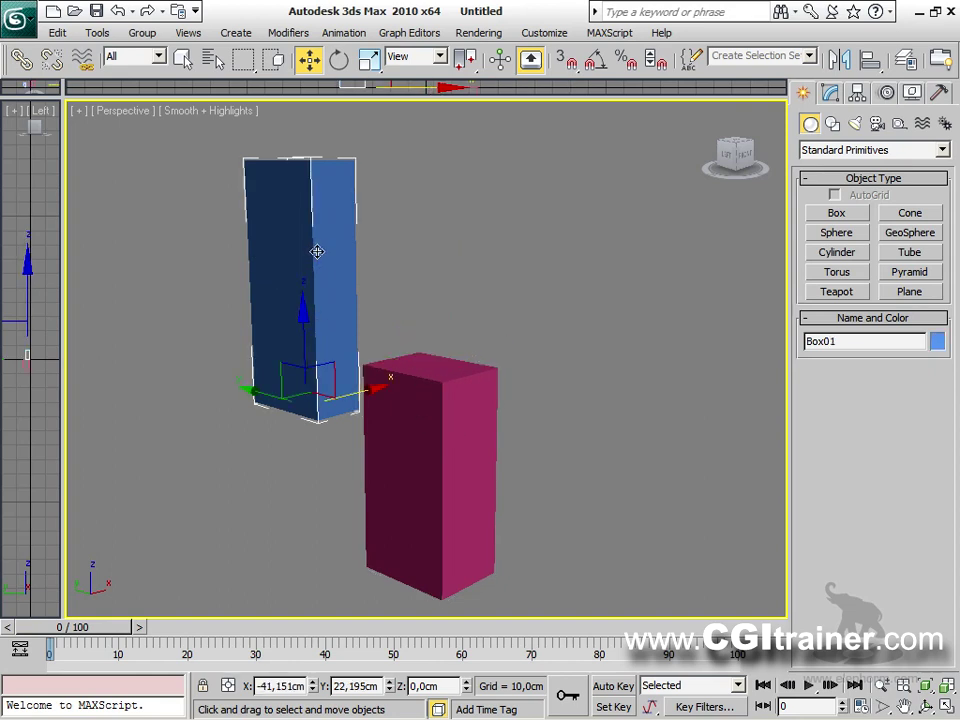
left_click(402, 359)
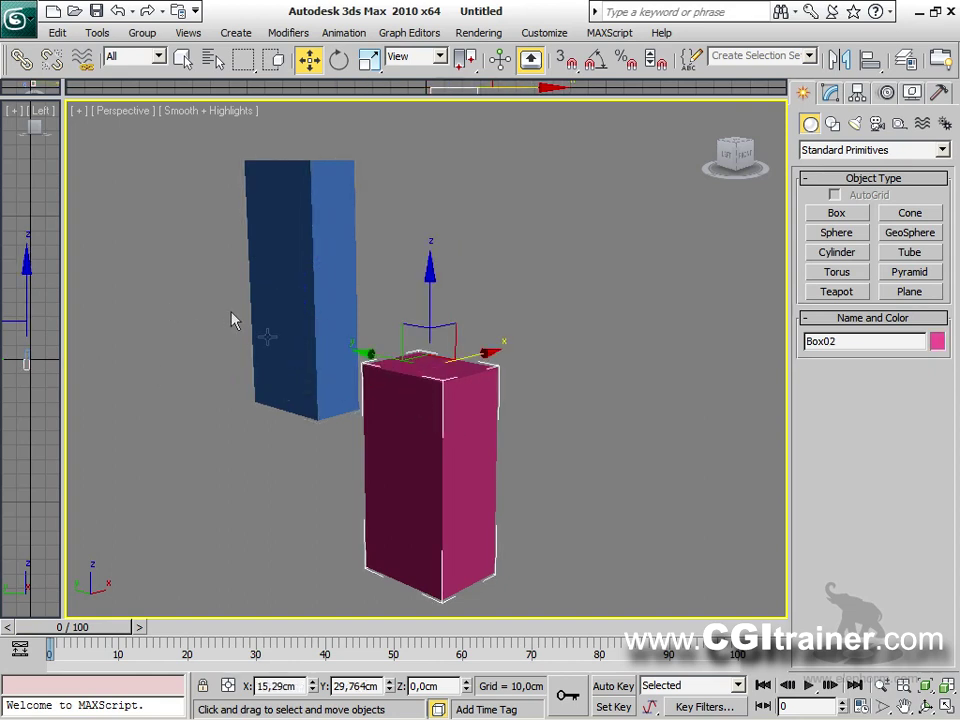
left_click_drag(413, 400, 446, 369)
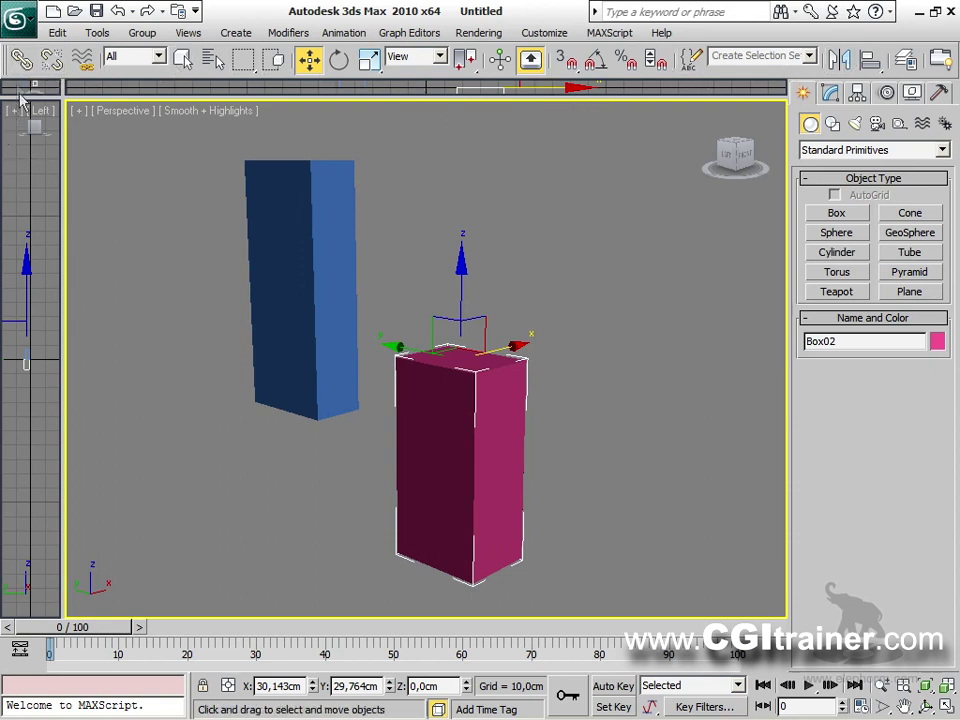
Link the pink Box02 to the blue Box01 with Select and Link.
left_click(21, 60)
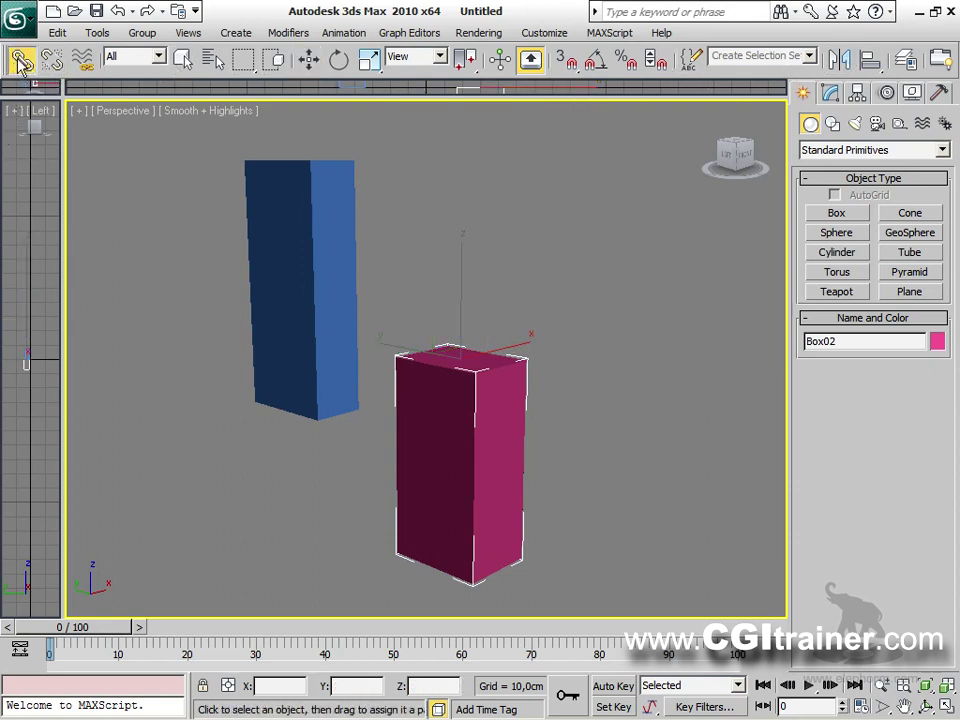
left_click_drag(435, 401, 352, 272)
left_click_drag(452, 382, 307, 249)
Rotate the linked boxes about Y to test the link, then return to Move.
right_click(300, 252)
left_click(319, 263)
right_click(305, 300)
left_click(326, 333)
left_click_drag(276, 339, 579, 325)
right_click(266, 338)
left_click(284, 358)
Move Box01 left, then scale it down in Y and Z to about 69% height.
left_click_drag(392, 342, 322, 368)
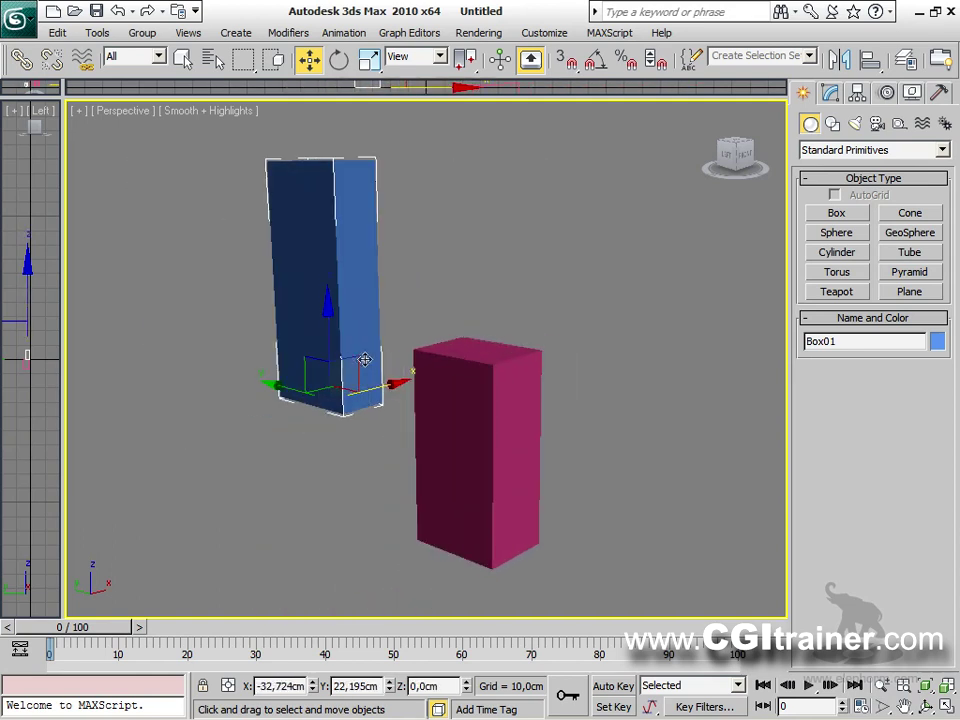
right_click(322, 368)
left_click(338, 406)
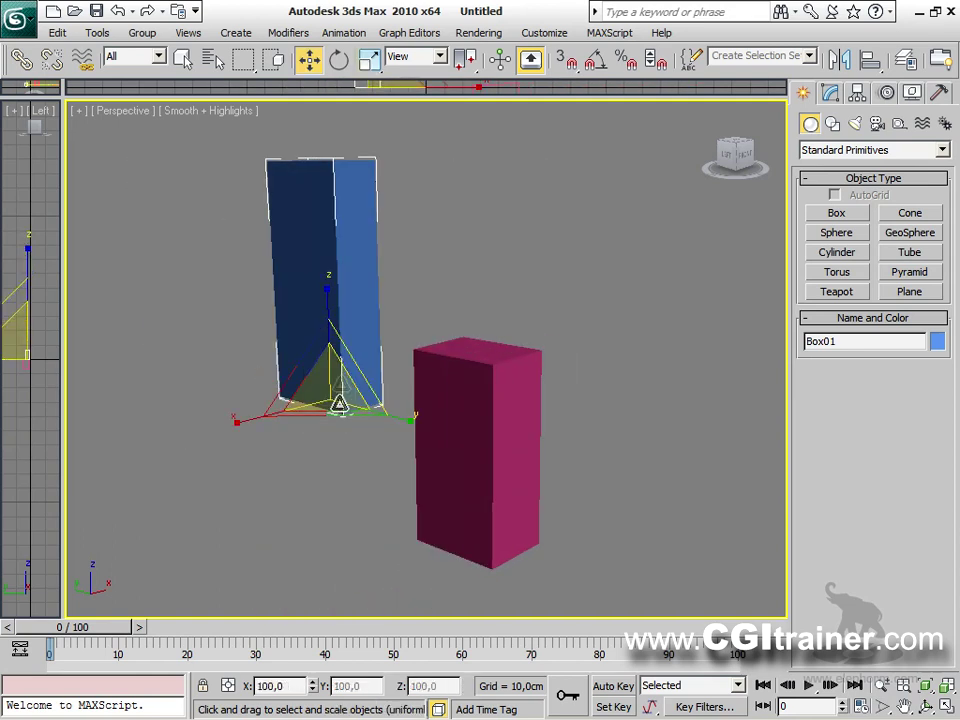
left_click_drag(332, 306, 320, 369)
left_click_drag(406, 420, 366, 410)
mouse_move(328, 302)
left_mouse_down()
mouse_move(332, 195)
mouse_move(326, 286)
left_mouse_up()
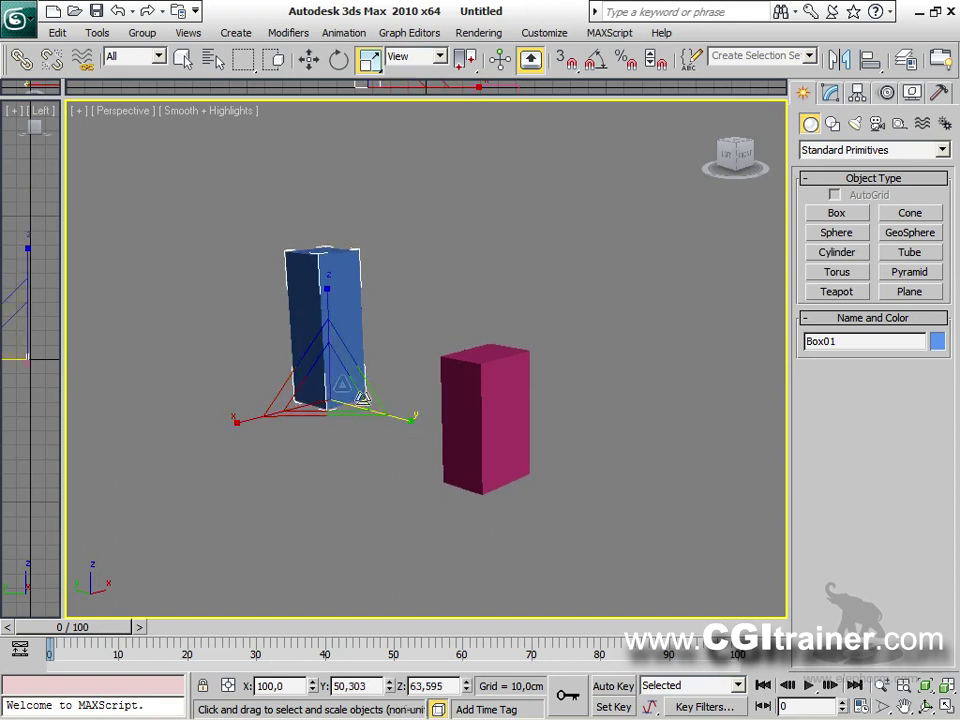
left_click_drag(349, 369, 321, 396)
scroll(321, 396, "down", 2)
mouse_move(331, 290)
left_mouse_down()
mouse_move(317, 261)
mouse_move(316, 322)
mouse_move(320, 302)
left_mouse_up()
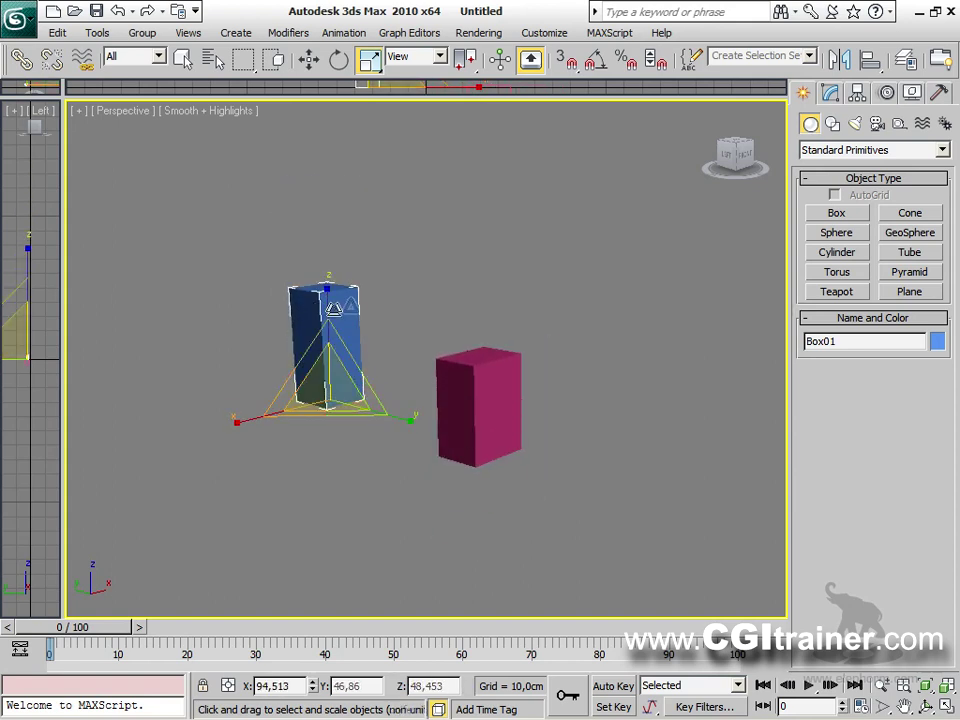
Reset to an empty scene without saving and enlarge the Perspective viewport.
left_click(30, 12)
left_click(32, 92)
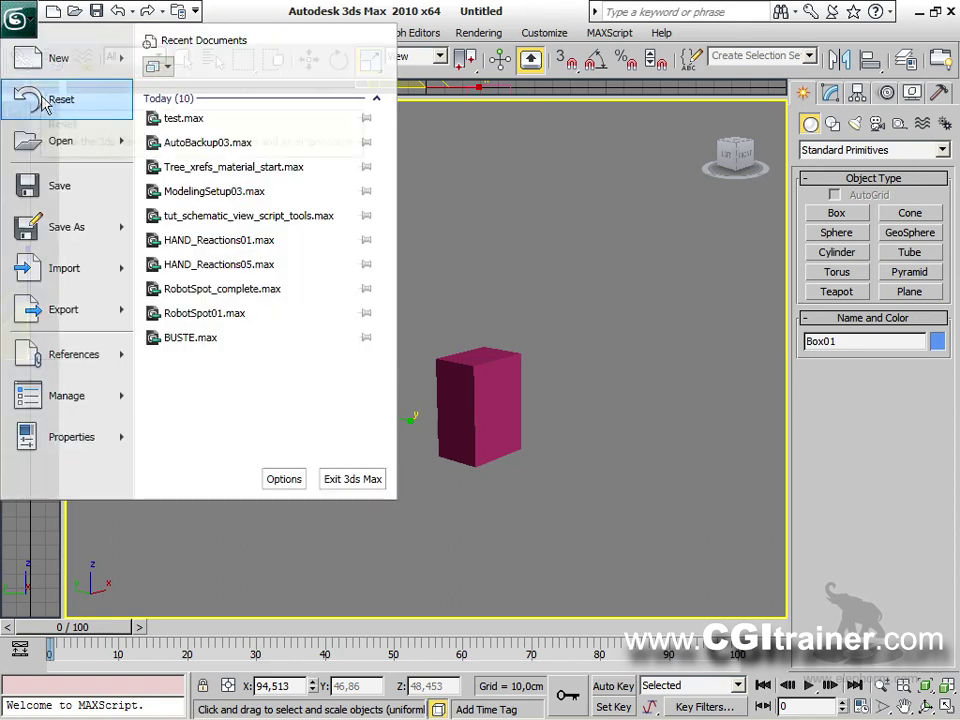
left_click(495, 426)
left_click(440, 399)
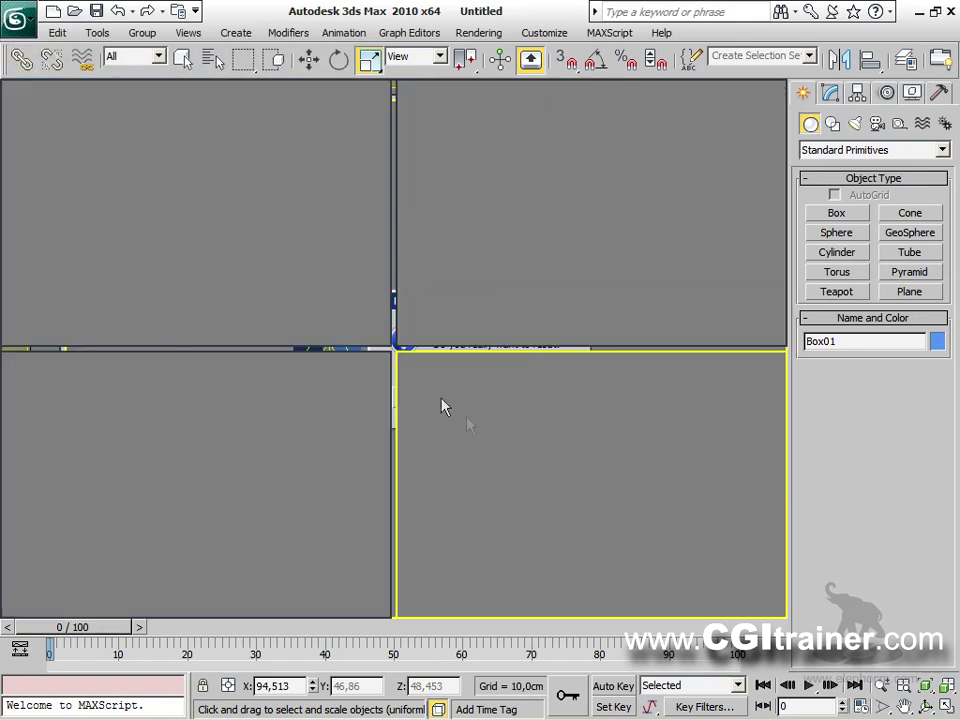
left_click_drag(394, 348, 41, 134)
middle_click_drag(193, 315, 245, 361)
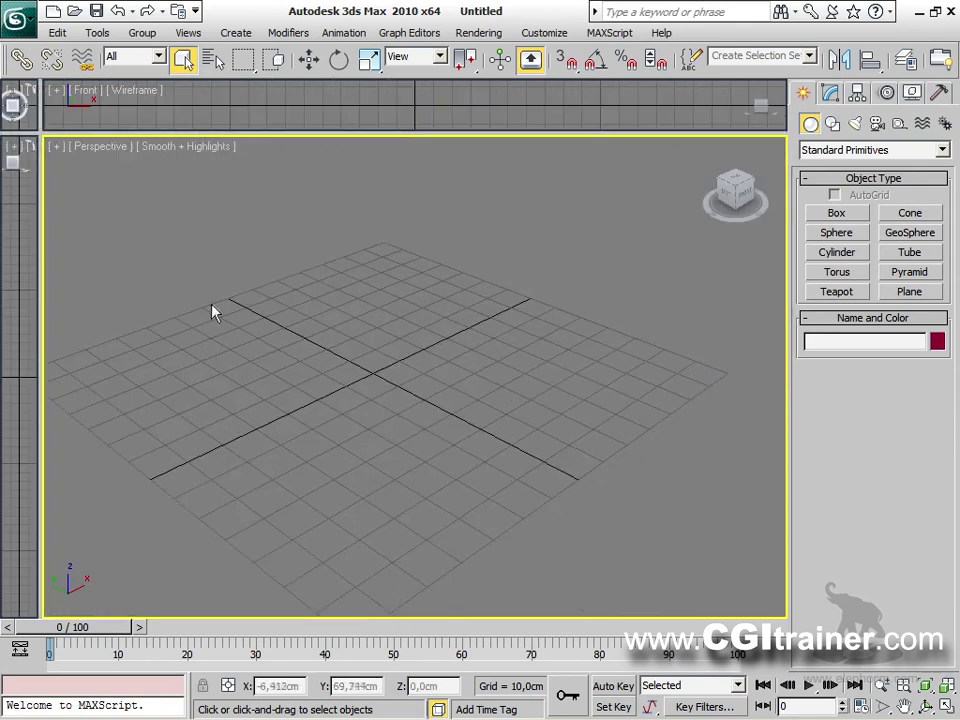
Build a tall green box, 21,689 × 16,628 × -63,838 cm, and hide the grid.
left_click(838, 213)
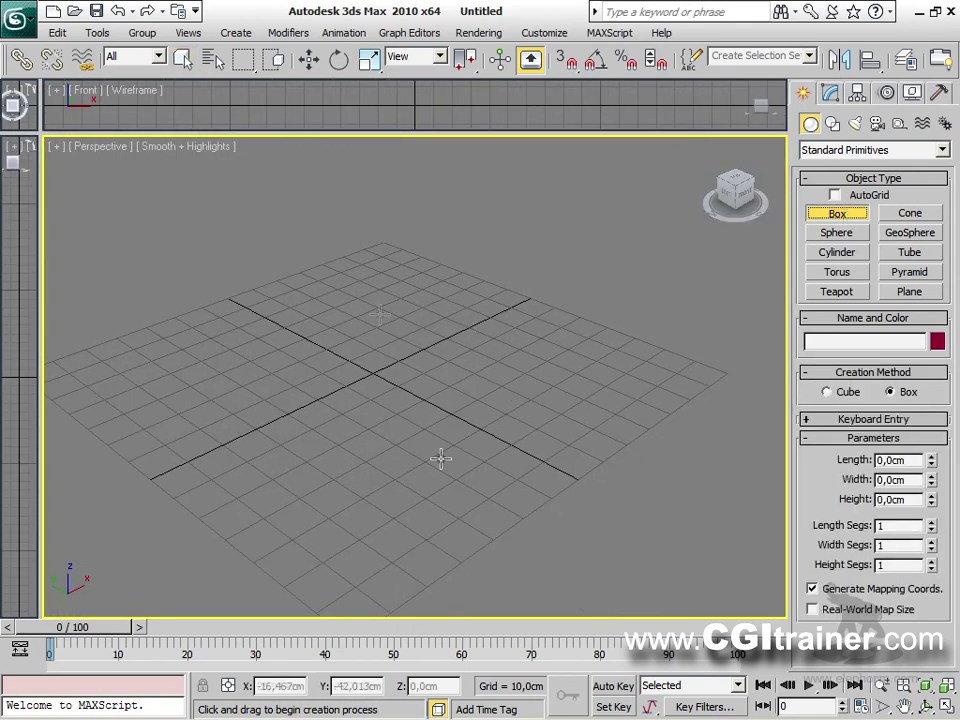
left_click_drag(185, 340, 272, 345)
middle_click_drag(242, 557, 328, 325)
key("g")
scroll(325, 331, "down", 5)
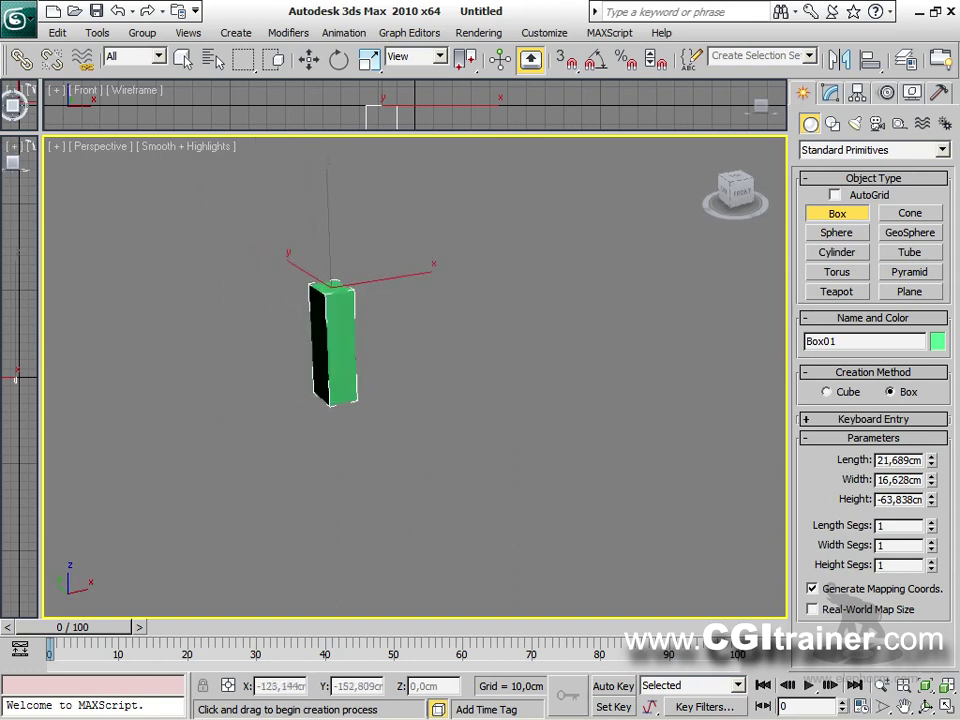
Shift-drag the box downward with Move to clone it below the original.
right_click(333, 343)
left_click(354, 351)
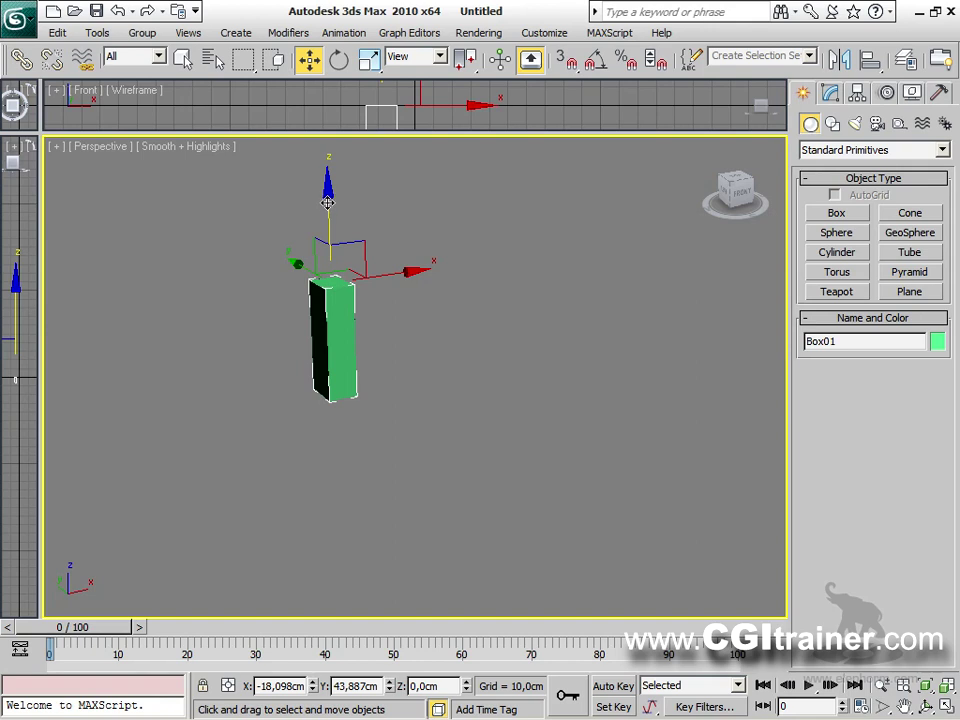
mouse_move(328, 202)
left_mouse_down("shift")
mouse_move(341, 329)
mouse_move(338, 300)
mouse_move(344, 314)
left_mouse_up("shift")
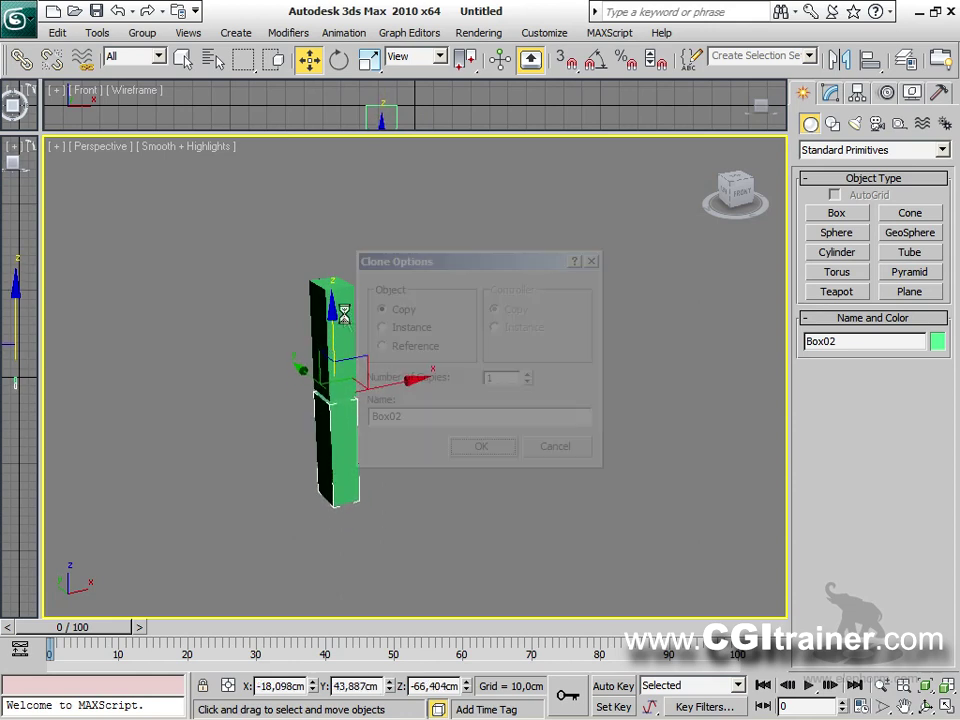
Make two downward copies for a three-box column, then copy the whole column to the right.
left_click(528, 375)
left_click(480, 446)
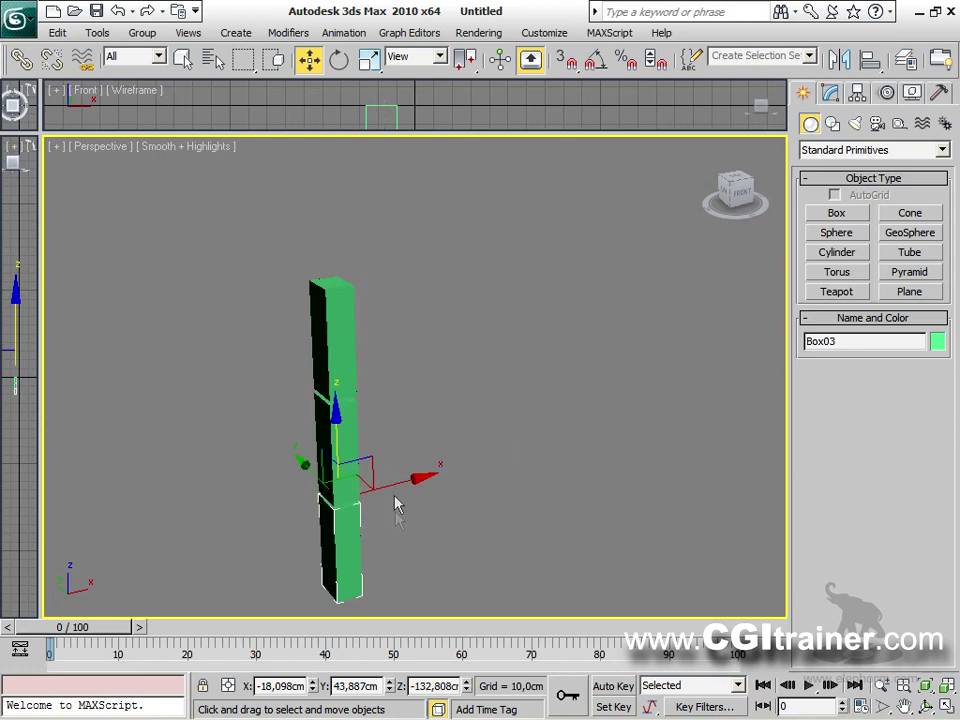
left_click_drag(386, 602, 294, 285)
left_click_drag(397, 432, 597, 371, "shift")
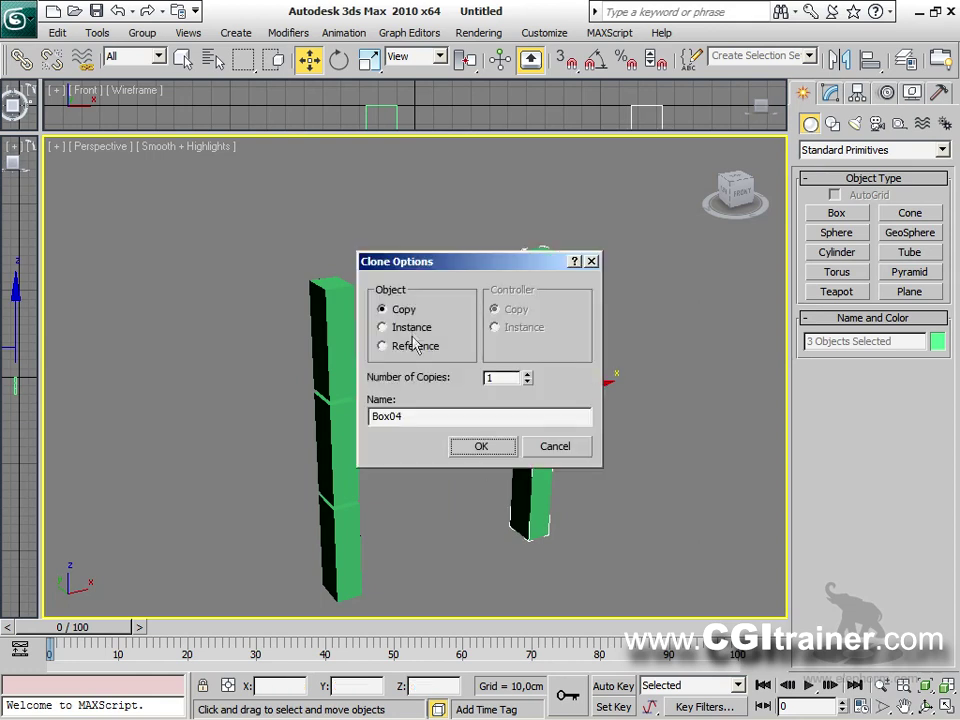
left_click(481, 447)
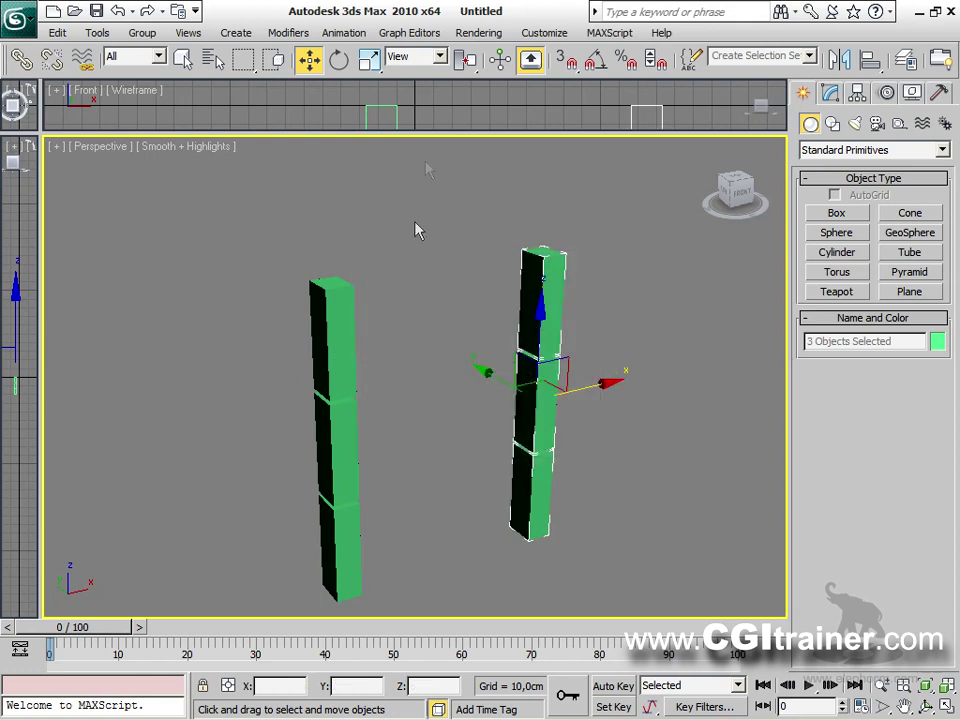
Pan the view and select the top box of the right column.
middle_click_drag(419, 330, 356, 299)
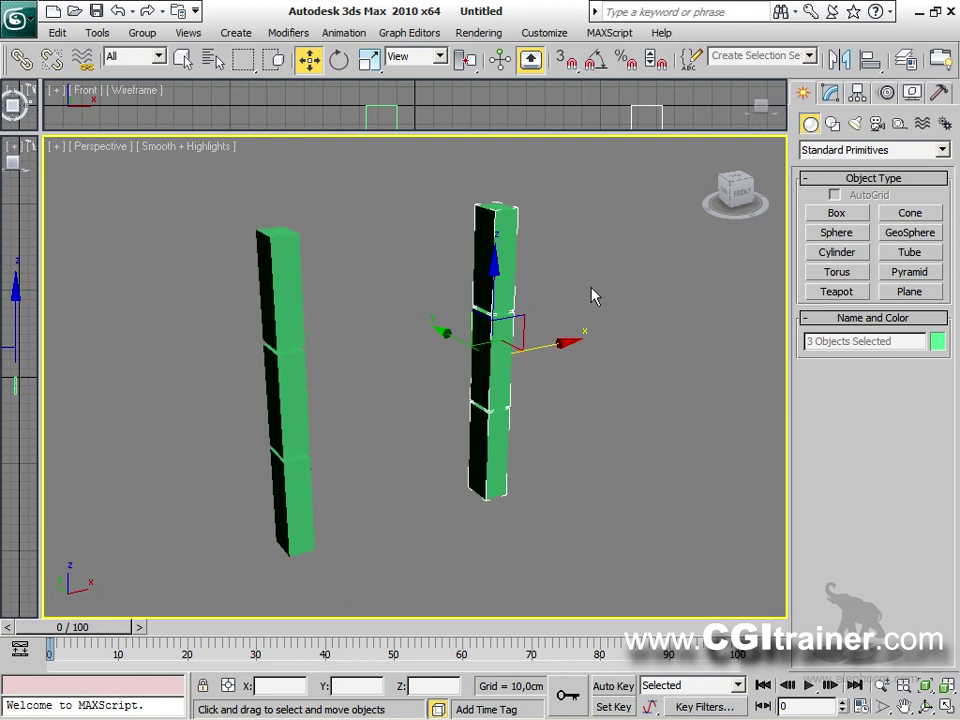
left_click(560, 265)
left_click(518, 231)
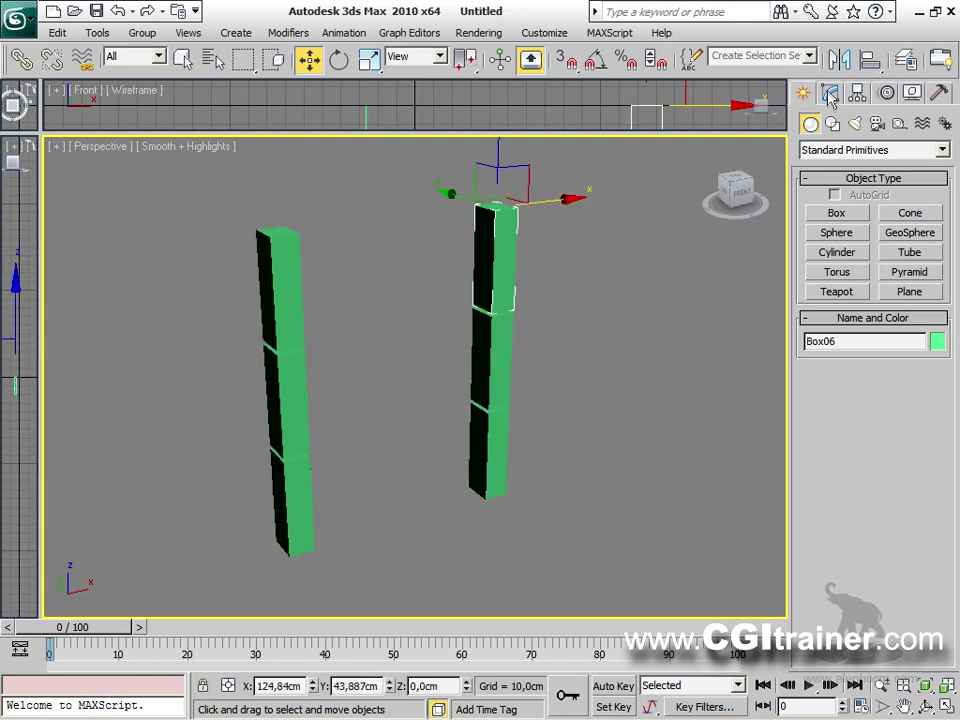
Try widening the top right box to 31,593 cm and revert it, then make the middle box longer and narrower.
left_click(830, 93)
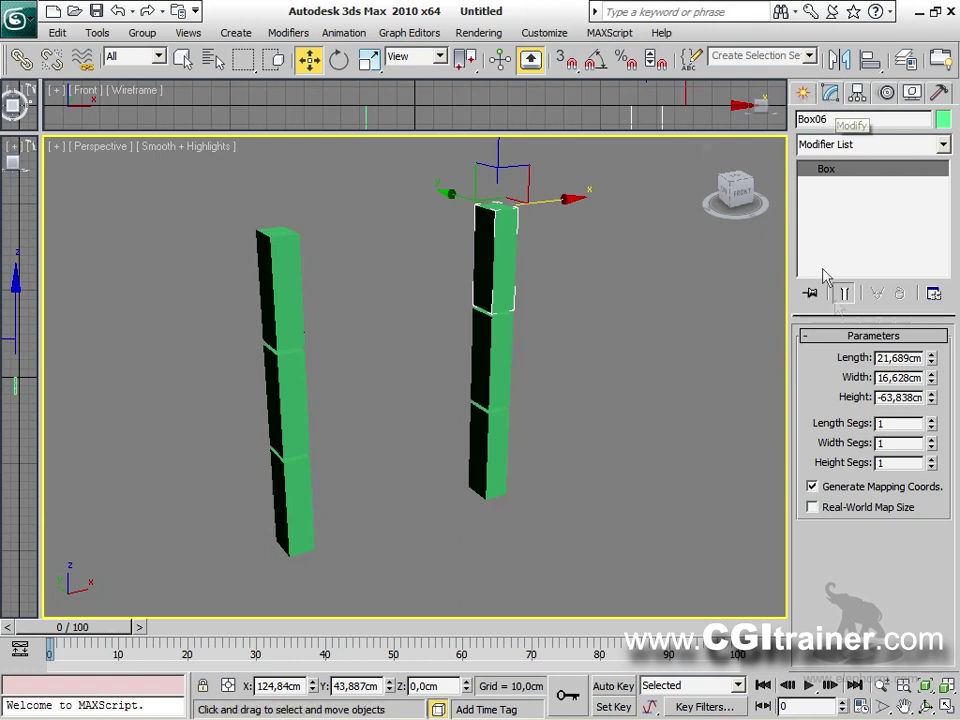
mouse_move(933, 380)
left_mouse_down()
mouse_move(933, 355)
mouse_move(928, 400)
left_mouse_up()
right_click(928, 400)
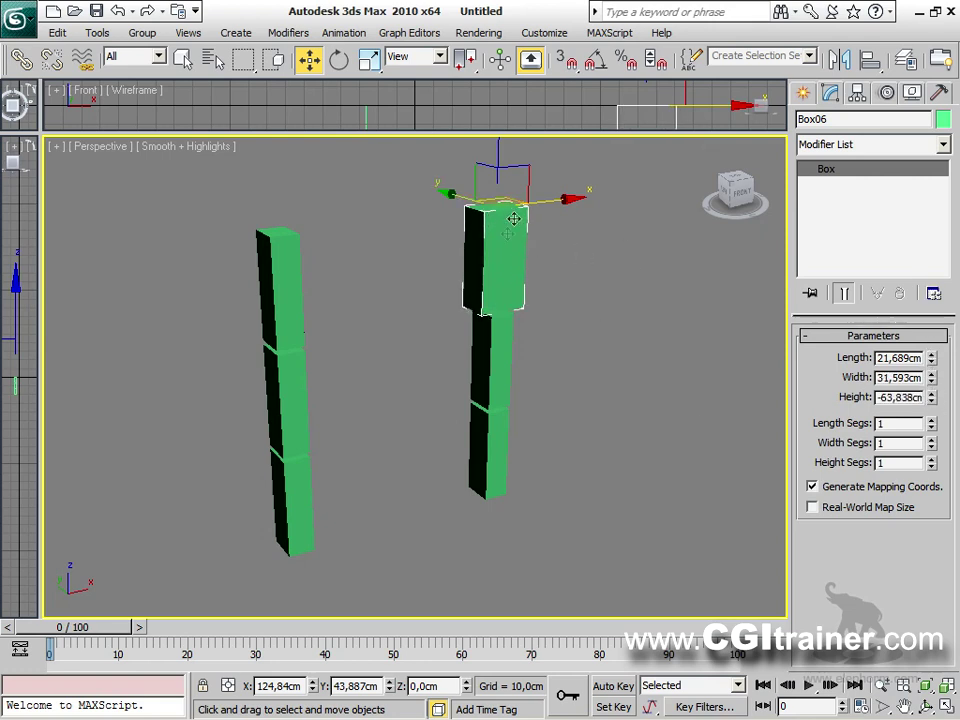
left_click(502, 356)
left_click_drag(933, 365, 933, 296)
left_click_drag(933, 385, 930, 455)
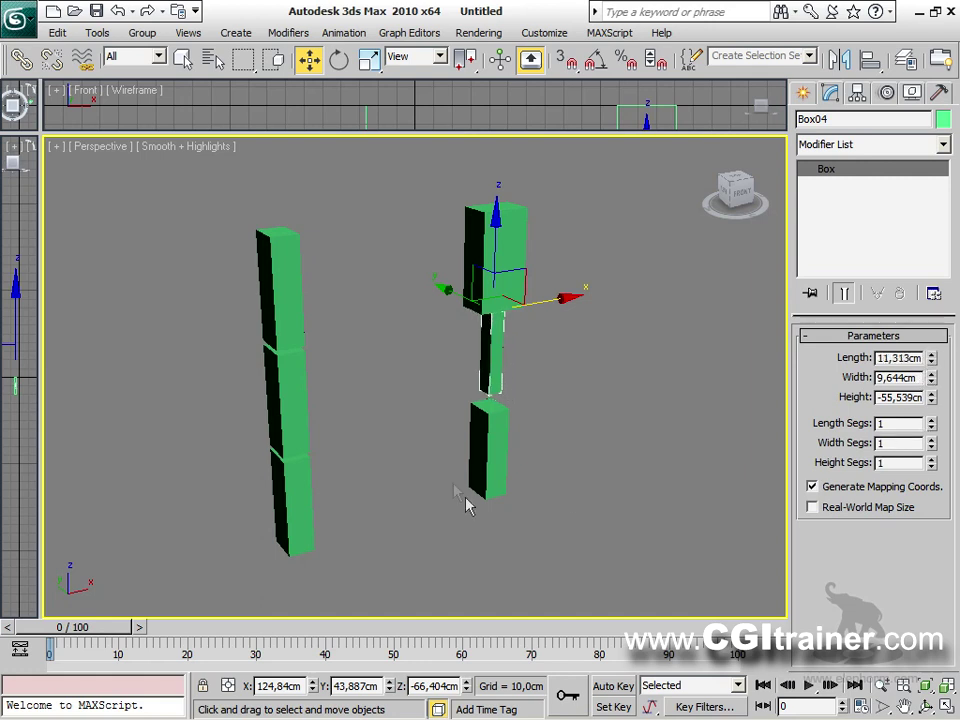
Shorten the lower right box's length to 10,844 cm and raise it to meet the box above.
left_click(502, 422)
left_click_drag(933, 361, 932, 435)
left_click_drag(491, 333, 489, 316)
left_click(416, 388)
Scale the left column's top box wider along both horizontal axes.
left_click(288, 294)
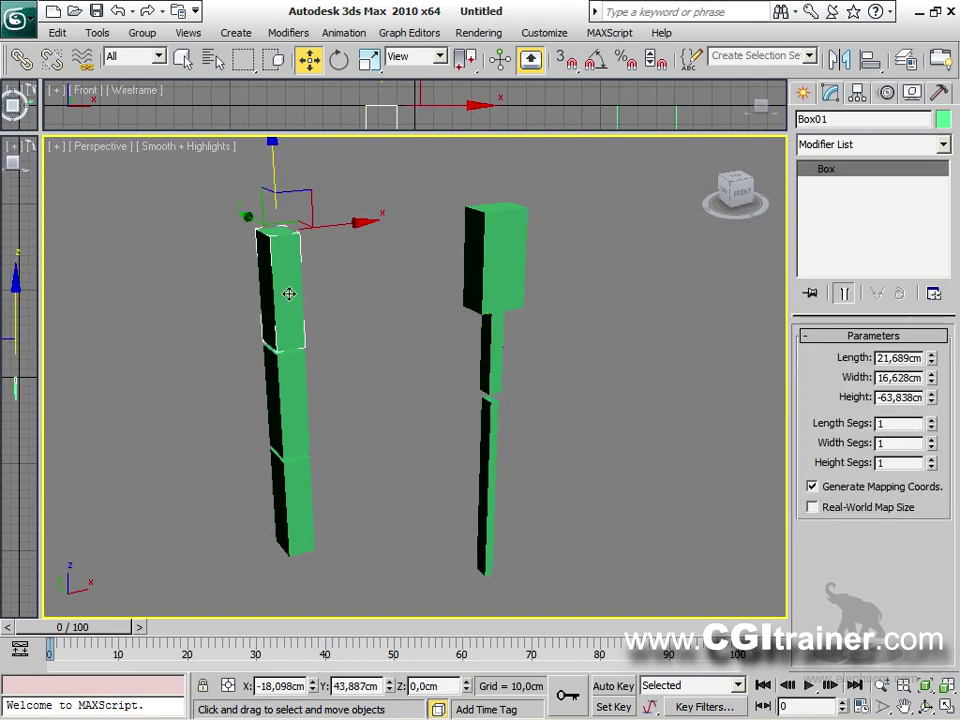
right_click(286, 263)
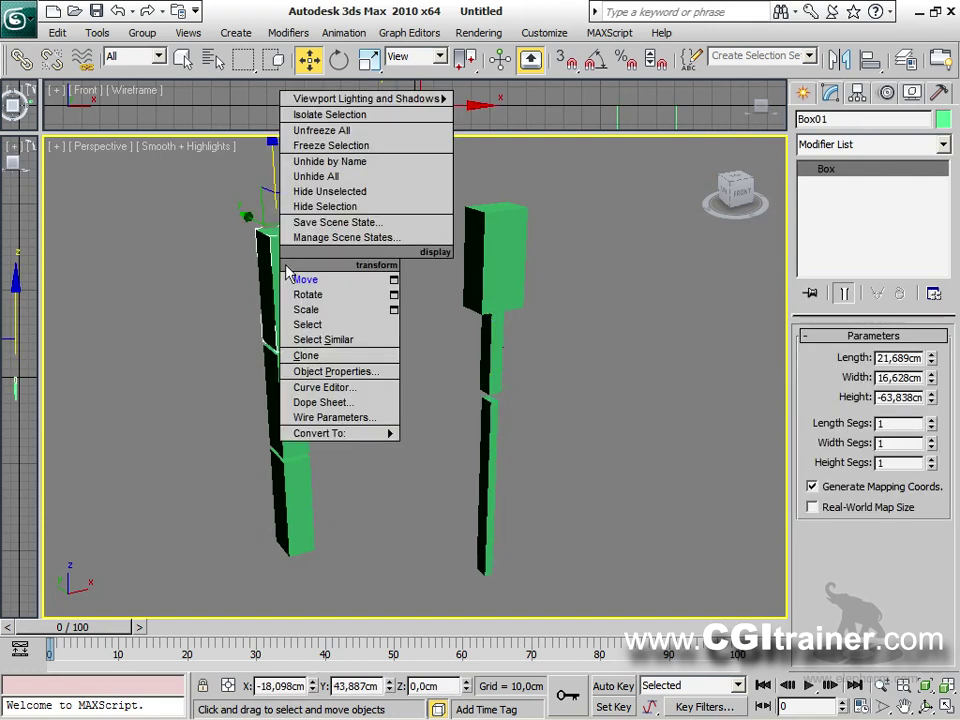
left_click(308, 307)
left_click_drag(336, 259, 332, 257)
left_click_drag(175, 244, 101, 257)
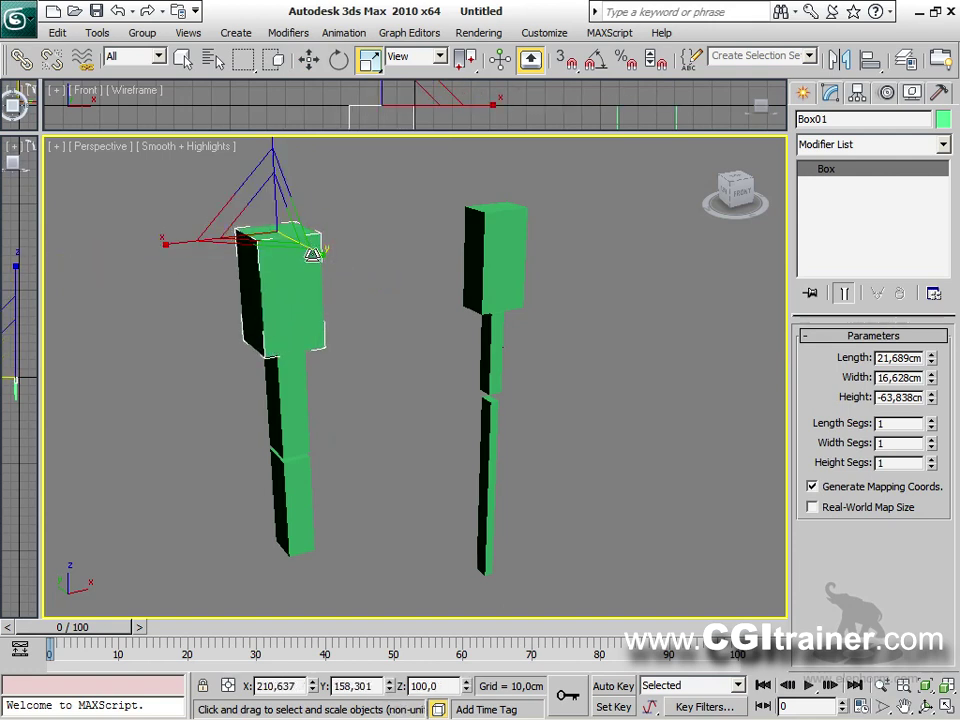
Scale the left column's middle pole segment thinner in both directions.
left_click(300, 385)
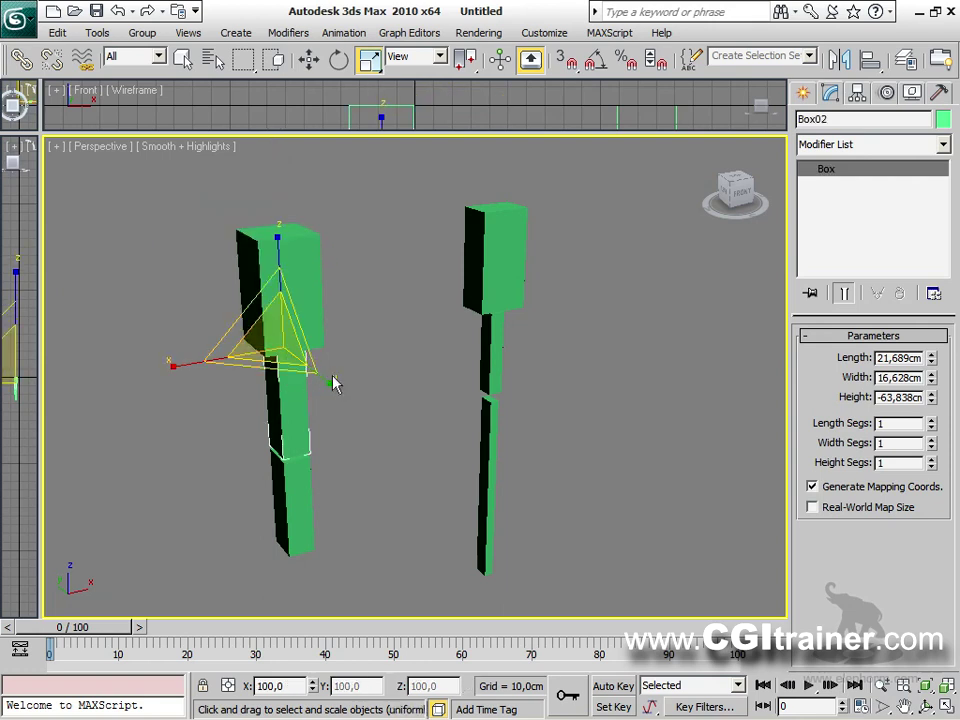
left_click(331, 386)
left_click(272, 364)
left_click_drag(272, 364, 244, 358)
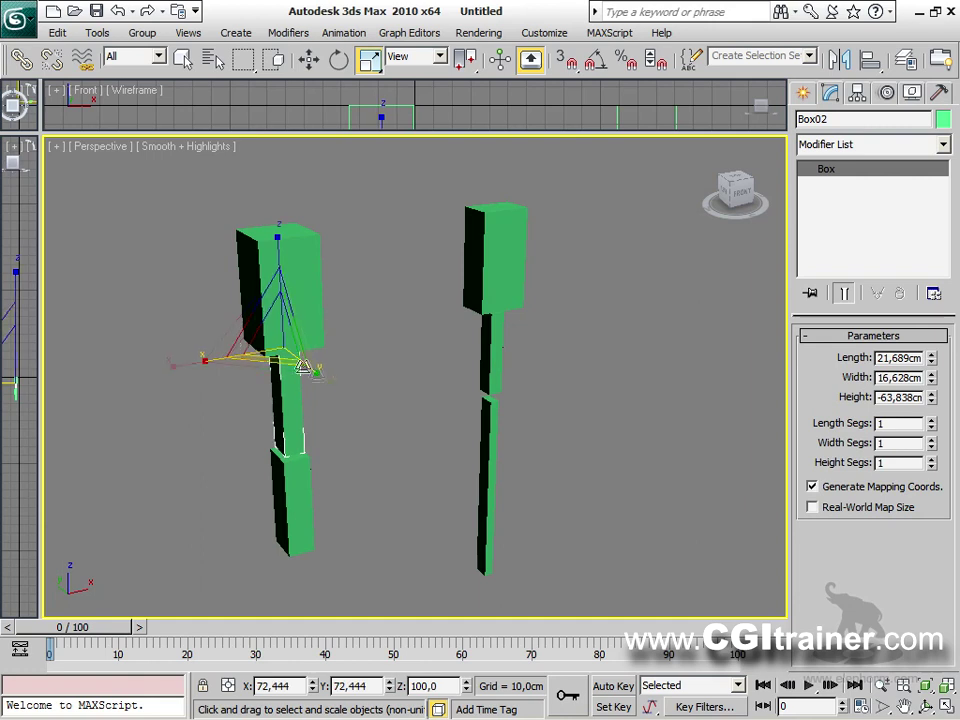
left_click_drag(325, 379, 306, 372)
left_click_drag(182, 366, 268, 460)
Narrow the bottom pole segment and stretch it taller.
left_click(286, 462)
left_click_drag(333, 494, 305, 495)
left_click_drag(182, 476, 244, 463)
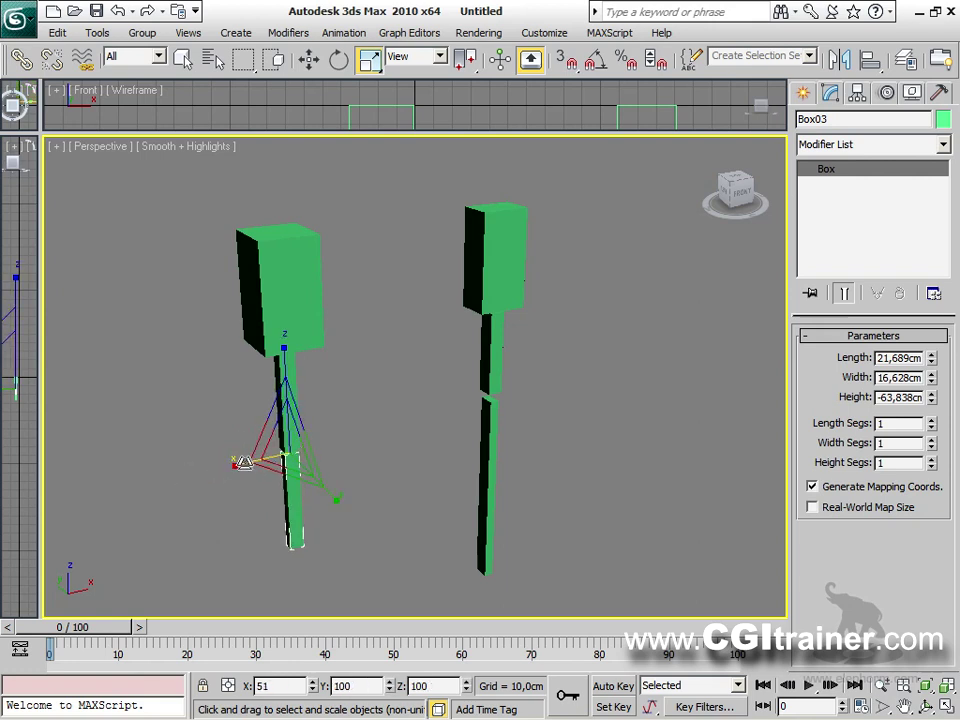
left_click_drag(284, 360, 270, 300)
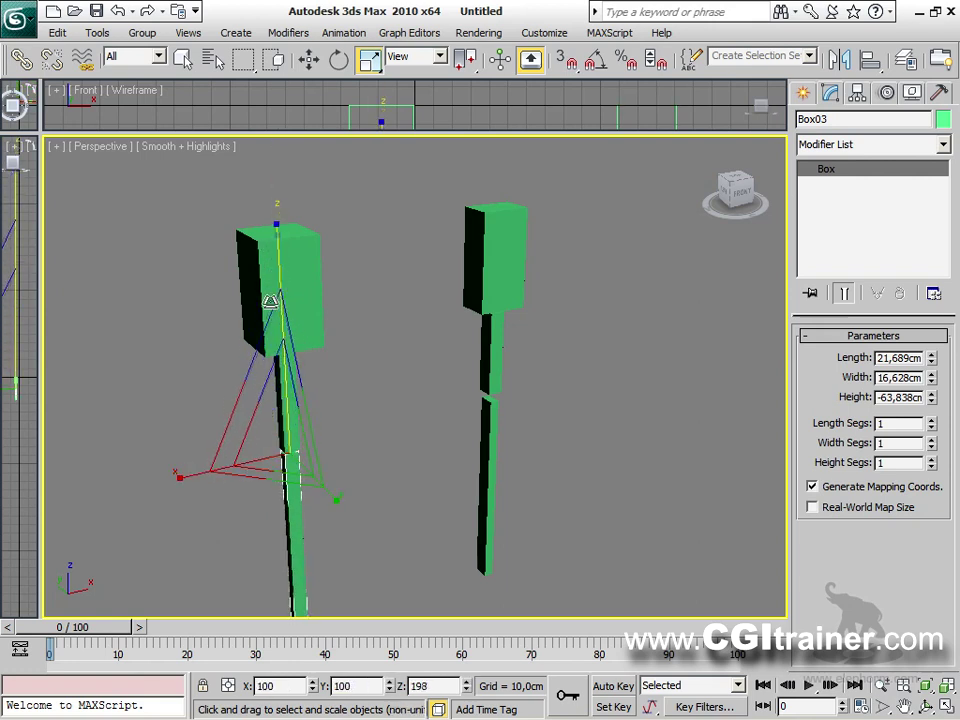
Reframe the view on both lamps, select the right lamp's lower segment, and activate Select and Link.
right_click(285, 370)
left_click(311, 388)
middle_click_drag(311, 424, 343, 336)
scroll(343, 336, "down", 2)
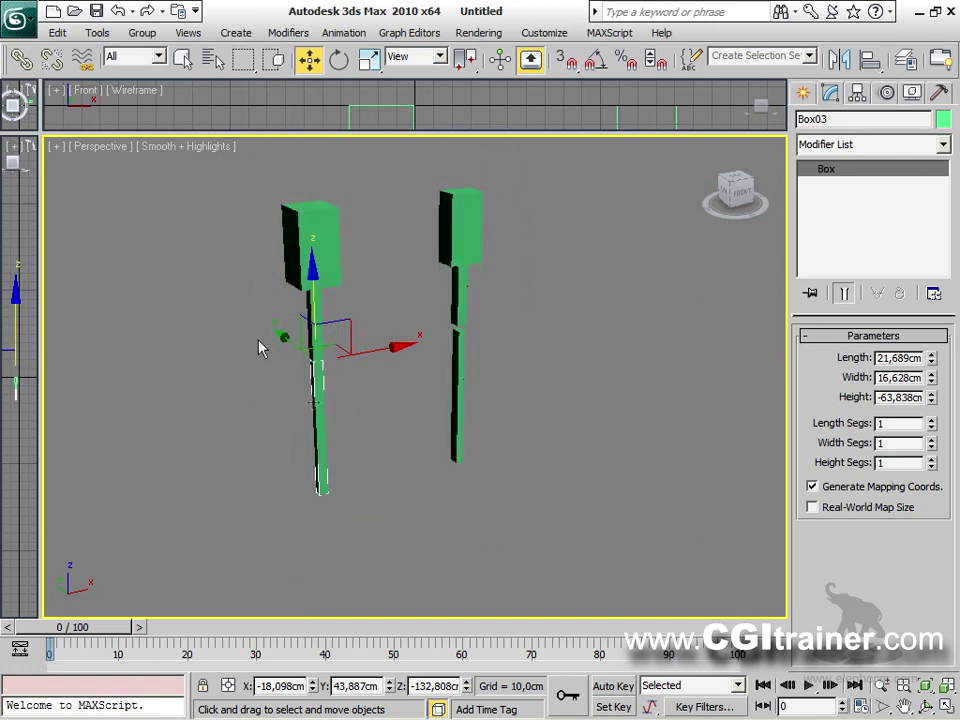
mouse_move(364, 424)
middle_mouse_down("alt")
mouse_move(399, 429)
mouse_move(467, 403)
middle_mouse_up("alt")
left_click(451, 360)
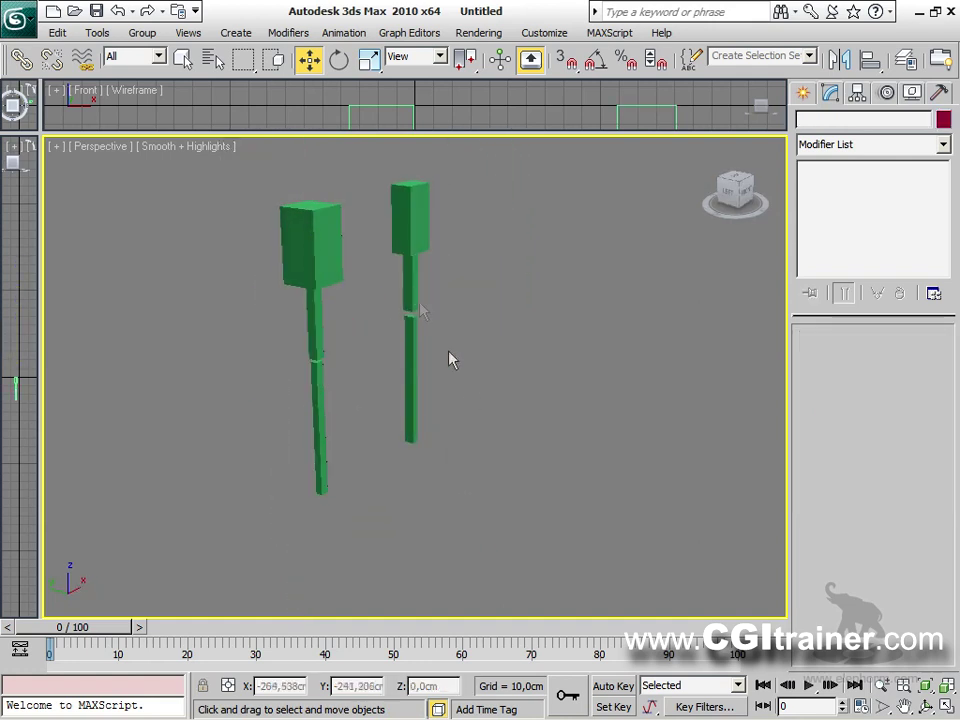
left_click(411, 328)
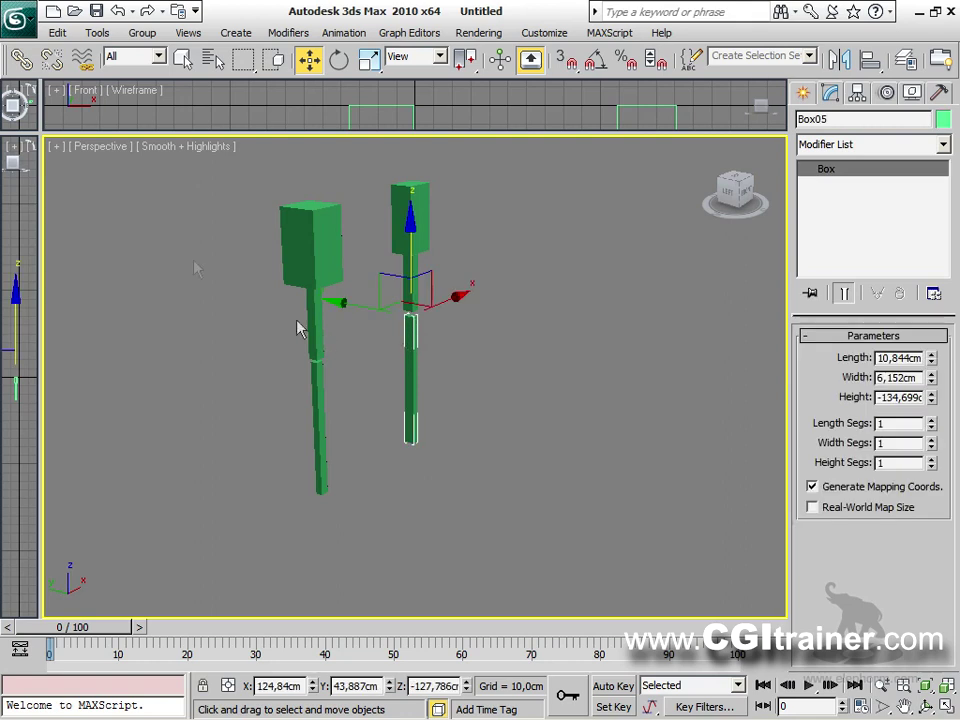
left_click(21, 59)
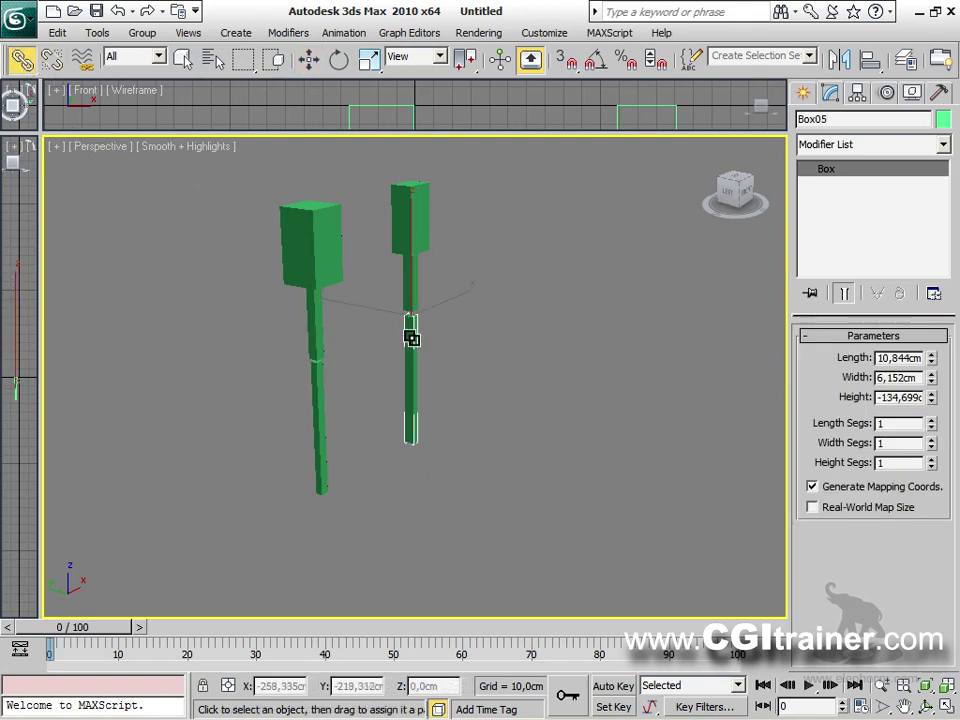
Link Box05 to the box above it and the left lamp's segments up to Box01.
left_click_drag(420, 355, 422, 209)
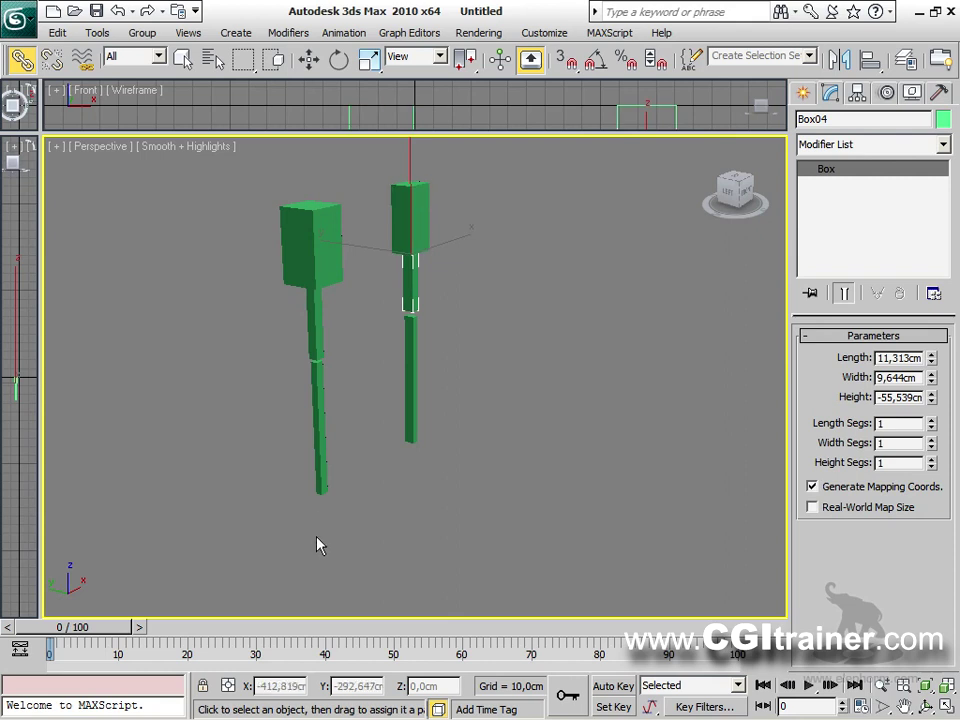
left_click(318, 401)
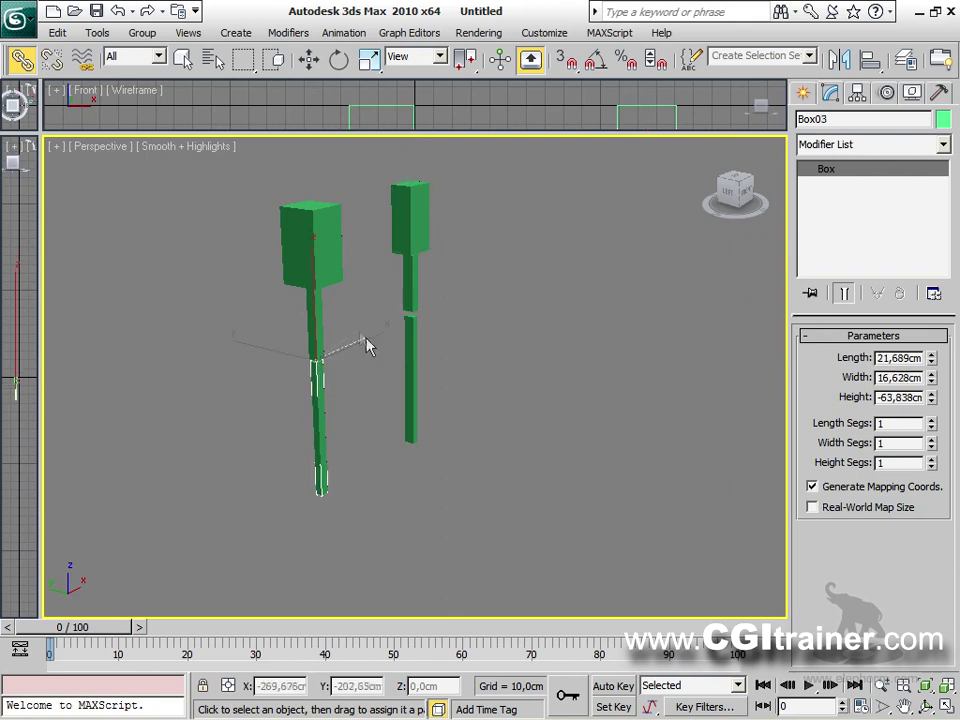
left_click_drag(316, 317, 328, 239)
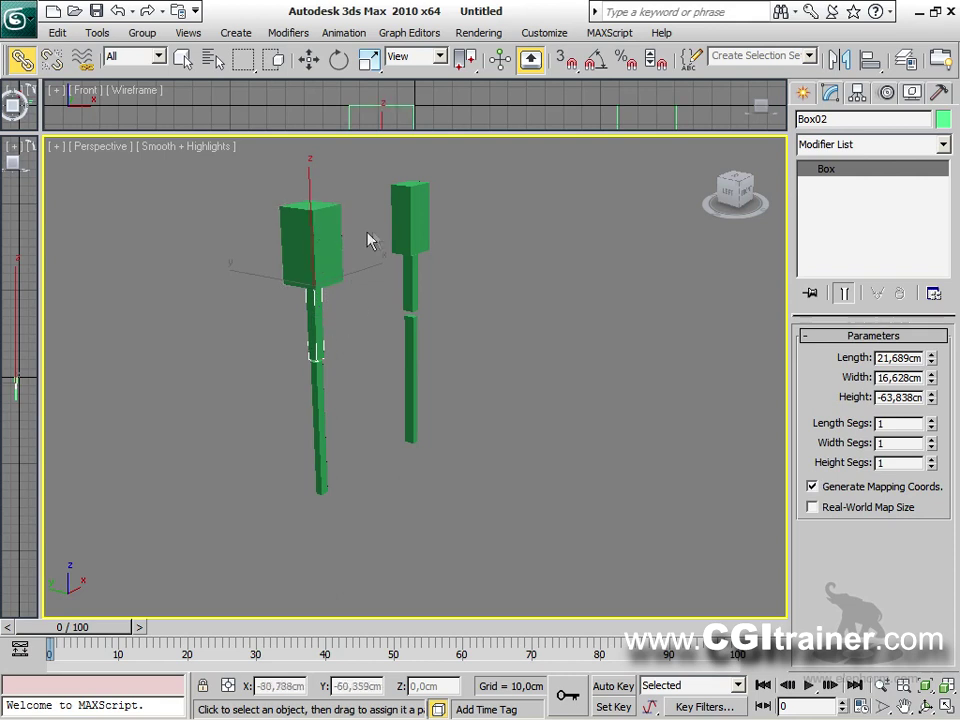
left_click(320, 242)
right_click(318, 242)
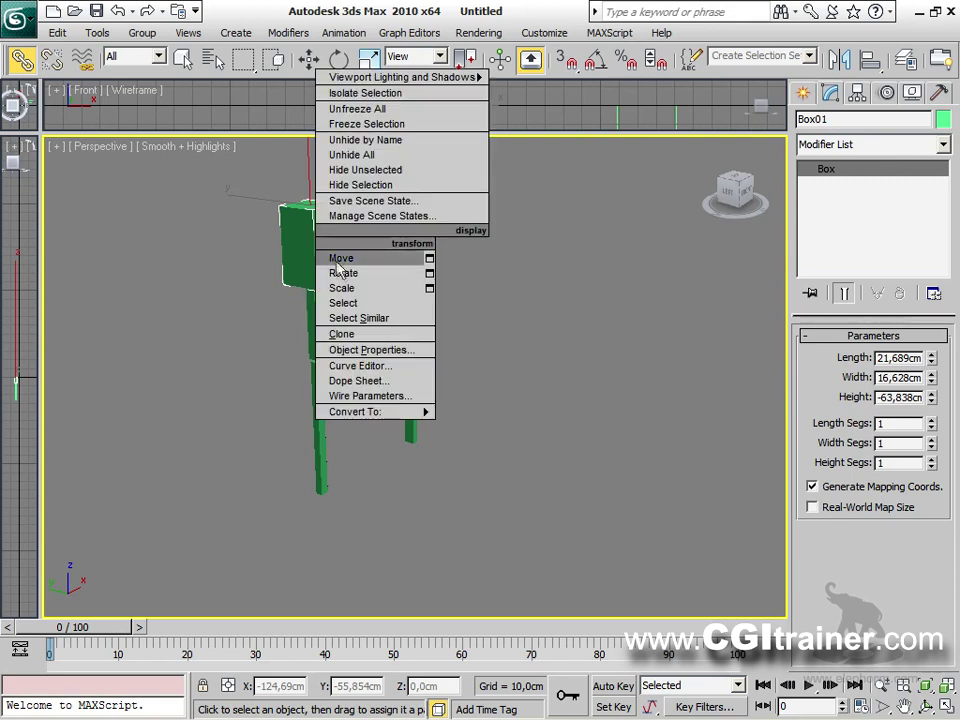
Rotate the left lamp's top box and pole so the linked lamp leans diagonally.
left_click(341, 273)
left_click_drag(369, 259, 401, 306)
left_click(355, 317)
left_click_drag(331, 465, 386, 452)
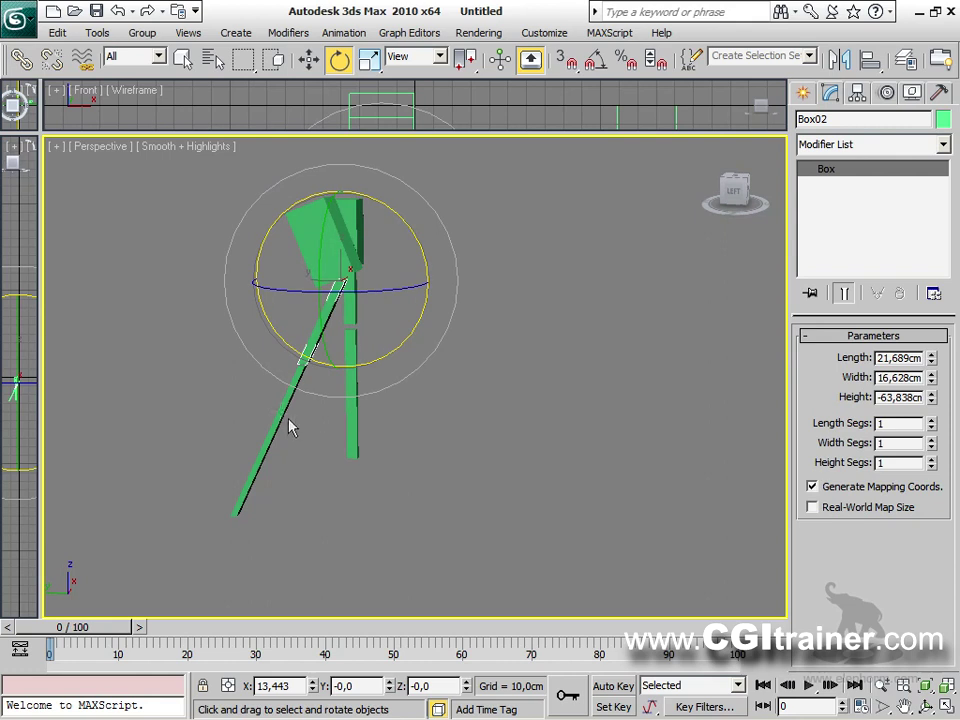
left_click(392, 457)
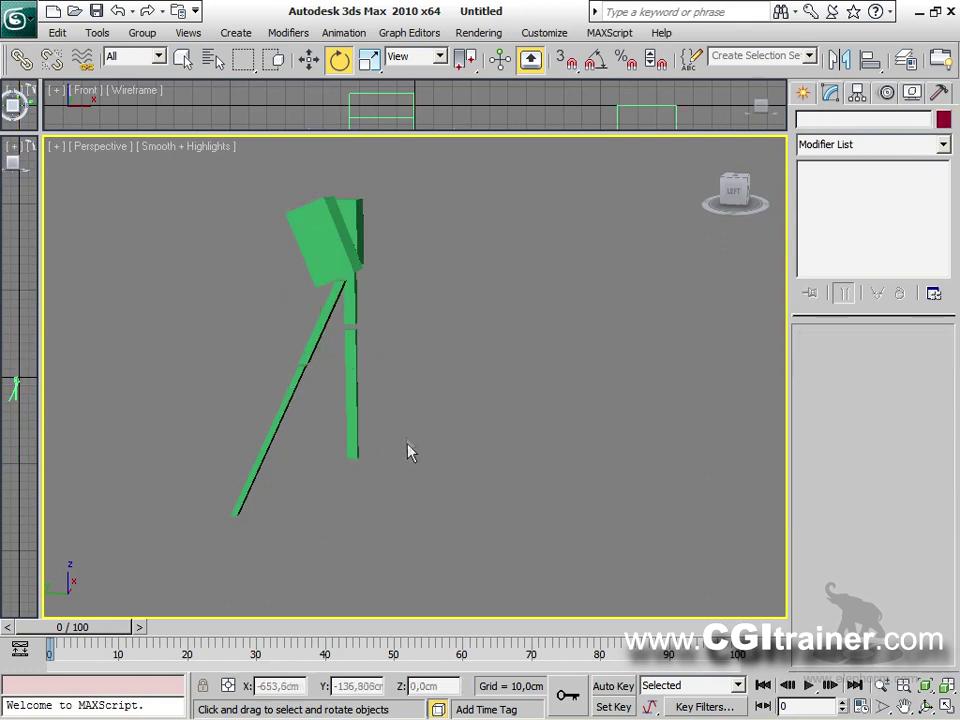
Move the right lamp's pole, Box06, further right along X.
middle_click_drag(411, 435, 407, 291, "alt")
left_click(400, 245)
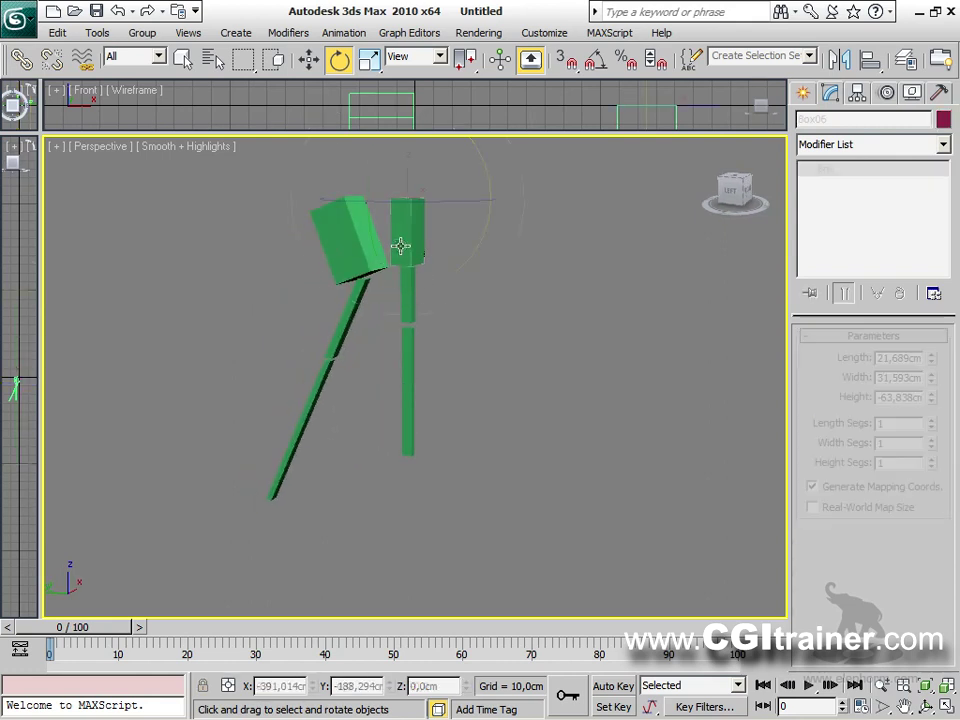
right_click(400, 245)
left_click(420, 257)
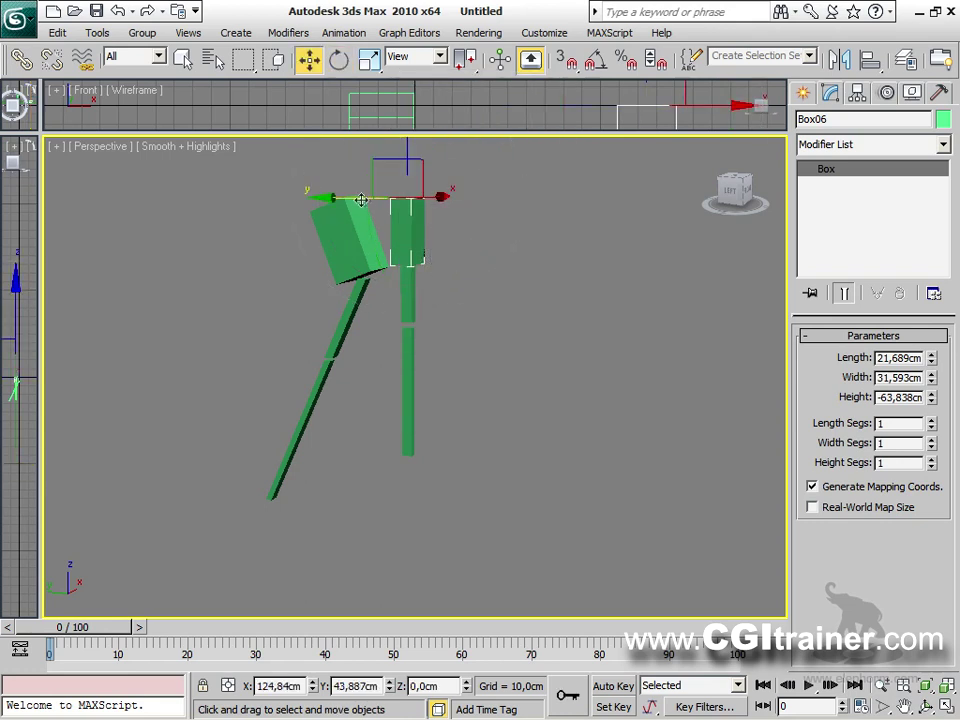
left_click_drag(361, 200, 514, 191)
mouse_move(388, 390)
middle_mouse_down("alt")
mouse_move(403, 388)
mouse_move(393, 418)
middle_mouse_up("alt")
left_click(407, 418)
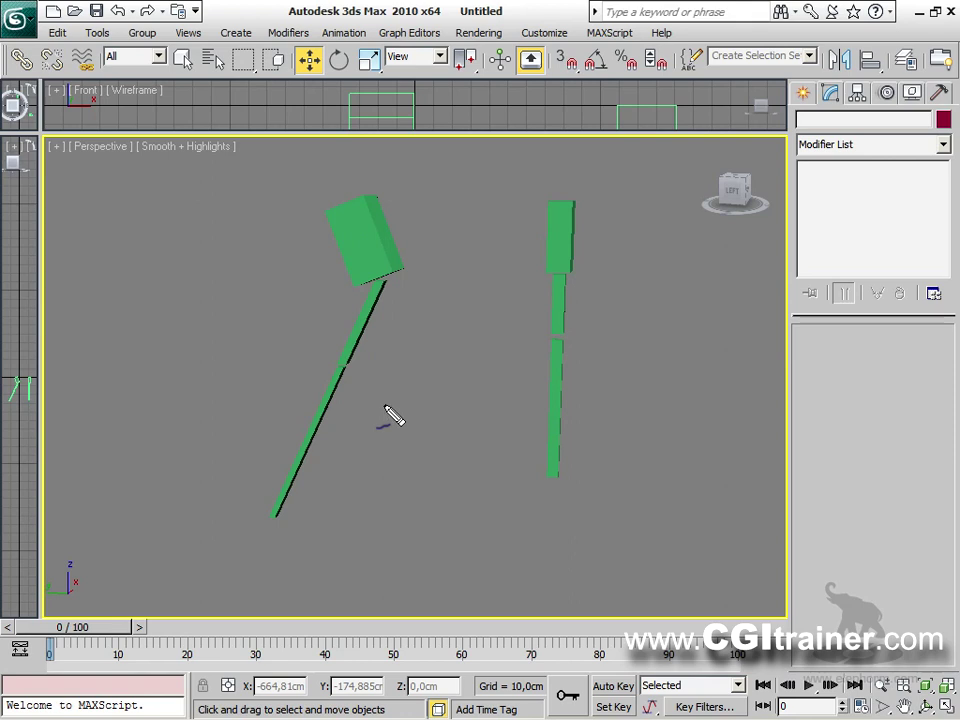
middle_click_drag(362, 202, 432, 400)
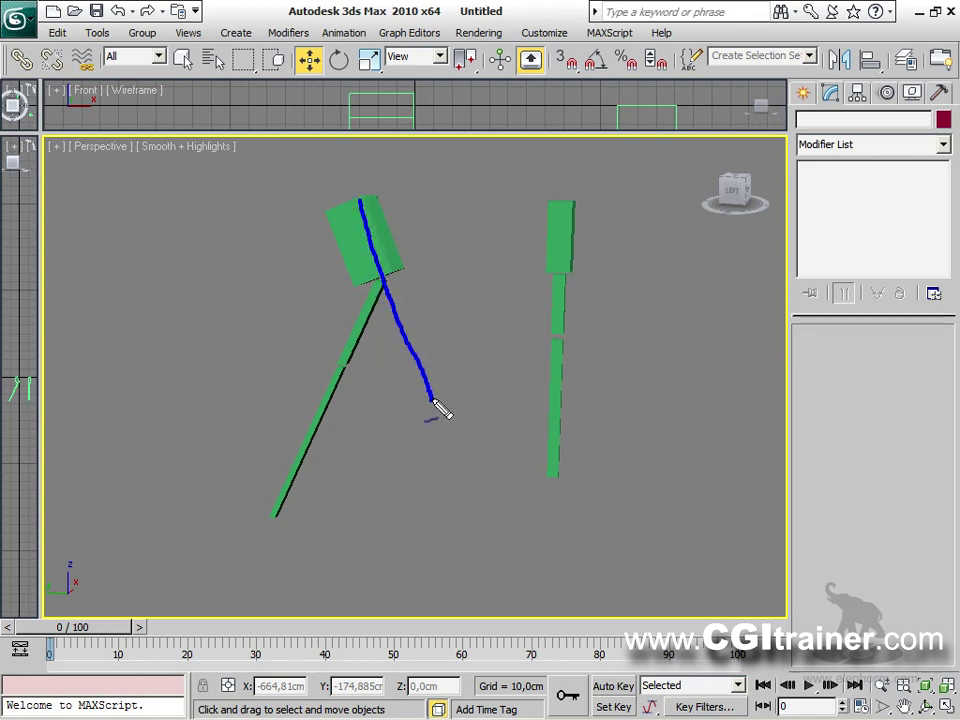
left_click_drag(500, 342, 360, 475)
mouse_move(431, 492)
left_mouse_down()
mouse_move(430, 460)
mouse_move(463, 414)
left_mouse_up()
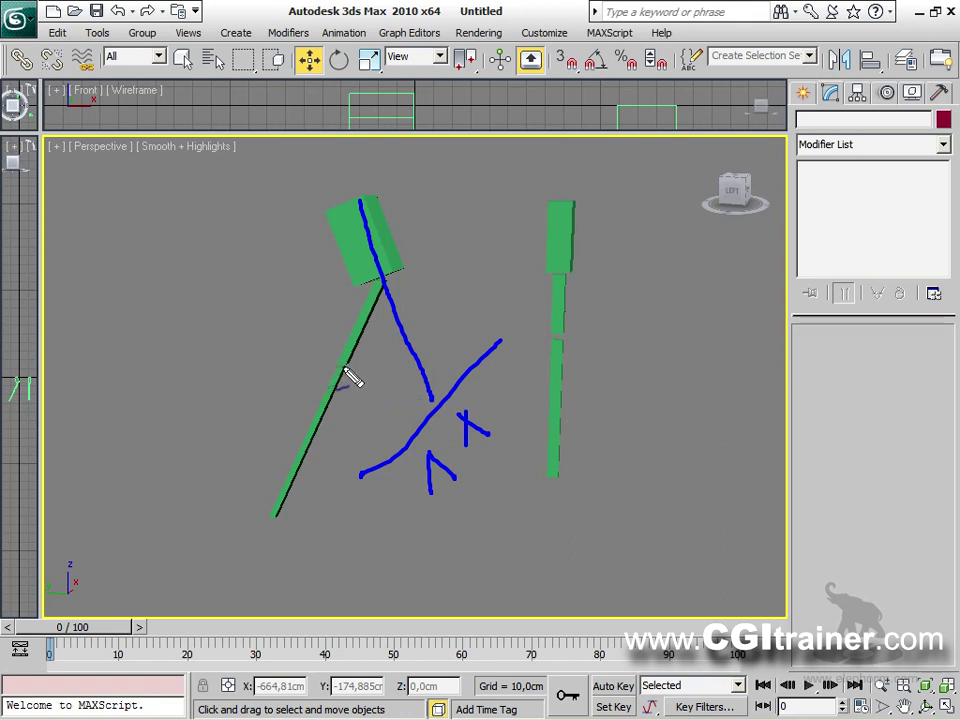
key("Escape")
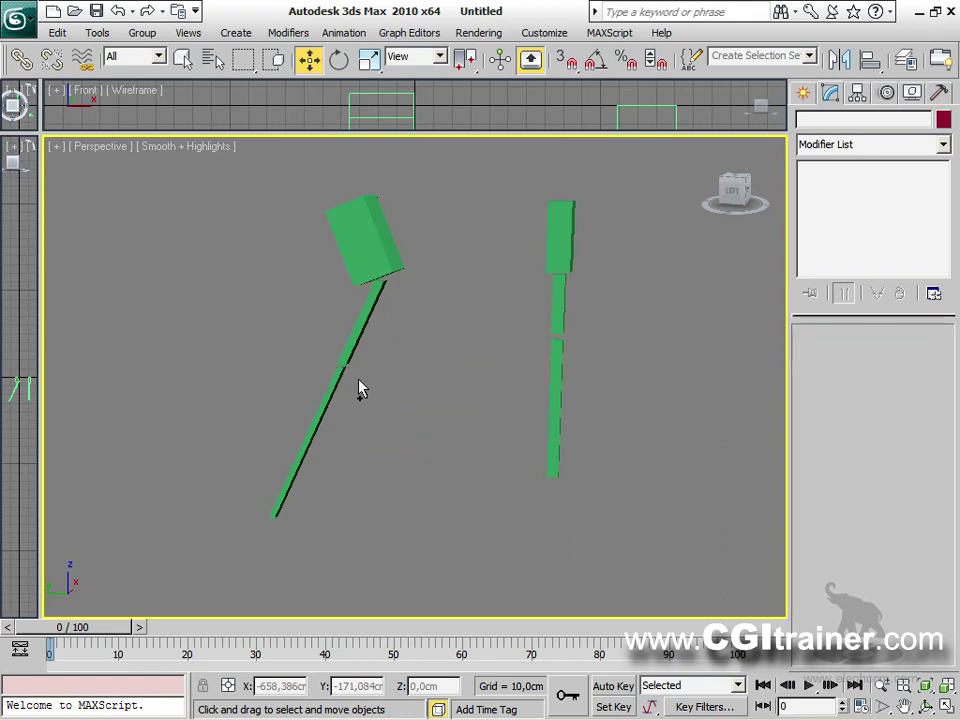
key("ctrl+2")
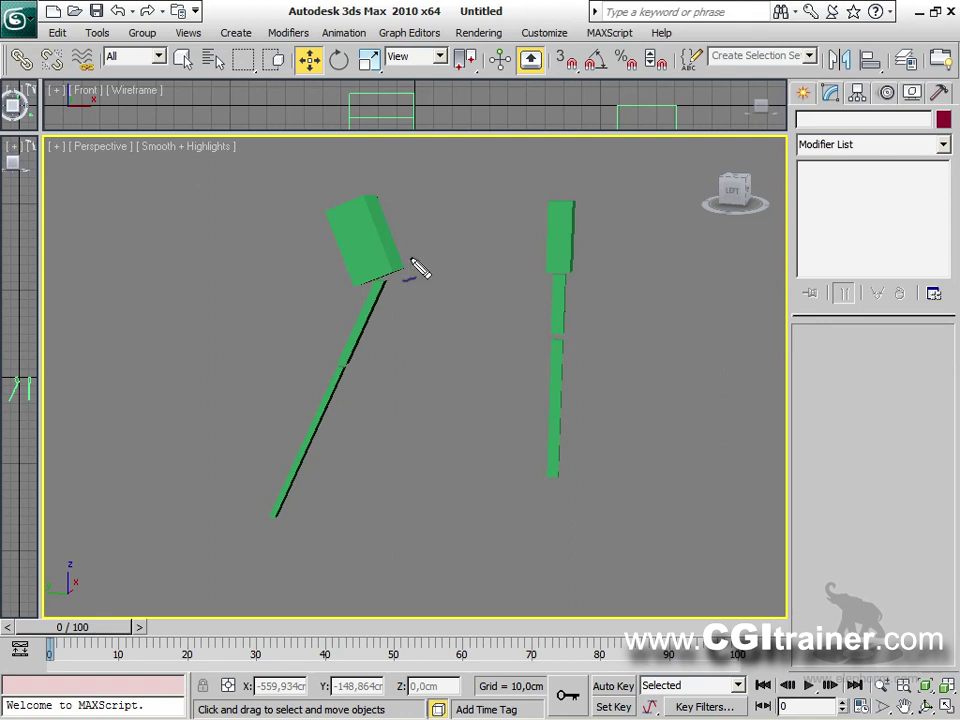
mouse_move(362, 229)
left_mouse_down()
mouse_move(376, 223)
mouse_move(397, 308)
left_mouse_up()
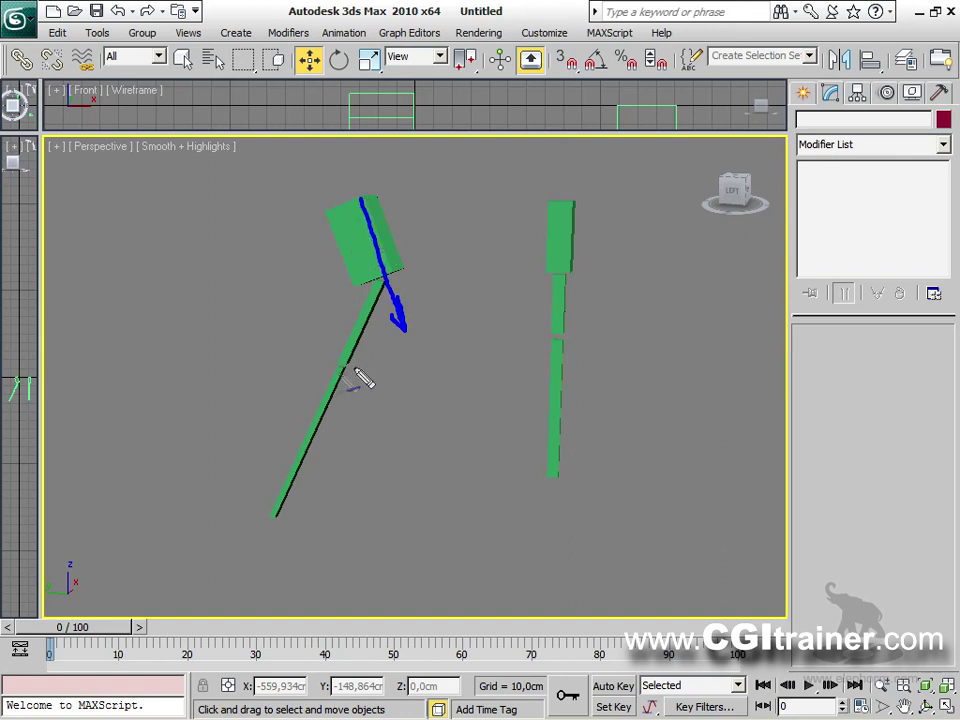
left_click_drag(340, 374, 447, 320)
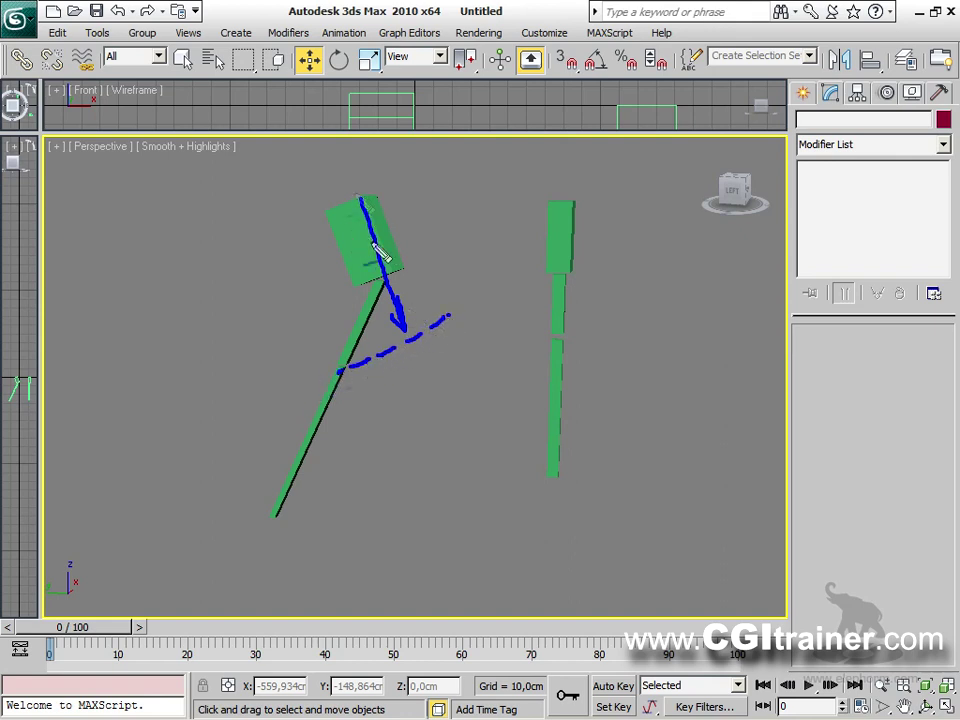
mouse_move(338, 300)
left_mouse_down()
mouse_move(355, 335)
mouse_move(349, 357)
mouse_move(337, 285)
left_mouse_up()
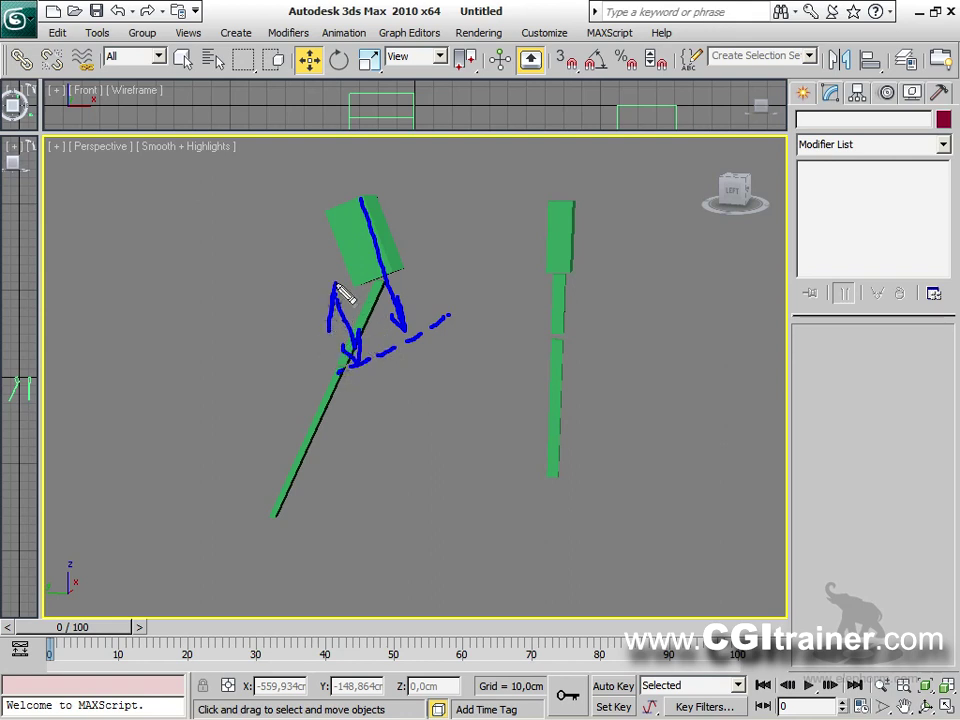
mouse_move(306, 383)
left_mouse_down()
mouse_move(340, 376)
mouse_move(330, 392)
left_mouse_up()
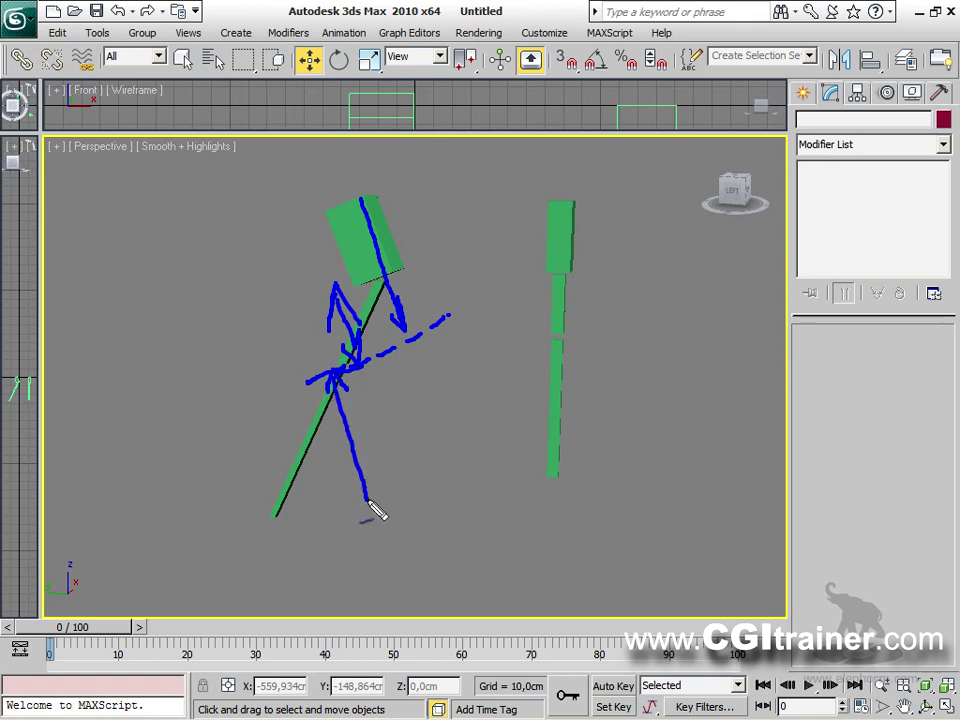
left_click_drag(318, 528, 392, 480)
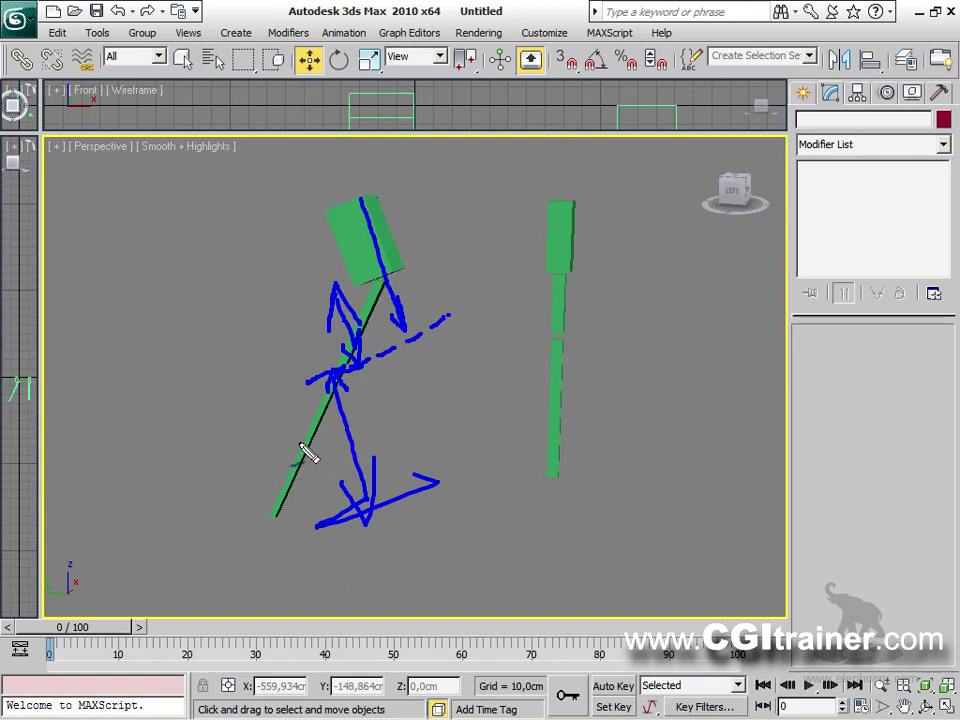
key("Escape")
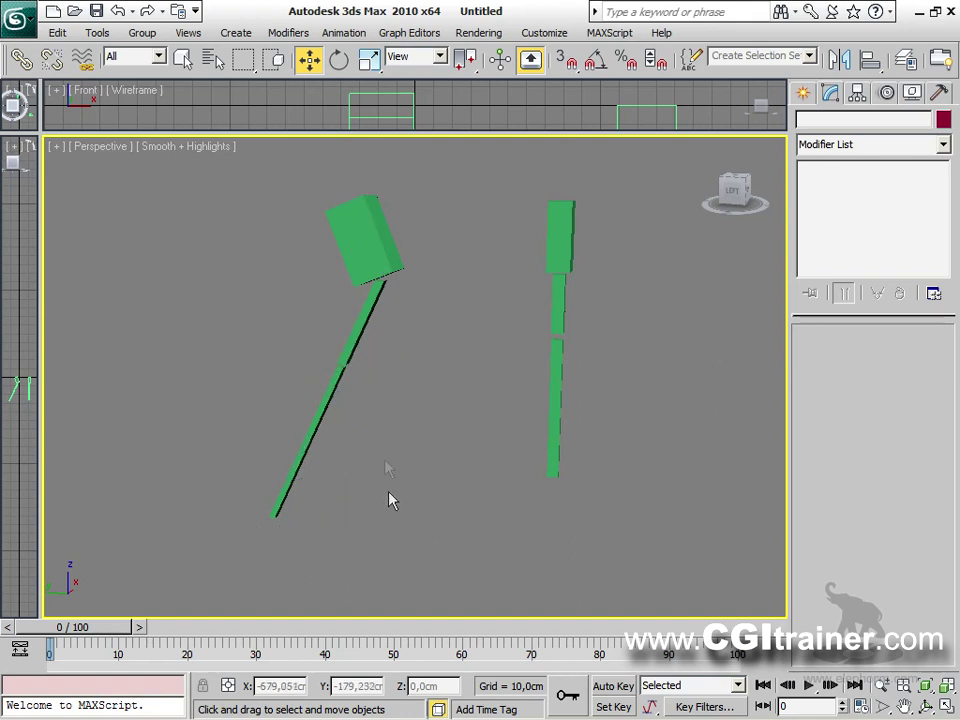
Rotate Box03 to about 98 degrees about X and turn Box06 around its vertical axis.
left_click(335, 375)
right_click(336, 378)
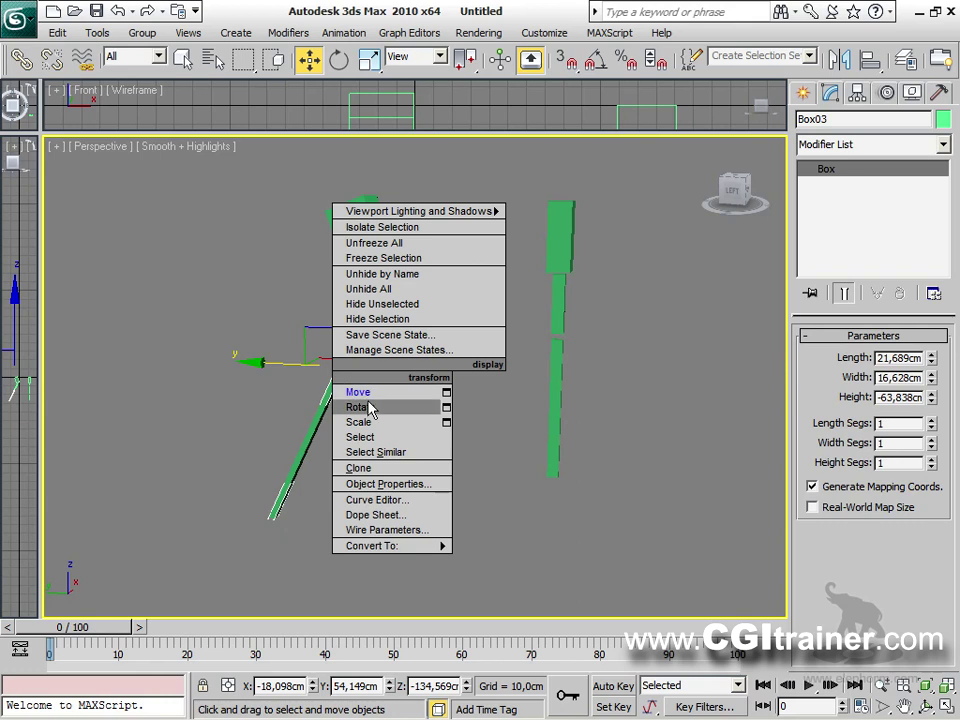
left_click(350, 405)
left_click_drag(409, 308, 428, 497)
mouse_move(428, 497)
middle_mouse_down("alt")
mouse_move(439, 538)
mouse_move(540, 530)
mouse_move(636, 491)
mouse_move(561, 405)
mouse_move(435, 476)
mouse_move(445, 508)
middle_mouse_up("alt")
left_click(519, 266)
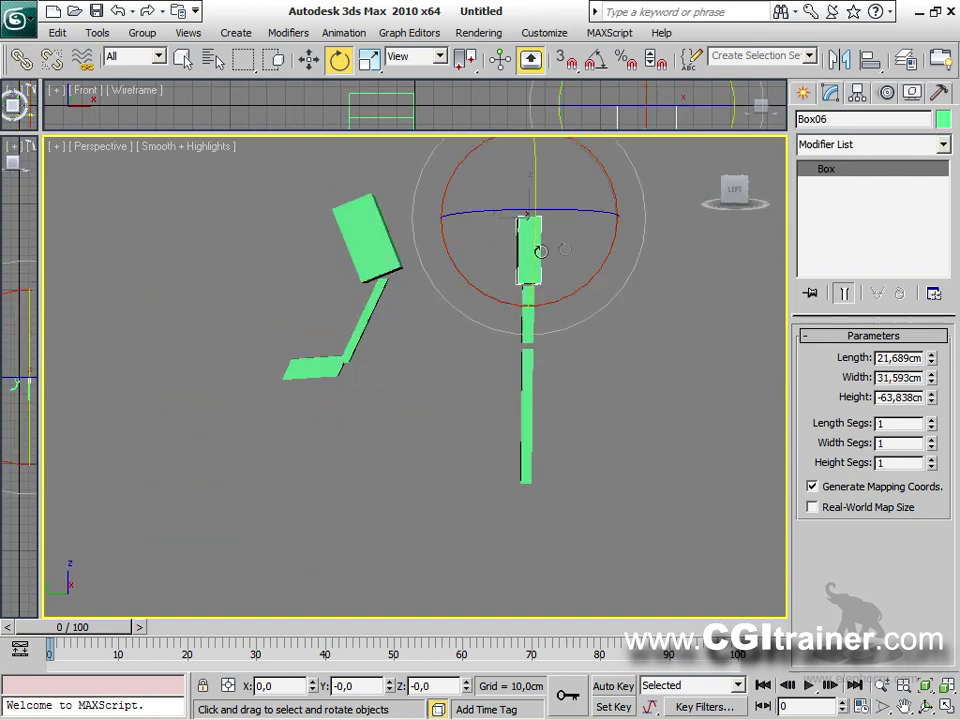
left_click_drag(608, 238, 525, 304)
left_click(489, 321)
Rotate Box04 so the long bar Box05 swings near-horizontal.
left_click(499, 315)
left_click(431, 366)
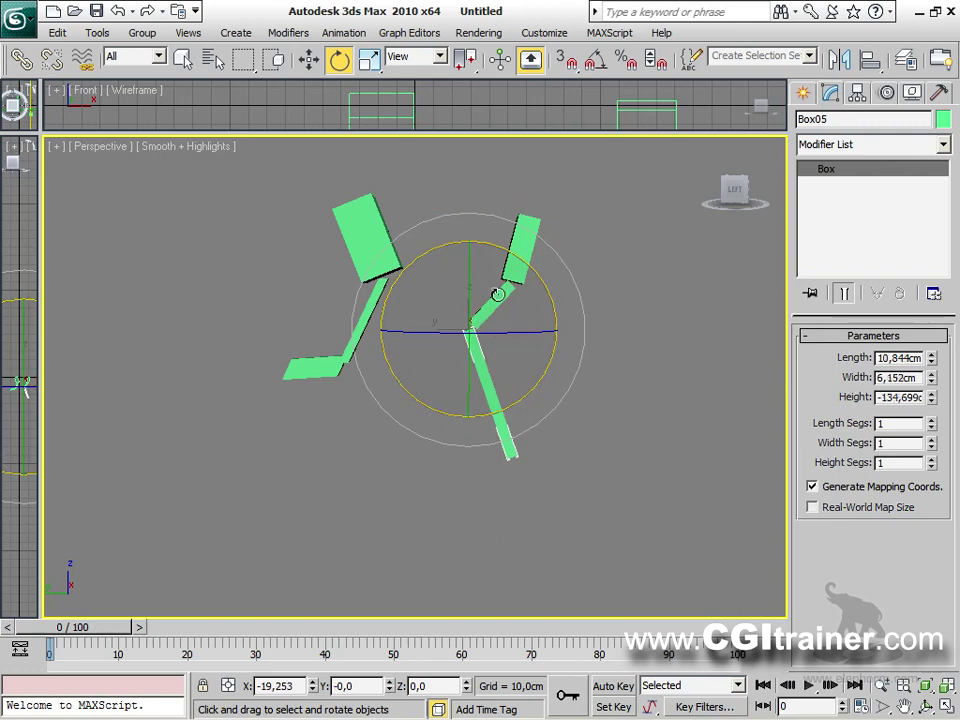
left_click(501, 291)
left_click_drag(571, 355, 612, 284)
left_click(605, 355)
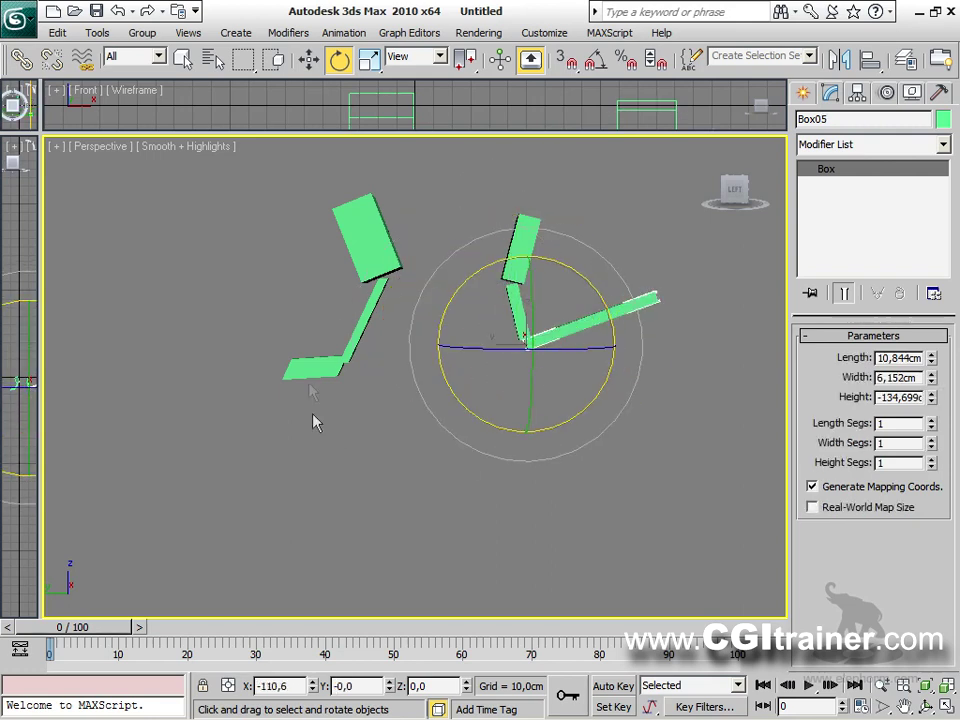
middle_click_drag(330, 424, 368, 475, "alt")
Move Box01 with its attached leg along Y to 63,757 cm.
left_click(368, 420)
left_click(362, 292)
right_click(359, 291)
left_click(382, 312)
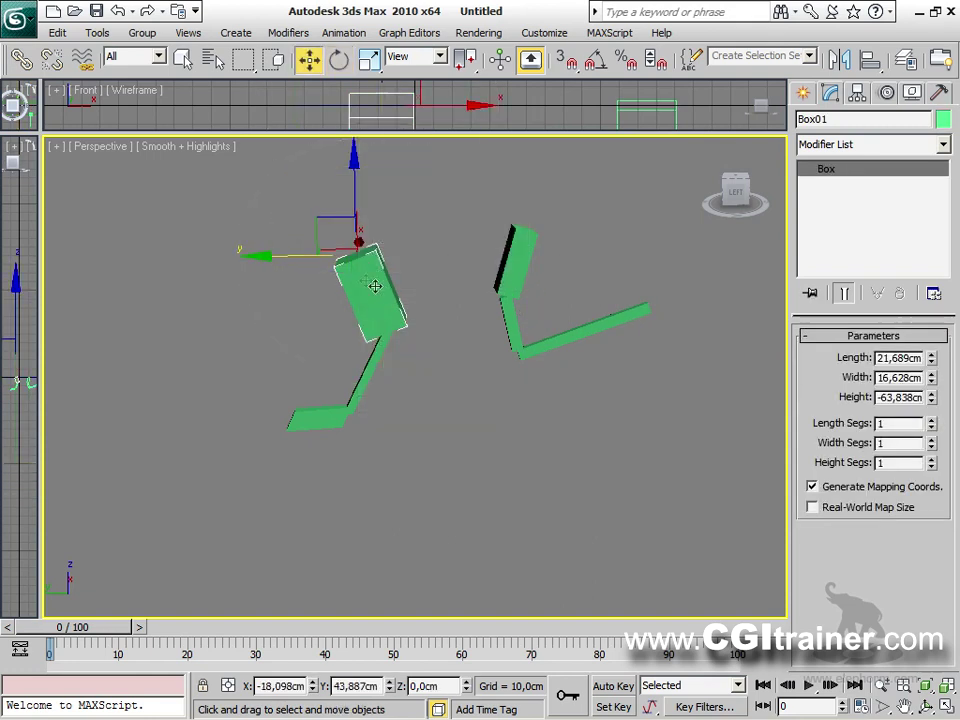
left_click_drag(324, 253, 298, 254)
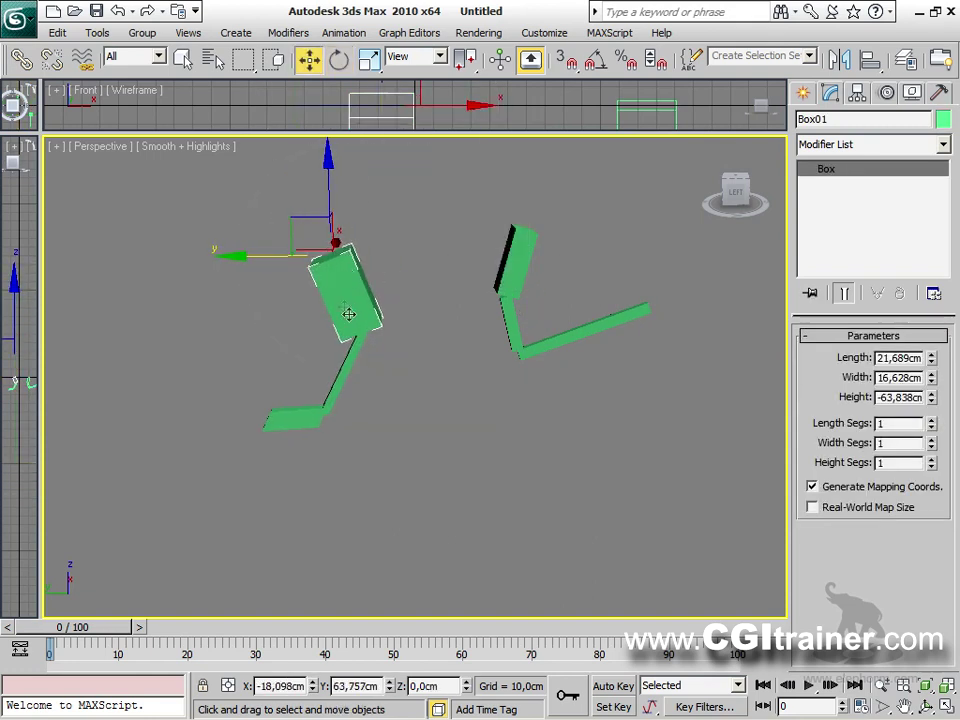
middle_click_drag(359, 291, 407, 429, "alt")
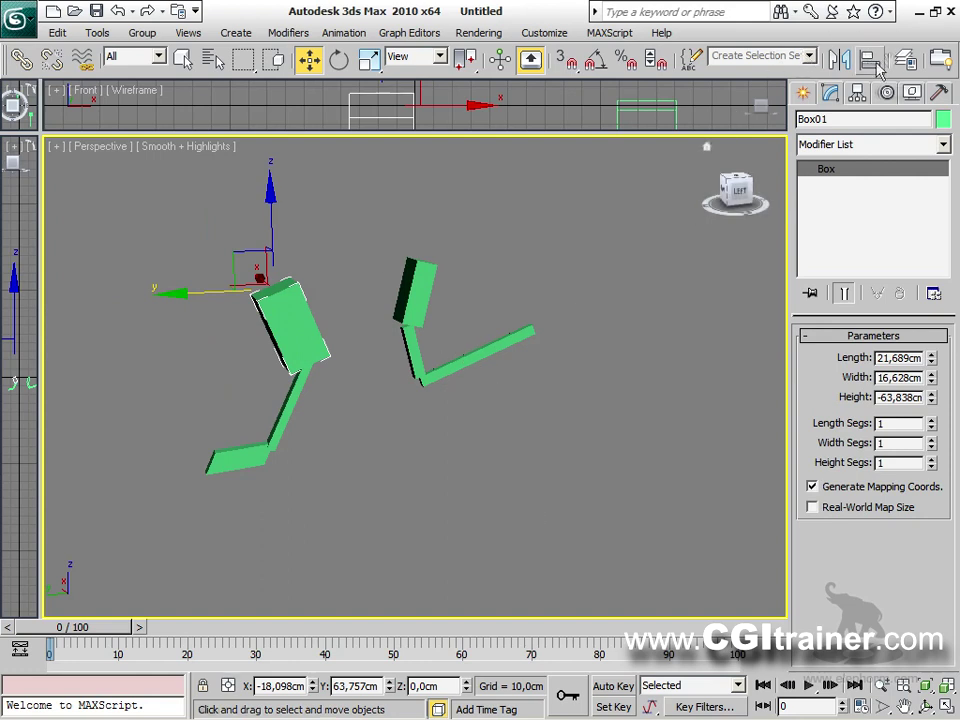
left_click_drag(762, 67, 579, 66)
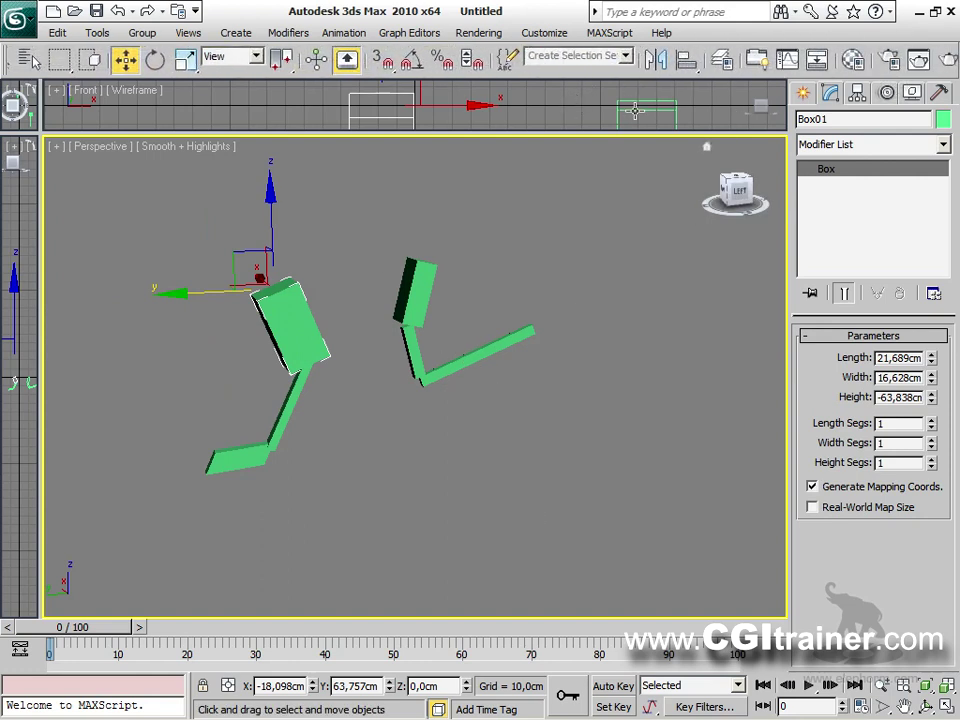
Open Schematic View with base objects shown and reposition the Box01, Box04 and Box06 nodes.
left_click(787, 62)
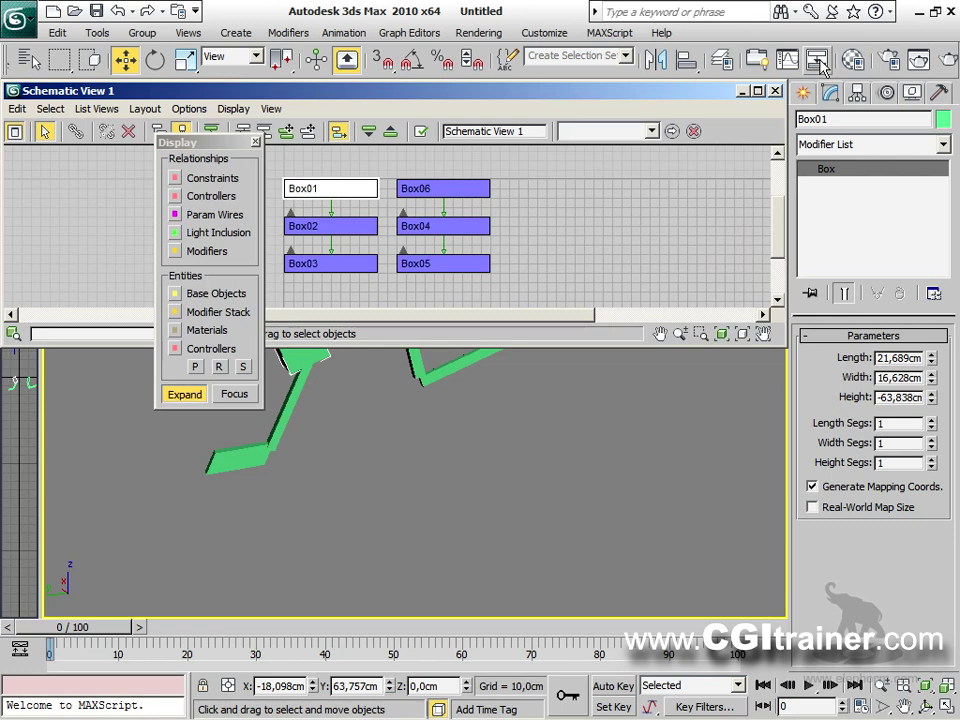
left_click(221, 294)
left_click_drag(465, 192, 628, 162)
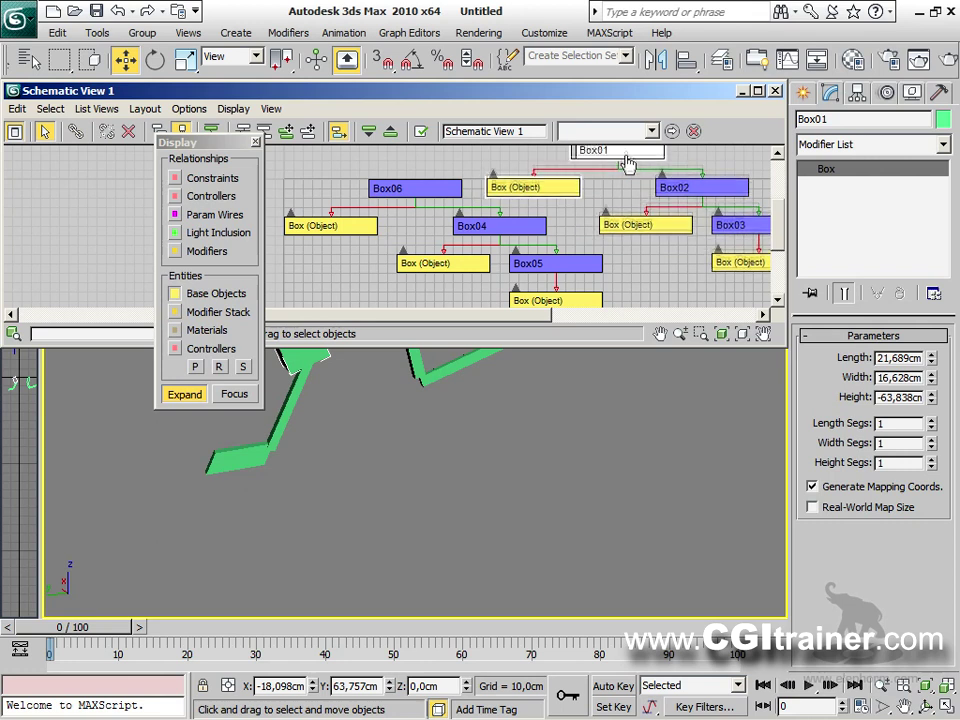
left_click_drag(444, 208, 372, 177)
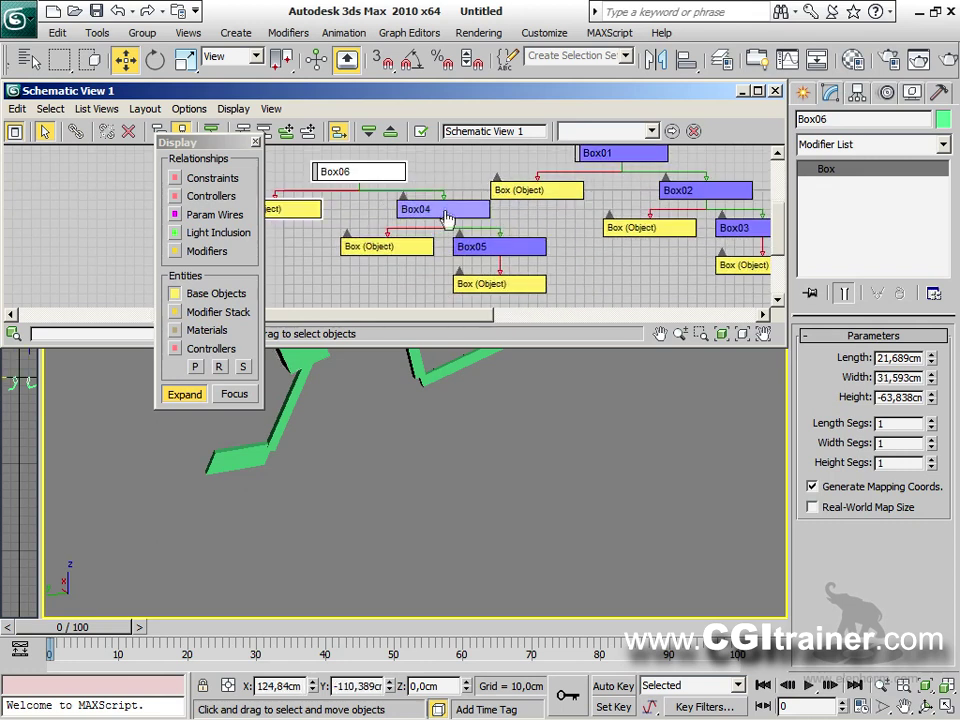
left_click(450, 214)
left_click(368, 262)
left_click_drag(366, 262, 345, 283)
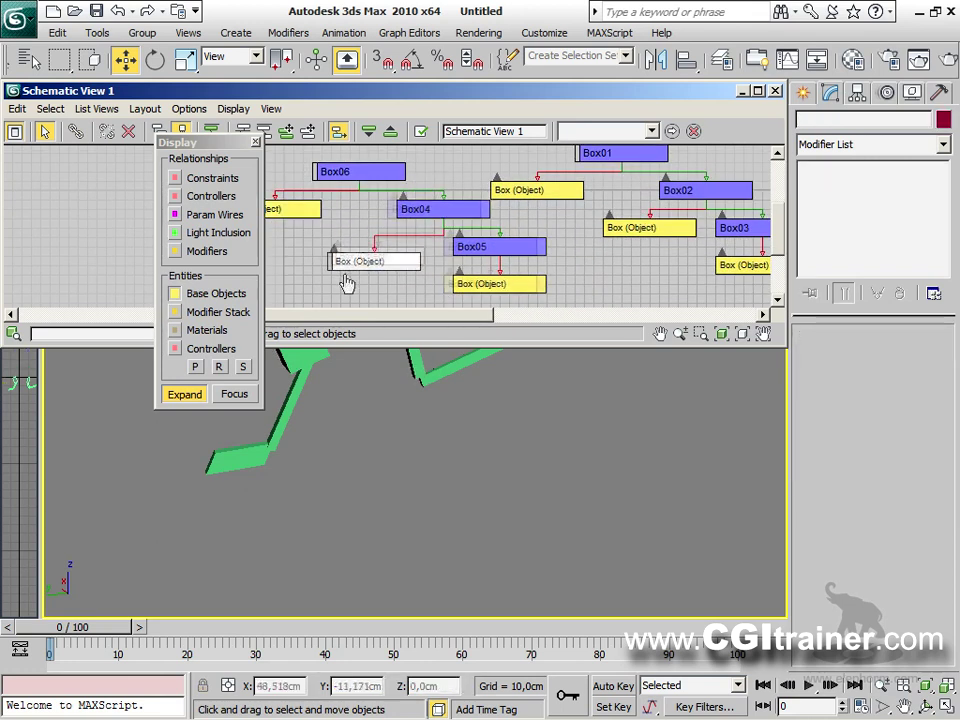
left_click_drag(364, 163, 357, 171)
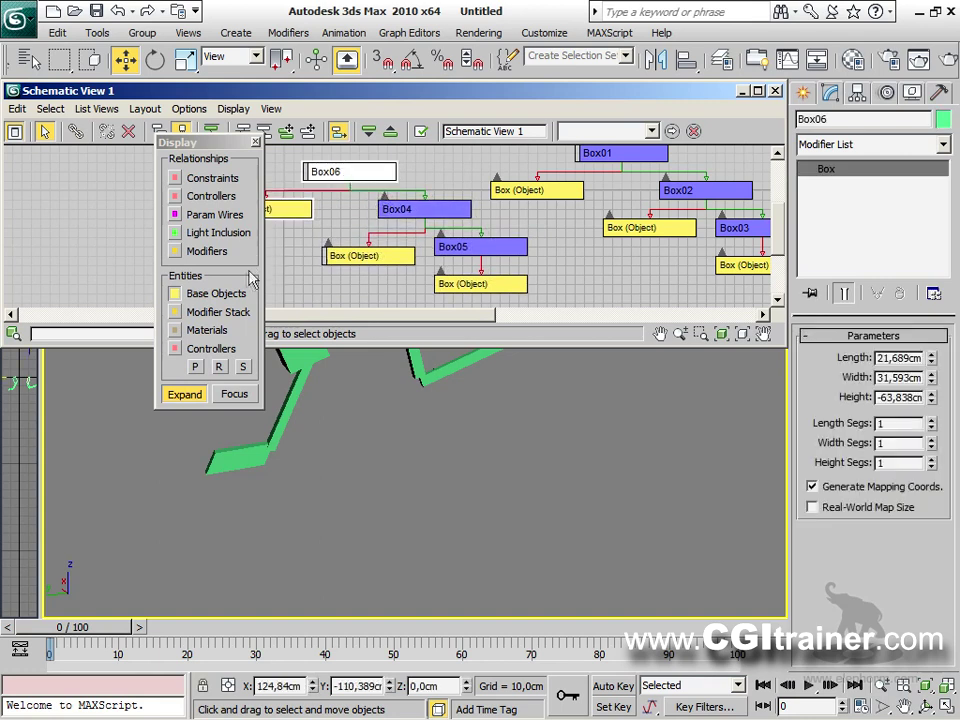
With base objects hidden, arrange the Box04–Box05 and Box01–Box02–Box03 nodes into tidy chains.
left_click(238, 296)
left_click(360, 212)
left_click_drag(362, 220, 475, 311)
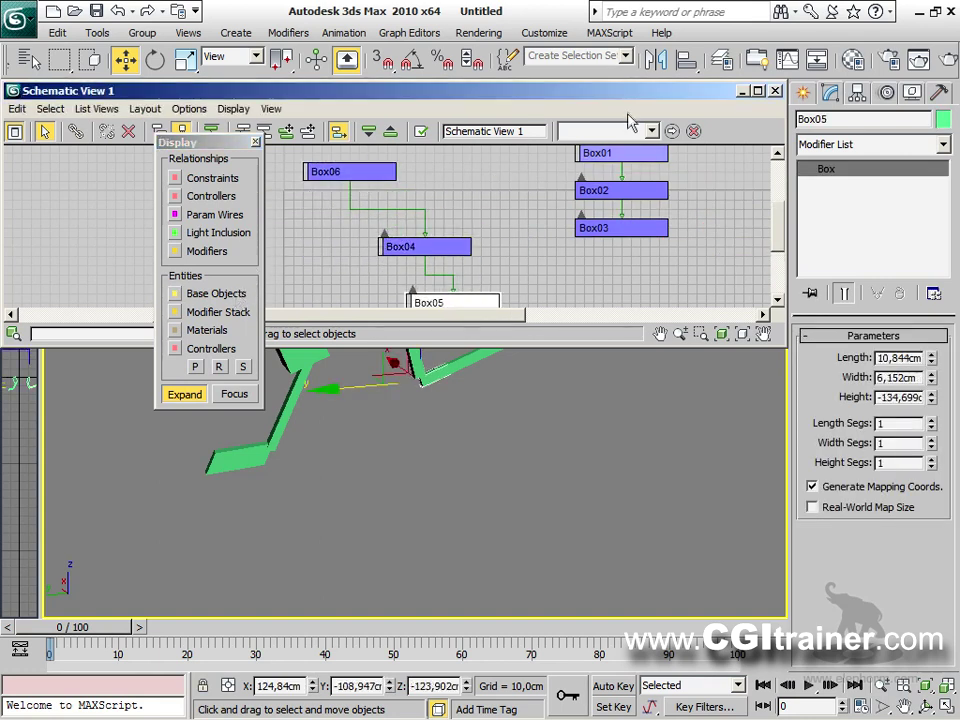
left_click_drag(625, 168, 627, 252)
left_click_drag(571, 201, 598, 201)
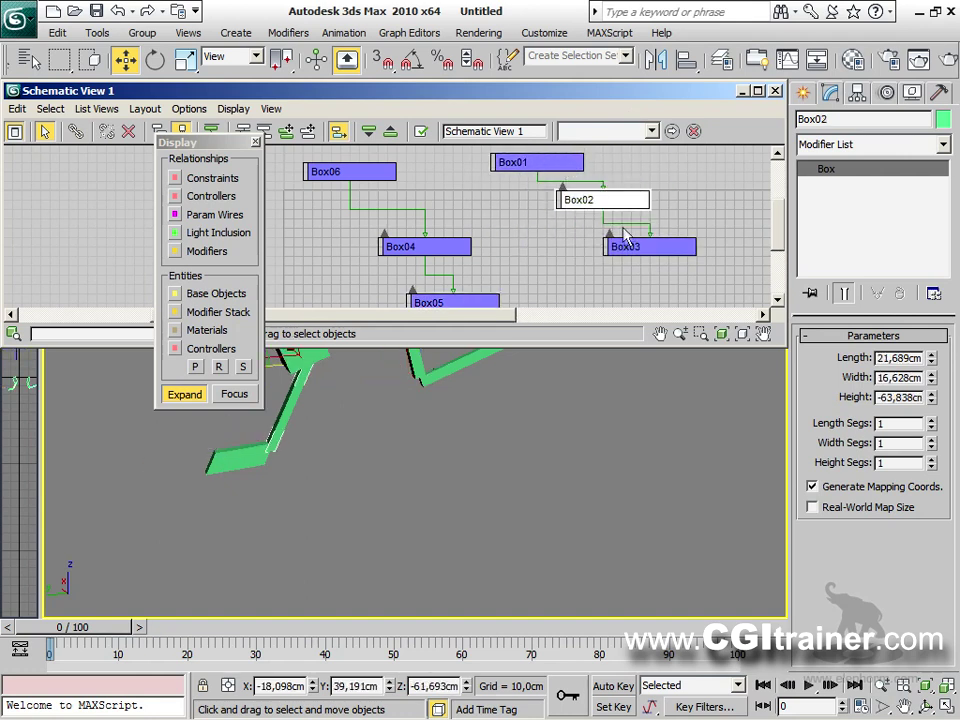
left_click_drag(622, 246, 642, 256)
left_click(606, 204)
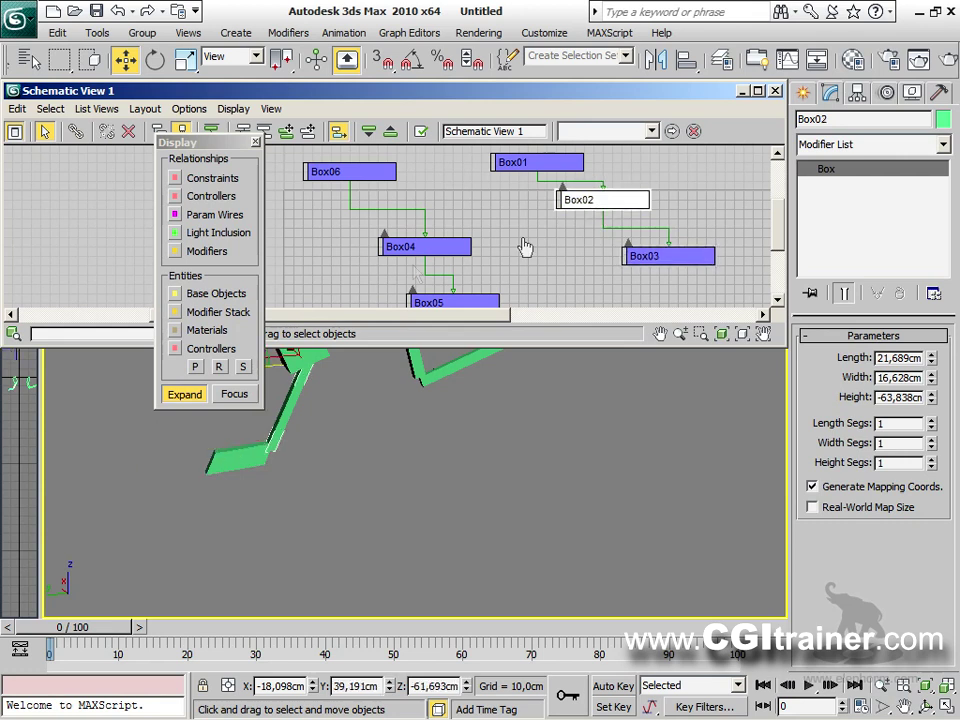
Show base objects again, place each Box (Object) node under its box, and close the window.
left_click(240, 295)
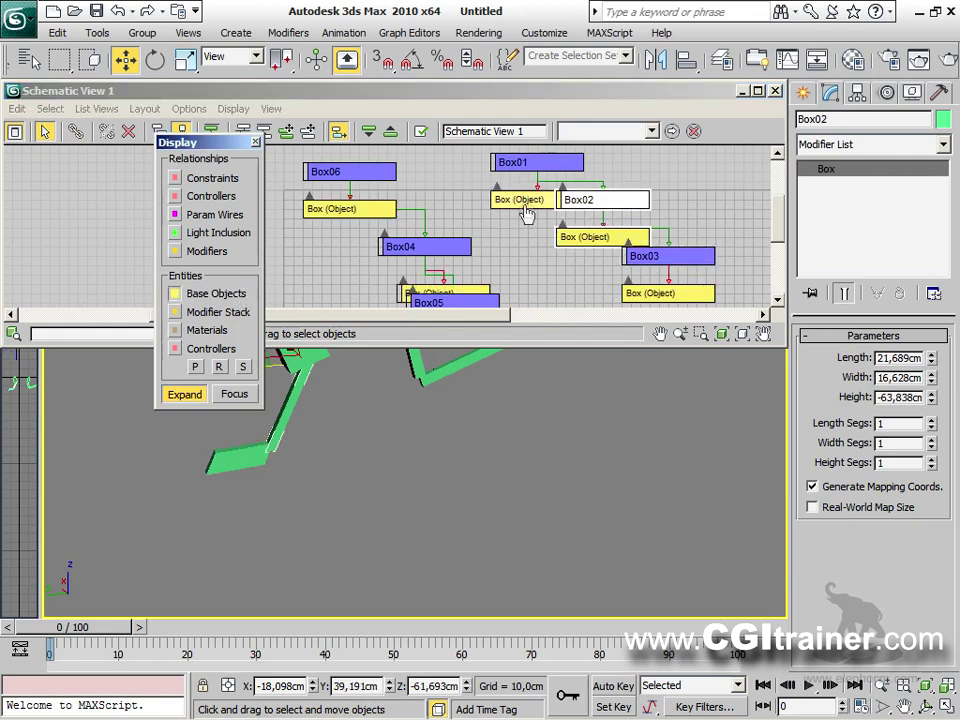
left_click_drag(525, 206, 470, 215)
left_click_drag(629, 240, 592, 259)
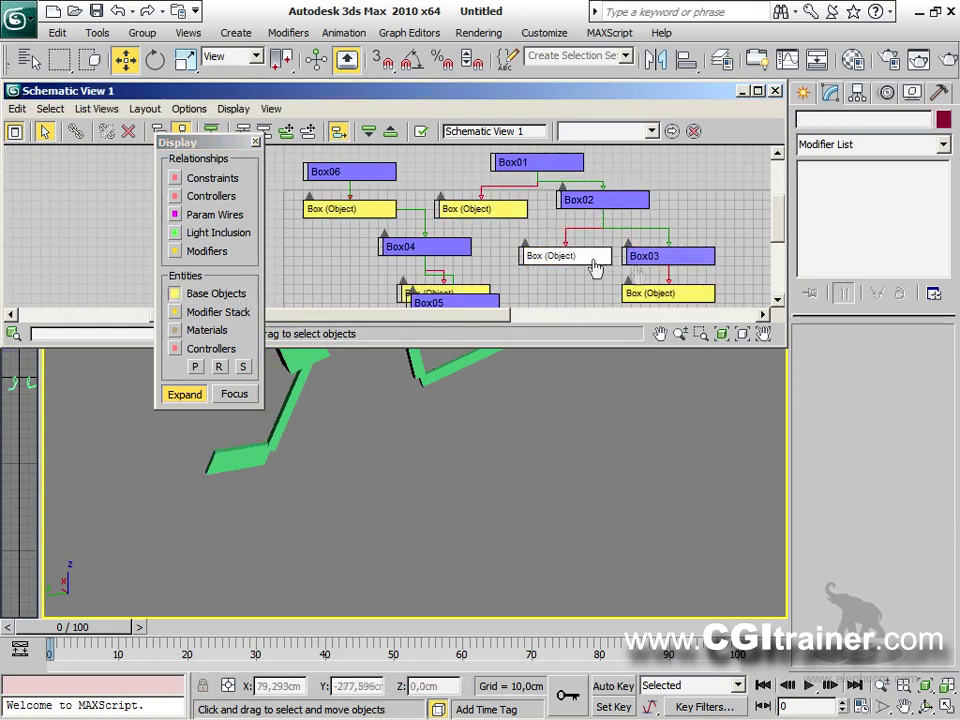
left_click_drag(643, 294, 596, 304)
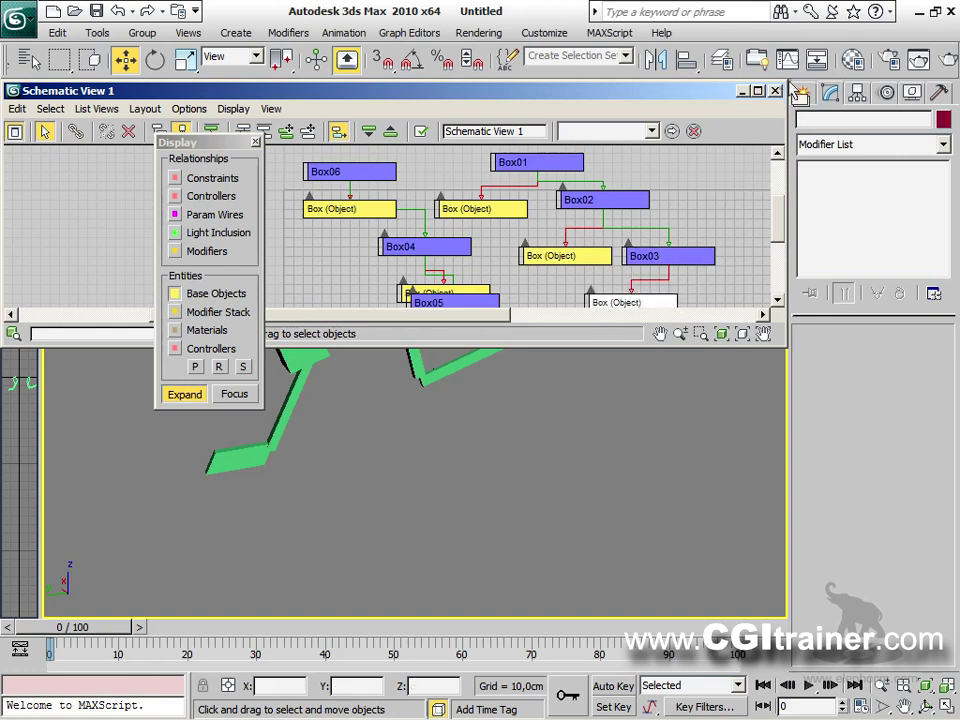
left_click(775, 91)
Create a blue Teapot01 of radius 38,43 cm at the grid origin and maximize the Perspective view.
middle_click_drag(410, 311, 378, 325, "alt")
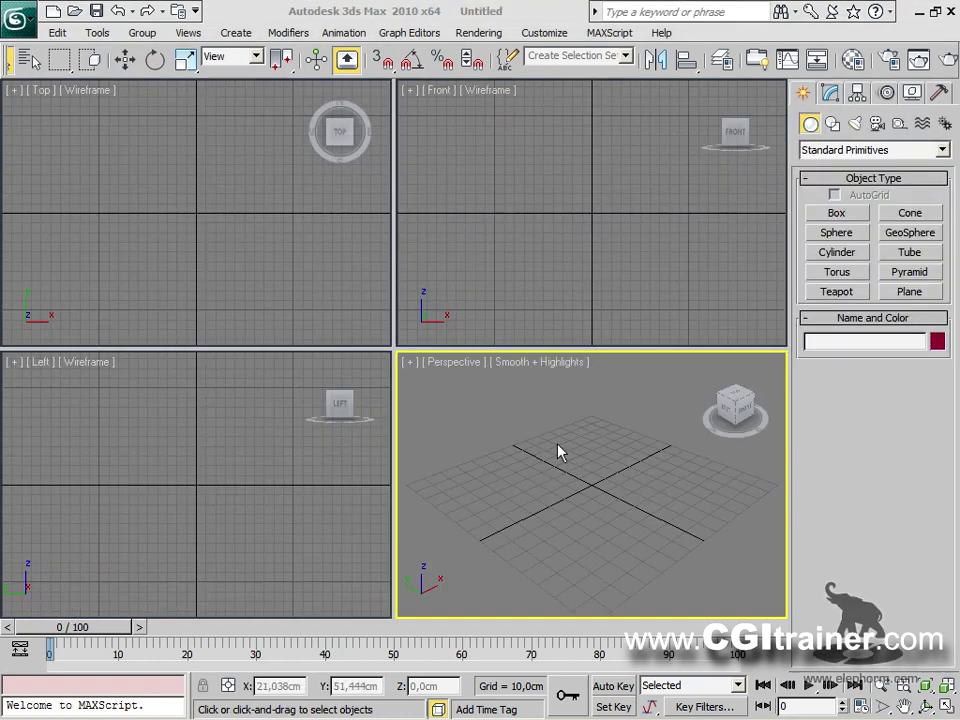
left_click(836, 291)
left_click_drag(590, 488, 573, 457)
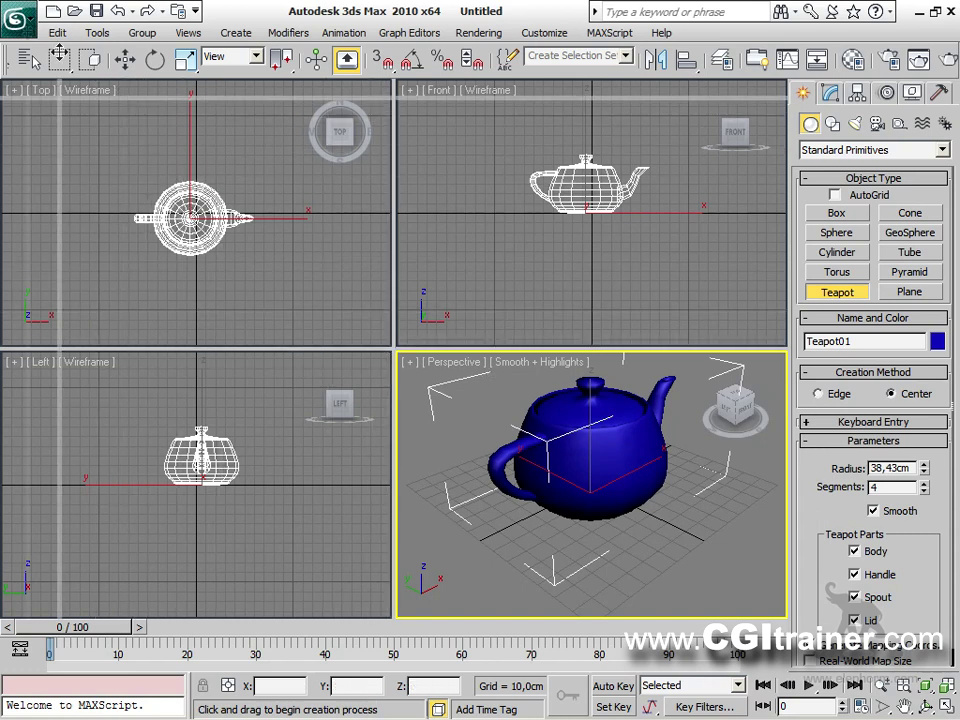
key("alt+w")
middle_click_drag(453, 459, 450, 433)
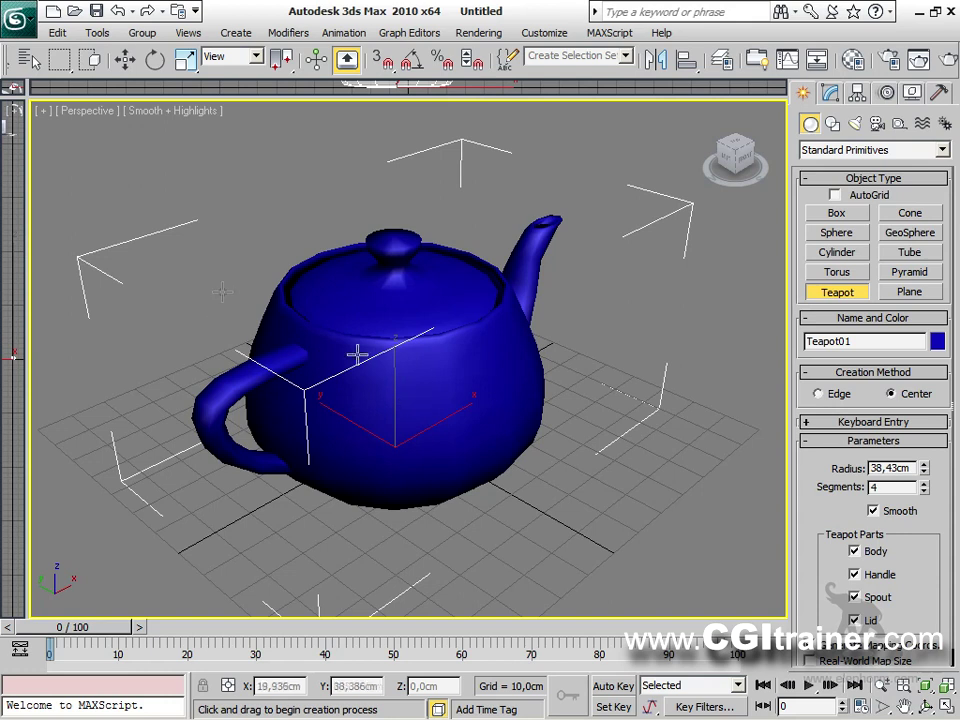
Accept Viewport Configuration with Use Selection Brackets left on.
left_click(43, 111)
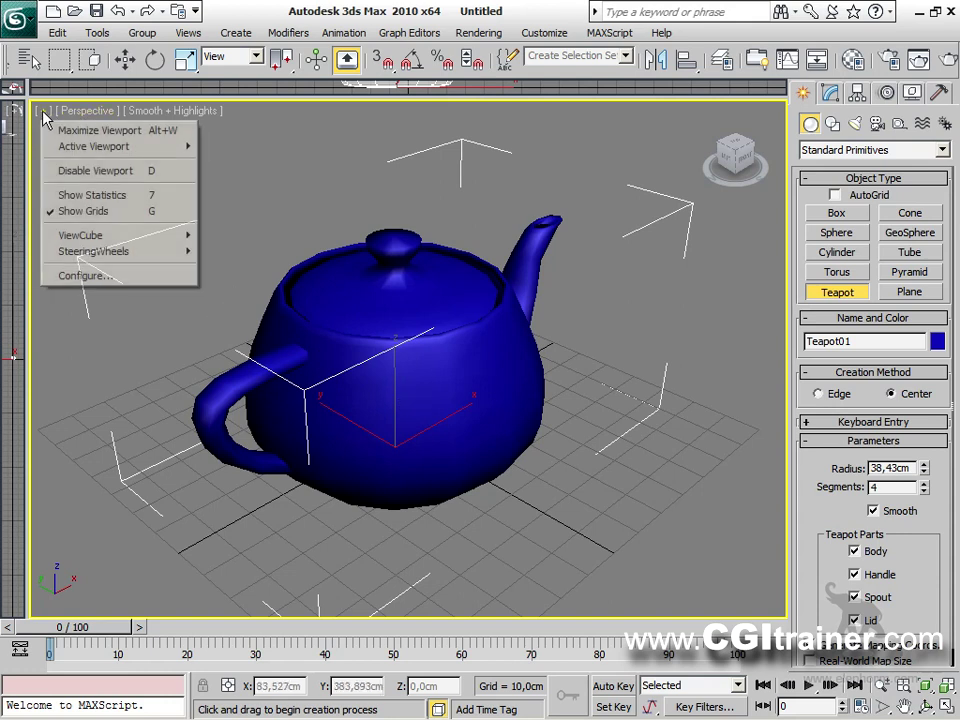
left_click(88, 276)
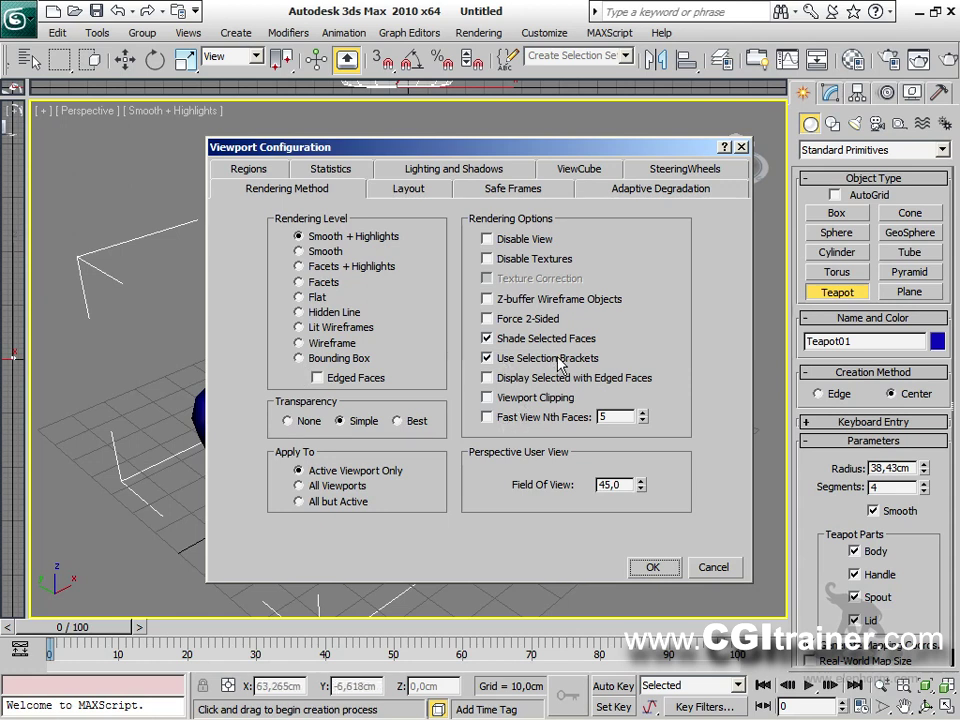
left_click(652, 569)
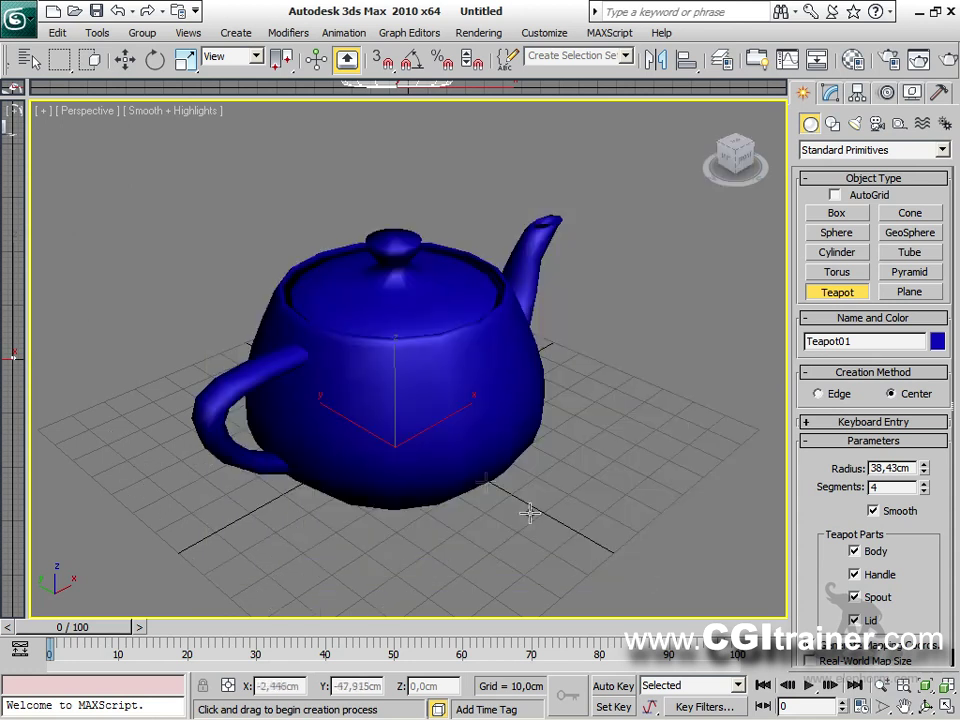
Select the teapot and nudge it left to about X -10,4 cm, Y -5,328 cm.
right_click(445, 392)
left_click(447, 401)
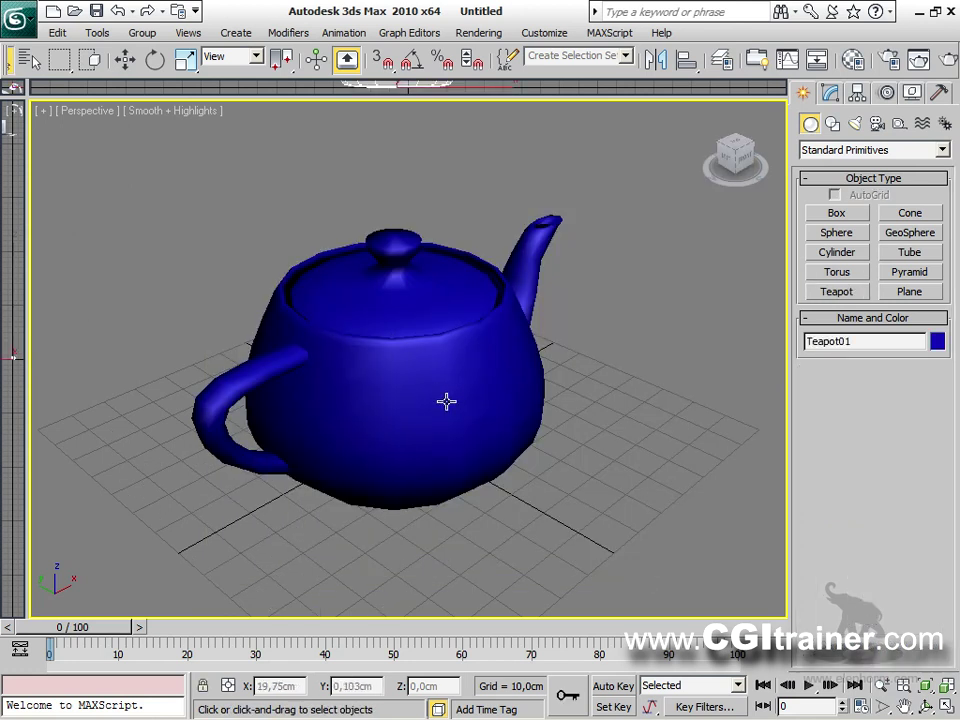
key("w")
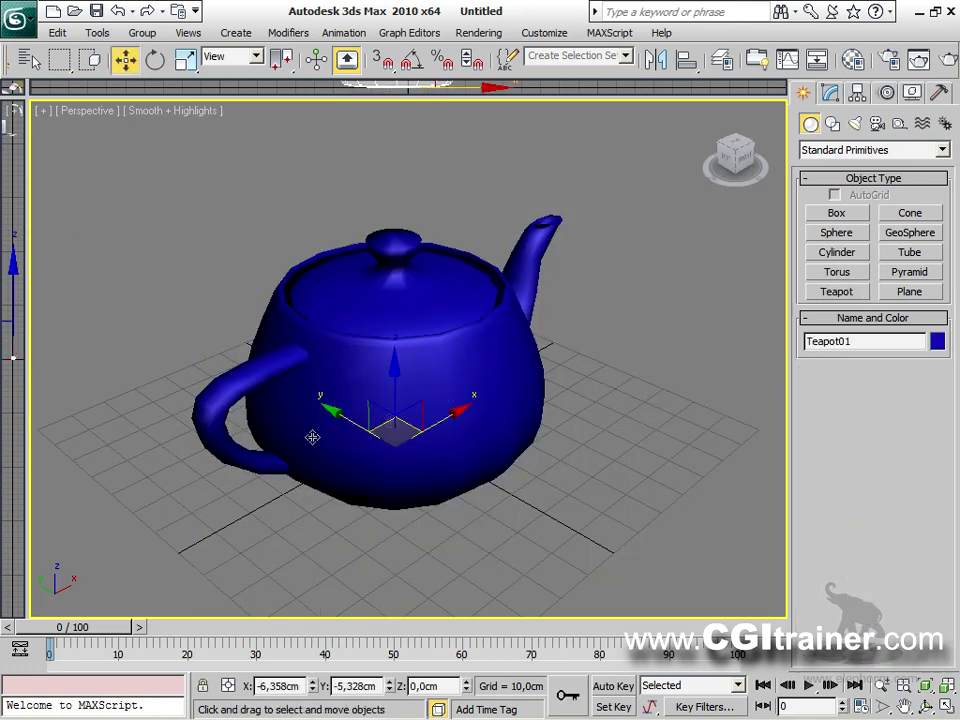
mouse_move(313, 437)
left_mouse_down()
mouse_move(385, 425)
mouse_move(298, 432)
left_mouse_up()
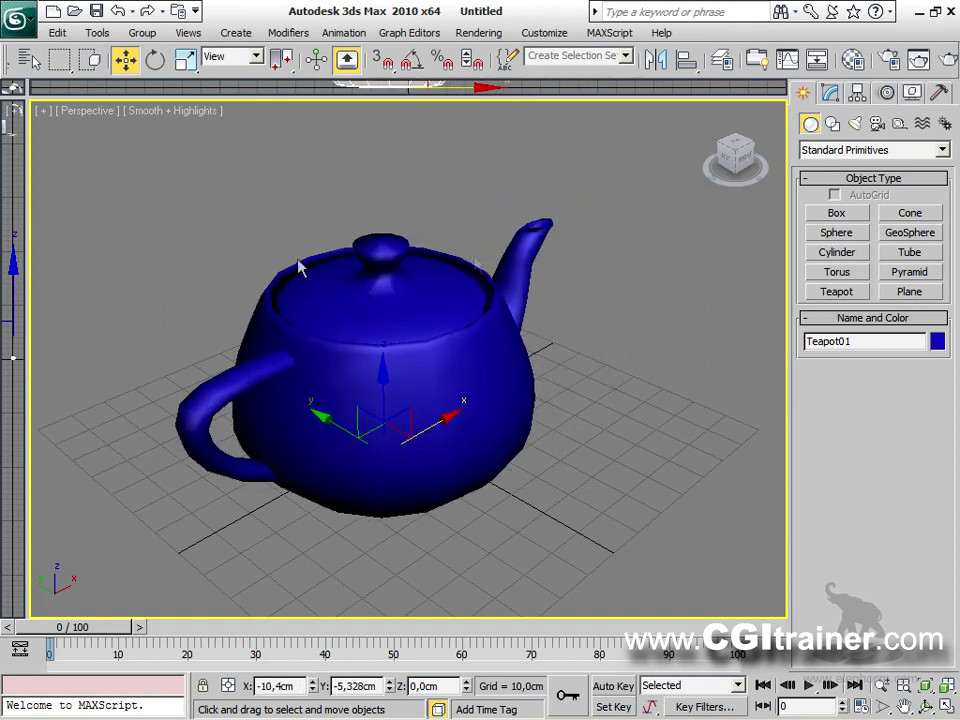
Reopen Viewport Configuration and apply it so selection brackets show around Teapot01.
left_click(44, 113)
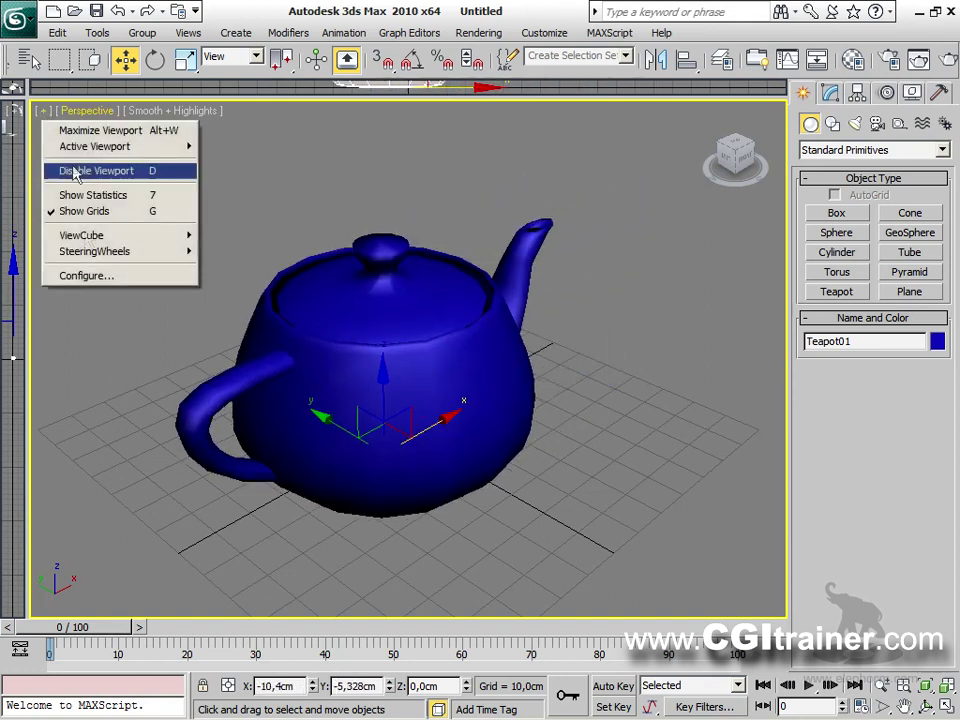
left_click(80, 210)
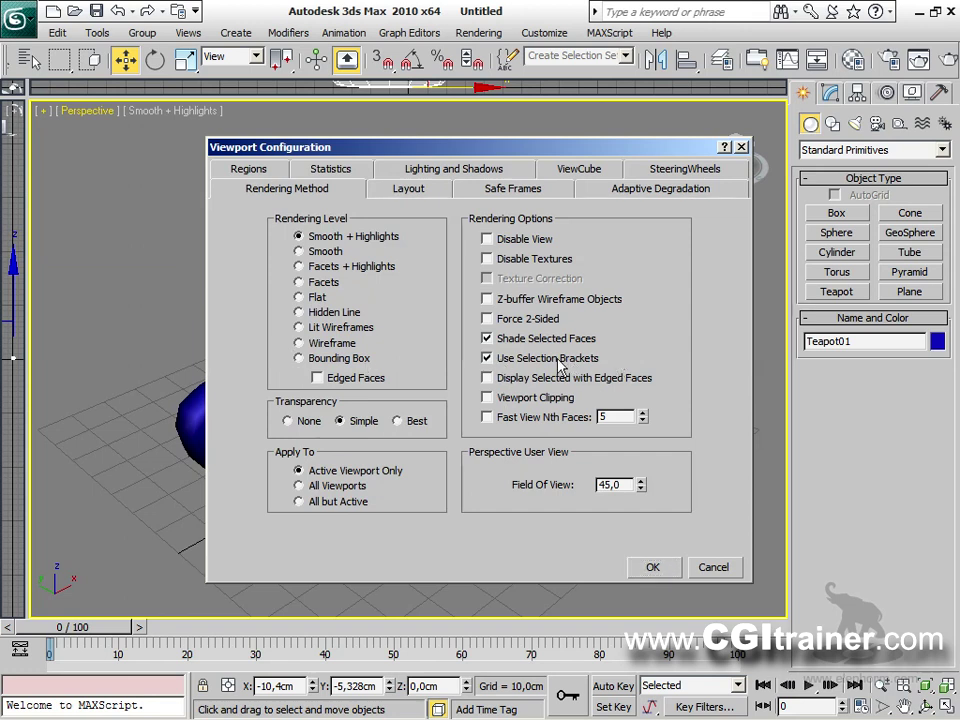
left_click(652, 567)
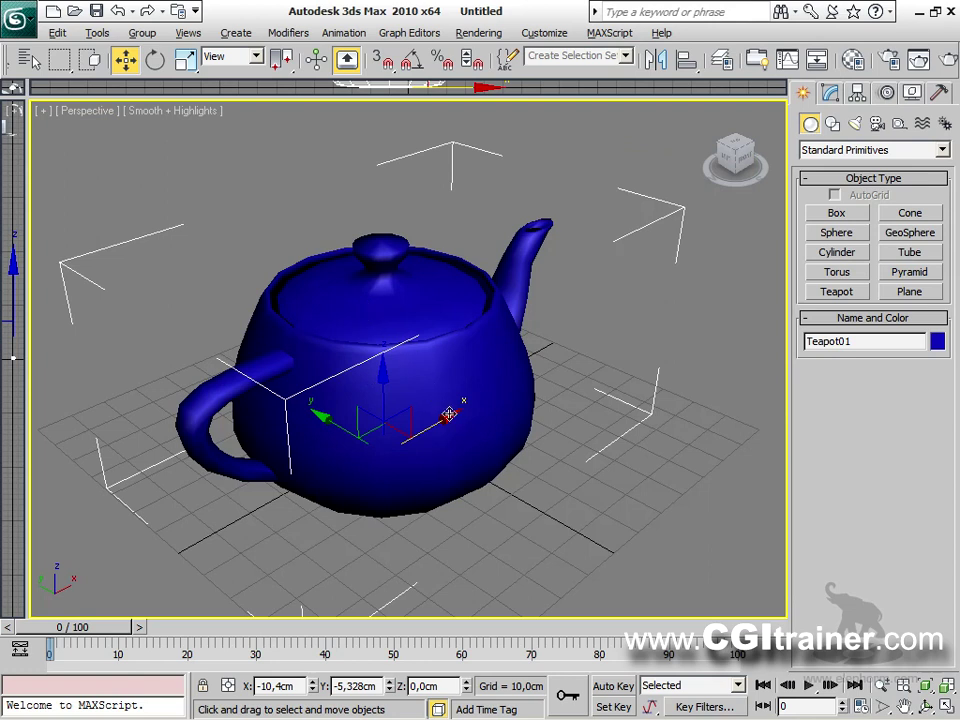
scroll(449, 414, "down", 4)
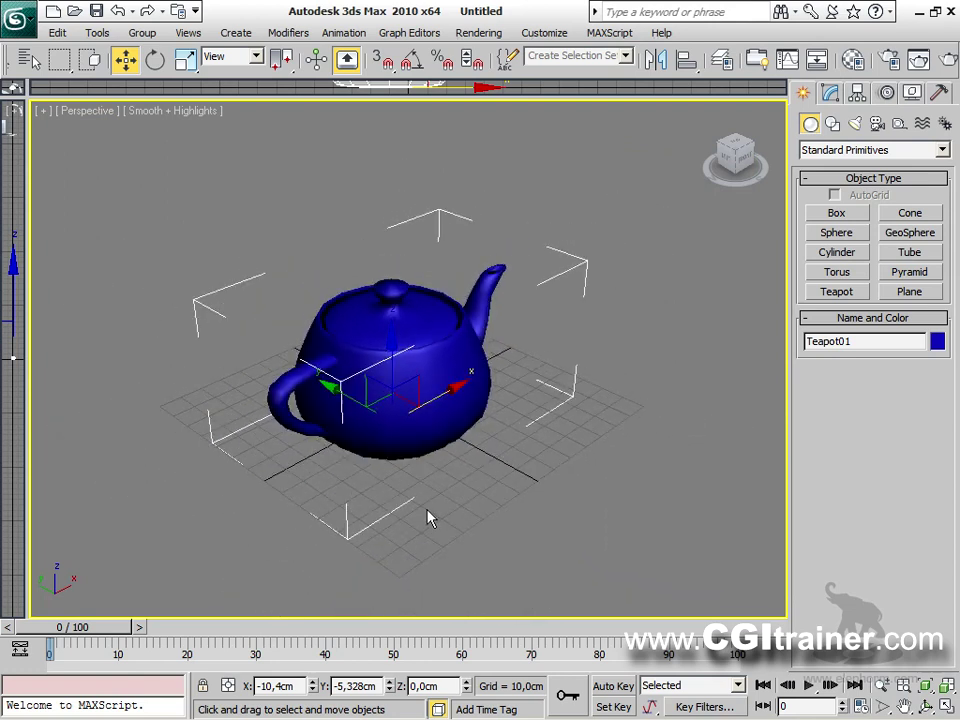
Shift-drag the teapot to the right to clone copies into a row along X.
middle_click_drag(430, 439, 257, 538)
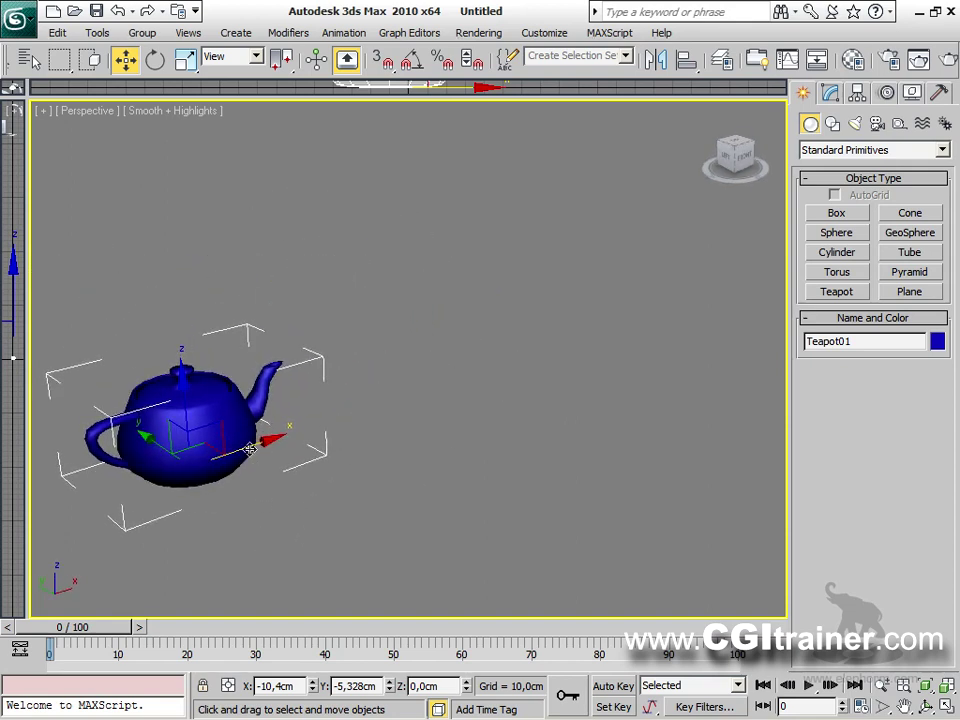
mouse_move(249, 447)
left_mouse_down("shift")
mouse_move(320, 440)
mouse_move(440, 388)
mouse_move(443, 398)
left_mouse_up("shift")
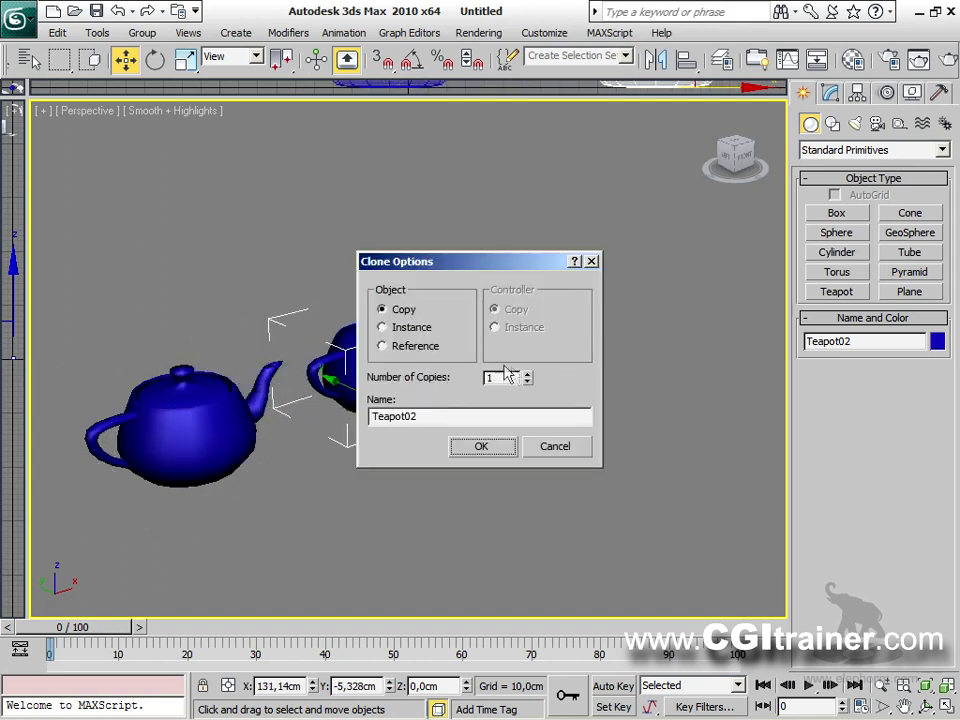
left_click(481, 446)
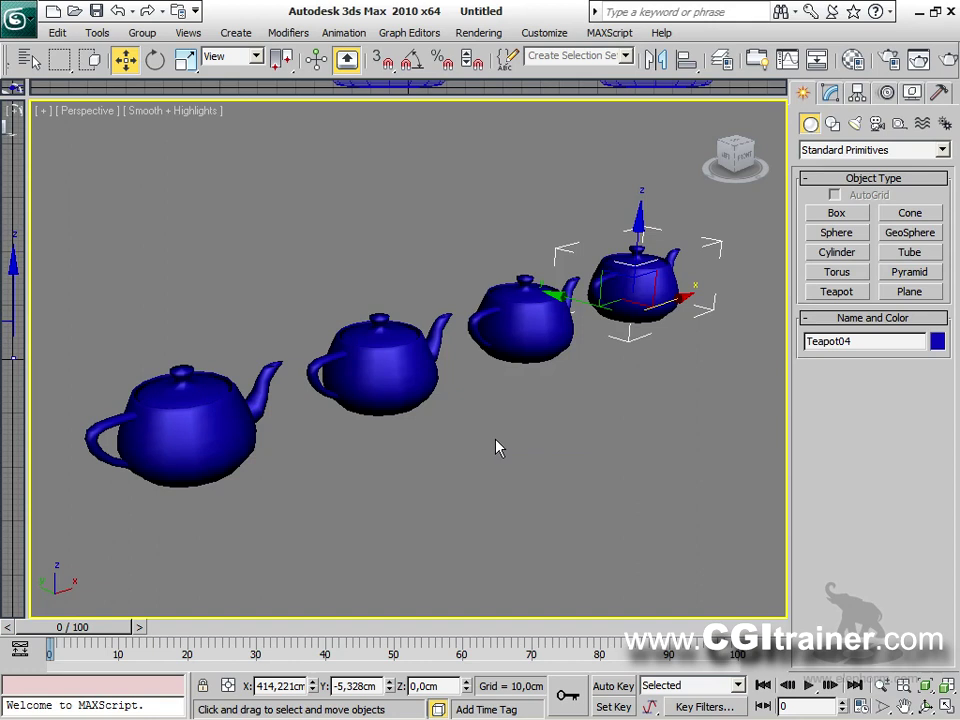
middle_click_drag(516, 474, 470, 480)
left_click(401, 507)
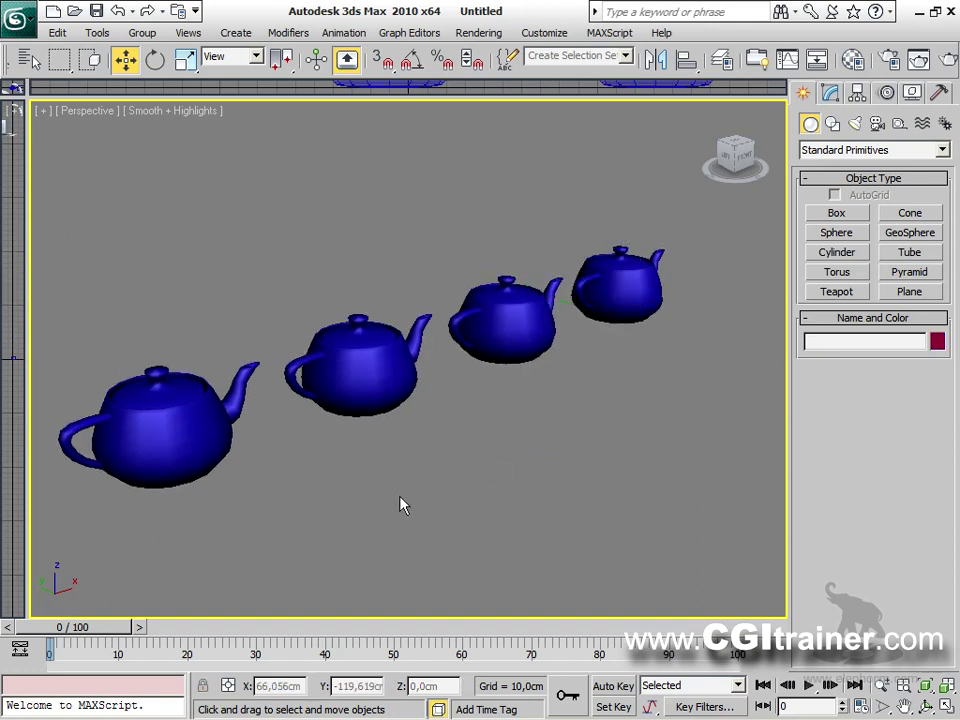
Give Teapot01 a radius of 40,736cm and 3 segments.
left_click(169, 425)
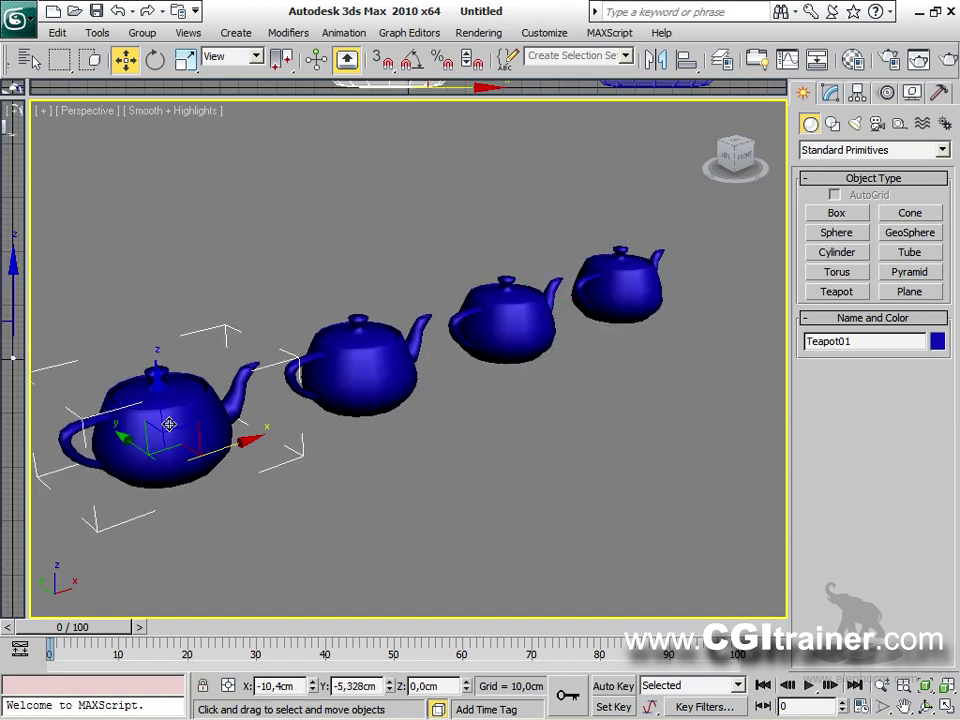
left_click(829, 93)
left_click_drag(927, 364, 922, 392)
key("F4")
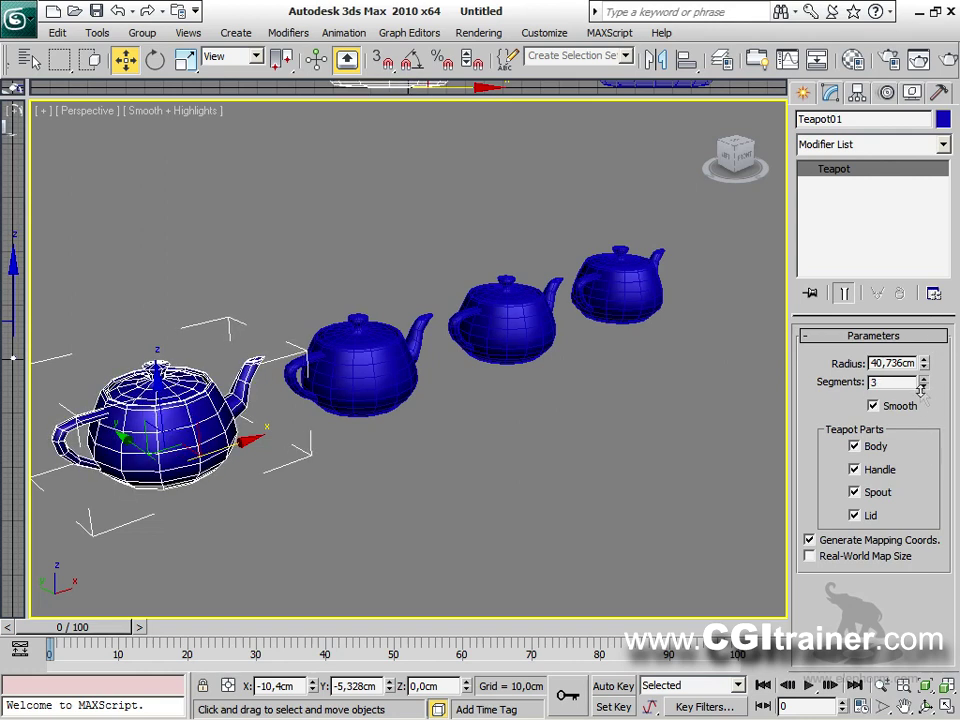
Turn on Edged Faces and check the teapots, closing the conversion menu without converting.
left_click(337, 373)
key("F4")
left_click(495, 325)
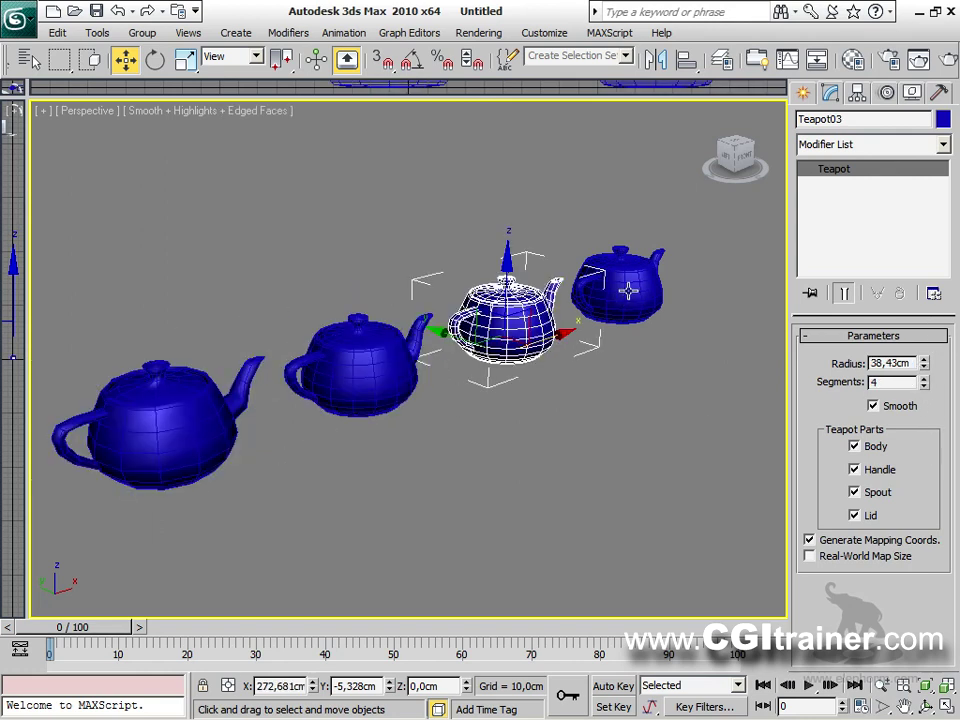
left_click(615, 292)
left_click(386, 366)
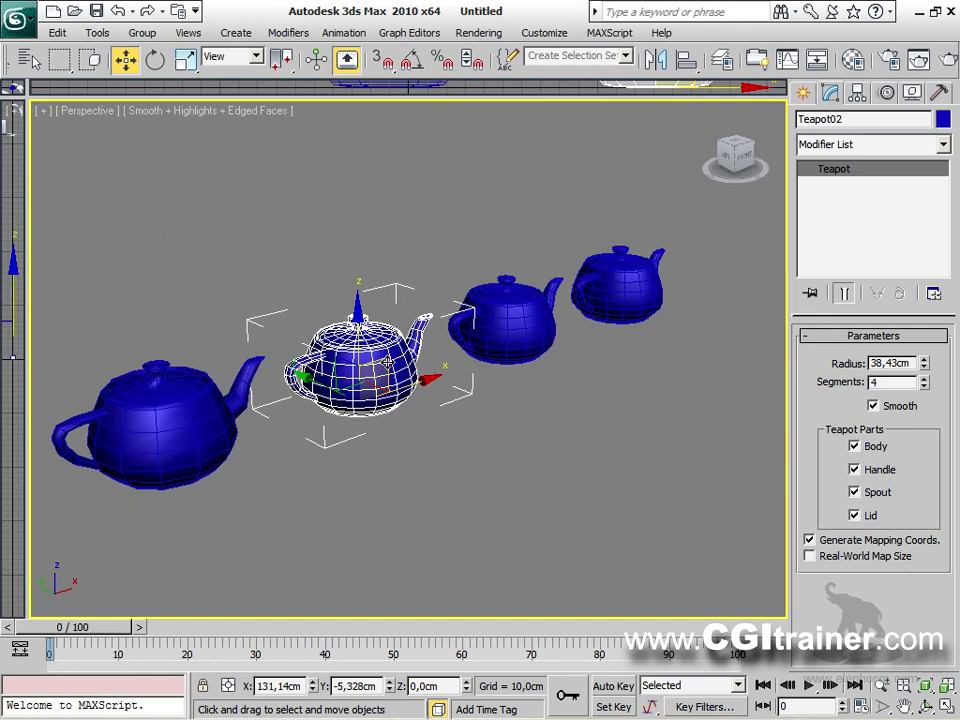
right_click(386, 362)
mouse_move(452, 535)
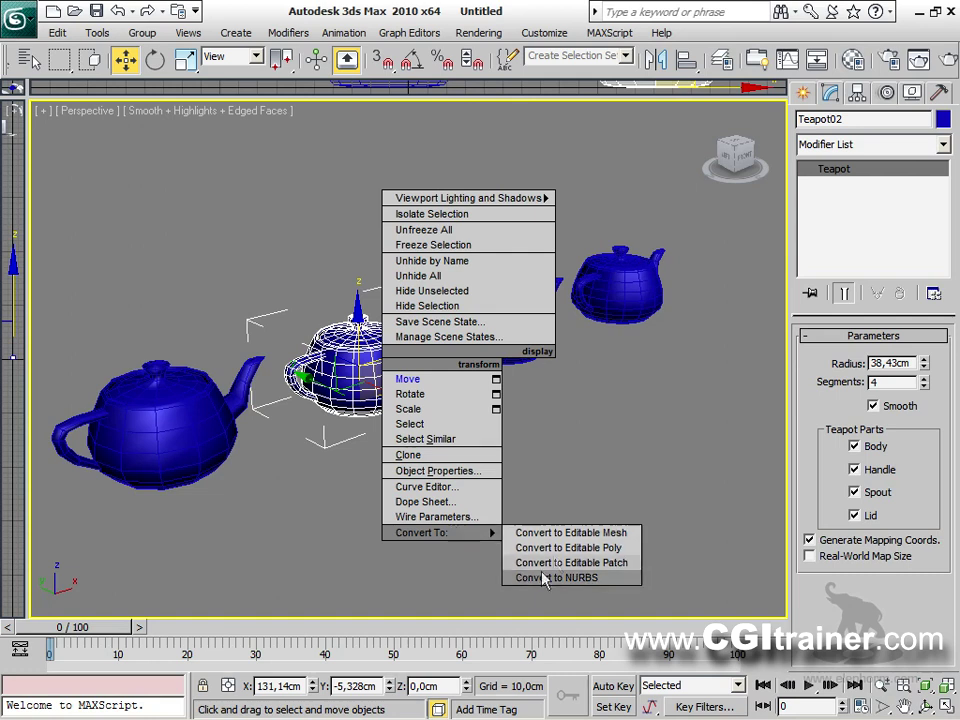
left_click(634, 452)
Shift-drag Teapot04 to add Teapot05 and frame all five teapots in view.
left_click(622, 283)
left_click_drag(655, 299, 742, 288, "shift")
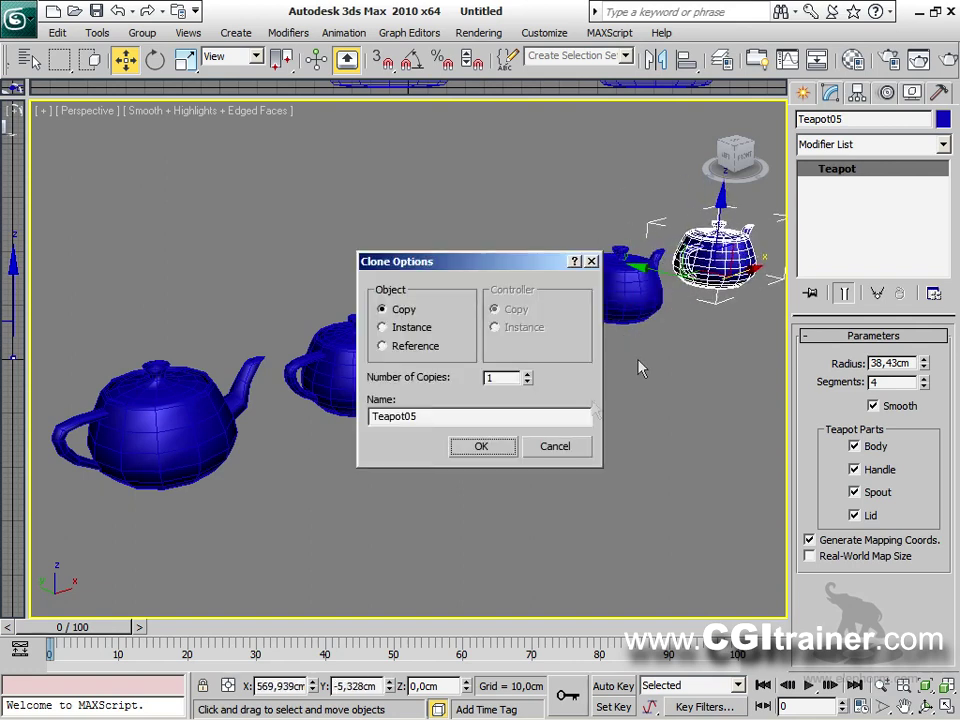
left_click(481, 446)
left_click(420, 392)
left_click(506, 328)
left_click(626, 281)
left_click(693, 267)
left_click(191, 421)
middle_click_drag(360, 497, 323, 426)
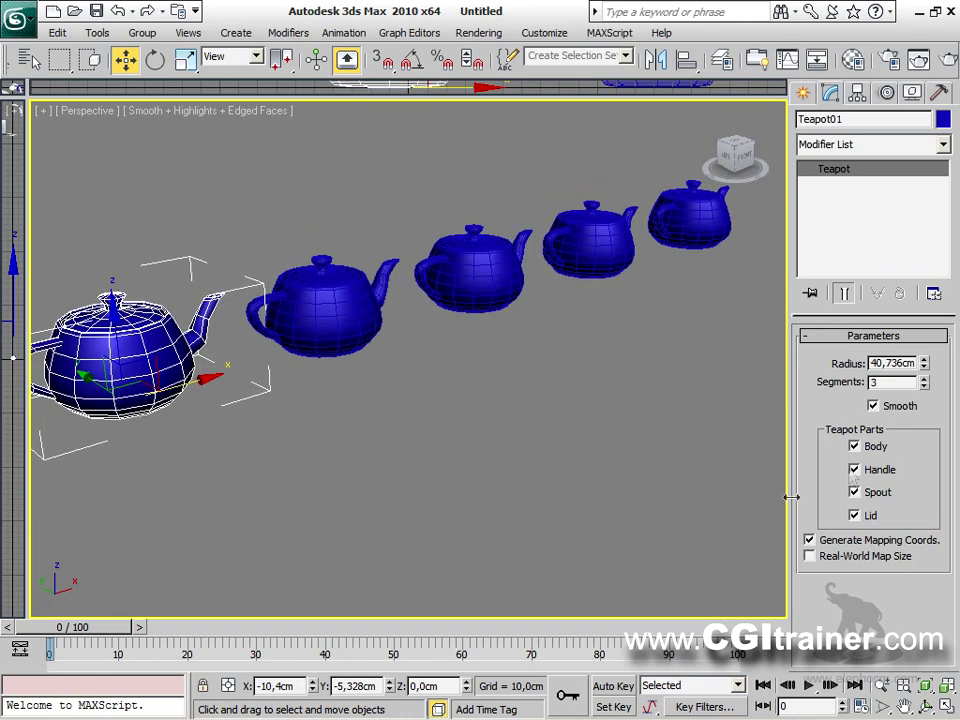
Convert the second teapot to Editable Mesh and the third to Editable Poly.
scroll(445, 500, "down", 5)
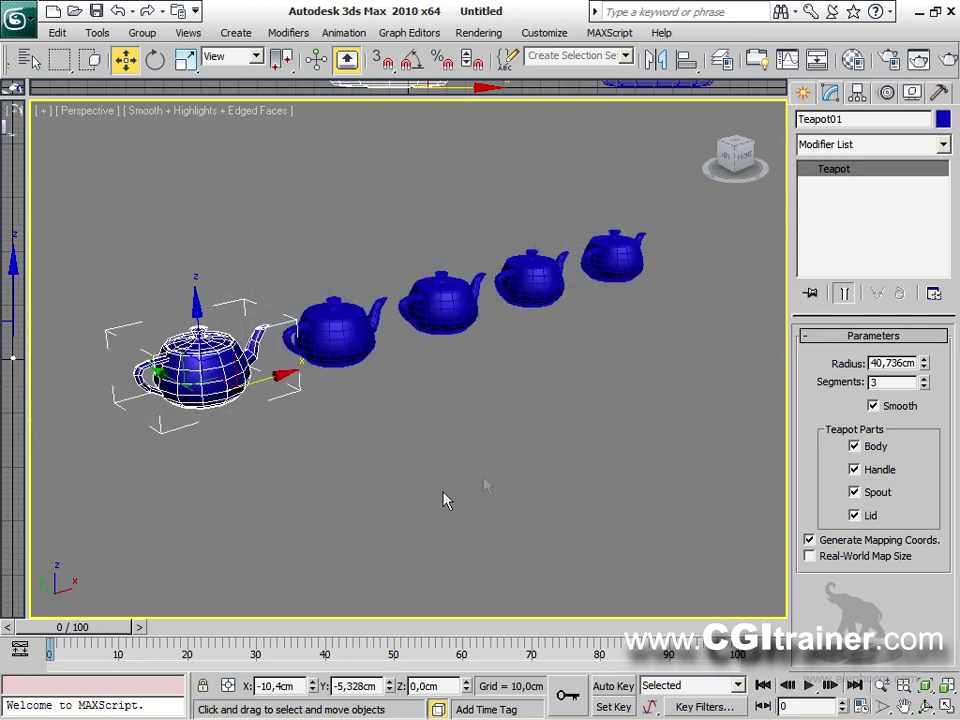
left_click(311, 335)
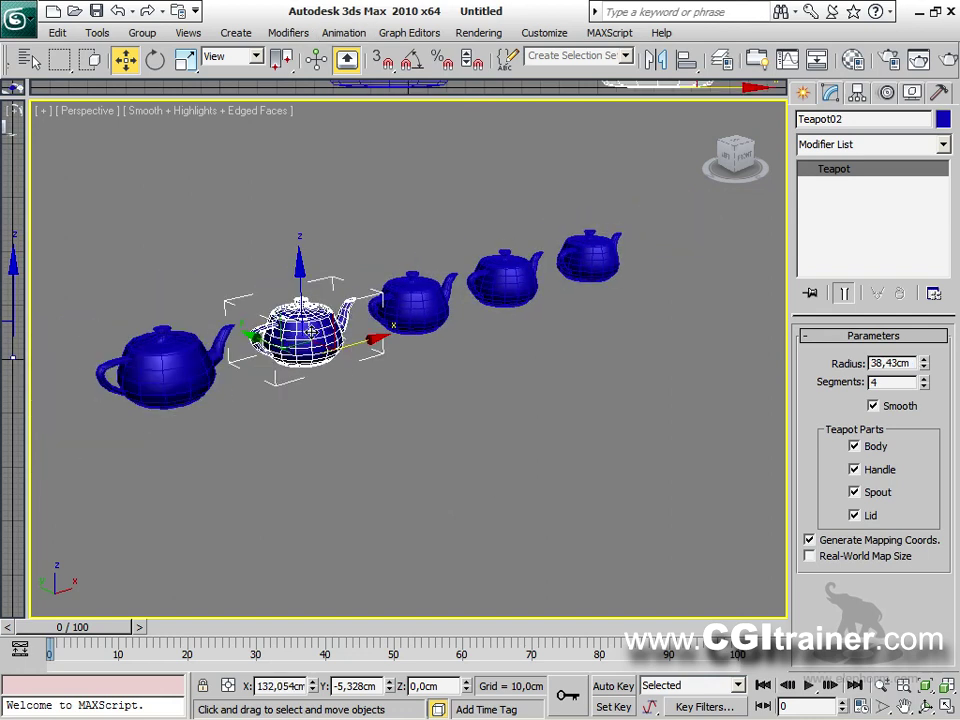
right_click(311, 335)
mouse_move(387, 494)
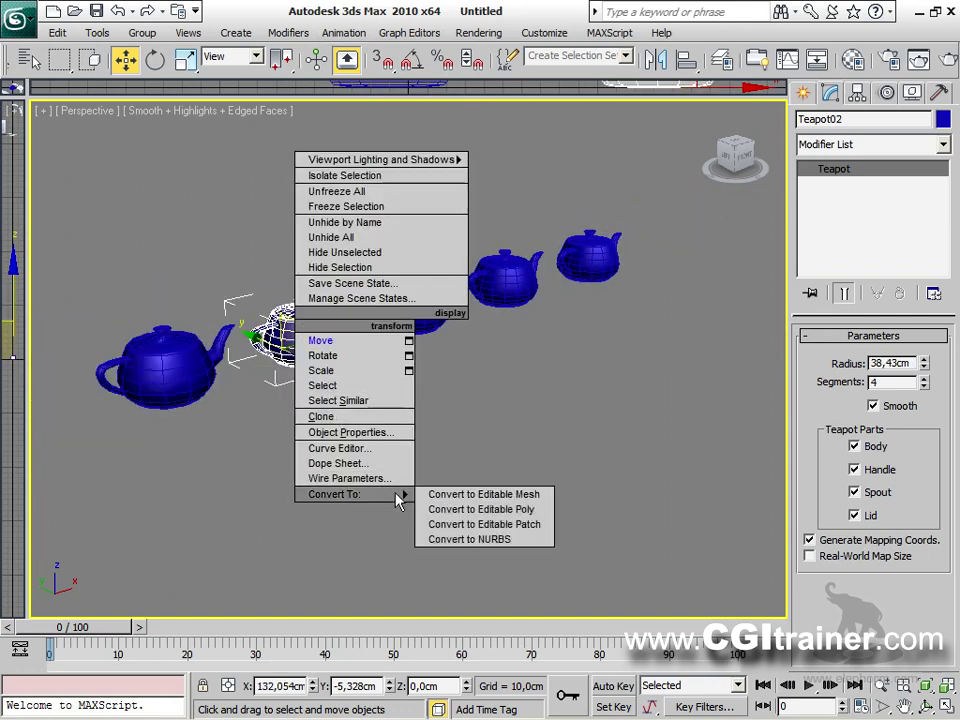
left_click(522, 496)
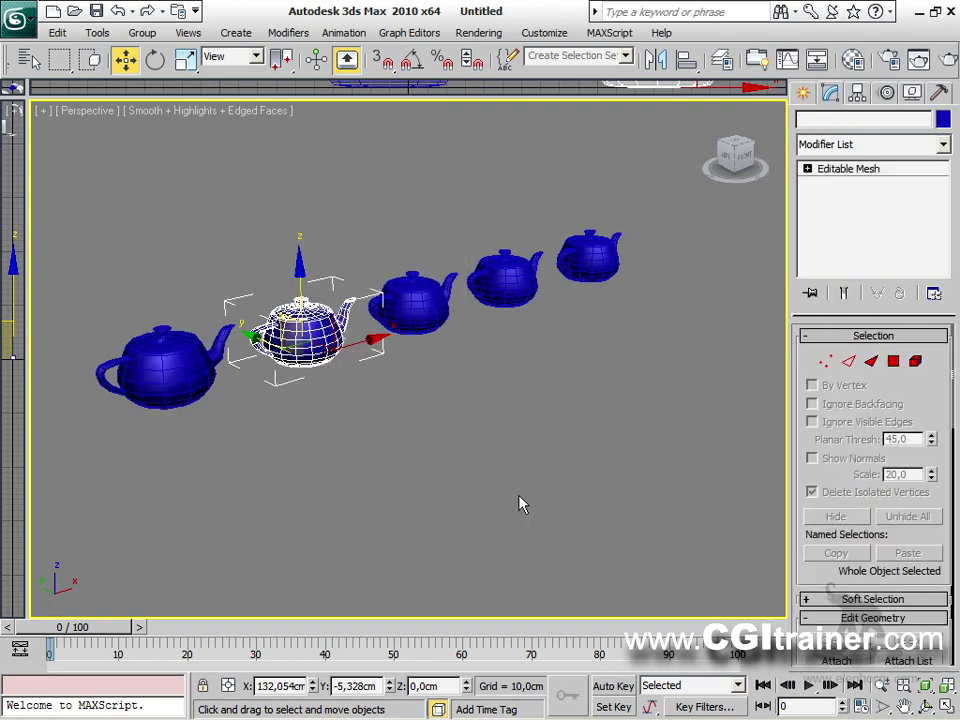
left_click(422, 306)
right_click(422, 306)
mouse_move(487, 474)
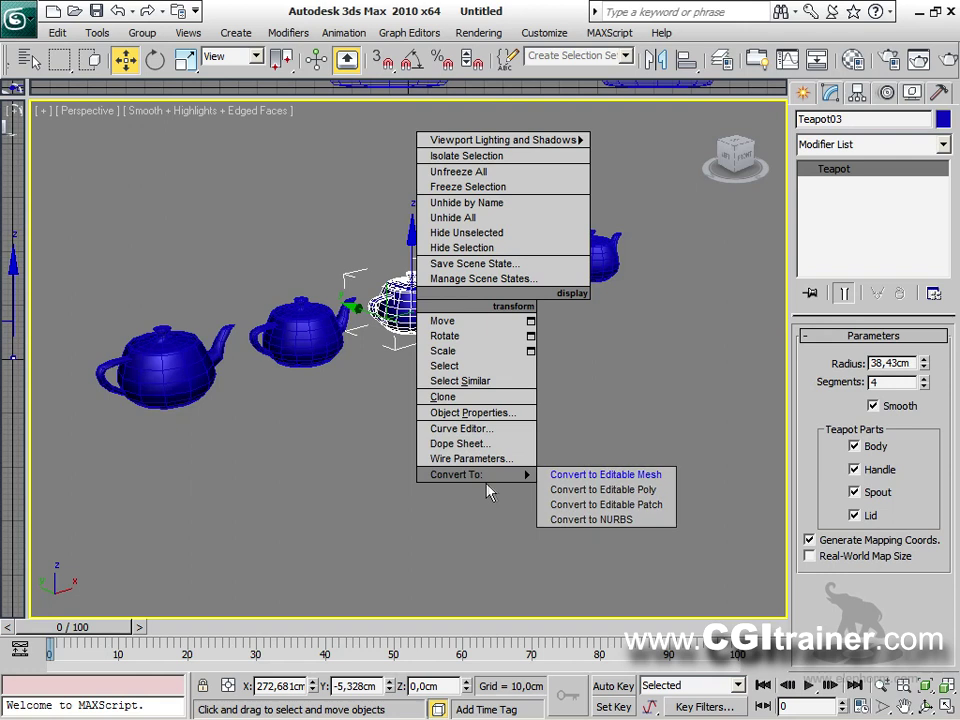
left_click(563, 489)
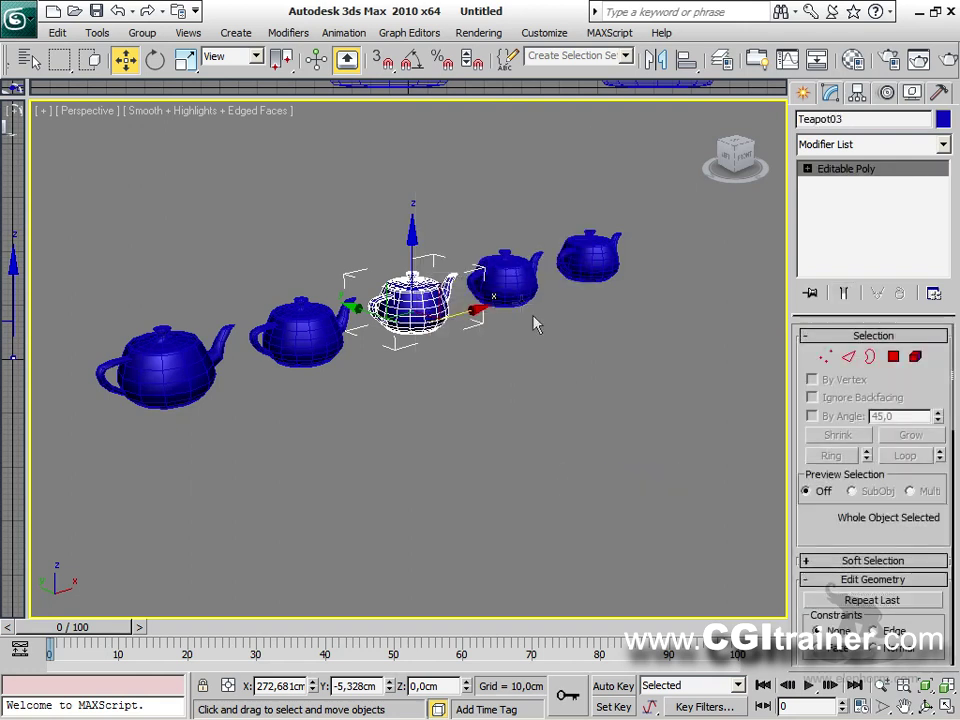
Convert the fourth teapot to Editable Patch and the fifth to NURBS.
left_click(508, 278)
right_click(506, 277)
mouse_move(550, 452)
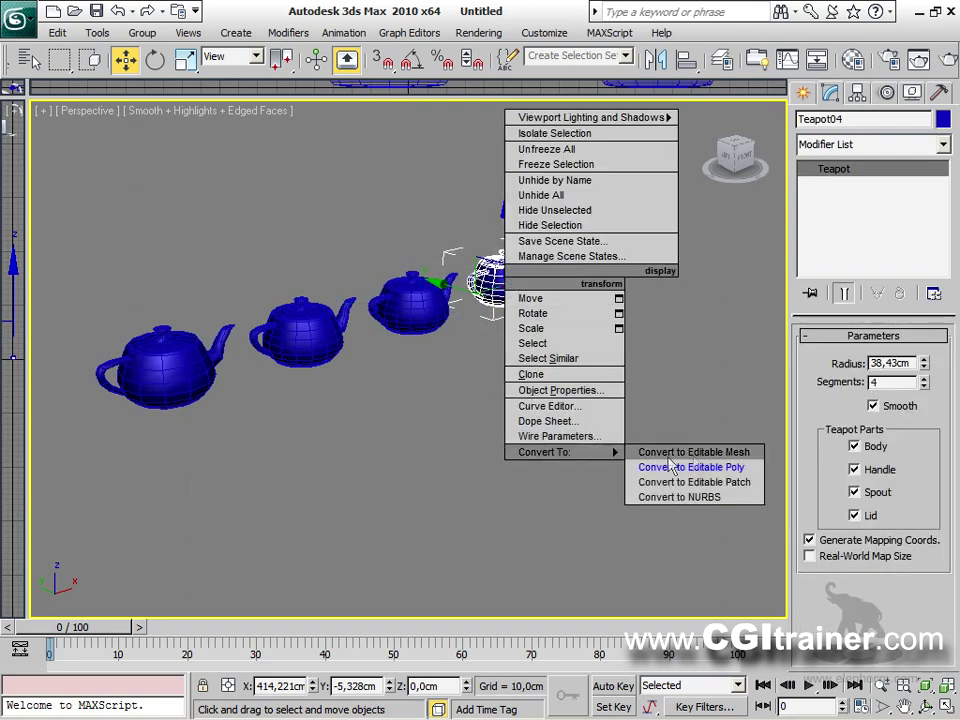
left_click(727, 484)
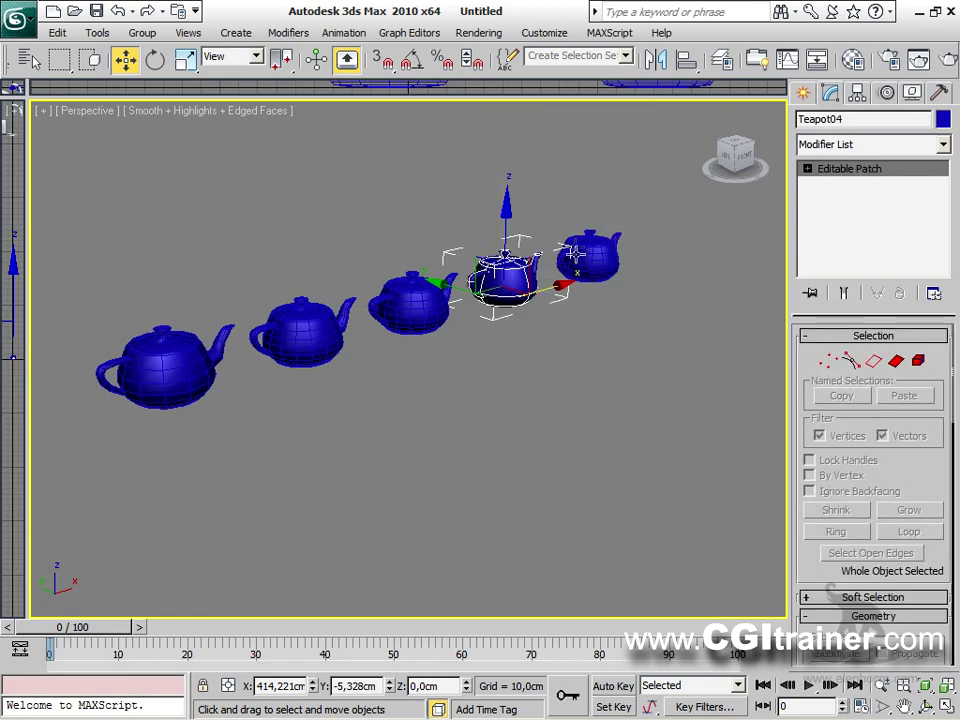
left_click(578, 248)
right_click(578, 248)
mouse_move(604, 416)
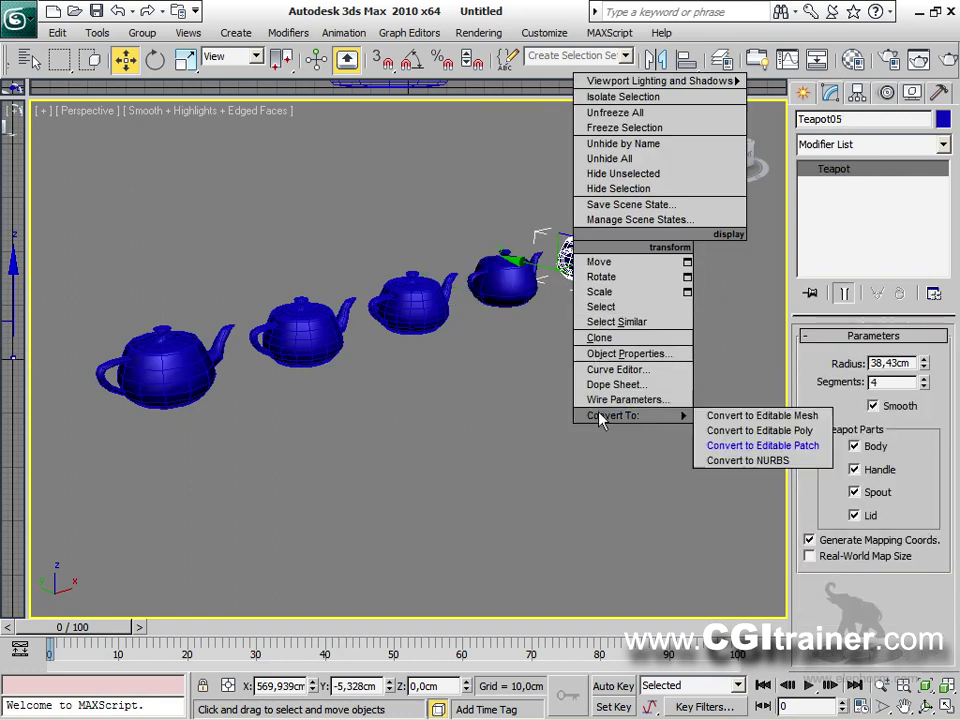
left_click(716, 461)
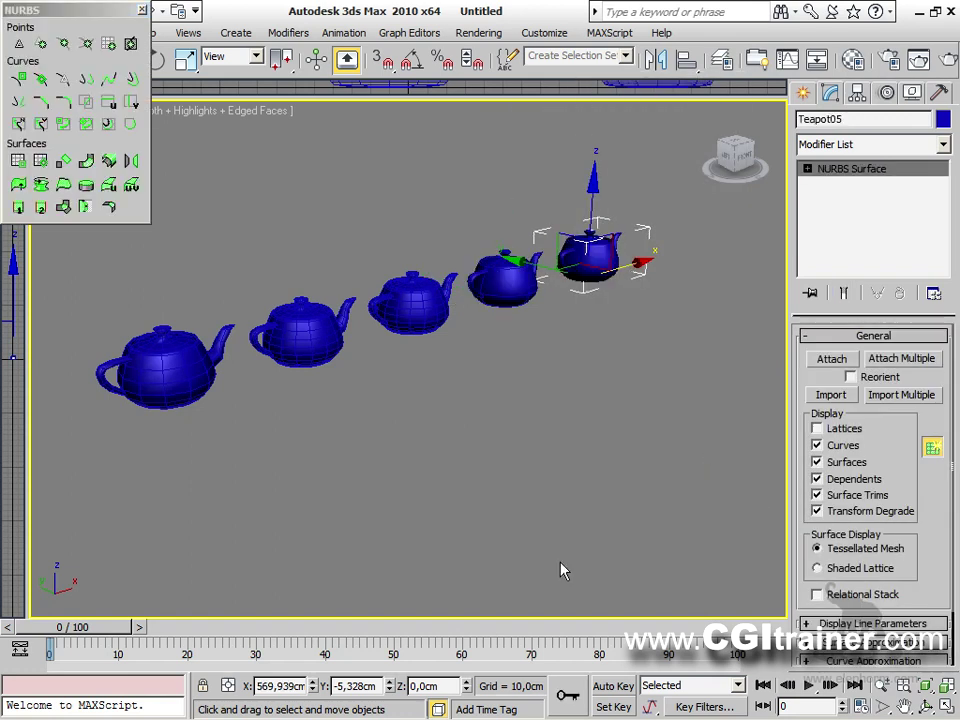
left_click(560, 569)
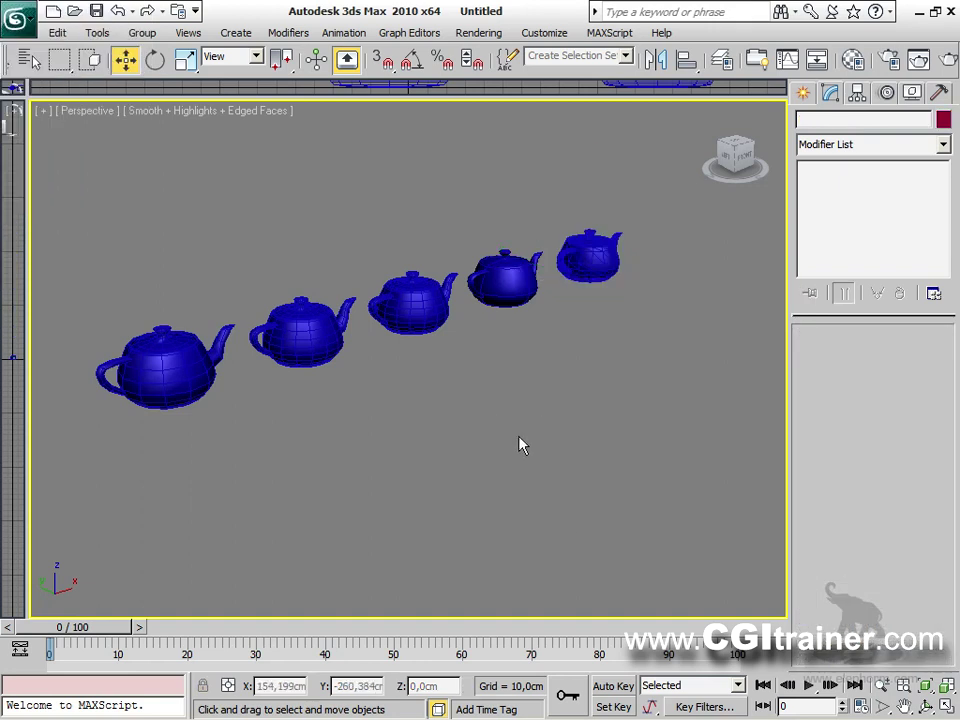
Switch to wireframe with no edged faces and orbit to a side-on view of the row.
key("F4")
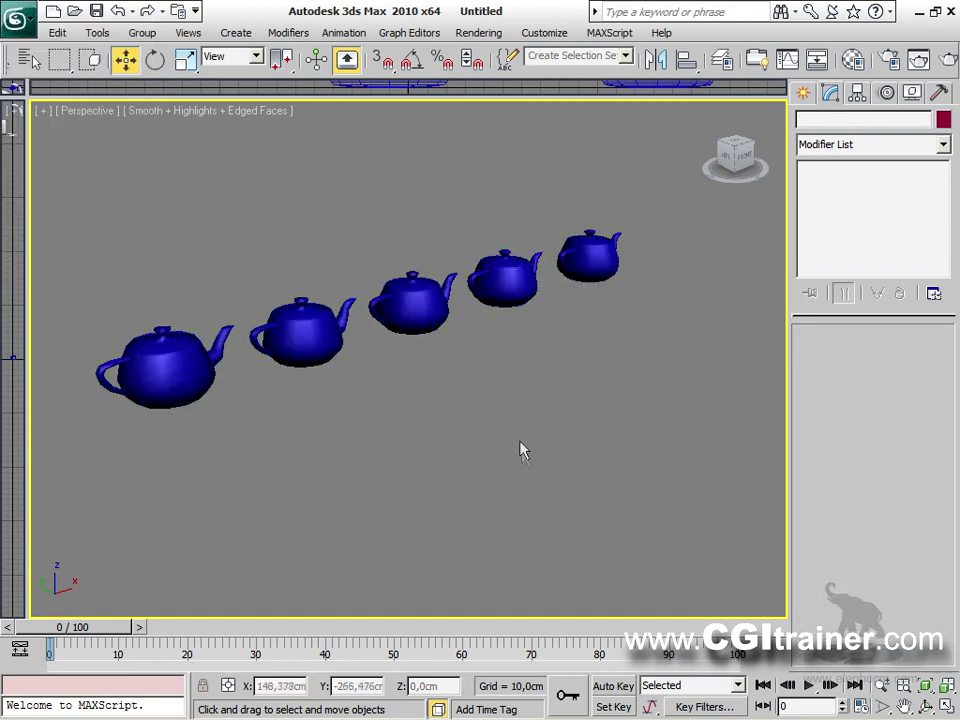
middle_click_drag(530, 468, 575, 468, "alt")
middle_click_drag(408, 360, 503, 288, "alt")
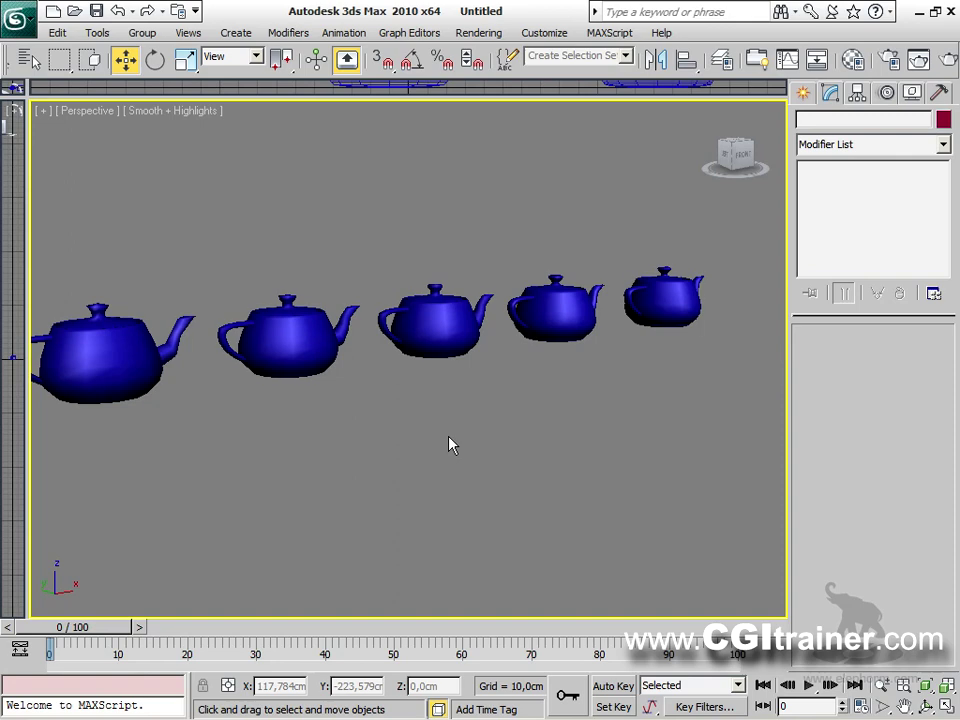
key("F3")
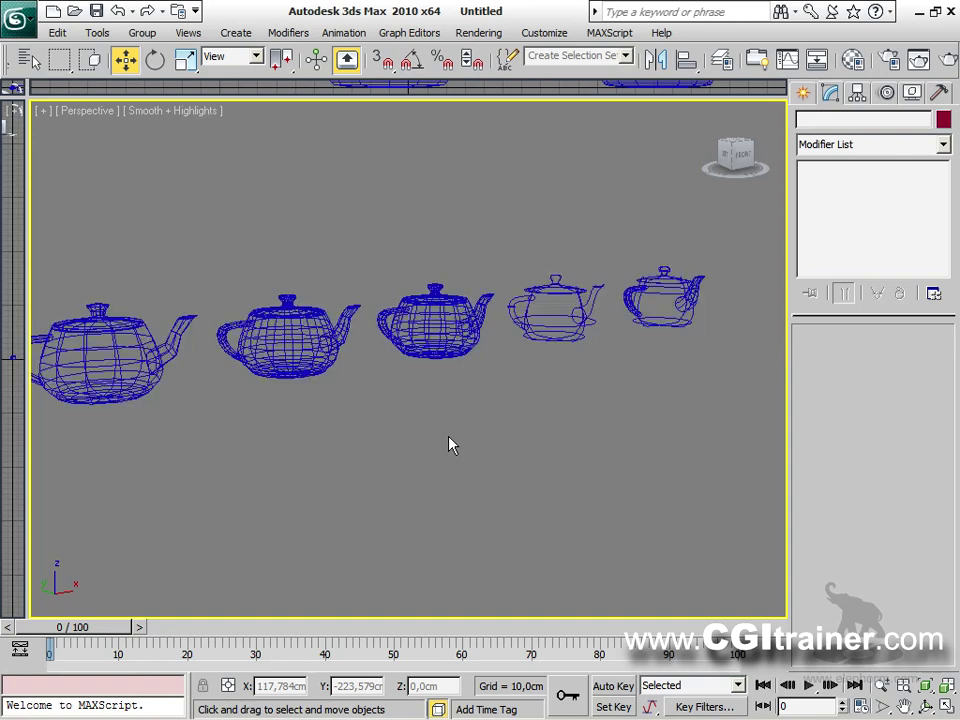
mouse_move(491, 416)
middle_mouse_down("alt")
mouse_move(488, 457)
mouse_move(476, 465)
mouse_move(477, 412)
middle_mouse_up("alt")
middle_click_drag(713, 341, 541, 343, "alt")
Select the original Teapot01, nudge its segments and radius, then delete it.
left_click(160, 319)
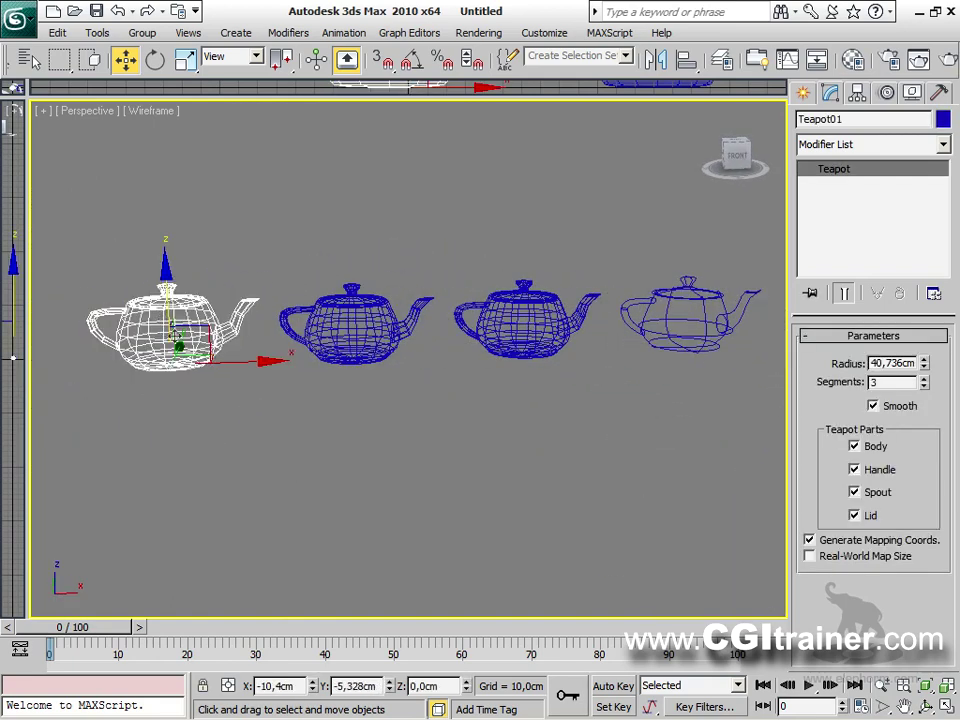
left_click(923, 379)
left_click(923, 379)
left_click(923, 379)
left_click_drag(923, 362, 921, 344)
middle_click_drag(407, 454, 370, 511, "alt")
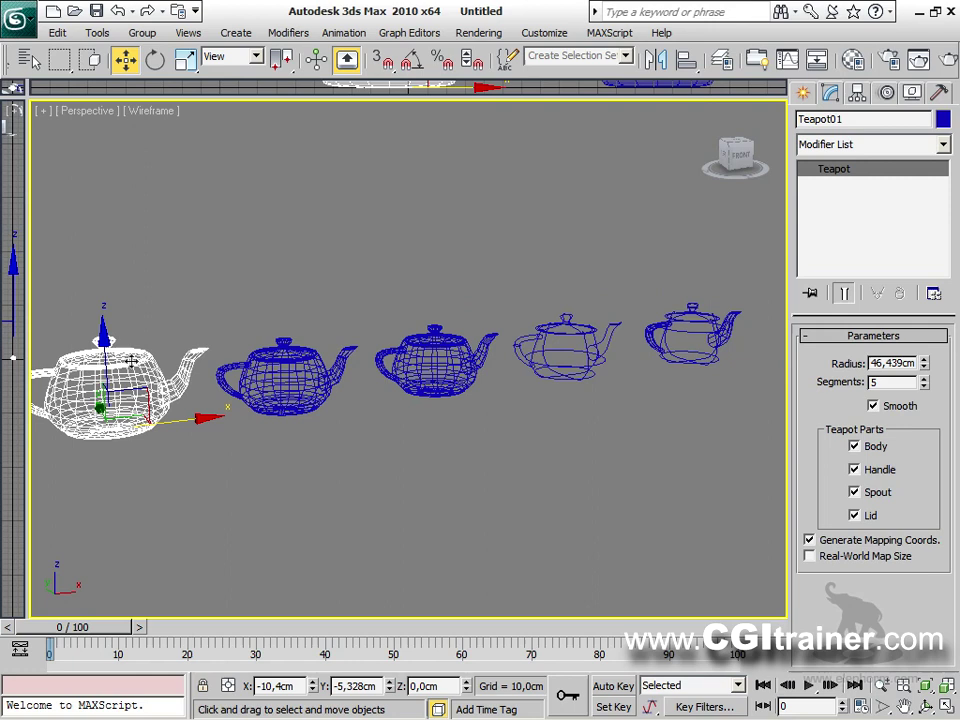
key("Delete")
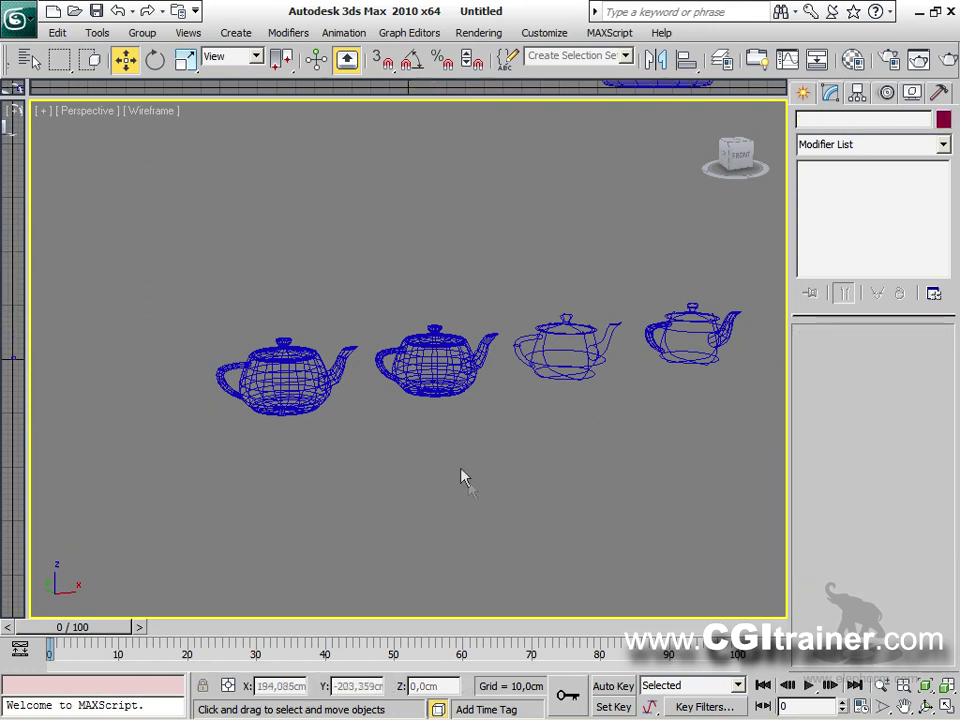
Click the poly, mesh and patch teapots in turn to check their stack types.
middle_click_drag(524, 469, 434, 497, "alt")
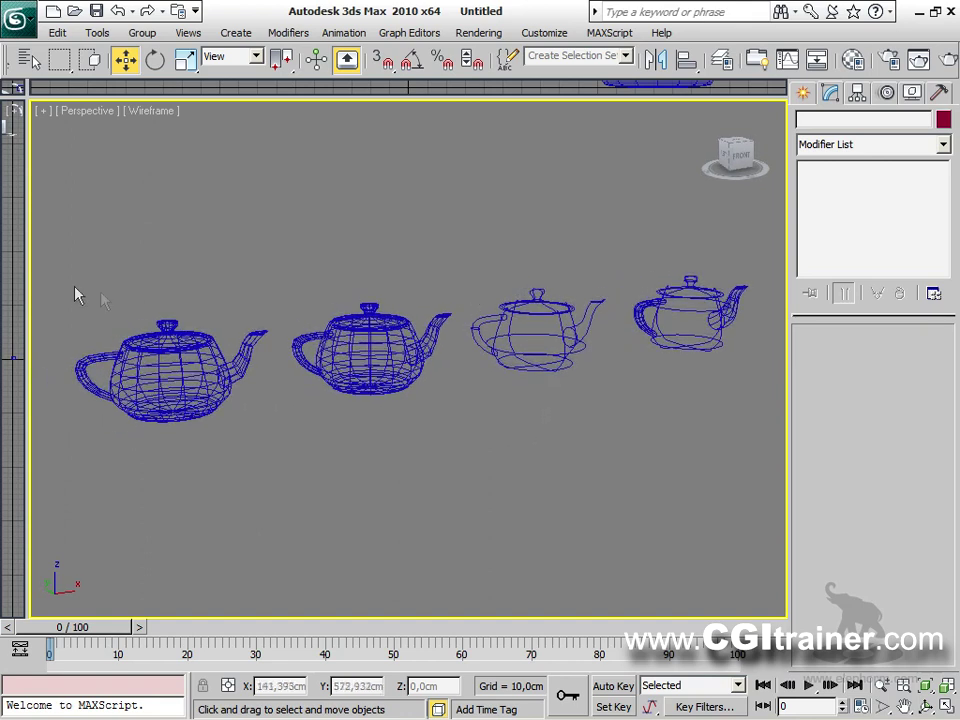
left_click(393, 342)
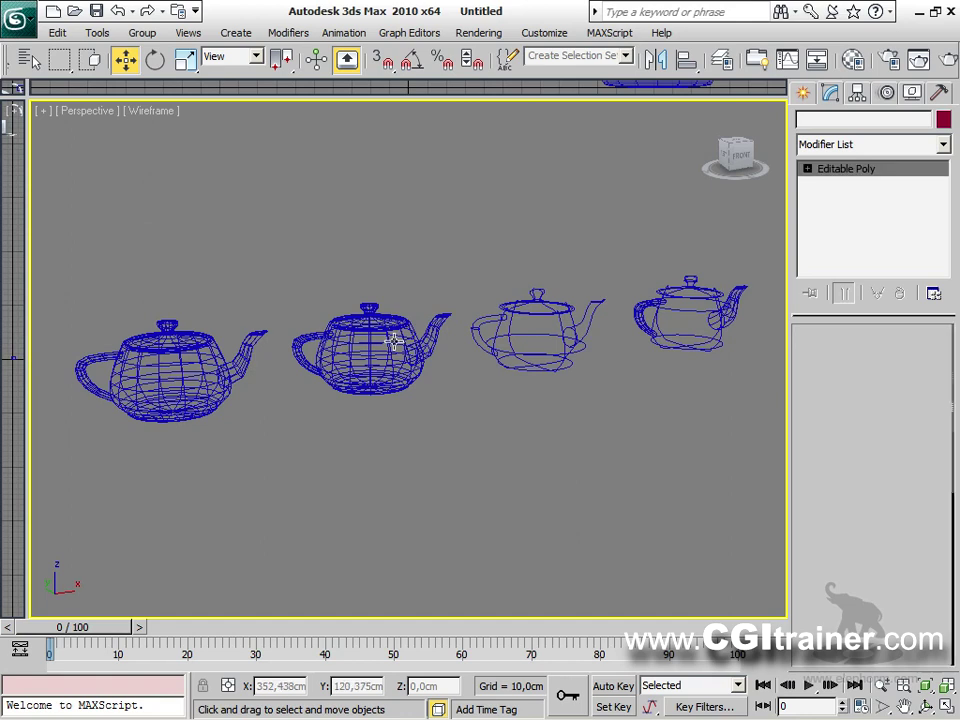
left_click(381, 426)
left_click(230, 374)
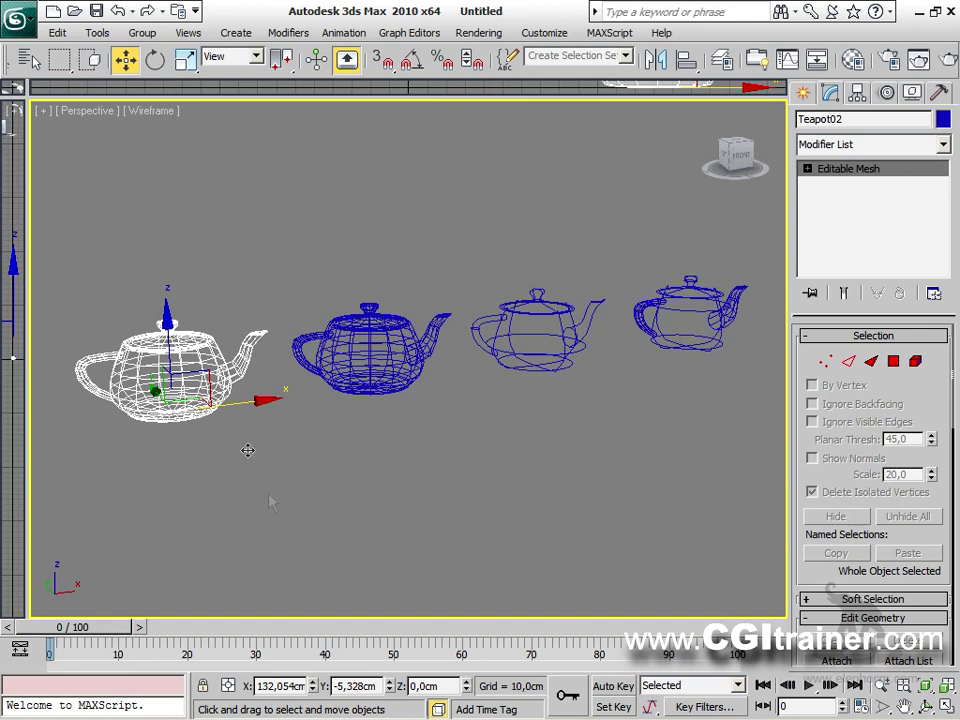
left_click(282, 541)
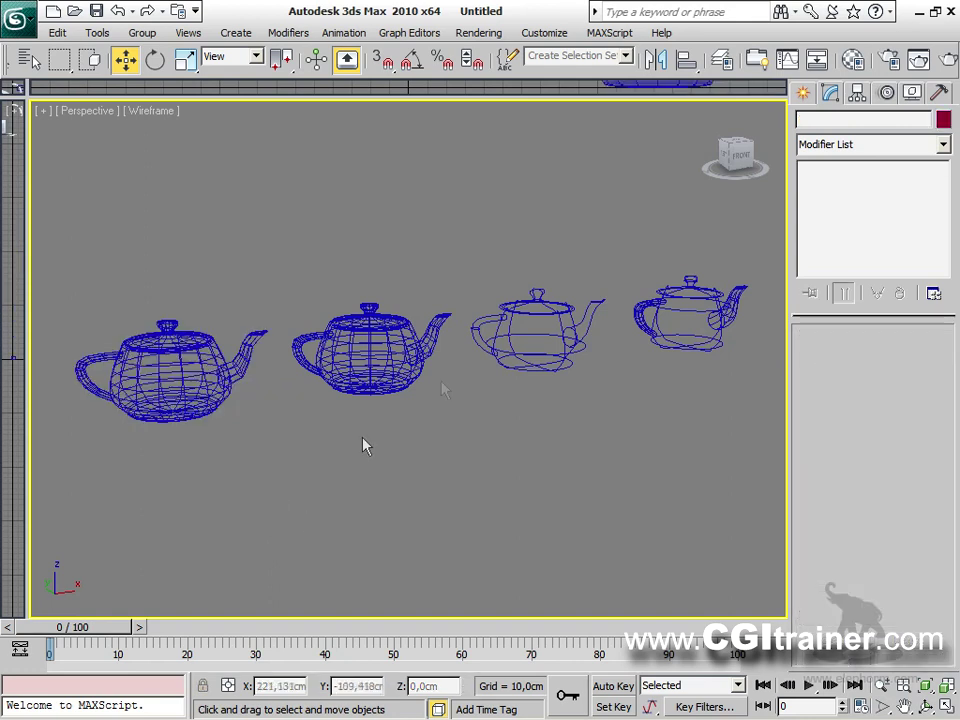
left_click(540, 300)
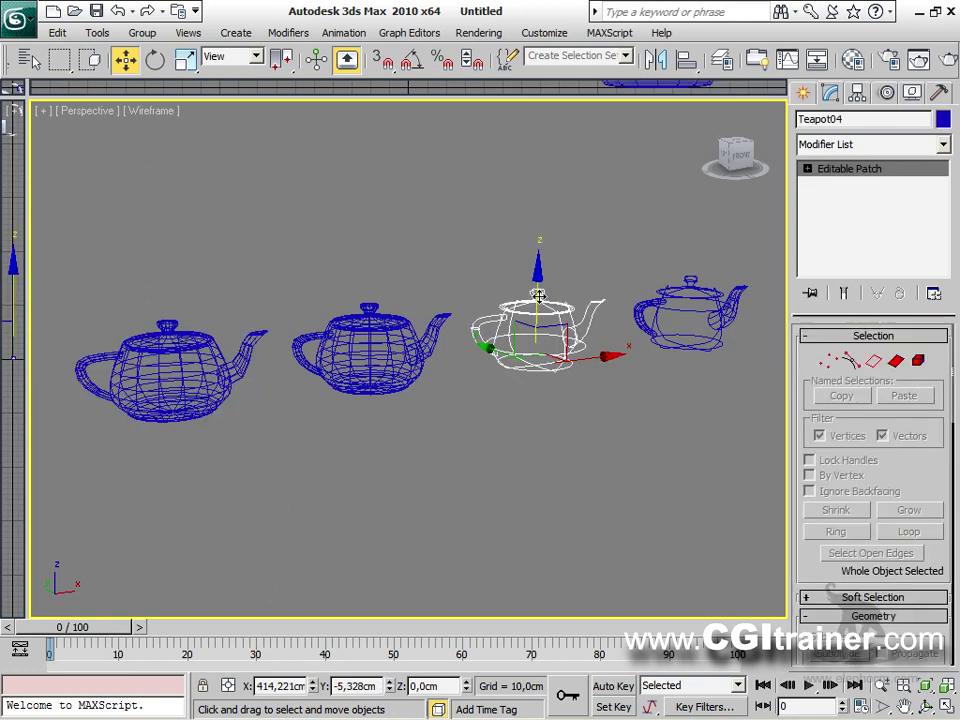
left_click(562, 438)
middle_click_drag(583, 459, 478, 440)
scroll(452, 437, "up", 3)
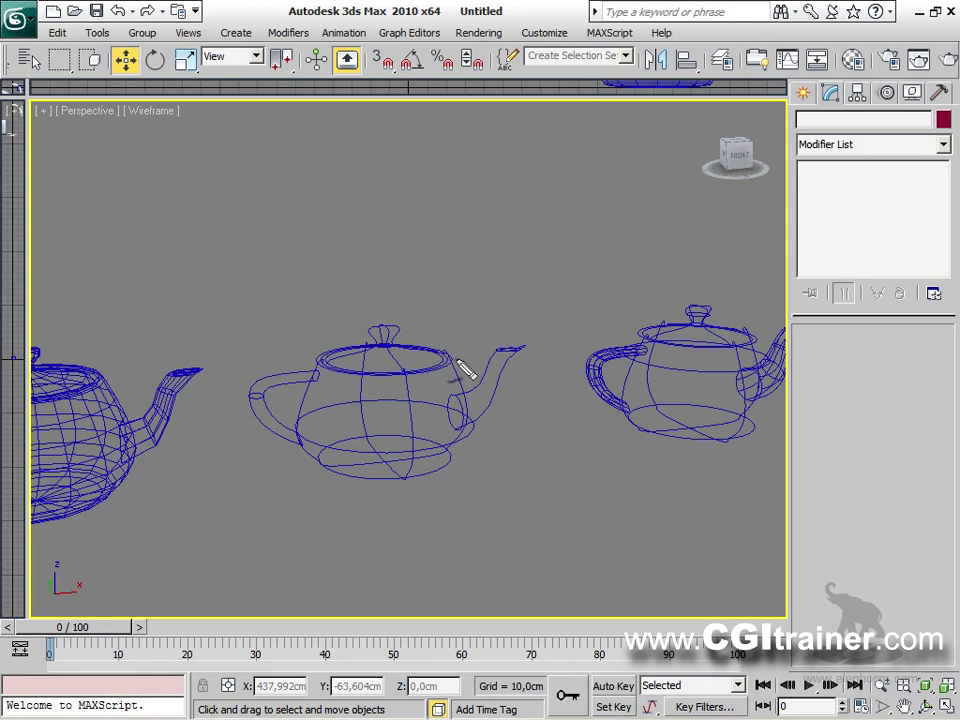
mouse_move(458, 368)
left_mouse_down()
mouse_move(475, 419)
mouse_move(449, 461)
left_mouse_up()
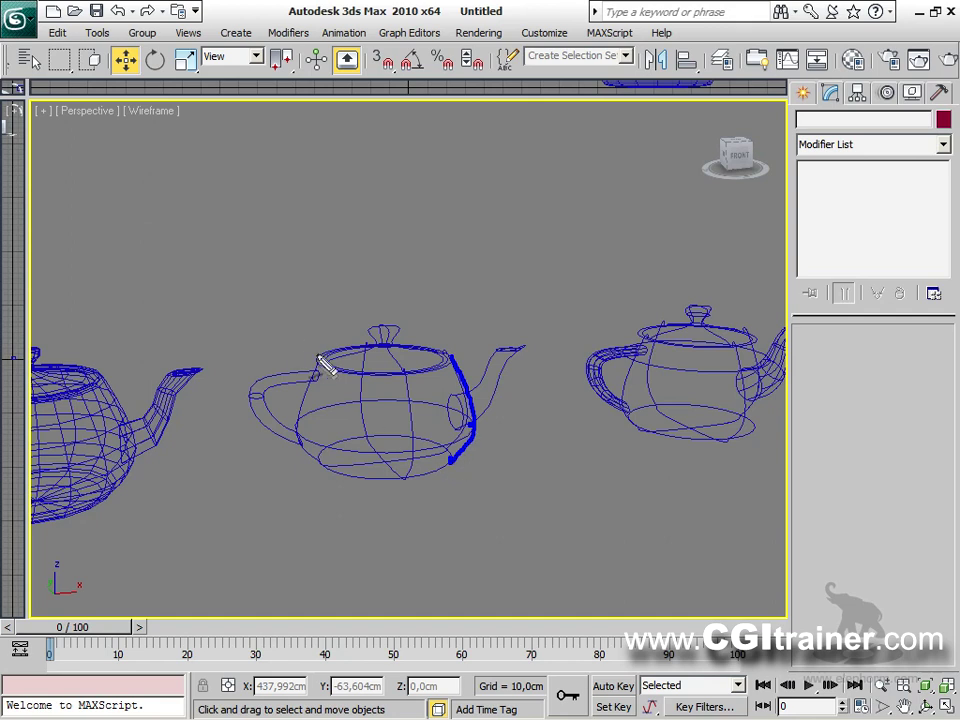
mouse_move(438, 375)
left_mouse_down()
mouse_move(422, 429)
mouse_move(443, 415)
mouse_move(436, 438)
mouse_move(454, 456)
mouse_move(431, 456)
mouse_move(447, 470)
left_mouse_up()
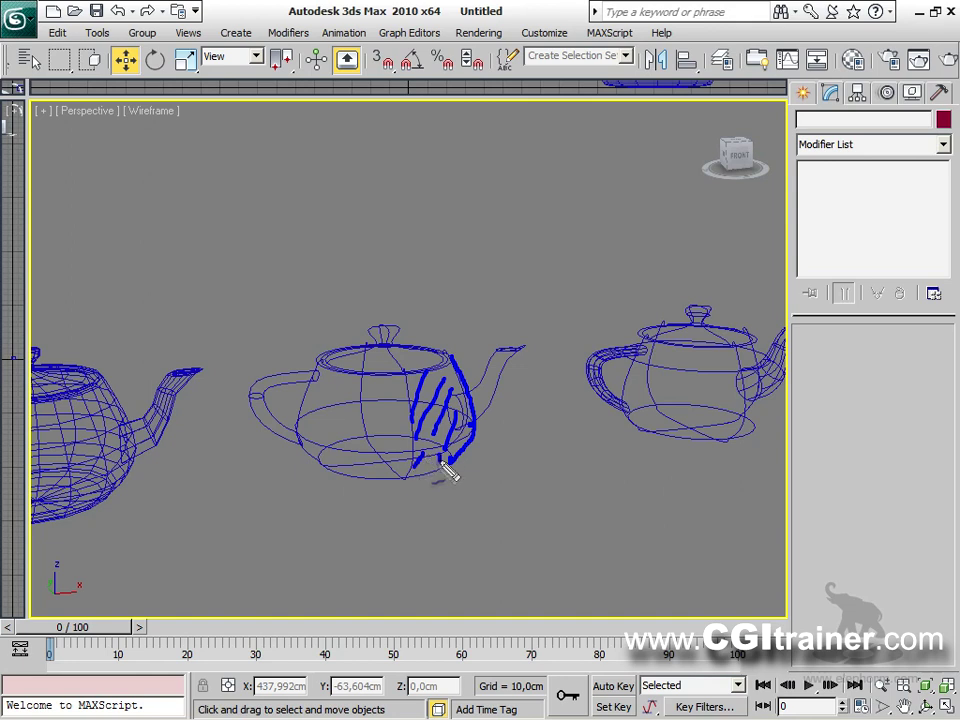
mouse_move(408, 374)
left_mouse_down()
mouse_move(418, 461)
mouse_move(402, 499)
mouse_move(422, 448)
mouse_move(414, 451)
mouse_move(476, 444)
mouse_move(472, 408)
mouse_move(452, 358)
mouse_move(411, 378)
mouse_move(435, 395)
mouse_move(427, 532)
mouse_move(404, 486)
mouse_move(446, 470)
mouse_move(393, 379)
mouse_move(410, 386)
mouse_move(311, 358)
mouse_move(302, 426)
mouse_move(410, 455)
left_mouse_up()
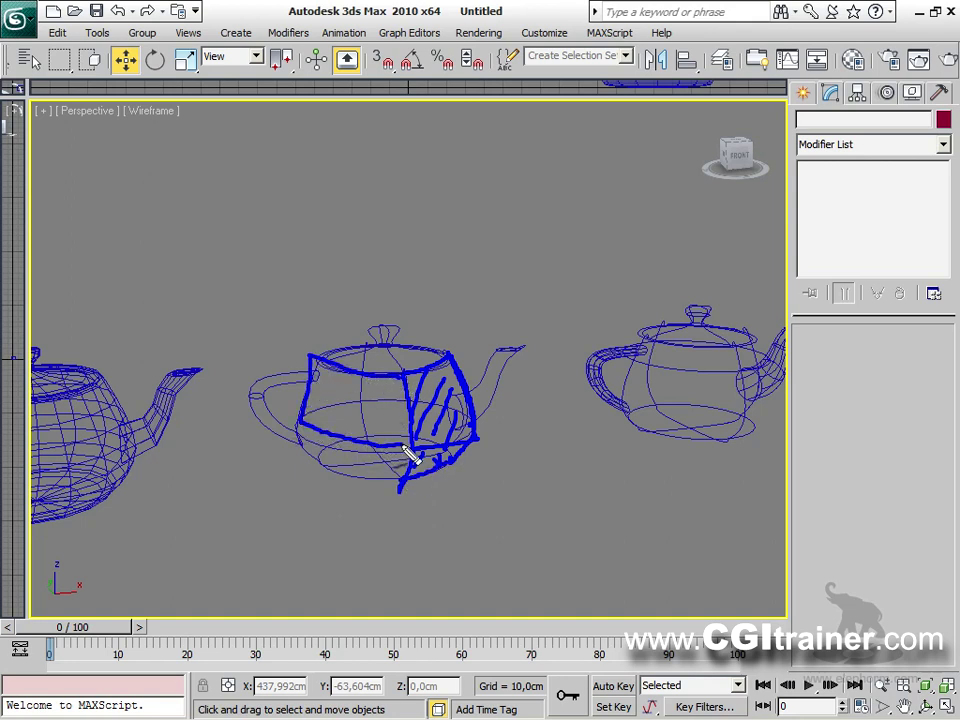
left_click_drag(346, 390, 364, 388)
left_click(326, 387)
left_click(372, 360)
left_click(422, 360)
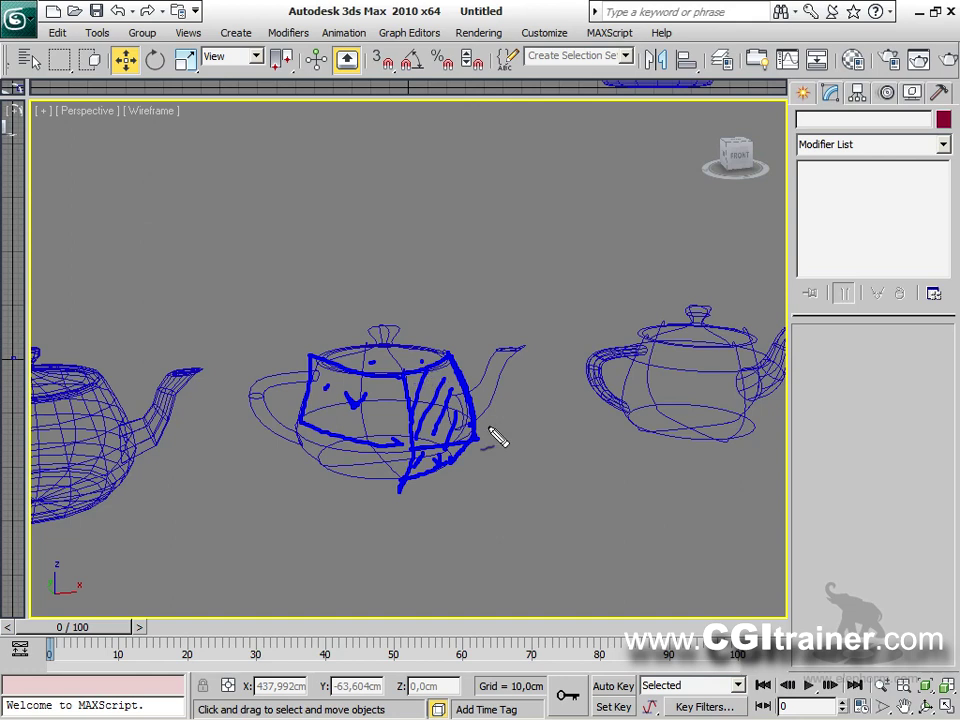
key("Escape")
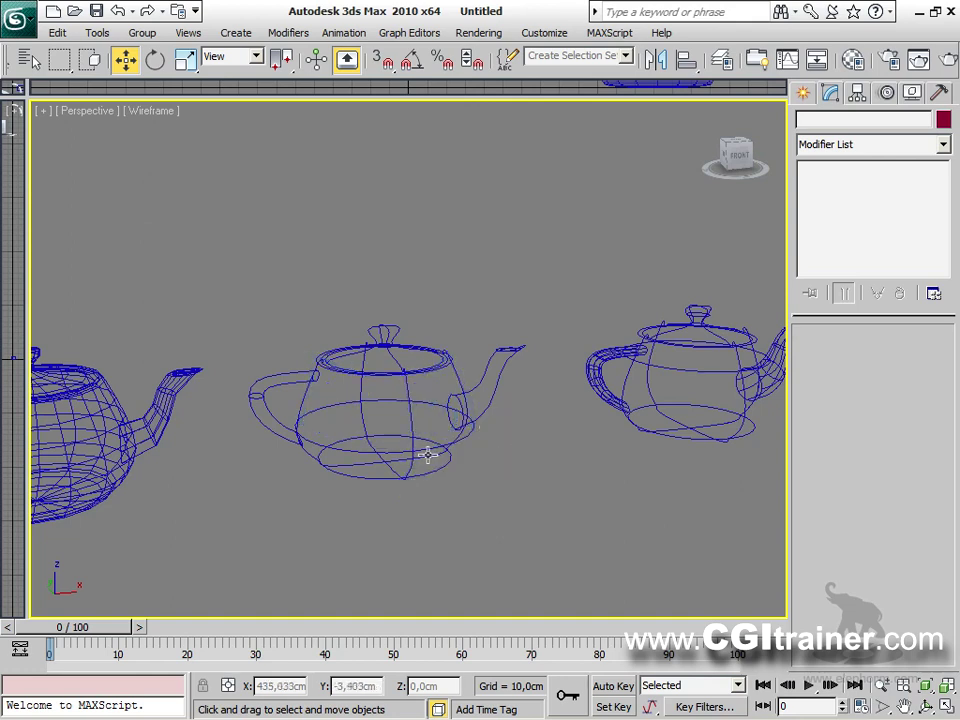
middle_click_drag(609, 431, 231, 429)
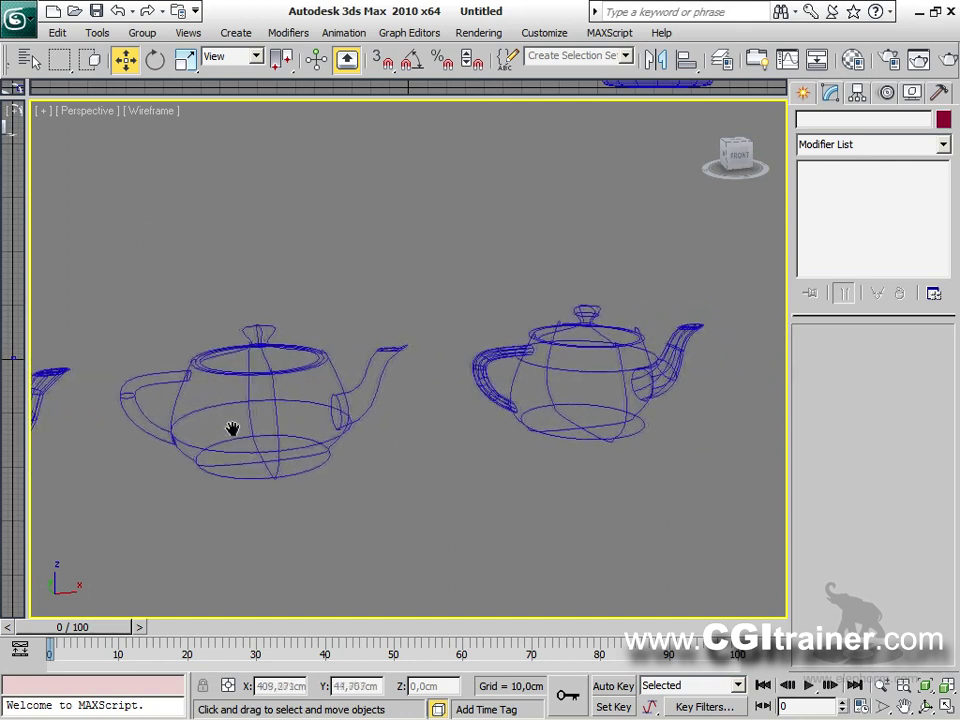
Compare the modifier stacks of the NURBS, patch and poly teapots.
left_click(601, 343)
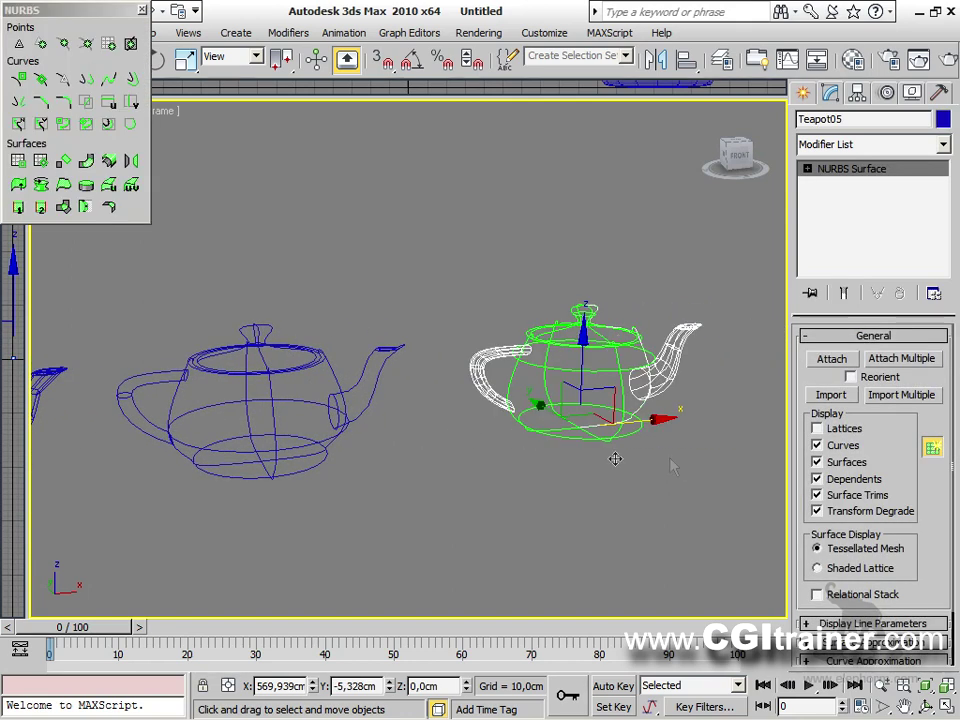
middle_click_drag(654, 469, 596, 492)
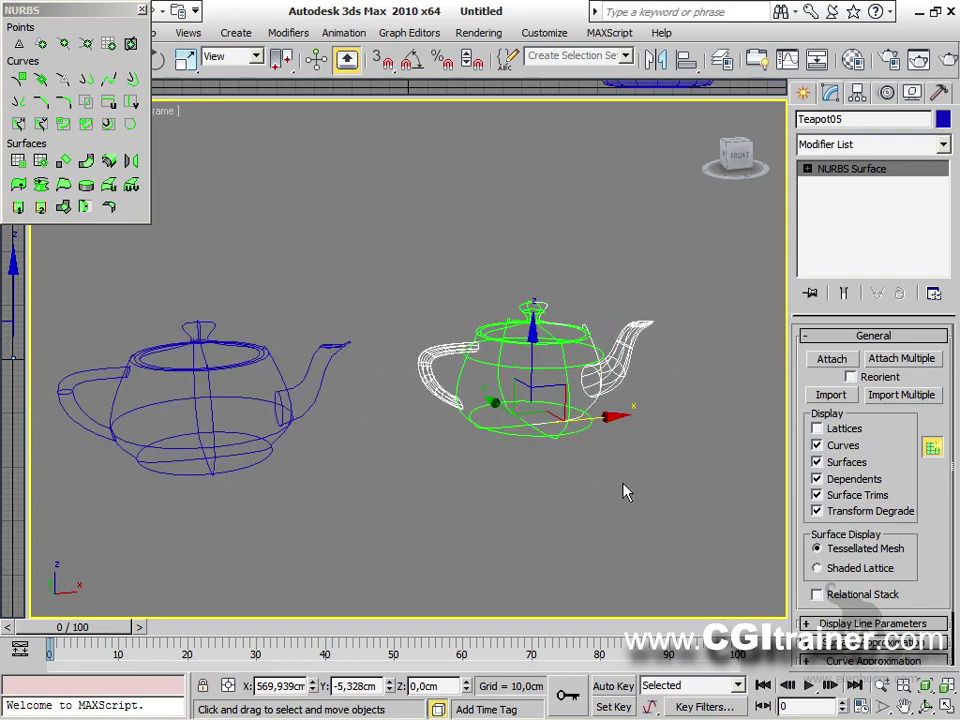
middle_click_drag(334, 500, 569, 328)
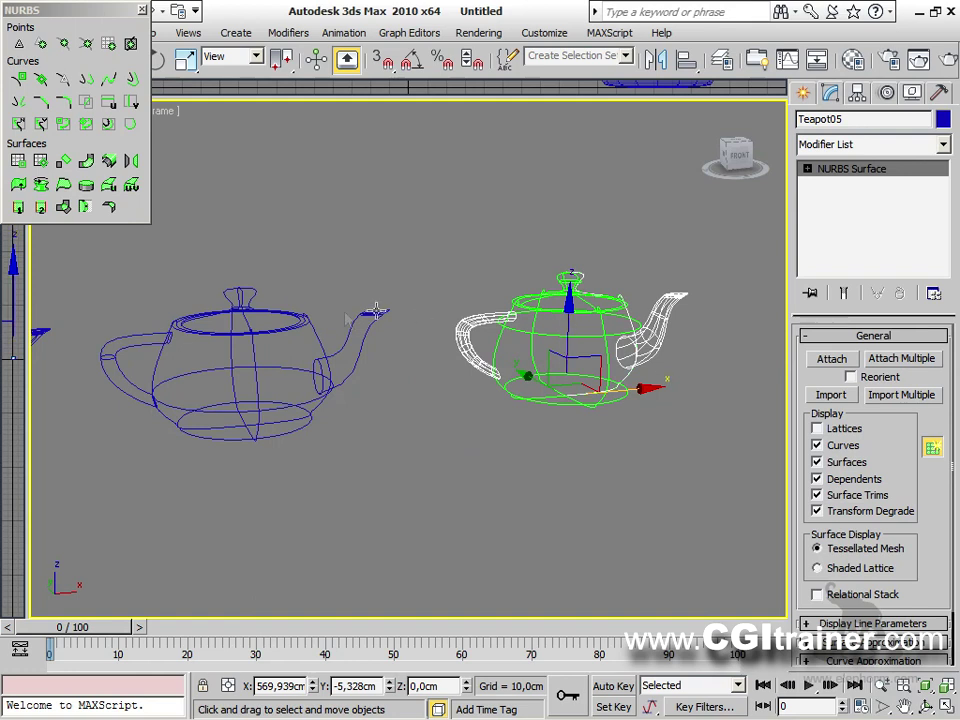
left_click(299, 322)
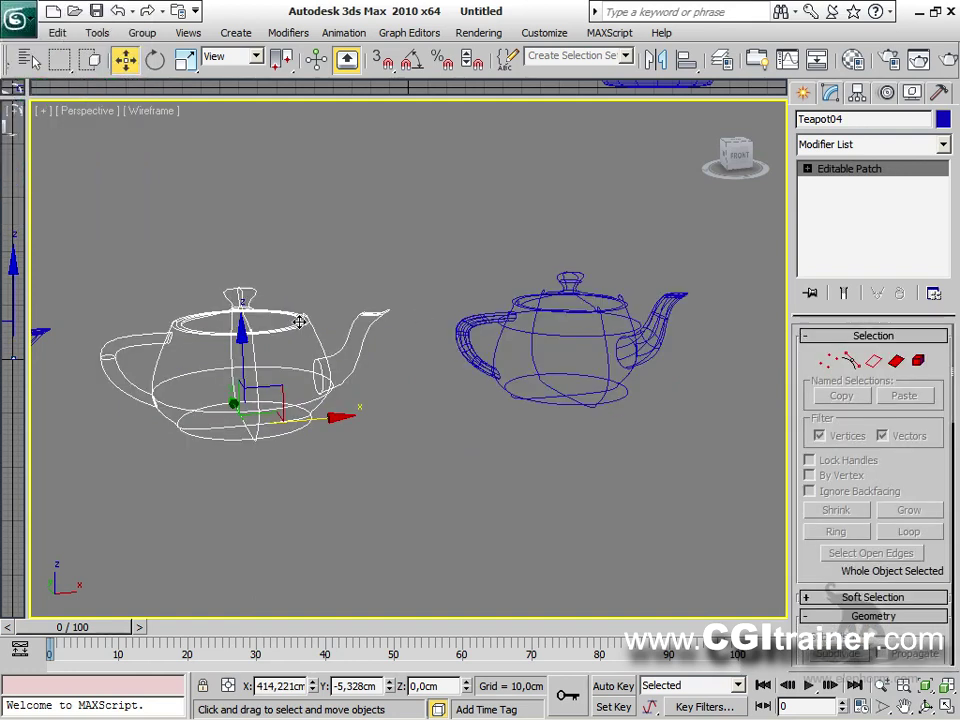
scroll(299, 322, "up", 2)
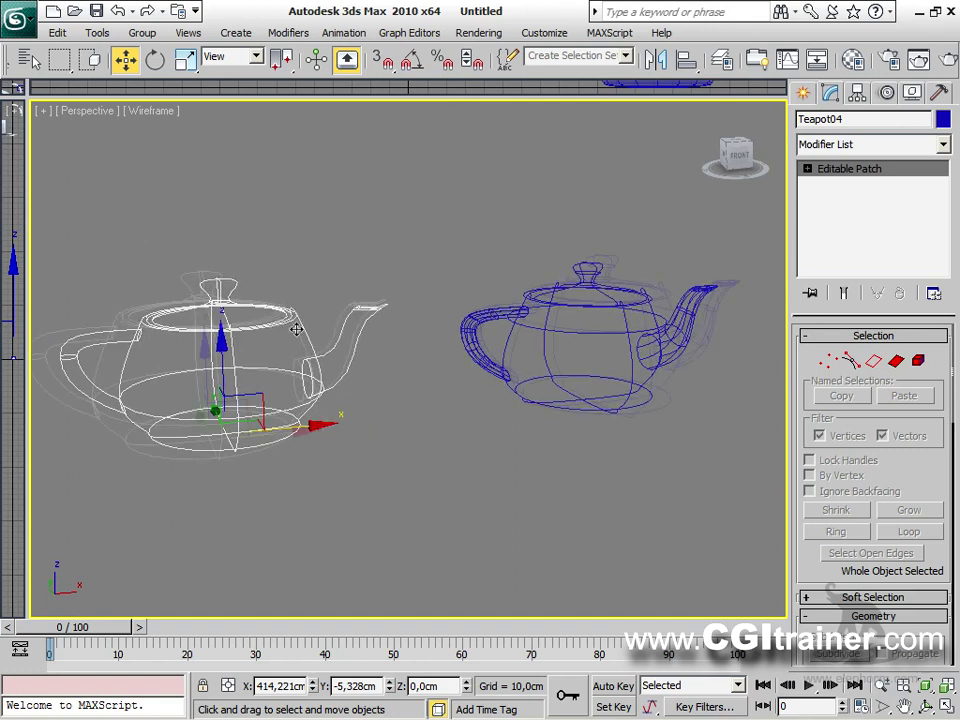
scroll(422, 403, "down", 1)
scroll(420, 412, "down", 3)
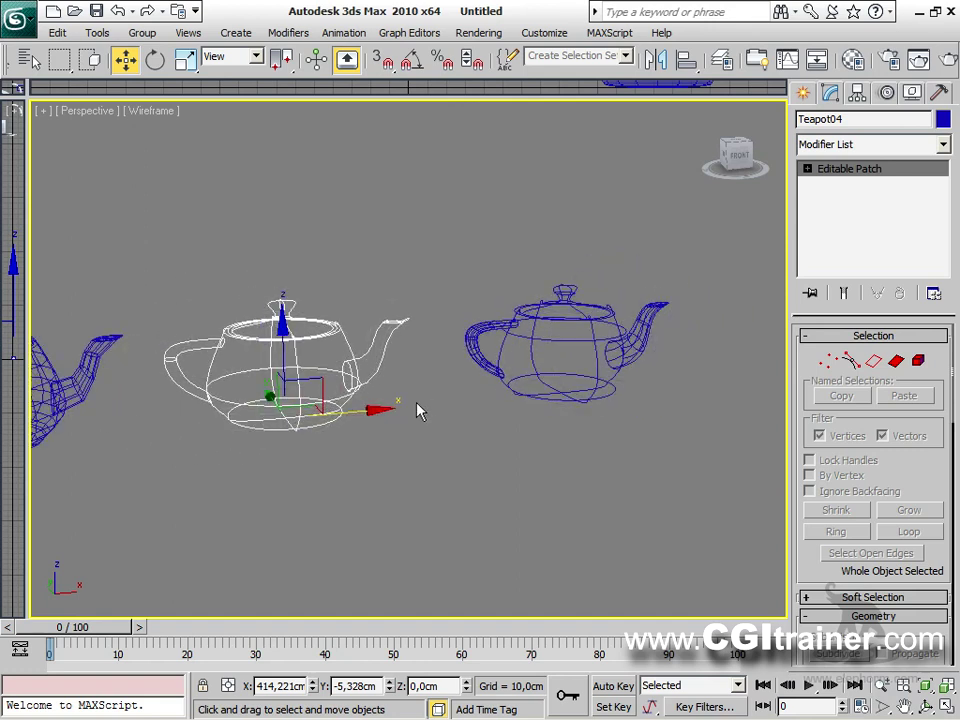
left_click(228, 376)
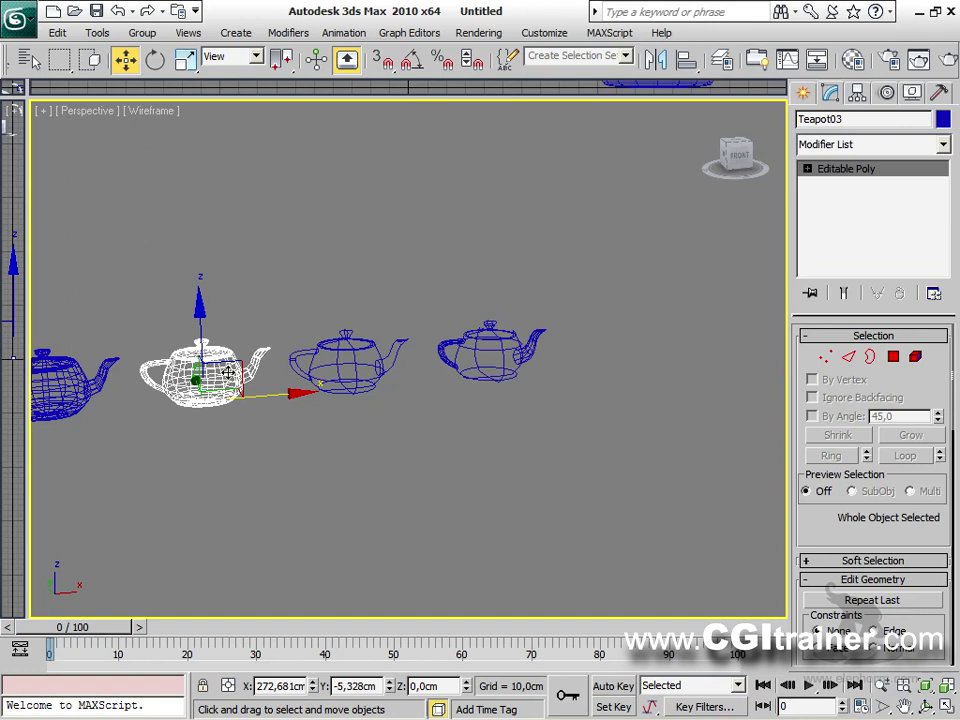
scroll(488, 415, "up", 2)
scroll(313, 396, "up", 2)
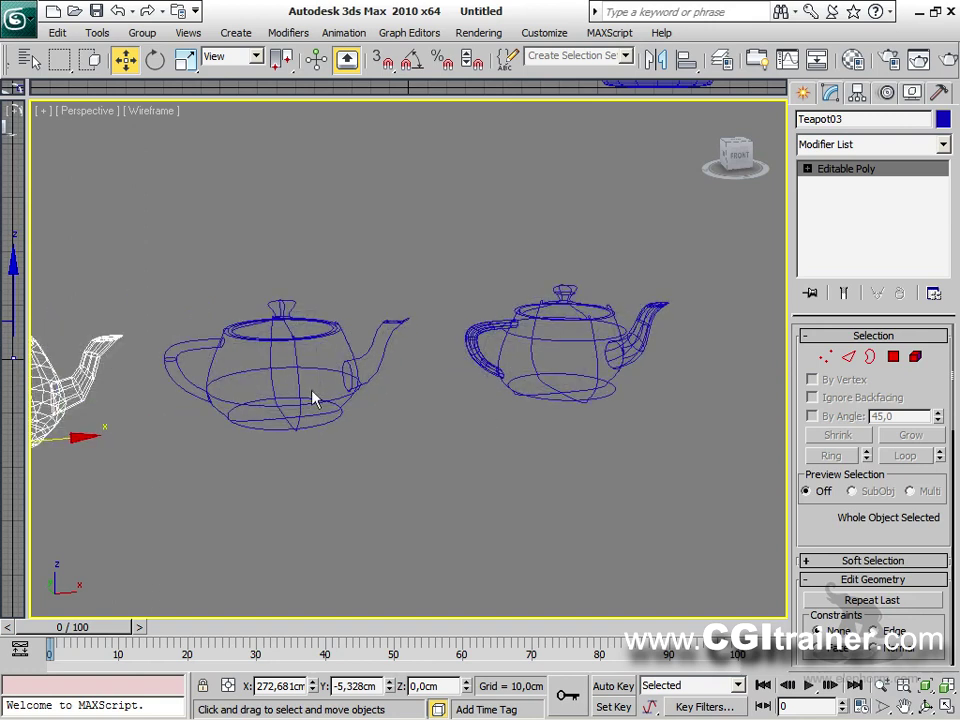
Select NURBS Teapot05 to bring up its NURBS toolbox, and pan the view left.
left_click(313, 396)
scroll(313, 396, "up", 1)
left_click(574, 400)
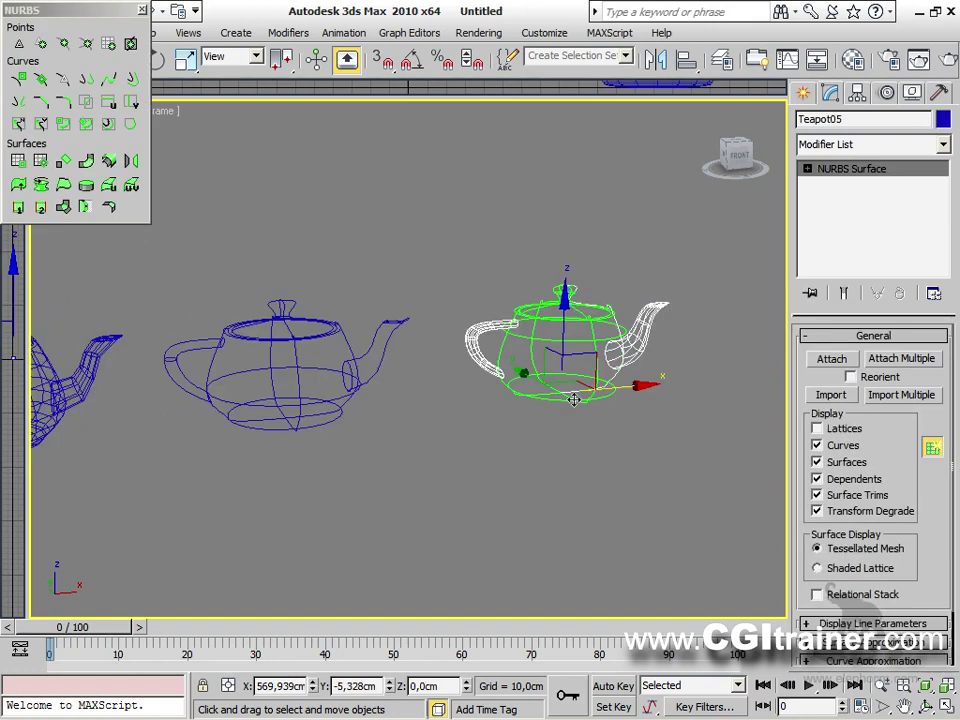
middle_click_drag(590, 462, 405, 476)
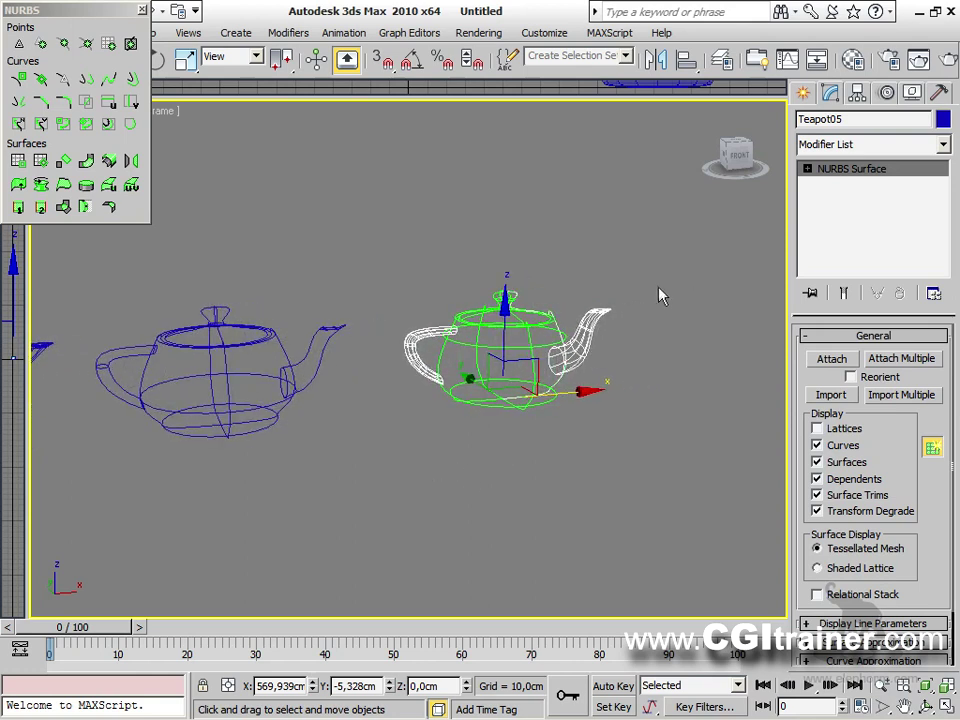
middle_click_drag(565, 500, 455, 503)
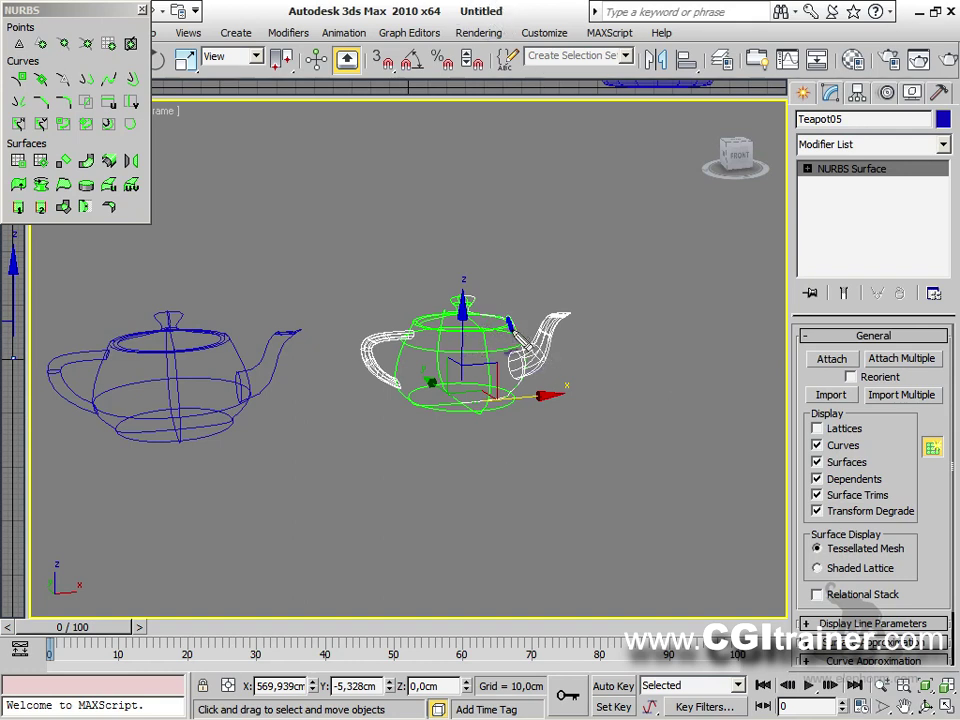
left_click(513, 400)
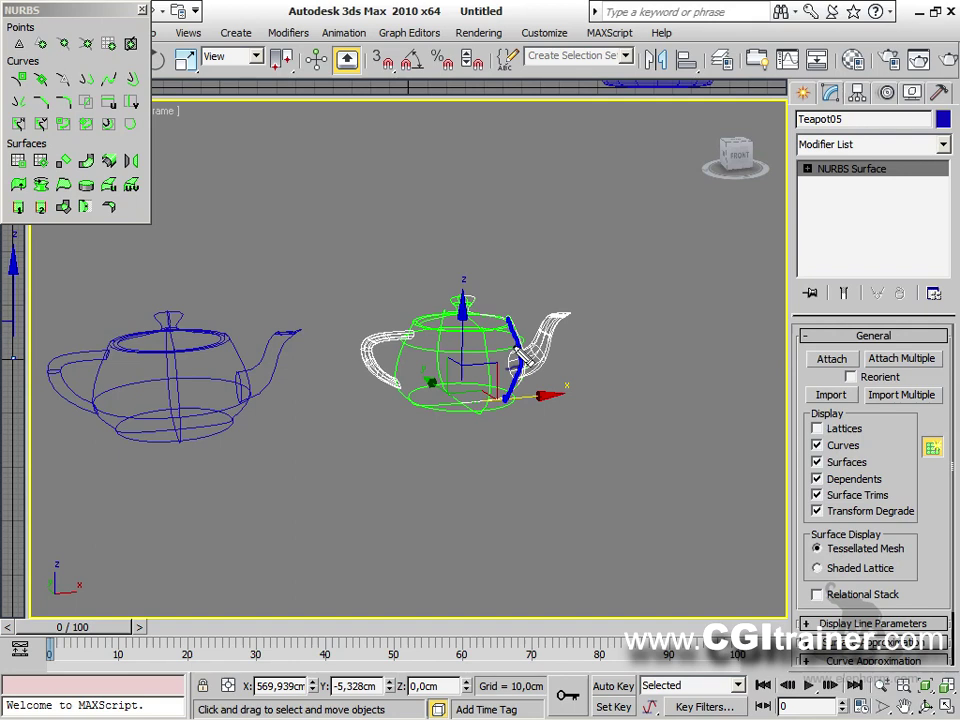
left_click(494, 352)
left_click(505, 405)
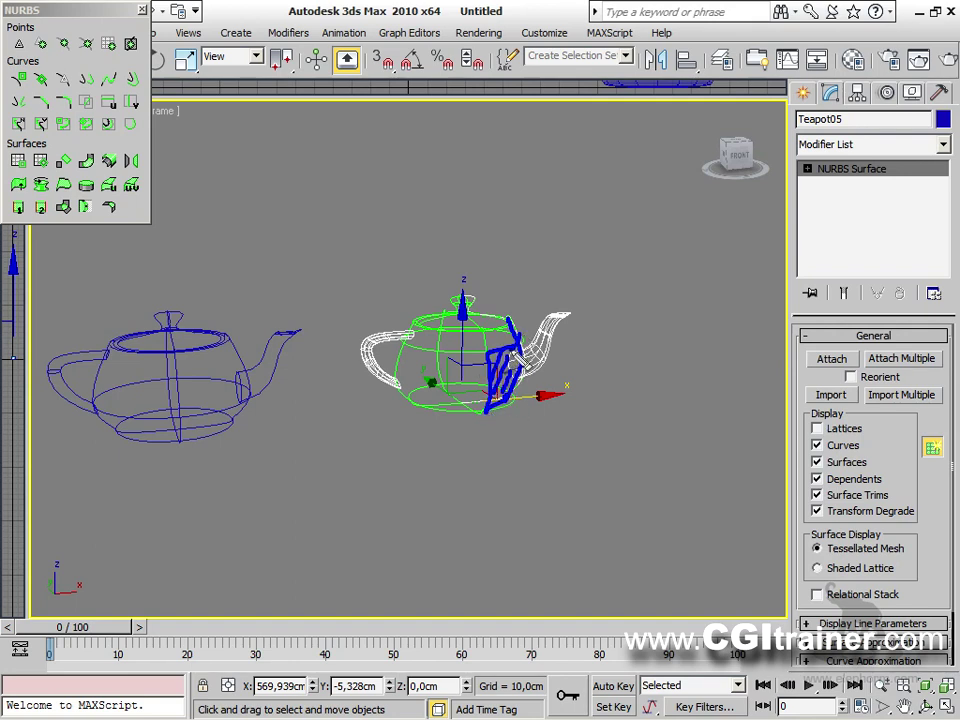
left_click(514, 364)
right_click(553, 368)
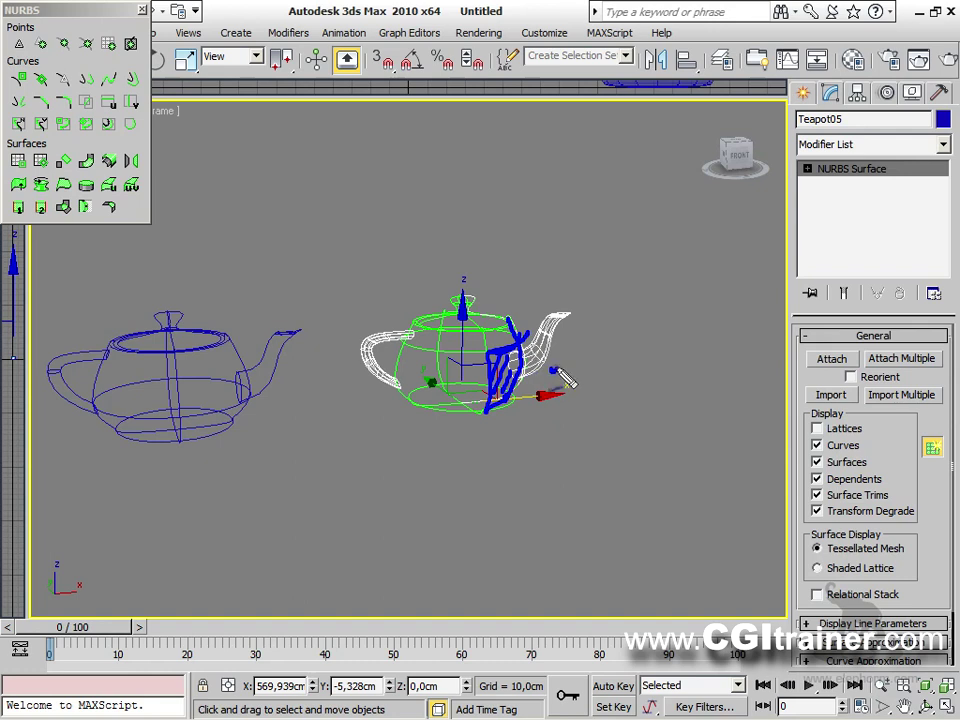
left_click(540, 329)
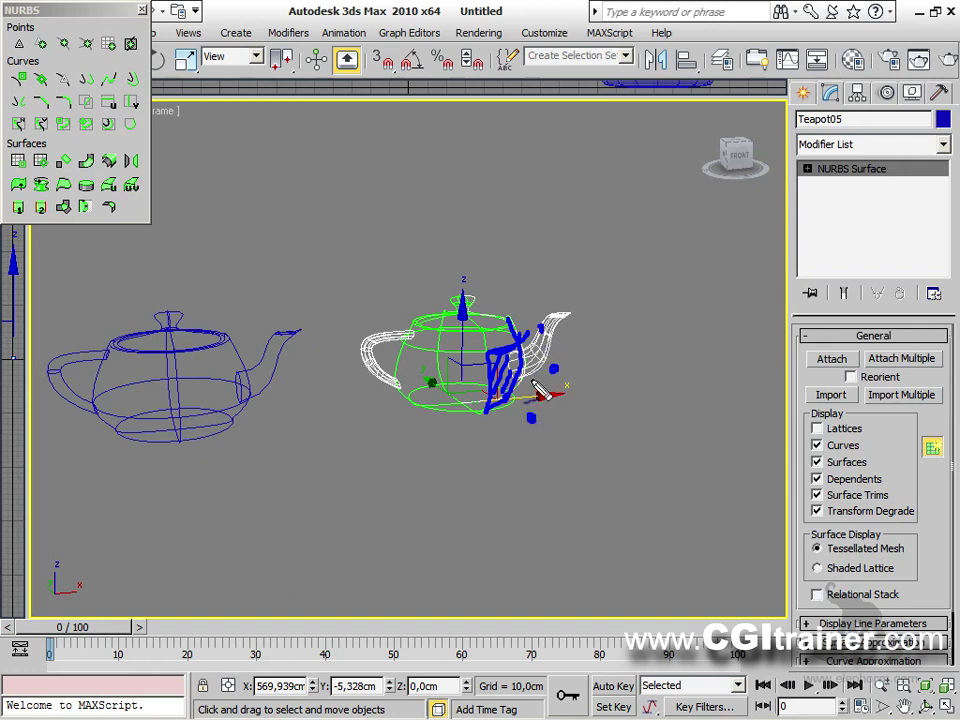
right_click(521, 381)
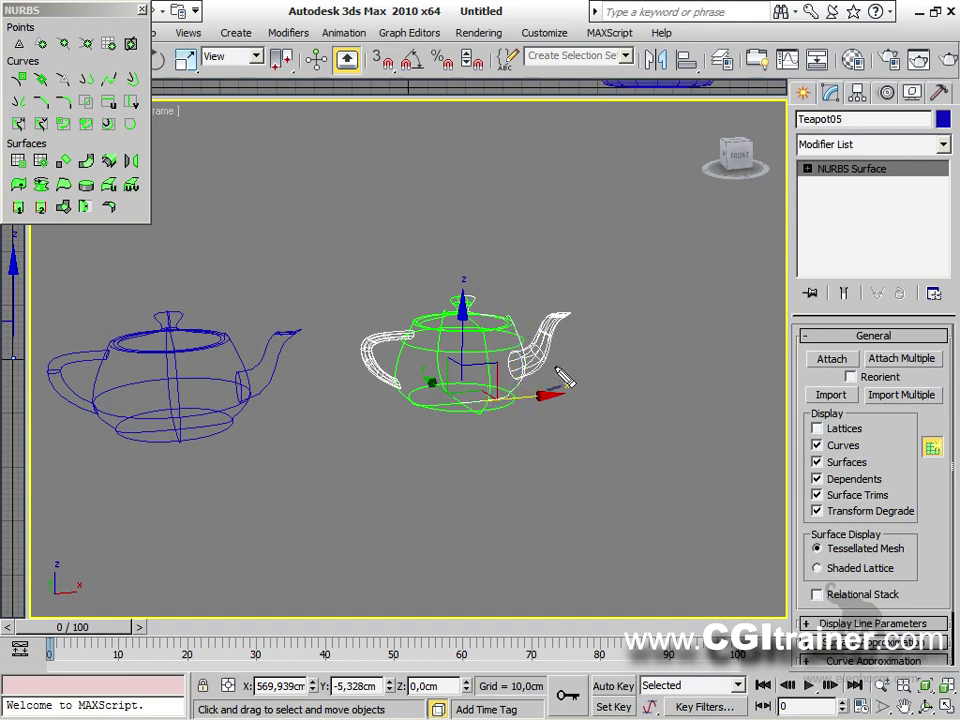
left_click(553, 370)
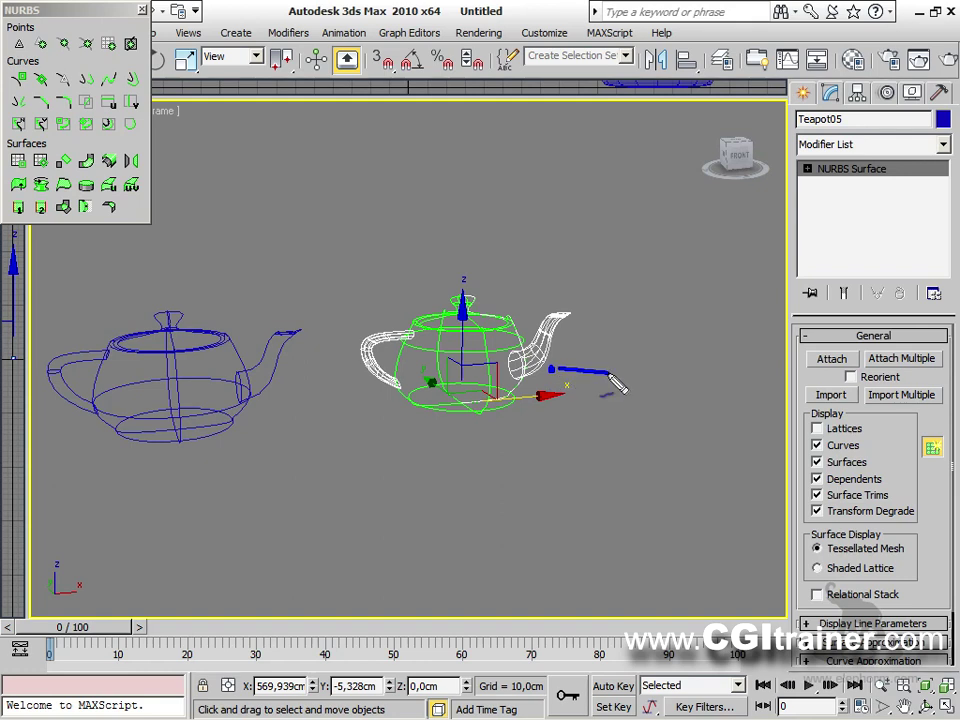
left_click(611, 376)
left_click(633, 372)
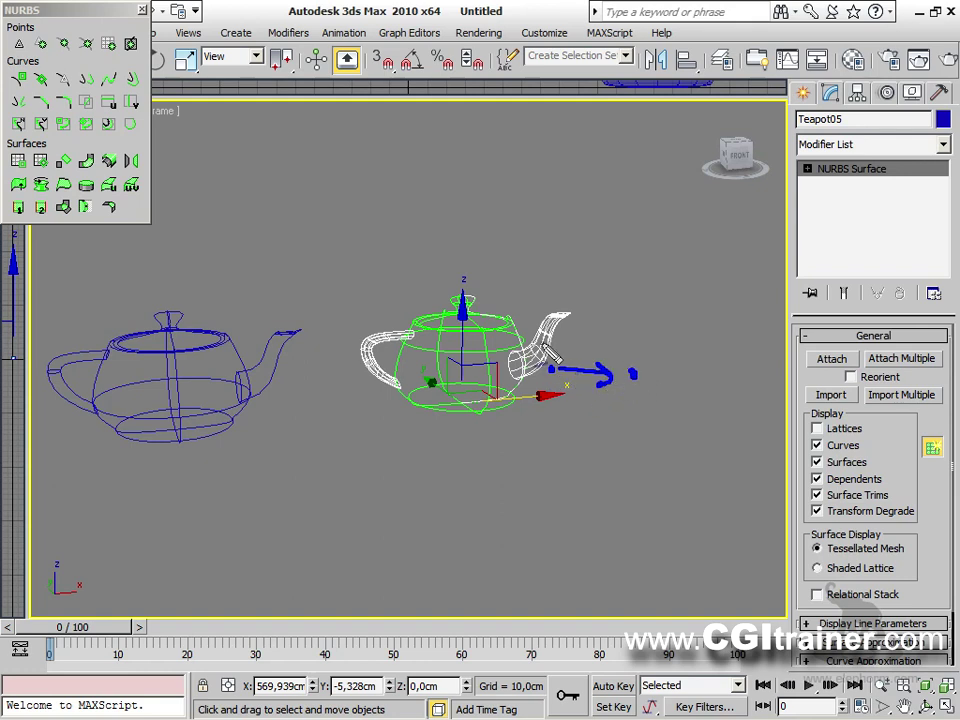
left_click(498, 414)
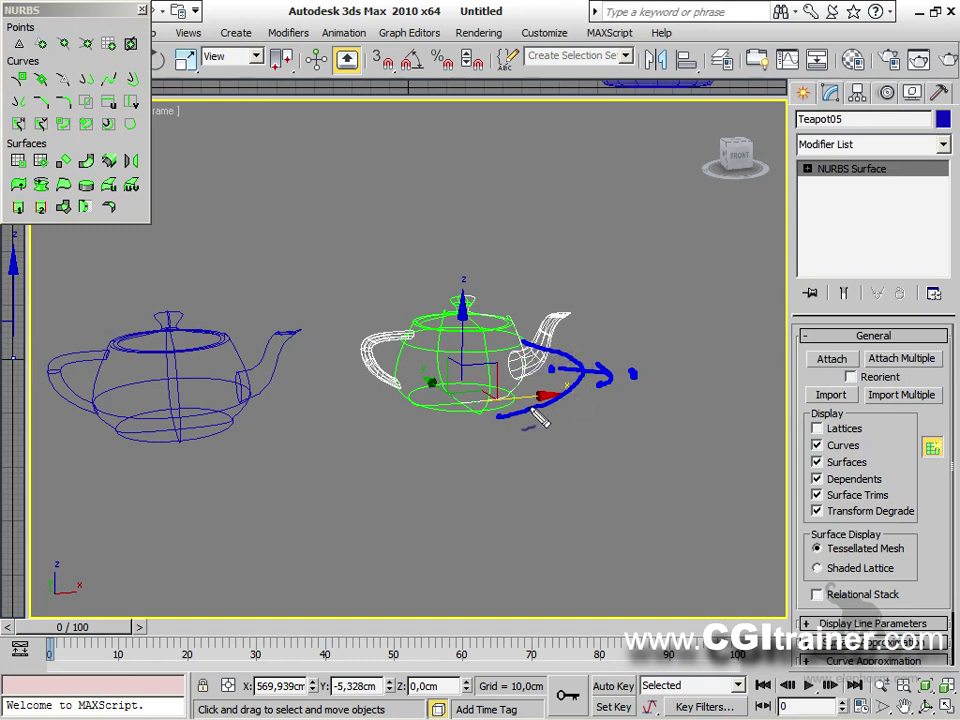
key("Escape")
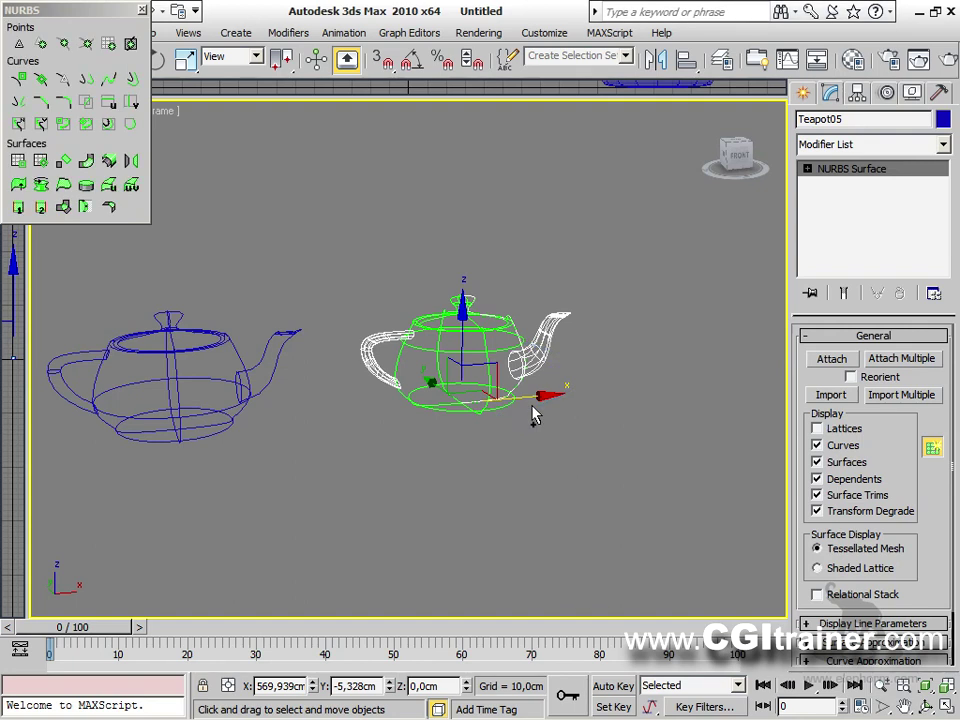
Open Teapot05's Surface CV sub-object level, then switch to smooth shading with Edged Faces off.
left_click(807, 168)
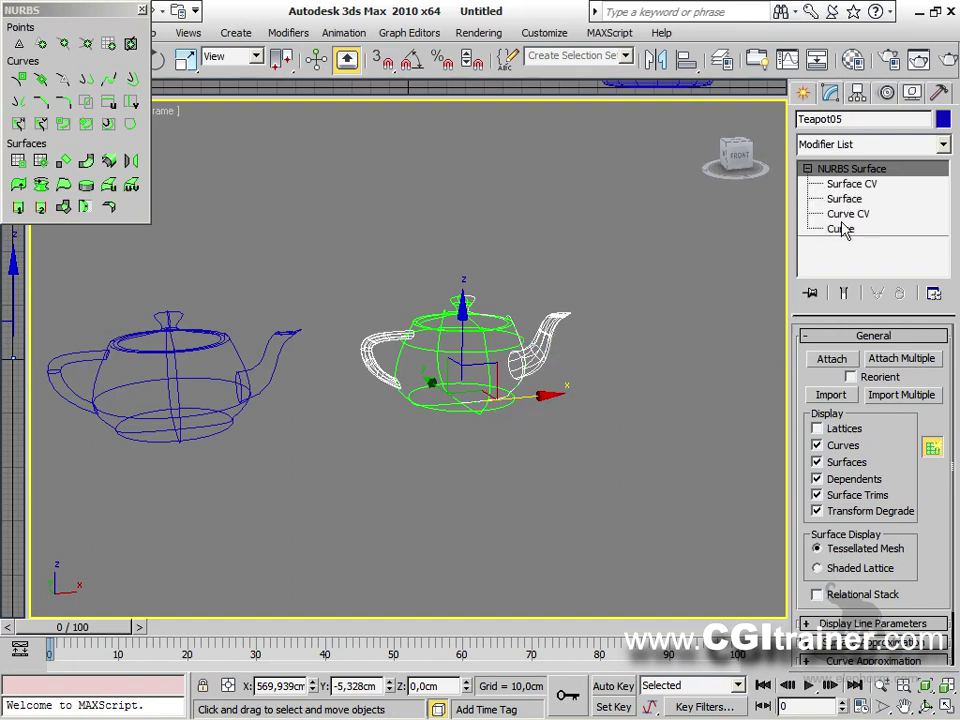
left_click(845, 184)
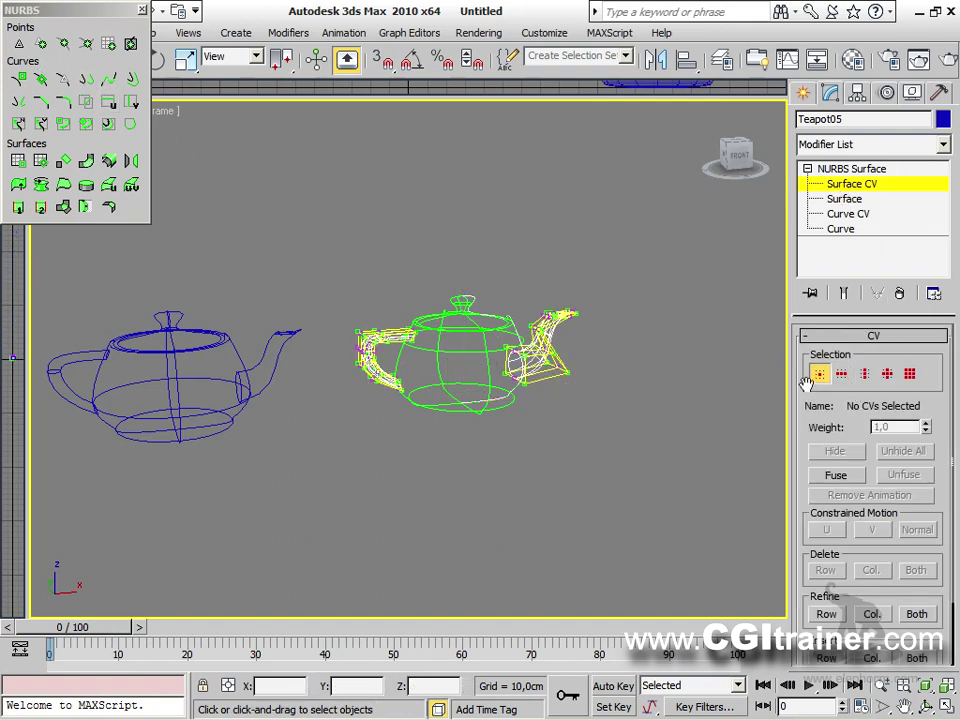
left_click(850, 168)
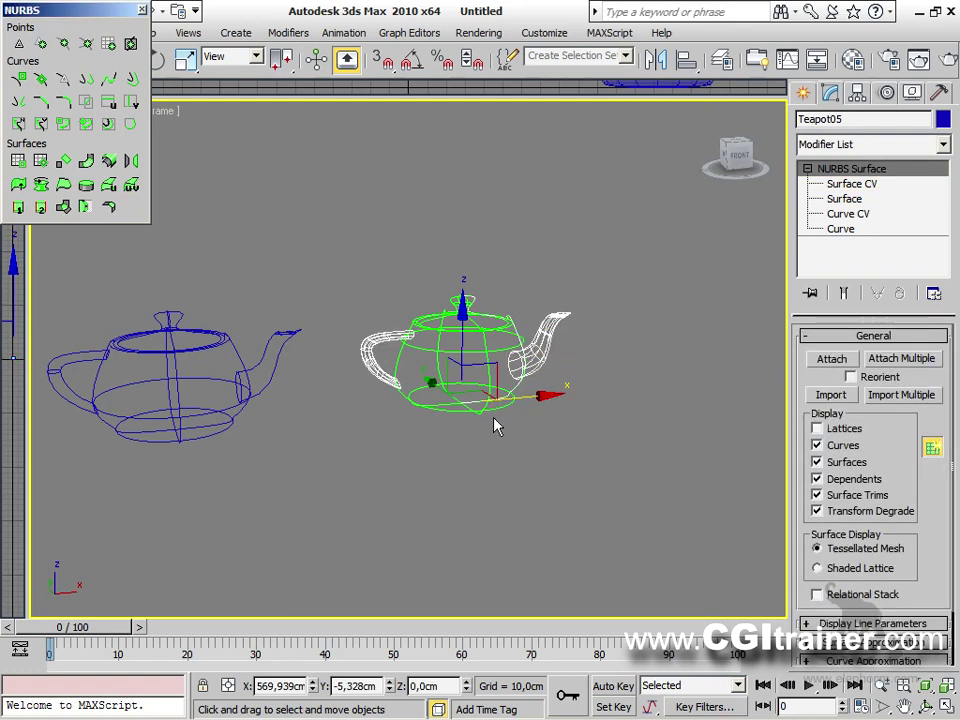
key("F3")
key("F4")
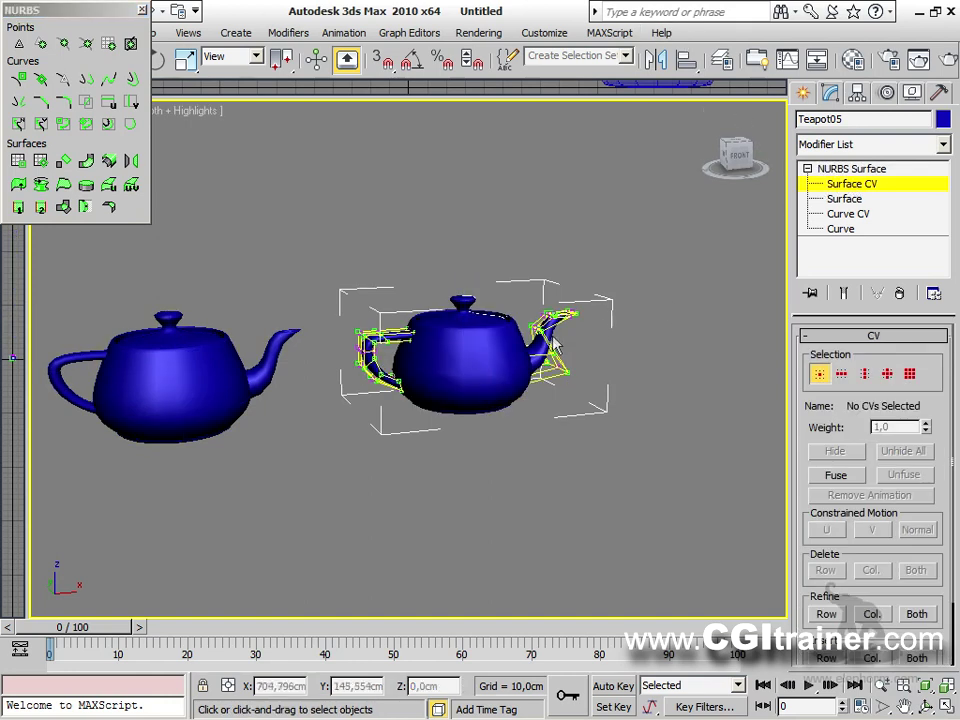
Select the spout's CVs and move them, pulling the spout tip up and left.
mouse_move(575, 330)
left_mouse_down()
mouse_move(591, 326)
mouse_move(581, 221)
mouse_move(590, 396)
left_mouse_up()
key("w")
left_click(553, 352)
mouse_move(578, 338)
left_mouse_down()
mouse_move(579, 414)
mouse_move(616, 408)
left_mouse_up()
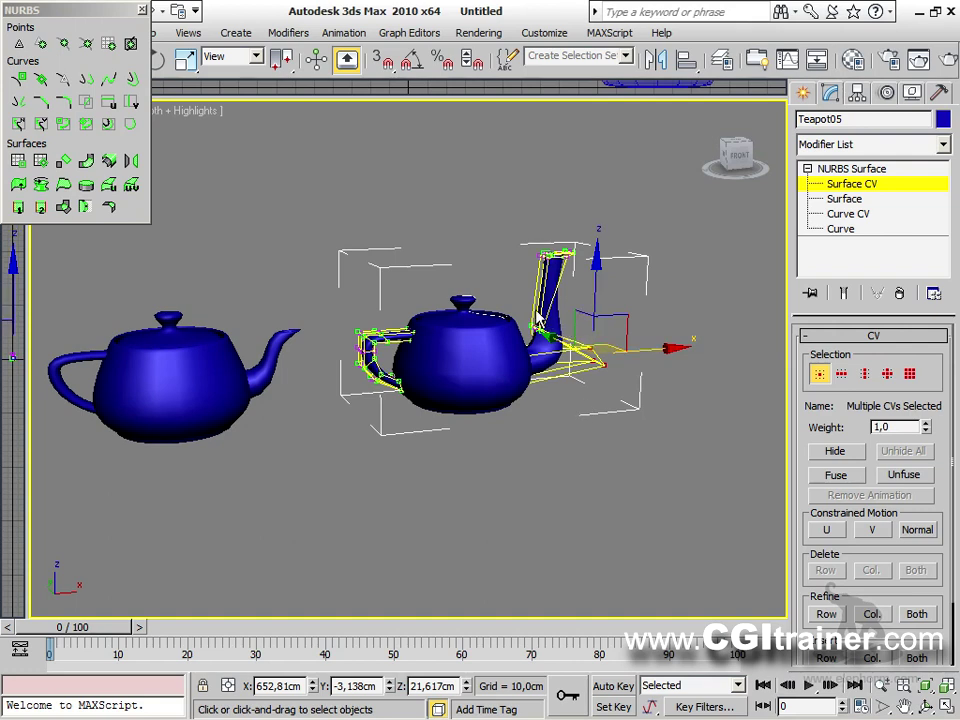
left_click(551, 254)
mouse_move(575, 220)
left_mouse_down()
mouse_move(540, 208)
mouse_move(504, 221)
left_mouse_up()
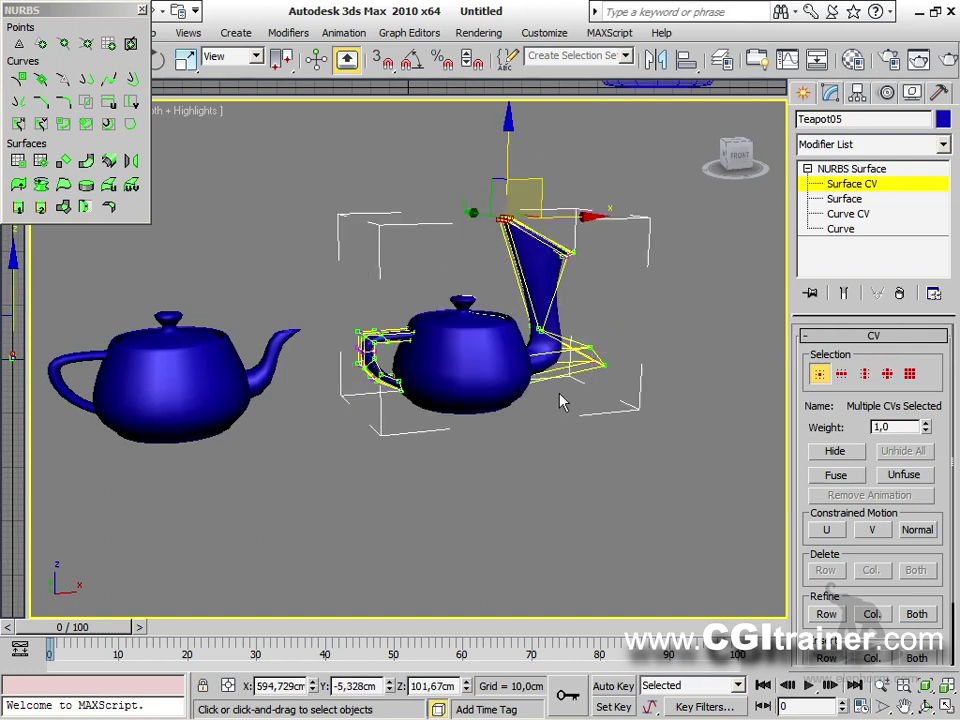
Switch to Row of CVs and drag the handle's vertex rows left to flatten the handle.
left_click(843, 375)
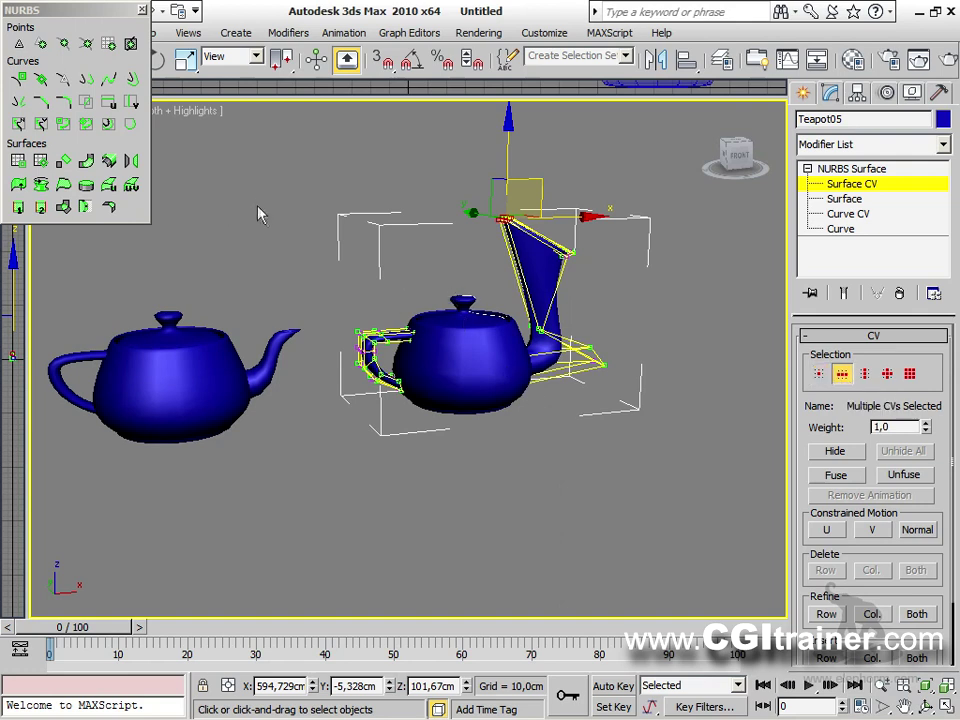
left_click_drag(457, 298, 458, 300)
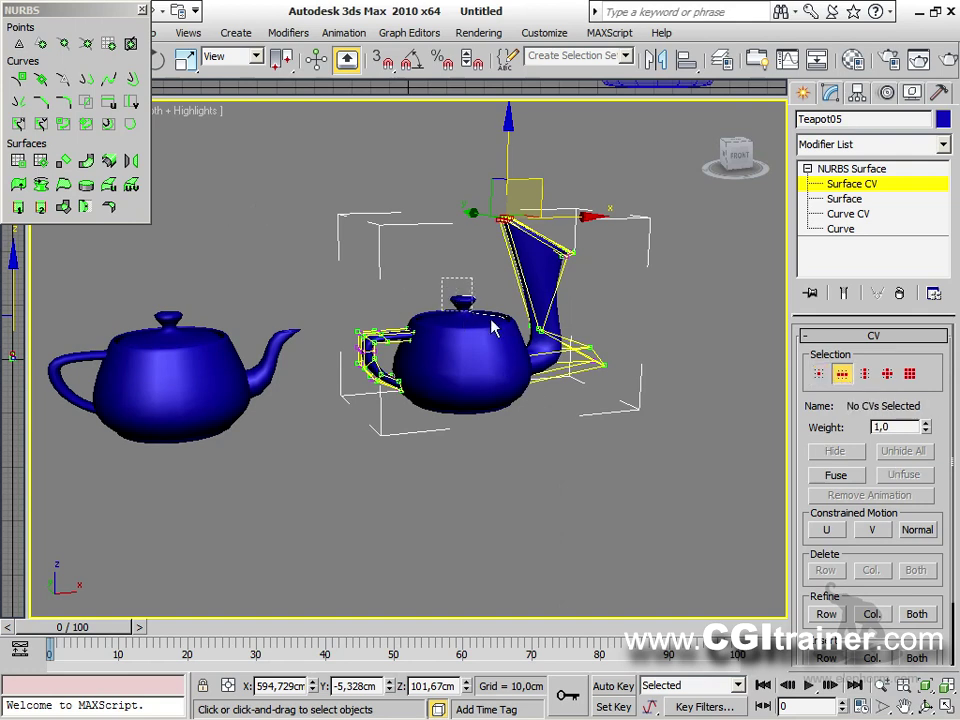
left_click(421, 366)
left_click_drag(400, 280, 450, 283)
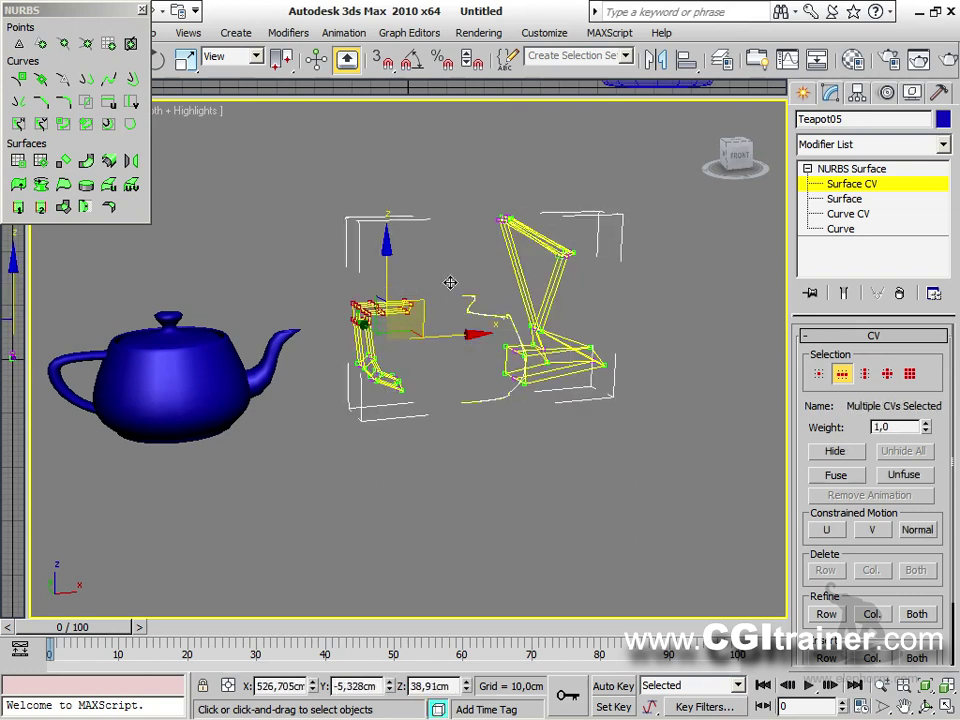
left_click(351, 316)
left_click_drag(365, 340, 372, 348)
left_click_drag(405, 392, 366, 392)
middle_click_drag(410, 403, 517, 509, "alt")
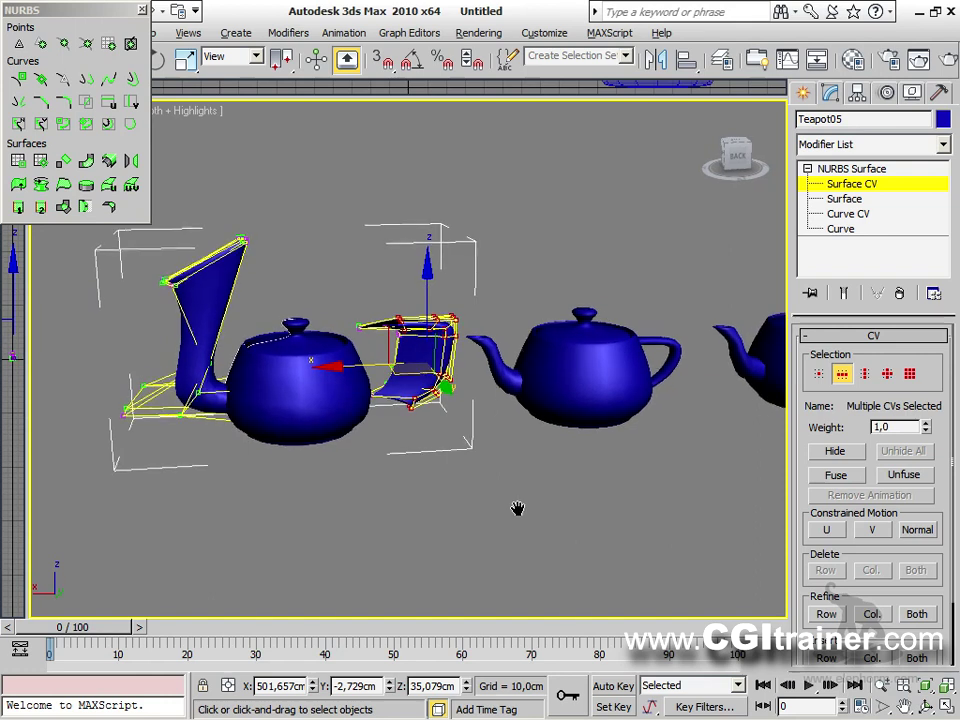
Cancel the point-creation tool to return to vertex editing, and toggle shading with F3.
left_click(18, 79)
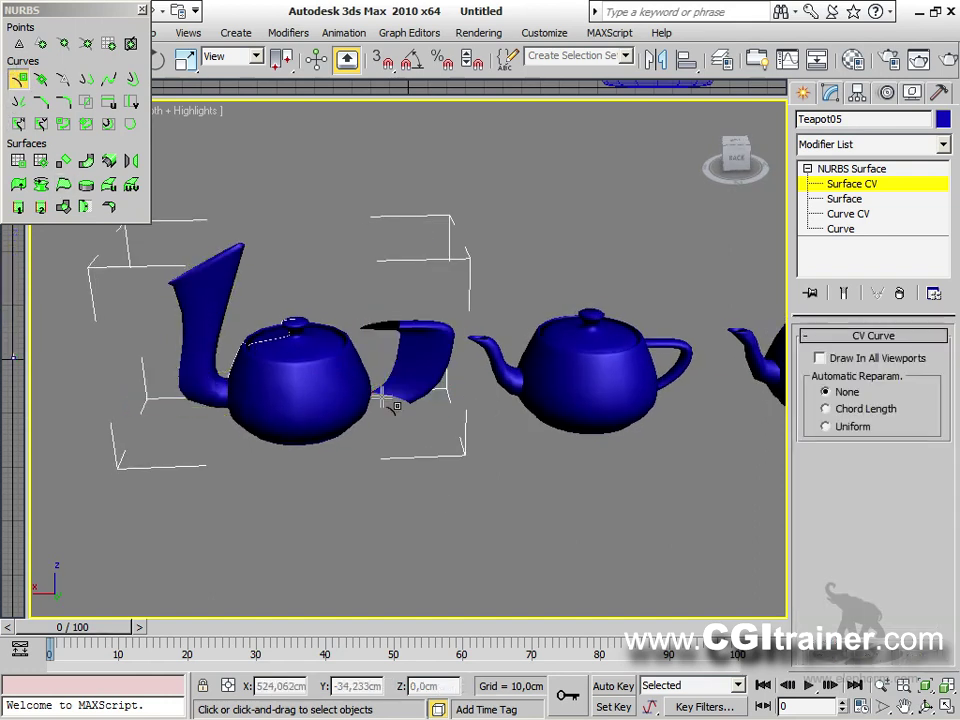
left_click(18, 43)
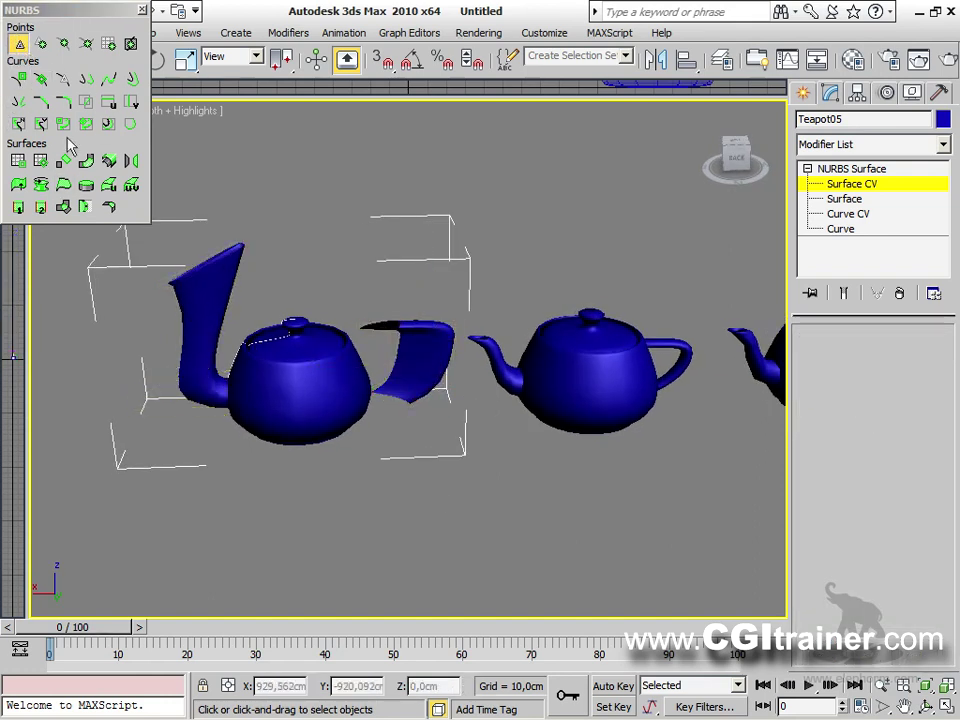
left_click(18, 43)
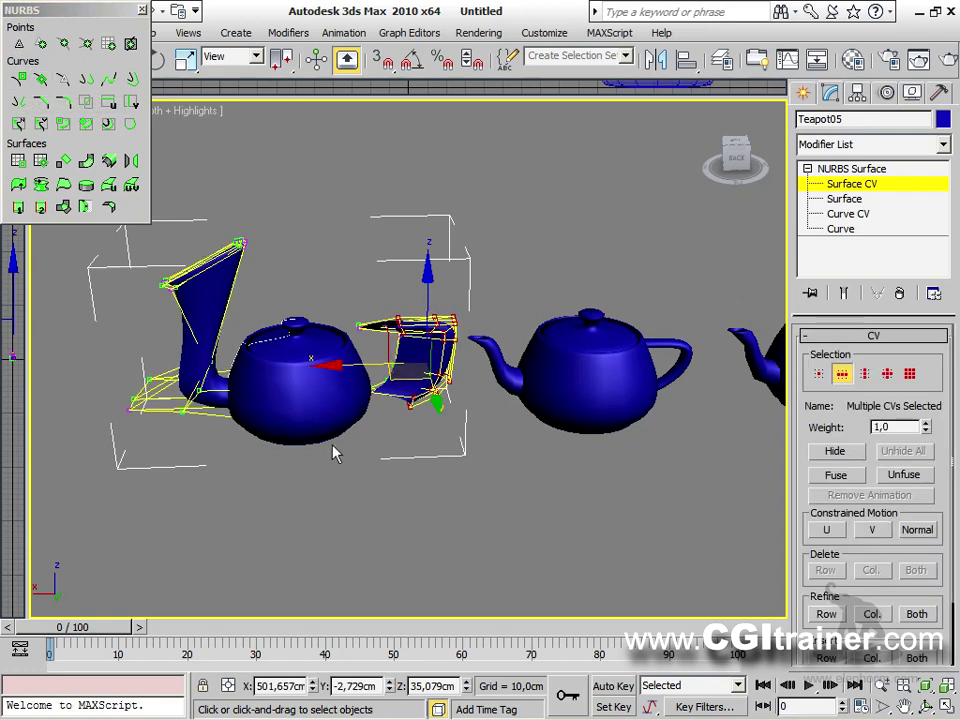
key("F3")
key("F3")
Turn edged faces back on, zoom in, and raise the spout-tip vertices higher.
key("F4")
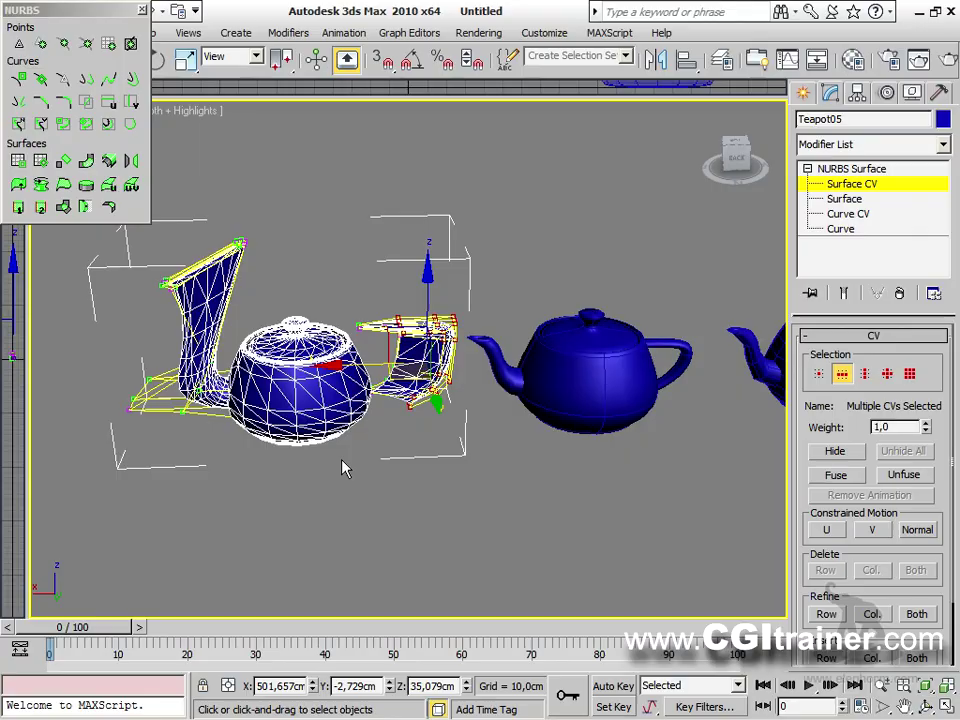
middle_click_drag(331, 496, 510, 378, "alt")
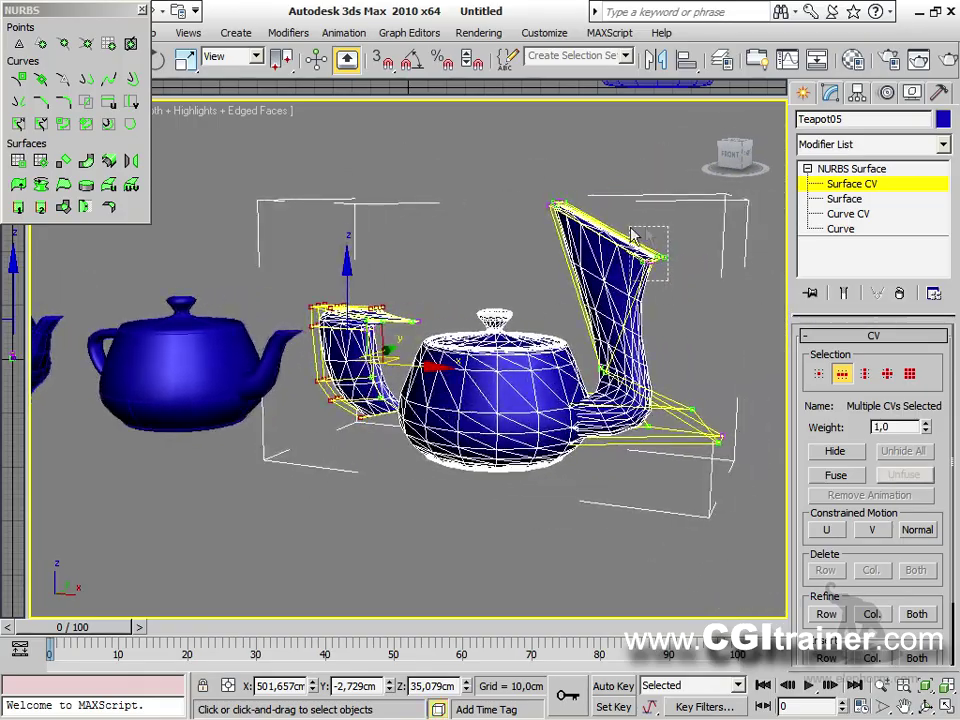
key("w")
mouse_move(677, 338)
left_mouse_down()
mouse_move(669, 338)
mouse_move(686, 368)
mouse_move(681, 330)
mouse_move(712, 304)
mouse_move(677, 347)
mouse_move(686, 326)
mouse_move(701, 370)
left_mouse_up()
left_click(703, 373)
mouse_move(637, 302)
left_mouse_down()
mouse_move(690, 358)
mouse_move(708, 290)
left_mouse_up()
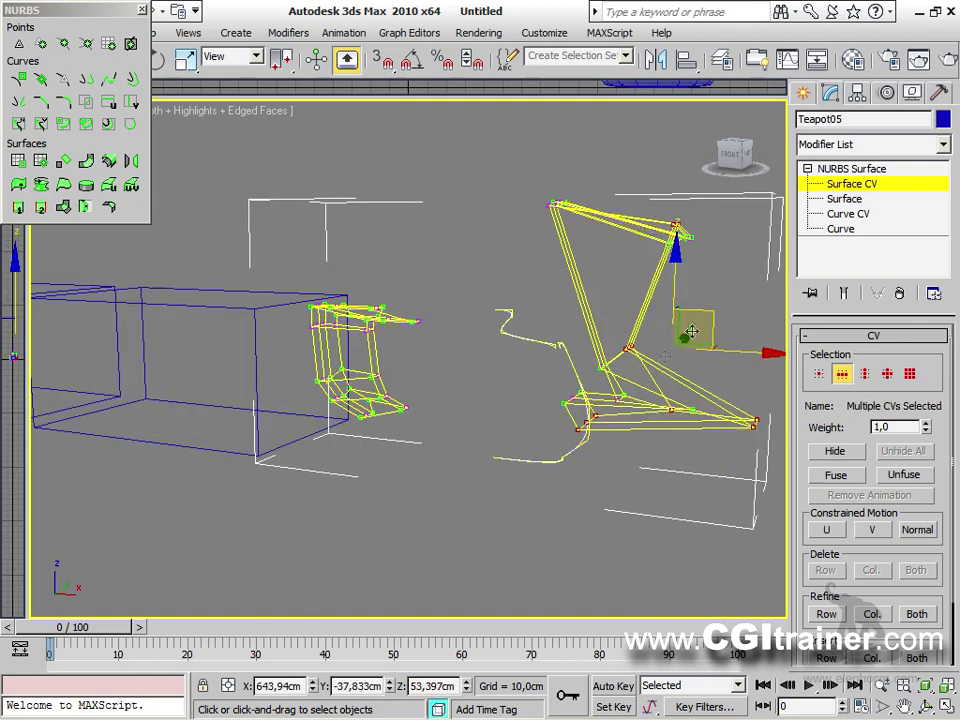
Reselect the spout vertices, add the top corner CV, and reposition them.
left_click(626, 343)
left_click(631, 356)
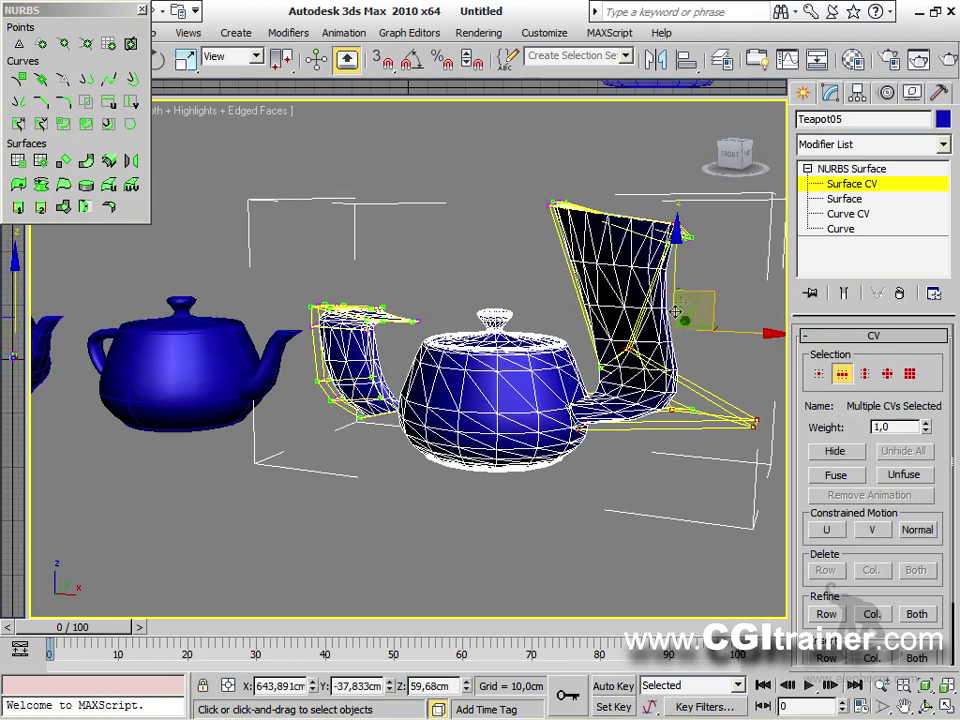
left_click_drag(676, 313, 671, 327)
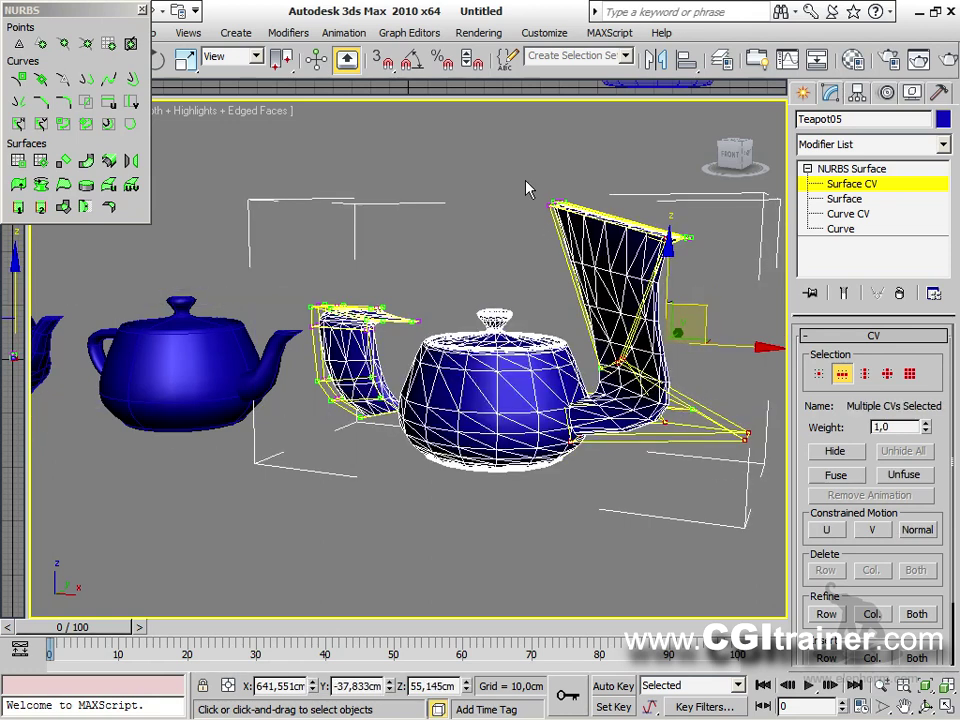
left_click_drag(577, 252, 576, 248, "ctrl")
left_click_drag(661, 257, 566, 221)
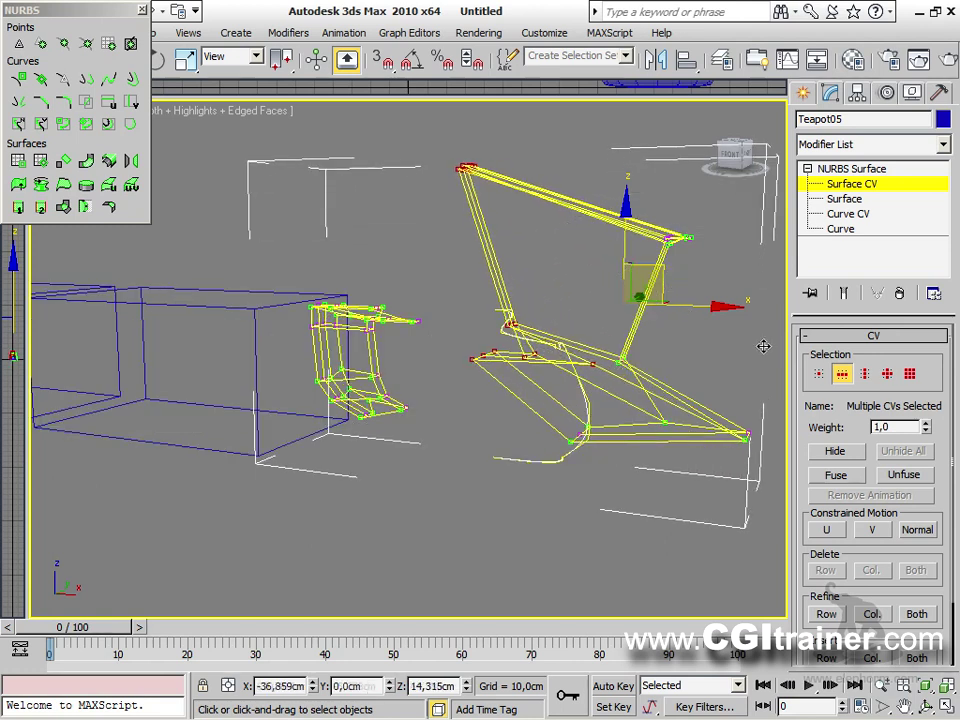
Switch to single CVs and pull spout vertices up and outward to flare the spout.
left_click(820, 374)
mouse_move(620, 330)
left_mouse_down()
mouse_move(594, 268)
mouse_move(512, 195)
left_mouse_up()
middle_click_drag(568, 360, 675, 455, "alt")
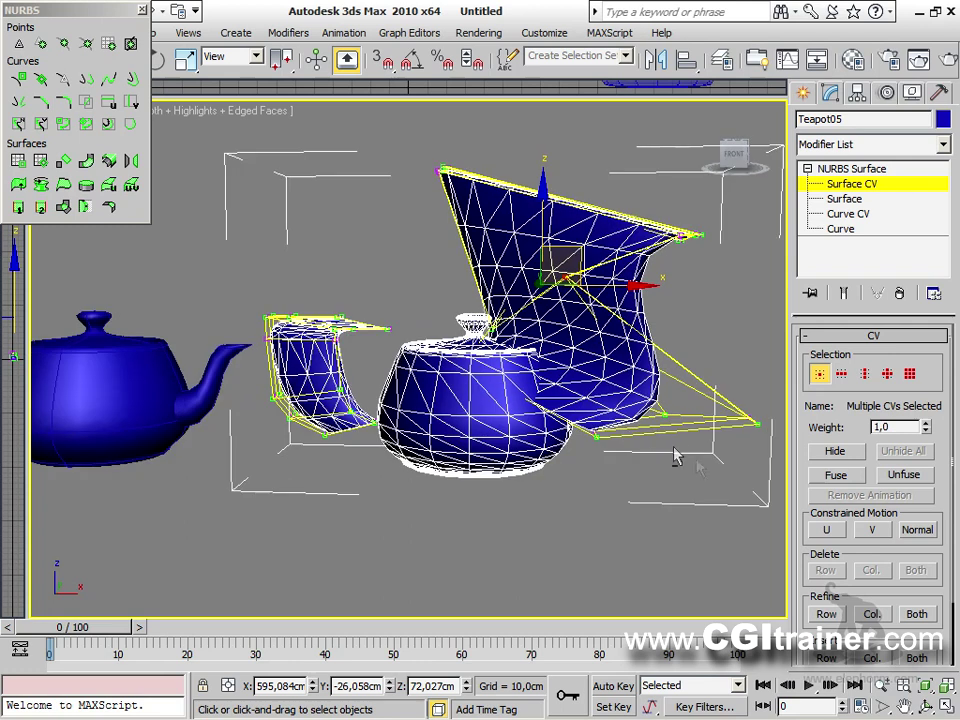
left_click(765, 410)
left_click_drag(765, 383, 634, 325)
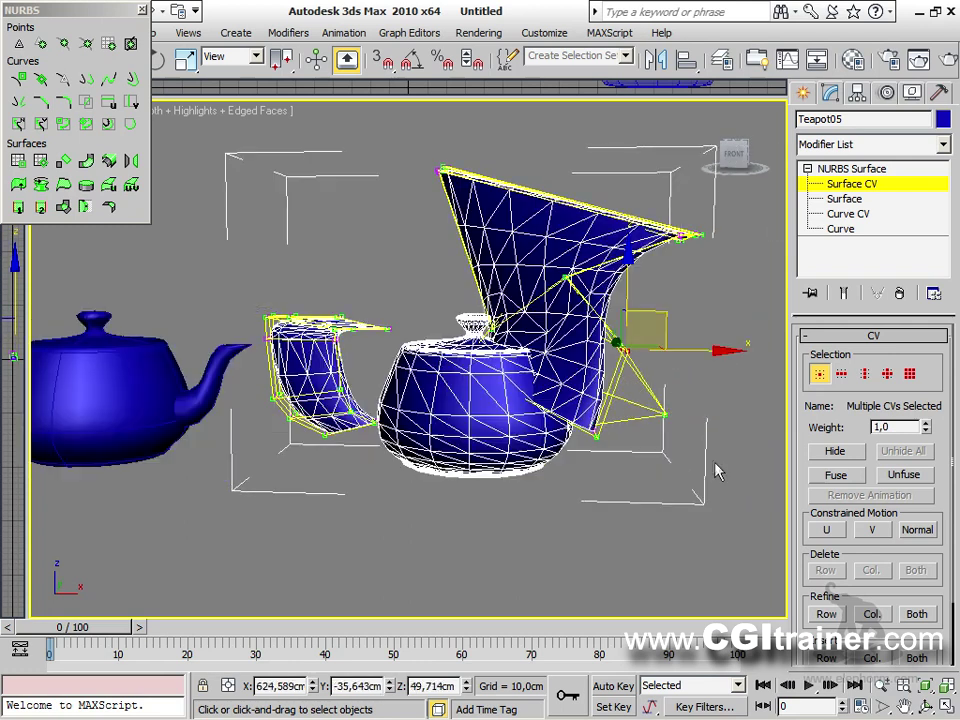
left_click(664, 413)
middle_click_drag(570, 472, 565, 380, "ctrl+alt")
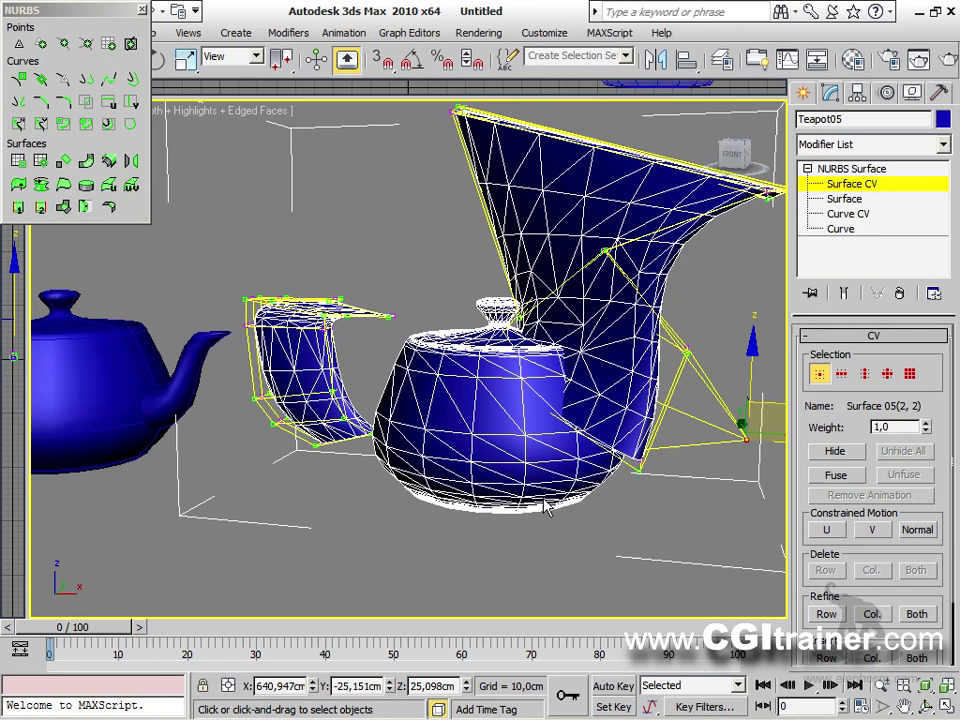
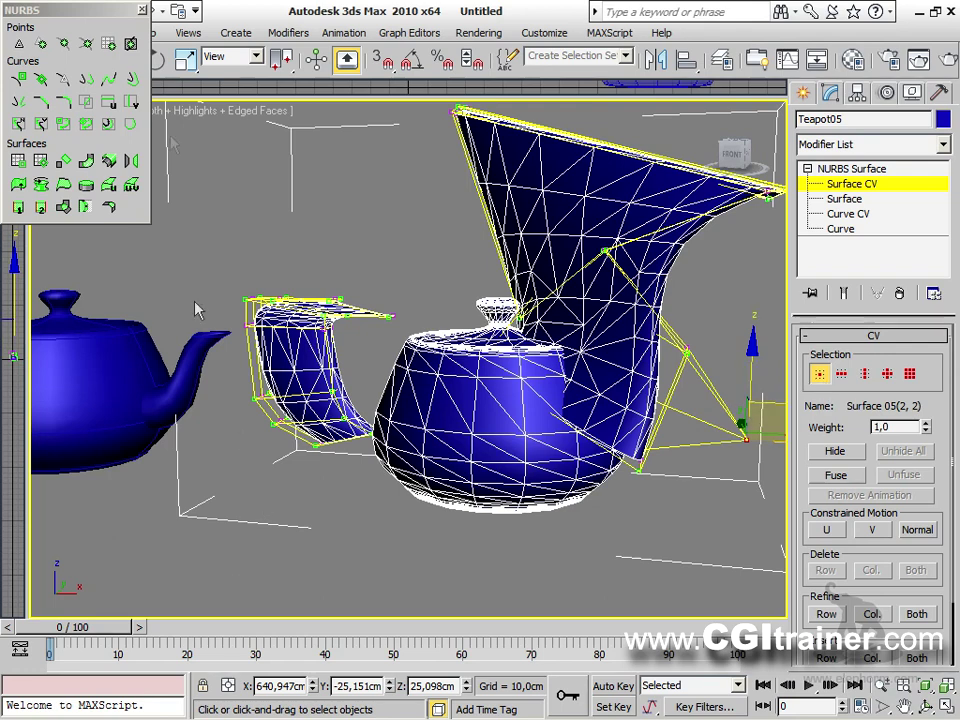
Close the NURBS toolbox and delete the NURBS surface teapot Teapot05.
left_click(141, 11)
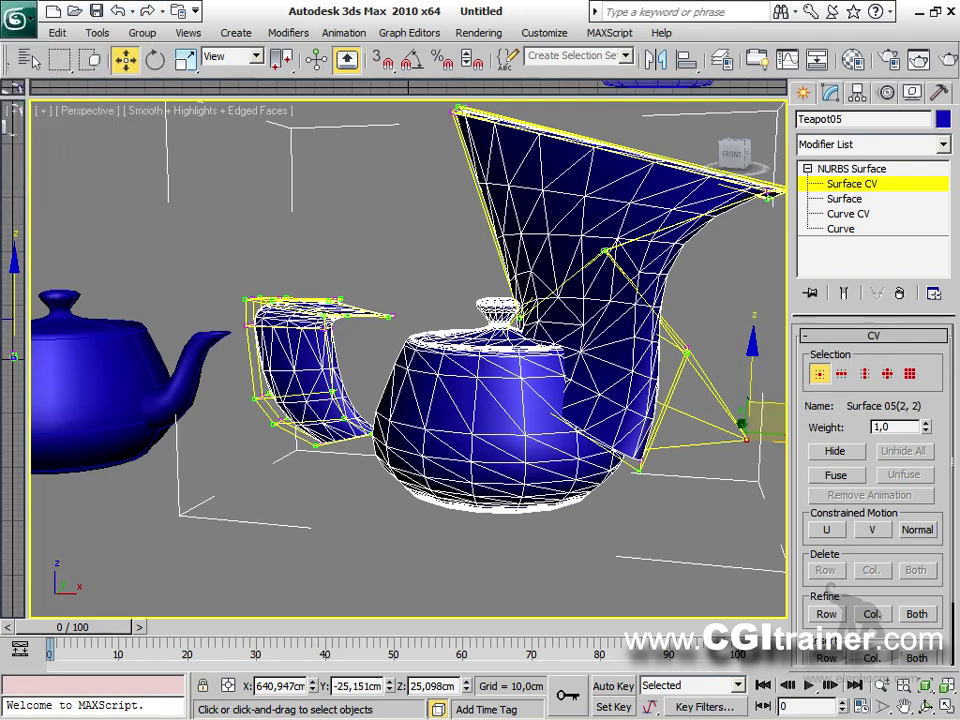
scroll(408, 360, "down", 3)
middle_click_drag(408, 360, 650, 370, "alt")
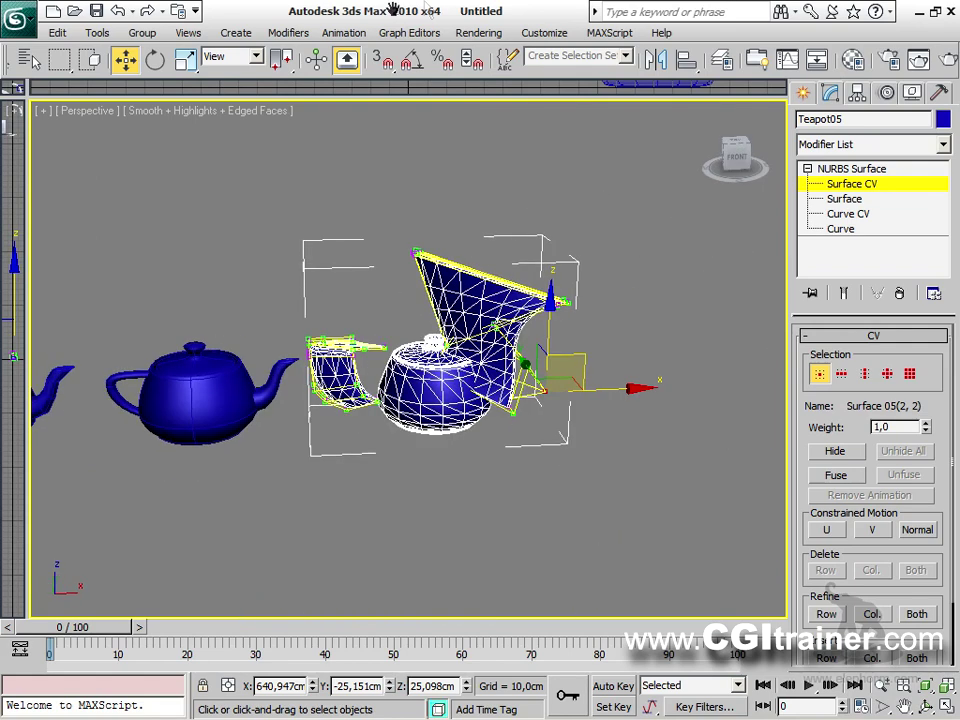
left_click(862, 170)
key("Delete")
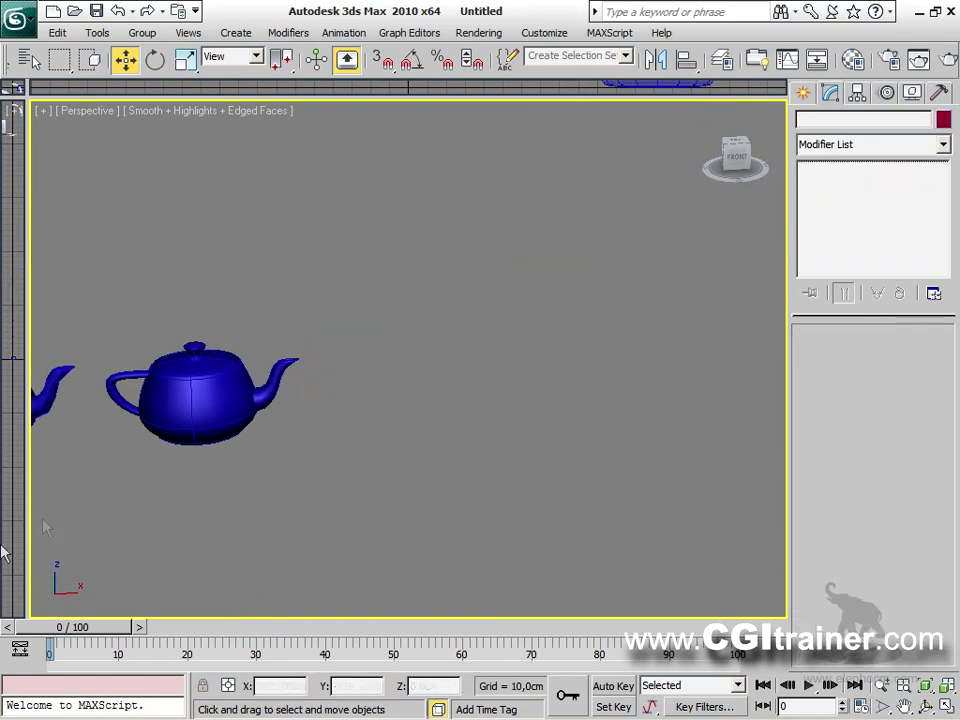
Select and frame Teapot04, then enter its Handle sub-object mode.
left_click(208, 392)
key("z")
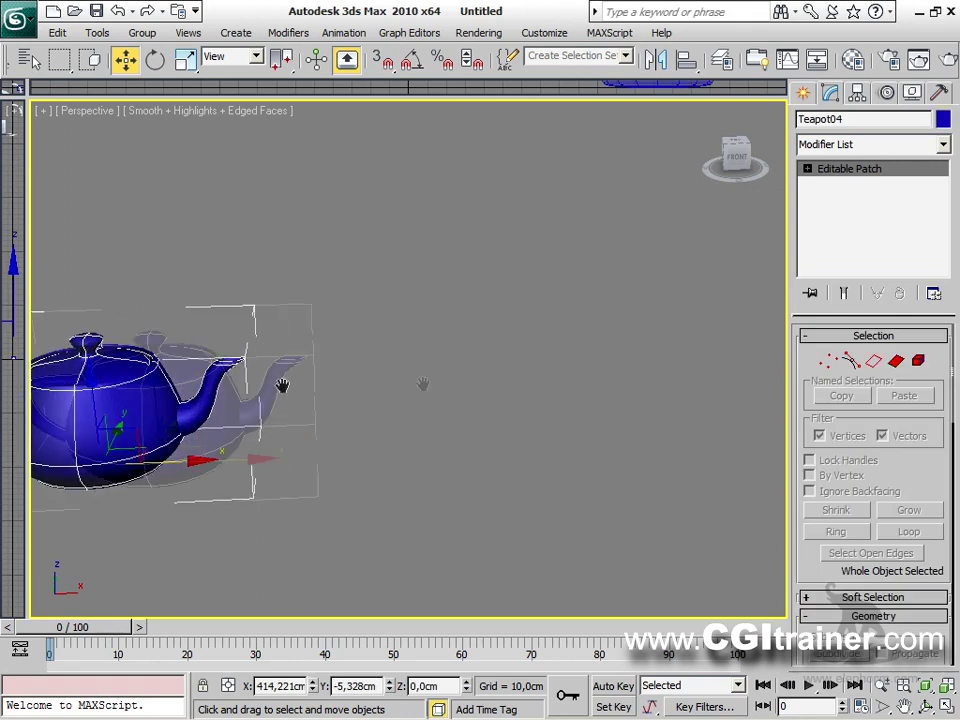
scroll(255, 331, "up", 5)
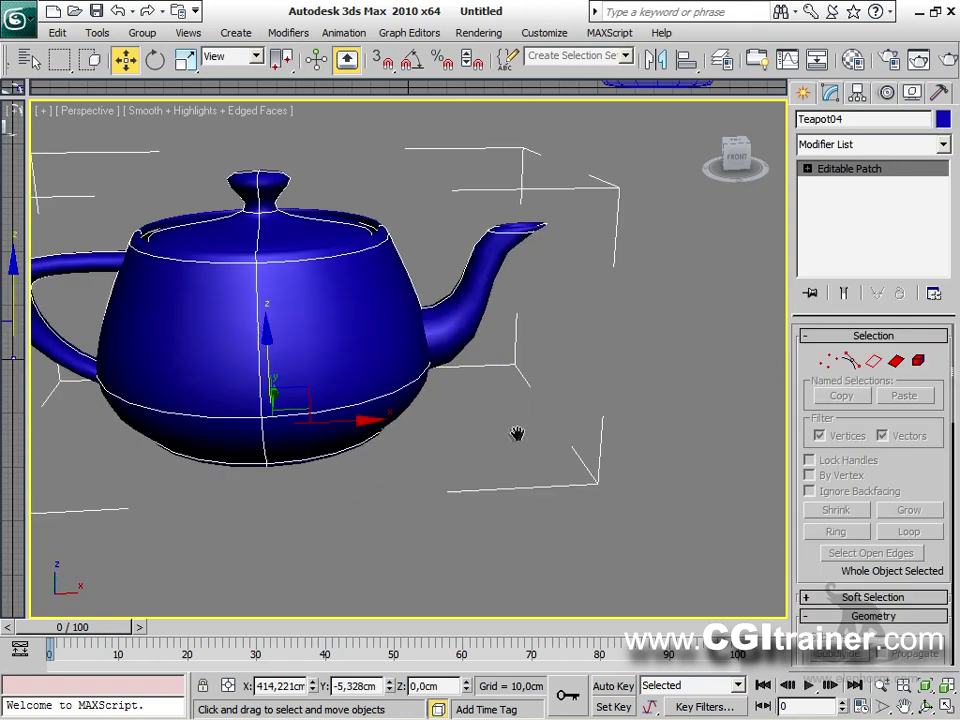
scroll(529, 478, "down", 4)
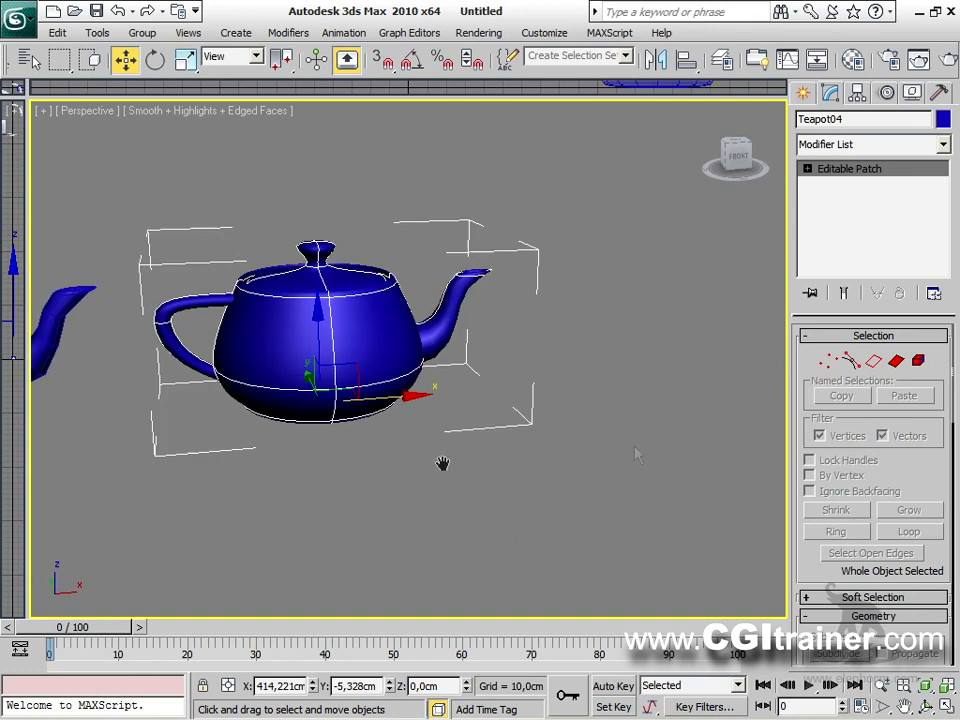
left_click(829, 361)
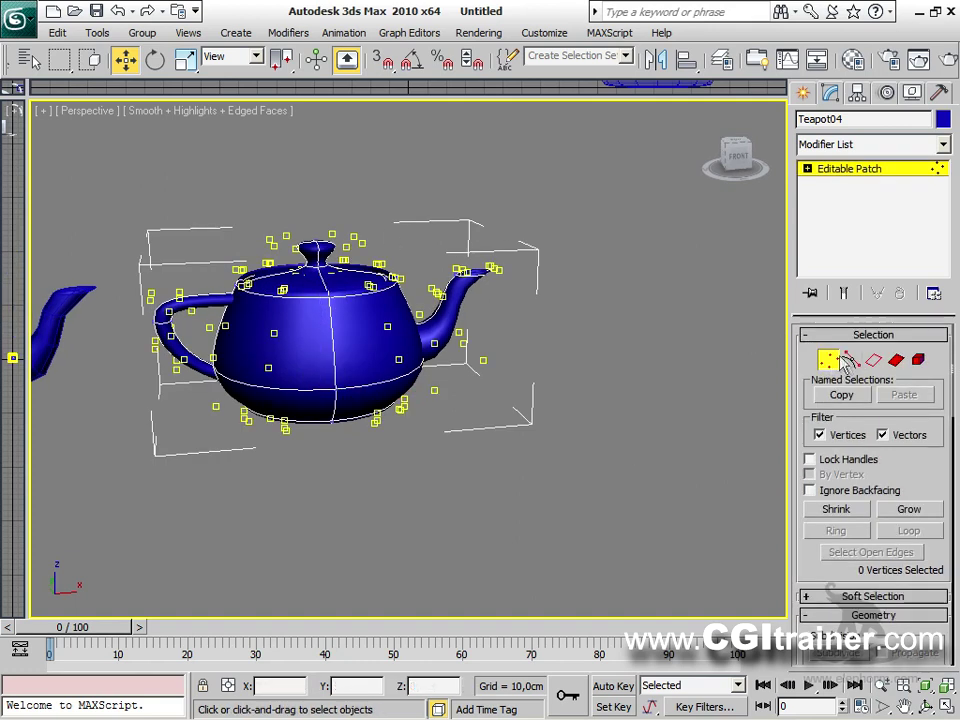
left_click(850, 360)
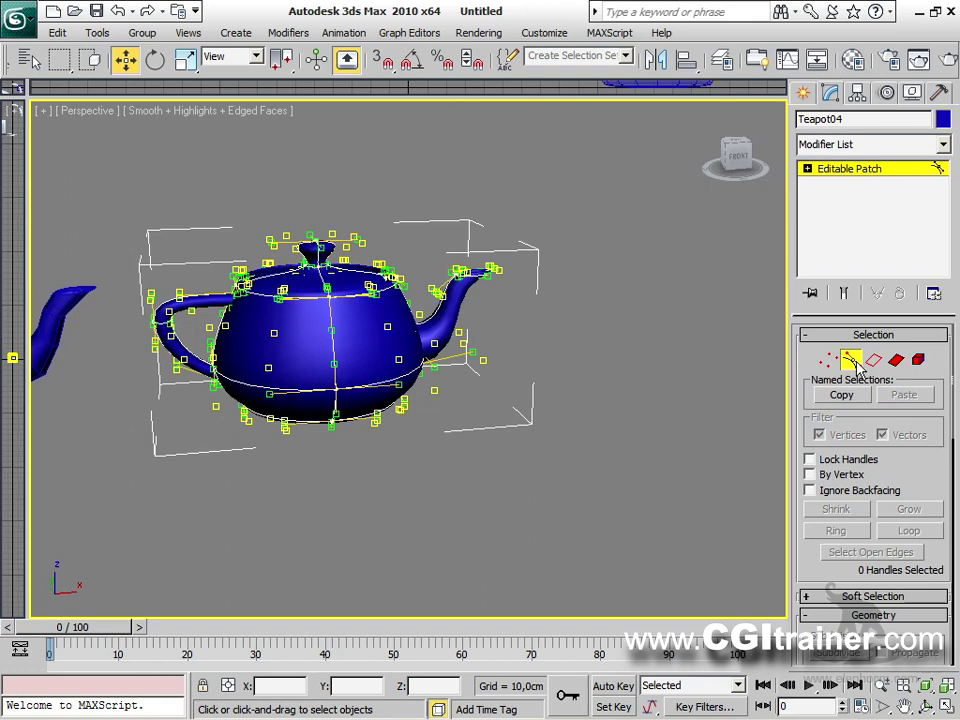
Drag tangent handles near the spout base to reshape Teapot04's patch surface.
scroll(519, 391, "up", 5)
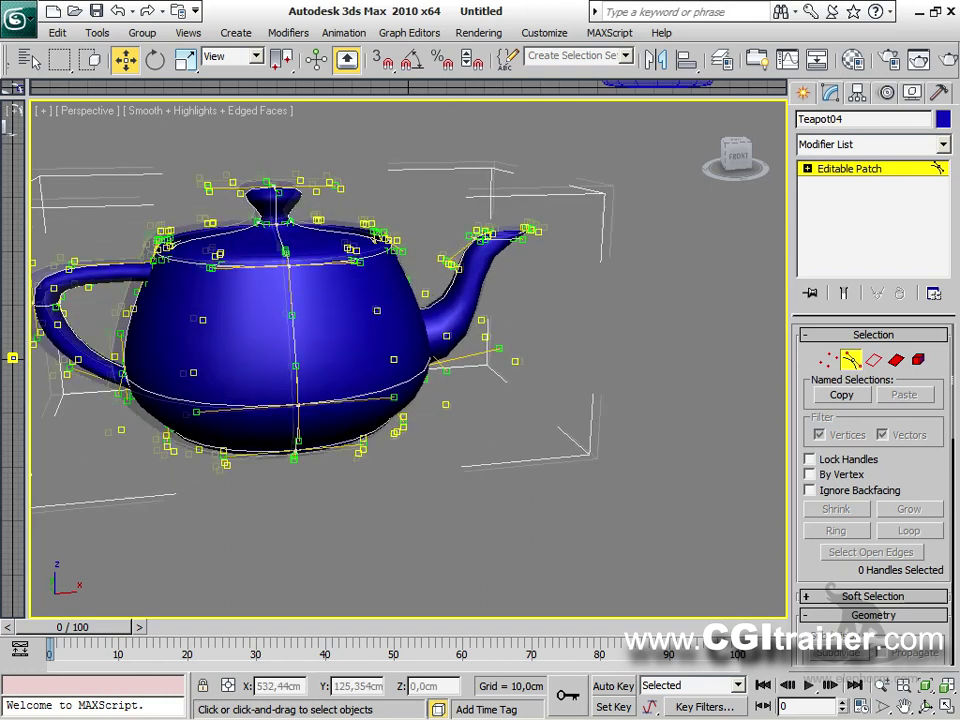
middle_click_drag(533, 305, 440, 217, "alt")
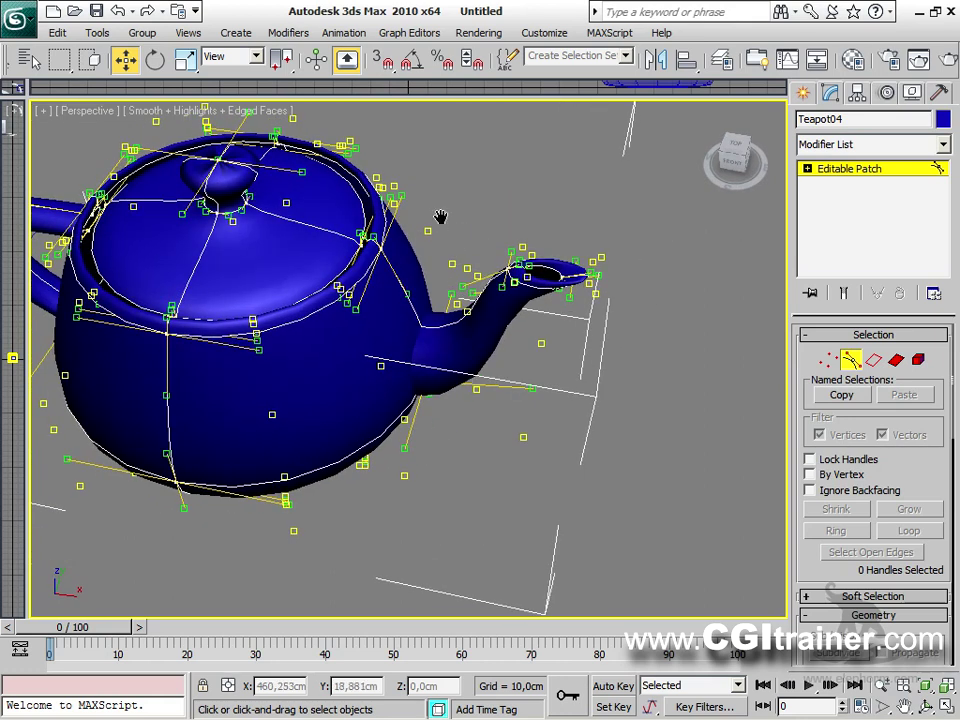
left_click(414, 172)
left_click_drag(414, 172, 414, 288)
middle_click_drag(414, 288, 417, 457, "alt")
left_click_drag(411, 447, 450, 440)
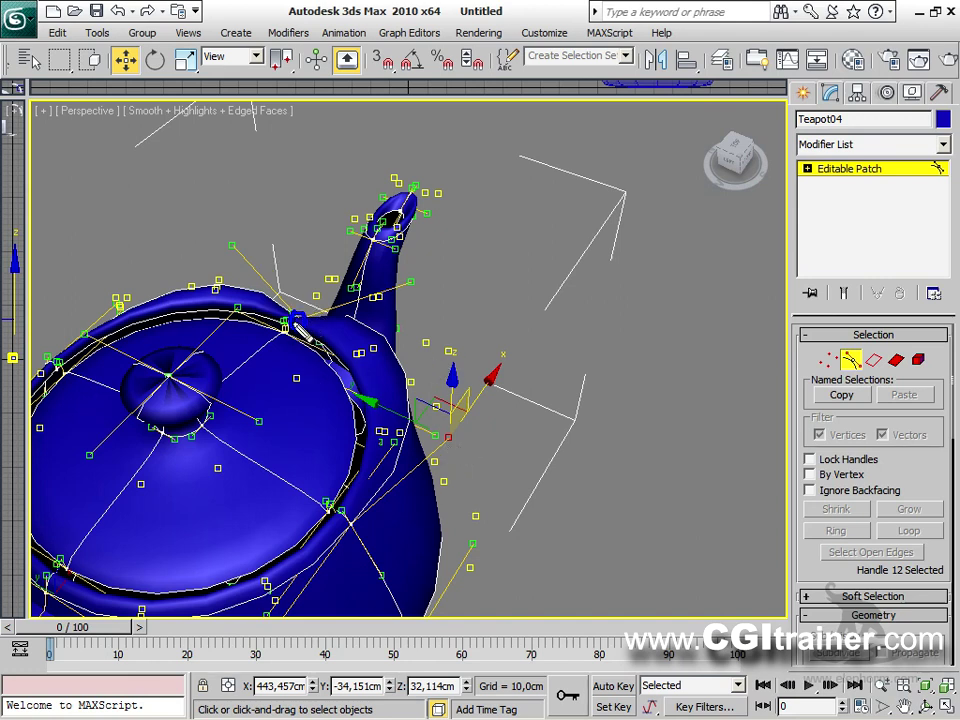
left_click_drag(425, 292, 535, 260)
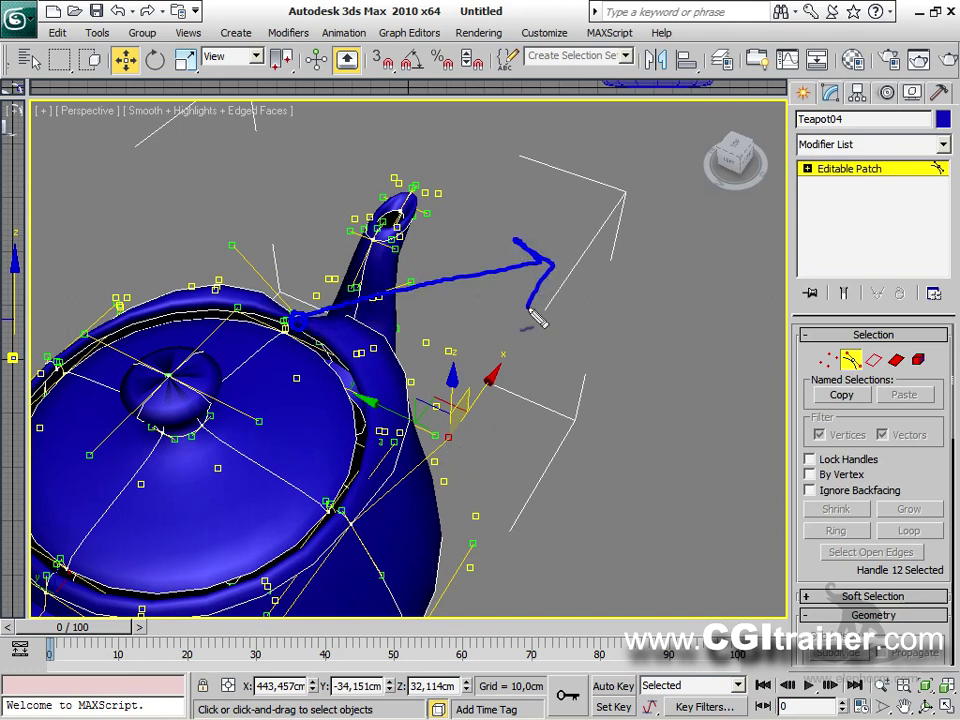
mouse_move(358, 516)
left_mouse_down()
mouse_move(505, 405)
mouse_move(618, 352)
left_mouse_up()
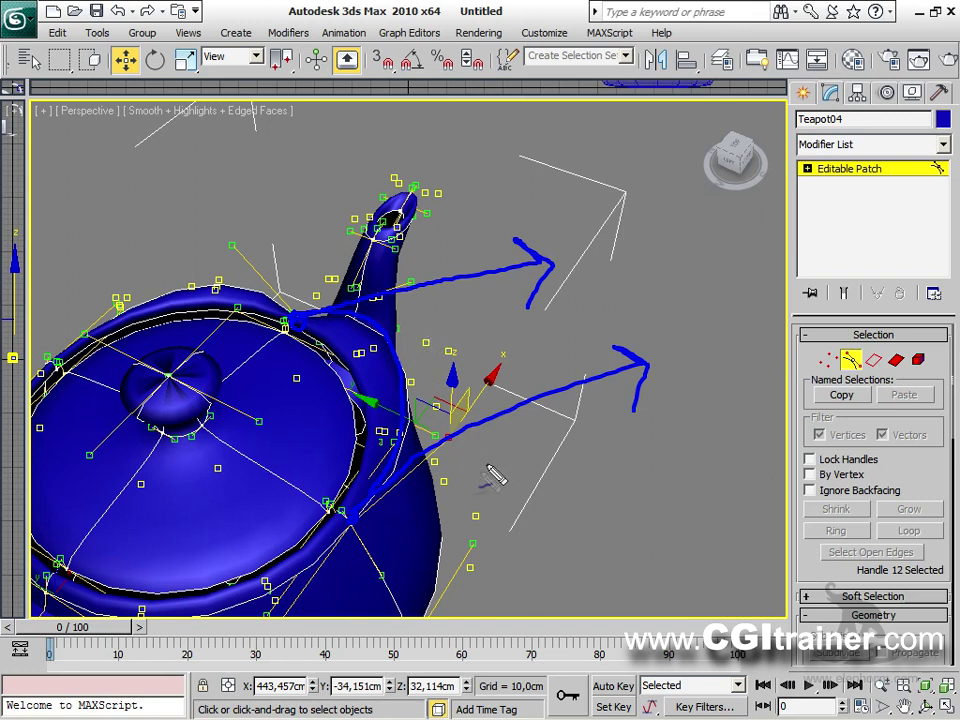
key("Escape")
middle_click_drag(427, 514, 281, 620, "alt")
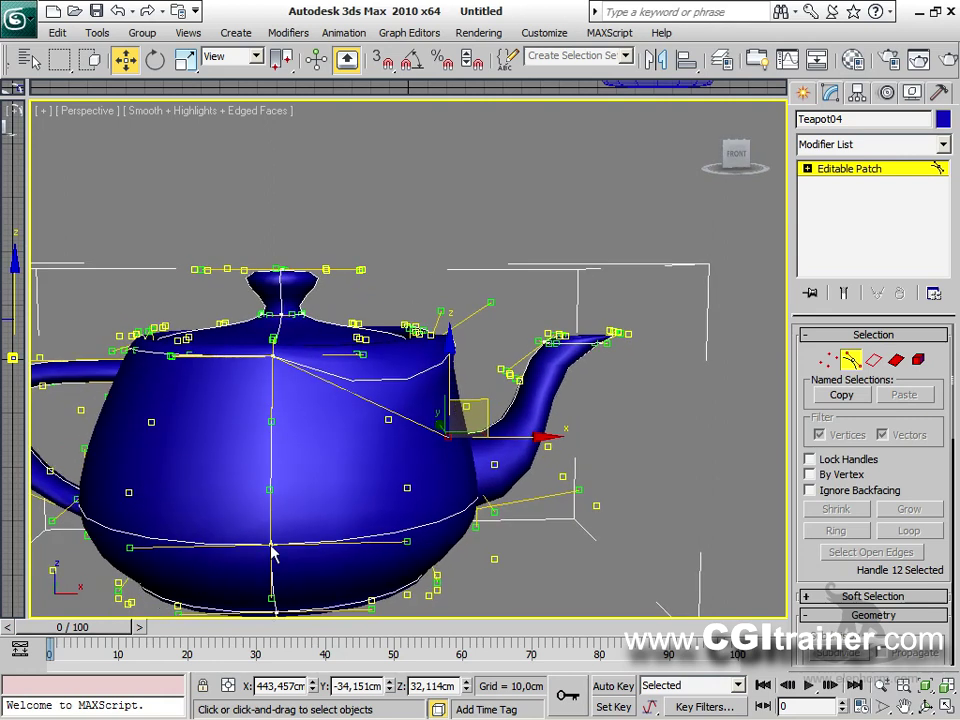
In Vertex mode, pull a lower-body vertex of Teapot04 to deform its side.
left_click(829, 362)
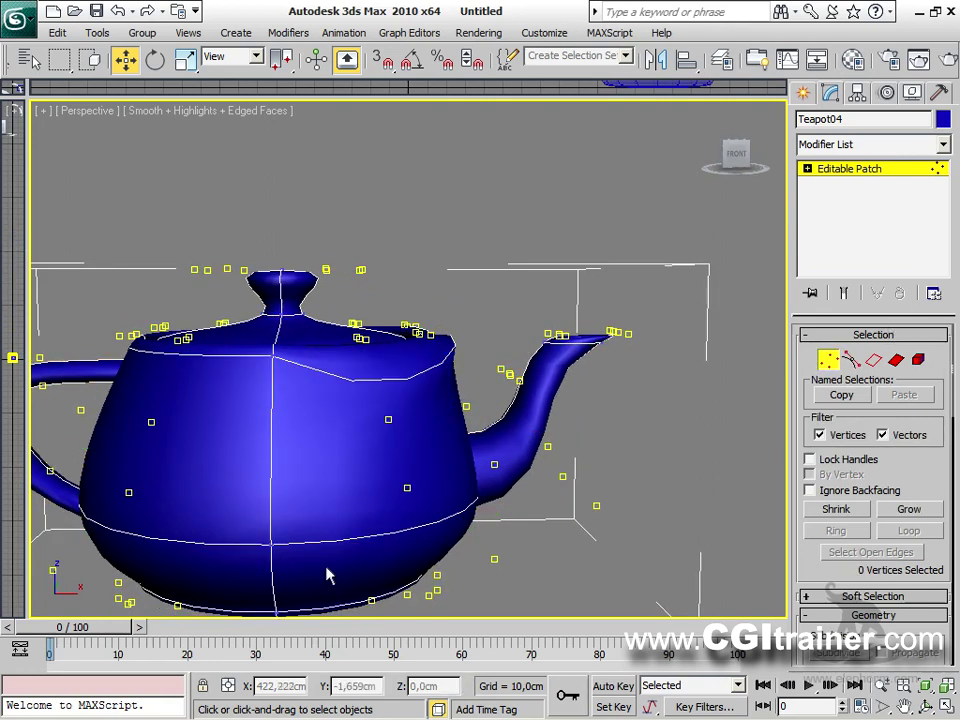
left_click(273, 545)
scroll(430, 530, "down", 6)
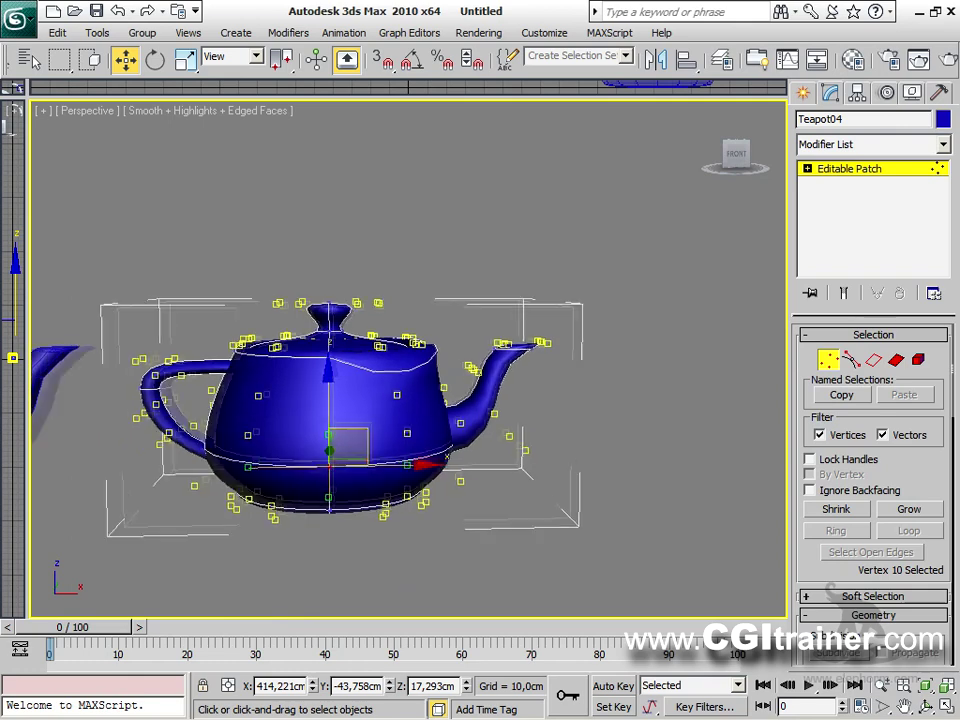
middle_click_drag(443, 443, 390, 414, "alt")
left_click_drag(382, 419, 316, 502)
middle_click_drag(316, 502, 520, 432, "alt")
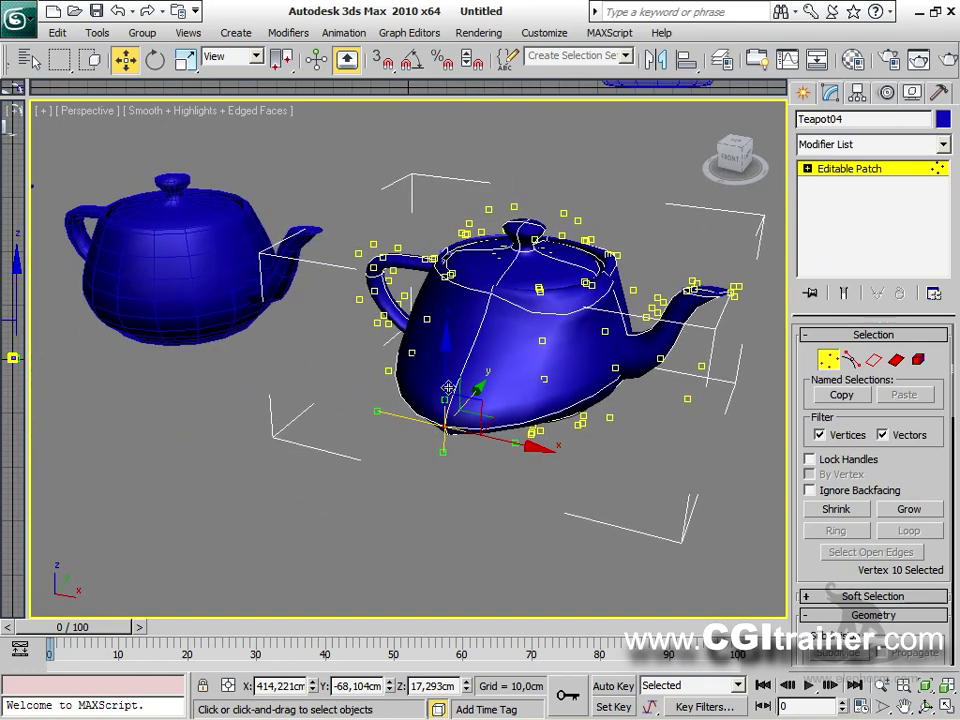
Exit sub-object mode, delete Teapot04 and centre the remaining teapots in view.
left_click(836, 362)
middle_click_drag(418, 443, 407, 493, "alt")
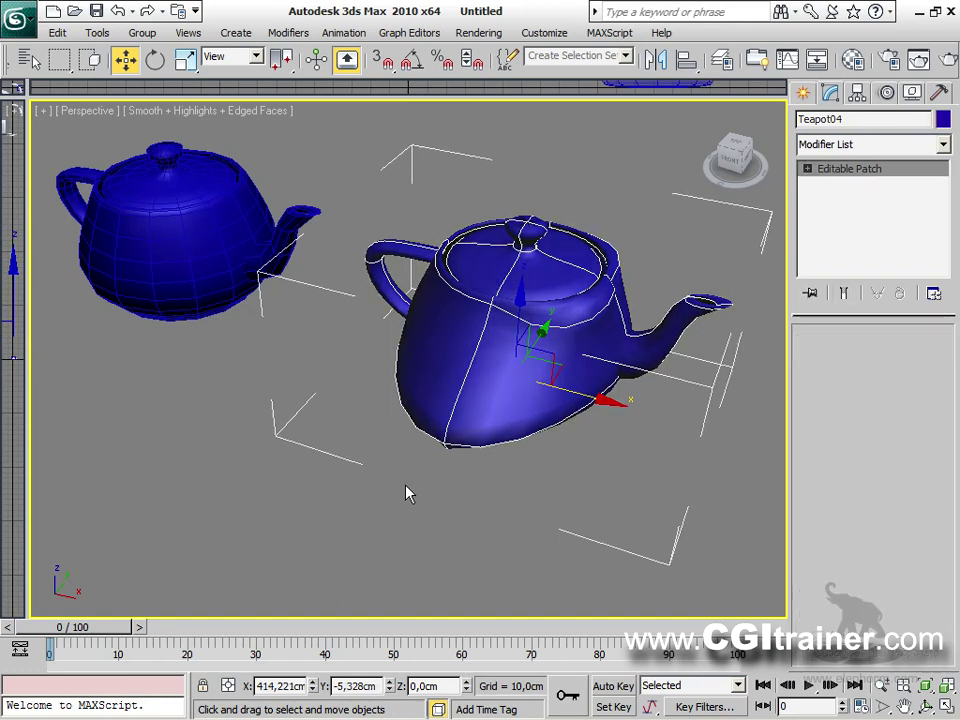
key("Delete")
middle_click_drag(358, 366, 797, 504)
scroll(354, 422, "down", 2)
middle_click_drag(354, 422, 518, 495)
scroll(487, 500, "up", 3)
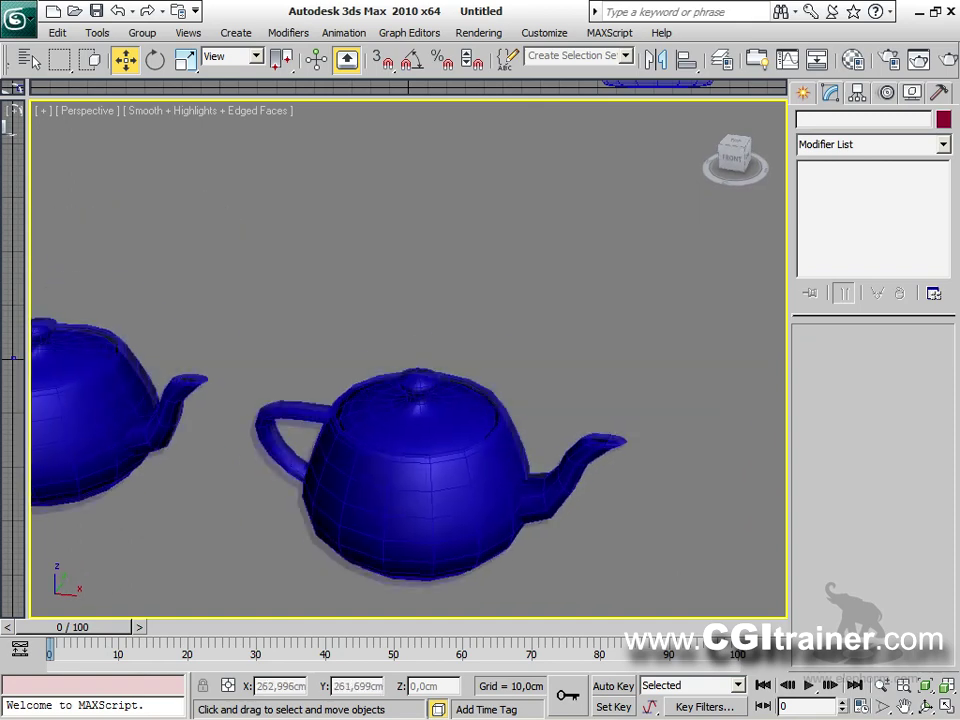
Select Teapot02, pull one of its vertices into a spike, then undo it.
left_click(125, 200)
middle_click_drag(161, 249, 455, 392, "alt")
left_click(489, 347)
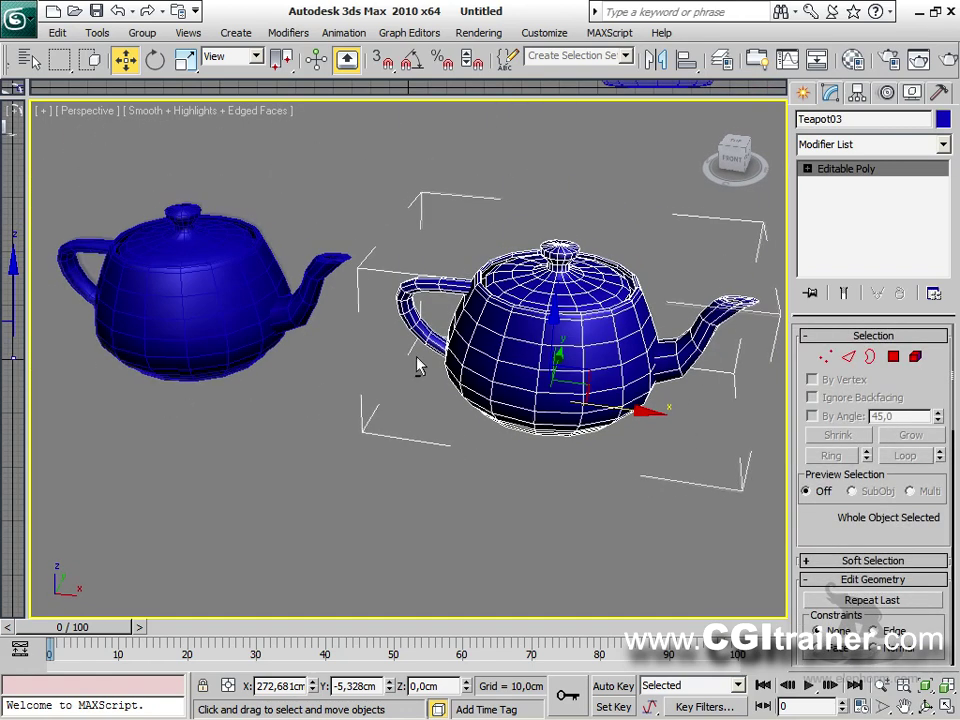
left_click(133, 281)
scroll(321, 390, "up", 2)
scroll(450, 390, "up", 3)
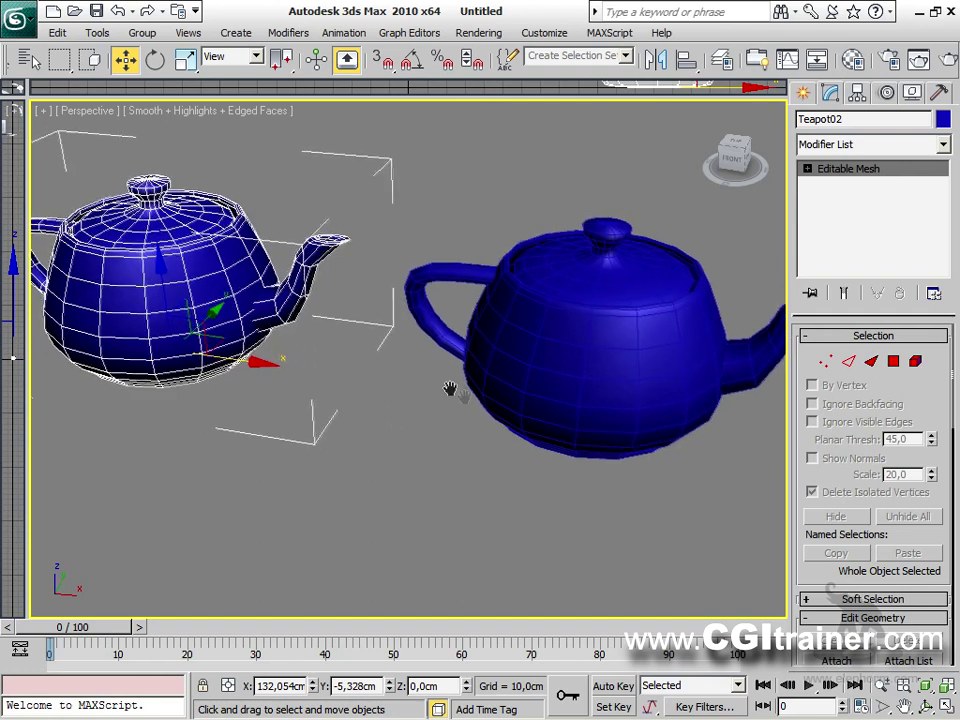
left_click(825, 361)
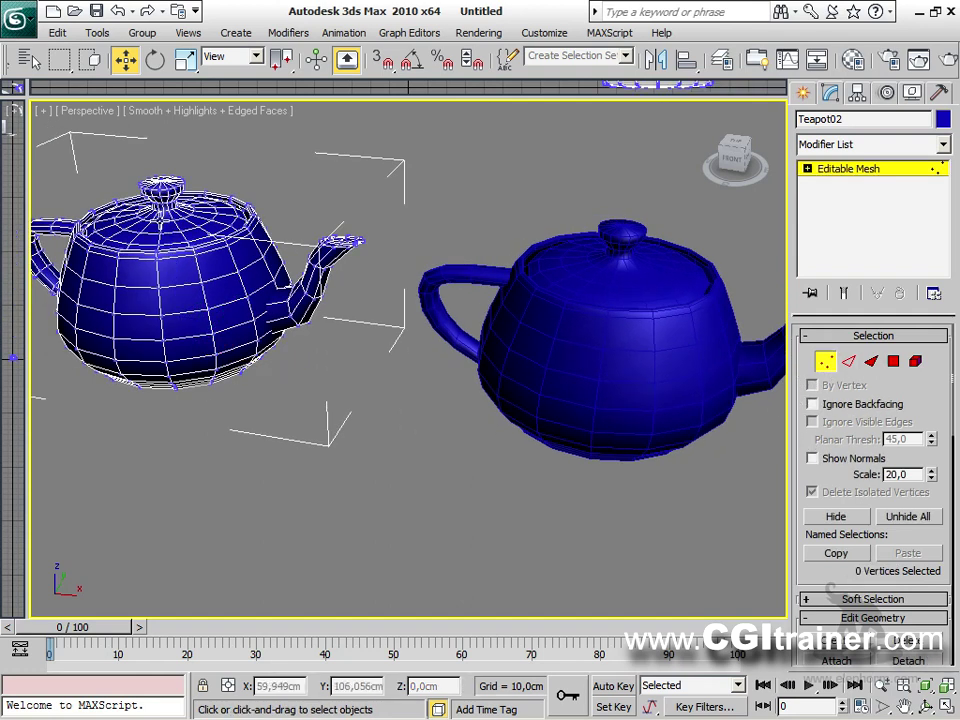
left_click(175, 311)
left_click_drag(208, 303, 171, 434)
middle_click_drag(218, 432, 312, 455, "alt")
key("ctrl+z")
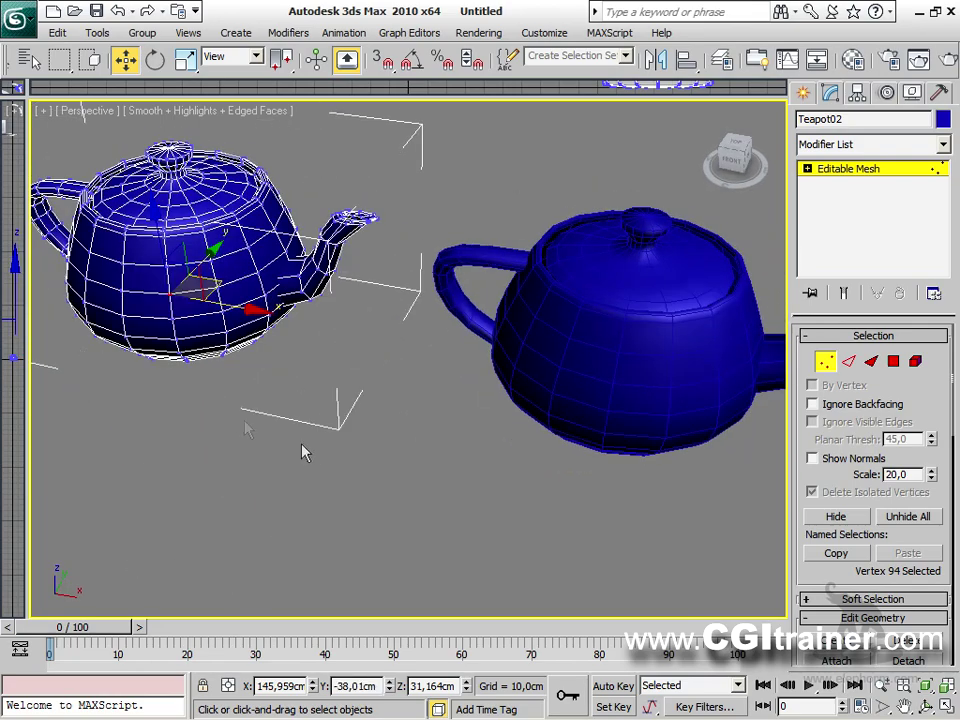
middle_click_drag(243, 412, 486, 421, "alt")
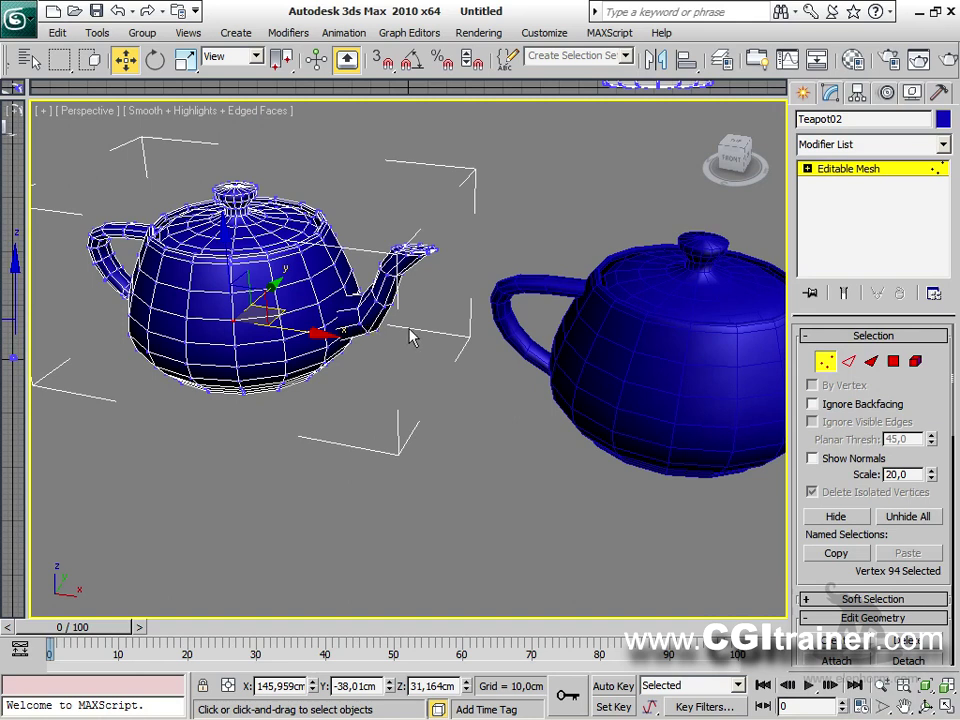
Try edge and face selections on Teapot02's body, then delete a body vertex.
left_click(847, 362)
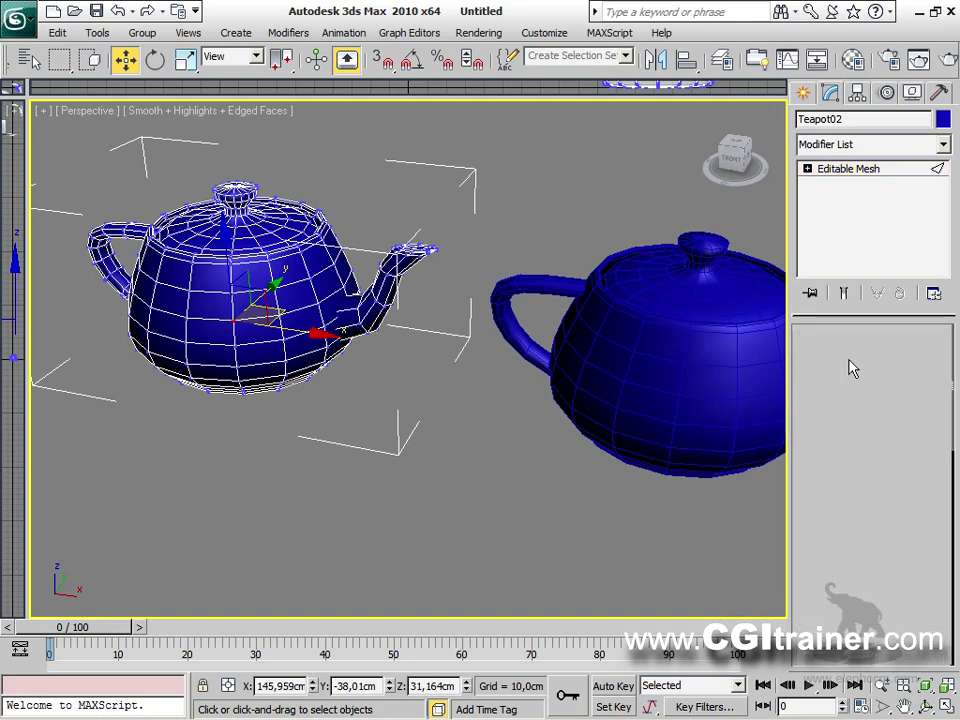
left_click(340, 309)
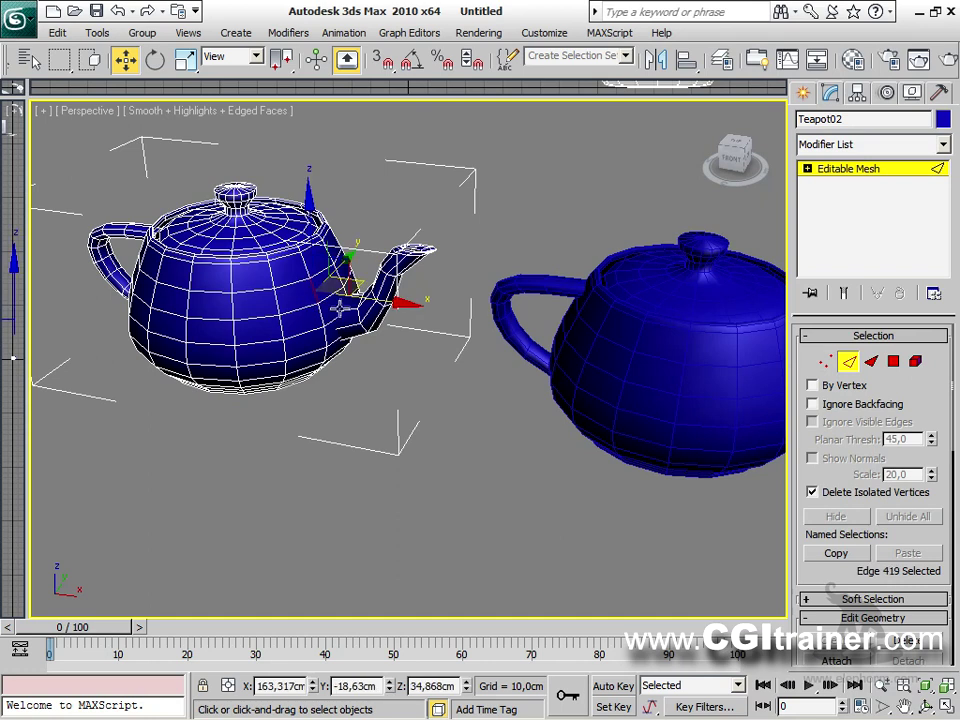
left_click(332, 392)
left_click(289, 294)
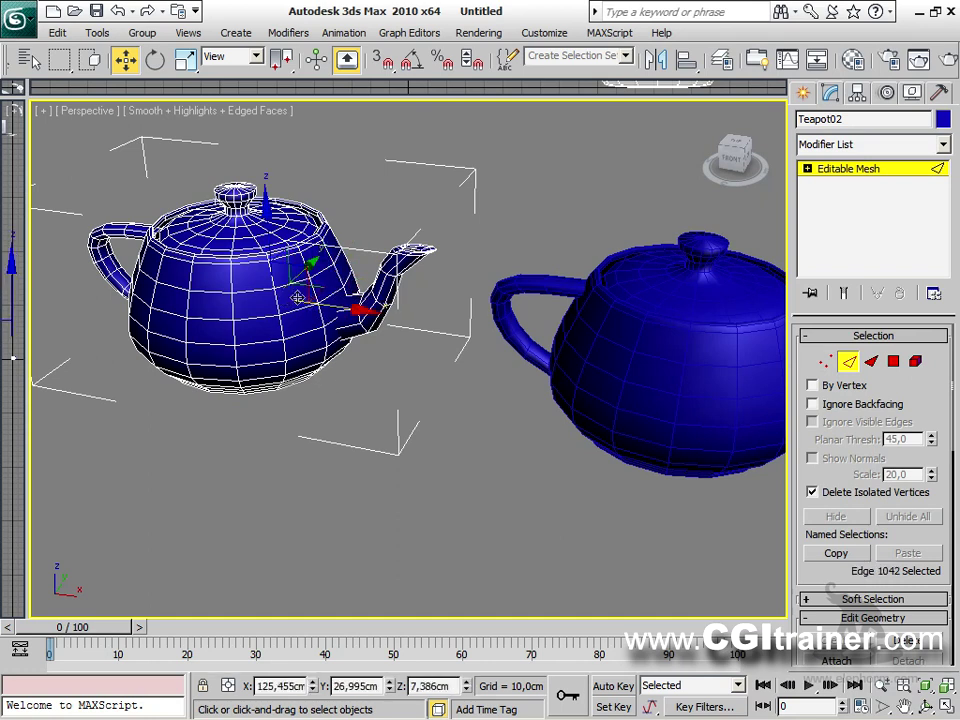
left_click(871, 361)
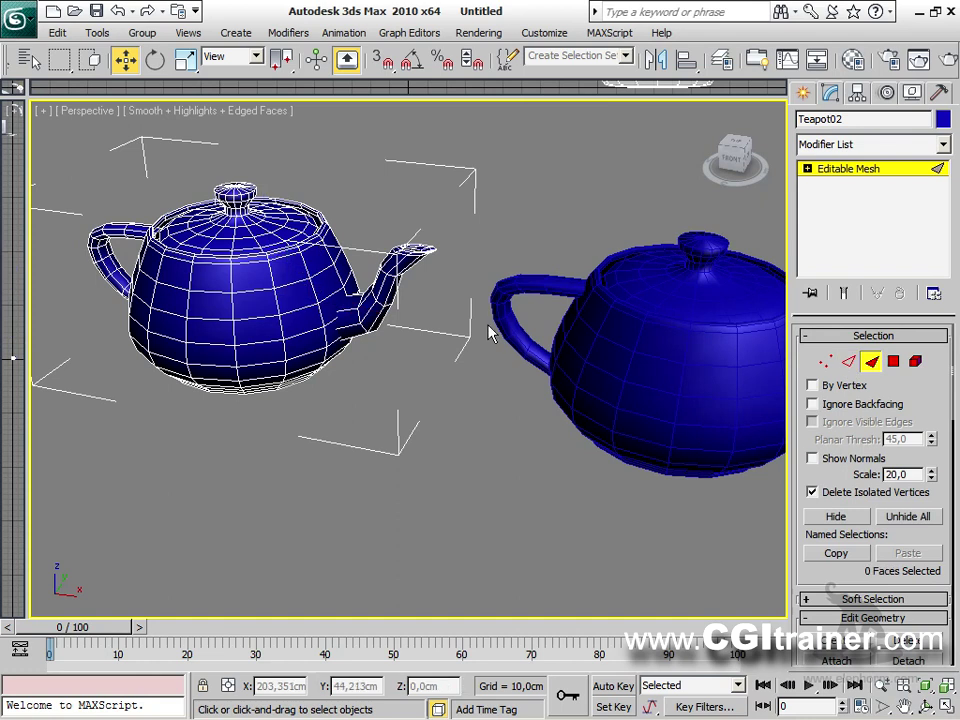
left_click(285, 305)
mouse_move(306, 301)
left_mouse_down()
mouse_move(304, 330)
mouse_move(297, 306)
mouse_move(305, 296)
mouse_move(318, 303)
left_mouse_up()
left_click(824, 361)
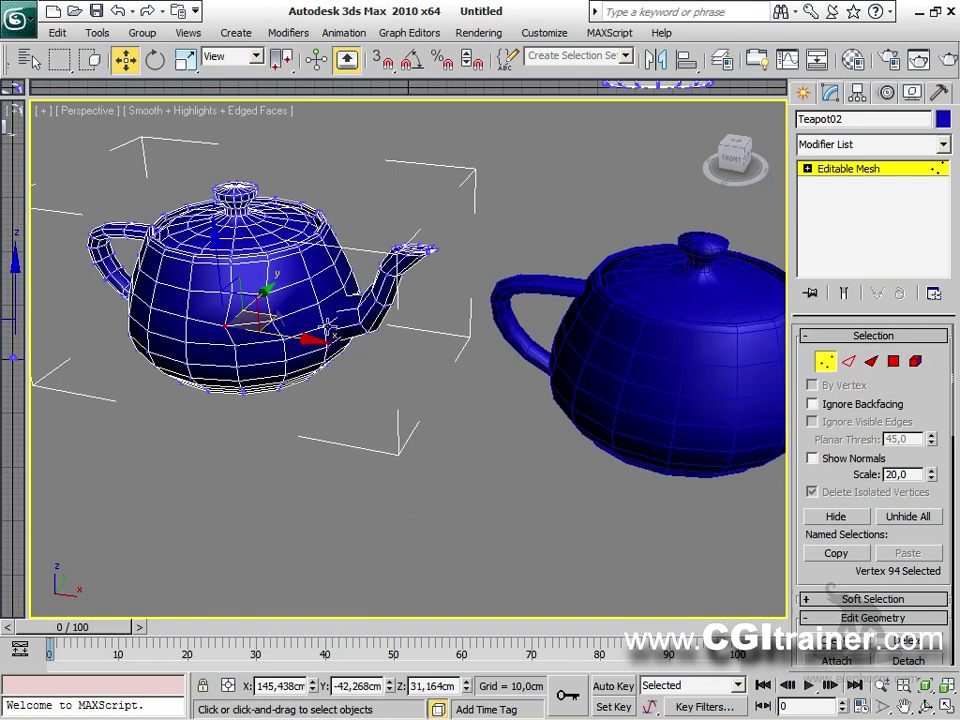
key("Delete")
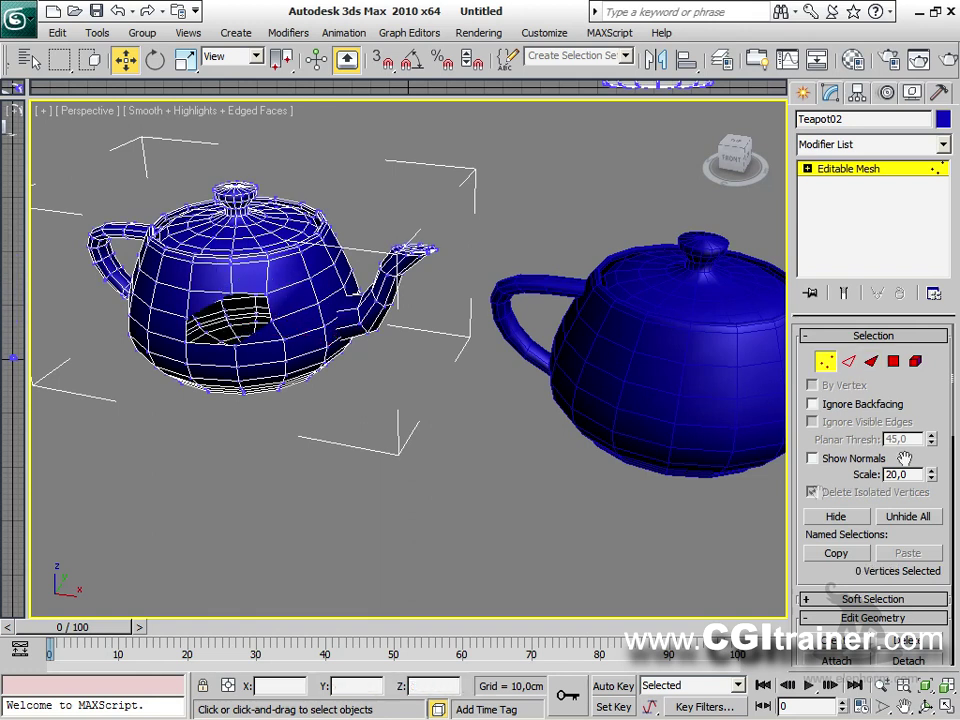
In Face mode, select five faces around the hole in Teapot02.
mouse_move(330, 422)
middle_mouse_down("alt")
mouse_move(250, 416)
mouse_move(303, 398)
mouse_move(320, 405)
middle_mouse_up("alt")
left_click(871, 361)
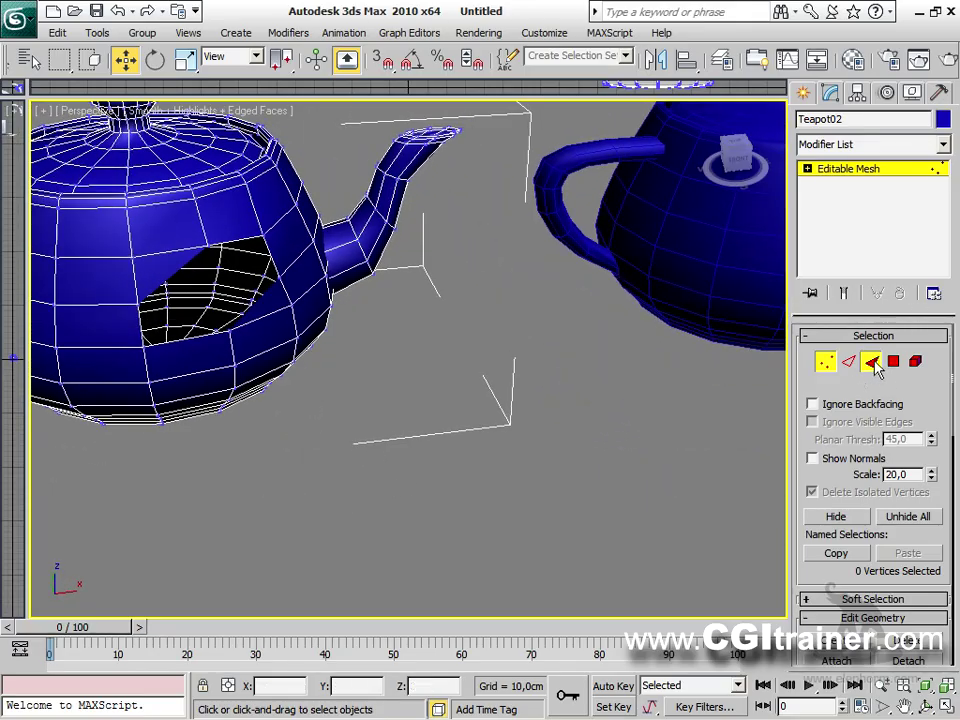
left_click(232, 333)
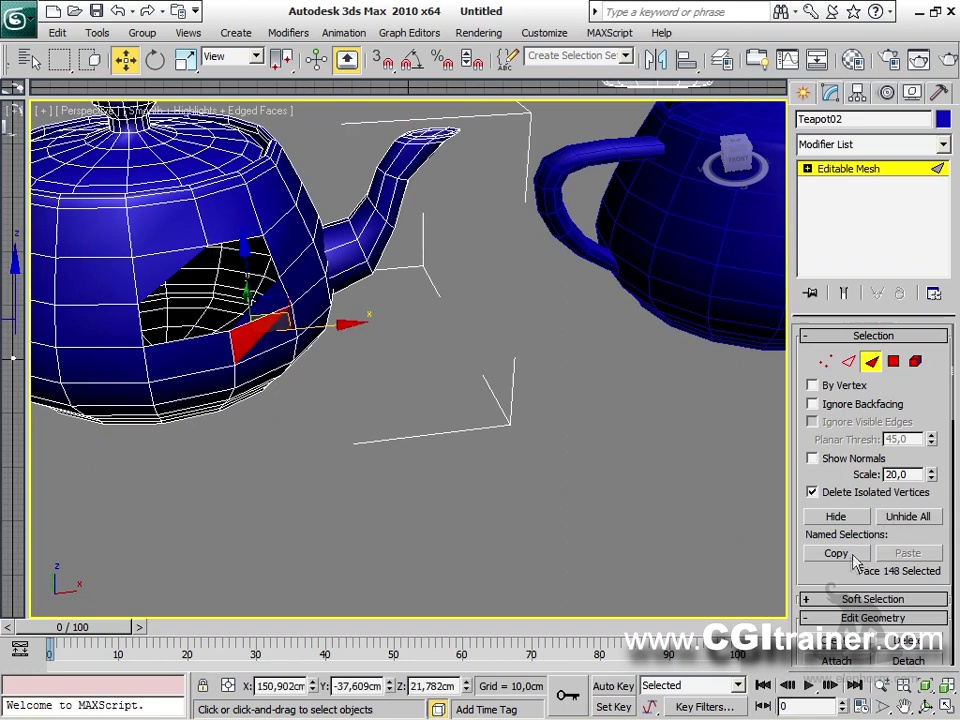
key("q")
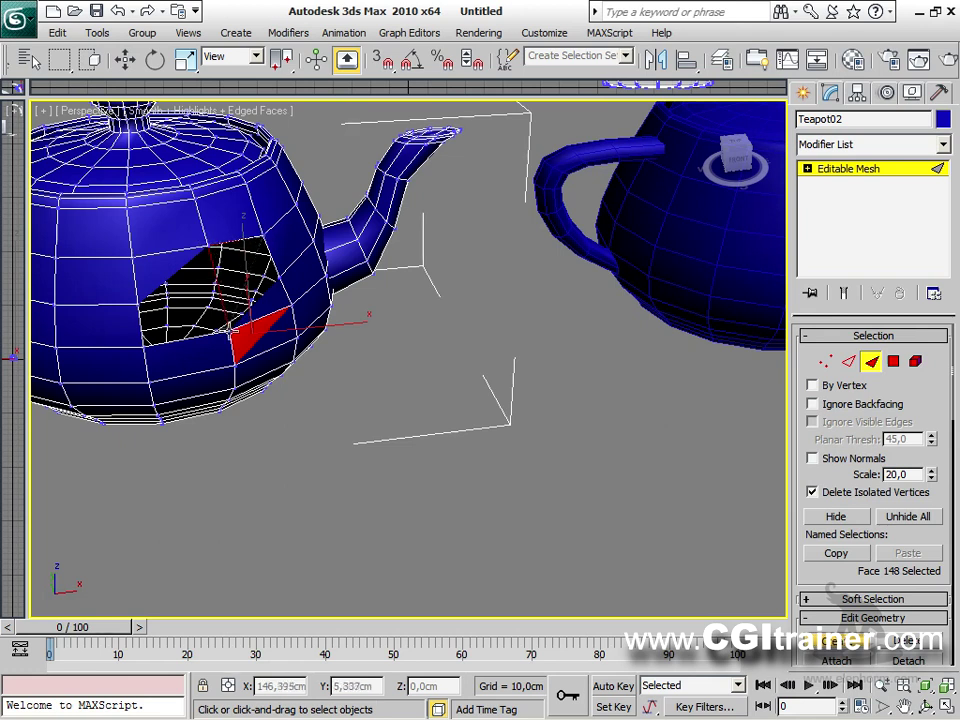
left_click(257, 264, "ctrl")
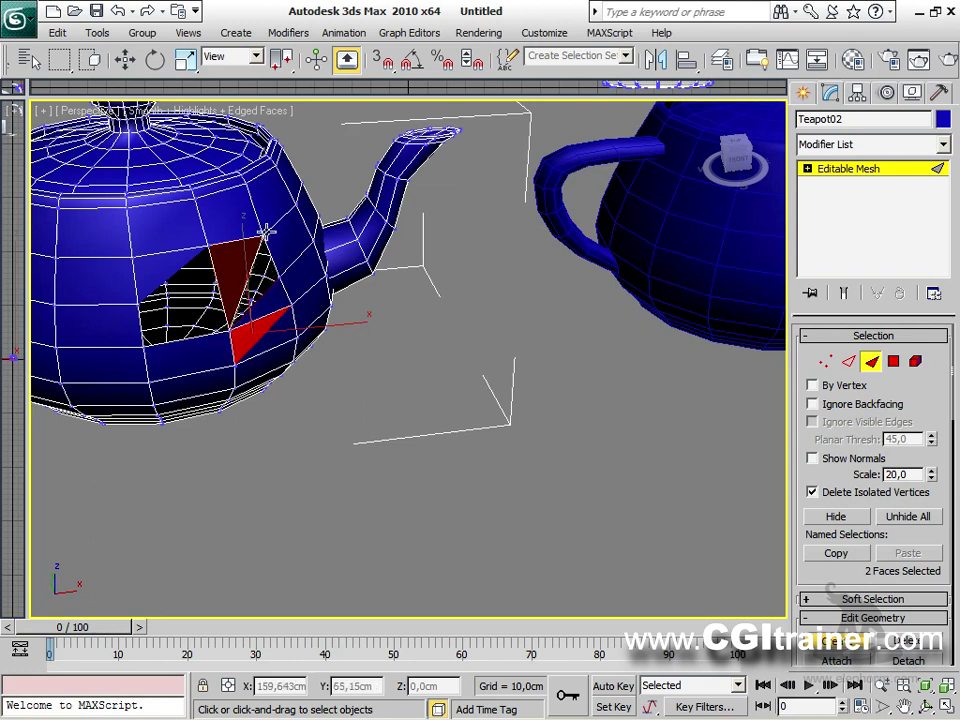
left_click(262, 250, "ctrl")
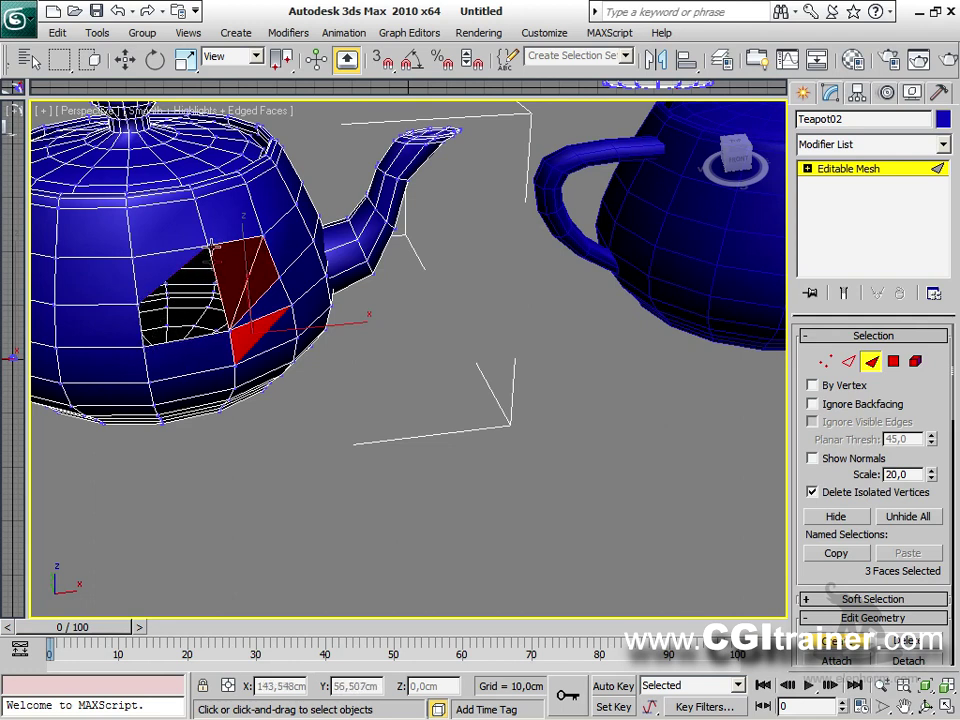
left_click(137, 238, "ctrl")
left_click(178, 215, "ctrl")
Leave Face mode and delete Teapot02 from the scene.
middle_click_drag(182, 250, 251, 313, "alt")
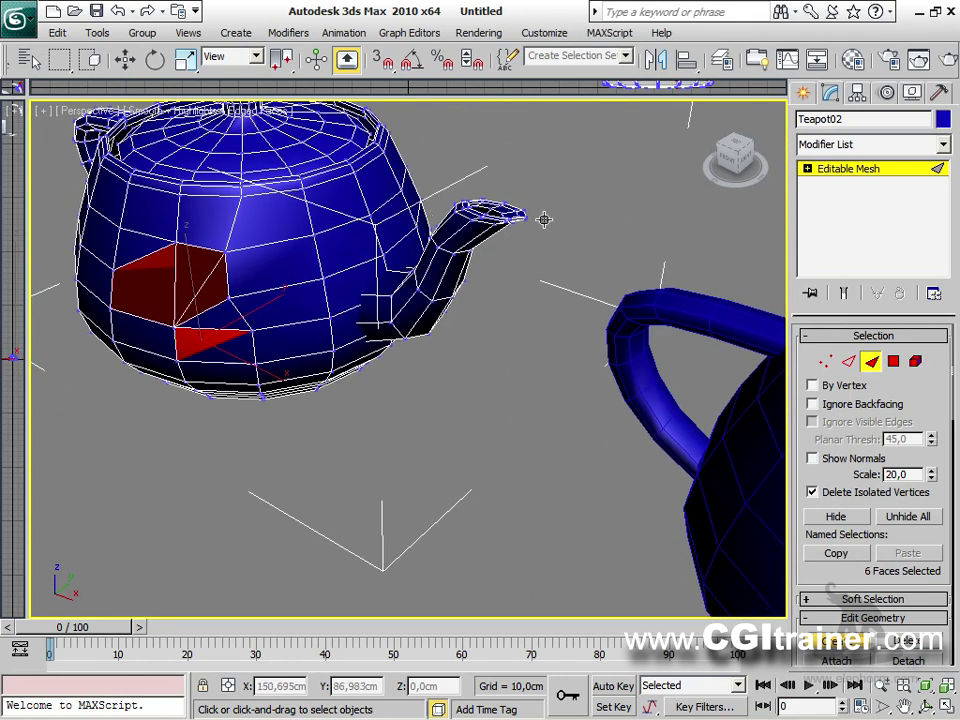
key("w")
left_click(871, 361)
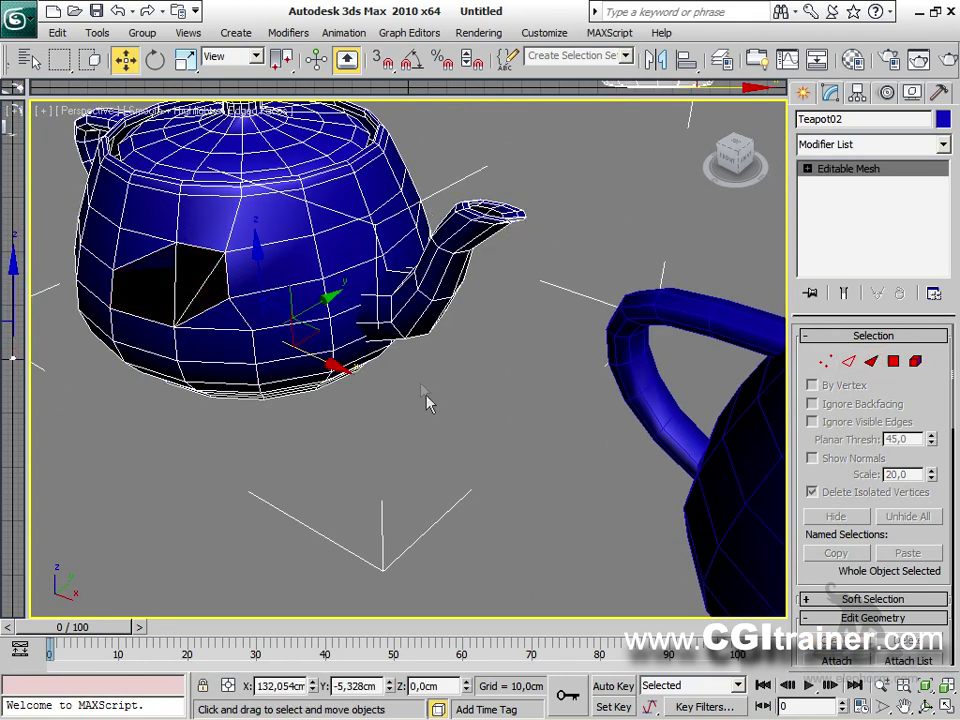
key("Delete")
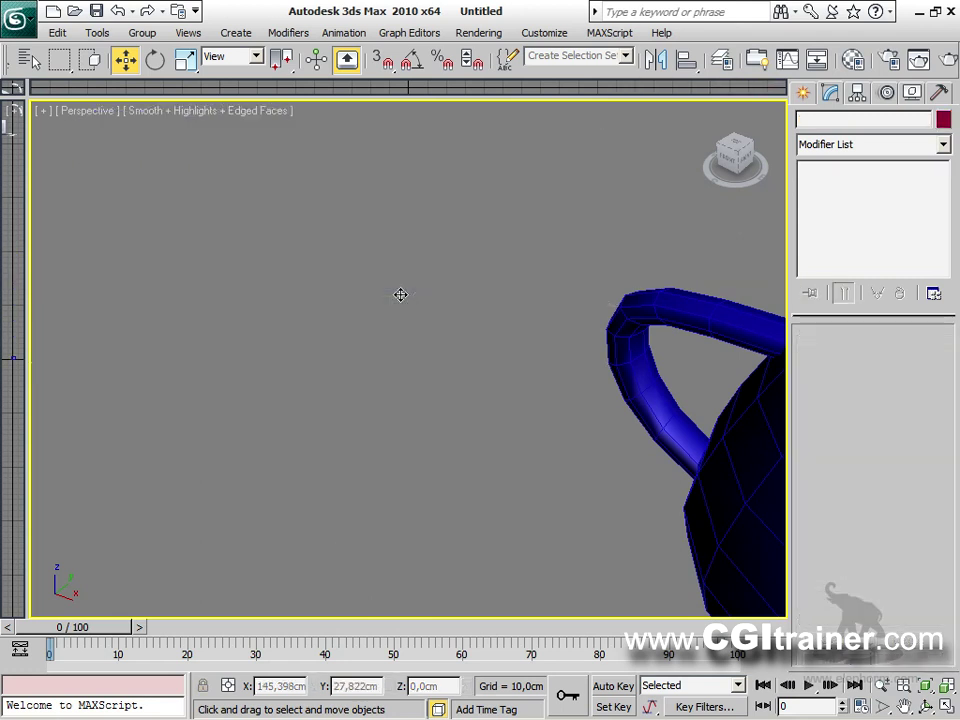
Select Teapot03 and remove a vertex from its front in Vertex mode.
scroll(465, 356, "down", 5)
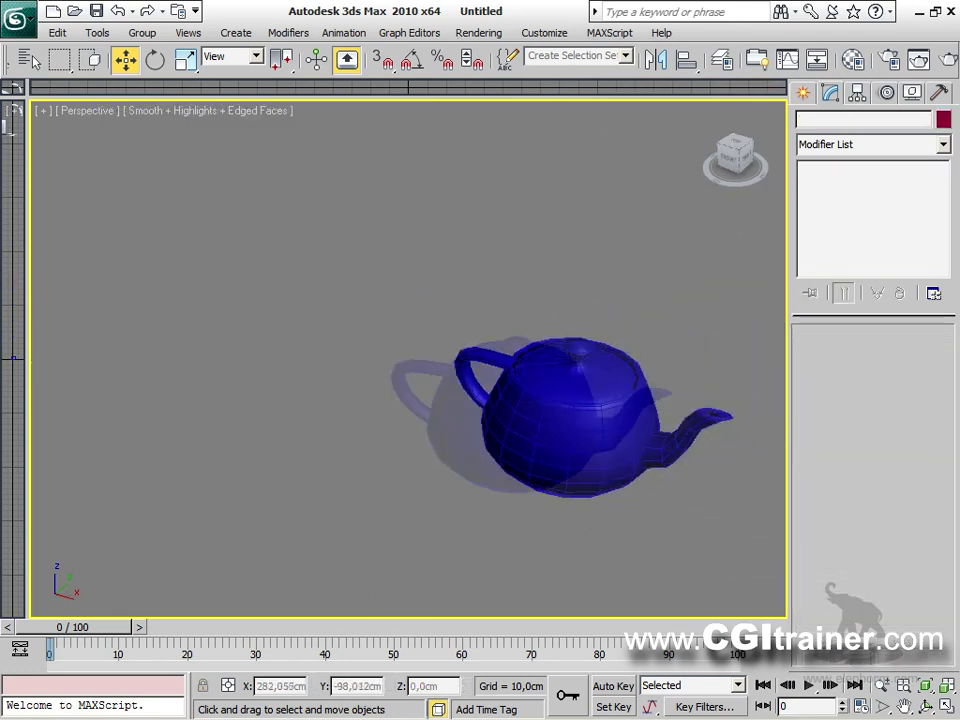
middle_click_drag(575, 604, 439, 564)
left_click(420, 413)
scroll(449, 333, "up", 3)
middle_click_drag(448, 333, 423, 278)
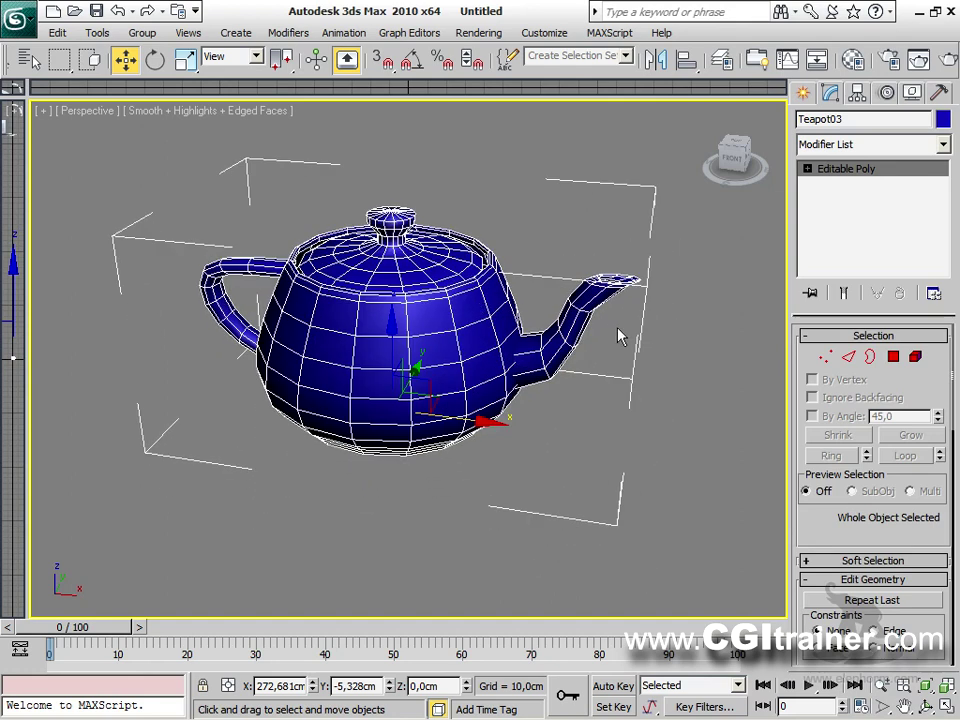
left_click(825, 357)
left_click(353, 365)
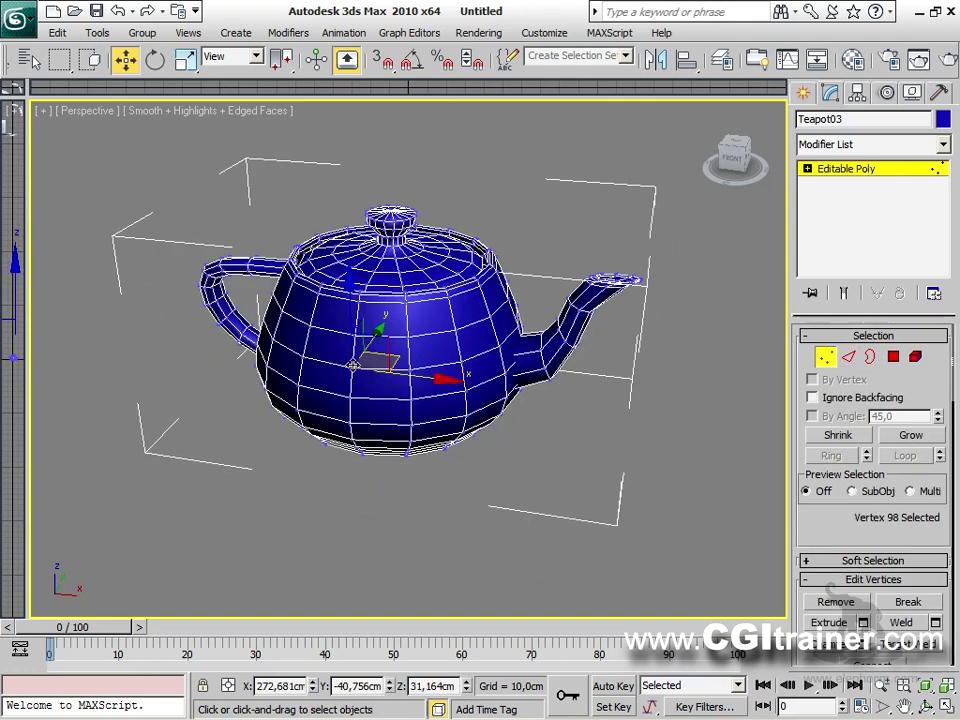
left_click(850, 602)
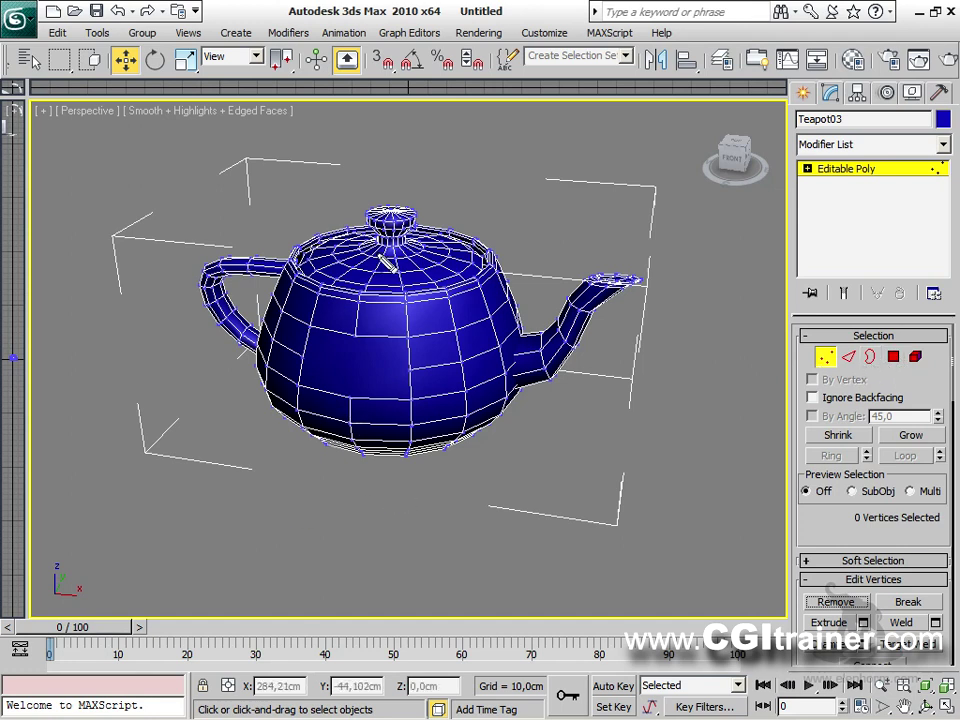
Make further vertex selections on Teapot03 in the viewport.
mouse_move(311, 329)
left_mouse_down()
mouse_move(401, 342)
mouse_move(395, 404)
mouse_move(332, 401)
mouse_move(306, 381)
mouse_move(317, 360)
mouse_move(305, 331)
left_mouse_up()
mouse_move(436, 134)
left_mouse_down()
mouse_move(440, 165)
mouse_move(458, 146)
mouse_move(501, 154)
mouse_move(518, 140)
mouse_move(485, 225)
left_mouse_up()
left_click(555, 150)
left_click(563, 166)
left_click_drag(576, 106, 567, 222)
left_click_drag(551, 416, 561, 413)
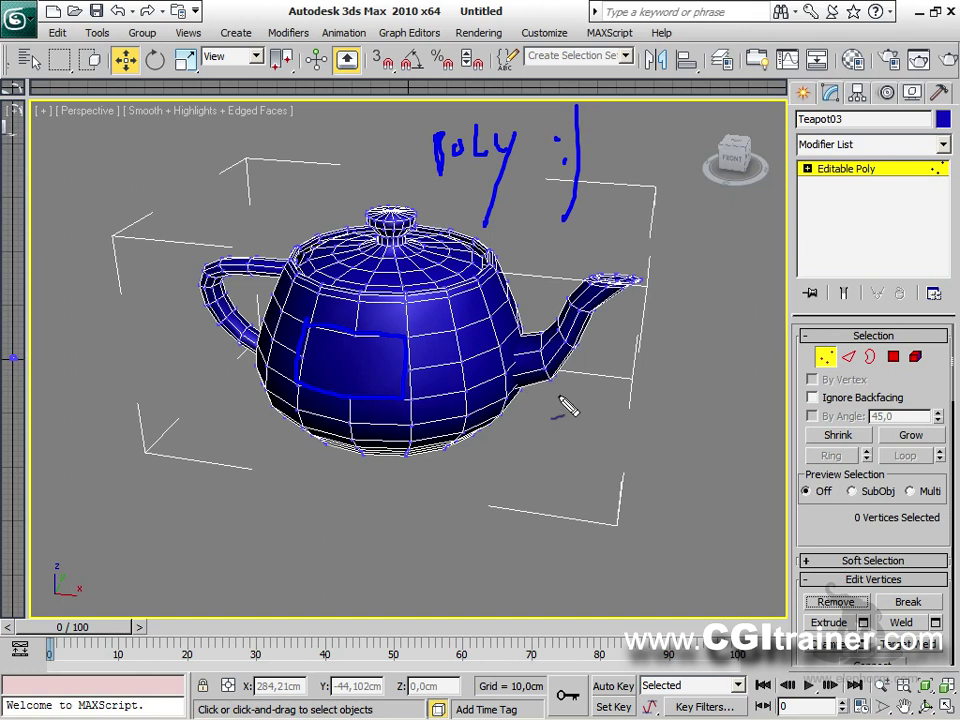
key("Escape")
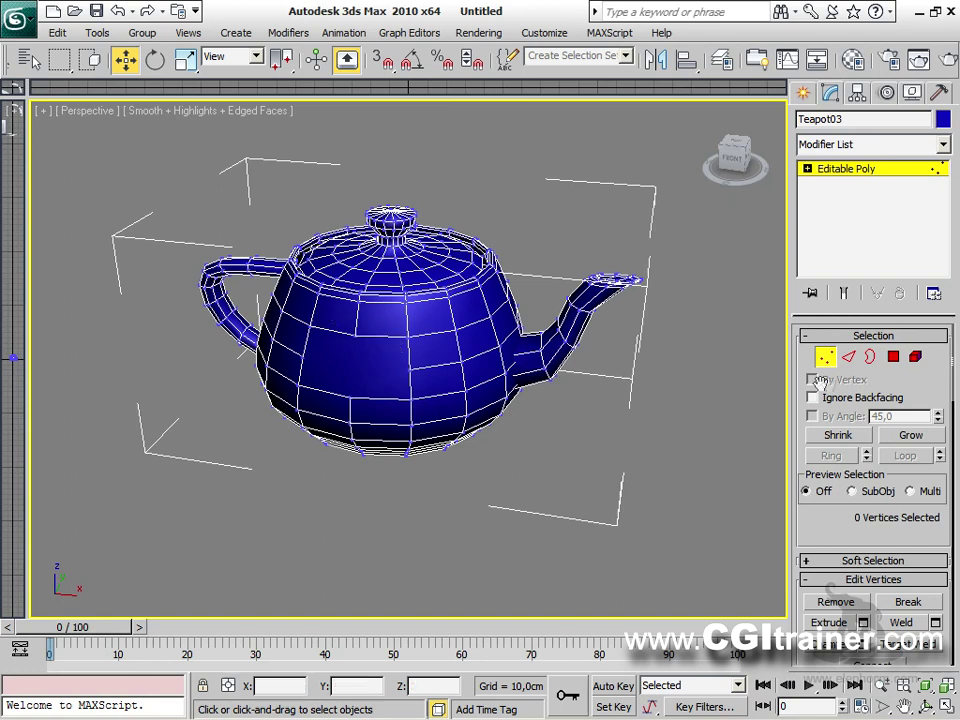
In Edge mode, turn Edit Tri. on to reveal hidden triangle edges, then off.
left_click(848, 356)
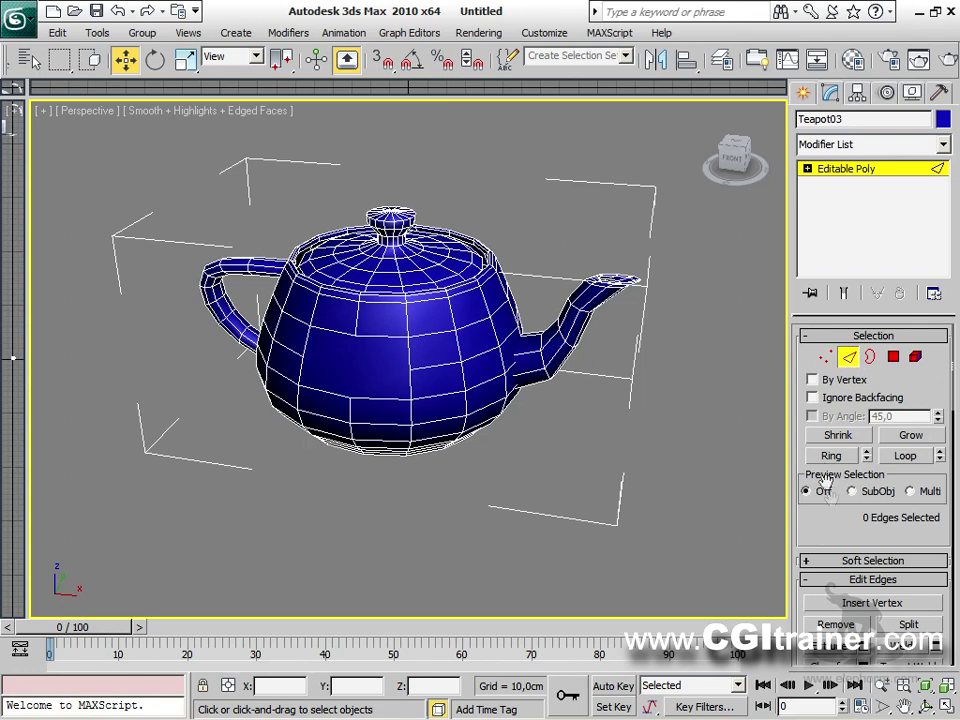
left_click_drag(824, 484, 816, 258)
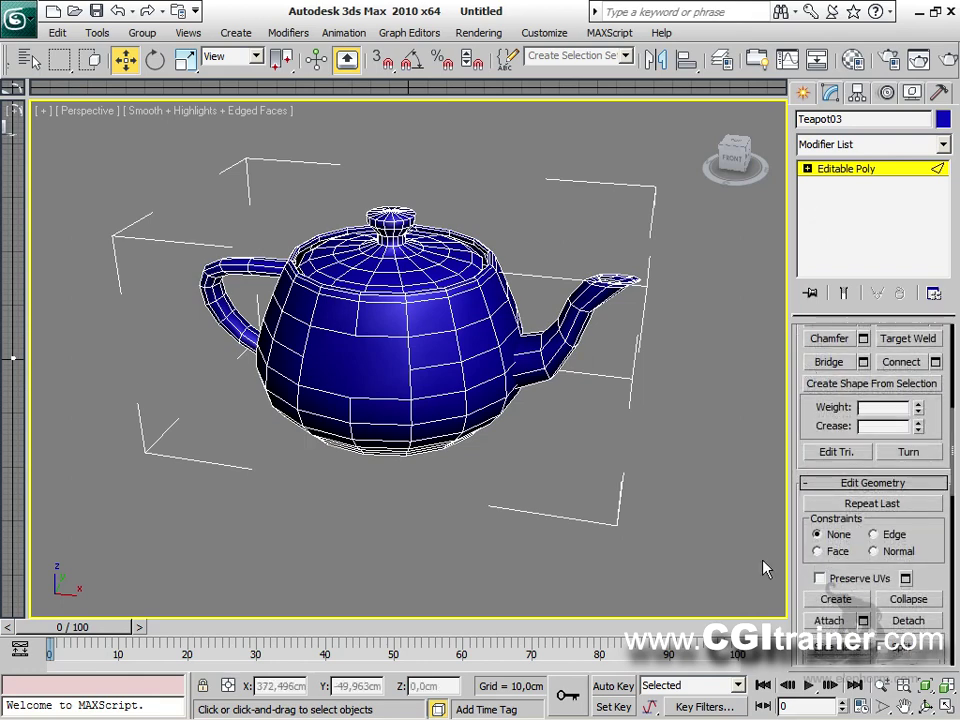
left_click(823, 455)
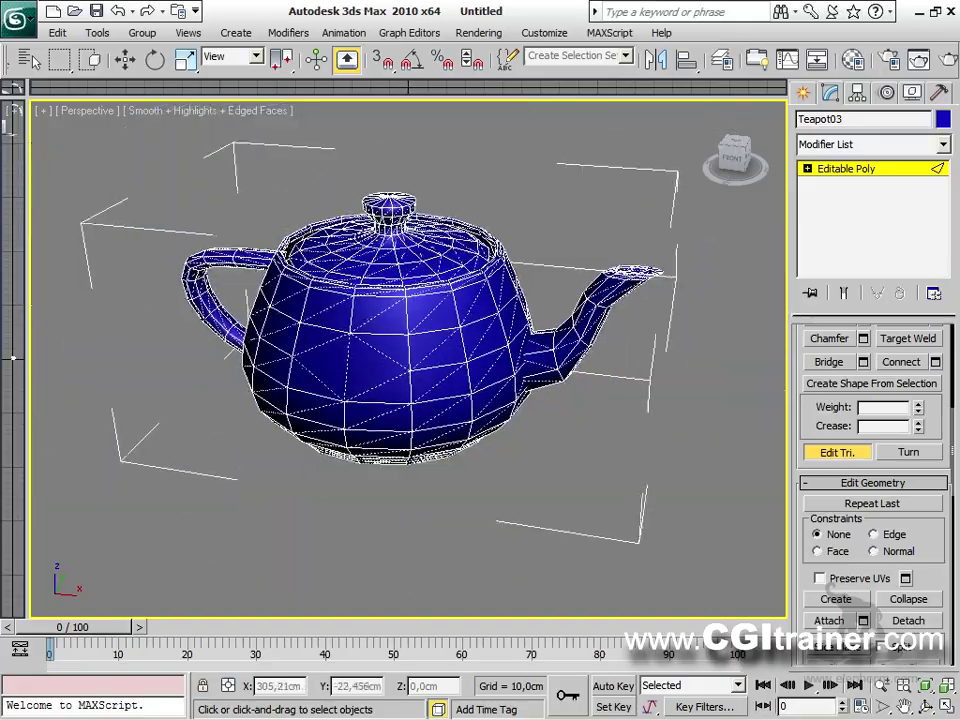
middle_click_drag(548, 485, 754, 463, "alt")
left_click(838, 452)
scroll(678, 455, "down", 5)
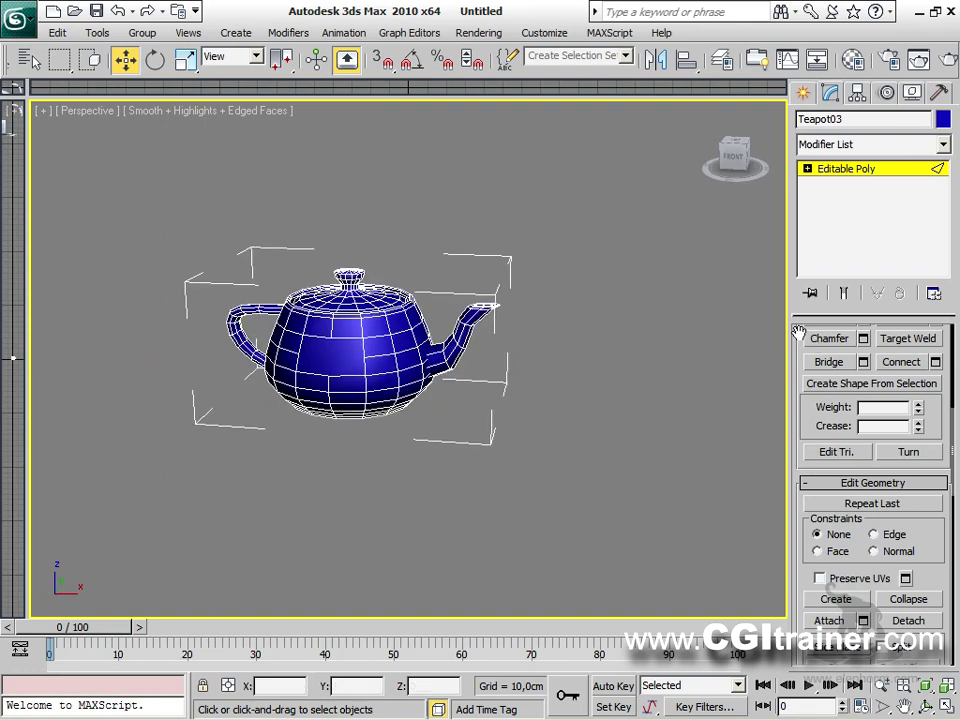
scroll(799, 333, "up", 5)
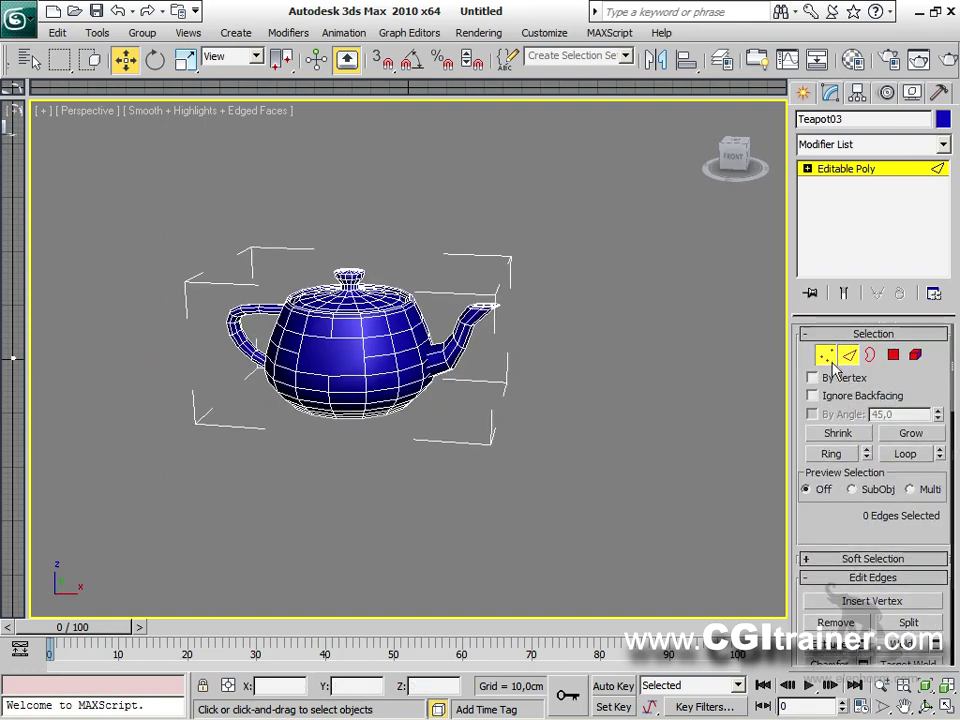
View Teapot03's vertices from several angles, including its underside, then exit Vertex mode.
left_click(826, 355)
scroll(347, 456, "up", 5)
middle_click_drag(400, 380, 508, 298, "alt")
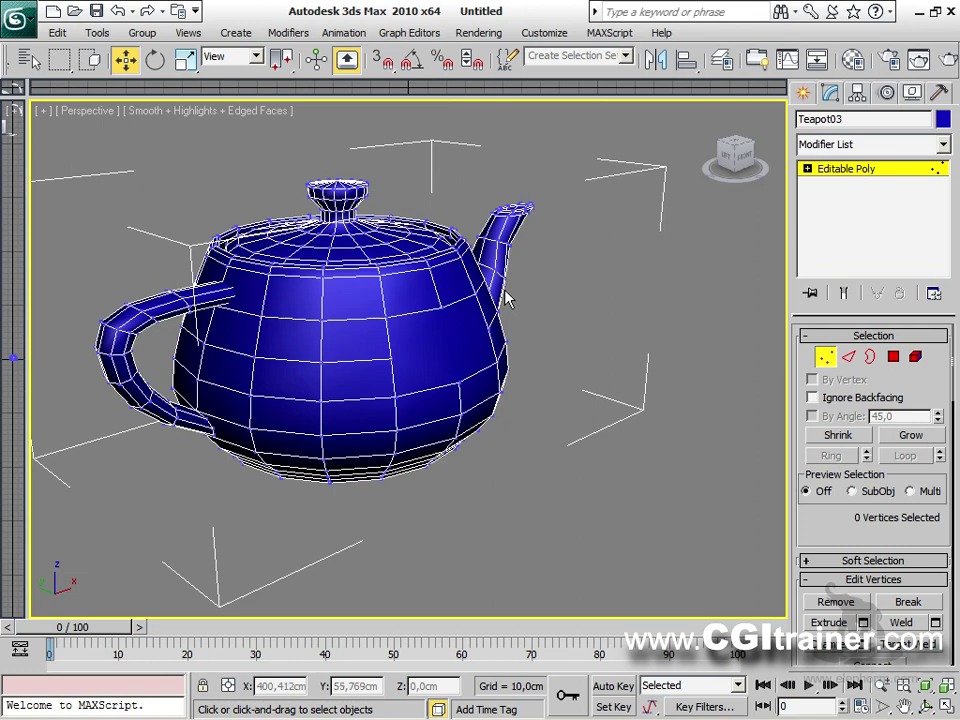
middle_click_drag(456, 407, 523, 407)
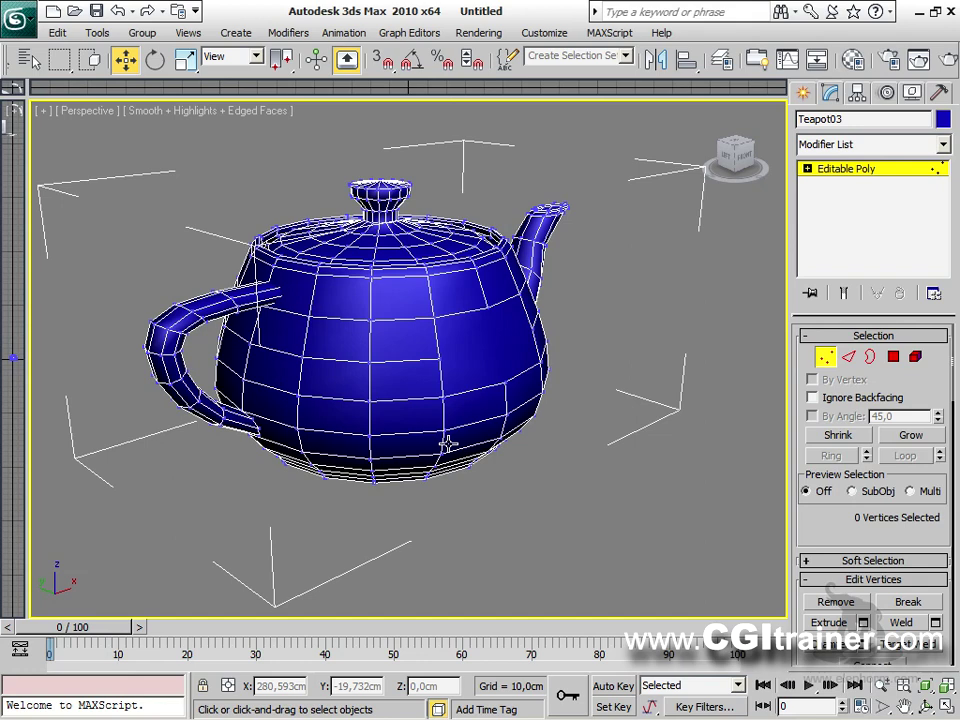
scroll(491, 390, "down", 4)
middle_click_drag(491, 390, 414, 514, "alt")
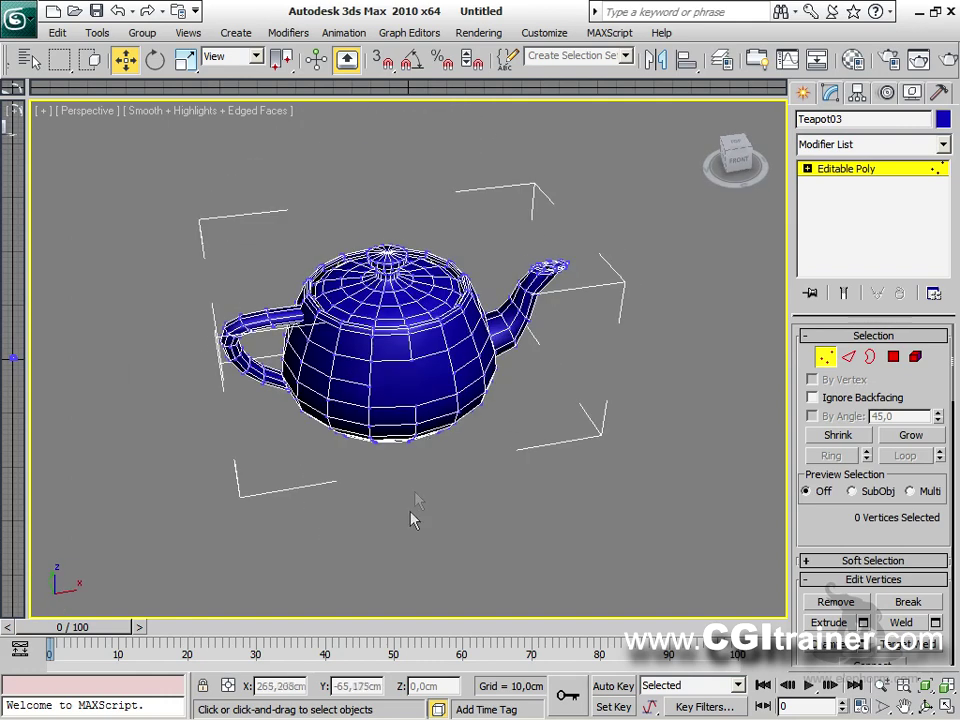
middle_click_drag(446, 401, 200, 290, "alt")
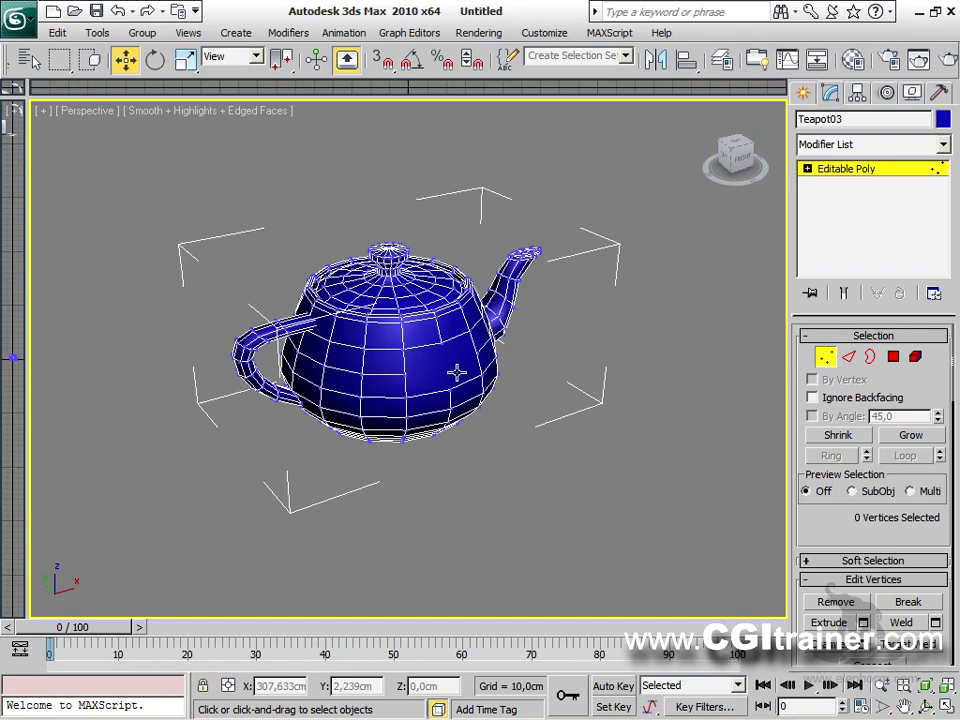
mouse_move(461, 392)
middle_mouse_down("alt")
mouse_move(551, 360)
mouse_move(567, 344)
mouse_move(471, 306)
mouse_move(396, 336)
mouse_move(435, 392)
mouse_move(447, 392)
middle_mouse_up("alt")
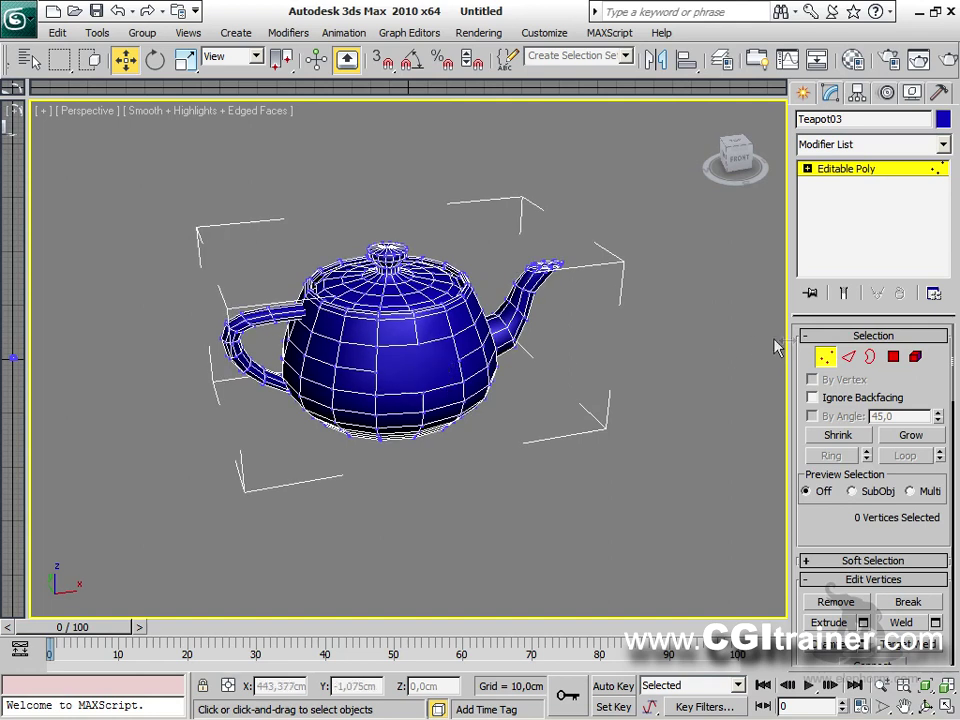
left_click(825, 357)
middle_click_drag(440, 421, 492, 453)
scroll(424, 452, "down", 3)
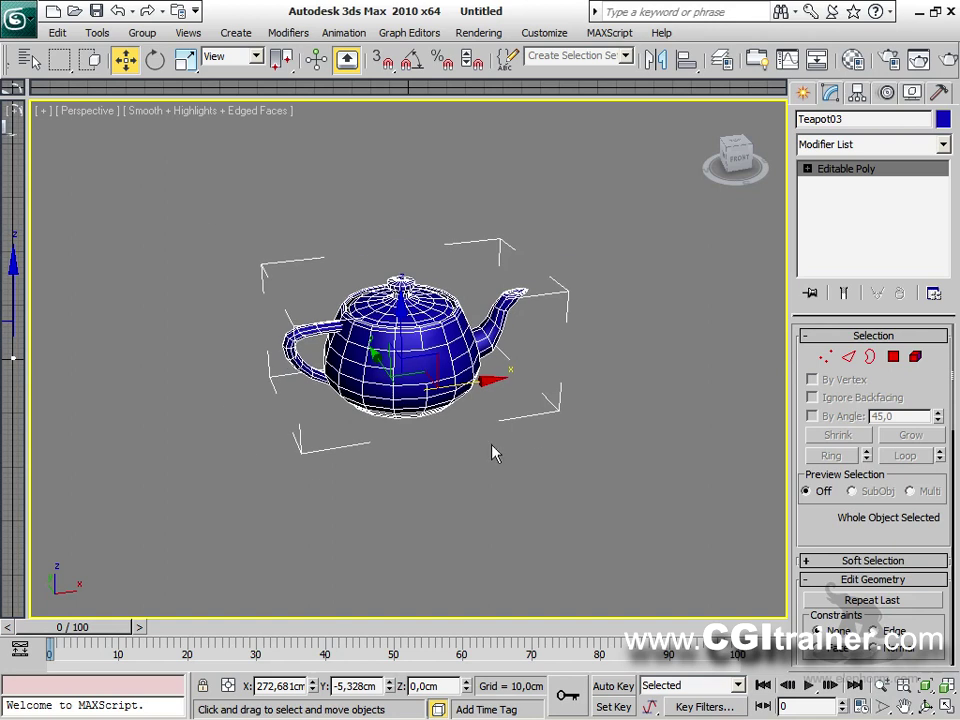
Zoom and pan the teapot view slightly.
scroll(492, 453, "up", 3)
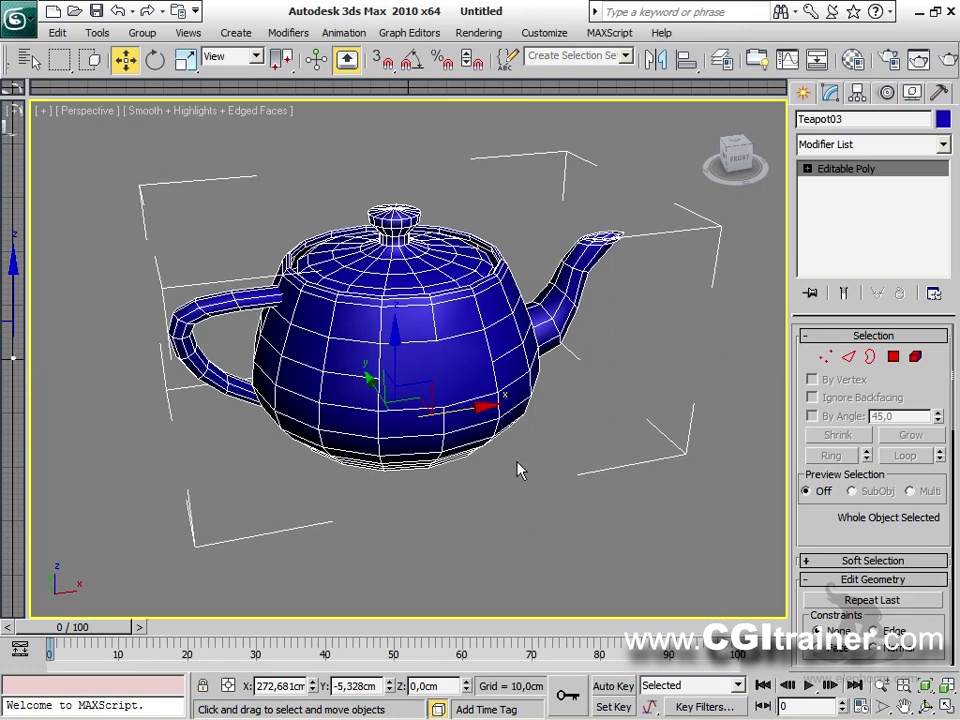
middle_click_drag(531, 447, 540, 461)
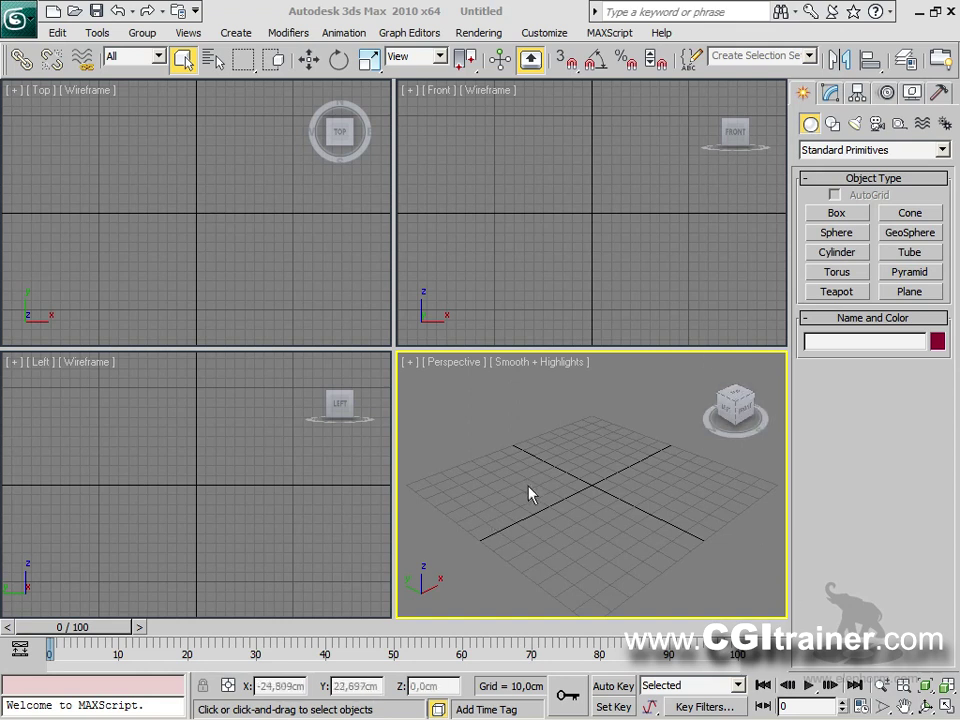
Enlarge the Perspective viewport, create a teapot at the grid centre and convert it to Editable Poly.
left_click_drag(393, 348, 68, 181)
left_click(836, 292)
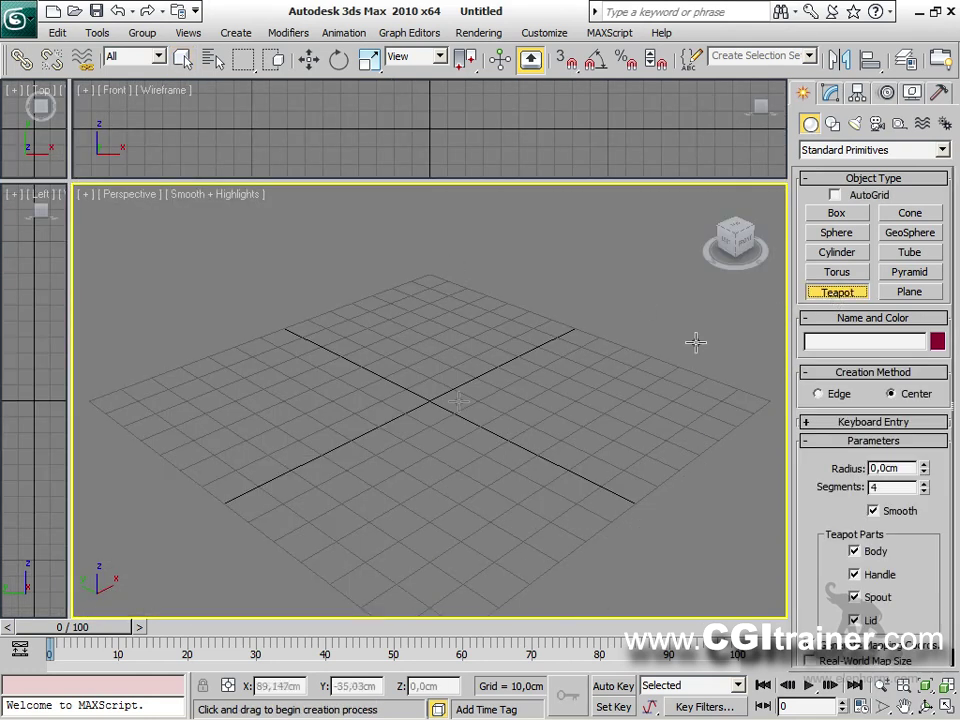
left_click_drag(407, 414, 419, 372)
right_click(419, 372)
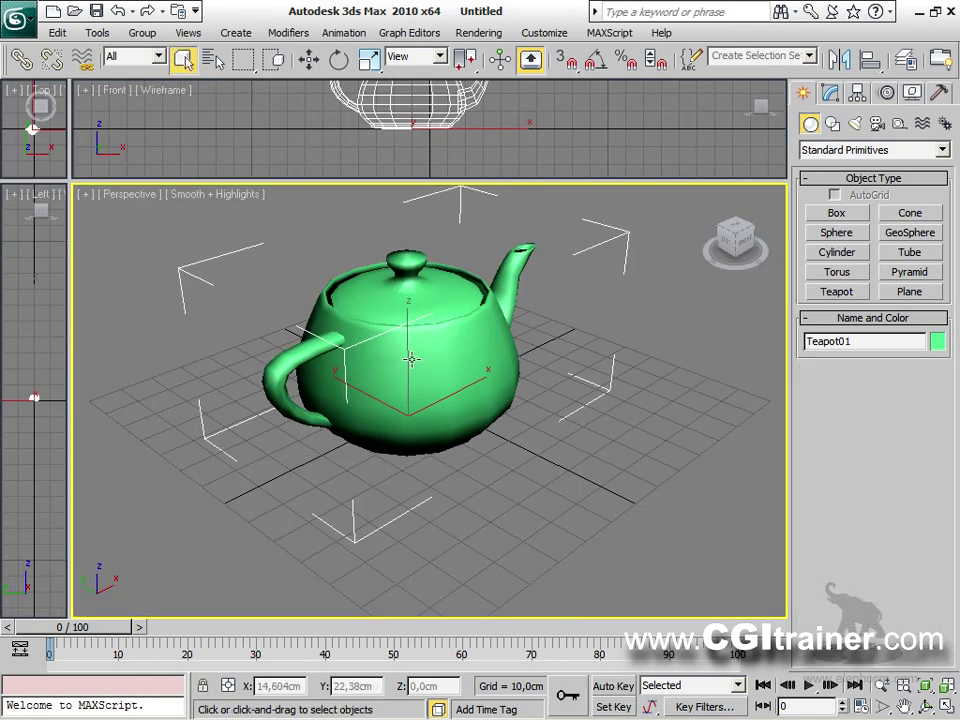
right_click(410, 362)
mouse_move(515, 530)
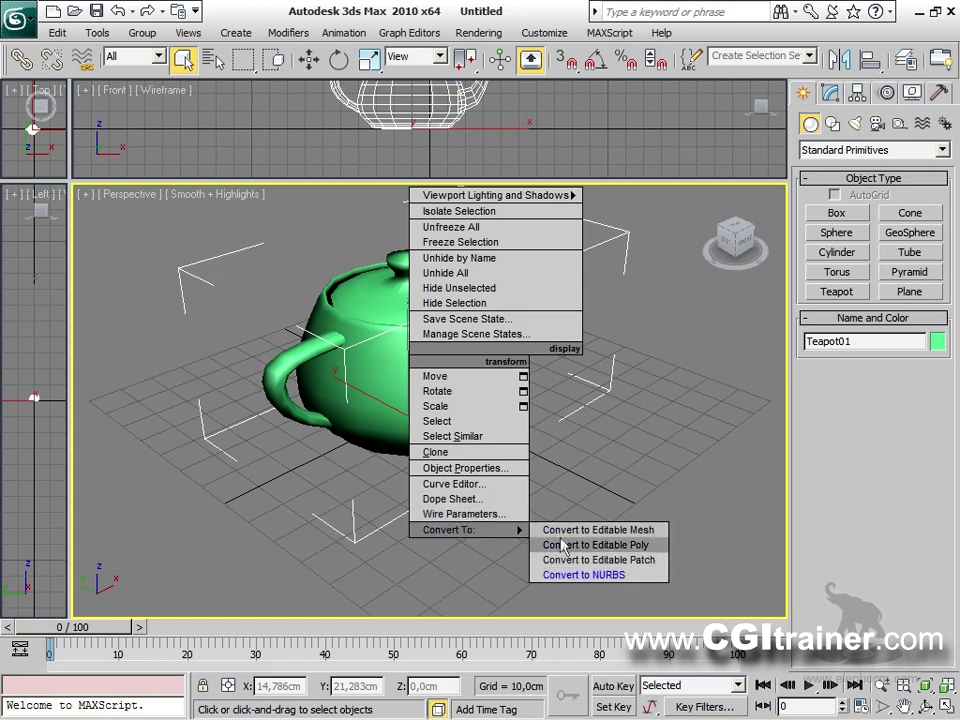
left_click(548, 545)
middle_click_drag(230, 515, 432, 483)
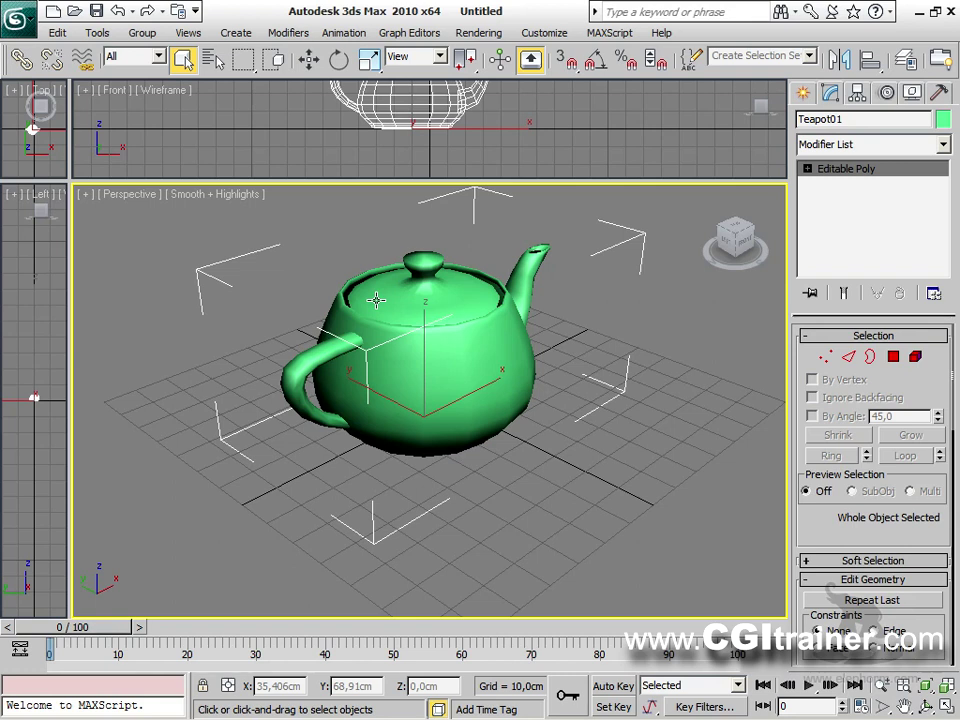
left_click(98, 33)
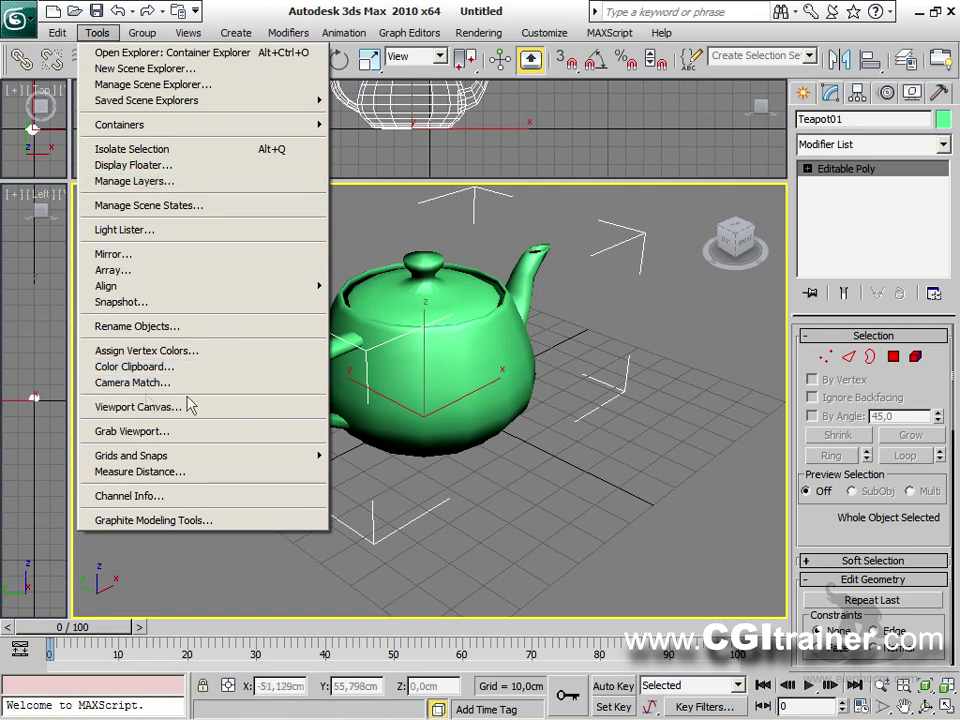
left_click(156, 410)
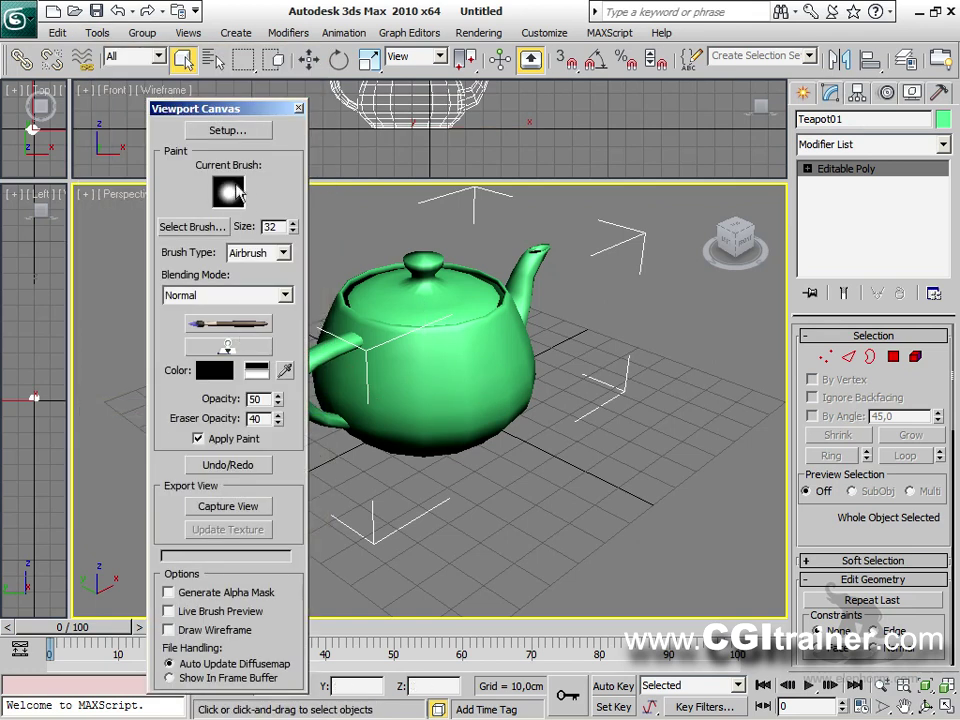
mouse_move(246, 118)
left_mouse_down()
mouse_move(246, 61)
mouse_move(156, 61)
left_mouse_up()
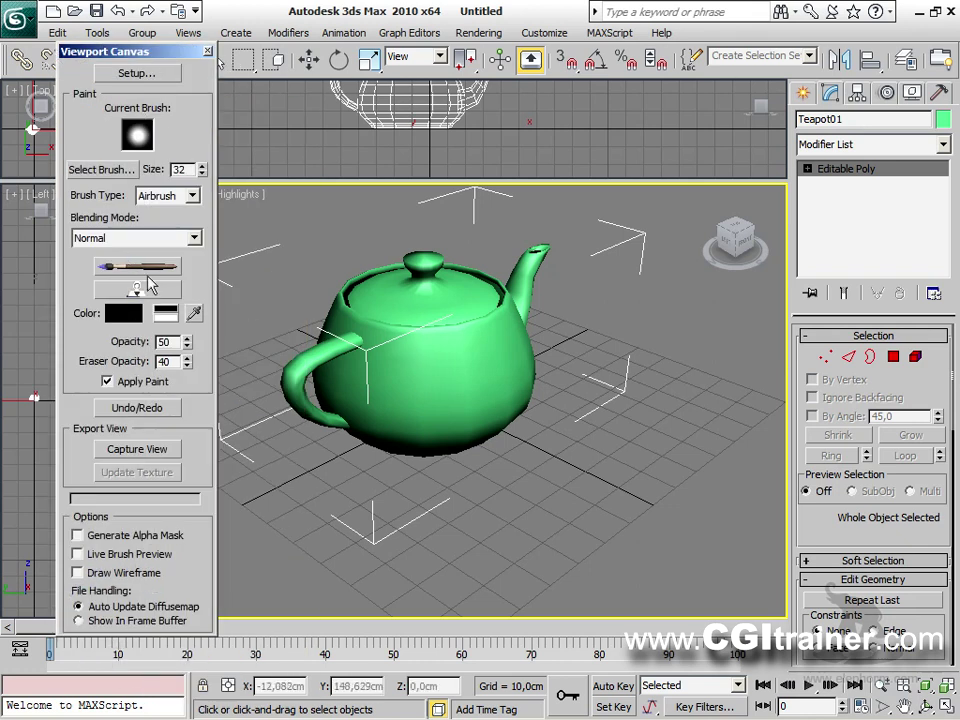
left_click(207, 52)
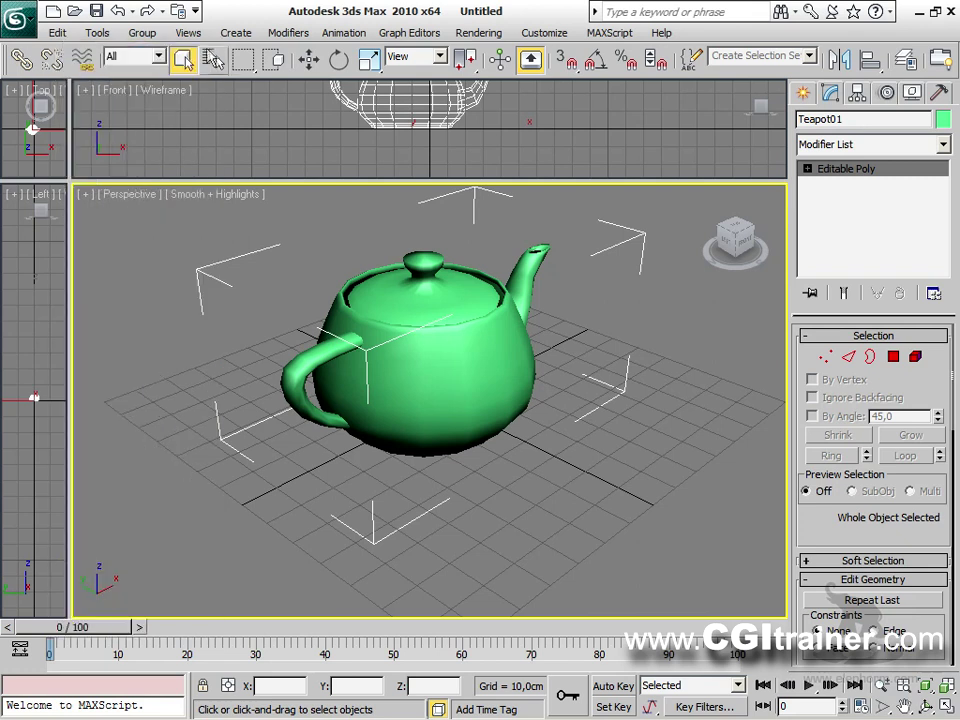
left_click(472, 34)
left_click(538, 263)
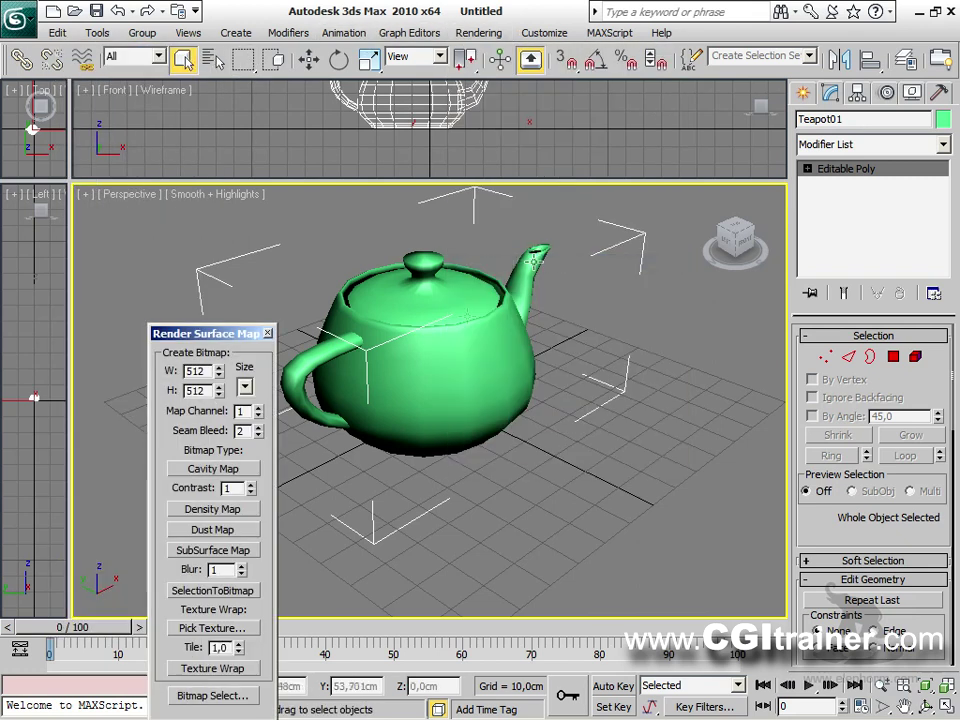
left_click_drag(230, 340, 170, 95)
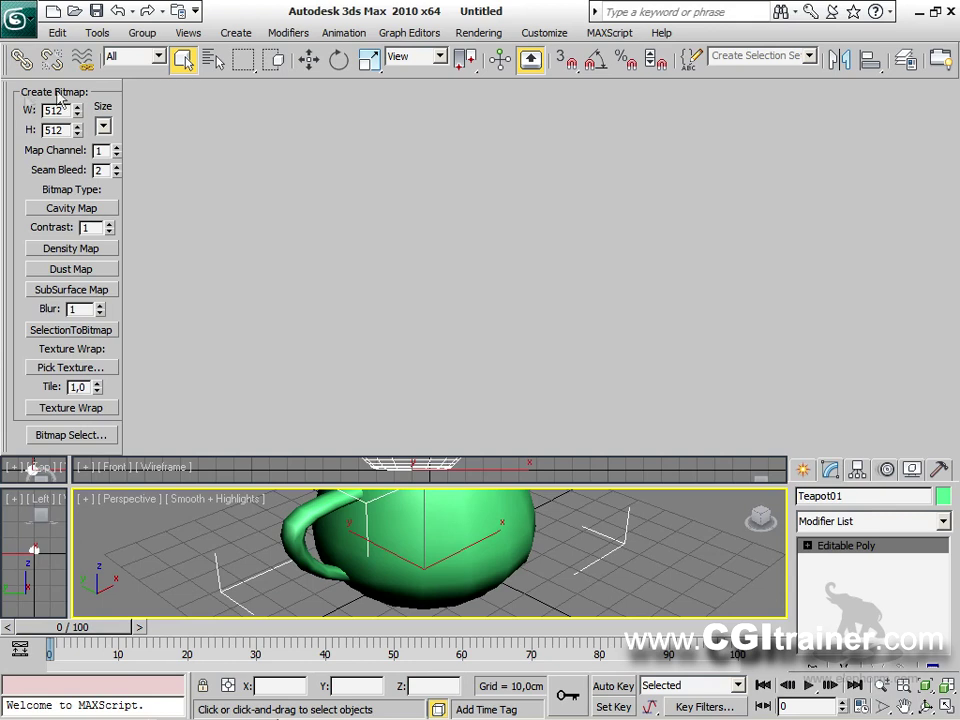
left_click_drag(17, 86, 189, 347)
left_click_drag(5, 133, 293, 572)
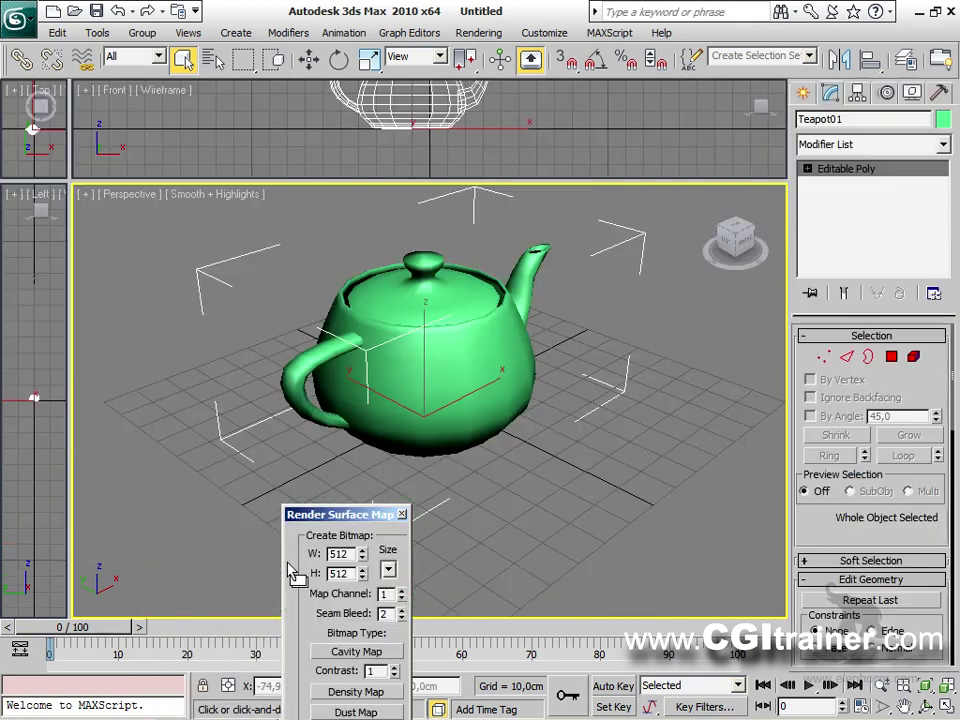
left_click_drag(368, 516, 240, 172)
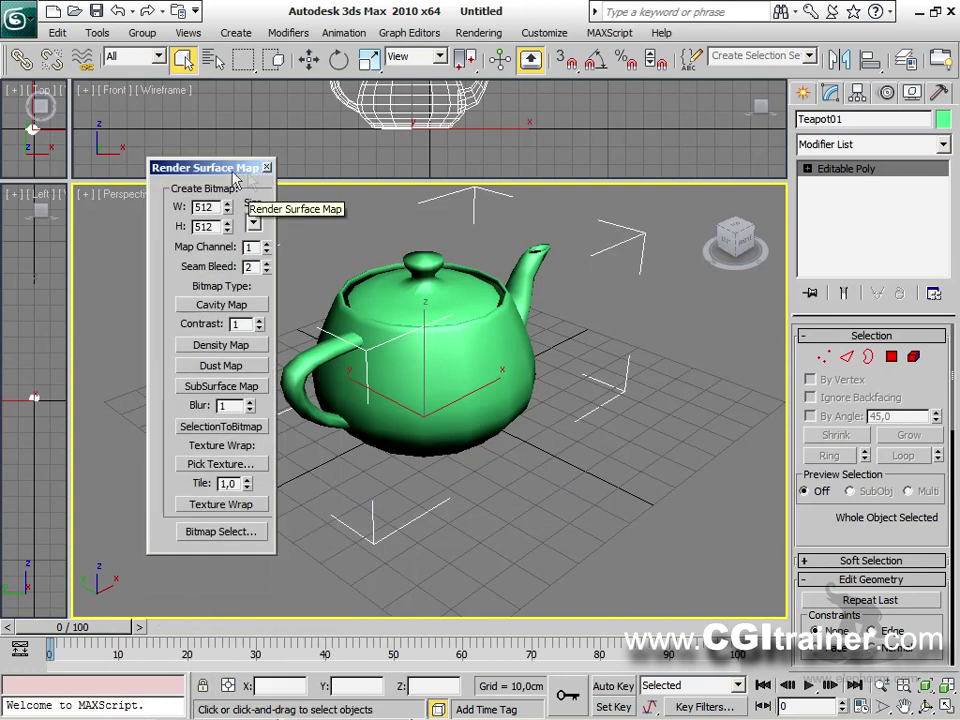
left_click(266, 167)
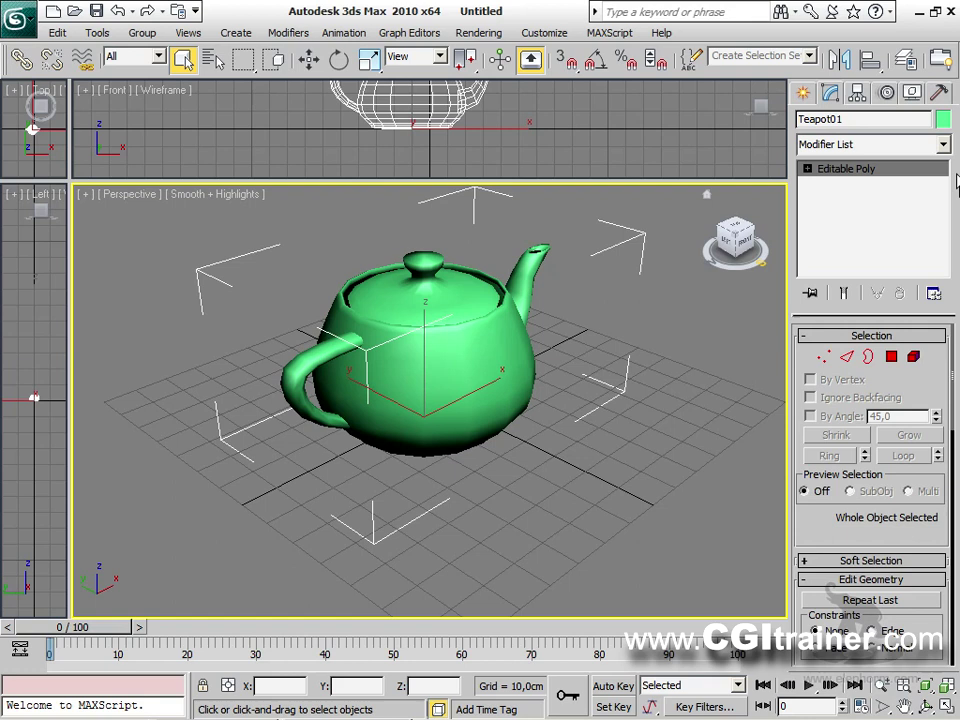
Pan the view around Teapot01 and open then close the application menu.
middle_click_drag(438, 390, 403, 387)
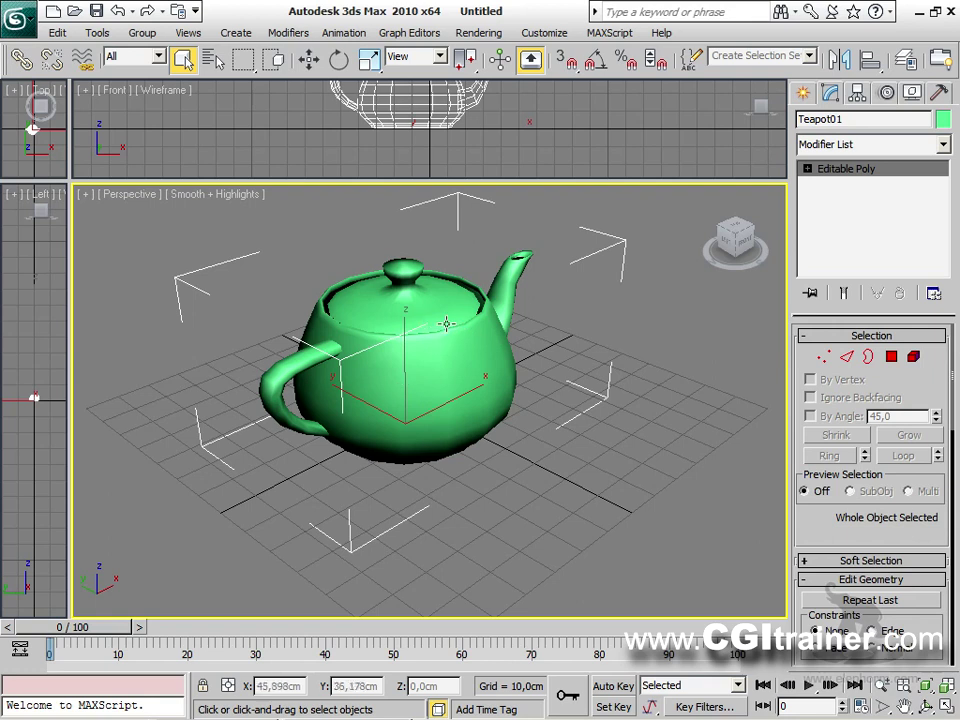
middle_click_drag(385, 403, 412, 398)
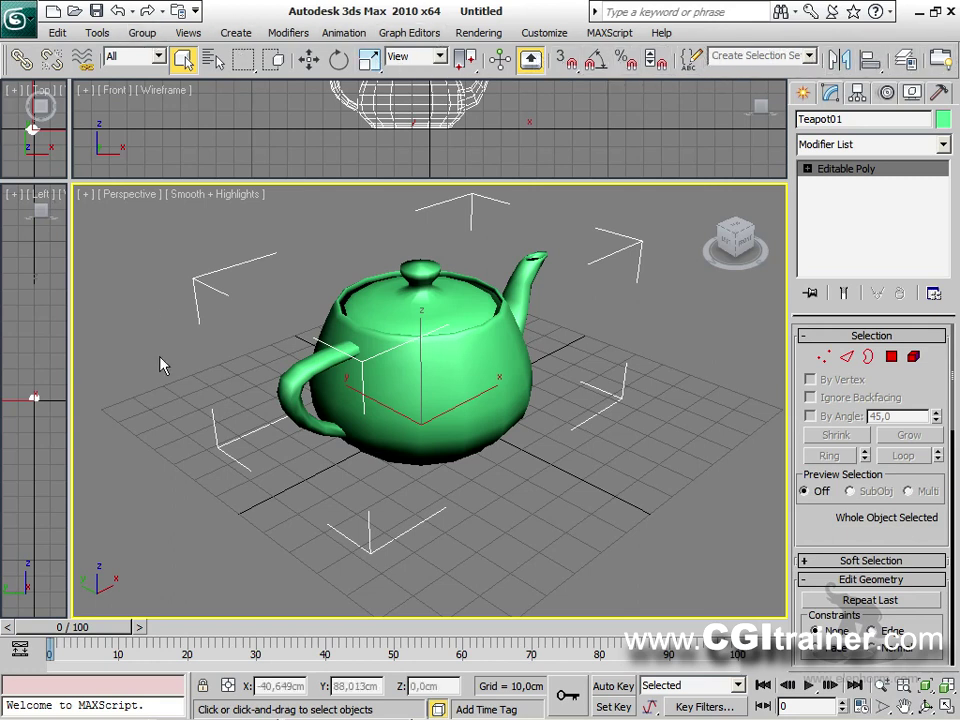
left_click(28, 26)
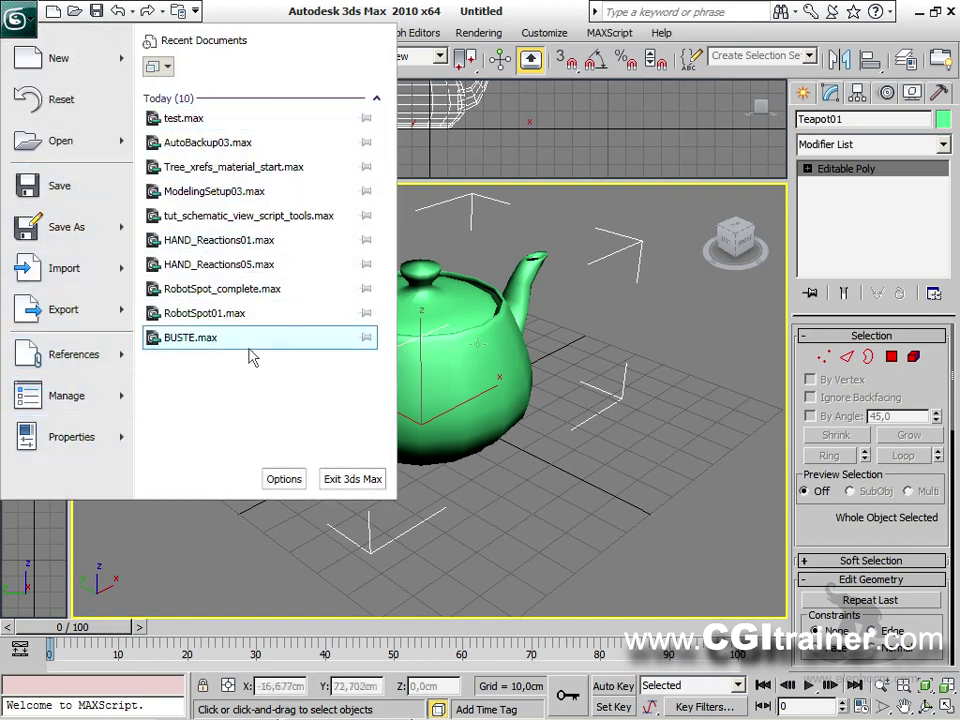
left_click(628, 446)
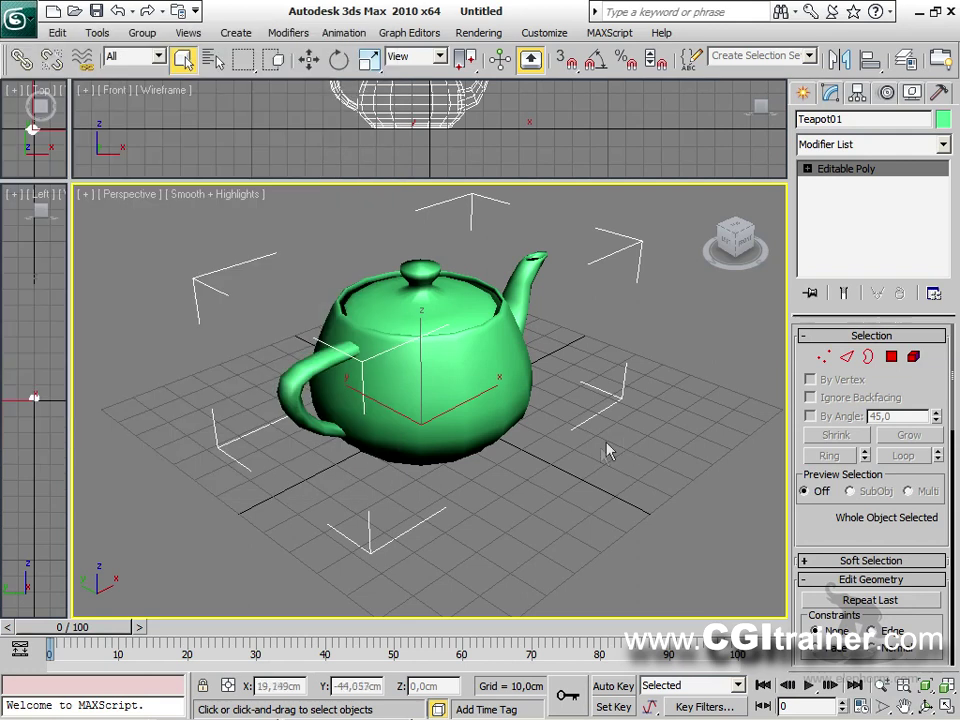
middle_click_drag(469, 367, 322, 390)
Shift-drag the green teapot behind itself as an independent copy, Teapot02.
right_click(354, 388)
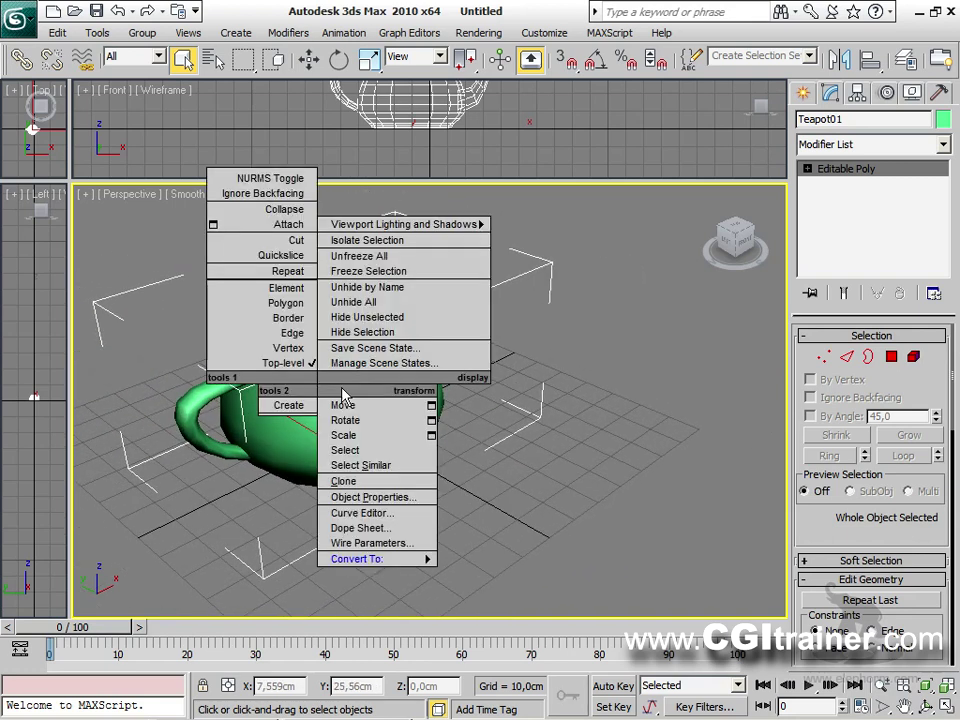
left_click(405, 405)
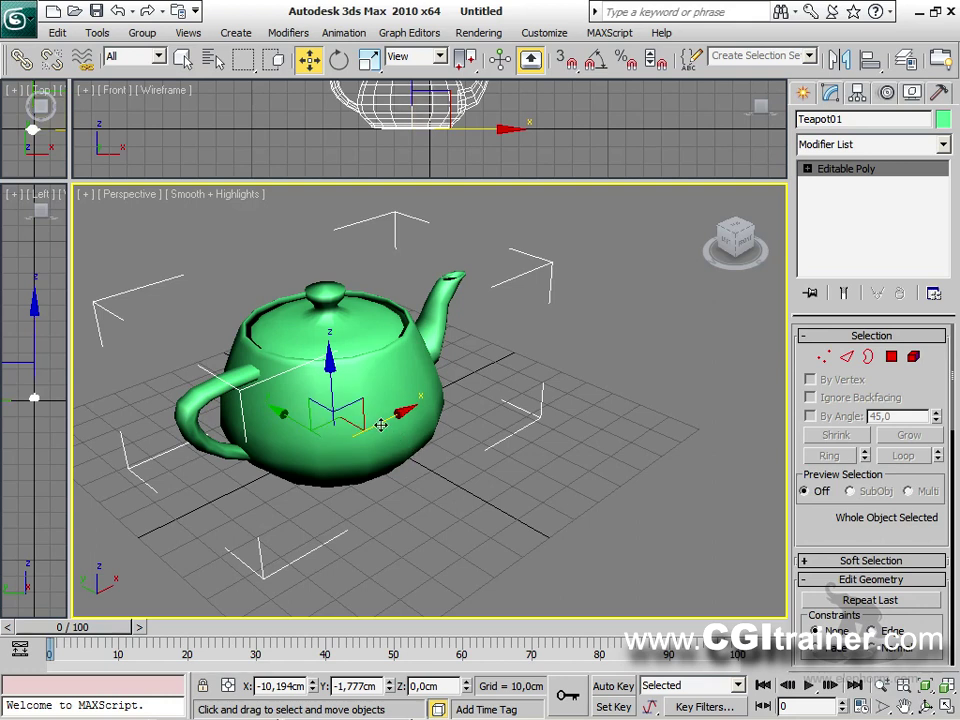
mouse_move(399, 405)
left_mouse_down("shift")
mouse_move(574, 290)
mouse_move(610, 279)
left_mouse_up("shift")
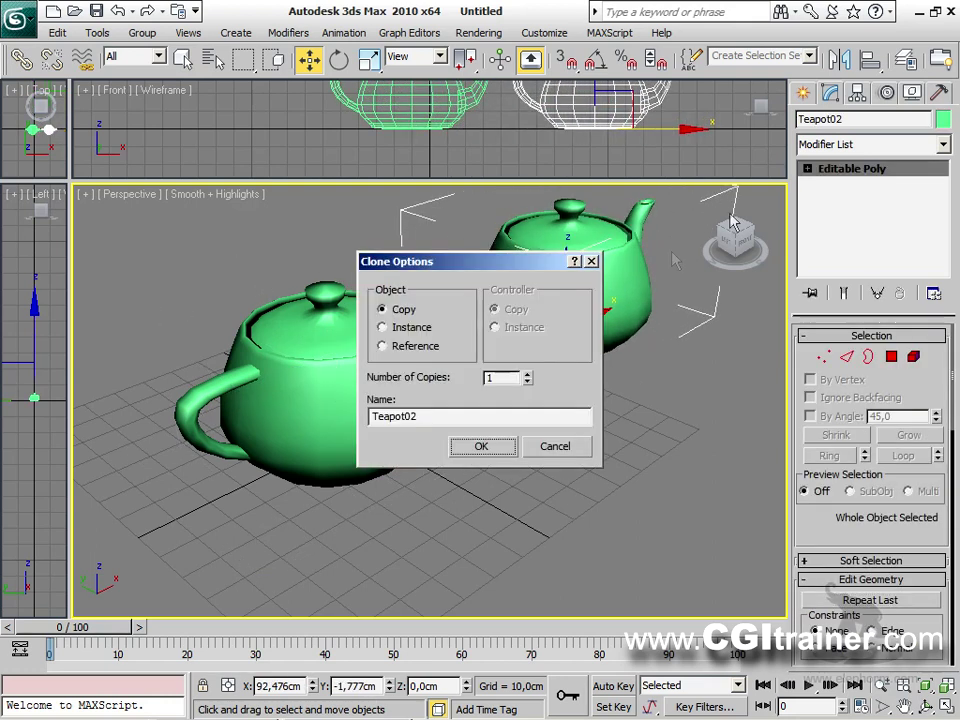
left_click(478, 447)
Create a new pink teapot, Teapot03, at front right with radius 21,254cm.
left_click(804, 94)
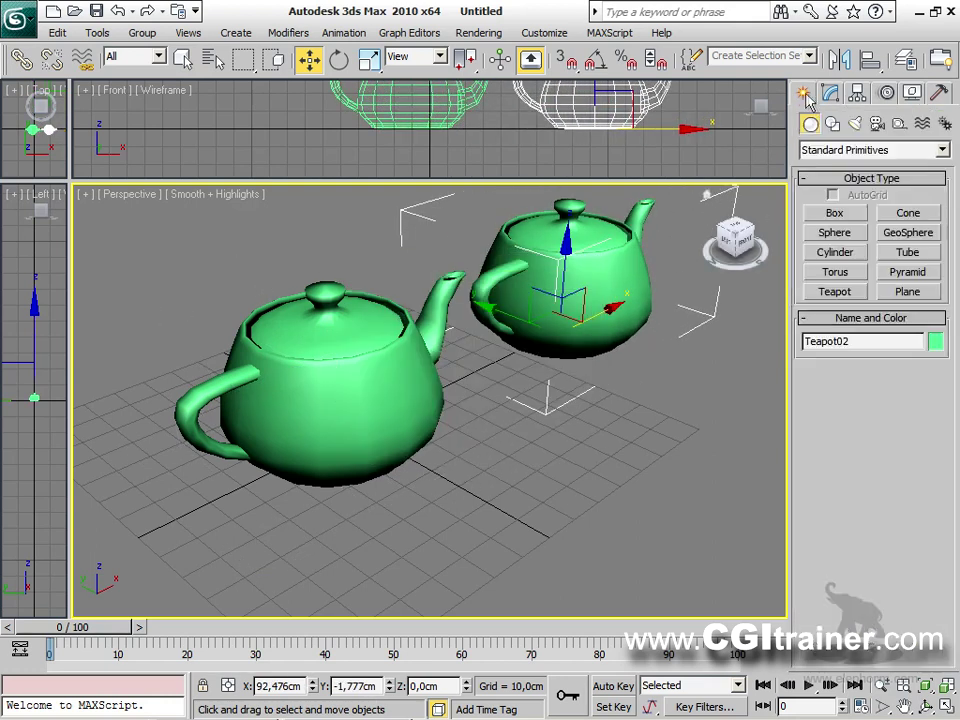
left_click(835, 291)
left_click_drag(591, 506, 655, 453)
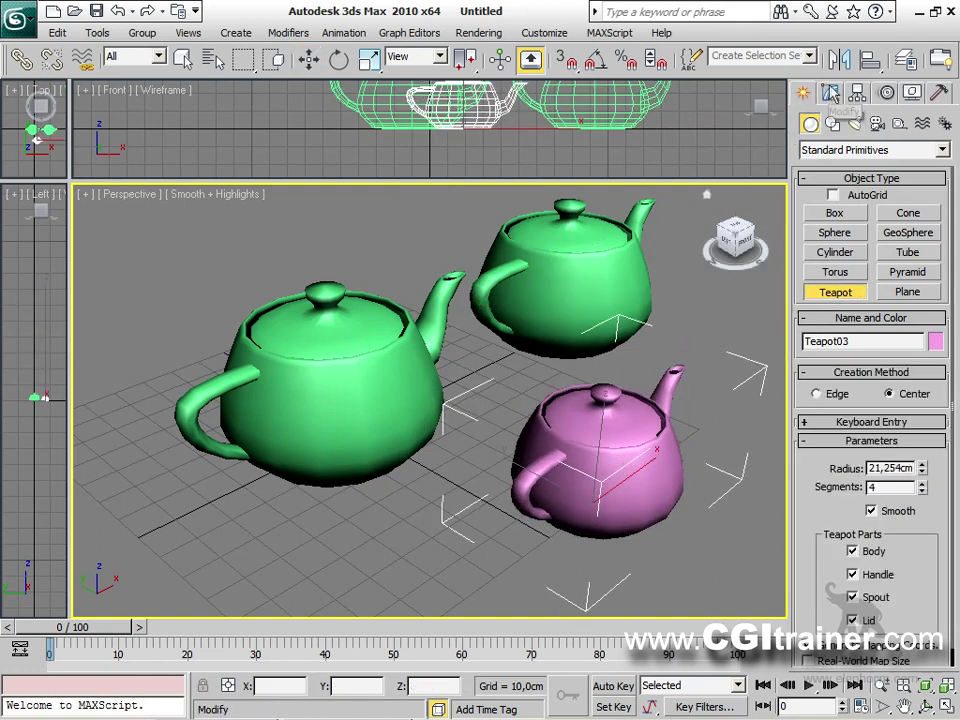
left_click(827, 93)
left_click(806, 93)
left_click(827, 93)
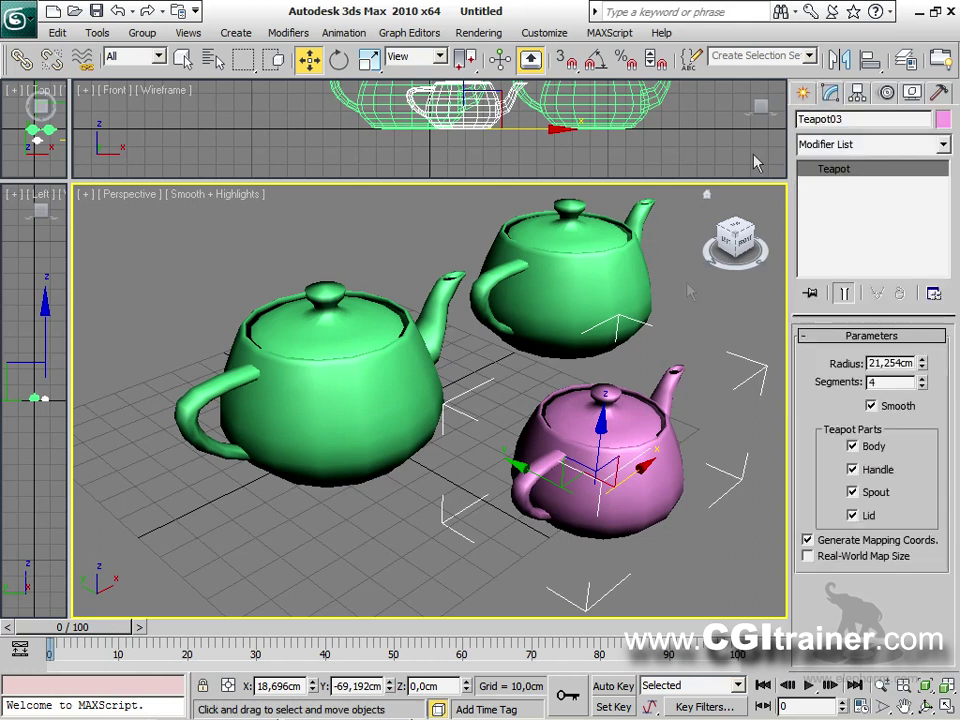
Select the back green Teapot02, then the pink Teapot03.
left_click(442, 386)
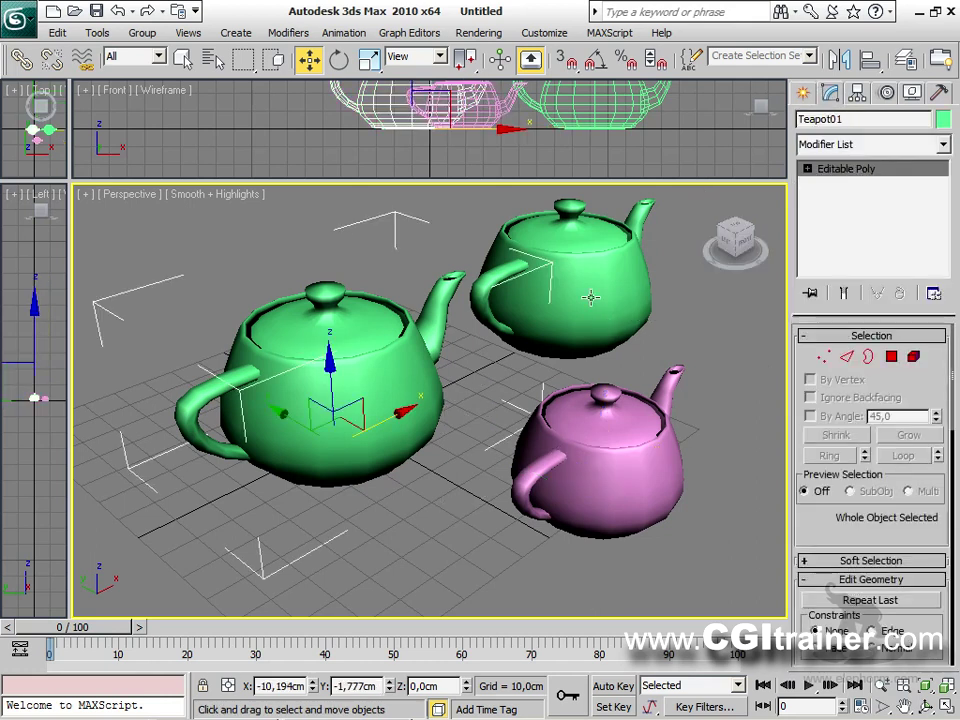
left_click(588, 460)
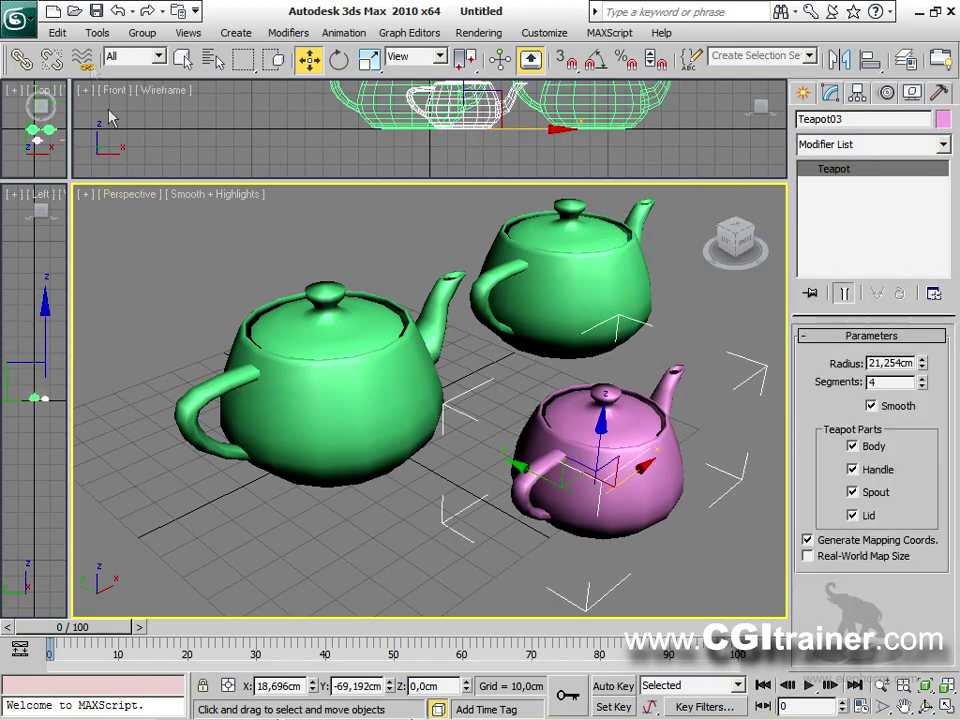
left_click(32, 34)
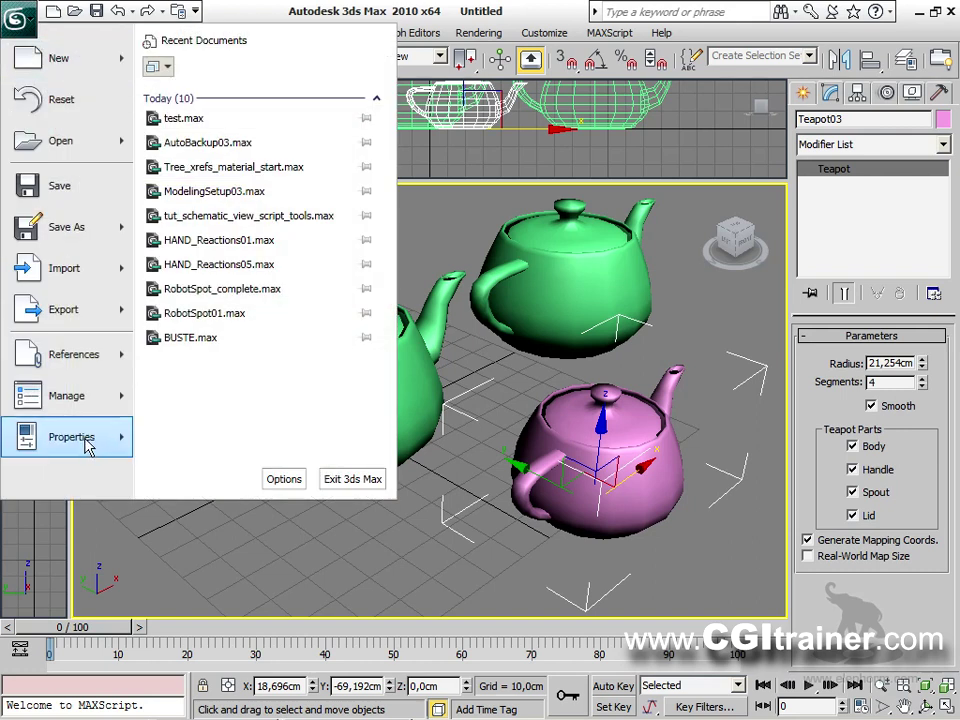
Bring up Summary Info showing 3 objects, 1590 vertices and 2048 faces, and scroll its object list.
mouse_move(85, 447)
mouse_move(54, 444)
left_click(240, 94)
left_click_drag(297, 135, 252, 63)
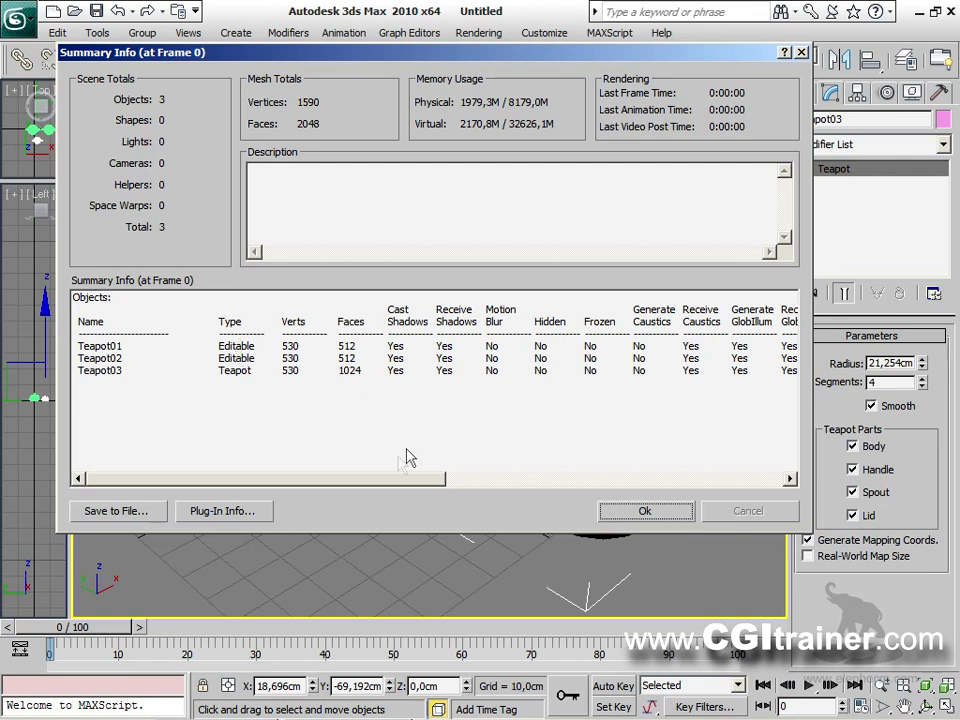
left_click_drag(383, 481, 458, 488)
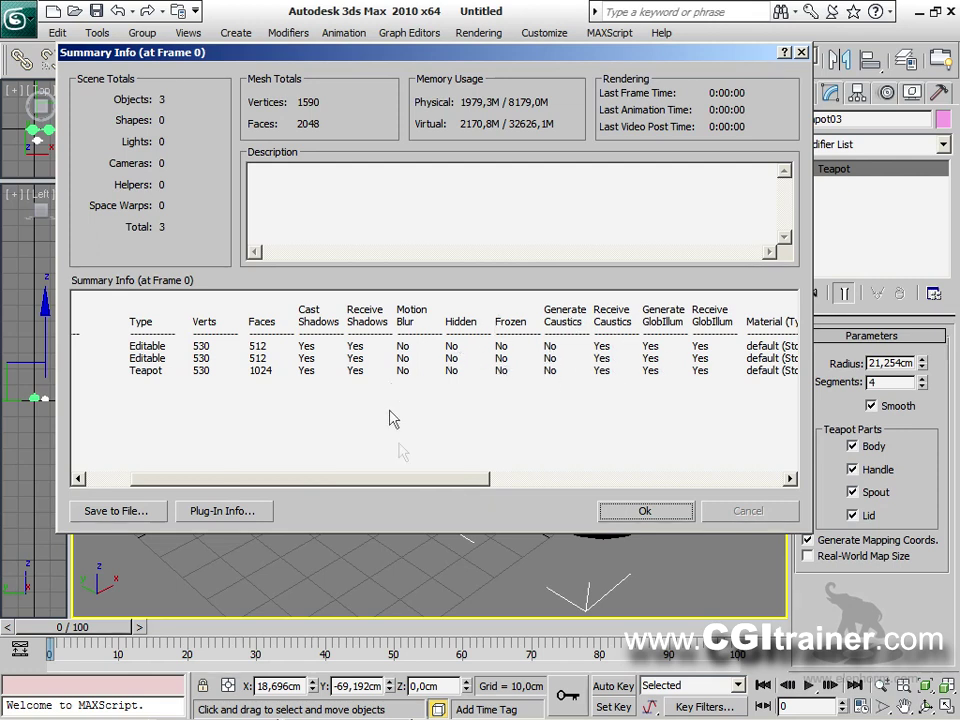
left_click_drag(407, 481, 340, 488)
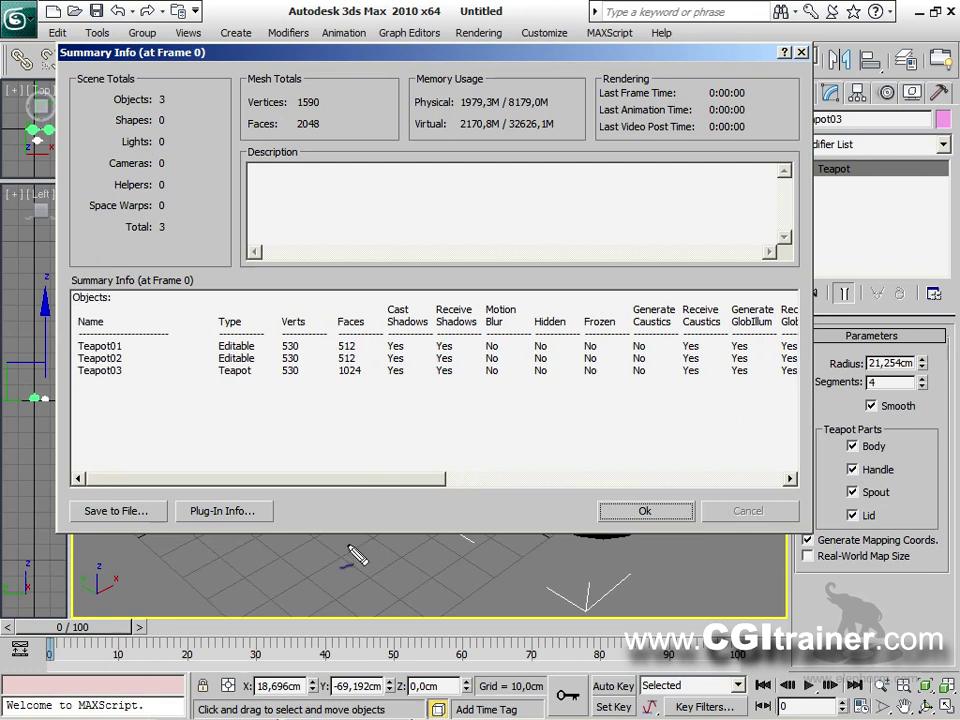
left_click_drag(80, 380, 128, 381)
Review the Scene and Mesh Totals: 3 objects, no shapes, lights, cameras or helpers, then close.
left_click_drag(212, 383, 253, 392)
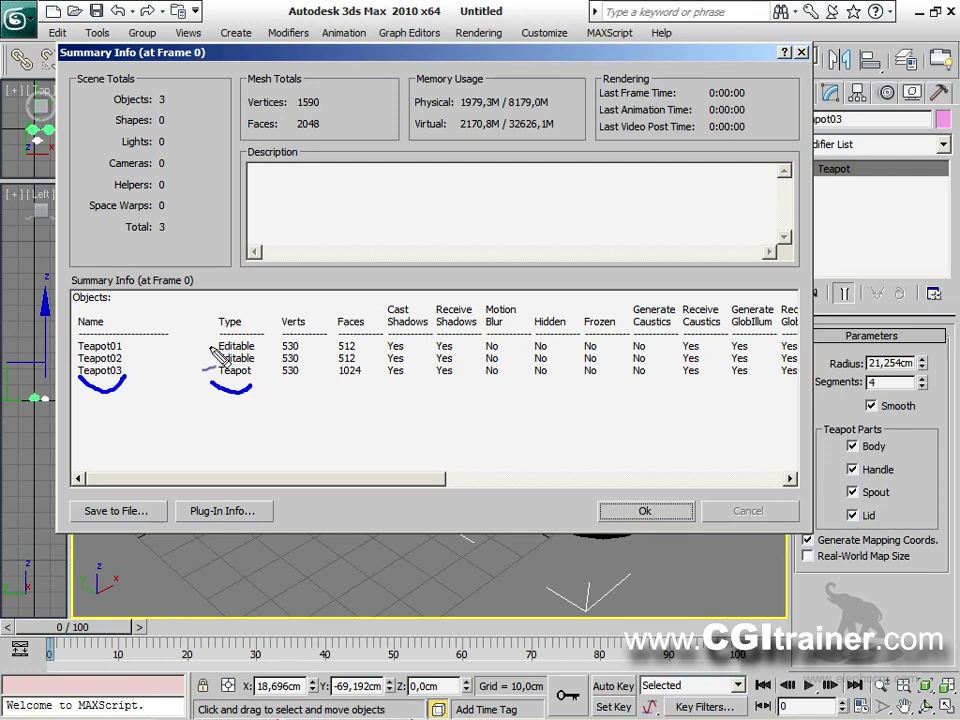
left_click_drag(276, 381, 366, 389)
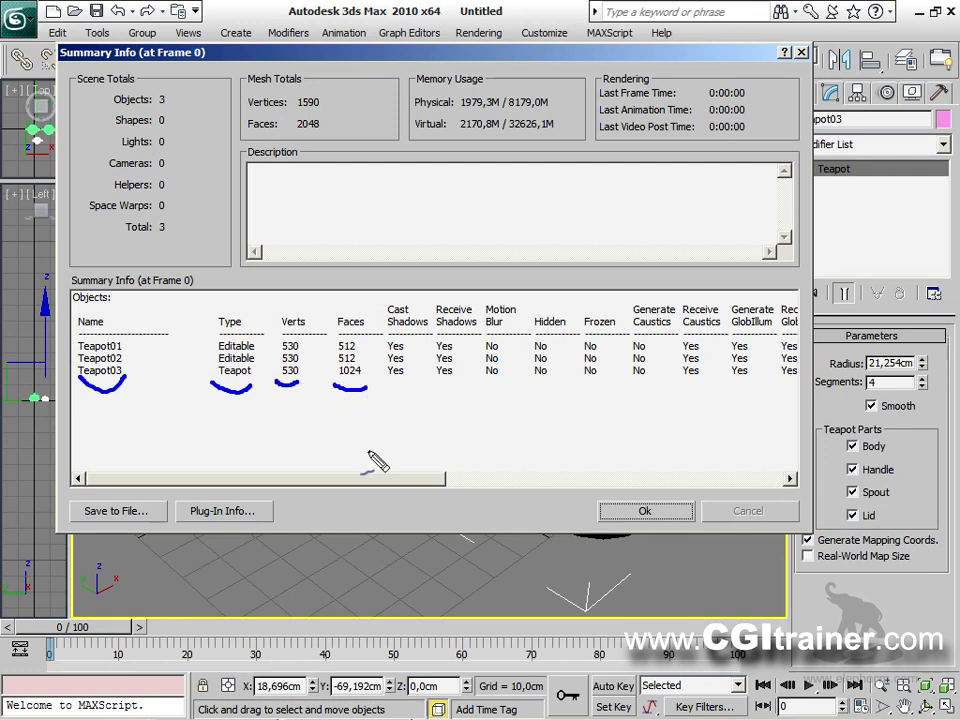
mouse_move(380, 300)
left_mouse_down()
mouse_move(380, 372)
mouse_move(467, 420)
mouse_move(480, 412)
mouse_move(458, 430)
left_mouse_up()
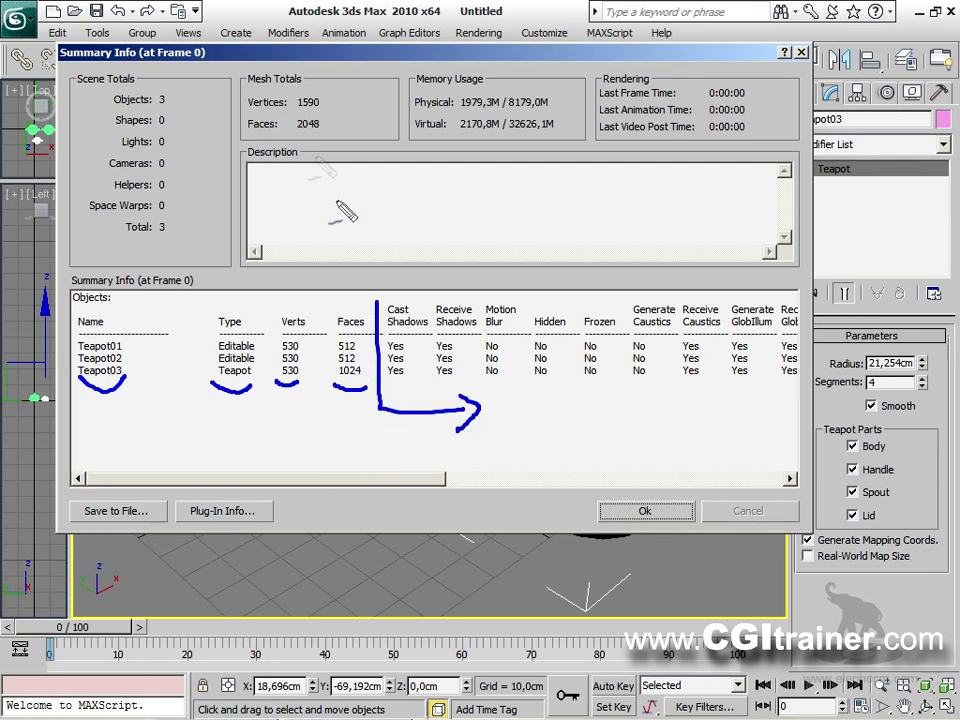
mouse_move(283, 75)
left_mouse_down()
mouse_move(236, 86)
mouse_move(268, 168)
mouse_move(345, 145)
mouse_move(300, 66)
left_mouse_up()
mouse_move(94, 114)
left_mouse_down()
mouse_move(108, 110)
mouse_move(86, 90)
mouse_move(96, 104)
left_mouse_up()
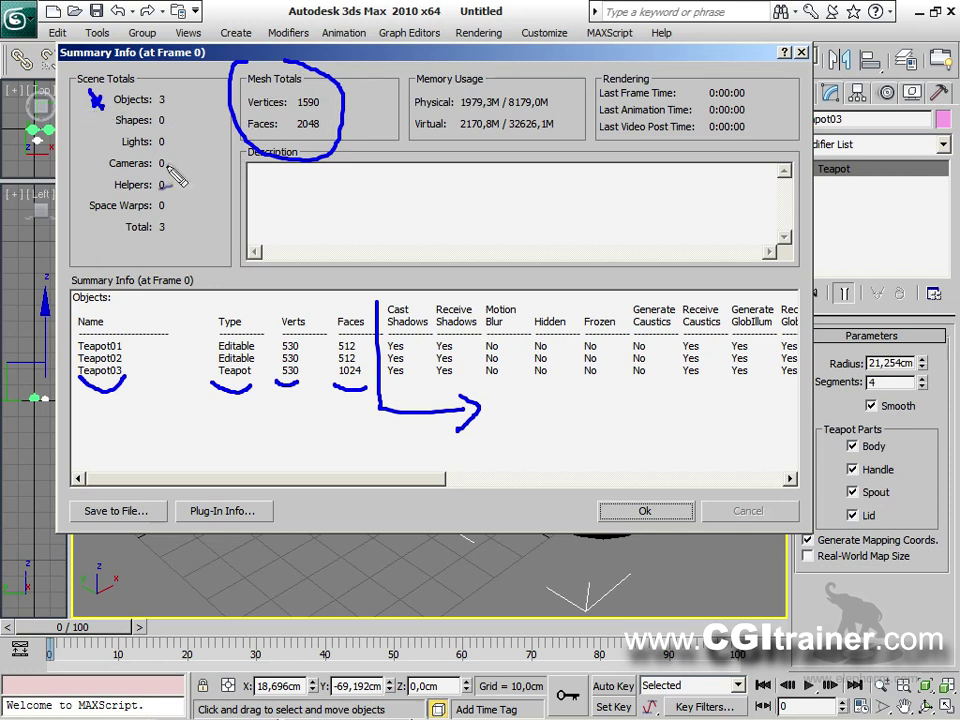
mouse_move(391, 101)
left_mouse_down()
mouse_move(408, 103)
mouse_move(413, 127)
left_mouse_up()
left_click_drag(407, 117, 414, 128)
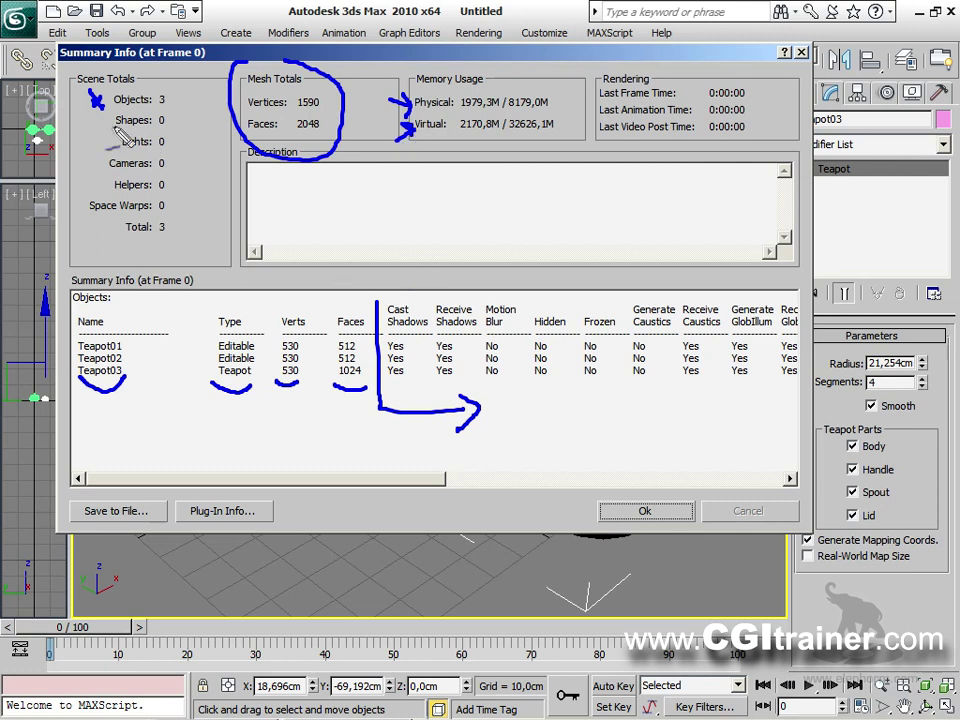
mouse_move(101, 127)
left_mouse_down()
mouse_move(117, 141)
mouse_move(105, 162)
mouse_move(109, 184)
left_mouse_up()
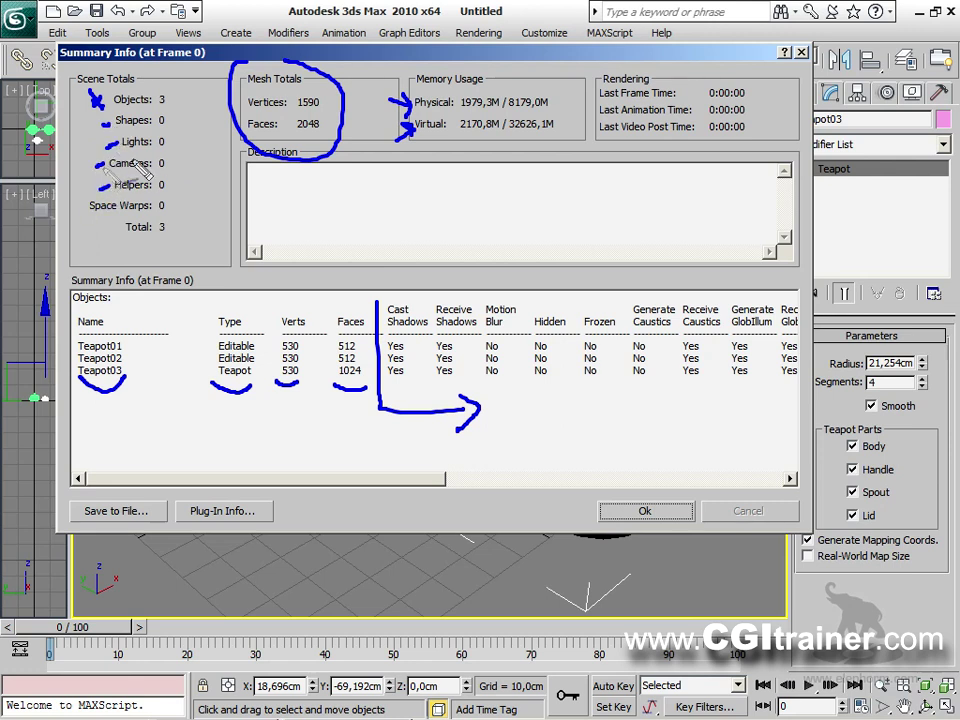
left_click_drag(60, 213, 84, 204)
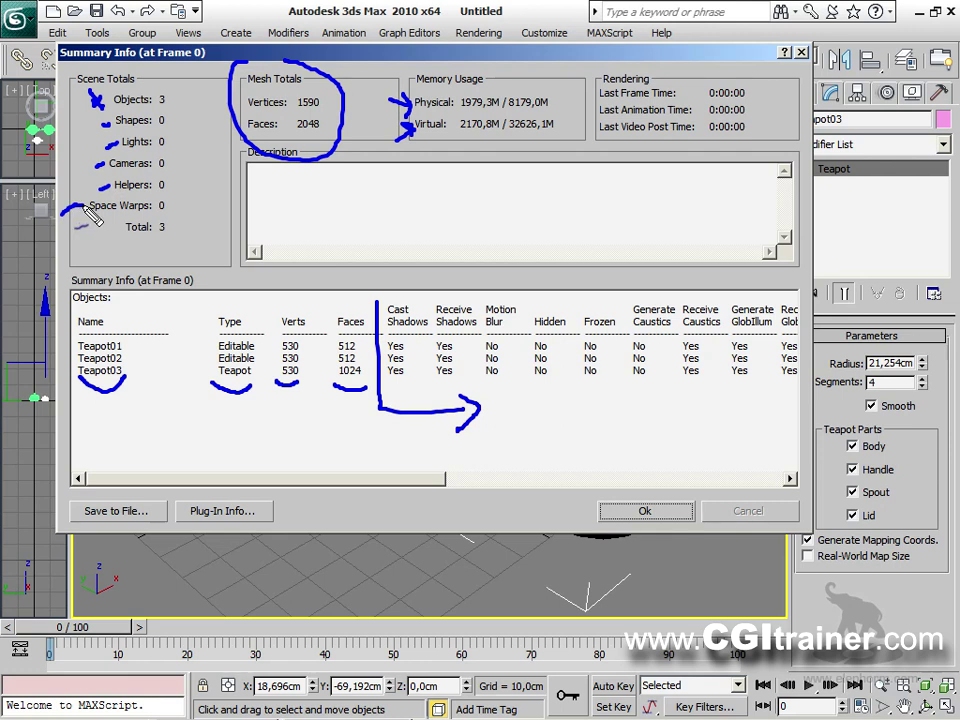
left_click_drag(117, 246, 183, 244)
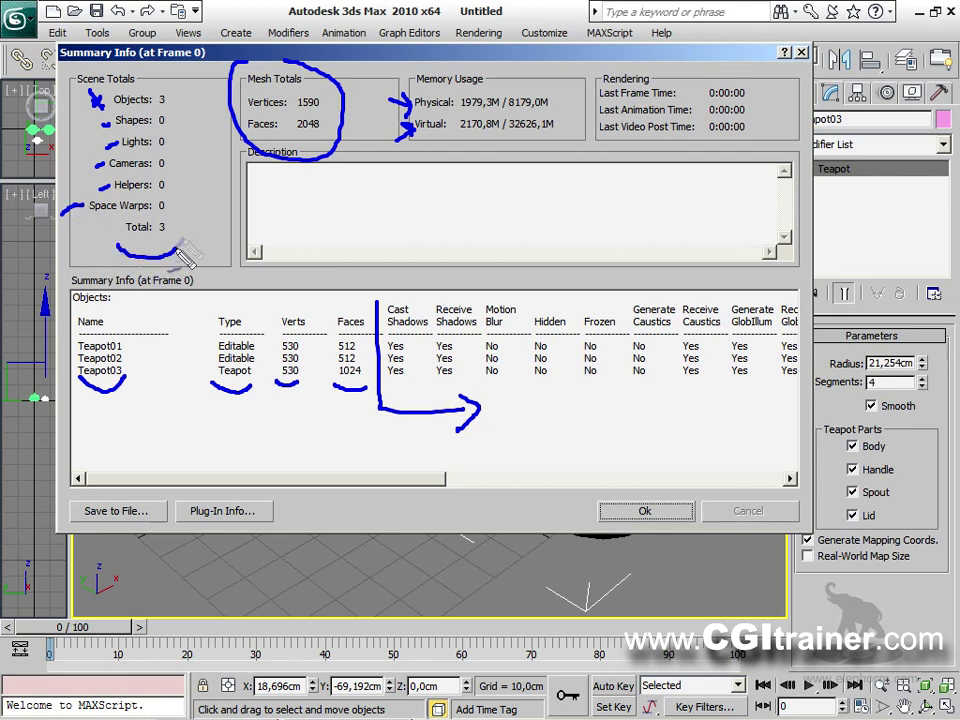
mouse_move(137, 214)
left_mouse_down()
mouse_move(168, 212)
mouse_move(160, 212)
left_mouse_up()
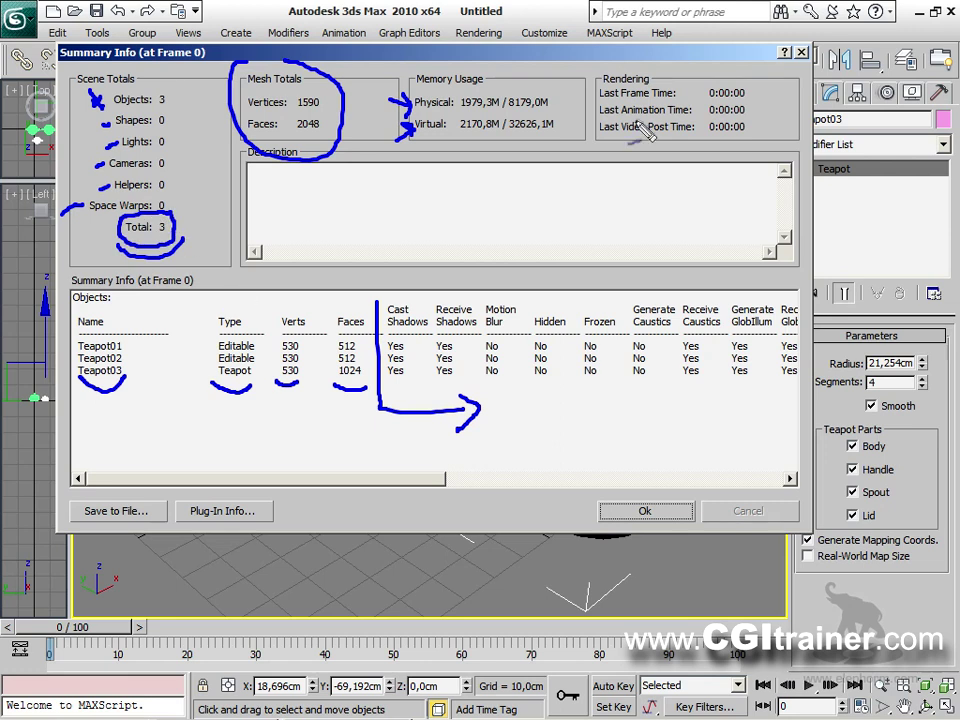
key("Escape")
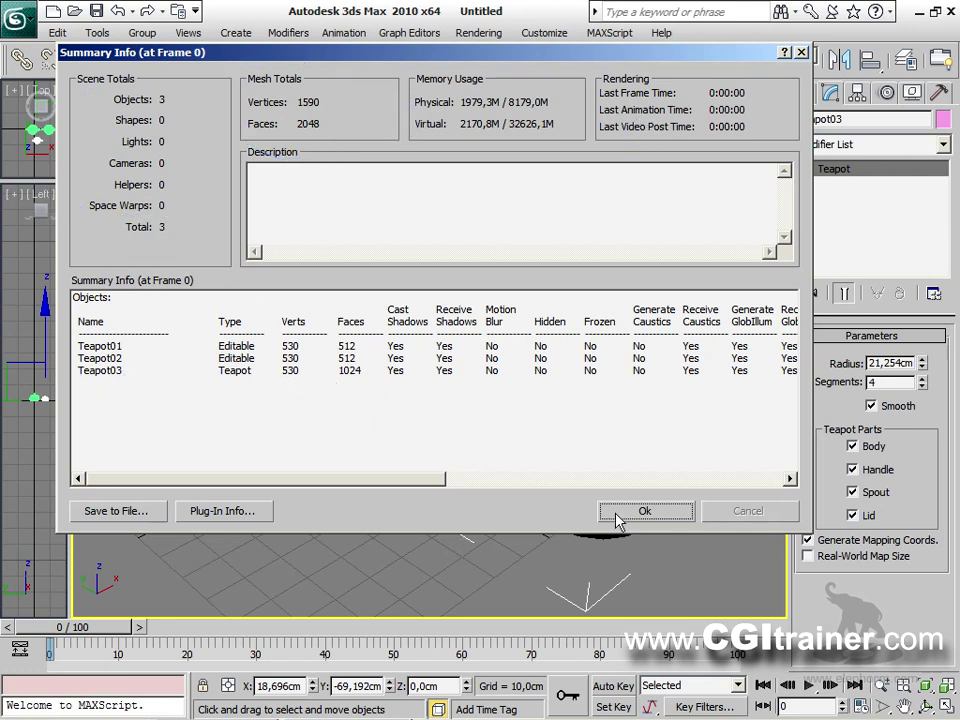
left_click(623, 513)
Open Select From Scene with H and pick Teapot01, Teapot02 and Teapot03 in turn.
middle_click_drag(443, 444, 376, 415)
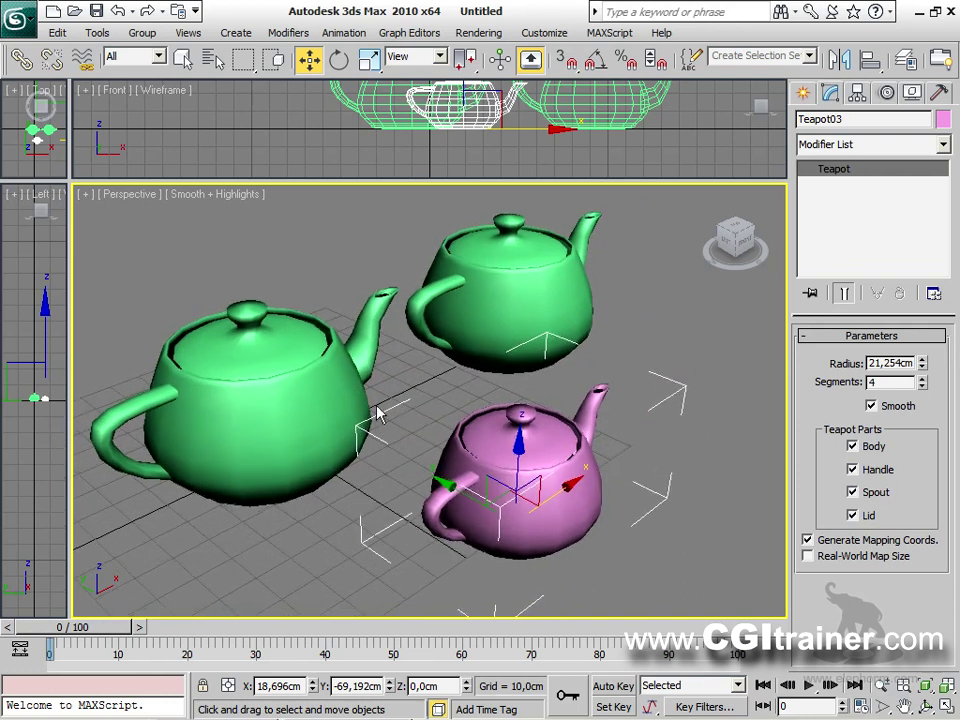
key("h")
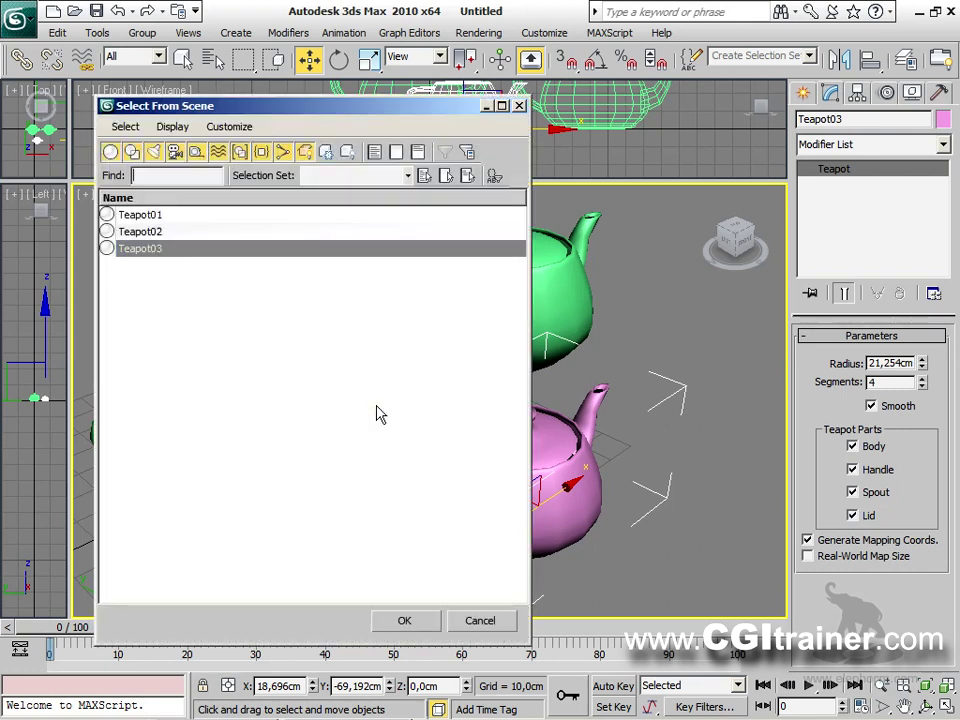
left_click(140, 215)
left_click(142, 231)
left_click(142, 248)
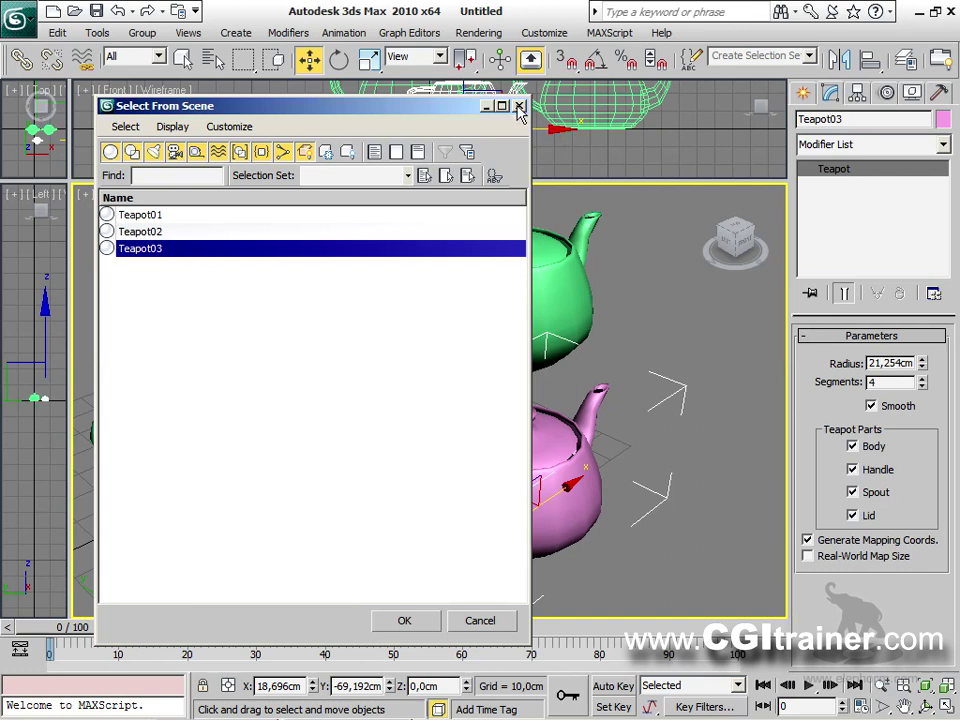
left_click(518, 106)
left_click(213, 59)
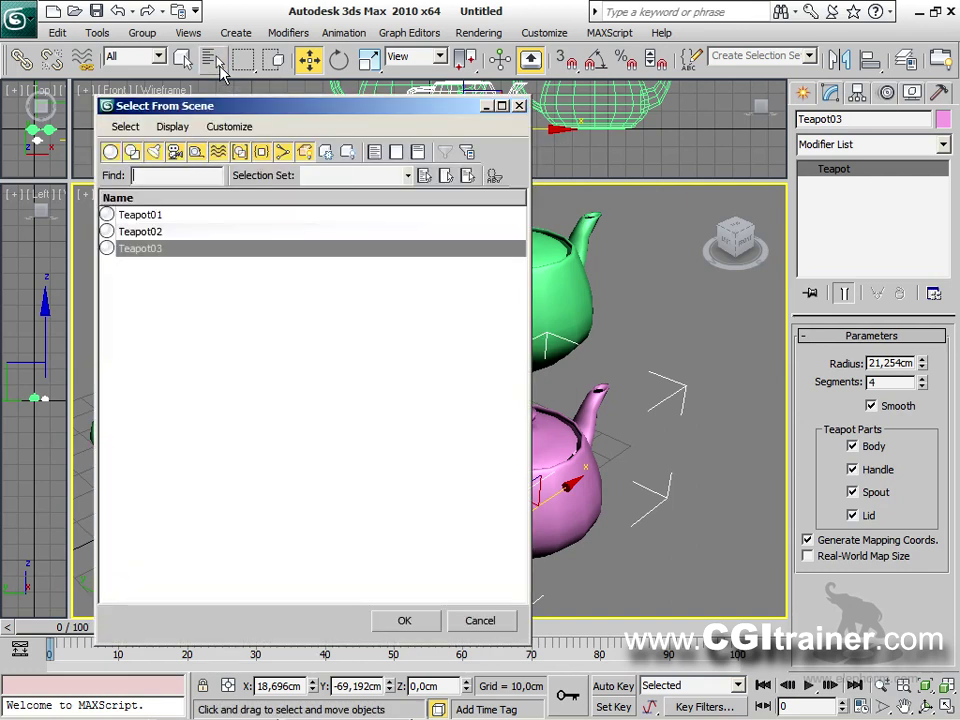
left_click(518, 106)
Toggle Display Geometry off and on in the Select From Scene list, then close it.
middle_click_drag(440, 460, 514, 422)
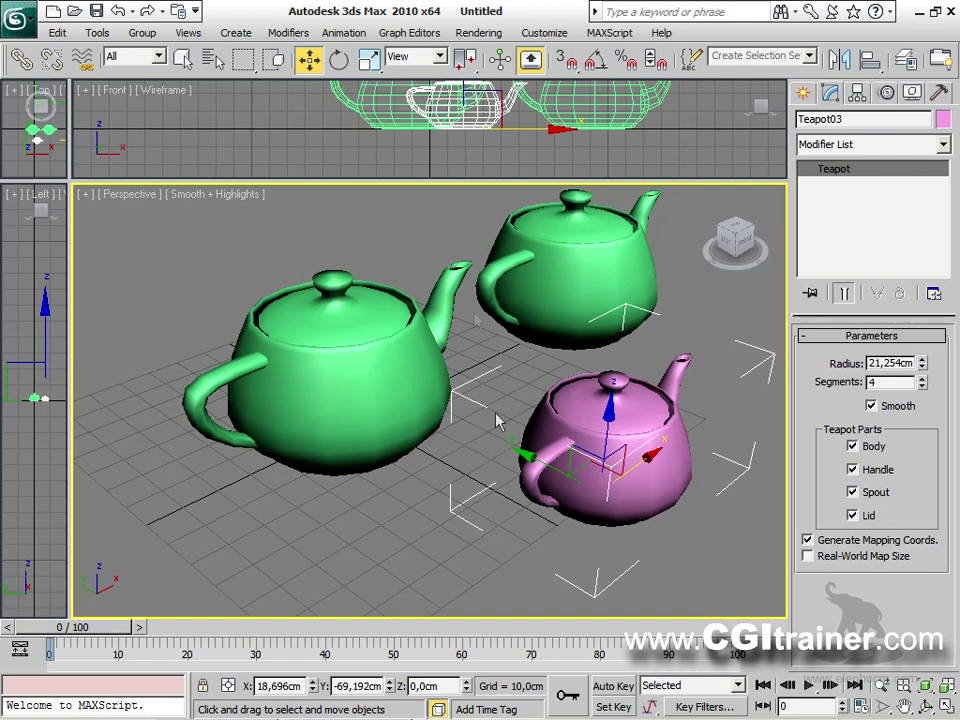
left_click(213, 61)
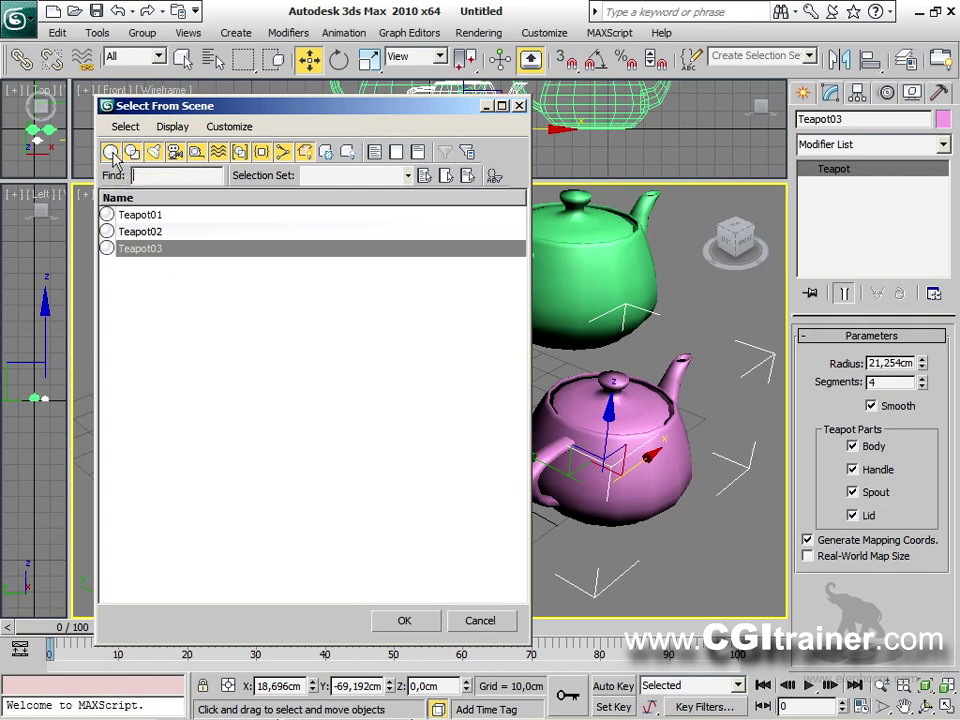
left_click(111, 153)
left_click(111, 153)
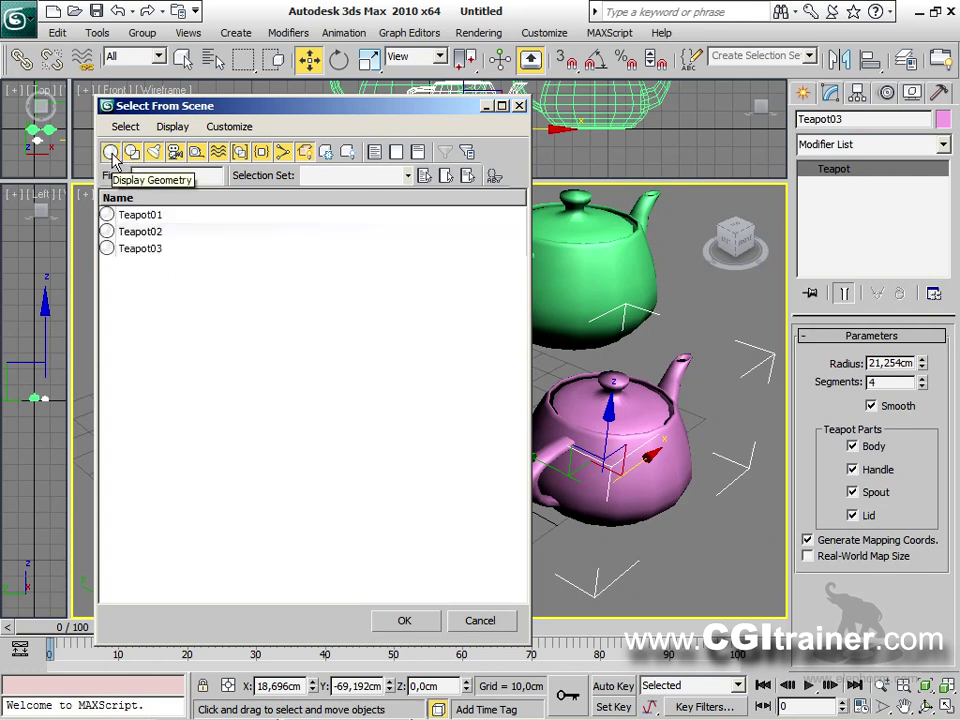
left_click_drag(214, 113, 428, 105)
left_click(325, 150)
left_click(325, 150)
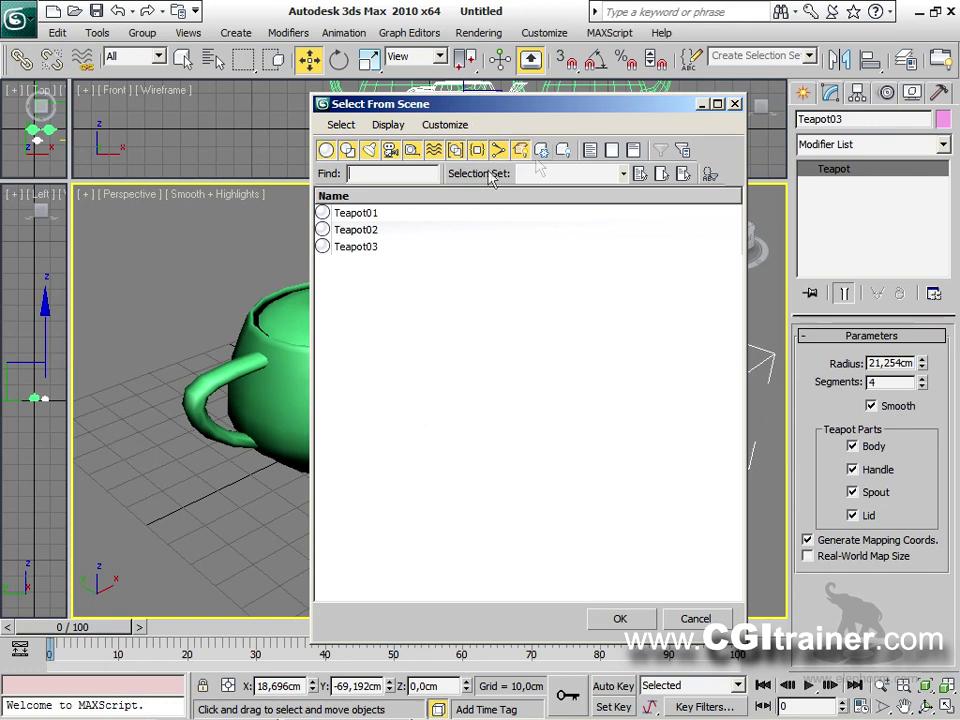
left_click_drag(491, 106, 576, 94)
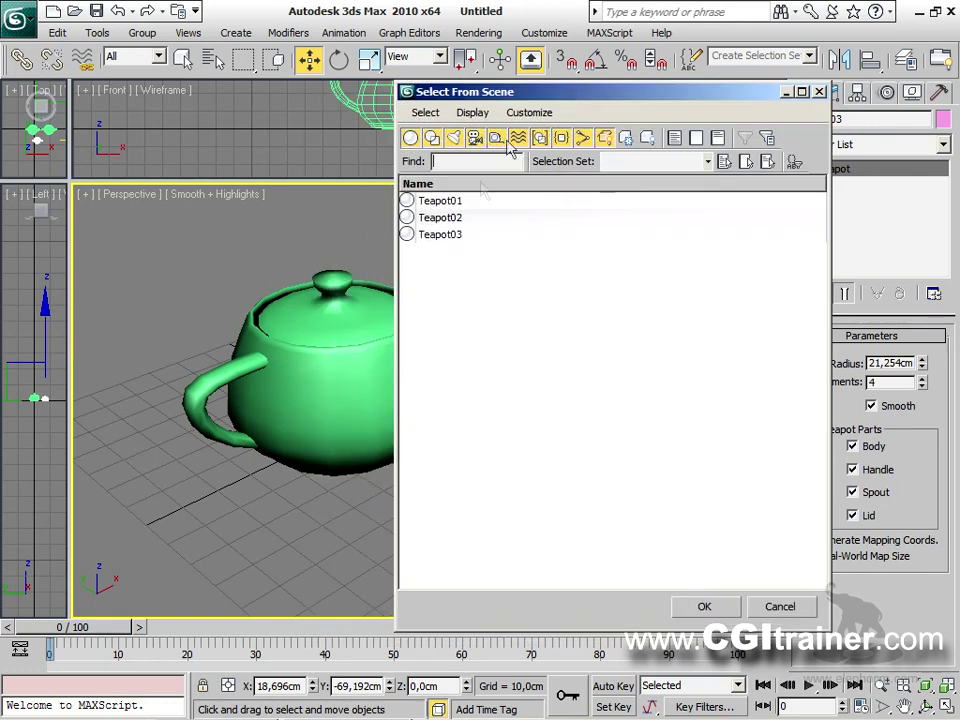
left_click(819, 92)
left_click(18, 18)
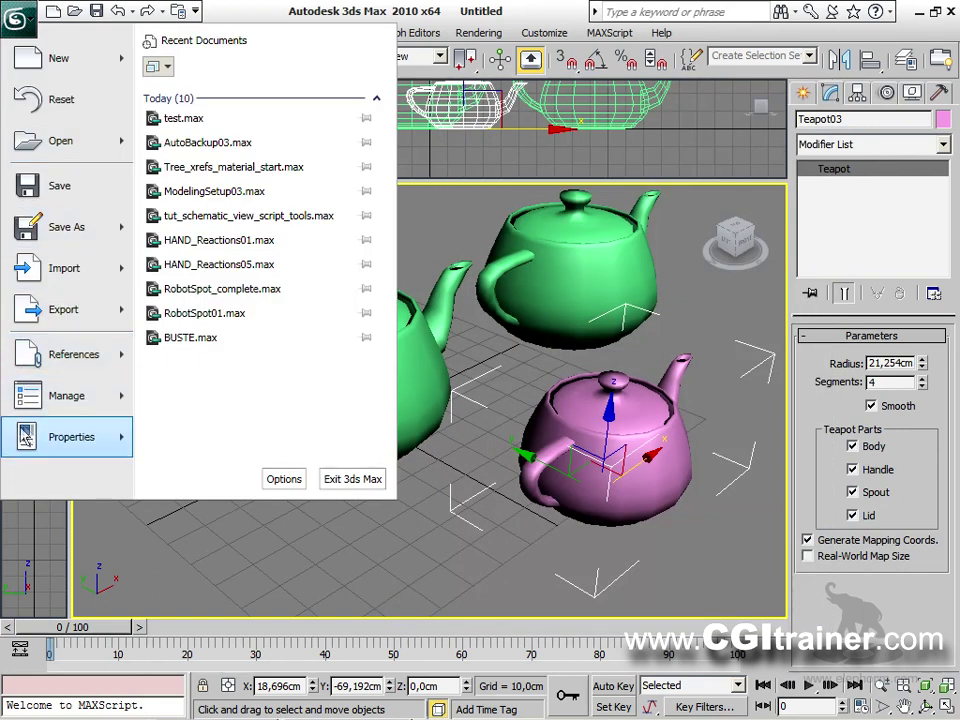
Check the scene's Summary Info, then pan, zoom out and orbit the Perspective view.
mouse_move(50, 451)
left_click(228, 100)
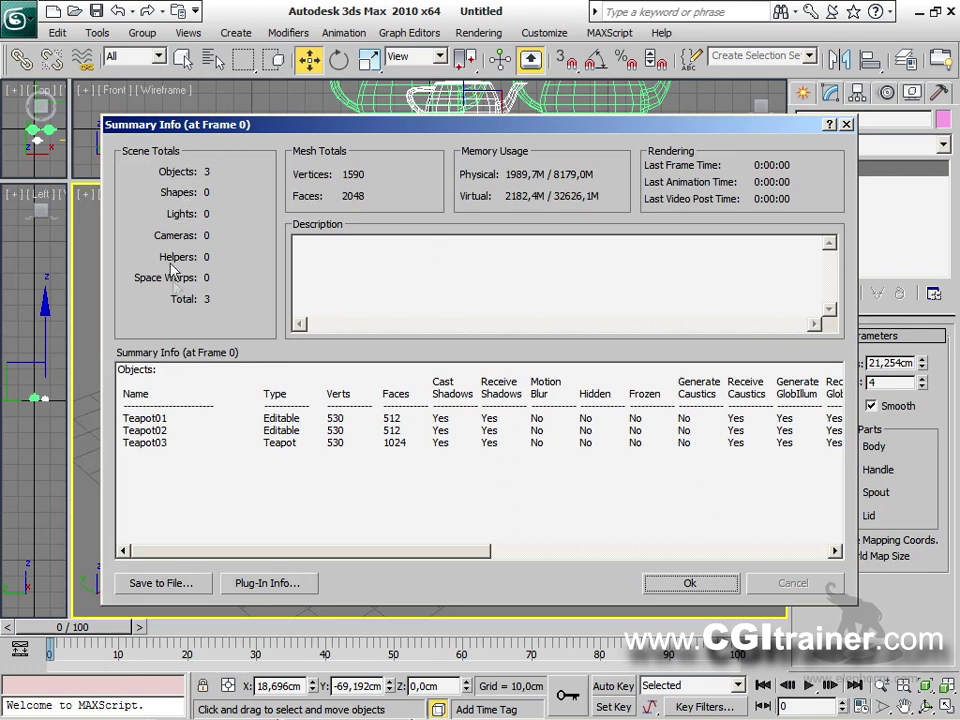
left_click(691, 584)
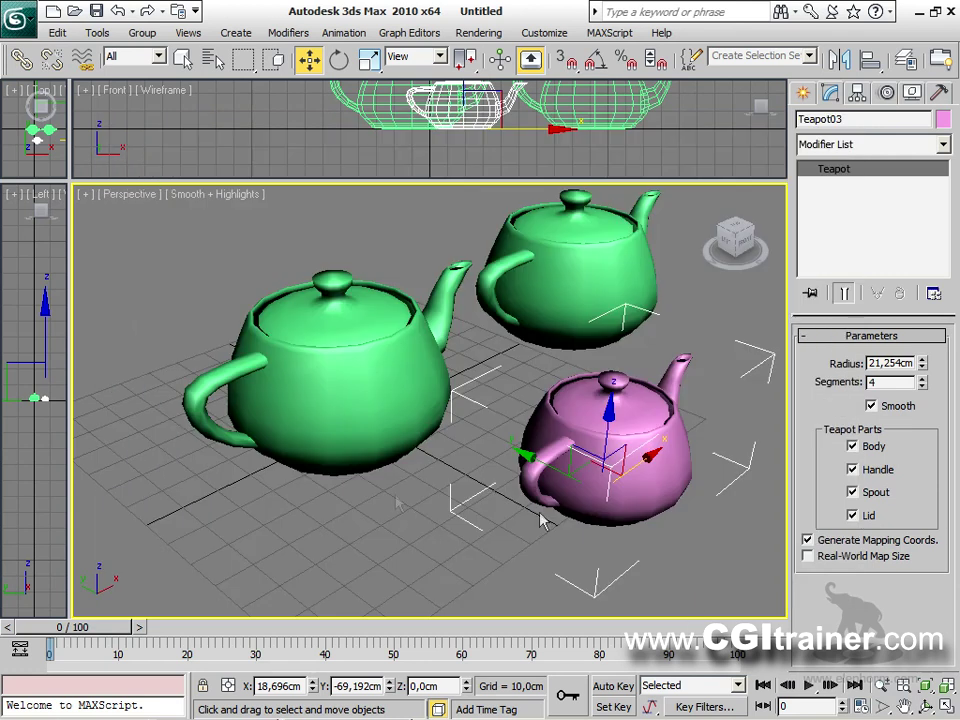
middle_click_drag(432, 462, 368, 463)
scroll(374, 470, "down", 2)
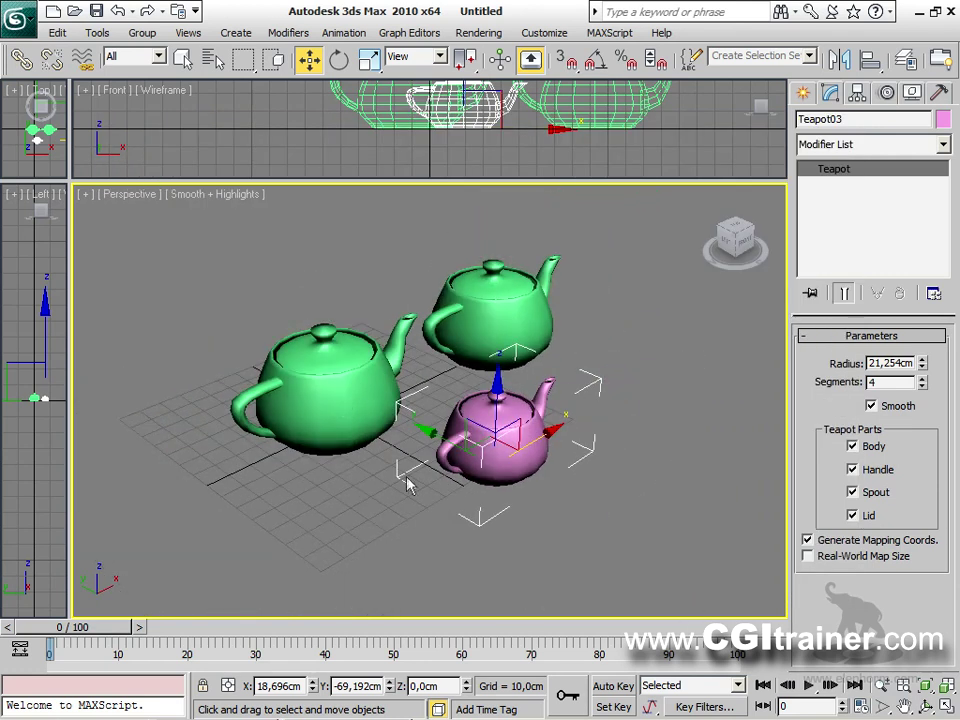
mouse_move(440, 467)
middle_mouse_down("alt")
mouse_move(435, 476)
mouse_move(425, 470)
middle_mouse_up("alt")
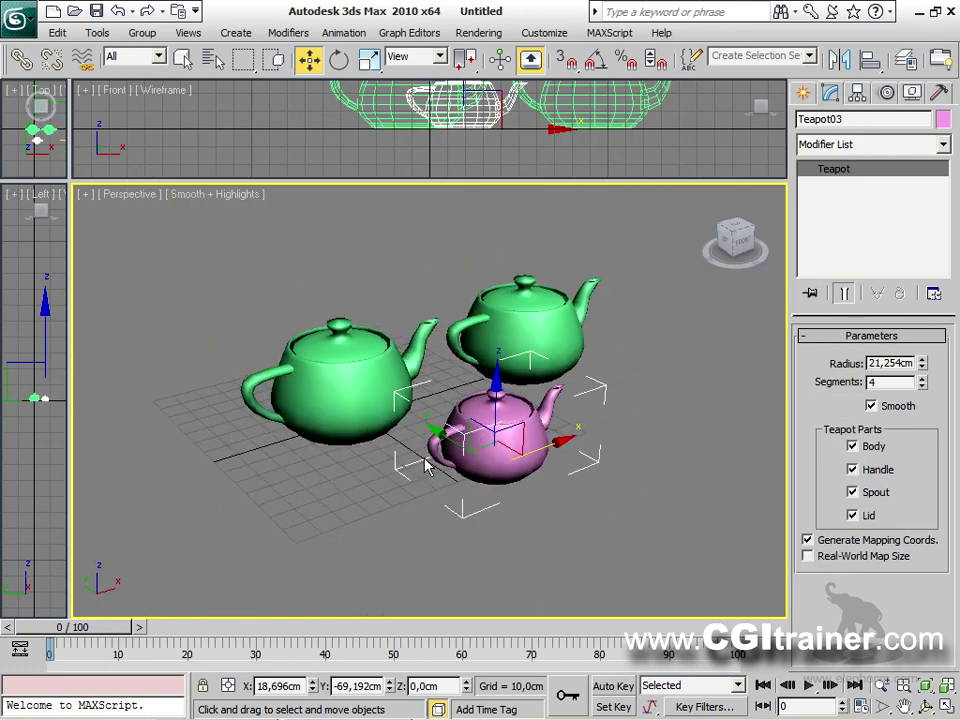
Click through the teapots, ending with the left green Teapot01 selected.
left_click(400, 402)
left_click(490, 440)
left_click(530, 330)
left_click(592, 455)
left_click(531, 332)
left_click(490, 440)
left_click(388, 413)
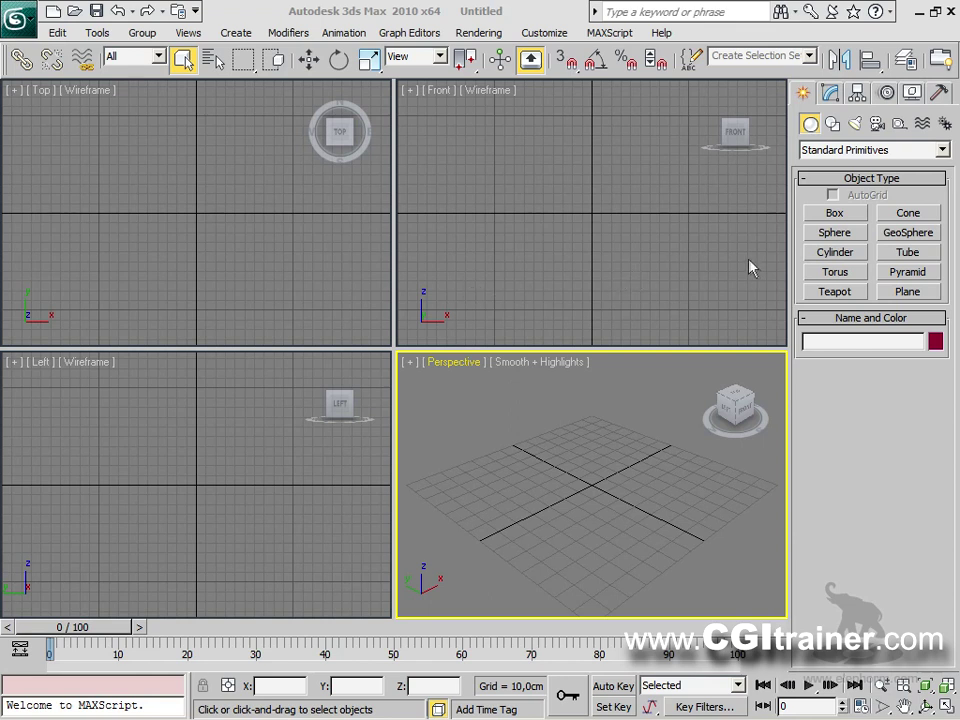
Enlarge the Perspective viewport and drag out a brown teapot of radius 31,089cm at the grid centre.
left_click_drag(394, 346, 133, 98)
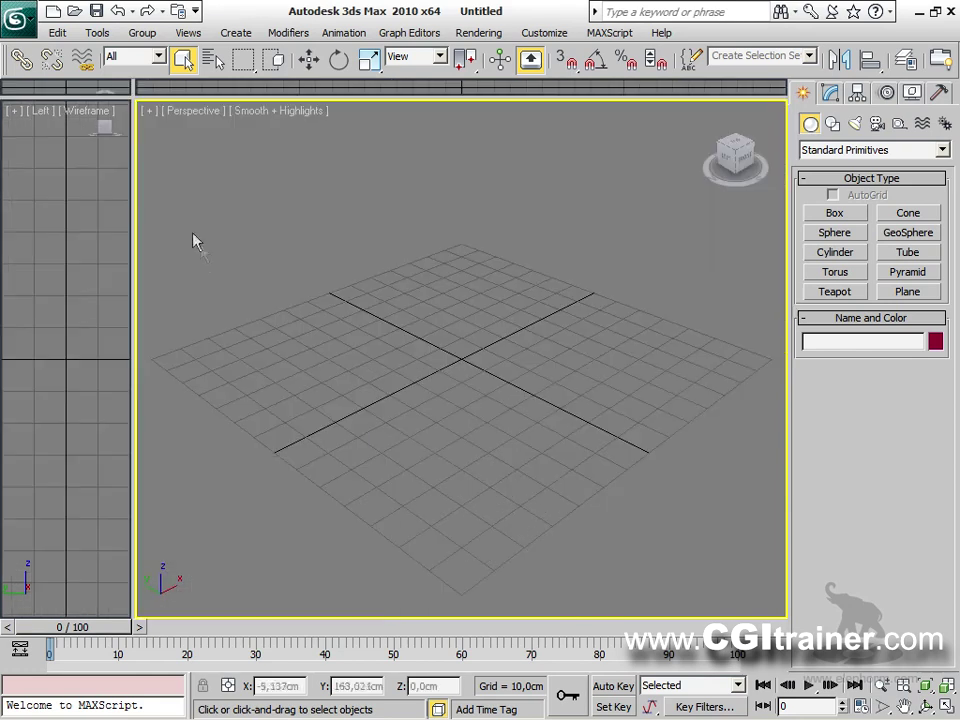
left_click(844, 292)
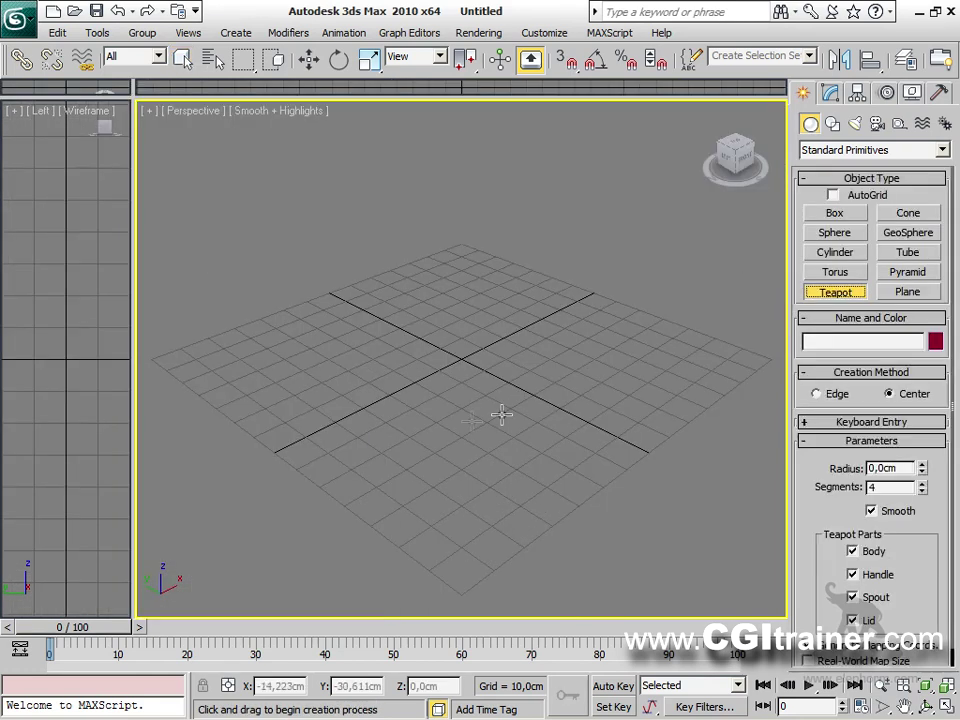
left_click_drag(461, 360, 410, 296)
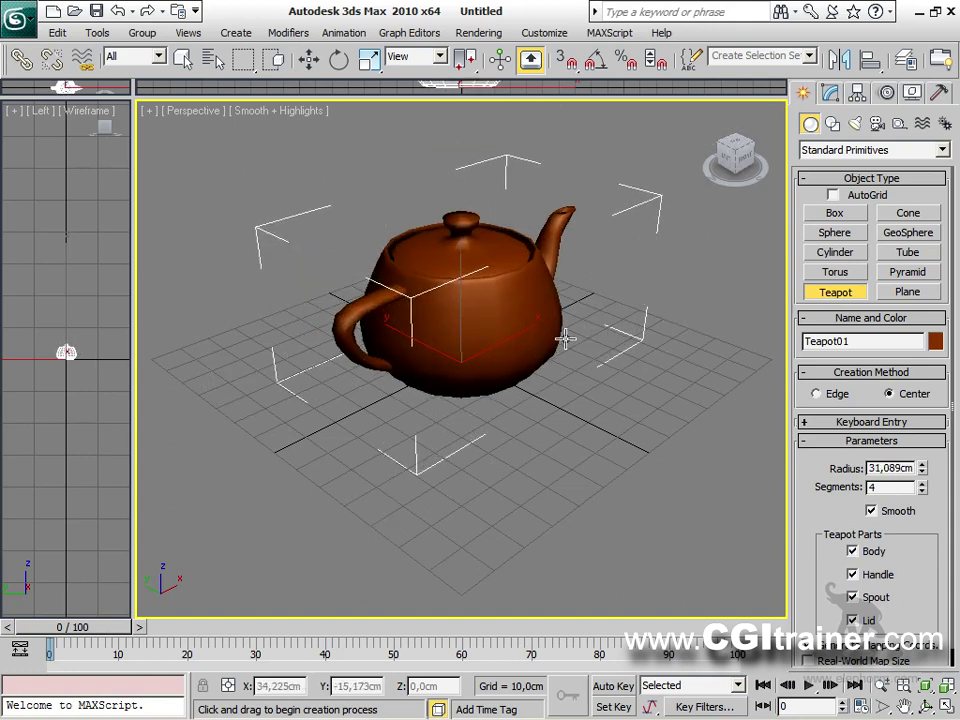
right_click(482, 341)
key("w")
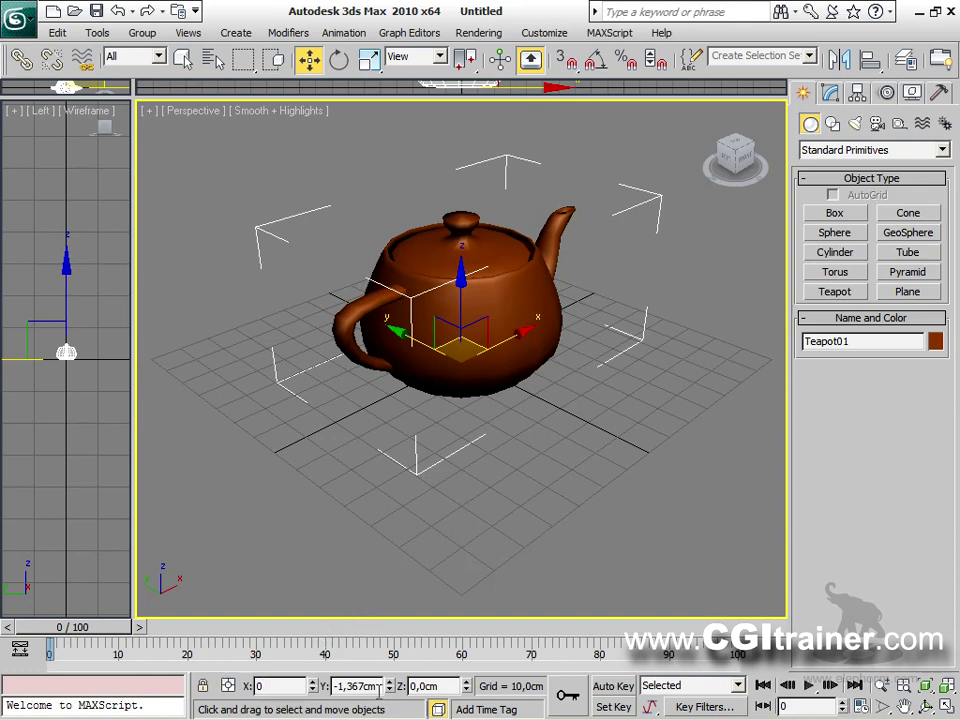
Enter 0 for the teapot's X and Y positions, then drag it along Z, Y and X.
key("Tab")
type("0")
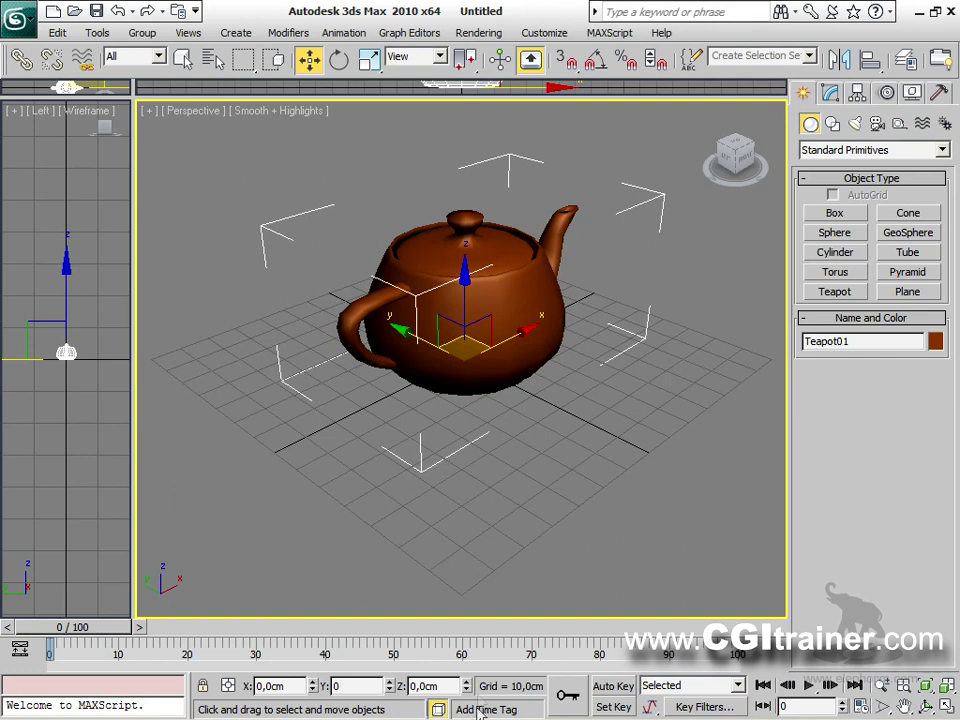
key("Tab")
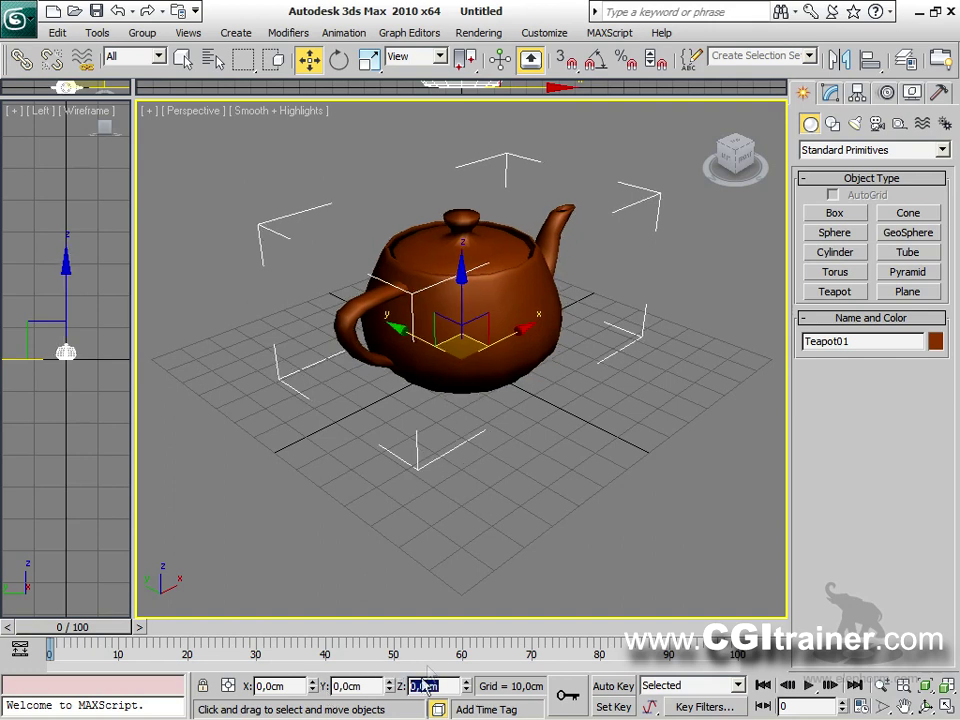
left_click(476, 428)
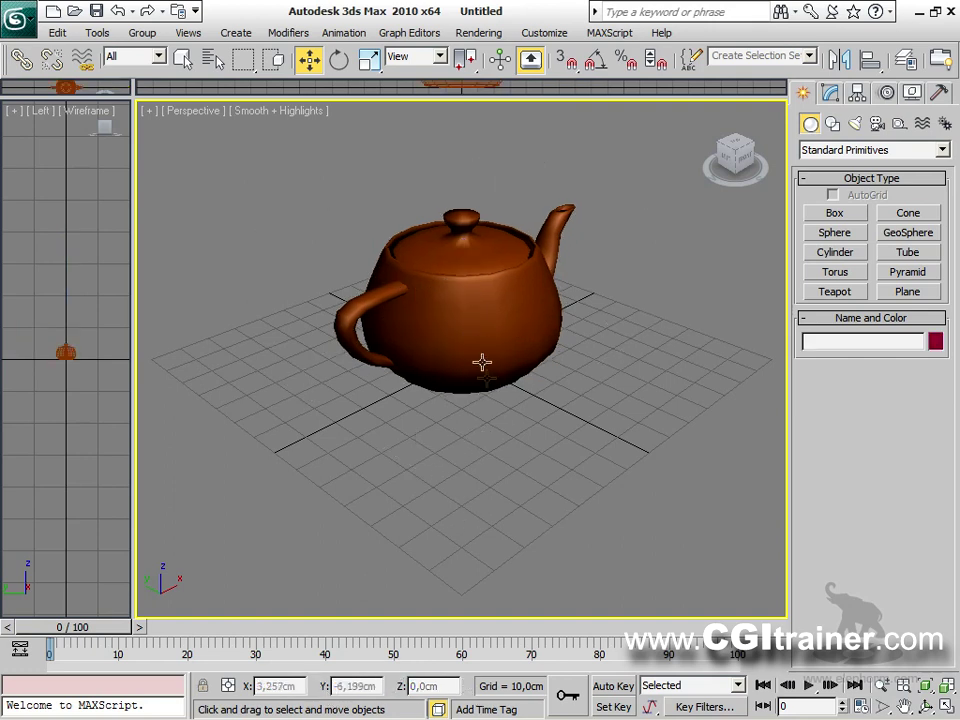
left_click(429, 304)
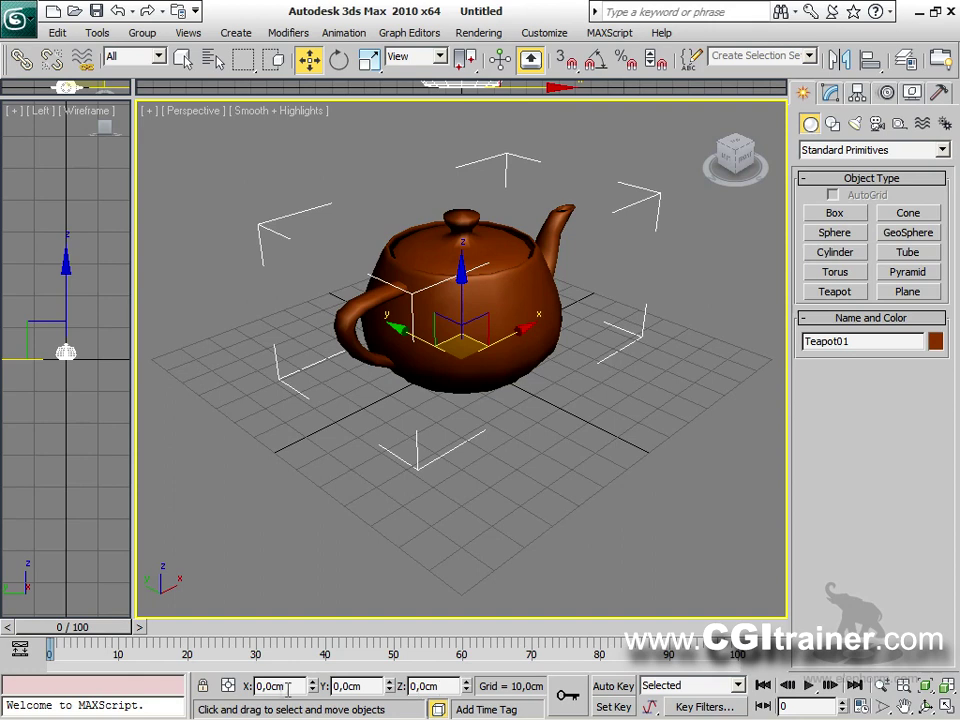
left_click_drag(468, 688, 450, 596)
left_click_drag(389, 688, 306, 538)
middle_click_drag(602, 221, 544, 283)
scroll(543, 290, "down", 3)
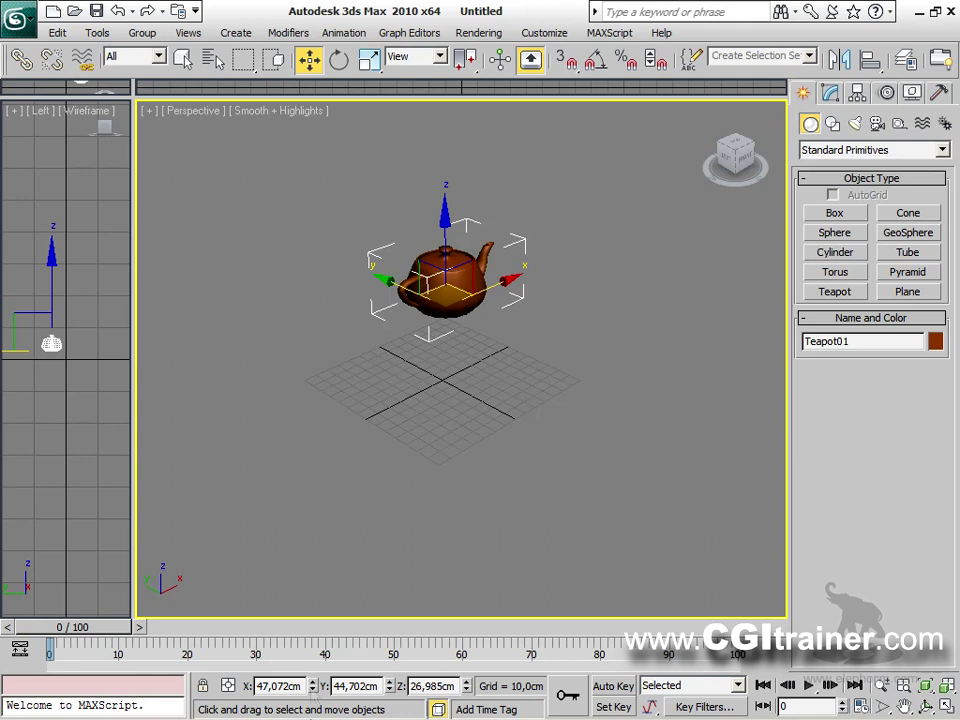
left_click_drag(313, 686, 300, 660)
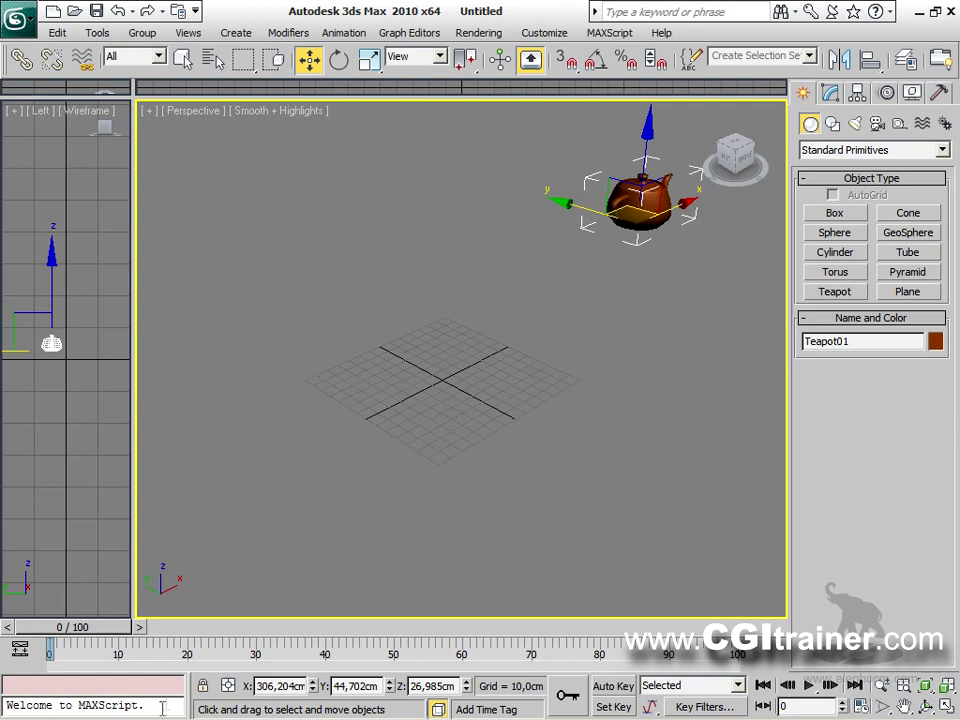
Place Teapot01 at the world origin with X, Y and Z all set to 0.
left_click(228, 688)
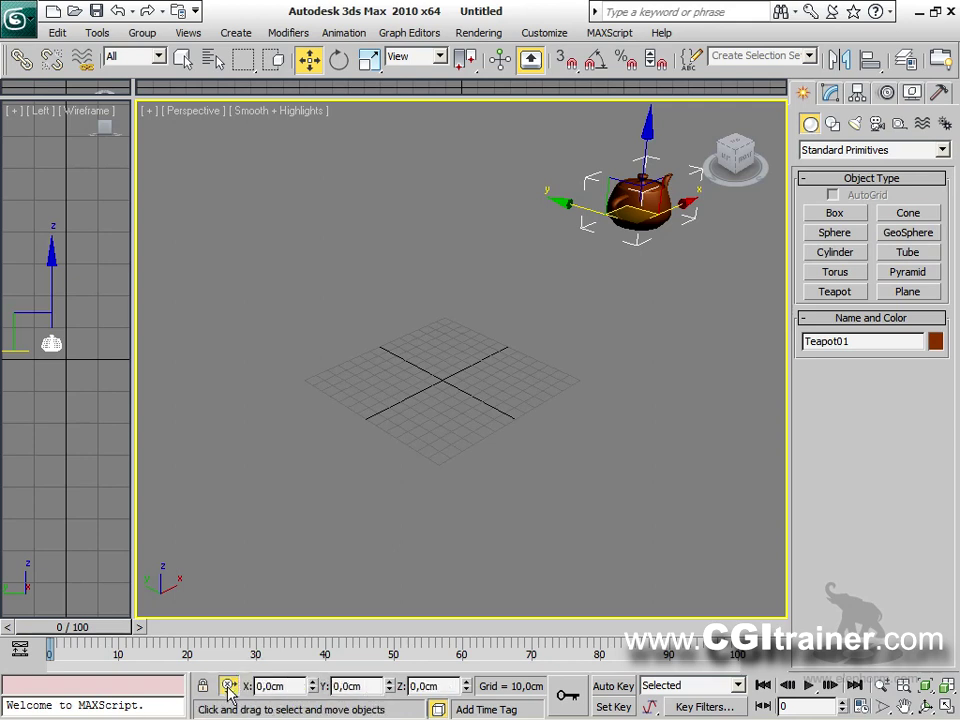
left_click_drag(313, 690, 322, 128)
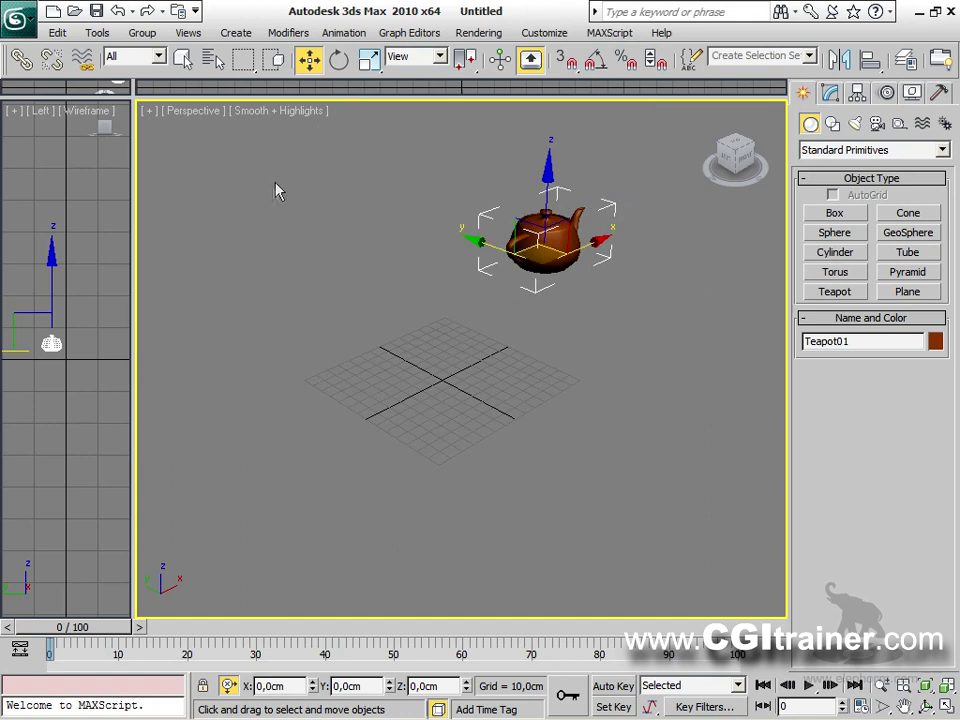
left_click(228, 686)
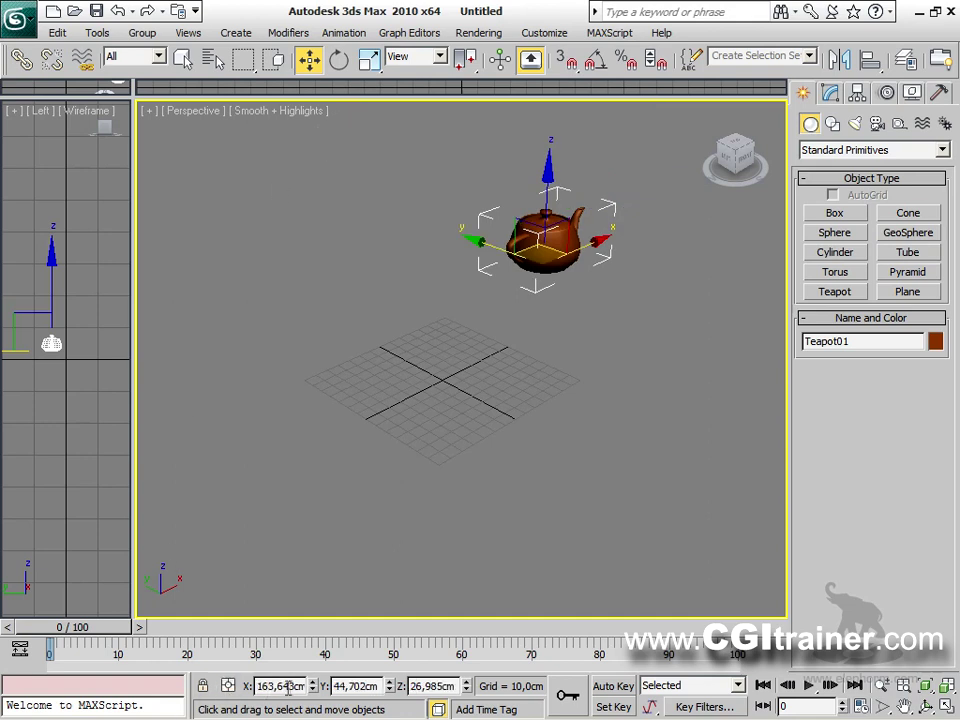
type("0")
key("Return")
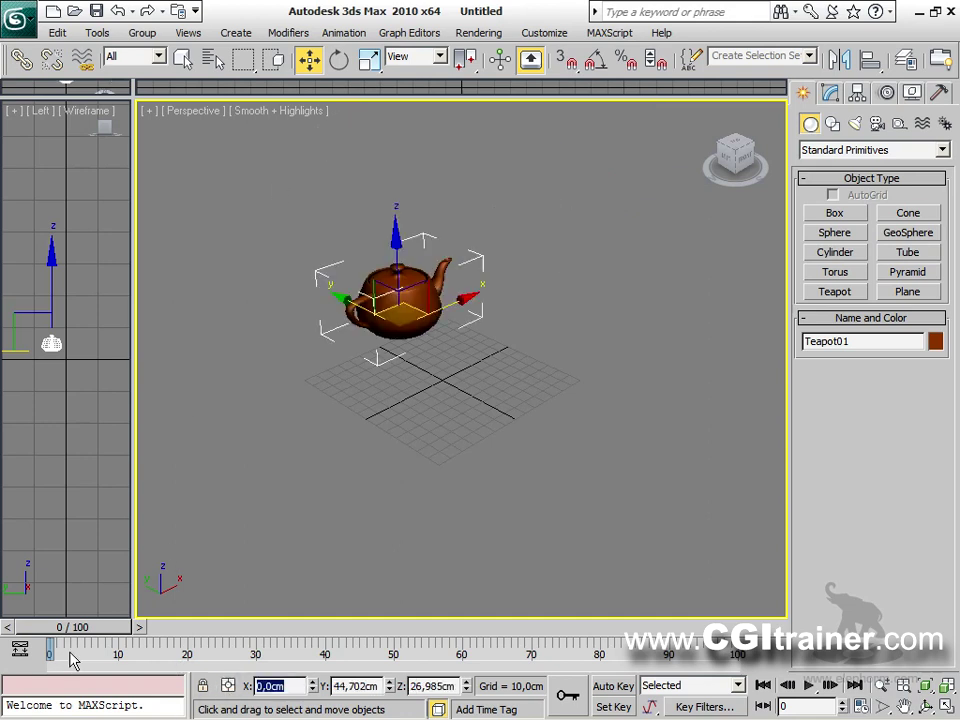
double_click(365, 686)
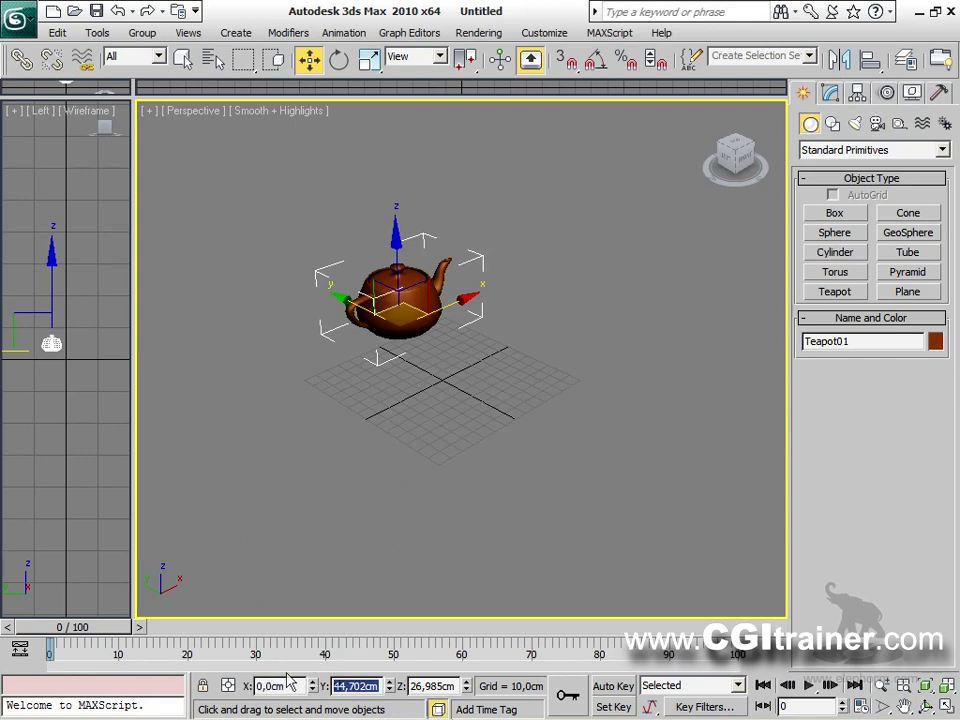
type("0")
key("Return")
double_click(453, 686)
type("0")
key("Return")
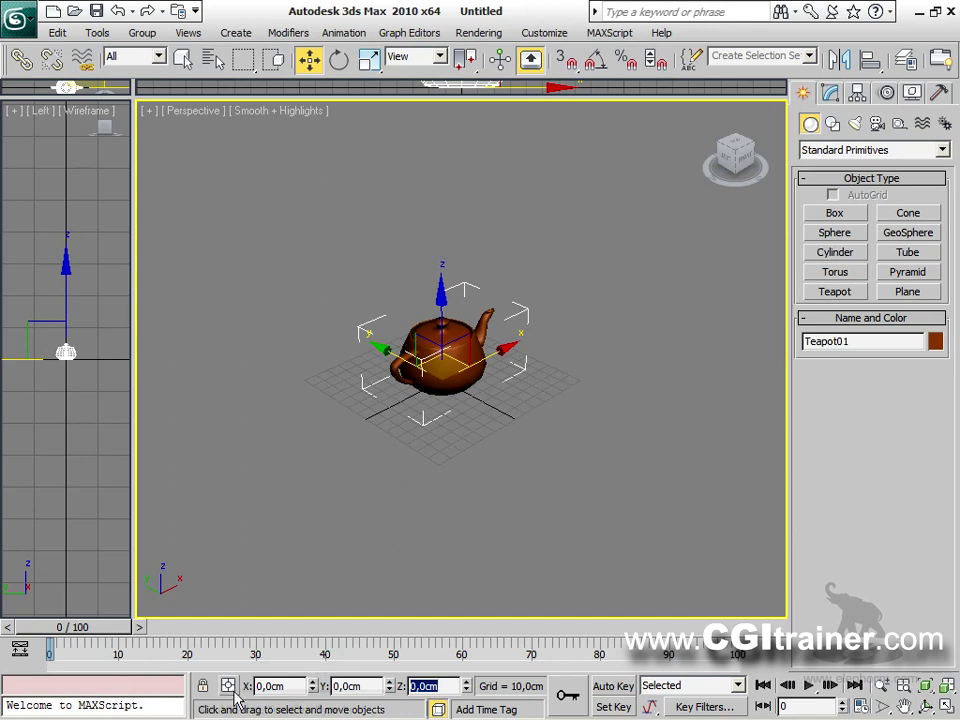
Offset the teapot 10 cm along X twice to reach X 20, back in Absolute mode.
left_click(228, 686)
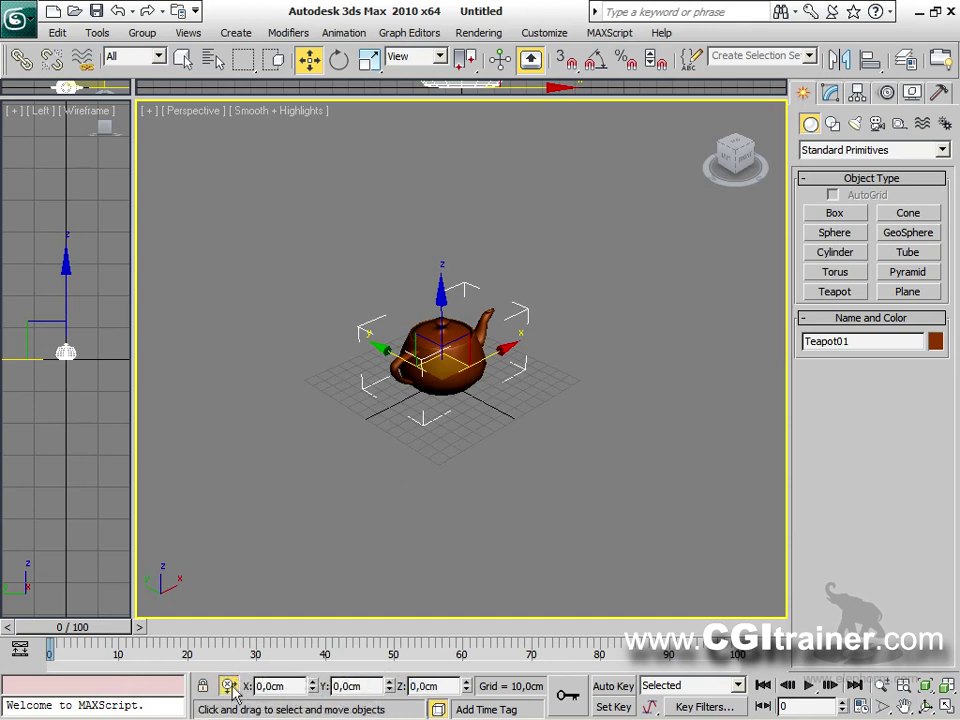
double_click(296, 684)
type("10")
key("Return")
type("10")
key("Return")
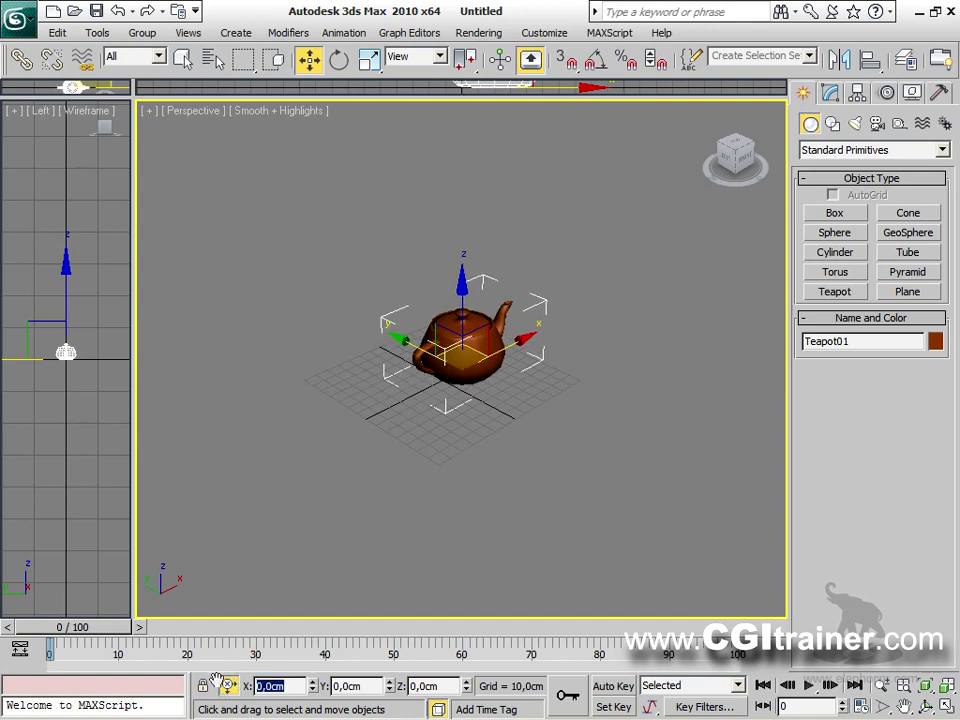
left_click(228, 685)
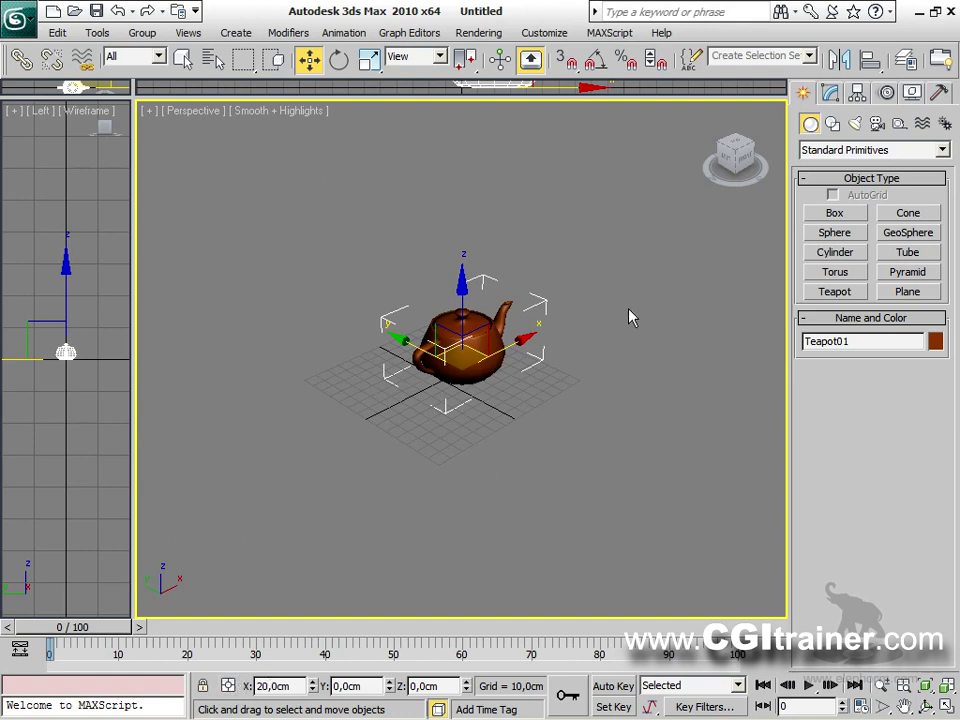
Use Move Transform Type-In to offset the teapot 10 cm along X twice, reaching X 40.
right_click(472, 350)
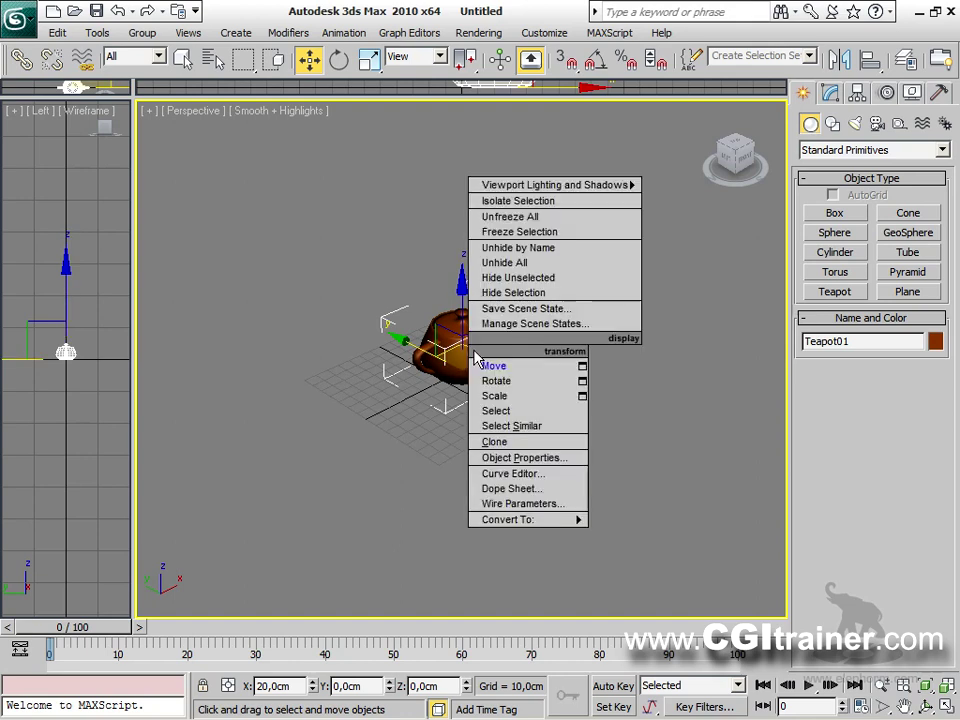
left_click(582, 368)
left_click_drag(540, 286, 332, 212)
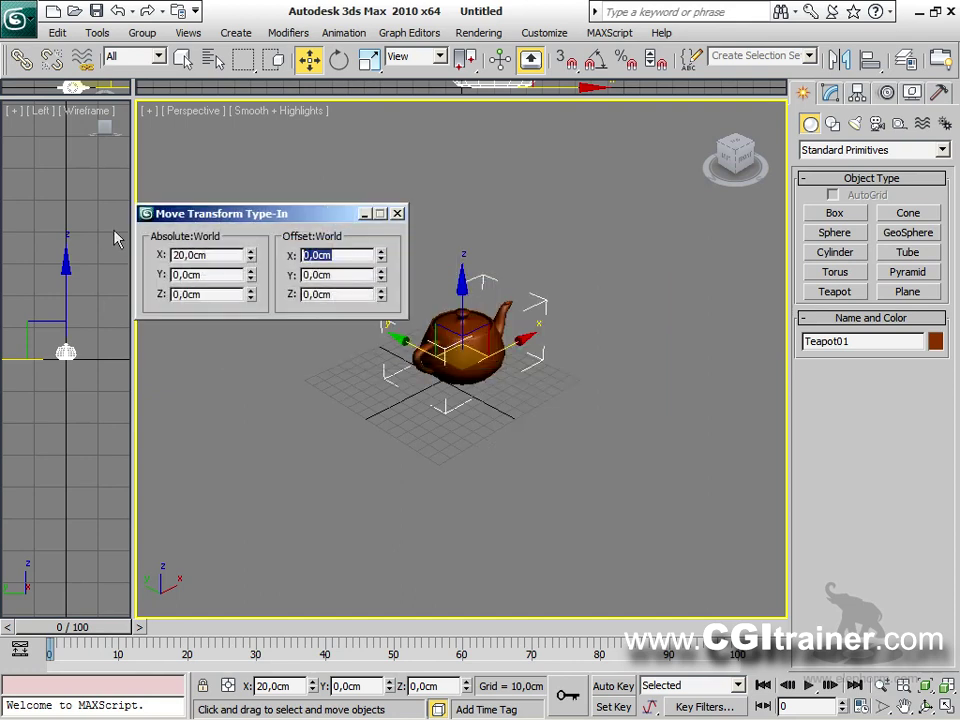
type("10")
key("Return")
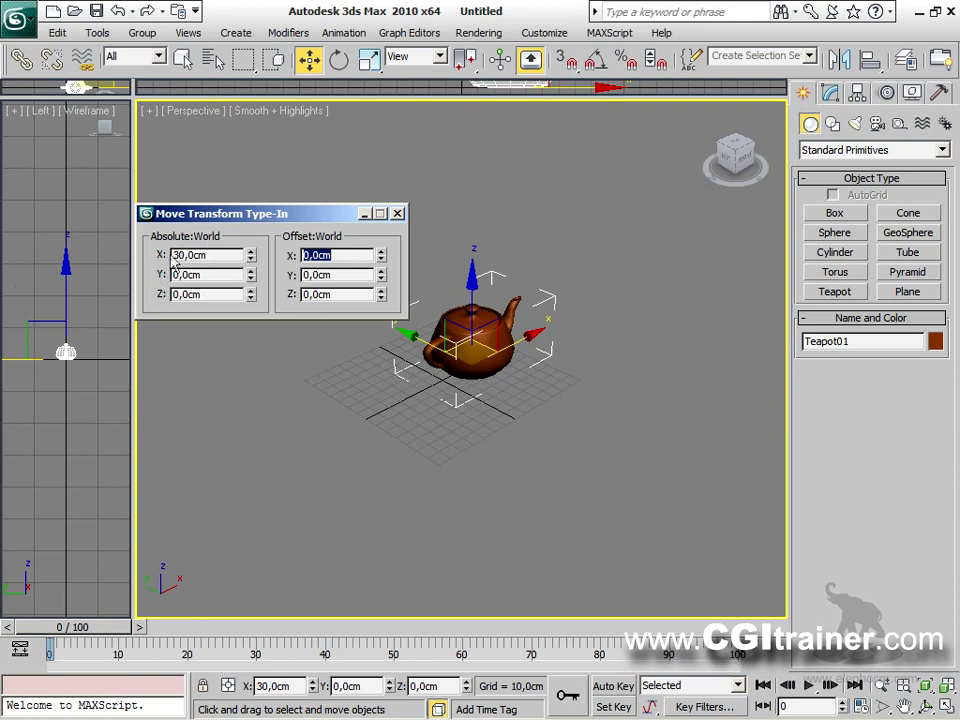
left_click(398, 214)
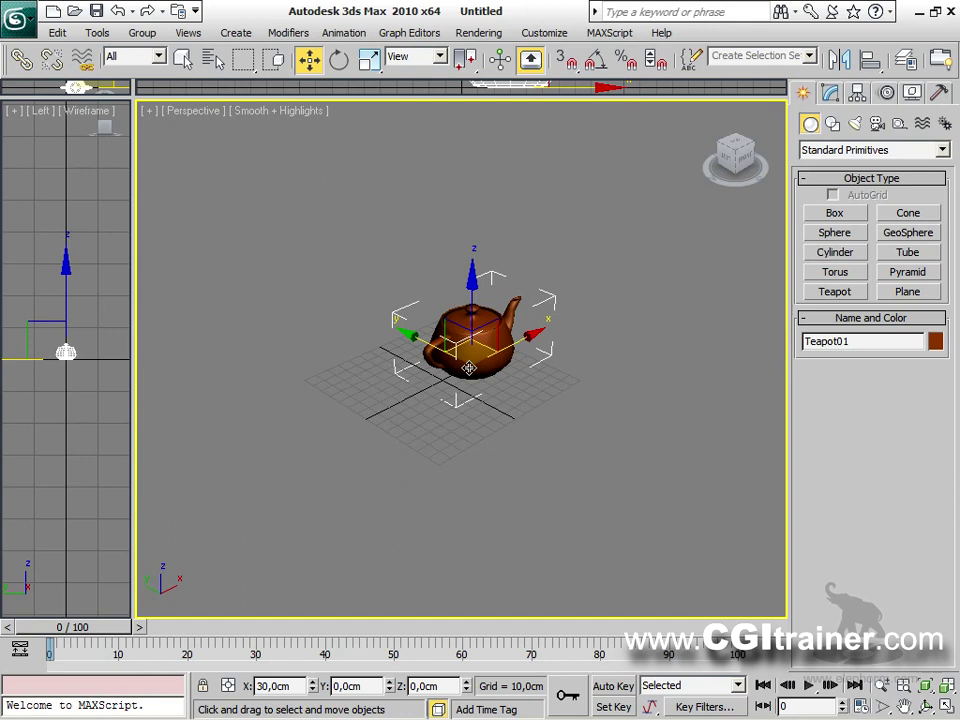
right_click(309, 62)
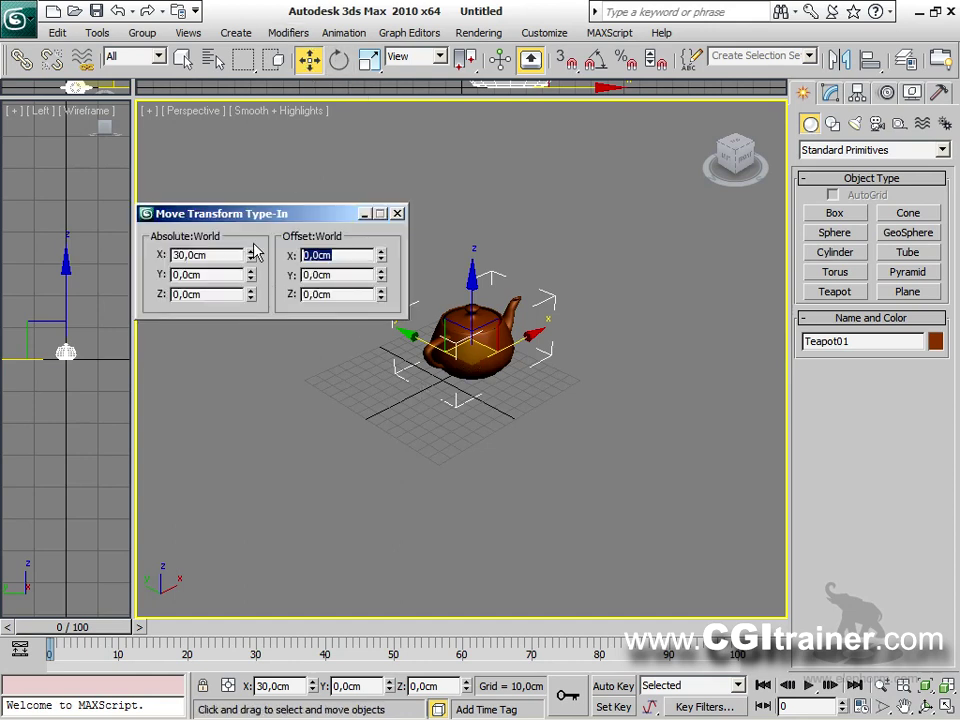
type("10")
key("Return")
left_click(398, 214)
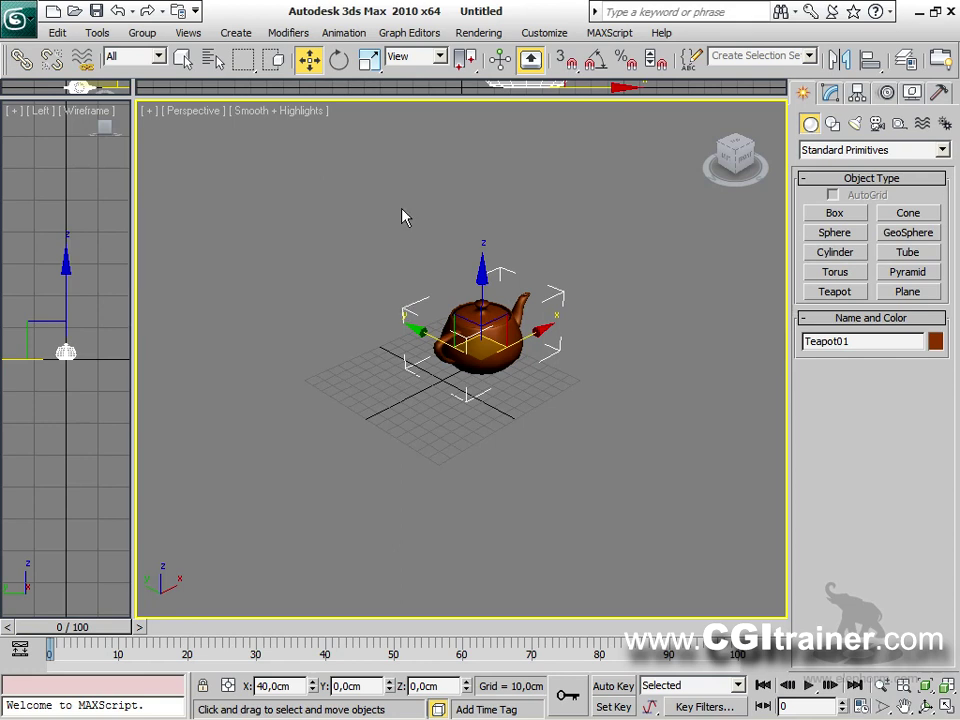
Rotate the teapot 45° then another 45° about X, then return the rotation to 0.
left_click(339, 60)
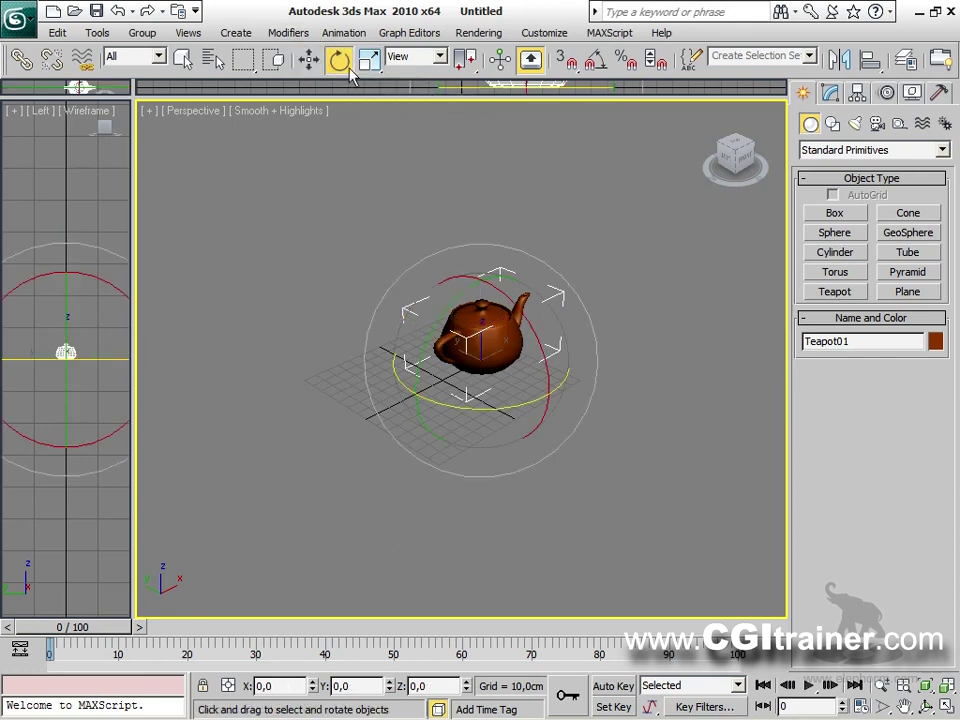
right_click(342, 62)
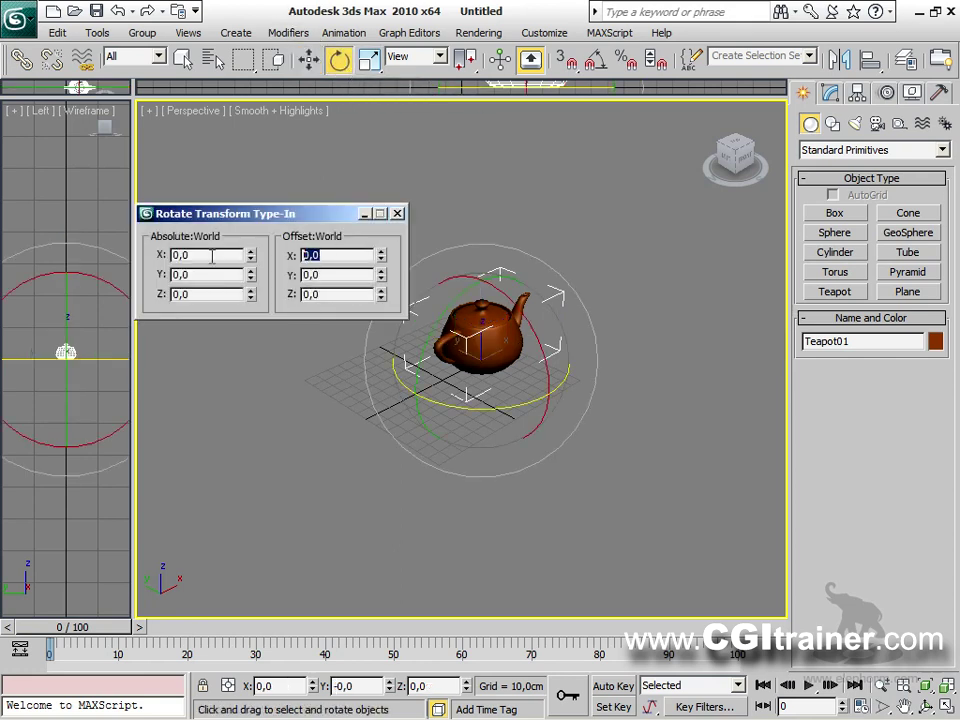
type("45")
key("Return")
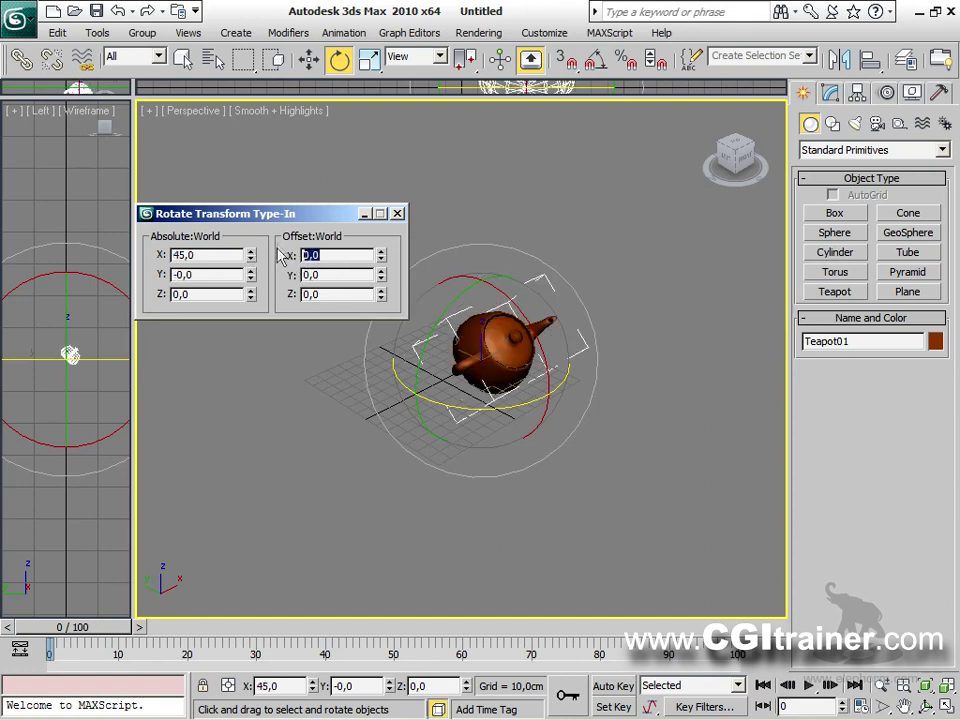
type("45")
key("Return")
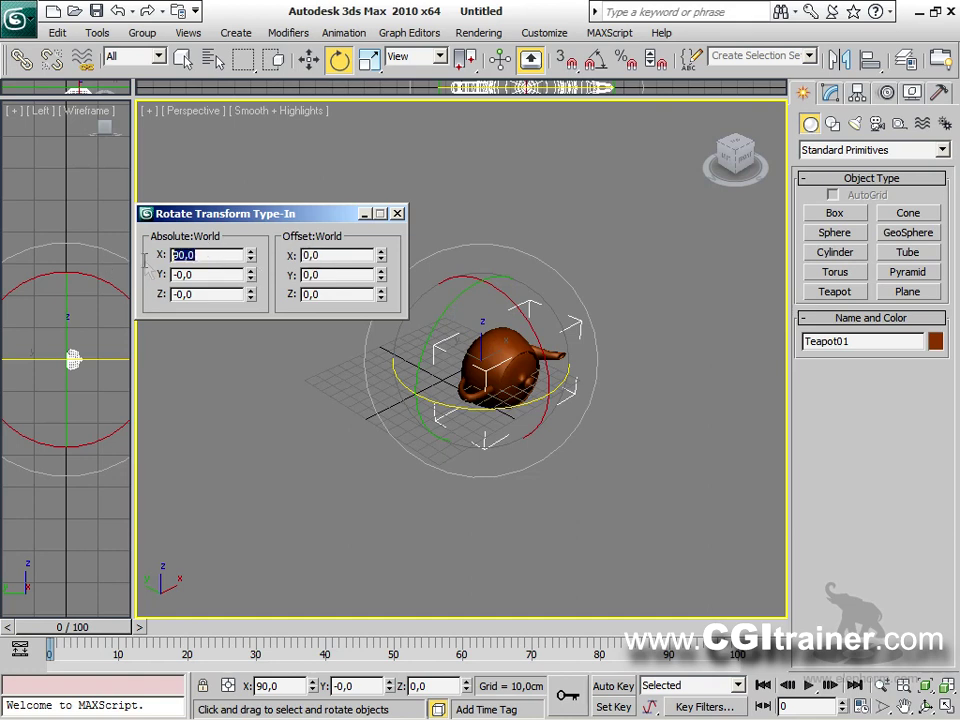
type("0")
key("Return")
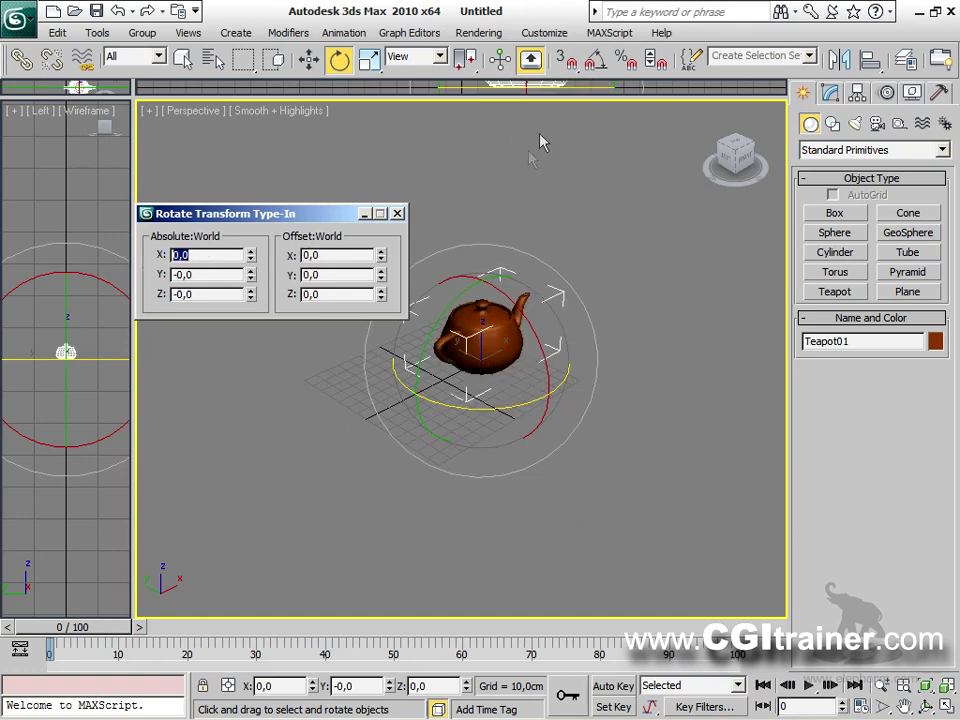
left_click(398, 214)
Reset the Y scale to 100, then apply 50% and 200% offsets to restore full size.
right_click(370, 62)
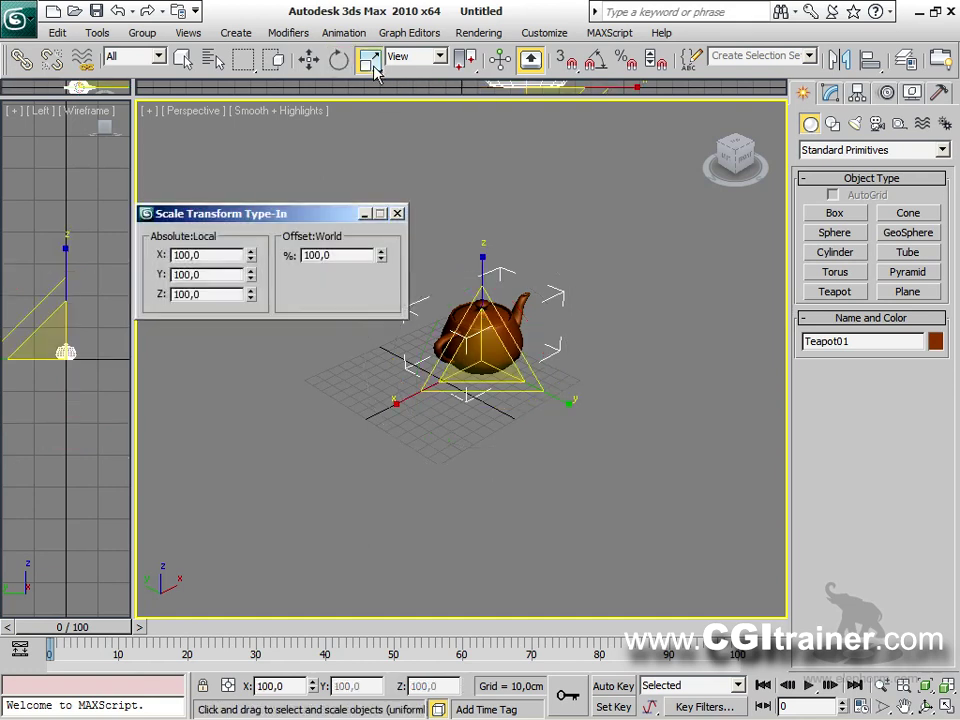
left_click_drag(251, 280, 251, 266)
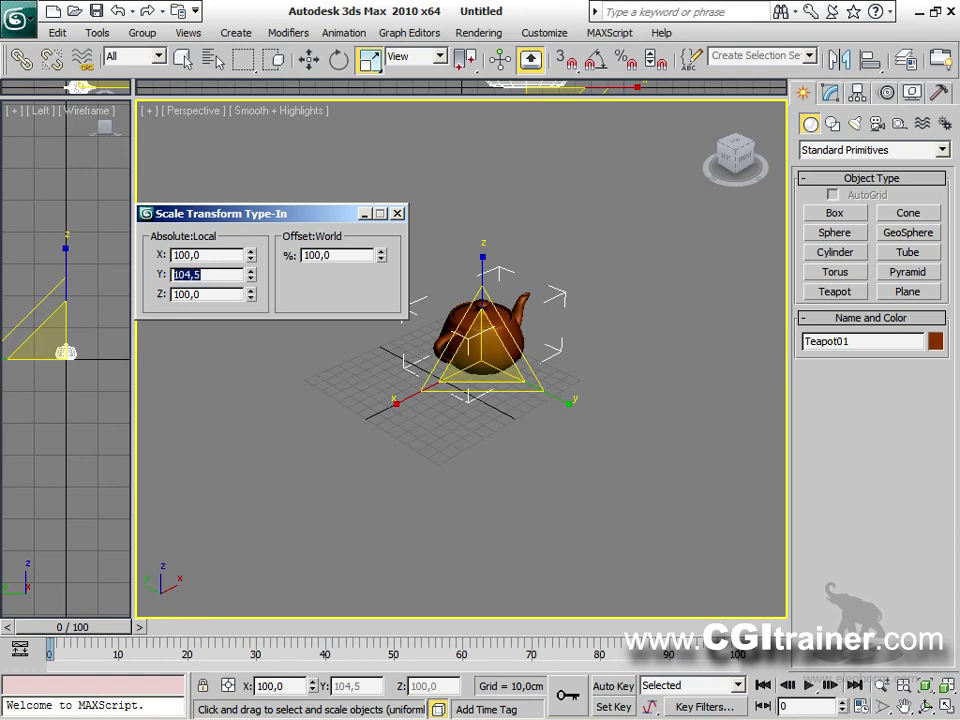
type("100")
key("Return")
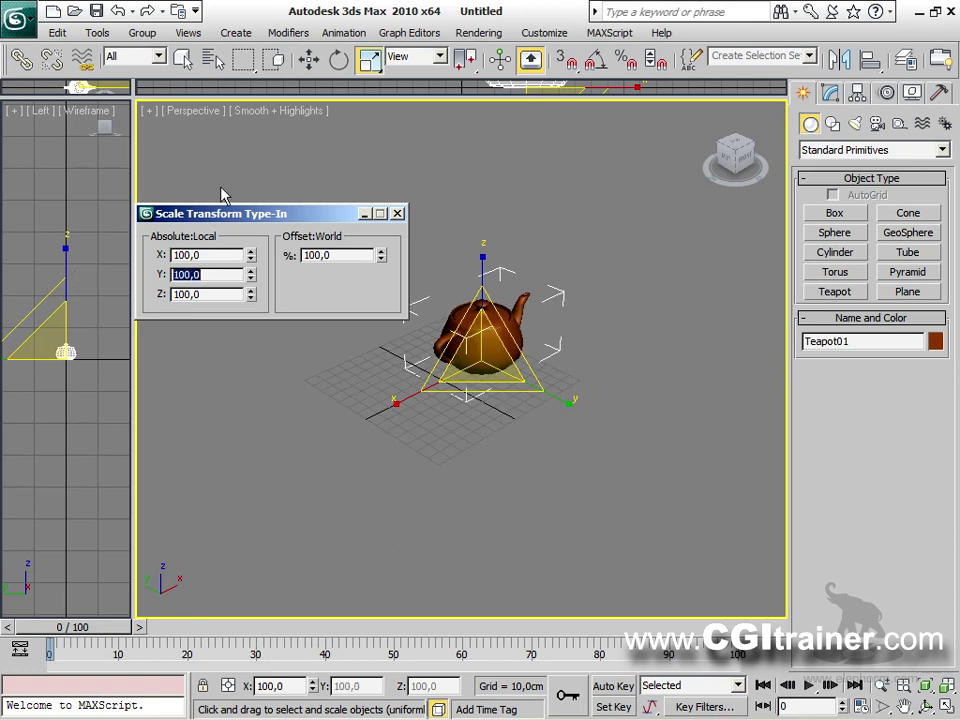
left_click(340, 254)
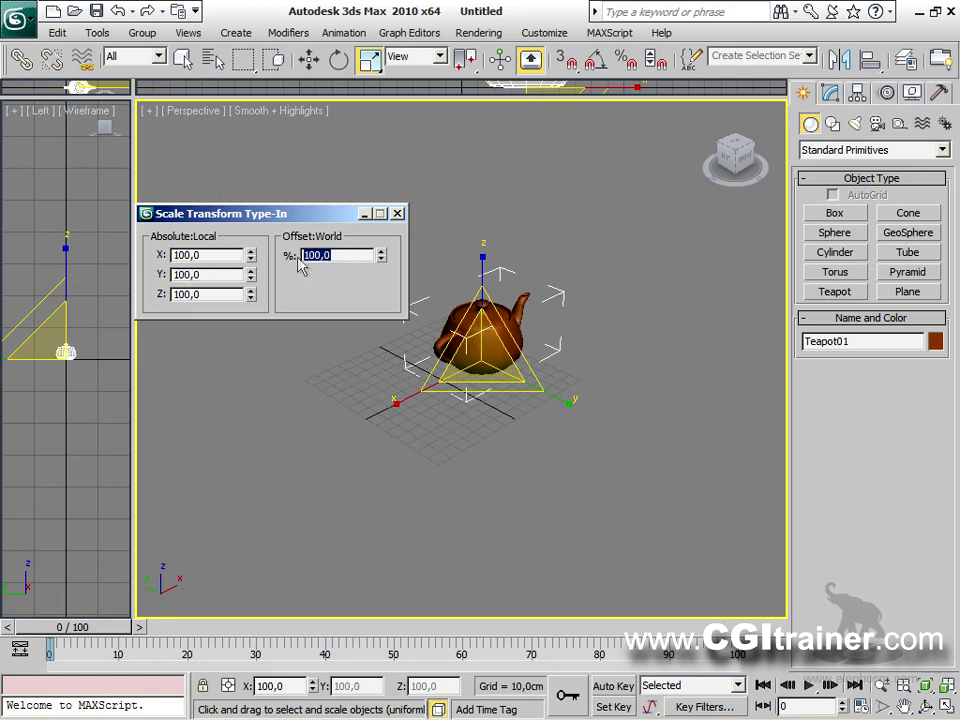
type("50")
key("Return")
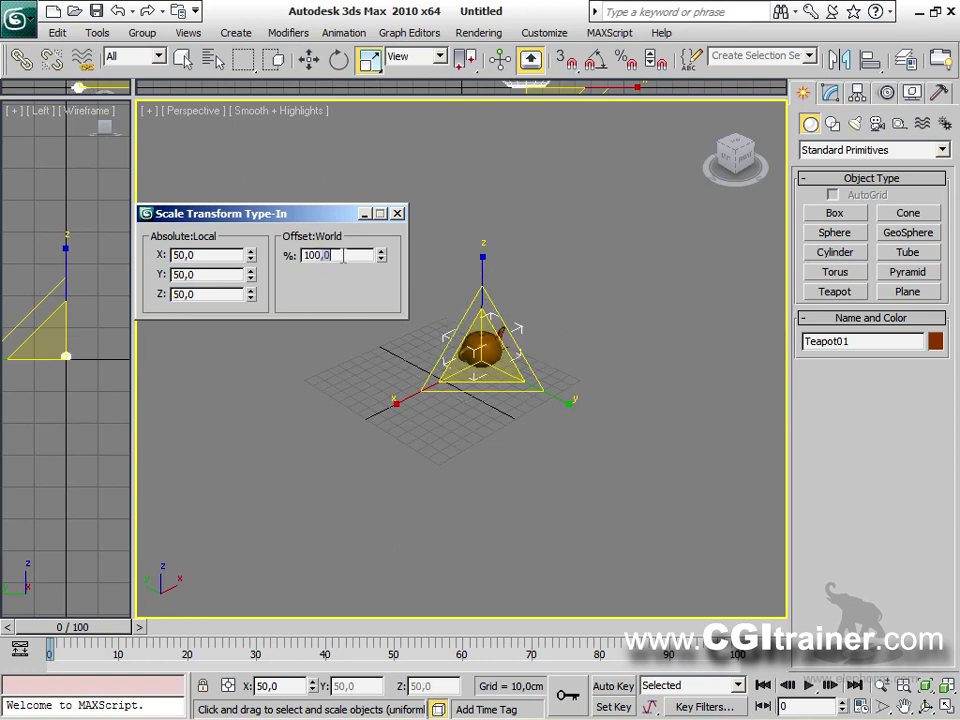
type("200")
key("Return")
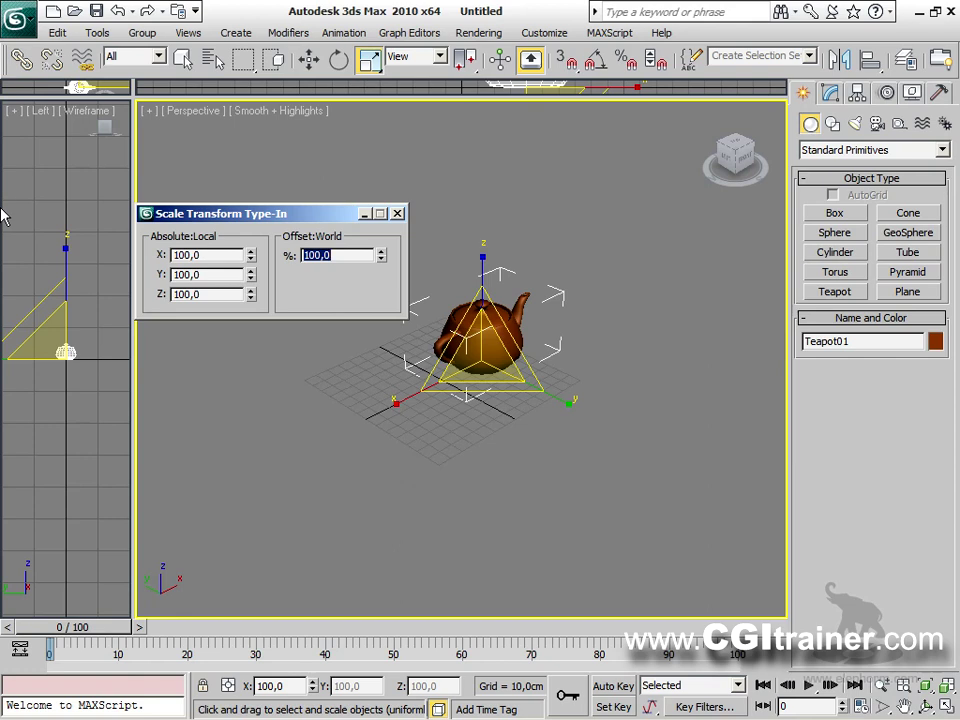
left_click(396, 214)
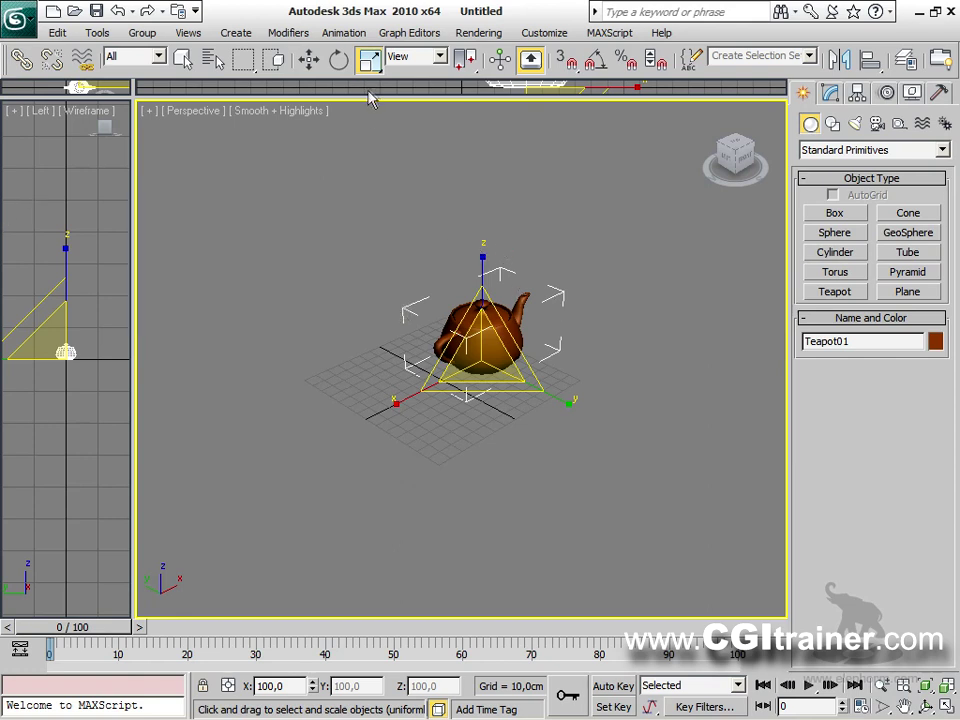
Try squash, non-uniform and uniform scaling on the teapot from the scale flyout.
left_click_drag(369, 62, 380, 152)
left_click_drag(379, 70, 377, 128)
left_click_drag(375, 71, 376, 148)
left_click_drag(480, 295, 458, 236)
left_click_drag(370, 75, 370, 92)
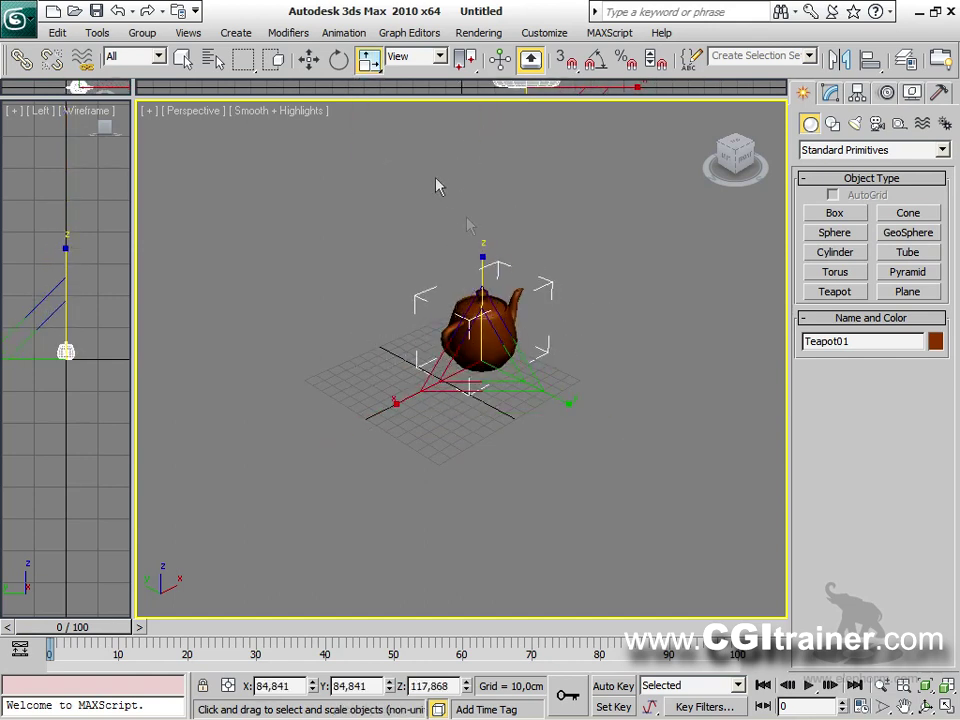
left_click_drag(480, 260, 462, 250)
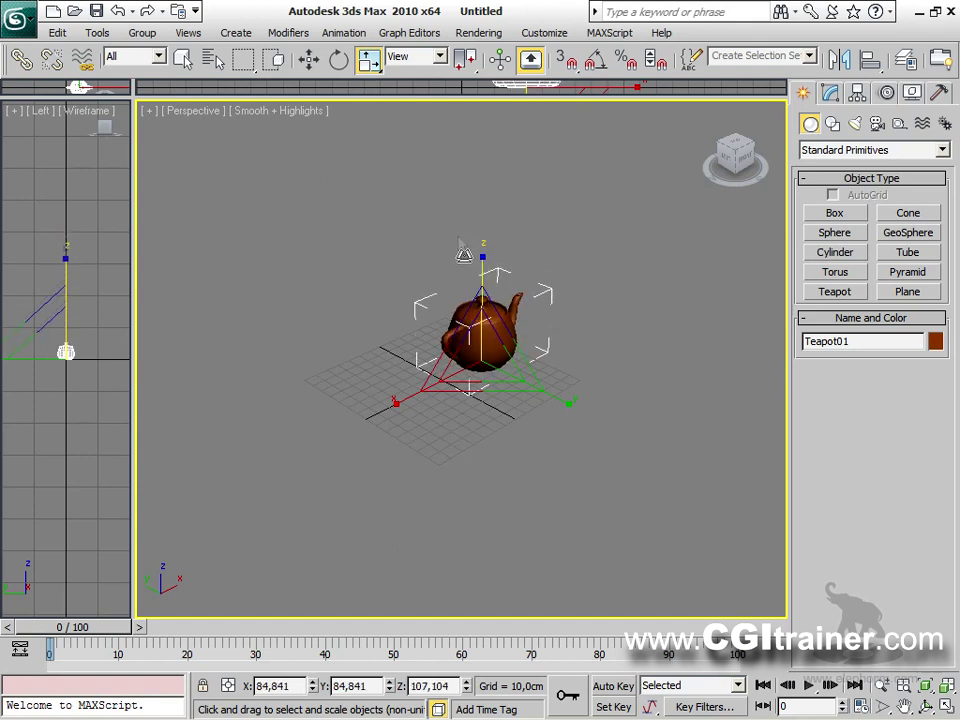
mouse_move(380, 60)
left_mouse_down()
mouse_move(371, 70)
mouse_move(370, 62)
left_mouse_up()
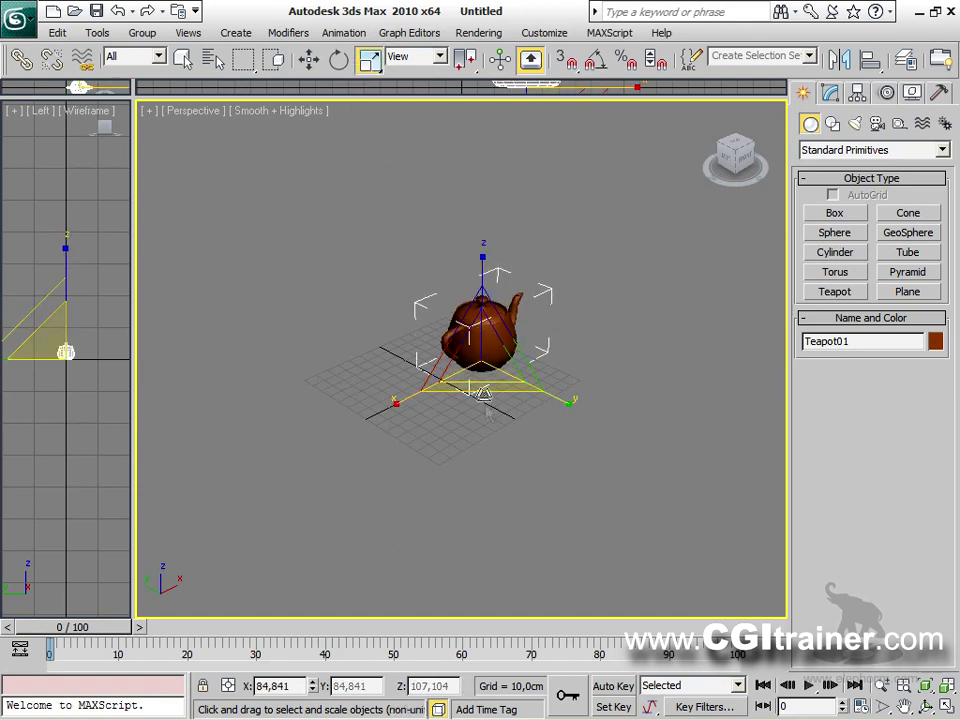
left_click_drag(477, 352, 476, 380)
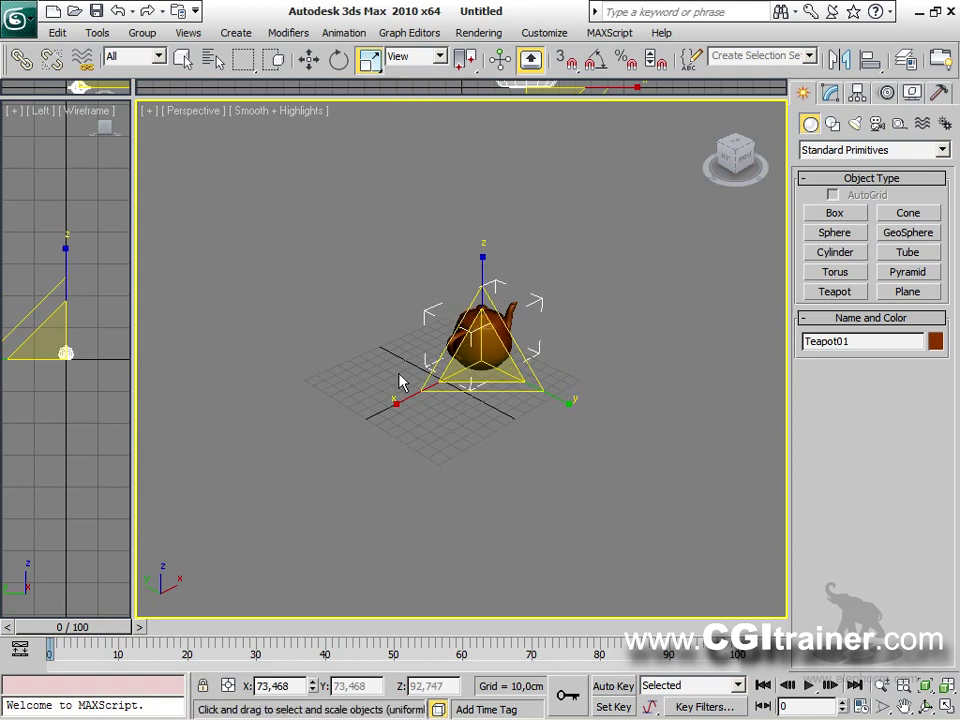
Reselect the teapot and cycle the scale modes with R until Squash is active.
left_click(582, 279)
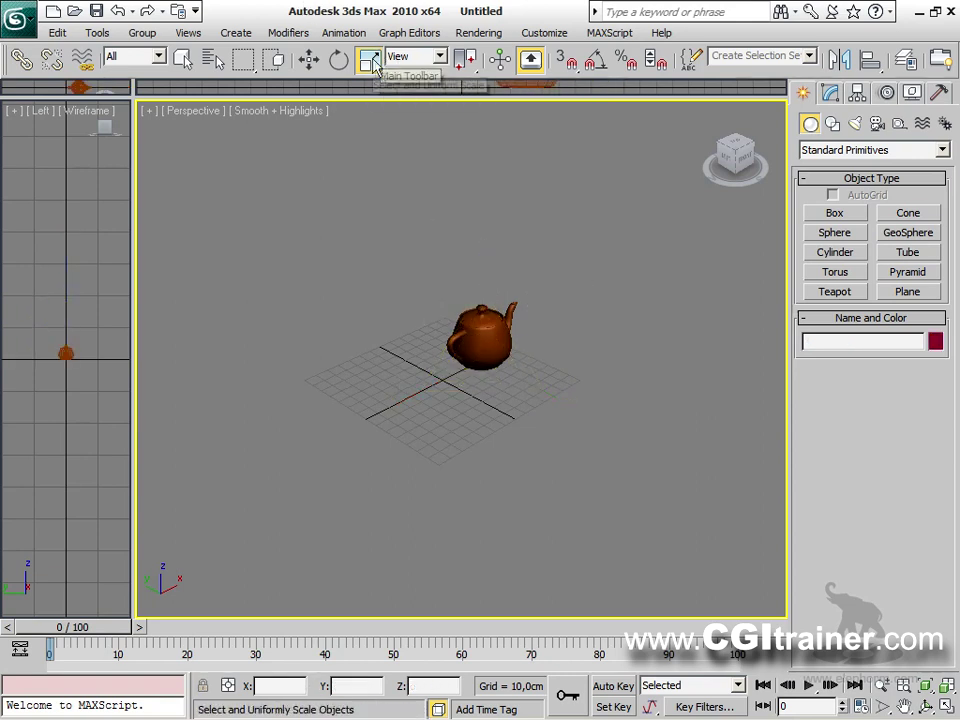
left_click(482, 337)
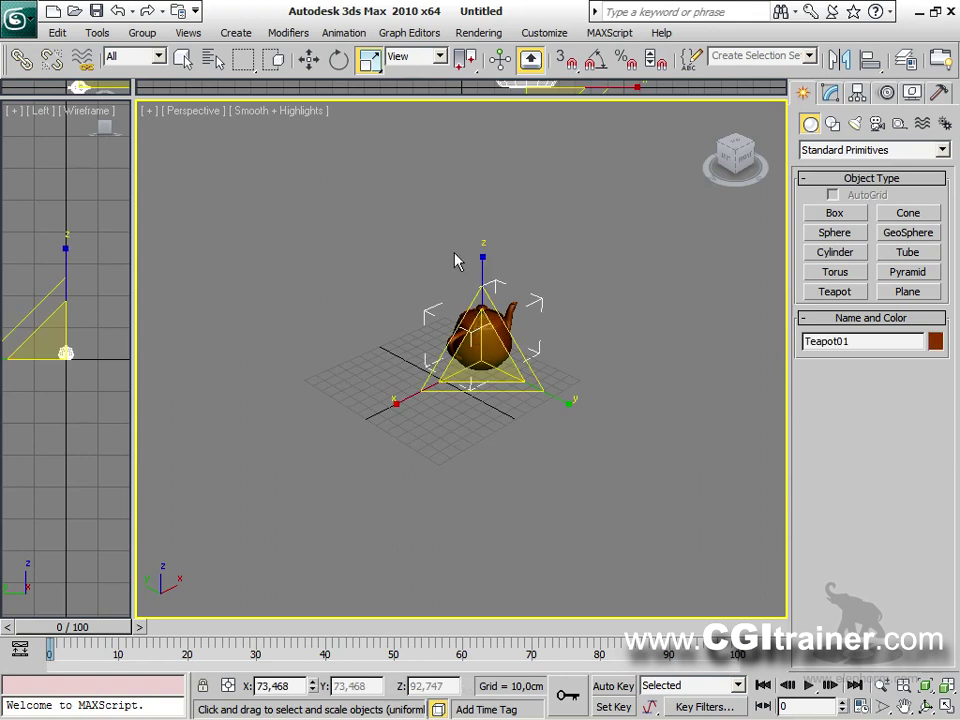
key("r")
key("r")
key("r")
key("r")
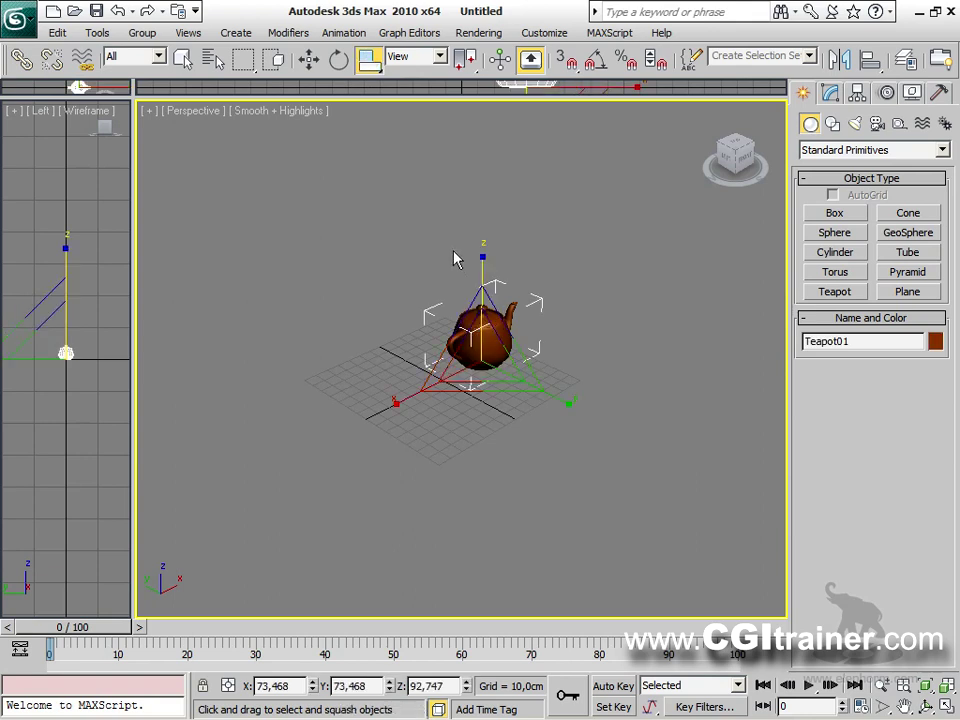
key("r")
key("r")
key("r")
key("r")
key("r")
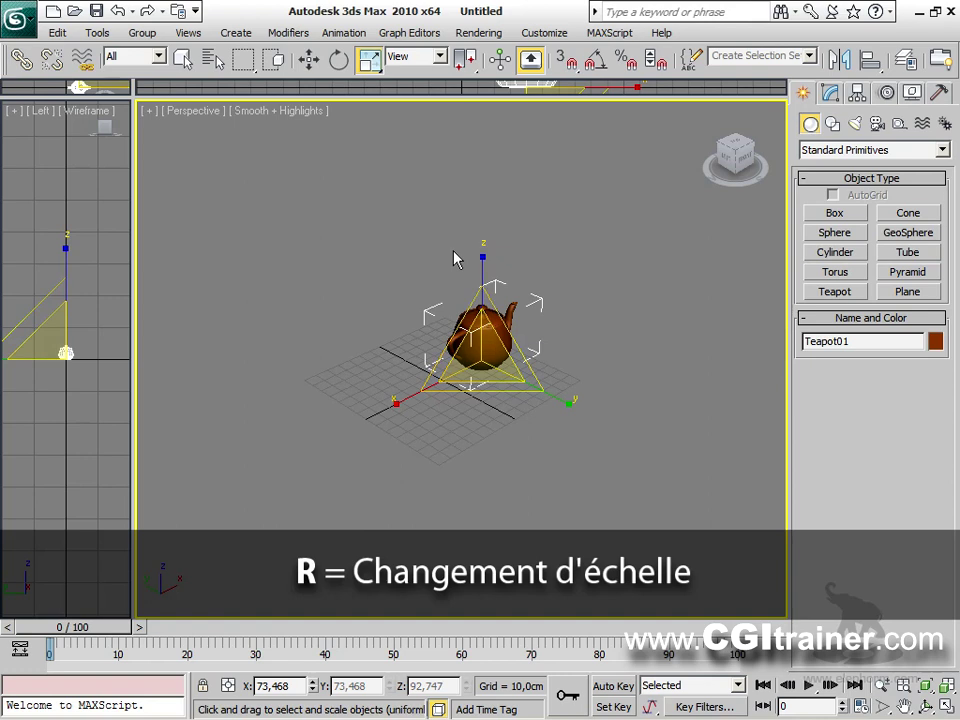
key("r")
key("r")
key("r")
key("r")
key("r")
key("r")
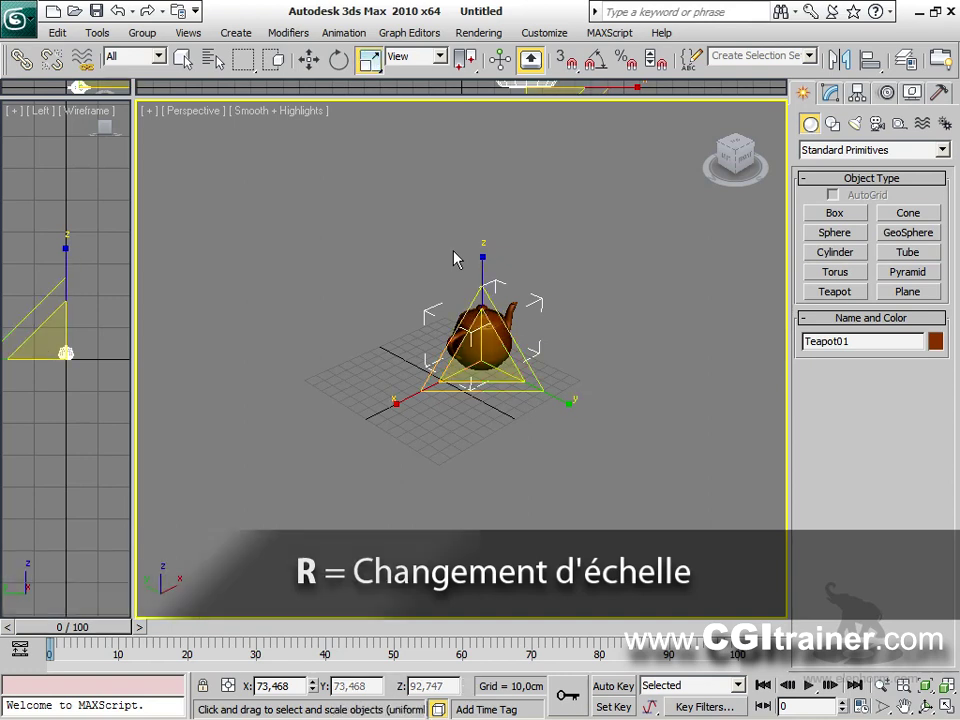
key("r")
key("r")
key("r")
key("r")
key("r")
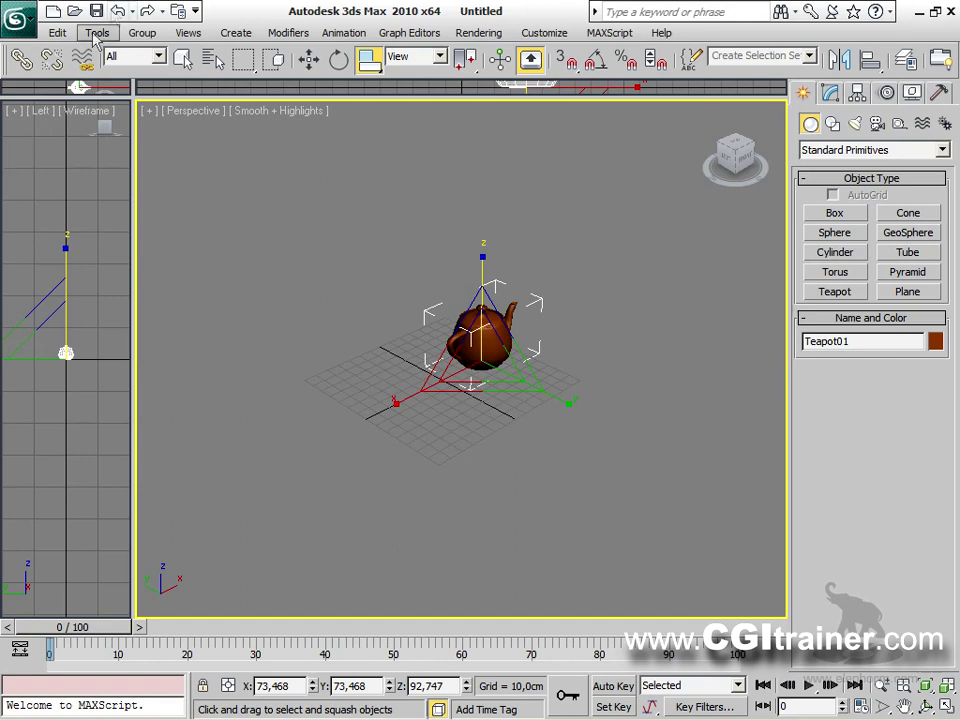
Undo the teapot's last scaling plus 17 more commands, returning it to the upper right.
left_click(120, 11)
right_click(129, 17)
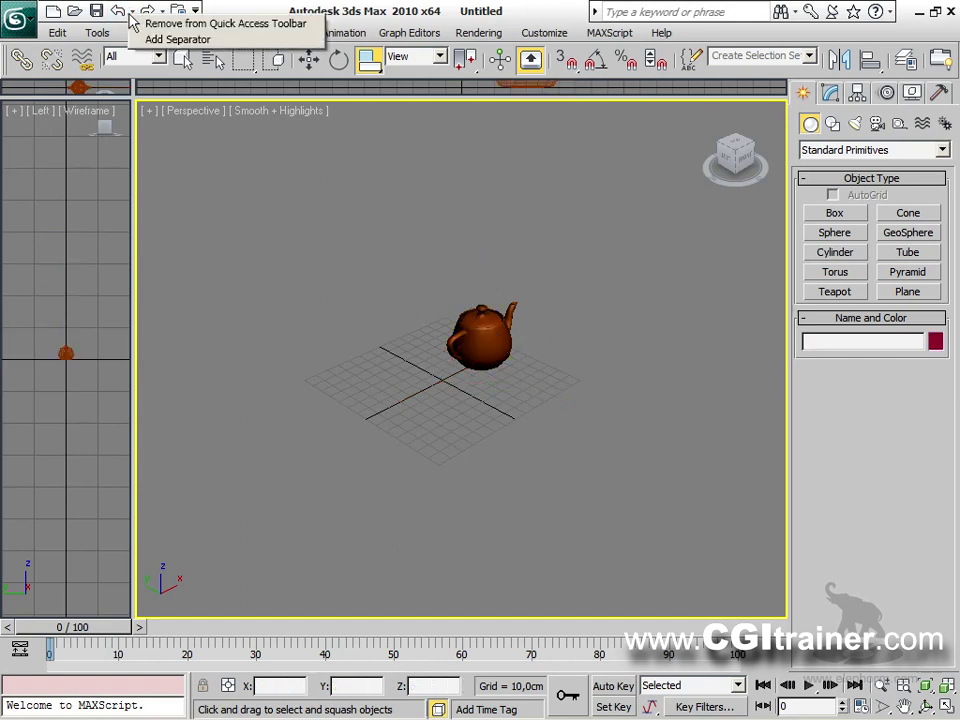
left_click(131, 18)
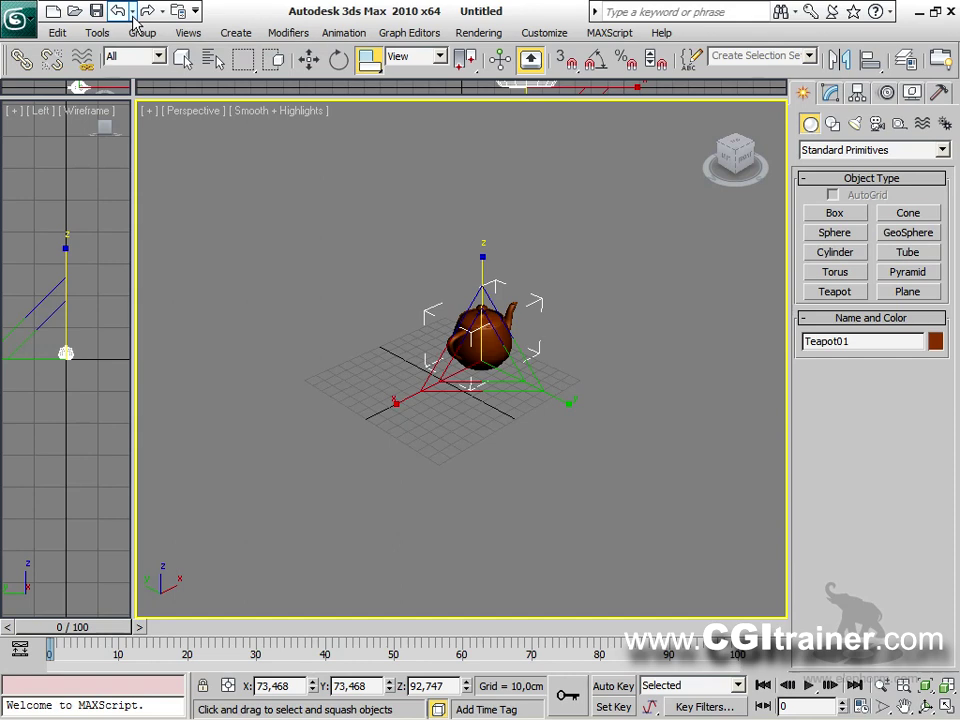
left_click(132, 11)
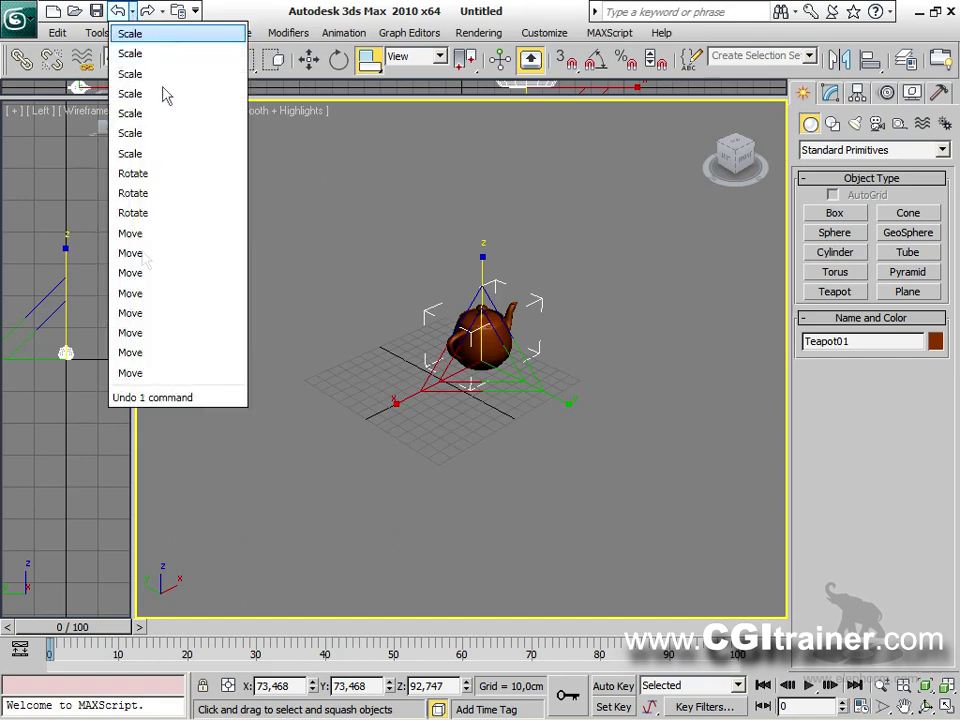
left_click(144, 398)
left_click(120, 11)
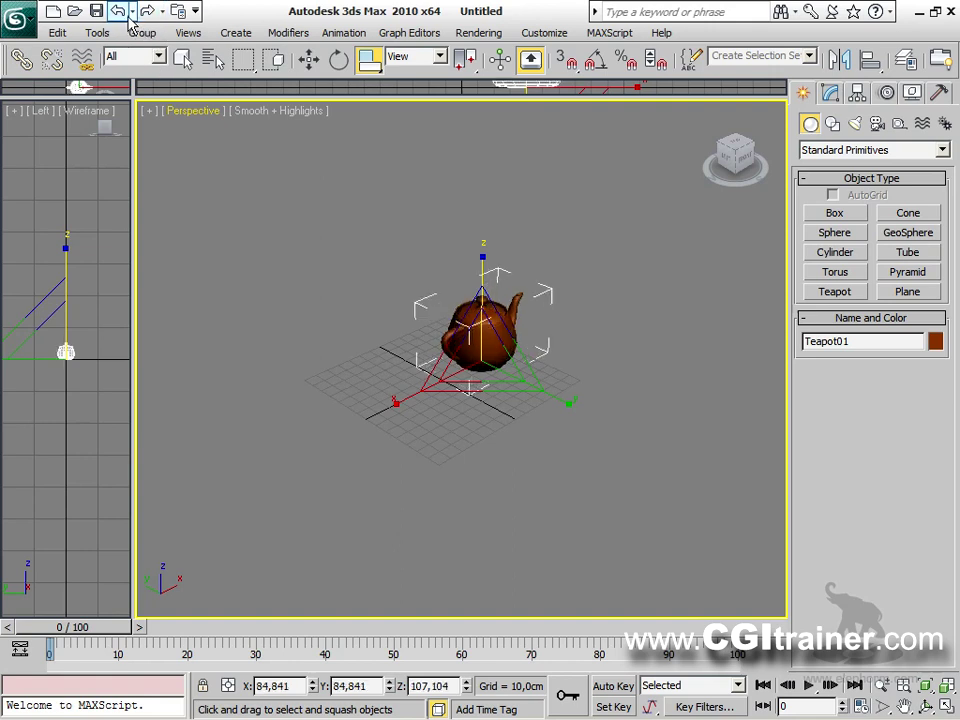
left_click(132, 13)
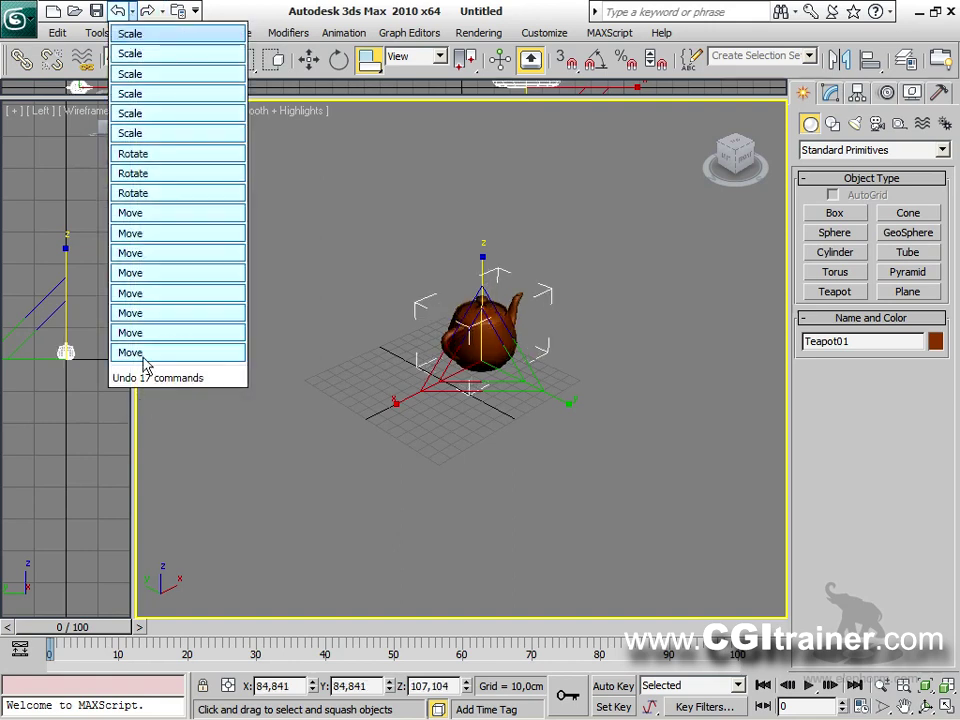
left_click(144, 353)
Bring up the quad menu on the teapot.
right_click(638, 214)
key("Escape")
right_click(640, 200)
With Move, enter 0 for X, Y and Z to place Teapot01 at the origin, then zoom extents.
left_click(665, 210)
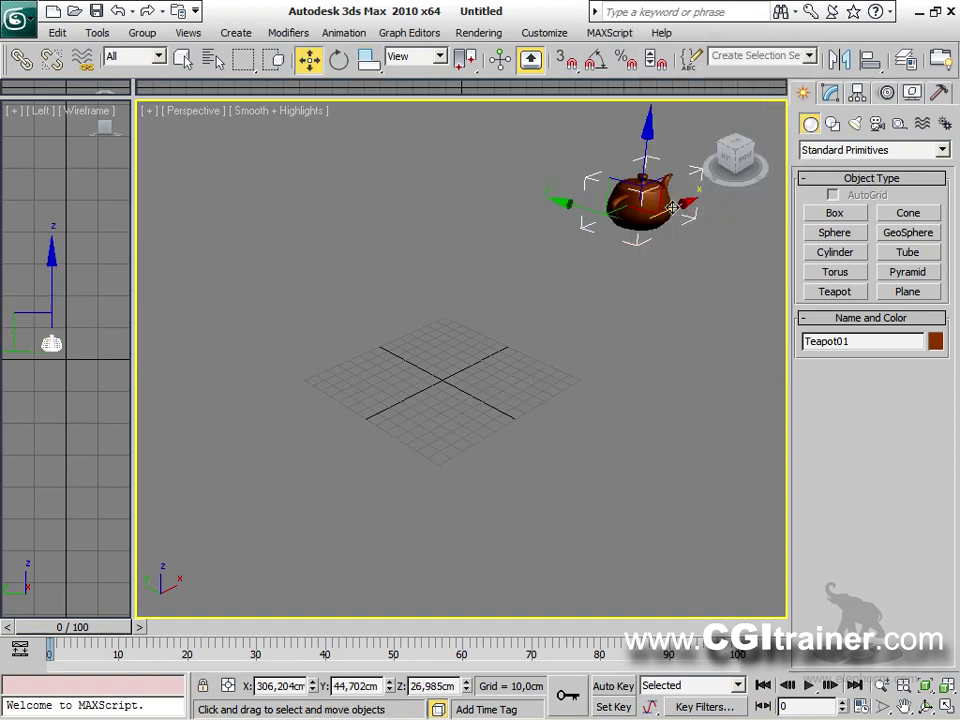
left_click(304, 686)
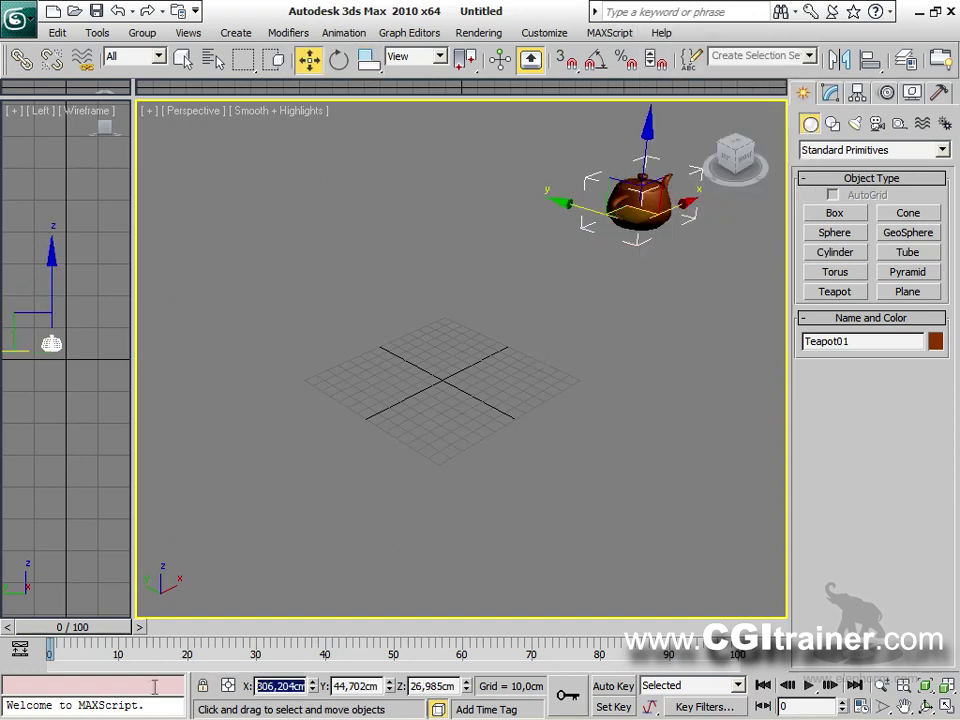
type("0")
key("Return")
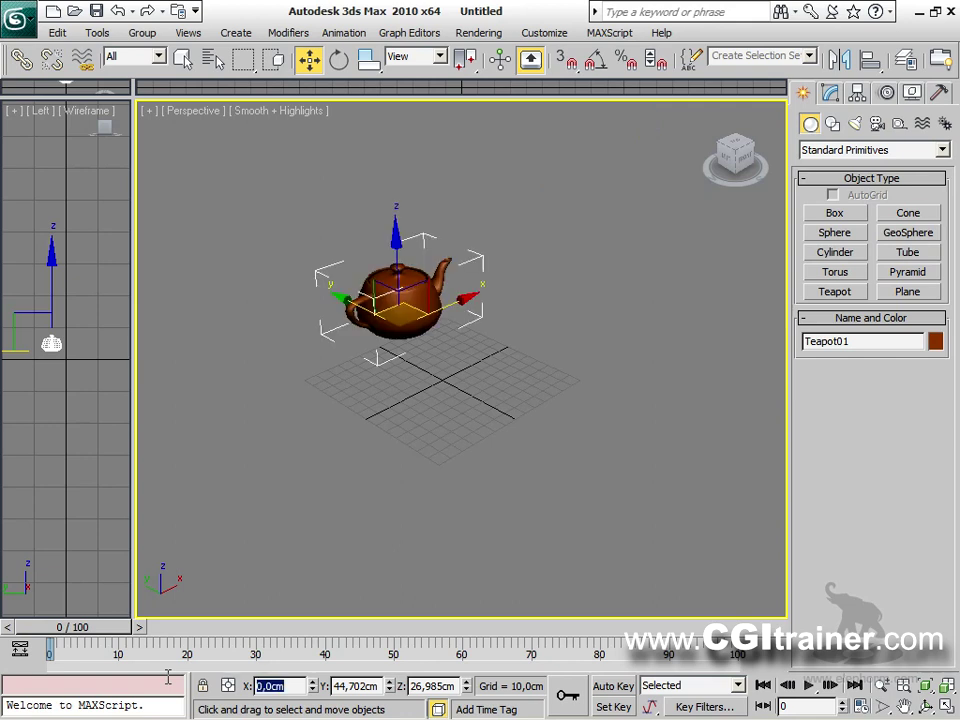
left_click(376, 686)
type("0")
key("Return")
left_click(457, 686)
type("0")
key("Return")
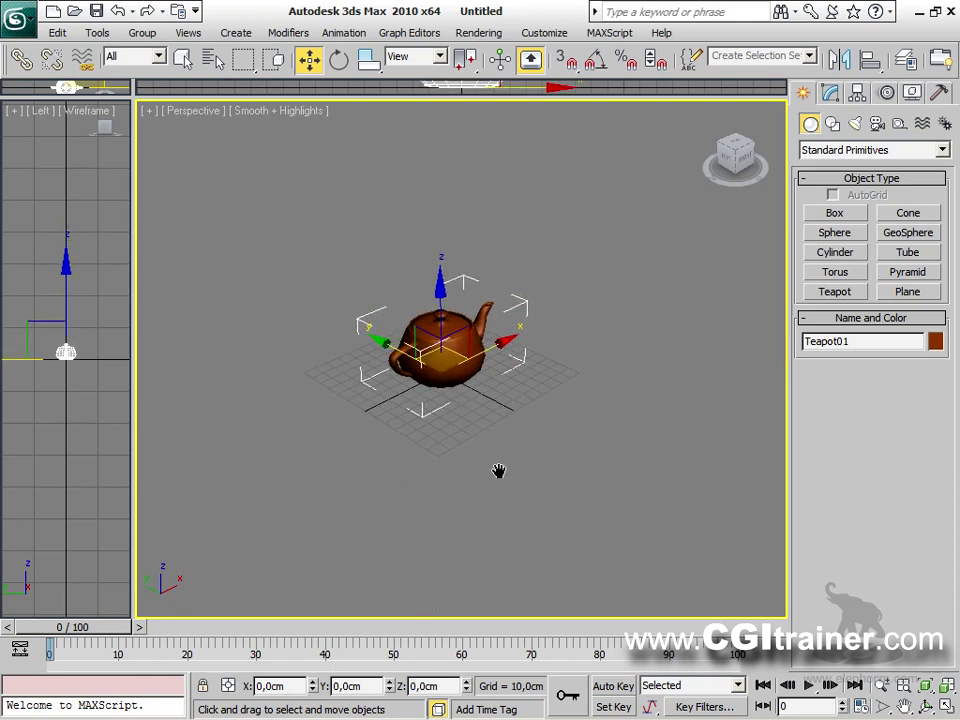
key("z")
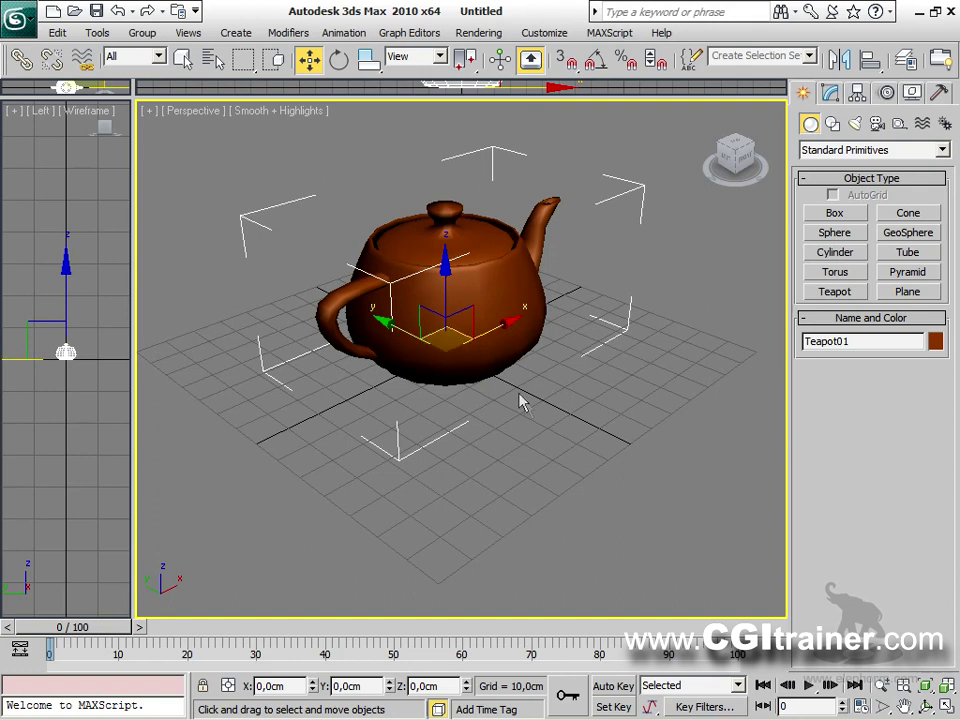
Nudge the teapot slightly along X, then reselect it.
left_click_drag(503, 329, 501, 385)
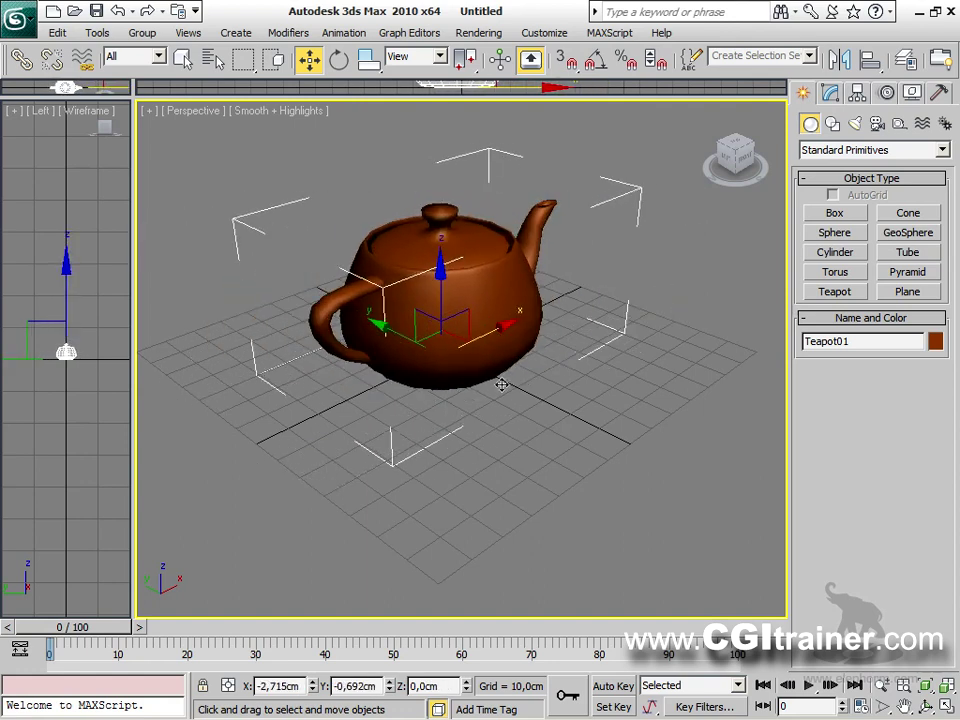
left_click(498, 480)
left_click(462, 355)
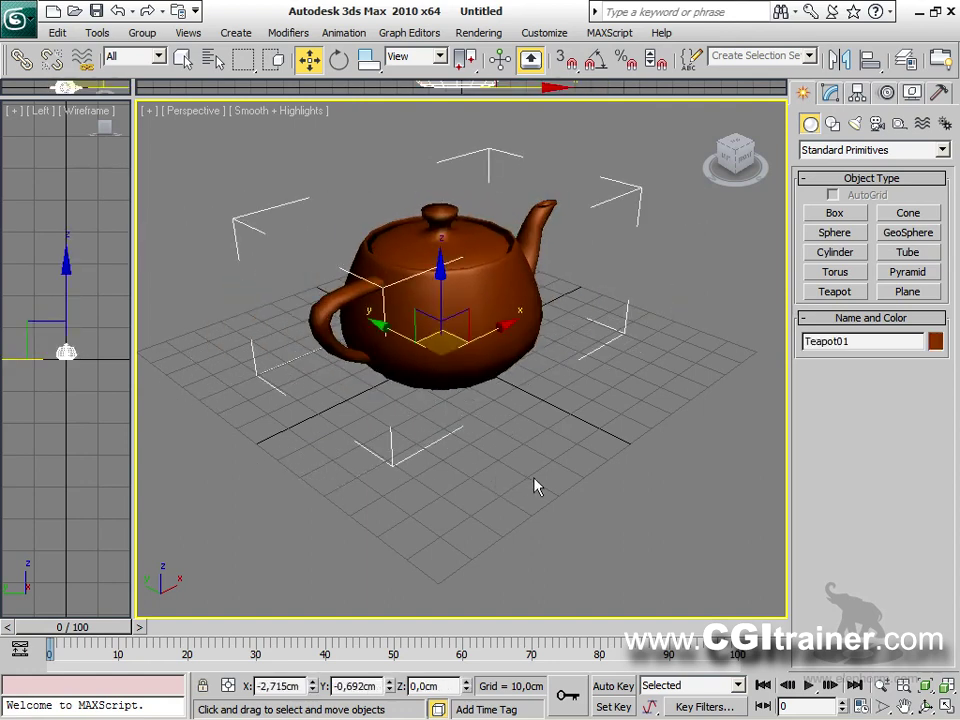
Cycle the axis constraints with F5, F6, F7 and F8, ending on a two-axis plane.
key("F5")
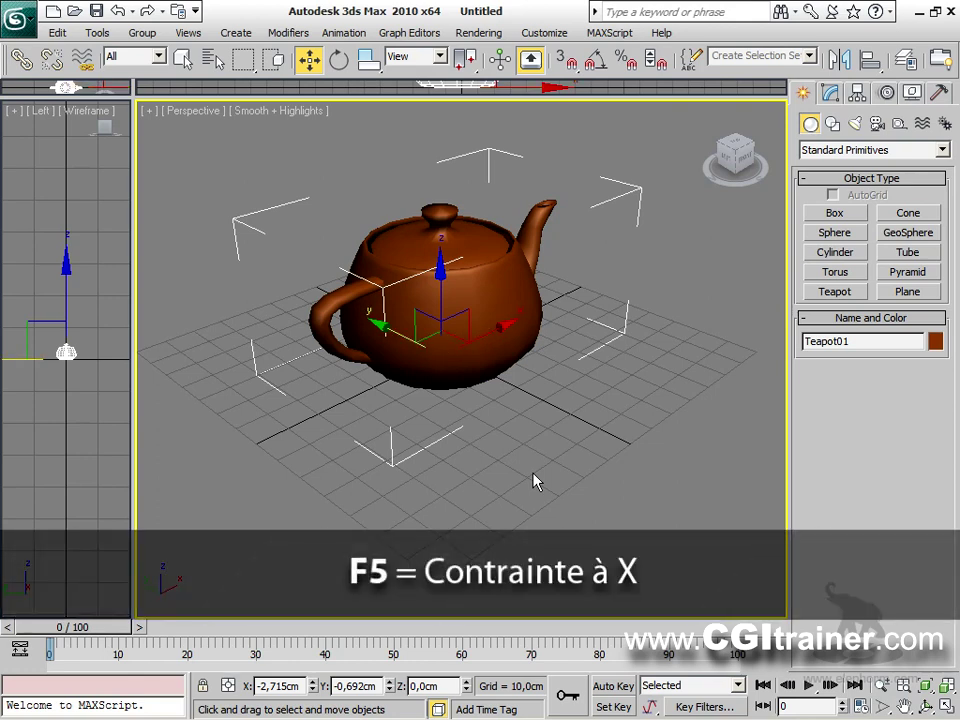
key("F6")
key("F7")
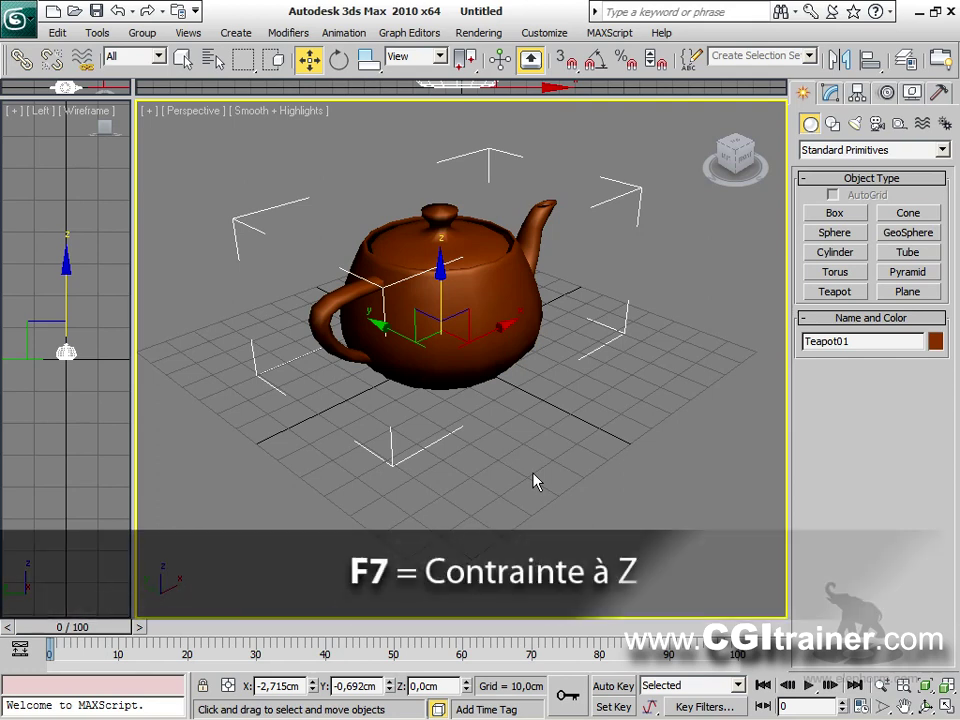
key("F7")
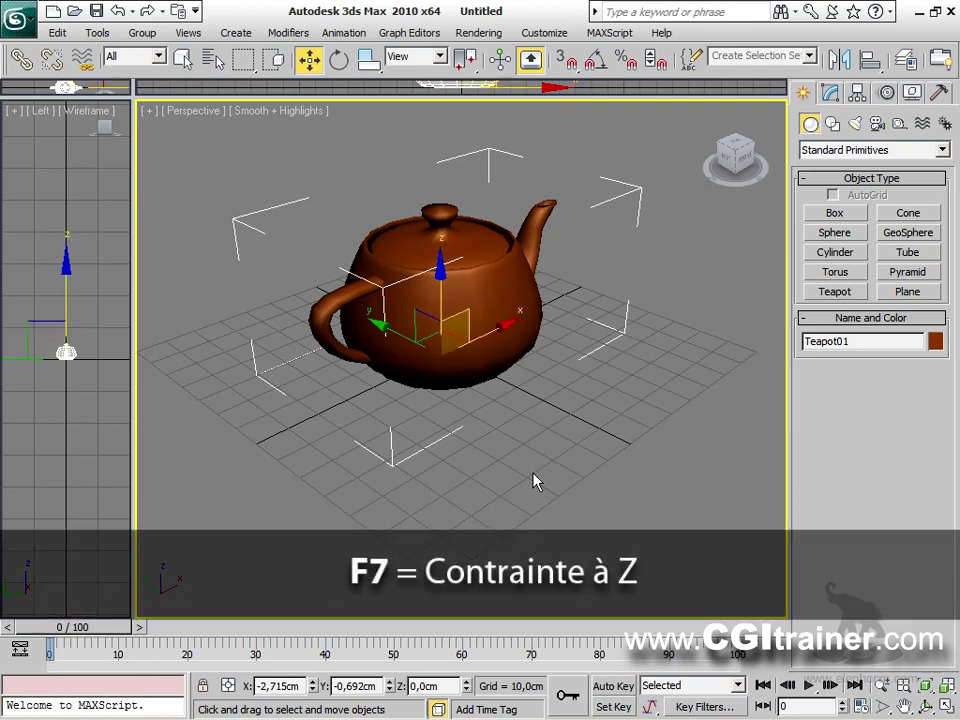
key("F8")
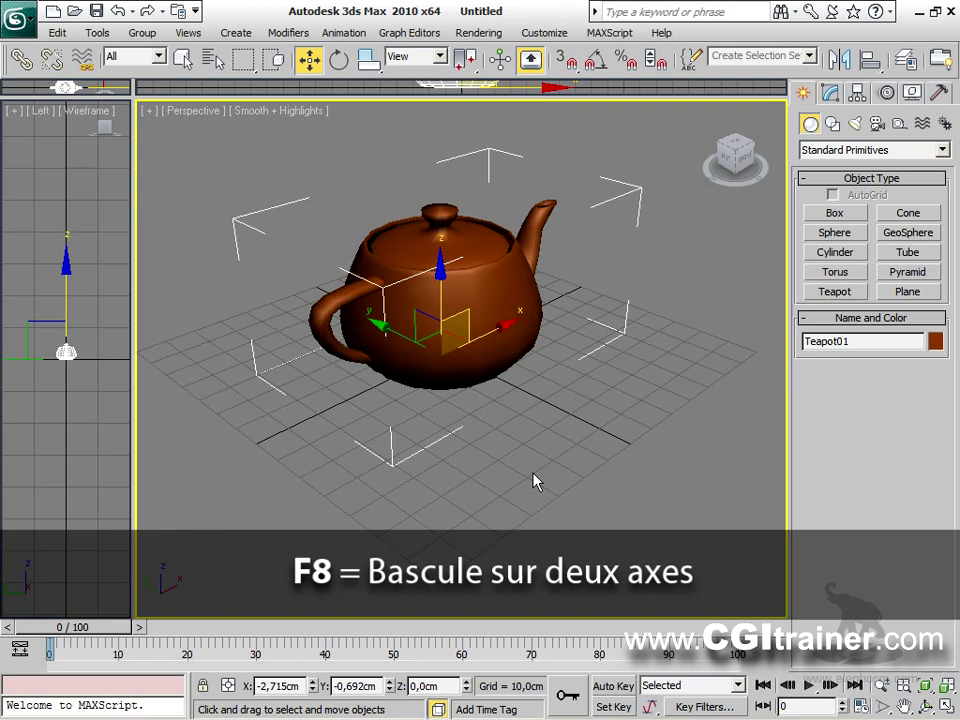
Test rotating the teapot about X and Y, deselect it, and bring up the toolbars list.
left_click(342, 56)
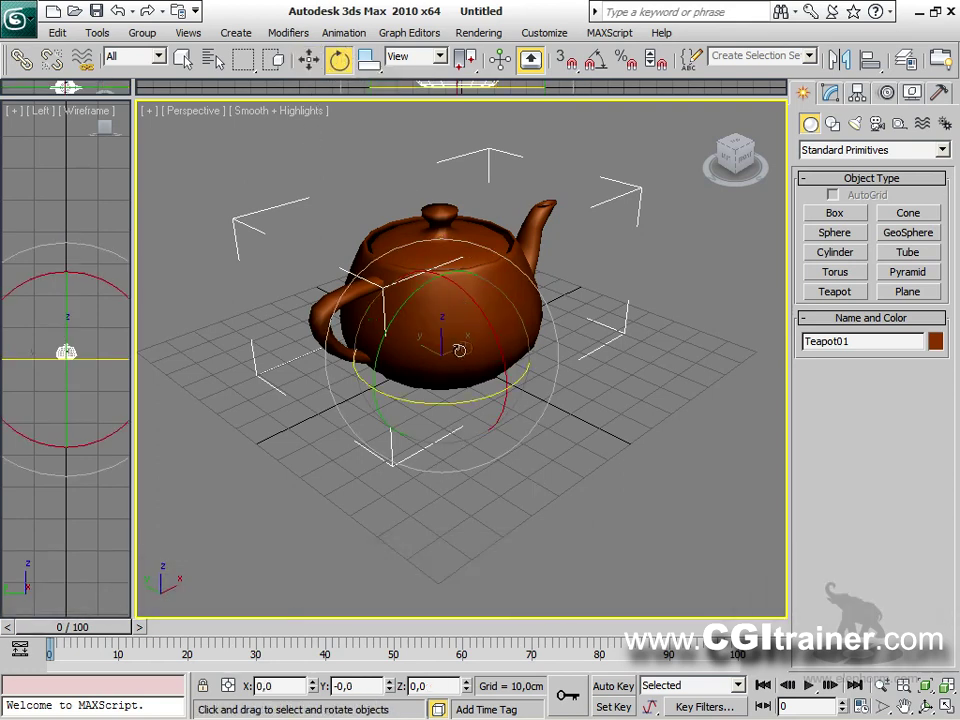
mouse_move(444, 336)
left_mouse_down()
mouse_move(430, 380)
mouse_move(471, 345)
mouse_move(476, 380)
mouse_move(400, 300)
mouse_move(215, 165)
mouse_move(506, 476)
mouse_move(388, 188)
mouse_move(429, 420)
mouse_move(450, 298)
mouse_move(429, 240)
mouse_move(436, 330)
left_mouse_up()
left_click_drag(378, 390, 401, 274)
right_click(379, 372)
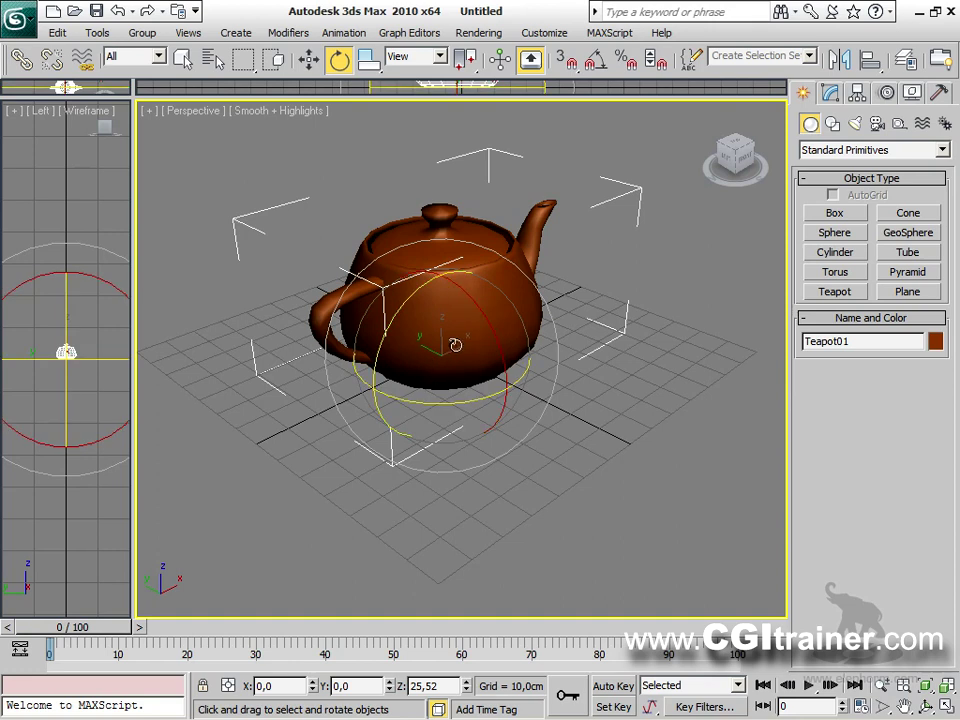
left_click(616, 405)
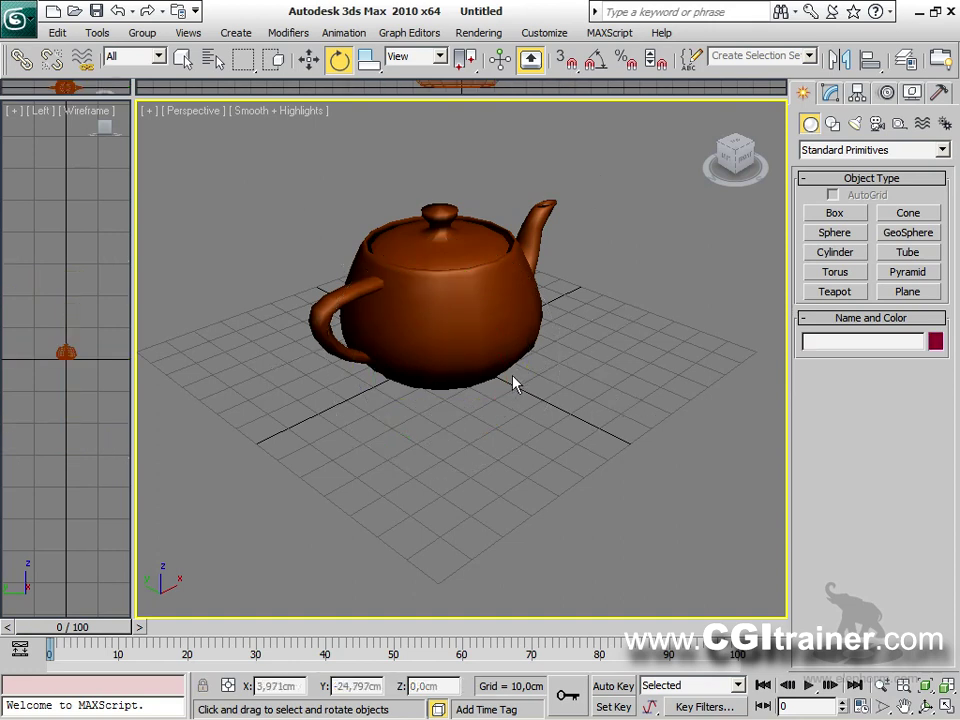
right_click(417, 75)
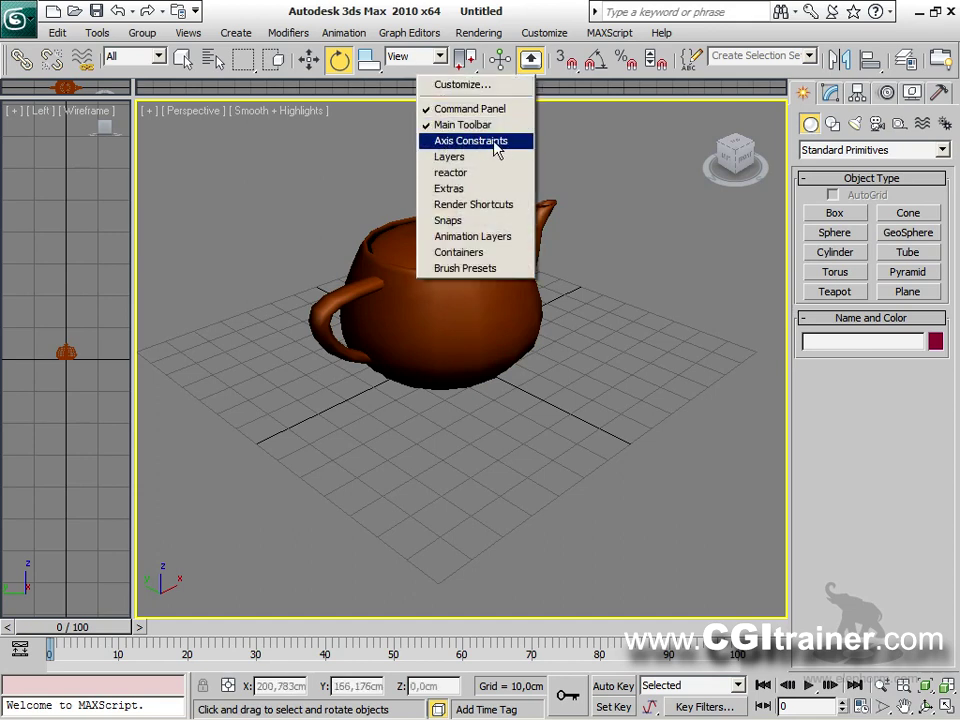
Show the Axis Constraints toolbar, cycle constraints with F5–F8, then close it.
left_click(641, 192)
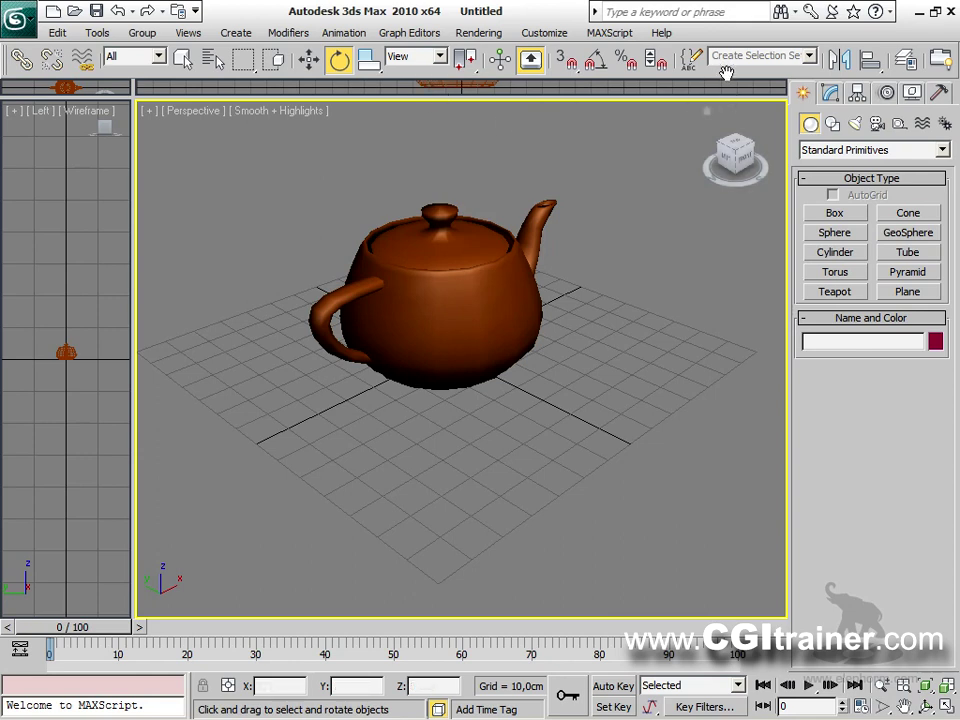
right_click(726, 73)
left_click(757, 139)
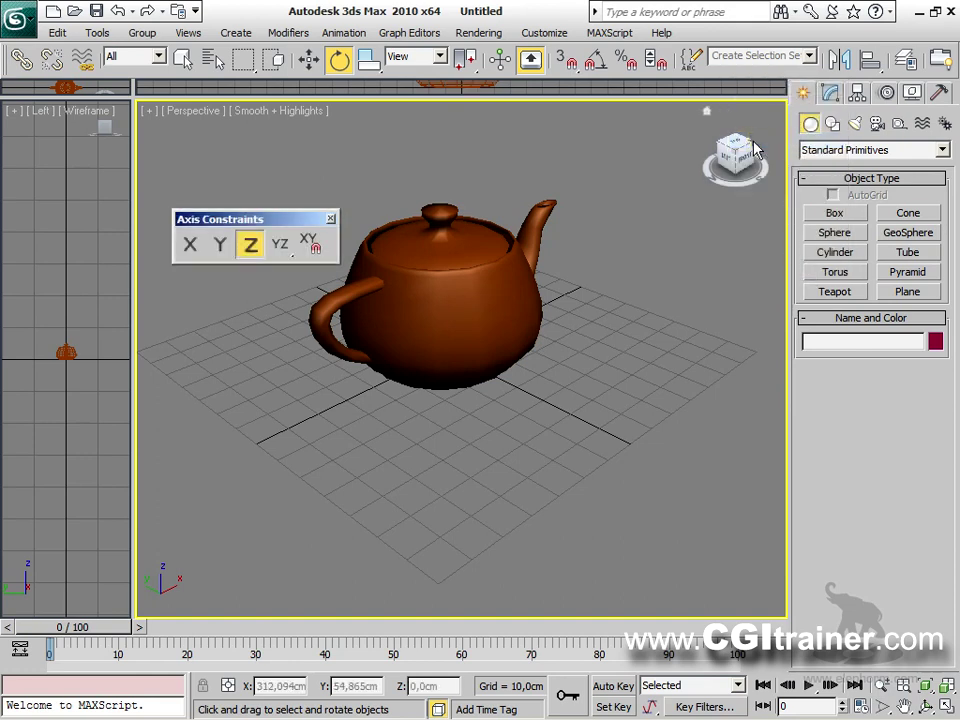
key("F5")
key("F6")
key("F7")
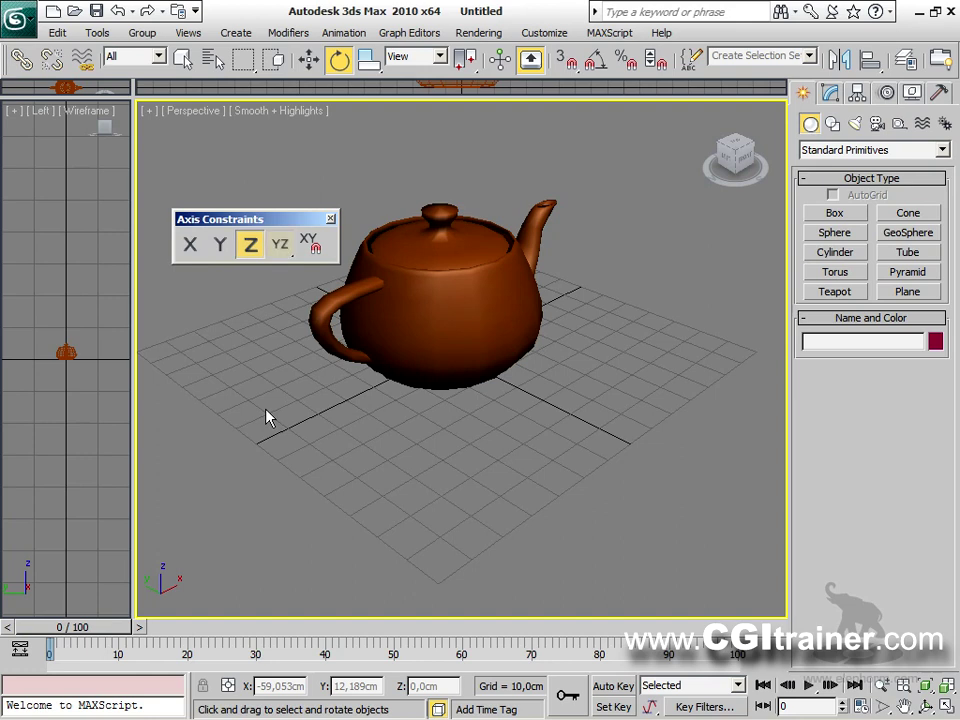
key("F8")
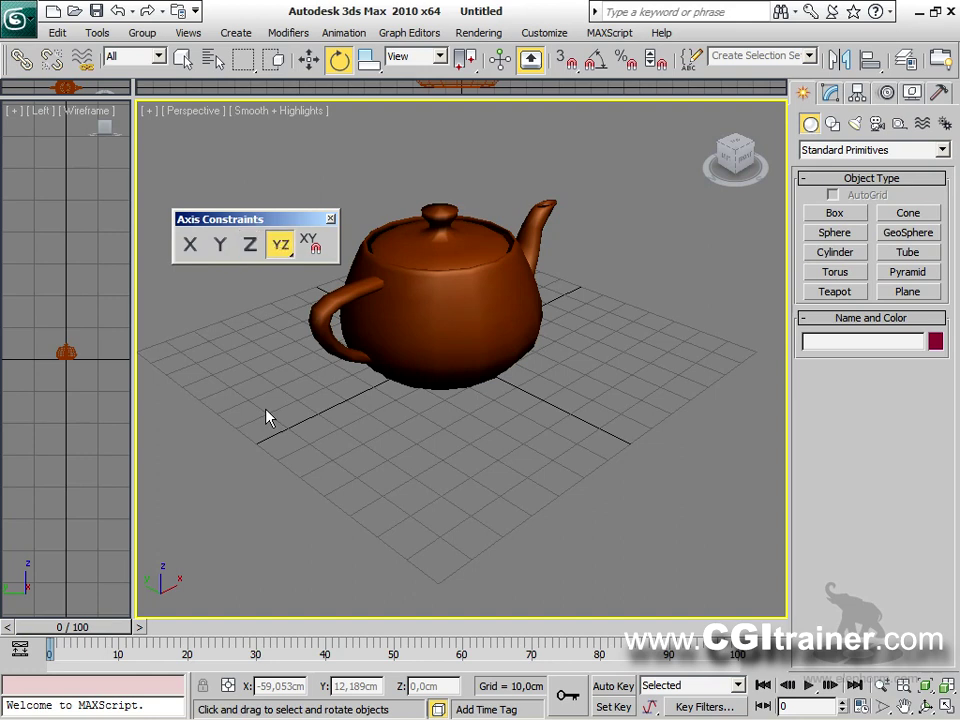
left_click(330, 219)
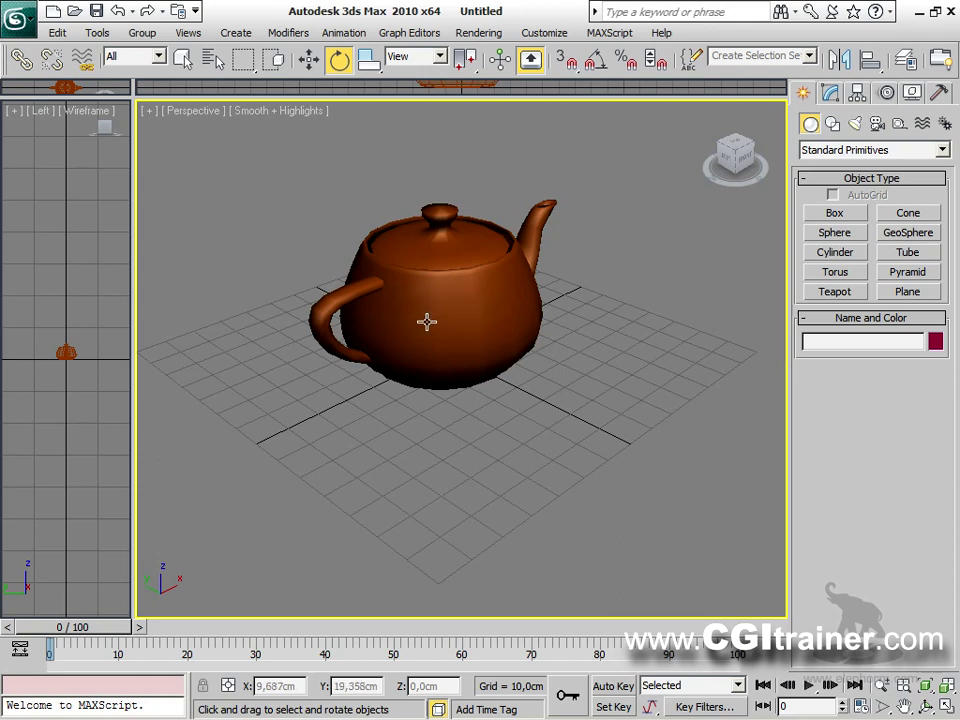
Move the teapot across the grid to X 120.635, Y 103.464 cm and open the Edit menu.
key("w")
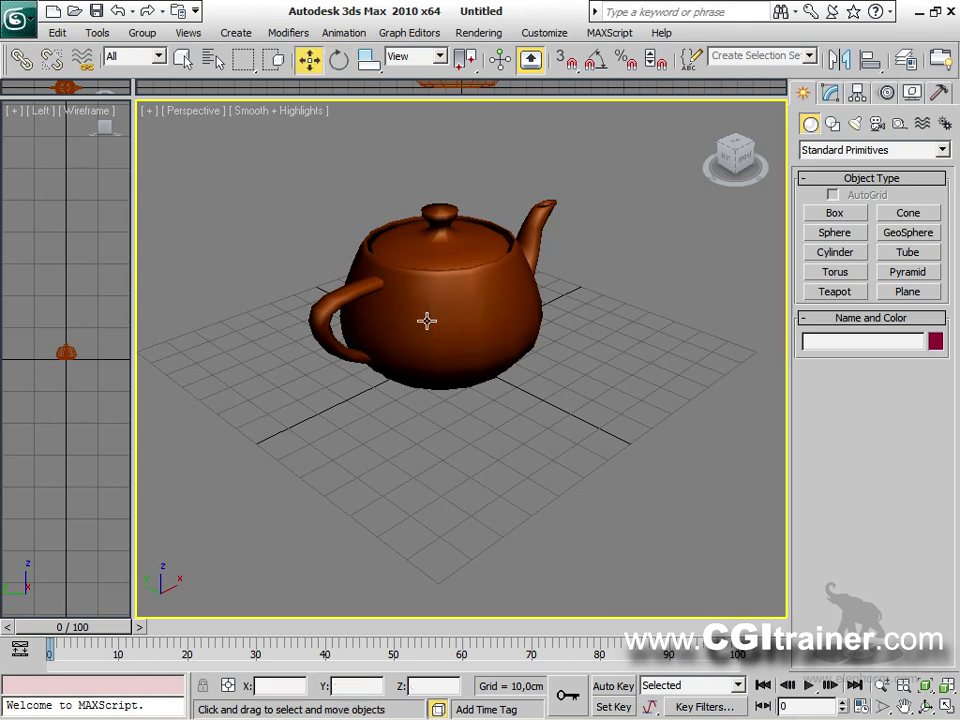
left_click(426, 320)
left_click_drag(476, 336, 445, 240)
middle_click_drag(416, 418, 392, 460)
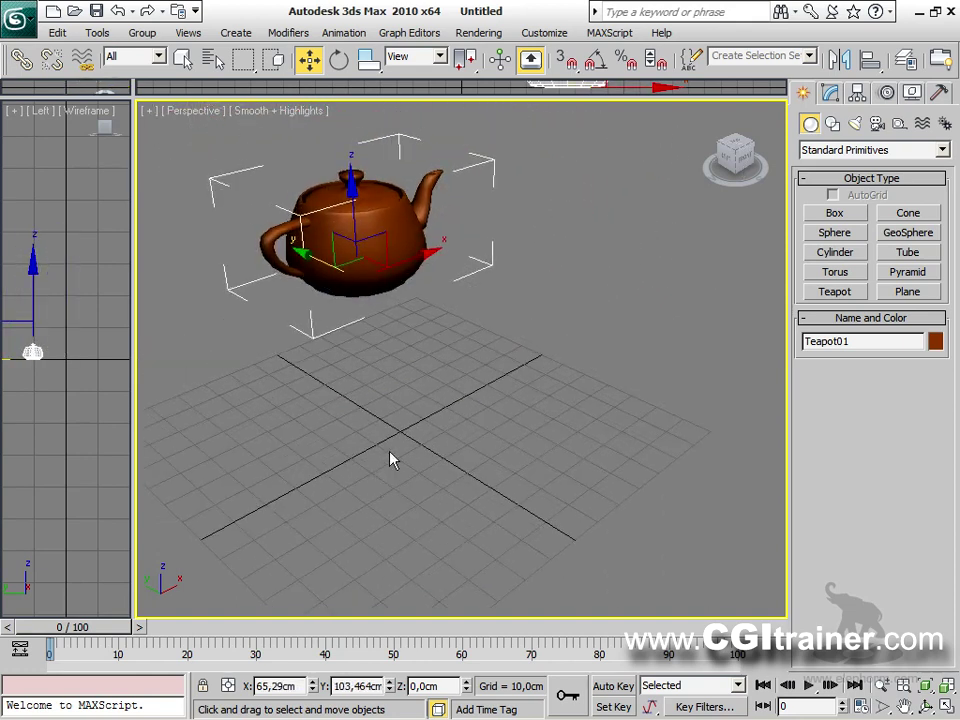
scroll(392, 460, "down", 3)
left_click_drag(424, 315, 498, 251)
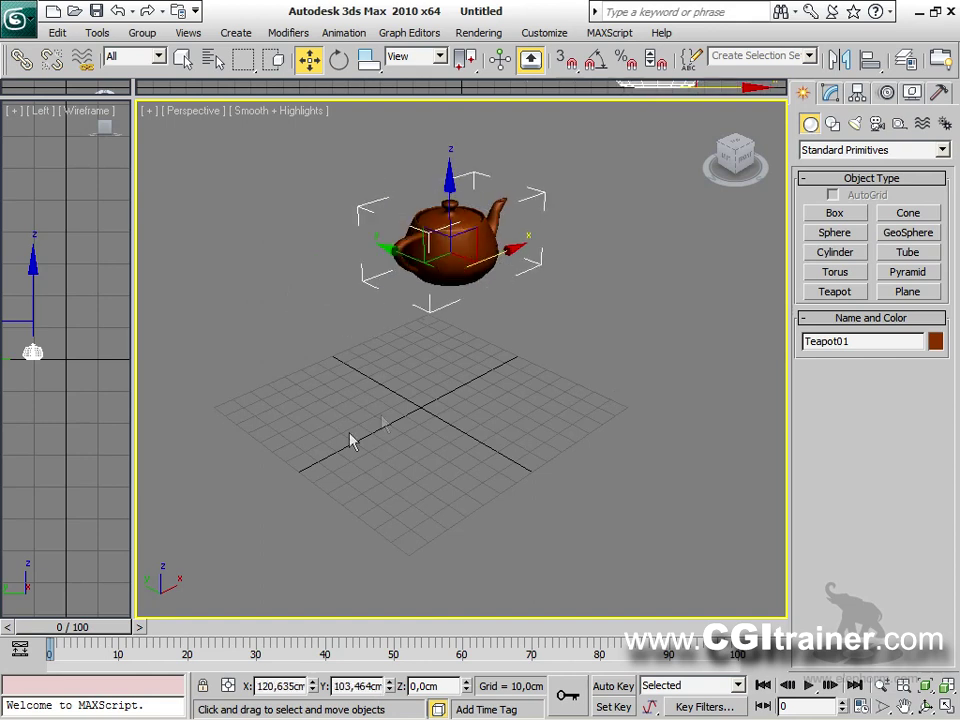
left_click(60, 33)
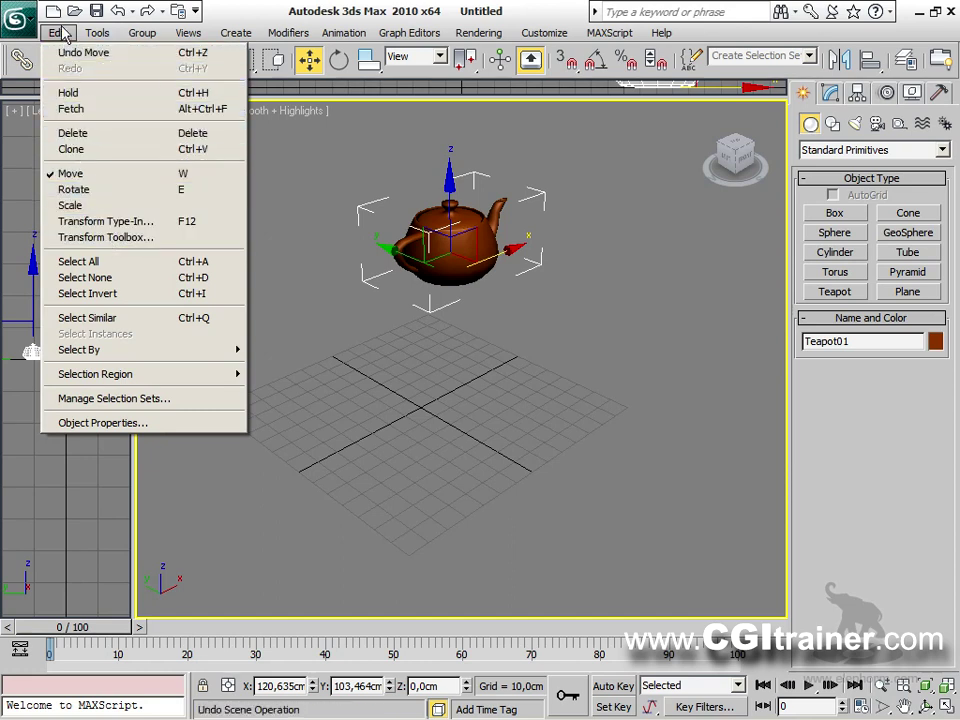
Open the Transform Toolbox, snap the teapot to the origin with Object Center, then drag it away.
left_click(100, 238)
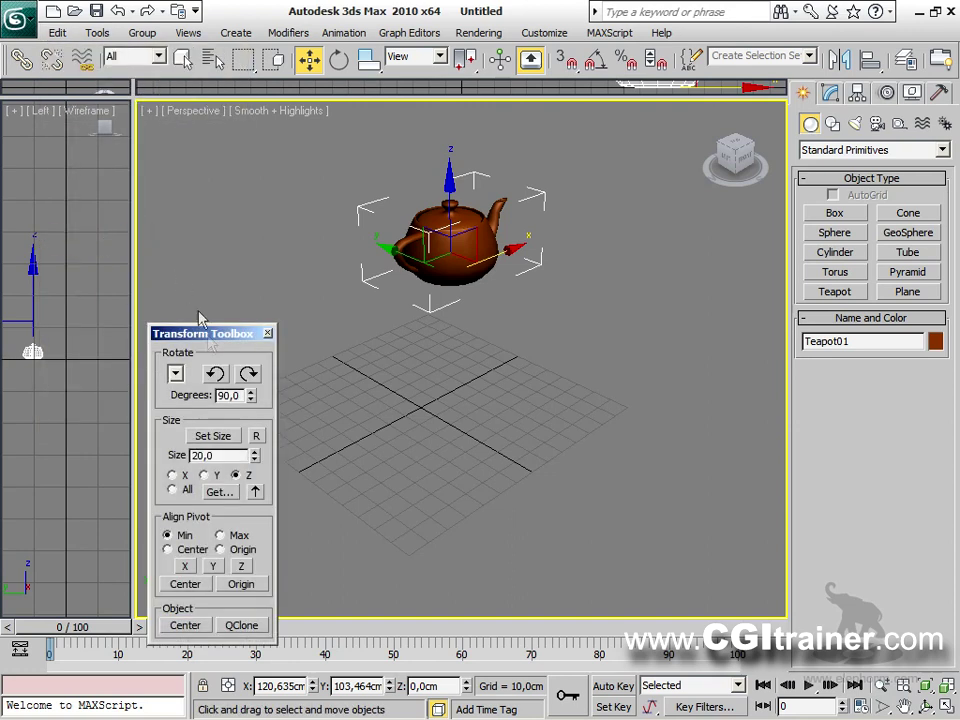
left_click_drag(207, 344, 112, 201)
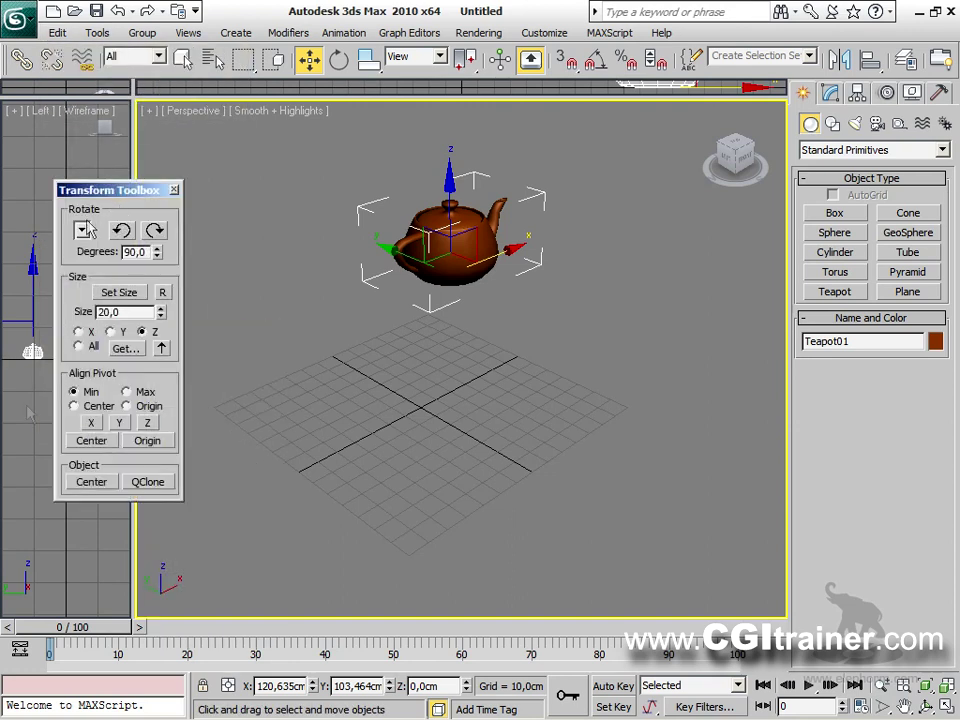
left_click(93, 483)
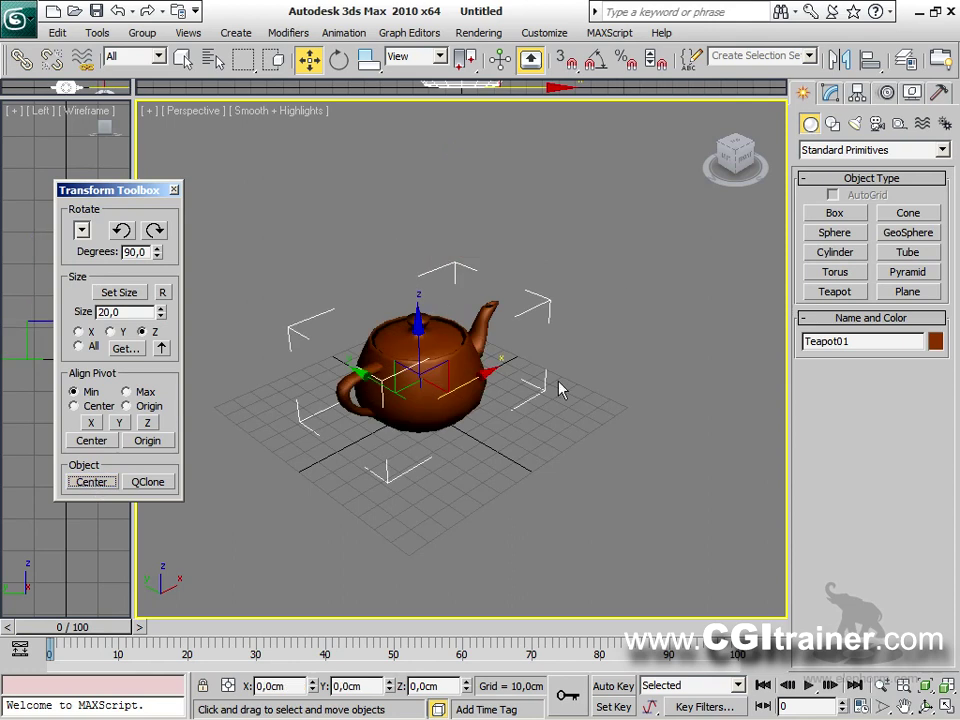
left_click_drag(418, 372, 490, 150)
Center the teapot at the origin, QClone two copies, and inspect their parameters in the Modify panel.
left_click(92, 482)
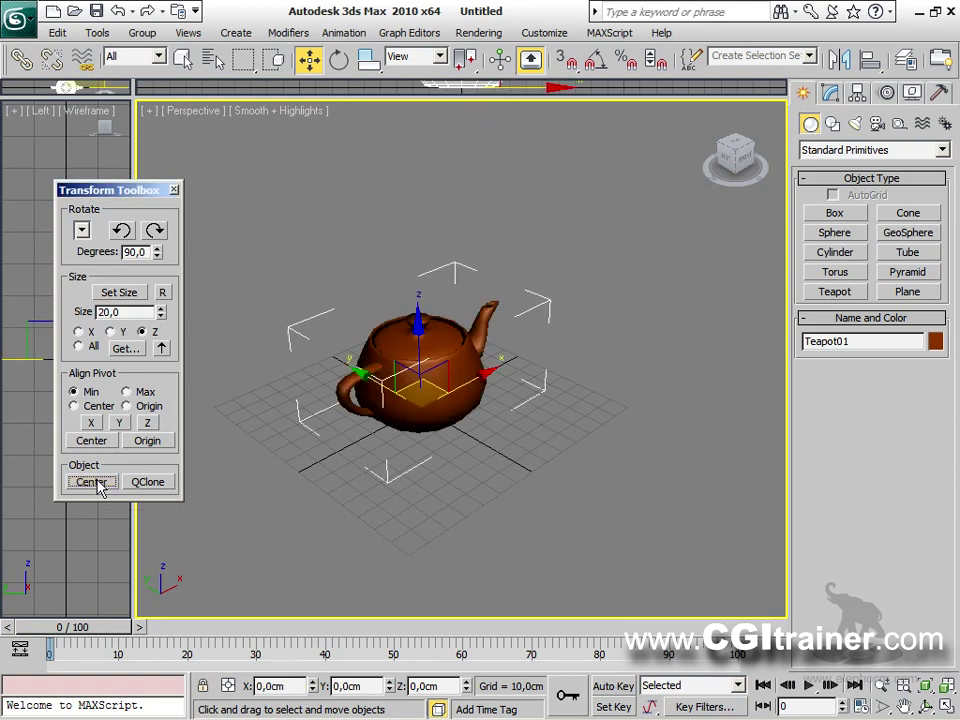
left_click(152, 482)
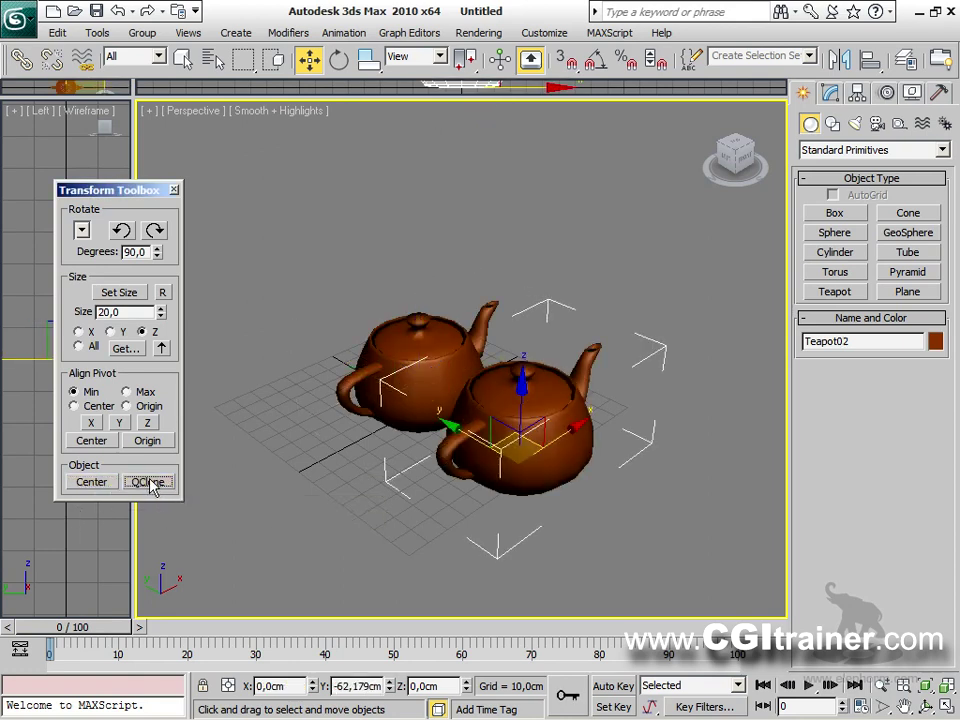
left_click(148, 483)
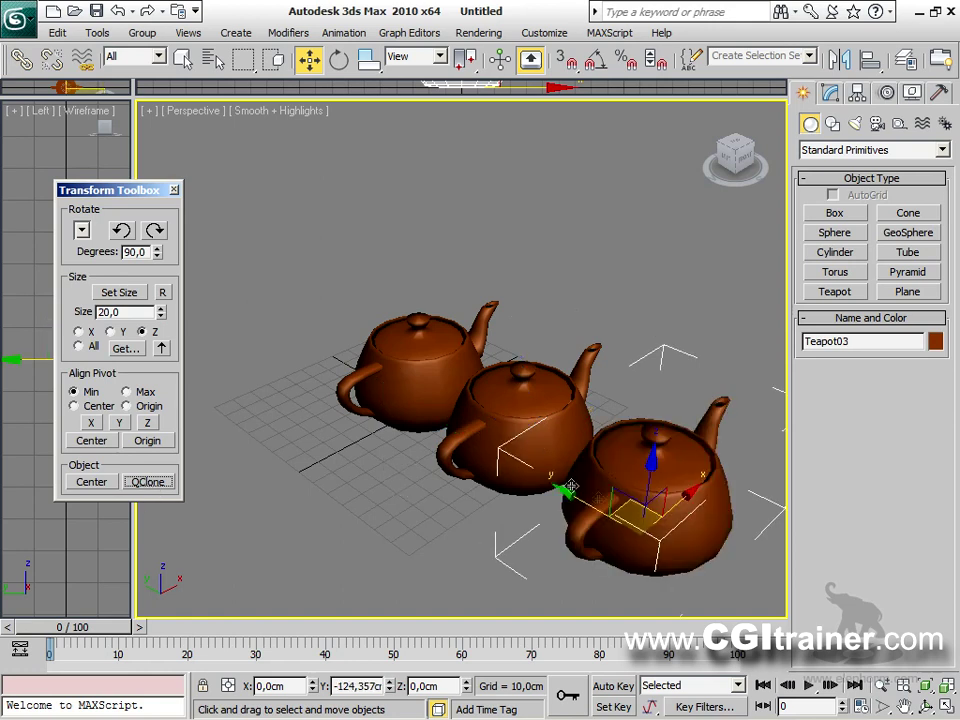
left_click(548, 436)
left_click(380, 362)
left_click(502, 397)
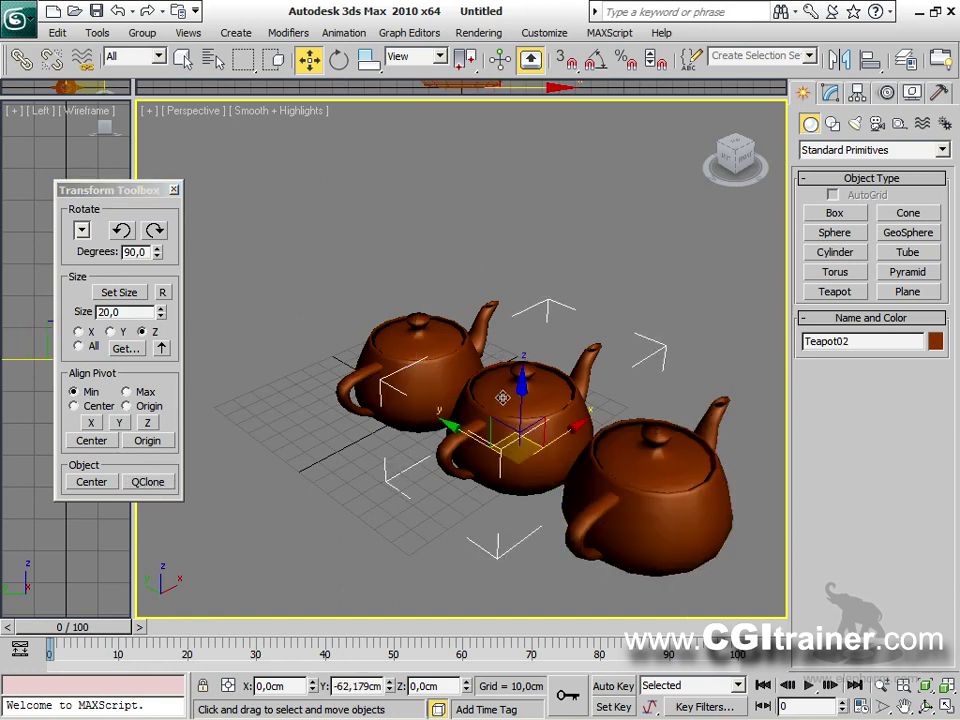
left_click(832, 92)
left_click(688, 514)
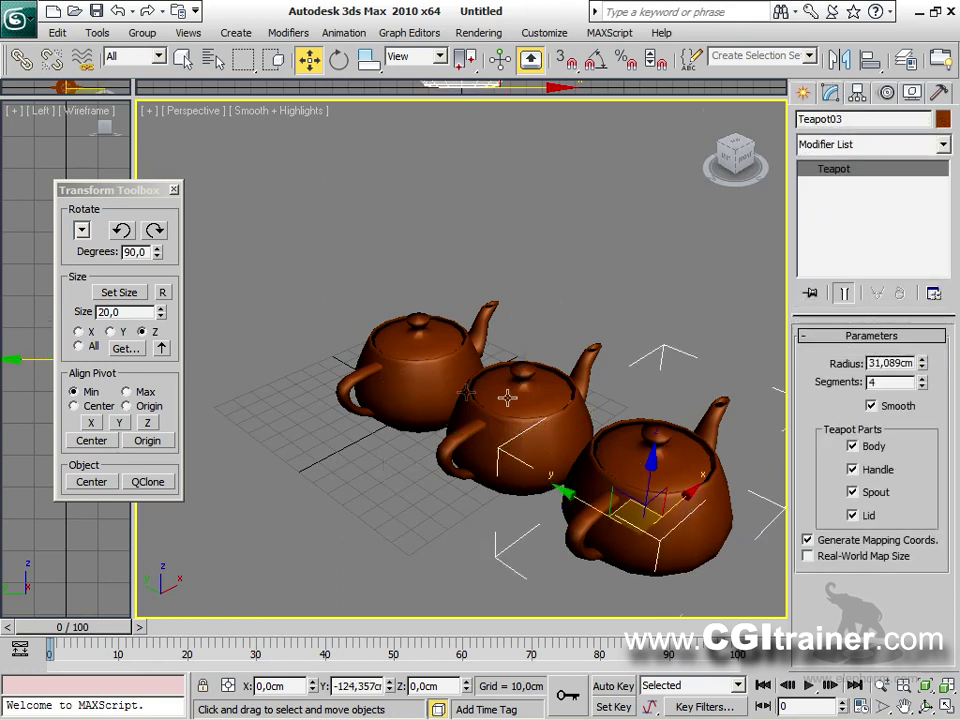
left_click(437, 388)
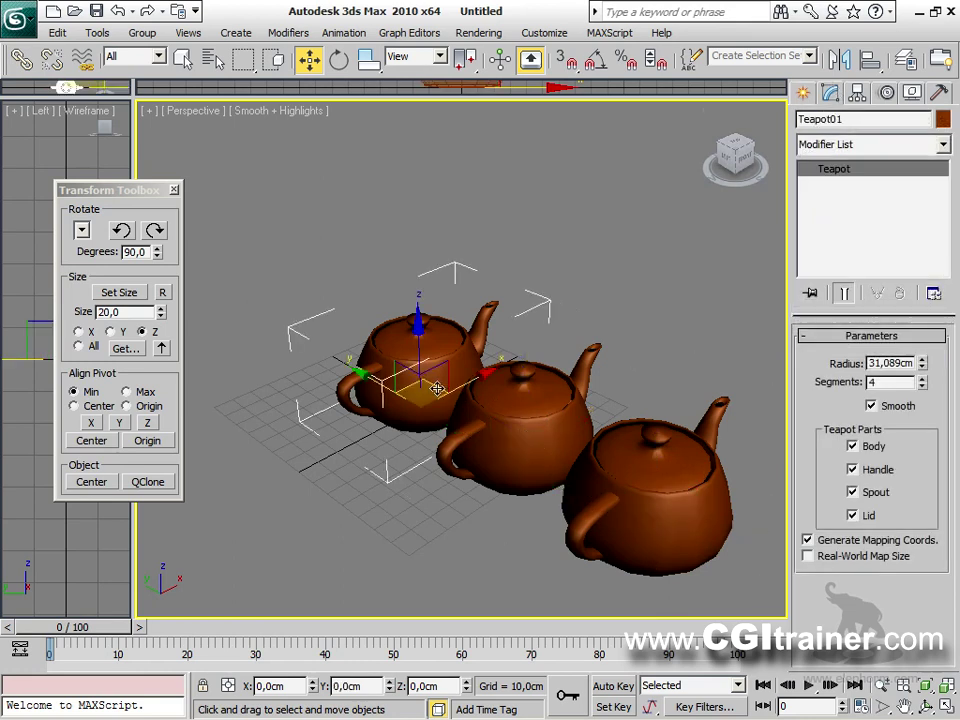
QClone a Teapot04 to the back right, then delete the extra teapots, keeping only Teapot01.
left_click(155, 483)
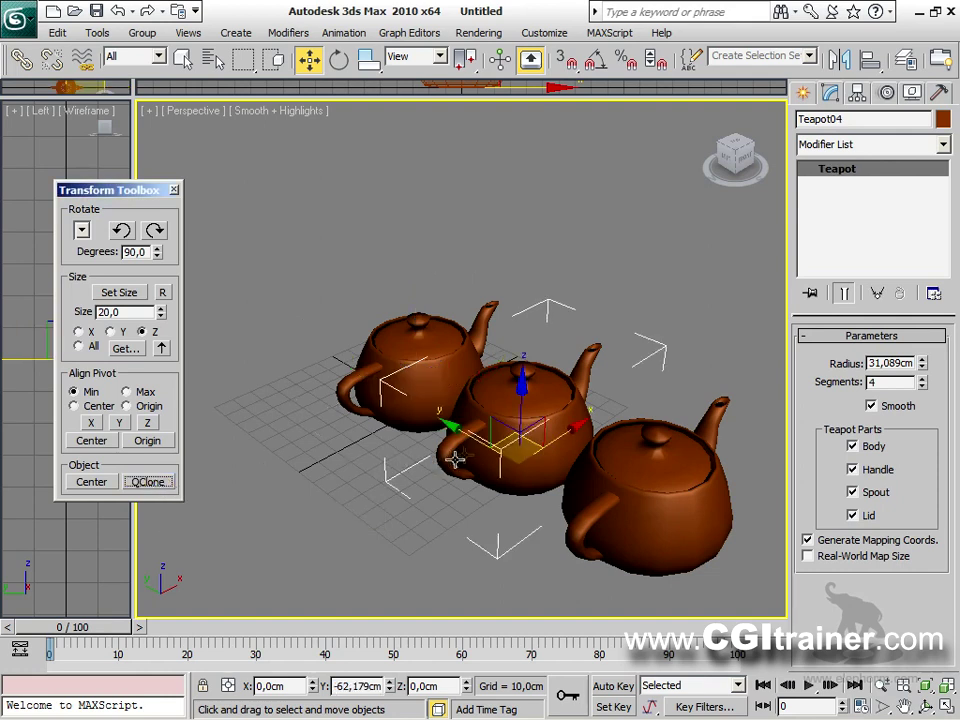
left_click_drag(543, 432, 705, 328)
left_click(698, 504)
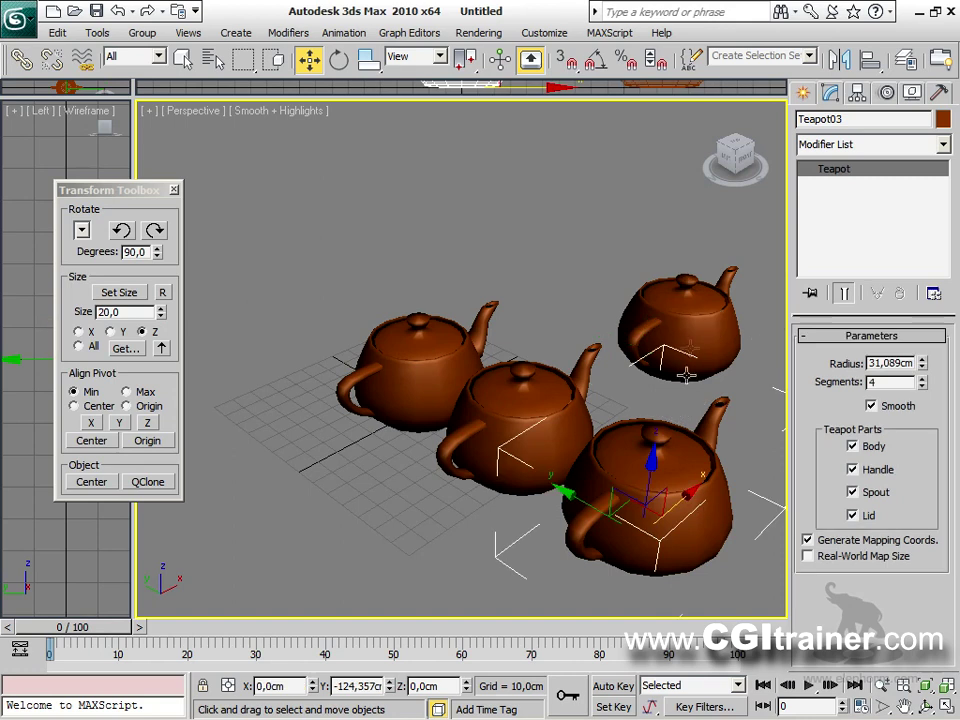
key("Delete")
left_click(692, 324)
key("Delete")
left_click(480, 410)
key("Delete")
left_click(451, 389)
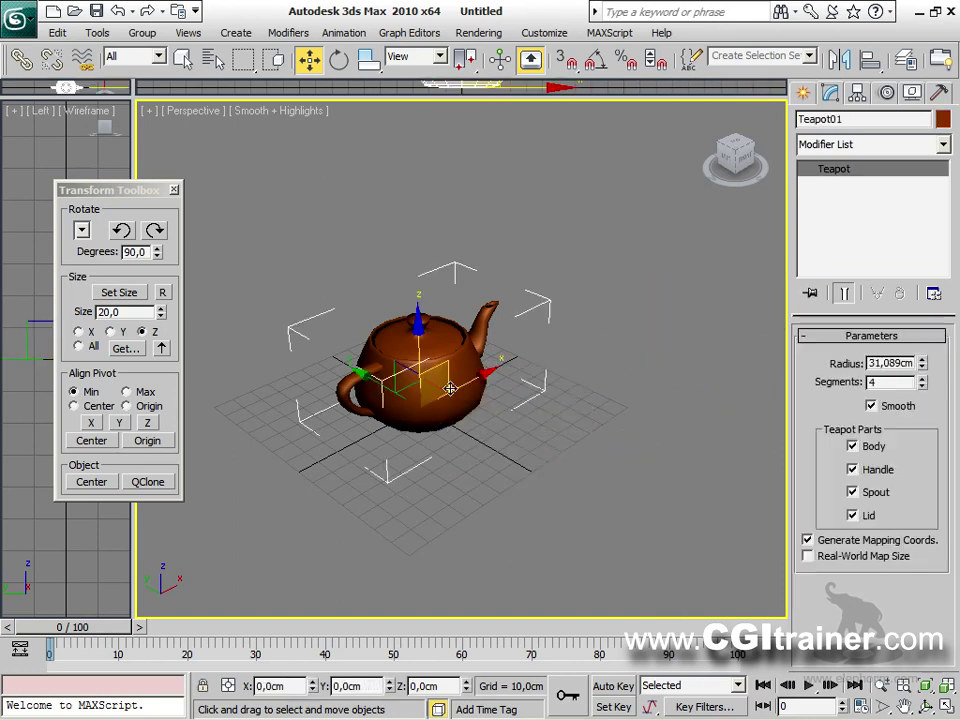
QClone Teapot01 twice, moving Teapot03 right to X 115.251, Y -62.179 cm.
left_click(149, 482)
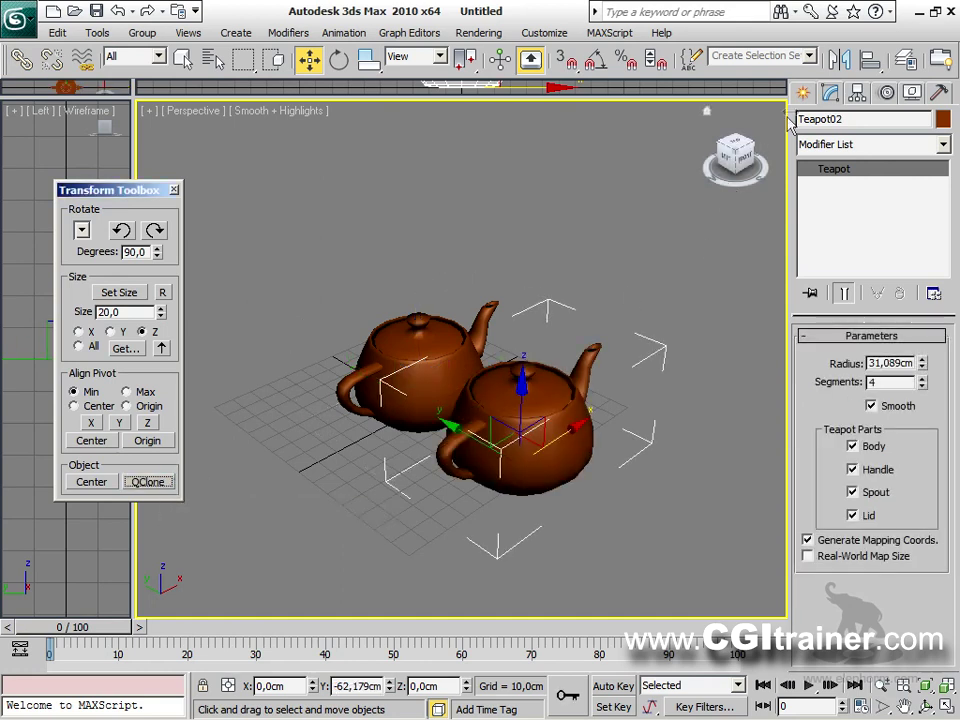
left_click(800, 95)
left_click(830, 93)
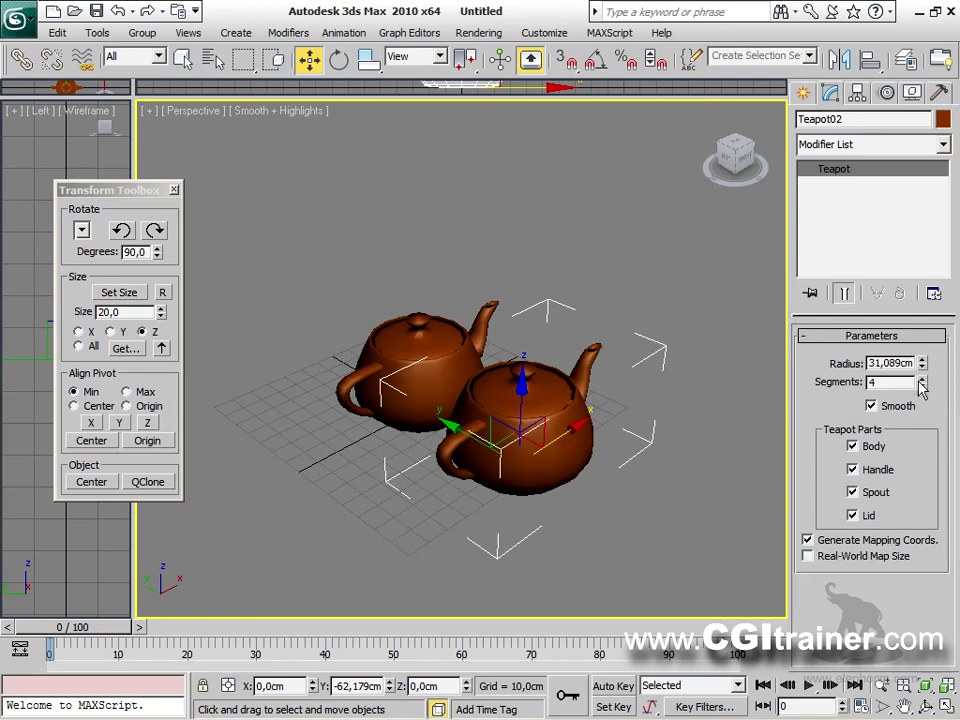
left_click(432, 360)
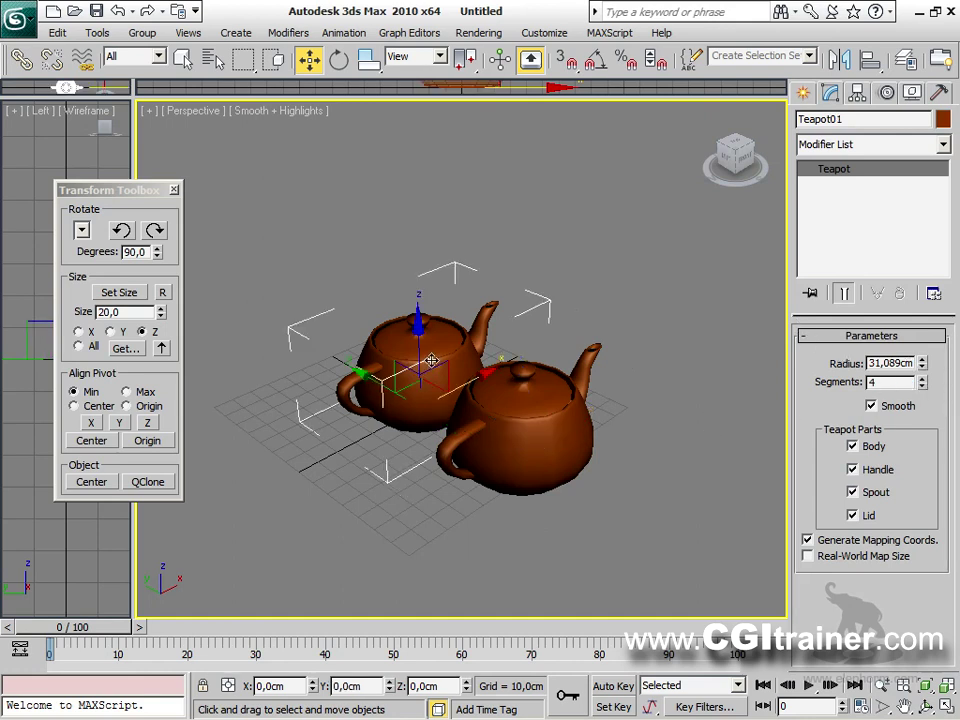
left_click(148, 482)
left_click_drag(566, 433, 724, 330)
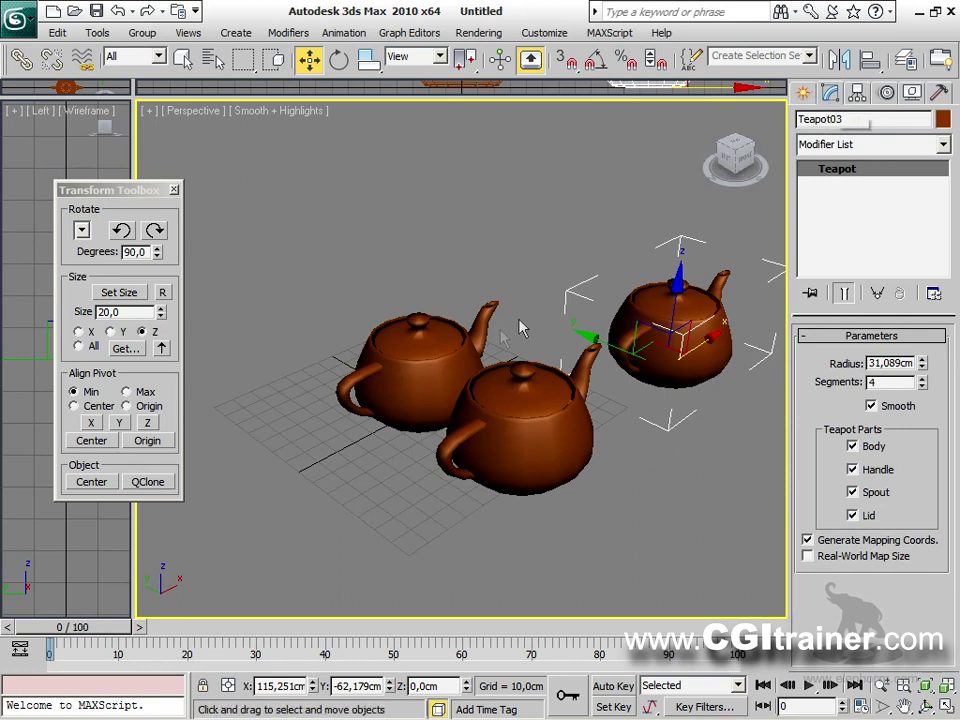
Select Teapot01, Teapot02 and Teapot03 in turn to check the three copies.
left_click(420, 365)
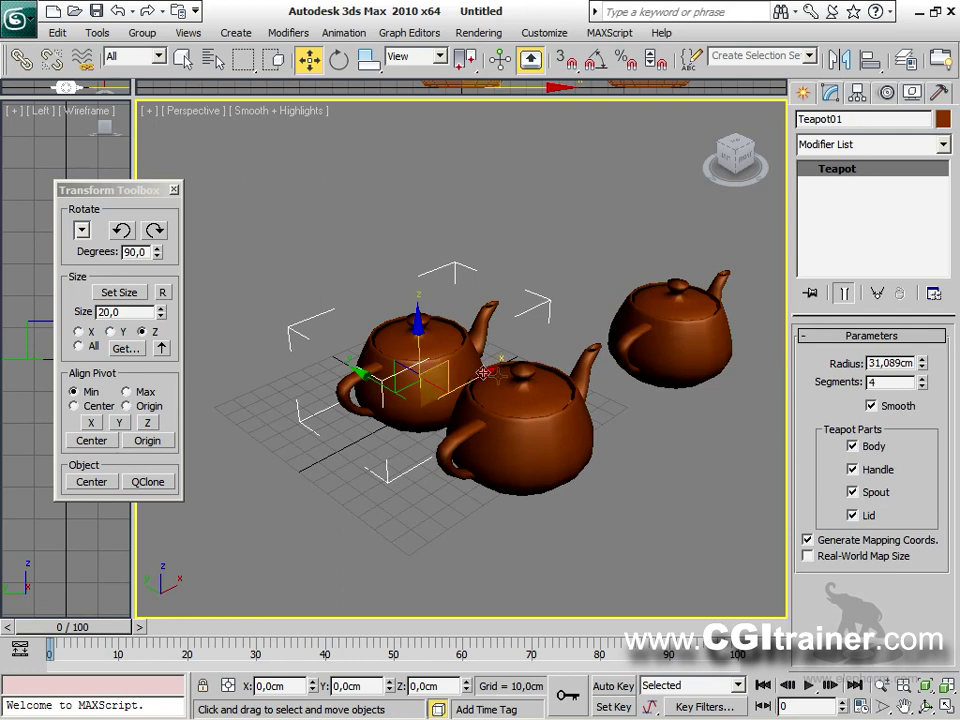
left_click(520, 403)
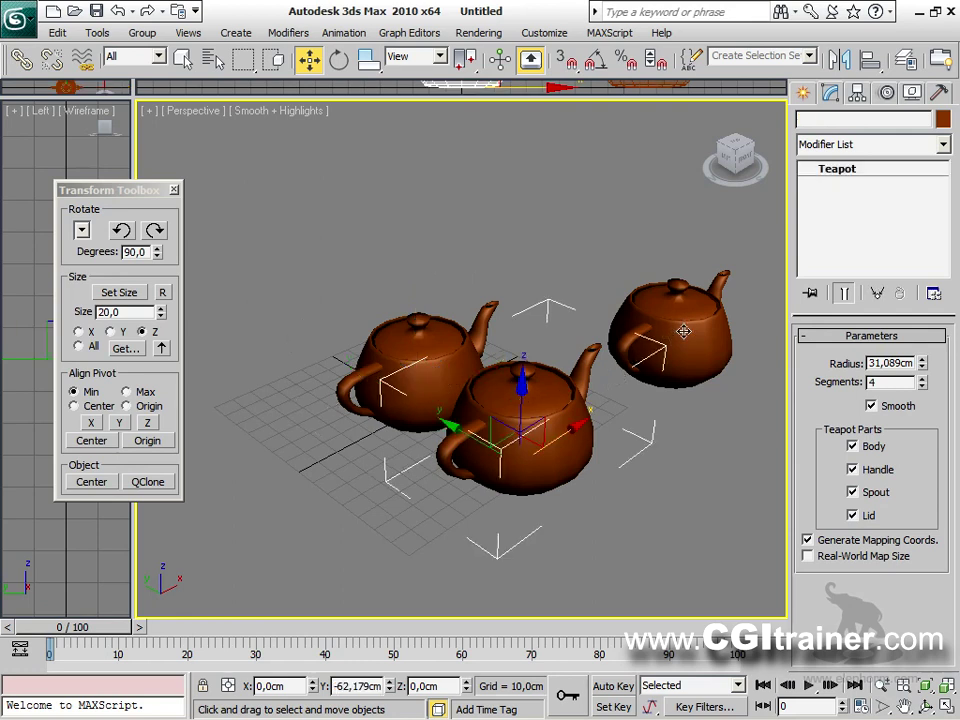
left_click(650, 312)
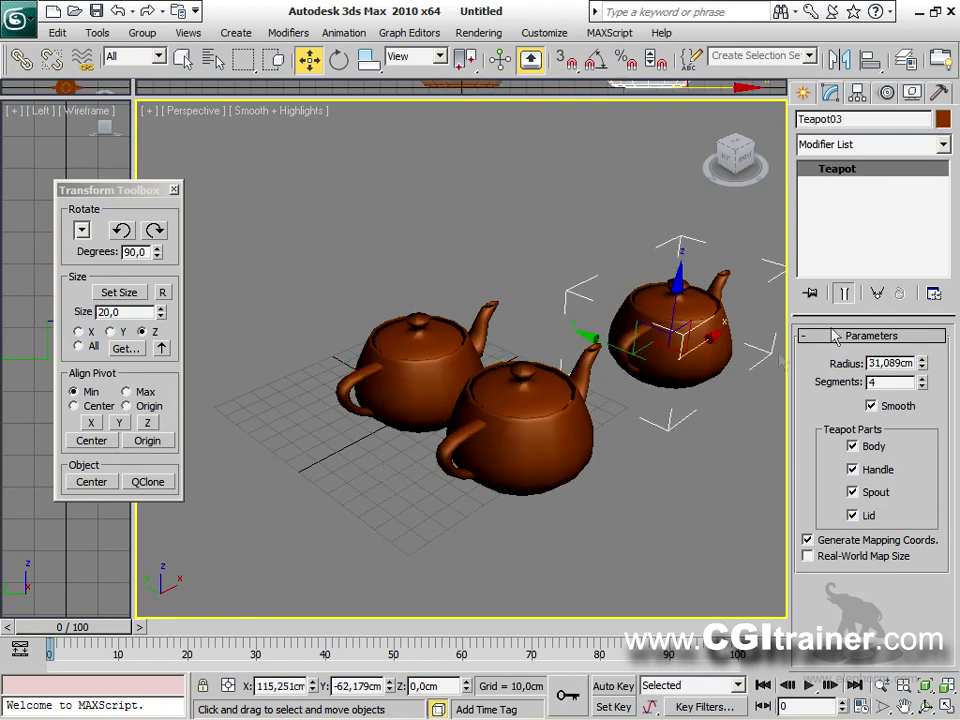
left_click(524, 438)
left_click(435, 364)
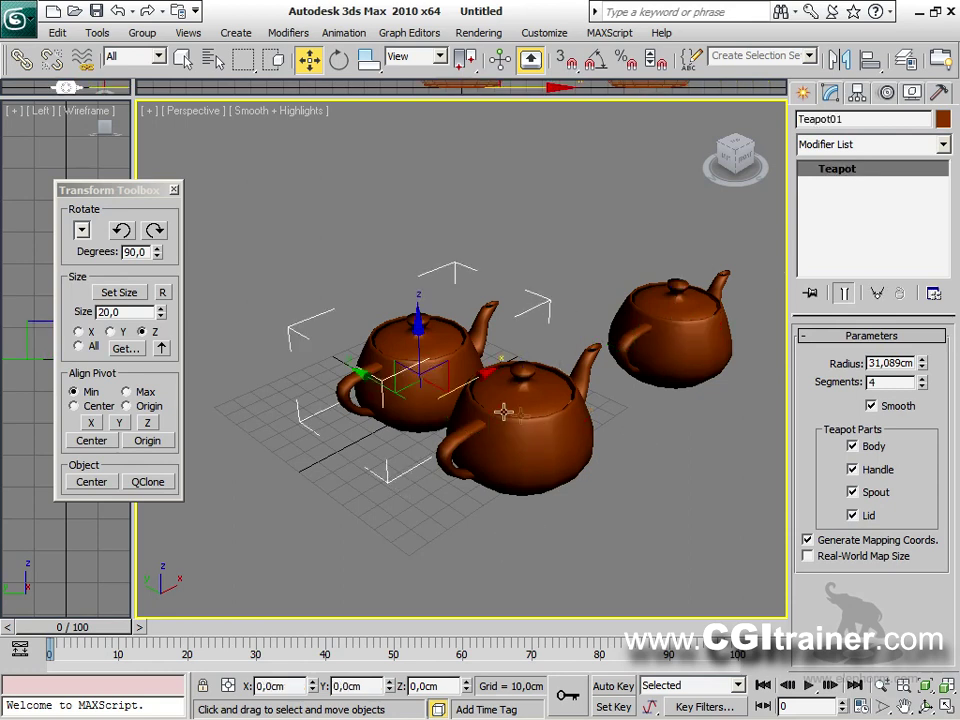
left_click(689, 341)
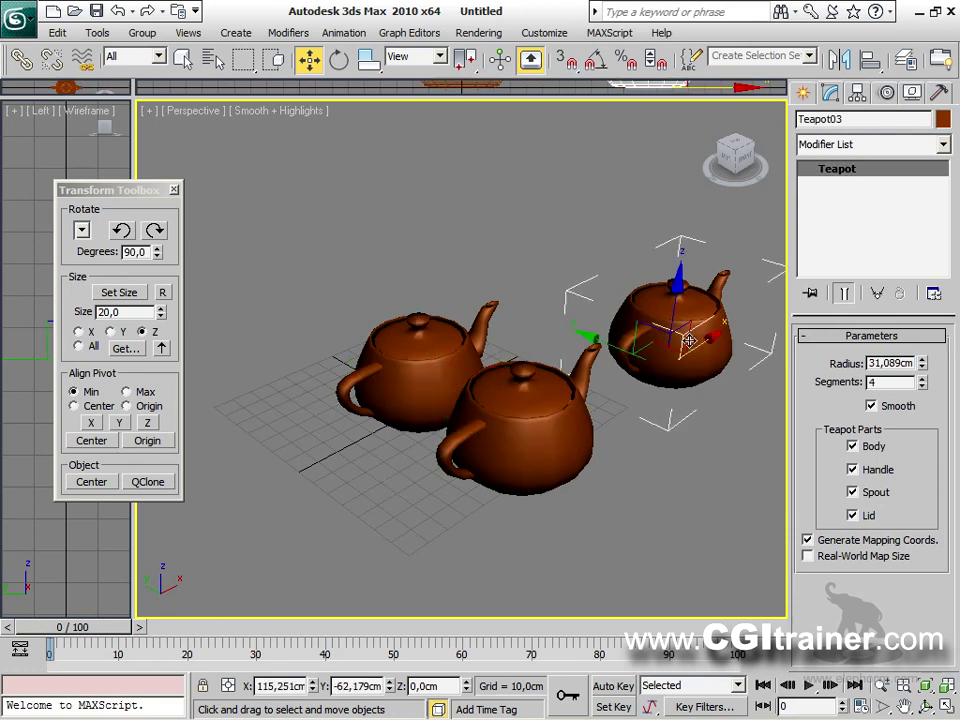
left_click(570, 423)
Cancel a Shift-drag clone of the front teapot, then select Teapot03 and try its radius.
left_click_drag(560, 433, 603, 397, "shift")
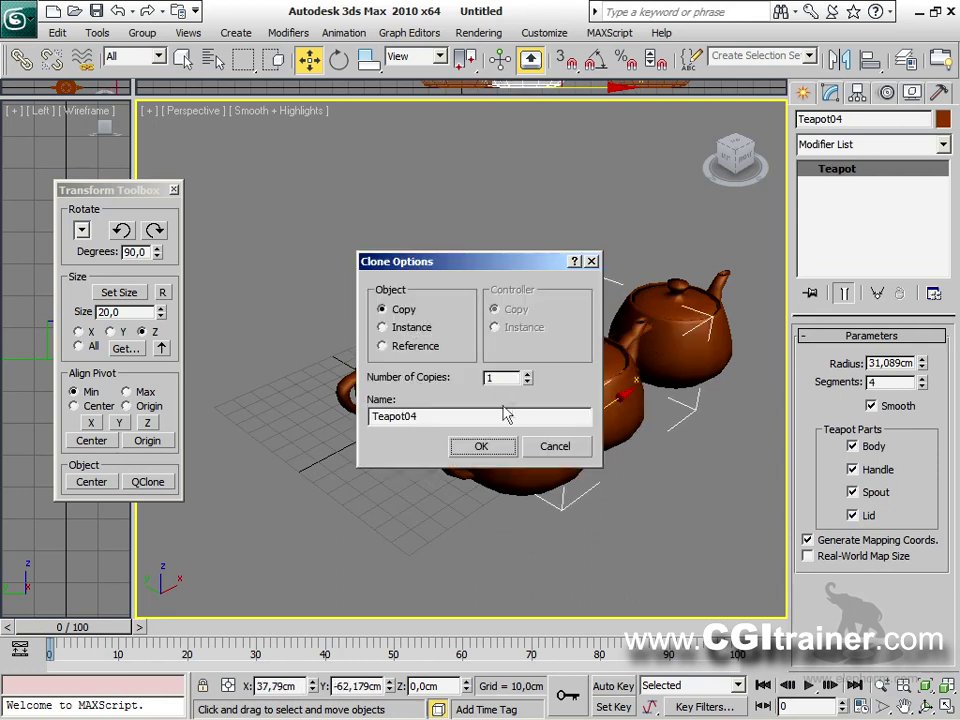
left_click(550, 447)
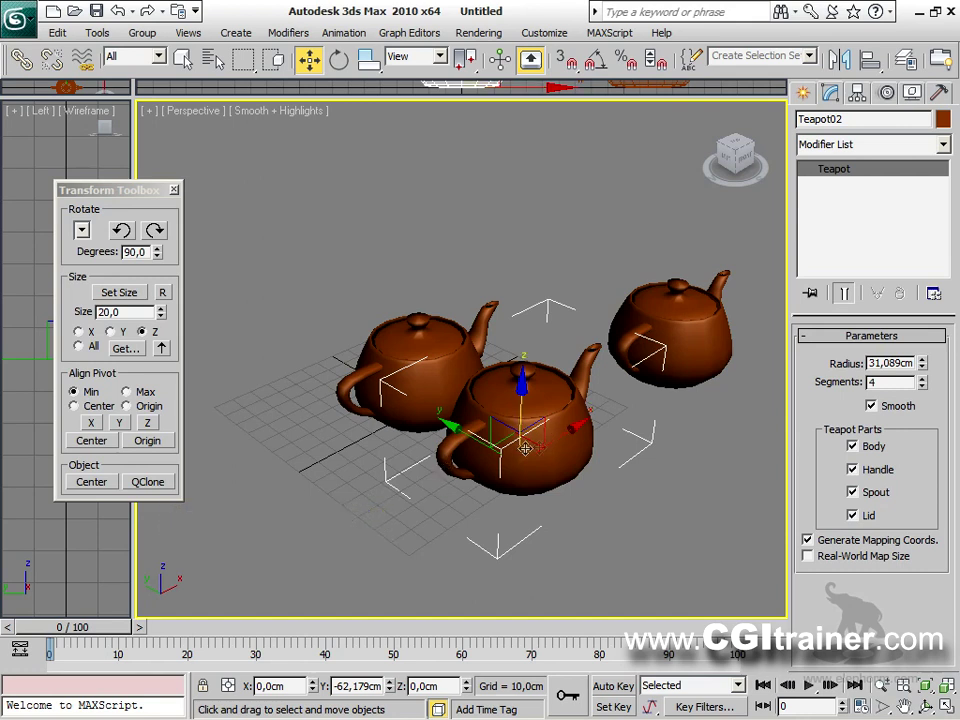
left_click(668, 332)
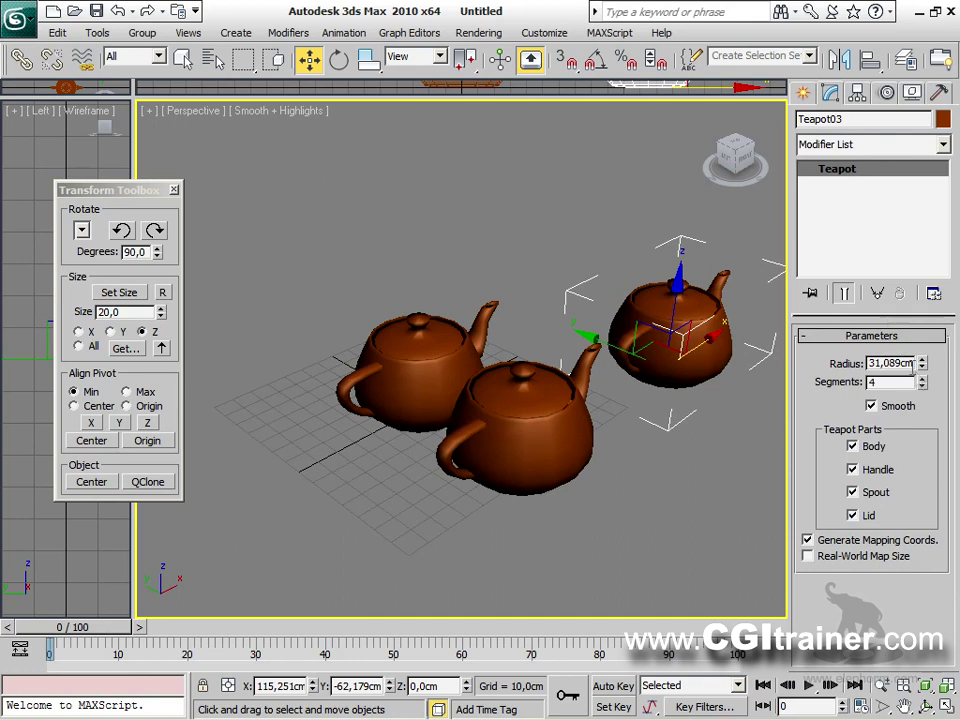
mouse_move(924, 370)
left_mouse_down()
mouse_move(922, 383)
mouse_move(883, 407)
mouse_move(913, 355)
mouse_move(922, 413)
mouse_move(919, 381)
left_mouse_up()
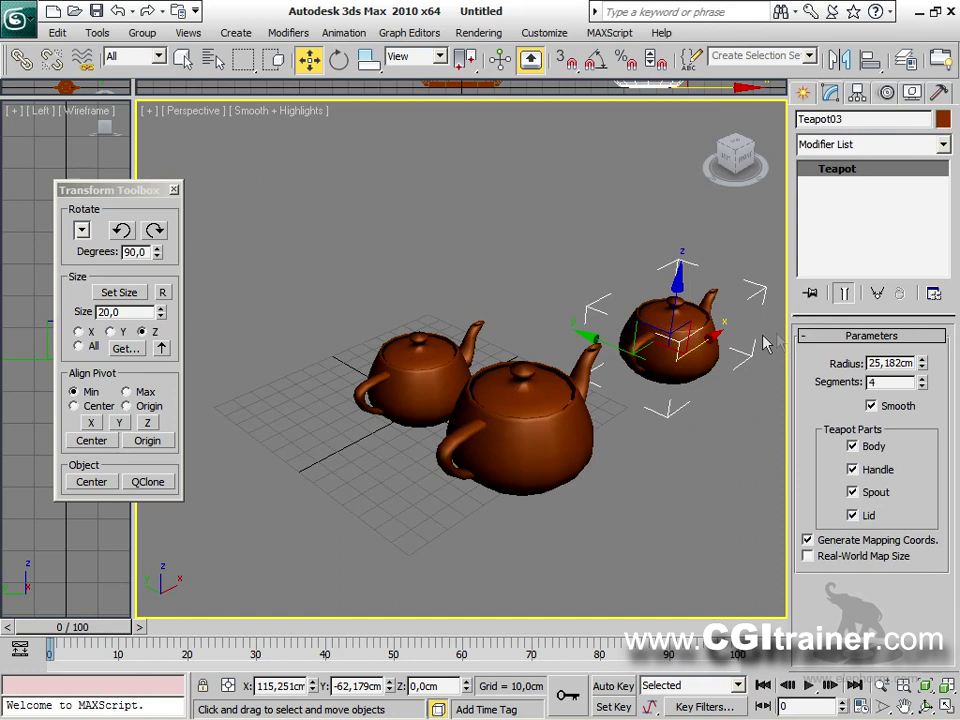
Make Teapot03 unique, enlarge it to radius 42.558 cm with 2 segments, and center it at the origin.
left_click(877, 295)
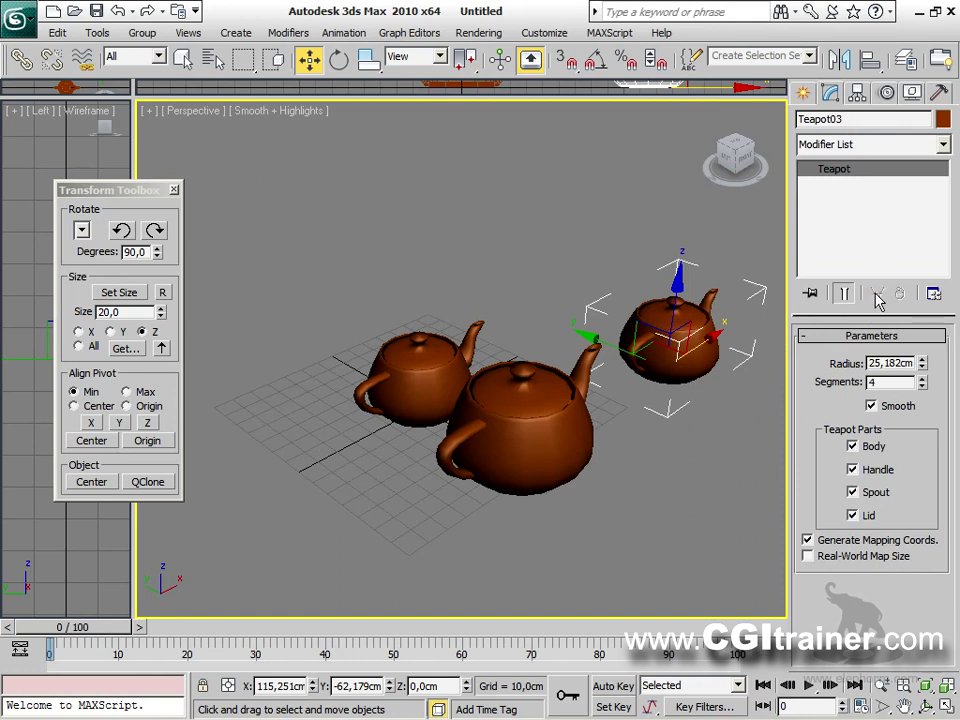
left_click_drag(924, 366, 921, 402)
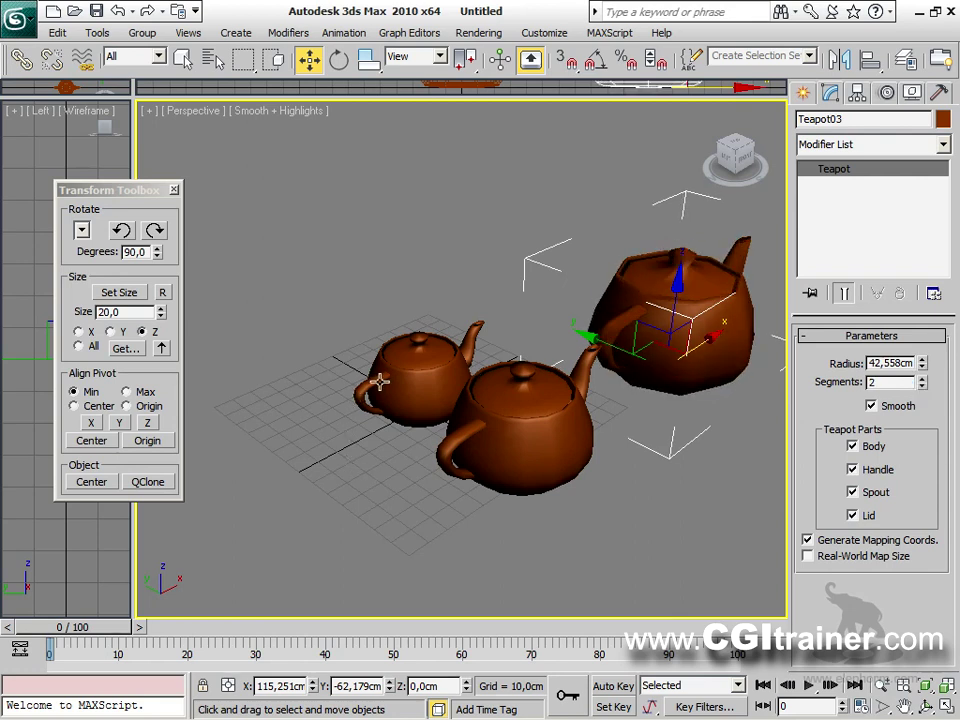
left_click(90, 482)
left_click_drag(415, 360, 578, 287)
Undo, center Teapot02 at the origin, and rotate it in 90-degree steps.
key("ctrl+z")
key("ctrl+z")
key("ctrl+z")
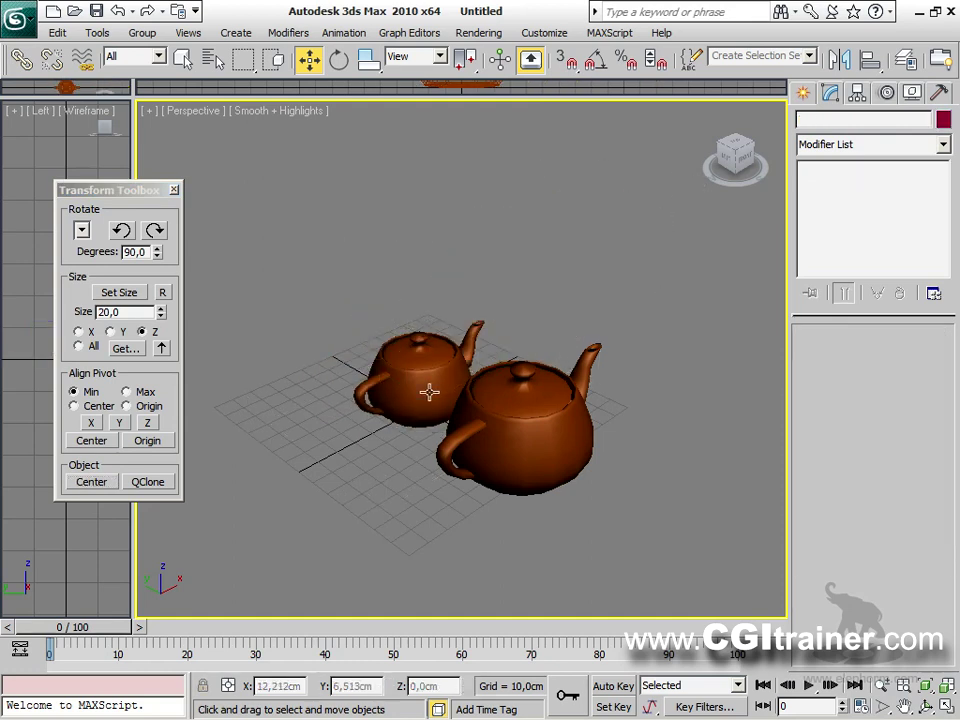
left_click(98, 481)
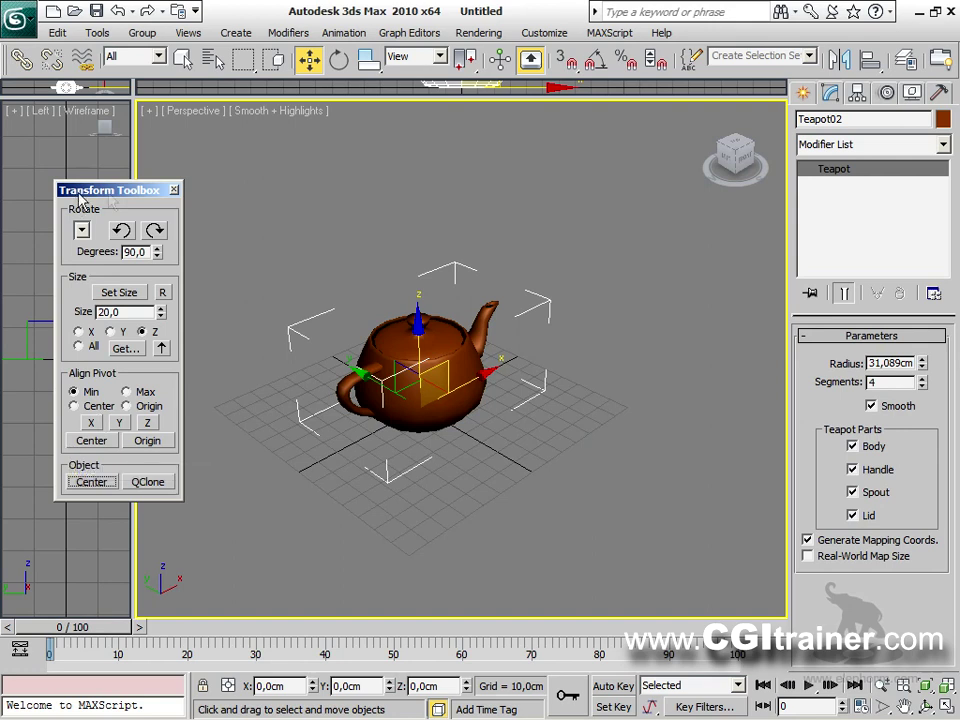
left_click(153, 231)
left_click(153, 231)
left_click(153, 231)
left_click(153, 231)
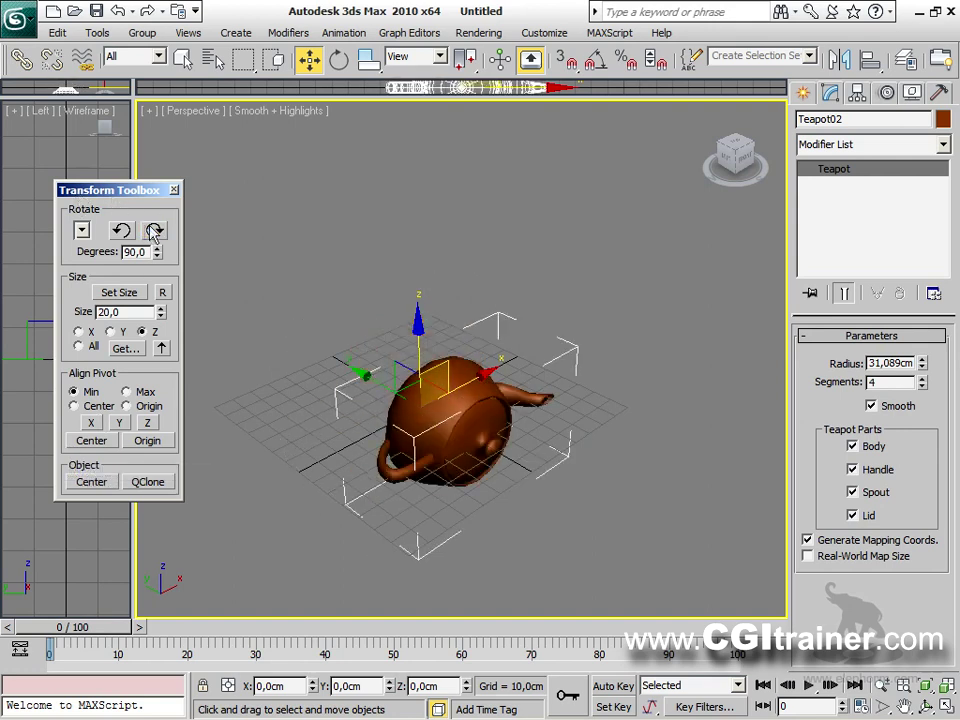
left_click(121, 232)
Rotate the teapot in 20-degree steps, then in 10-degree steps.
left_click(82, 231)
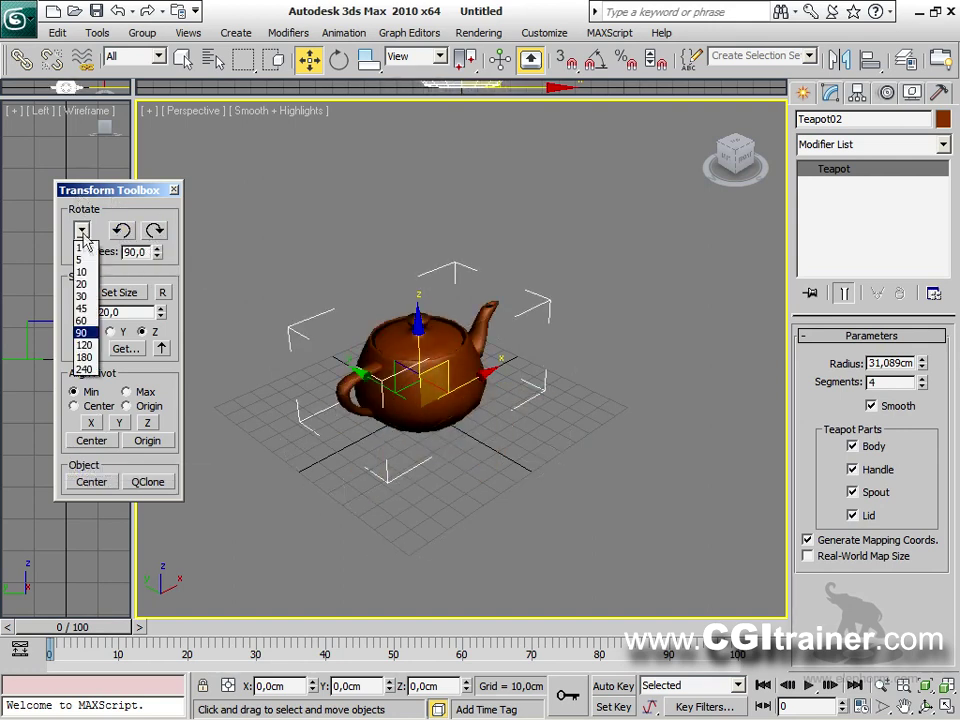
left_click(81, 274)
left_click(153, 231)
left_click(153, 231)
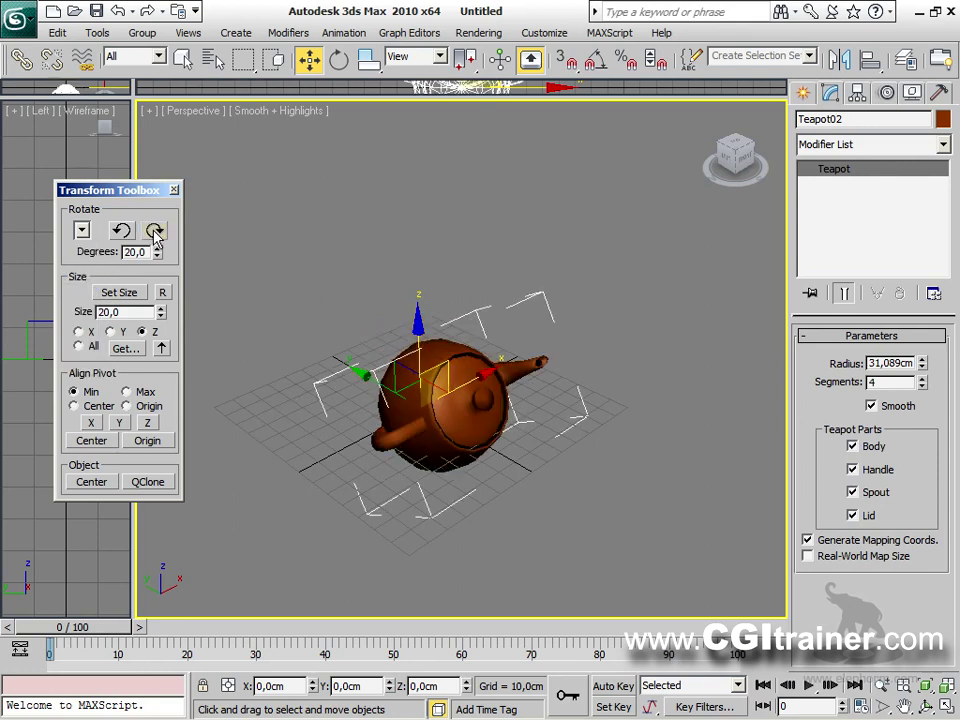
left_click(153, 231)
left_click(153, 231)
left_click(153, 231)
left_click(82, 231)
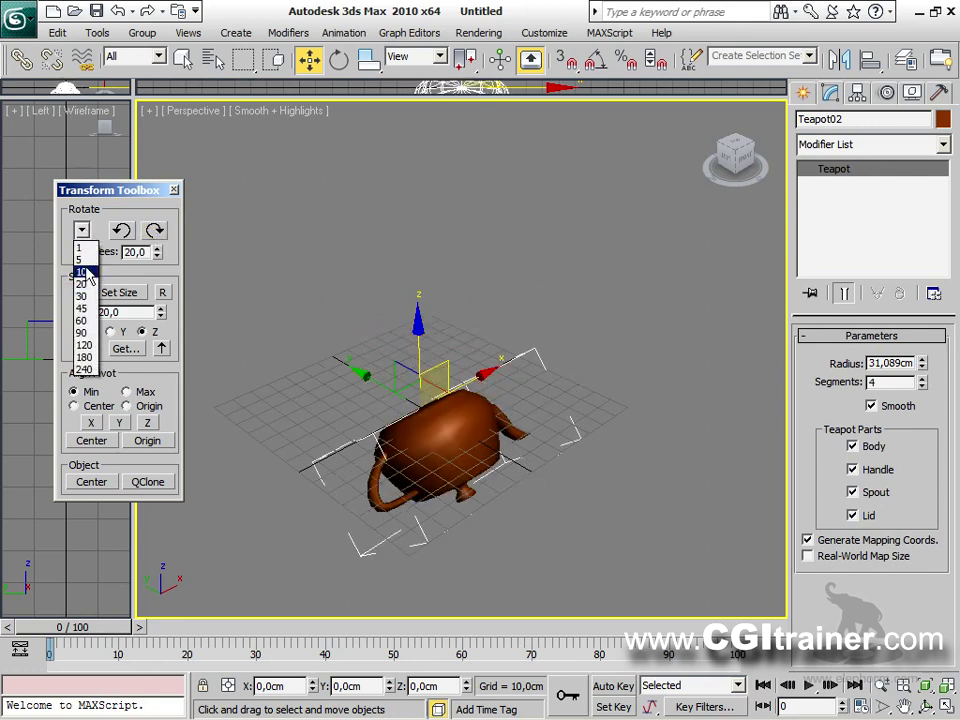
left_click(81, 272)
left_click(153, 231)
left_click(153, 231)
left_click(153, 231)
left_click(153, 231)
left_click(153, 231)
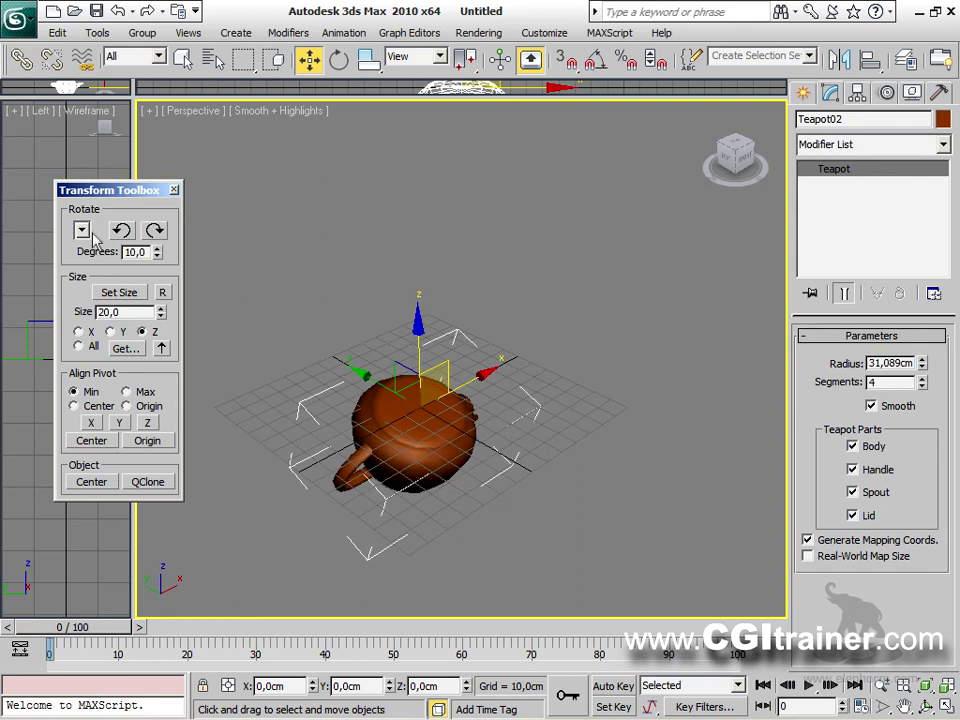
Rotate the teapot twice by 90 degrees and once by 67 degrees, then close the toolbox.
left_click(82, 231)
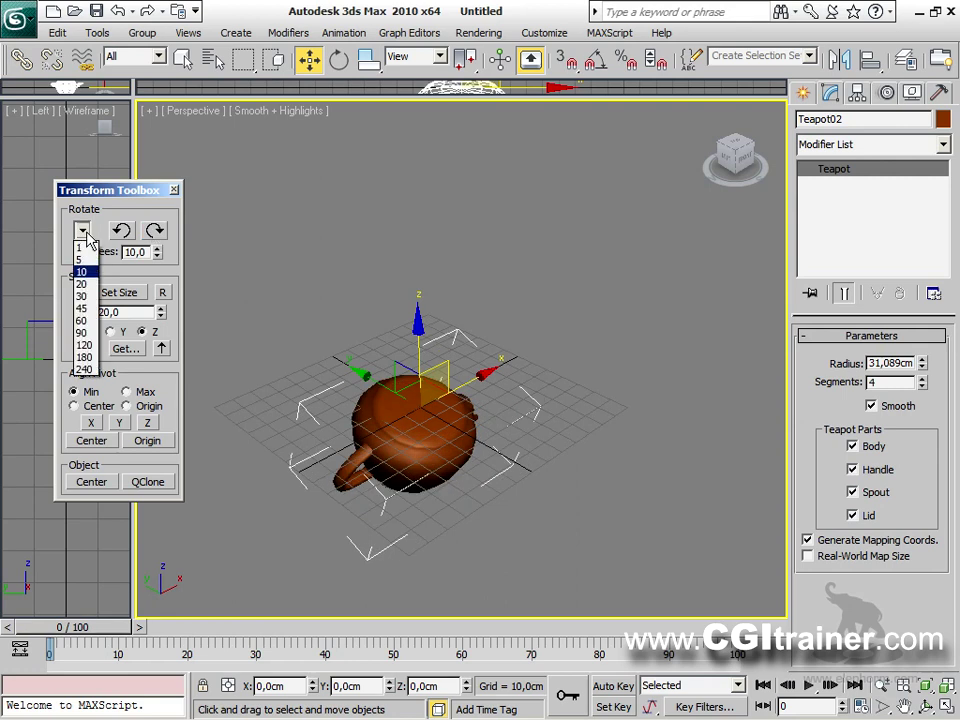
left_click(81, 332)
left_click(153, 231)
left_click(153, 231)
left_click_drag(157, 257, 157, 276)
left_click(153, 231)
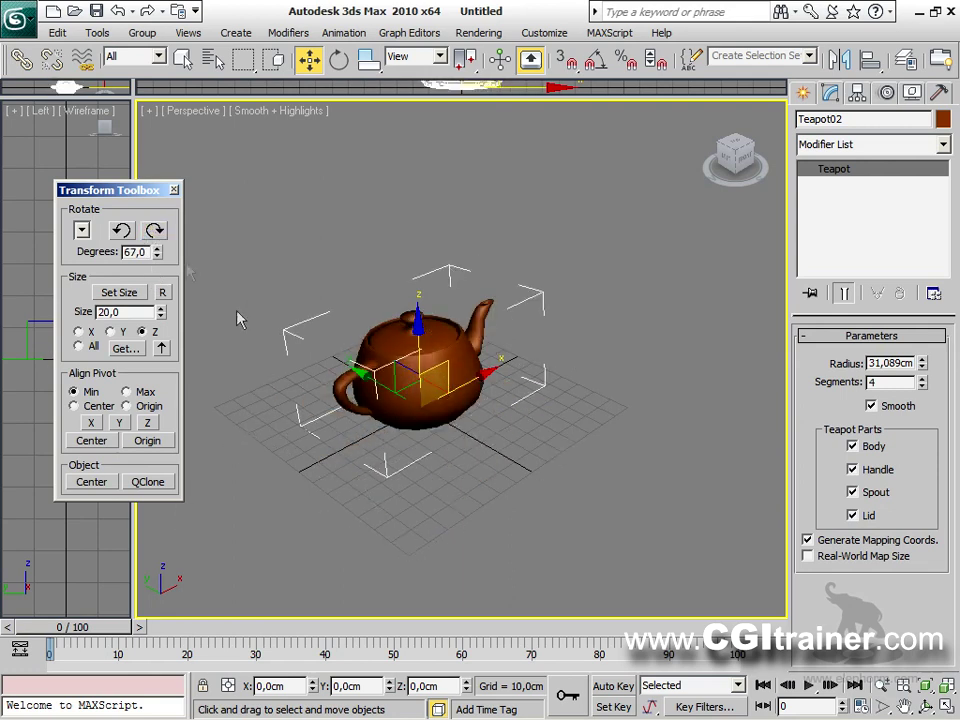
left_click(173, 190)
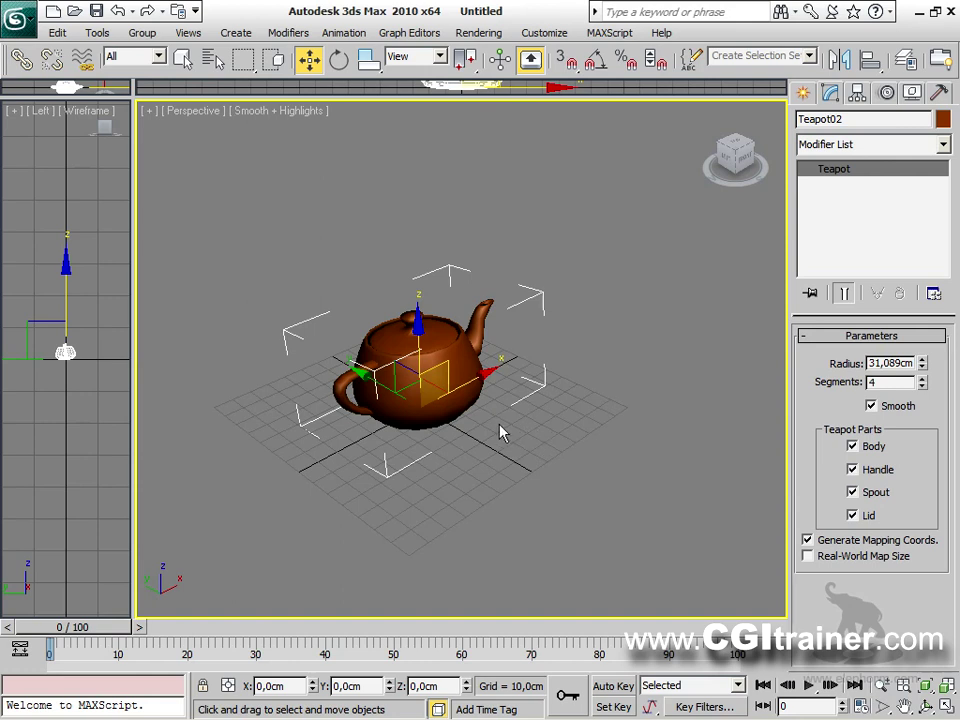
Drag Teapot02 to X 48.549, Y 127.001 cm, then delete it.
left_click_drag(371, 386, 393, 334)
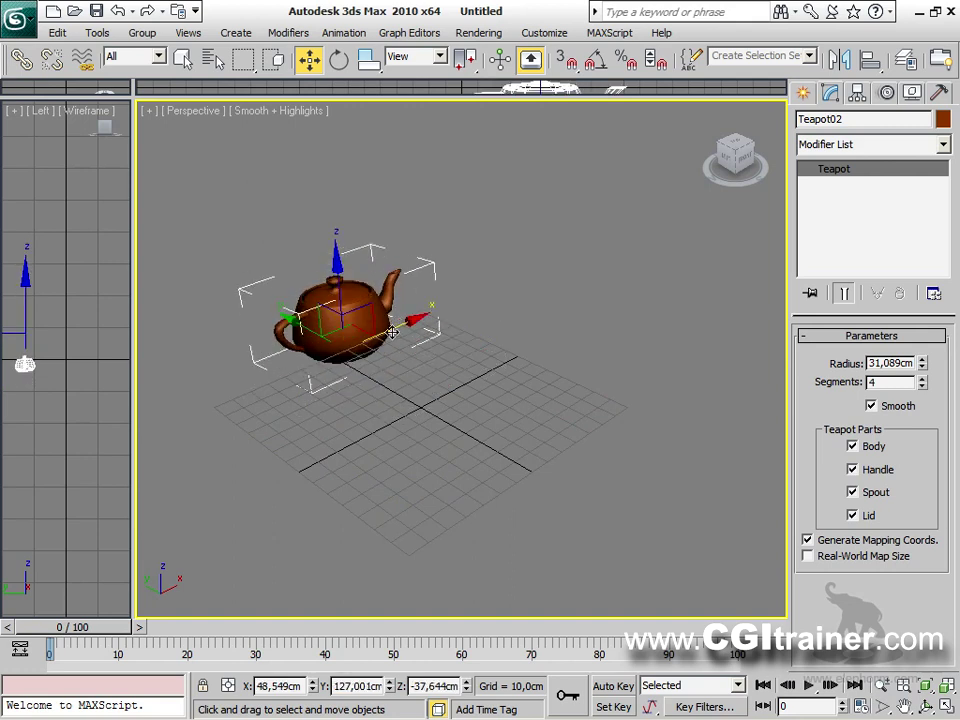
key("Delete")
Create a green teapot at the grid centre.
left_click(803, 92)
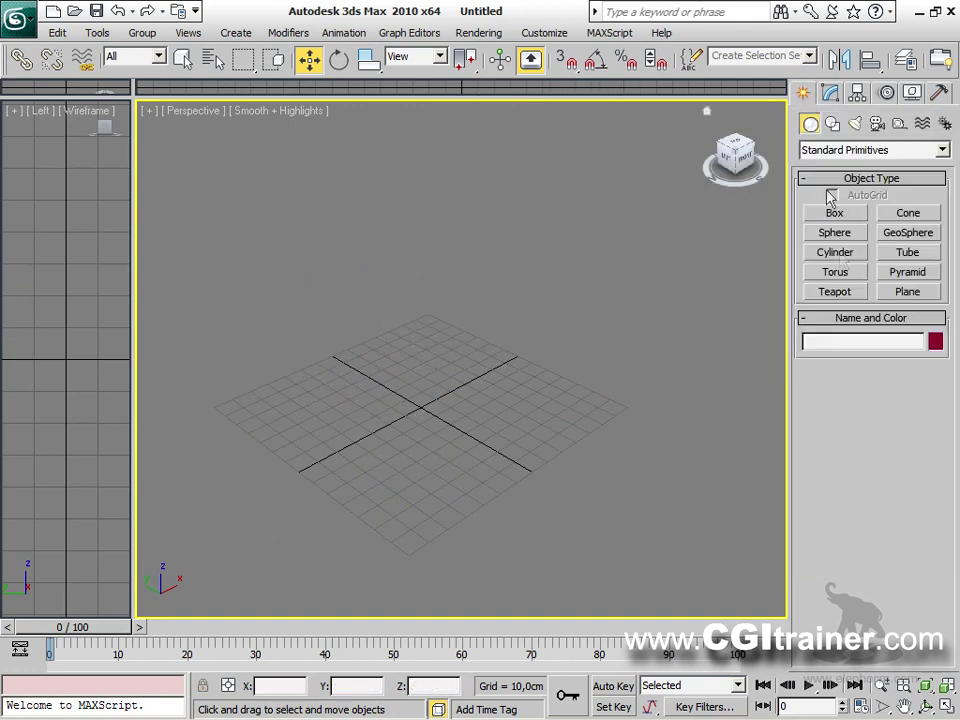
left_click(835, 291)
left_click_drag(416, 414, 428, 361)
scroll(428, 361, "down", 2)
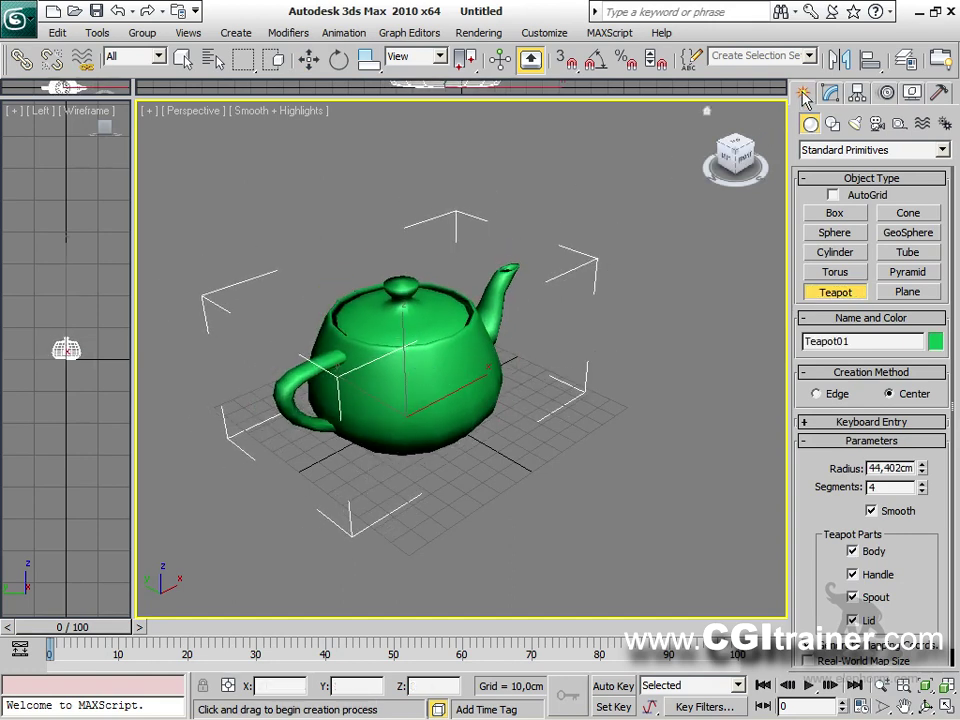
Show the teapot's Hierarchy panel with its Link Info locks and inheritance settings.
left_click(831, 93)
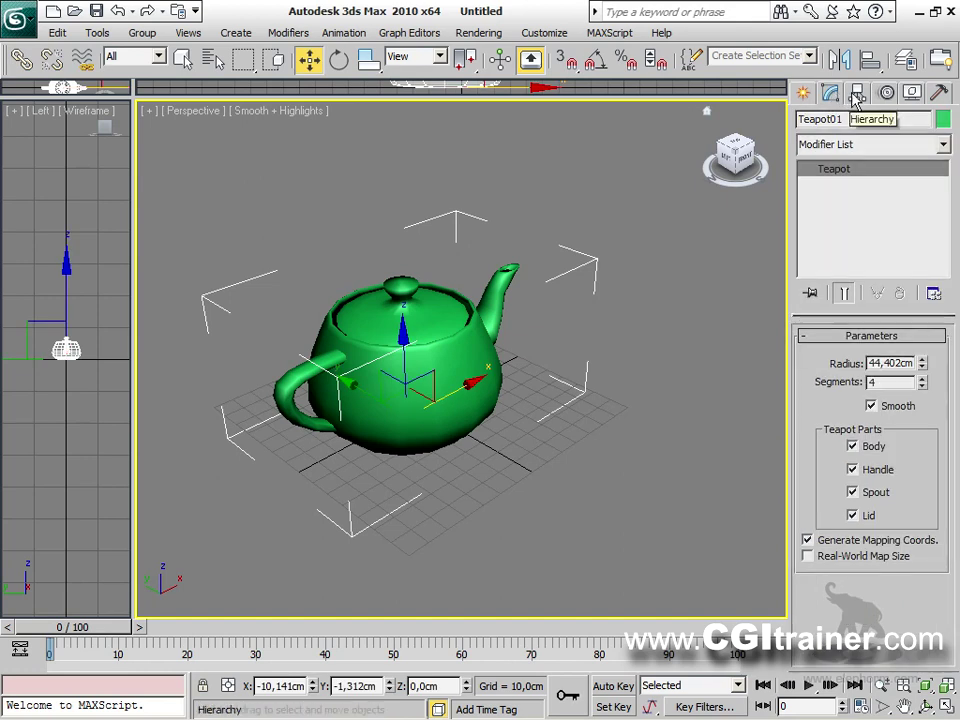
left_click(856, 93)
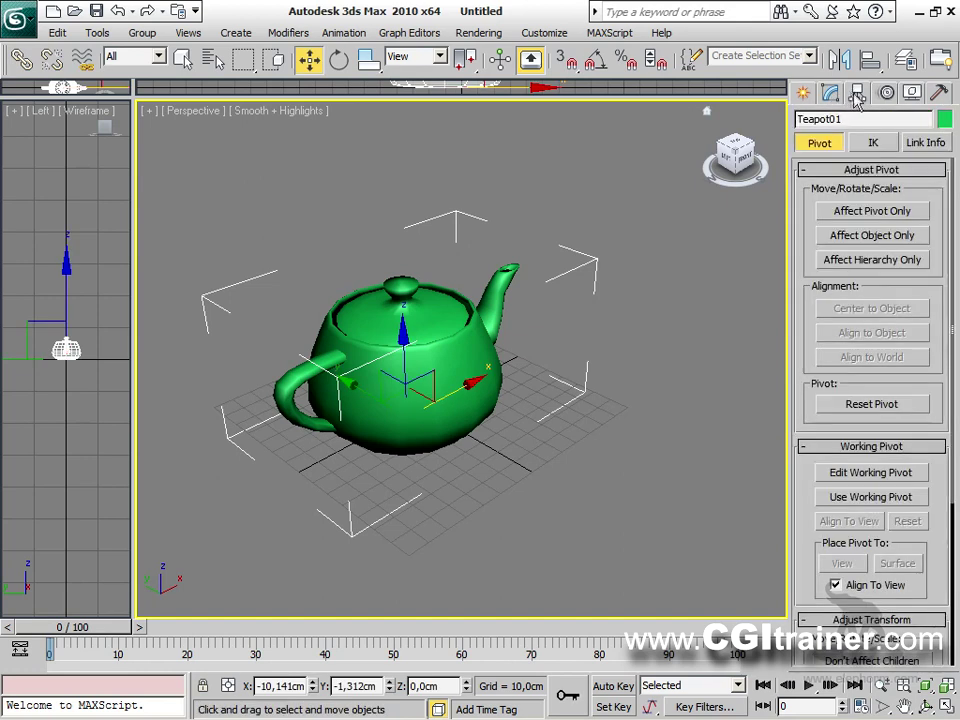
left_click(803, 93)
left_click(831, 93)
left_click(856, 93)
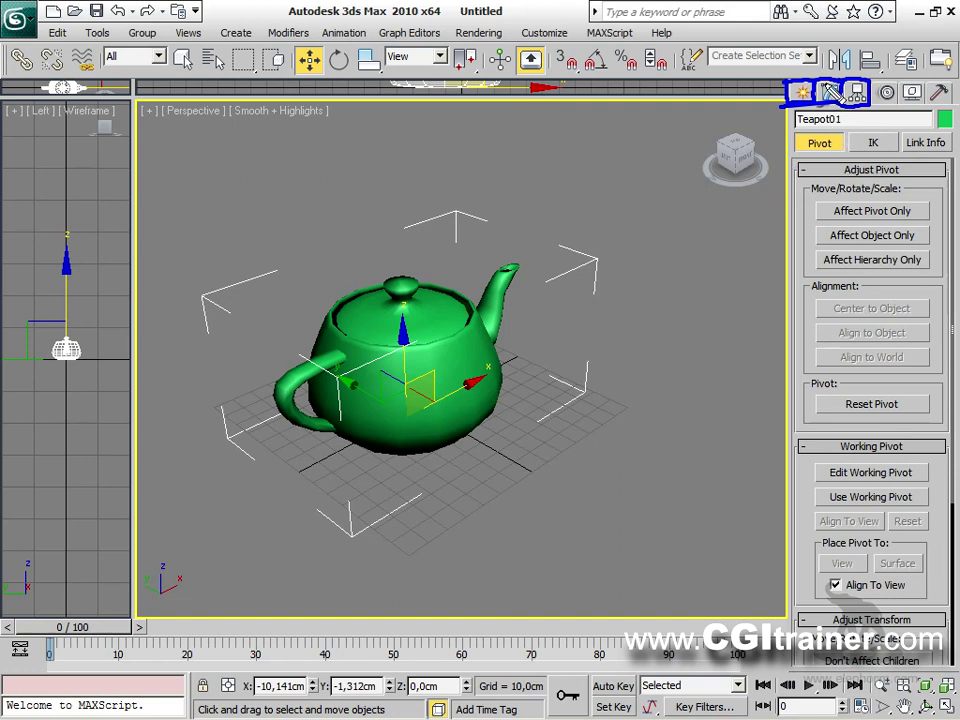
mouse_move(818, 140)
left_mouse_down()
mouse_move(807, 170)
mouse_move(845, 158)
mouse_move(820, 133)
left_mouse_up()
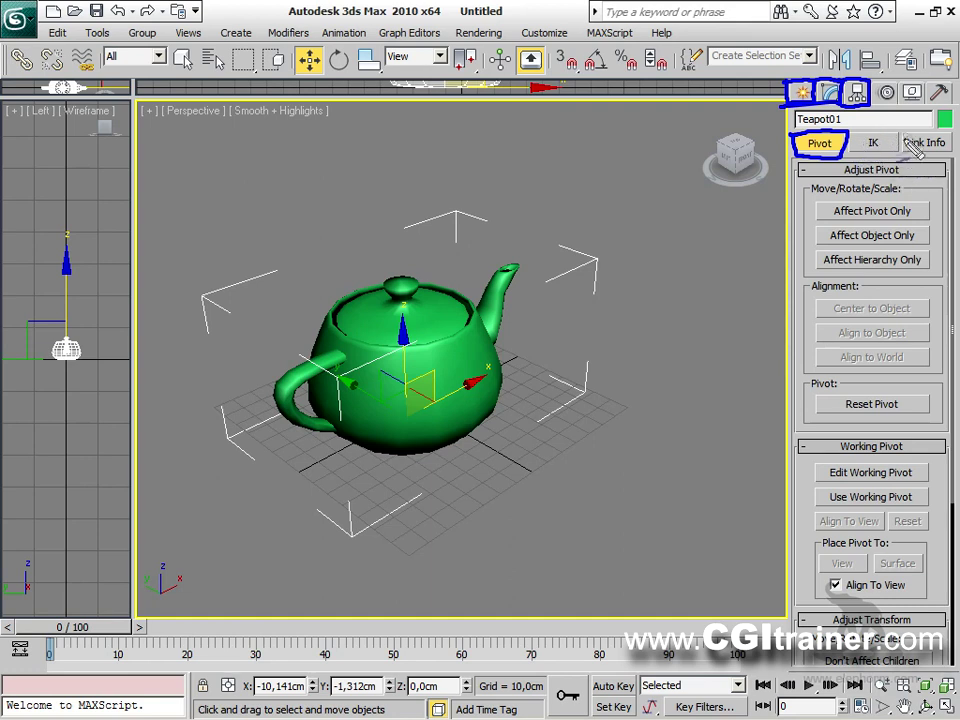
mouse_move(903, 143)
left_mouse_down()
mouse_move(931, 158)
mouse_move(948, 157)
mouse_move(956, 140)
mouse_move(900, 130)
left_mouse_up()
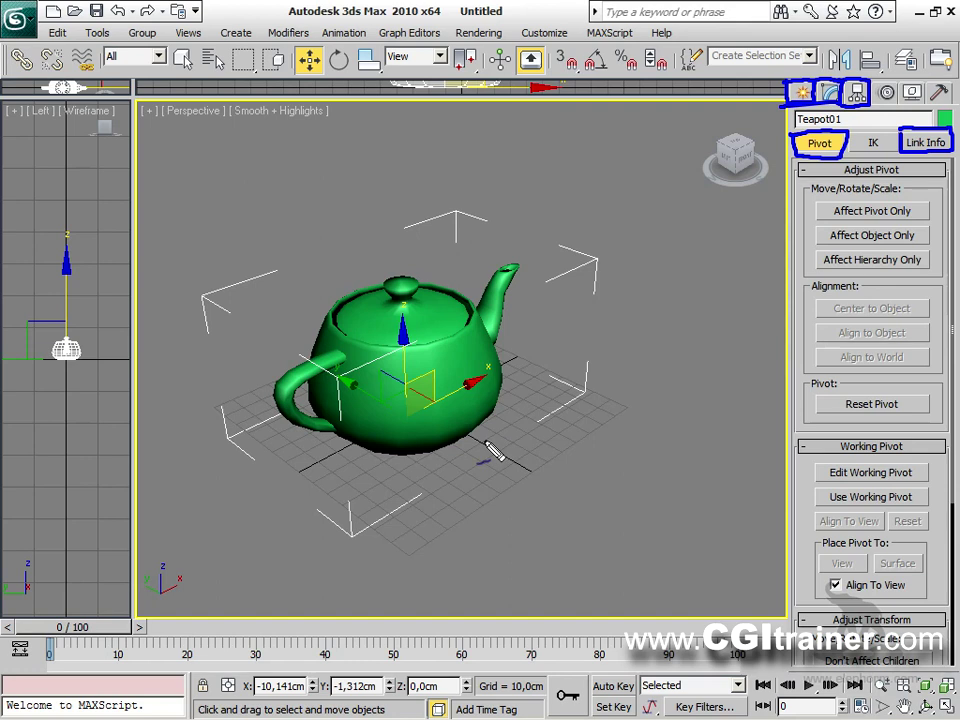
key("Escape")
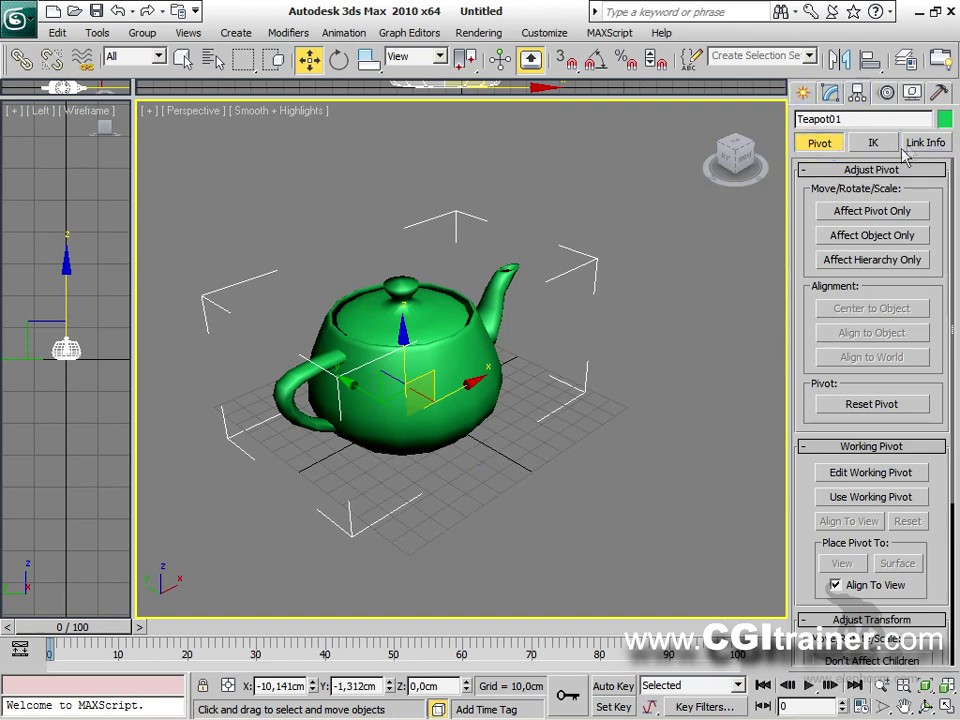
left_click(915, 144)
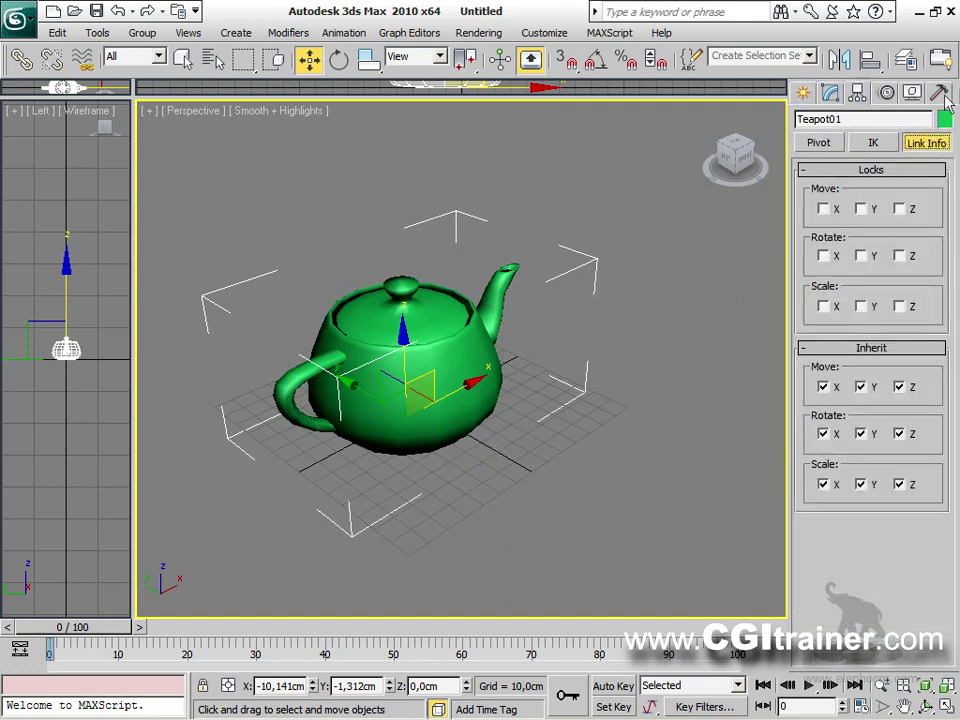
Lock X-axis movement, then lift and squash the teapot to test the lock.
left_click(824, 209)
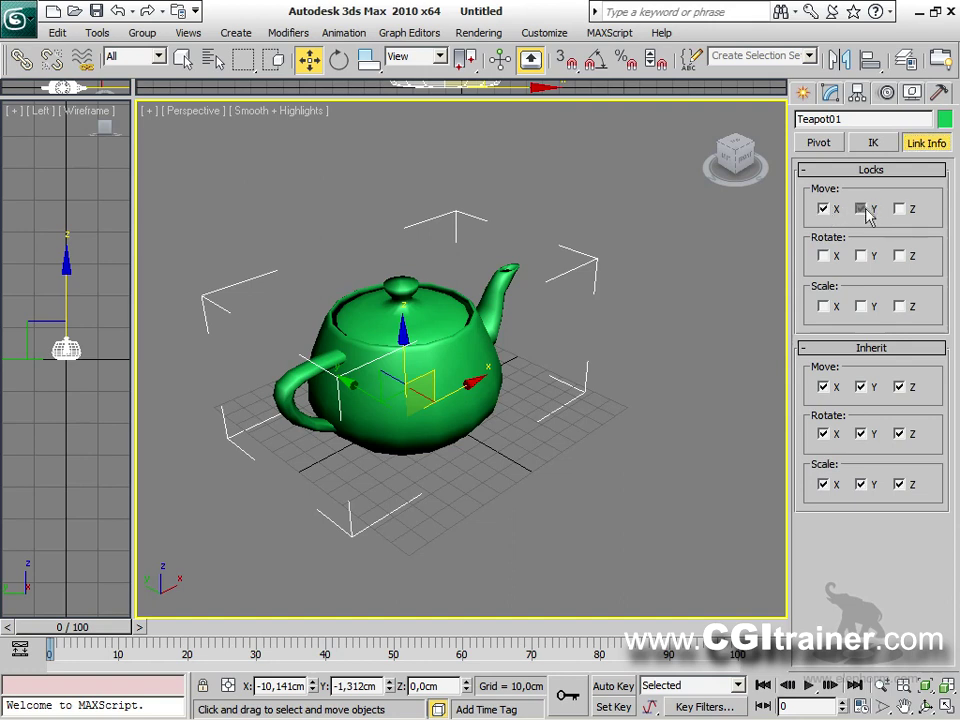
left_click_drag(424, 394, 497, 325)
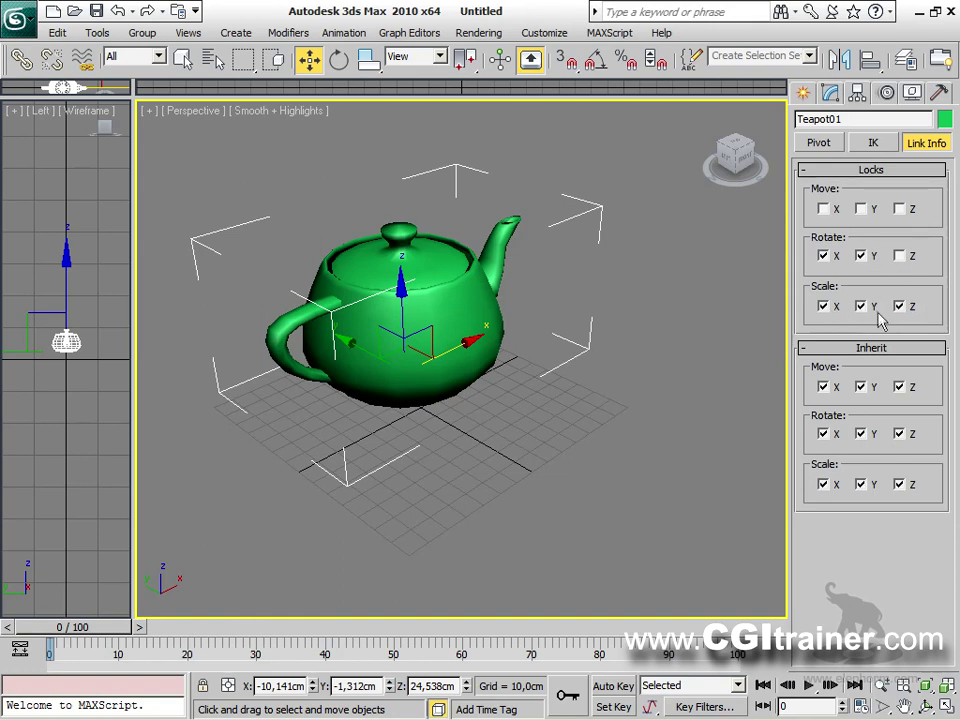
right_click(525, 350)
left_click(430, 399)
left_click_drag(407, 358, 450, 400)
Toggle the X movement lock, move the teapot around, then switch to rotating it.
left_click(822, 207)
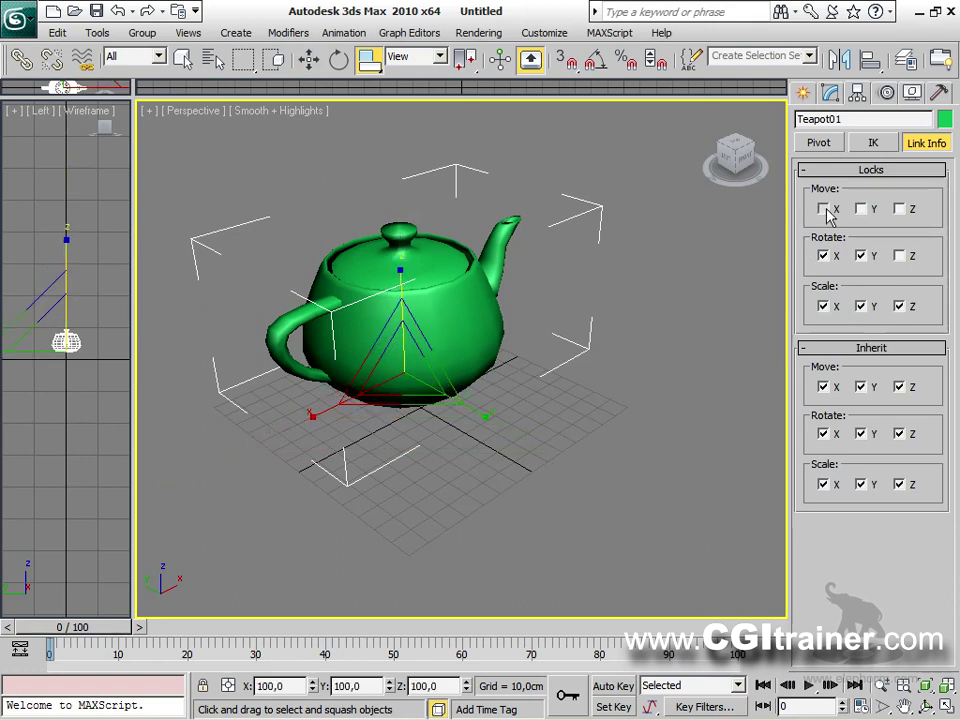
right_click(430, 344)
left_click(449, 366)
left_click_drag(420, 352, 395, 345)
right_click(392, 312)
left_click(417, 345)
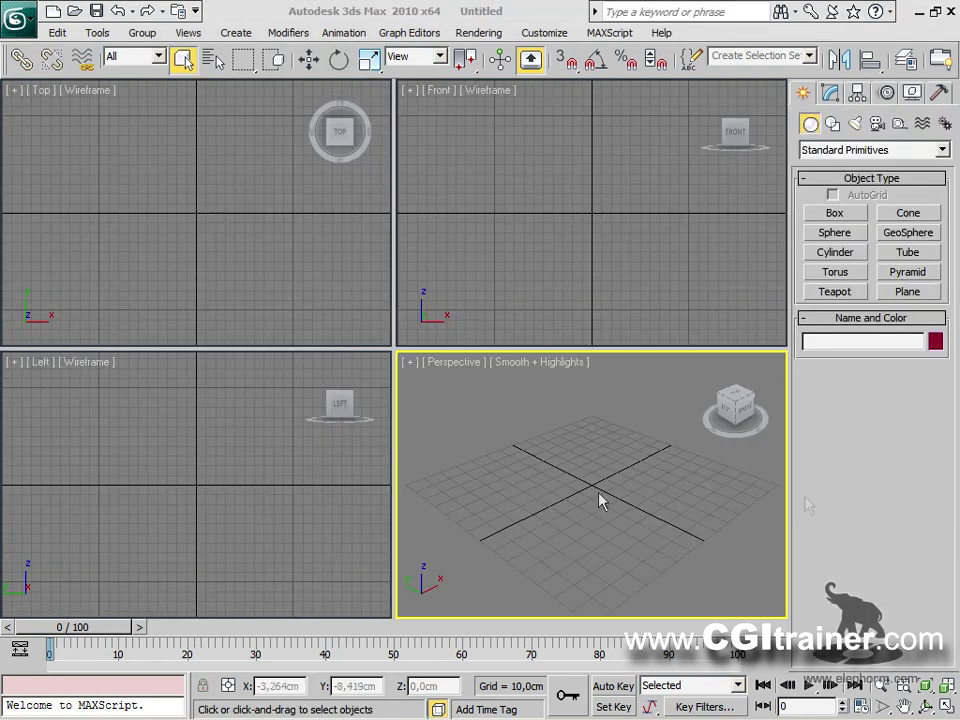
Draw pink, lavender and purple teapots beside the existing one.
left_click(835, 292)
left_click_drag(572, 463, 601, 446)
left_click_drag(652, 500, 690, 492)
left_click_drag(545, 528, 530, 462)
right_click(484, 477)
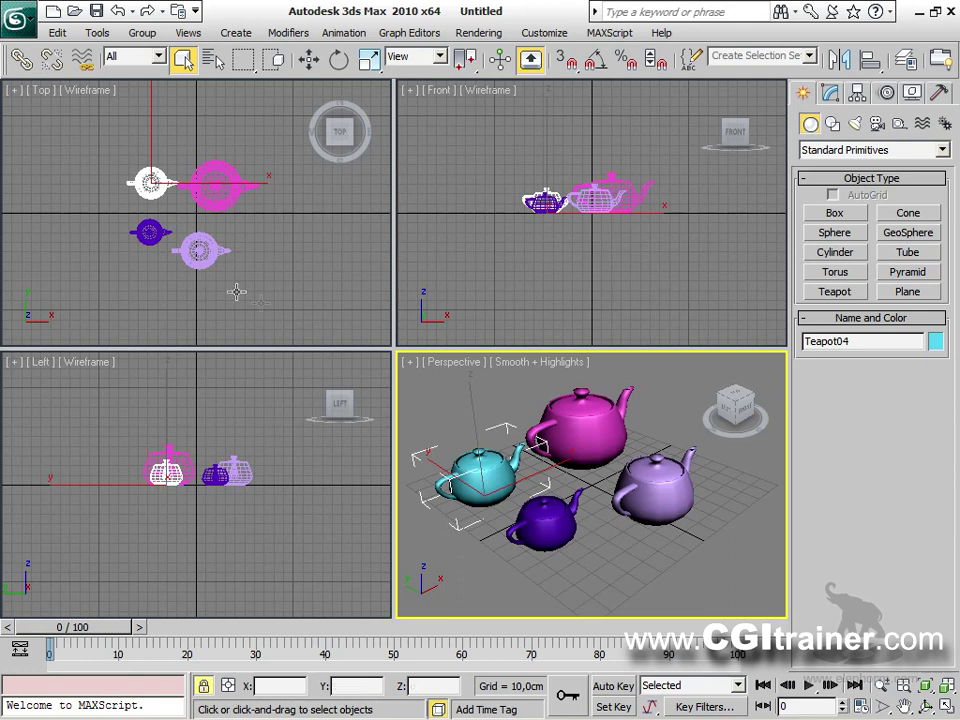
Enlarge the Perspective viewport and move the cyan teapot slightly.
left_click_drag(393, 345, 107, 168)
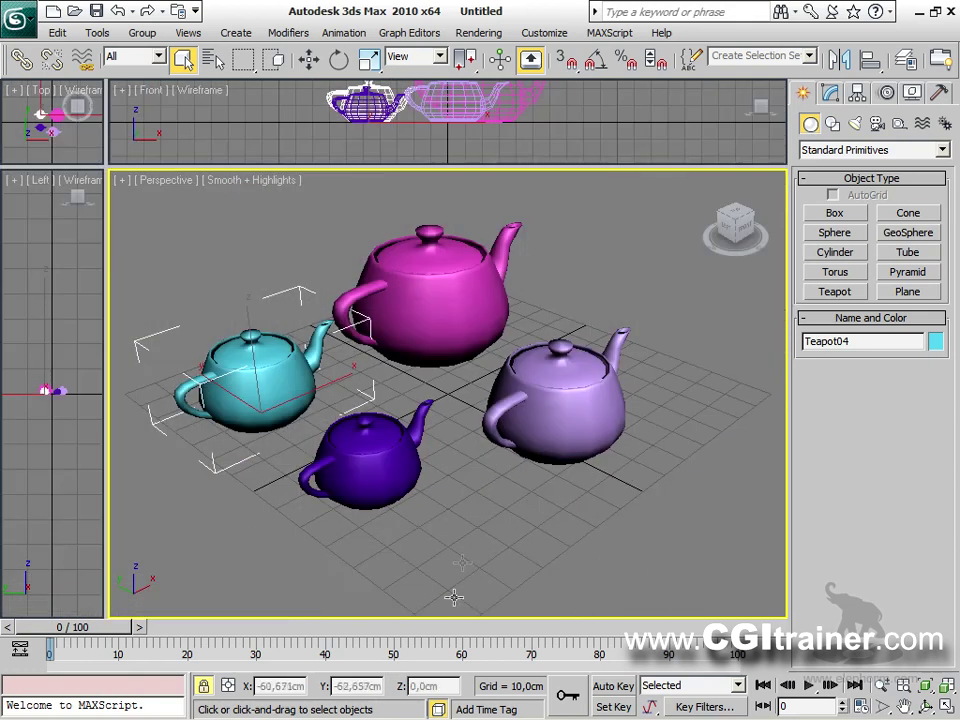
right_click(388, 382)
left_click(418, 404)
left_click_drag(398, 487, 444, 589)
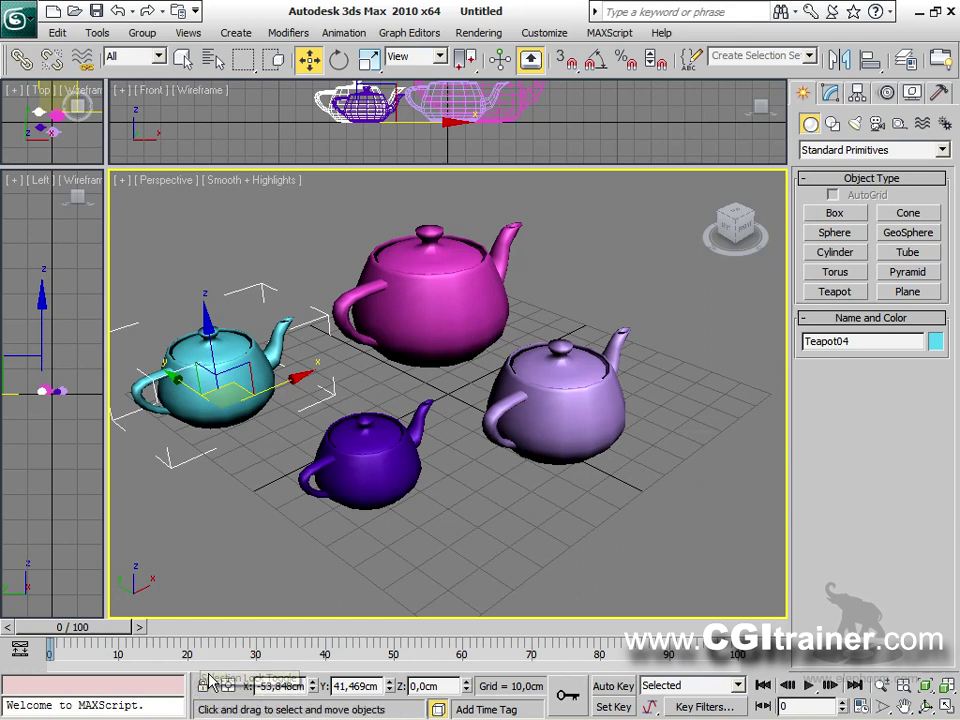
Lock the selection, nudge the cyan teapot and pan the perspective view.
key("space")
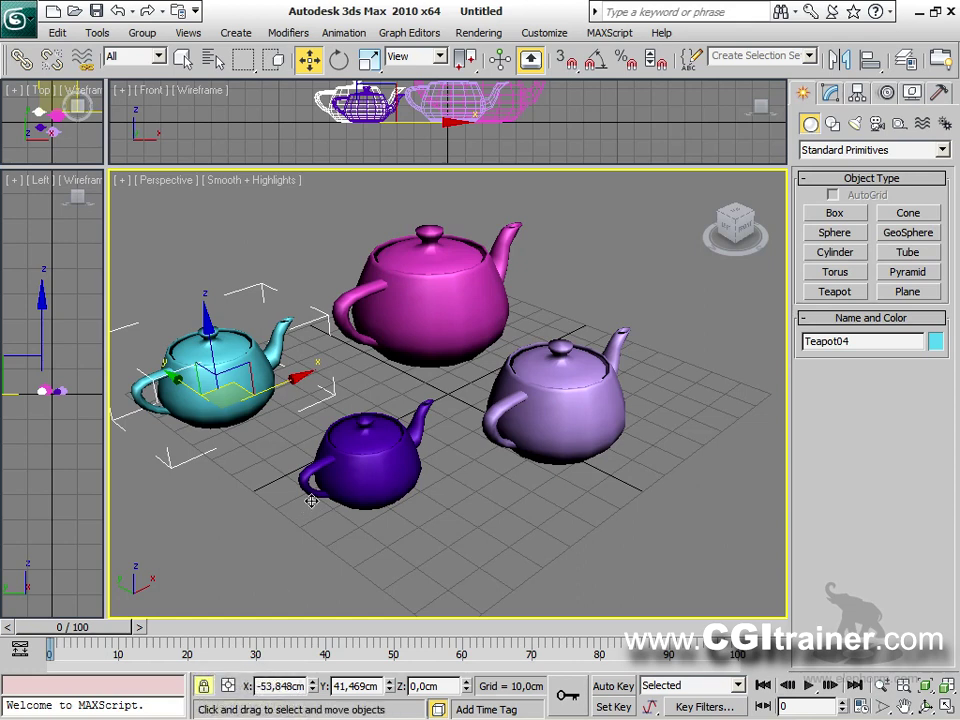
left_click(203, 685)
left_click_drag(361, 488, 369, 485)
middle_click_drag(282, 437, 313, 448)
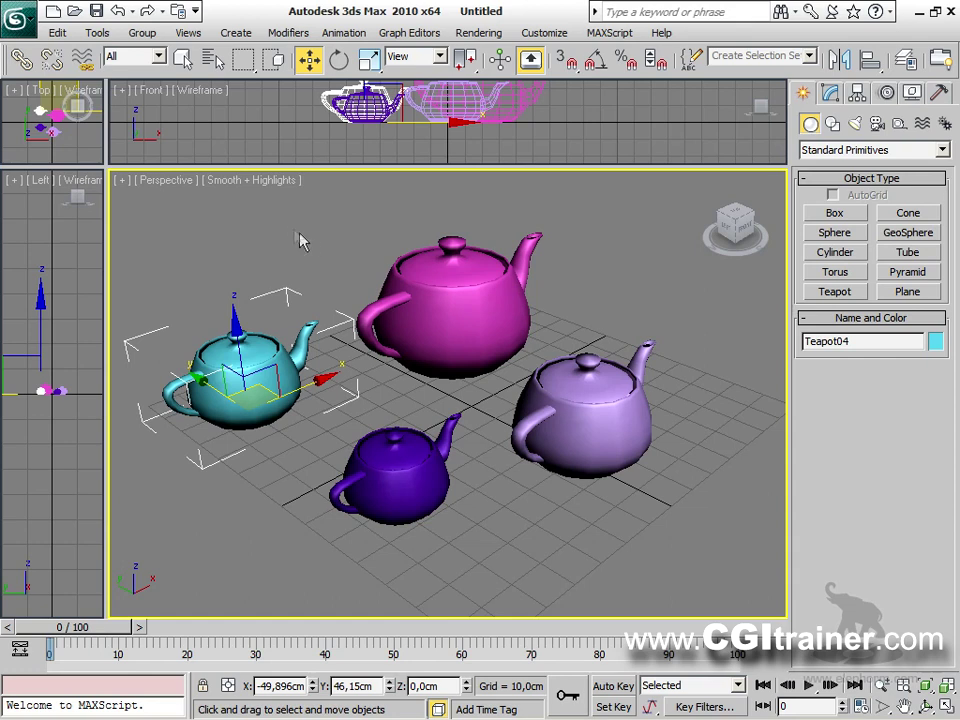
Select all four teapots with a rectangle, then with Ctrl+A.
left_click_drag(250, 272, 660, 549)
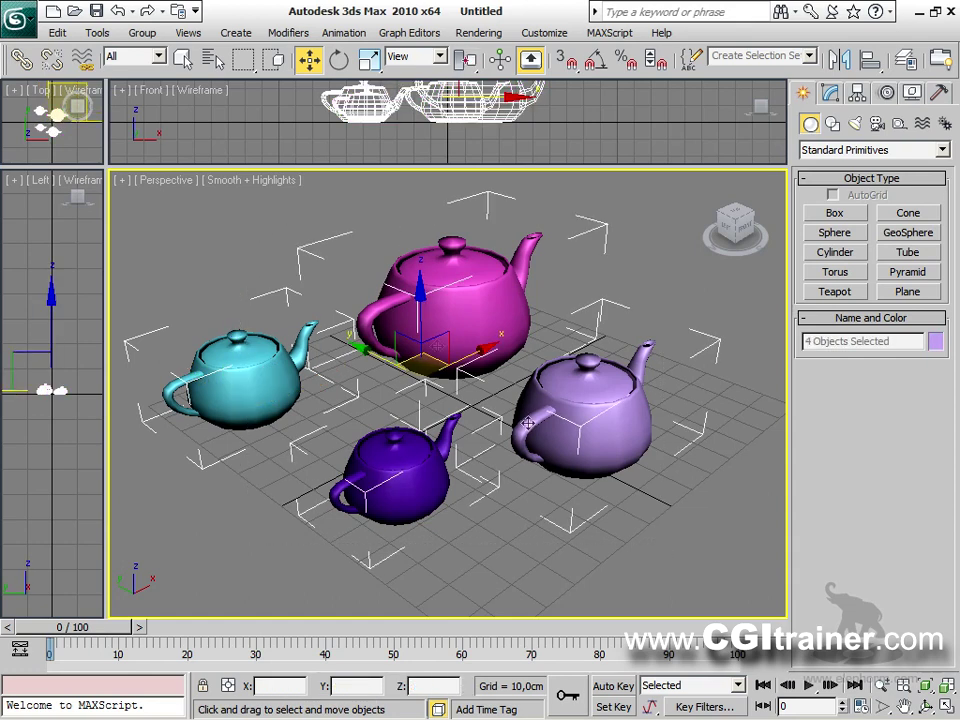
left_click_drag(259, 221, 679, 568)
left_click_drag(251, 239, 688, 600)
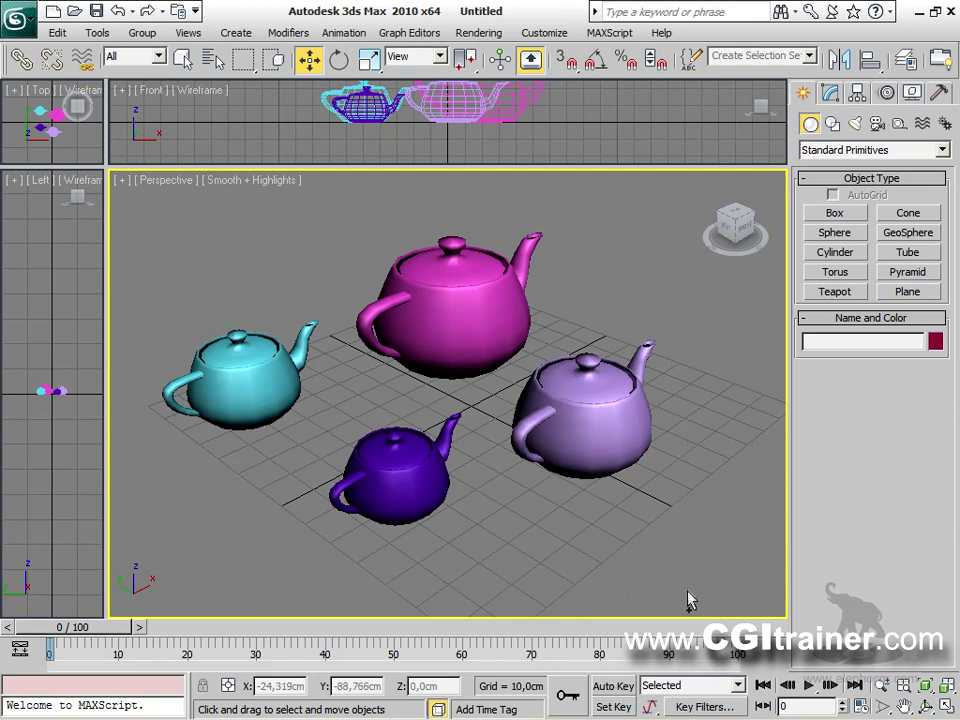
mouse_move(233, 206)
left_mouse_down()
mouse_move(318, 220)
mouse_move(643, 211)
mouse_move(686, 310)
mouse_move(703, 440)
mouse_move(700, 517)
mouse_move(645, 542)
mouse_move(281, 555)
mouse_move(270, 540)
mouse_move(258, 434)
left_mouse_up()
left_click_drag(231, 210, 245, 405)
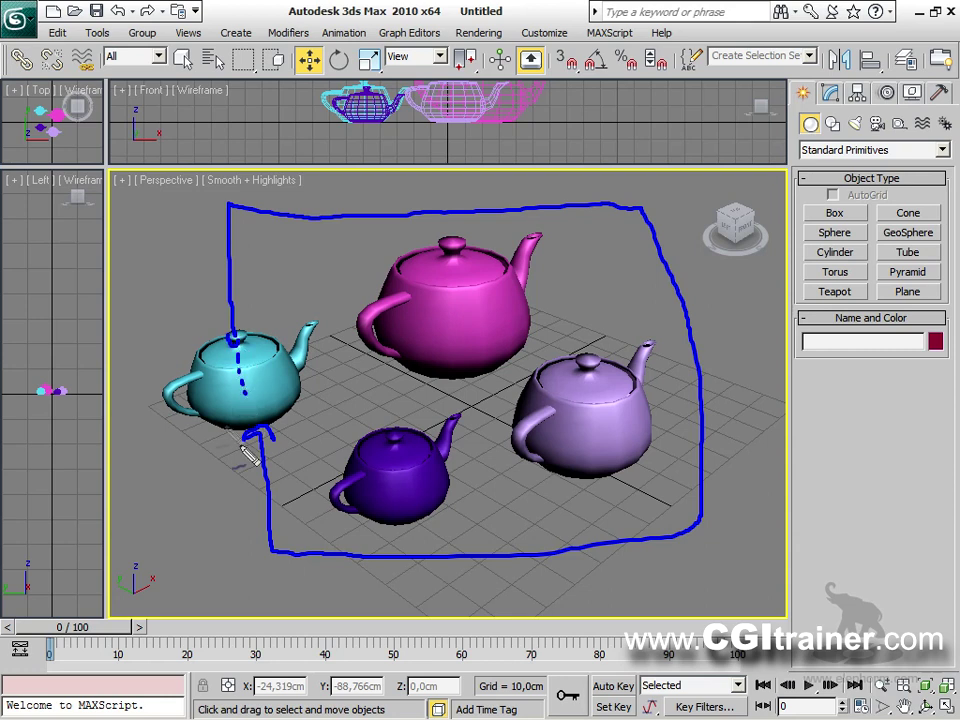
left_click_drag(187, 263, 185, 306)
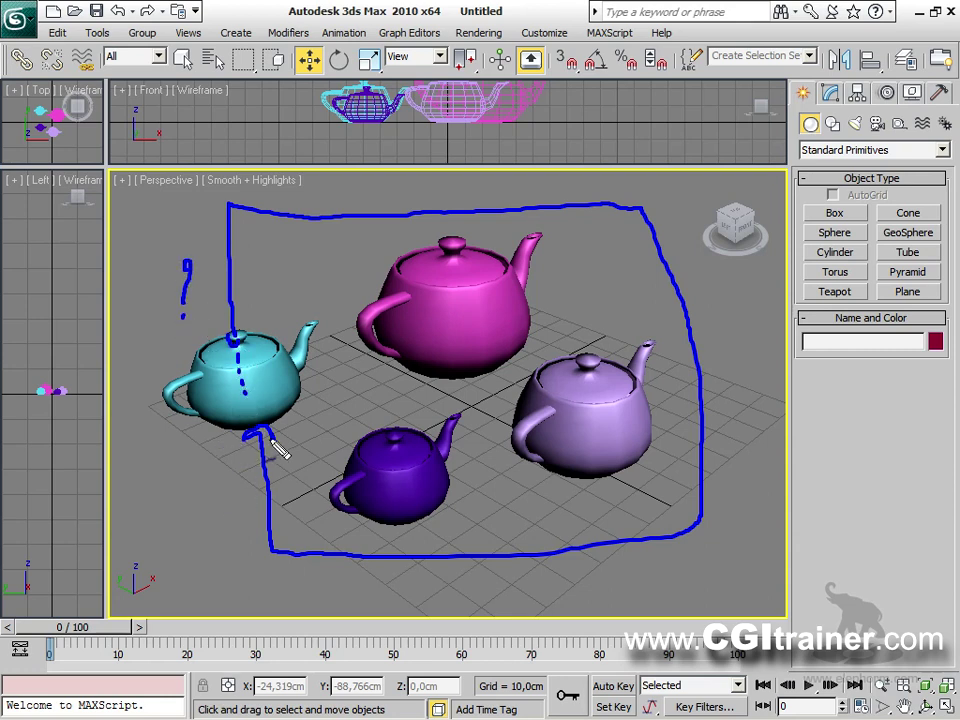
key("Escape")
key("ctrl+a")
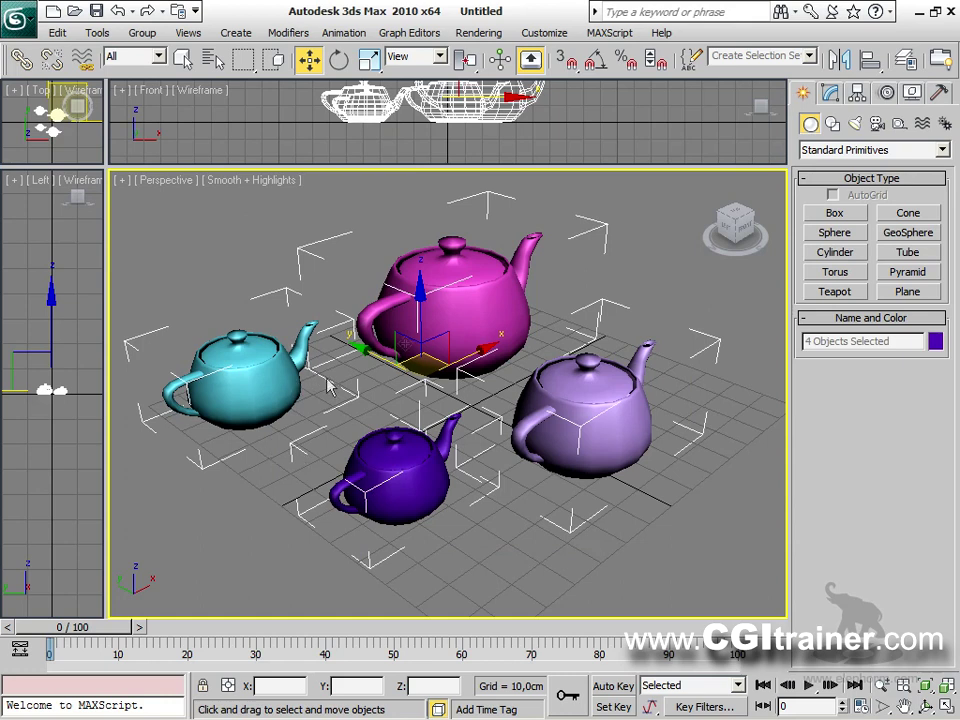
Use window selection to exclude the cyan teapot, then crossing to select all four.
left_click(276, 66)
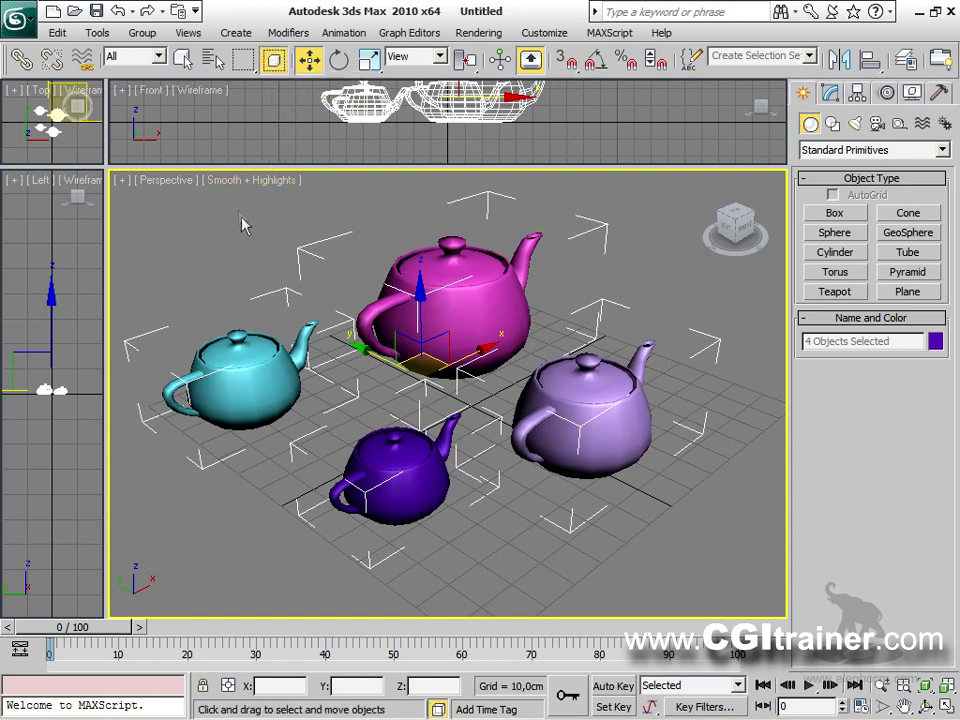
left_click_drag(223, 203, 687, 613)
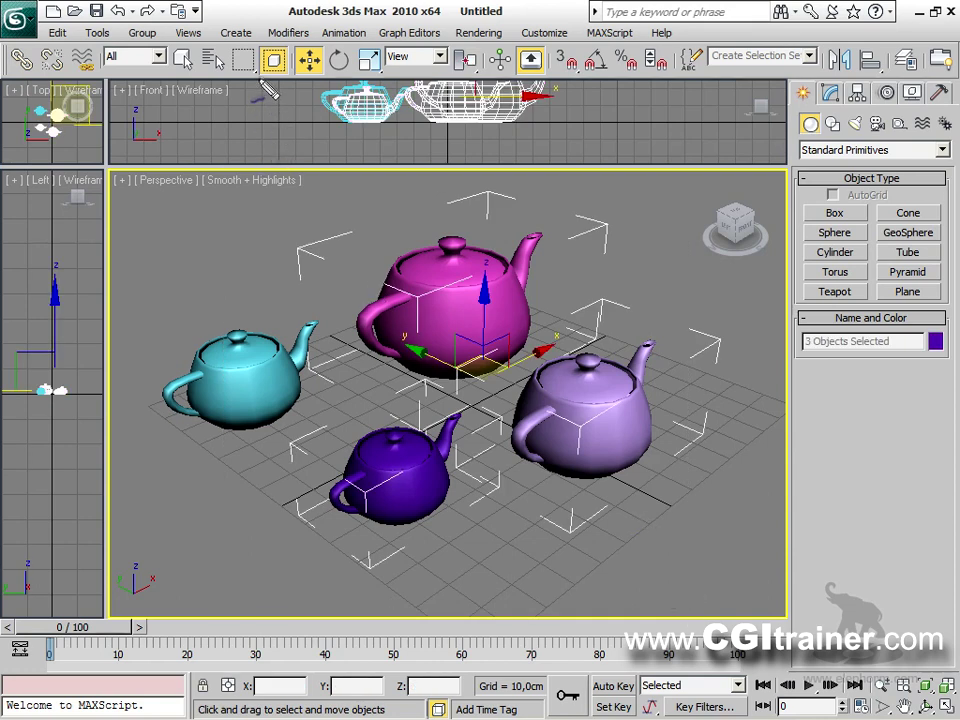
mouse_move(288, 80)
left_mouse_down()
mouse_move(258, 62)
mouse_move(270, 45)
mouse_move(290, 55)
mouse_move(288, 76)
left_mouse_up()
mouse_move(230, 188)
left_mouse_down()
mouse_move(484, 211)
mouse_move(632, 206)
mouse_move(696, 508)
mouse_move(690, 532)
mouse_move(516, 560)
mouse_move(269, 558)
mouse_move(275, 395)
mouse_move(238, 198)
left_mouse_up()
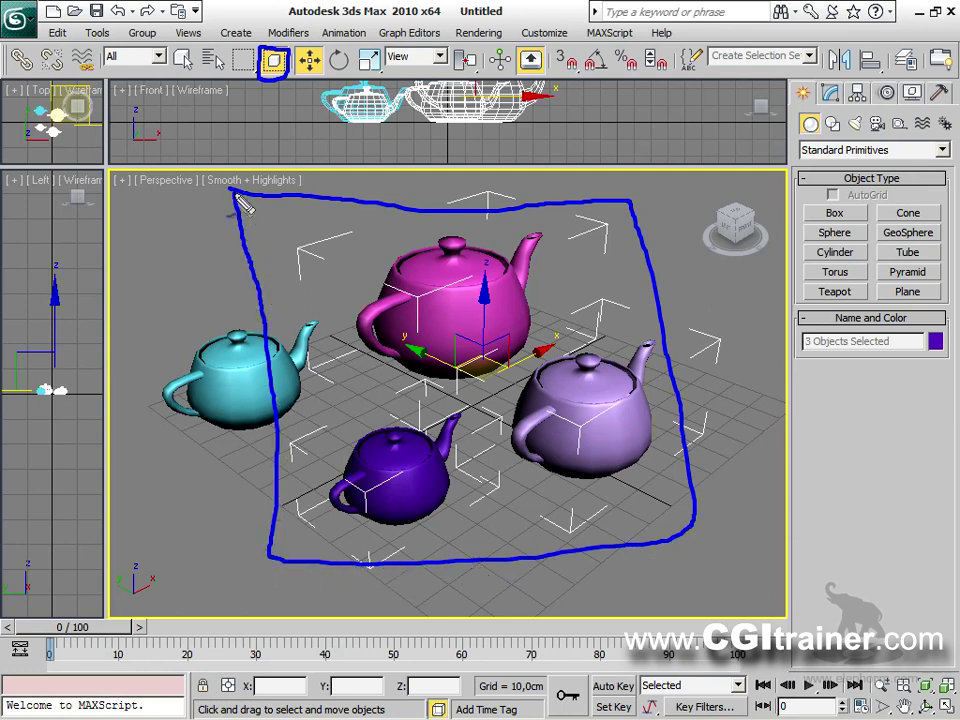
left_click_drag(207, 267, 215, 314)
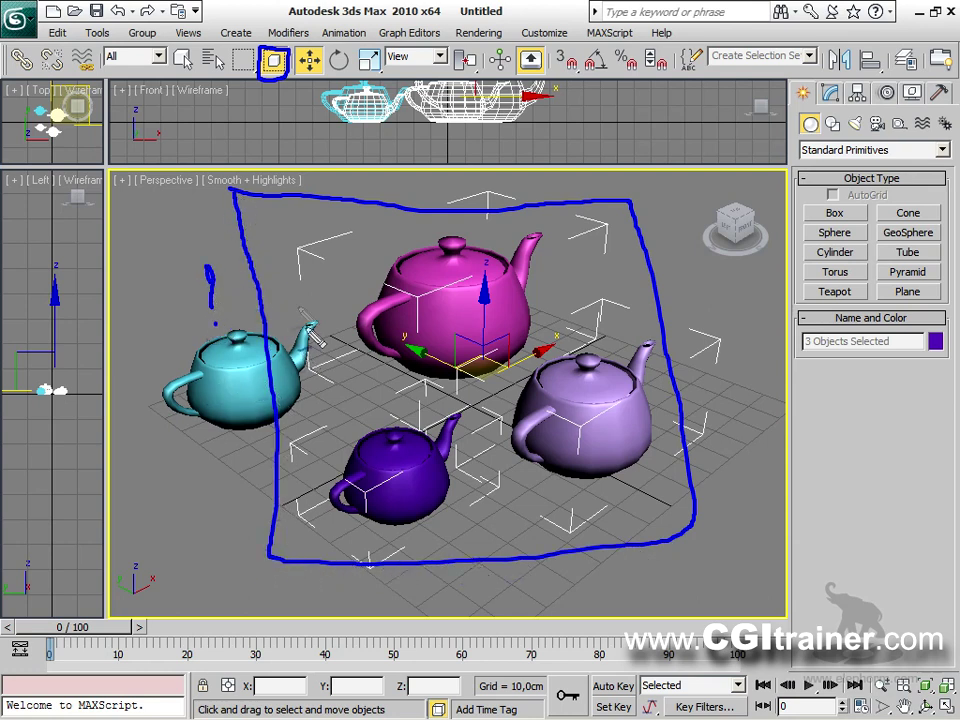
key("Escape")
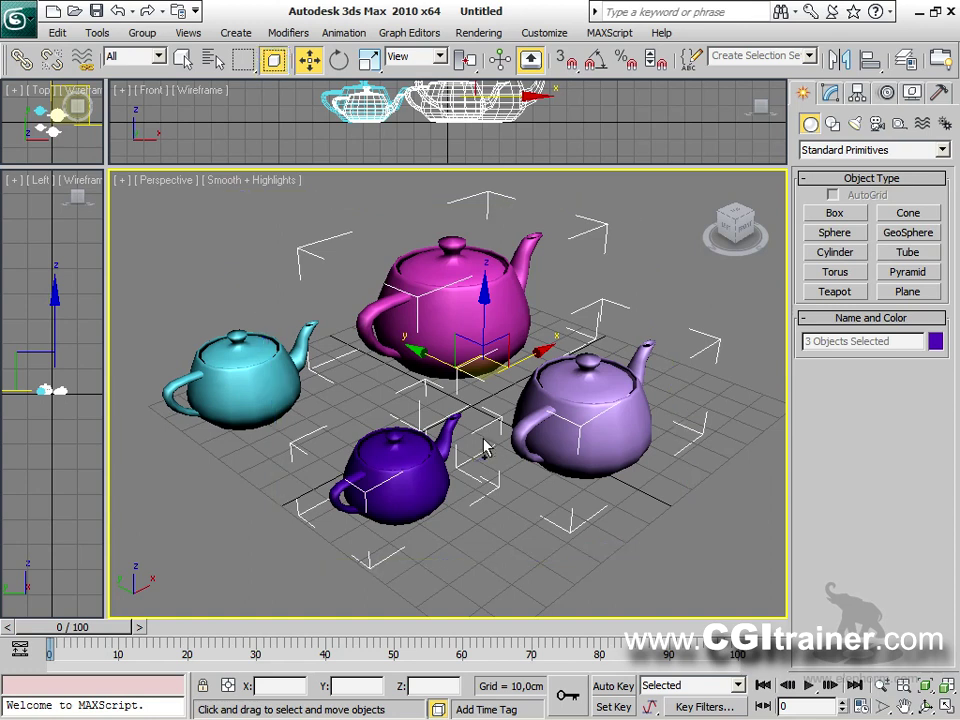
left_click_drag(134, 206, 695, 605)
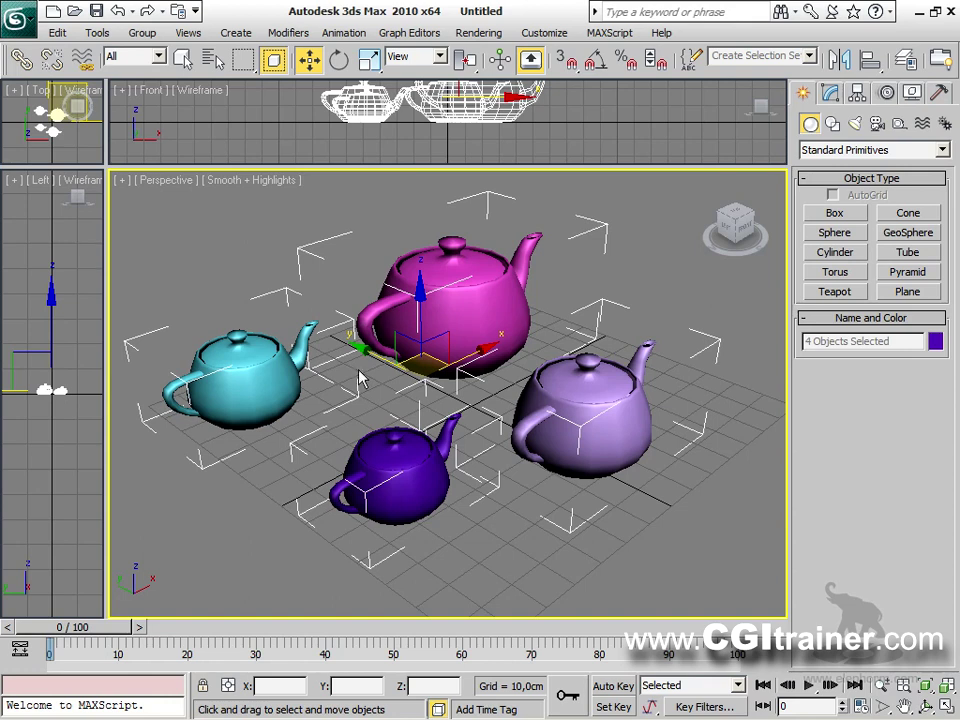
Switch to Select Object (Q) and window-select only the magenta teapot.
key("q")
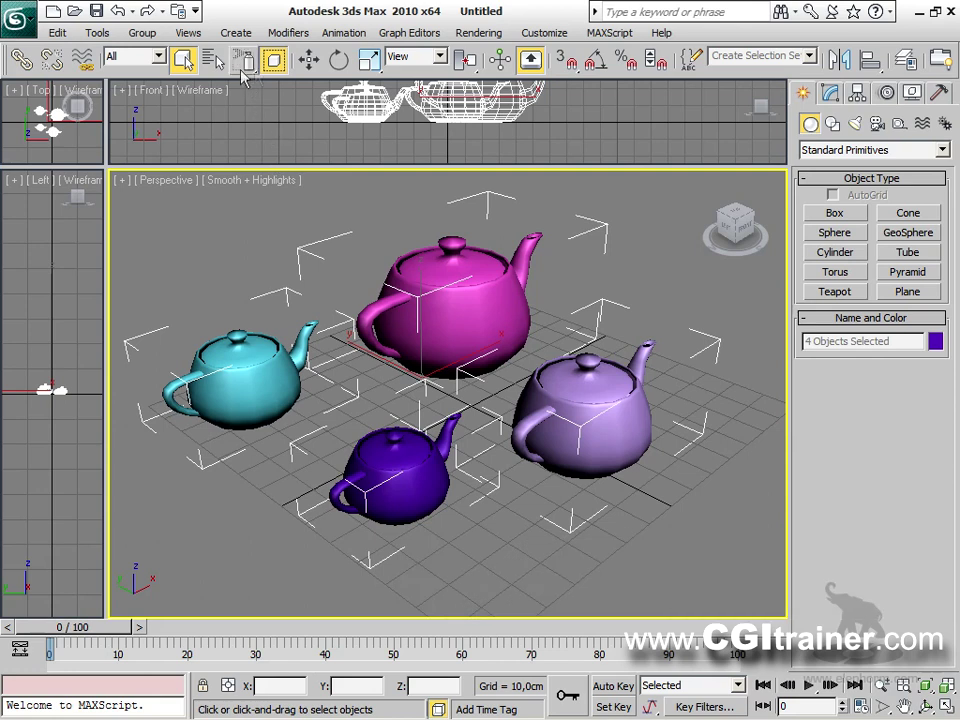
mouse_move(243, 62)
left_mouse_down()
mouse_move(250, 210)
mouse_move(540, 462)
left_mouse_up()
left_click_drag(311, 183, 618, 441)
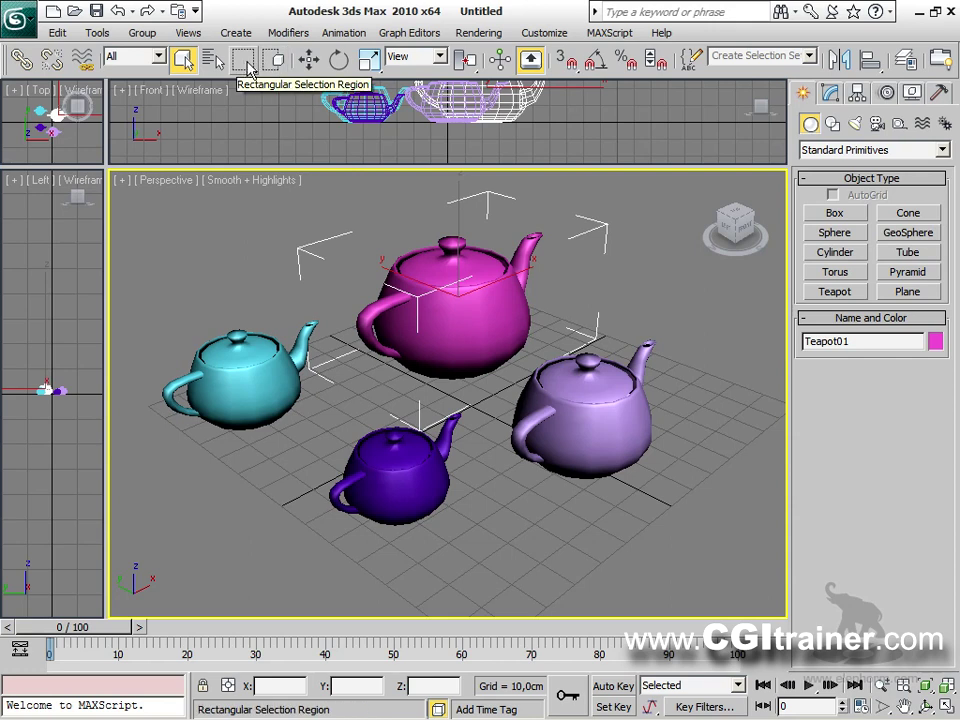
Use a circular region to select cyan and magenta, then lavender, then magenta alone.
left_click_drag(250, 64, 246, 84)
left_click_drag(296, 374, 493, 301)
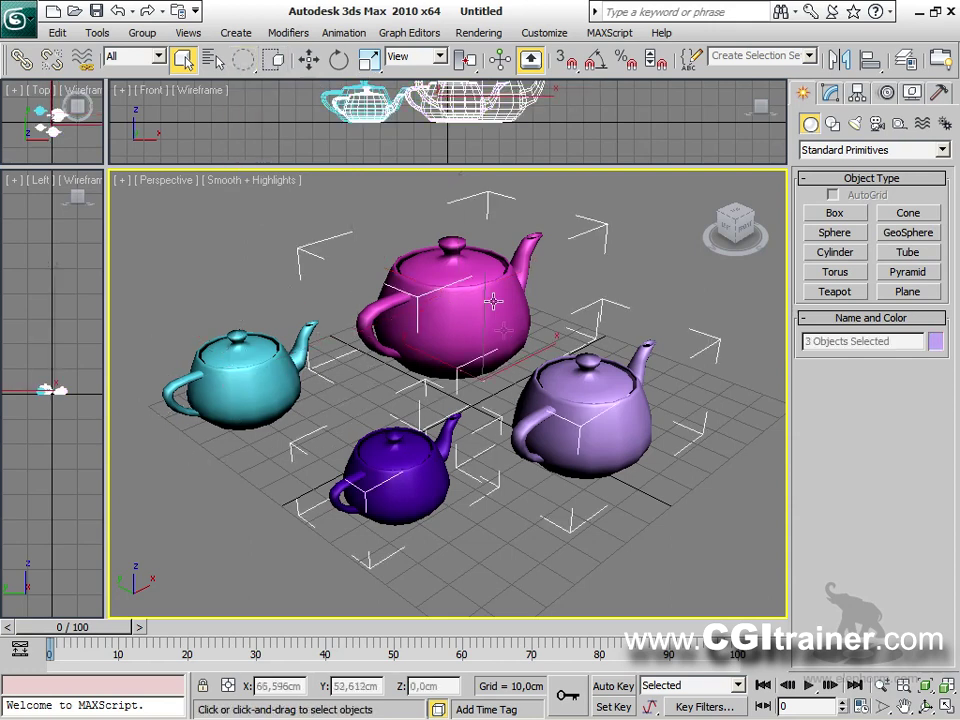
left_click_drag(553, 430, 600, 400)
left_click_drag(396, 284, 424, 229)
Use a fence region to select the cyan and purple teapots.
left_click_drag(243, 58, 249, 152)
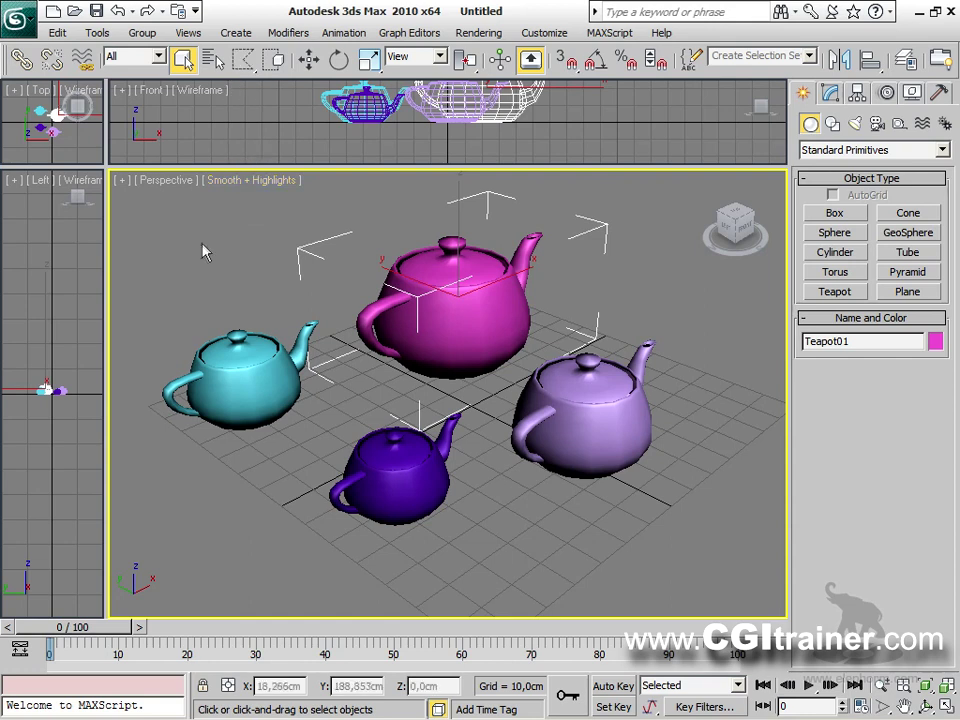
left_click(424, 305)
left_click(424, 358)
left_click(354, 508)
left_click(286, 541)
left_click(196, 531)
left_click(141, 404)
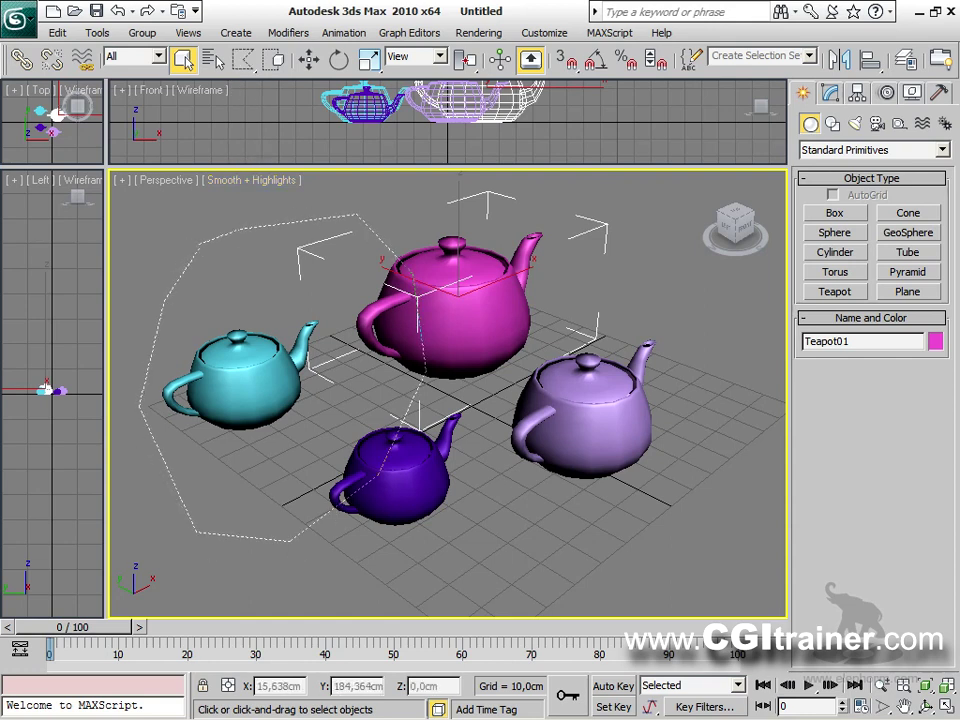
left_click(199, 246)
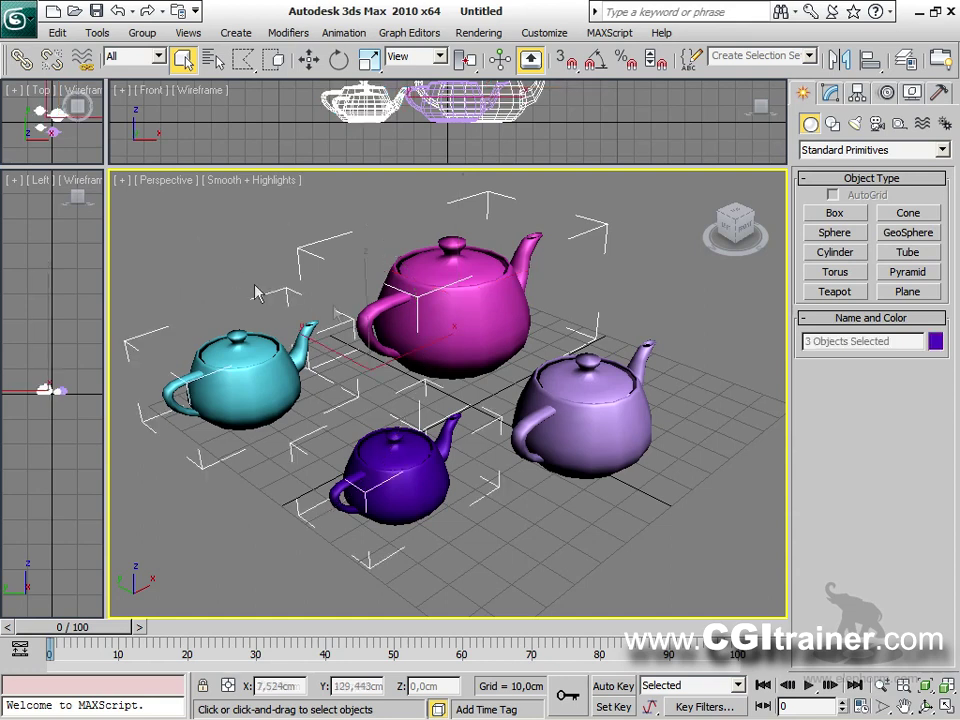
Fence-select the magenta and blue teapots, leaving the cyan one unselected.
left_click(550, 298)
left_click(505, 432)
left_click(375, 472)
left_click(318, 420)
left_click(330, 258)
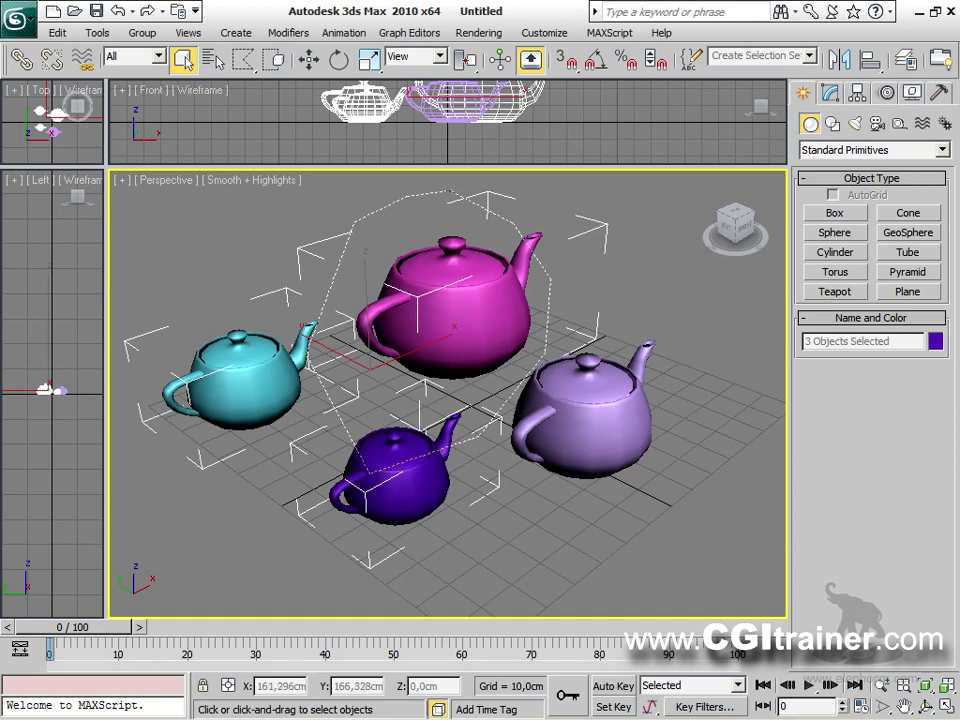
left_click_drag(450, 196, 446, 200, "alt")
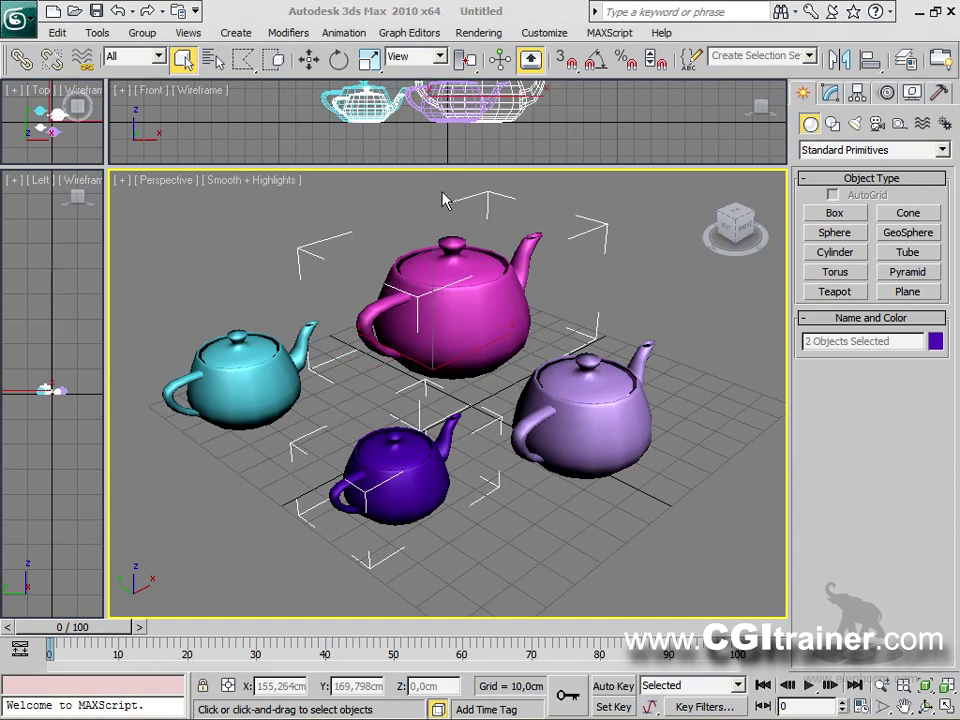
Lasso-select the cyan and purple teapots.
left_click_drag(243, 58, 245, 190)
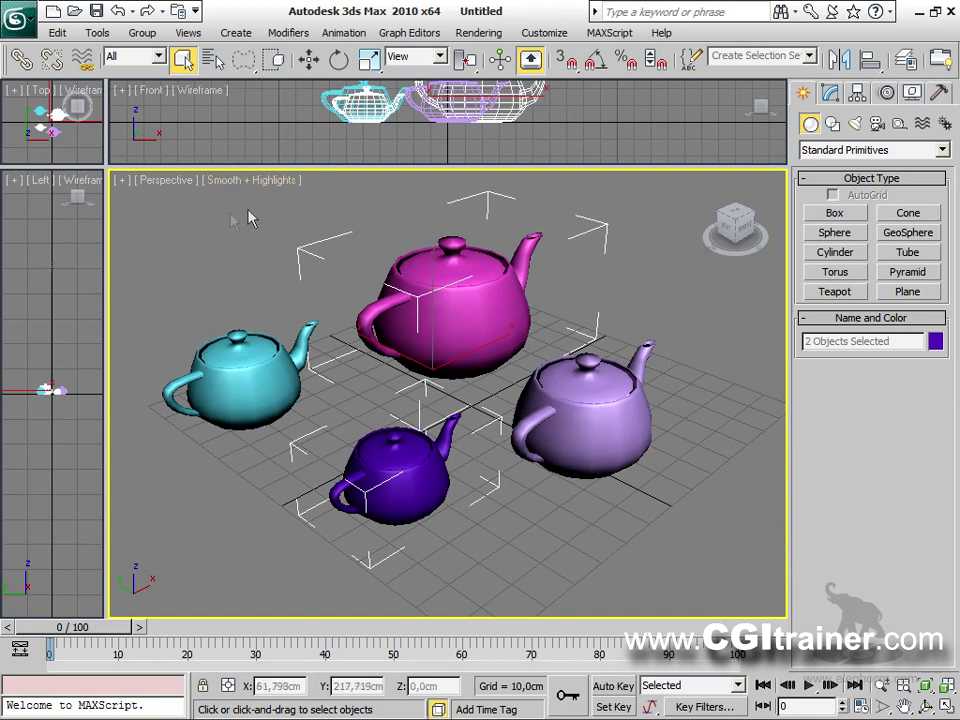
mouse_move(183, 250)
left_mouse_down()
mouse_move(306, 204)
mouse_move(456, 199)
mouse_move(692, 336)
mouse_move(537, 569)
mouse_move(330, 386)
mouse_move(167, 266)
mouse_move(160, 270)
mouse_move(281, 553)
mouse_move(175, 250)
left_mouse_up()
mouse_move(230, 213)
left_mouse_down()
mouse_move(338, 328)
mouse_move(280, 556)
mouse_move(227, 520)
mouse_move(230, 215)
left_mouse_up()
Fence-select the magenta, lilac and purple teapots.
left_click_drag(243, 58, 242, 146)
left_click(371, 219)
left_click_drag(495, 222, 493, 217)
left_click(571, 248)
left_click(592, 402)
left_click(455, 495)
left_click(308, 433)
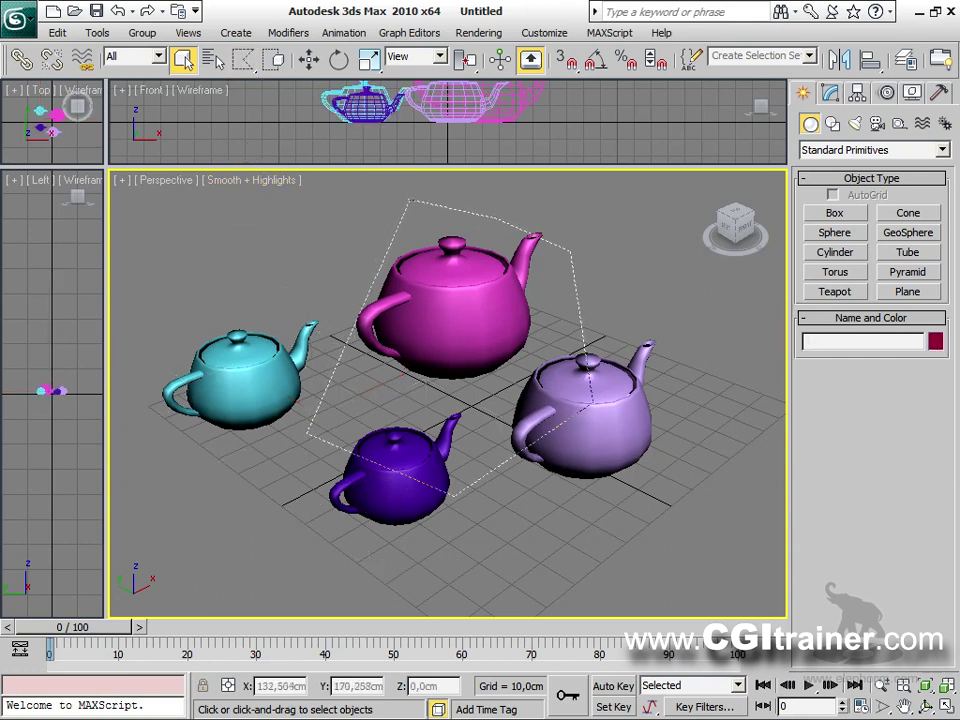
left_click(404, 205)
Paint-select the cyan, pink and lilac teapots, then restore the rectangular region.
left_click_drag(243, 58, 249, 210)
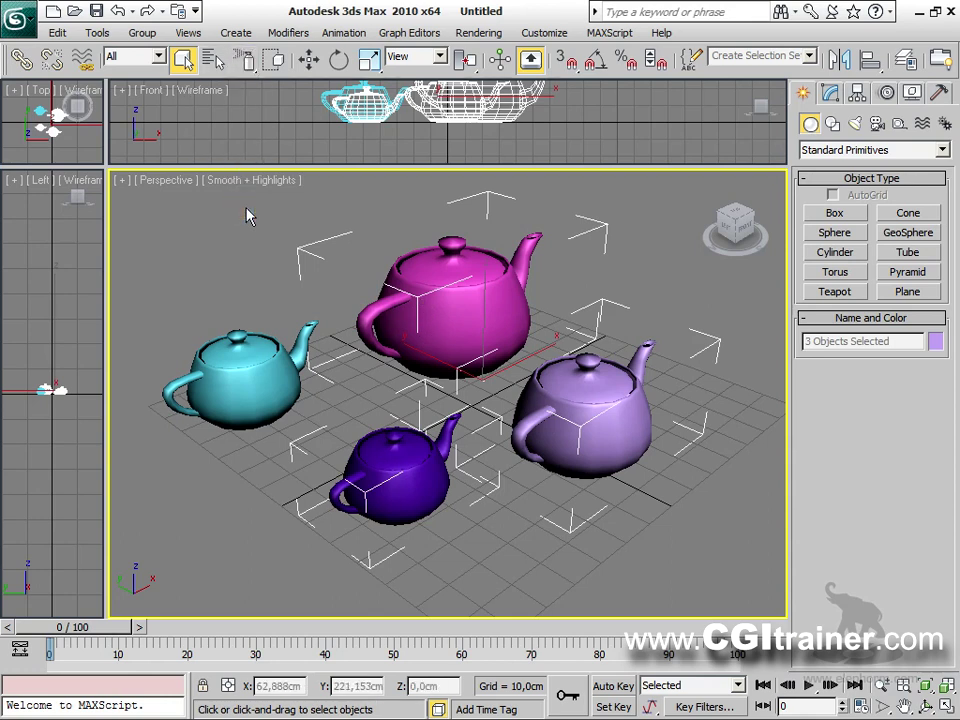
left_click(234, 343)
mouse_move(315, 270)
left_mouse_down("ctrl")
mouse_move(400, 285)
mouse_move(516, 265)
mouse_move(622, 350)
mouse_move(631, 392)
mouse_move(439, 508)
left_mouse_up("ctrl")
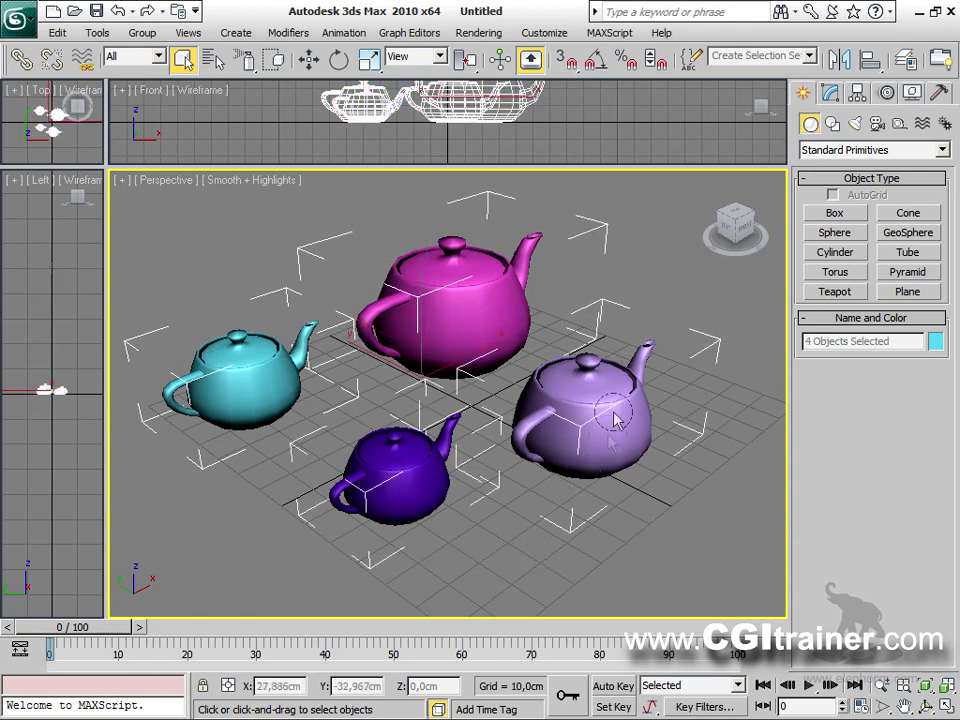
left_click_drag(245, 58, 478, 336)
left_click_drag(213, 226, 242, 90)
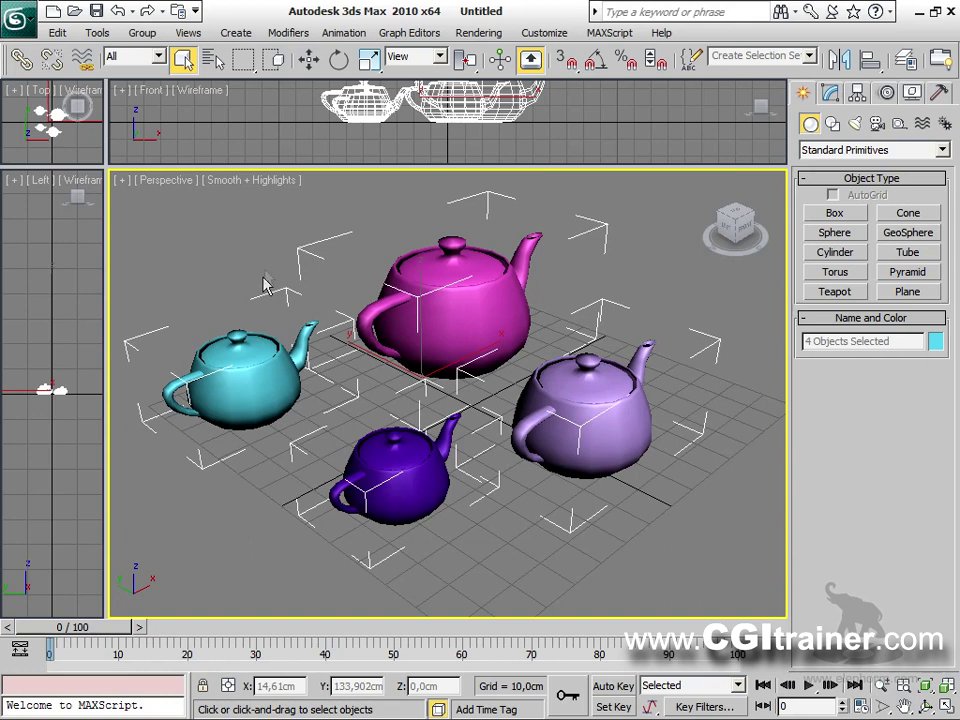
middle_click_drag(626, 553, 440, 432, "alt")
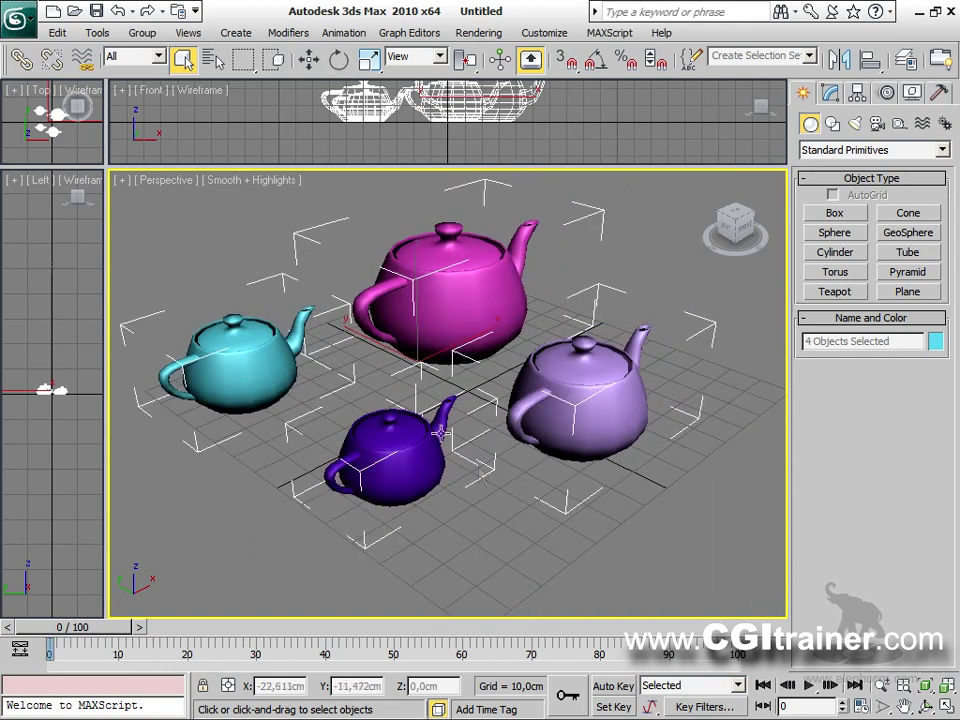
Deselect everything, then select Teapot01 and Teapot02 by name.
left_click(568, 497)
middle_click_drag(568, 497, 587, 500)
scroll(587, 500, "down", 3)
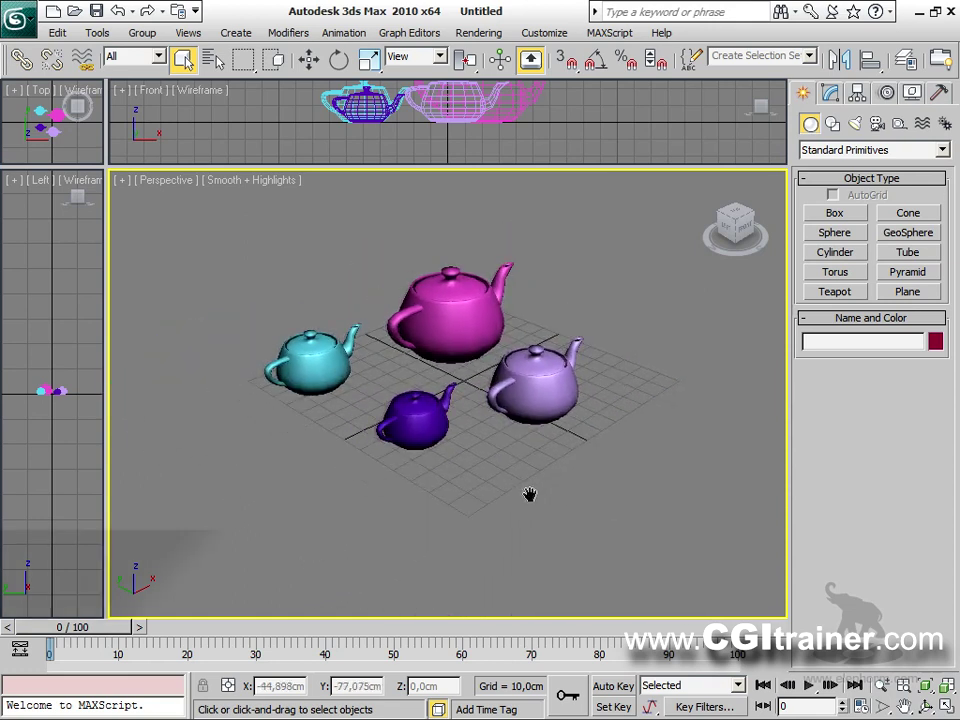
key("h")
left_click_drag(431, 206, 432, 220)
left_click(704, 607)
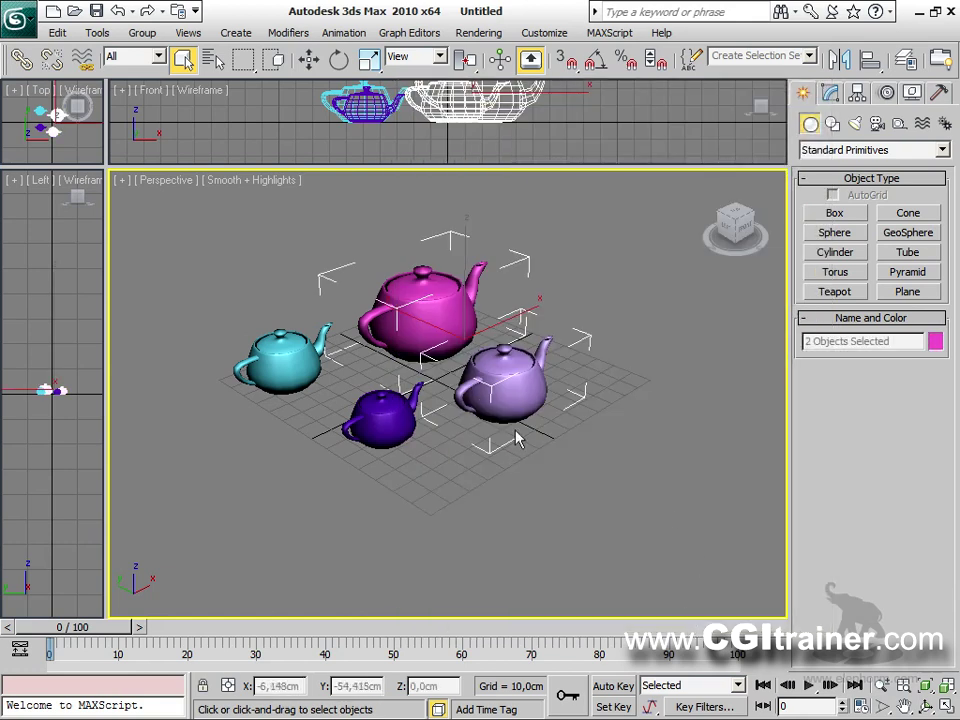
Window-select all four teapots, clear the selection, and reposition toolbar and view.
left_click(552, 488)
middle_click_drag(561, 476, 539, 476)
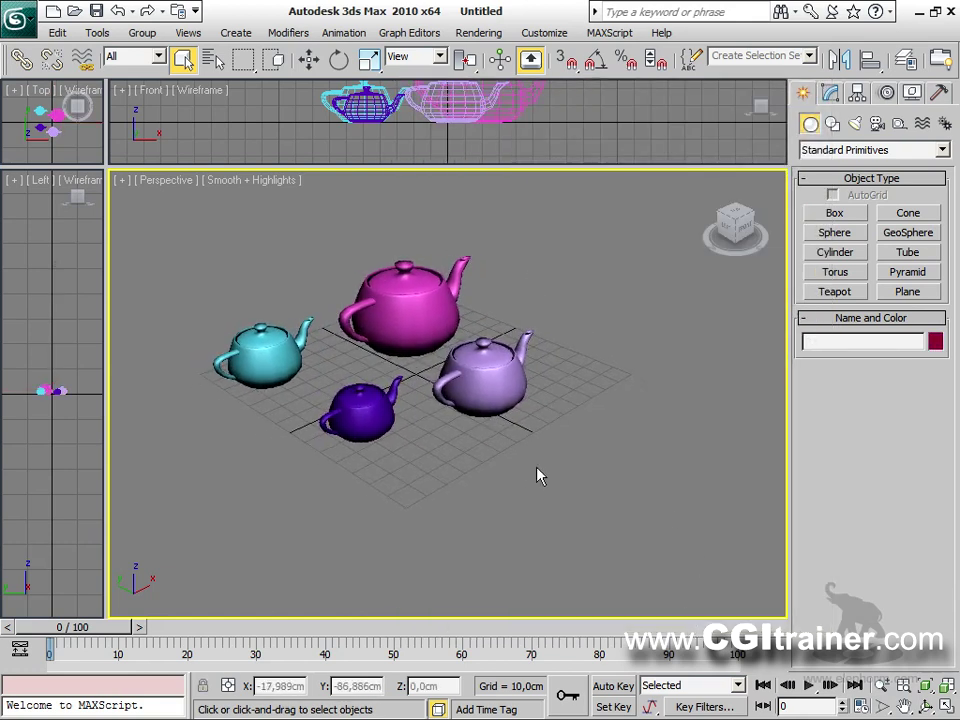
left_click_drag(560, 490, 208, 210)
left_click(592, 498)
left_click_drag(788, 62, 632, 436)
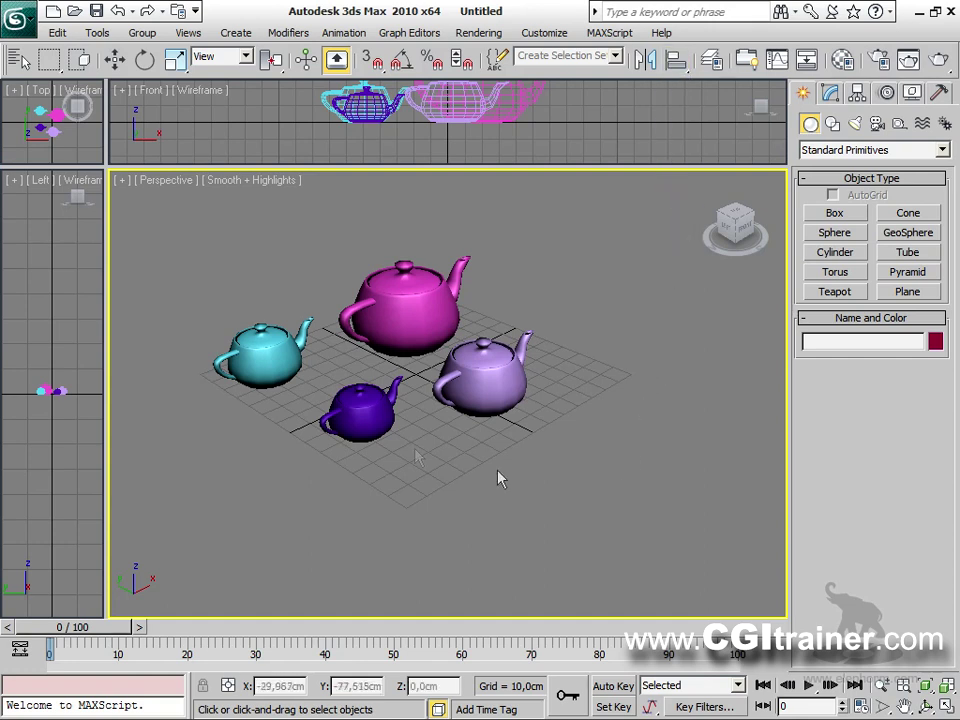
middle_click_drag(248, 378, 440, 432)
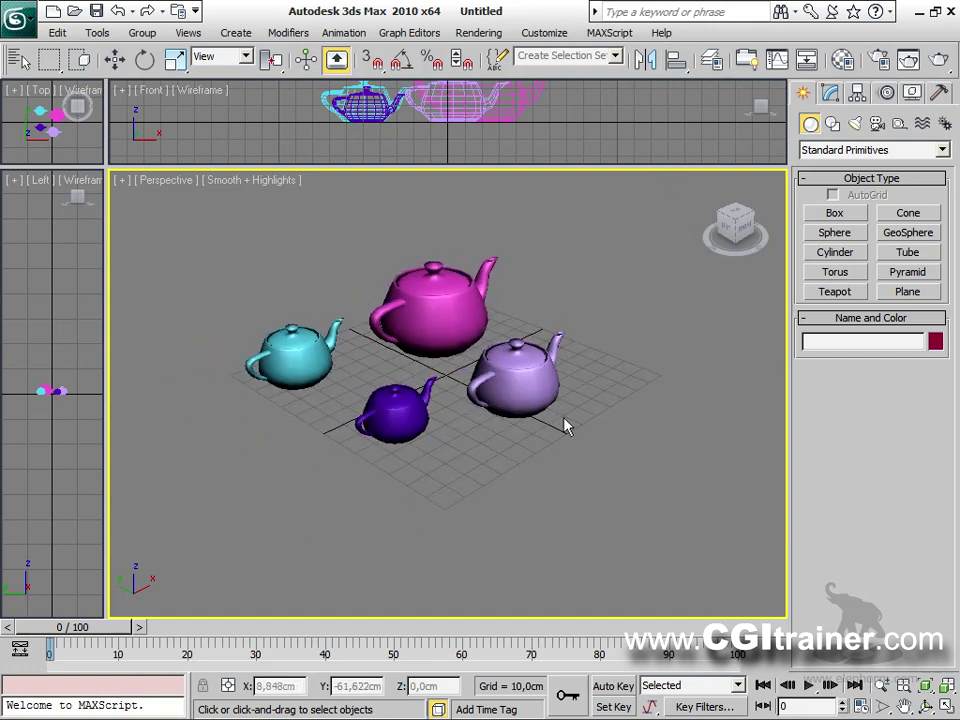
middle_click_drag(557, 422, 444, 433)
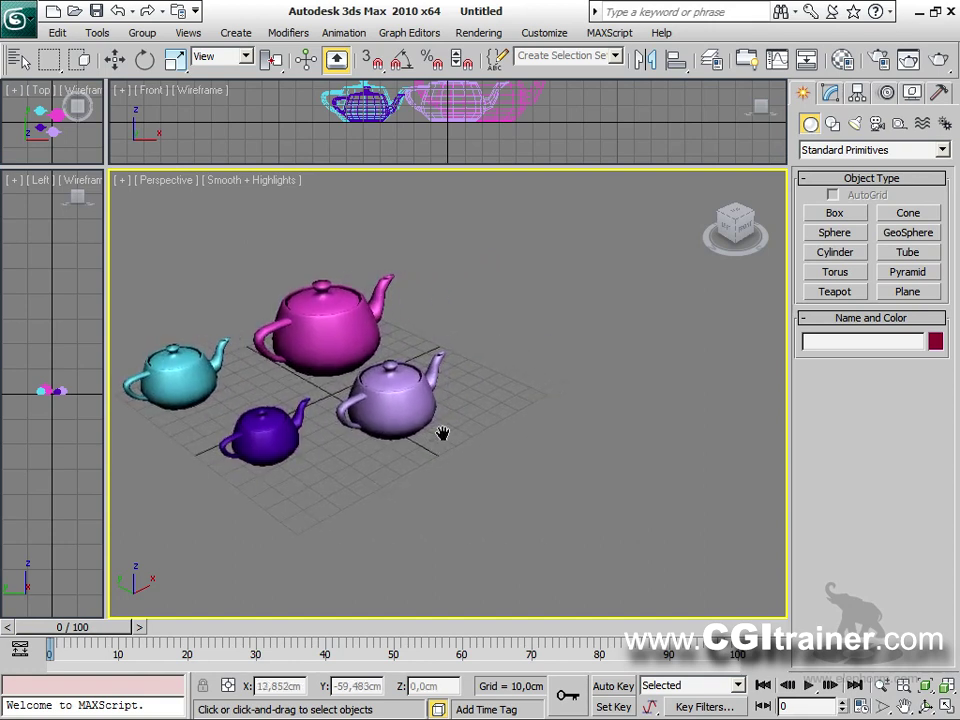
Draw a purple Box01 right of the teapots, 44.555 × 33.986 cm base, 61.48 cm tall.
left_click(833, 213)
left_click_drag(507, 370, 627, 381)
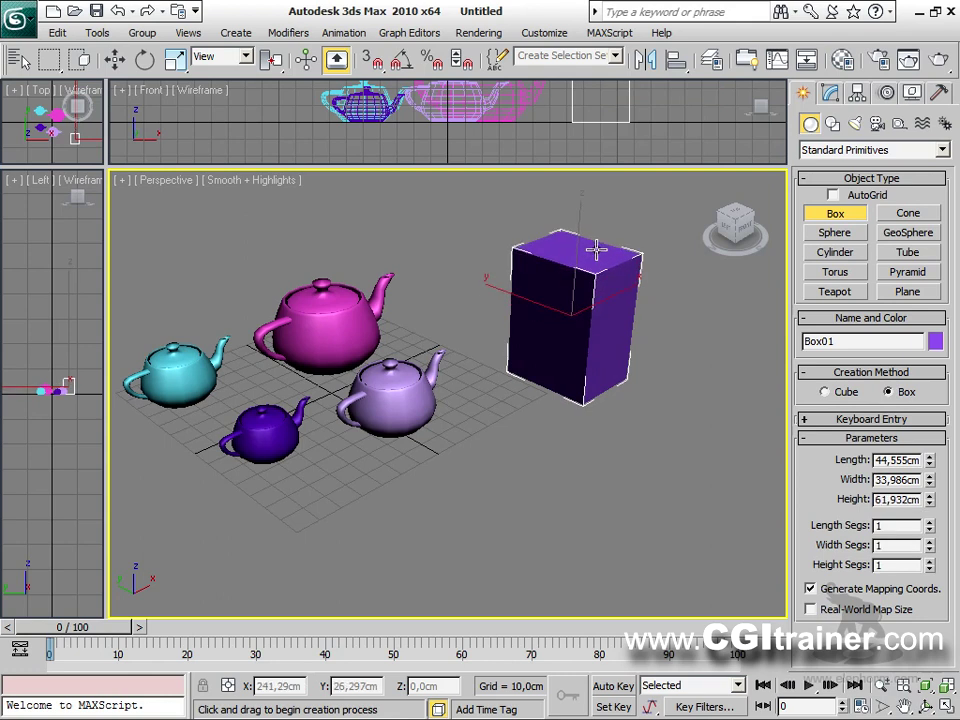
left_click(589, 289)
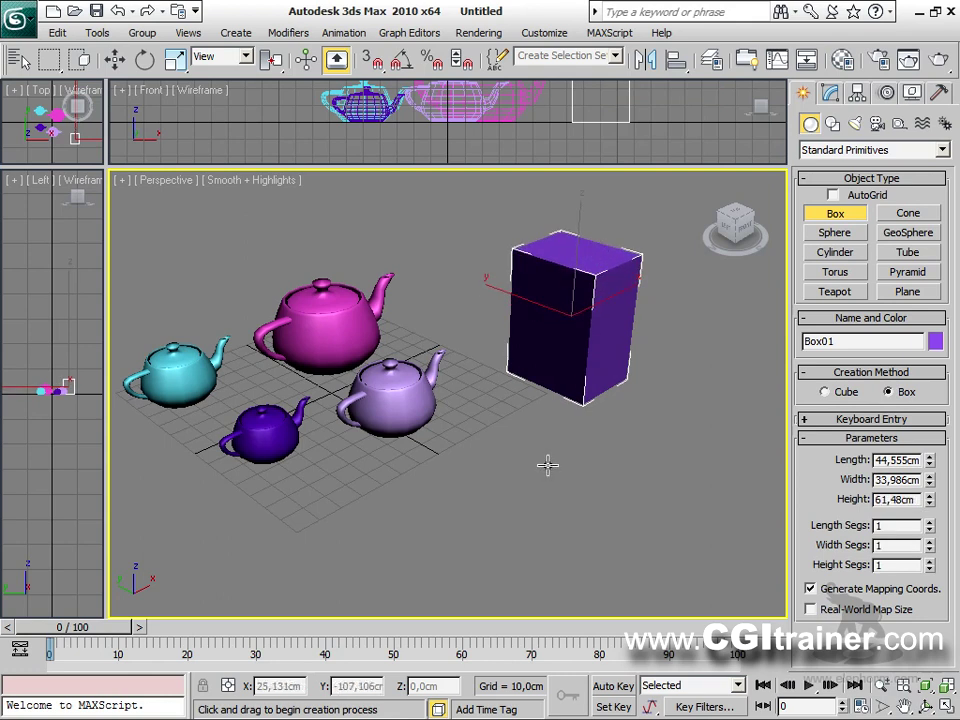
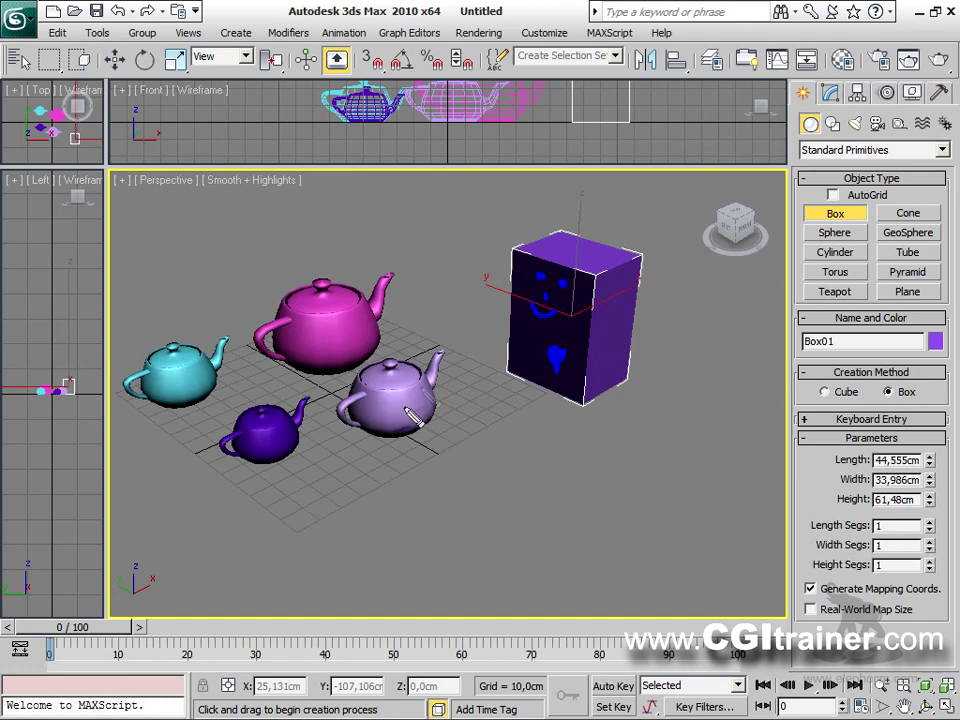
Sketch annotations at the box's pivot corner and the pink teapot's spout, then erase them.
mouse_move(481, 217)
left_mouse_down()
mouse_move(508, 258)
mouse_move(503, 277)
left_mouse_up()
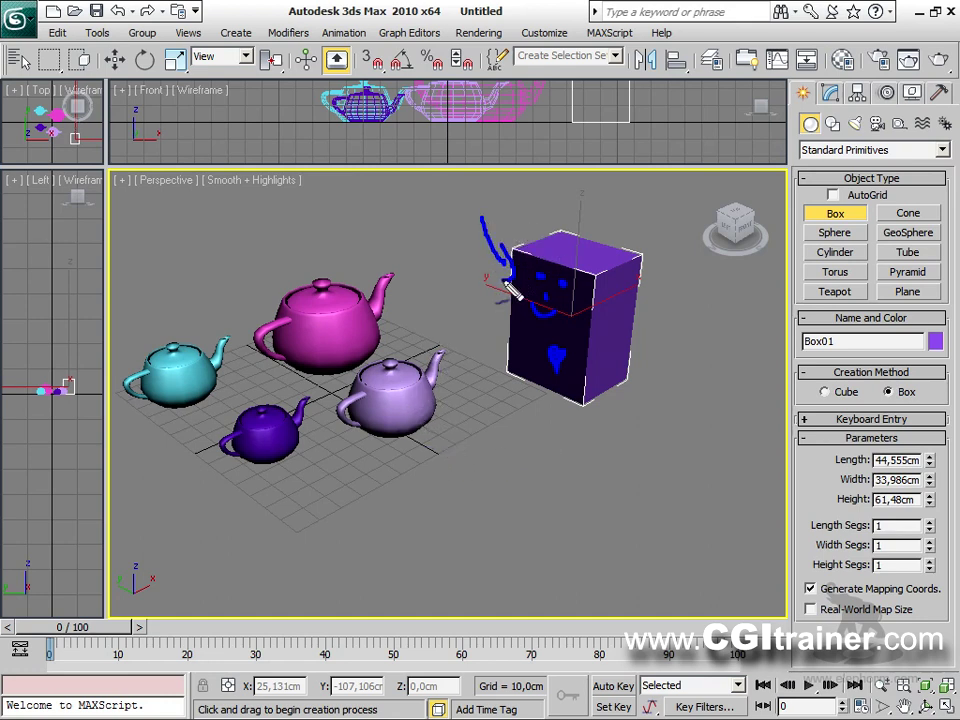
mouse_move(438, 294)
left_mouse_down()
mouse_move(390, 309)
mouse_move(410, 316)
left_mouse_up()
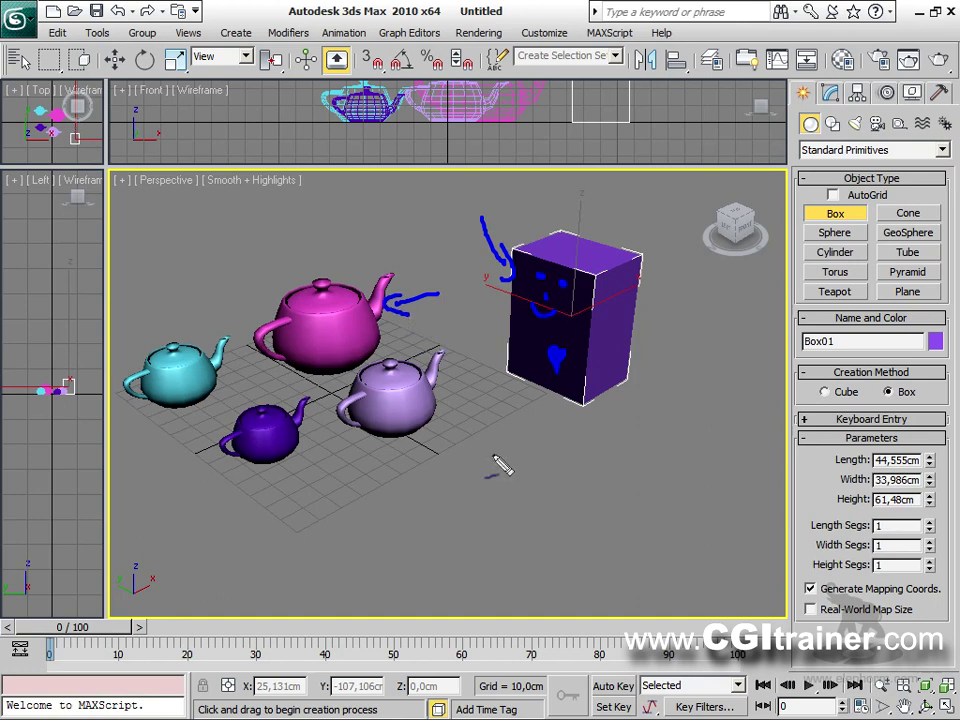
left_click_drag(482, 436, 480, 512)
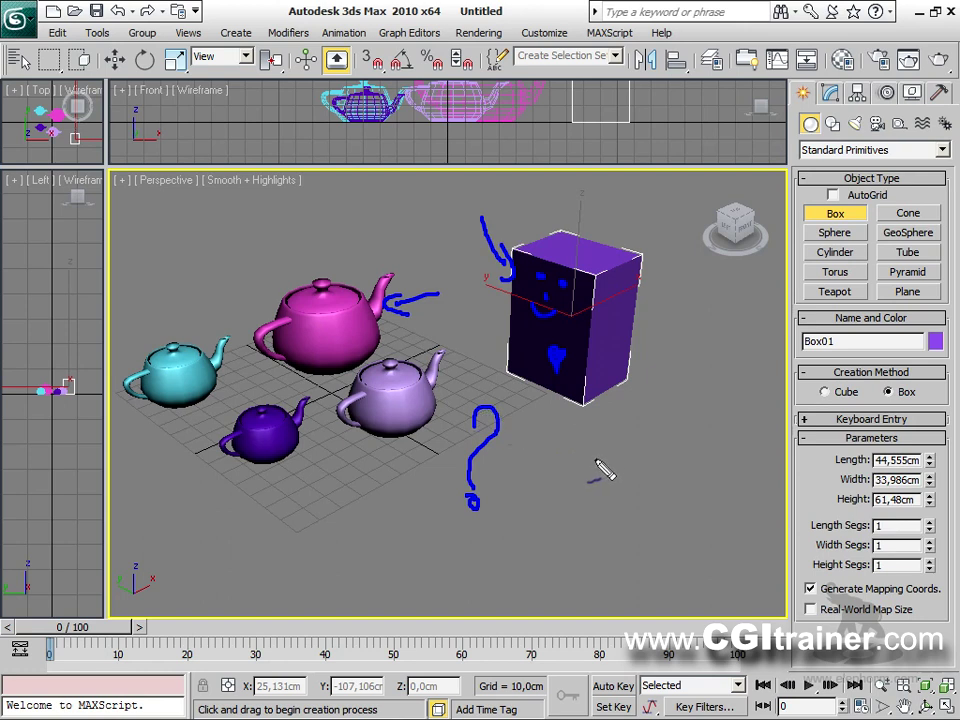
mouse_move(603, 442)
left_mouse_down()
mouse_move(596, 509)
mouse_move(634, 507)
mouse_move(631, 439)
mouse_move(606, 429)
mouse_move(592, 436)
mouse_move(595, 446)
mouse_move(623, 439)
mouse_move(598, 444)
mouse_move(603, 432)
mouse_move(606, 454)
mouse_move(635, 417)
mouse_move(625, 417)
mouse_move(660, 403)
left_mouse_up()
mouse_move(614, 530)
left_mouse_down()
mouse_move(615, 560)
mouse_move(621, 514)
mouse_move(606, 514)
left_mouse_up()
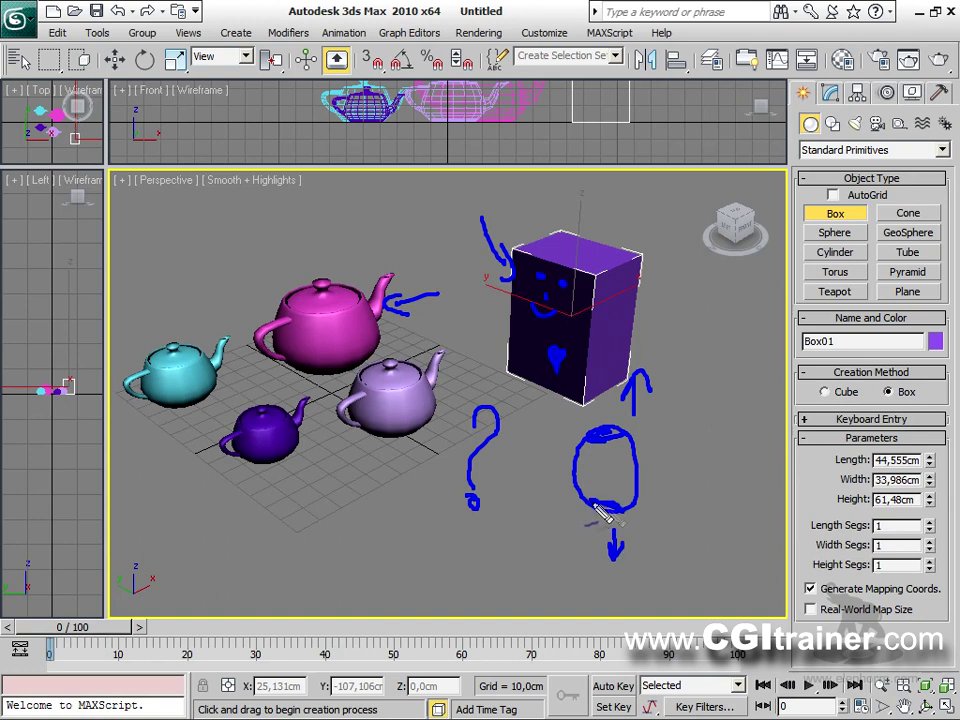
left_click_drag(603, 458, 603, 471)
left_click_drag(598, 484, 613, 478)
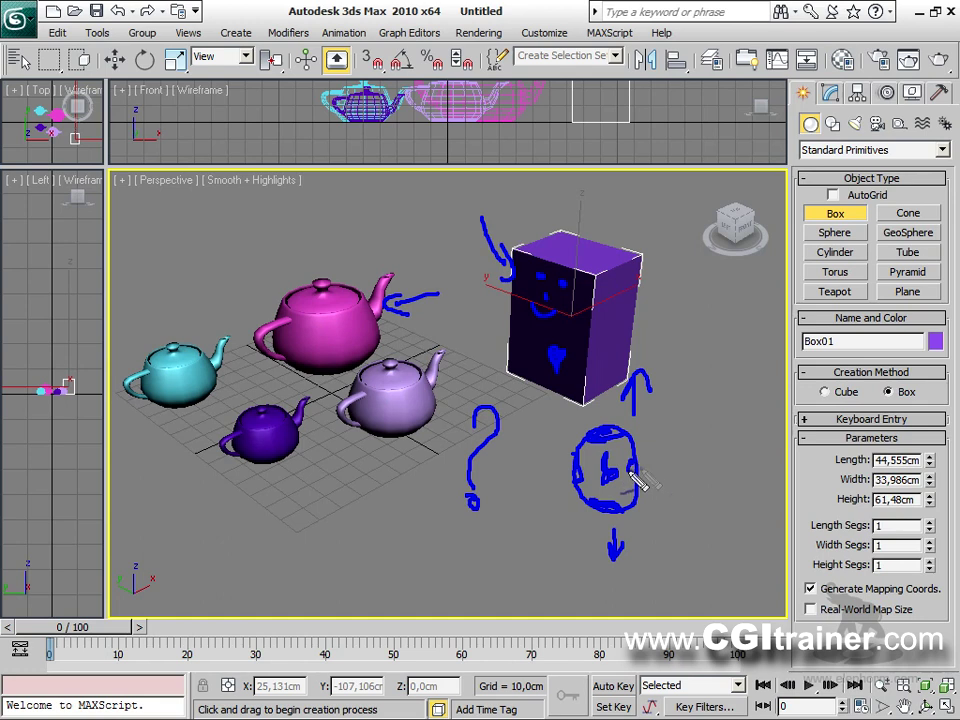
key("Escape")
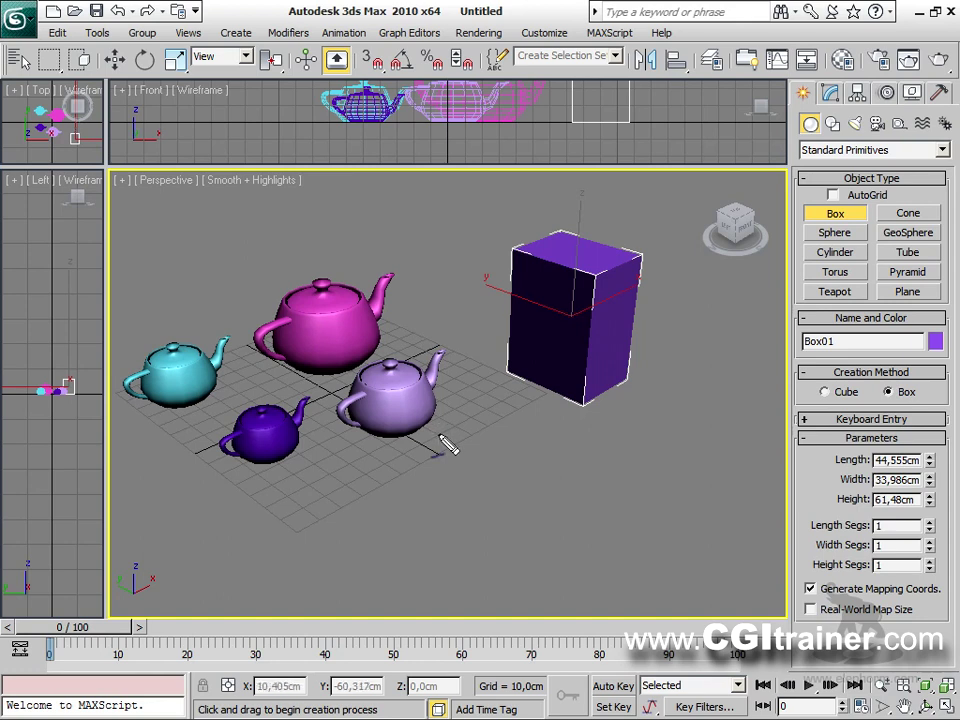
Sketch the pink teapot's bounding box with its MIN and MAX corners labelled, then clear it.
mouse_move(519, 371)
left_mouse_down()
mouse_move(621, 374)
mouse_move(603, 397)
mouse_move(560, 390)
mouse_move(551, 380)
mouse_move(561, 364)
mouse_move(566, 372)
mouse_move(555, 323)
left_mouse_up()
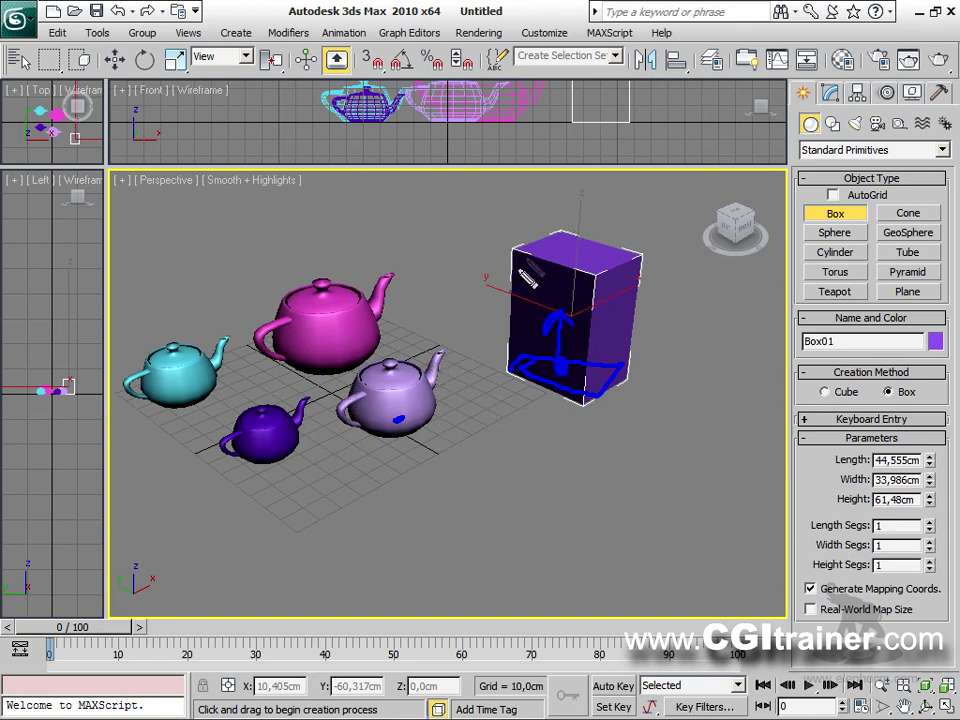
mouse_move(238, 293)
left_mouse_down()
mouse_move(324, 342)
mouse_move(428, 285)
mouse_move(320, 252)
mouse_move(235, 292)
mouse_move(280, 395)
mouse_move(305, 345)
mouse_move(303, 380)
mouse_move(410, 352)
mouse_move(420, 288)
left_mouse_up()
left_click_drag(336, 250, 338, 279)
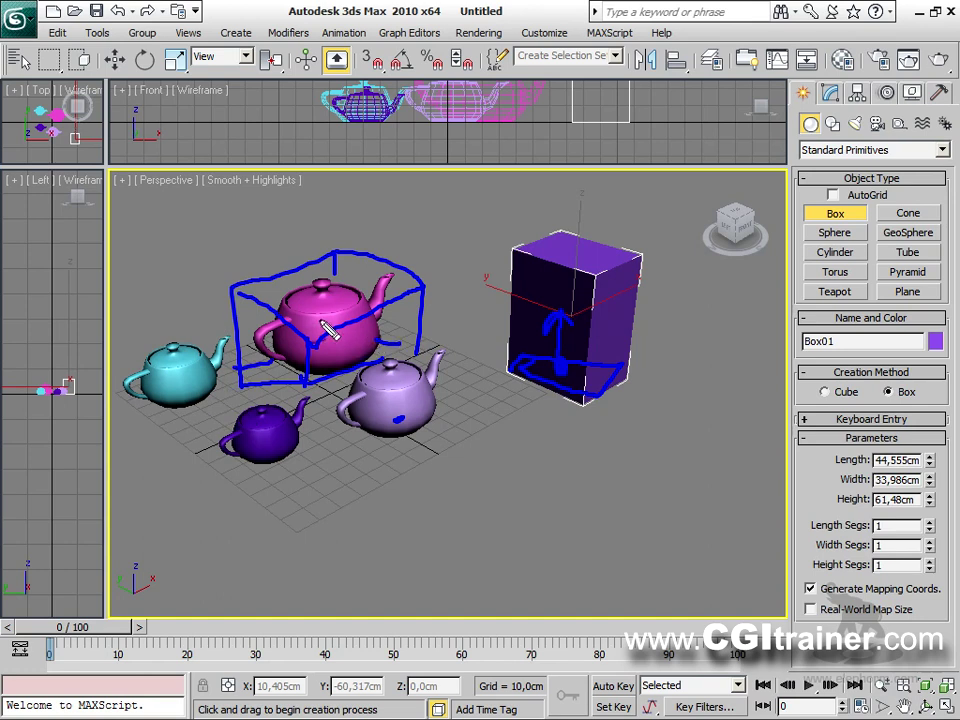
left_click_drag(330, 336, 328, 334)
left_click_drag(204, 268, 238, 304)
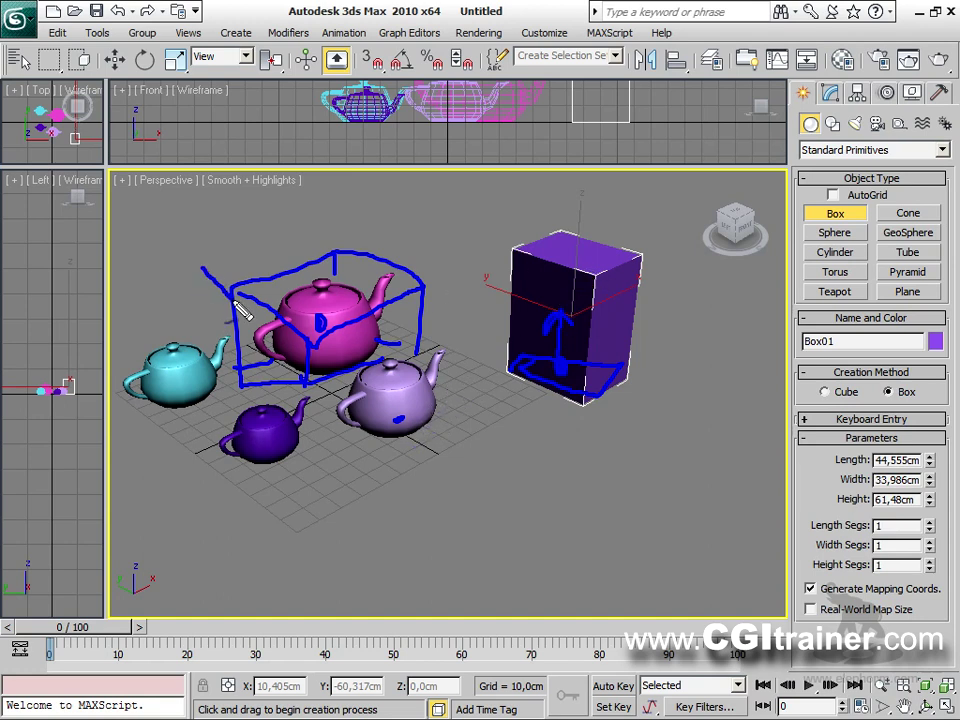
left_click_drag(167, 265, 206, 229)
left_click(214, 240)
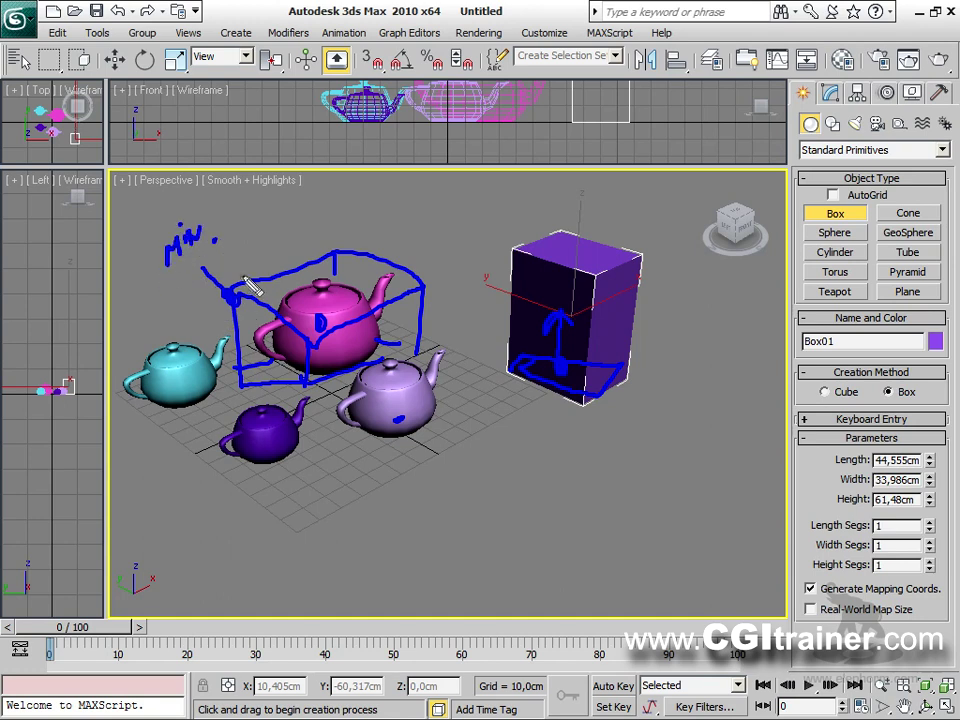
mouse_move(235, 292)
left_mouse_down()
mouse_move(334, 252)
mouse_move(358, 255)
mouse_move(378, 240)
mouse_move(377, 215)
mouse_move(398, 232)
mouse_move(414, 229)
mouse_move(410, 192)
mouse_move(418, 221)
mouse_move(438, 198)
left_mouse_up()
left_click_drag(470, 510, 484, 506)
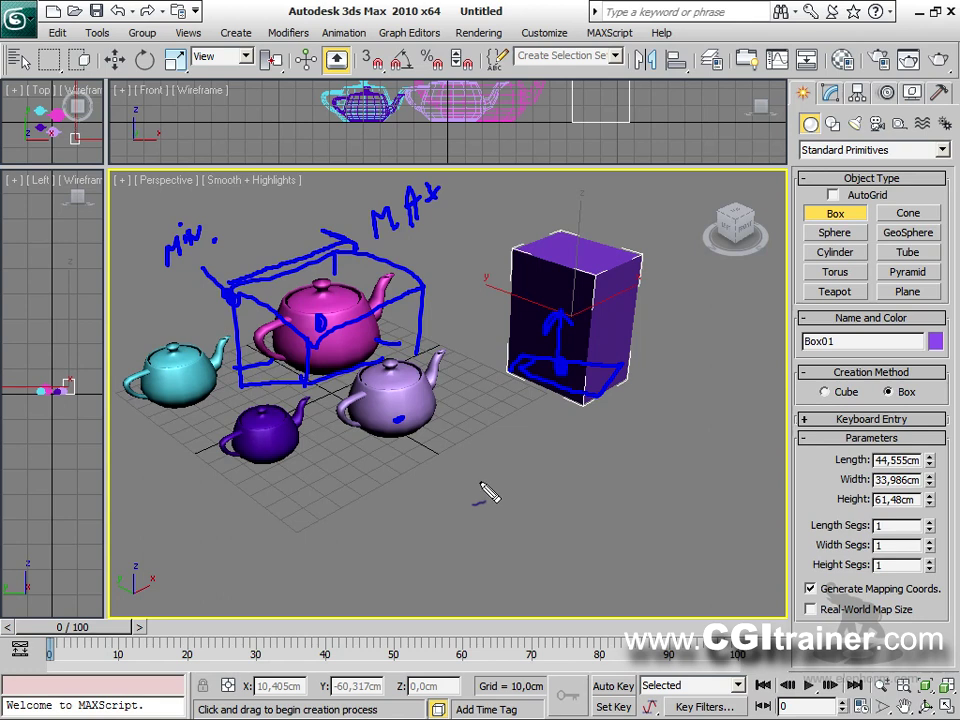
key("Escape")
middle_click_drag(366, 557, 440, 557, "alt")
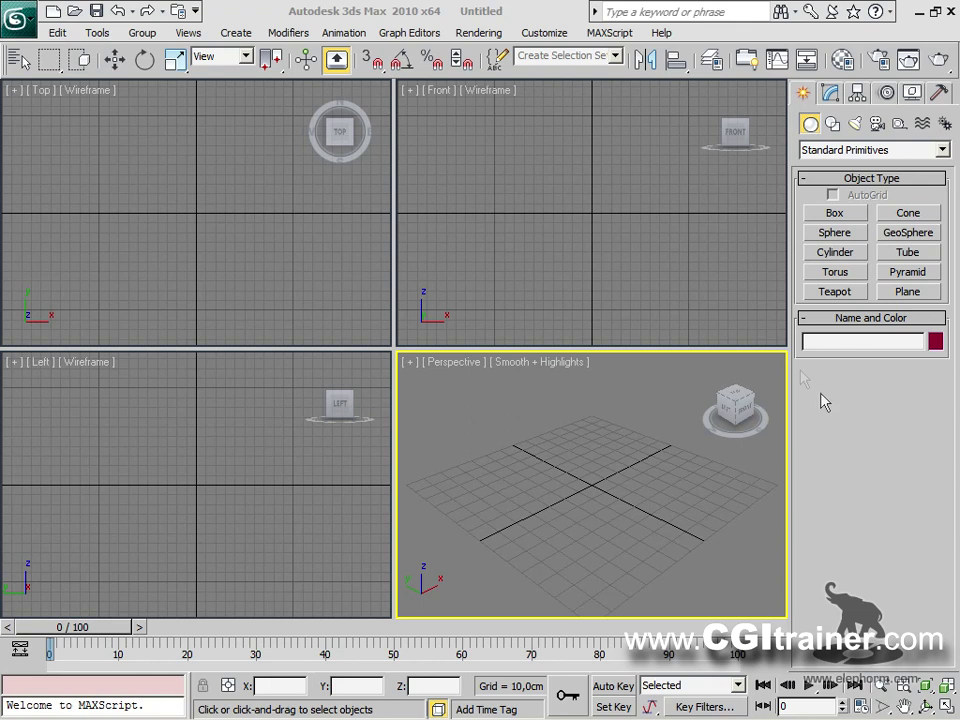
Create a large 140 × 139 × 63 cm box and enlarge the Perspective viewport.
left_click(835, 213)
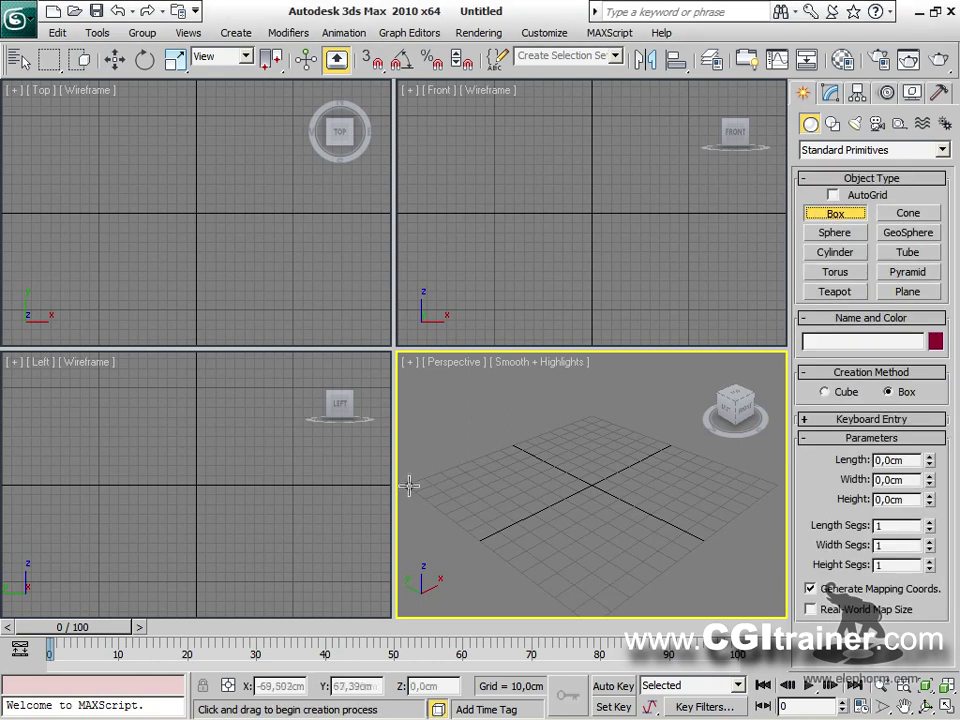
left_click_drag(455, 477, 778, 486)
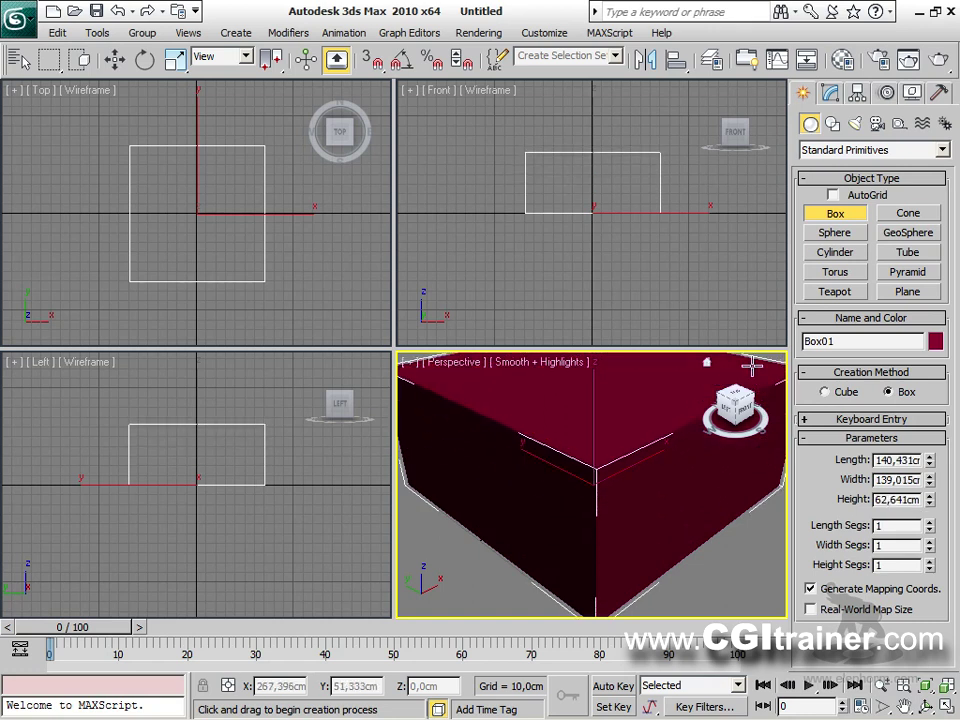
left_click_drag(393, 348, 18, 118)
scroll(495, 514, "down", 6)
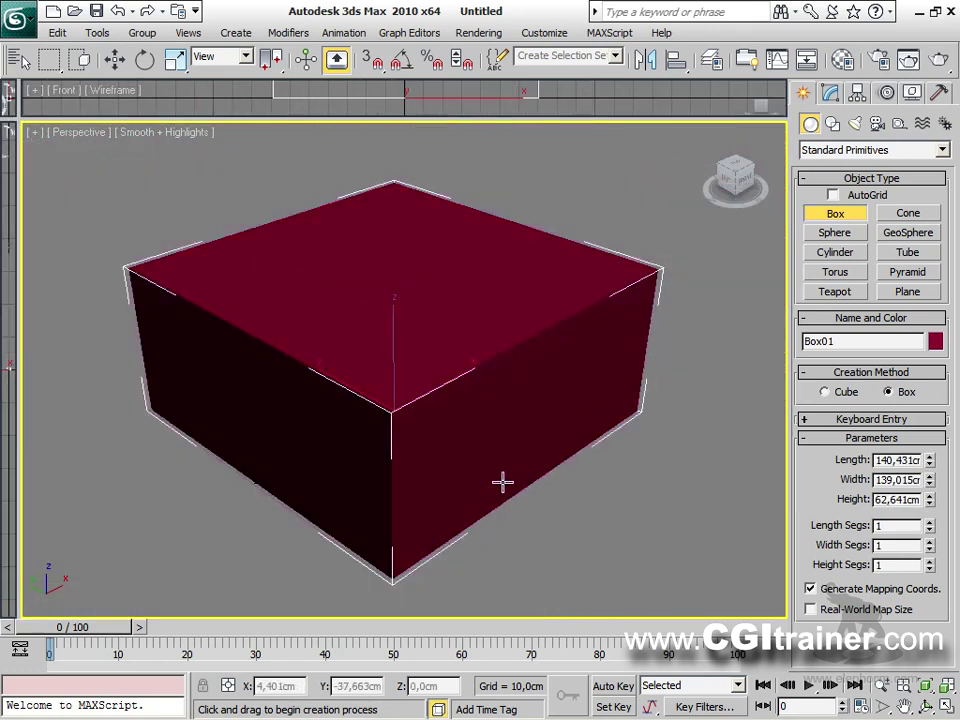
scroll(550, 480, "down", 4)
Add a teapot of radius 25,882 cm right of the box and switch to wireframe display.
left_click(846, 292)
left_click_drag(620, 397, 586, 452)
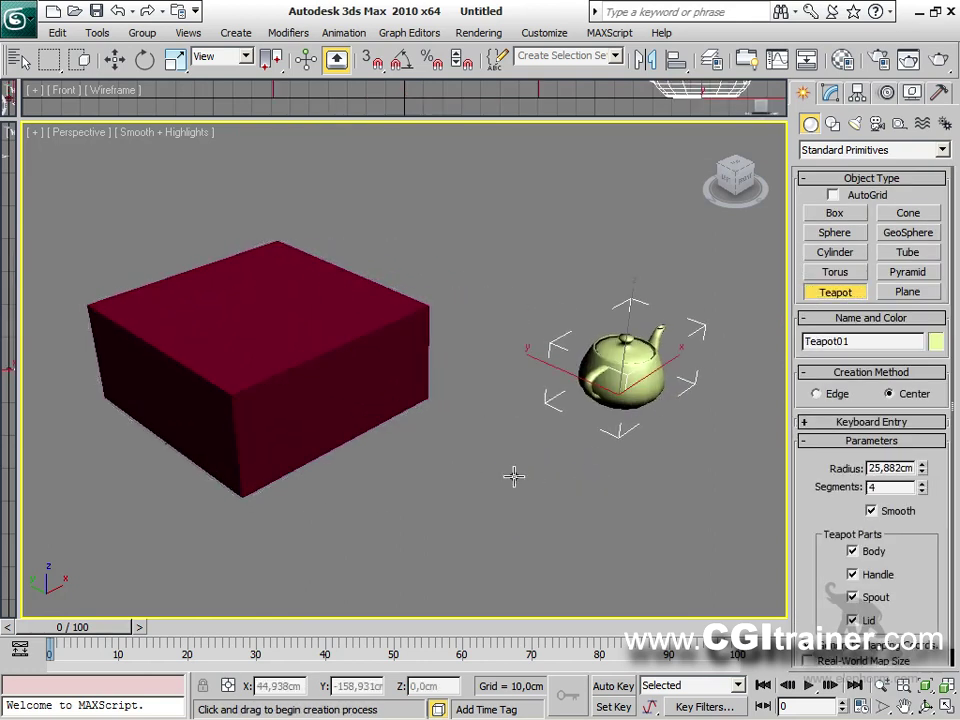
key("F3")
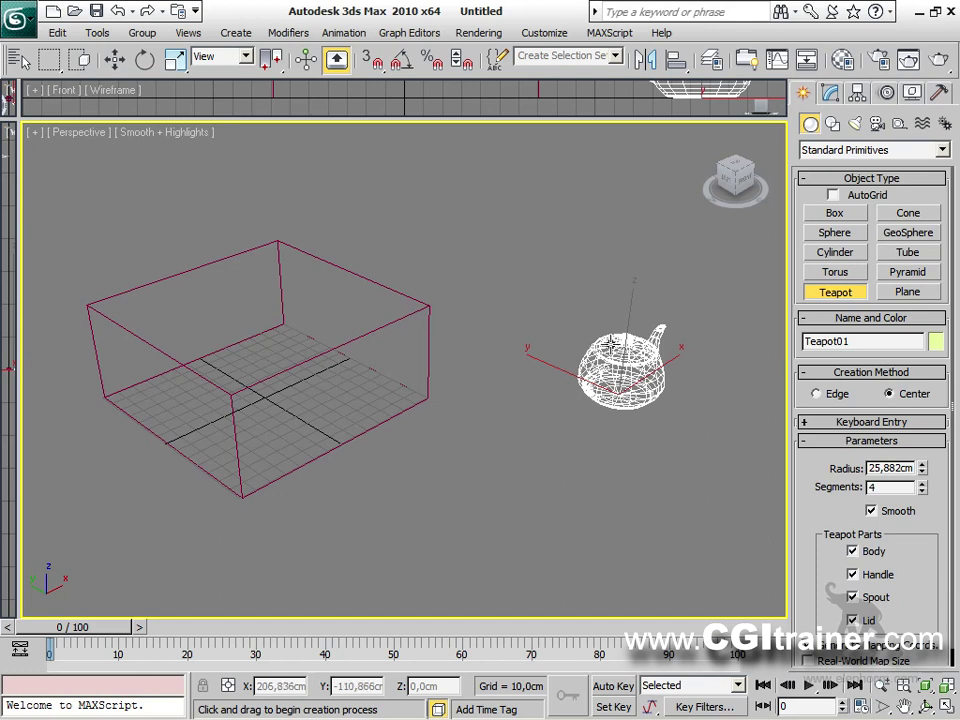
Exit teapot creation, then align the teapot to Box01, previewing it centred in Y.
right_click(613, 344)
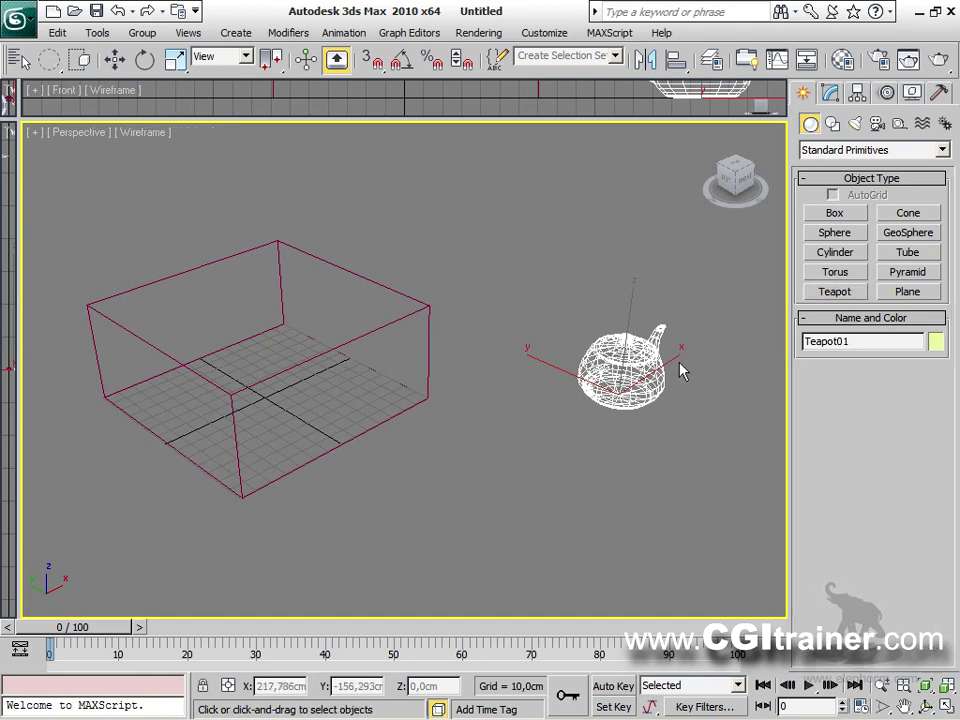
key("w")
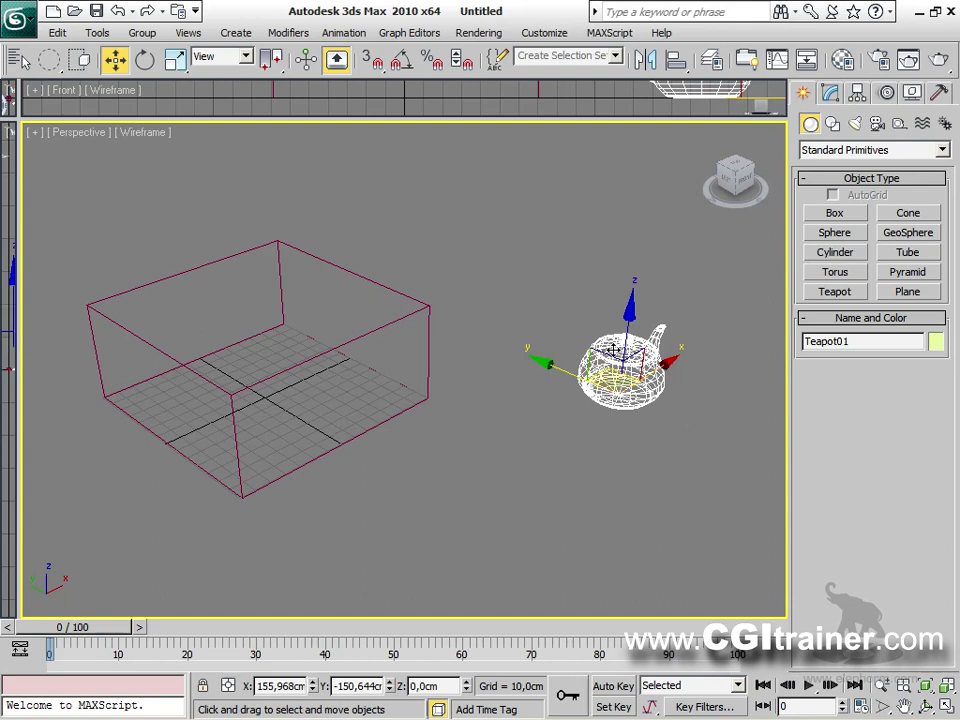
key("q")
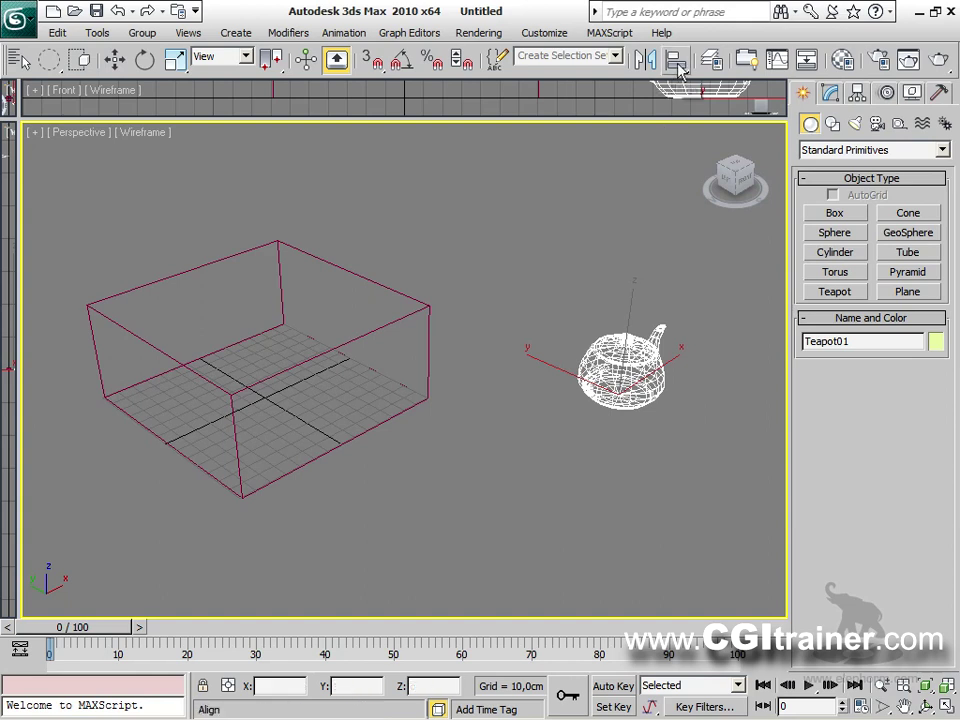
left_click_drag(677, 62, 650, 100)
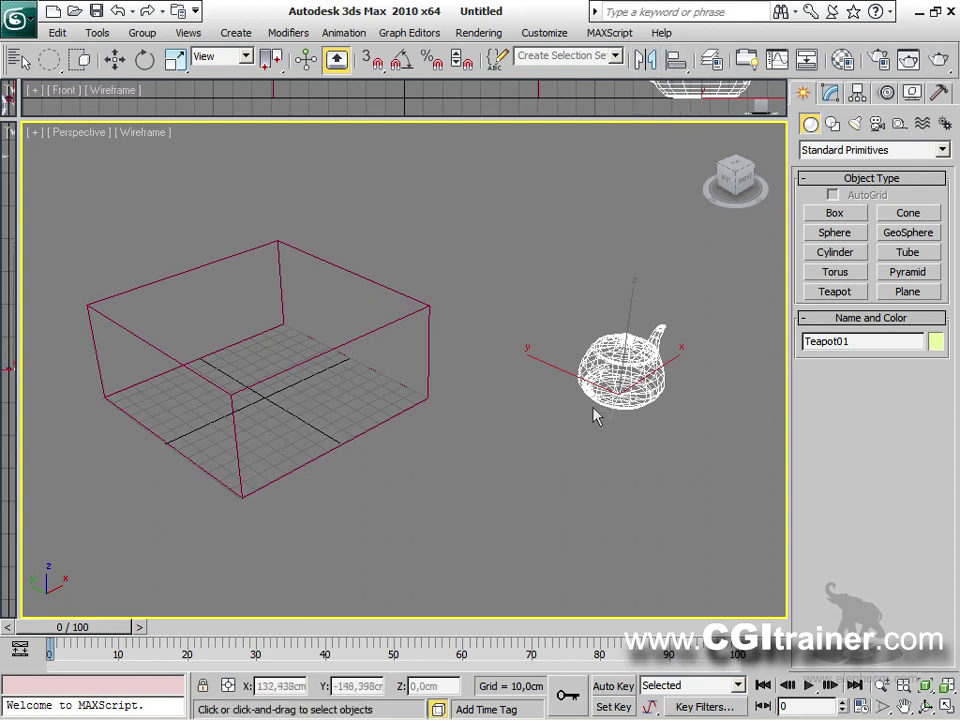
left_click(676, 59)
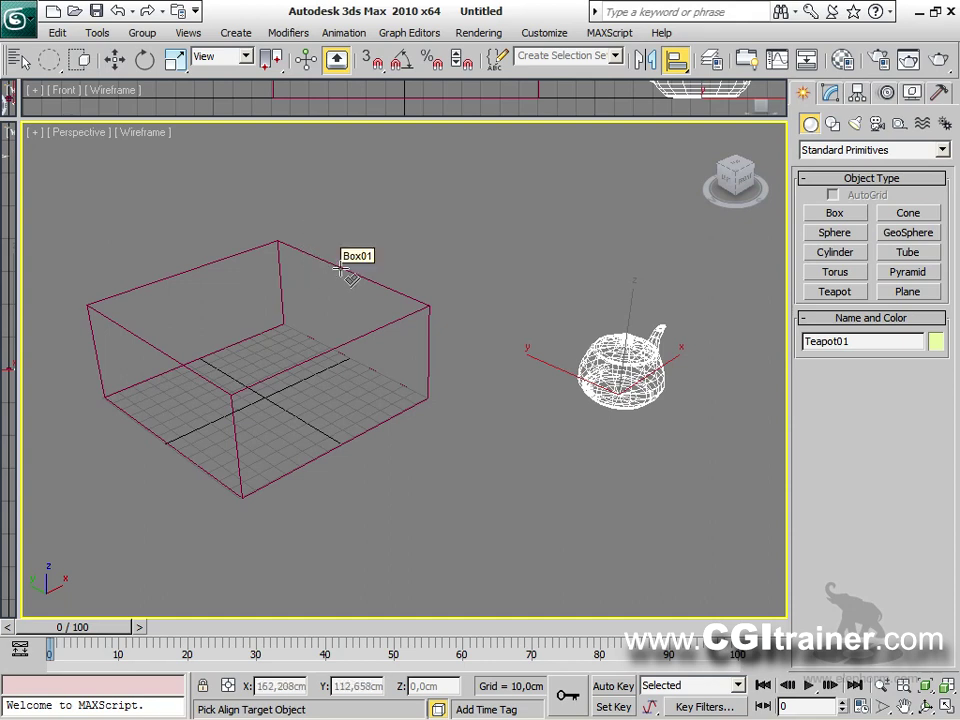
left_click(341, 271)
left_click_drag(429, 192, 586, 179)
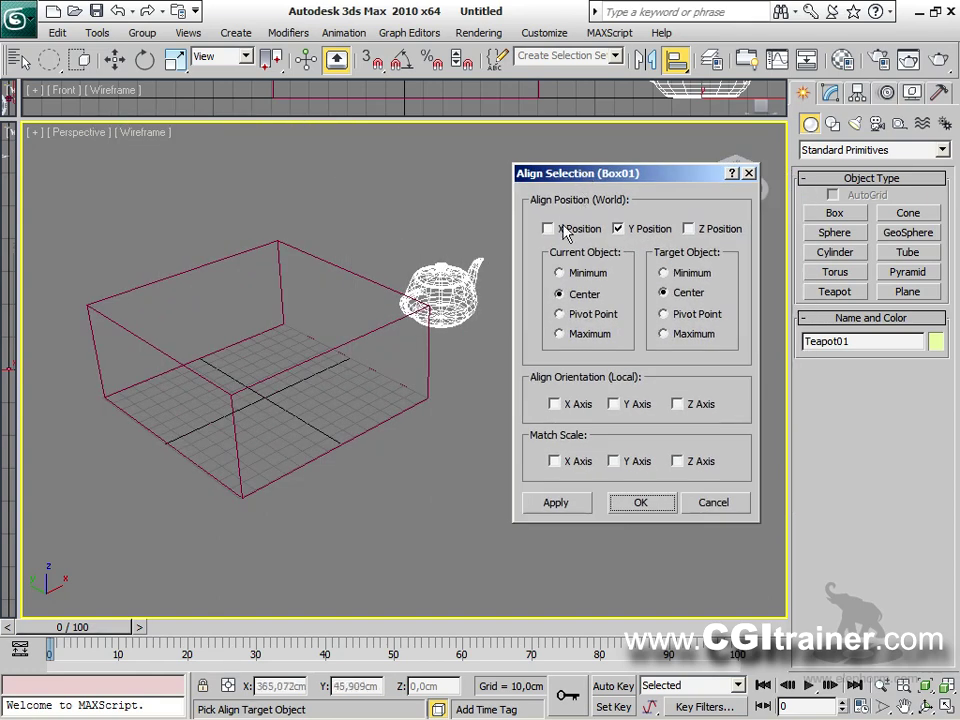
Try Align Selection options: X and Z position with Minimum, Maximum, Center and Pivot points.
left_click(548, 228)
left_click(690, 229)
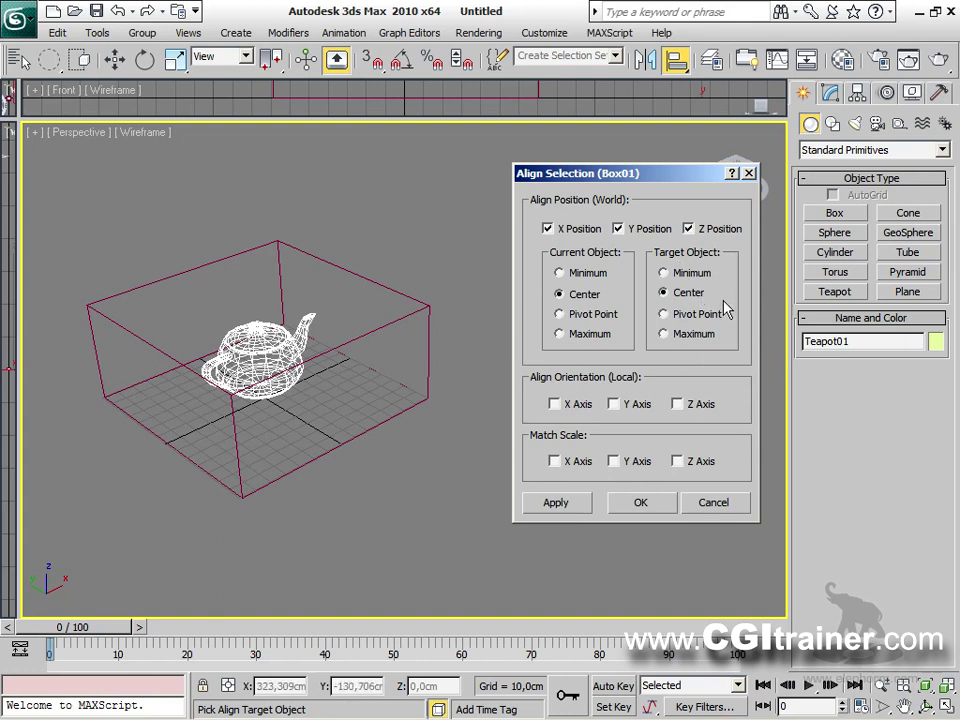
left_click(560, 273)
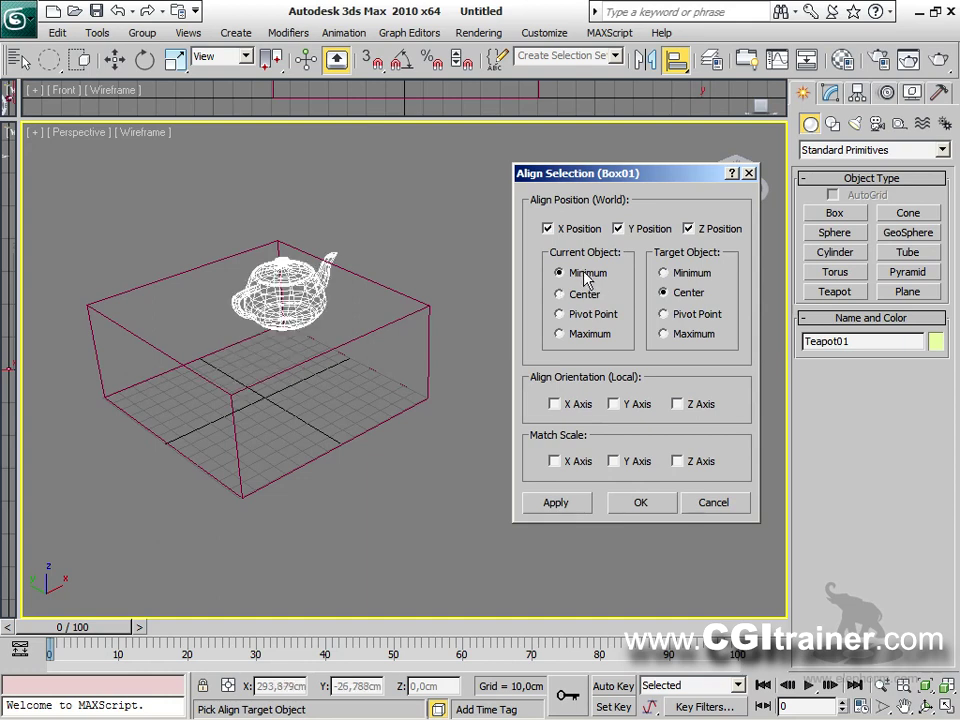
left_click(560, 334)
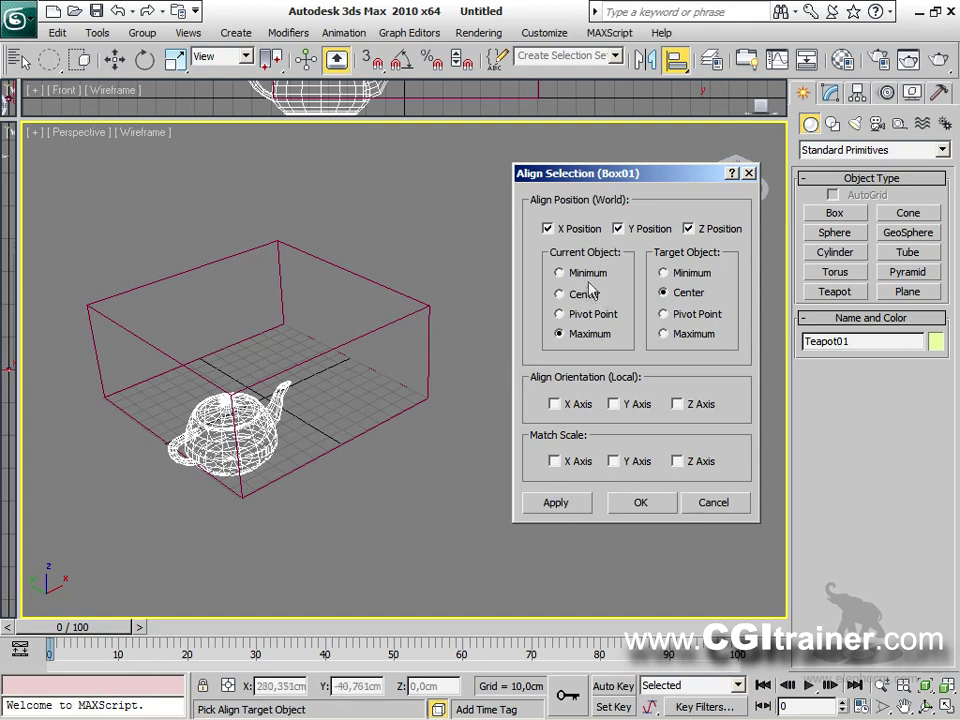
left_click(560, 314)
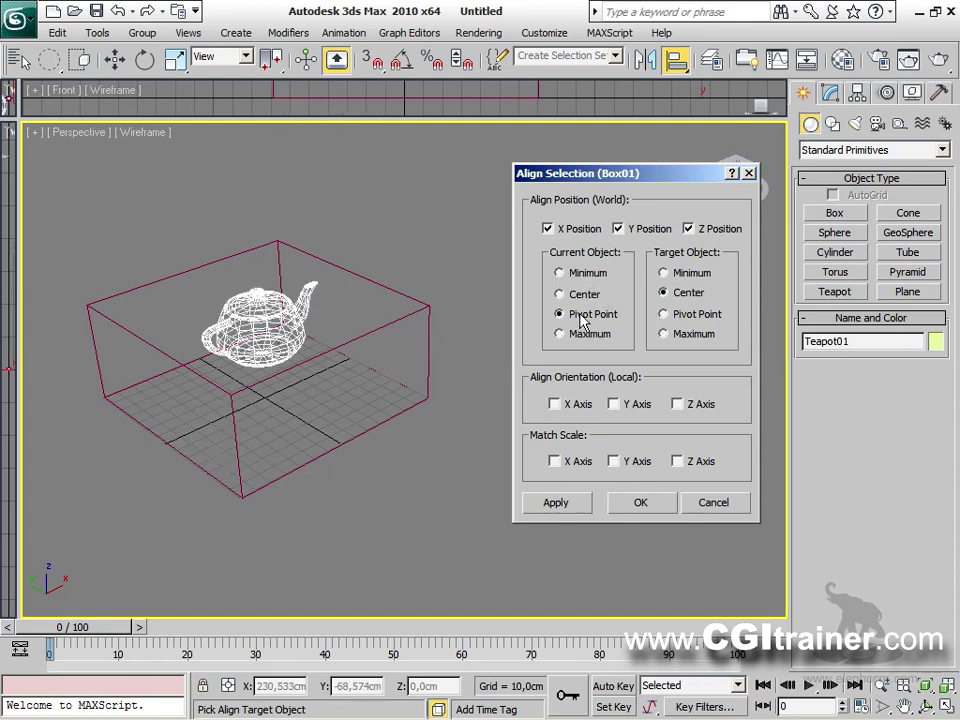
left_click(665, 314)
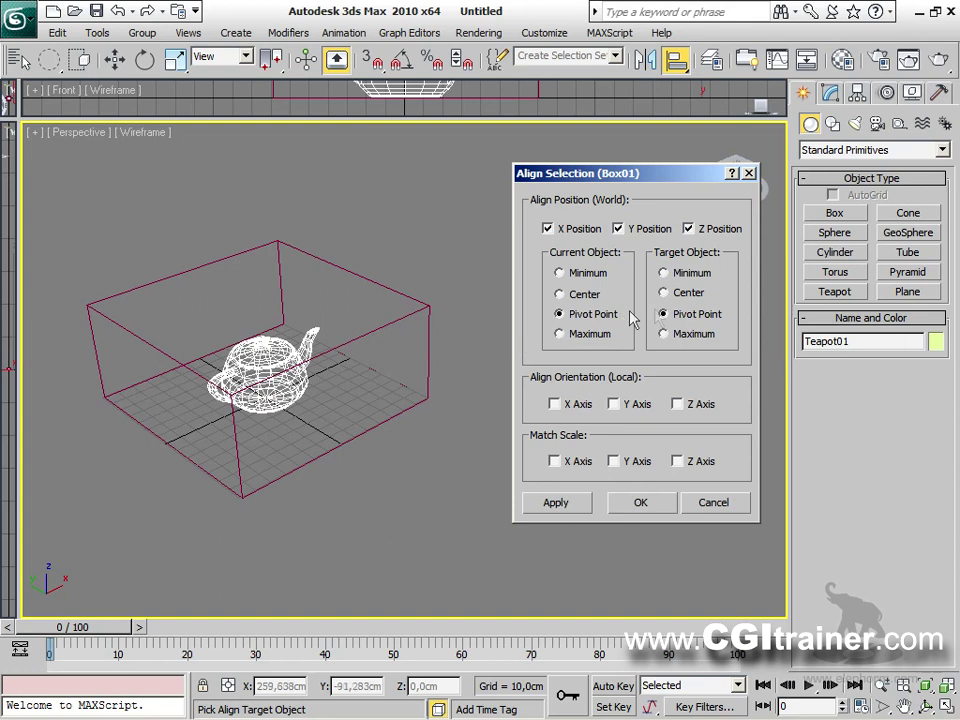
left_click(680, 338)
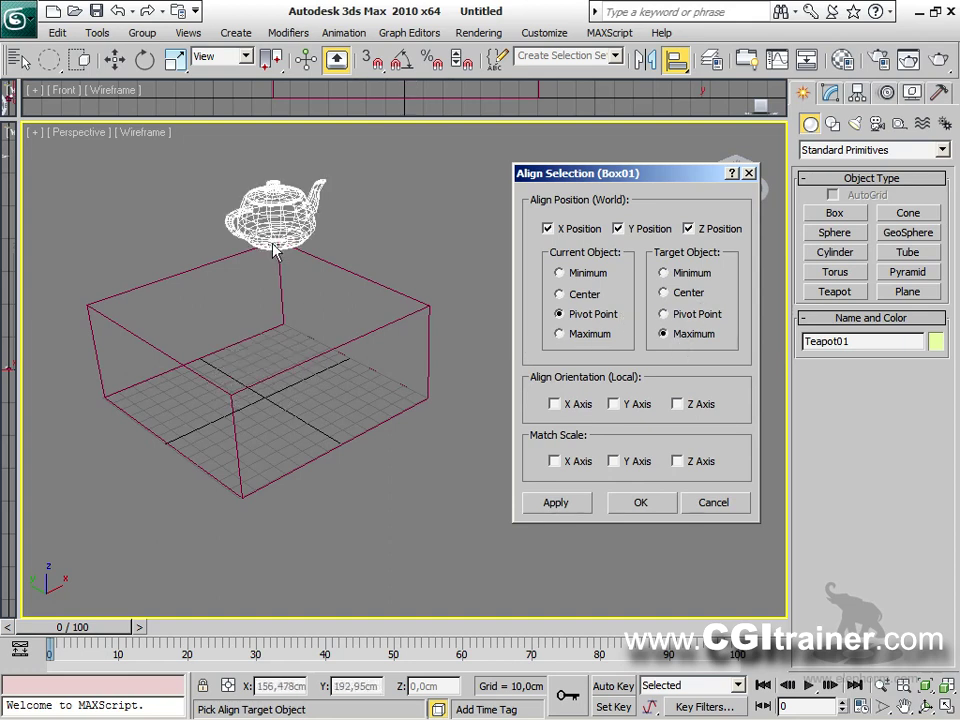
Apply X and Y position alignment only, placing the teapot's pivot at Box01's maximum.
left_click(549, 229)
left_click(619, 229)
left_click_drag(651, 178, 548, 176)
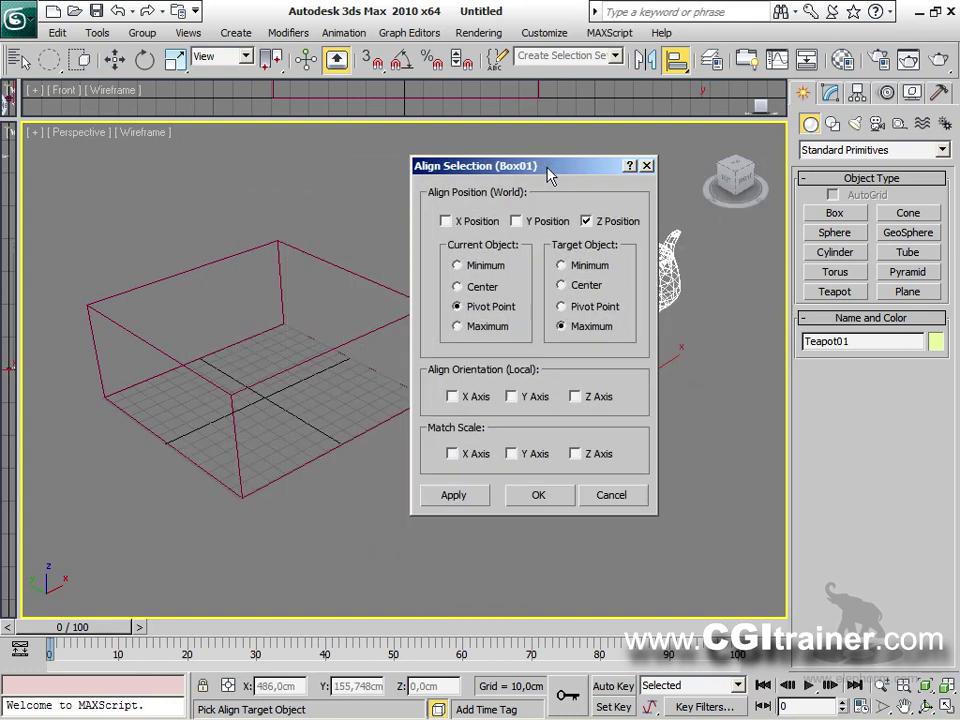
left_click(586, 221)
left_click(515, 221)
left_click(446, 221)
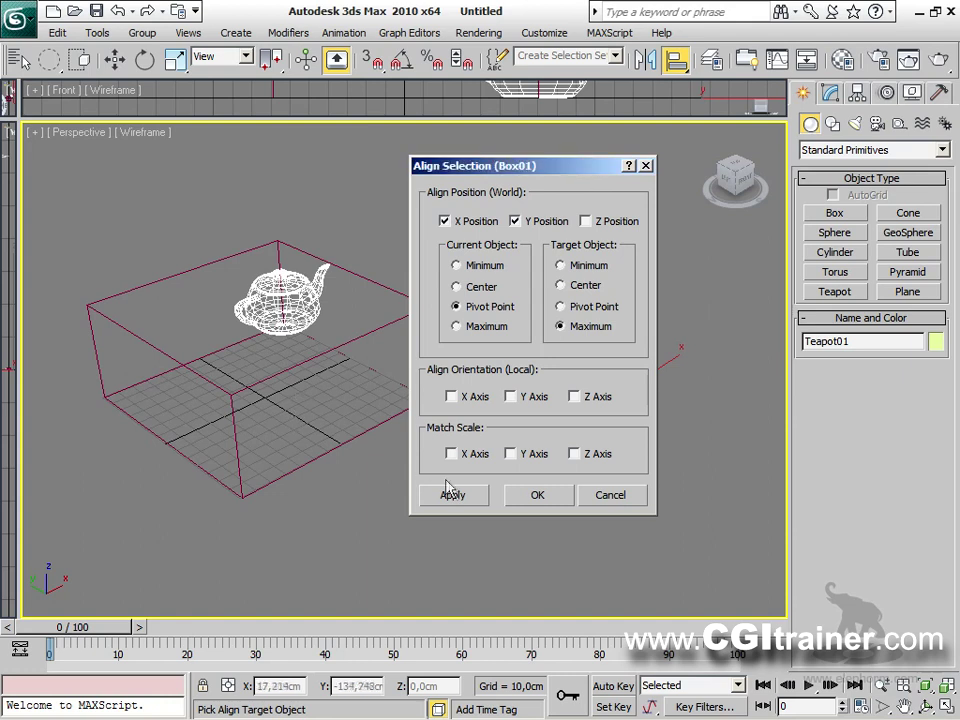
left_click(537, 495)
middle_click_drag(360, 455, 426, 456, "alt")
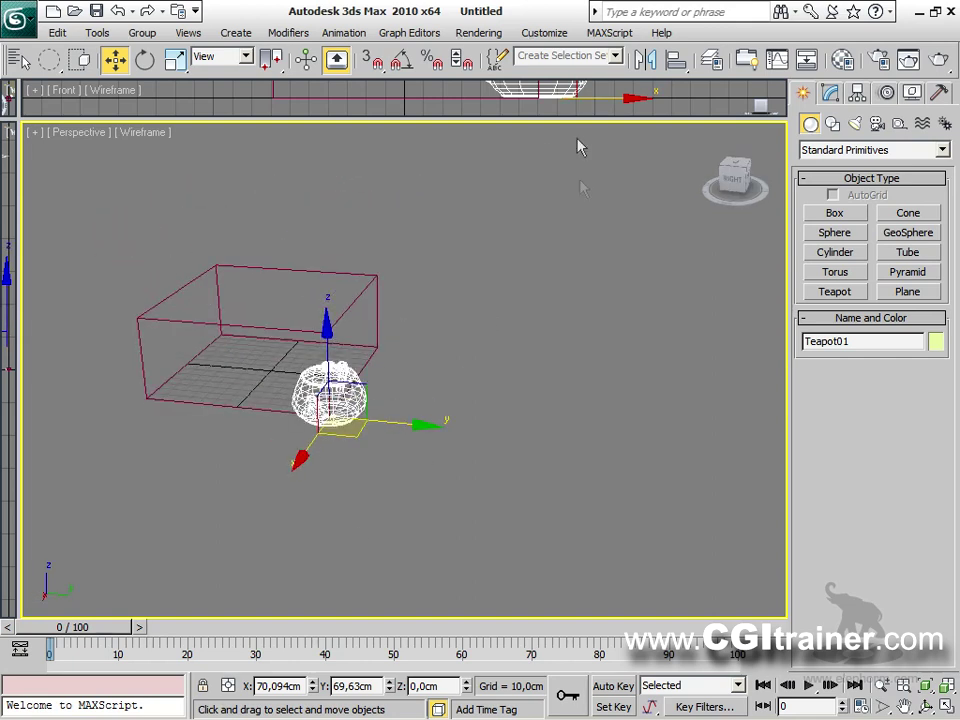
Align only the teapot's Z position to Box01's maximum, resting it on top at 62,641 cm.
left_click(676, 59)
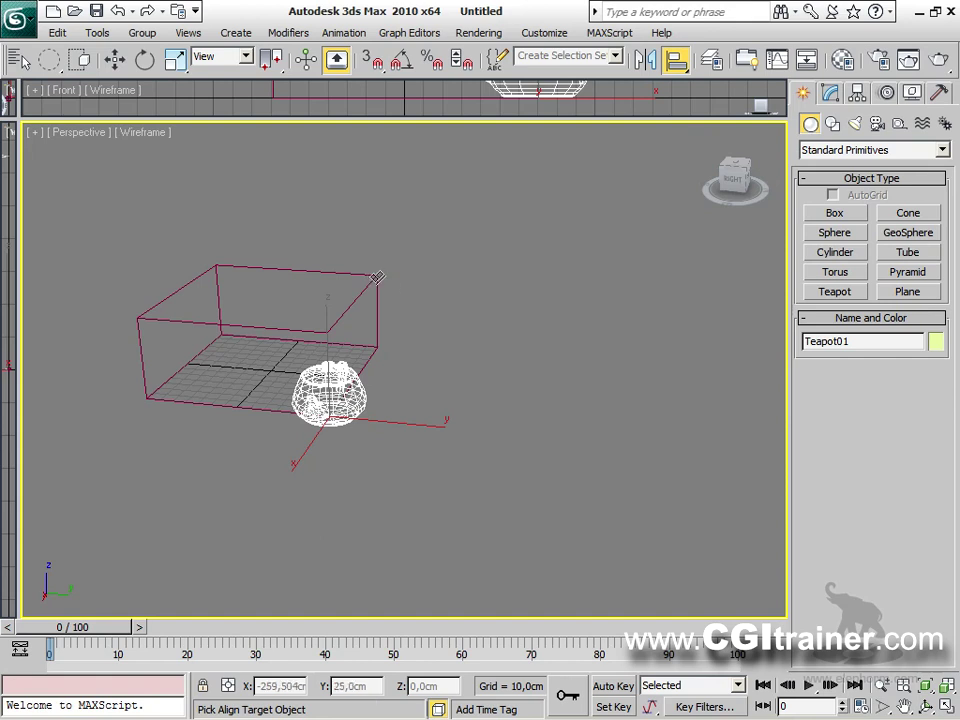
left_click(376, 275)
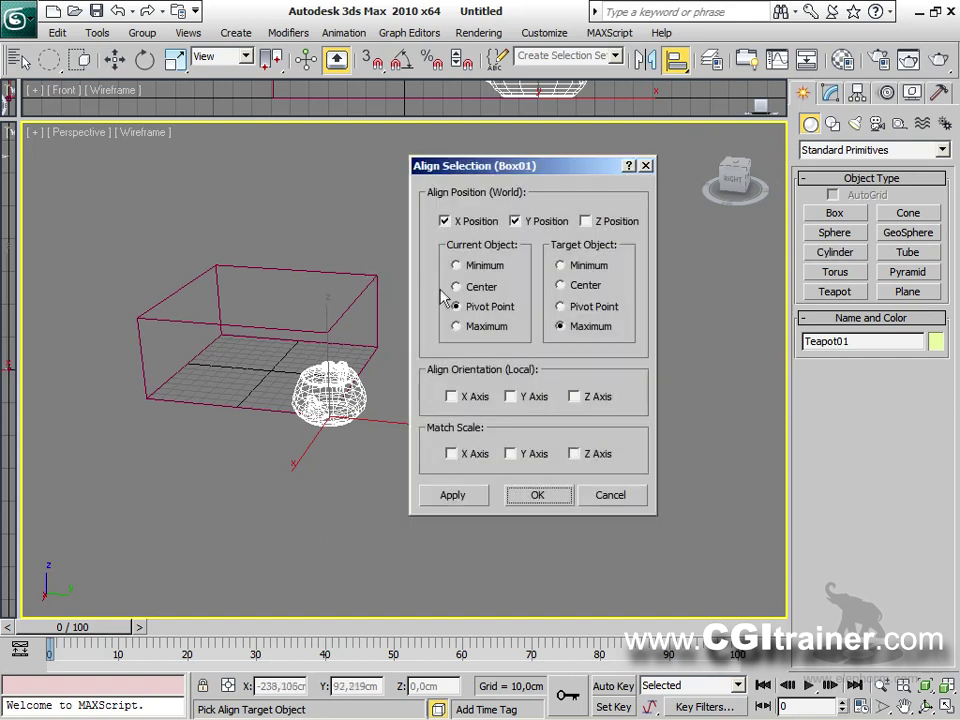
left_click(512, 221)
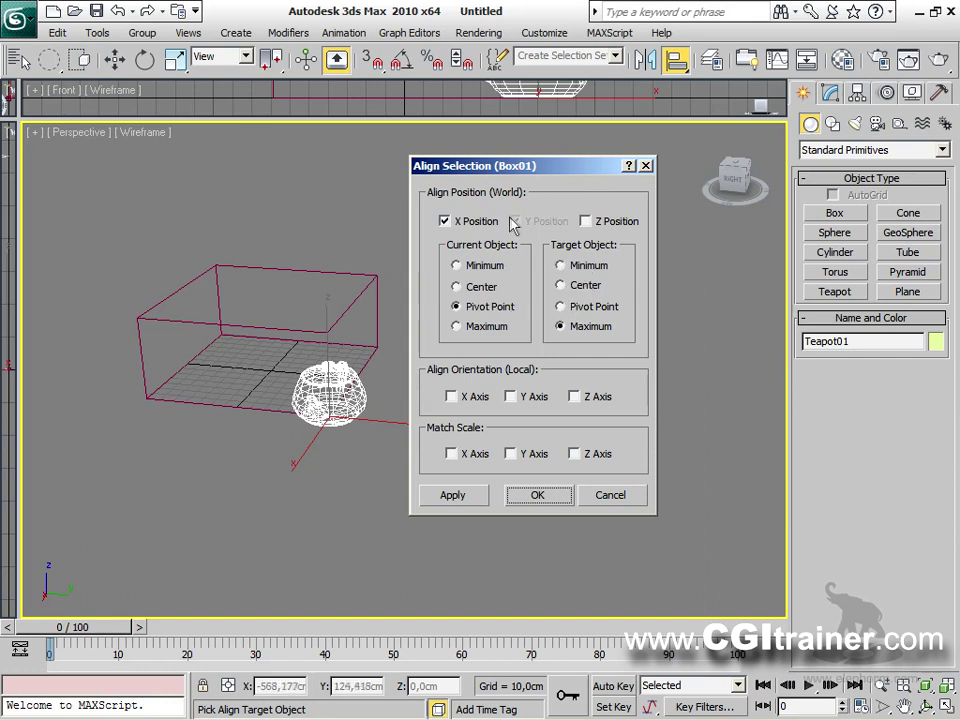
left_click(459, 222)
left_click(592, 222)
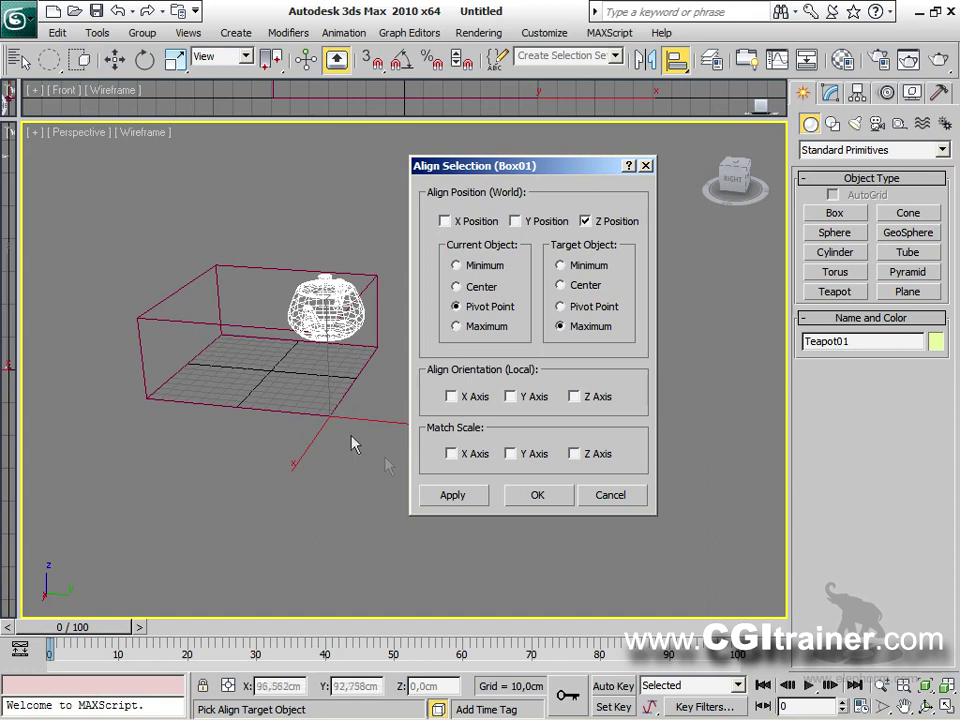
left_click(513, 499)
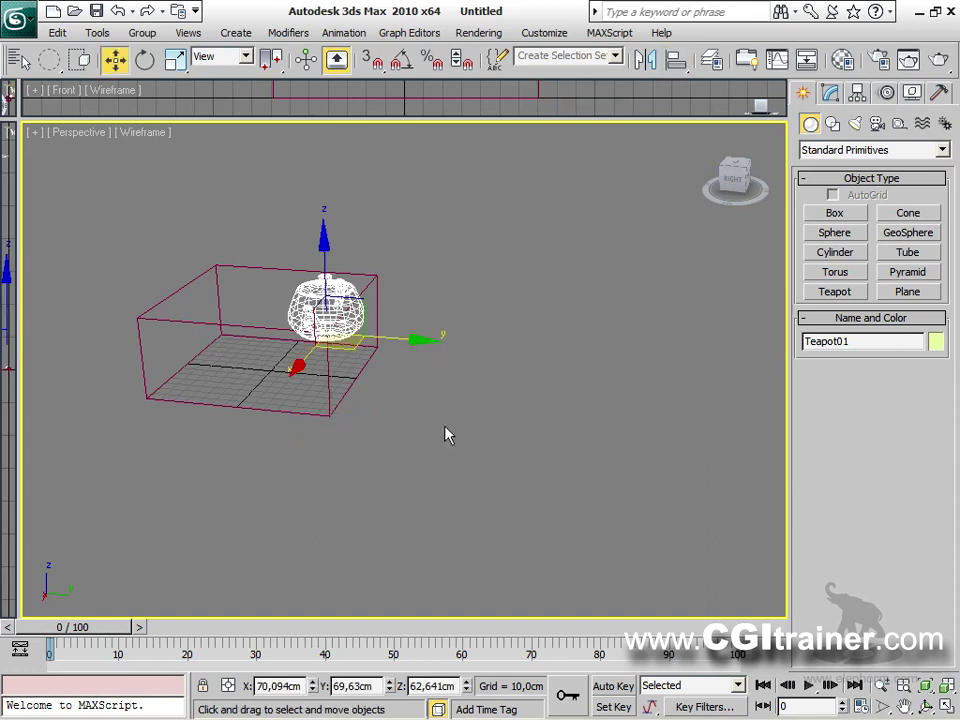
middle_click_drag(418, 447, 330, 458, "alt")
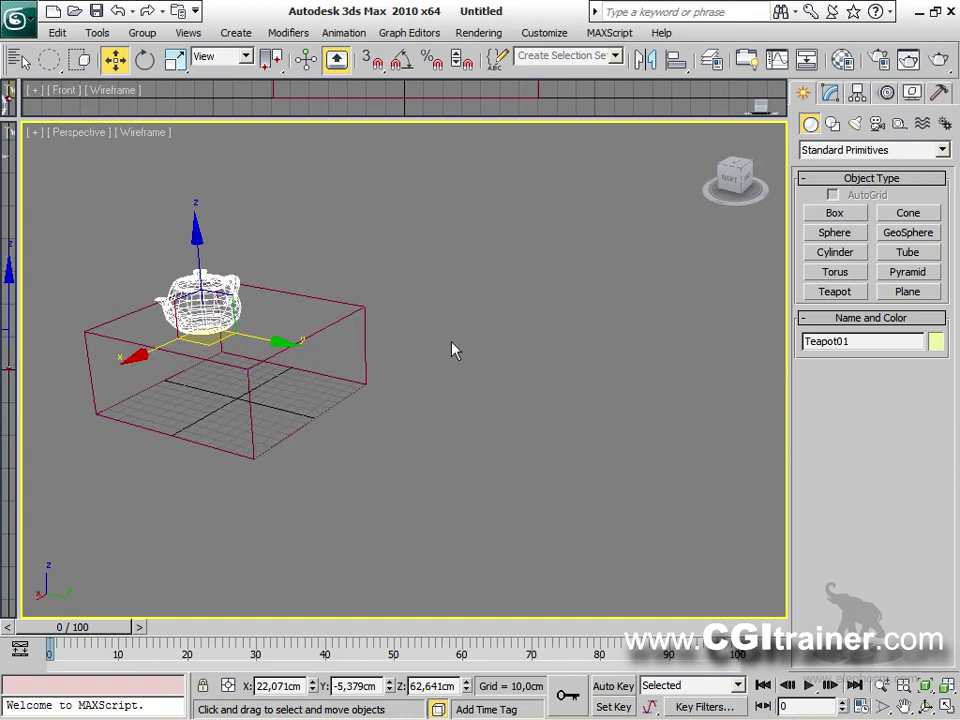
Create Box02 (122,832 × 183,097 × -67,192 cm) to the right of Box01.
left_click(832, 214)
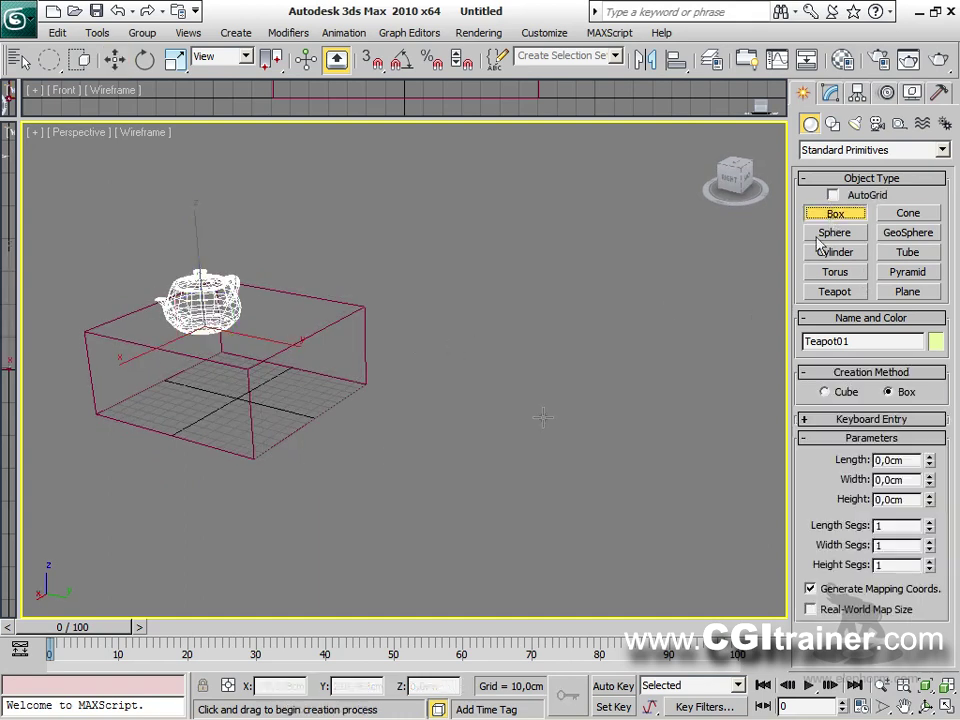
left_click_drag(354, 463, 626, 402)
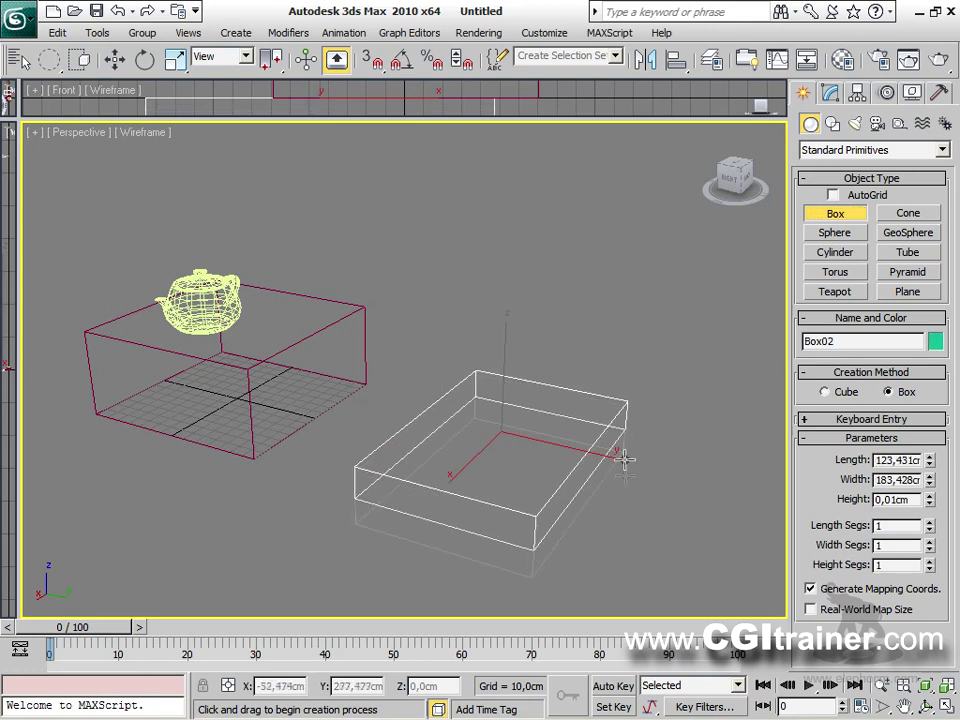
left_click(628, 506)
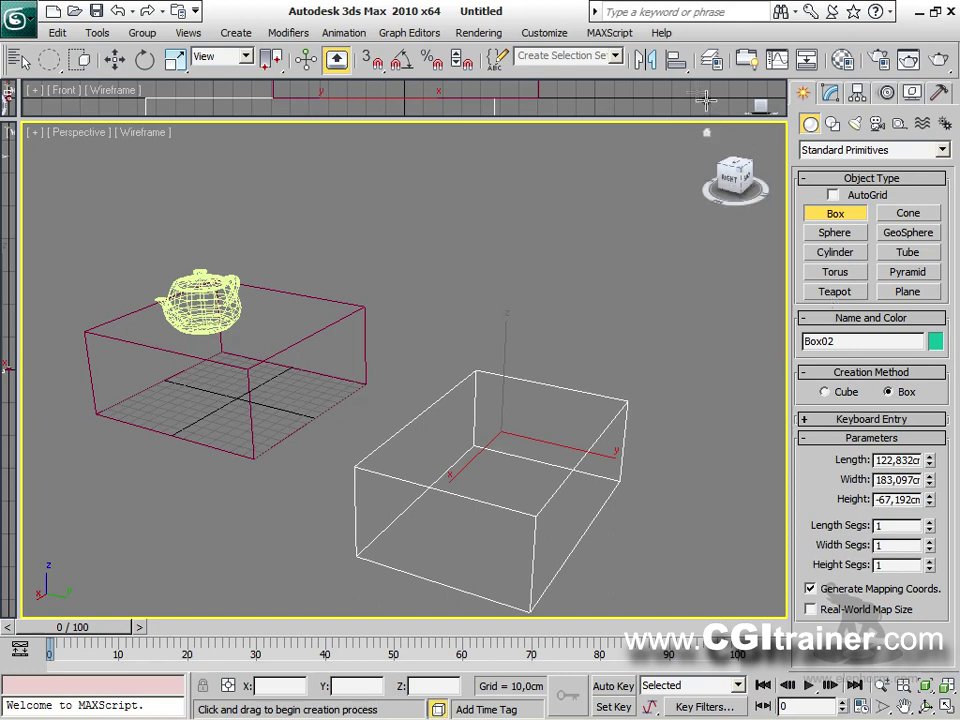
left_click(682, 62)
left_click_drag(684, 66, 711, 253)
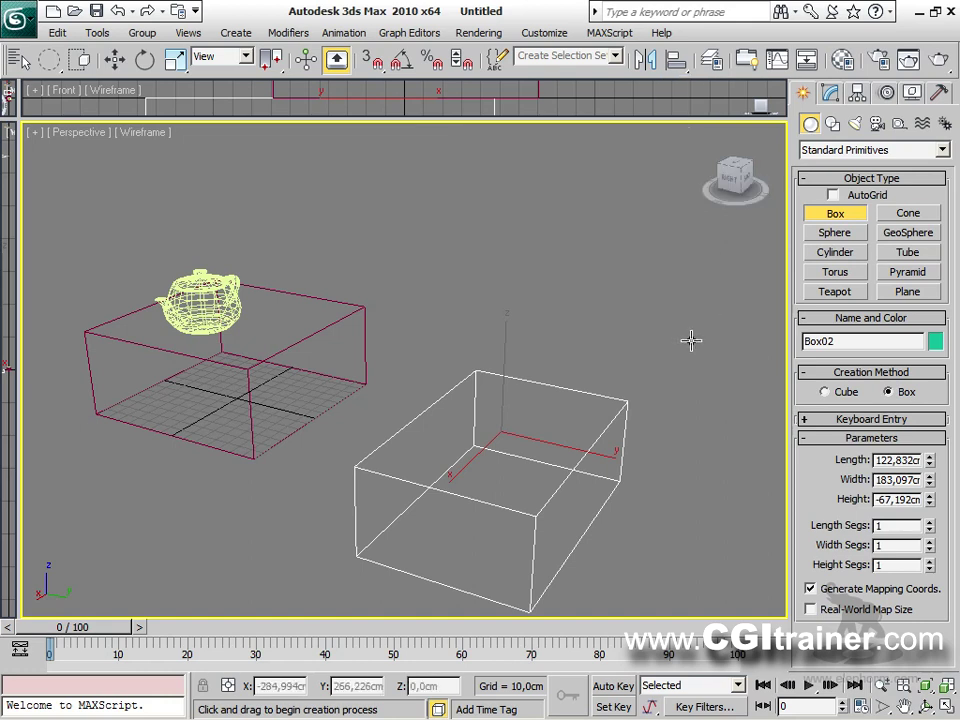
Select the teapot and Quick Align it onto Box02's pivot.
key("w")
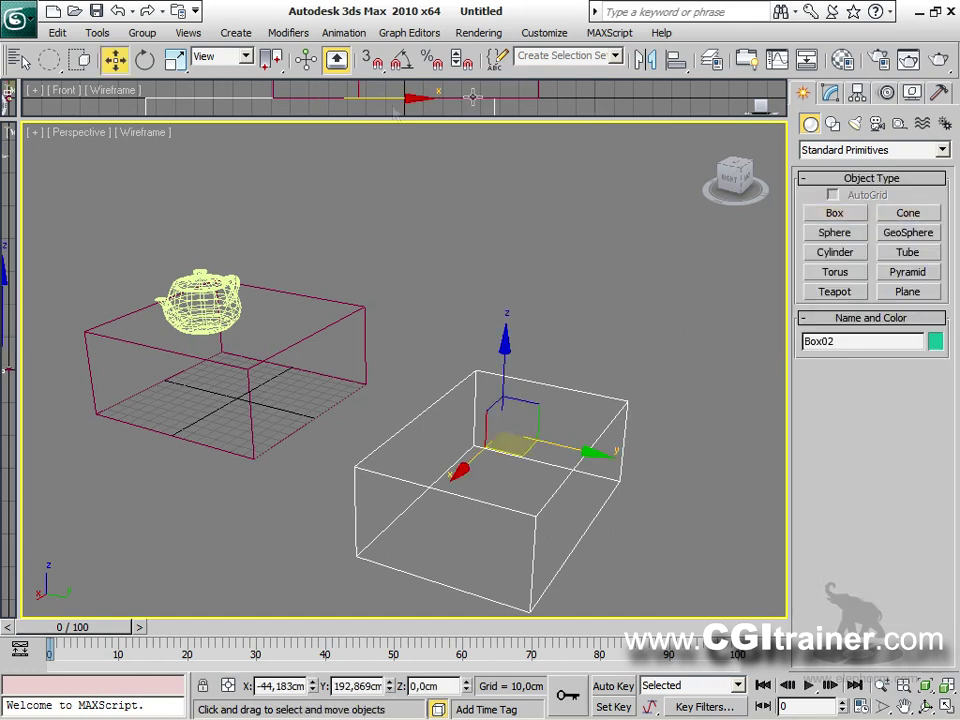
left_click(192, 302)
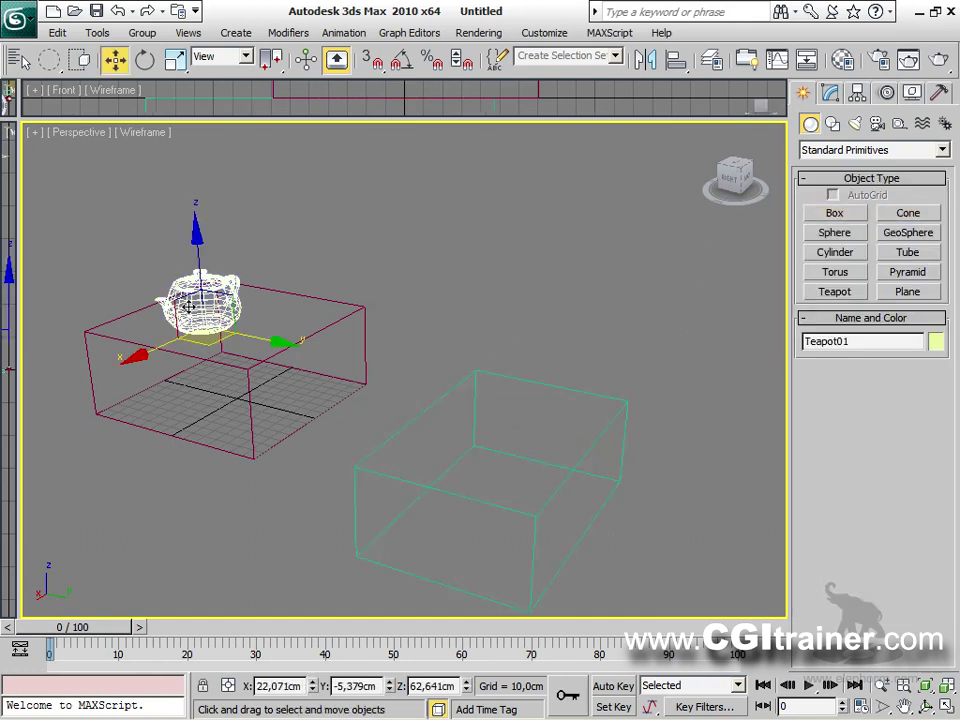
left_click(472, 374)
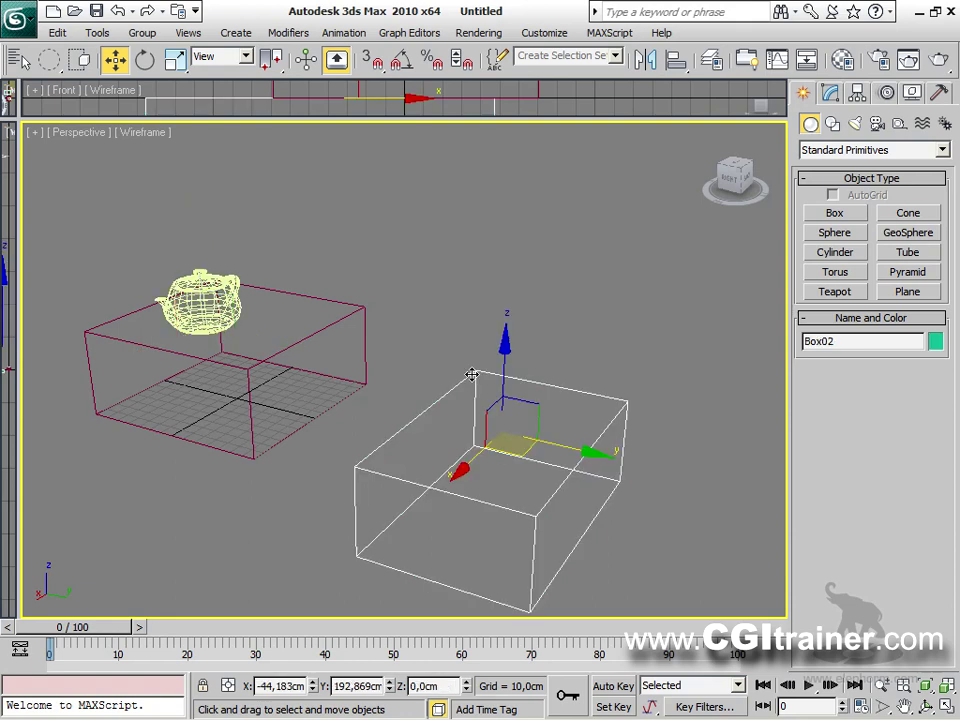
left_click(200, 300)
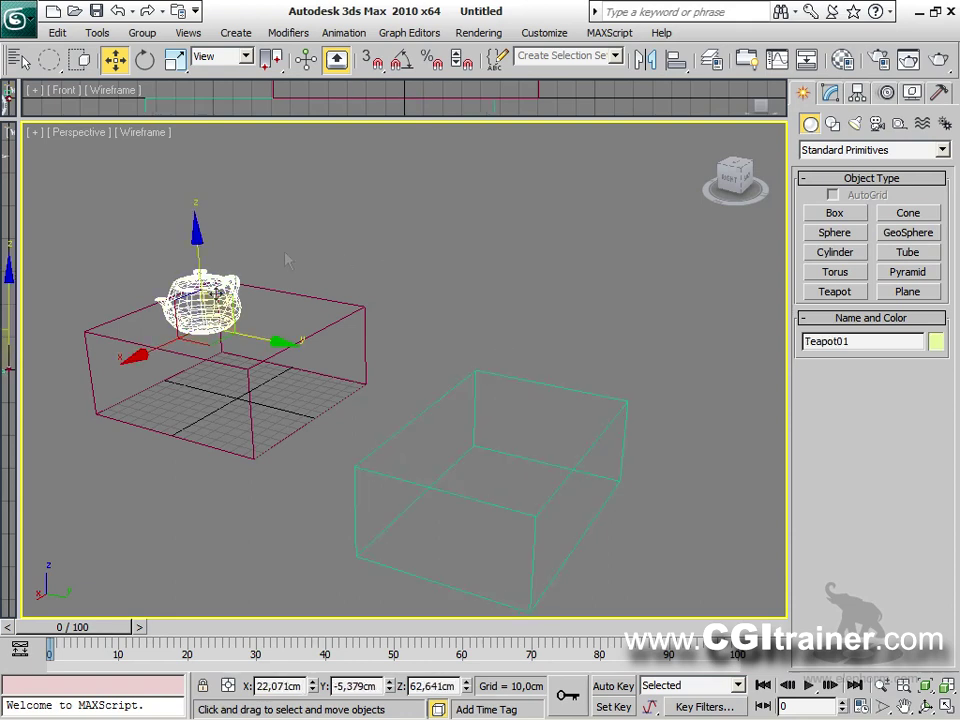
left_click(679, 66)
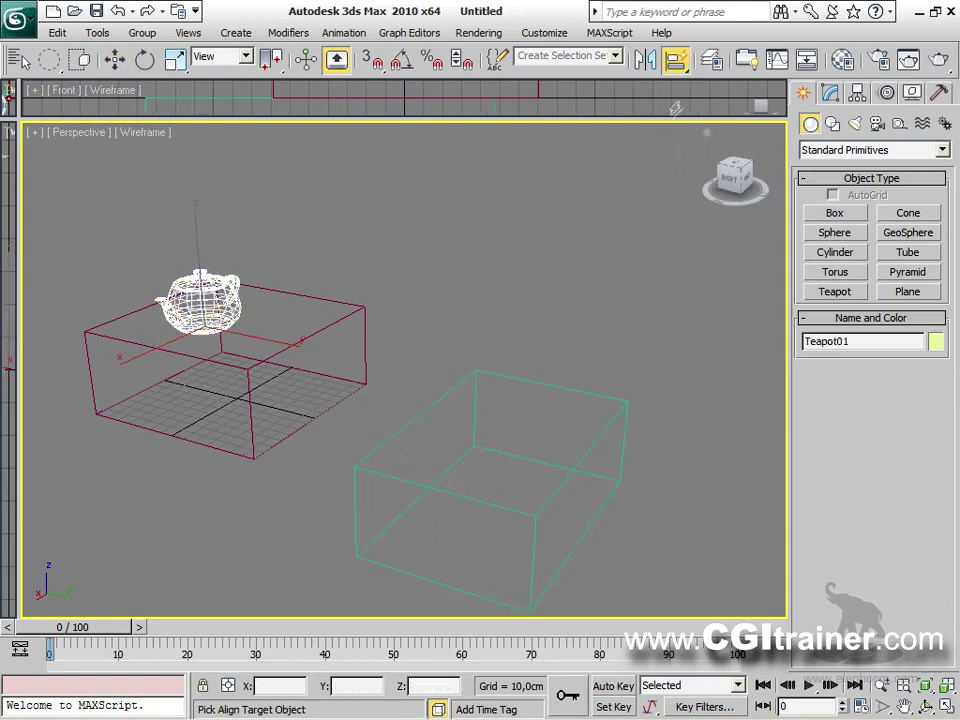
left_click(612, 393)
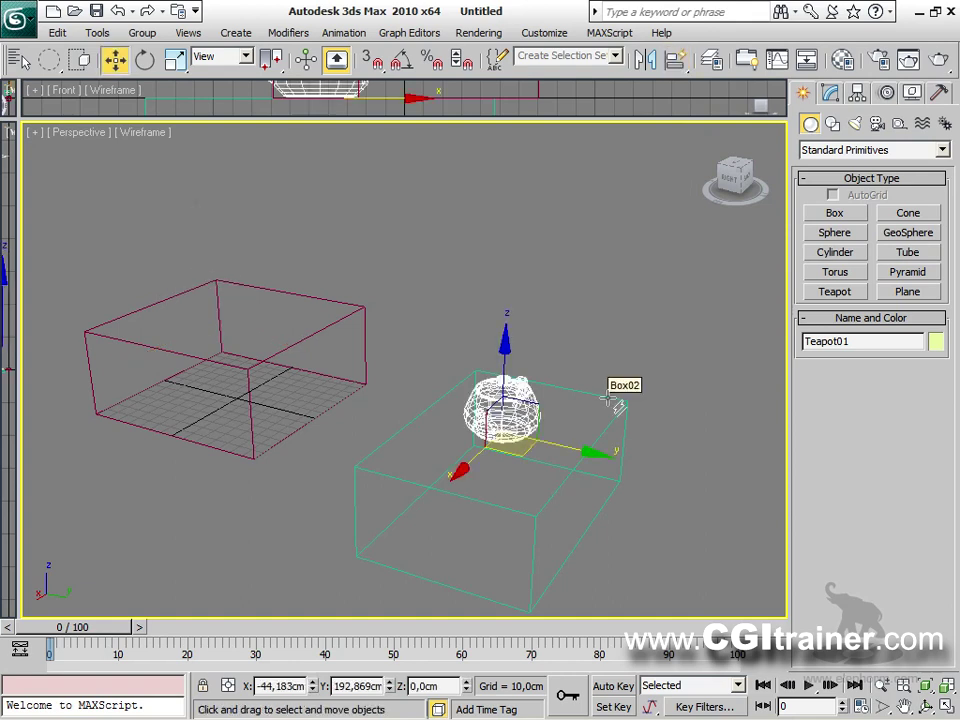
middle_click_drag(614, 403, 319, 591, "alt")
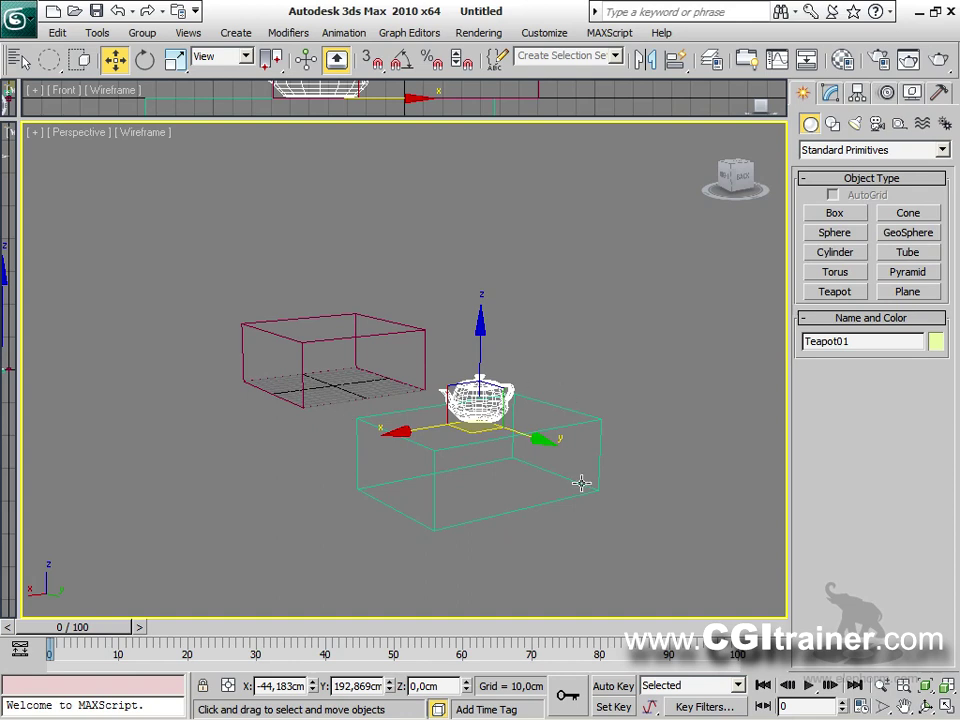
Move Box02 to the right along X so it sits clear of the teapot.
left_click(589, 424)
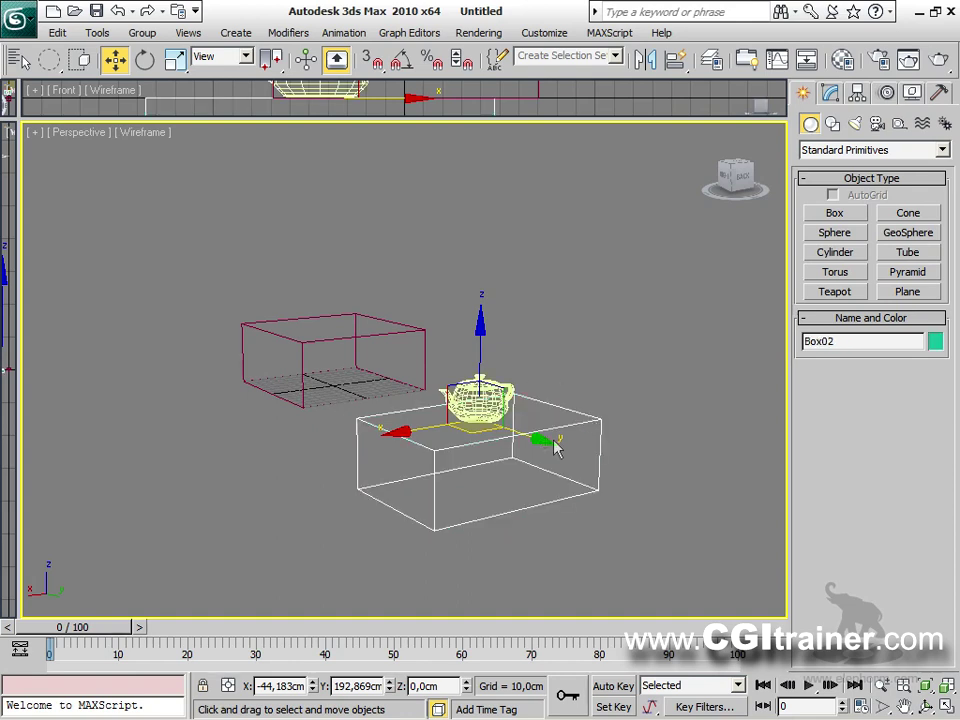
left_click_drag(320, 320, 546, 418)
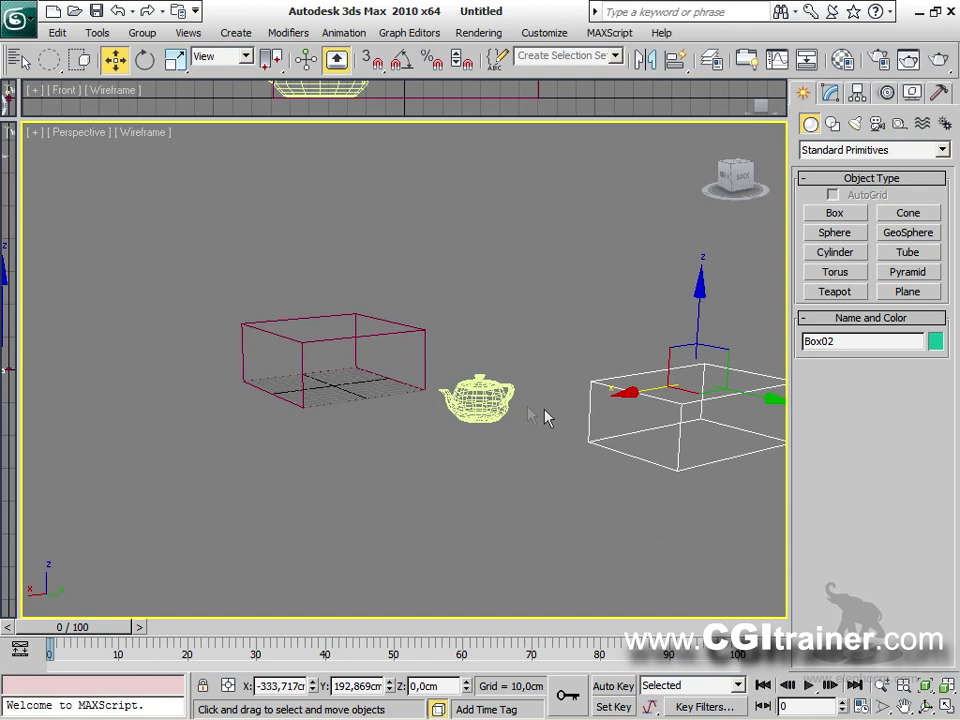
left_click(478, 405)
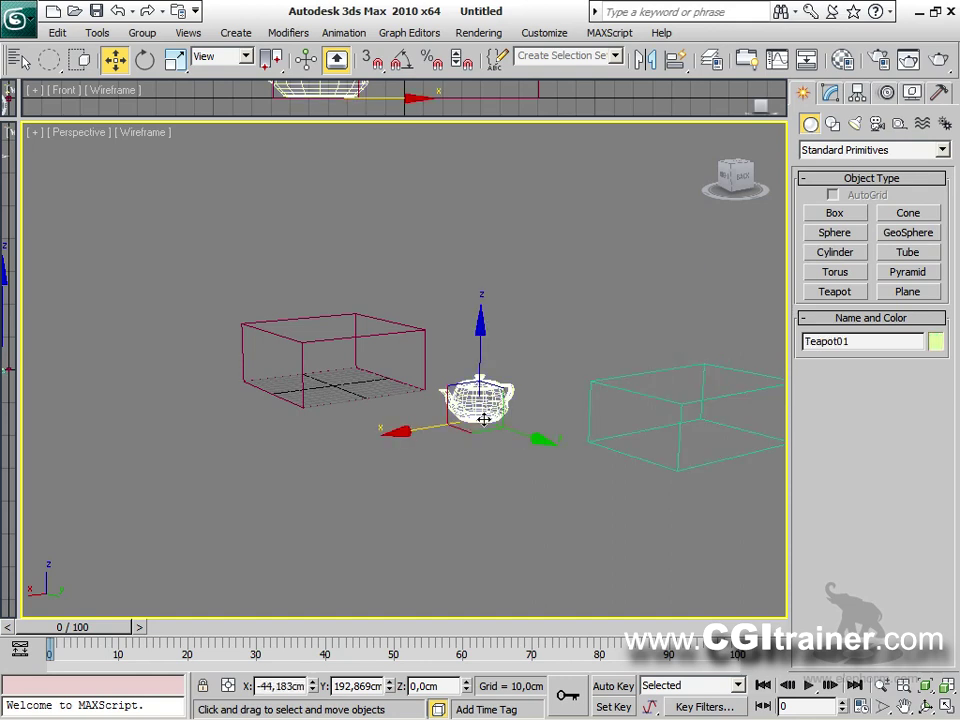
middle_click_drag(506, 437, 558, 445, "alt")
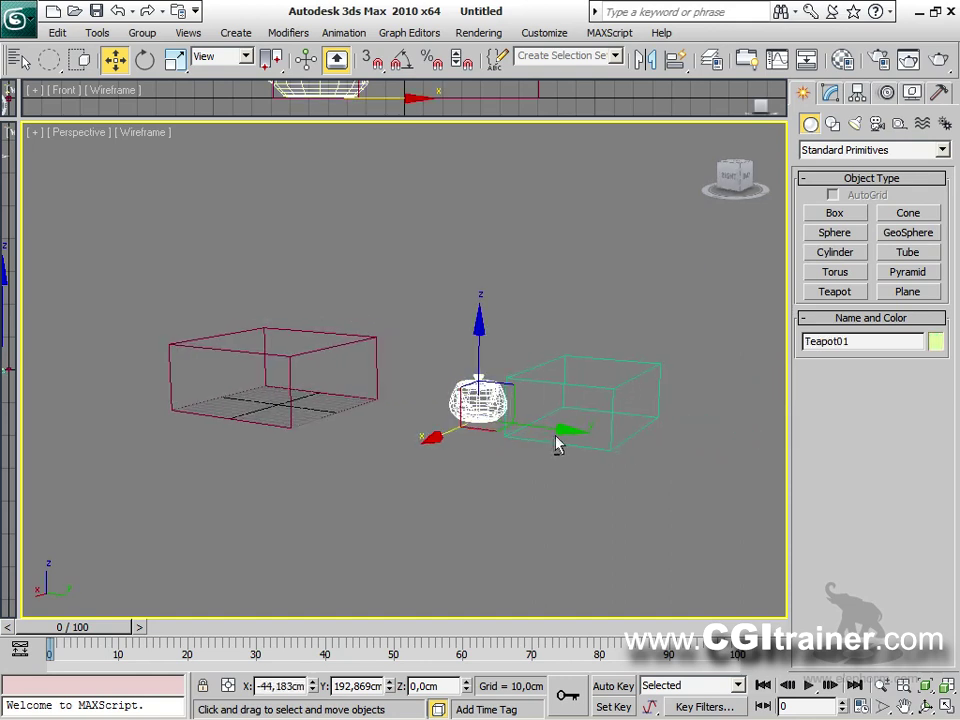
left_click_drag(676, 60, 677, 88)
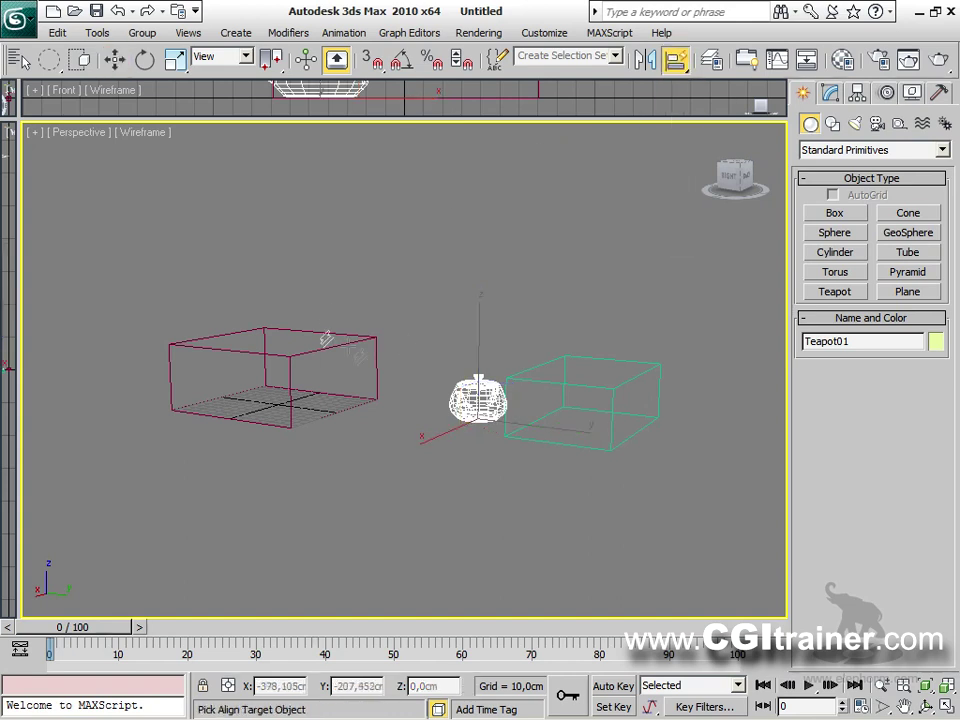
Reset 3ds Max to a new scene without saving the current one.
left_click(20, 18)
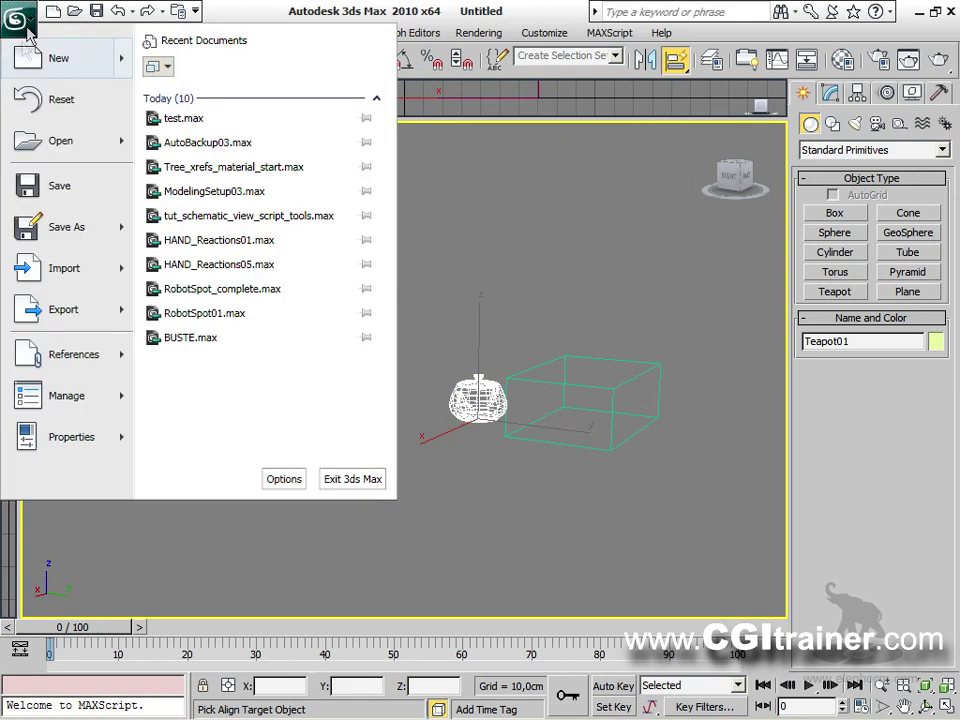
left_click(33, 104)
left_click(489, 422)
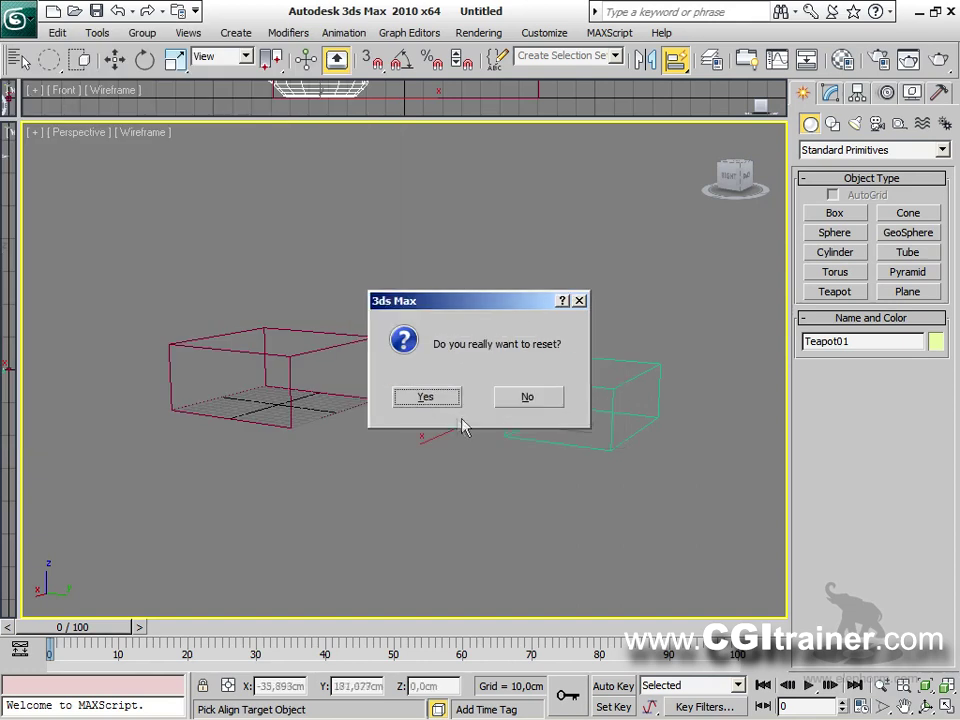
left_click(428, 396)
Create a teapot of radius 42,845 cm and maximize the Perspective viewport with Alt+W.
left_click(835, 291)
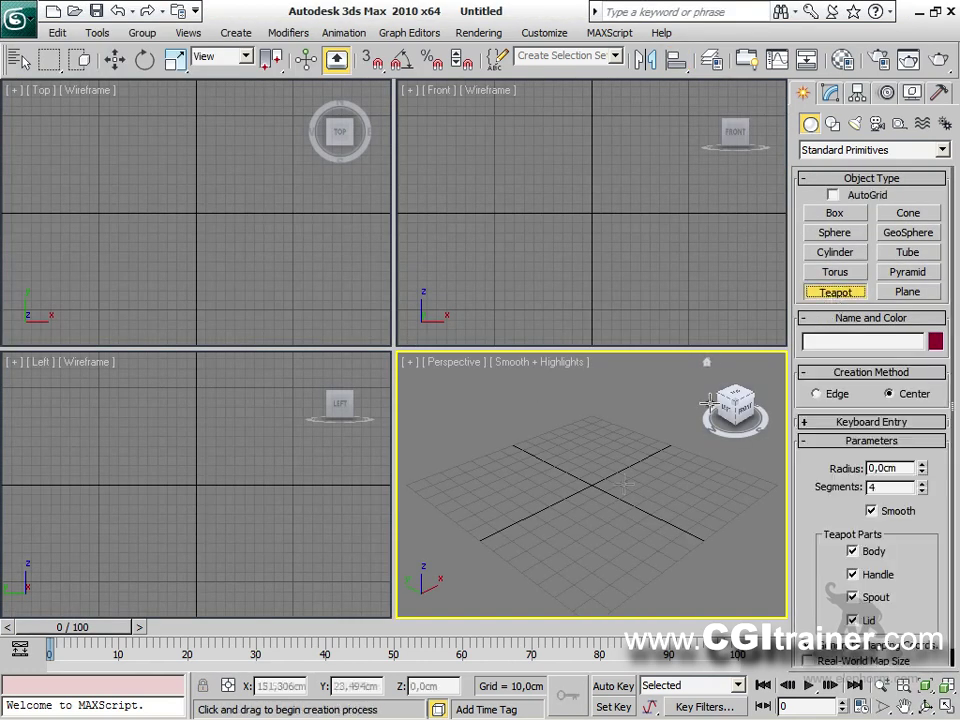
left_click_drag(590, 505, 580, 455)
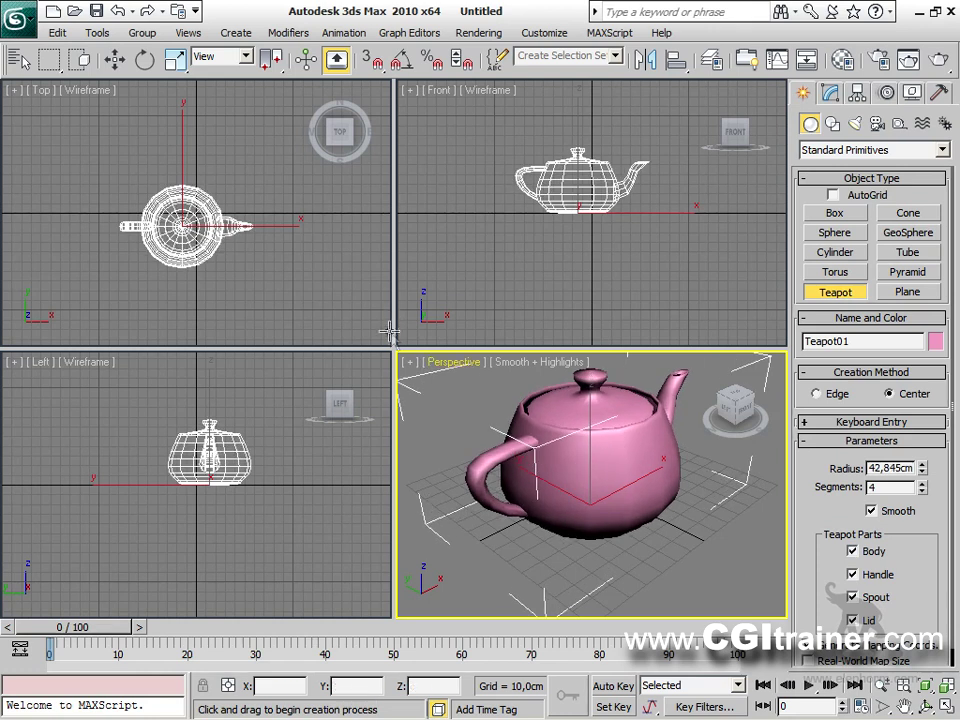
key("alt+w")
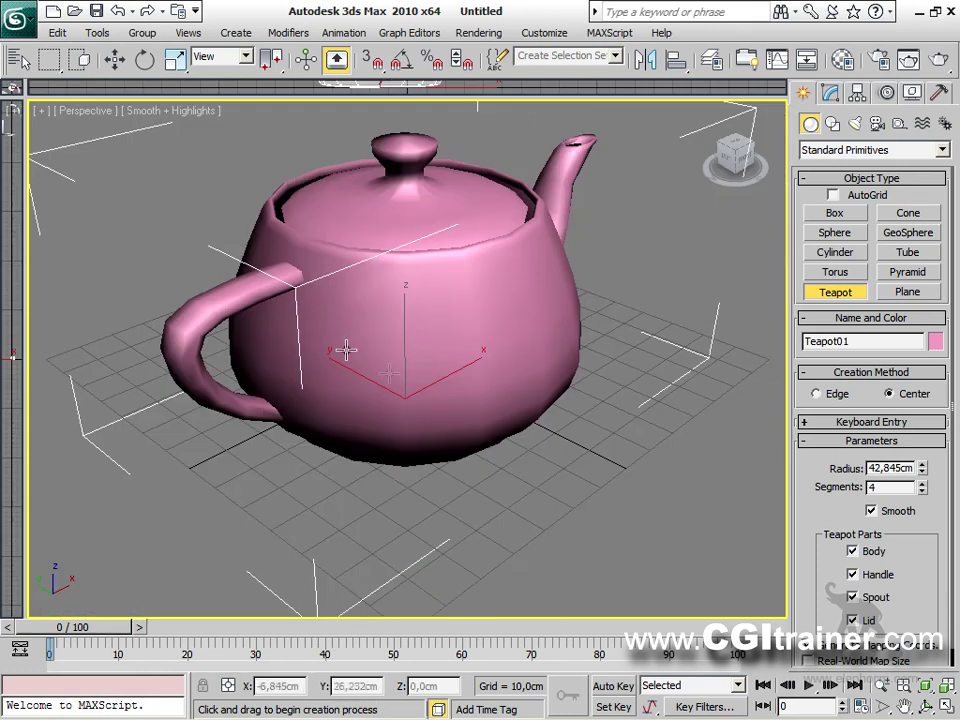
scroll(437, 356, "down", 3)
middle_click_drag(437, 356, 396, 433, "alt")
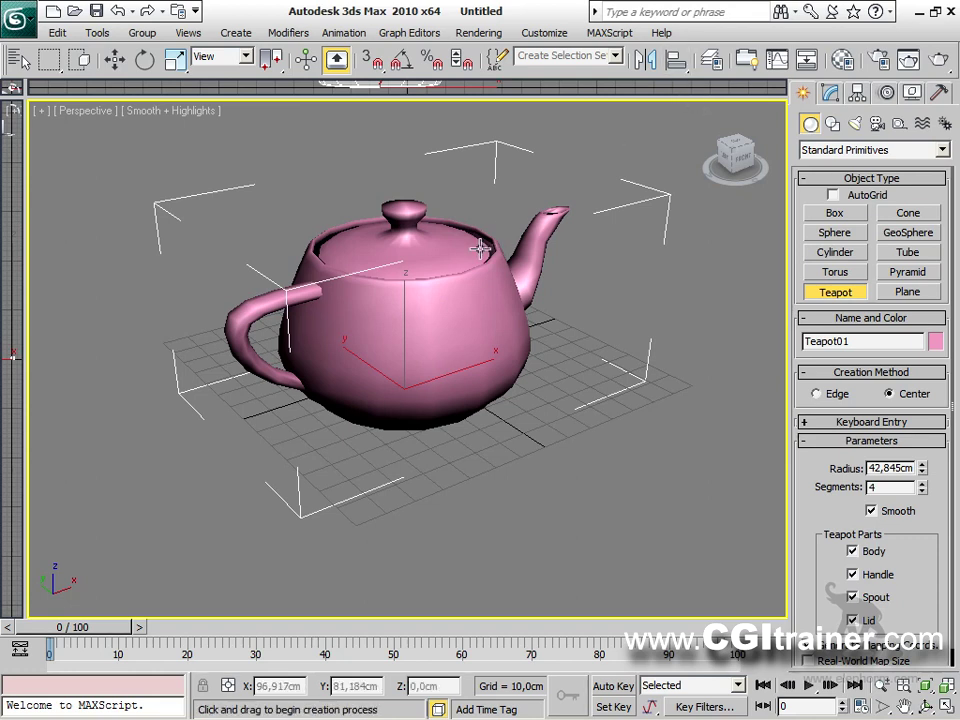
Convert Teapot01 to an Editable Poly.
right_click(398, 296)
right_click(400, 298)
mouse_move(460, 464)
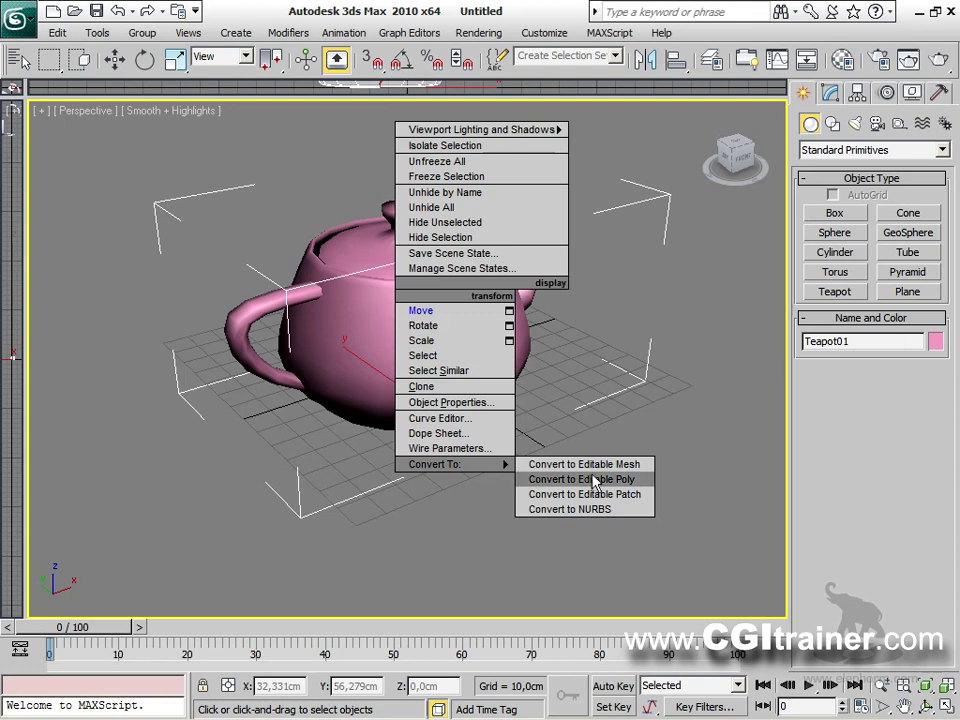
left_click(594, 480)
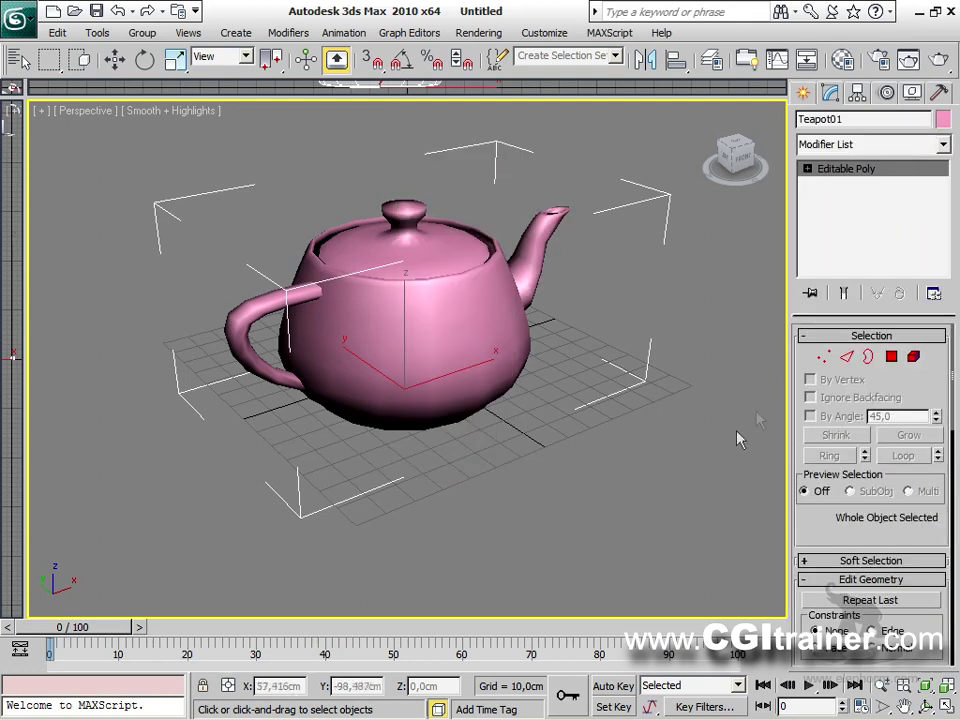
Step through the Vertex, Edge, Border, Polygon and Element sub-object levels.
left_click(823, 357)
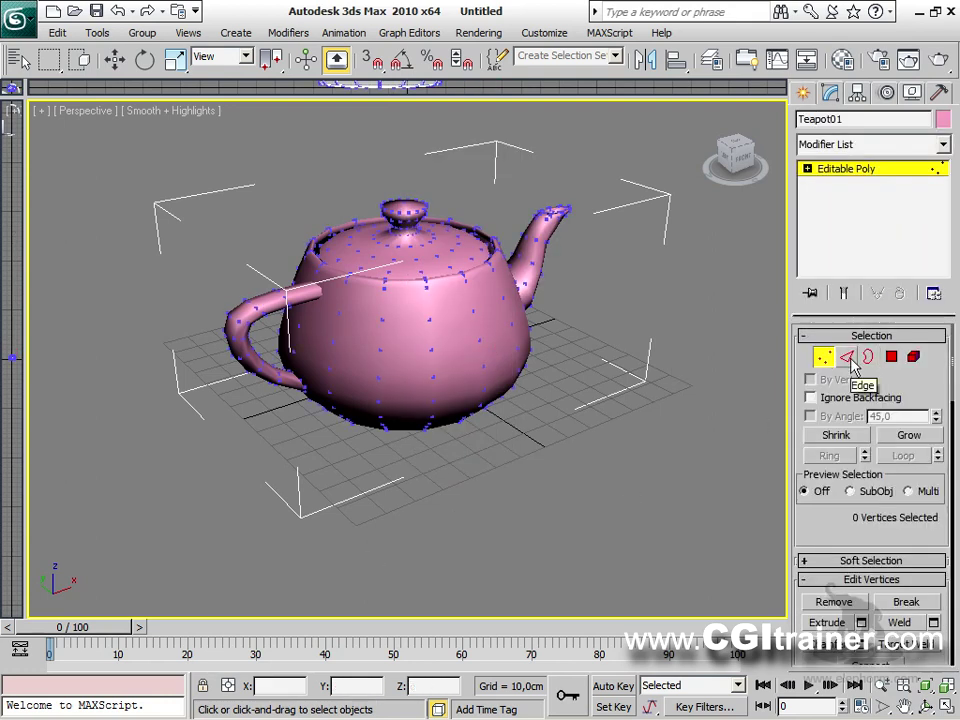
left_click(849, 360)
left_click(869, 360)
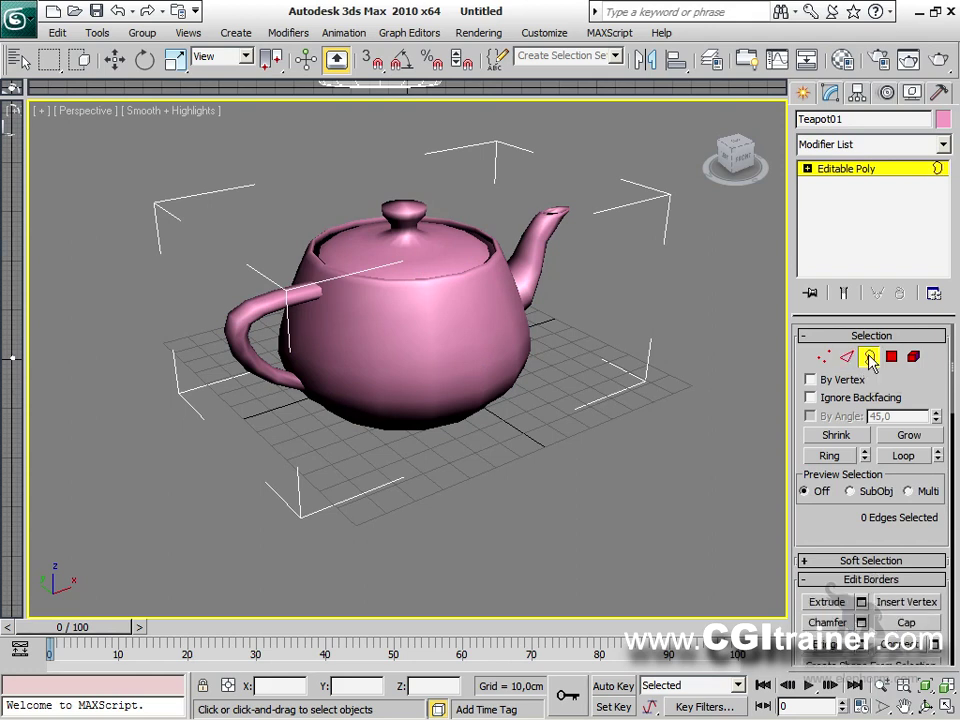
left_click(892, 359)
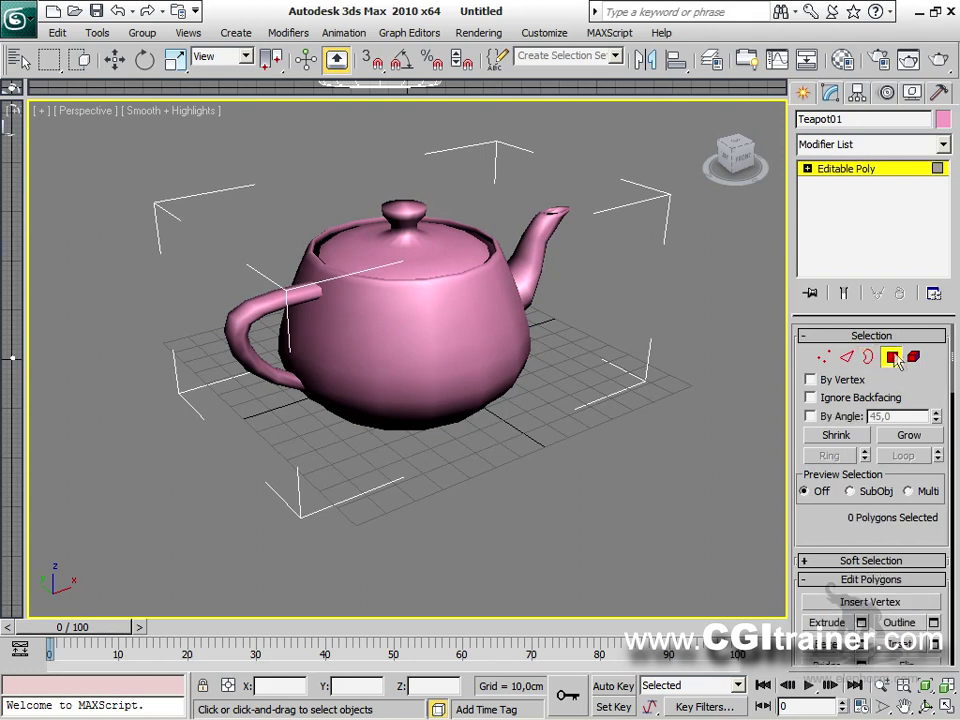
left_click(914, 357)
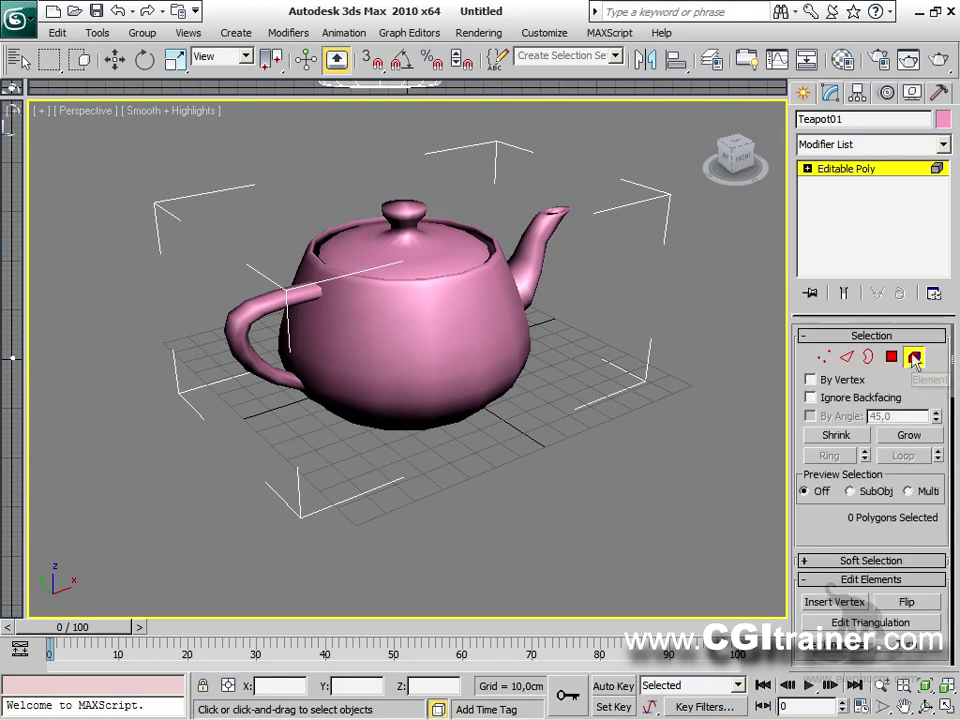
In Element mode, pull the spout, lid and handle away from the teapot body.
left_click(847, 357)
left_click(892, 357)
left_click(914, 357)
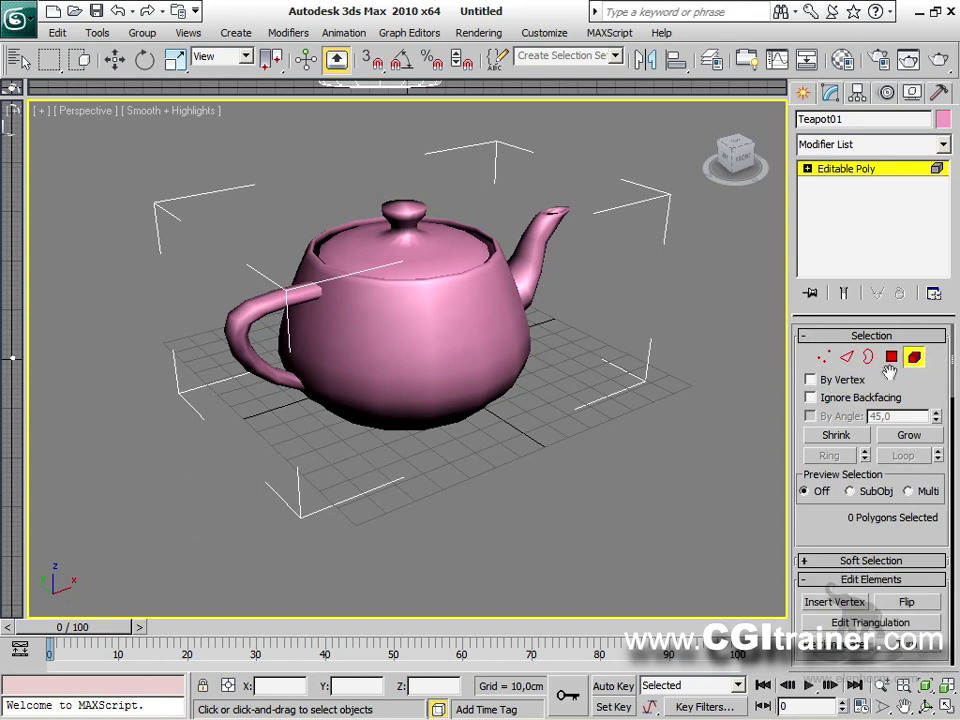
left_click(533, 272)
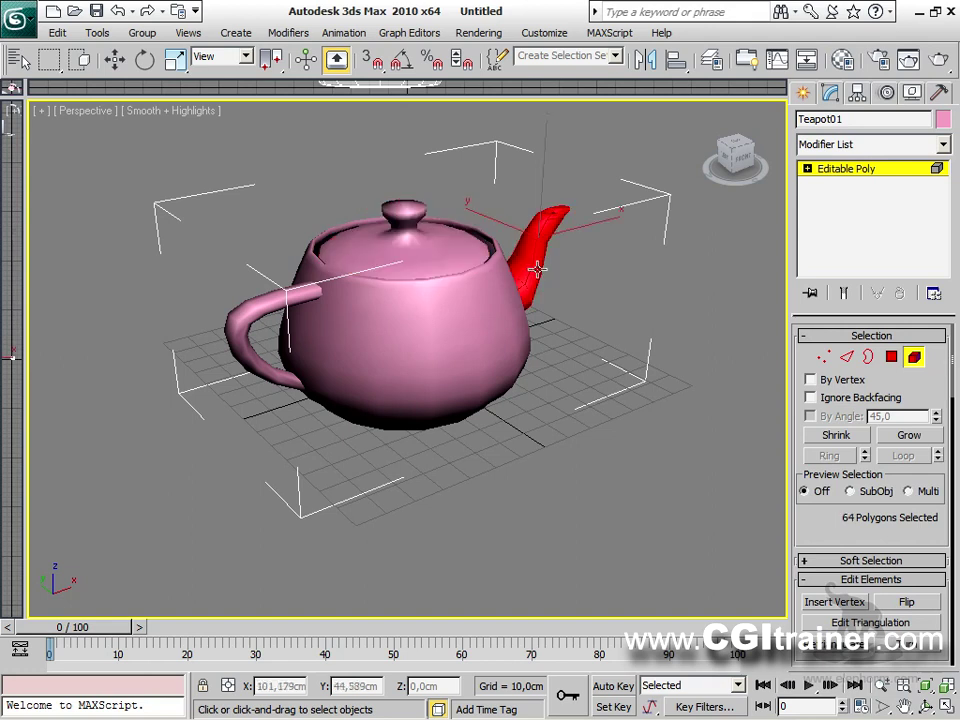
left_click(285, 378)
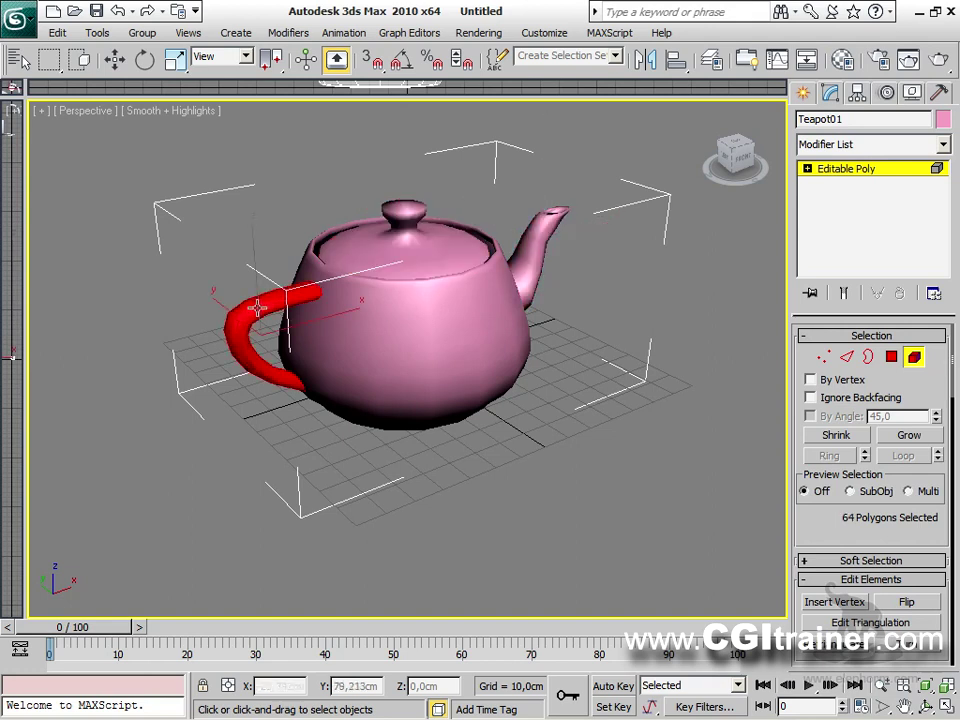
left_click(535, 278)
right_click(535, 278)
left_click(551, 283)
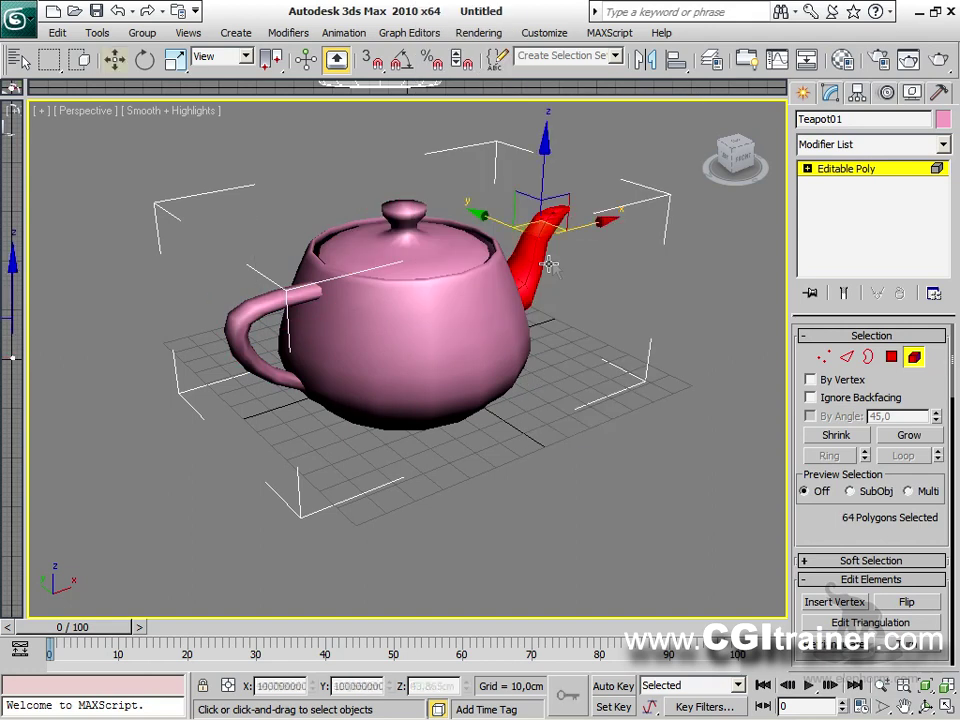
left_click_drag(598, 232, 636, 204)
left_click_drag(402, 228, 388, 170)
left_click(253, 332)
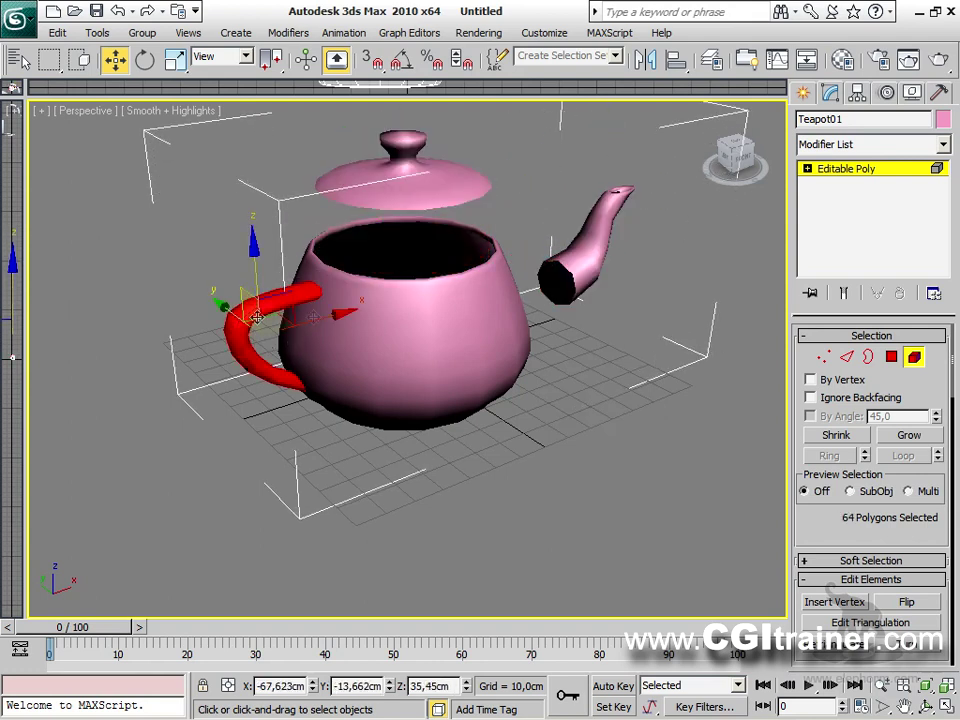
left_click_drag(332, 317, 195, 345)
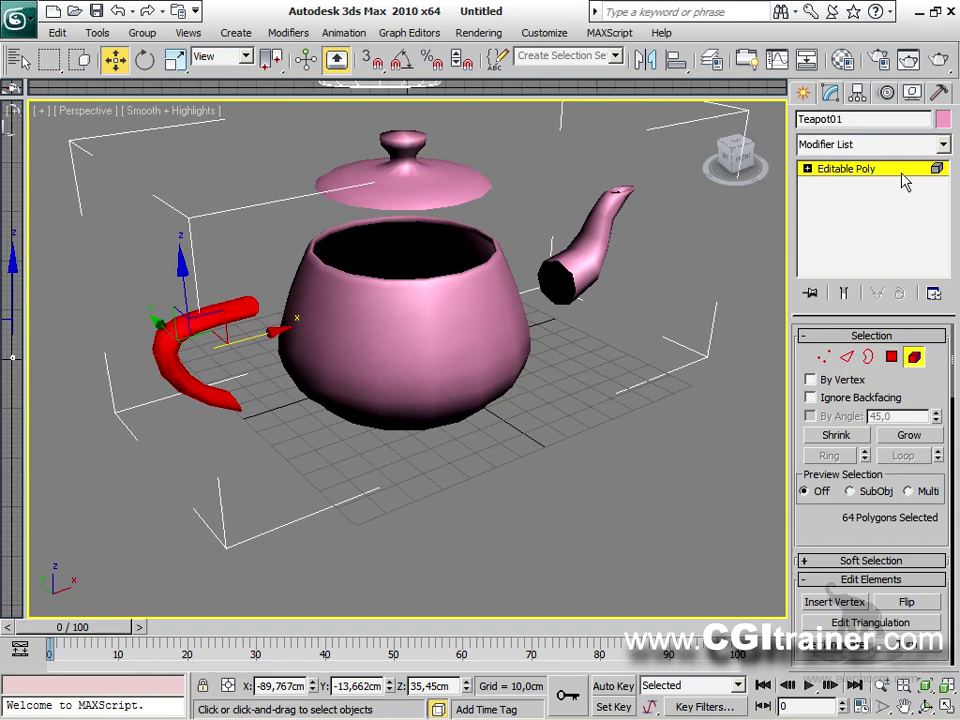
Undo the moves, delete the 128-polygon lid, and render the open teapot.
key("ctrl+z")
key("ctrl+z")
key("ctrl+z")
key("ctrl+z")
key("ctrl+z")
key("ctrl+z")
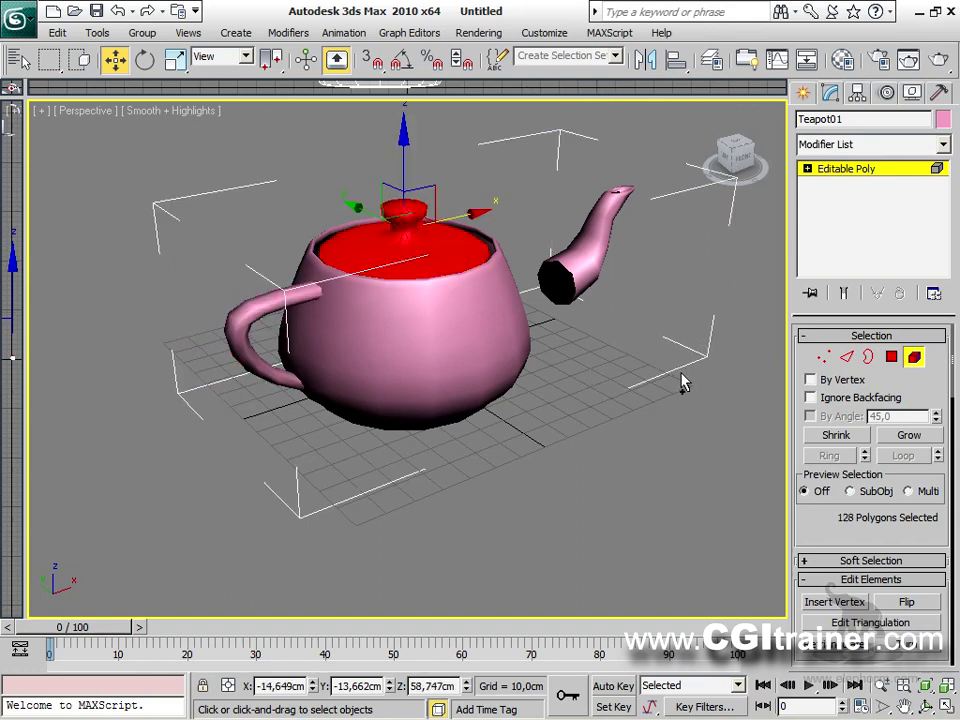
left_click(420, 241)
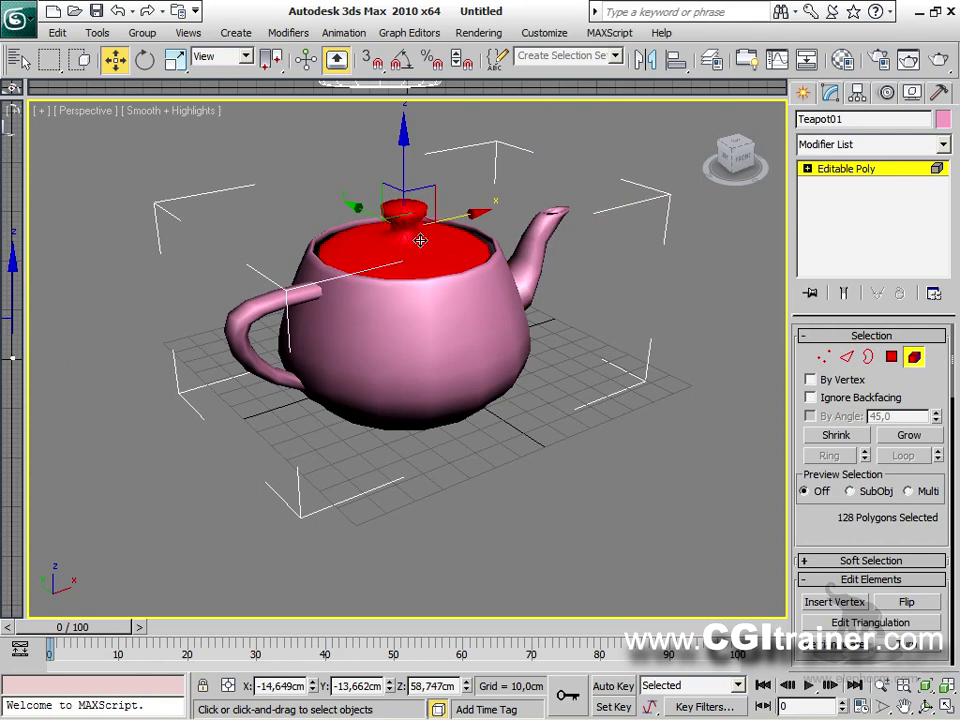
key("Delete")
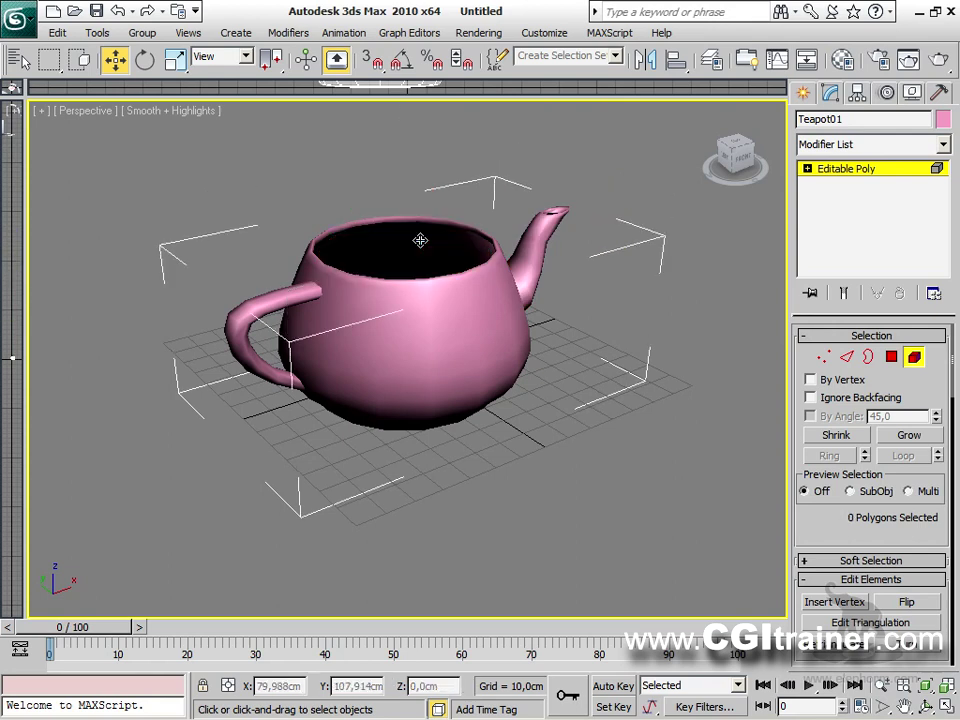
middle_click_drag(446, 297, 343, 270, "alt")
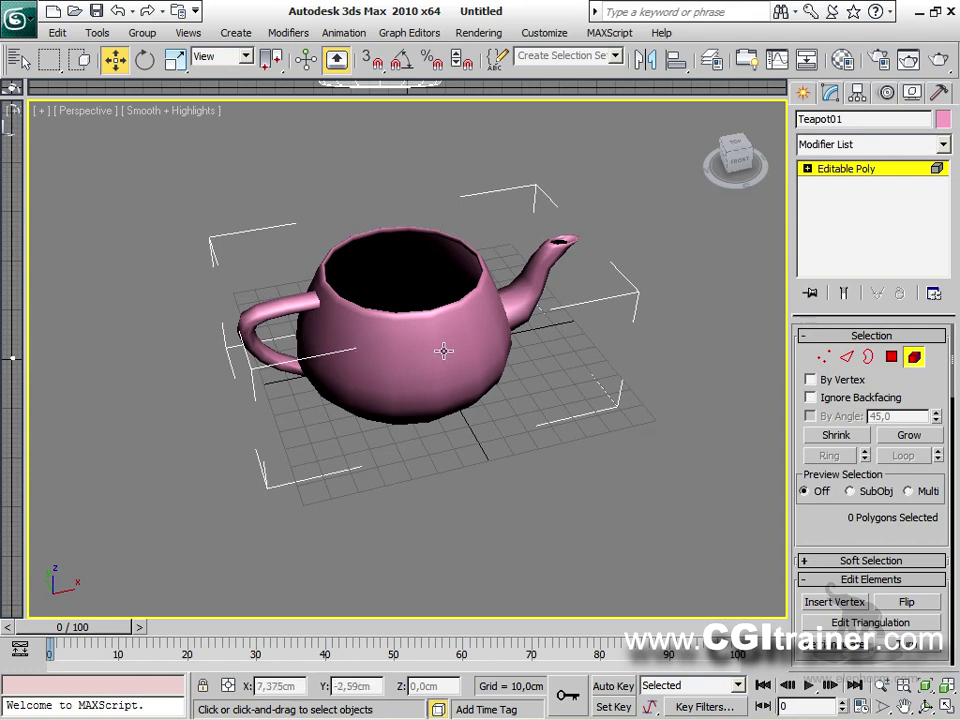
key("shift+q")
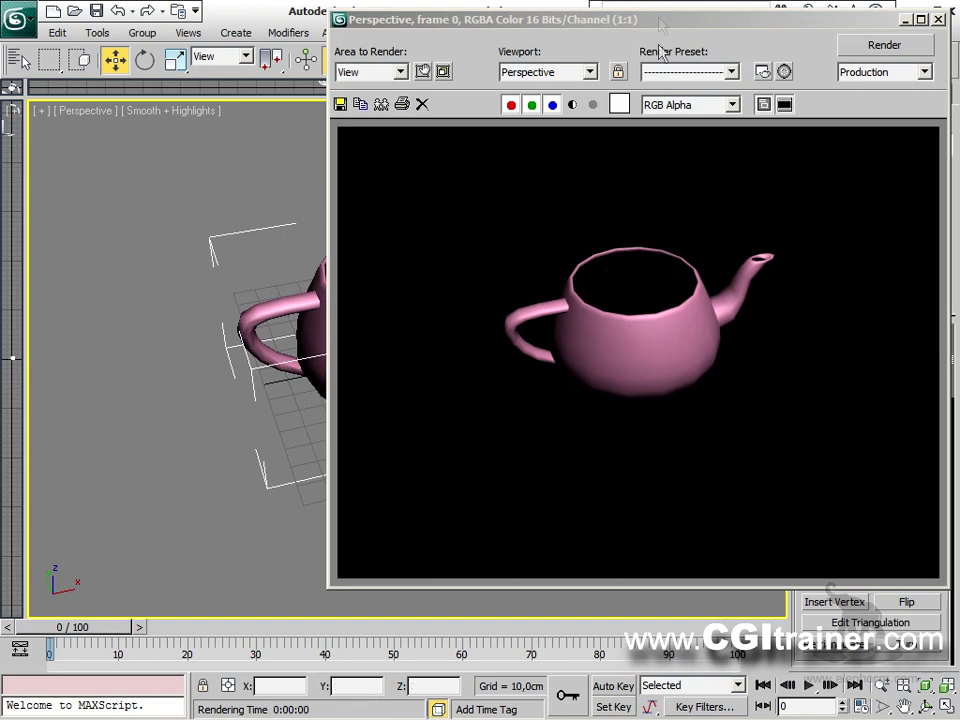
left_click_drag(660, 25, 552, 132)
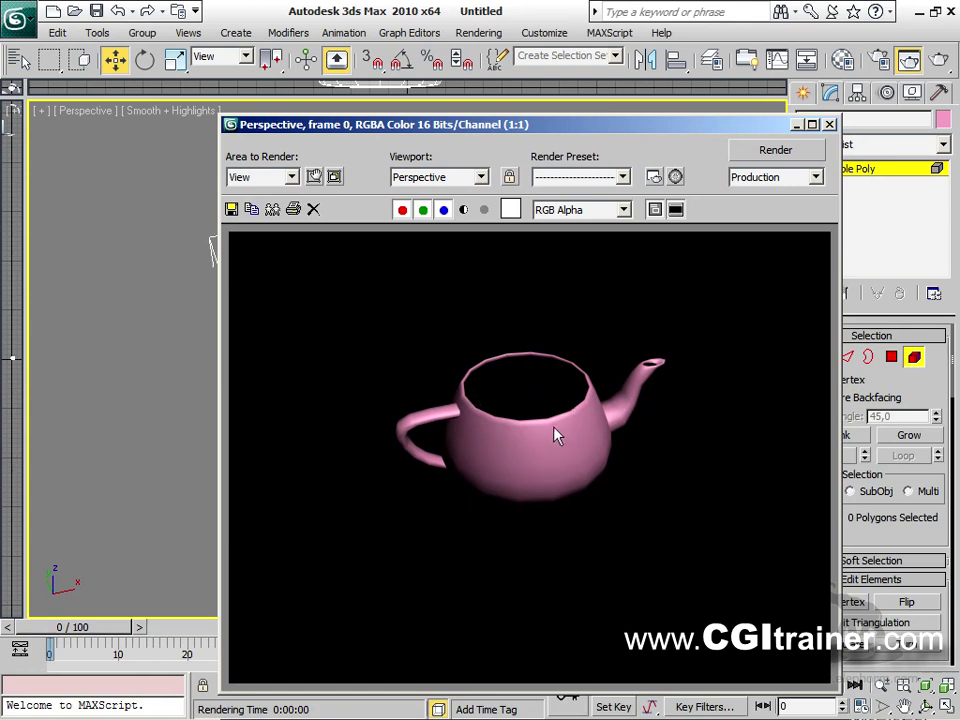
left_click(463, 210)
left_click(463, 210)
left_click(463, 210)
left_click(463, 210)
left_click(463, 210)
left_click(463, 210)
left_click(463, 210)
left_click(463, 210)
left_click(463, 210)
left_click(463, 210)
left_click(829, 125)
middle_click_drag(467, 375, 700, 398, "alt")
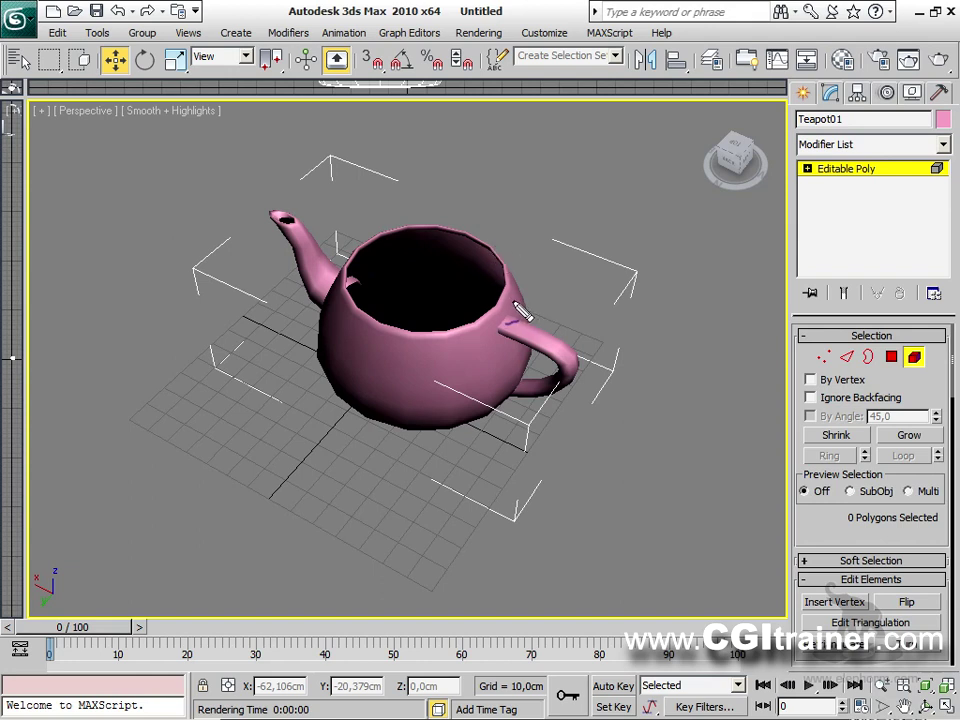
Sketch arrows and marks around the teapot's spout, handle, body and opening, then clear them.
mouse_move(527, 301)
left_mouse_down()
mouse_move(551, 290)
mouse_move(540, 293)
left_mouse_up()
left_click_drag(456, 388, 480, 463)
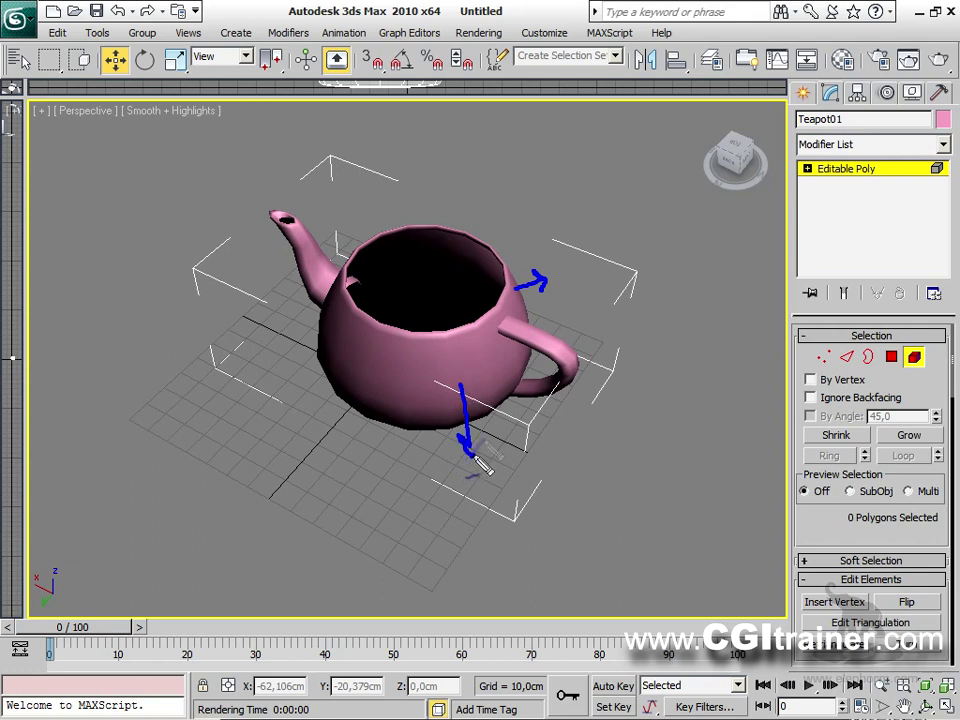
left_click_drag(325, 347, 277, 358)
mouse_move(315, 257)
left_mouse_down()
mouse_move(333, 238)
mouse_move(322, 239)
left_mouse_up()
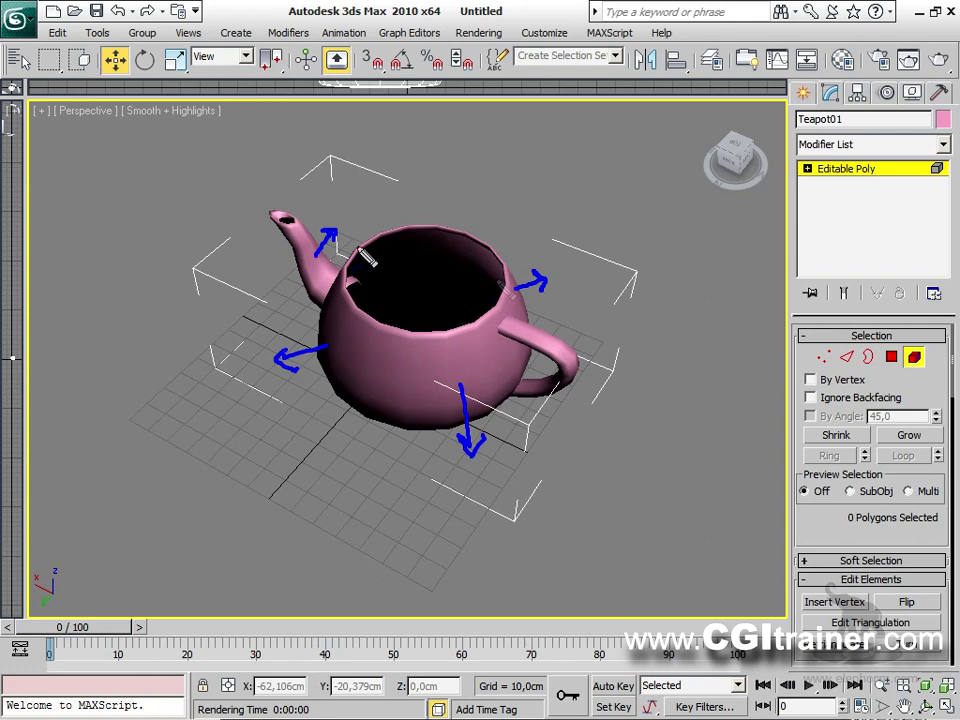
mouse_move(559, 348)
left_mouse_down()
mouse_move(572, 335)
mouse_move(578, 343)
left_mouse_up()
mouse_move(391, 371)
left_mouse_down()
mouse_move(387, 414)
mouse_move(393, 382)
mouse_move(370, 363)
mouse_move(367, 342)
mouse_move(387, 346)
mouse_move(380, 404)
mouse_move(436, 426)
left_mouse_up()
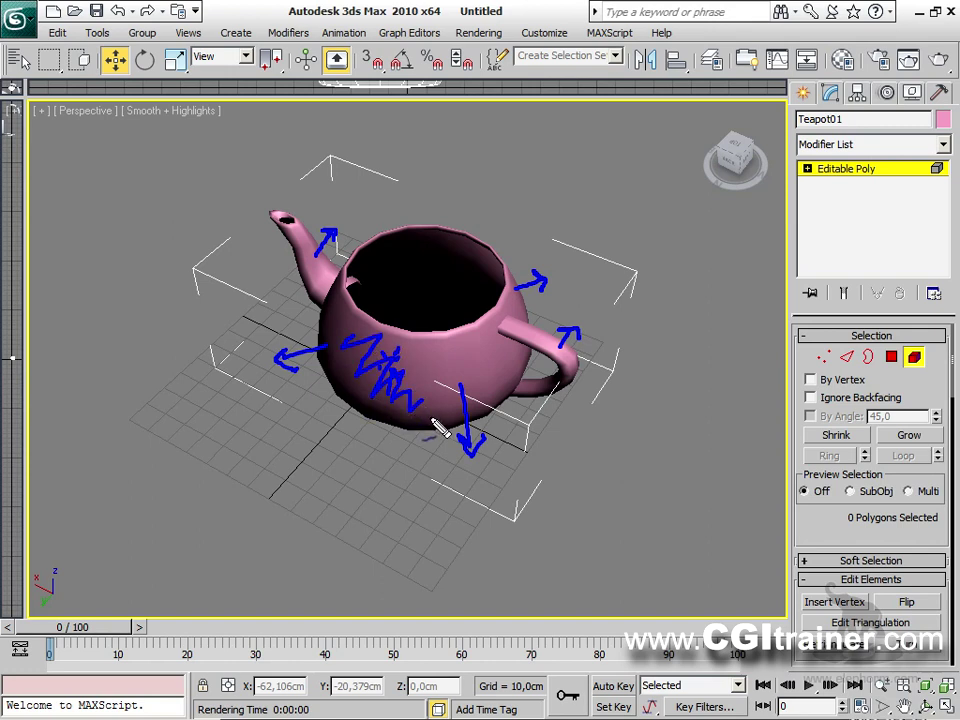
mouse_move(443, 151)
left_mouse_down()
mouse_move(420, 262)
mouse_move(448, 284)
mouse_move(437, 257)
mouse_move(440, 298)
left_mouse_up()
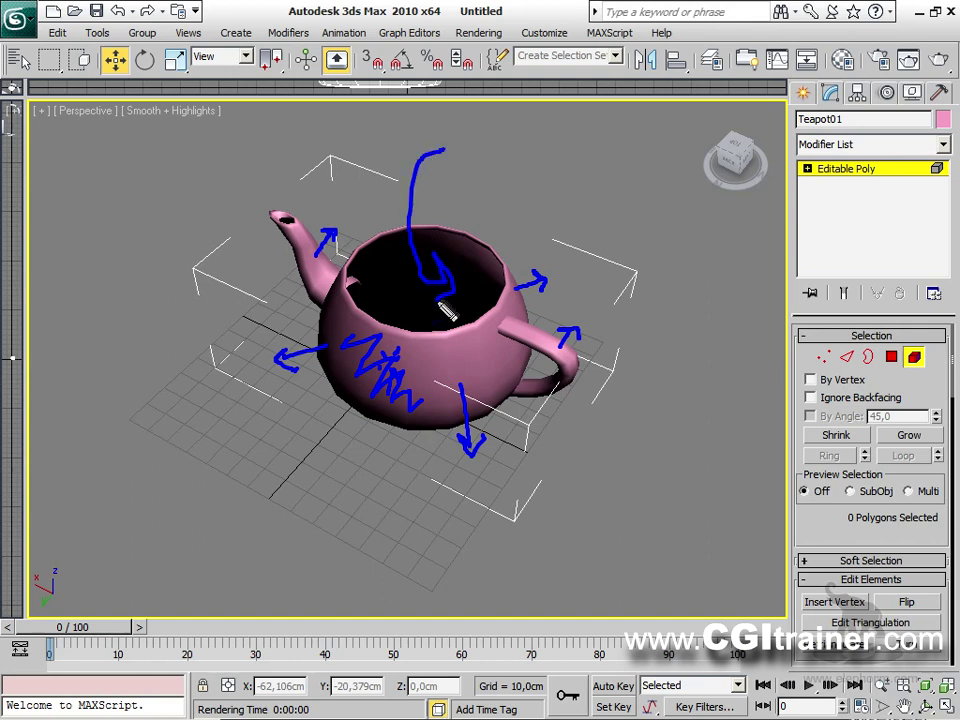
left_click_drag(588, 170, 597, 256)
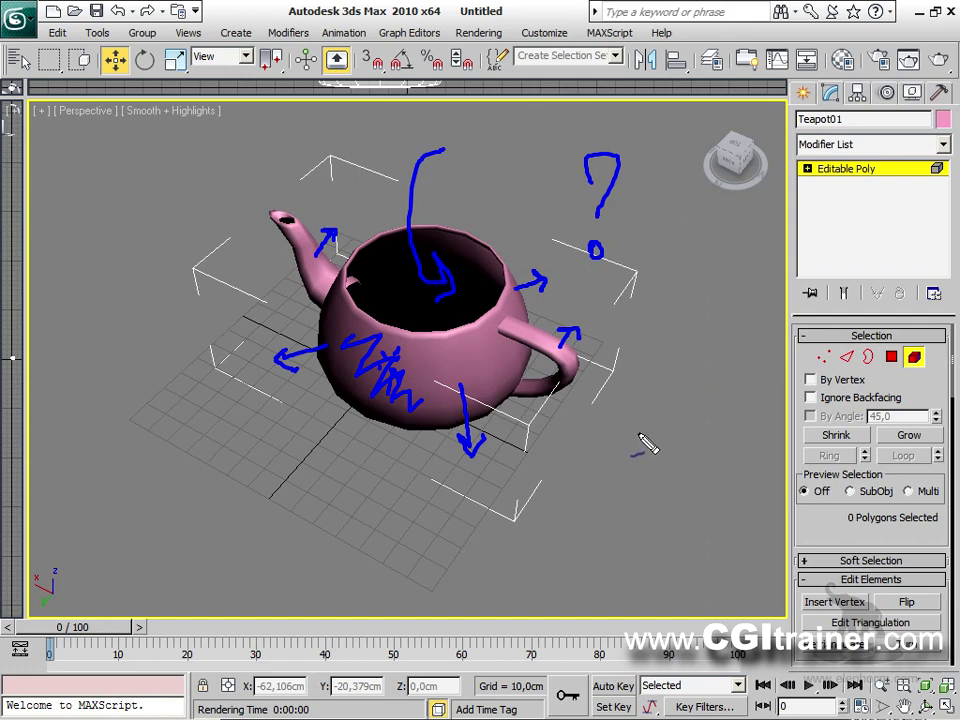
key("Escape")
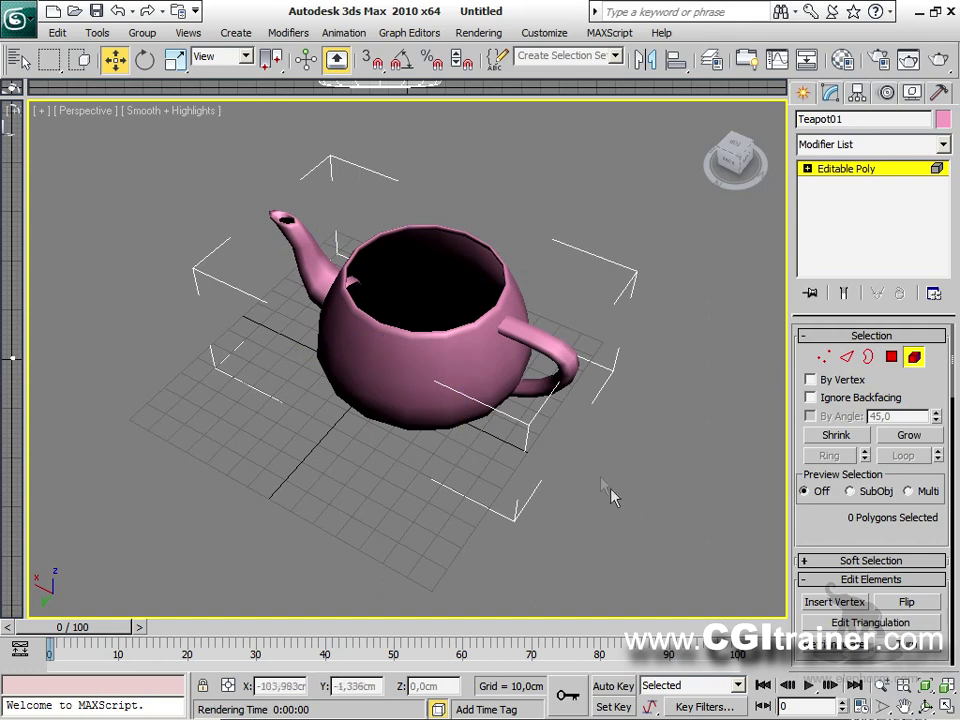
Mark the teapot's side from a new angle, clear it, and leave Element sub-object mode.
middle_click_drag(454, 400, 474, 459, "alt")
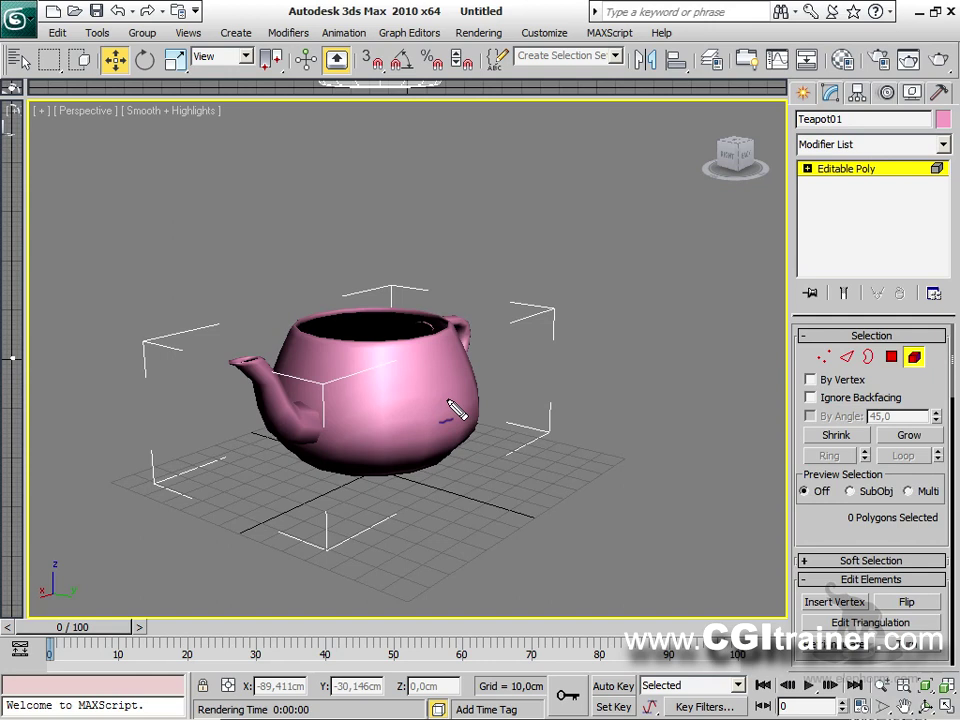
mouse_move(469, 380)
left_mouse_down()
mouse_move(516, 372)
mouse_move(520, 388)
left_mouse_up()
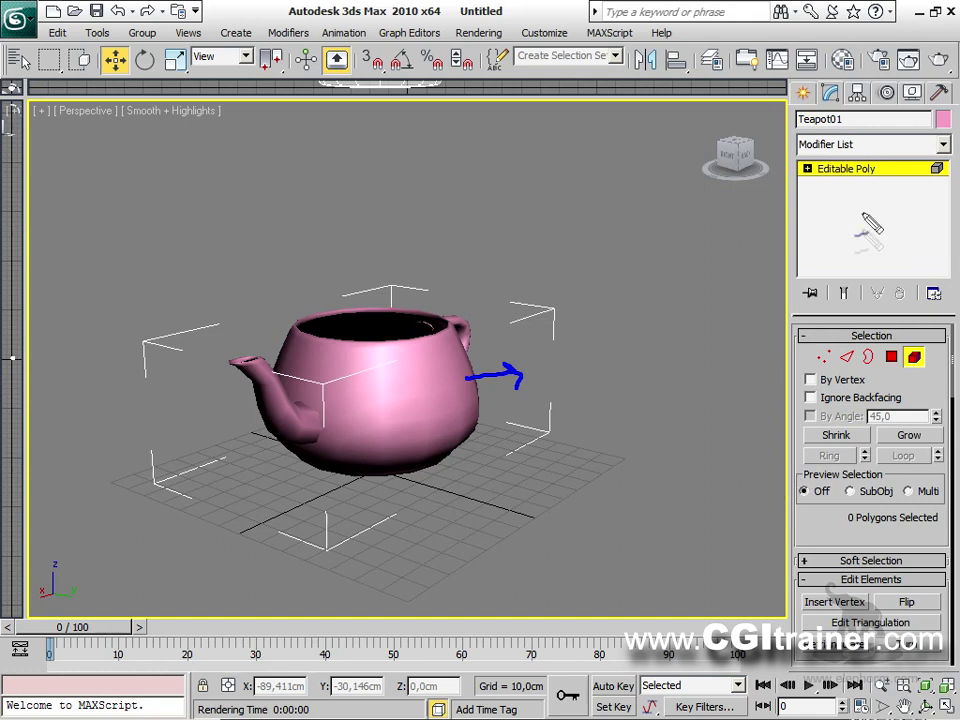
left_click_drag(508, 367, 546, 407)
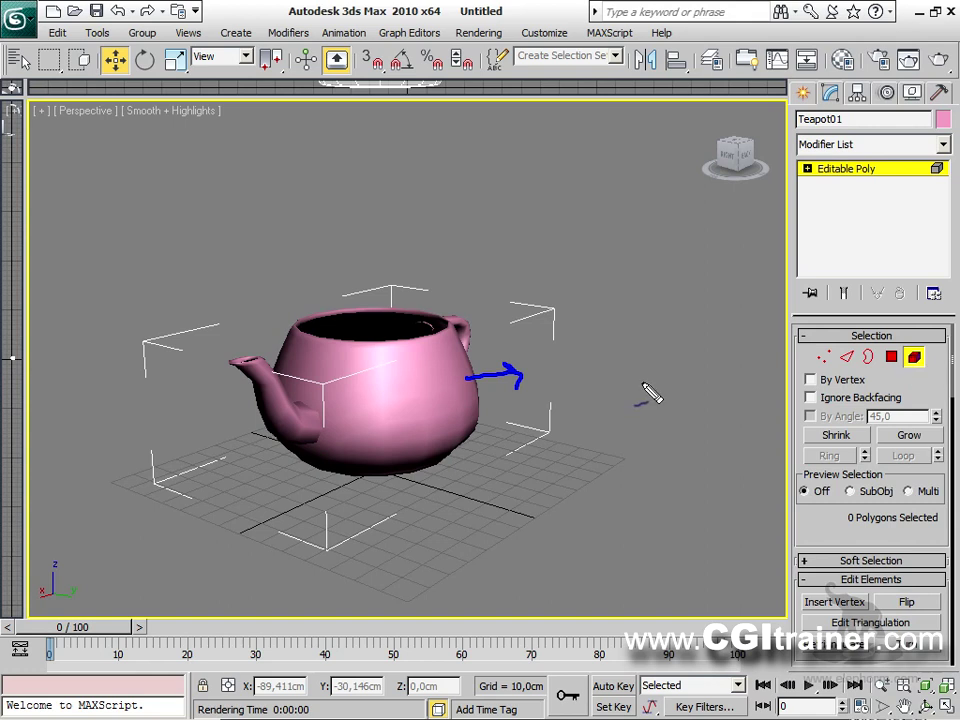
key("Escape")
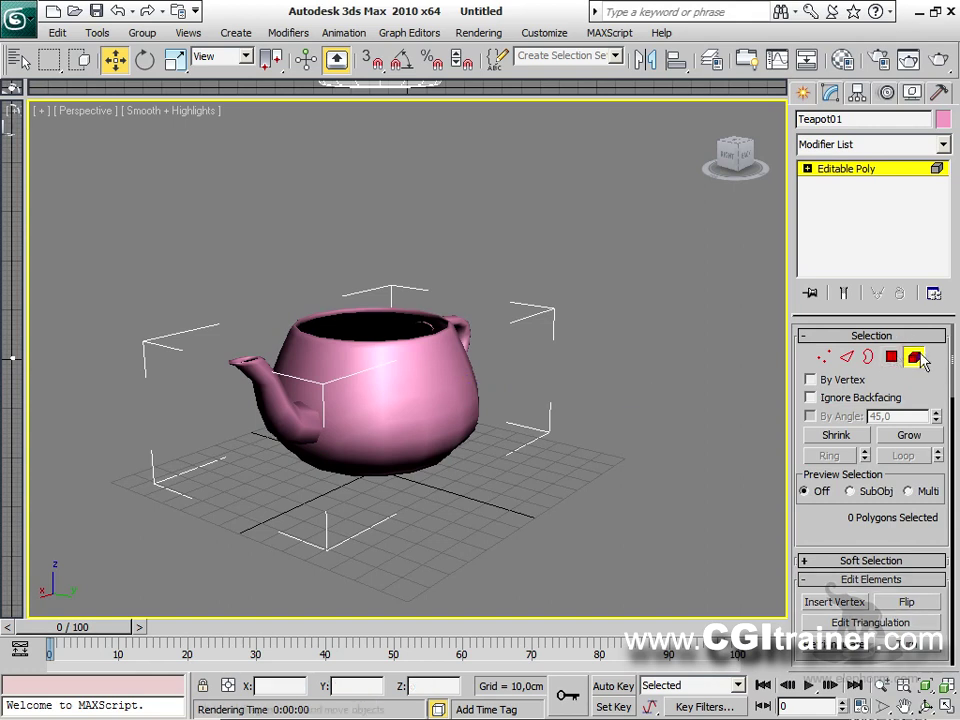
left_click(914, 358)
Create a small green teapot to the right of the pink teapot.
left_click(803, 93)
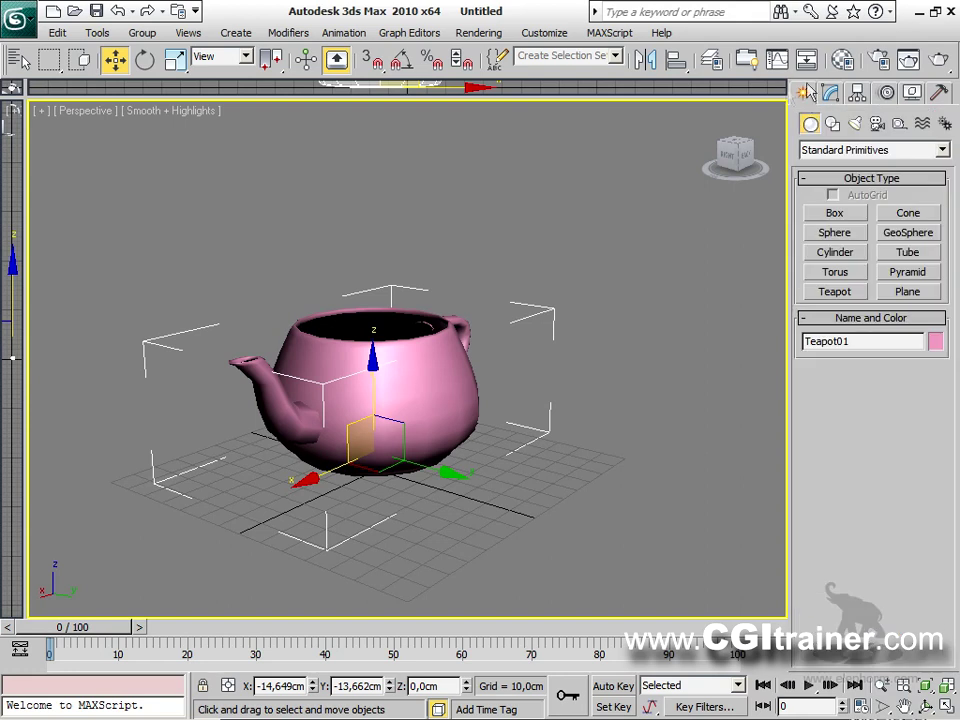
left_click(846, 293)
mouse_move(636, 432)
left_mouse_down()
mouse_move(643, 409)
mouse_move(646, 423)
left_mouse_up()
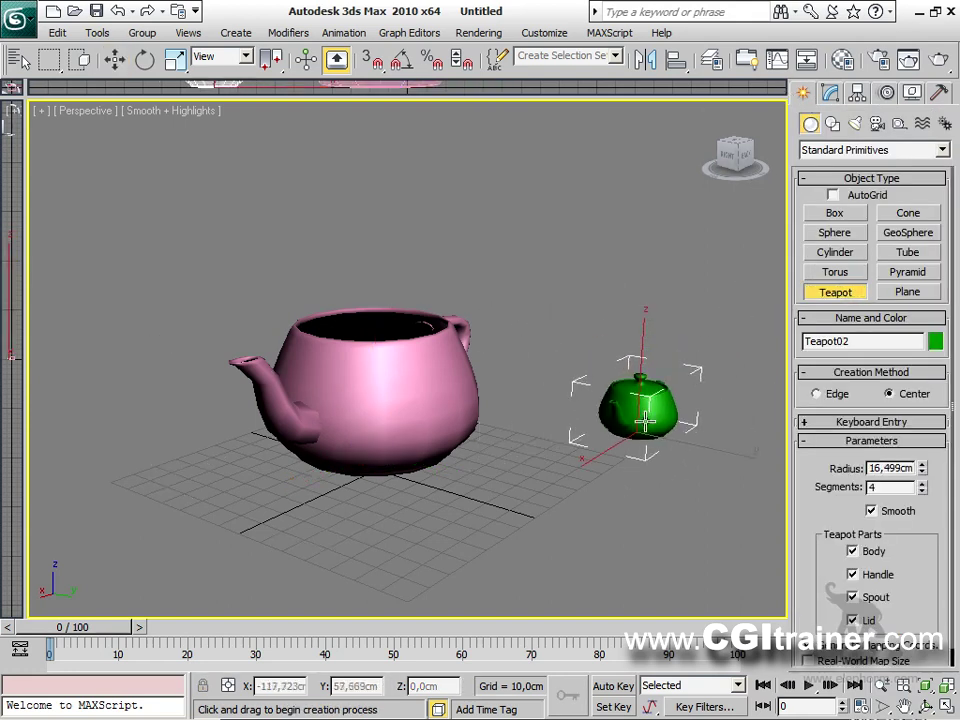
Start Normal Align from an upward normal on the green teapot to the pink teapot.
left_click(678, 62)
left_click_drag(684, 74, 680, 150)
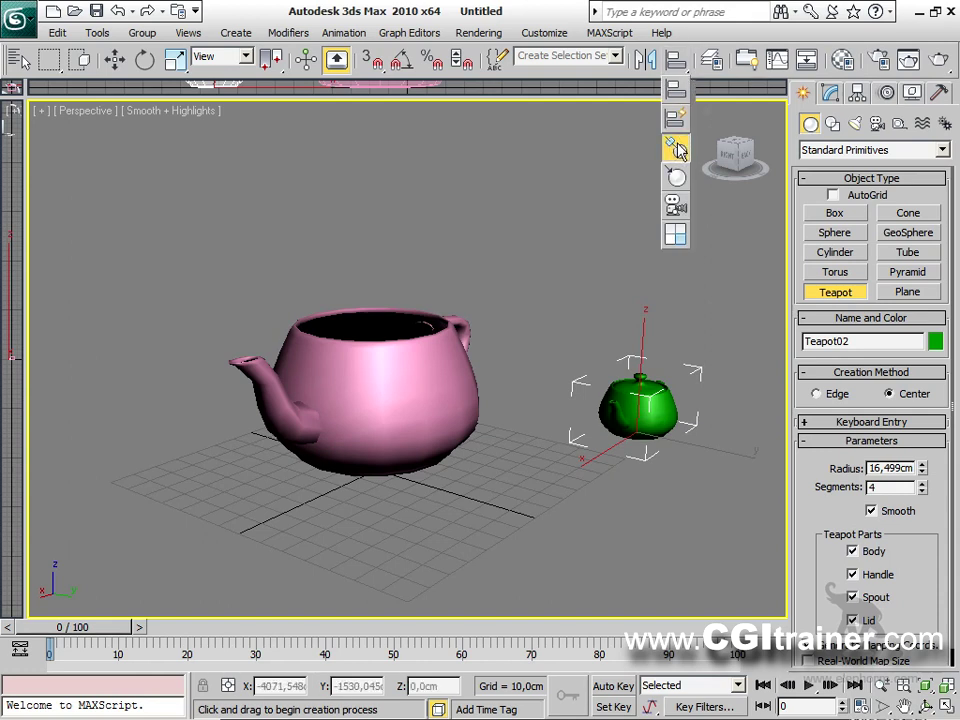
left_click_drag(678, 148, 676, 146)
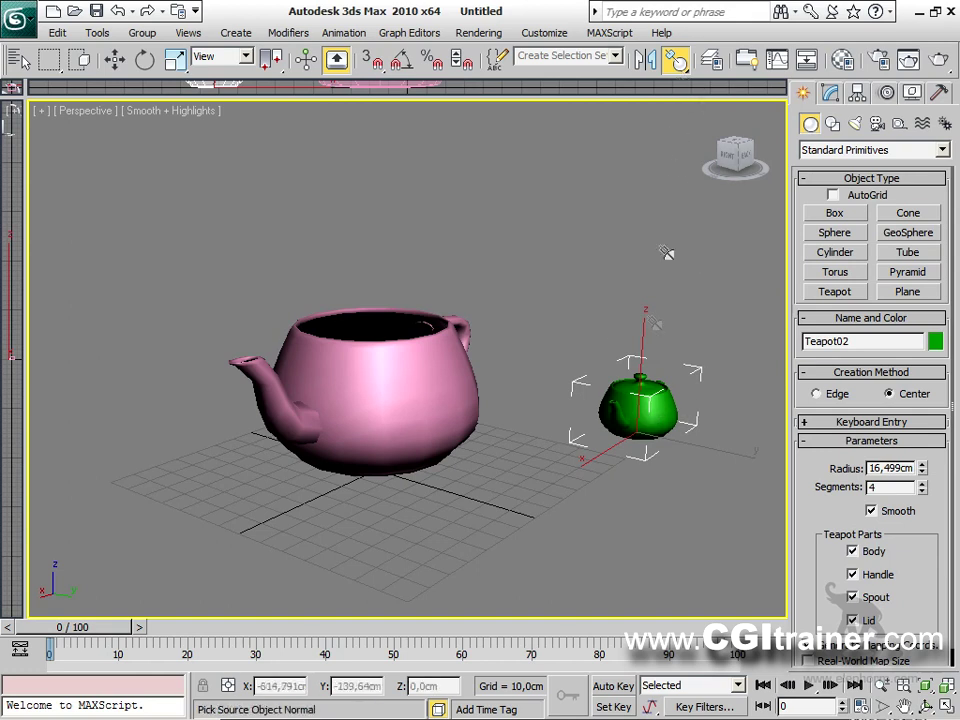
left_click_drag(669, 418, 670, 419)
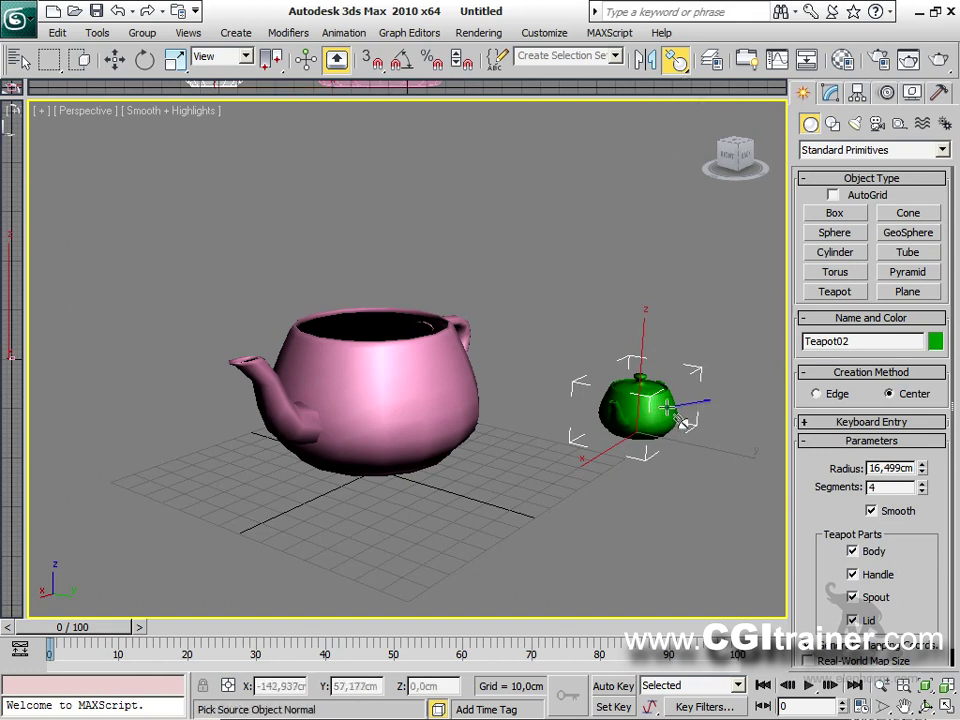
mouse_move(666, 413)
left_mouse_down()
mouse_move(662, 394)
mouse_move(612, 388)
mouse_move(626, 420)
mouse_move(679, 431)
mouse_move(679, 411)
mouse_move(632, 400)
mouse_move(675, 403)
mouse_move(651, 388)
mouse_move(608, 395)
mouse_move(615, 420)
mouse_move(658, 435)
mouse_move(685, 424)
mouse_move(660, 420)
mouse_move(624, 392)
mouse_move(675, 414)
mouse_move(662, 408)
left_mouse_up()
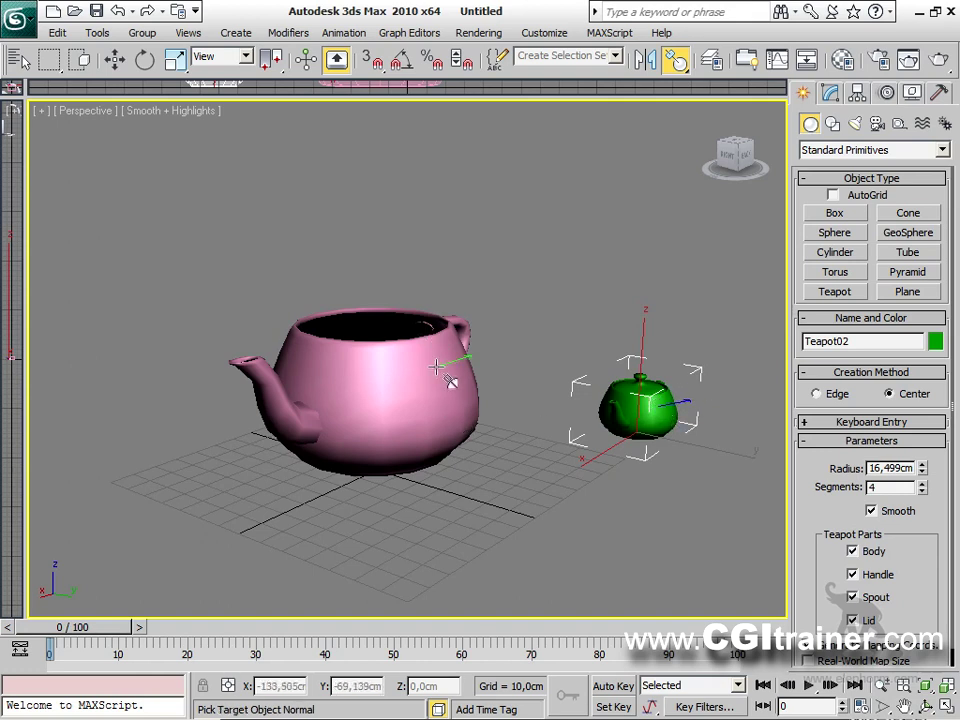
left_click_drag(437, 375, 467, 381)
Try an X offset, a spin angle and Flip Normal, then cancel the alignment.
left_click_drag(480, 247, 193, 228)
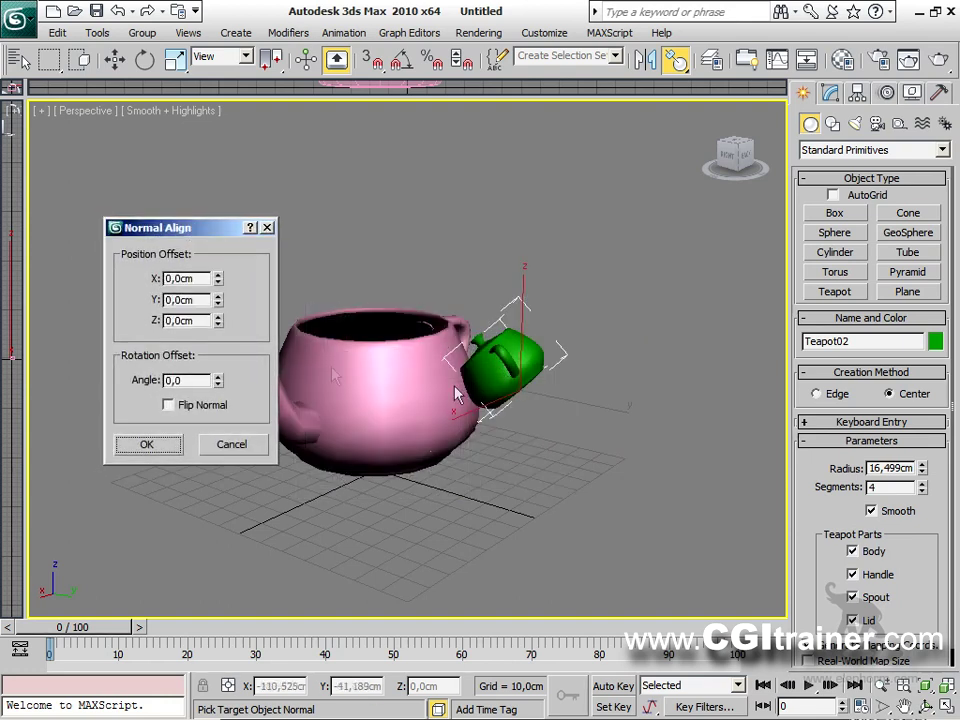
left_click_drag(218, 283, 213, 330)
left_click_drag(218, 380, 186, 473)
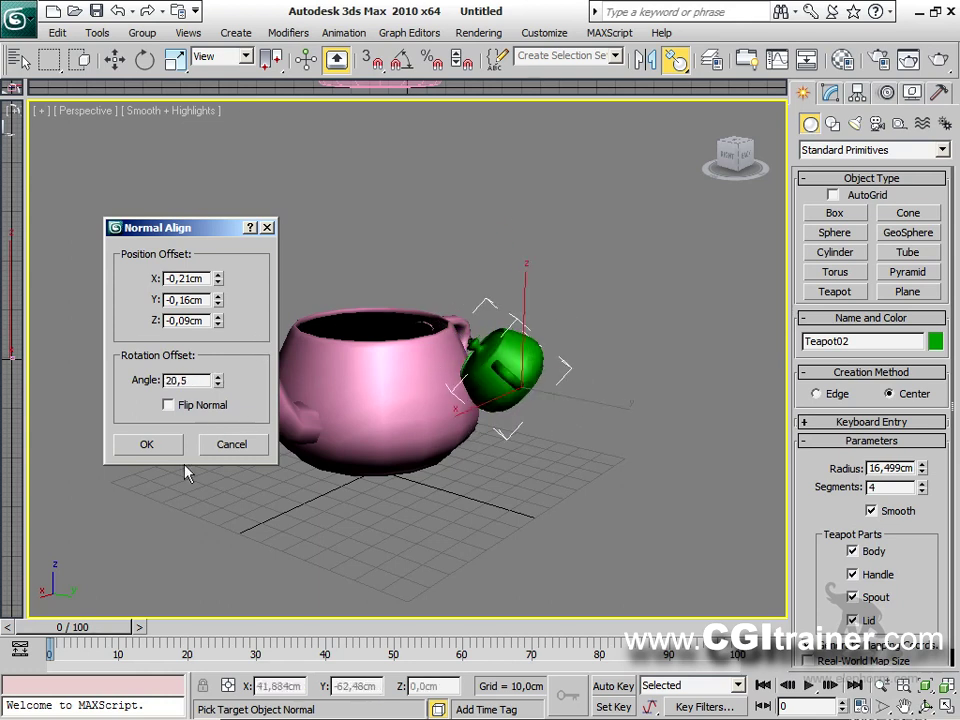
left_click(168, 405)
left_click(168, 405)
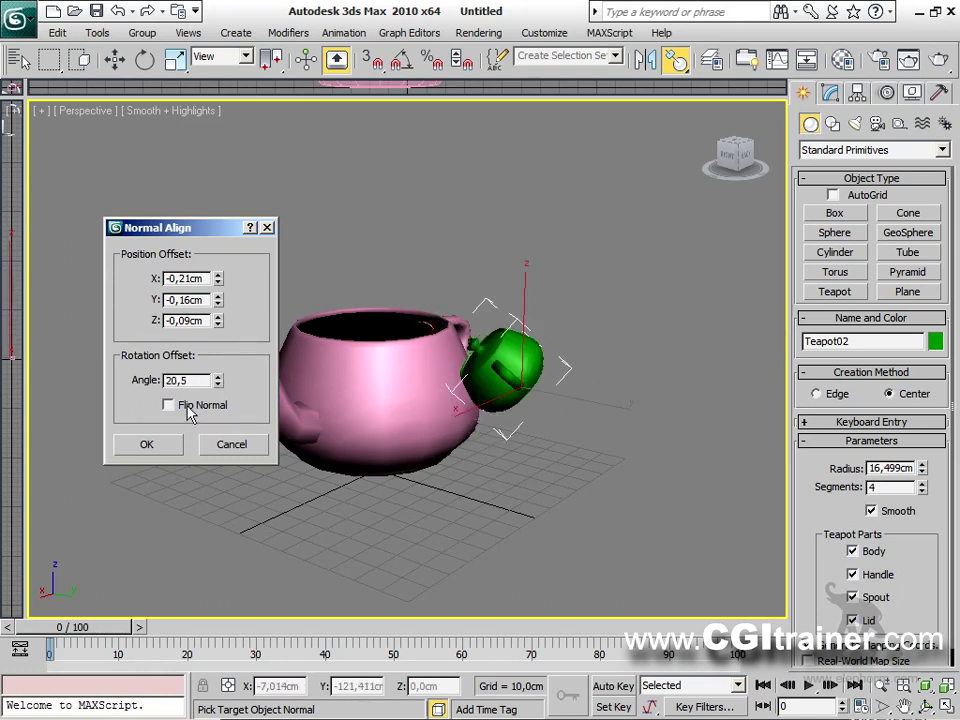
left_click(224, 446)
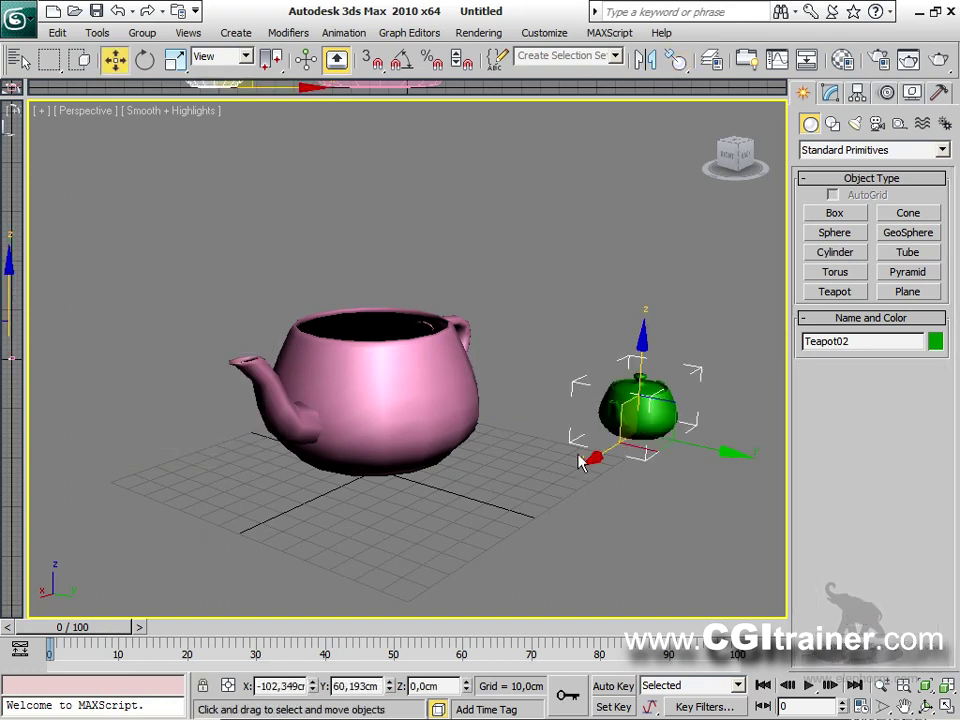
Normal-align the green teapot to the pink teapot's side with Angle -196,5 and Z offset 8,54 cm.
middle_click_drag(574, 454, 544, 429, "alt")
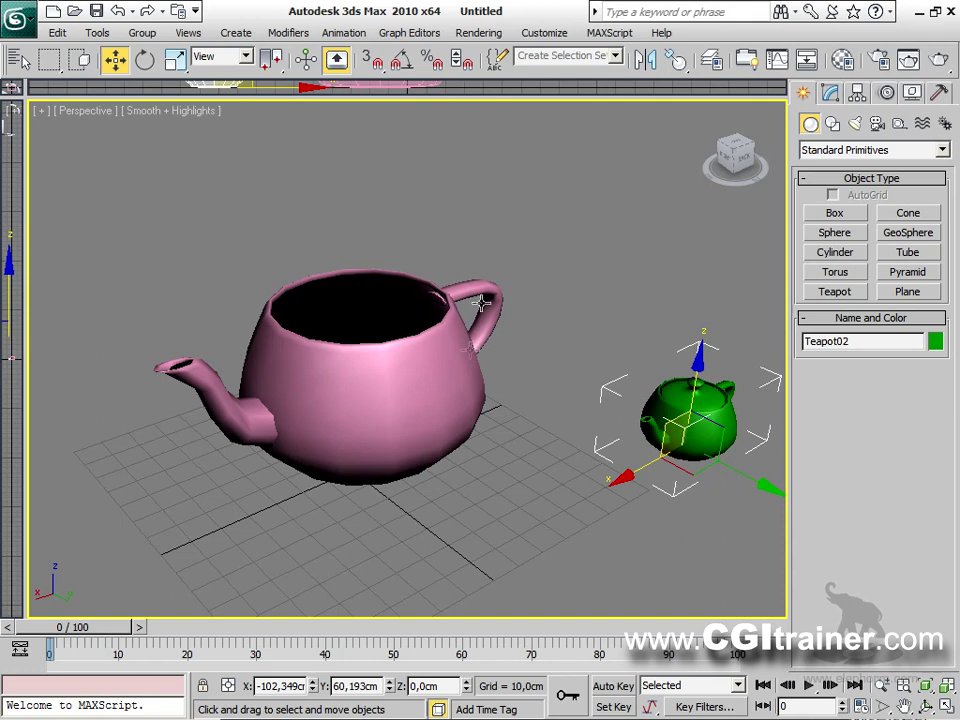
middle_click_drag(490, 368, 372, 342)
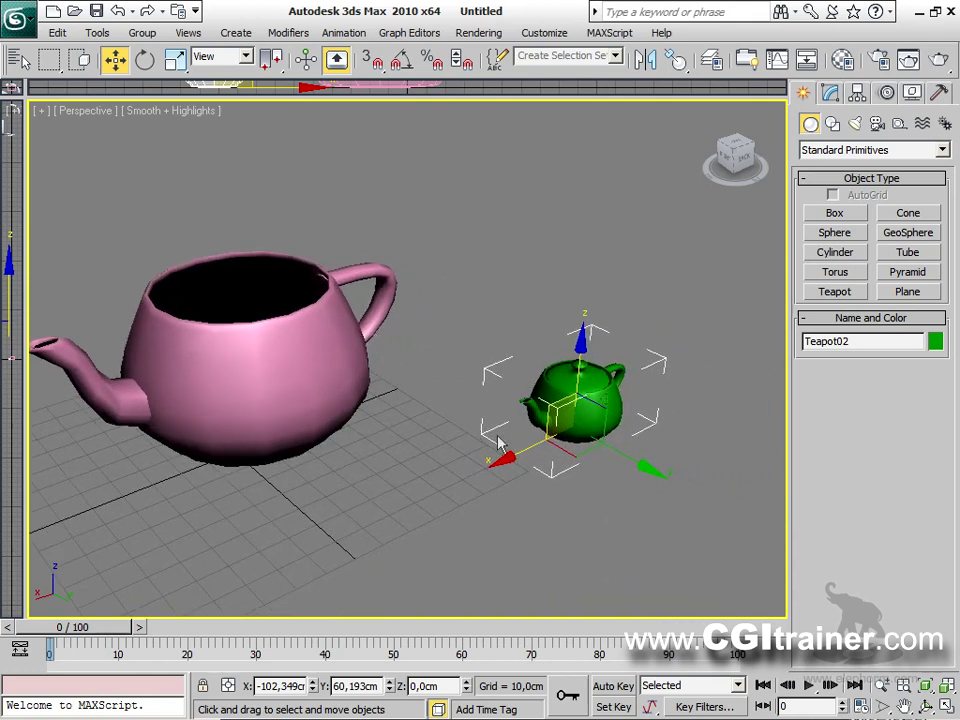
left_click_drag(677, 58, 677, 148)
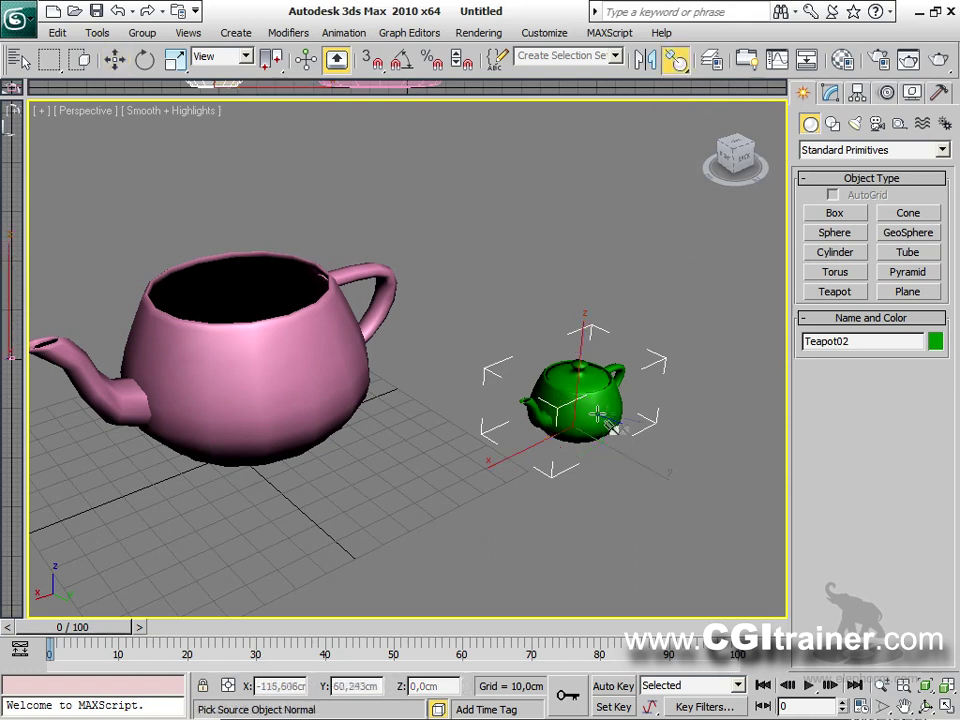
left_click_drag(552, 370, 540, 392)
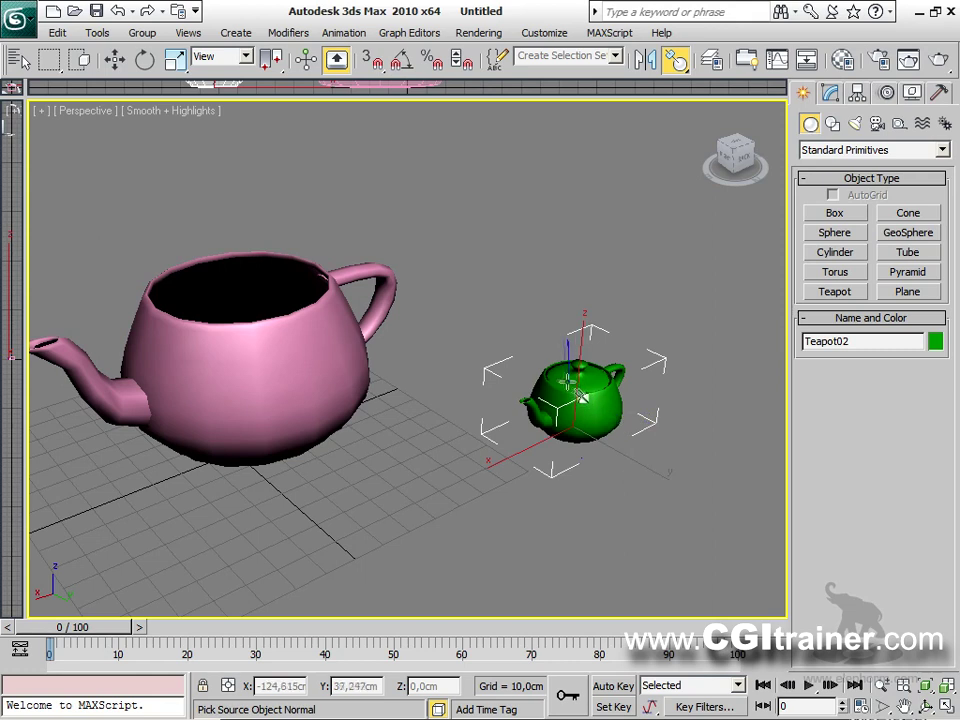
left_click_drag(565, 378, 560, 381)
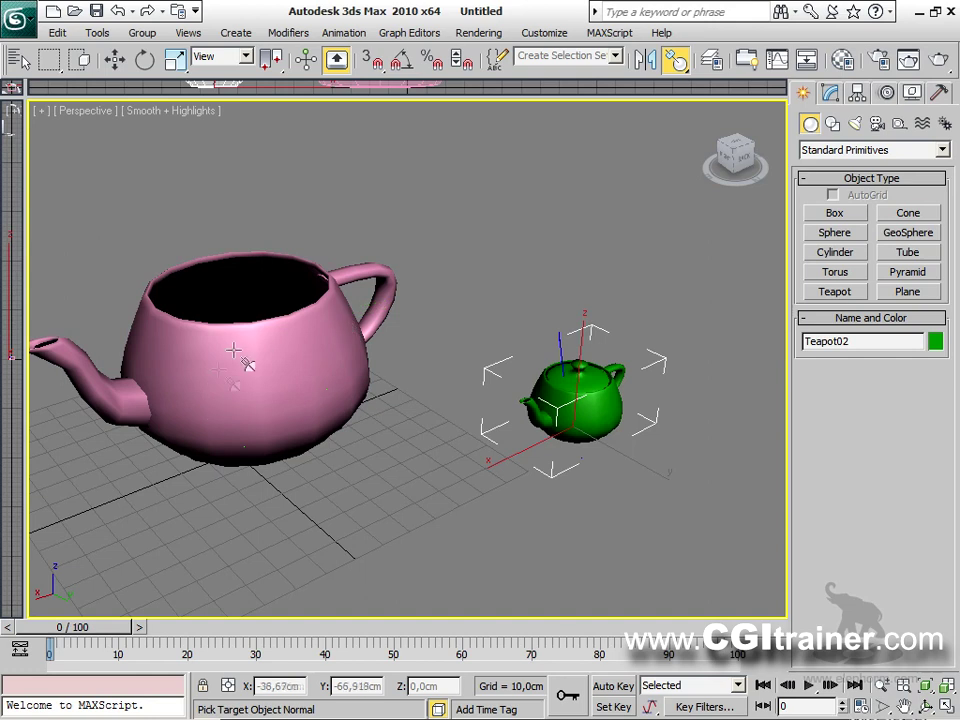
left_click(355, 380)
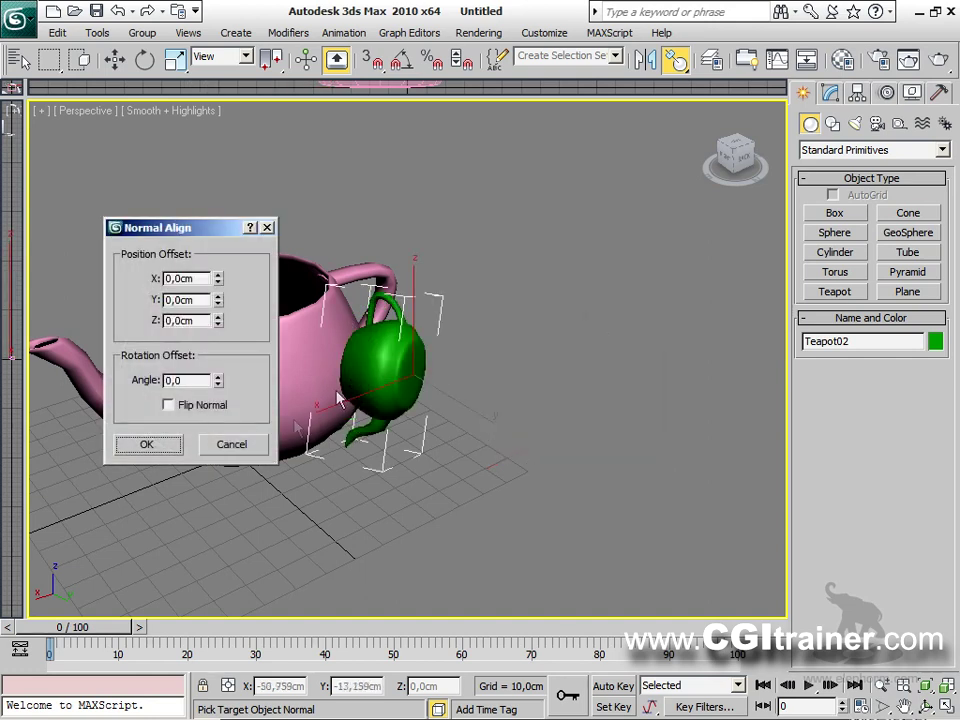
left_click_drag(218, 383, 240, 462)
left_click_drag(219, 321, 203, 262)
left_click(148, 444)
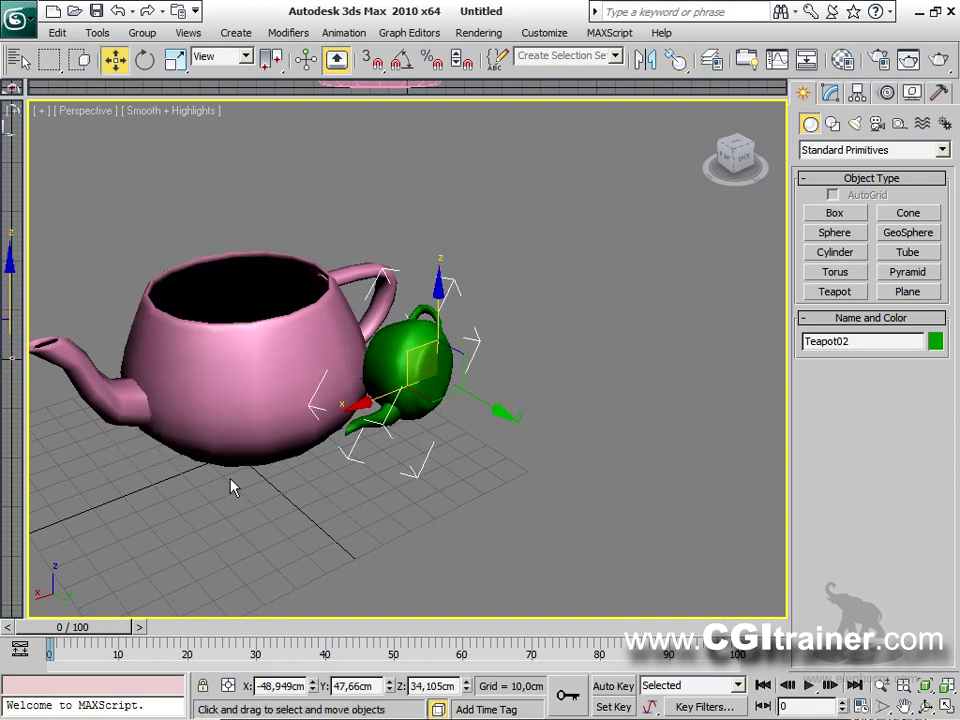
middle_click_drag(214, 456, 251, 482, "alt")
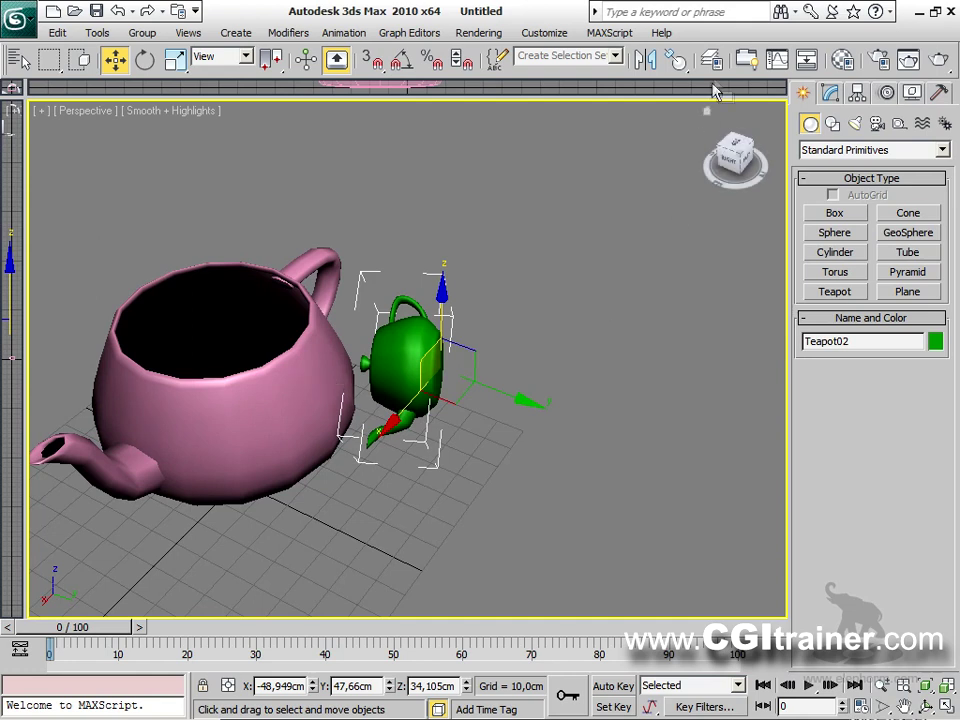
Align the green teapot's center to the pink teapot's pivot along X and Z.
left_click(679, 66)
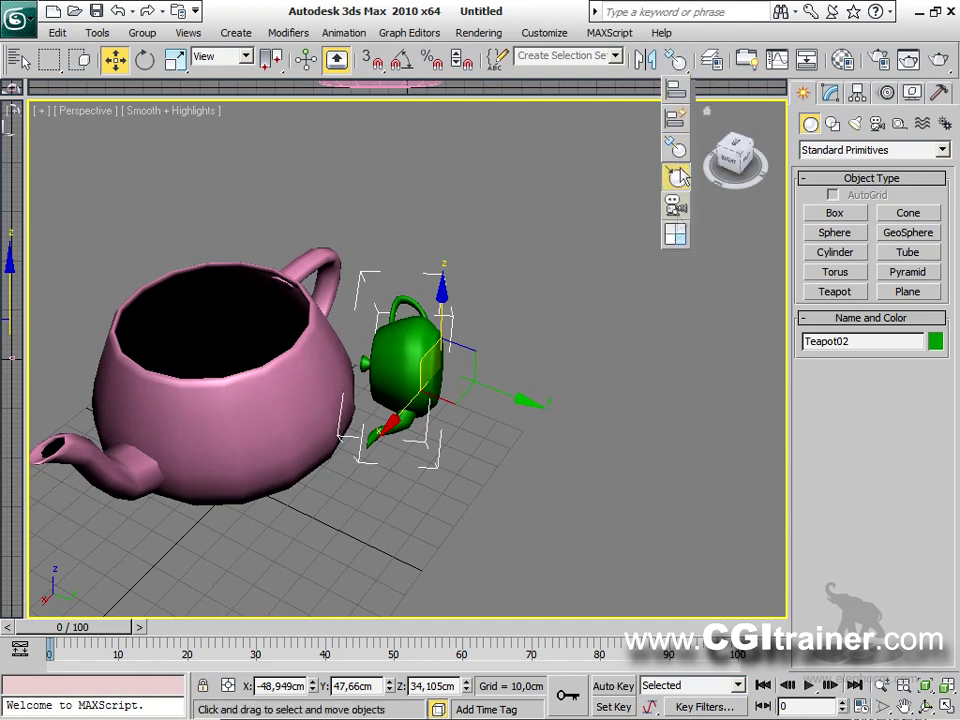
left_click(677, 91)
left_click(299, 347)
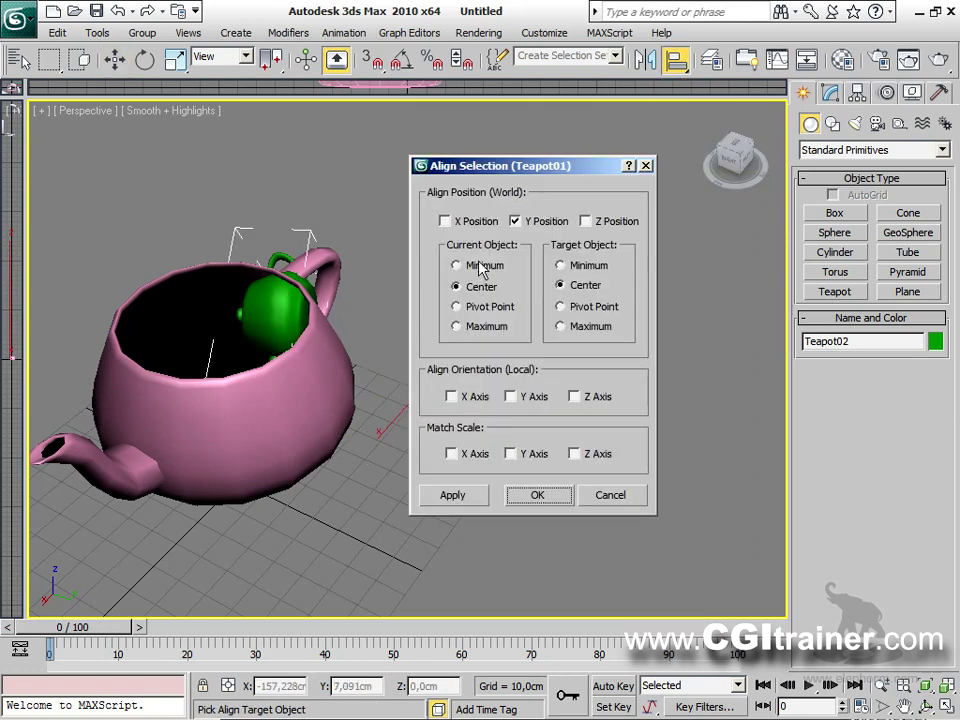
left_click(481, 266)
left_click(561, 265)
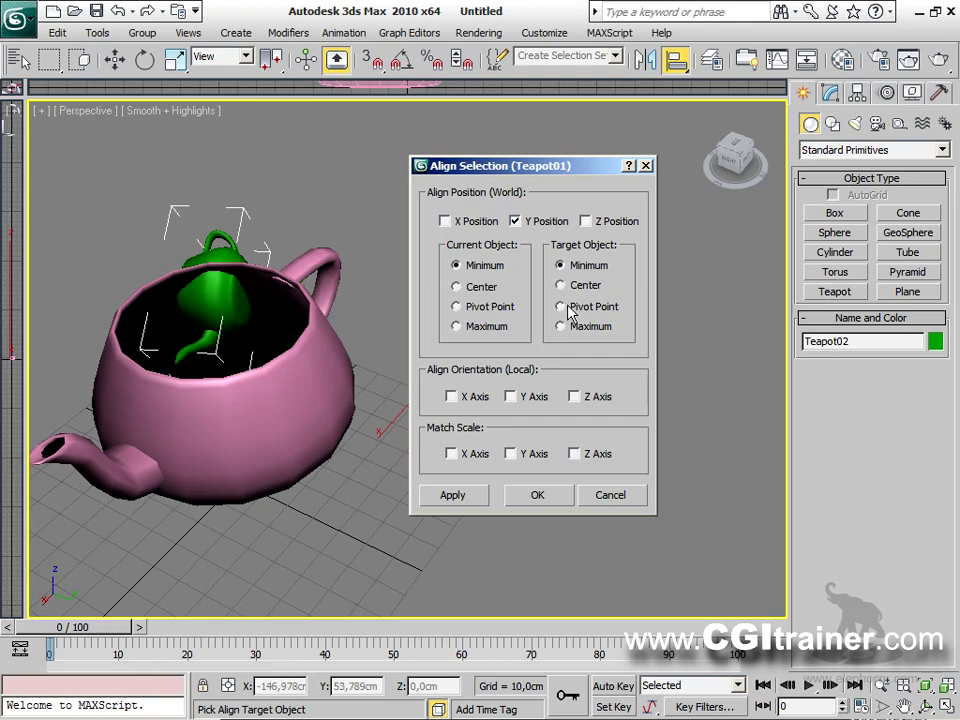
left_click(569, 308)
left_click(482, 288)
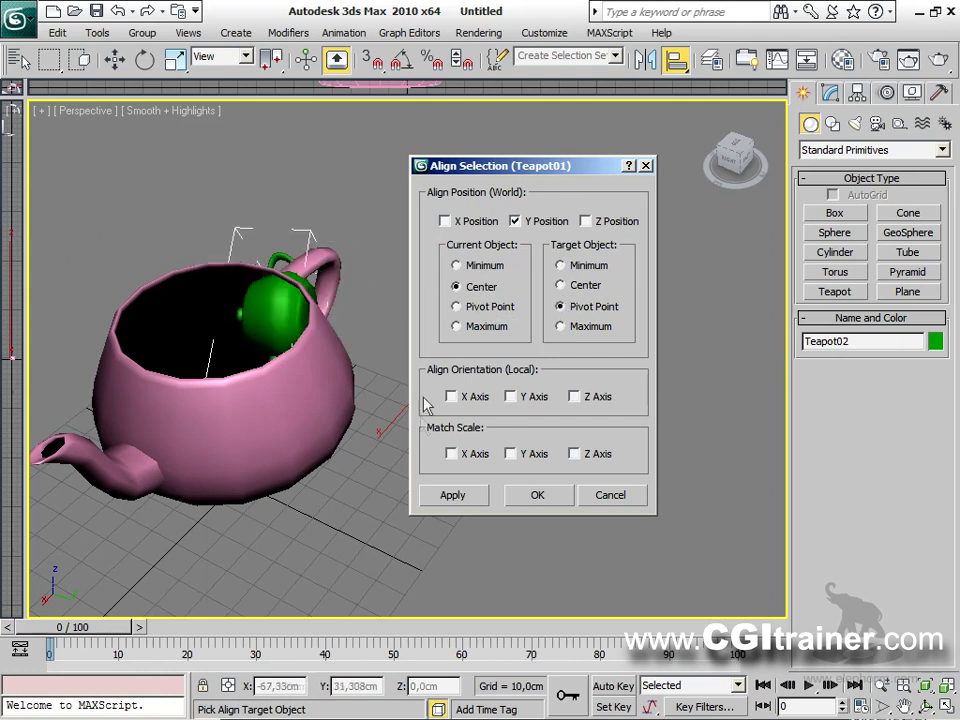
left_click(462, 224)
left_click(587, 222)
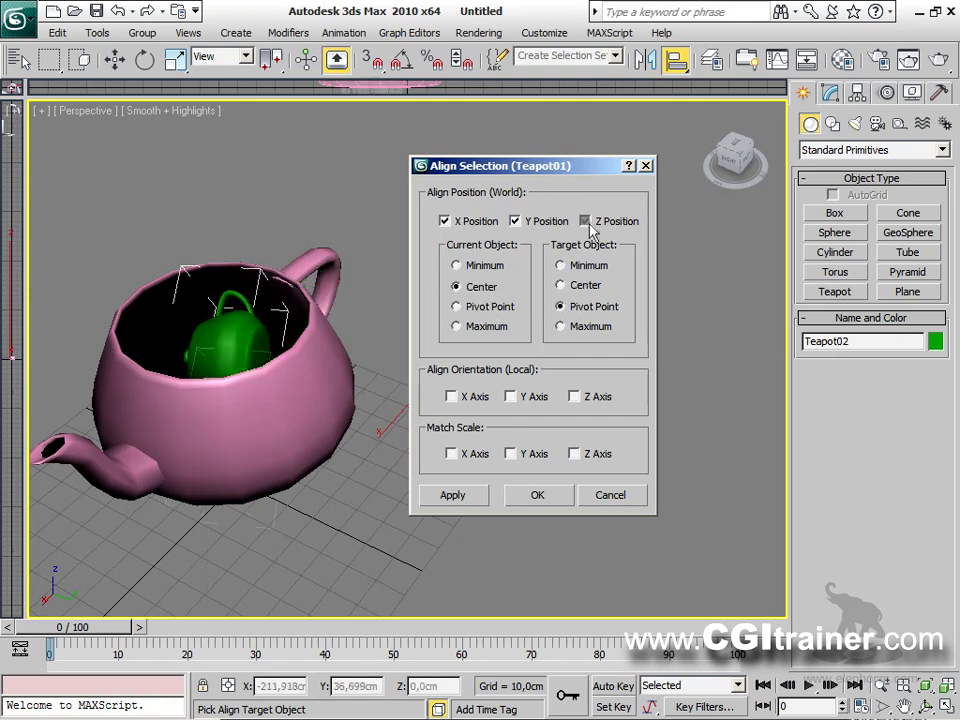
left_click(538, 500)
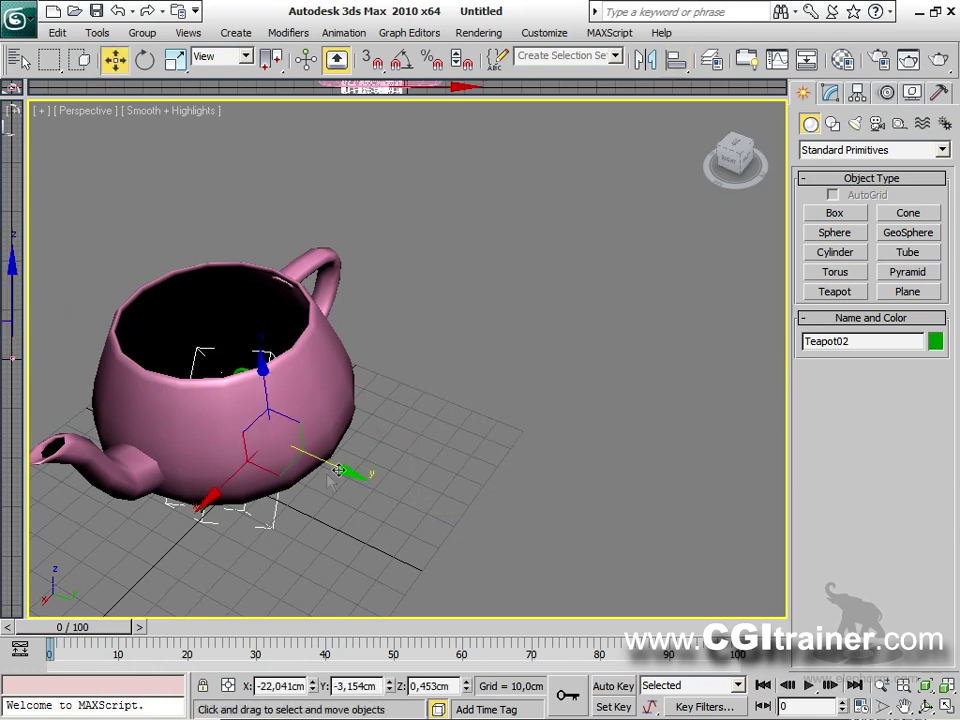
Move the green teapot along Y toward the lower right and snap it onto the pink teapot.
left_click_drag(323, 463, 630, 503)
left_click_drag(676, 58, 682, 121)
left_click(255, 300)
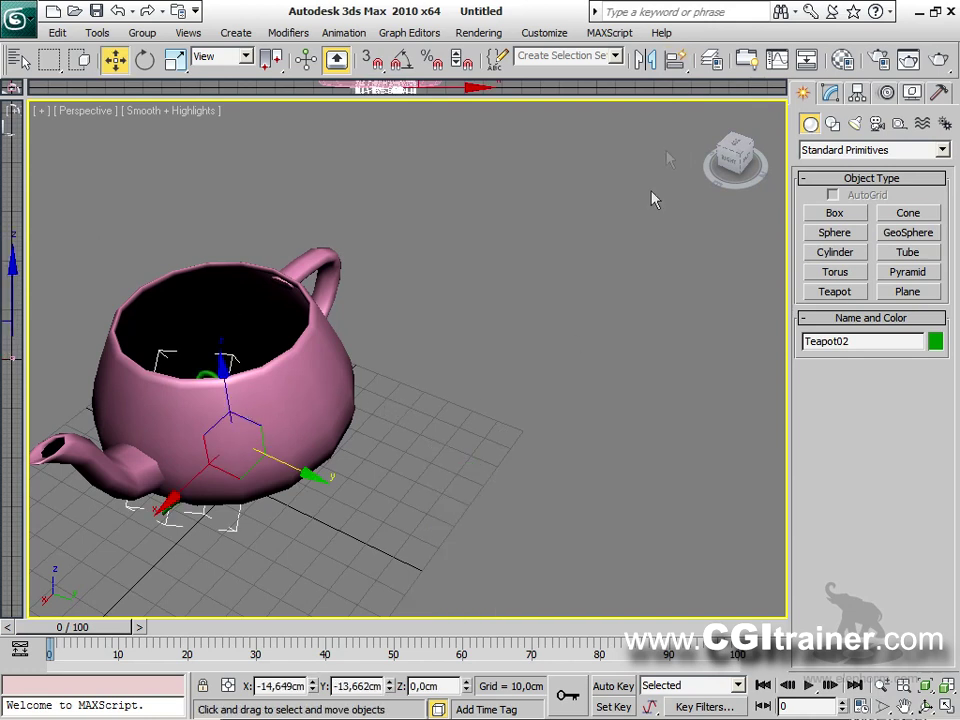
Normal-align the green teapot afresh to the pink teapot's upper side, then open the application menu.
left_click_drag(676, 58, 676, 156)
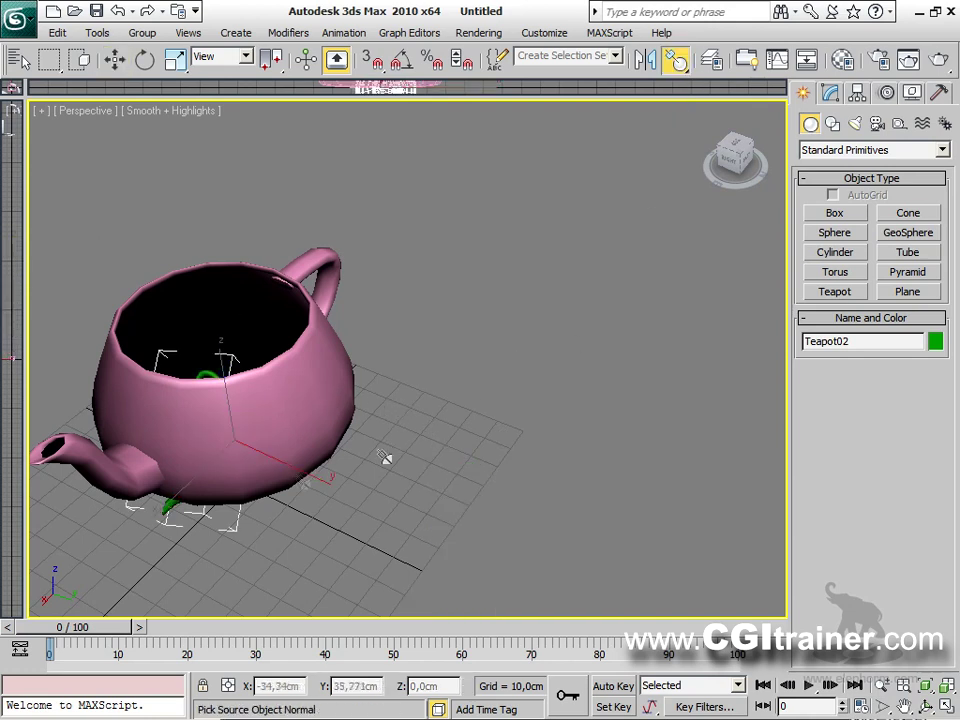
left_click_drag(222, 456, 230, 392)
left_click_drag(332, 418, 356, 386)
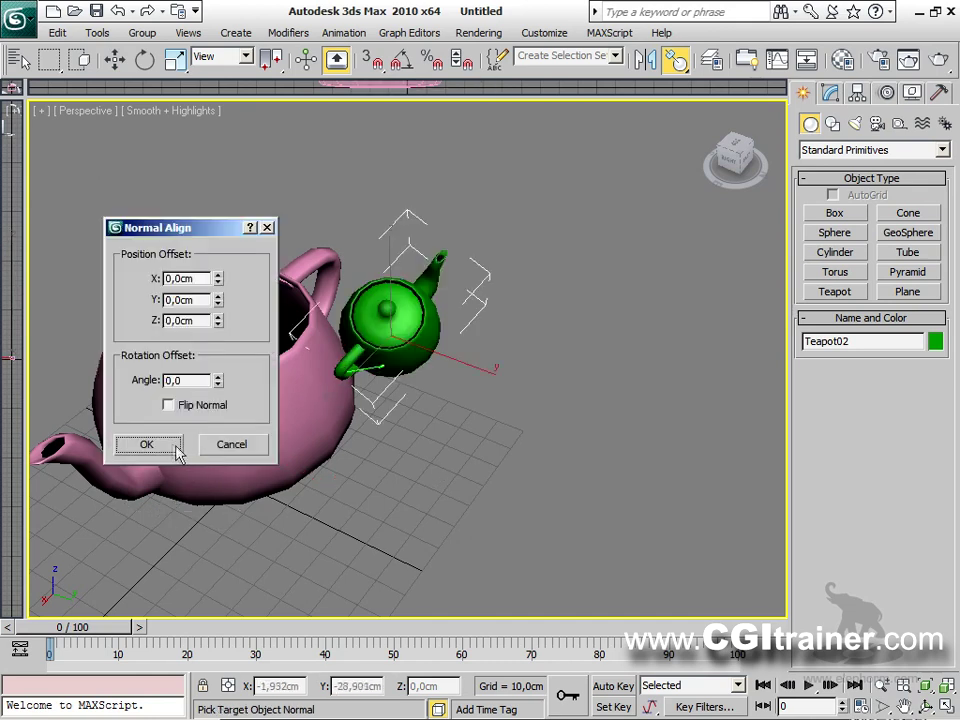
left_click(146, 445)
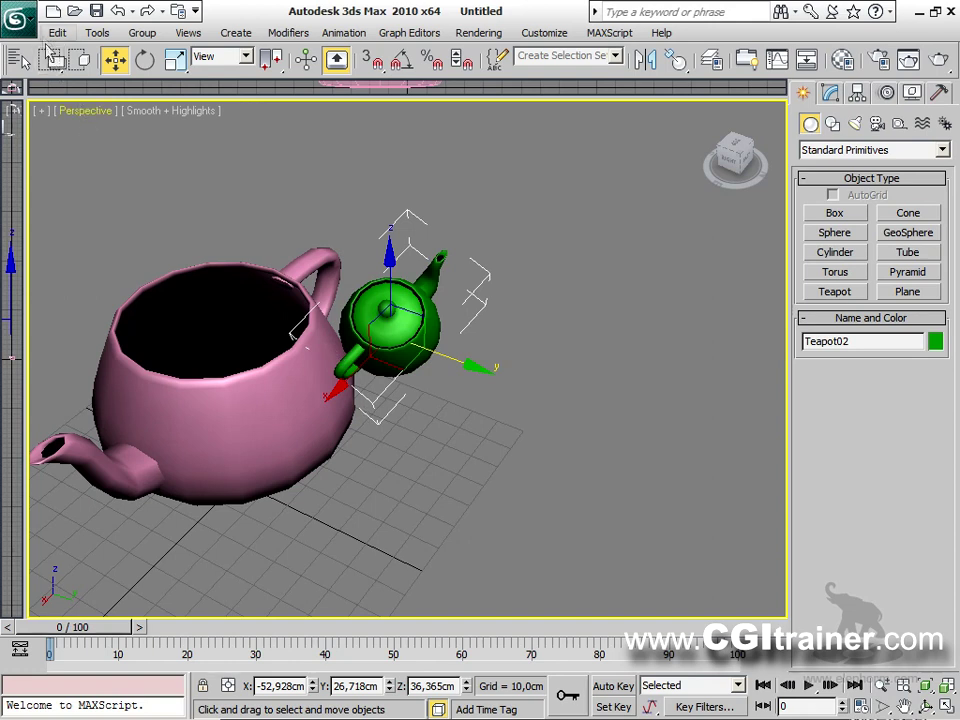
left_click(23, 20)
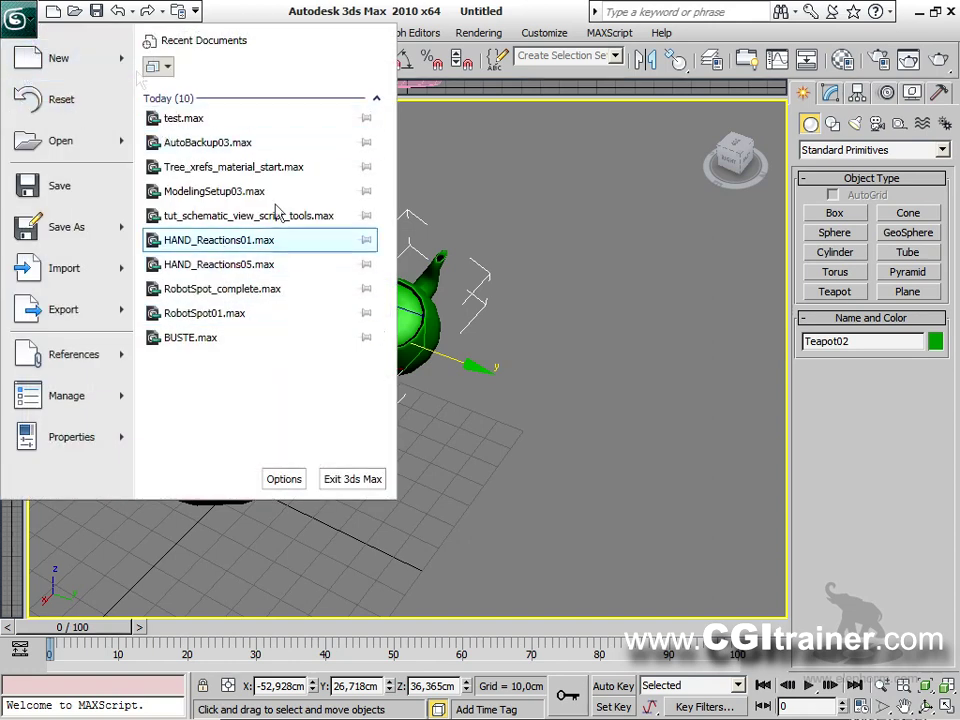
Reset 3ds Max to an empty scene without saving the changes.
left_click(50, 99)
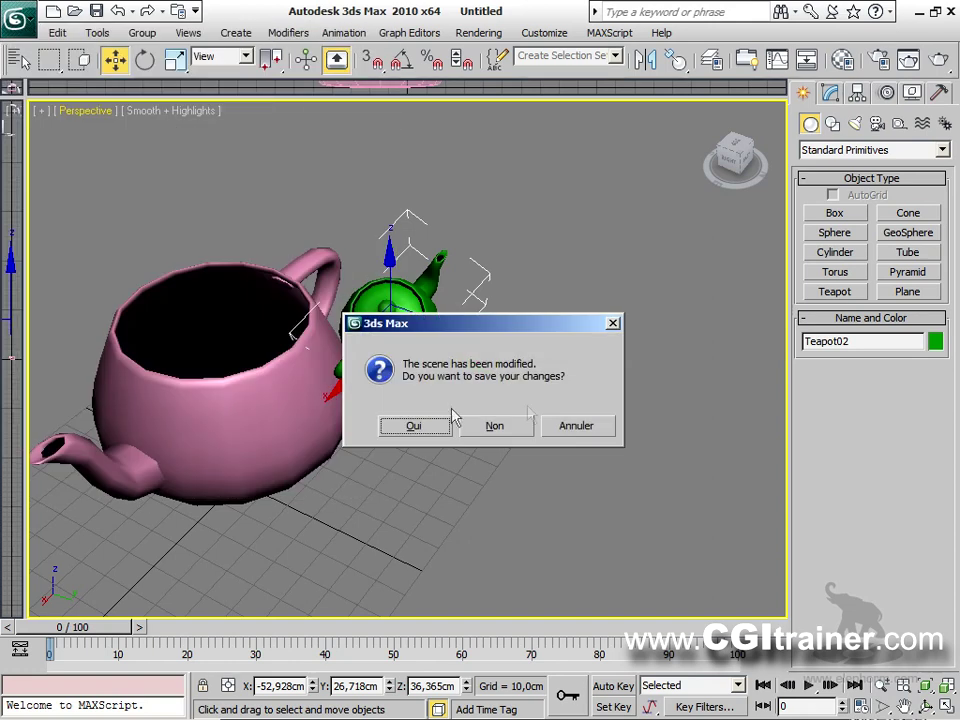
left_click(493, 426)
left_click(446, 399)
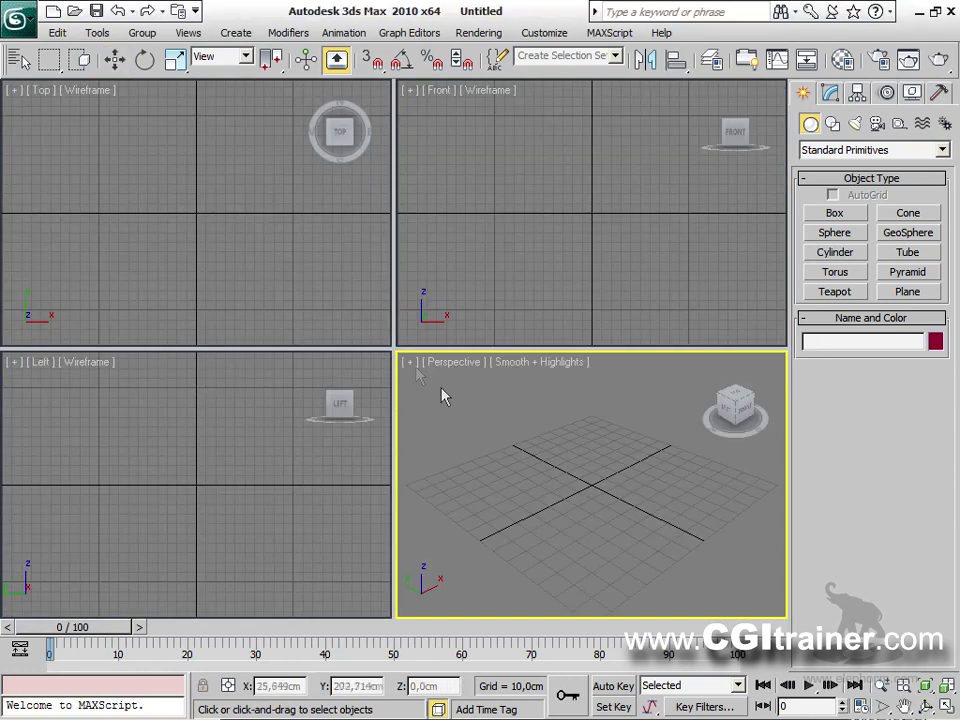
Maximize Perspective and draw a large teapot at the grid centre, undoing two trial small teapots.
left_click_drag(393, 346, 30, 132)
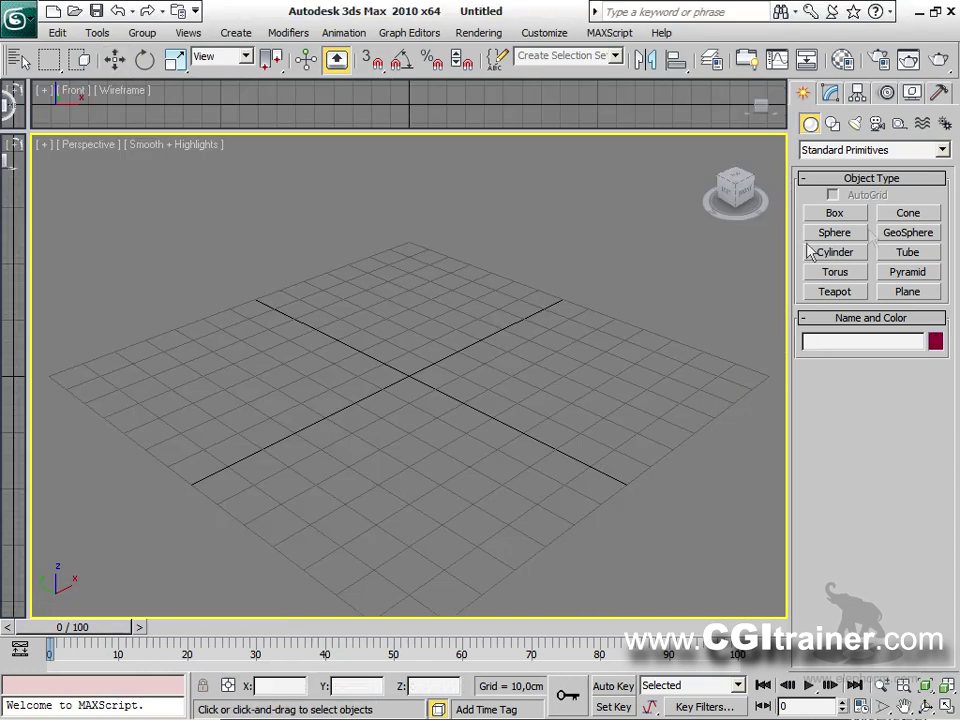
left_click(846, 254)
left_click(835, 272)
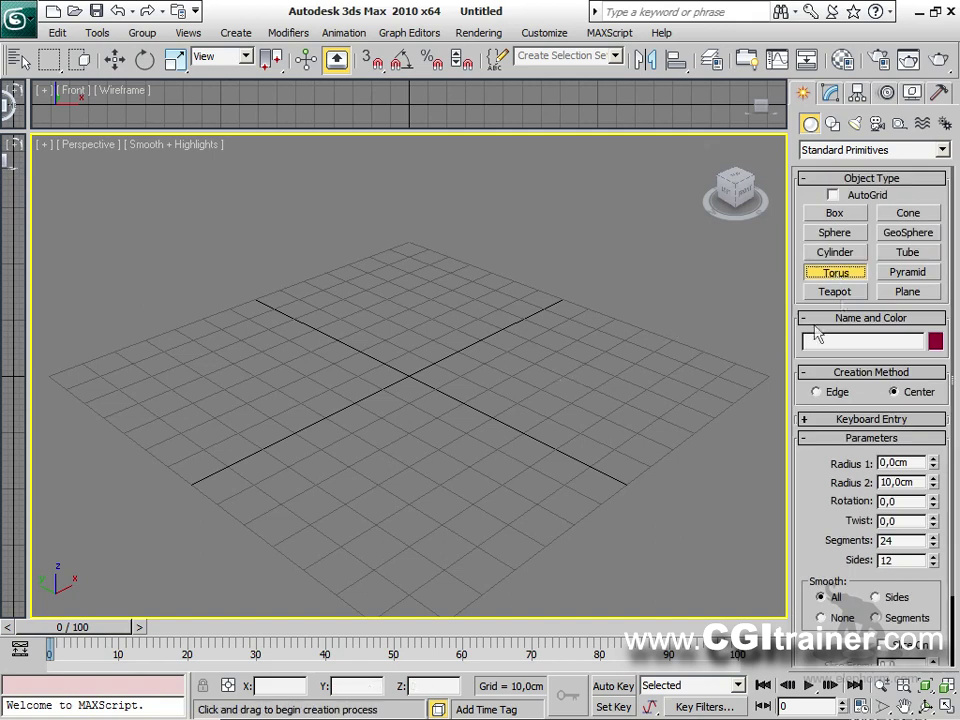
left_click(835, 291)
left_click_drag(403, 403, 509, 408)
left_click_drag(667, 370, 681, 364)
left_click_drag(572, 296, 611, 320)
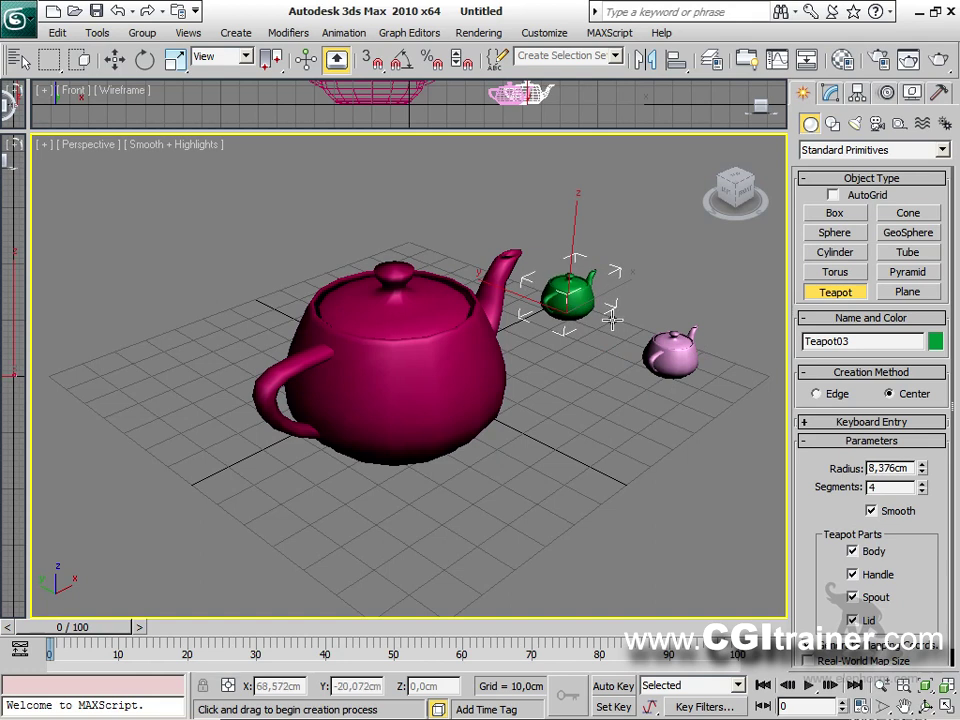
key("ctrl+z")
key("ctrl+z")
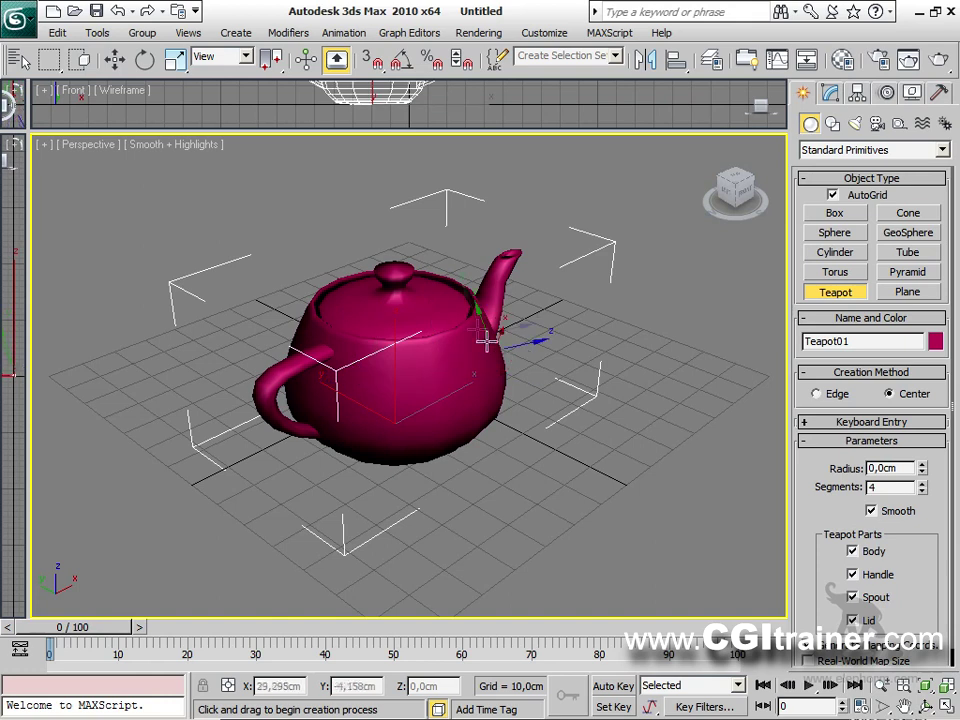
Place small colored teapots on the large teapot's spout, lid, body and handle.
left_click_drag(470, 378, 476, 380)
left_click_drag(401, 397, 400, 385)
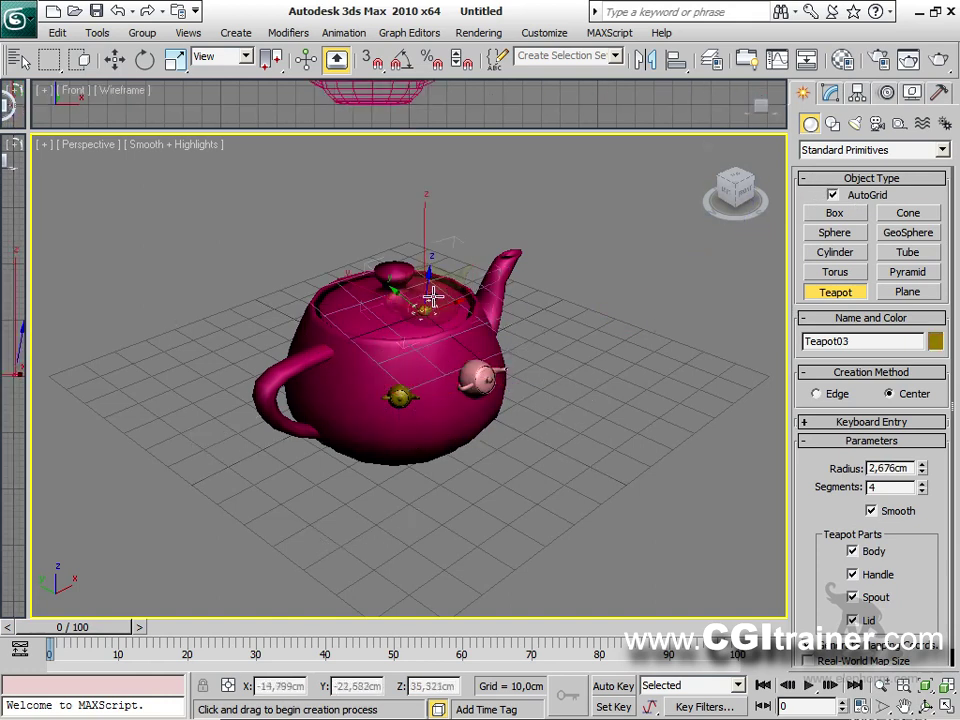
left_click_drag(433, 290, 452, 262)
left_click_drag(489, 332, 505, 318)
left_click_drag(368, 372, 368, 368)
left_click_drag(352, 318, 360, 312)
left_click_drag(440, 455, 452, 442)
left_click_drag(430, 380, 436, 372)
left_click_drag(303, 435, 306, 439)
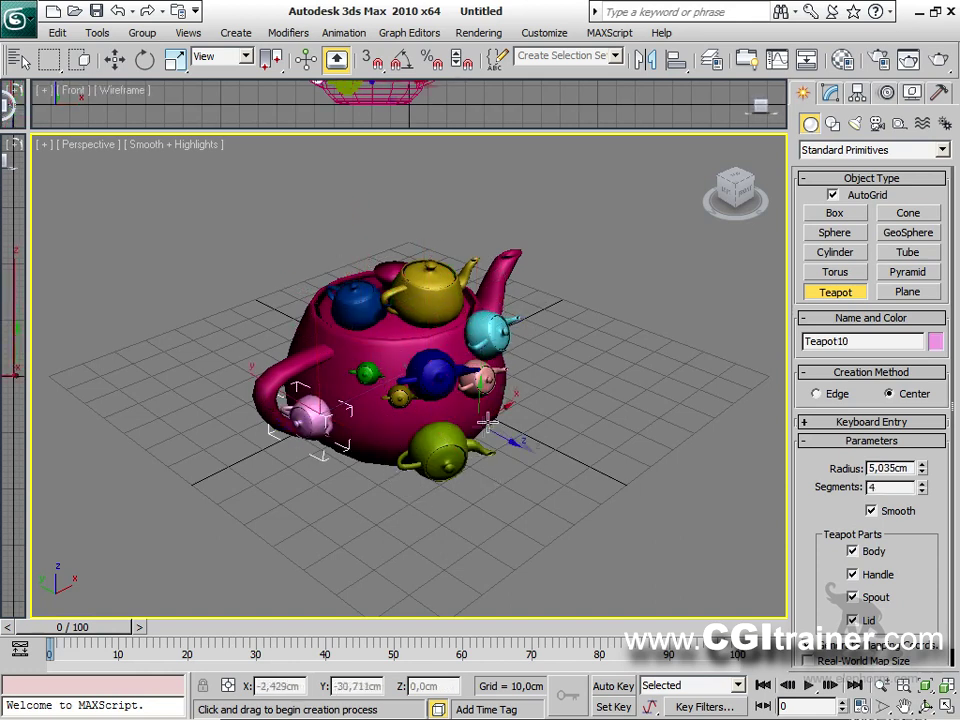
middle_click_drag(306, 439, 315, 411, "alt")
left_click_drag(328, 462, 326, 456)
left_click_drag(380, 435, 400, 433)
Orbit around and add more small teapots, including dark red and cyan ones, across the body.
middle_click_drag(495, 430, 542, 354, "alt")
left_click_drag(561, 467, 568, 460)
left_click_drag(493, 407, 536, 403)
left_click_drag(503, 343, 544, 420)
left_click_drag(430, 365, 545, 401)
middle_click_drag(544, 401, 628, 510, "alt")
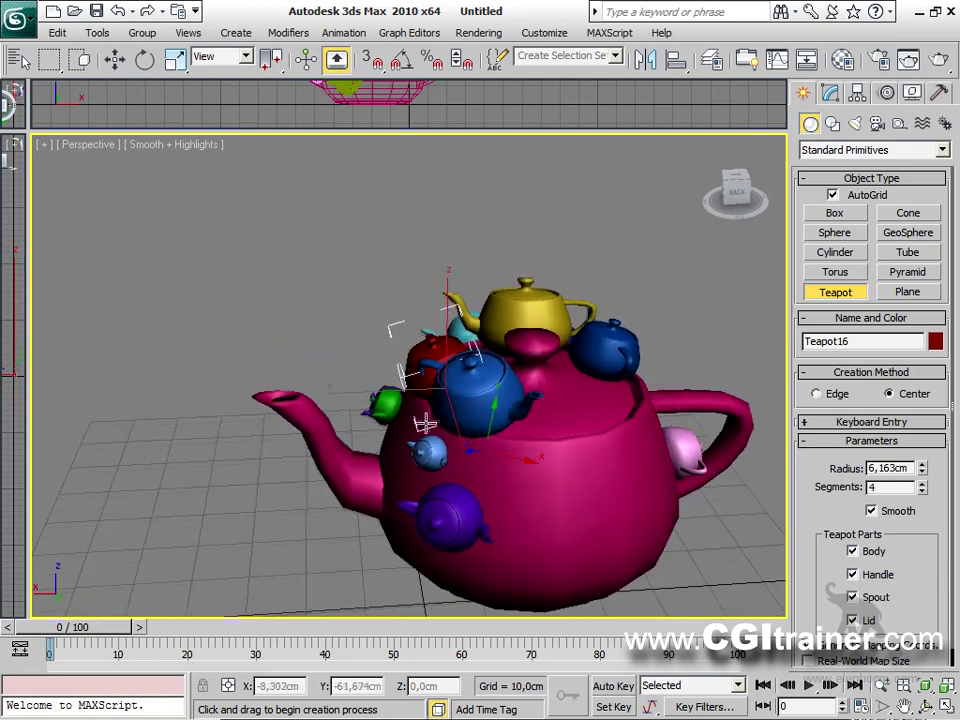
left_click_drag(628, 512, 634, 520)
left_click_drag(400, 380, 405, 390)
left_click_drag(525, 557, 528, 560)
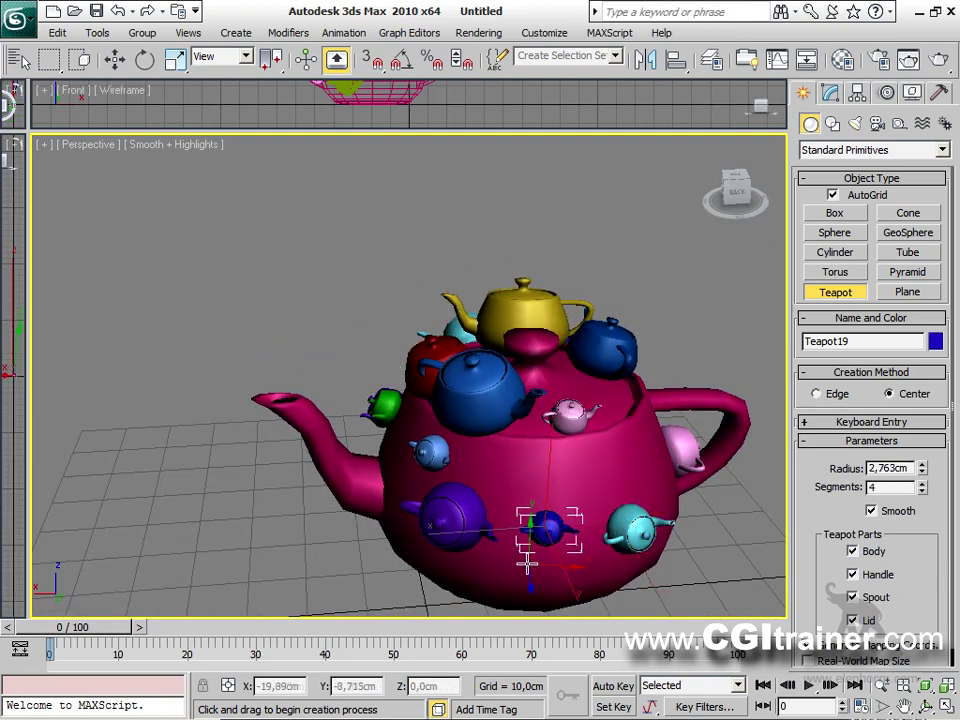
scroll(520, 420, "up", 5)
middle_click_drag(520, 420, 497, 347)
scroll(497, 347, "down", 8)
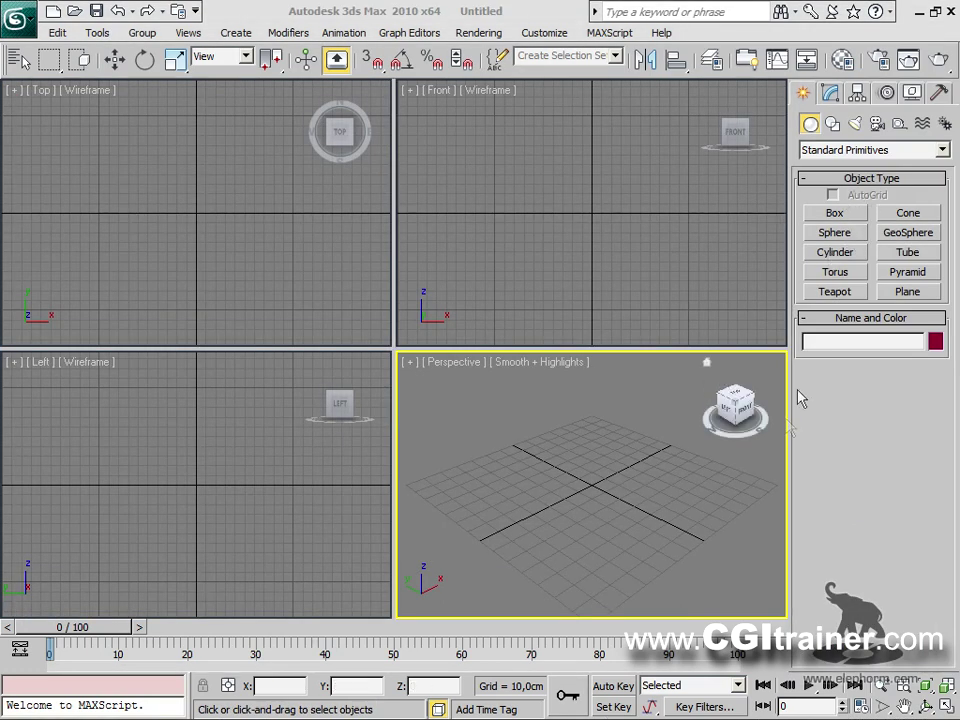
Maximize the Perspective view and draw a Grid helper on the ground.
left_click_drag(393, 352, 19, 94)
middle_click_drag(433, 363, 411, 388, "alt")
scroll(455, 320, "down", 3)
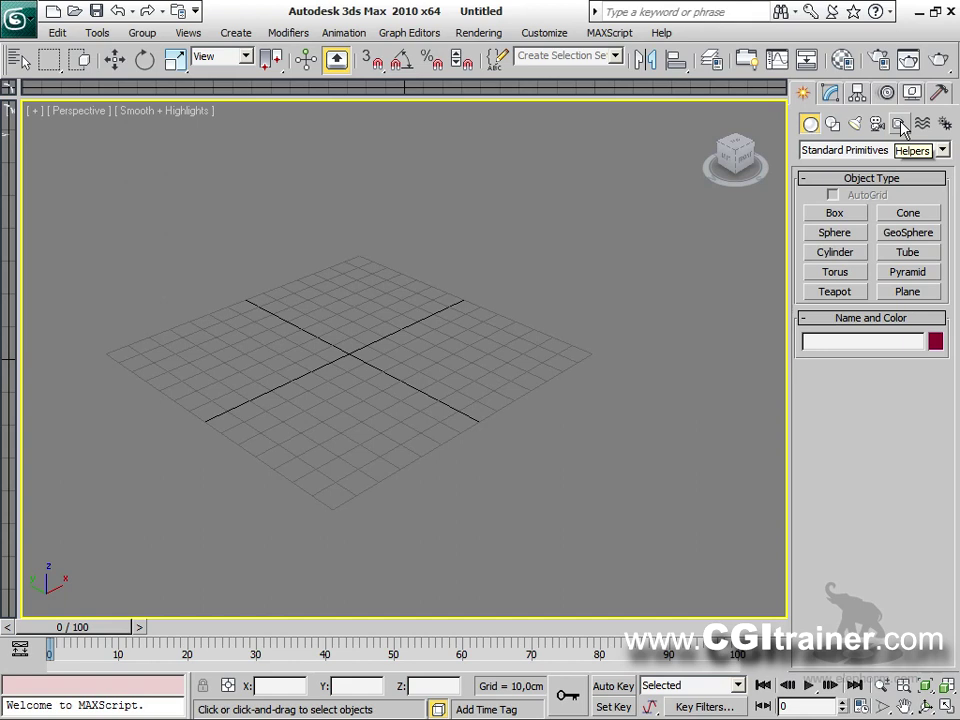
left_click(900, 124)
left_click(905, 253)
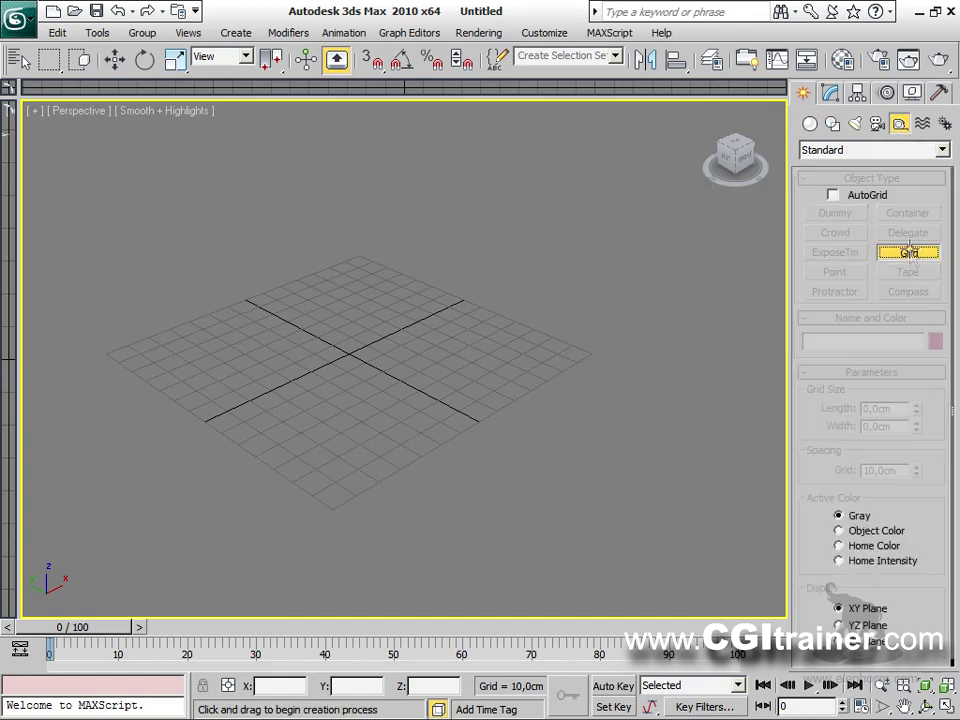
left_click_drag(450, 383, 476, 461)
Raise the grid helper and tilt it at an angle using the quad menu's Move and Rotate.
right_click(410, 340)
right_click(410, 340)
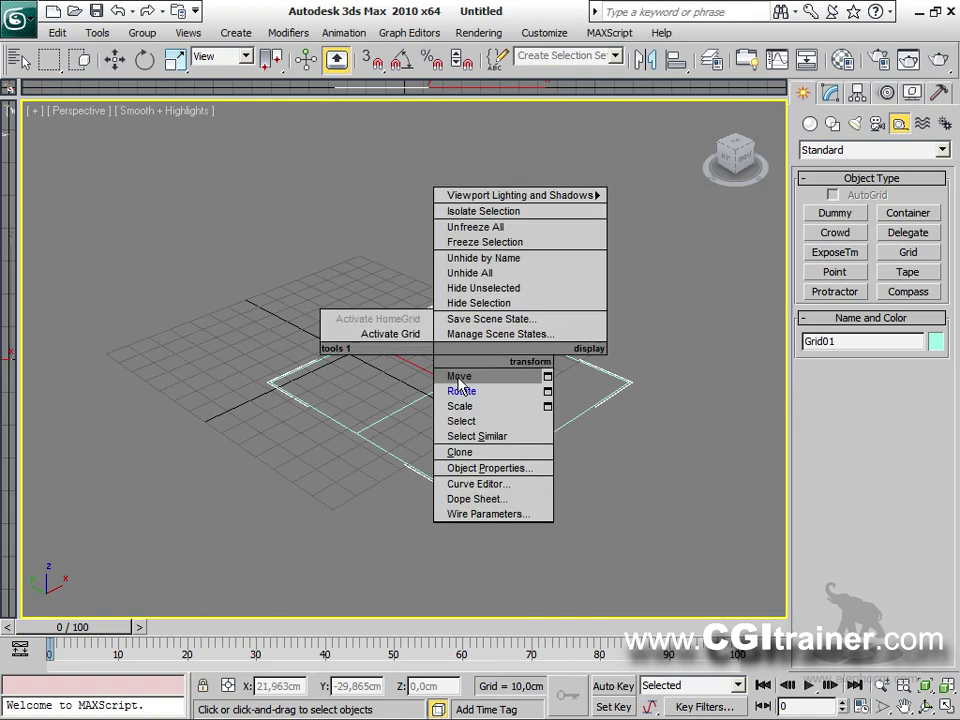
left_click(399, 377)
left_click_drag(452, 300, 429, 223)
right_click(429, 262)
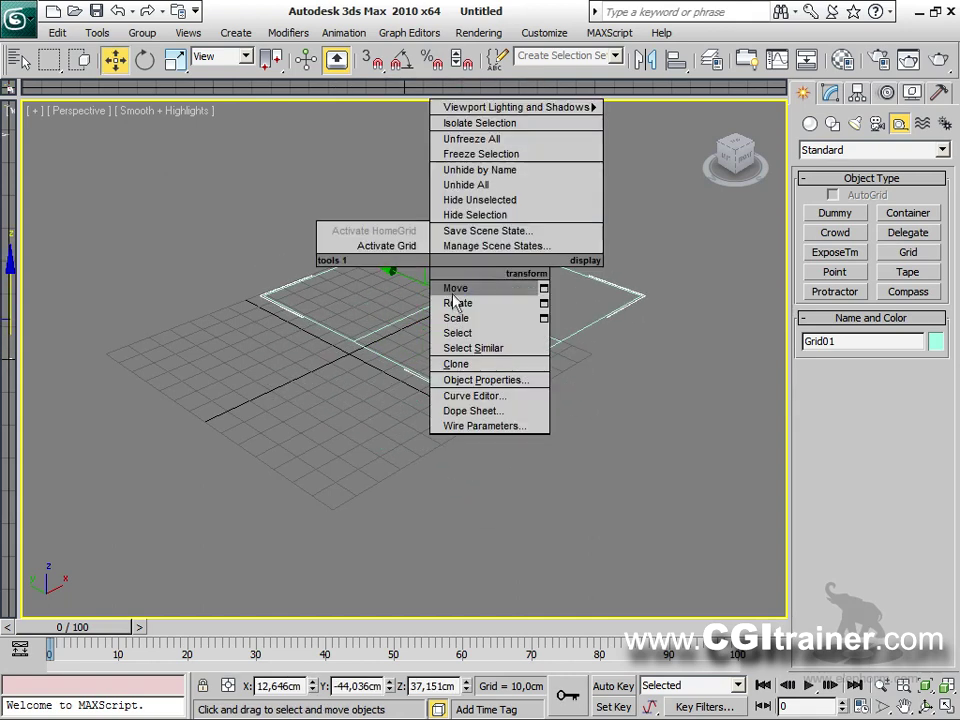
left_click(456, 304)
left_click_drag(454, 285, 460, 361)
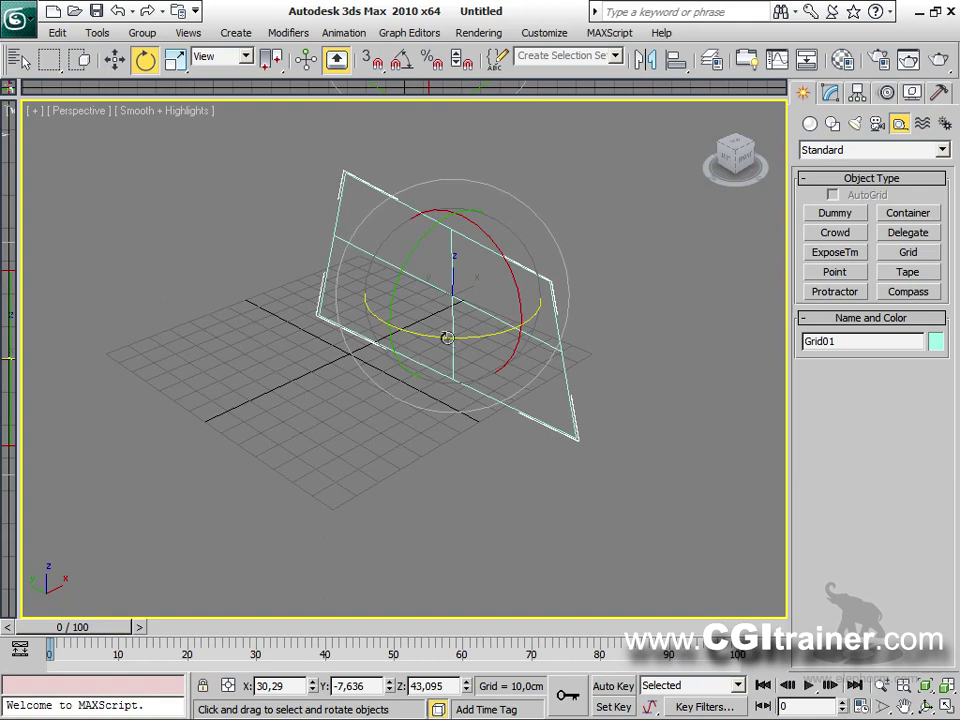
Make the tilted grid active with Tools > Grids and Snaps > Activate Grid Object.
middle_click_drag(469, 355, 203, 278, "alt")
left_click(97, 33)
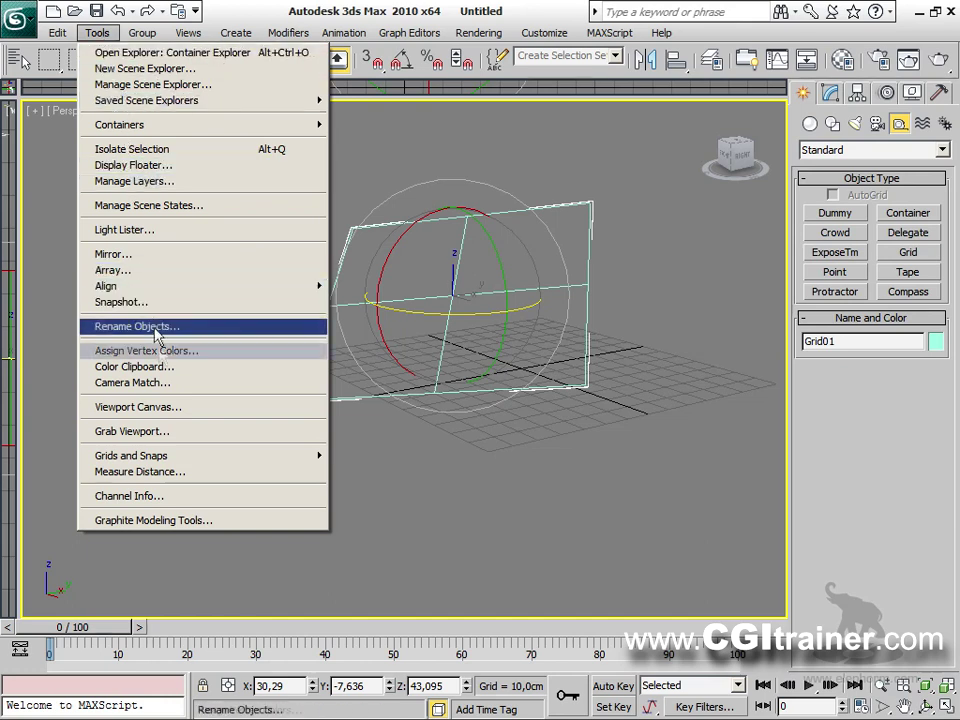
mouse_move(252, 460)
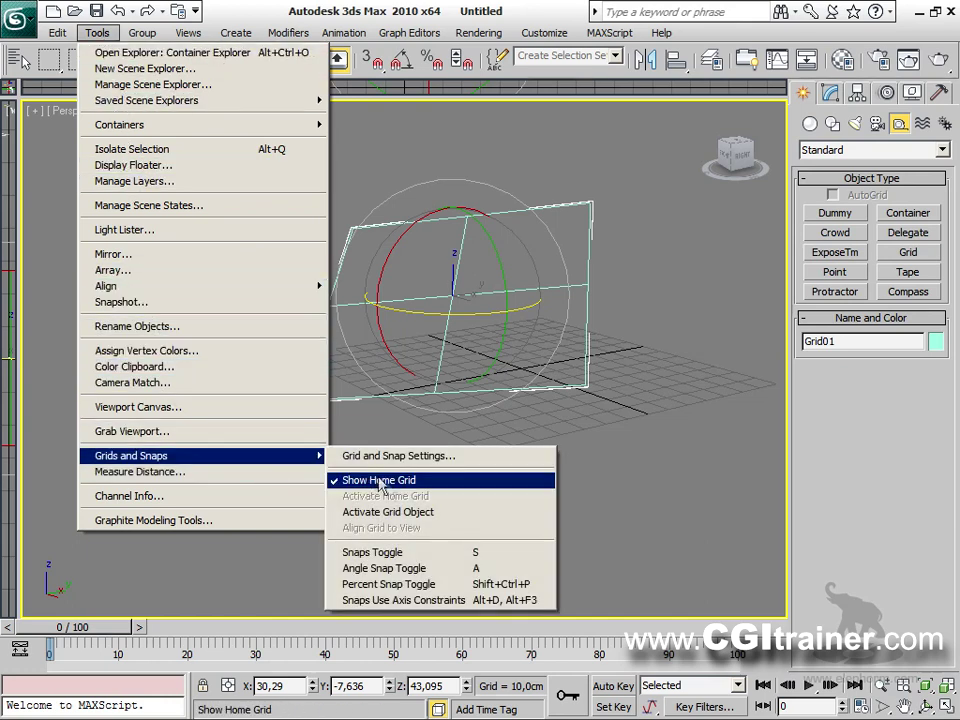
left_click(430, 513)
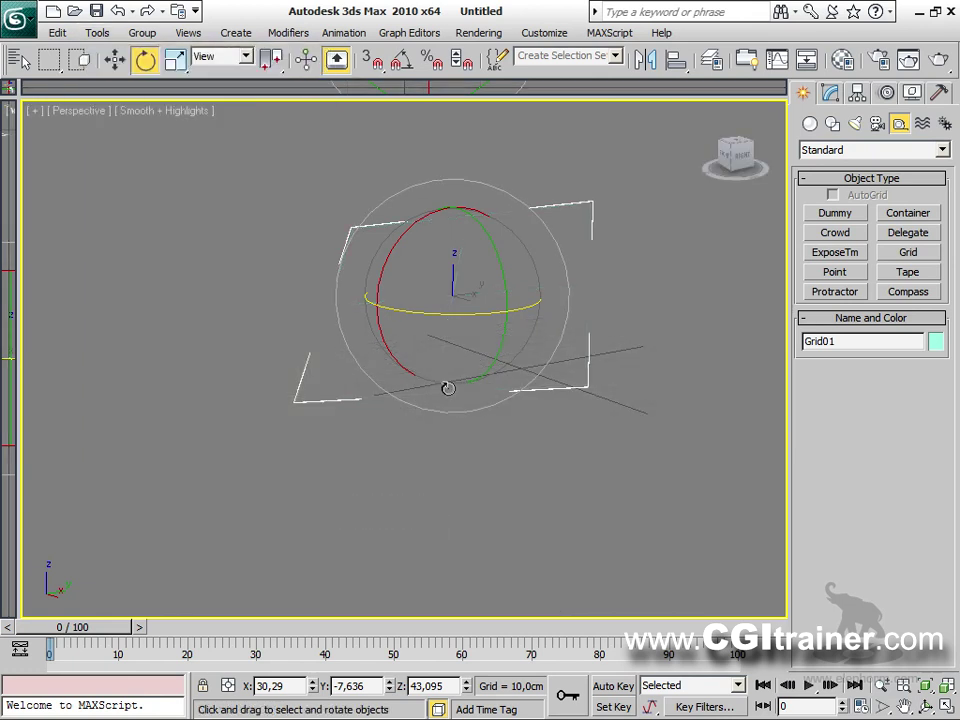
middle_click_drag(426, 365, 503, 398, "alt")
Create blue, green and orange teapots side by side on the tilted grid.
left_click(810, 123)
left_click(845, 293)
left_click_drag(436, 250, 452, 243)
left_click_drag(506, 300, 526, 300)
left_click_drag(422, 356, 450, 360)
middle_click_drag(546, 392, 588, 341, "alt")
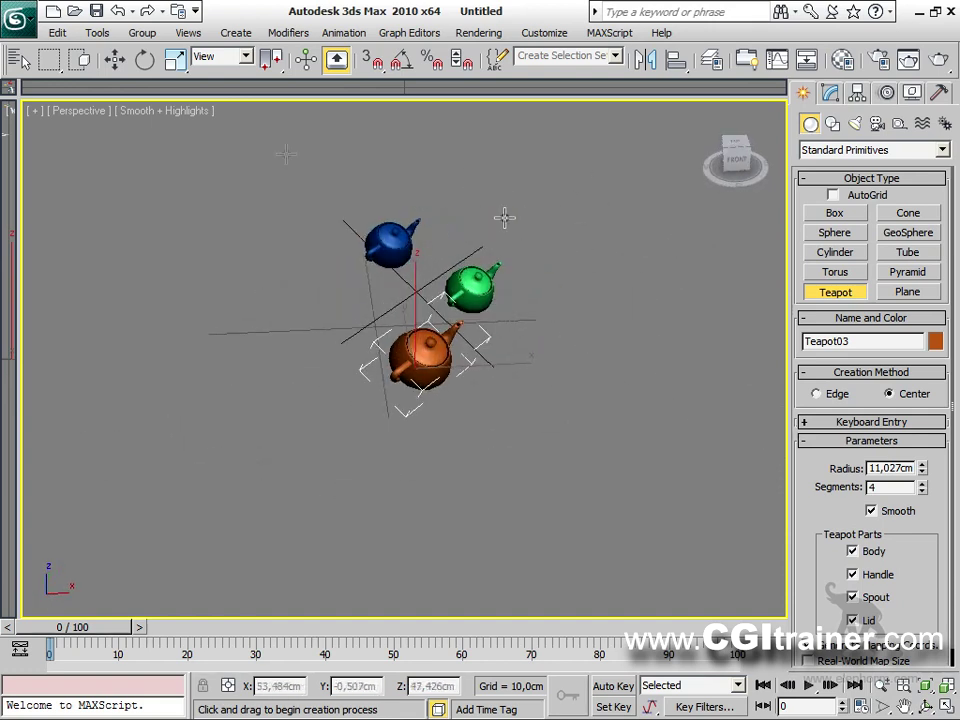
Reactivate the home grid and draw a large pink teapot on it.
left_click(97, 32)
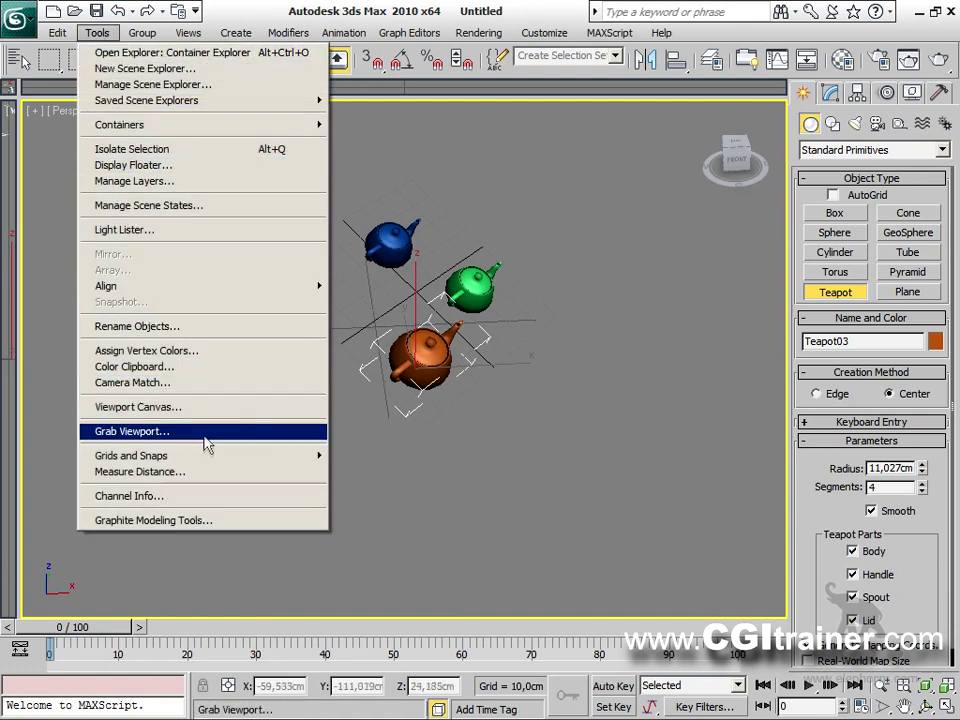
mouse_move(213, 458)
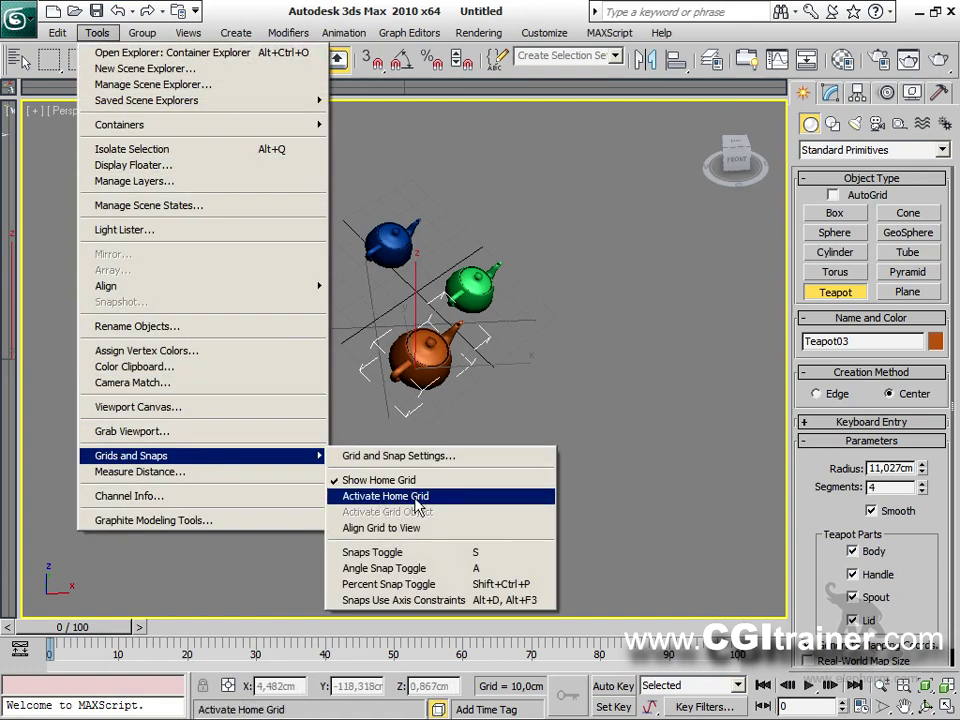
left_click(418, 497)
left_click_drag(219, 349, 281, 392)
middle_click_drag(281, 392, 240, 390, "alt")
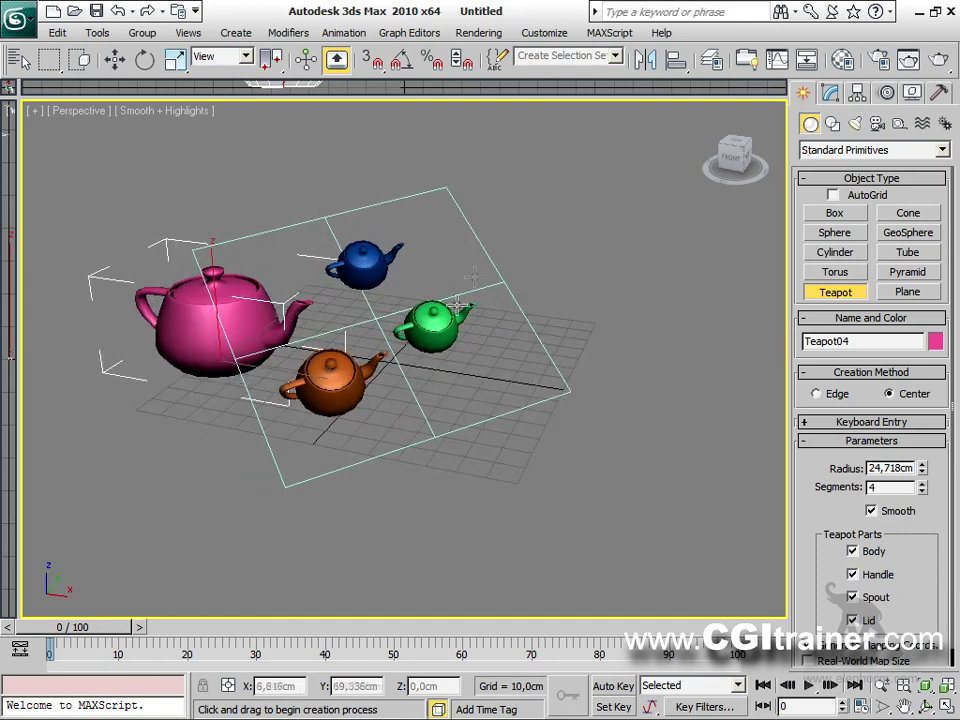
Draw a red box to the right of the teapots.
key("e")
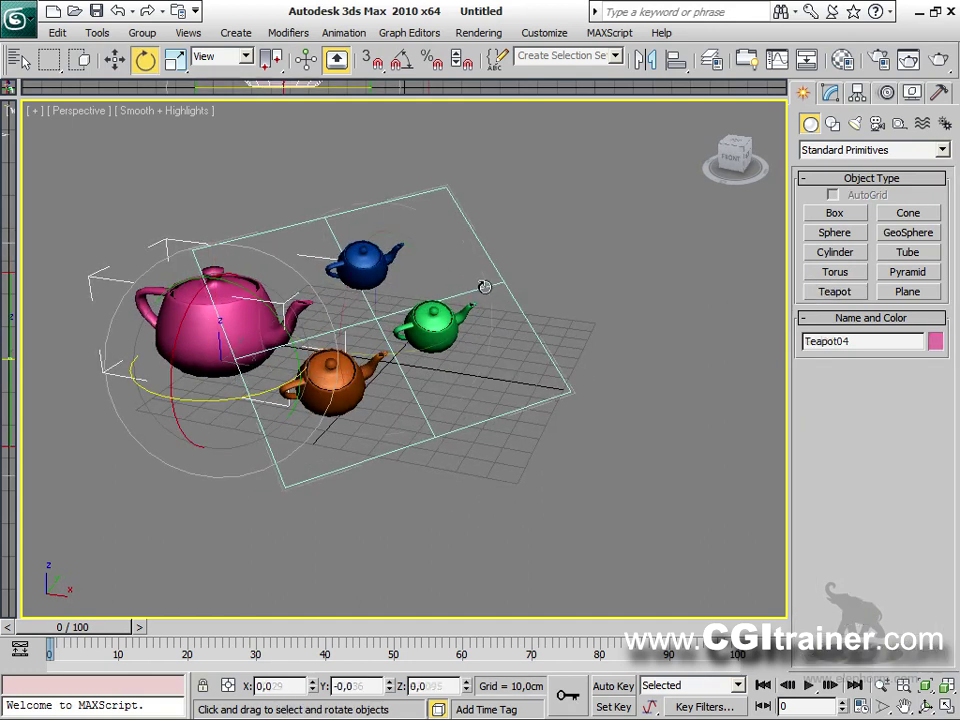
left_click(483, 284)
middle_click_drag(531, 344, 445, 352)
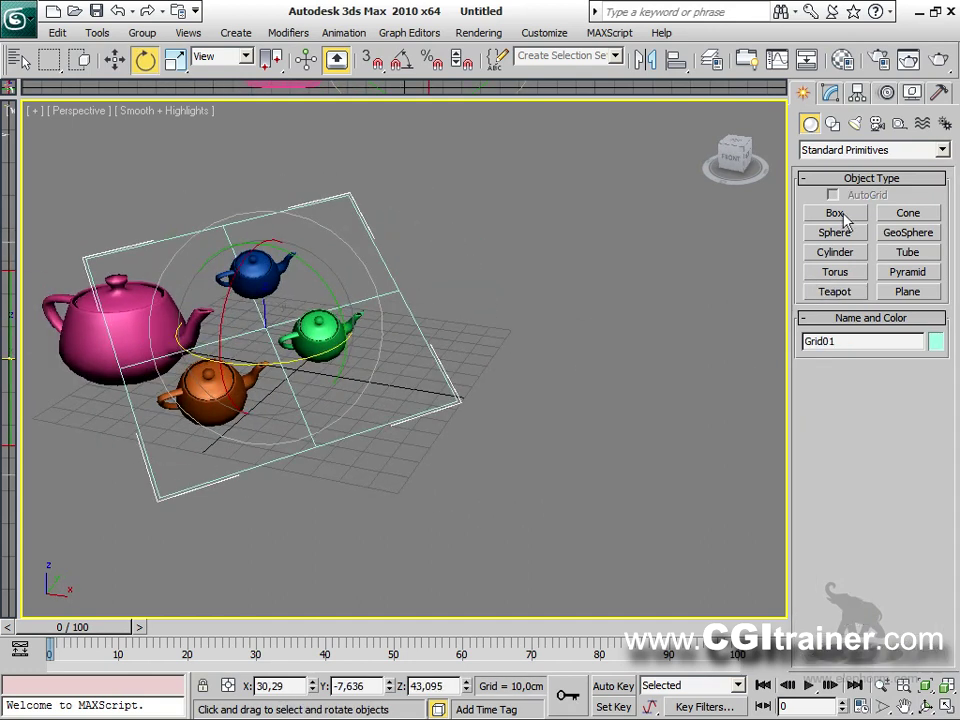
left_click(835, 213)
left_click_drag(591, 320, 634, 330)
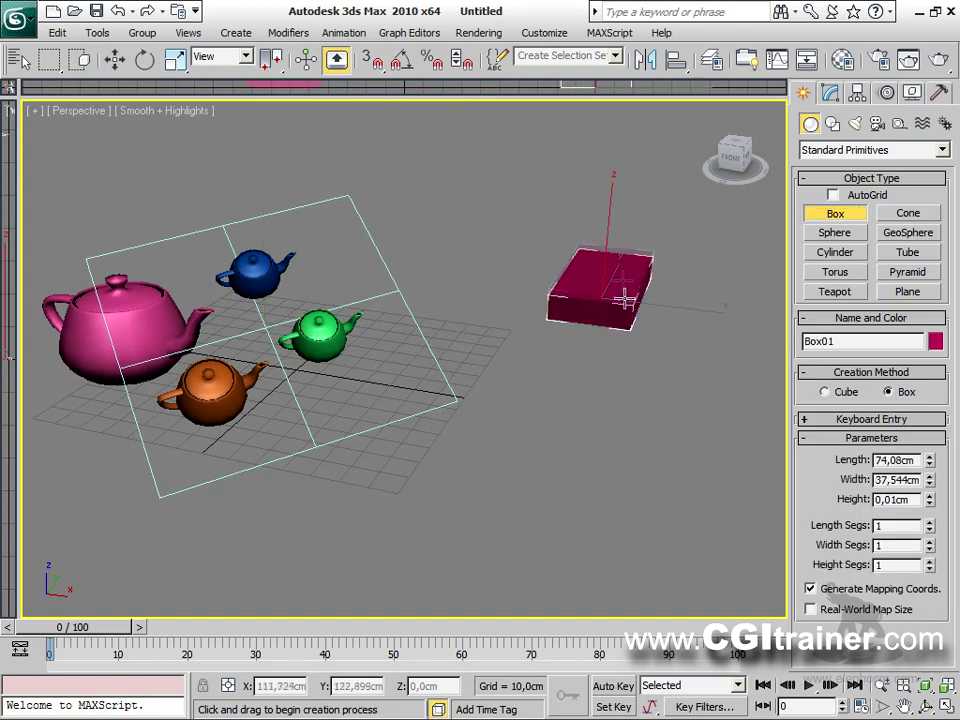
key("e")
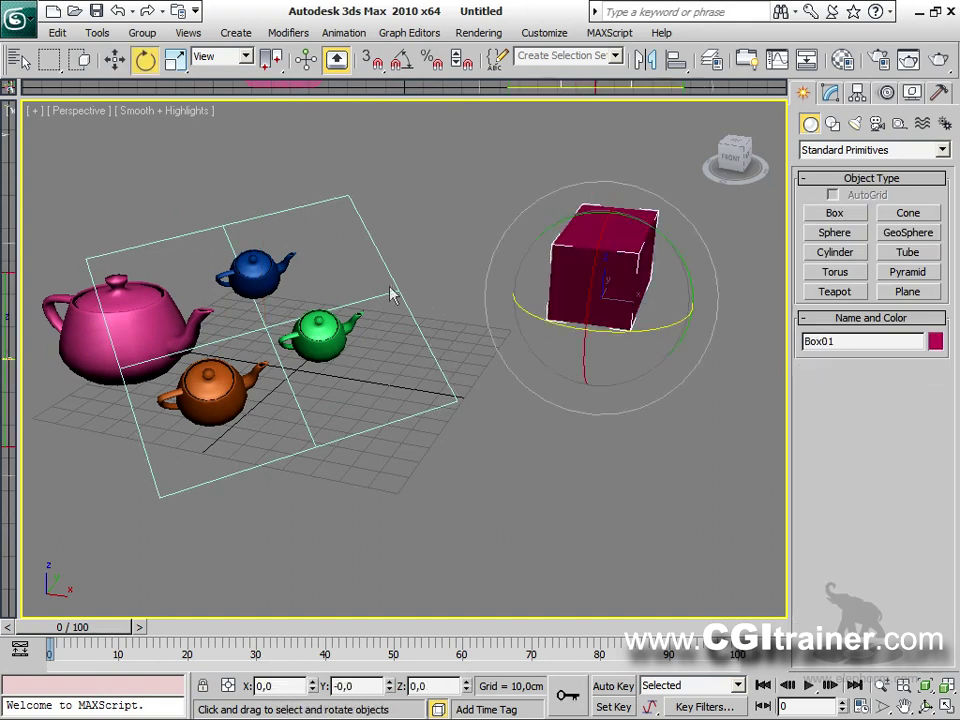
Preview aligning the grid to the box's minimum, pivot and maximum, cancel, then delete the box.
left_click(403, 290)
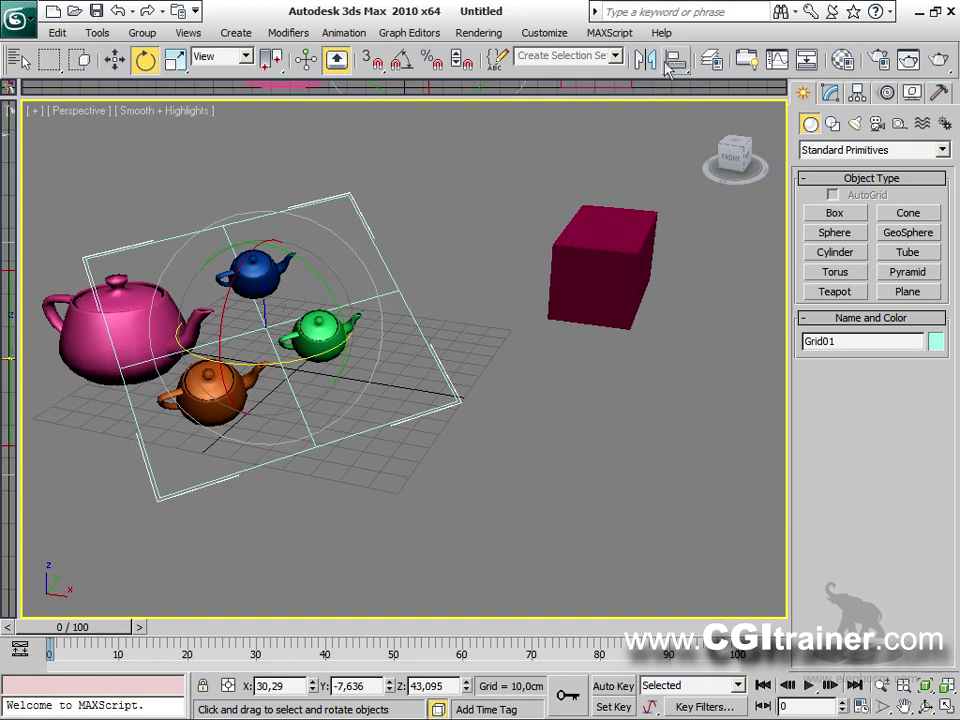
left_click_drag(678, 64, 676, 97)
left_click(588, 245)
left_click_drag(566, 176, 285, 180)
left_click(305, 226)
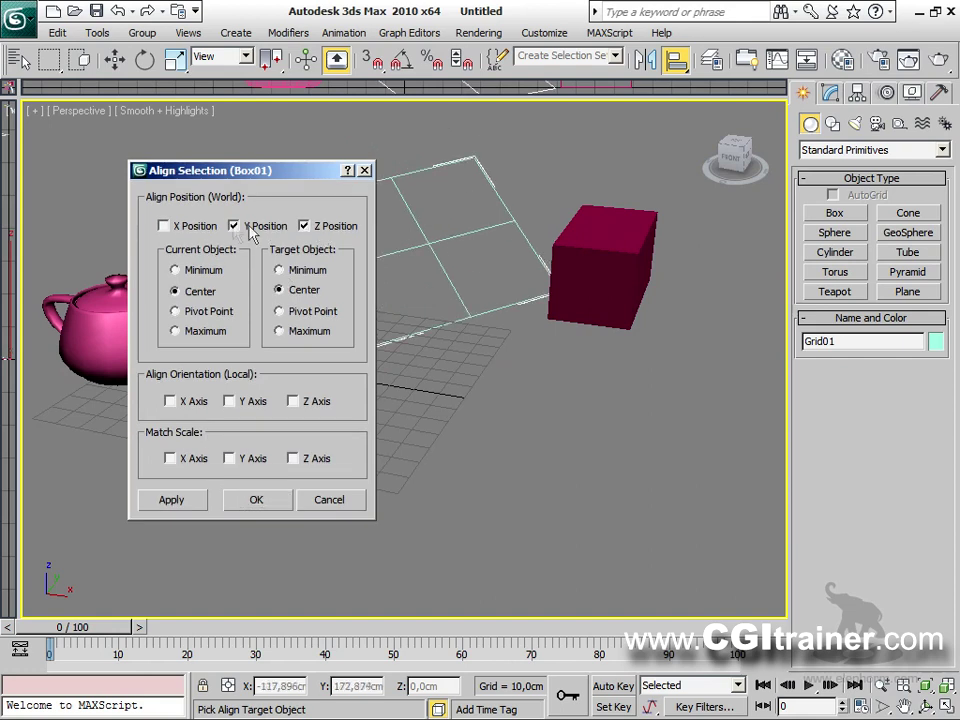
left_click(164, 226)
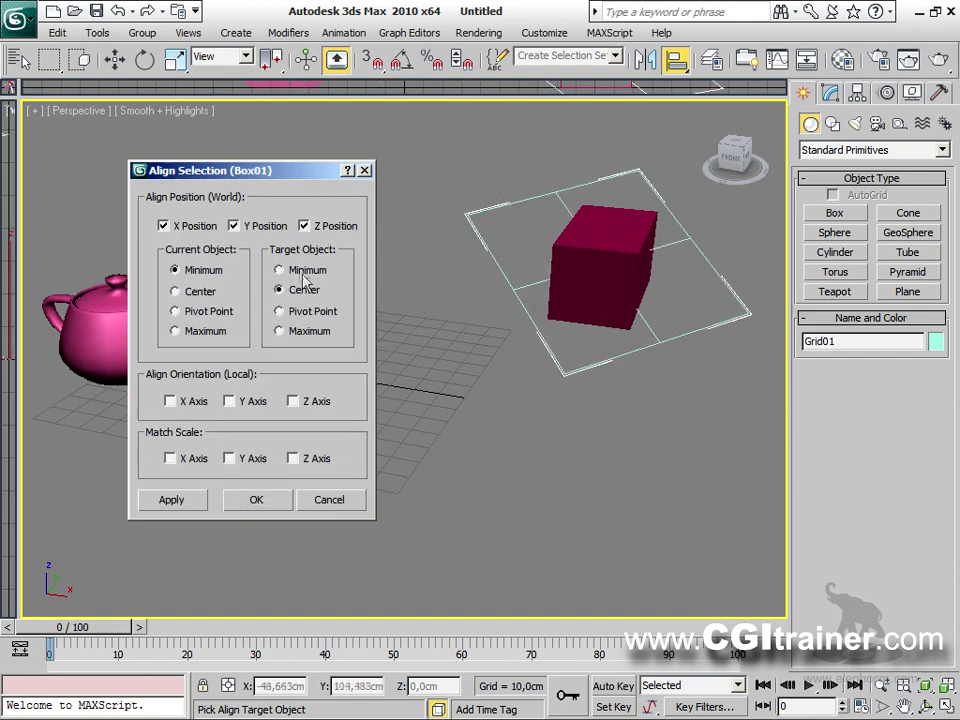
left_click(281, 270)
left_click(303, 312)
left_click(305, 331)
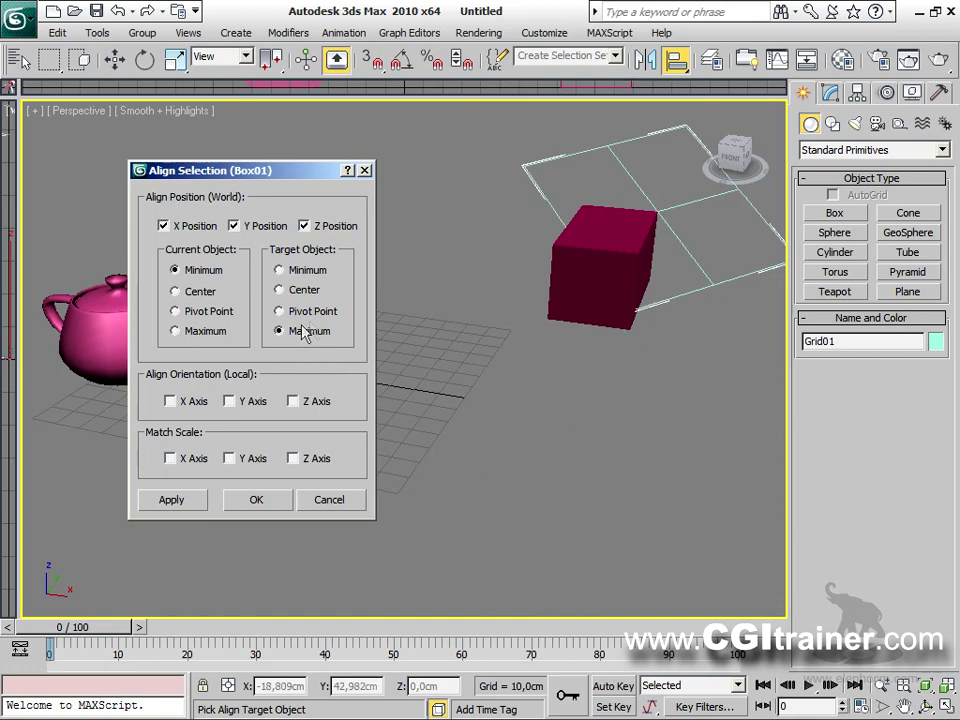
left_click(365, 171)
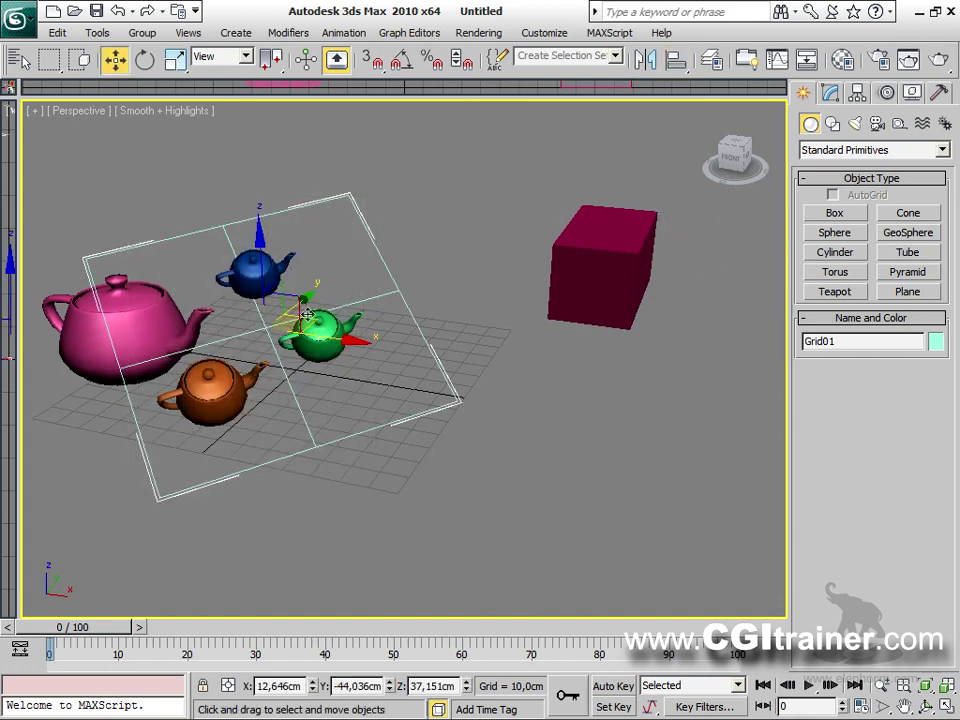
left_click(605, 271)
key("Delete")
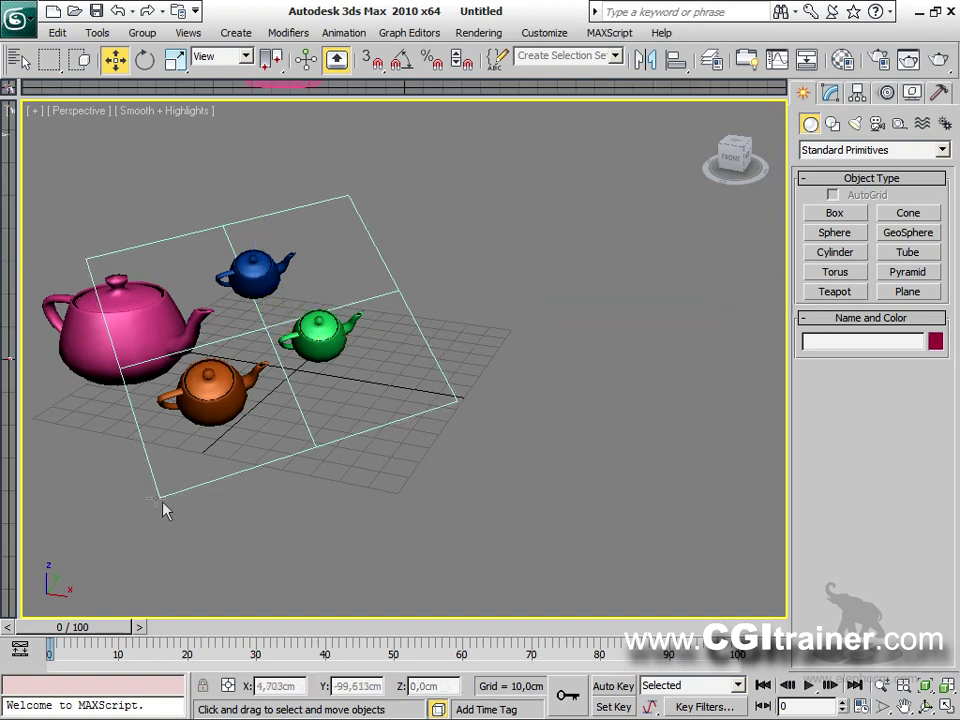
Delete the orange, green, blue and pink teapots from the scene.
middle_click_drag(254, 453, 329, 431, "alt")
left_click(438, 326)
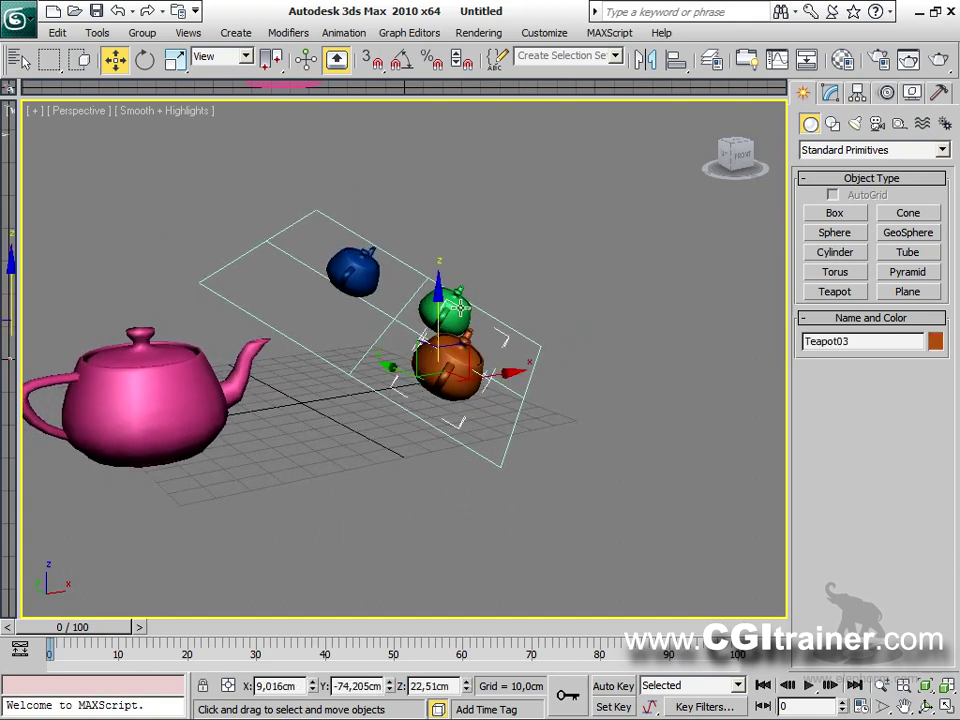
key("Delete")
left_click(448, 310)
key("Delete")
left_click(350, 276)
key("Delete")
left_click(124, 425)
key("Delete")
Select Grid01 and move it up and away.
left_click(348, 371)
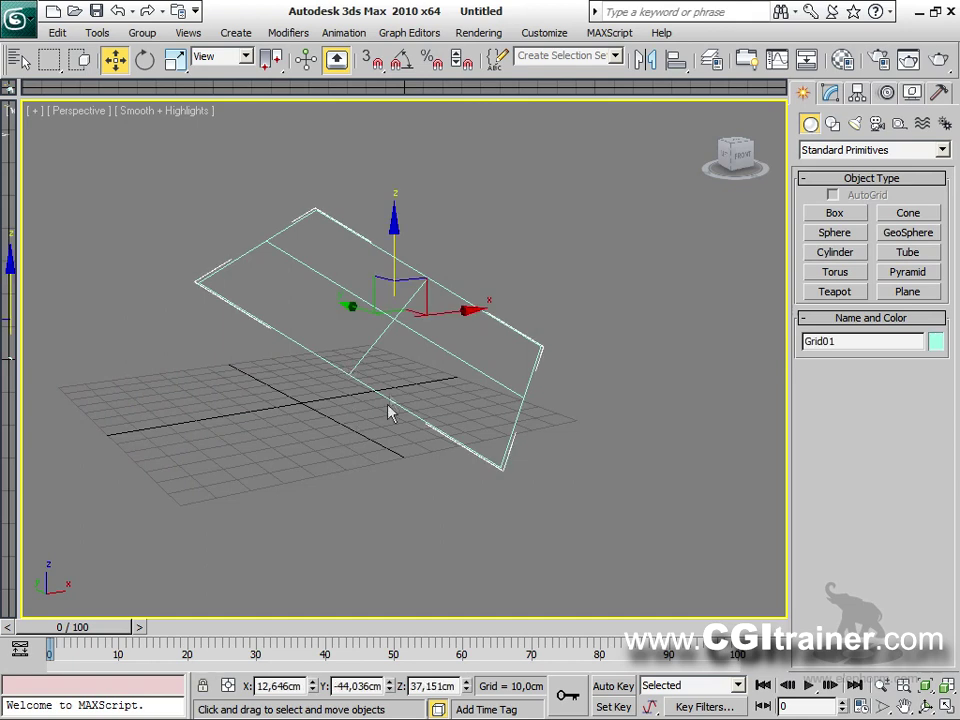
middle_click_drag(390, 413, 392, 428, "alt")
left_click_drag(360, 285, 203, 233)
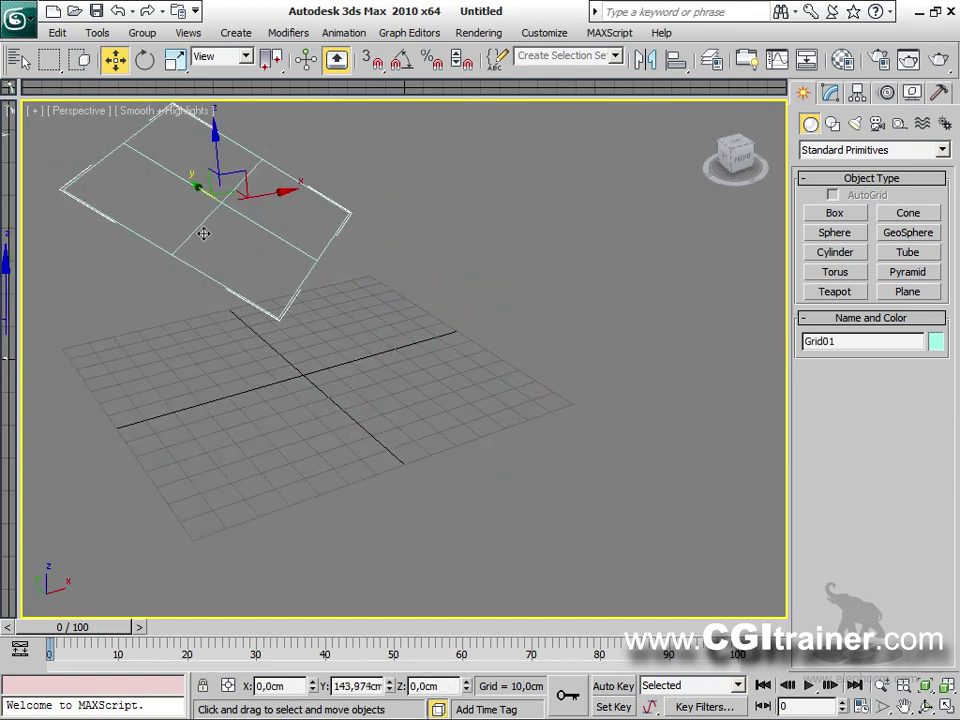
right_click(206, 248)
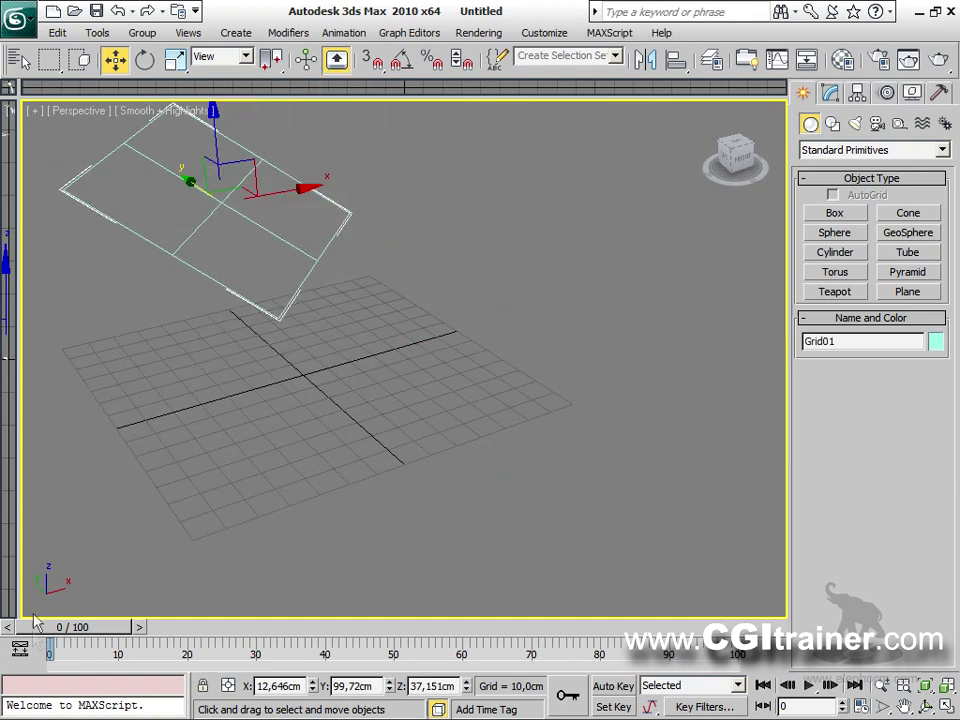
With Auto Key at frame 50, move Grid01 back down and rotate it flatter.
left_click_drag(78, 622, 436, 626)
left_click(606, 685)
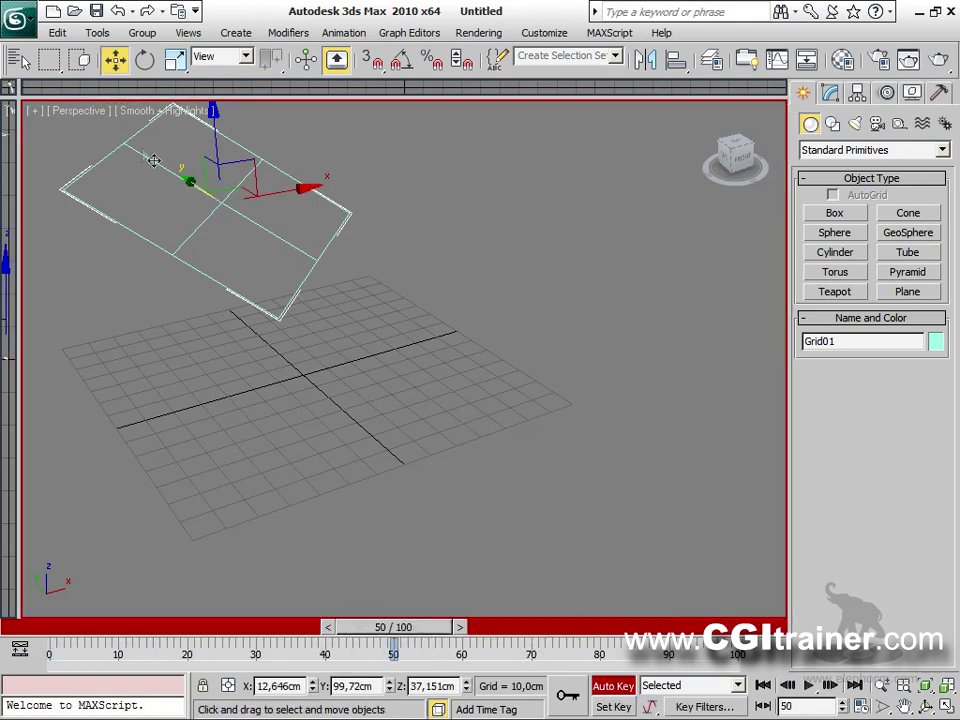
left_click_drag(203, 194, 468, 311)
right_click(468, 311)
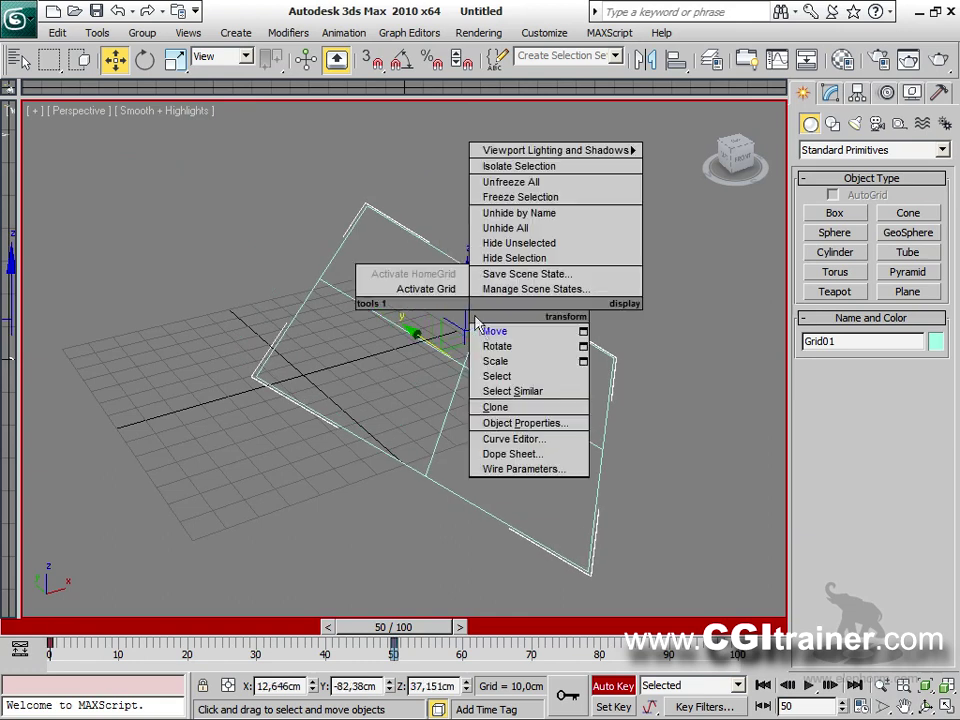
left_click(517, 350)
left_click_drag(514, 349, 492, 242)
left_click_drag(432, 627, 95, 545)
left_click(610, 685)
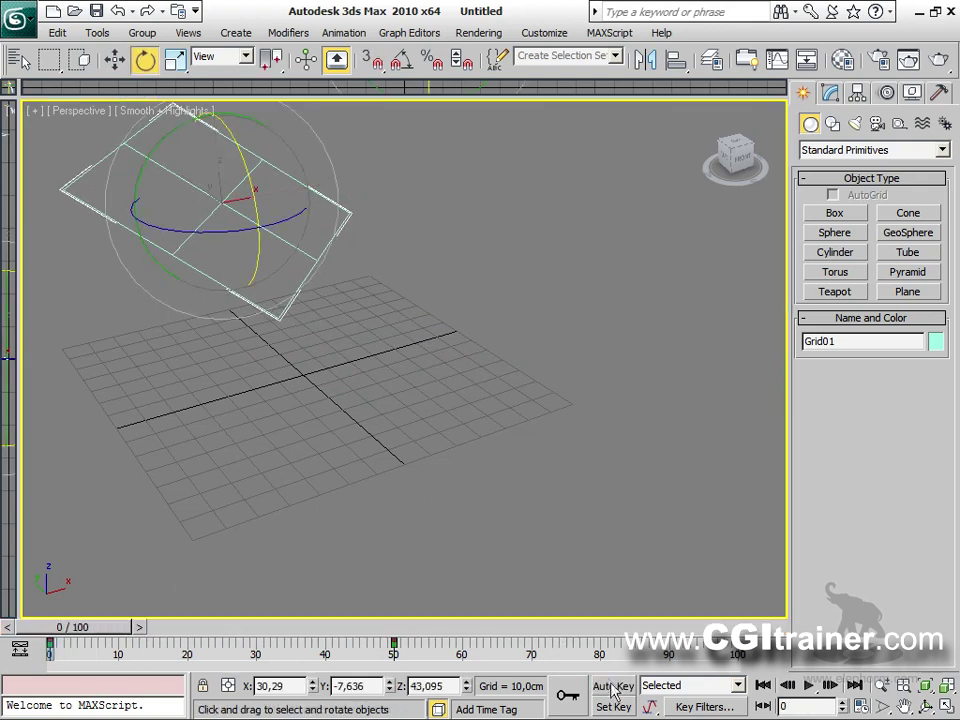
Make Grid01 the active grid via Tools > Grids and Snaps > Activate Grid Object.
left_click(97, 32)
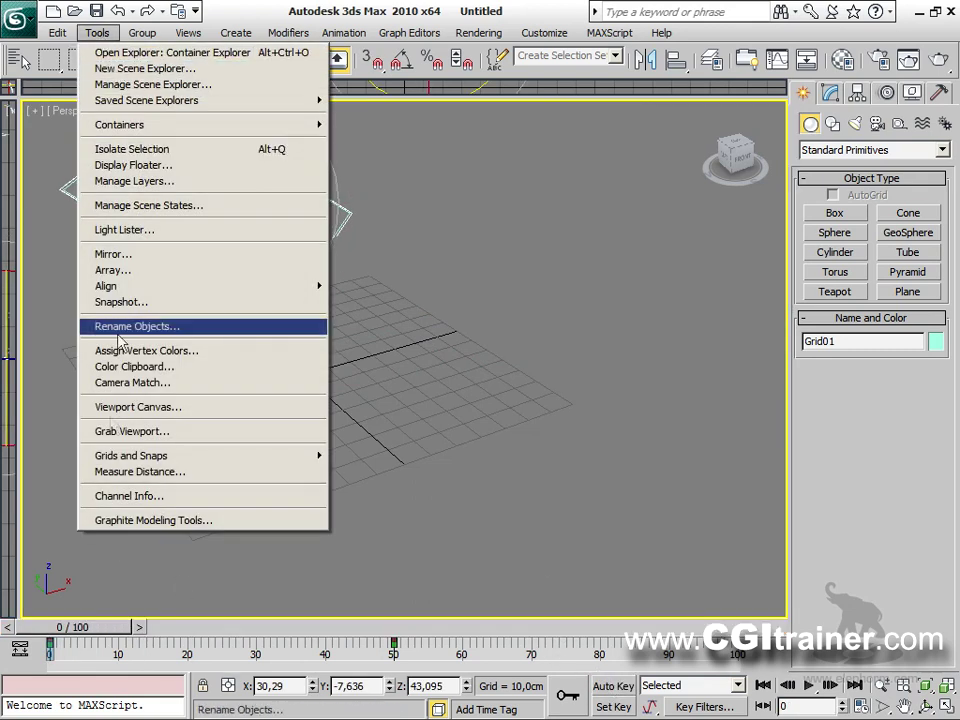
mouse_move(133, 463)
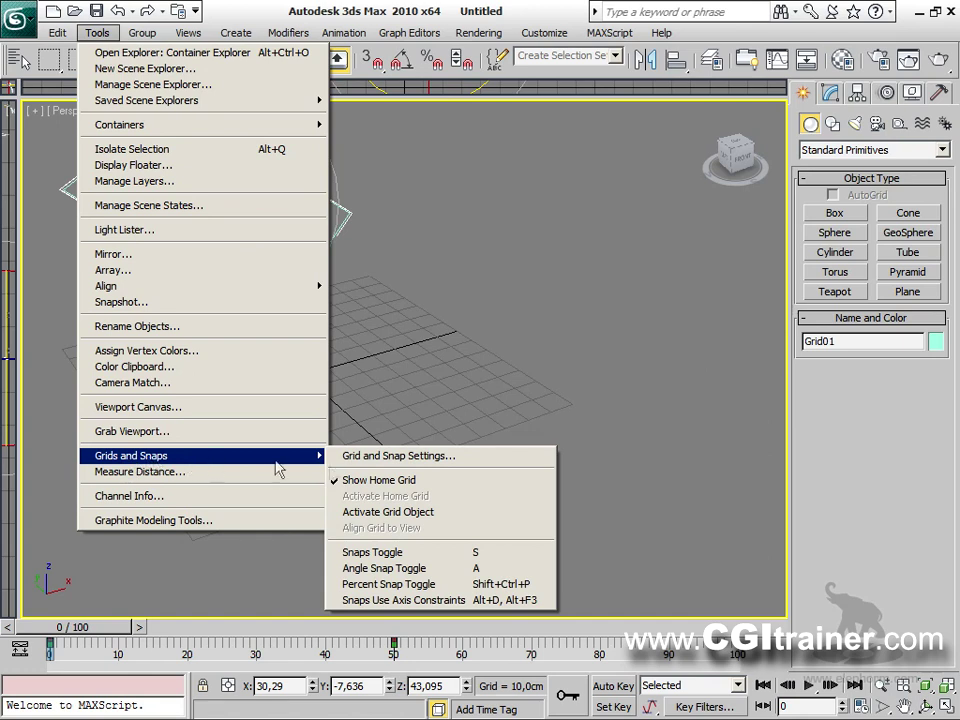
left_click(381, 519)
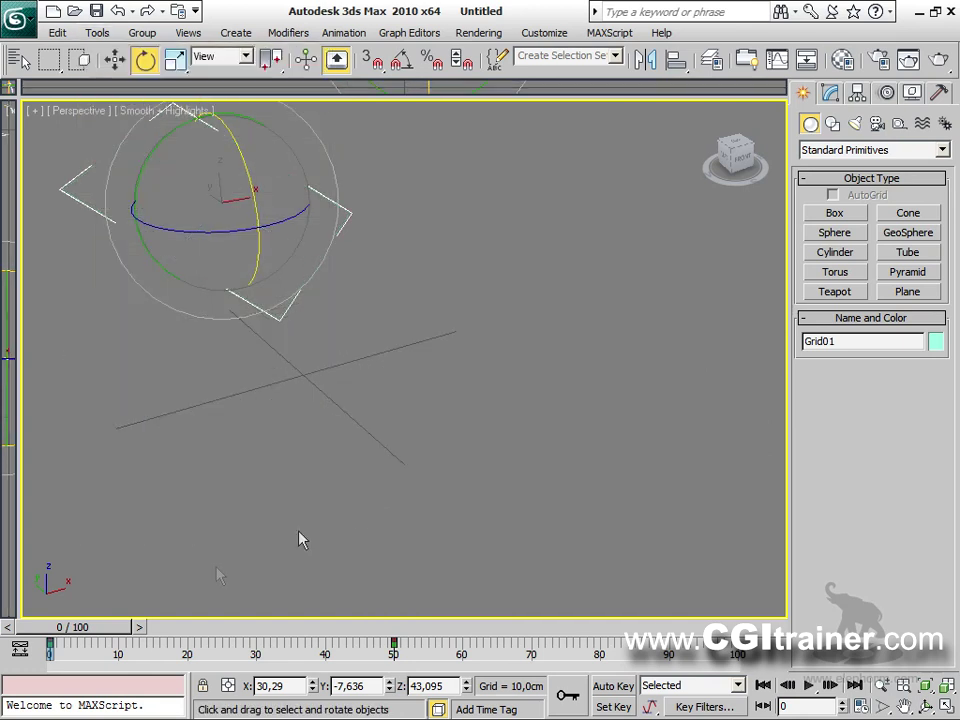
left_click_drag(114, 628, 8, 540)
Create magenta and lilac teapots on the grid, then a yellow one at frame 30.
key("e")
left_click(844, 298)
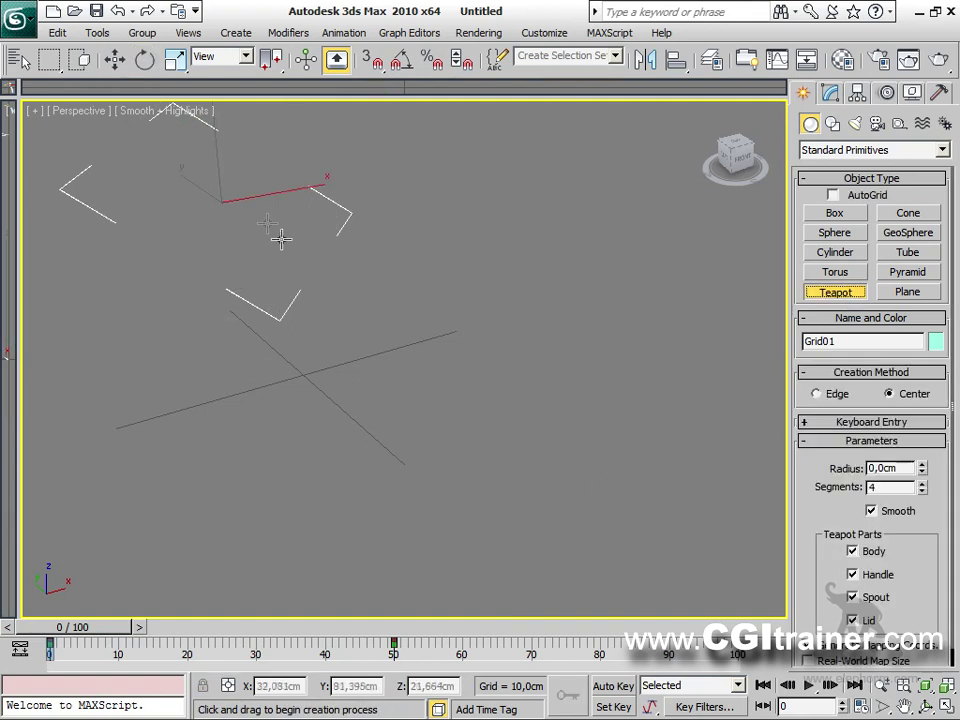
left_click_drag(189, 189, 215, 192)
left_click_drag(260, 233, 267, 245)
left_click_drag(86, 637, 278, 637)
left_click_drag(350, 291, 378, 285)
Add a pink teapot of about 28 cm radius and two red teapots around frame 25.
left_click_drag(437, 293, 506, 349)
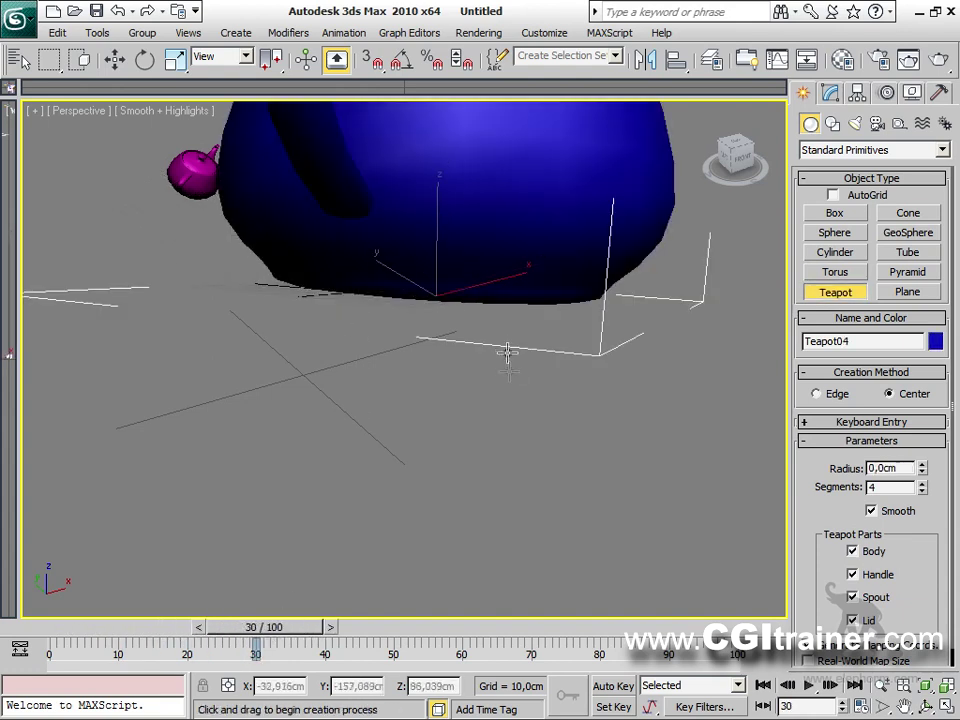
right_click(517, 386)
left_click_drag(439, 303, 506, 375)
middle_click_drag(506, 375, 246, 375, "alt")
left_click_drag(307, 627, 549, 600)
left_click_drag(309, 390, 332, 412)
left_click_drag(535, 628, 220, 569)
left_click_drag(722, 324, 752, 346)
Scrub the timeline between frames 0 and 50 to watch the teapots ride the grid.
middle_click_drag(476, 454, 325, 225, "alt")
left_click_drag(246, 628, 336, 493)
middle_click_drag(352, 490, 286, 610, "alt")
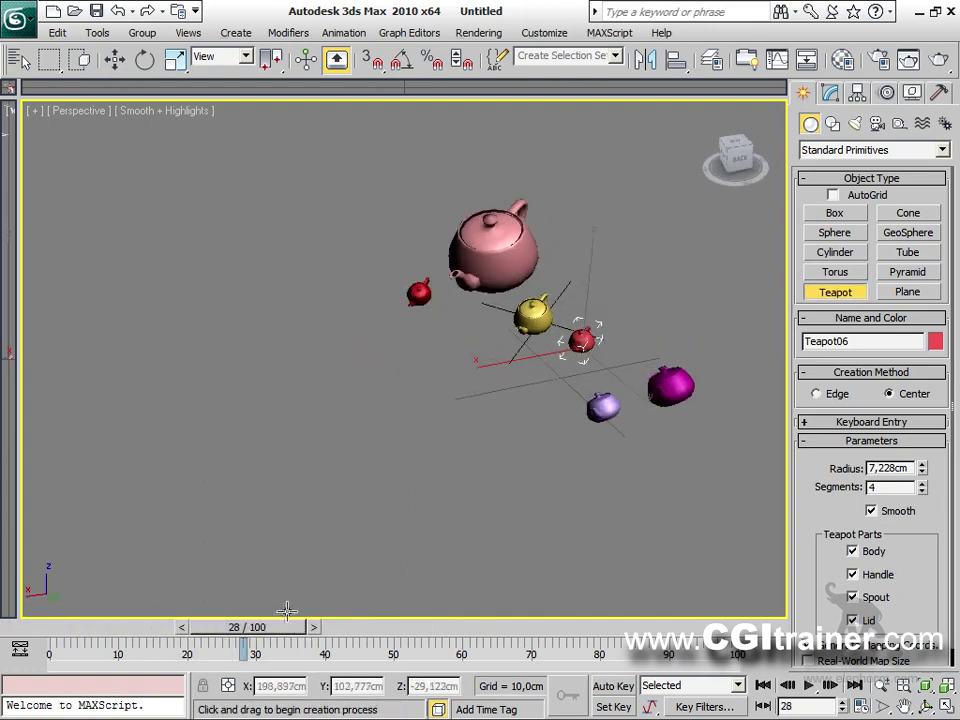
left_click_drag(280, 637, 422, 516)
middle_click_drag(422, 516, 336, 399, "alt")
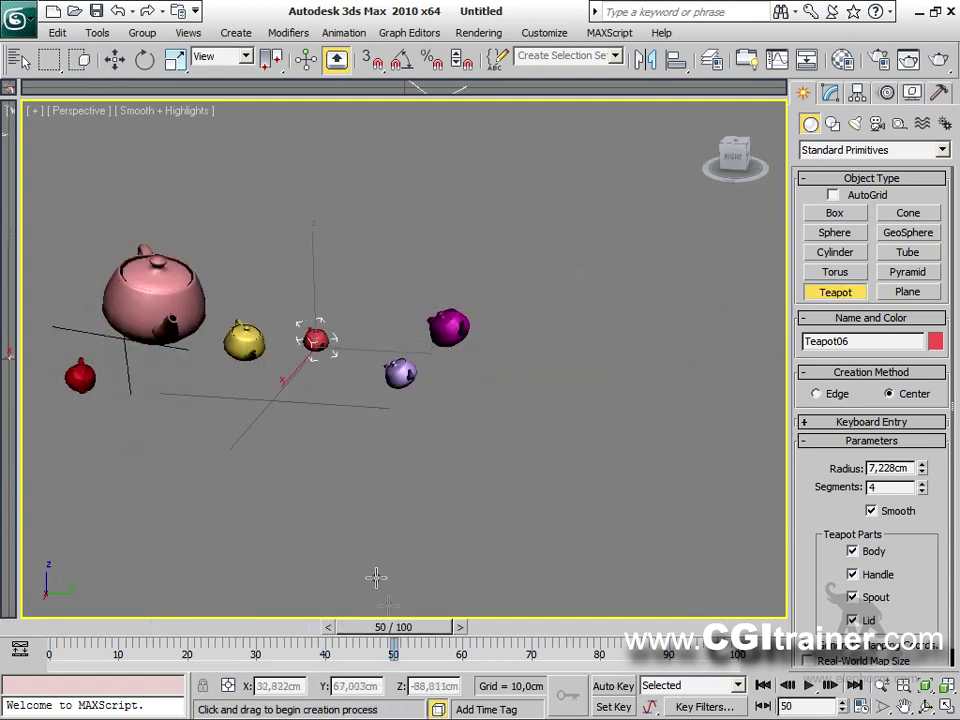
left_click_drag(399, 633, 3, 555)
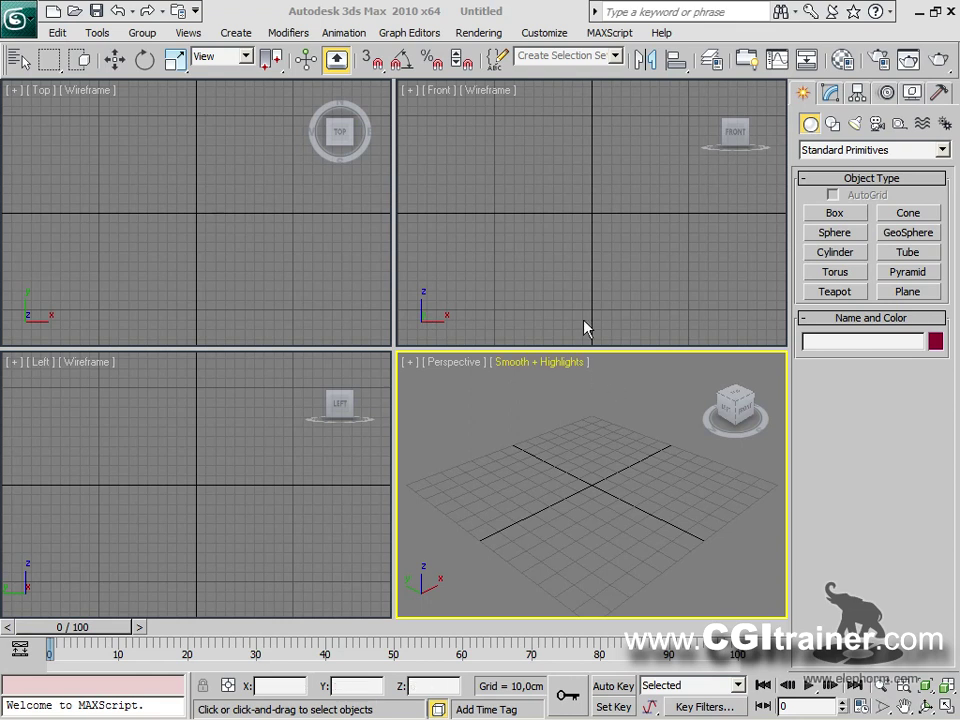
Open Edit > Transform Toolbox and move it aside.
left_click(58, 33)
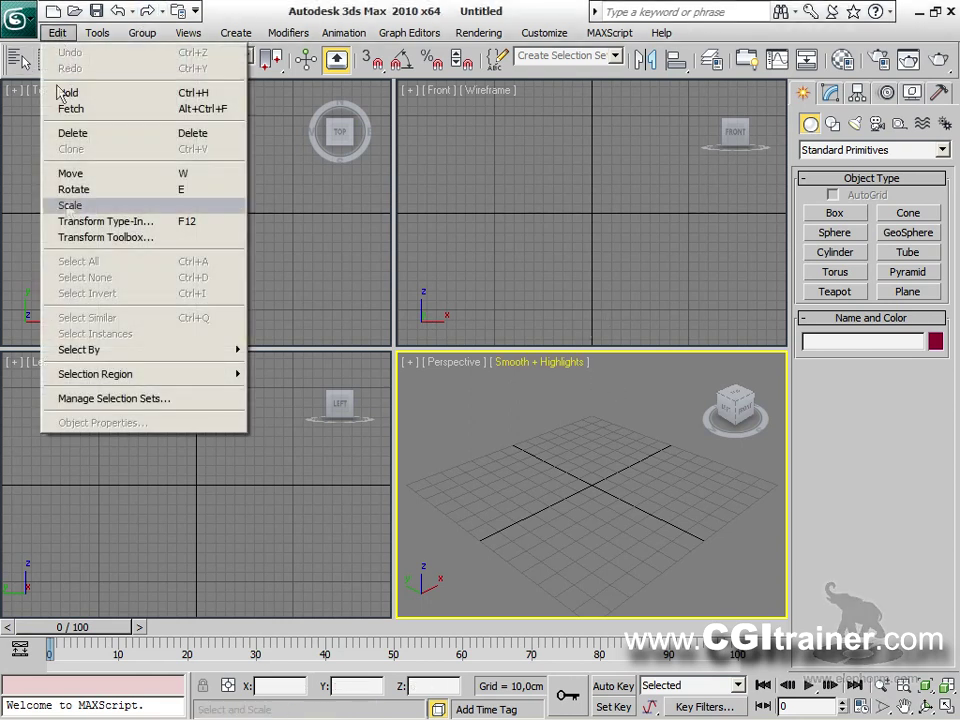
left_click(133, 245)
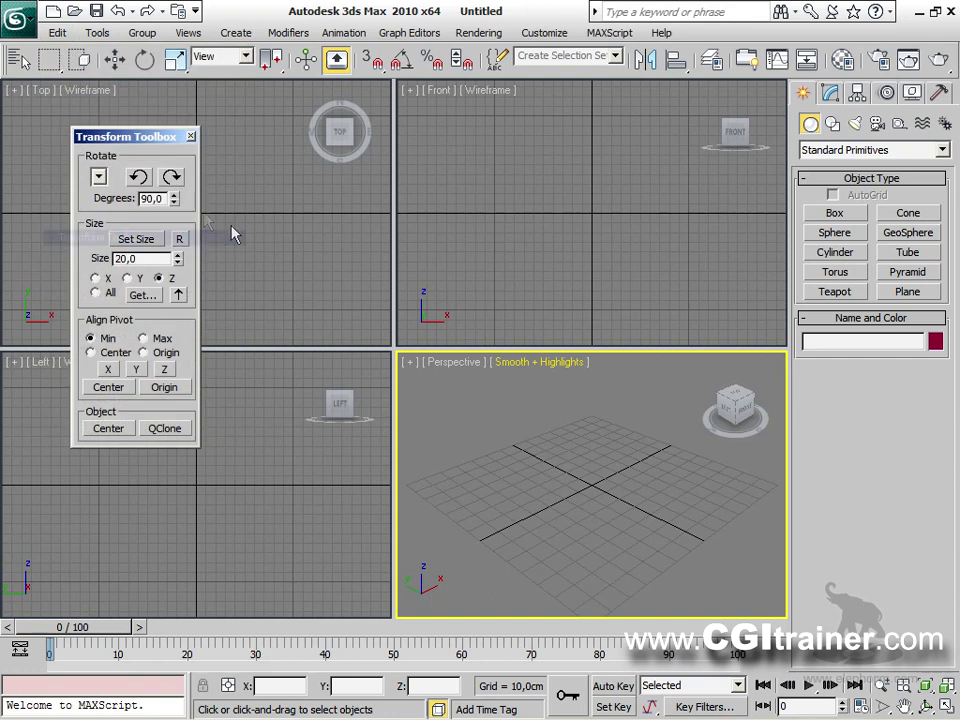
left_click_drag(156, 139, 195, 162)
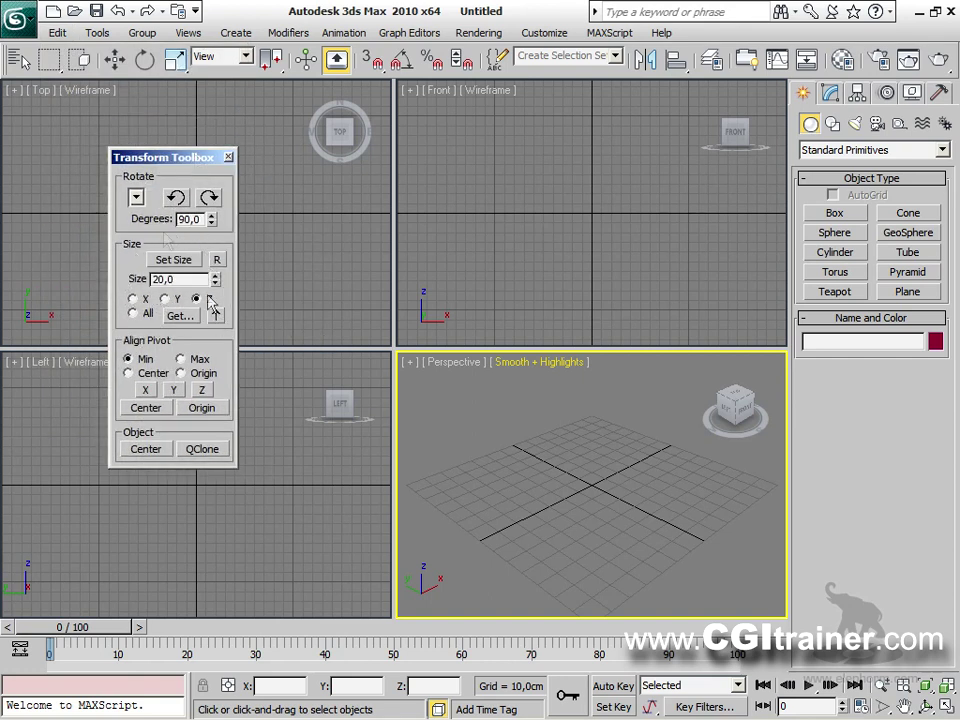
Draw Box01 with length, width and height 50 cm, then drag out a small teapot beside it.
left_click(838, 214)
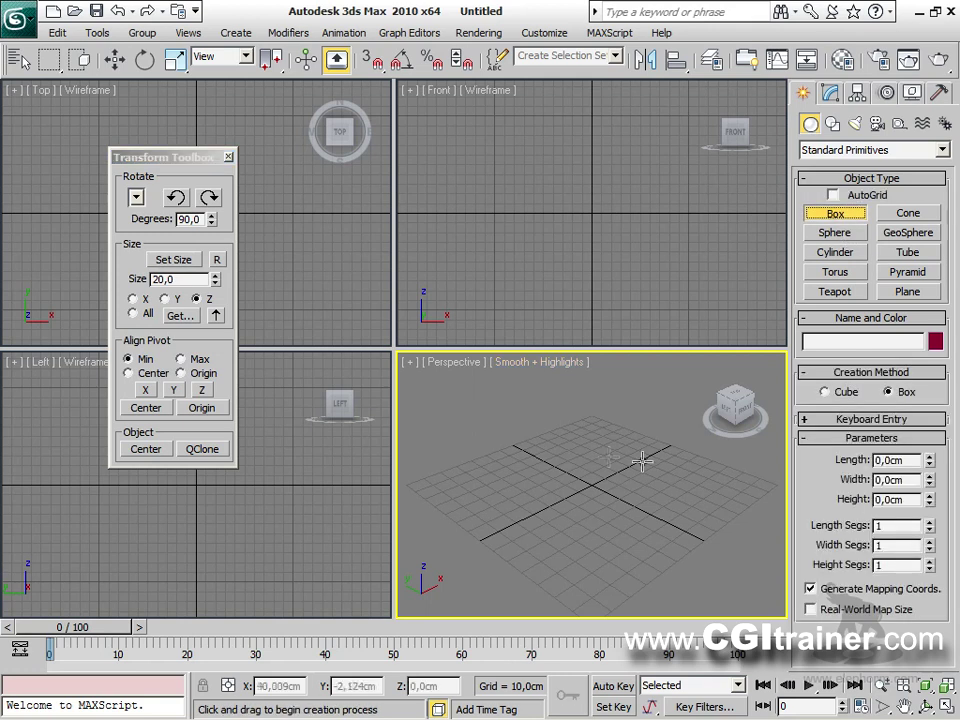
left_click_drag(615, 452, 671, 453)
left_click(670, 376)
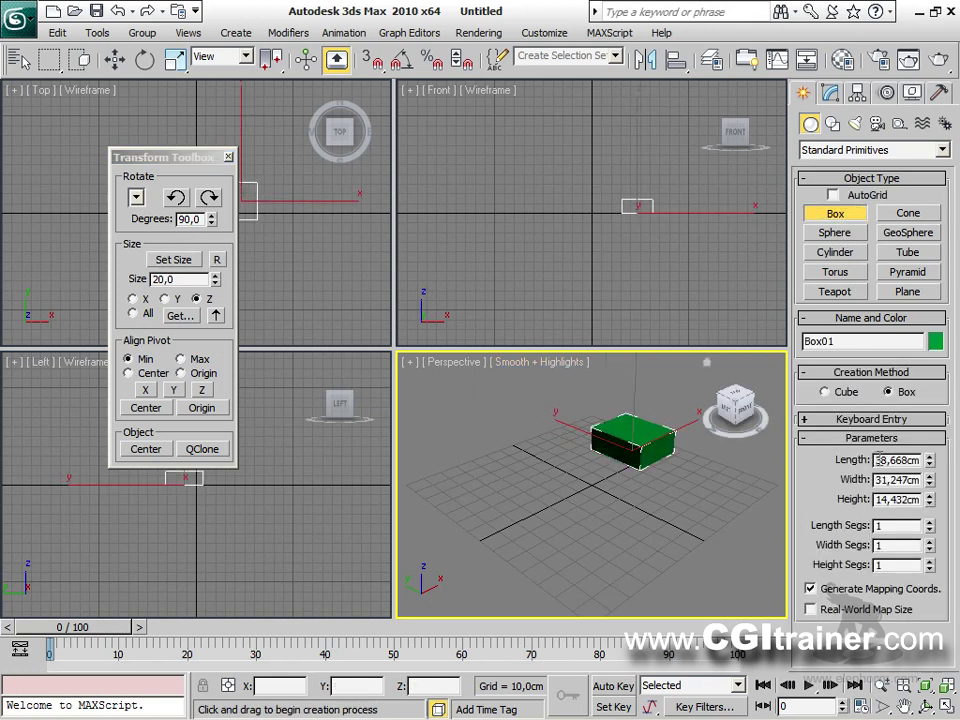
type("50")
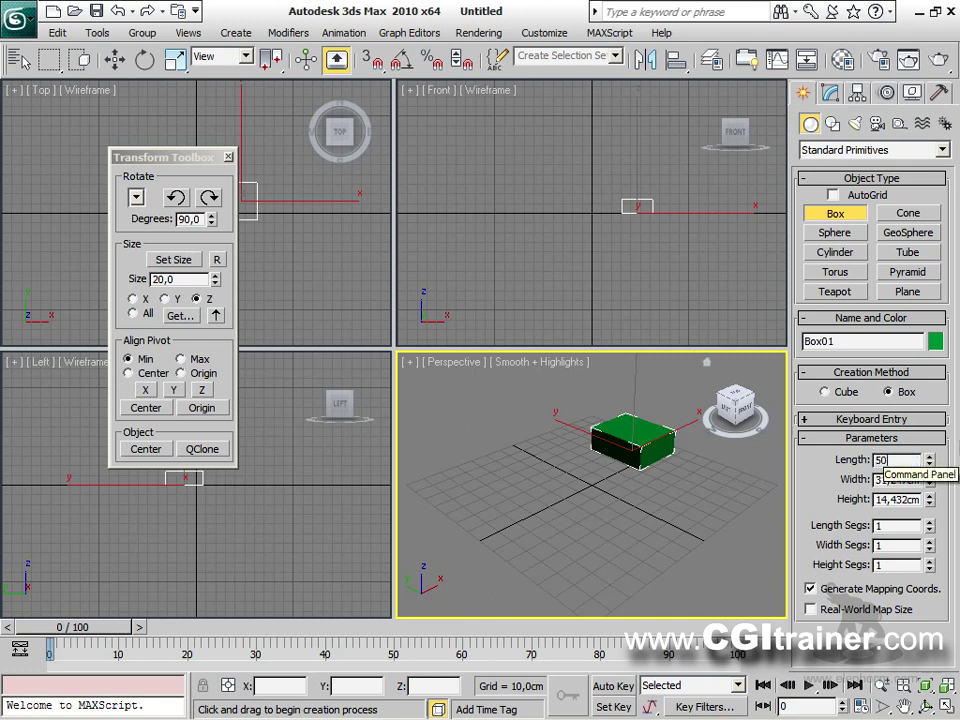
key("Tab")
type("50")
key("Tab")
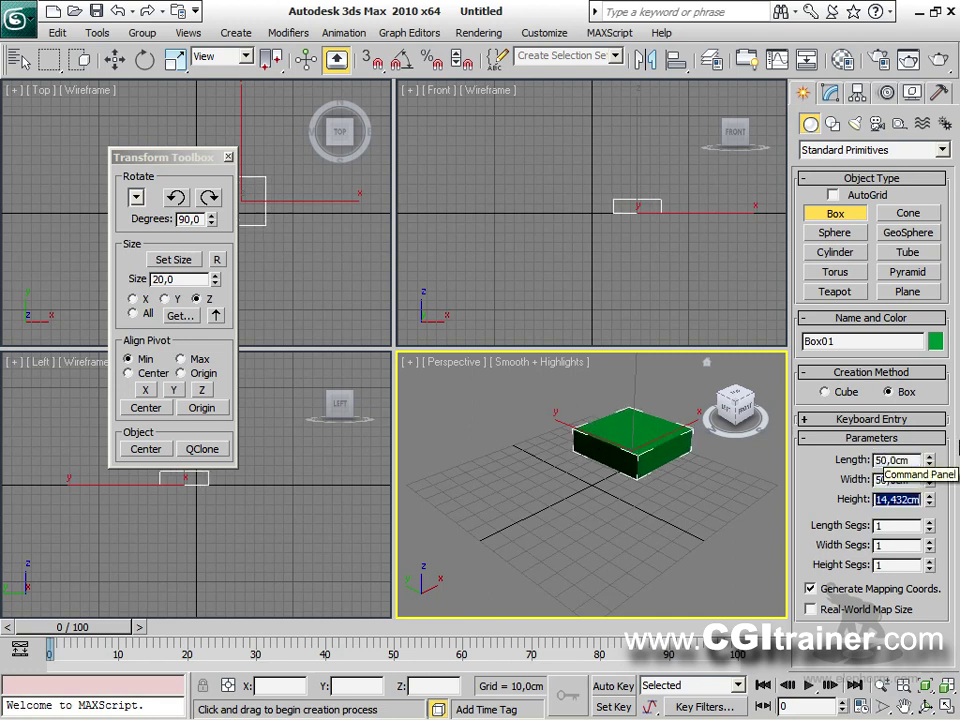
key("Return")
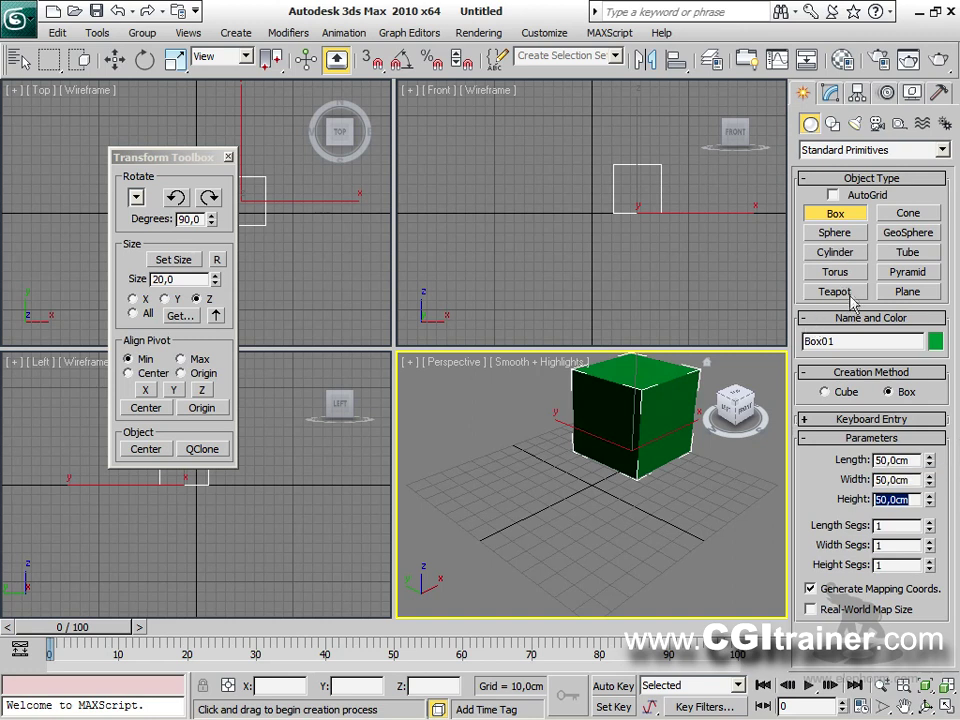
left_click(836, 292)
left_click_drag(441, 483, 458, 490)
Select Box01 and set its Z size to 20 in the Transform Toolbox.
right_click(593, 414)
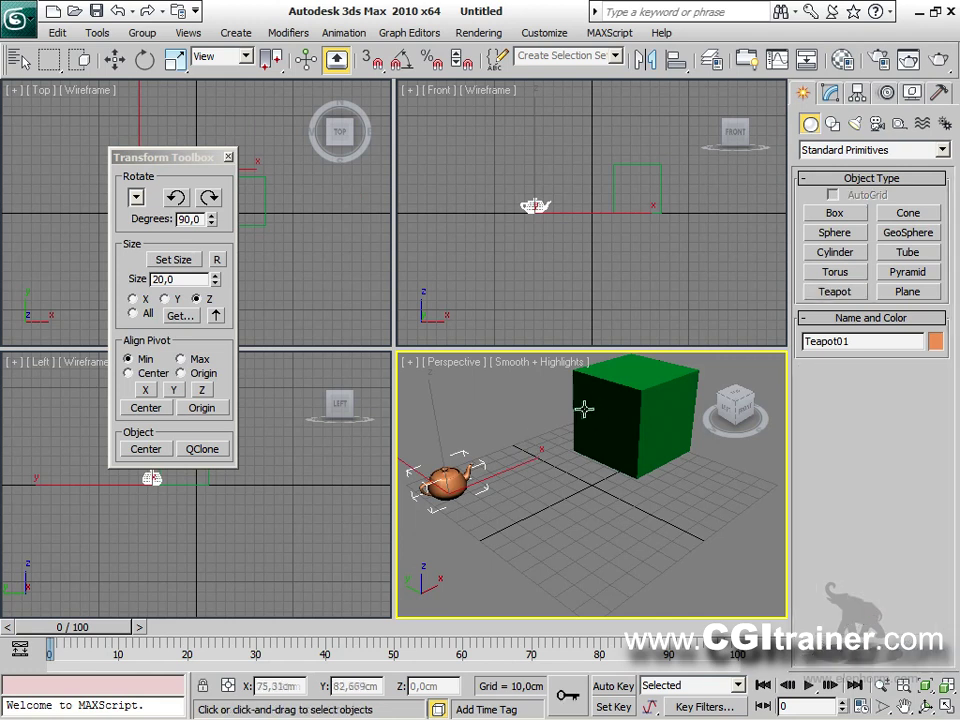
left_click(583, 400)
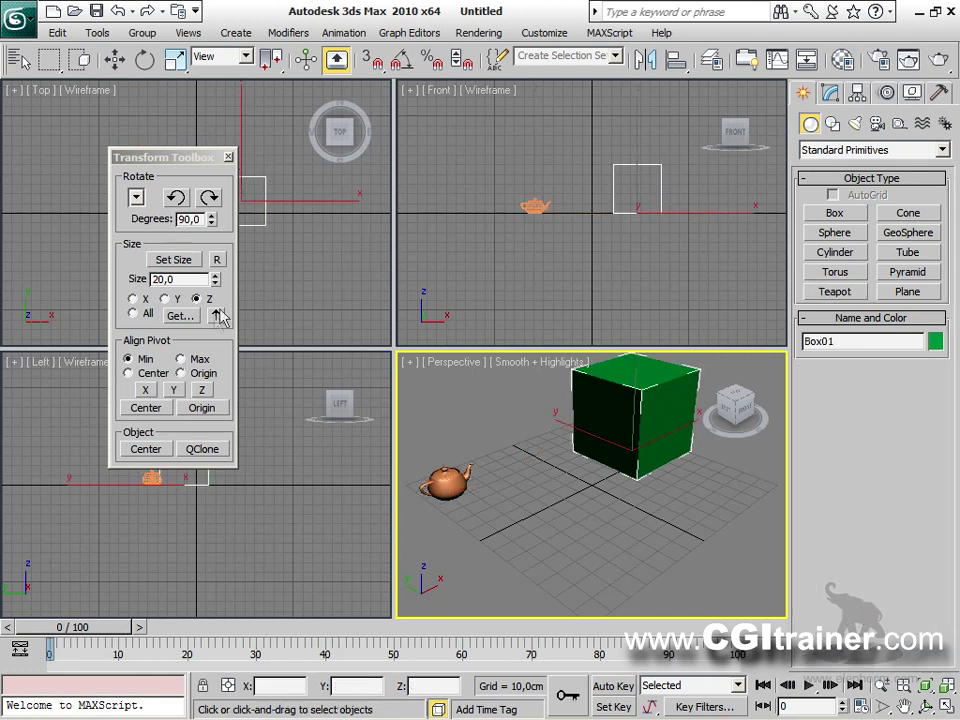
left_click(180, 316)
left_click_drag(265, 164, 300, 162)
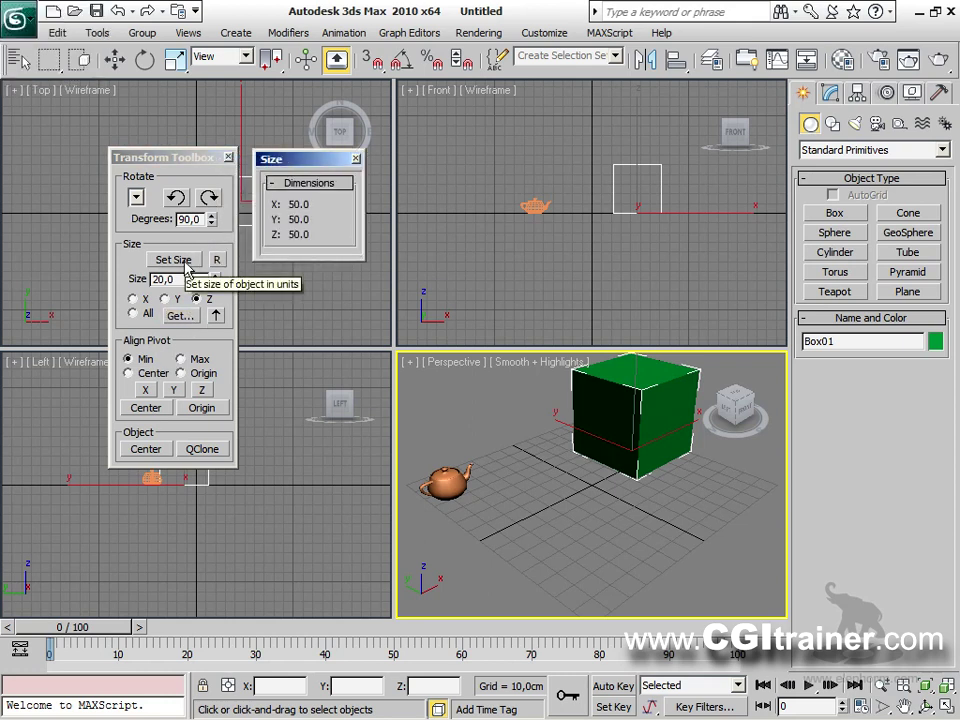
left_click(186, 263)
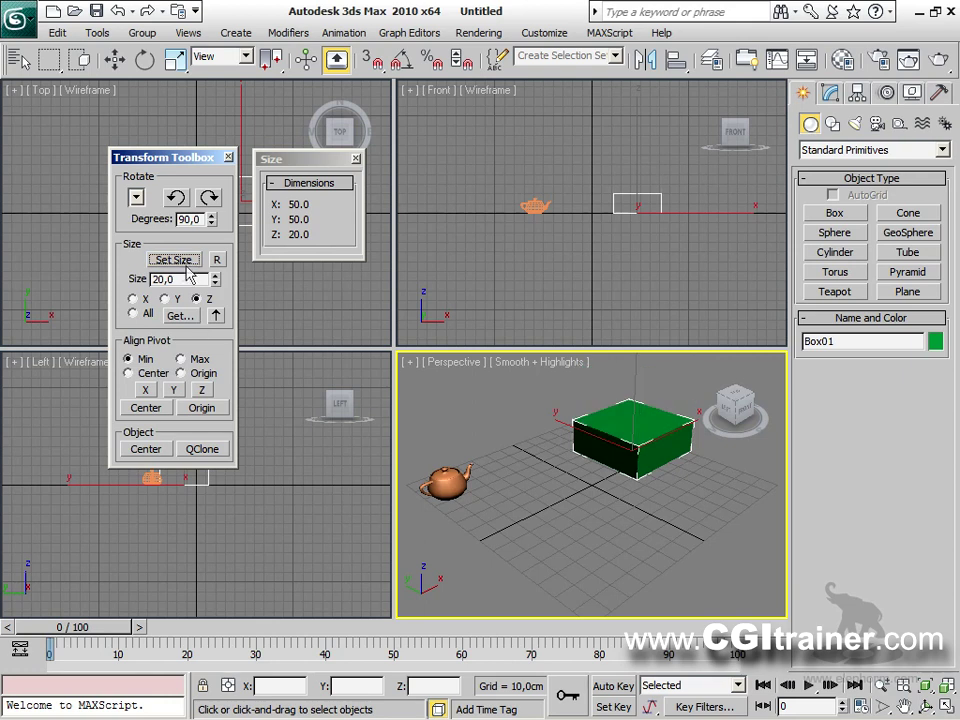
left_click(190, 318)
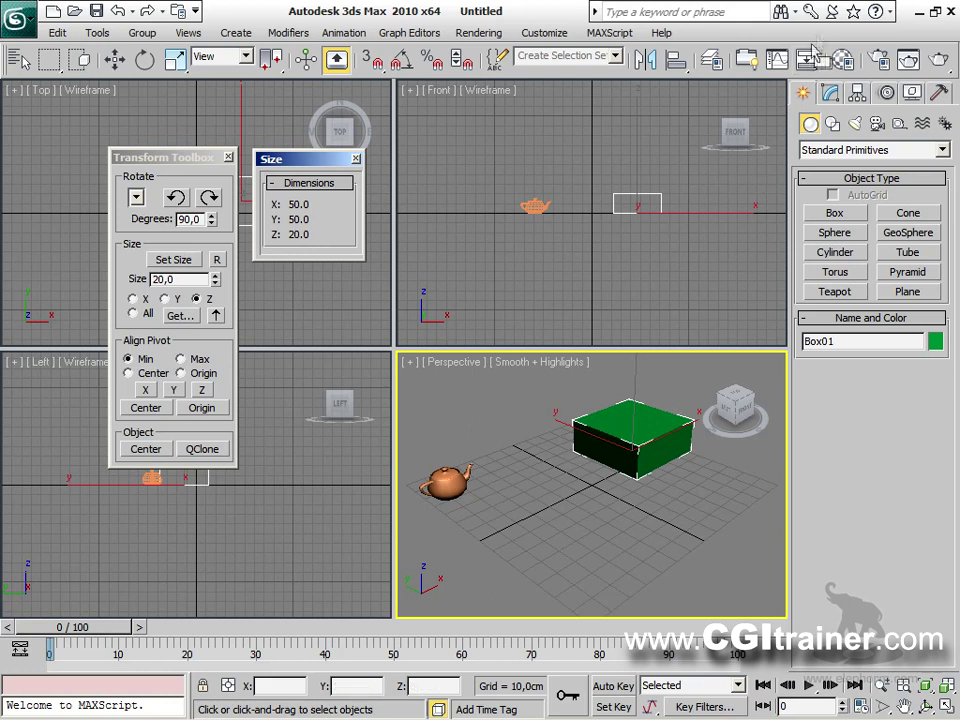
Apply size 20 to all axes, making Box01 a 20-unit cube.
left_click(831, 93)
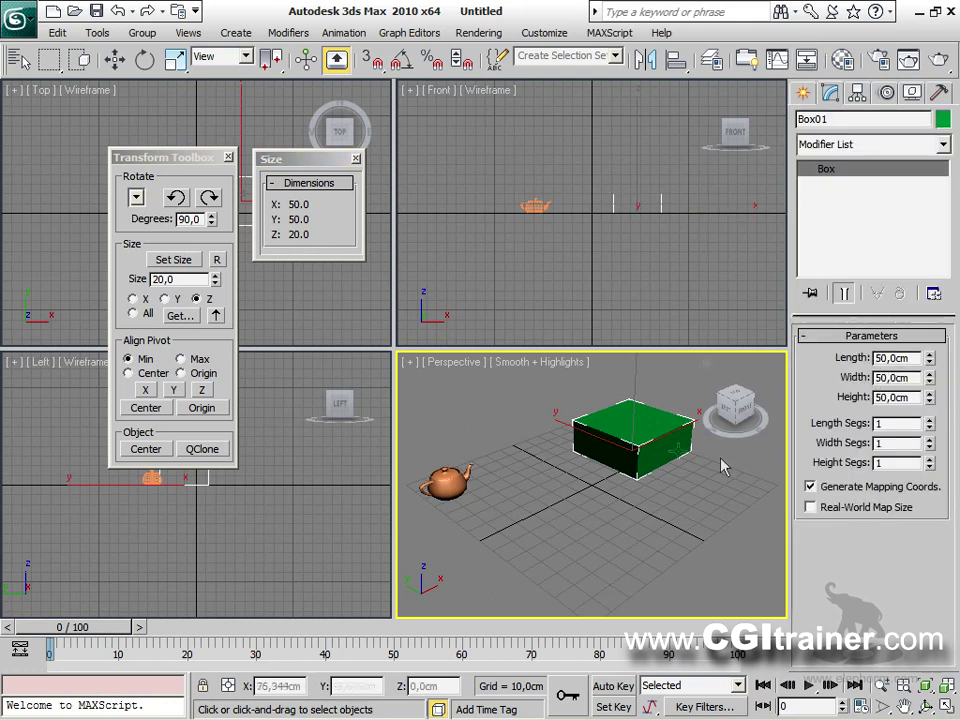
middle_click_drag(628, 452, 610, 450)
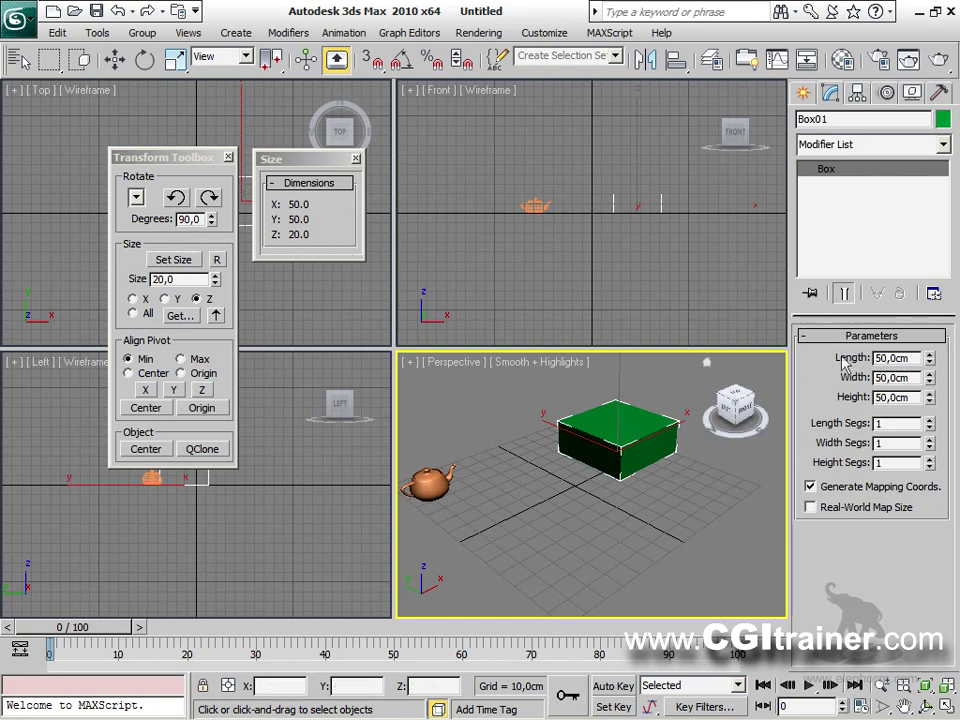
left_click(135, 314)
left_click(188, 316)
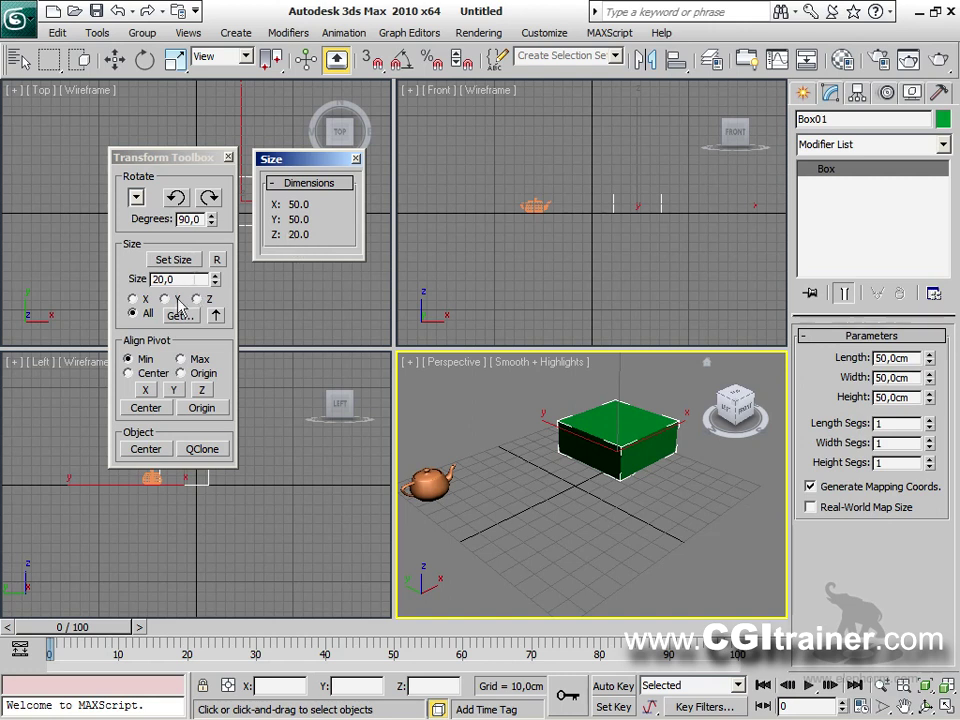
left_click(189, 262)
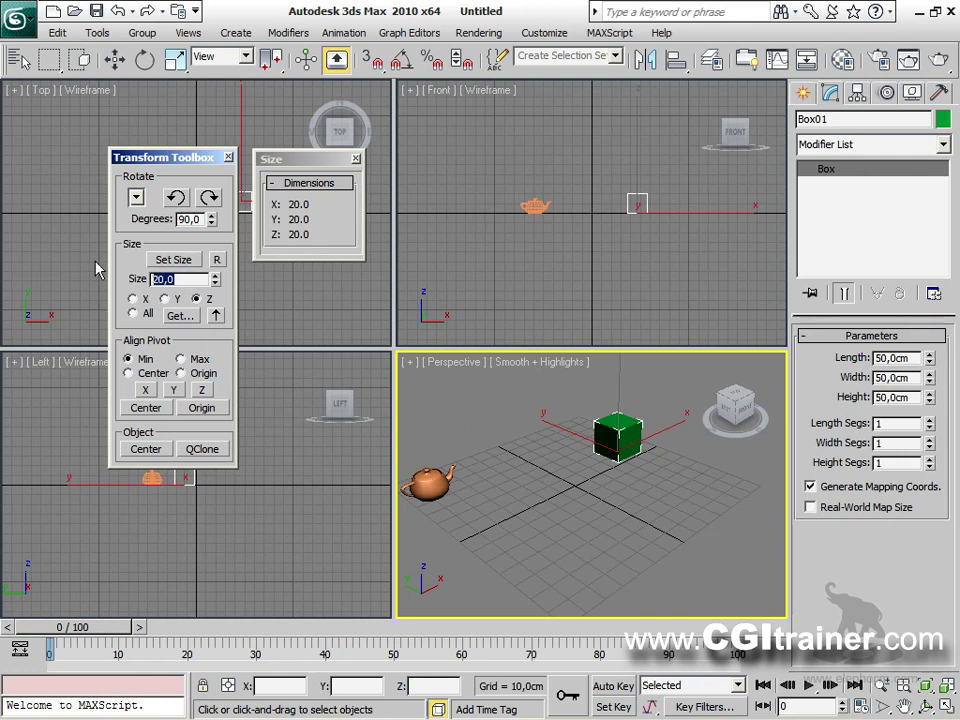
Stretch Box01 to 50 units along Z with Set Size.
left_click(177, 315)
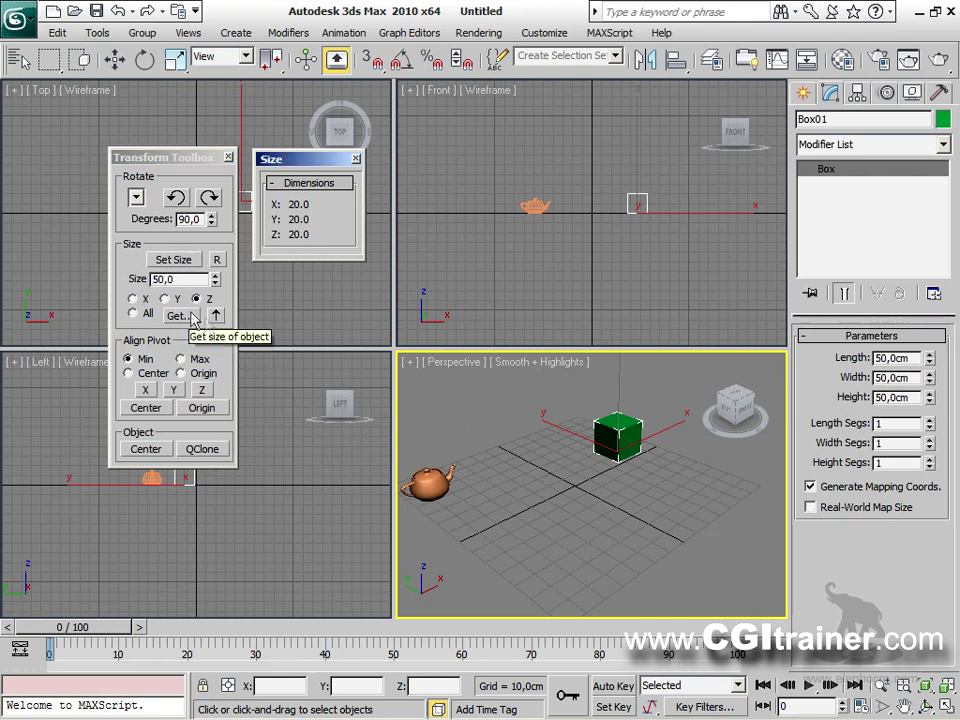
left_click(176, 259)
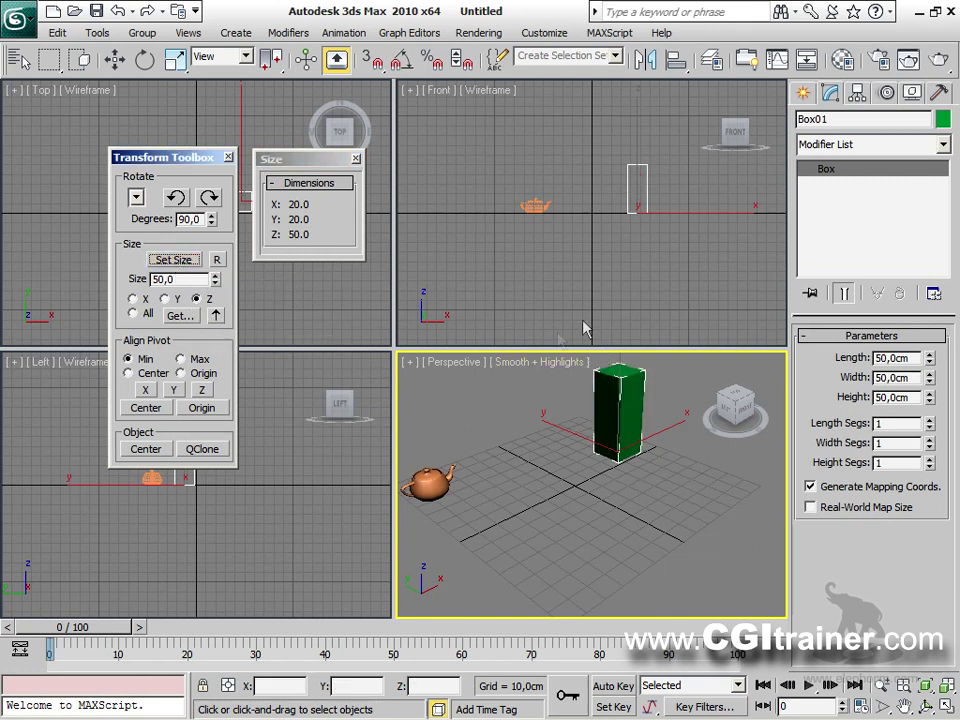
left_click(356, 159)
middle_click_drag(615, 474, 560, 495, "alt")
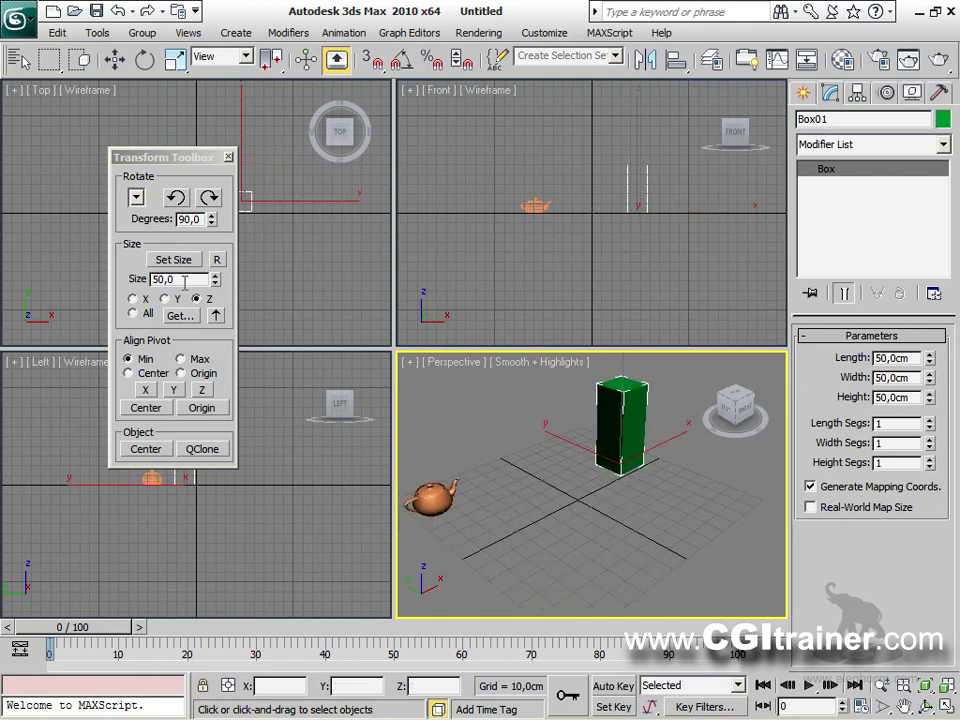
Set size 50 on all axes to make Box01 a 50-unit cube, then select the teapot.
left_click_drag(184, 280, 135, 278)
left_click(135, 313)
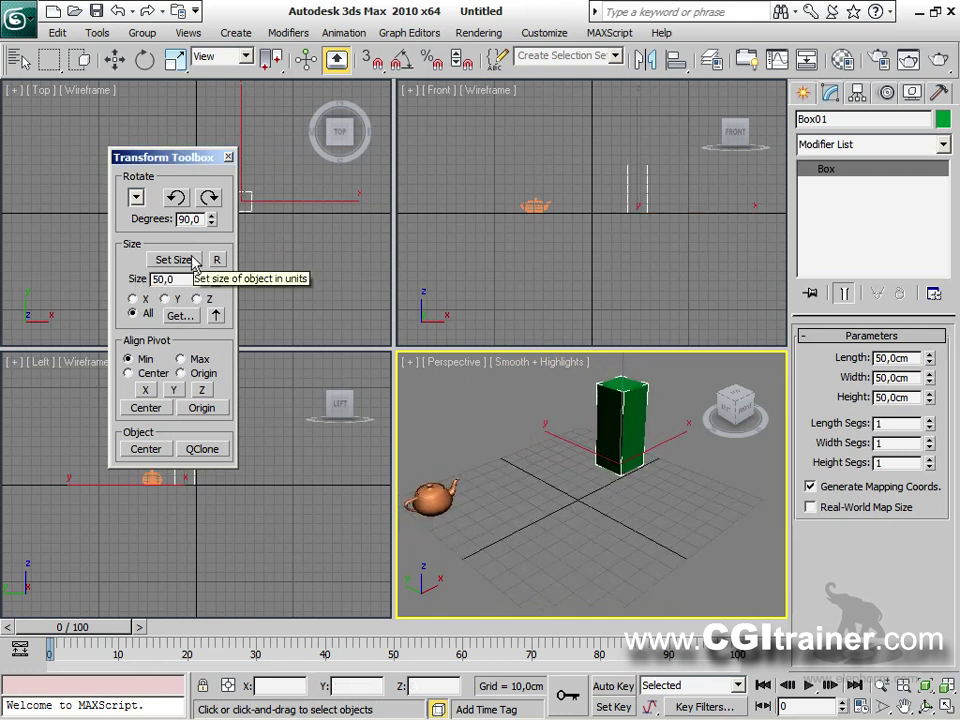
left_click(193, 261)
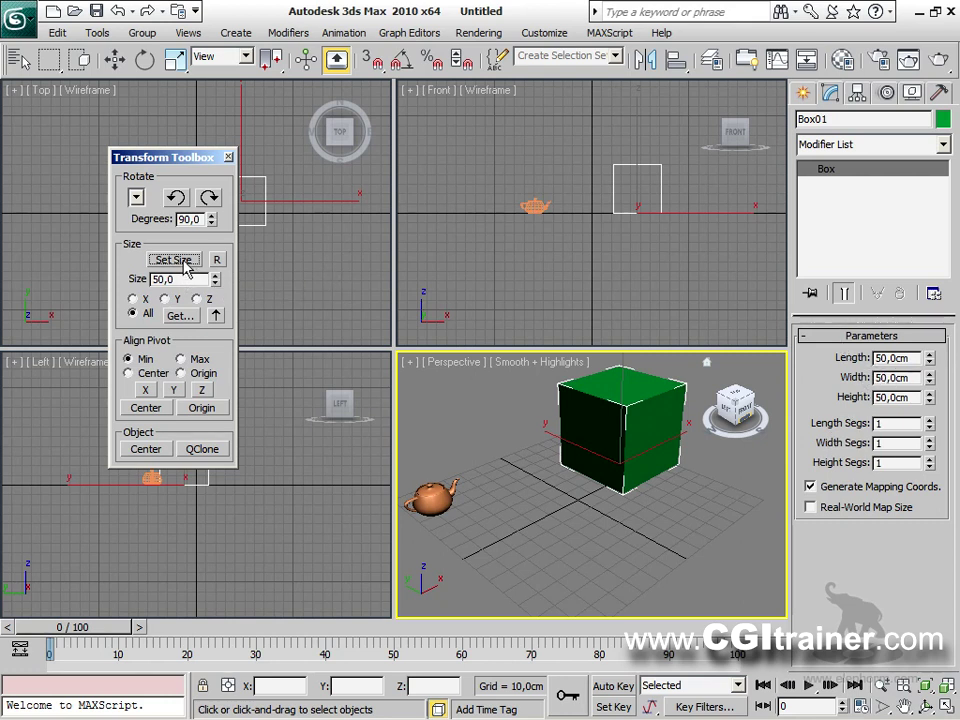
left_click(177, 317)
left_click_drag(297, 170, 447, 186)
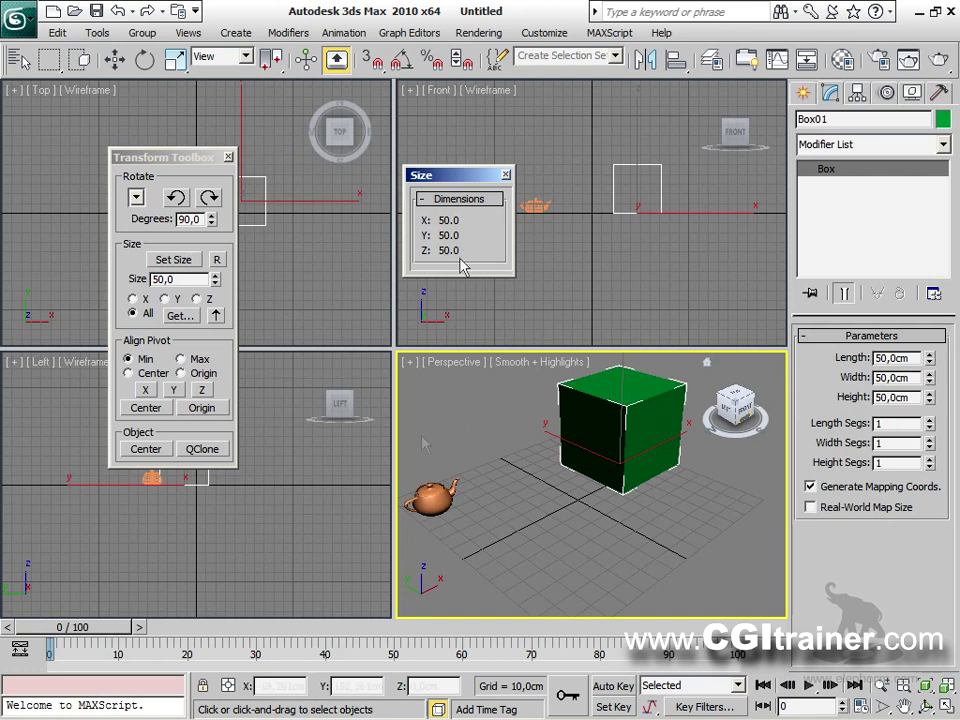
left_click(430, 497)
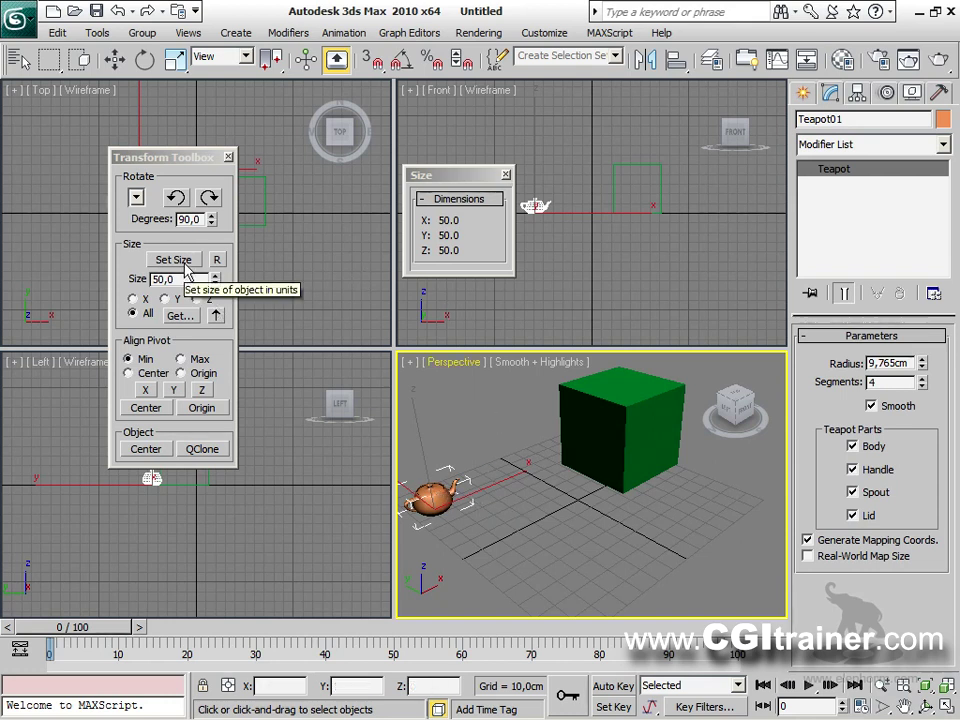
Scale the teapot to 50 units on all axes.
left_click(173, 260)
middle_click_drag(430, 452, 503, 458)
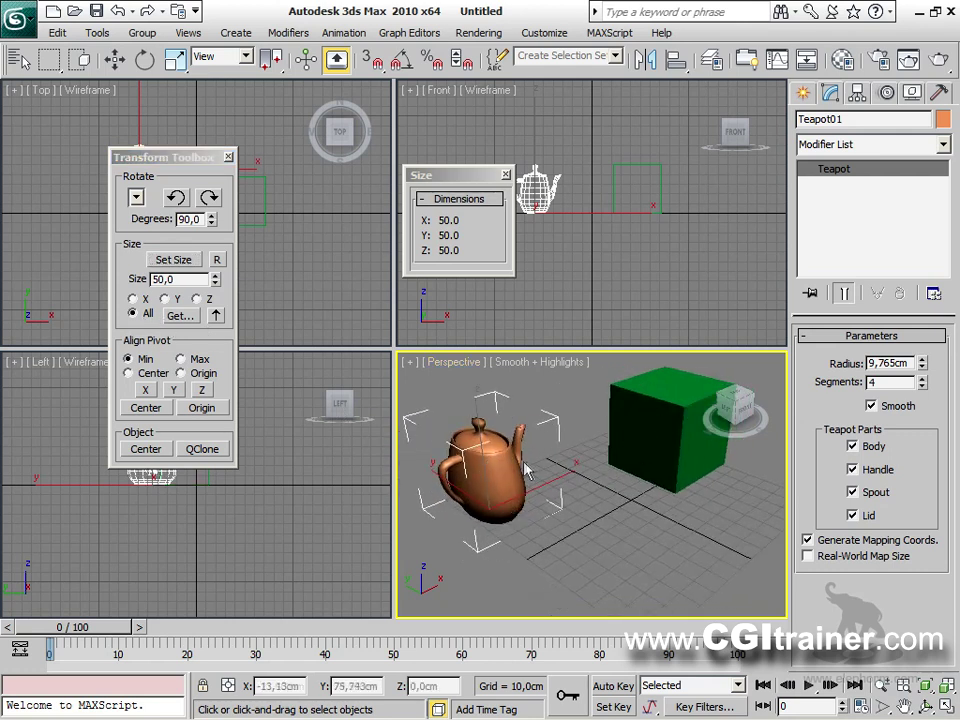
middle_click_drag(538, 471, 514, 511, "alt")
middle_click_drag(490, 555, 508, 458, "alt")
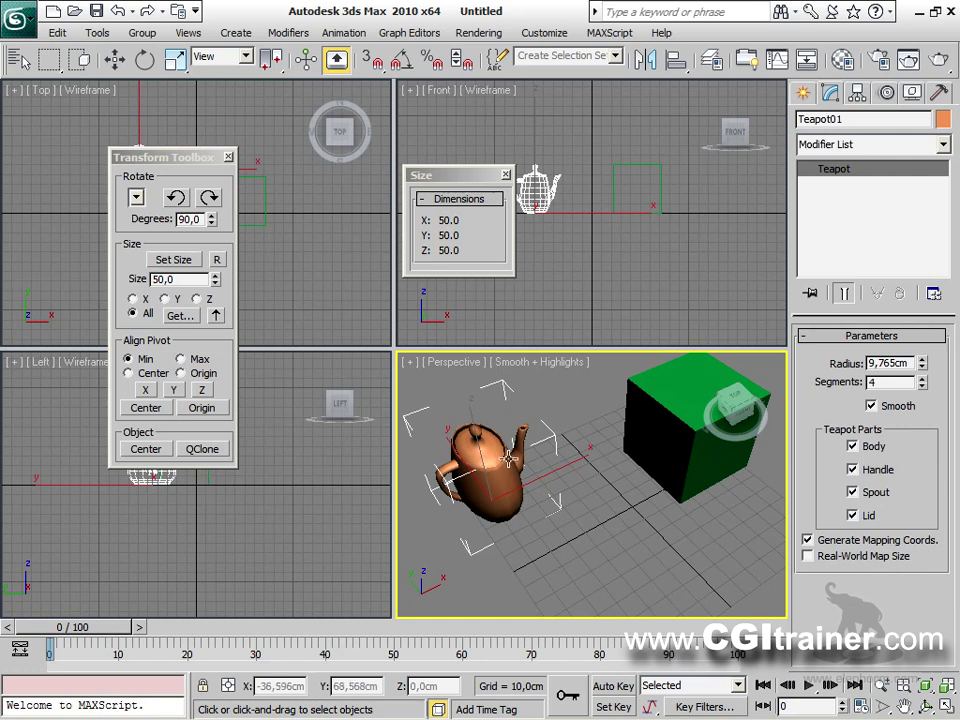
Squeeze the teapot to 30 units along Y, then close the dimensions readout.
left_click(196, 299)
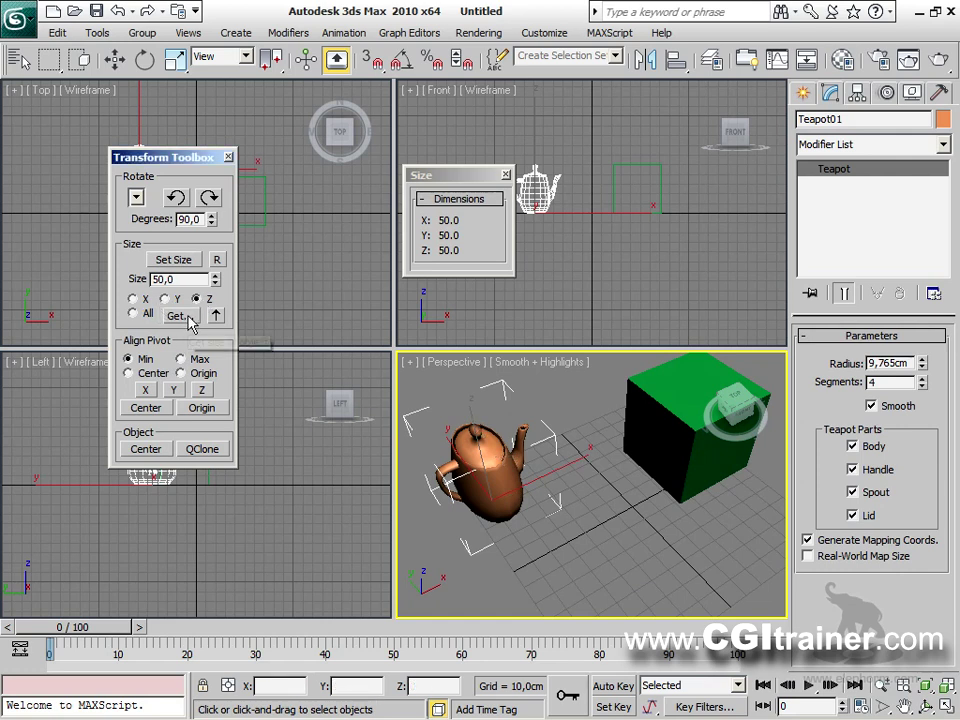
left_click(177, 259)
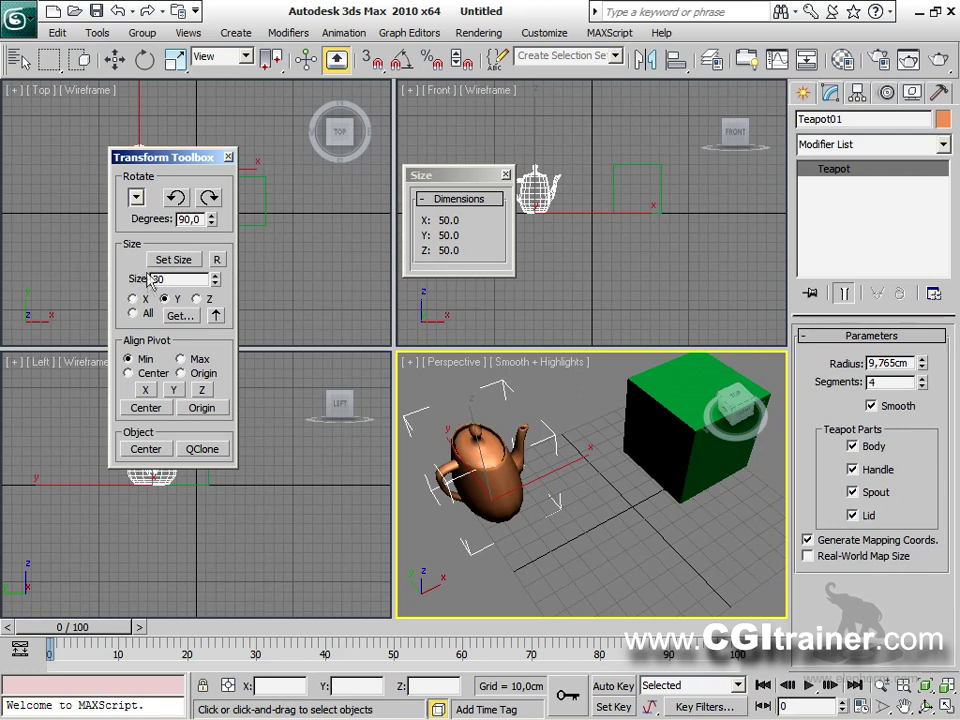
left_click(176, 259)
middle_click_drag(580, 440, 542, 476, "alt")
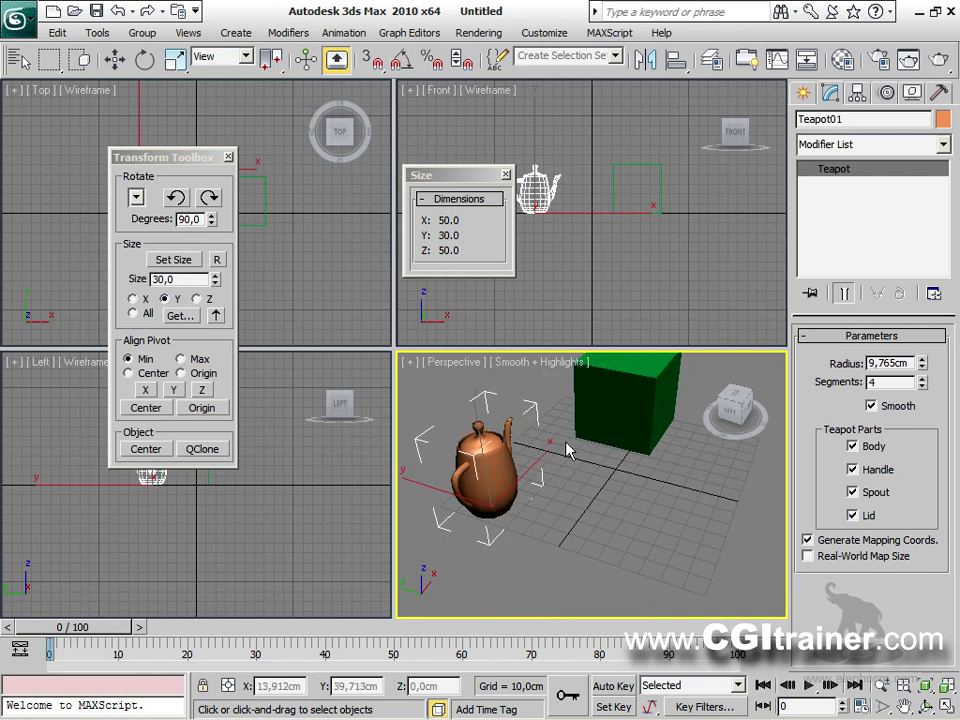
mouse_move(613, 422)
middle_mouse_down("alt")
mouse_move(617, 444)
mouse_move(608, 405)
middle_mouse_up("alt")
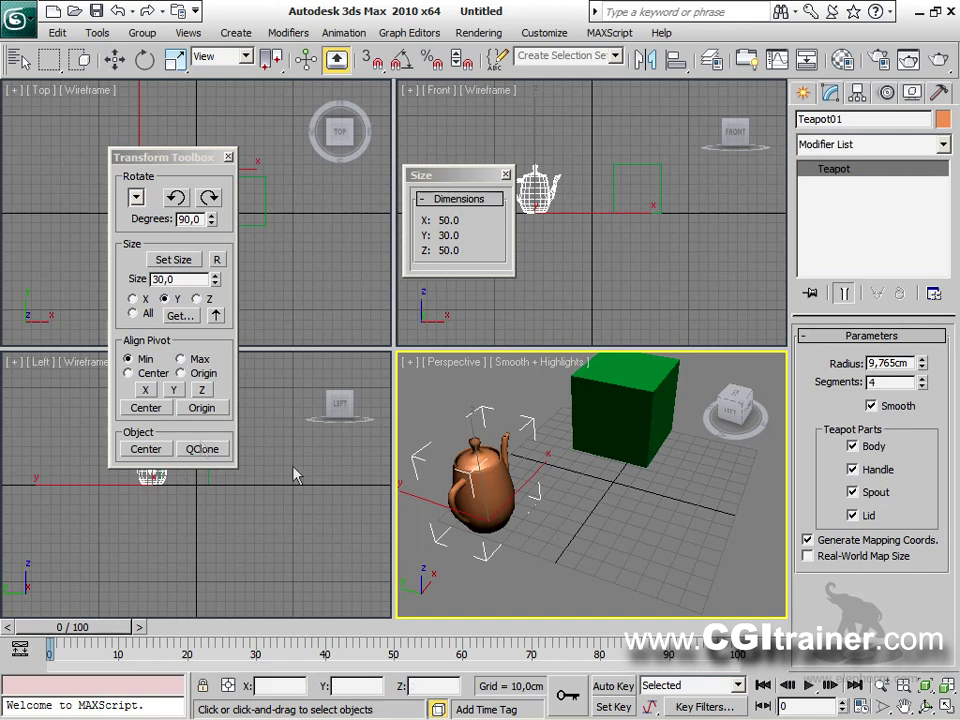
middle_click_drag(606, 489, 632, 514, "alt")
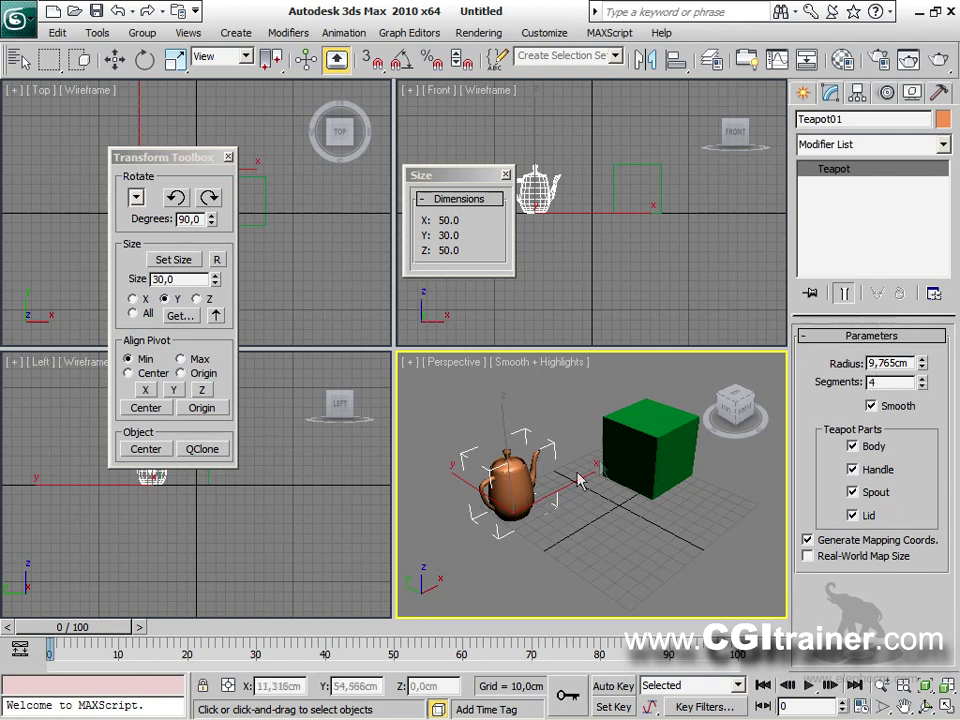
middle_click_drag(601, 472, 560, 440, "alt")
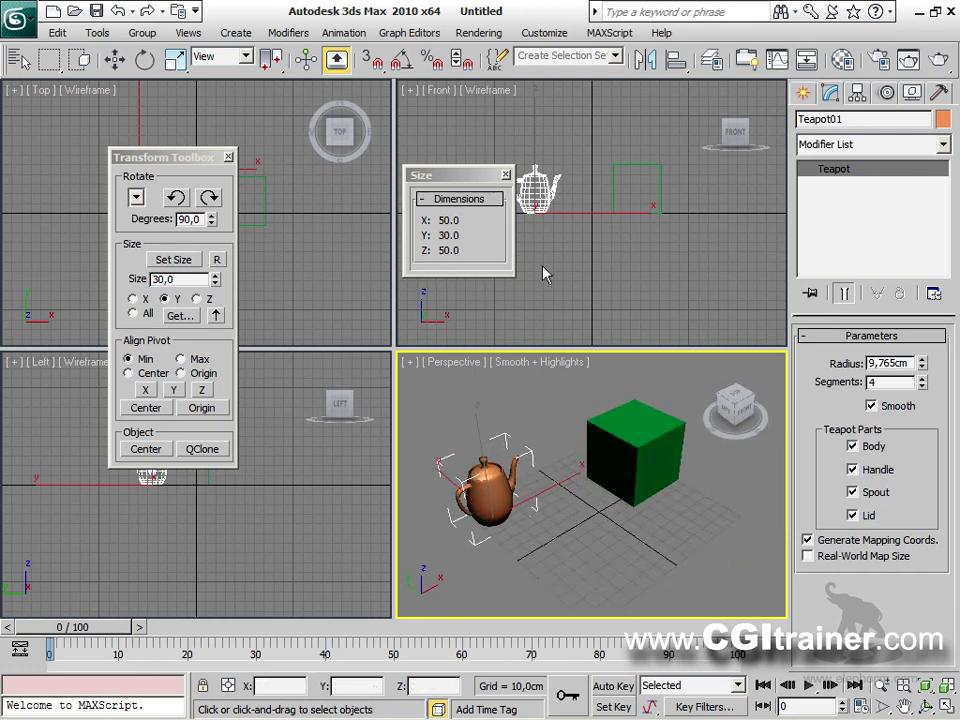
left_click(507, 176)
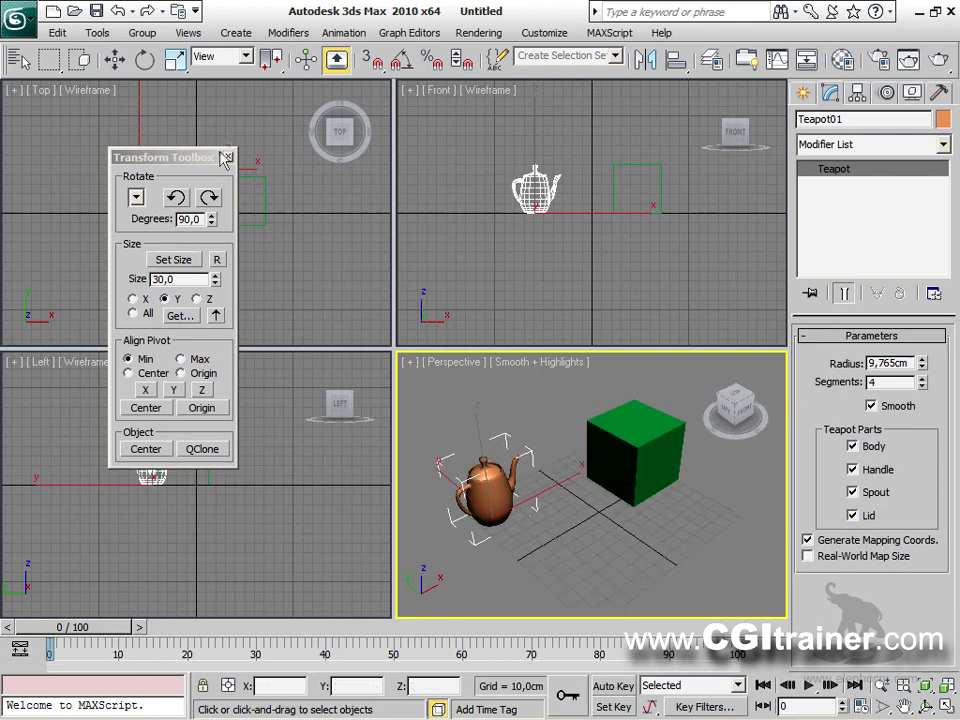
Move the Transform Toolbox aside and open the Hierarchy pivot settings for the teapot.
left_click_drag(205, 165, 350, 178)
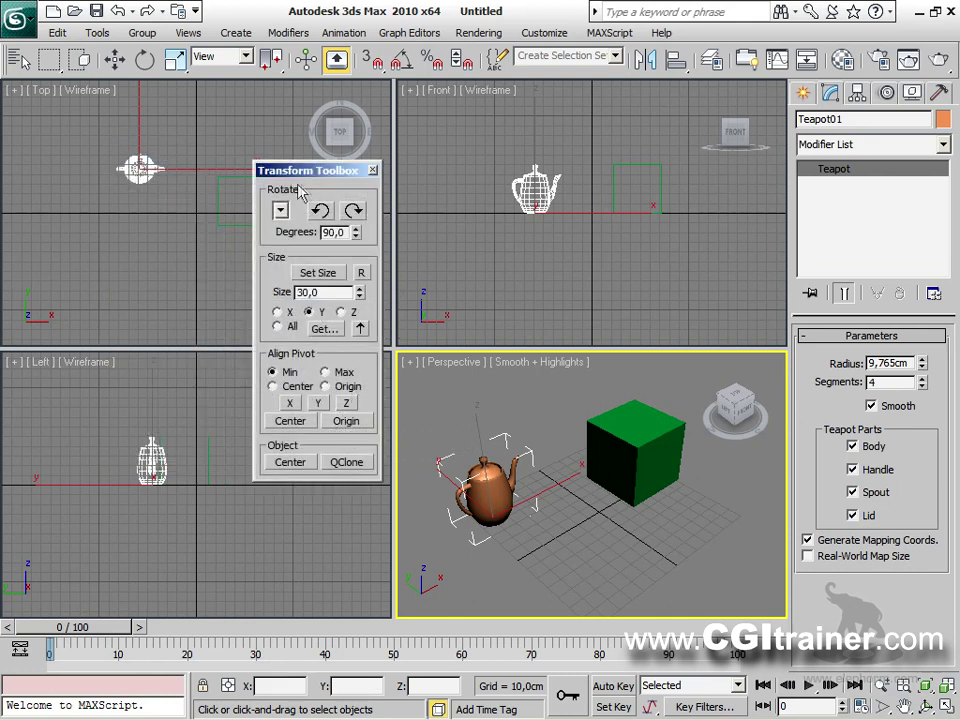
left_click_drag(318, 176, 238, 131)
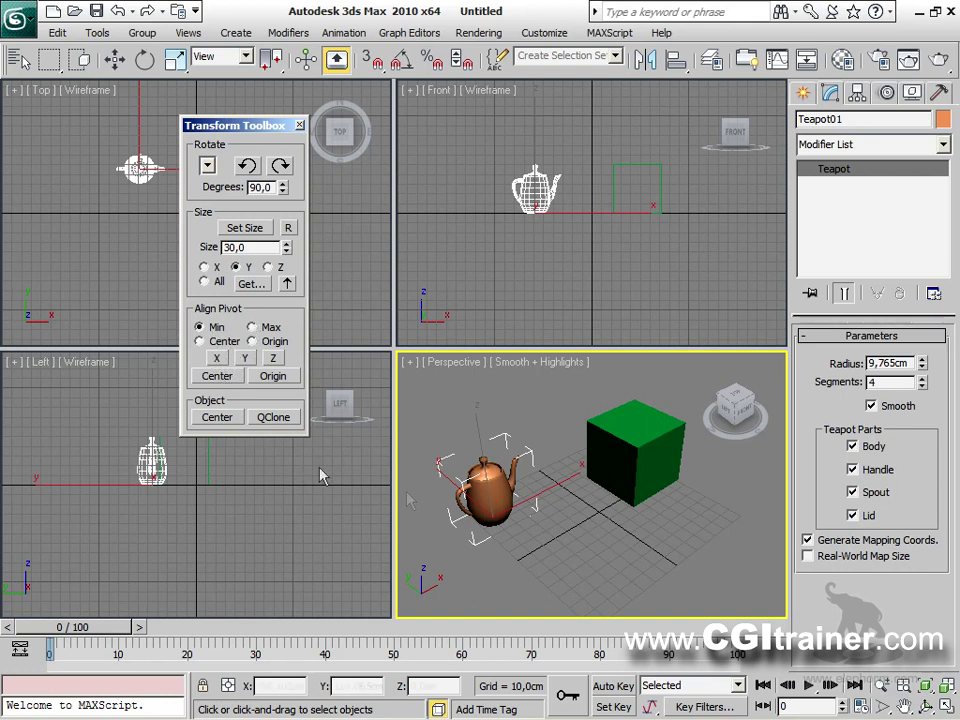
middle_click_drag(440, 480, 518, 472, "alt")
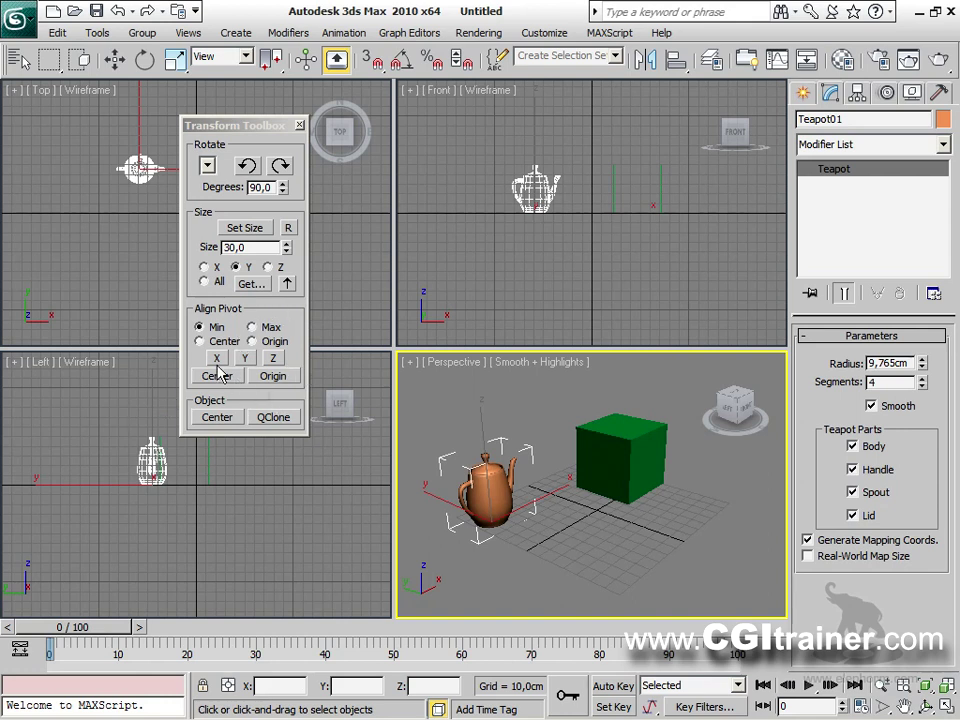
left_click(858, 92)
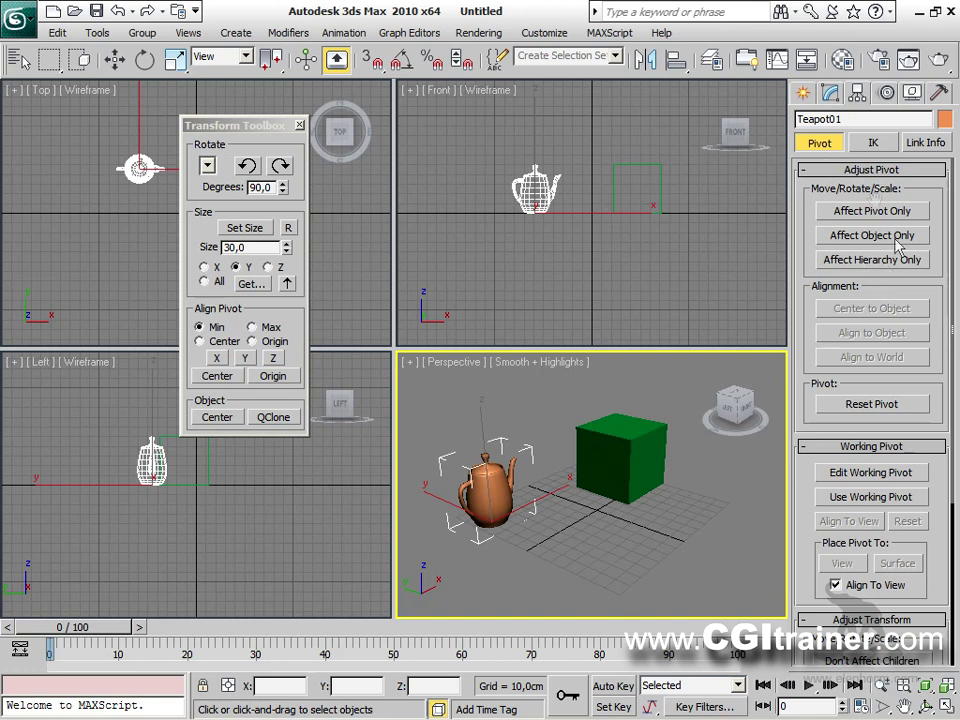
middle_click_drag(480, 512, 524, 514, "alt")
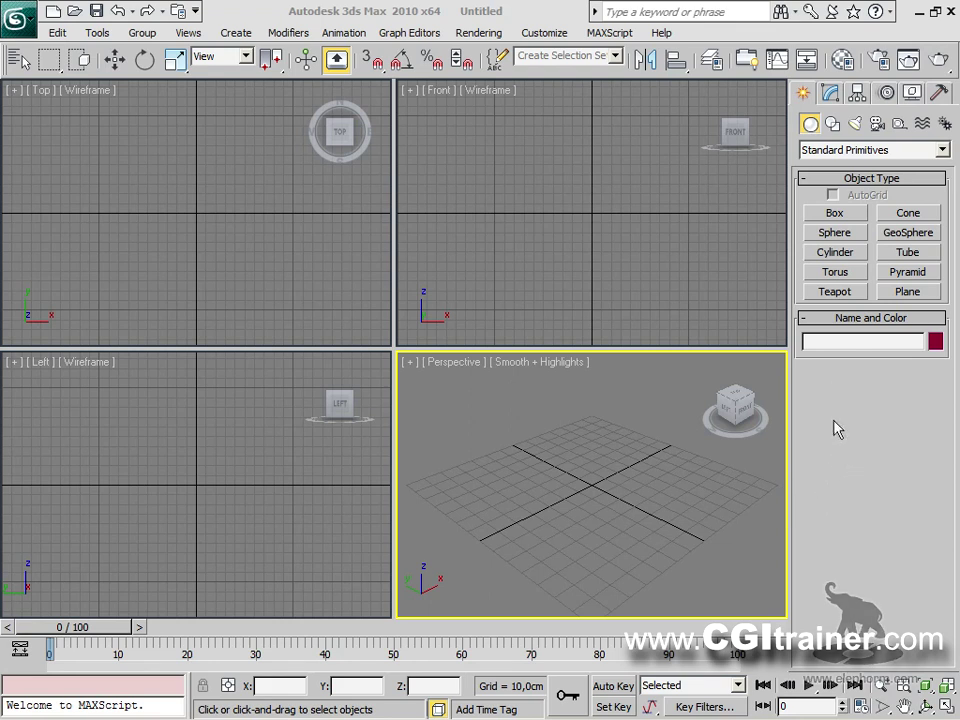
Create a tall box and a teapot beside it in the Perspective viewport.
left_click(857, 93)
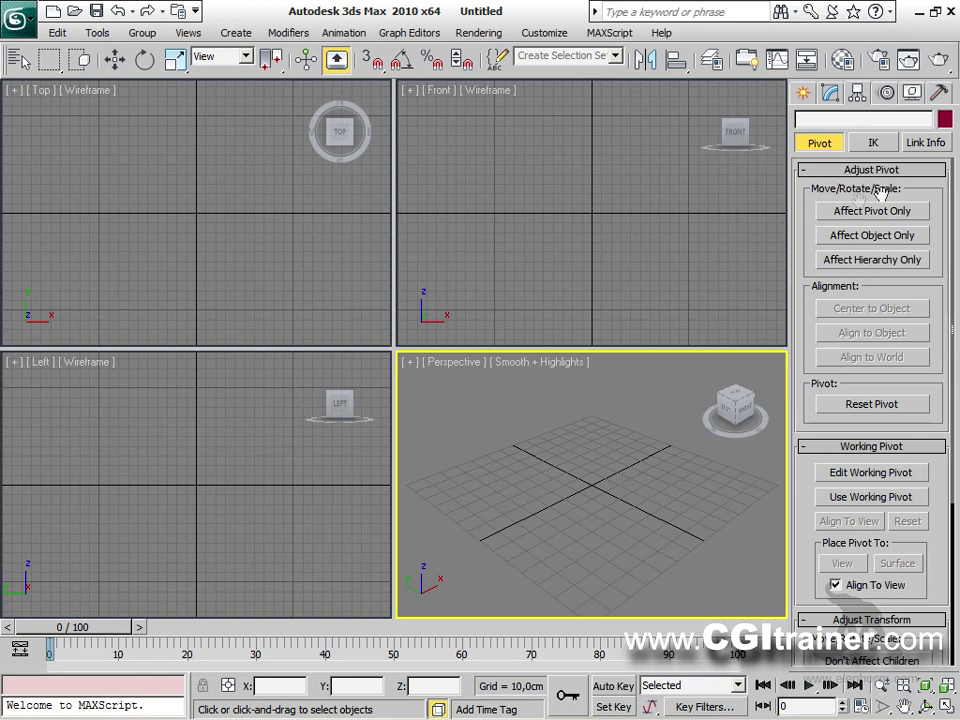
left_click(802, 92)
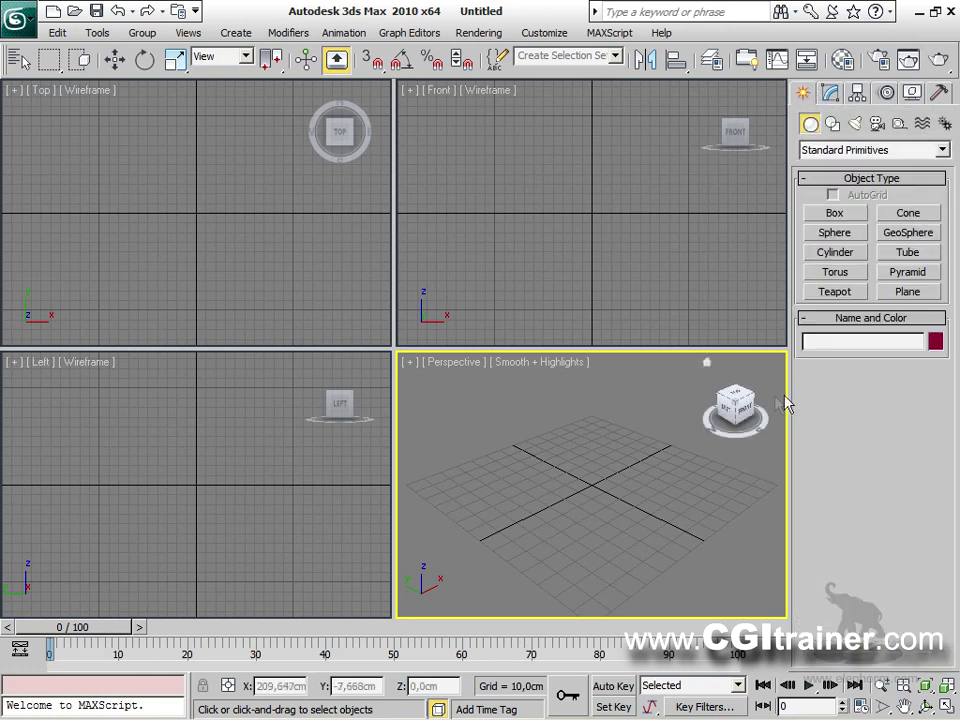
left_click(834, 214)
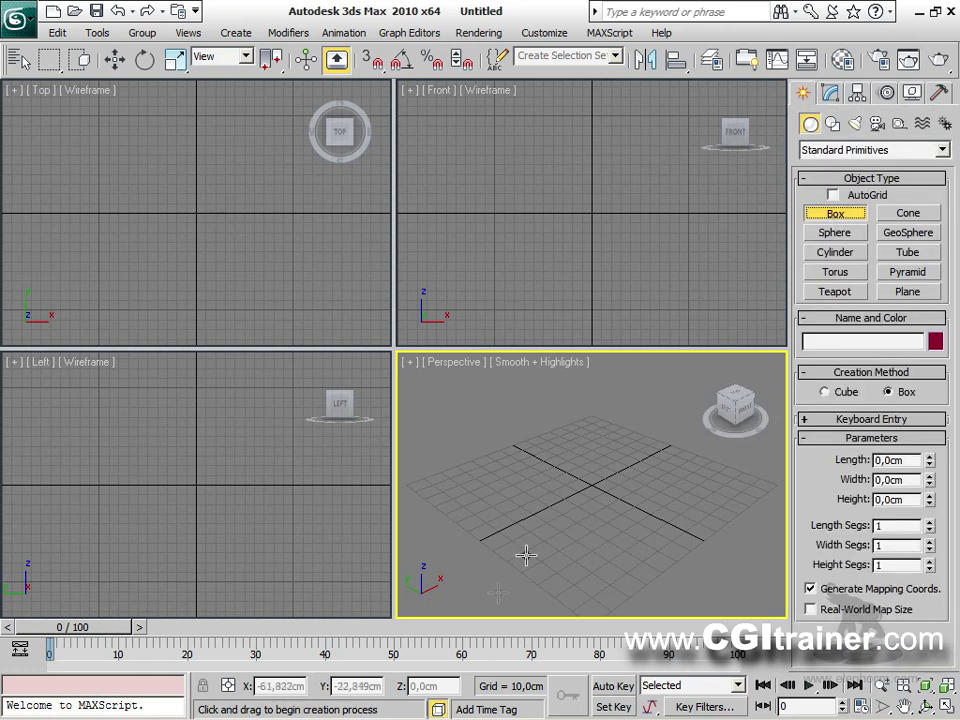
left_click_drag(471, 506, 460, 532)
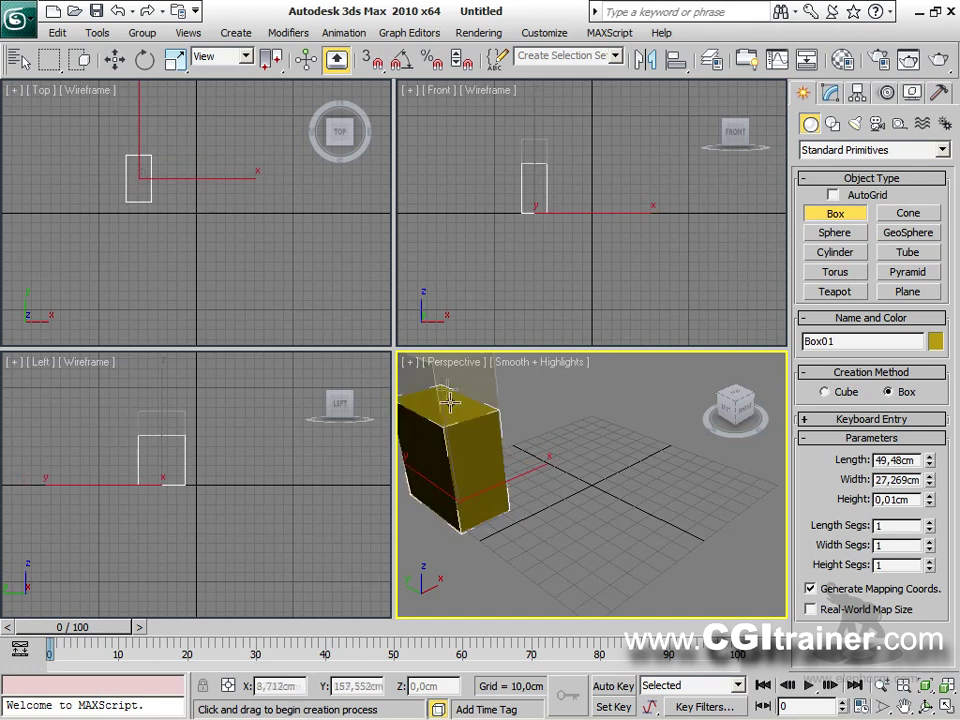
left_click(557, 392)
left_click(835, 292)
left_click_drag(586, 443, 600, 424)
Enlarge the Perspective viewport to fill the workspace and select the box with Move.
left_click_drag(392, 353, 20, 353)
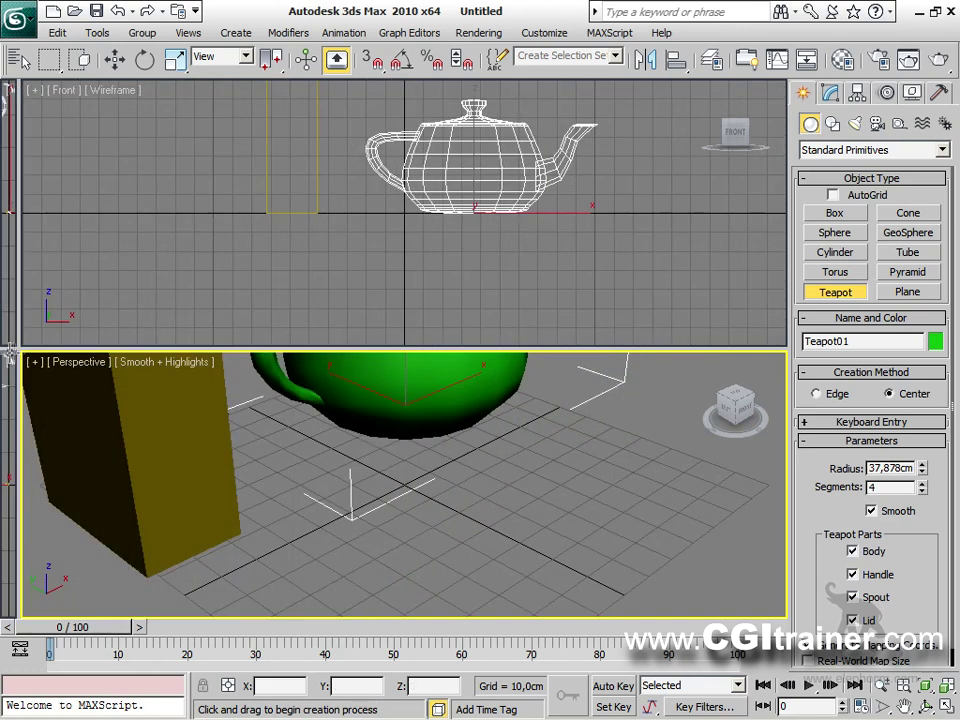
left_click_drag(20, 353, 20, 98)
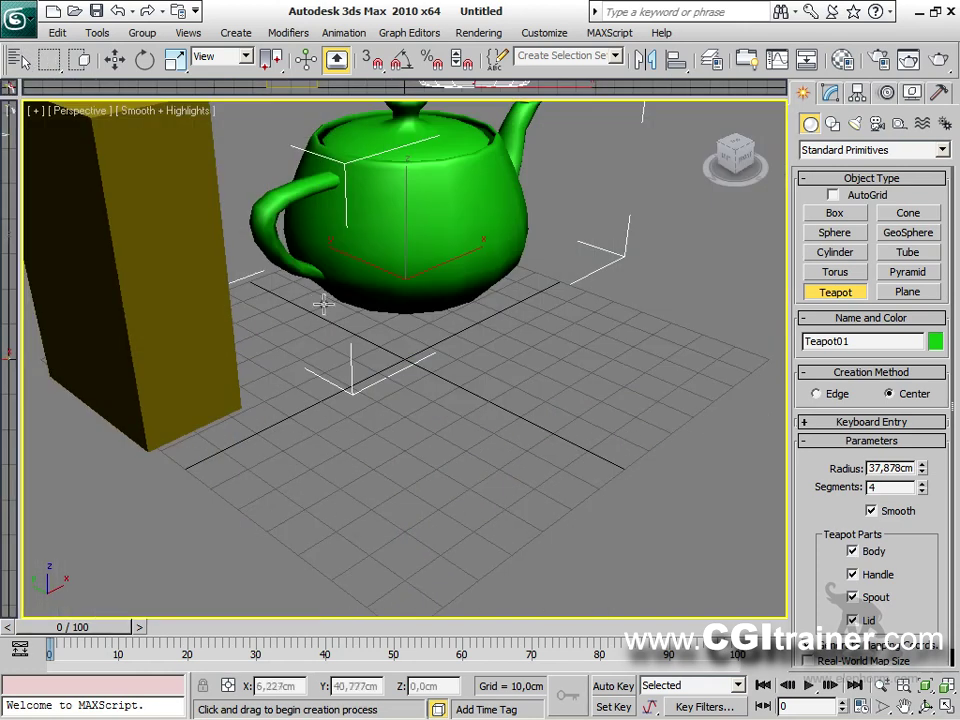
scroll(403, 427, "down", 3)
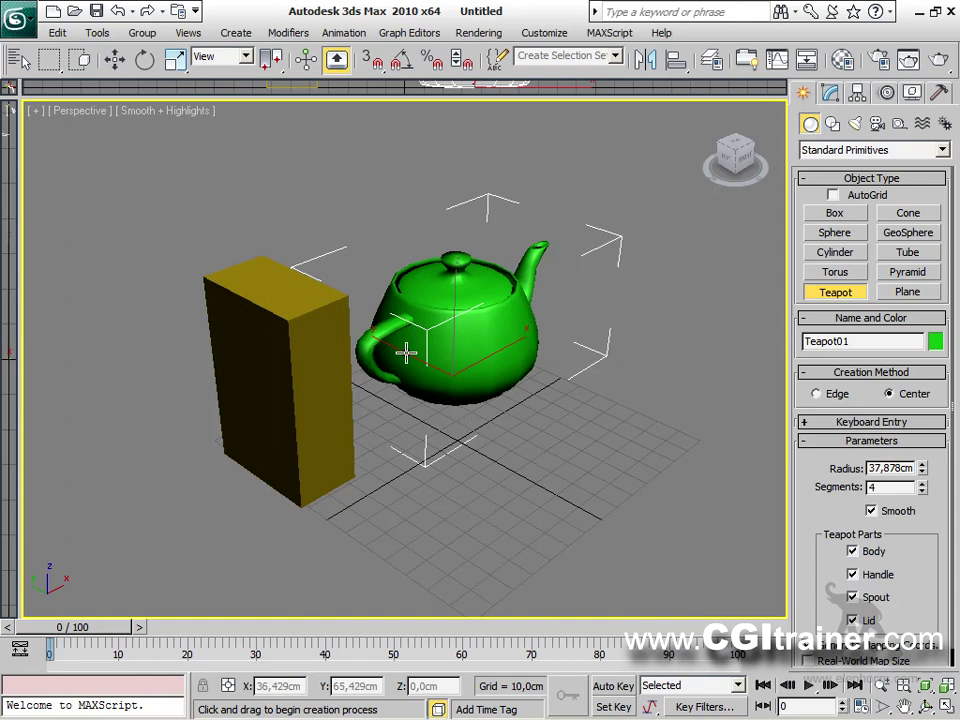
key("w")
left_click(313, 365)
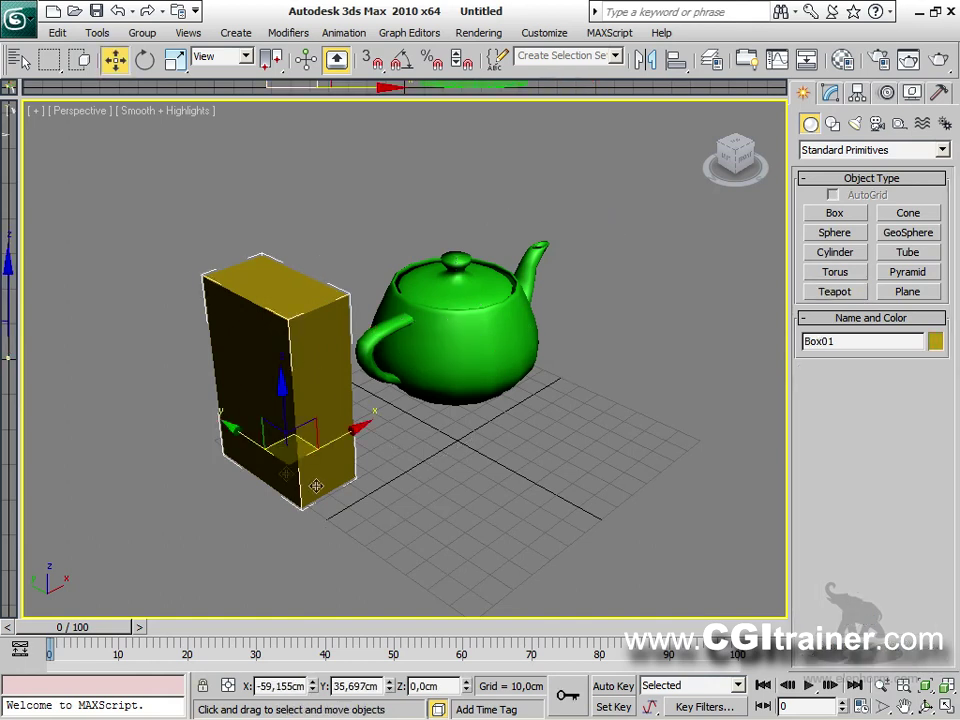
With Affect Pivot Only, Quick Align Box01's pivot to the teapot and raise it toward the lid.
left_click(857, 93)
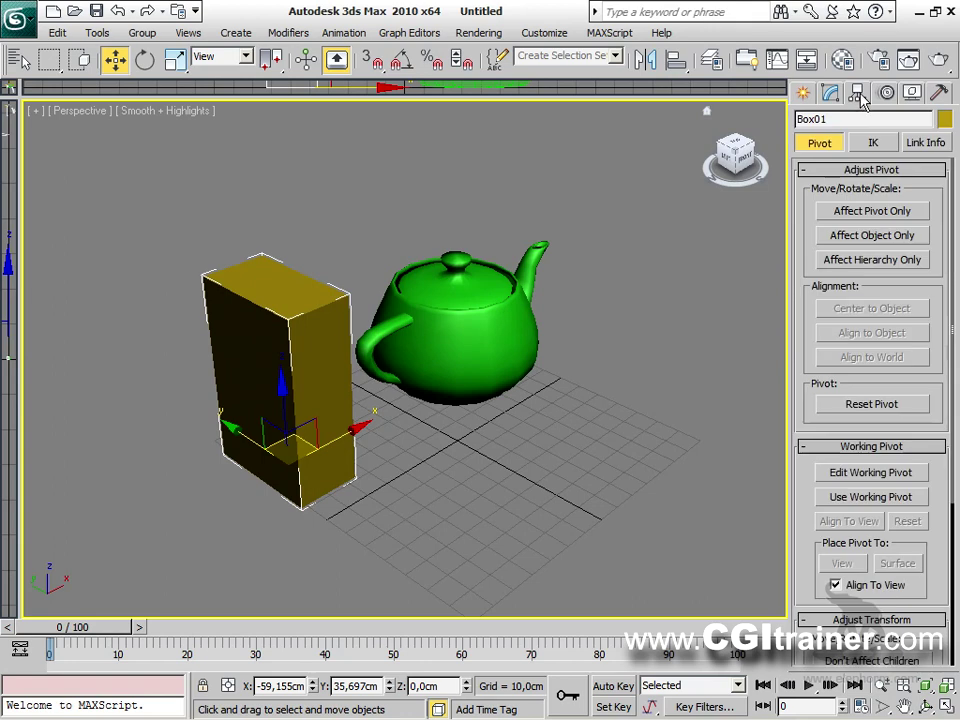
left_click(873, 214)
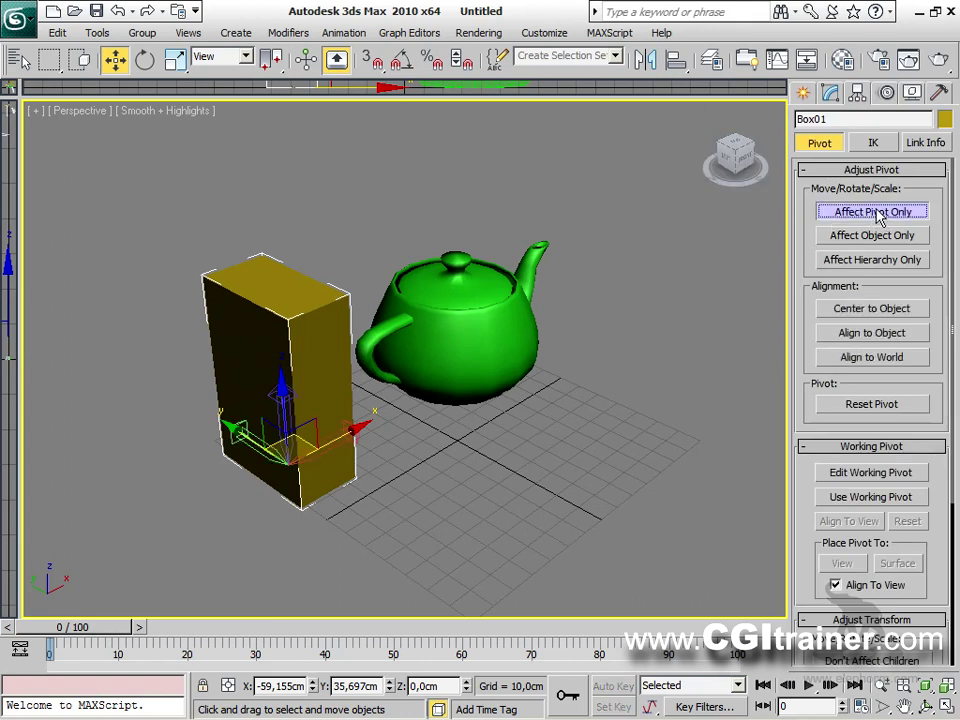
left_click_drag(331, 456, 265, 213)
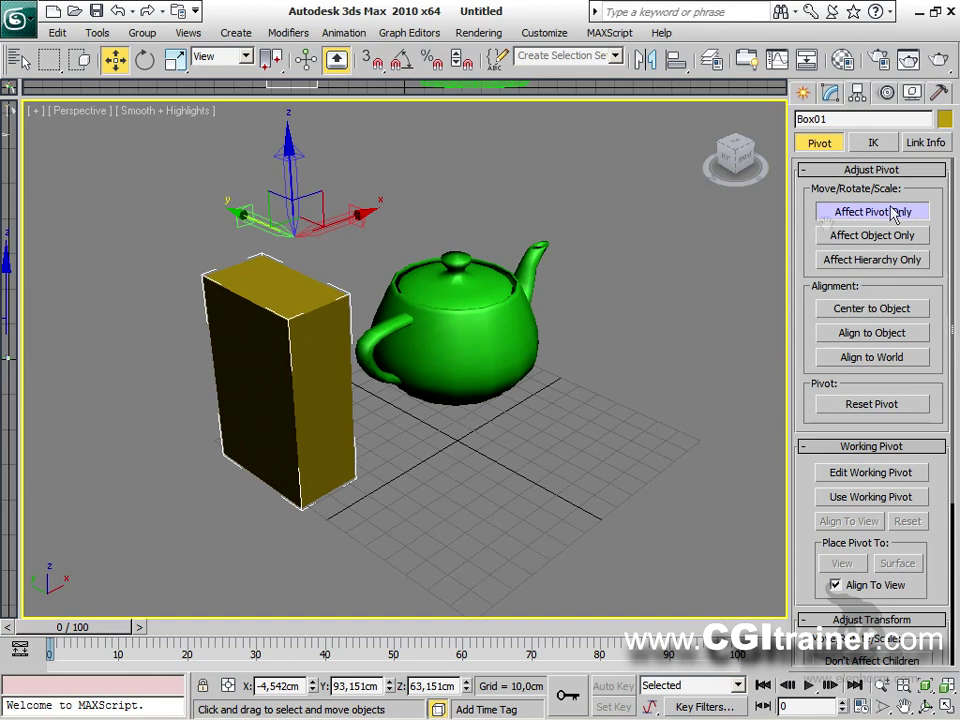
left_click_drag(346, 222, 168, 320)
left_click_drag(168, 376, 261, 435)
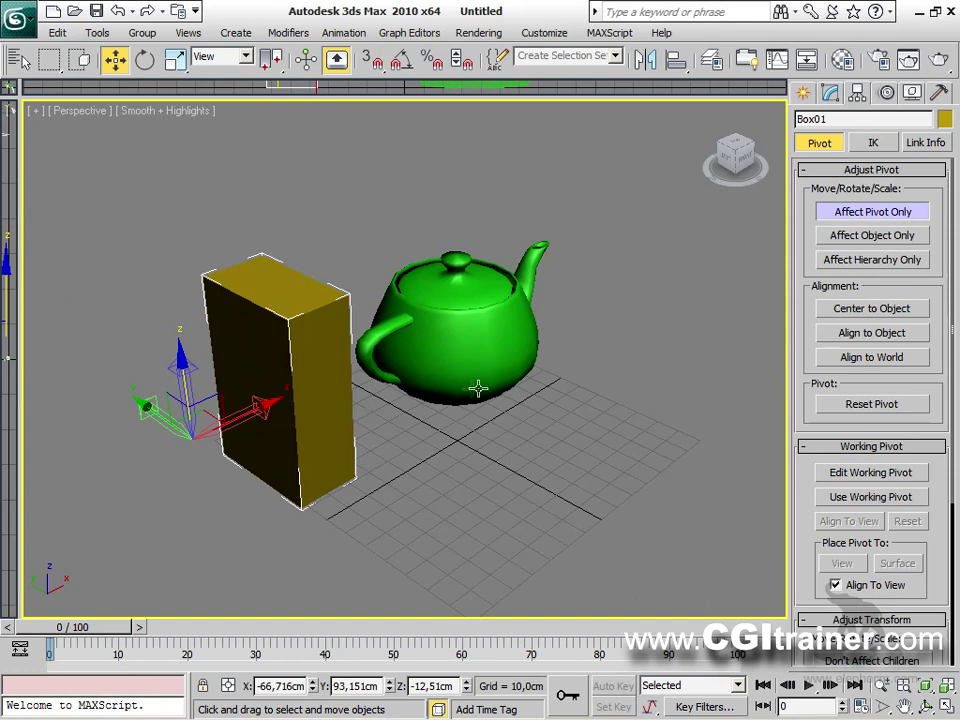
left_click_drag(285, 399, 246, 392)
left_click_drag(676, 68, 677, 110)
left_click(521, 398)
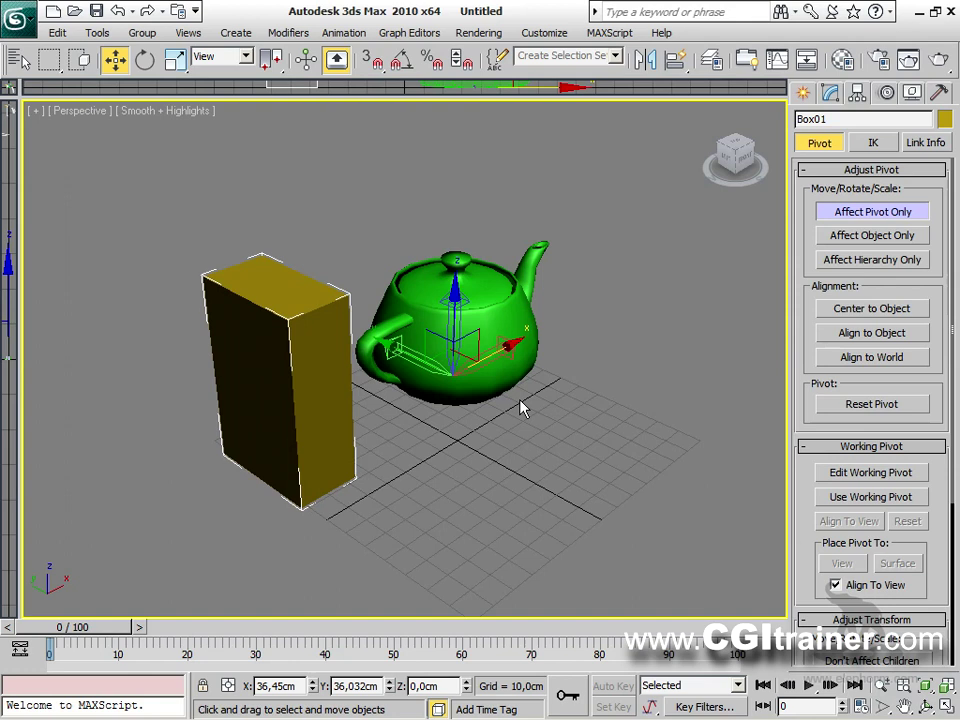
left_click_drag(455, 302, 457, 173)
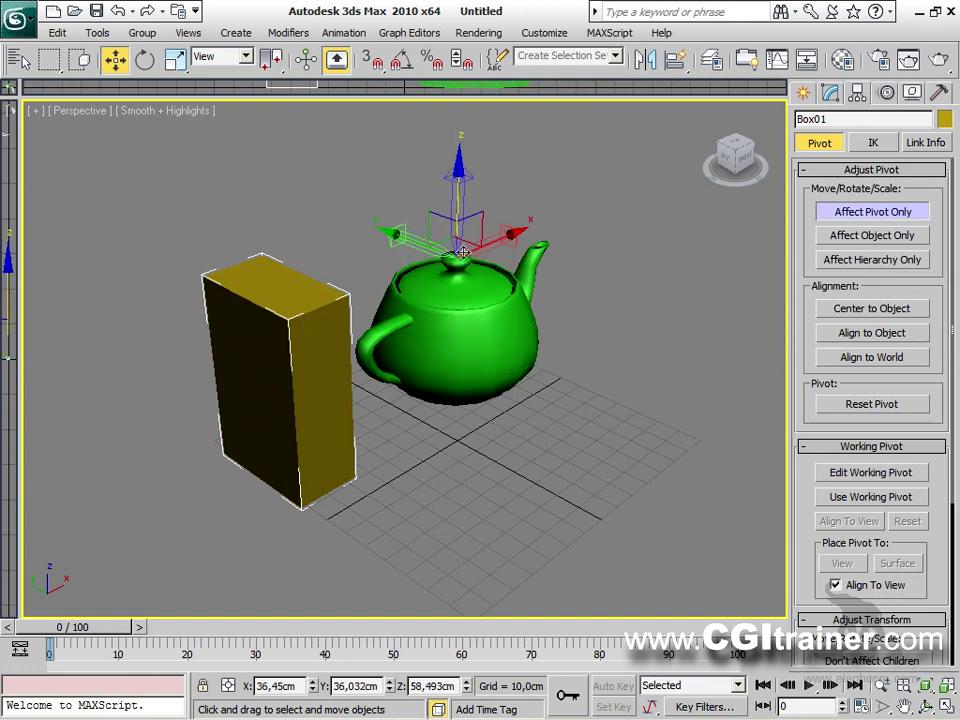
Turn off Affect Pivot Only and rotate the box around the teapot pivot.
left_click(872, 212)
right_click(332, 368)
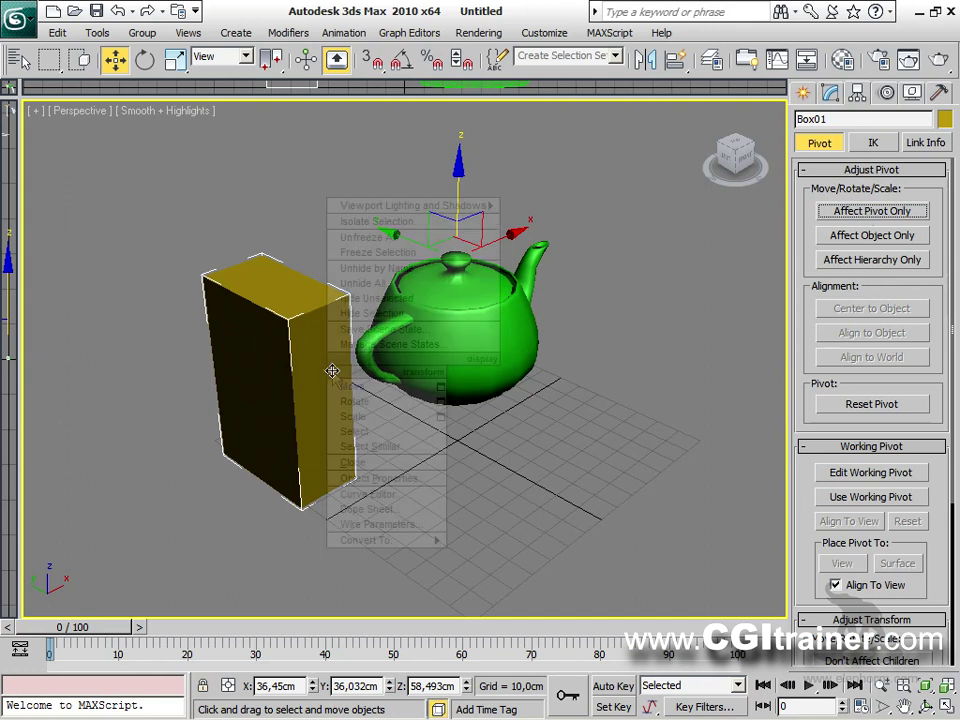
left_click(355, 401)
left_click_drag(365, 222, 872, 214)
Center Box01's pivot to the object, trying Align to Object and Align to World.
left_click(873, 212)
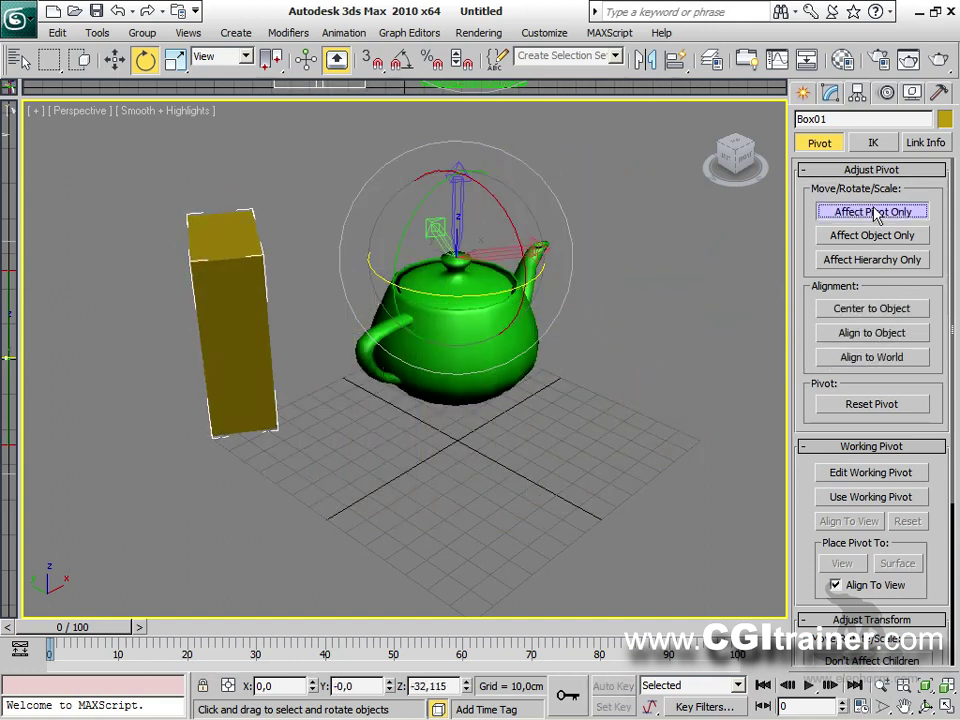
left_click(838, 310)
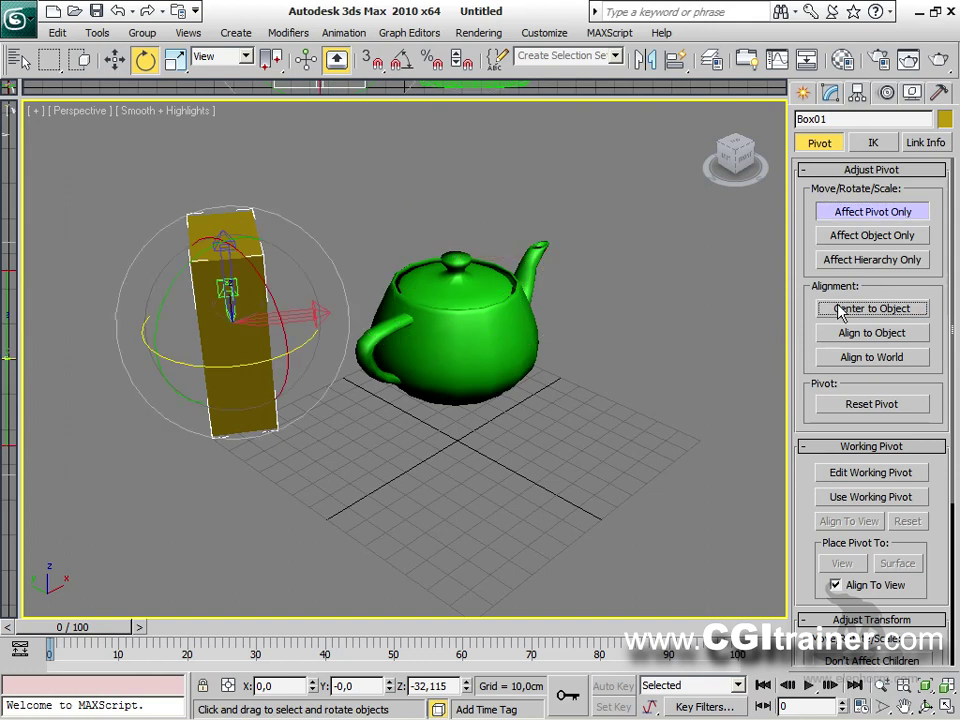
left_click(838, 335)
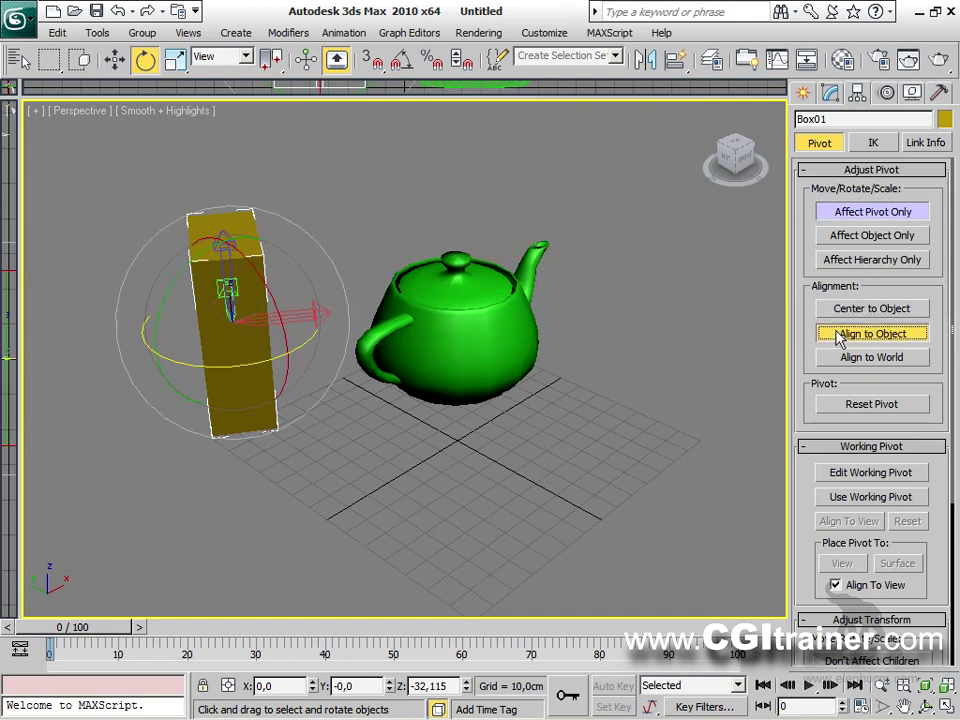
left_click(842, 355)
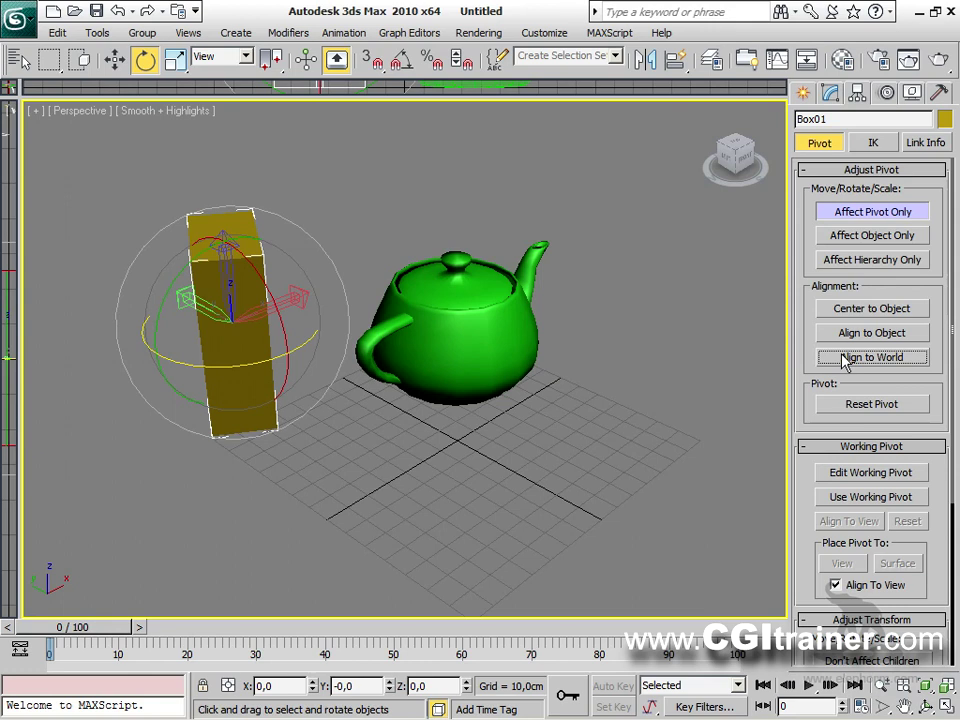
left_click(845, 338)
middle_click_drag(355, 388, 356, 422, "alt")
left_click(851, 360)
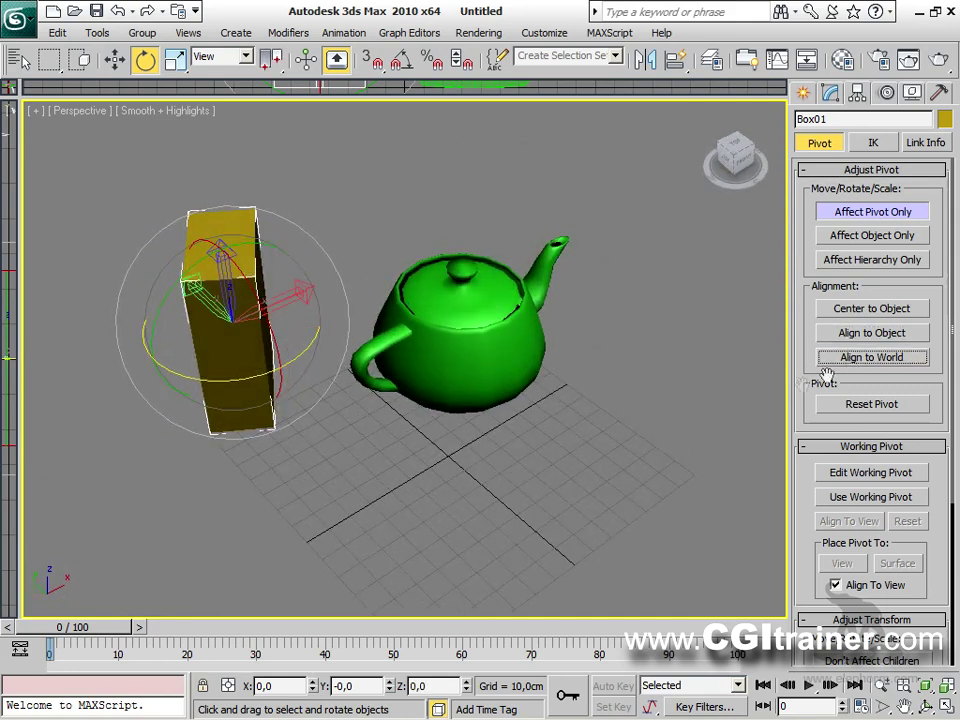
Realign the pivot to the box's own axes and orbit to a lower front view.
middle_click_drag(557, 418, 580, 325, "alt")
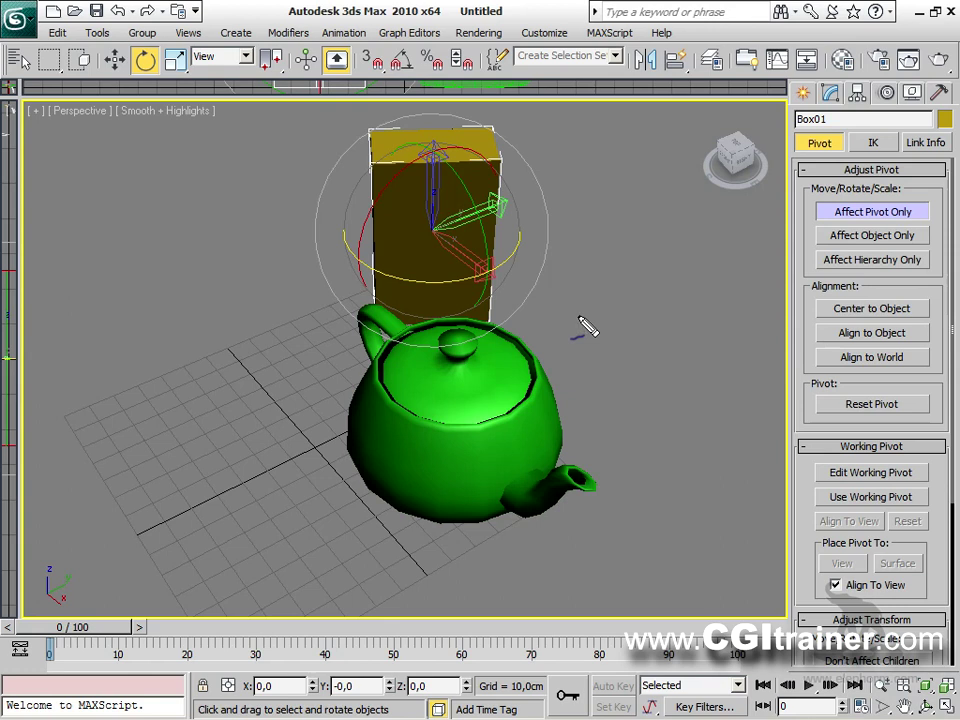
mouse_move(75, 558)
left_mouse_down()
mouse_move(45, 550)
mouse_move(30, 571)
mouse_move(34, 608)
mouse_move(61, 611)
mouse_move(63, 545)
left_mouse_up()
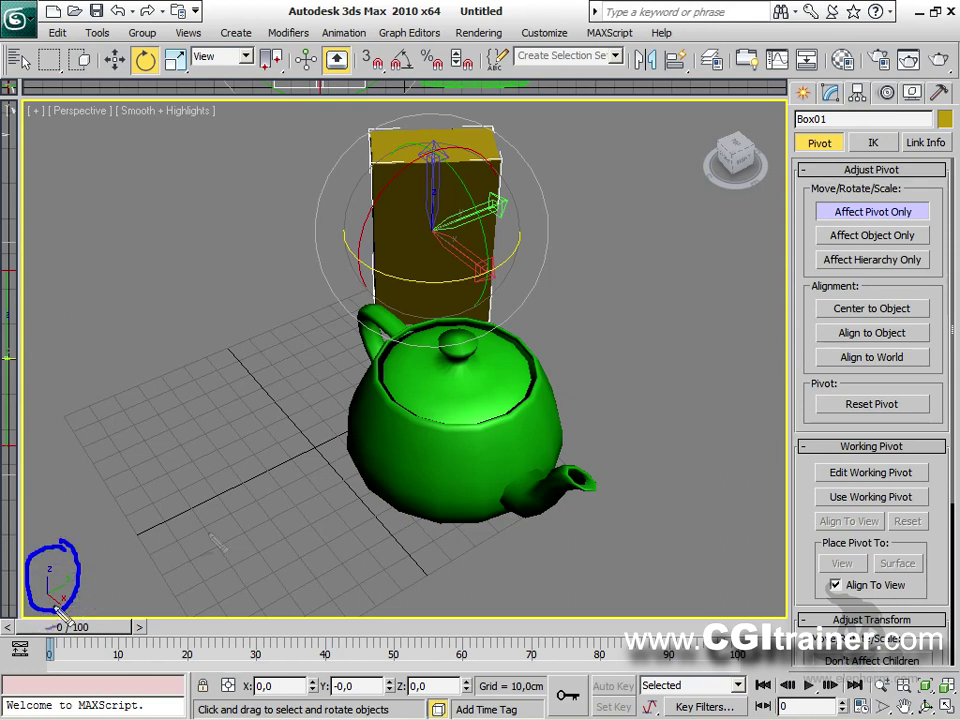
left_click_drag(437, 150, 460, 225)
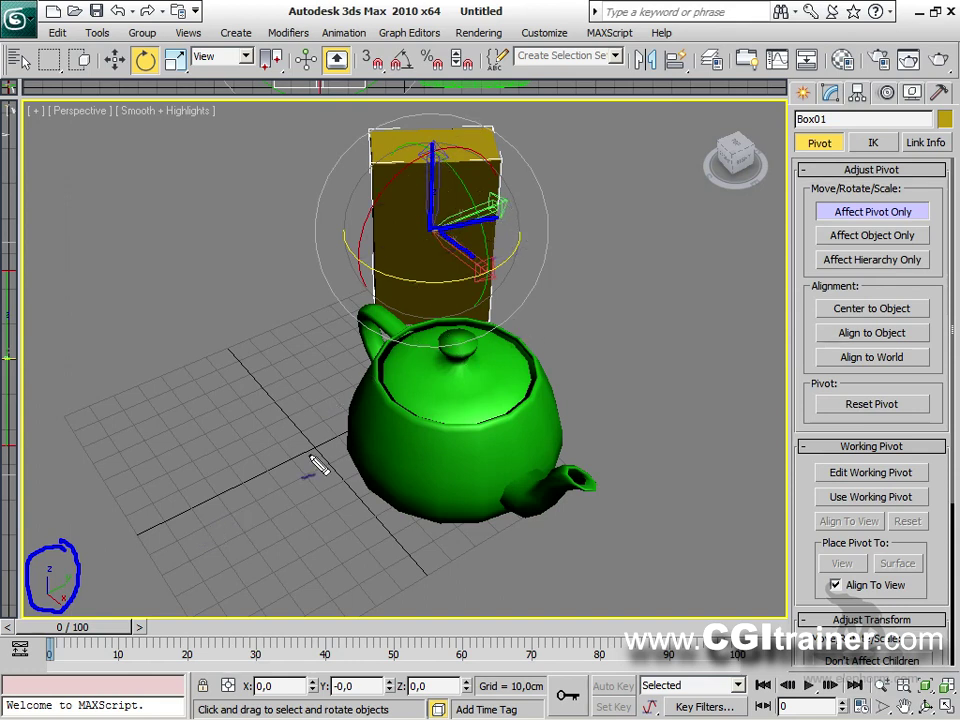
key("Escape")
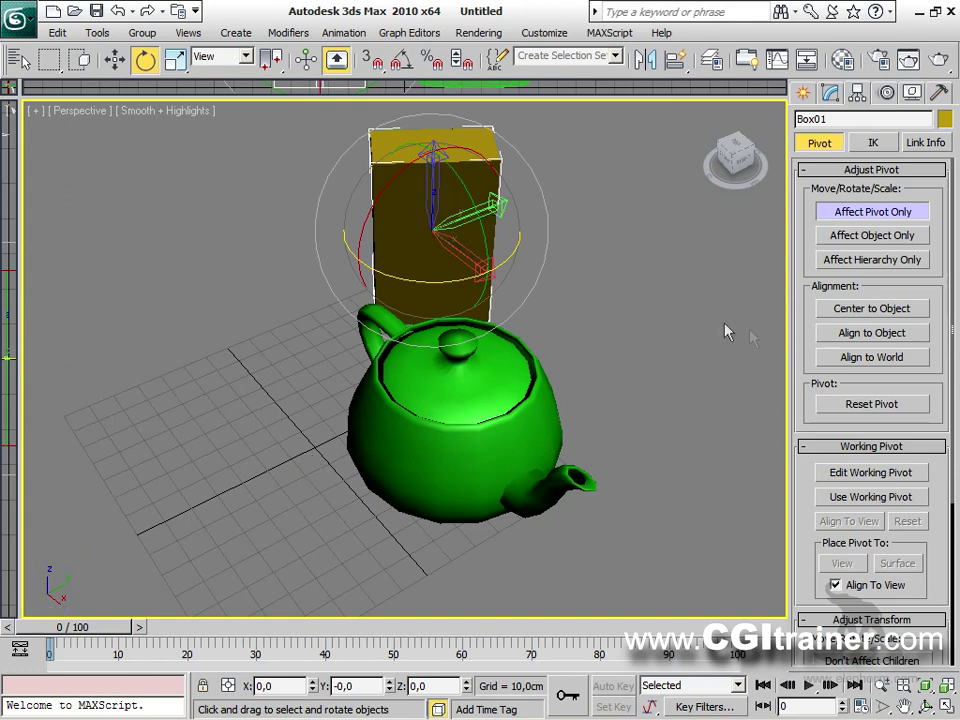
left_click(845, 337)
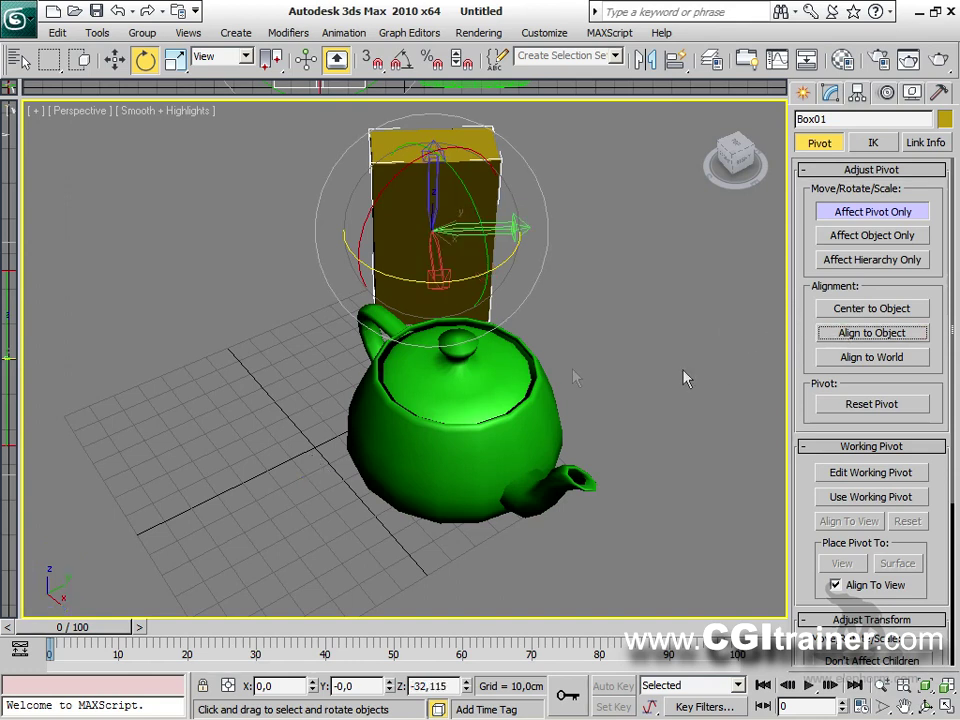
middle_click_drag(620, 330, 461, 140, "alt")
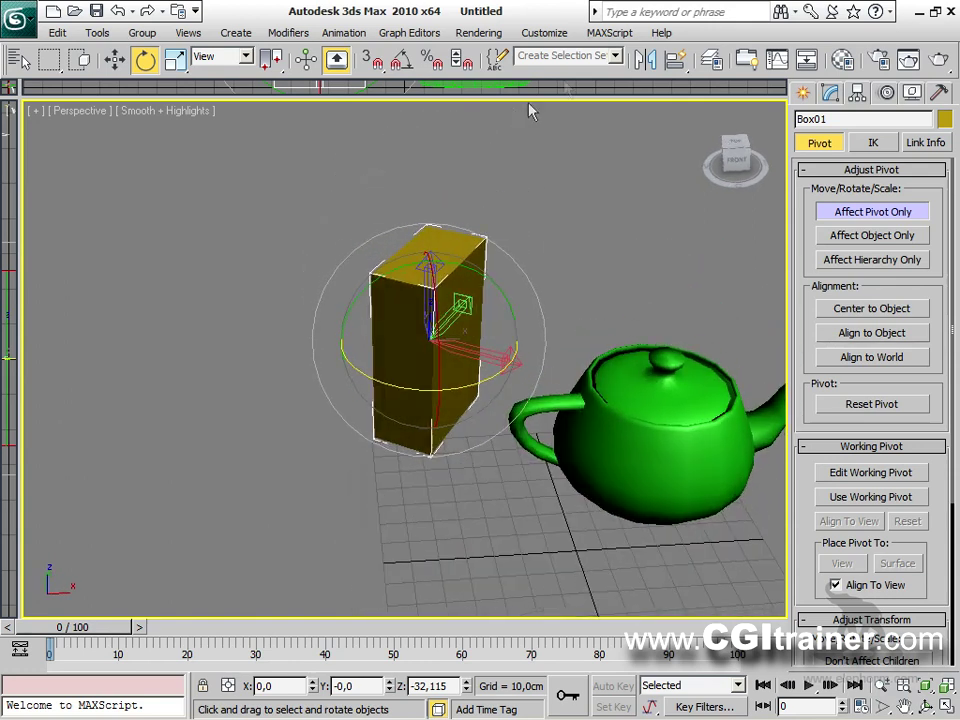
left_click(676, 58)
Drag Box01's pivot down along Z to -10,386 cm, below the box's base.
key("w")
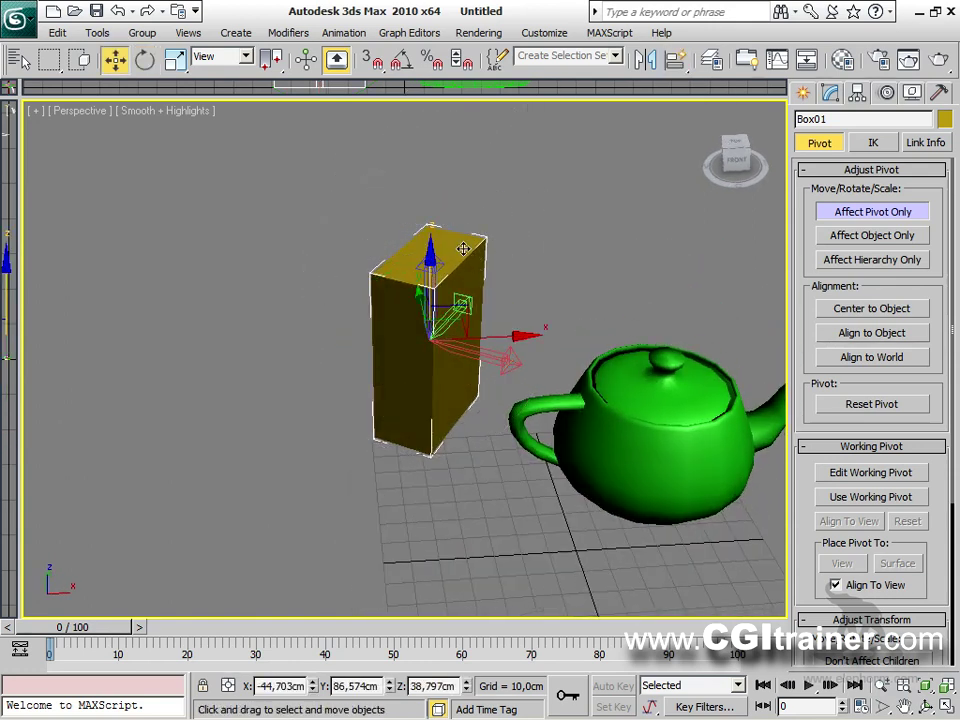
left_click(676, 58)
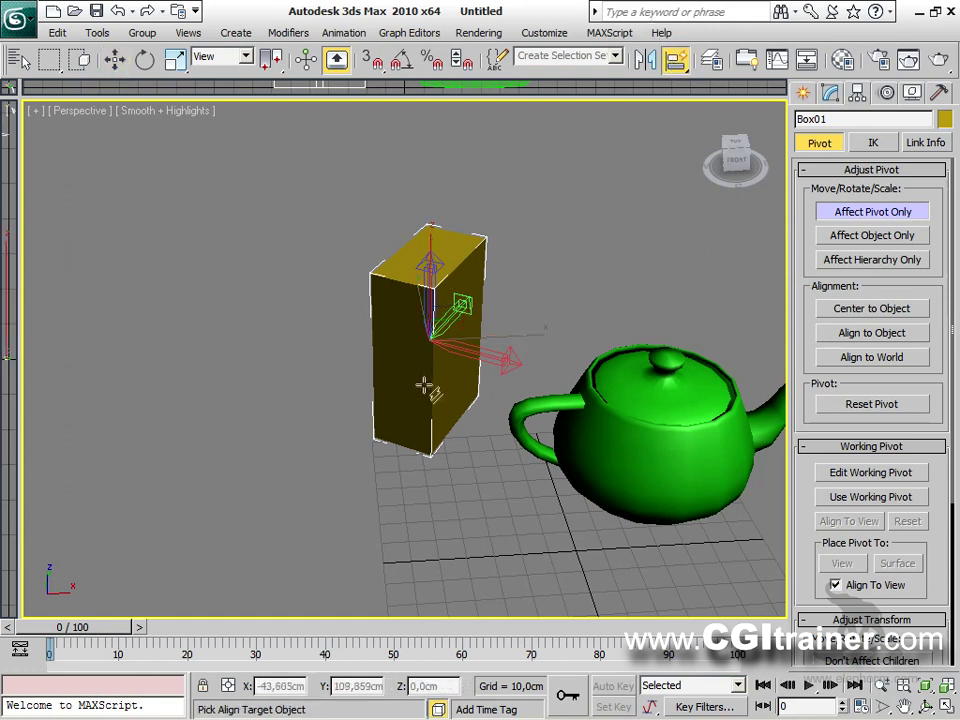
key("w")
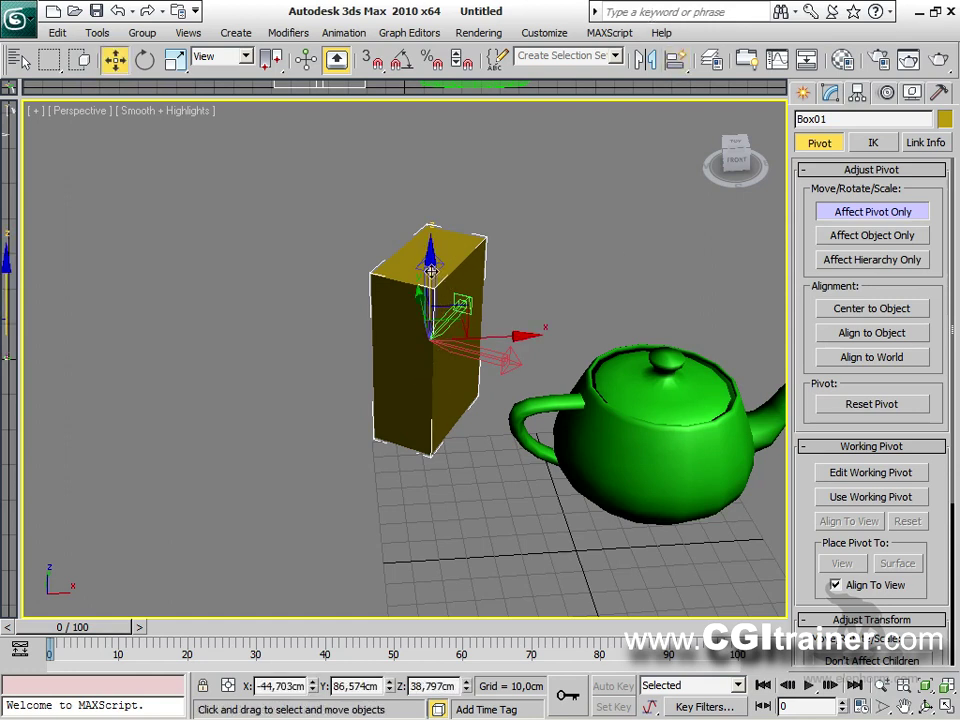
left_click_drag(431, 271, 446, 380)
middle_click_drag(446, 380, 413, 289, "alt")
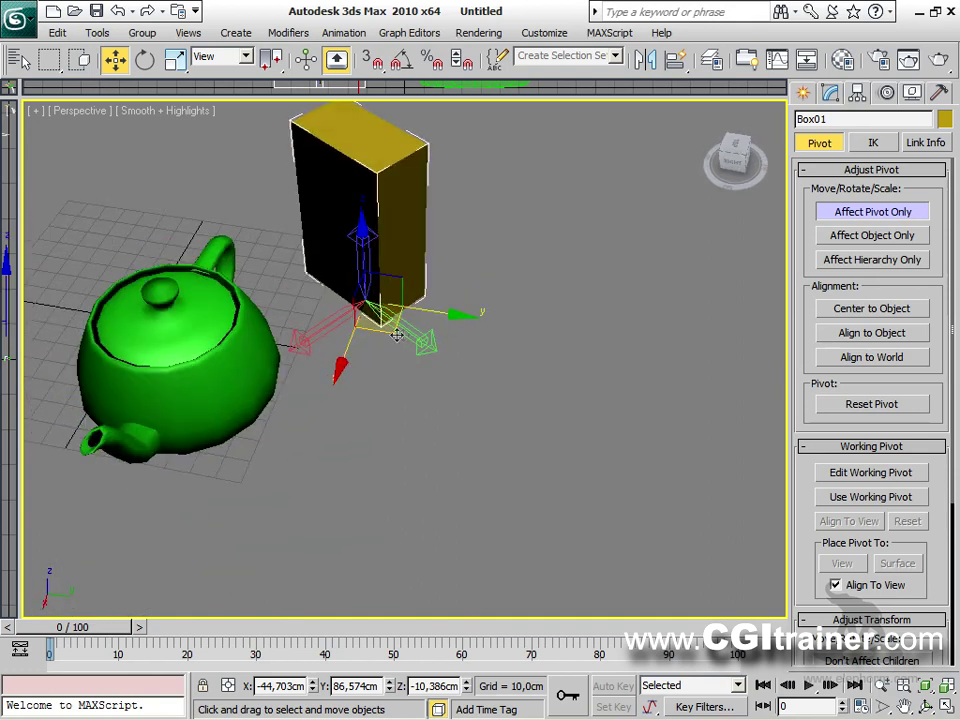
middle_click_drag(426, 348, 418, 349, "alt")
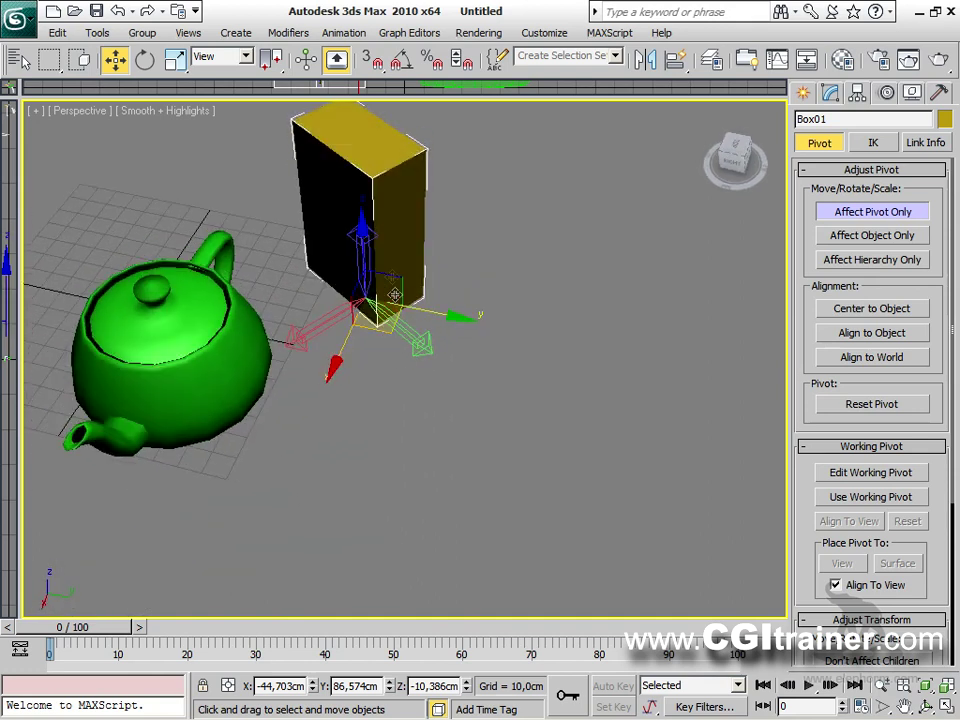
Turn off Affect Pivot Only and orbit around the box and teapot.
left_click(868, 216)
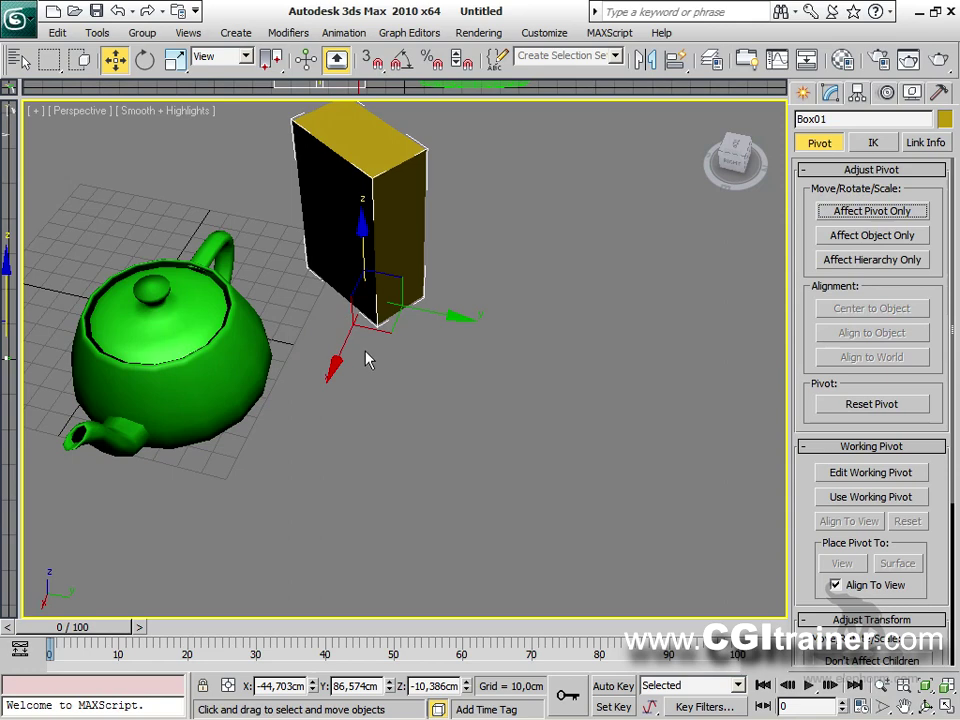
middle_click_drag(362, 360, 520, 384, "alt")
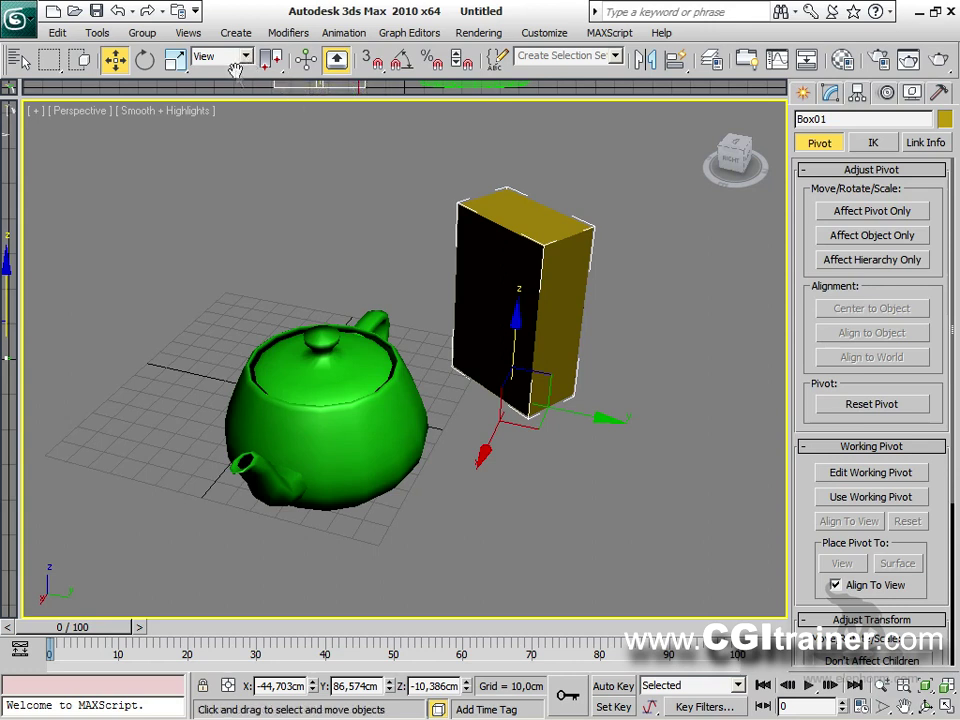
left_click_drag(233, 70, 326, 70)
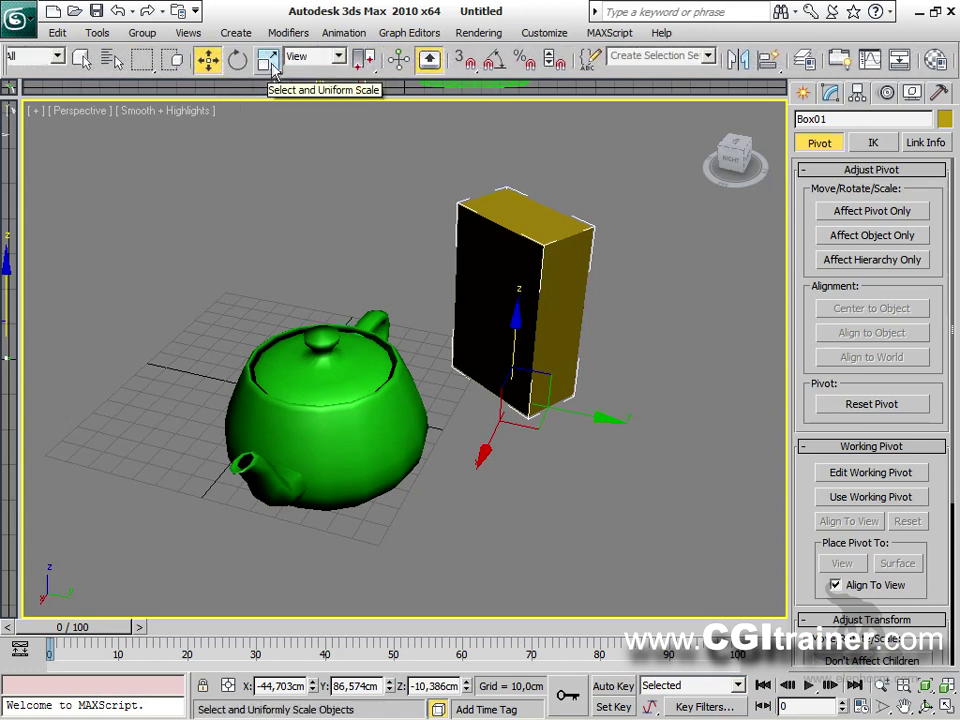
Reset Box01's pivot to Z 0 cm, keeping the View reference coordinate system.
left_click(318, 57)
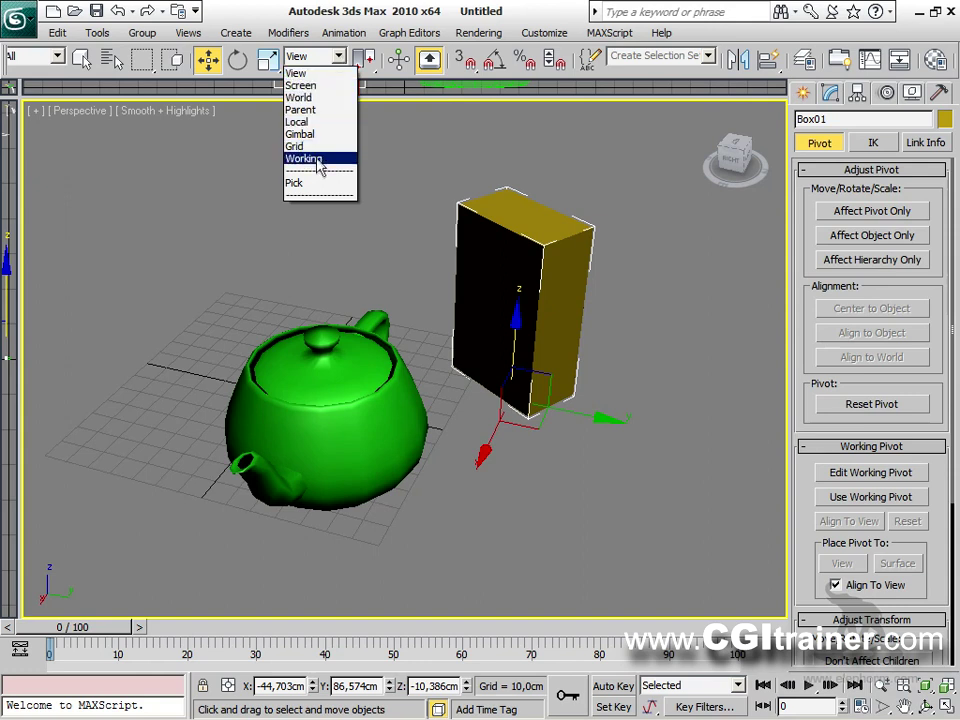
left_click(540, 405)
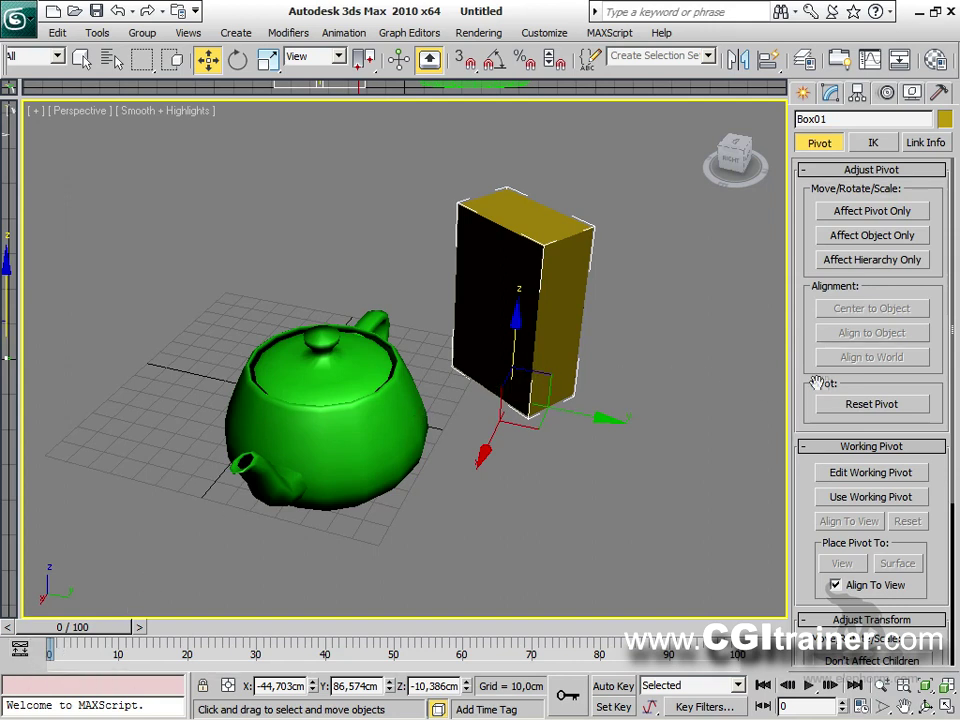
left_click(843, 405)
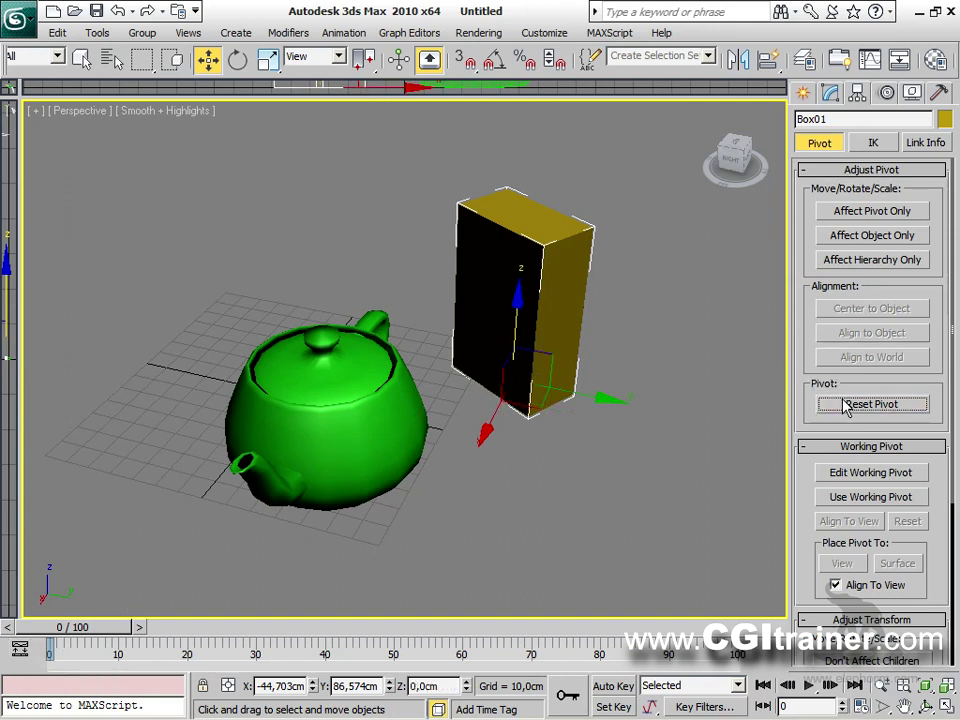
middle_click_drag(553, 486, 508, 521, "alt")
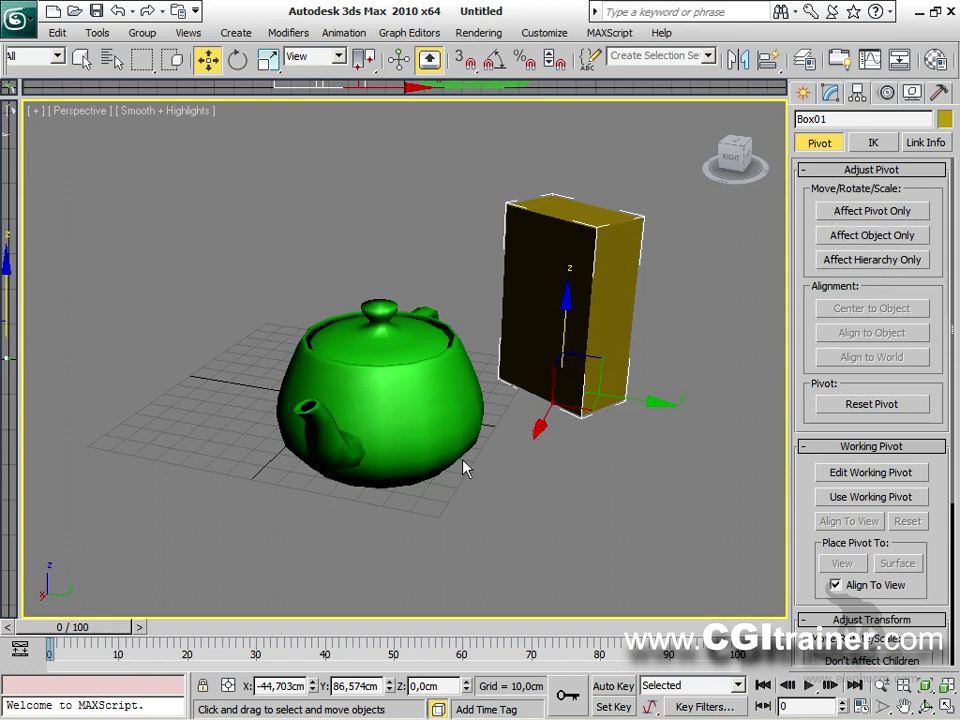
left_click(338, 57)
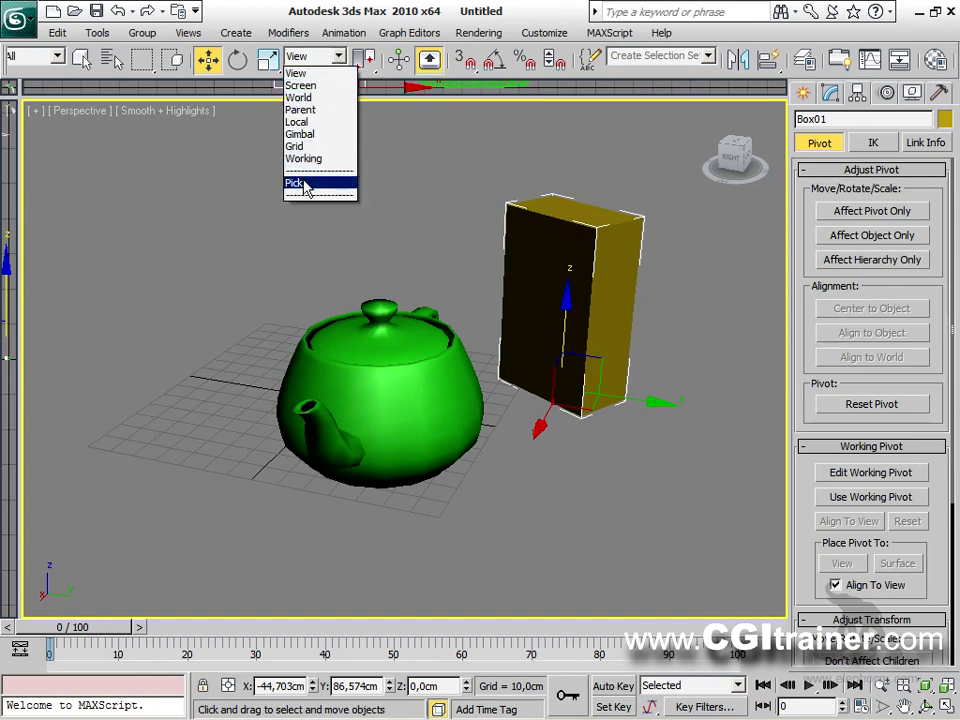
left_click(225, 318)
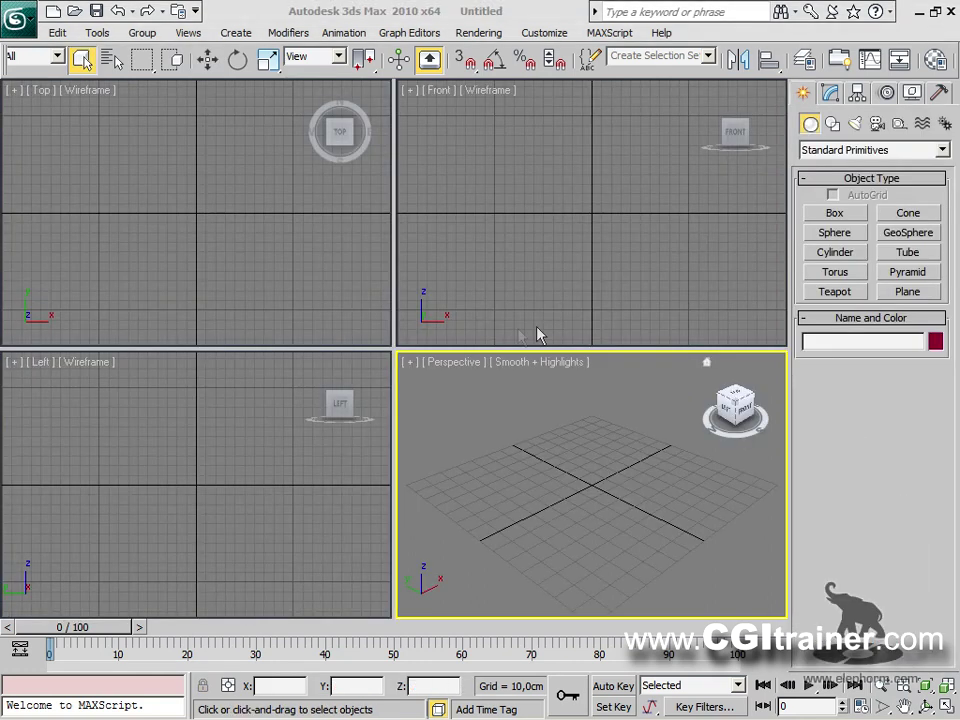
Maximize the Perspective view and draw a tall box on the grid.
left_click_drag(393, 347, 95, 158)
left_click(338, 58)
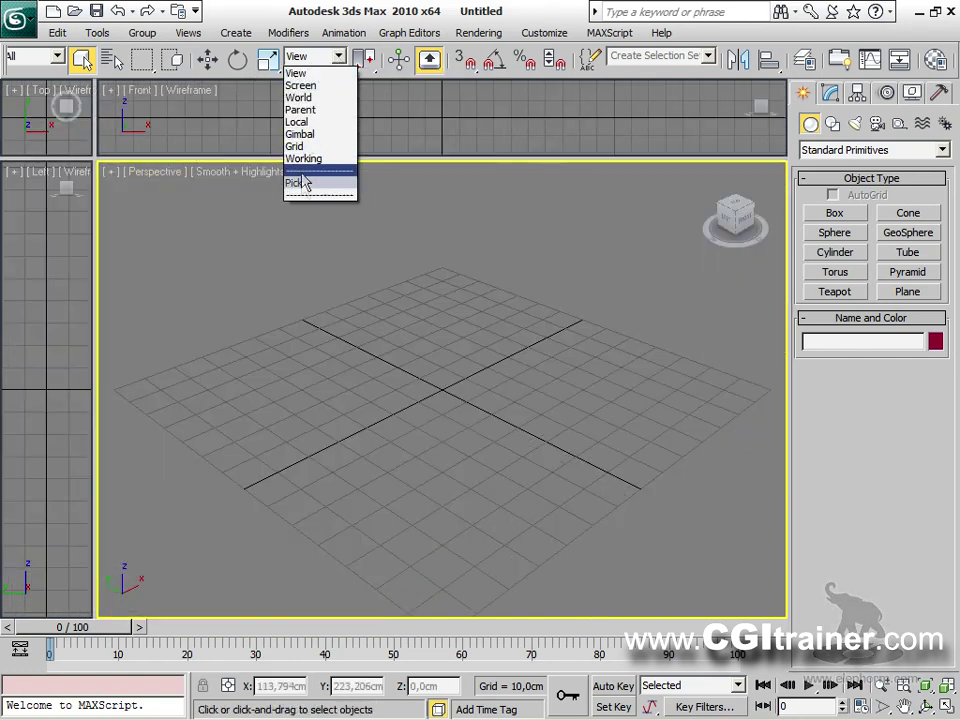
left_click(830, 218)
left_click(833, 214)
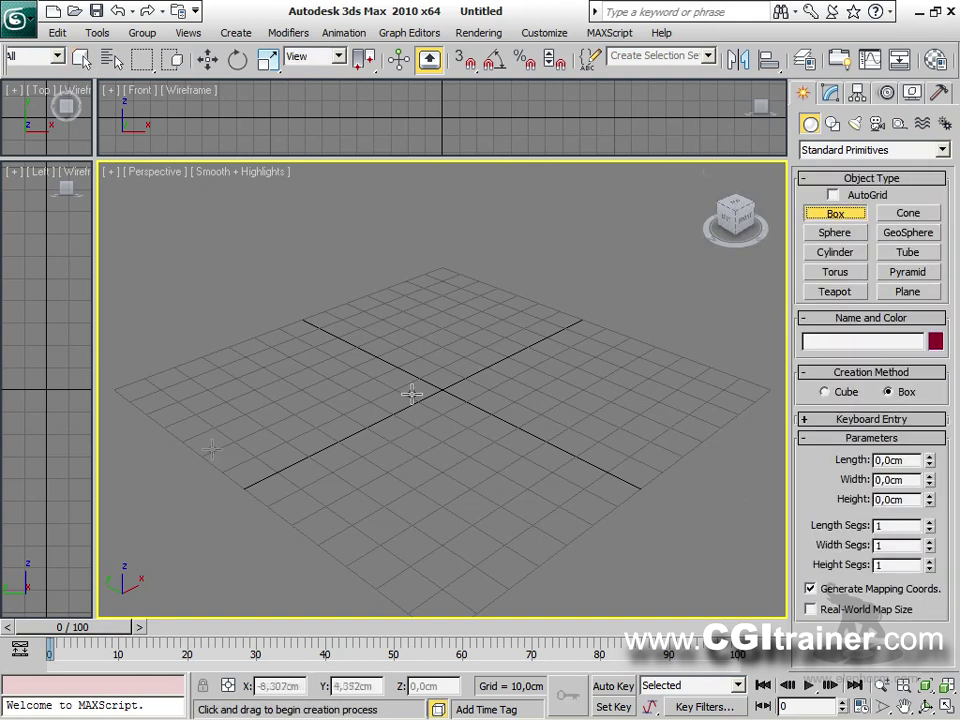
left_click_drag(312, 421, 320, 450)
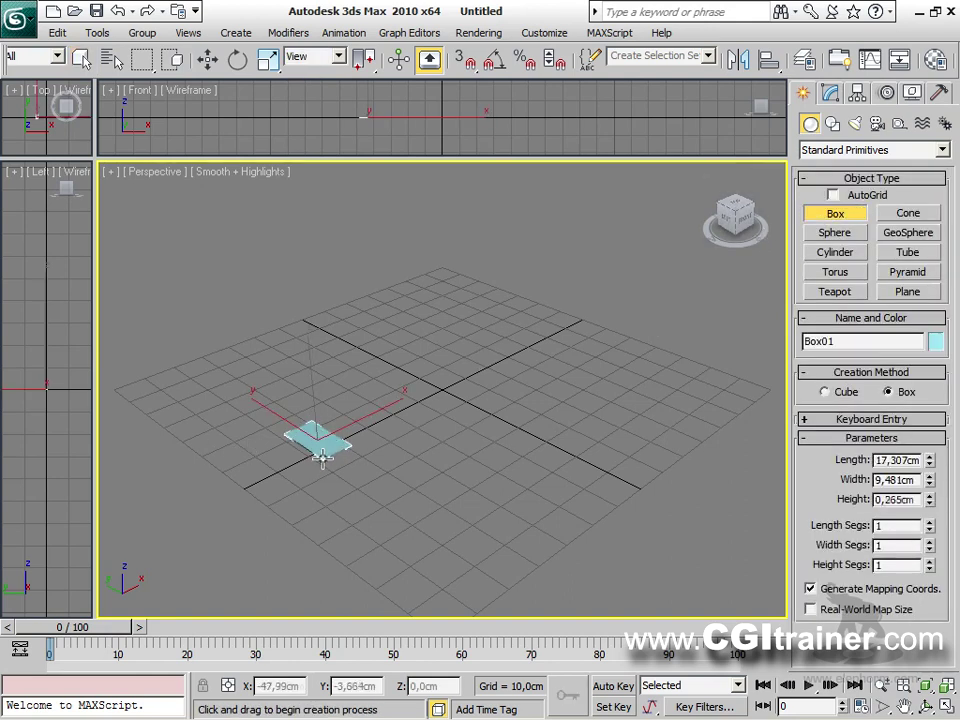
left_click(306, 302)
Shift-copy the box along X with 6 copies, making a row of seven.
right_click(311, 366)
left_click(332, 377)
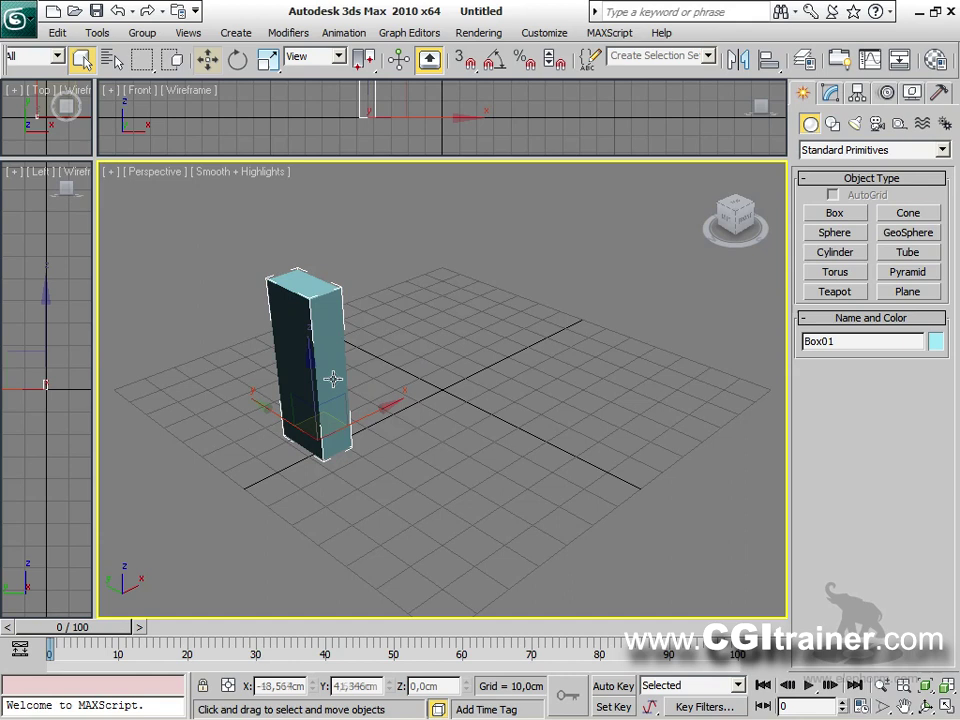
mouse_move(363, 421)
left_mouse_down("shift")
mouse_move(430, 392)
mouse_move(432, 378)
left_mouse_up("shift")
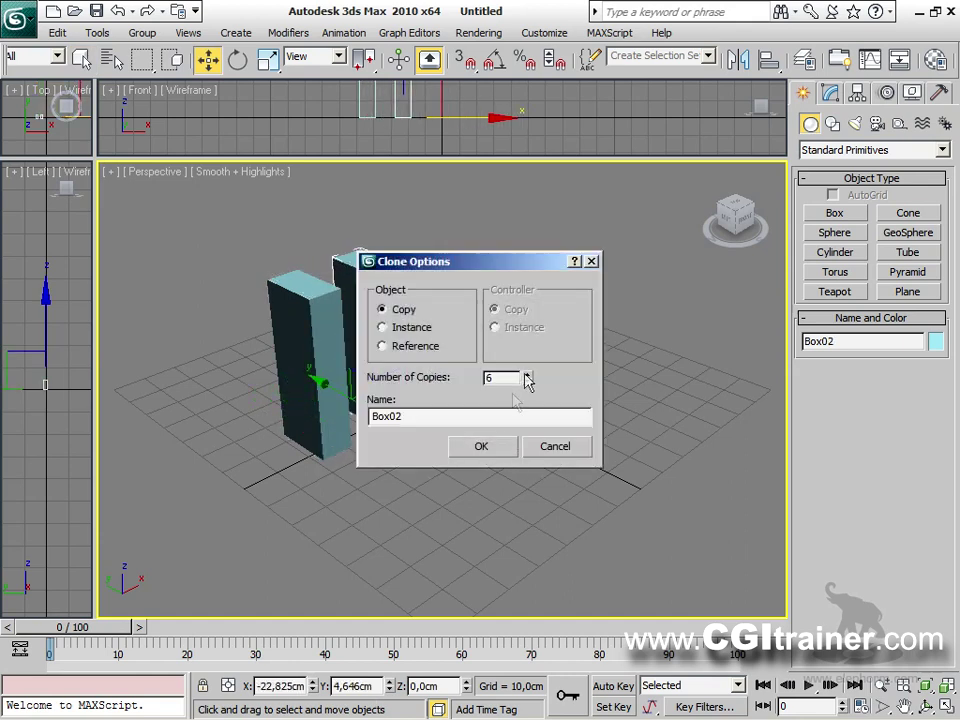
left_click(481, 447)
middle_click_drag(576, 455, 483, 438, "alt")
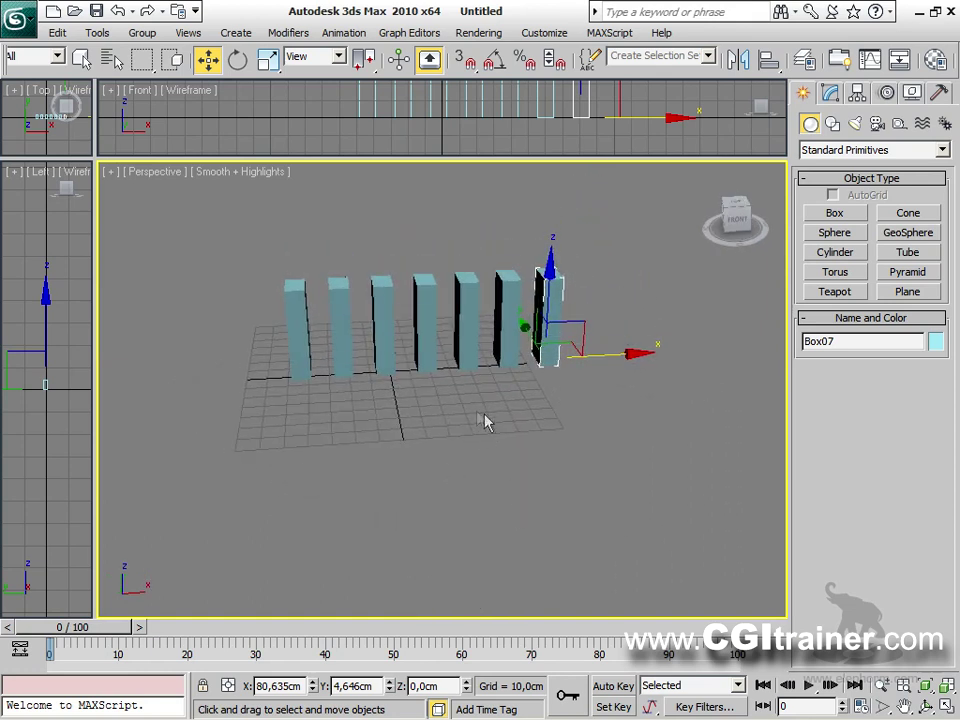
Select all seven boxes and rotate them about their common centre, then each about its own pivot.
left_click_drag(624, 441, 266, 355)
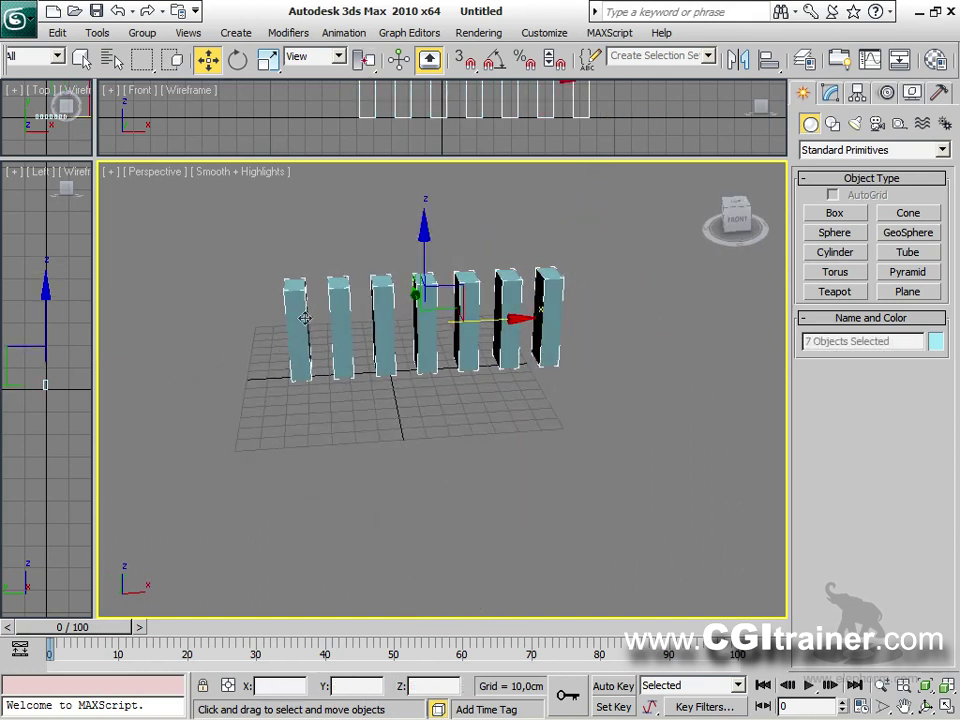
right_click(328, 322)
left_click(354, 349)
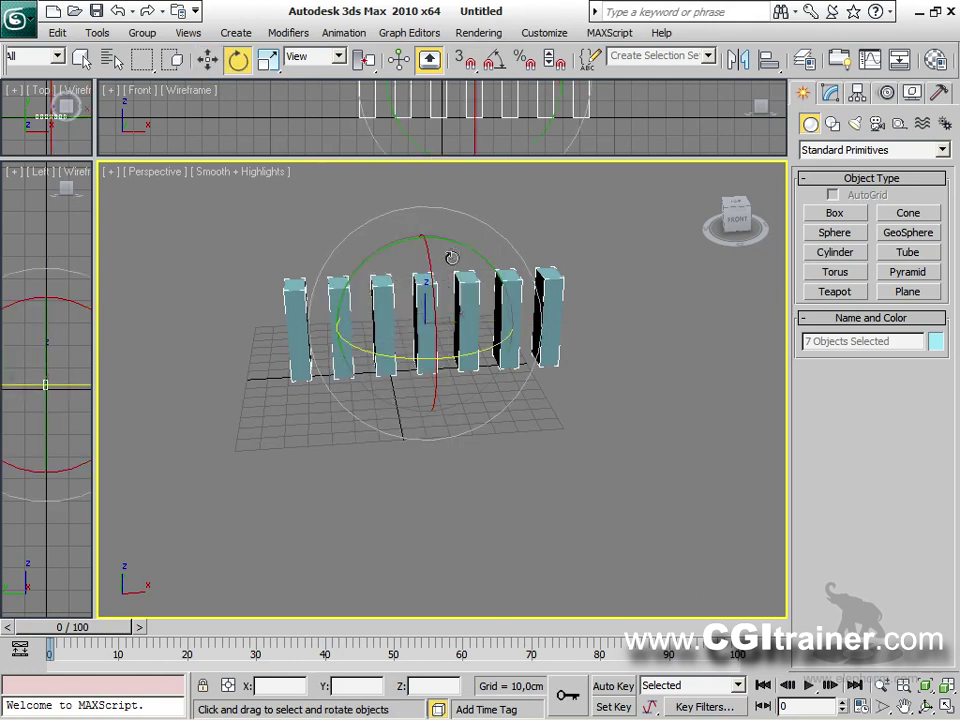
mouse_move(456, 244)
left_mouse_down()
mouse_move(561, 460)
mouse_move(568, 519)
mouse_move(546, 392)
mouse_move(489, 246)
mouse_move(440, 184)
mouse_move(456, 244)
left_mouse_up()
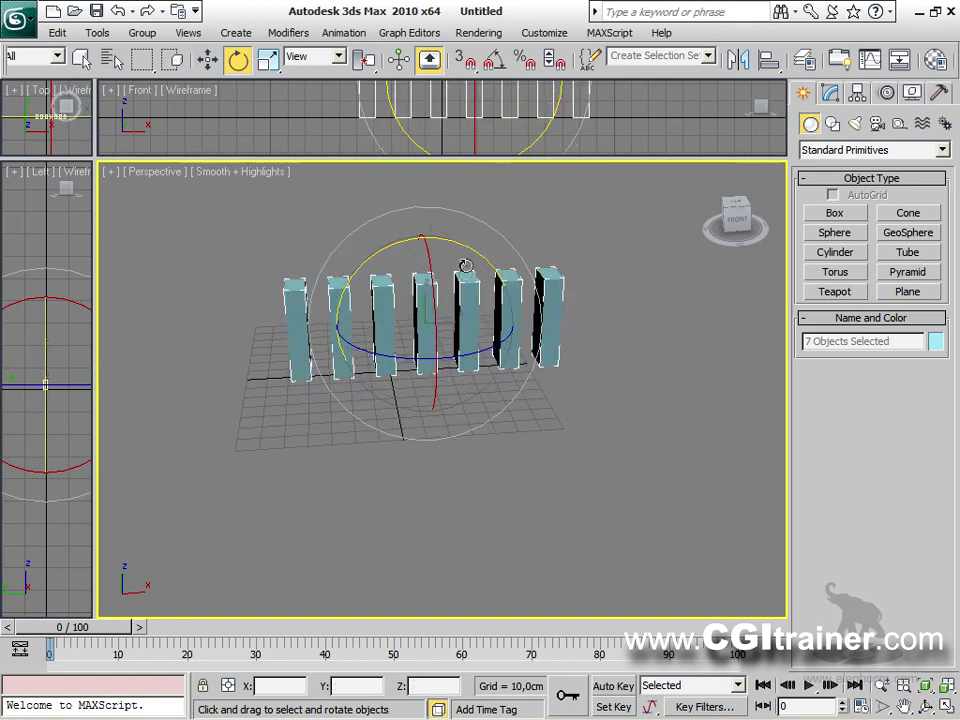
left_click_drag(364, 60, 370, 78)
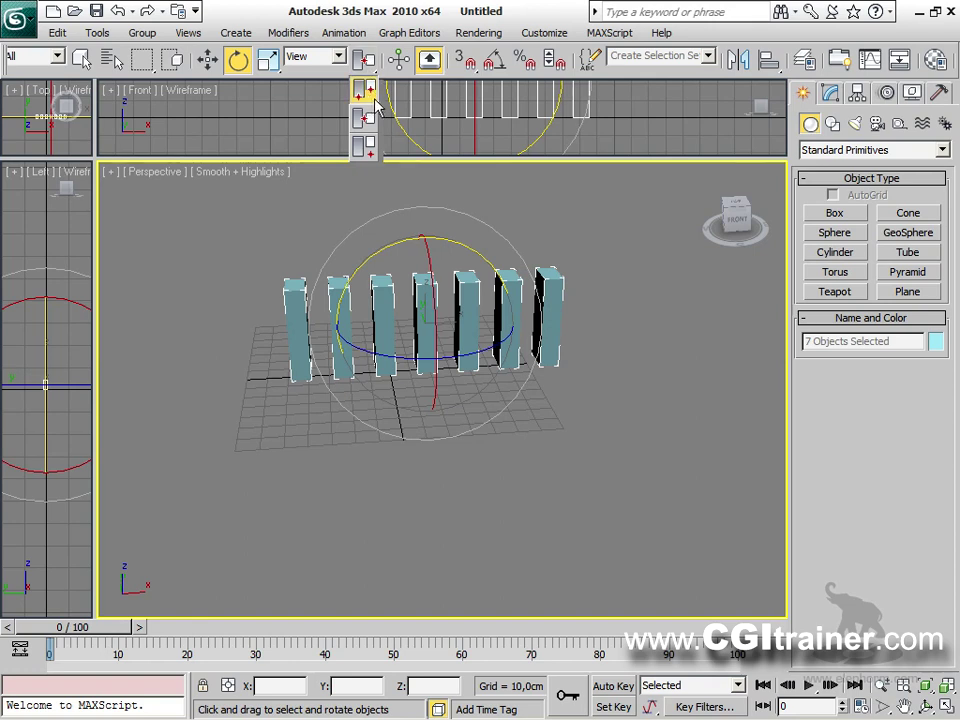
left_click_drag(375, 104, 364, 145)
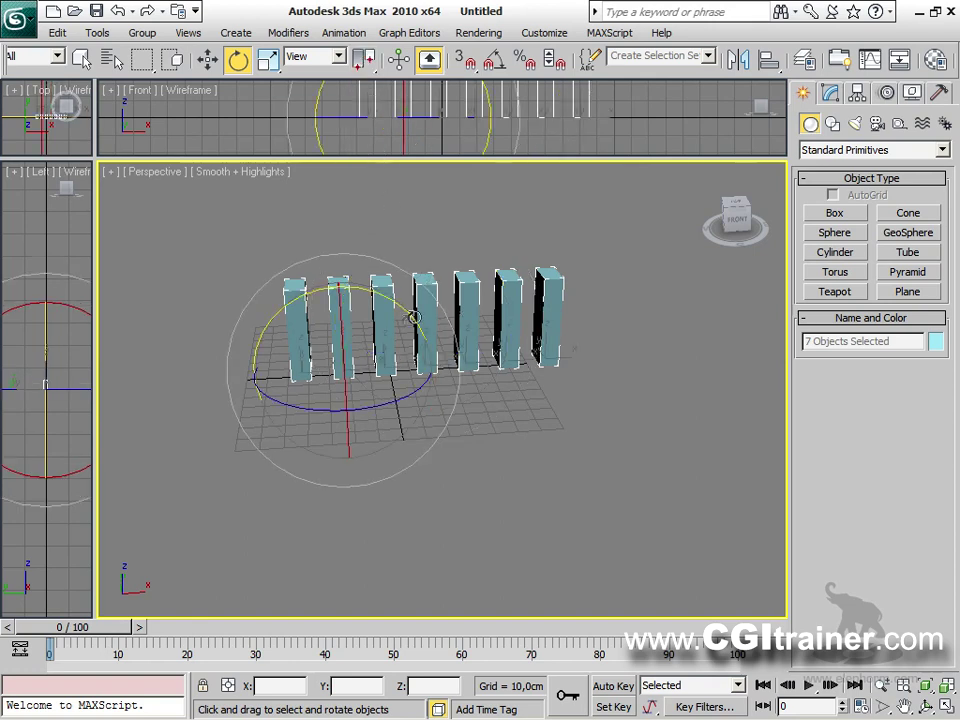
left_click_drag(407, 316, 431, 266)
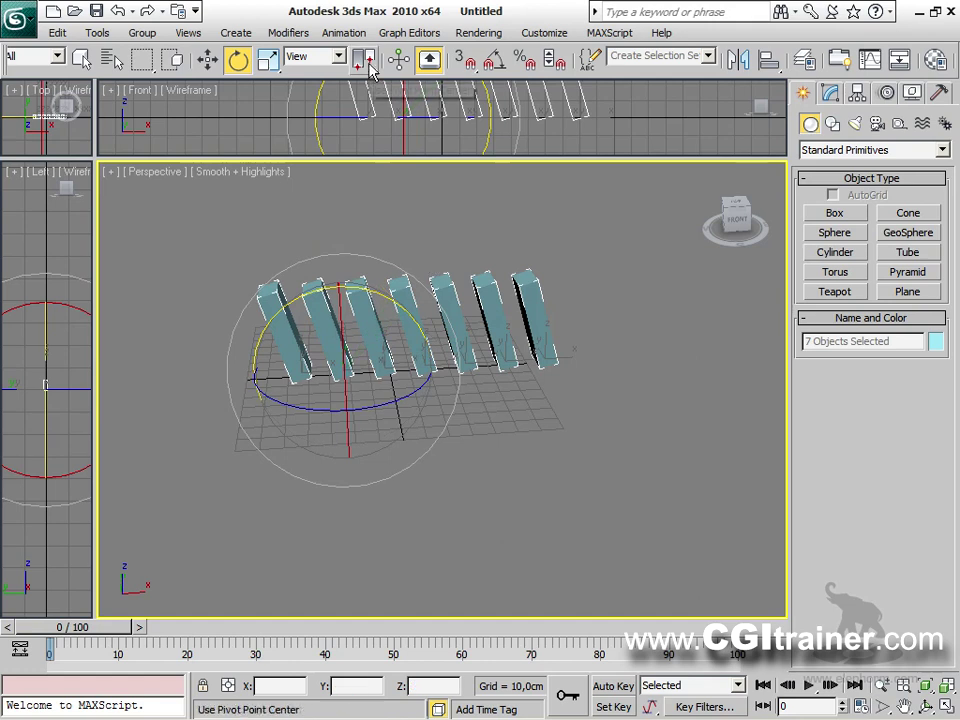
Swing the row around the world origin with Use Transform Coordinate Center, then slide it right along X.
left_click_drag(364, 60, 372, 70)
left_click_drag(370, 140, 370, 148)
left_click_drag(420, 291, 491, 426)
right_click(395, 350)
left_click(420, 368)
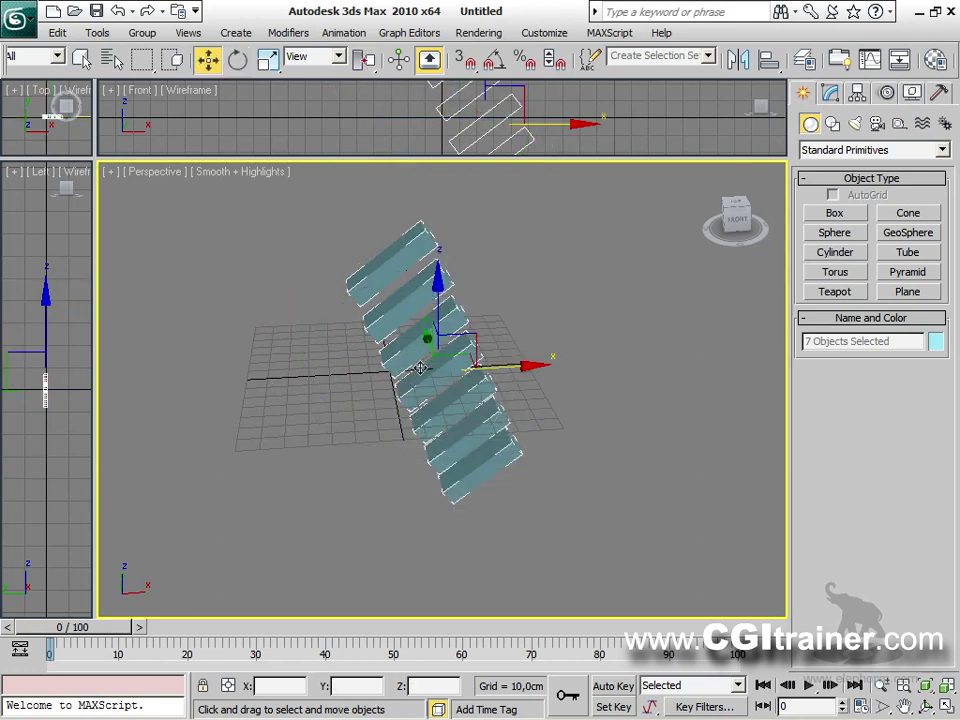
left_click_drag(478, 370, 620, 356)
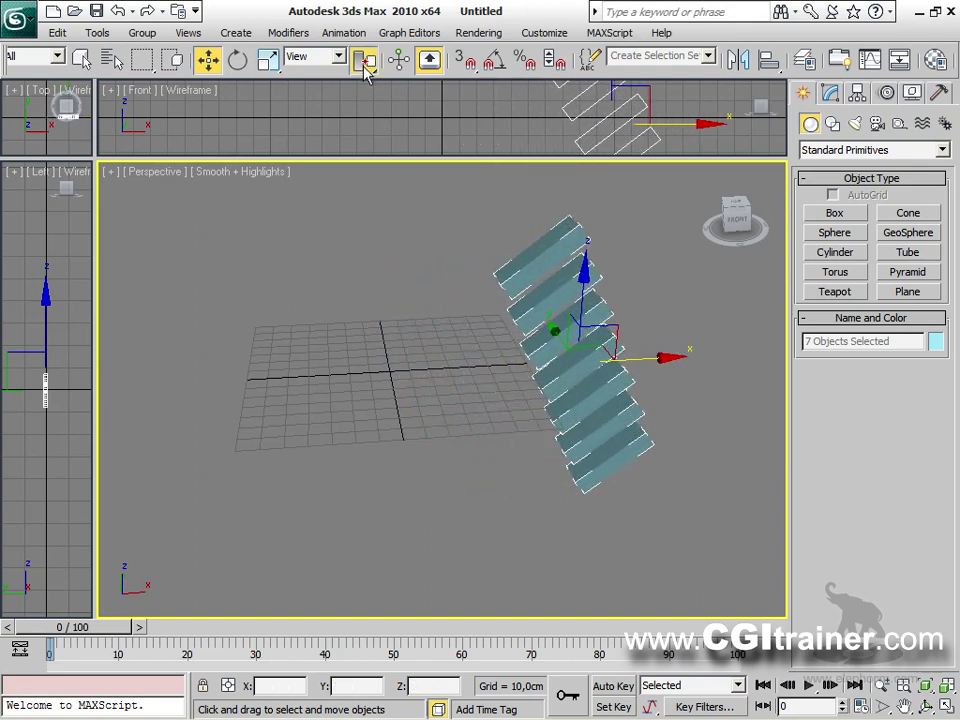
left_click_drag(366, 68, 367, 78)
right_click(392, 291)
left_click(424, 316)
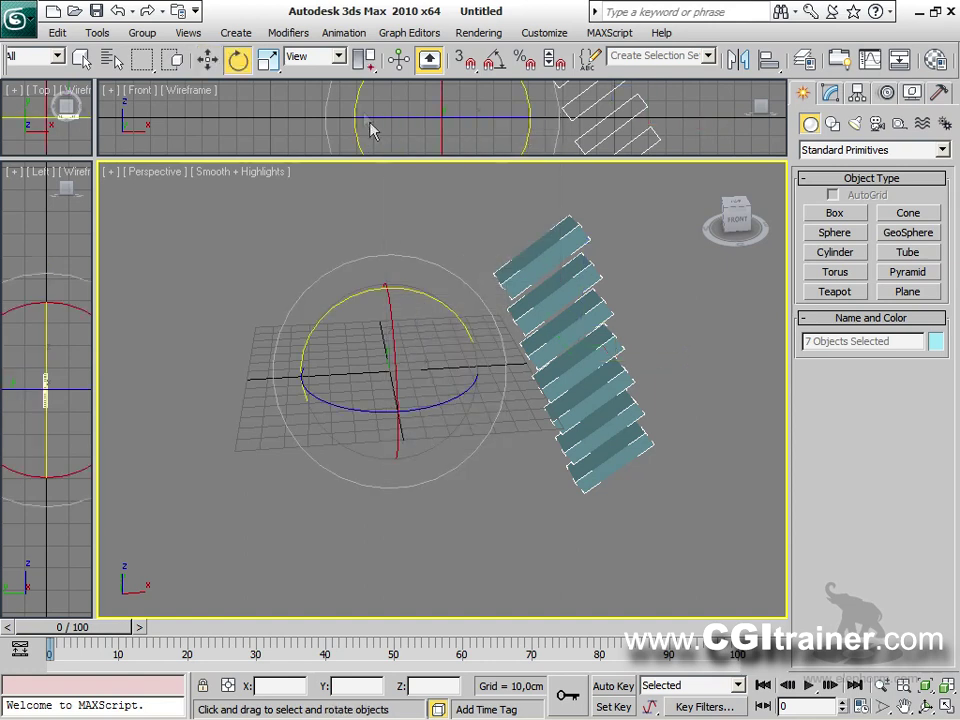
Rotate the seven boxes about the world origin, then together about their selection centre.
left_click_drag(366, 62, 372, 148)
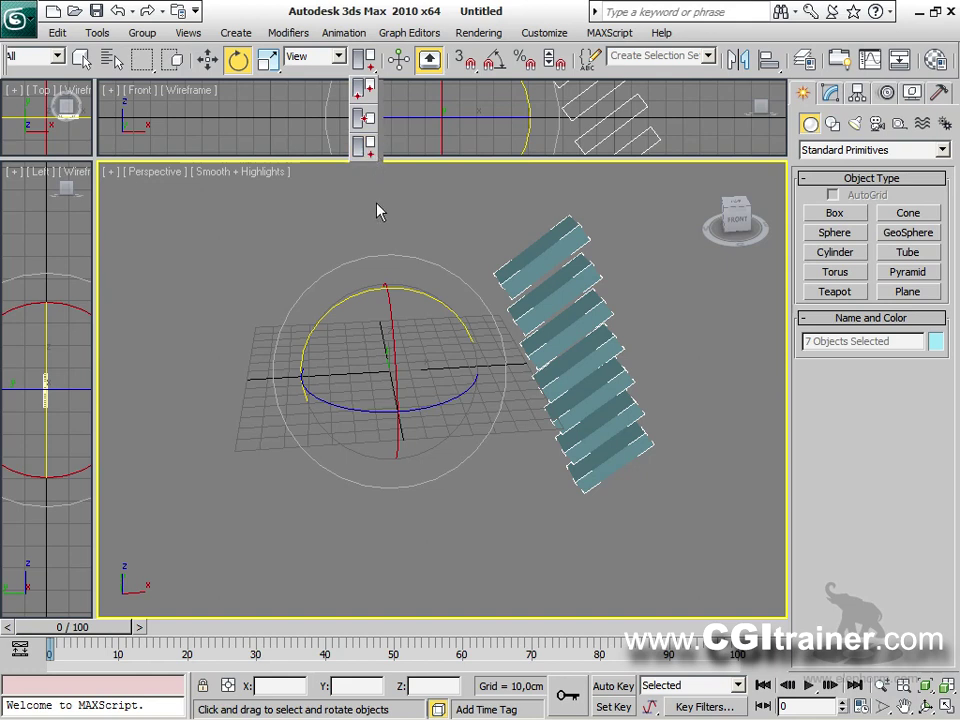
left_click_drag(376, 208, 377, 208)
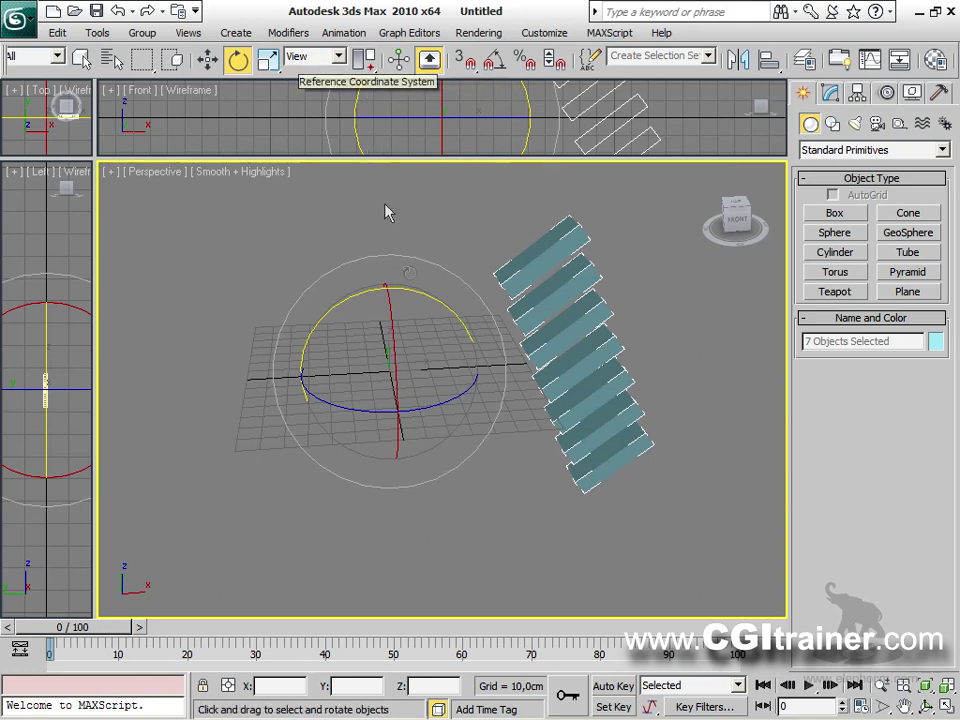
left_click_drag(426, 297, 780, 10)
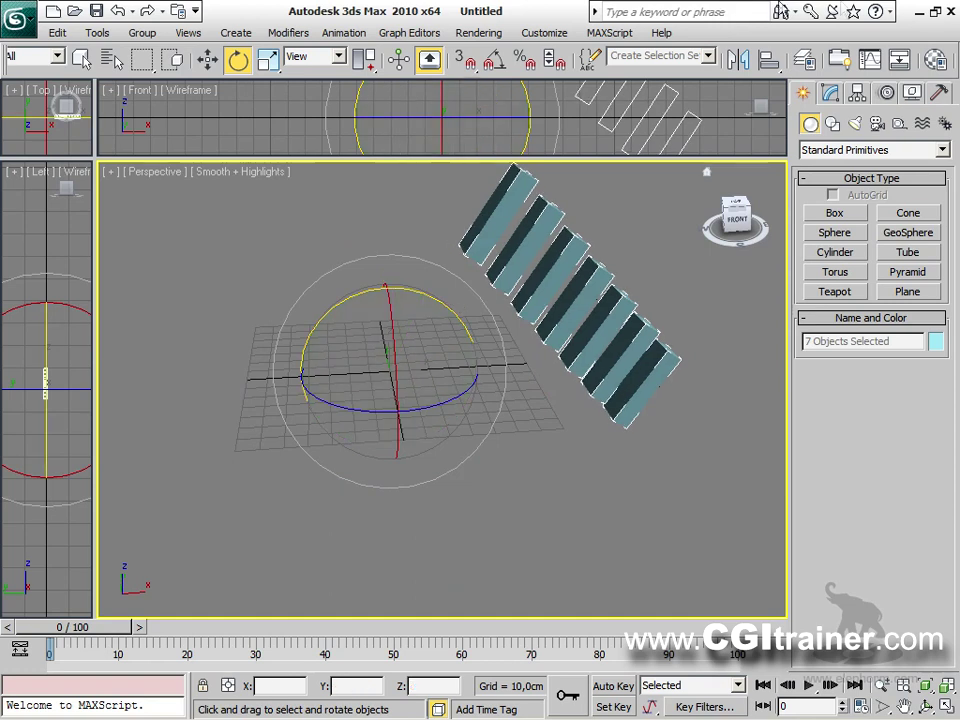
left_click_drag(366, 66, 368, 122)
left_click_drag(581, 244, 529, 259)
mouse_move(428, 255)
left_mouse_down()
mouse_move(440, 248)
mouse_move(430, 236)
left_mouse_up()
Rotate each box about its own pivot point with the View coordinate system, then deselect all.
left_click_drag(366, 66, 368, 98)
left_click_drag(585, 275, 541, 257)
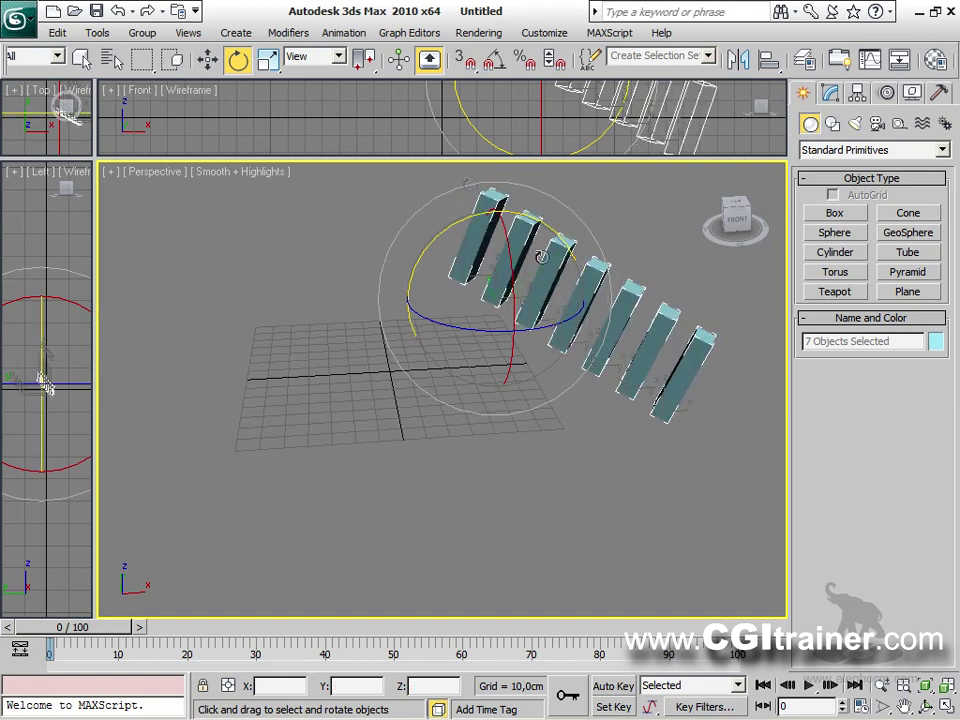
left_click_drag(363, 60, 370, 95)
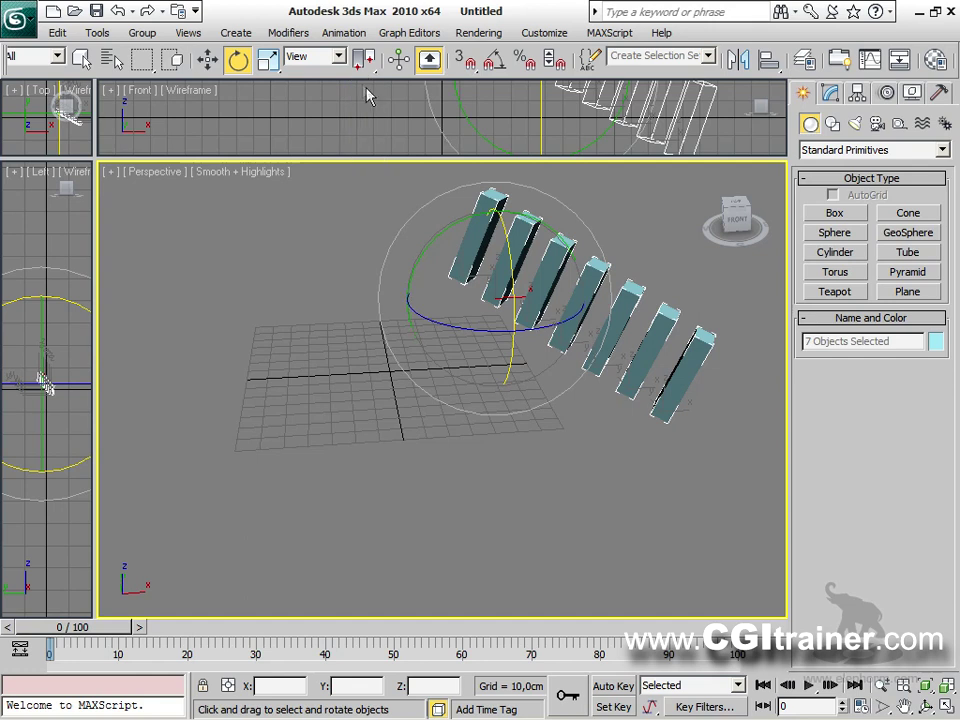
left_click(340, 57)
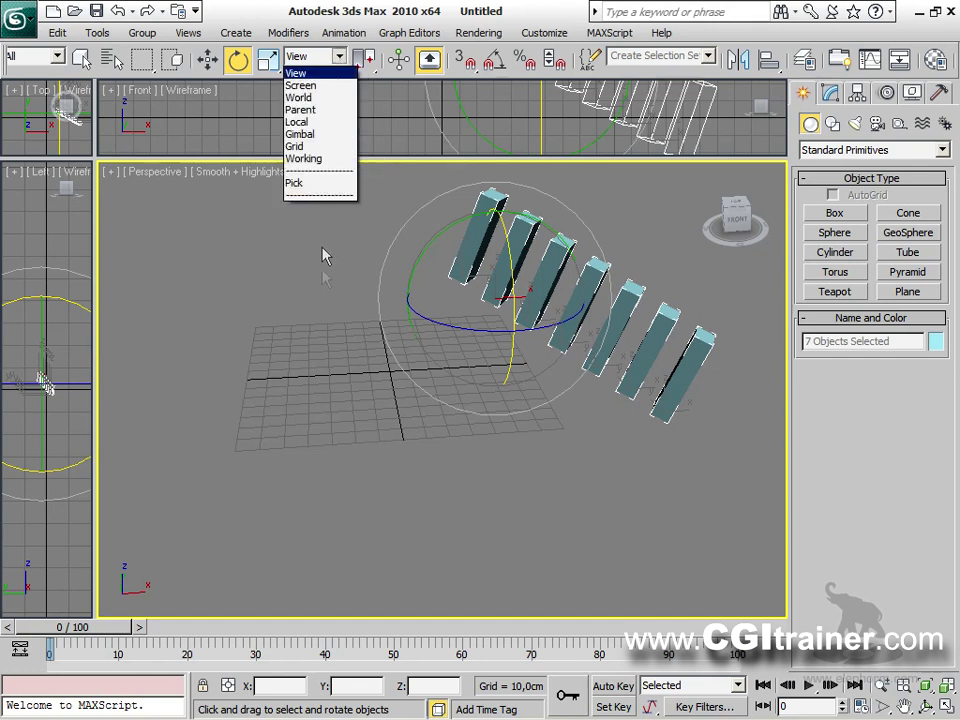
left_click(296, 73)
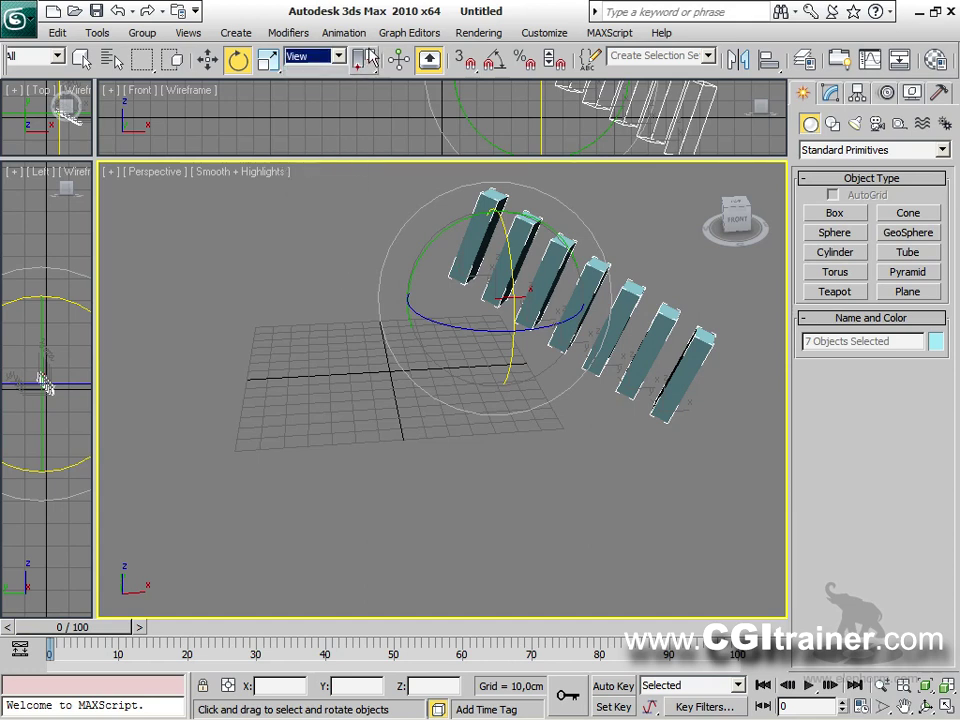
left_click_drag(364, 60, 364, 122)
left_click(352, 308)
left_click(18, 18)
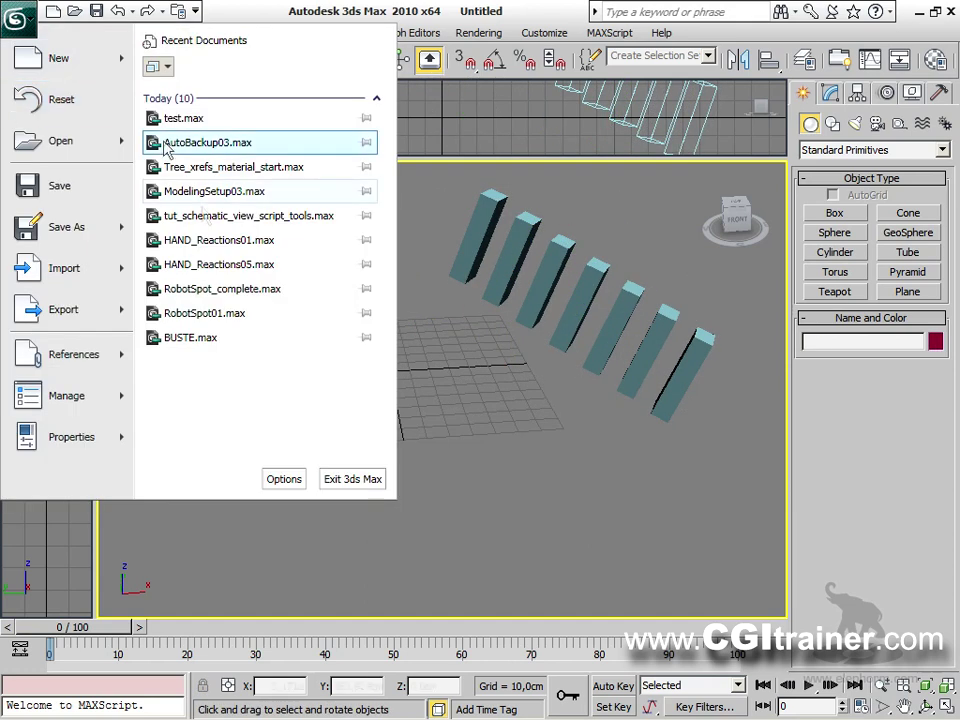
Reset to an empty scene without saving and maximize the Perspective view.
left_click(55, 97)
left_click(510, 428)
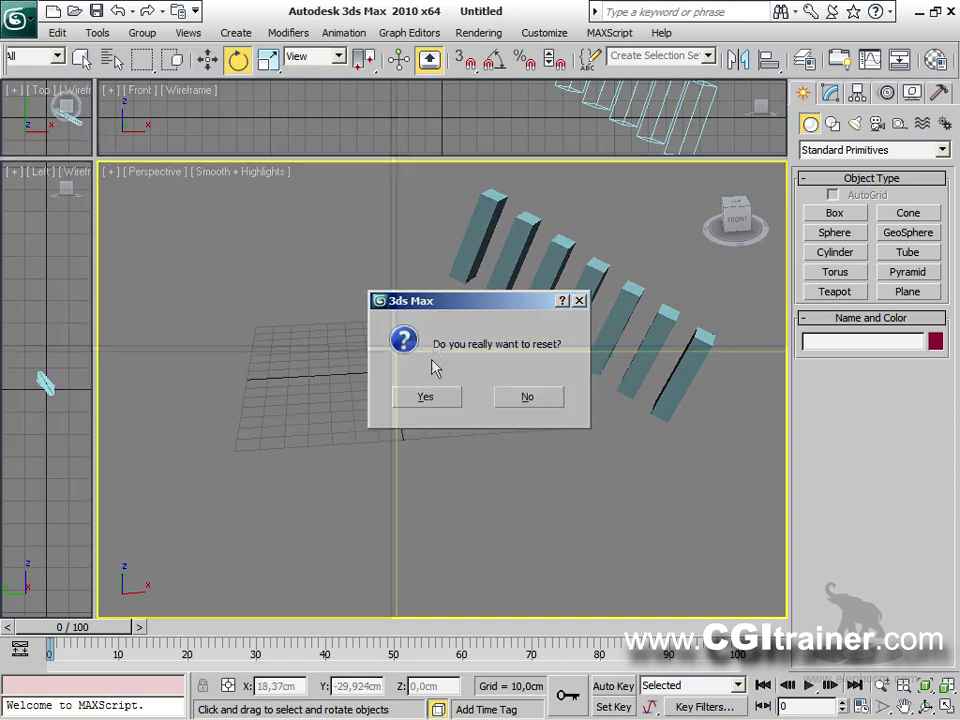
left_click(425, 396)
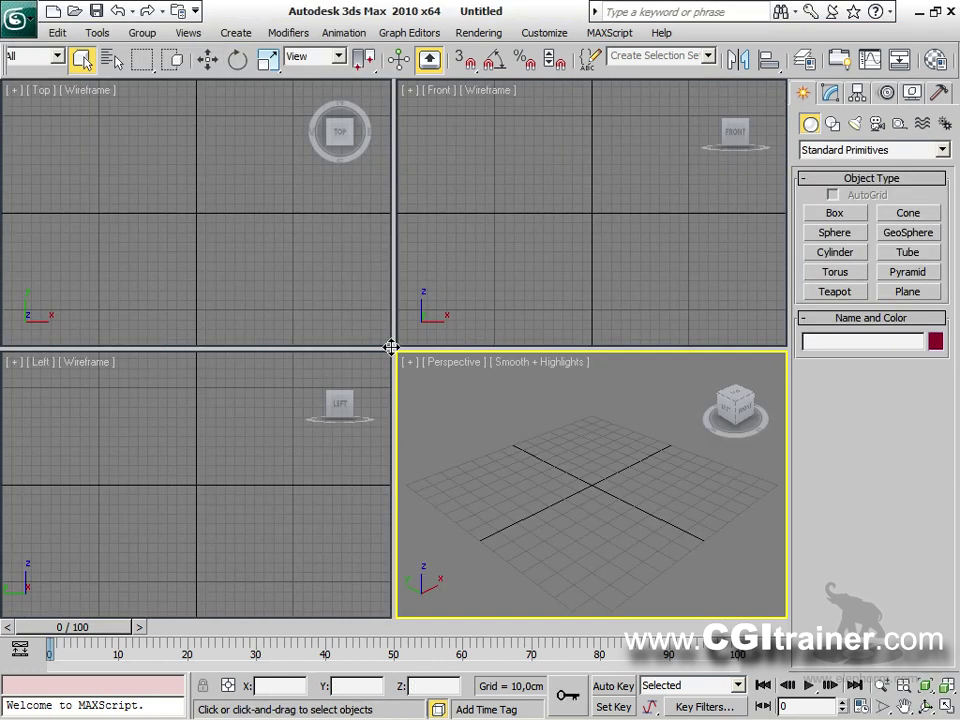
key("alt+w")
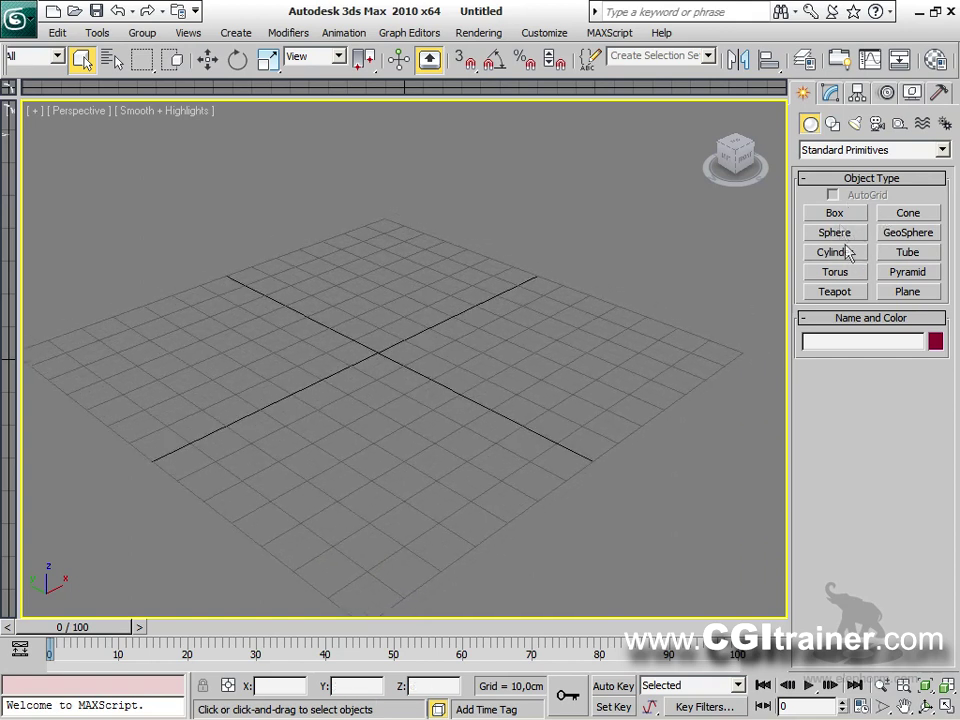
Draw a tall box and place a red teapot to its left.
left_click(836, 214)
left_click_drag(376, 350, 383, 384)
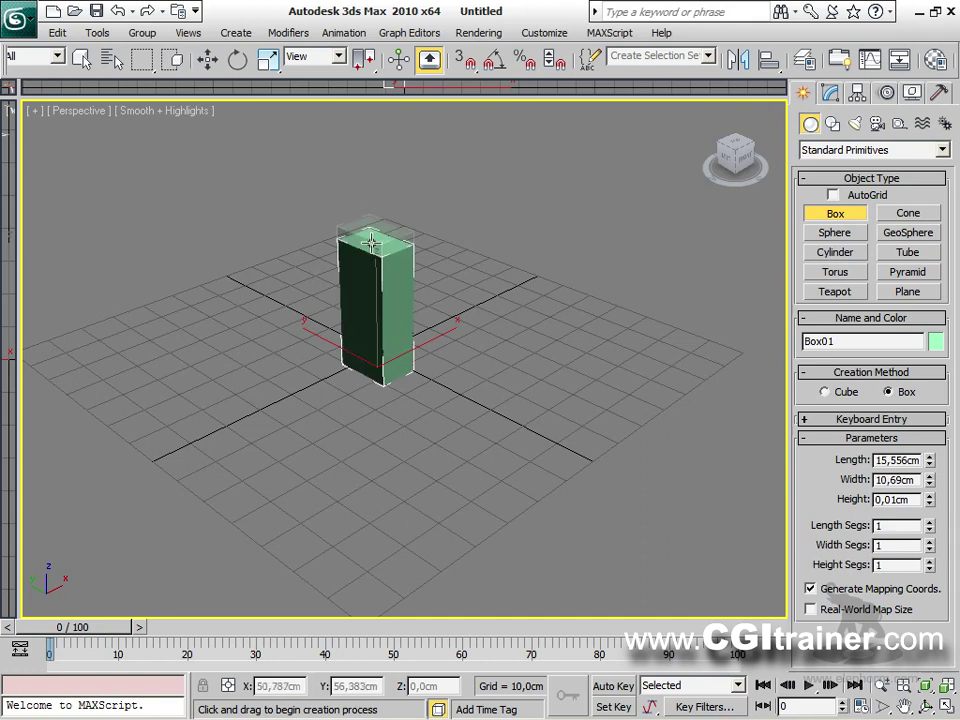
left_click(836, 292)
left_click_drag(202, 451, 214, 420)
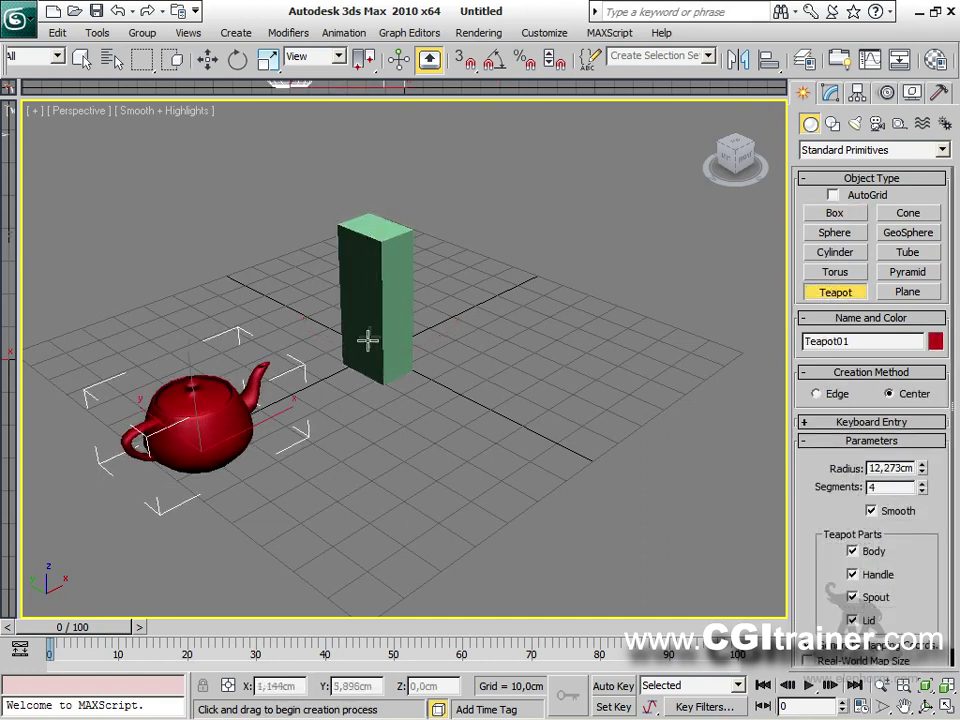
Tilt the tall box by about 29.5° with the Rotate tool.
right_click(371, 300)
left_click(389, 330)
left_click(354, 300)
left_click_drag(354, 300, 379, 297)
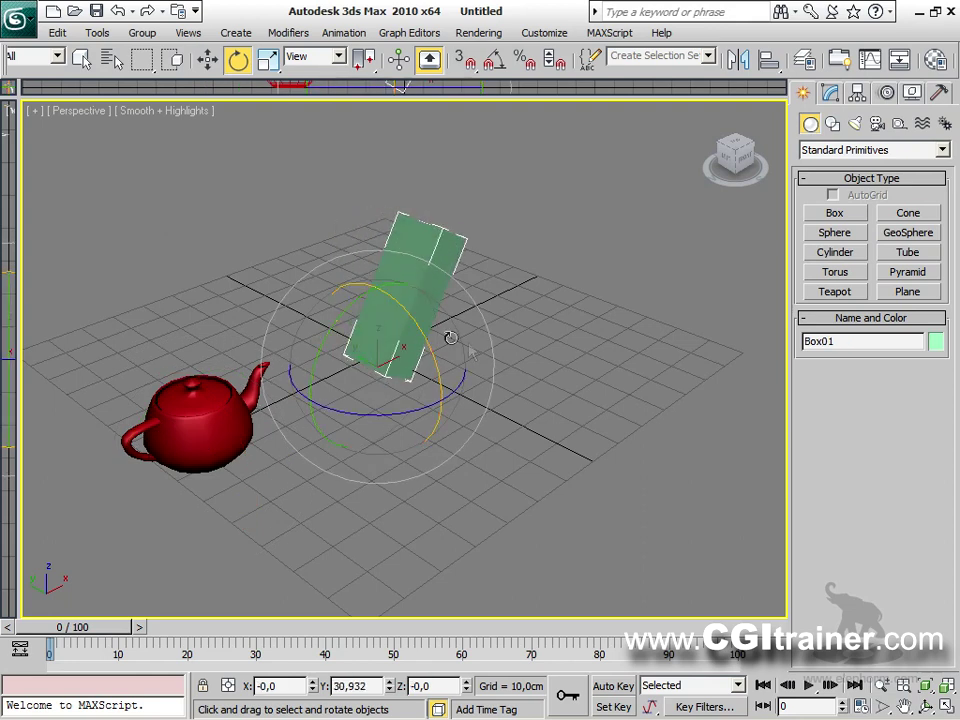
right_click(538, 354)
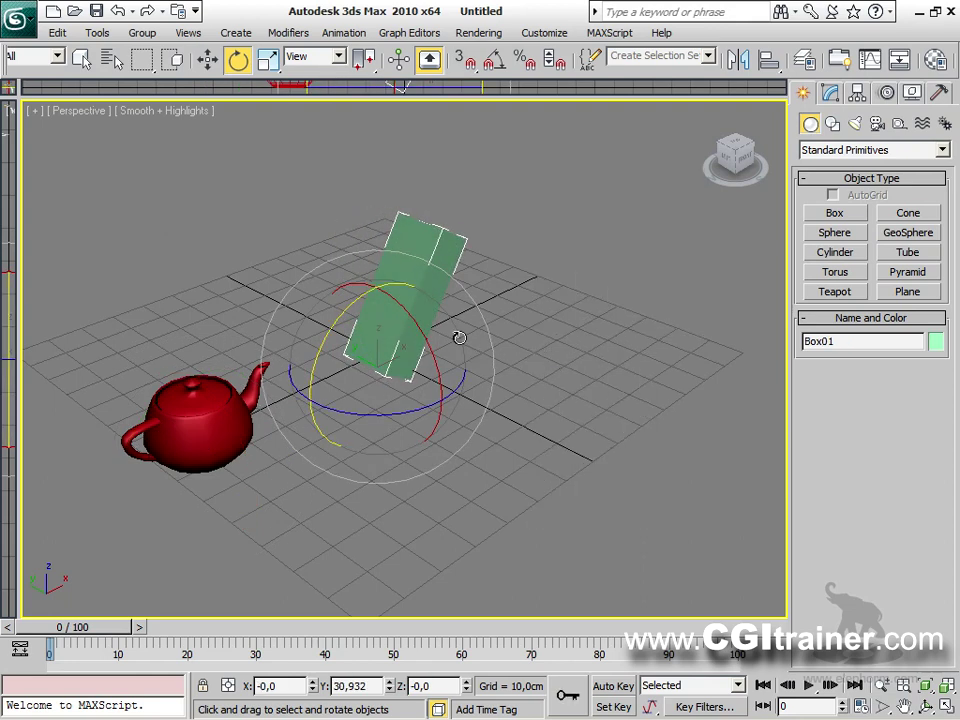
Move the tilted box slightly up and to the left.
right_click(473, 357)
left_click(497, 356)
middle_click_drag(499, 386, 422, 372, "alt")
left_click_drag(410, 328, 441, 243)
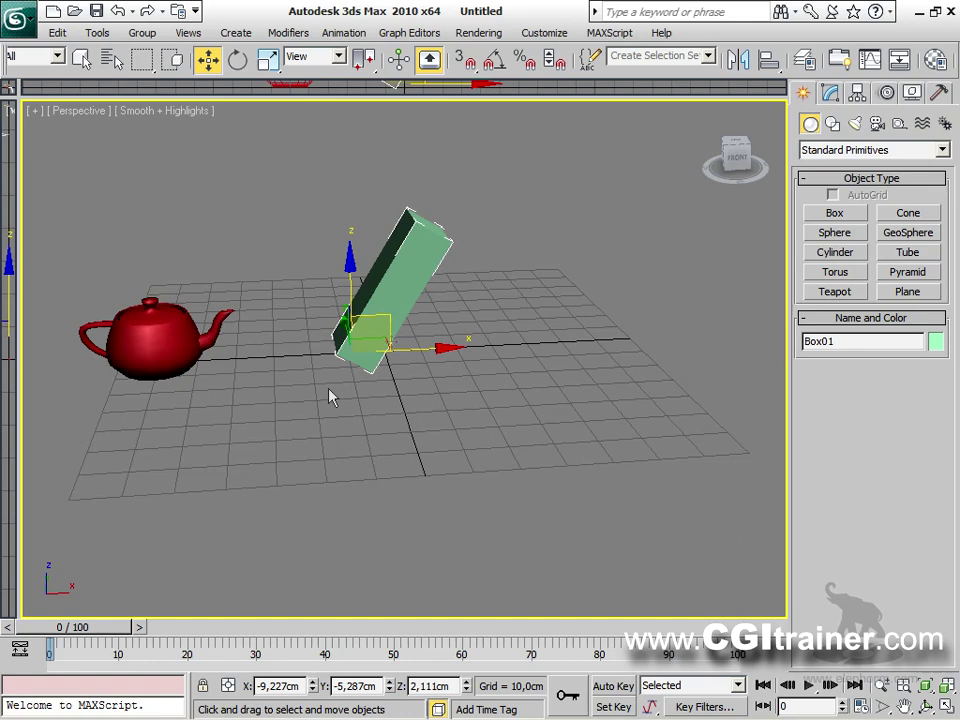
Switch the reference coordinate system to Local and slide the box along its local Z.
middle_click_drag(425, 395, 408, 307, "alt")
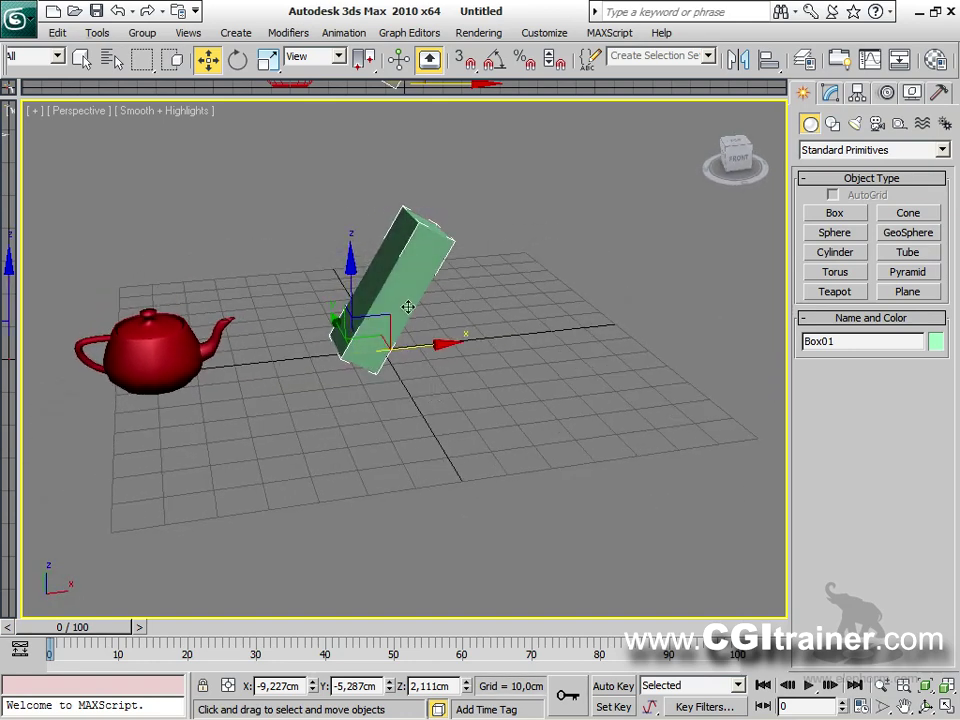
left_click(340, 57)
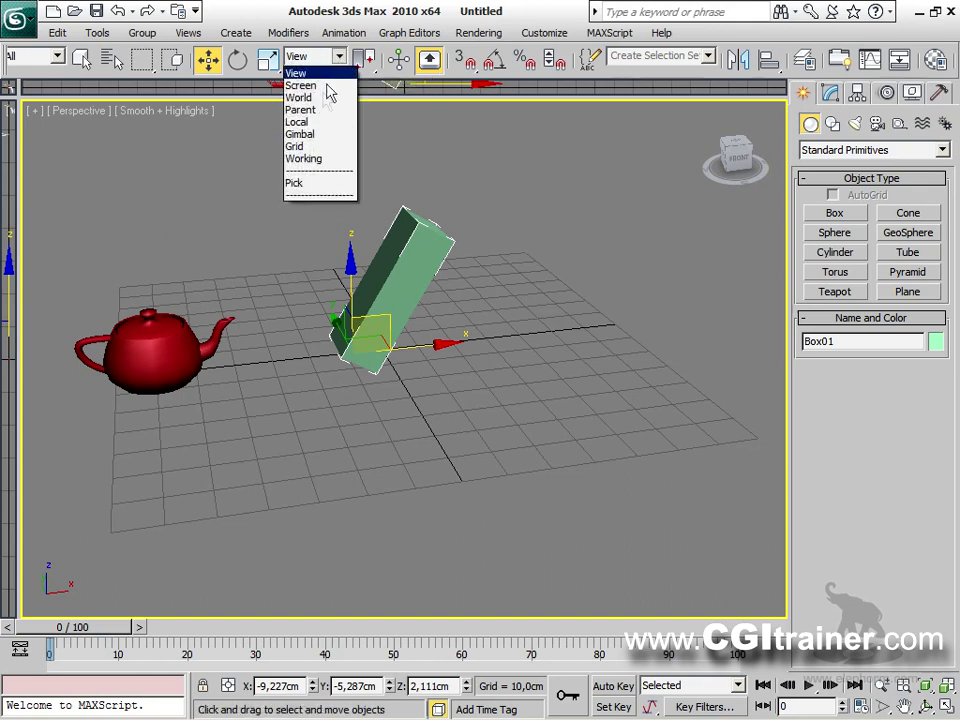
left_click(302, 122)
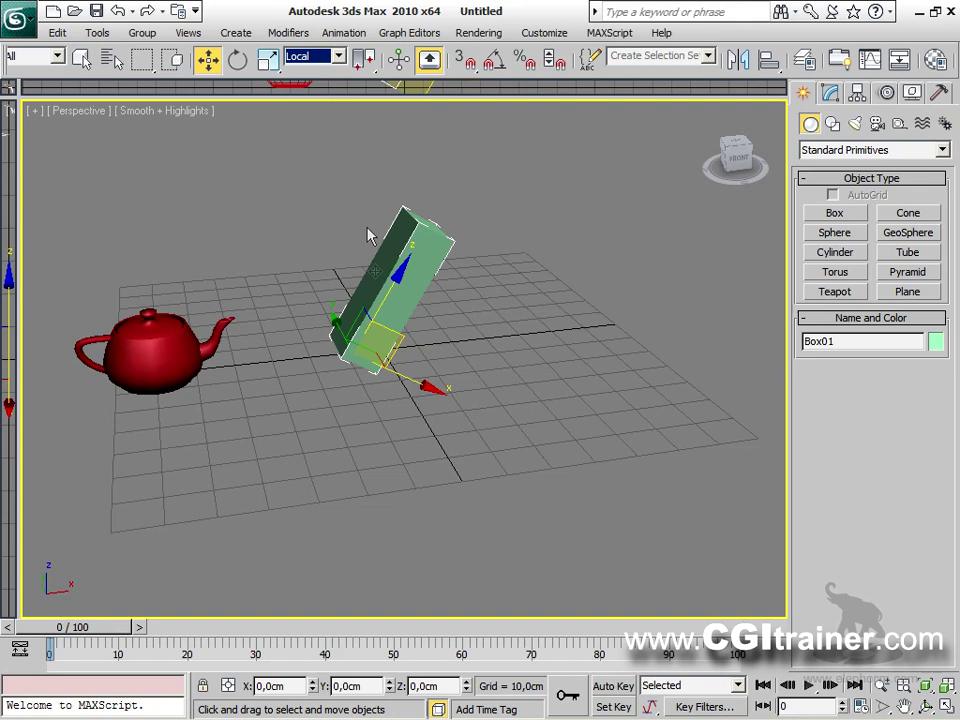
mouse_move(382, 305)
left_mouse_down()
mouse_move(400, 178)
mouse_move(365, 368)
mouse_move(385, 290)
mouse_move(368, 335)
mouse_move(376, 306)
left_mouse_up()
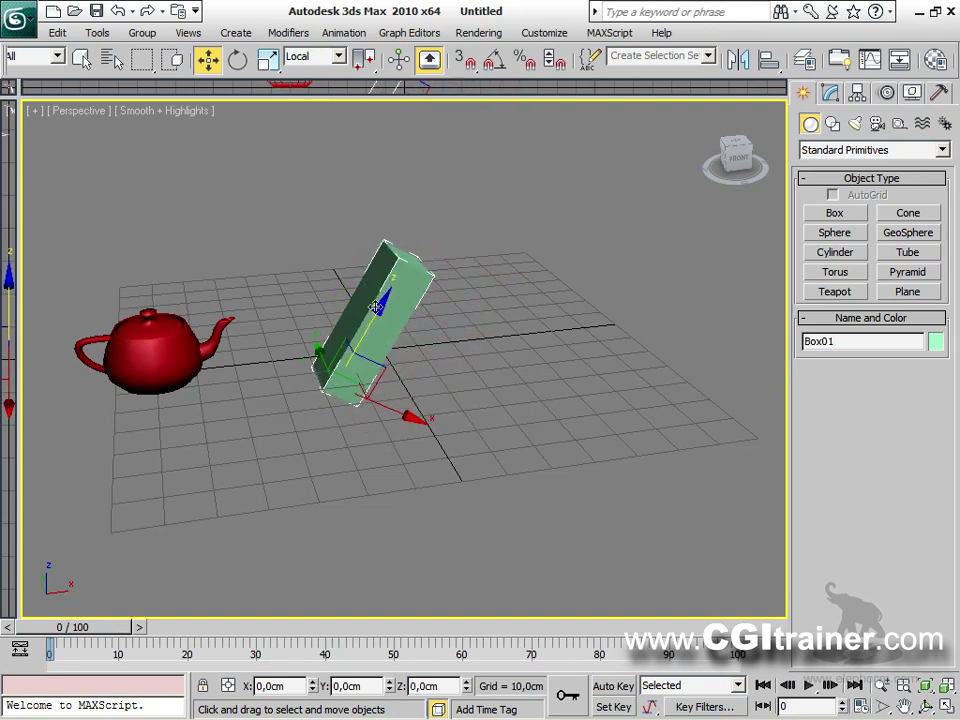
Compare View and Local axes, settle on Local, and show the Hierarchy pivot settings.
left_click(339, 57)
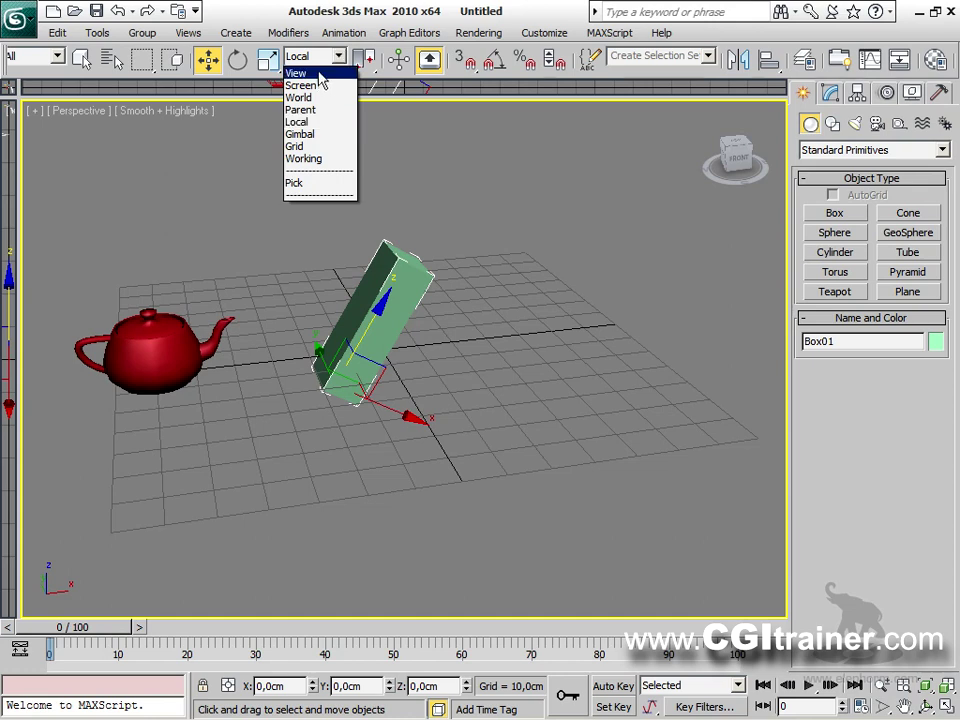
left_click(298, 73)
middle_click_drag(72, 590, 427, 468, "alt")
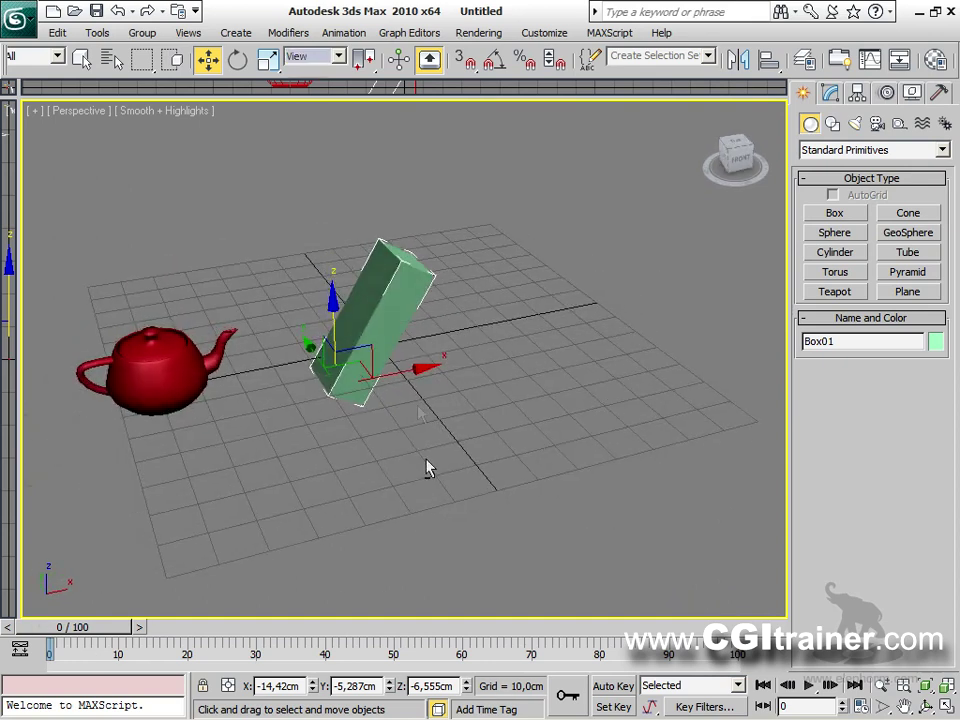
left_click(318, 57)
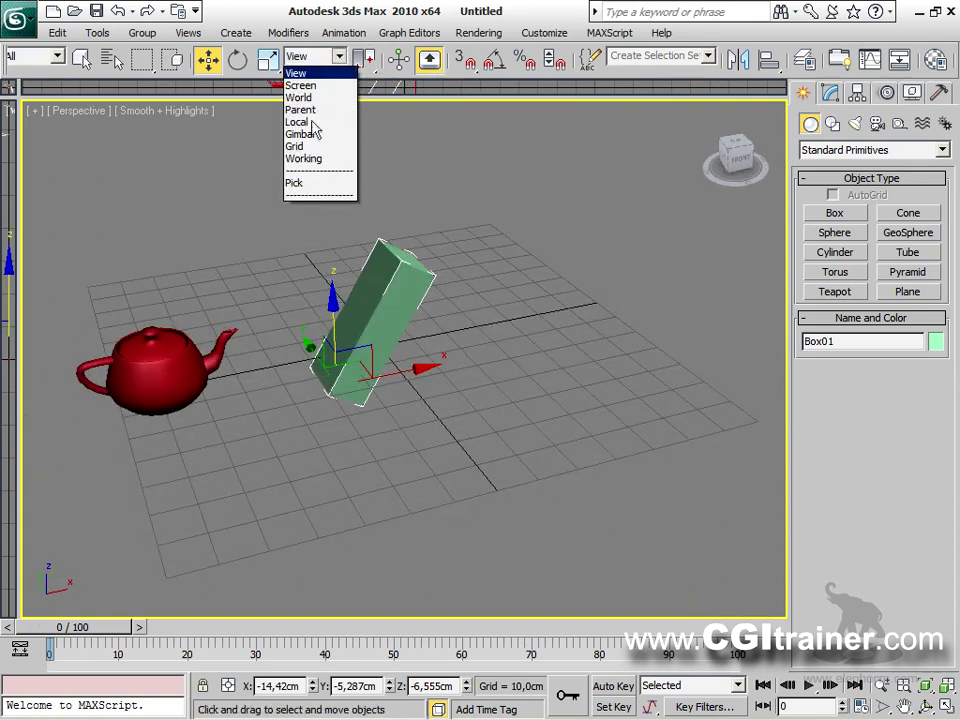
left_click(312, 121)
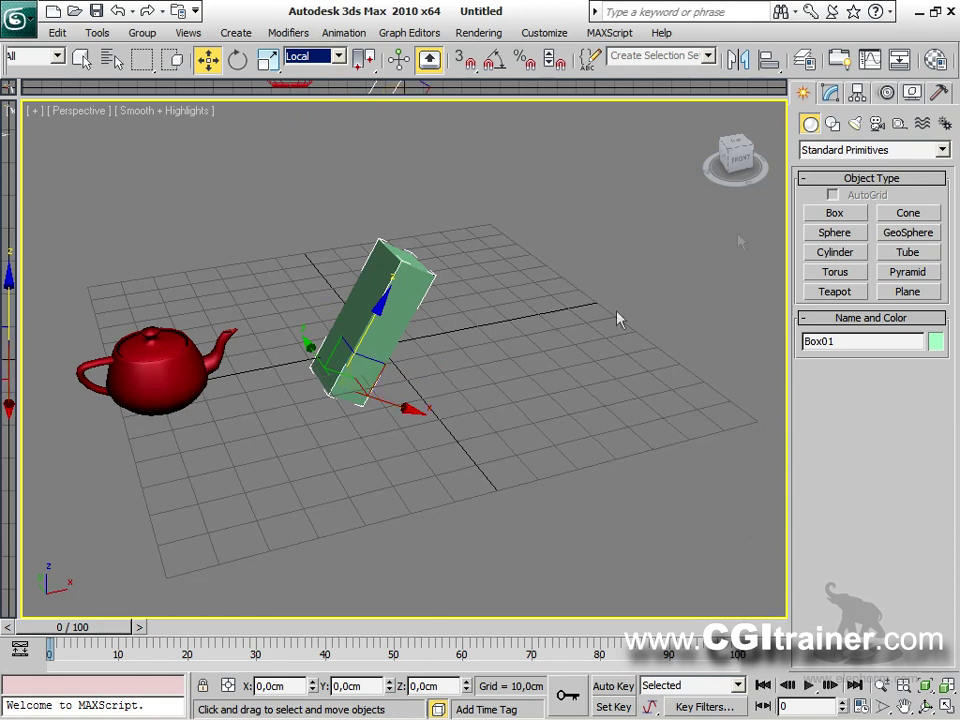
left_click(858, 93)
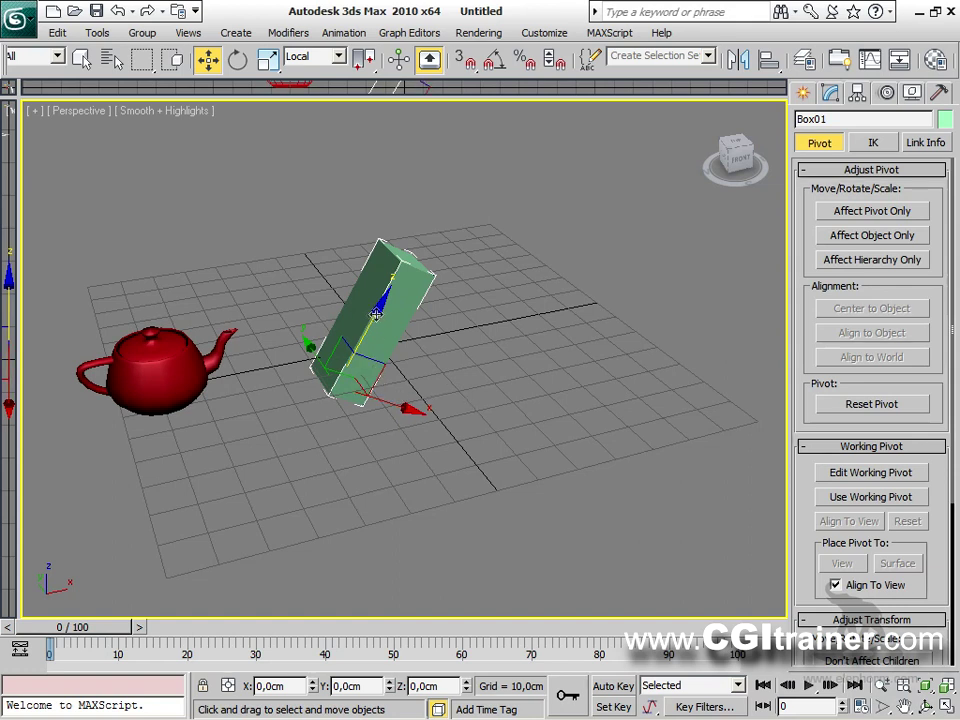
Shift-copy Box01 upward along its tilted axis as Box02, then start linking Box01 to Box02.
mouse_move(372, 332)
left_mouse_down("shift")
mouse_move(456, 186)
mouse_move(453, 197)
left_mouse_up("shift")
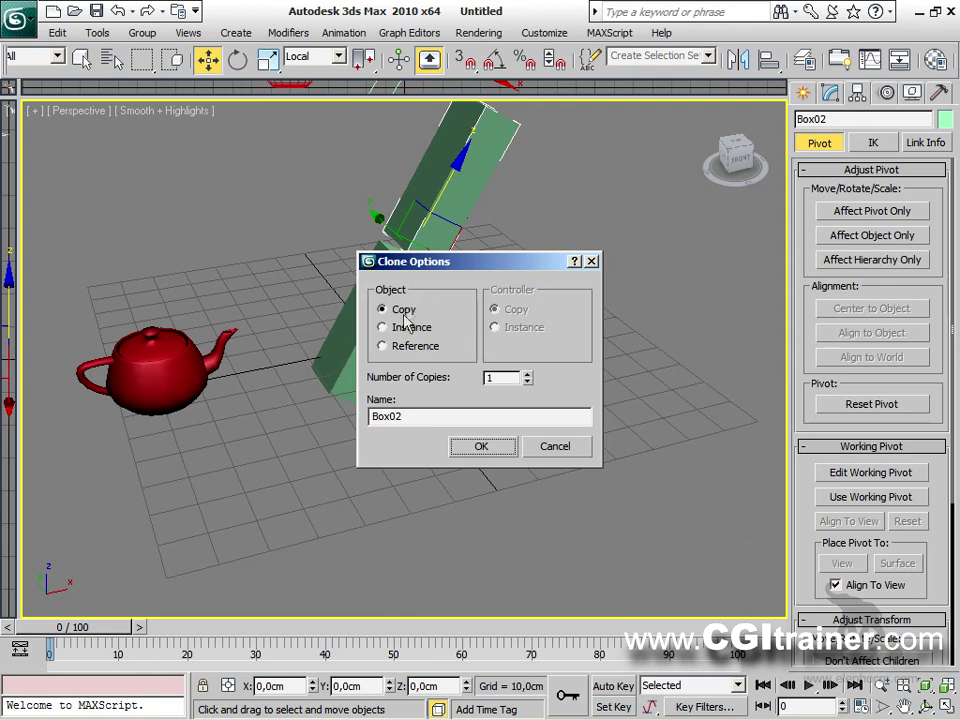
left_click(462, 451)
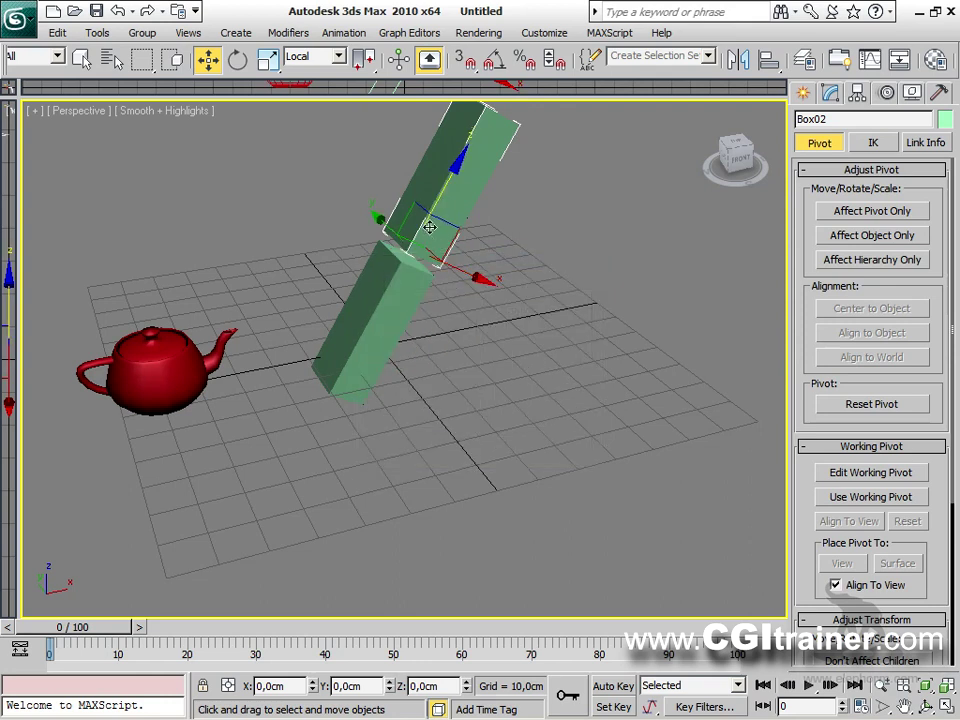
middle_click_drag(500, 330, 527, 376, "alt")
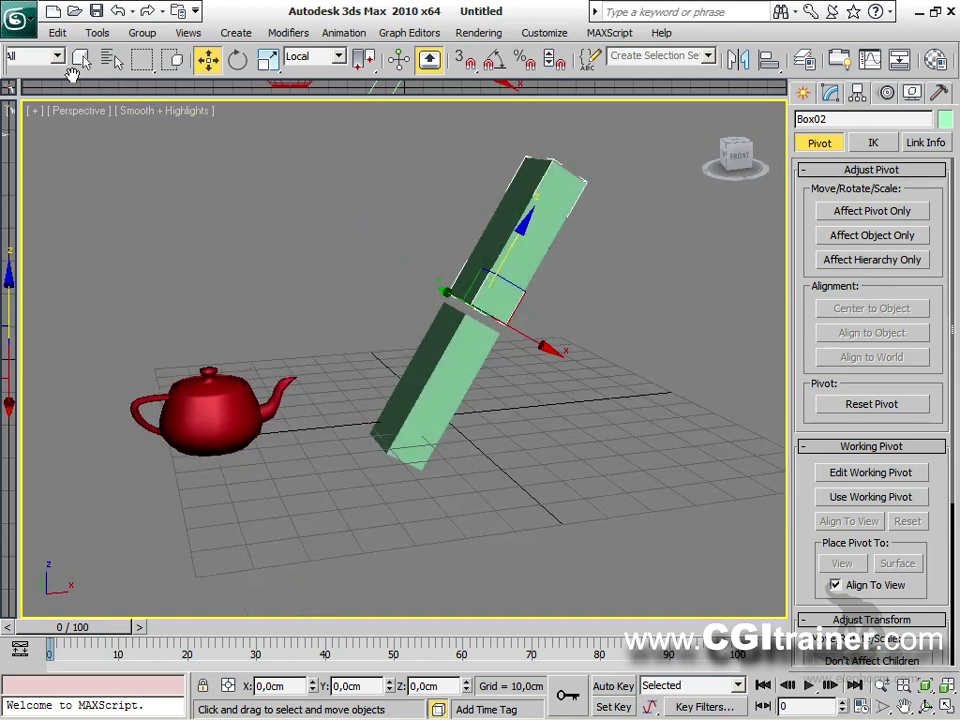
left_click_drag(72, 74, 303, 66)
left_click(20, 59)
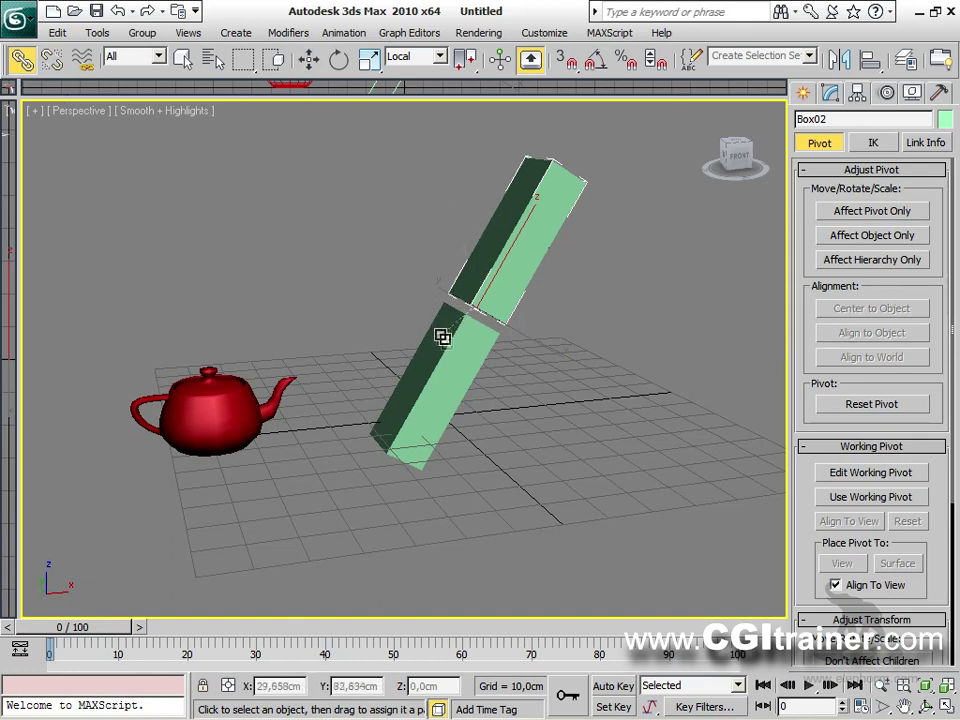
left_click_drag(403, 399, 213, 414)
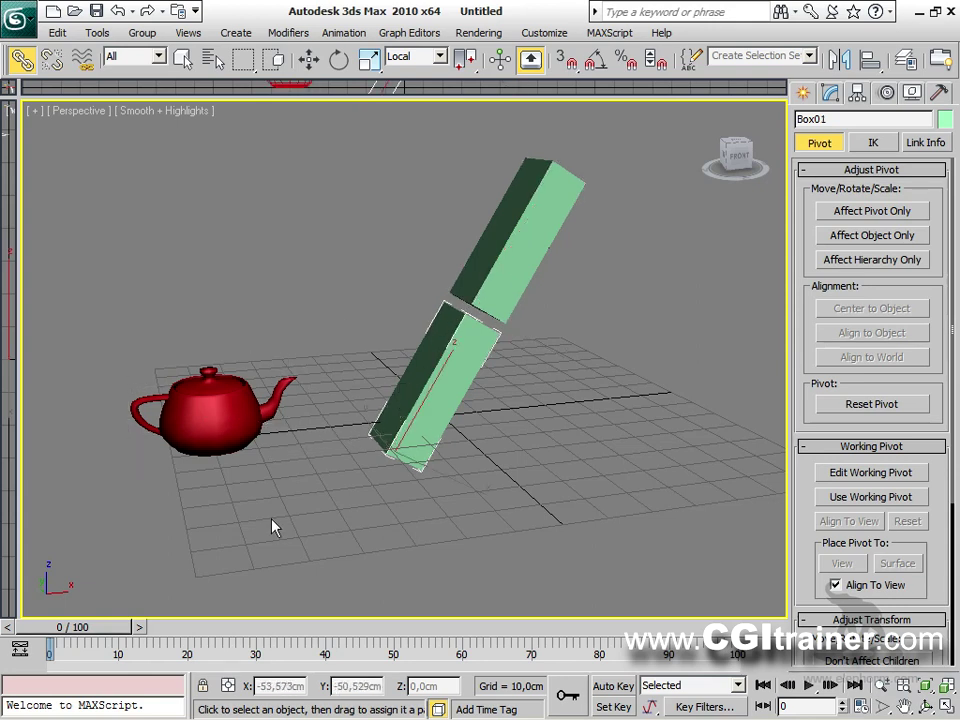
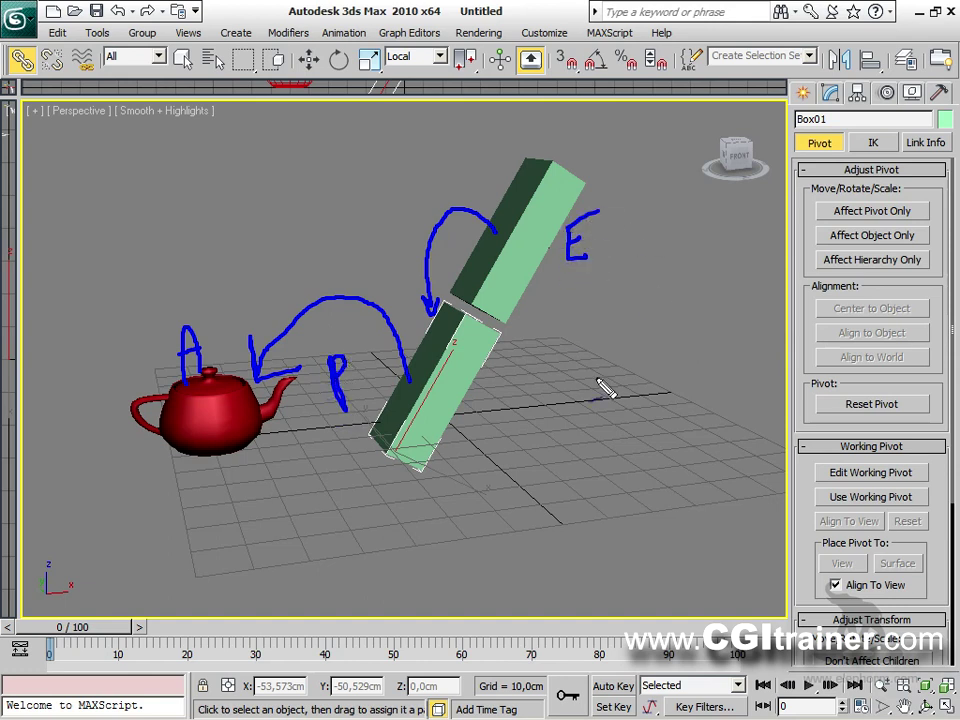
Clear the drawn annotations and rotate the lower box back and forth with the Rotate tool.
key("Escape")
right_click(470, 361)
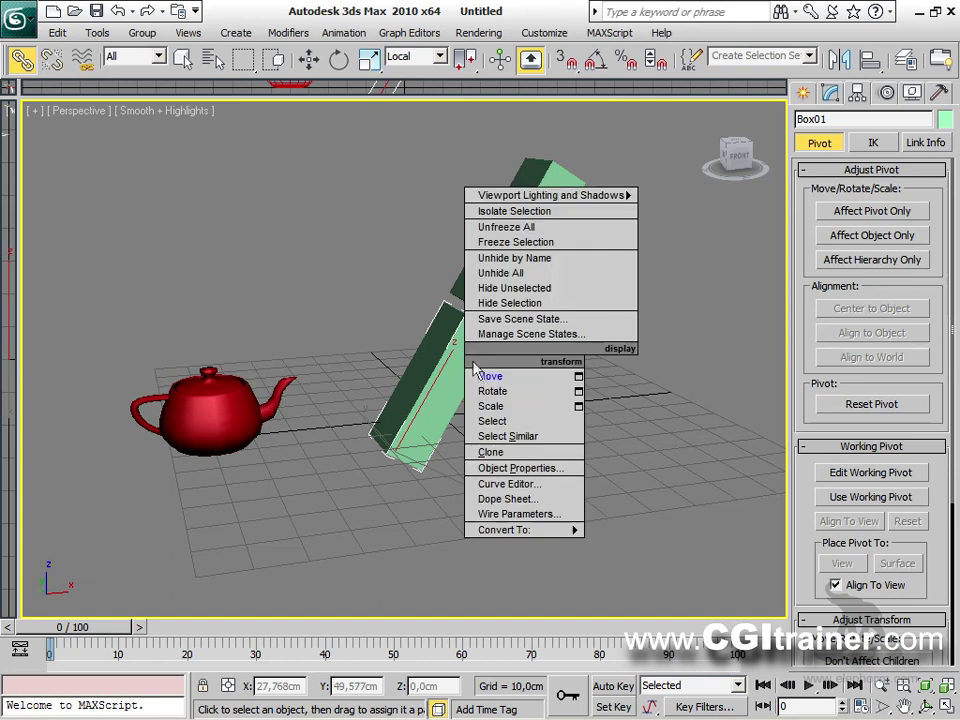
left_click(489, 389)
left_click_drag(354, 383, 442, 351)
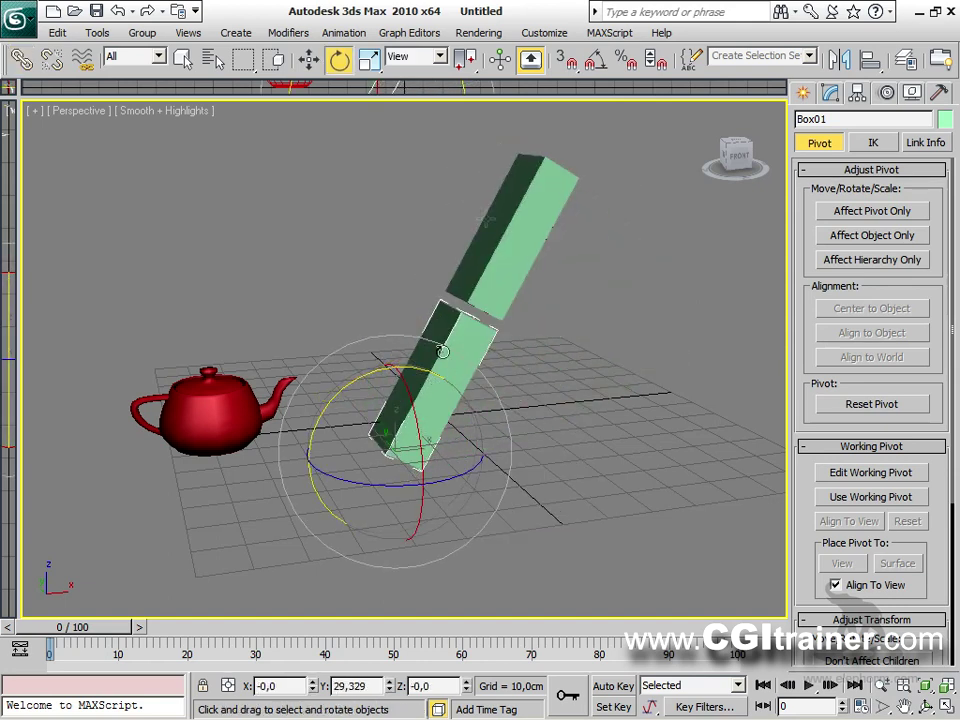
Rotate the teapot by about 20 degrees, then select the upper box Box02.
left_click(210, 405)
mouse_move(195, 352)
left_mouse_down()
mouse_move(214, 349)
mouse_move(187, 370)
mouse_move(178, 361)
left_mouse_up()
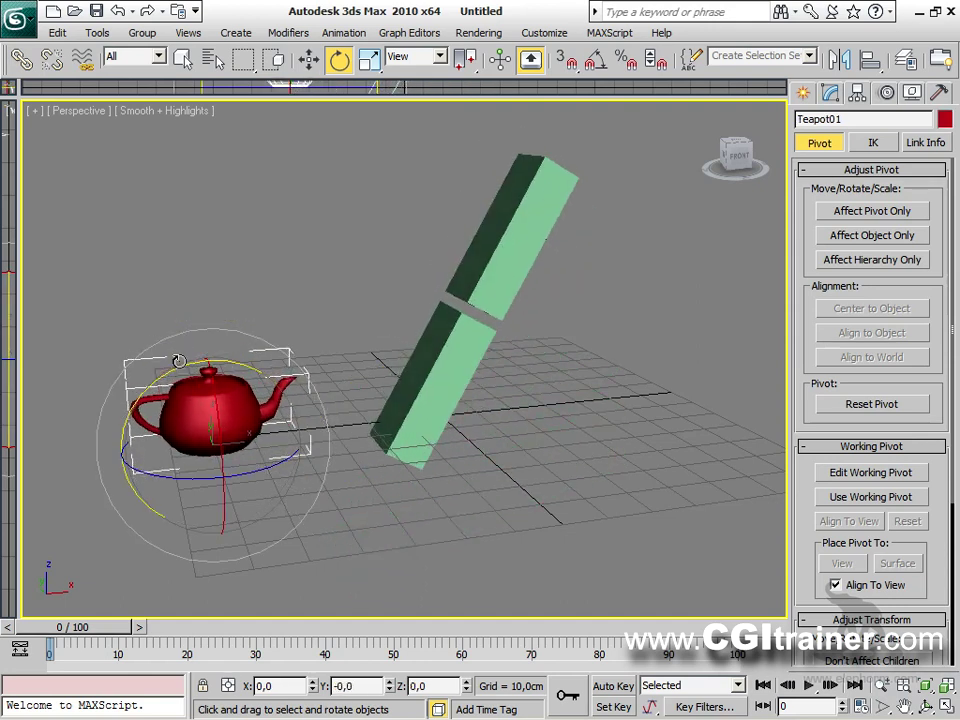
left_click(513, 488)
left_click(516, 228)
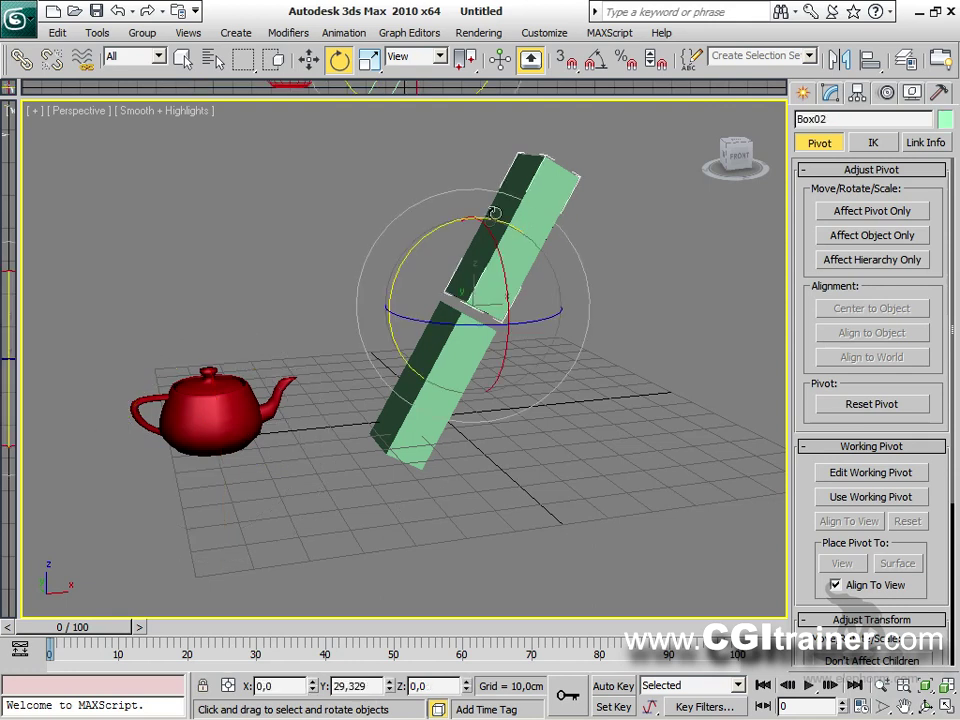
In Parent coordinates, rotate Box02 about its parent axes and around the transform coordinate centre.
left_click(440, 58)
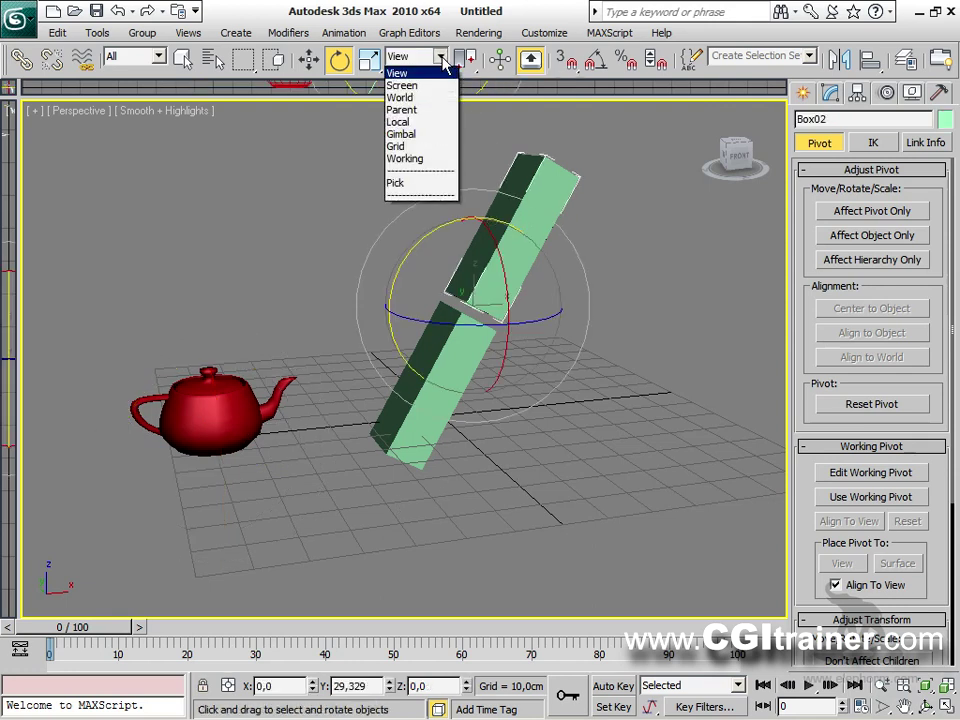
left_click(405, 109)
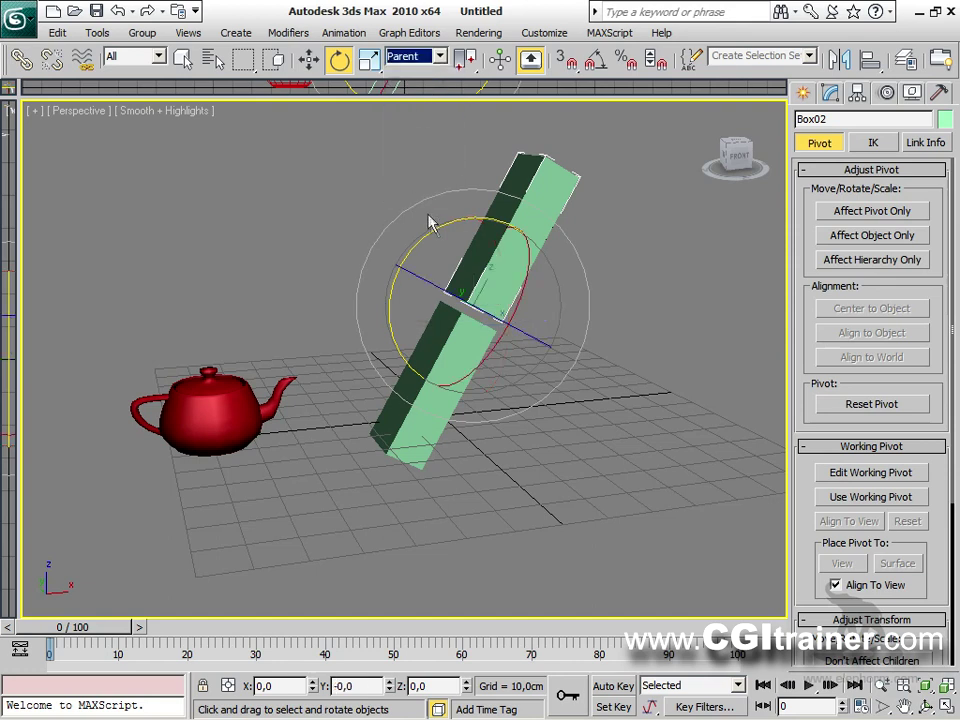
left_click_drag(435, 227, 490, 233)
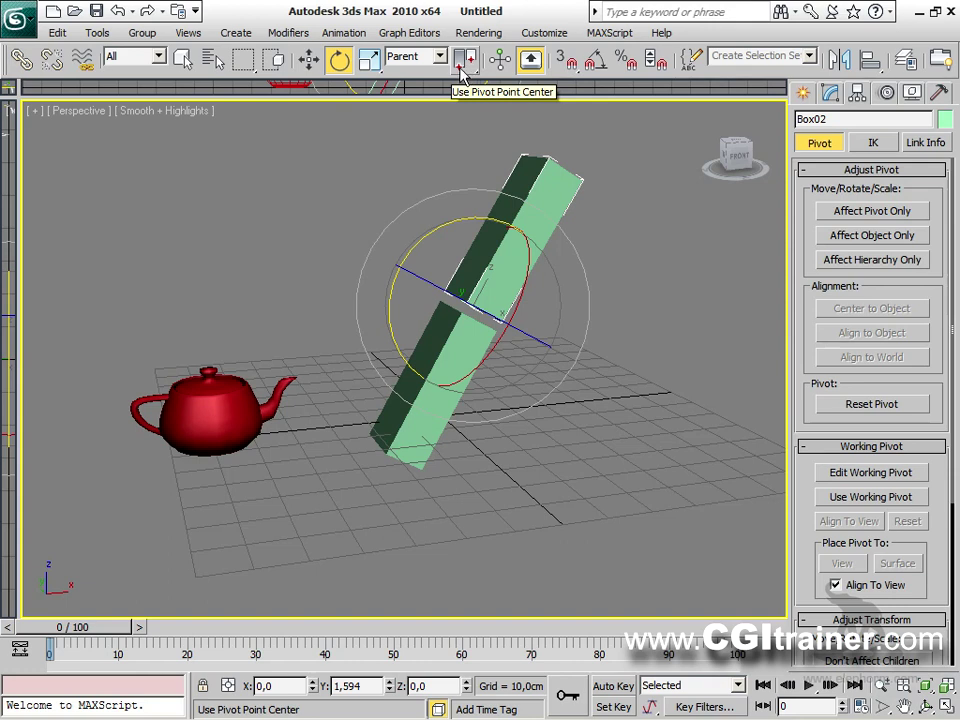
left_click_drag(466, 70, 467, 146)
left_click_drag(389, 370, 389, 450)
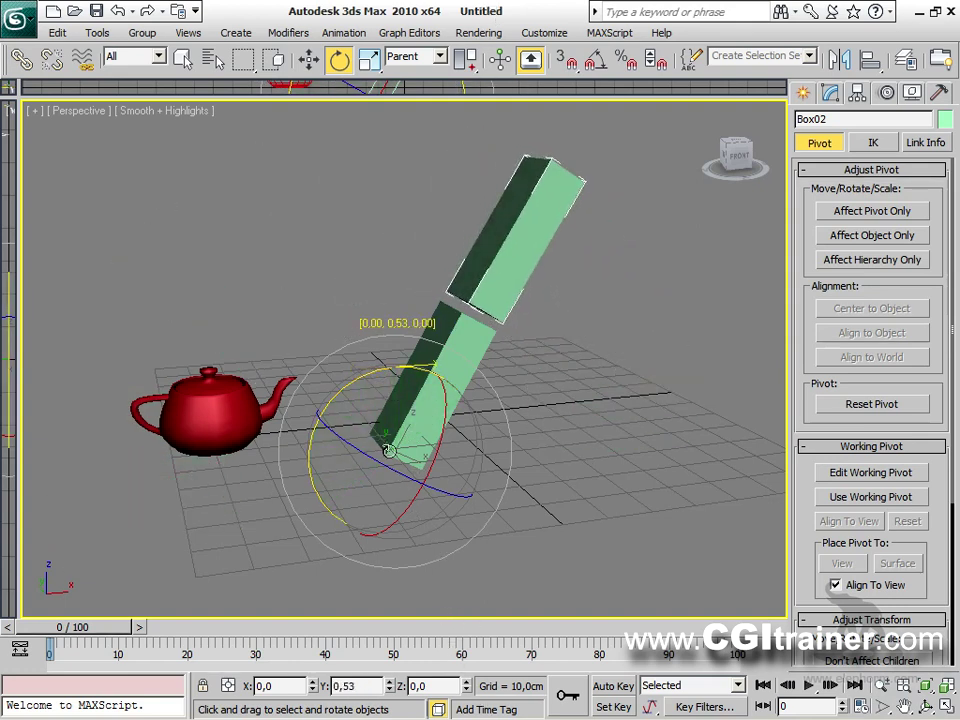
Select Box01, turn it upright and swing it around the teapot.
left_click(473, 346)
left_click_drag(253, 471, 418, 461)
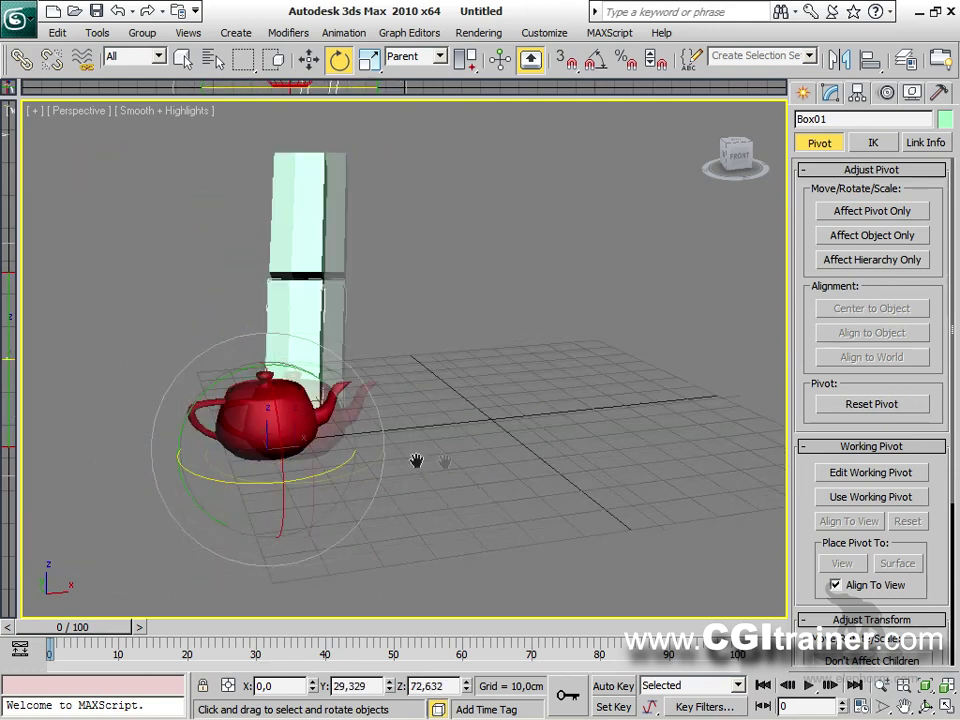
middle_click_drag(418, 461, 470, 468, "alt")
left_click_drag(431, 438, 650, 330)
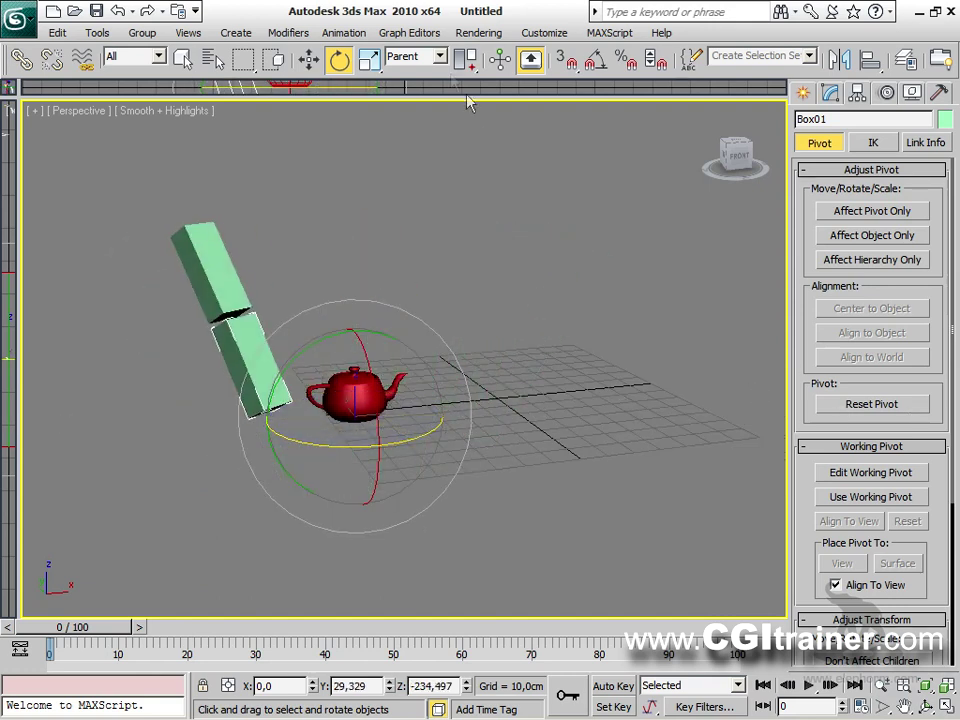
Rotate Box01 about its Local Y and Z axes, then about the Parent Z axis.
left_click(439, 57)
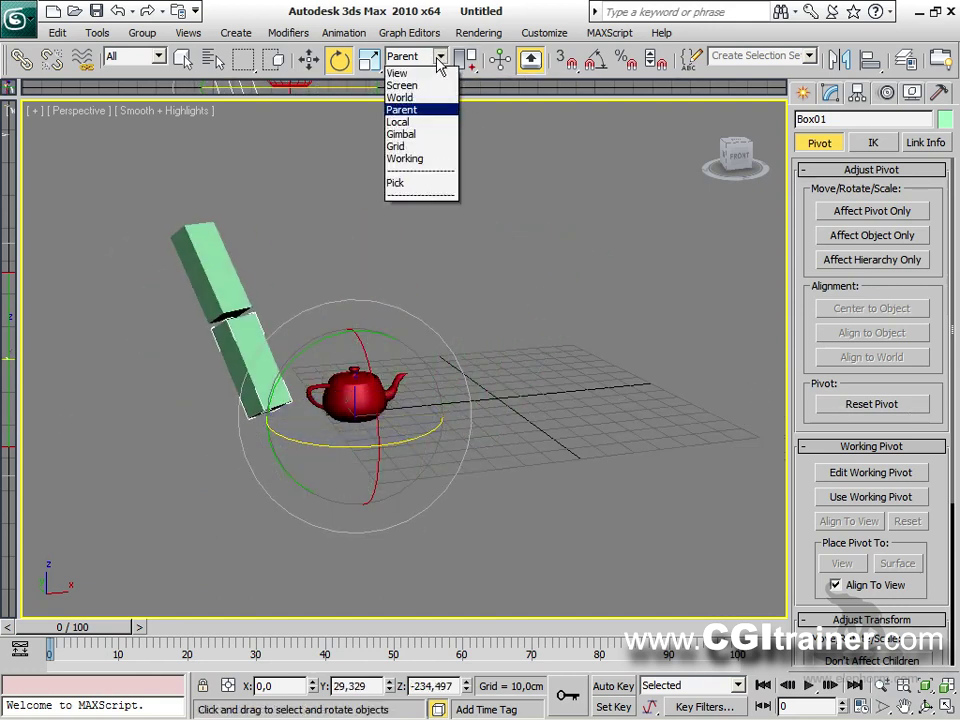
left_click(404, 123)
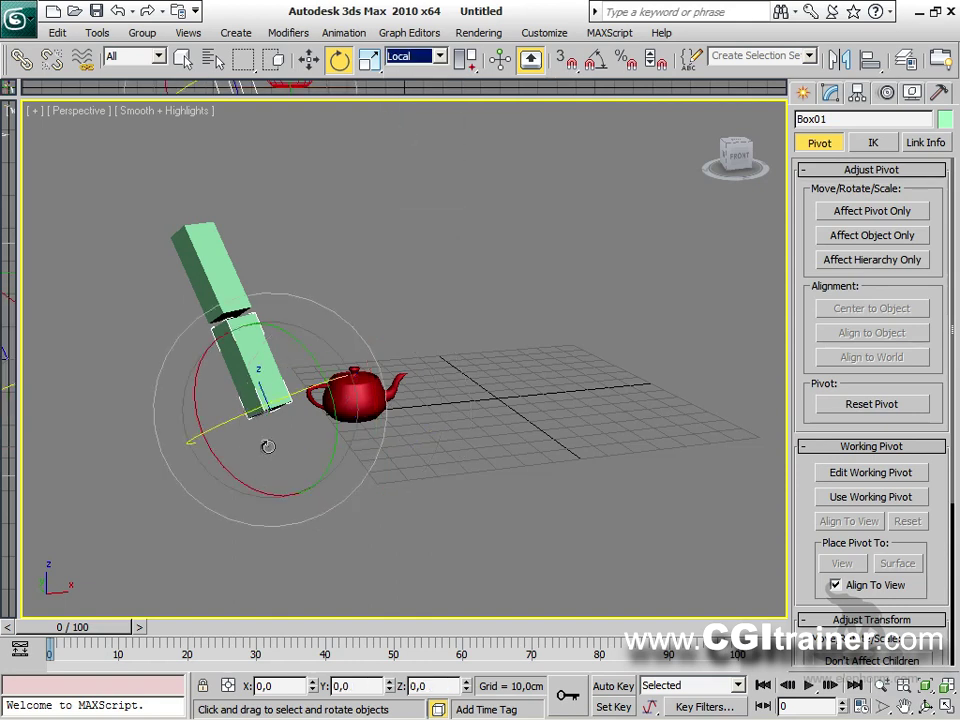
left_click_drag(300, 362, 321, 411)
left_click_drag(262, 432, 541, 301)
left_click(440, 56)
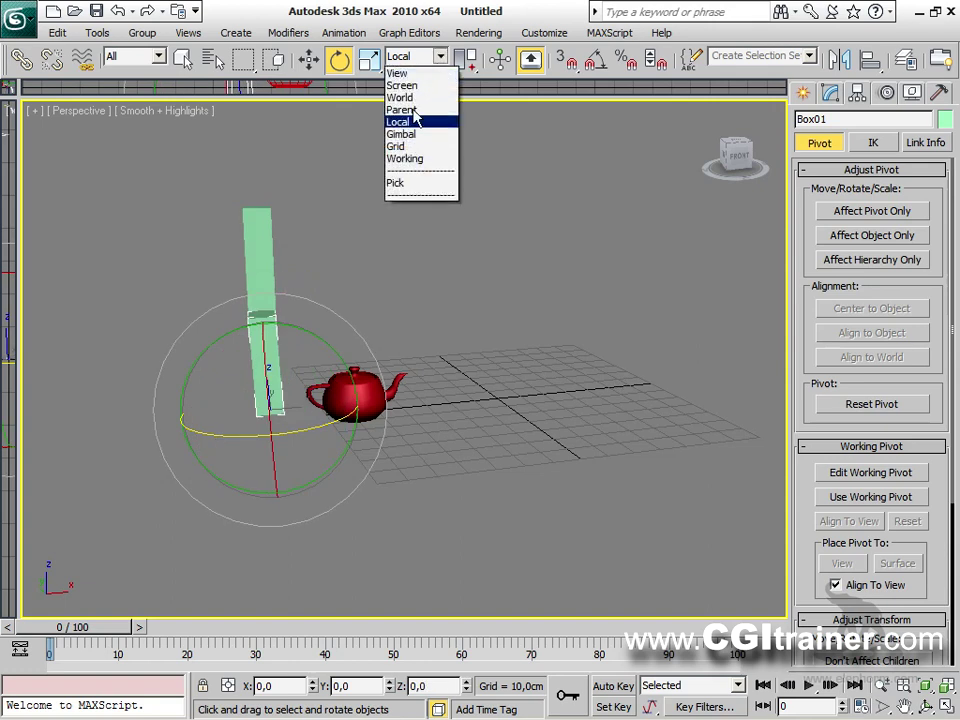
left_click(405, 108)
left_click_drag(392, 444, 111, 422)
Rotate Box01 about the View Z axis, keeping View coordinates with the transform coordinate centre.
left_click(438, 57)
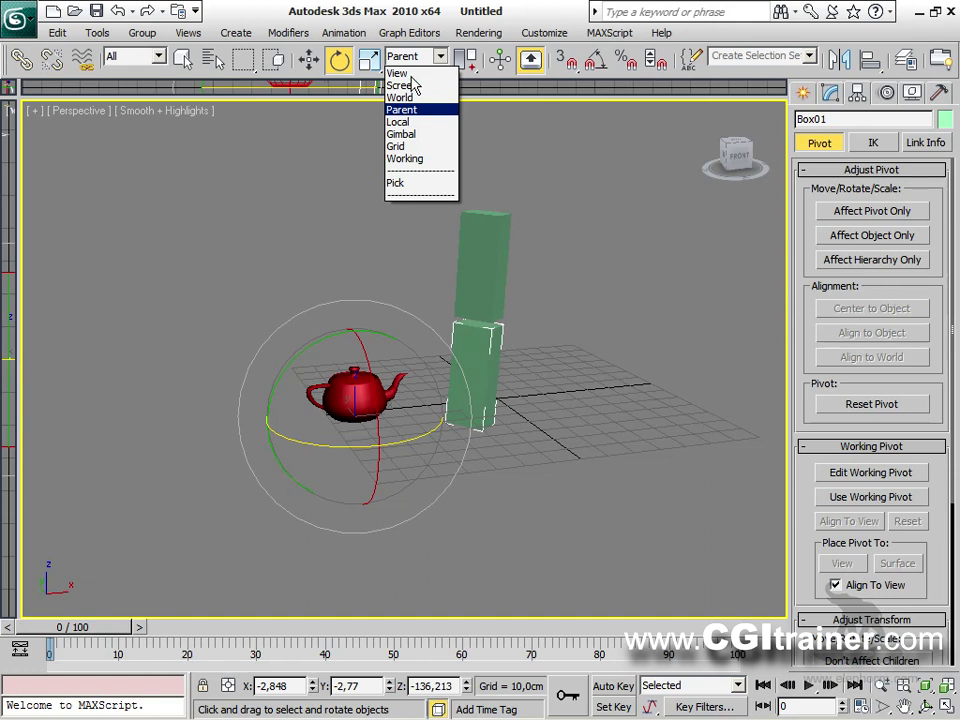
left_click(405, 73)
left_click_drag(489, 429, 583, 467)
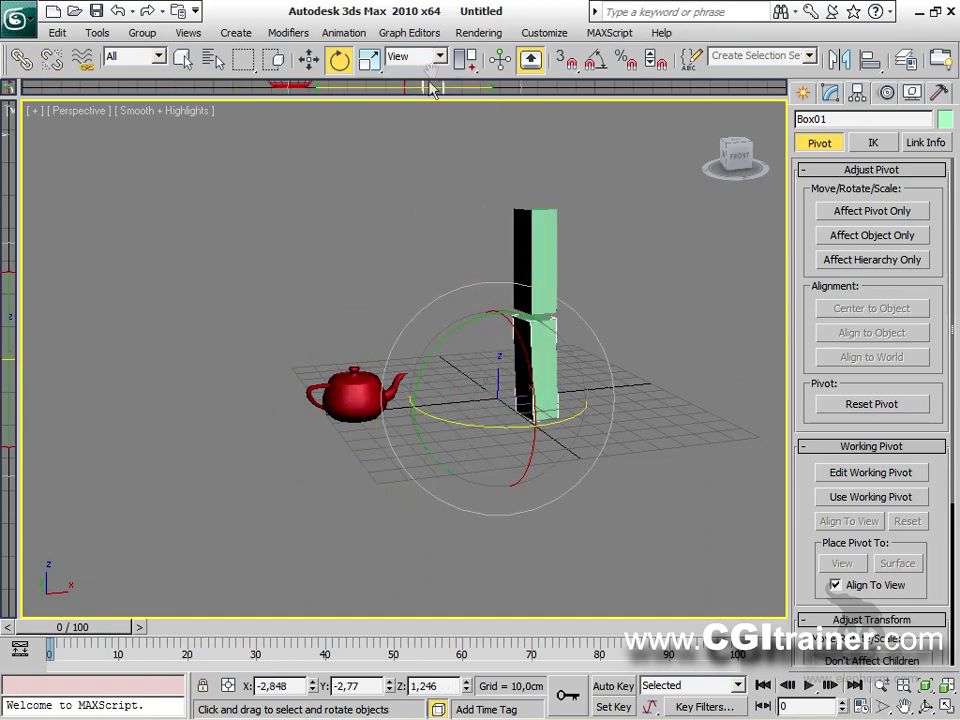
left_click_drag(465, 58, 469, 162)
left_click(425, 56)
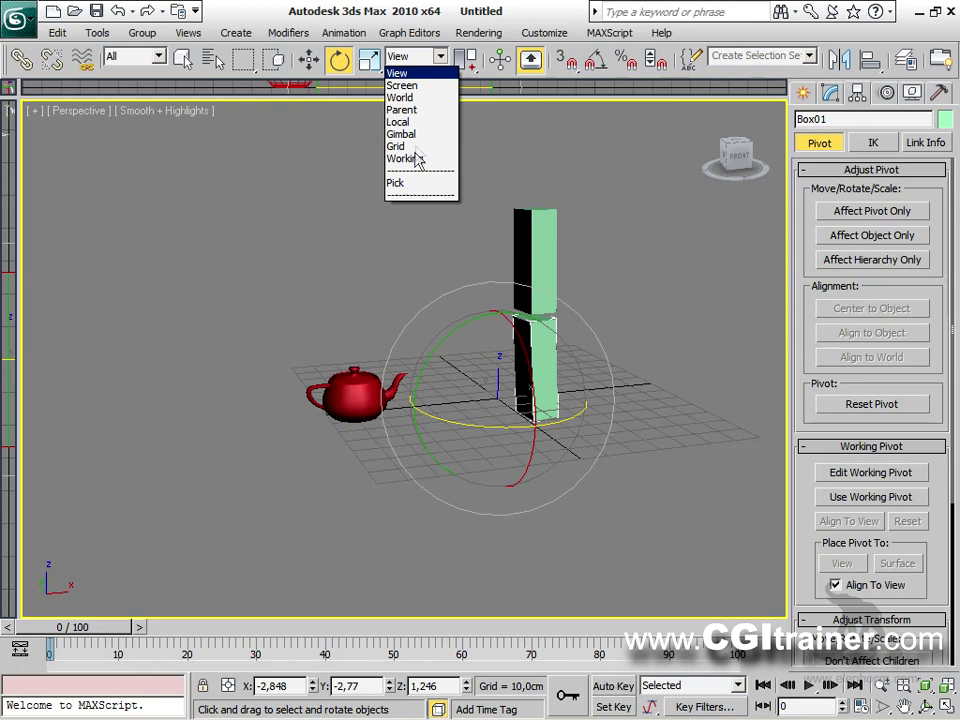
left_click(397, 73)
Reset 3ds Max to an empty scene without saving the current one.
left_click(18, 16)
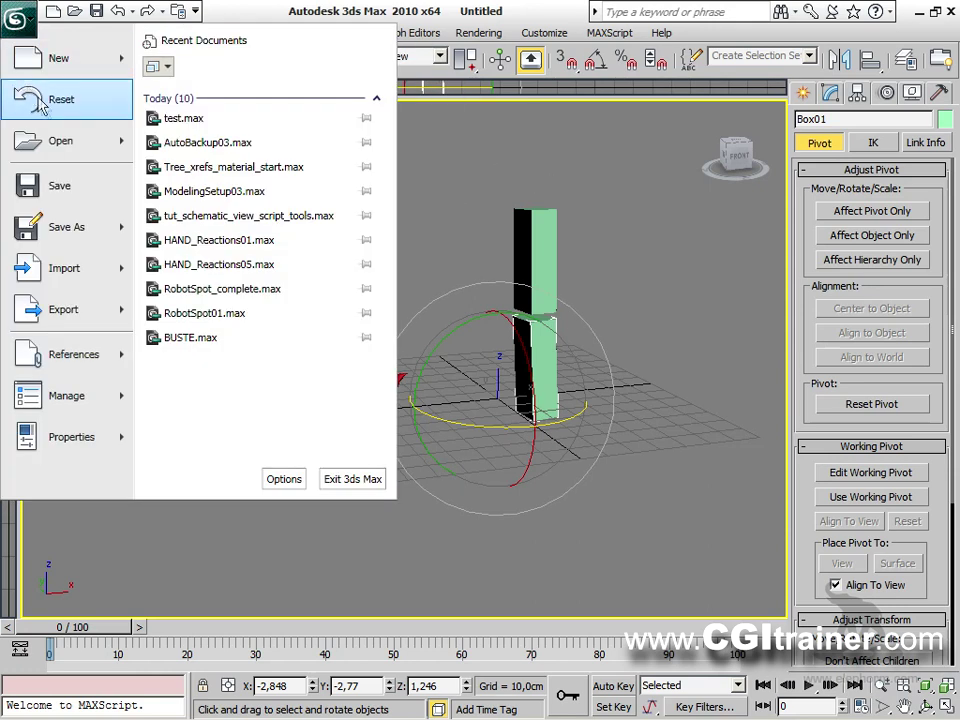
left_click(60, 100)
left_click(494, 425)
left_click(424, 396)
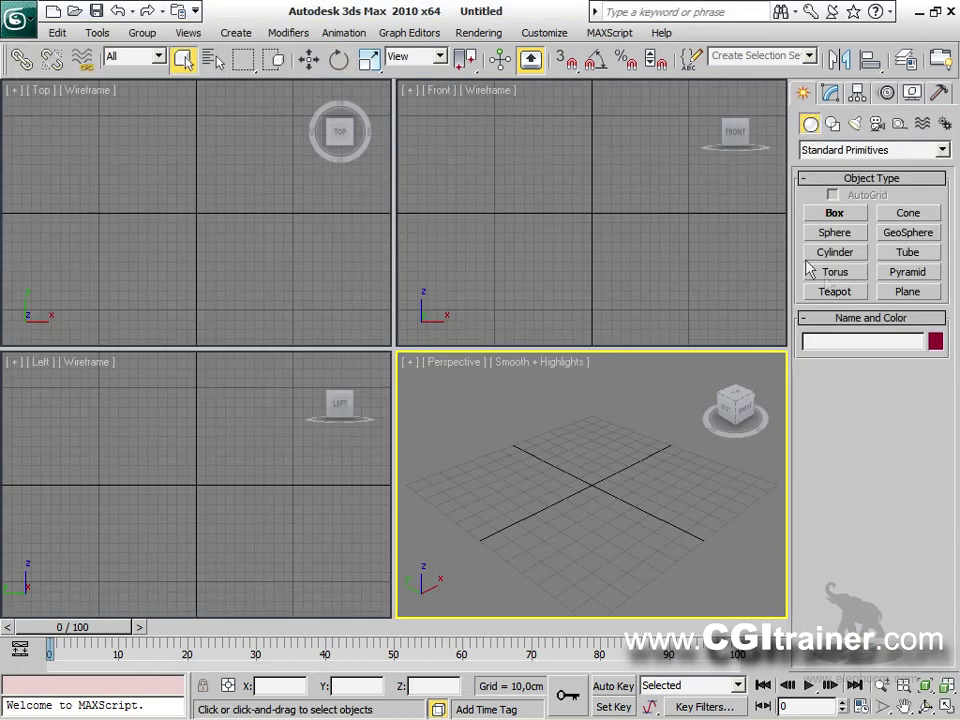
Create a teapot of radius 26,508cm at the grid centre and maximize the Perspective viewport.
left_click(835, 292)
left_click_drag(580, 490, 344, 353)
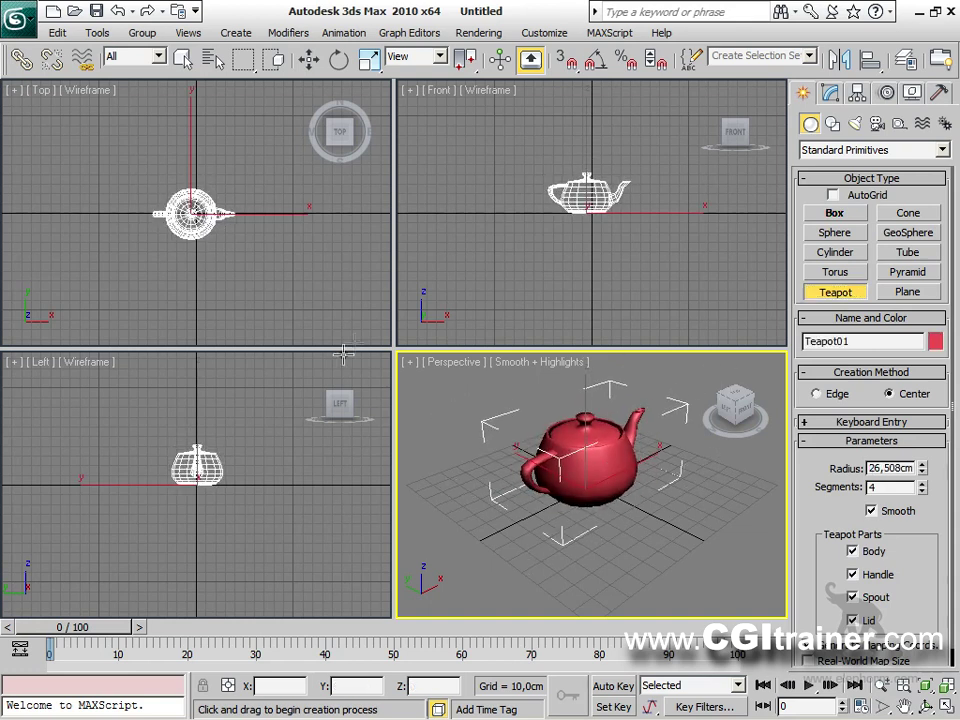
key("alt+w")
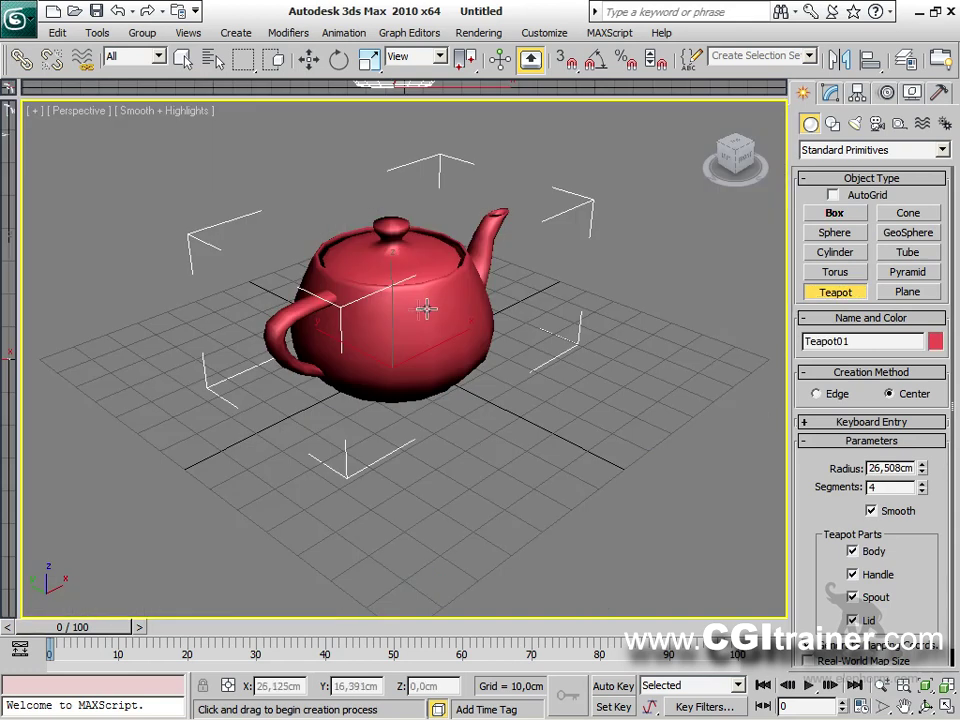
Set the reference coordinate system to Screen and switch to the Move tool.
left_click(438, 56)
left_click(434, 86)
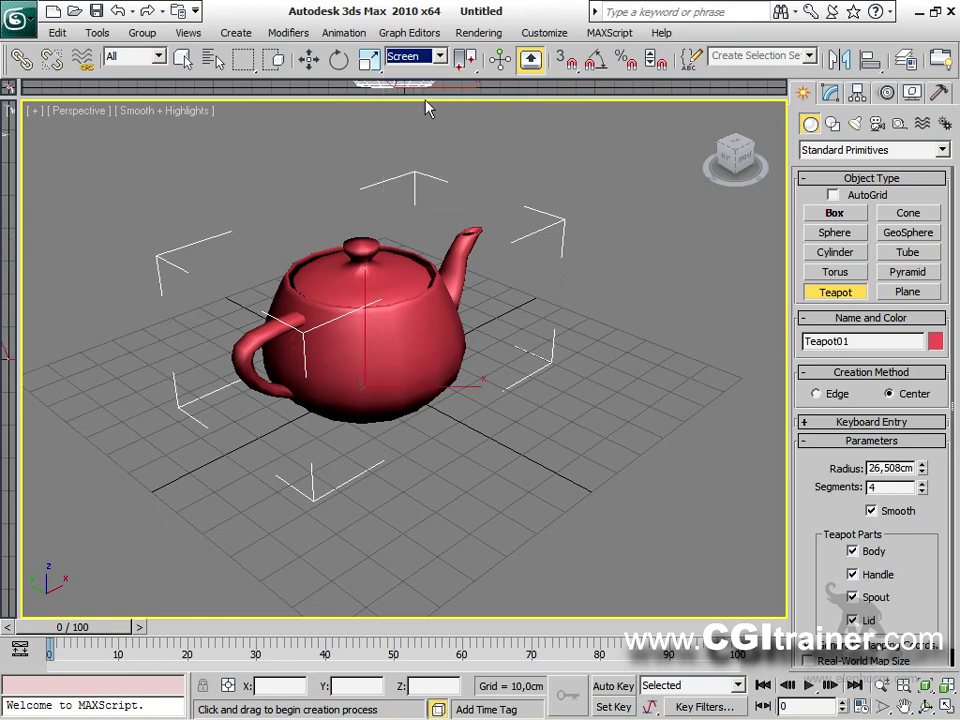
right_click(405, 229)
right_click(383, 302)
left_click(396, 318)
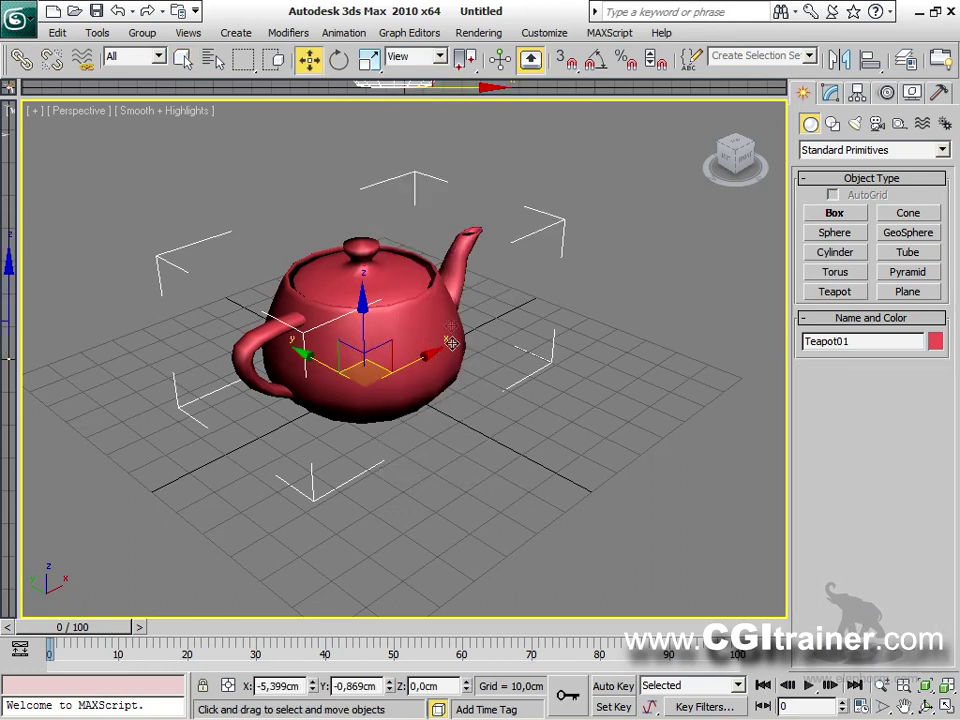
left_click(438, 56)
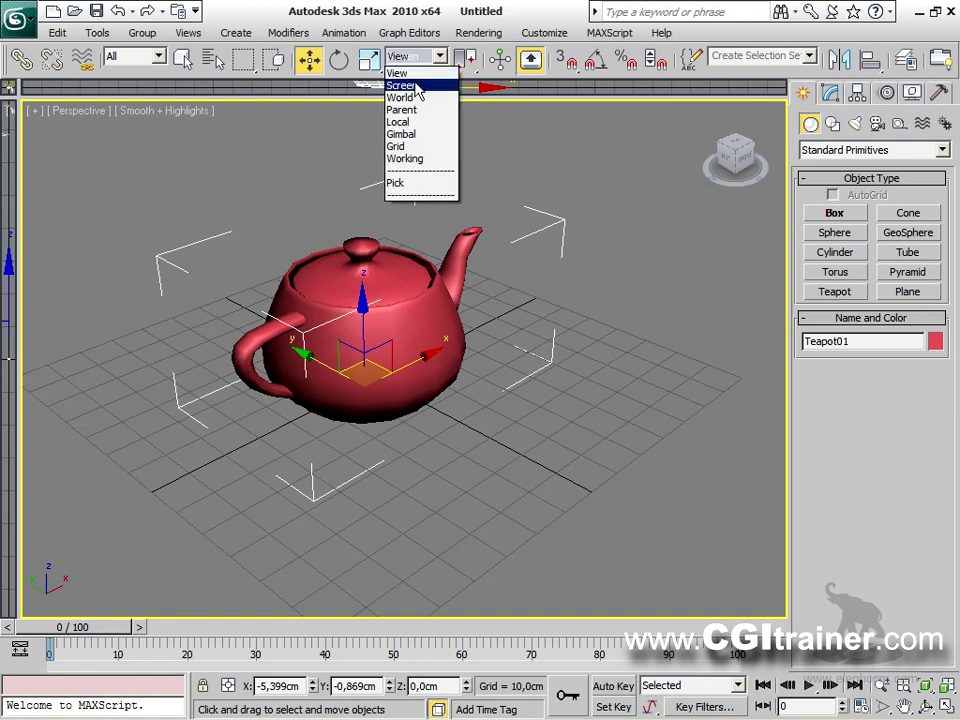
left_click(418, 86)
Switch to World coordinates with the transform coordinate centre and lift the teapot slightly above the grid.
middle_click_drag(396, 383, 369, 429, "alt")
left_click_drag(388, 360, 529, 382)
middle_click_drag(529, 382, 306, 480, "alt")
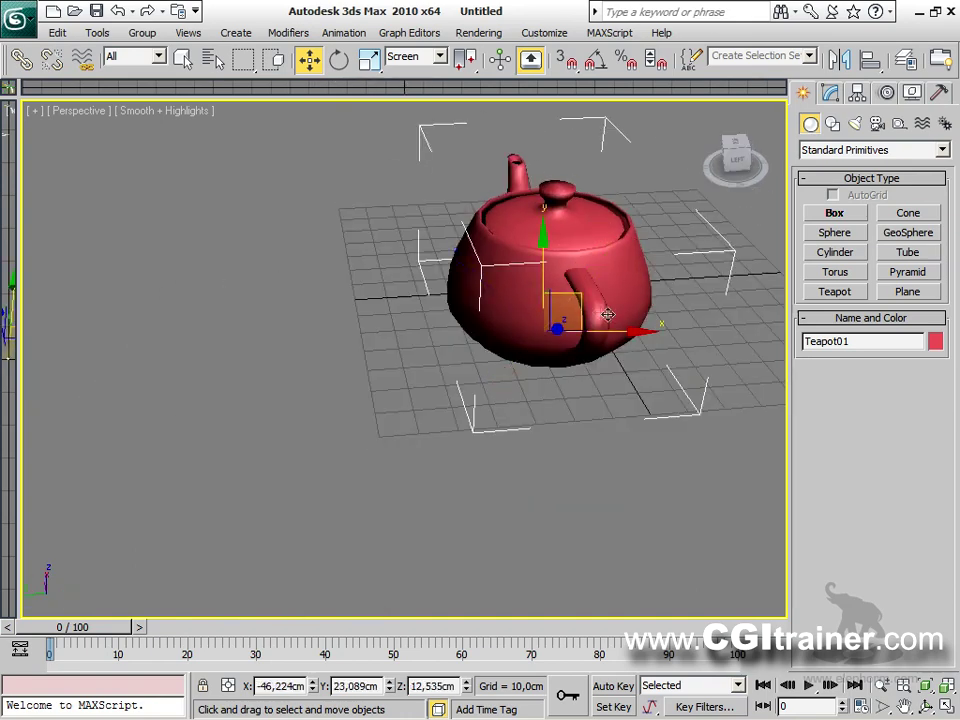
middle_click_drag(553, 326, 330, 290, "alt")
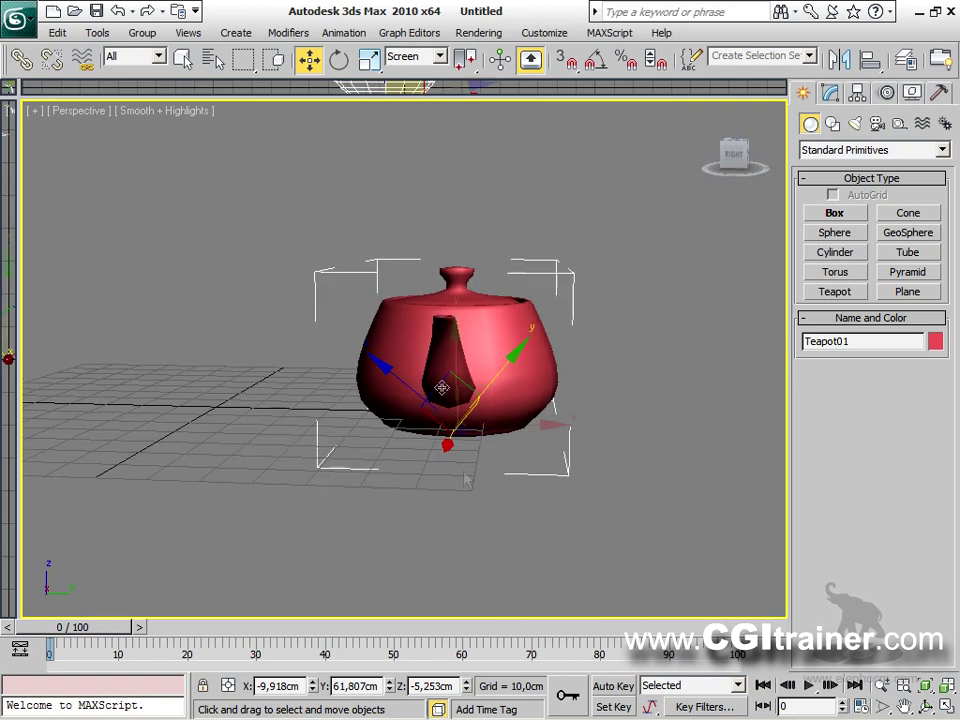
left_click(418, 56)
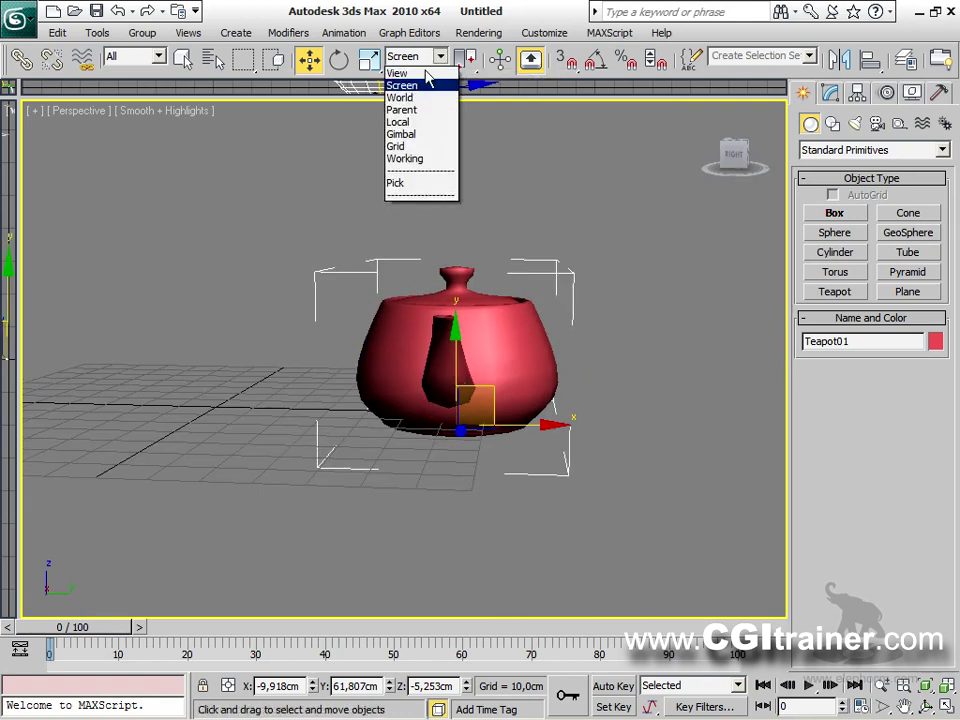
left_click(405, 97)
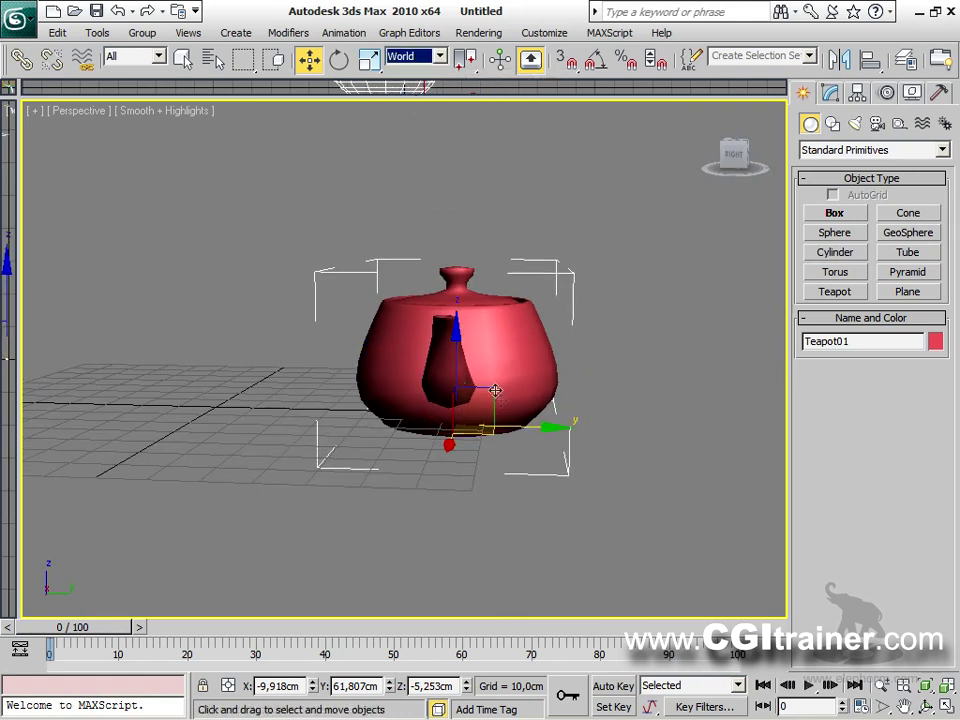
left_click_drag(464, 57, 464, 94)
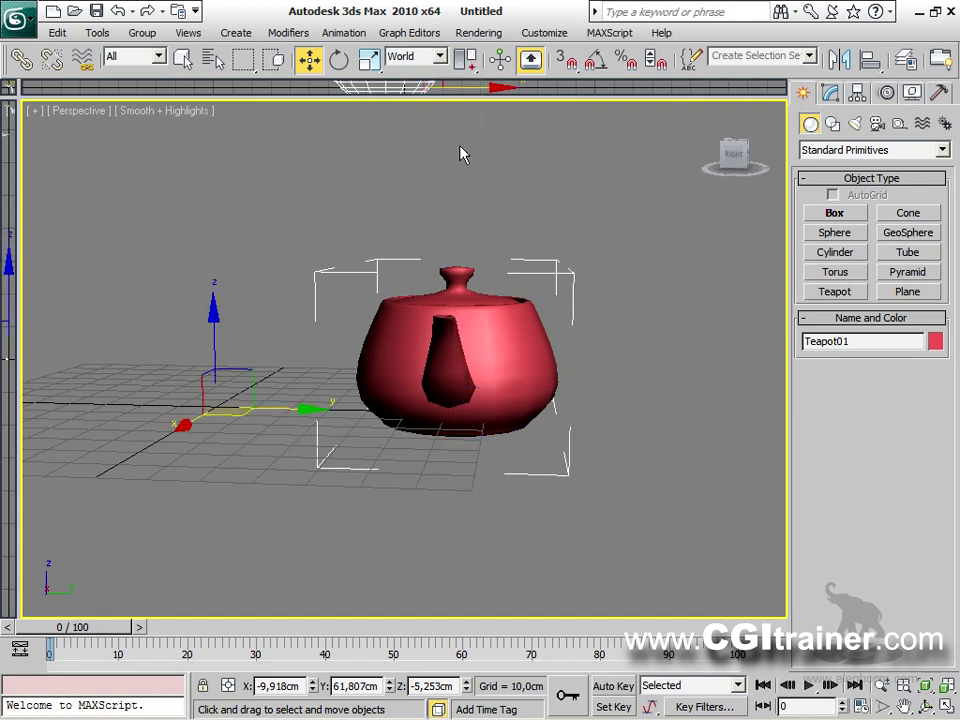
mouse_move(214, 372)
left_mouse_down()
mouse_move(220, 290)
mouse_move(224, 386)
left_mouse_up()
Rotate the teapot around the world Z axis about the world origin in World coordinates.
right_click(234, 400)
left_click(260, 437)
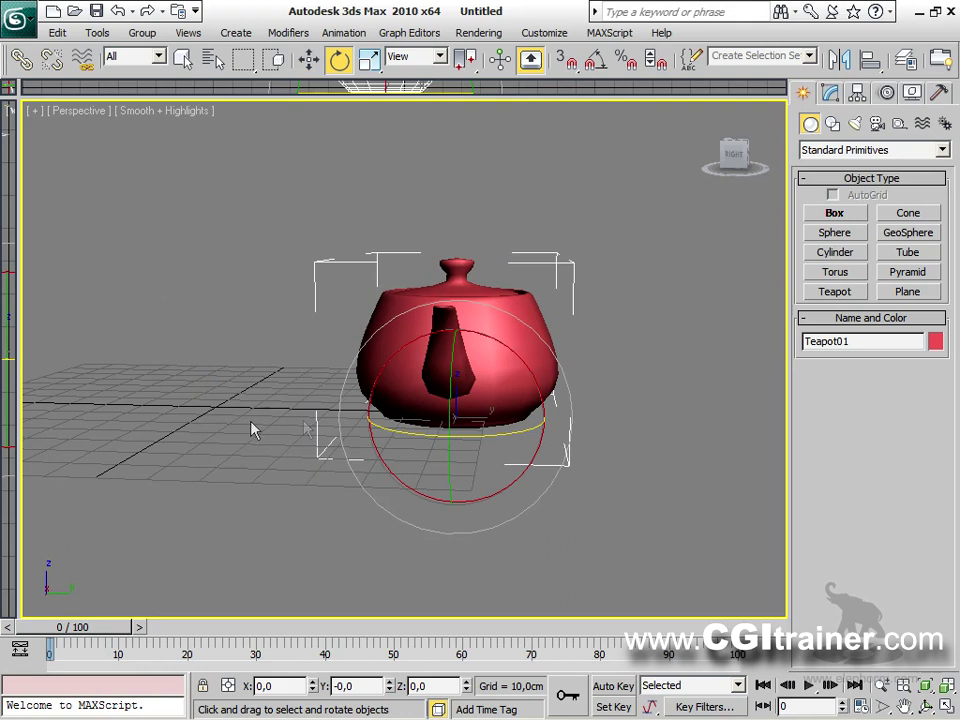
left_click(436, 56)
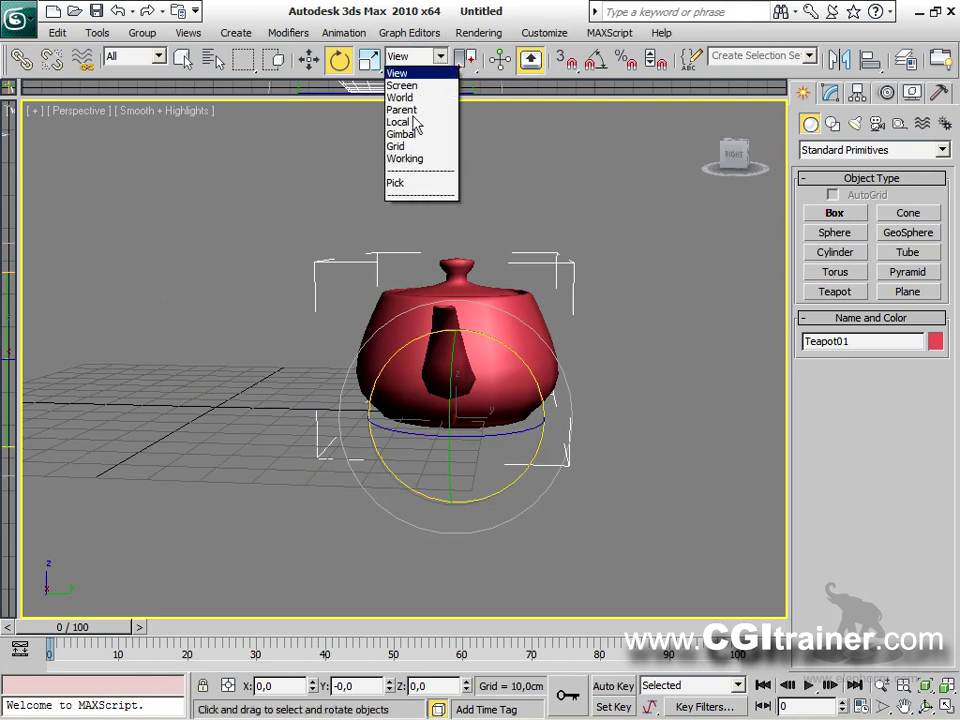
left_click(400, 97)
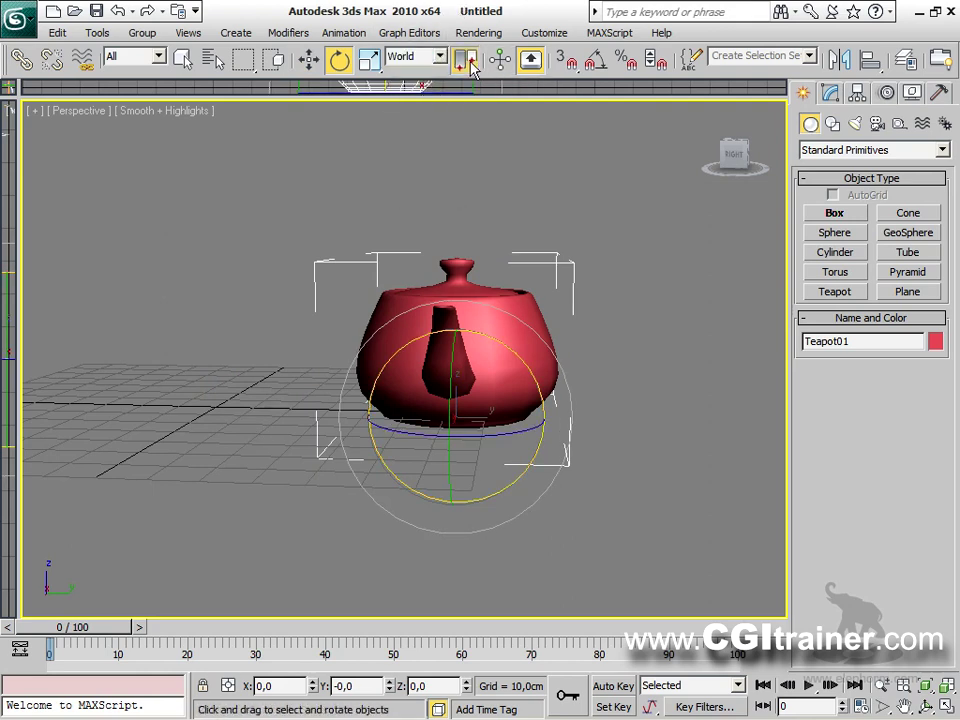
left_click_drag(466, 66, 466, 147)
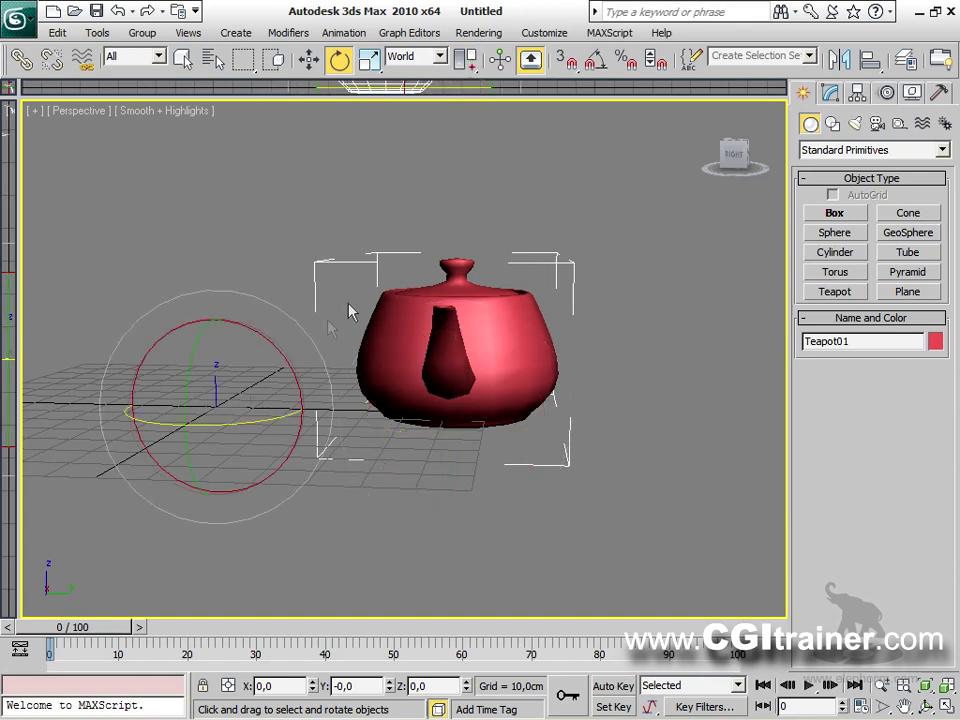
mouse_move(249, 425)
left_mouse_down()
mouse_move(295, 437)
mouse_move(238, 414)
mouse_move(303, 410)
mouse_move(250, 419)
left_mouse_up()
Return to the Move tool and set the centre back to the teapot's own pivot point.
left_click(441, 62)
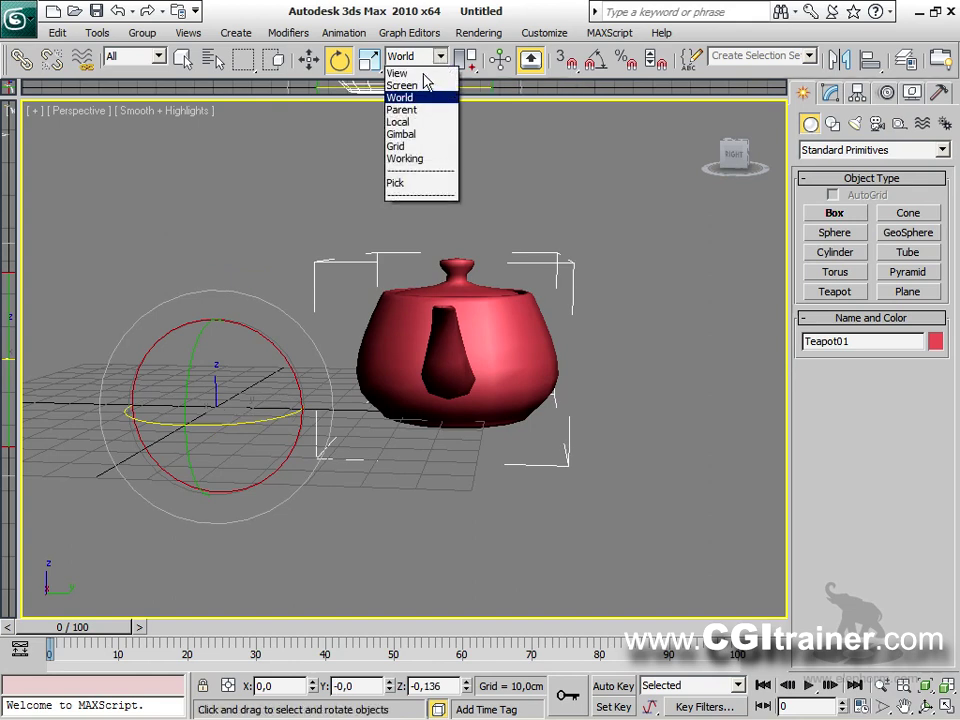
left_click(368, 64)
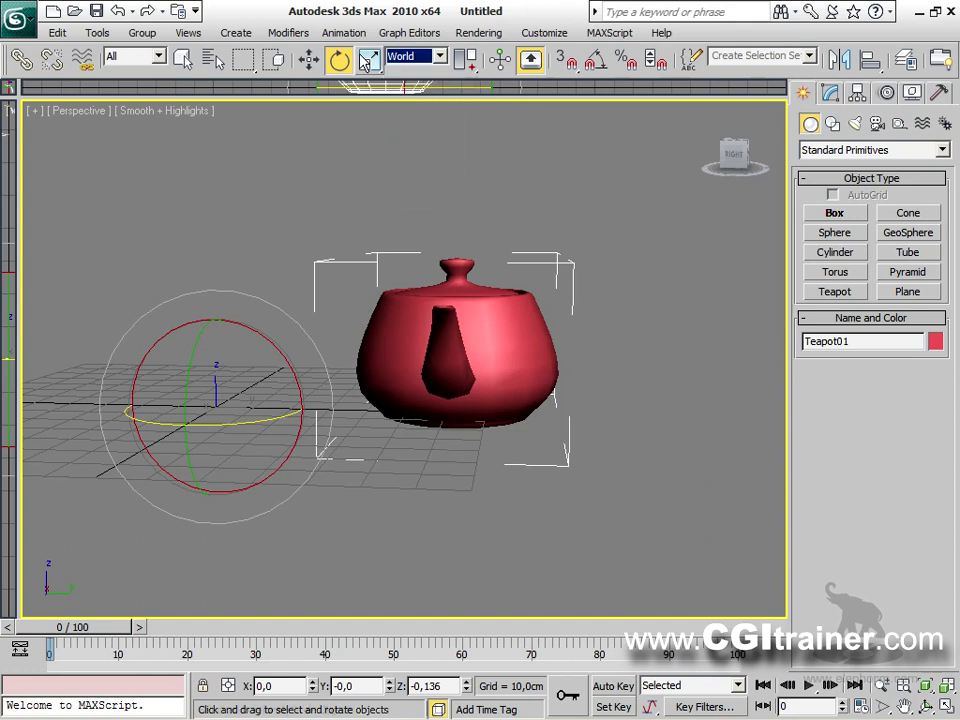
left_click(368, 60)
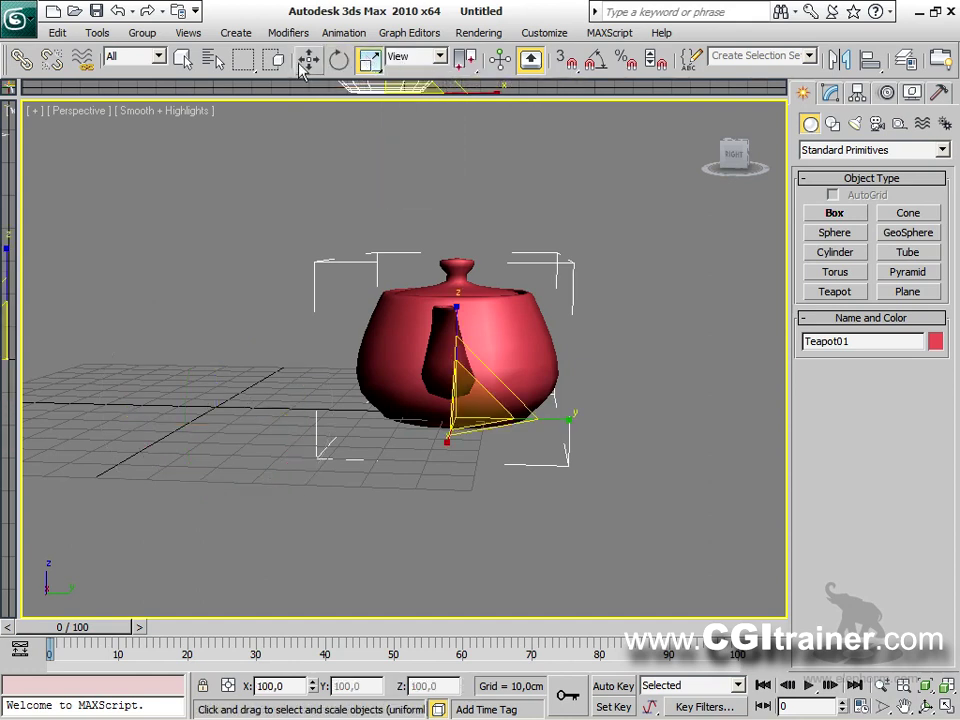
left_click(346, 62)
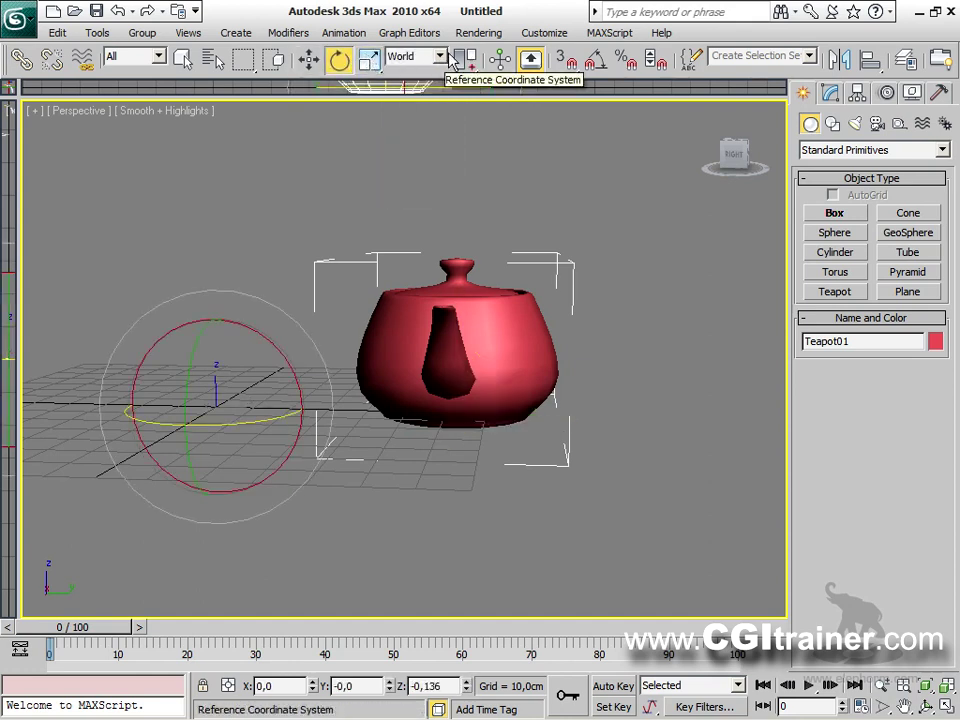
left_click(311, 61)
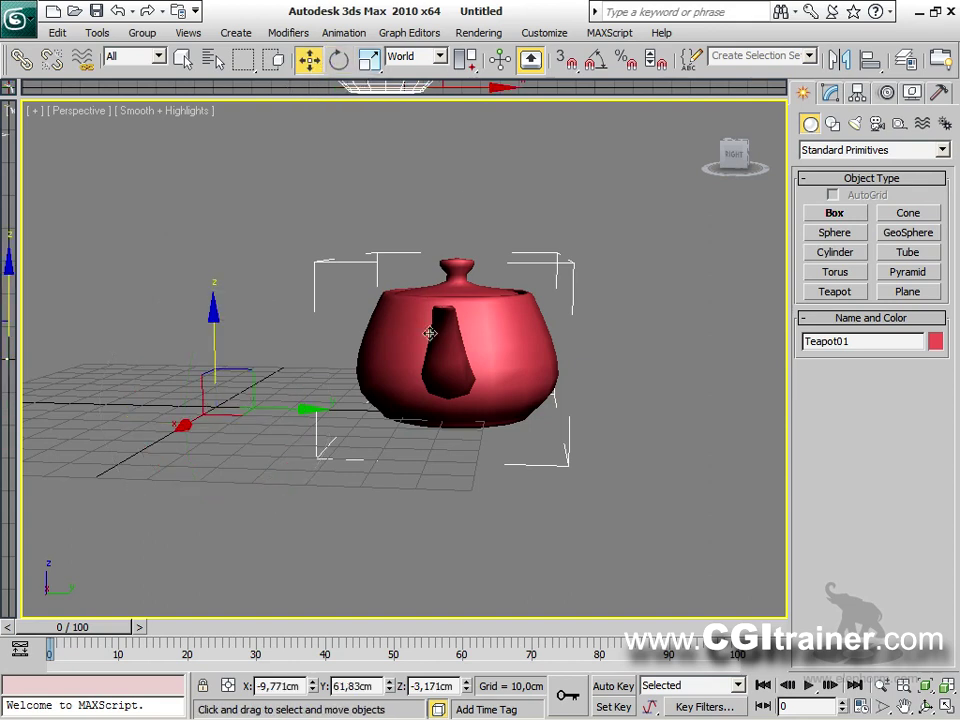
left_click_drag(468, 65, 468, 100)
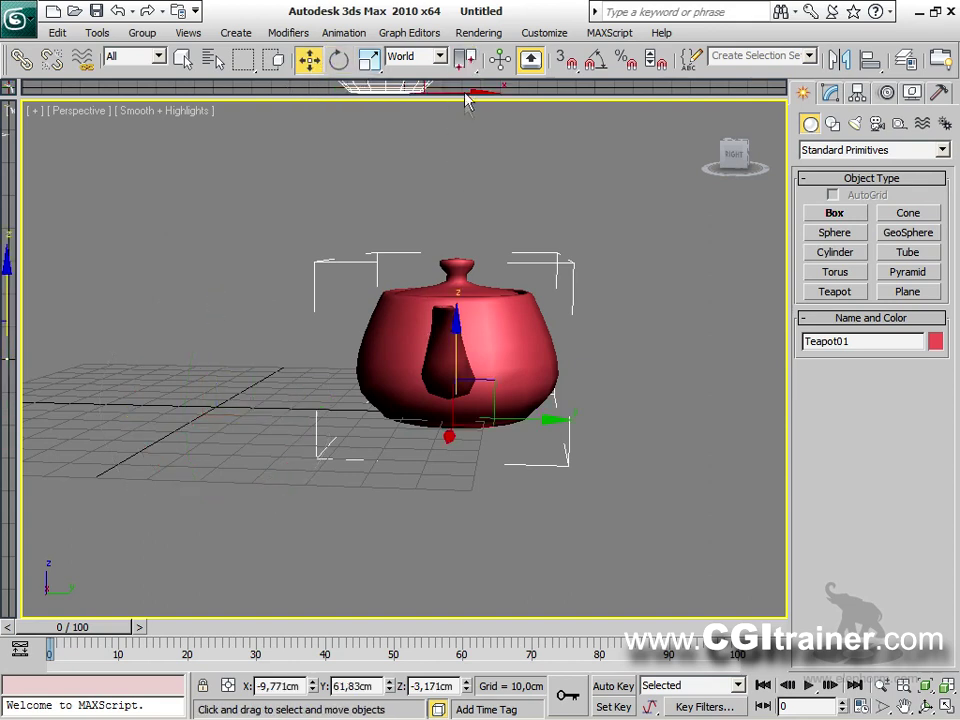
Raise the teapot above the grid and rotate it slightly around Z.
left_click_drag(449, 335, 460, 296)
right_click(460, 296)
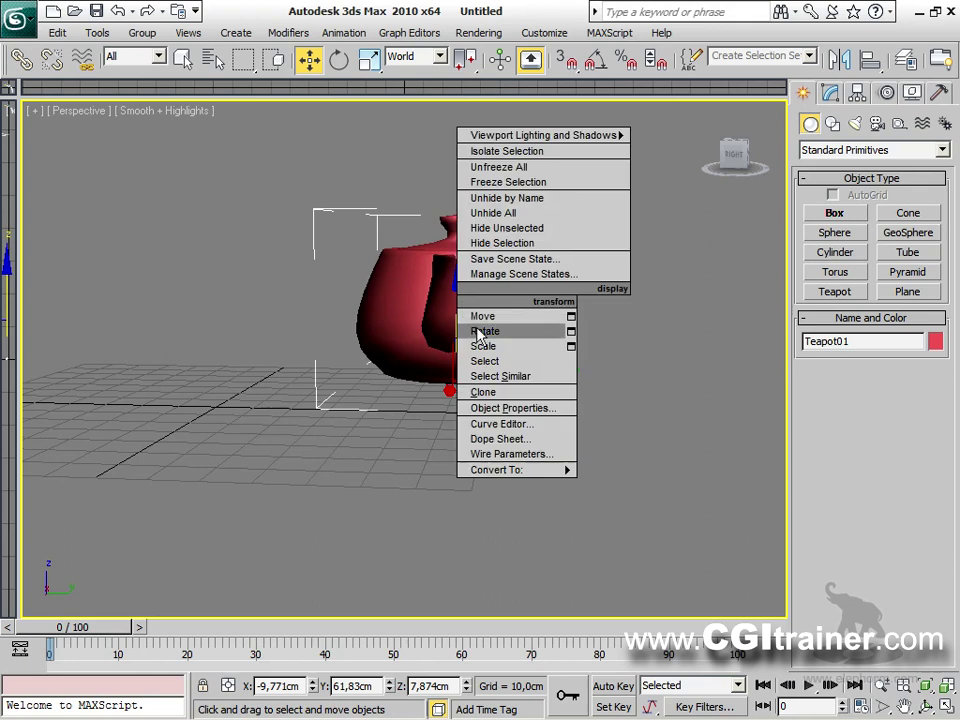
left_click(482, 328)
left_click_drag(210, 407, 409, 224)
Toggle between the Move and Rotate tools, keeping World as the coordinate system.
left_click(308, 61)
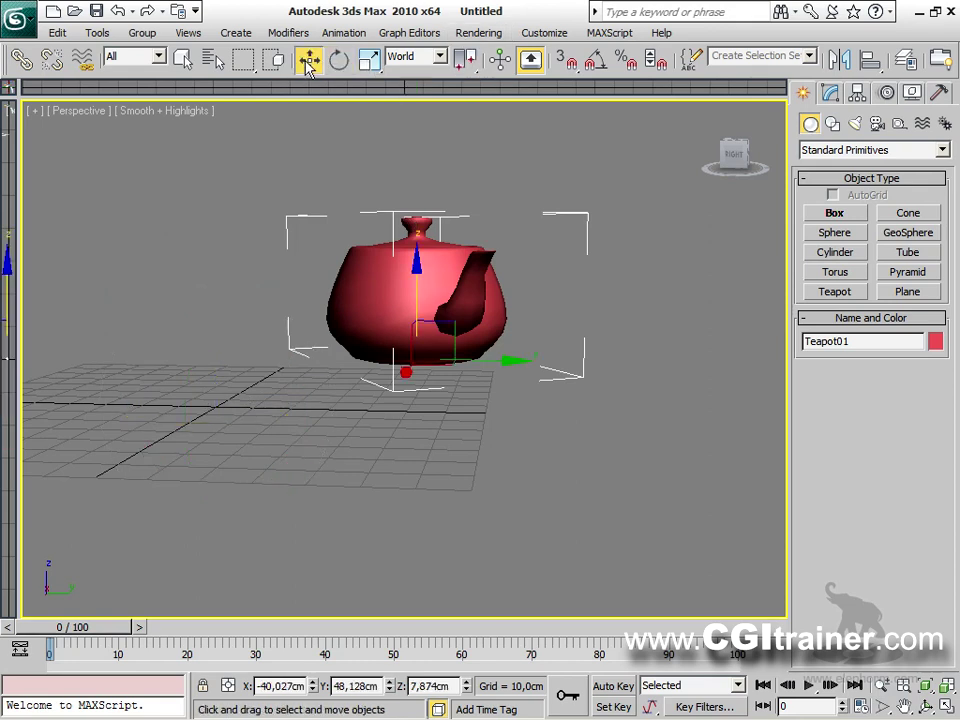
left_click(339, 60)
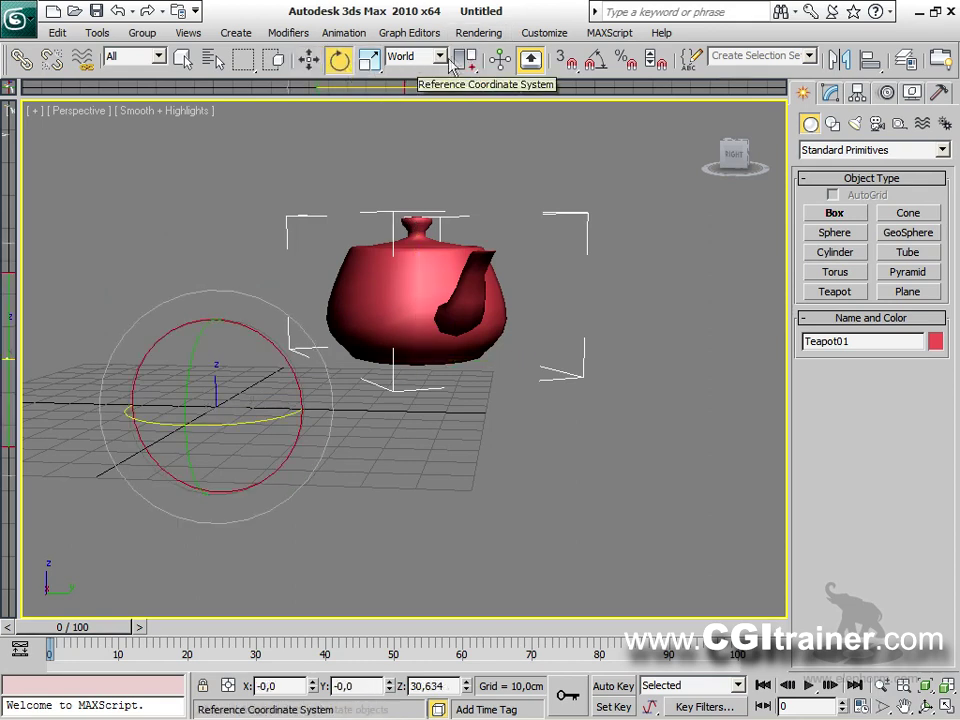
left_click(308, 61)
left_click(339, 60)
left_click(308, 61)
left_click(339, 60)
left_click(308, 61)
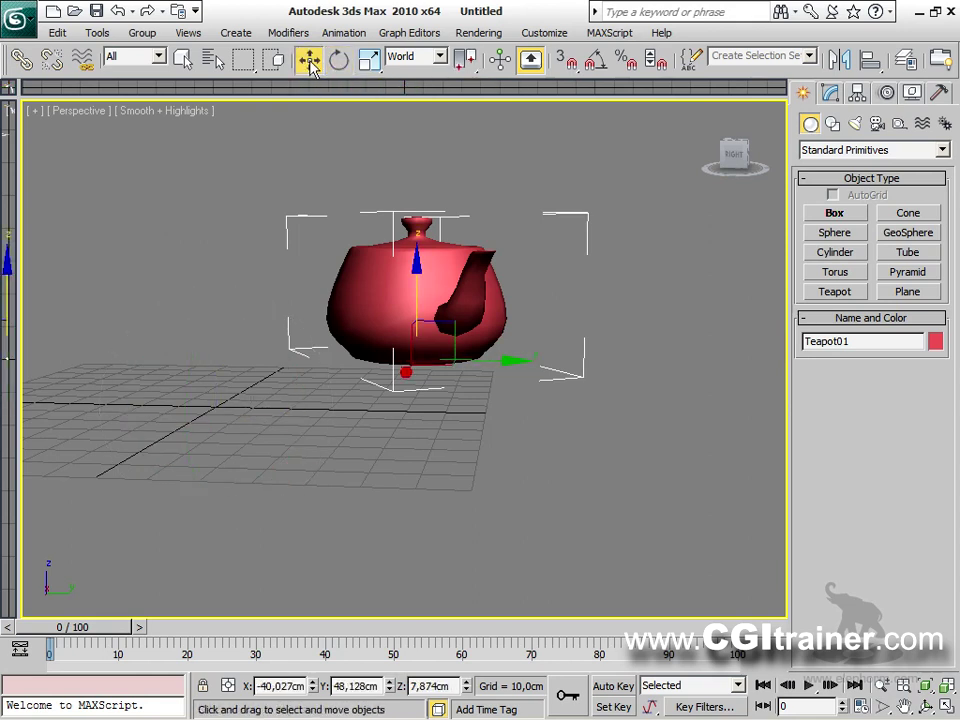
left_click(339, 61)
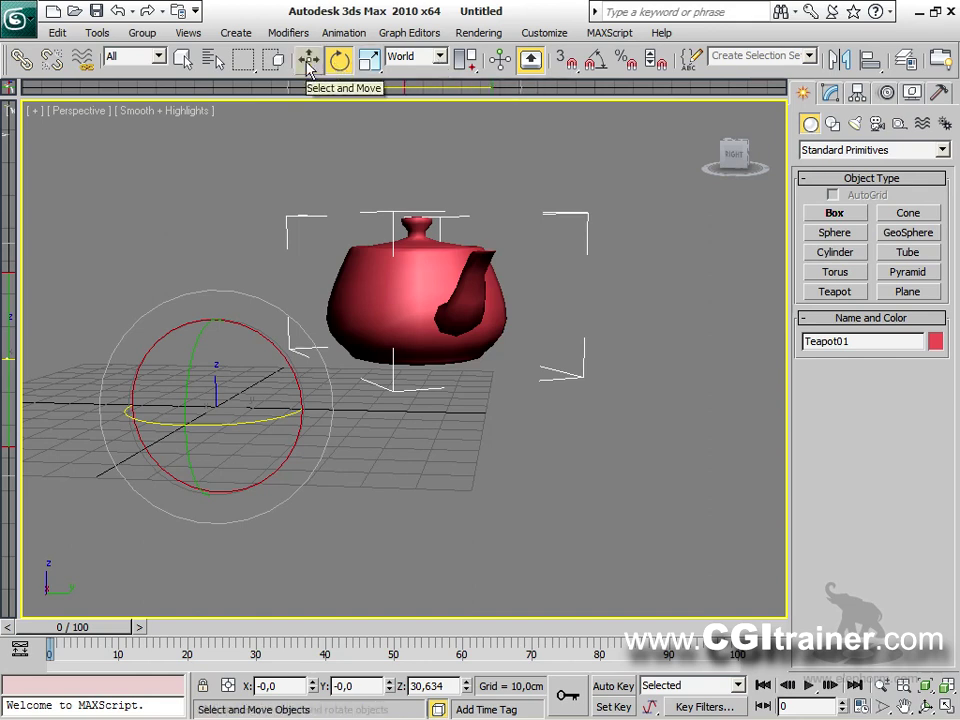
left_click(308, 61)
left_click(440, 57)
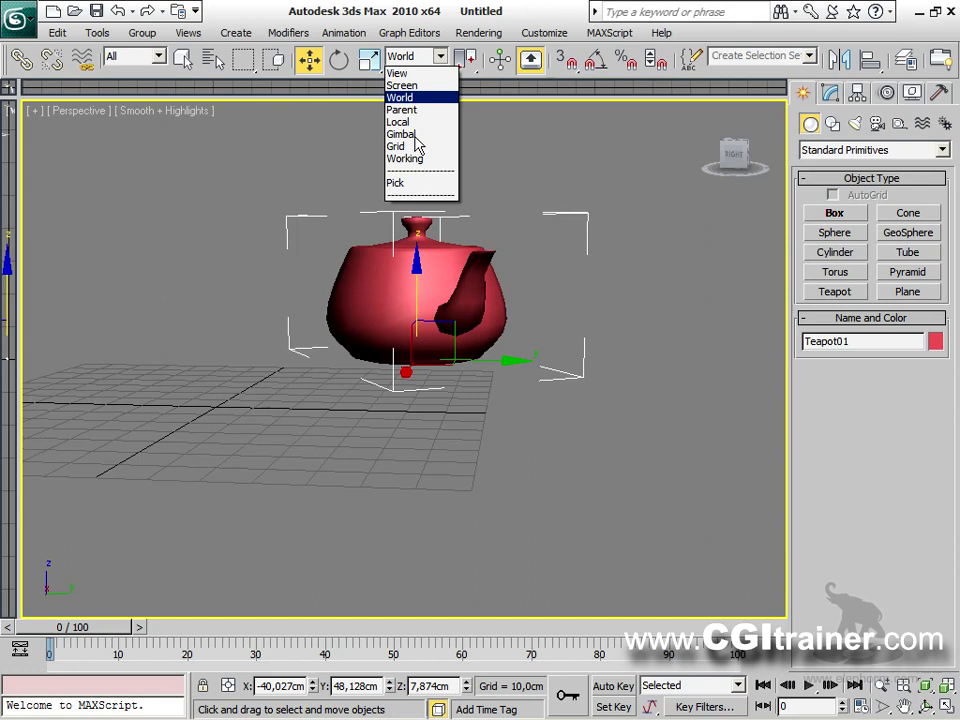
left_click(519, 213)
Tilt the teapot to about X 21,165°, Y 31,37°, Z 36,64°, then switch axes to Gimbal.
middle_click_drag(508, 358, 575, 366, "alt")
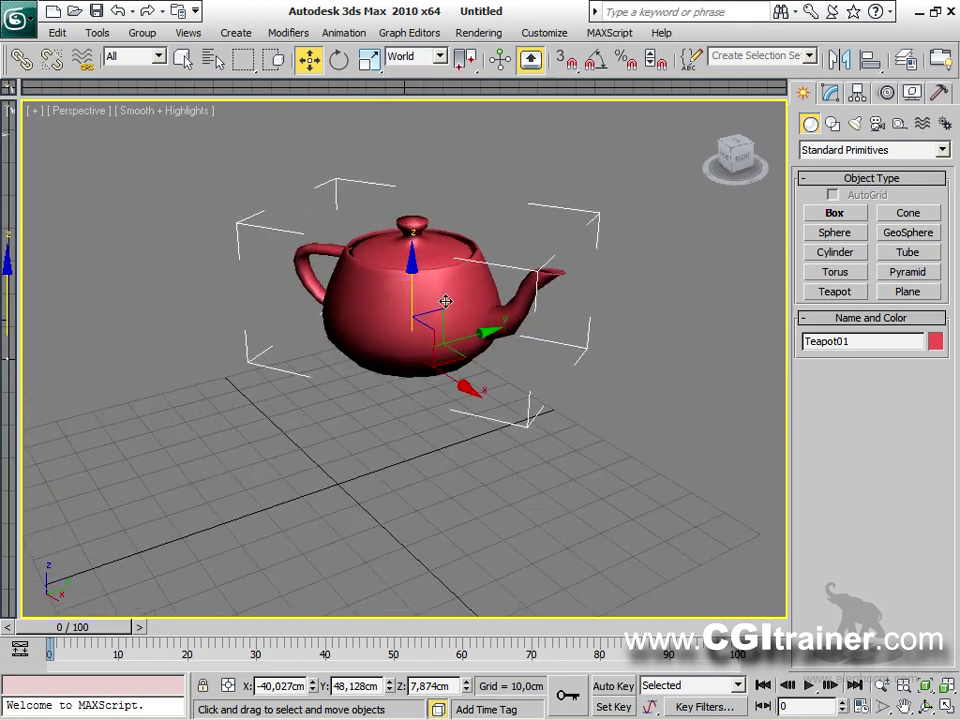
right_click(445, 301)
left_click(472, 331)
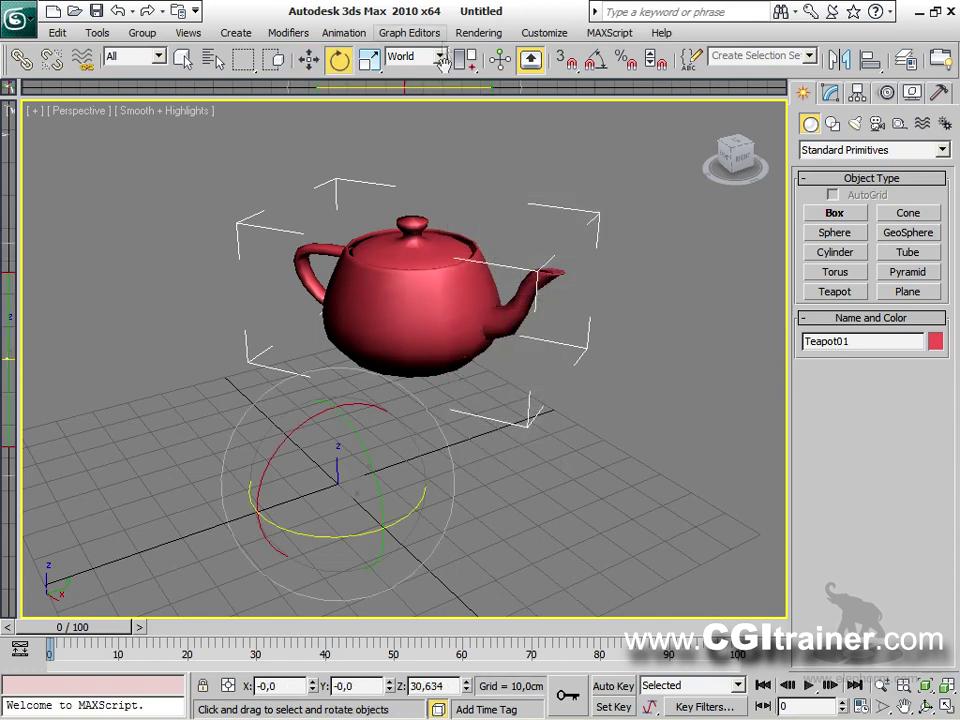
mouse_move(465, 65)
left_mouse_down()
mouse_move(468, 108)
mouse_move(466, 86)
left_mouse_up()
middle_click_drag(450, 272, 484, 342, "alt")
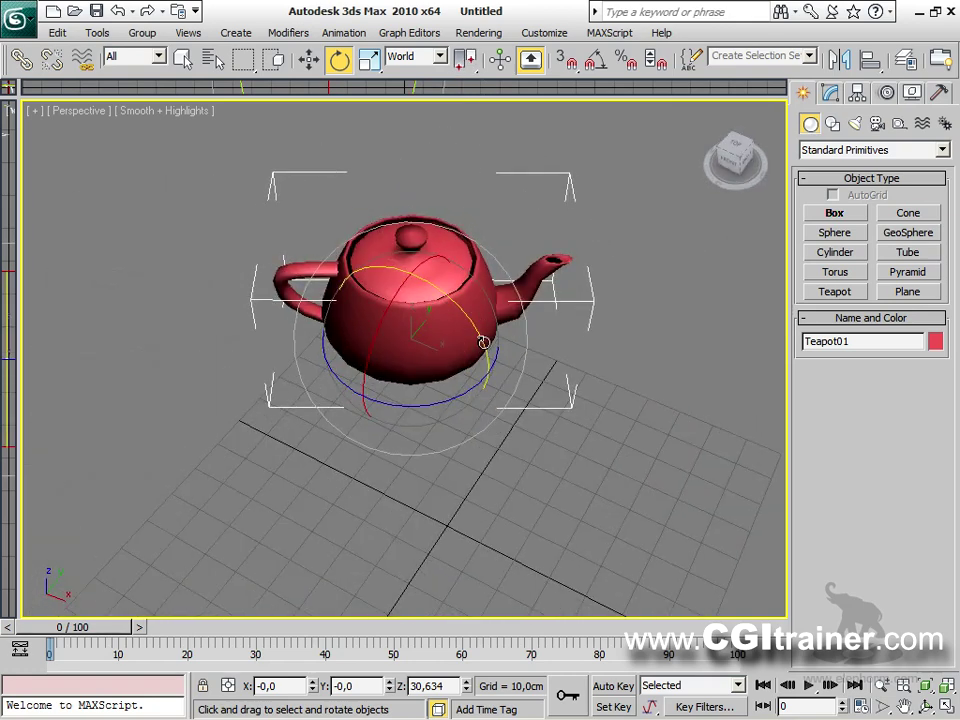
mouse_move(431, 280)
left_mouse_down()
mouse_move(484, 335)
mouse_move(431, 259)
left_mouse_up()
left_click_drag(420, 225, 420, 340)
middle_click_drag(420, 340, 460, 276, "alt")
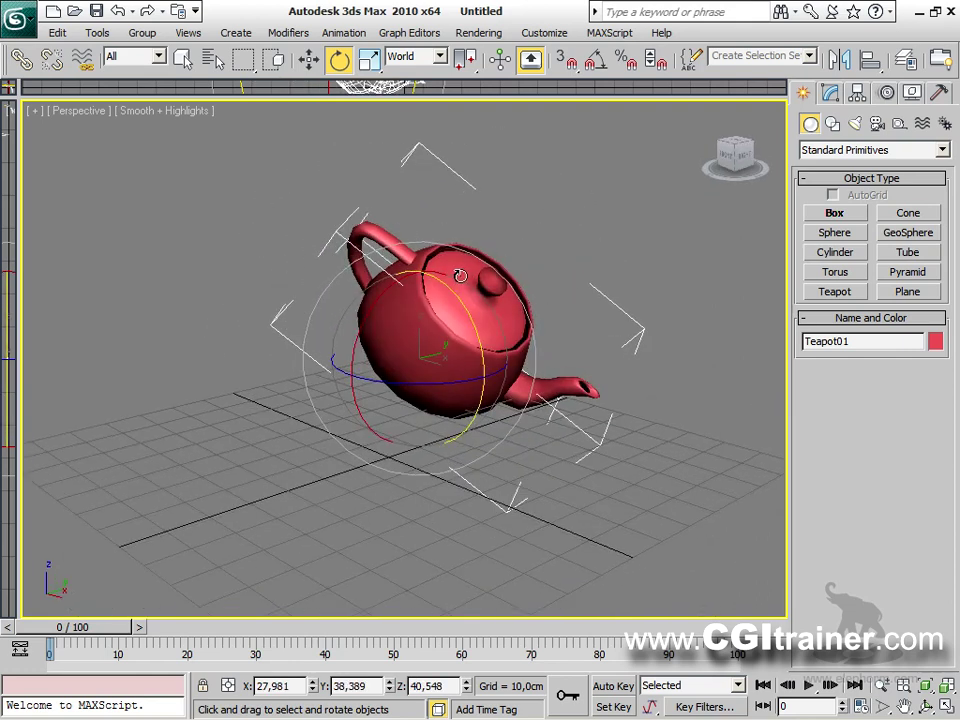
left_click_drag(460, 276, 460, 274)
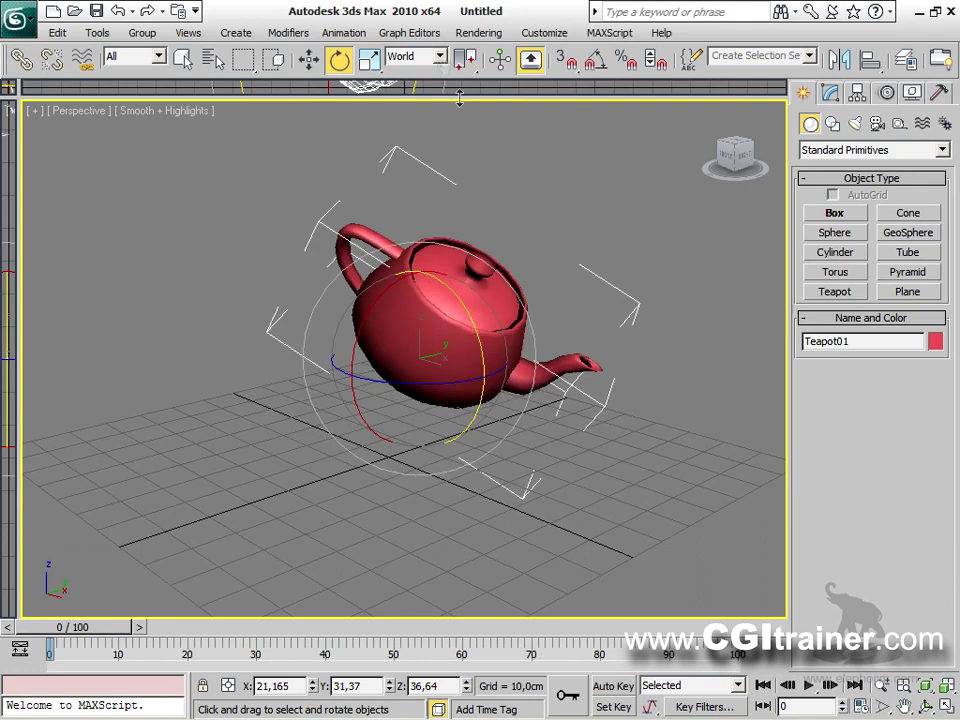
left_click(439, 56)
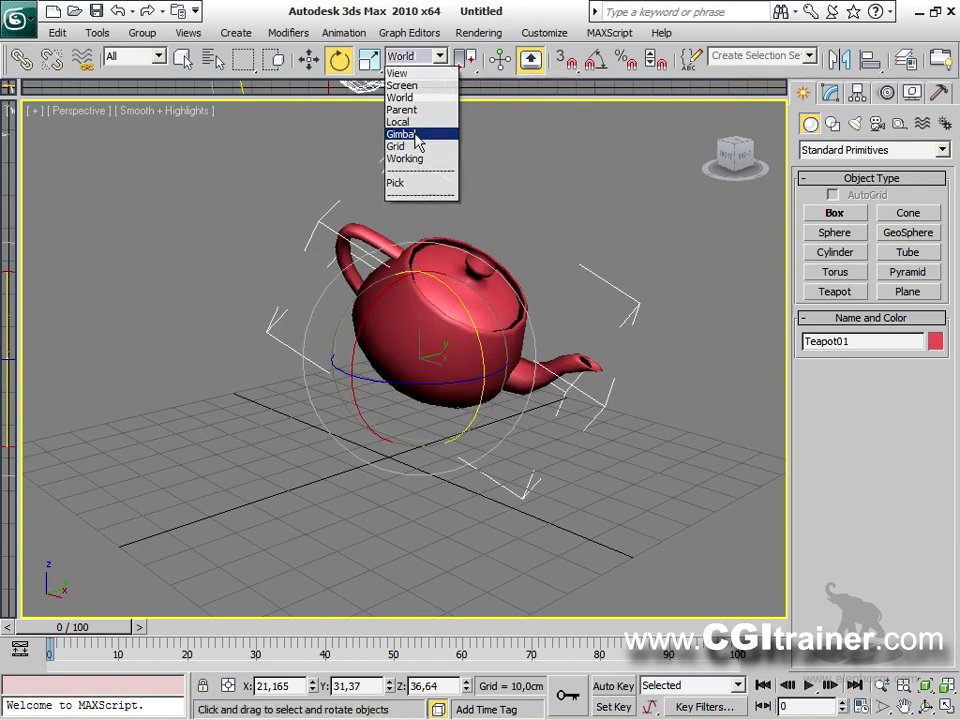
left_click(413, 135)
Drag the gimbal Y ring so the teapot's Y rotation reaches 39,951°.
middle_click_drag(524, 326, 300, 343, "alt")
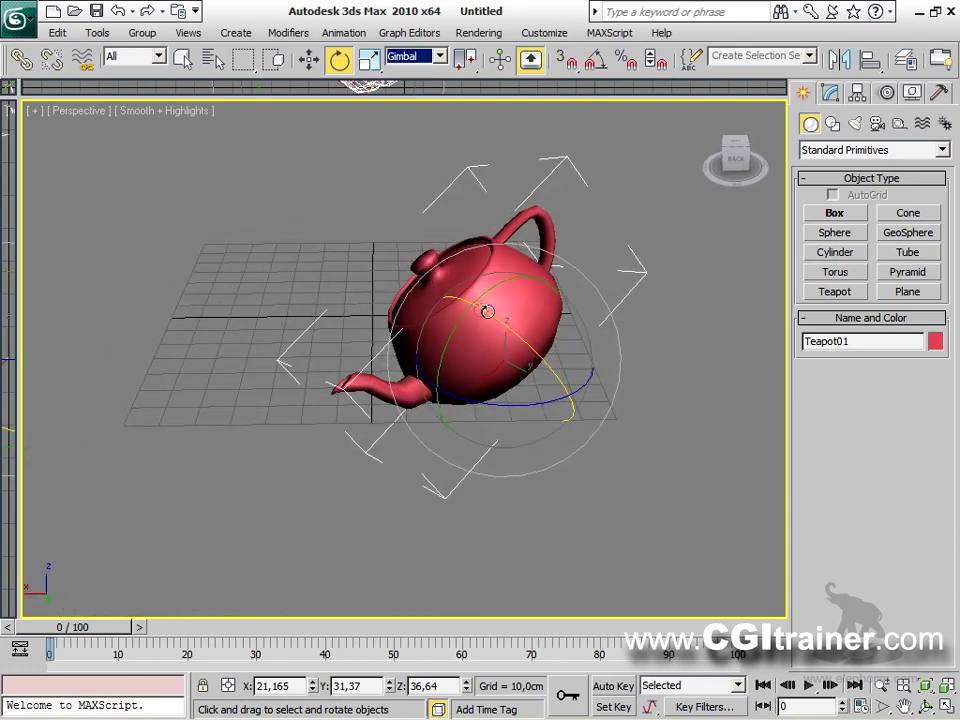
left_click_drag(460, 309, 441, 399)
middle_click_drag(441, 399, 583, 452, "alt")
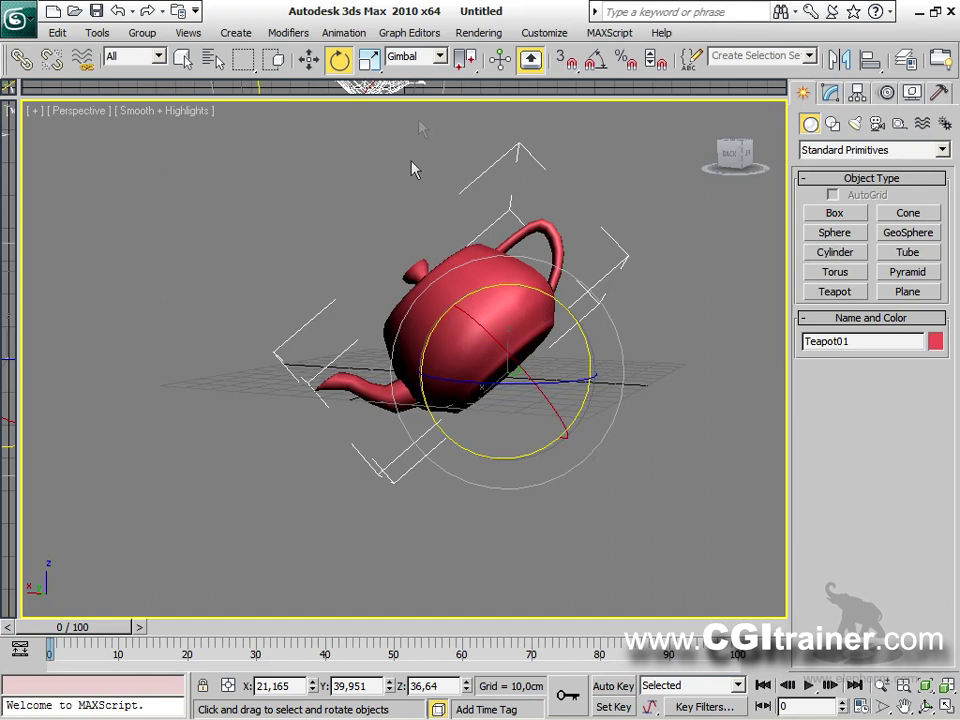
left_click(439, 57)
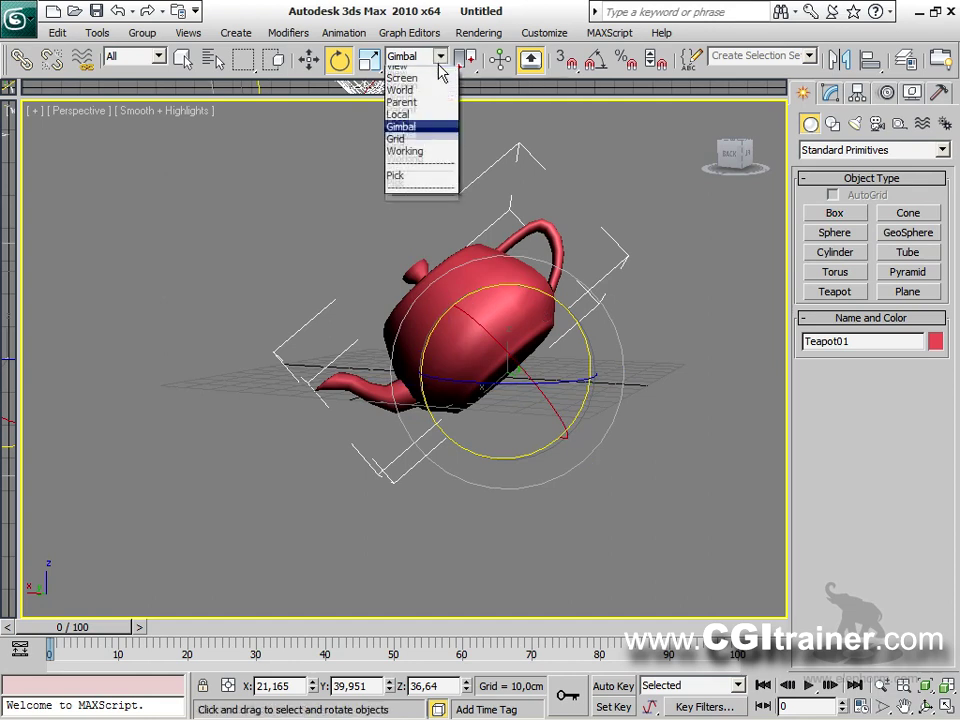
Switch to Local coordinates and orbit around the teapot to inspect its axes.
left_click(418, 122)
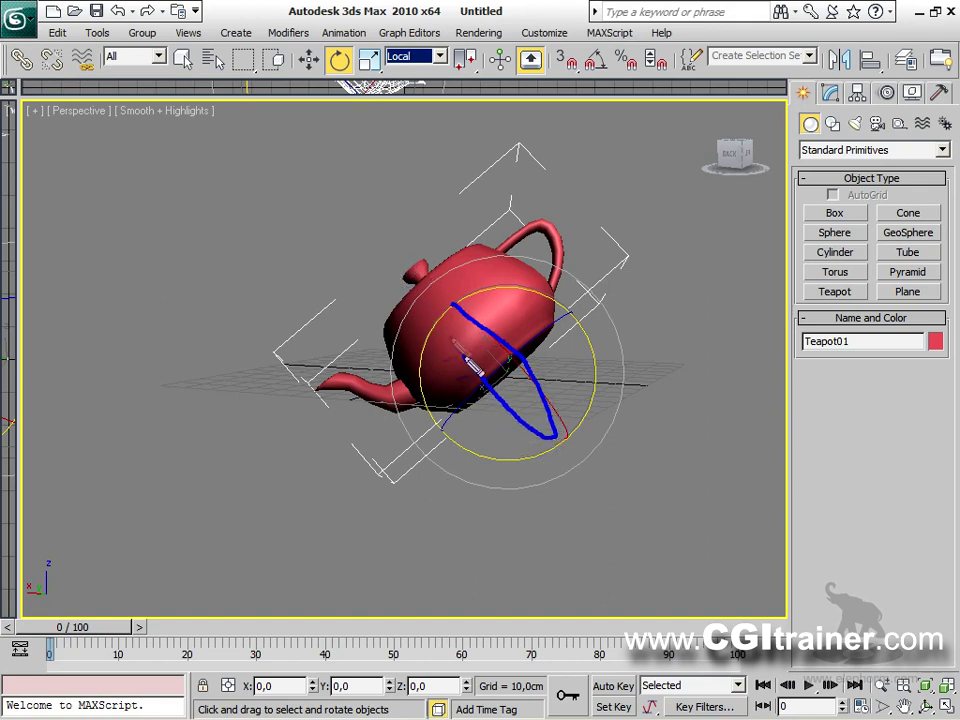
mouse_move(540, 345)
left_mouse_down()
mouse_move(541, 375)
mouse_move(475, 430)
left_mouse_up()
mouse_move(577, 315)
left_mouse_down()
mouse_move(521, 298)
mouse_move(470, 315)
left_mouse_up()
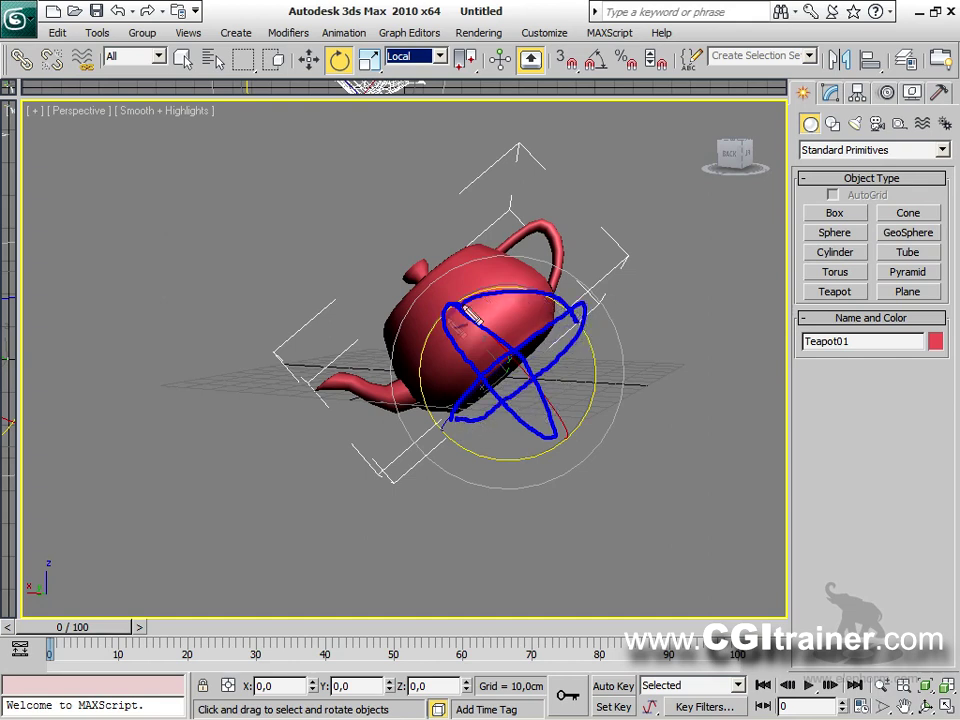
mouse_move(443, 425)
left_mouse_down()
mouse_move(474, 453)
mouse_move(540, 467)
left_mouse_up()
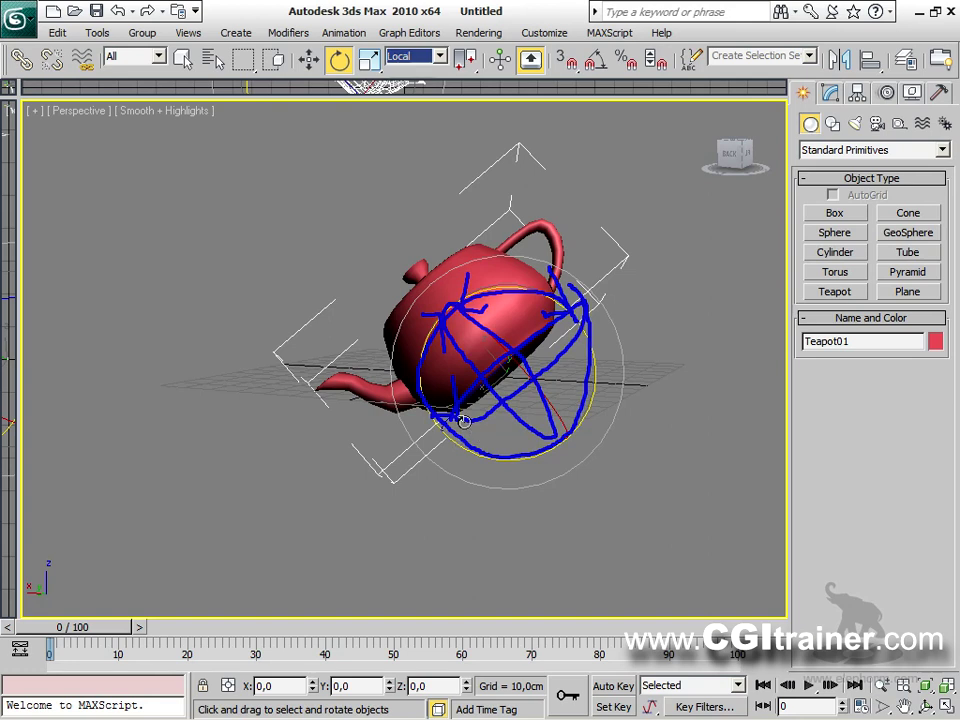
key("Escape")
Switch the reference coordinate system to Grid, then Working, and look down on the teapot.
left_click(440, 56)
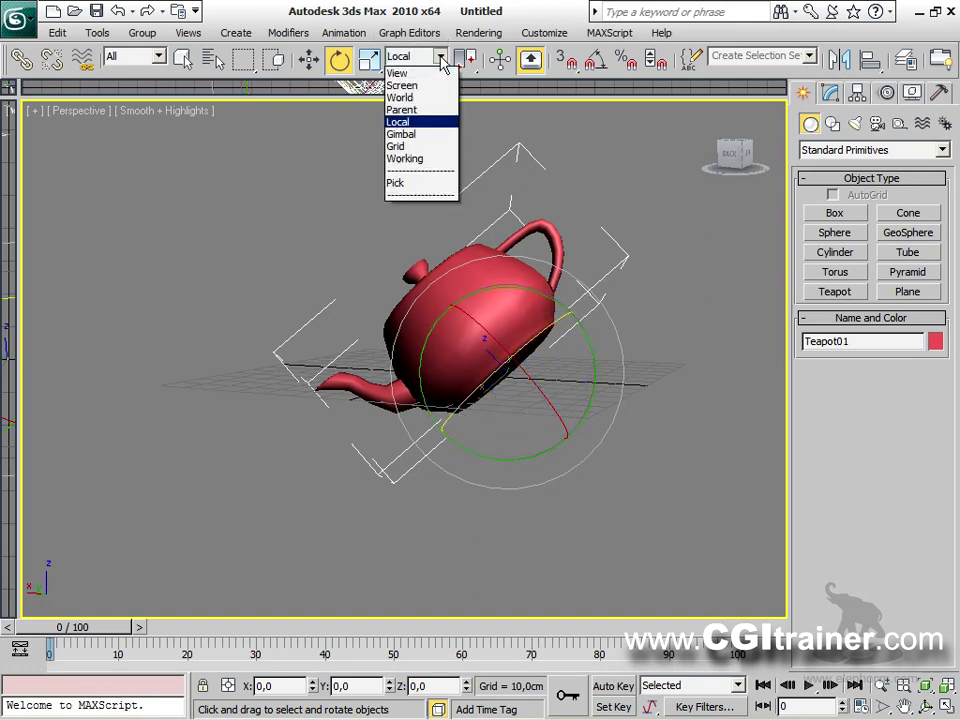
left_click(398, 146)
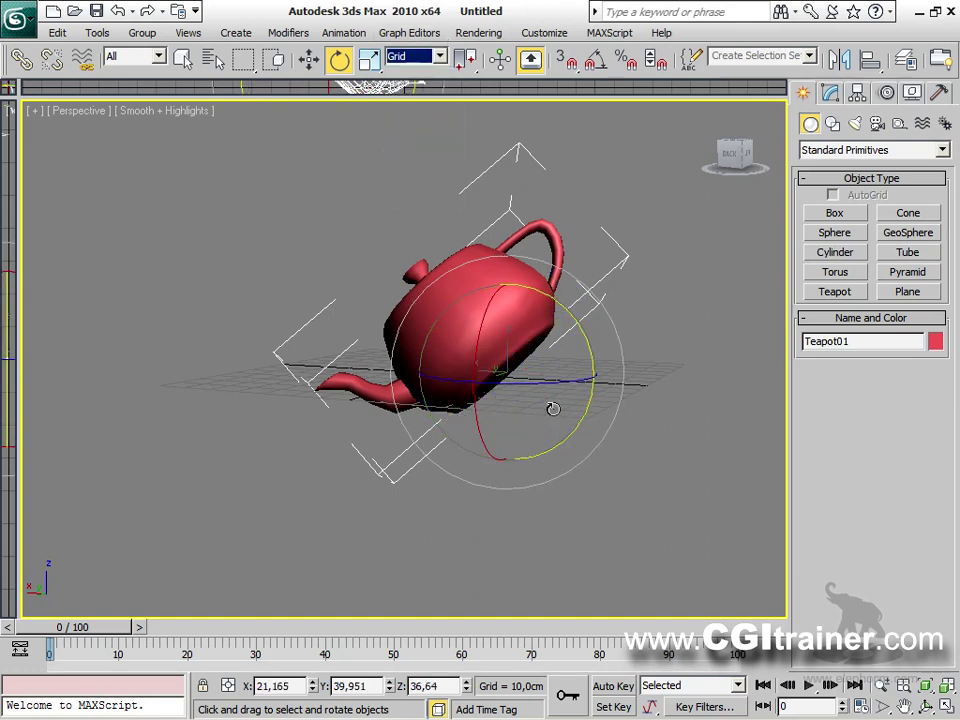
left_click(440, 56)
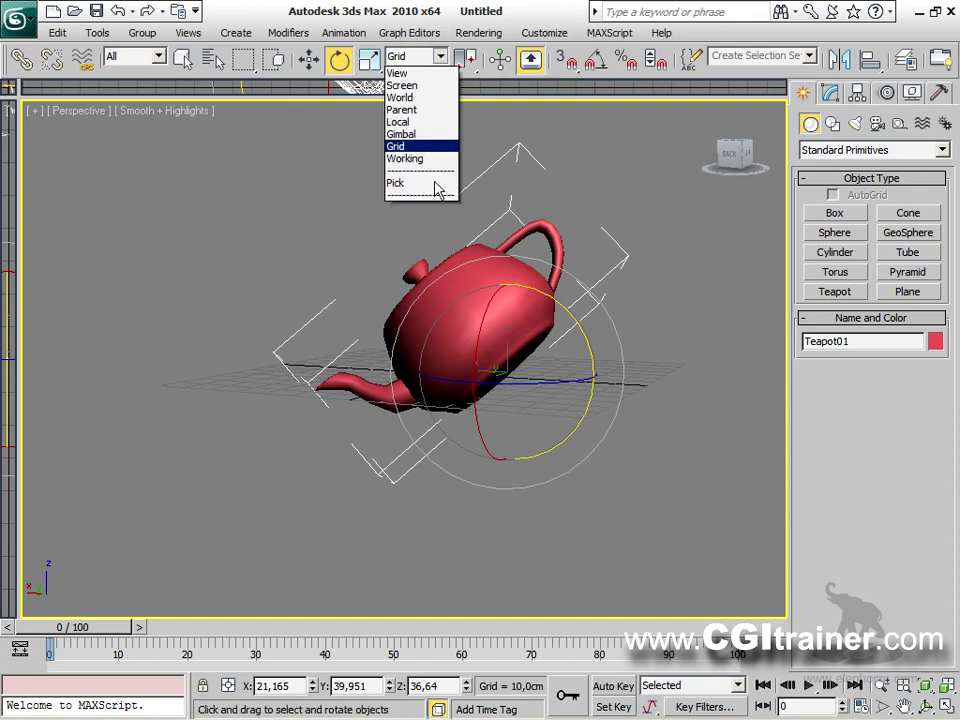
left_click(414, 159)
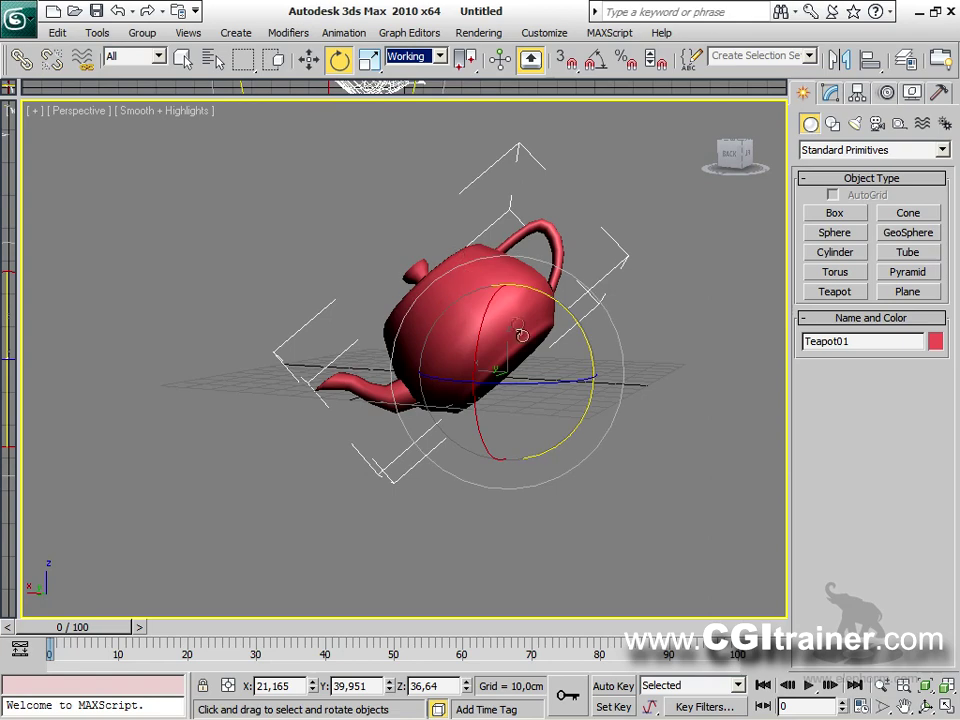
middle_click_drag(506, 315, 742, 342, "alt")
left_click(18, 18)
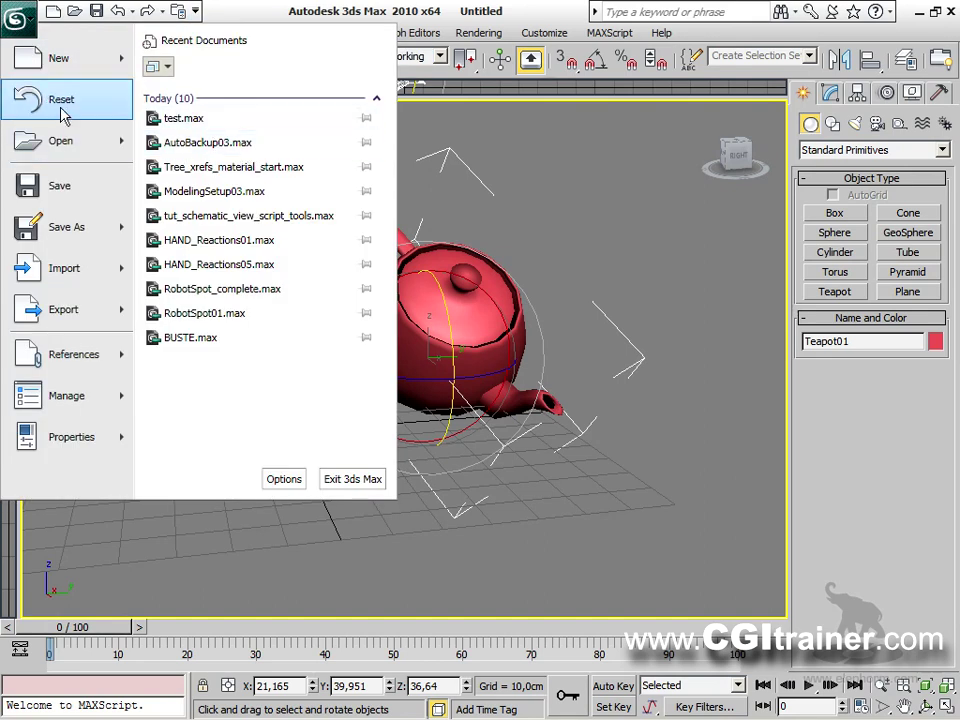
Reset to an empty scene without saving and create a box Box01 in Perspective.
left_click(58, 97)
left_click(512, 424)
left_click(440, 398)
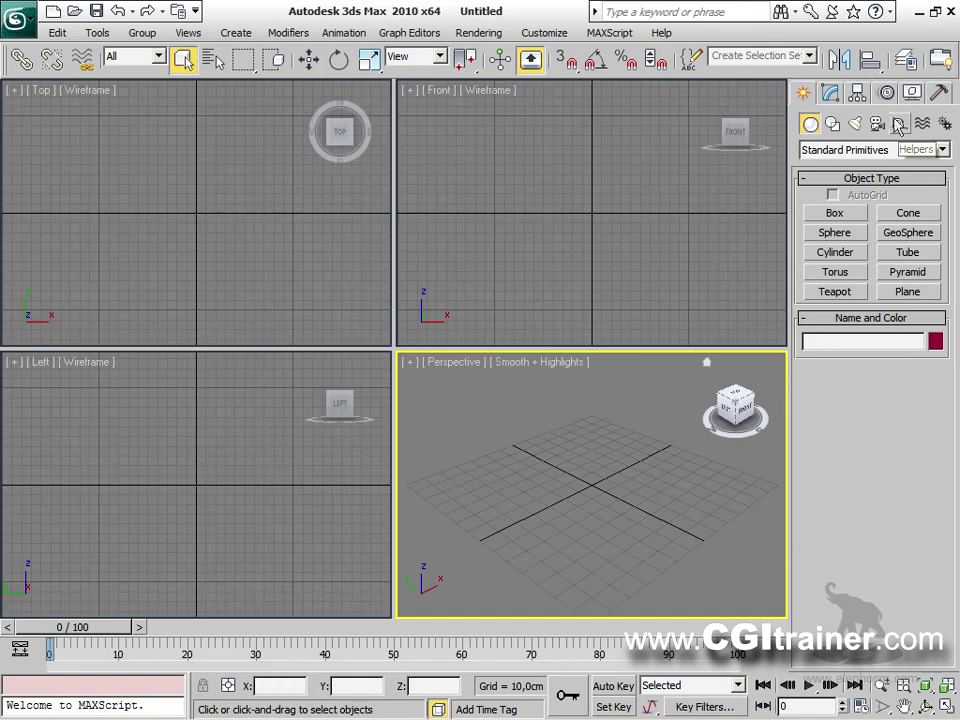
left_click(835, 213)
left_click_drag(468, 493, 512, 490)
left_click(530, 450)
Use Edit Working Pivot in Hierarchy > Pivot to place the working pivot above and aside the box.
left_click(859, 93)
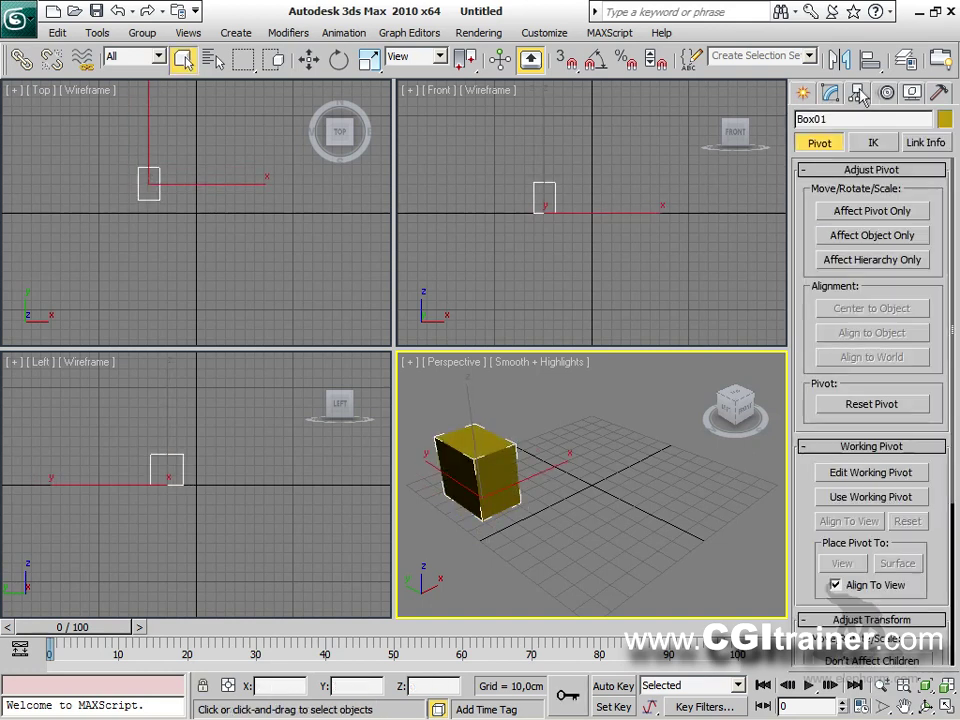
left_click_drag(806, 405, 811, 203)
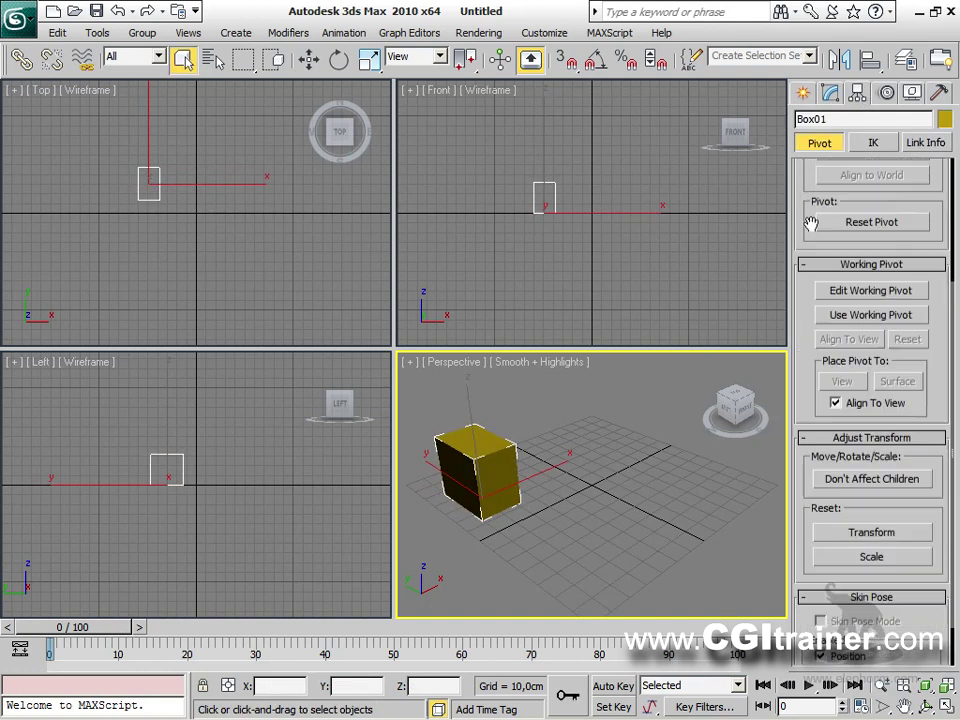
left_click(831, 286)
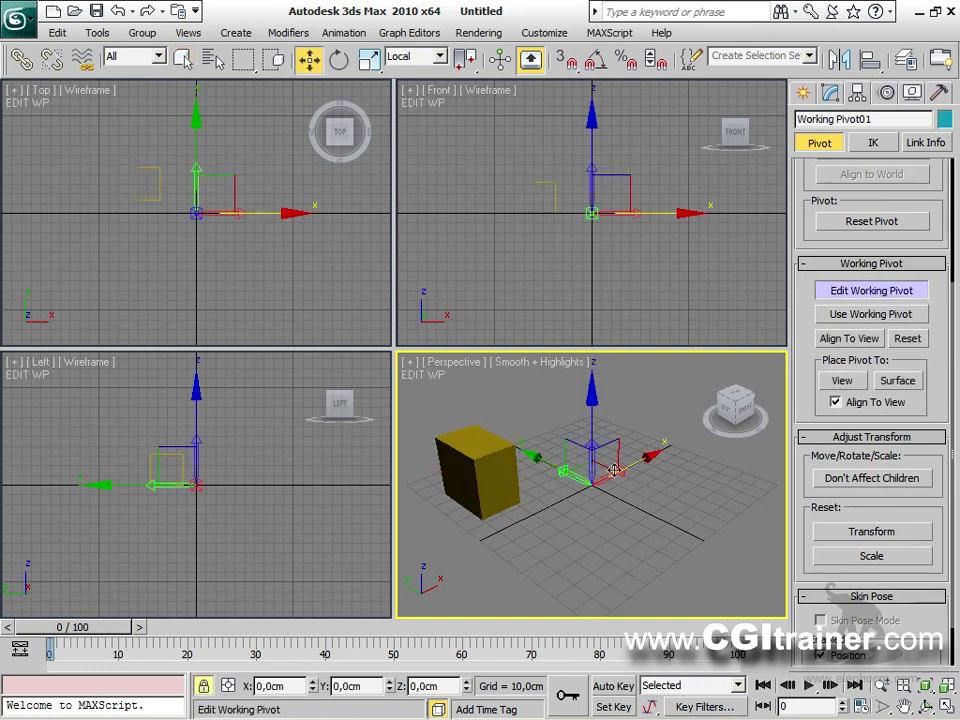
left_click_drag(602, 467, 612, 375)
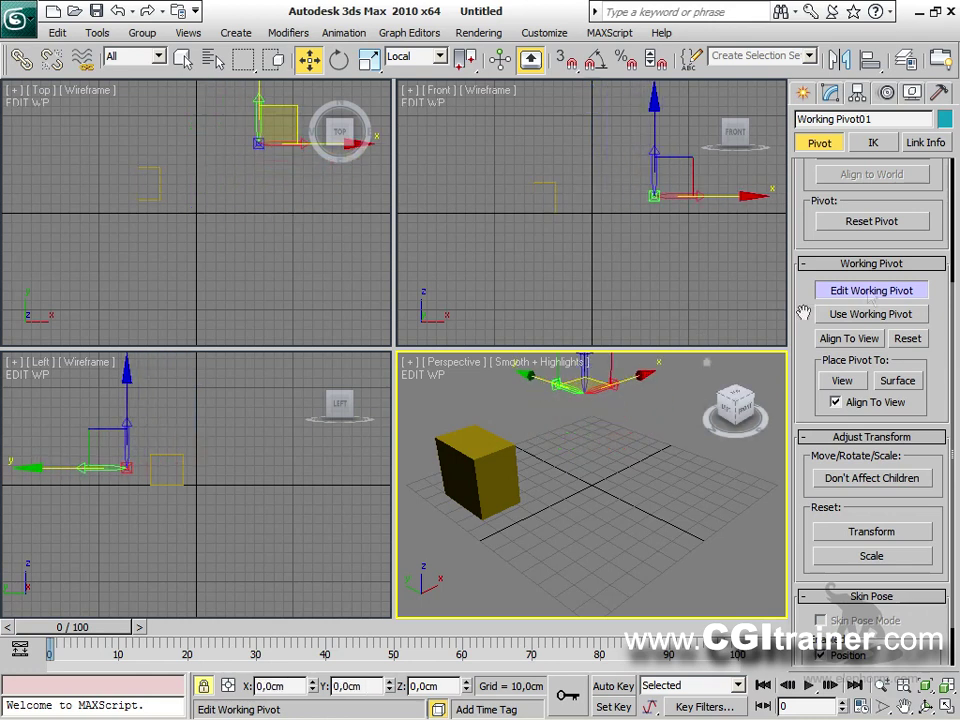
left_click(868, 290)
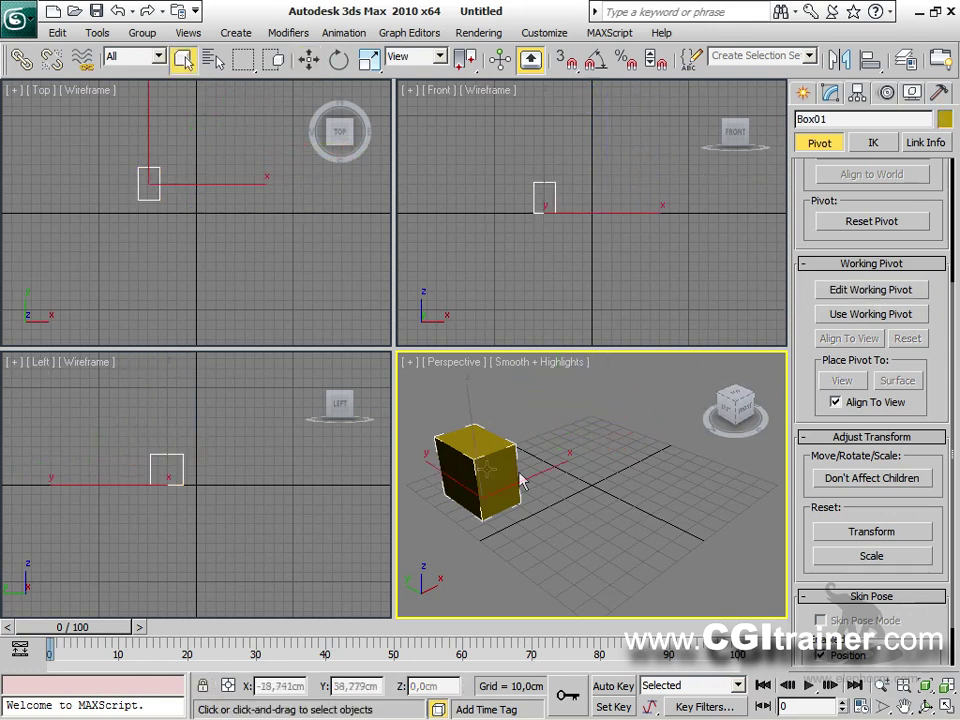
right_click(480, 463)
Rotate Box01 about 32 degrees around its working pivot using Working coordinates and transform centre.
left_click(510, 499)
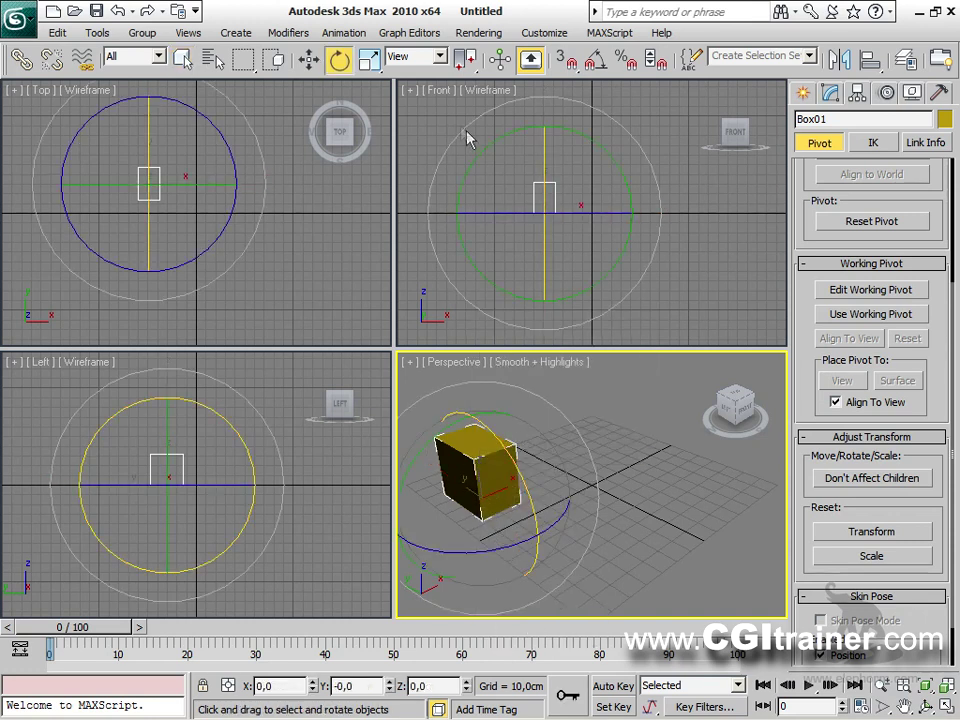
left_click(440, 57)
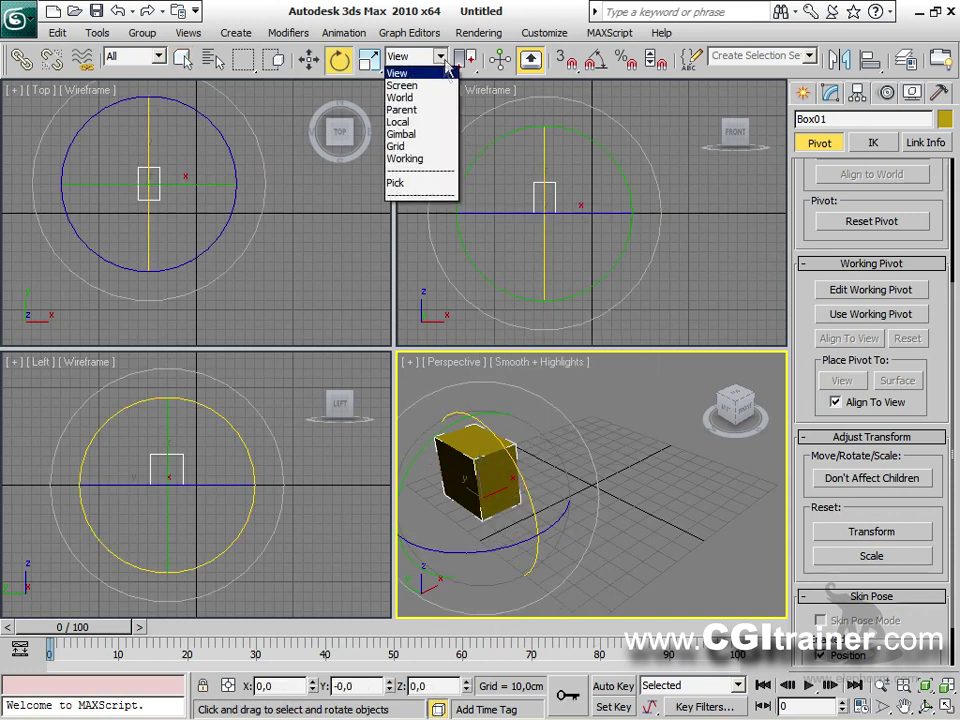
left_click(418, 159)
left_click_drag(464, 57, 467, 147)
left_click_drag(553, 428, 616, 432)
middle_click_drag(616, 432, 413, 372, "alt")
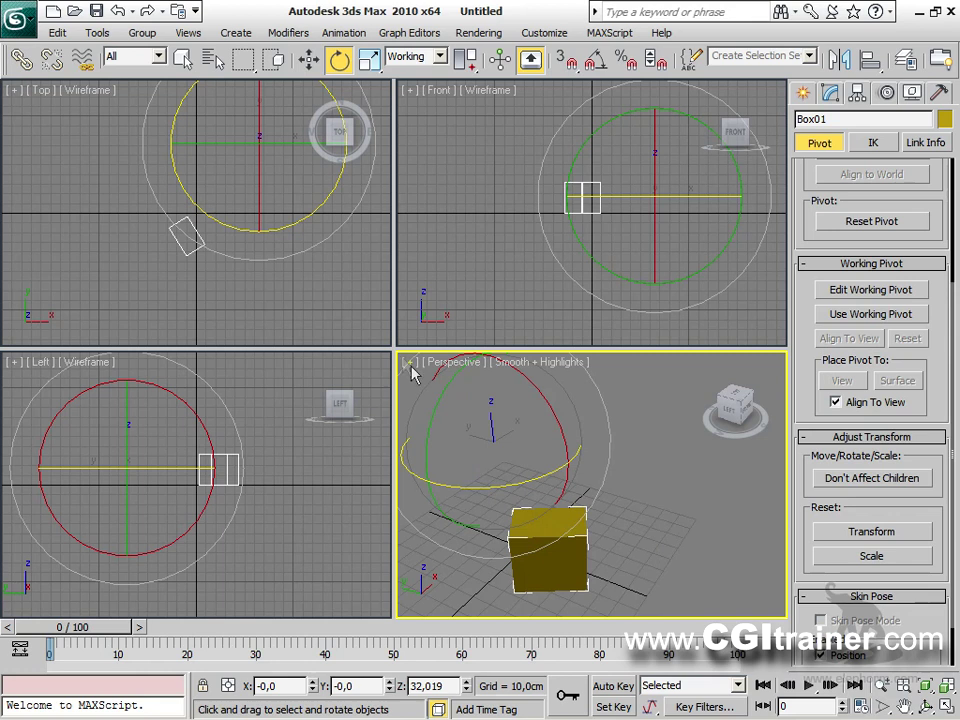
Maximize the Perspective view, zoom and orbit to check the box's new position.
key("alt+w")
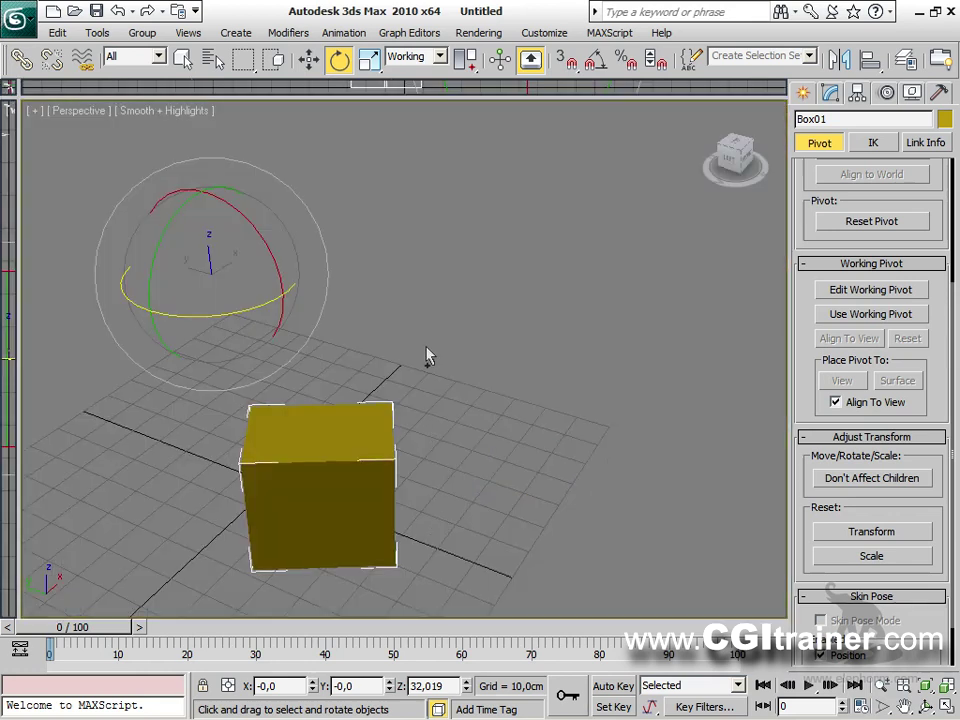
scroll(428, 356, "down", 4)
middle_click_drag(428, 356, 197, 238, "alt")
left_click(19, 17)
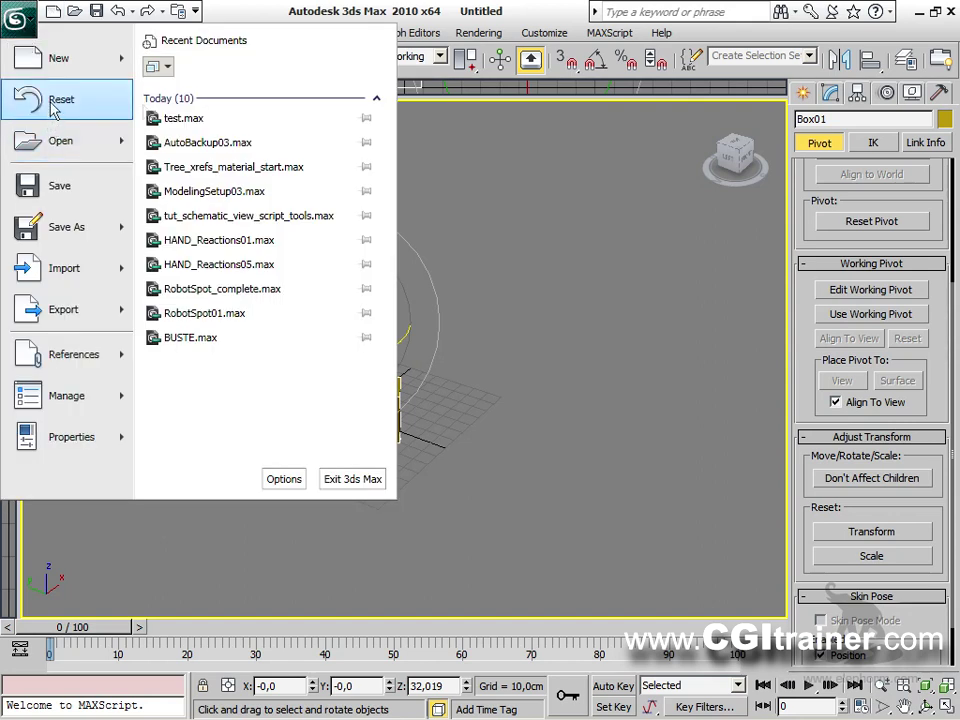
Reset 3ds Max to a blank scene without saving the current changes.
left_click(52, 62)
left_click(578, 426)
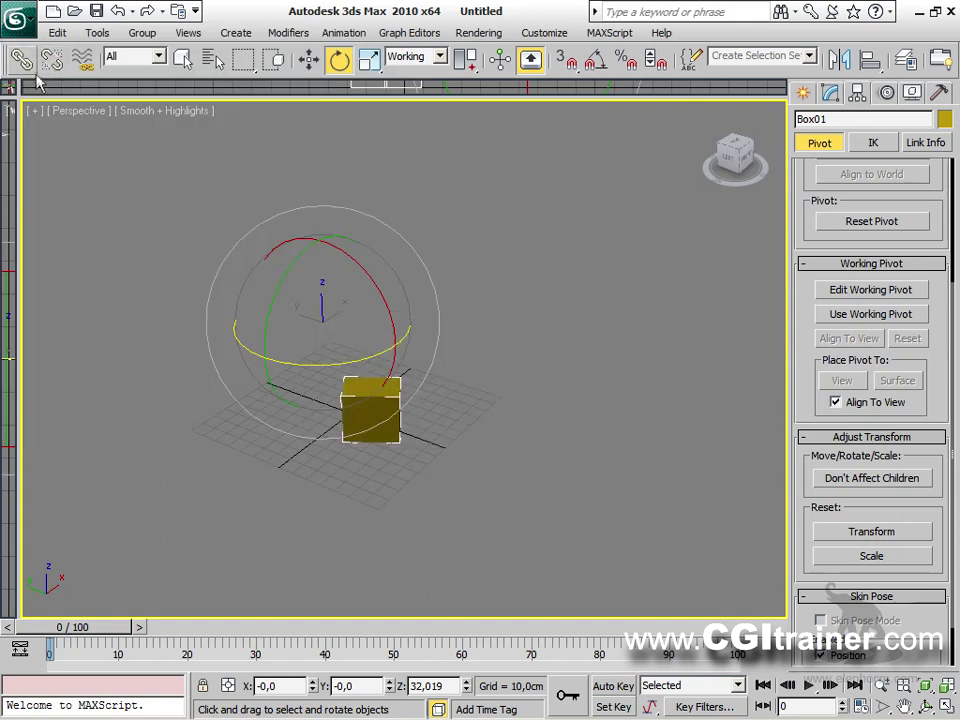
left_click(19, 17)
left_click(24, 92)
left_click(494, 425)
left_click(426, 396)
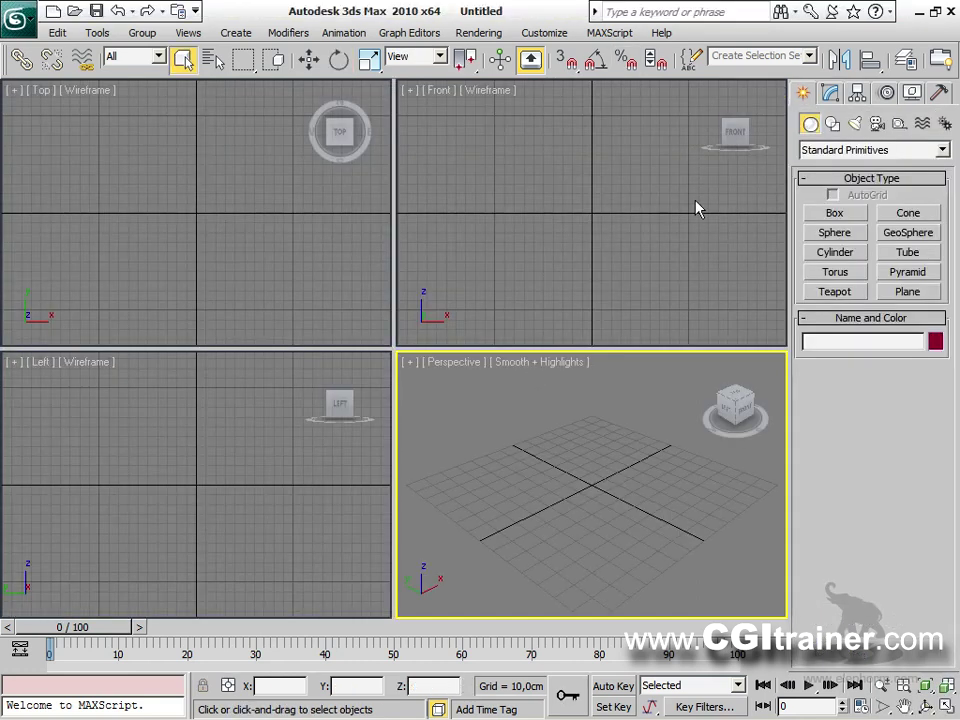
Create three boxes: a red one about 29 cm high, a magenta one, and a 49,409 cm black one.
left_click(834, 213)
left_click_drag(456, 471, 478, 462)
left_click(553, 437)
left_click_drag(571, 441, 574, 397)
left_click(574, 397)
left_click_drag(648, 552, 652, 556)
left_click(570, 508)
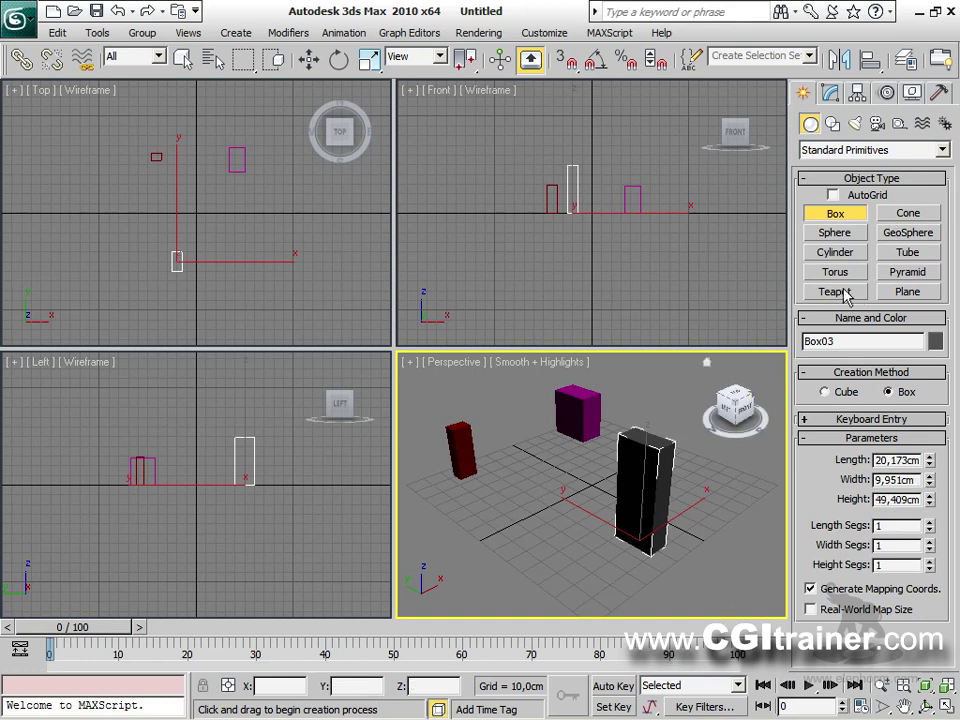
right_click(502, 457)
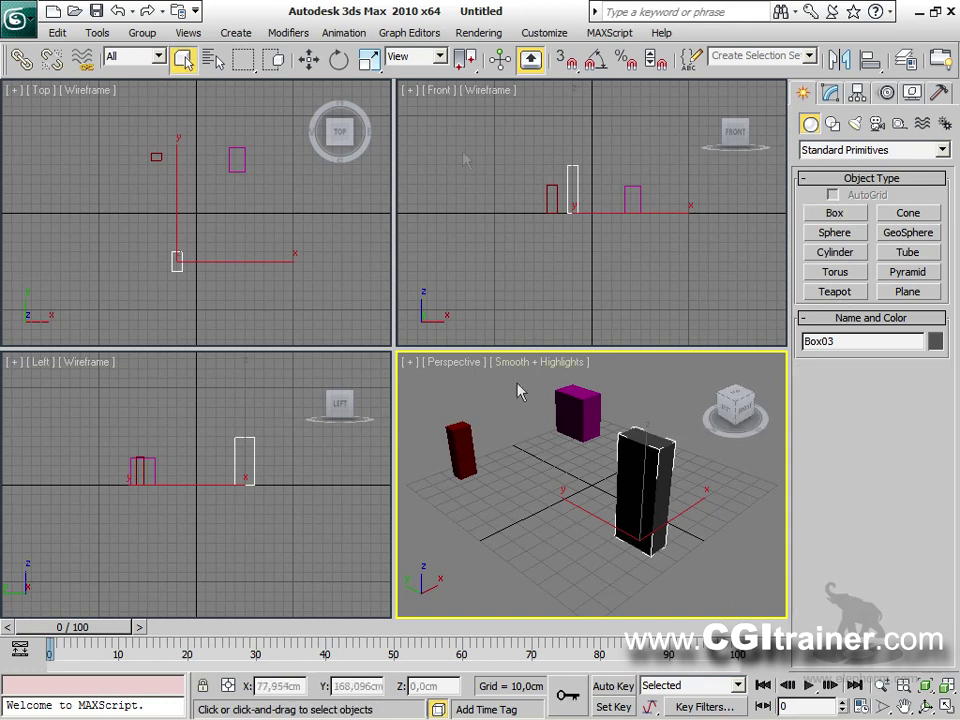
Pick the red, magenta, then black box in turn as the reference coordinate system.
left_click(438, 55)
left_click(400, 181)
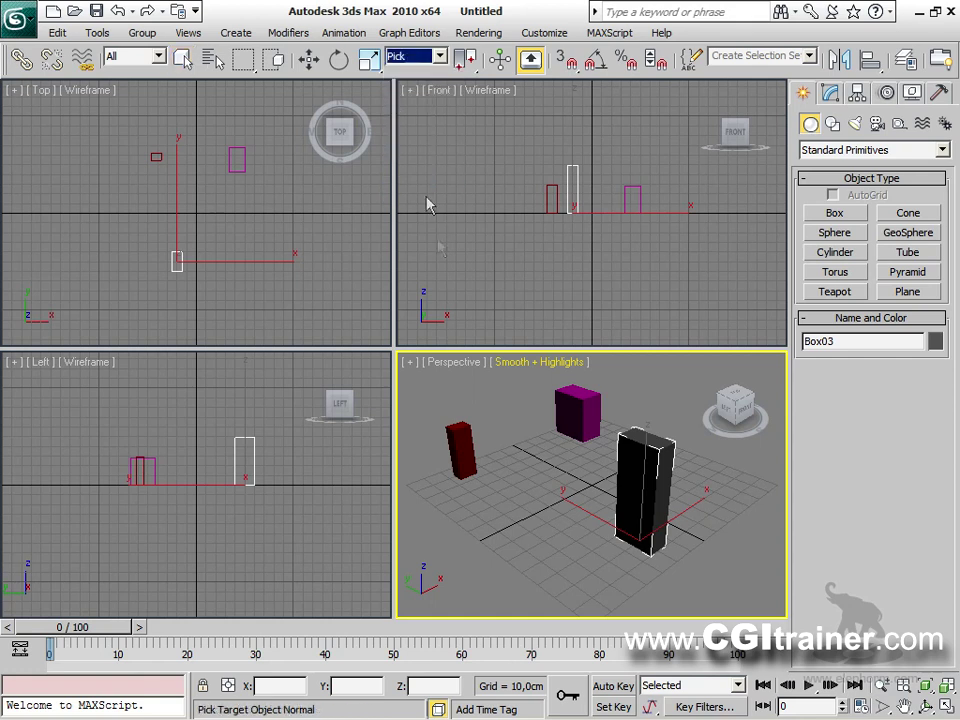
left_click(456, 430)
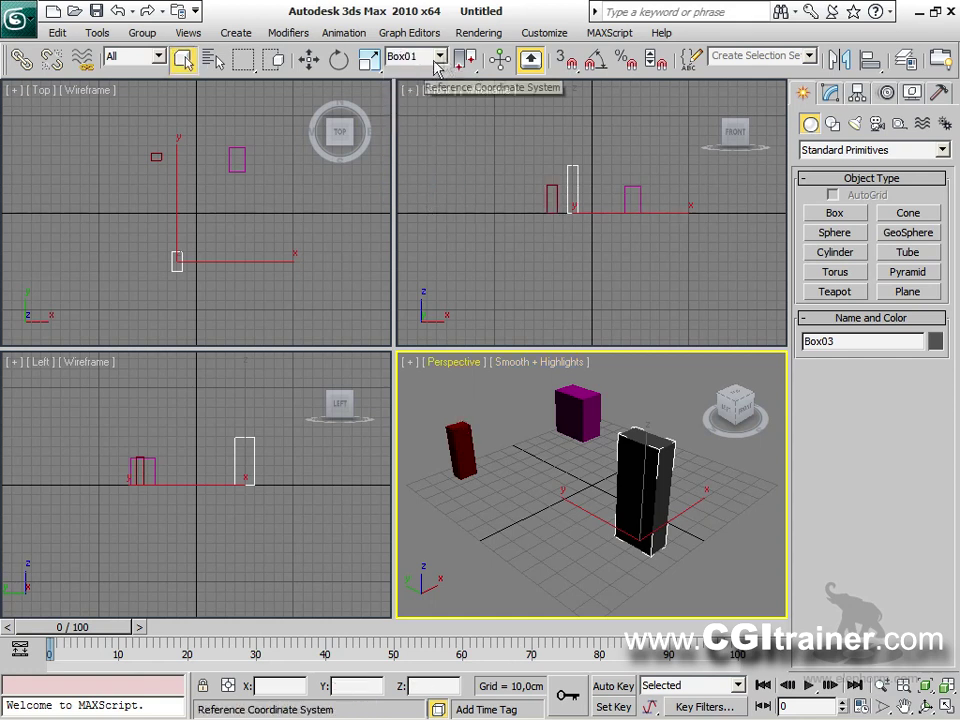
left_click(441, 57)
left_click(397, 183)
left_click(564, 398)
left_click(438, 56)
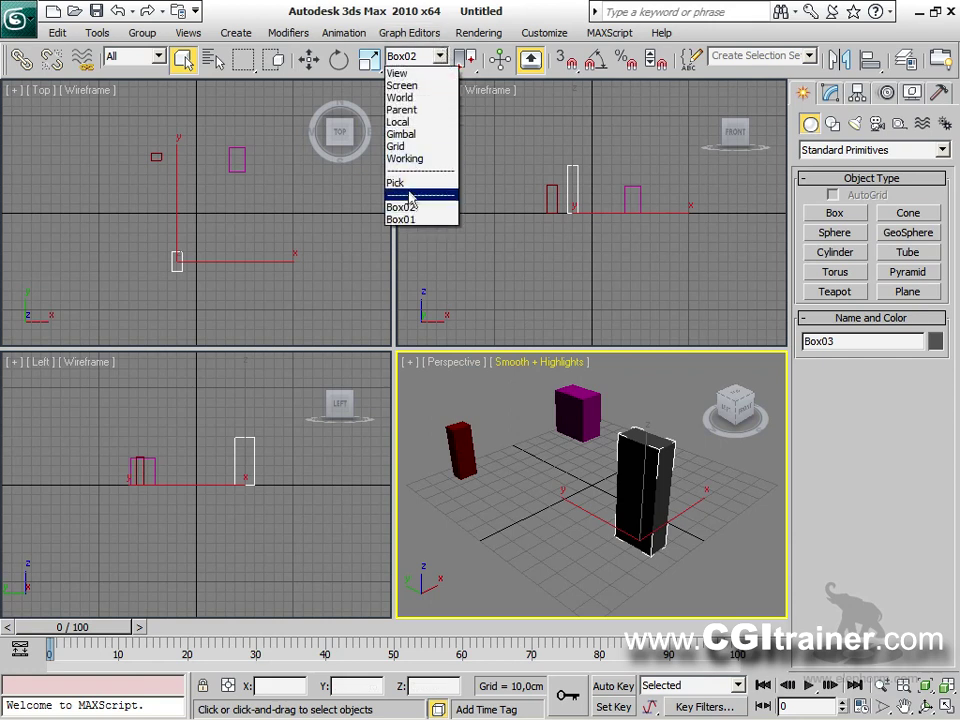
left_click(410, 186)
left_click(639, 486)
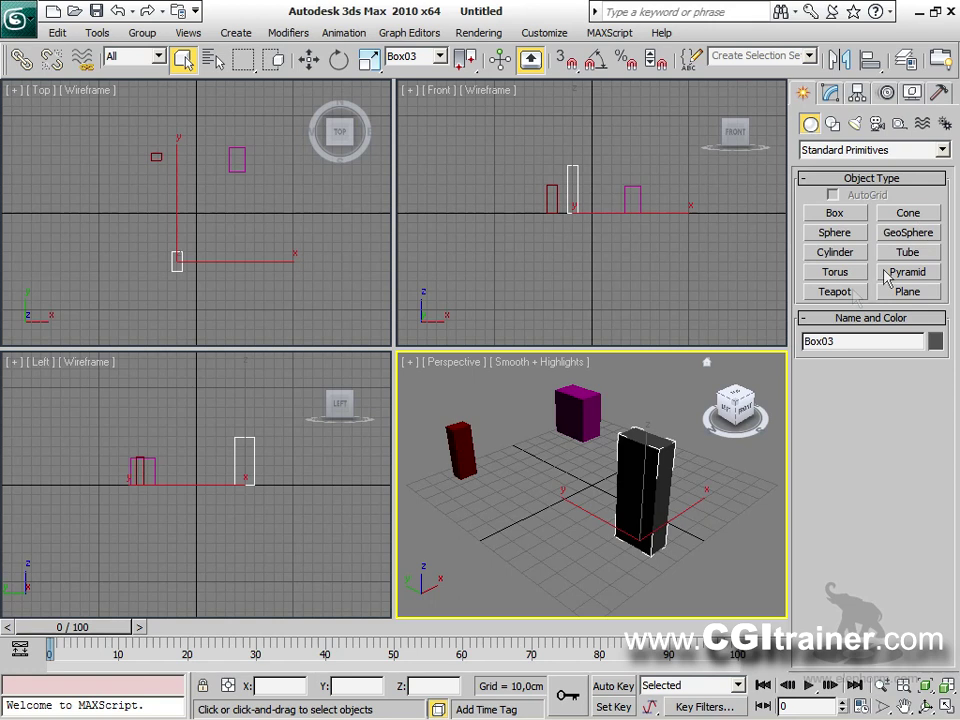
left_click(835, 291)
Create a teapot of about 10,578 cm radius and rotate it about the coordinate system centre.
left_click_drag(455, 545, 458, 540)
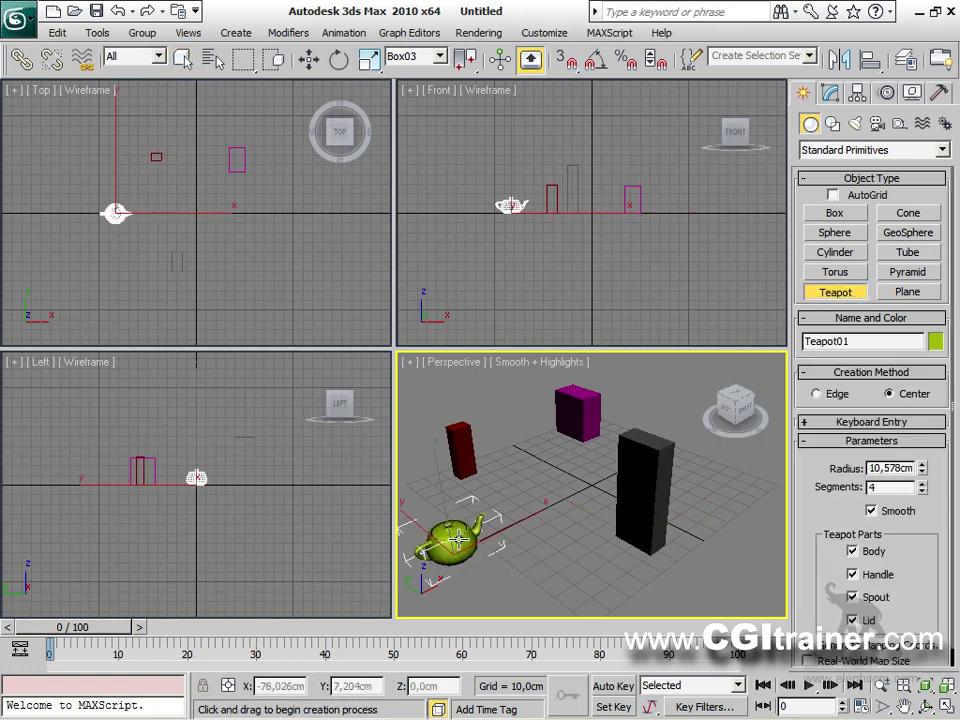
left_click_drag(395, 350, 22, 110)
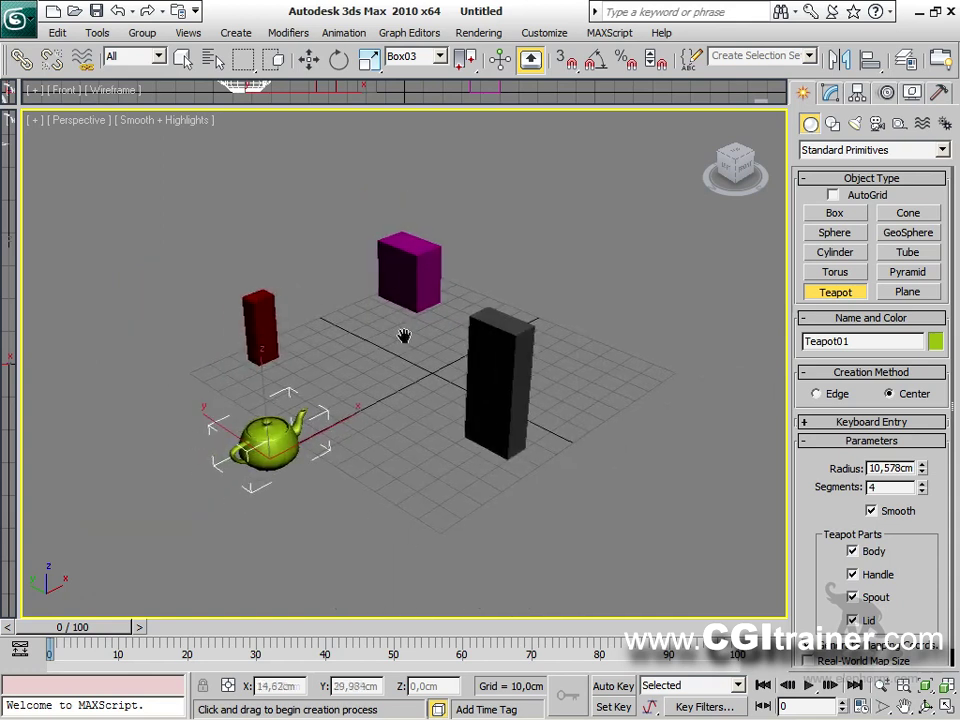
left_click(338, 60)
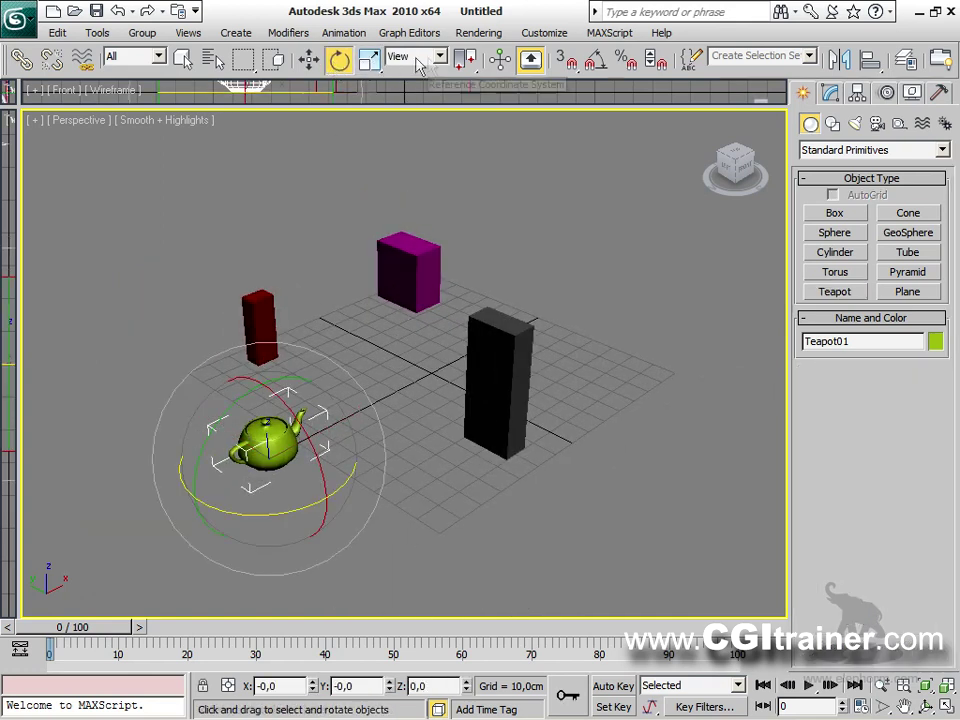
left_click_drag(464, 58, 475, 213)
left_click_drag(468, 155, 468, 150)
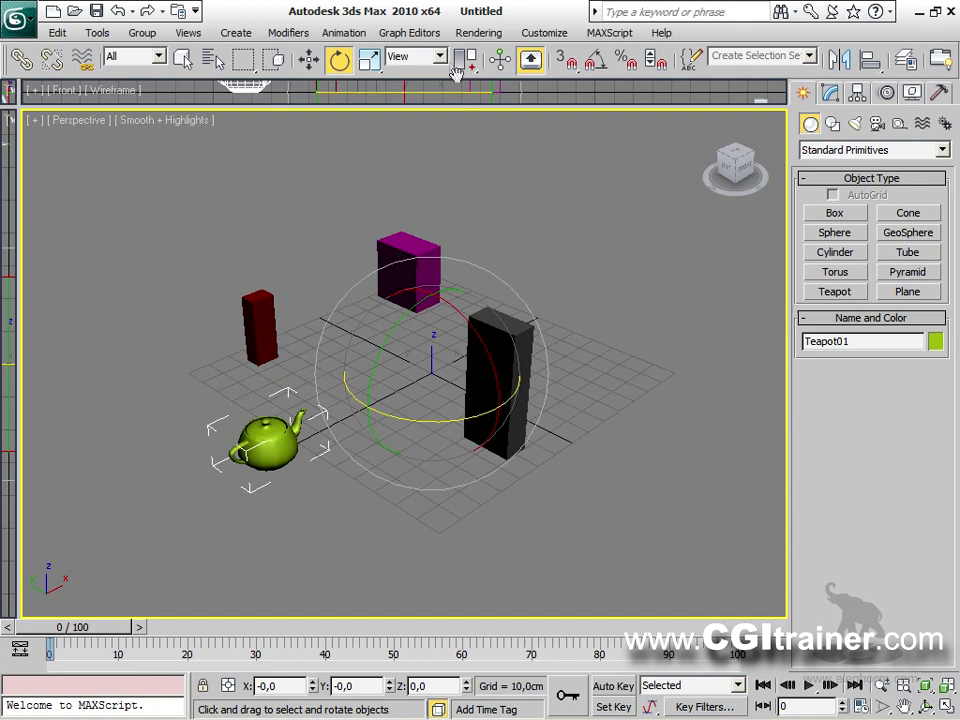
Swing the teapot around Box01, then Box02, then Box03 as reference coordinate systems.
left_click(439, 57)
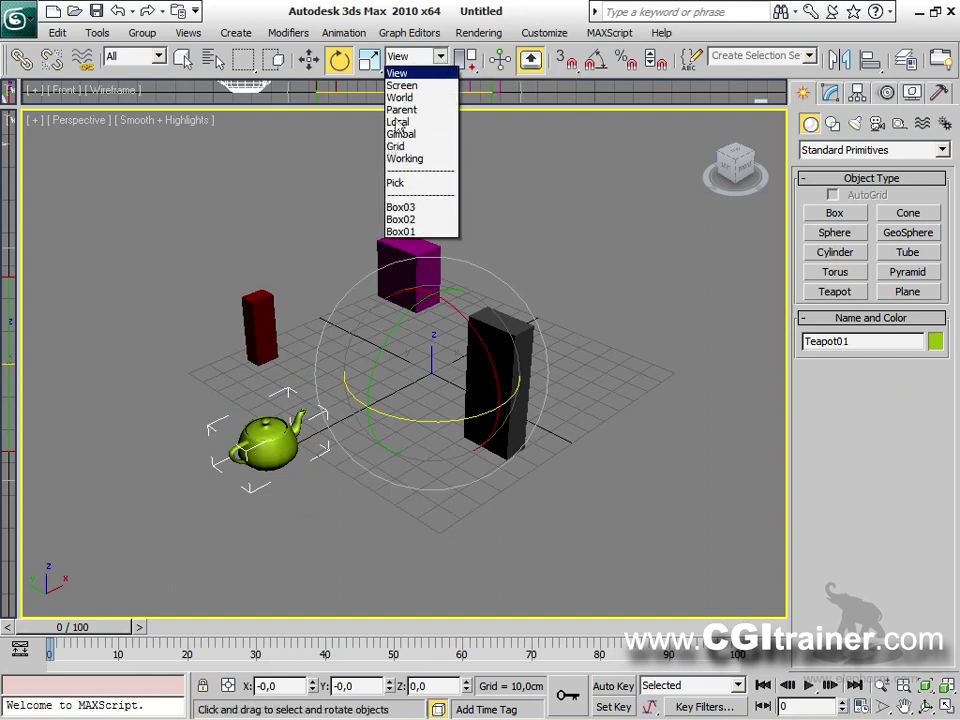
left_click(400, 231)
left_click_drag(256, 403, 372, 186)
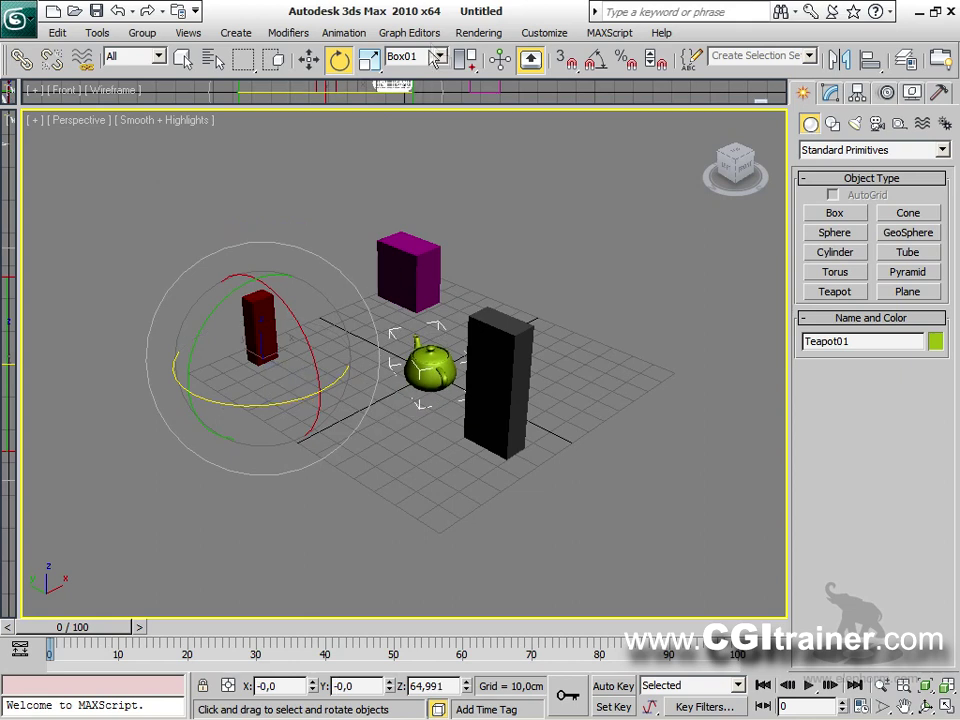
left_click(438, 57)
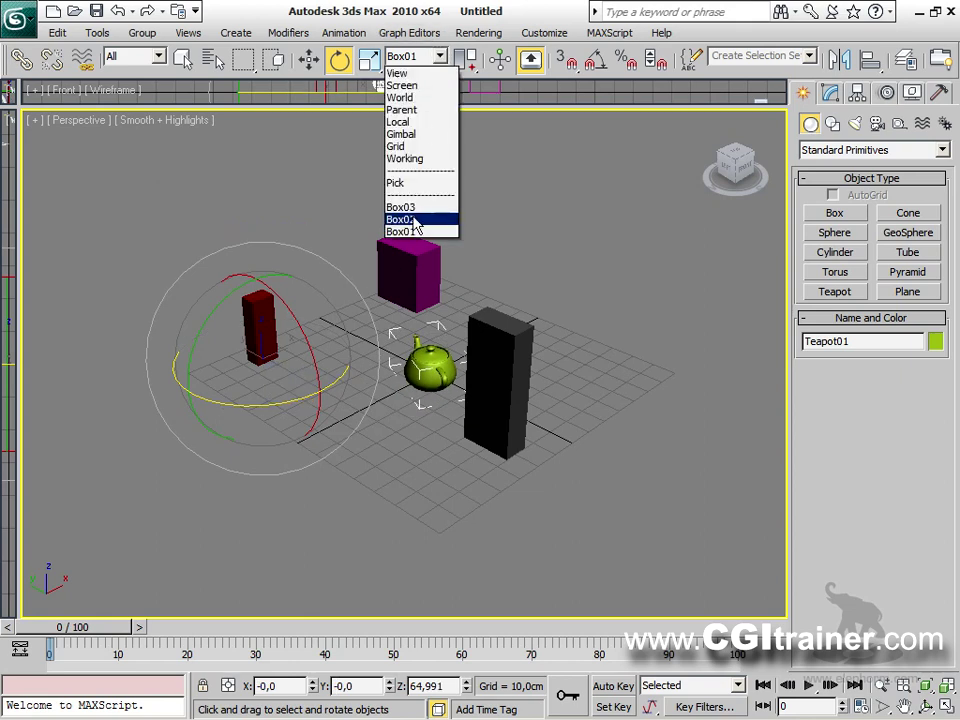
left_click(405, 219)
left_click_drag(441, 338, 345, 335)
left_click(440, 57)
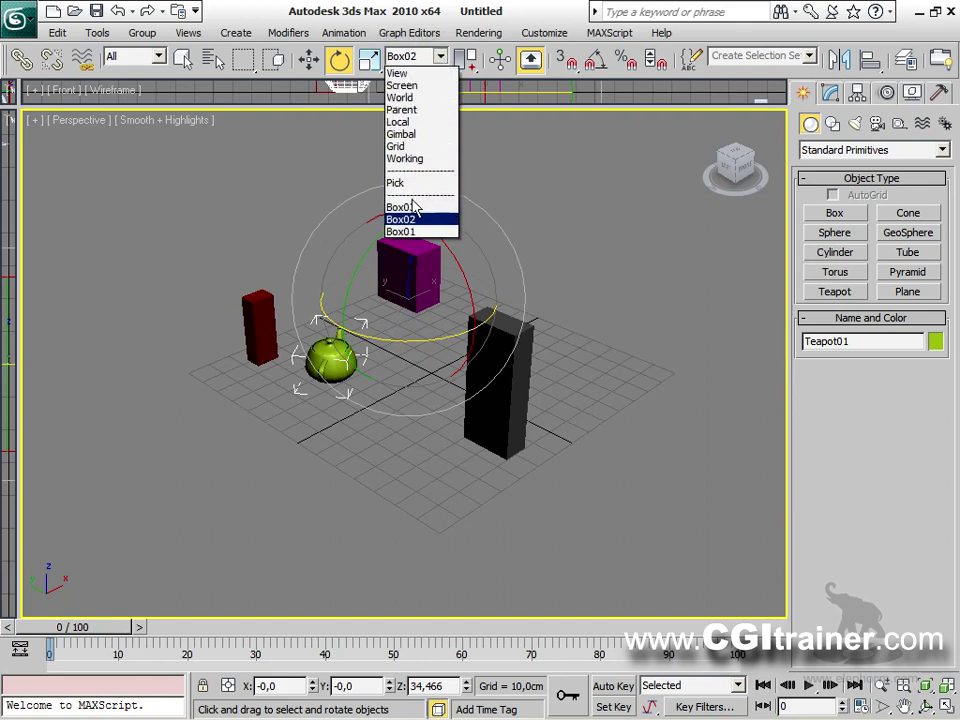
left_click(400, 207)
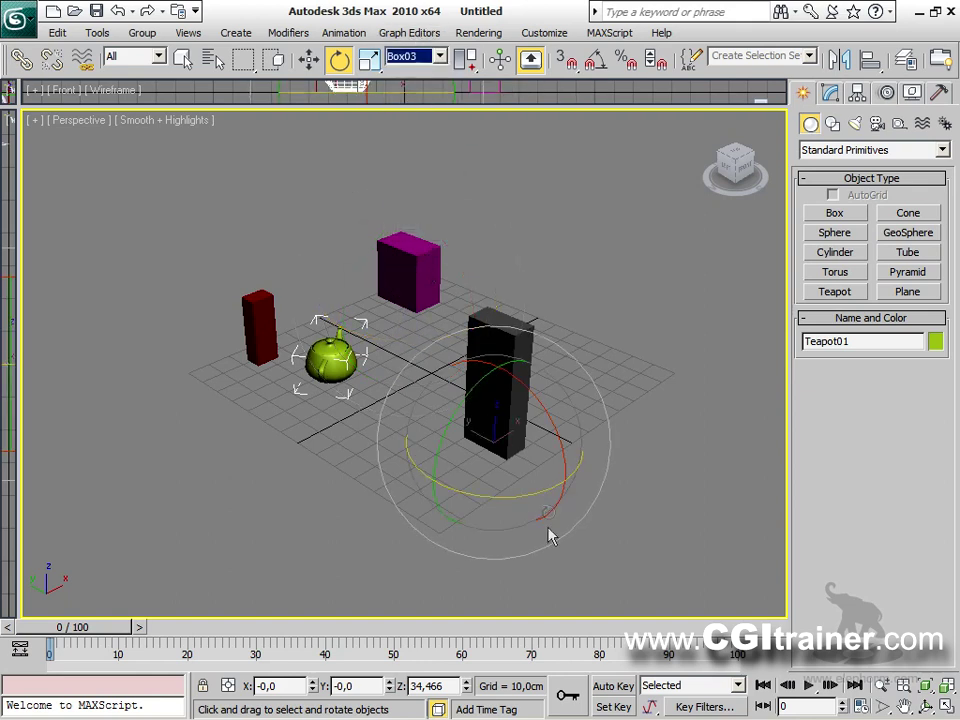
left_click_drag(542, 492, 718, 274)
left_click_drag(493, 497, 396, 163)
Swing the teapot around Box02 again, then around Box01.
left_click(440, 56)
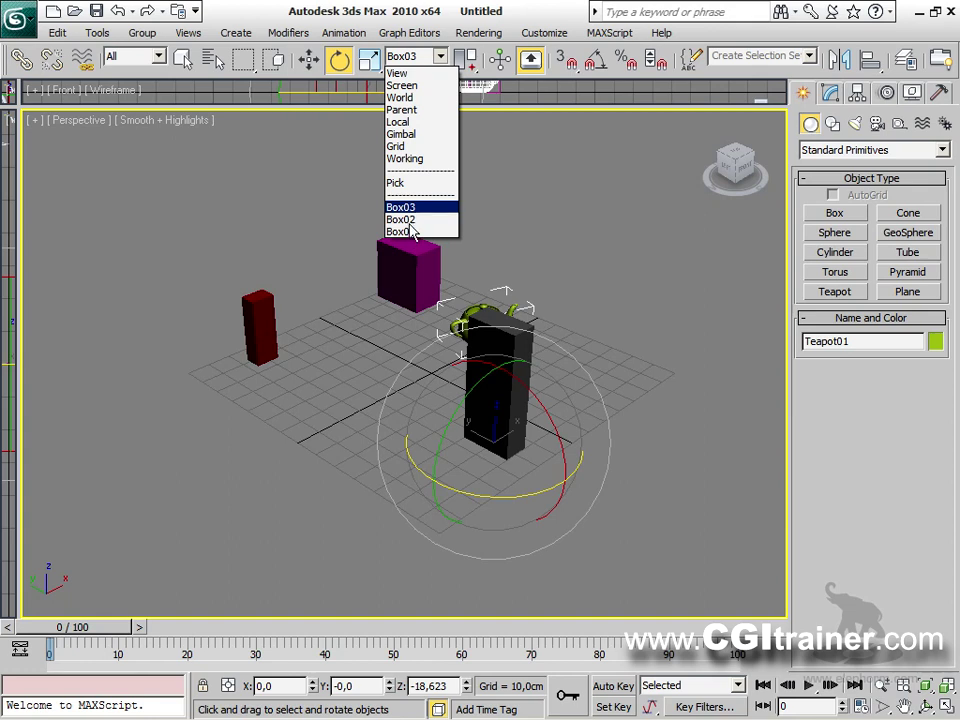
left_click(401, 219)
left_click_drag(374, 347, 885, 321)
left_click(430, 56)
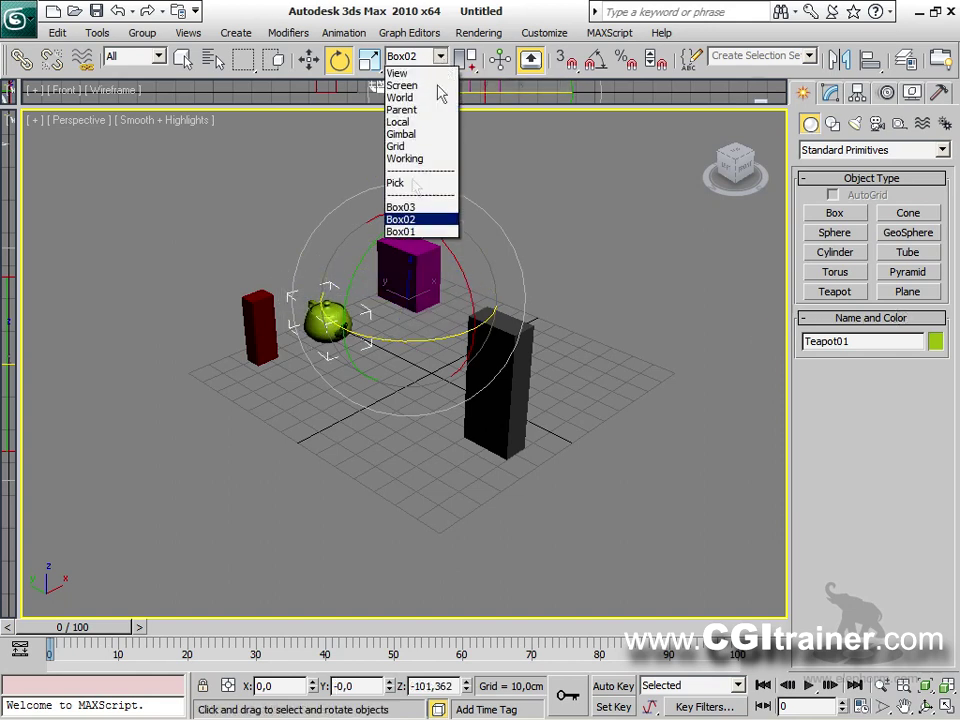
left_click(400, 231)
left_click_drag(281, 399, 540, 170)
Keep Box01 as the coordinate system, recentre the Perspective view and select the black Box03.
middle_click_drag(540, 170, 559, 248)
left_click(430, 56)
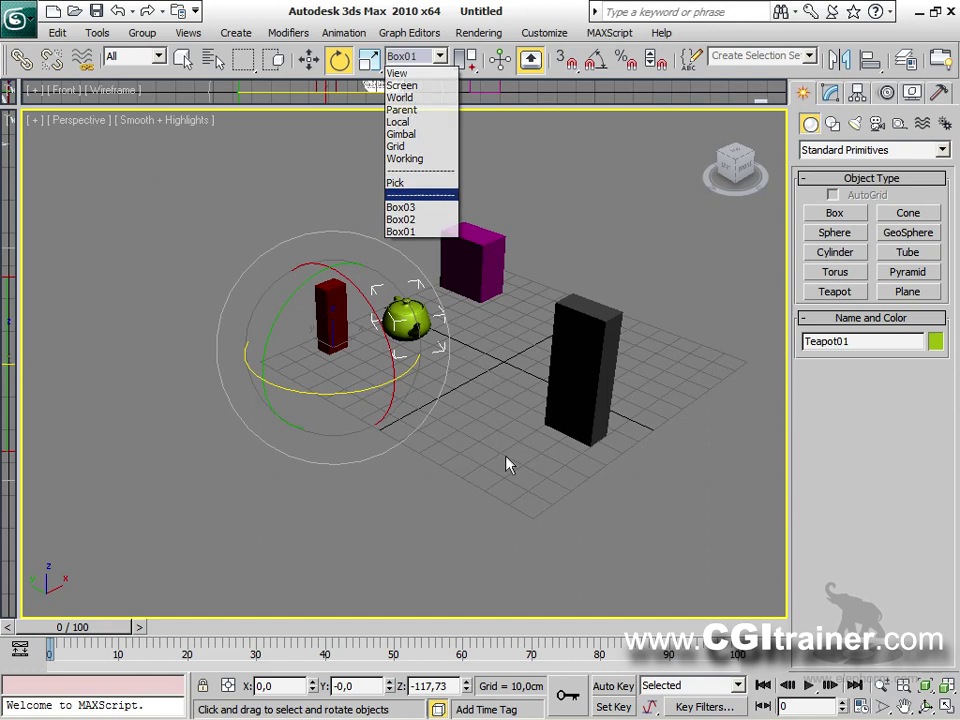
left_click(538, 430)
middle_click_drag(548, 409, 484, 431)
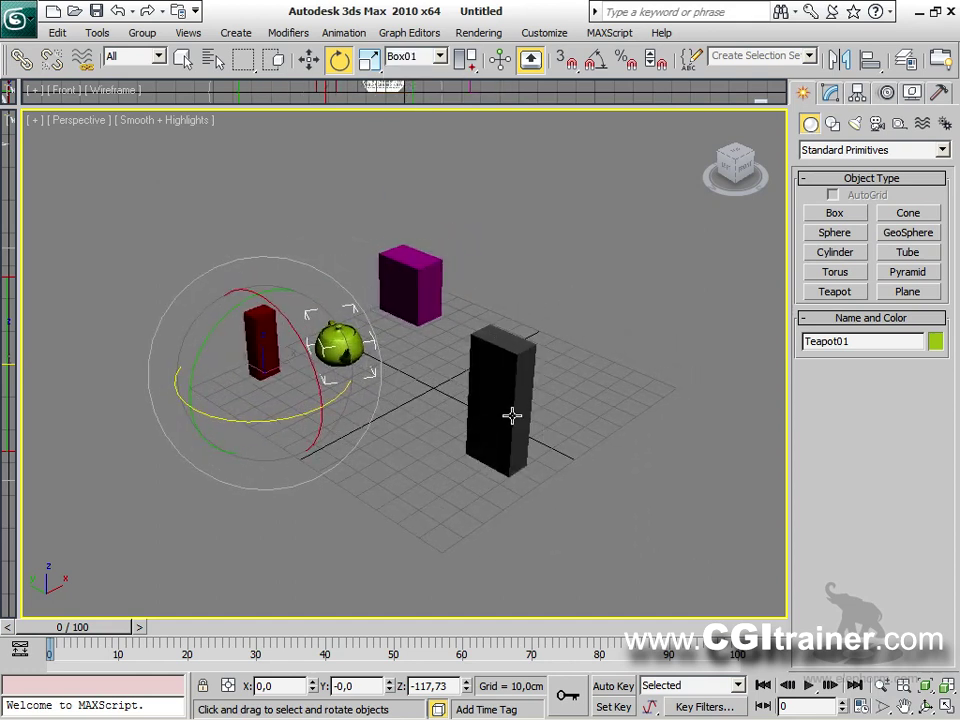
middle_click_drag(484, 395, 527, 394)
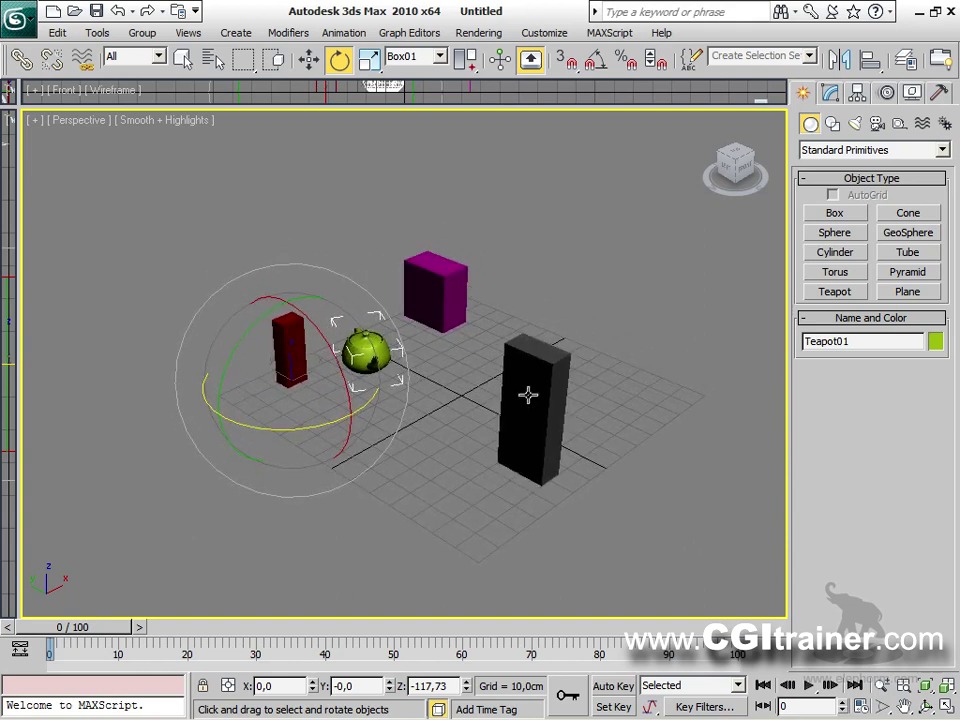
left_click(525, 387)
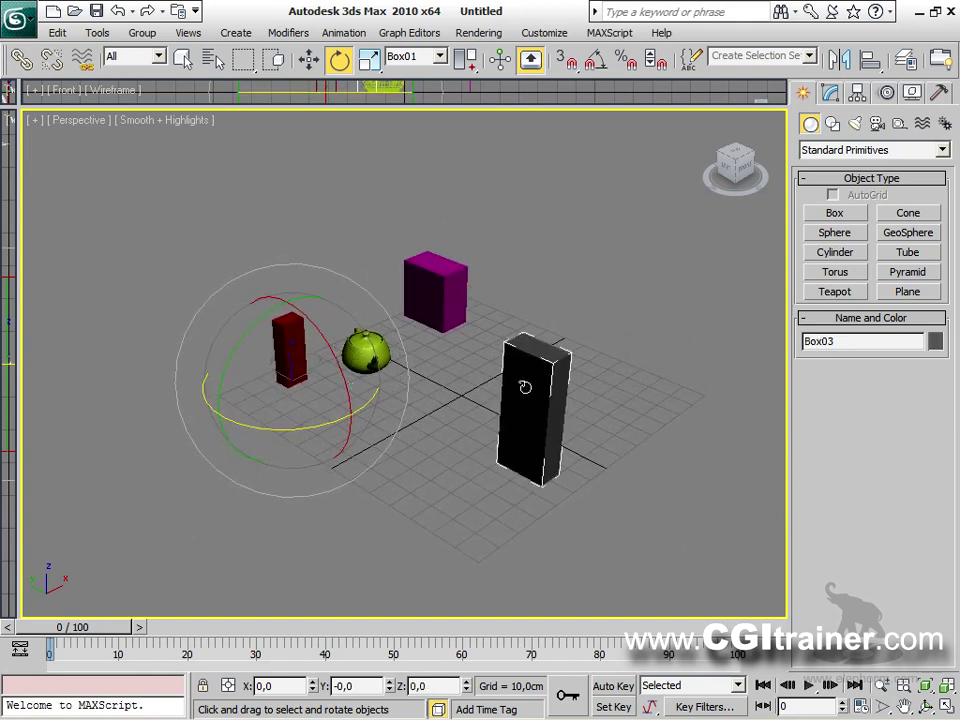
Align the black Box03 to the magenta Box02, then shift it just behind and aside.
left_click(869, 59)
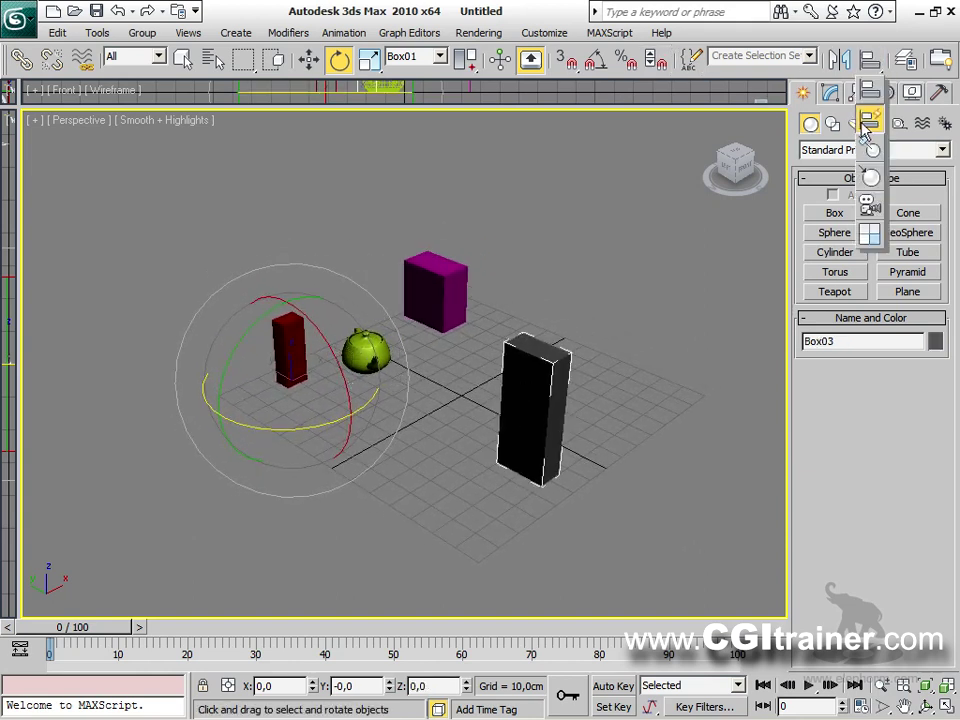
left_click(437, 285)
left_click_drag(447, 307, 500, 357)
Choose Rotate for the magenta Box02 from its quad menu.
left_click(22, 59)
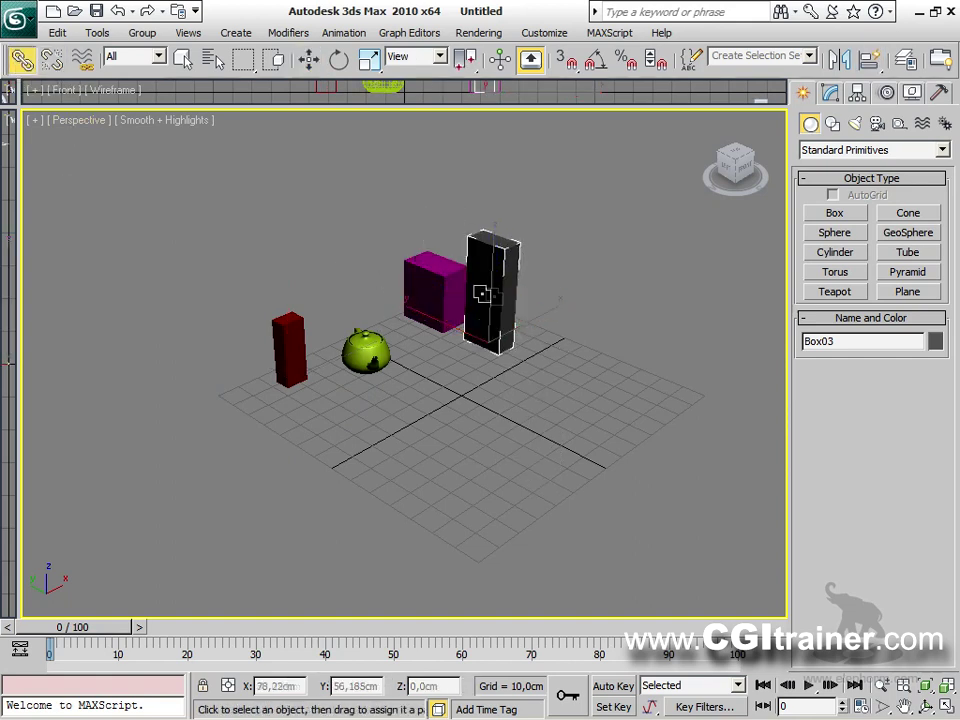
right_click(441, 282)
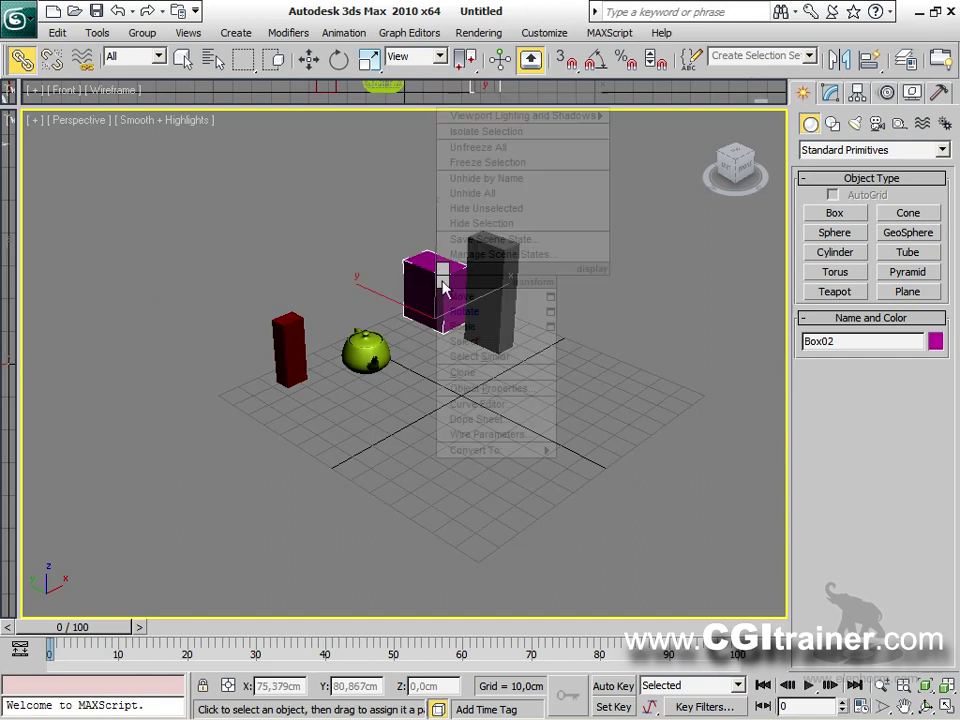
left_click(465, 311)
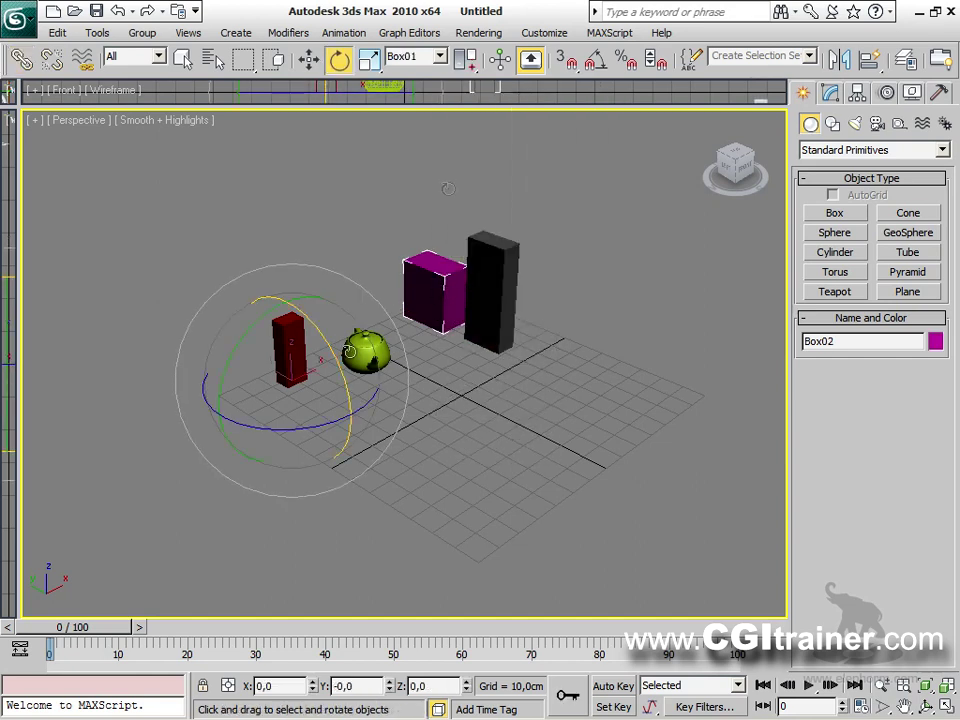
Tilt the magenta Box02 about its Local X axis.
left_click(434, 56)
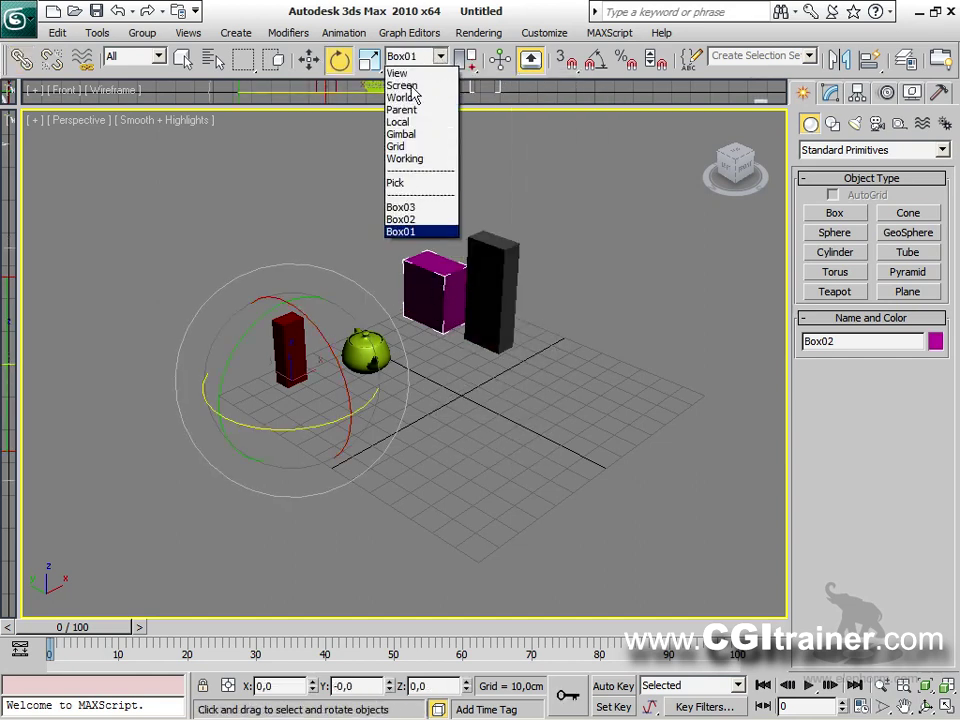
left_click(404, 122)
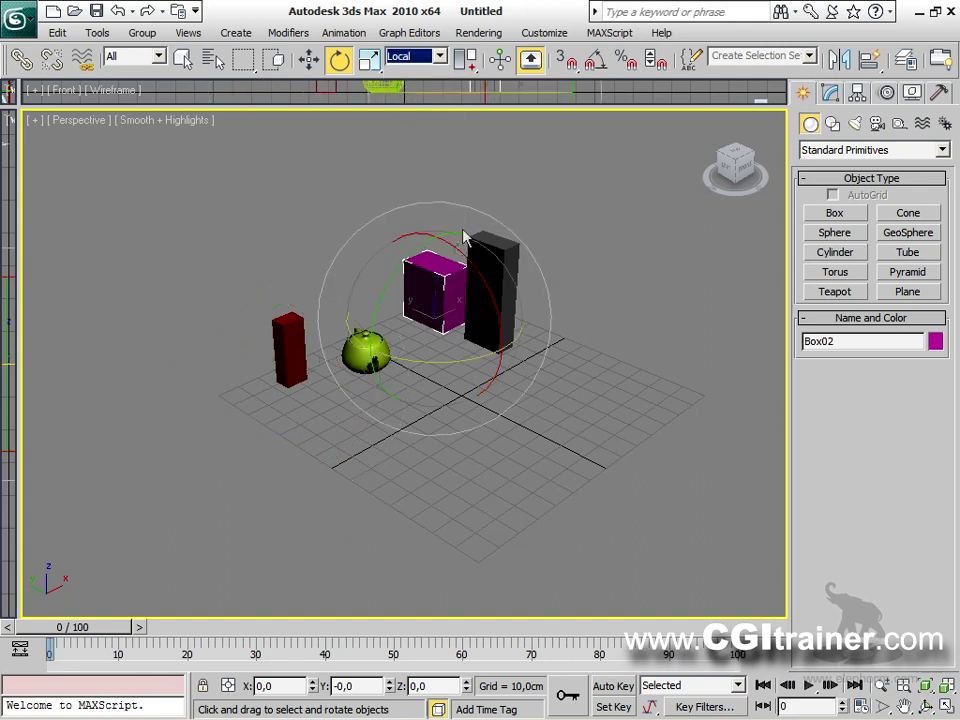
left_click_drag(478, 281, 453, 155)
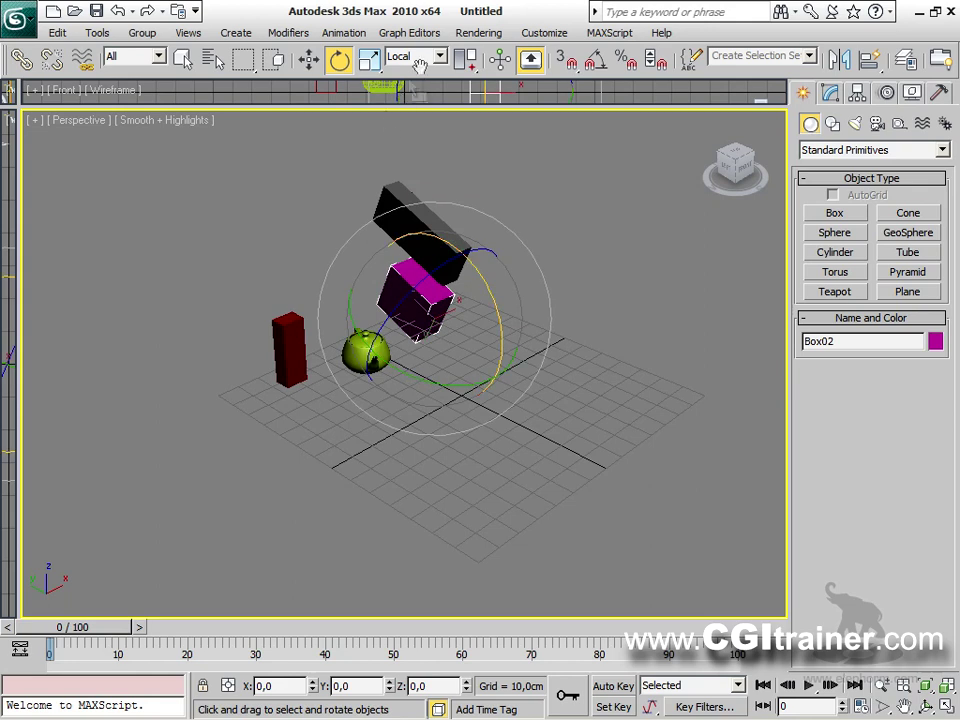
With Box03 as the coordinate system, swing the teapot around it to the right of the boxes.
left_click(440, 60)
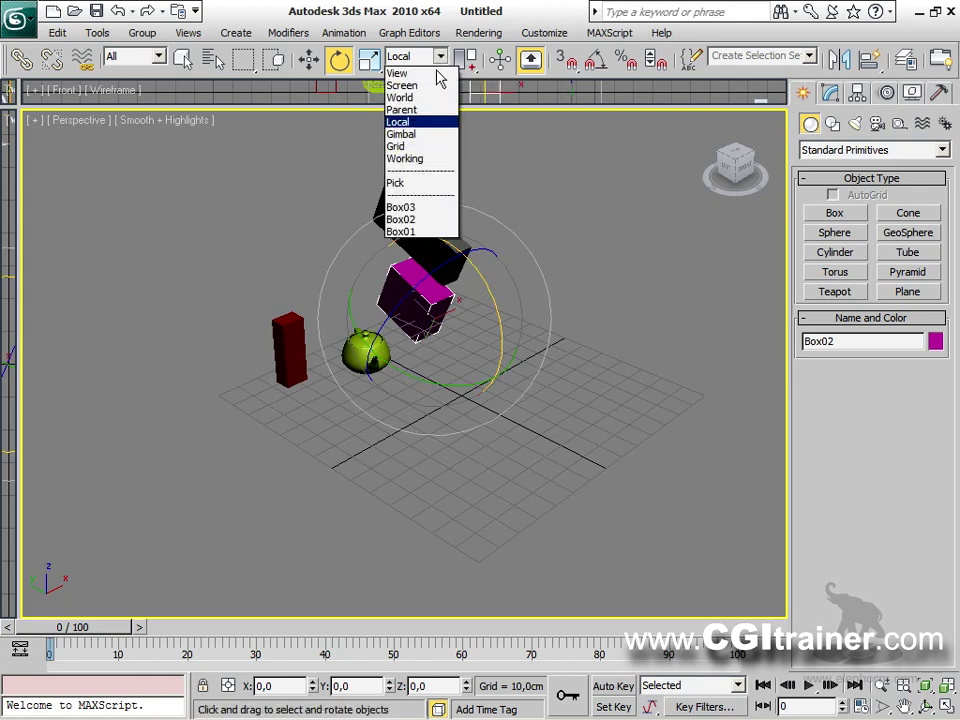
left_click(414, 207)
left_click(366, 352)
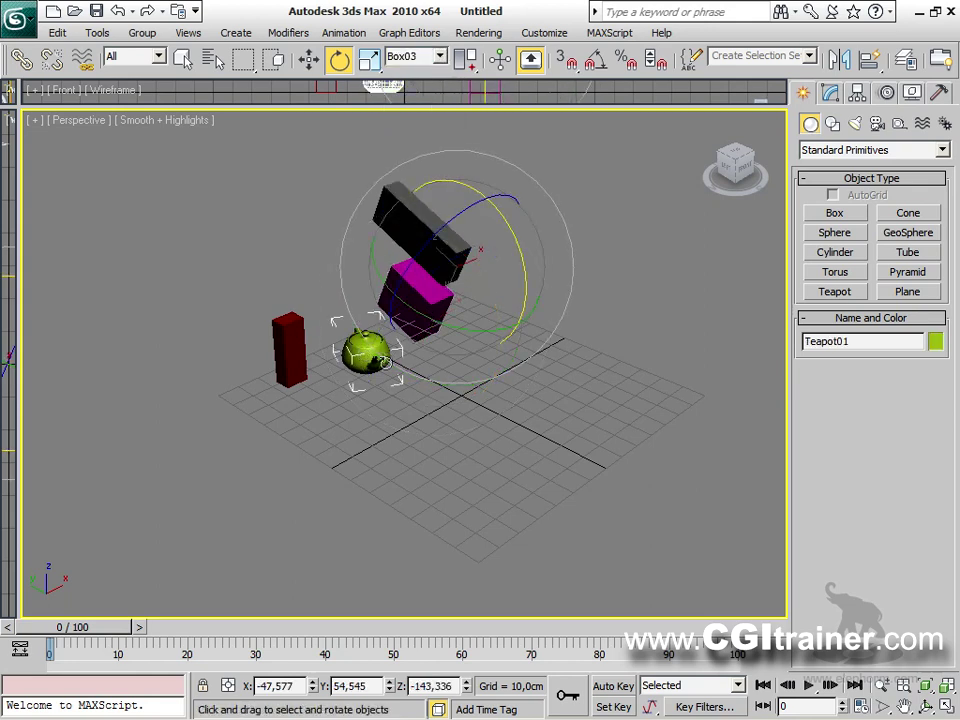
left_click_drag(395, 292, 293, 92)
left_click_drag(496, 315, 420, 234)
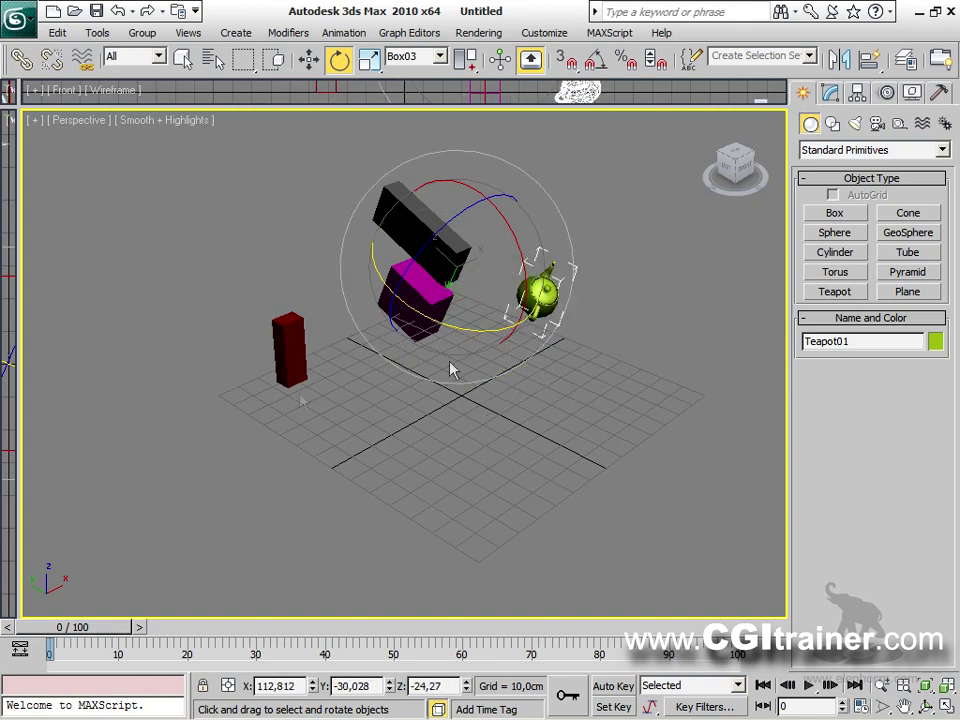
Reset 3ds Max to a new scene, discarding the previous changes.
left_click(27, 35)
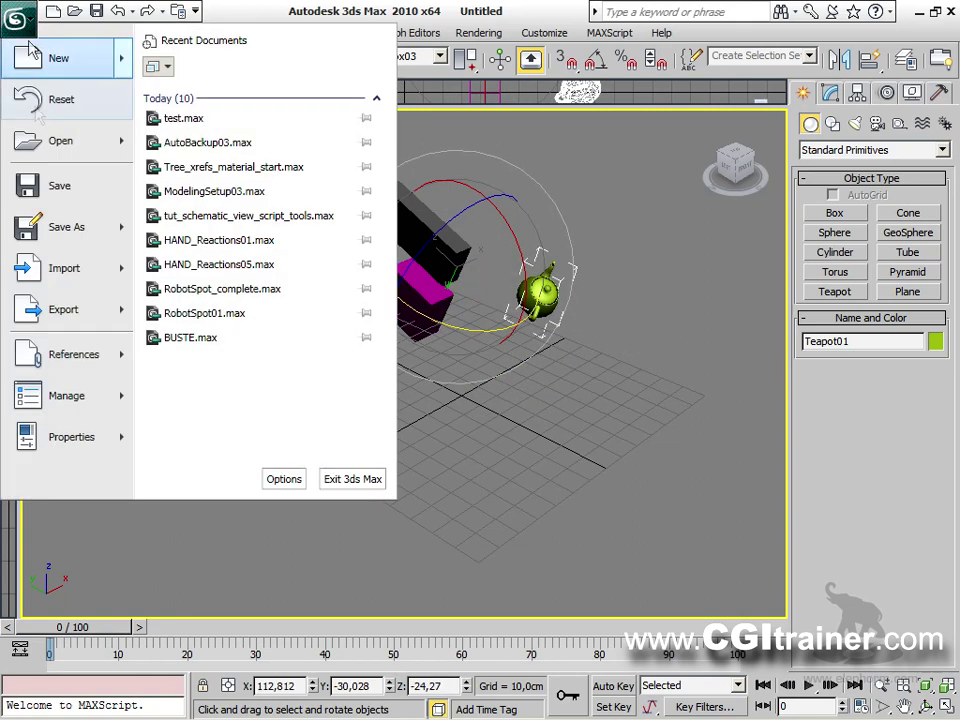
left_click(62, 99)
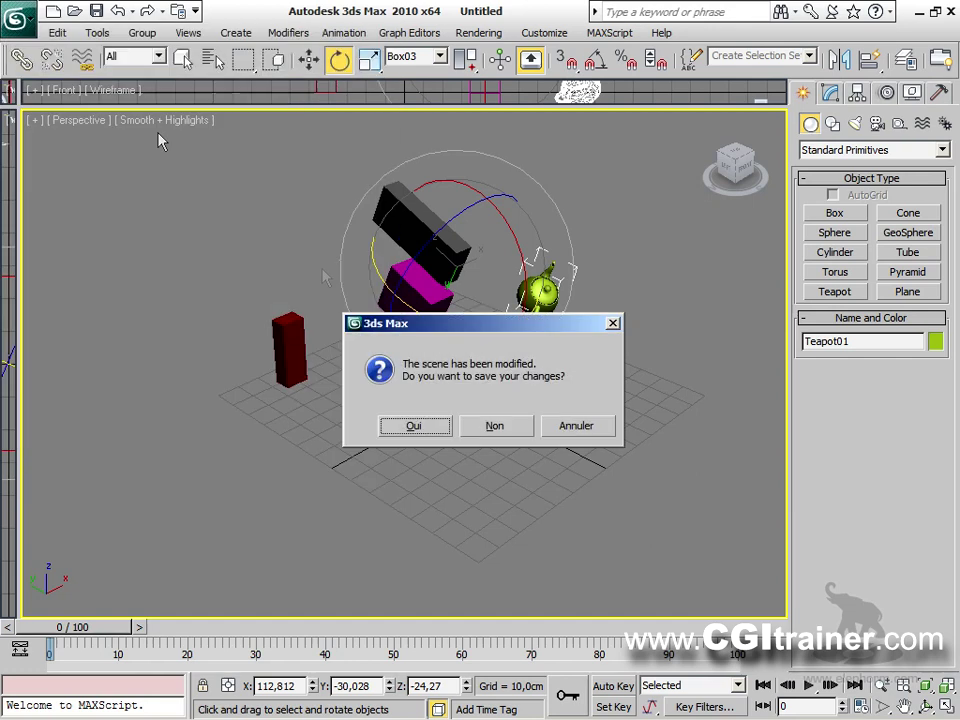
left_click(495, 426)
left_click(437, 406)
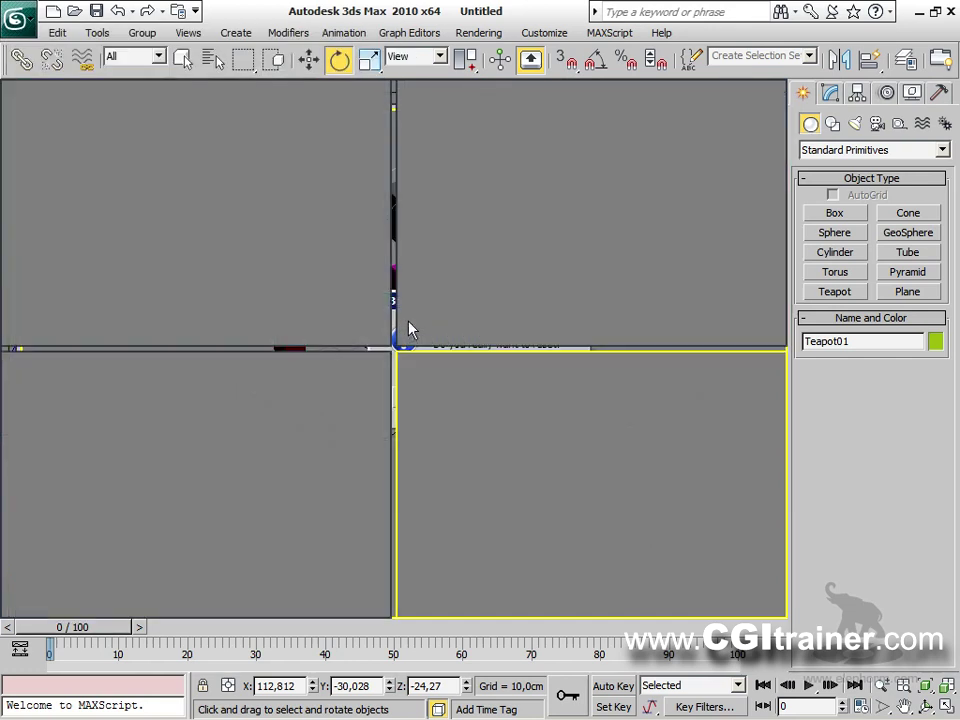
Draw a tall door-panel box and a narrow handle box in Front view, then set coordinates to Pick.
left_click(837, 217)
left_click_drag(509, 121, 623, 318)
left_click(623, 320)
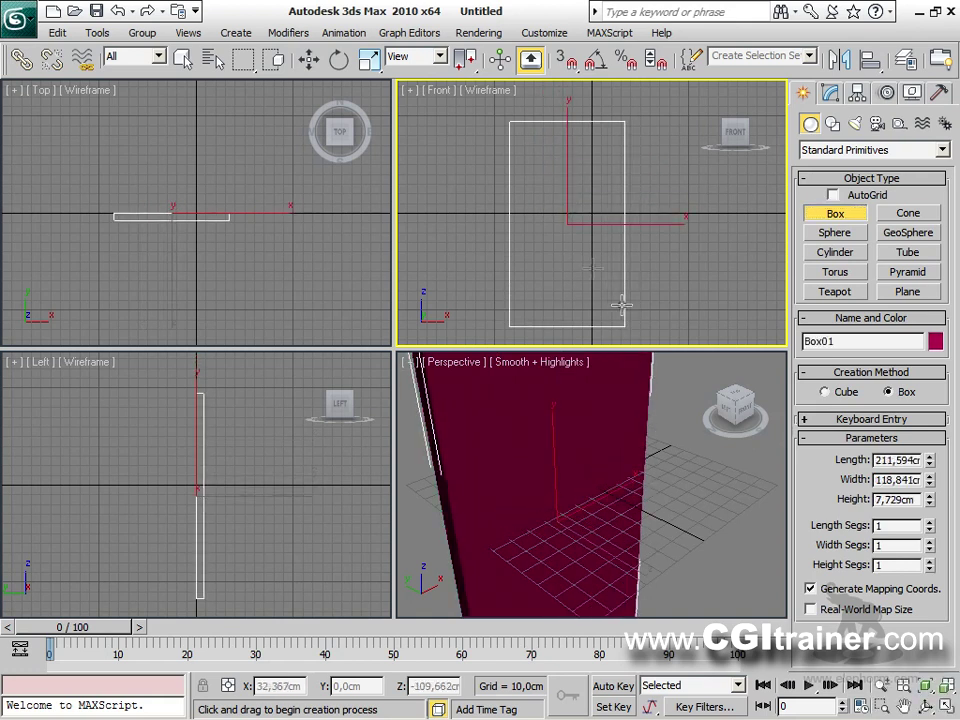
left_click_drag(502, 192, 508, 237)
right_click(510, 230)
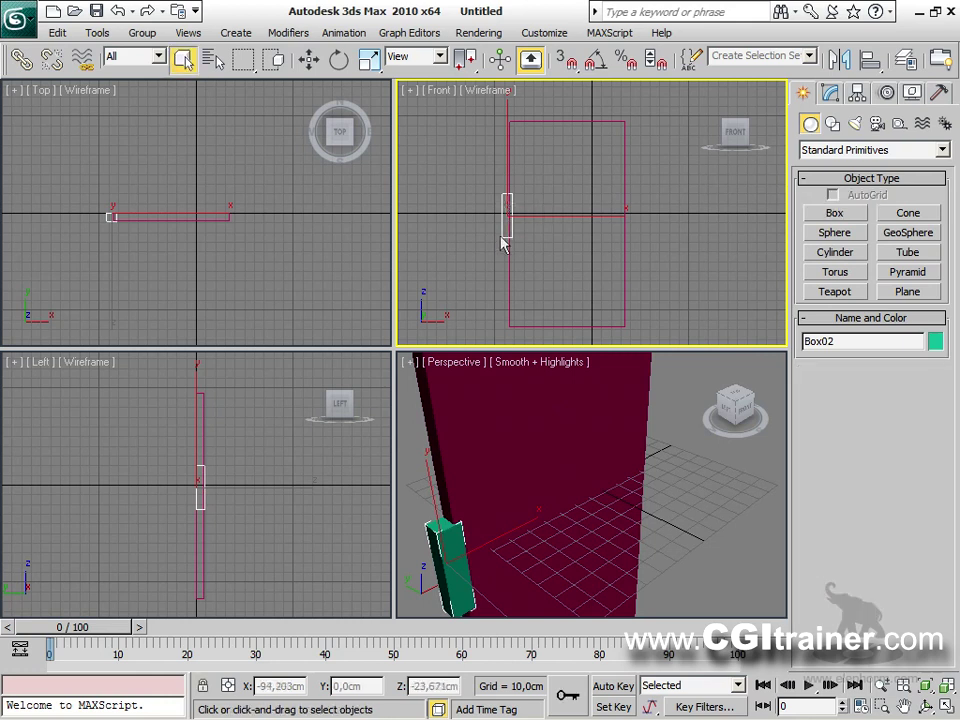
left_click(432, 57)
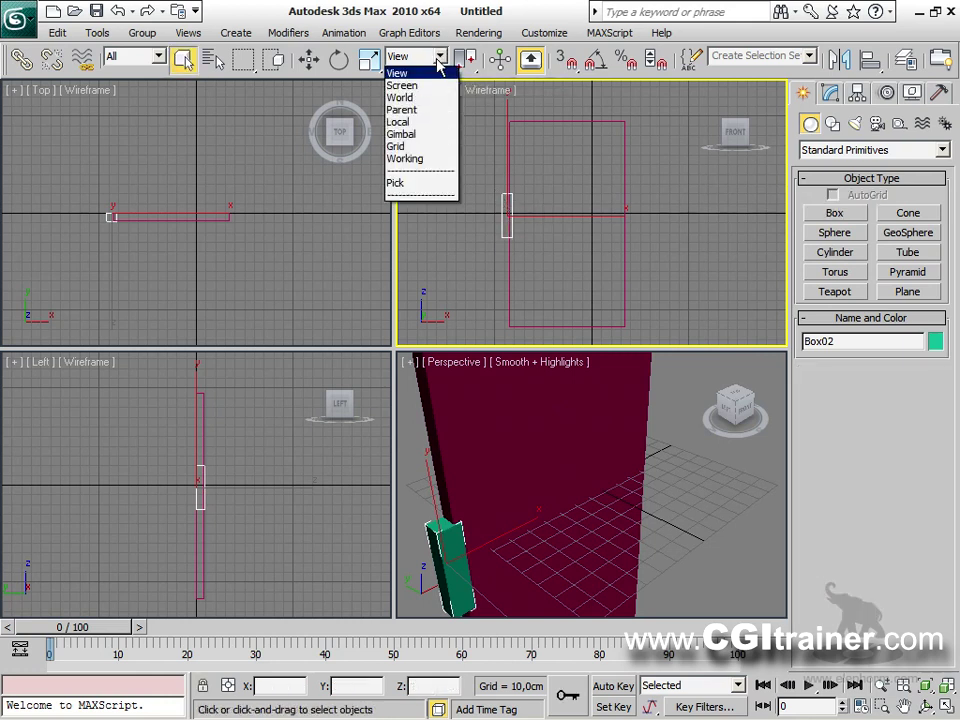
left_click(410, 185)
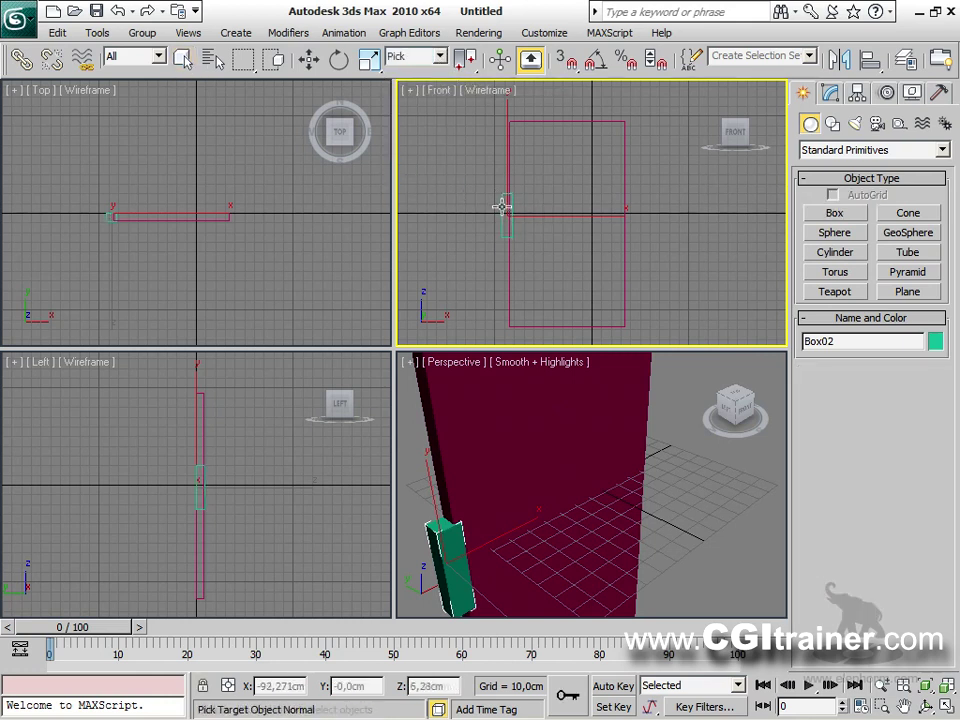
Pick the handle box Box02 as coordinate system, enlarge the Perspective view and hide the grid.
left_click(503, 207)
left_click_drag(395, 353, 18, 287)
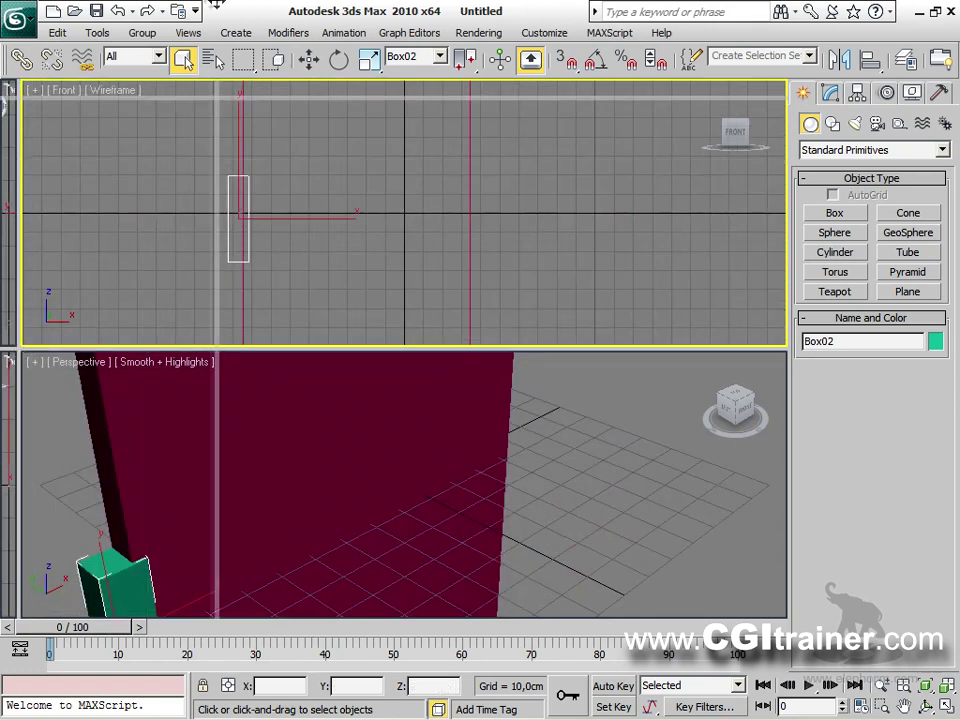
left_click_drag(17, 345, 172, 95)
scroll(527, 357, "down", 5)
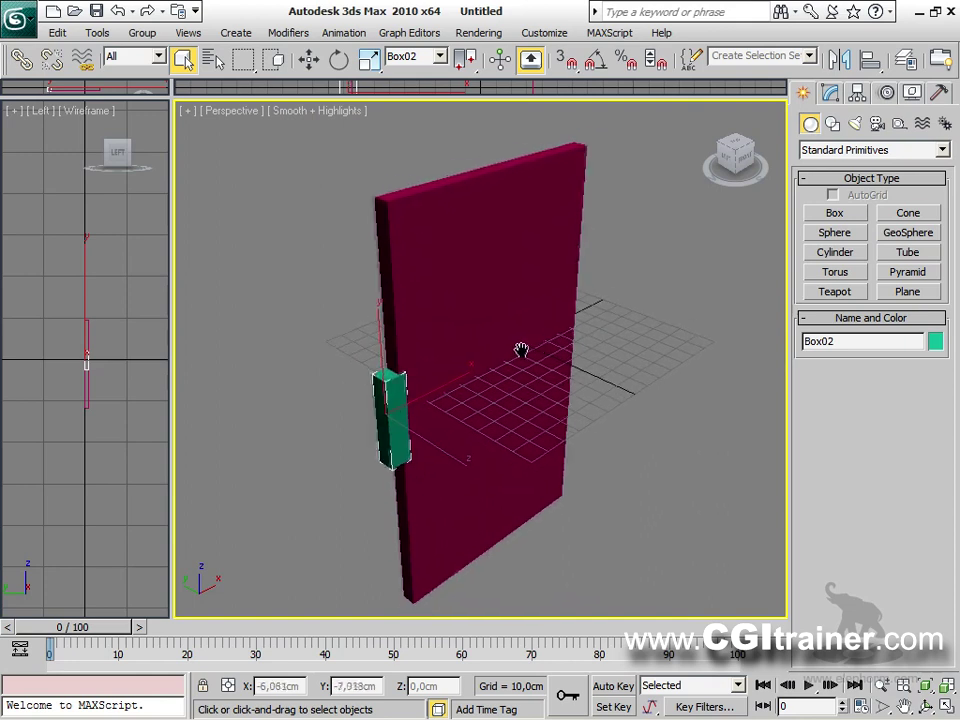
key("g")
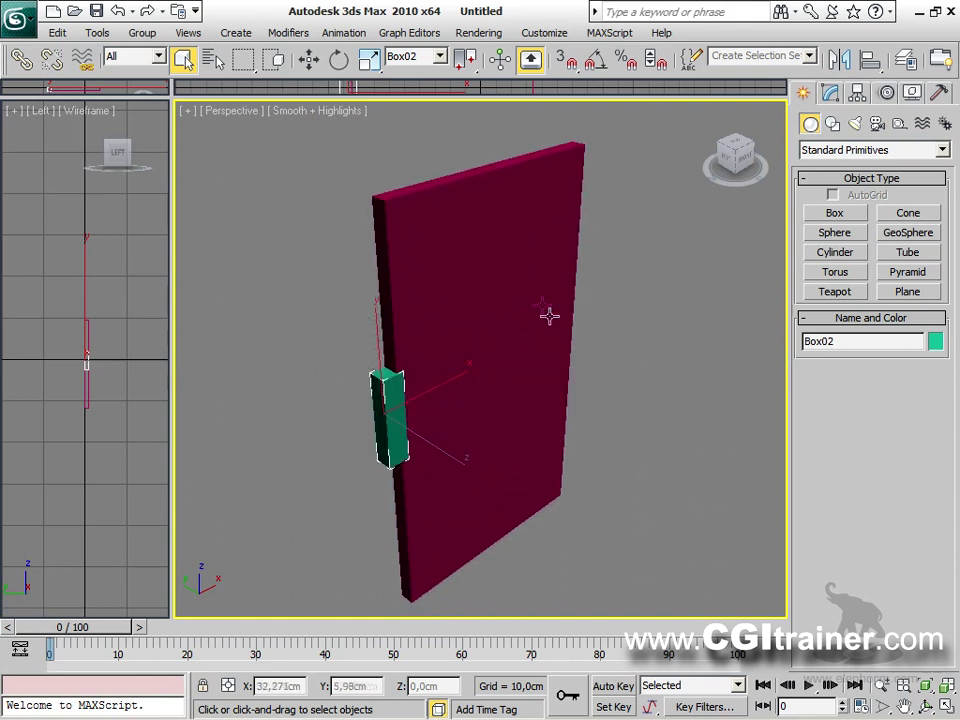
Rotate the door panel Box01 back and forth relative to the handle box's axes.
left_click(446, 230)
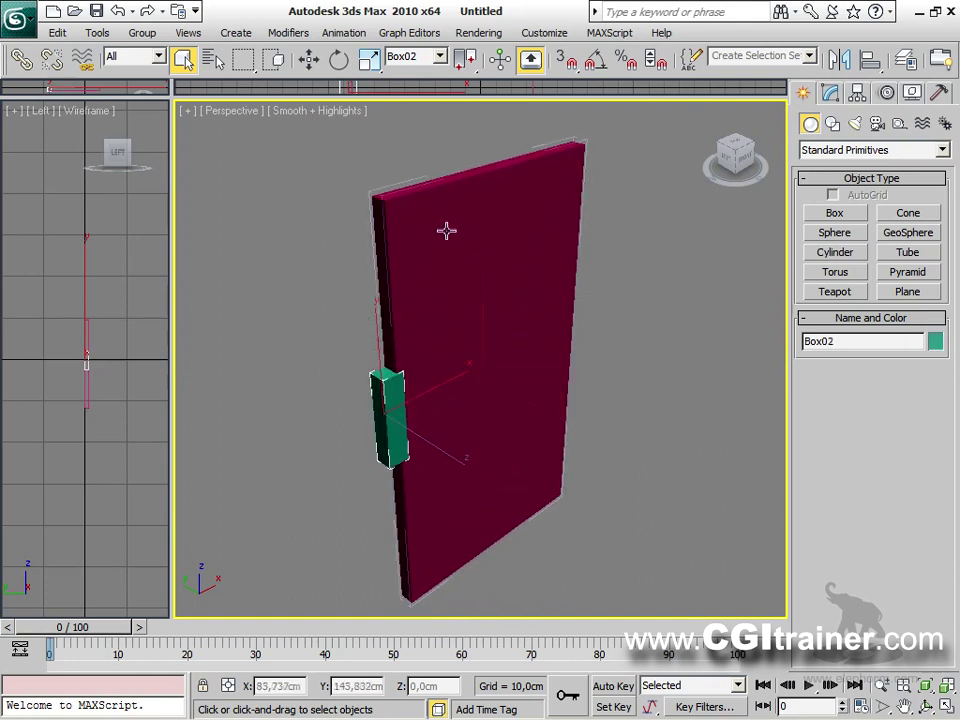
left_click(339, 61)
left_click(430, 56)
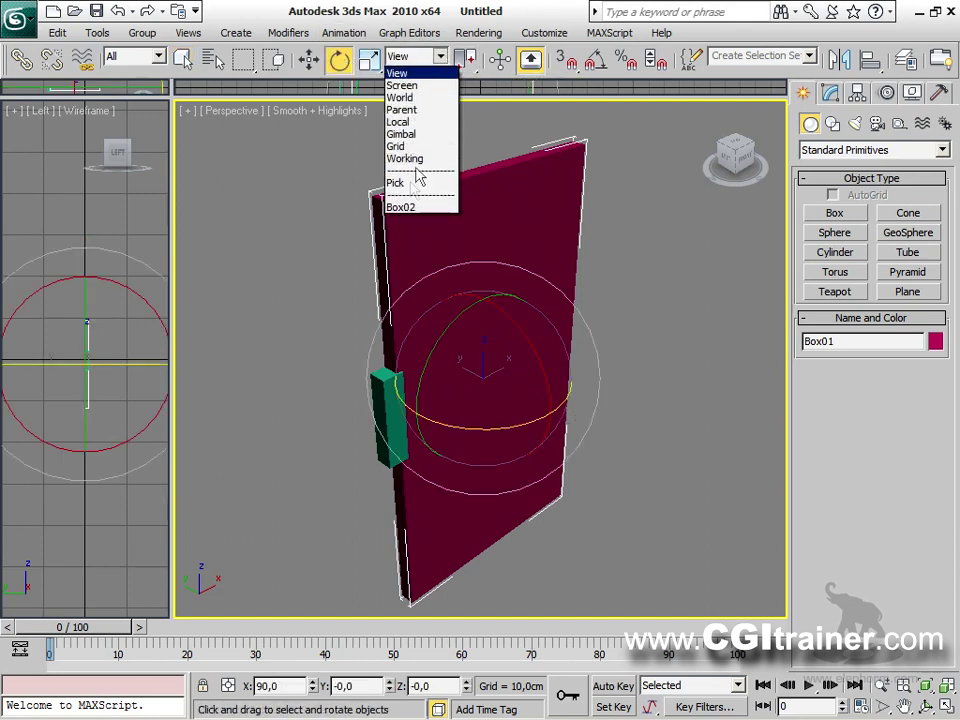
left_click(400, 207)
left_click_drag(463, 57, 469, 164)
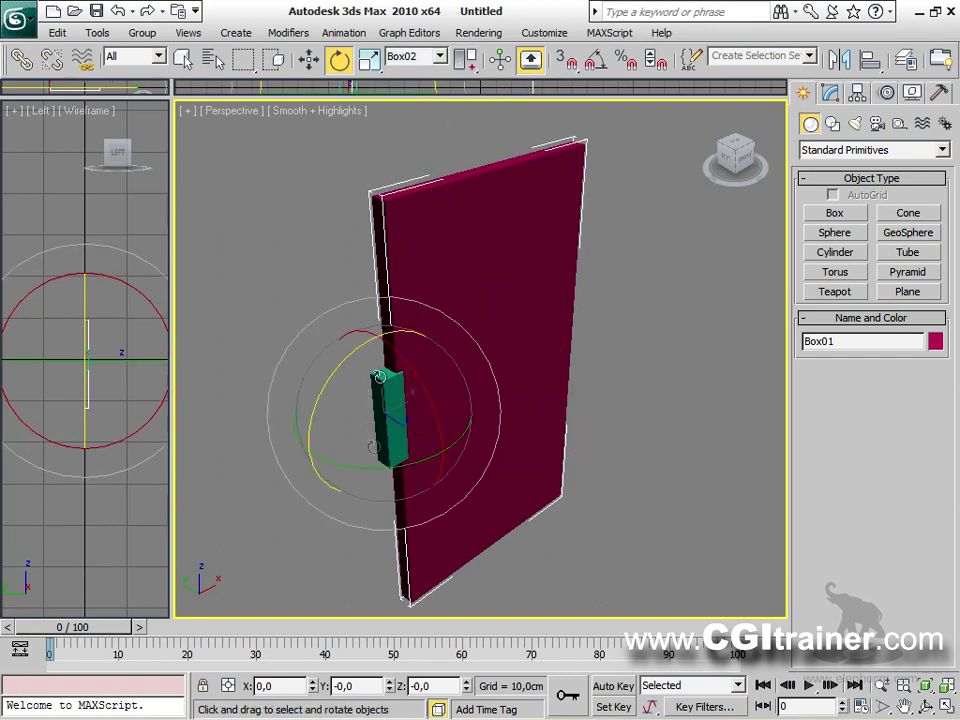
left_click_drag(351, 467, 429, 383)
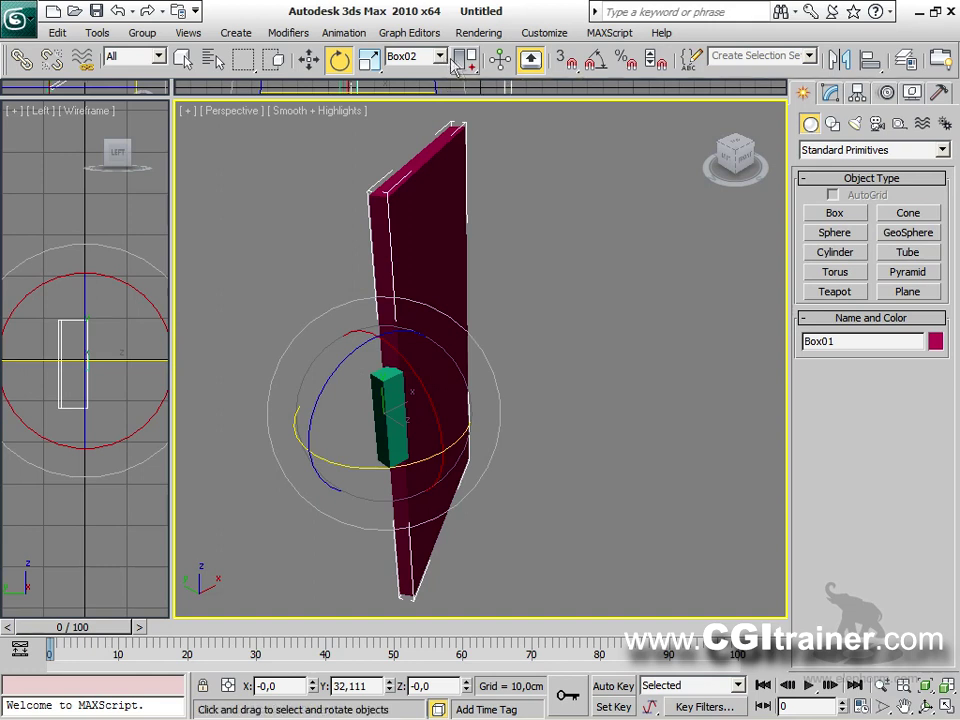
Swing the door around the handle box's centre using Transform Coordinate Center.
left_click(460, 62)
left_click_drag(460, 70, 463, 145)
left_click_drag(435, 317, 301, 142)
middle_click_drag(604, 464, 388, 444, "alt")
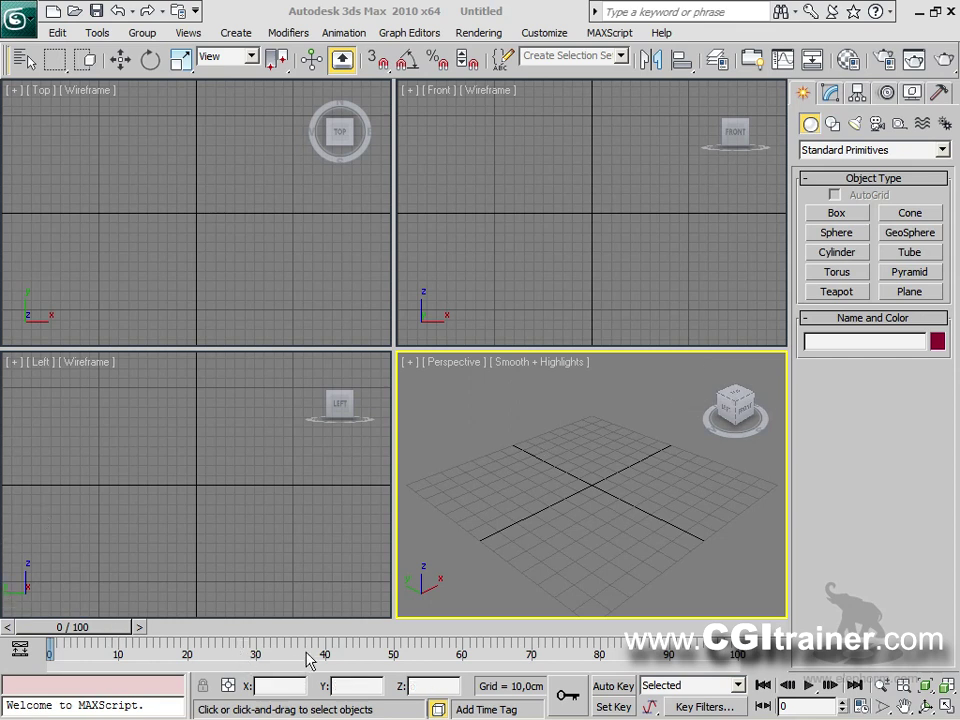
Create a 24,251 cm teapot at the grid centre, maximise Perspective, and open Save As.
left_click(836, 292)
mouse_move(585, 482)
left_mouse_down()
mouse_move(604, 458)
mouse_move(595, 466)
left_mouse_up()
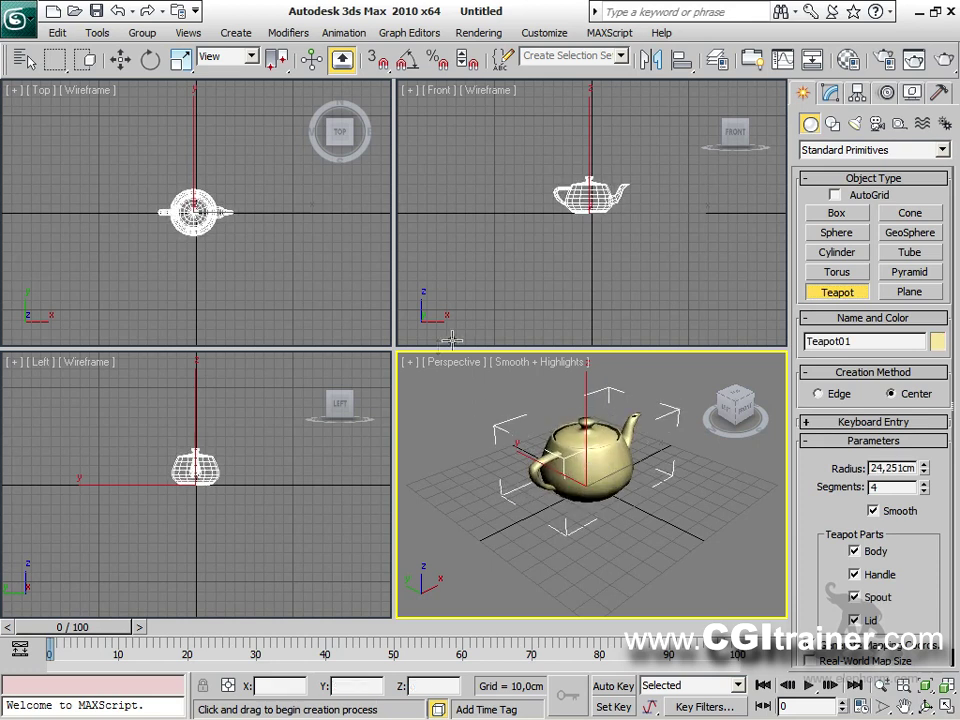
left_click_drag(393, 350, 20, 106)
middle_click_drag(410, 366, 420, 379)
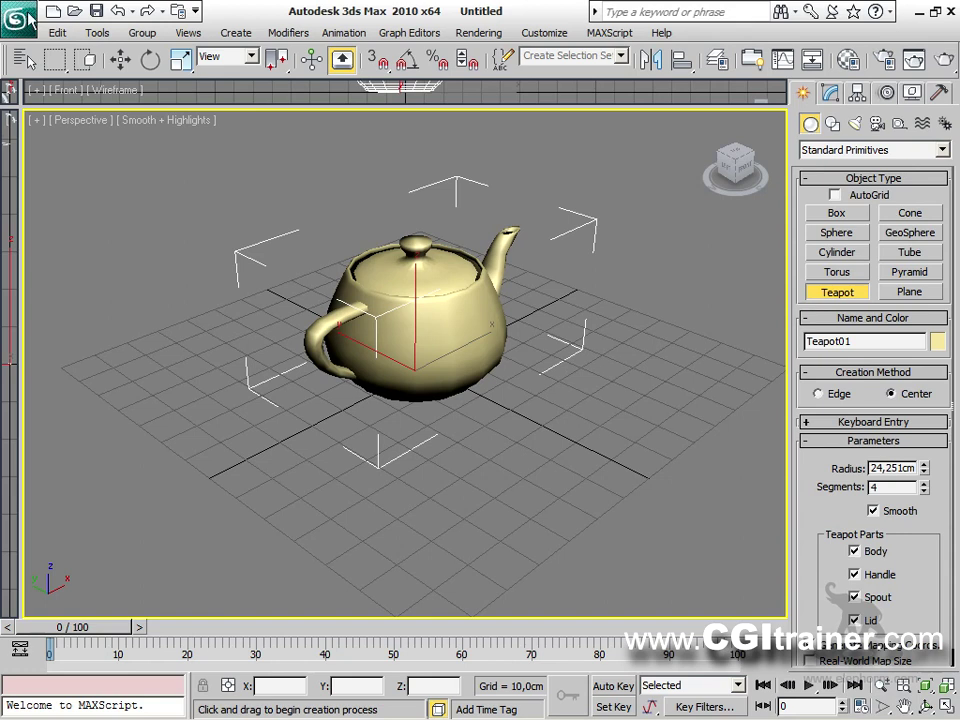
left_click(28, 16)
left_click(88, 234)
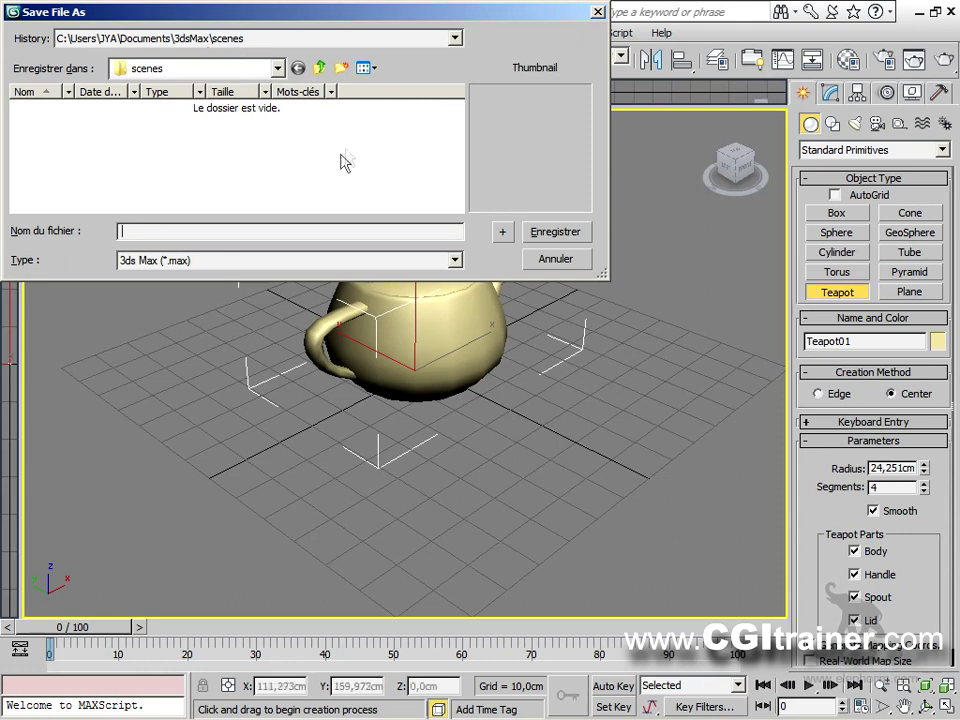
Save the teapot scene on the desktop (Bureau) as TEAPOT.max.
left_click(319, 68)
left_click(319, 68)
left_click(319, 68)
left_click(319, 68)
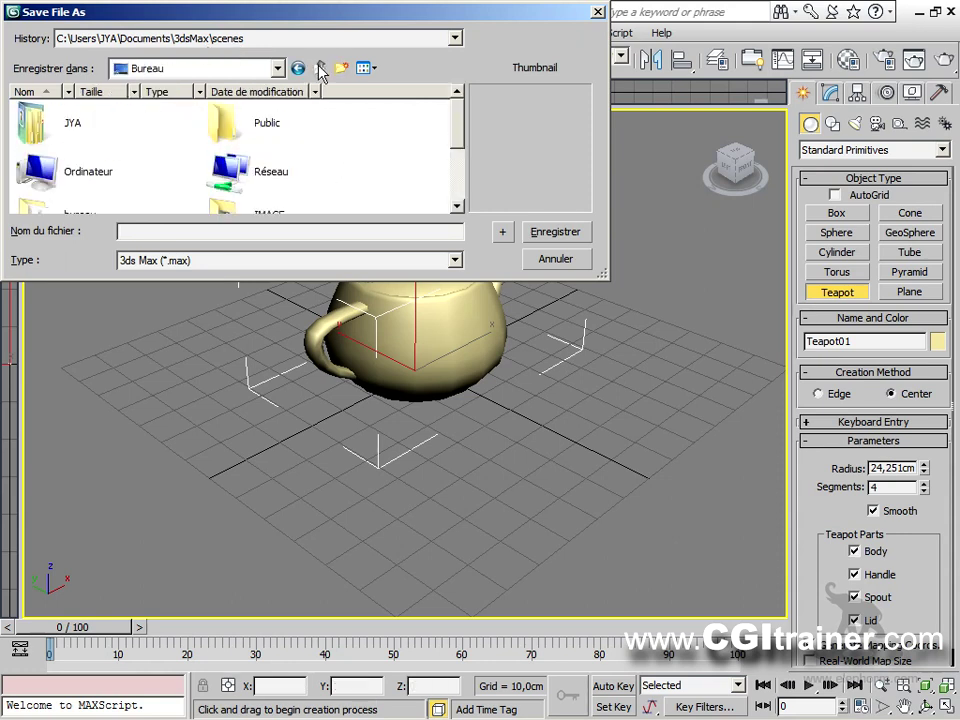
left_click(148, 233)
left_click(549, 234)
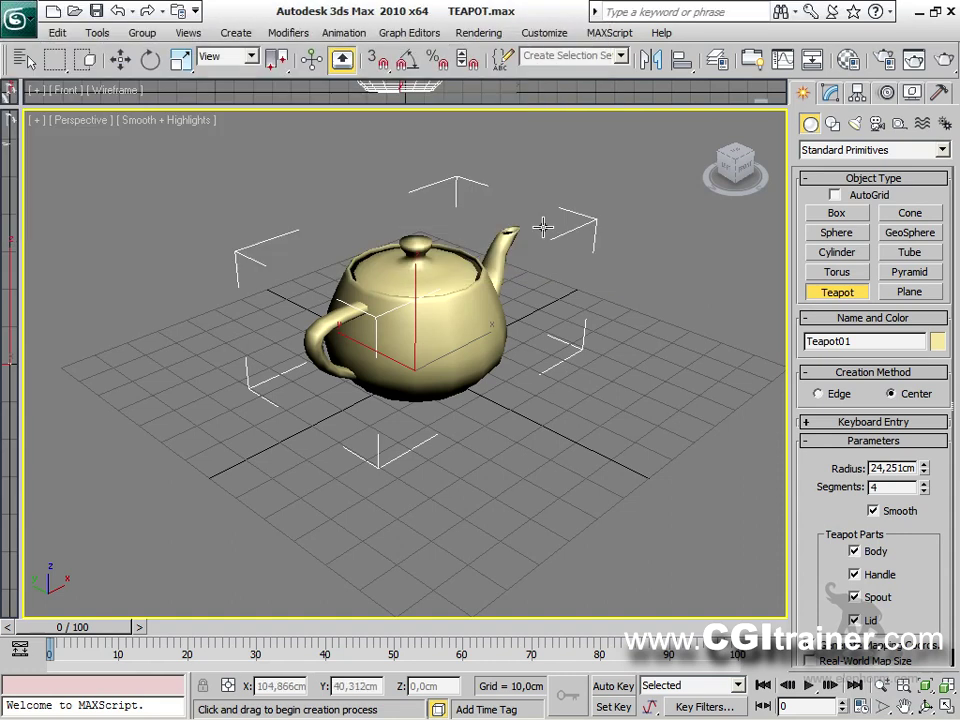
Move the teapot along the X and Y axes.
right_click(467, 366)
right_click(450, 347)
left_click(463, 399)
mouse_move(459, 343)
left_mouse_down()
mouse_move(499, 321)
mouse_move(470, 325)
left_mouse_up()
left_click_drag(395, 330, 349, 362)
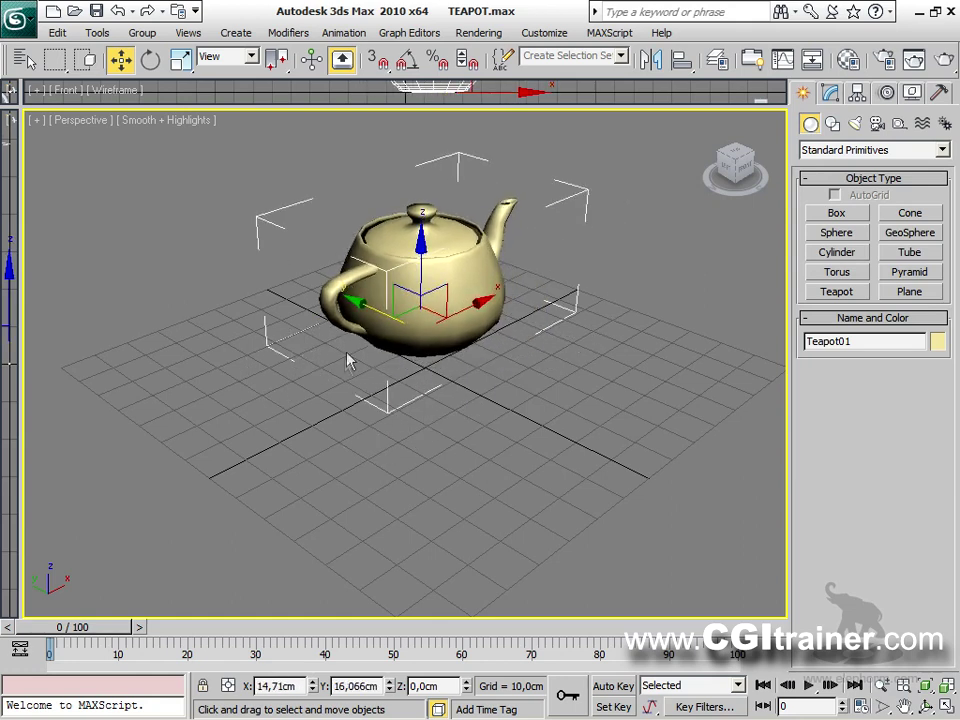
Save an incremented copy as TEAPOT01.max and minimise 3ds Max to show the desktop.
left_click(18, 16)
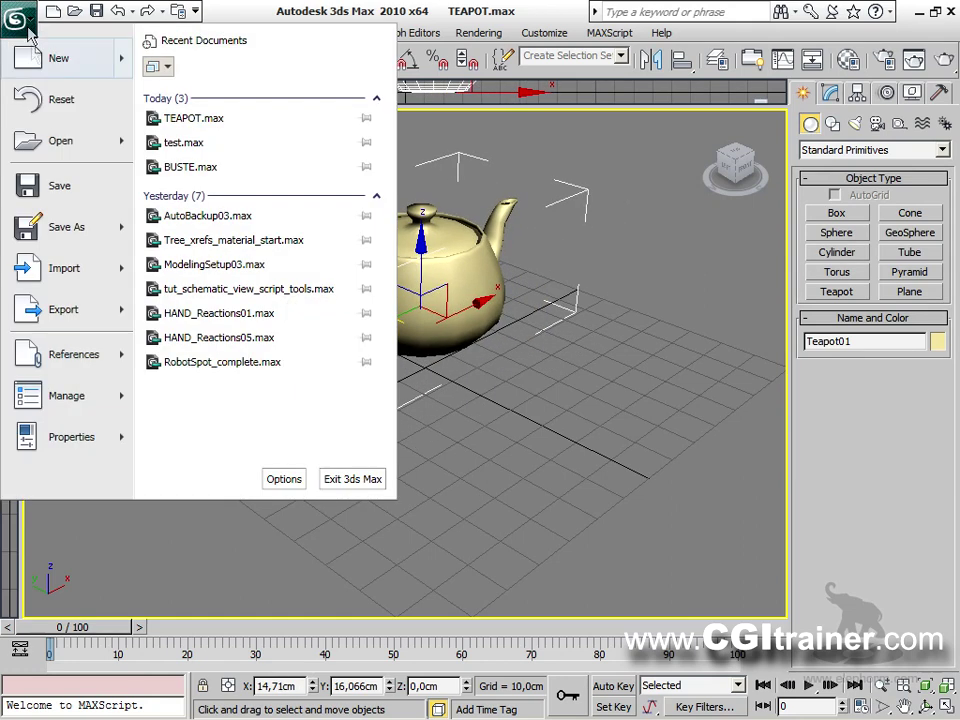
left_click(70, 230)
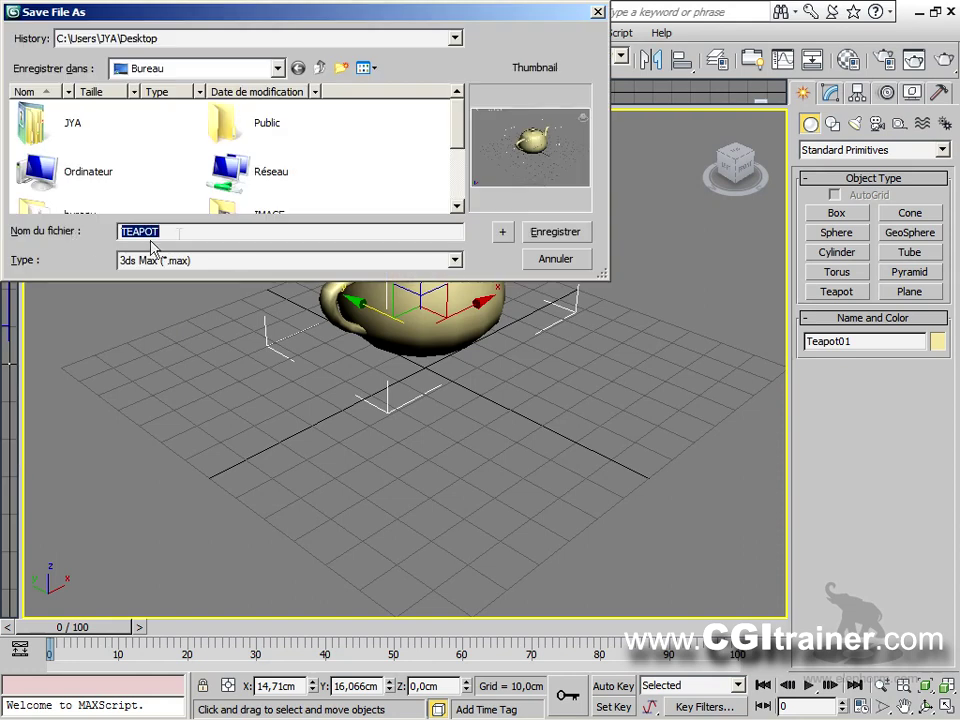
left_click(503, 233)
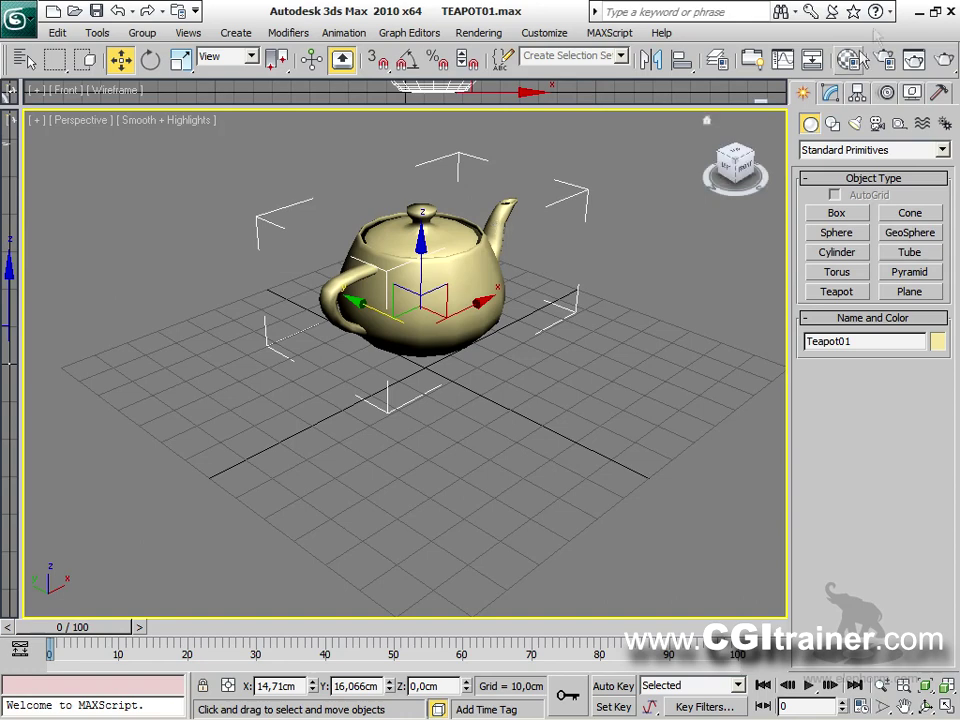
left_click(917, 12)
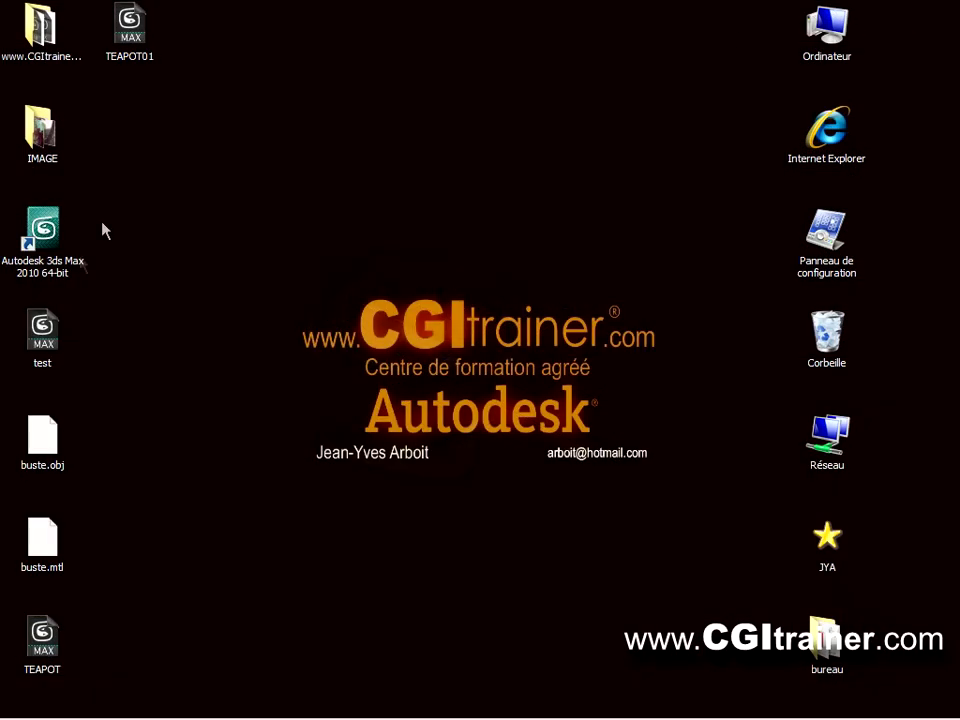
Place the TEAPOT file icon beside TEAPOT01 at the top of the desktop and select test.
left_click_drag(47, 652, 136, 124)
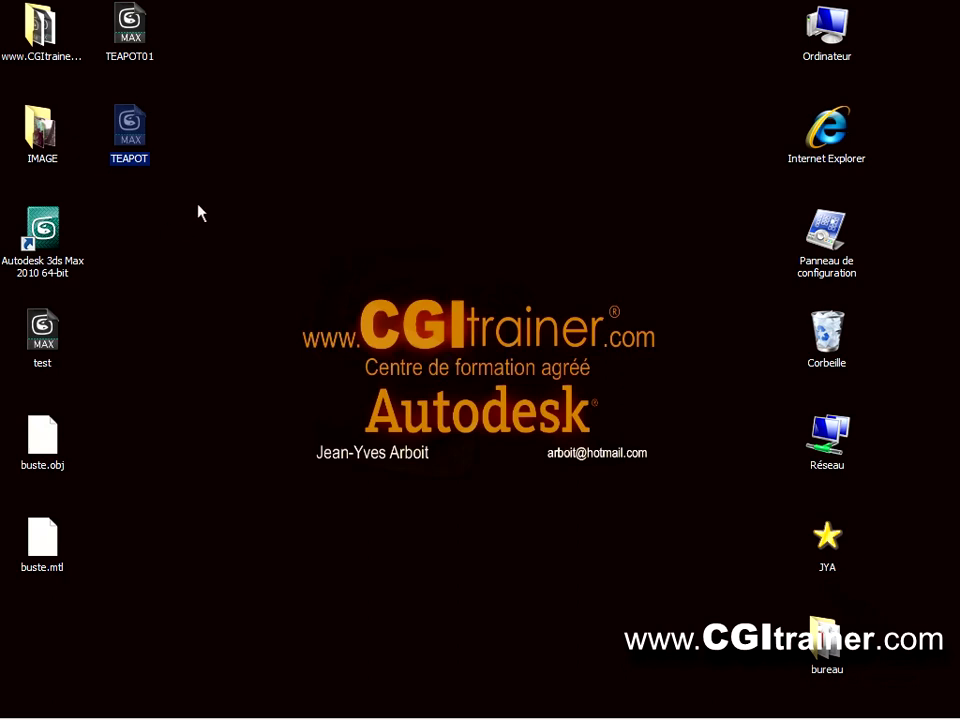
left_click(42, 335)
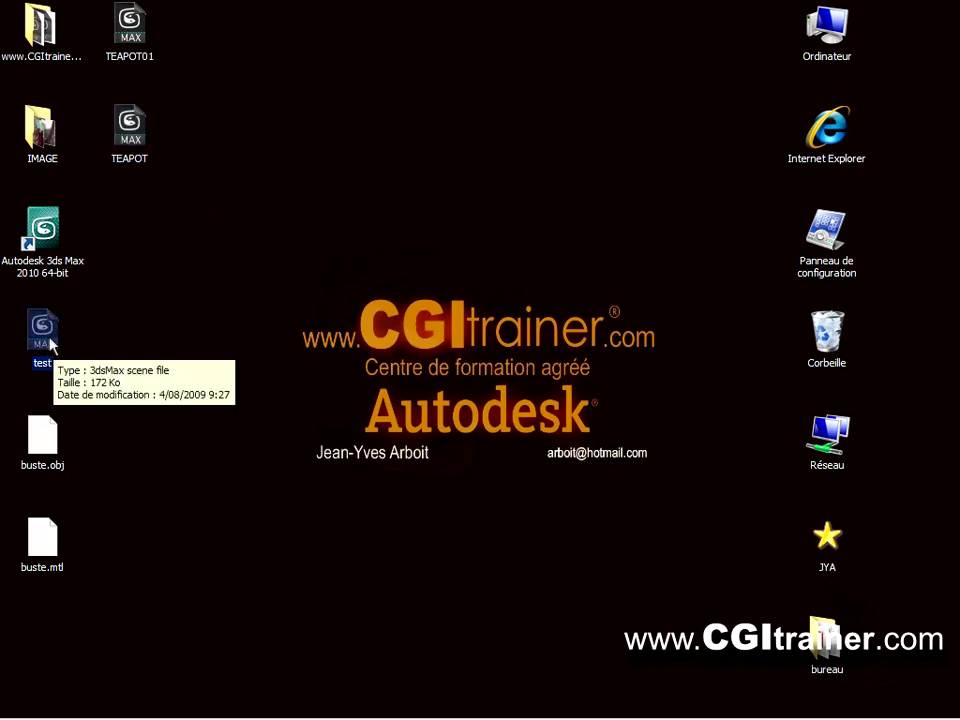
Merge the test teapot beside the yellow one, then reset to an empty scene without saving.
left_click_drag(46, 341, 473, 306)
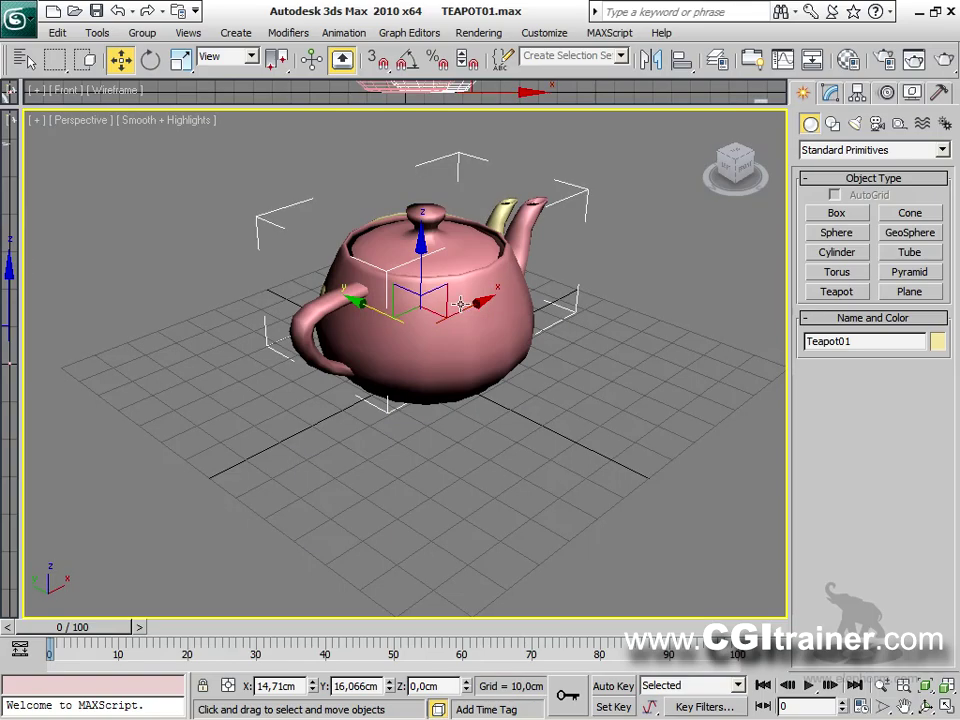
left_click(643, 311)
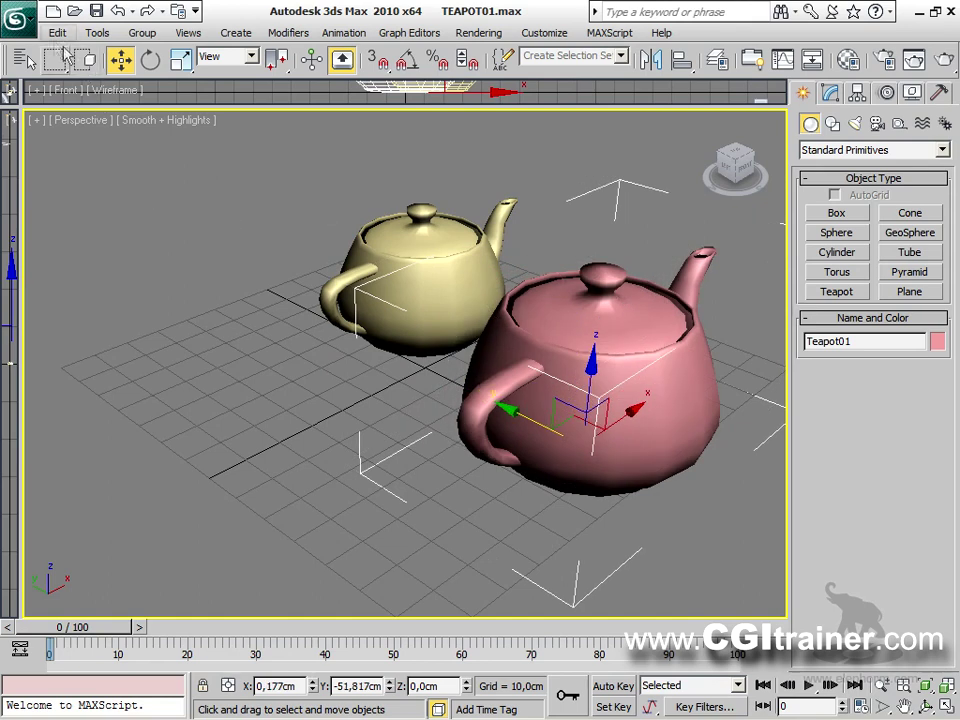
left_click(18, 18)
left_click(46, 104)
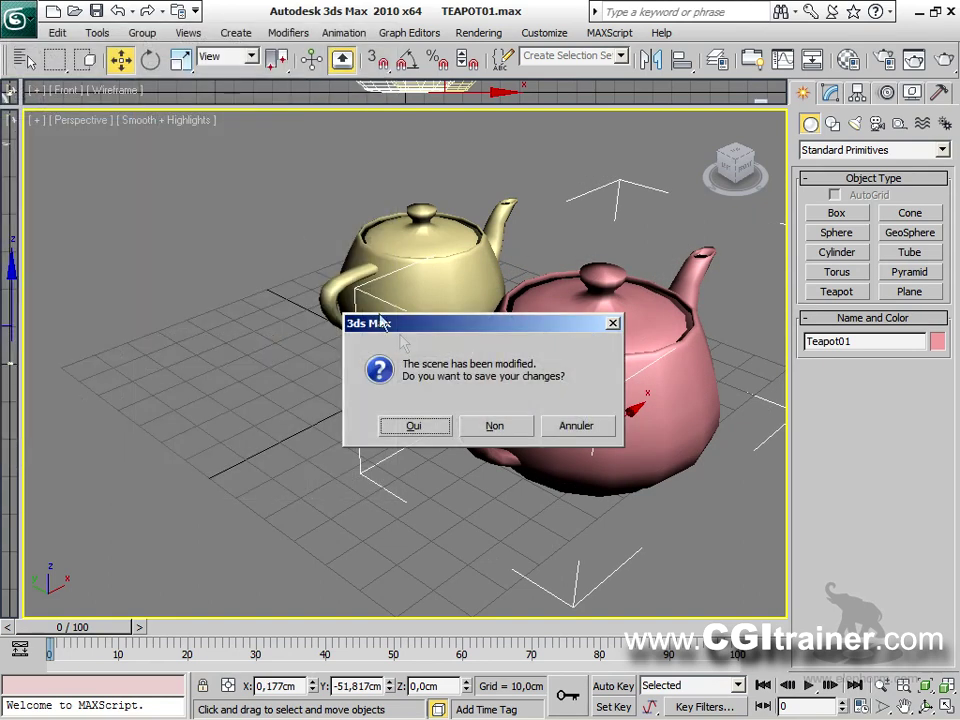
left_click(496, 426)
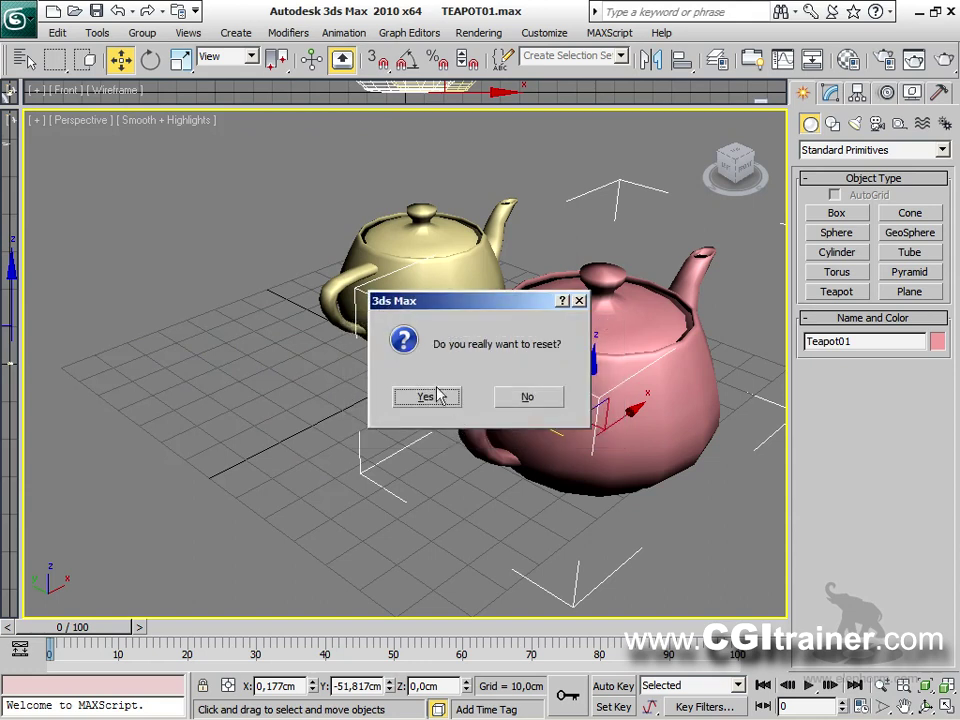
left_click(427, 397)
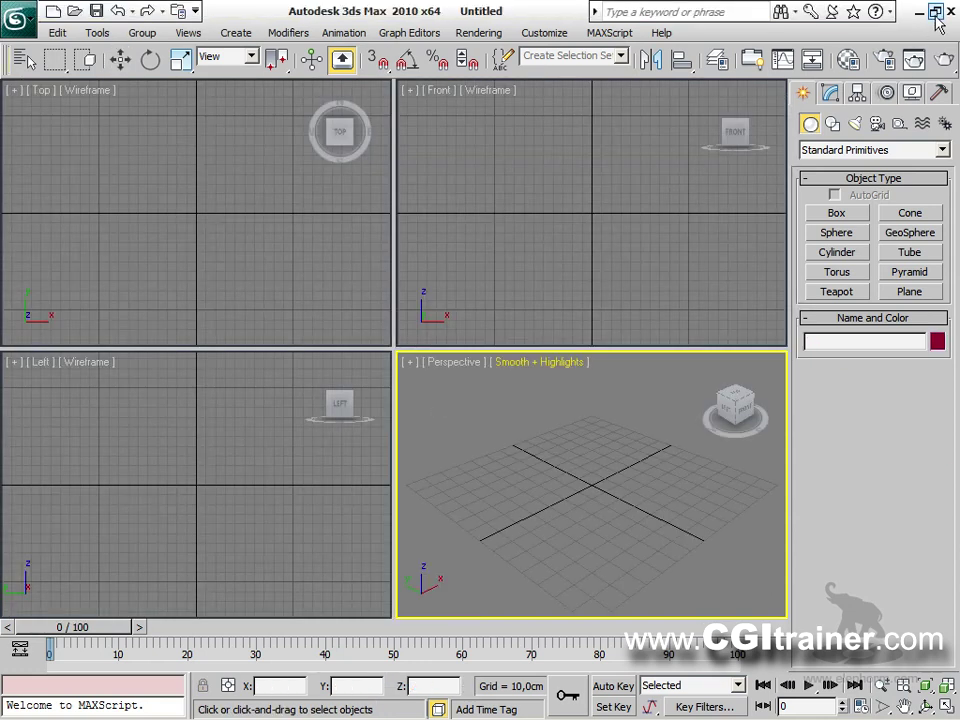
Restore the window smaller and drop test.max into the viewport, choosing Open File.
left_click(936, 14)
left_click_drag(45, 342, 562, 374)
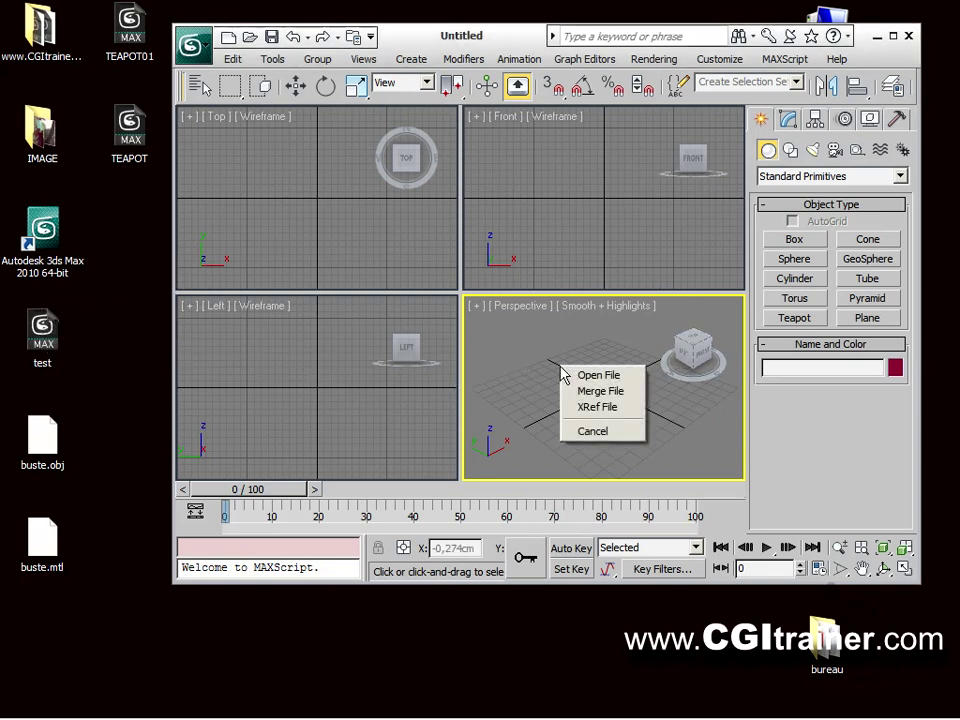
left_click(613, 377)
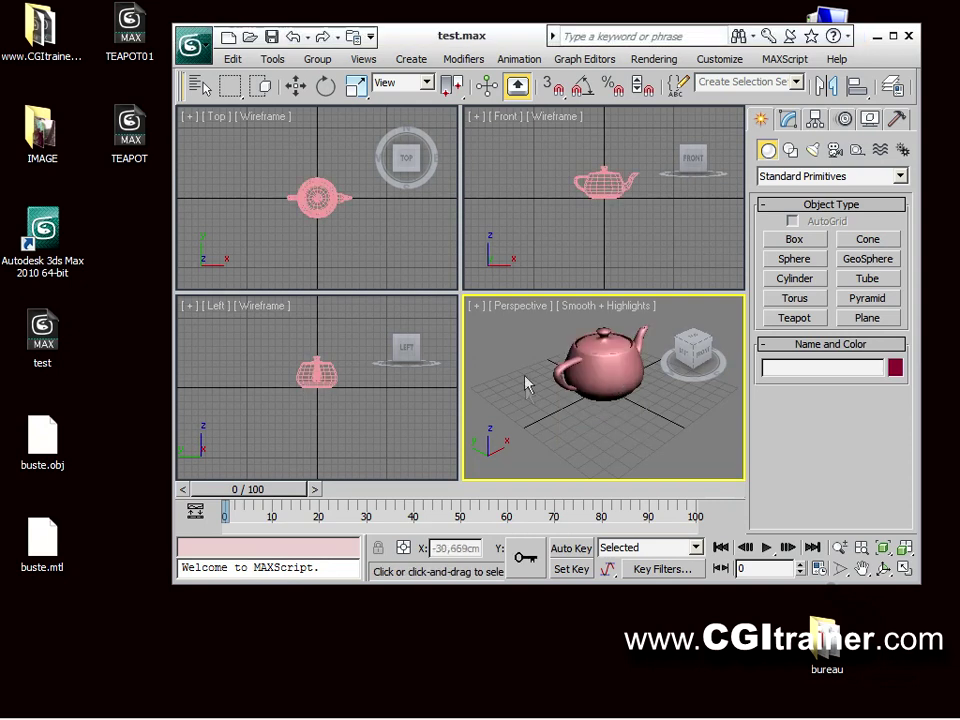
Reopen test.max through the Open dialog.
left_click(193, 44)
mouse_move(235, 170)
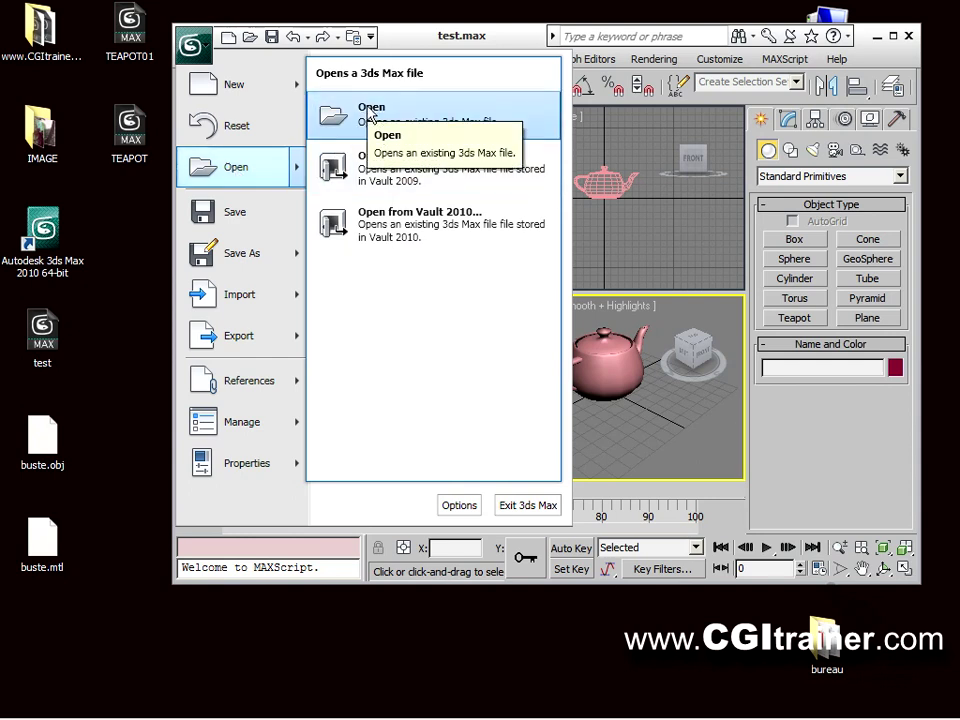
left_click(372, 110)
left_click_drag(636, 150, 637, 228)
left_click(241, 221)
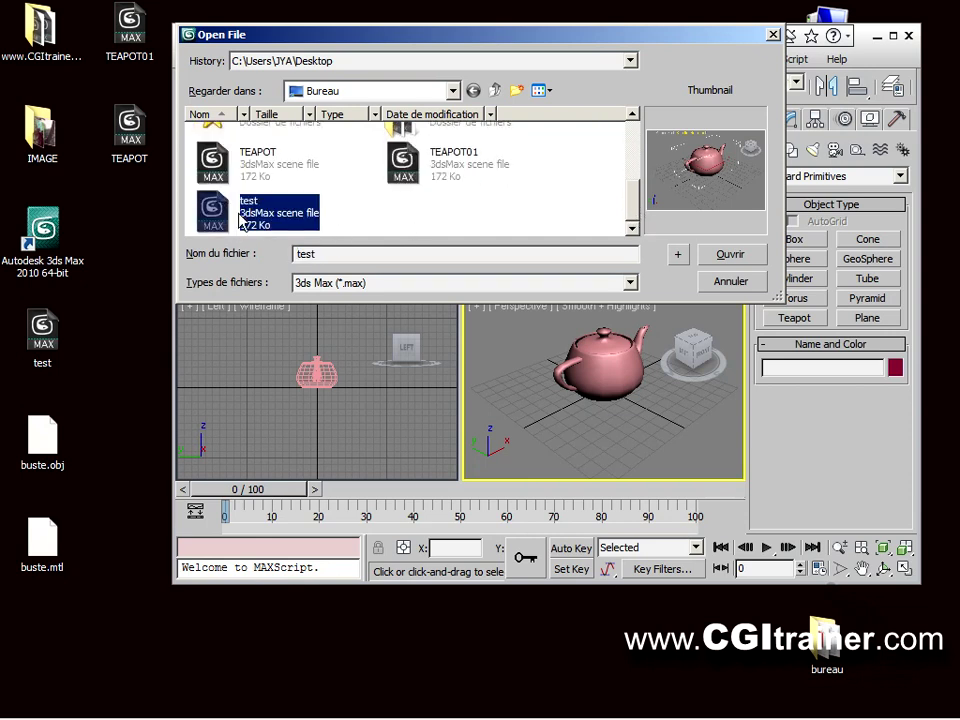
left_click(728, 255)
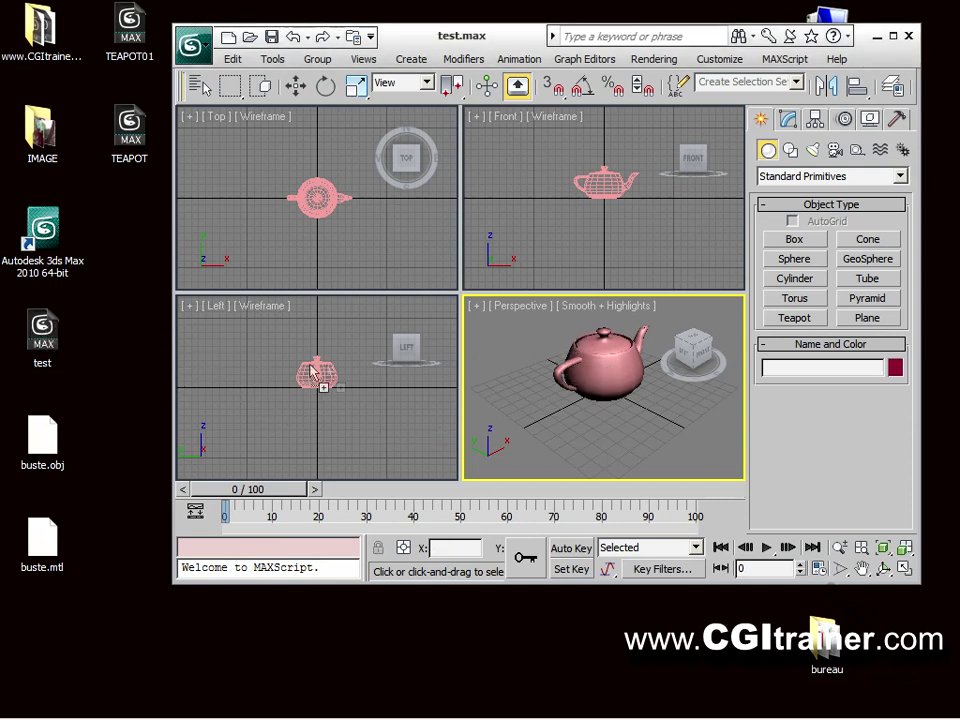
Merge two more pink teapots from test.max, one at the upper left and one at the front.
left_click_drag(508, 401, 509, 402)
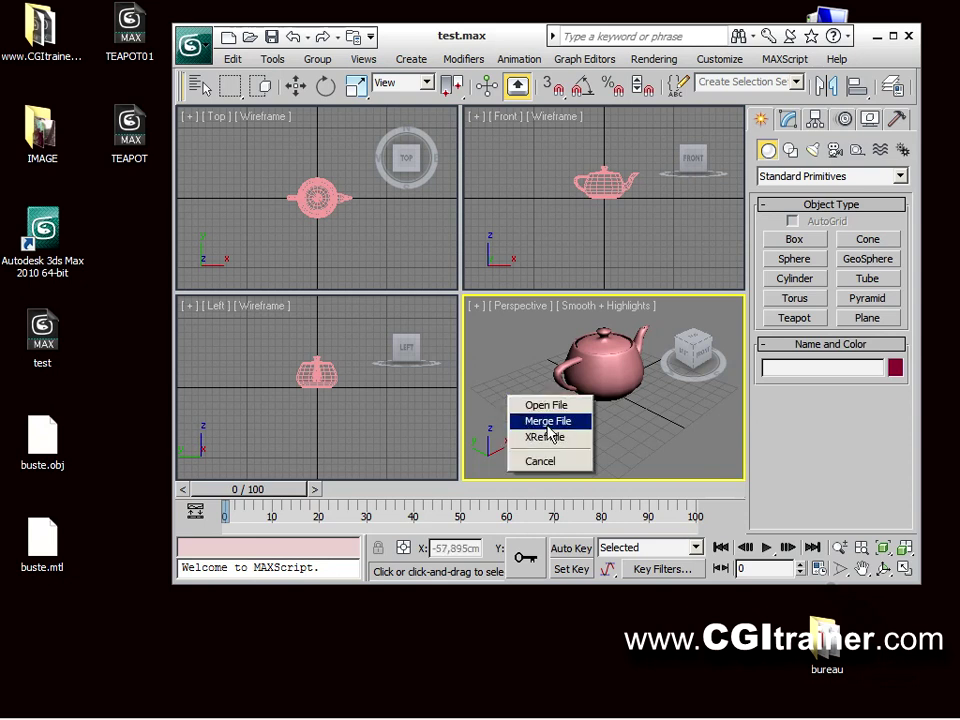
left_click(548, 427)
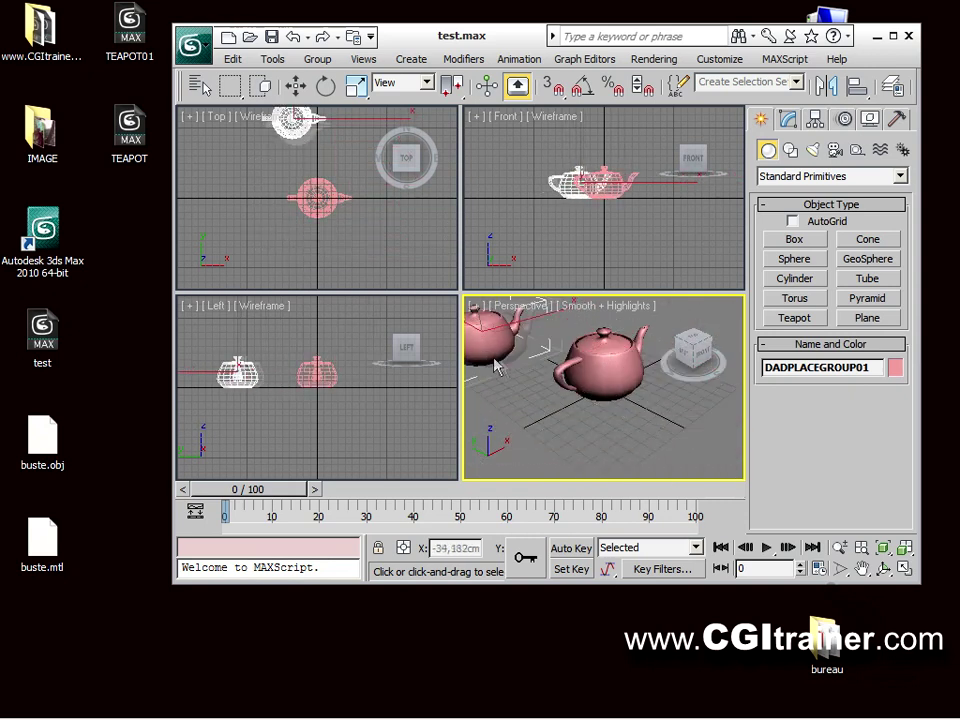
left_click(503, 372)
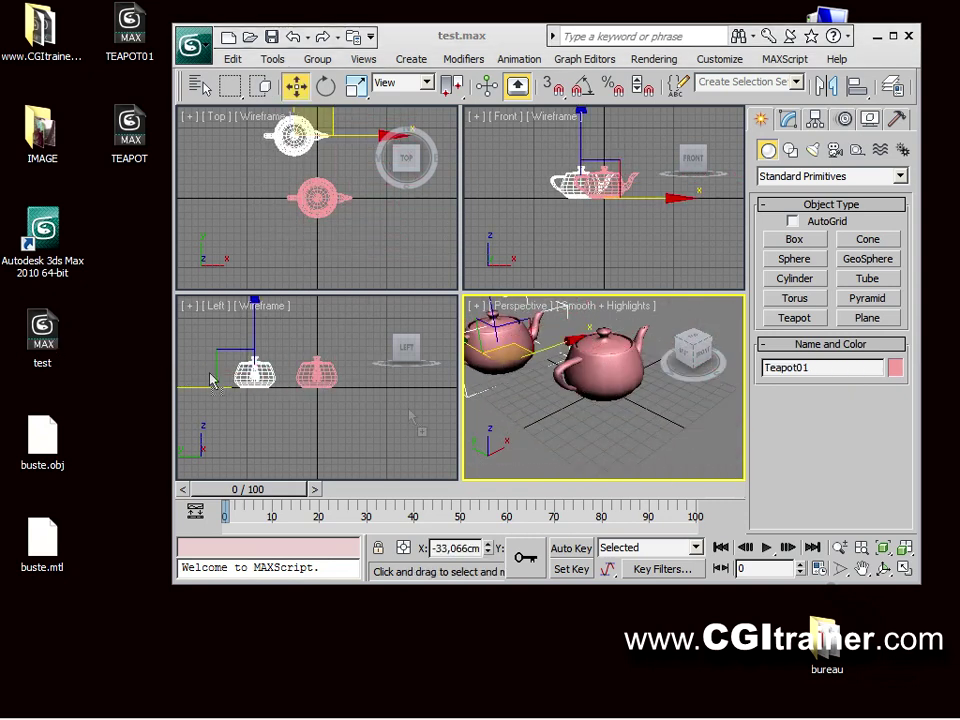
left_click_drag(548, 432, 550, 430)
left_click(583, 452)
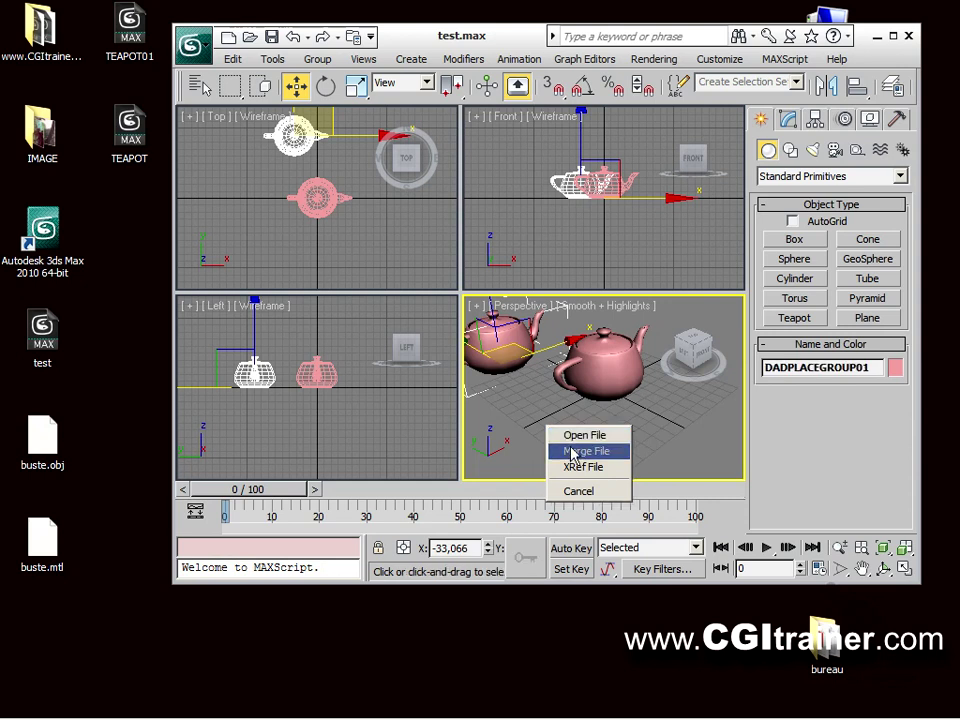
left_click(524, 450)
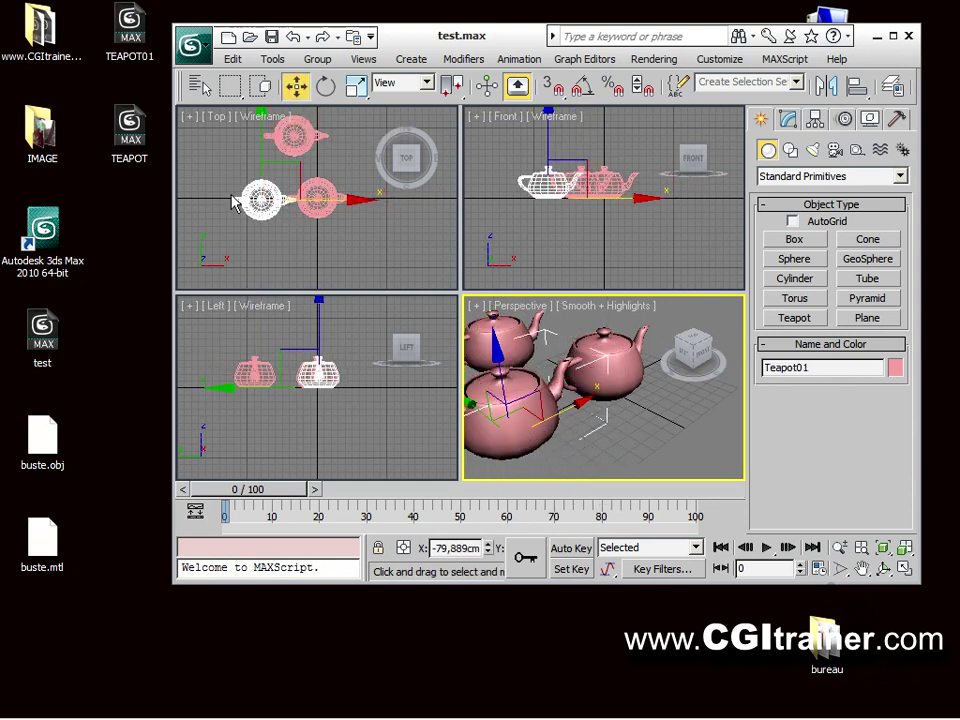
Merge the yellow teapot from TEAPOT.max at the back right and maximize the window.
left_click_drag(129, 135, 643, 439)
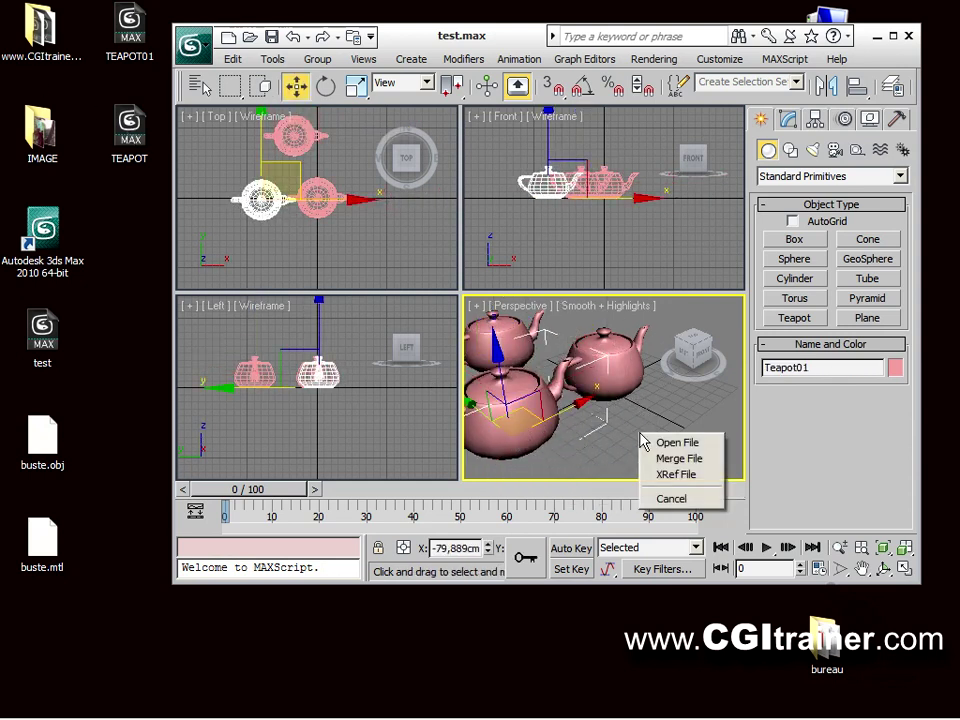
left_click(668, 462)
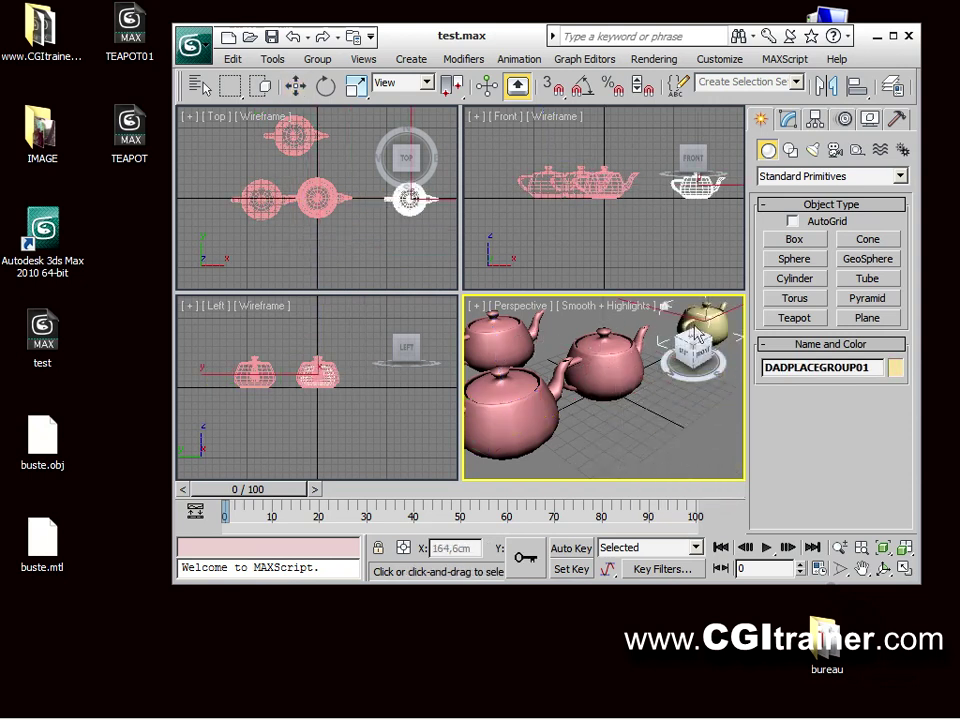
left_click(672, 337)
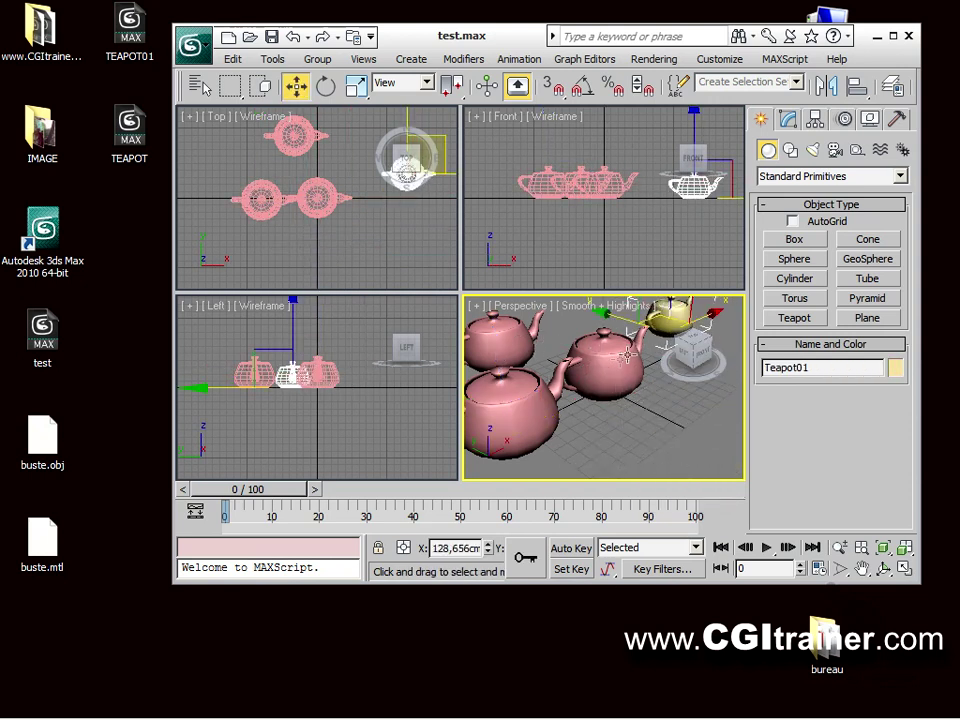
left_click(895, 37)
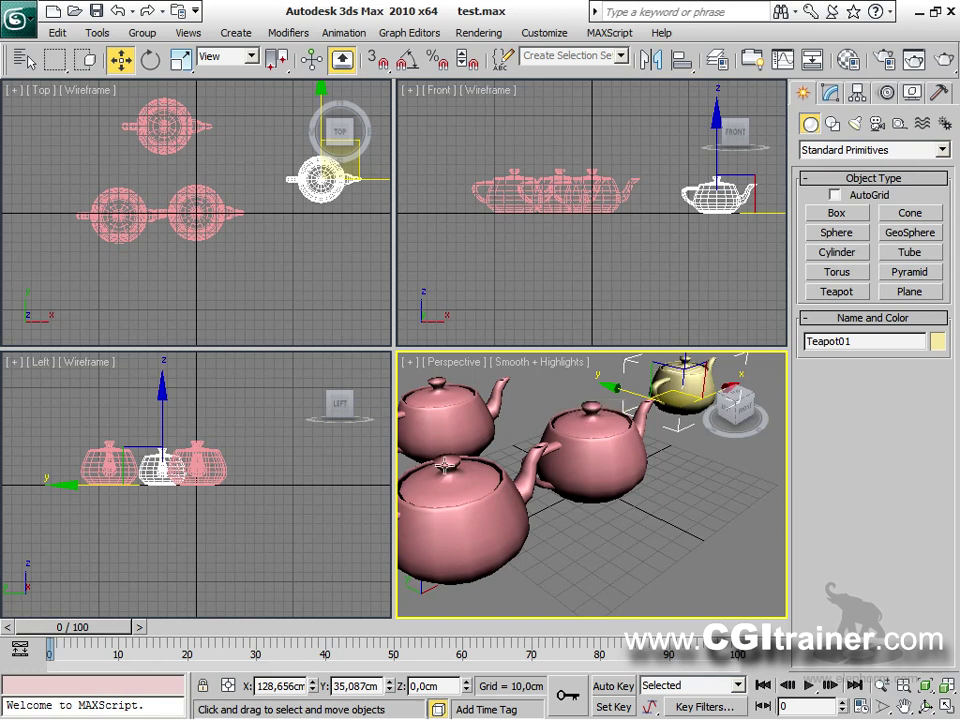
Look through the Application menu, then check the teapots listed in Select From Scene.
left_click(22, 22)
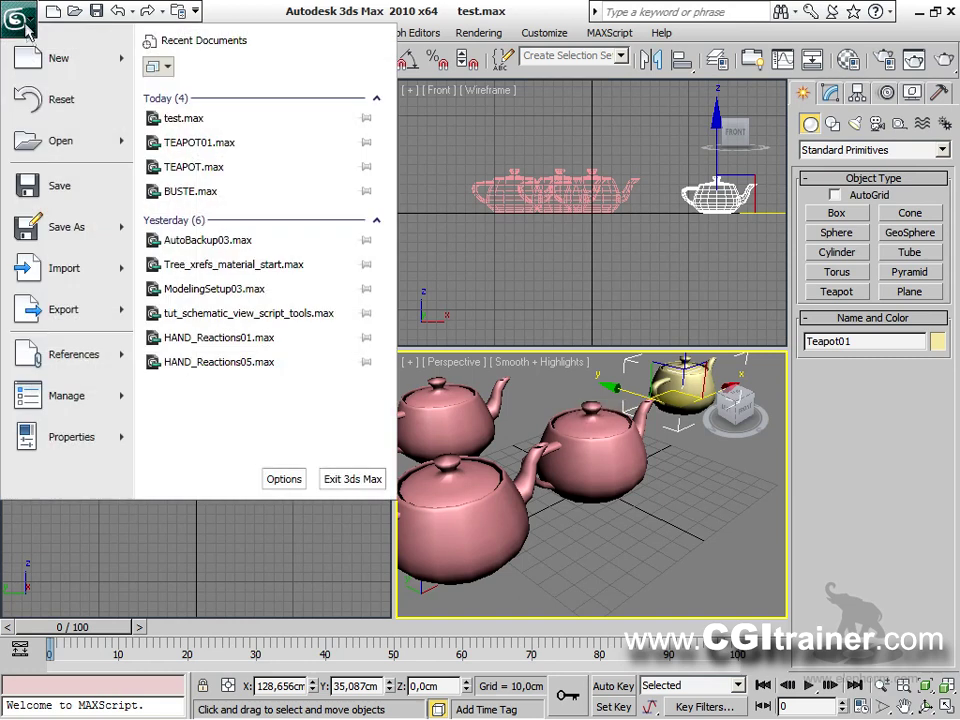
mouse_move(84, 280)
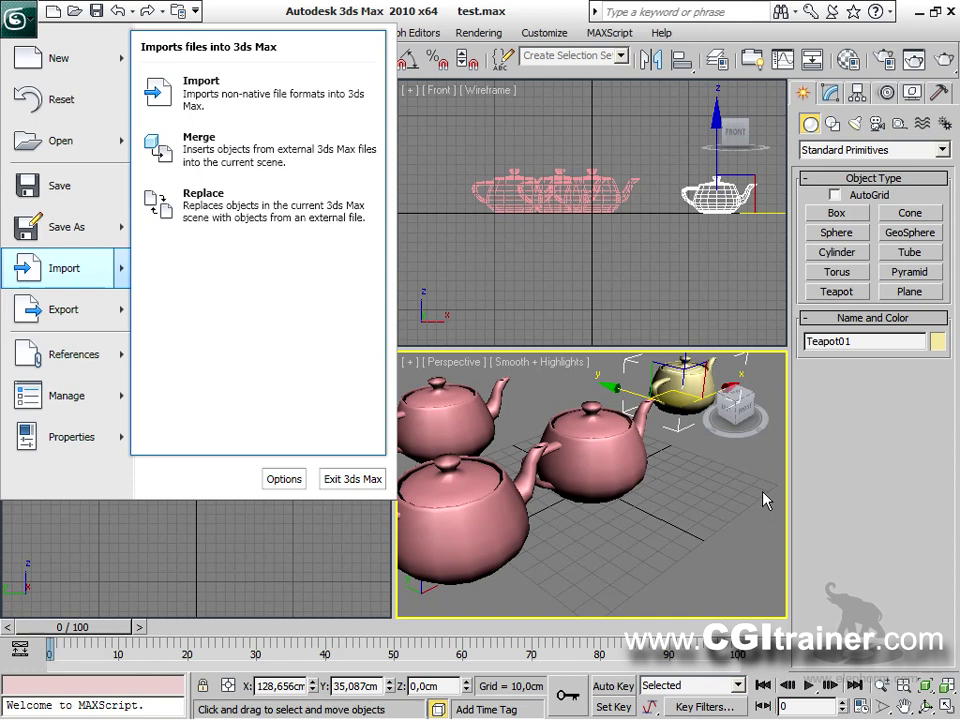
left_click(683, 507)
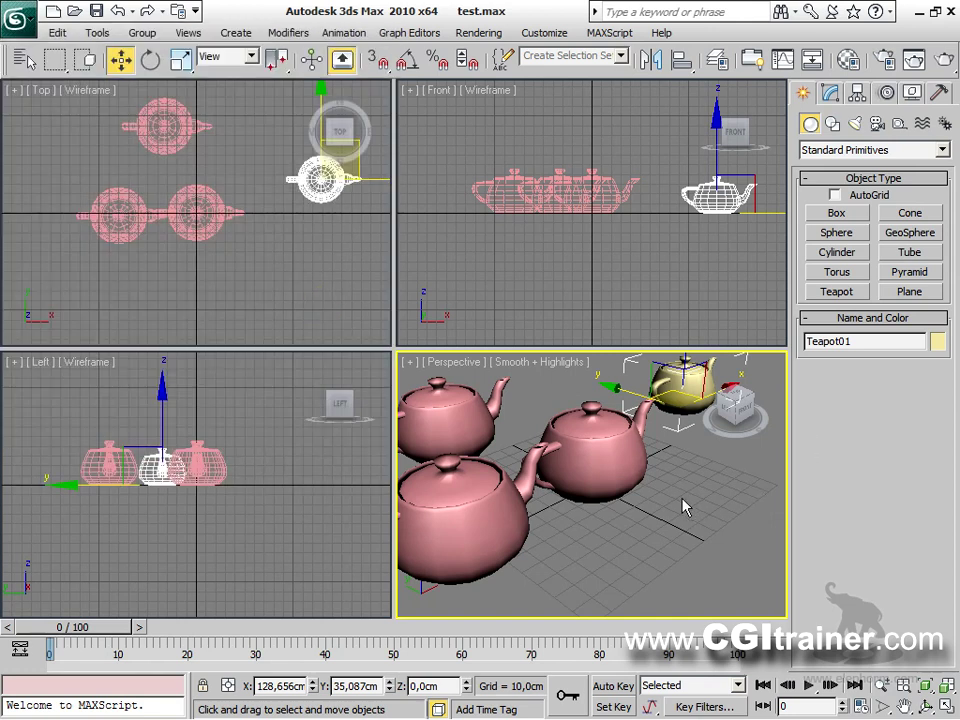
key("h")
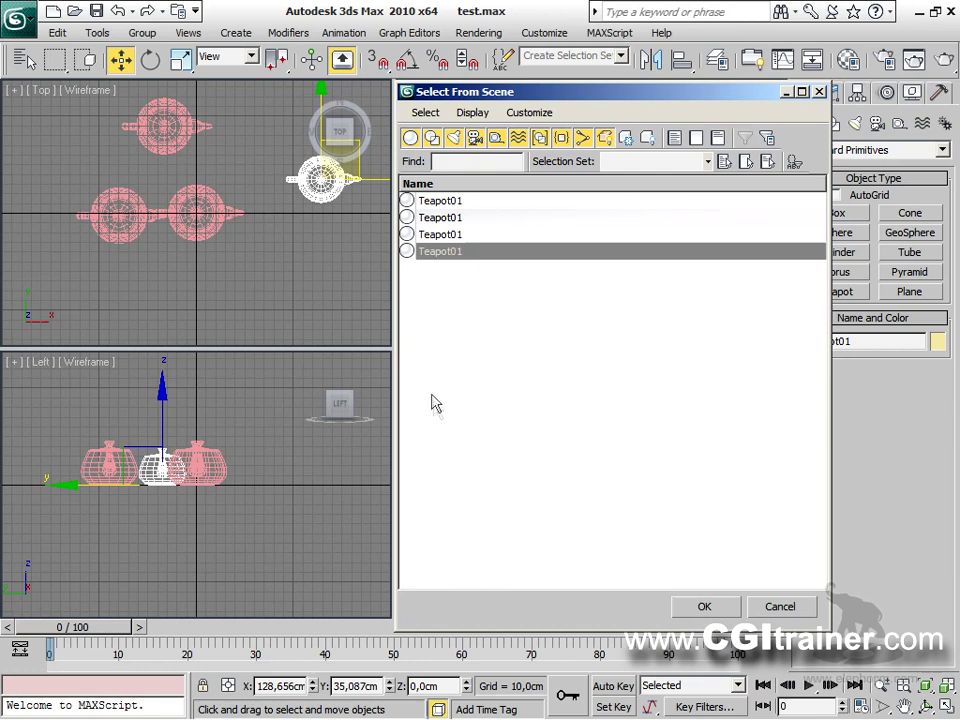
left_click(437, 217)
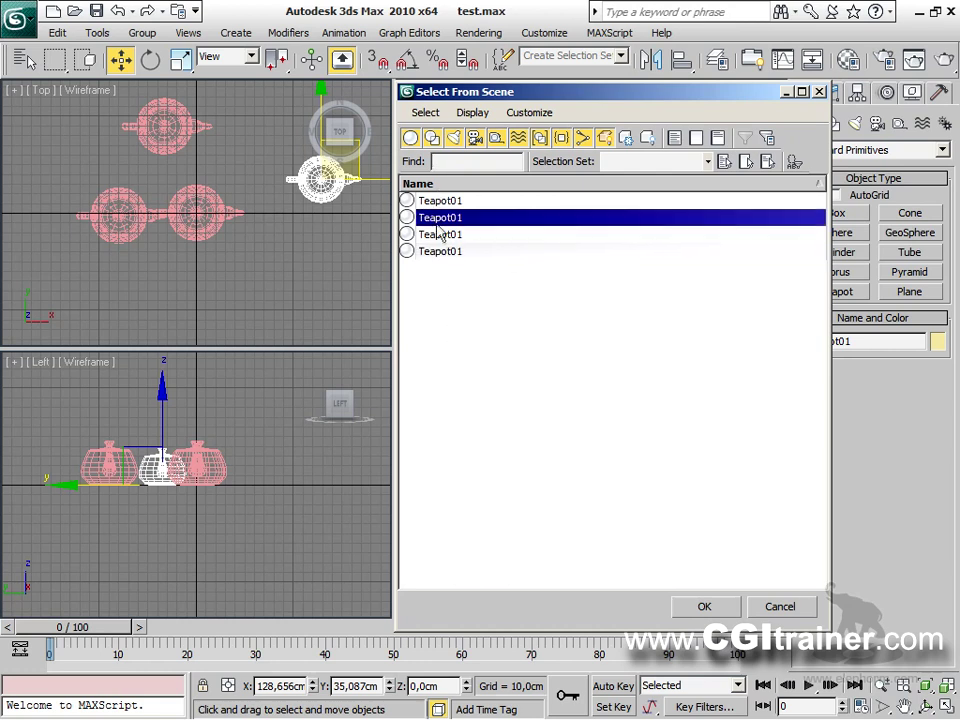
left_click(439, 234)
left_click(790, 607)
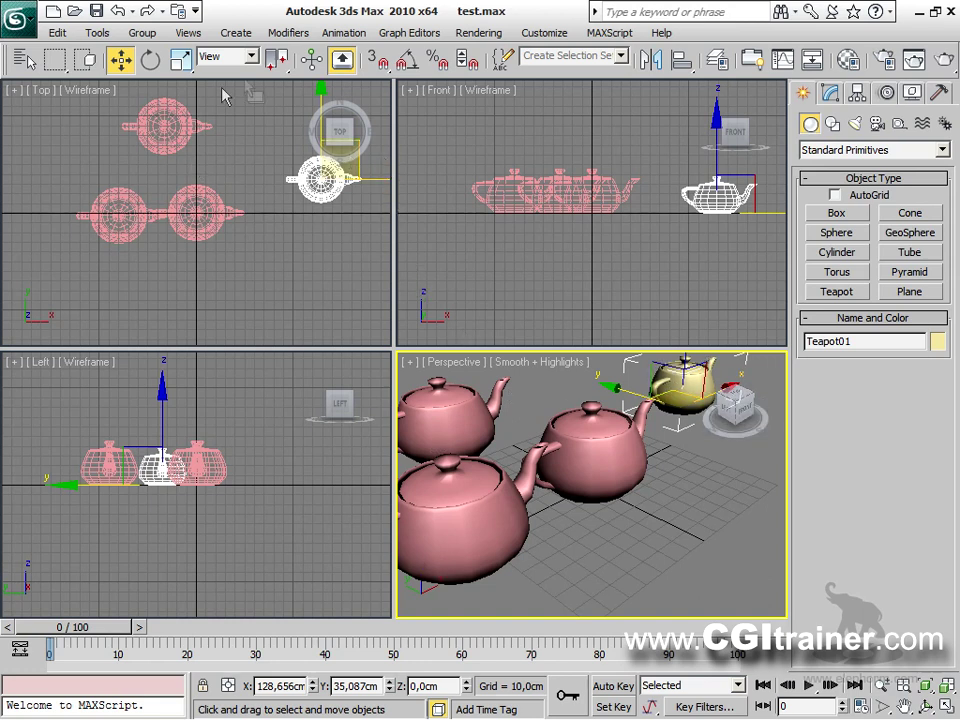
Reopen and close the scene object list, then bring up the Application menu for merging.
left_click_drag(250, 72, 440, 62)
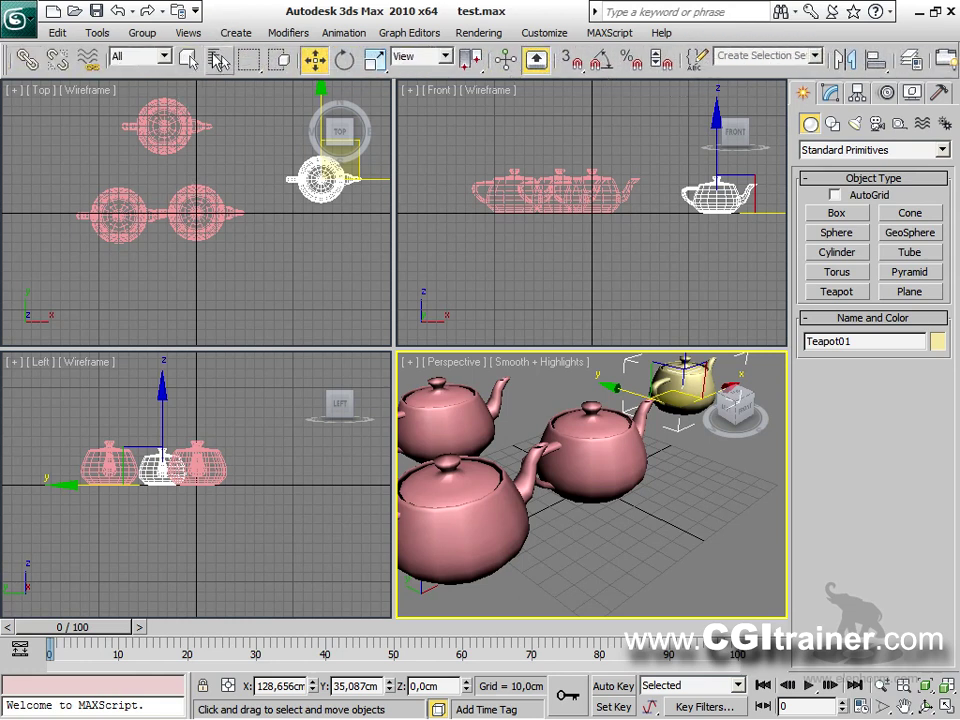
left_click(218, 60)
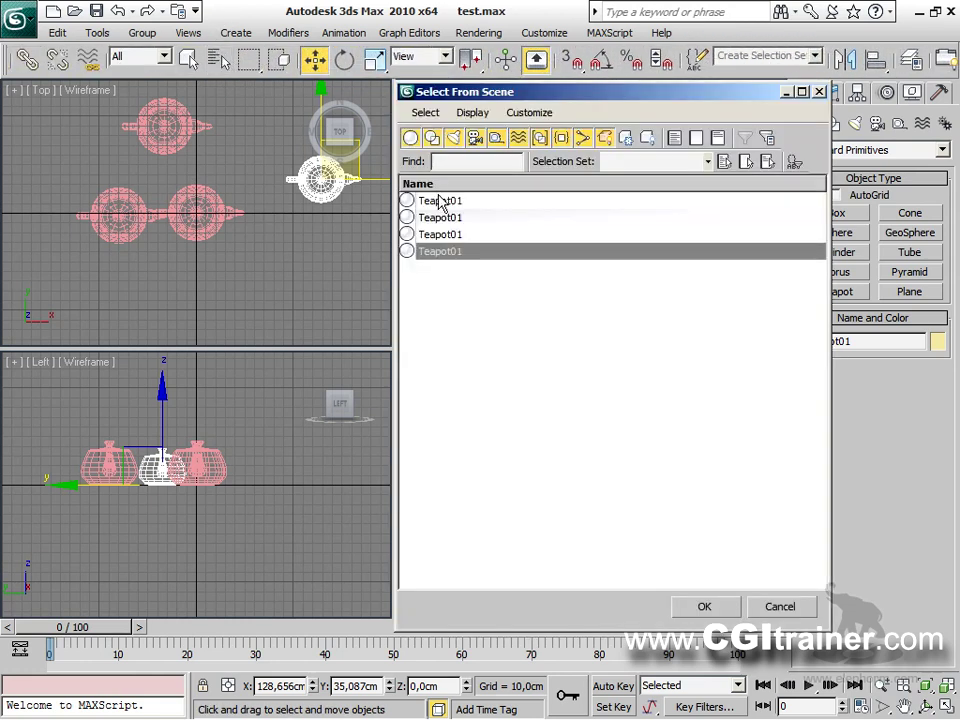
left_click(818, 92)
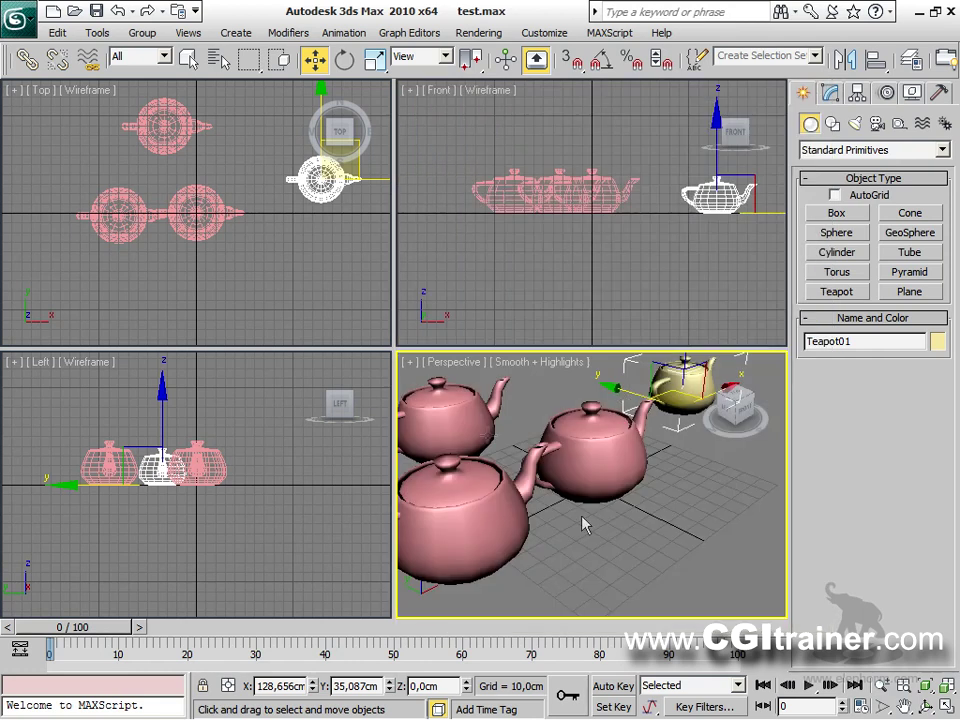
left_click(18, 18)
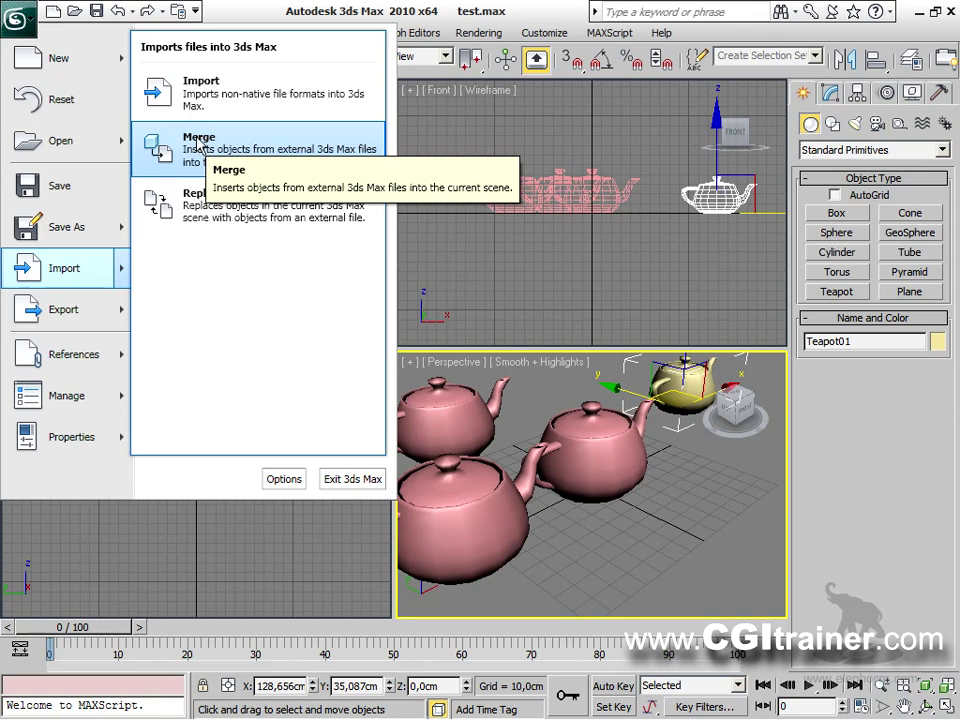
In Merge File, browse to the Bureau desktop folder and open test.max.
left_click(198, 146)
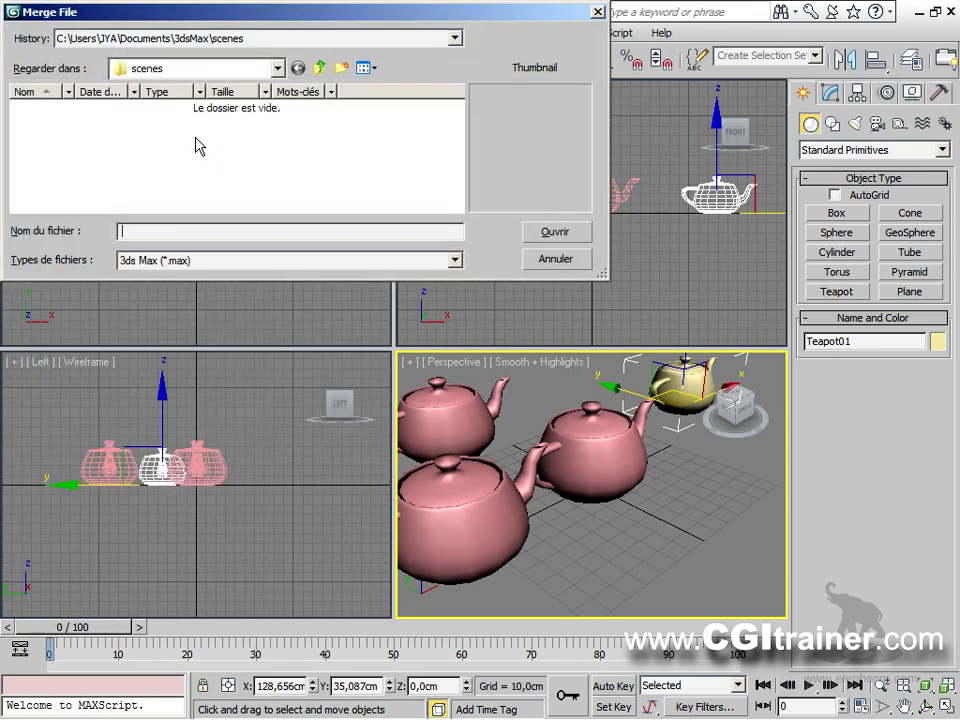
double_click(321, 69)
left_click(321, 69)
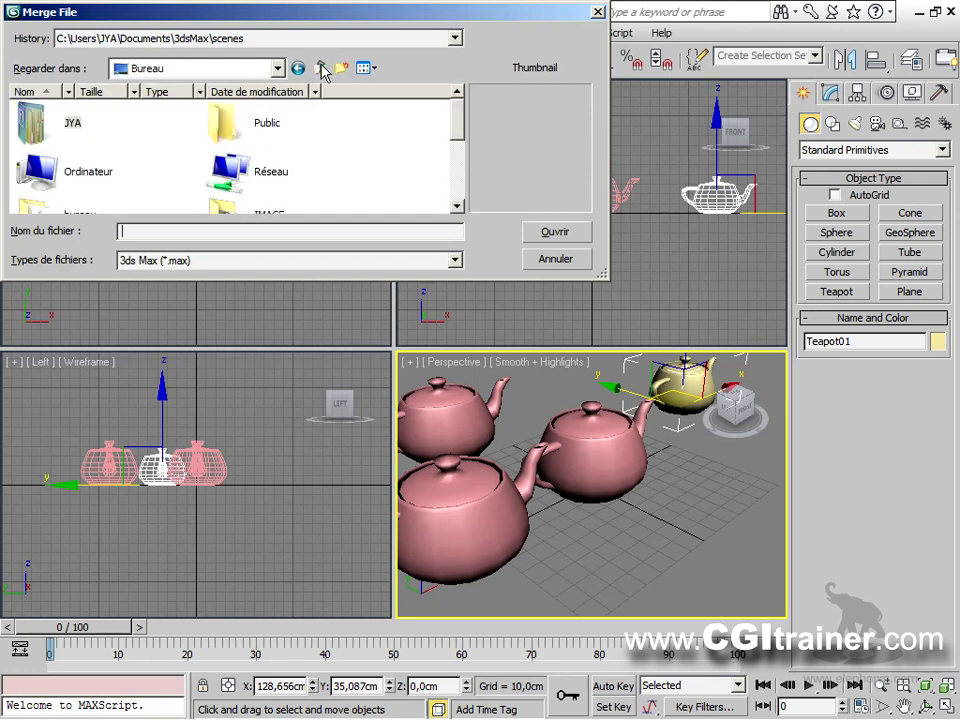
left_click_drag(457, 130, 460, 180)
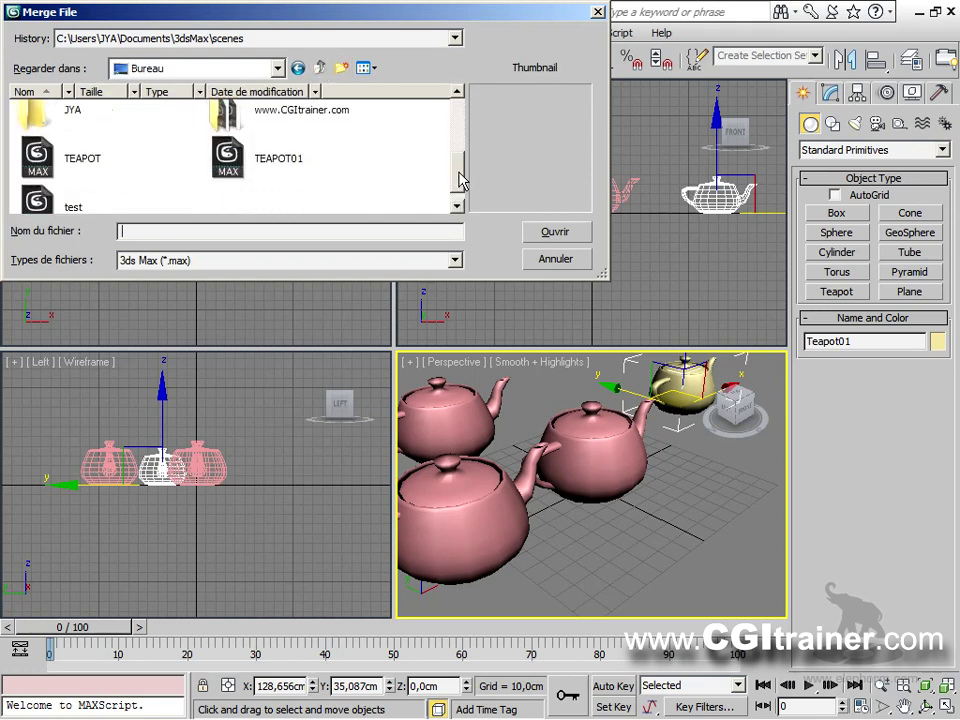
left_click(76, 199)
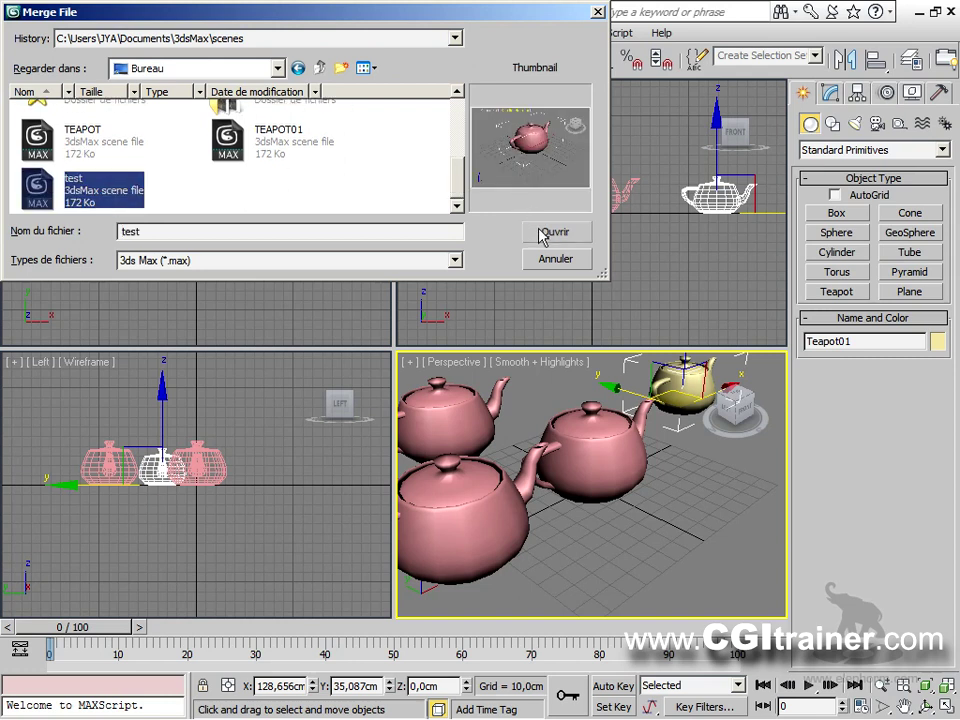
left_click(543, 233)
Merge Teapot01, auto-renaming the duplicate to Teapot02.
left_click(343, 230)
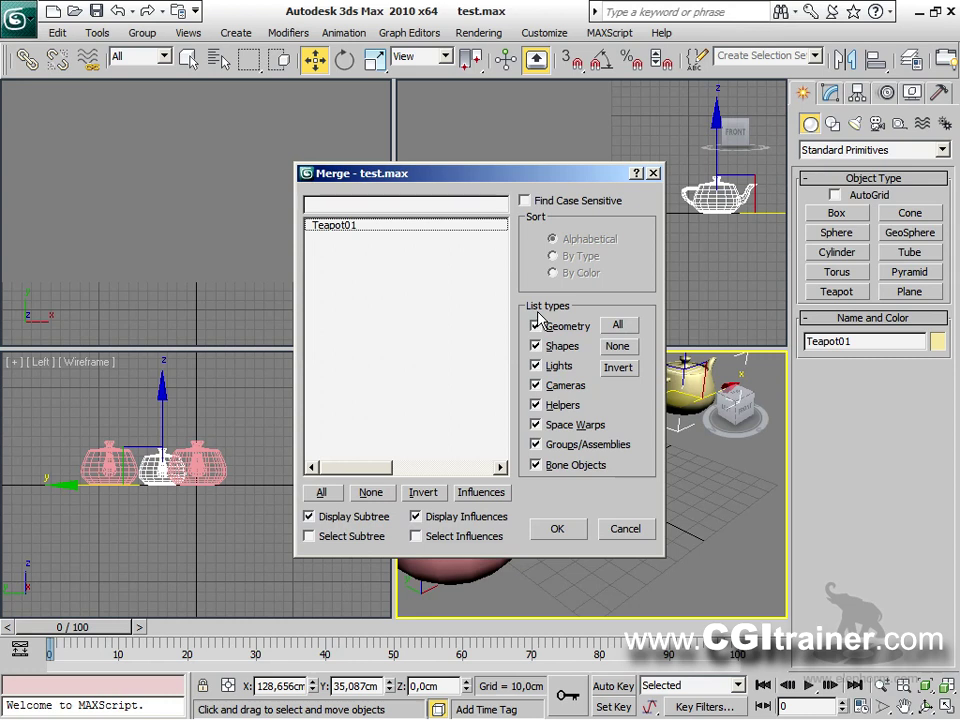
left_click(535, 327)
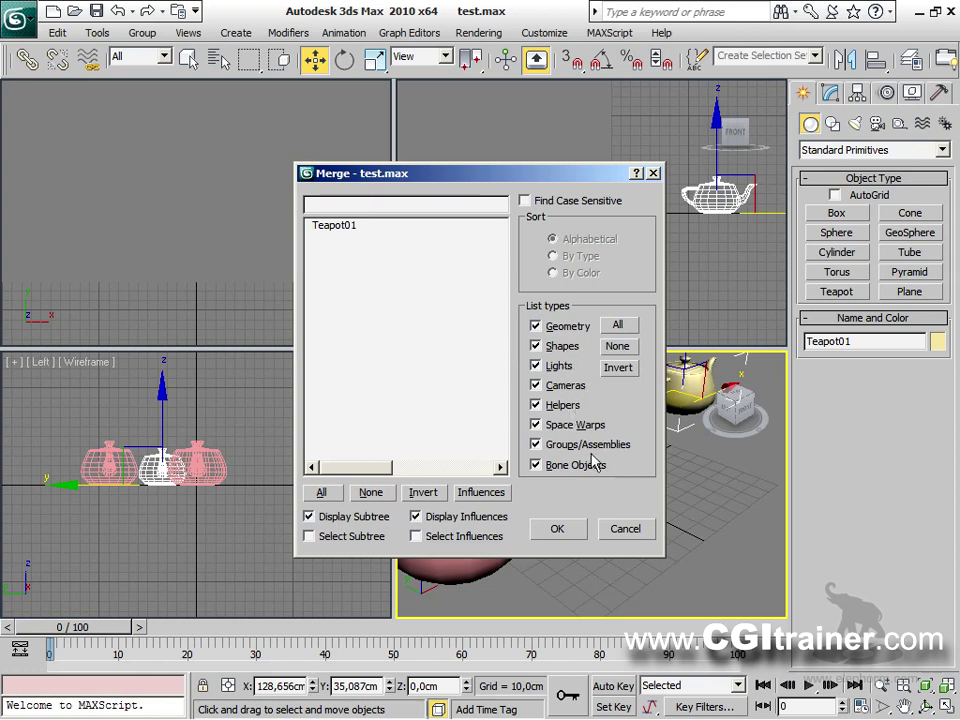
left_click(340, 229)
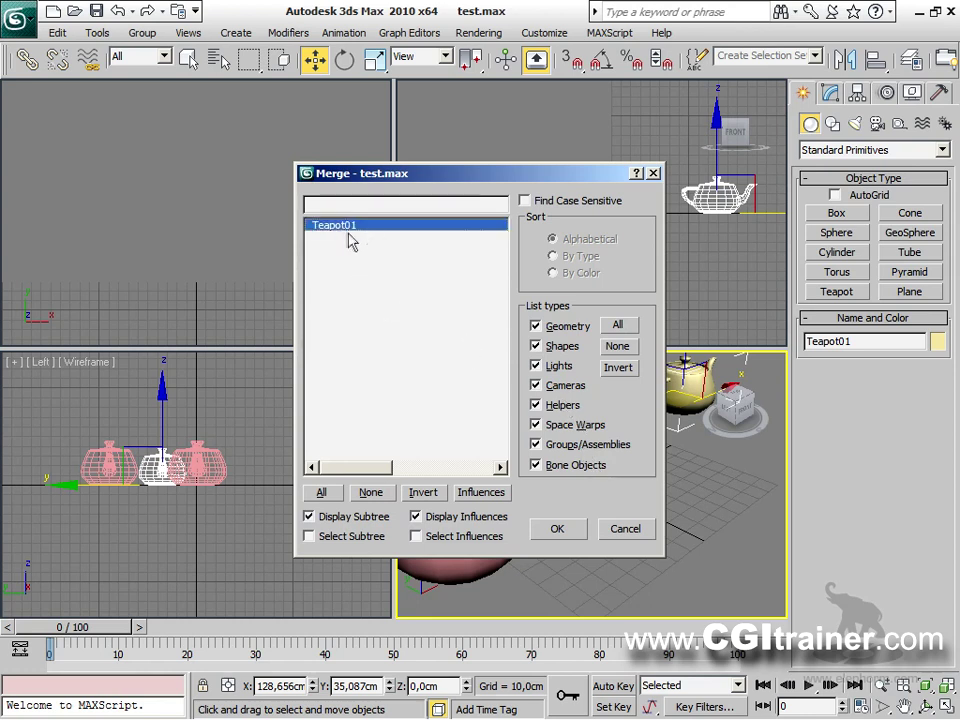
left_click_drag(417, 188, 215, 141)
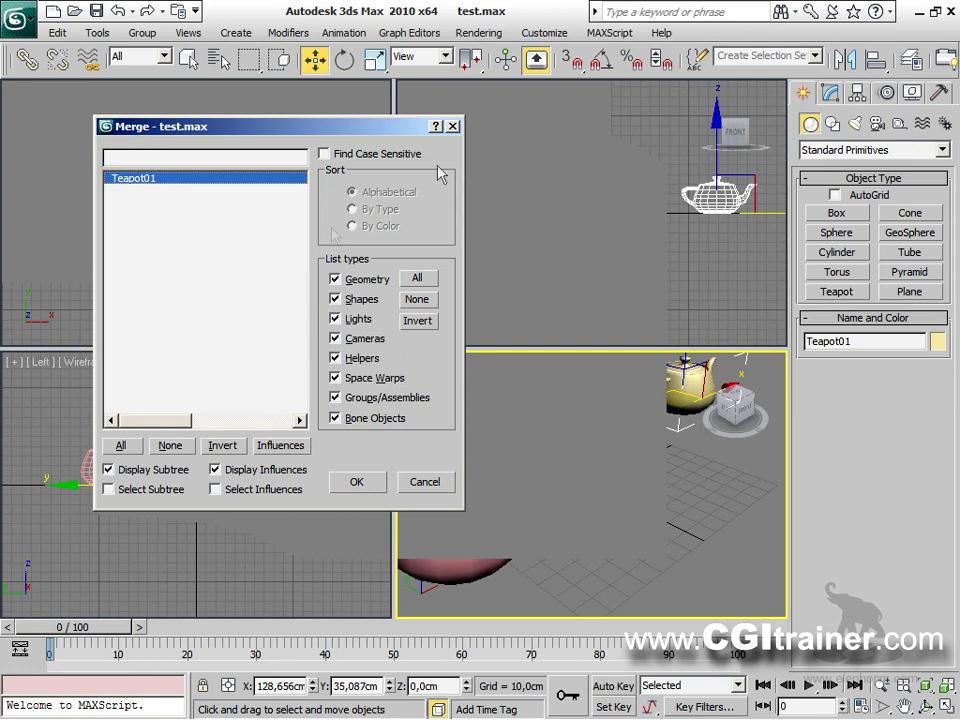
left_click_drag(183, 128, 210, 116)
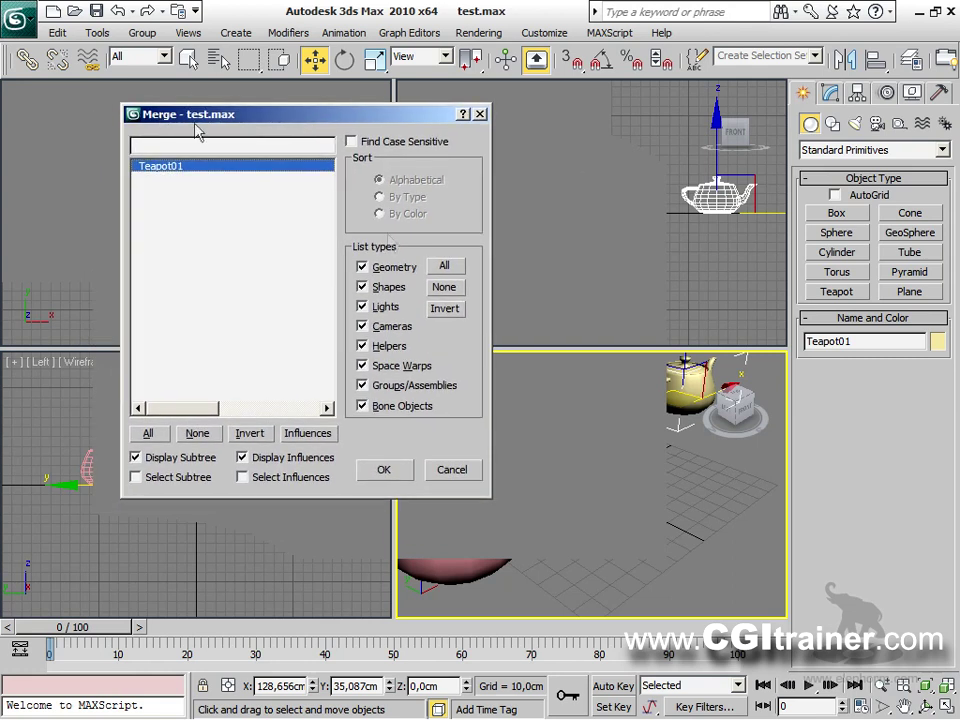
left_click(392, 469)
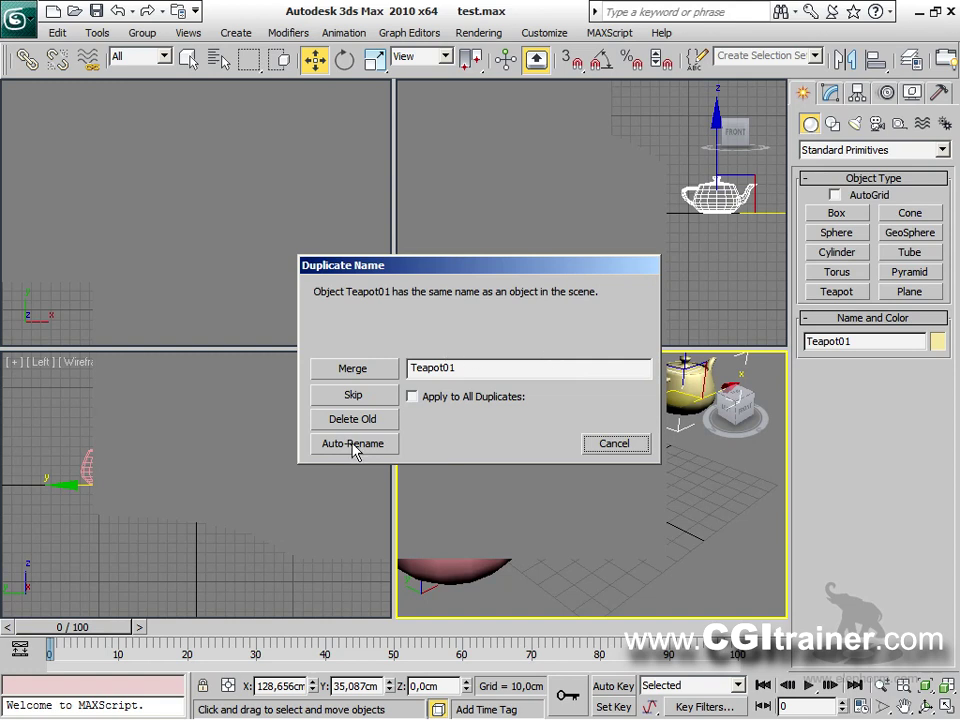
left_click(353, 443)
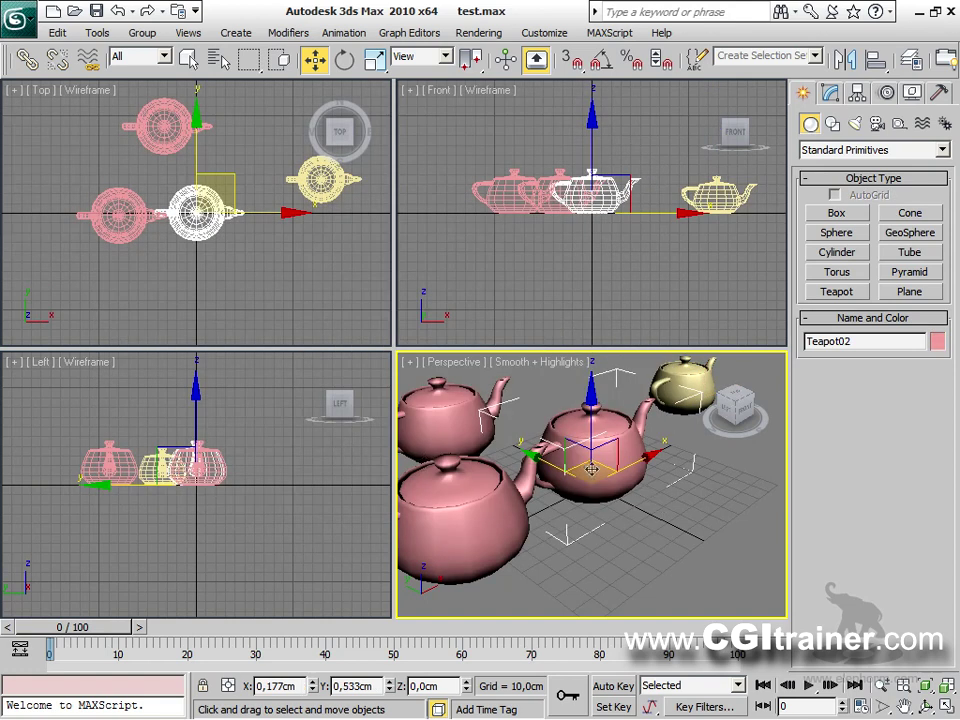
Drag Teapot02 away from the other teapots and view its parameters.
left_click_drag(592, 466, 722, 484)
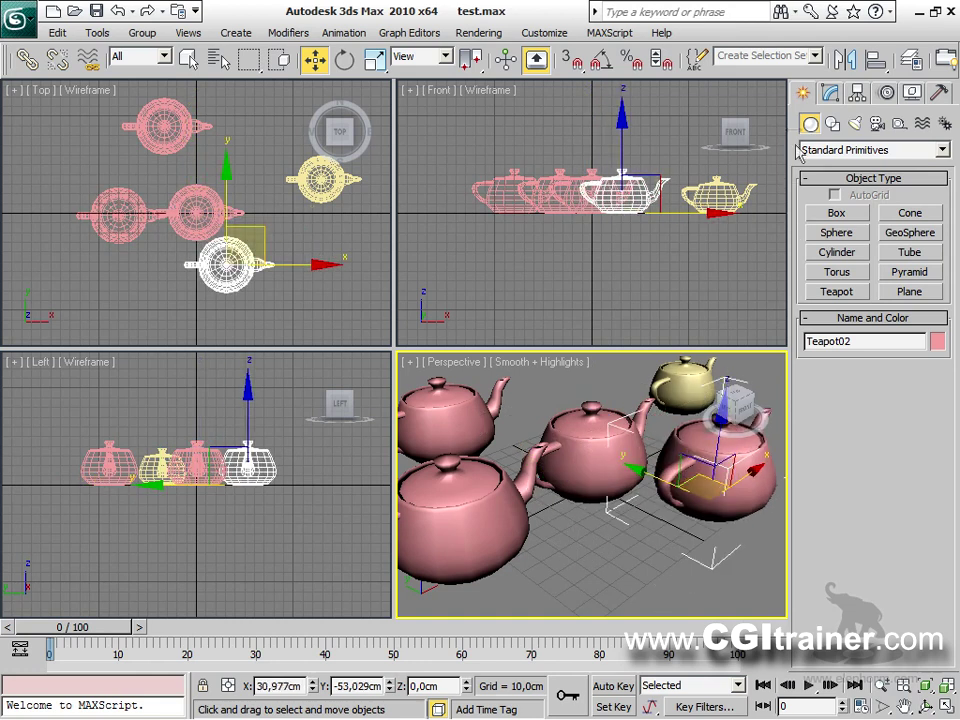
left_click(830, 92)
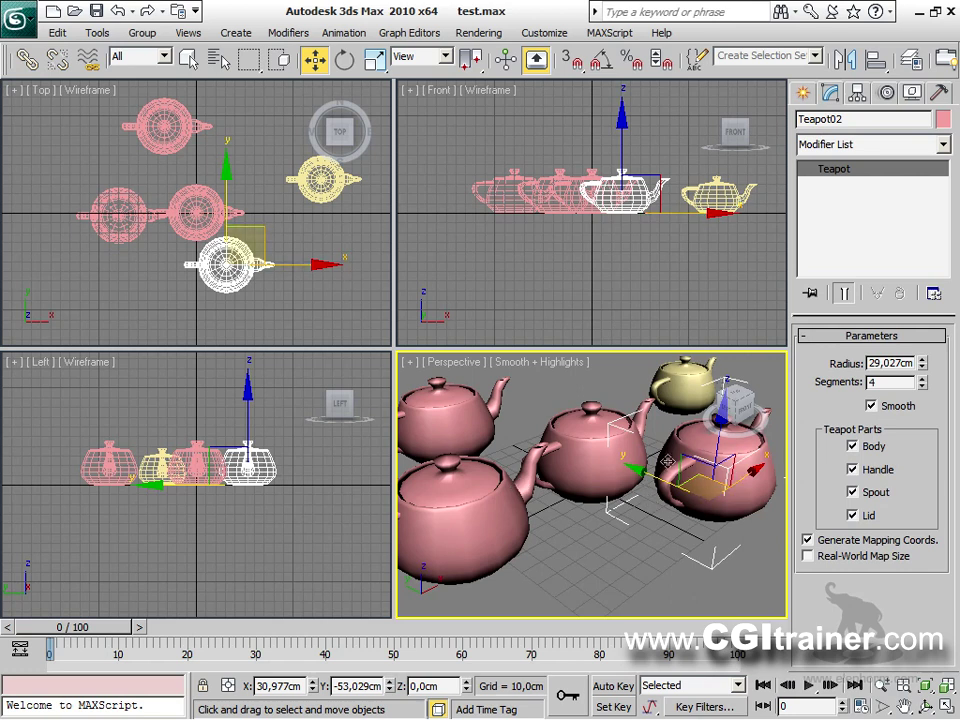
double_click(703, 13)
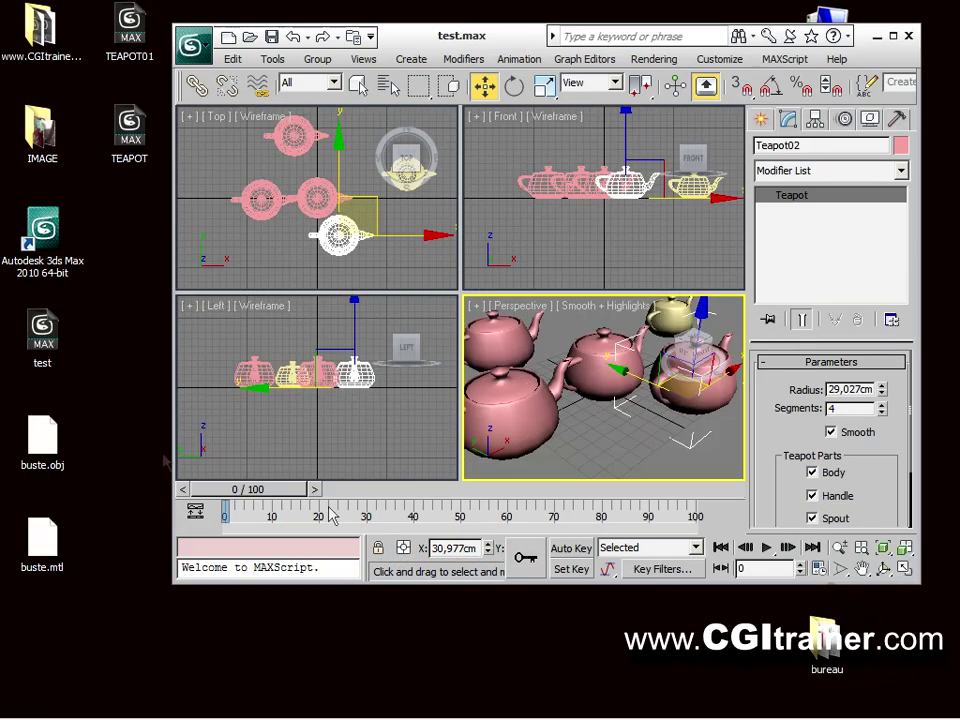
Merge a second yellow teapot from a desktop file behind the others, then maximize the window.
left_click_drag(601, 403, 617, 436)
left_click(632, 454)
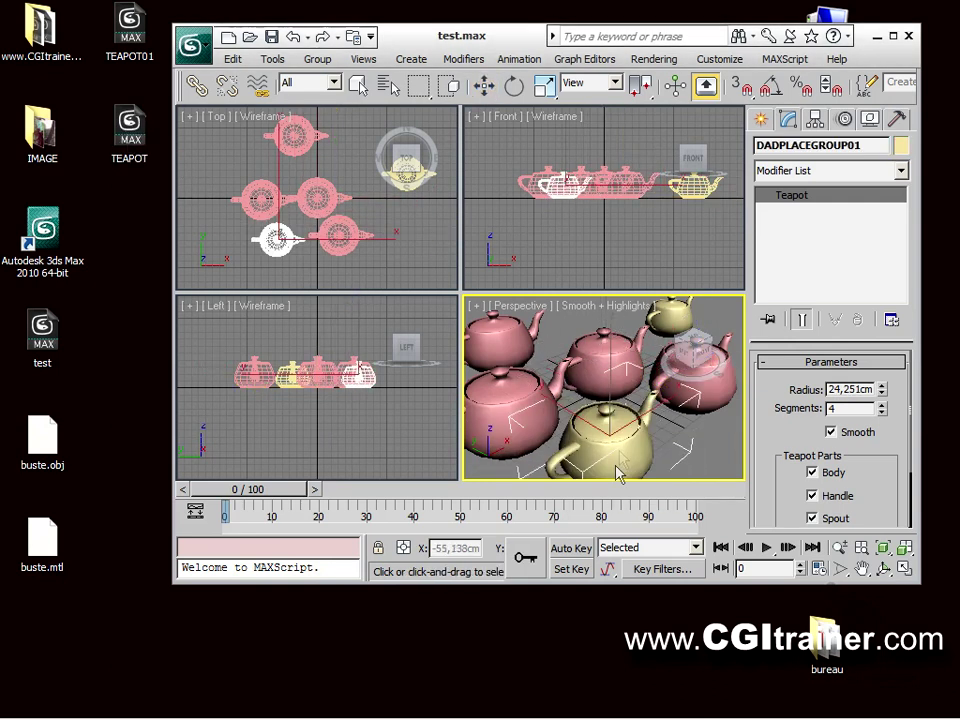
left_click(575, 335)
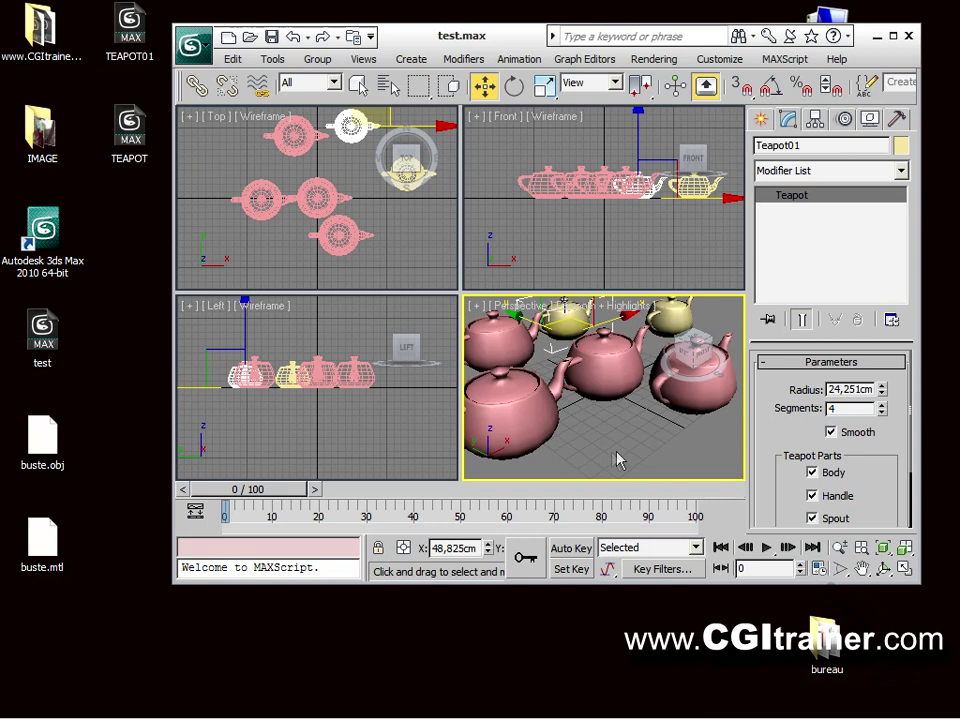
left_click(893, 35)
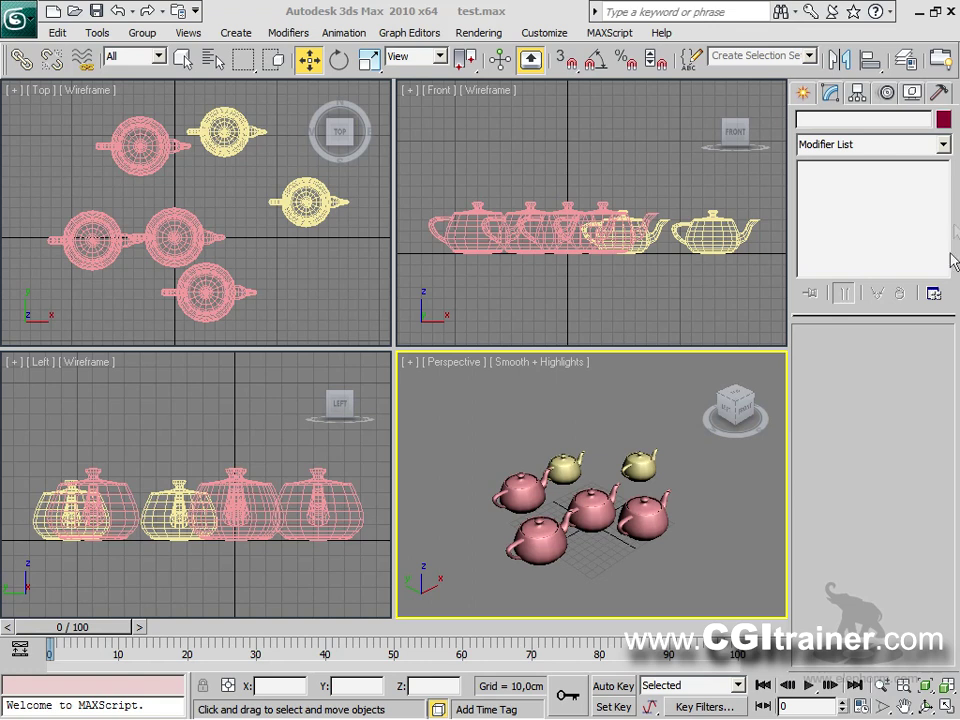
Import buste.obj from the desktop into the Perspective viewport beside the teapots.
left_click(935, 12)
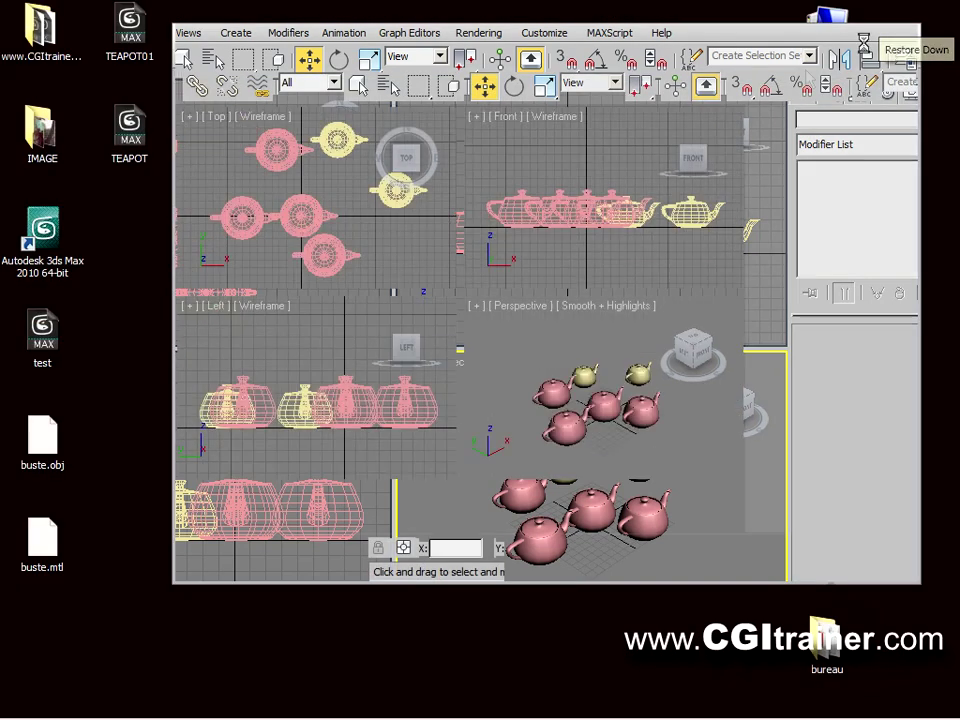
left_click(48, 440)
left_click_drag(45, 447, 514, 418)
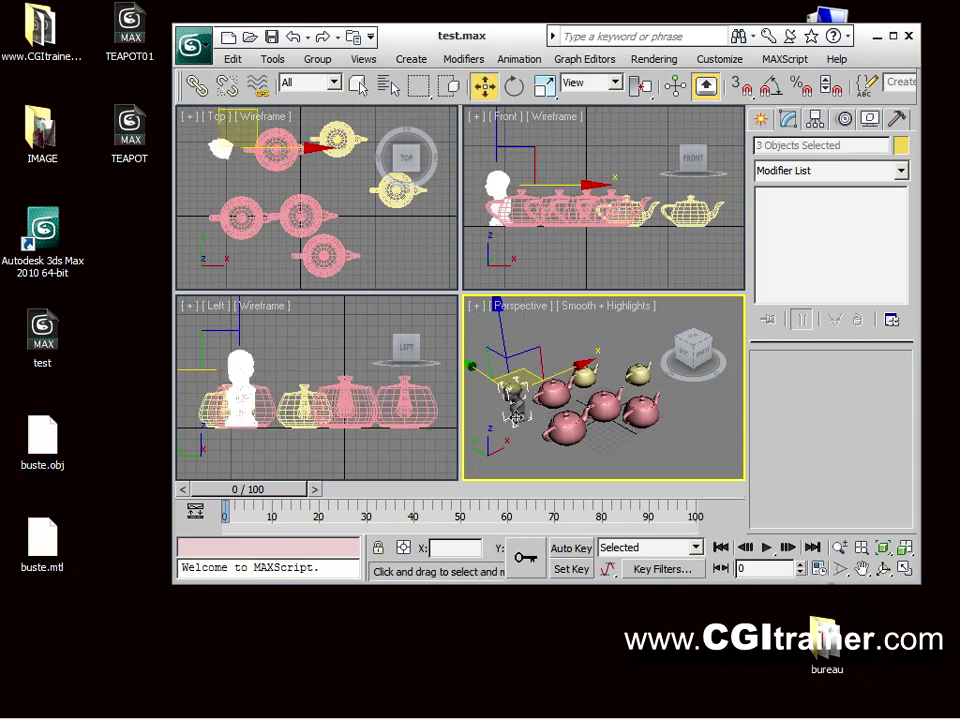
left_click(892, 38)
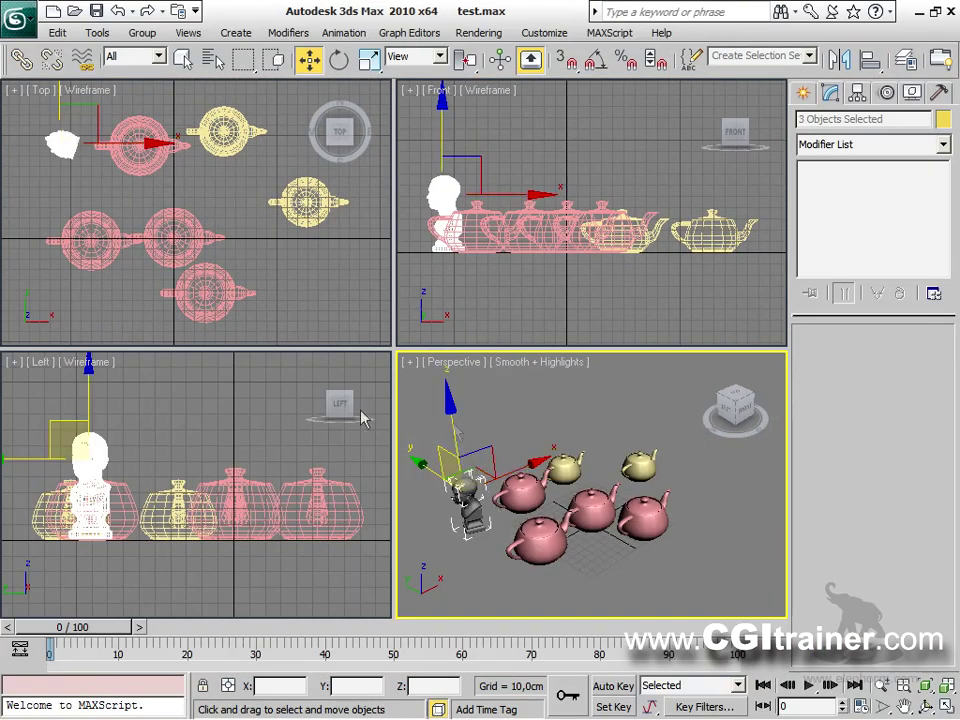
Enlarge the Perspective view, orbit to inspect the bust, then drop another desktop file in.
left_click_drag(392, 347, 95, 114)
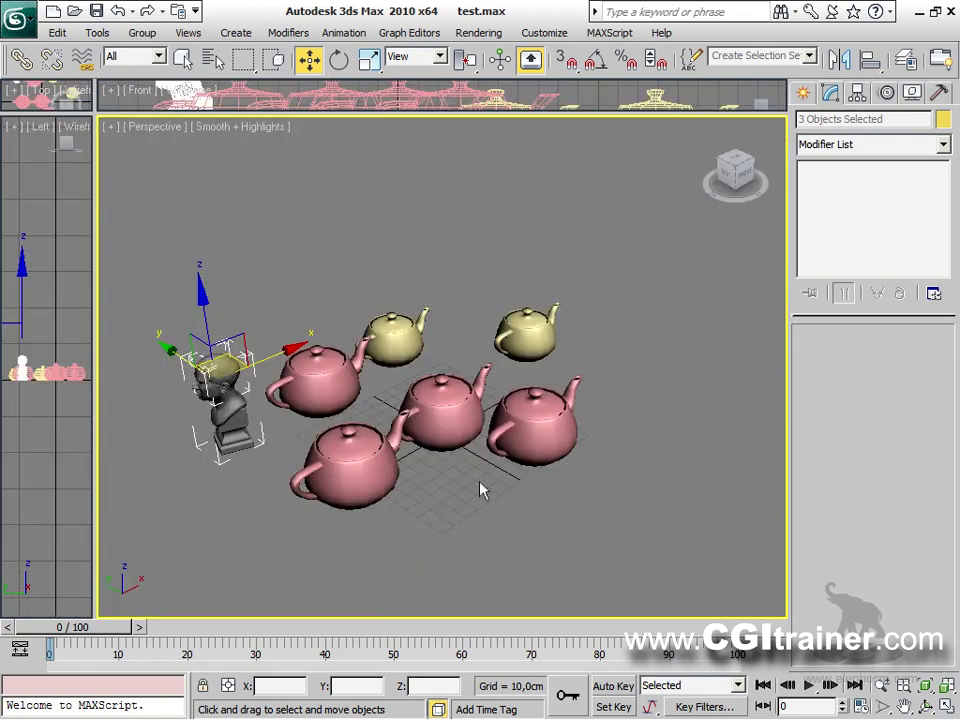
mouse_move(291, 480)
middle_mouse_down("alt")
mouse_move(302, 467)
mouse_move(476, 416)
mouse_move(549, 461)
mouse_move(484, 491)
mouse_move(308, 470)
middle_mouse_up("alt")
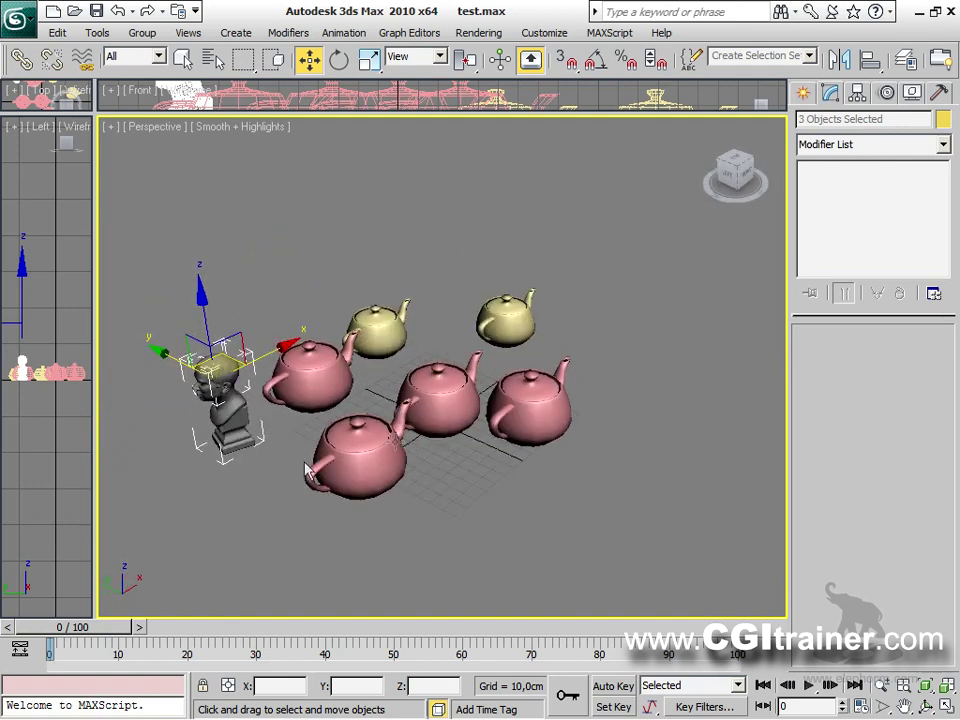
left_click(936, 11)
left_click_drag(42, 328, 590, 385)
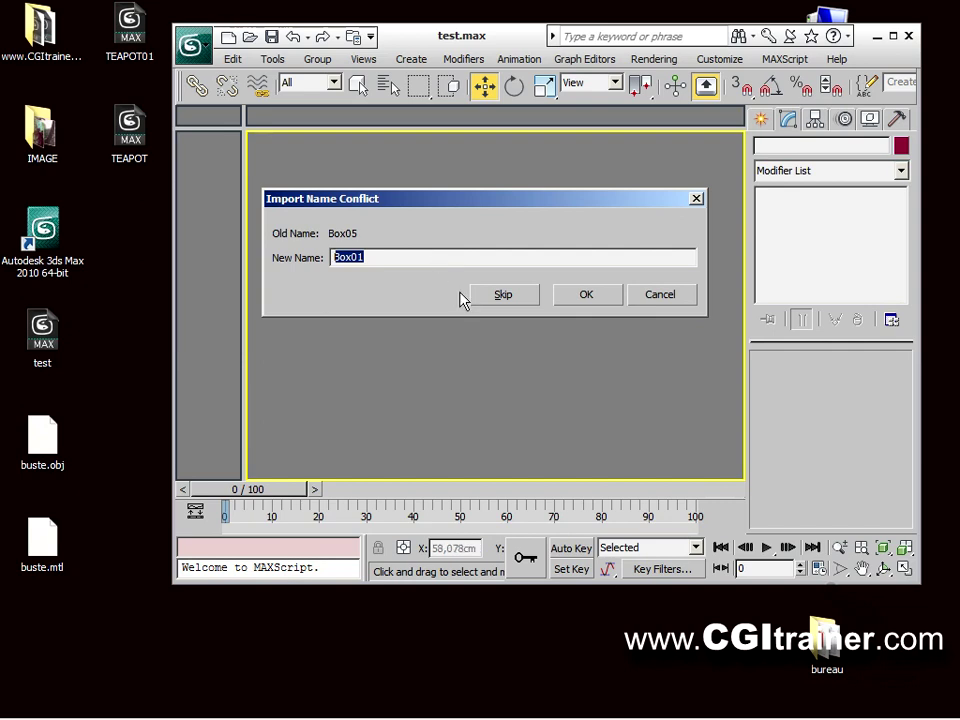
Replace the 01 suffix with 5, b and d to rename imported Box05, Box02 and Box04.
left_click_drag(371, 260, 352, 257)
key("BackSpace")
type("5")
key("Return")
left_click_drag(410, 309, 440, 303)
type("b")
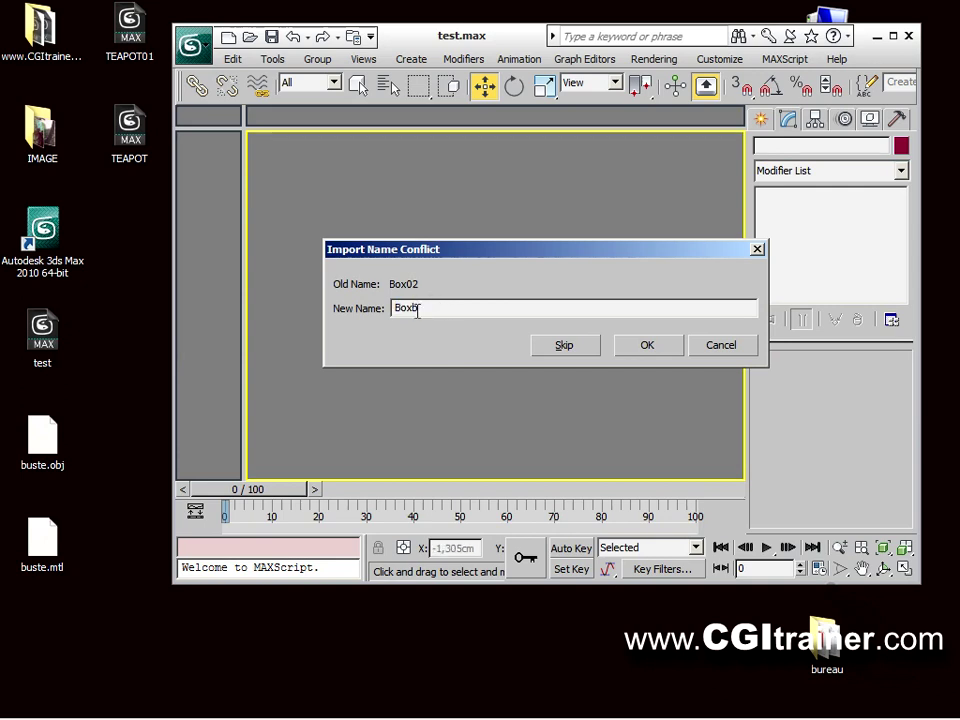
left_click(647, 345)
left_click_drag(410, 308, 443, 308)
type("d")
left_click(632, 346)
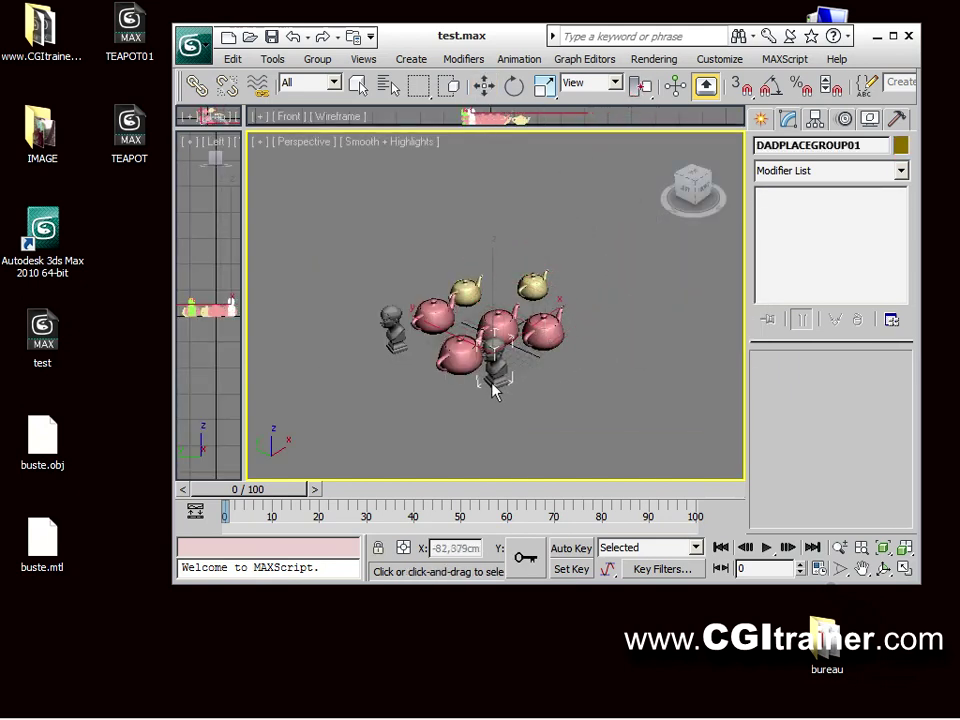
Place the bust group at the centre of the teapots and orbit closer to inspect it.
left_click(500, 387)
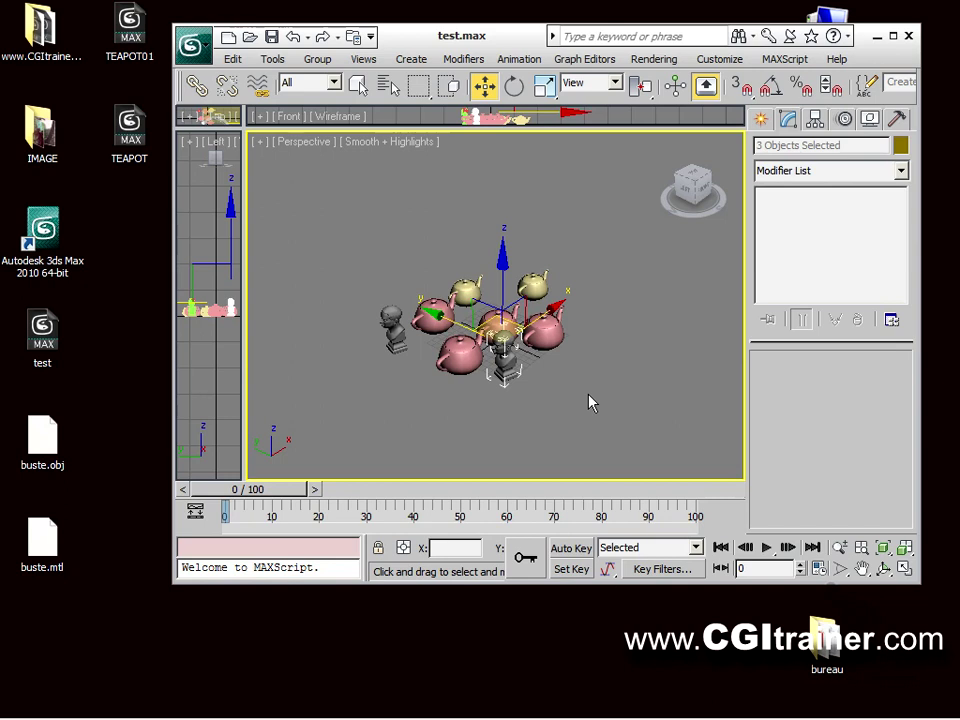
scroll(585, 398, "up", 5)
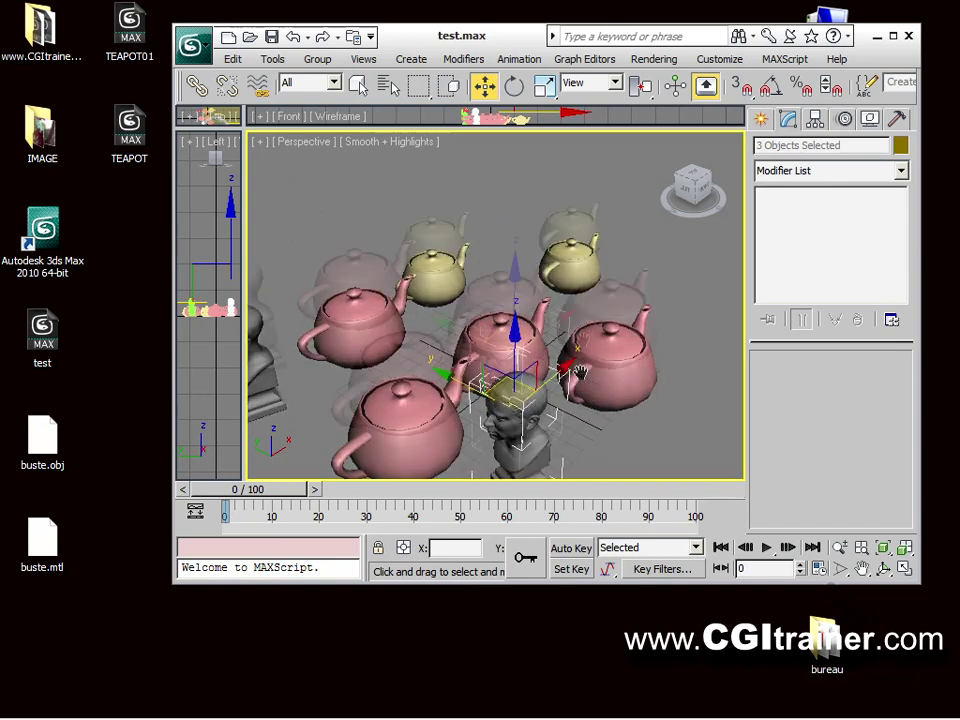
middle_click_drag(477, 350, 671, 294, "alt")
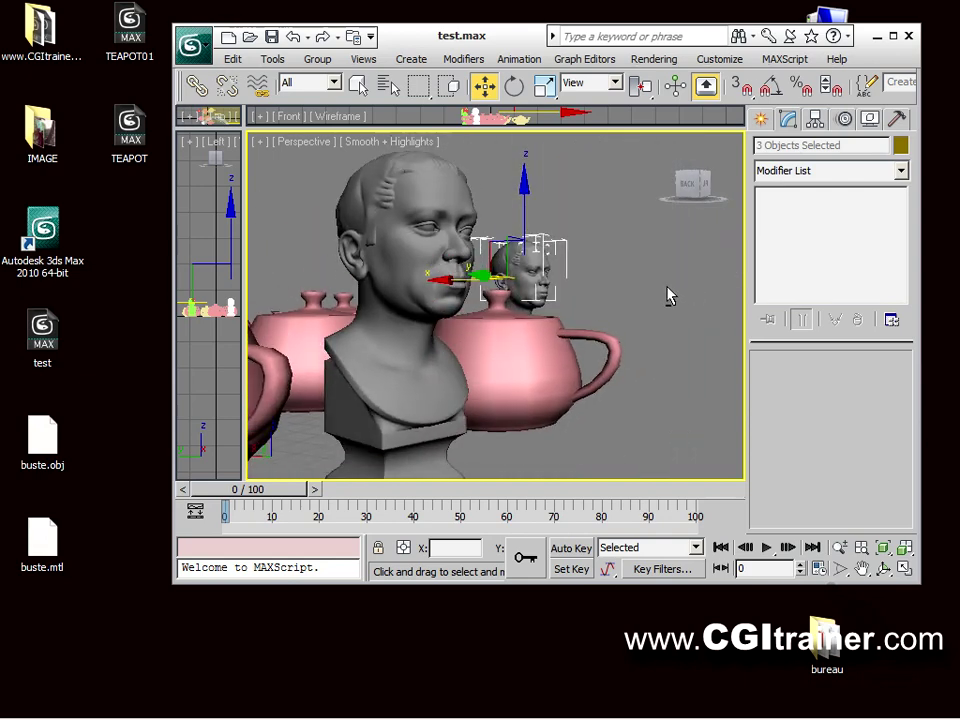
left_click(714, 404)
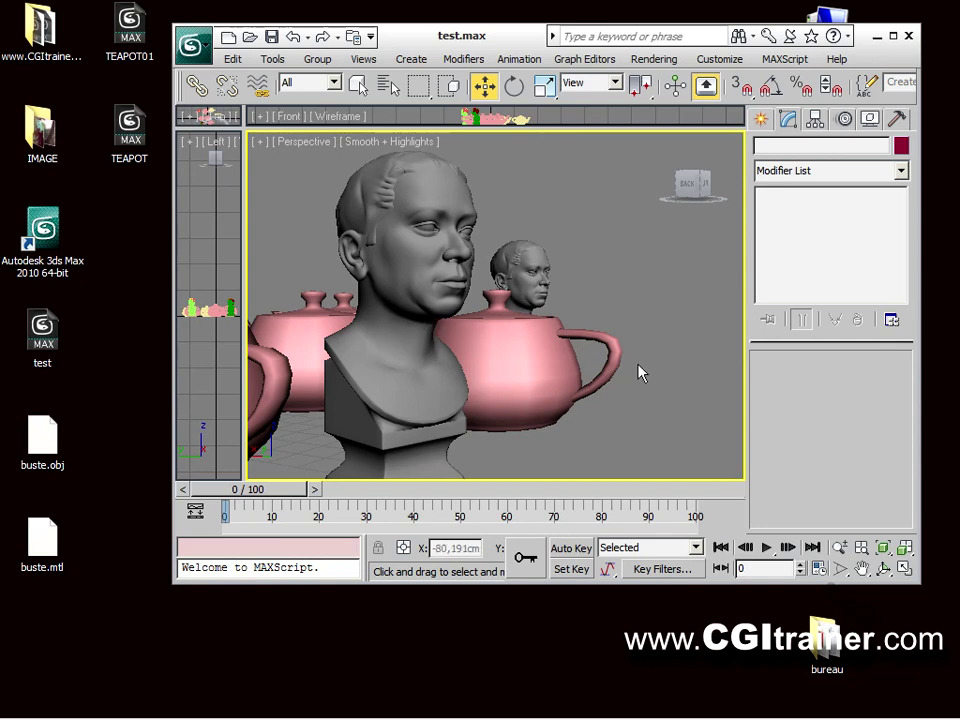
Reset 3ds Max to an empty scene without saving changes.
left_click(192, 44)
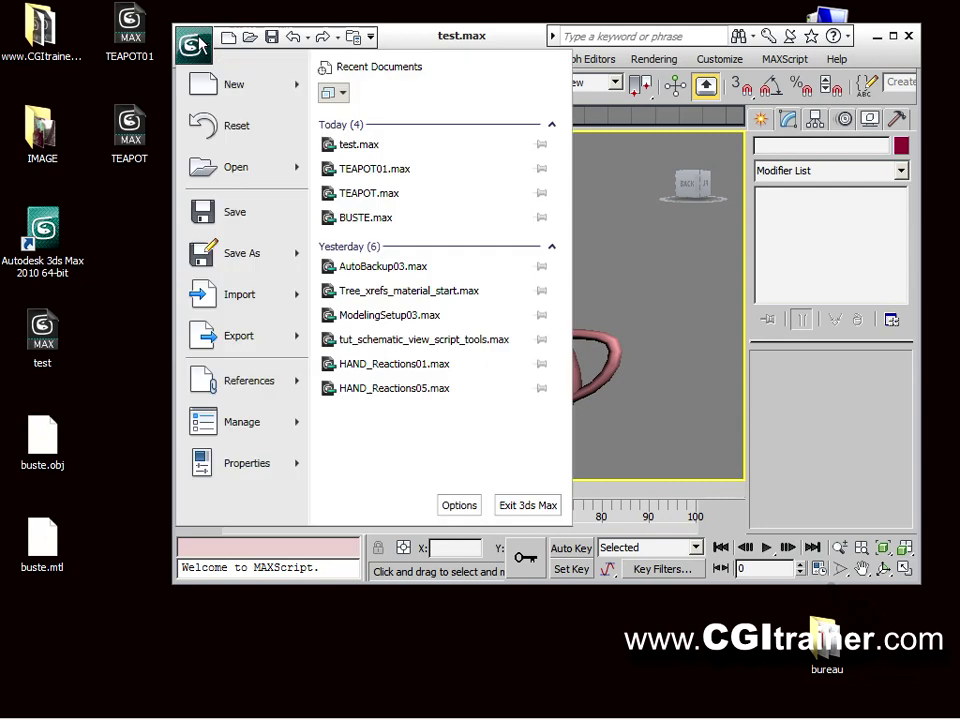
left_click(210, 125)
left_click(490, 424)
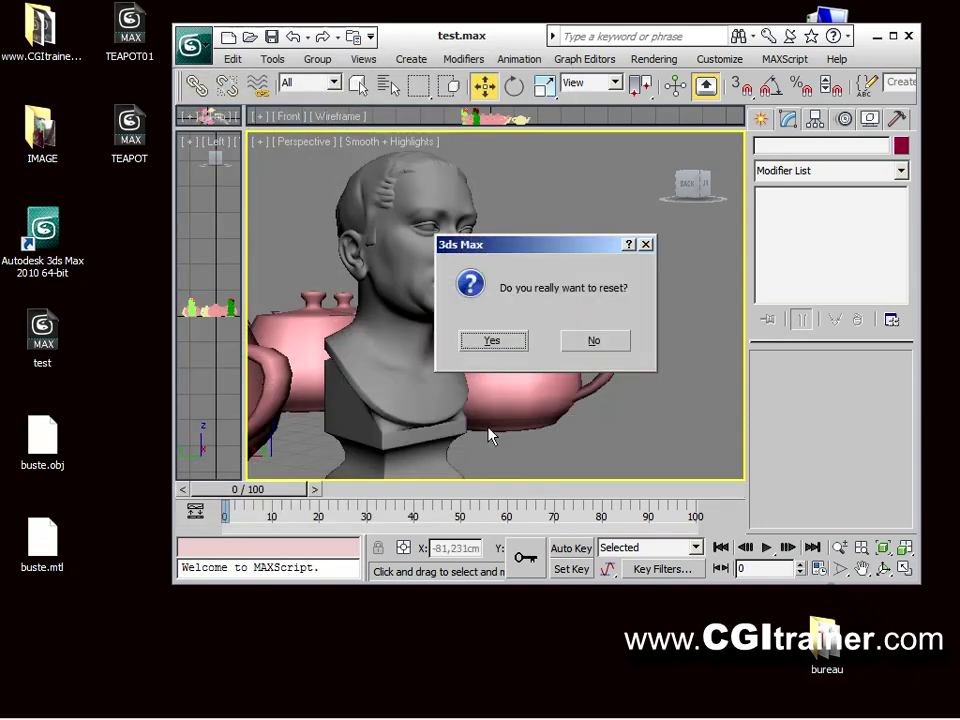
left_click(492, 340)
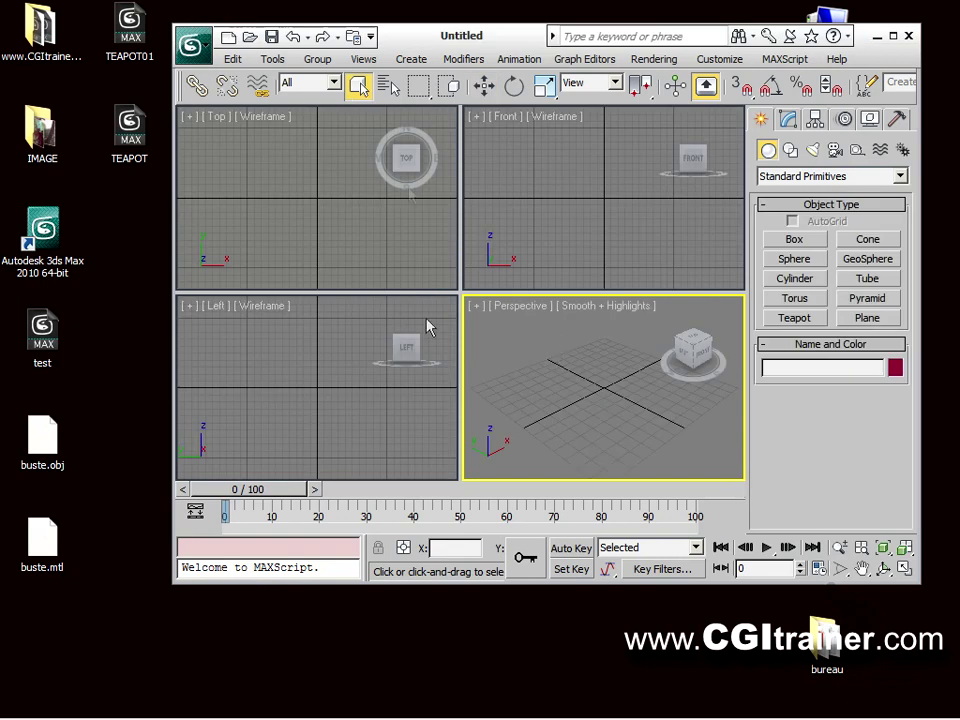
left_click(196, 46)
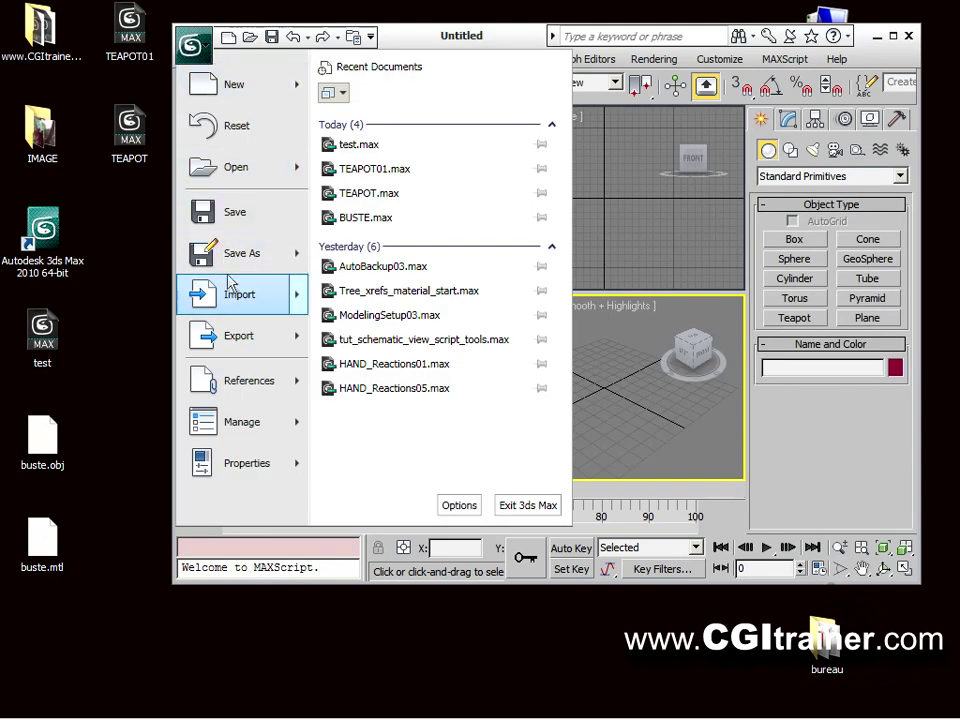
Import buste.obj from the Bureau folder with All Formats, reaching its OBJ Import Options.
mouse_move(230, 293)
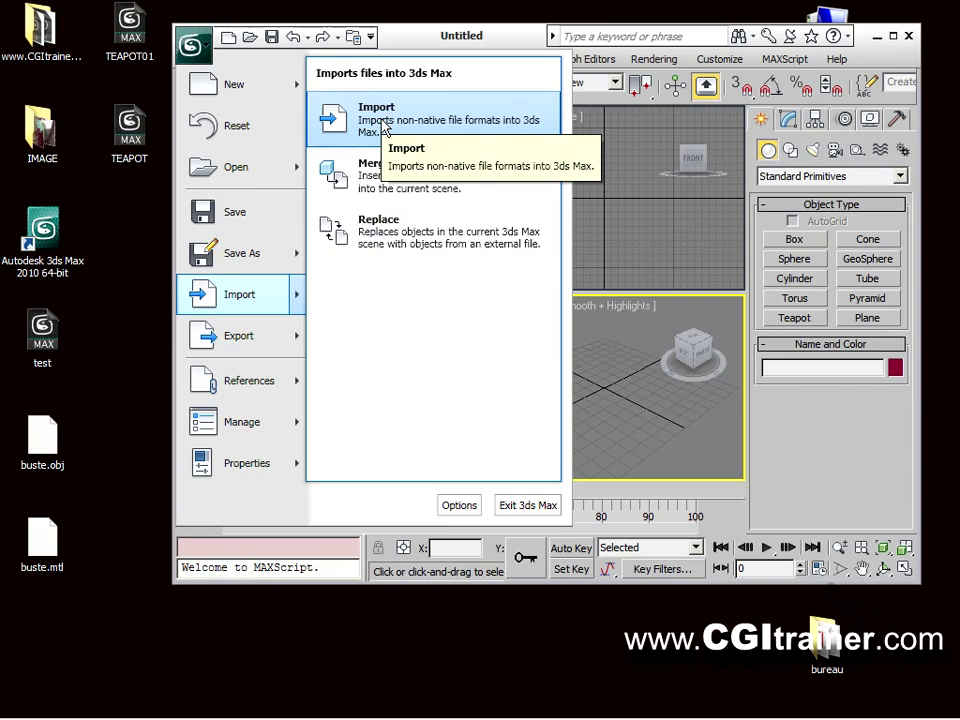
left_click(383, 124)
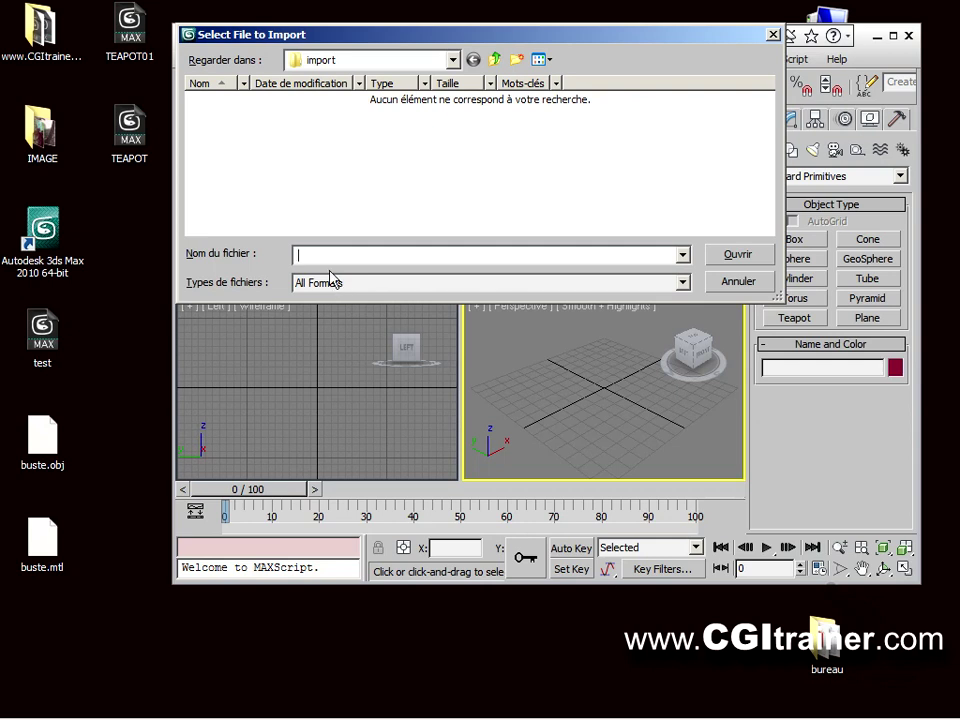
left_click(681, 284)
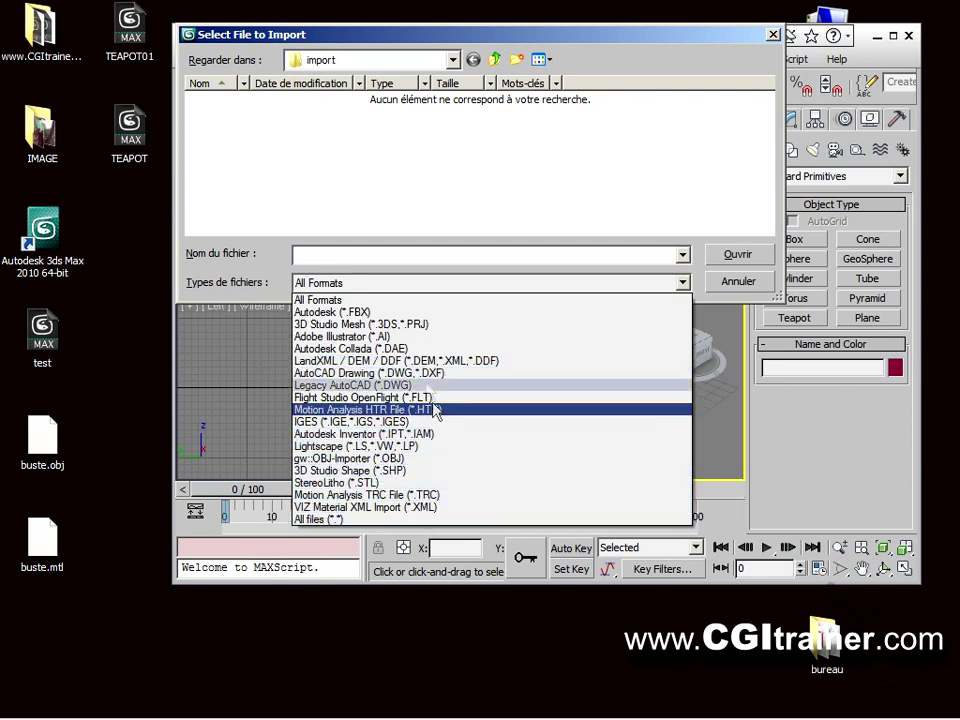
left_click(703, 256)
left_click(495, 60)
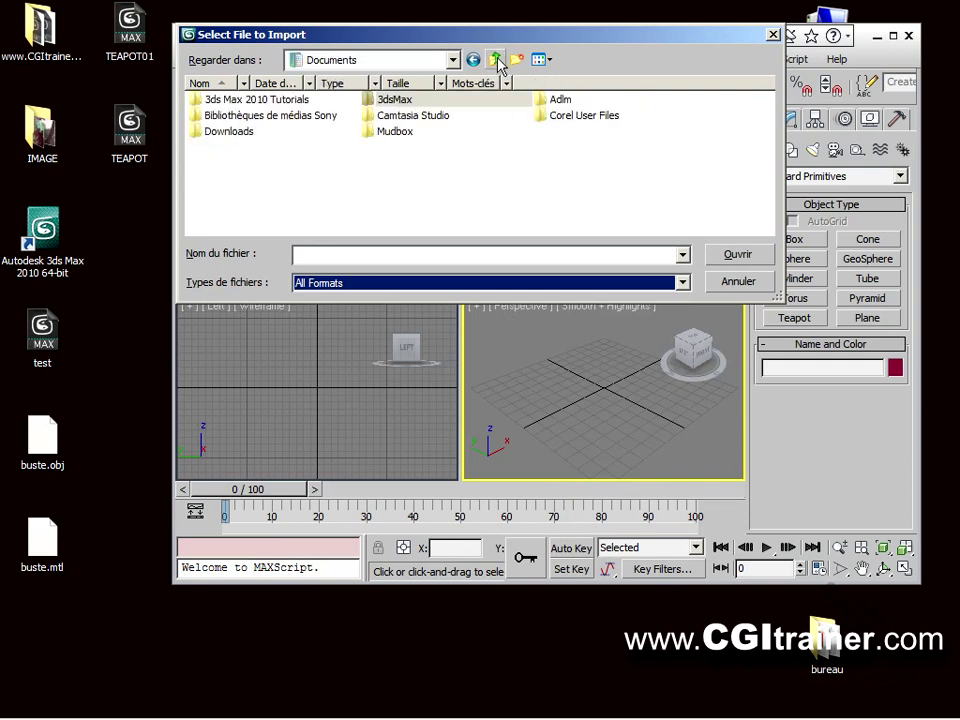
left_click(497, 60)
left_click(497, 60)
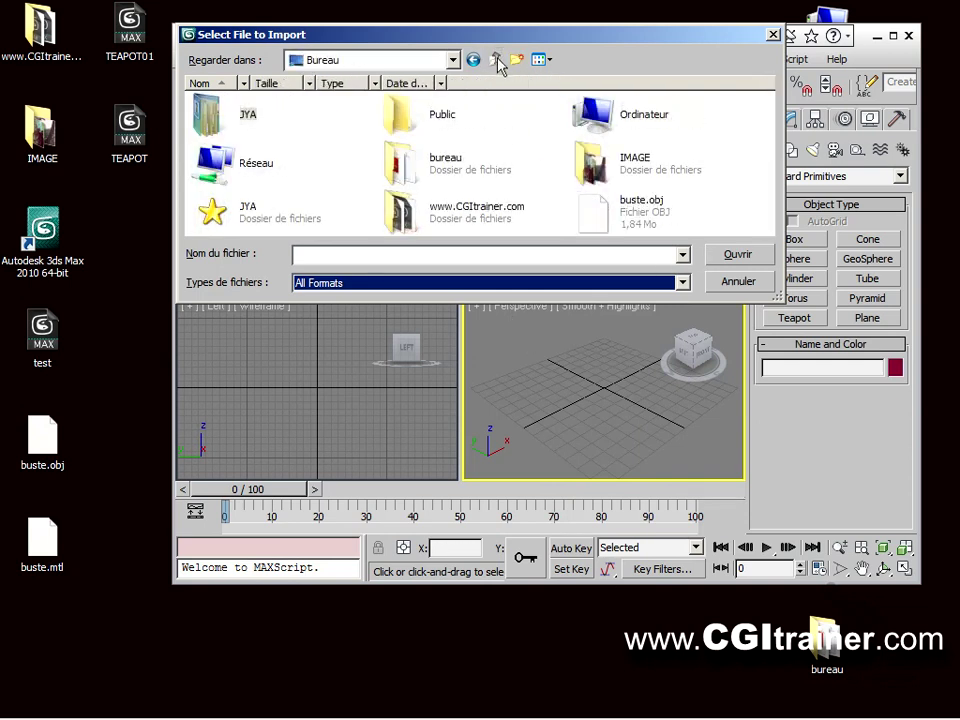
left_click(640, 208)
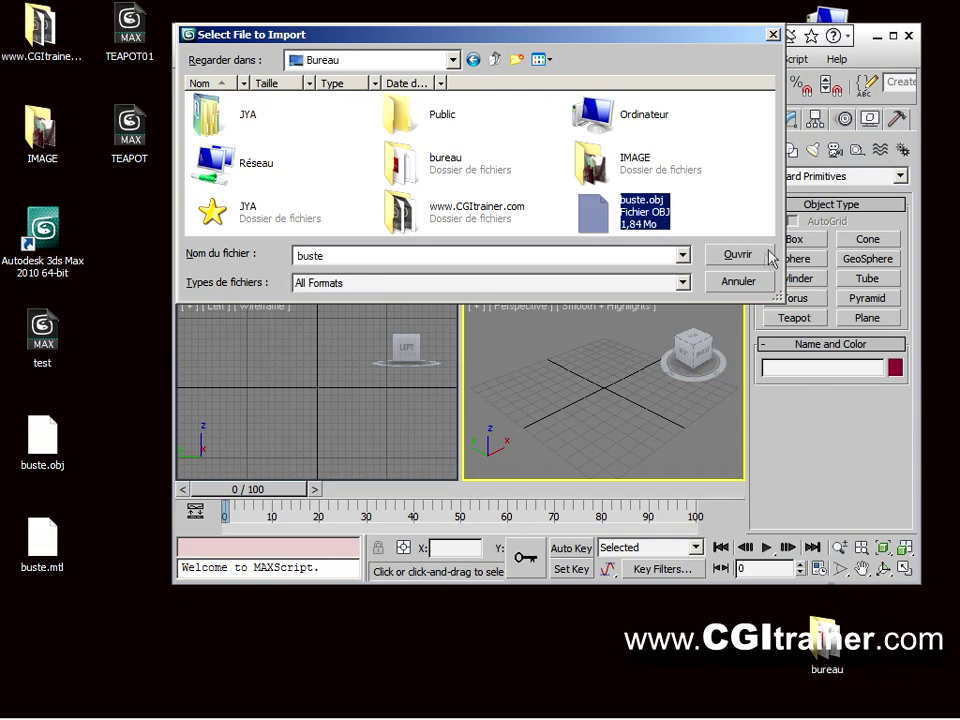
left_click(766, 256)
left_click_drag(449, 18, 173, 8)
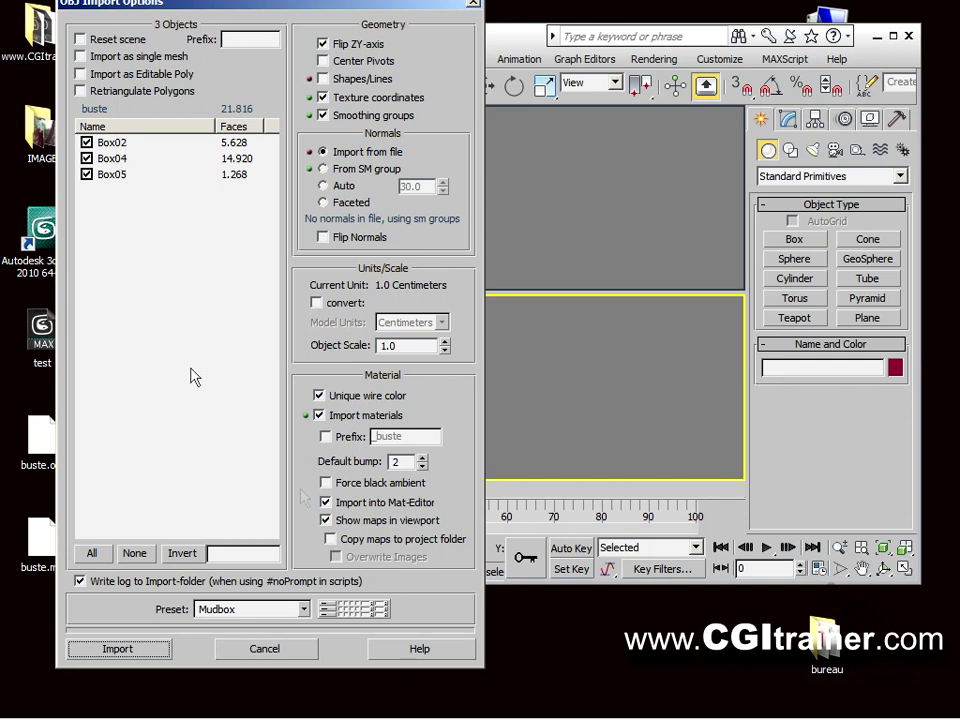
Import buste.obj with the Mudbox preset as Box02, Box04 and Box05.
left_click(305, 610)
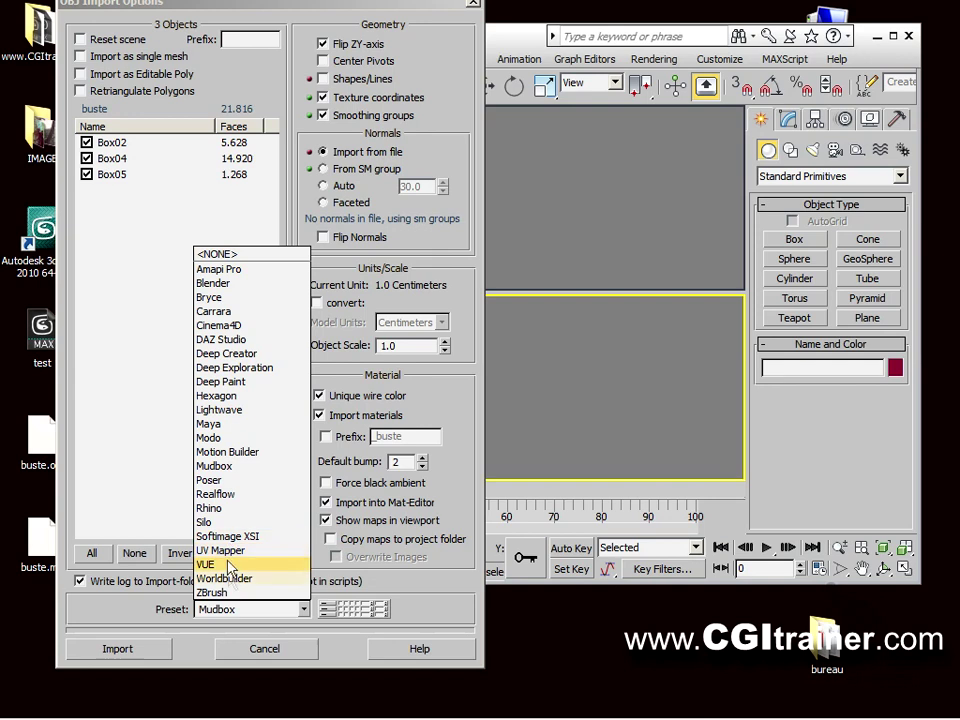
left_click(160, 637)
left_click(150, 656)
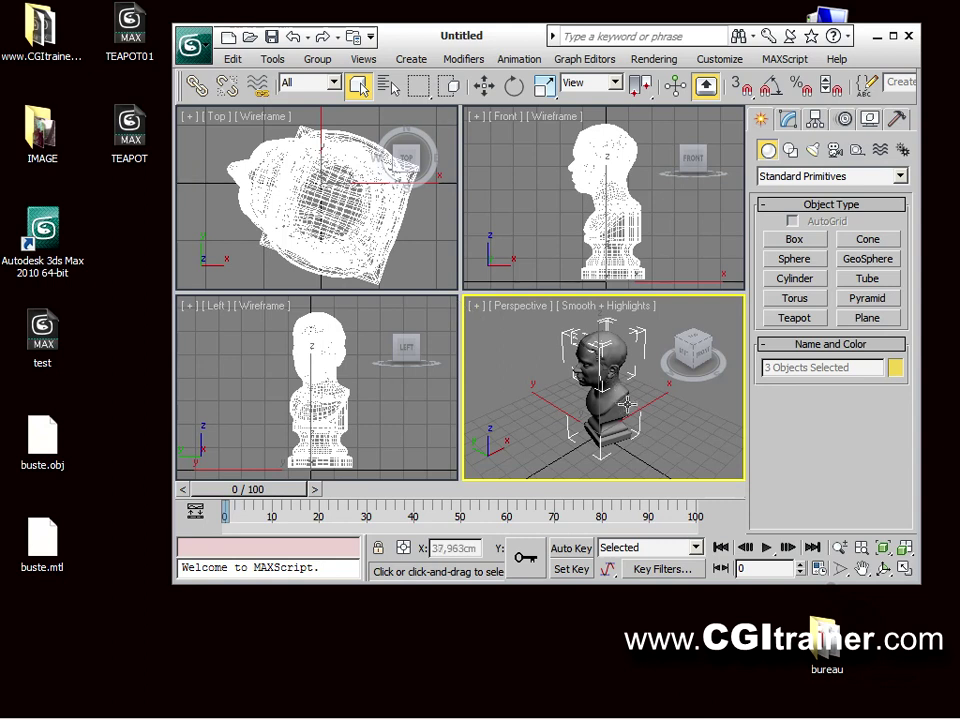
Reset the scene without saving and drag out a large Teapot01, radius about 29,093cm.
middle_click_drag(623, 404, 697, 402, "alt")
left_click(193, 44)
left_click(404, 212)
left_click(494, 425)
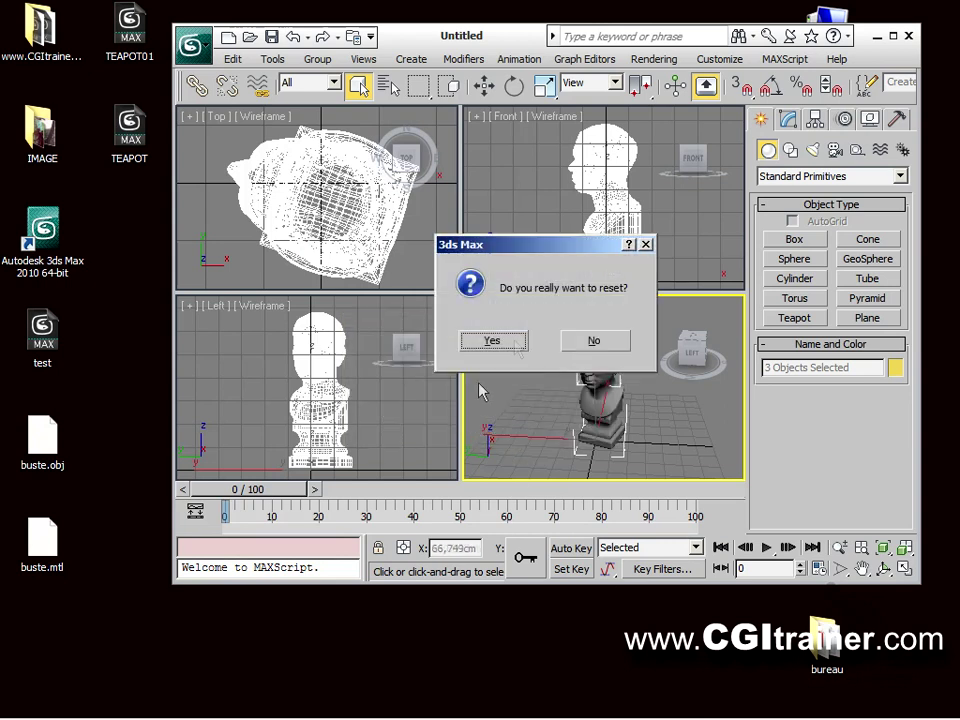
left_click(494, 339)
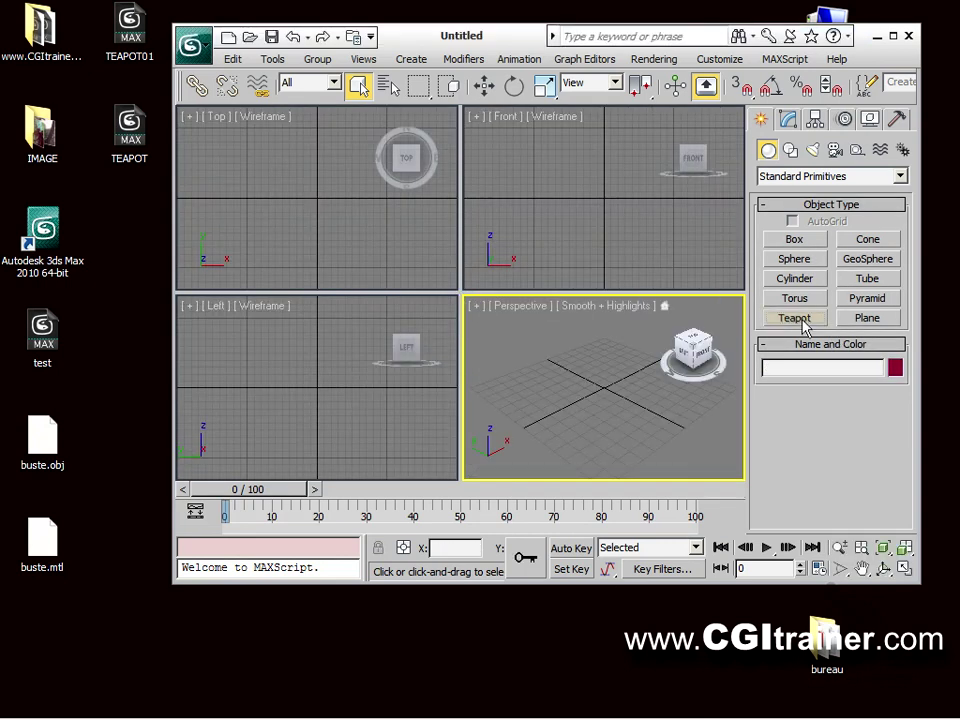
left_click(794, 318)
left_click_drag(580, 410, 468, 388)
Begin exporting the scene as gw::OBJ-Exporter (*.OBJ) to the Bureau desktop folder and enter a file name.
left_click(200, 52)
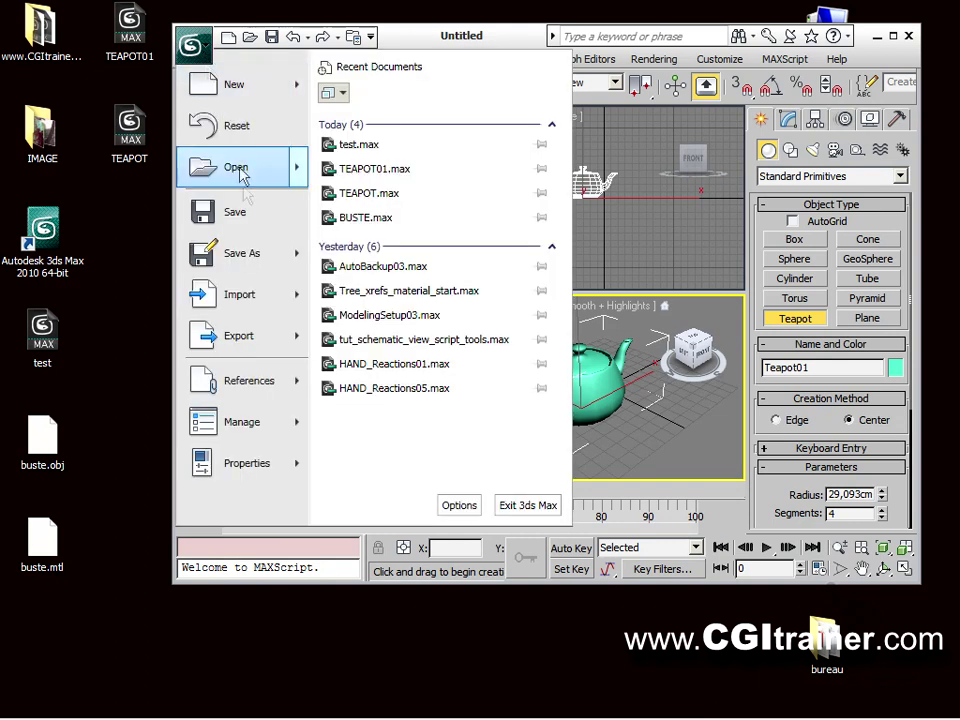
left_click(237, 339)
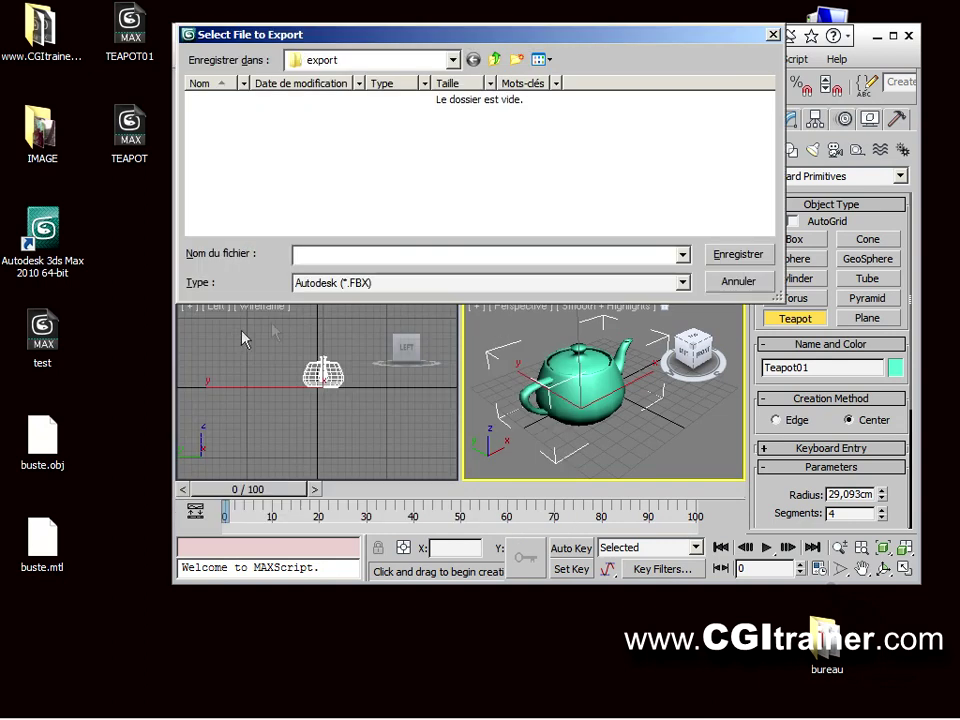
left_click(670, 285)
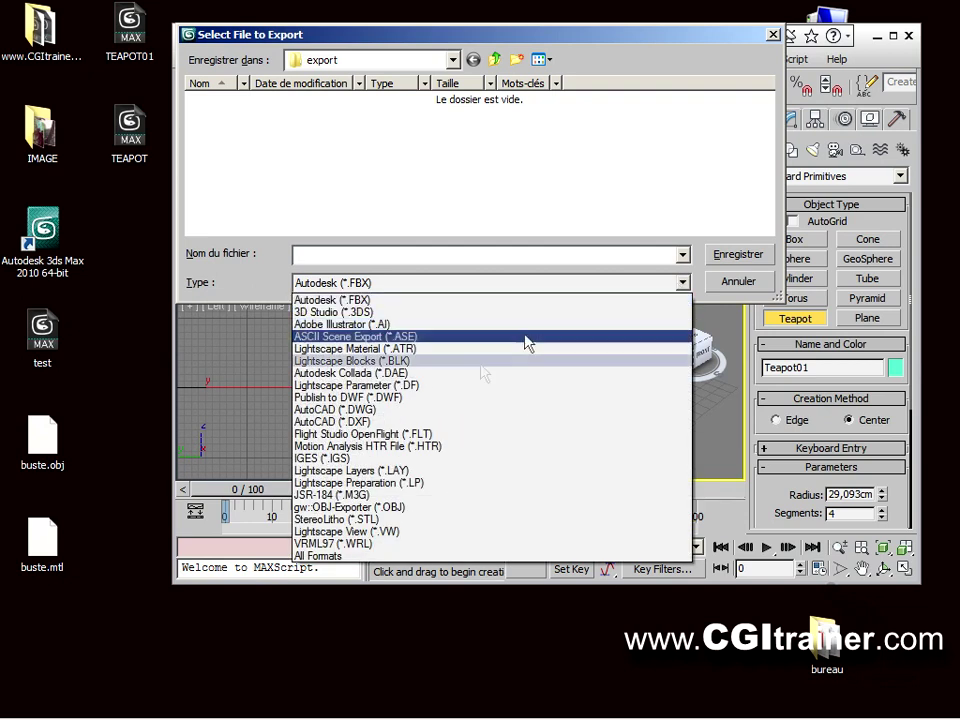
left_click(420, 507)
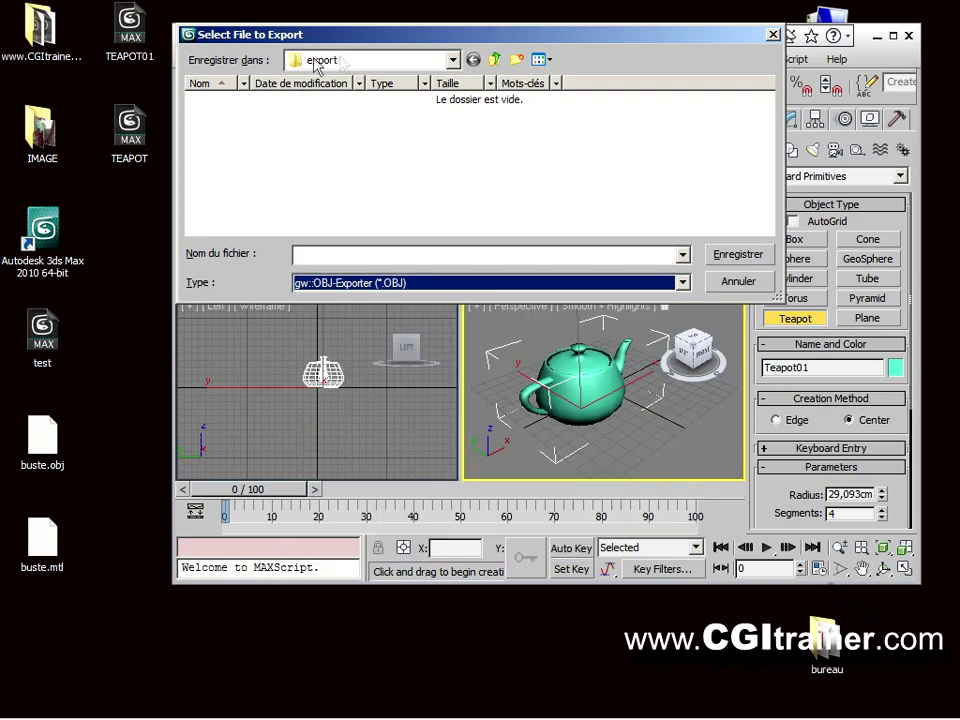
left_click(453, 60)
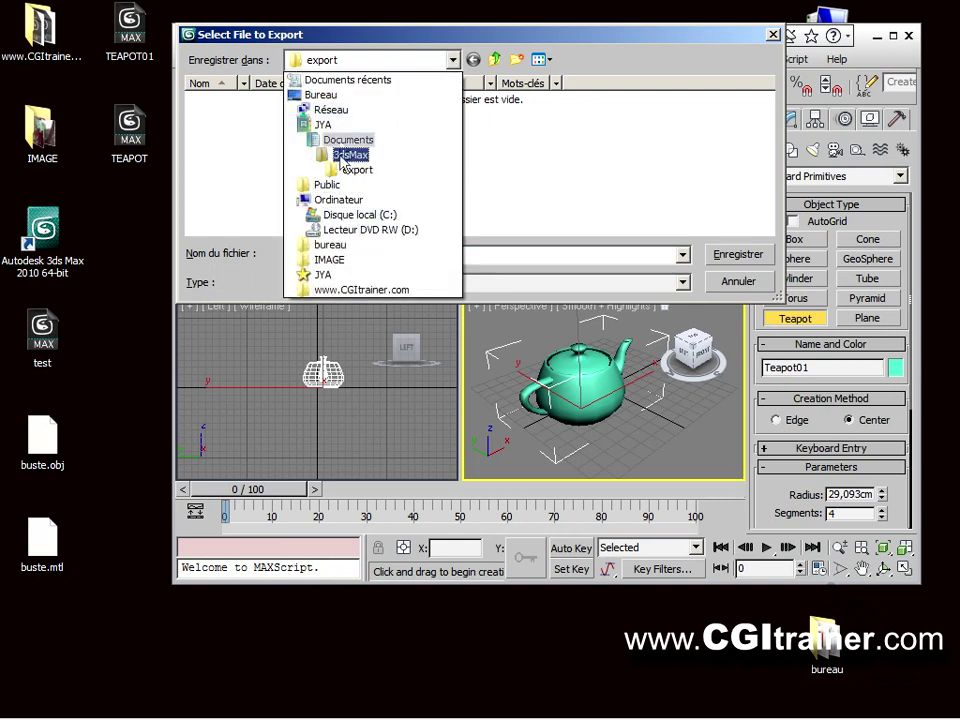
left_click(320, 95)
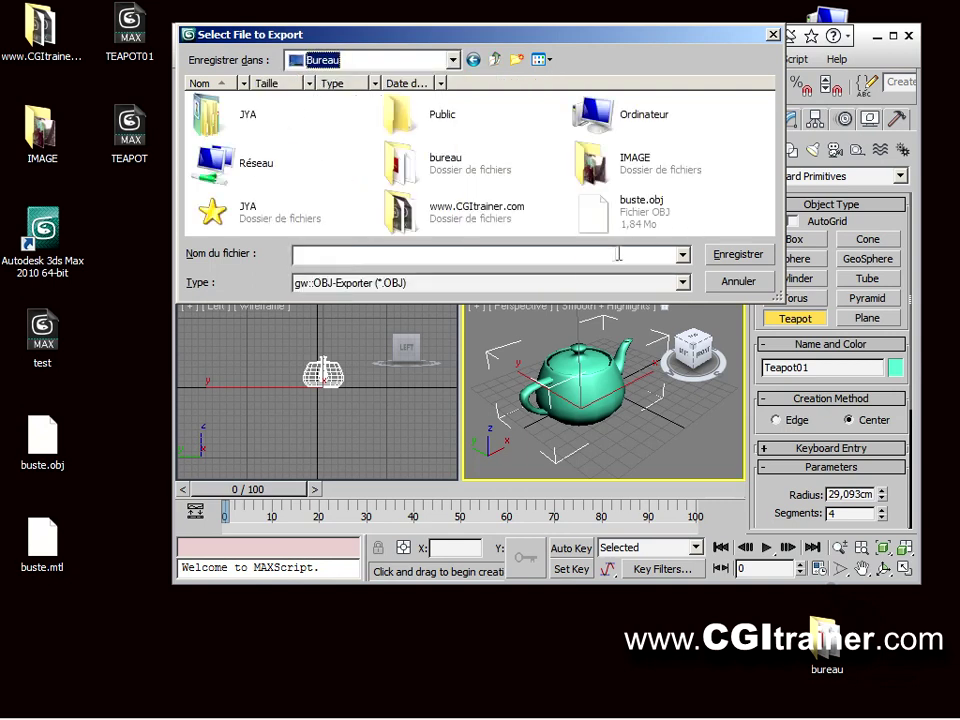
left_click(576, 256)
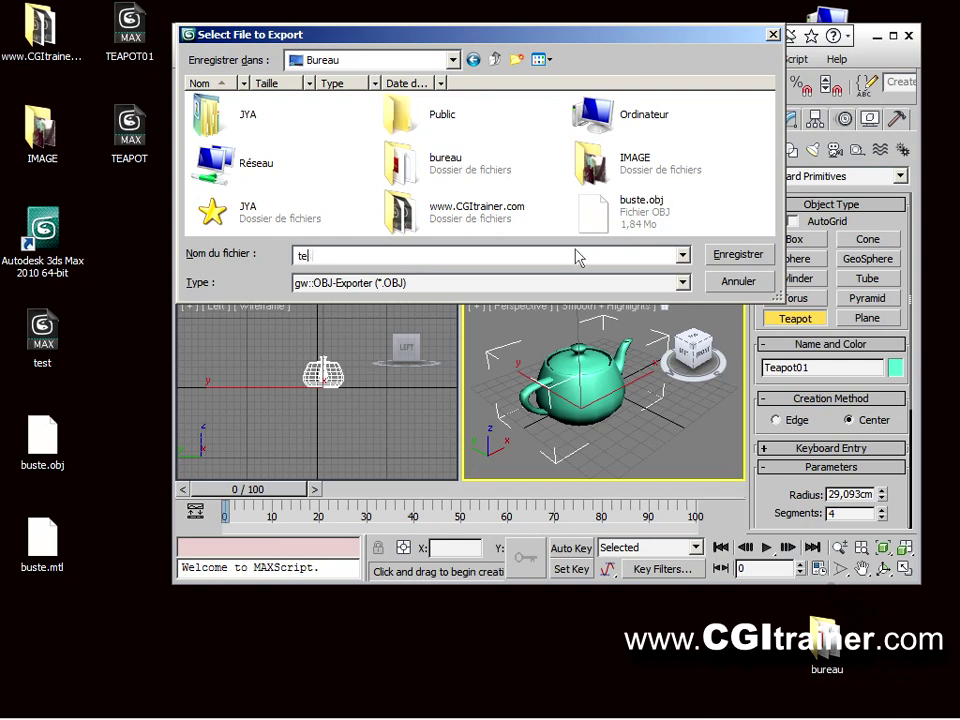
Confirm the test.obj export with the Mudbox preset and close the finished export report.
left_click(736, 256)
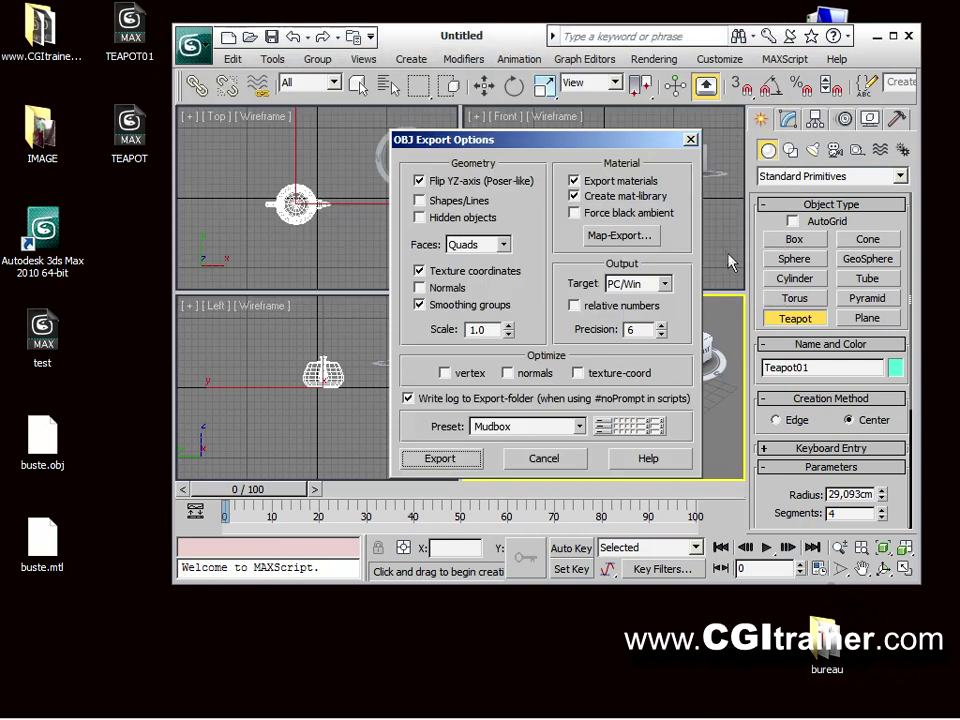
left_click_drag(527, 146, 434, 118)
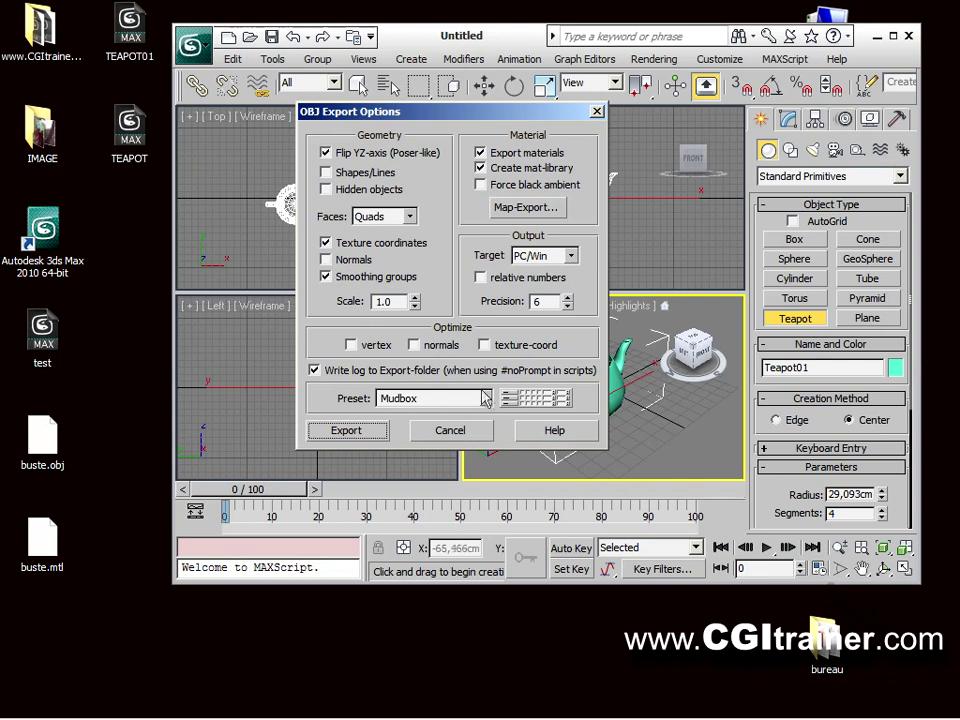
left_click(430, 398)
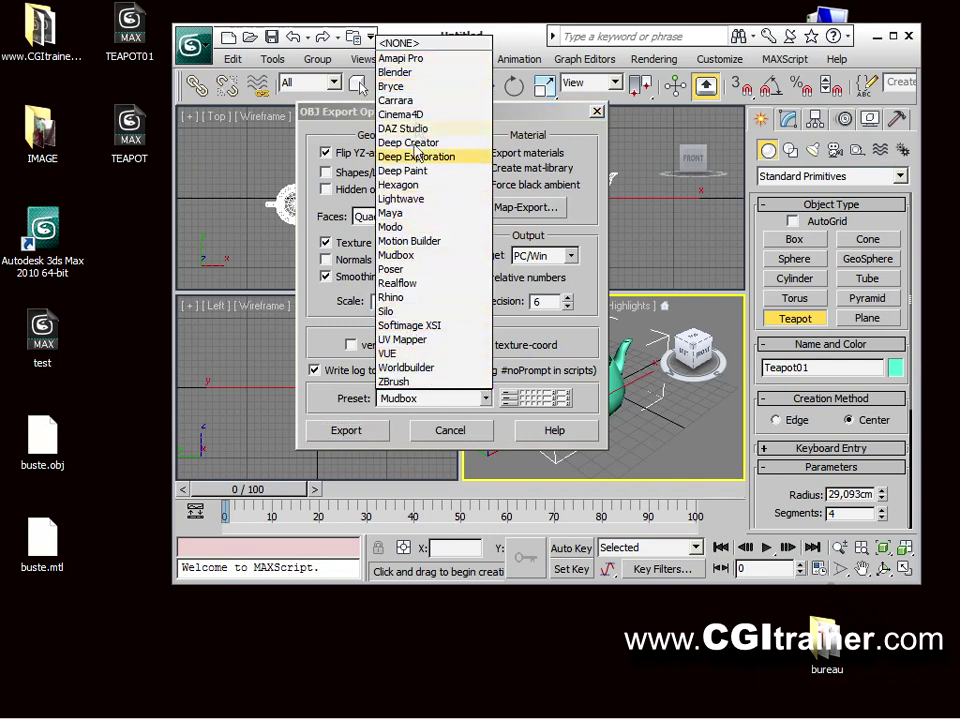
left_click(352, 397)
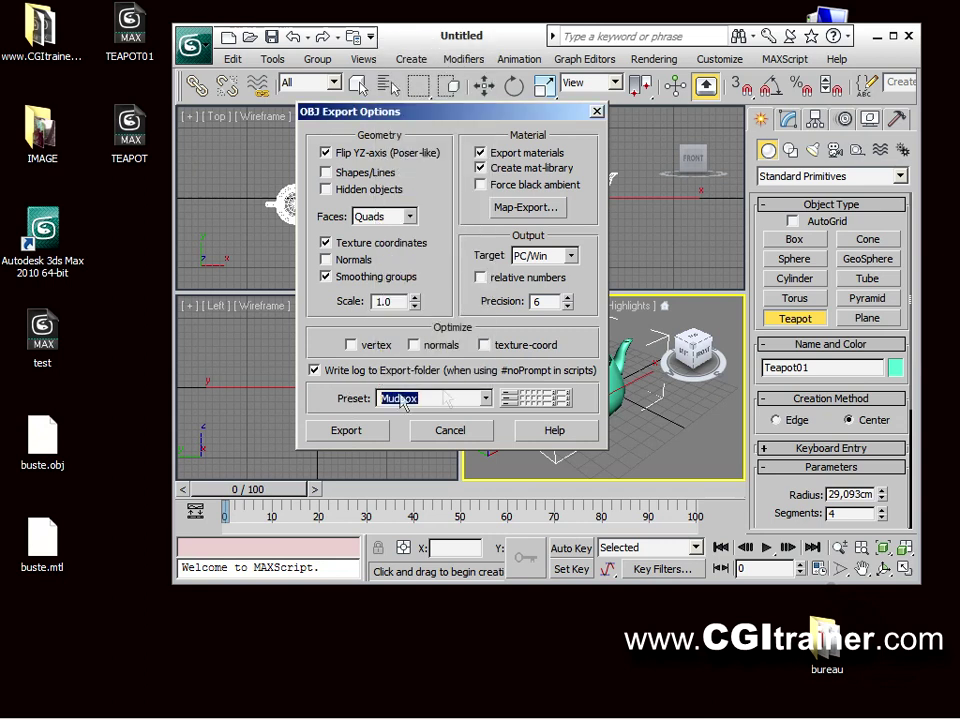
left_click(370, 435)
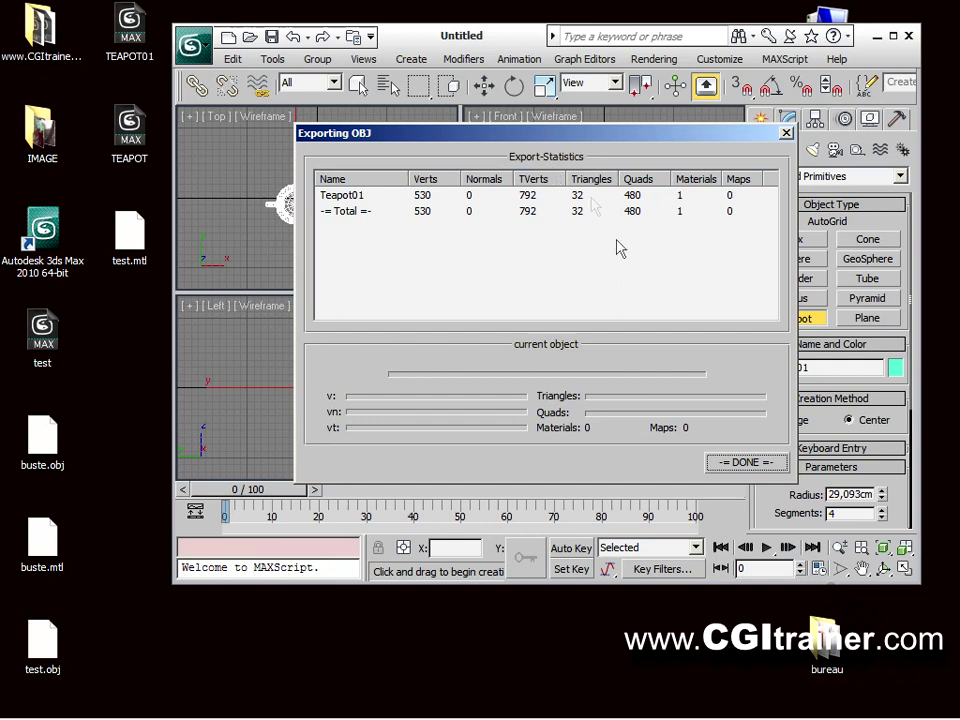
left_click(786, 132)
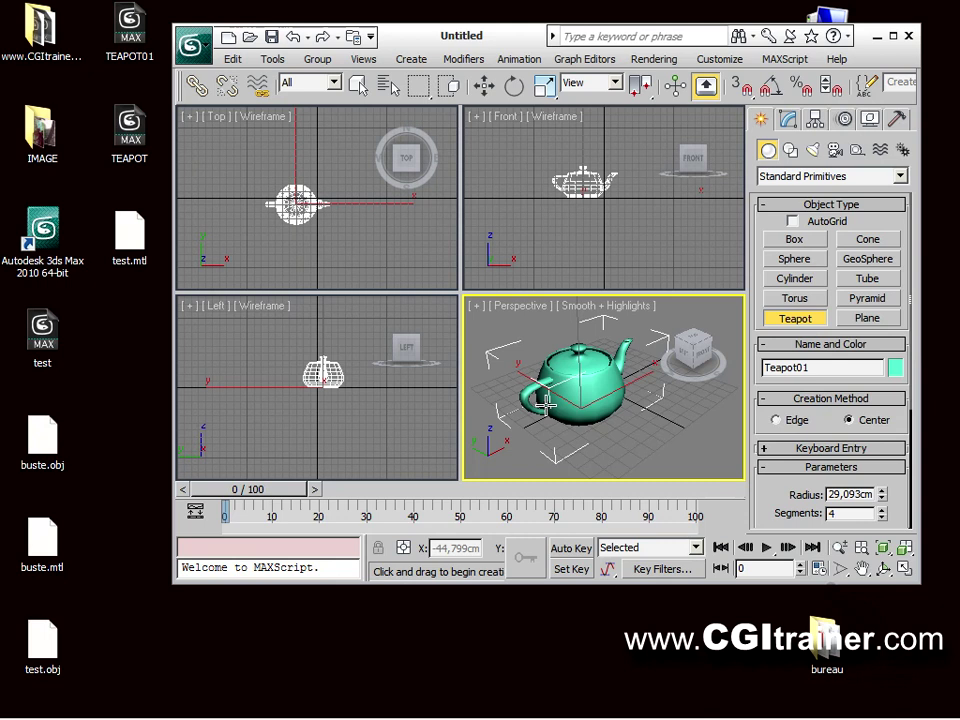
Delete the teapot and place test.obj from the desktop back into the scene.
key("Delete")
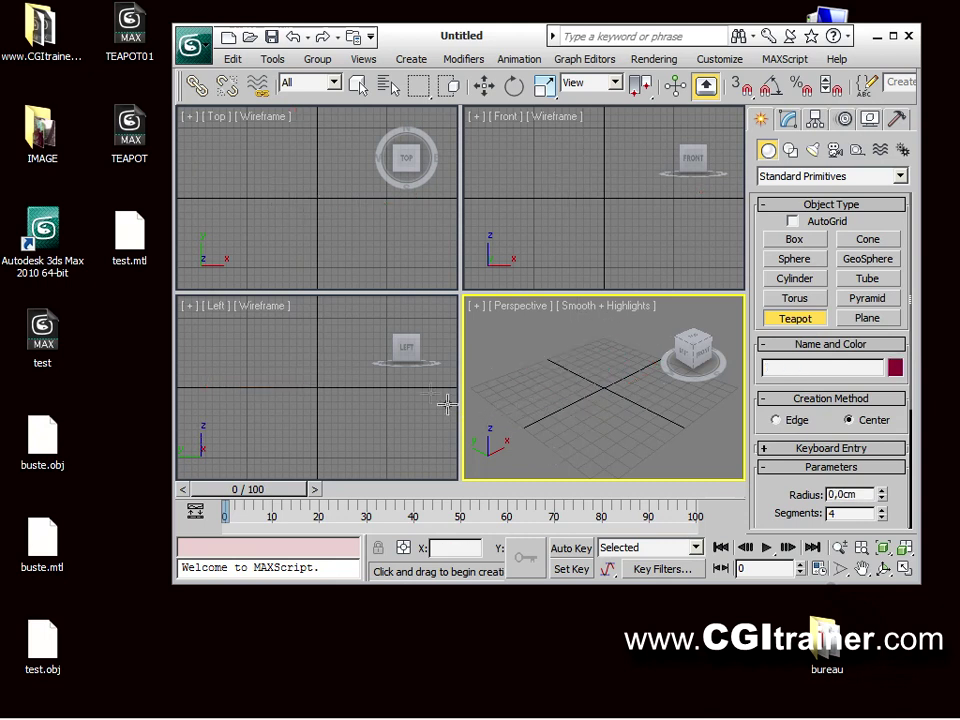
left_click_drag(43, 645, 632, 375)
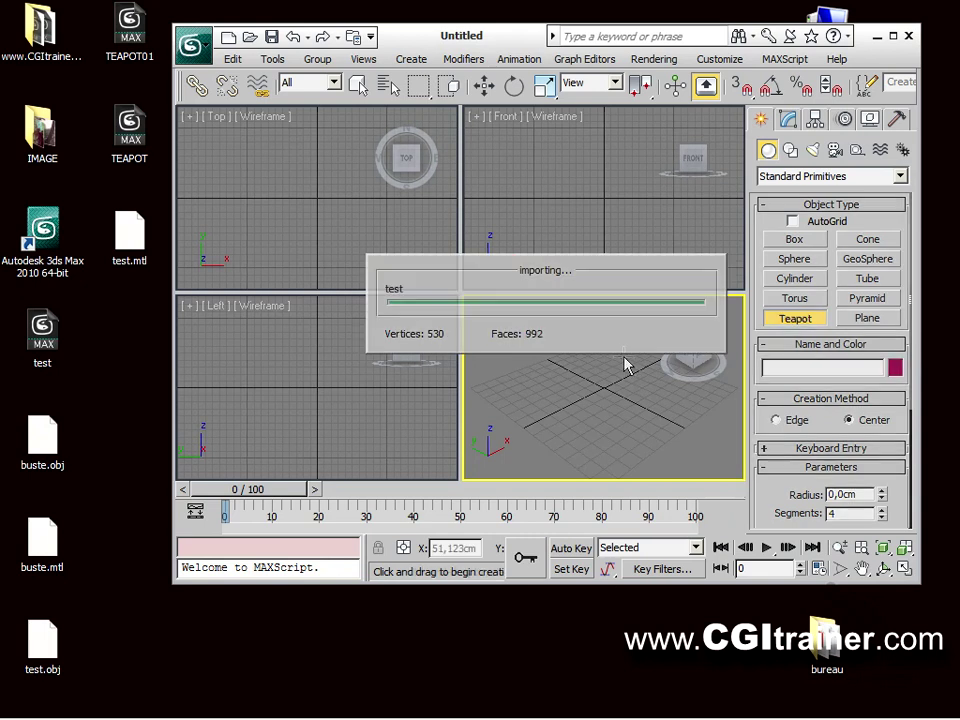
left_click(527, 366)
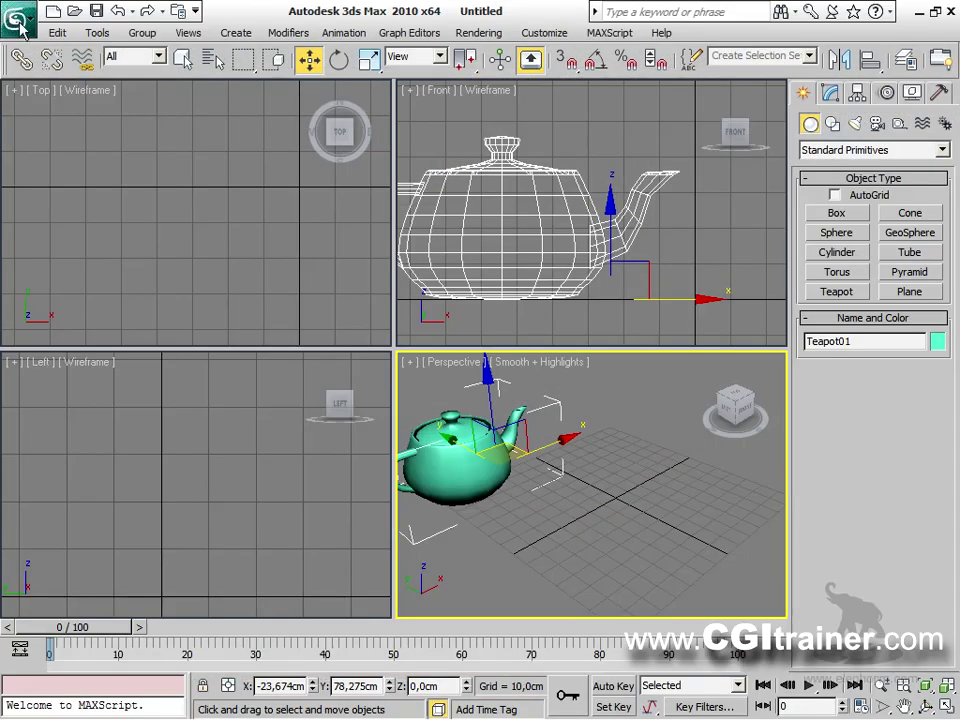
left_click(19, 18)
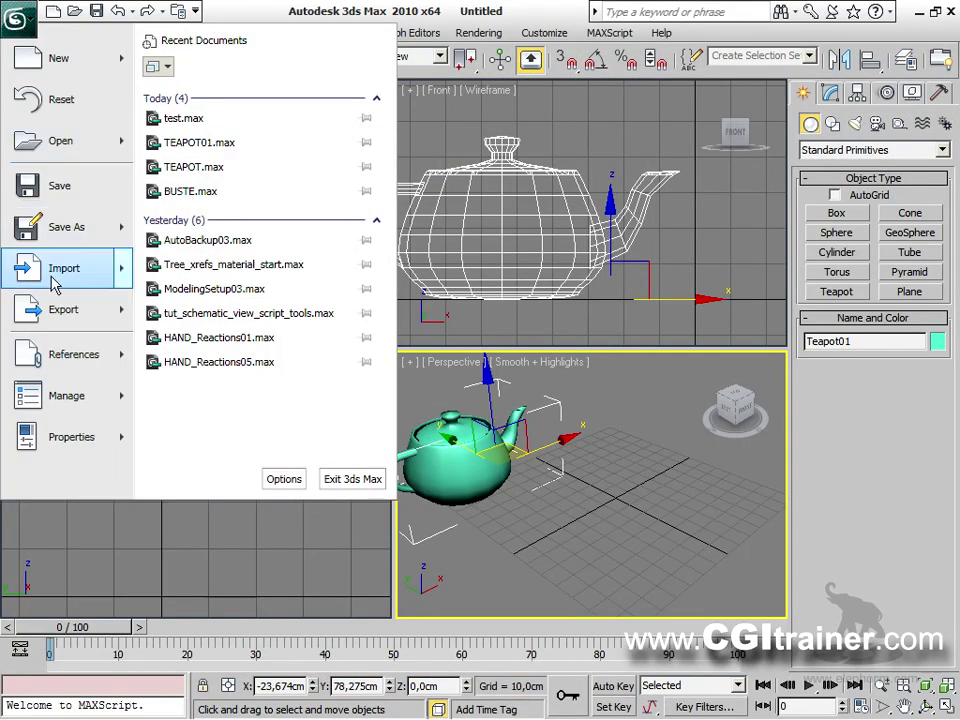
Look through the application menu's Import and Export submenus, then close it without choosing anything.
mouse_move(73, 284)
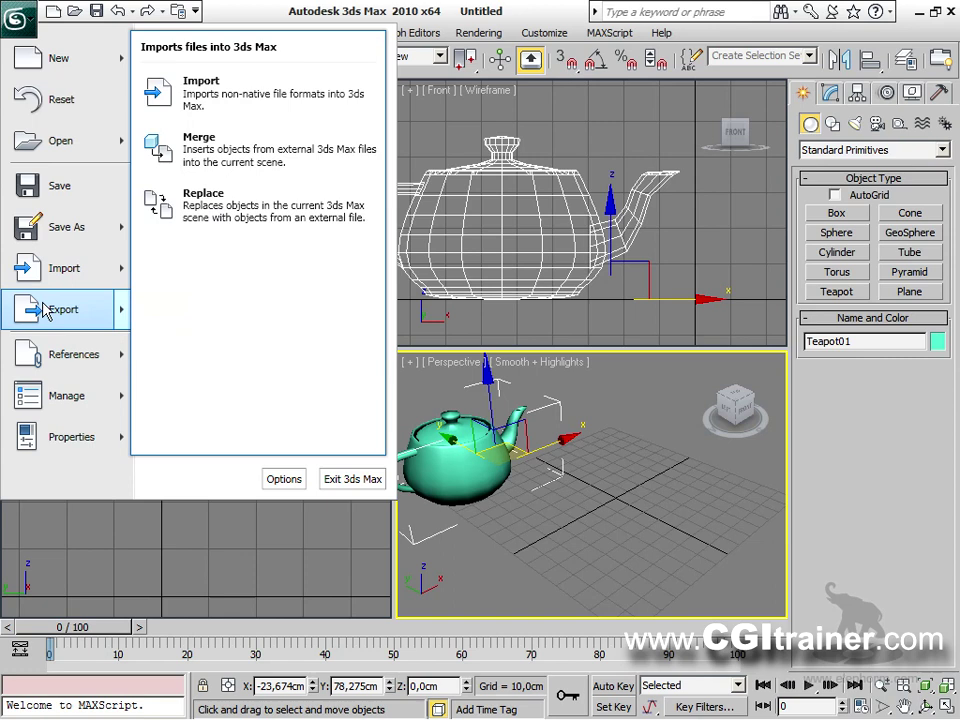
mouse_move(60, 309)
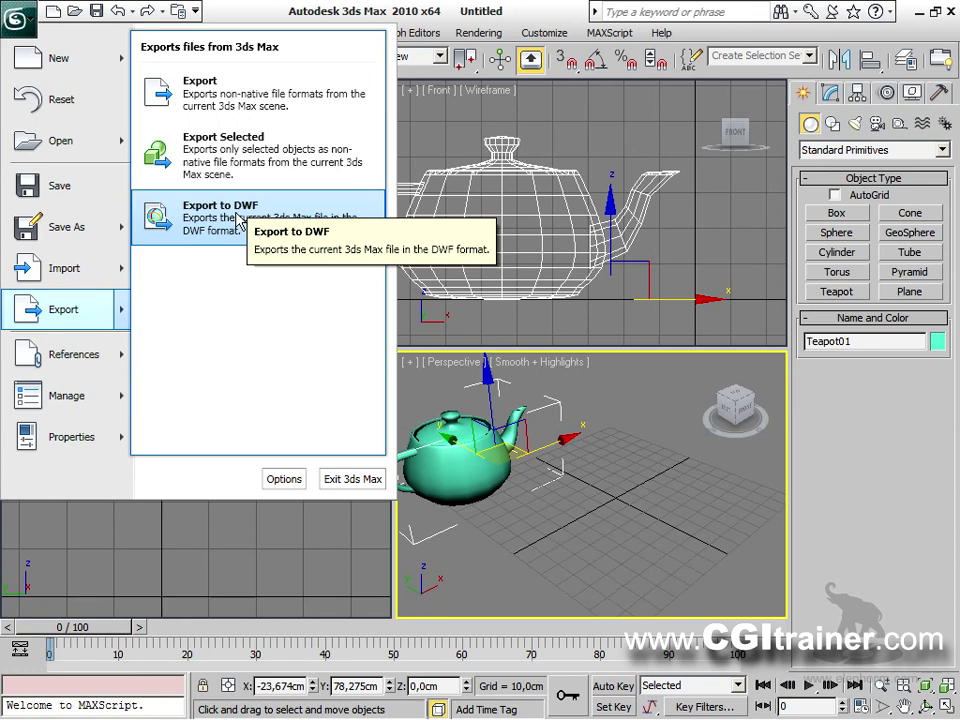
left_click(628, 501)
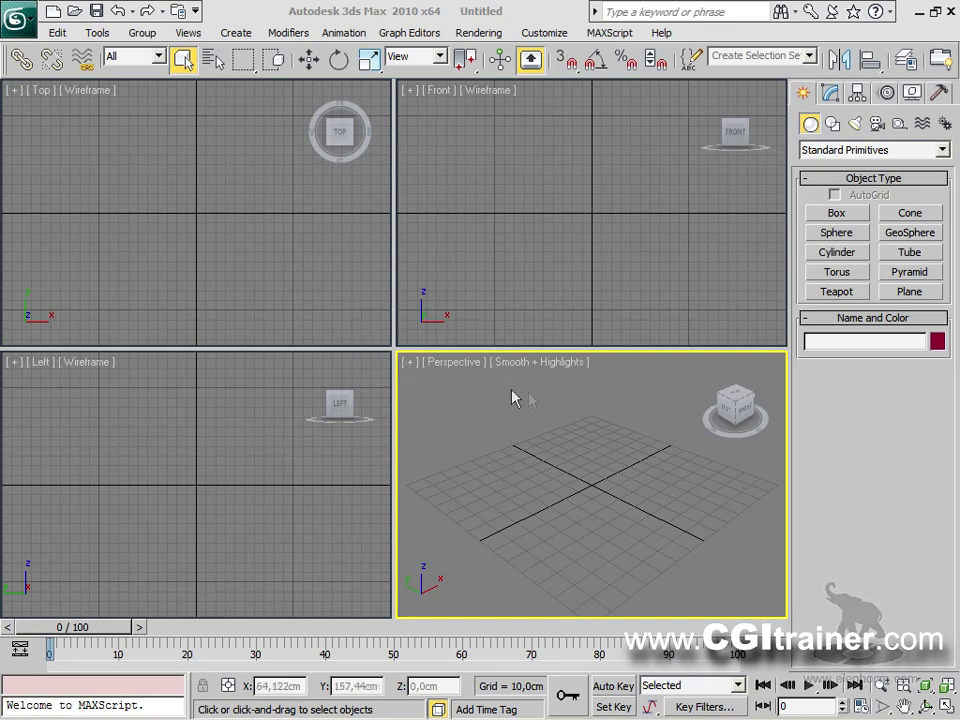
Draw a box in the Perspective viewport.
left_click(838, 213)
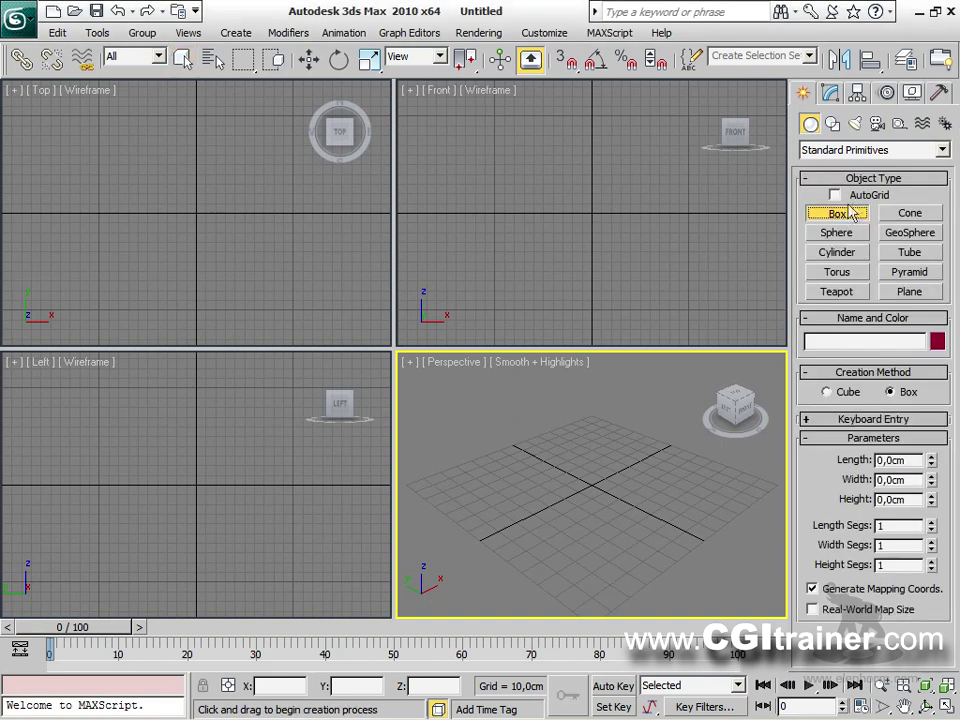
left_click_drag(437, 494, 611, 529)
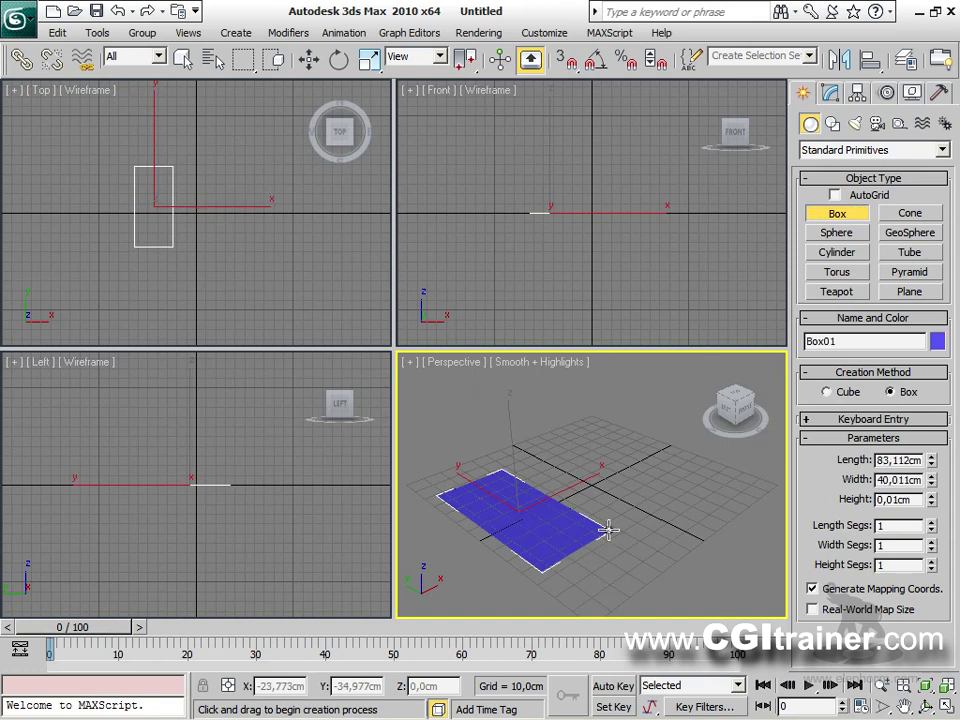
left_click(596, 489)
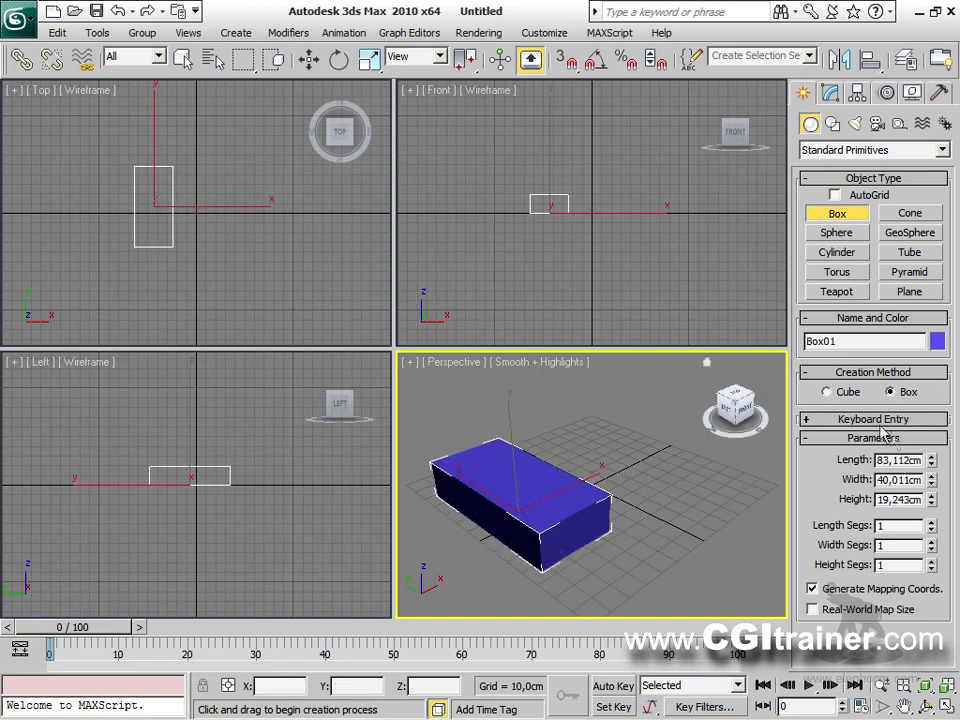
Set the box's length, width and height to 50 cm and enlarge the Perspective view.
left_click_drag(877, 459, 955, 458)
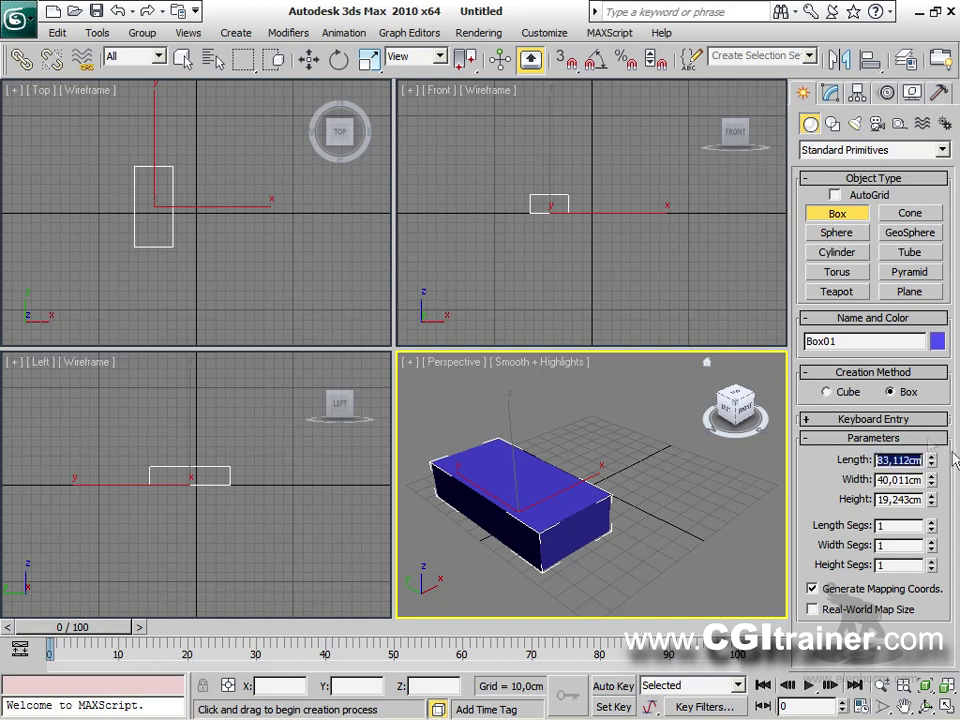
type("50,0cm")
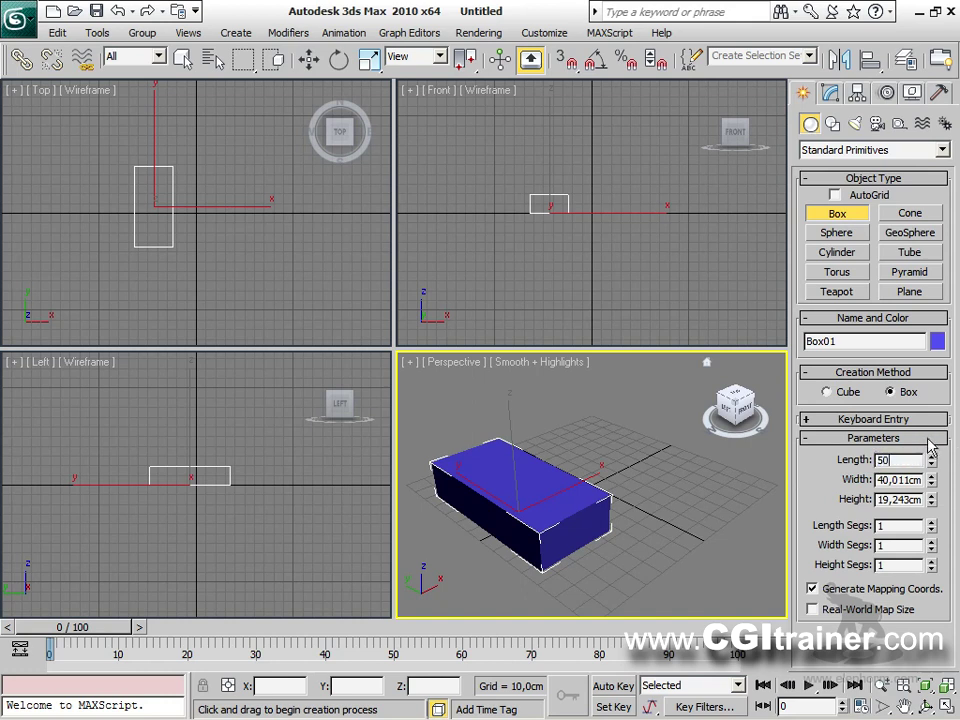
key("Tab")
type("50")
key("Tab")
type("50")
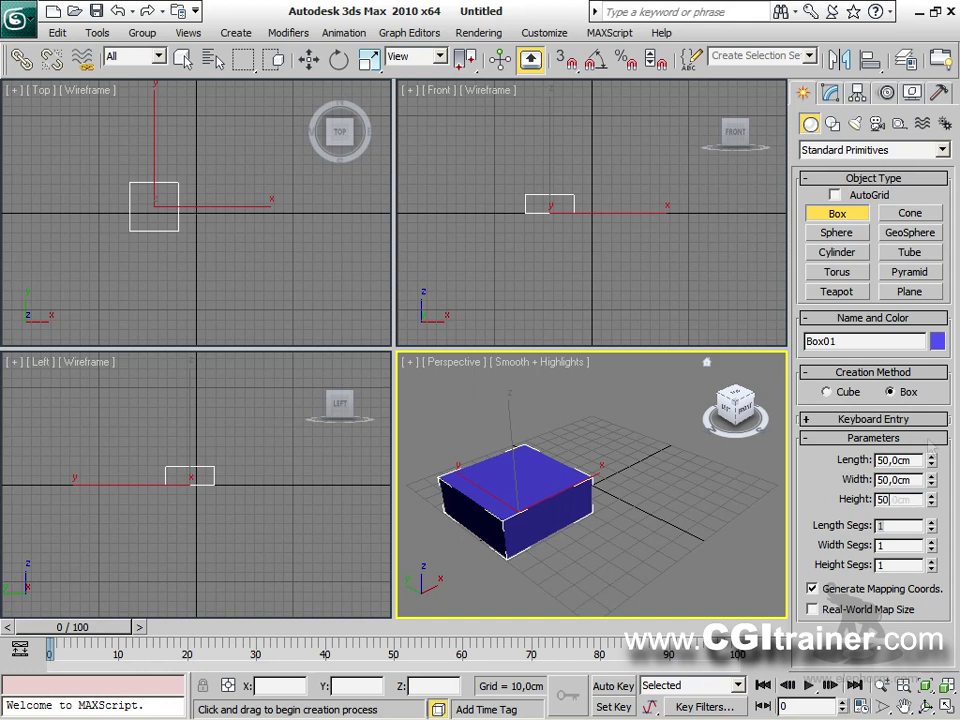
key("Tab")
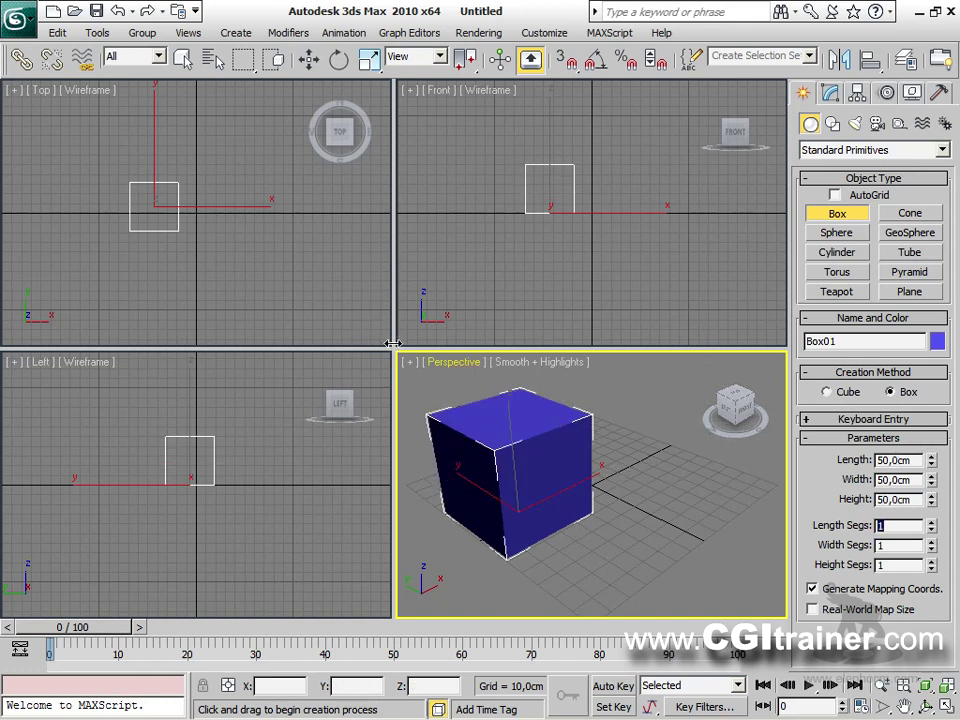
left_click_drag(392, 344, 20, 100)
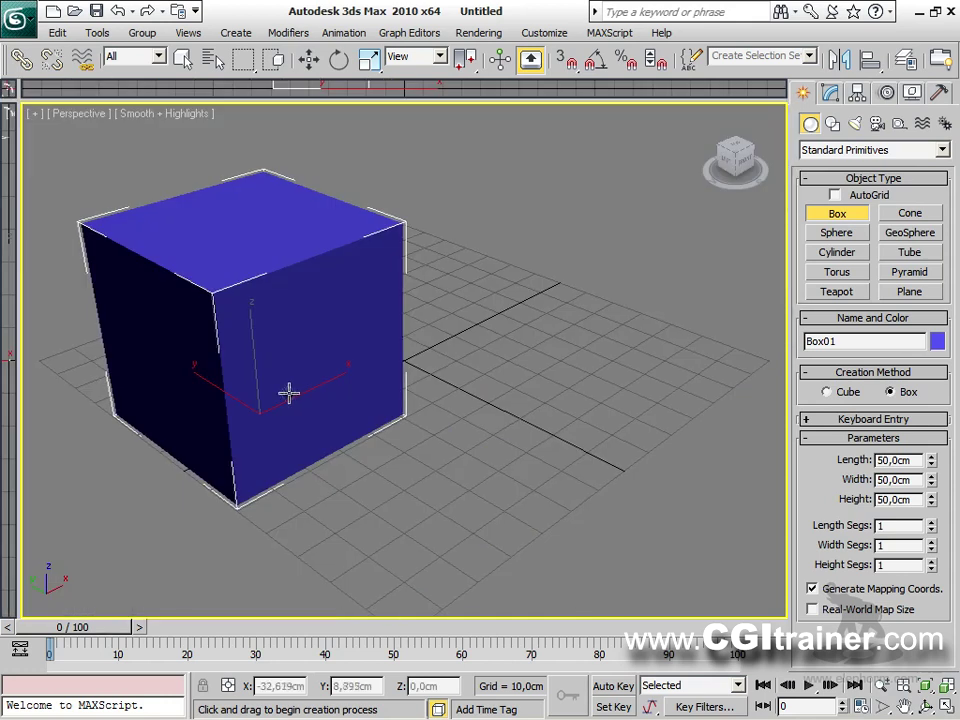
scroll(142, 458, "down", 3)
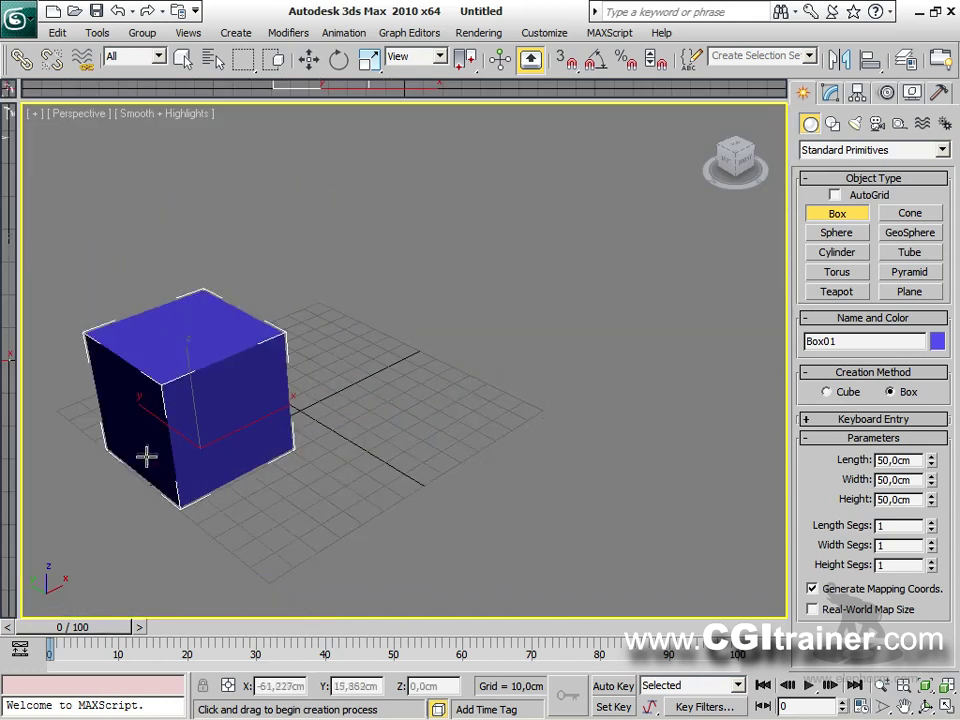
Rename Box01 to fly in the Modify panel.
left_click(830, 94)
double_click(819, 119)
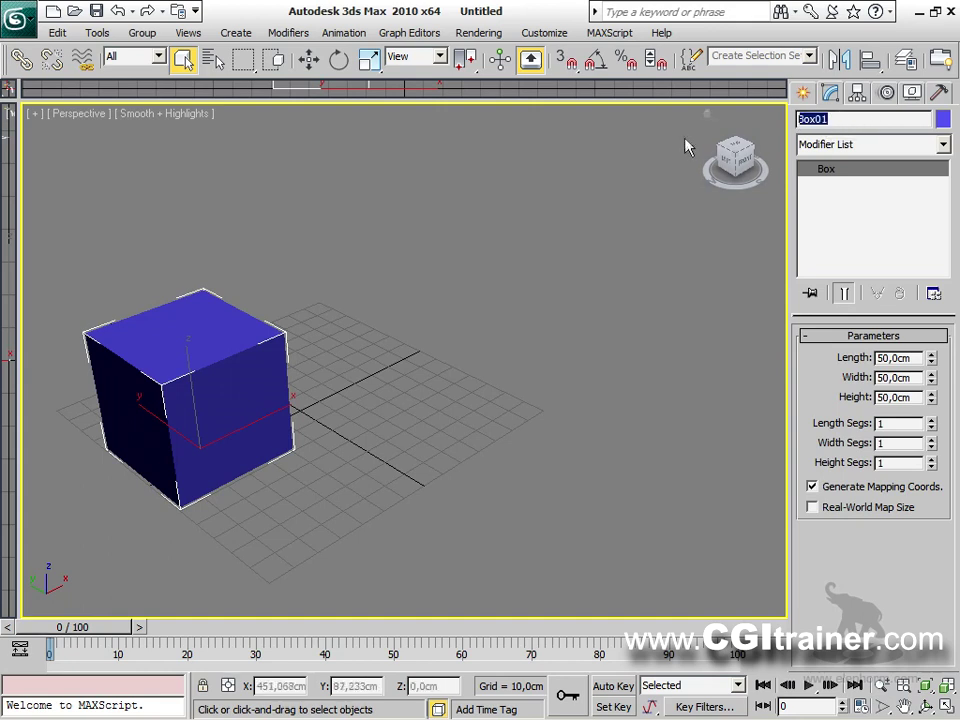
type("fly")
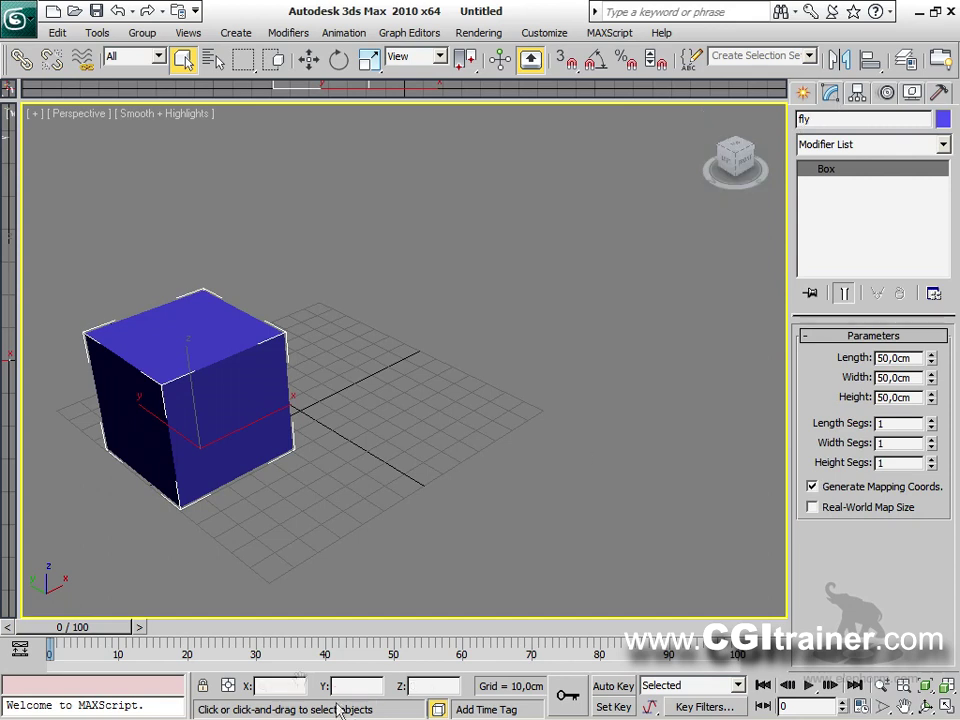
With Auto Key on, move the cube up-right at frame 50 and raise it about 61 cm at frame 20.
left_click_drag(130, 634, 442, 627)
left_click(614, 686)
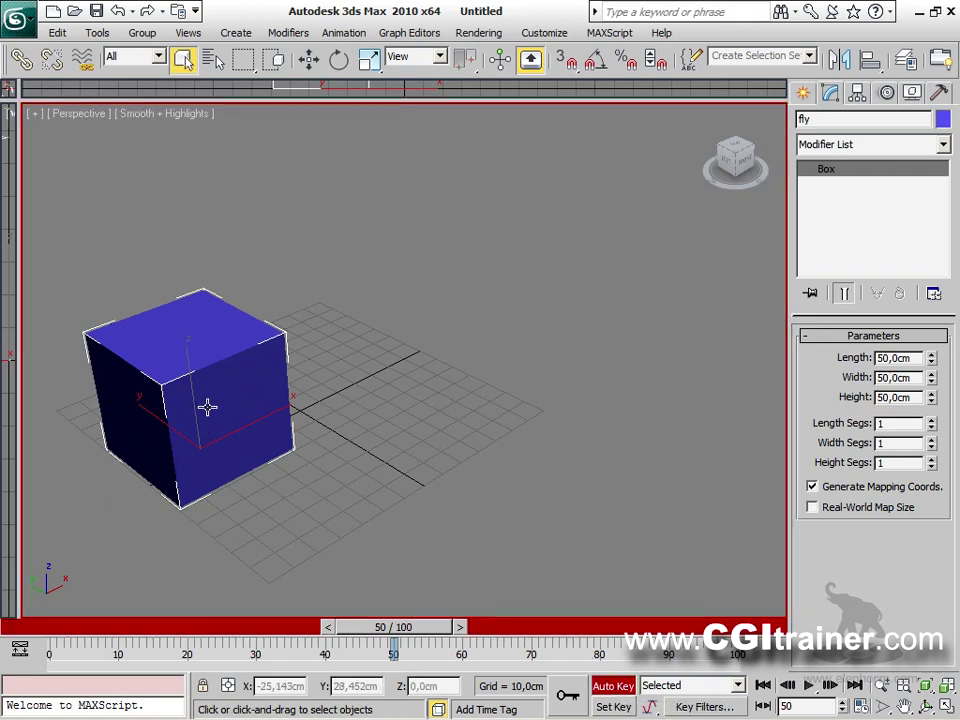
key("w")
left_click_drag(251, 440, 643, 315)
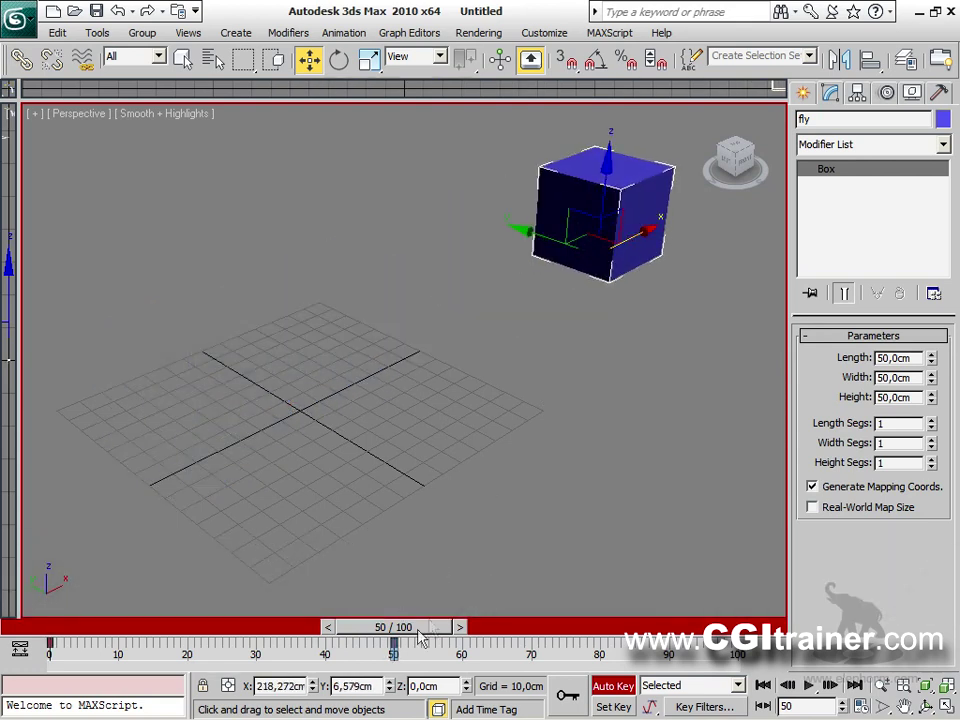
left_click_drag(430, 630, 231, 540)
key("w")
left_click_drag(372, 280, 372, 150)
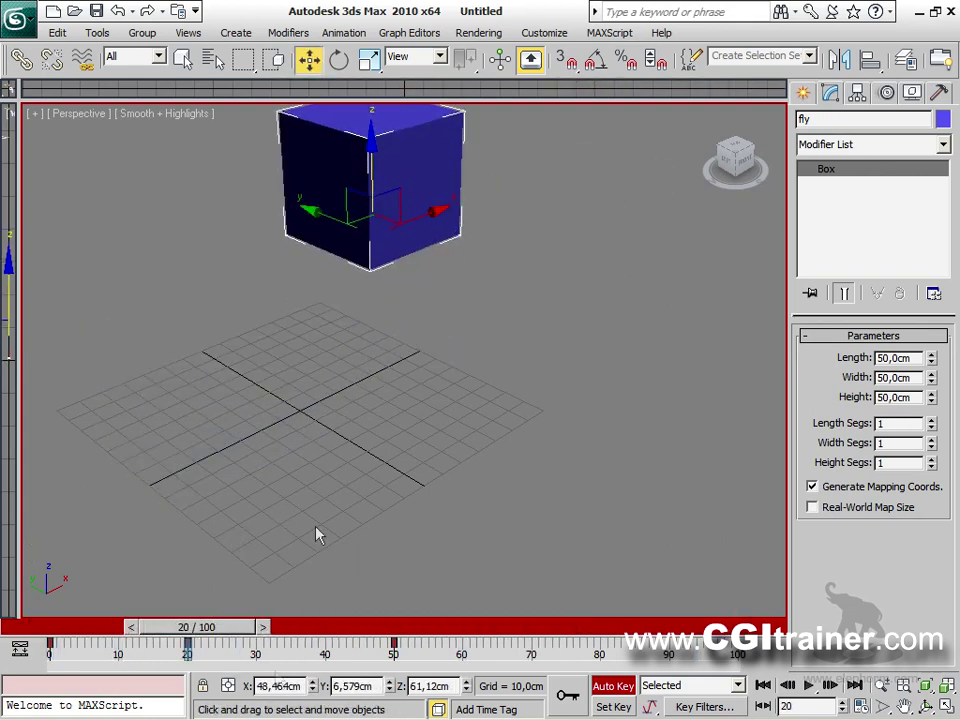
left_click_drag(252, 635, 2, 560)
key("w")
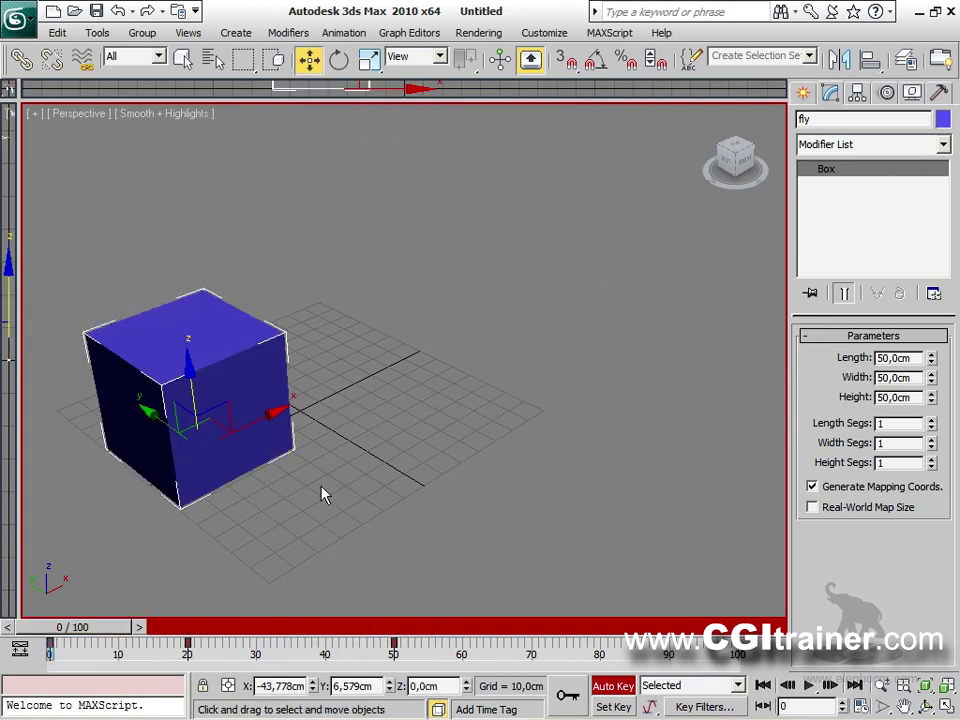
left_click(612, 685)
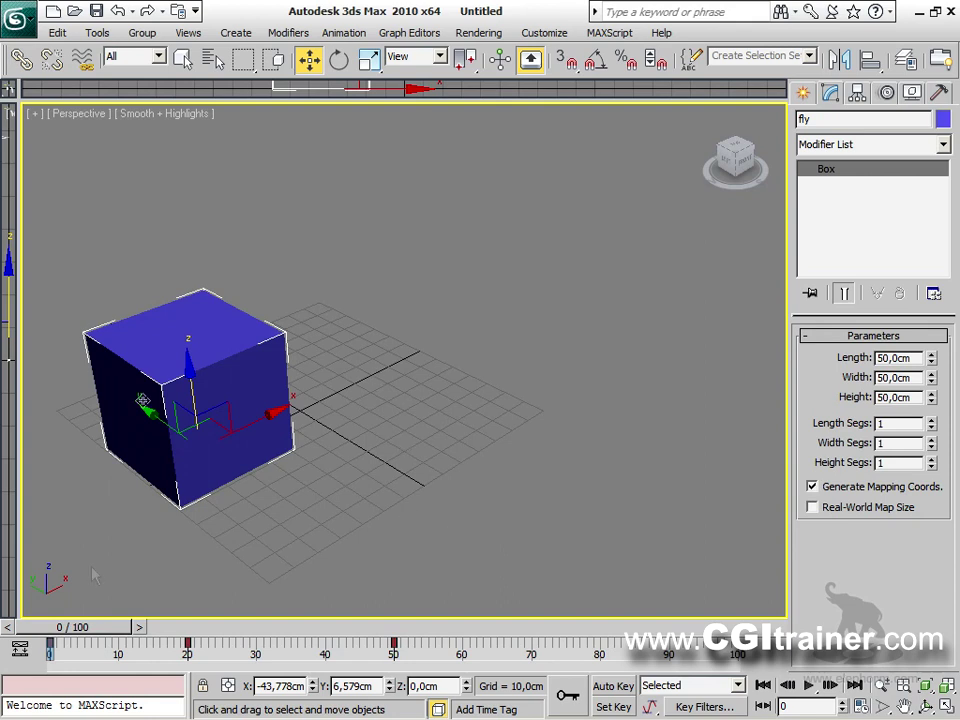
left_click(19, 18)
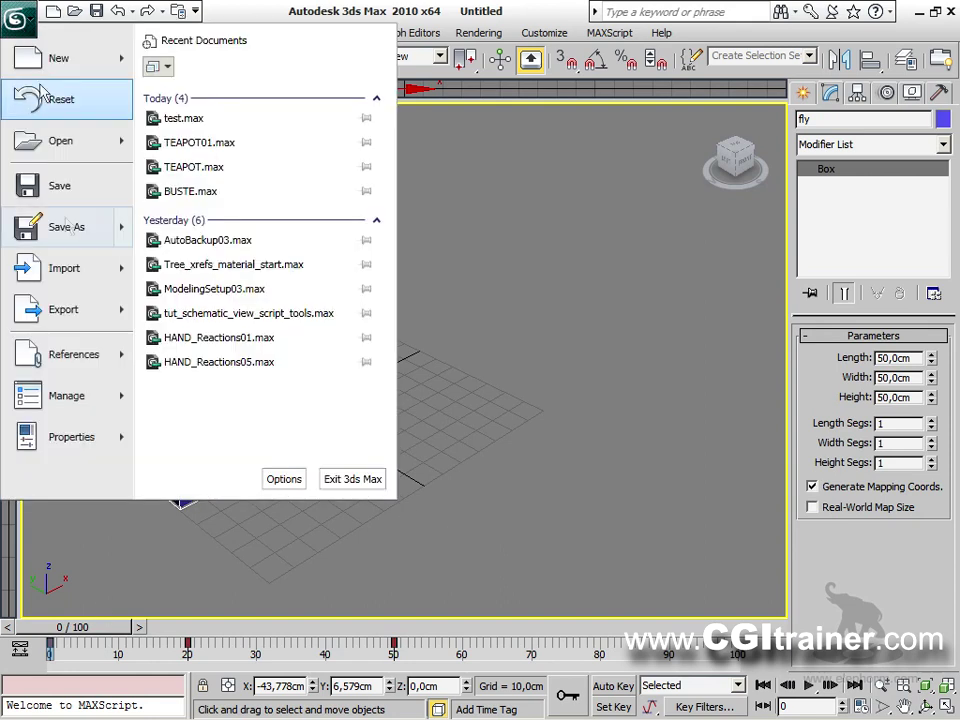
Save the animated scene as VOLE.max in the Bureau folder and choose Reset.
left_click(76, 244)
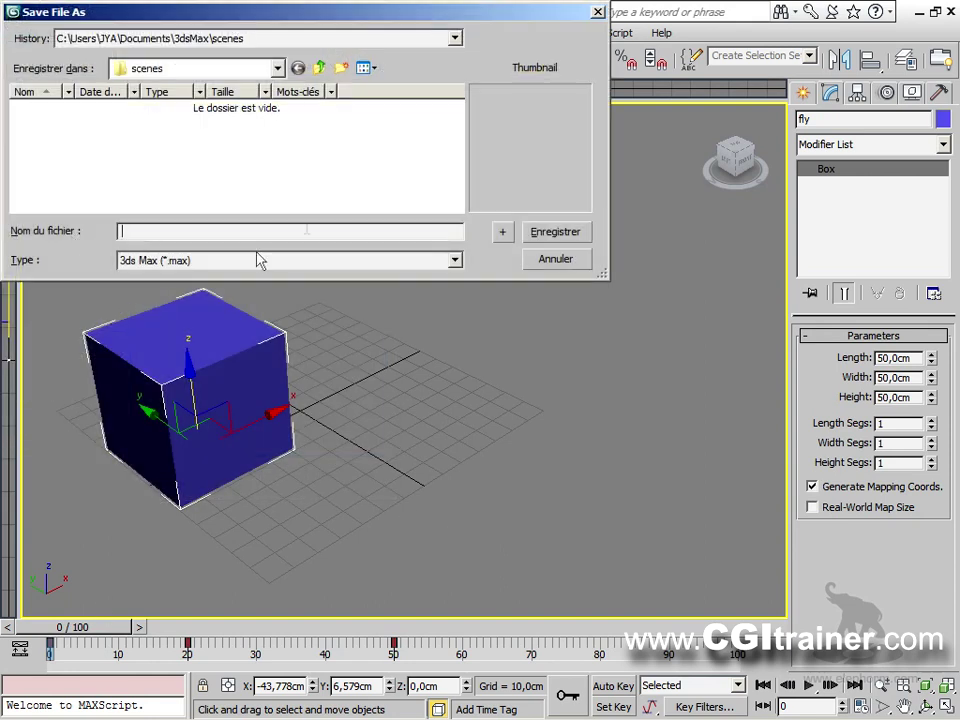
left_click(321, 69)
left_click(323, 64)
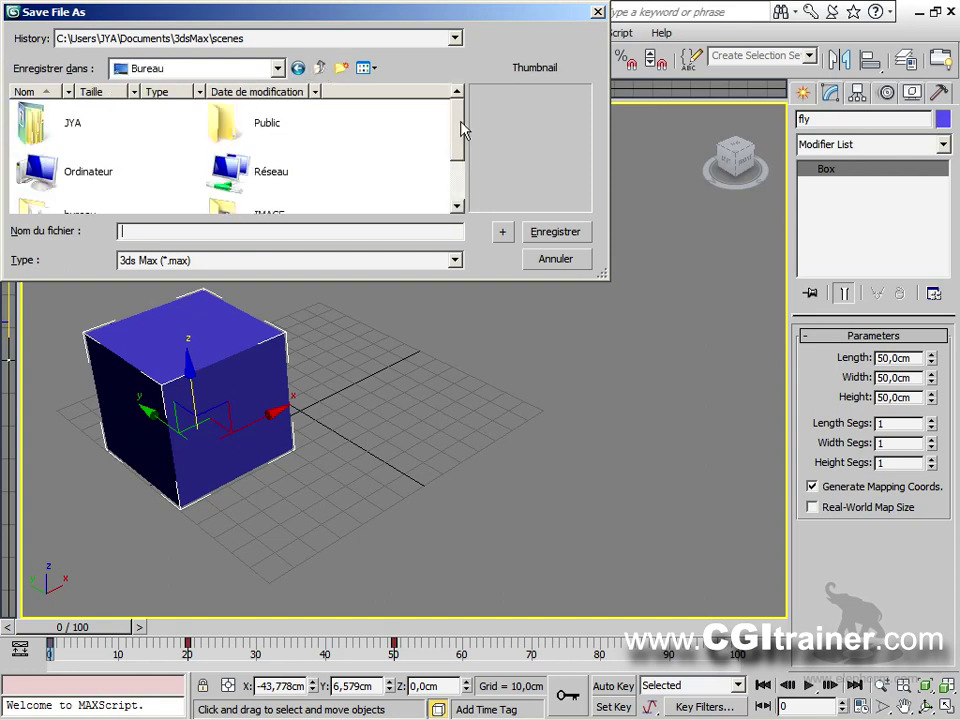
left_click_drag(461, 129, 461, 165)
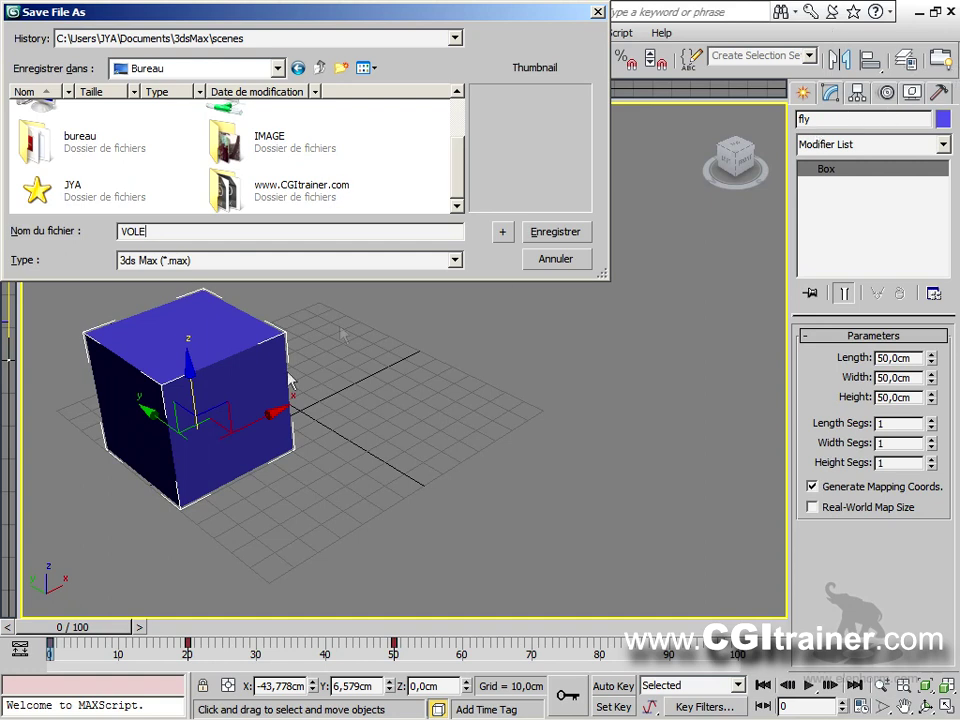
left_click(536, 236)
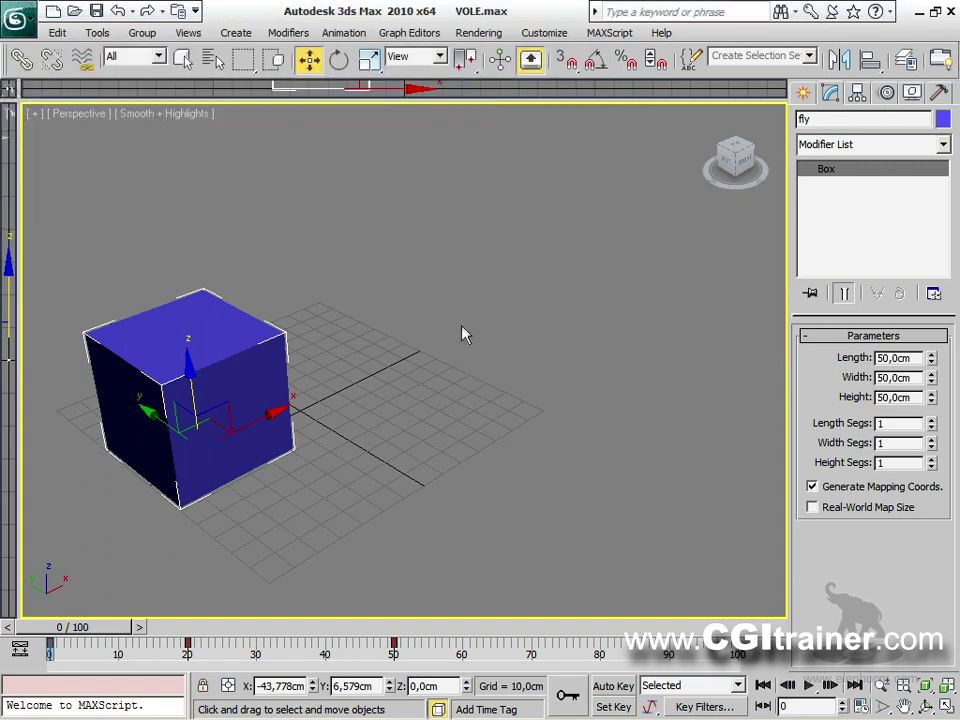
left_click(25, 24)
left_click(66, 108)
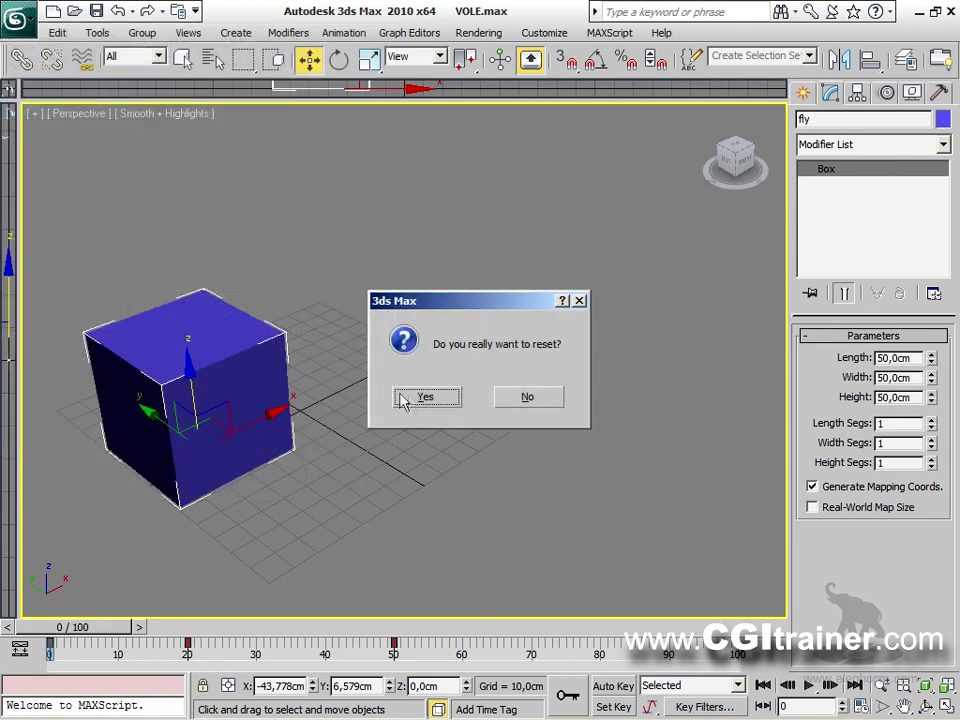
Confirm the reset, create a teapot in the Perspective view and start renaming it fly.
left_click(405, 399)
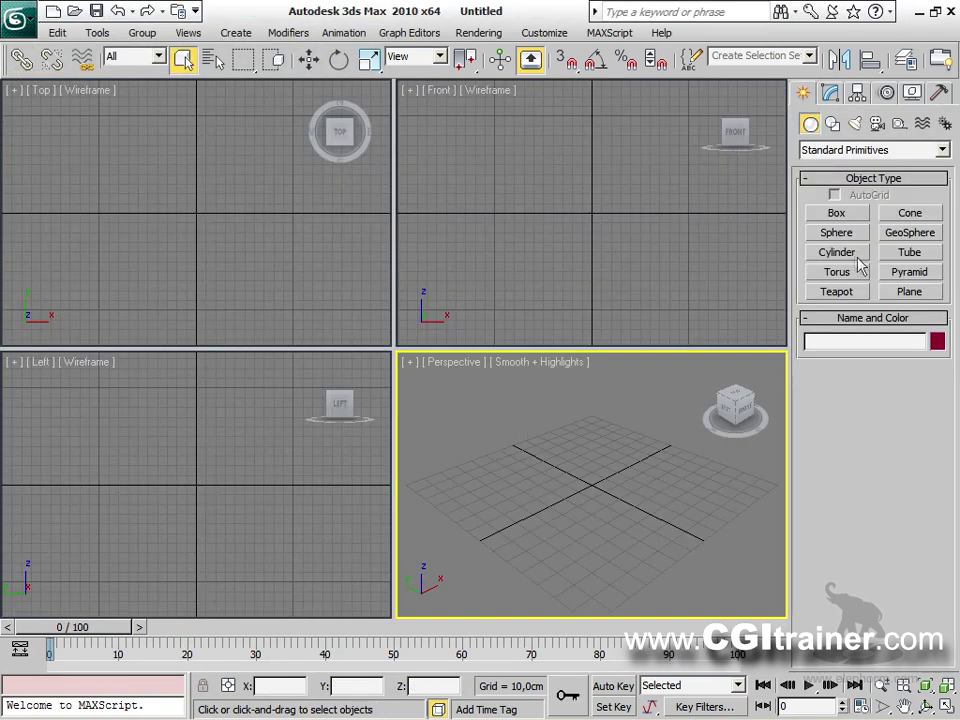
left_click(845, 291)
left_click_drag(500, 522, 511, 511)
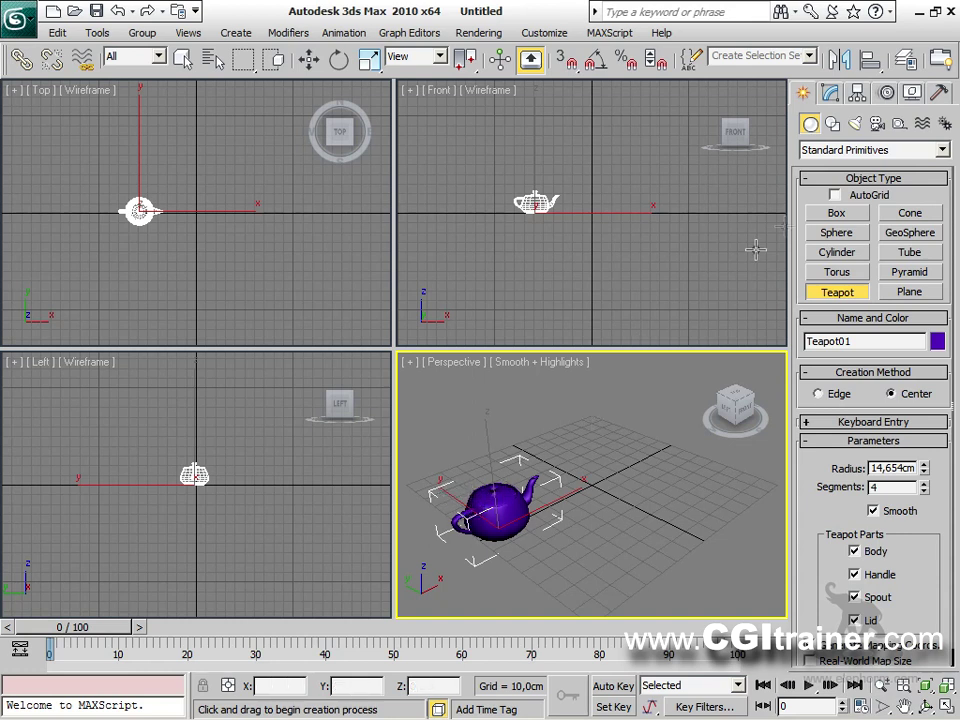
left_click(829, 93)
left_click(844, 121)
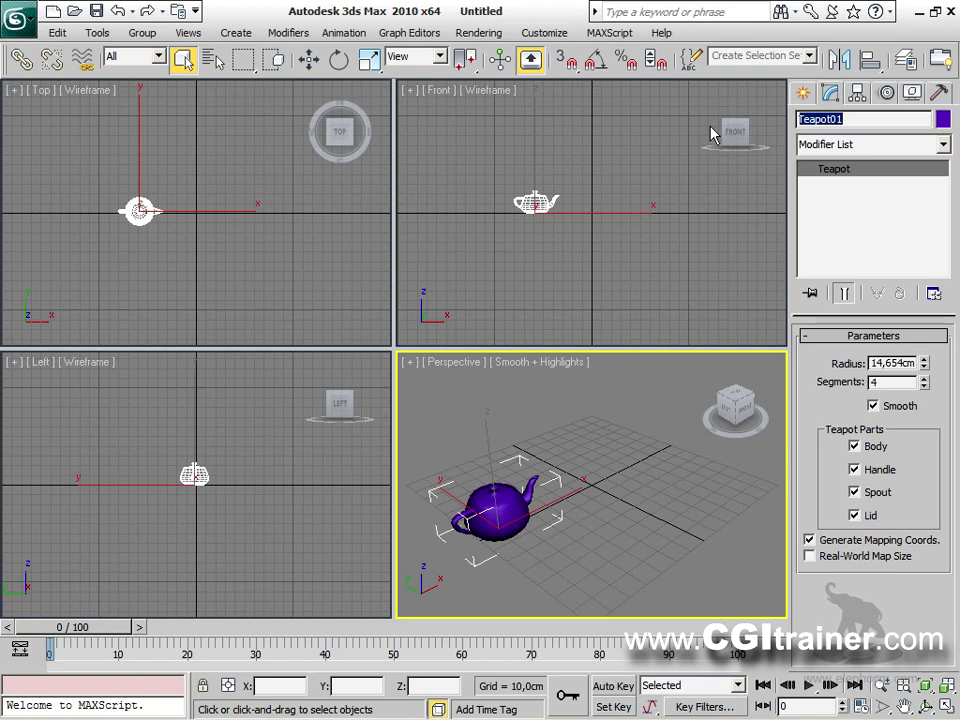
type("fly")
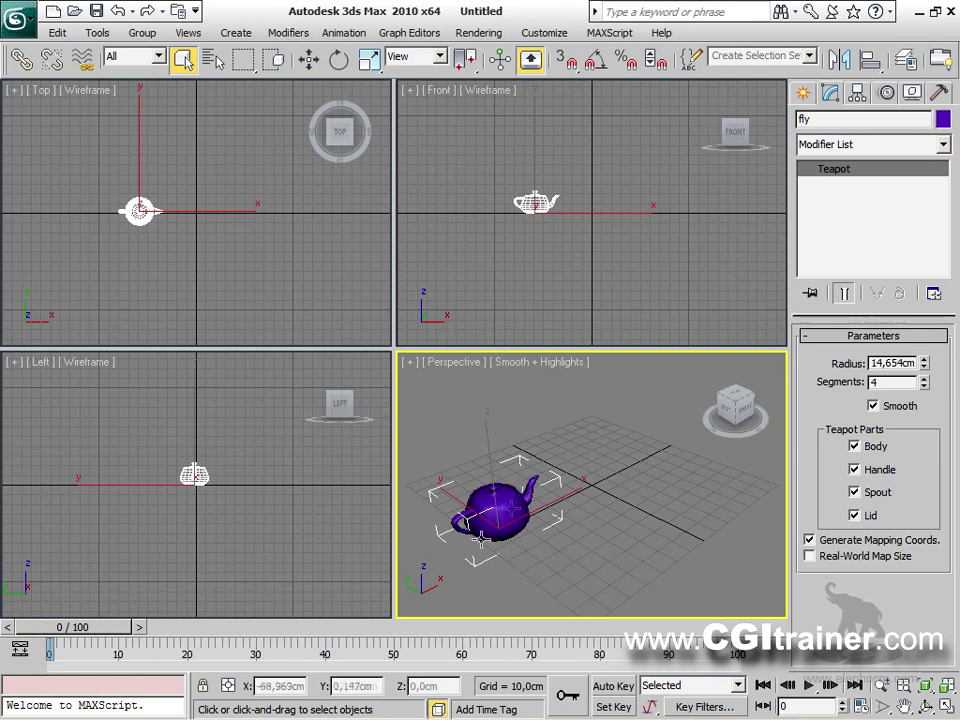
Save the teapot scene to the Desktop as objet.max.
left_click(18, 17)
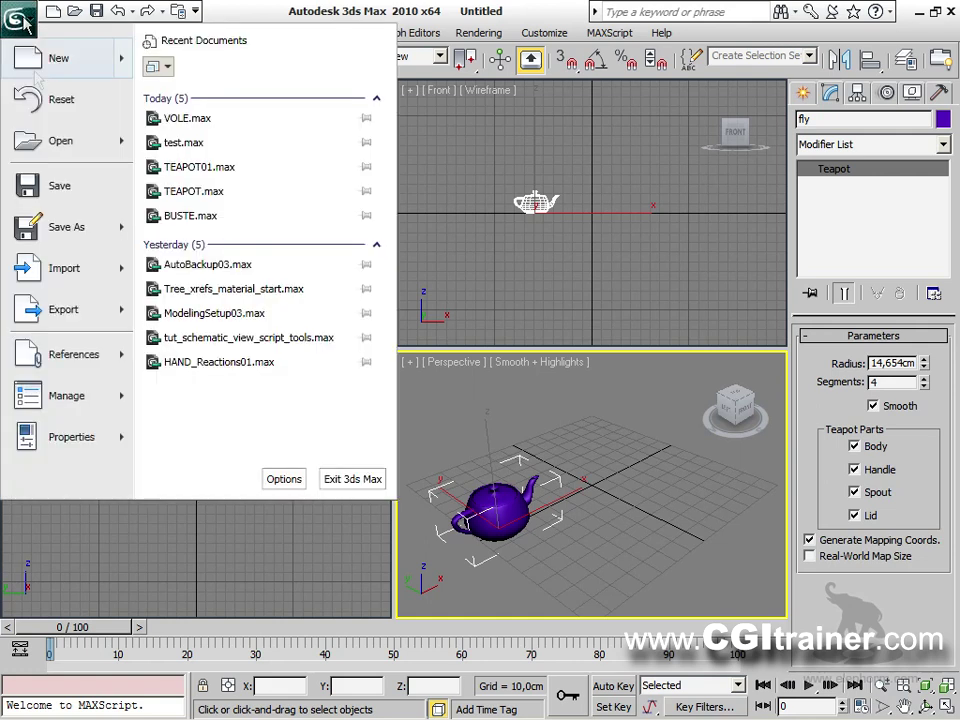
left_click(64, 229)
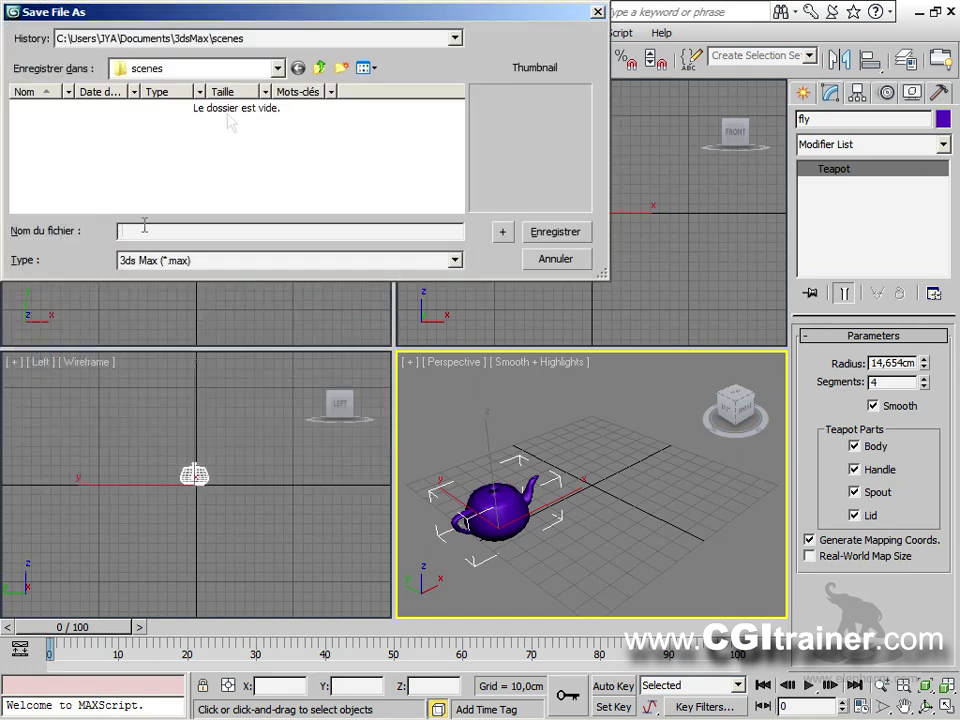
left_click(320, 67)
left_click(320, 67)
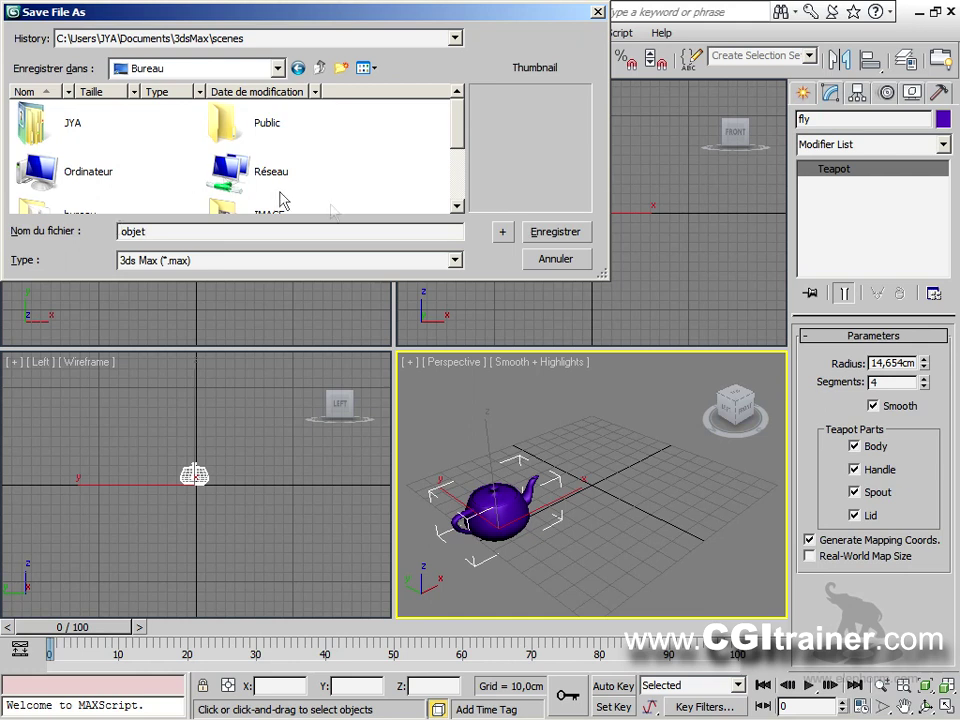
left_click(566, 239)
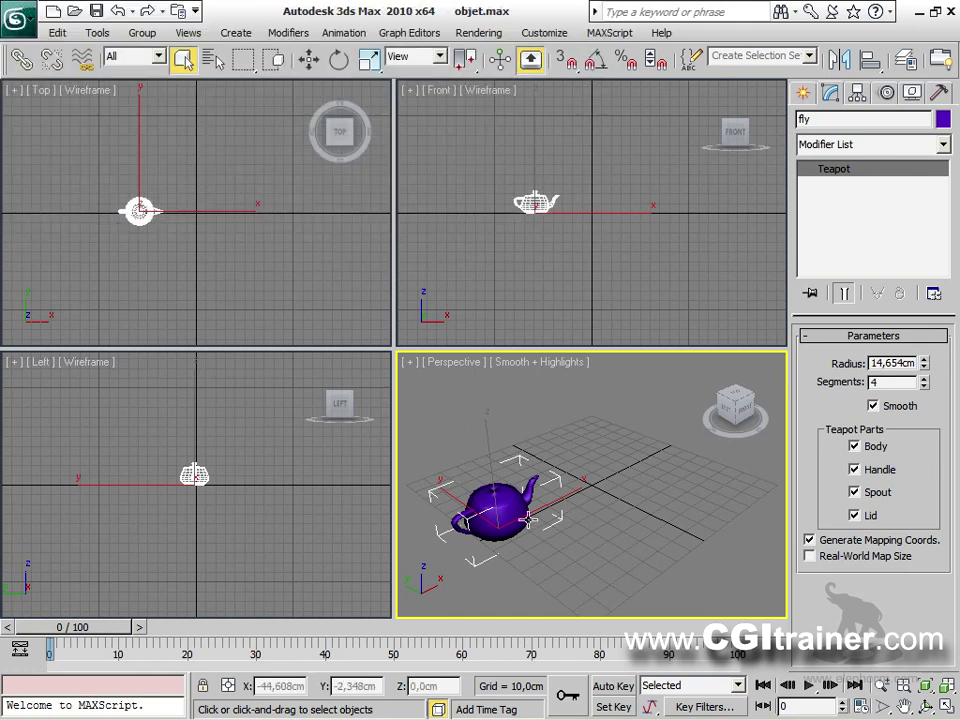
left_click(18, 20)
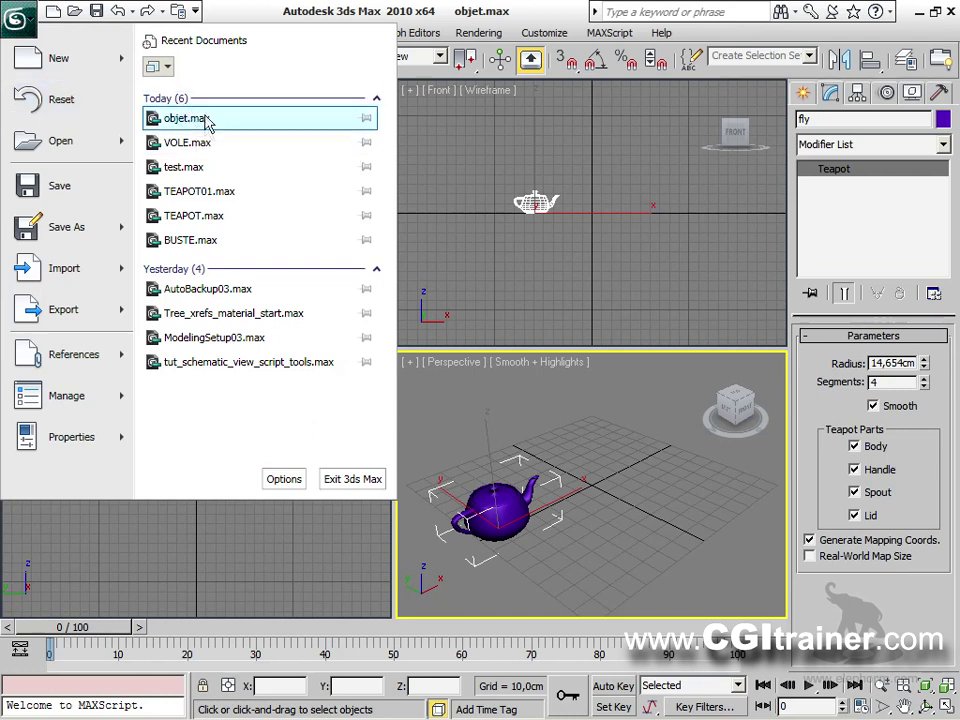
Switch the recent documents list to Large Images.
left_click(171, 67)
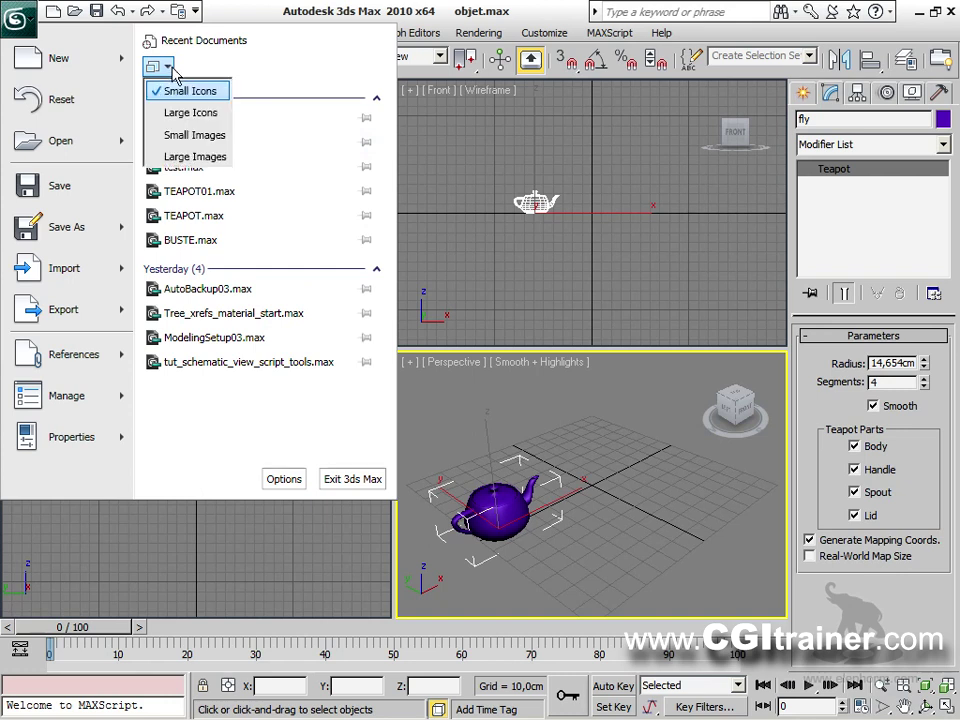
left_click(191, 157)
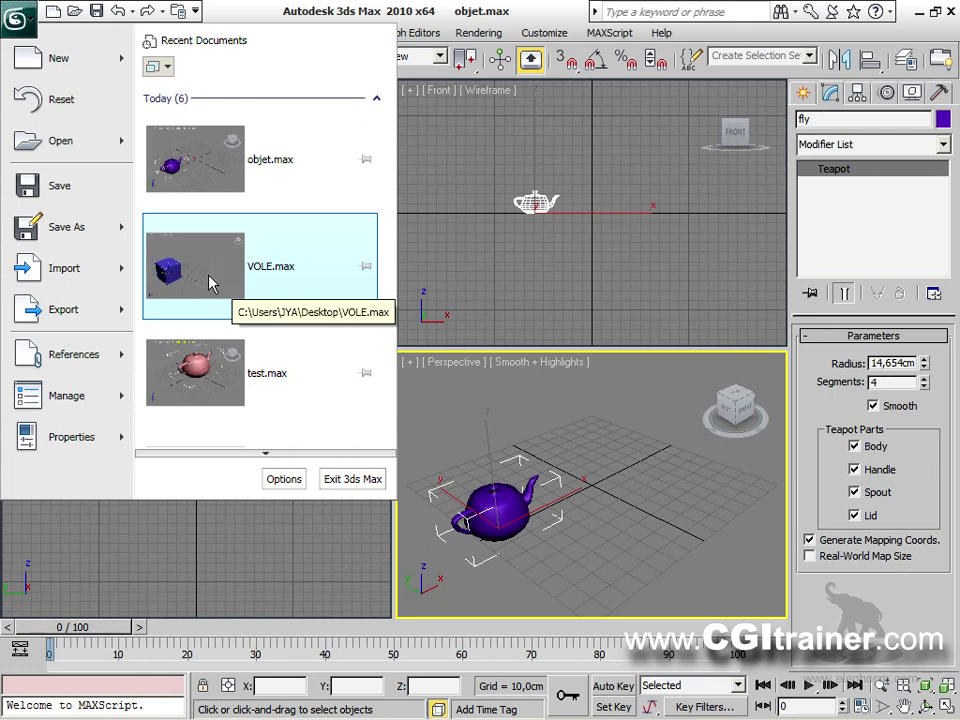
mouse_move(121, 140)
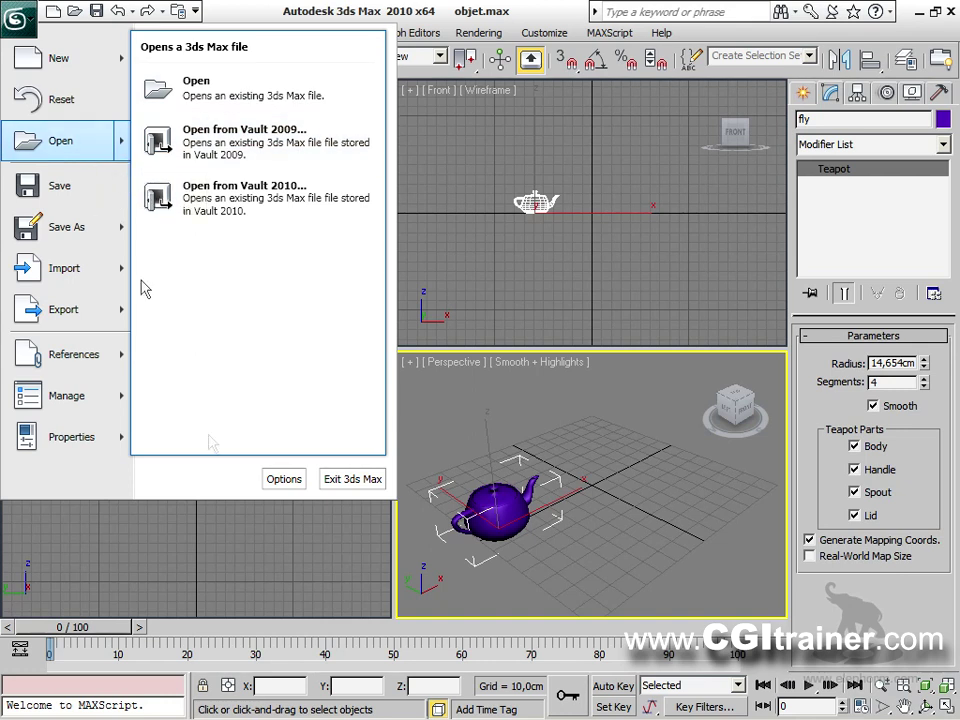
left_click(100, 145)
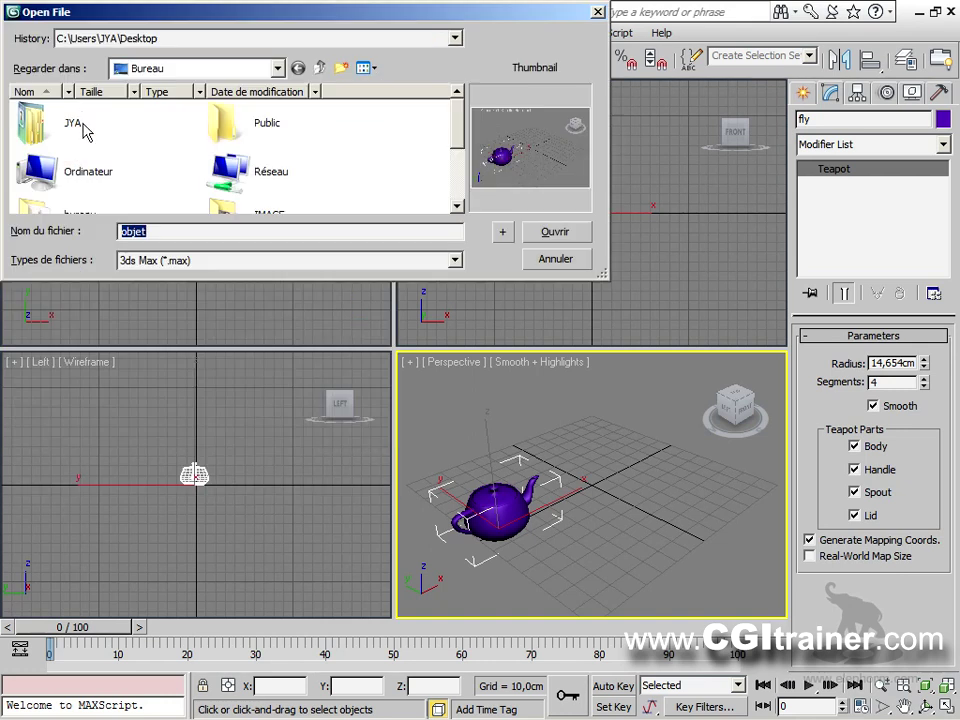
left_click(553, 259)
Open VOLE.max from recent documents, scrub the animation and check the cube is named fly.
left_click(18, 16)
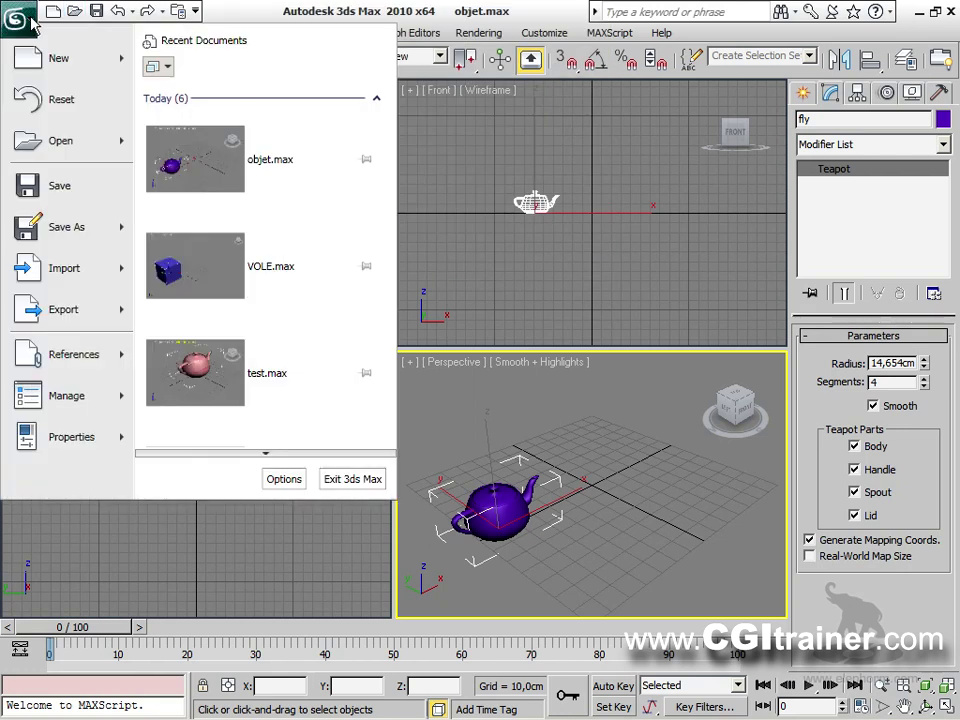
left_click(207, 252)
left_click_drag(60, 627, 4, 516)
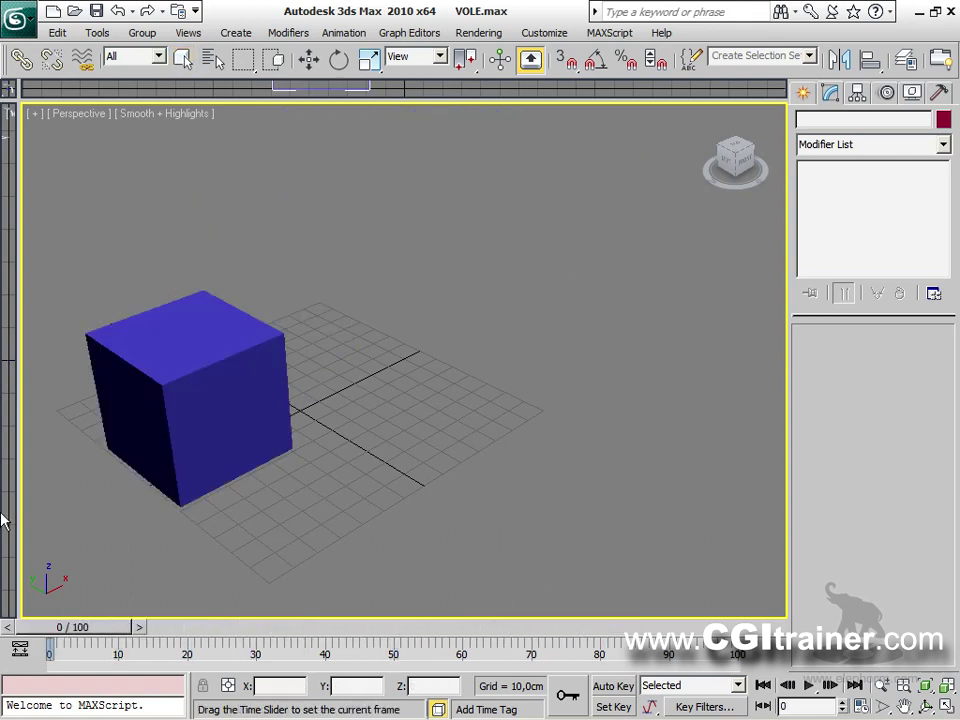
left_click(174, 362)
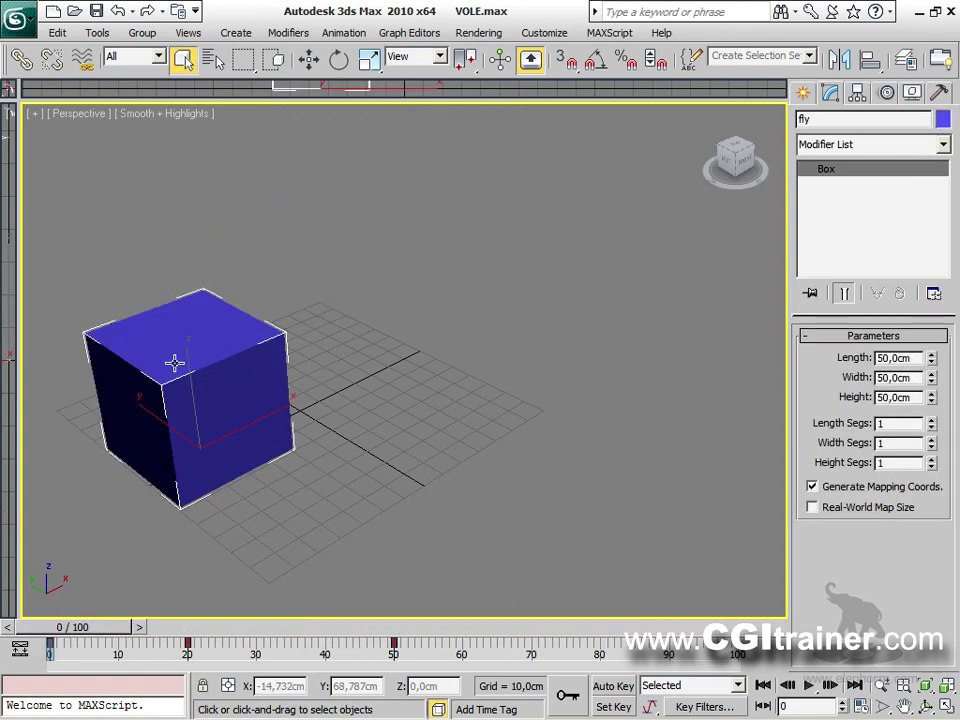
double_click(828, 119)
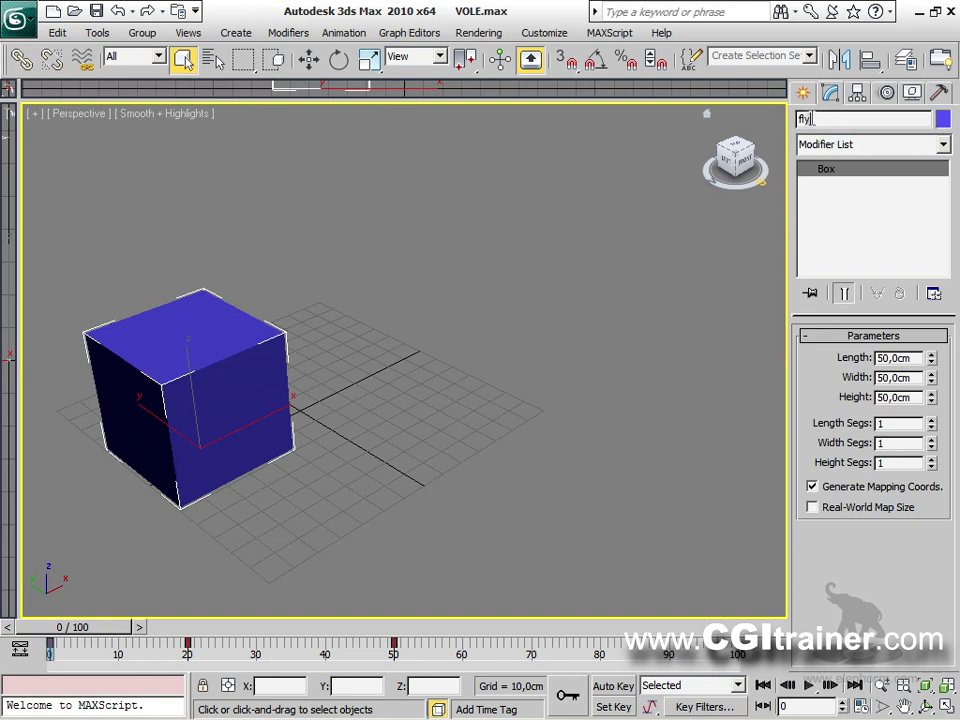
Import-Replace the fly object with objet.max's teapot from the Desktop, answering Oui to replace materials.
left_click(22, 20)
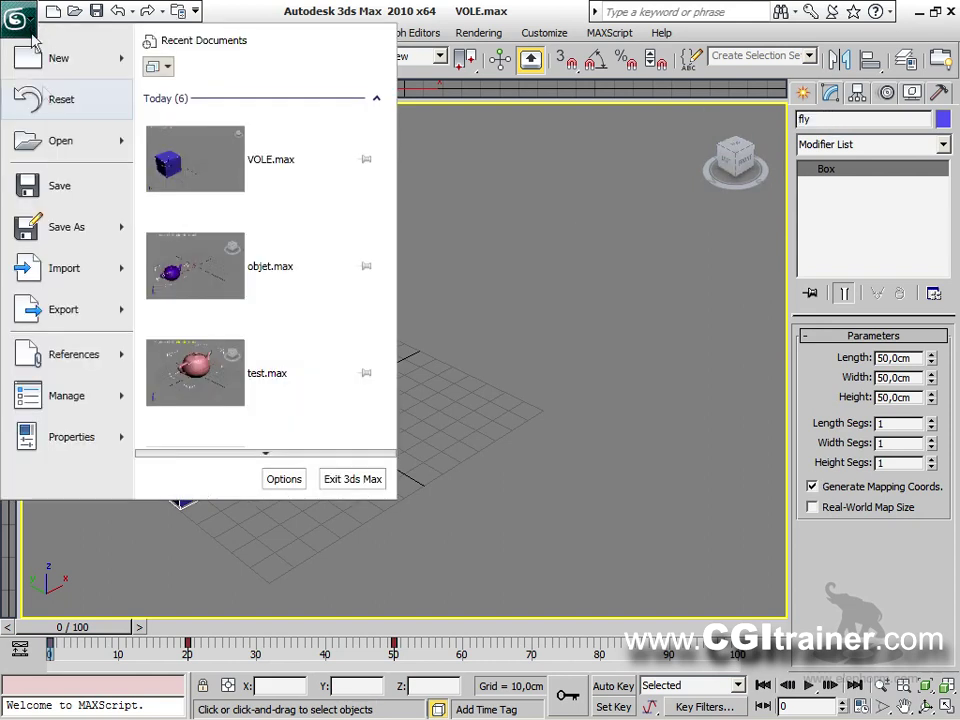
mouse_move(64, 270)
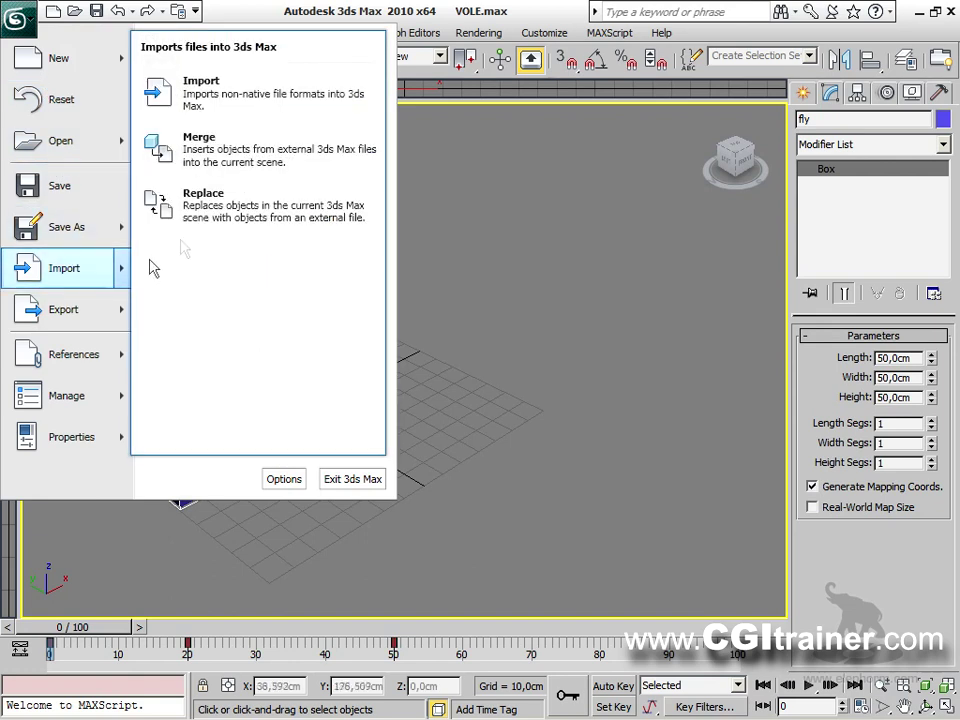
left_click(200, 204)
left_click(319, 67)
left_click(319, 67)
left_click(319, 67)
left_click_drag(452, 123, 456, 176)
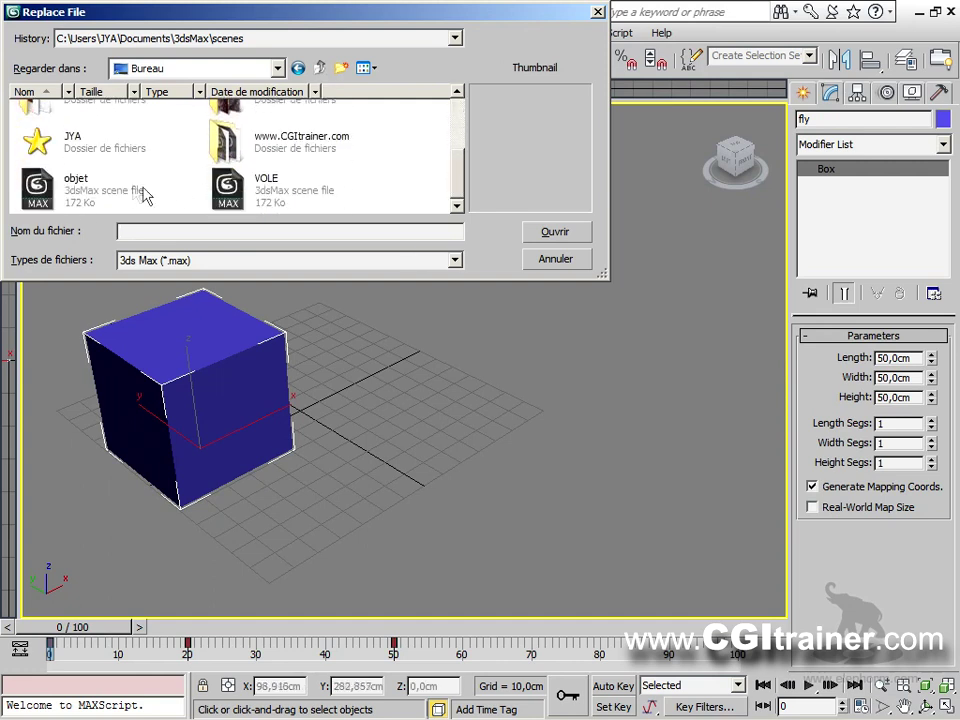
left_click(93, 190)
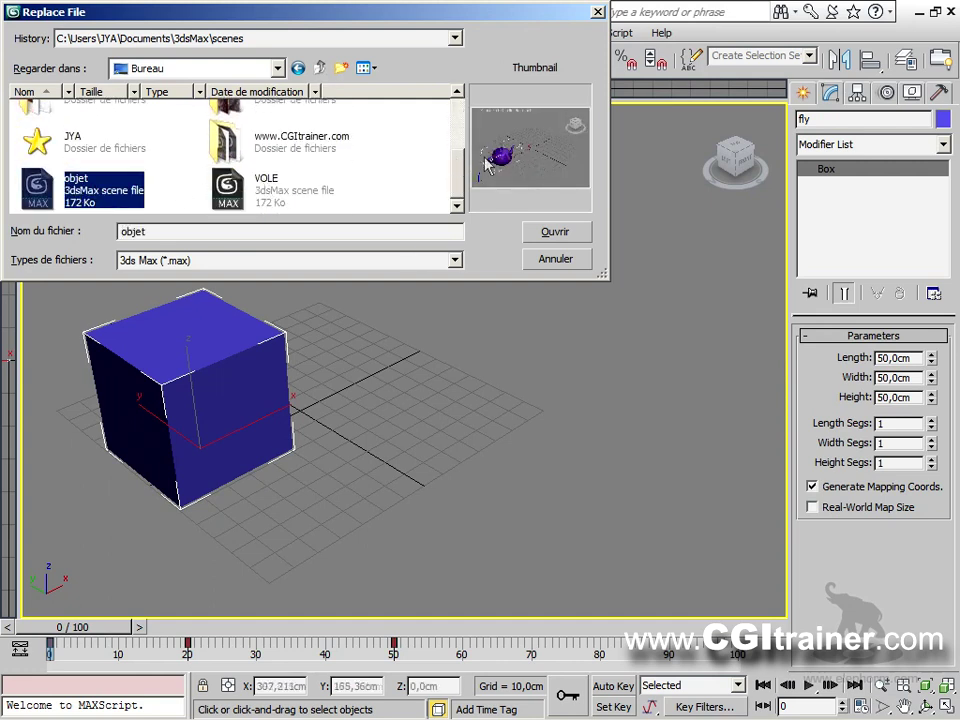
left_click(536, 230)
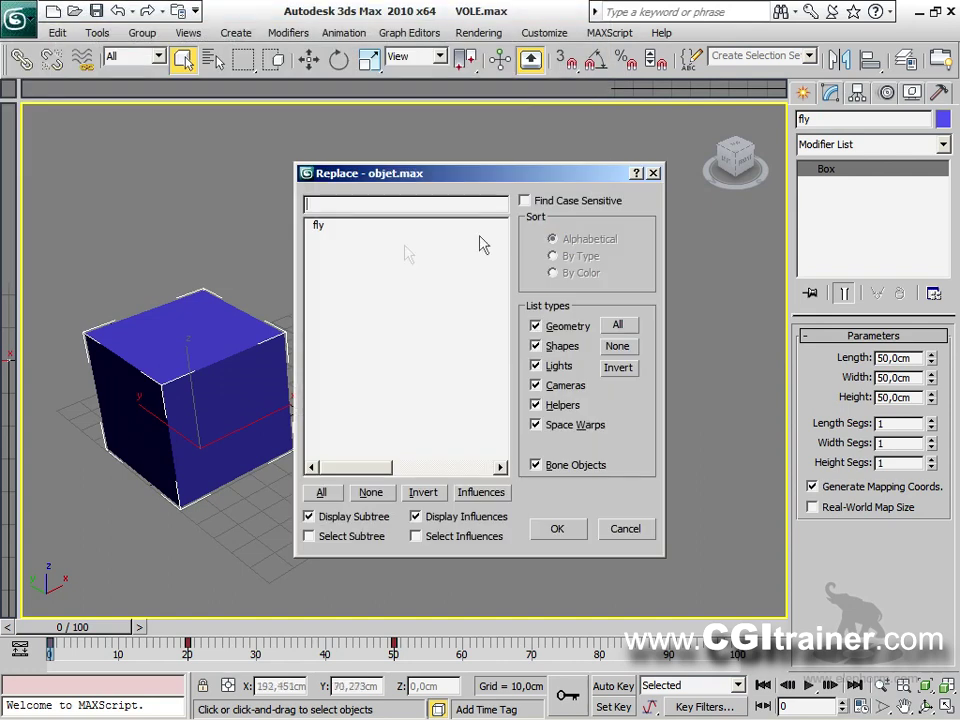
left_click(321, 228)
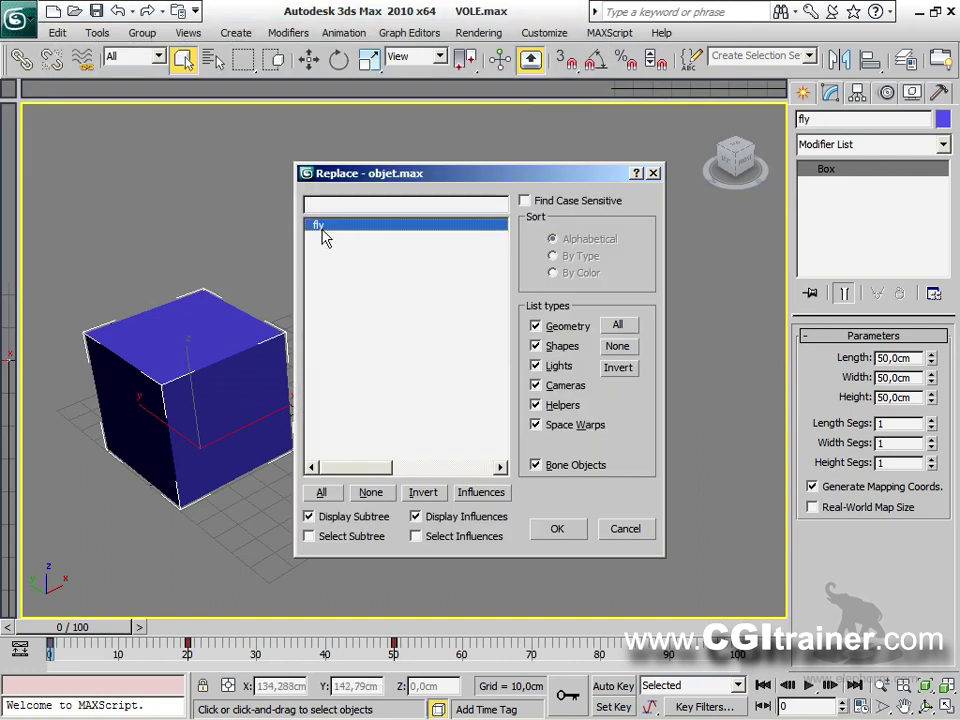
left_click(557, 529)
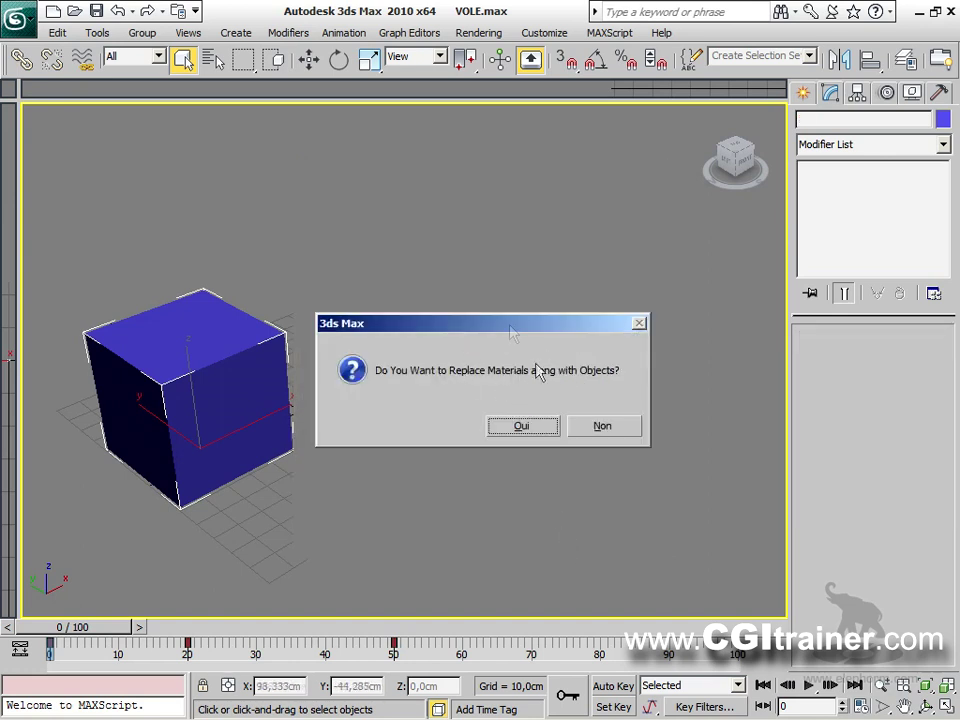
left_click(536, 440)
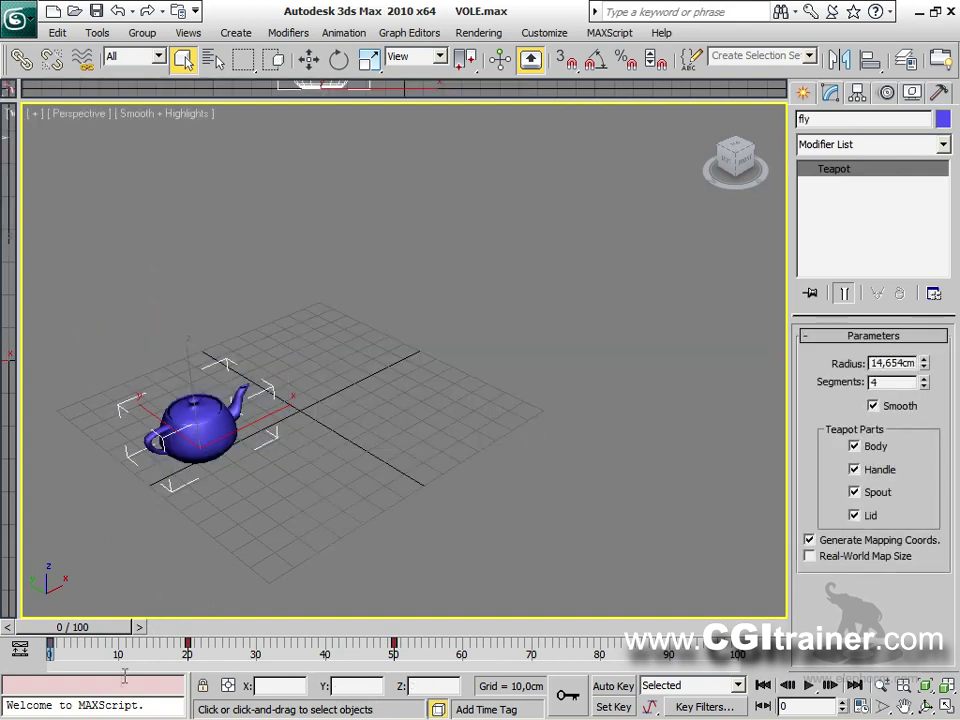
Scrub the time slider to check the teapot follows the fly's keys at frames 0, 20 and 50.
left_click_drag(86, 632, 122, 618)
left_click_drag(93, 627, 196, 627)
left_click_drag(212, 555, 80, 580)
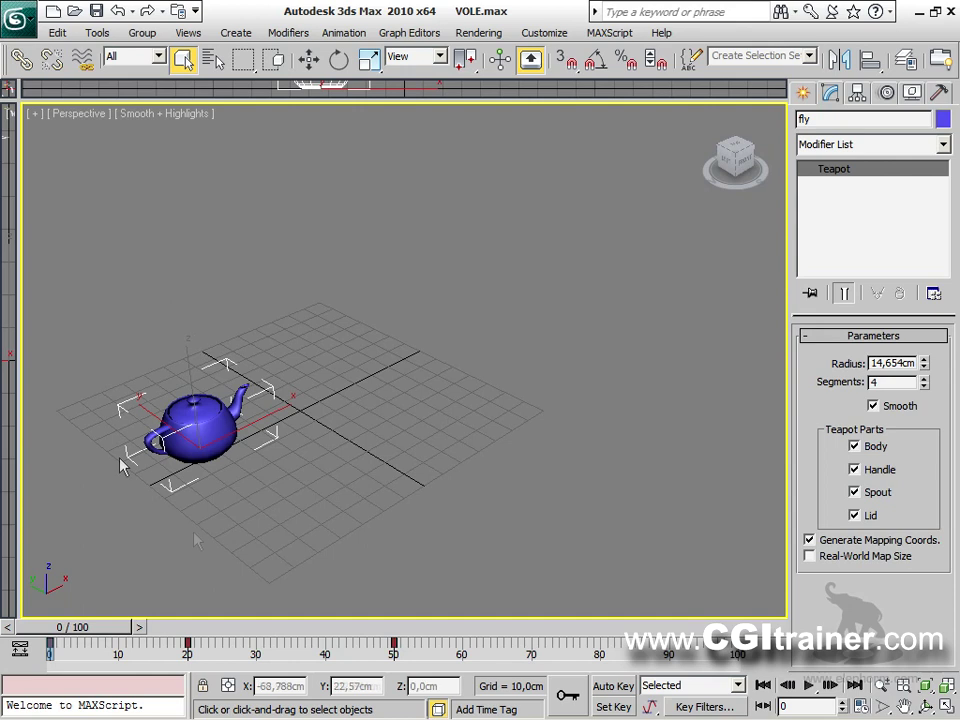
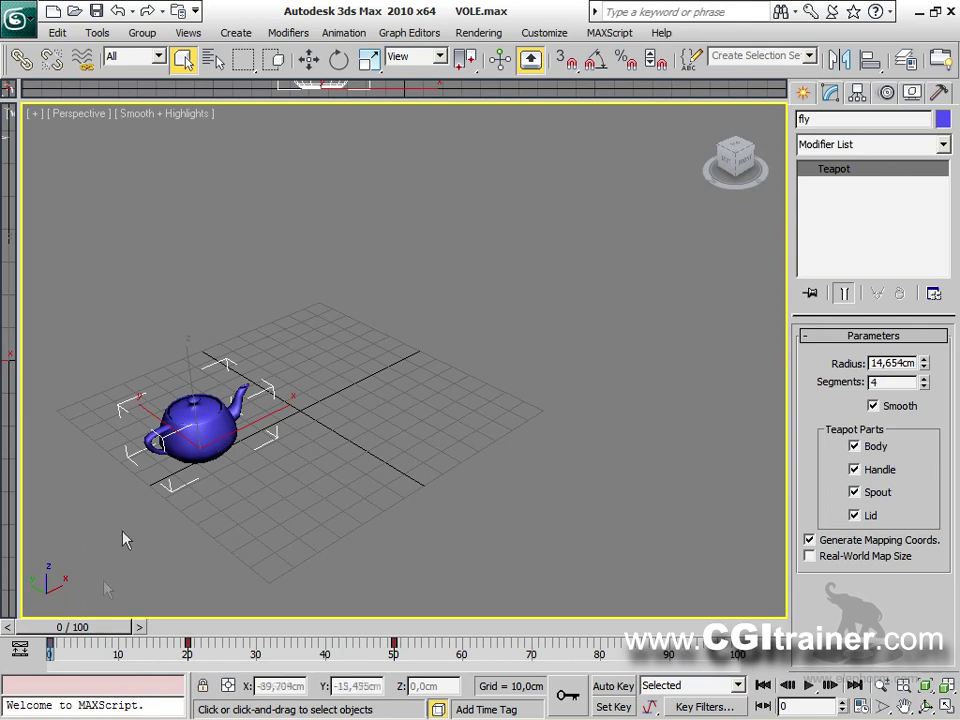
Scrub the time slider to preview the teapot's flight animation, then return to frame 0.
left_click_drag(99, 628, 44, 612)
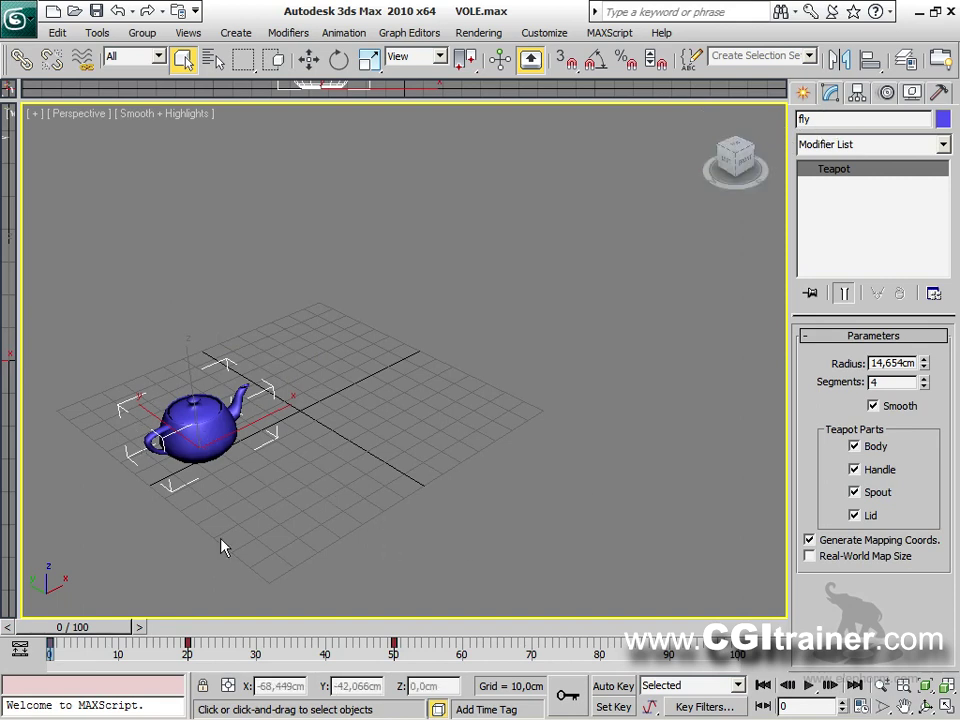
left_click_drag(104, 627, 140, 474)
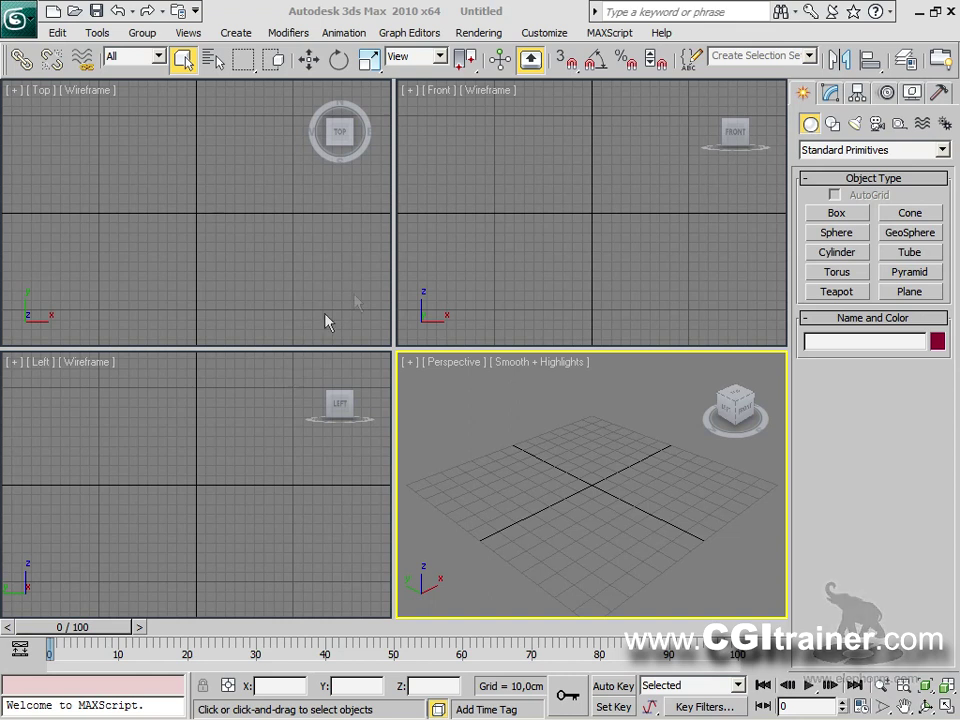
Browse the application menu's file commands and close it without choosing anything.
left_click(28, 19)
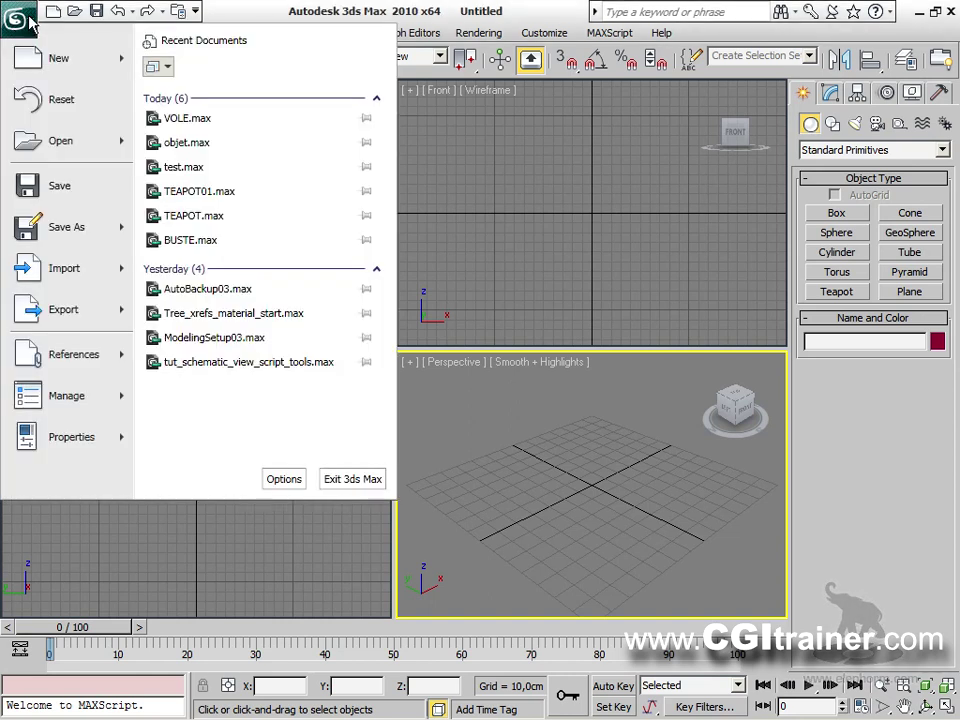
mouse_move(92, 390)
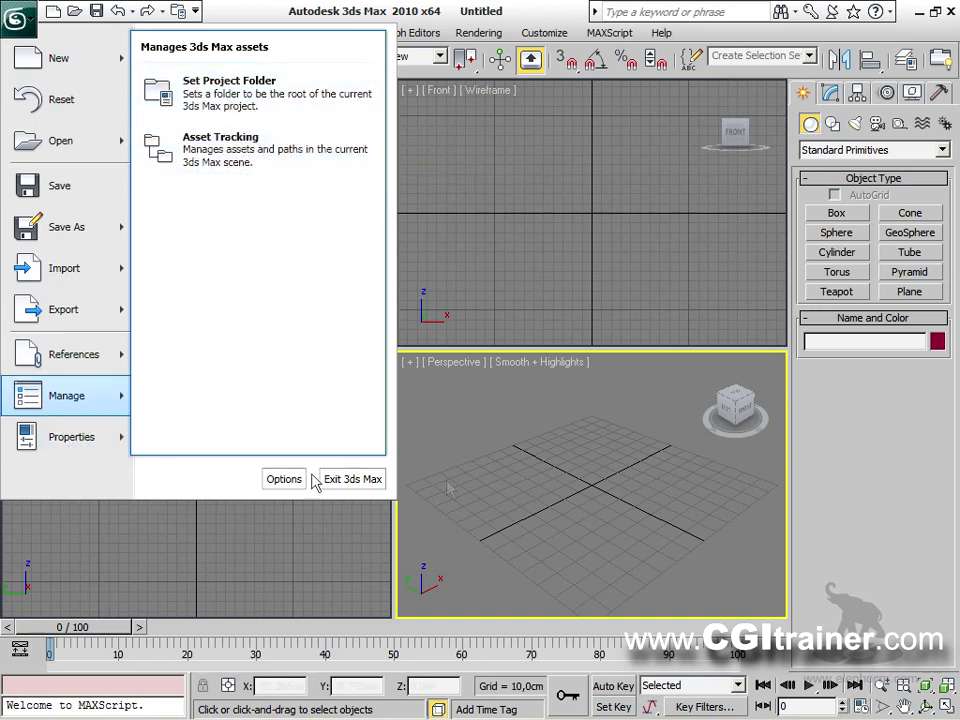
left_click(627, 495)
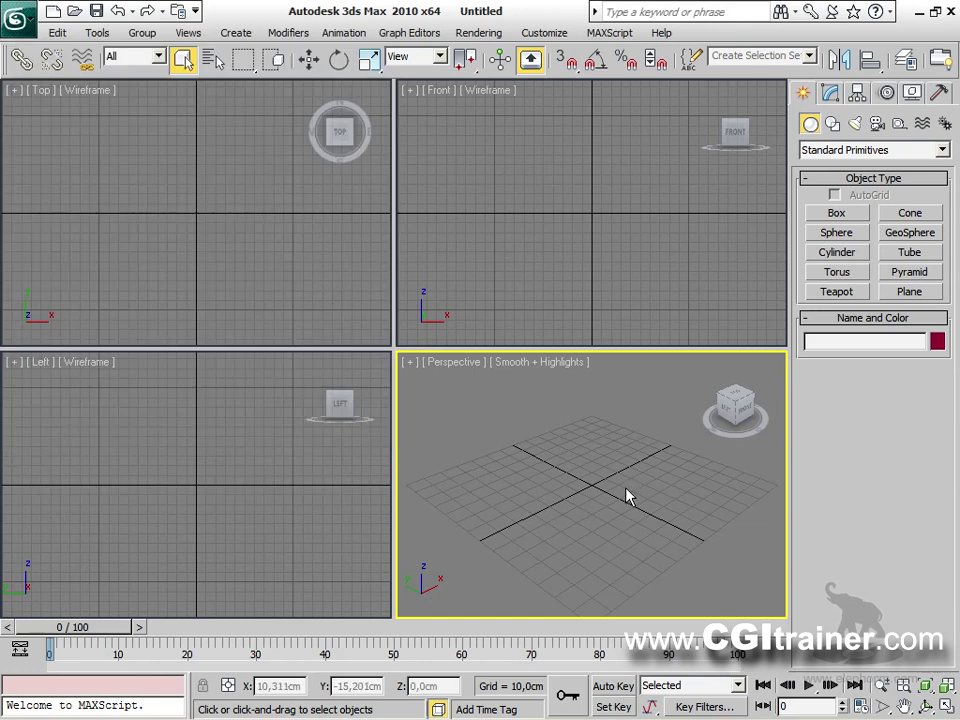
Create Teapot01 at the grid origin, then restore down the 3ds Max window.
left_click(838, 292)
left_click_drag(589, 486, 598, 474)
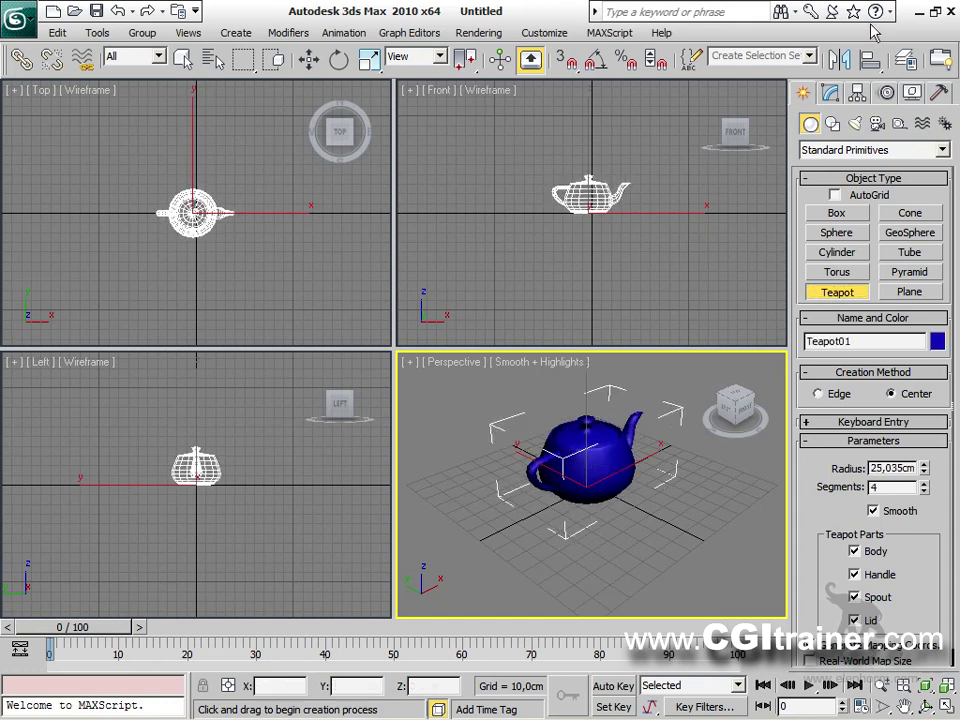
left_click(936, 11)
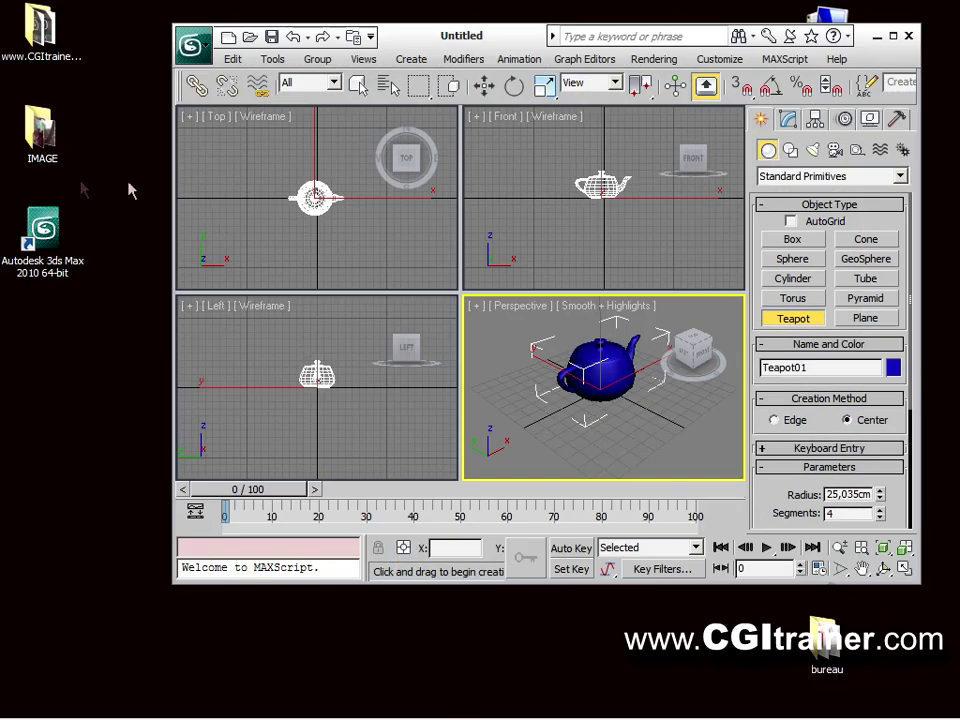
Open the IMAGE folder beside the viewports and apply the D12 picture to the teapot.
double_click(42, 132)
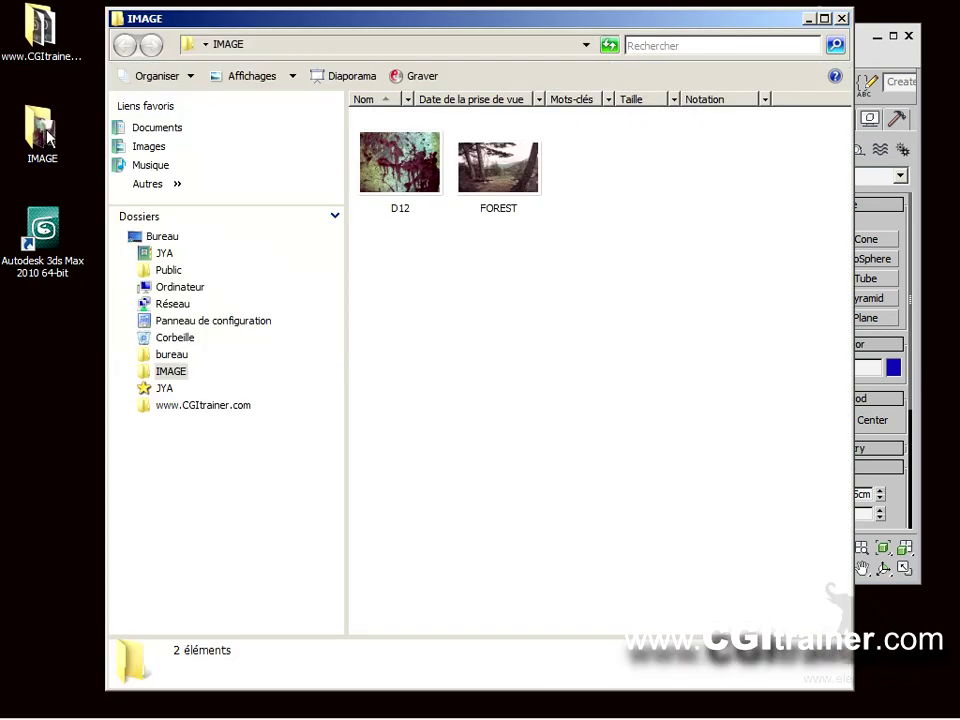
left_click_drag(771, 20, 427, 18)
left_click_drag(511, 170, 233, 166)
left_click_drag(107, 18, 188, 21)
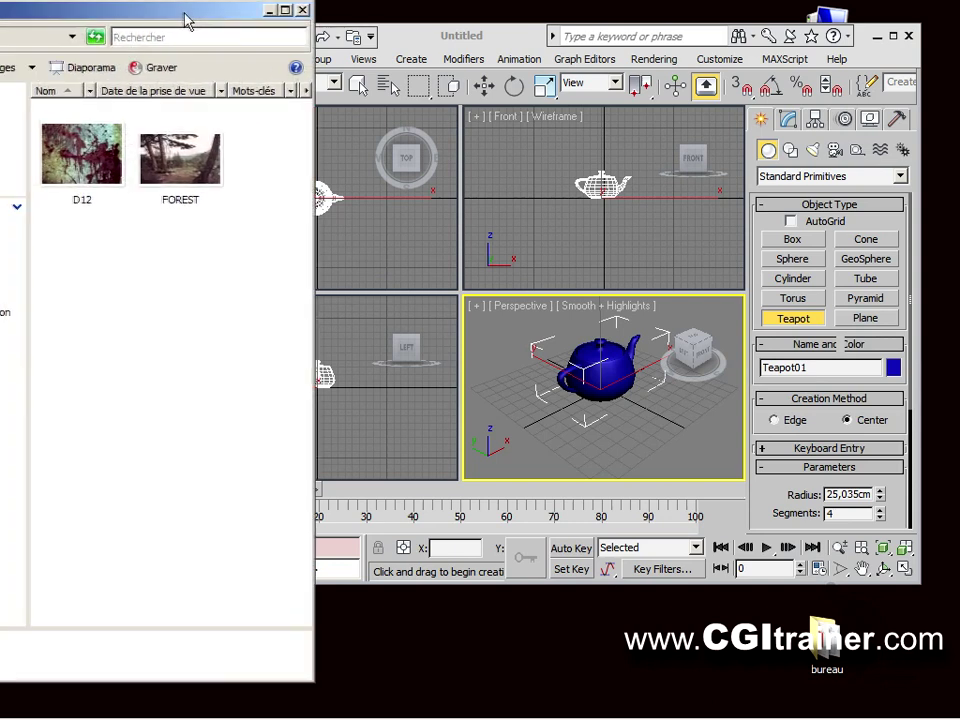
left_click(77, 150)
left_click_drag(591, 358, 594, 362)
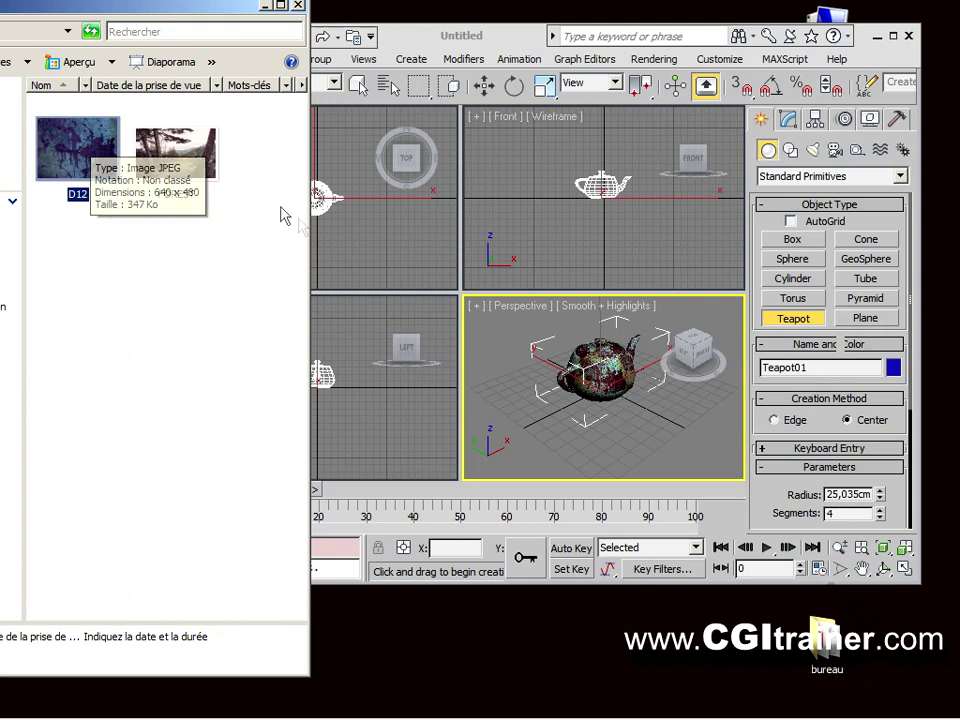
Drop the FOREST photo into Perspective as viewport background and environment map.
left_click_drag(171, 152, 505, 396)
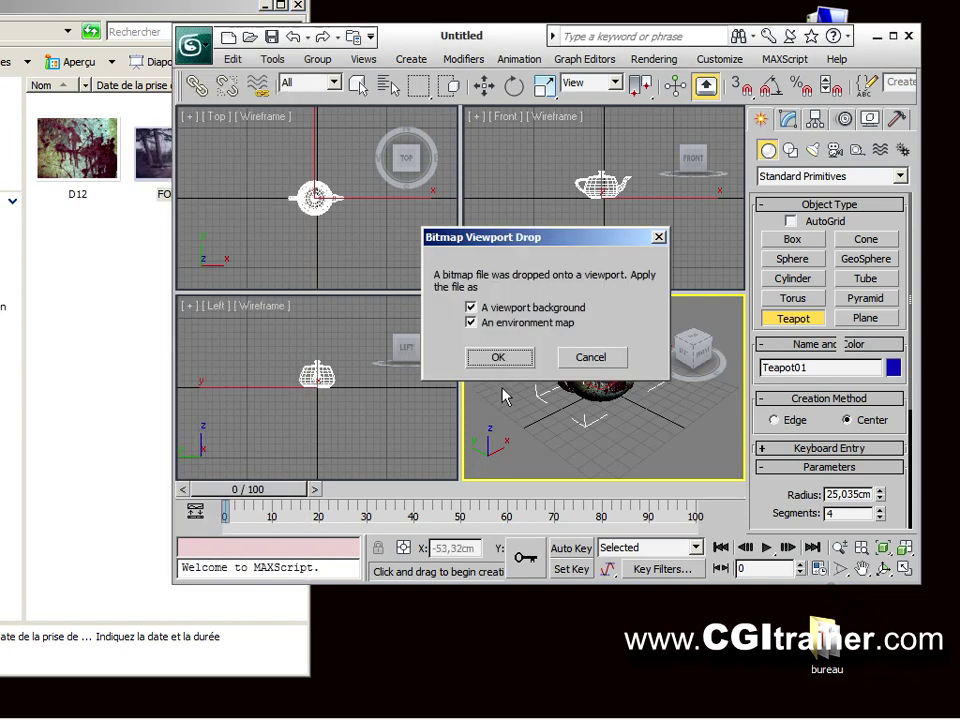
left_click_drag(545, 247, 378, 174)
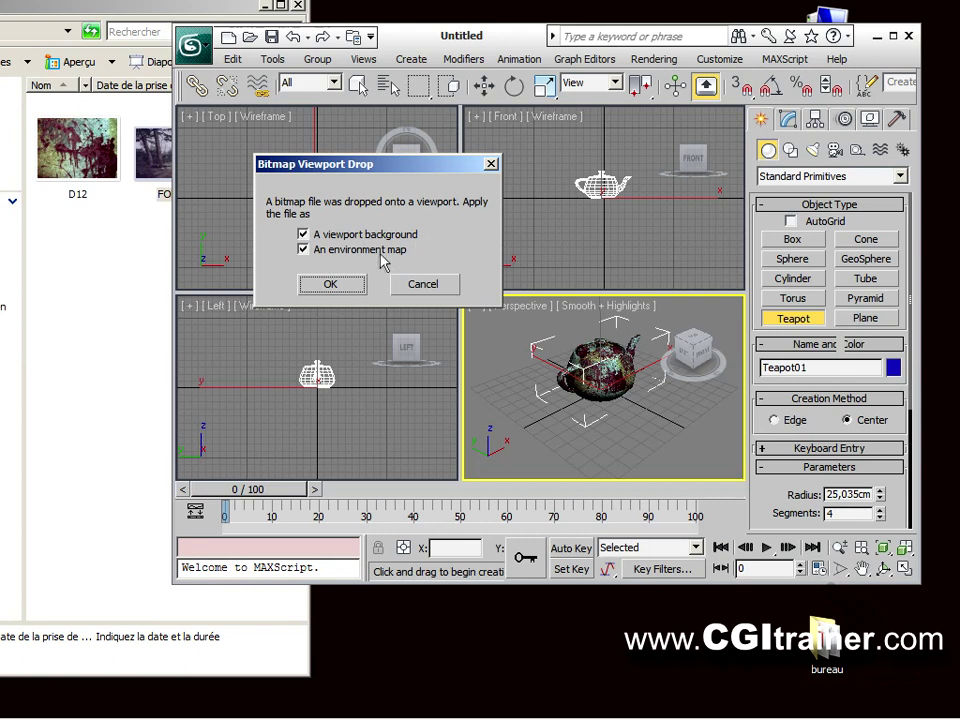
left_click(334, 289)
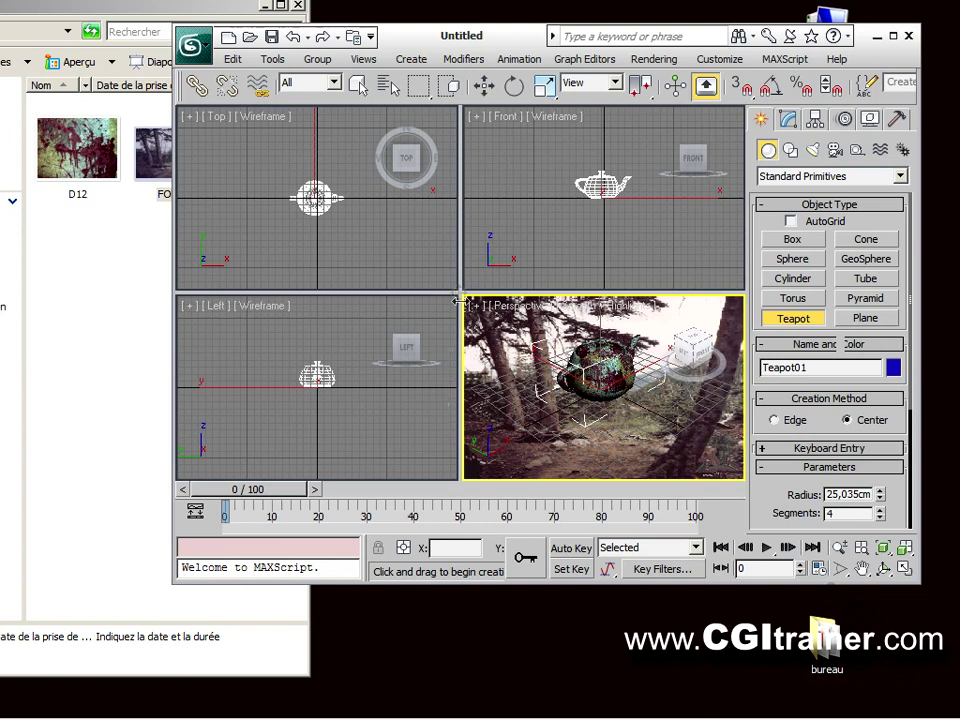
Enlarge the Perspective viewport, render it with Shift+Q, then close the rendered frame.
left_click_drag(458, 292, 193, 127)
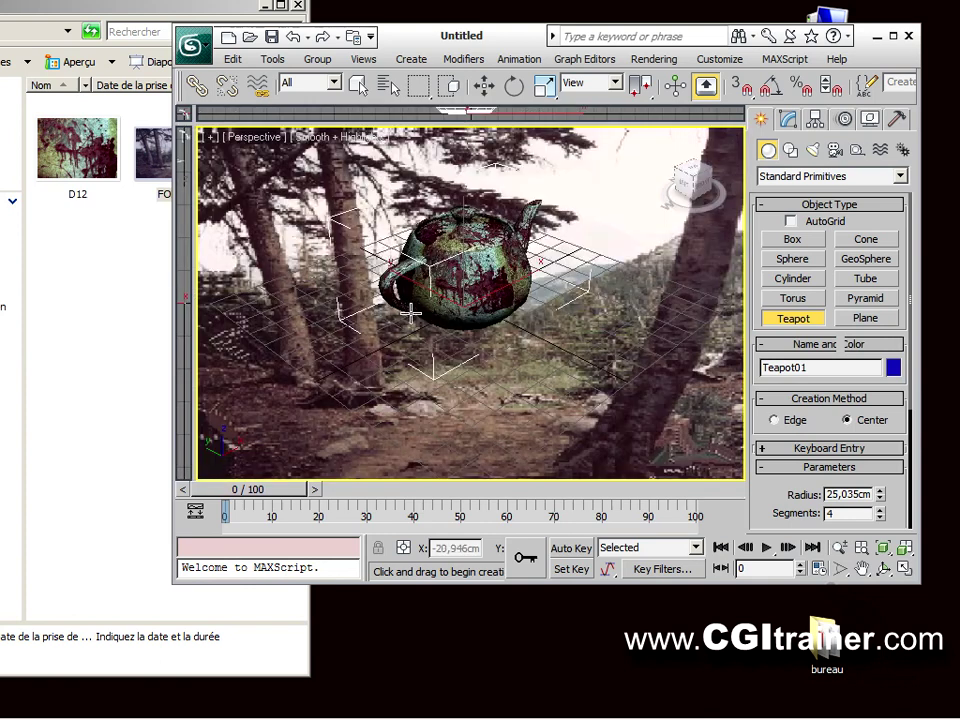
key("shift+q")
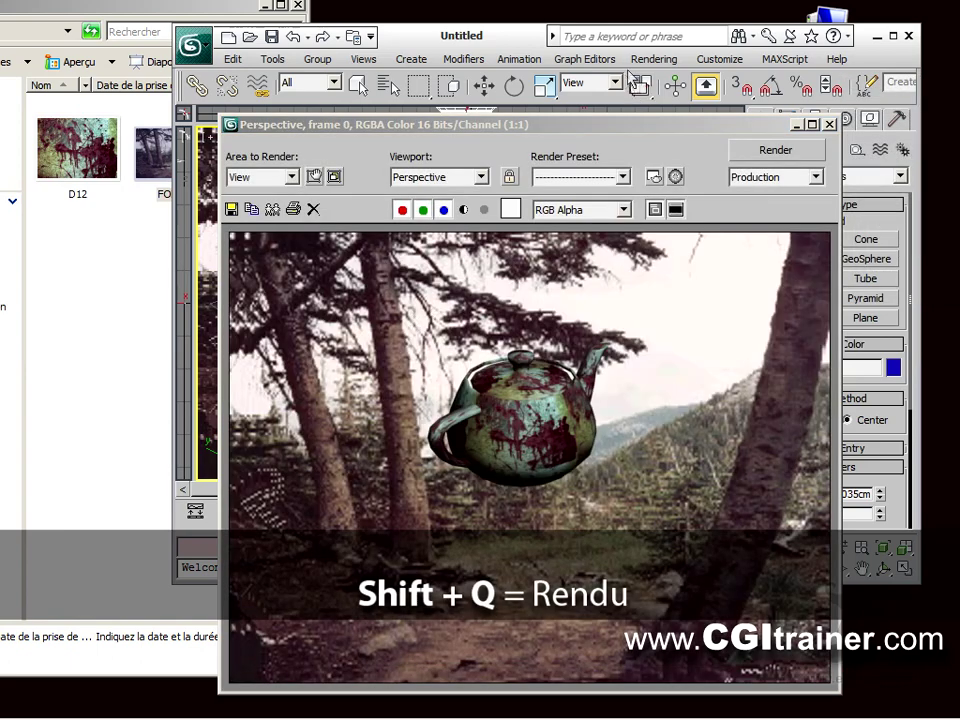
left_click_drag(610, 128, 516, 8)
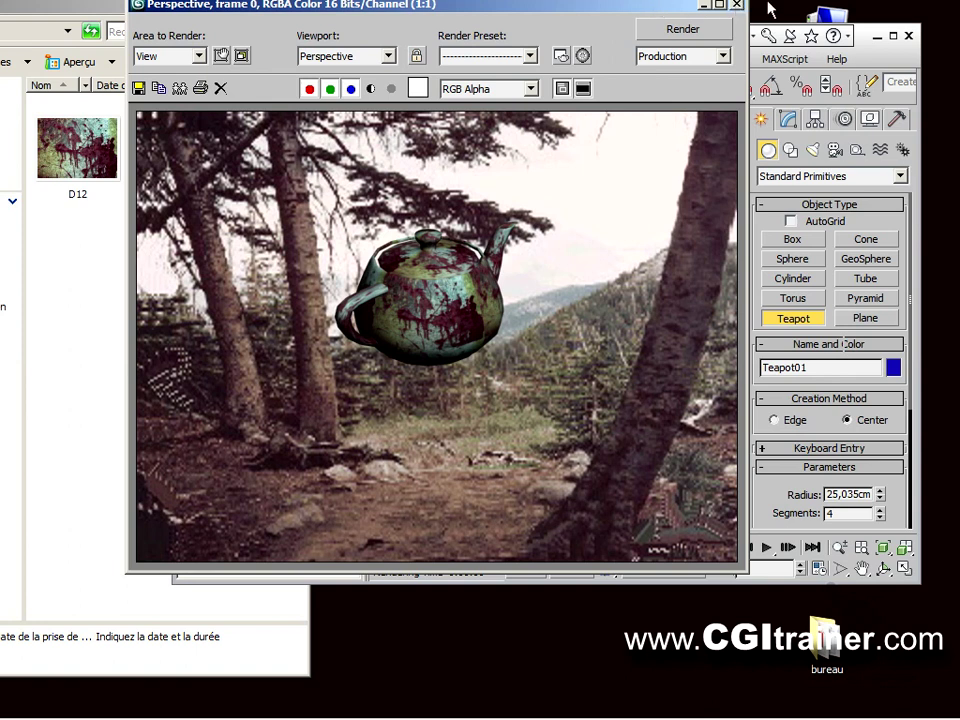
left_click(737, 7)
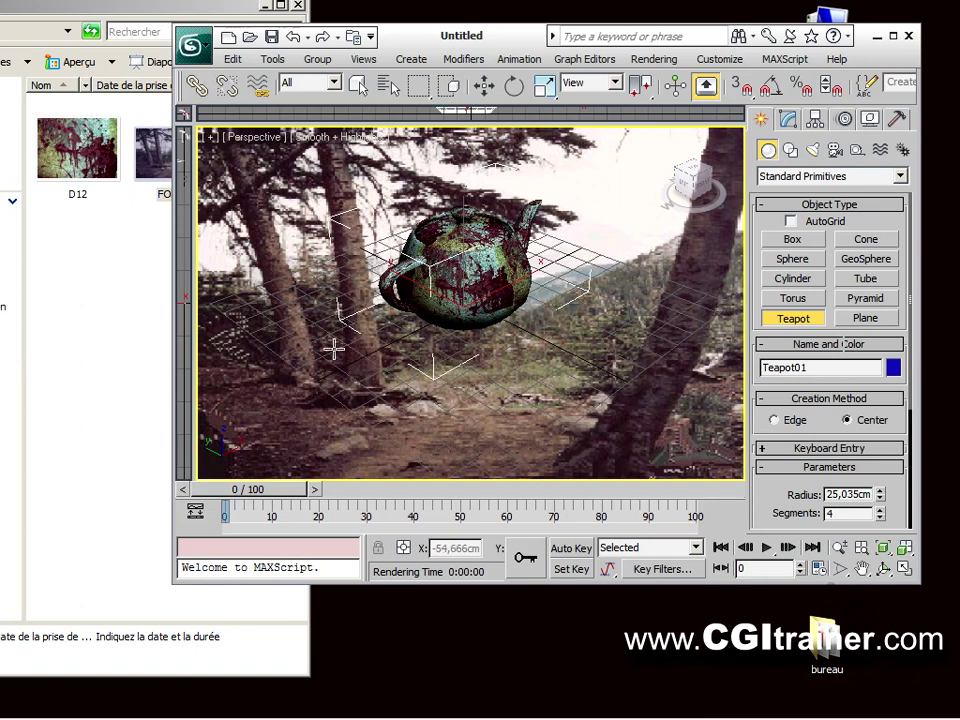
Reset 3ds Max to an empty scene without saving the teapot scene.
left_click(193, 44)
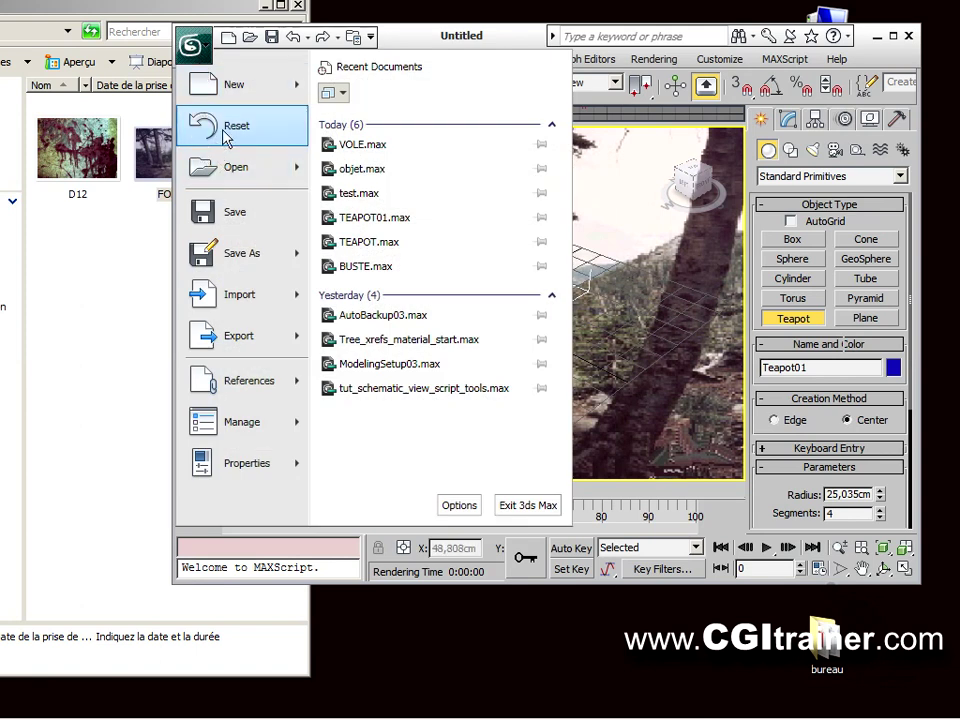
left_click(226, 132)
left_click(493, 427)
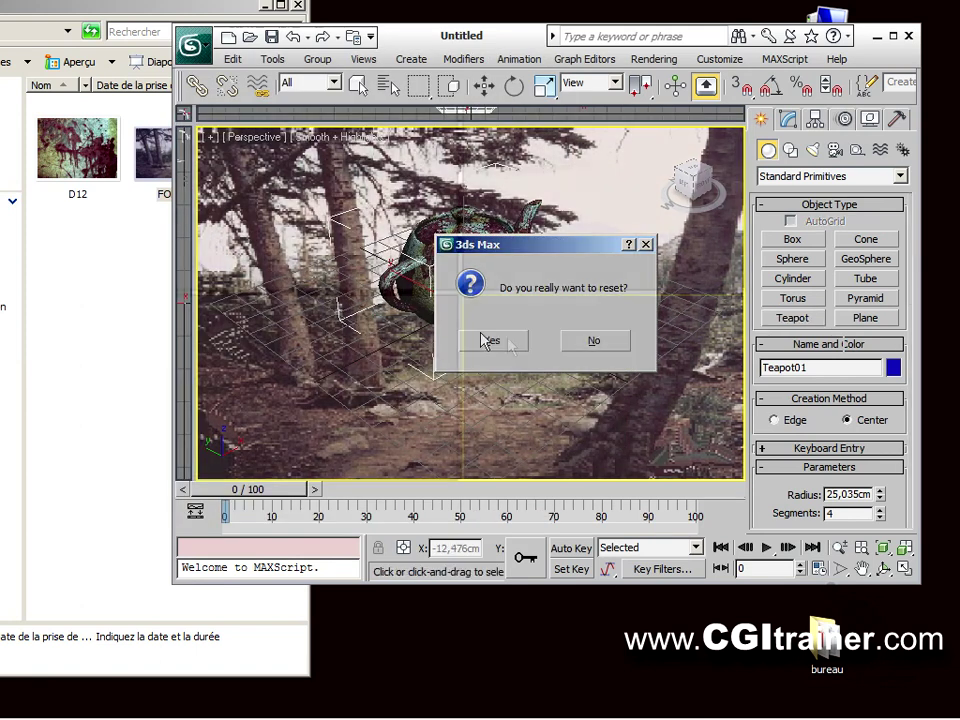
left_click(484, 339)
left_click_drag(62, 8, 315, 73)
double_click(50, 32)
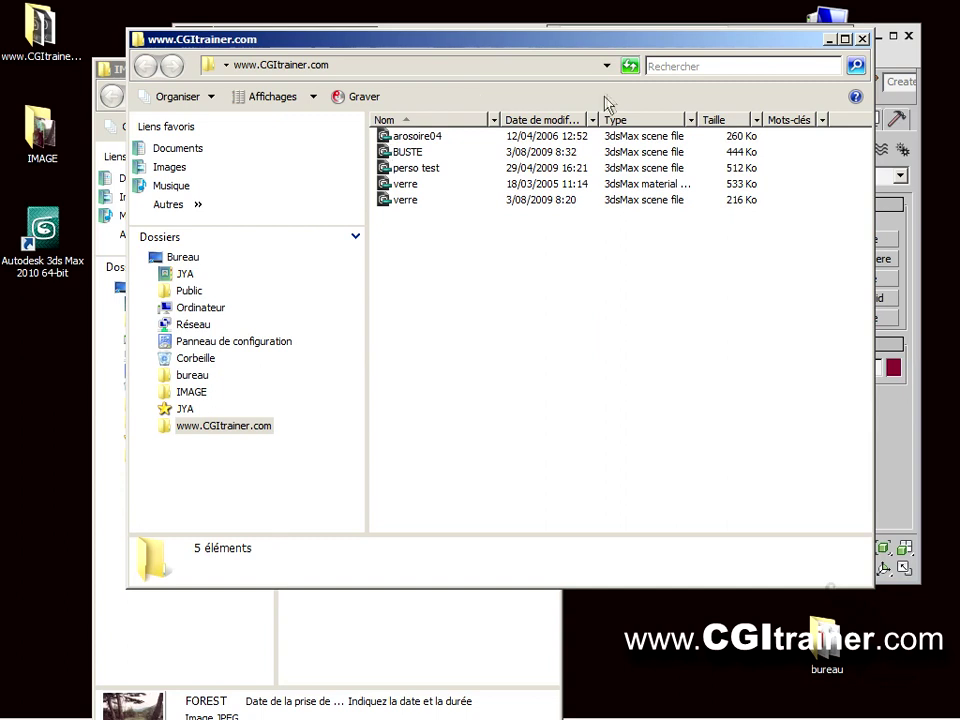
left_click_drag(452, 40, 111, 39)
left_click_drag(81, 150, 593, 408)
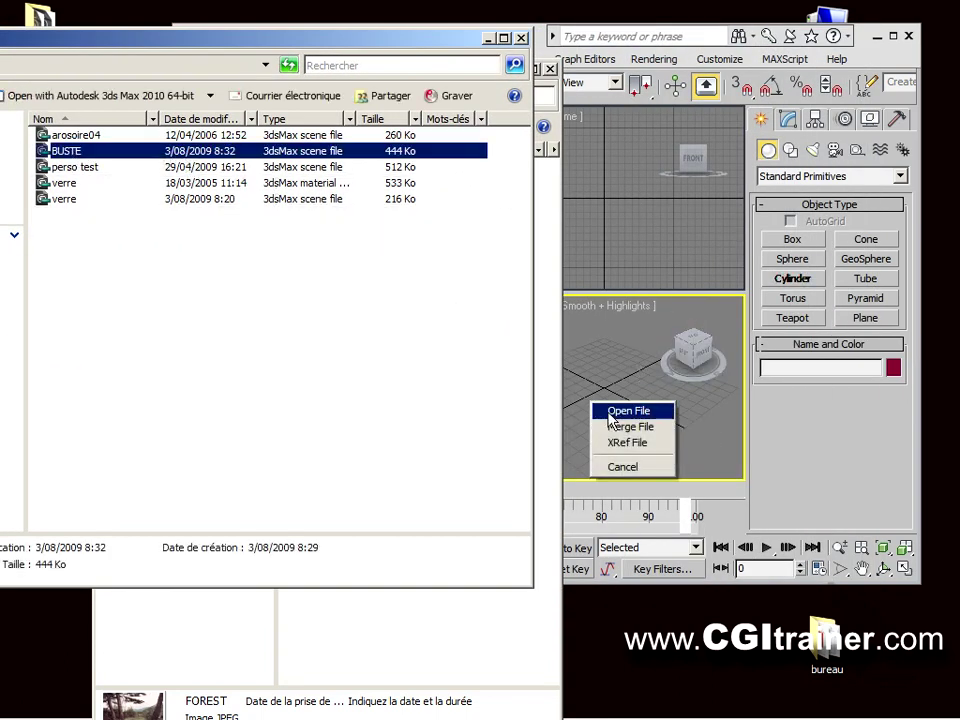
left_click(622, 411)
left_click(546, 397)
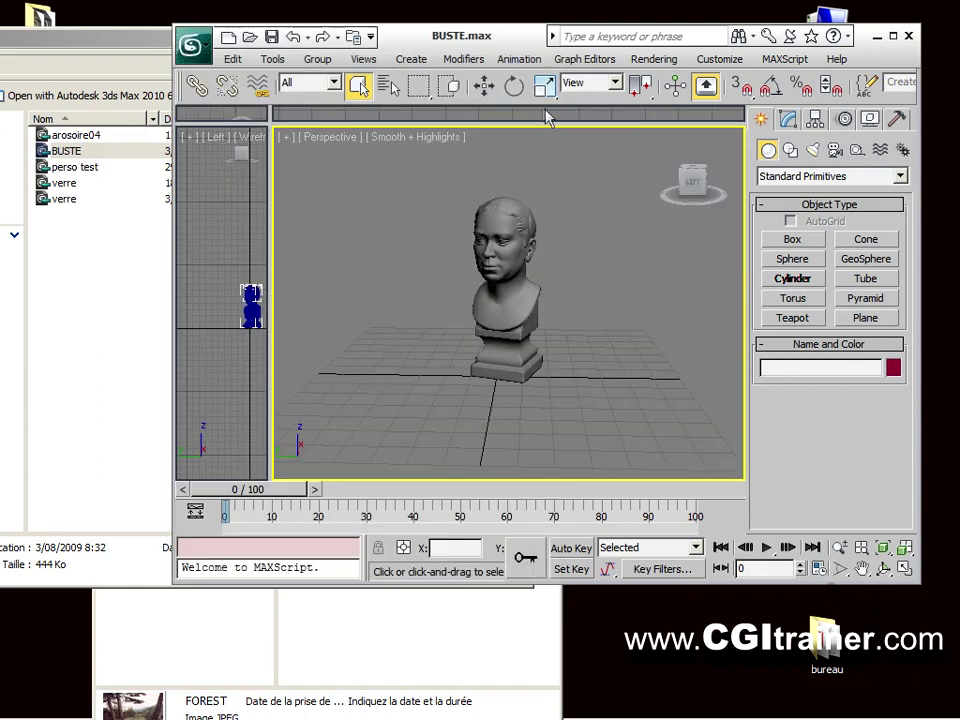
left_click(128, 56)
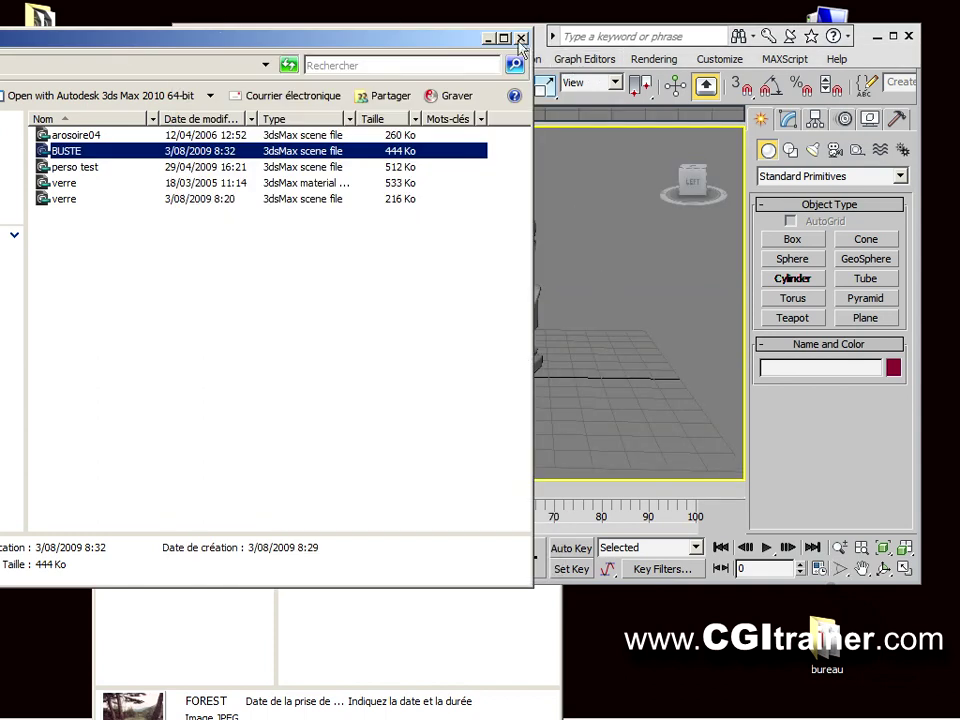
left_click(546, 50)
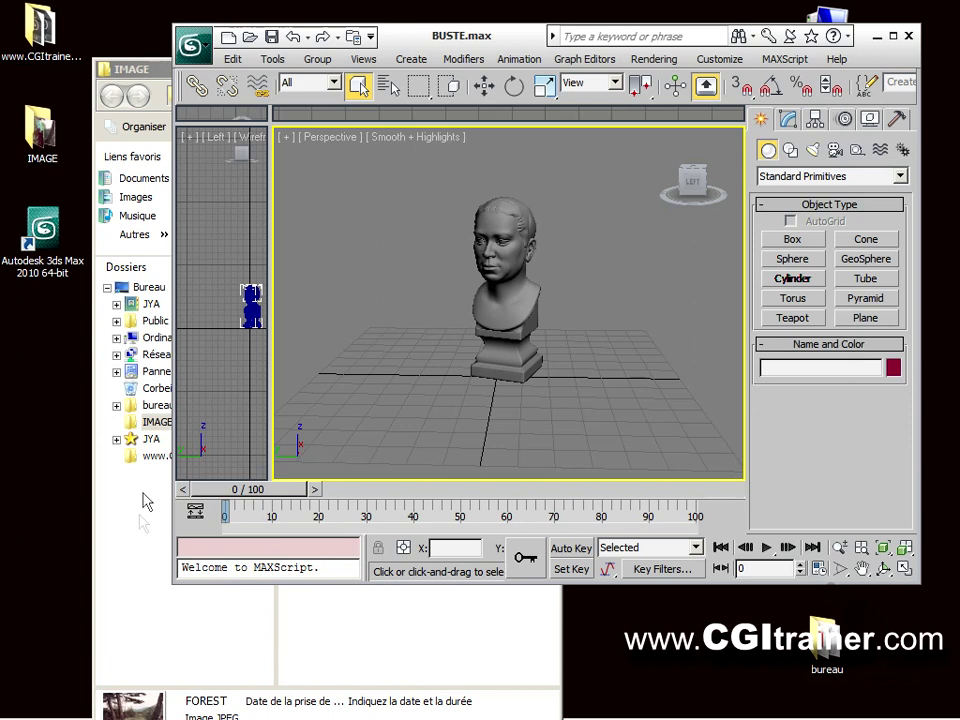
Apply the D12 picture from the IMAGE folder to the bust.
left_click_drag(276, 602, 148, 583)
left_click_drag(330, 68, 182, 33)
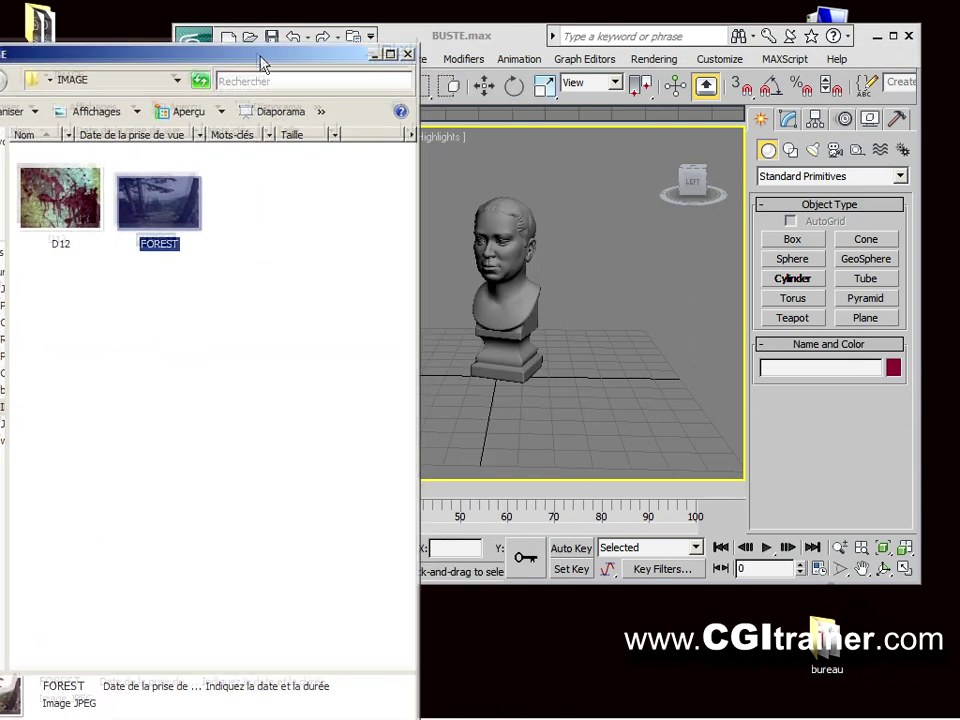
left_click_drag(50, 165, 497, 317)
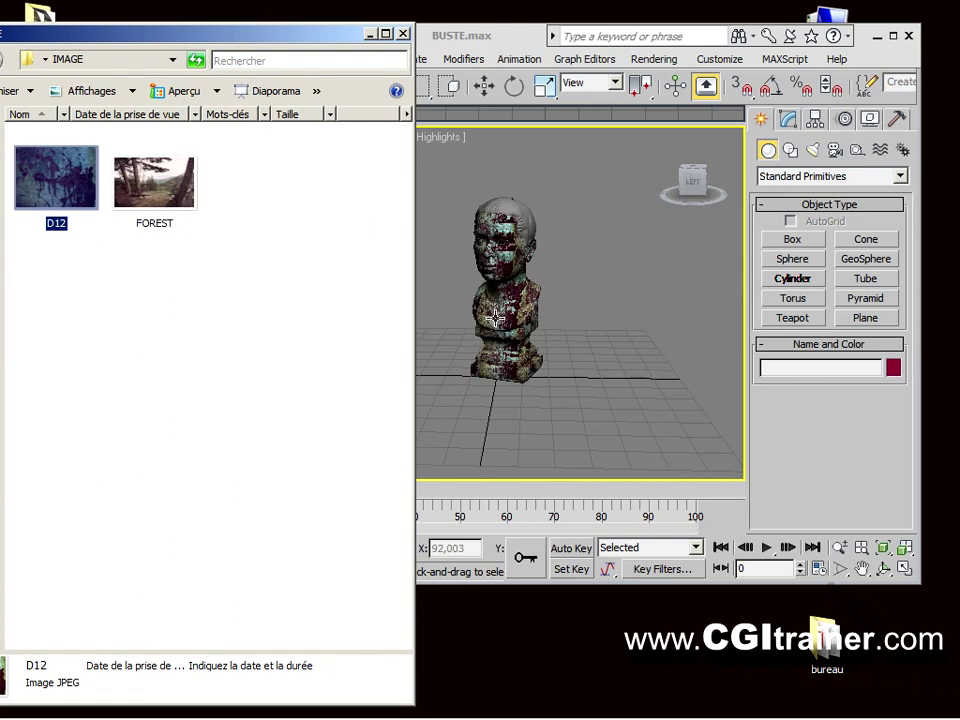
left_click_drag(232, 180, 364, 214)
left_click_drag(72, 140, 529, 242)
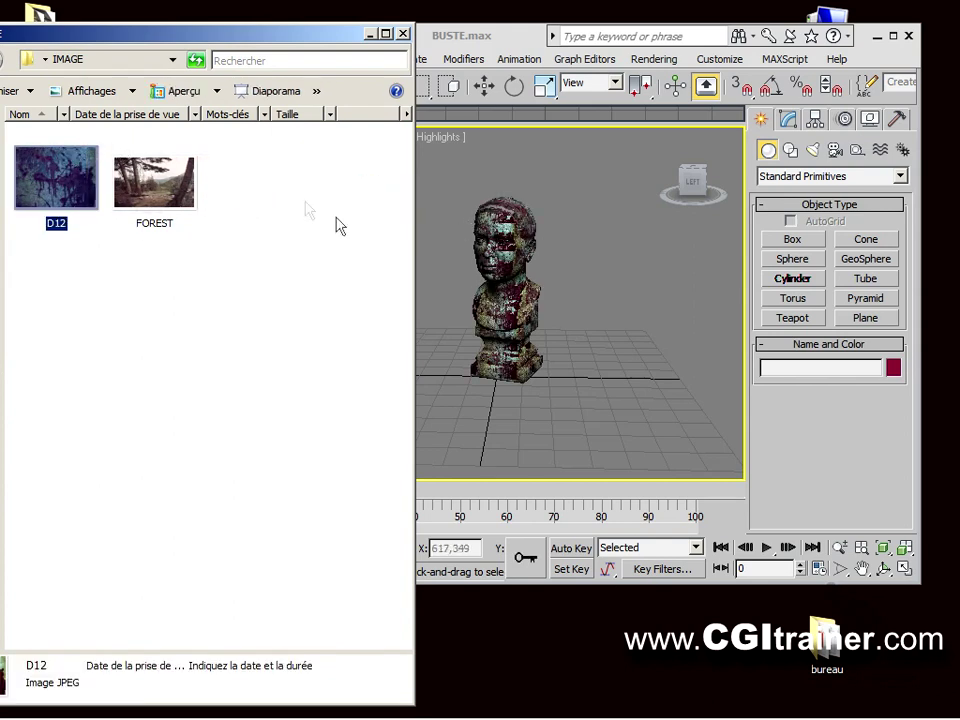
left_click_drag(125, 193, 497, 213)
Drop the FOREST photo into Perspective as background and environment, orbiting around the bust.
mouse_move(545, 325)
middle_mouse_down("alt")
mouse_move(579, 336)
mouse_move(619, 300)
mouse_move(379, 167)
mouse_move(475, 273)
mouse_move(471, 332)
mouse_move(279, 339)
mouse_move(221, 294)
mouse_move(307, 277)
mouse_move(540, 336)
middle_mouse_up("alt")
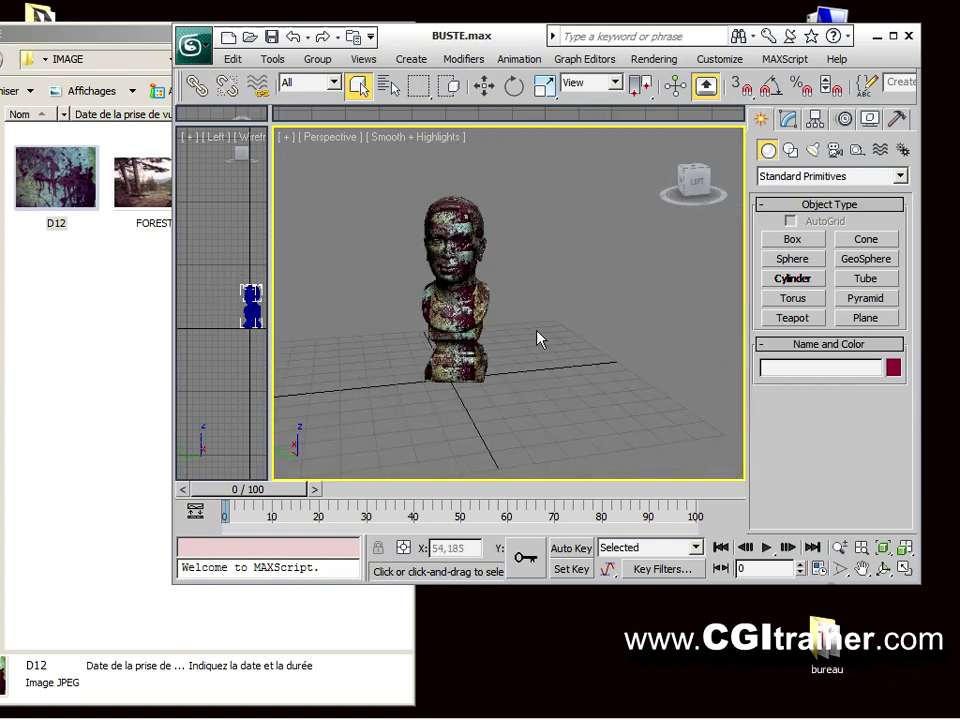
middle_click_drag(402, 247, 260, 272, "alt")
middle_click_drag(443, 290, 443, 270)
left_click_drag(145, 192, 418, 257)
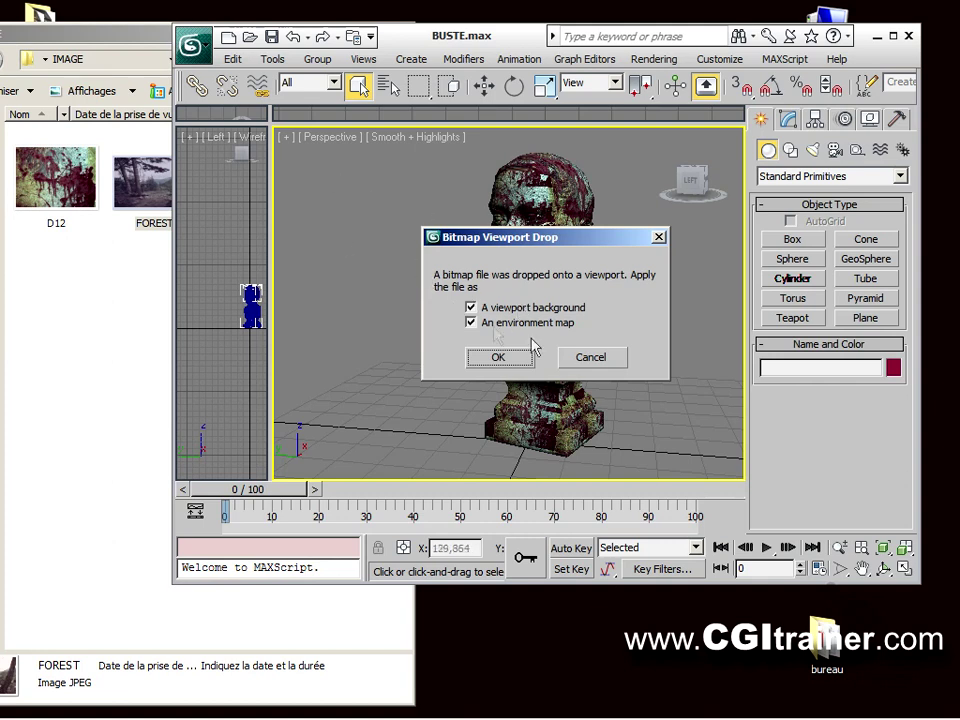
left_click(499, 358)
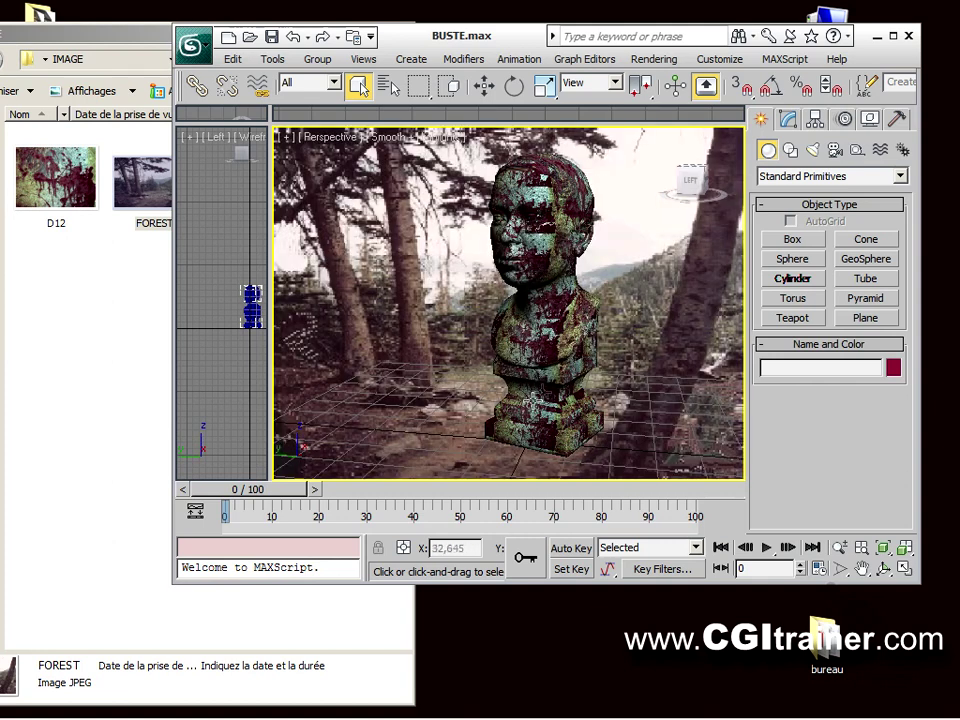
middle_click_drag(524, 254, 648, 320, "alt")
Render the textured bust over the forest with Shift+Q, then close the render and image folder.
key("shift+q")
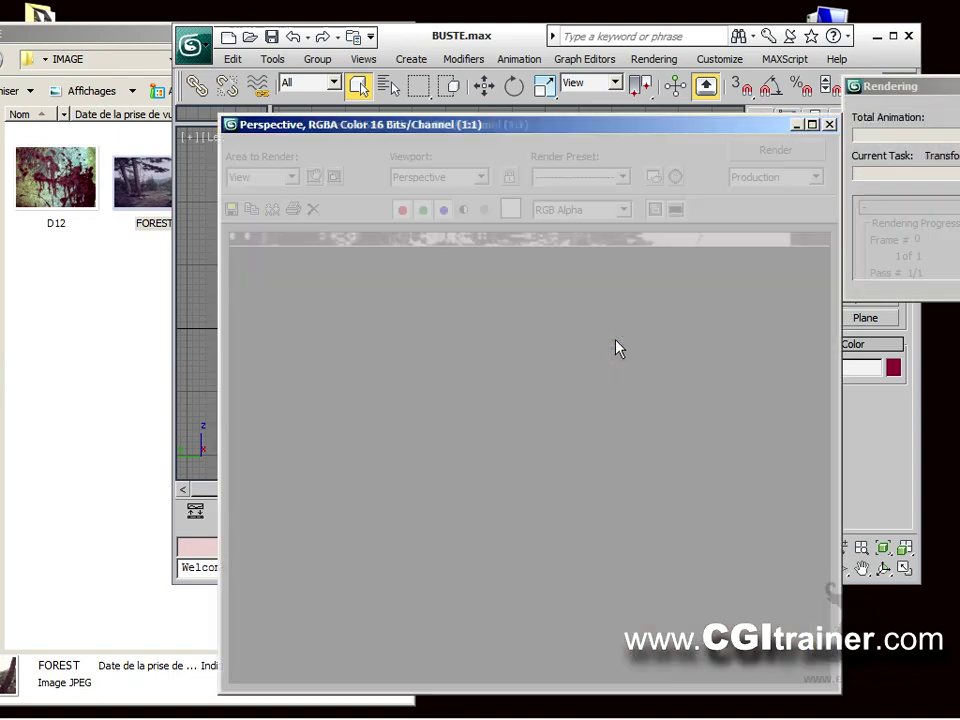
left_click_drag(657, 128, 605, 27)
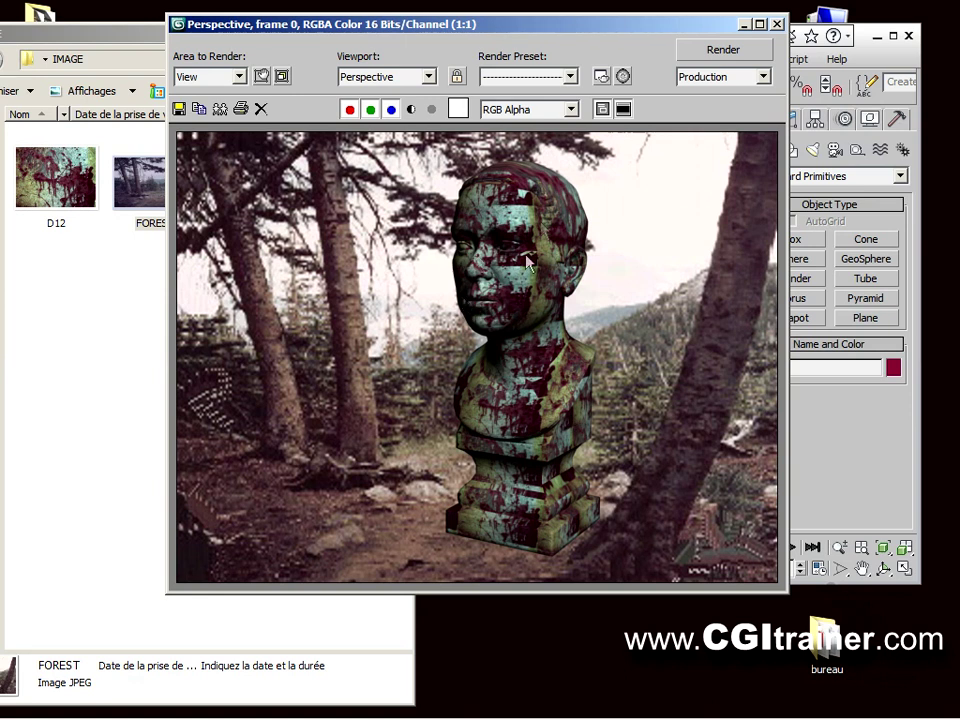
left_click(776, 24)
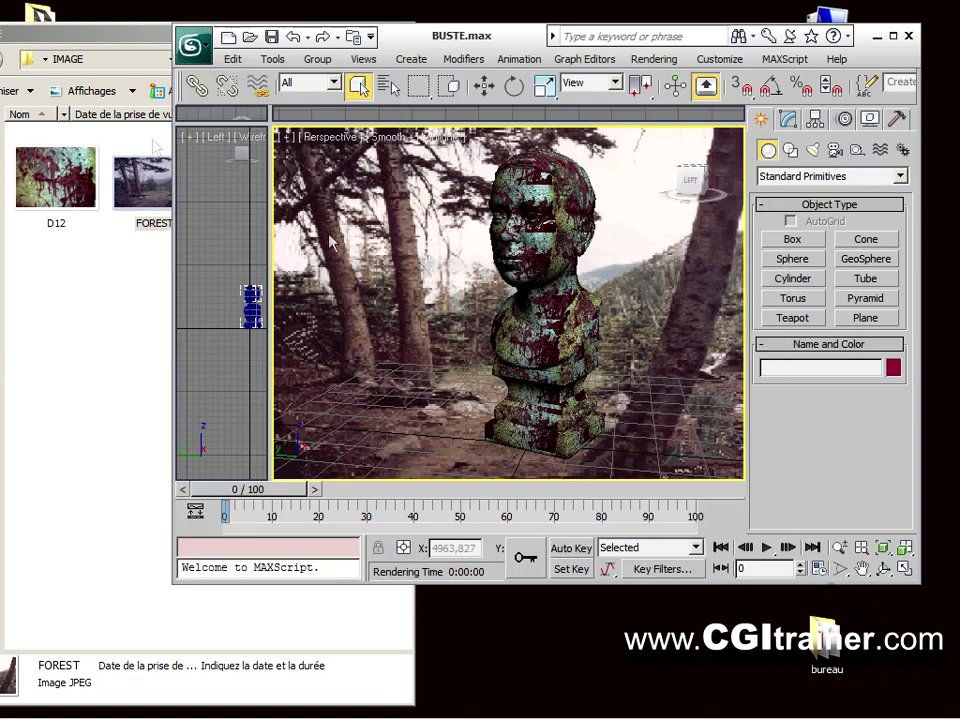
left_click(138, 50)
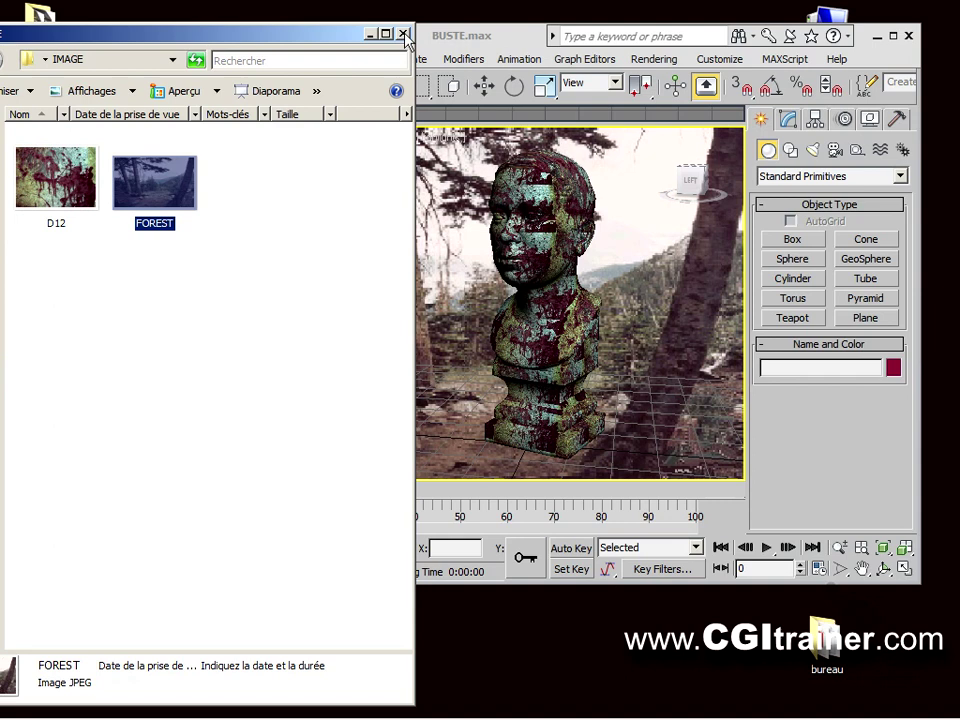
left_click(405, 35)
Maximize 3ds Max and create a green test teapot in the Perspective view.
left_click(893, 36)
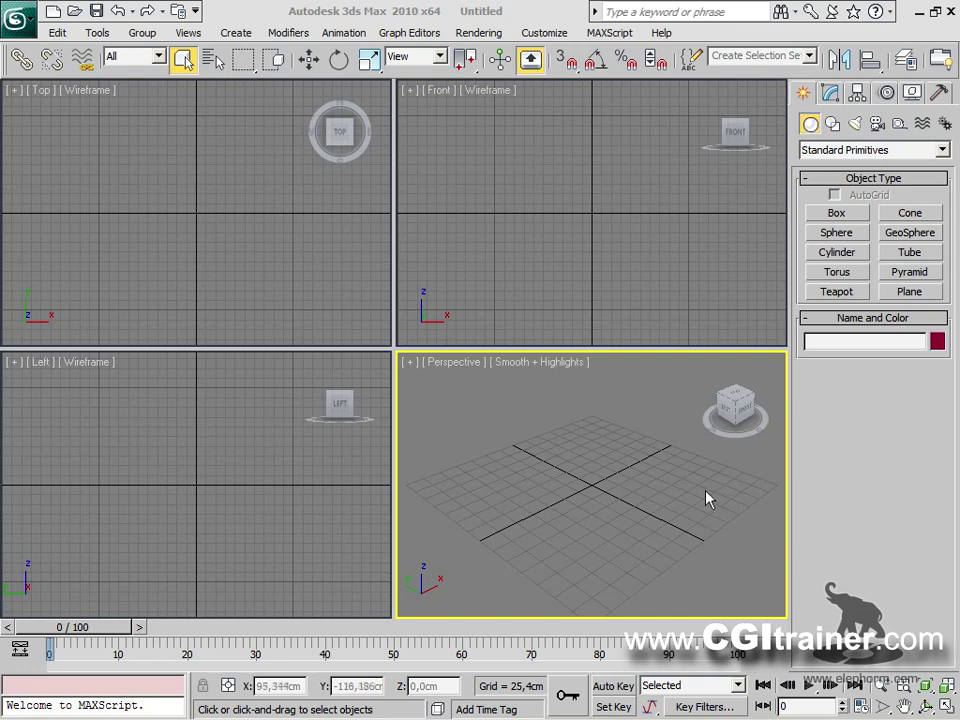
left_click(818, 292)
left_click_drag(475, 514, 540, 476)
Start a New All scene, discarding the teapot without saving.
left_click(27, 28)
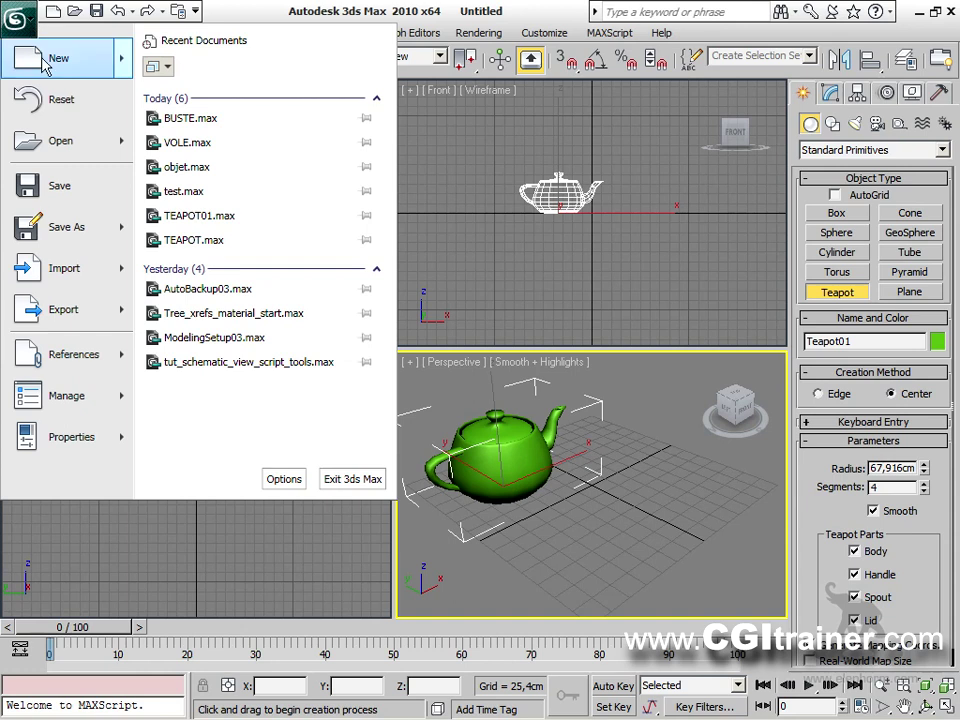
mouse_move(40, 57)
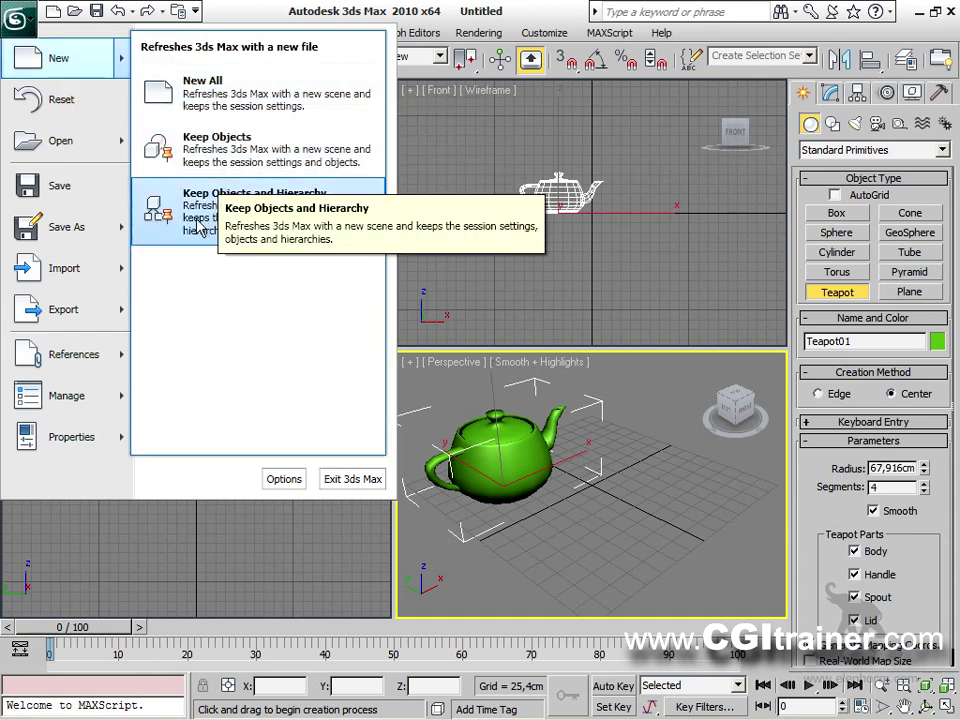
left_click(205, 111)
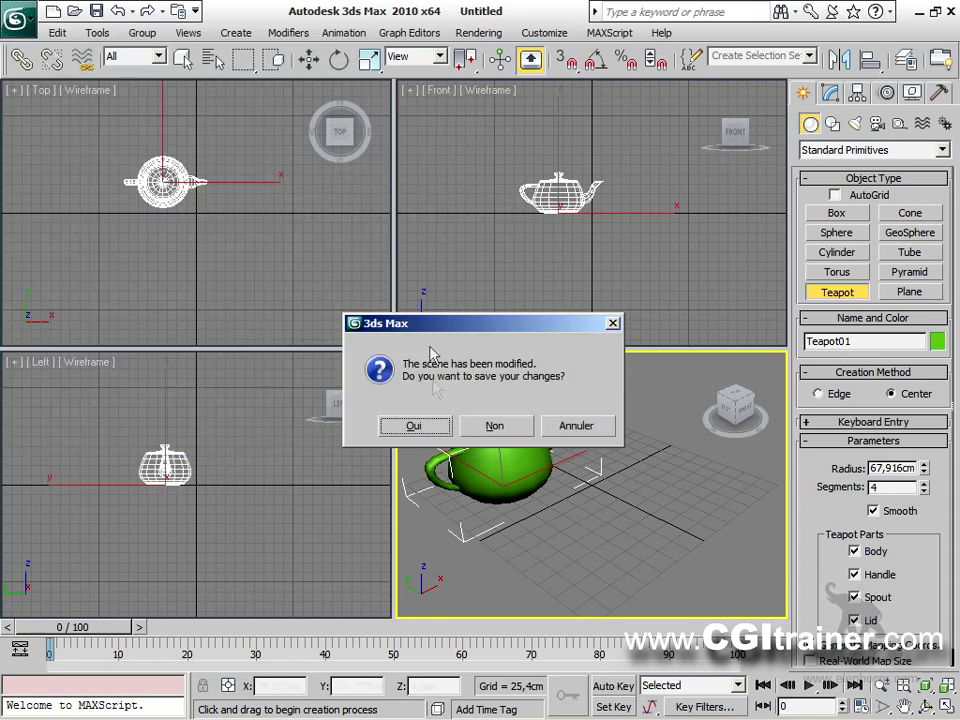
left_click(490, 428)
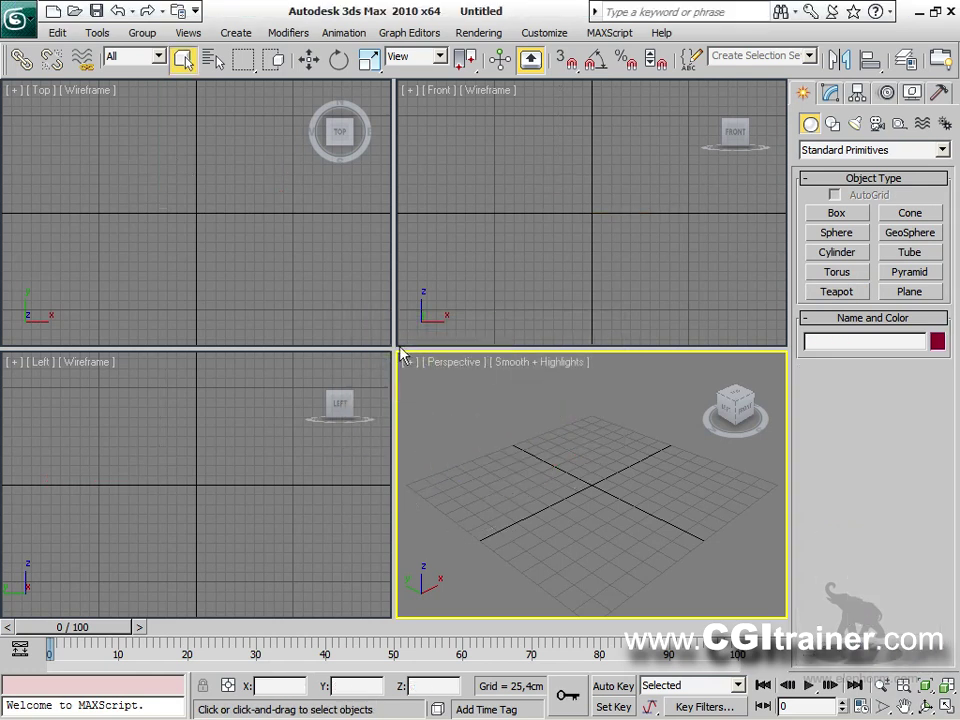
Enlarge the Perspective viewport and create a teapot at the grid centre.
left_click_drag(394, 347, 185, 157)
left_click(855, 291)
left_click_drag(480, 356, 518, 338)
Start a new scene from the application menu, discarding changes without saving.
left_click(33, 25)
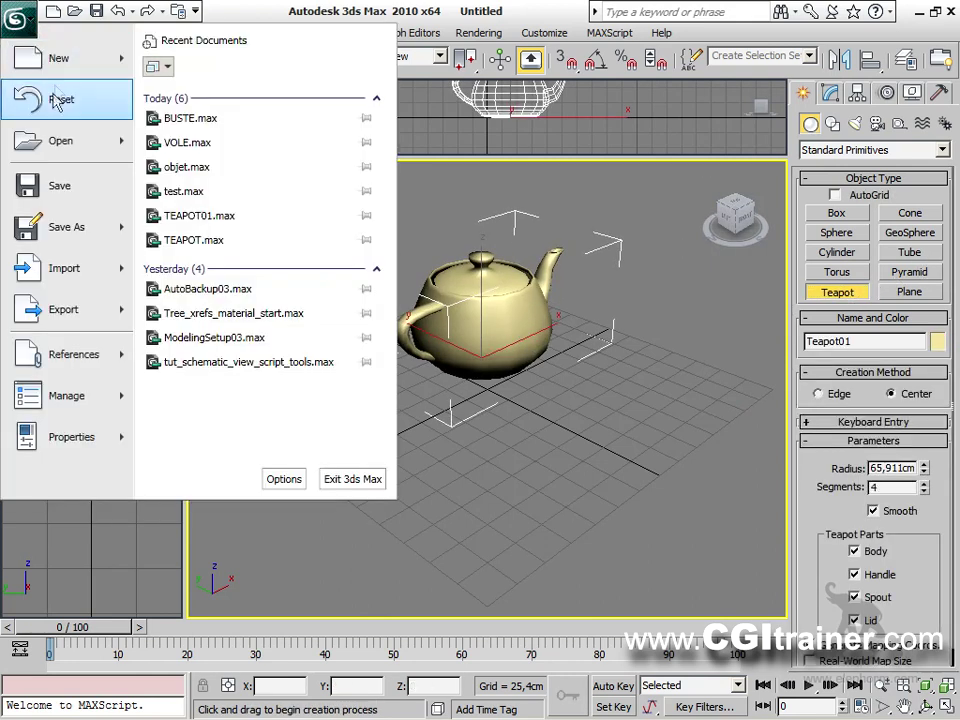
left_click(60, 80)
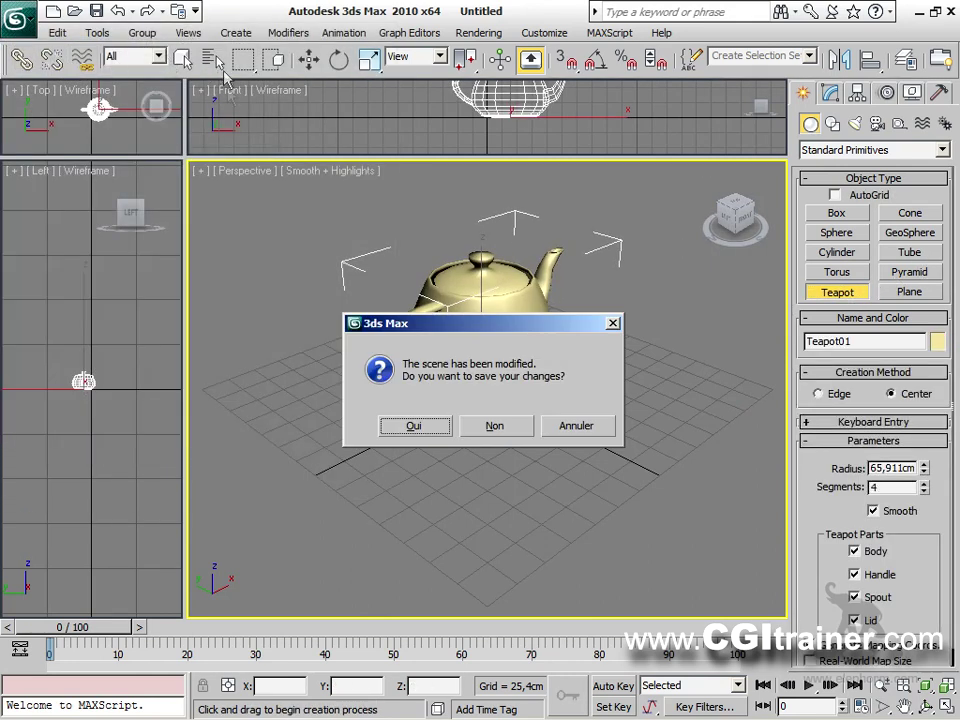
left_click(501, 426)
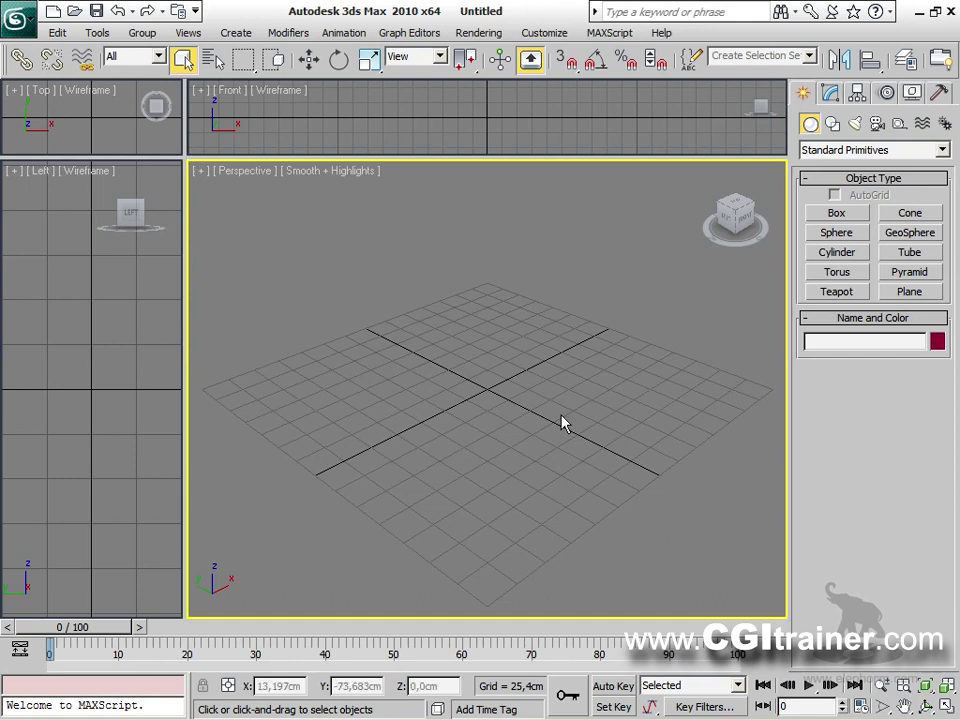
Reset 3ds Max to defaults, then create the green and purple Teapot02 teapots.
left_click(18, 17)
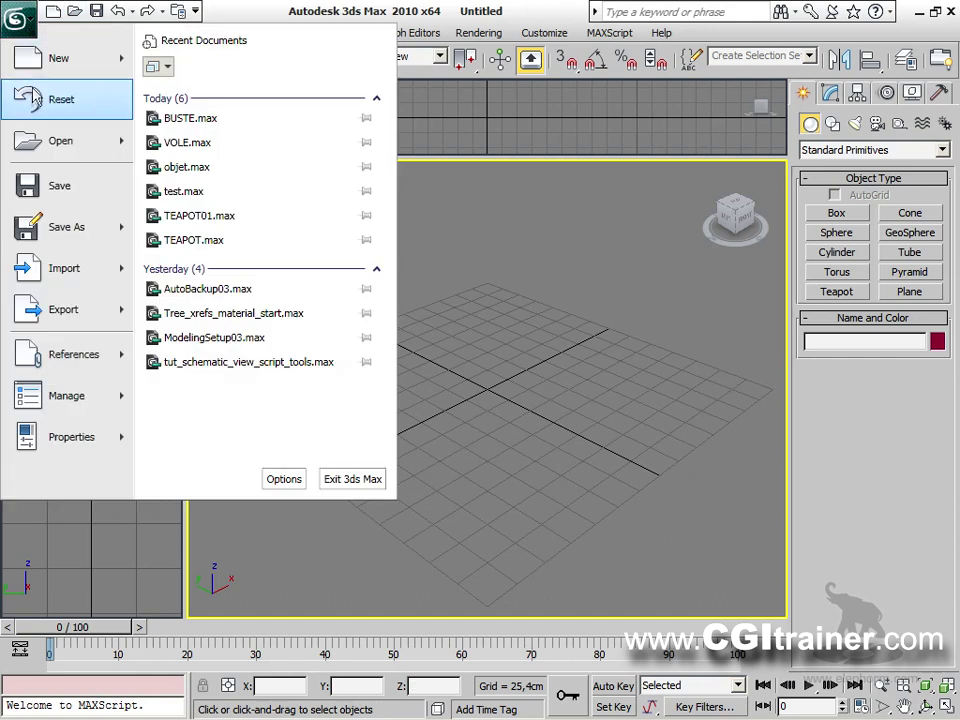
left_click(55, 96)
left_click(425, 398)
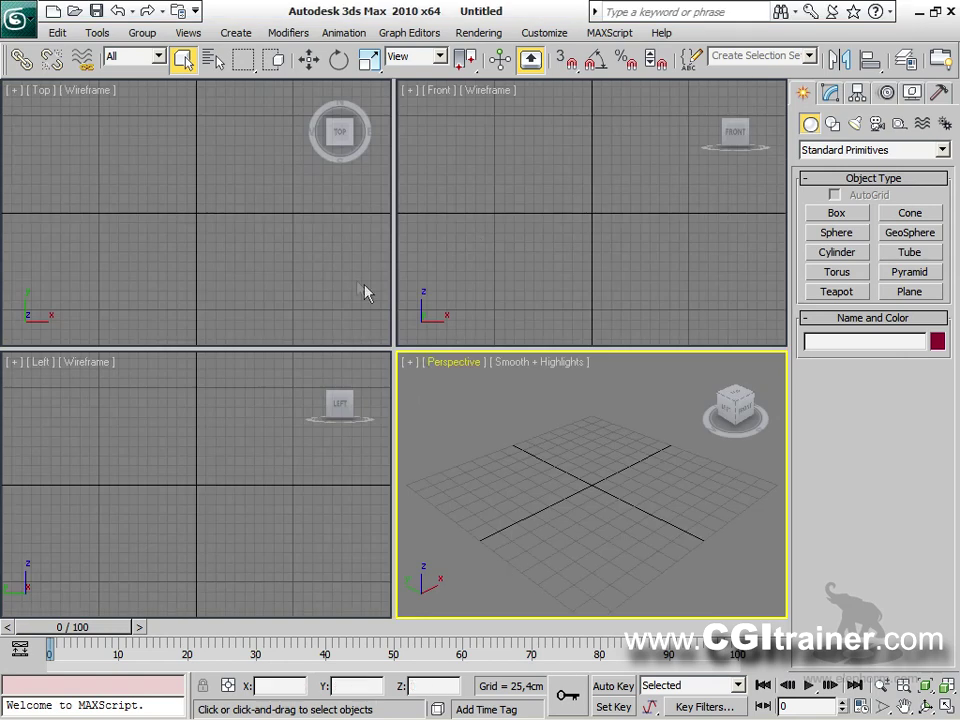
left_click(822, 292)
left_click_drag(439, 506, 596, 505)
Create a smaller yellow teapot and link it into the chain with Select and Link.
left_click_drag(574, 440, 566, 448)
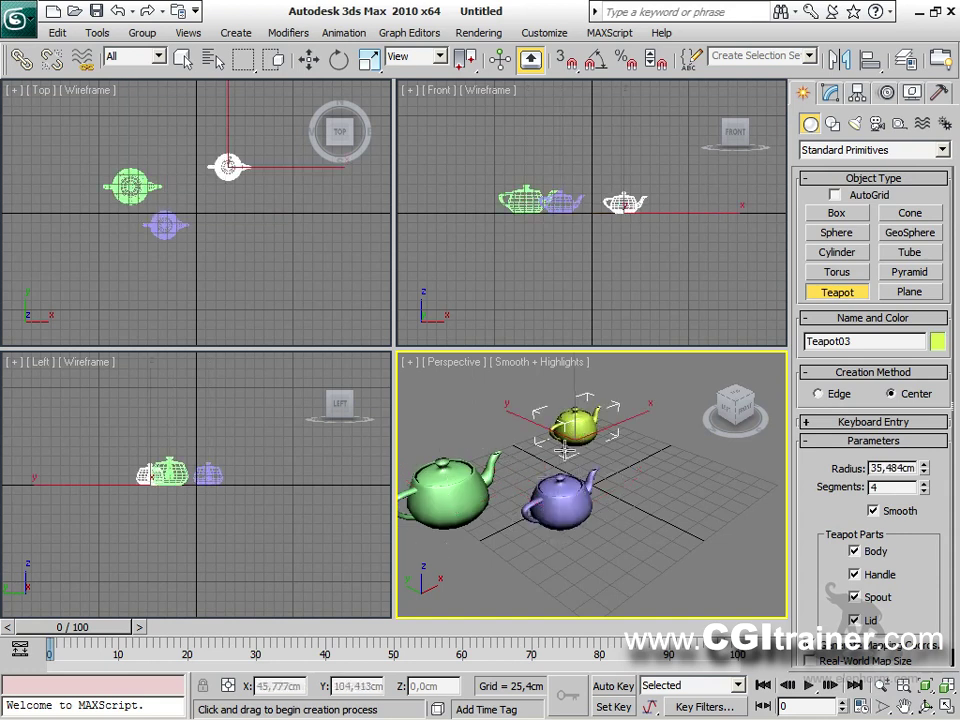
middle_click_drag(521, 500, 546, 500)
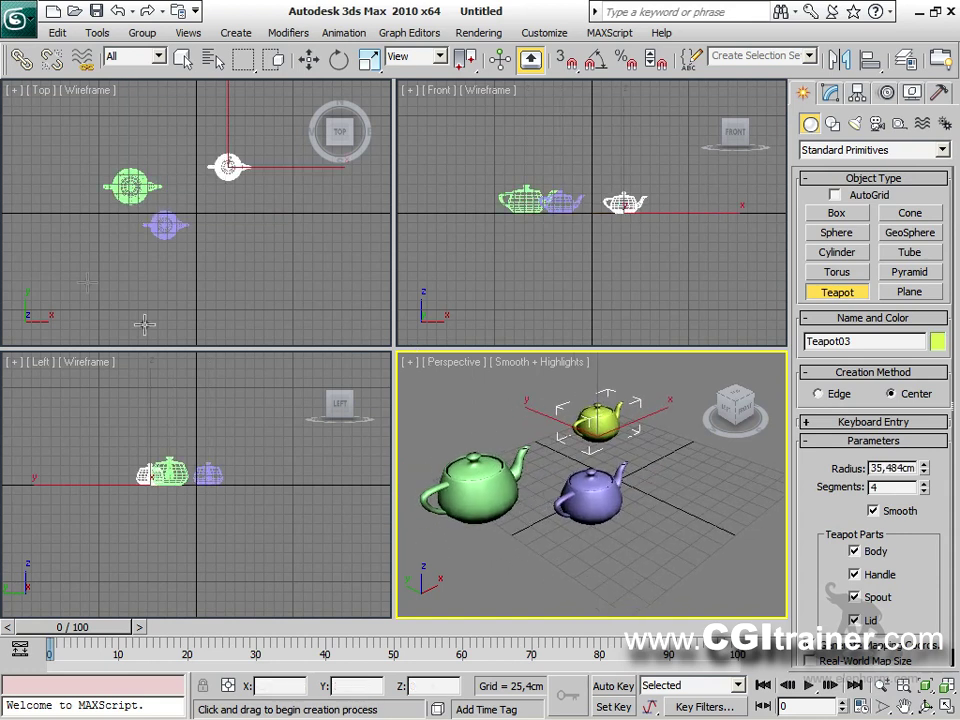
left_click(21, 59)
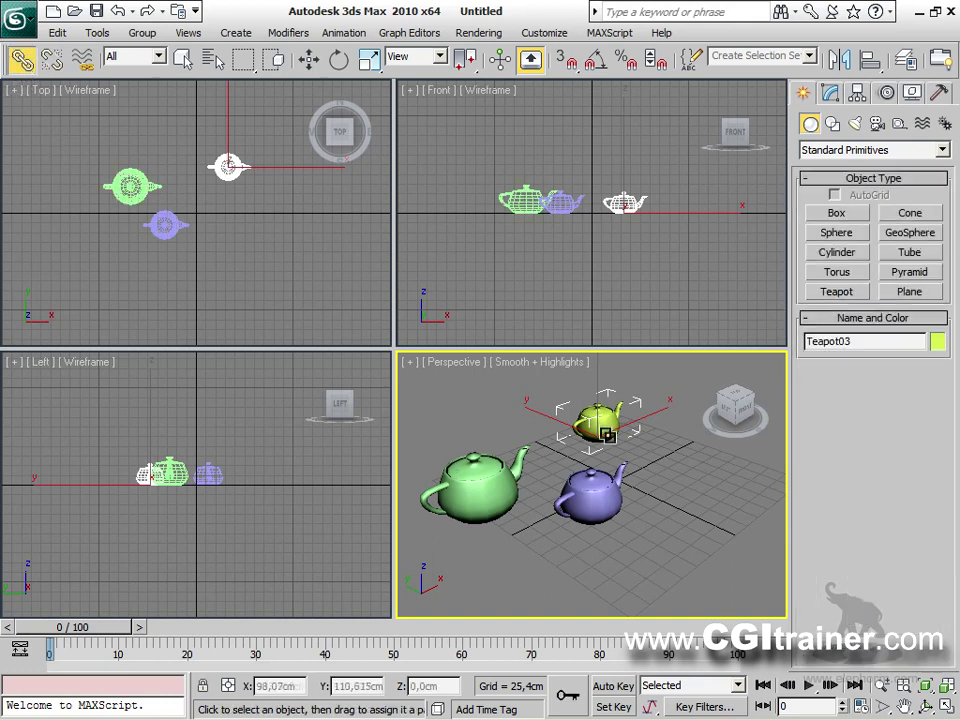
left_click(585, 489)
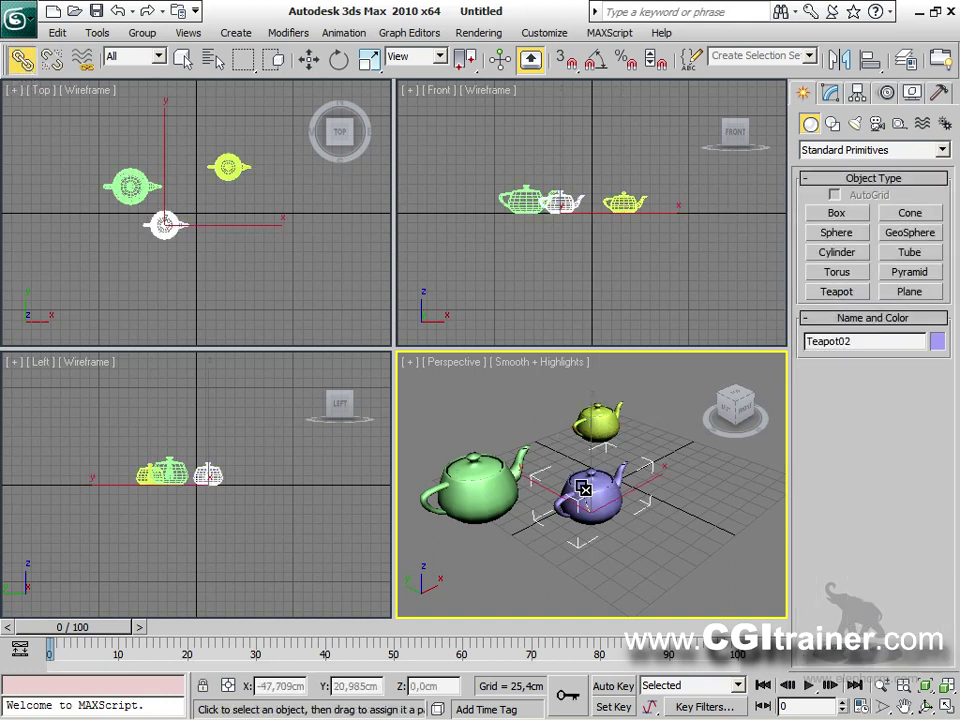
Move green Teapot01, carrying its linked teapots along with it.
right_click(474, 489)
left_click(485, 500)
left_click_drag(485, 500, 522, 482)
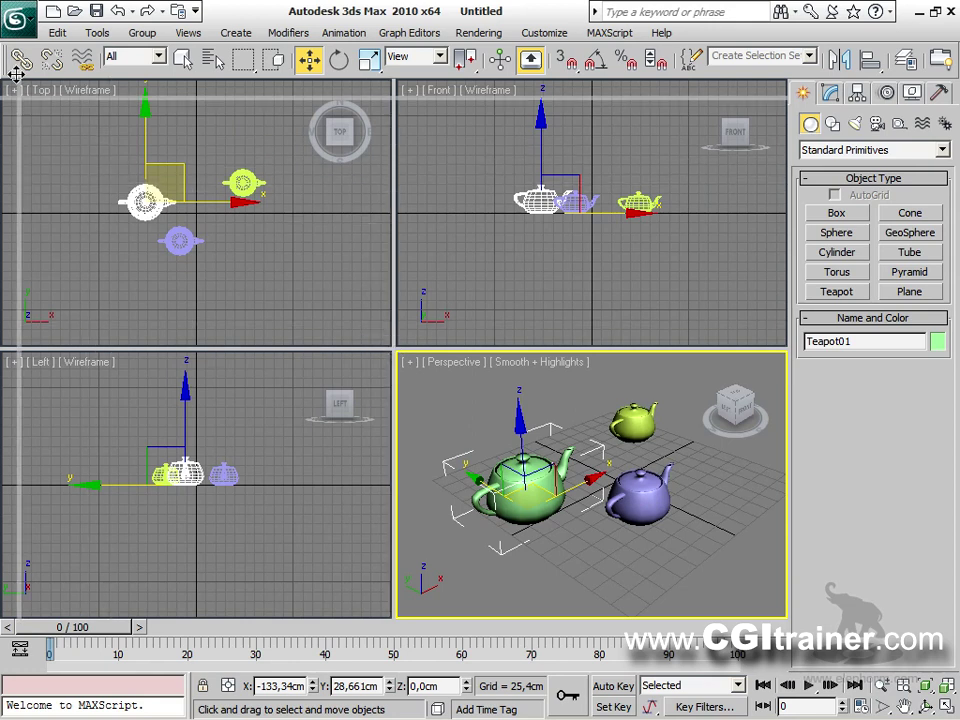
Maximize the Perspective viewport, go to frame 50 and turn on Auto Key.
key("alt+w")
left_click_drag(100, 627, 424, 621)
key("w")
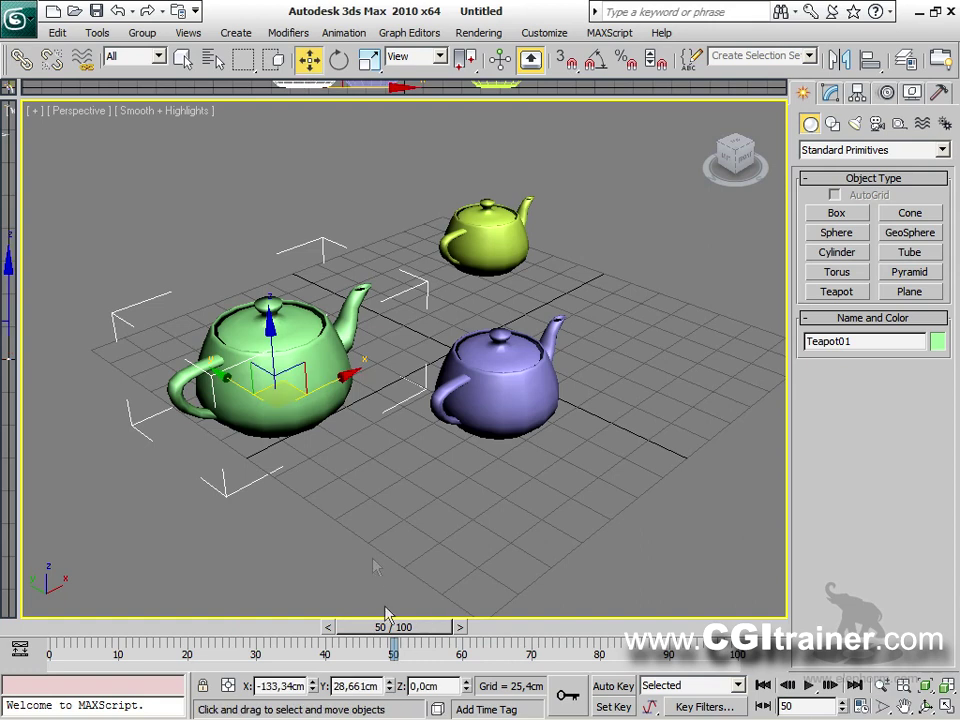
left_click(615, 686)
At frame 50, move the green, purple and yellow teapots to new positions and preview them.
left_click_drag(314, 381, 612, 246)
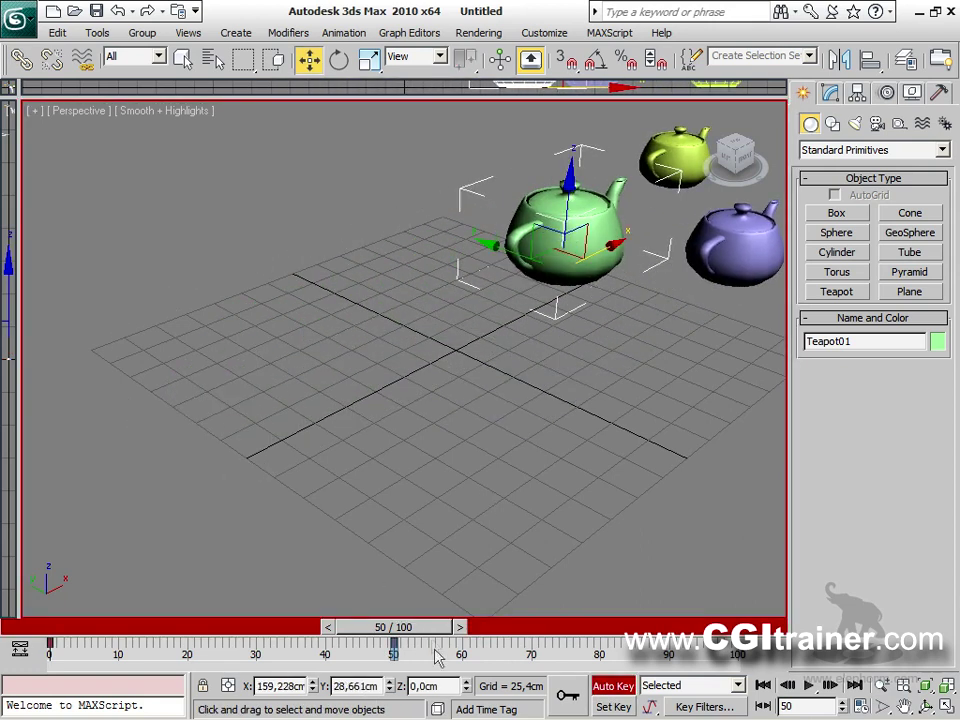
mouse_move(432, 627)
left_mouse_down()
mouse_move(133, 604)
mouse_move(437, 620)
mouse_move(272, 620)
mouse_move(430, 620)
left_mouse_up()
key("w")
middle_click_drag(497, 543, 300, 285, "alt")
left_click_drag(395, 340, 494, 257)
left_click_drag(486, 208, 381, 249)
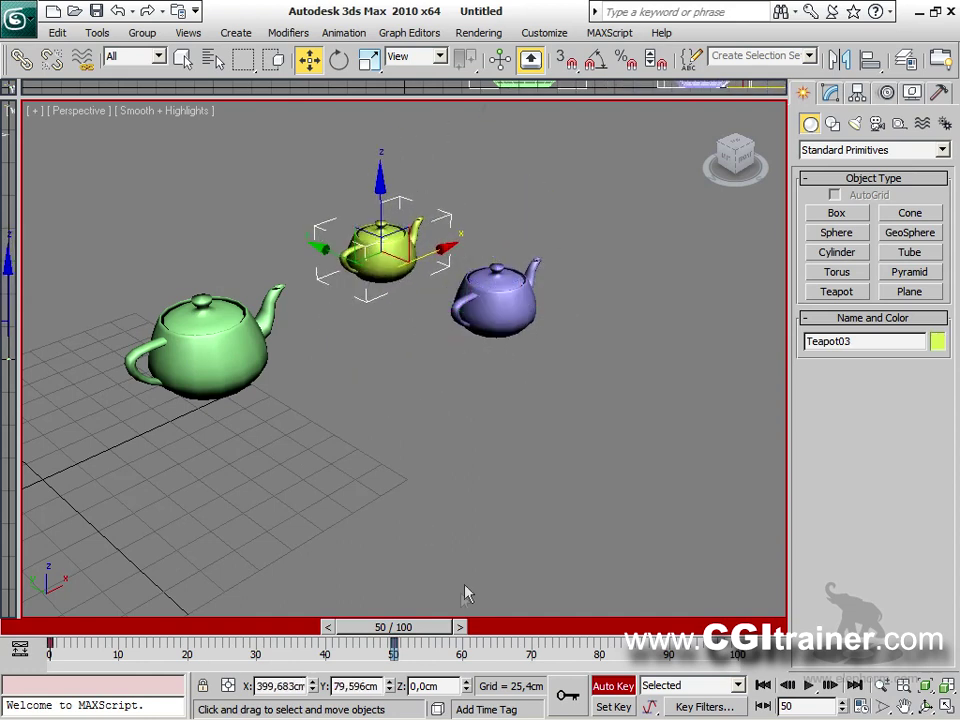
left_click_drag(415, 645, 54, 597)
Adjust the view and turn Auto Key off.
scroll(542, 478, "down", 5)
key("w")
middle_click_drag(371, 497, 446, 467)
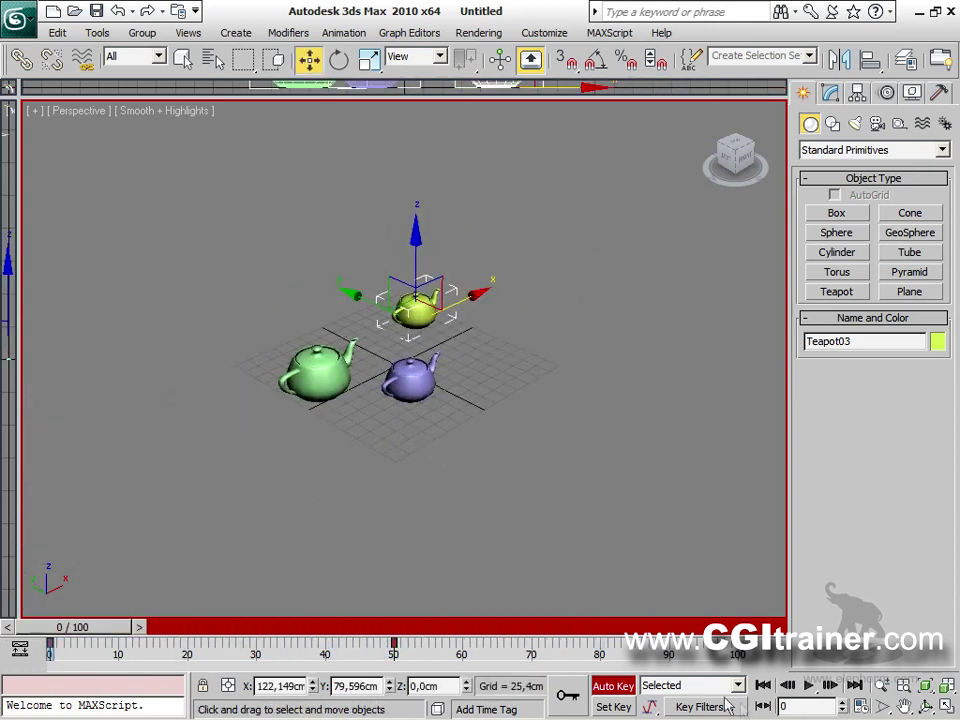
left_click(632, 686)
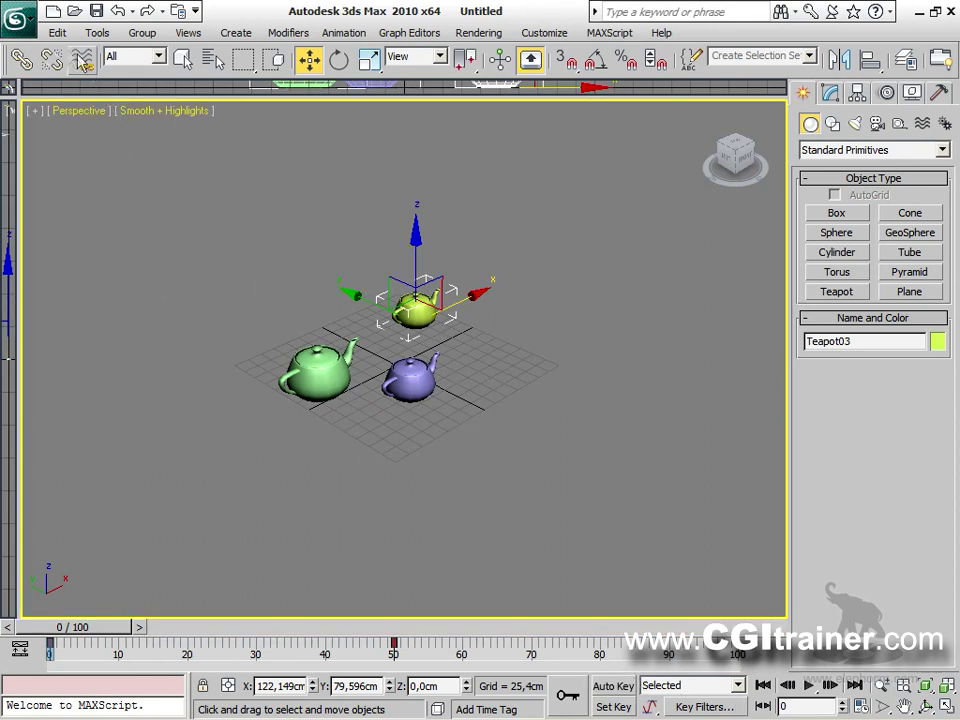
Hold the current scene with Edit > Hold and scrub the animation back to frame 0.
left_click(57, 32)
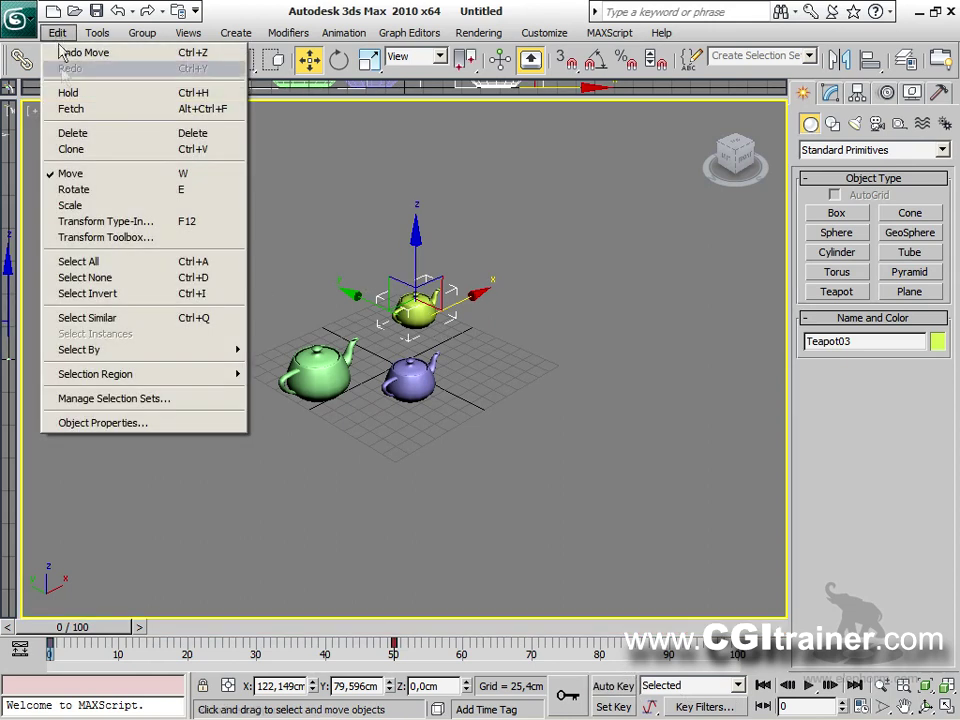
left_click(64, 95)
left_click_drag(70, 632, 4, 525)
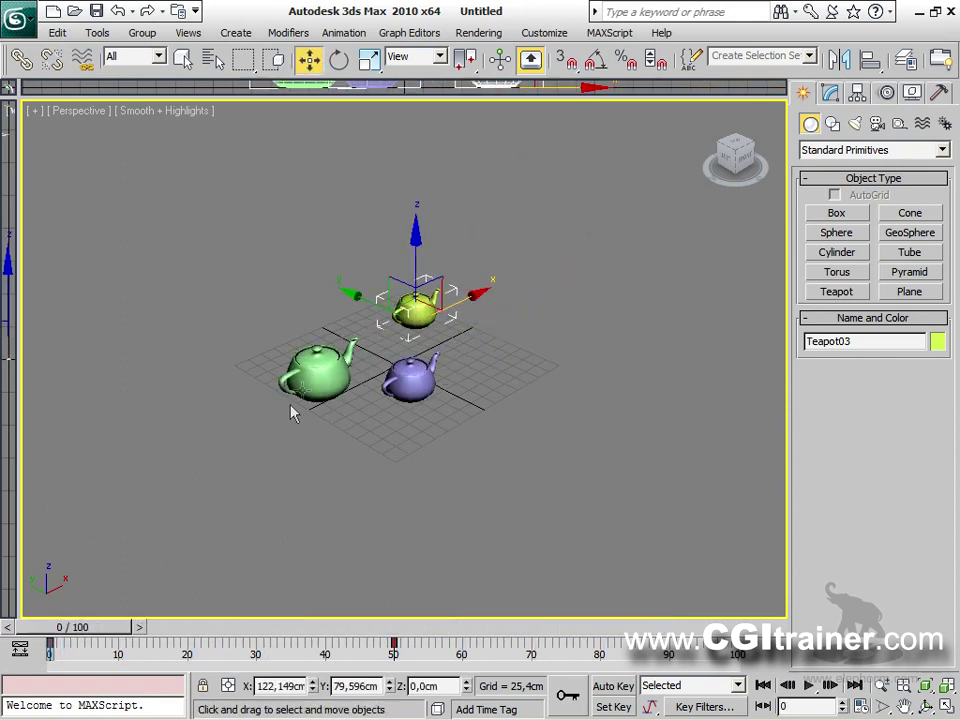
Start a New All scene, declining to save changes.
left_click(31, 25)
mouse_move(30, 50)
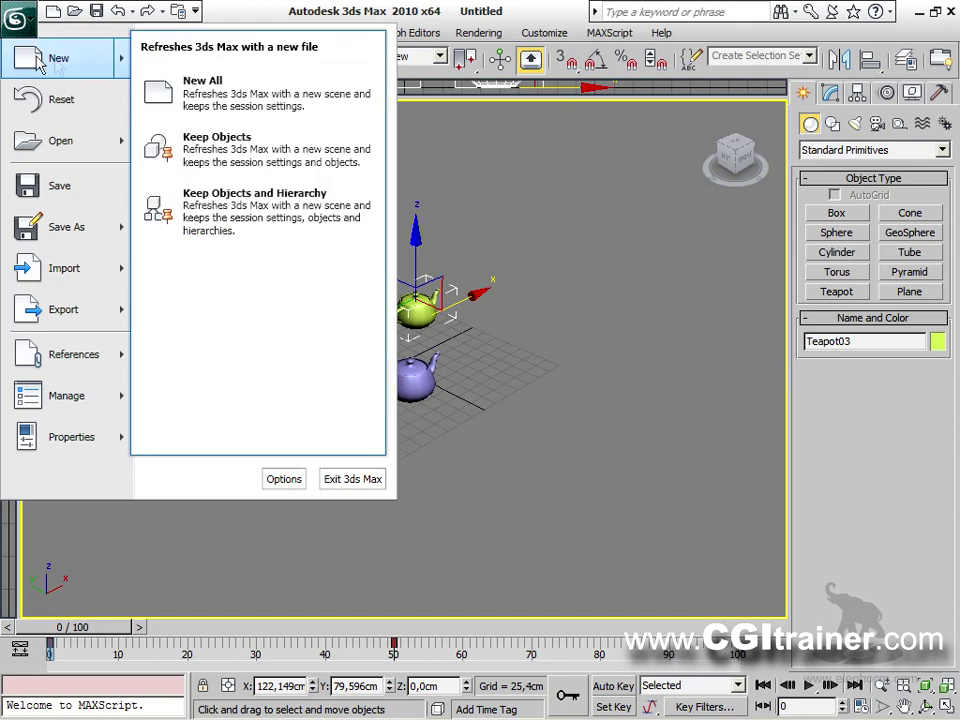
left_click(195, 100)
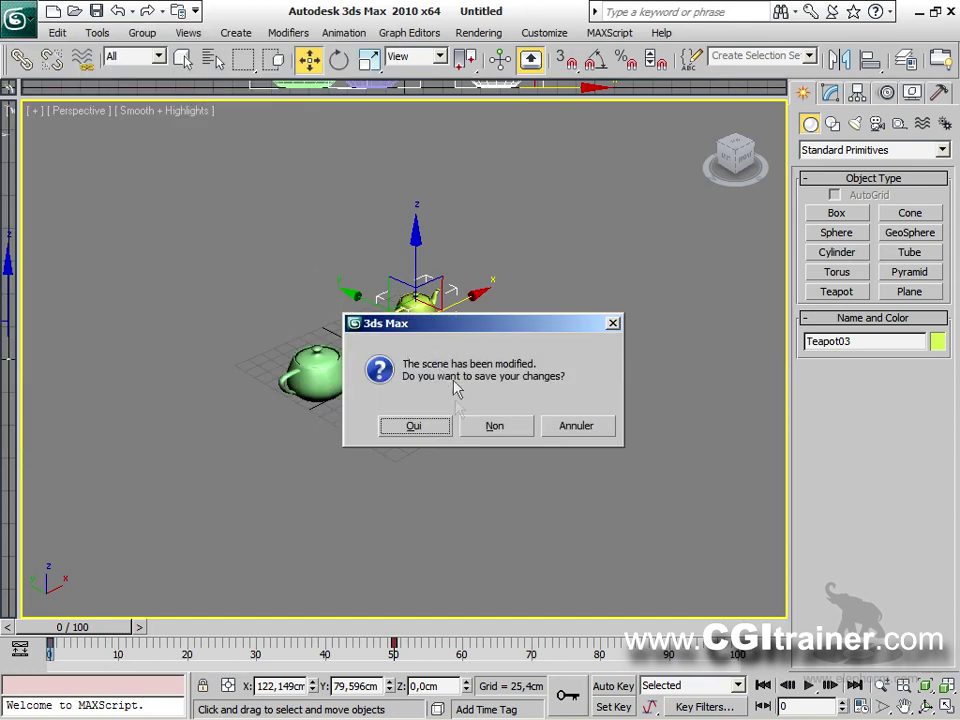
left_click(496, 427)
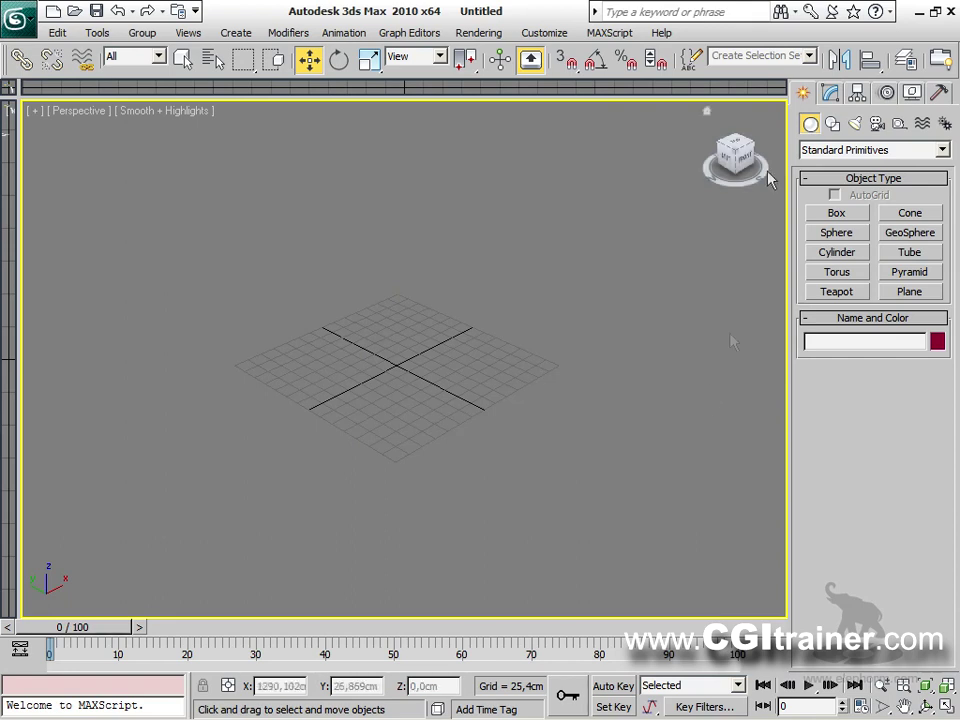
Fetch the held three-teapot scene, confirming the restore with Oui.
left_click(57, 32)
left_click(71, 109)
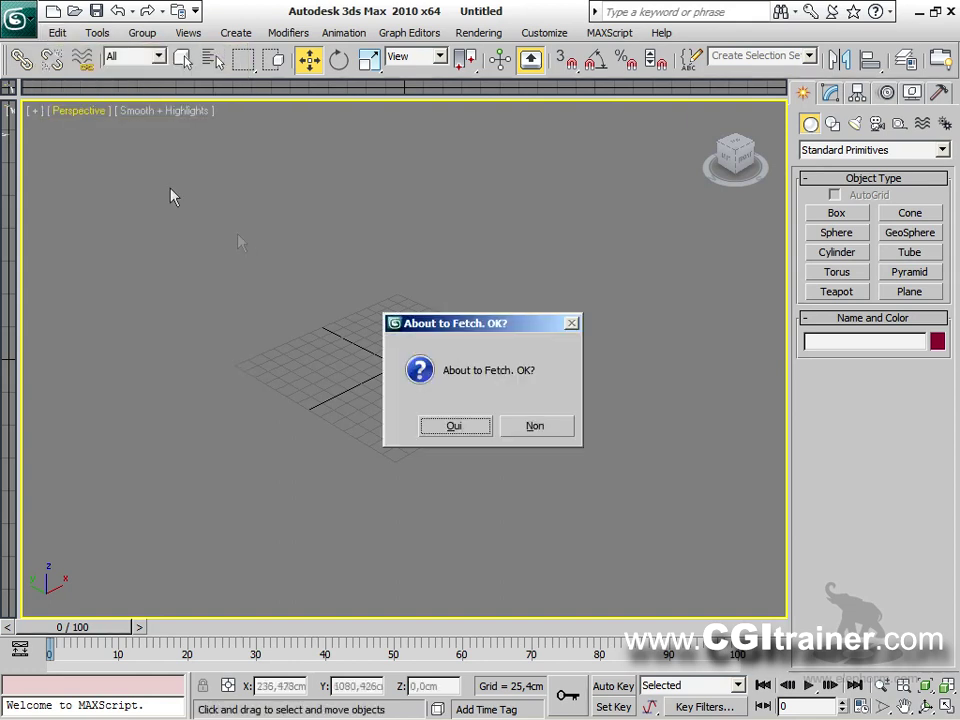
left_click(454, 425)
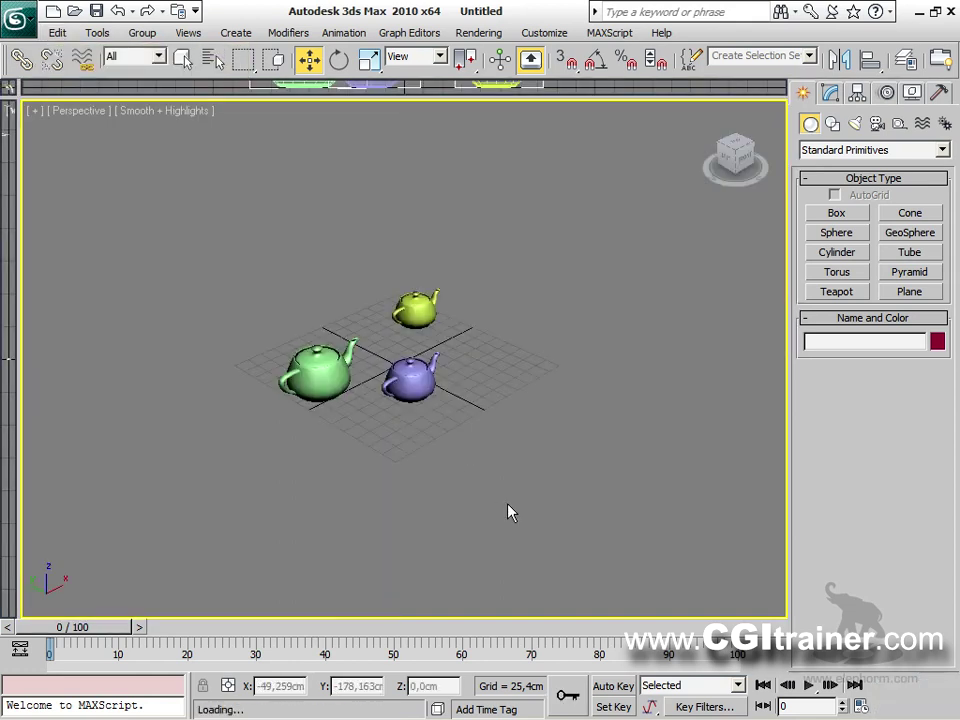
Start a New scene with Keep Objects, then move the green and blue teapots.
left_click(20, 22)
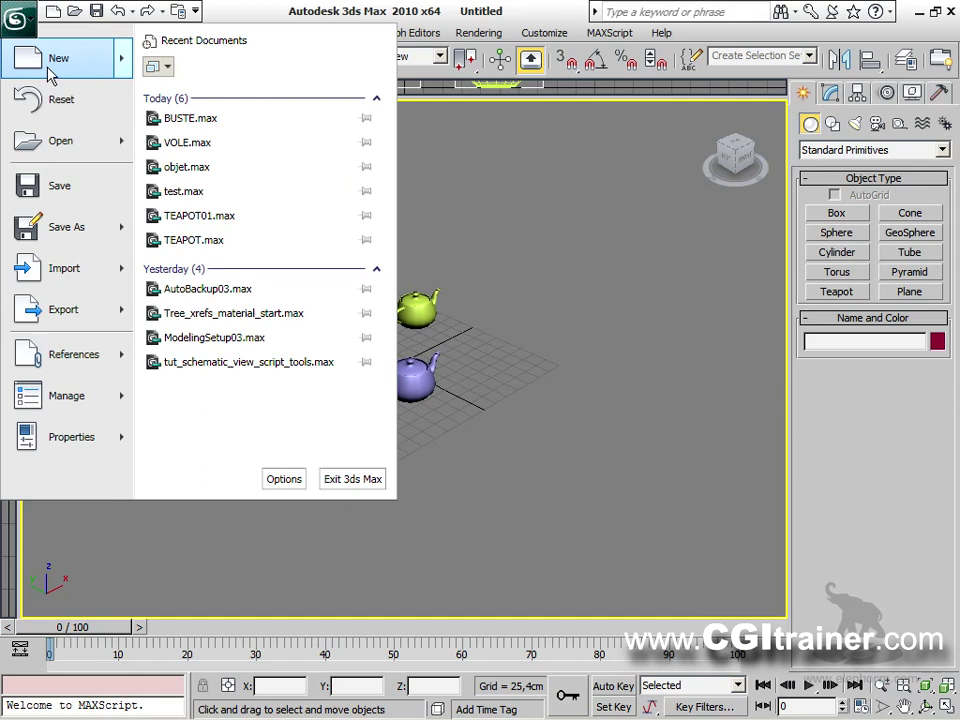
mouse_move(50, 75)
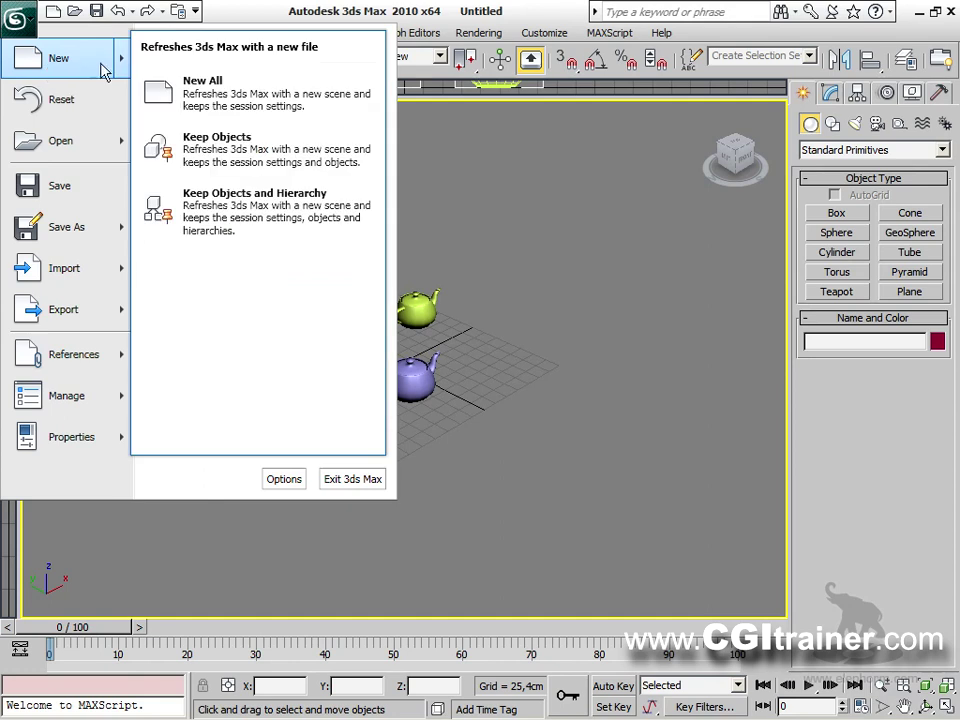
left_click(280, 157)
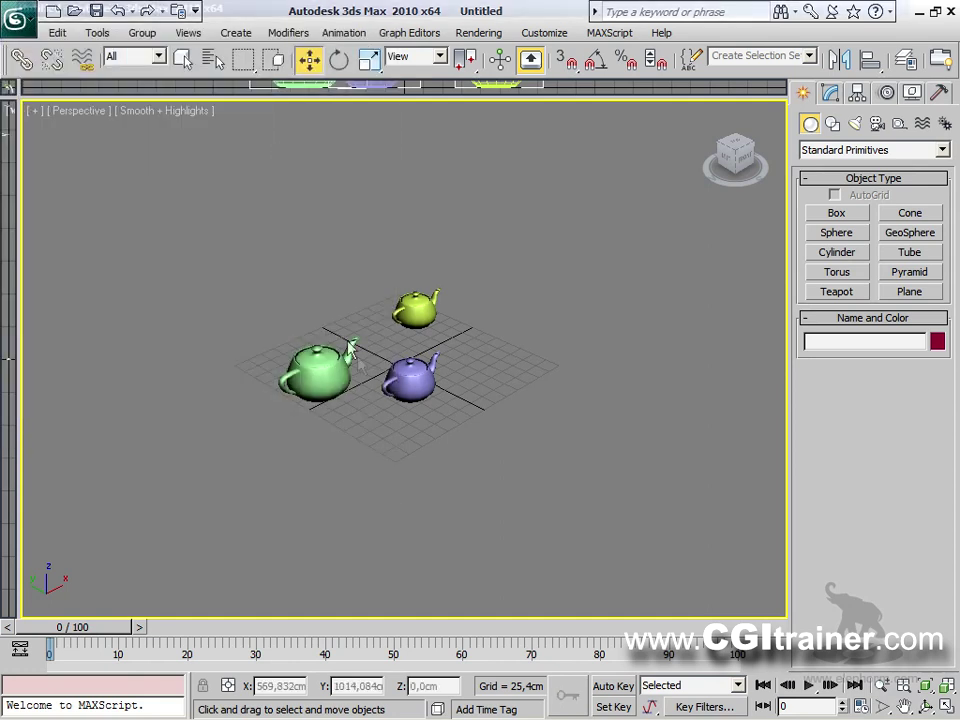
left_click_drag(86, 627, 60, 600)
left_click_drag(318, 372, 265, 396)
left_click_drag(410, 378, 467, 284)
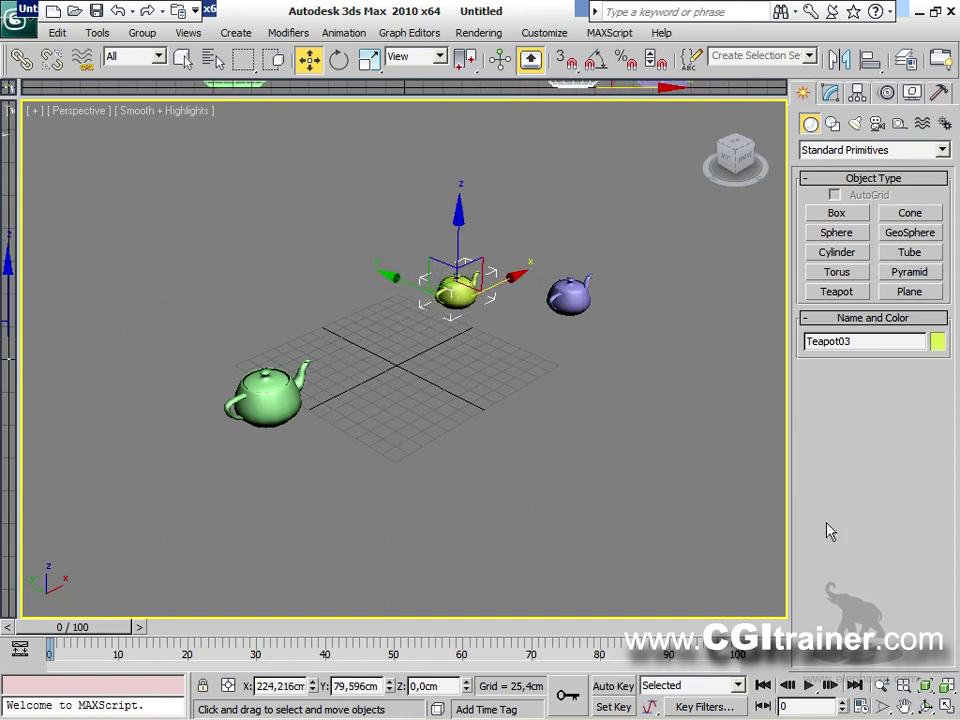
Fetch the held scene again and preview the teapots' animation.
left_click(58, 33)
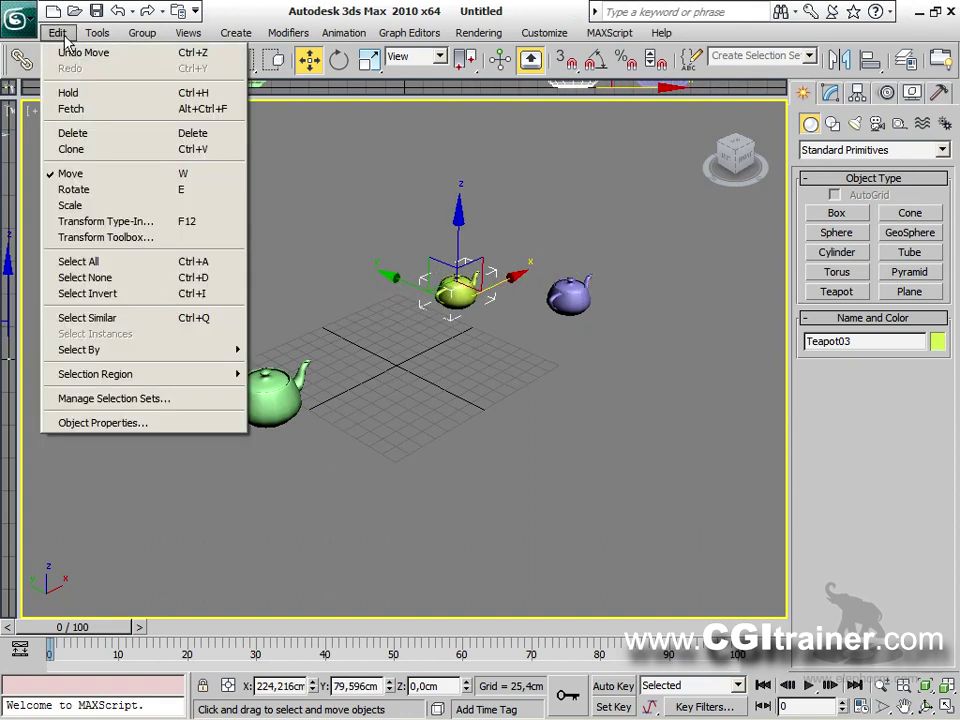
left_click(72, 110)
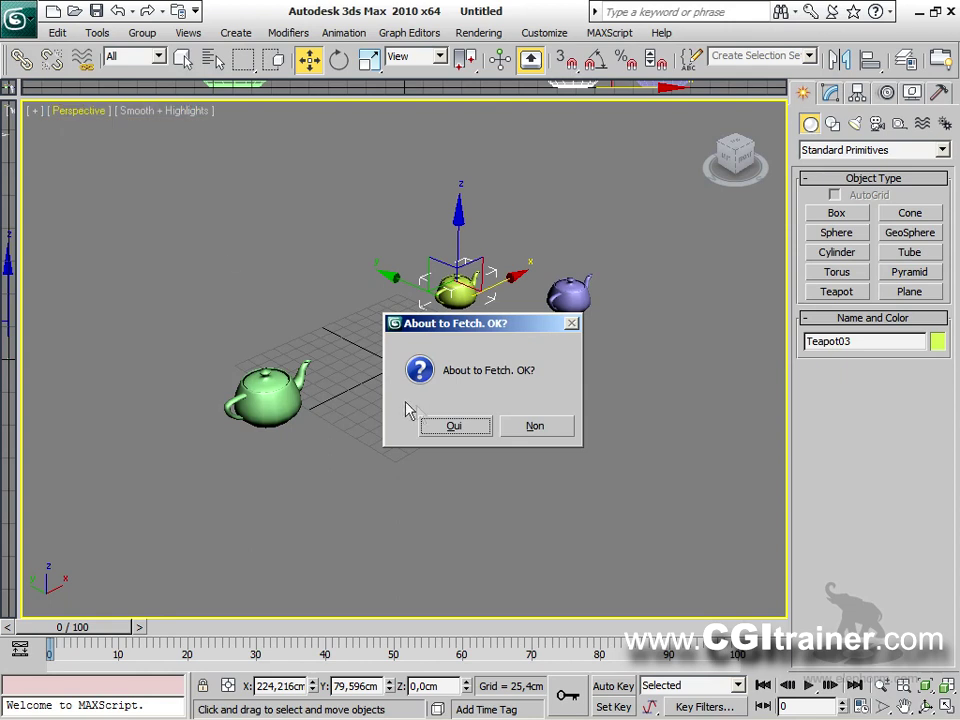
left_click(430, 424)
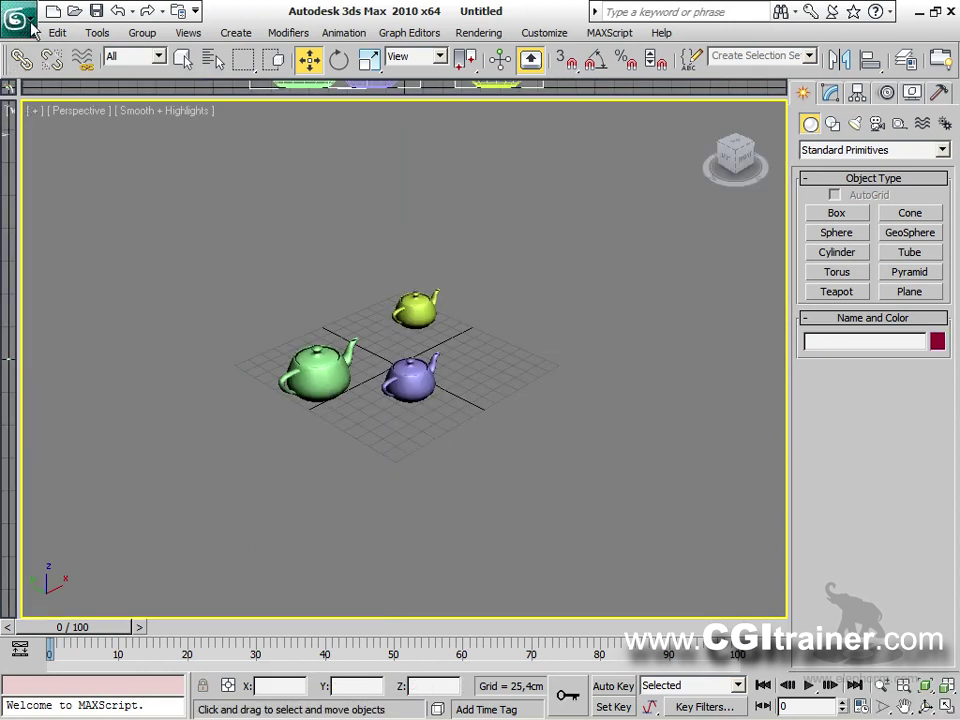
left_click_drag(97, 630, 3, 400)
Start a New scene with Keep Objects and Hierarchy, without saving changes.
left_click(35, 20)
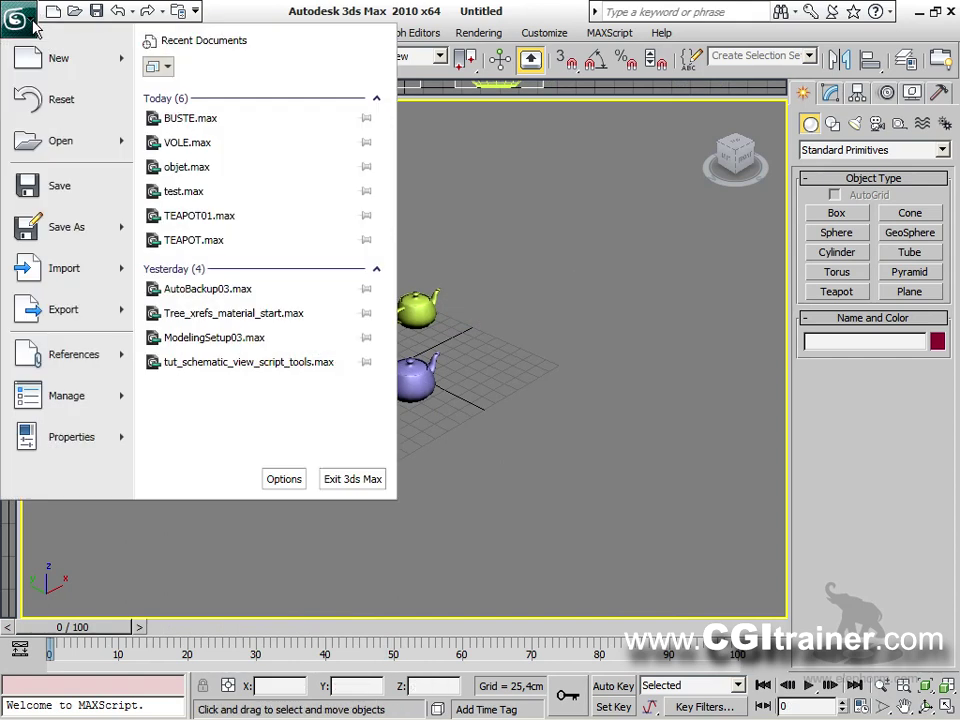
mouse_move(55, 62)
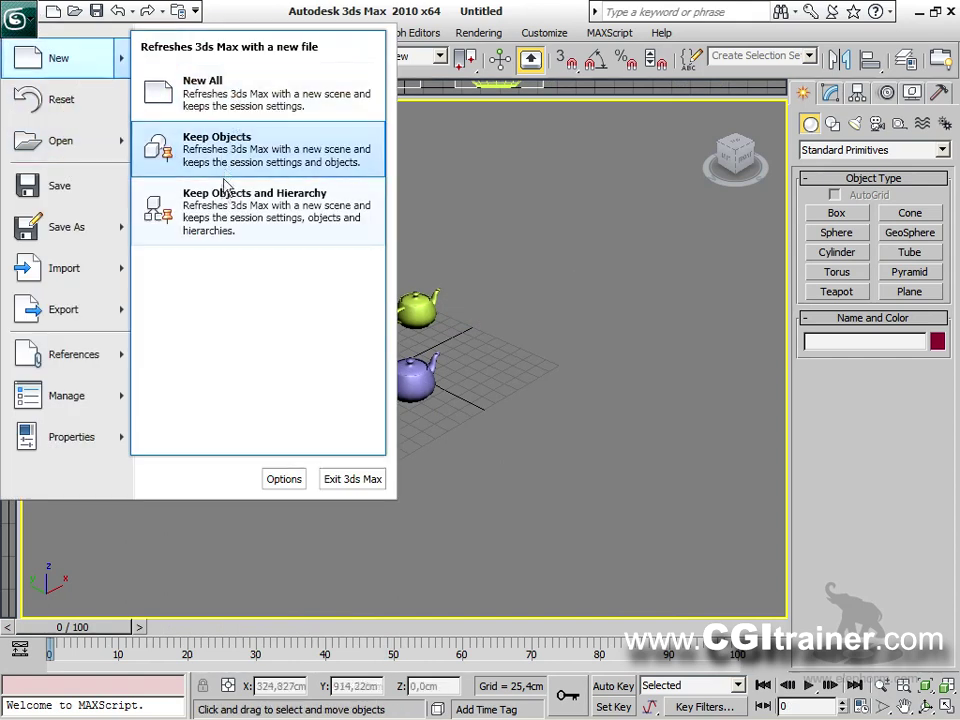
left_click(282, 215)
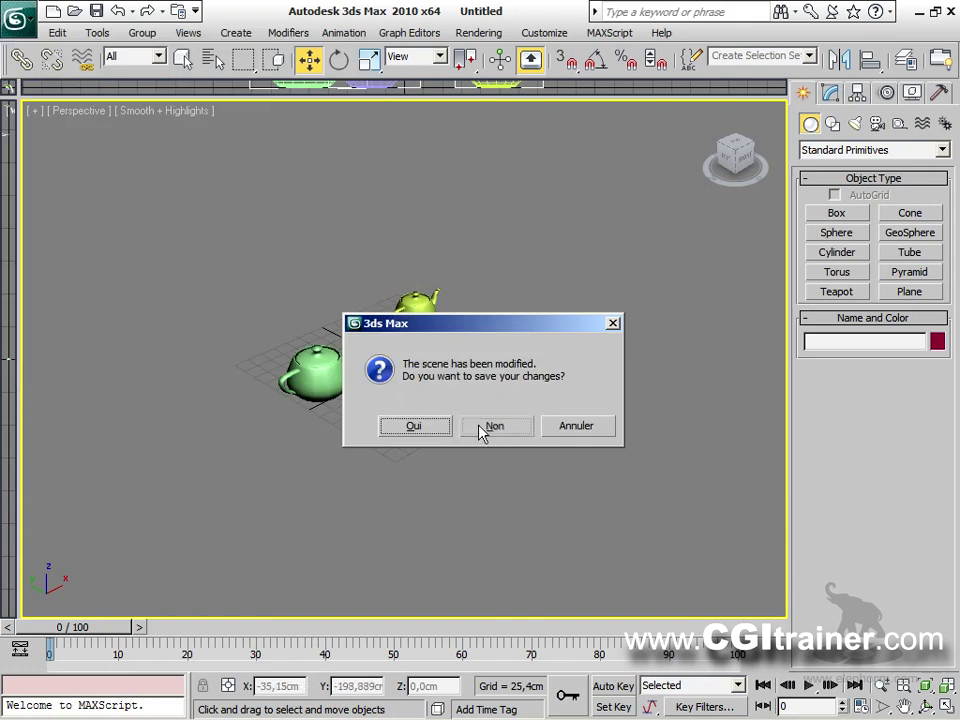
left_click(482, 428)
Move the green teapot left, the yellow up-right and the purple right.
left_click_drag(72, 630, 310, 565)
key("w")
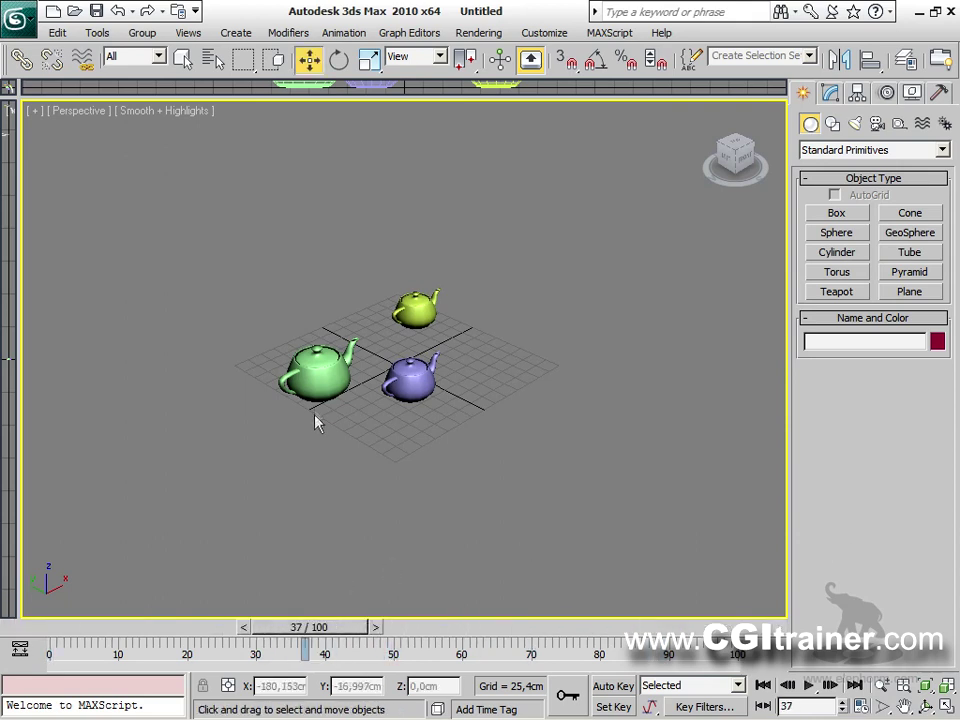
left_click(317, 378)
left_click_drag(317, 378, 270, 400)
left_click_drag(355, 333, 438, 300)
left_click_drag(362, 405, 463, 400)
Fetch the held state to restore the original teapot arrangement.
left_click(58, 33)
left_click(80, 110)
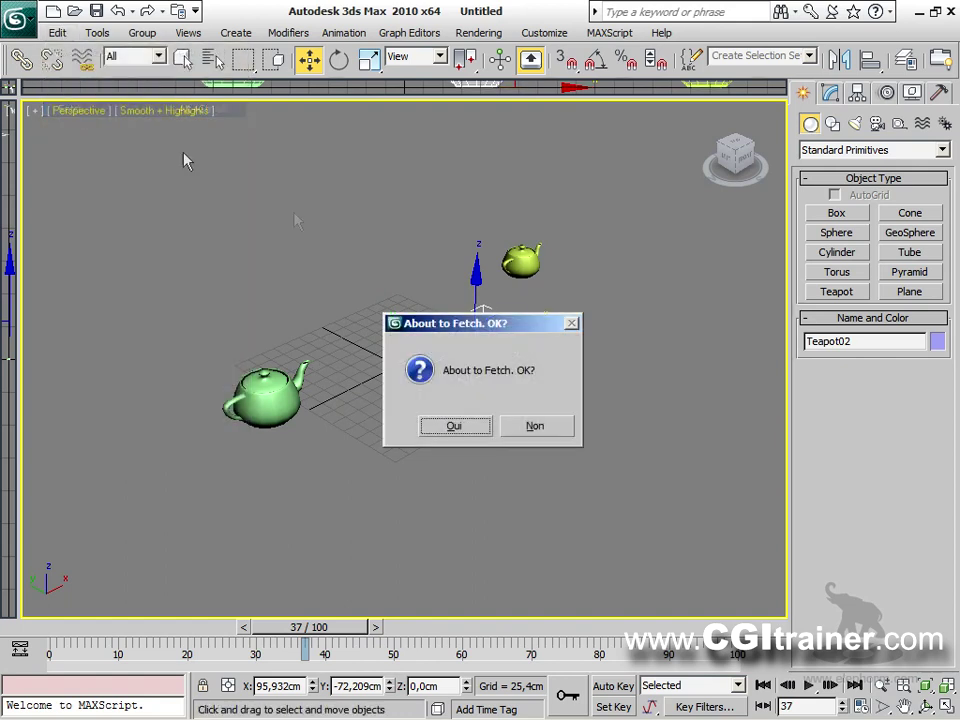
left_click(455, 425)
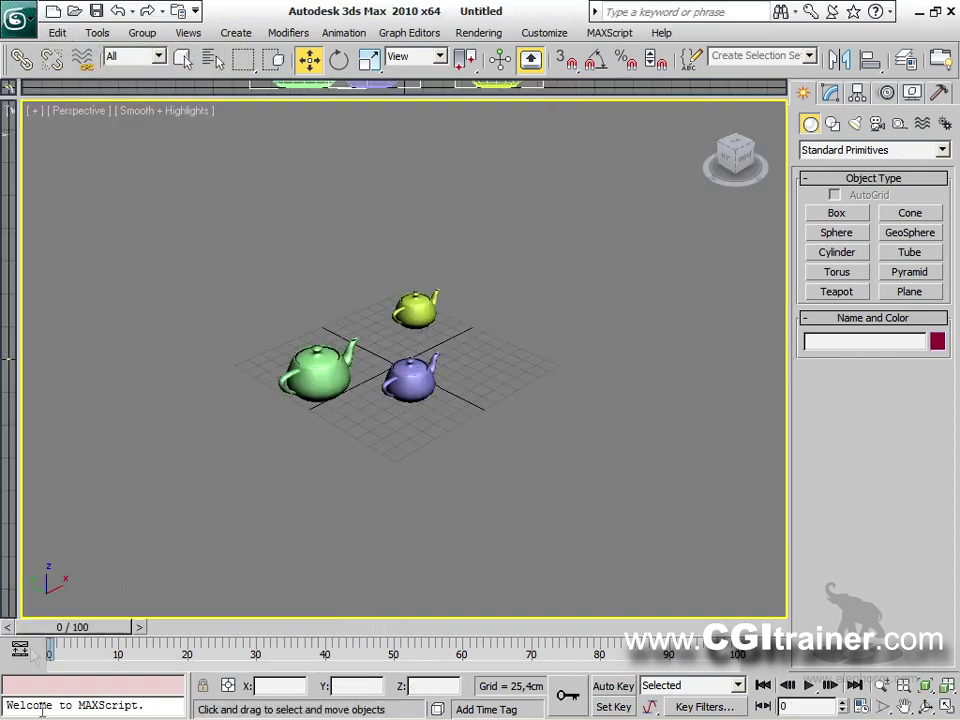
Delete Selected Animation from the green teapot and check that the others still animate.
left_click_drag(60, 627, 5, 460)
key("w")
left_click(314, 354)
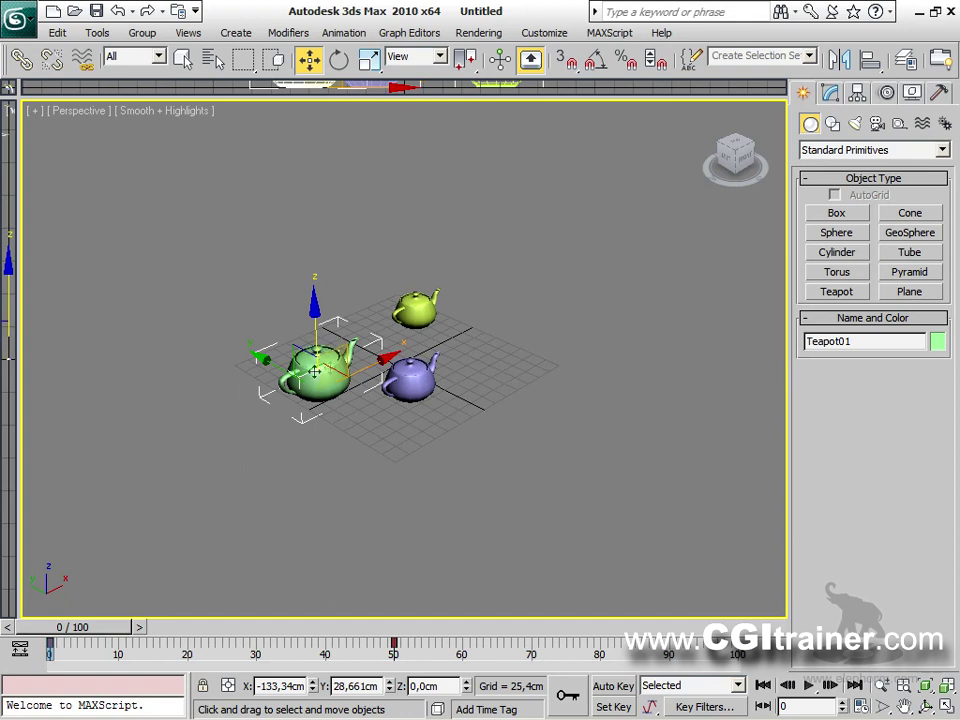
left_click(412, 380)
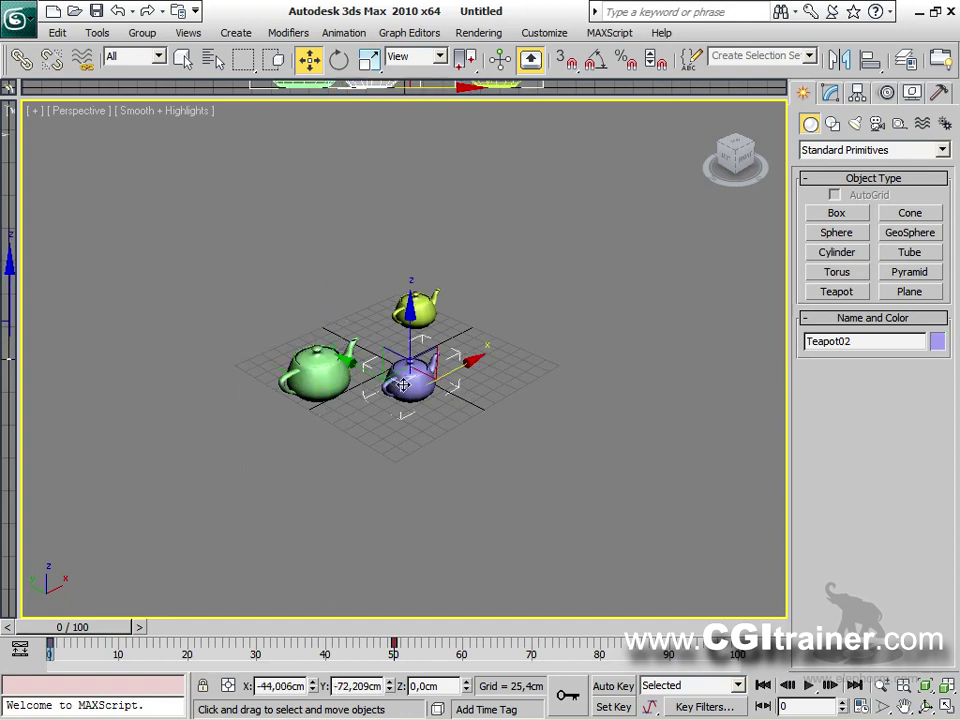
left_click(415, 310)
left_click_drag(523, 433, 380, 267)
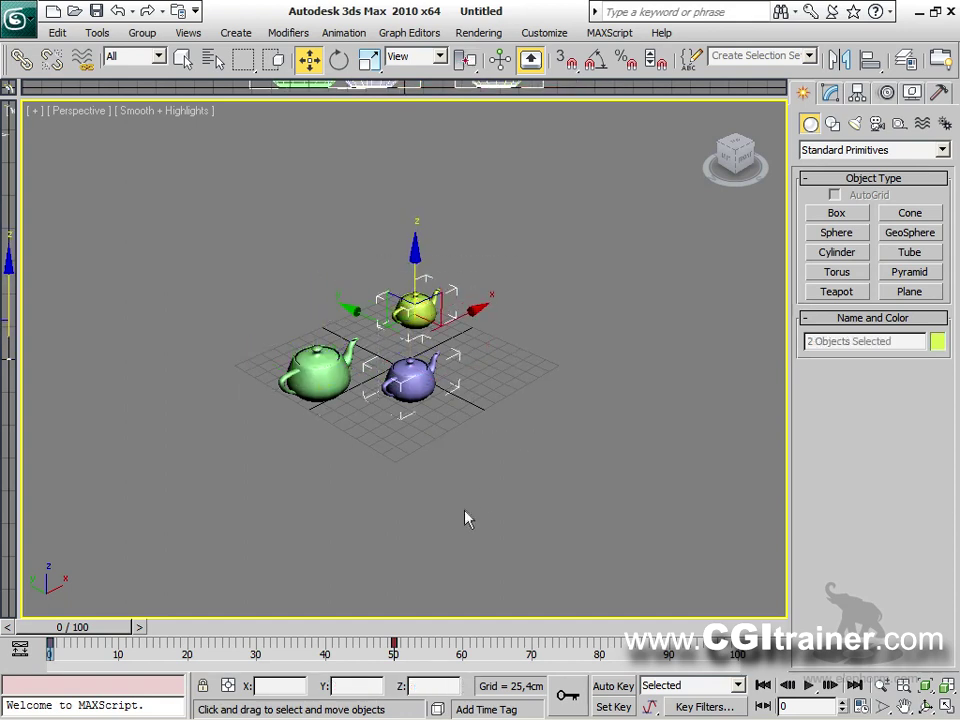
left_click(440, 524)
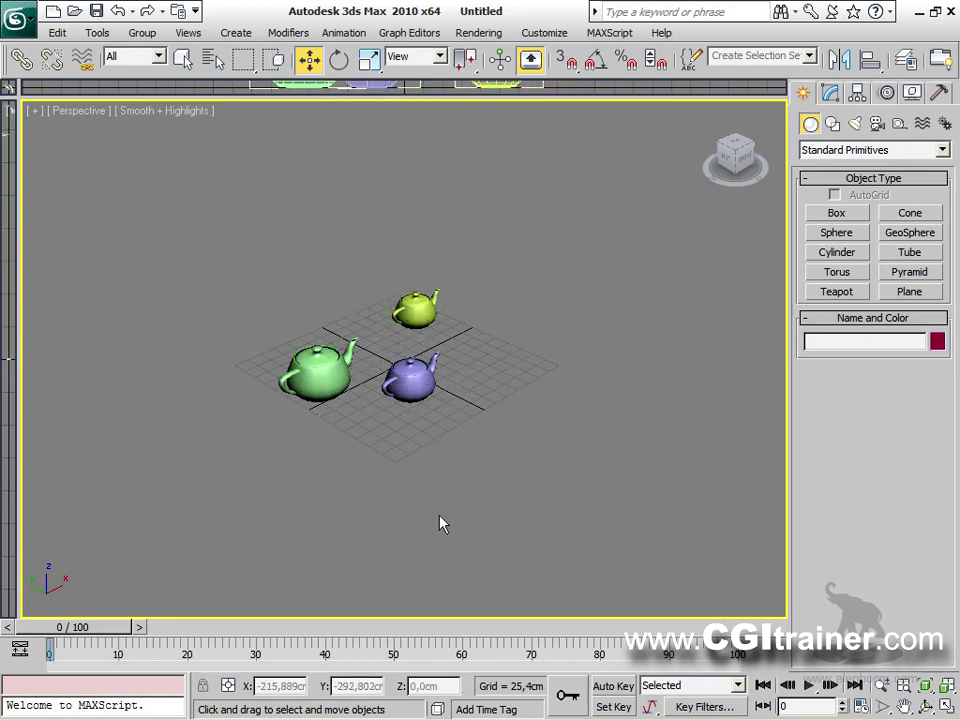
left_click(330, 374)
right_click(320, 374)
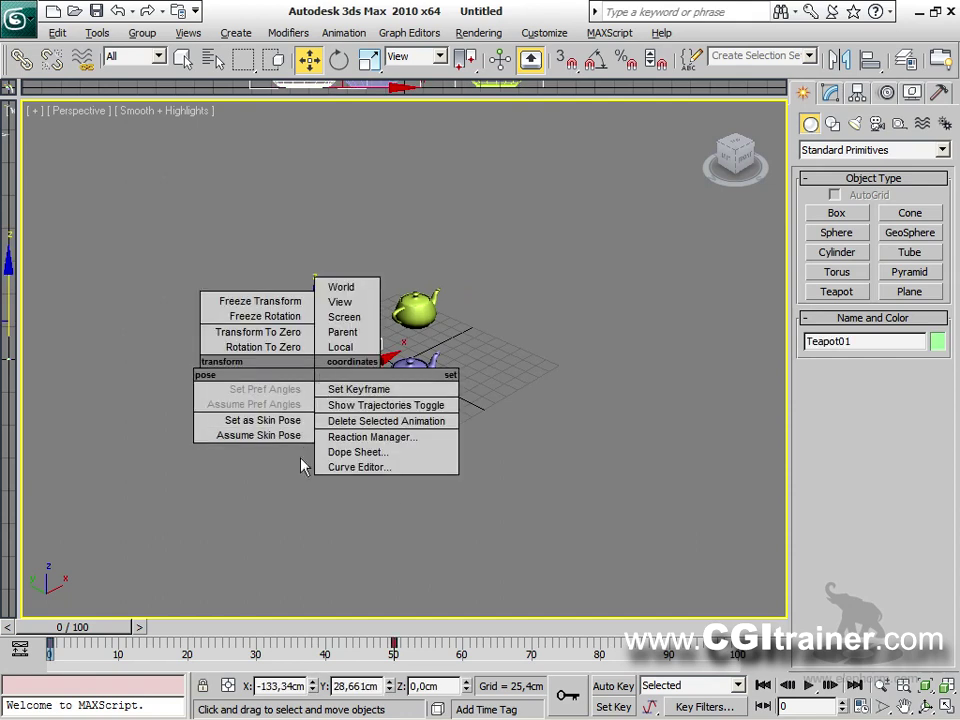
left_click(418, 421)
left_click_drag(95, 627, 155, 546)
Remove the animation from the yellow and purple teapots, then reset to an empty scene.
key("w")
left_click_drag(540, 444, 395, 260)
right_click(412, 298)
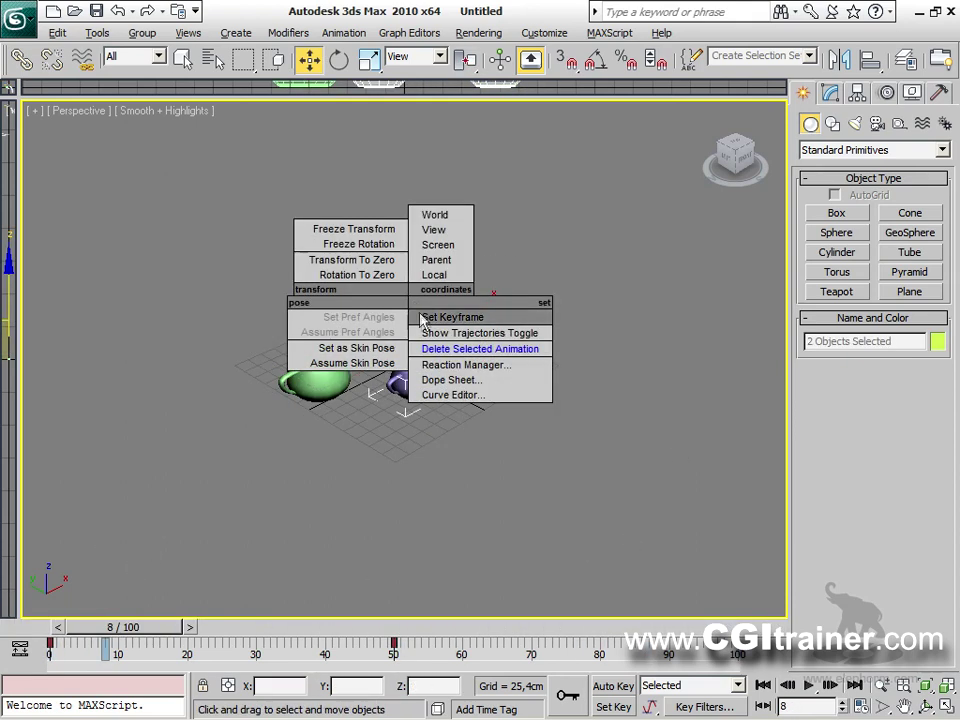
left_click(500, 347)
left_click_drag(146, 628, 745, 520)
key("Home")
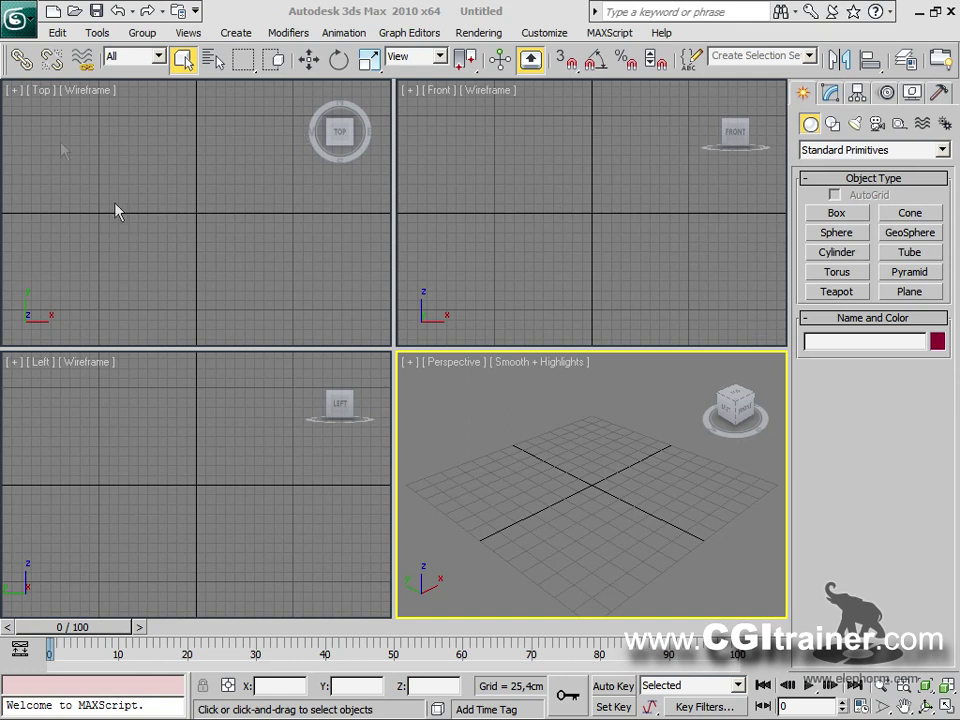
Open BUSTE.max from Recent Documents, select the bust group and reopen the Application menu.
left_click(15, 16)
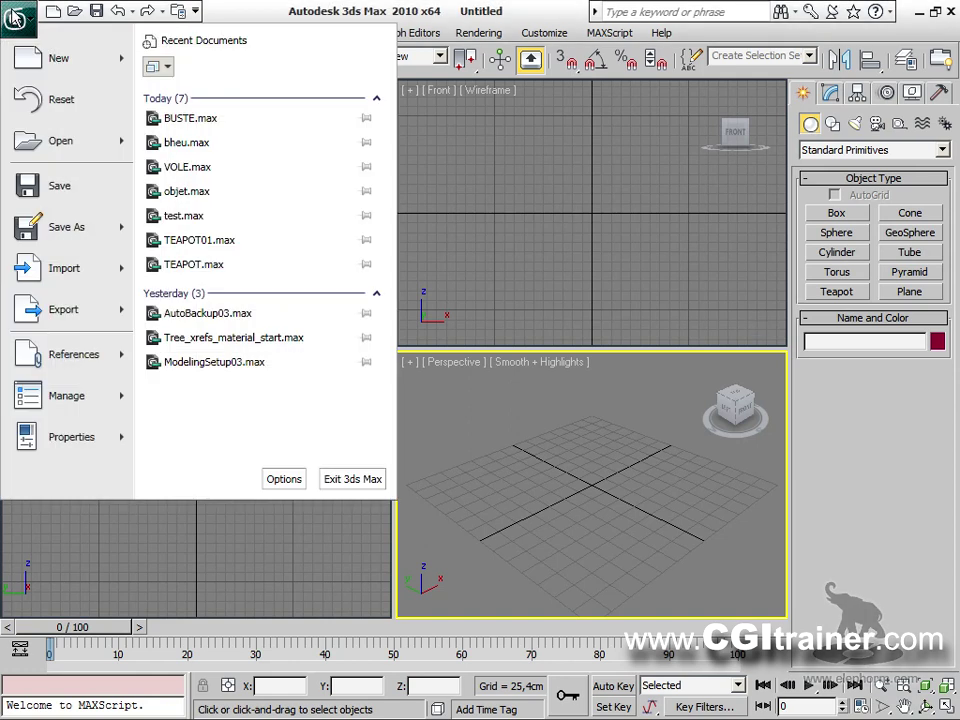
left_click(190, 118)
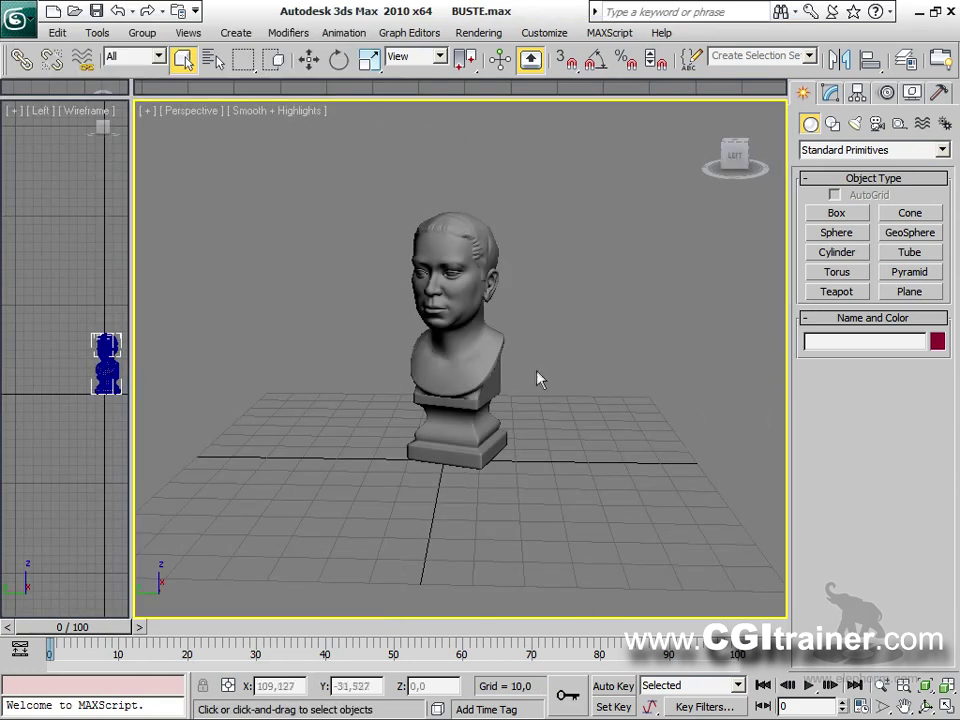
left_click(467, 347)
left_click(22, 20)
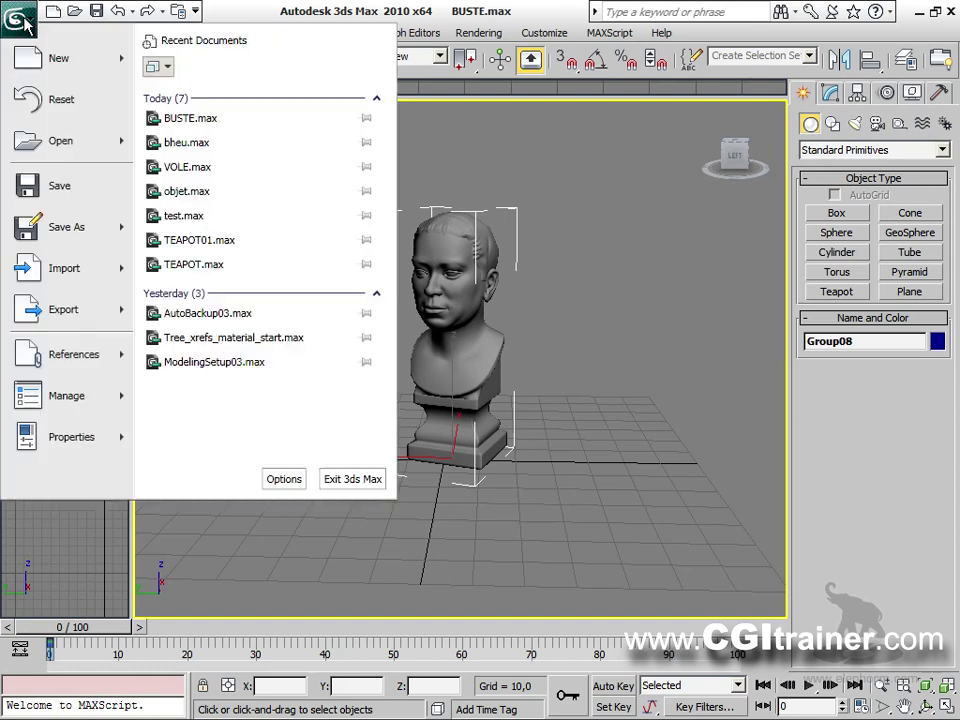
Enter title 'BUSTE pour FORMATION', author, company and comment 'Scene a texturer et eclairer' in File Properties.
mouse_move(69, 444)
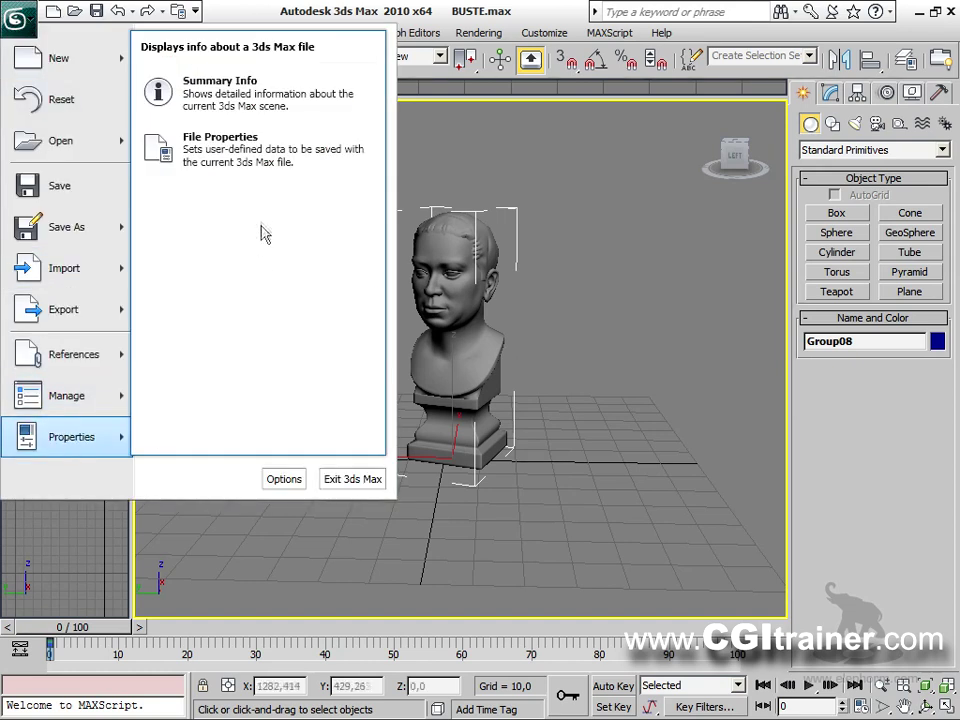
left_click(222, 157)
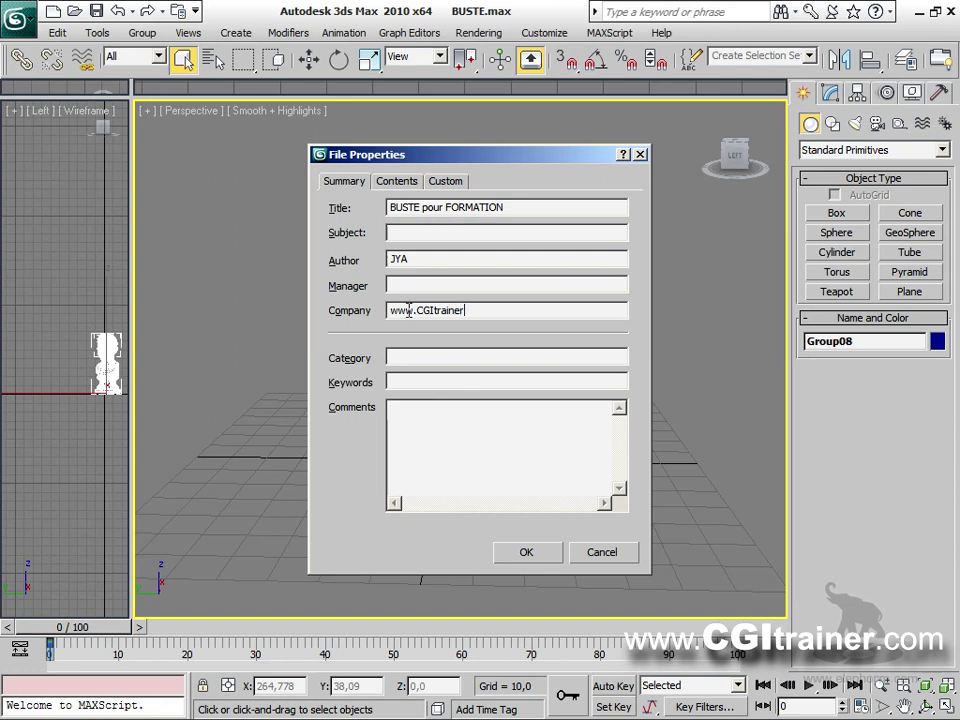
left_click(466, 430)
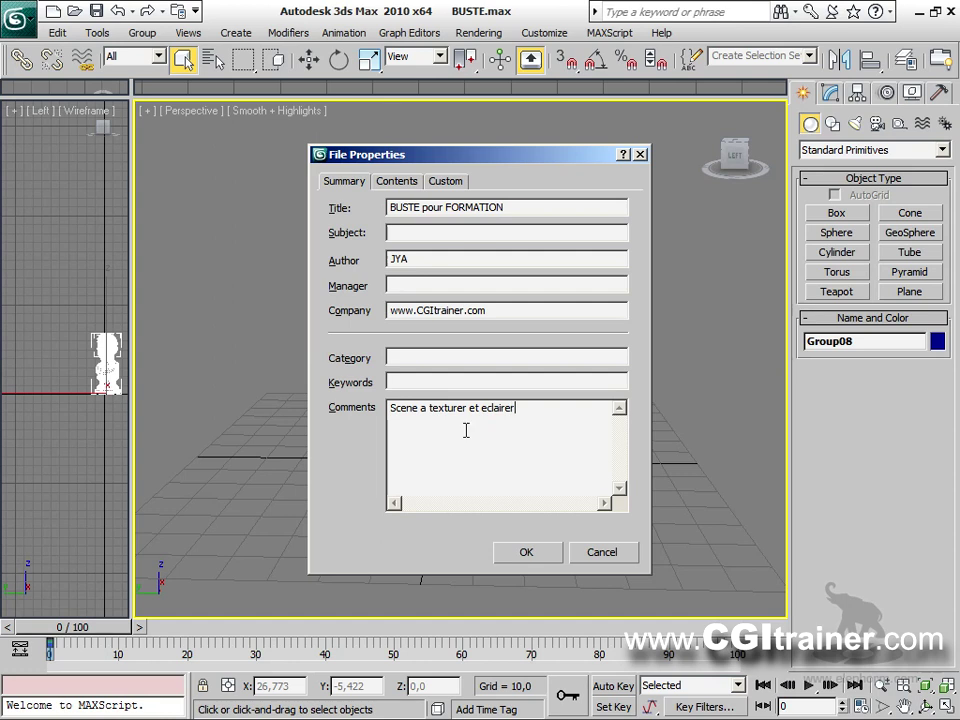
Apply the file properties and save BUSTE.max.
left_click(525, 553)
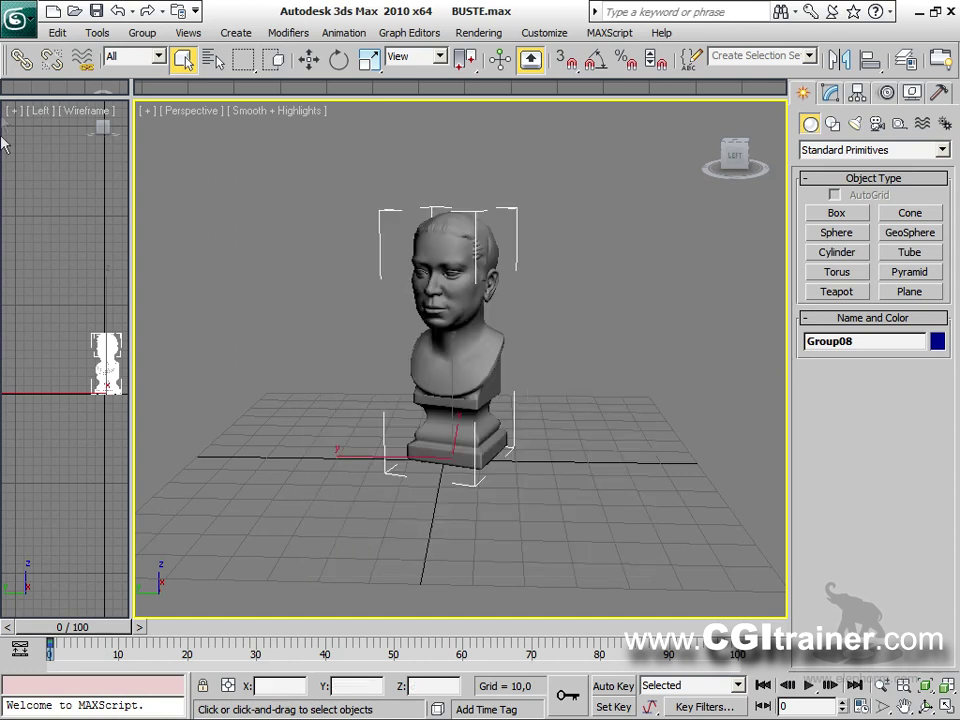
left_click(19, 17)
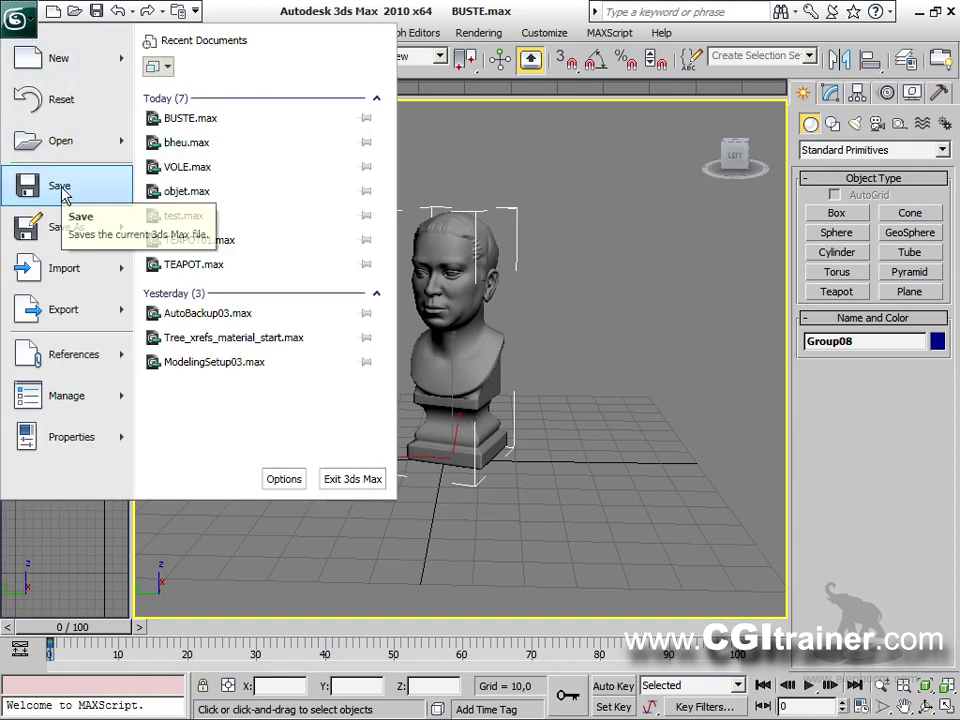
left_click(60, 187)
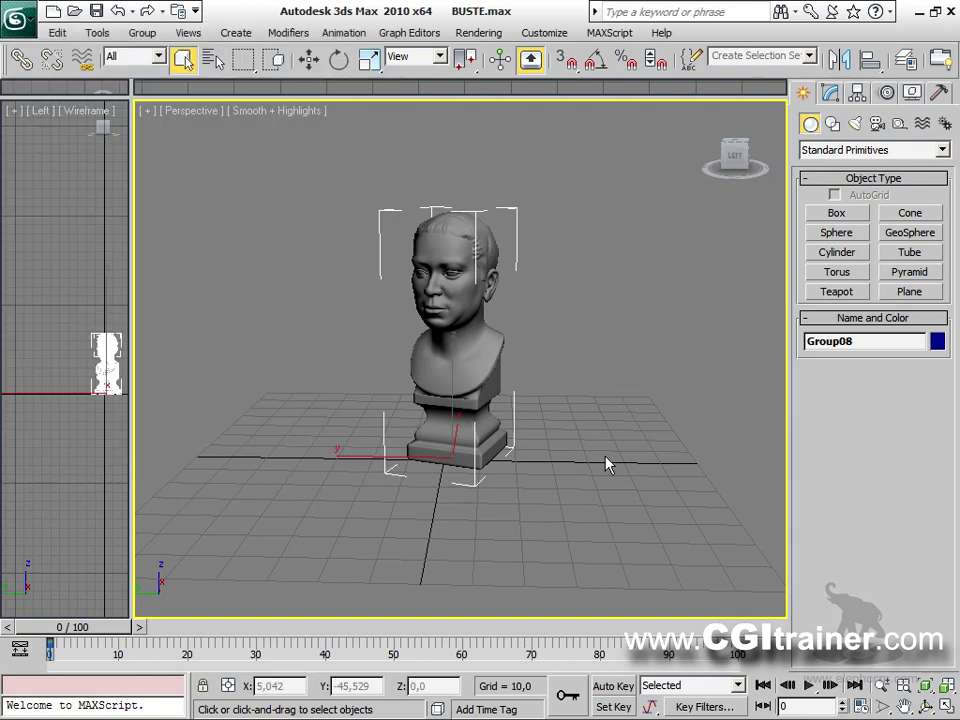
Reset to an empty scene and reload BUSTE.max from Recent Documents.
left_click(19, 17)
left_click(55, 99)
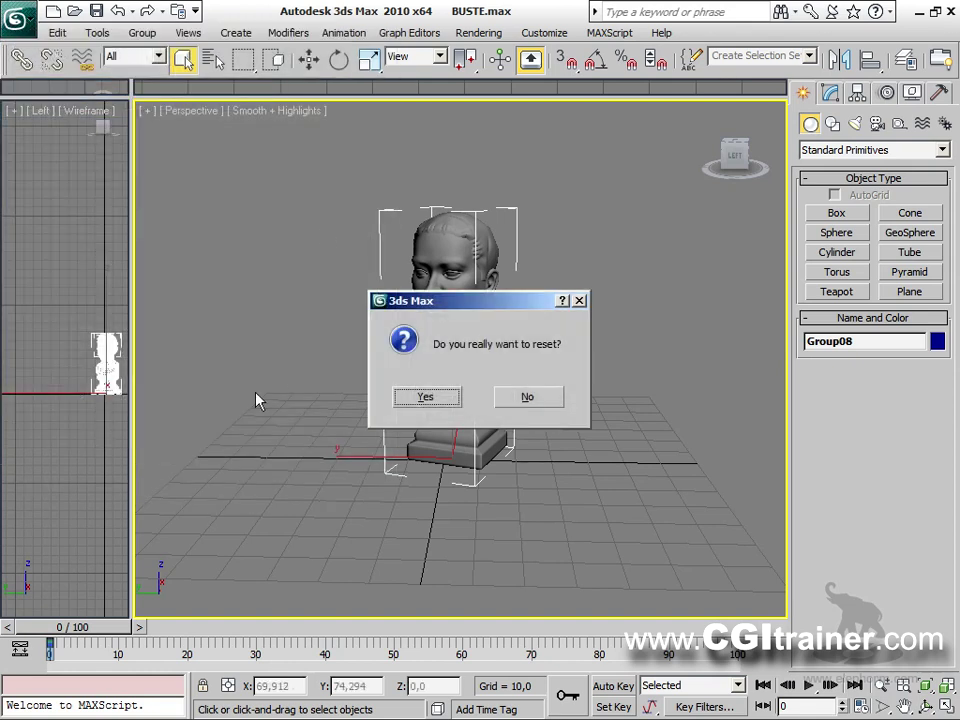
left_click(432, 398)
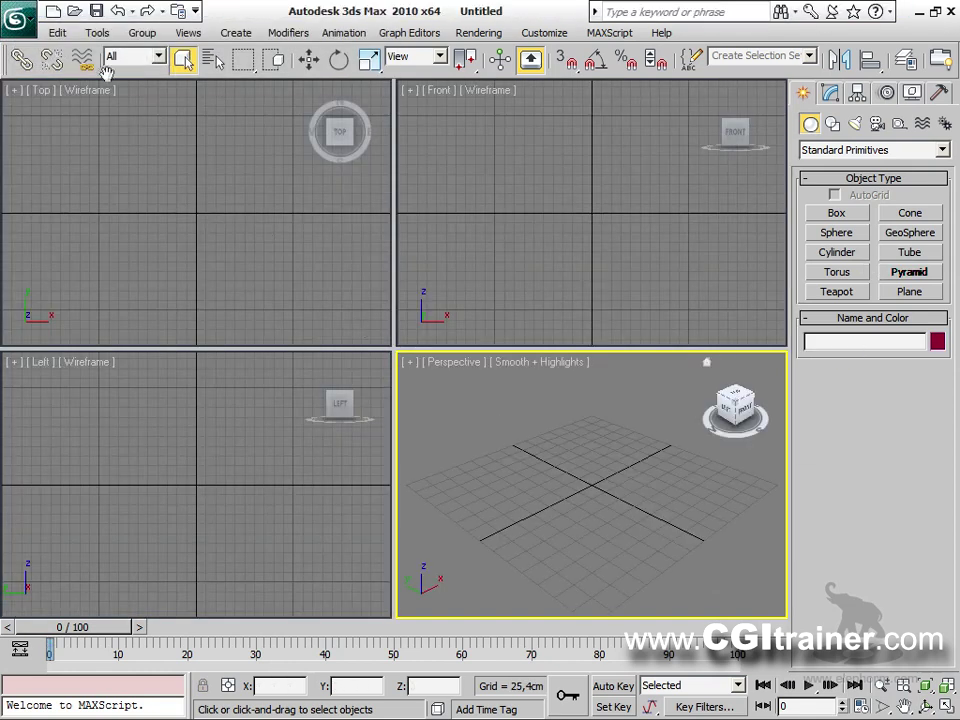
left_click(20, 20)
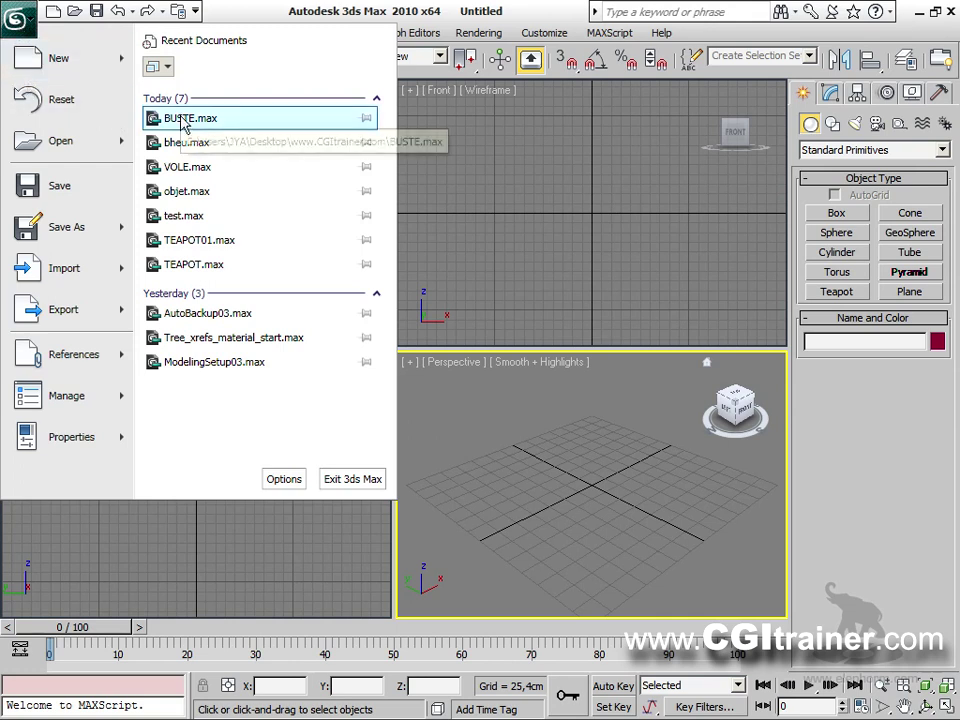
left_click(182, 121)
Check that File Properties still shows the saved title, author, company and comment.
left_click(20, 20)
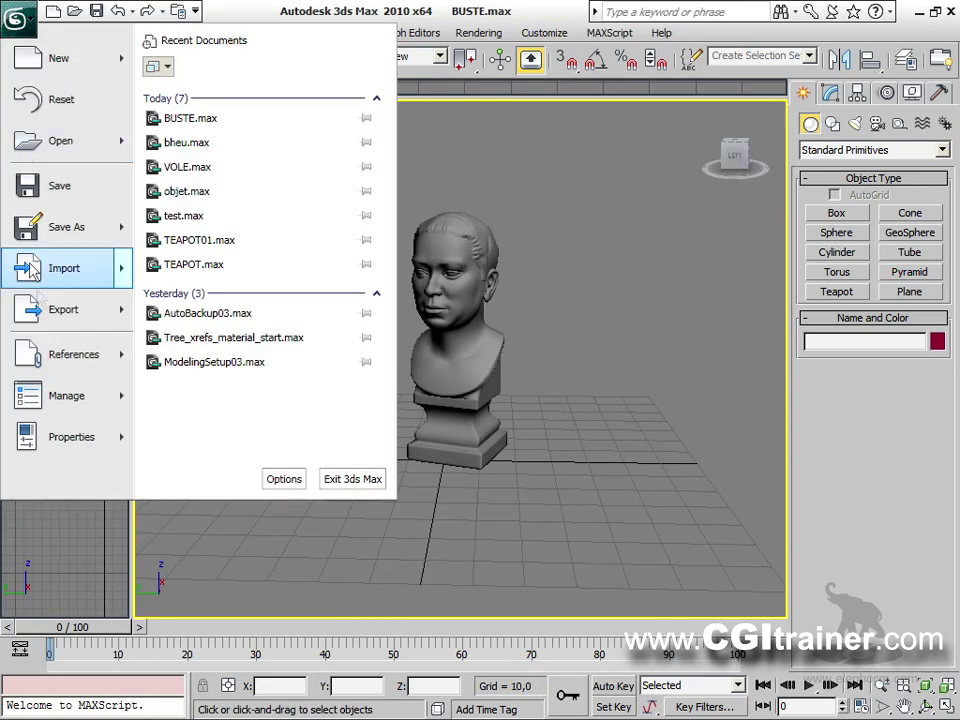
mouse_move(60, 440)
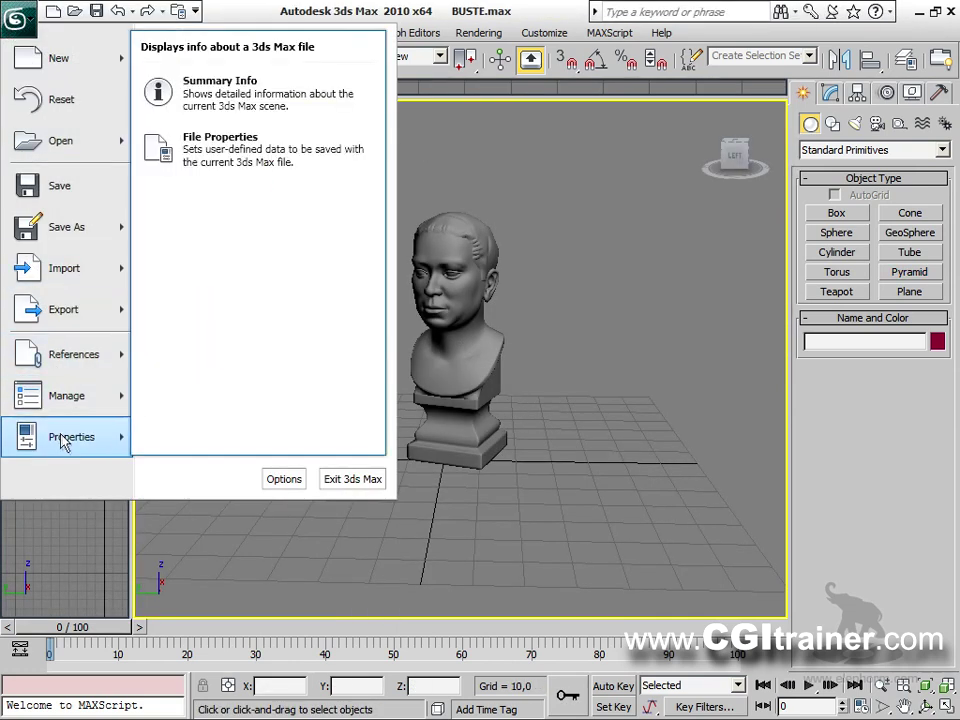
left_click(228, 157)
left_click_drag(428, 158, 173, 122)
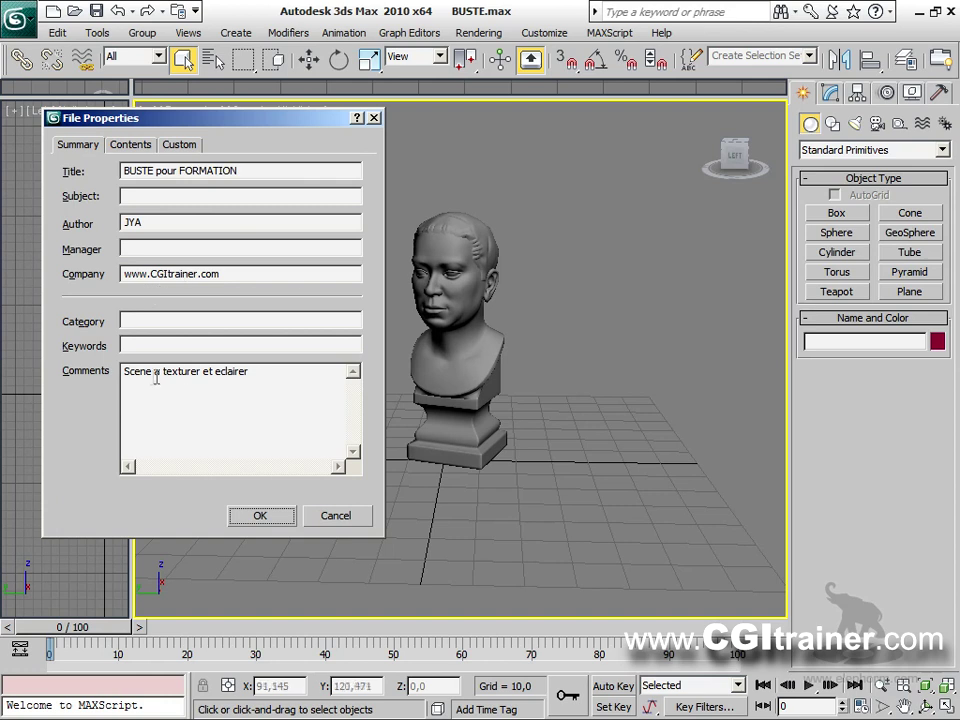
left_click_drag(152, 371, 257, 371)
left_click(281, 418)
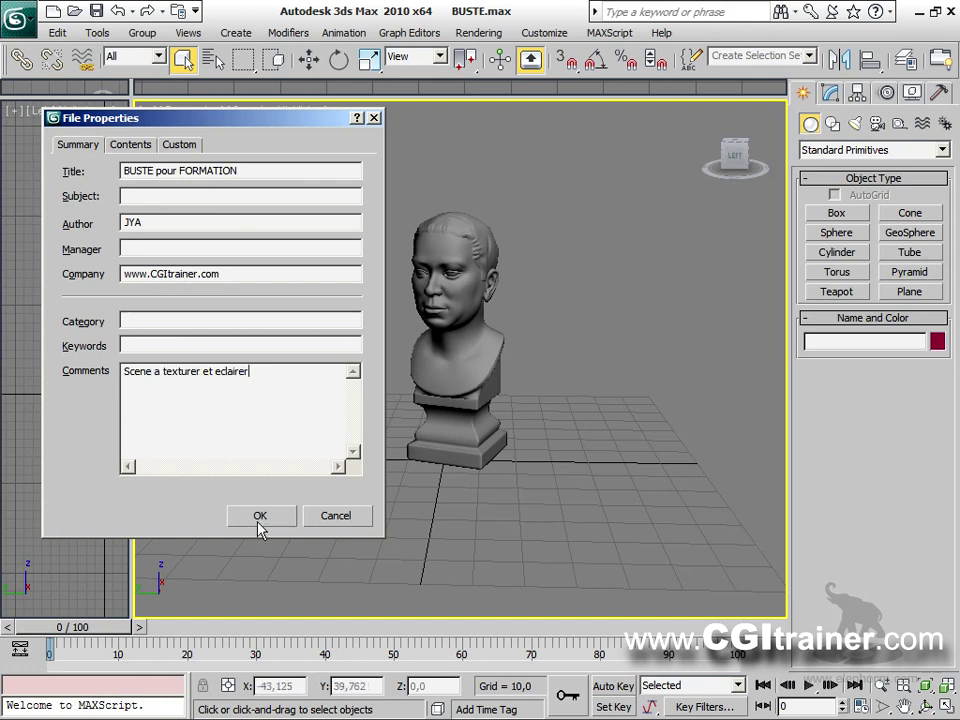
left_click(260, 515)
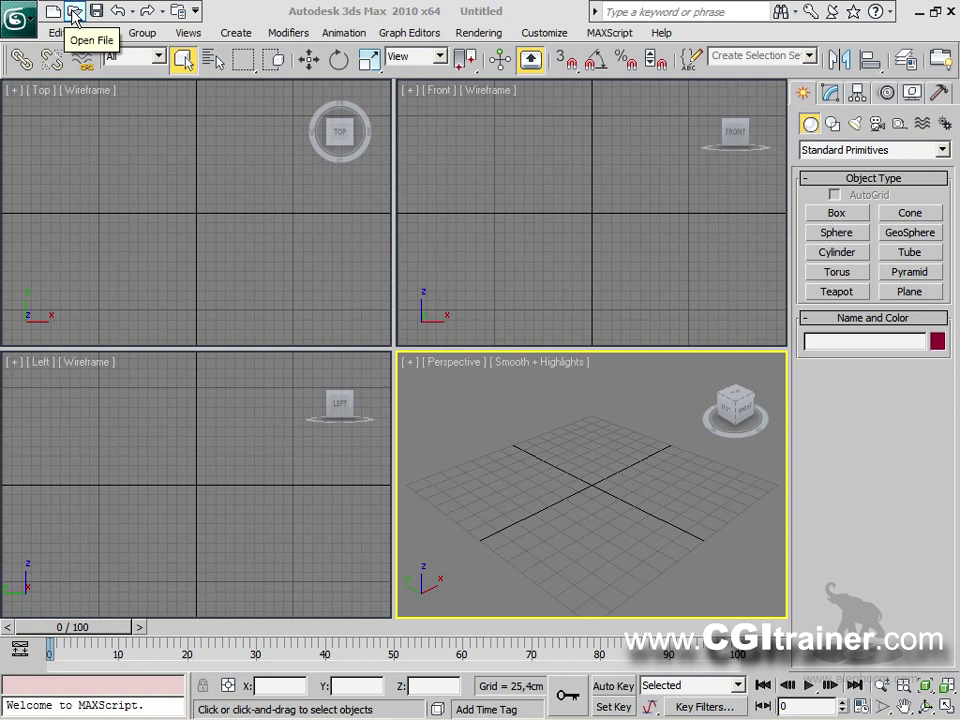
Review the file types offered for opening, keeping .max, and close without opening.
left_click(74, 13)
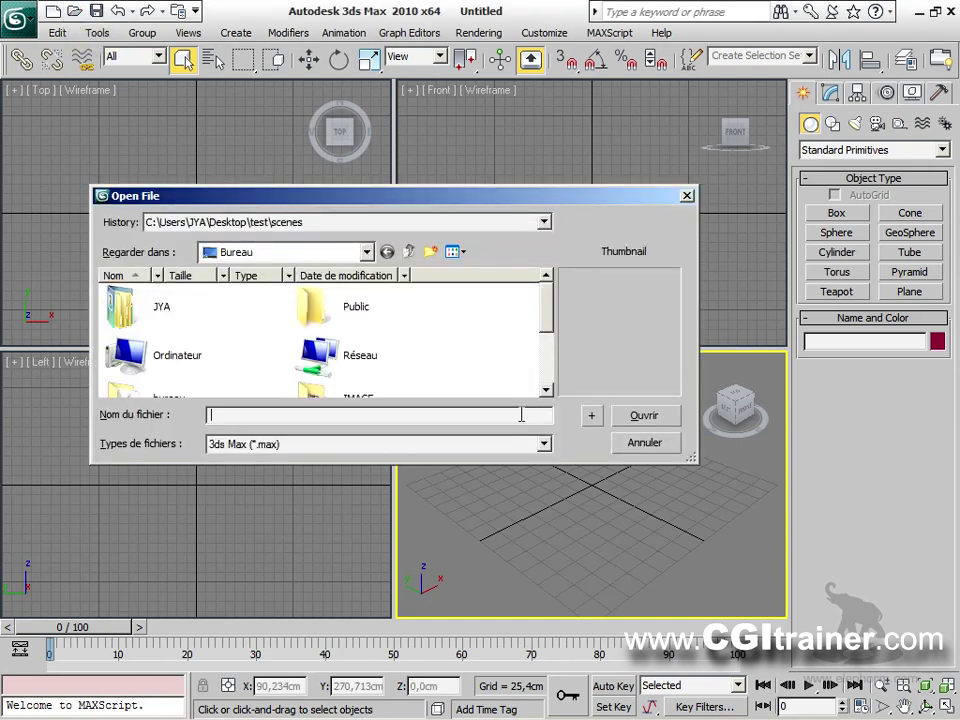
left_click(544, 444)
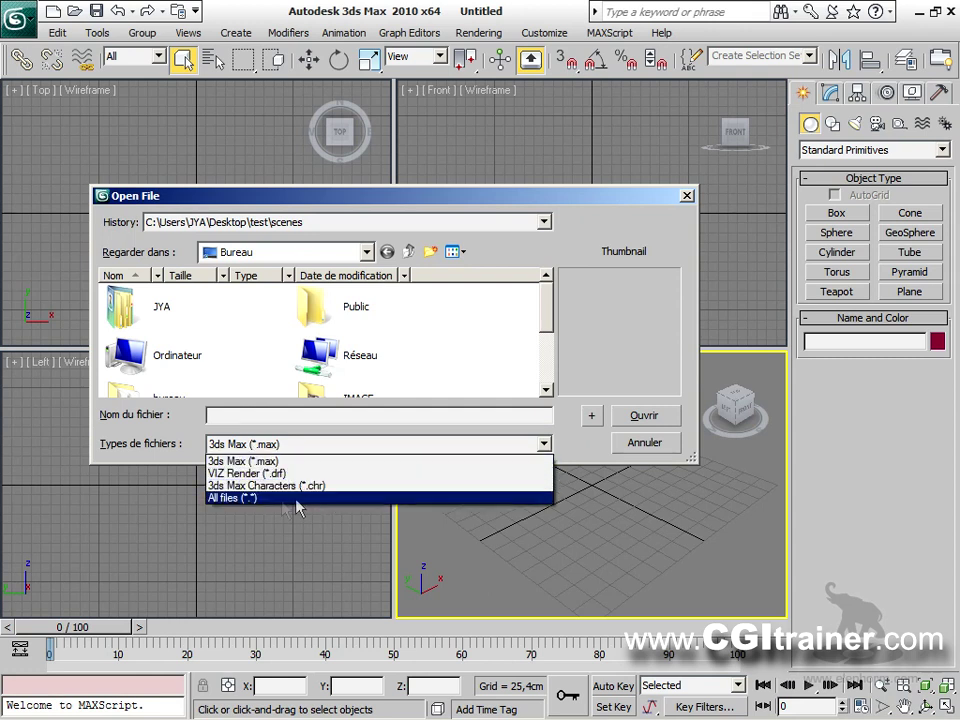
left_click(628, 444)
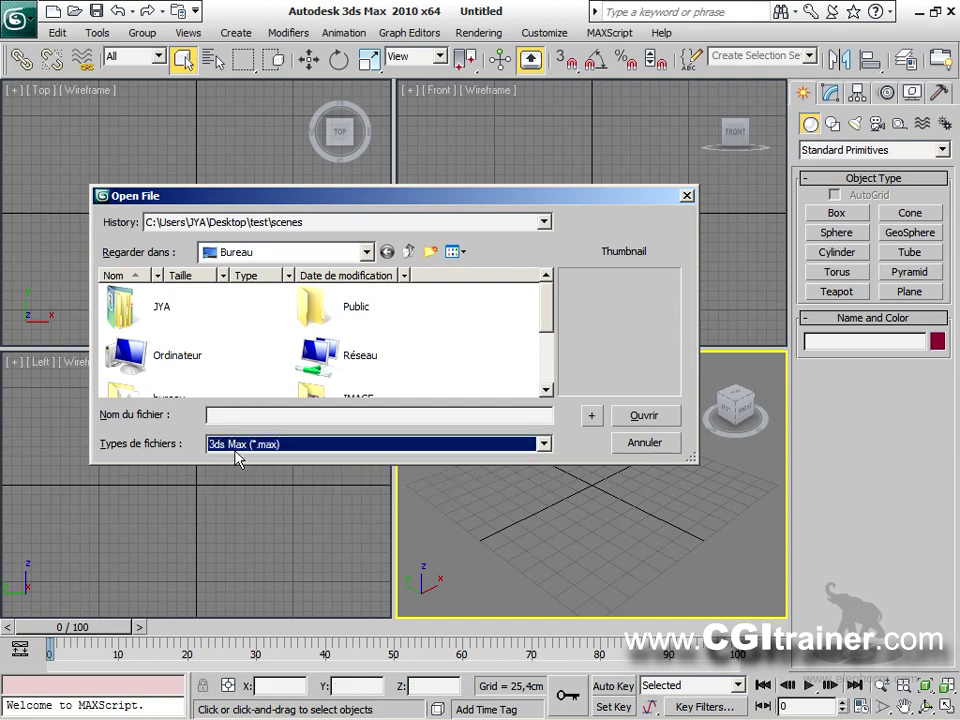
left_click(687, 196)
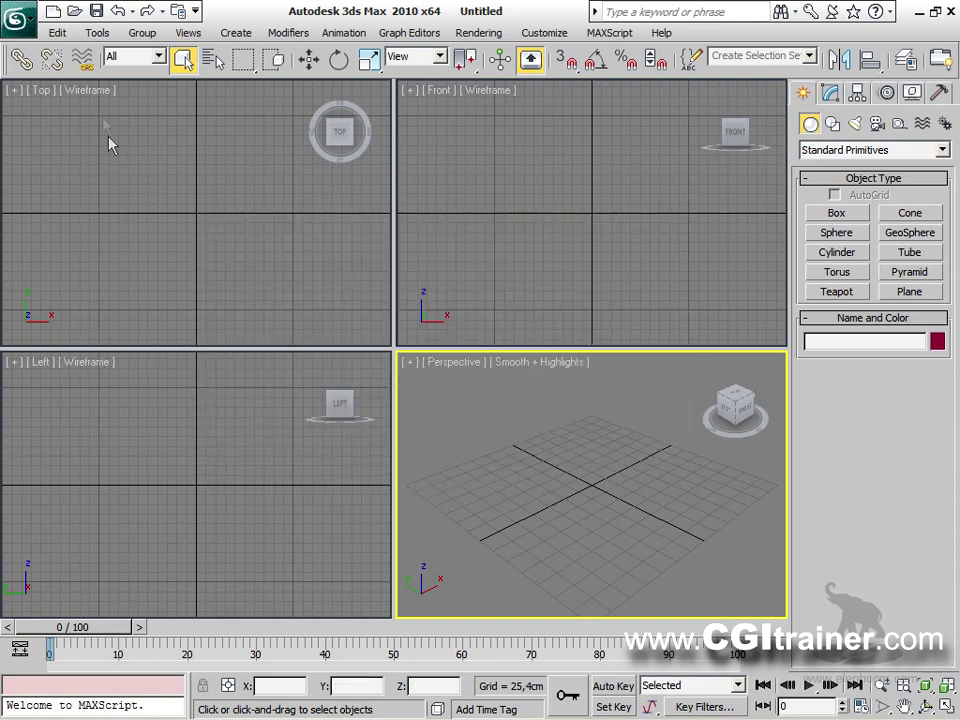
Review the file types offered for saving, keeping .max, and cancel with Annuler.
left_click(97, 11)
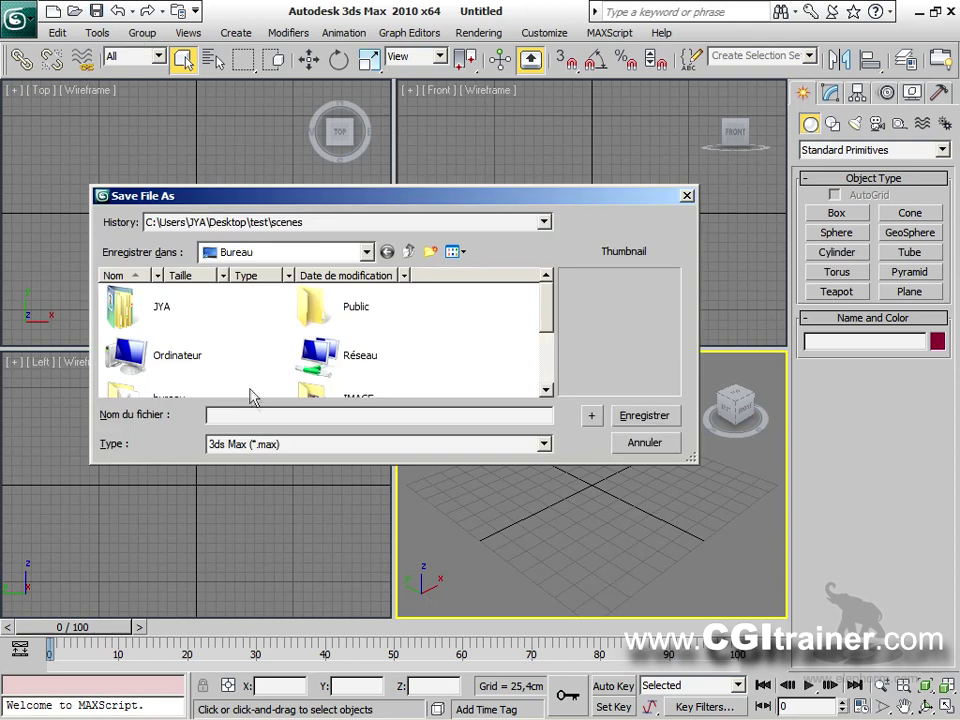
left_click(283, 447)
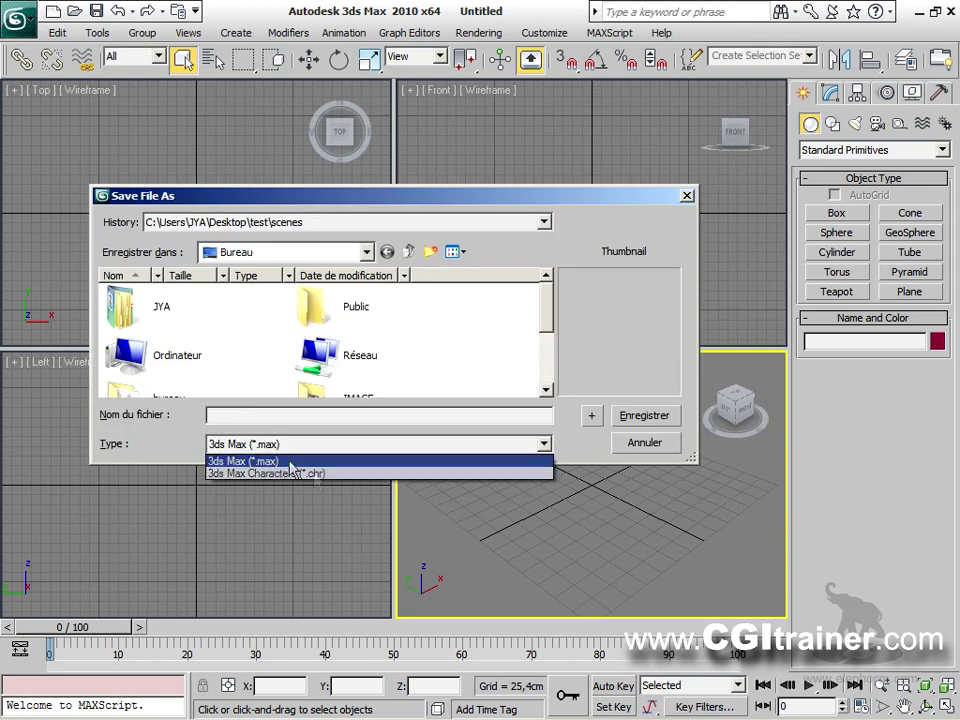
left_click(672, 452)
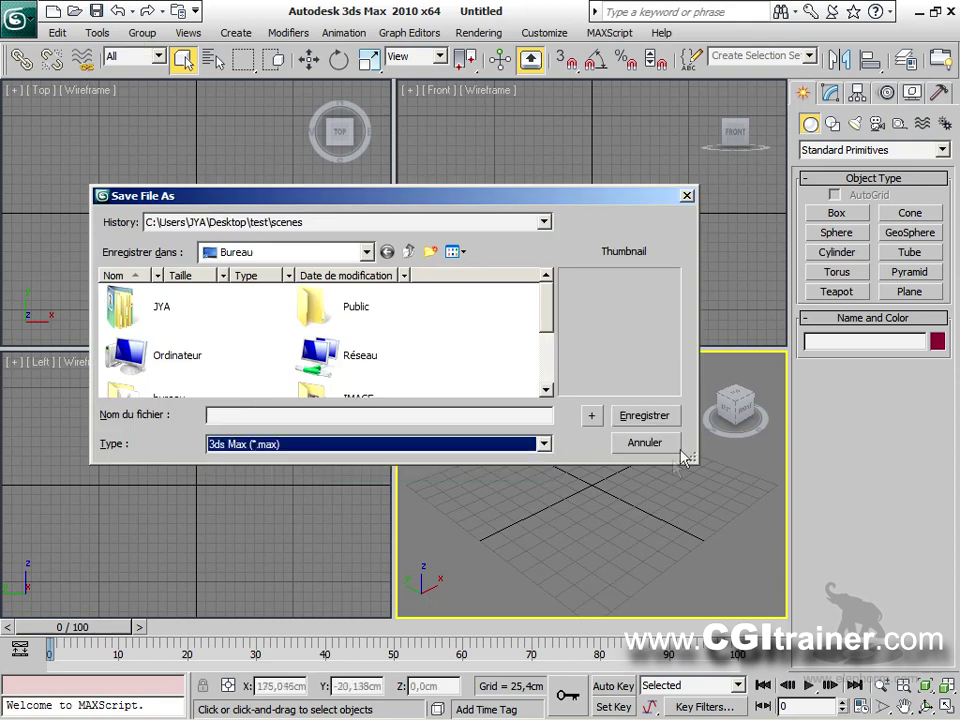
left_click(660, 447)
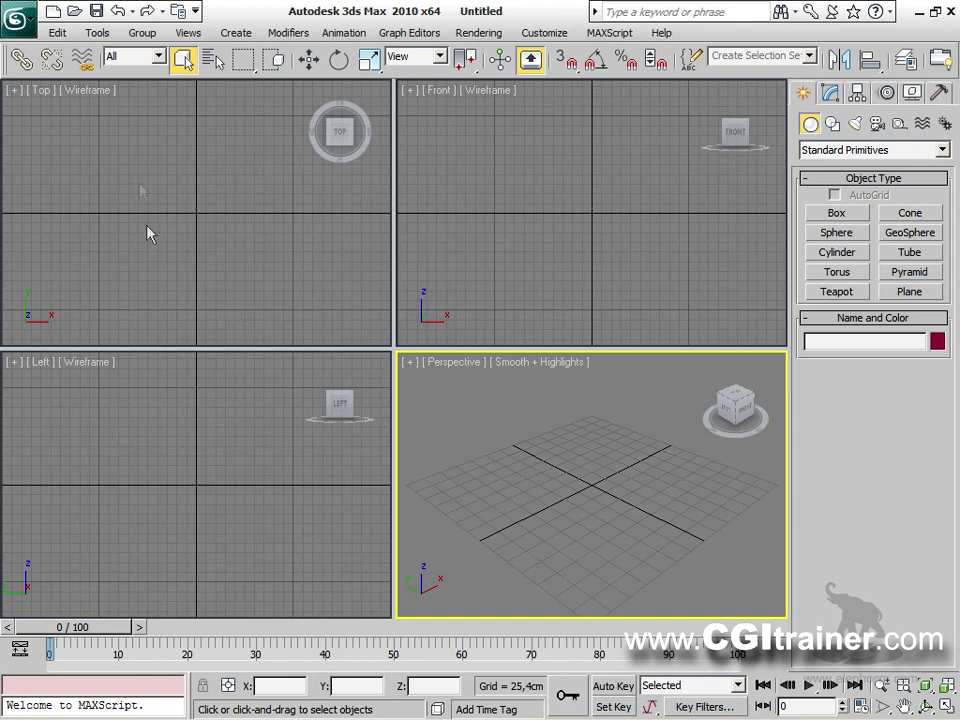
Create a FORMATION TEST folder on the desktop (Bureau) and set it as the project folder.
left_click(179, 11)
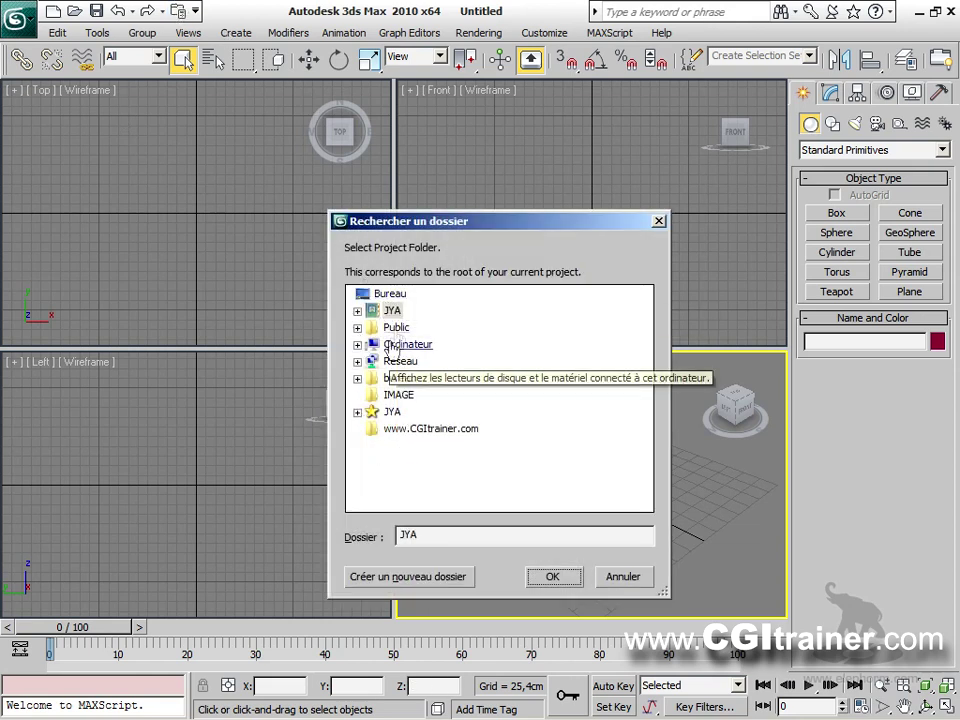
left_click(396, 295)
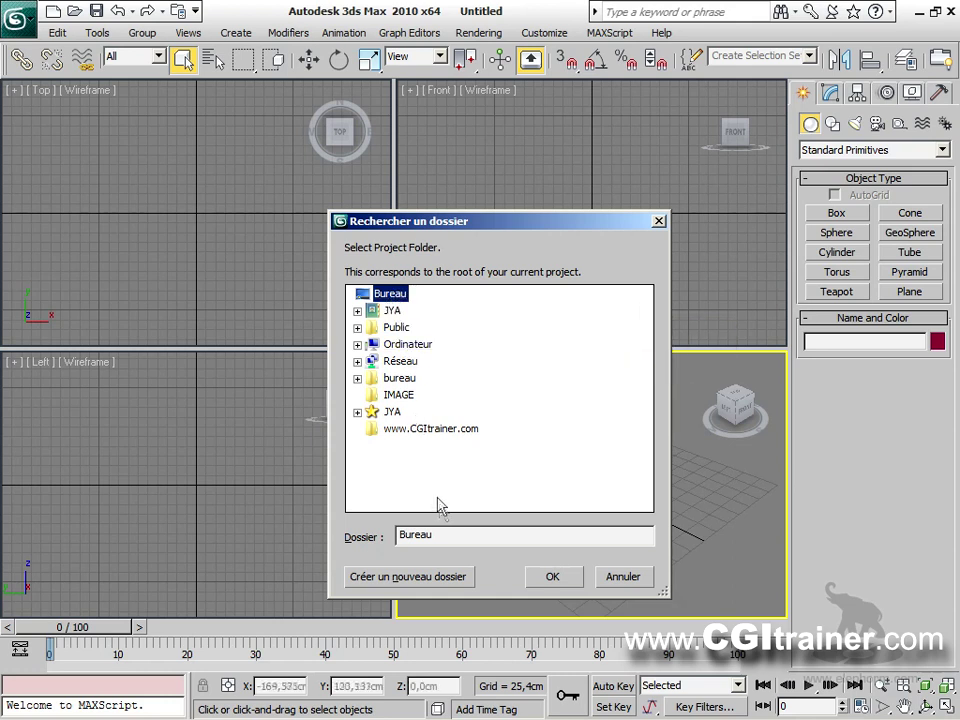
left_click(420, 577)
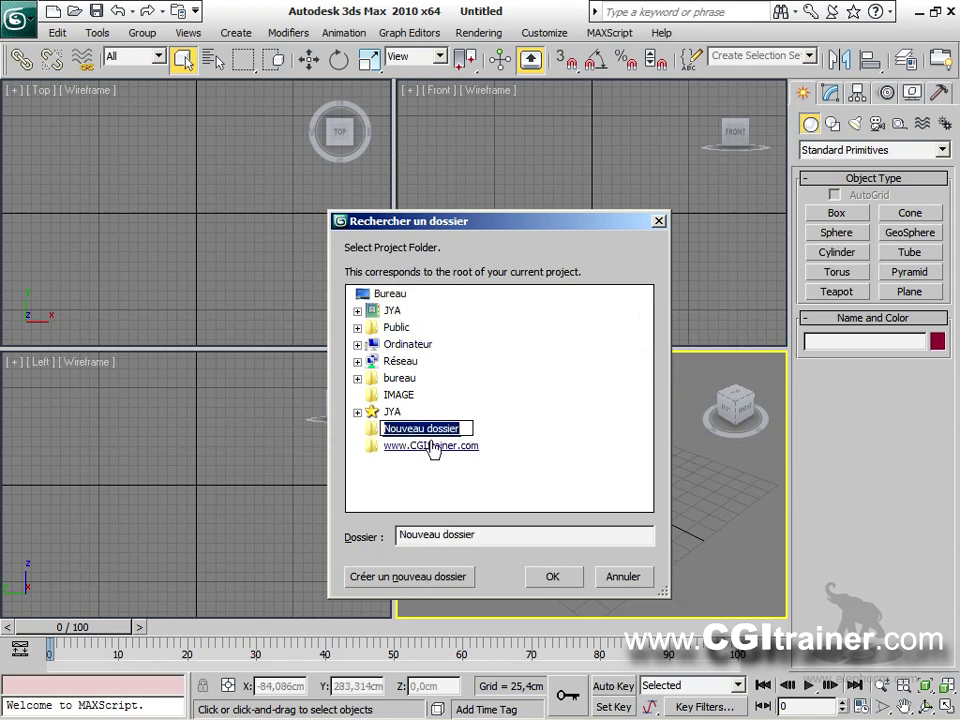
type("FORM")
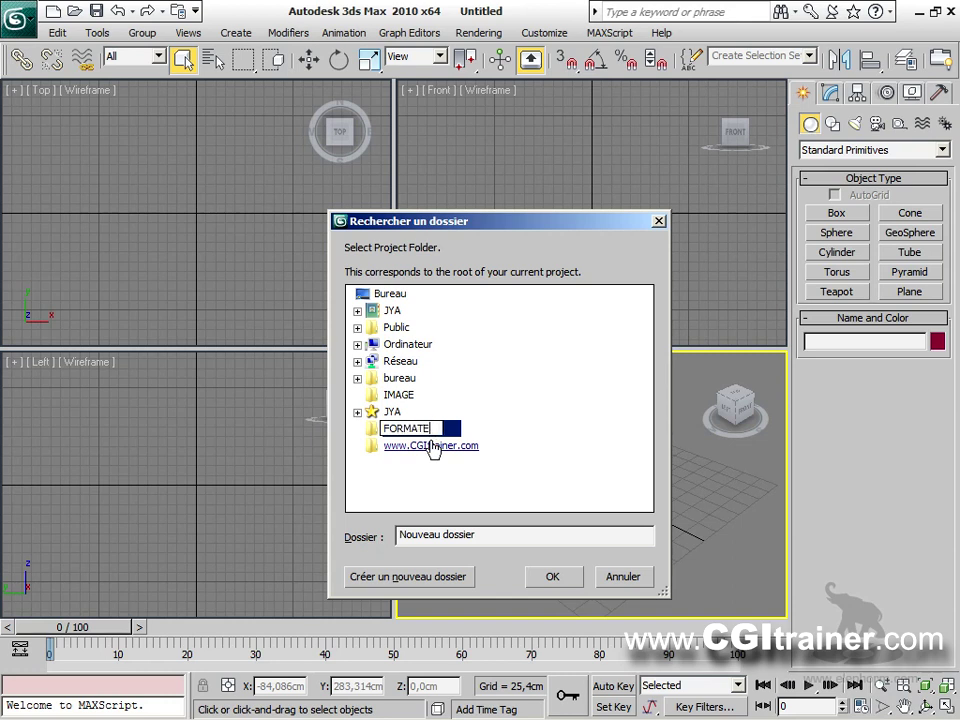
type("ATION TEST")
left_click(551, 578)
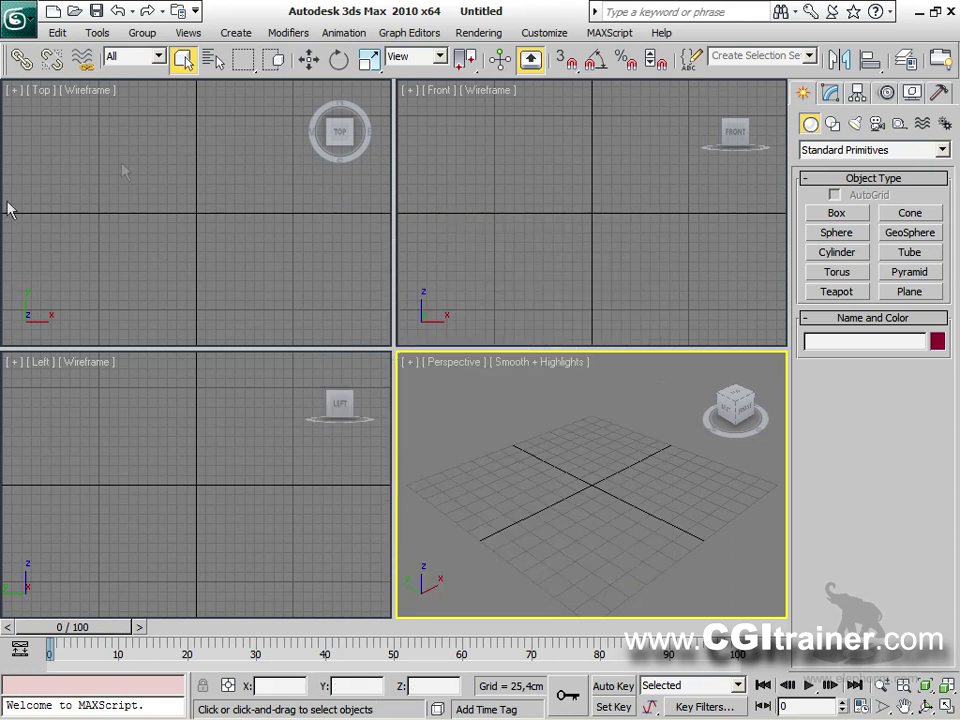
Minimize 3ds Max and inspect the FORMATION TEST folder's archives and autoback subfolders.
left_click(919, 12)
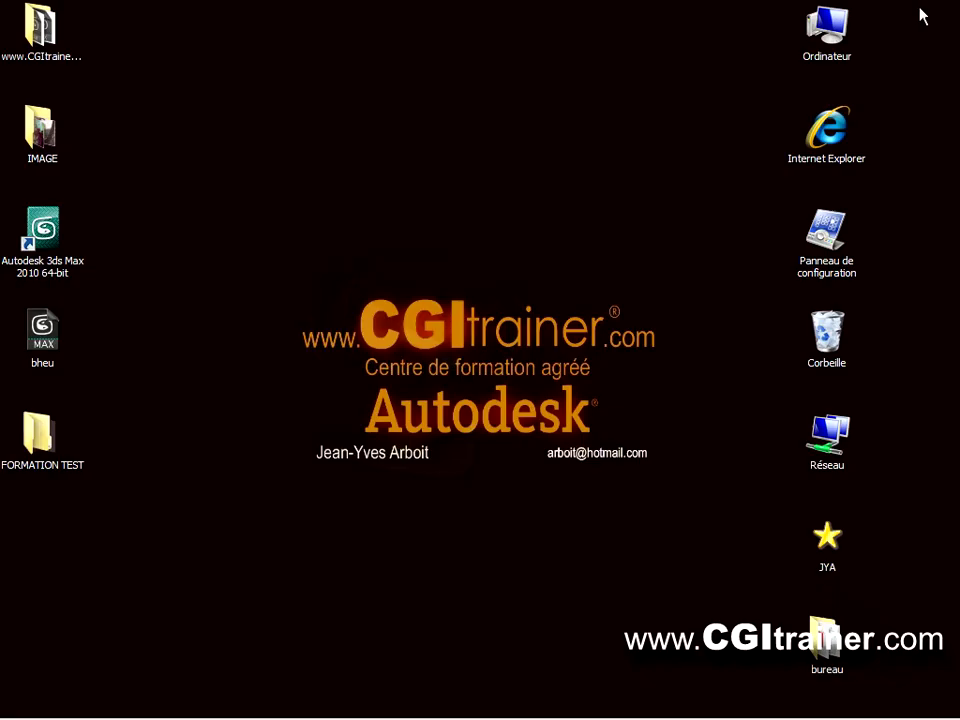
left_click_drag(40, 432, 393, 104)
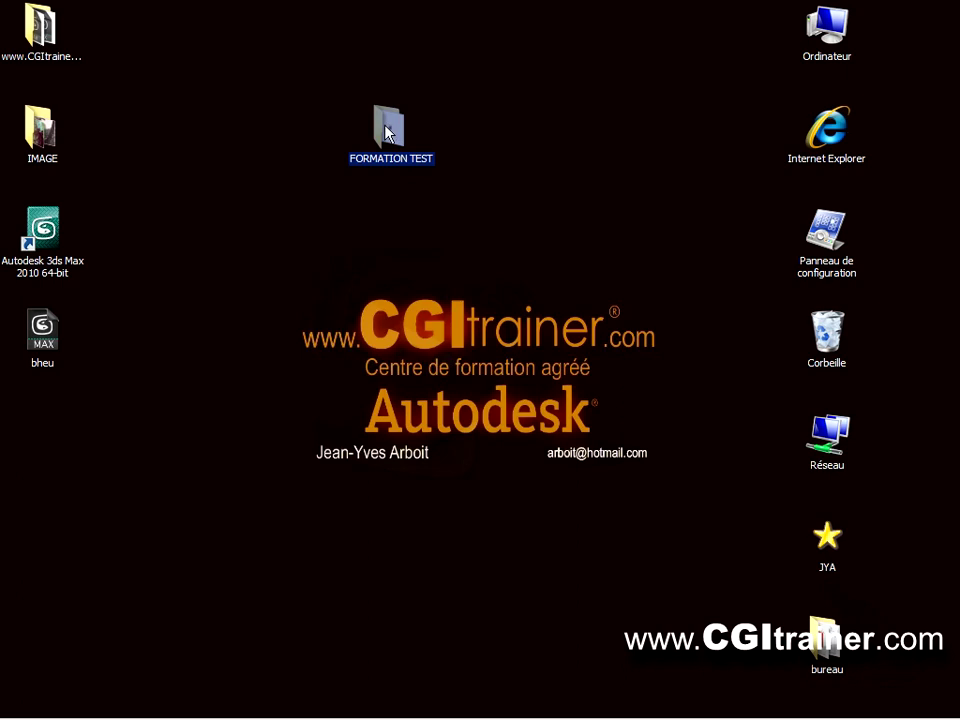
double_click(389, 134)
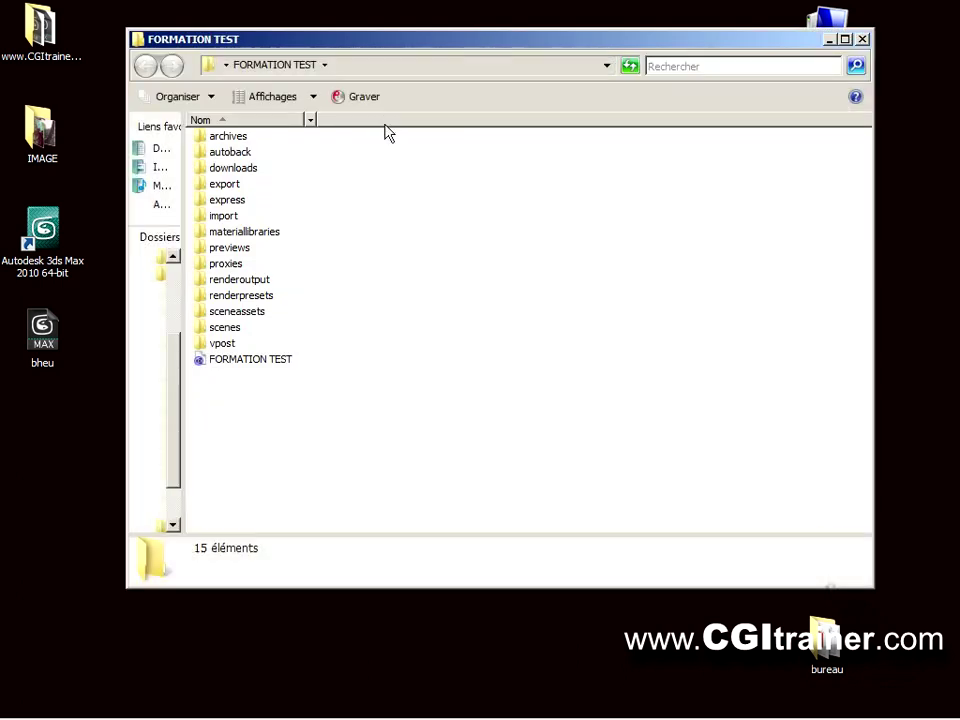
left_click(236, 138)
left_click(210, 150)
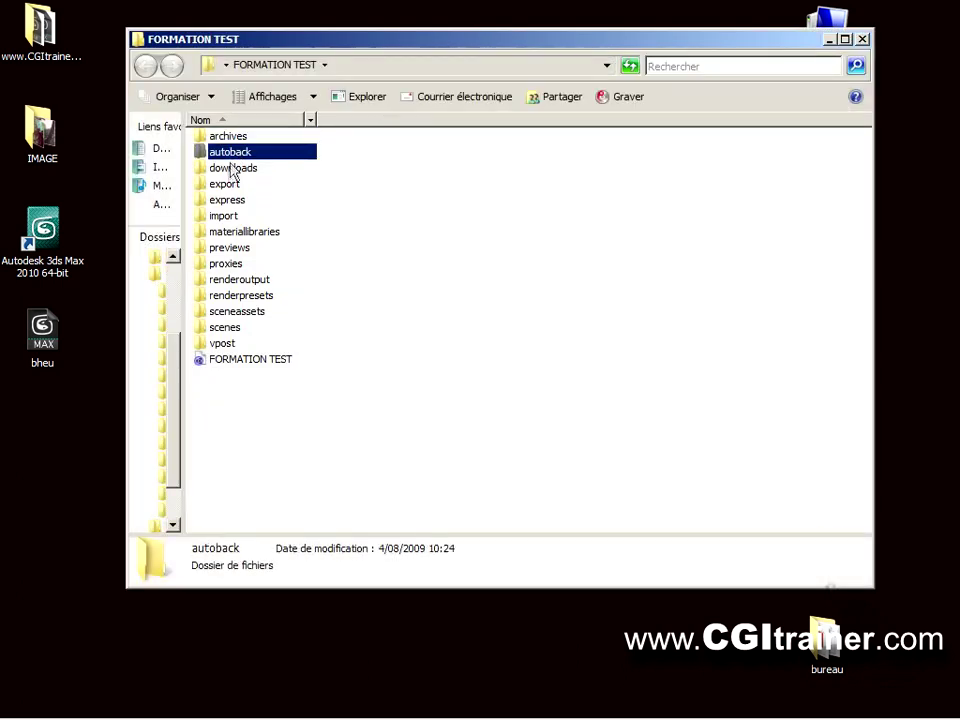
left_click_drag(872, 234, 390, 238)
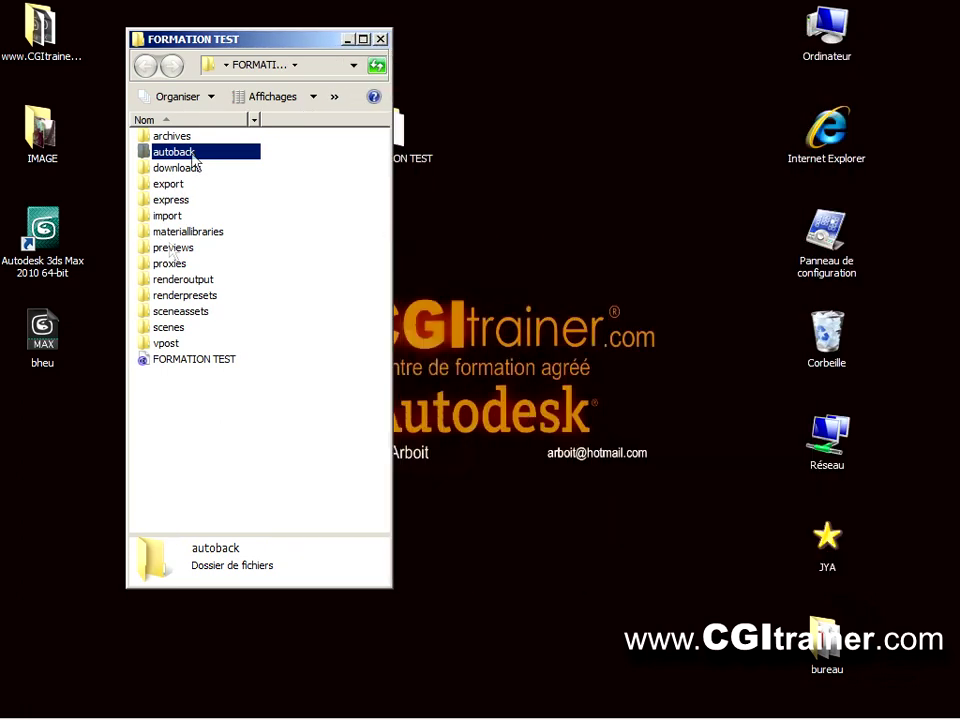
Browse Explorer through Computer > C: > Utilisateurs > JYA > Documents > 3dsMax.
double_click(828, 45)
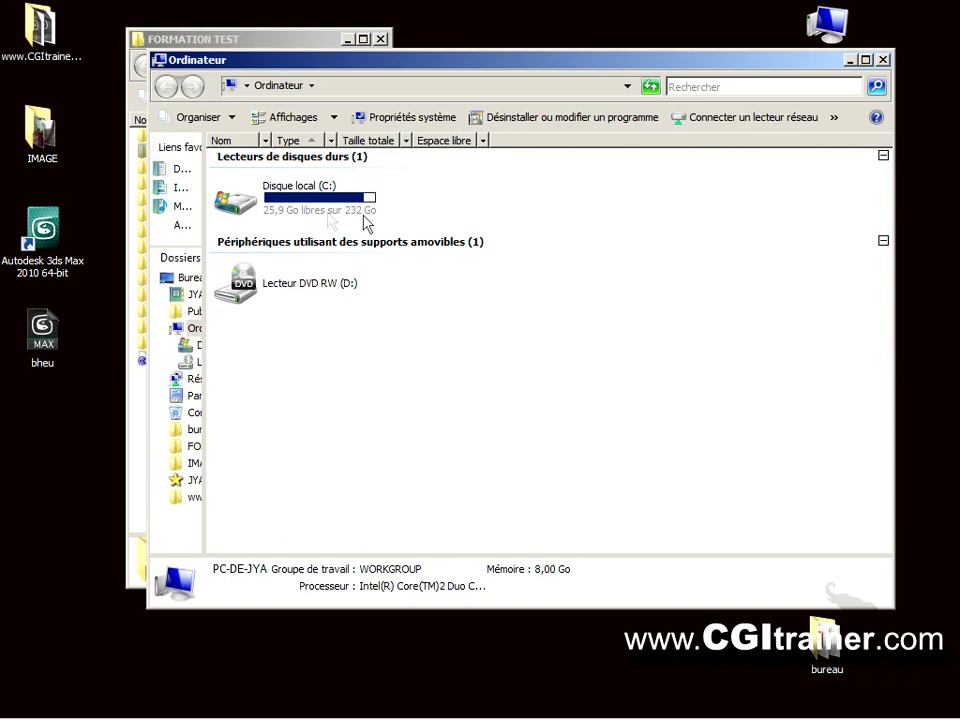
double_click(234, 197)
double_click(240, 331)
double_click(256, 208)
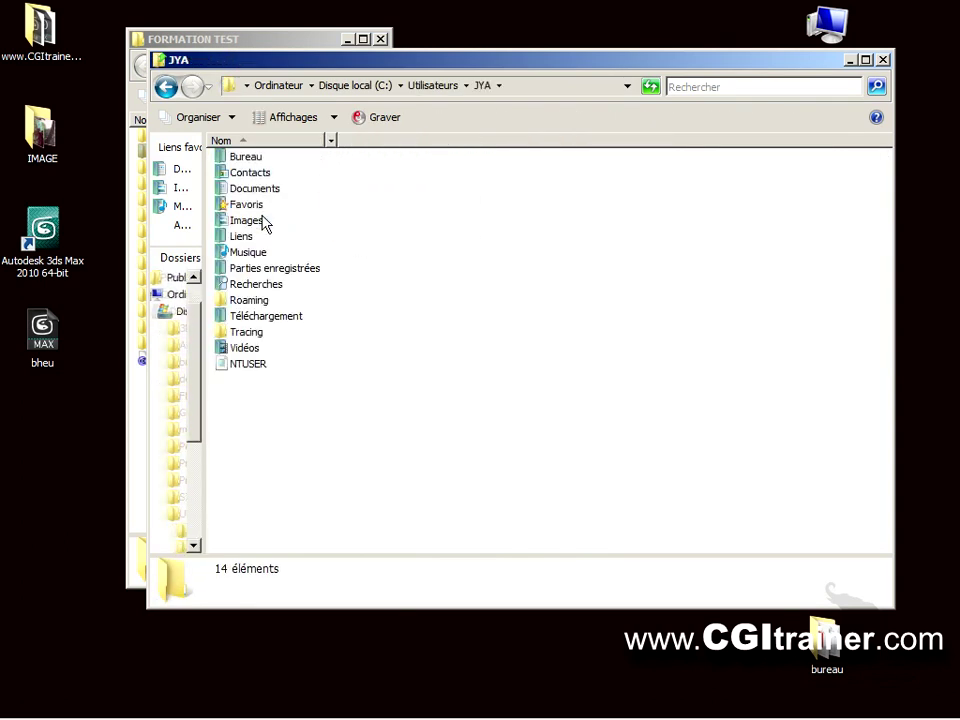
double_click(253, 189)
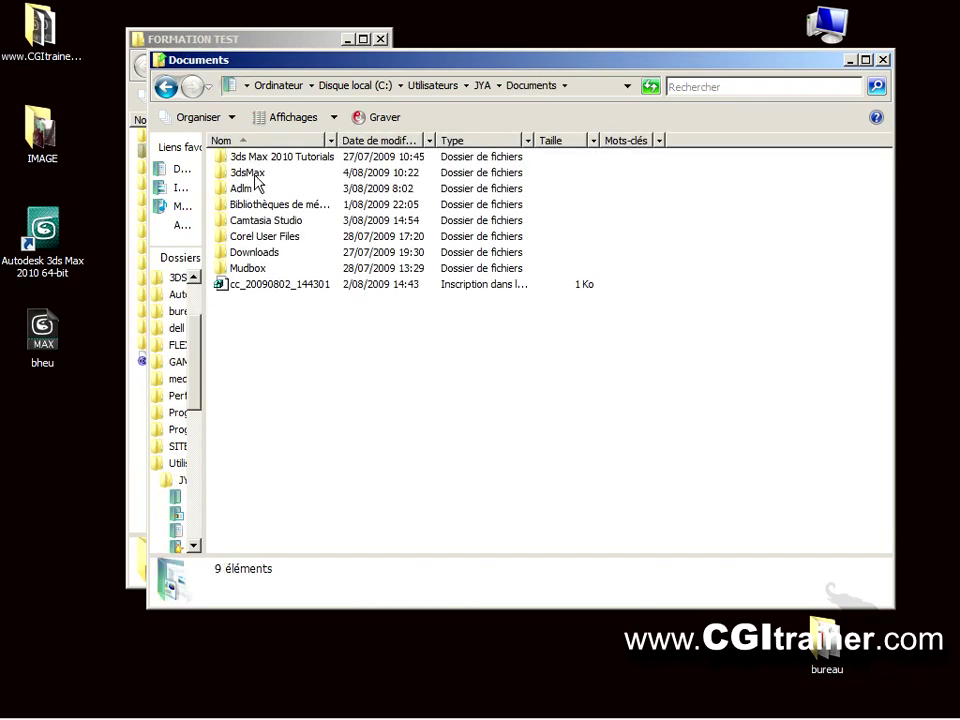
double_click(252, 174)
left_click_drag(216, 65, 344, 41)
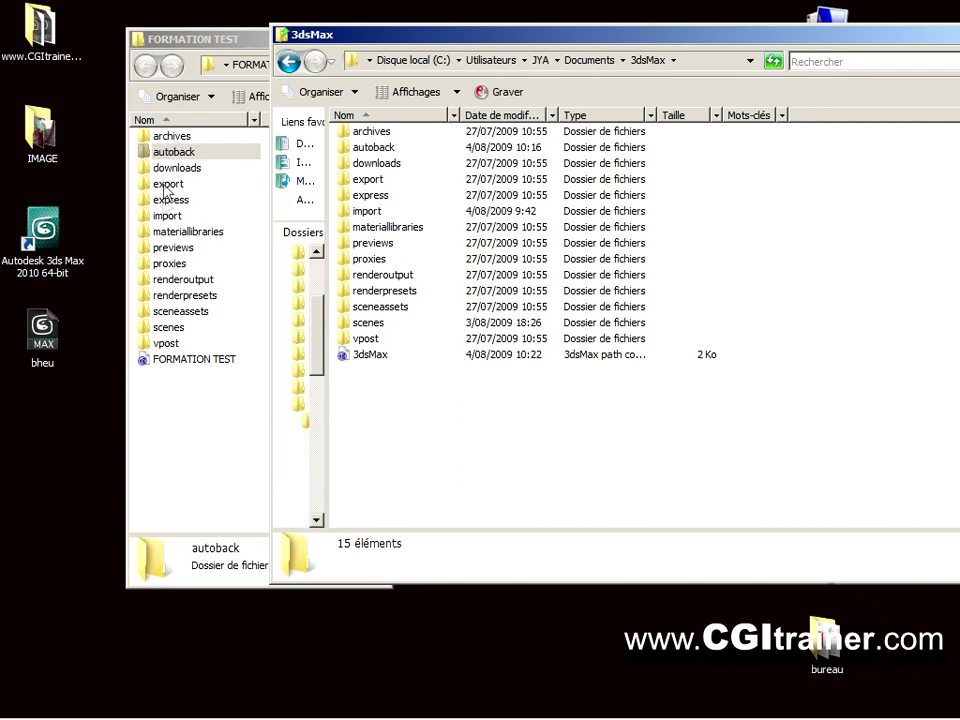
Close the 3dsMax and FORMATION TEST folder windows and restore 3ds Max from the taskbar.
left_click_drag(953, 38, 703, 42)
left_click(755, 36)
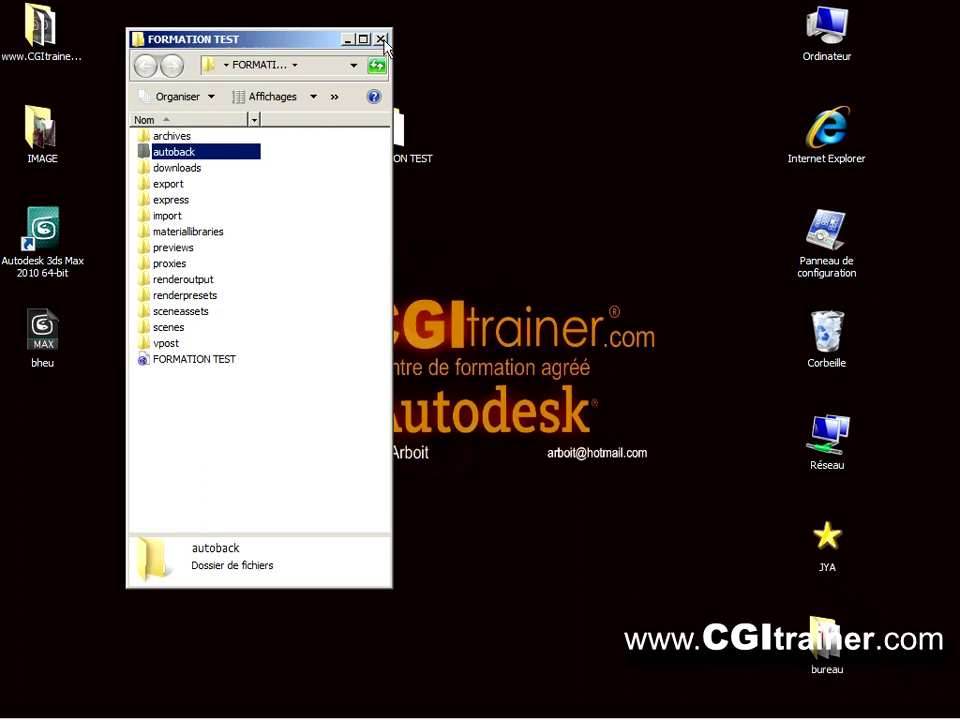
left_click(222, 362)
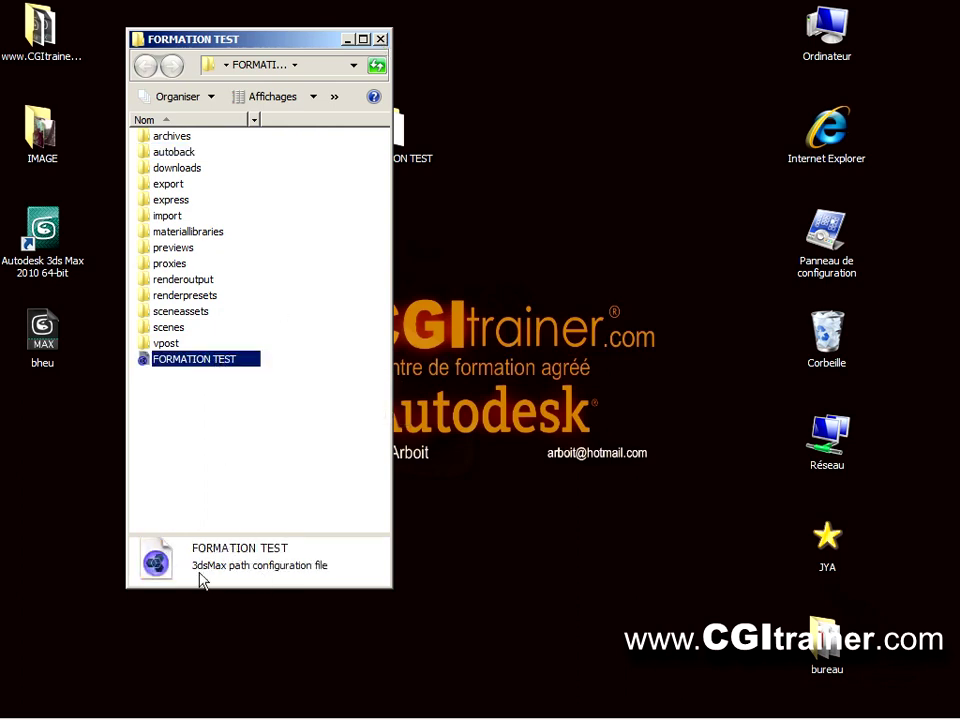
left_click(381, 40)
left_click(683, 706)
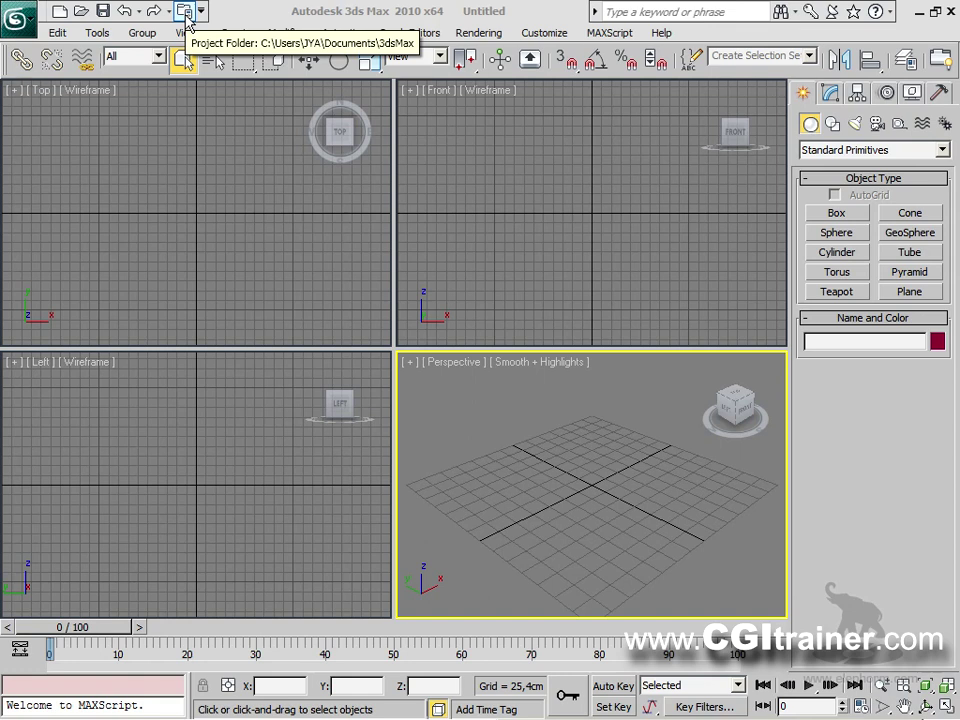
Restore 3ds Max down and arrange the 3dsMax Explorer window beside it.
left_click(918, 11)
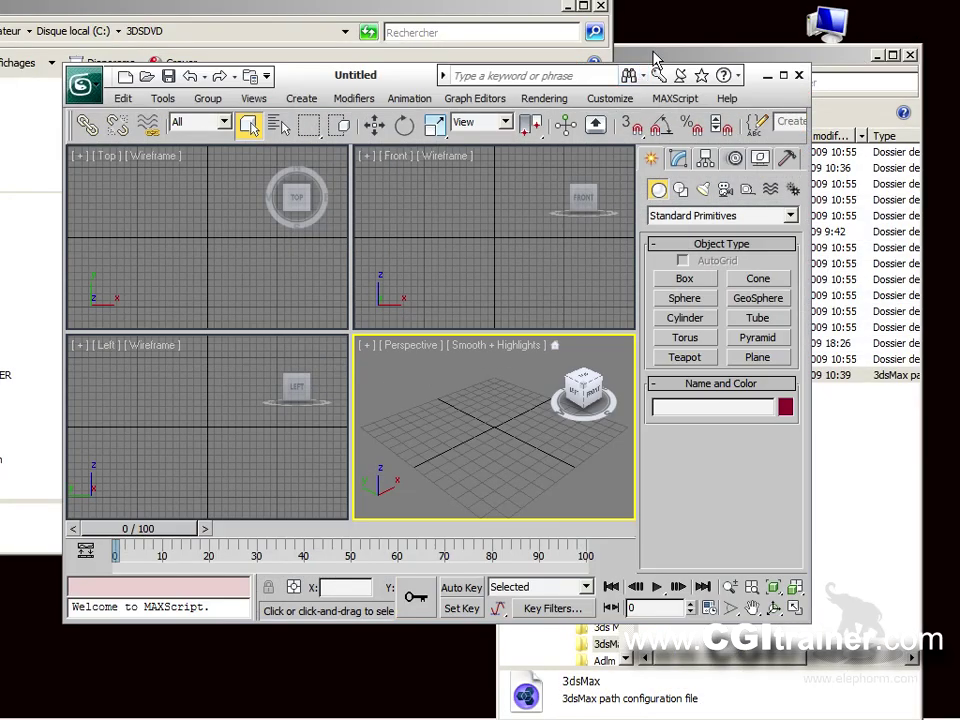
left_click(601, 9)
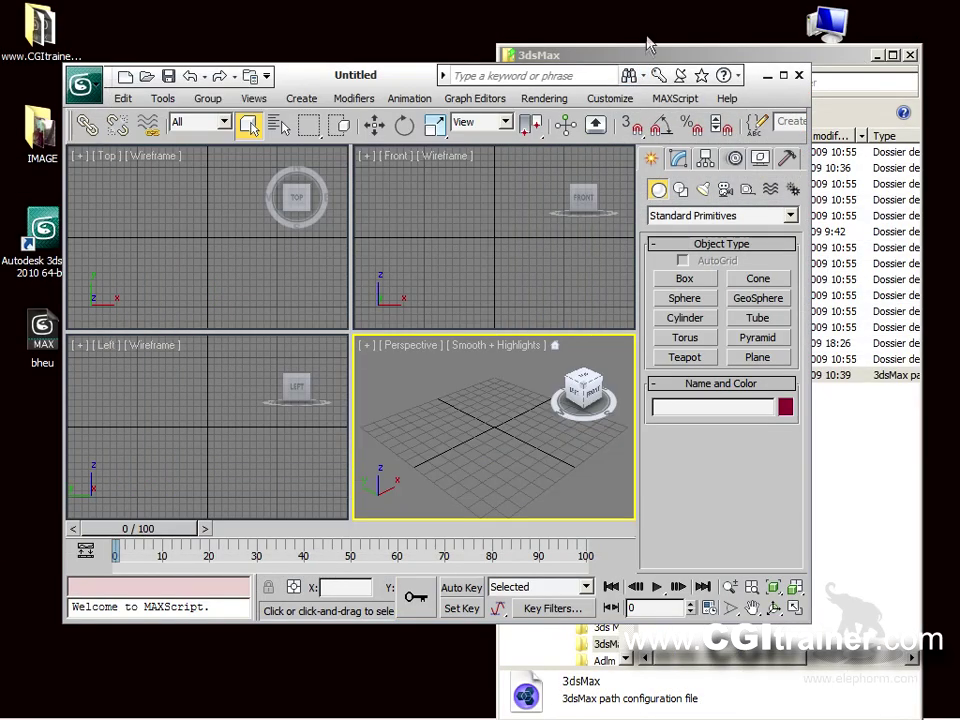
left_click(643, 58)
left_click_drag(643, 58, 532, 9)
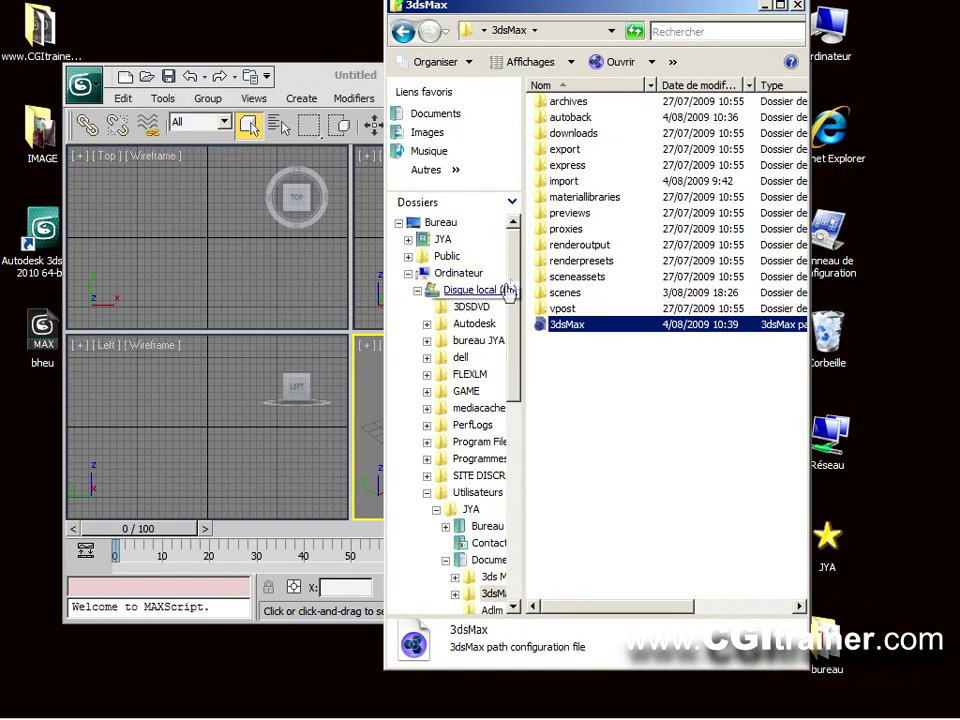
left_click_drag(514, 274, 518, 366)
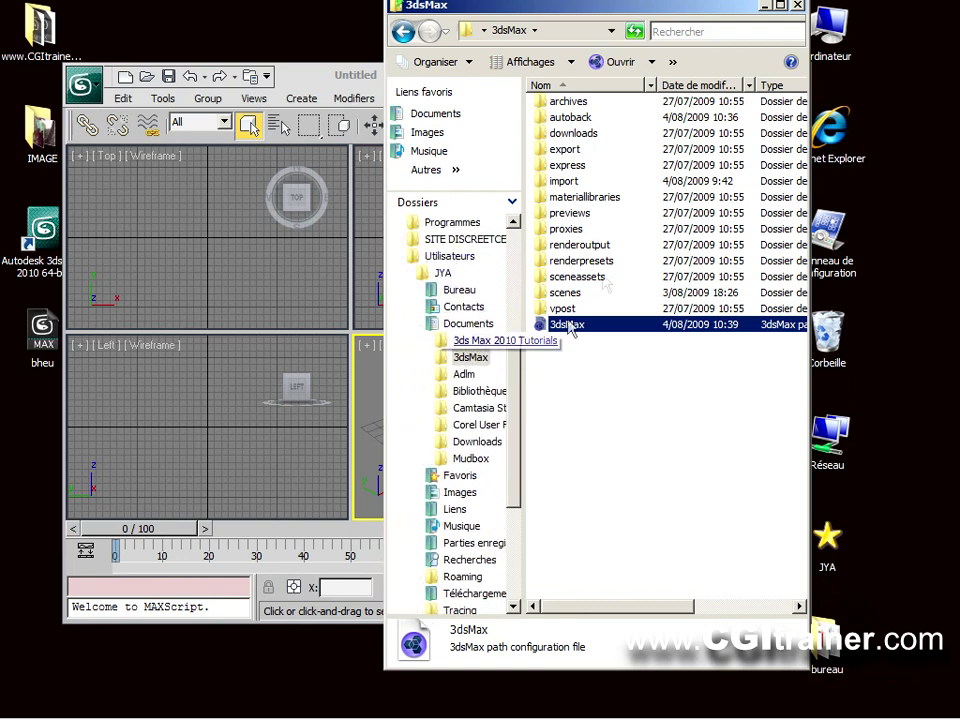
Step Explorer back to Computer, reopen Utilisateurs > JYA > Documents > 3dsMax, then launch the Project Folder chooser.
left_click(404, 33)
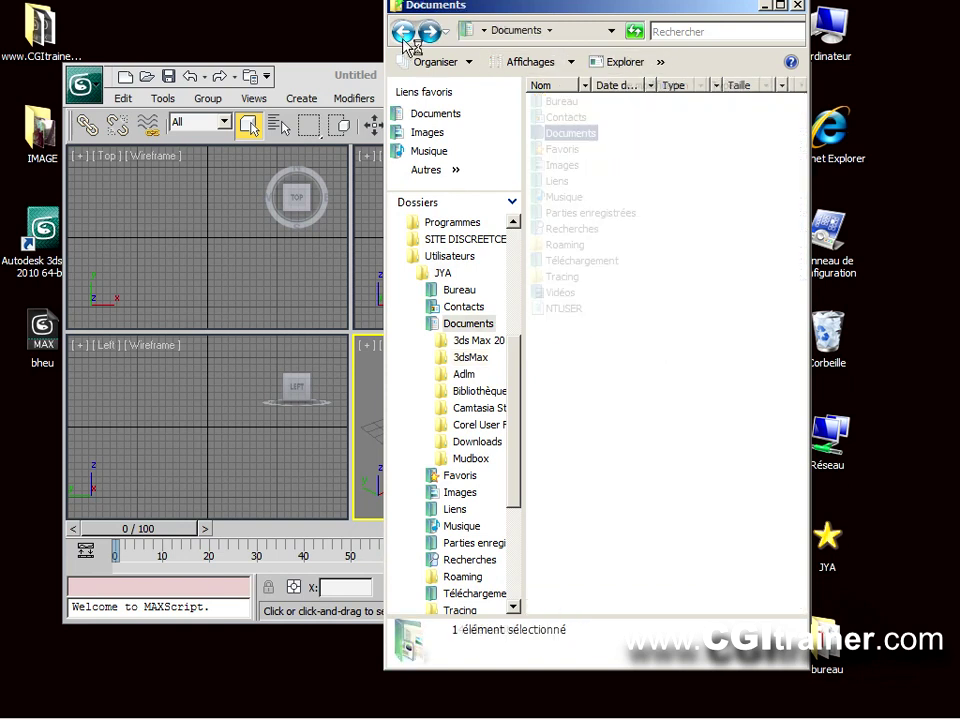
left_click(404, 33)
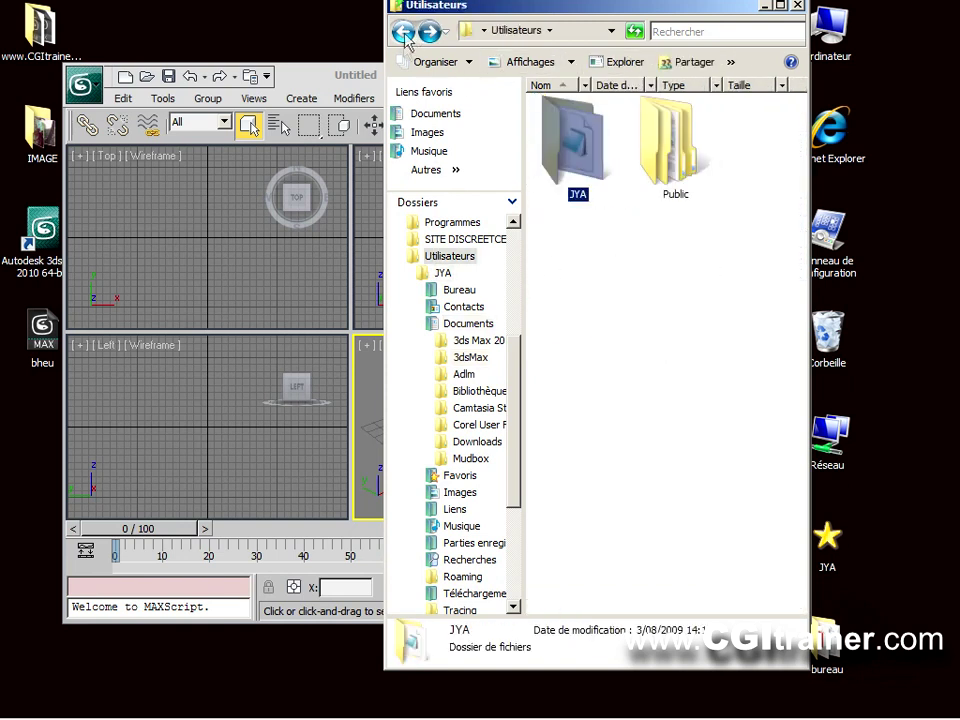
left_click(404, 33)
left_click(404, 33)
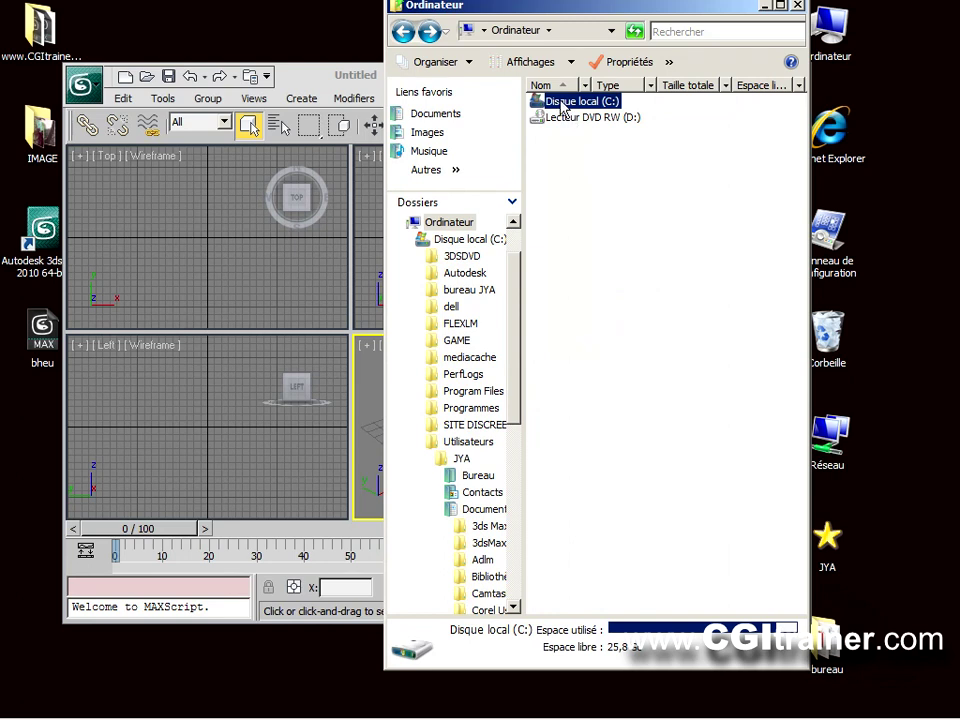
left_click(489, 450)
double_click(583, 165)
double_click(576, 132)
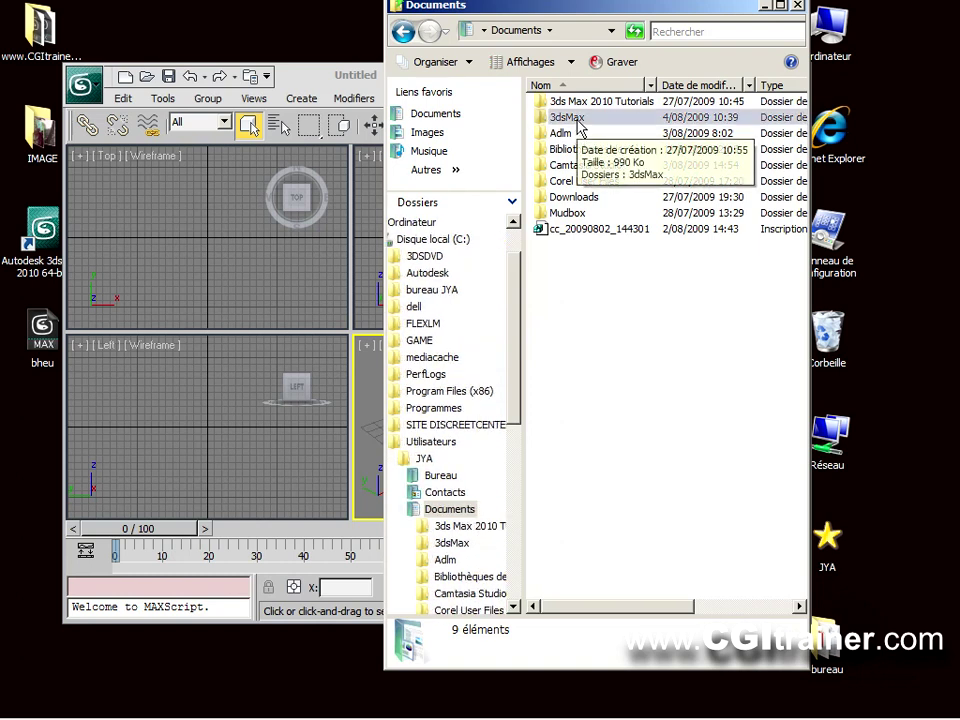
double_click(570, 118)
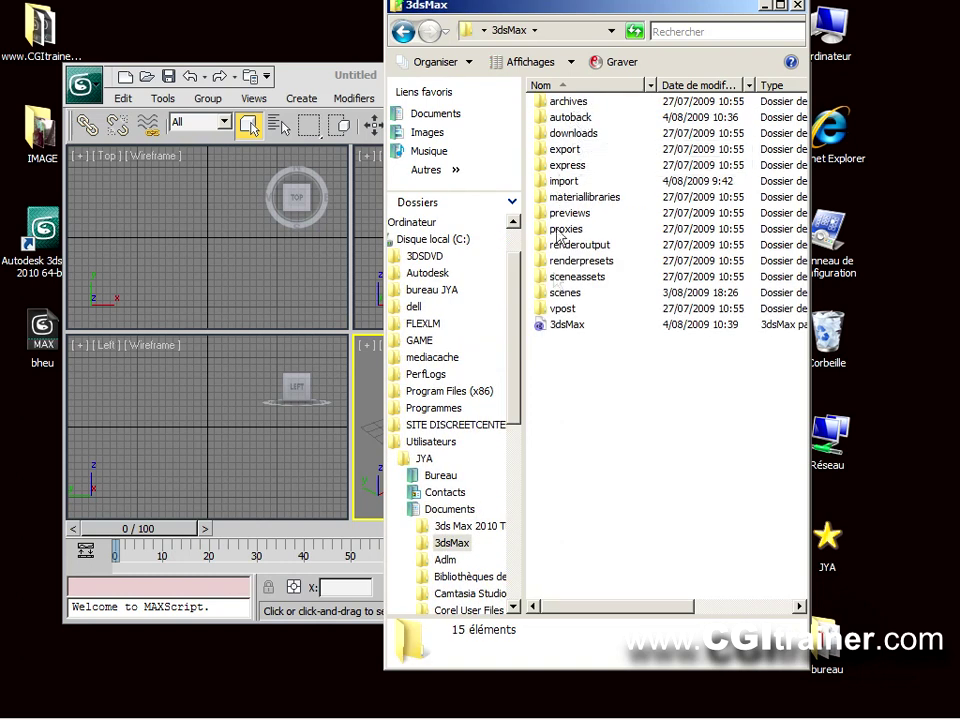
left_click_drag(296, 79, 386, 61)
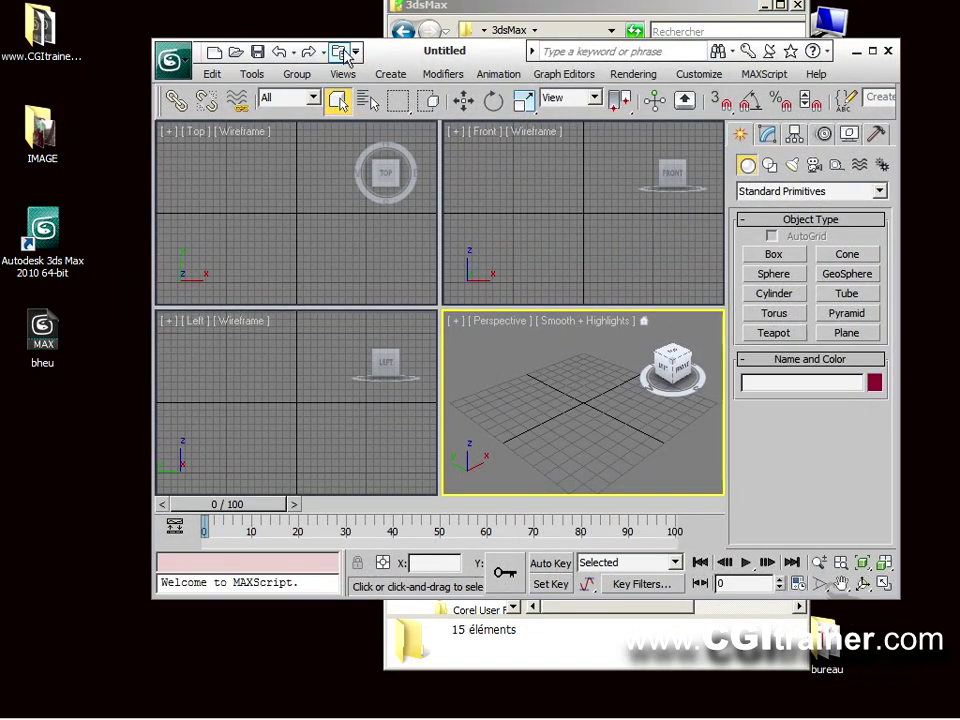
left_click(341, 53)
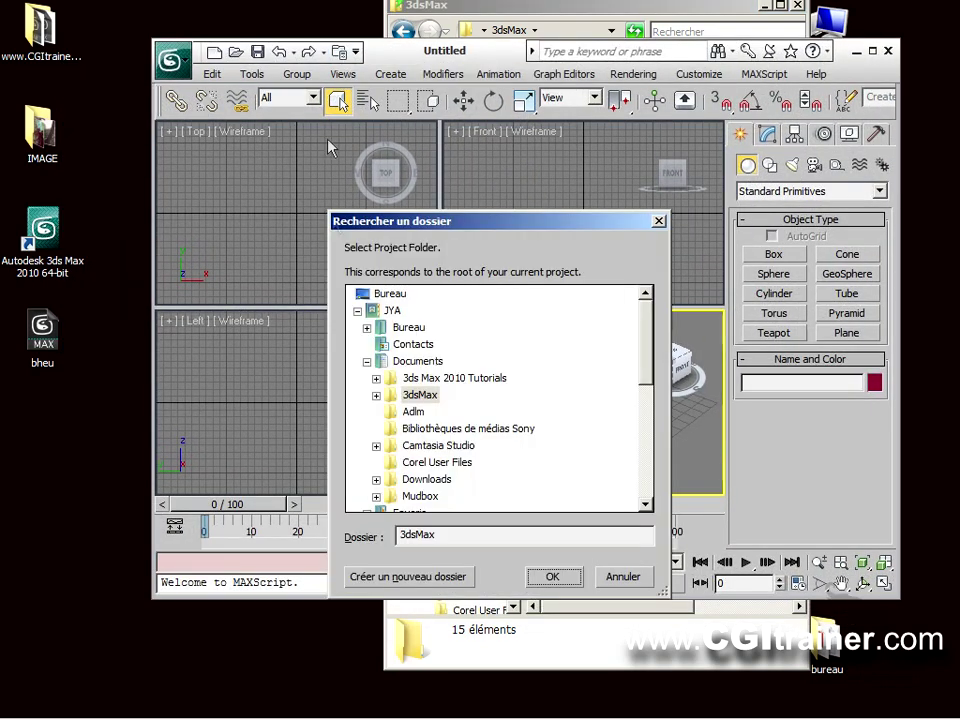
In Rechercher un dossier, create a FORMATION folder on Bureau and confirm it as the project folder.
left_click(389, 293)
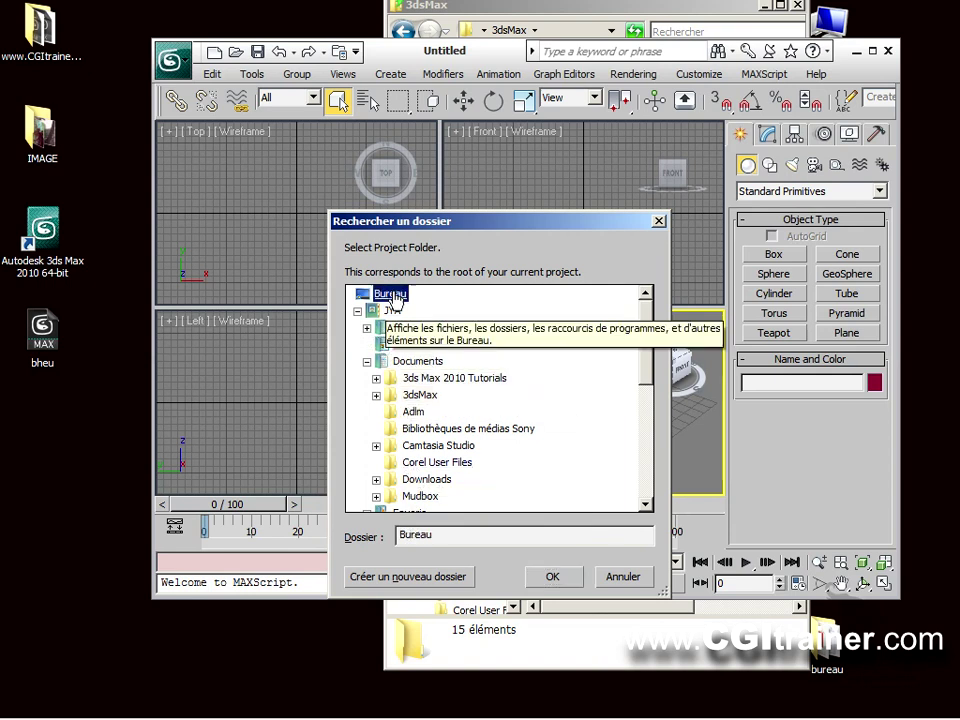
left_click(449, 580)
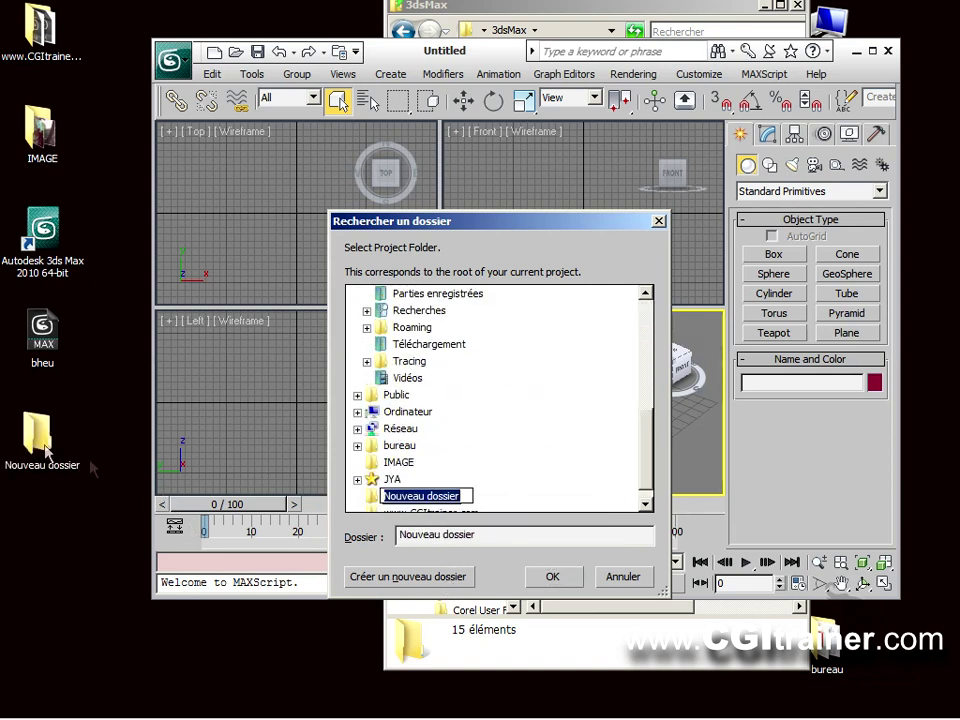
left_click(463, 495)
left_click_drag(463, 495, 376, 497)
type("FO")
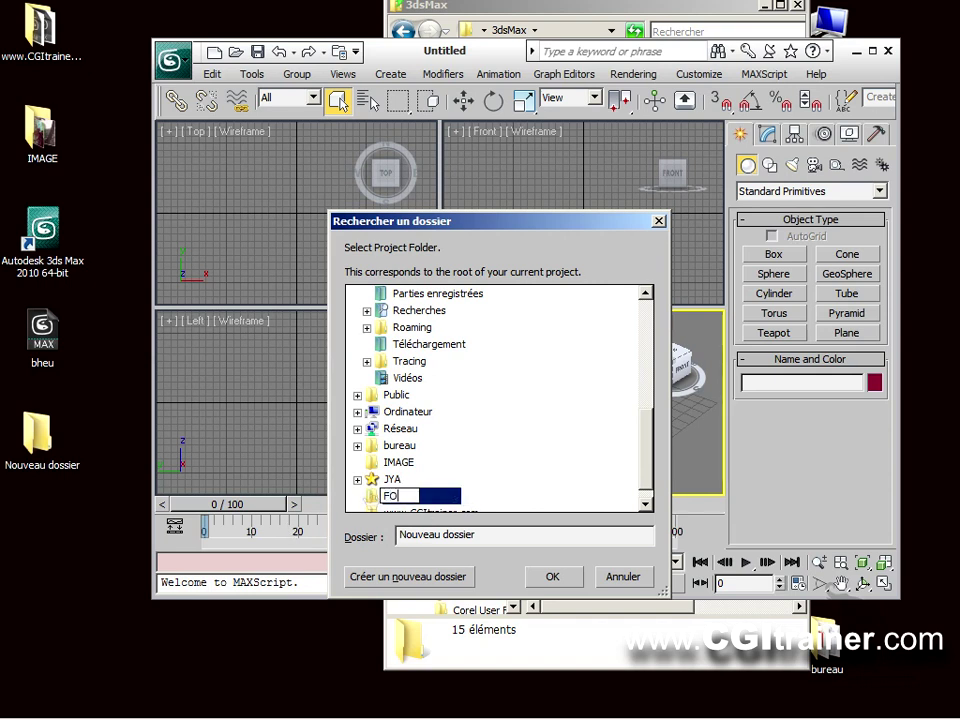
type("RMATIO")
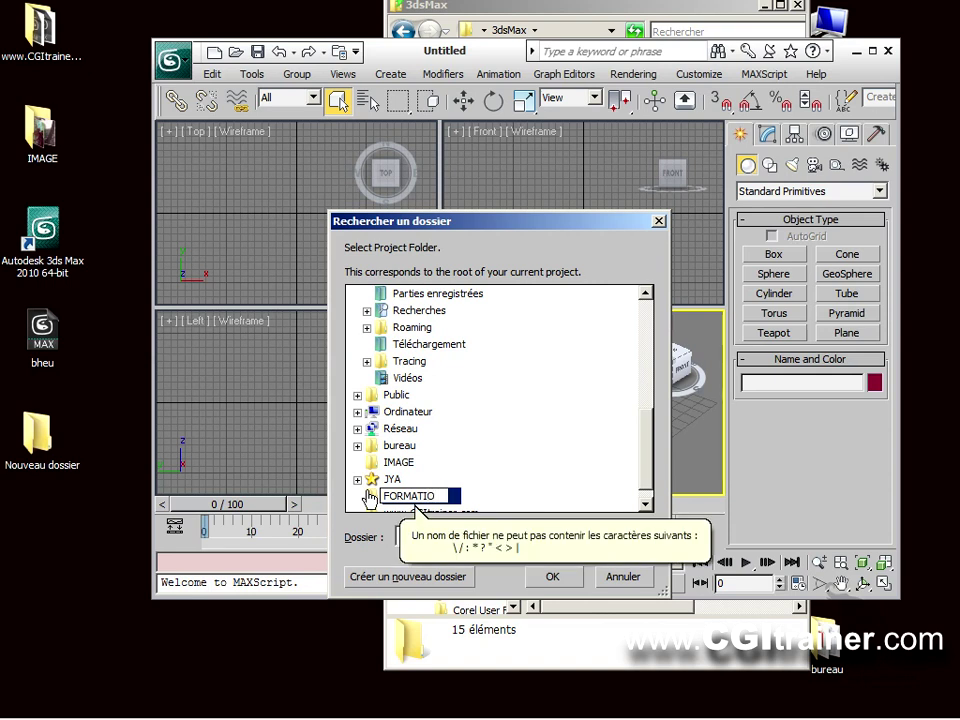
type("N")
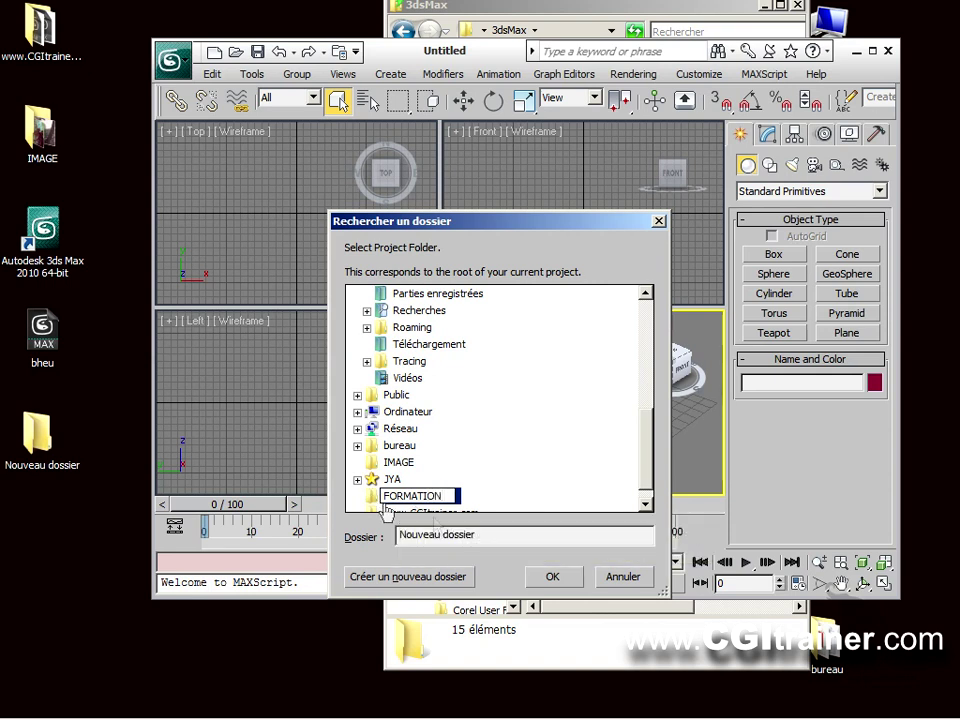
left_click(553, 578)
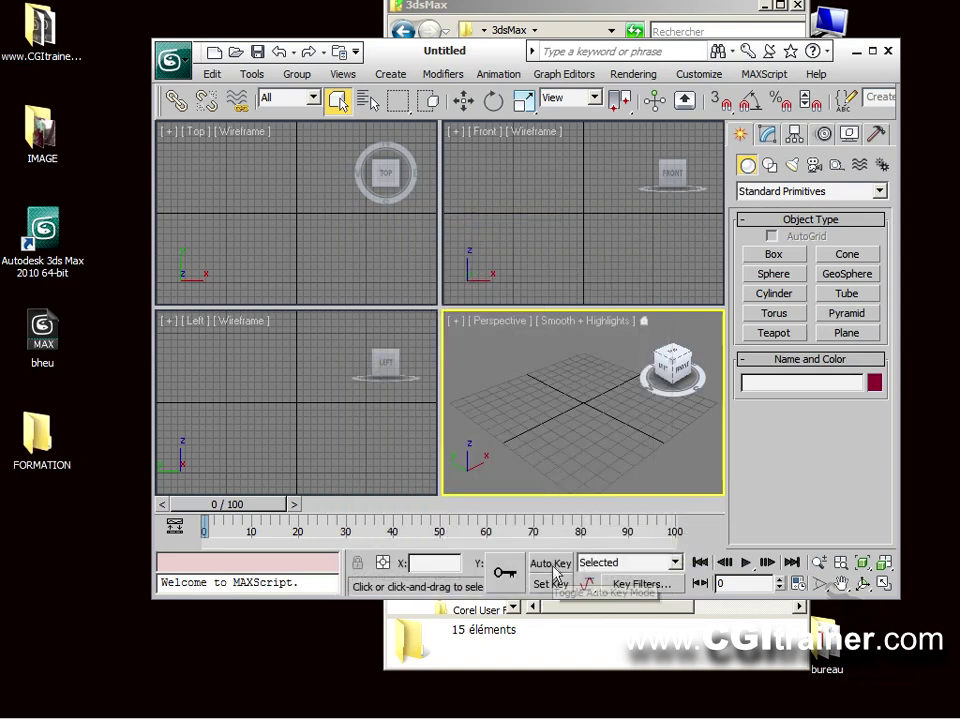
Open the desktop FORMATION folder, compare its project subfolders with the 3dsMax folder, then return to 3ds Max.
double_click(36, 446)
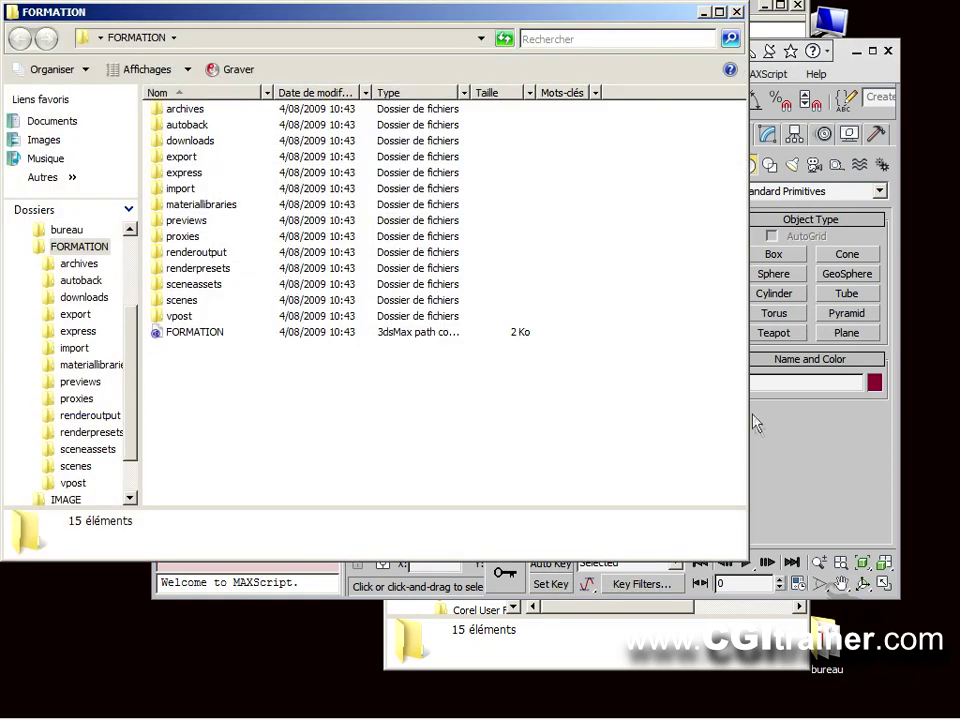
left_click_drag(748, 429, 350, 410)
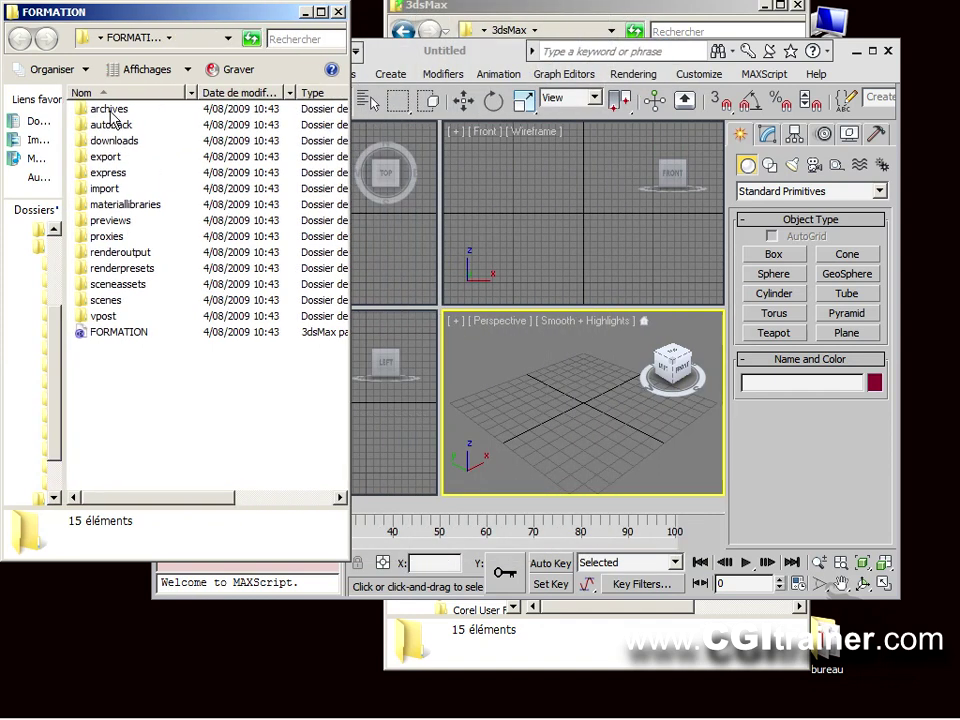
left_click(386, 8)
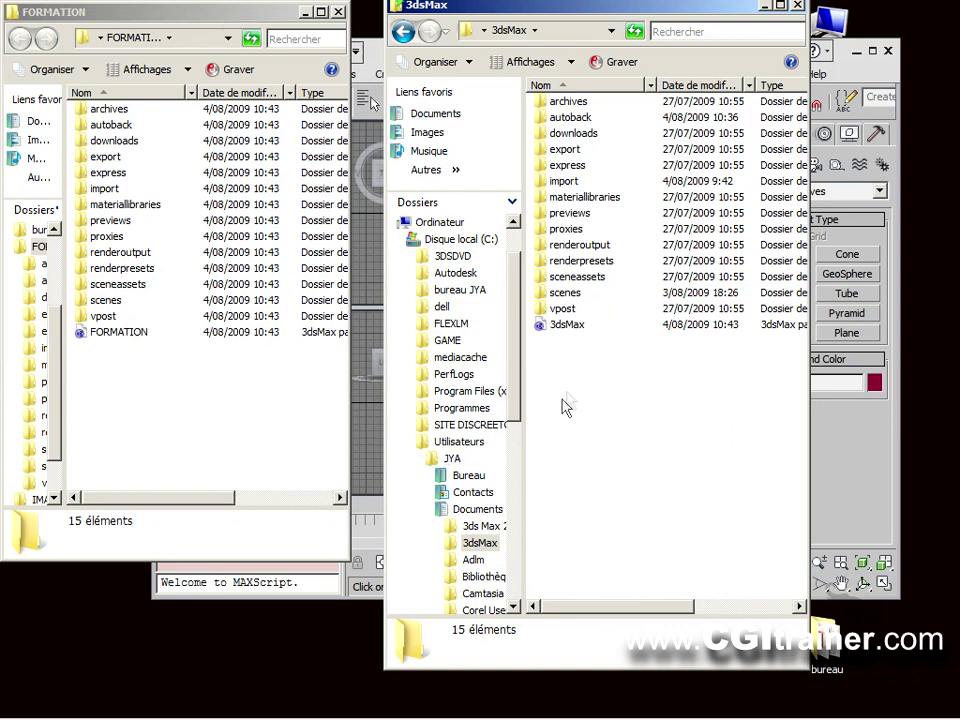
left_click(372, 62)
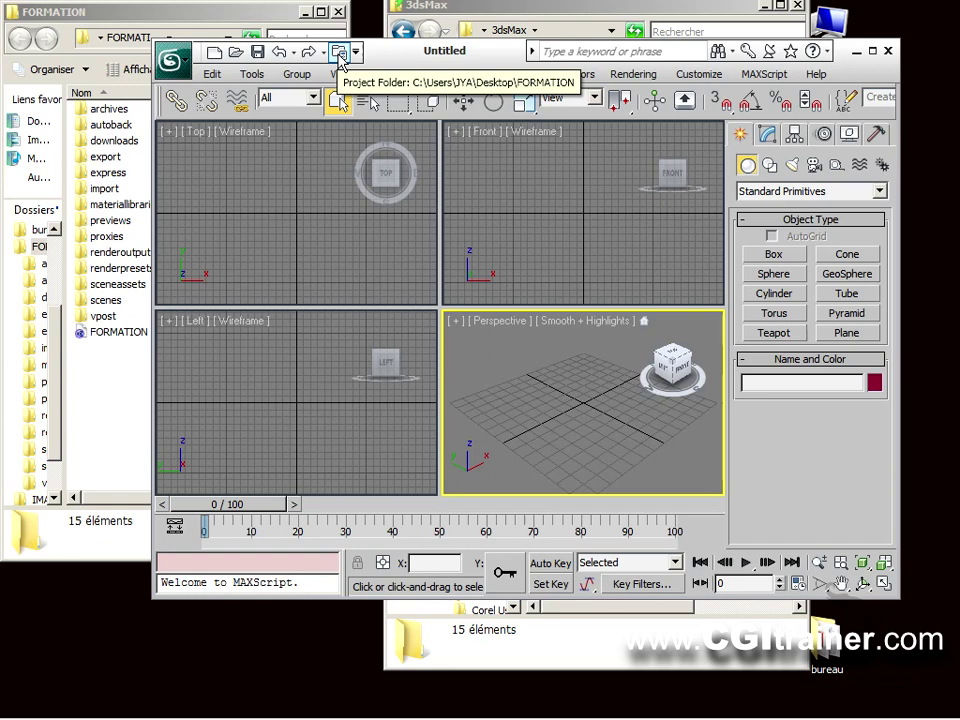
Drag the 3dsMax .mxp path file into 3ds Max, confirm Load to overwrite user paths, and maximize the window.
left_click(651, 12)
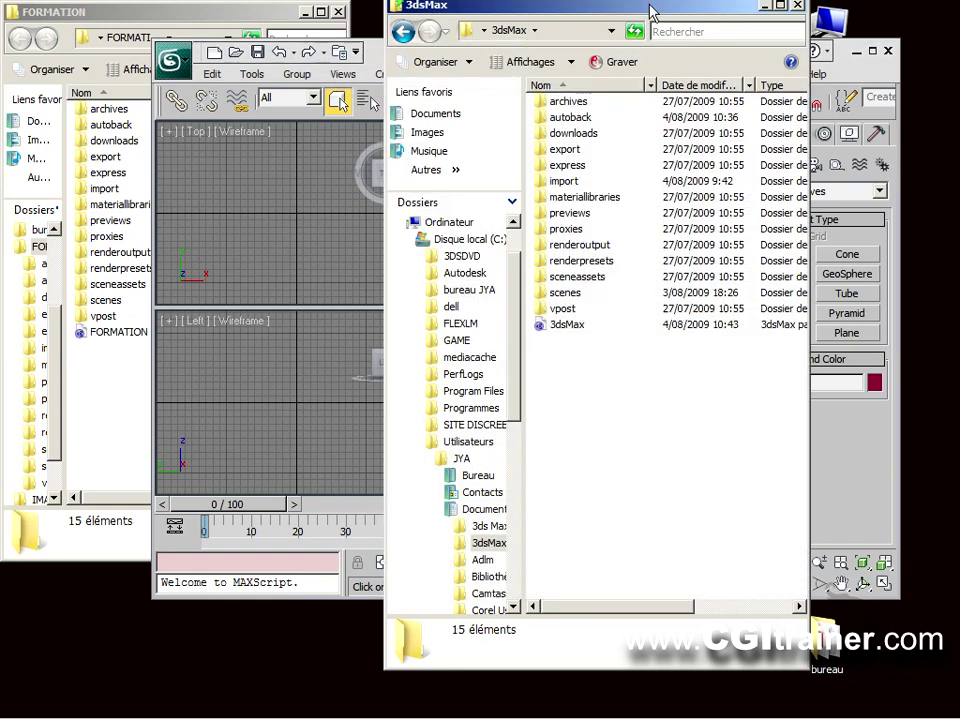
left_click_drag(577, 8, 237, 4)
left_click_drag(218, 331, 570, 385)
left_click_drag(497, 283, 532, 181)
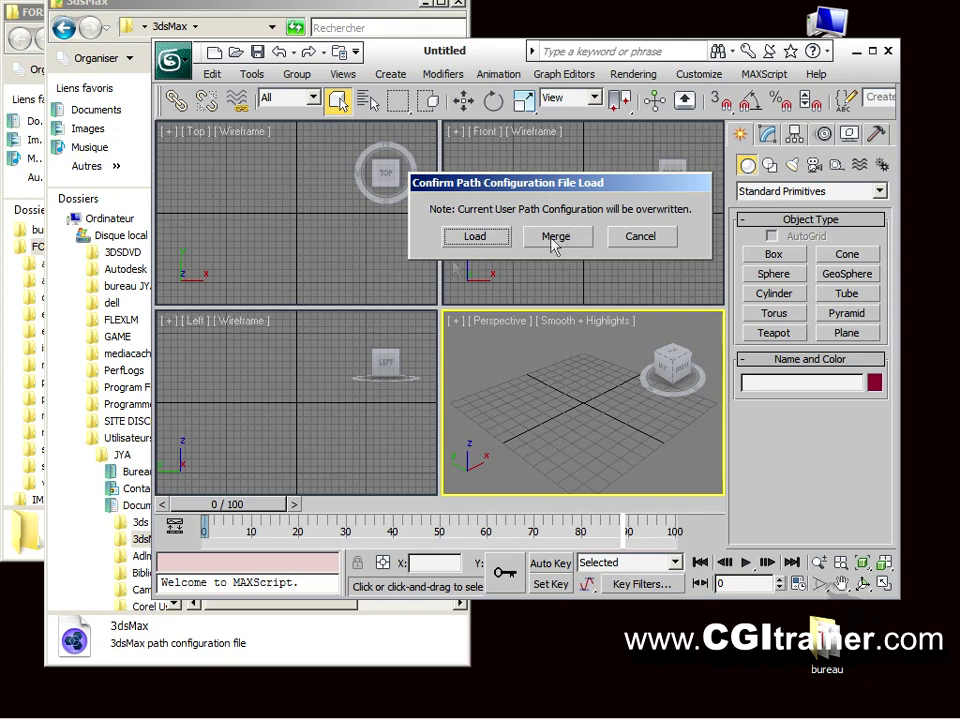
left_click(475, 238)
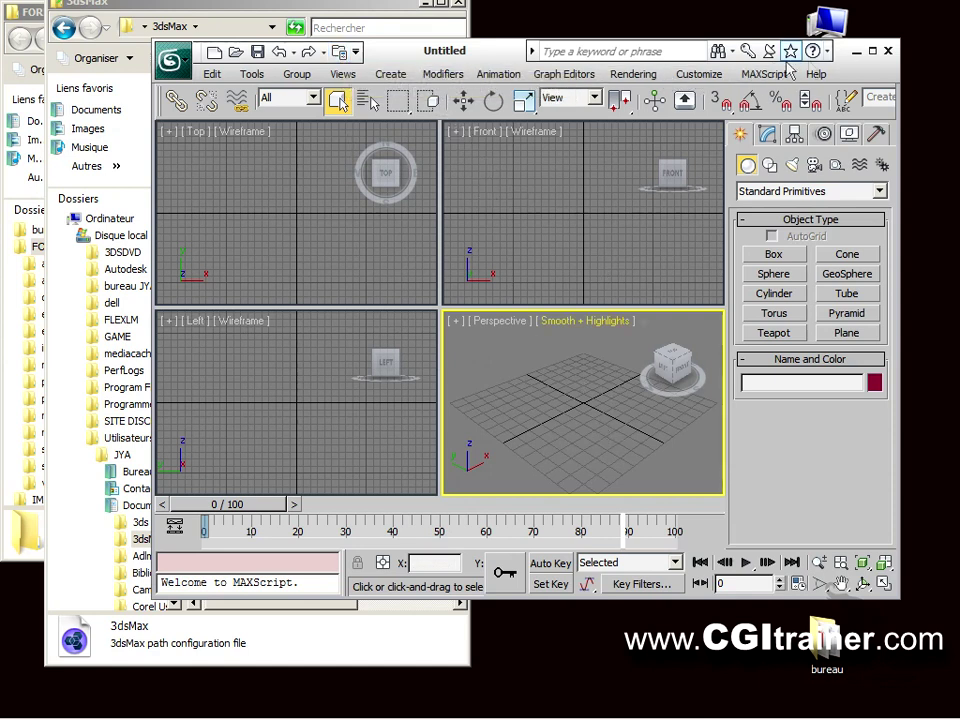
double_click(650, 42)
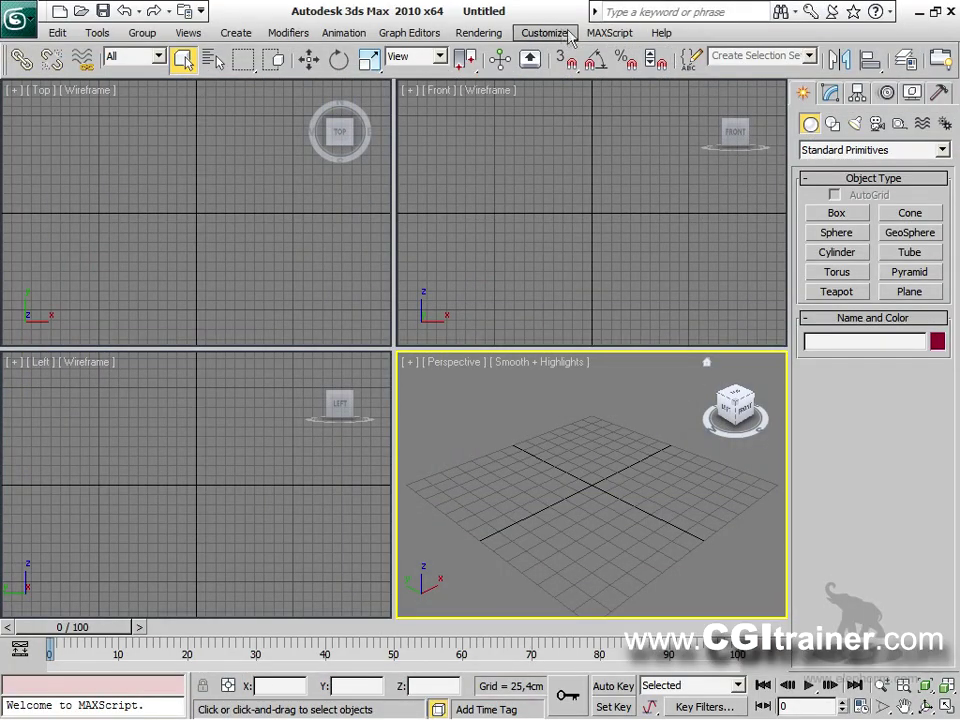
left_click(555, 33)
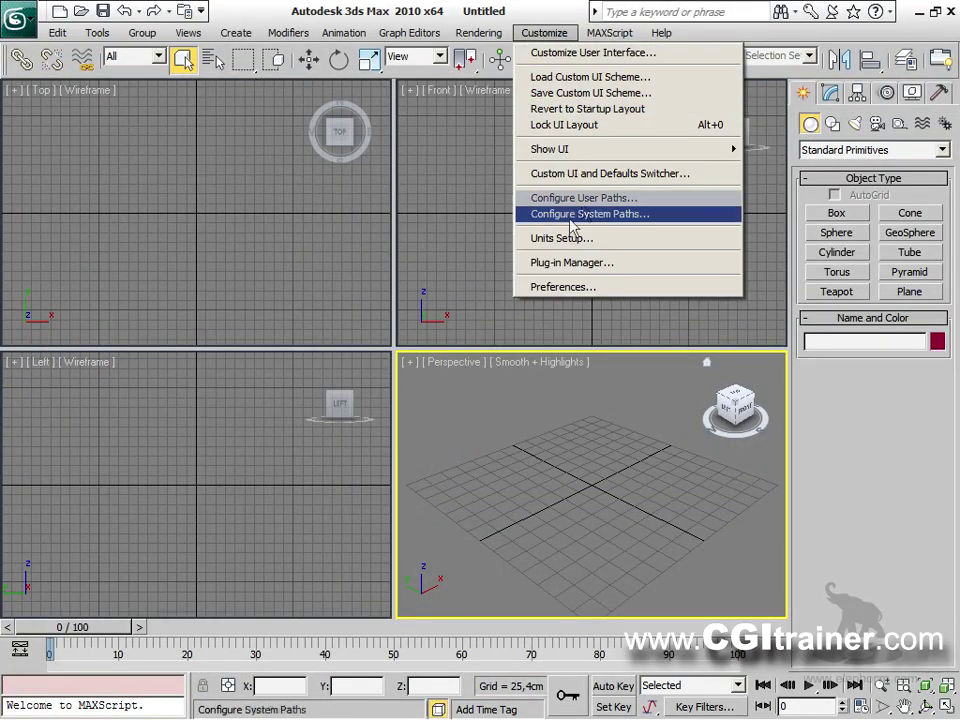
left_click(604, 198)
left_click_drag(435, 92, 410, 140)
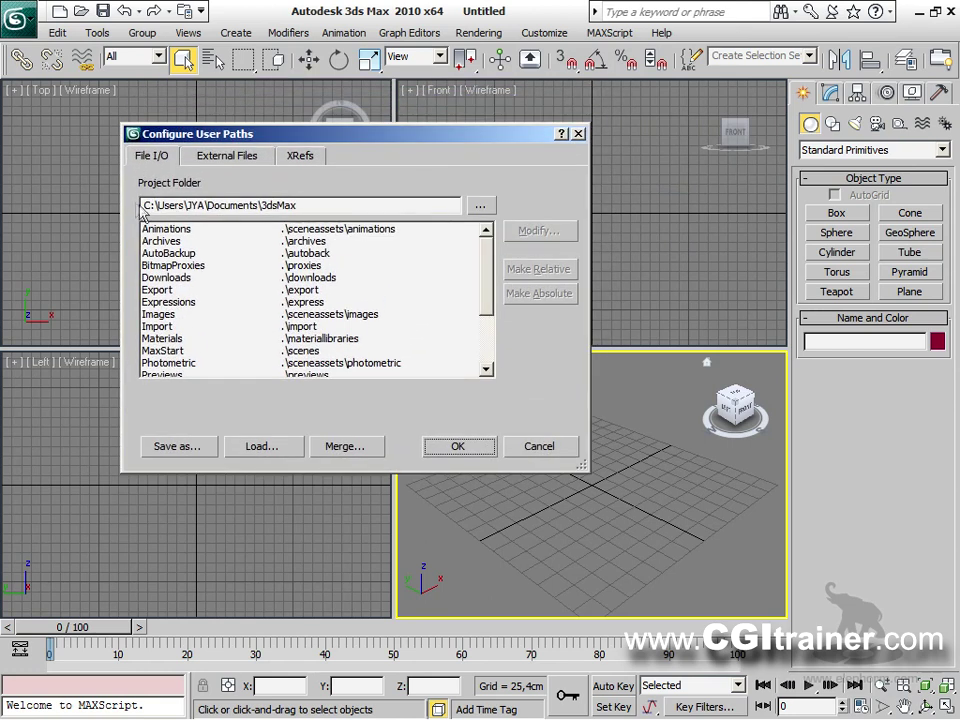
left_click_drag(304, 241, 318, 364)
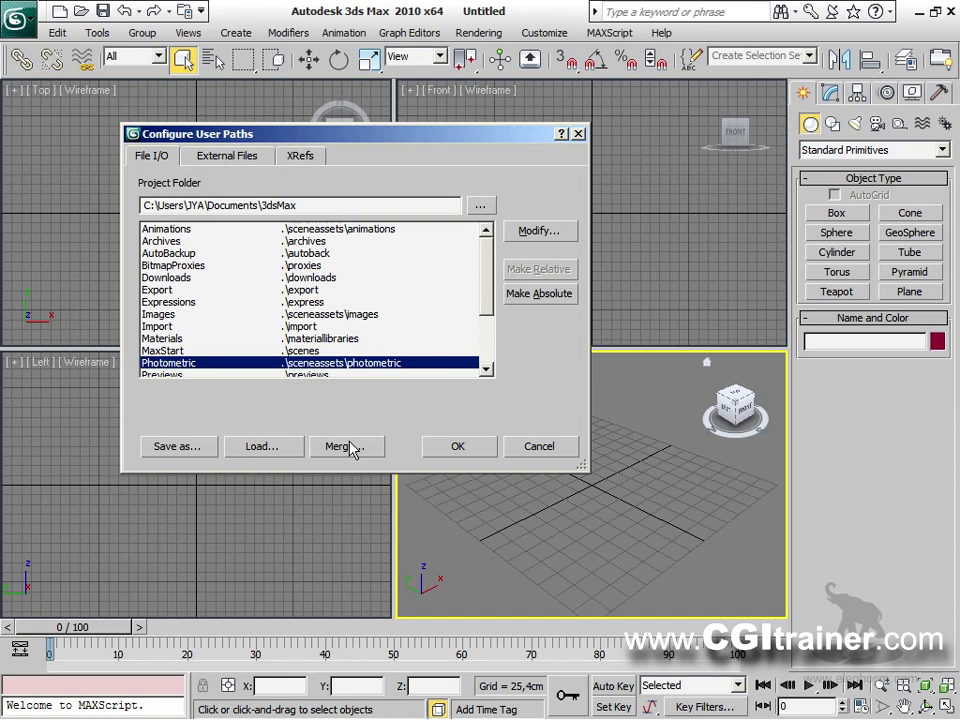
left_click(481, 208)
left_click_drag(461, 228, 425, 48)
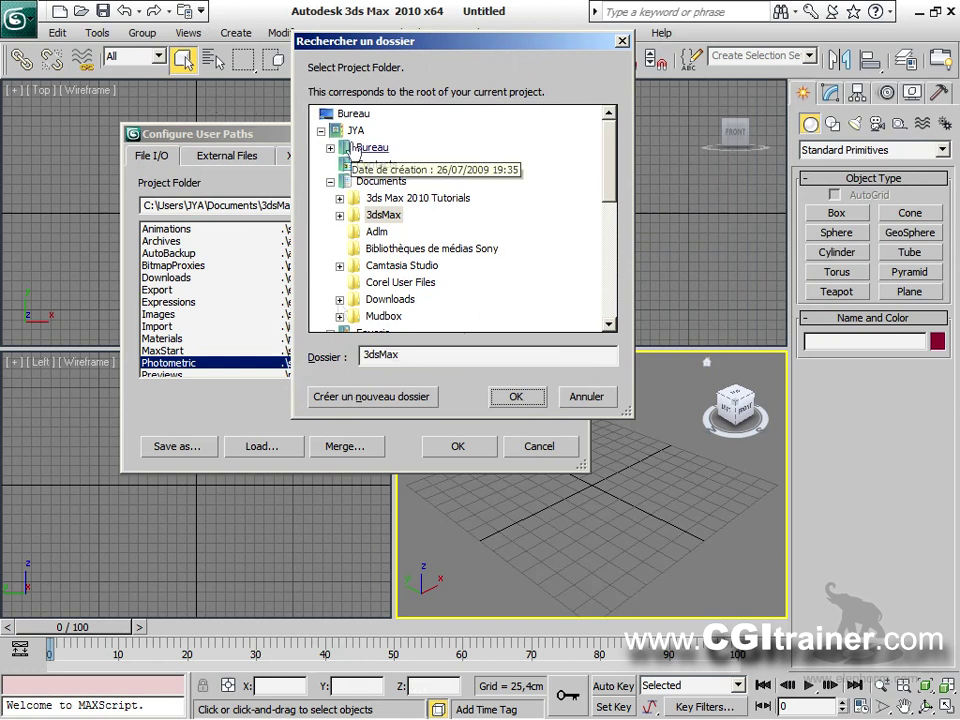
left_click(538, 396)
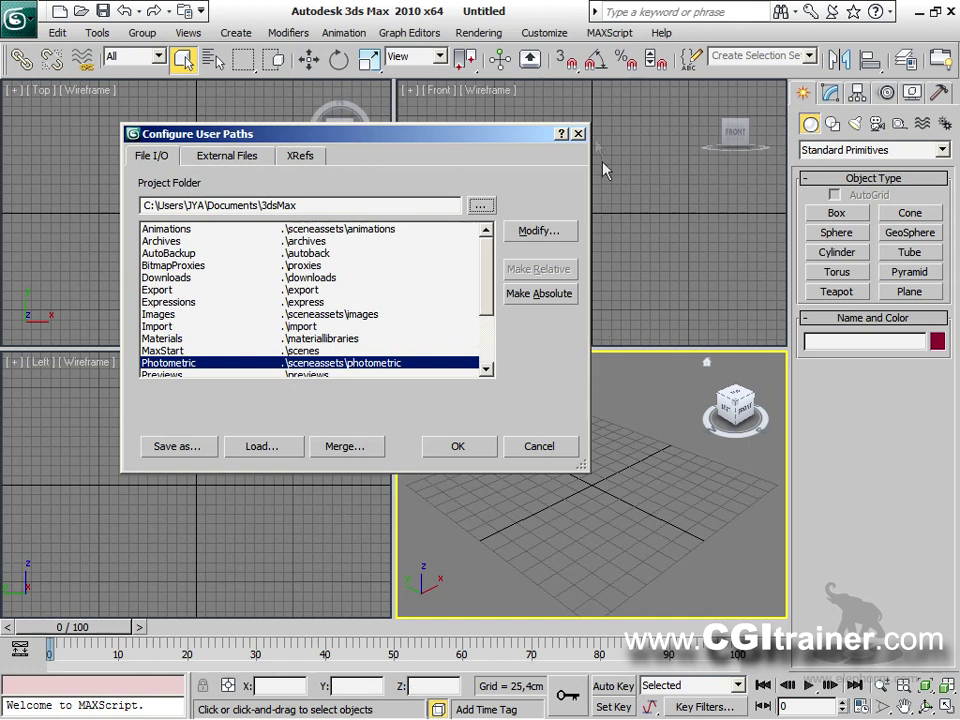
left_click(579, 133)
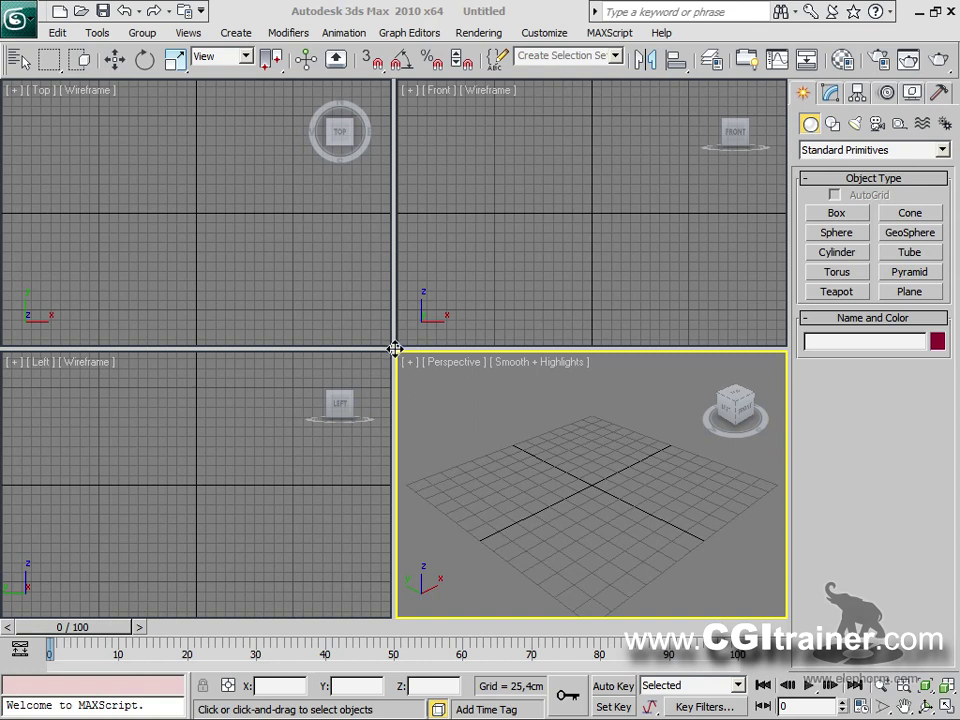
Enlarge the Perspective viewport, draw three teapots in a diagonal row, and select all to name the TEAPOTS set.
left_click_drag(392, 342, 114, 154)
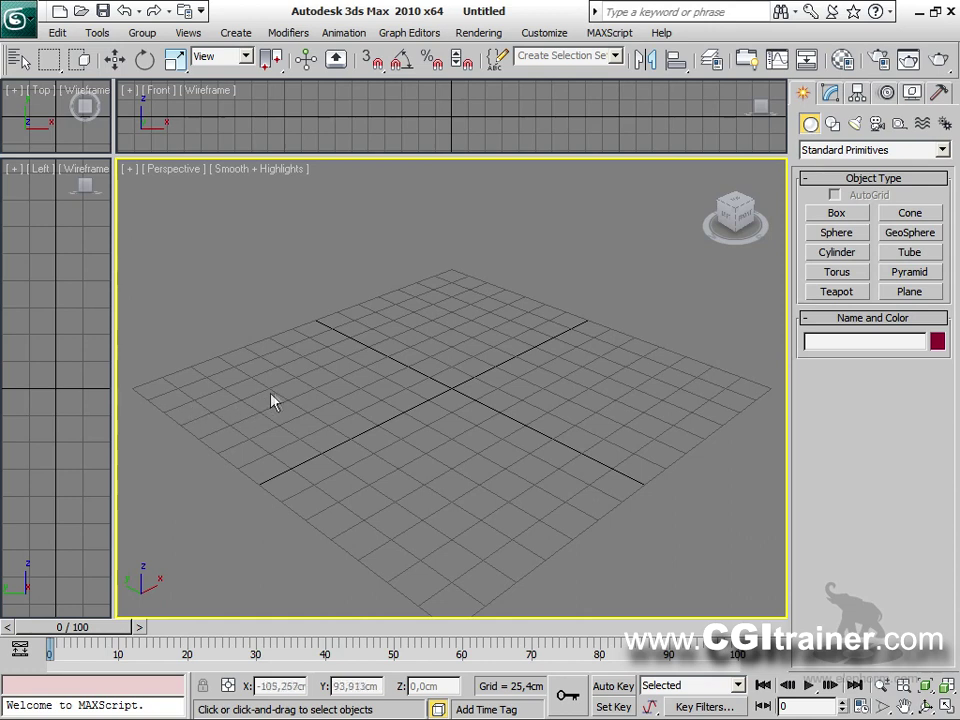
left_click(837, 291)
left_click_drag(257, 446, 285, 427)
left_click_drag(402, 357, 415, 362)
left_click_drag(510, 330, 515, 313)
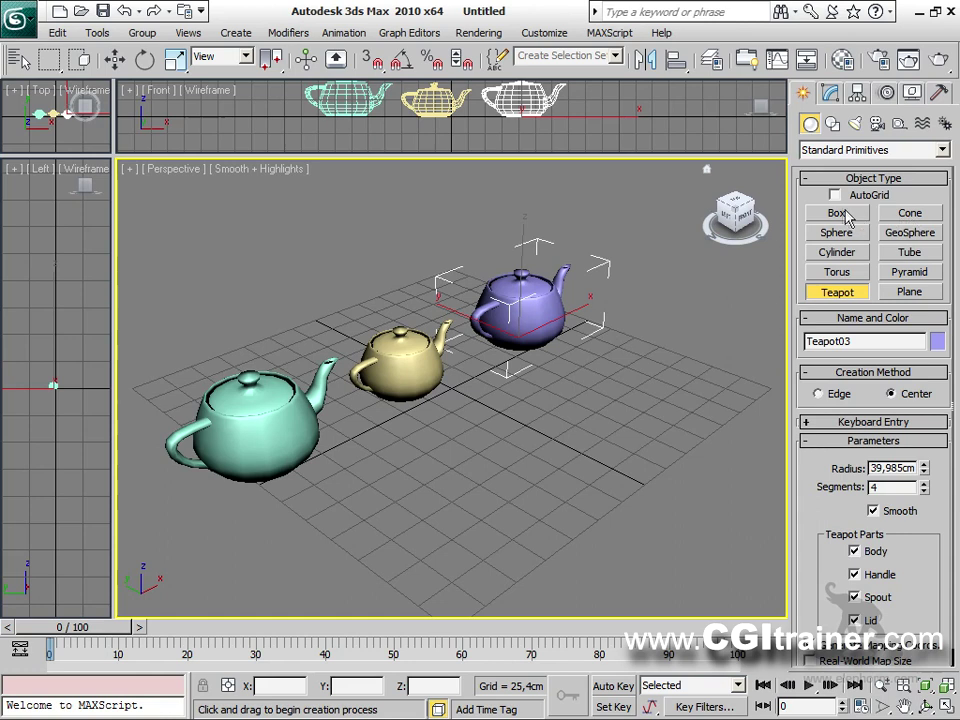
right_click(625, 234)
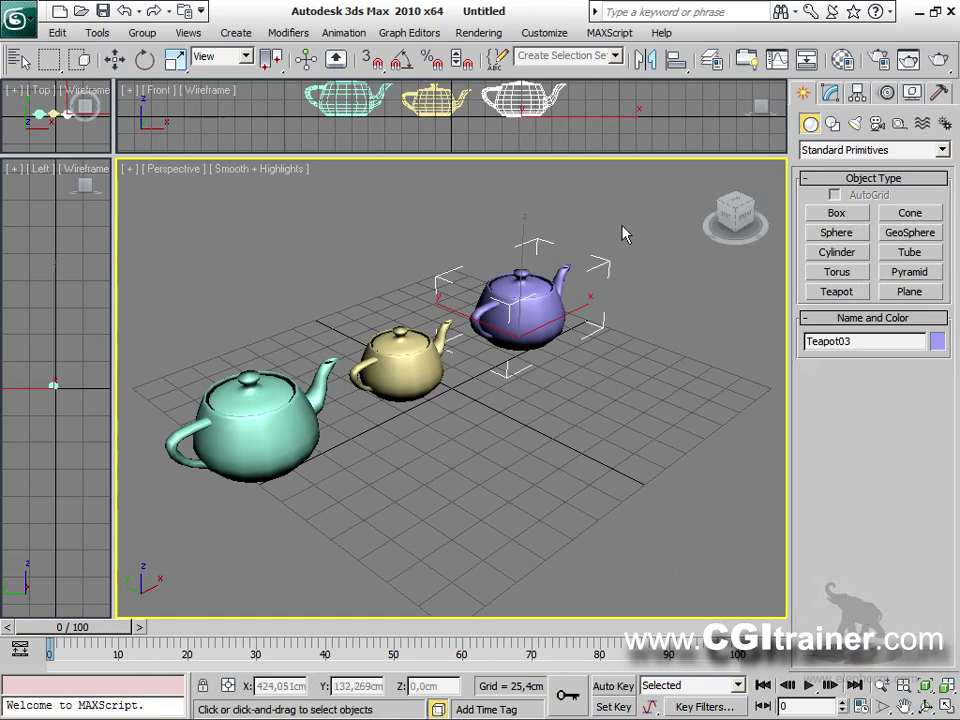
key("ctrl+a")
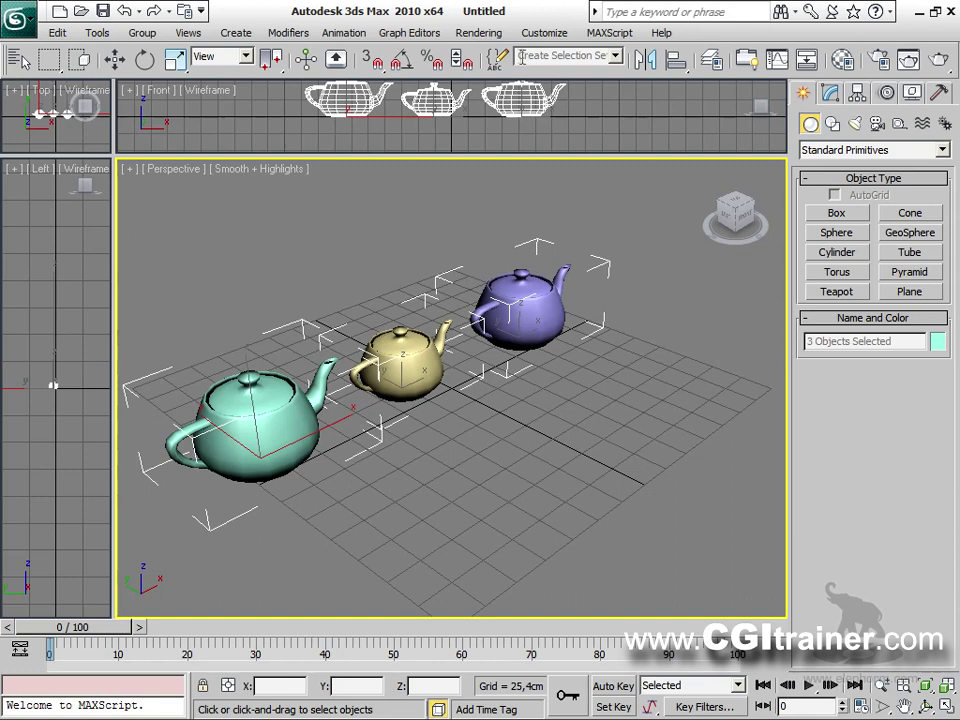
left_click(556, 56)
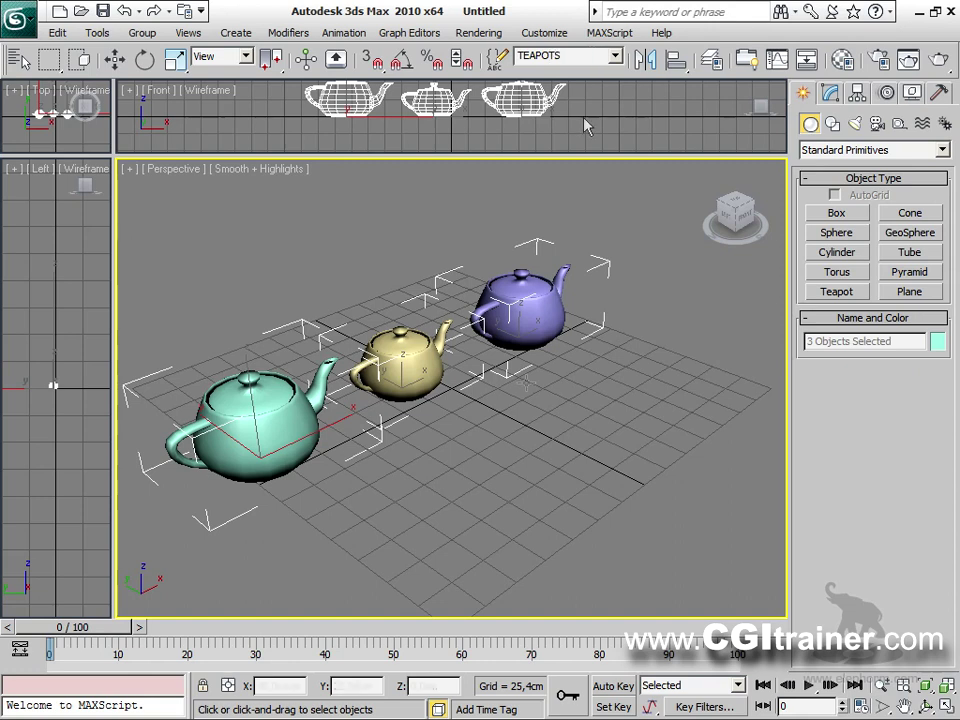
Create a teal box beside the purple teapot and a magenta box in front of it.
left_click(832, 213)
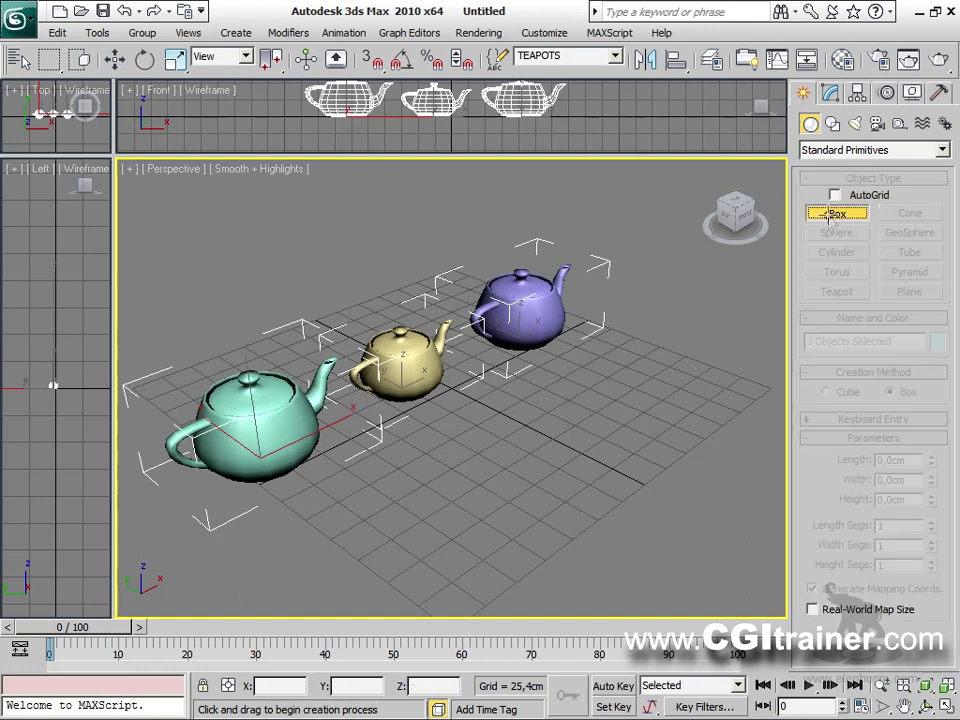
left_click_drag(620, 408, 640, 455)
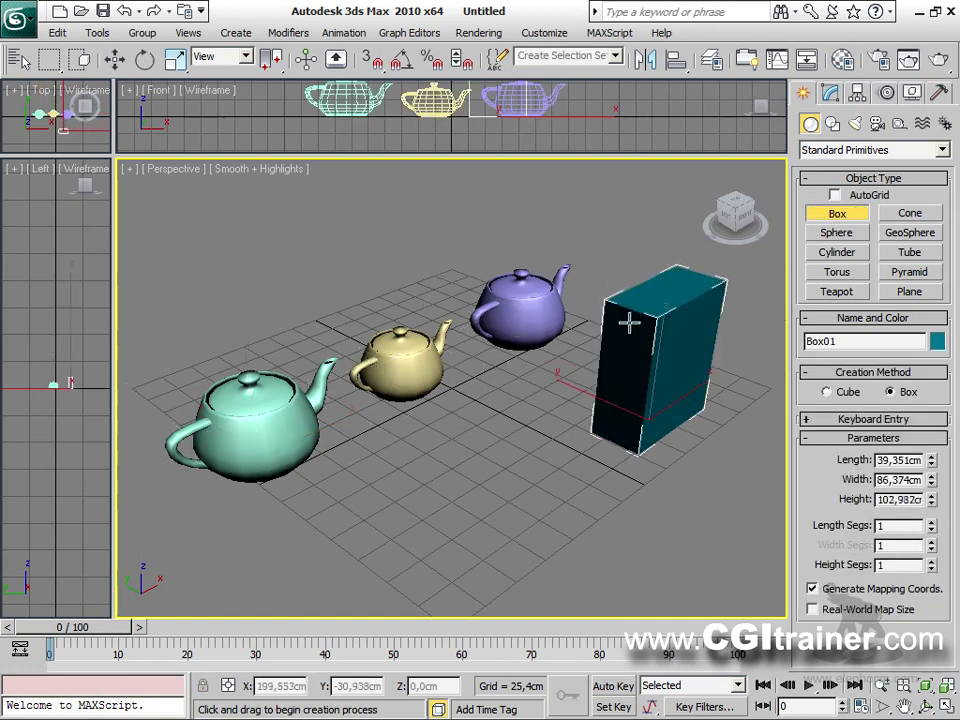
left_click(628, 322)
left_click_drag(570, 455, 521, 549)
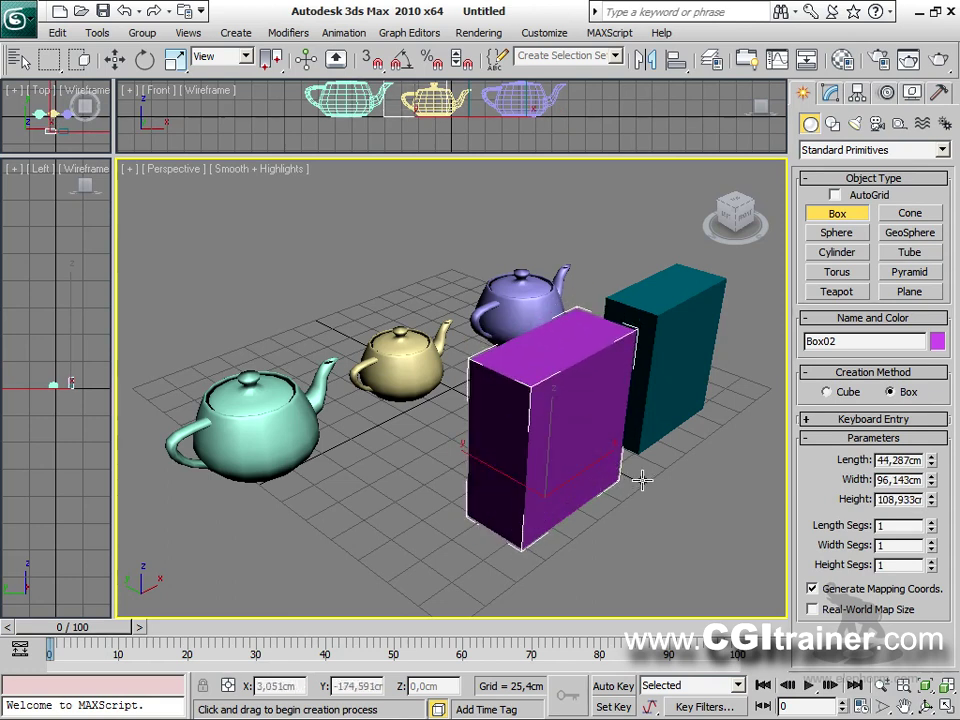
Select both boxes, save them as the named selection set BOITES, then clear the selection.
key("q")
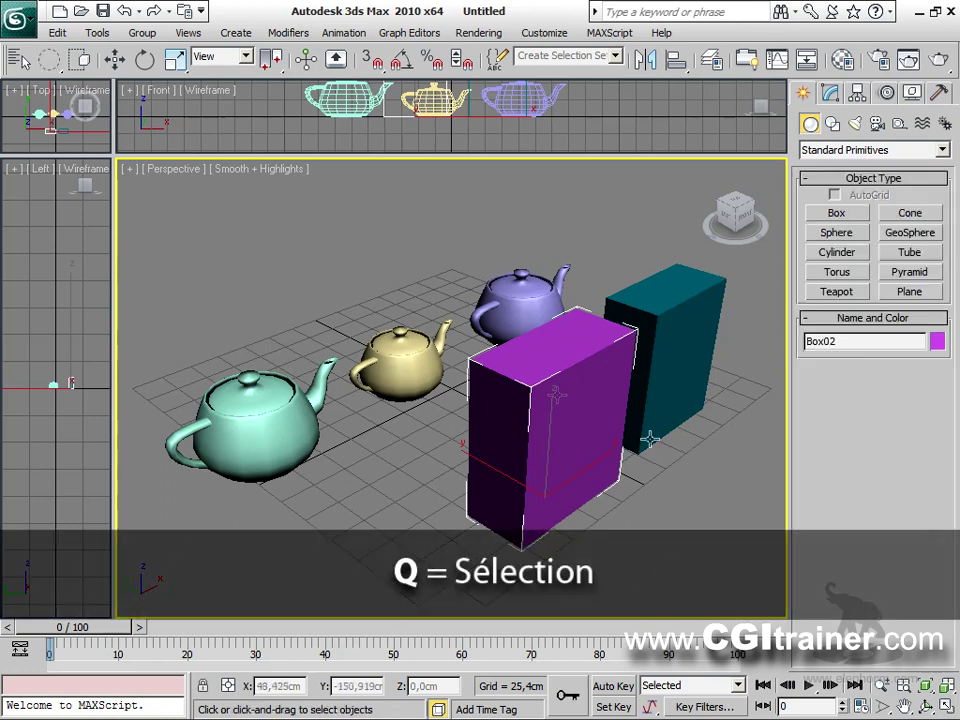
key("q")
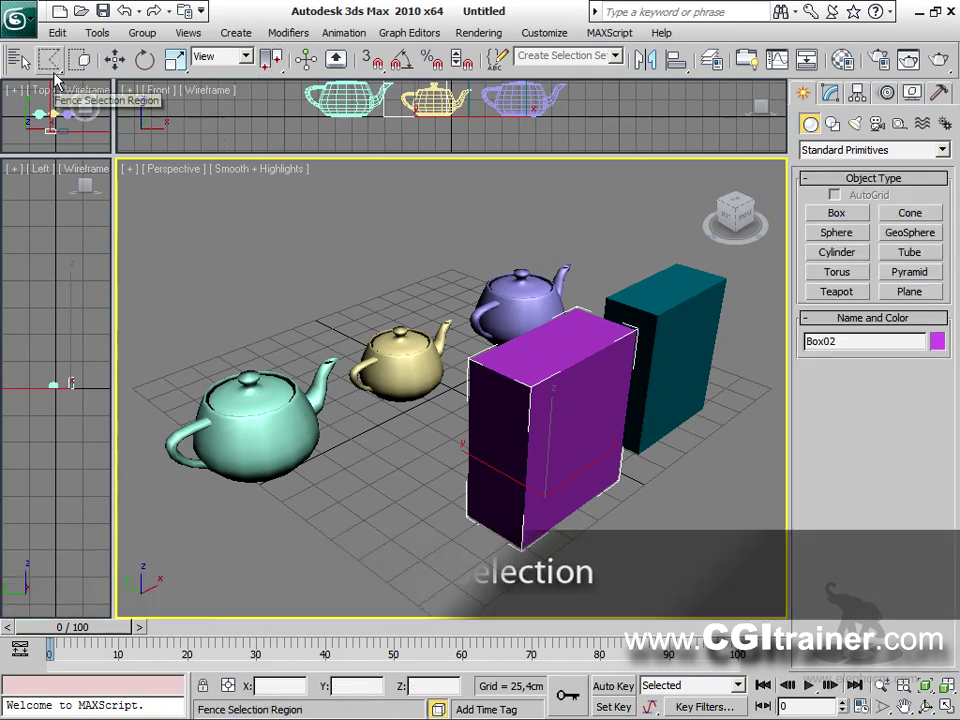
key("q")
key("q")
key("q")
key("q")
key("q")
key("q")
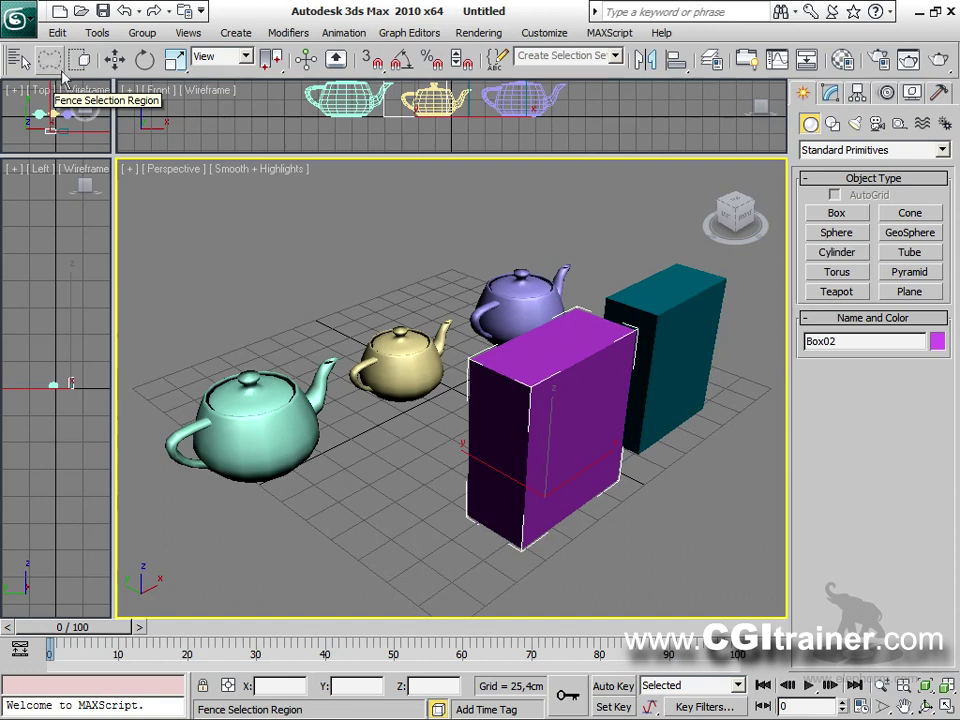
key("q")
key("q")
key("q")
key("q")
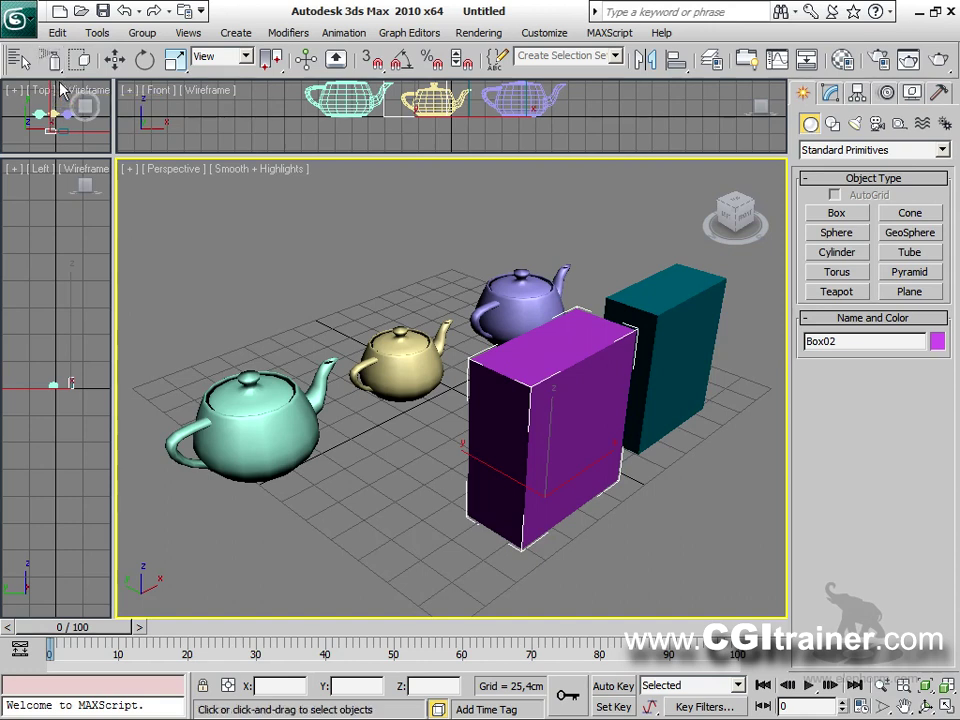
left_click(660, 377, "ctrl")
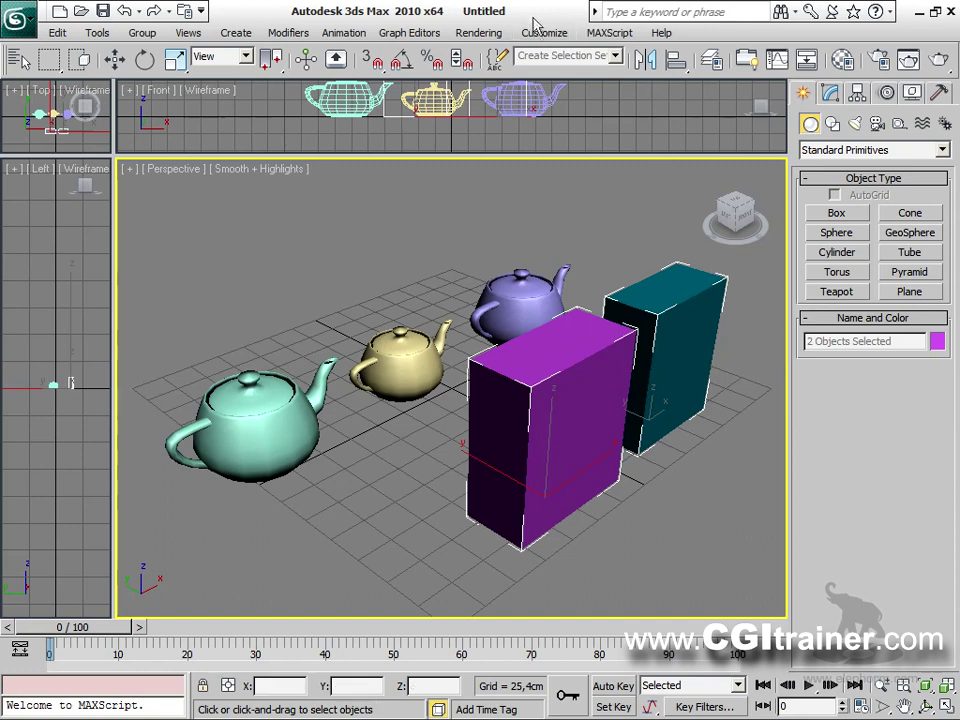
left_click(542, 53)
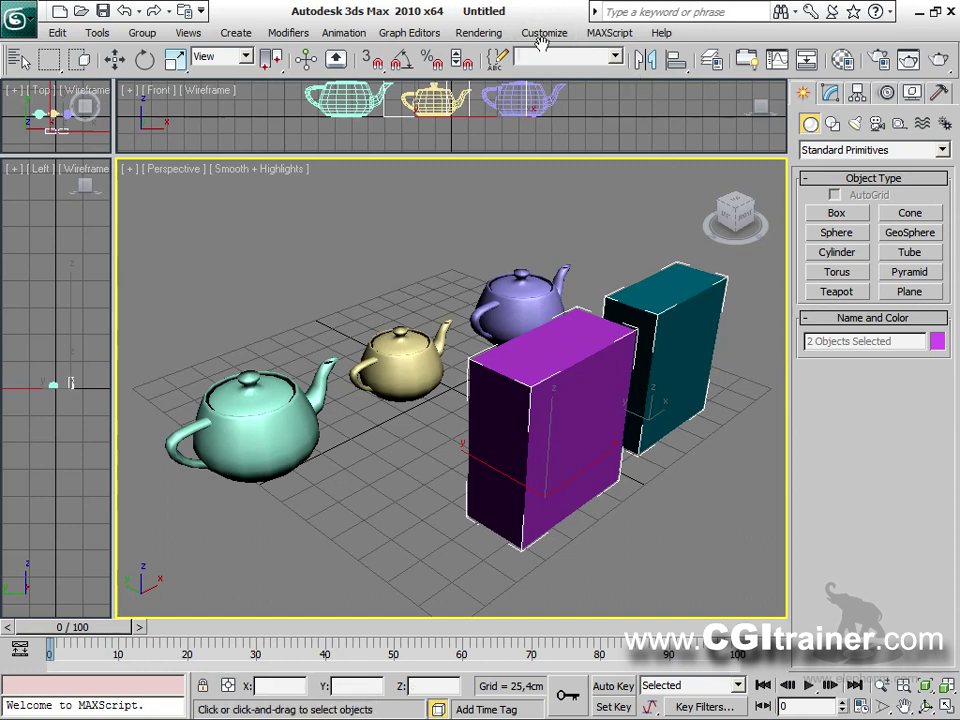
key("Return")
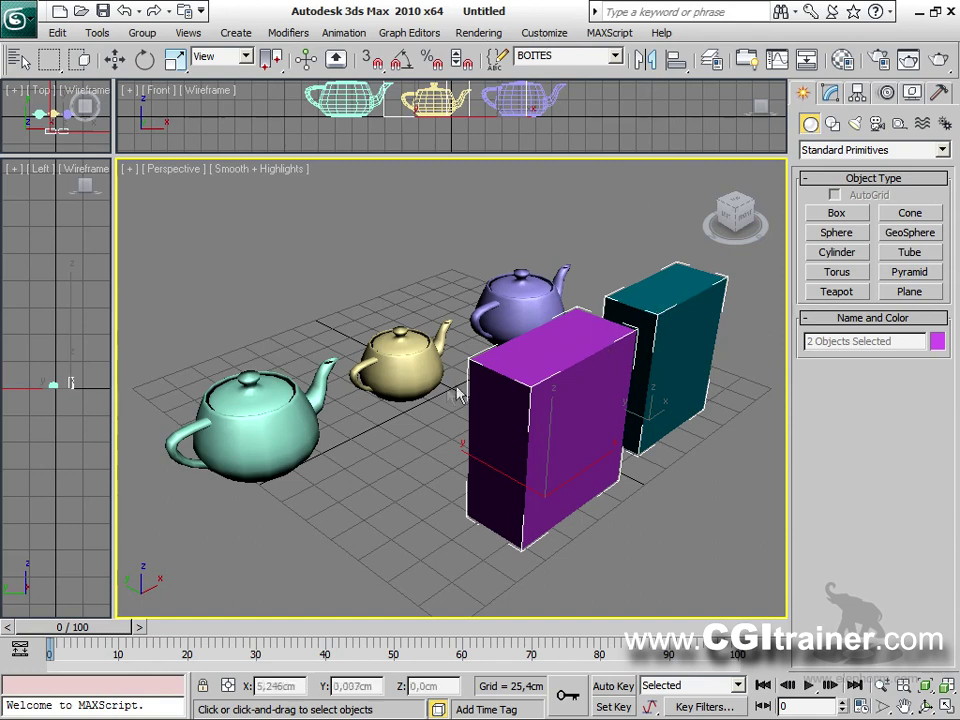
left_click(457, 393)
scroll(460, 420, "down", 6)
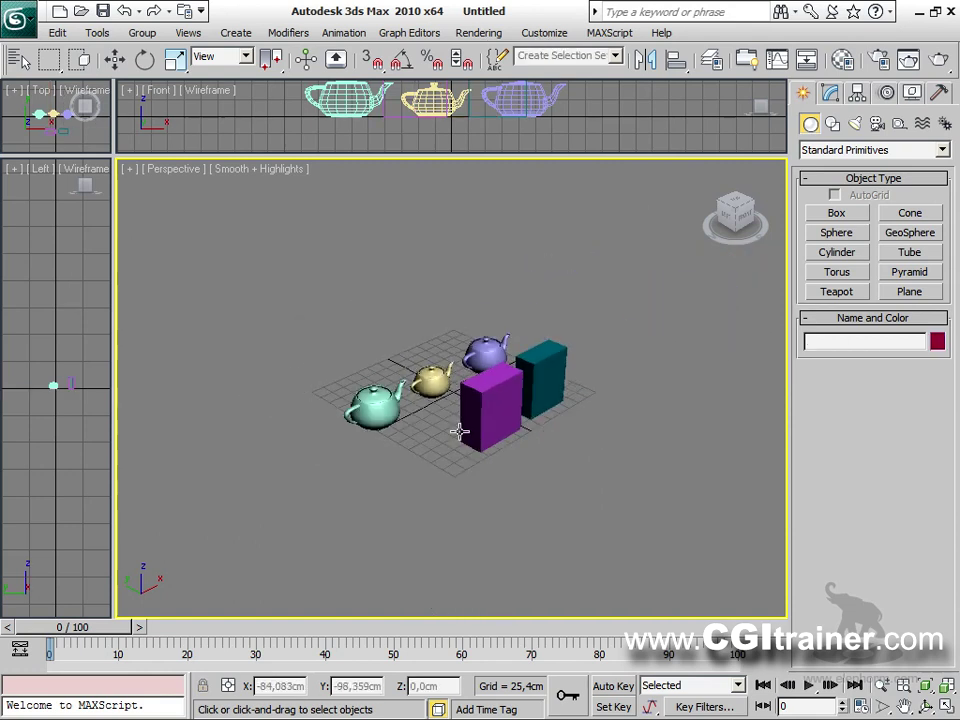
In Select From Scene (H), review the objects and select the three teapots via the TEAPOTS set.
middle_click_drag(465, 430, 643, 386, "alt")
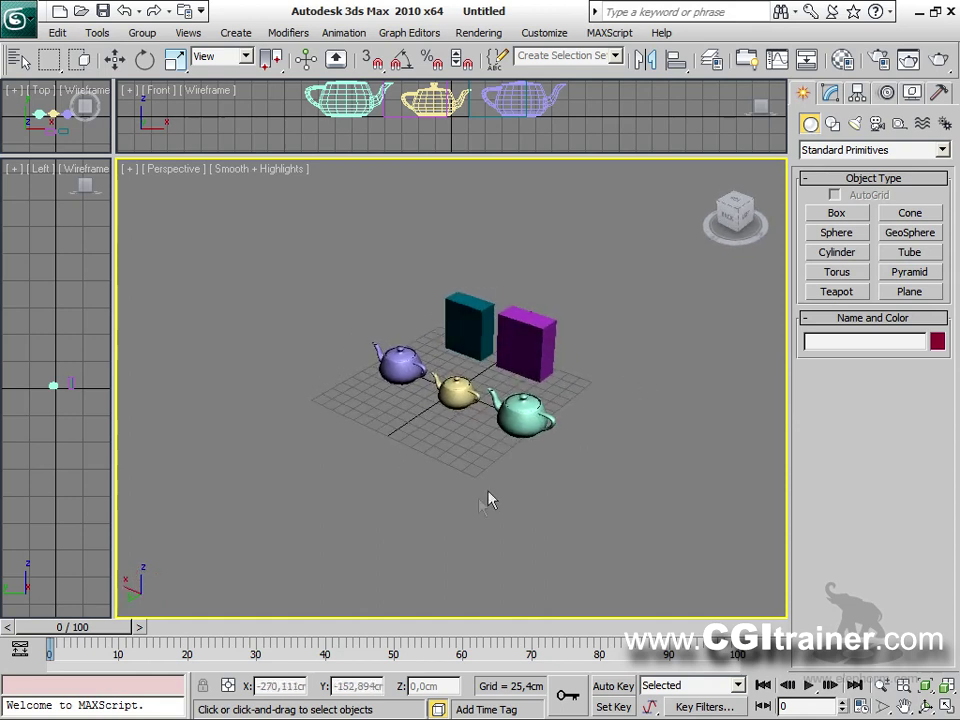
key("h")
left_click_drag(521, 94, 215, 59)
left_click(150, 166)
left_click(148, 185)
left_click(141, 197)
left_click(133, 215)
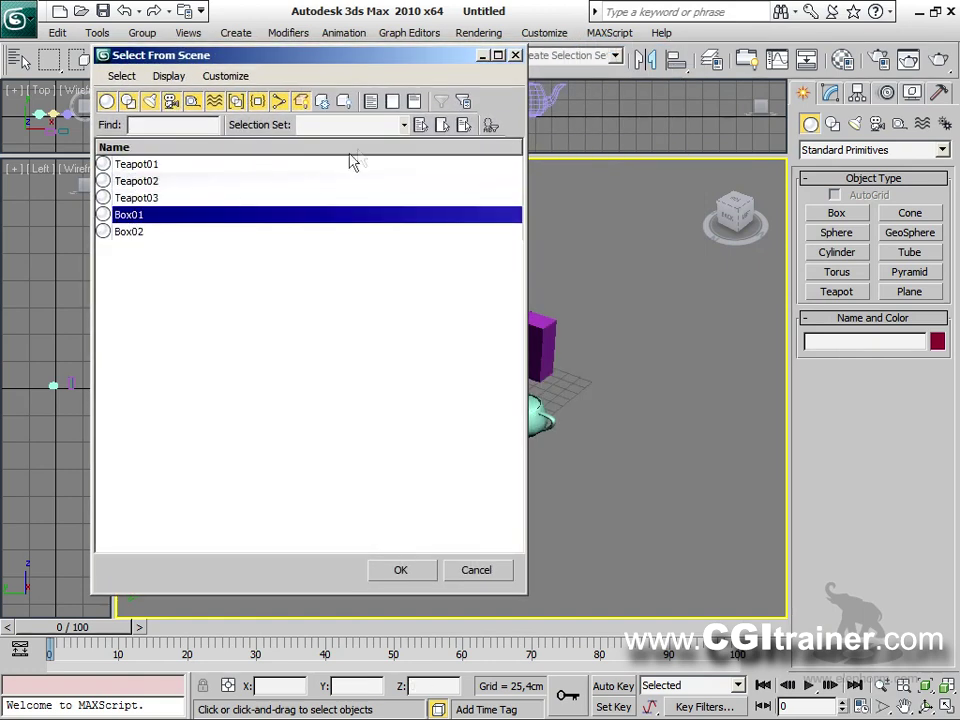
left_click(404, 125)
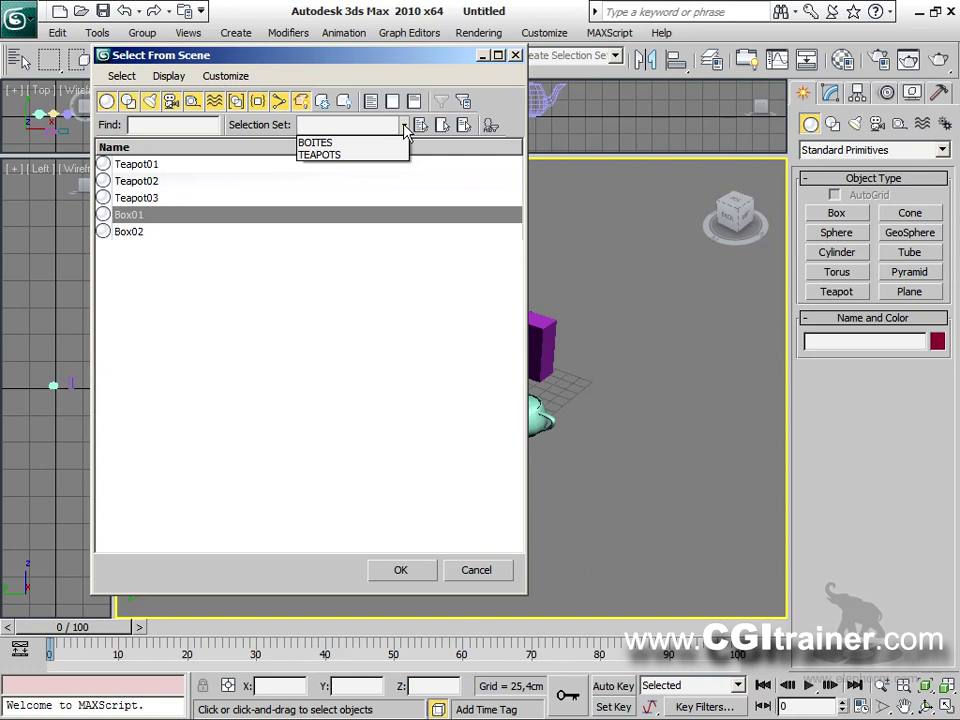
left_click(347, 145)
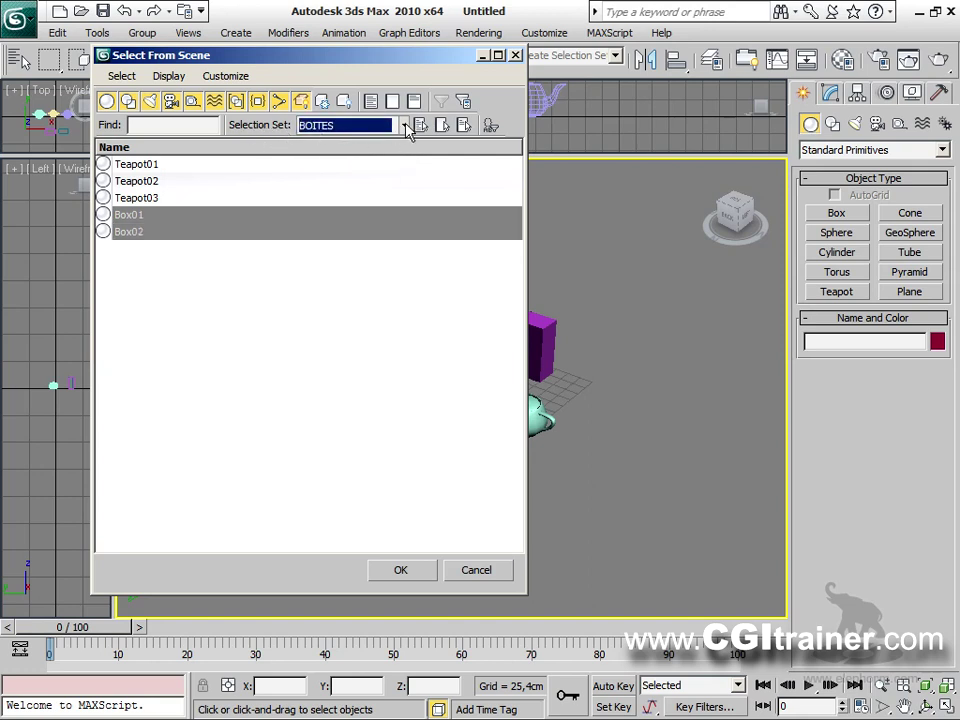
left_click(405, 126)
left_click(348, 155)
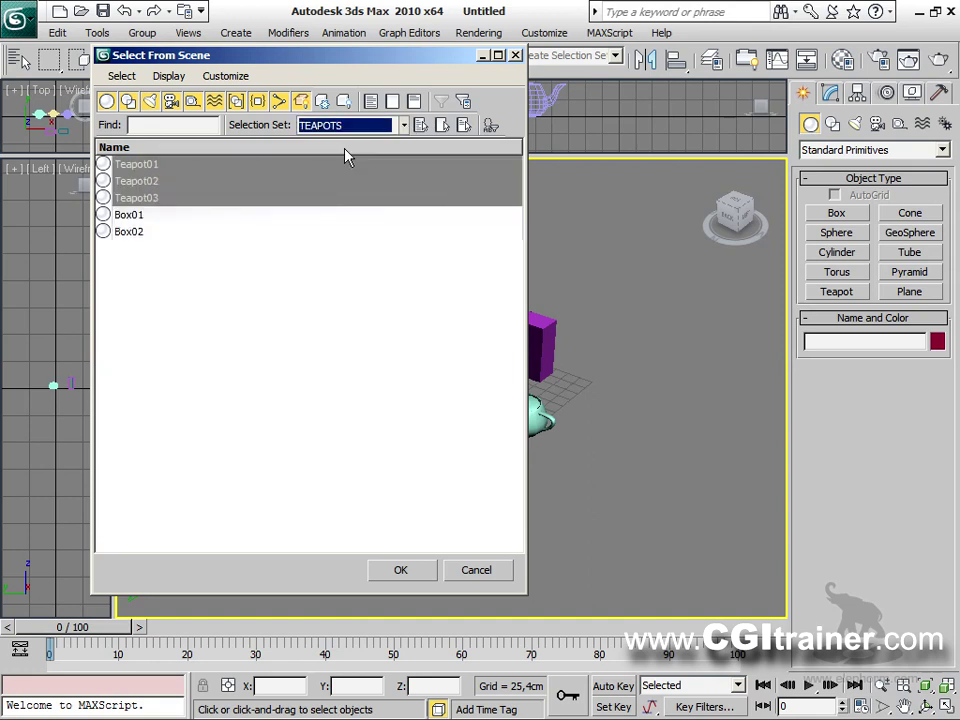
left_click(403, 571)
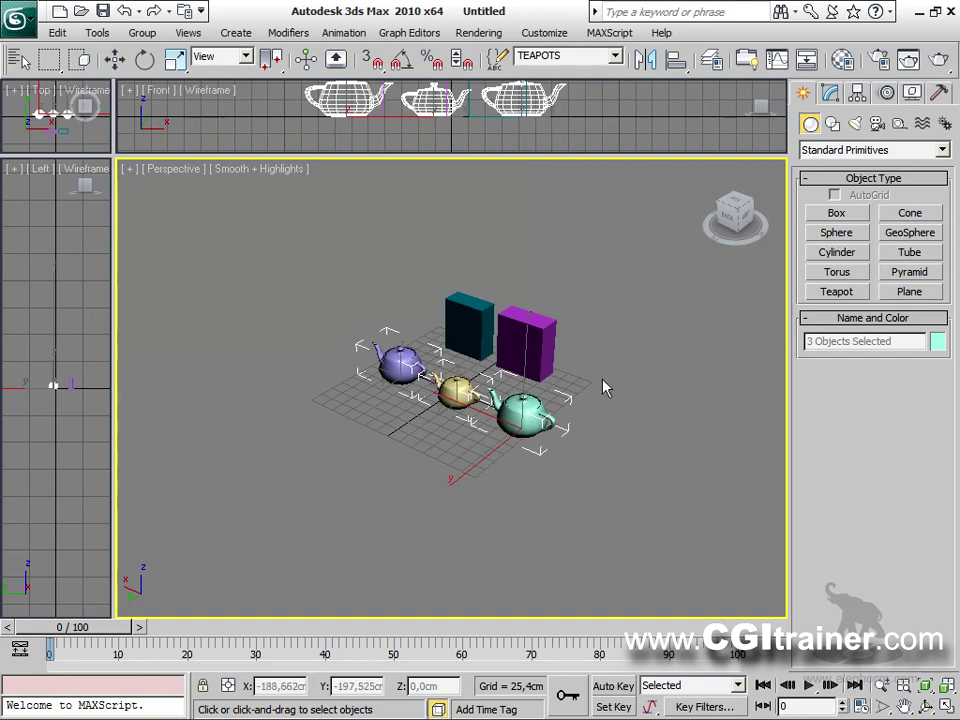
Alternate selecting the BOITES and TEAPOTS sets from the toolbar's named selection list.
left_click(615, 56)
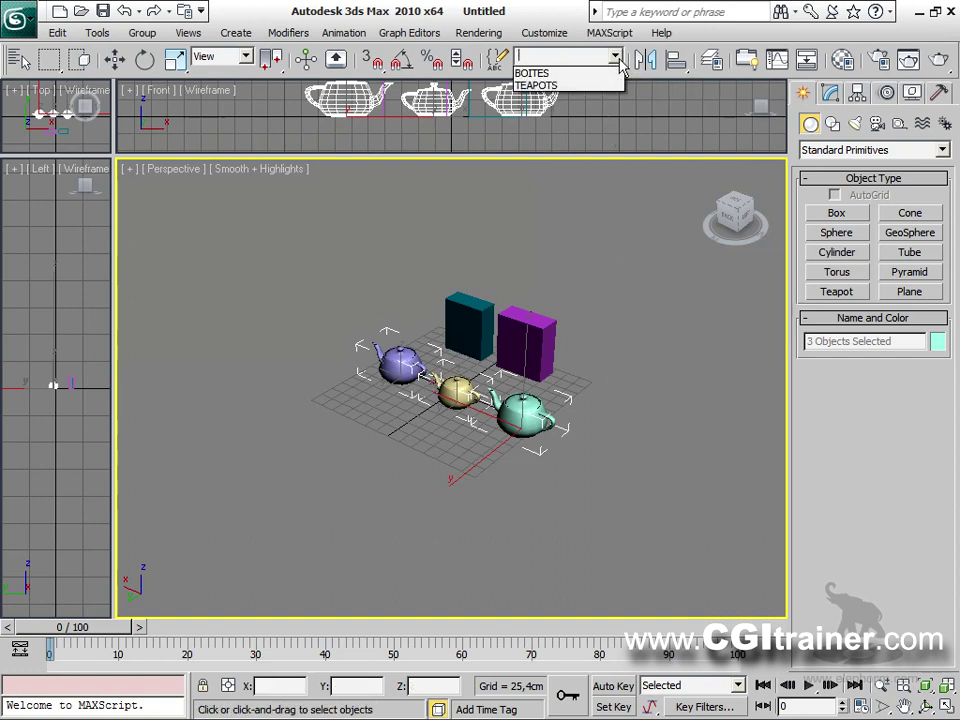
left_click(560, 73)
left_click(615, 56)
left_click(600, 85)
left_click(615, 56)
left_click(545, 72)
left_click(615, 57)
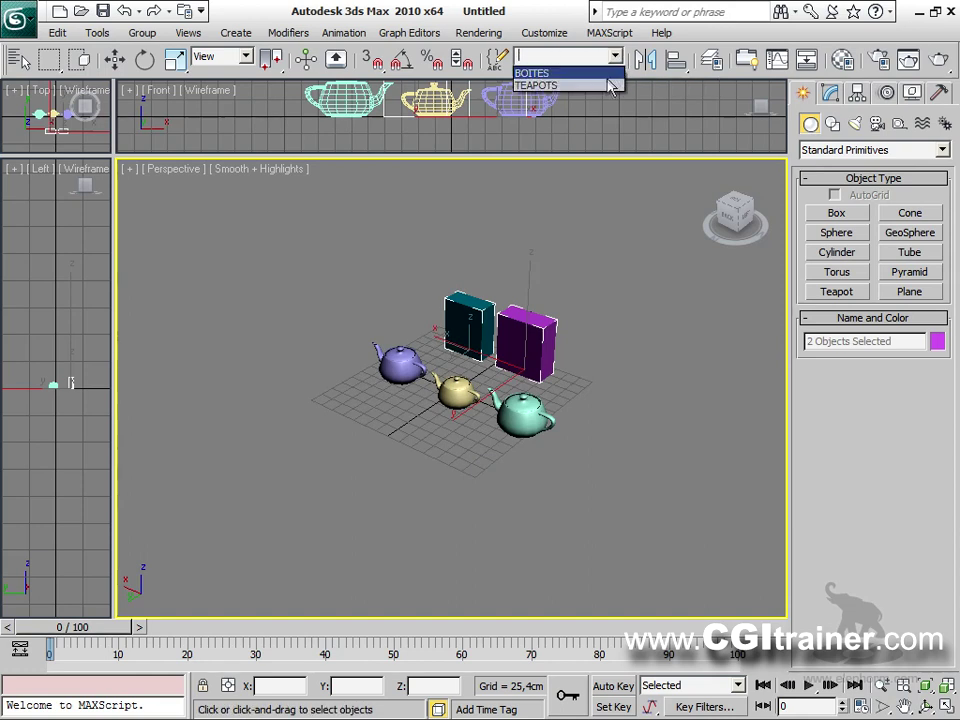
left_click(600, 85)
Deselect everything and draw a new teapot, Teapot04, left of the others.
left_click(527, 518)
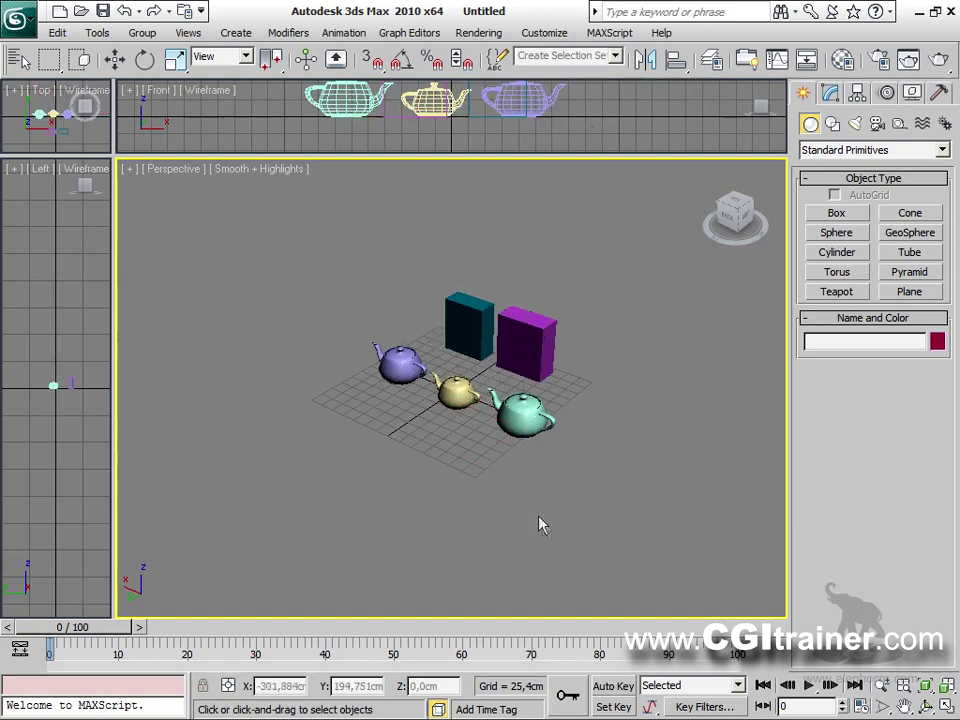
left_click(845, 292)
left_click_drag(281, 406, 300, 385)
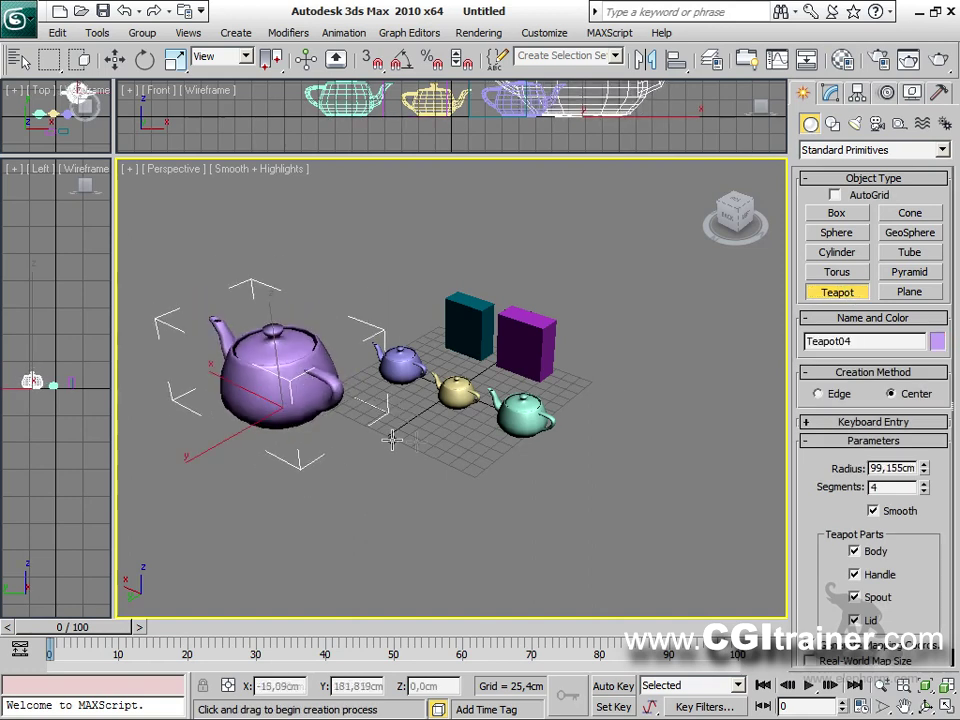
Open the Named Selection Sets manager and expand TEAPOTS and BOITES to review their members.
left_click(497, 61)
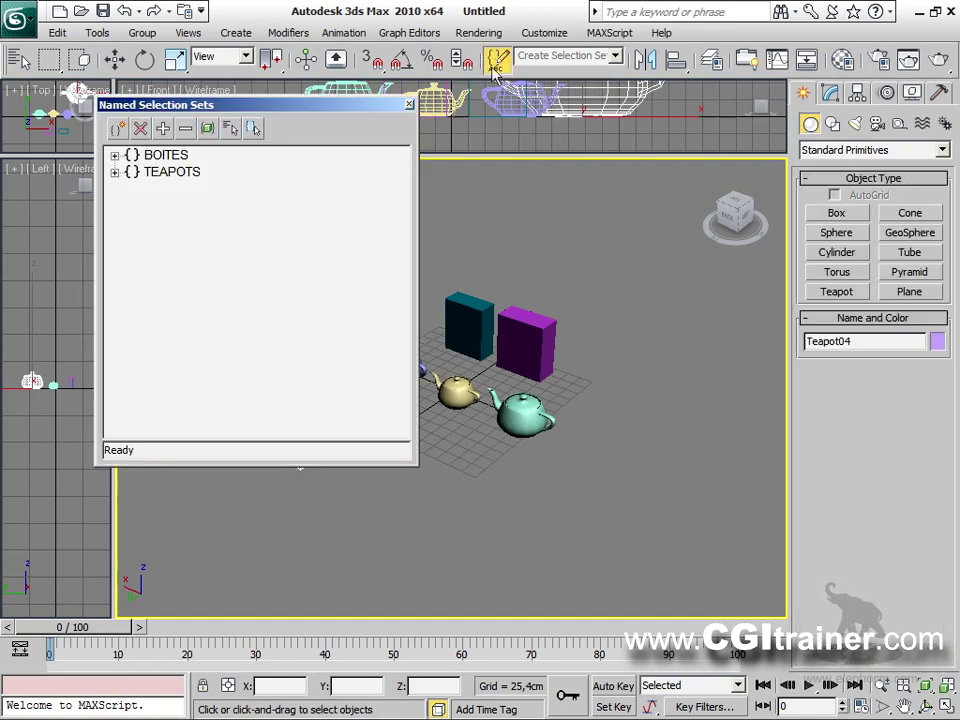
left_click_drag(316, 110, 701, 122)
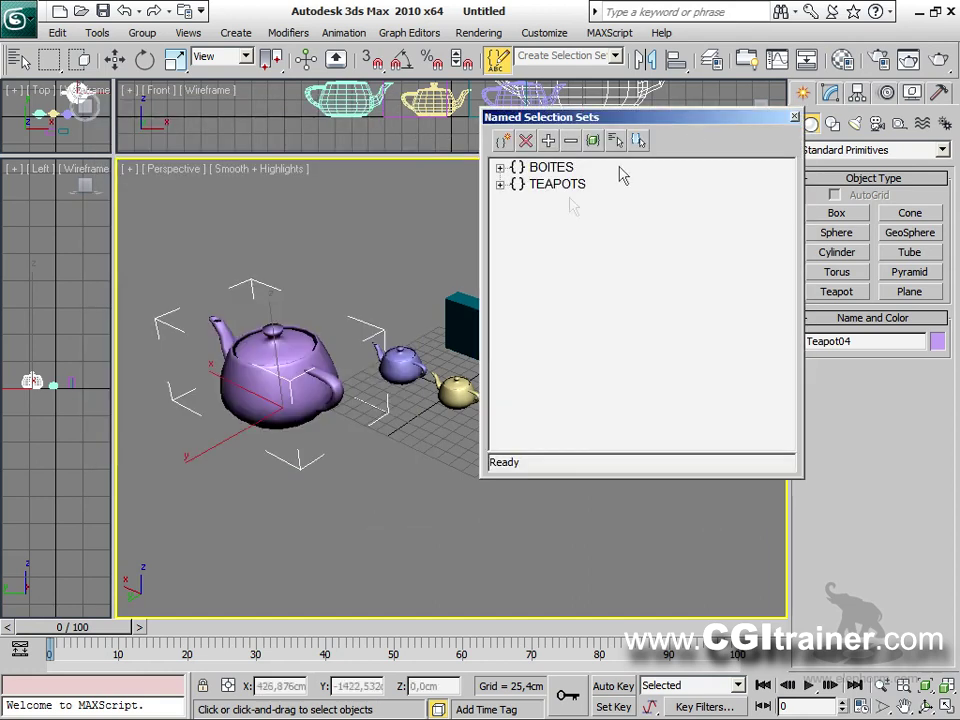
left_click(499, 185)
left_click(572, 201)
left_click(568, 217)
left_click(570, 234)
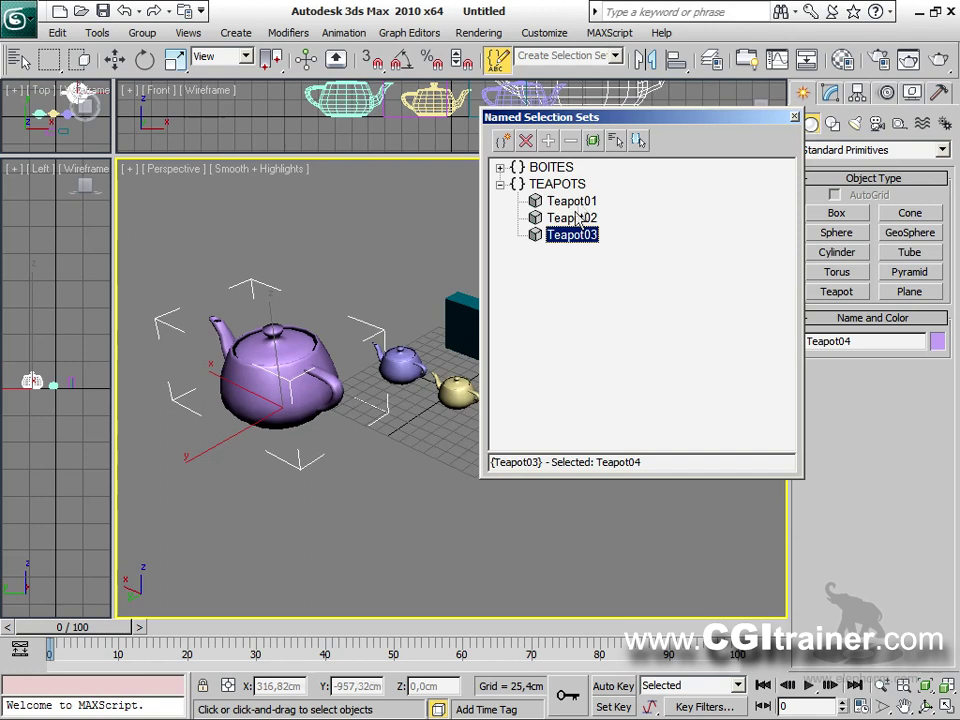
left_click(499, 168)
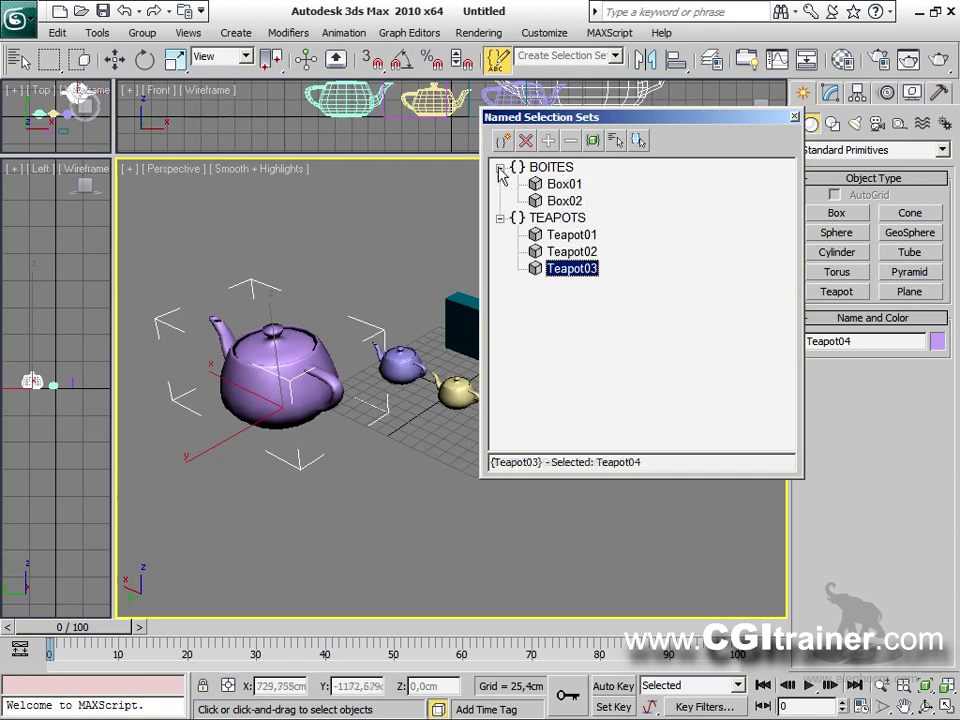
left_click(551, 167)
left_click(558, 218)
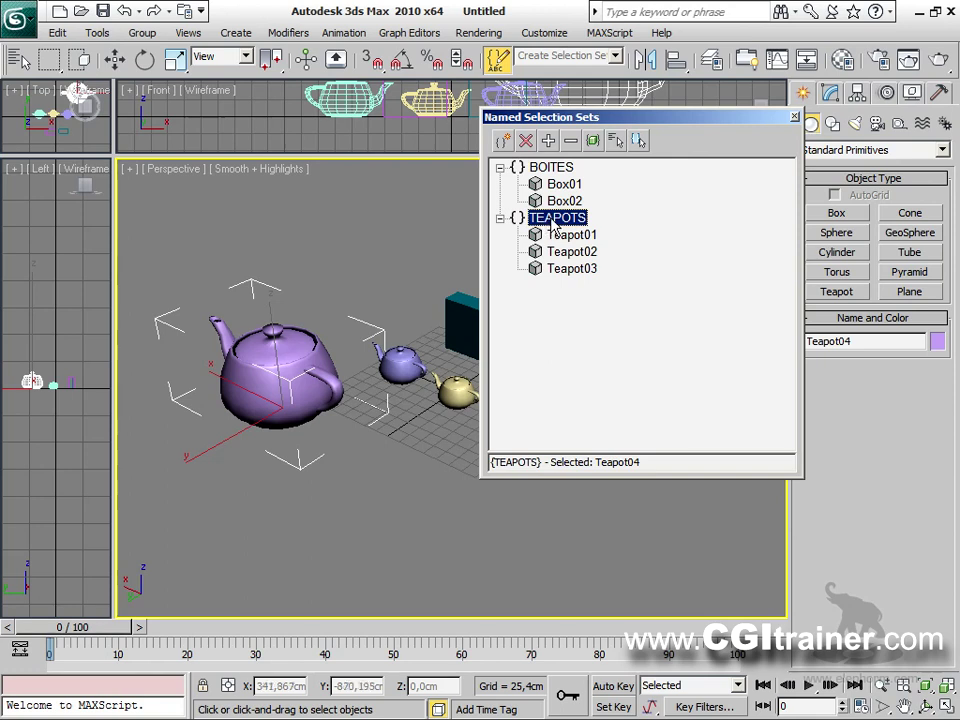
Add the selected Teapot04 to the TEAPOTS set and close the manager.
right_click(553, 224)
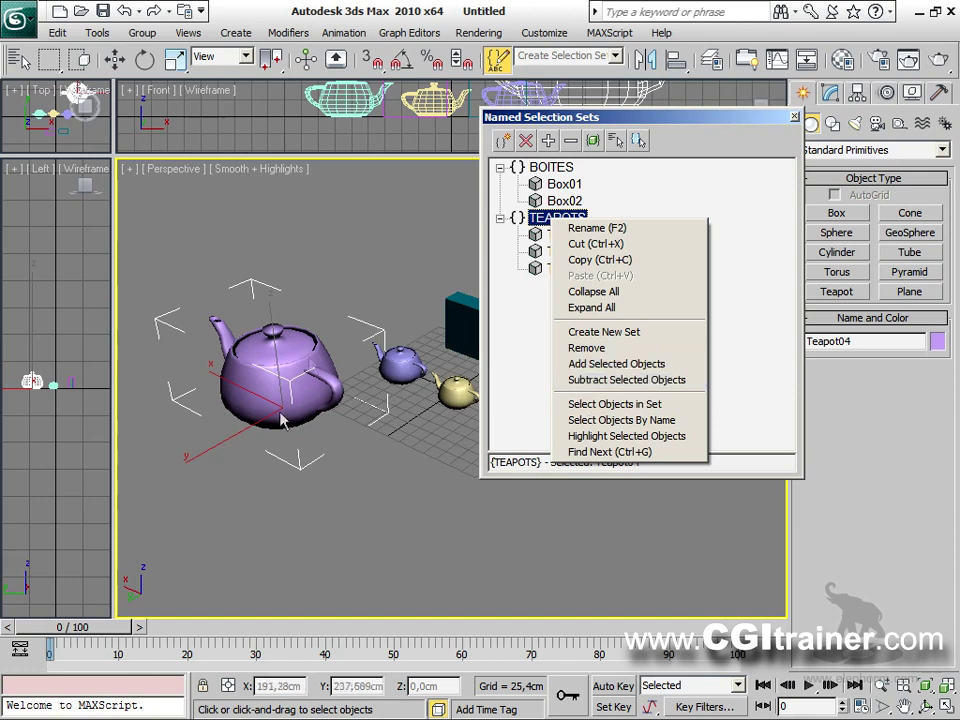
left_click(622, 365)
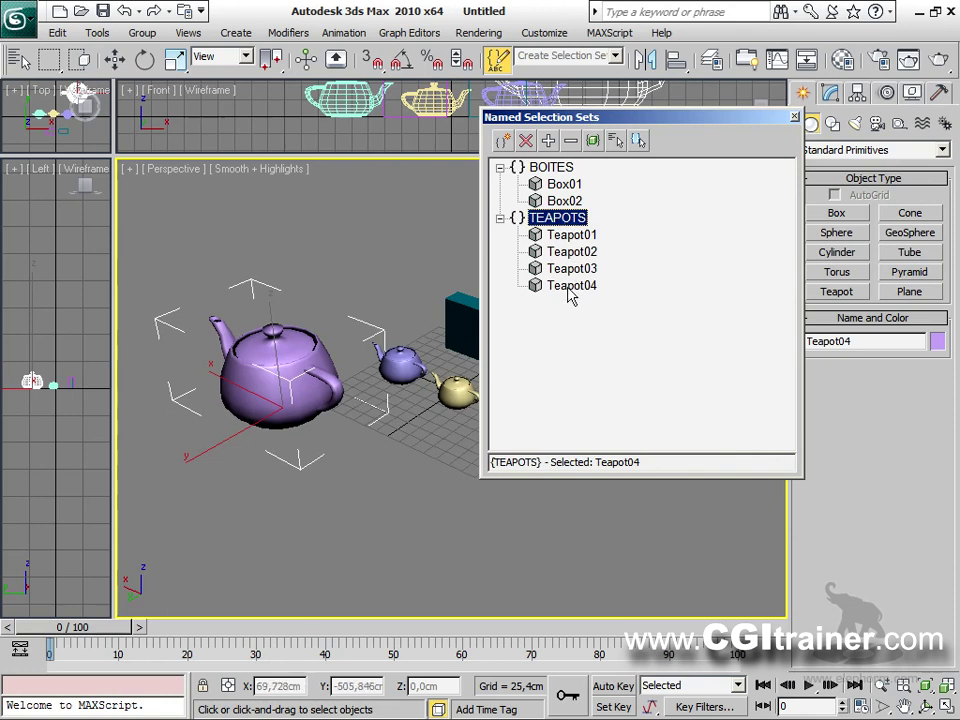
left_click_drag(744, 128, 340, 145)
left_click(389, 135)
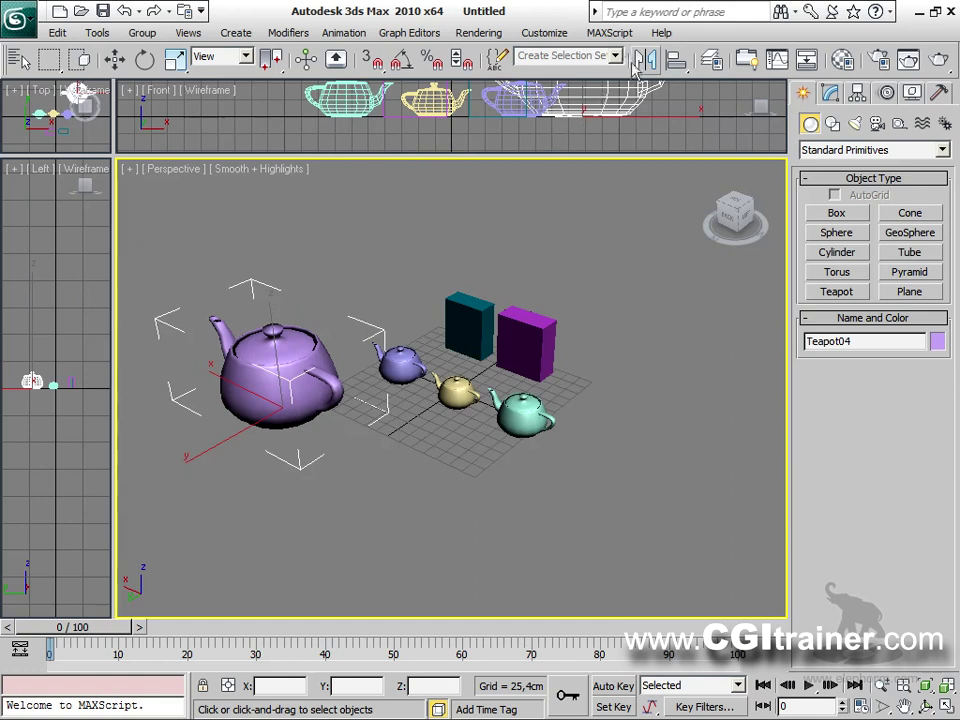
Select all four teapots through the TEAPOTS set and move them together toward the front.
left_click(565, 56)
left_click(550, 86)
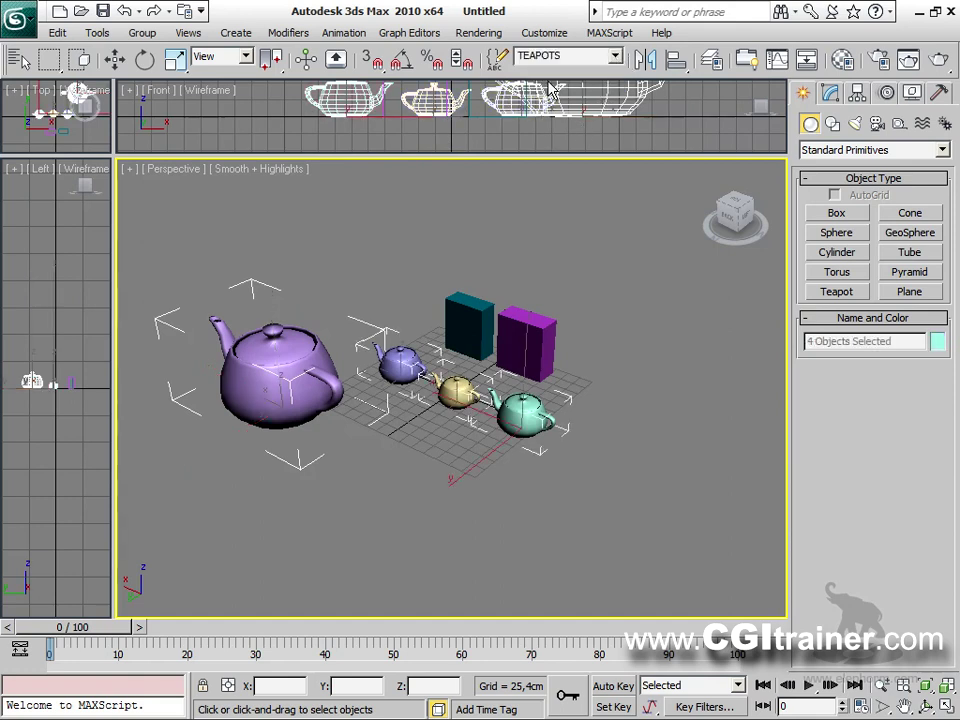
right_click(407, 416)
left_click(424, 421)
mouse_move(384, 396)
left_mouse_down()
mouse_move(370, 425)
mouse_move(380, 457)
mouse_move(387, 401)
mouse_move(424, 478)
mouse_move(409, 478)
mouse_move(390, 419)
left_mouse_up()
middle_click_drag(336, 281, 447, 236)
Reopen the named selection list without choosing a set, then open the Edit menu.
left_click(615, 56)
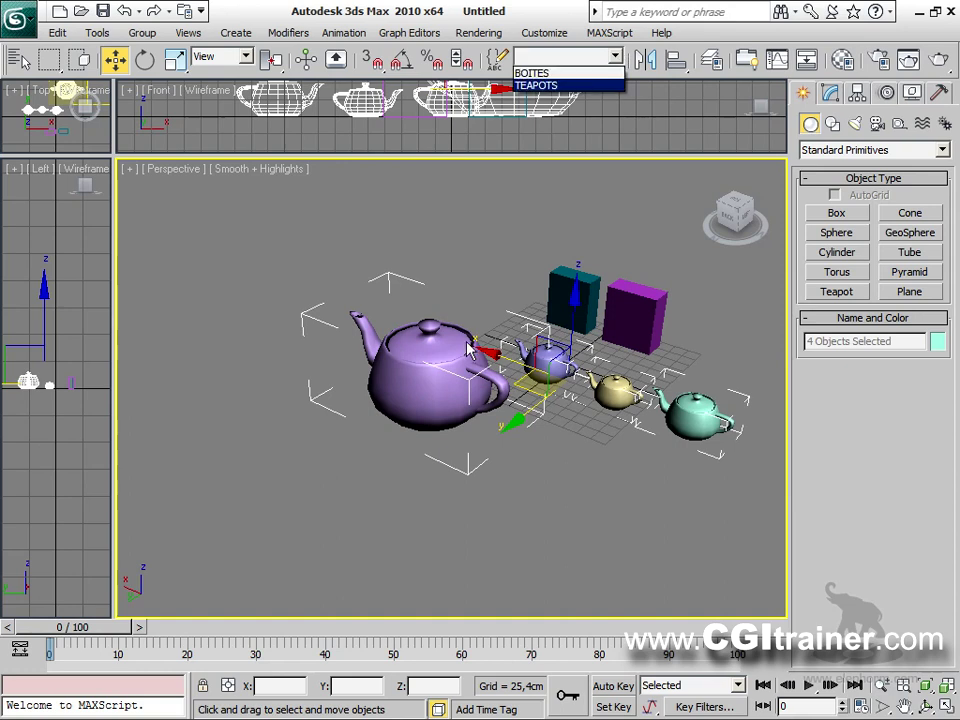
left_click(451, 452)
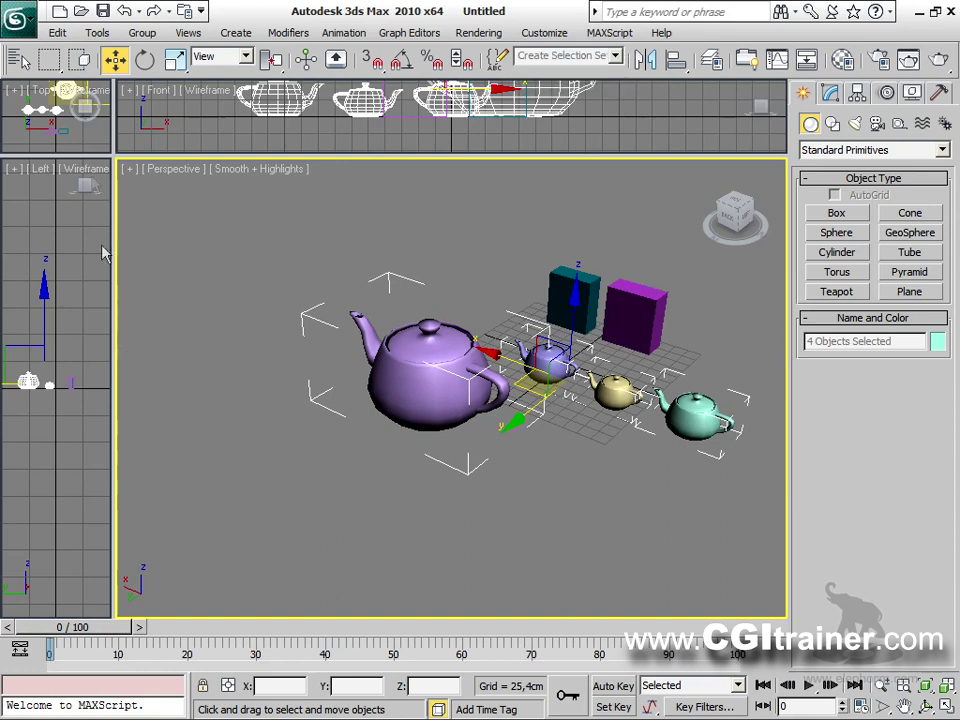
left_click(58, 33)
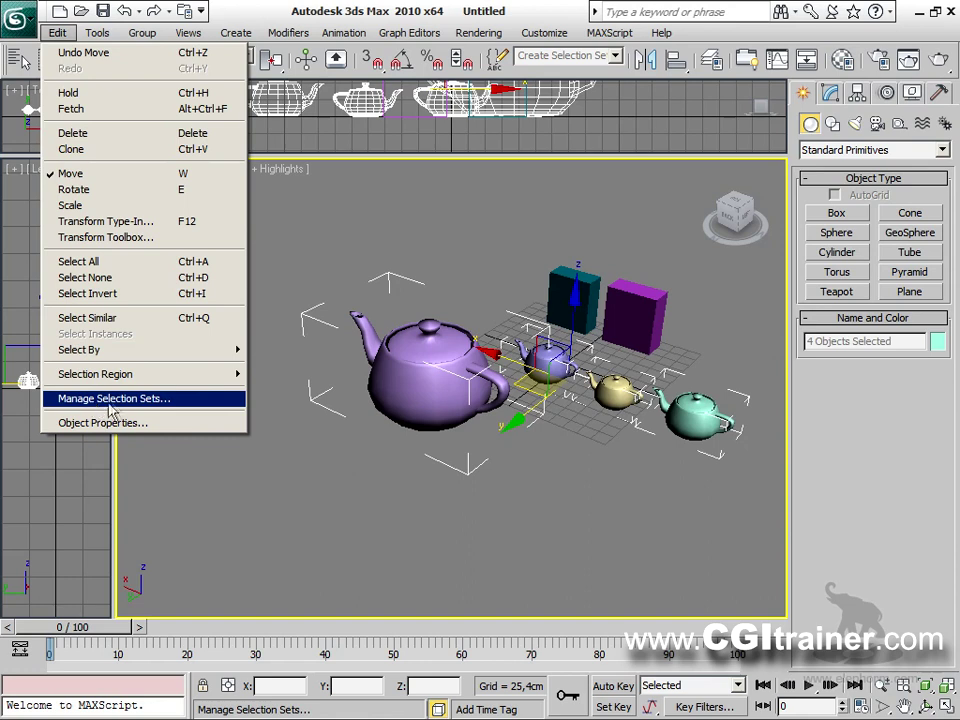
left_click(168, 408)
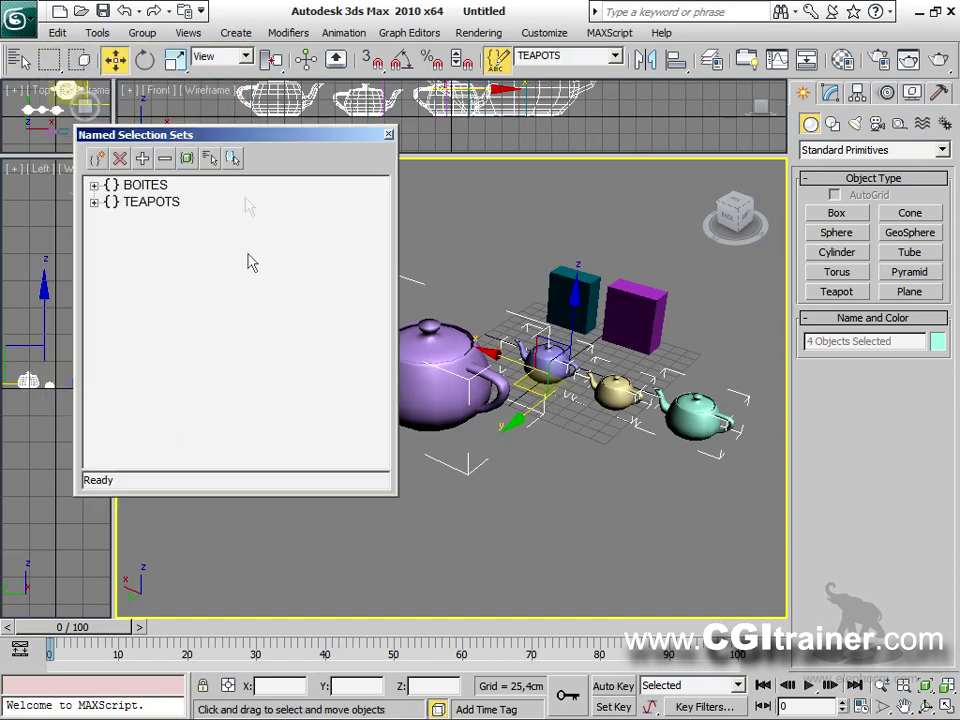
left_click_drag(249, 133, 404, 145)
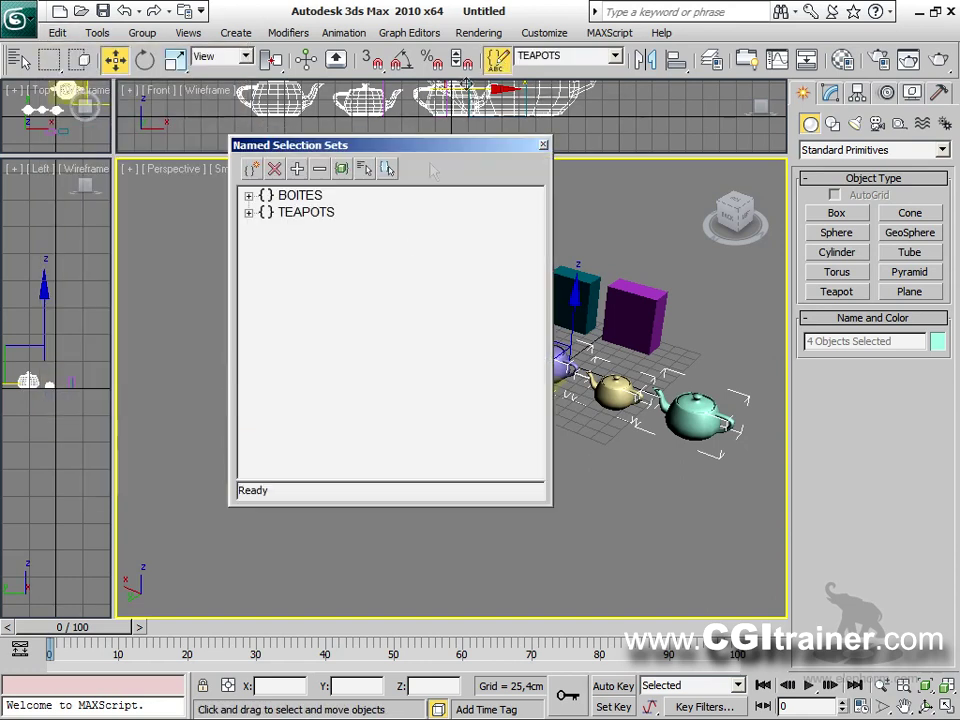
left_click(542, 146)
left_click(58, 33)
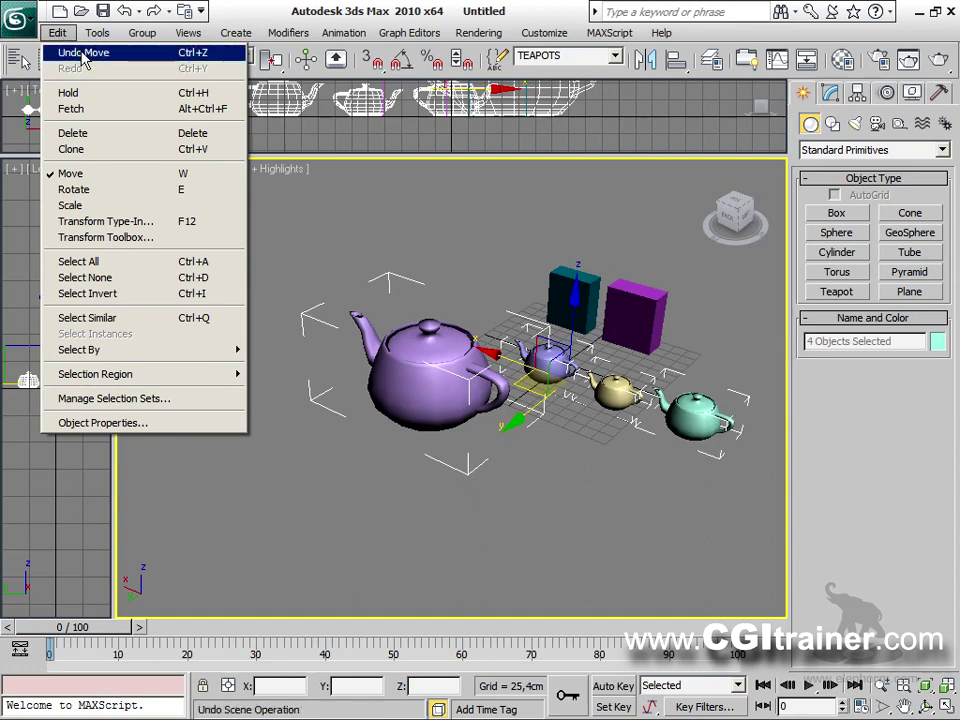
Undo the teapots' move, move them forward again, then undo that move and review the Undo history.
left_click(83, 53)
left_click_drag(485, 352, 387, 375)
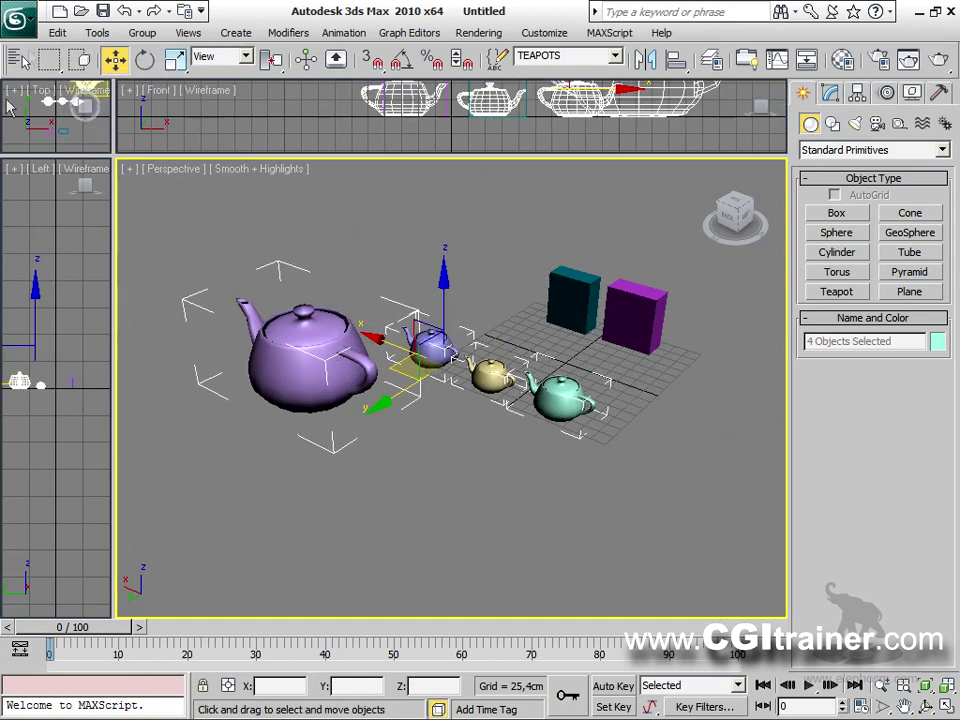
left_click(125, 12)
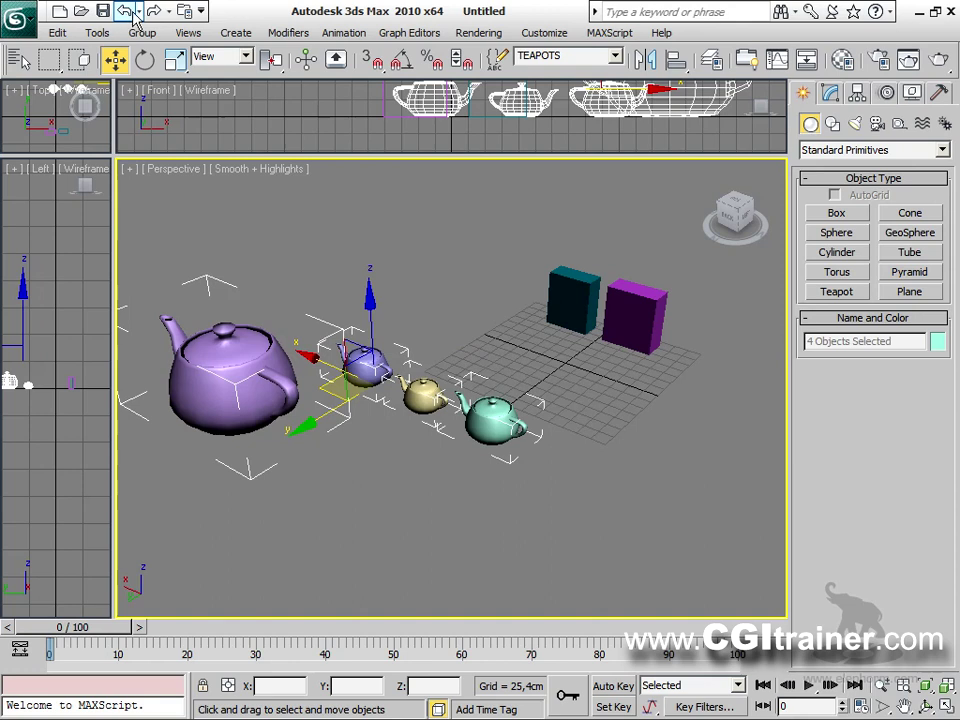
left_click(139, 12)
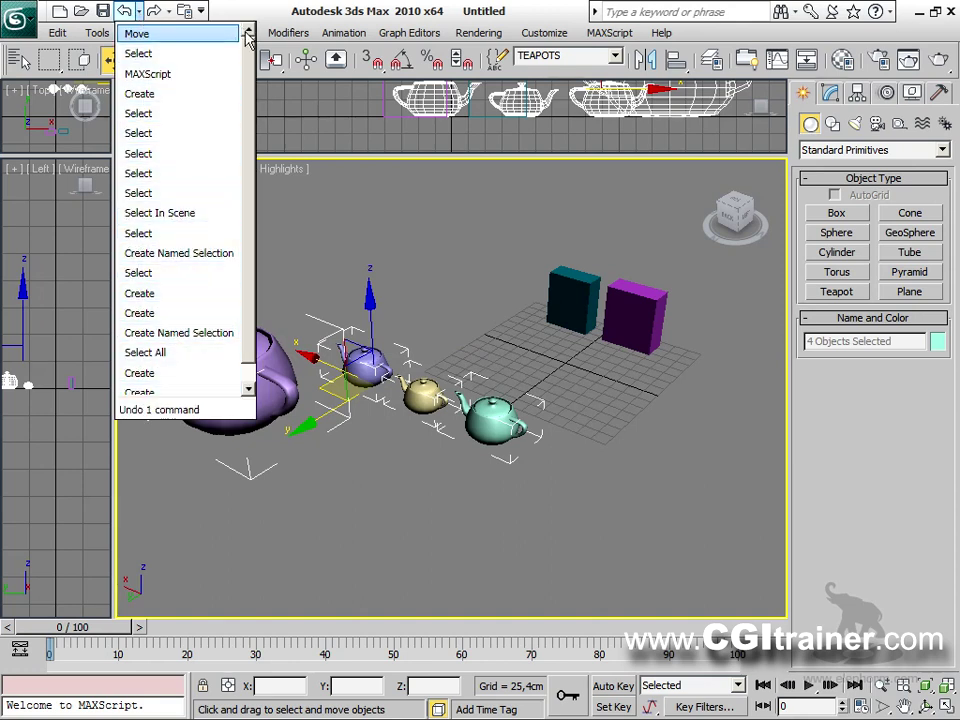
left_click(268, 224)
left_click(58, 33)
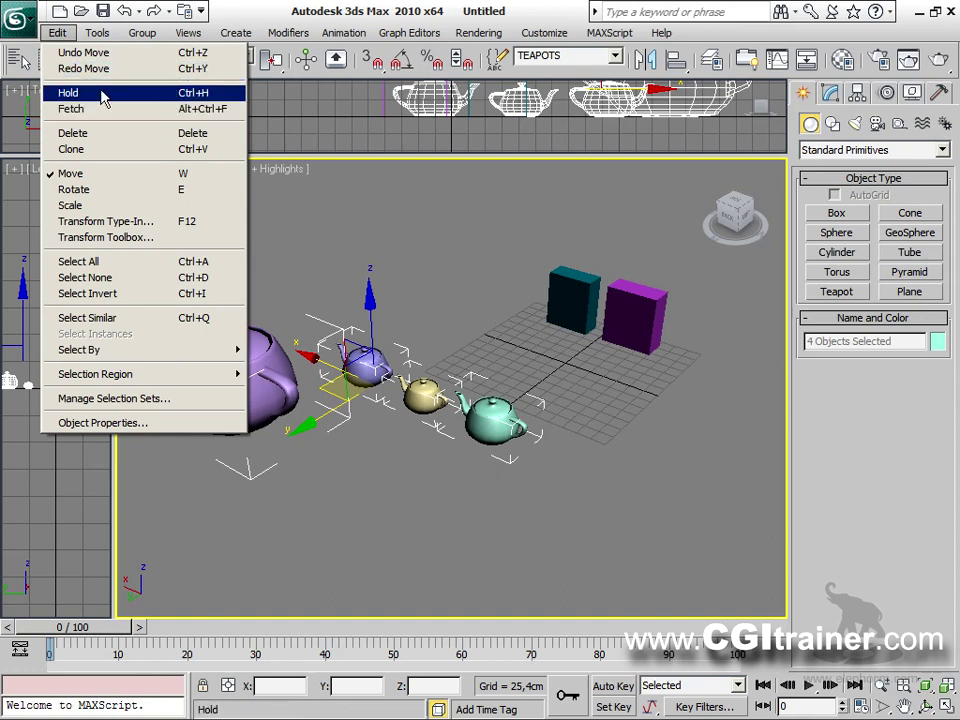
Delete the four teapots, restore them with Ctrl+Z, and bring up Clone Options (Copy, Teapot05).
left_click(127, 147)
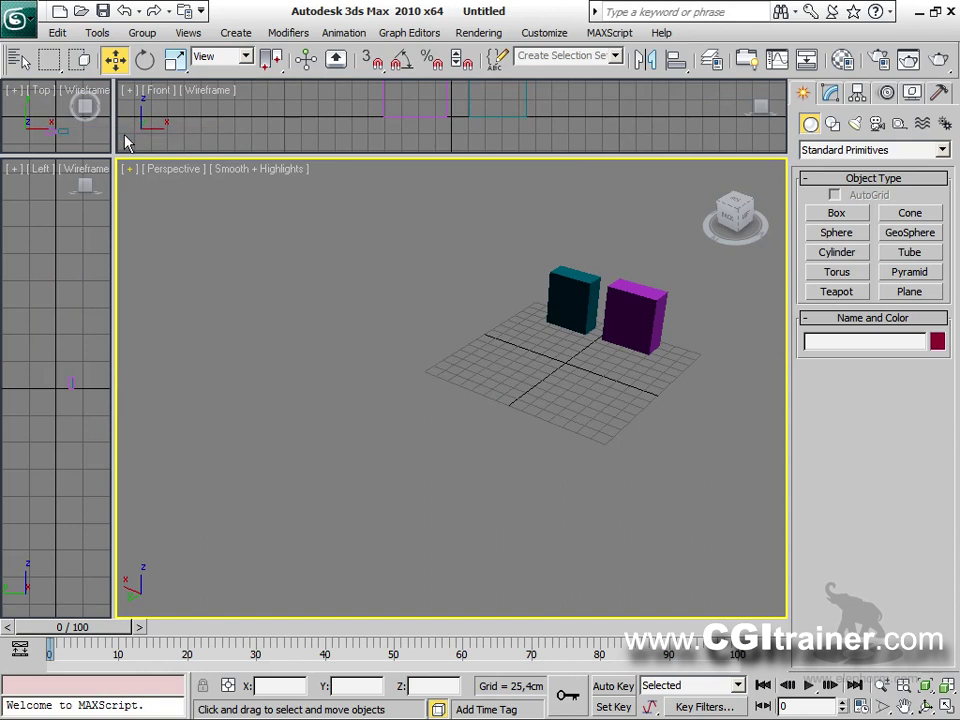
key("ctrl+z")
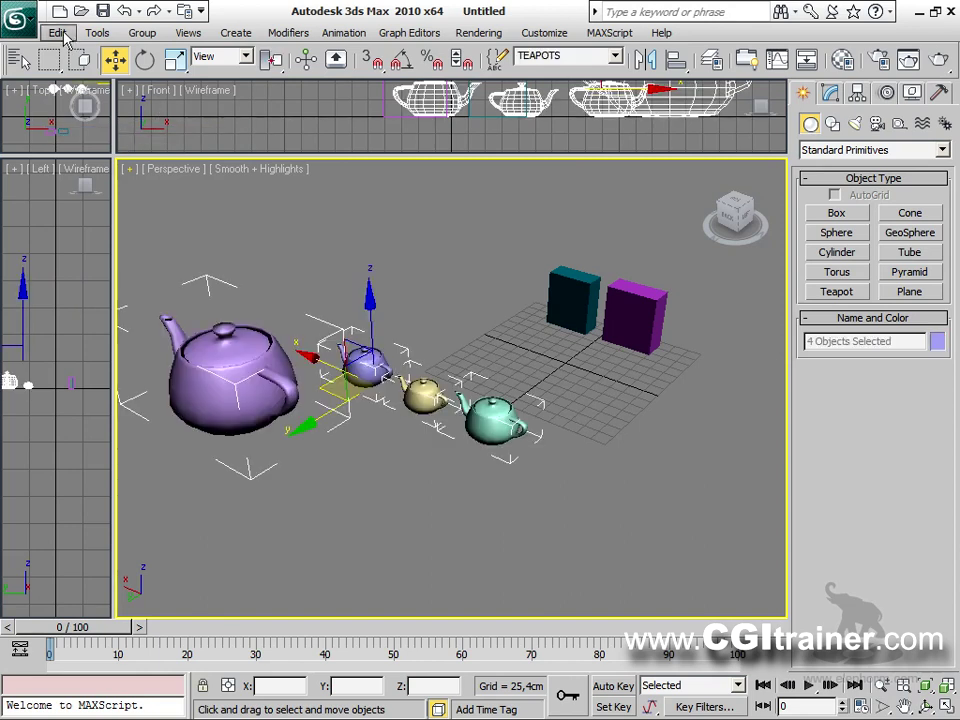
left_click(57, 32)
left_click(85, 150)
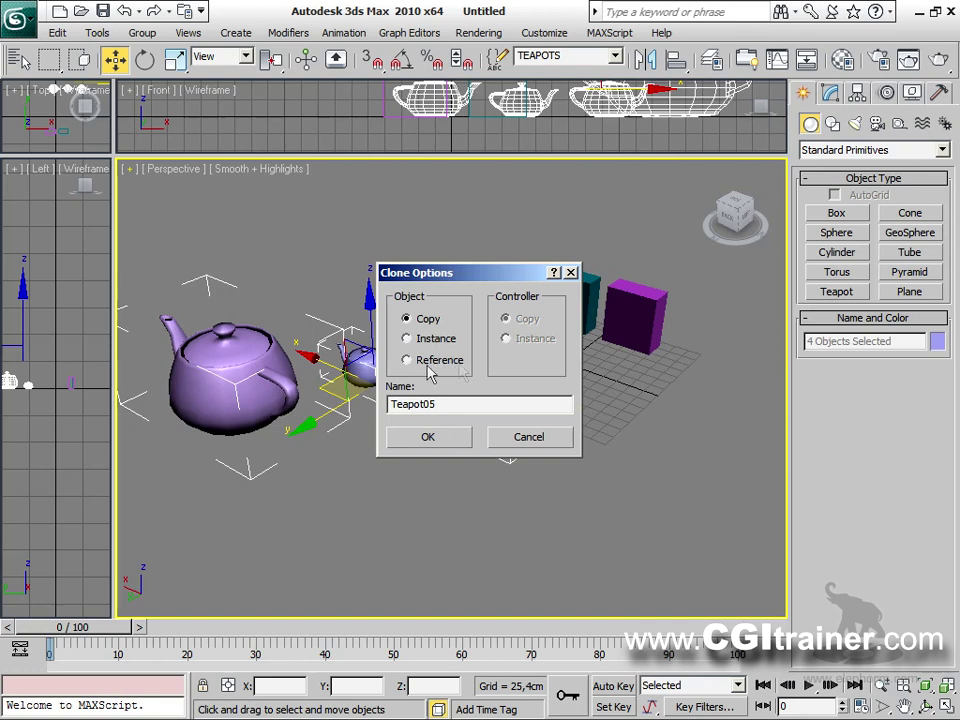
Cancel Clone Options, then Shift-drag copies of the teapots and cancel that clone too.
left_click(529, 437)
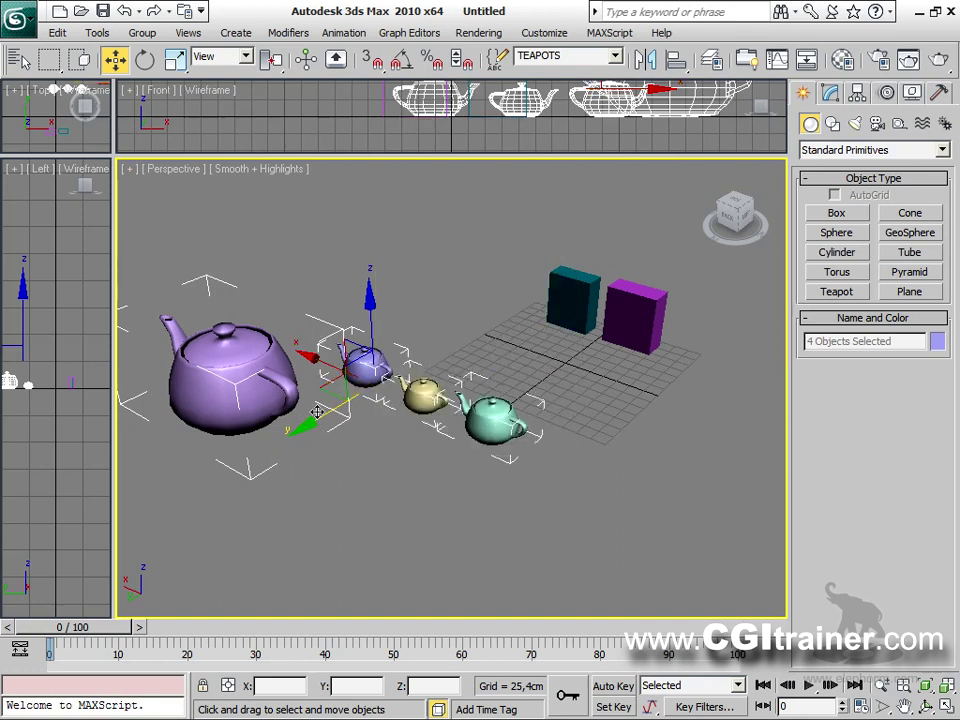
mouse_move(318, 416)
left_mouse_down("shift")
mouse_move(430, 345)
mouse_move(587, 218)
mouse_move(466, 325)
mouse_move(555, 272)
left_mouse_up("shift")
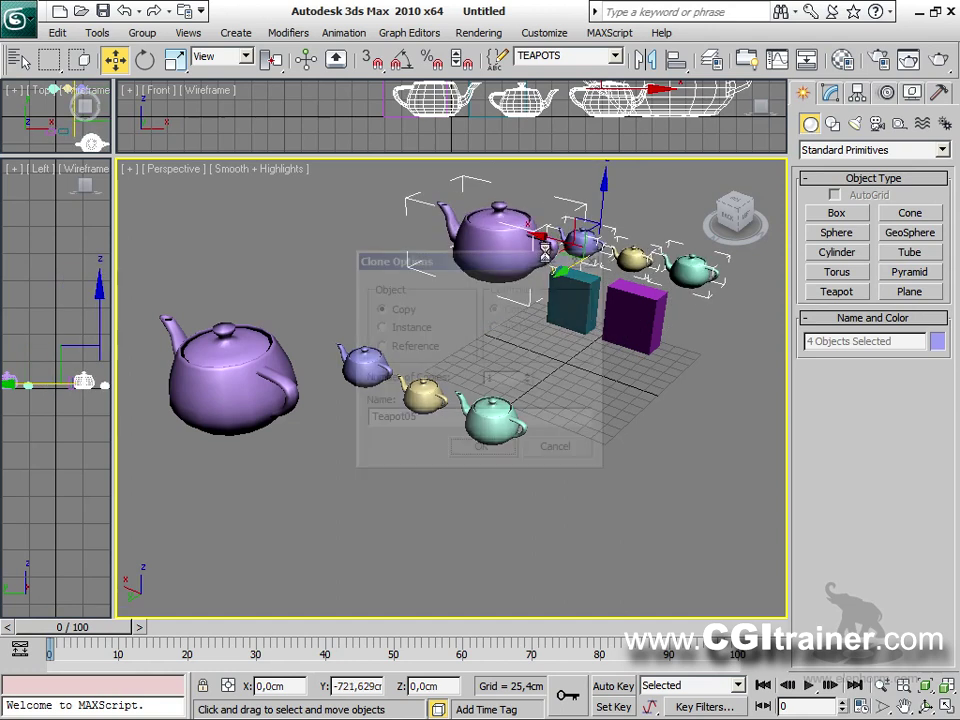
left_click(565, 448)
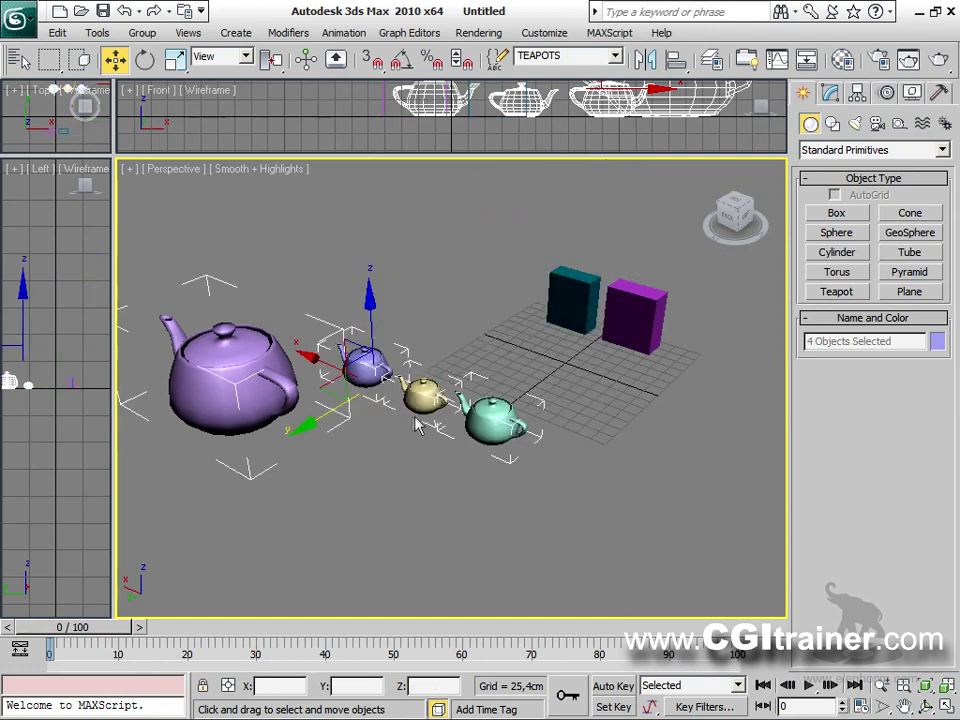
Clone the teapots as copies from the right-click menu, move the copies, then delete them.
right_click(360, 380)
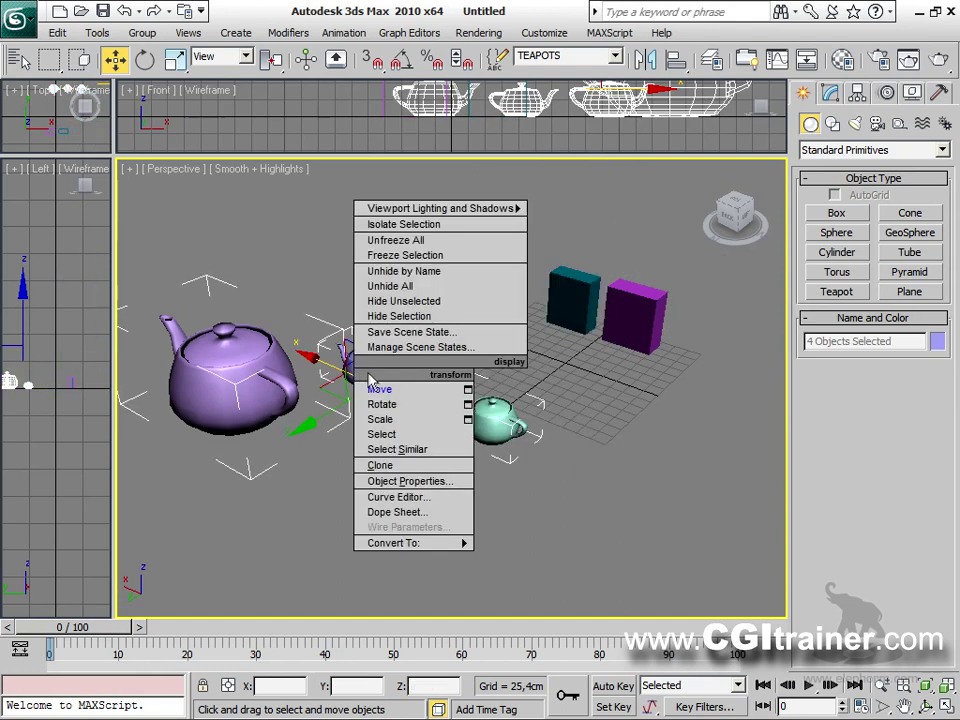
left_click(391, 465)
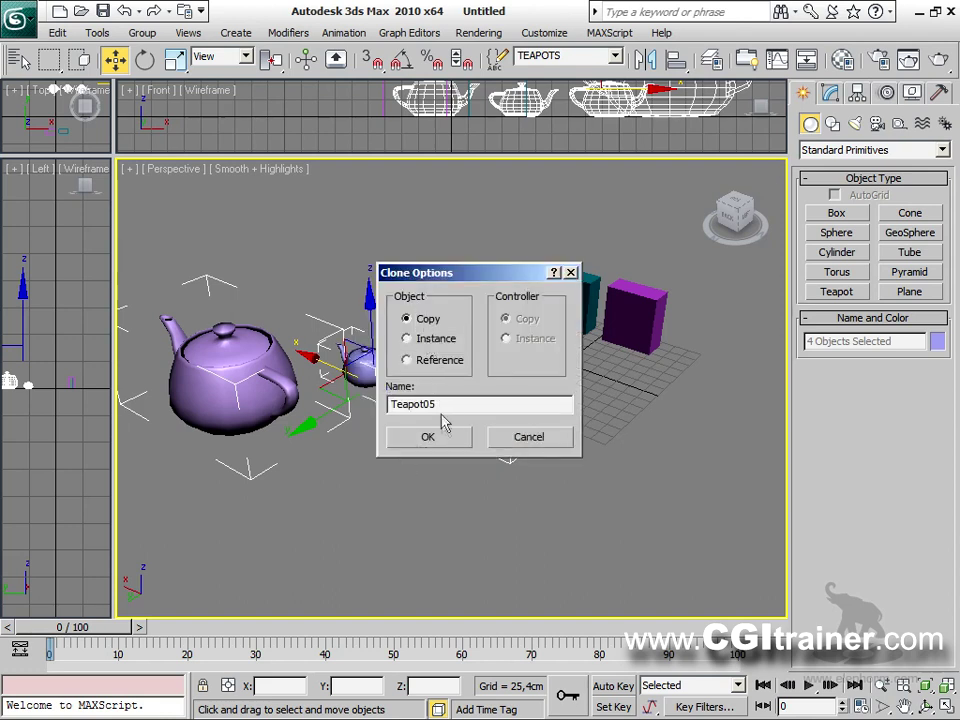
left_click(428, 437)
mouse_move(316, 421)
left_mouse_down()
mouse_move(330, 395)
mouse_move(370, 375)
mouse_move(521, 232)
left_mouse_up()
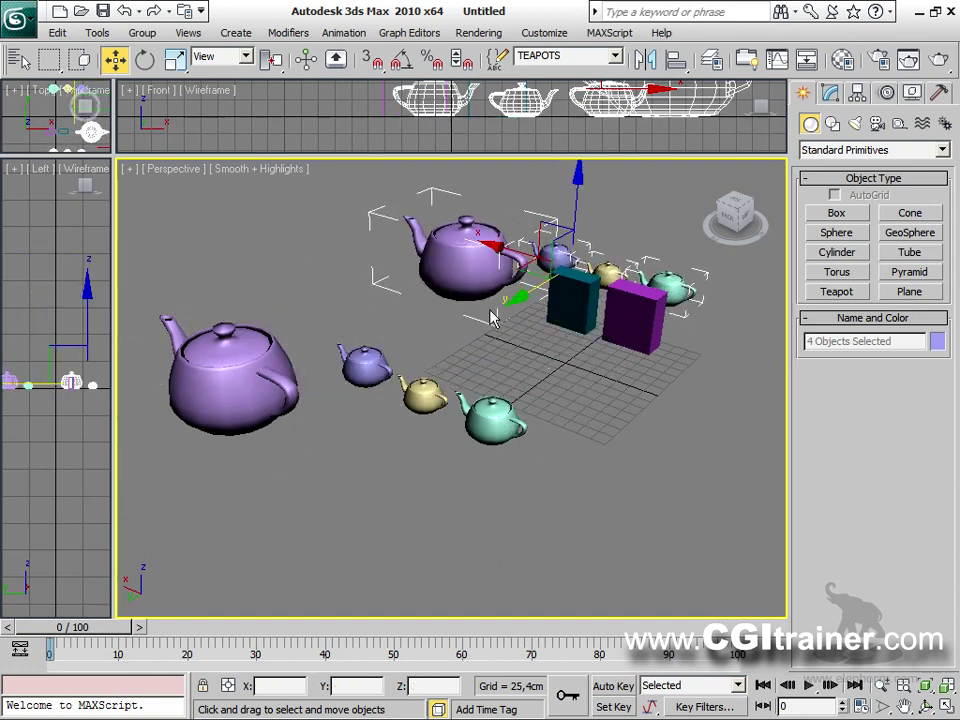
key("Delete")
left_click(58, 33)
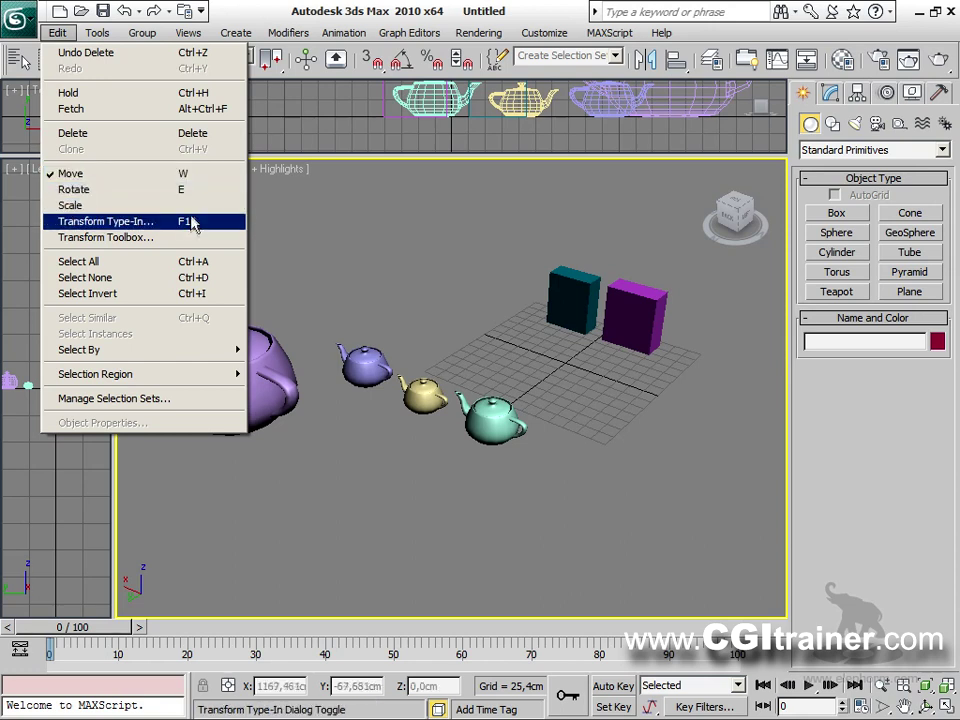
left_click(193, 226)
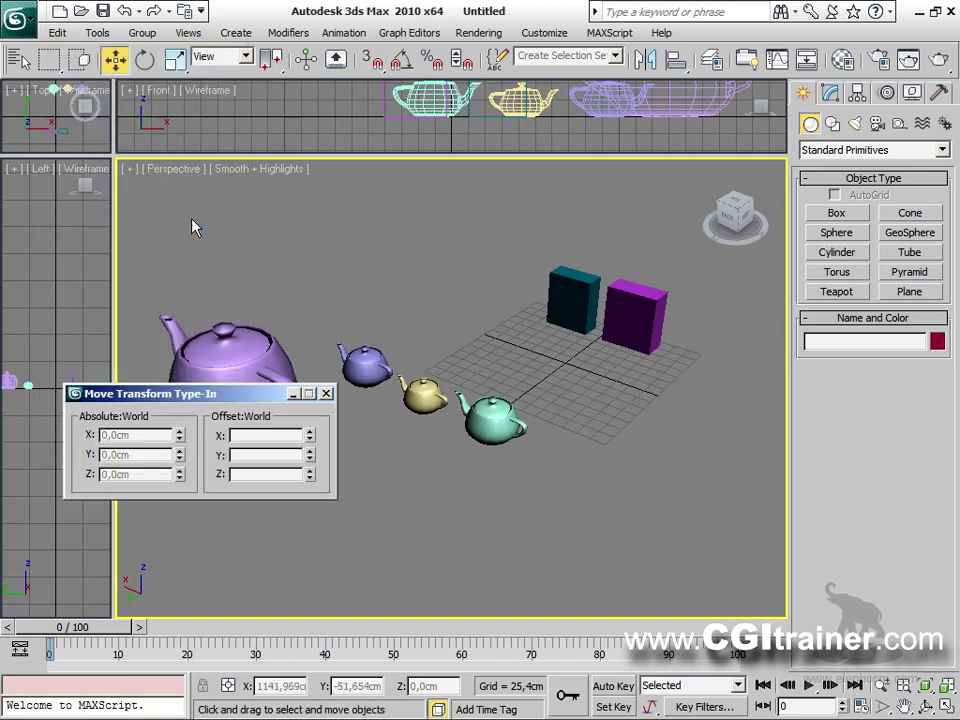
left_click_drag(231, 402, 325, 217)
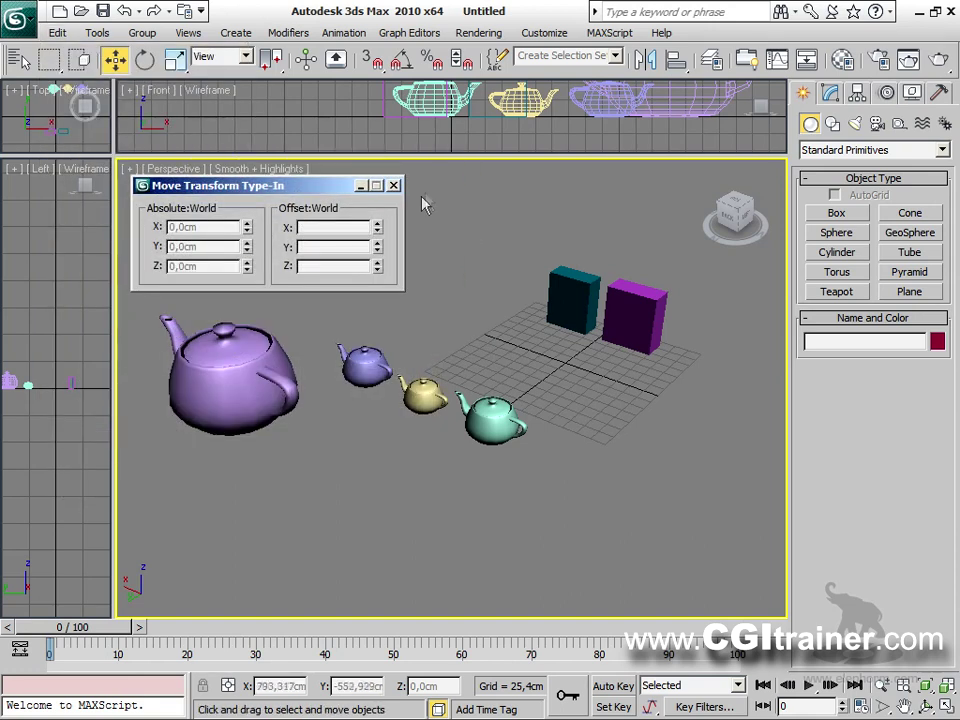
left_click(394, 185)
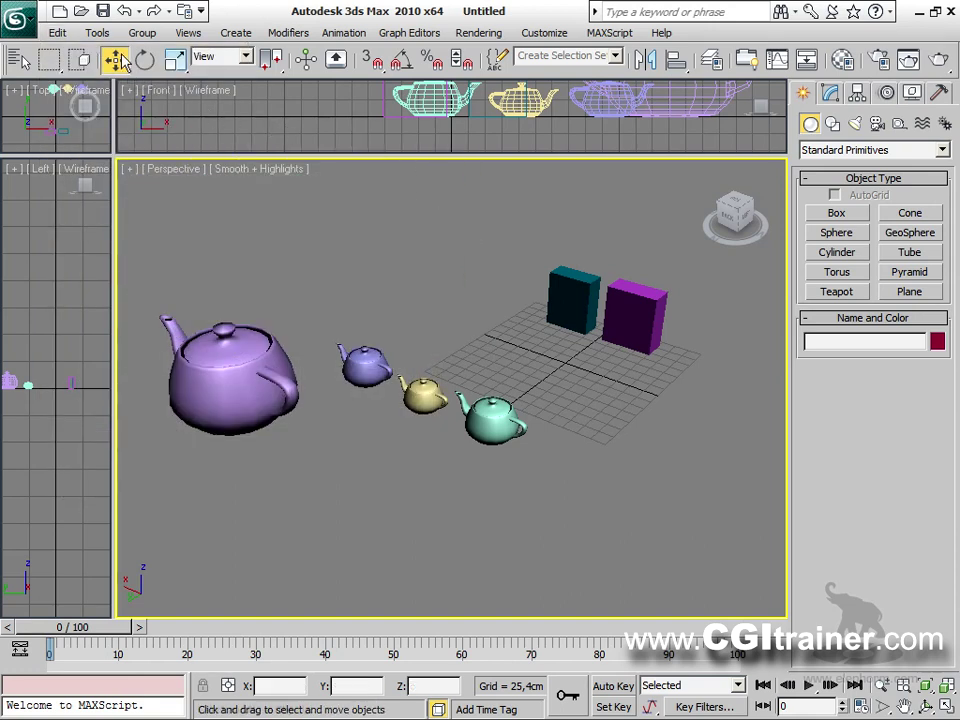
right_click(113, 60)
left_click(394, 185)
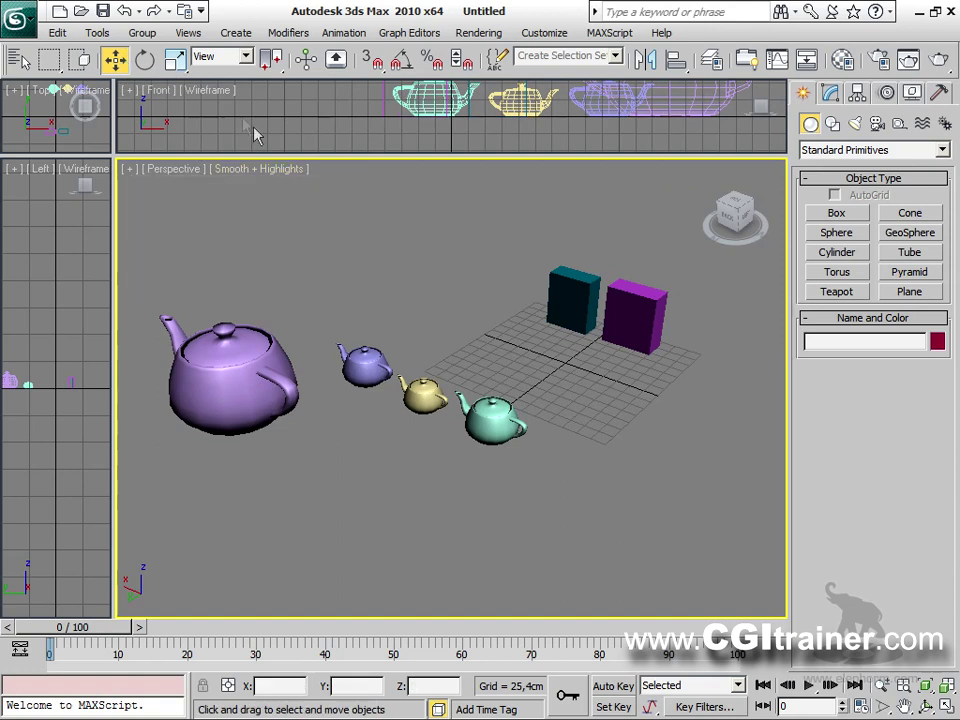
right_click(145, 60)
left_click(394, 185)
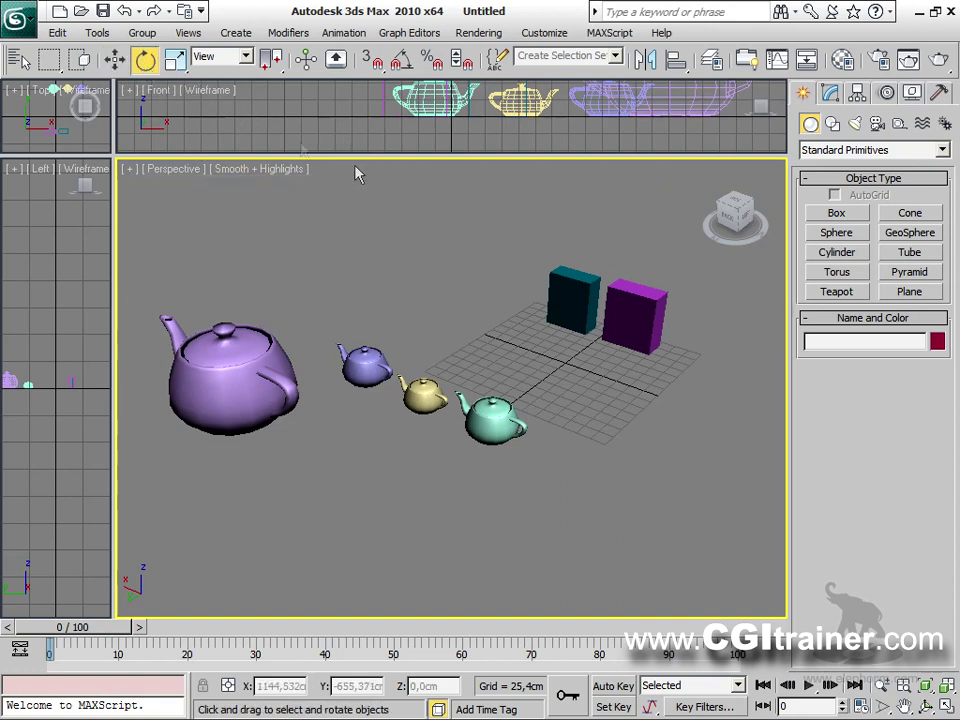
right_click(175, 60)
left_click(394, 185)
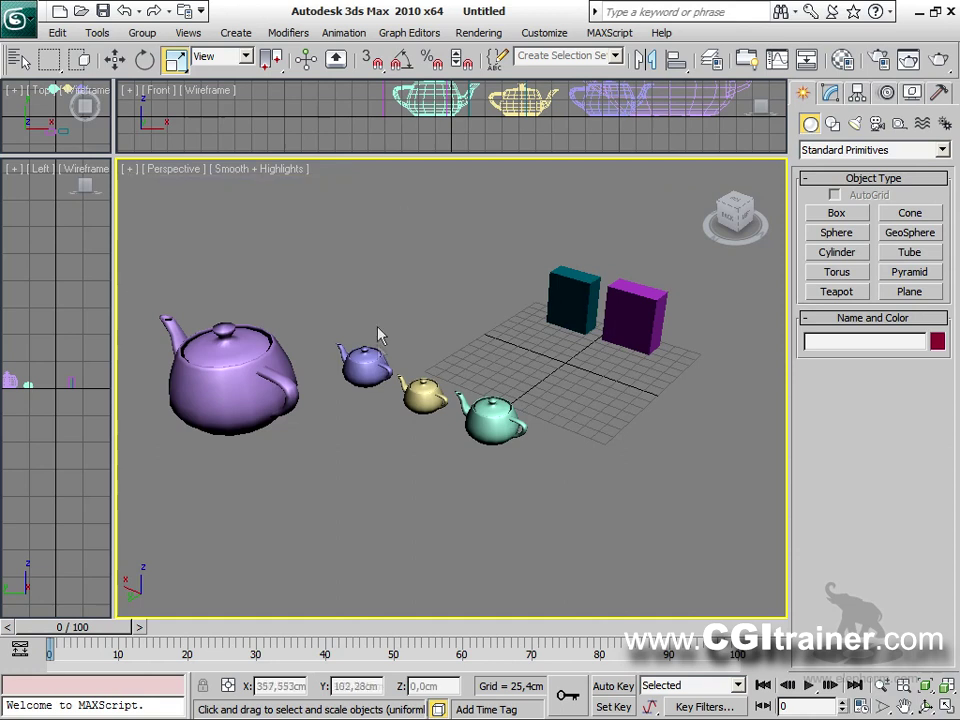
left_click(368, 362)
right_click(370, 358)
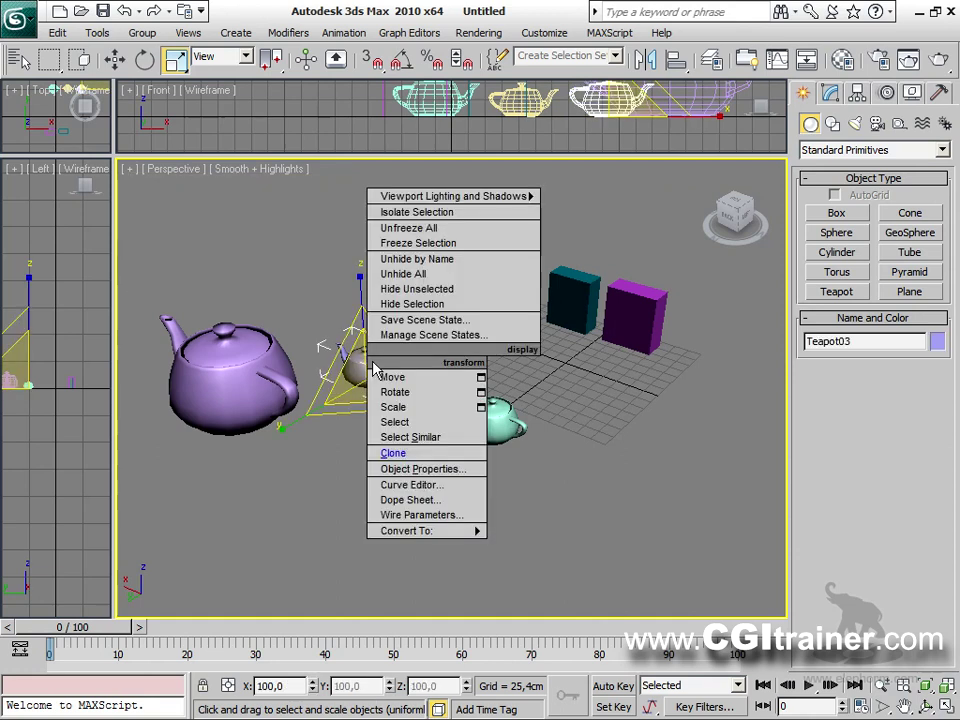
left_click(481, 378)
right_click(418, 383)
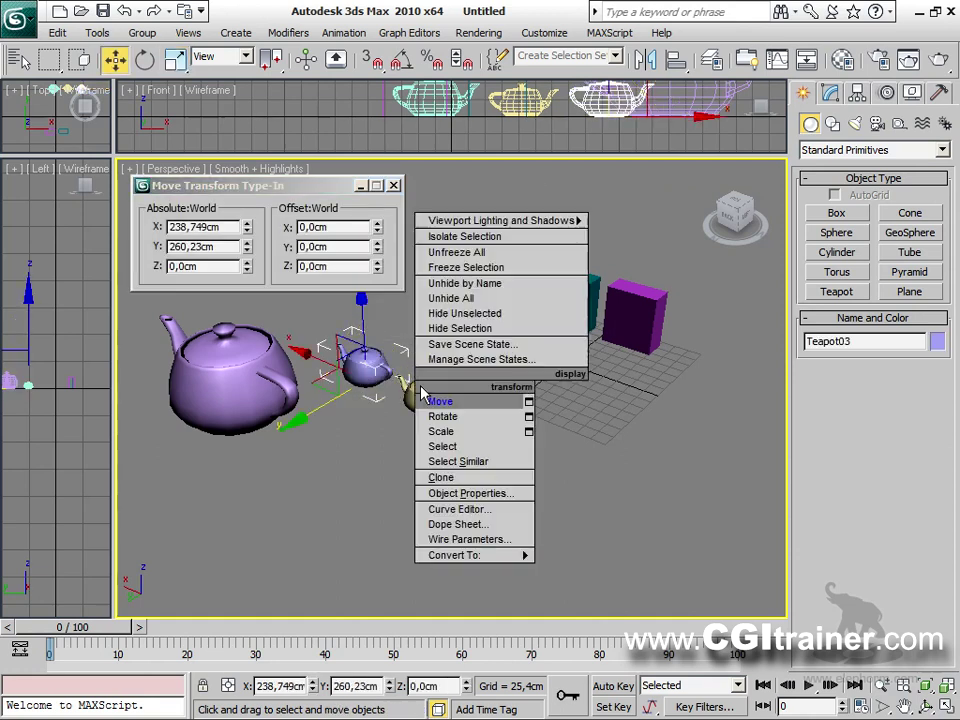
left_click(455, 416)
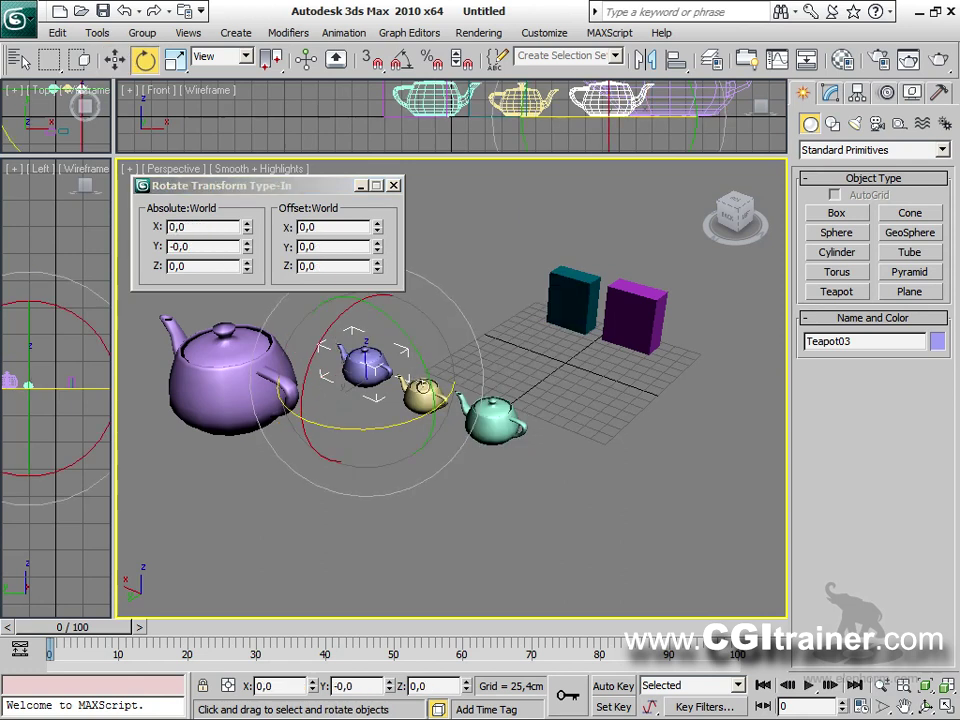
left_click_drag(220, 185, 369, 170)
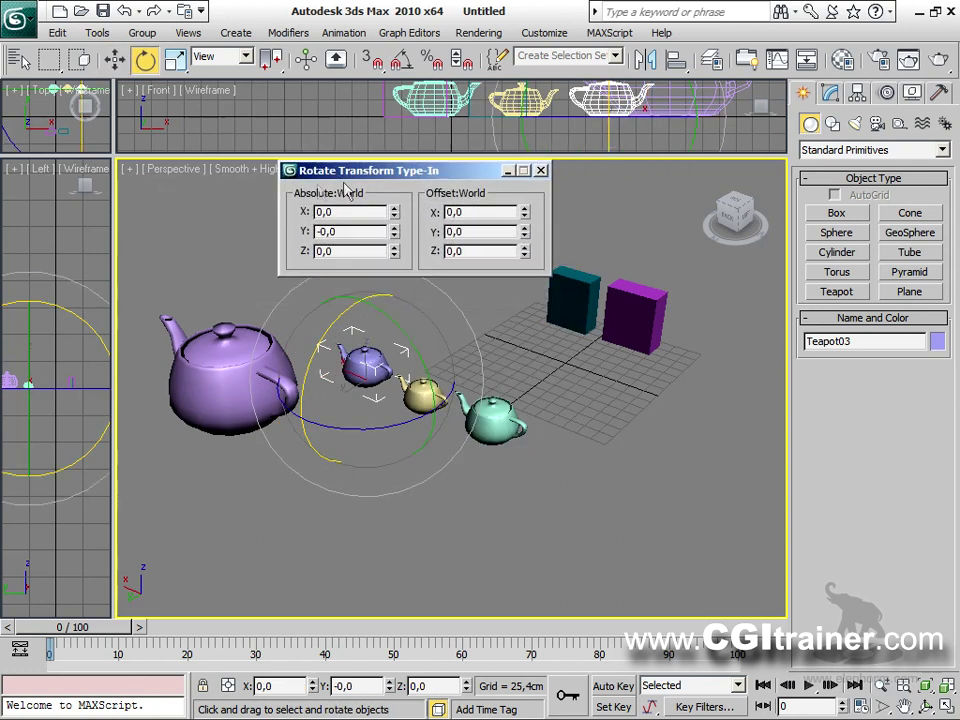
left_click(541, 170)
left_click(525, 321)
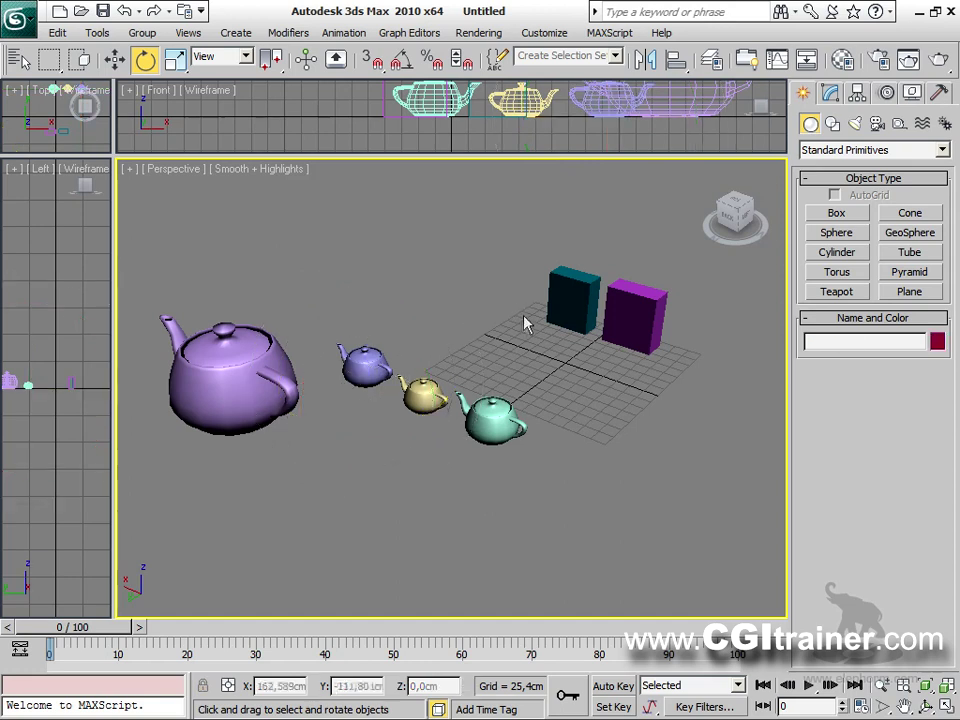
left_click(273, 344)
right_click(263, 362)
left_click(288, 377)
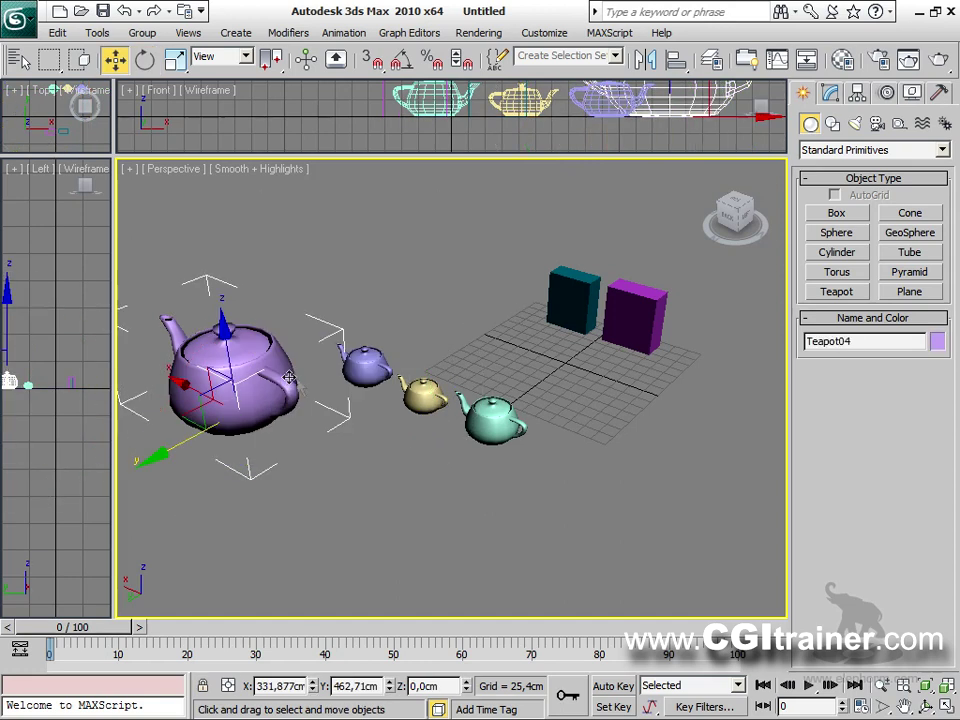
left_click(57, 32)
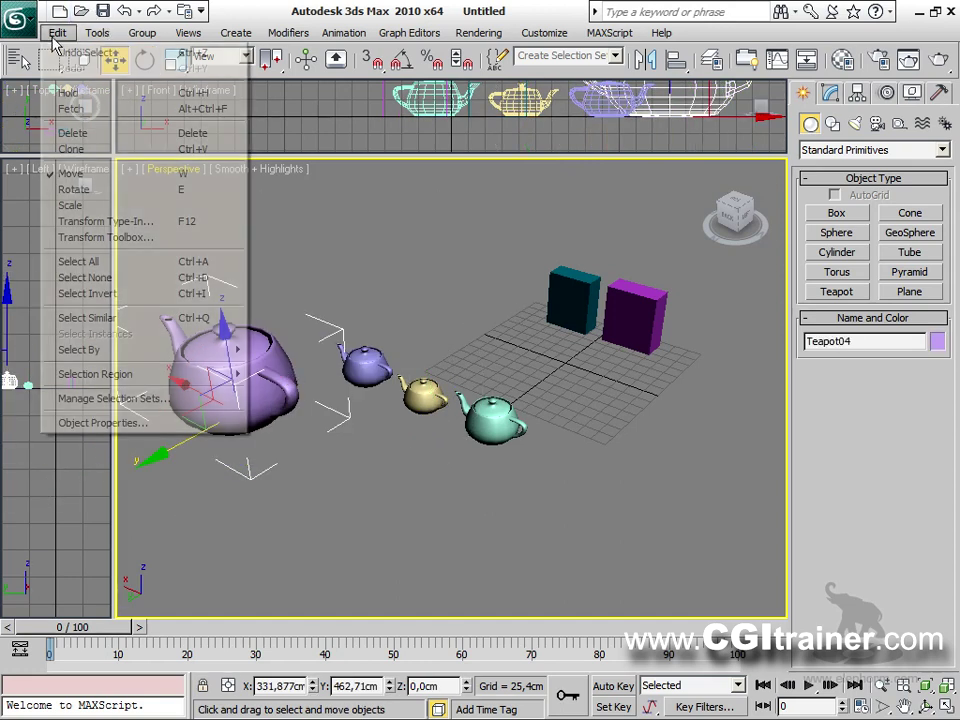
left_click(129, 240)
left_click_drag(213, 338, 284, 184)
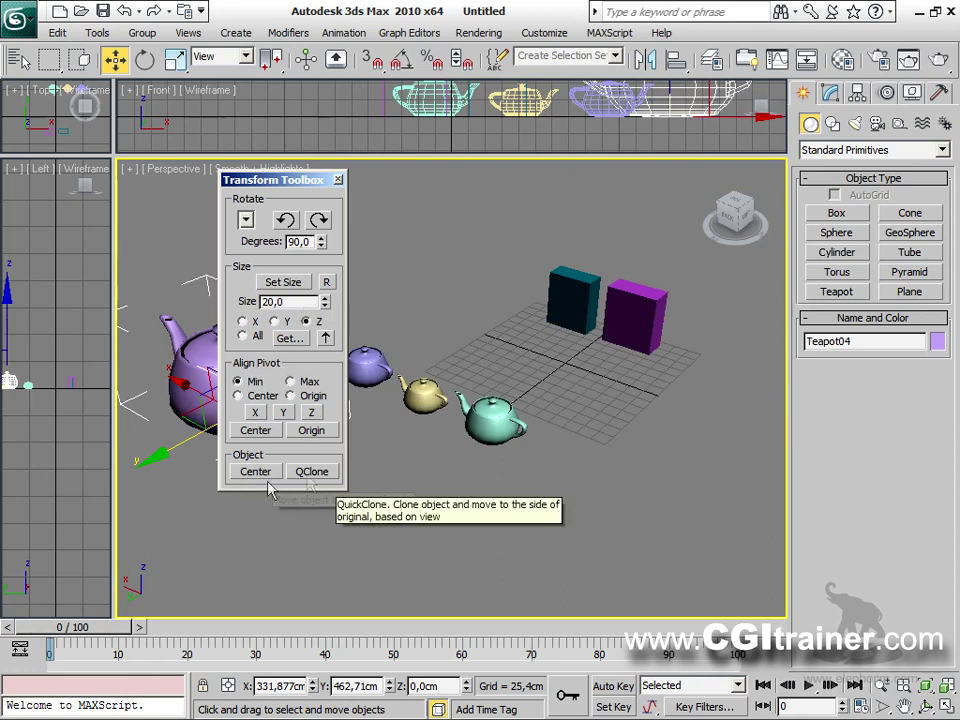
left_click(338, 180)
left_click(58, 33)
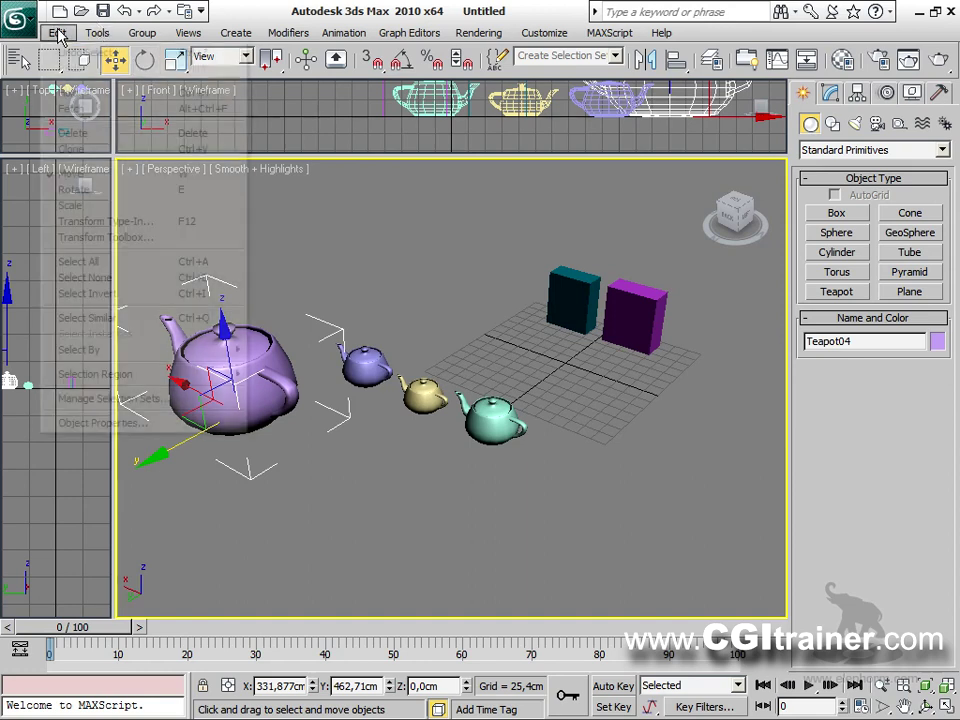
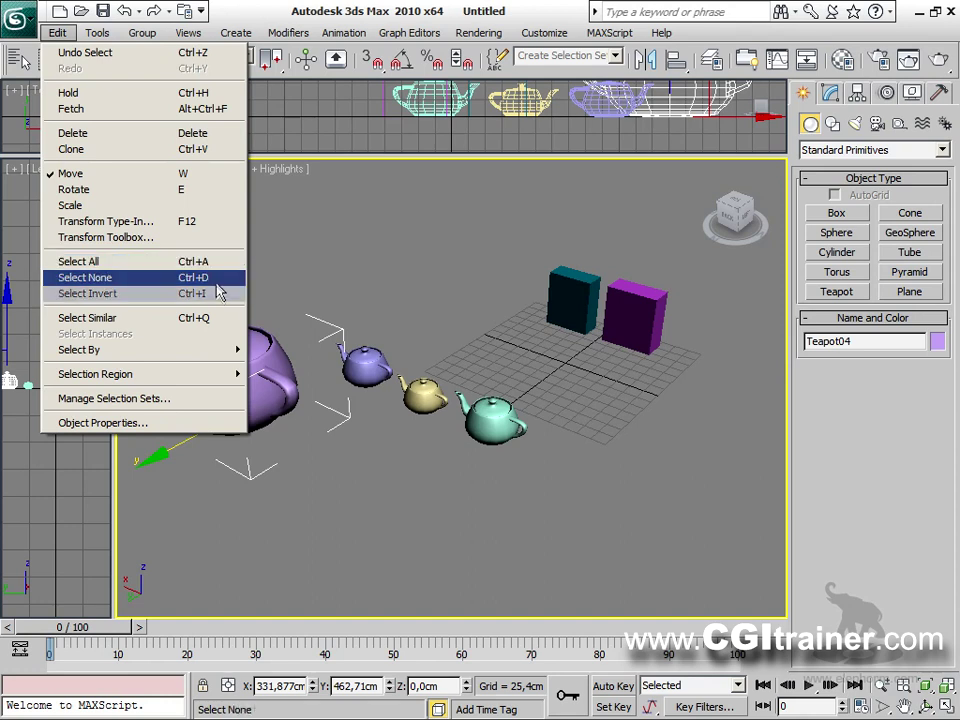
Box-select the four teapots, recall the BOITES set, then try Select All and Select None.
left_click(557, 527)
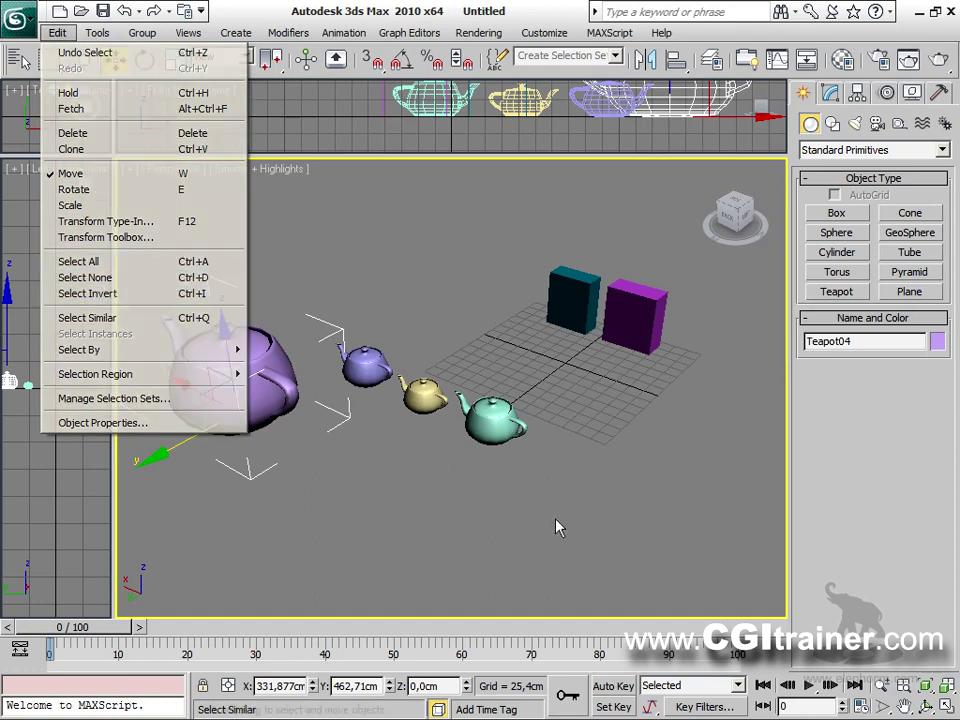
left_click_drag(562, 489, 180, 356)
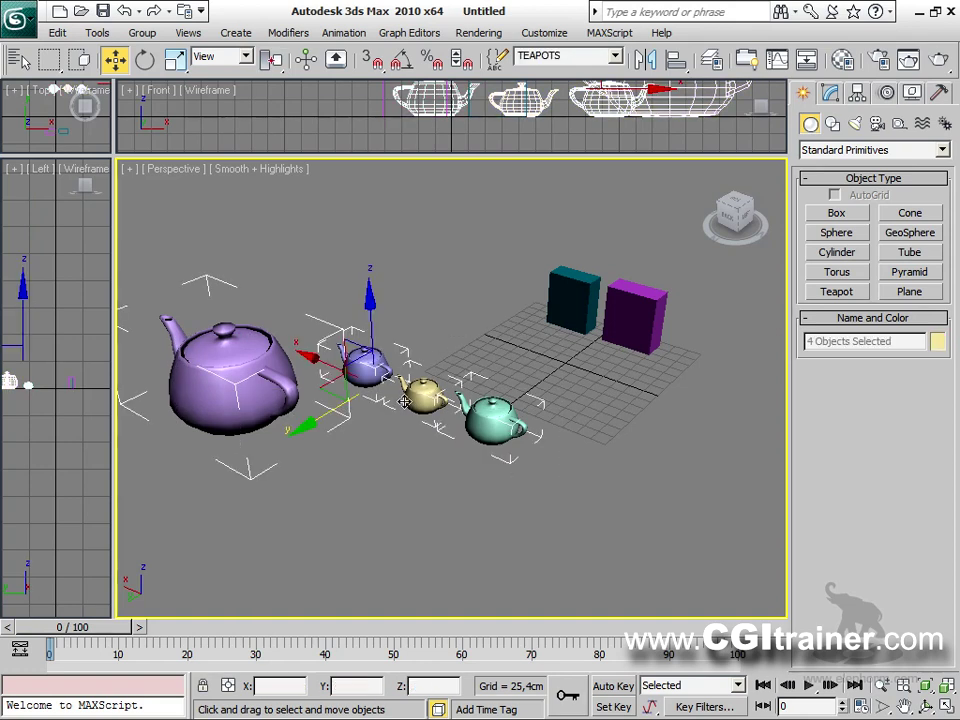
key("Up")
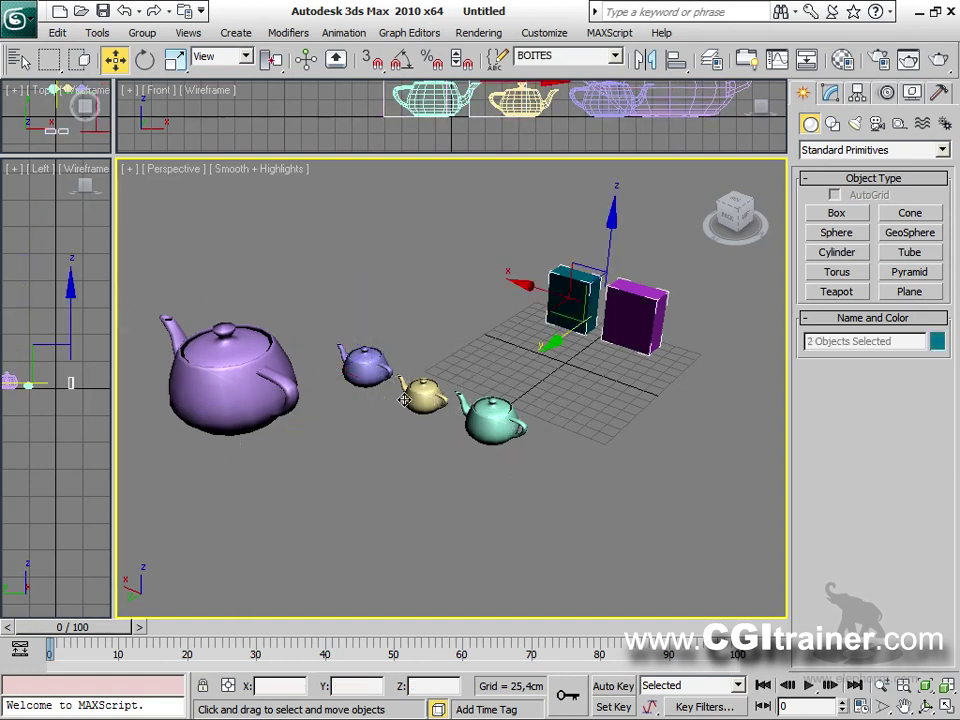
key("ctrl+a")
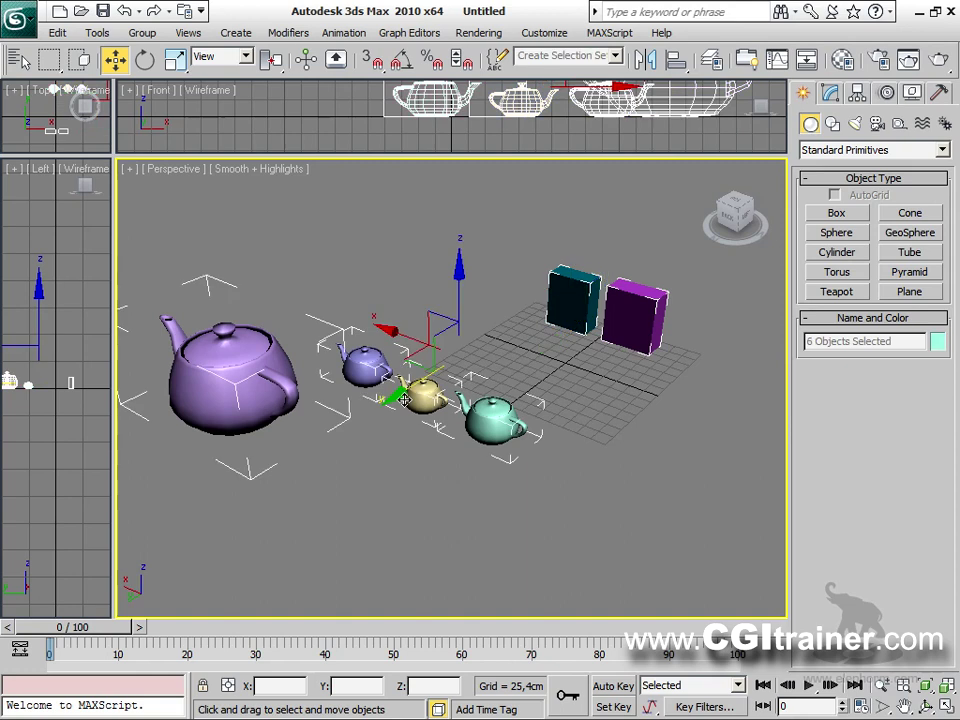
left_click(490, 481)
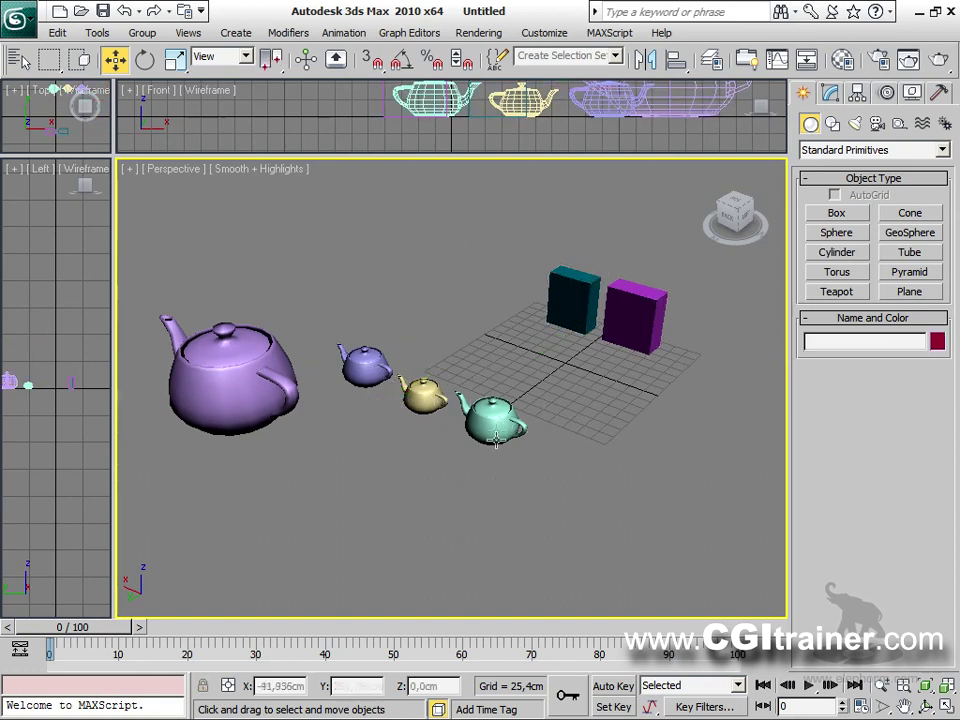
left_click(497, 428)
key("ctrl+d")
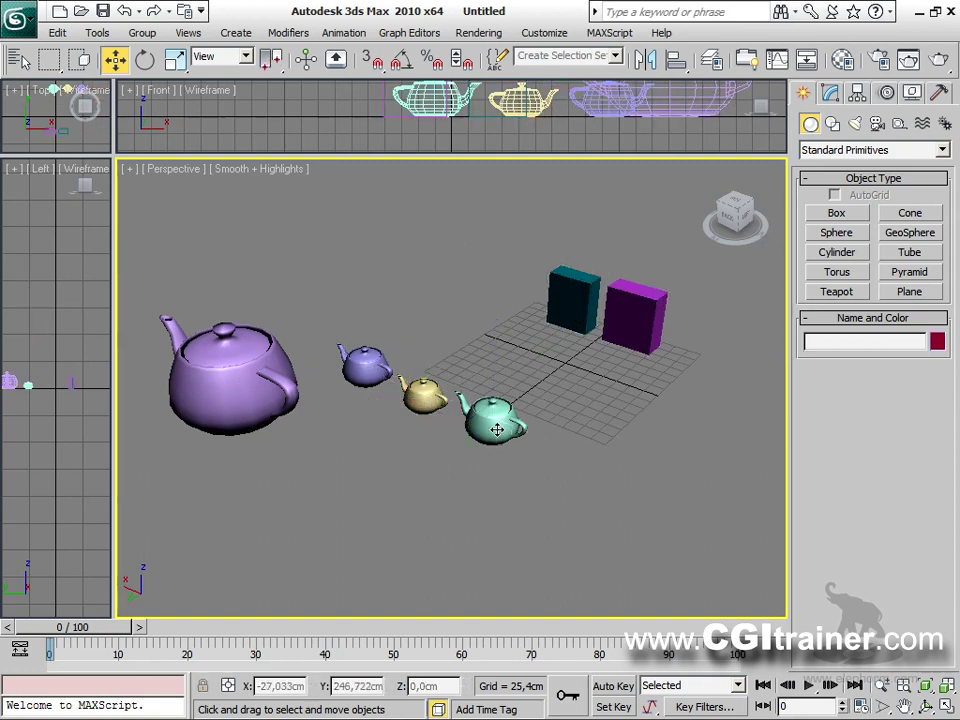
Pick the small blue teapot and use Edit > Select Similar to select all teapots.
left_click(59, 34)
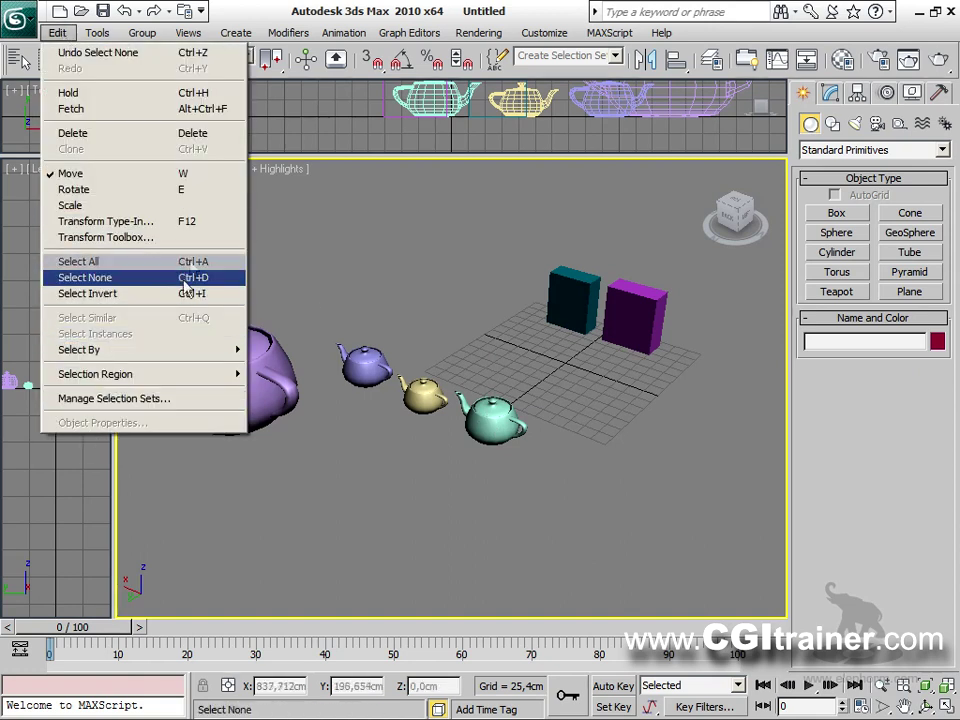
left_click(373, 383)
left_click(62, 35)
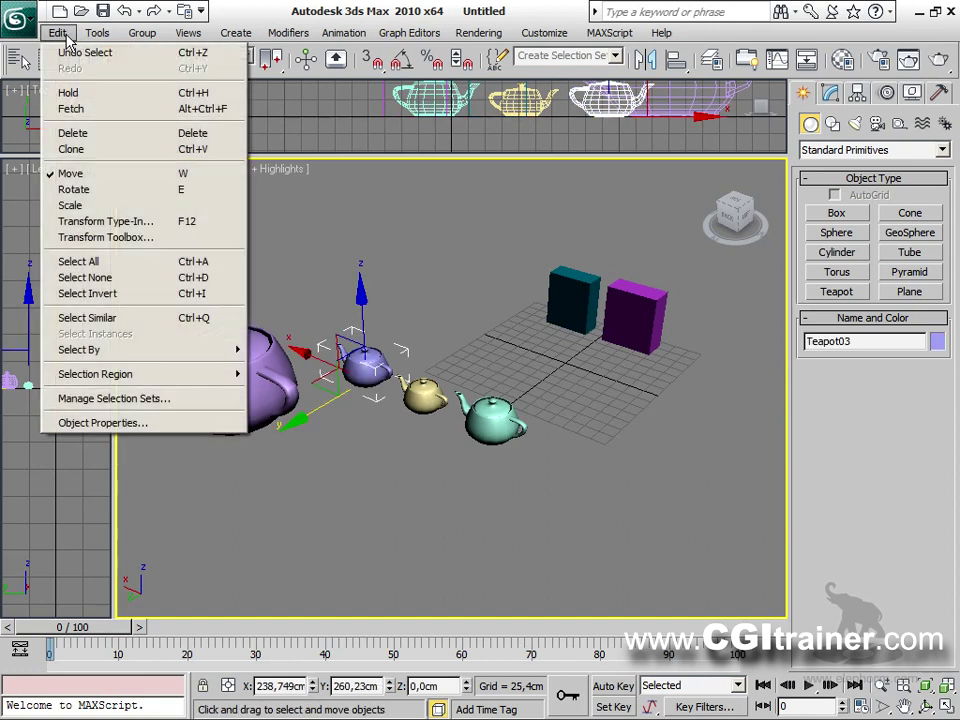
left_click(140, 319)
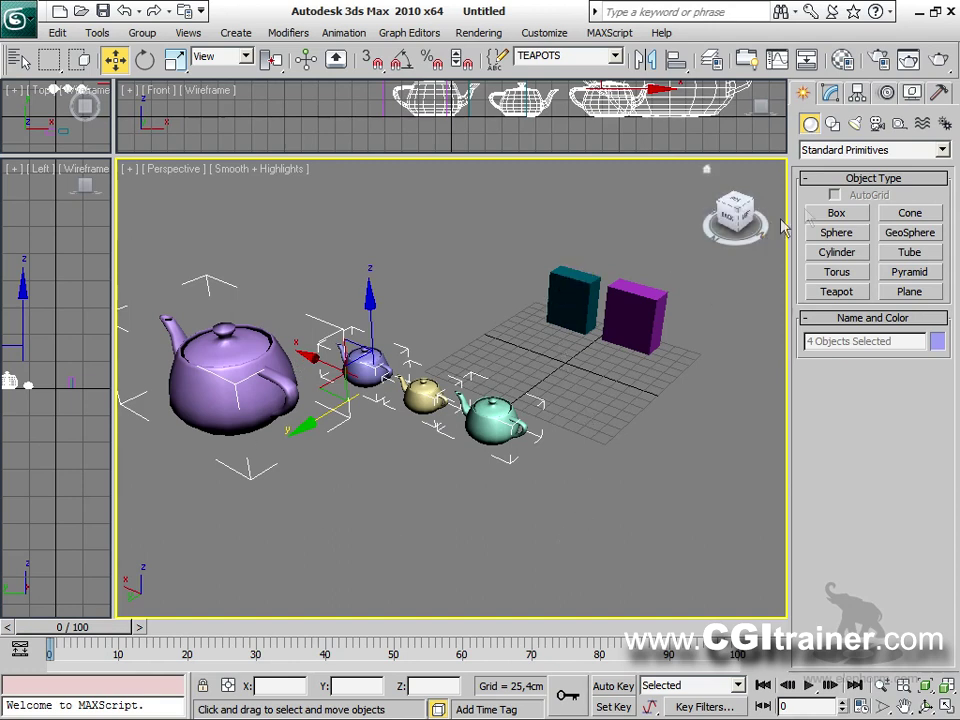
Create a purple teapot behind the row and move all five similar teapots right and down.
left_click(835, 290)
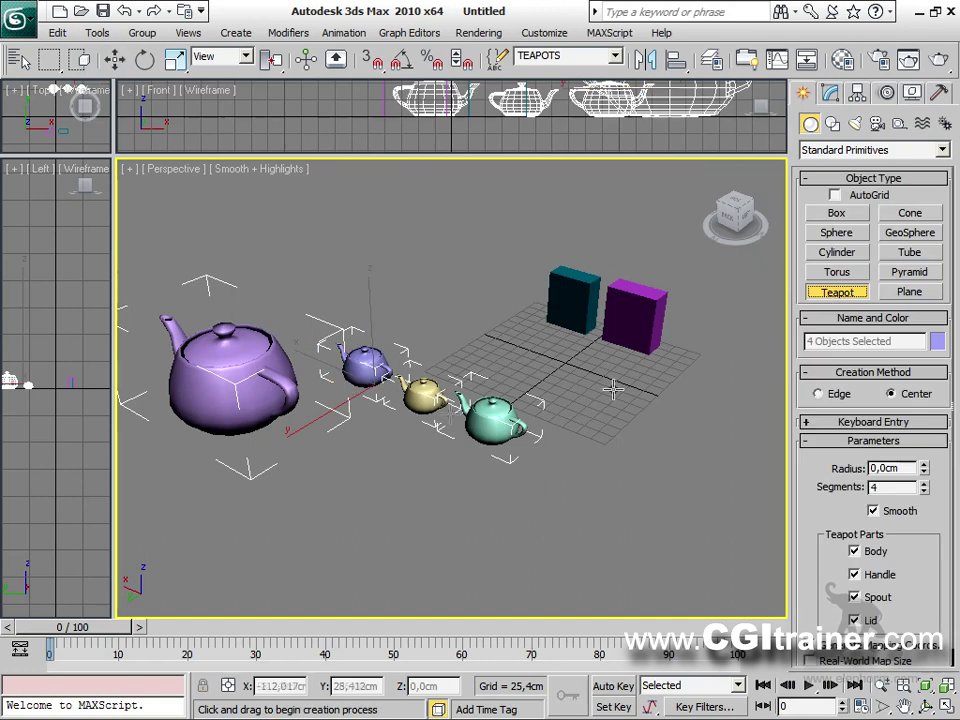
mouse_move(439, 294)
left_mouse_down()
mouse_move(456, 274)
mouse_move(451, 284)
left_mouse_up()
key("w")
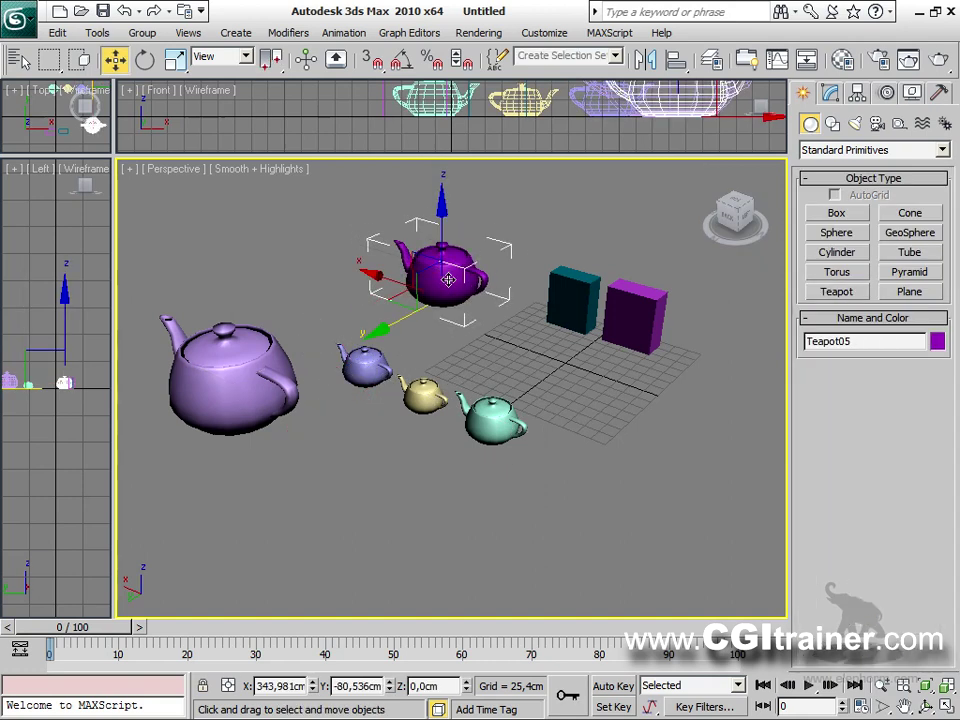
right_click(448, 281)
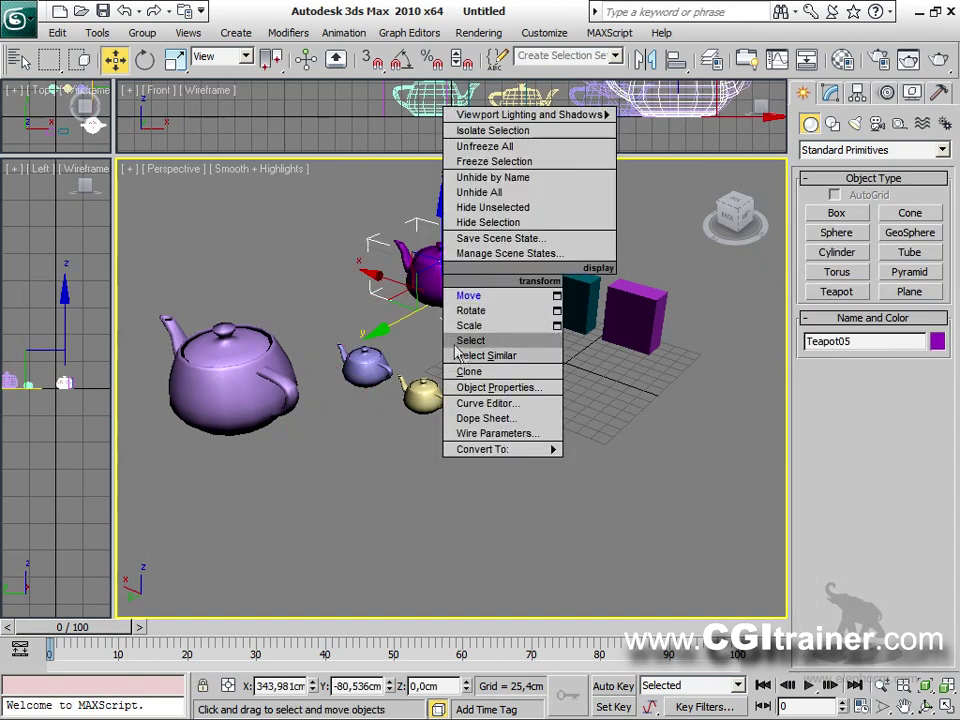
left_click(484, 355)
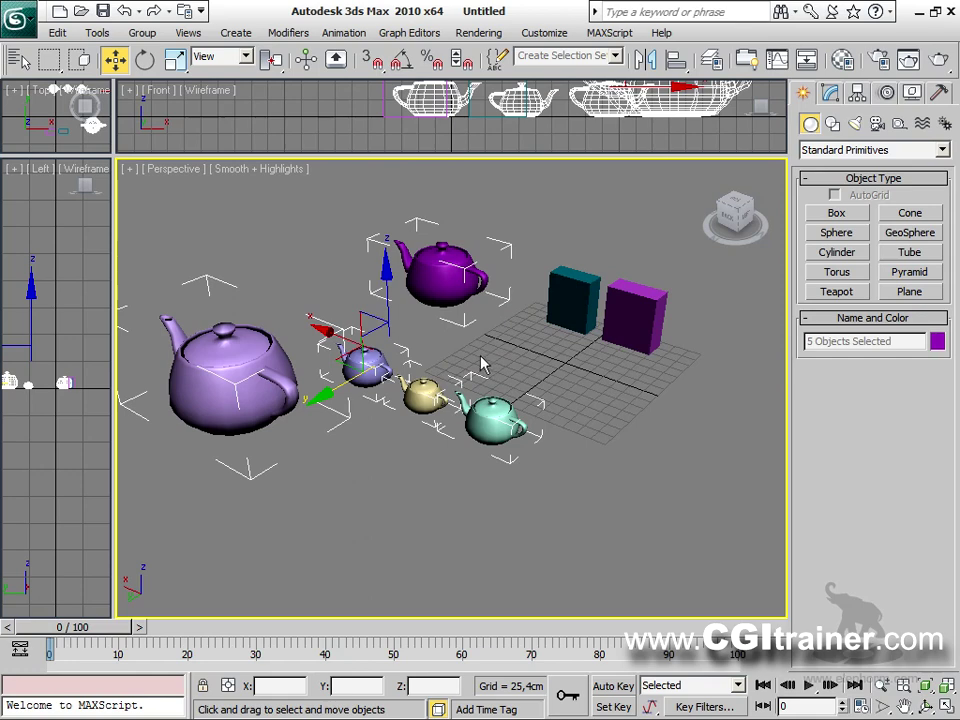
left_click_drag(338, 362, 356, 382)
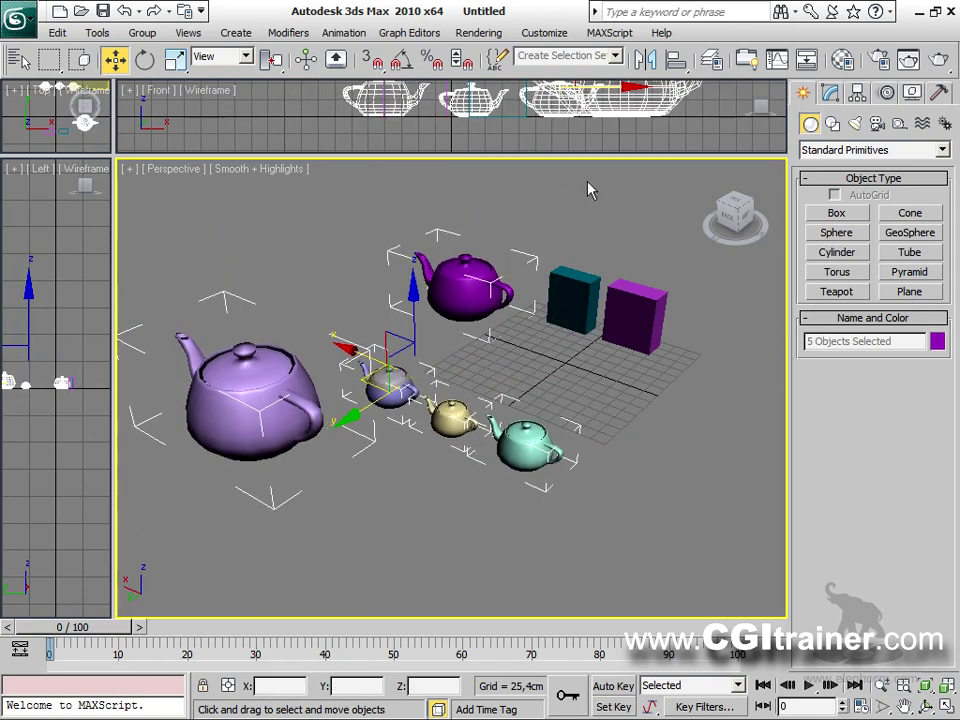
Select the saved TEAPOTS set and shift the four original teapots right and down.
left_click(614, 57)
left_click(541, 86)
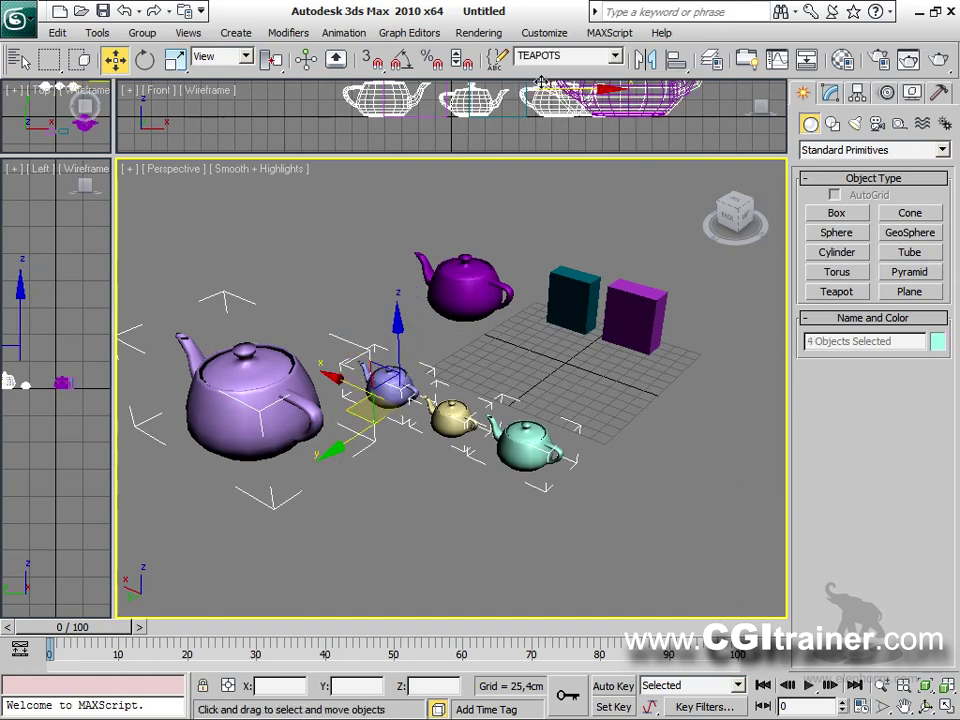
left_click_drag(352, 412, 386, 393)
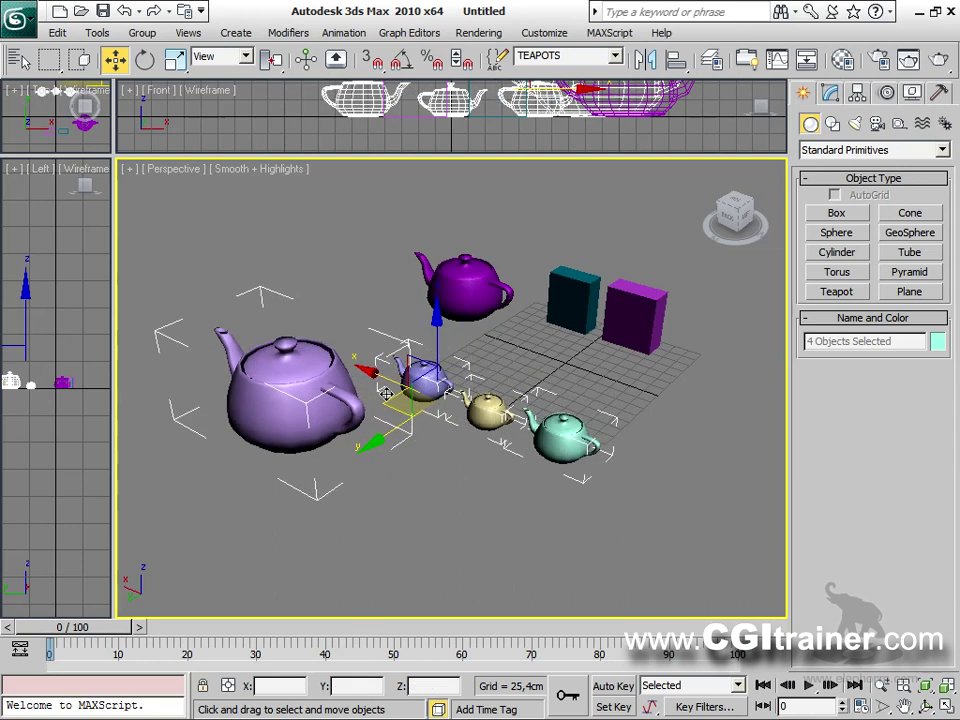
Select all five teapots via quad menu Select Similar and move them together.
left_click(465, 484)
left_click(430, 370)
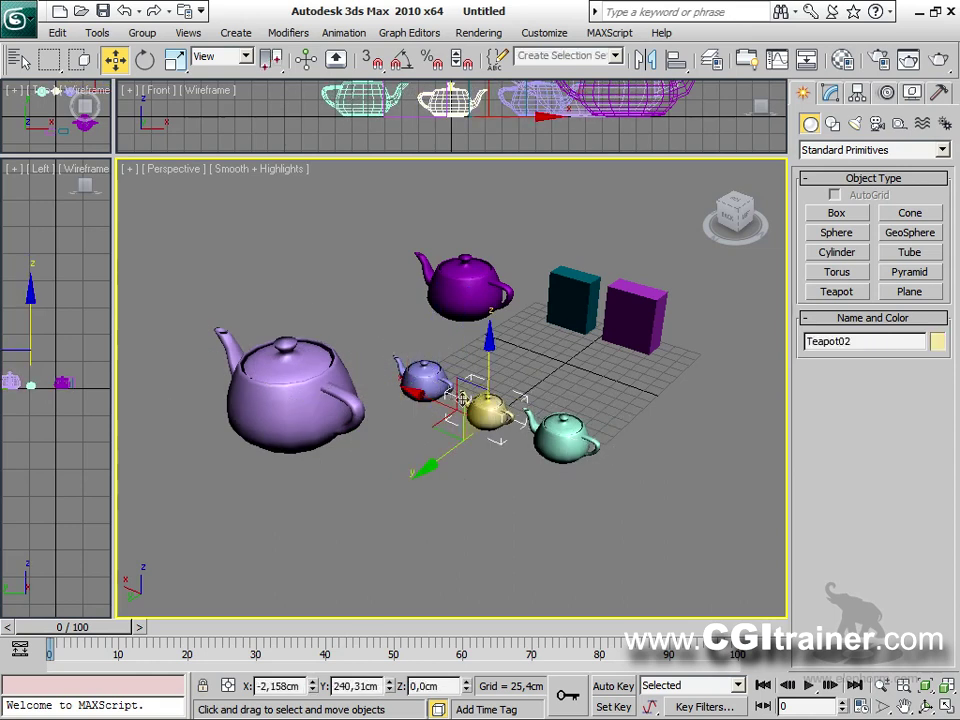
left_click(290, 390)
left_click(560, 438)
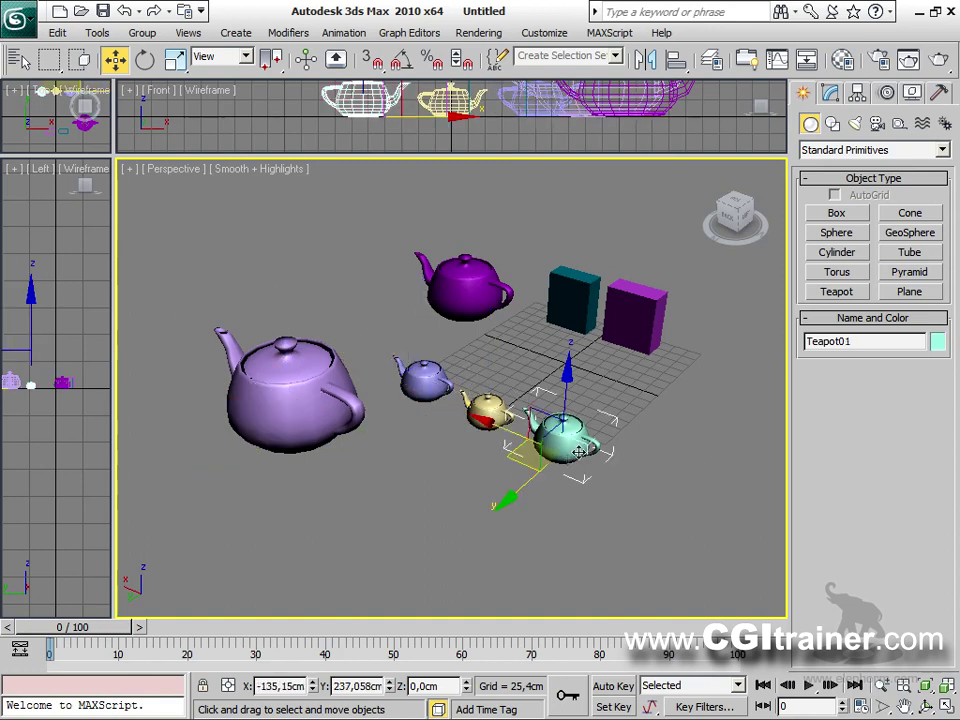
left_click(440, 302)
right_click(434, 300)
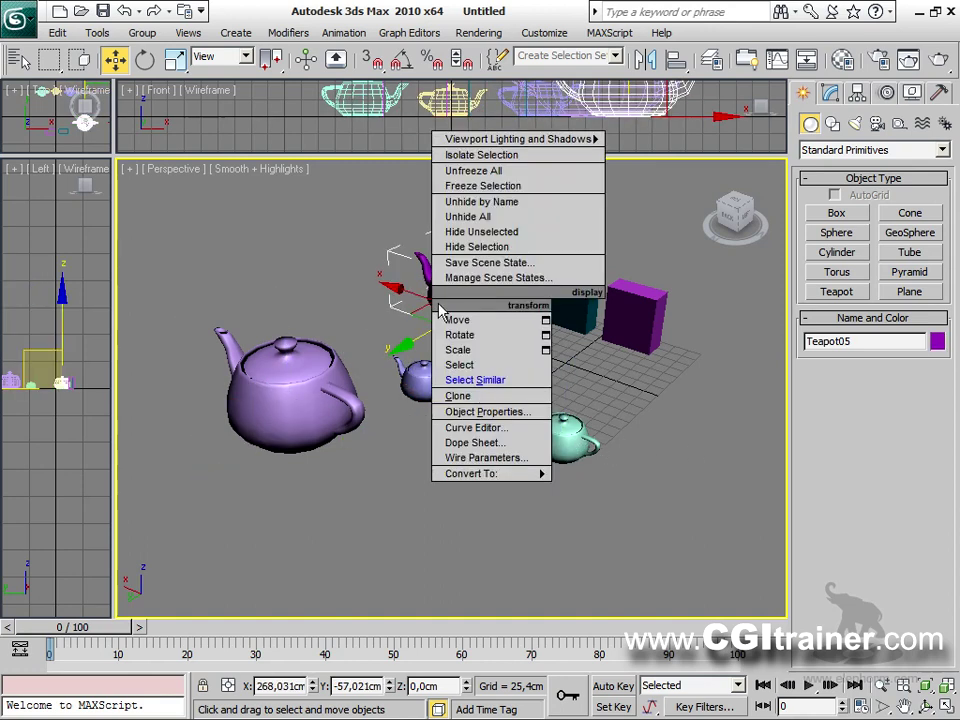
left_click(485, 384)
left_click_drag(485, 388, 340, 382)
scroll(447, 436, "down", 4)
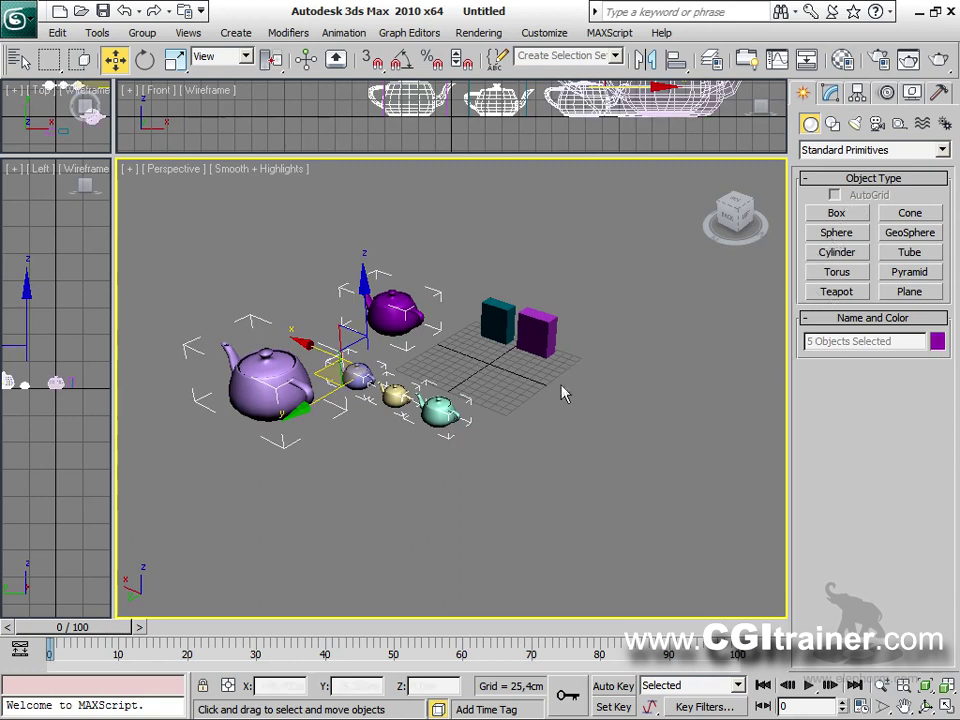
Convert the purple teapot to an Editable Poly.
left_click(400, 310)
right_click(404, 310)
mouse_move(472, 484)
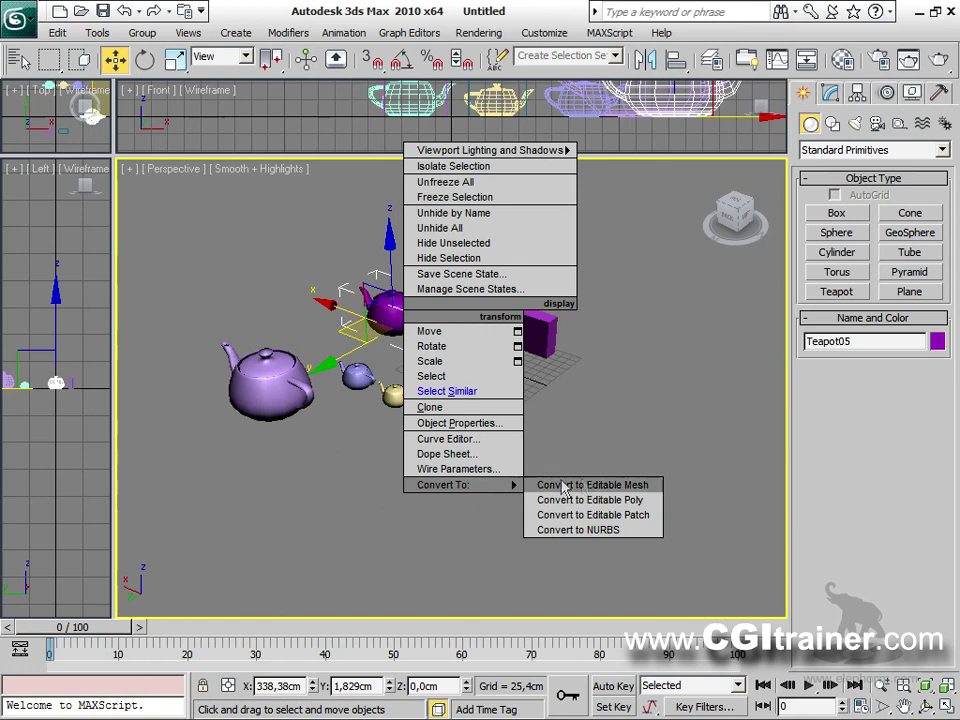
left_click(575, 499)
Try Select Similar on the converted teapot, then reselect only the purple teapot.
right_click(380, 293)
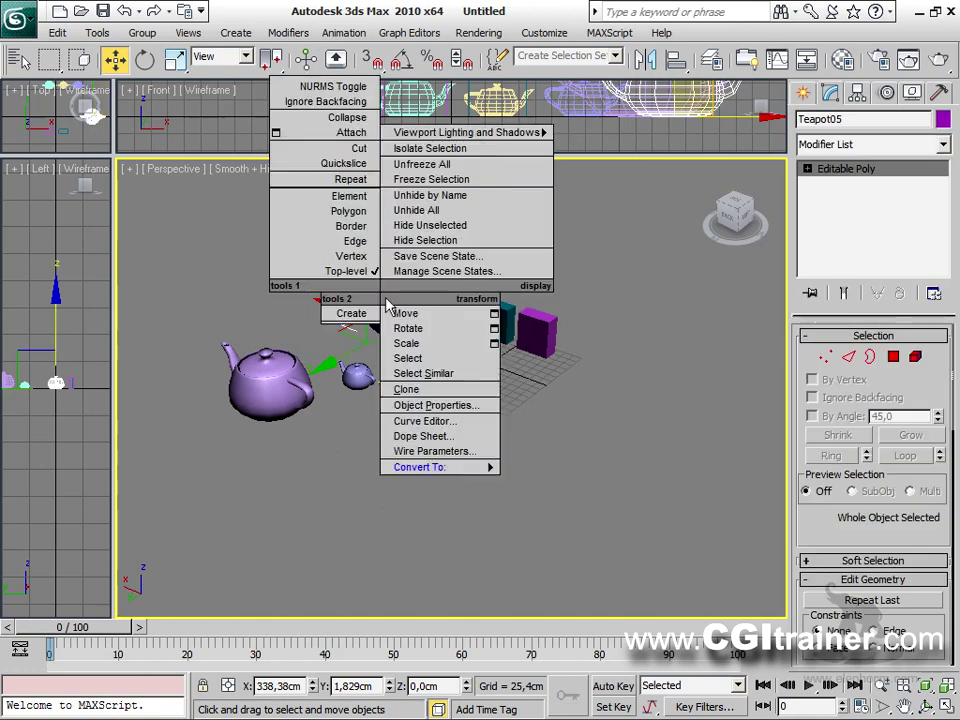
left_click(428, 376)
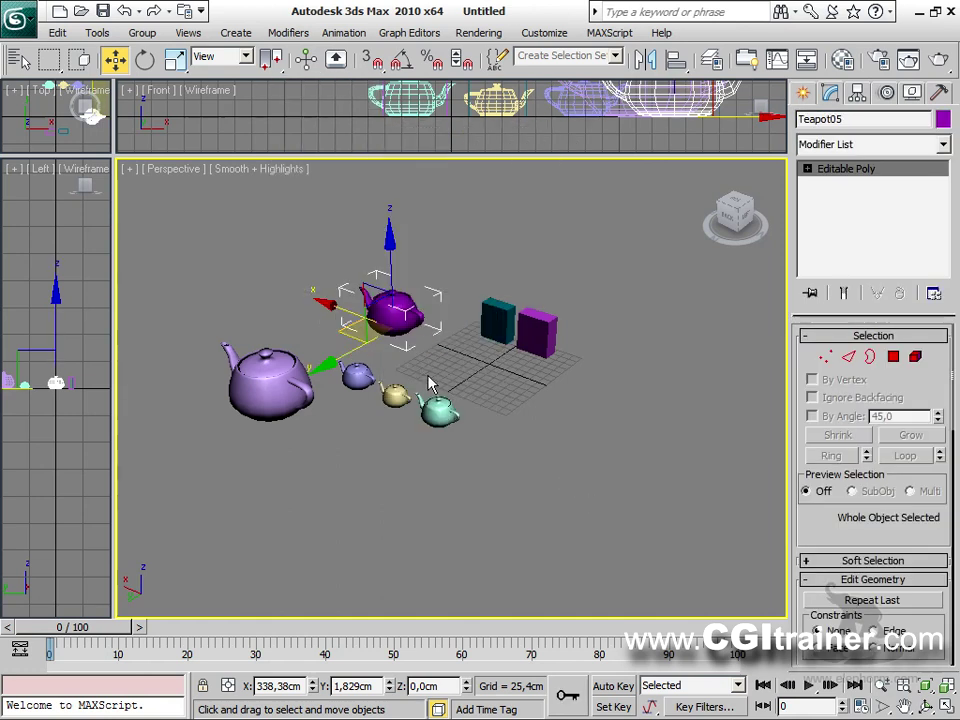
left_click(290, 398)
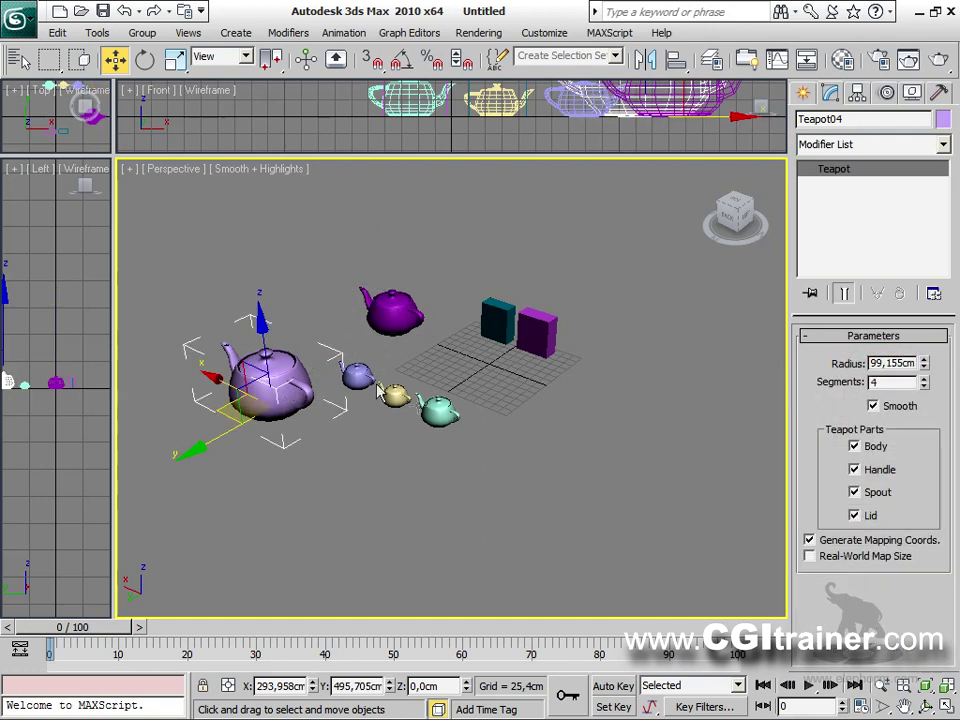
left_click(418, 328)
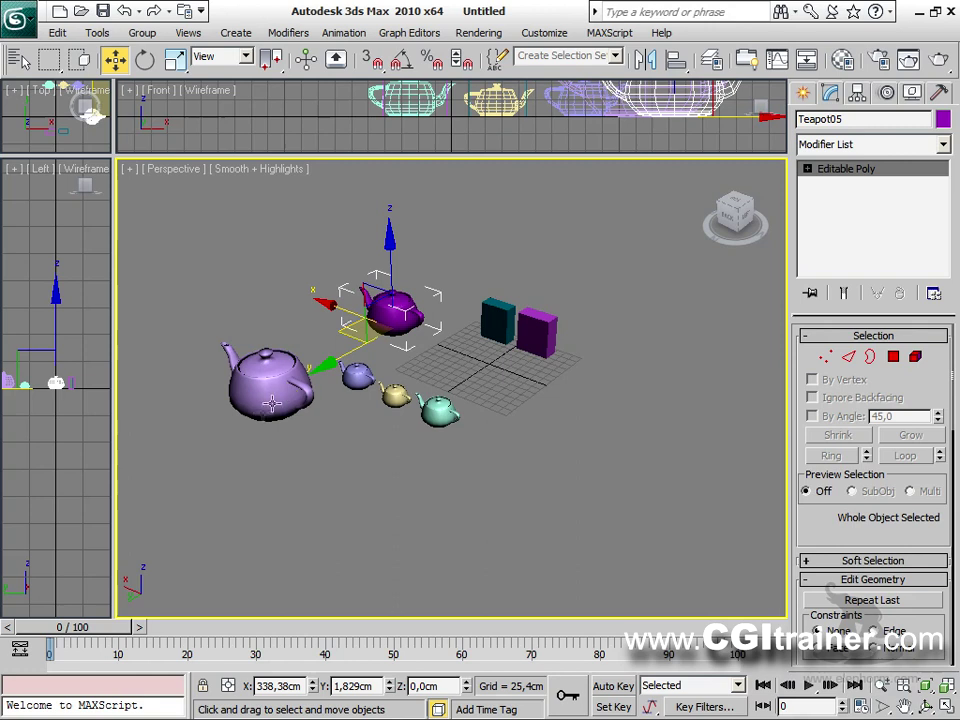
left_click(500, 418)
left_click(384, 300)
Delete the purple teapot, leaving four teapots and two boxes.
left_click(57, 32)
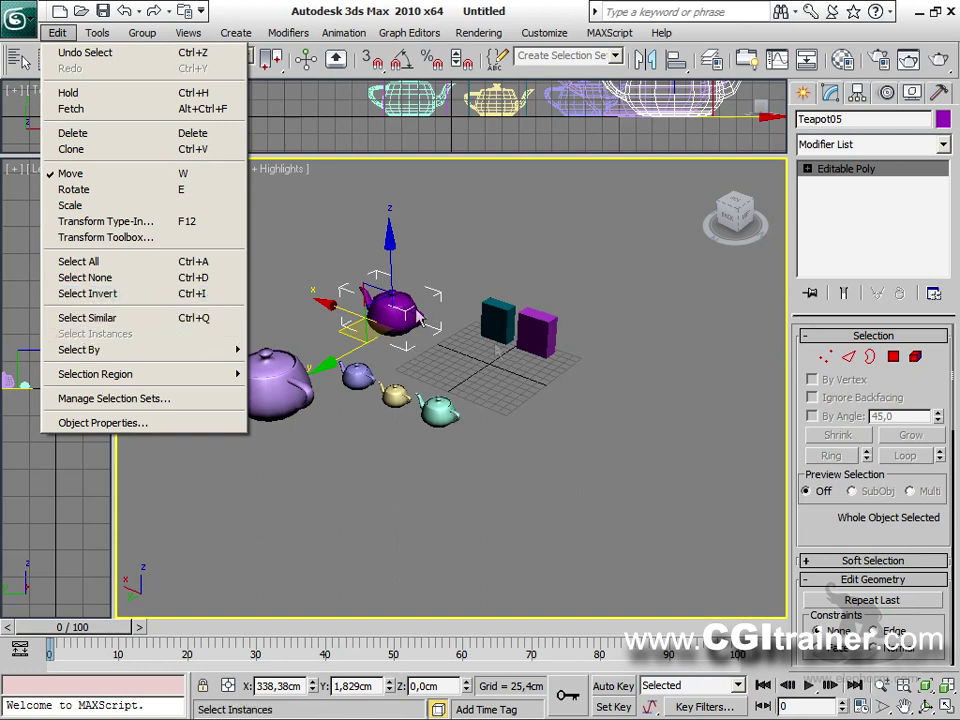
left_click(505, 362)
left_click(378, 315)
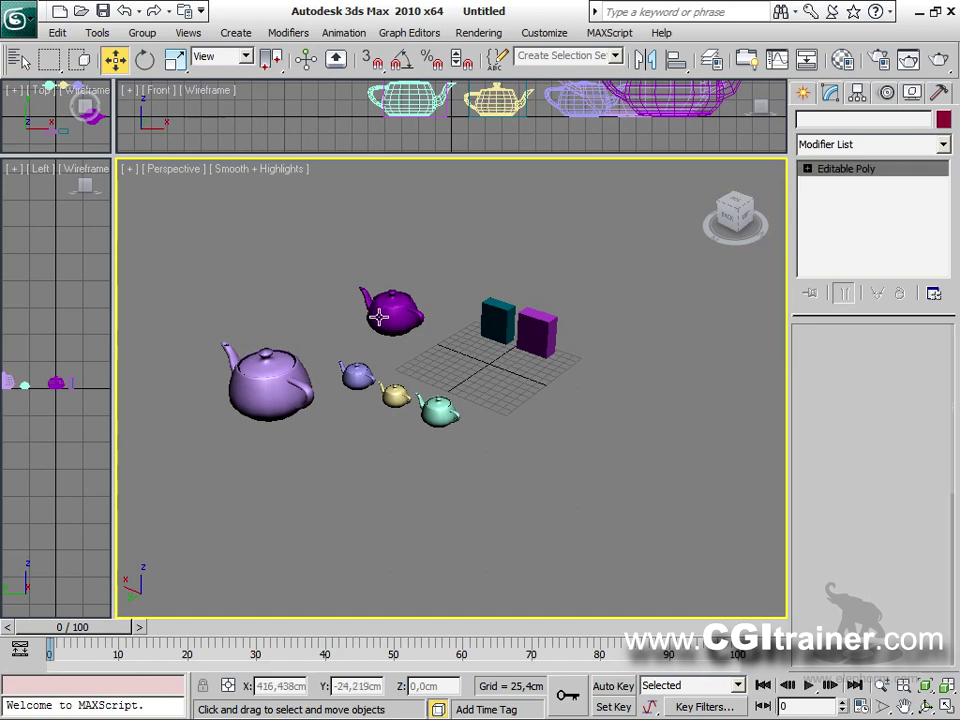
key("Delete")
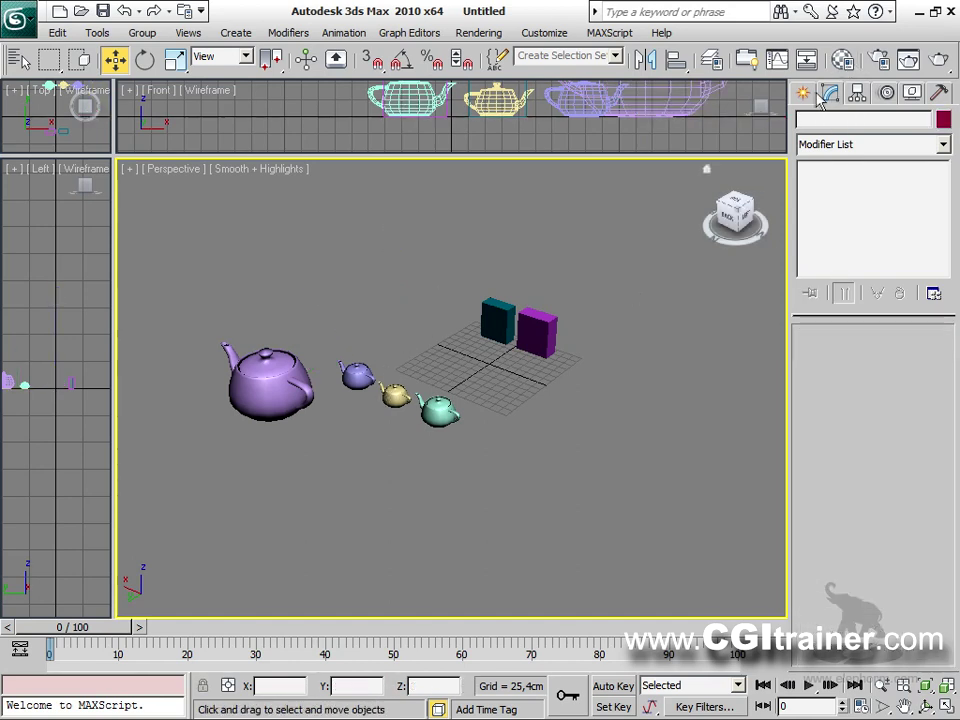
Create a new standard-primitive teapot above the large teapot.
left_click(802, 92)
left_click(837, 291)
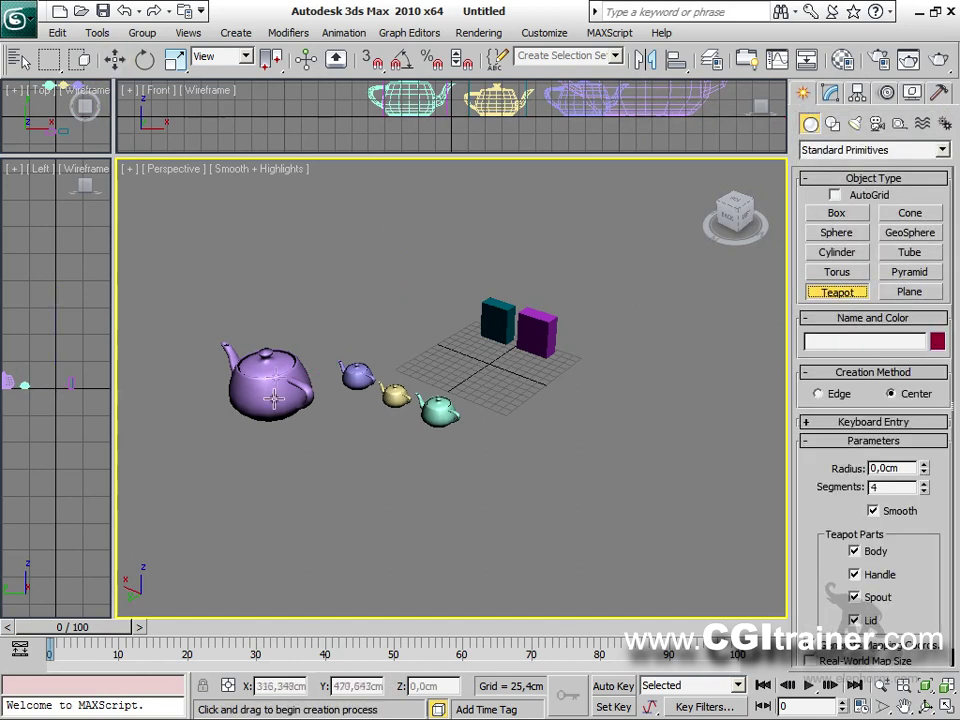
mouse_move(345, 319)
left_mouse_down()
mouse_move(358, 298)
mouse_move(352, 308)
left_mouse_up()
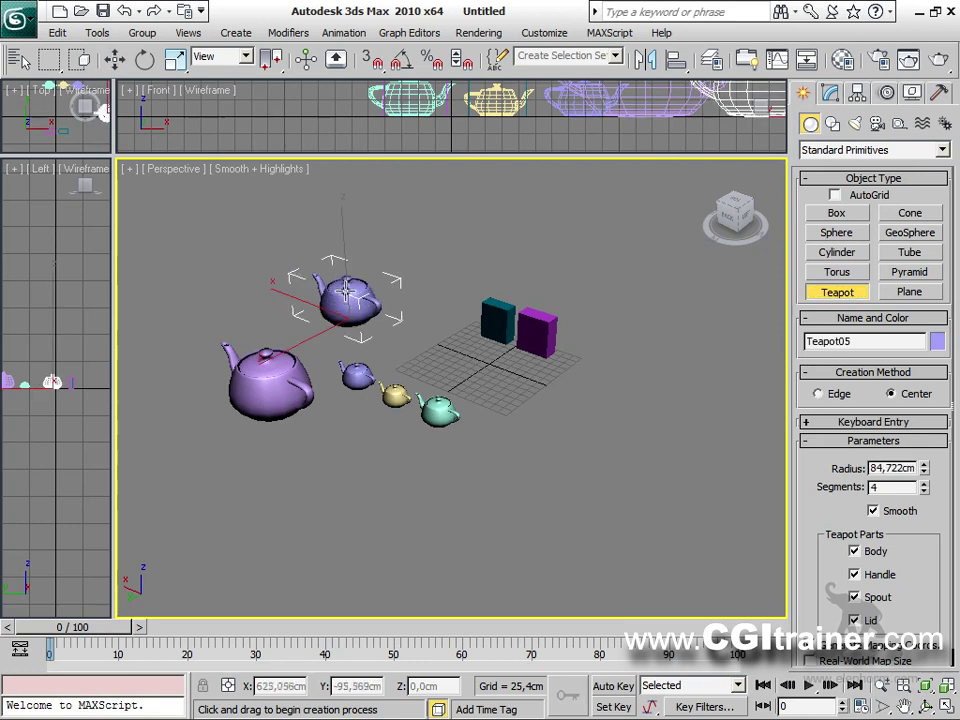
key("w")
Shift-clone the teapot into 3 instances and enlarge their shared Radius.
mouse_move(300, 297)
left_mouse_down("shift")
mouse_move(375, 326)
mouse_move(384, 320)
left_mouse_up("shift")
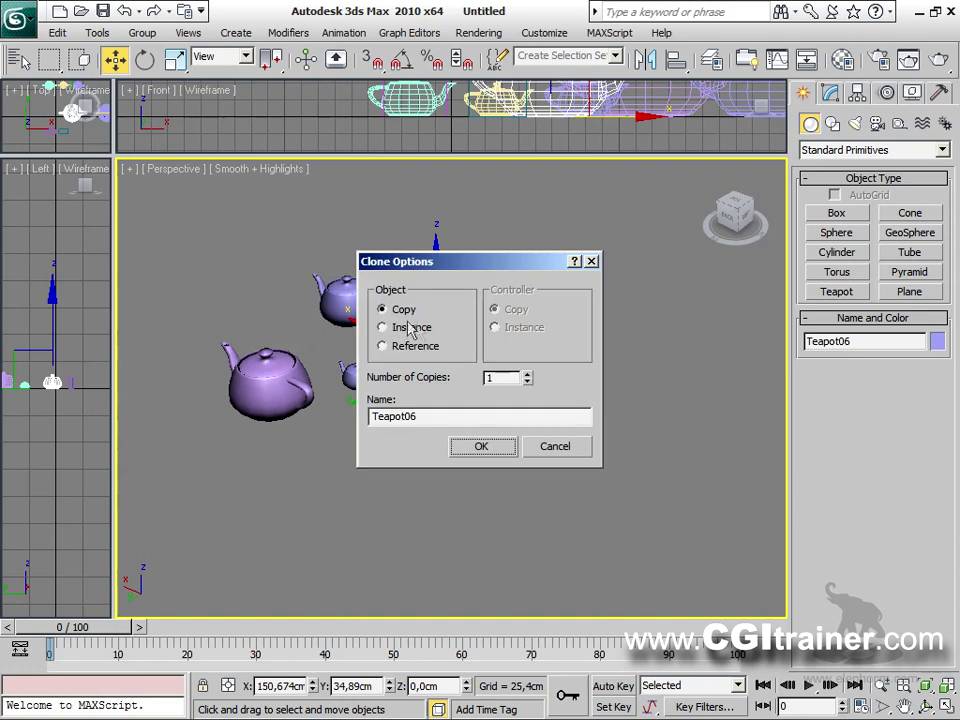
double_click(524, 376)
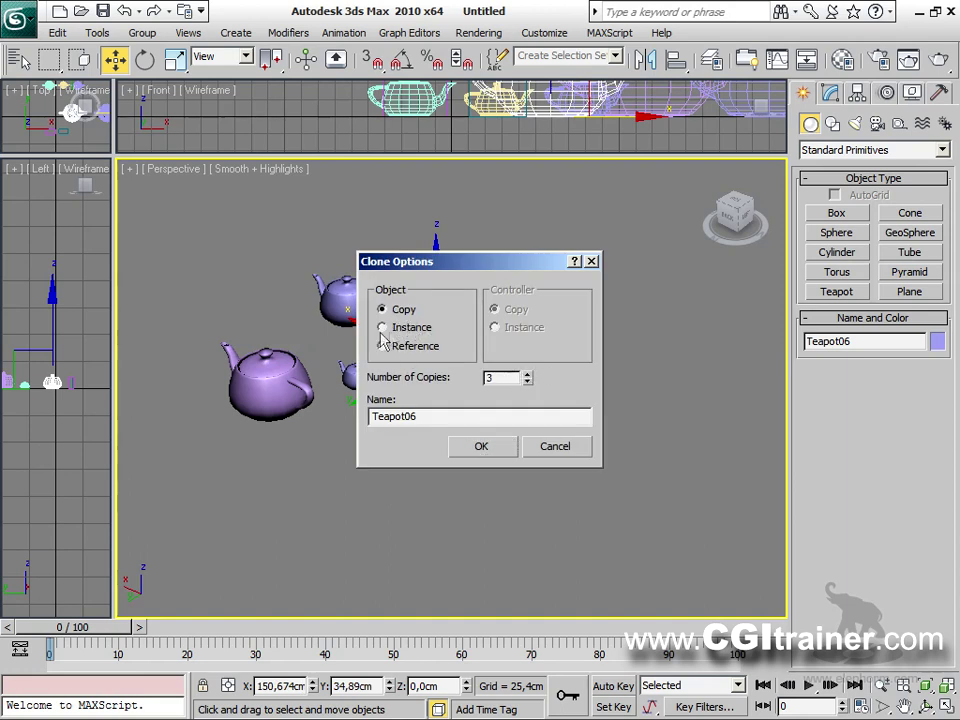
left_click(480, 447)
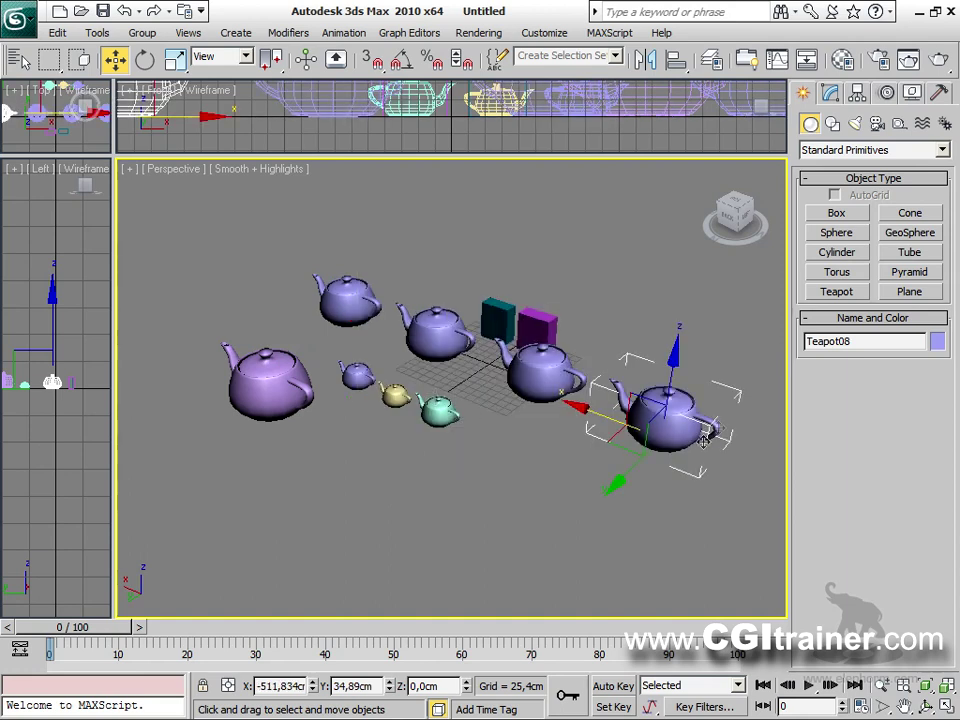
left_click(831, 94)
mouse_move(924, 359)
left_mouse_down()
mouse_move(924, 322)
mouse_move(924, 365)
mouse_move(926, 343)
left_mouse_up()
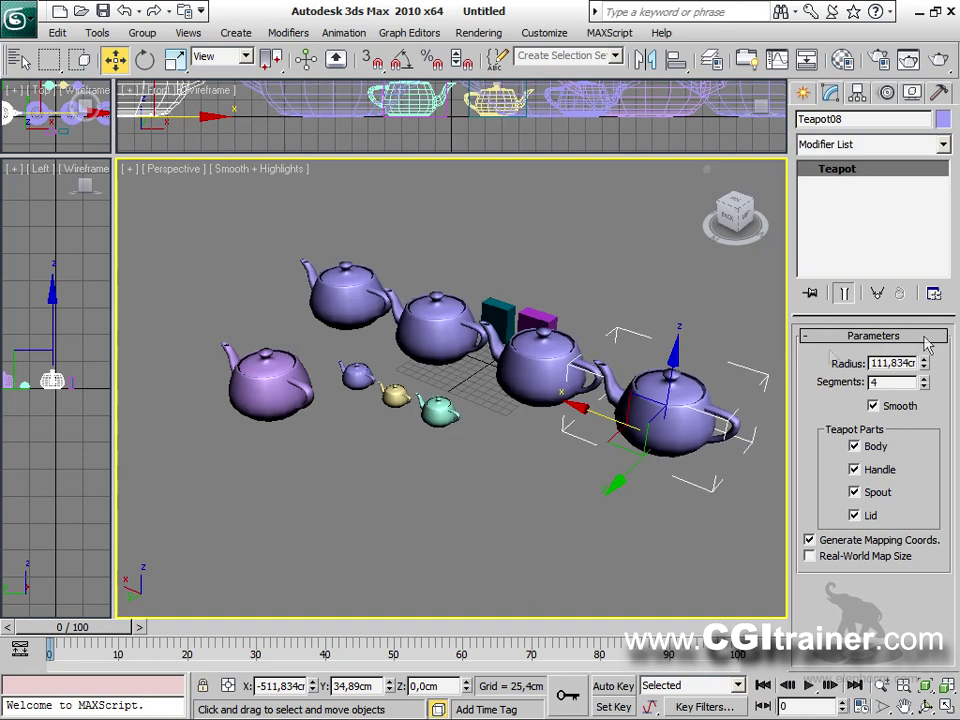
Move the new teapot, then Select Similar and shift all eight teapots slightly up-left.
mouse_move(617, 490)
left_mouse_down()
mouse_move(654, 413)
mouse_move(600, 490)
mouse_move(626, 482)
left_mouse_up()
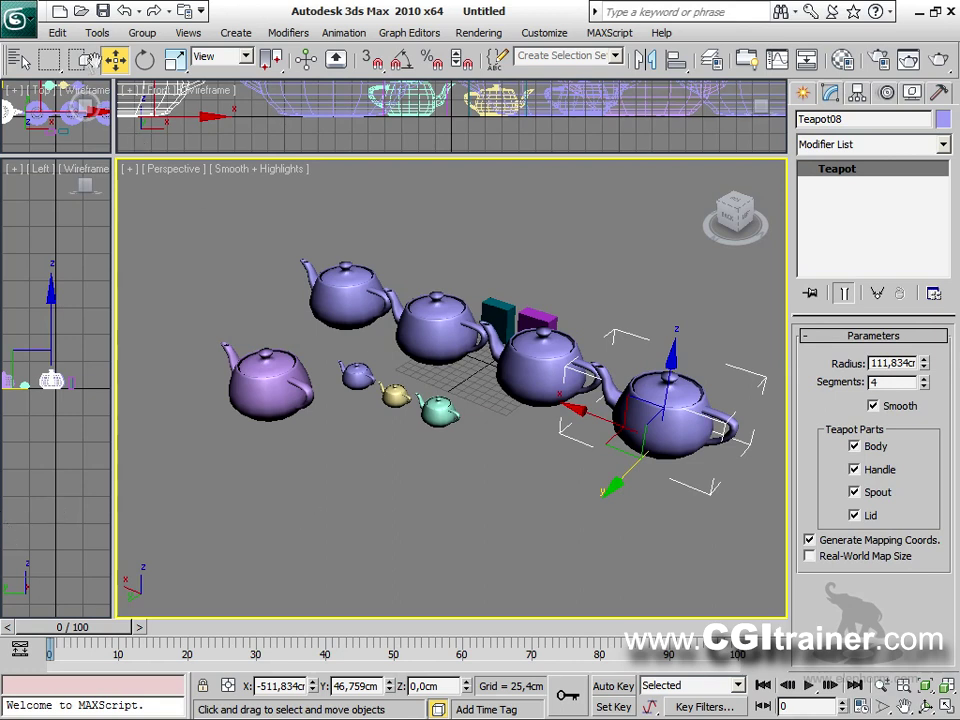
right_click(363, 280)
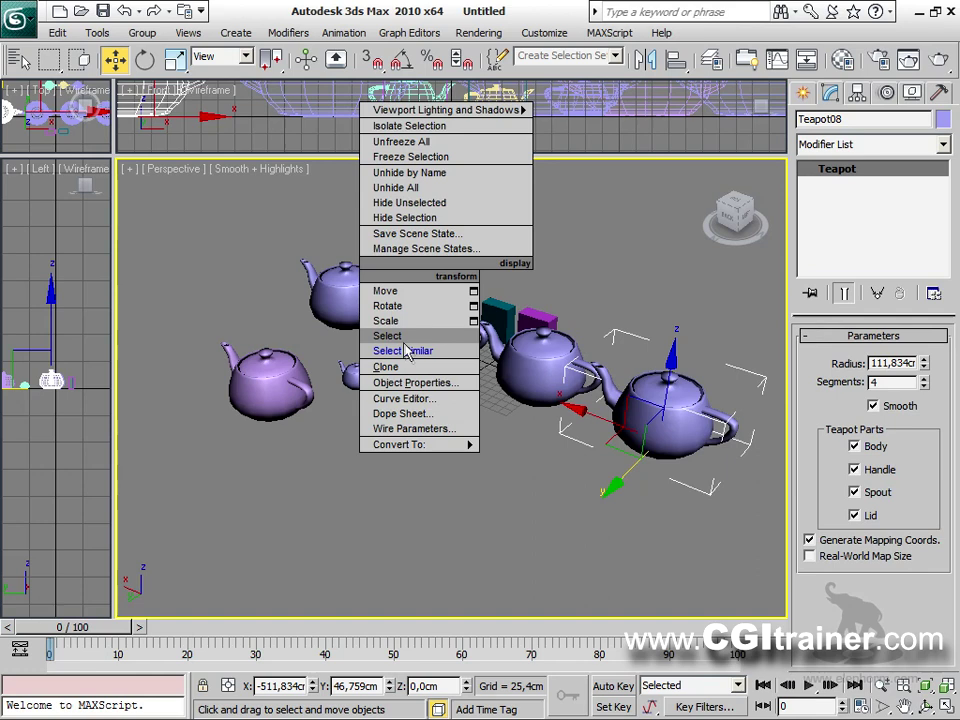
left_click(405, 350)
mouse_move(377, 363)
left_mouse_down()
mouse_move(241, 451)
mouse_move(372, 352)
left_mouse_up()
middle_click_drag(381, 349, 470, 380, "alt")
Select the four instances of the large front teapot and move them behind the boxes.
left_click(677, 506)
left_click(615, 450)
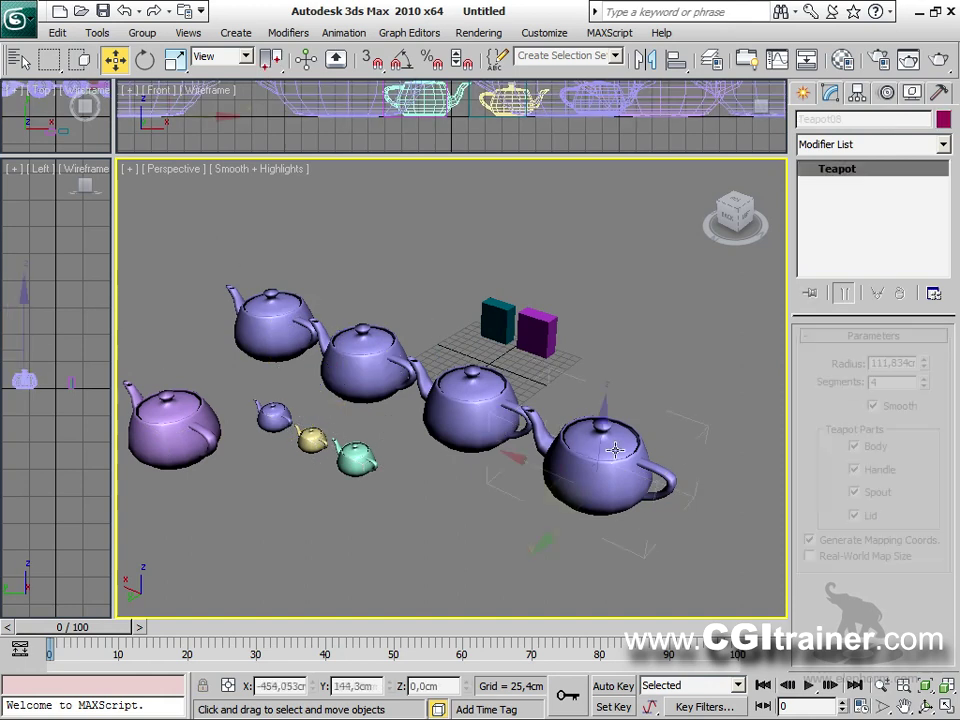
left_click(63, 37)
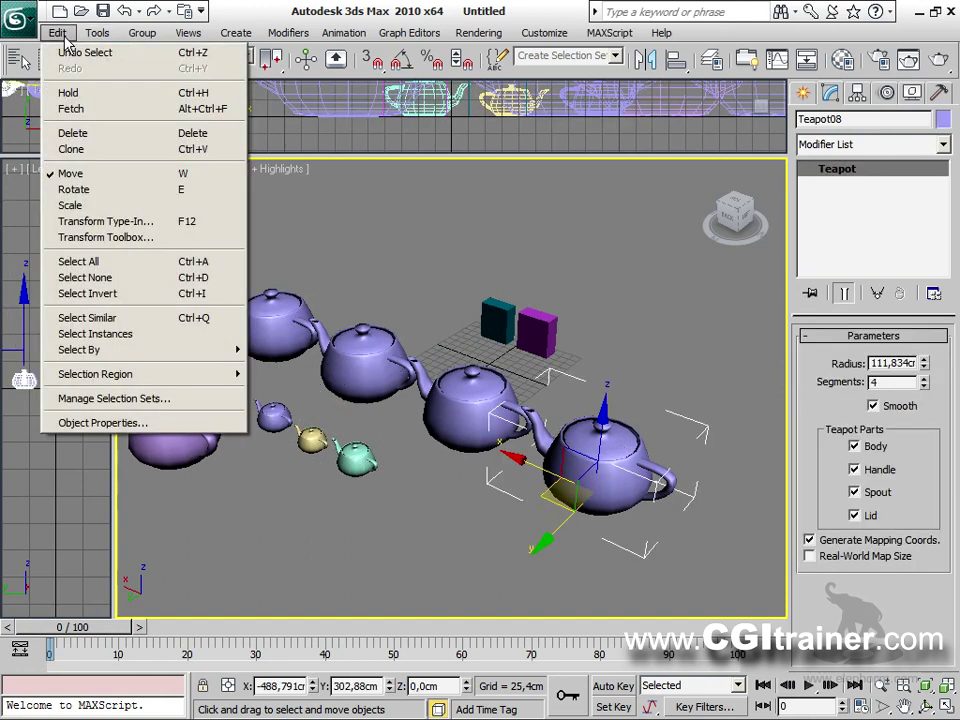
left_click(127, 334)
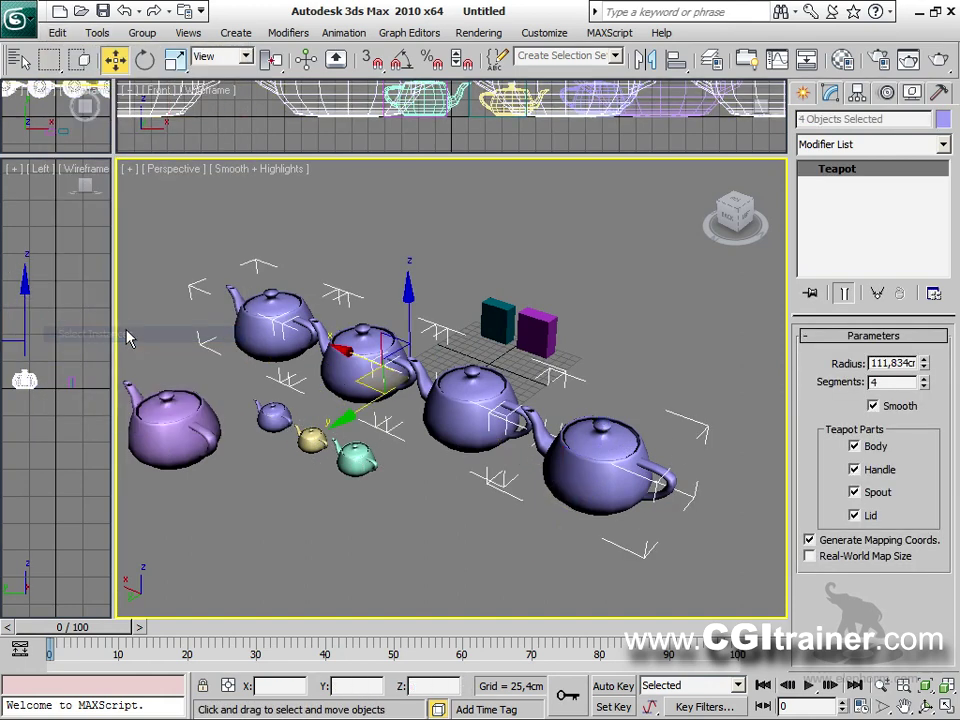
mouse_move(363, 383)
left_mouse_down()
mouse_move(420, 378)
mouse_move(439, 364)
mouse_move(450, 236)
mouse_move(523, 314)
mouse_move(467, 295)
mouse_move(384, 365)
mouse_move(360, 360)
left_mouse_up()
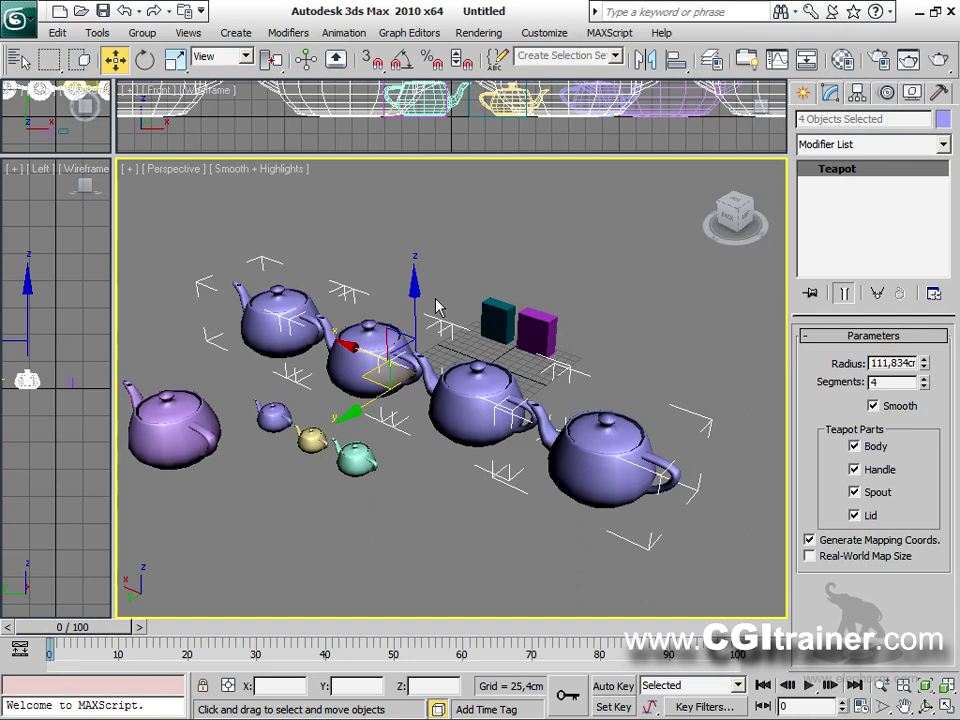
Make Teapot07 unique and shrink its Radius to 76.047cm.
left_click(615, 230)
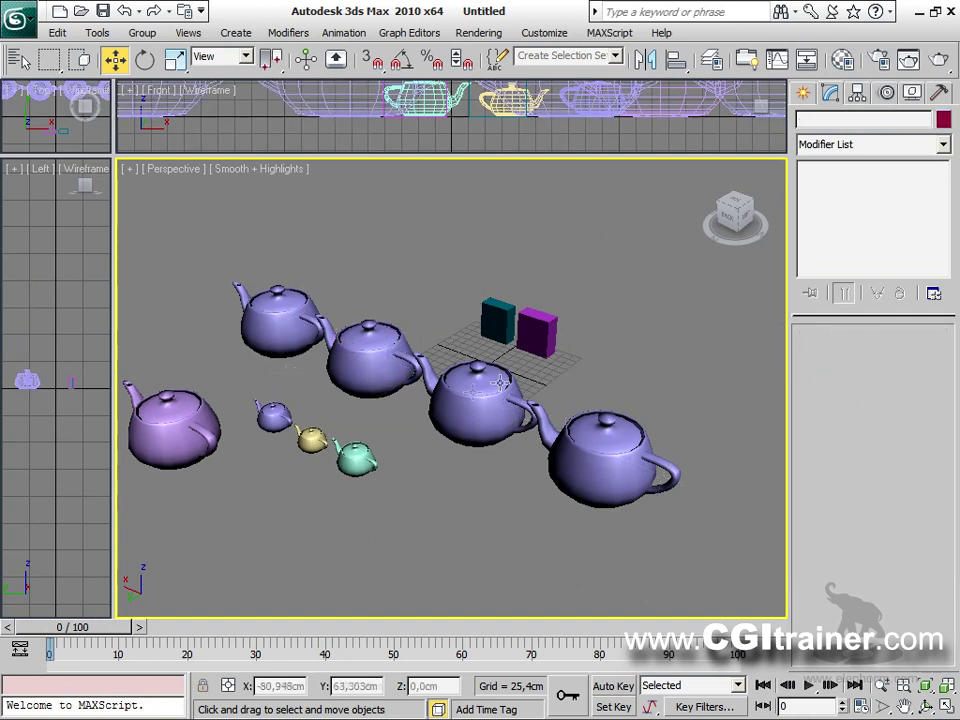
left_click(475, 398)
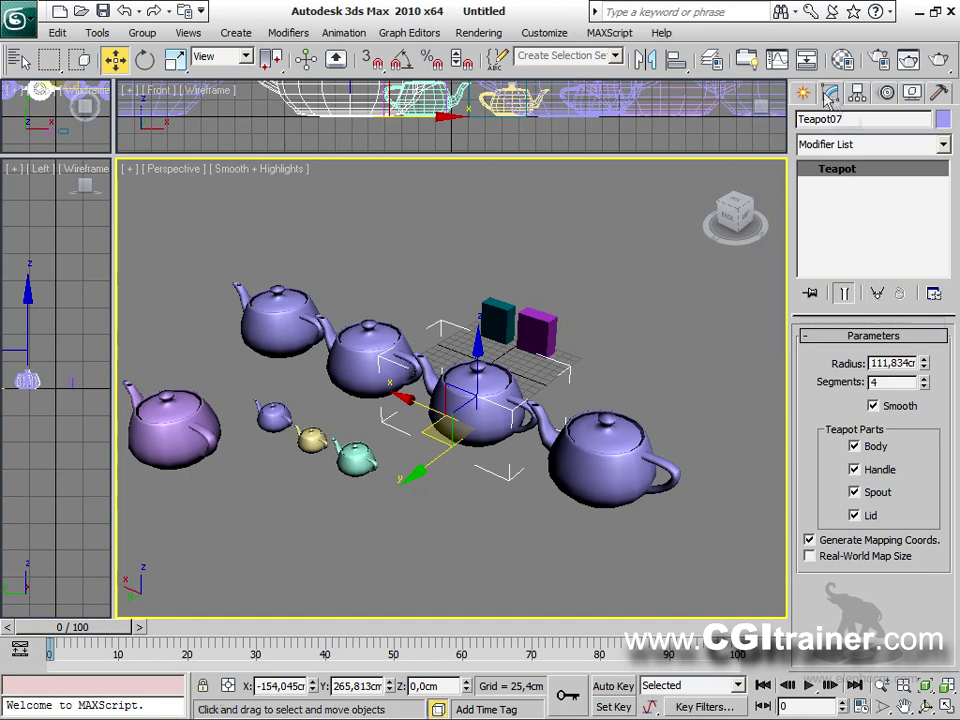
left_click(878, 293)
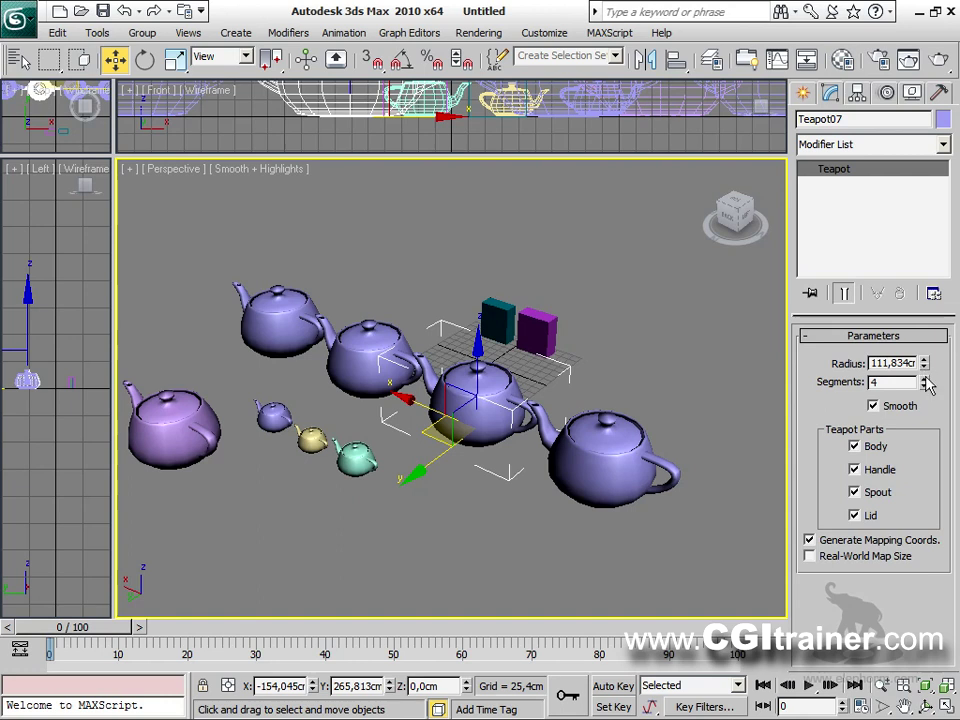
left_click_drag(924, 368, 622, 608)
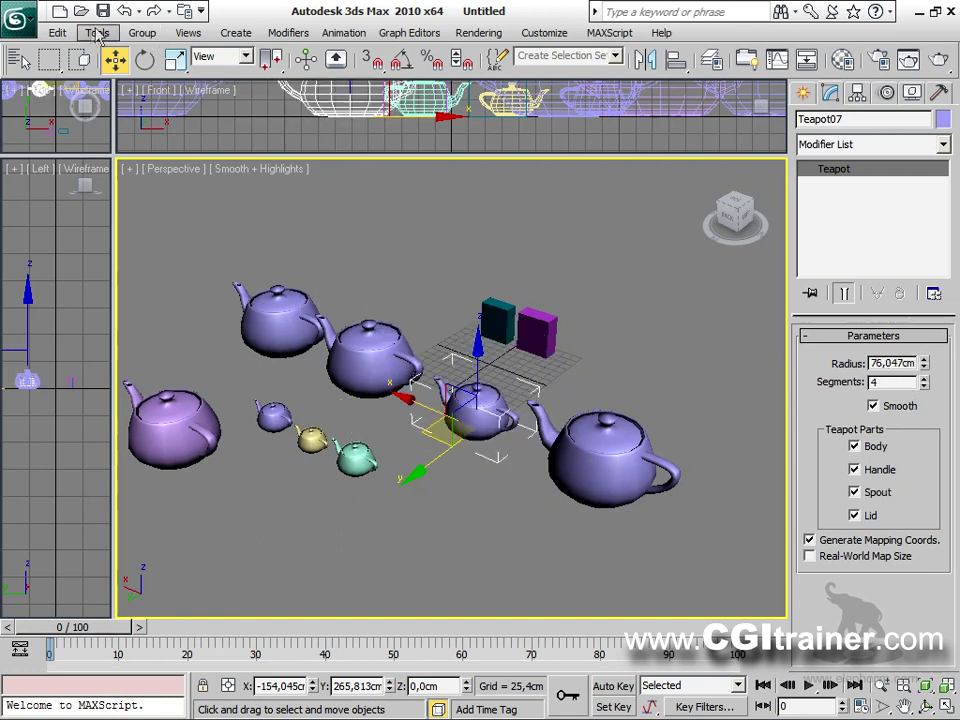
Select the instances of Teapot06 and move the three teapots back along Y.
left_click(60, 34)
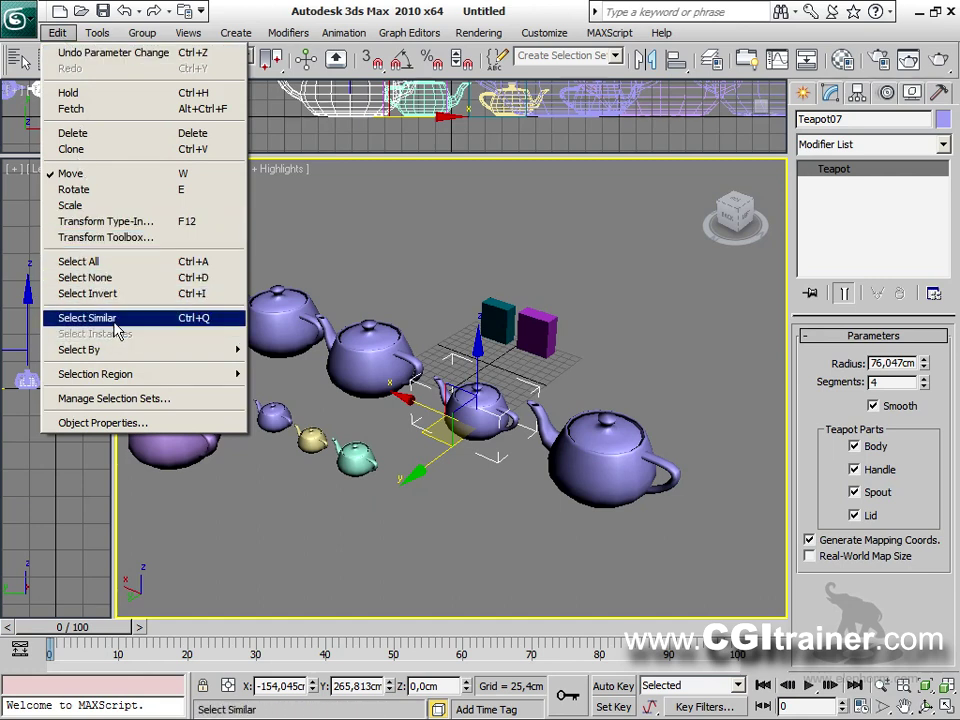
left_click(110, 318)
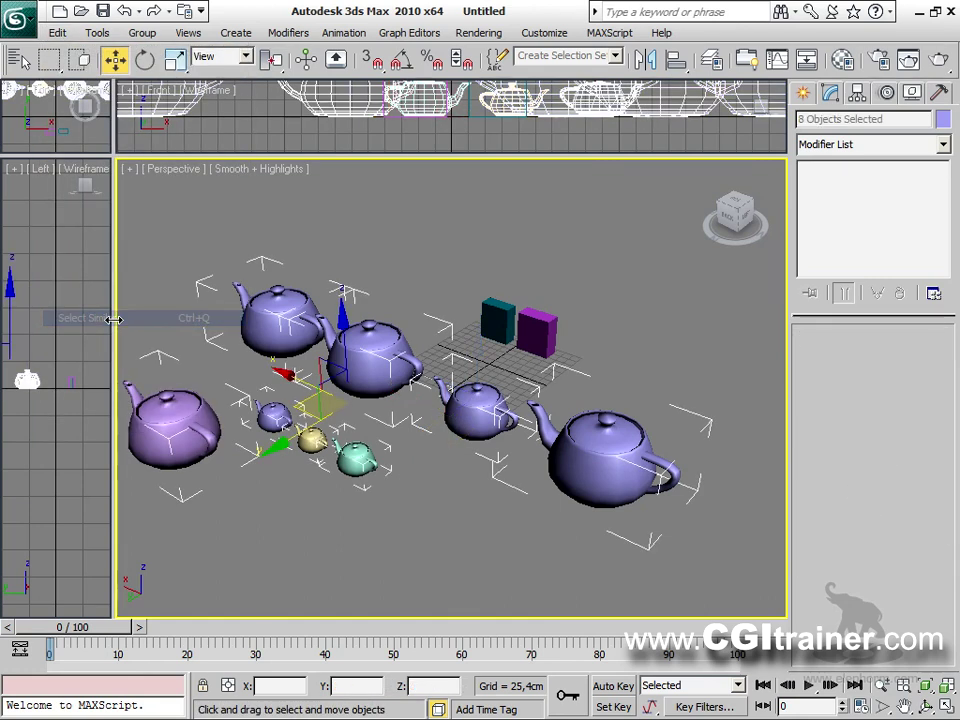
left_click(445, 513)
left_click(370, 360)
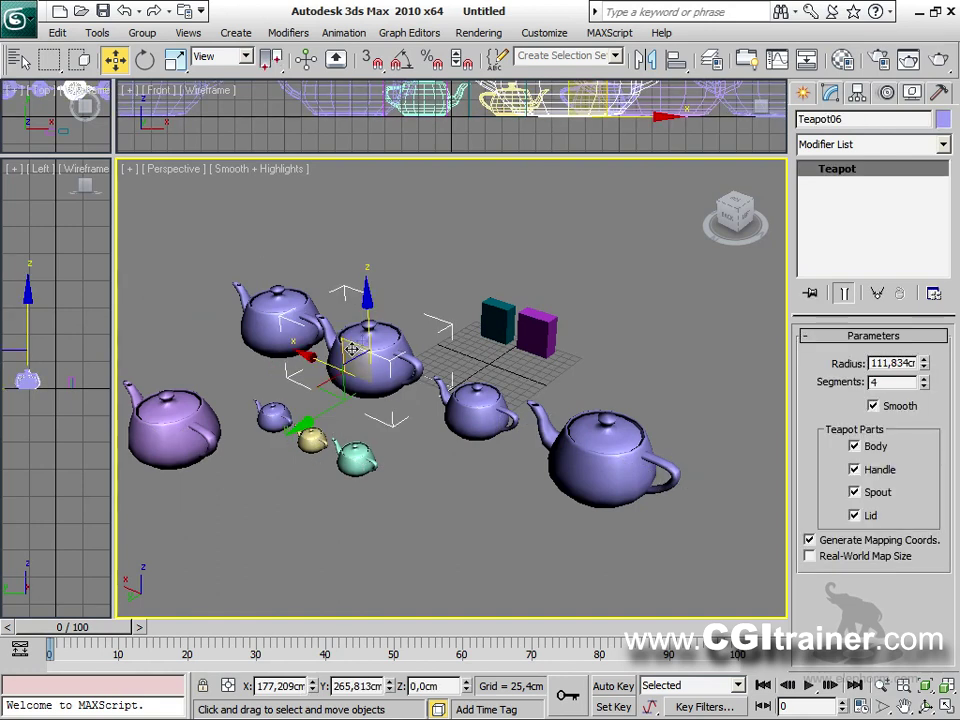
left_click(56, 33)
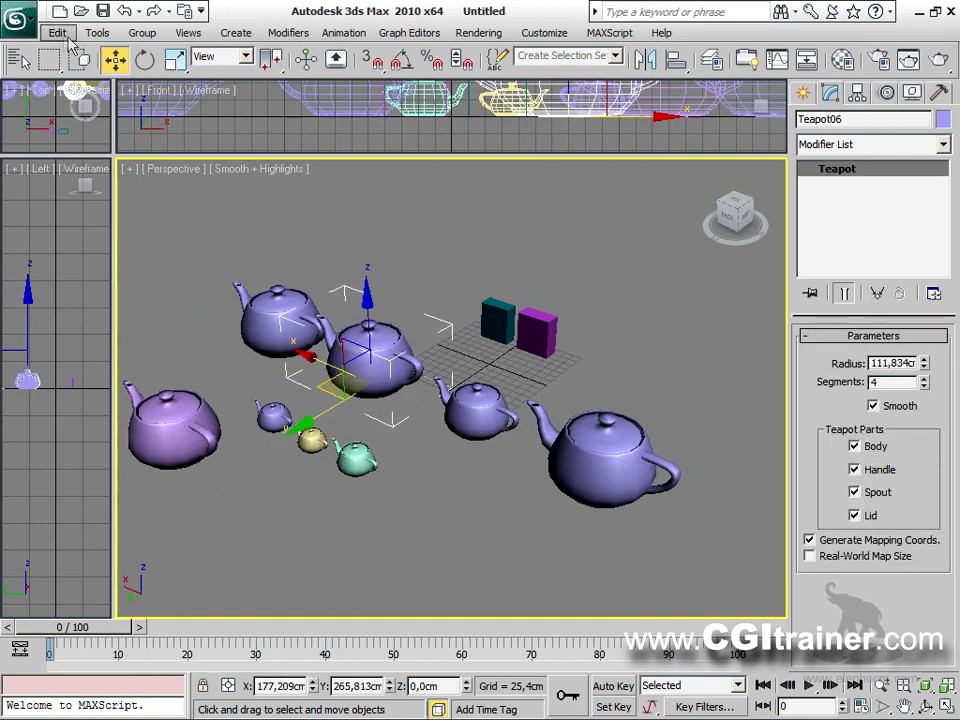
left_click(128, 338)
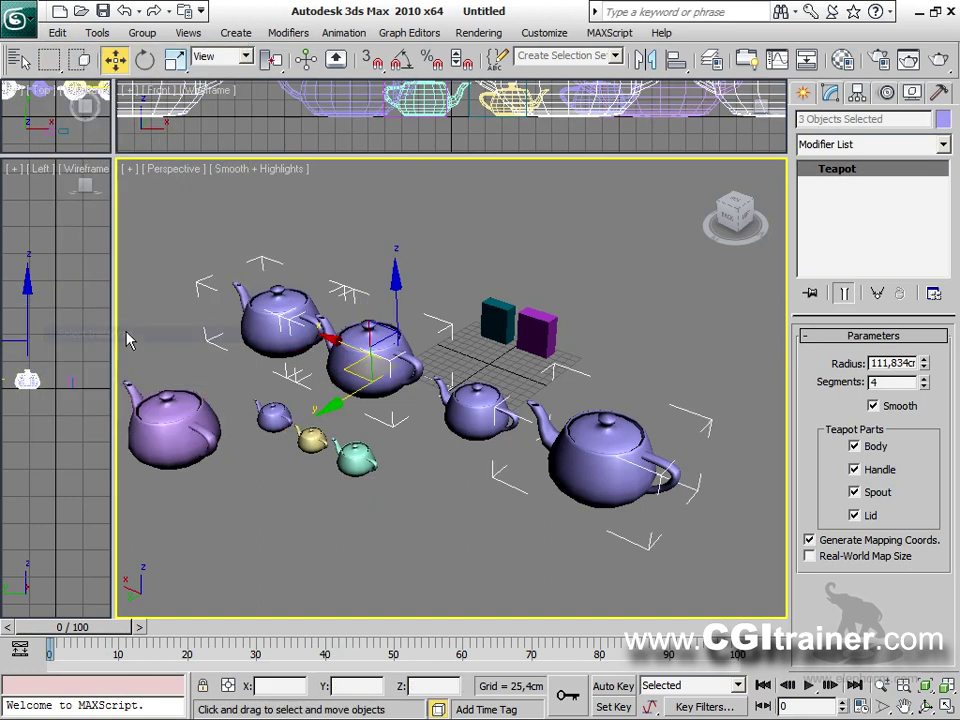
left_click_drag(327, 404, 518, 286)
middle_click_drag(562, 455, 520, 455)
scroll(520, 455, "down", 5)
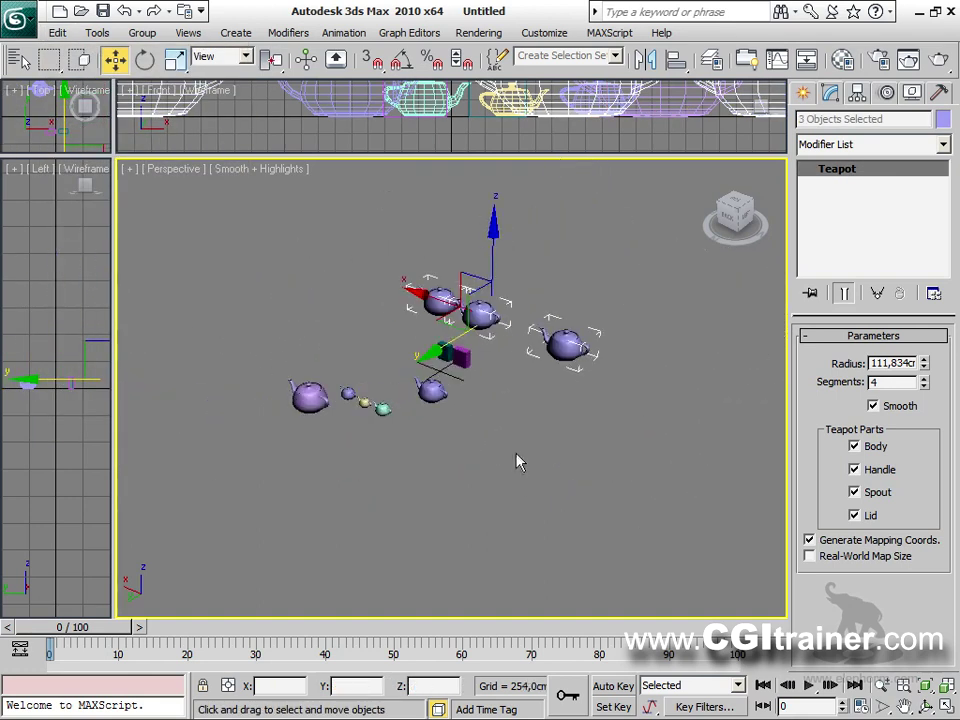
Try Edit > Select By > Layer and cancel without choosing a layer.
left_click(283, 313)
left_click(58, 33)
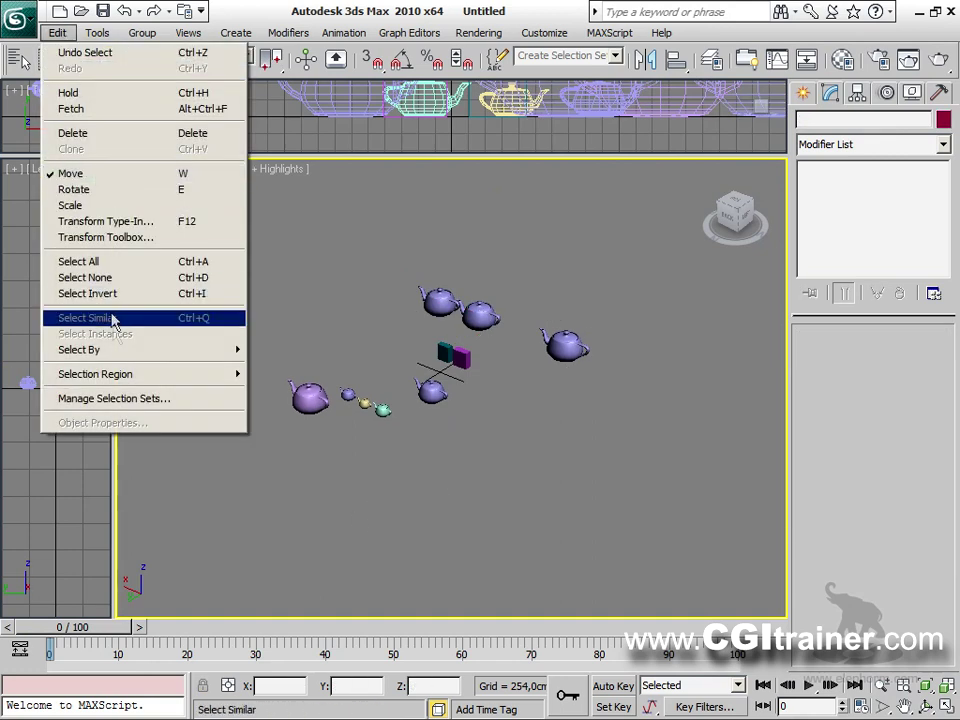
mouse_move(130, 354)
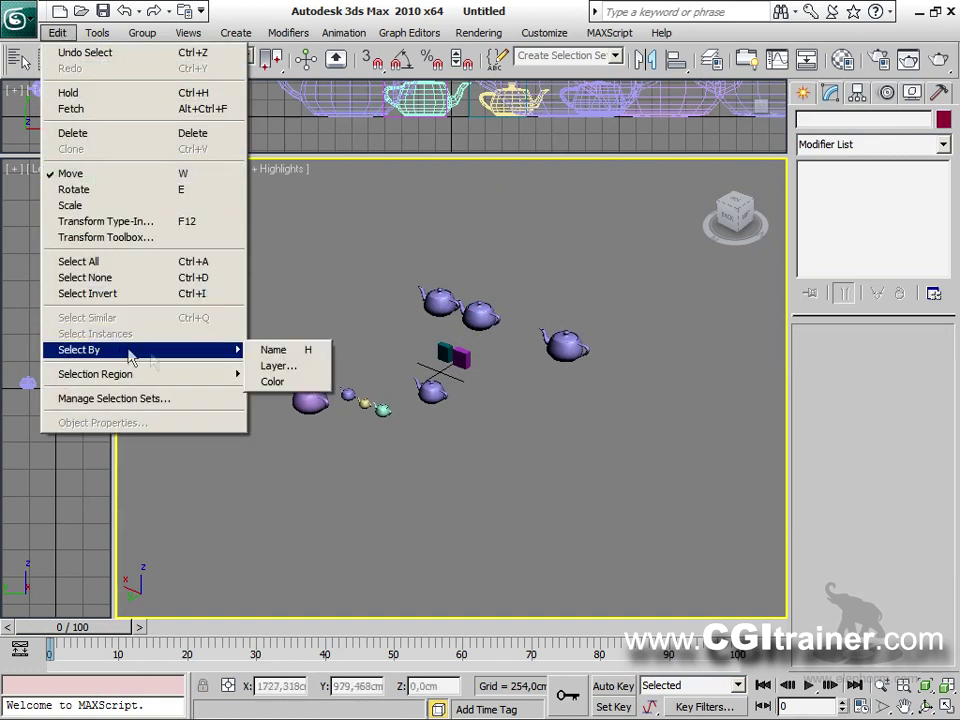
left_click(290, 367)
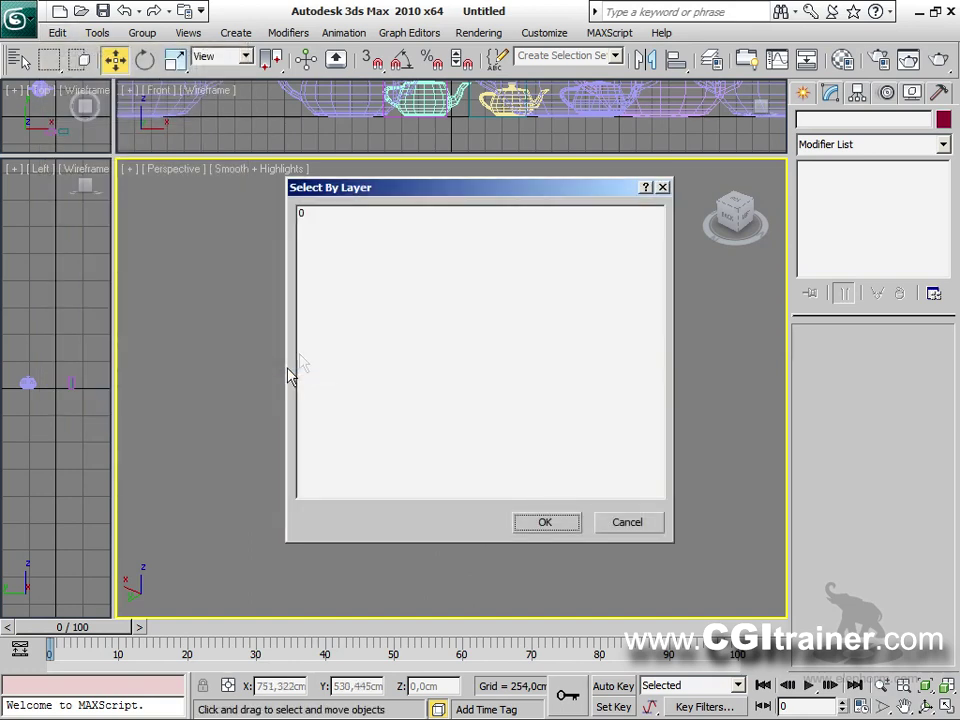
left_click(662, 188)
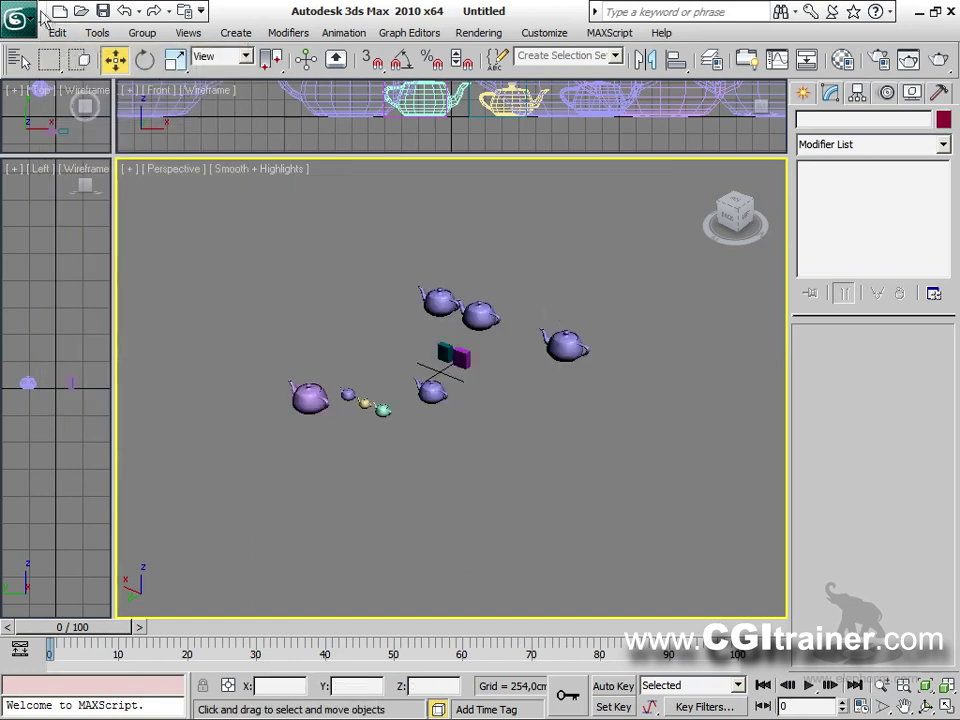
Use Select By Color on a teapot and move the five same-coloured teapots left and back.
left_click(57, 32)
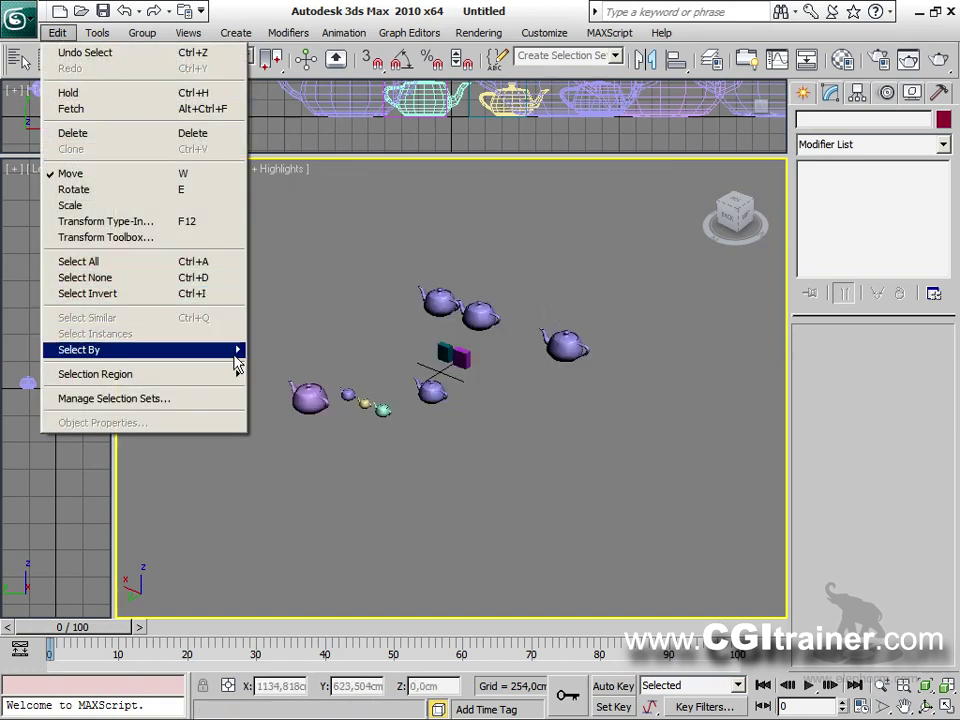
mouse_move(236, 352)
left_click(281, 381)
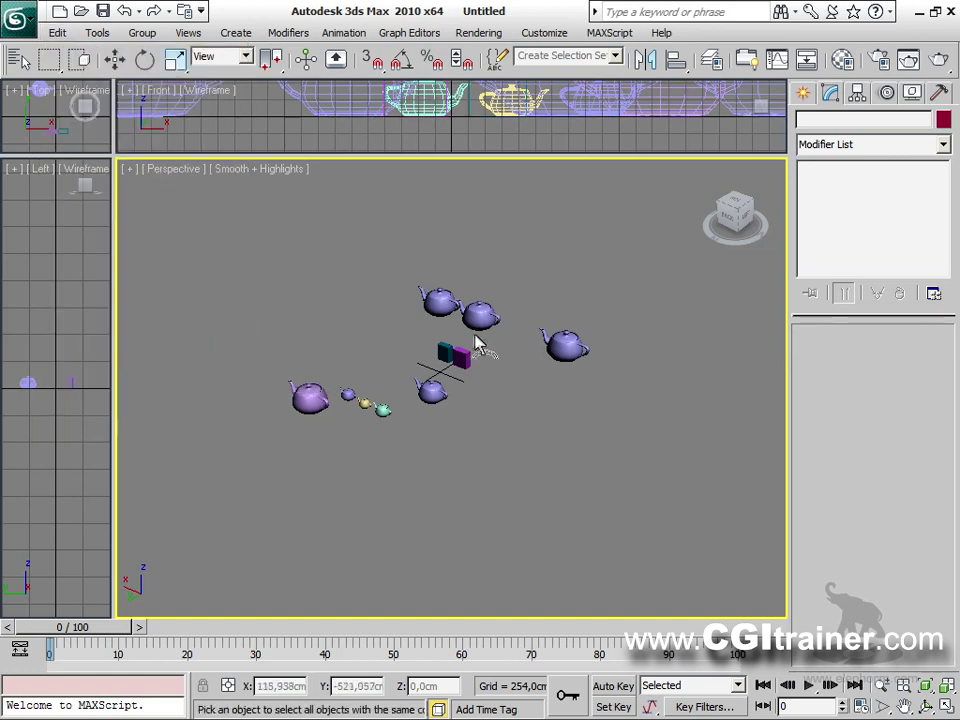
left_click(444, 307)
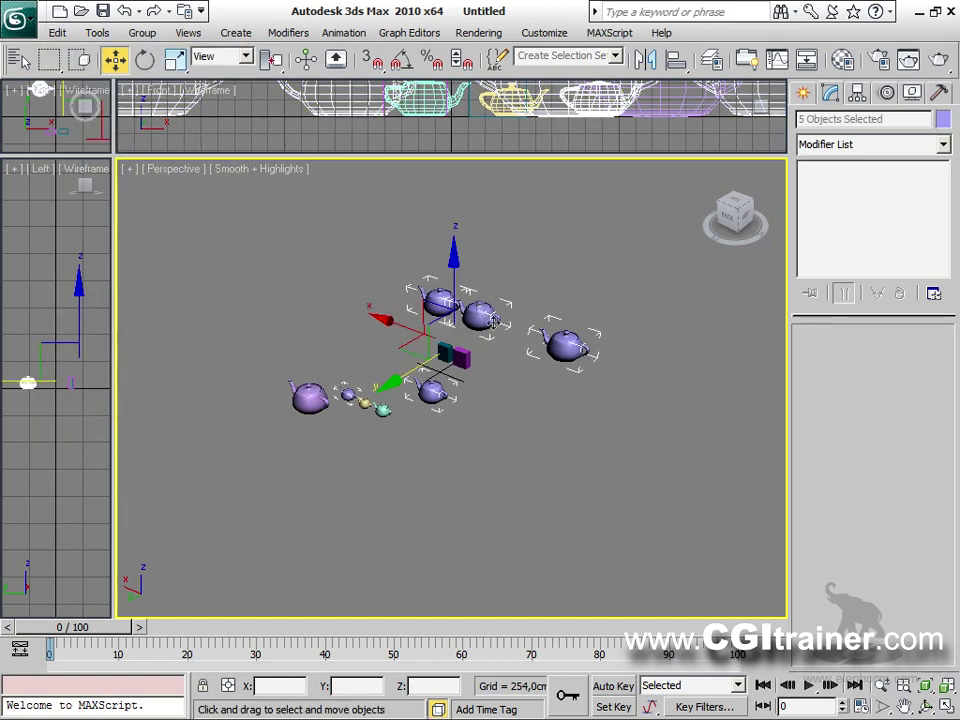
scroll(476, 405, "up", 4)
middle_click_drag(460, 340, 519, 424)
left_click_drag(467, 377, 372, 288)
middle_click_drag(445, 398, 532, 403)
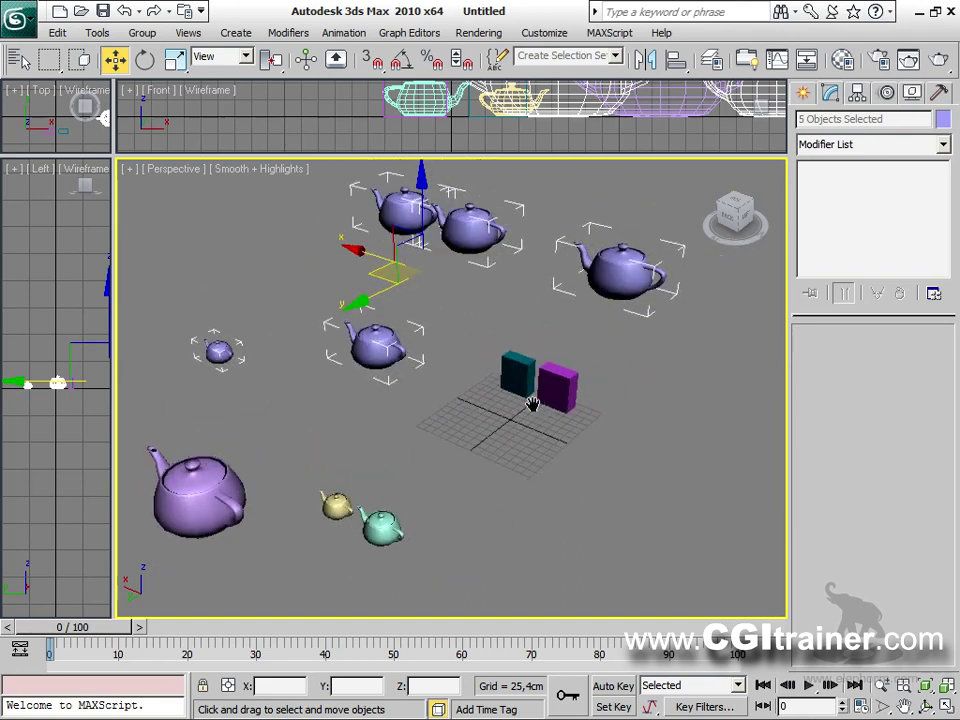
scroll(533, 406, "down", 2)
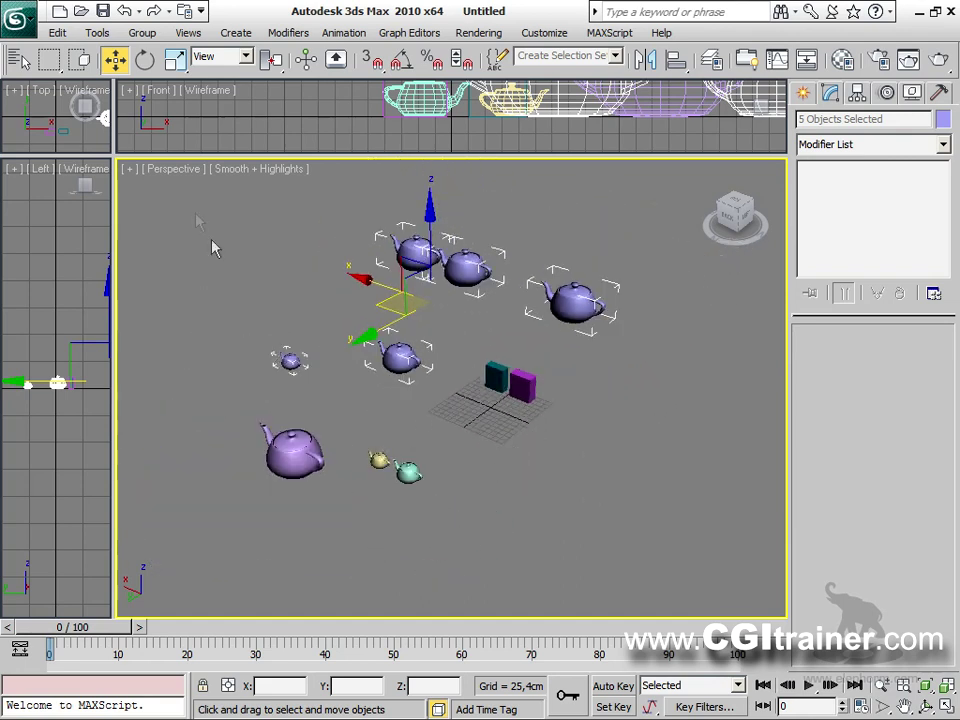
Select the TEAPOTS set through Select By Name and move the four teapots together.
left_click(57, 32)
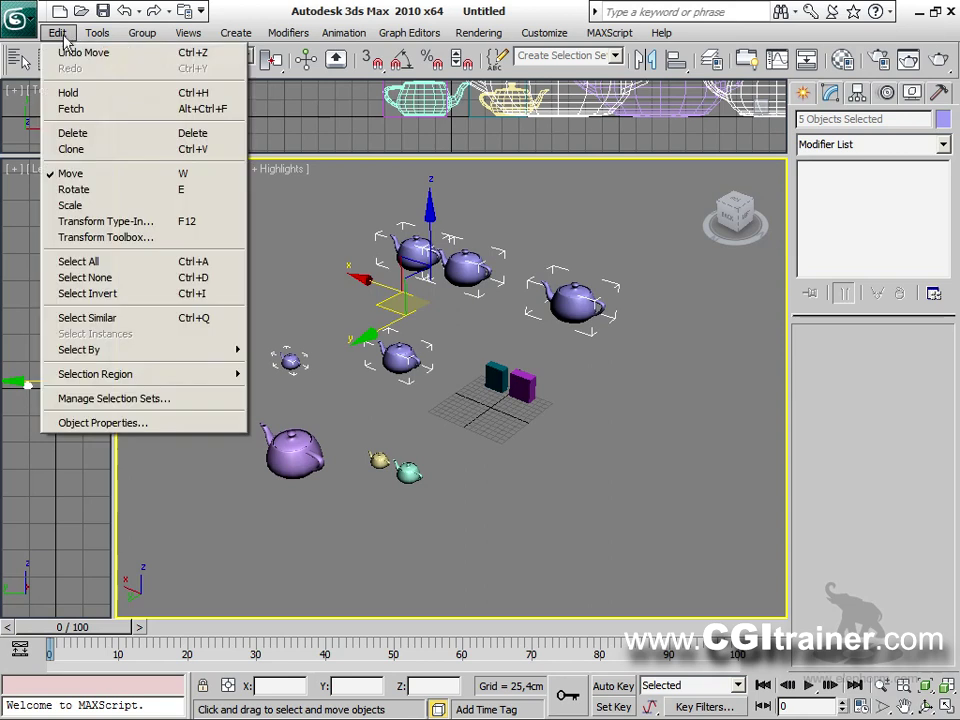
mouse_move(118, 350)
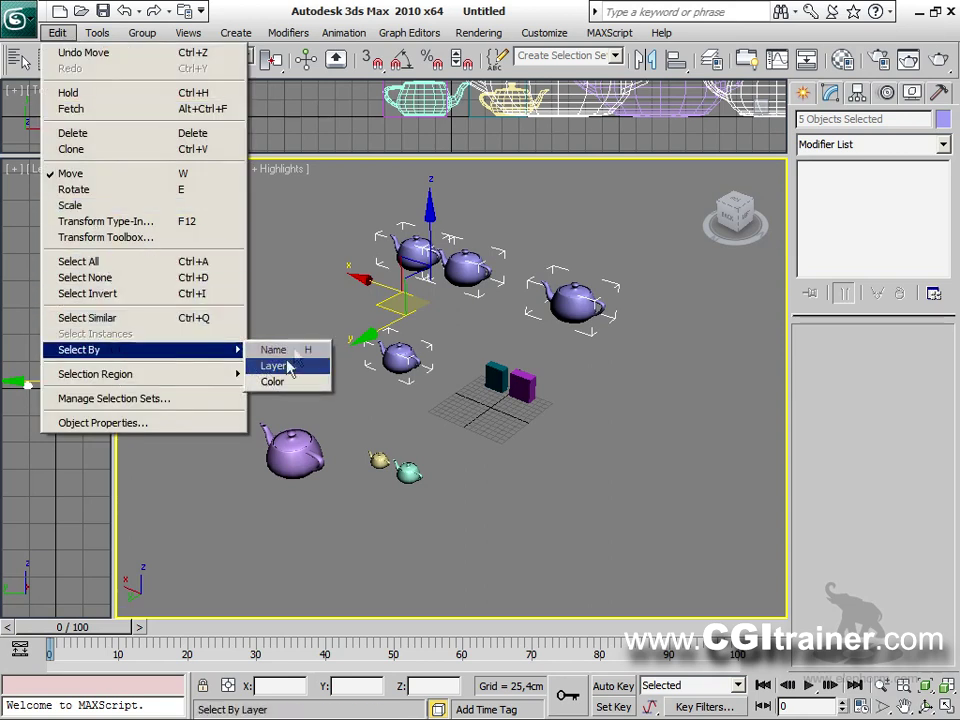
left_click(274, 350)
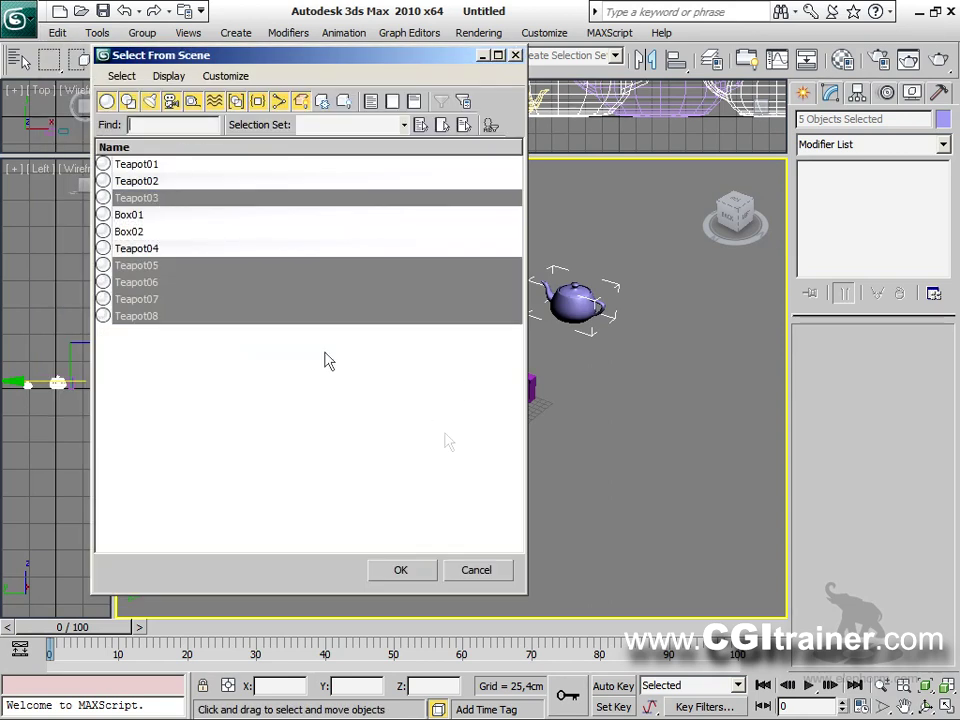
left_click(403, 124)
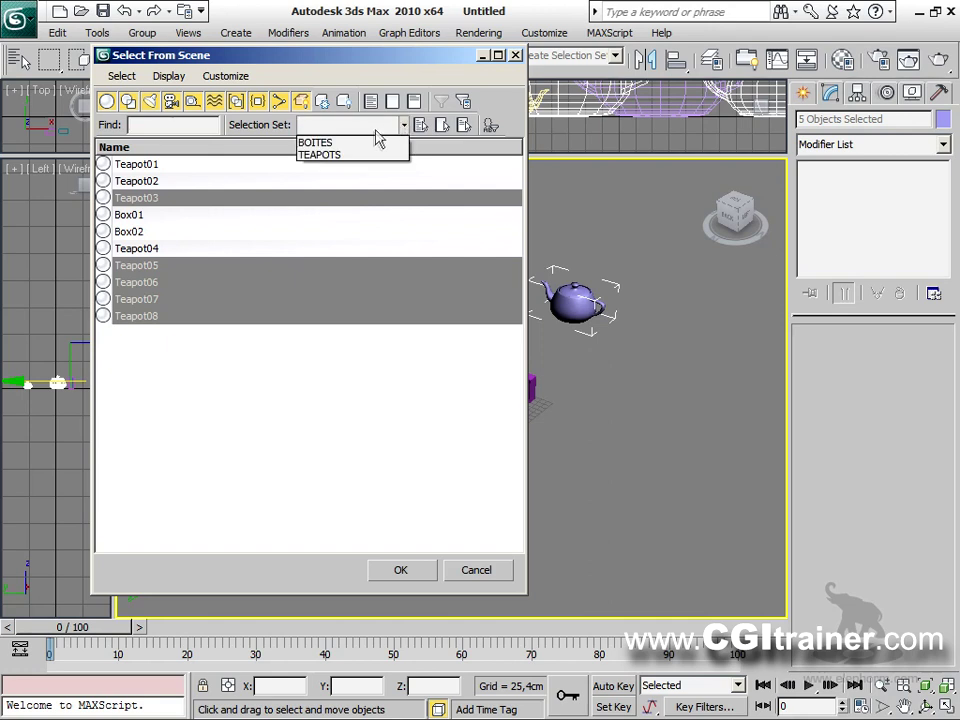
left_click(355, 156)
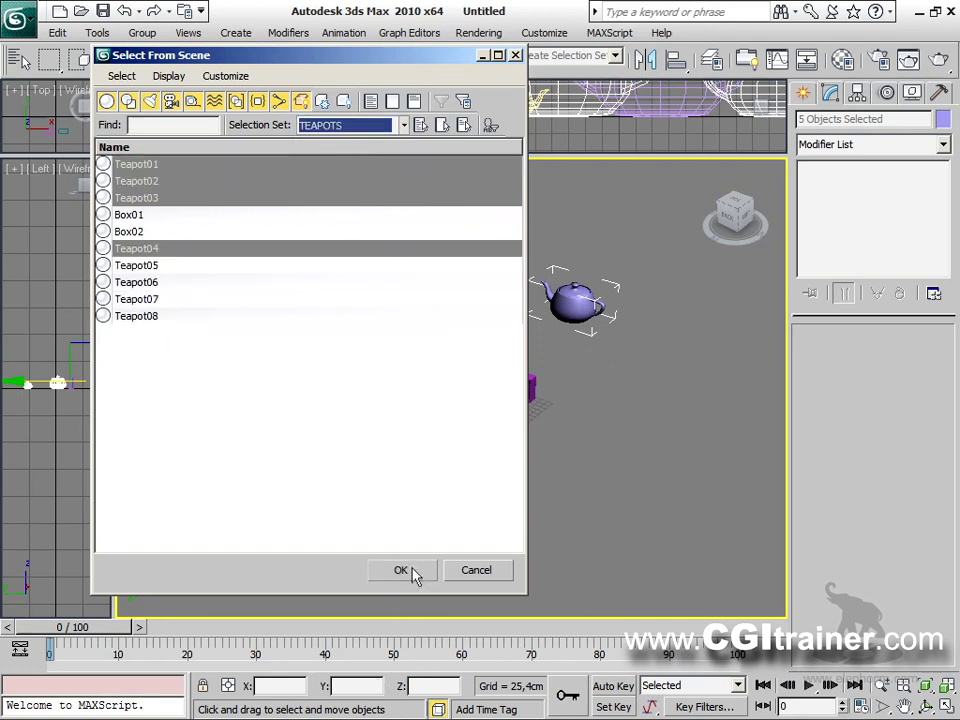
left_click(408, 571)
left_click_drag(269, 466, 226, 492)
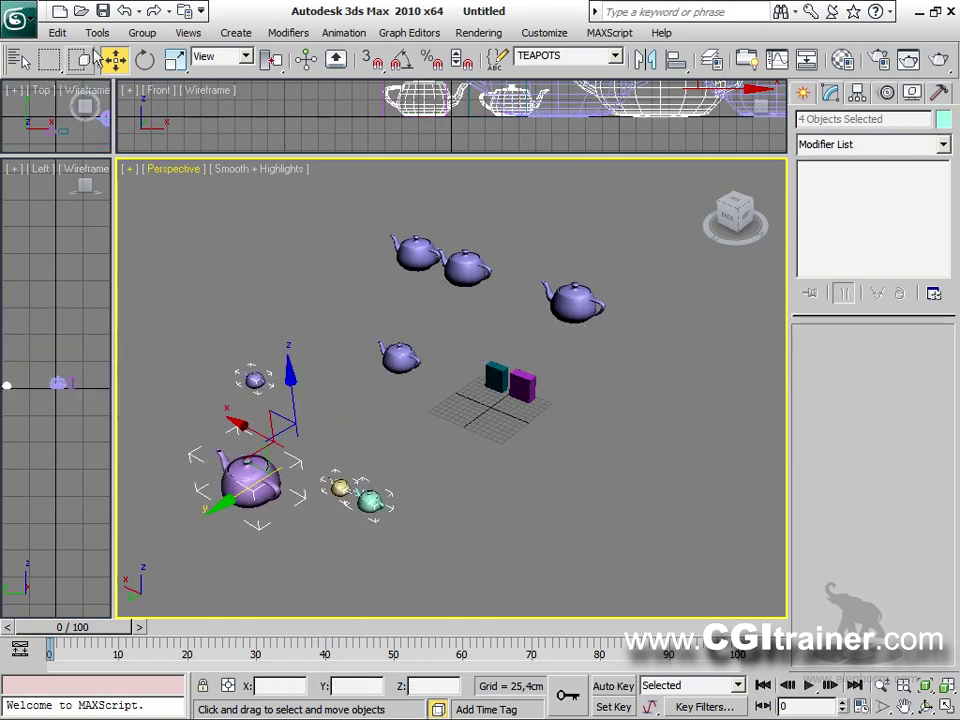
Clear the selection and switch the selection region mode from Crossing to Window.
left_click(58, 34)
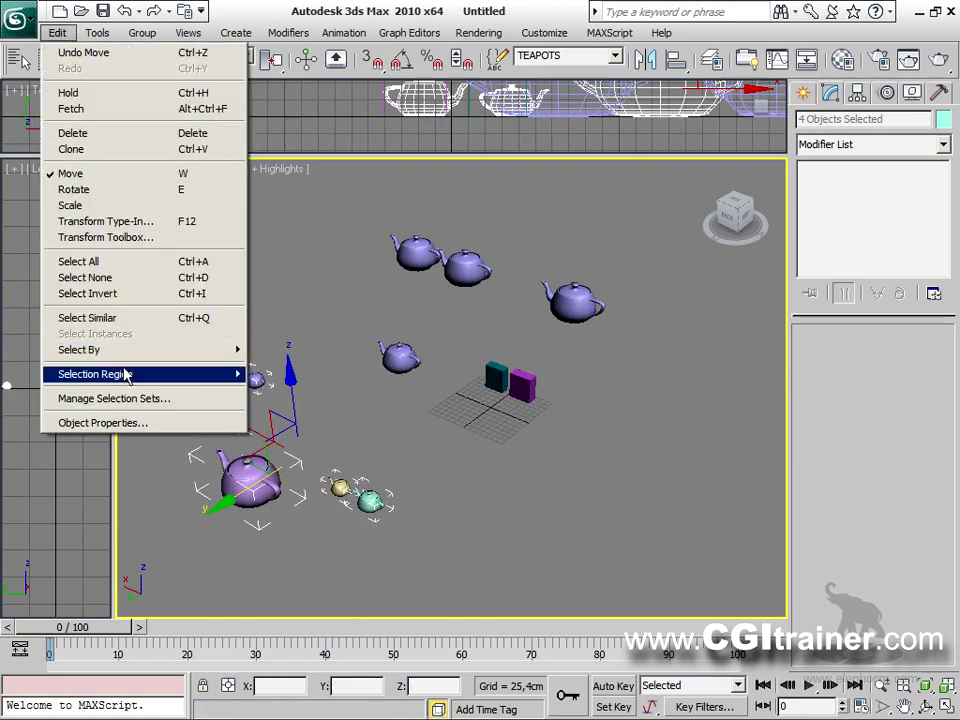
mouse_move(126, 374)
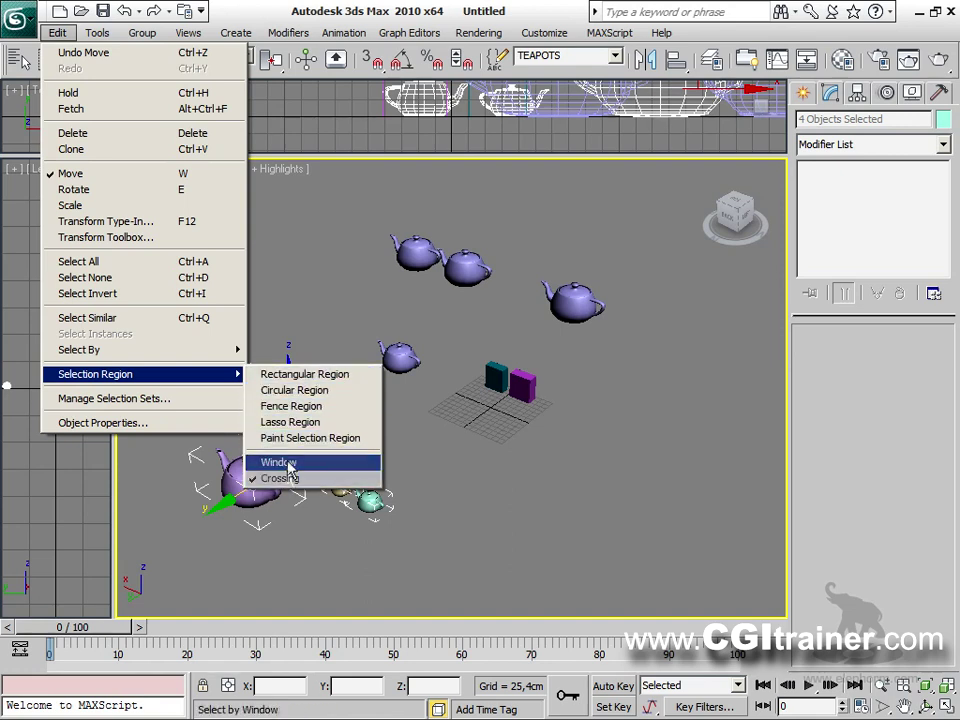
left_click(465, 469)
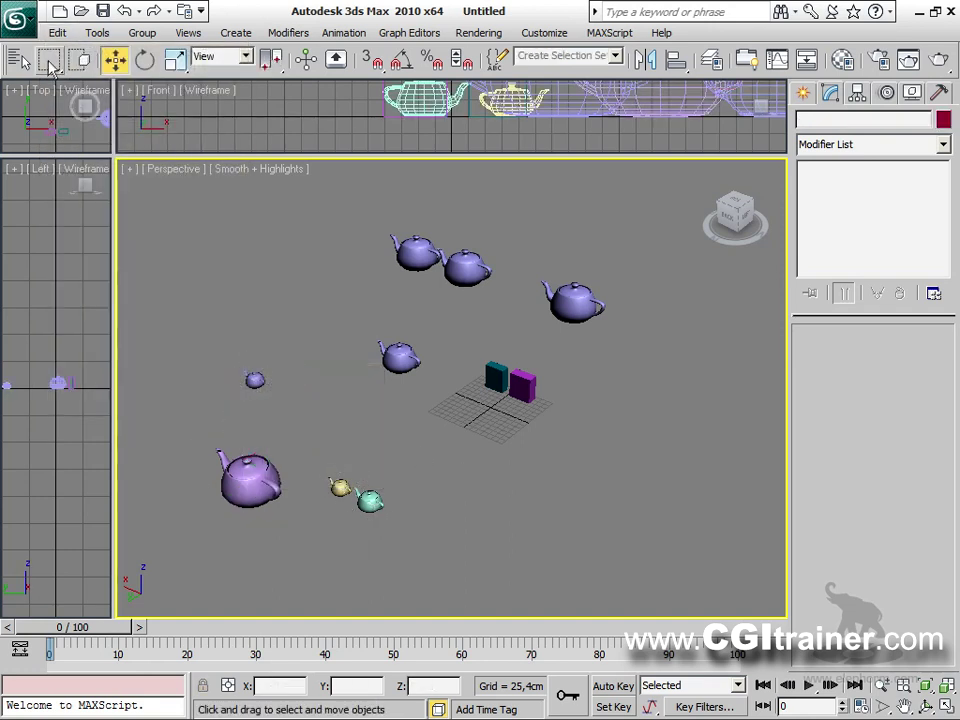
left_click_drag(269, 68, 463, 72)
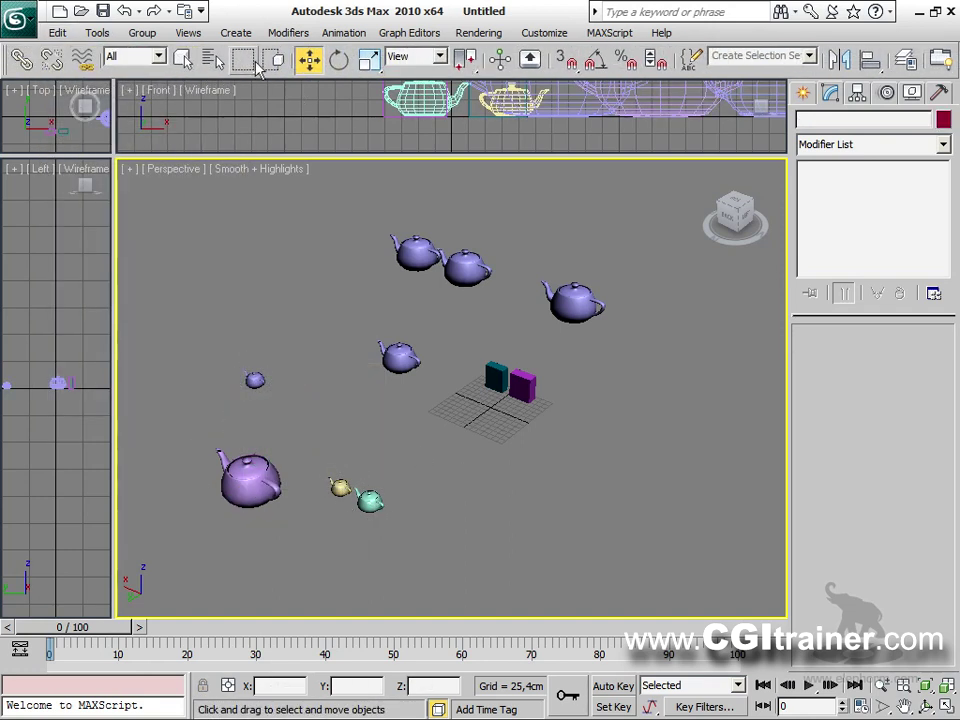
left_click_drag(258, 68, 289, 266)
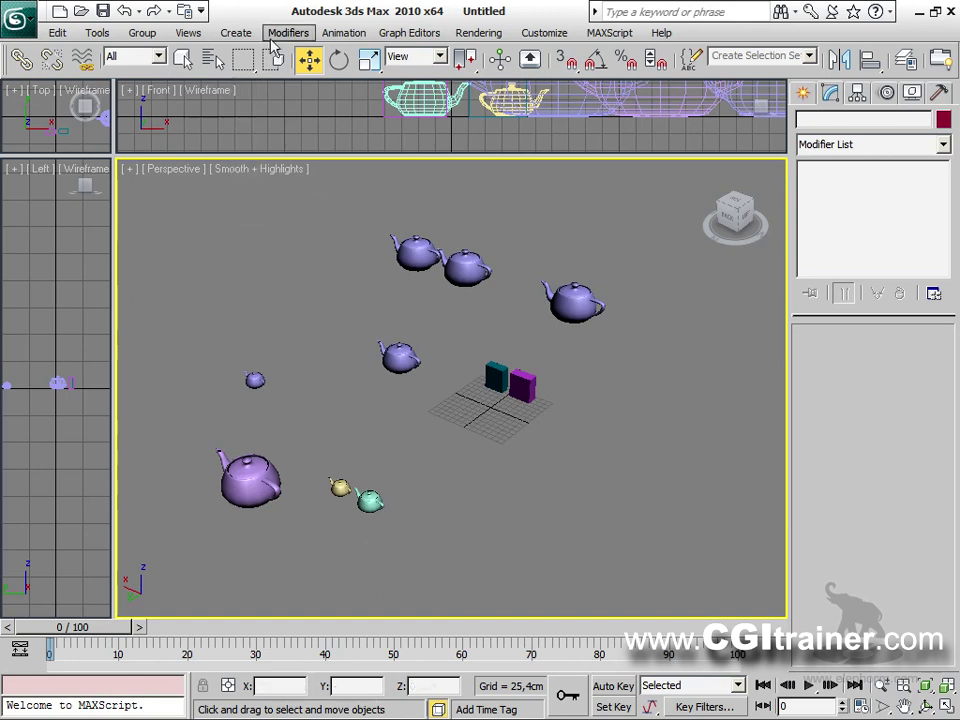
left_click(58, 33)
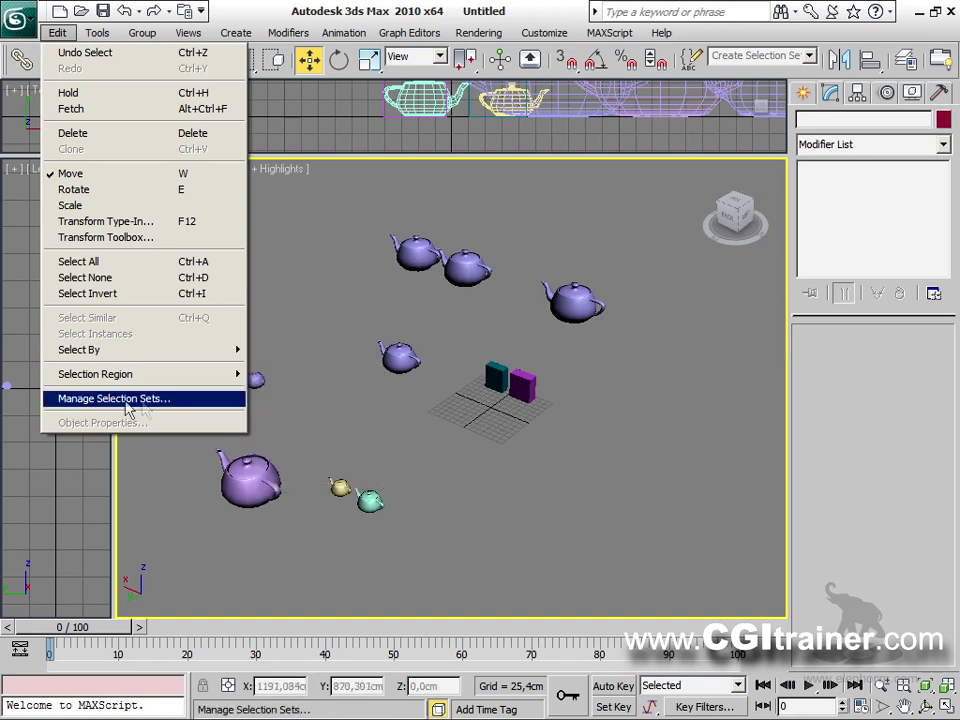
left_click(183, 404)
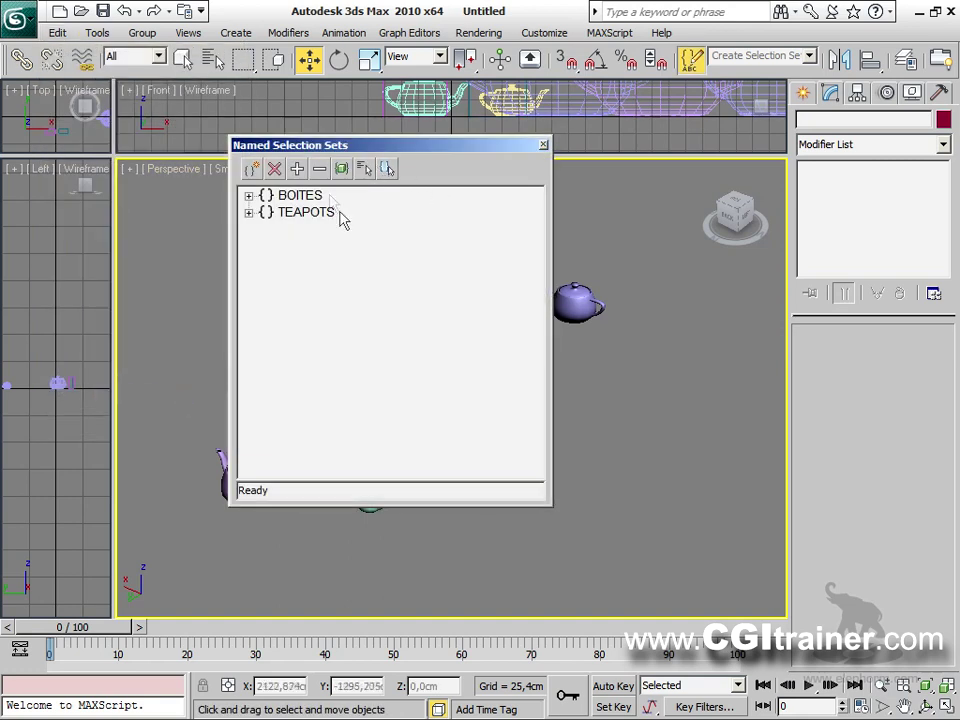
left_click(293, 196)
left_click(300, 212)
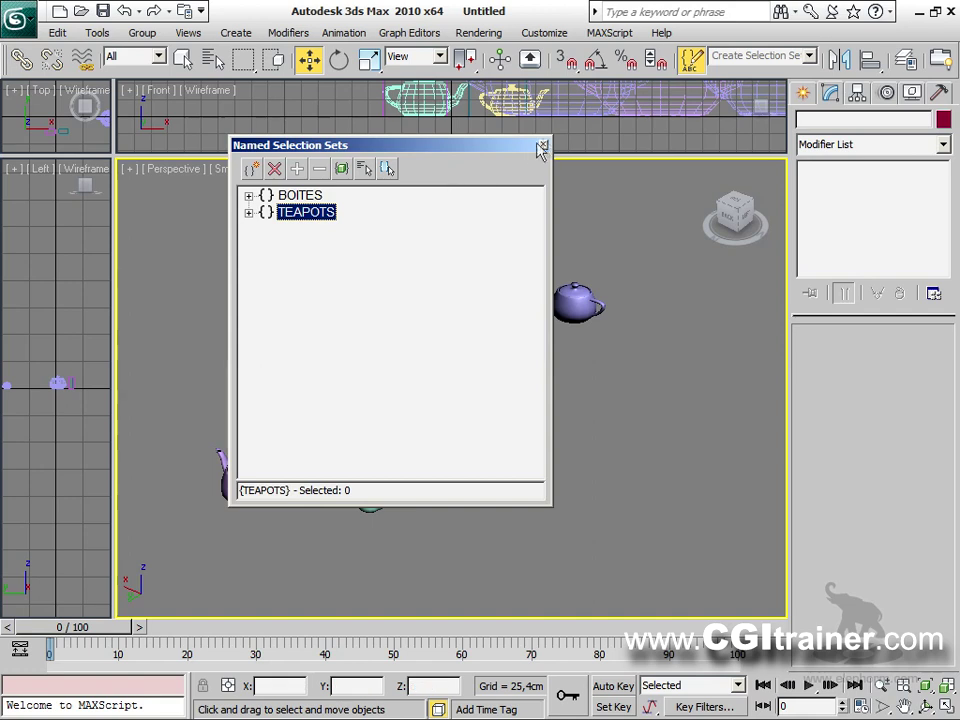
left_click(543, 145)
left_click(690, 58)
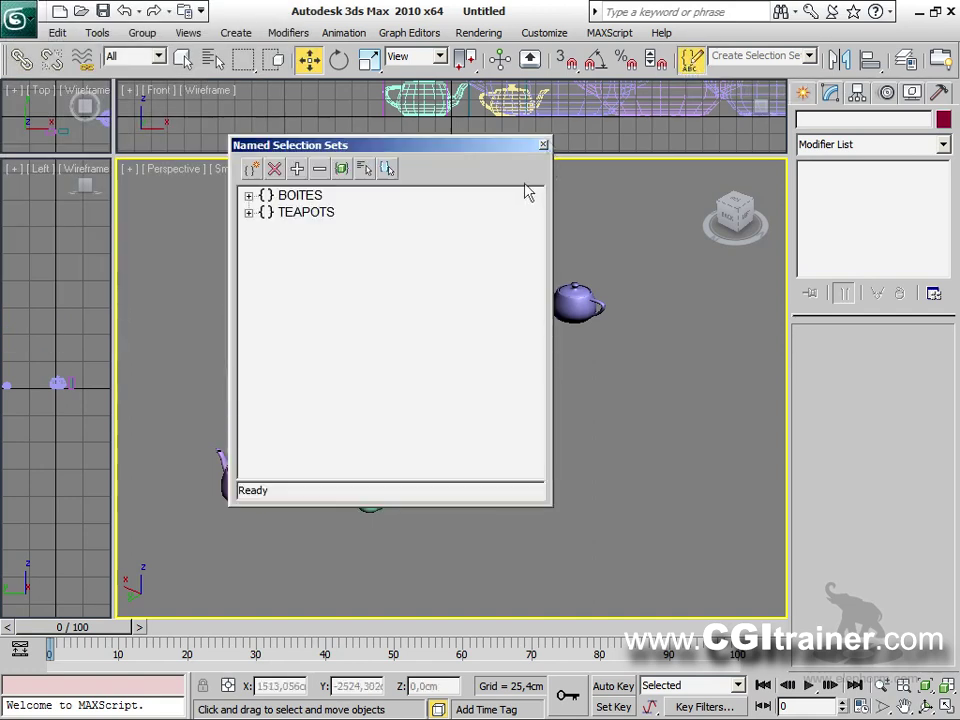
left_click(543, 145)
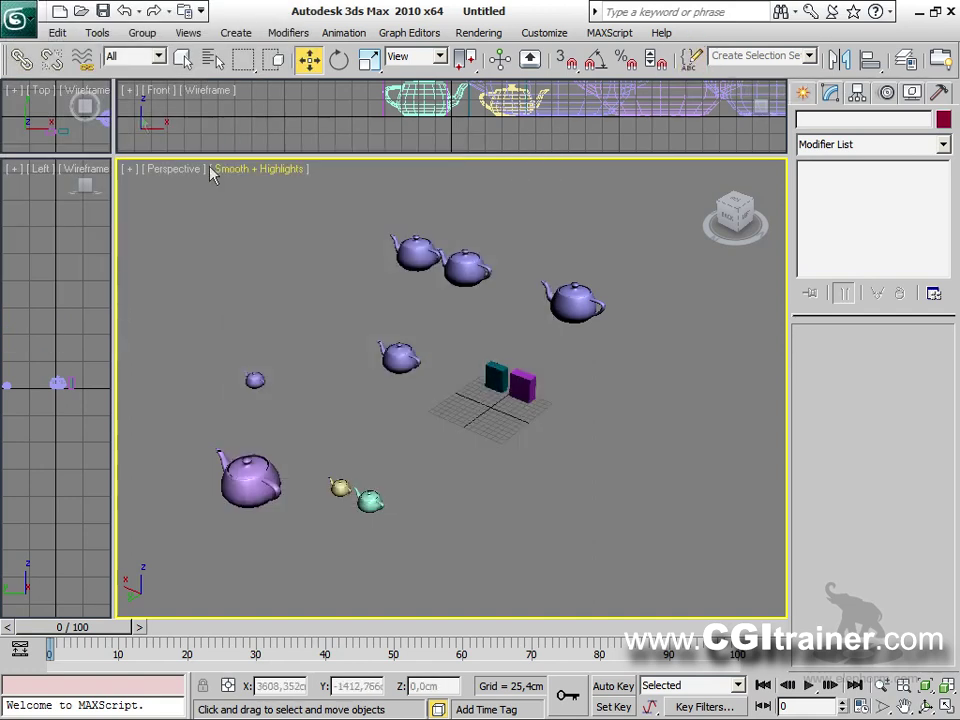
left_click(58, 33)
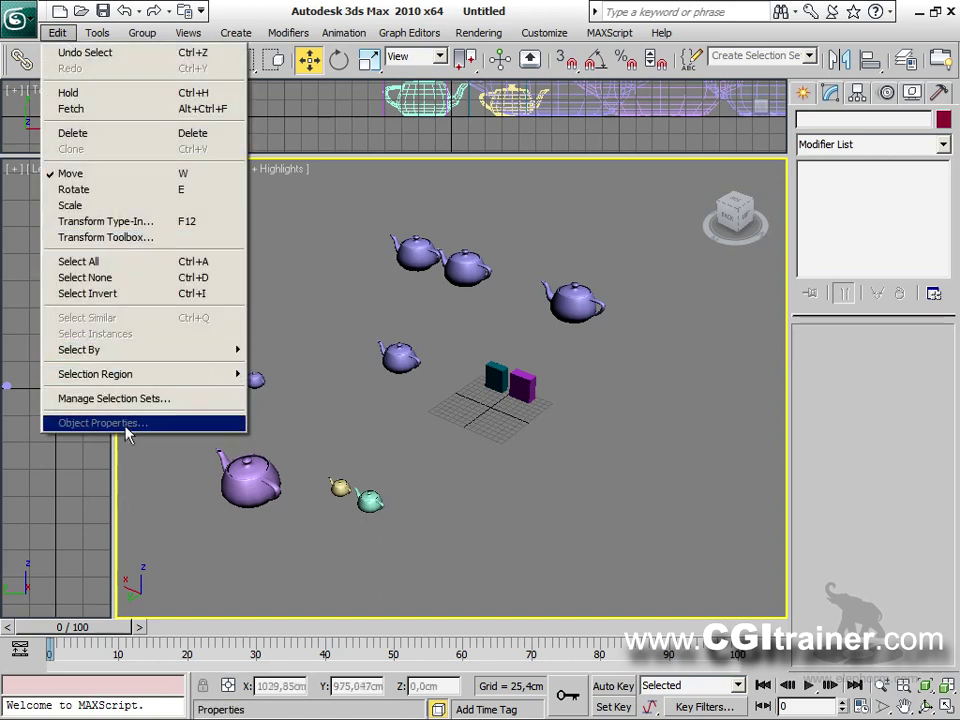
left_click(248, 472)
left_click(57, 33)
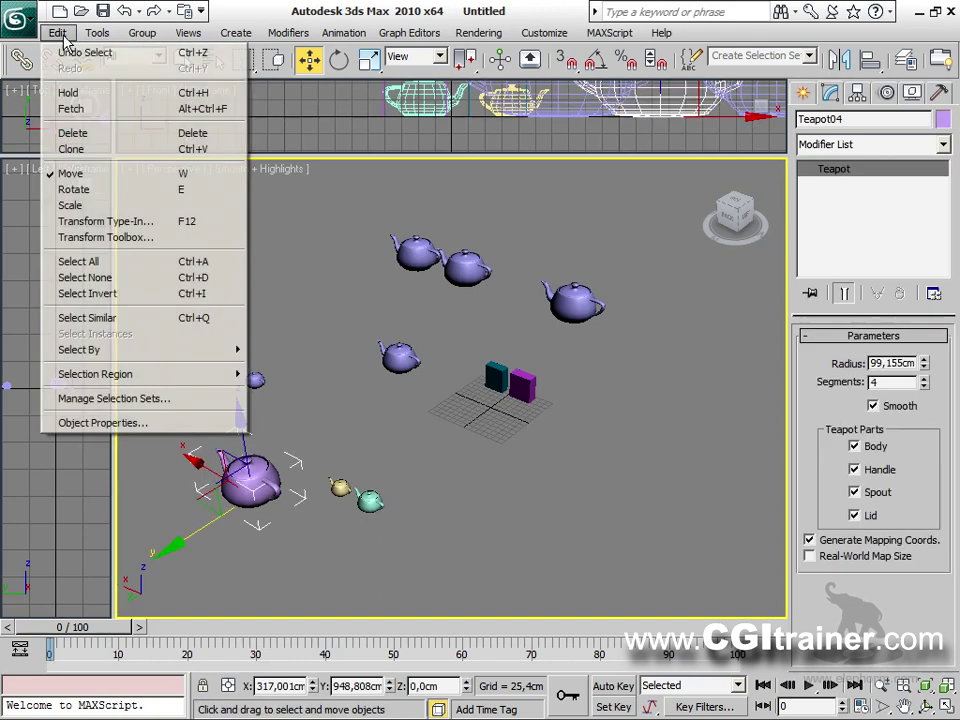
left_click(130, 423)
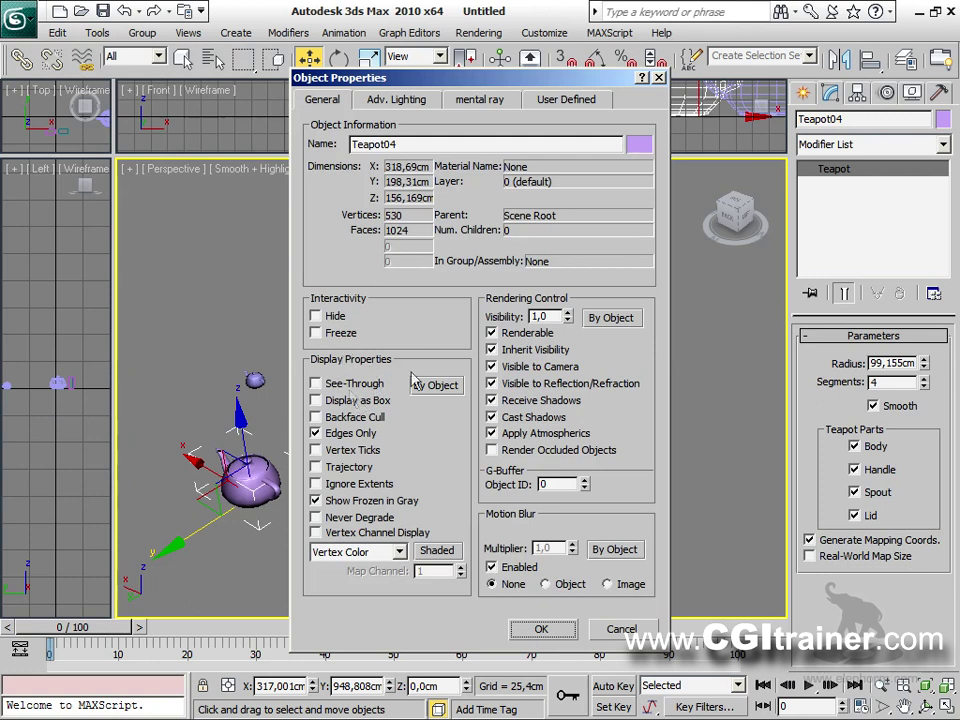
left_click(659, 78)
right_click(401, 350)
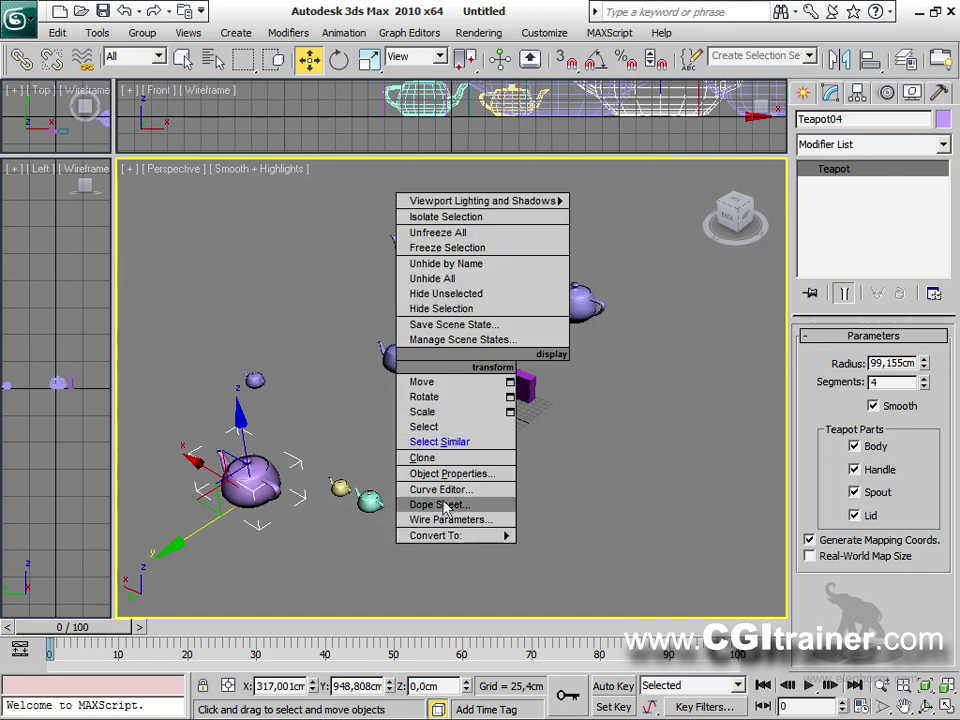
left_click(440, 471)
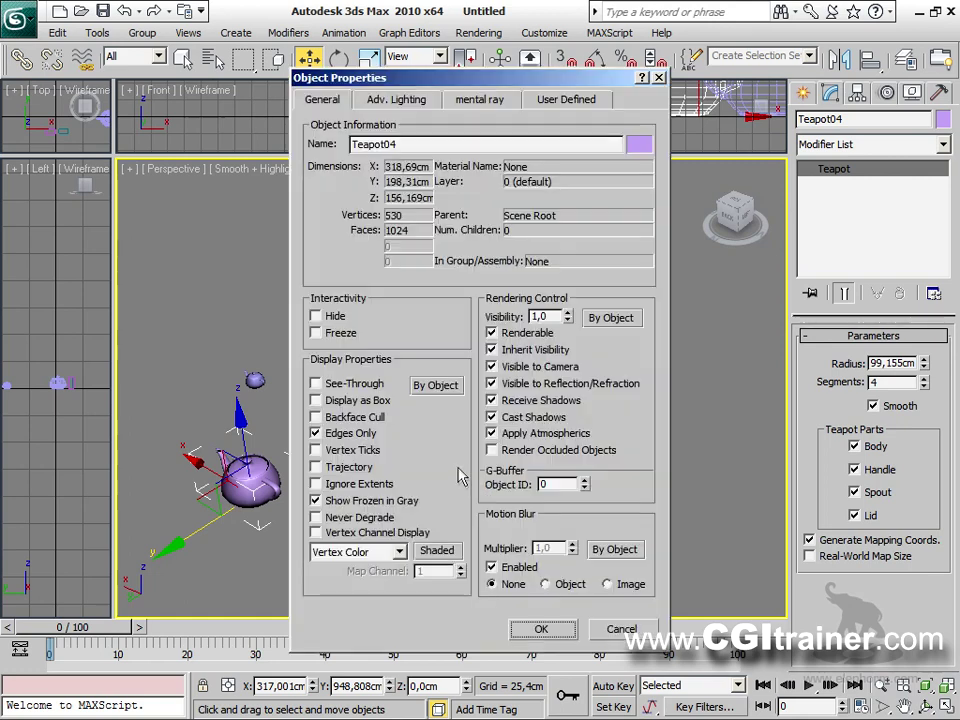
left_click(659, 78)
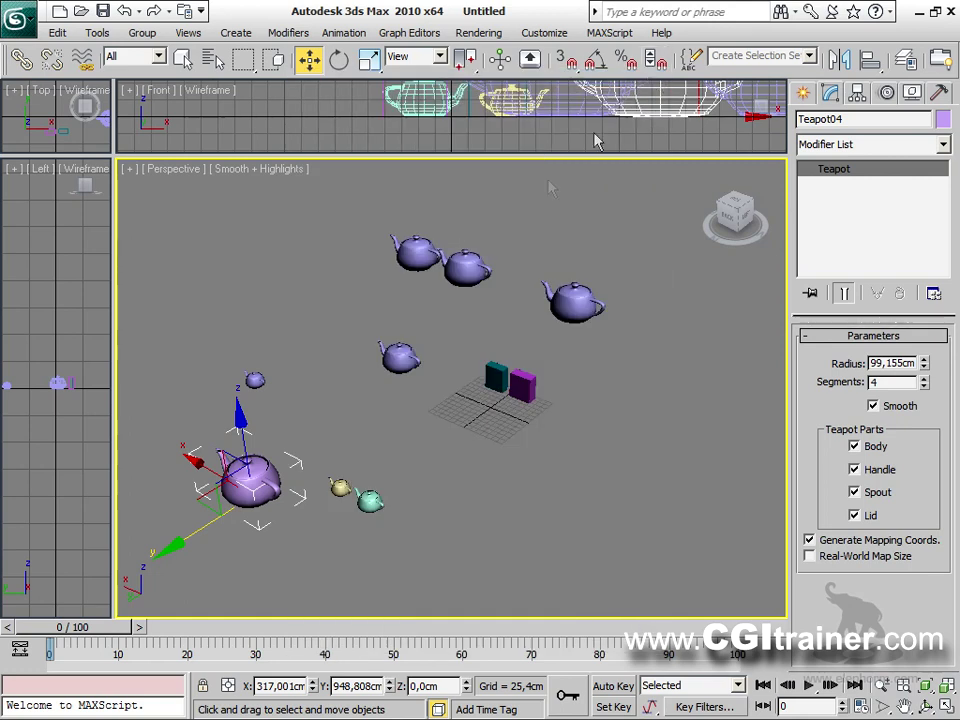
left_click(261, 281)
left_click_drag(386, 208, 439, 289)
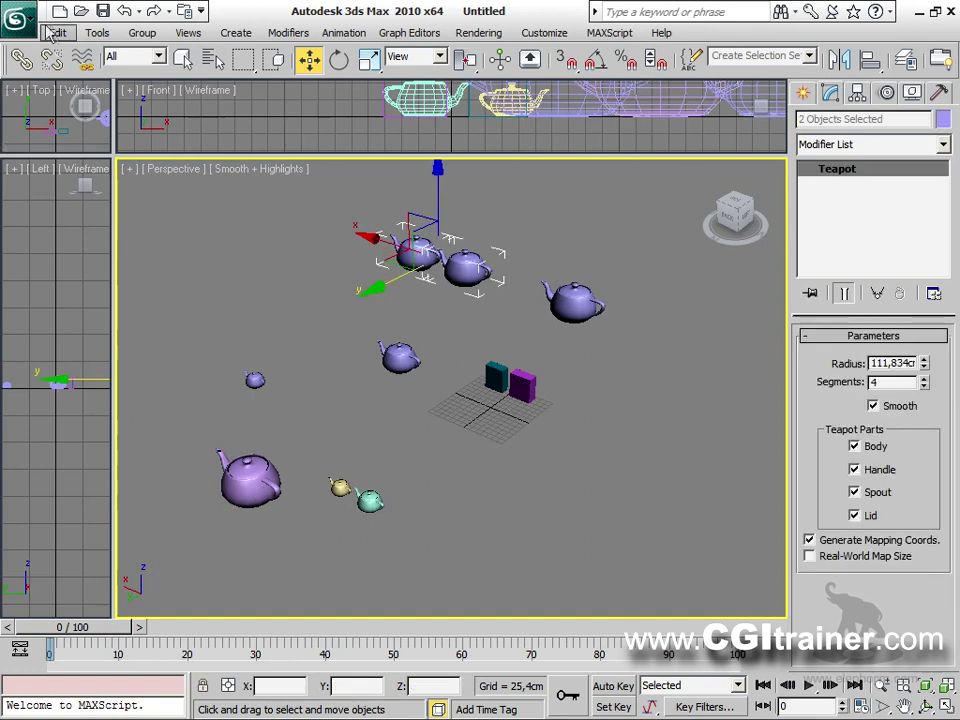
left_click(57, 32)
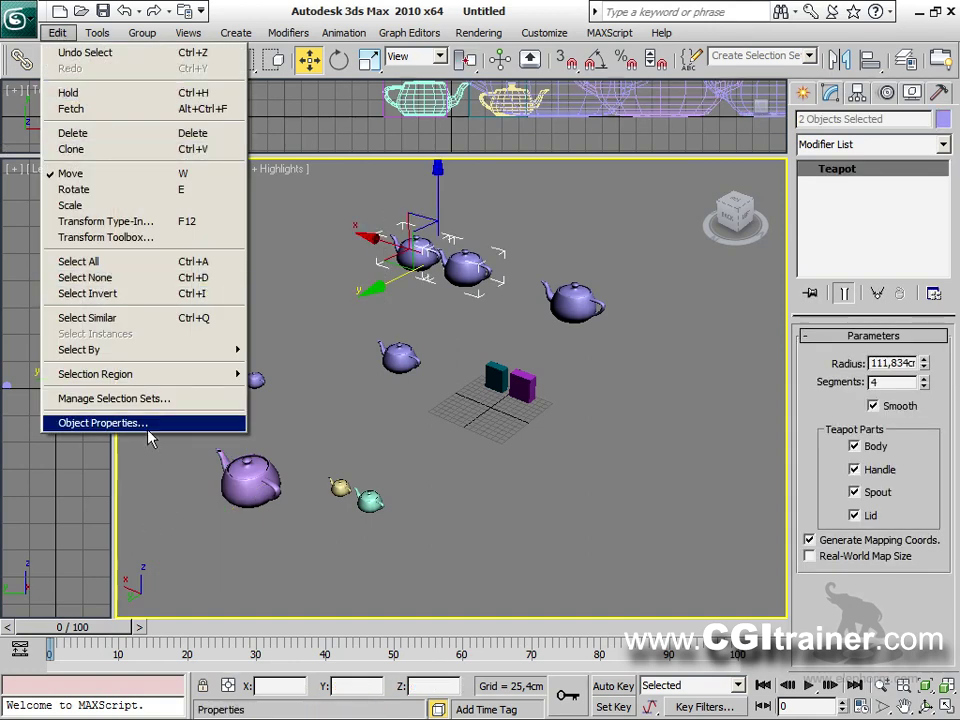
left_click(120, 422)
left_click(659, 78)
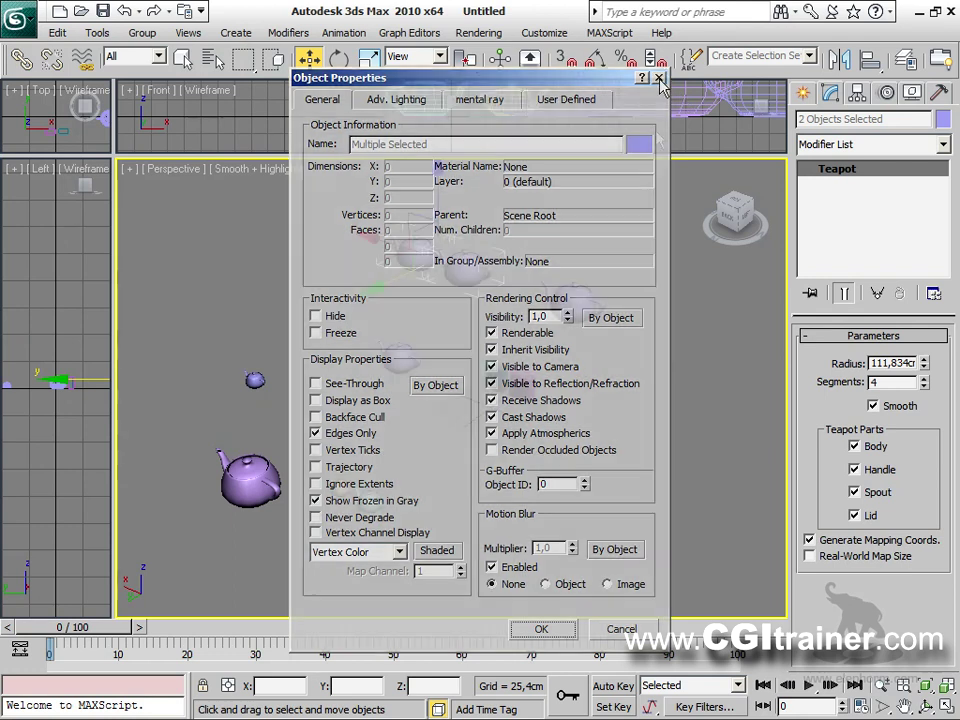
left_click(430, 413)
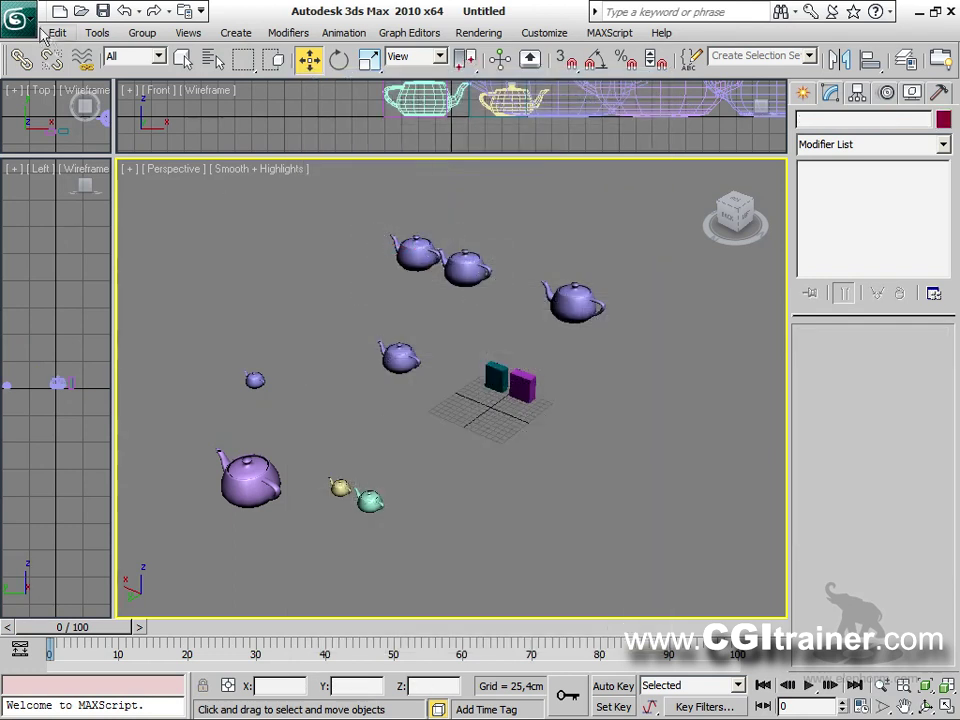
left_click(57, 32)
Turn on Display as Box for all ten objects, then nudge Teapot07 up and right.
left_click(307, 387)
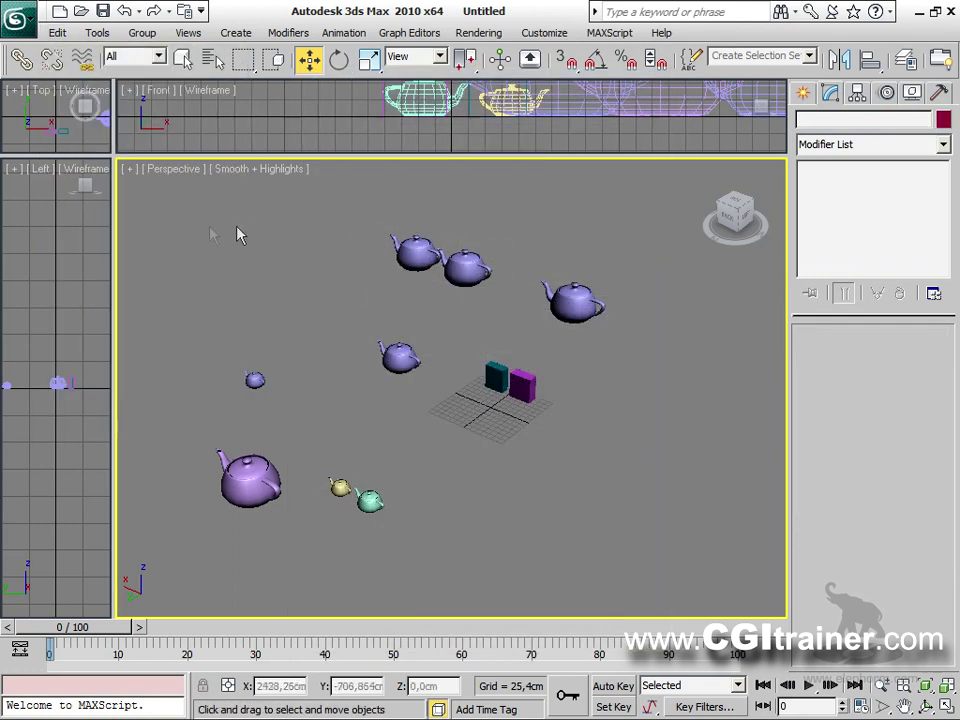
left_click_drag(200, 247, 610, 588)
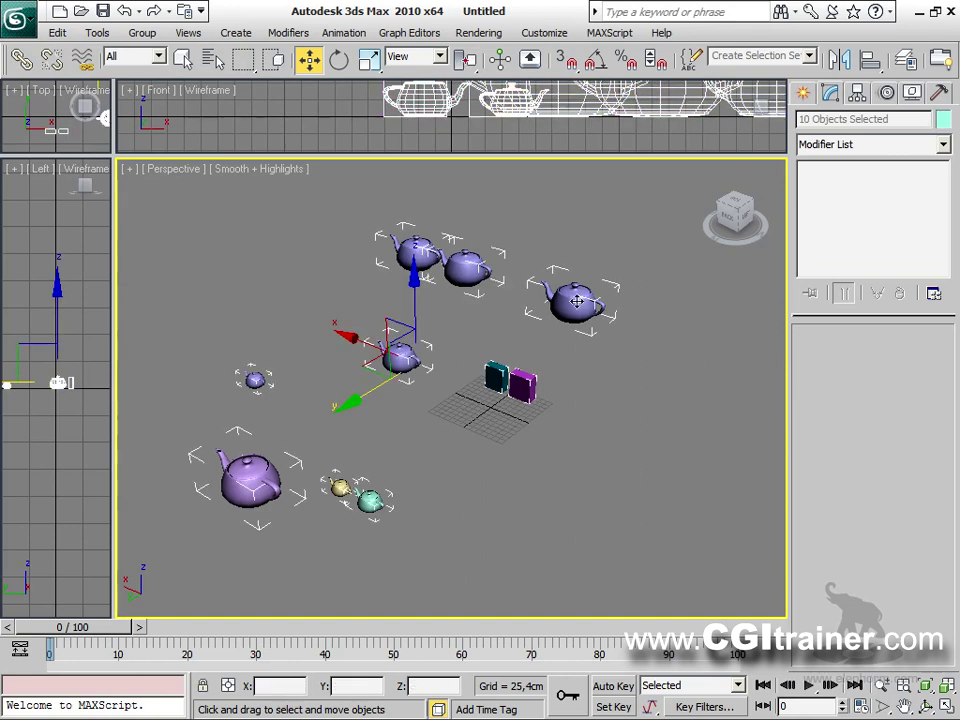
right_click(577, 300)
left_click(622, 408)
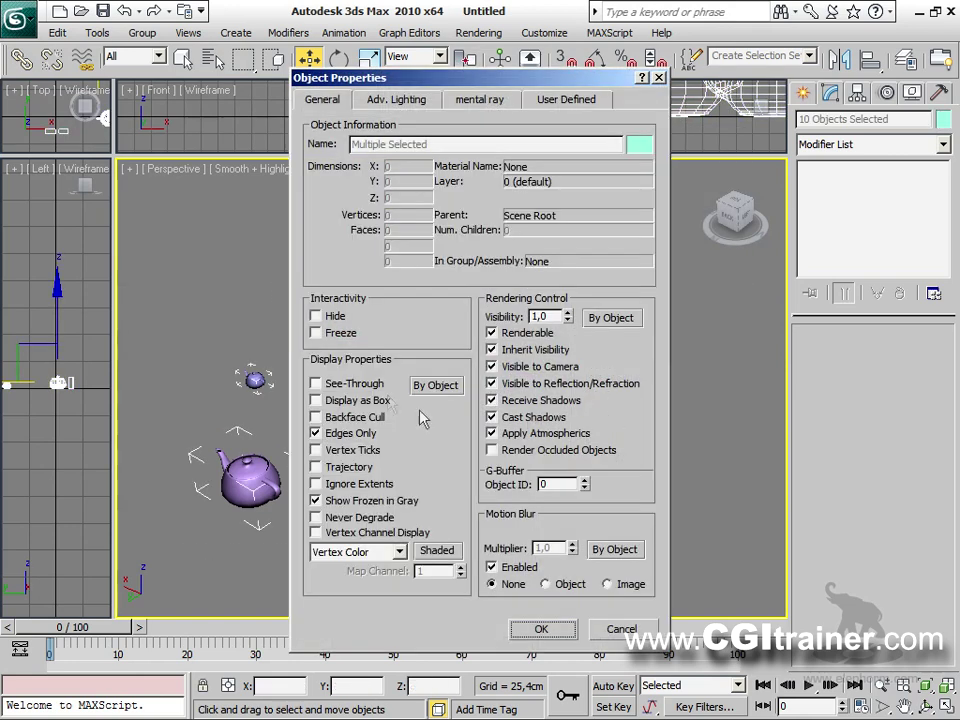
left_click(540, 627)
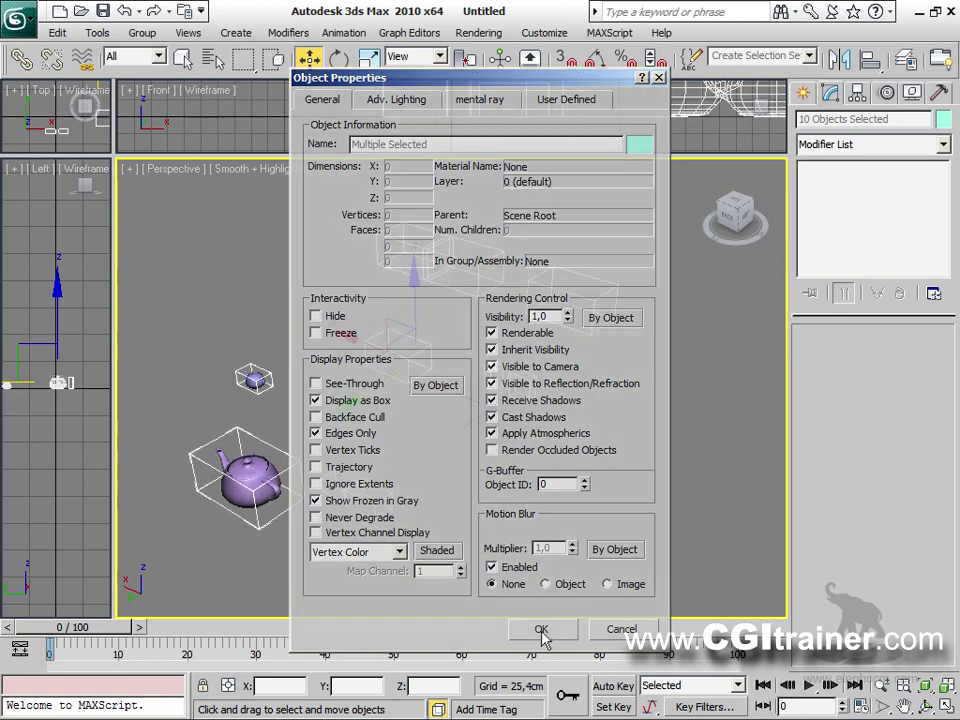
left_click(407, 392)
left_click_drag(400, 352, 444, 357)
left_click(560, 323)
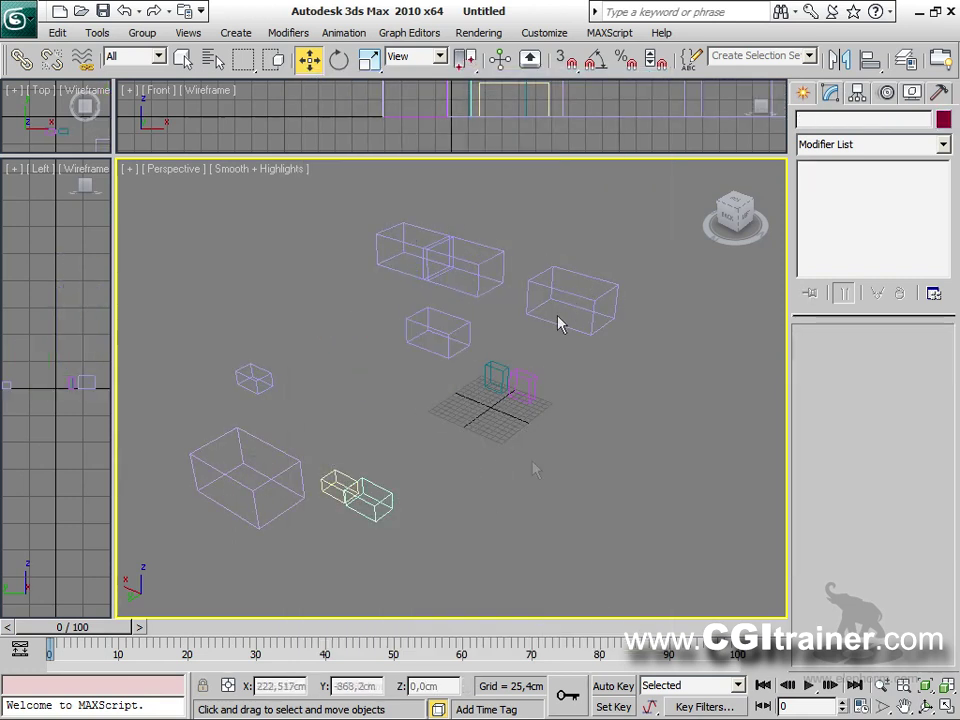
Select all ten objects and switch Display as Box off in Object Properties.
key("ctrl+a")
right_click(533, 266)
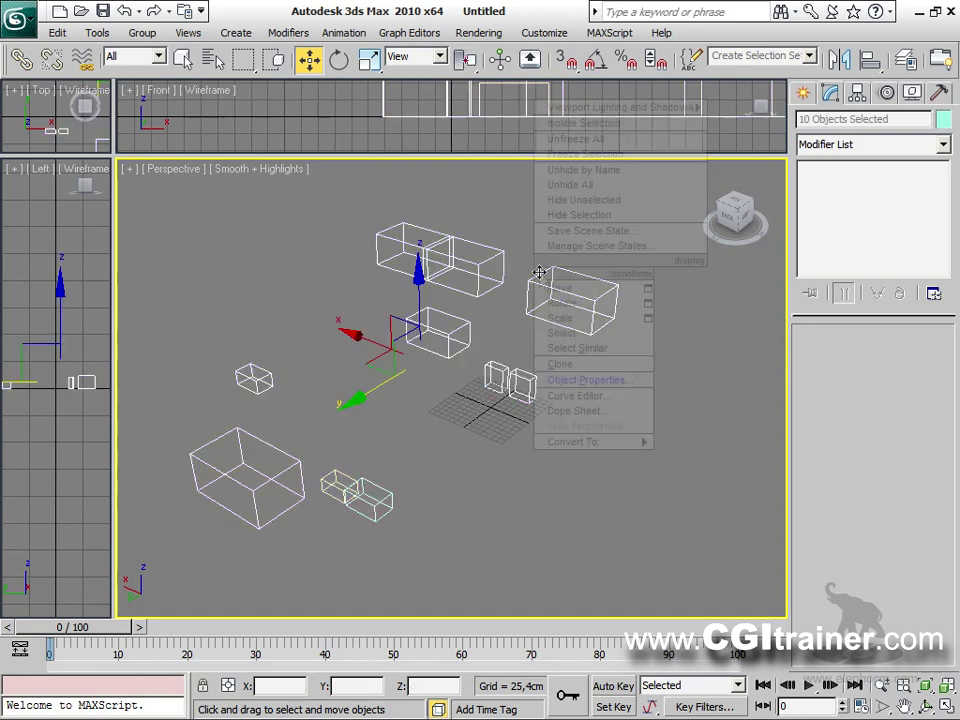
left_click(585, 380)
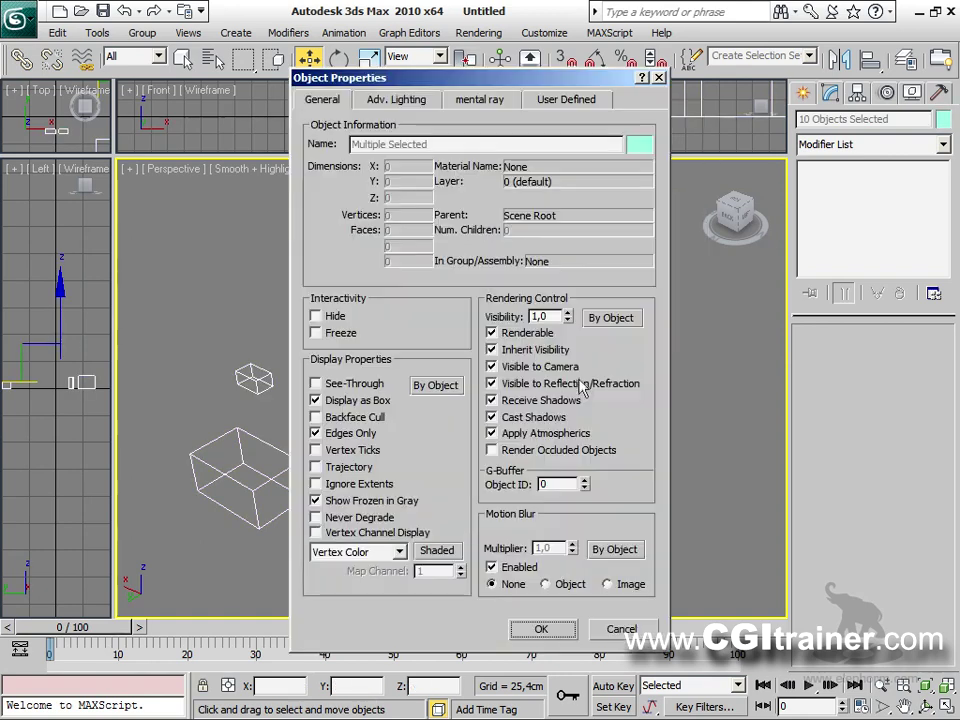
left_click(537, 628)
mouse_move(473, 465)
middle_mouse_down()
mouse_move(447, 493)
mouse_move(530, 433)
mouse_move(600, 467)
mouse_move(553, 471)
mouse_move(605, 465)
middle_mouse_up()
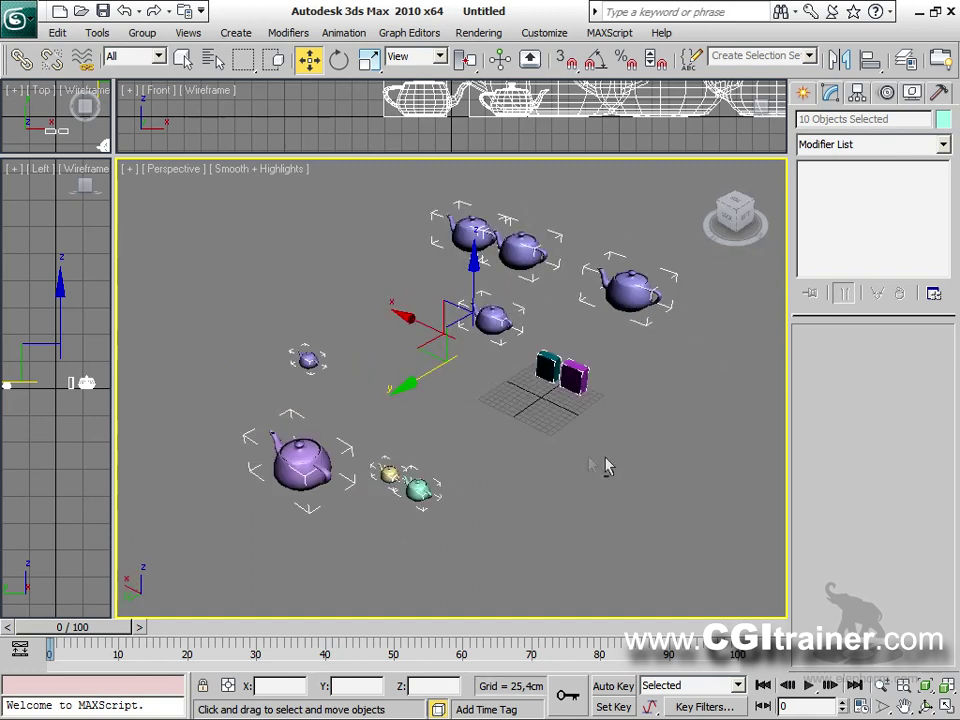
left_click(57, 32)
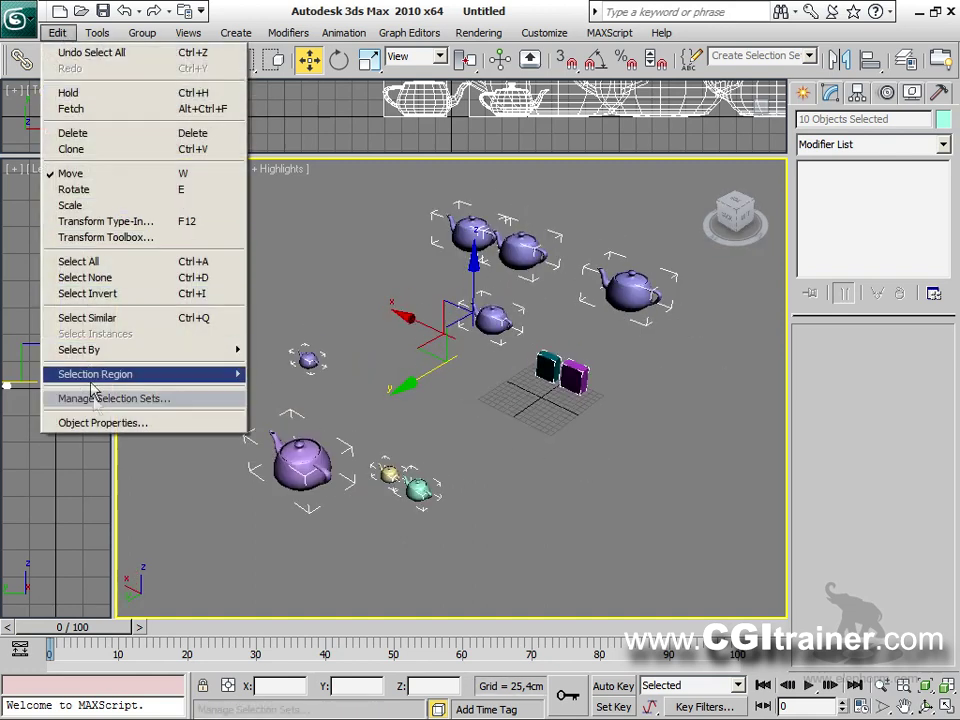
Deselect everything, reset to an empty scene, and choose green as the new object colour.
left_click(474, 462)
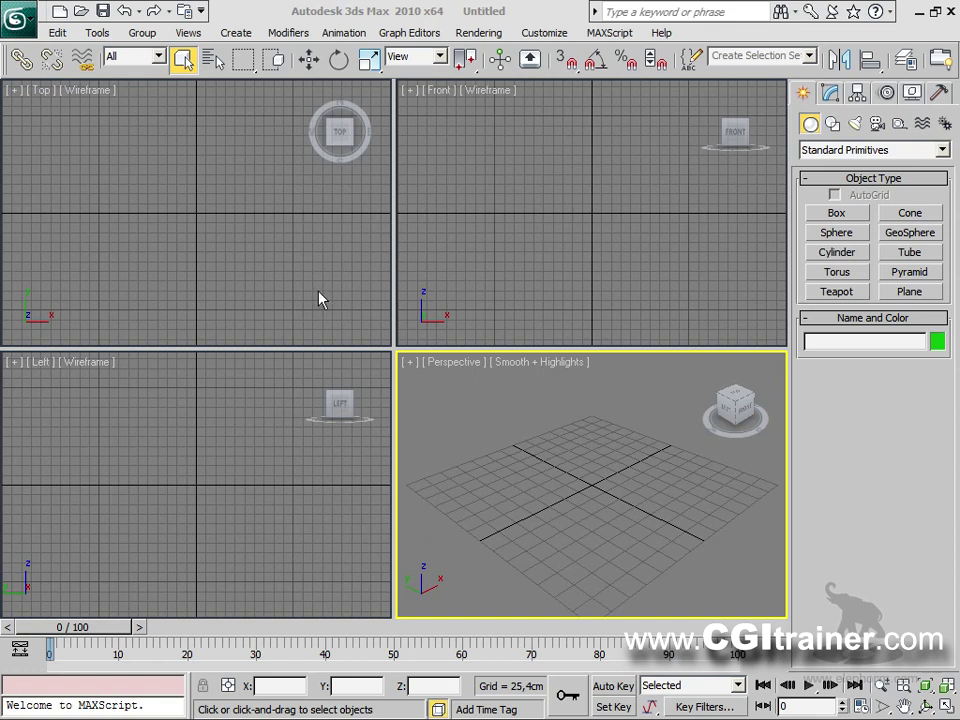
left_click(938, 342)
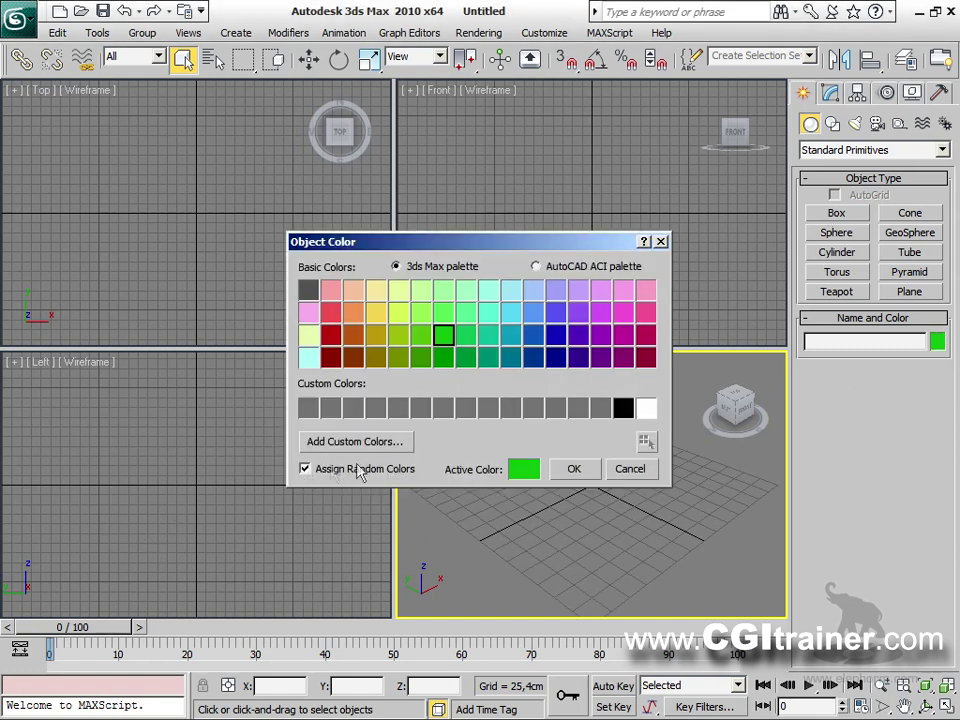
left_click(573, 469)
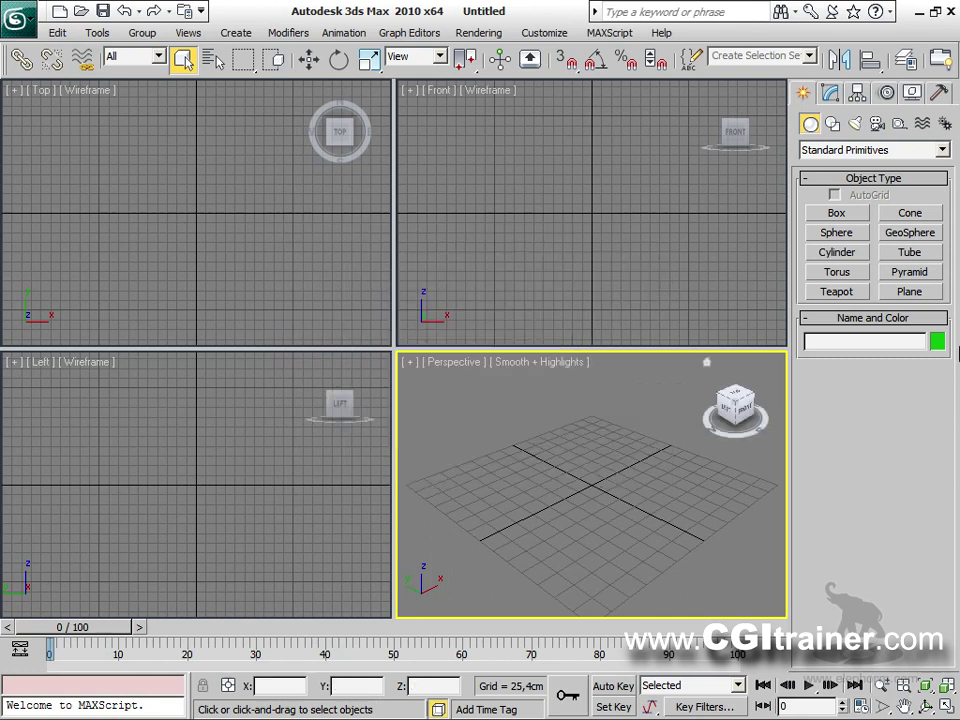
Drag out many randomly coloured teapots across the scene.
left_click(837, 292)
left_click_drag(497, 420, 630, 520)
left_click_drag(615, 408, 527, 545)
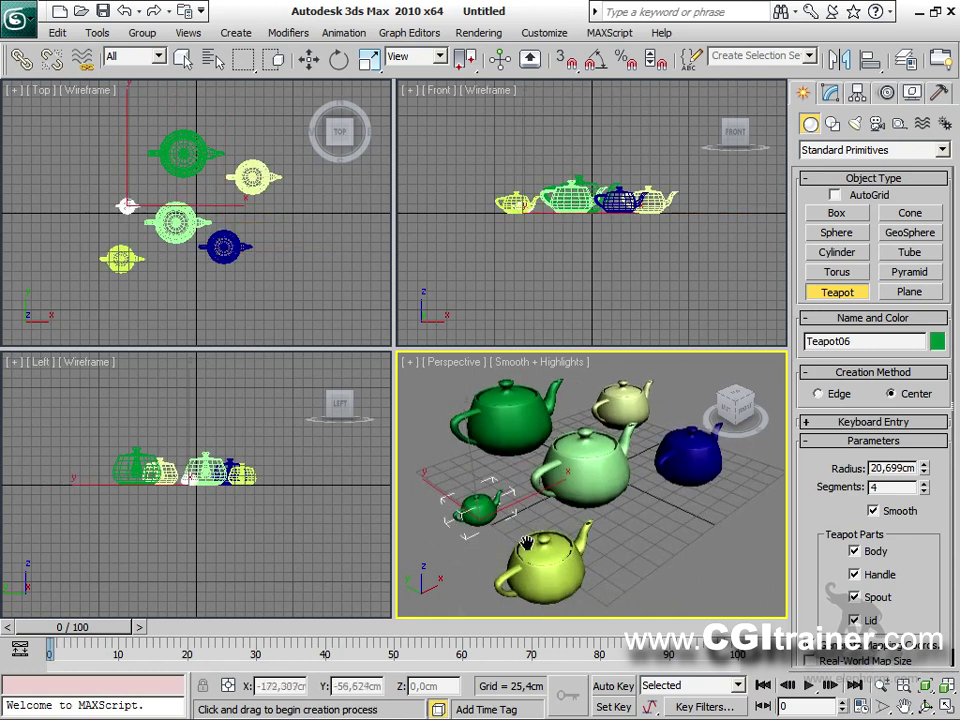
scroll(592, 462, "down", 3)
left_click_drag(655, 540, 682, 548)
left_click_drag(718, 504, 731, 507)
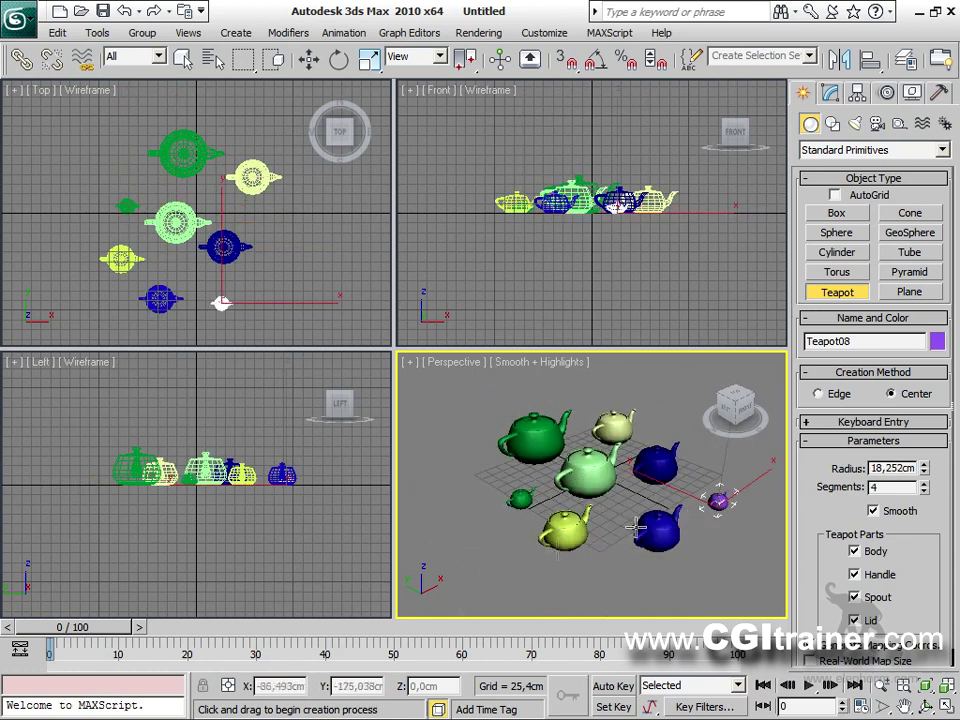
left_click_drag(456, 493, 465, 527)
left_click_drag(510, 548, 630, 565)
left_click_drag(500, 470, 515, 478)
left_click_drag(457, 431, 668, 410)
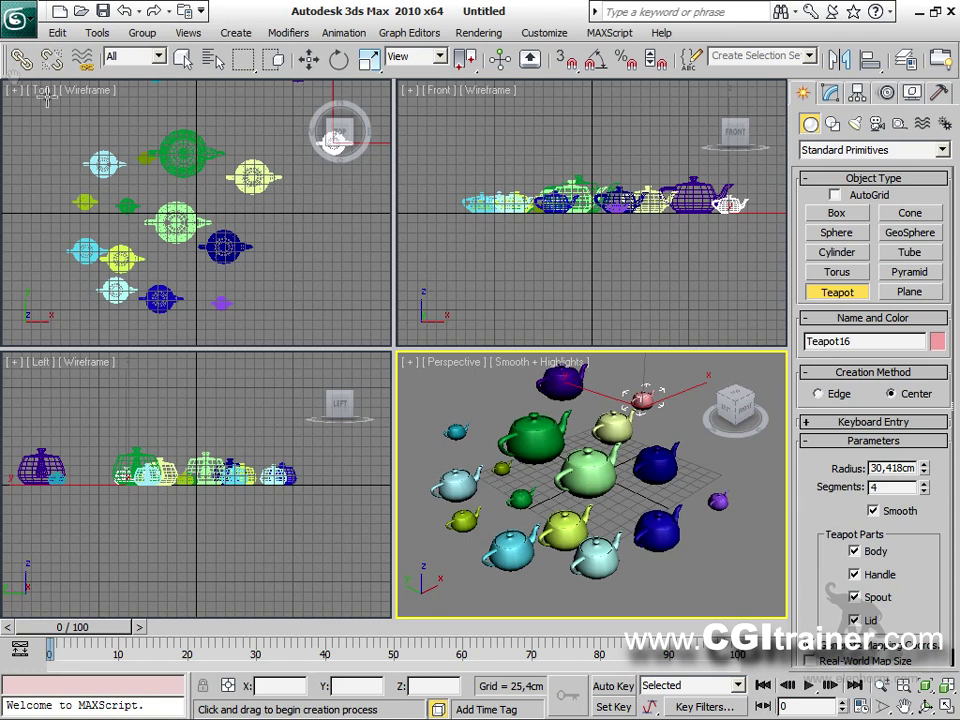
Use Select By Color on a green teapot and move the two green teapots.
left_click(57, 32)
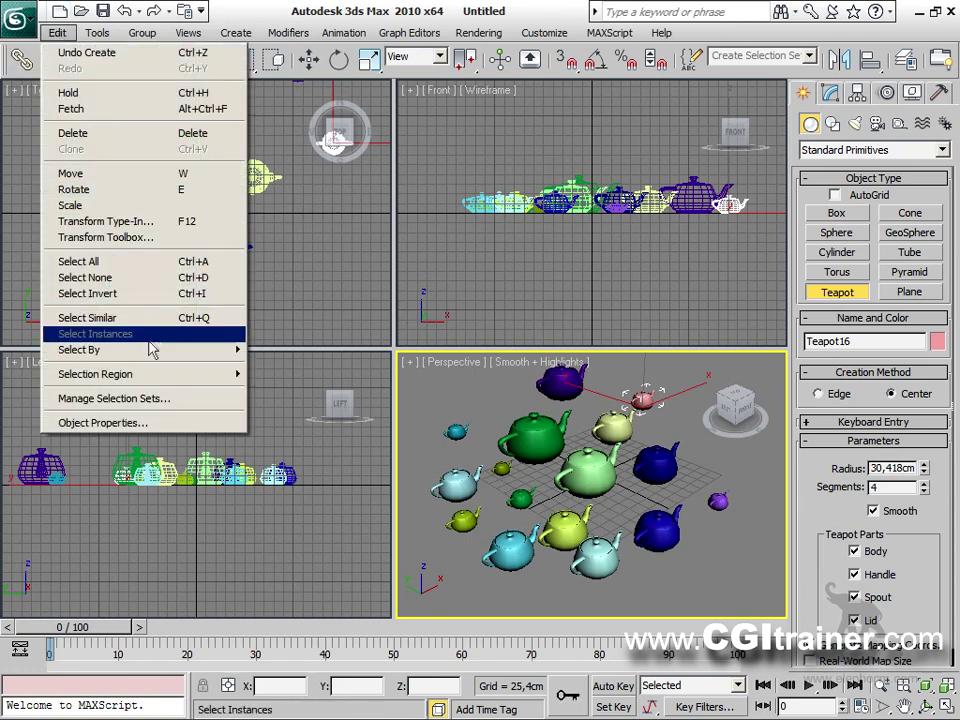
mouse_move(150, 352)
left_click(274, 381)
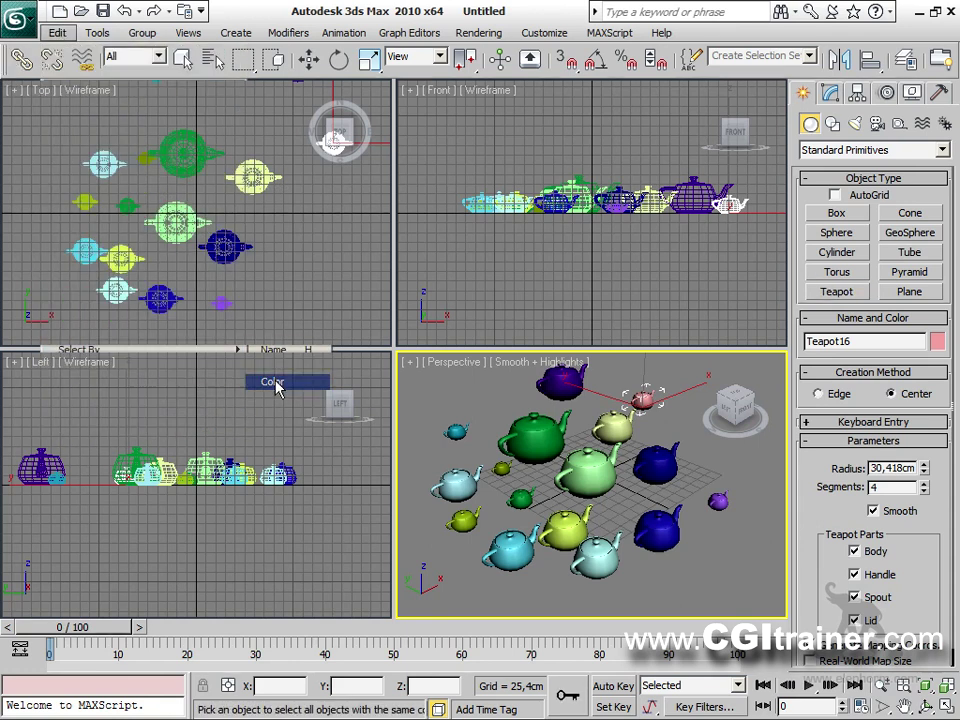
left_click(531, 450)
mouse_move(535, 442)
left_mouse_down()
mouse_move(540, 360)
mouse_move(561, 385)
mouse_move(525, 407)
mouse_move(533, 440)
left_mouse_up()
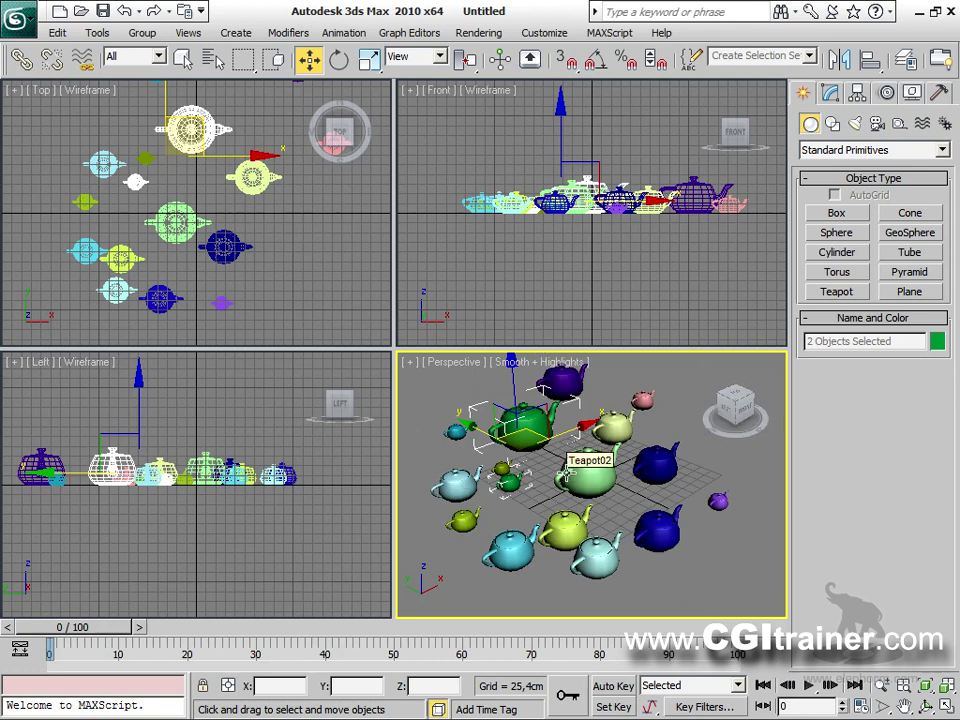
Reset the scene without saving and make blue, not random, the new object colour.
left_click(18, 20)
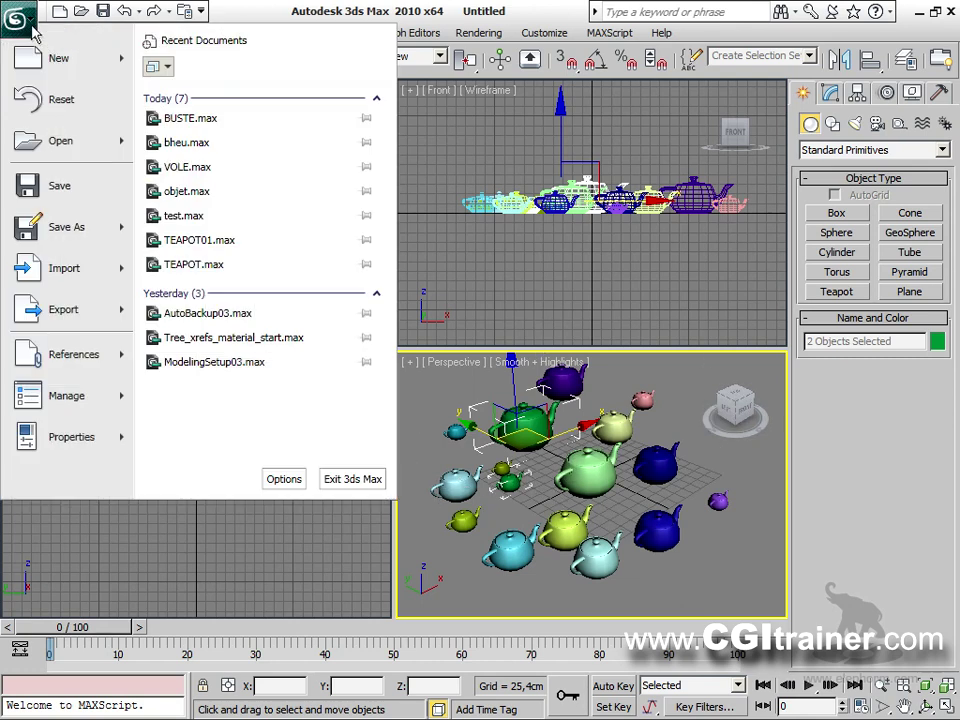
left_click(45, 97)
left_click(494, 426)
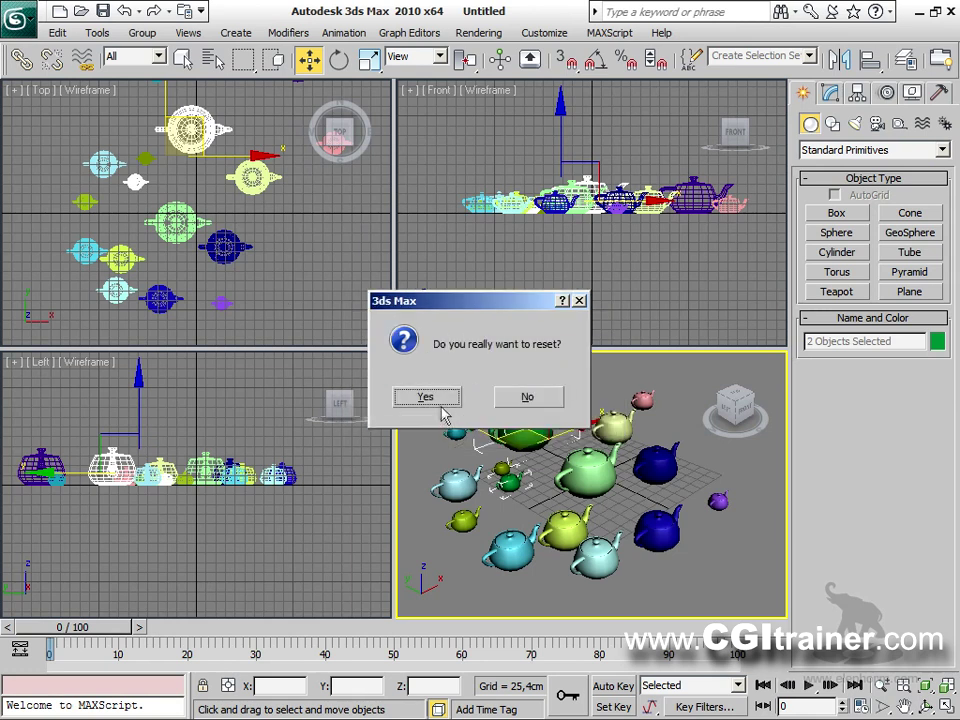
left_click(428, 397)
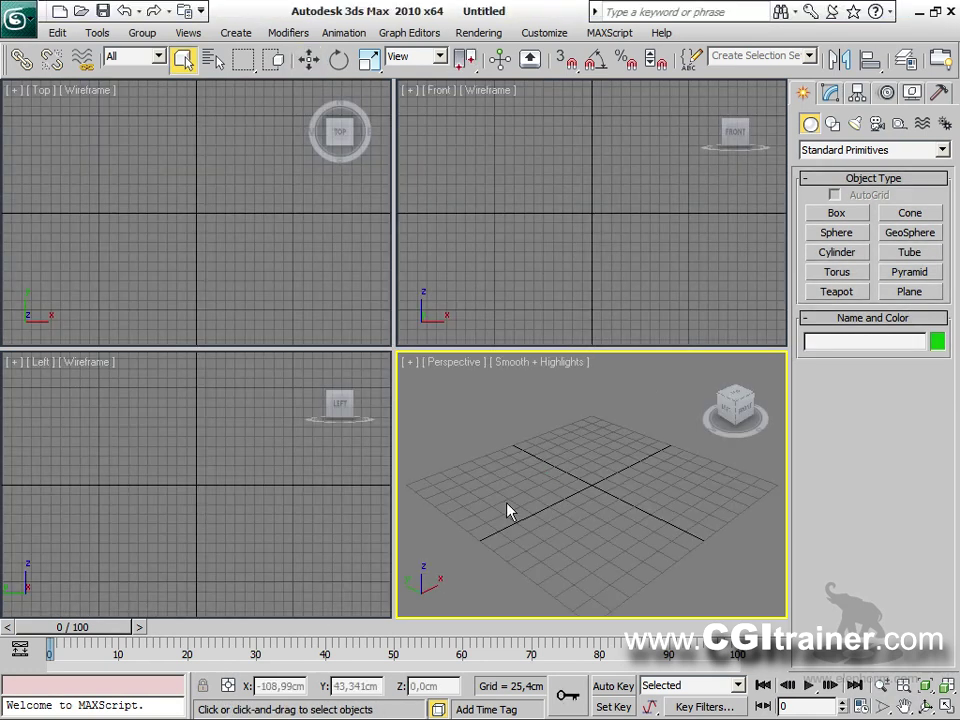
left_click(937, 343)
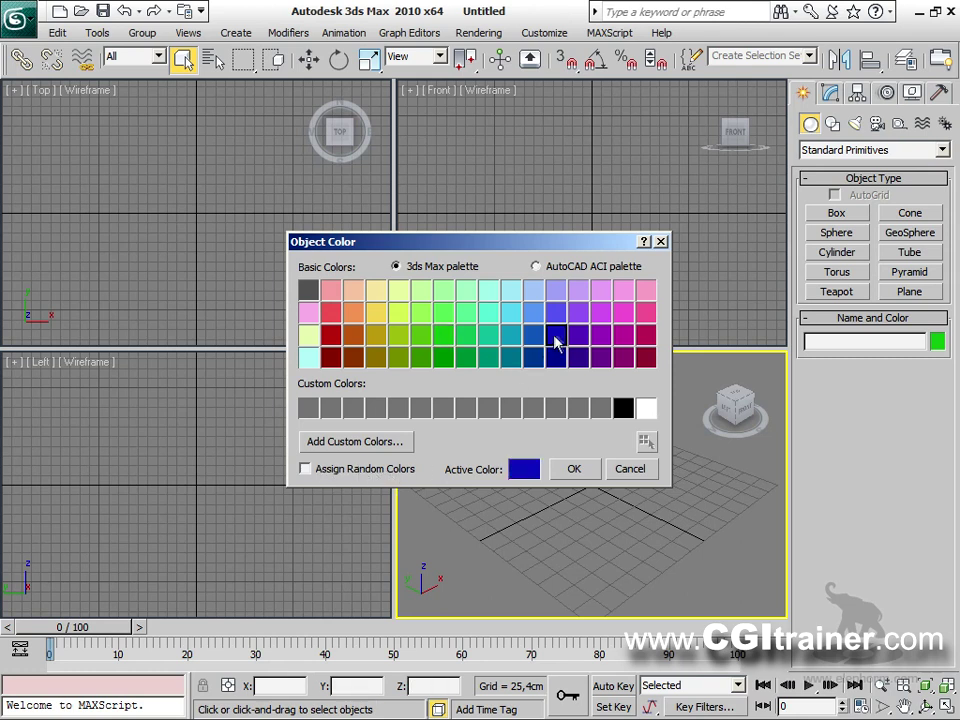
left_click(574, 469)
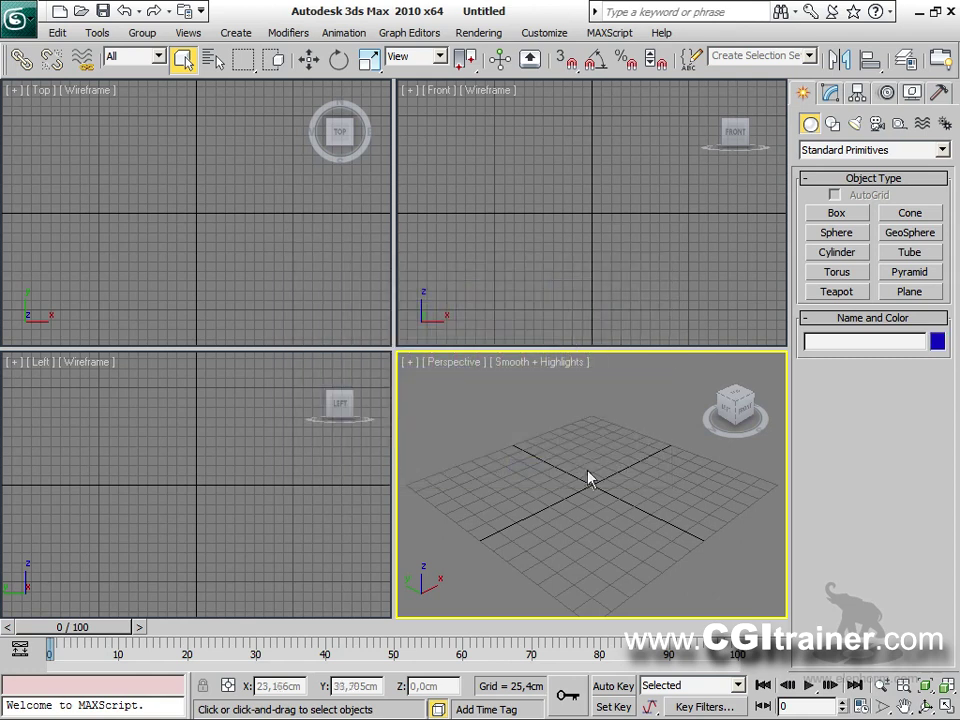
Draw a flat blue floor slab box with AutoGrid on.
left_click(830, 214)
left_click_drag(408, 486, 778, 483)
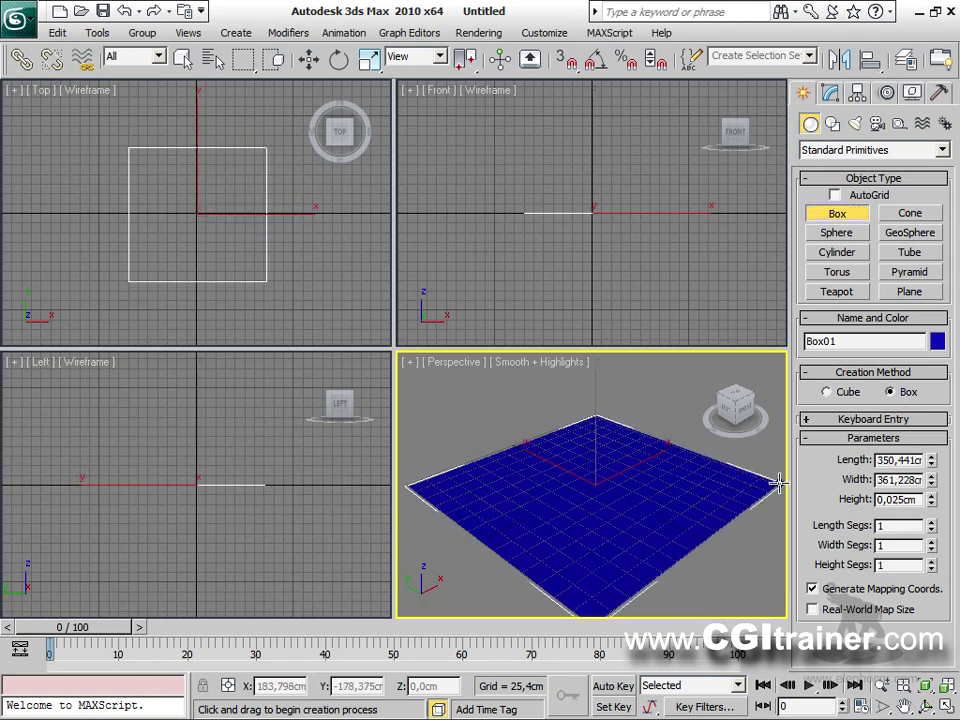
left_click(593, 482)
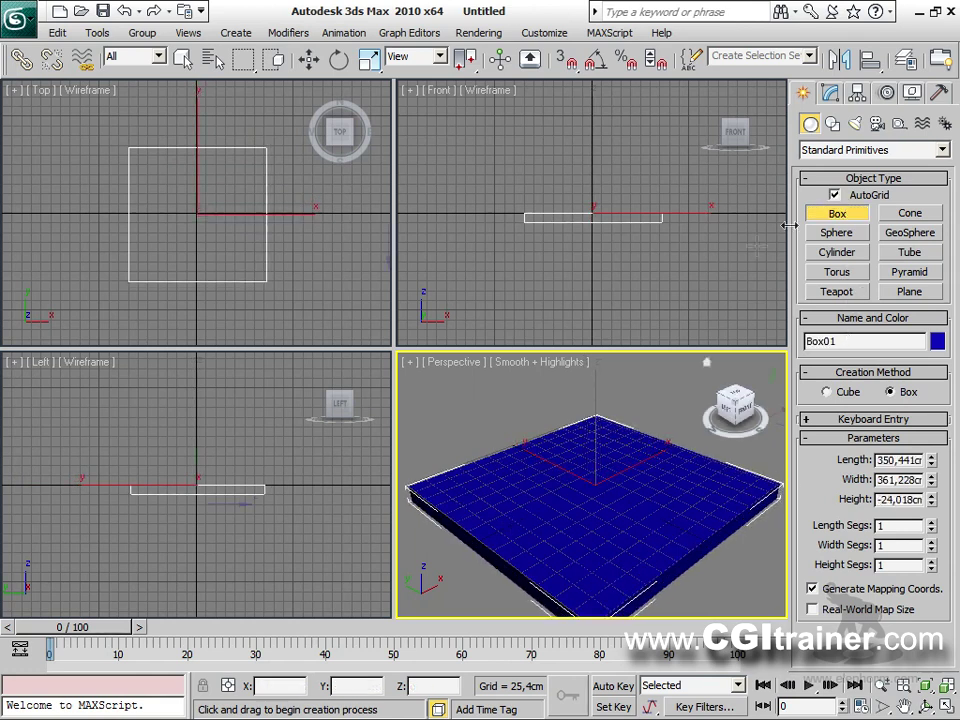
Stand a thin wall box along the slab's back edge and a partition wall on the floor.
left_click_drag(410, 487, 604, 421)
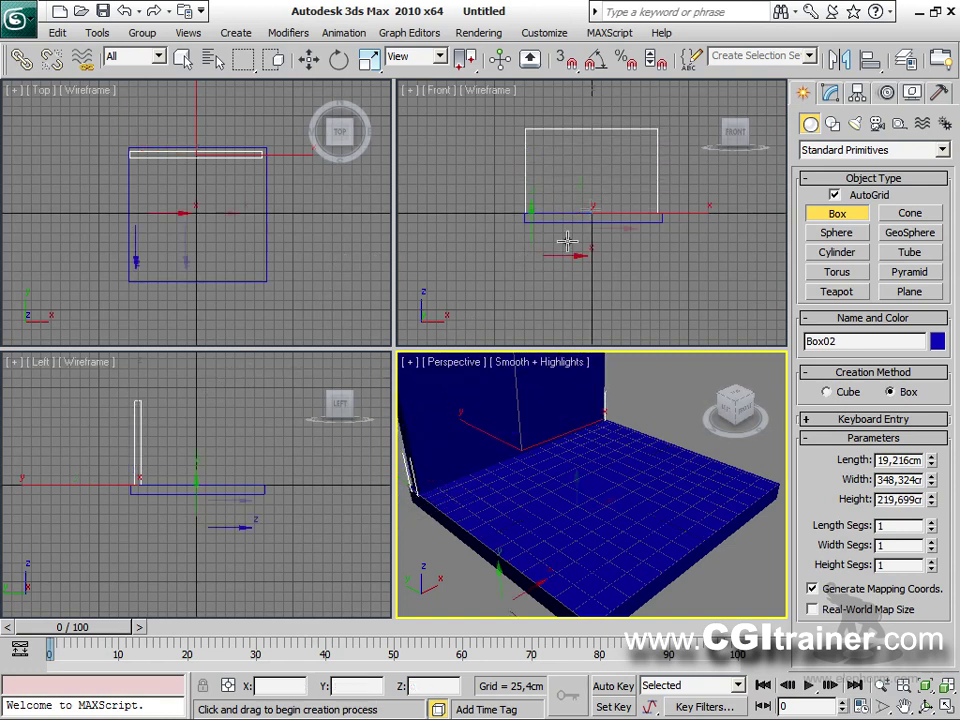
scroll(482, 486, "down", 5)
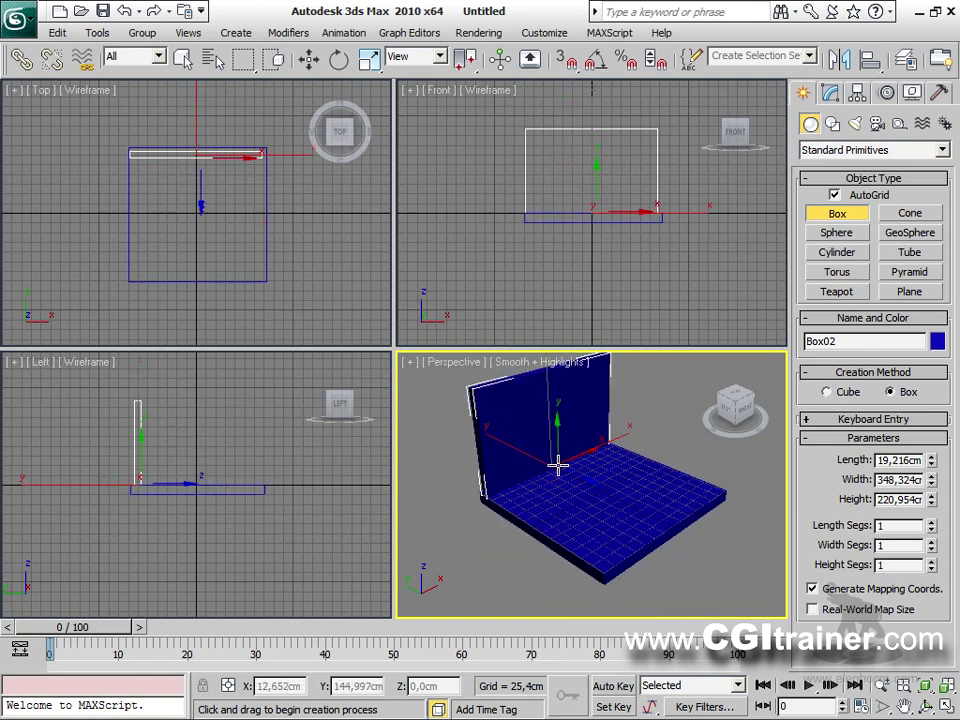
mouse_move(558, 462)
left_mouse_down()
mouse_move(649, 516)
mouse_move(593, 458)
mouse_move(583, 476)
mouse_move(672, 527)
left_mouse_up()
right_click(593, 458)
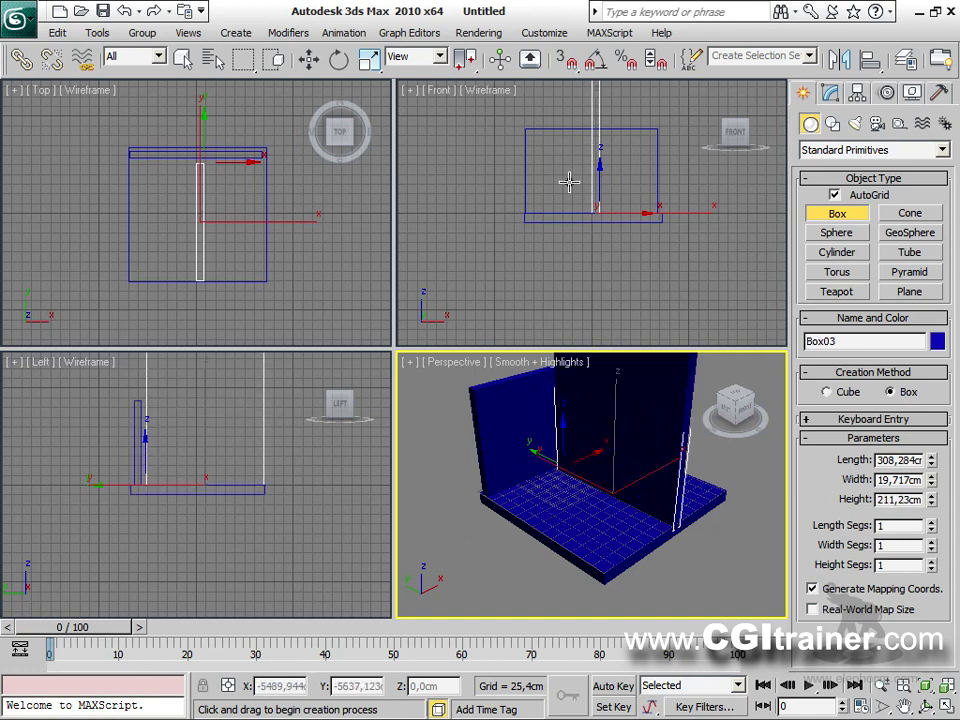
left_click(610, 426)
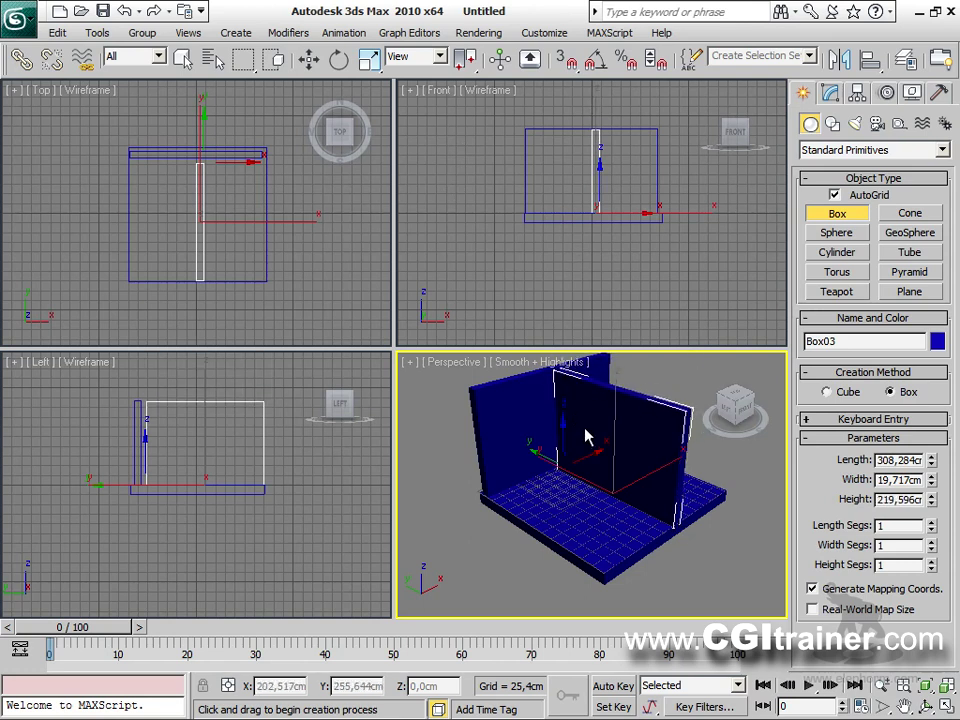
Add another thin wall box on the floor, exit box creation, and deselect.
middle_click_drag(628, 485, 620, 402, "alt")
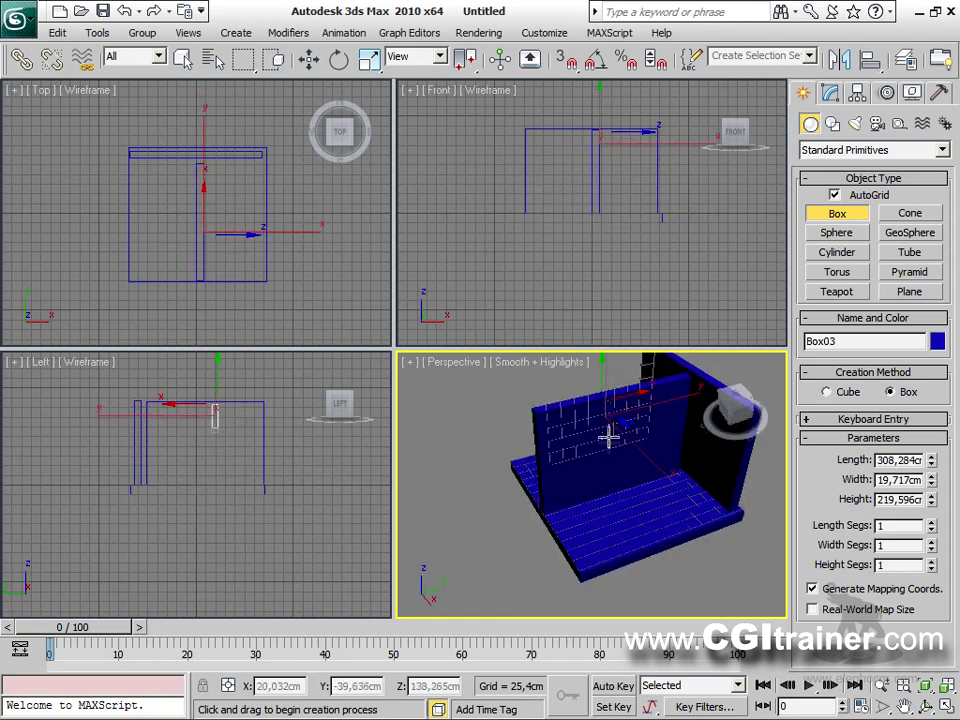
mouse_move(604, 491)
left_mouse_down()
mouse_move(611, 495)
mouse_move(598, 482)
left_mouse_up()
middle_click_drag(632, 591, 644, 512, "alt")
right_click(448, 413)
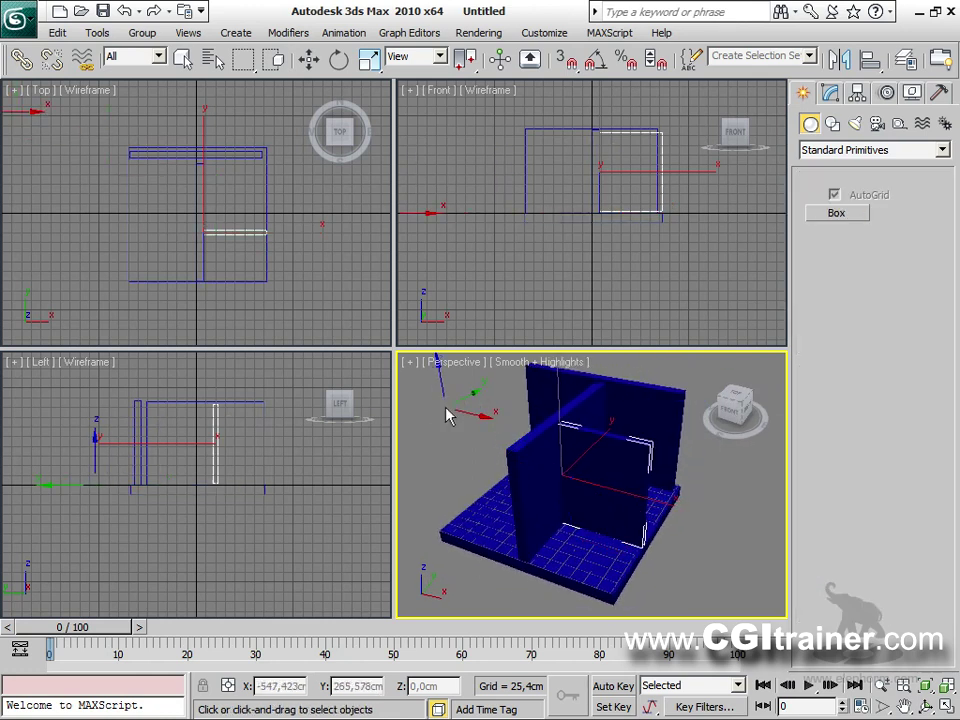
right_click(443, 410)
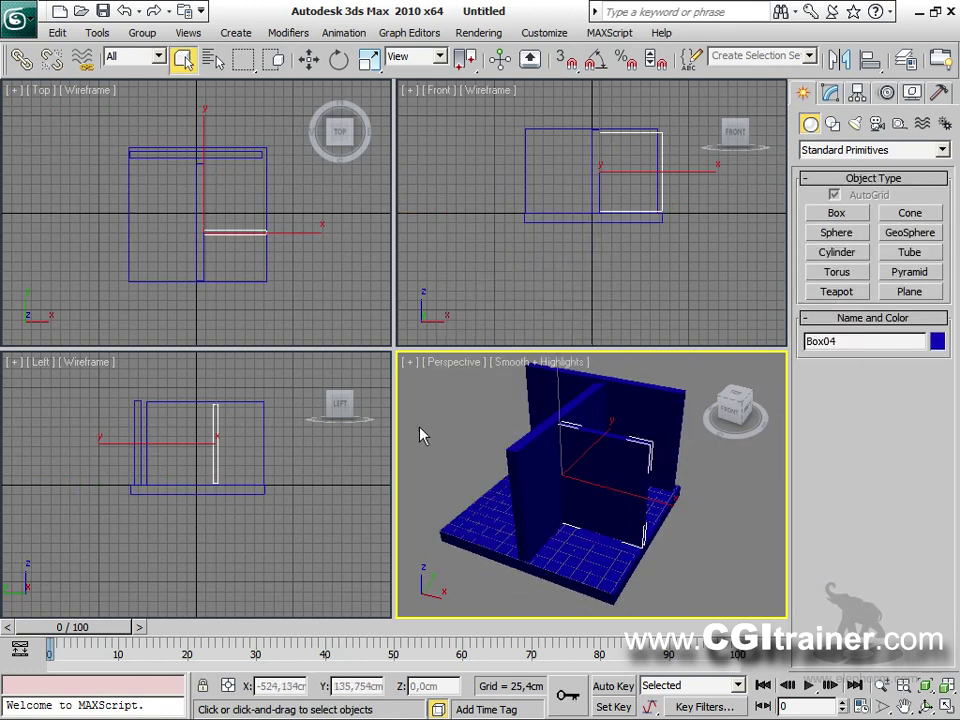
left_click(700, 540)
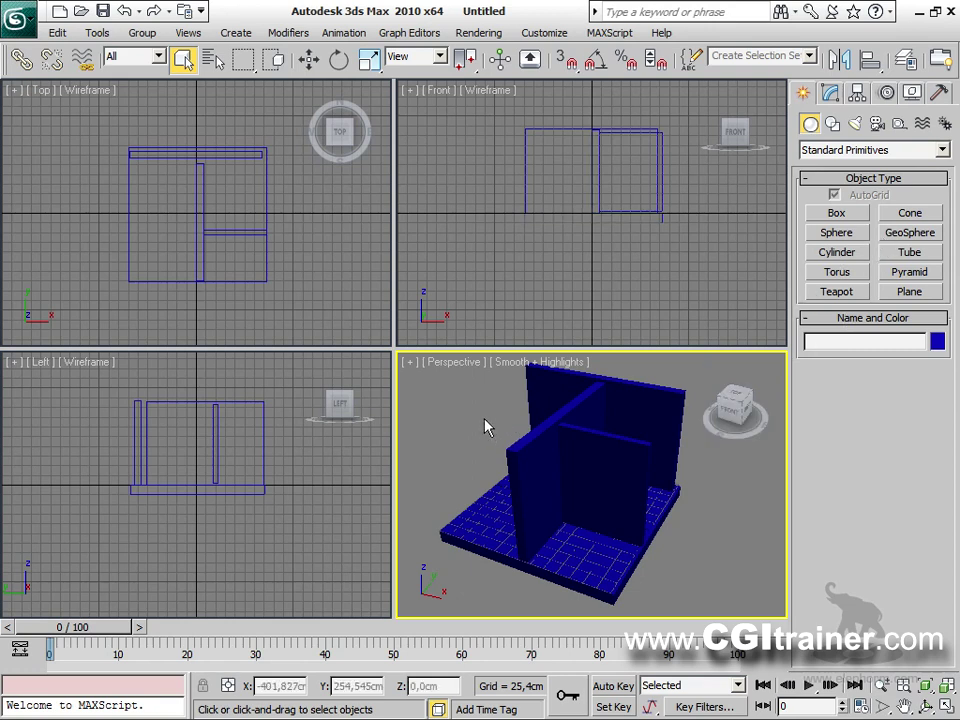
Set the new object colour to green and create three teapots on the floor slab.
left_click(937, 342)
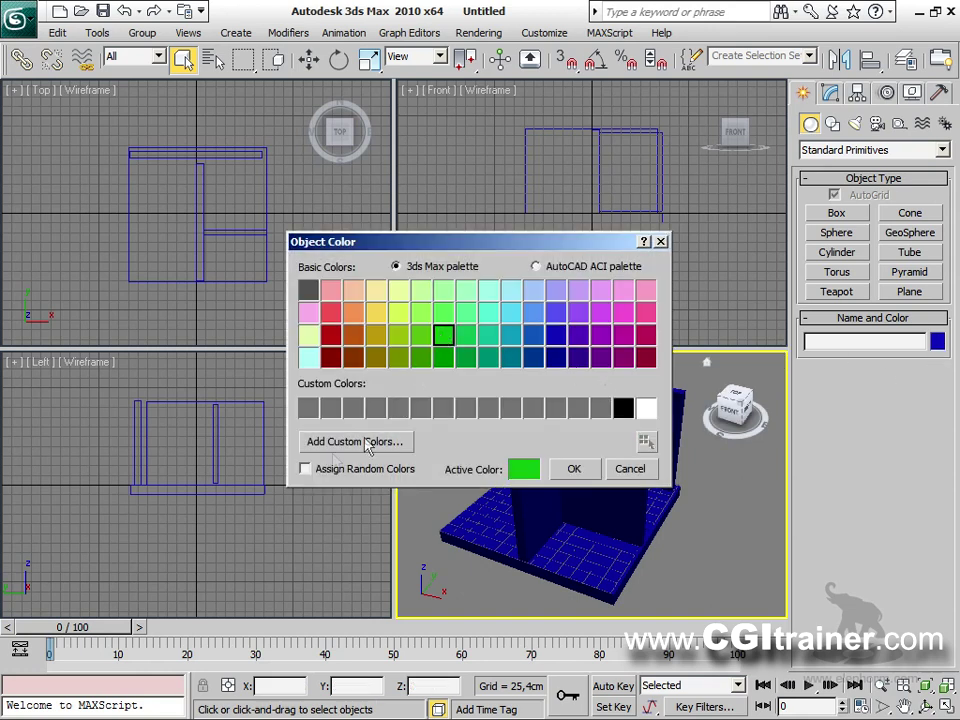
left_click(568, 469)
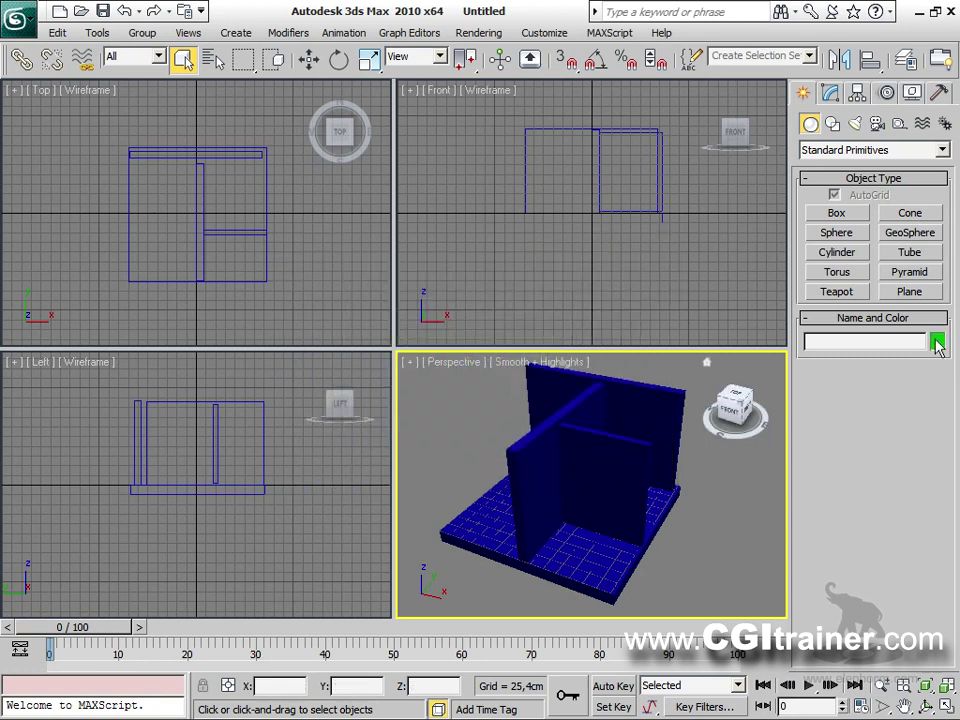
left_click(852, 294)
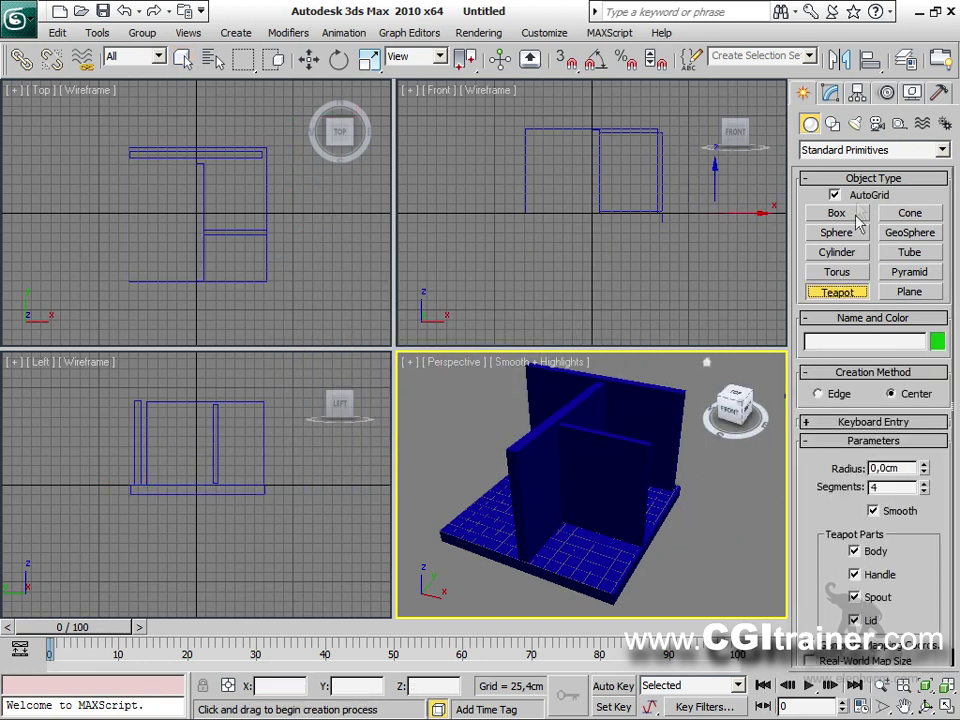
left_click_drag(581, 560, 592, 540)
middle_click_drag(592, 540, 688, 558, "alt")
left_click_drag(686, 556, 632, 531)
middle_click_drag(632, 531, 475, 538, "alt")
left_click_drag(475, 538, 585, 511)
scroll(585, 511, "down", 5)
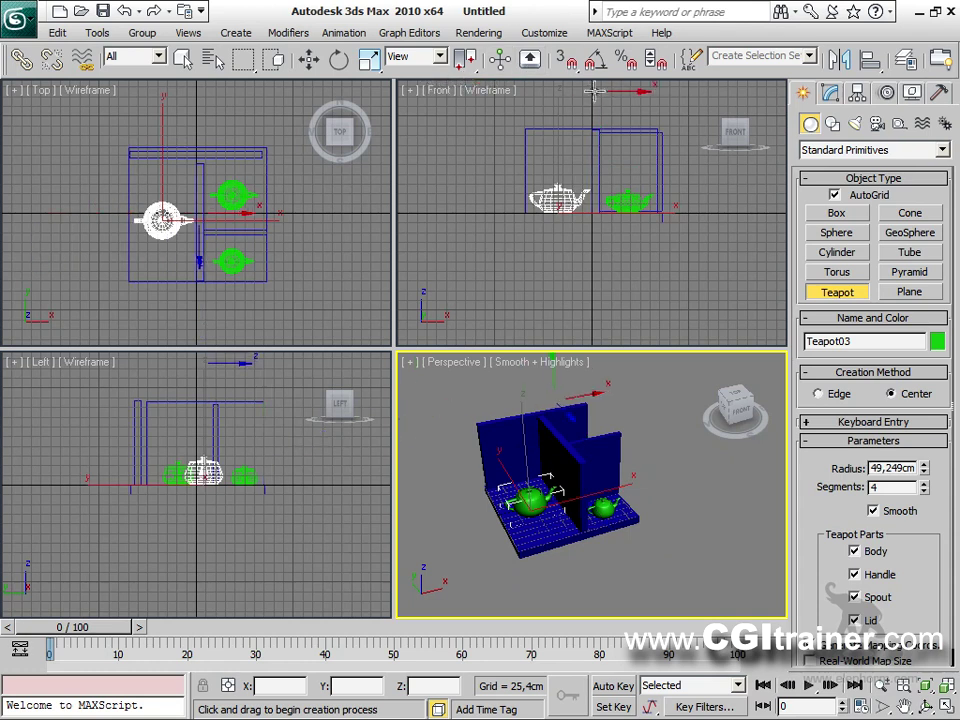
Reactivate the Perspective viewport, stop creating teapots, and clear the selection.
left_click(702, 92)
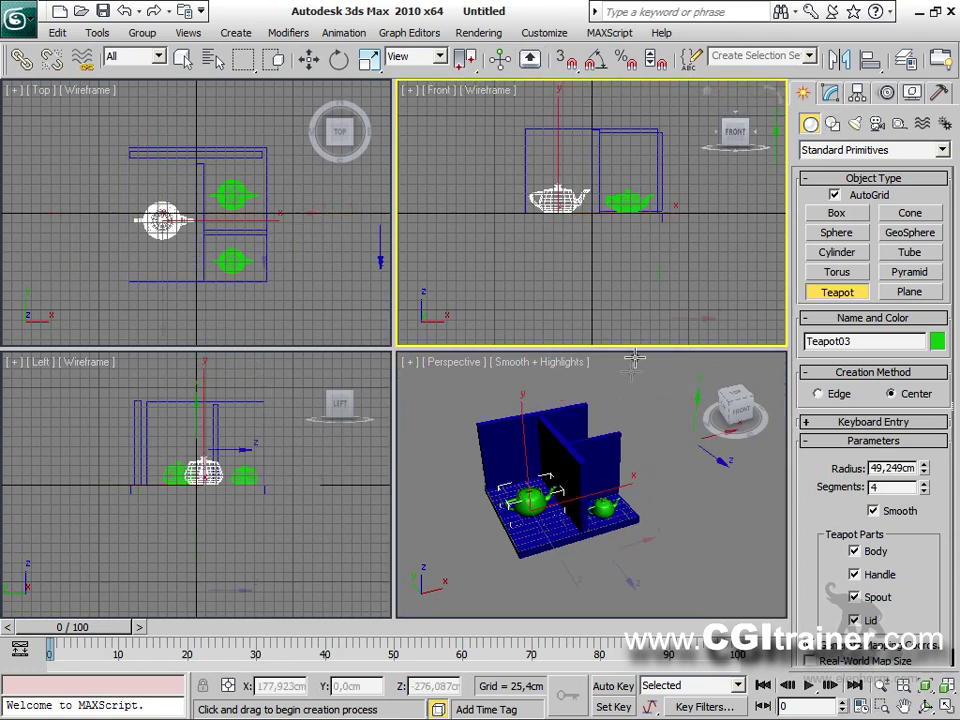
left_click(641, 430)
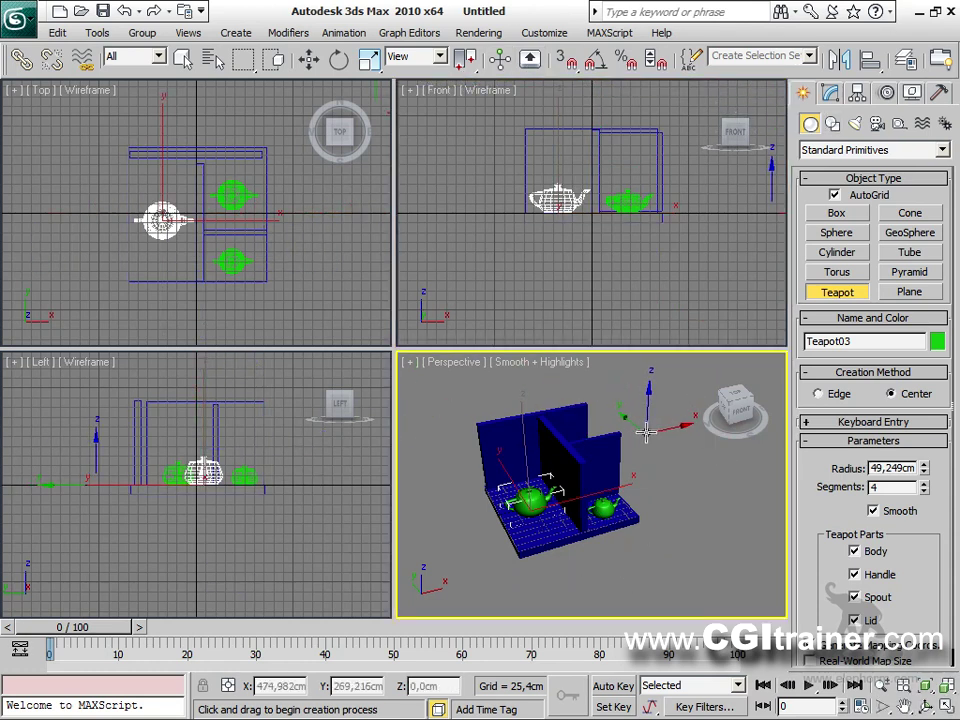
right_click(645, 432)
left_click(656, 449)
mouse_move(641, 507)
middle_mouse_down("alt")
mouse_move(643, 495)
mouse_move(439, 497)
mouse_move(609, 469)
mouse_move(684, 527)
mouse_move(645, 508)
middle_mouse_up("alt")
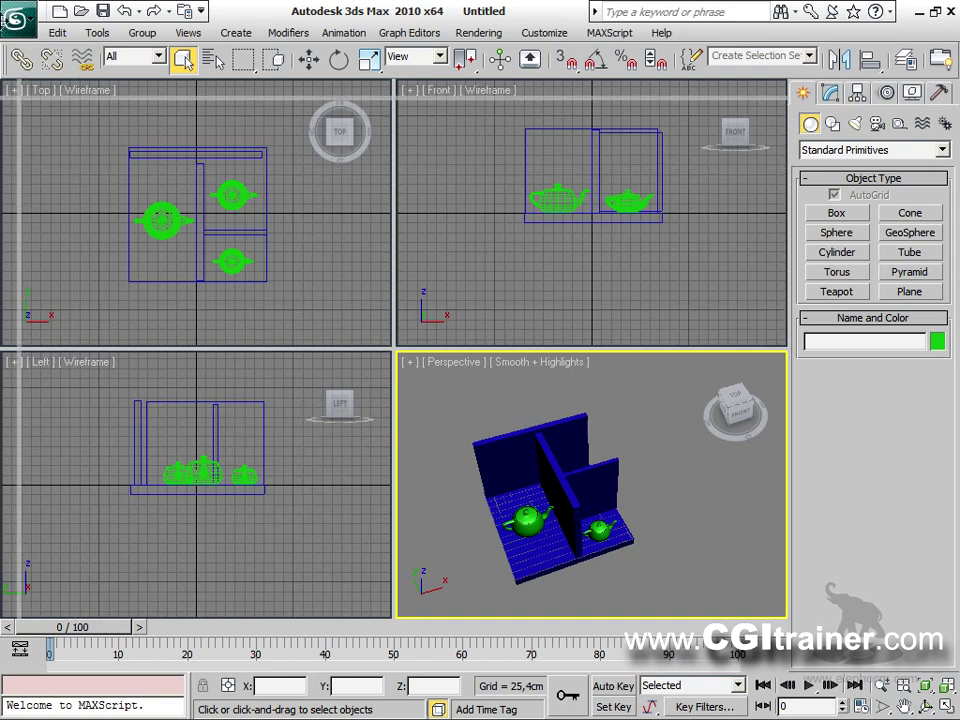
Maximize the Perspective view with Alt+W and hide its grid with G.
key("alt+w")
middle_click_drag(497, 407, 512, 424, "alt")
key("g")
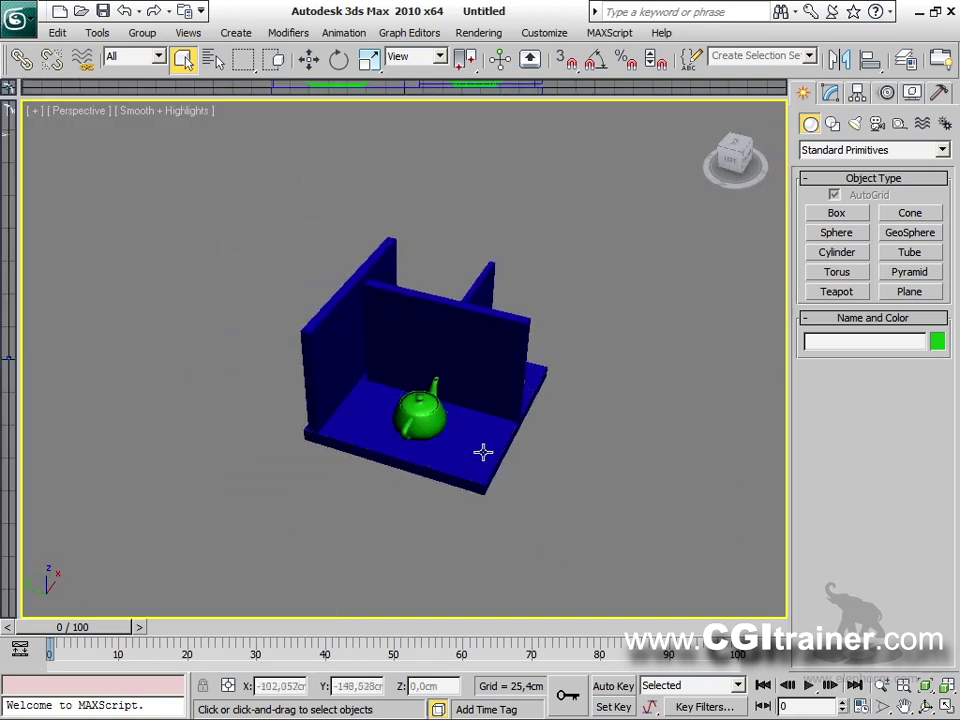
middle_click_drag(592, 474, 502, 287, "alt")
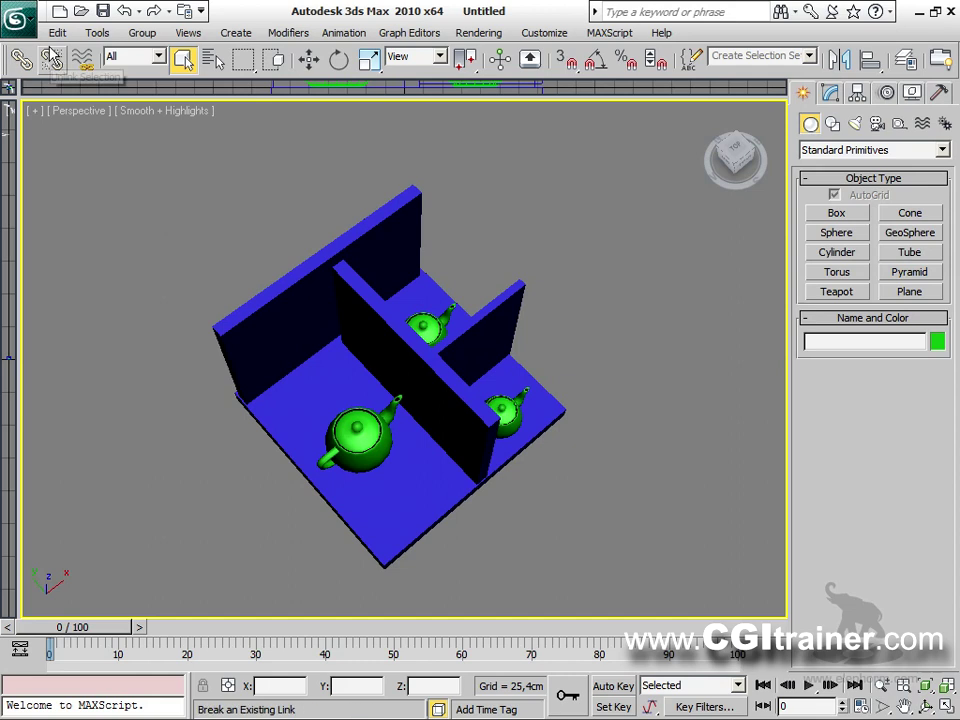
left_click(57, 32)
Select every blue box piece at once using Select By Color on a wall.
mouse_move(110, 357)
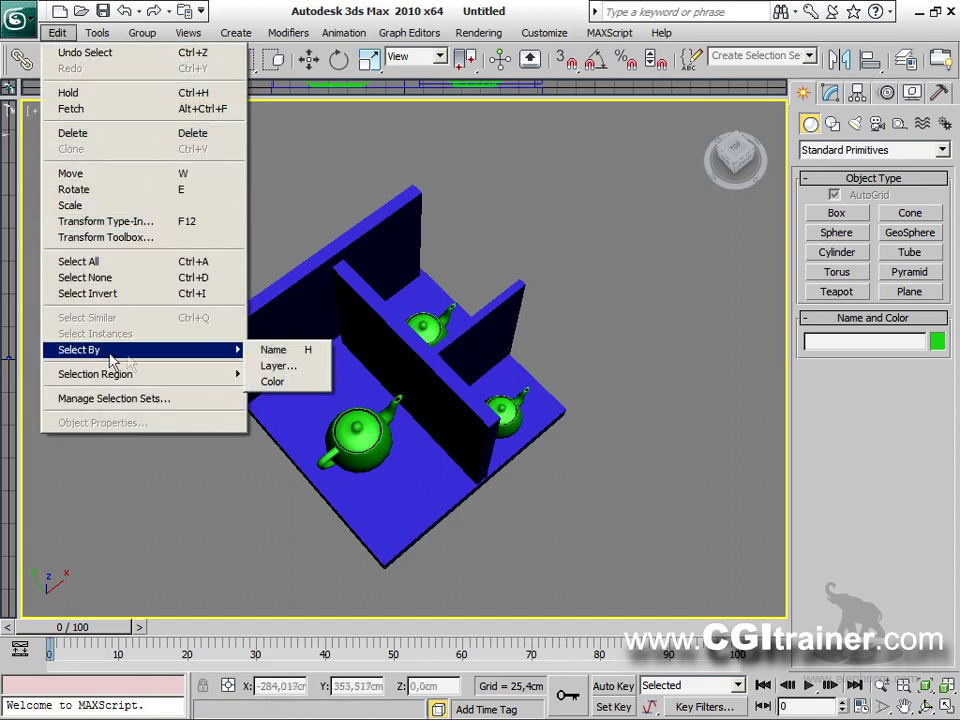
left_click(272, 381)
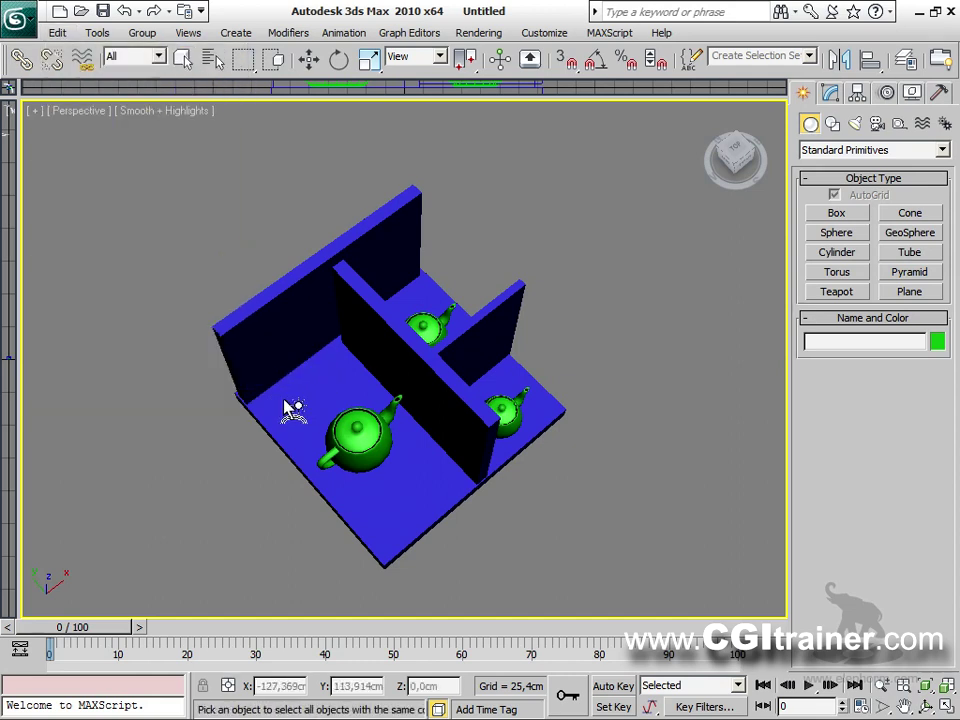
left_click(299, 347)
left_click_drag(399, 319, 453, 296)
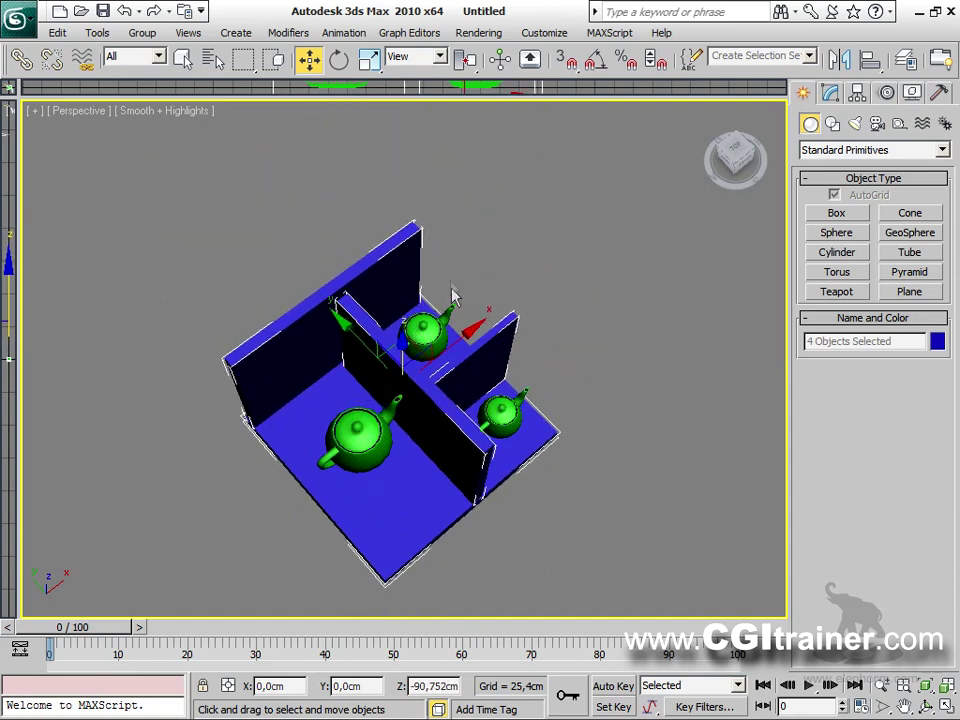
Select all three green teapots by colour and zoom to frame them.
left_click(58, 33)
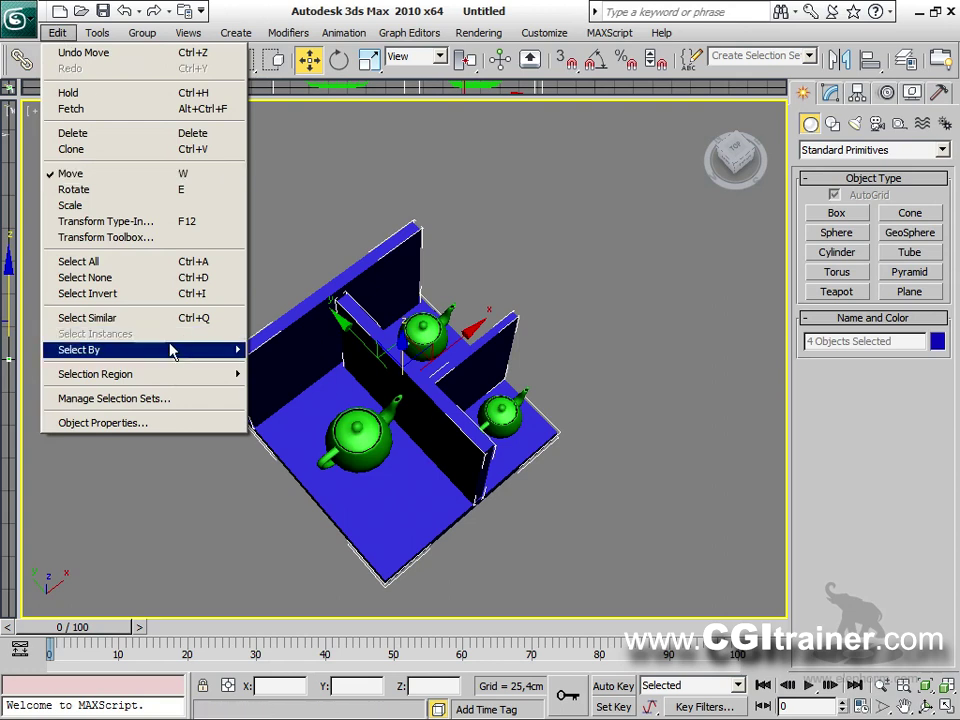
mouse_move(171, 348)
left_click(273, 382)
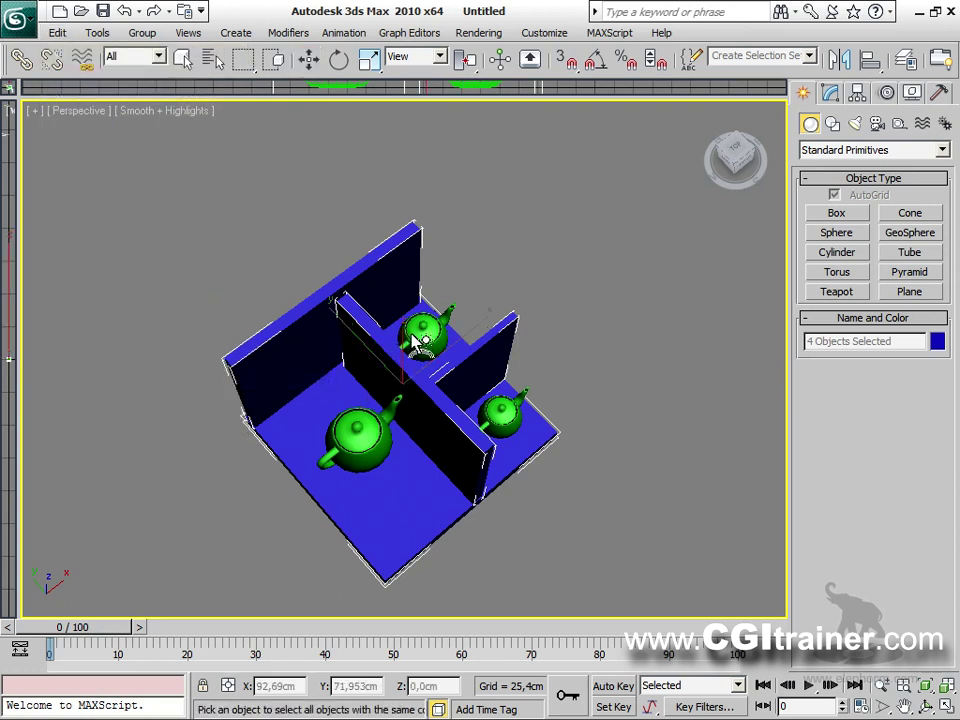
left_click(418, 340)
mouse_move(428, 350)
left_mouse_down()
mouse_move(431, 152)
mouse_move(407, 321)
mouse_move(428, 349)
left_mouse_up()
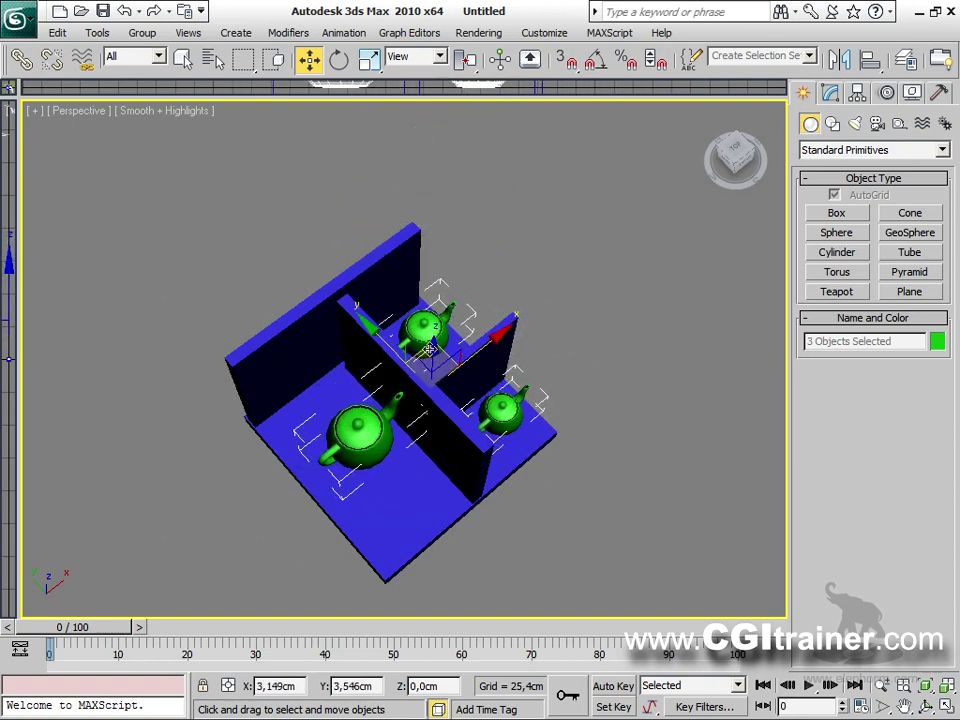
key("z")
scroll(396, 301, "down", 2)
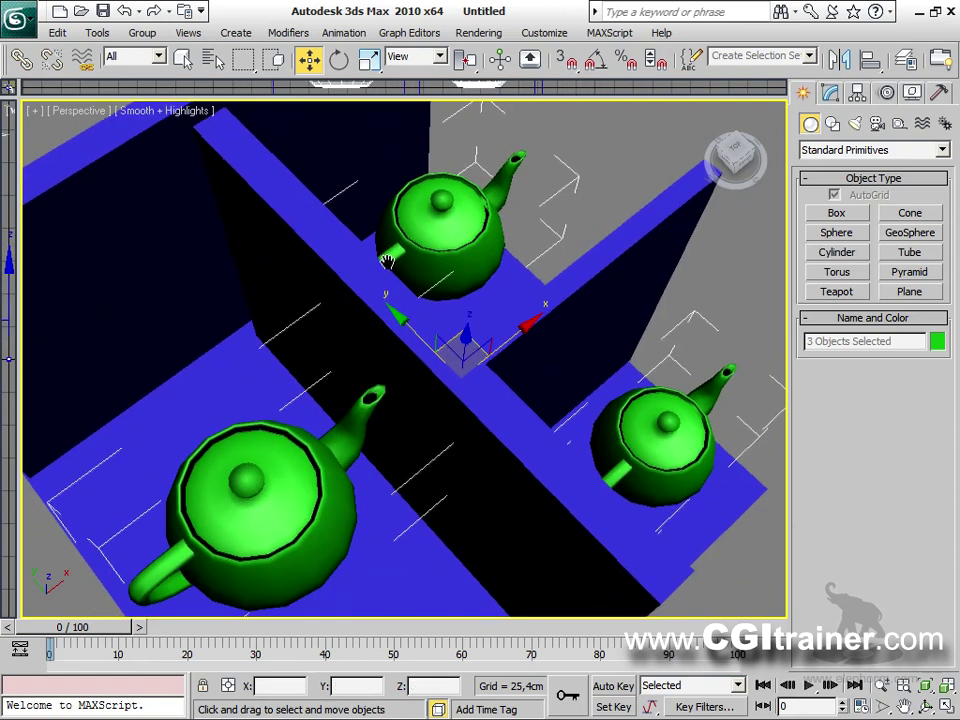
scroll(387, 270, "down", 2)
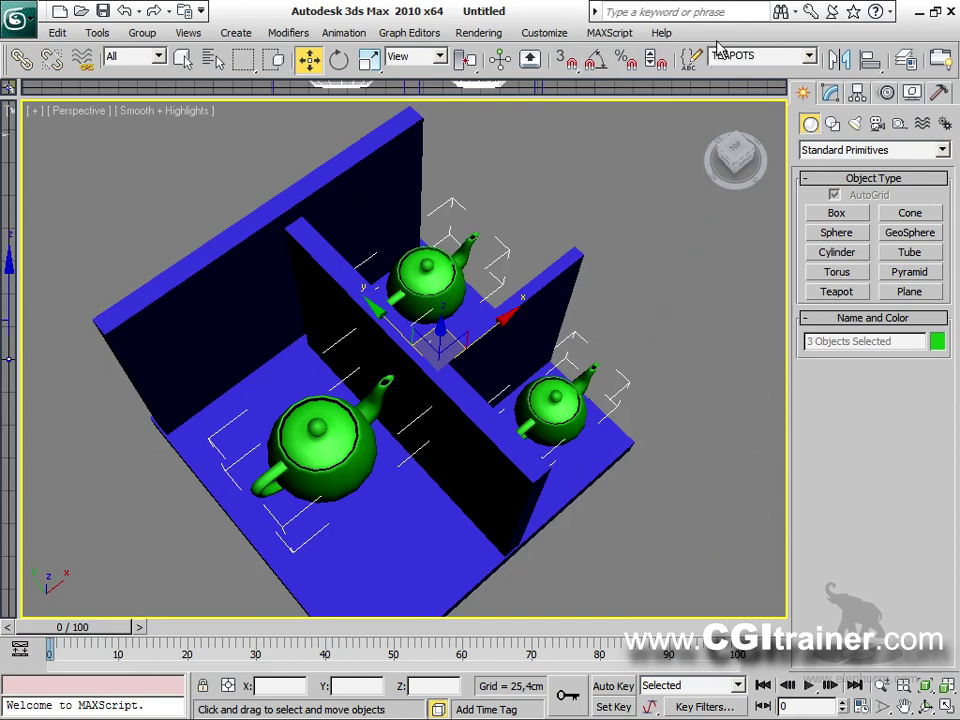
Select all four blue box pieces with Edit > Select By > Color.
left_click(57, 33)
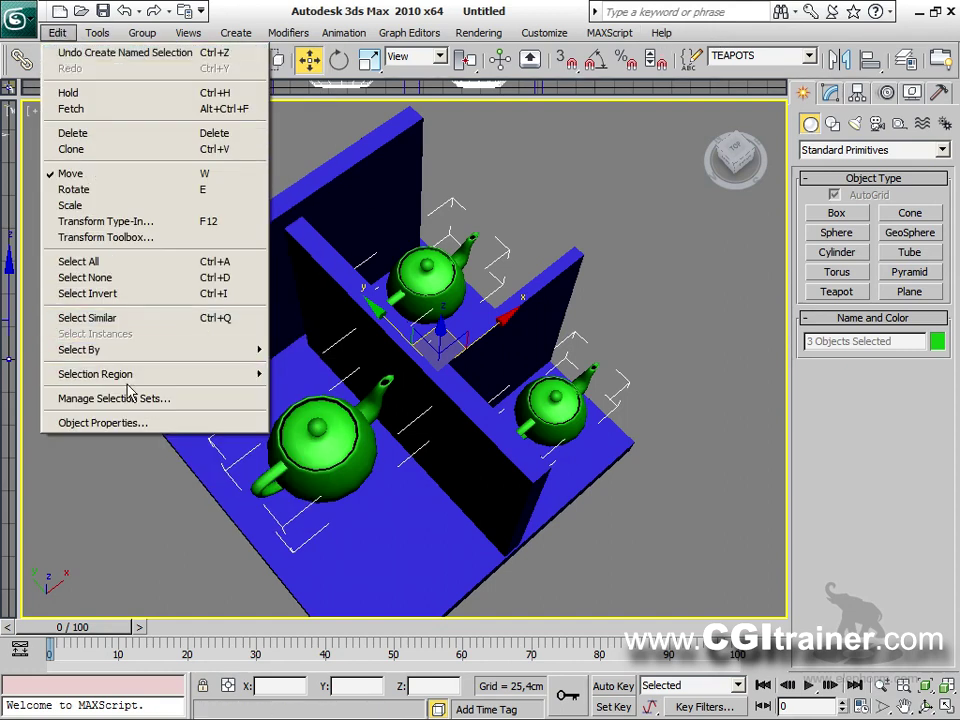
mouse_move(230, 350)
left_click(294, 381)
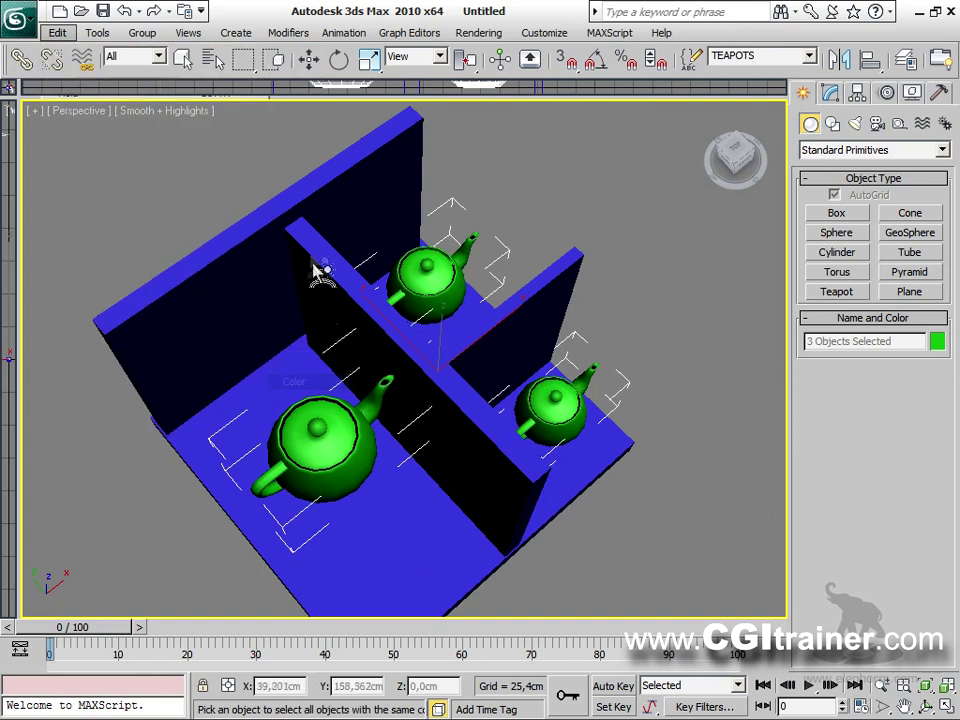
left_click(318, 270)
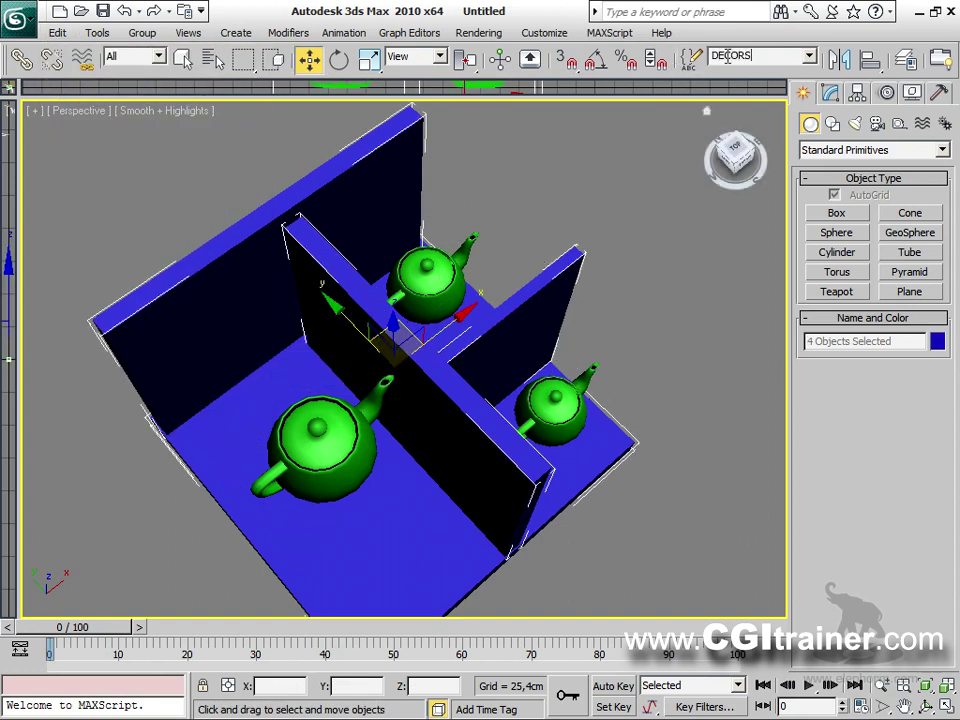
Pick DECORS, then TEAPOTS, from the named selection list, and open the sets manager.
left_click(591, 221)
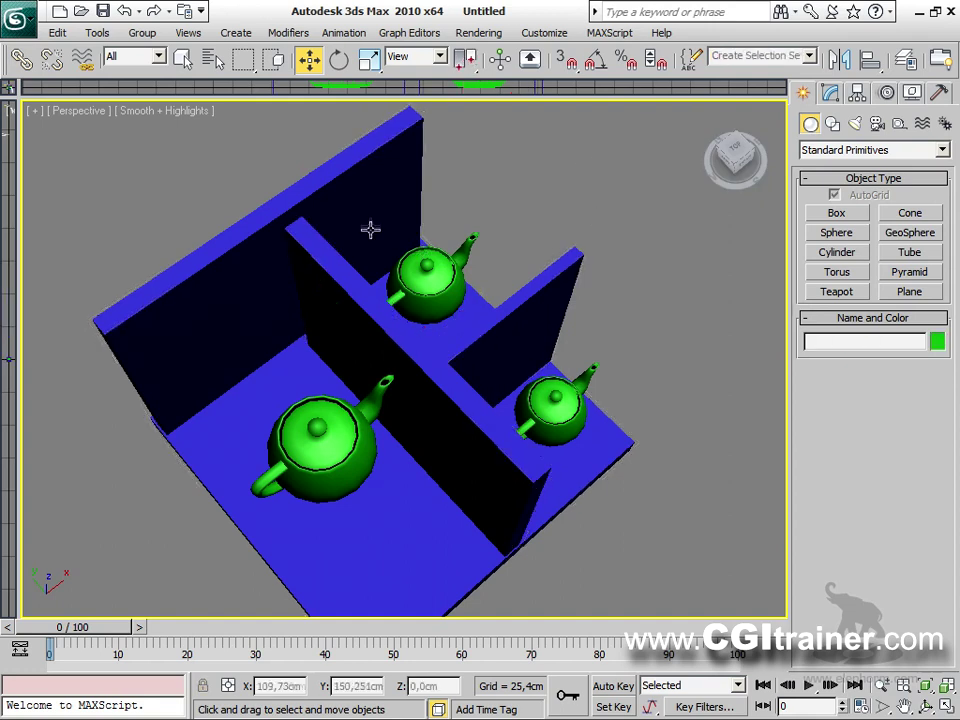
left_click(809, 56)
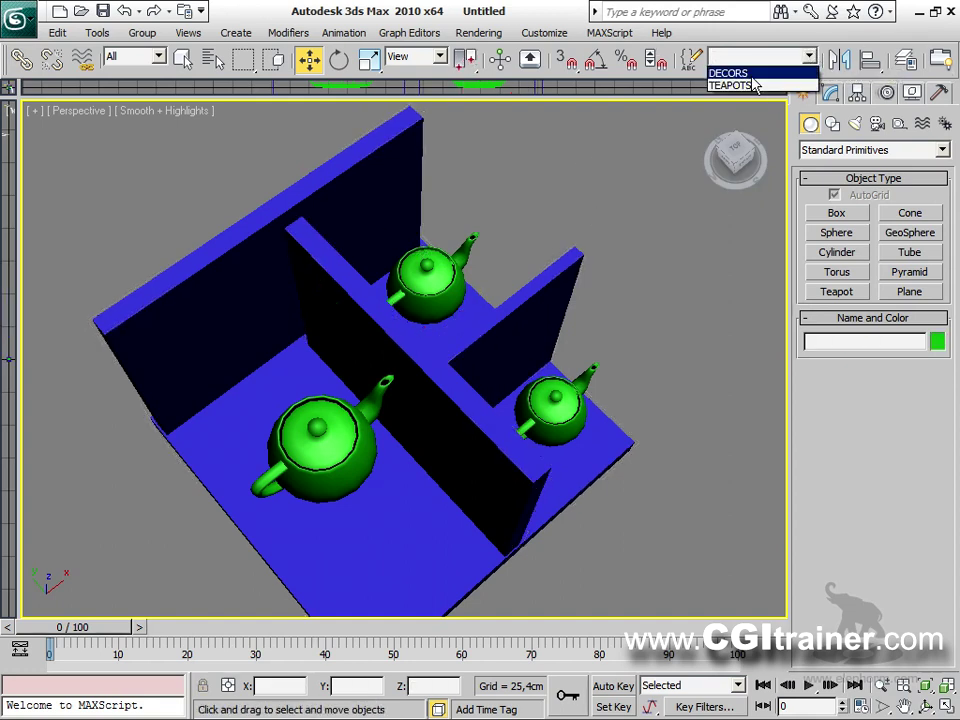
left_click(730, 69)
left_click(809, 56)
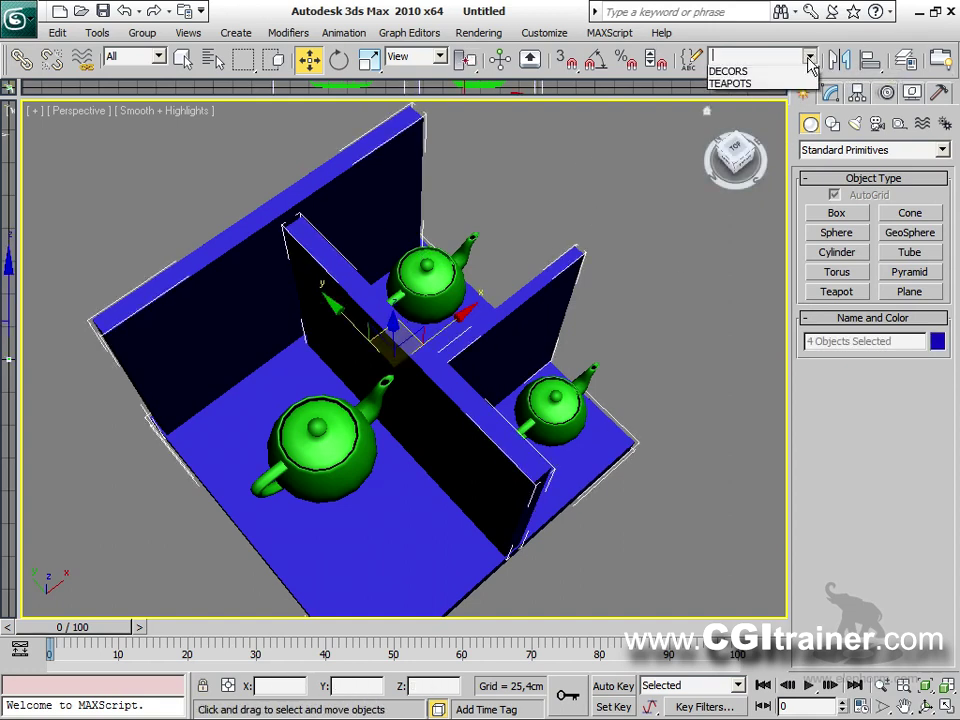
left_click(740, 84)
left_click(691, 61)
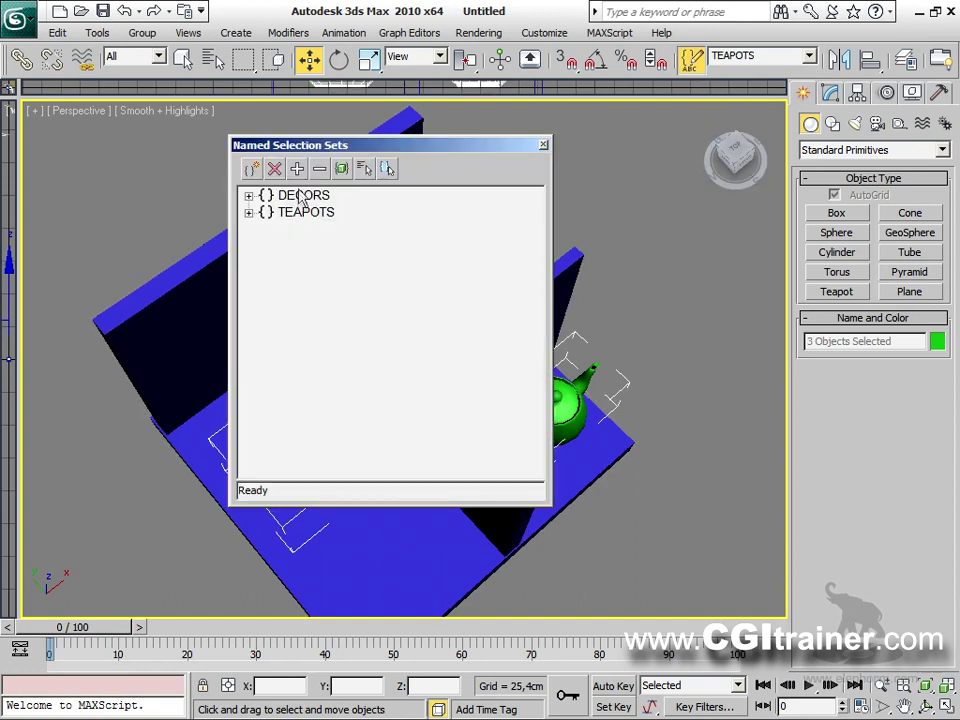
Expand DECORS and TEAPOTS to list their boxes and teapots, and move the dialog aside.
left_click(297, 214)
left_click(248, 196)
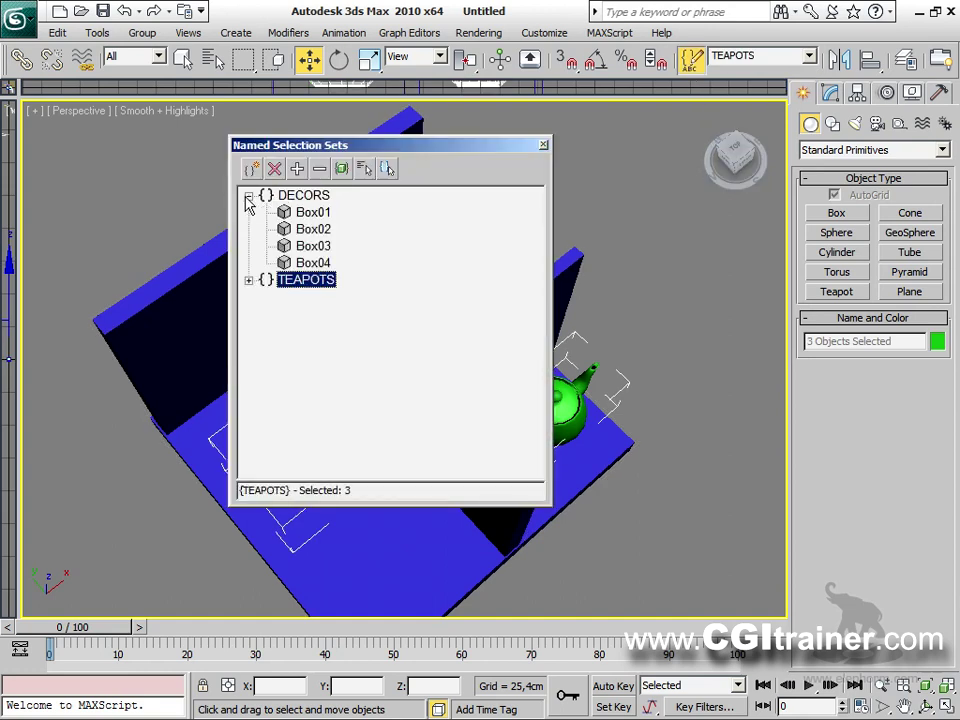
left_click(248, 280)
left_click_drag(492, 136, 314, 147)
middle_click_drag(545, 252, 596, 474)
scroll(574, 255, "down", 5)
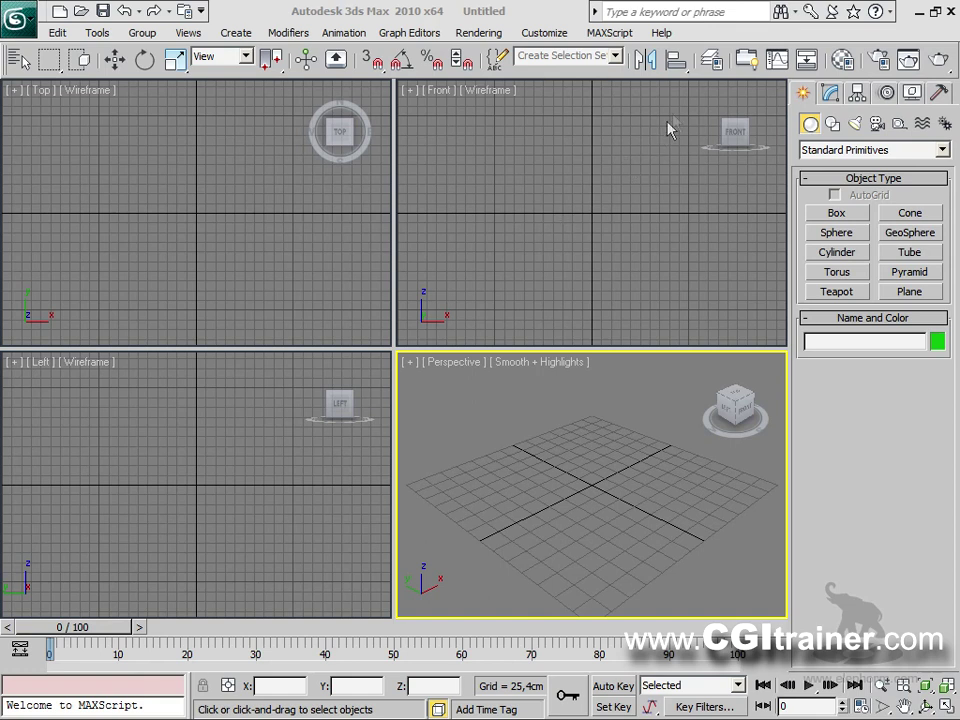
Open the Layer manager from the main toolbar and move it aside.
left_click(711, 64)
left_click_drag(388, 73, 424, 95)
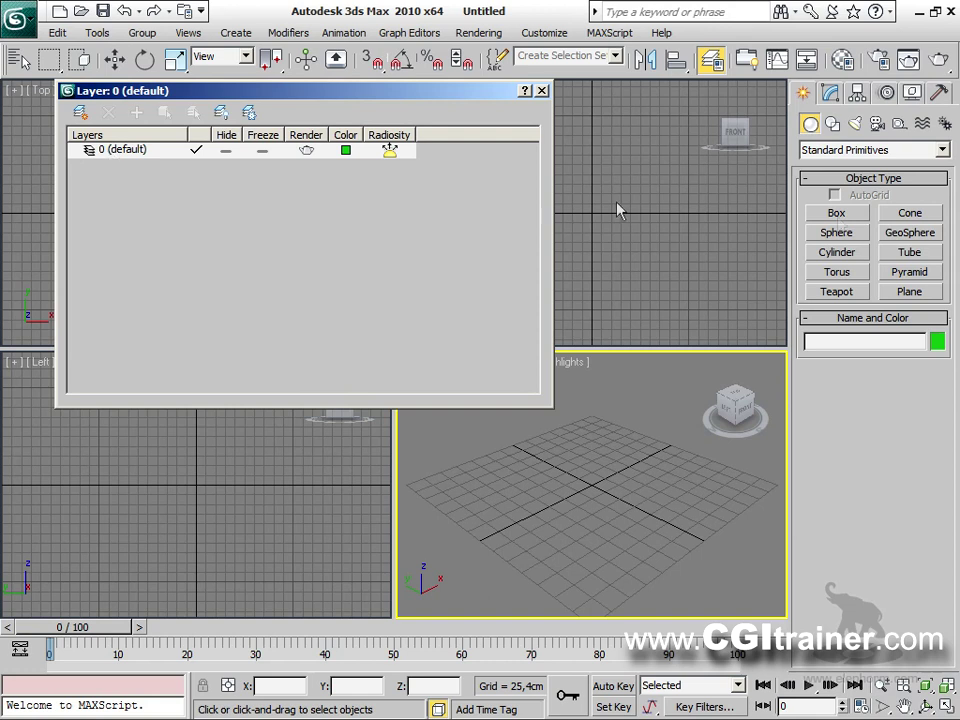
Create green teapots, select all three with Ctrl+A, and make new layer Layer01 from them.
left_click(850, 293)
left_click_drag(440, 505, 495, 470)
left_click_drag(574, 443, 668, 464)
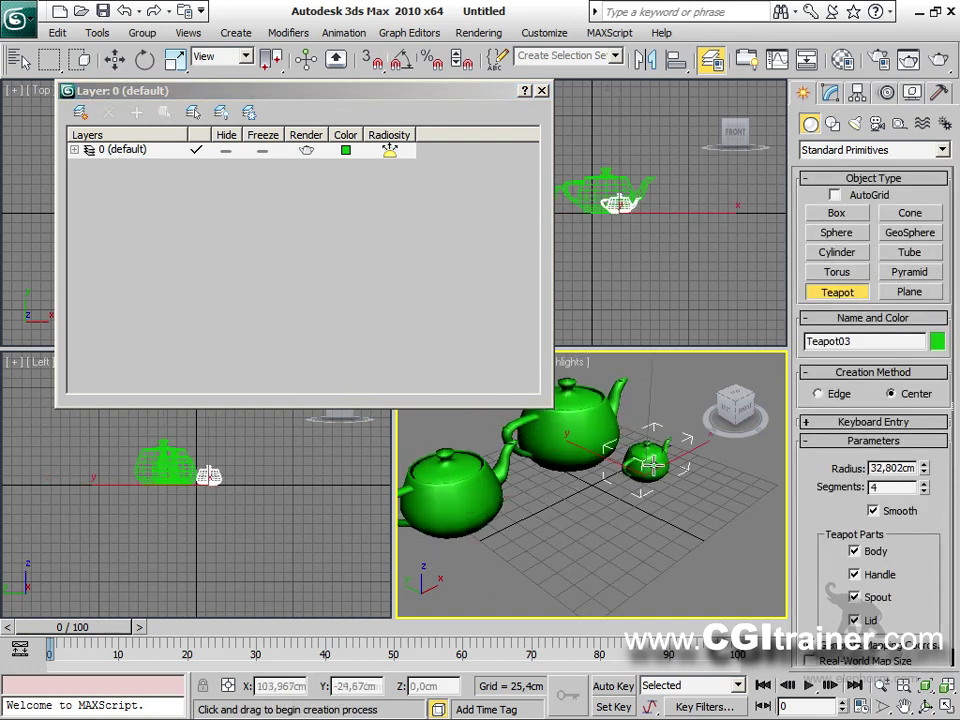
left_click(78, 150)
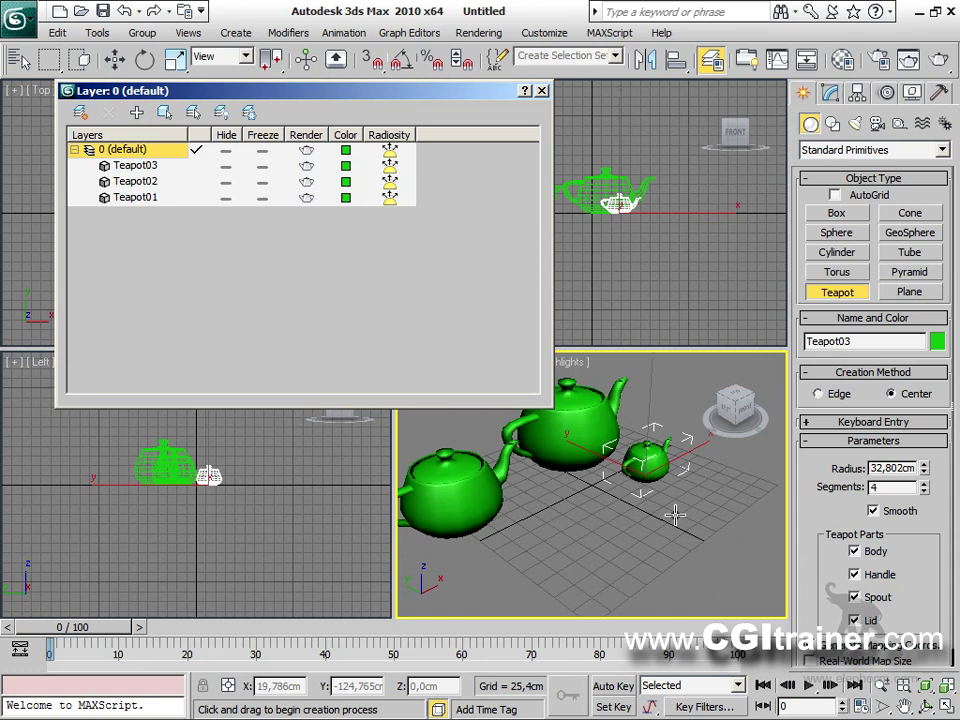
key("ctrl+a")
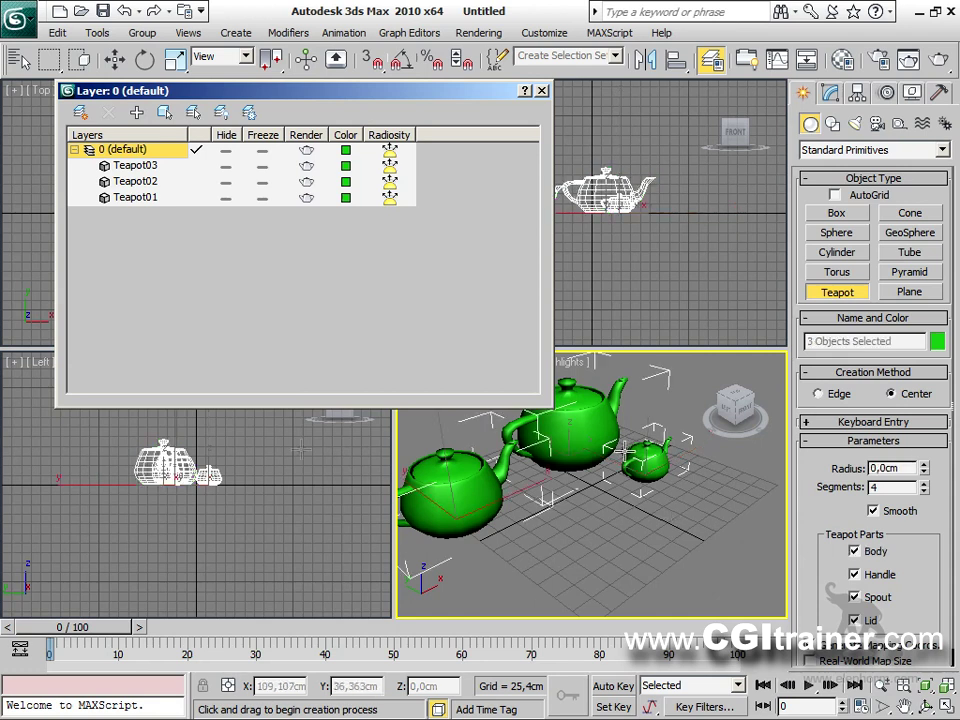
left_click(80, 113)
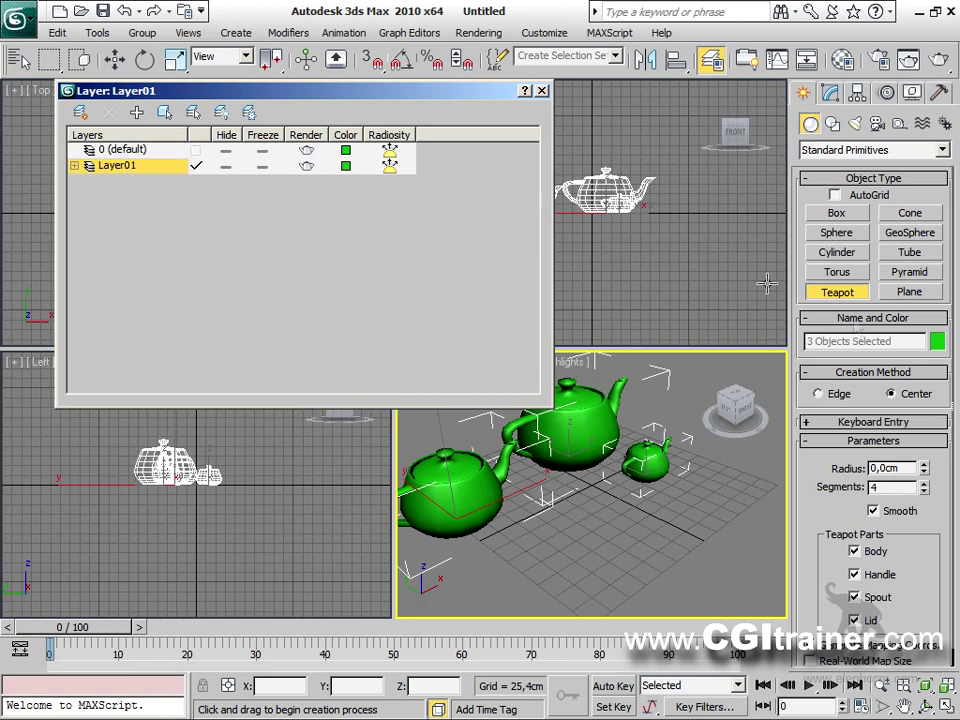
Create Box01 in front of the teapots and cut-paste it from Layer01 onto default layer 0.
left_click(838, 214)
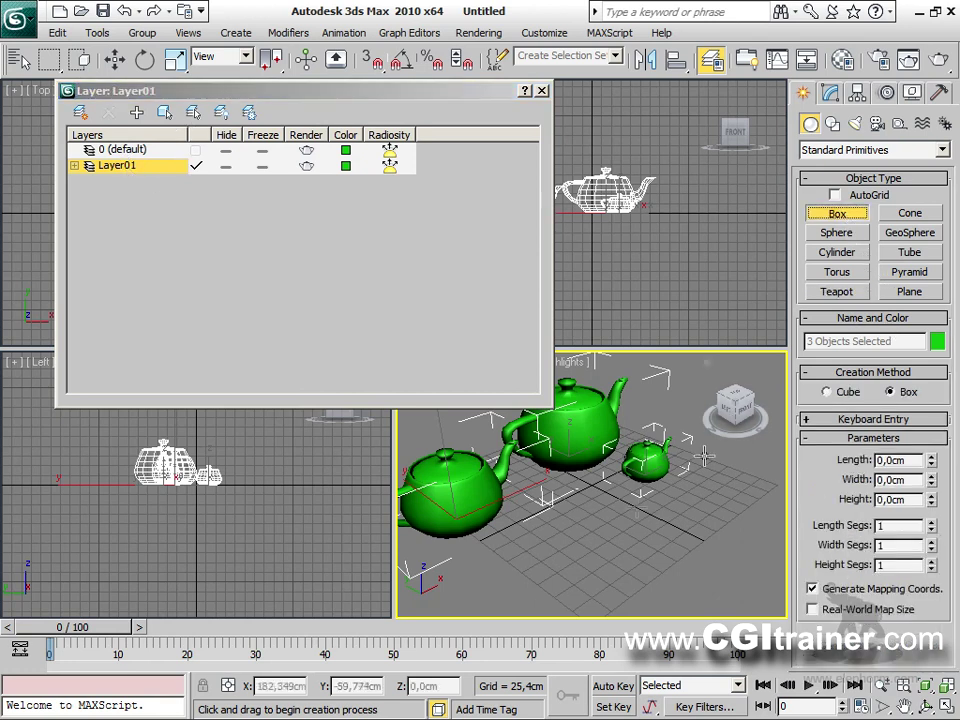
left_click_drag(570, 555, 628, 565)
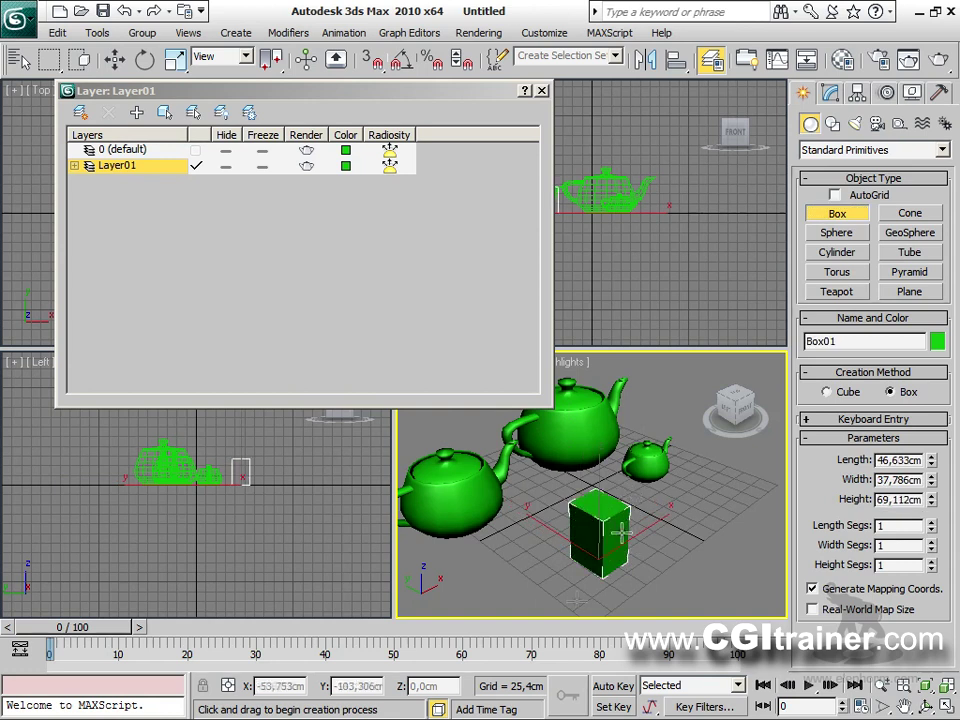
left_click(74, 166)
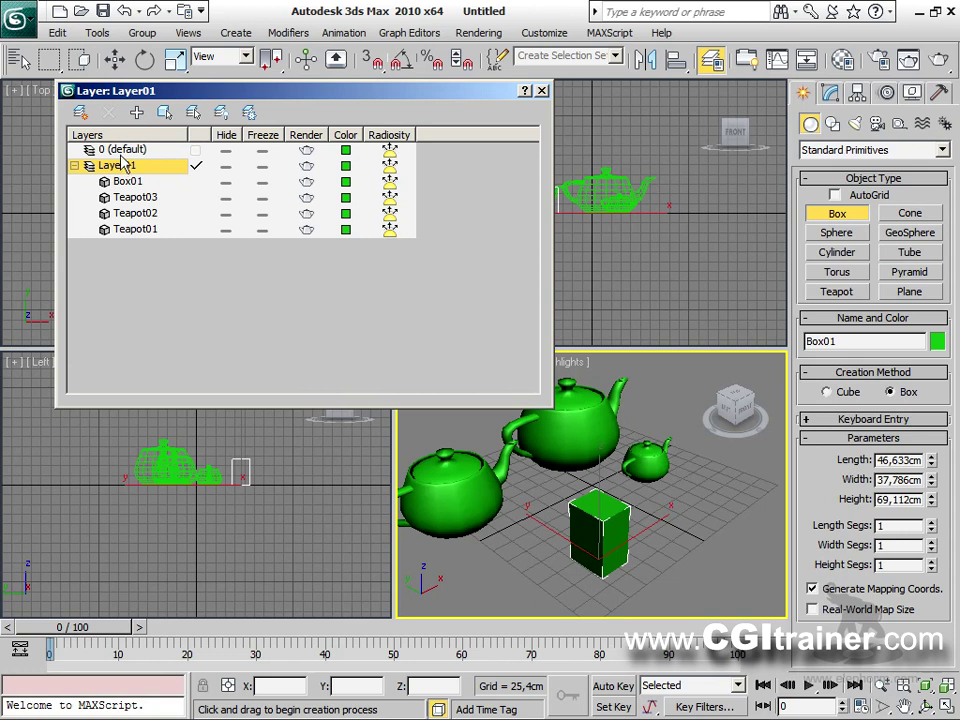
left_click(122, 151)
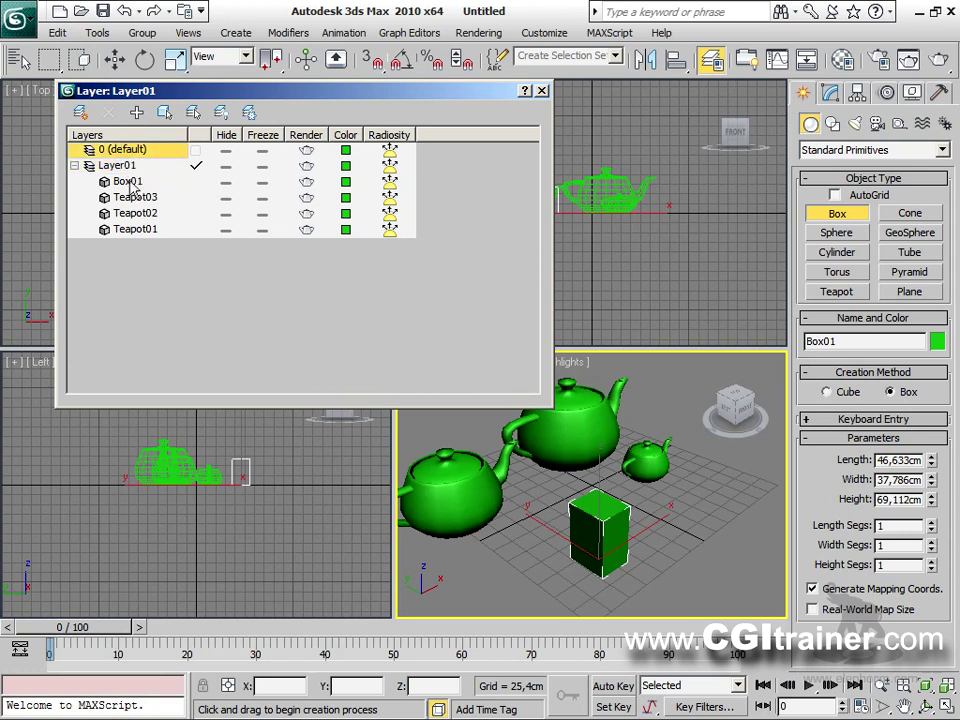
left_click(130, 185)
right_click(130, 185)
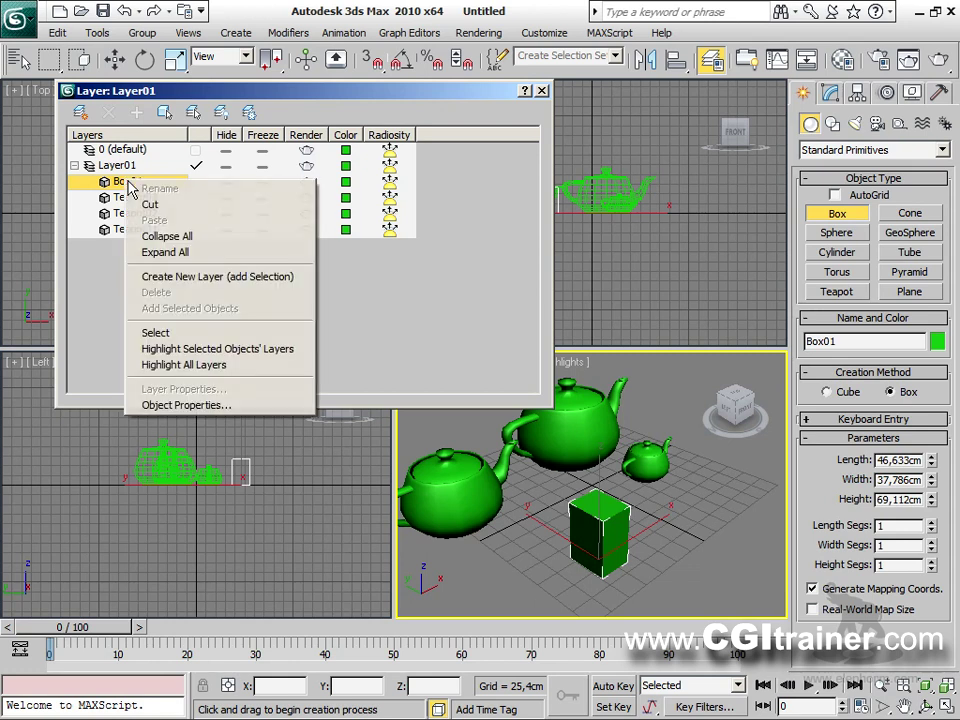
left_click(148, 203)
left_click(133, 150)
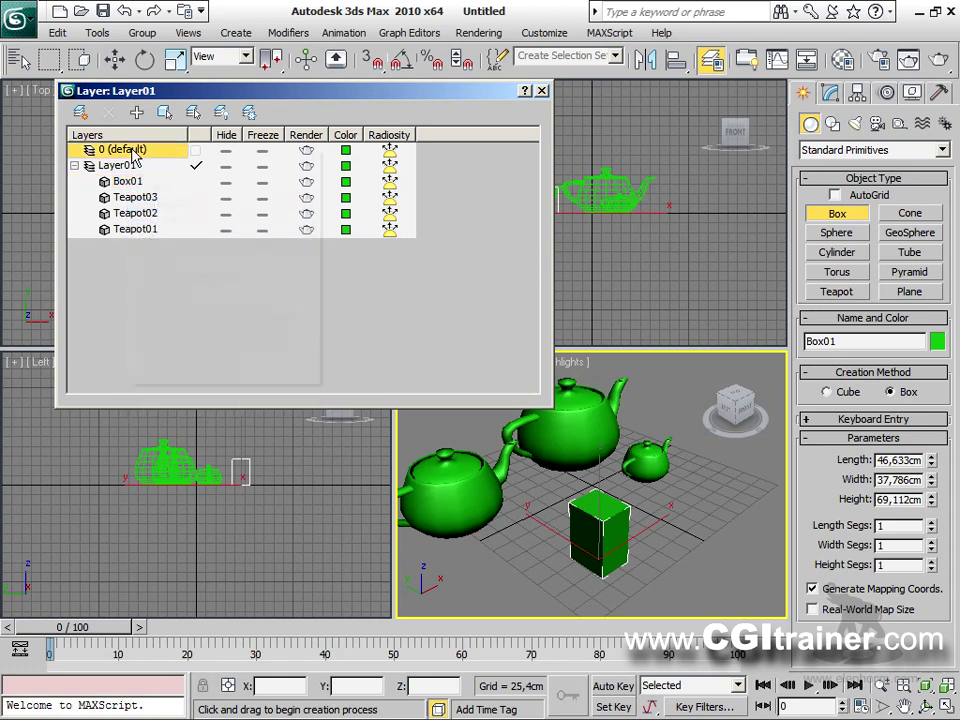
right_click(133, 152)
left_click(154, 186)
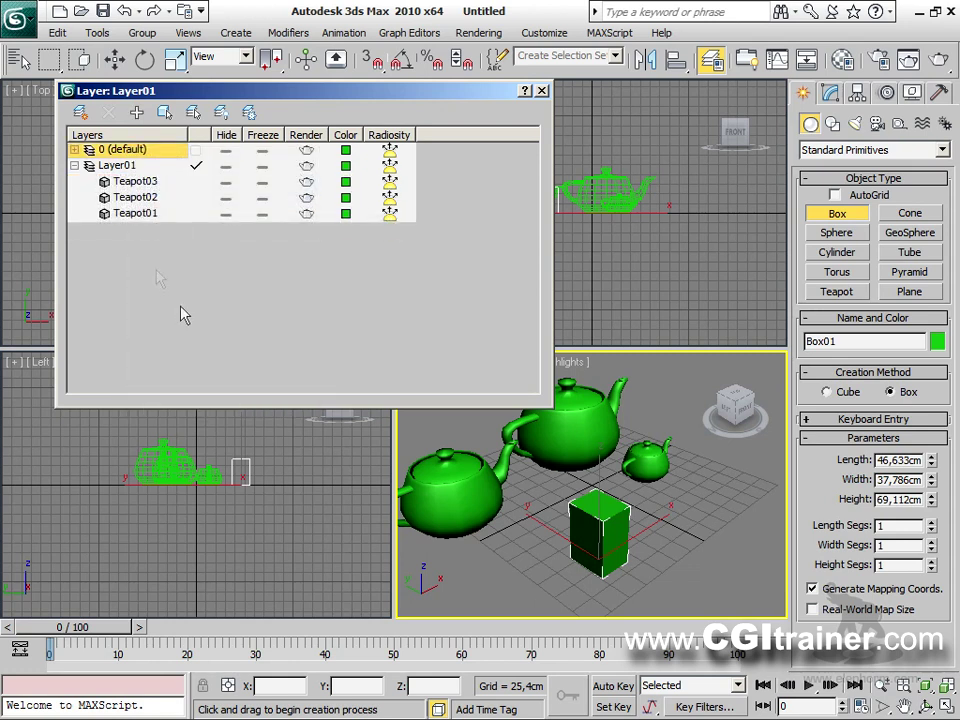
left_click(74, 149)
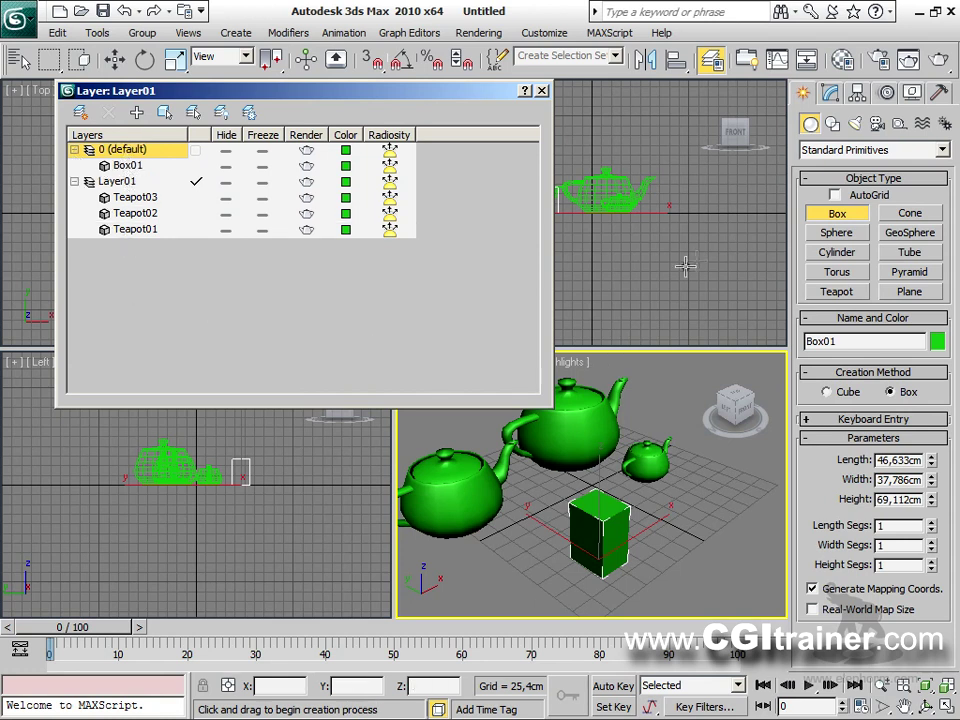
Draw two more boxes, Box02 and Box03, beside the others.
mouse_move(669, 549)
left_mouse_down()
mouse_move(689, 548)
mouse_move(672, 558)
left_mouse_up()
left_click(675, 502)
left_click(533, 585)
mouse_move(533, 585)
left_mouse_down()
mouse_move(540, 575)
mouse_move(525, 563)
left_mouse_up()
left_click(521, 546)
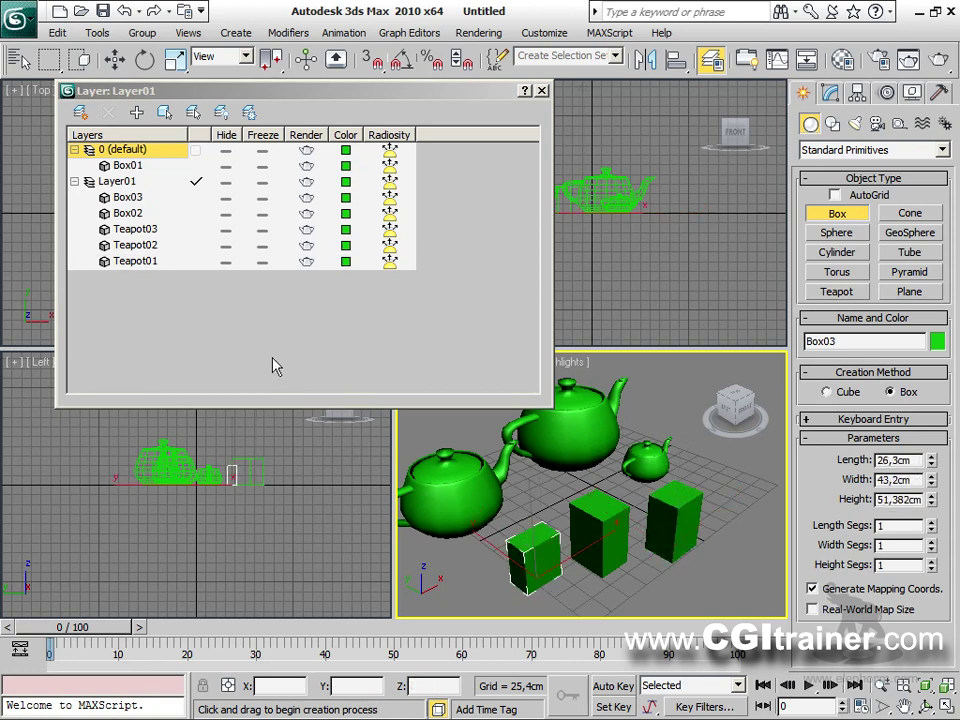
Cut Box02 from Layer01 and paste it onto default layer 0.
left_click(128, 197)
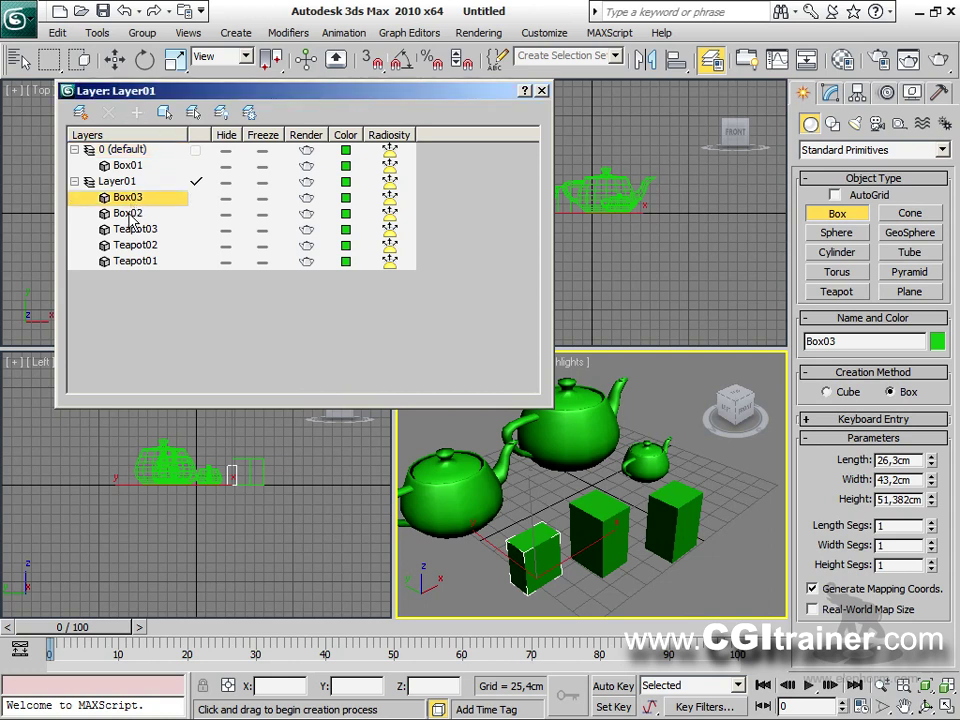
left_click(129, 215, "ctrl")
right_click(130, 217)
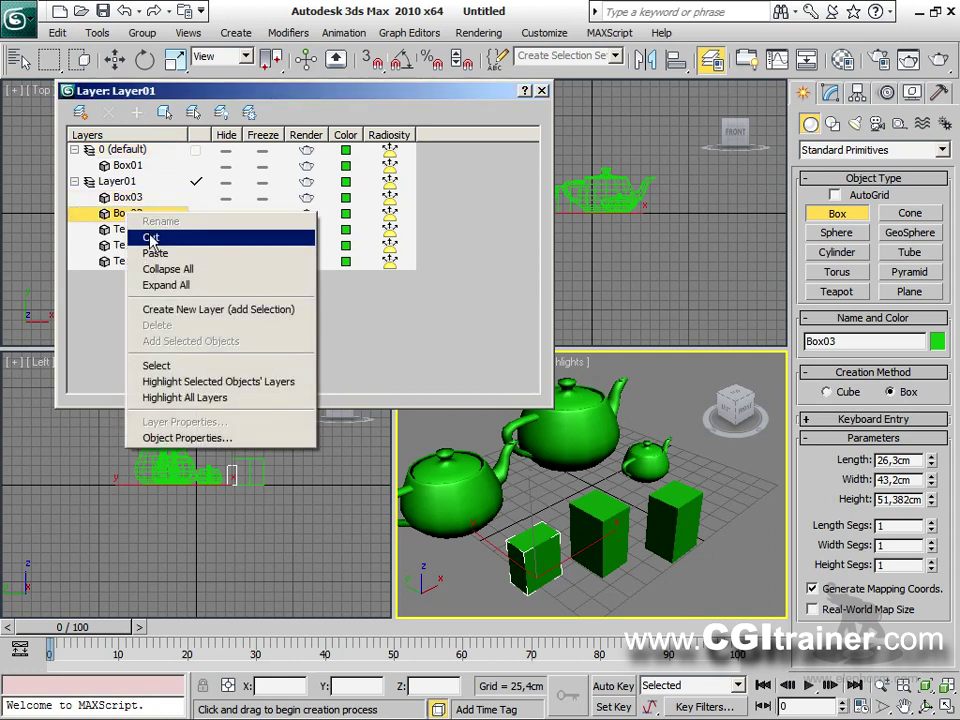
left_click(135, 236)
left_click(133, 149)
right_click(135, 152)
left_click(156, 183)
Cut Box03 from Layer01, paste it onto layer 0, and exit box creation.
left_click(132, 214)
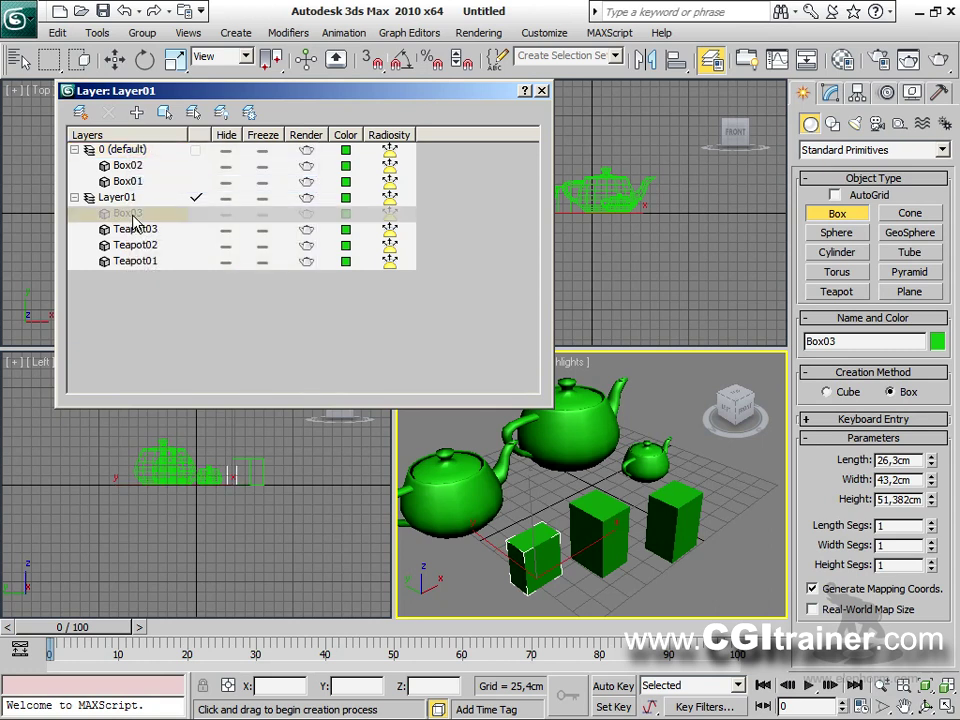
right_click(132, 214)
left_click(130, 239)
right_click(127, 155)
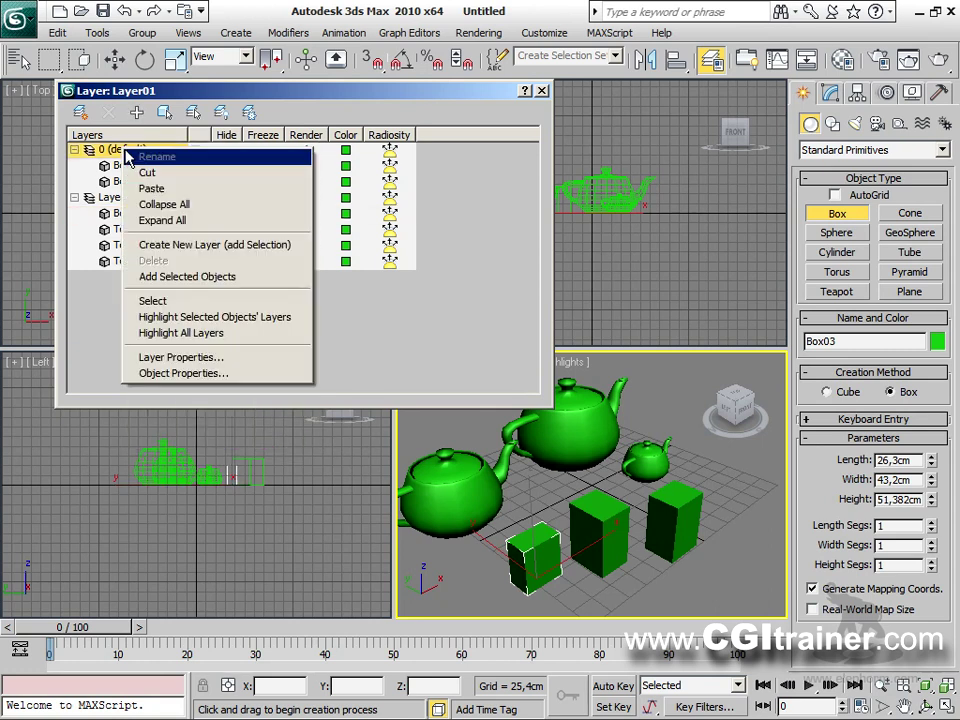
left_click(146, 186)
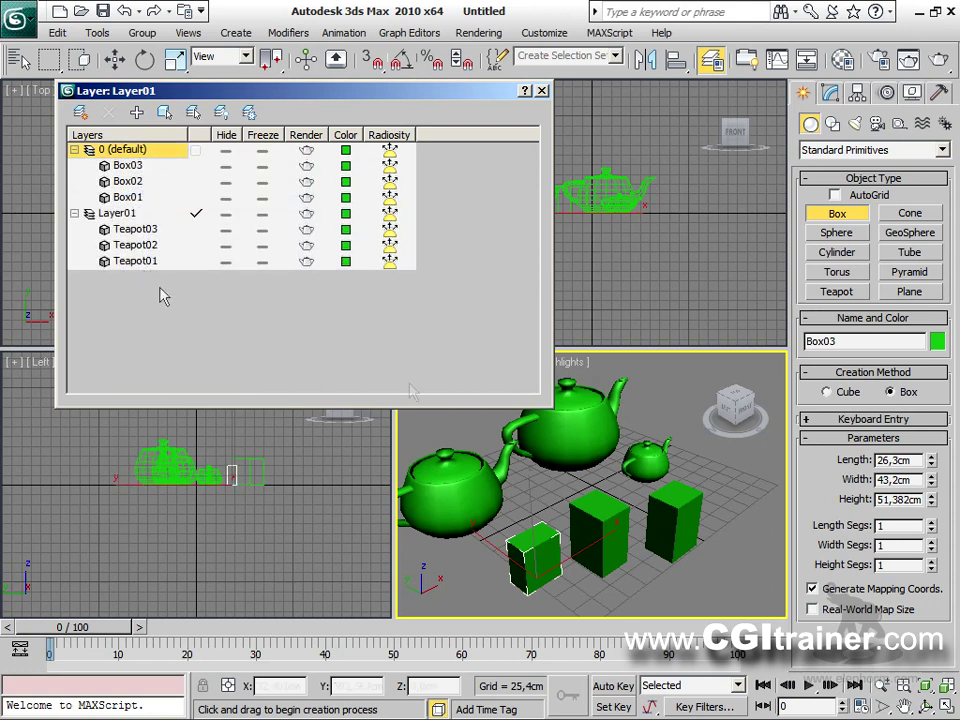
right_click(675, 542)
Select the three boxes and create a new layer, Layer02, containing them.
left_click(675, 537)
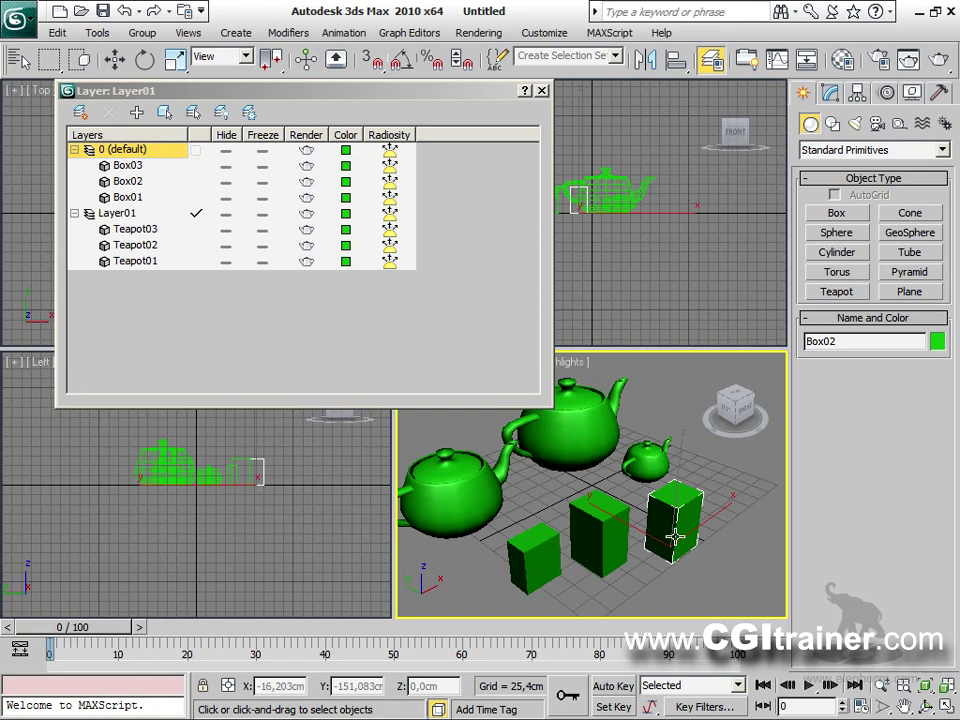
left_click(602, 518, "ctrl")
left_click(543, 549, "ctrl")
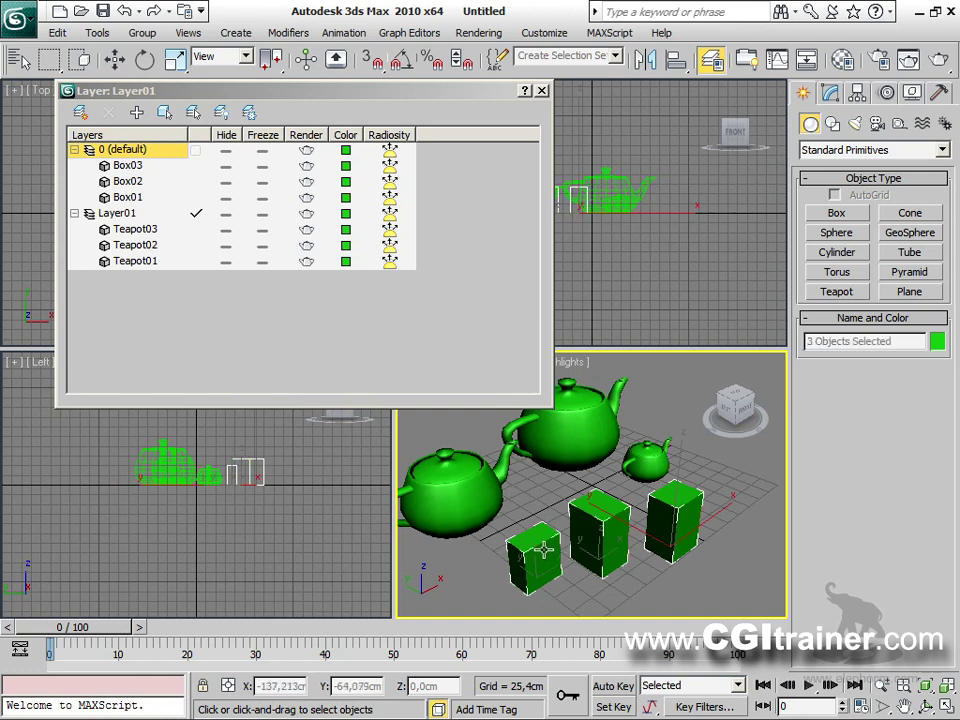
left_click(84, 114)
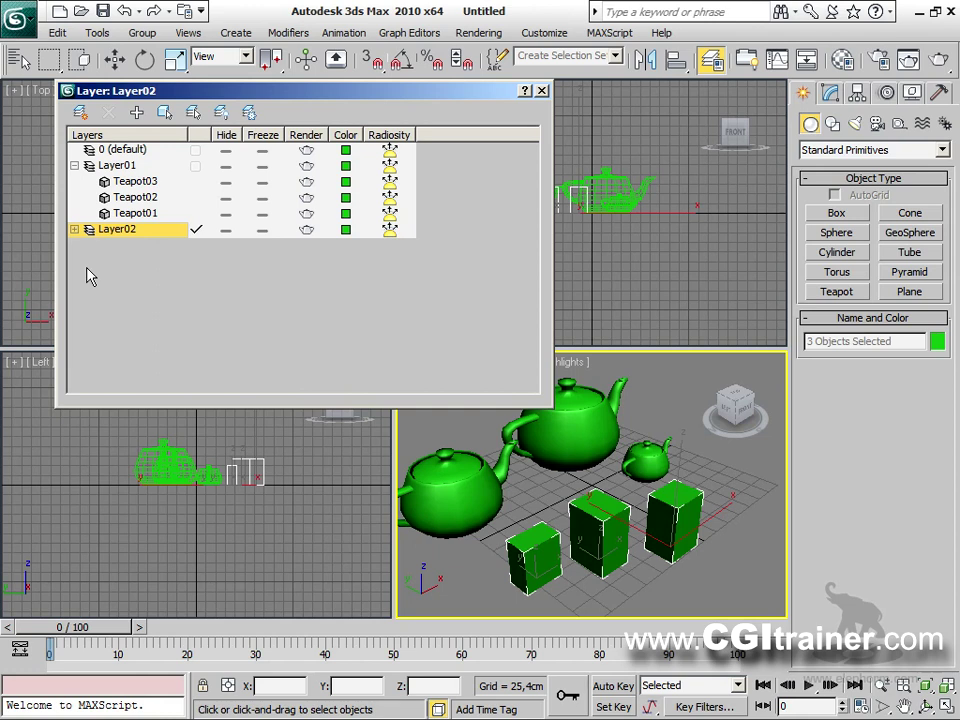
left_click(74, 229)
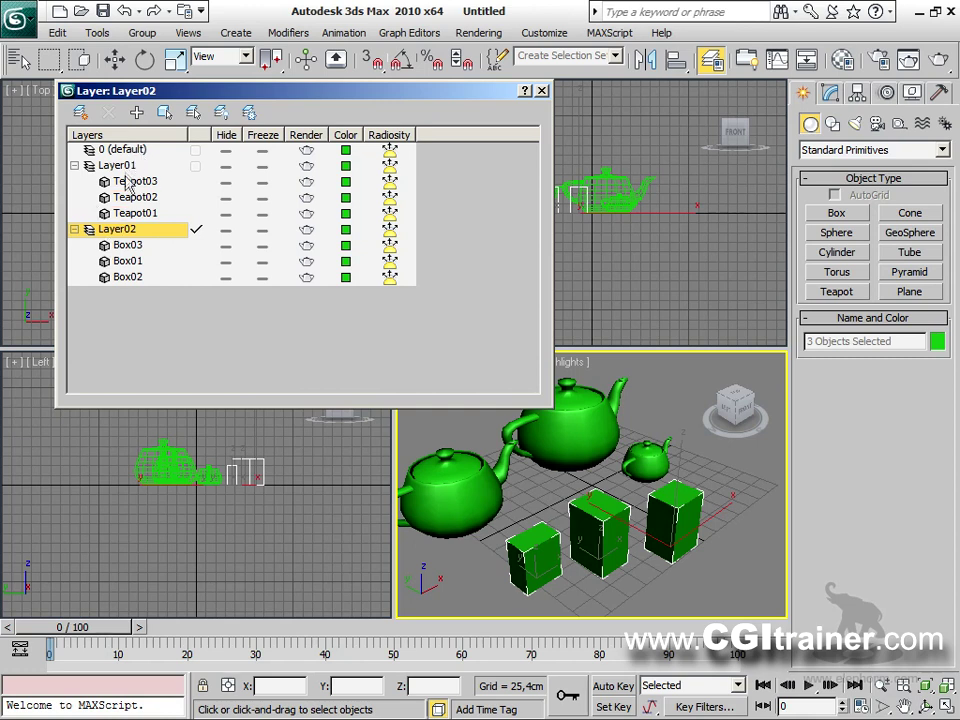
Rename Layer01 to TEAPOTS and Layer02 to BOX.
left_click(127, 168)
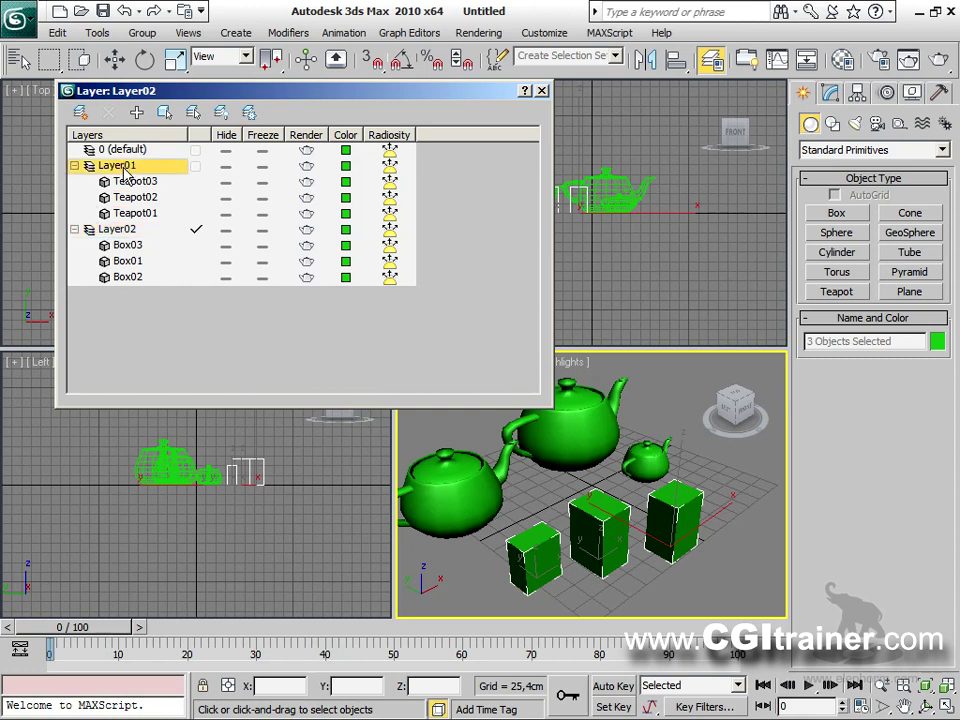
right_click(127, 172)
left_click(150, 176)
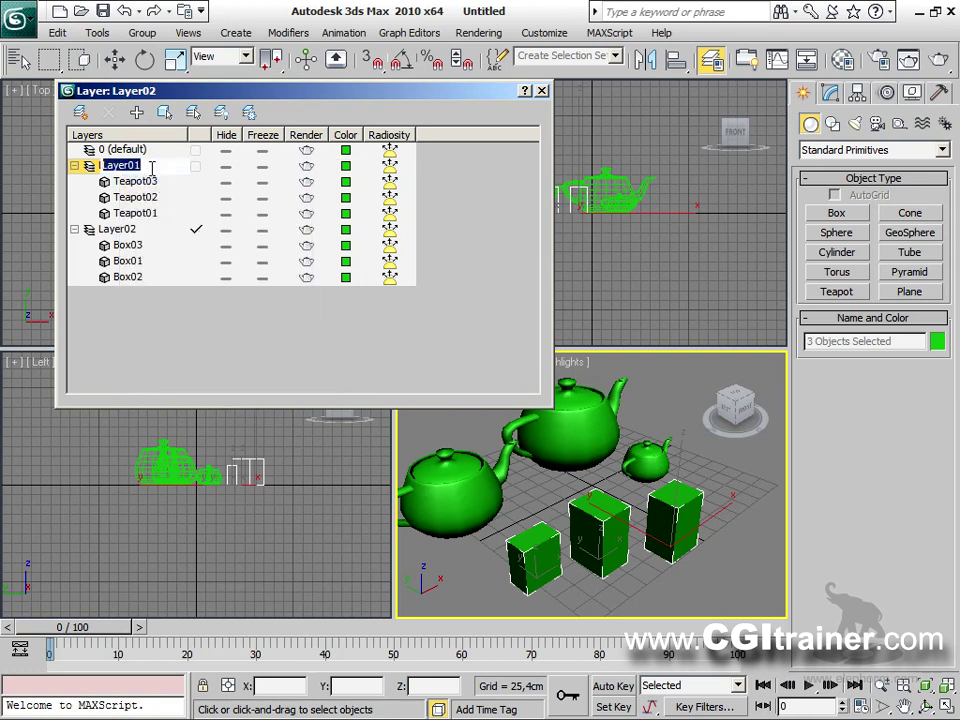
type("TE")
key("Return")
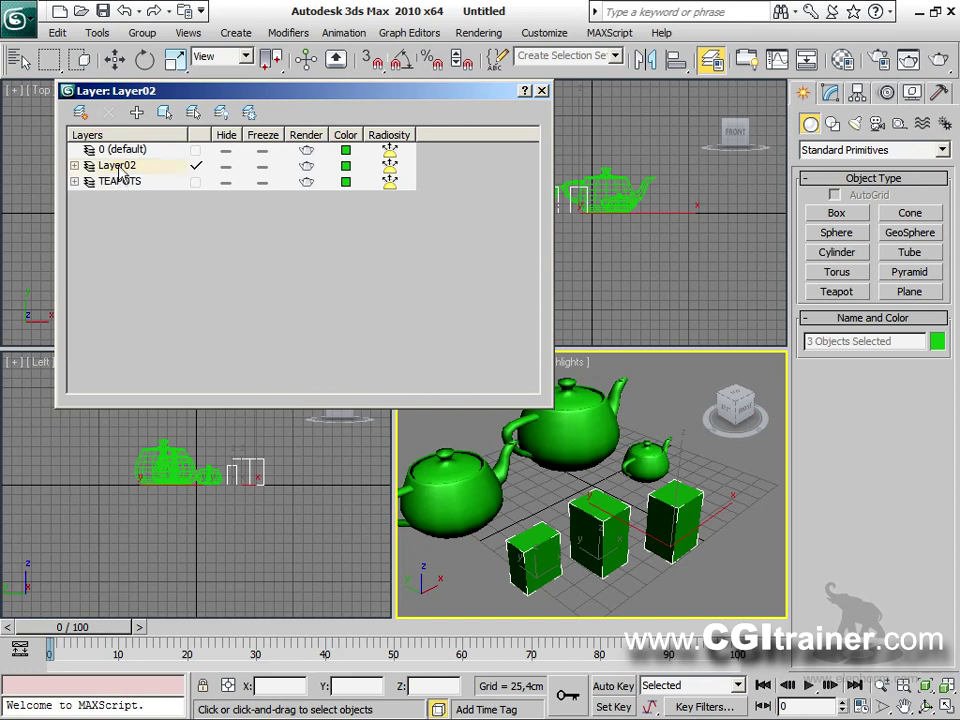
double_click(108, 165)
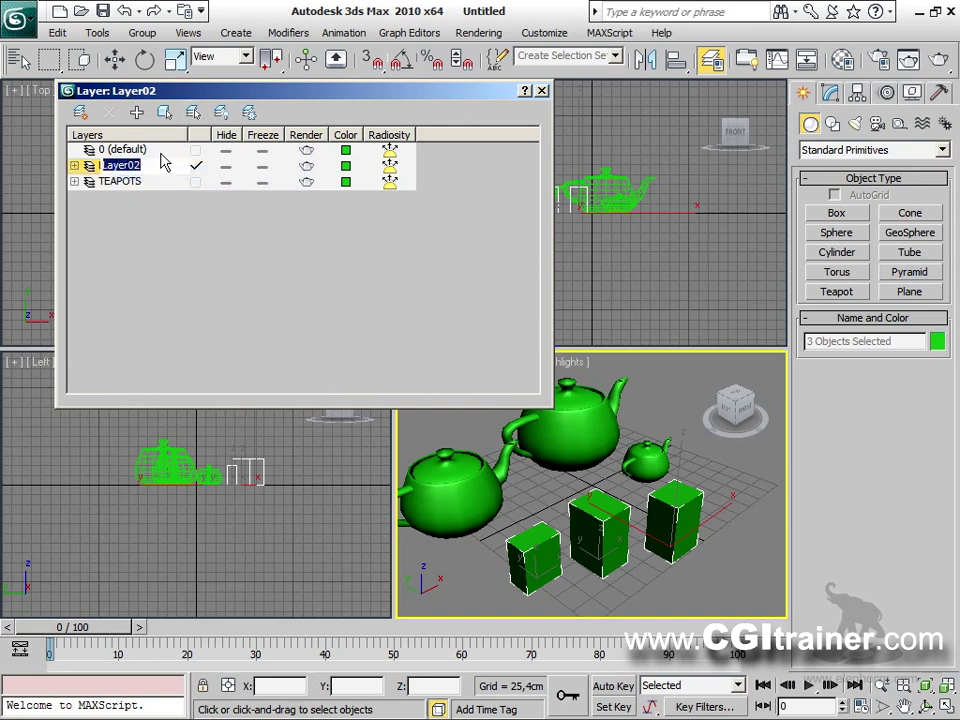
type("BOX")
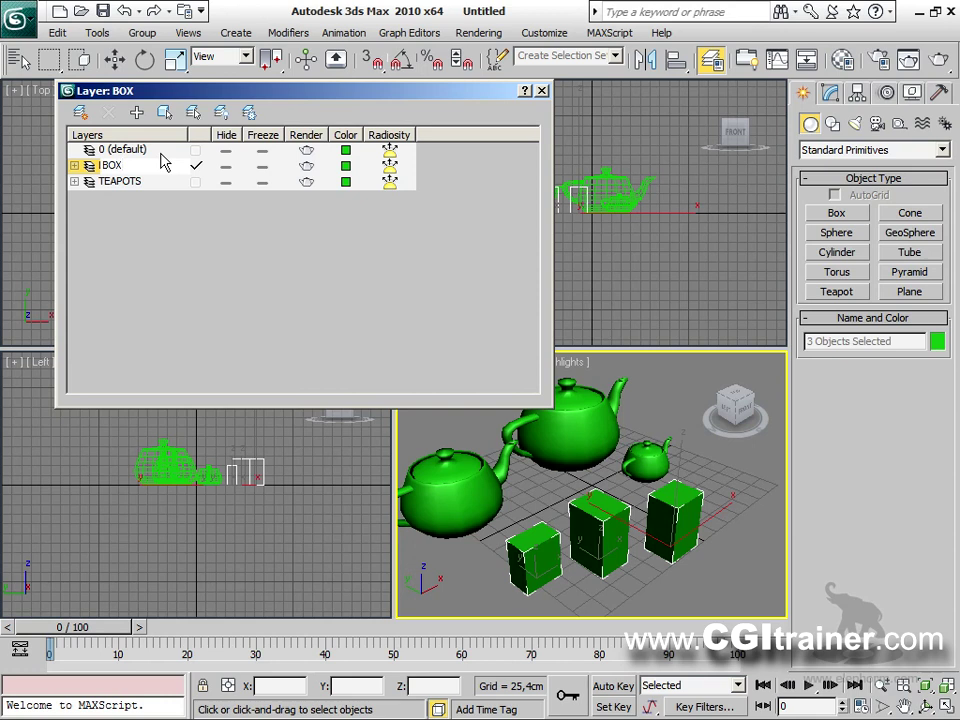
key("Return")
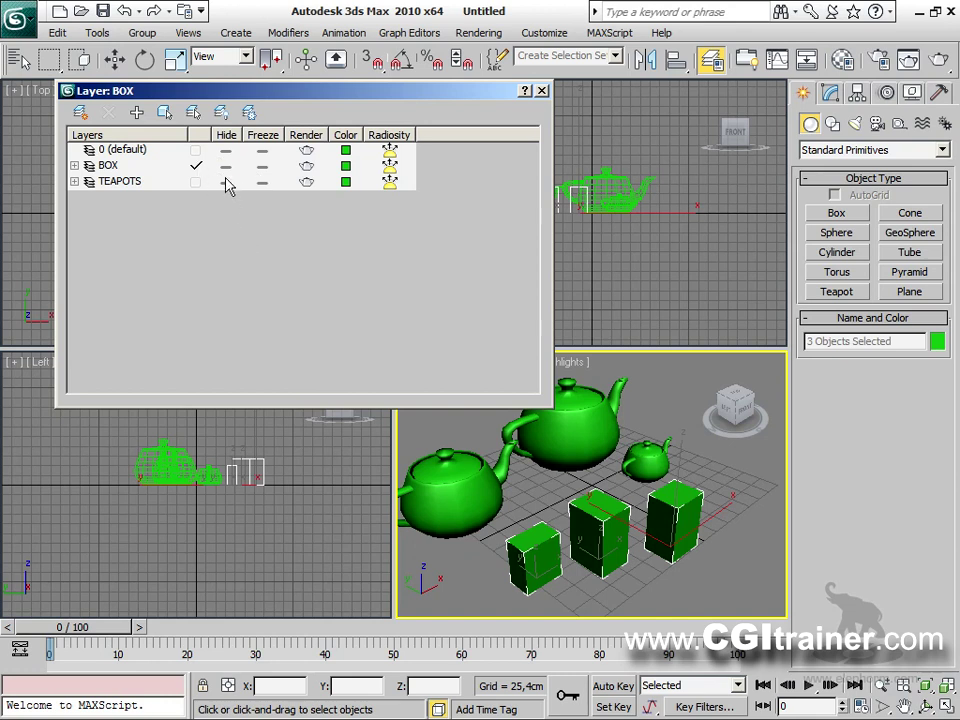
Toggle the BOX layer hidden and visible again, then freeze it.
left_click(226, 167)
left_click(226, 167)
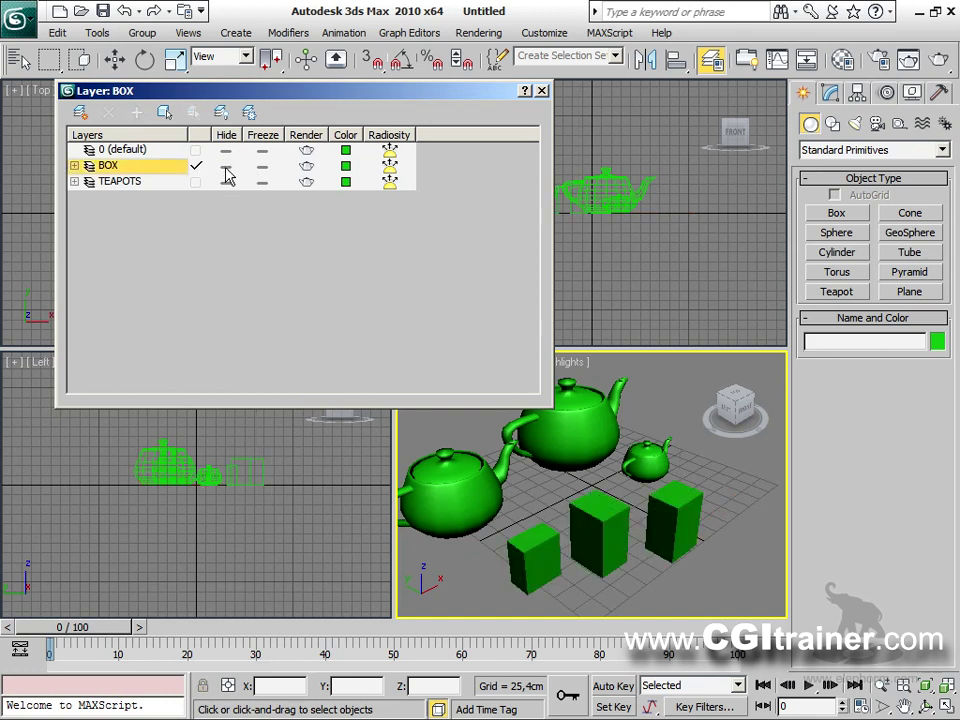
left_click(263, 166)
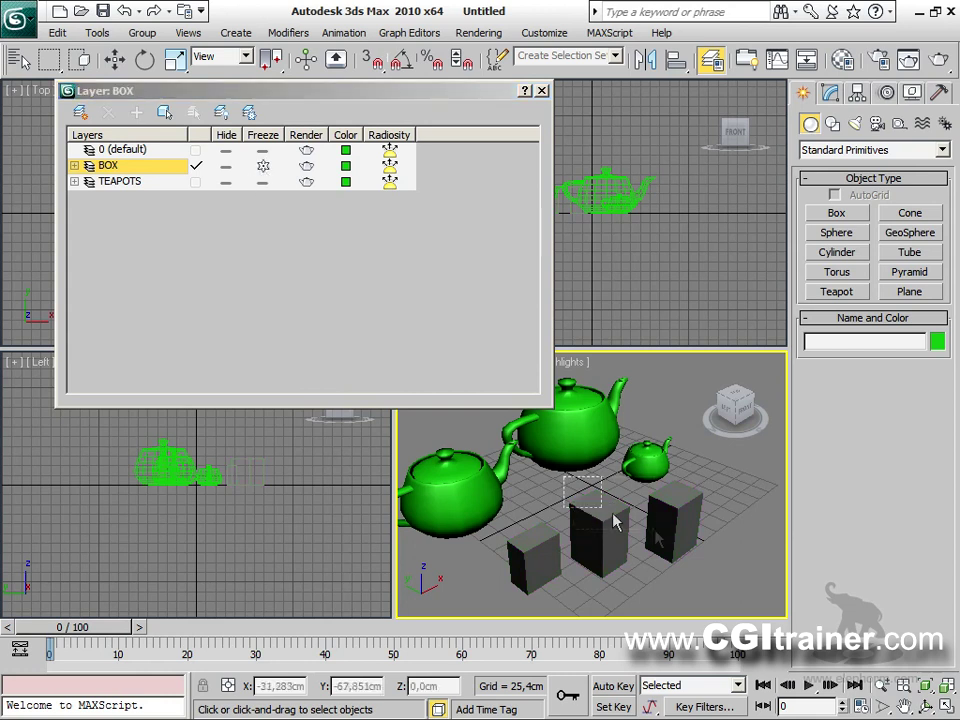
Select all three teapots and review their Object Properties without changes.
left_click(645, 462)
key("ctrl+a")
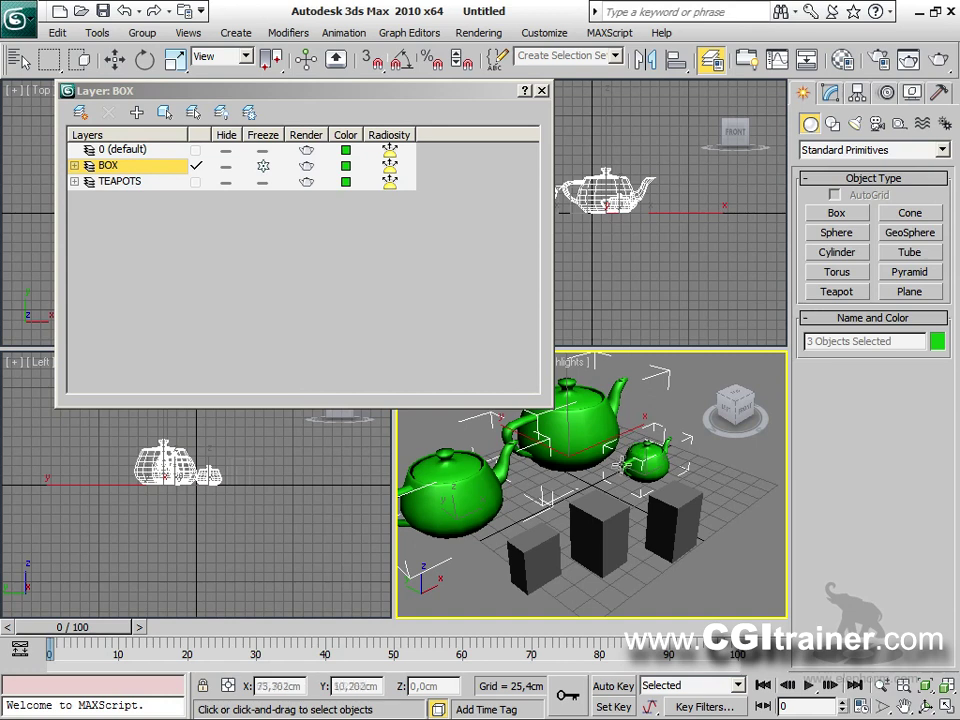
right_click(574, 452)
left_click(612, 561)
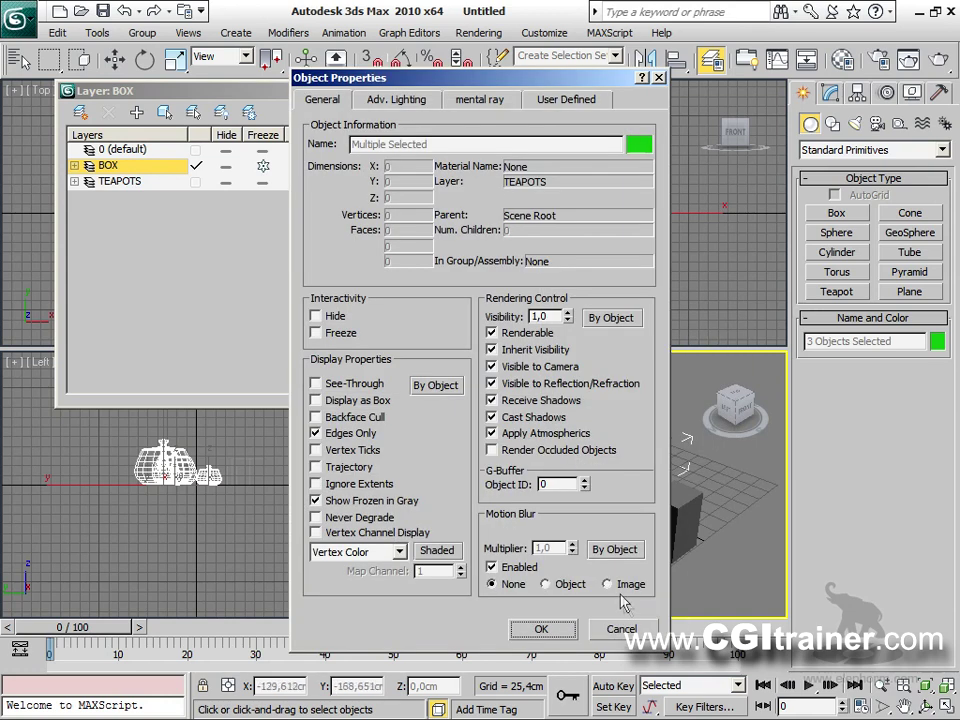
left_click(621, 628)
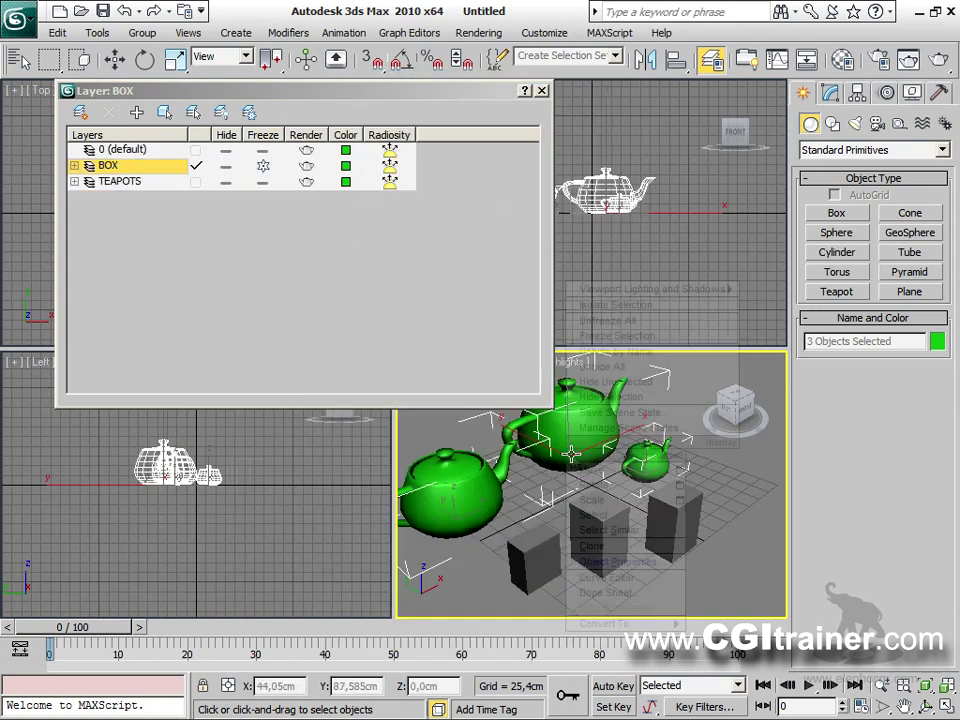
Move the three teapots to a new position and unfreeze the BOX layer.
key("w")
left_click_drag(570, 455, 625, 396)
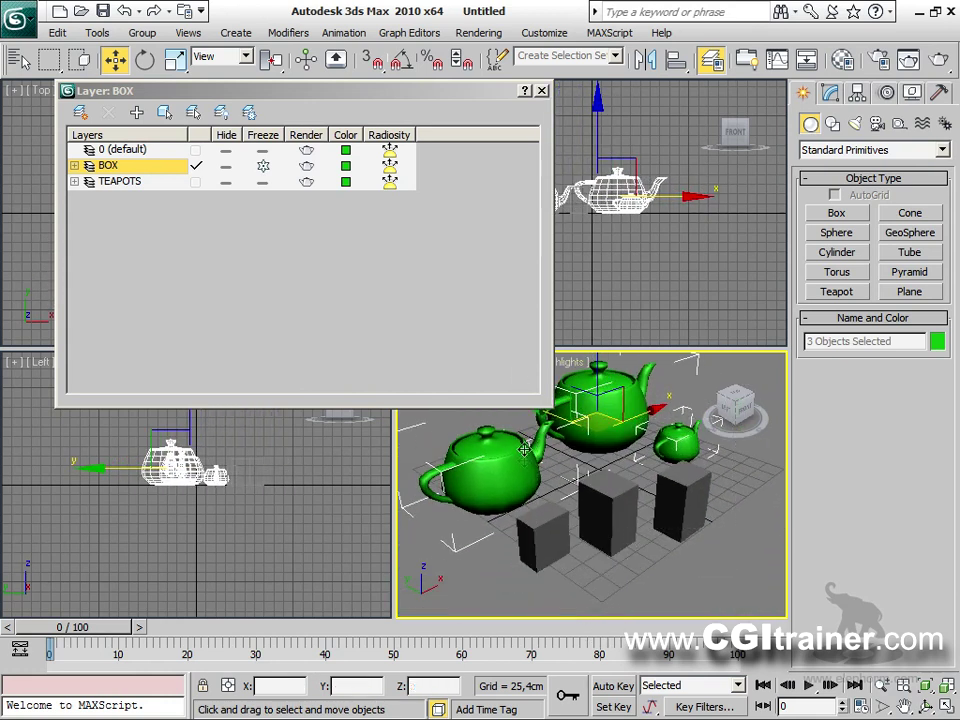
left_click(262, 166)
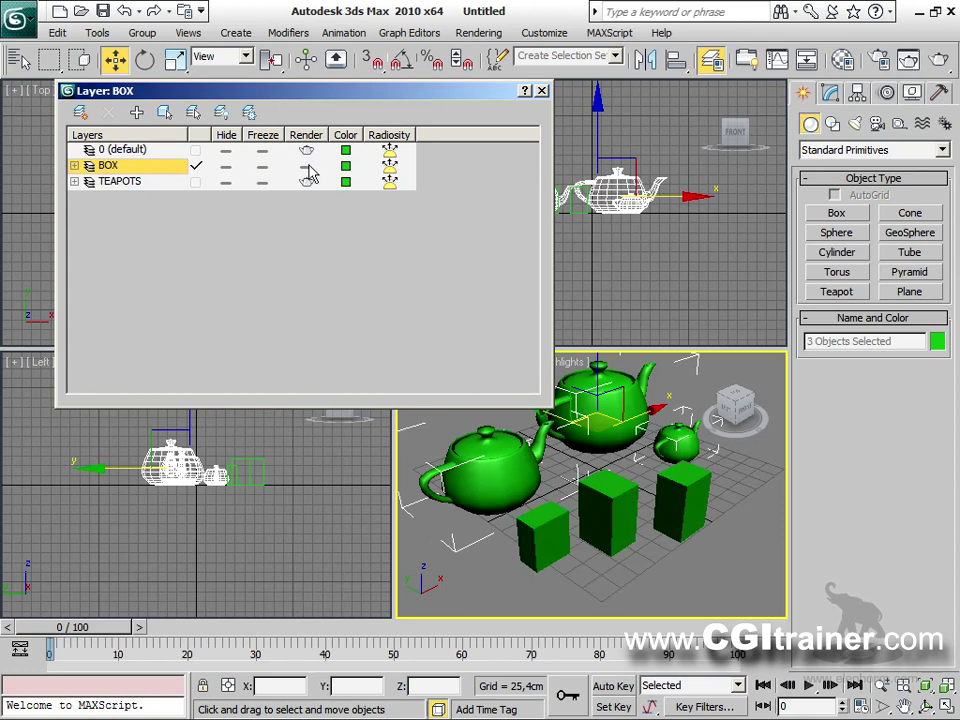
Test-render the Perspective view, then toggle the BOX layer's Render setting.
key("shift+q")
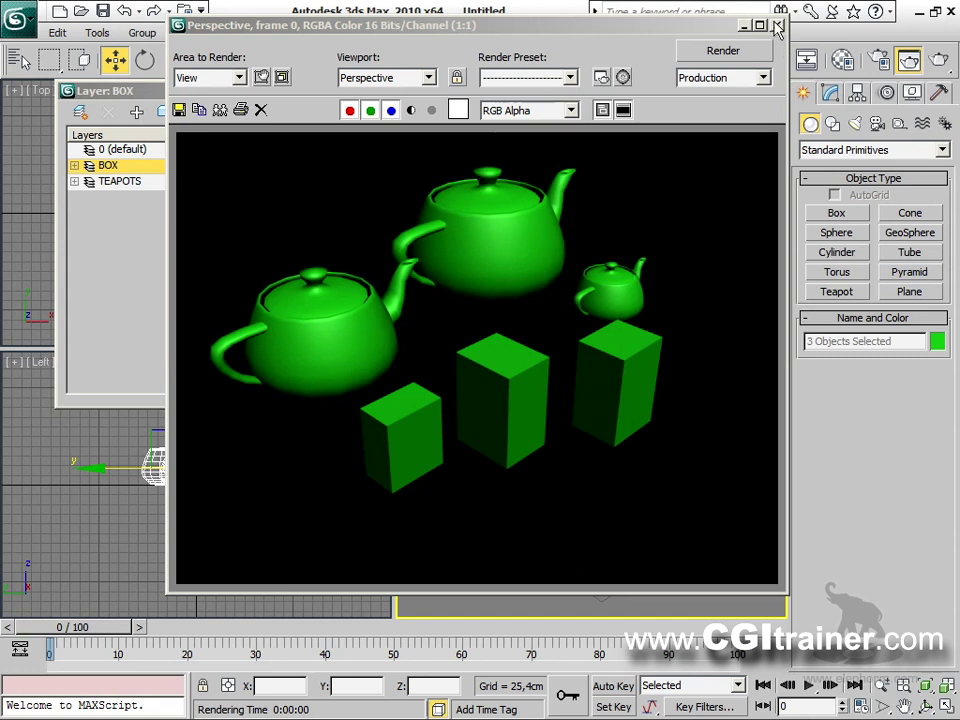
left_click(777, 25)
left_click(306, 168)
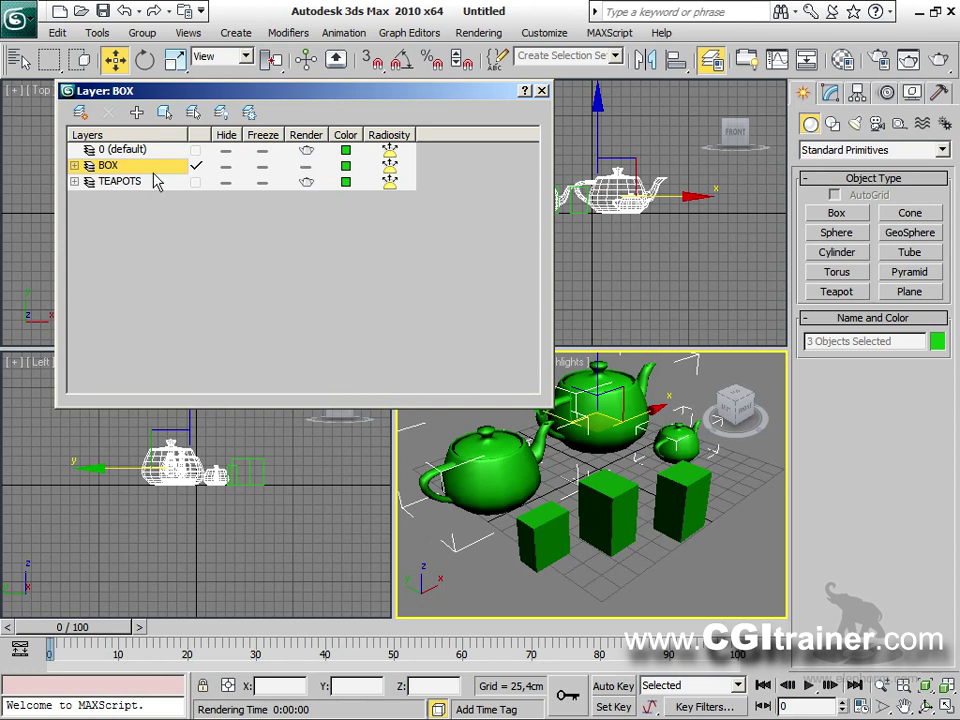
Try the BOX layer's Hide, Freeze and Radiosity toggles with its box list expanded and collapsed.
left_click(74, 166)
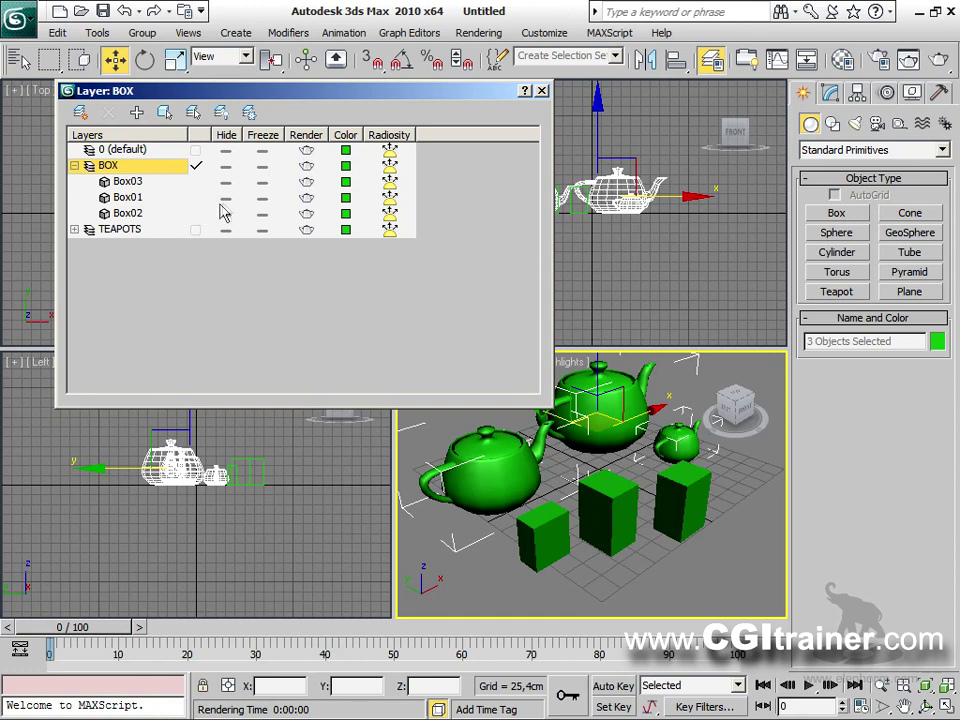
left_click(228, 167)
left_click(228, 167)
left_click(263, 167)
left_click(388, 167)
left_click(75, 166)
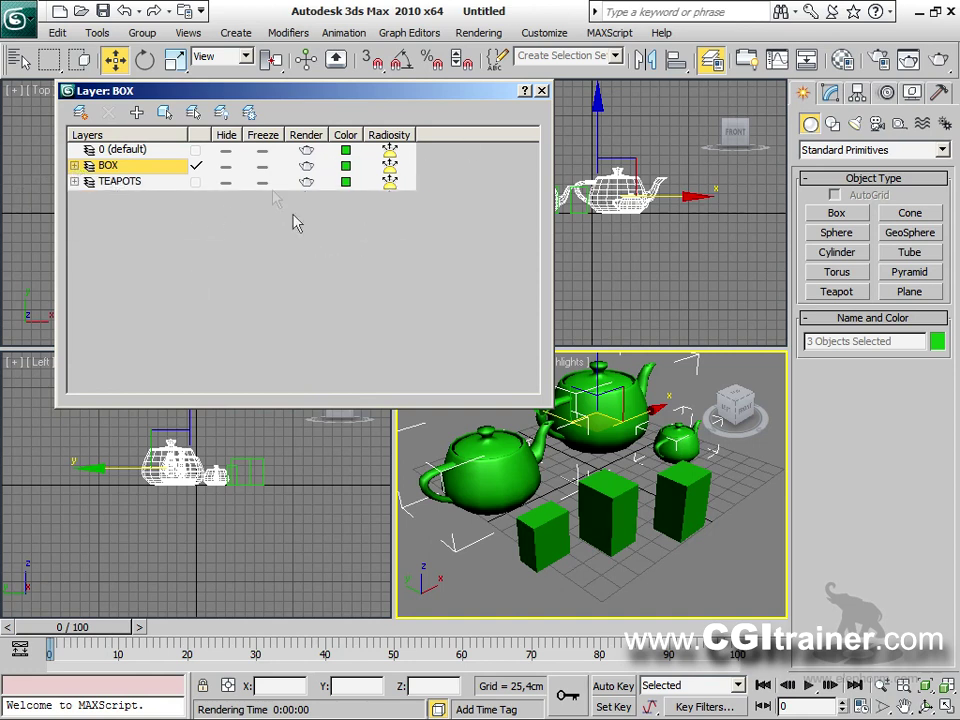
left_click(226, 166)
left_click(227, 168)
left_click(74, 165)
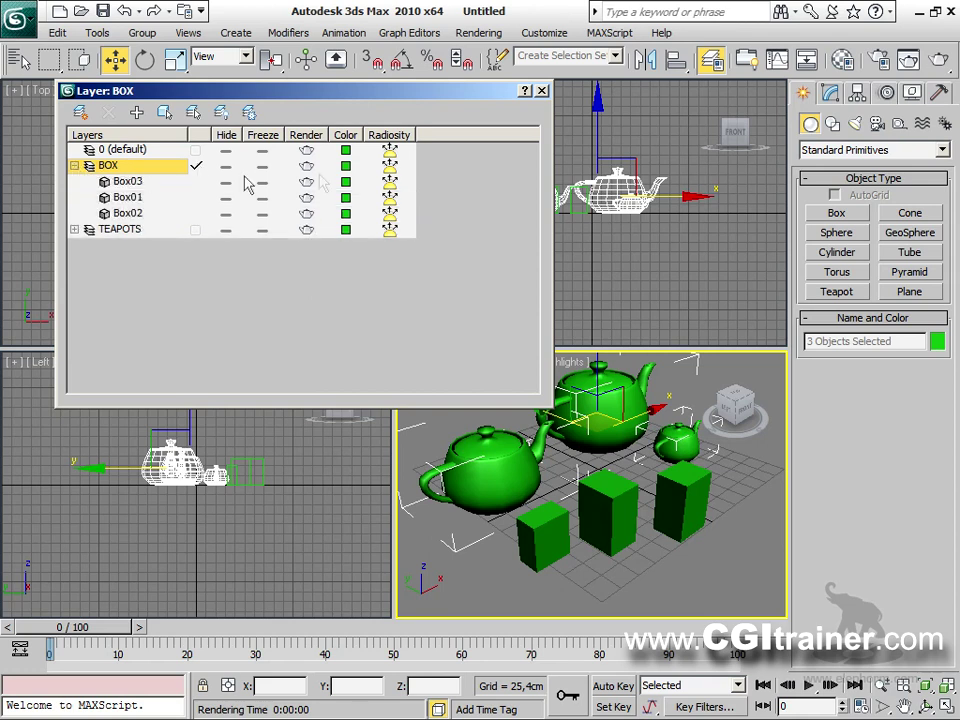
Shrink the layer list, move it up-right, and enlarge the zoomed-out Perspective viewport.
left_click_drag(390, 100, 352, 112)
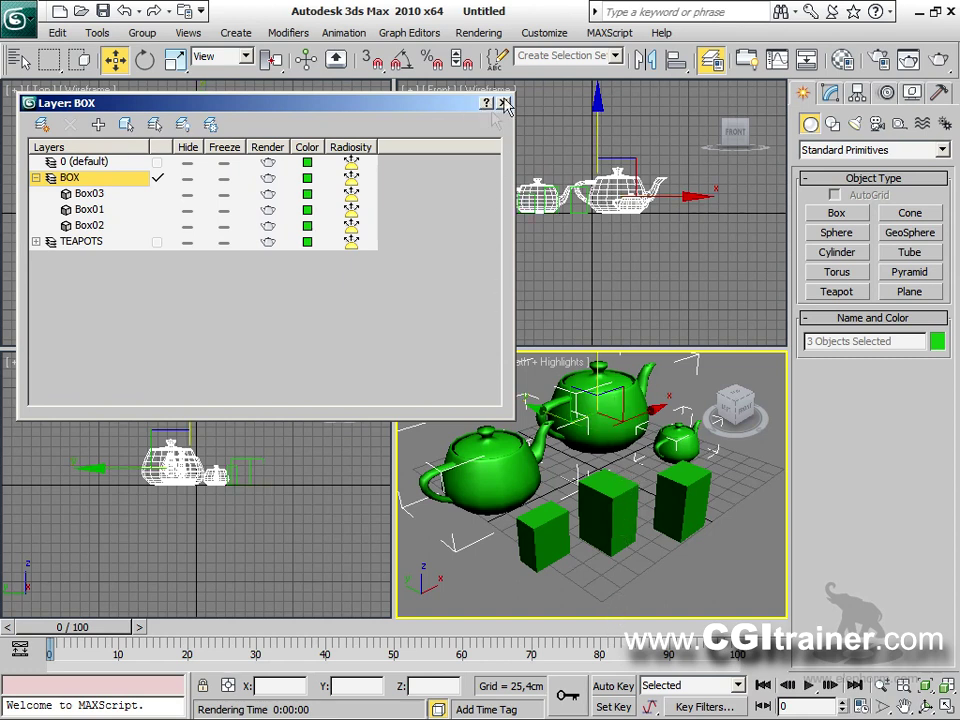
left_click_drag(450, 419, 461, 288)
left_click_drag(394, 346, 108, 292)
scroll(418, 425, "down", 6)
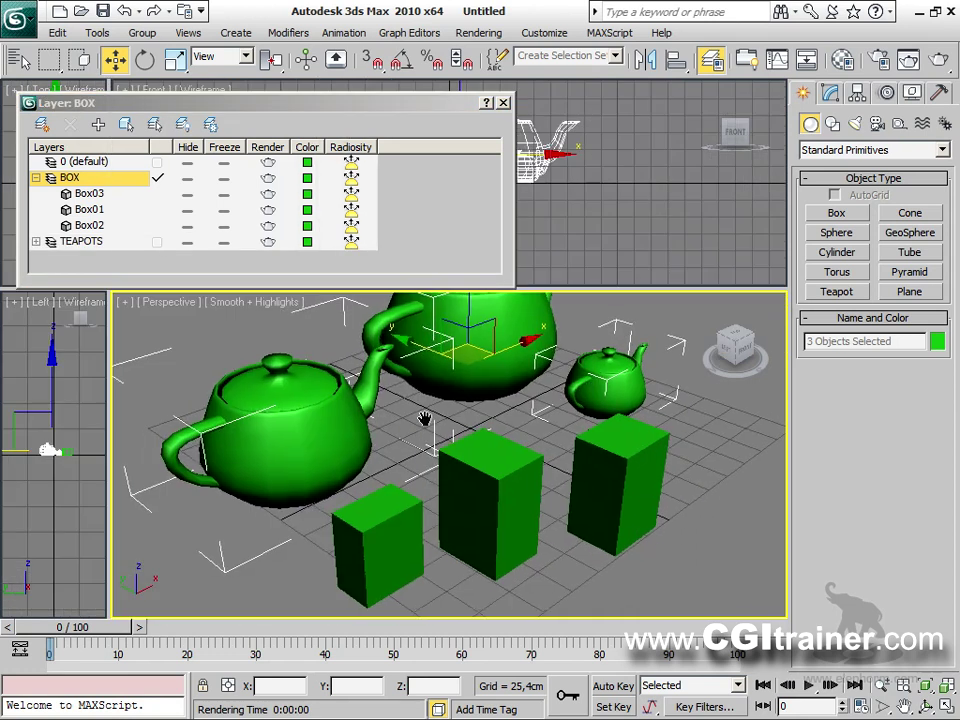
left_click_drag(322, 108, 502, 97)
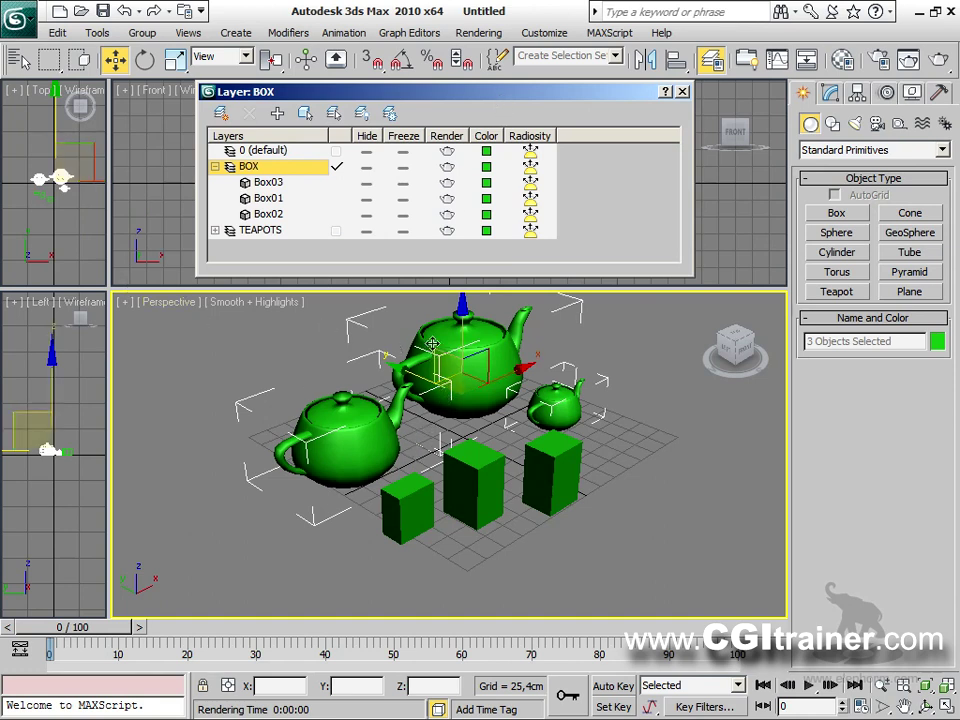
Uncheck Renderable in the three TEAPOTS teapots' Object Properties, then test-render showing only the boxes.
left_click(215, 167)
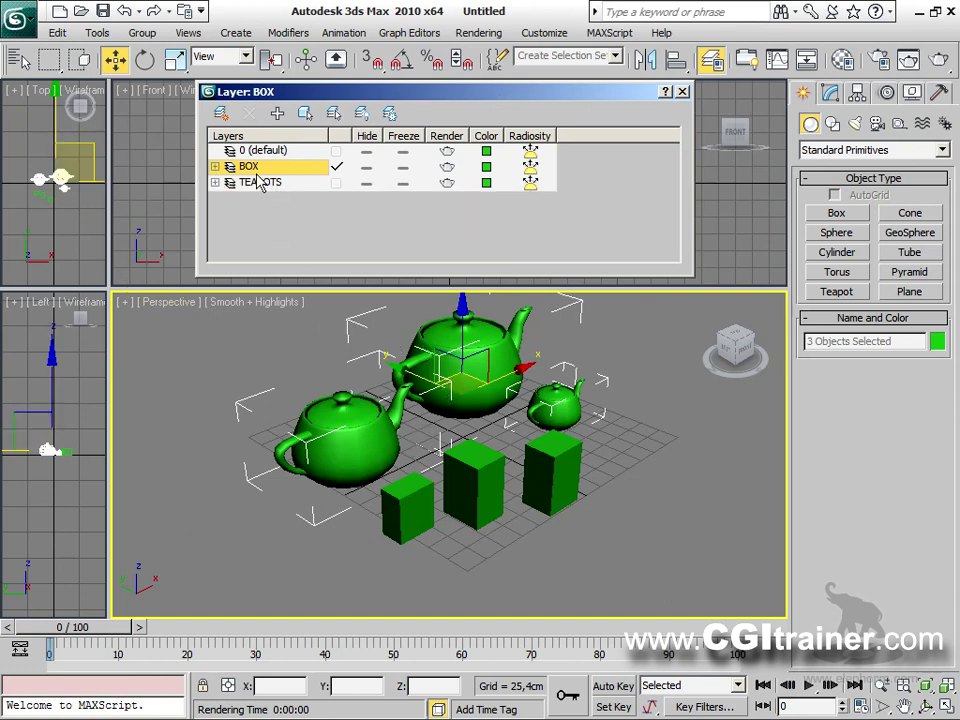
left_click(215, 183)
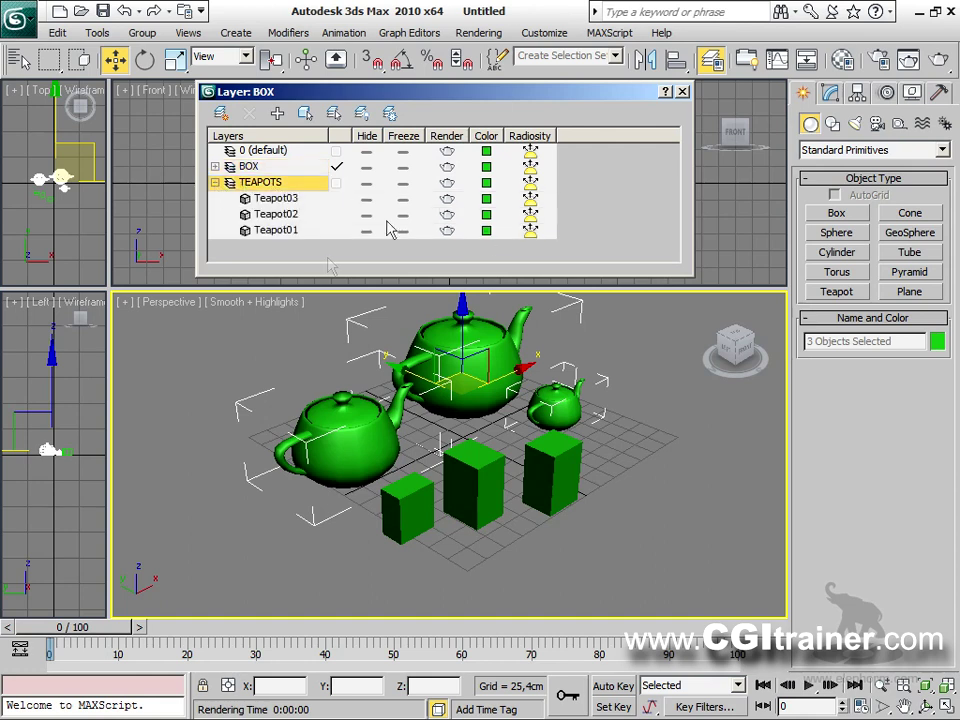
right_click(443, 369)
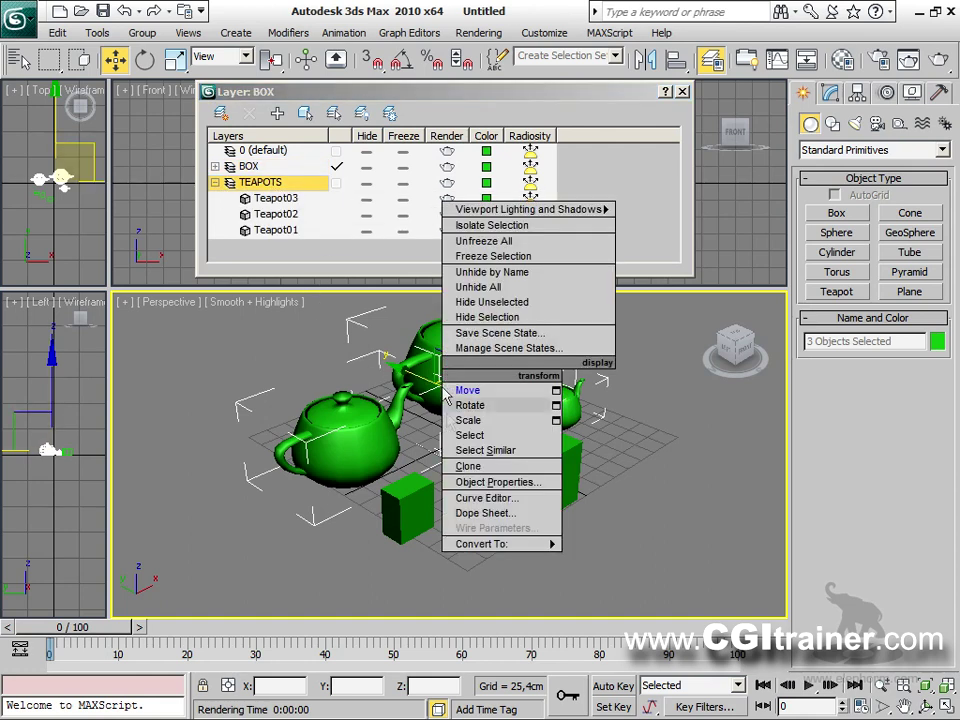
left_click(482, 483)
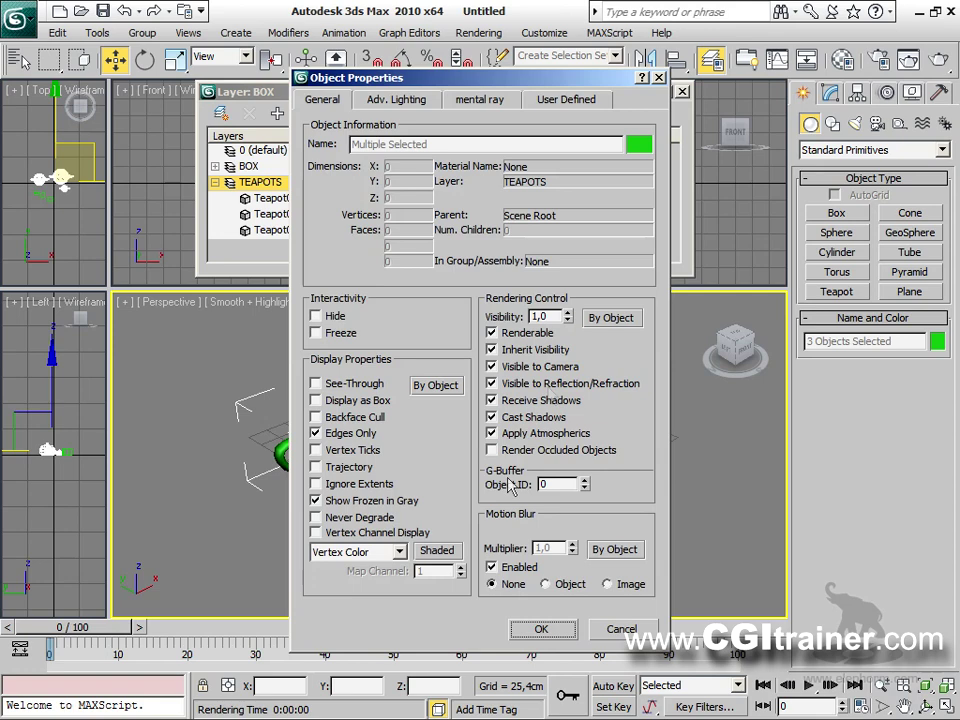
left_click_drag(362, 80, 618, 50)
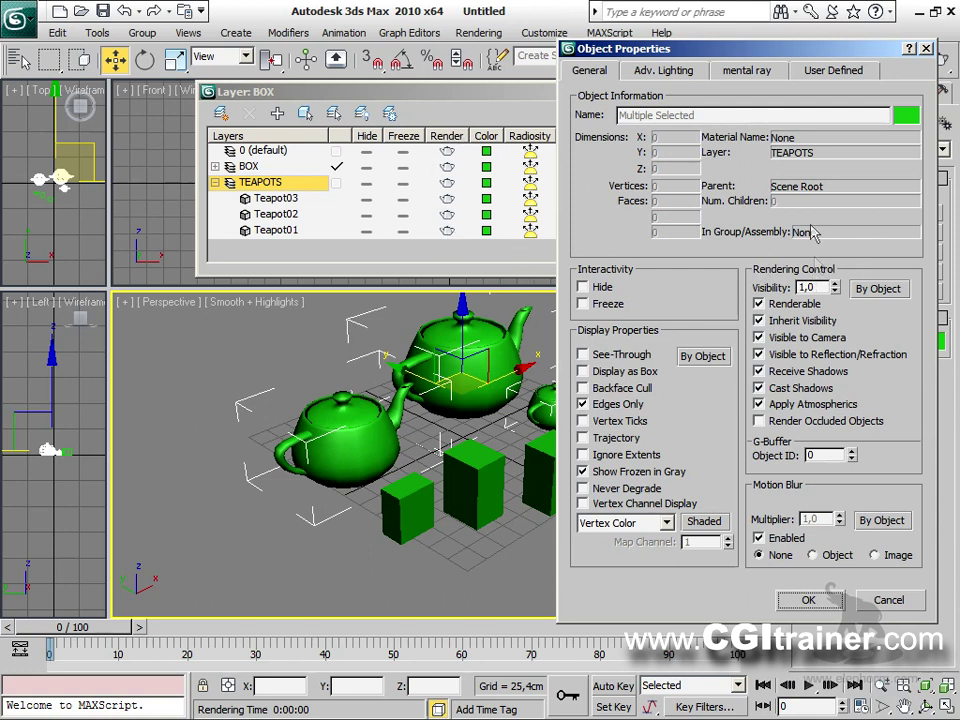
left_click(760, 304)
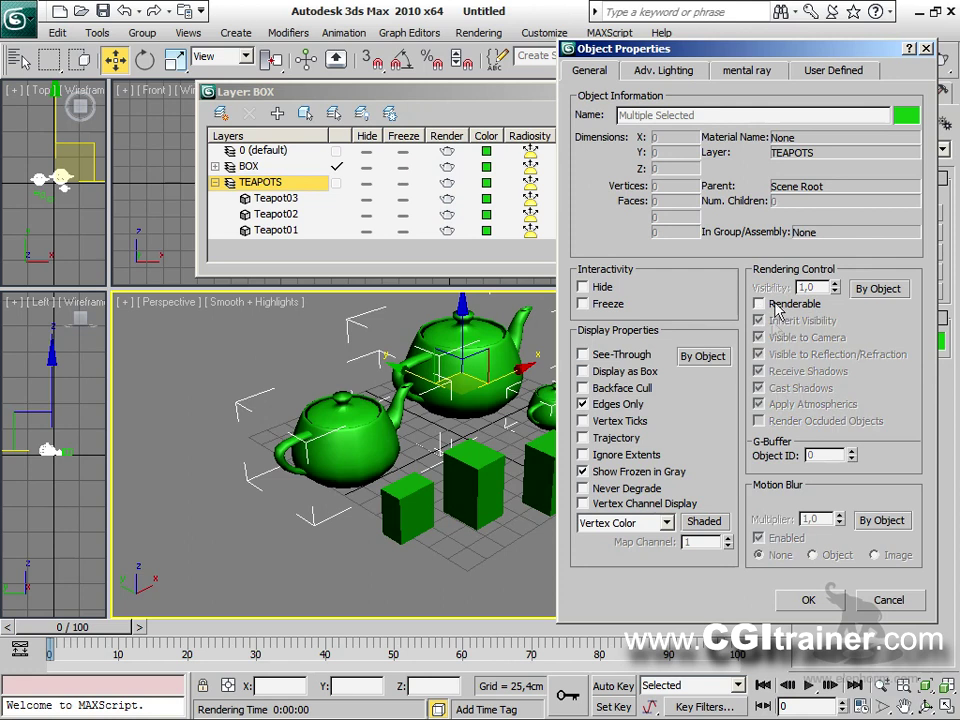
left_click(808, 600)
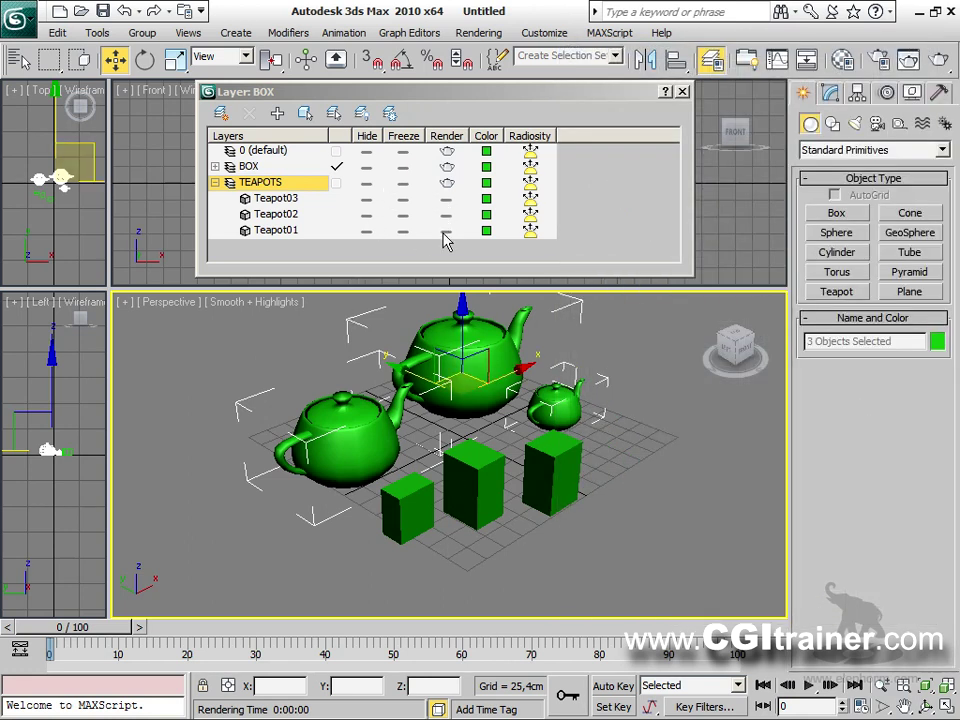
key("shift+q")
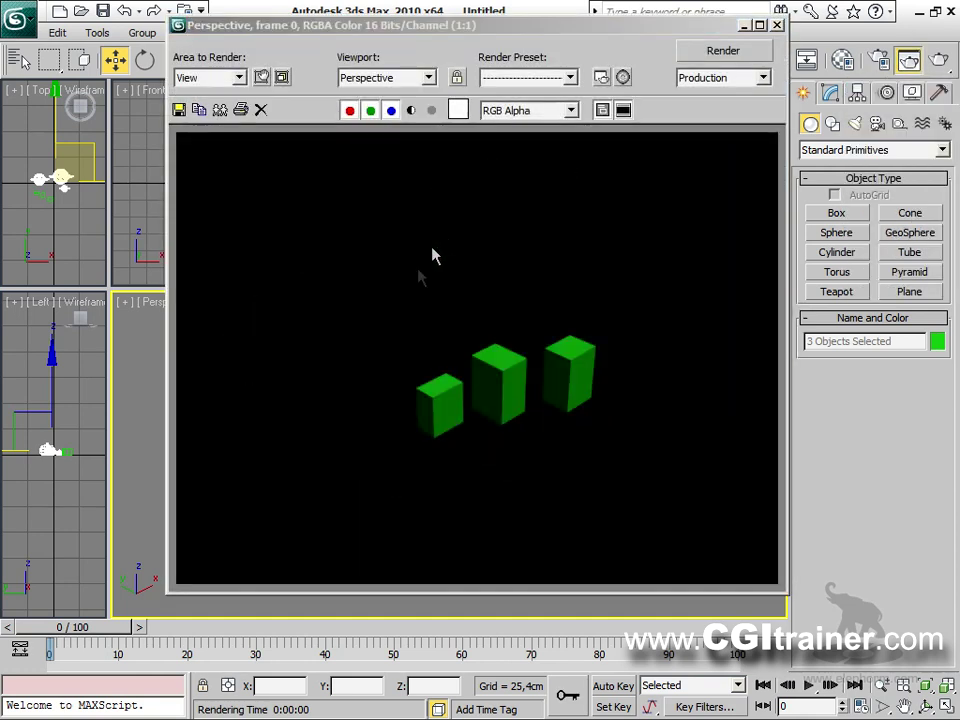
left_click(777, 25)
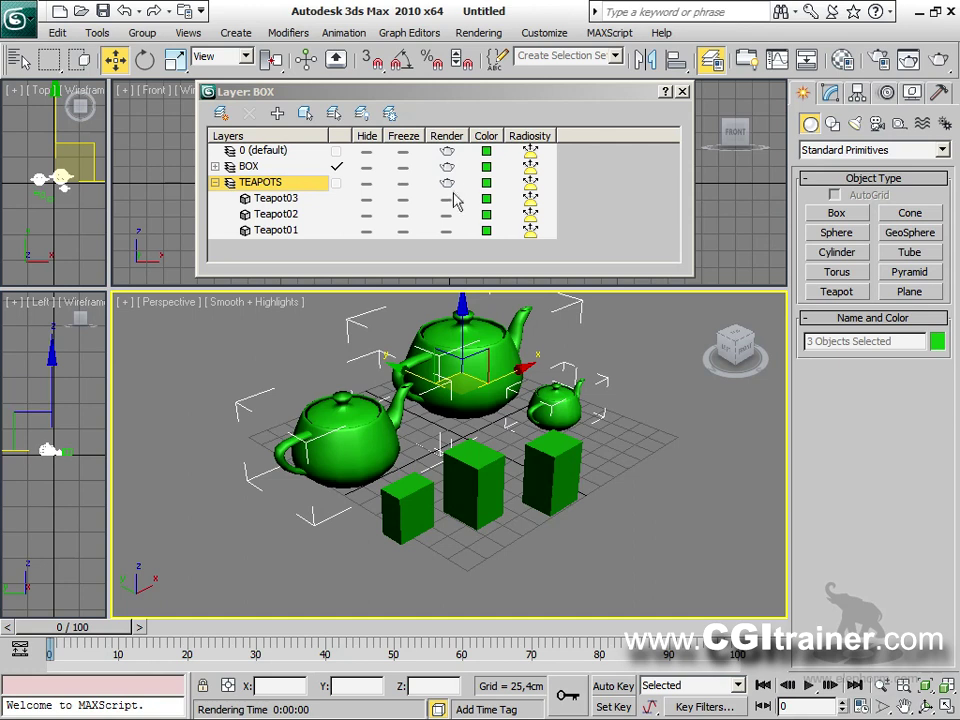
Make the teapots renderable again with their Rendering Control set to By Layer.
right_click(454, 348)
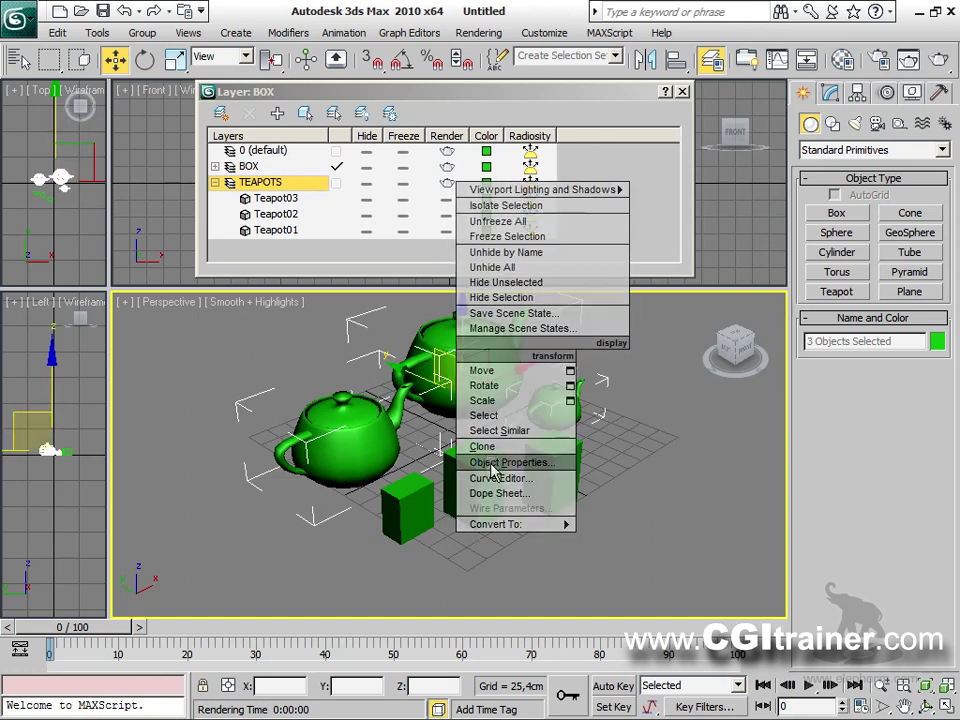
left_click(503, 461)
left_click(775, 305)
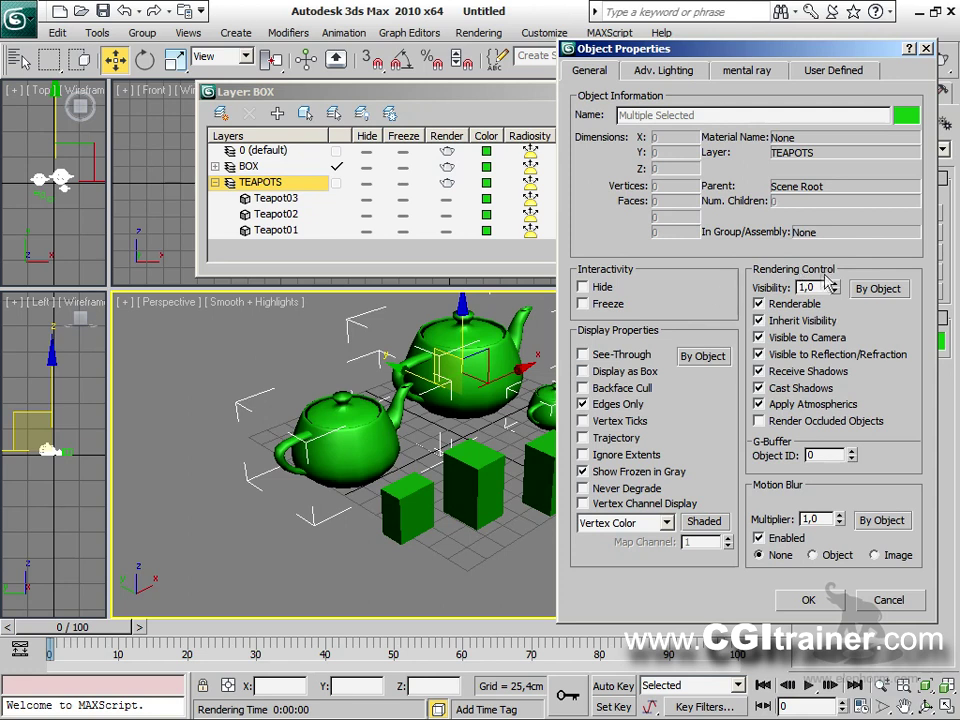
left_click(879, 289)
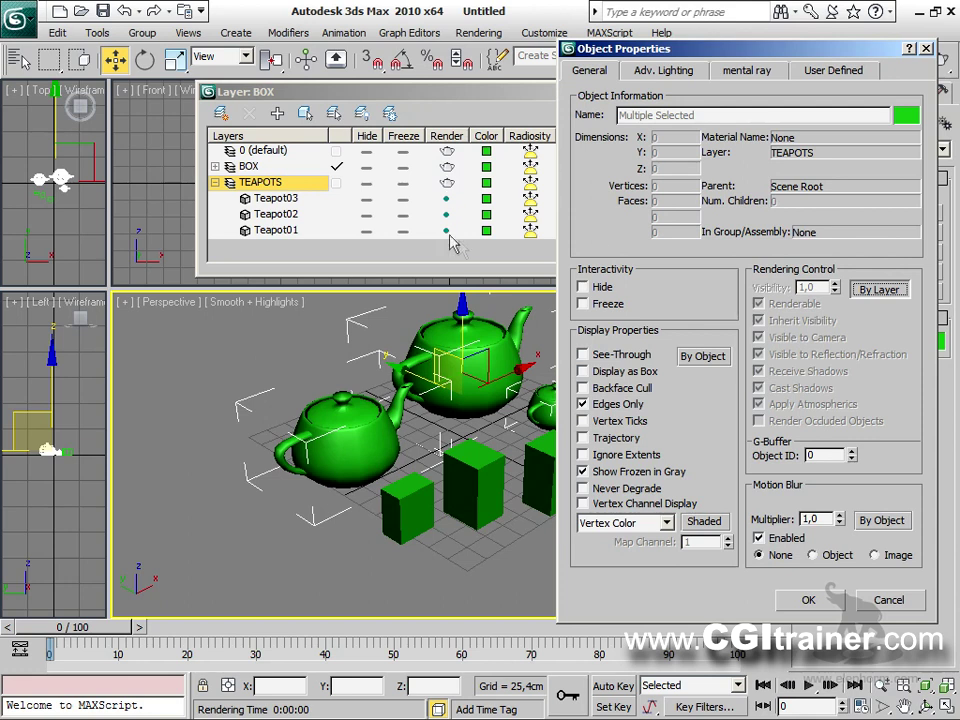
left_click(878, 290)
left_click(893, 292)
left_click(893, 292)
left_click(893, 292)
left_click(876, 292)
left_click(876, 292)
left_click(815, 601)
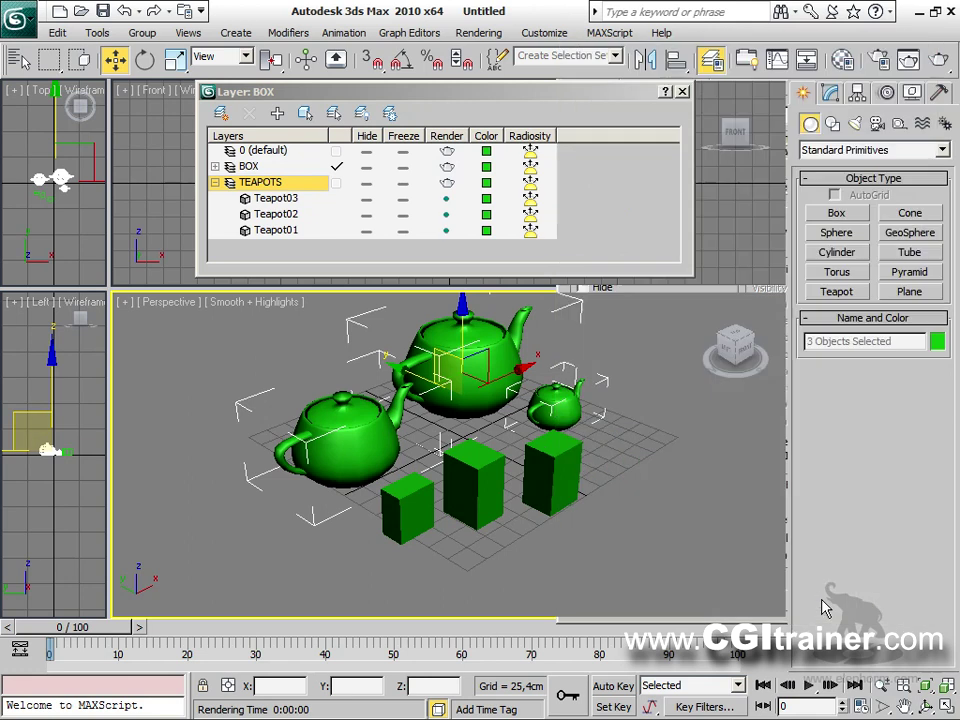
Test-render with the TEAPOTS layer's Render off, then on again.
left_click(447, 184)
key("shift+q")
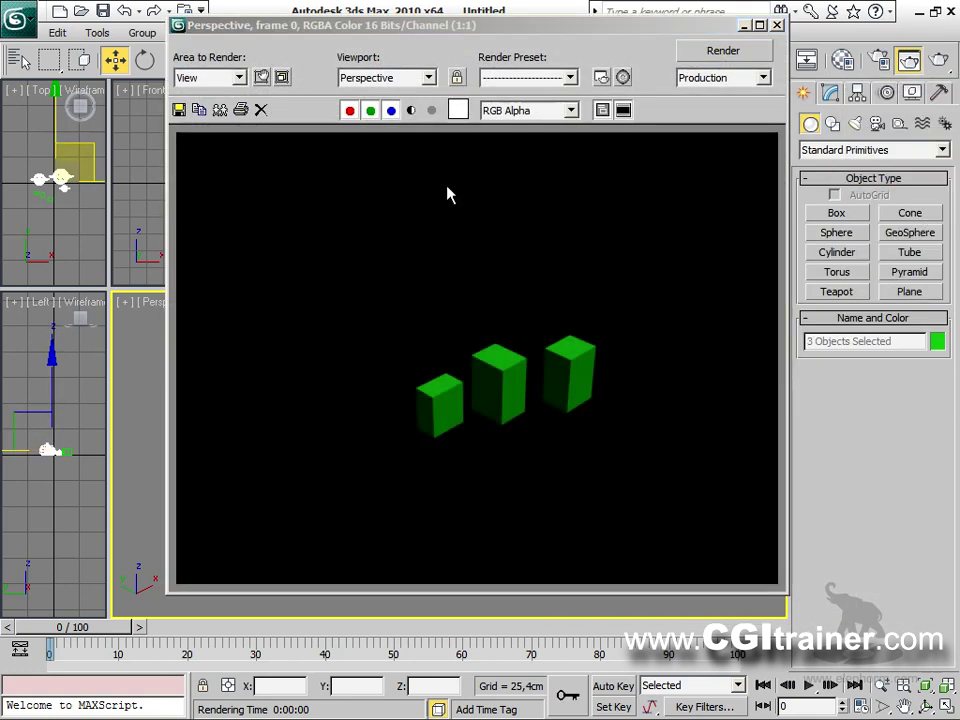
left_click(785, 30)
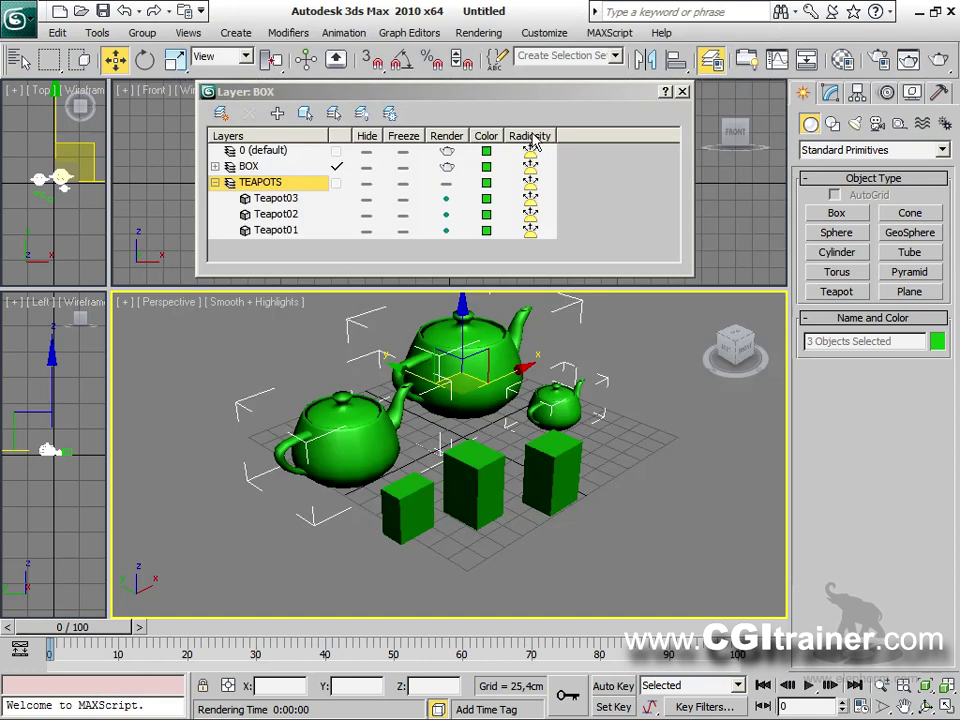
left_click(447, 184)
key("shift+q")
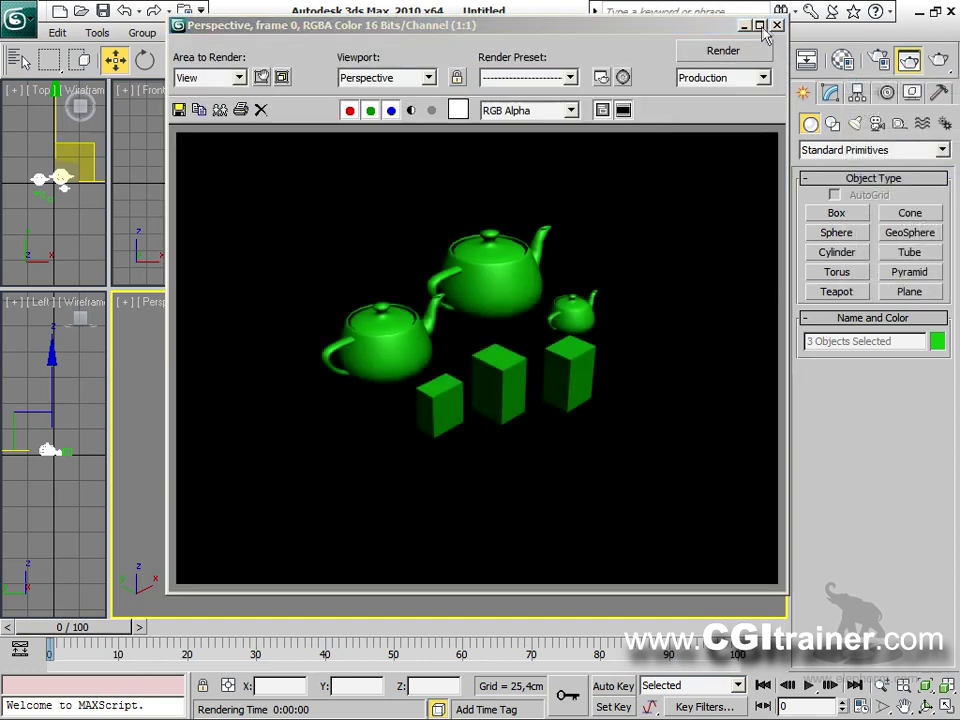
left_click(777, 25)
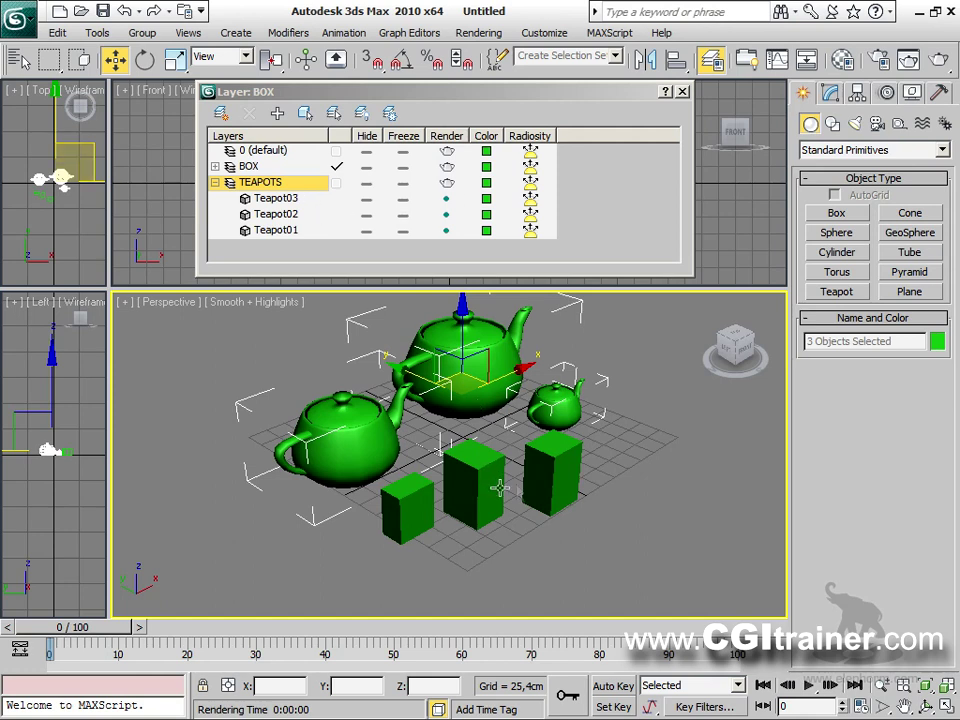
Set the three boxes' display properties to follow the BOX layer.
left_click(552, 470)
left_click(478, 488, "ctrl")
left_click(423, 511, "ctrl")
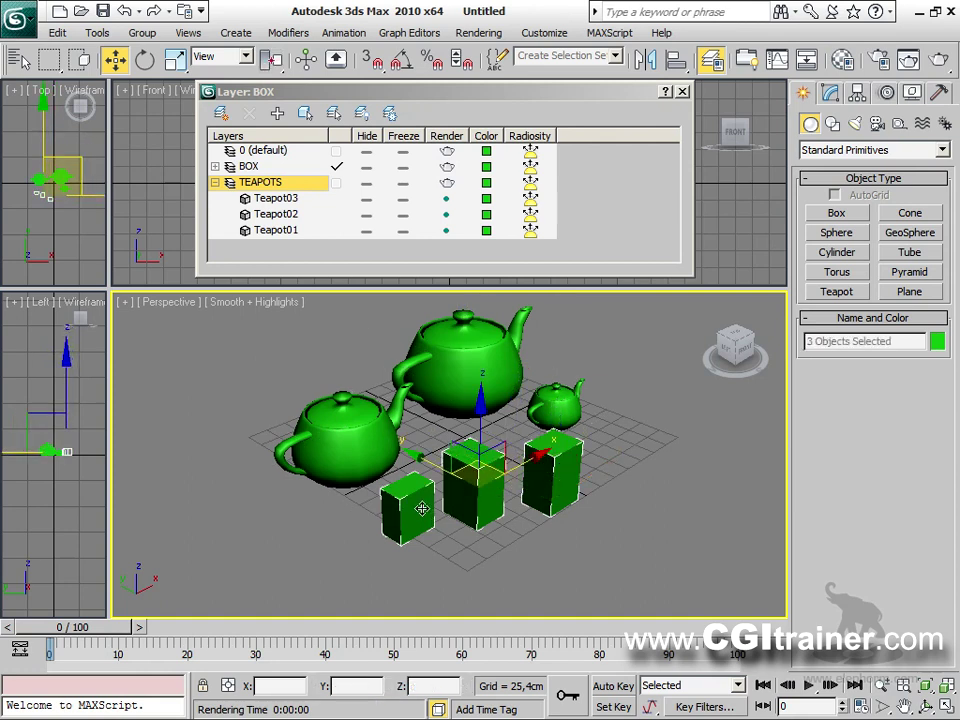
right_click(424, 508)
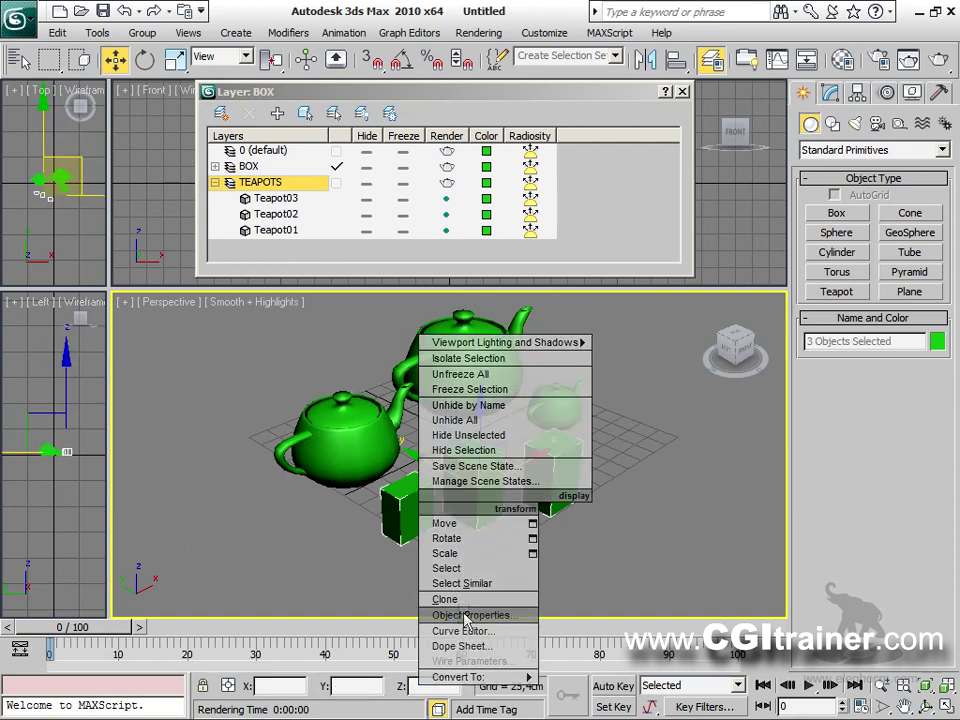
left_click(465, 615)
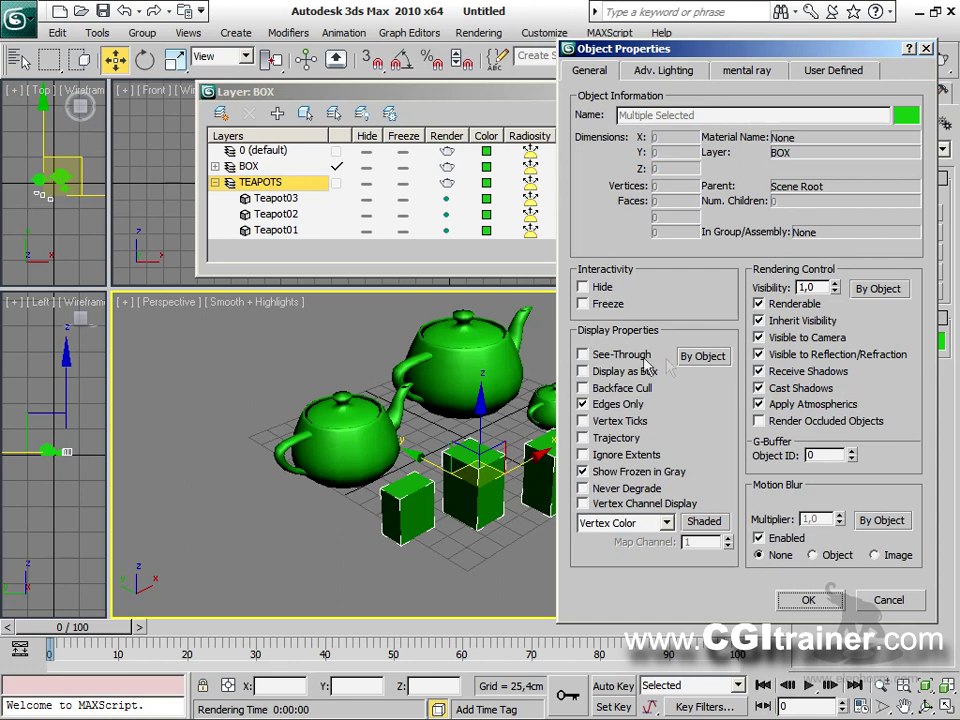
left_click(703, 357)
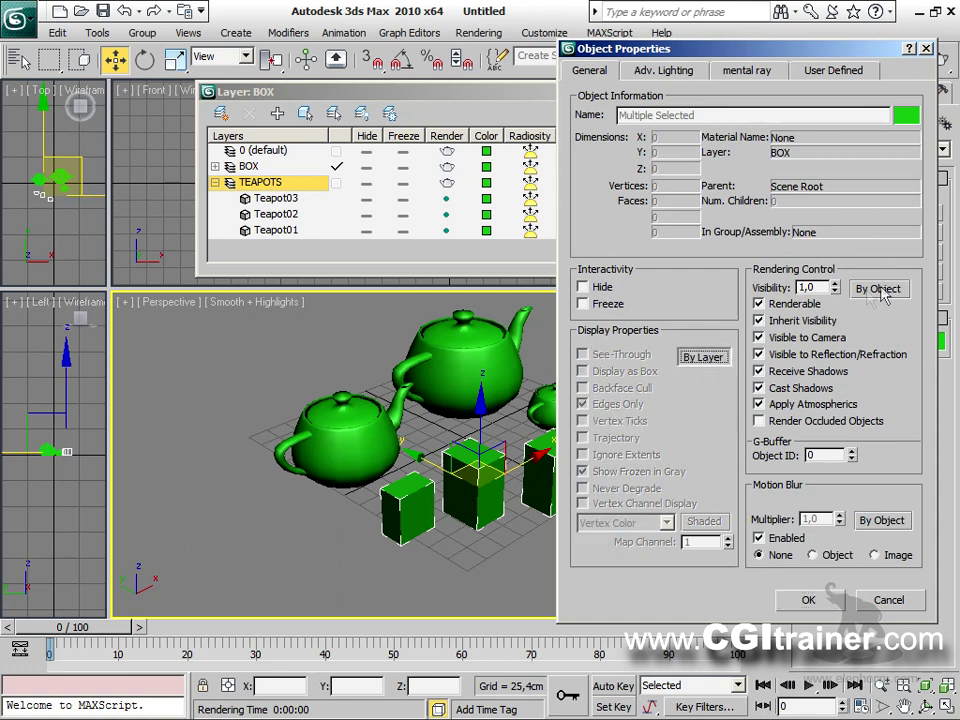
left_click(808, 600)
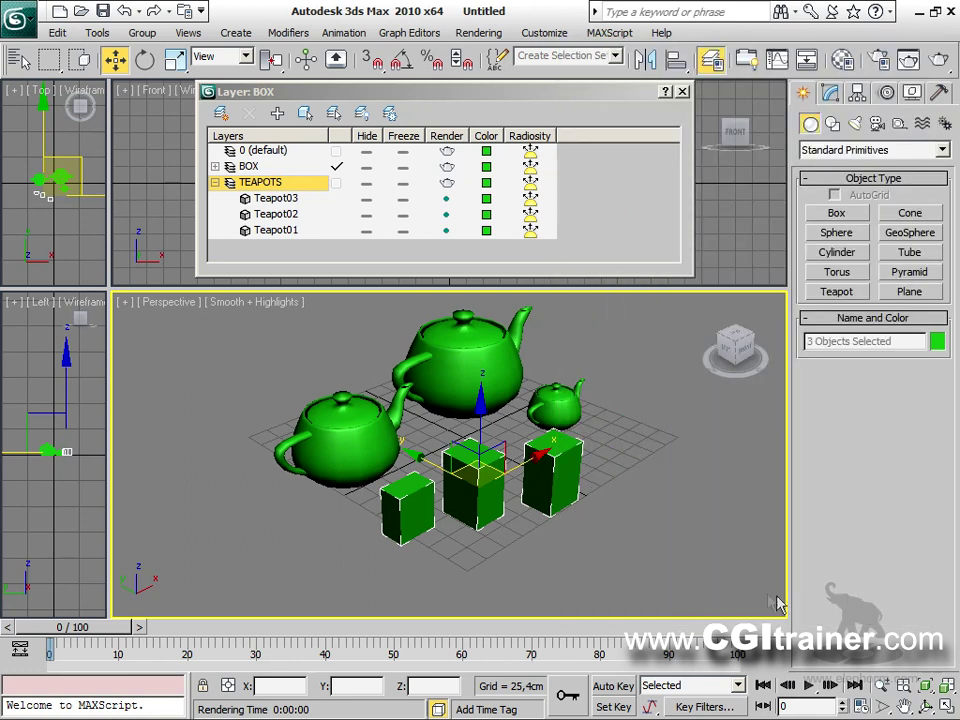
Open Layer Properties for the BOX layer.
left_click(247, 168)
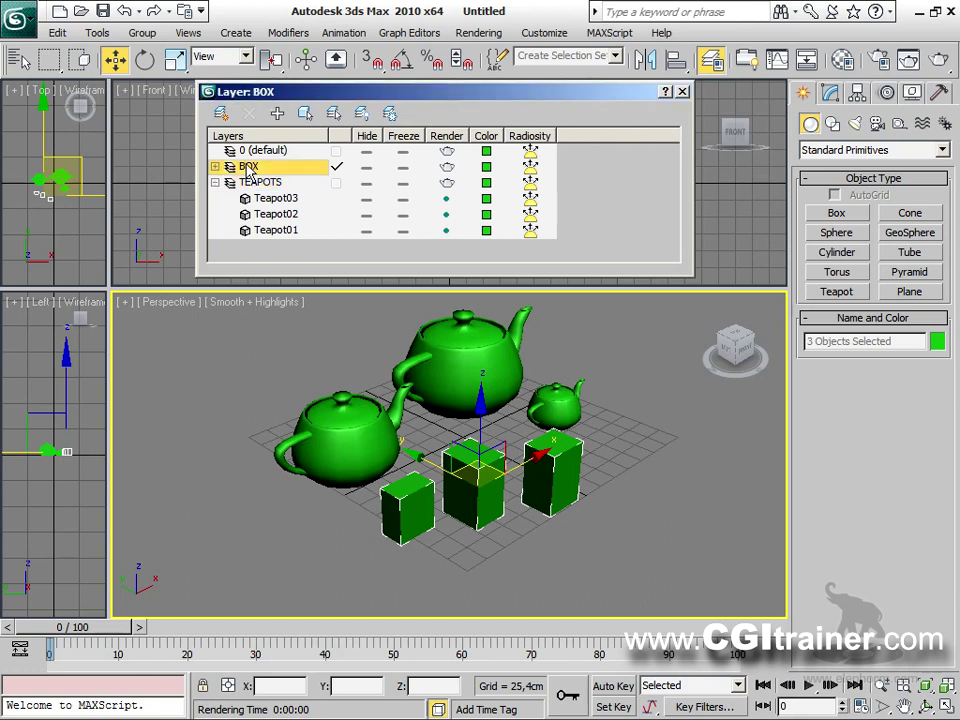
right_click(249, 172)
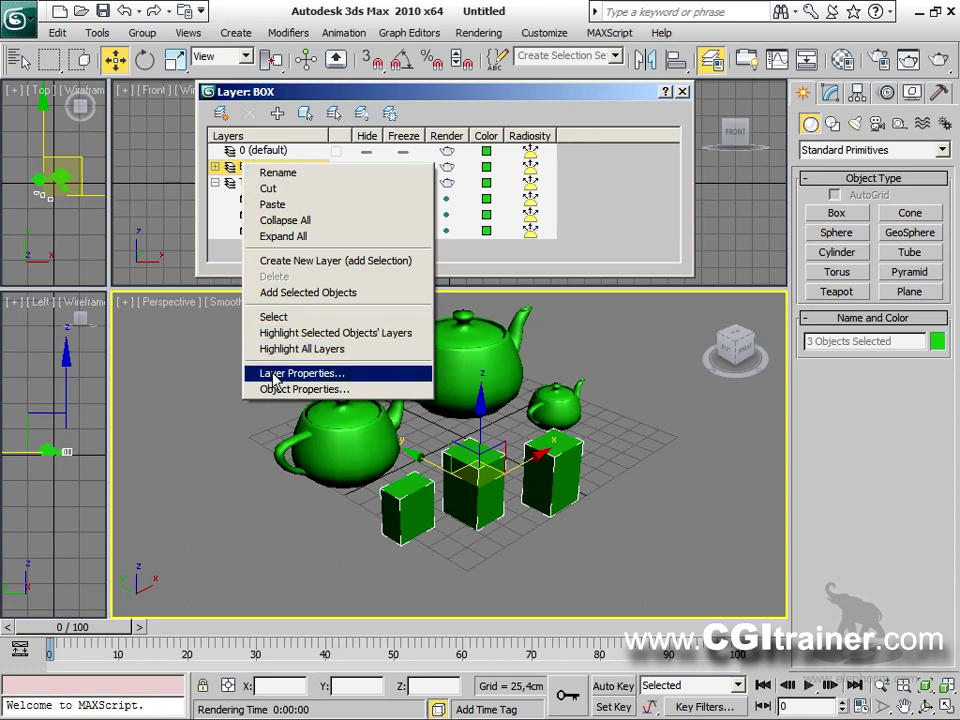
left_click(634, 326)
right_click(249, 172)
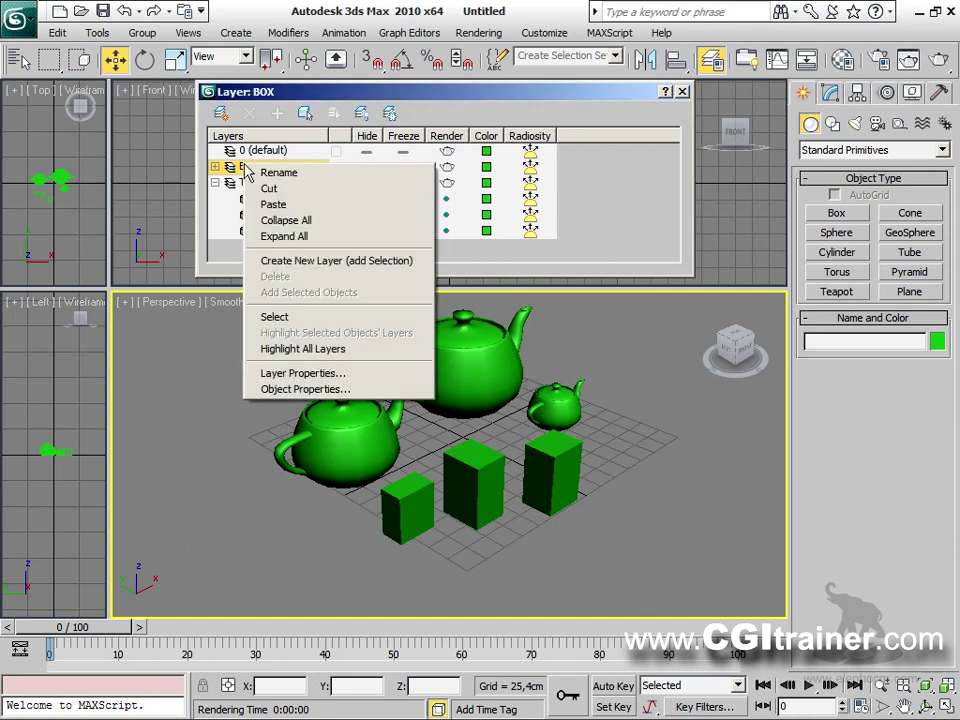
left_click(292, 373)
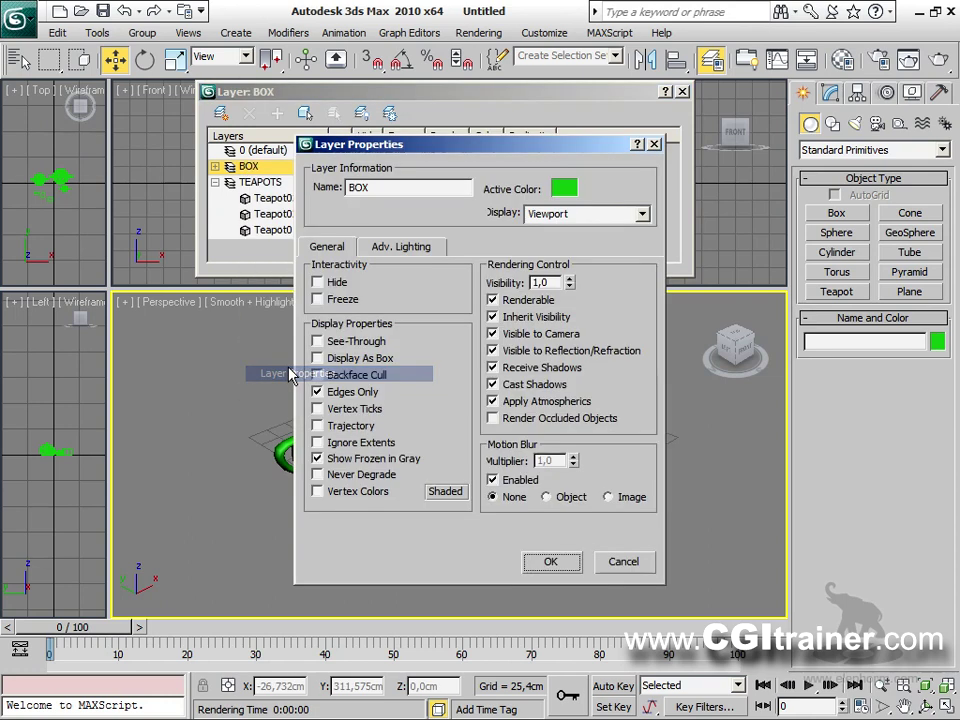
Toggle the BOX layer's Display as Box on and off, ending solid, and confirm.
left_click(334, 362)
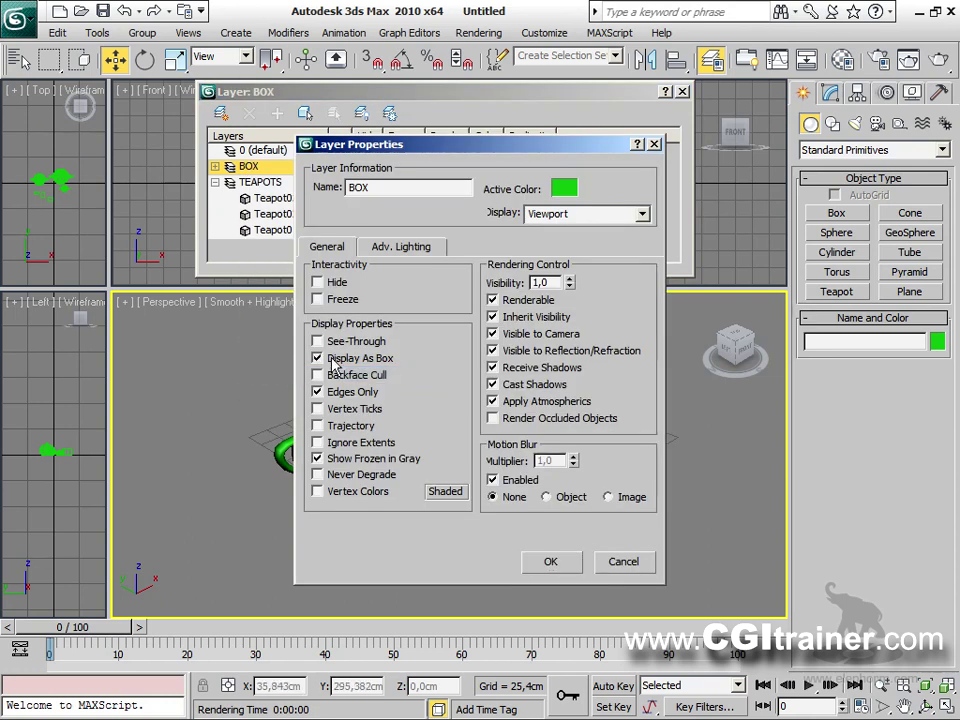
left_click_drag(424, 146, 169, 51)
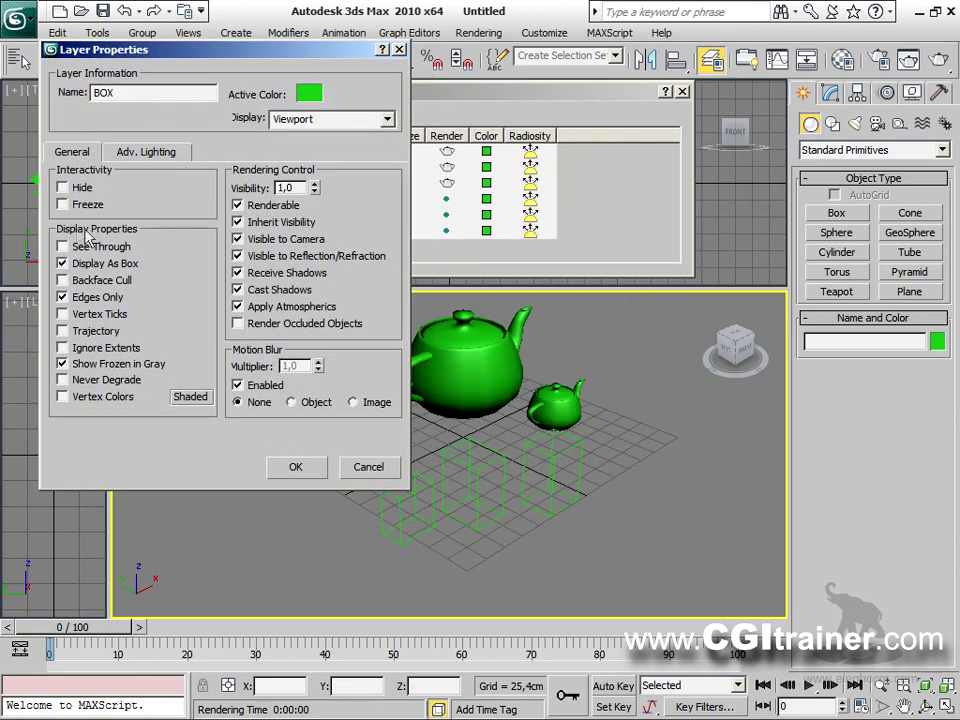
left_click(106, 266)
left_click(106, 266)
left_click(106, 266)
left_click(106, 266)
left_click(106, 265)
left_click(106, 265)
left_click(106, 265)
left_click(106, 265)
left_click(106, 265)
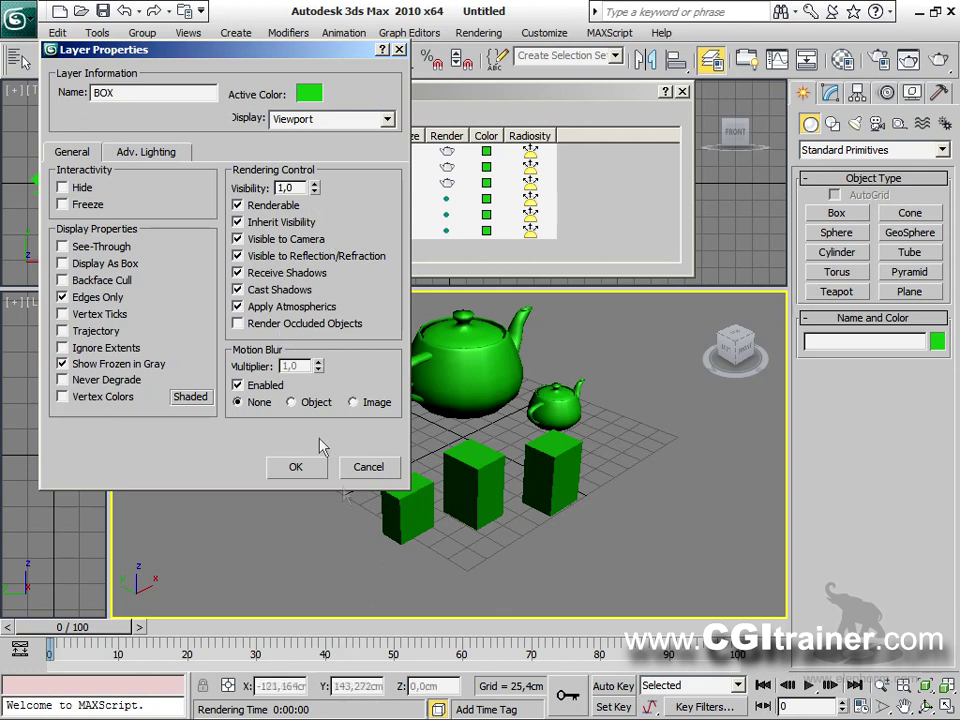
left_click(296, 467)
Review Box02's own Object Properties and cancel without changes.
left_click(405, 497)
left_click(468, 476)
left_click(562, 464)
right_click(560, 464)
left_click(590, 572)
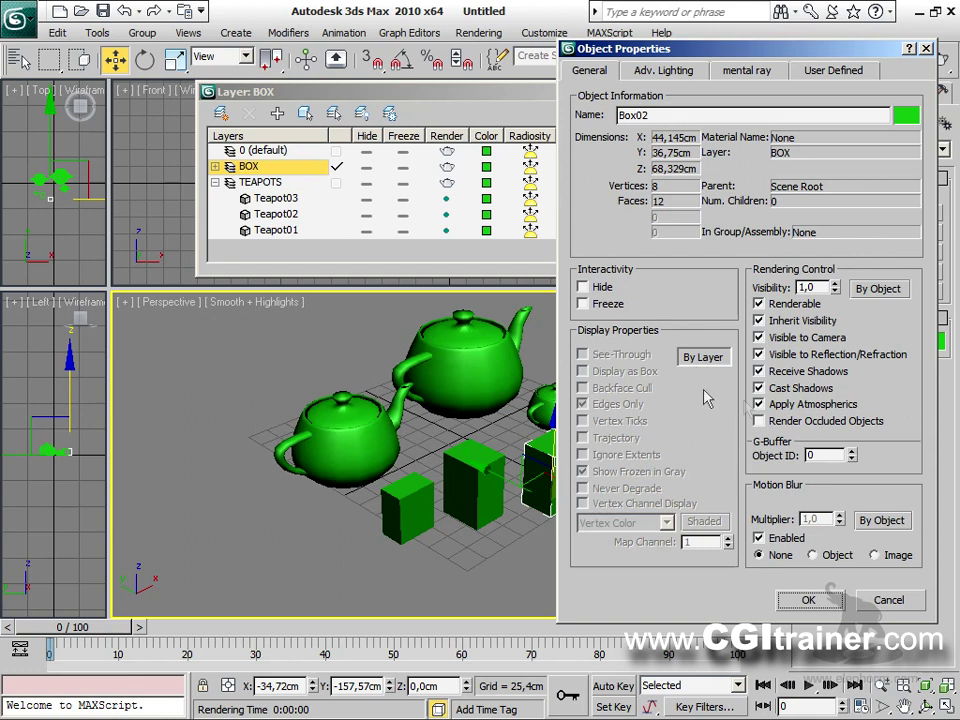
left_click(888, 601)
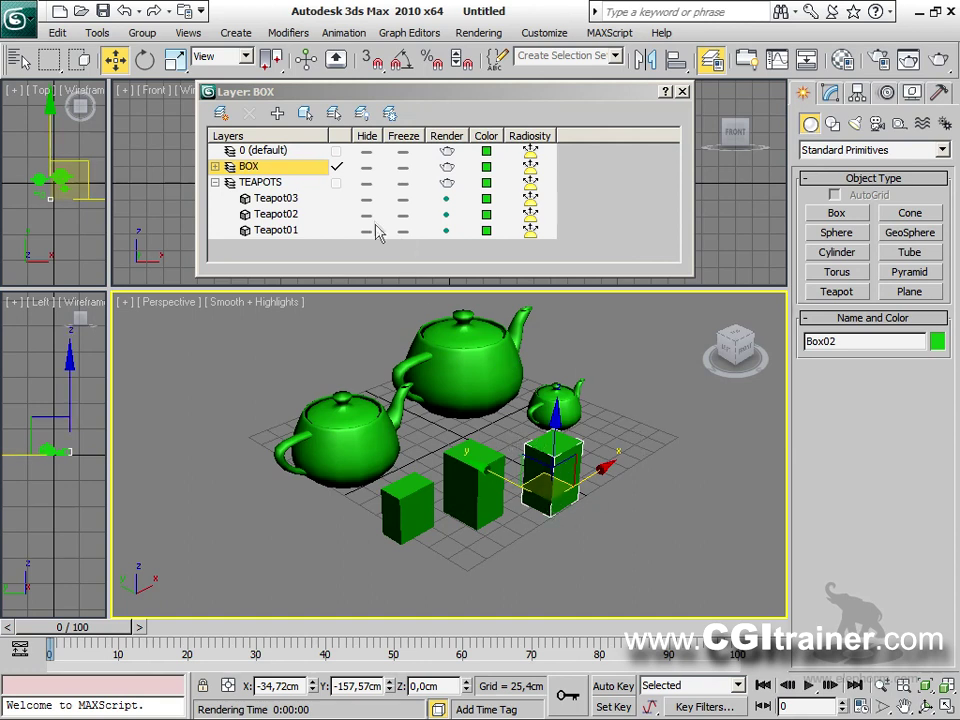
Sort the layer list and hide, then reshow, the BOX layer.
left_click(365, 140)
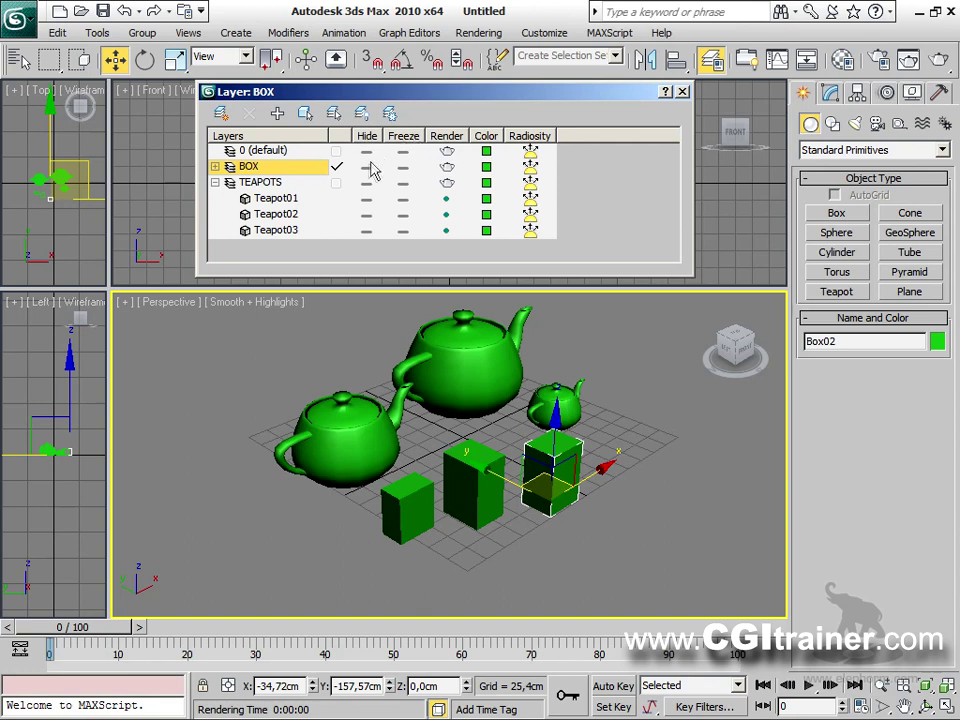
left_click(368, 167)
left_click(368, 167)
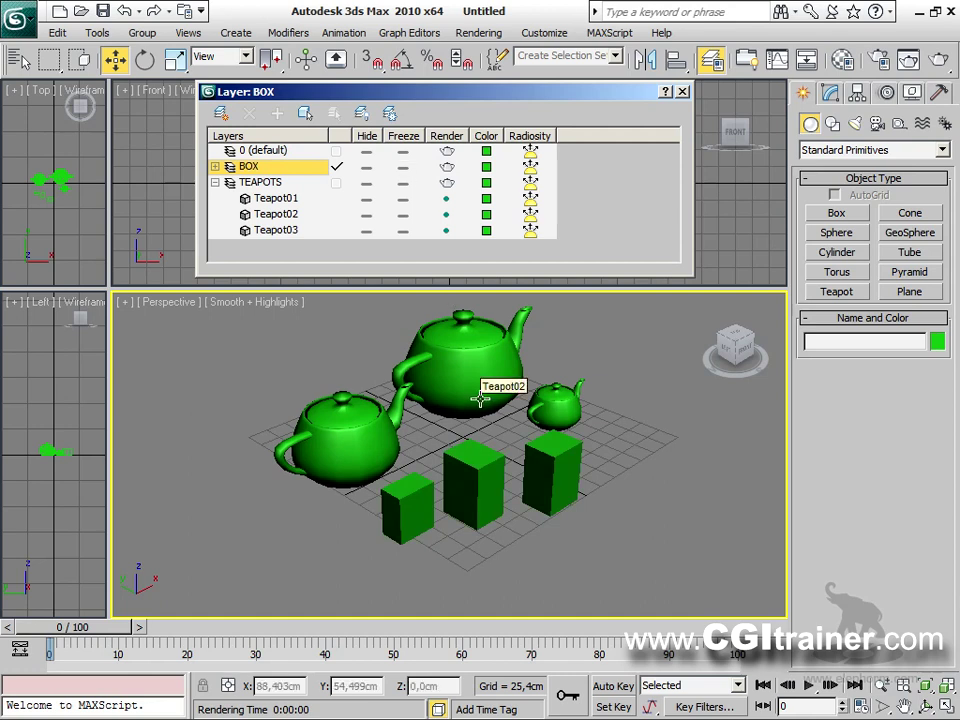
middle_click_drag(480, 396, 578, 390, "alt")
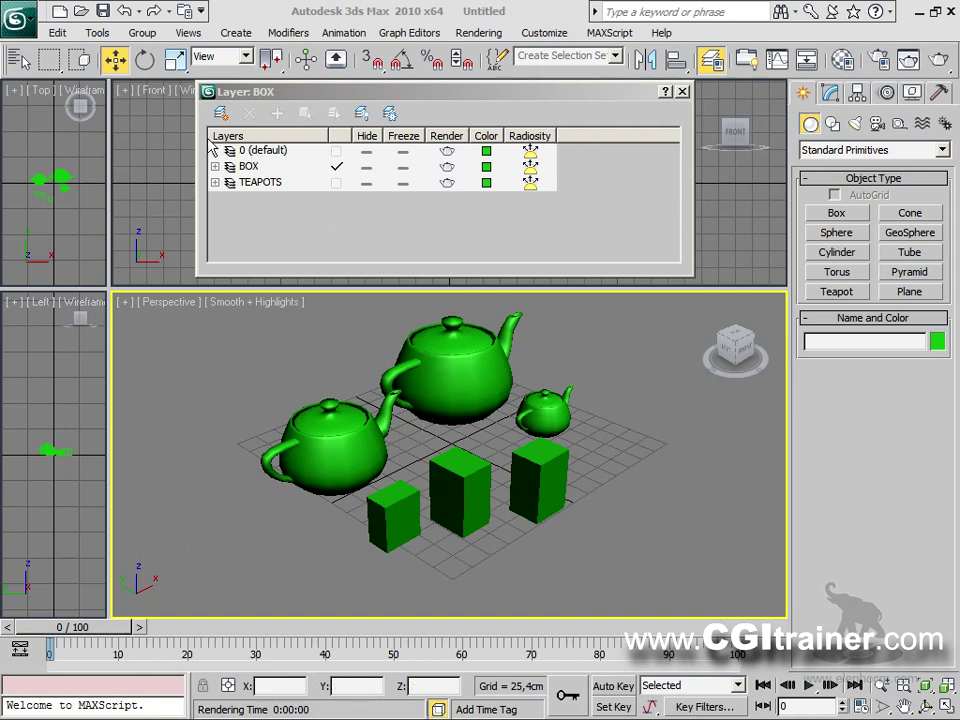
Collapse TEAPOTS and expand the BOX layer to list Box03, Box01 and Box02.
left_click(252, 168)
left_click(257, 183)
left_click_drag(421, 94, 399, 101)
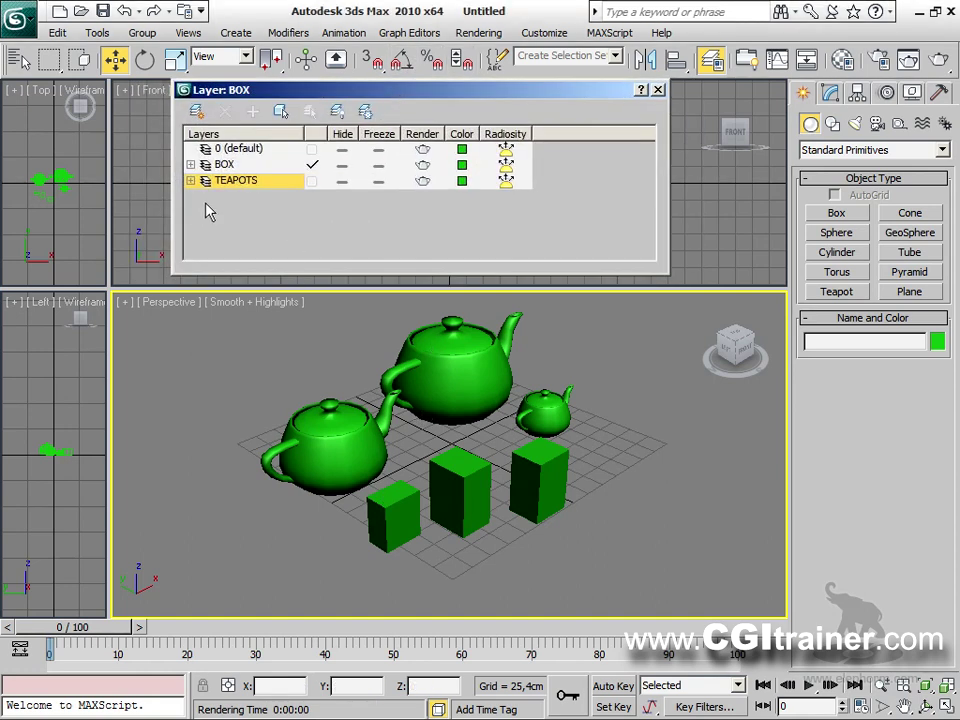
left_click(190, 165)
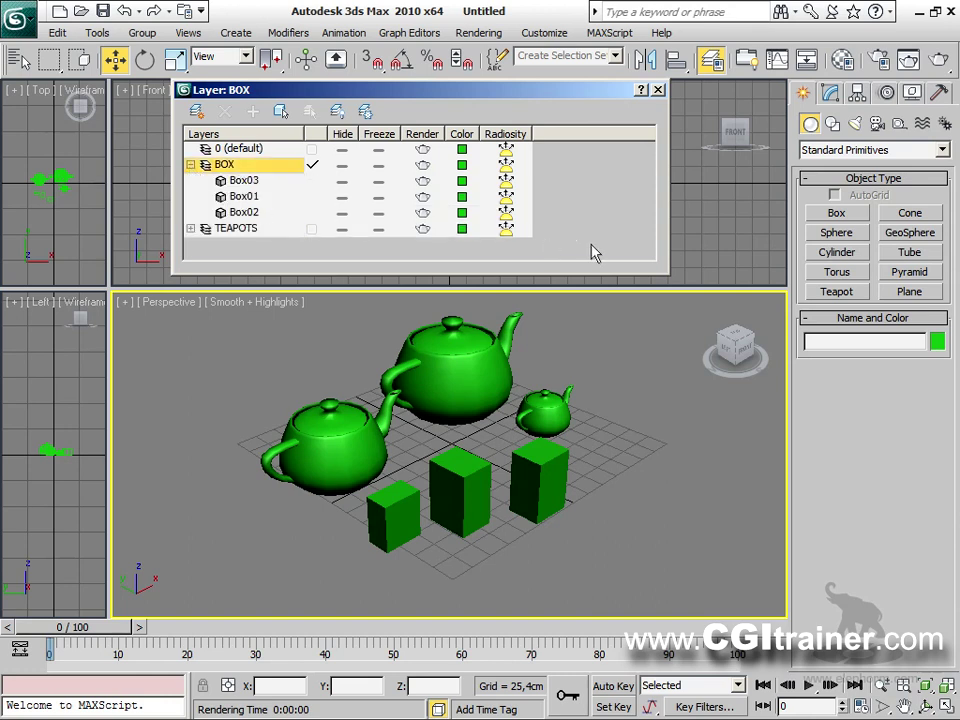
Give the Box03, Box01 and Box02 rows a blue colour swatch.
left_click(249, 182)
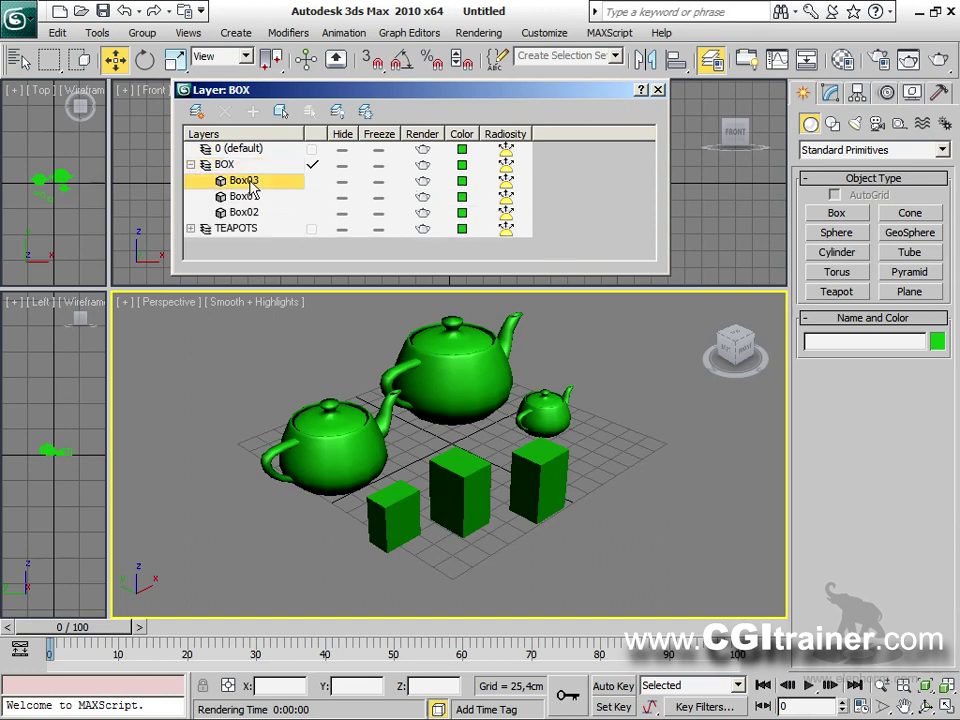
left_click(249, 196, "ctrl")
left_click(250, 212, "ctrl")
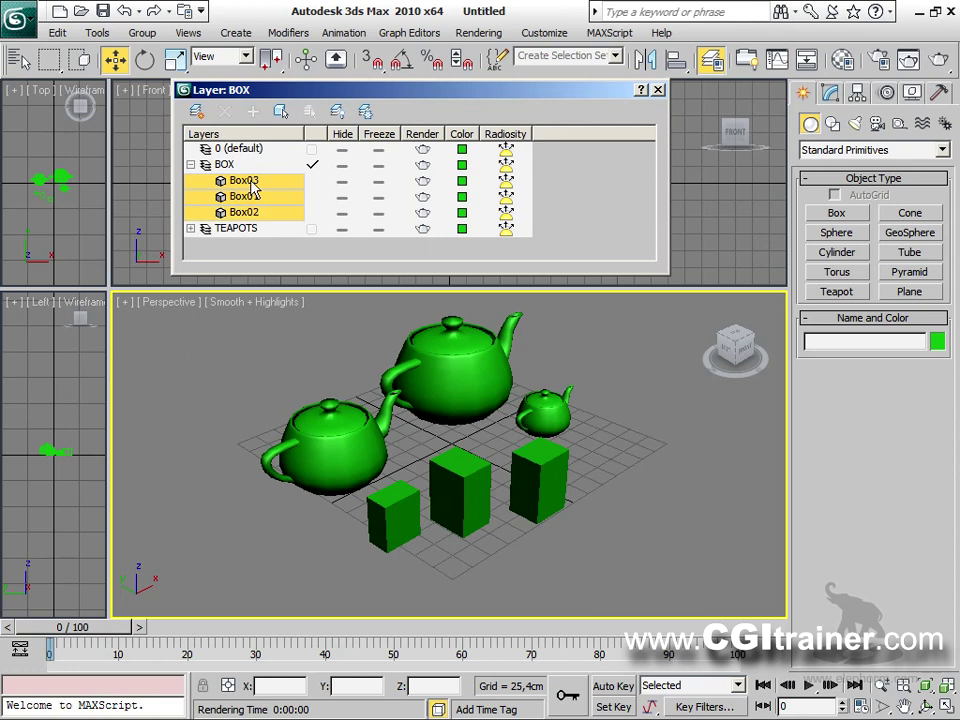
left_click(461, 182)
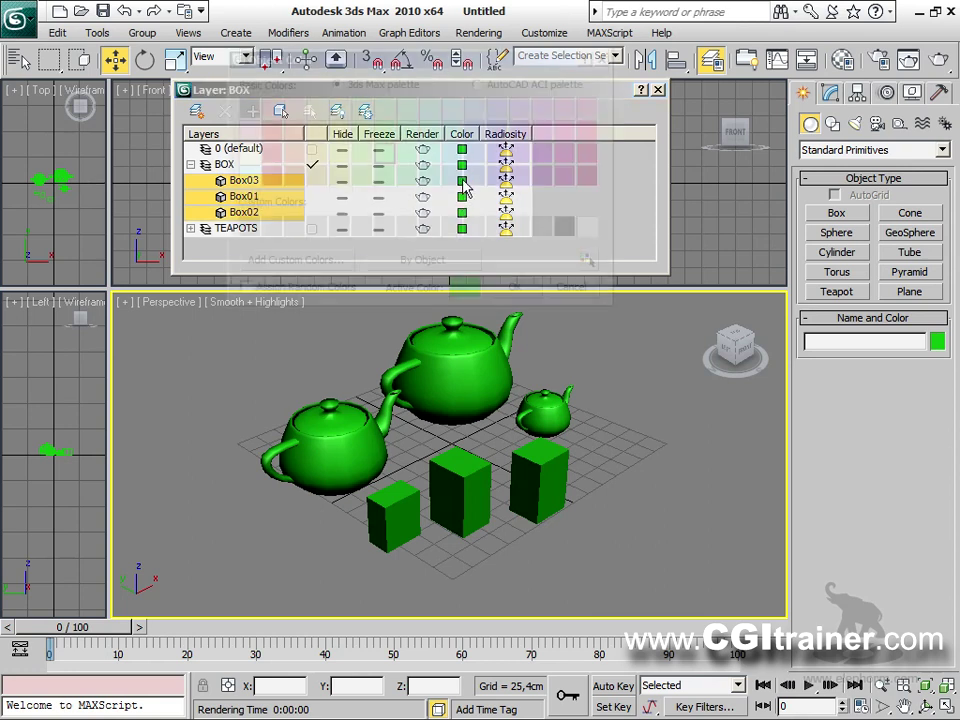
left_click(476, 158)
left_click(513, 287)
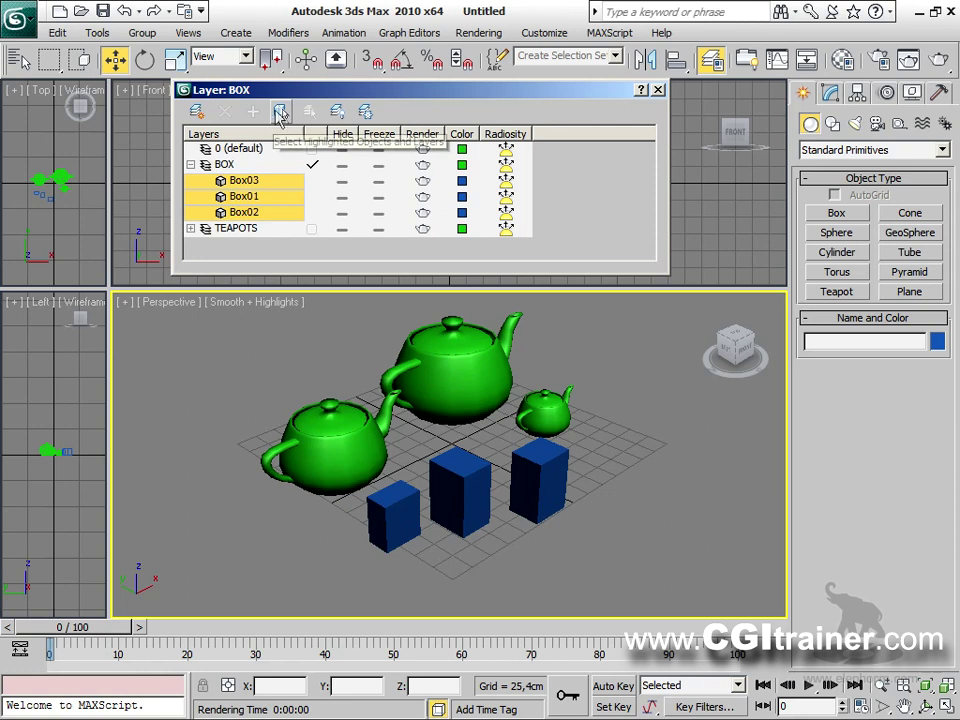
Select the boxes, highlight their layer, then highlight layers 0, BOX and TEAPOTS.
left_click(281, 111)
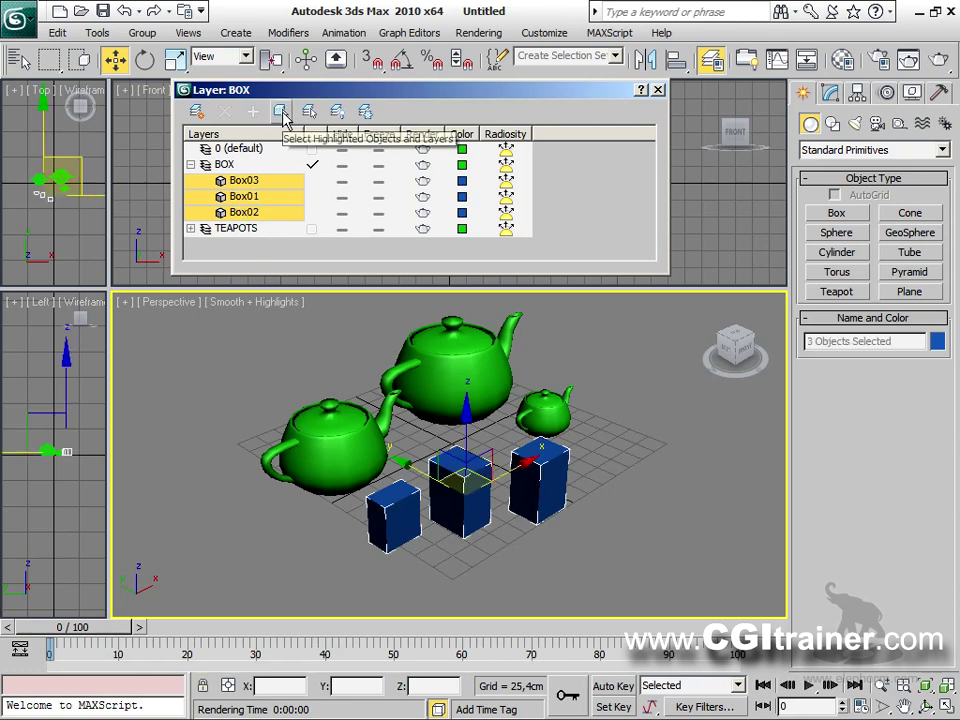
left_click(311, 114)
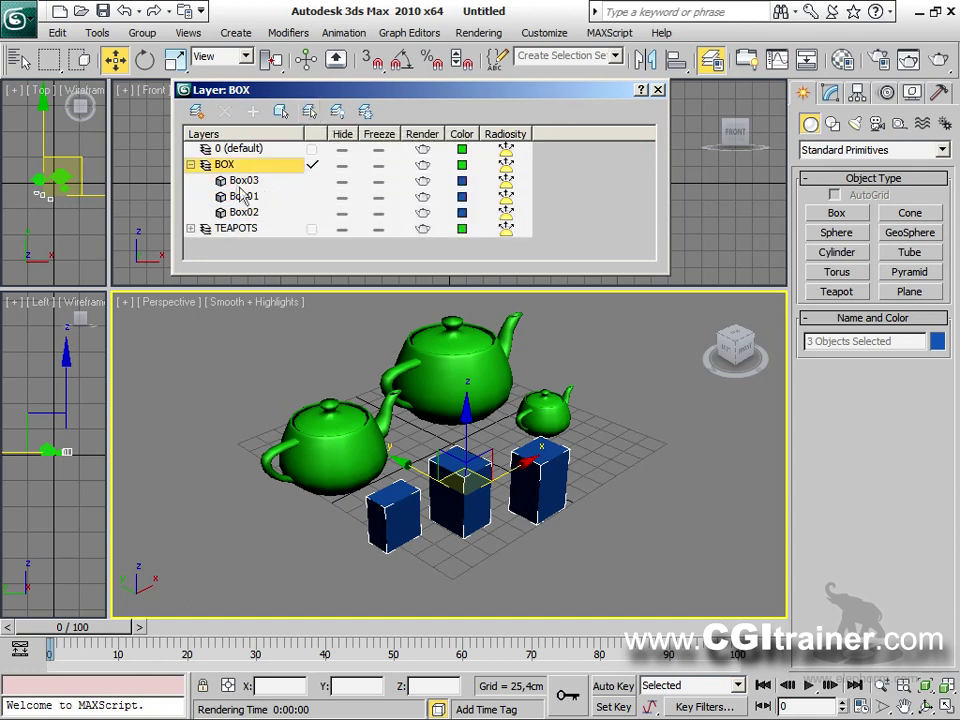
left_click(191, 165)
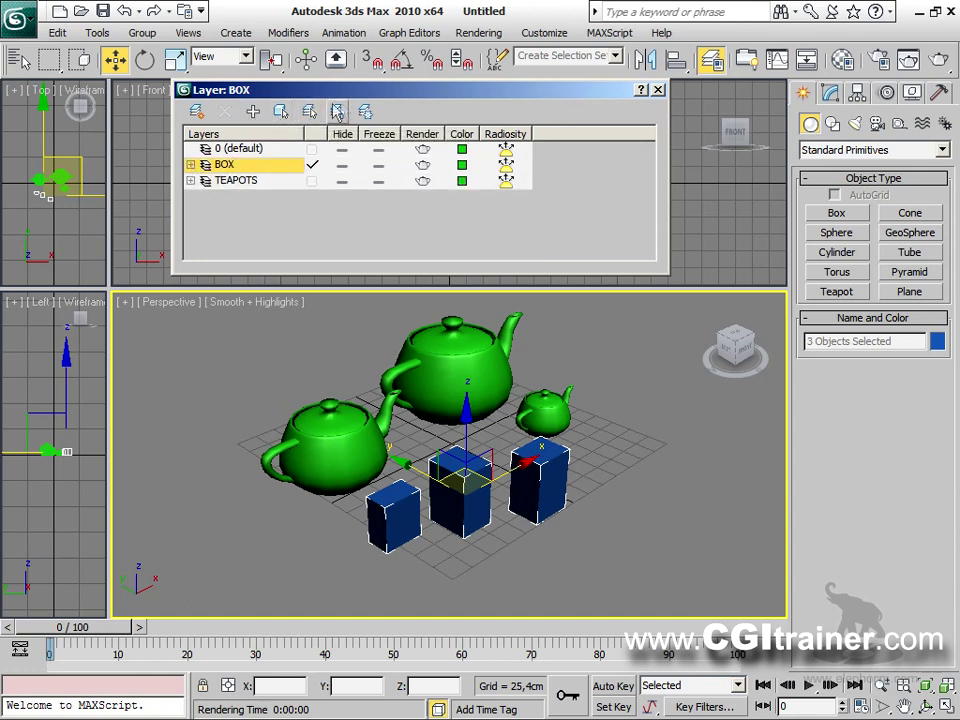
left_click(234, 150)
left_click(230, 165, "ctrl")
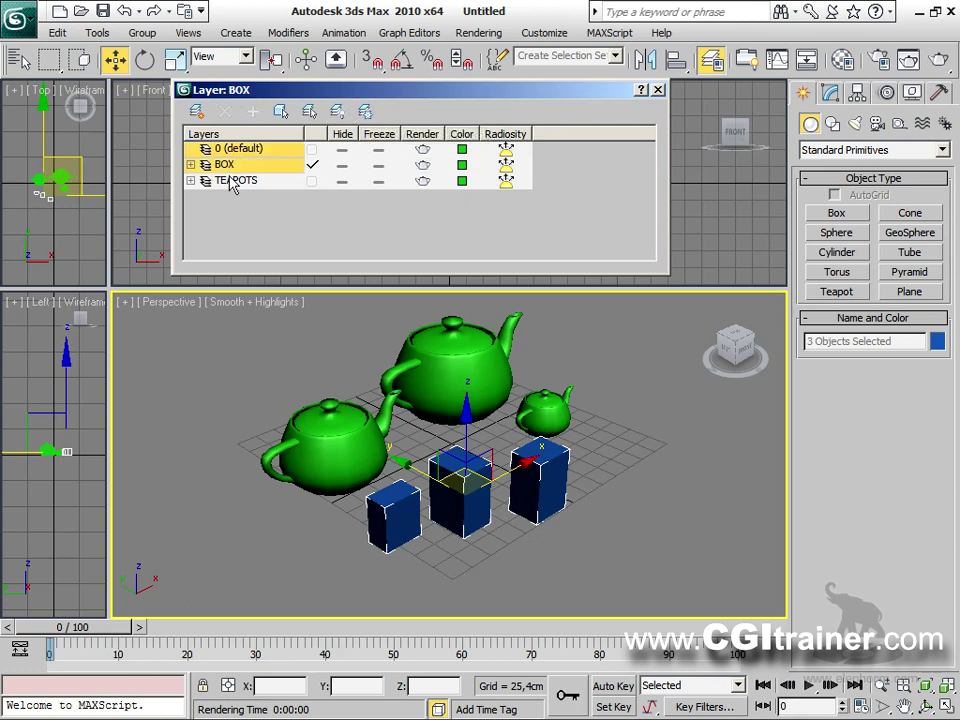
left_click(231, 181, "ctrl")
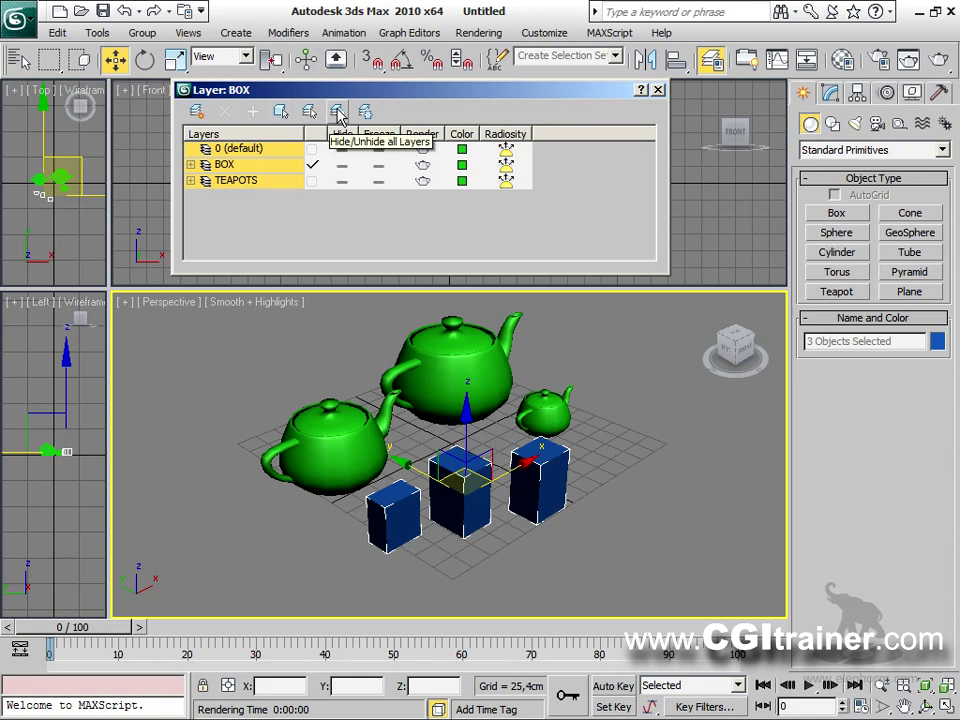
Hide and unhide, then freeze and unfreeze all layers, and select the highlighted layers' objects.
left_click(338, 112)
left_click(338, 112)
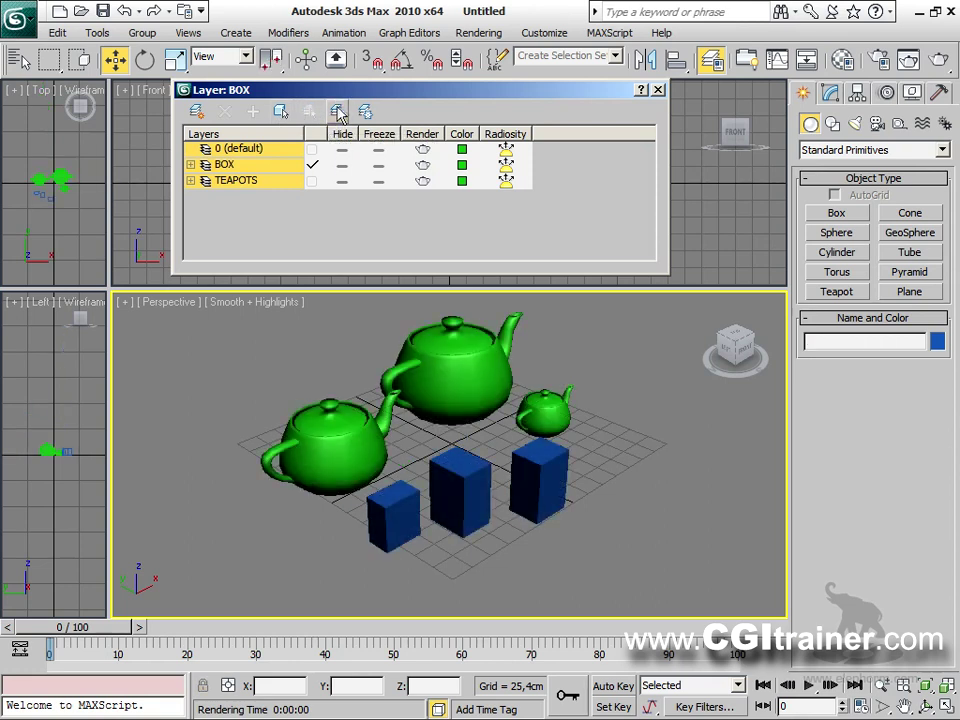
left_click(366, 111)
left_click(366, 111)
left_click(281, 111)
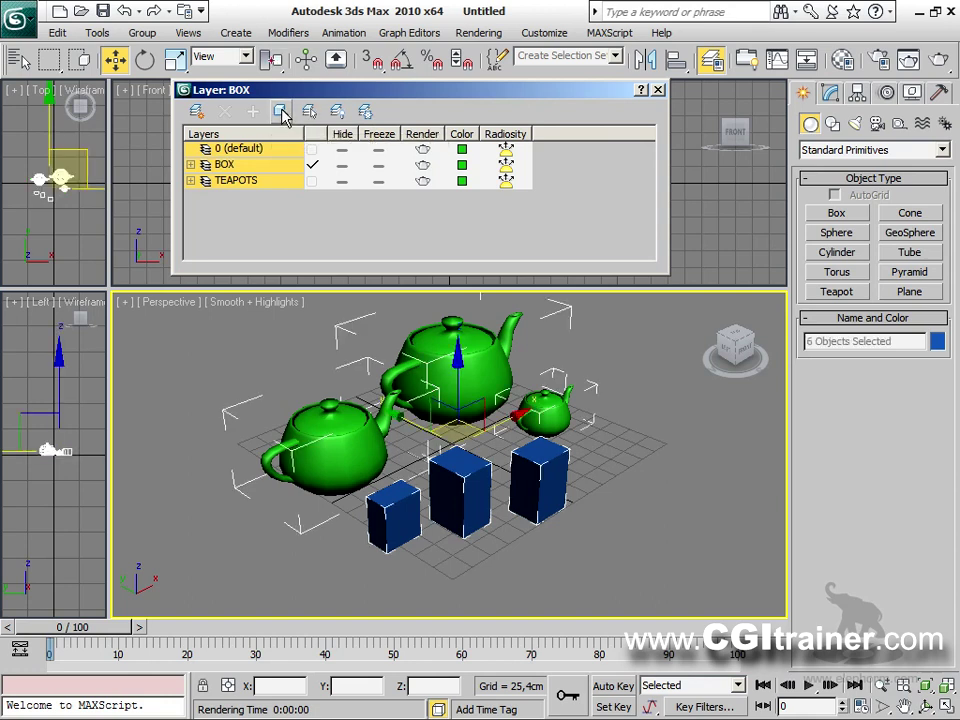
left_click(231, 166)
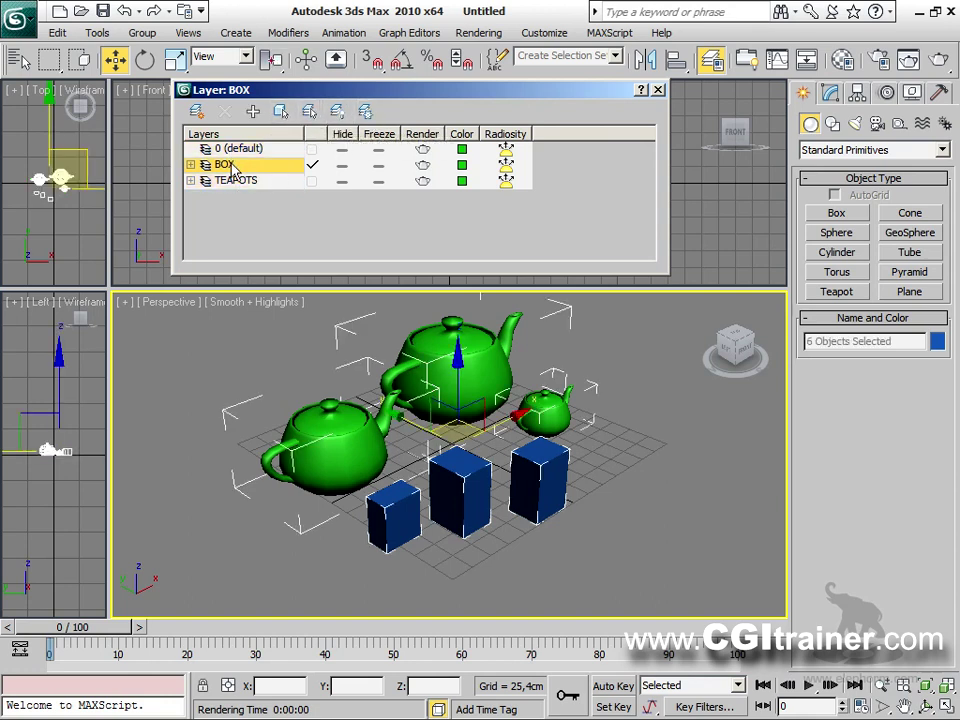
right_click(234, 169)
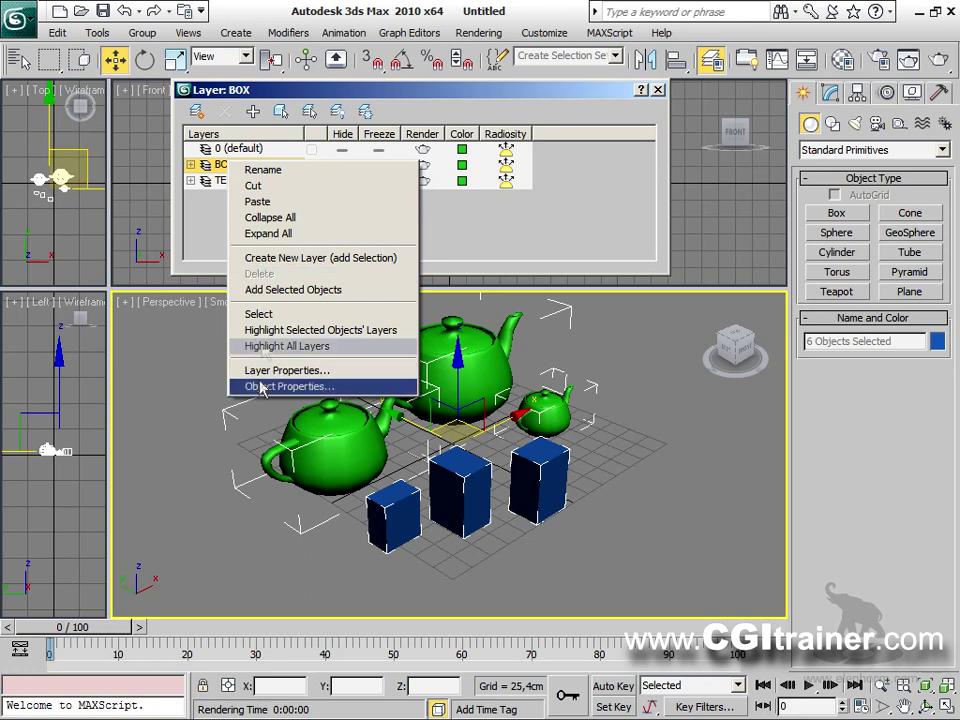
left_click(266, 316)
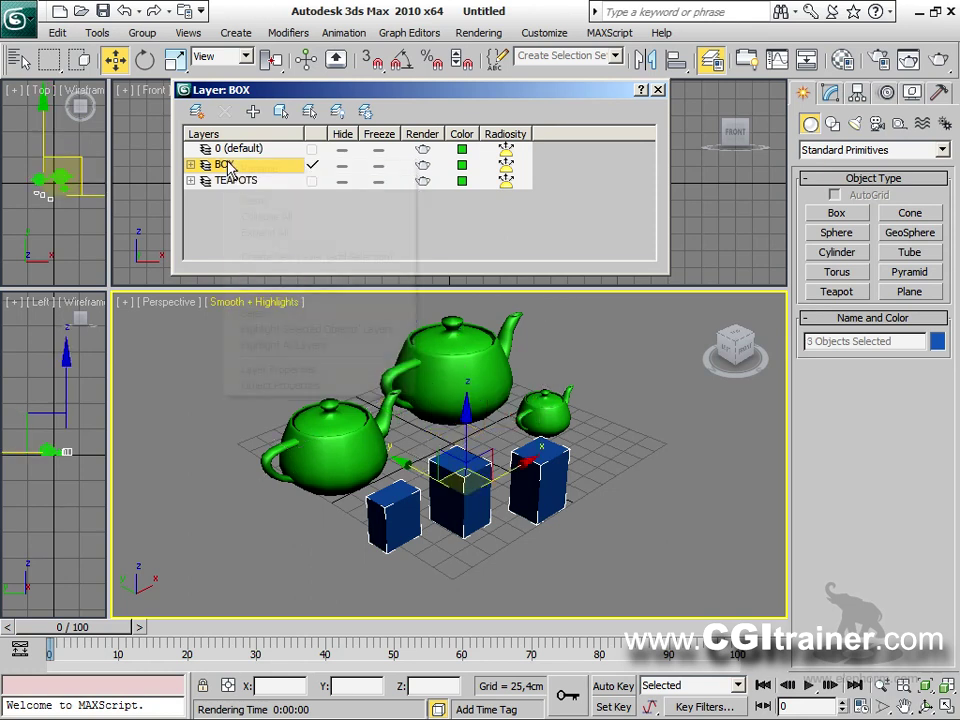
right_click(224, 162)
left_click(305, 332)
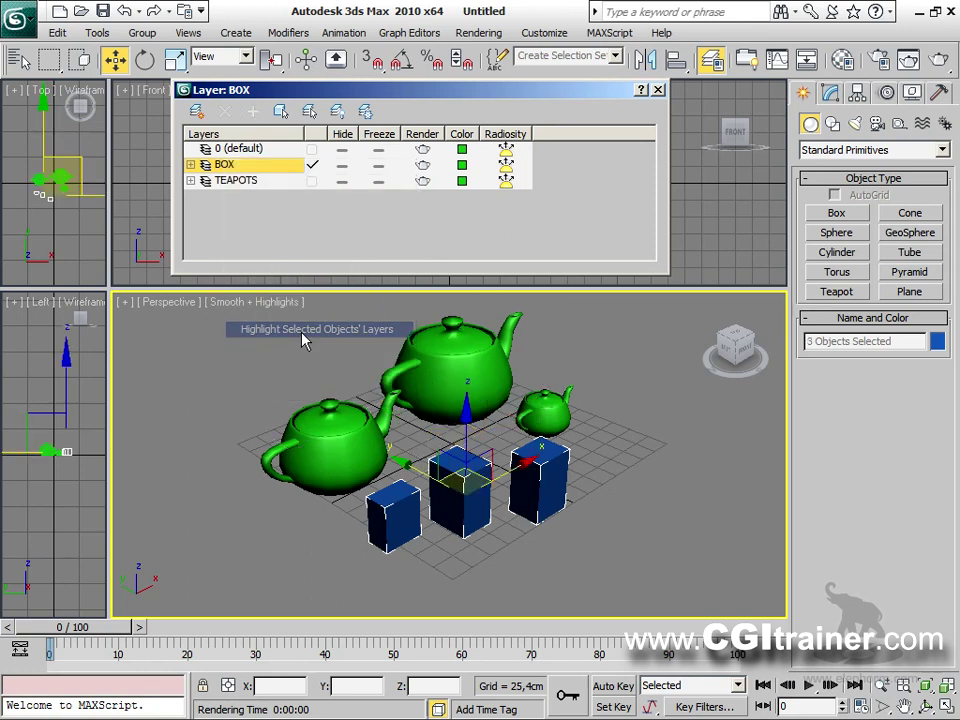
left_click(190, 164)
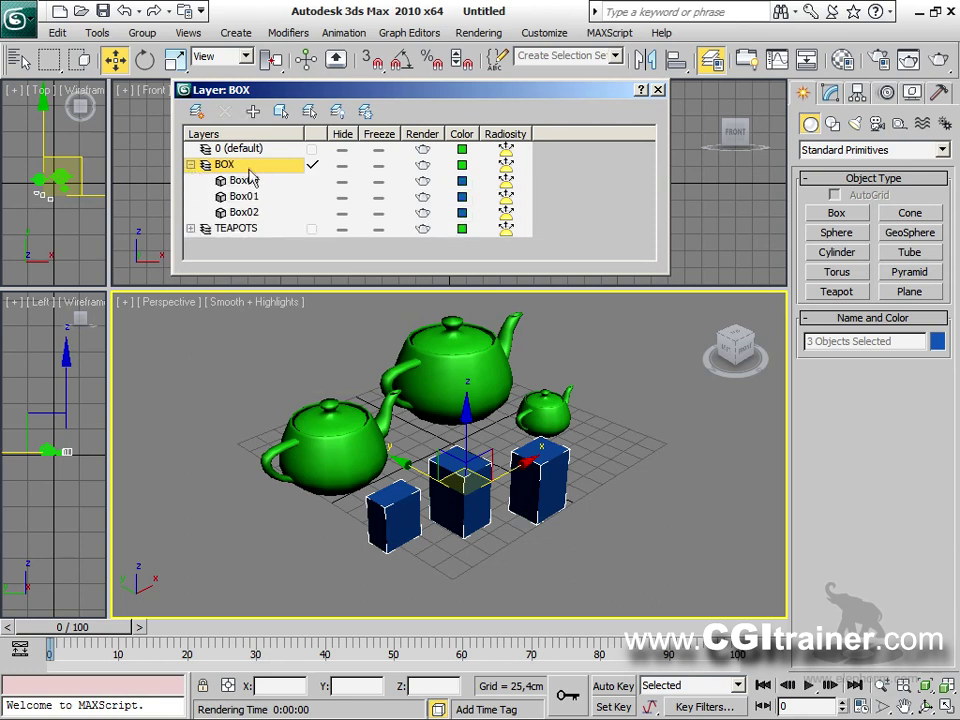
left_click(190, 164)
right_click(254, 165)
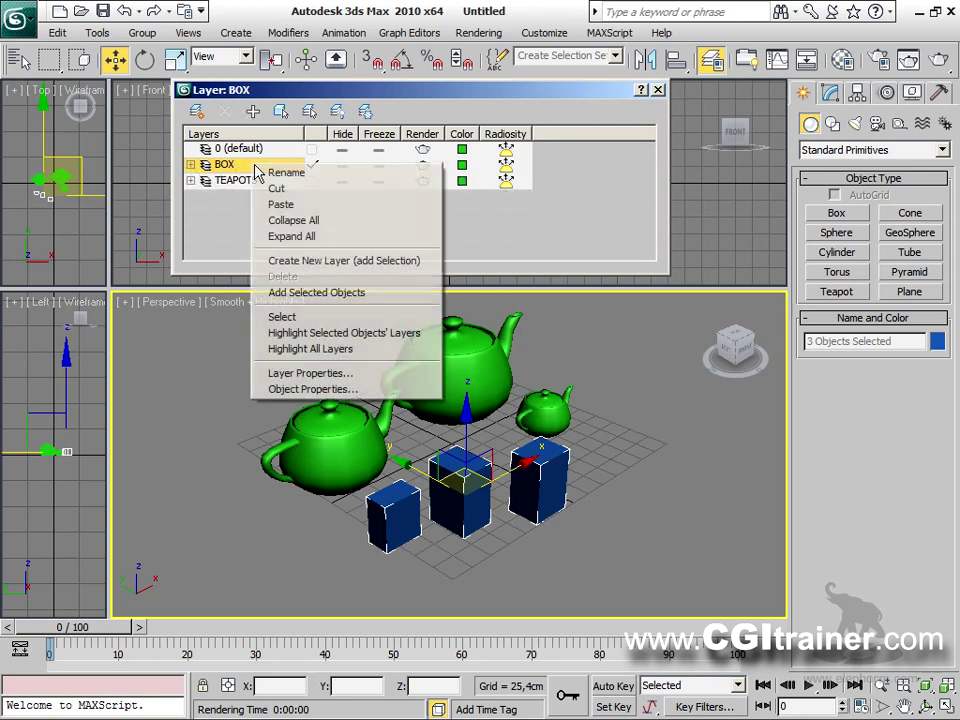
left_click(305, 348)
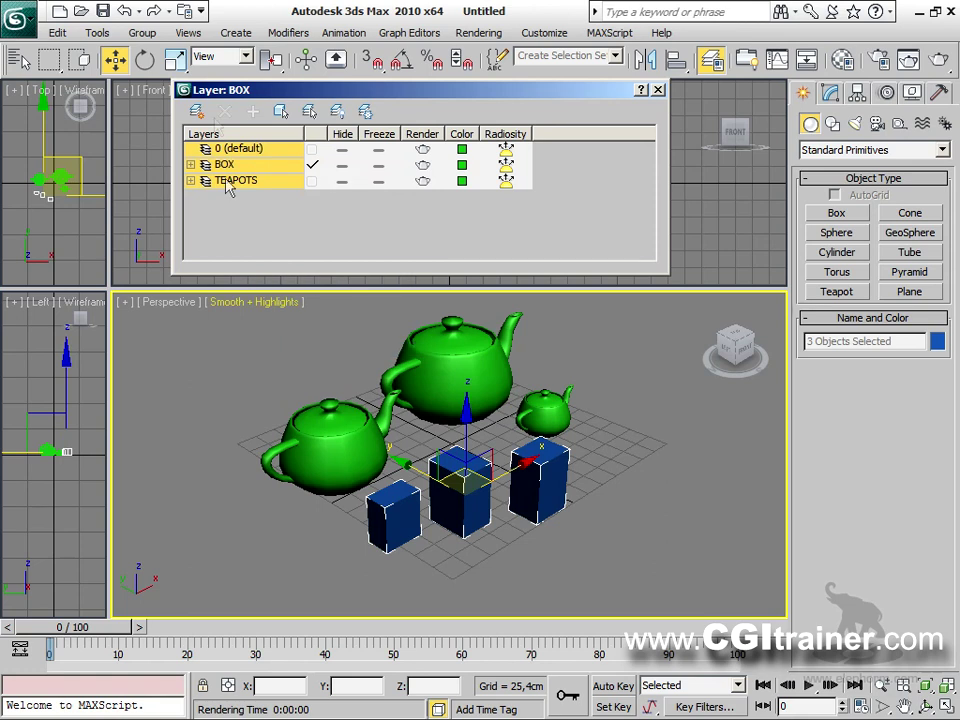
left_click(337, 110)
left_click(337, 110)
left_click(366, 111)
left_click(366, 111)
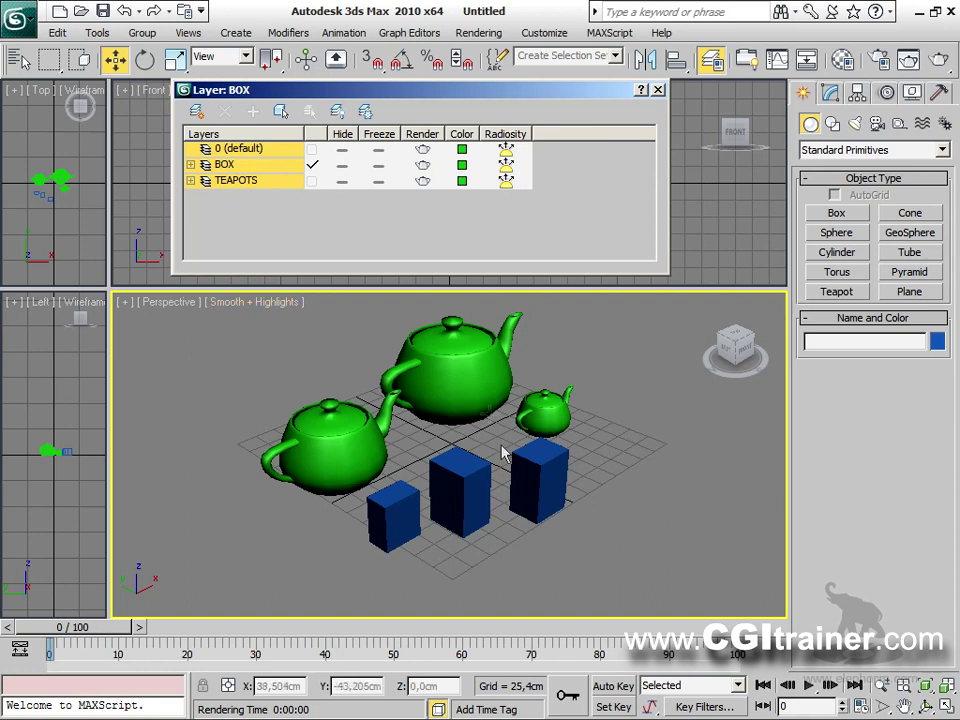
left_click(527, 396)
left_click(469, 348)
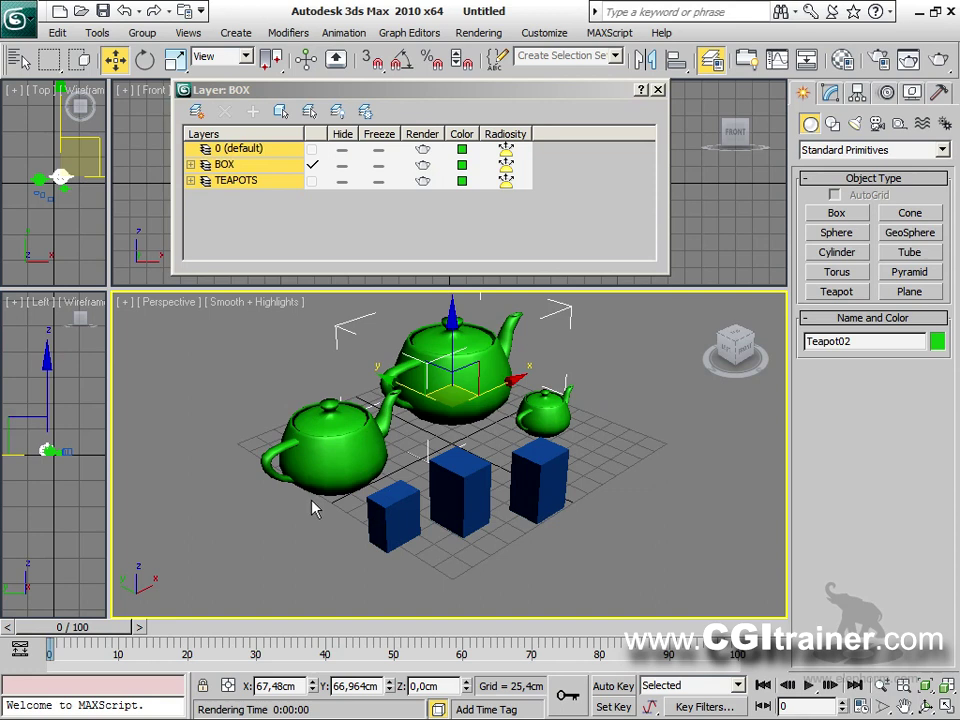
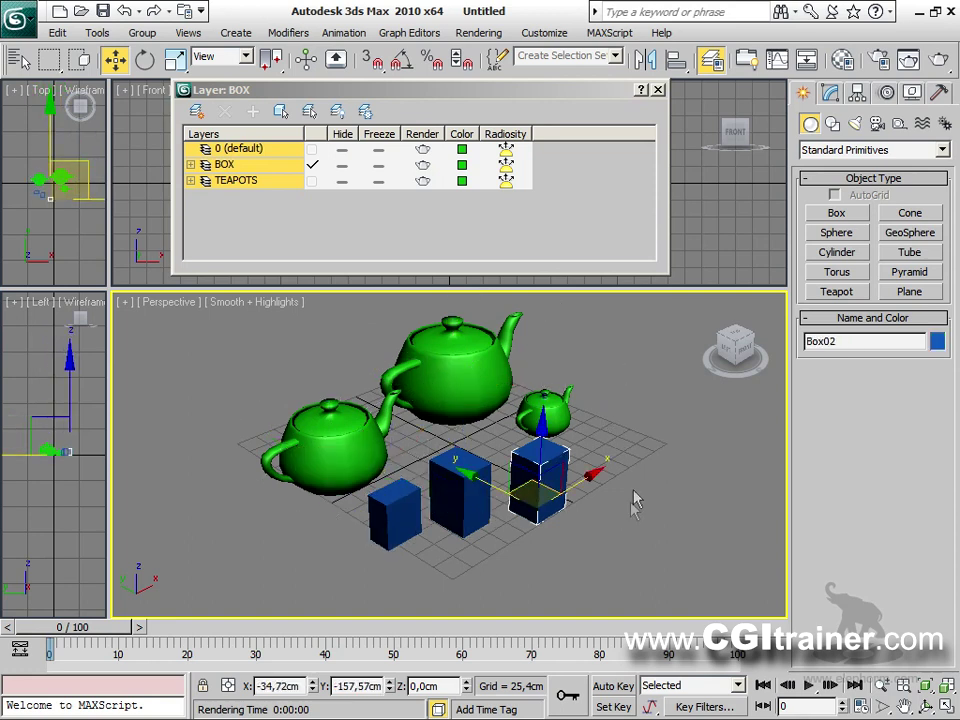
Inspect the three boxes' Object Properties and cancel without changing anything.
right_click(483, 498)
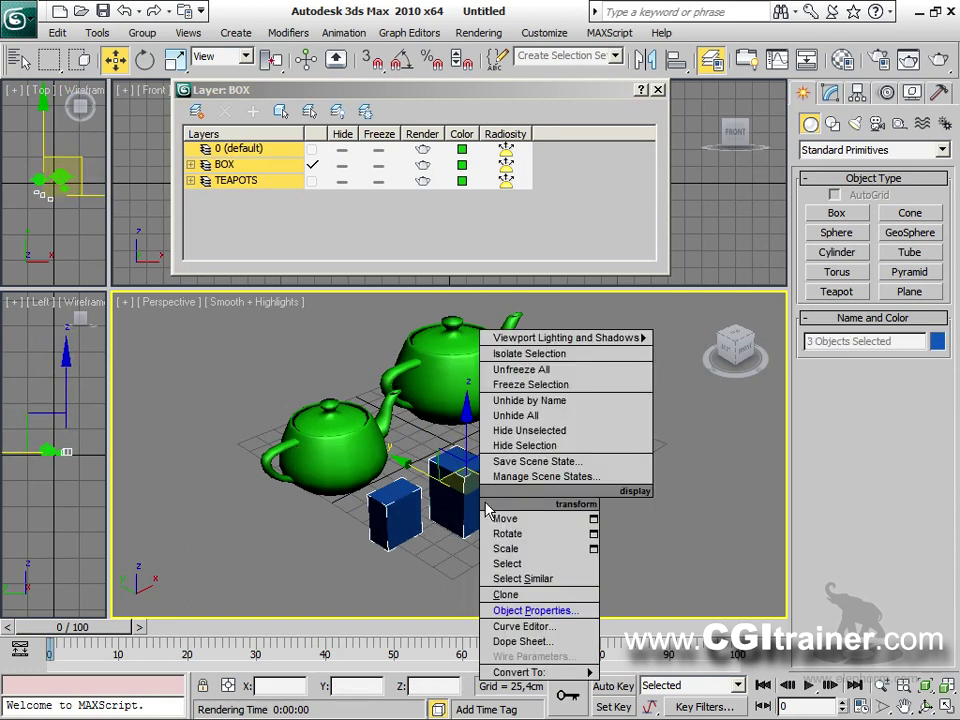
left_click(522, 609)
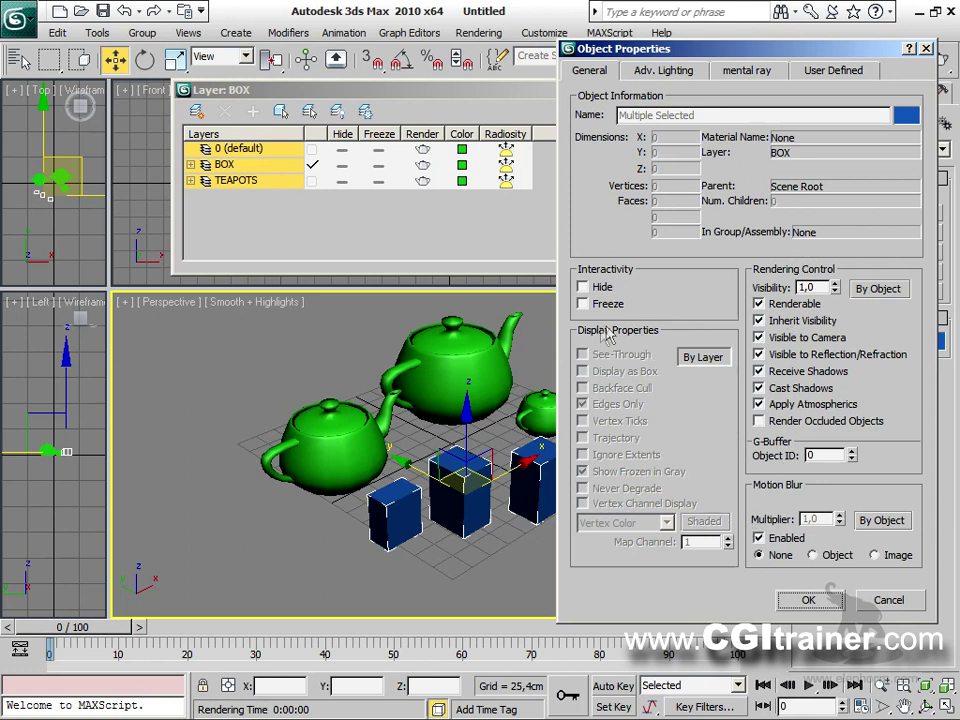
left_click(889, 601)
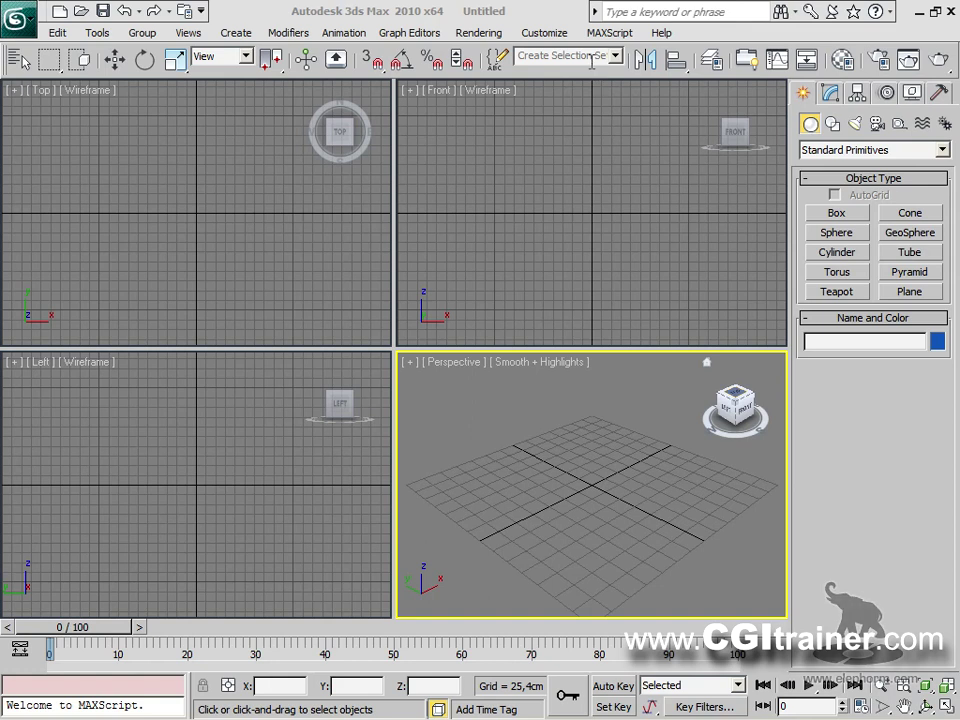
Enlarge the Perspective viewport and create a wide flat base box.
left_click_drag(392, 347, 191, 152)
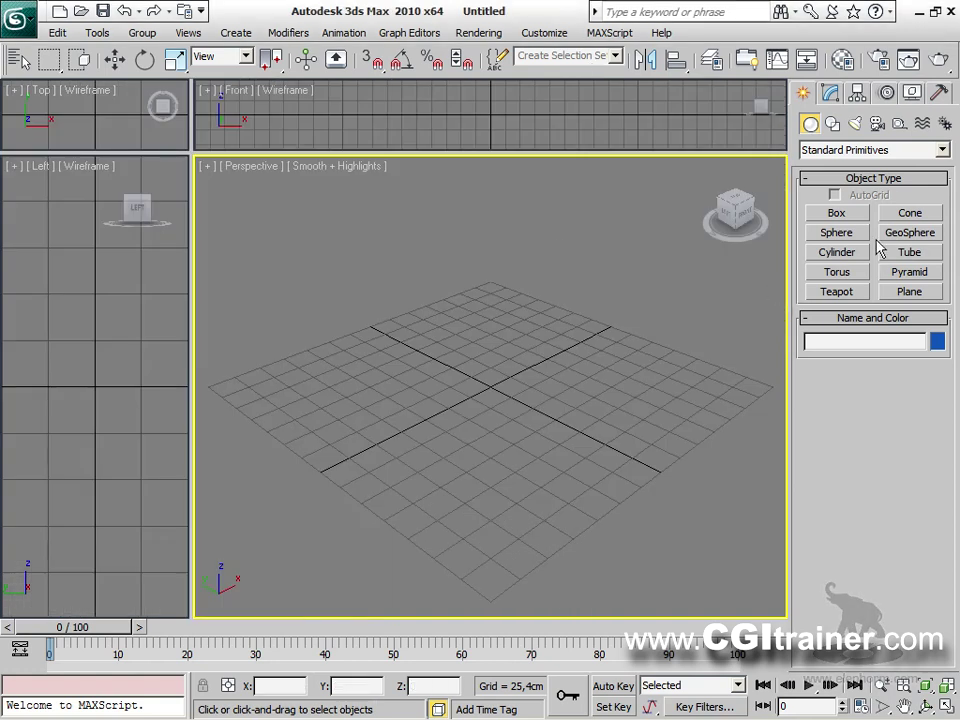
left_click(840, 214)
left_click_drag(343, 404, 677, 388)
left_click(561, 366)
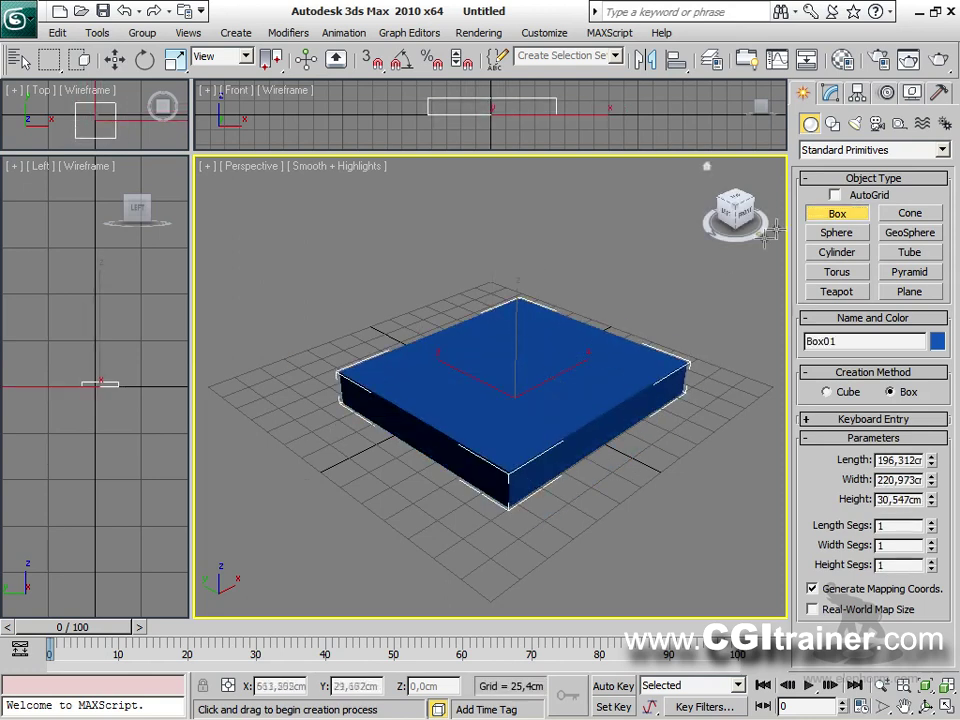
With AutoGrid on, stand two tall pillar boxes on the base, then select all three boxes.
left_click(835, 195)
left_click_drag(386, 360, 450, 380)
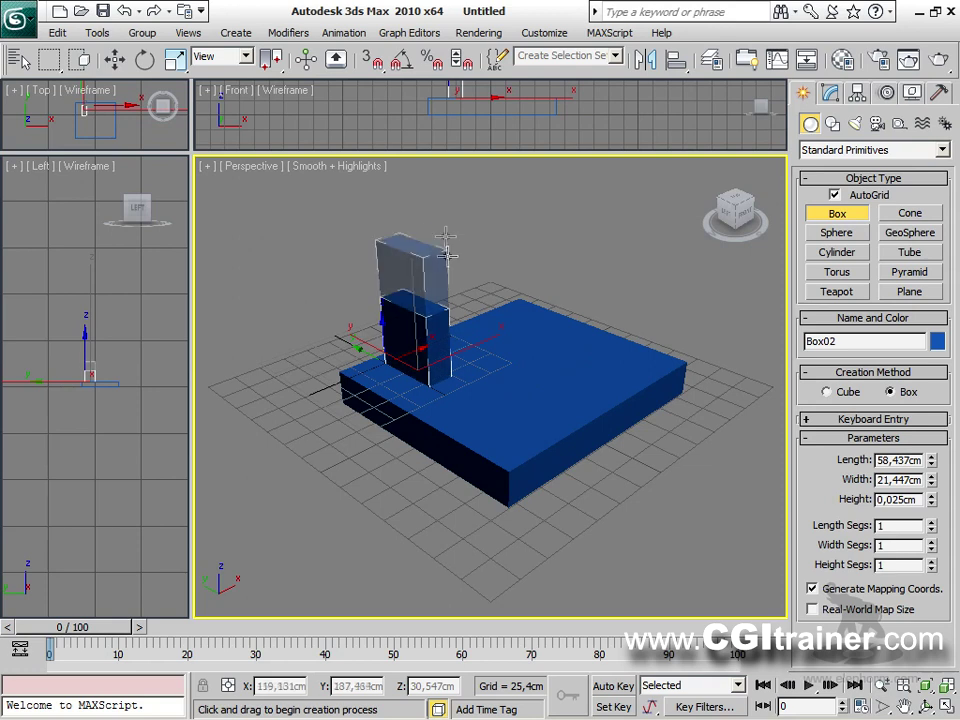
left_click(447, 255)
left_click_drag(611, 392, 614, 373)
left_click(615, 251)
middle_click_drag(422, 451, 393, 460)
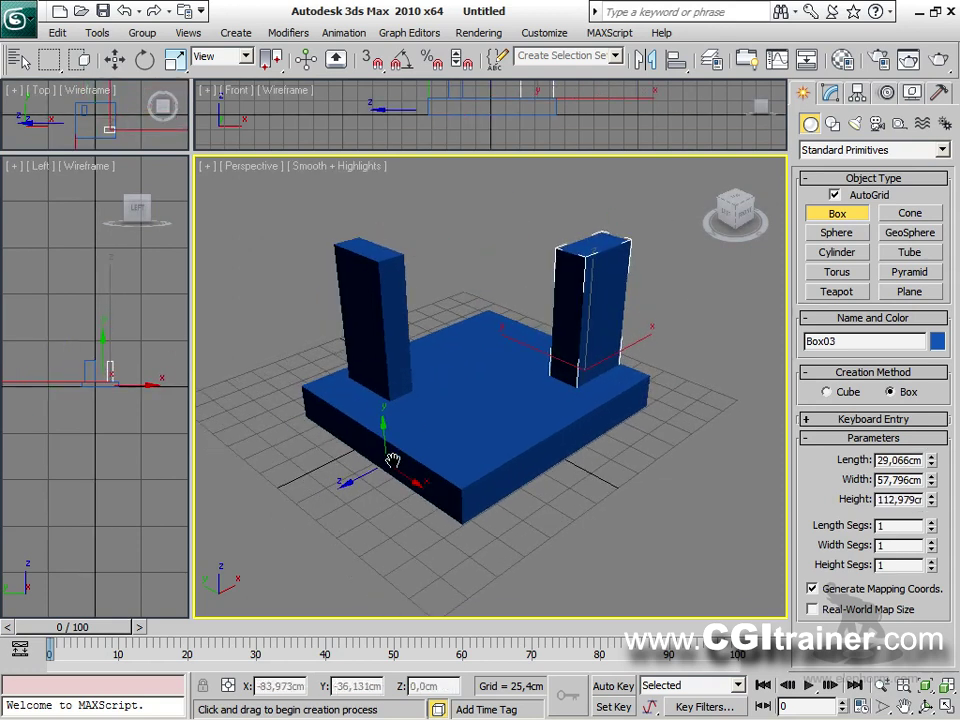
right_click(606, 493)
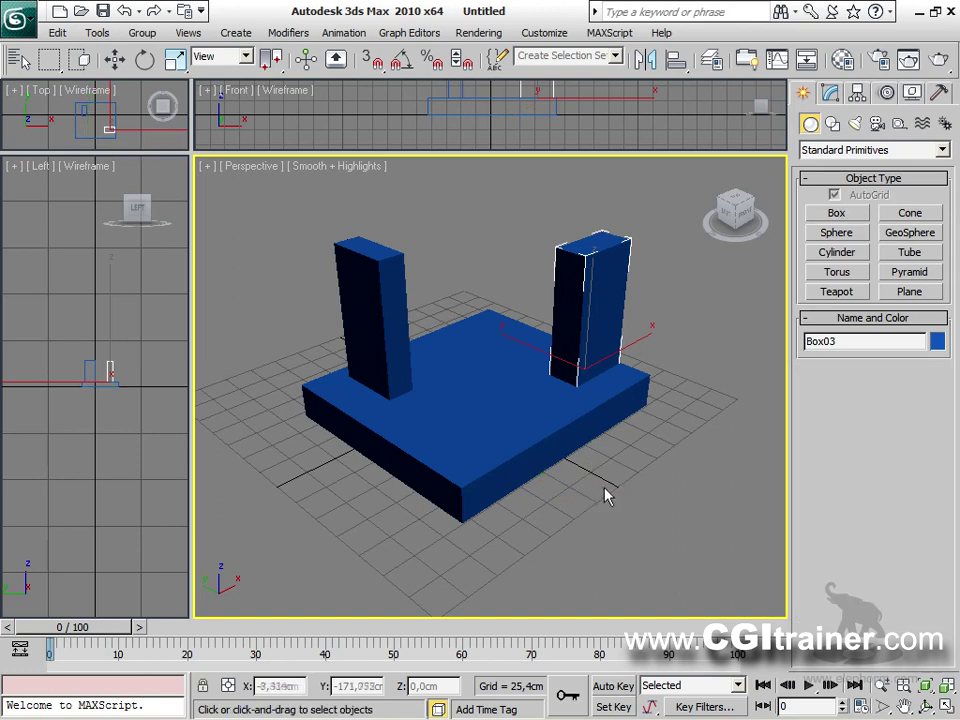
key("ctrl+a")
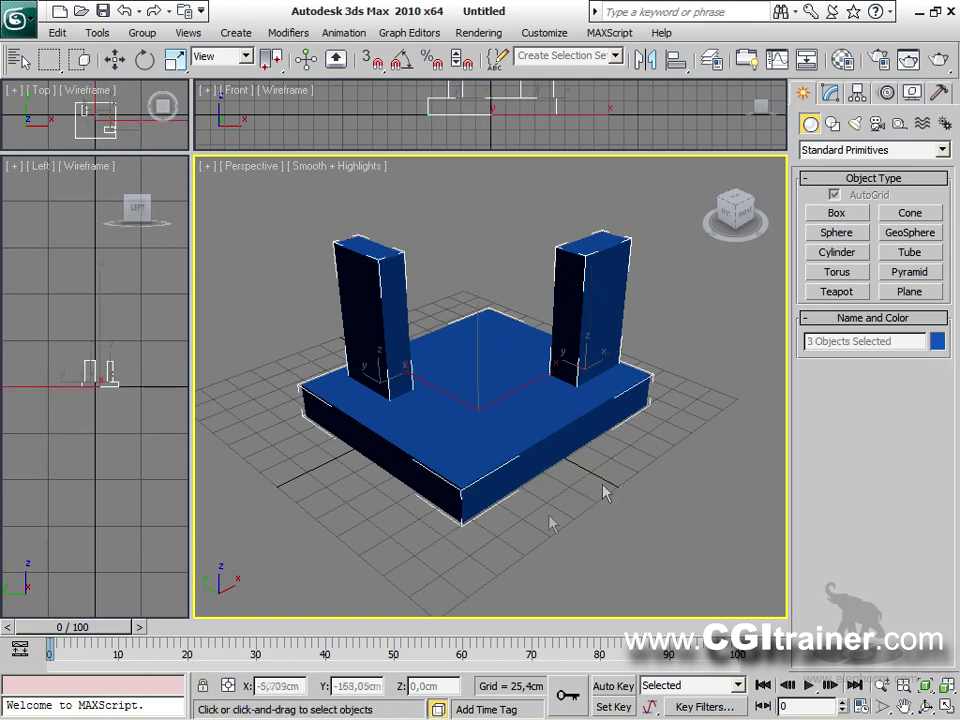
Group the three selected boxes under the name 'groupement'.
left_click(142, 33)
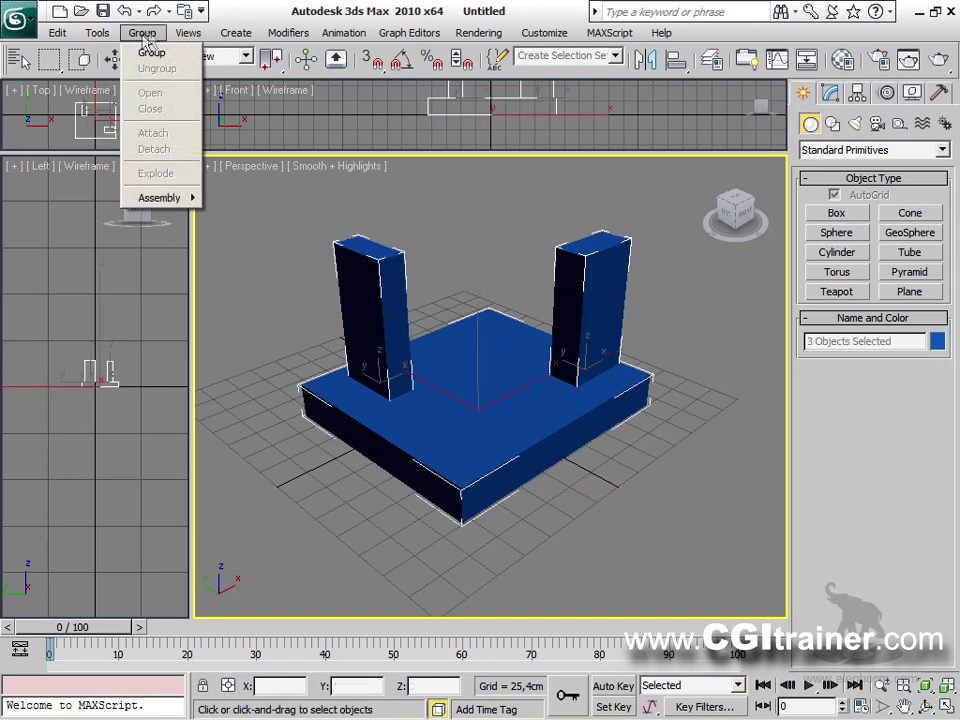
left_click(155, 55)
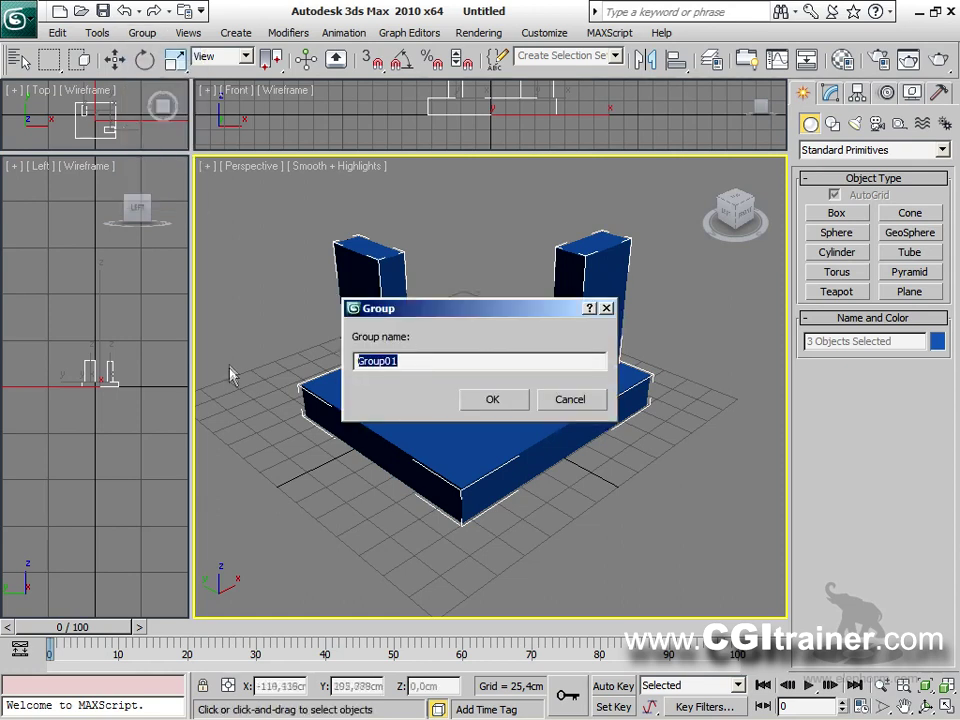
type("group")
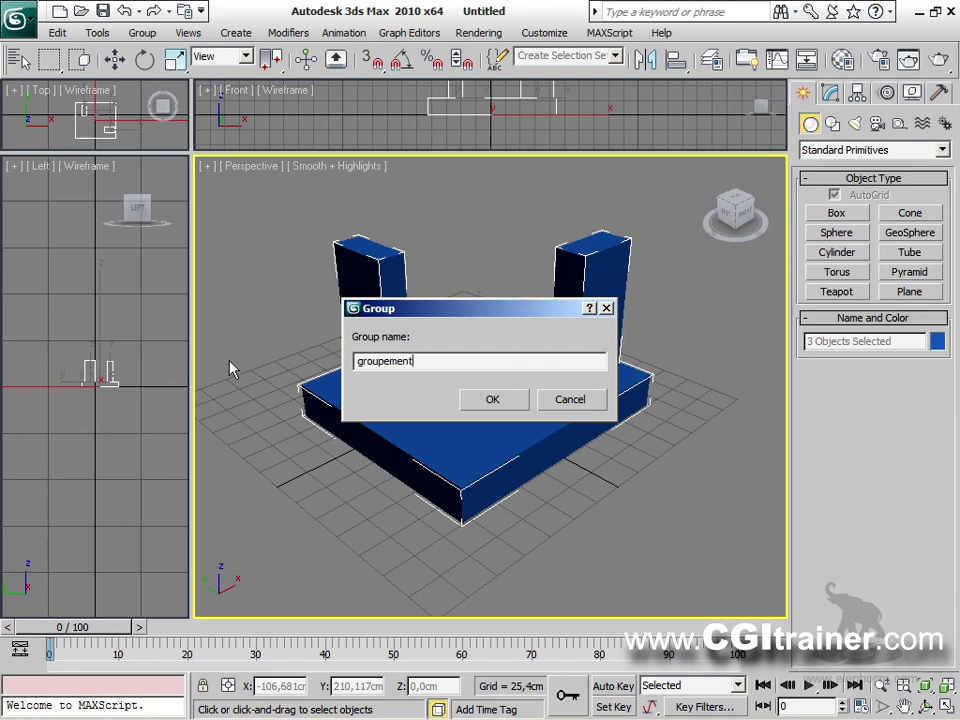
key("Return")
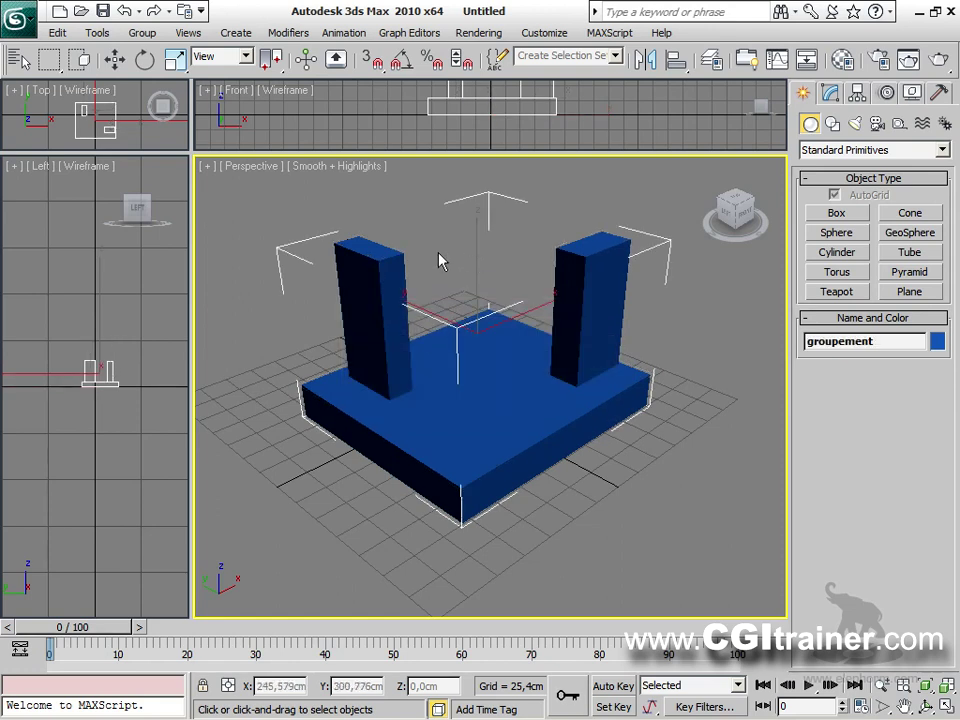
Select groupement by name and move the group toward the upper right.
key("h")
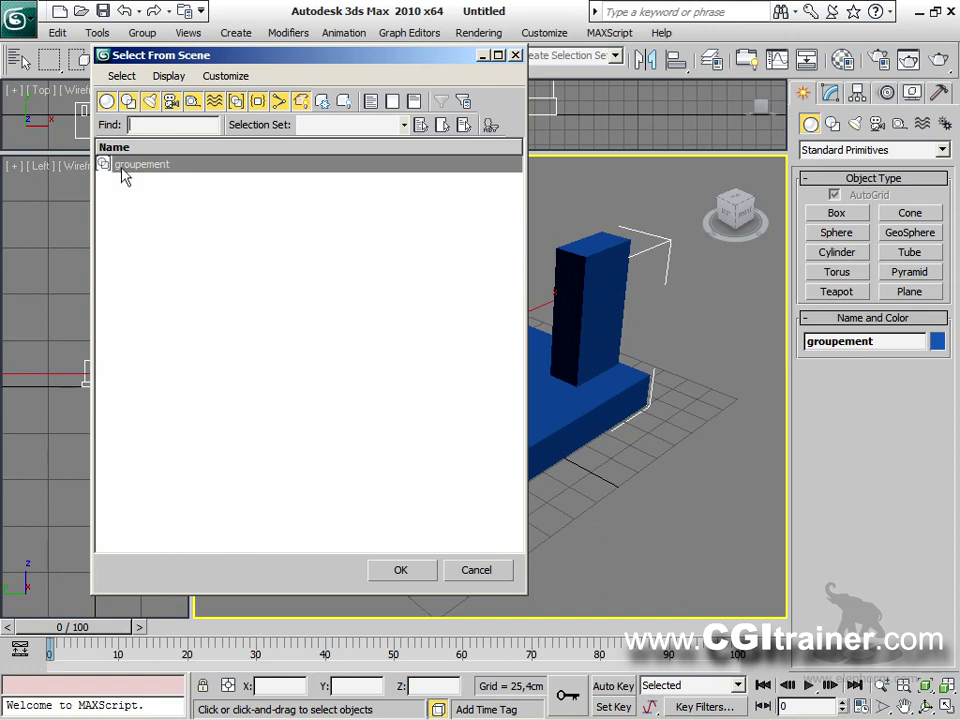
left_click(128, 166)
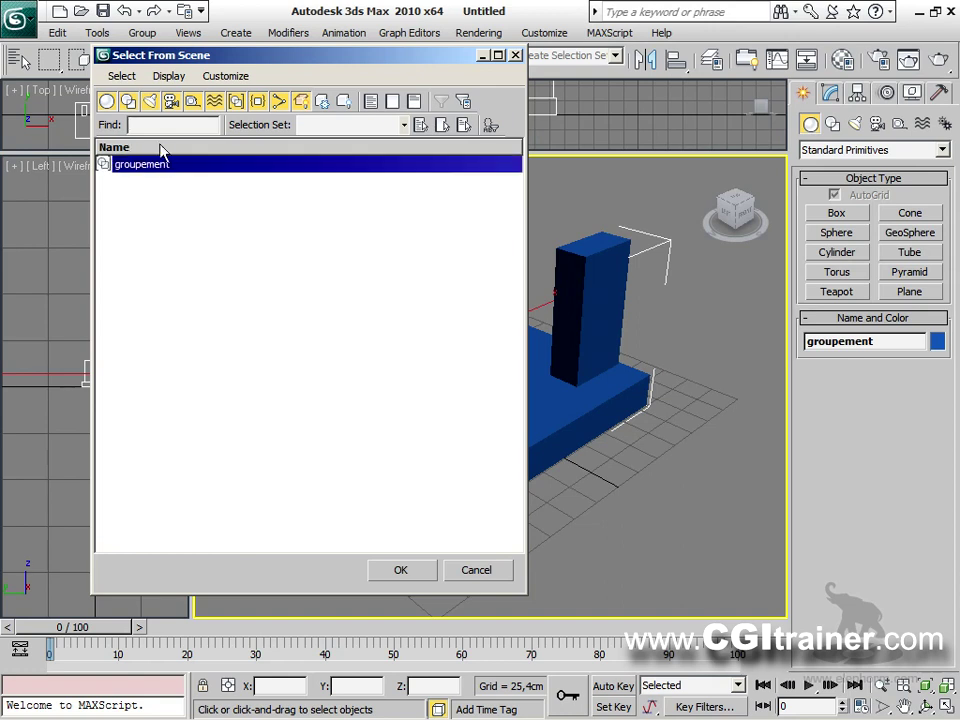
left_click(516, 56)
right_click(669, 407)
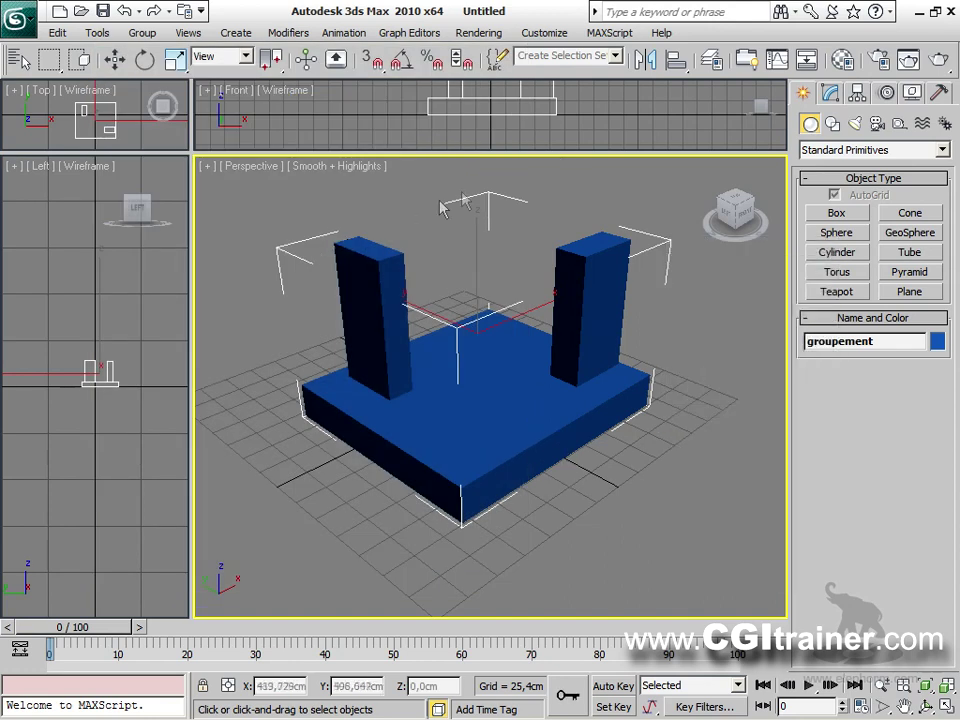
right_click(622, 389)
left_click(527, 405)
left_click_drag(493, 388, 443, 343)
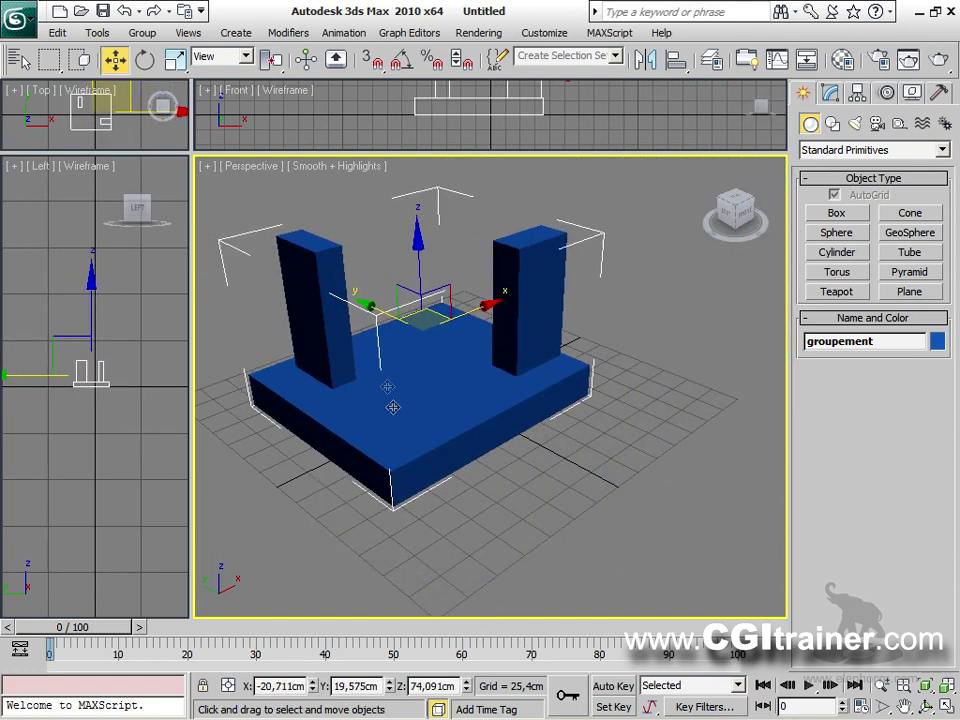
left_click(143, 34)
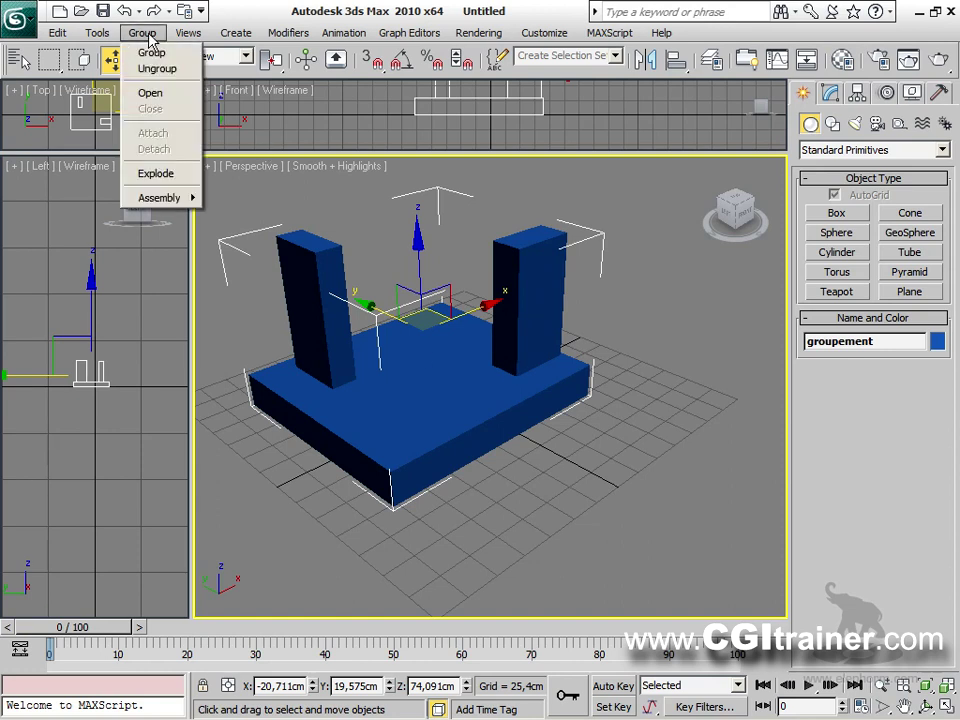
Open the group and reposition the right pillar Box03.
left_click(148, 94)
left_click_drag(553, 332, 660, 400)
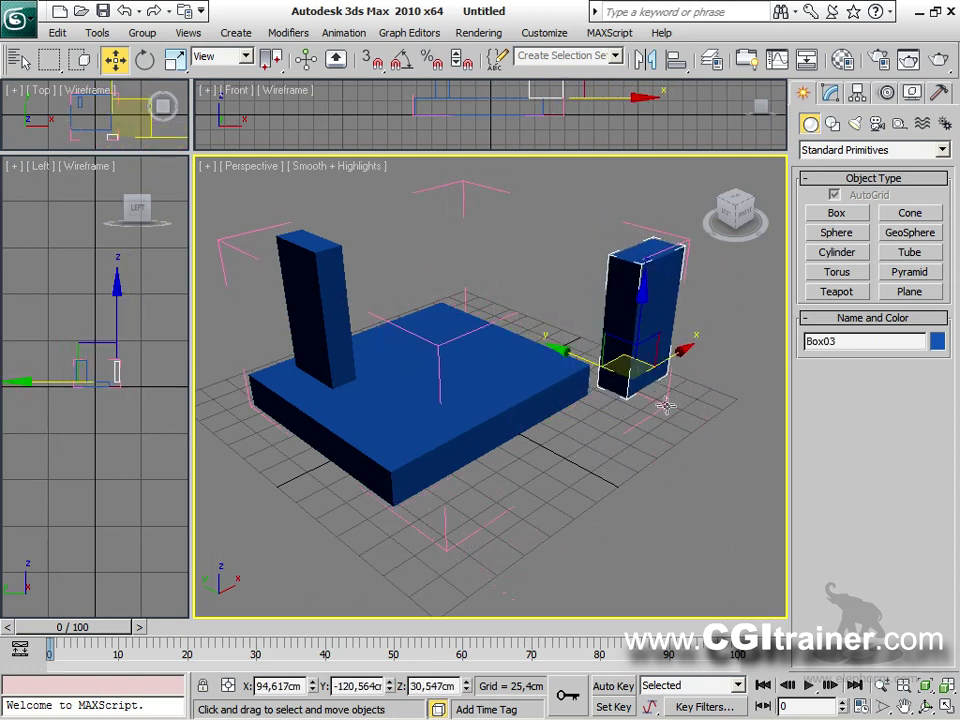
left_click(665, 404)
mouse_move(632, 339)
left_mouse_down()
mouse_move(625, 385)
mouse_move(645, 395)
mouse_move(645, 345)
mouse_move(655, 338)
mouse_move(626, 349)
left_mouse_up()
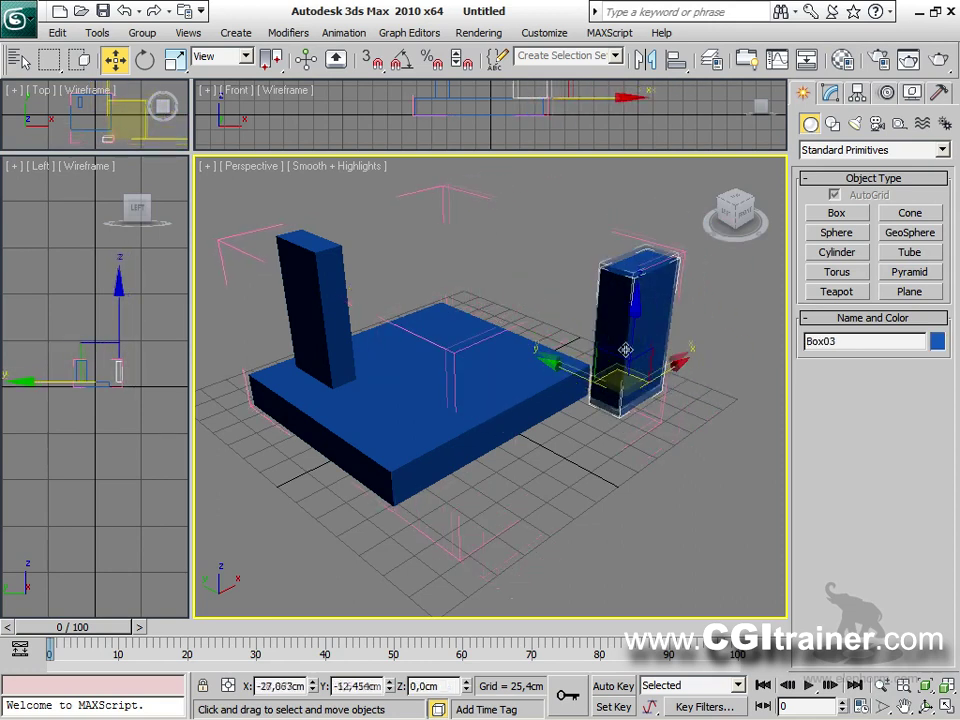
left_click(672, 510)
Pick objects from the Select by Name list and move Box03 to the platform centre.
key("h")
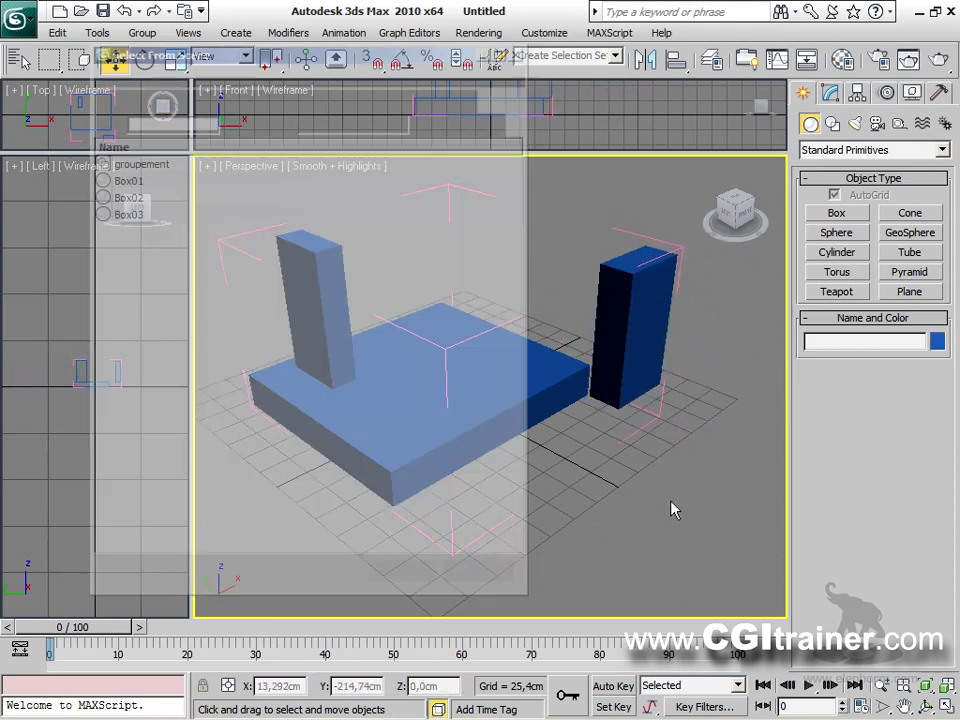
left_click(127, 166)
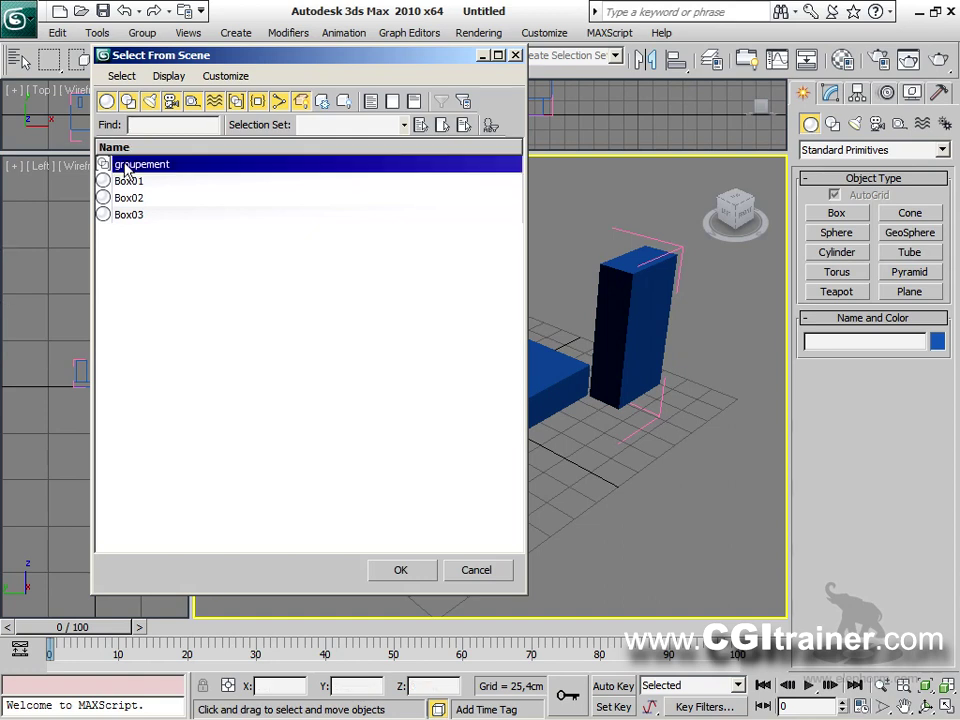
left_click(121, 183)
left_click(128, 213)
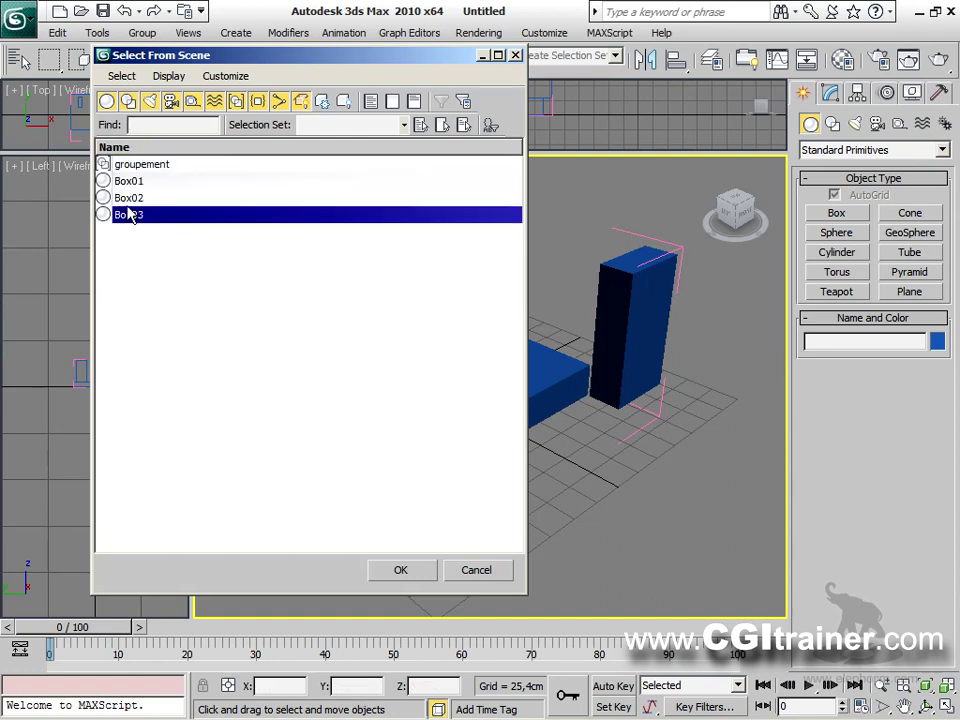
left_click(139, 166)
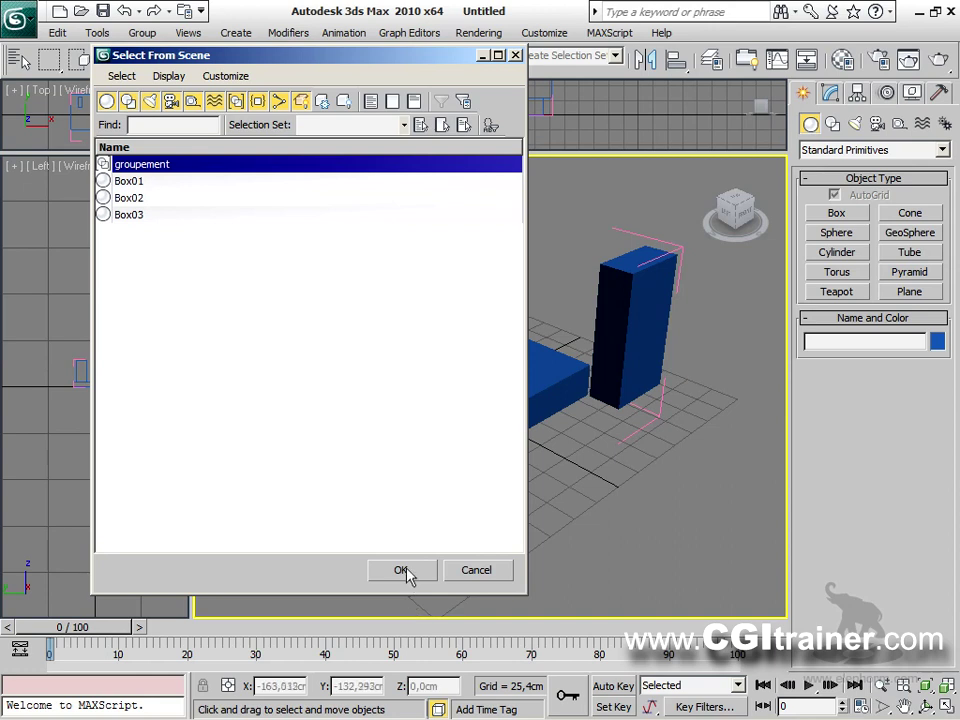
left_click(403, 571)
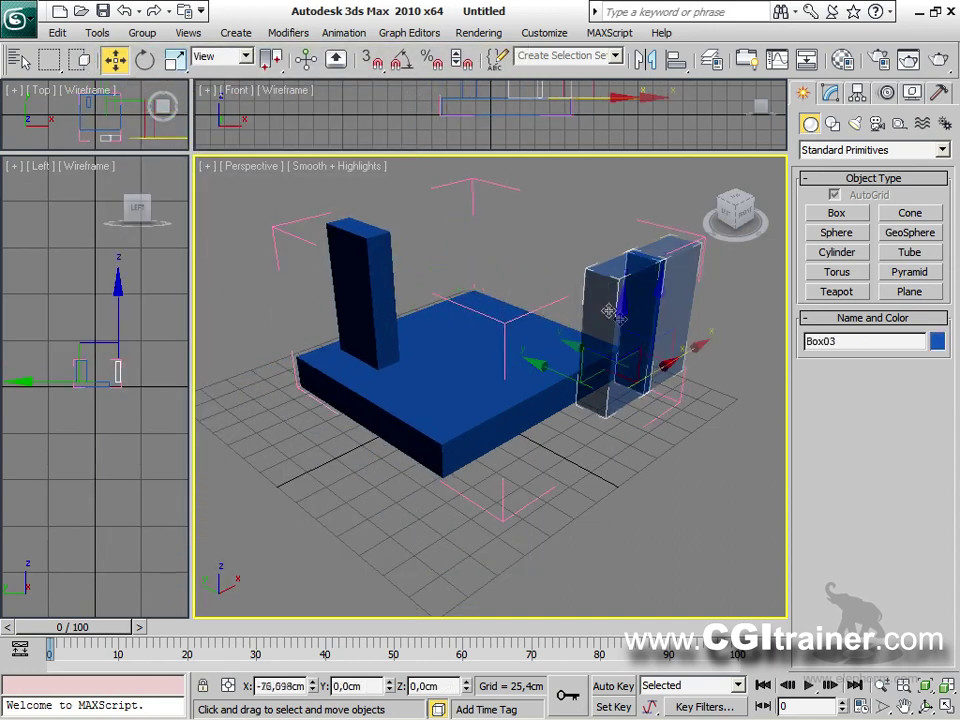
left_click_drag(606, 311, 510, 392)
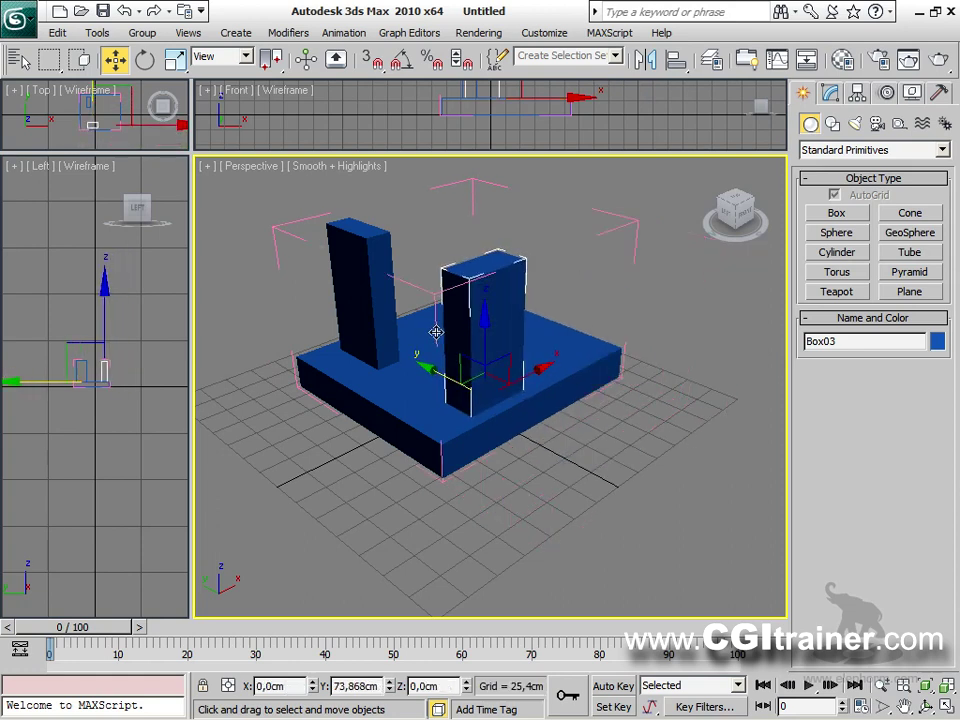
left_click_drag(435, 328, 438, 290)
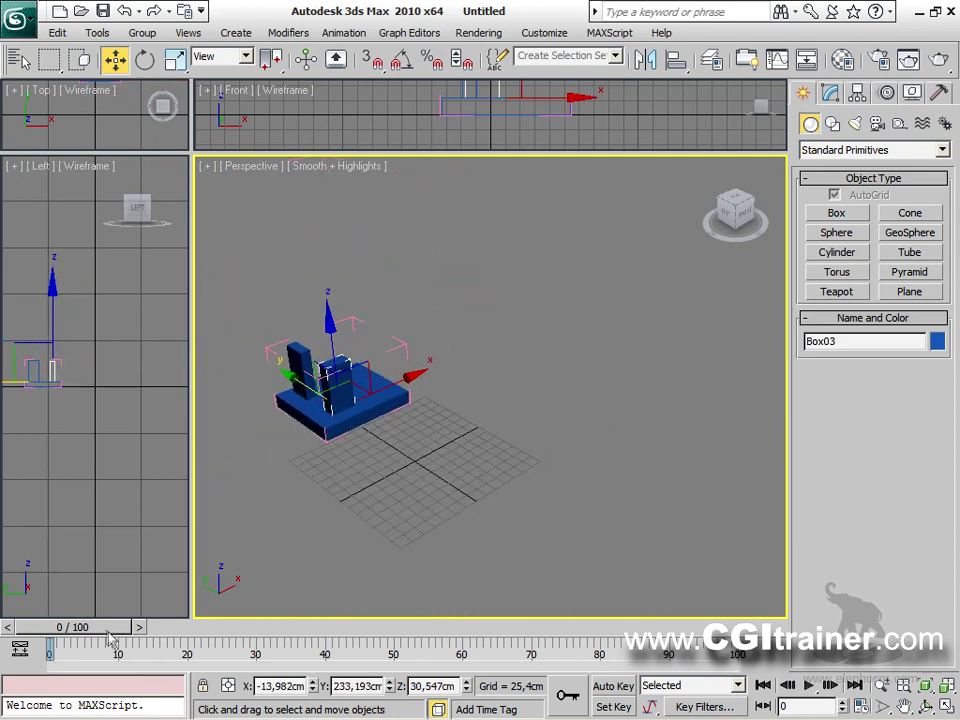
With Auto Key on, key the box moving along X at frames 12, 23 and 39.
left_click_drag(110, 640, 182, 636)
key("n")
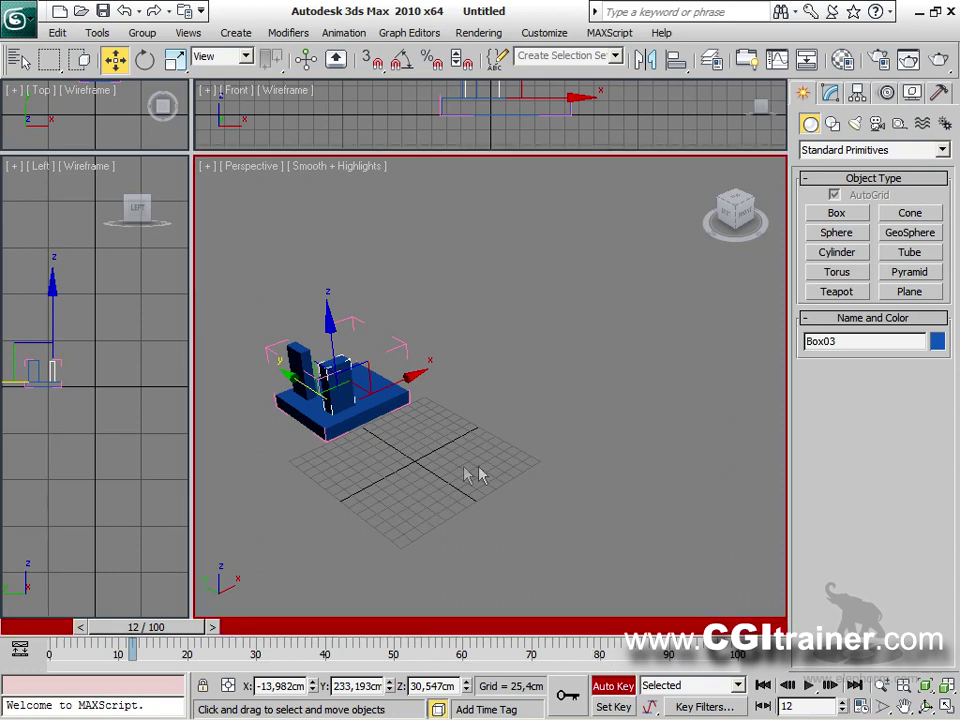
left_click_drag(385, 376, 419, 366)
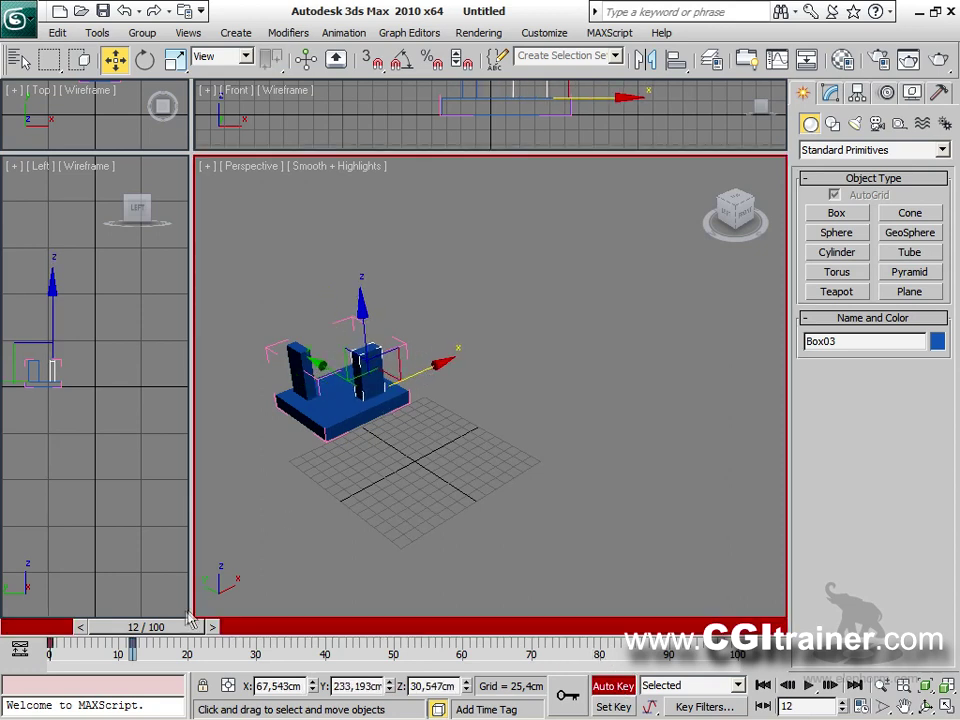
left_click_drag(190, 624, 264, 624)
left_click_drag(419, 373, 446, 363)
key("period")
key("period")
key("period")
key("period")
key("period")
key("period")
key("period")
key("period")
left_click_drag(290, 626, 321, 626)
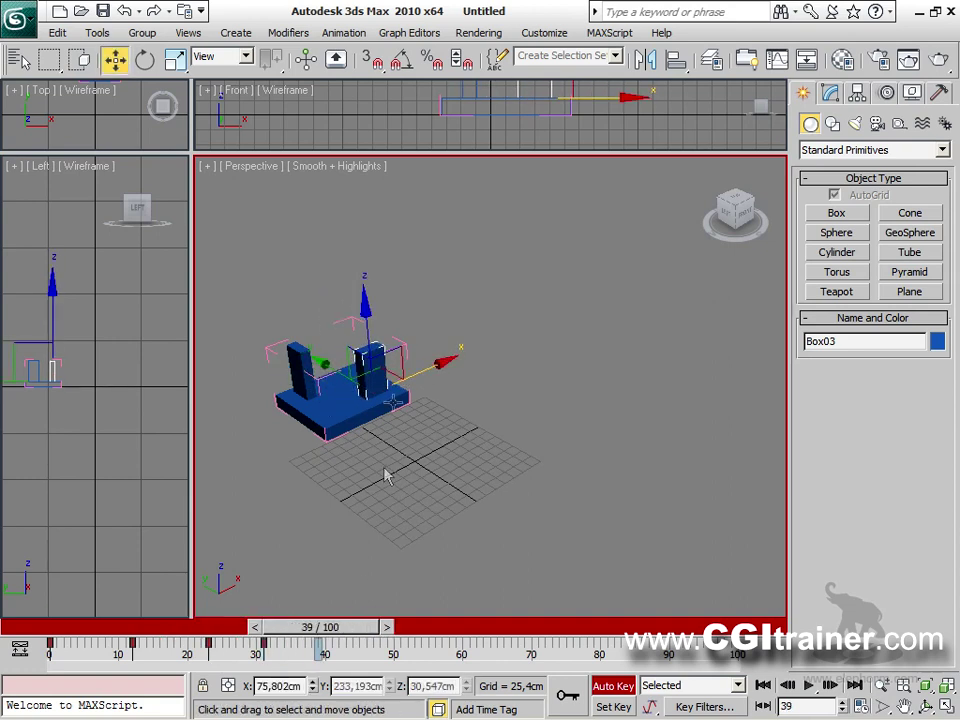
left_click_drag(400, 372, 358, 382)
left_click_drag(310, 630, 60, 630)
Key the groupement group moving to the upper right at frame 35, then turn Auto Key off.
left_click(401, 348)
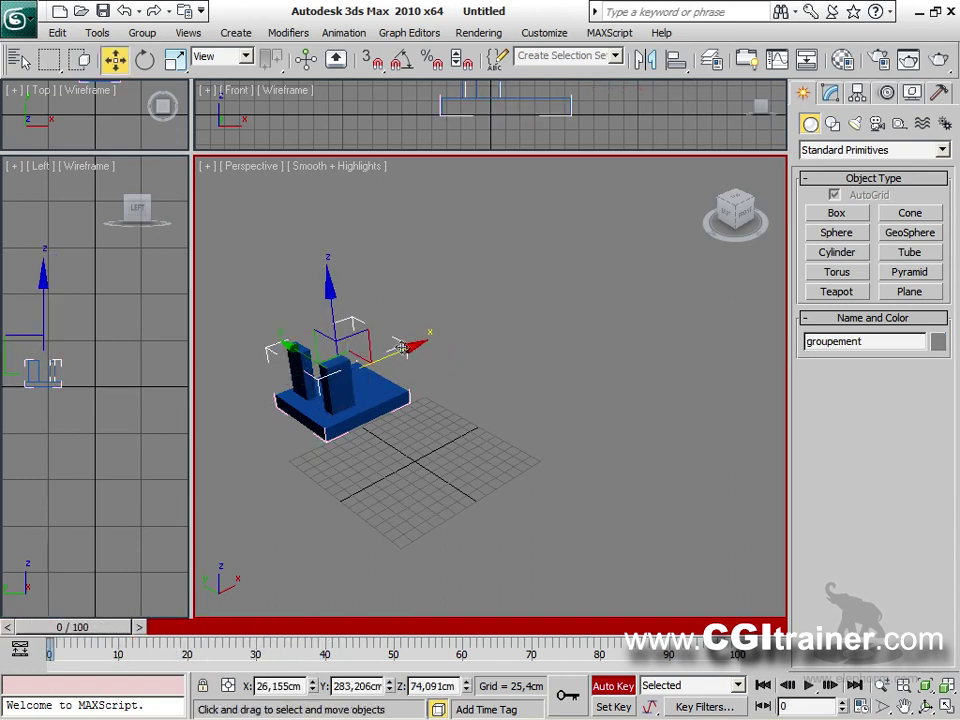
left_click_drag(120, 626, 291, 626)
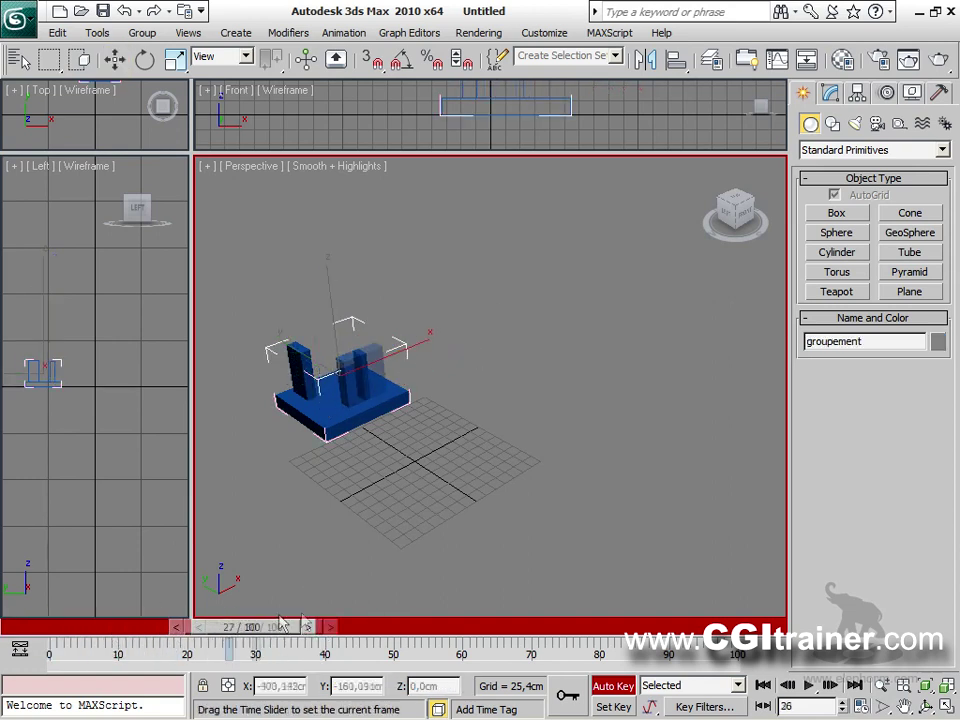
left_click_drag(401, 372, 582, 282)
left_click_drag(322, 628, 100, 514)
key("w")
left_click(612, 685)
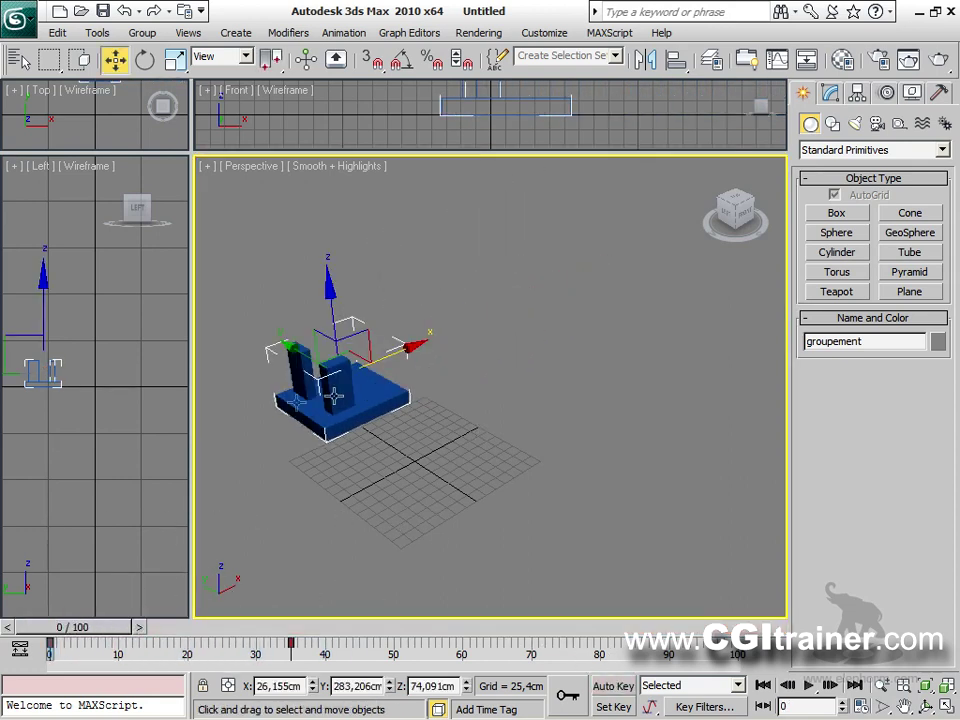
Close the groupement group and scrub its animation.
left_click(141, 33)
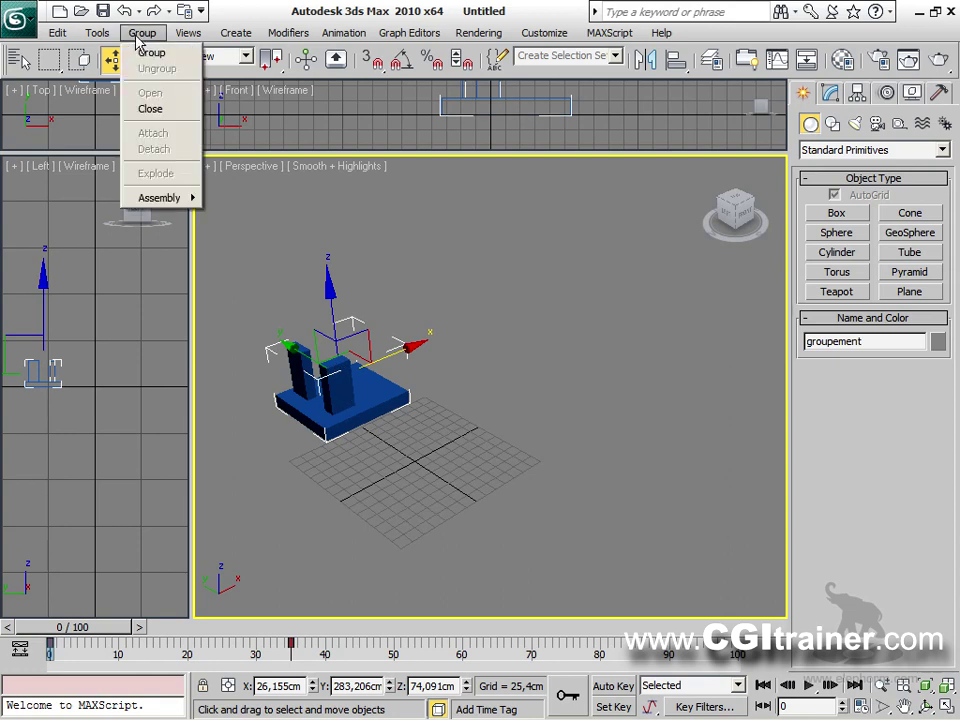
left_click(151, 109)
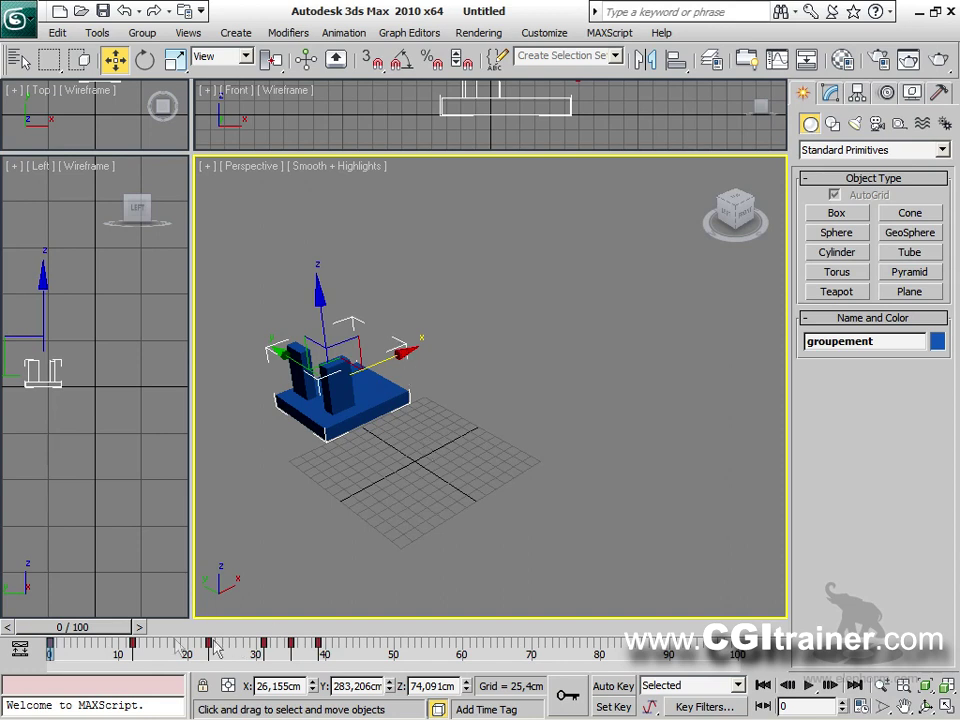
left_click_drag(104, 631, 195, 547)
key("w")
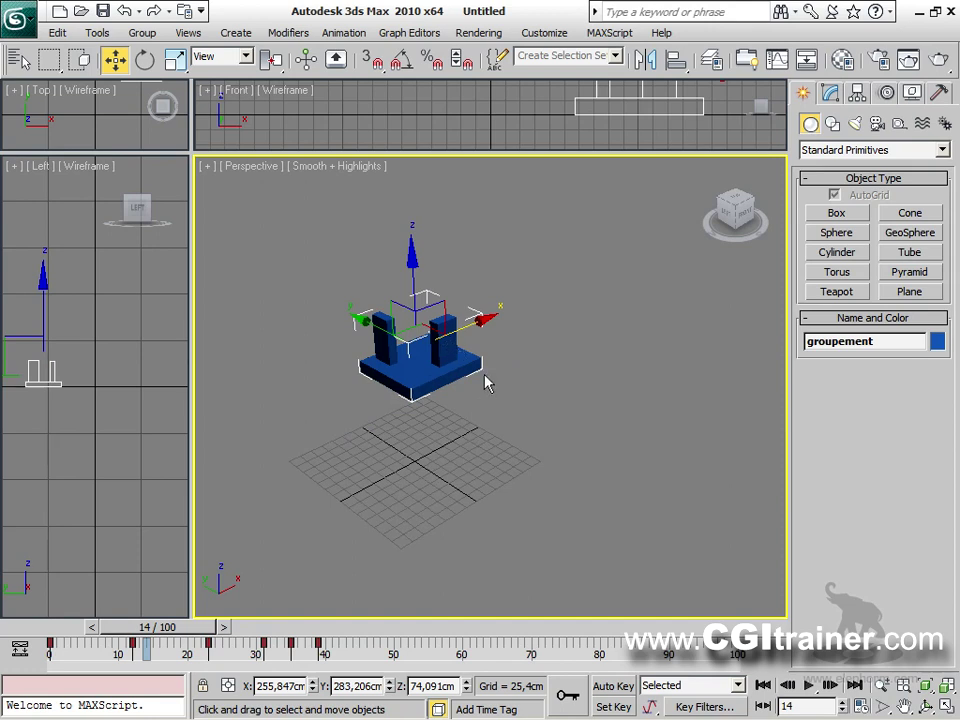
key("h")
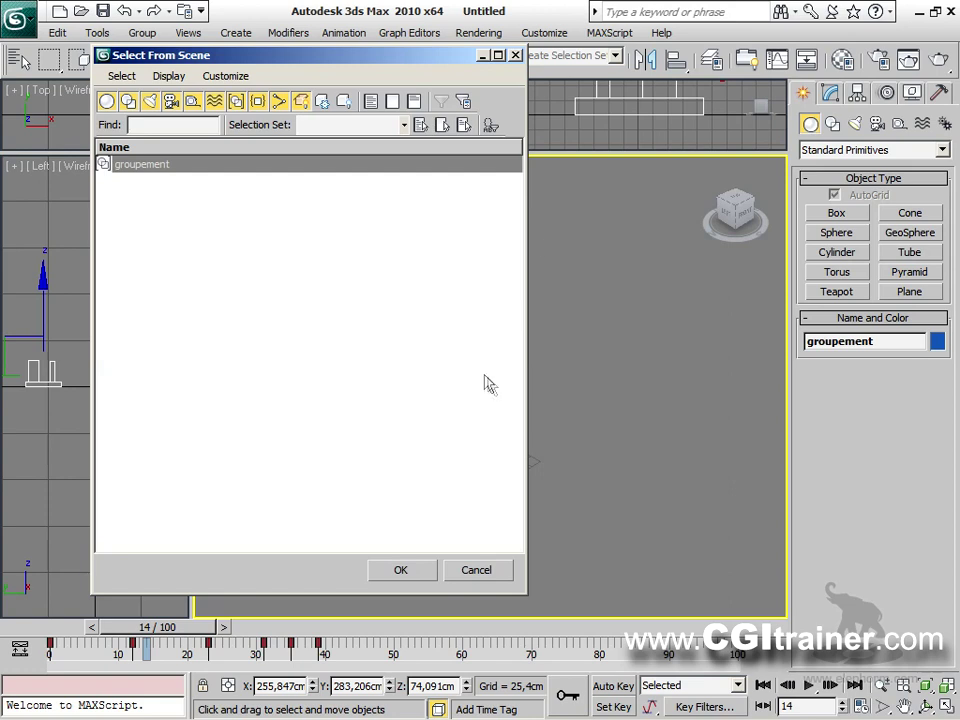
left_click(515, 56)
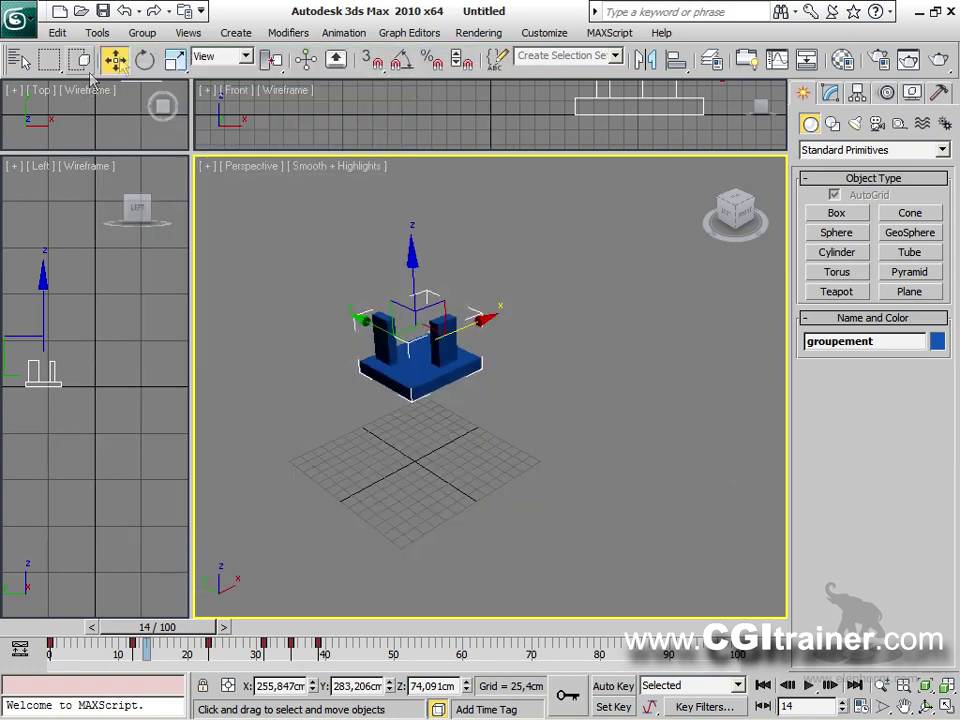
Explode the group, select all objects and preview their animation.
left_click(138, 34)
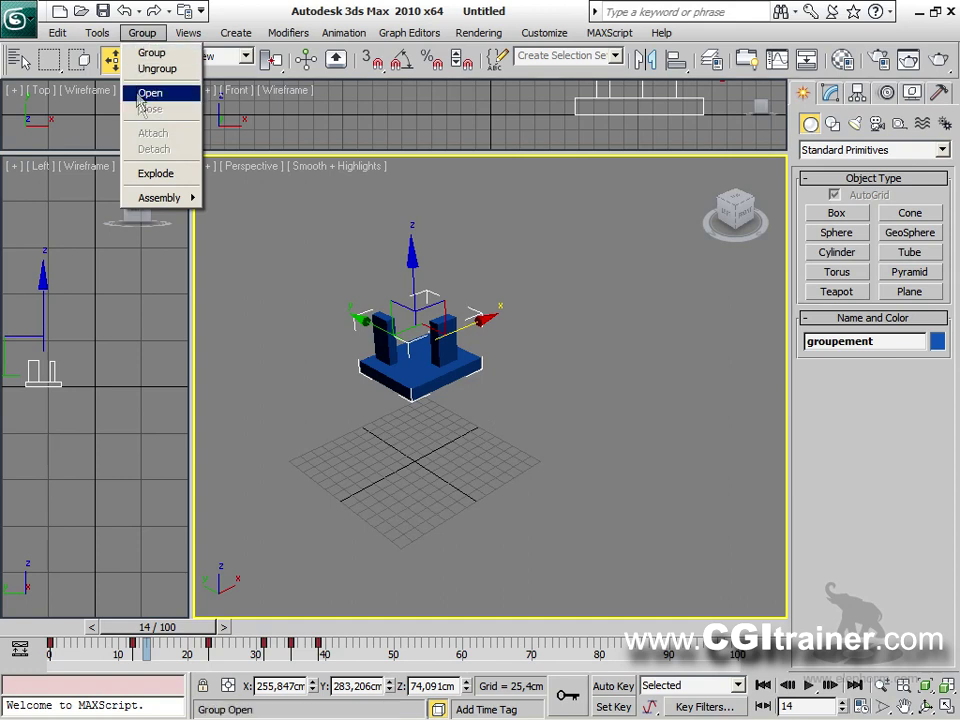
left_click(150, 175)
left_click(418, 451)
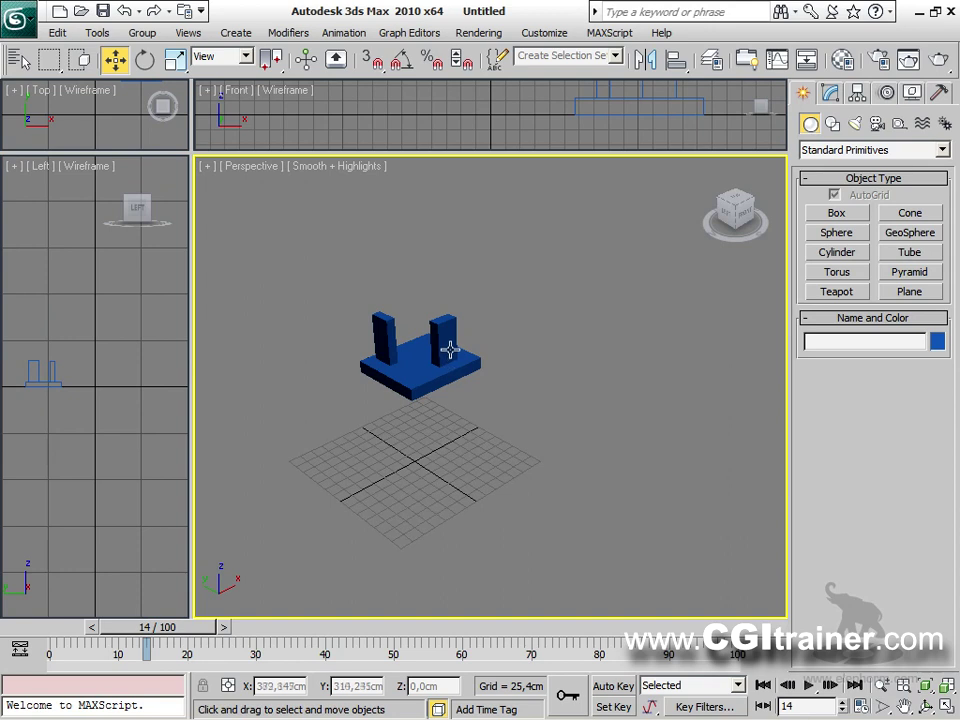
left_click_drag(170, 628, 30, 600)
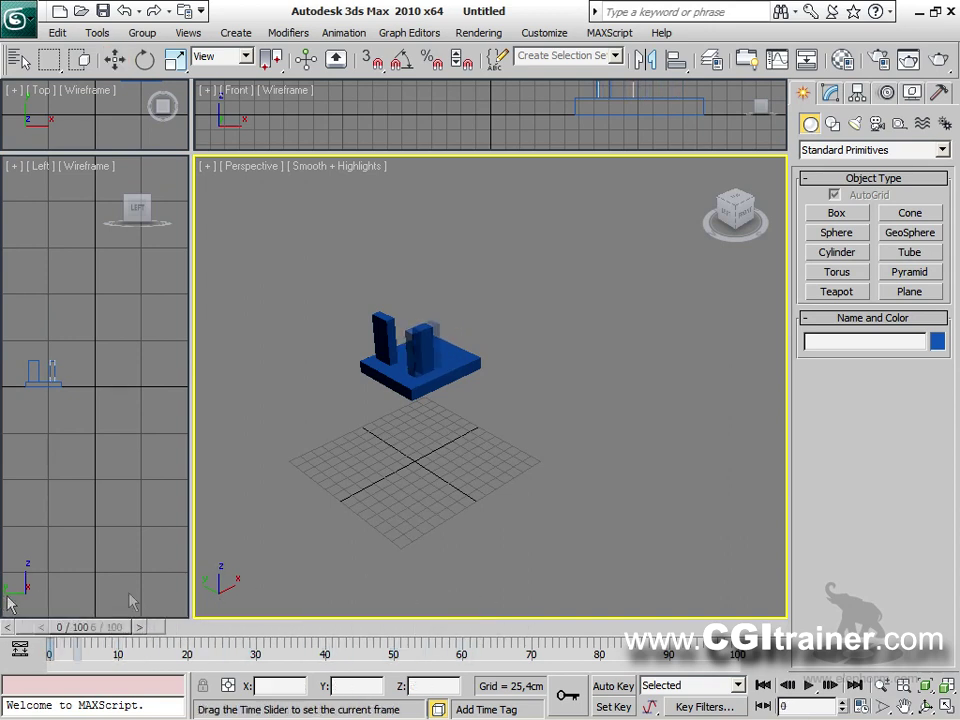
key("w")
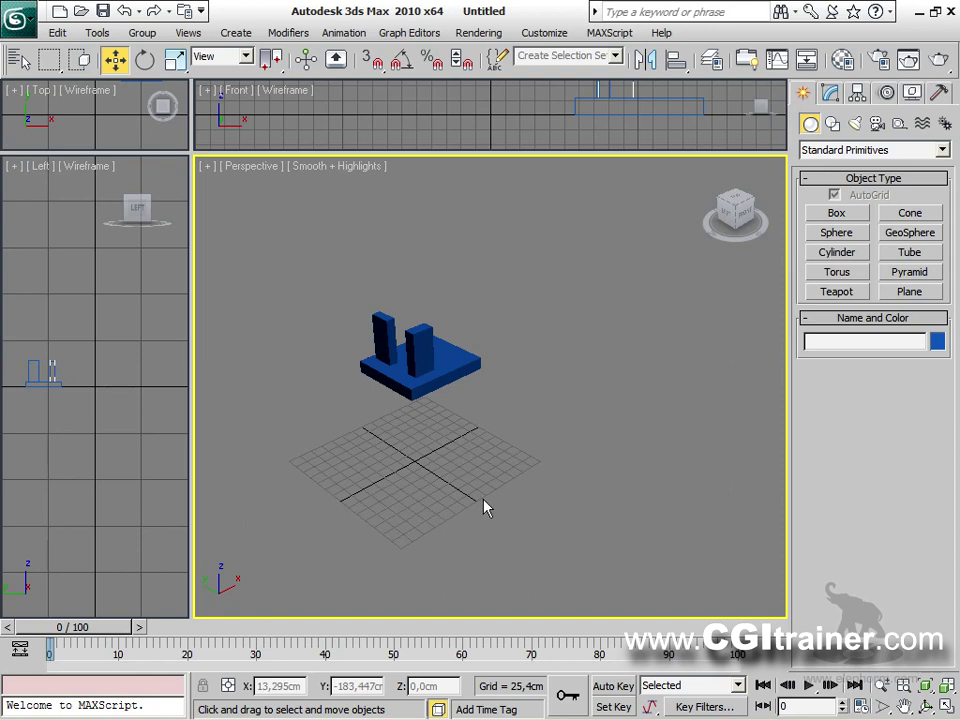
key("ctrl+a")
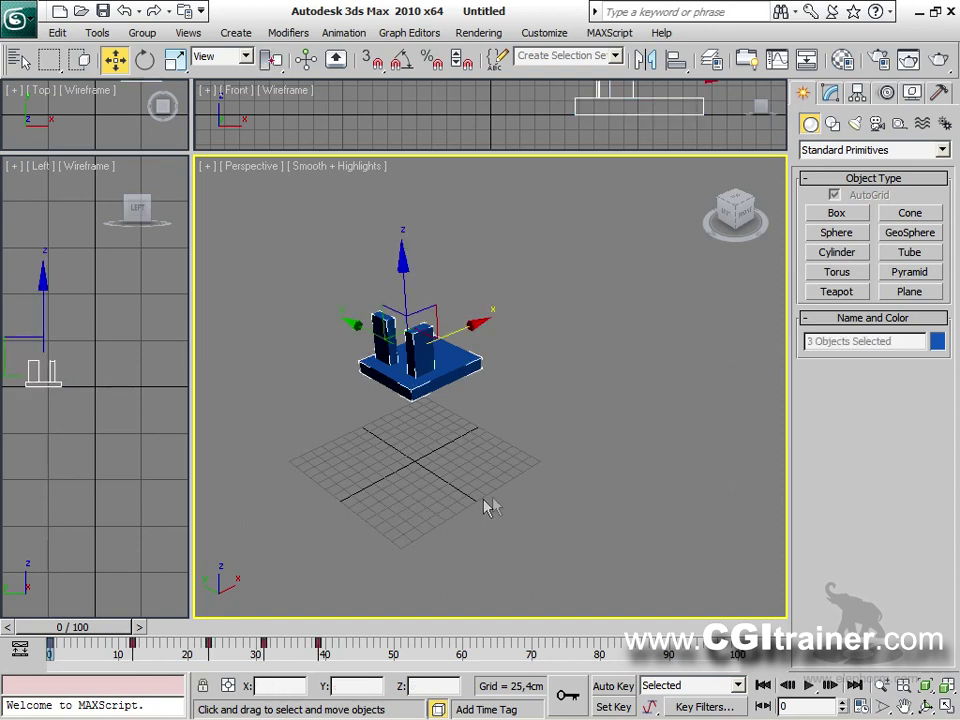
left_click_drag(165, 628, 5, 607)
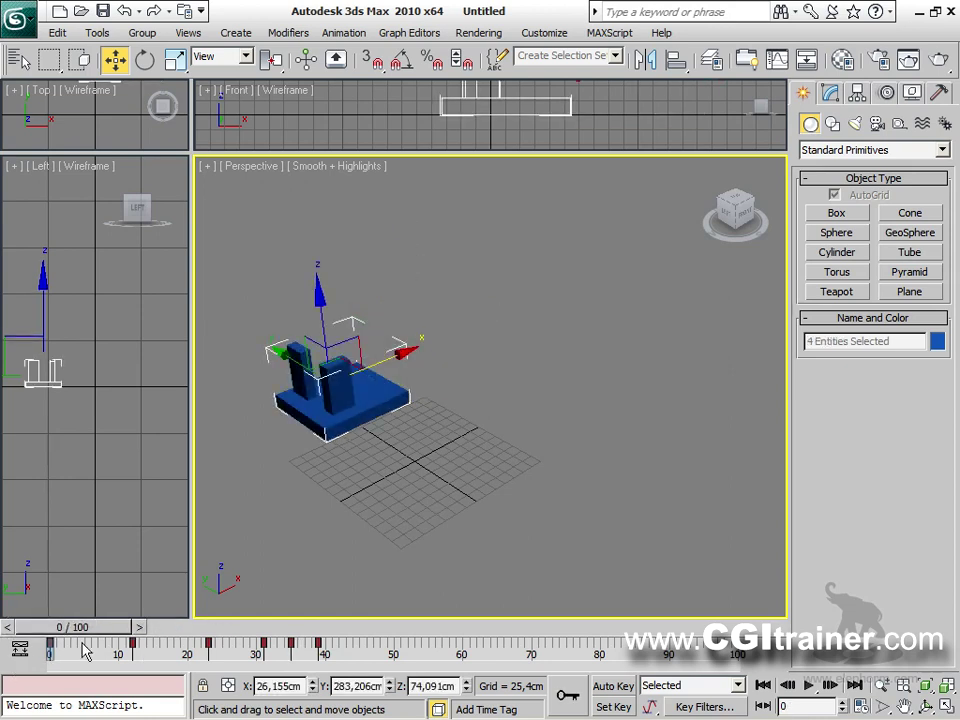
left_click_drag(90, 628, 60, 628)
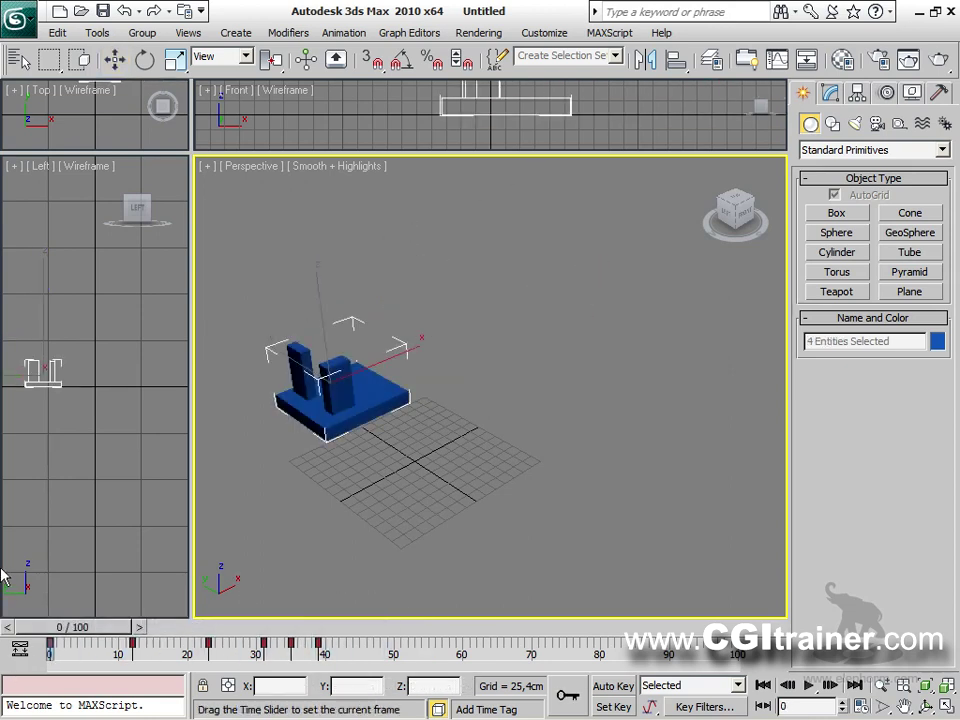
Ungroup into three separate boxes and review the animation over the early frames.
left_click(141, 32)
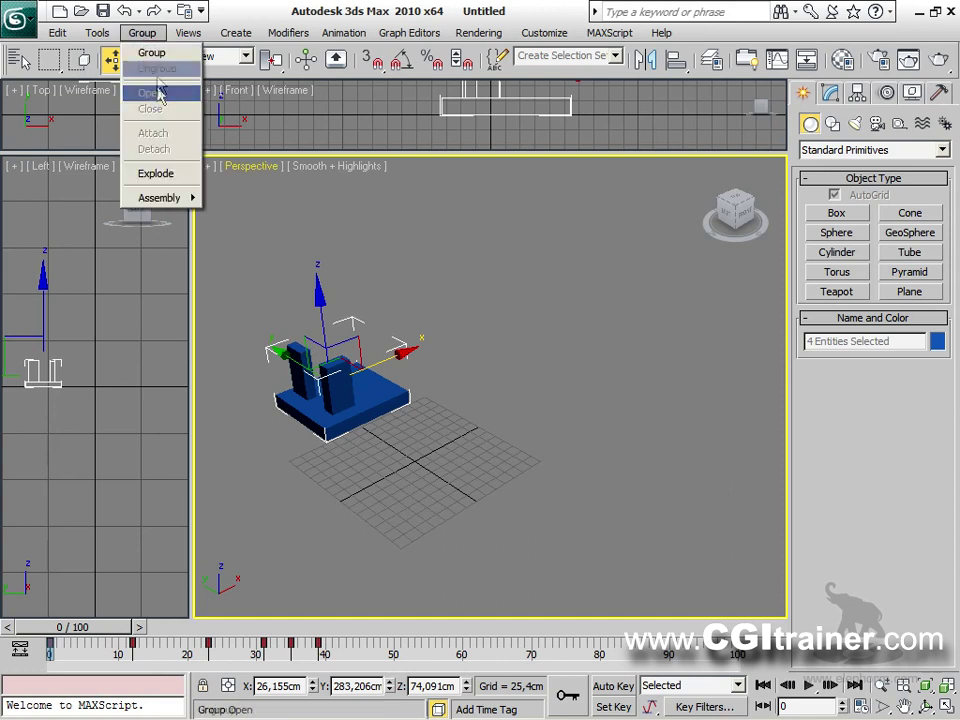
left_click(157, 68)
left_click_drag(68, 628, 4, 551)
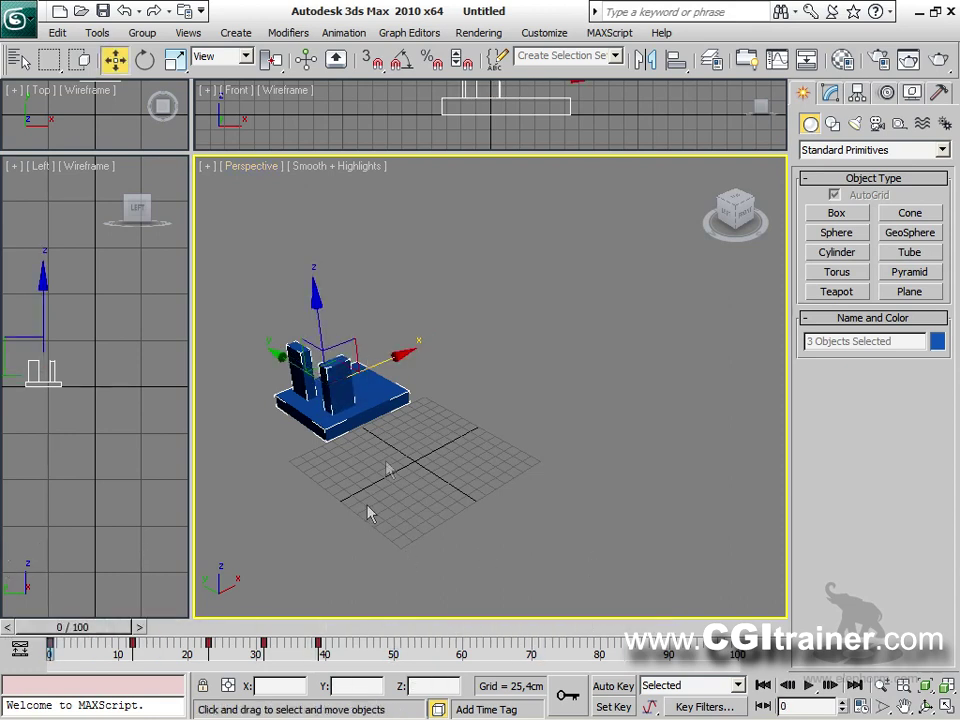
mouse_move(123, 636)
left_mouse_down()
mouse_move(200, 636)
mouse_move(115, 636)
mouse_move(353, 636)
mouse_move(115, 636)
left_mouse_up()
left_click(142, 34)
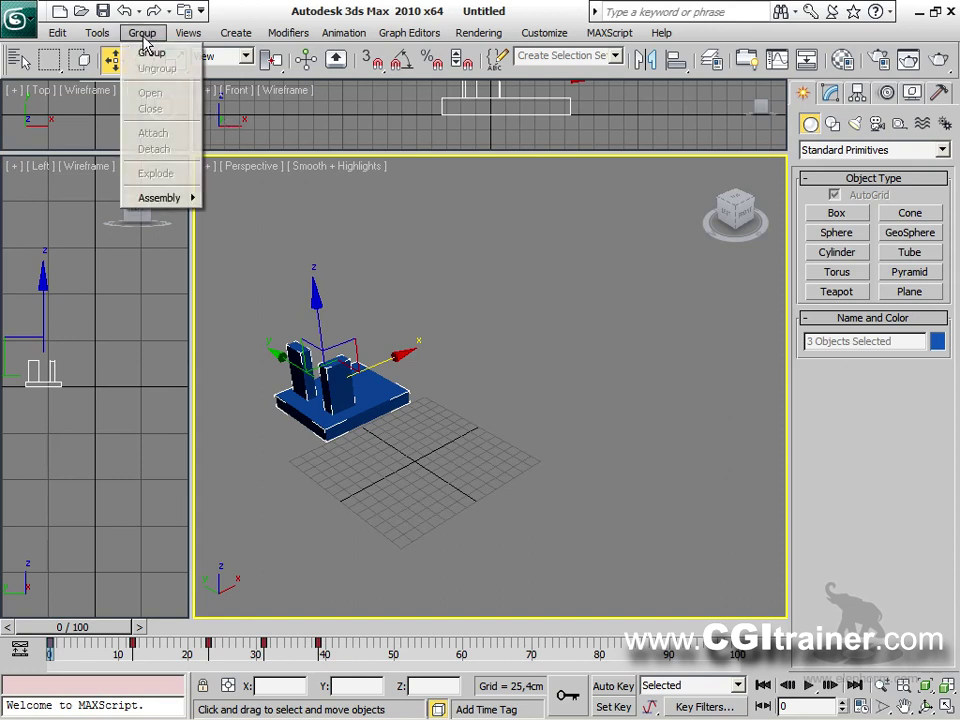
mouse_move(166, 207)
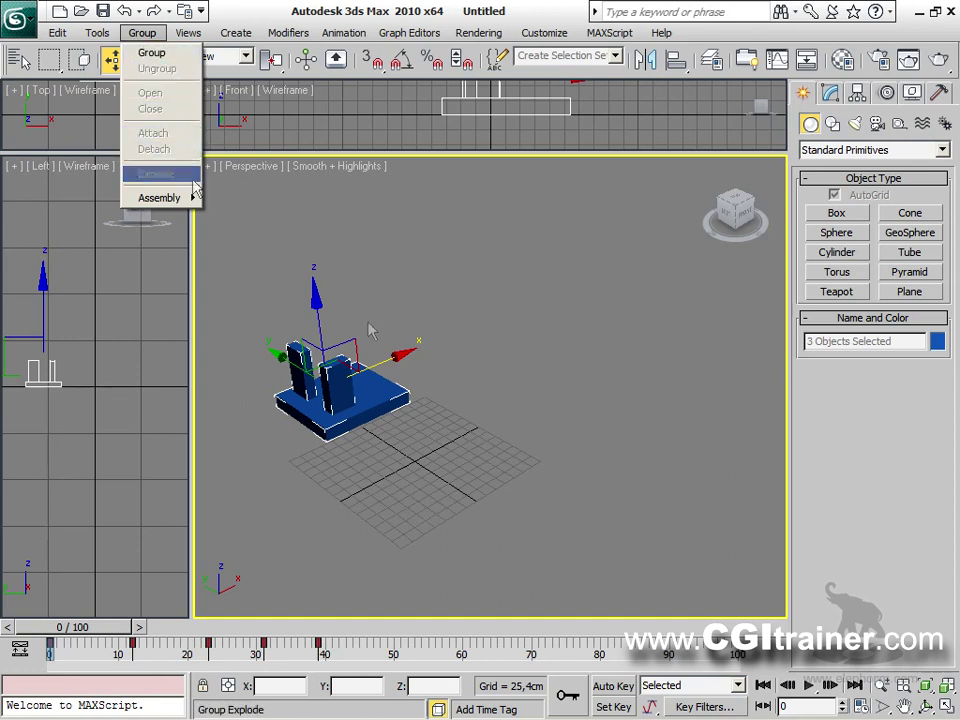
left_click(455, 380)
Reset the scene, discarding the unsaved changes.
left_click(34, 26)
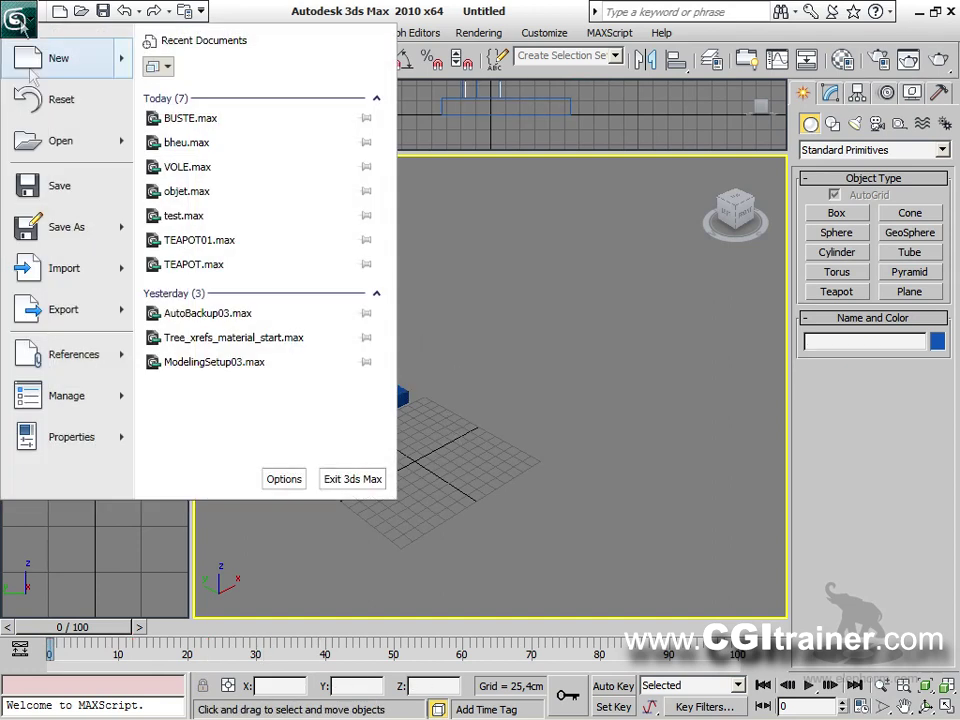
left_click(38, 86)
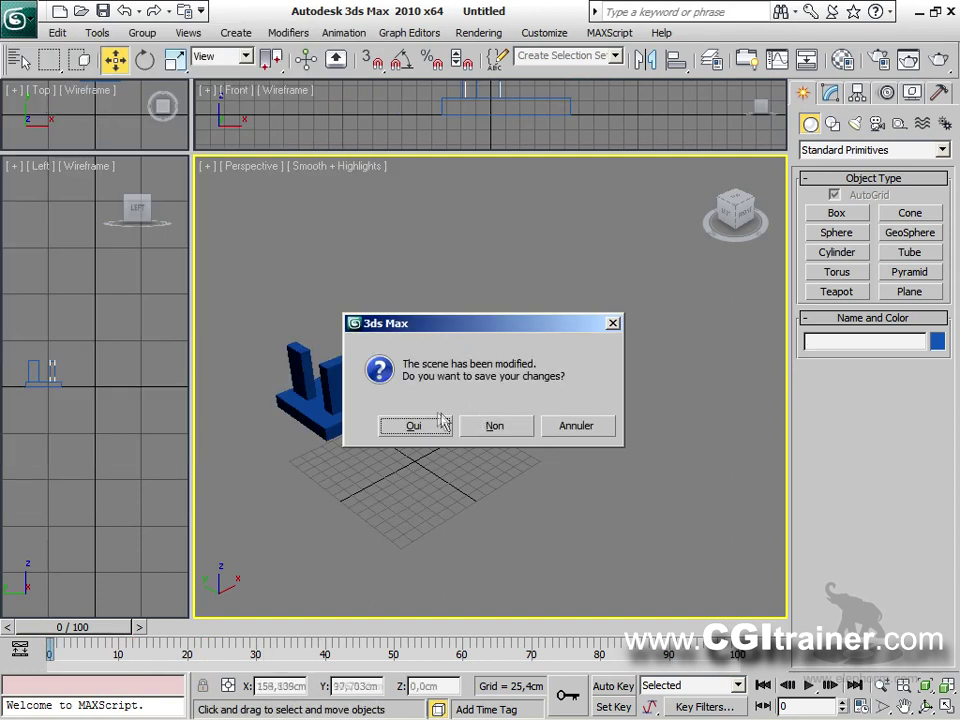
left_click(494, 425)
left_click(432, 405)
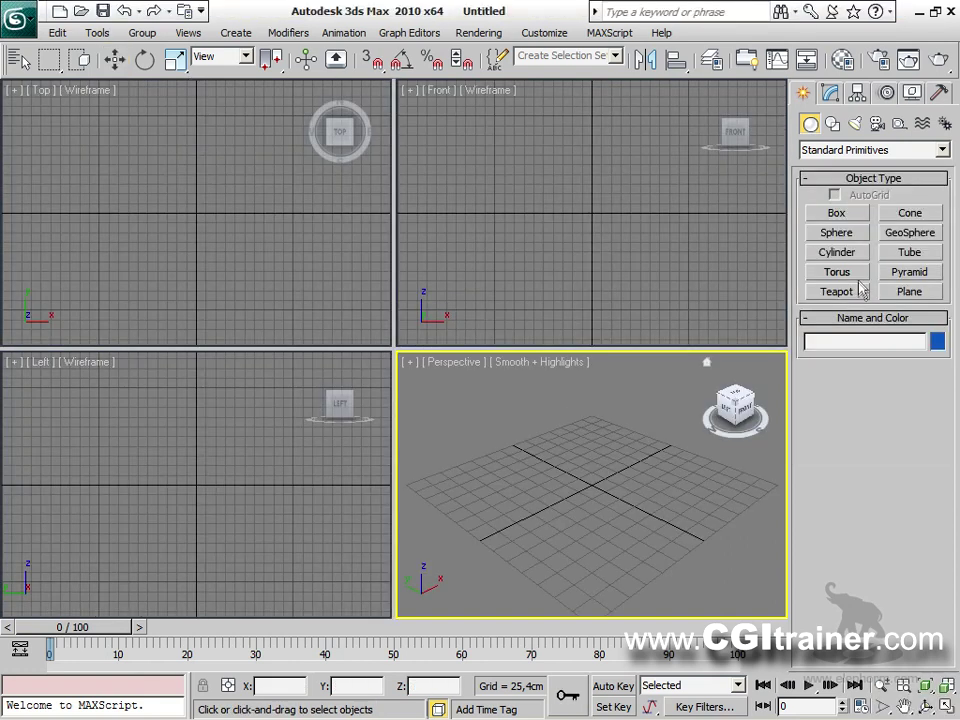
Create teapots and a small box beside them.
left_click(837, 291)
left_click_drag(553, 418, 508, 467)
left_click_drag(607, 484, 668, 540)
left_click(837, 213)
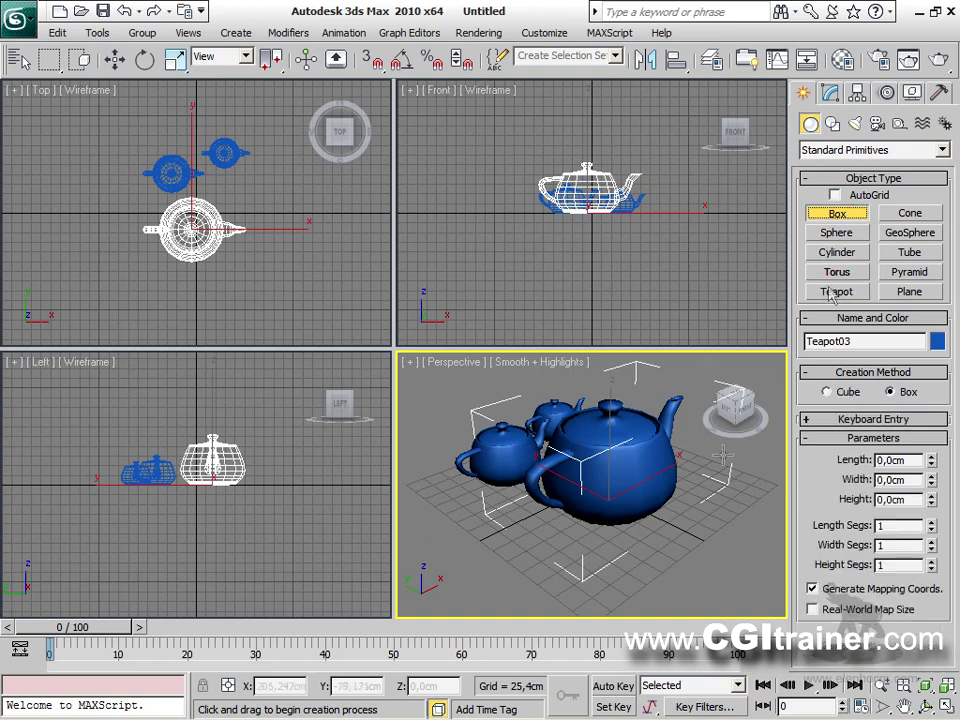
left_click_drag(725, 553, 694, 570)
left_click(690, 489)
right_click(690, 489)
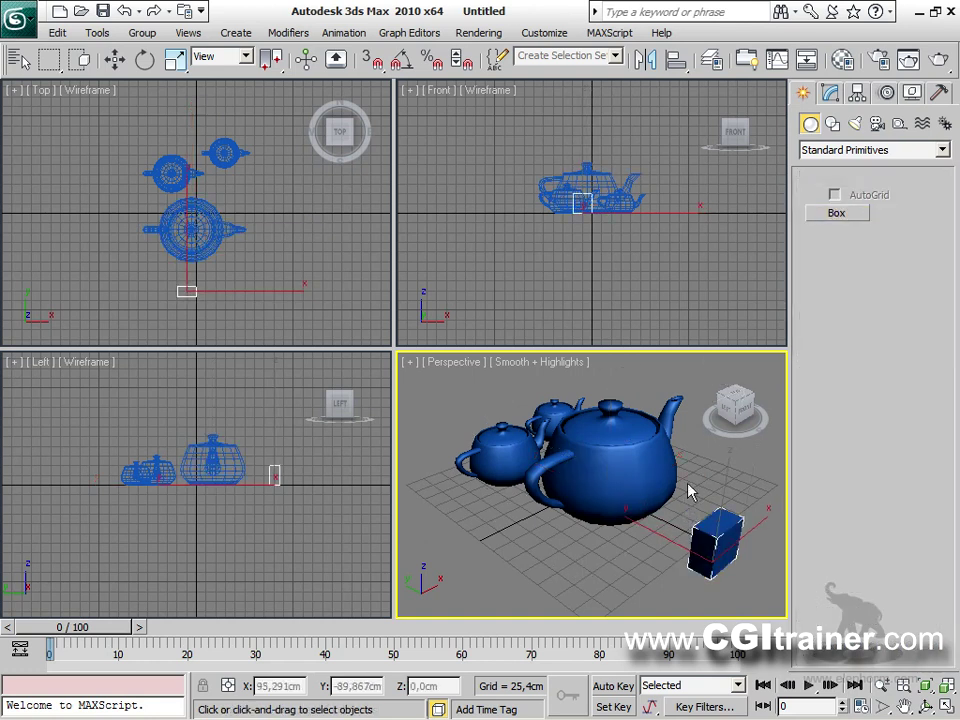
Group the teapots as Group01.
left_click_drag(465, 405, 606, 497)
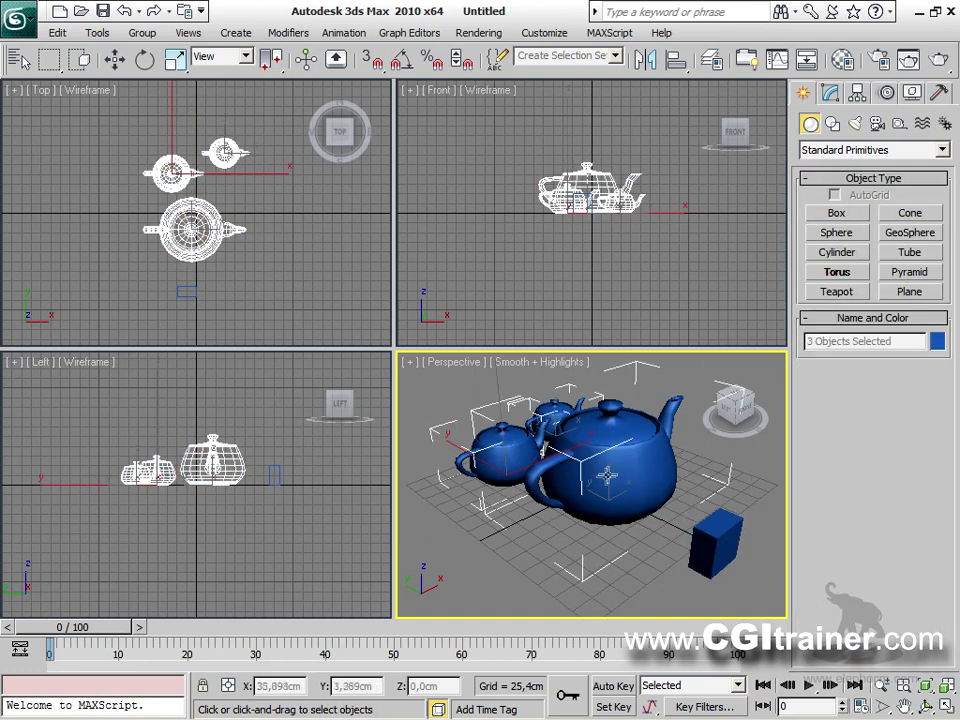
left_click(142, 34)
left_click(141, 56)
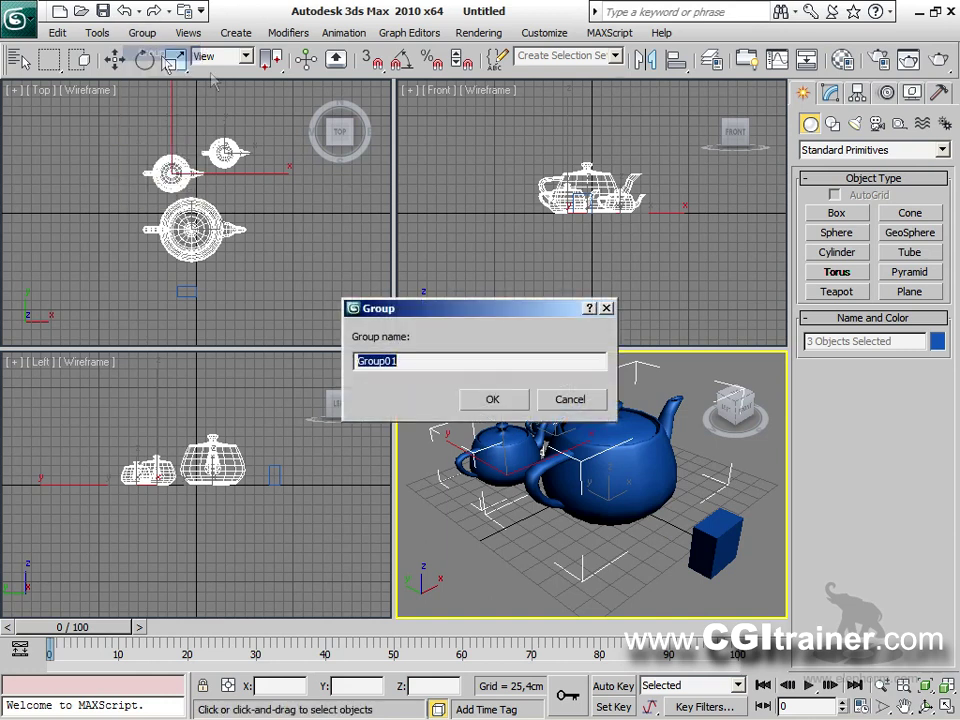
left_click(490, 400)
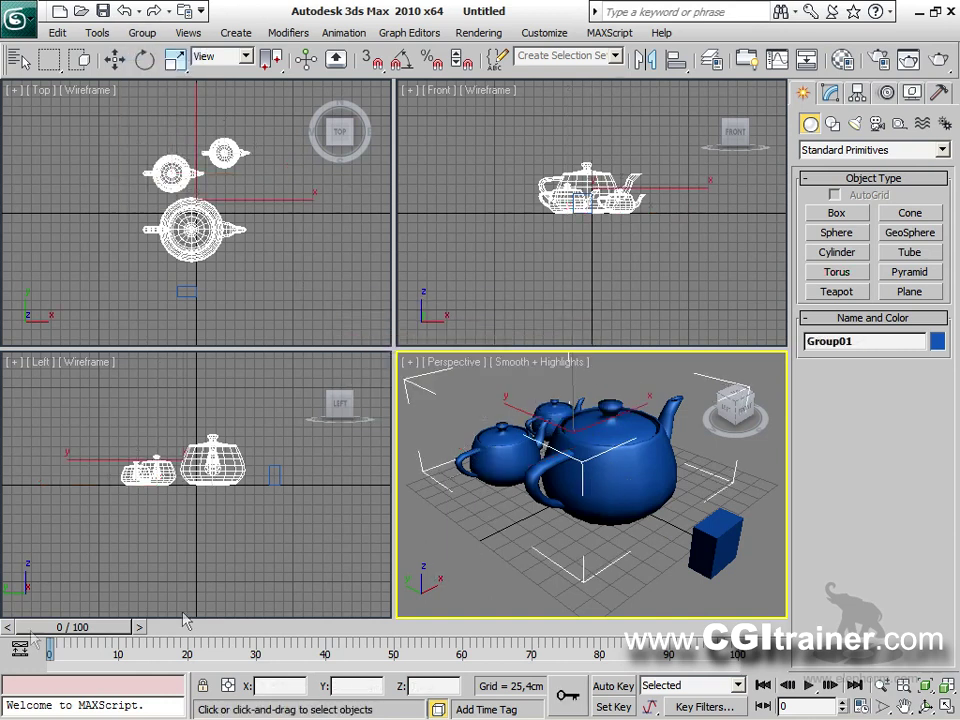
Attach the small box to the teapot group Group01.
left_click(712, 545)
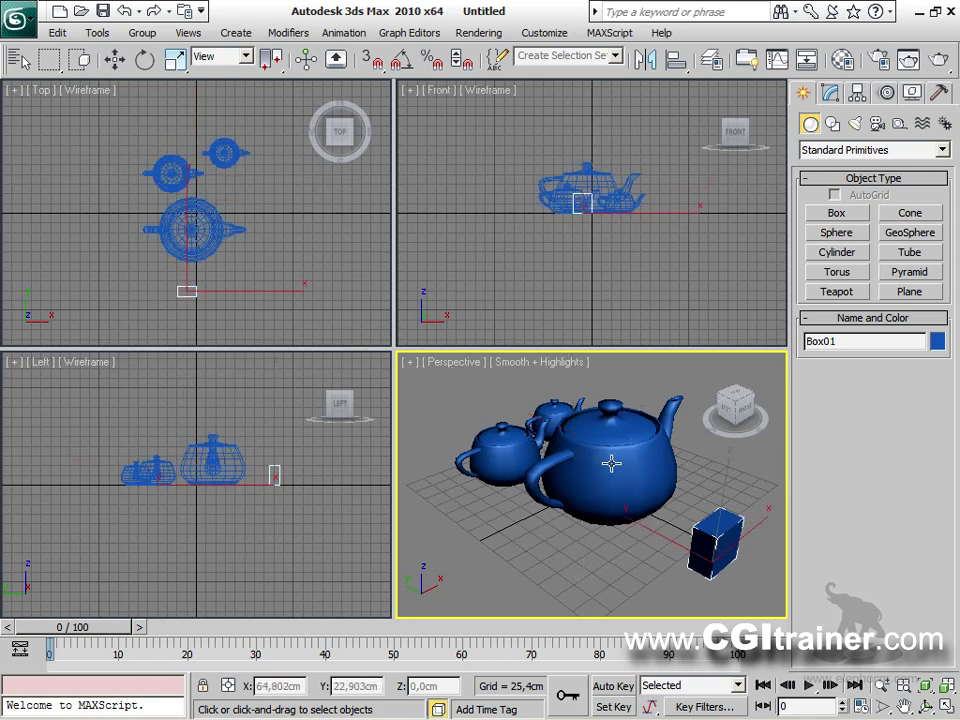
left_click(142, 32)
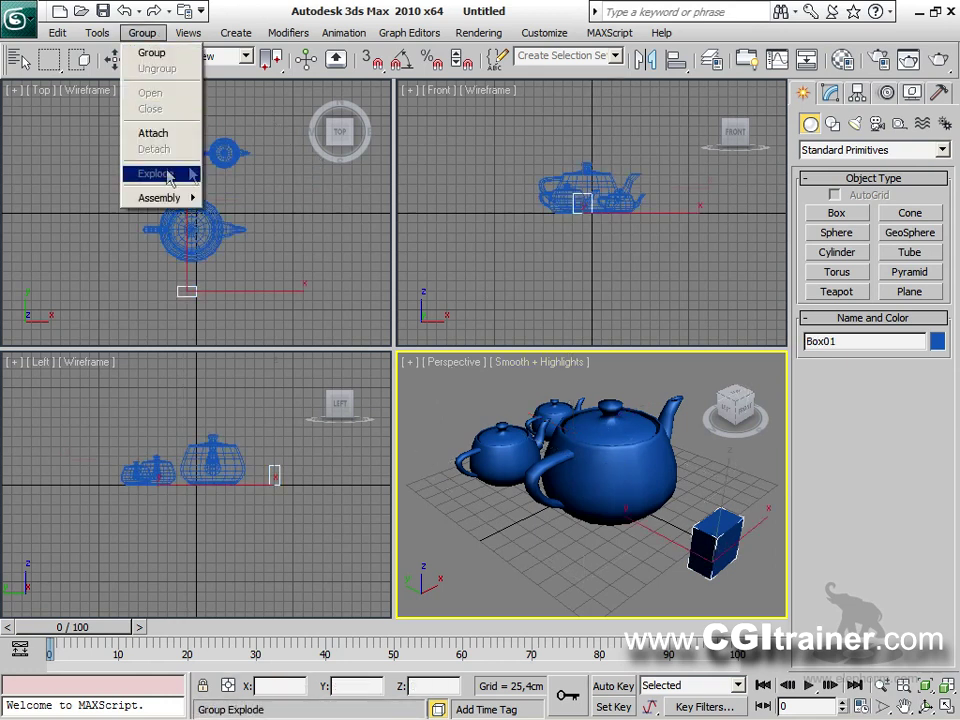
left_click(152, 133)
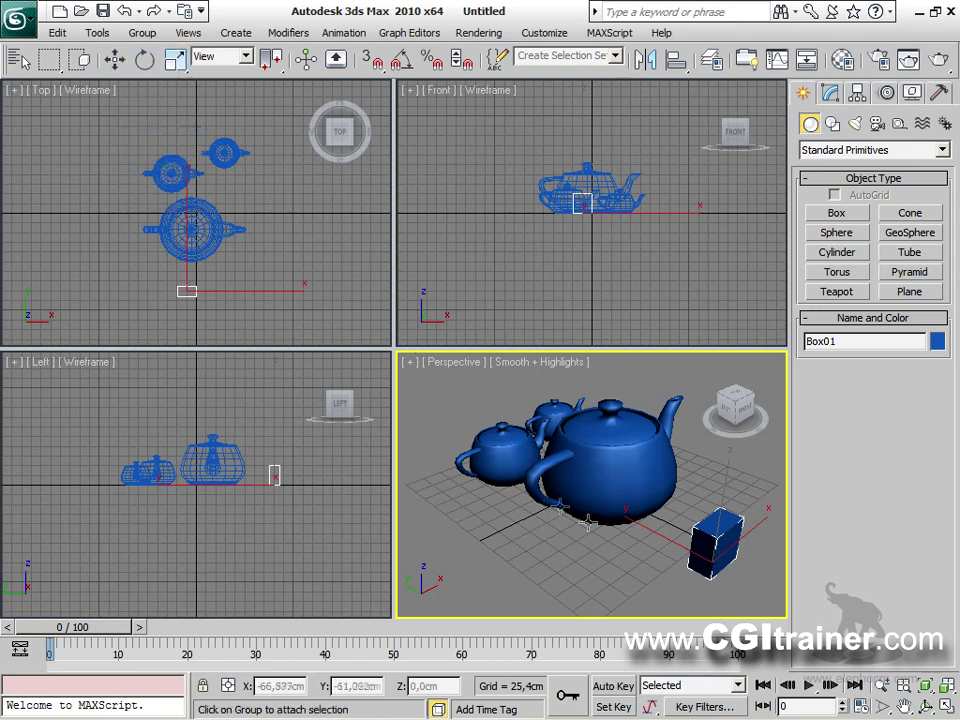
left_click(613, 462)
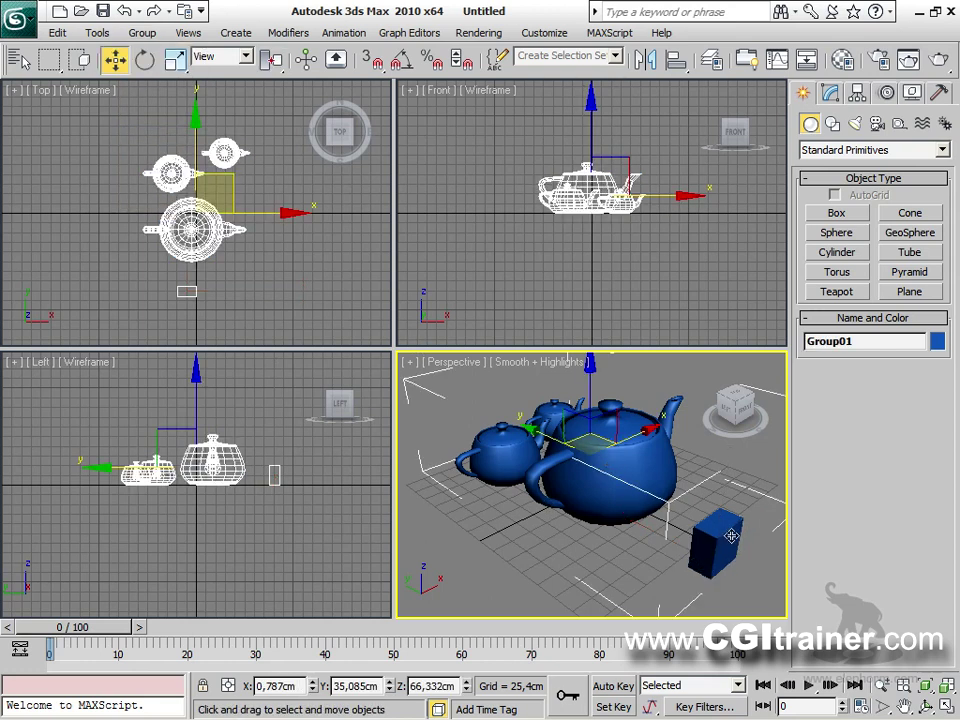
left_click(142, 32)
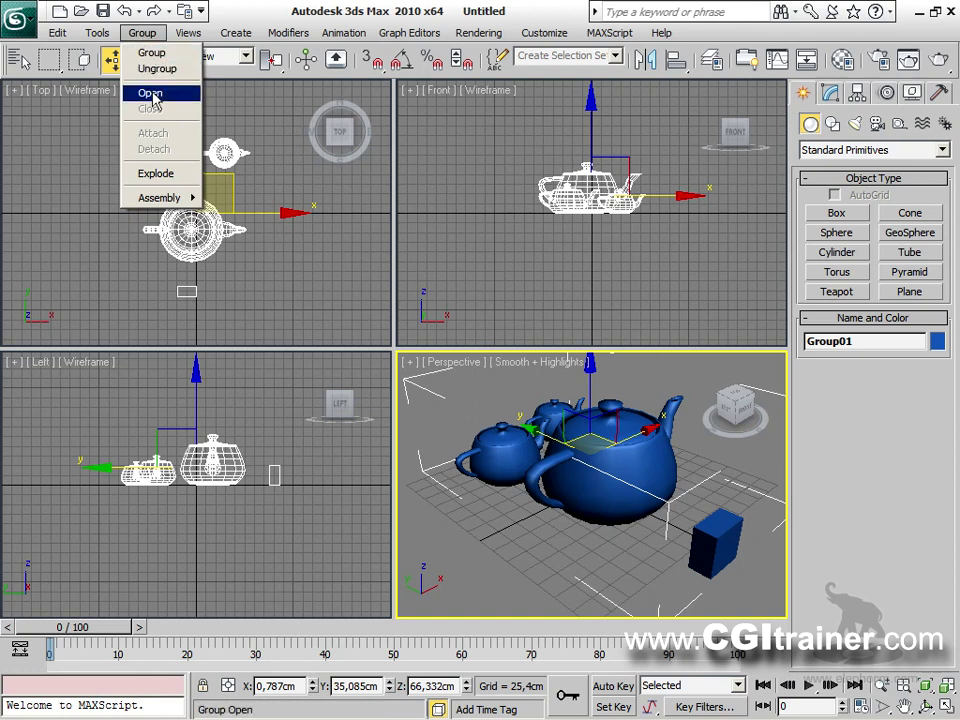
Shift Group01 slightly and maximize the Perspective viewport with Alt+W.
left_click(613, 462)
left_click_drag(613, 462, 613, 441)
key("alt+w")
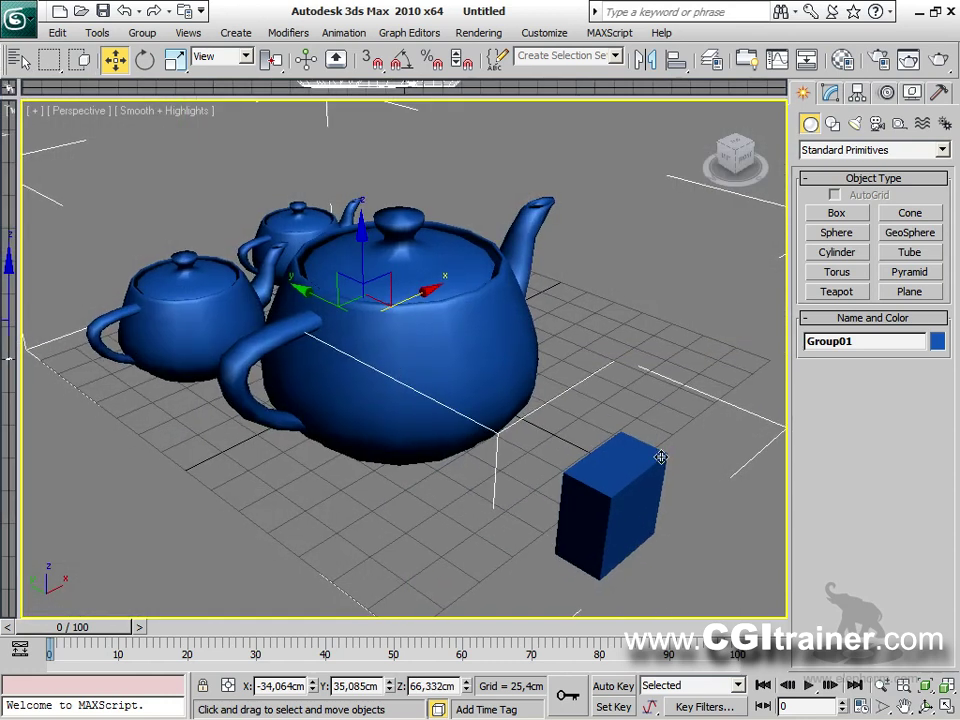
left_click(661, 456)
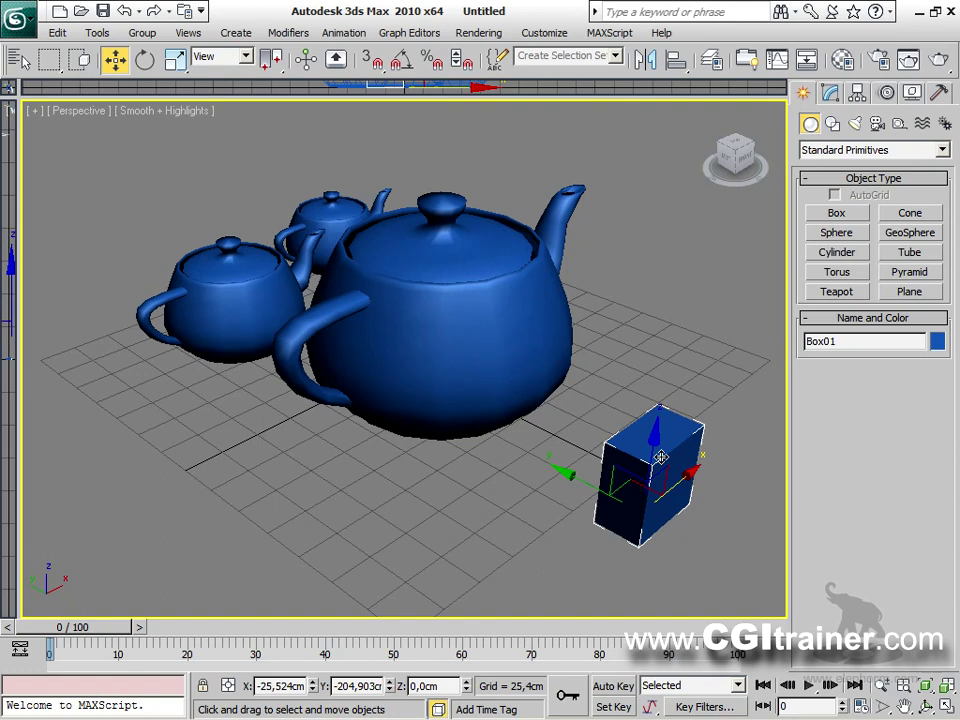
left_click(499, 534)
key("ctrl+z")
Re-attach the box to Group01 and move the group along X.
left_click(451, 336)
left_click(626, 469)
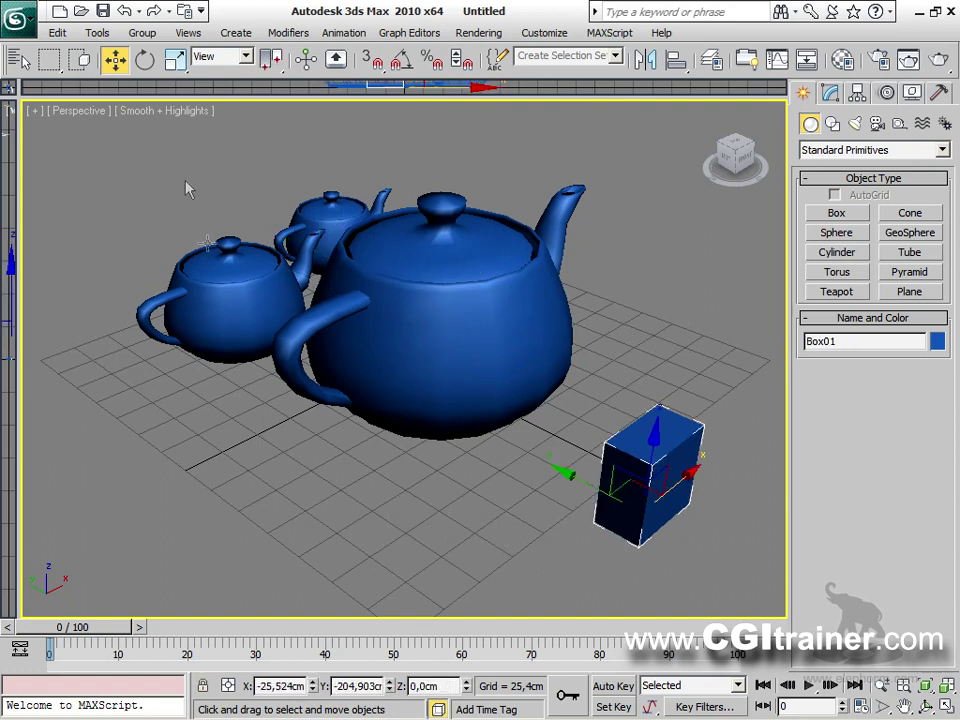
left_click(142, 32)
left_click(155, 133)
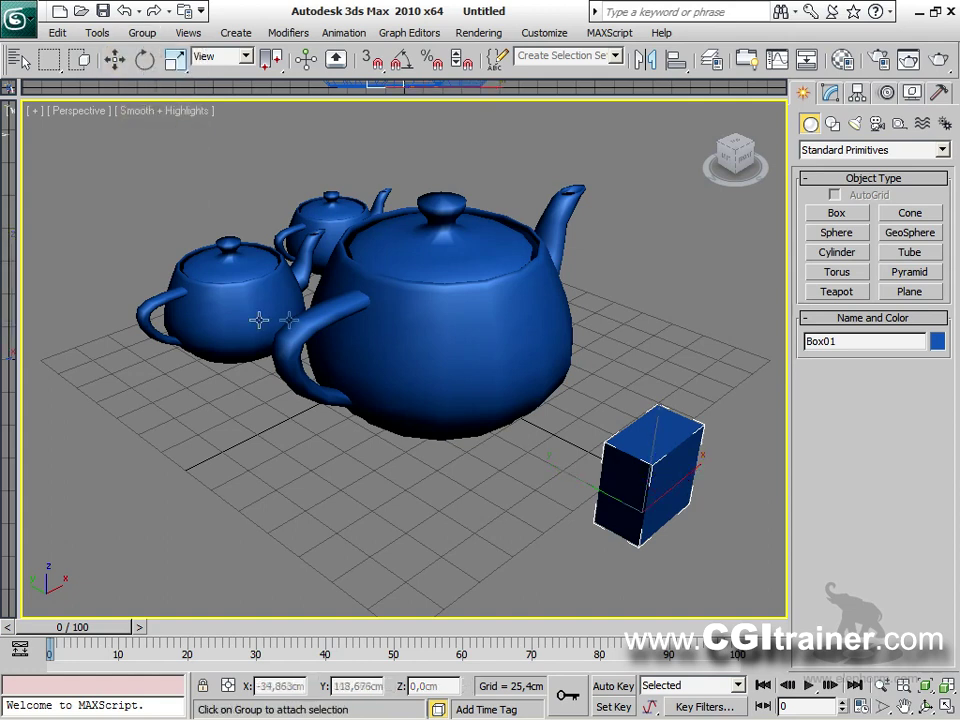
left_click(388, 285)
left_click_drag(464, 276, 403, 253)
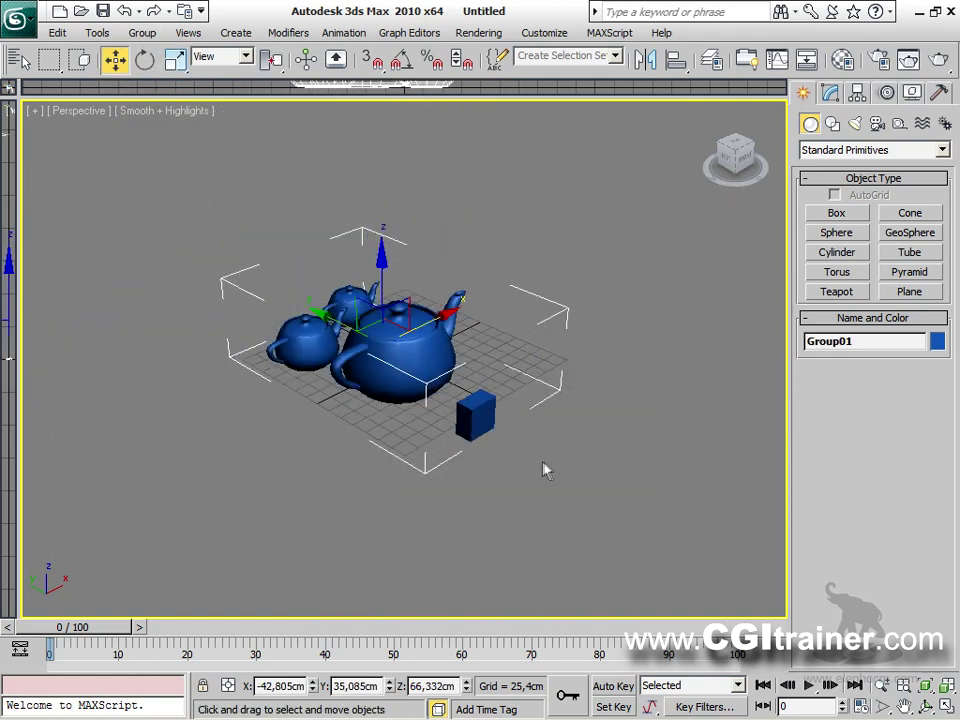
left_click(540, 465)
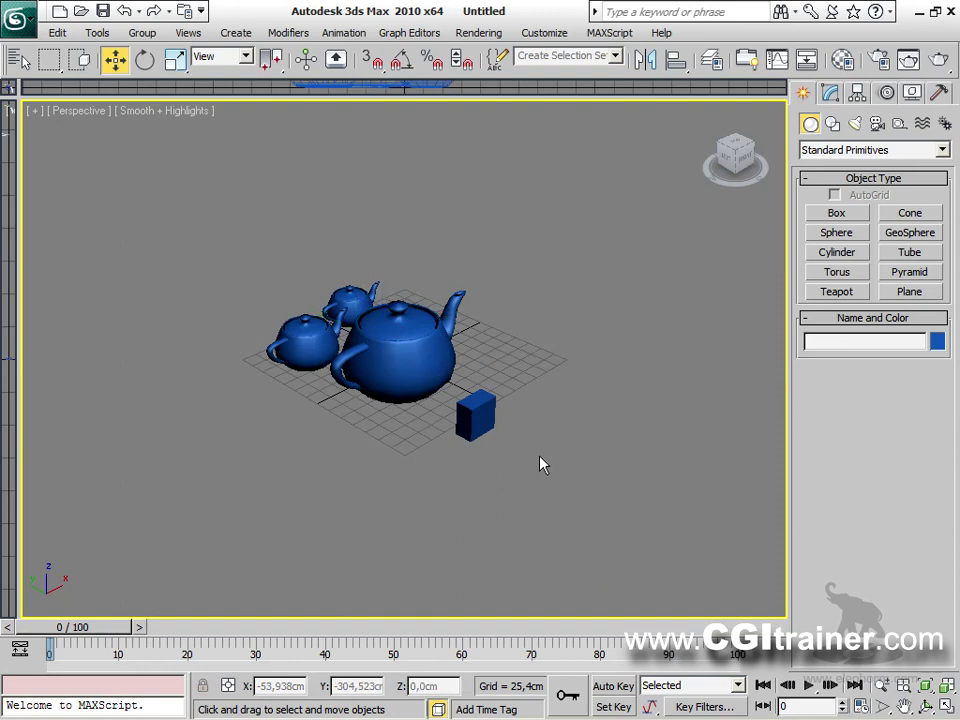
left_click(614, 57)
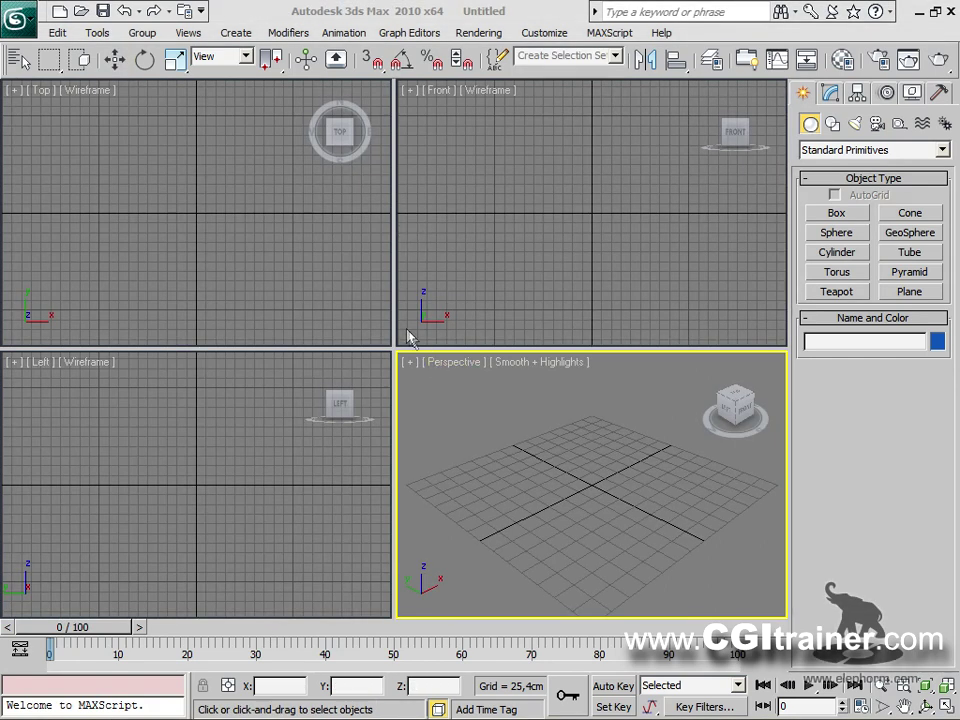
Enlarge the Perspective viewport and draw a red test box Box01 on the grid.
left_click_drag(393, 347, 75, 137)
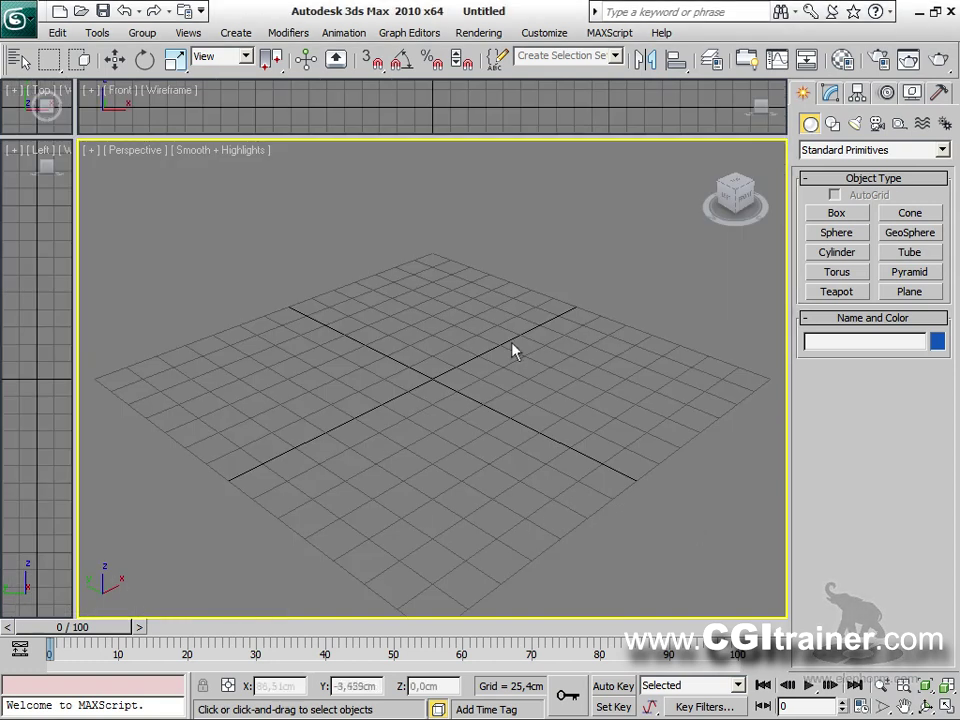
left_click(828, 218)
left_click_drag(180, 415, 538, 390)
left_click(556, 324)
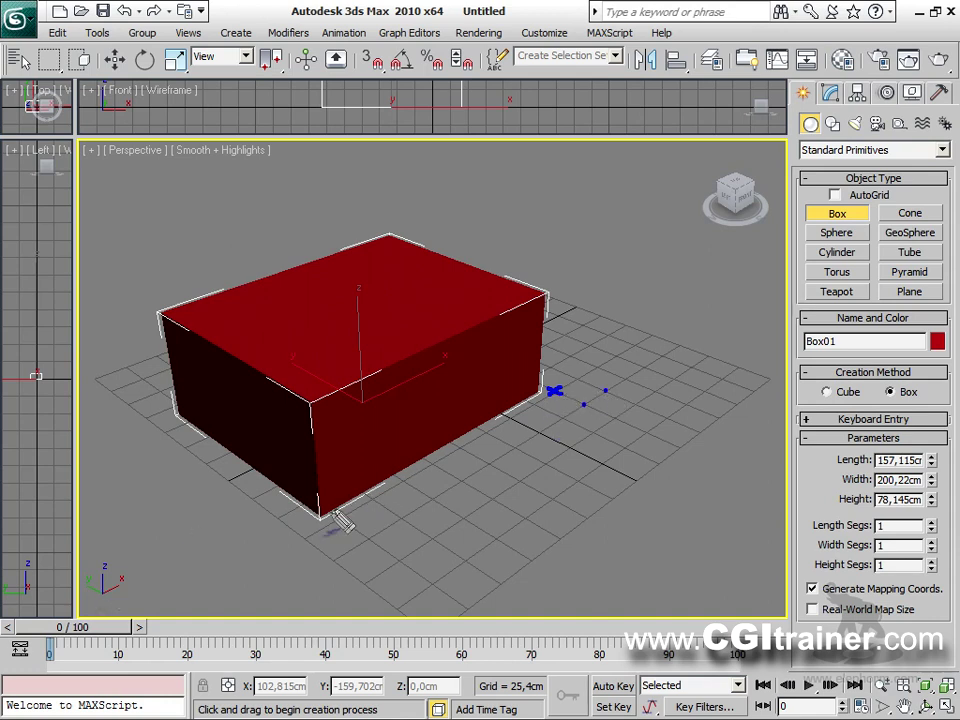
Exit box creation and delete the red test box.
left_click_drag(259, 550, 305, 532)
left_click_drag(652, 419, 641, 424)
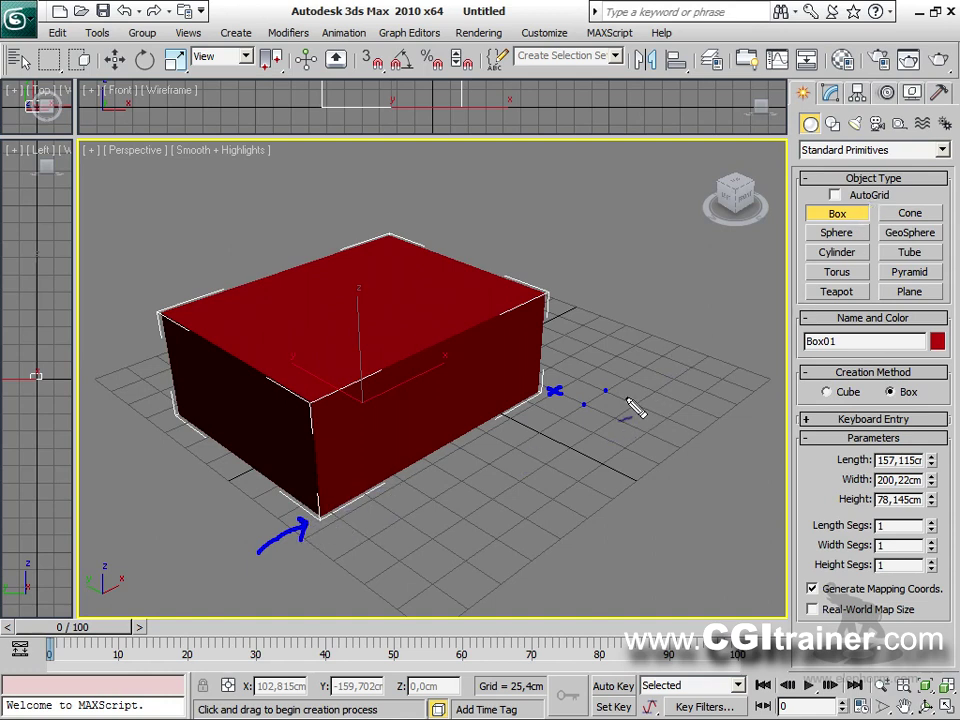
key("Escape")
right_click(444, 305)
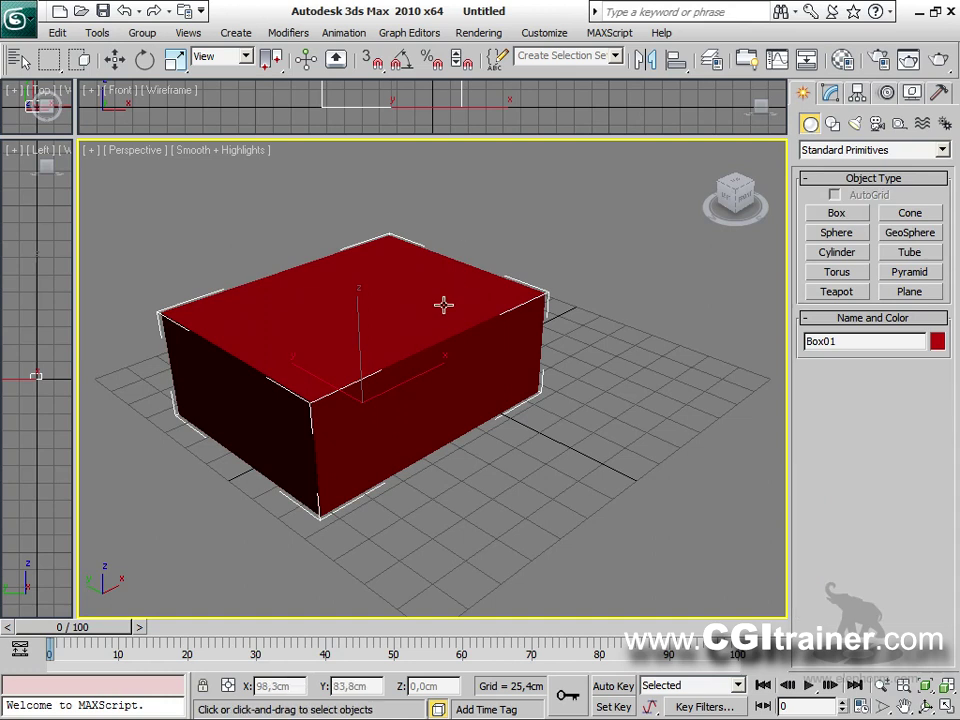
key("Delete")
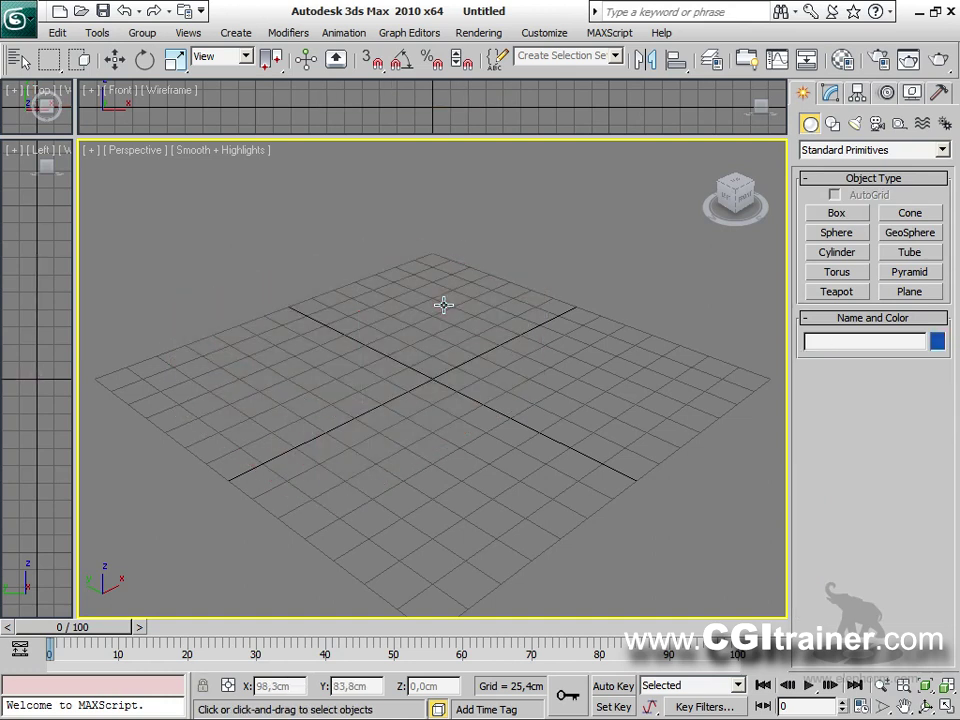
Turn on 3D snapping using the Snaps Toggle.
left_click(372, 65)
left_click_drag(372, 65, 373, 156)
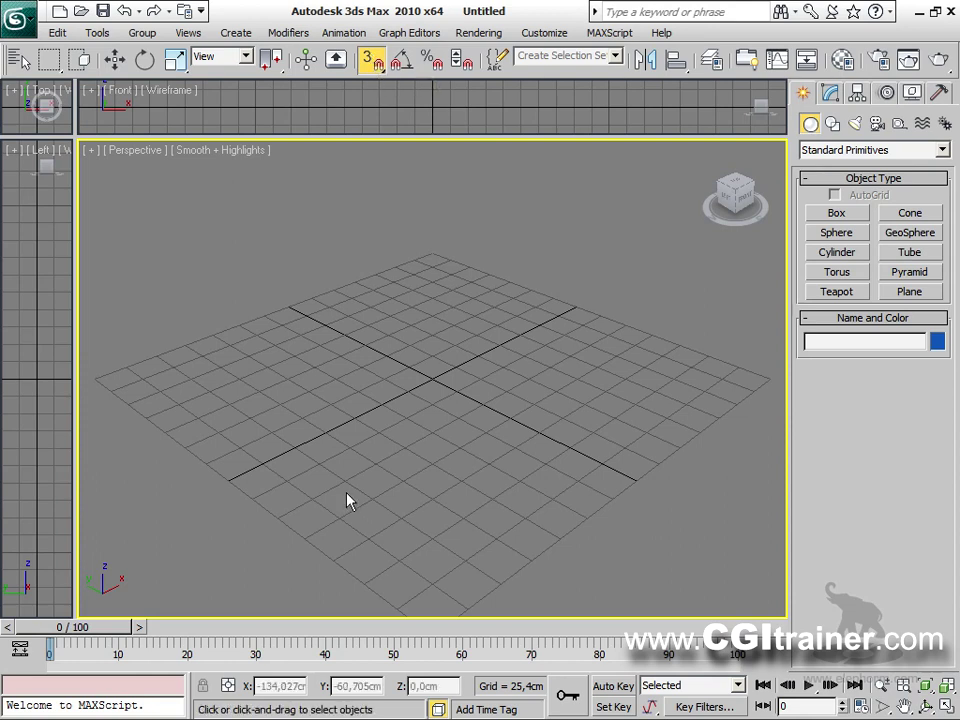
left_click(376, 67)
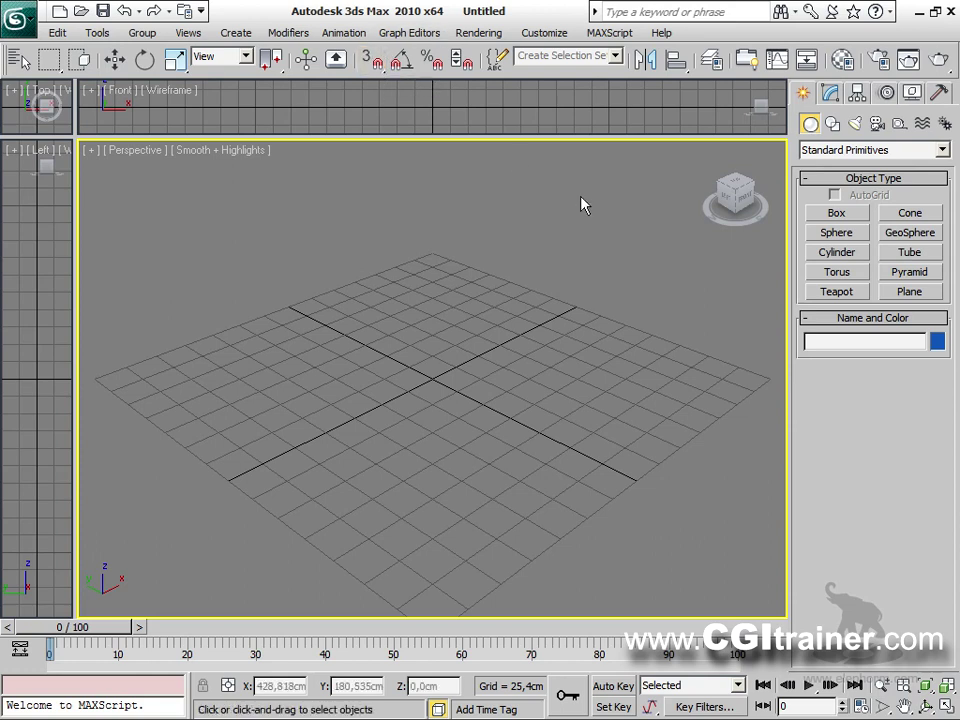
key("s")
key("s")
In Grid and Snap Settings, limit snapping to Grid Points only.
right_click(374, 64)
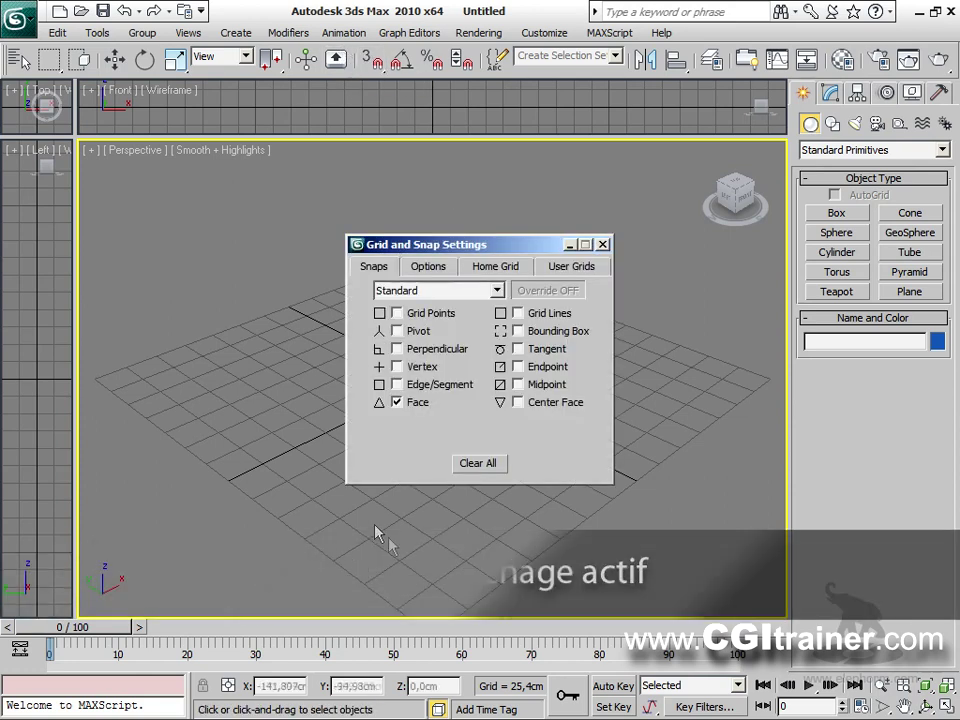
left_click(420, 316)
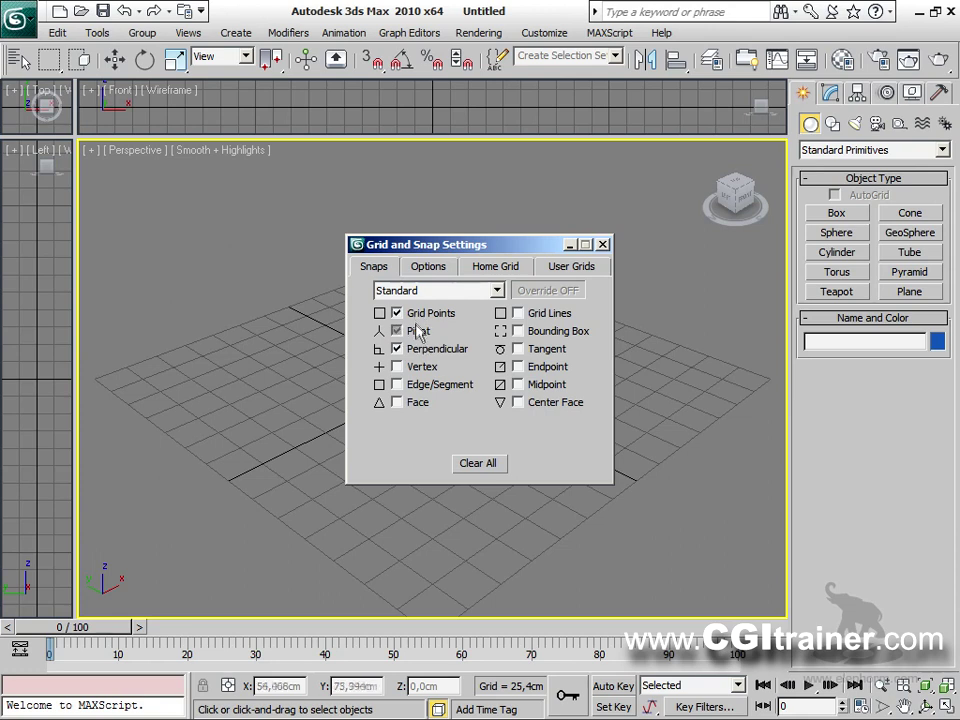
left_click(425, 314)
left_click(602, 245)
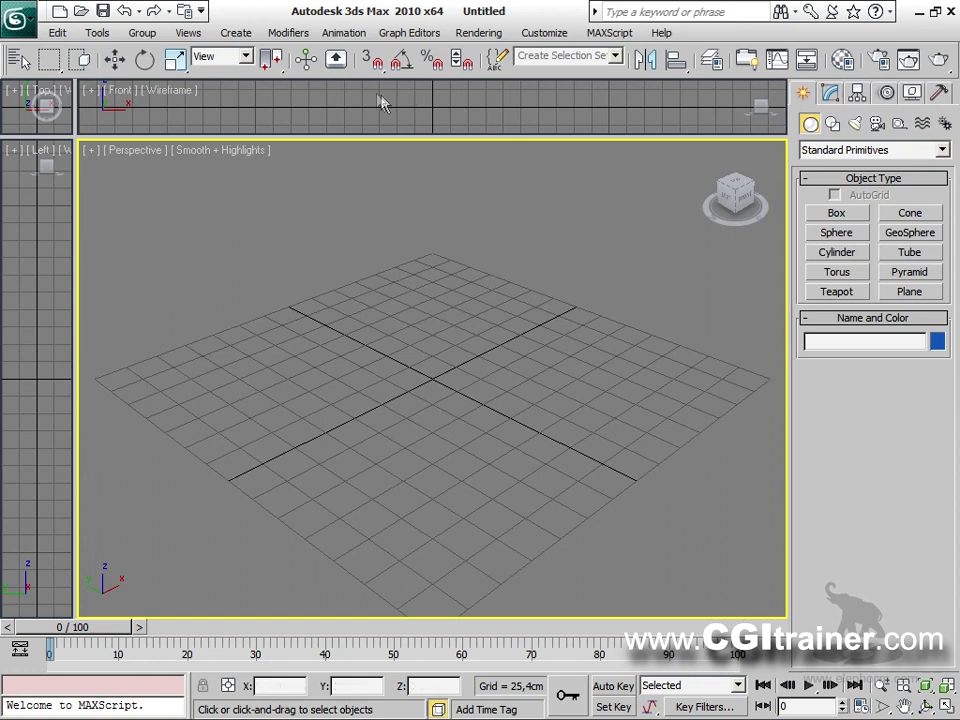
right_click(371, 58)
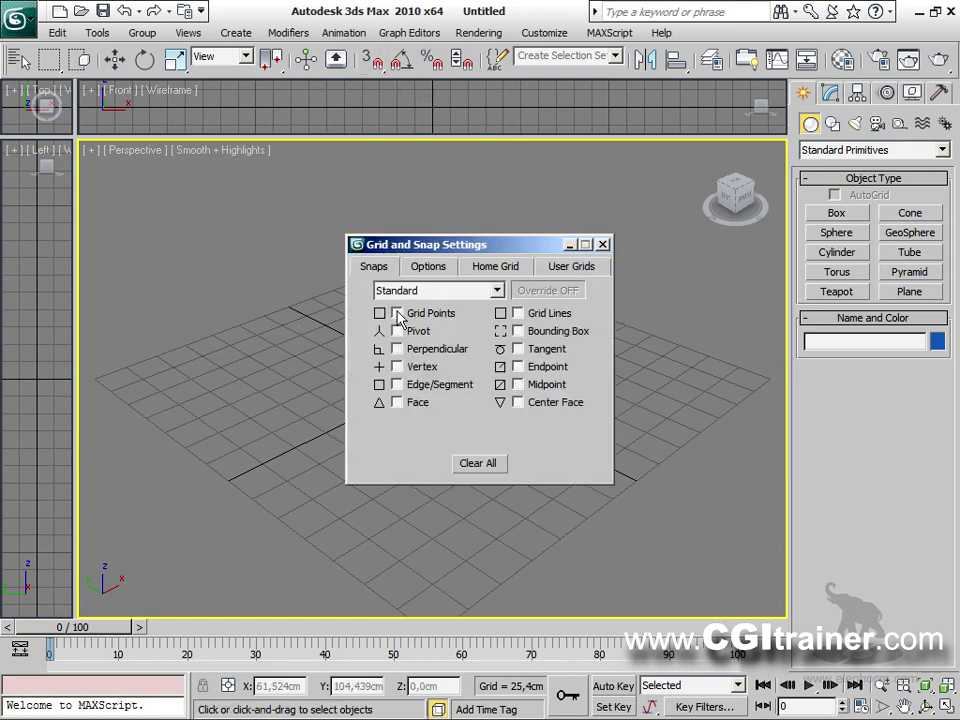
left_click(602, 245)
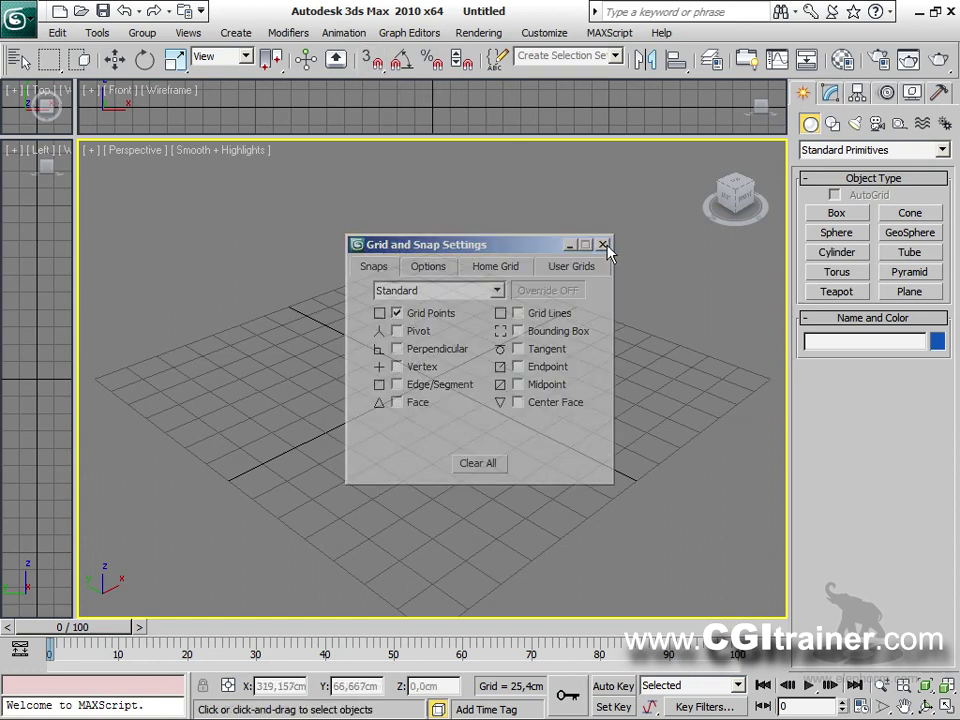
Snap a 101,6cm-tall pink box and a smaller green box to the grid, then switch snapping to Face.
key("s")
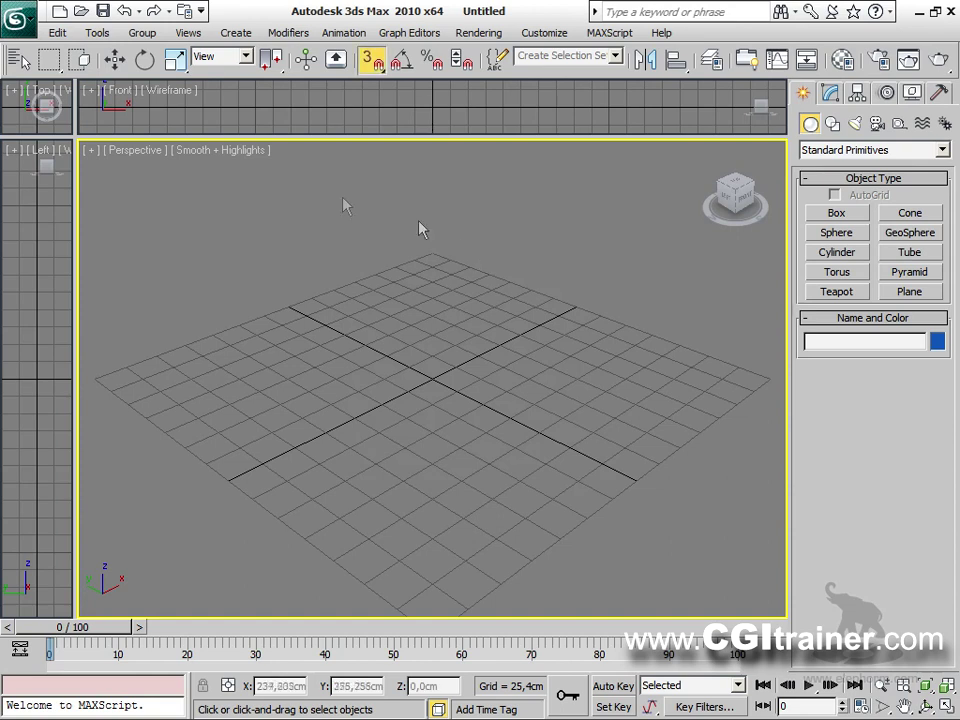
left_click(837, 216)
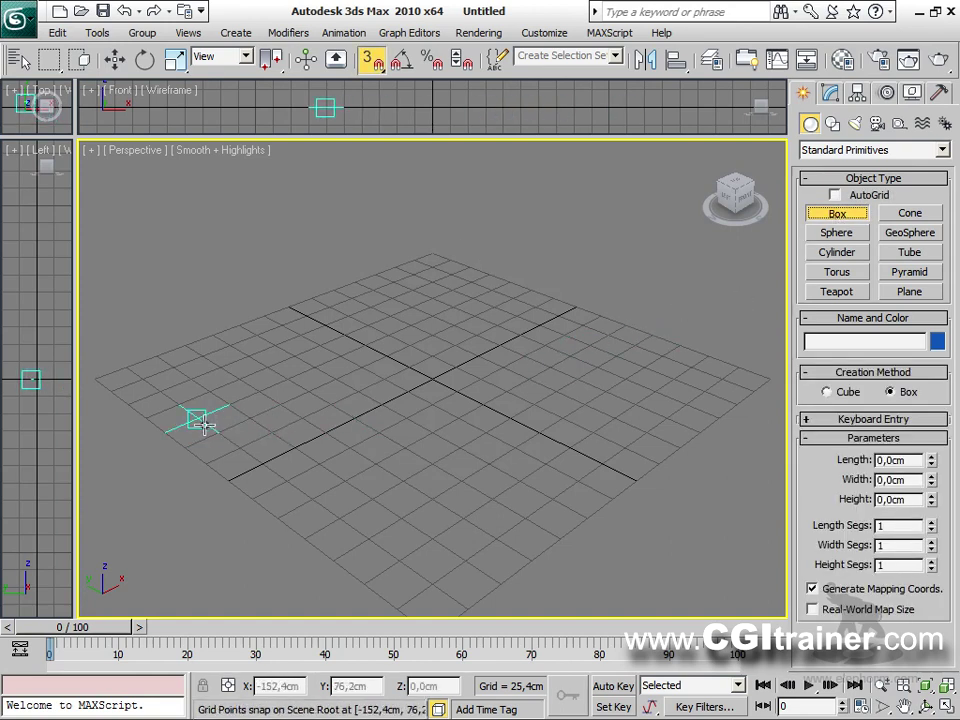
left_click_drag(197, 418, 520, 374)
left_click(514, 212)
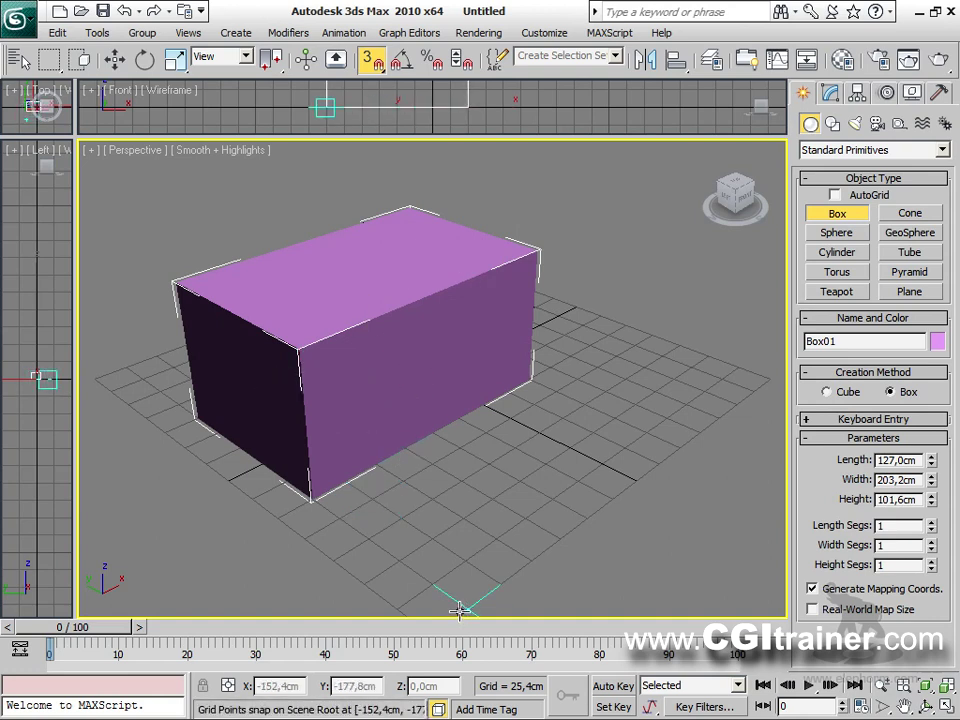
left_click_drag(511, 446, 626, 448)
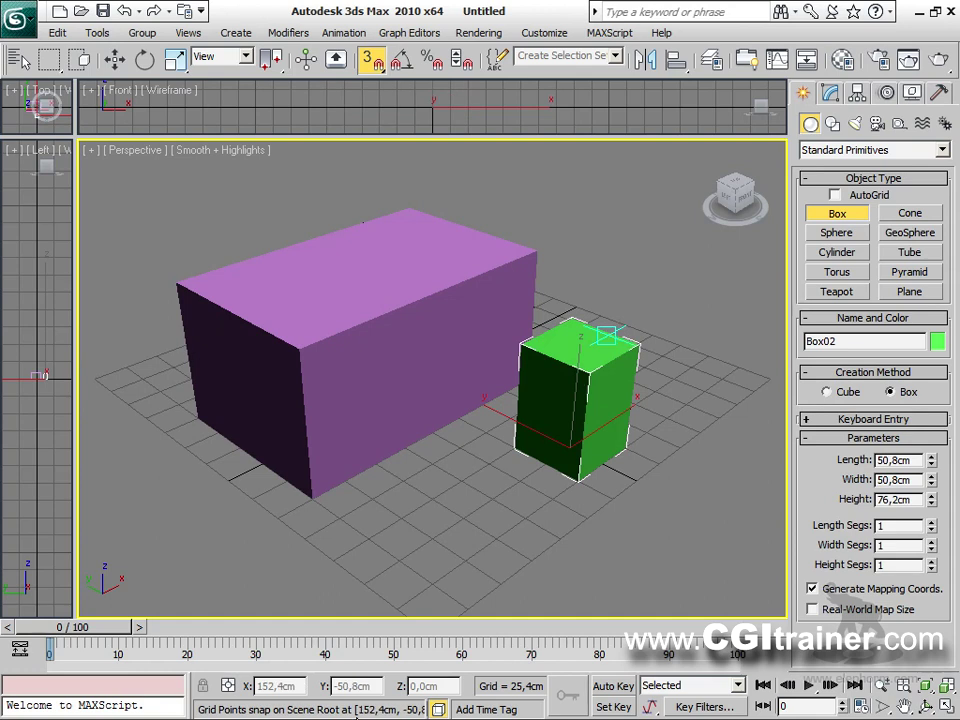
right_click(378, 76)
left_click(410, 403)
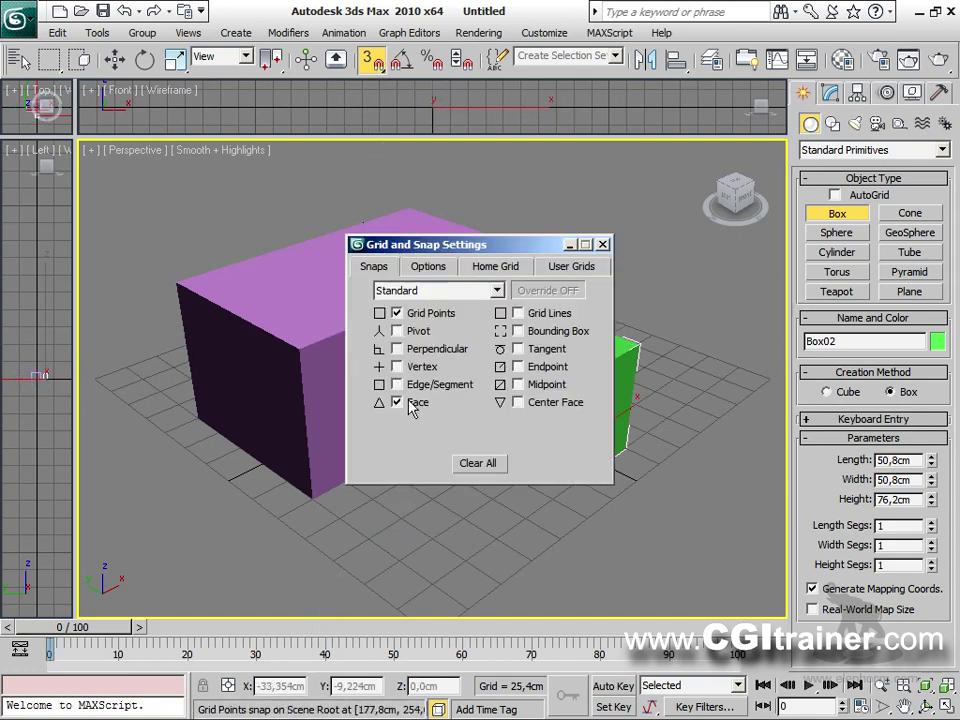
Draw a box on the purple box's top and push a recess into its front face.
left_click(604, 244)
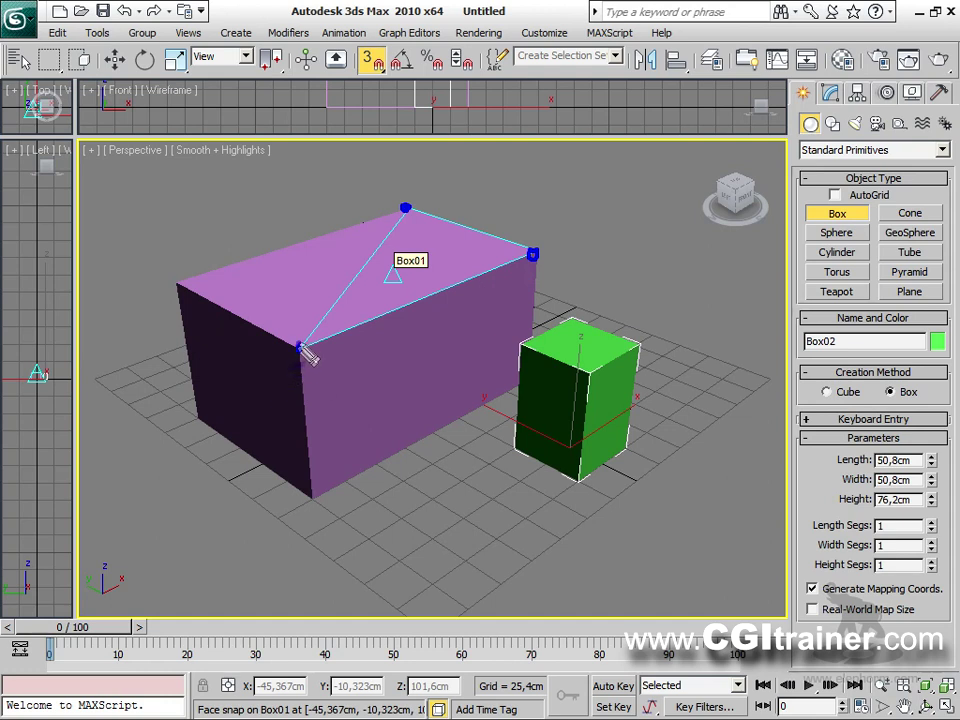
mouse_move(407, 210)
left_mouse_down()
mouse_move(305, 348)
mouse_move(533, 255)
left_mouse_up()
left_click_drag(474, 242, 405, 208)
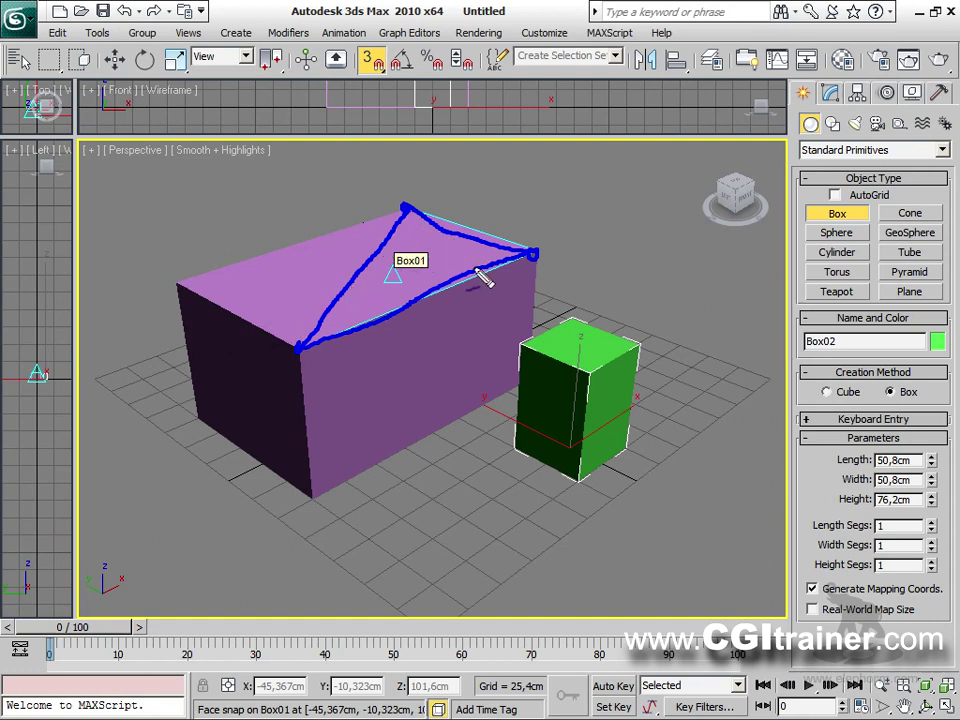
key("Escape")
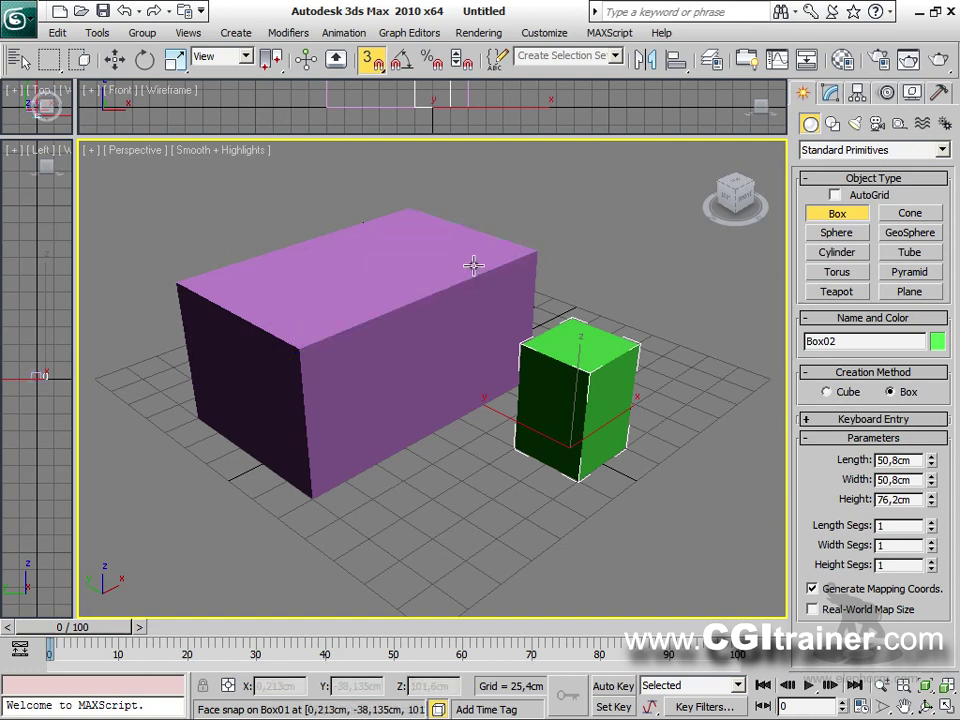
mouse_move(427, 268)
left_mouse_down()
mouse_move(440, 250)
mouse_move(490, 252)
left_mouse_up()
left_click(452, 174)
left_click_drag(363, 433, 440, 430)
left_click(437, 292)
mouse_move(308, 420)
left_mouse_down()
mouse_move(322, 470)
mouse_move(326, 416)
left_mouse_up()
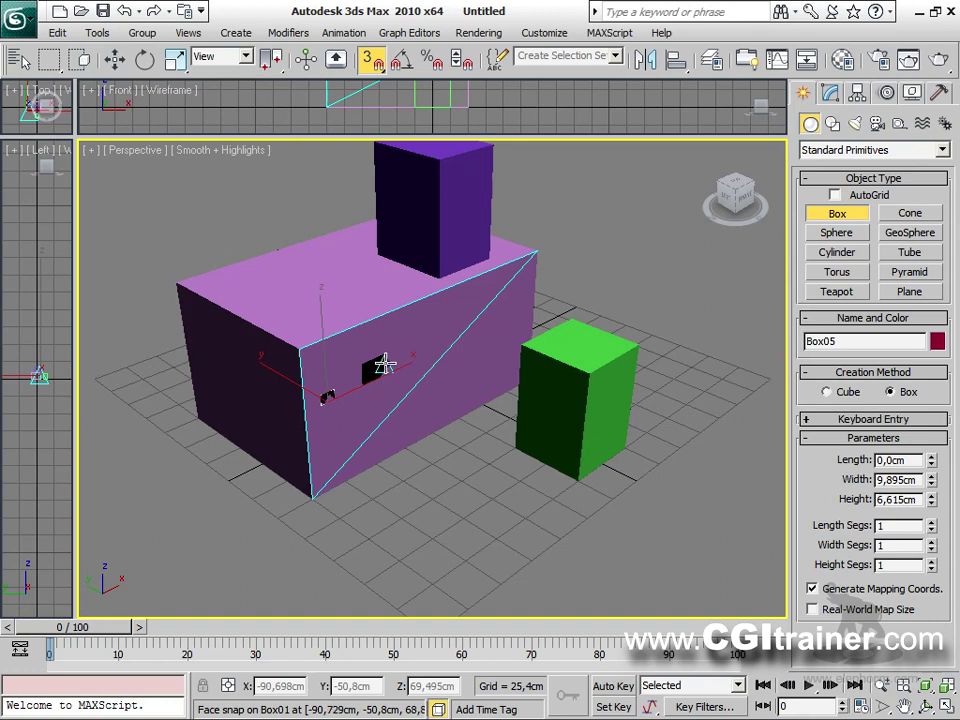
right_click(385, 365)
Build small boxes on the green box's top and side, with AutoGrid aligning them to its faces.
left_click_drag(605, 392, 643, 375)
left_click(611, 390)
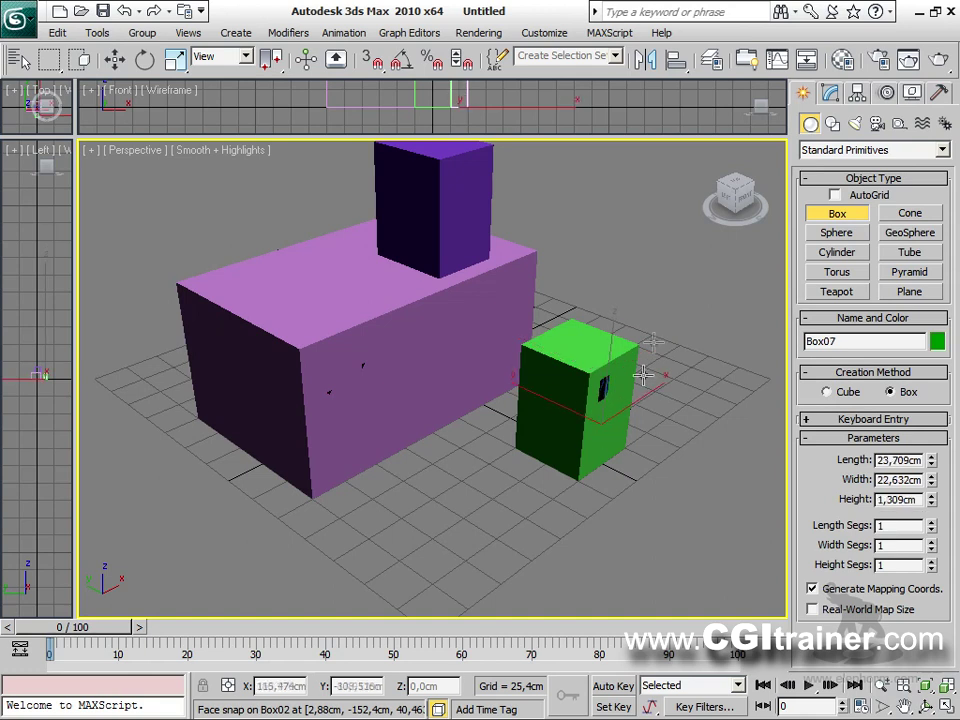
left_click(612, 378)
left_click(603, 398)
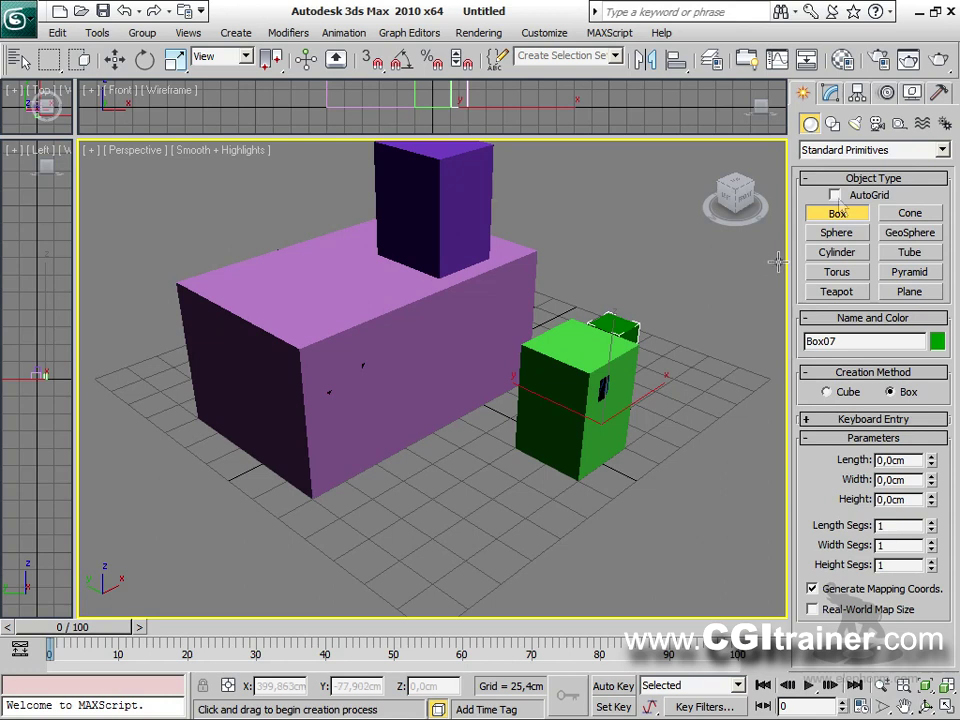
left_click(834, 194)
left_click_drag(611, 429, 681, 519)
left_click(660, 465)
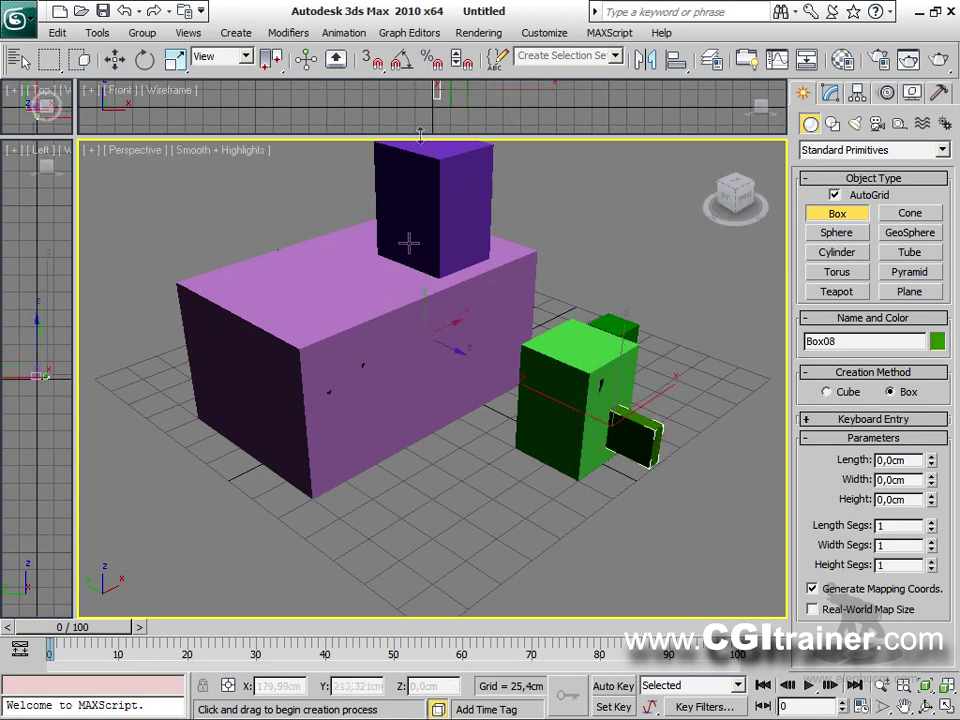
Stop creating boxes and turn snapping off.
left_click(374, 63)
right_click(368, 300)
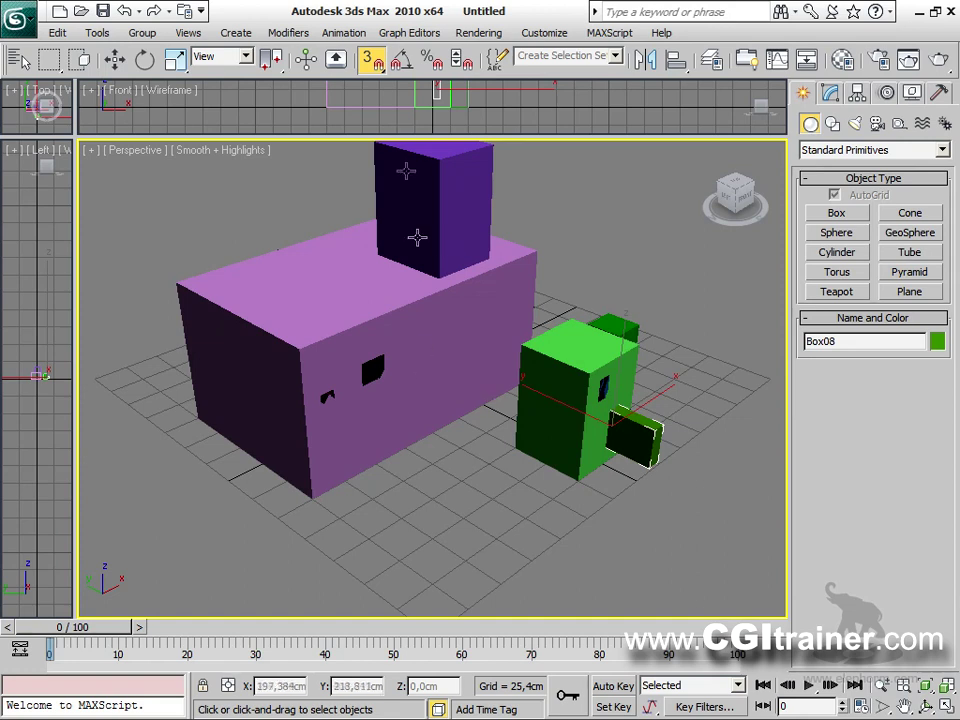
left_click(378, 70)
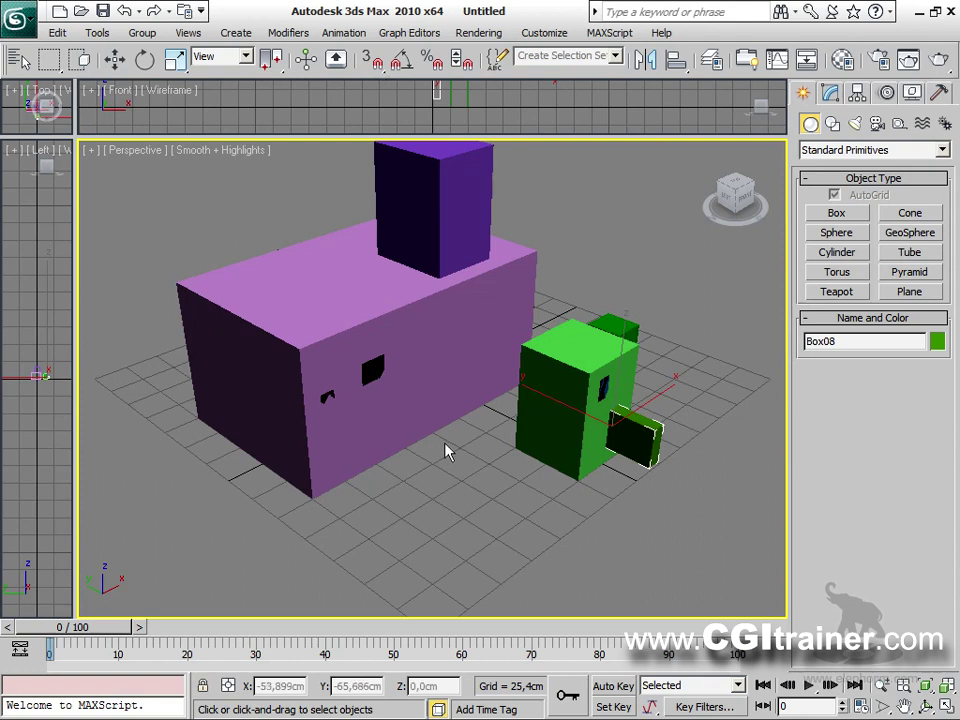
left_click(17, 28)
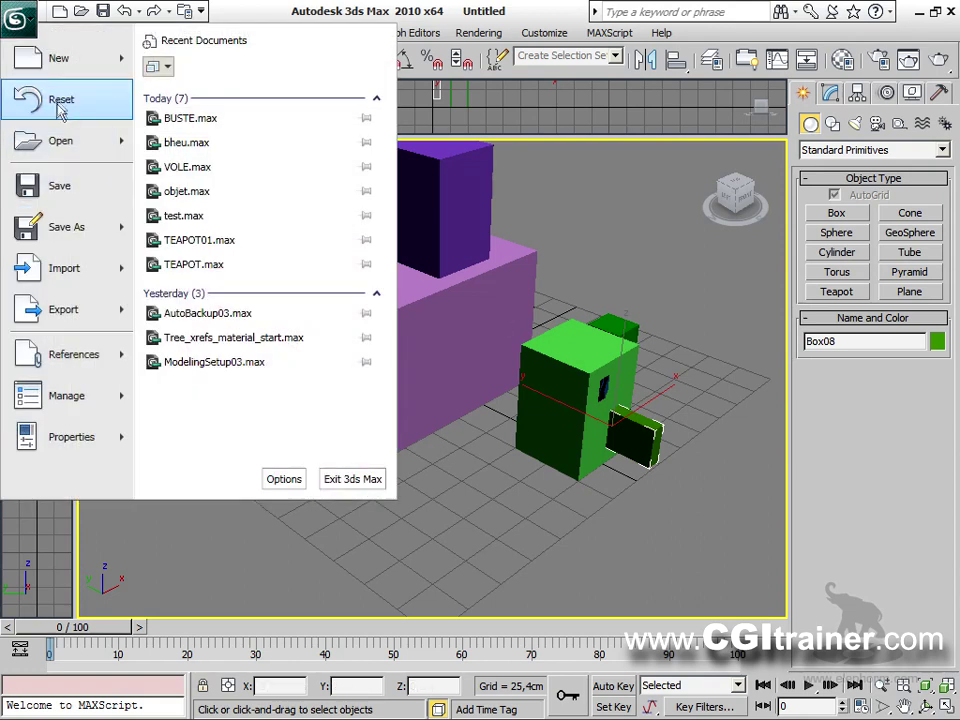
Reset to an empty scene and build a large teal box about 109 cm tall.
left_click(60, 100)
left_click(420, 398)
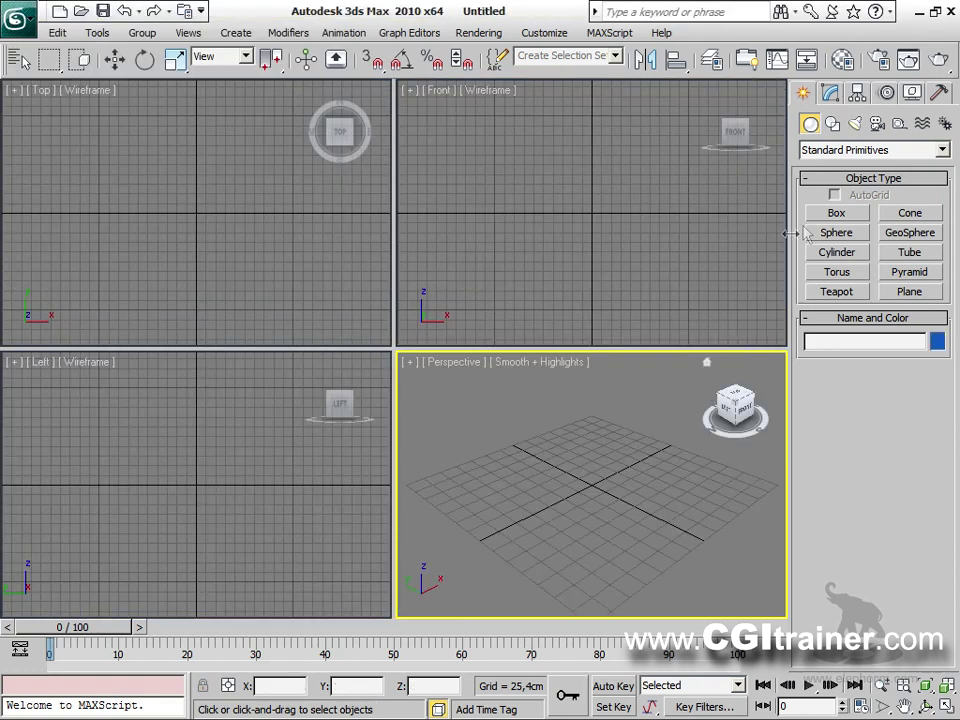
left_click(836, 214)
left_click_drag(459, 549, 675, 491)
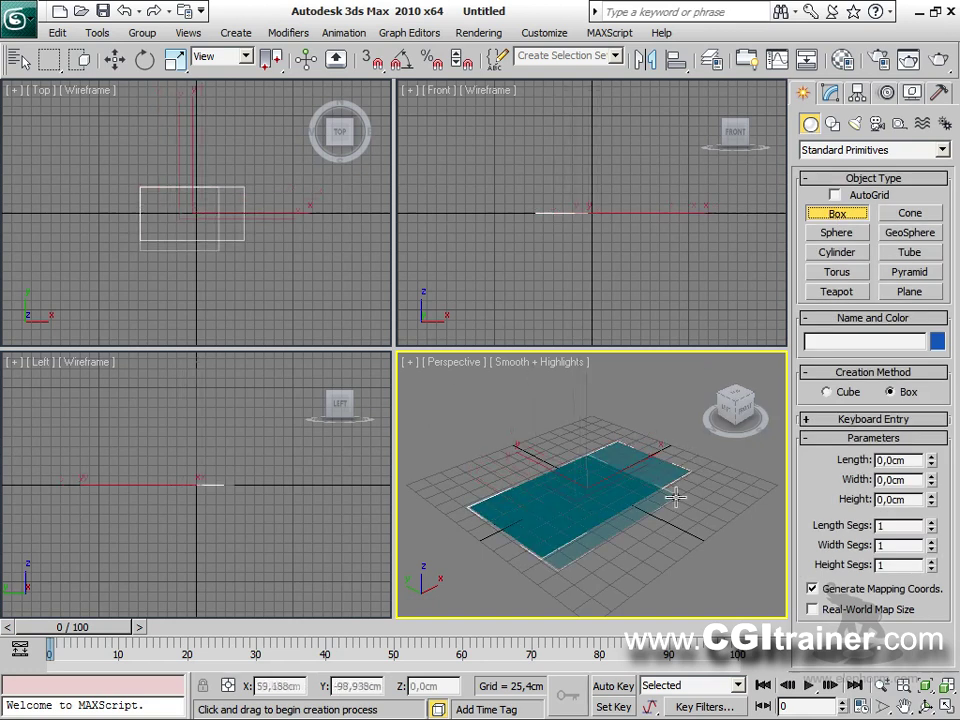
left_click(677, 408)
left_click_drag(397, 356, 108, 100)
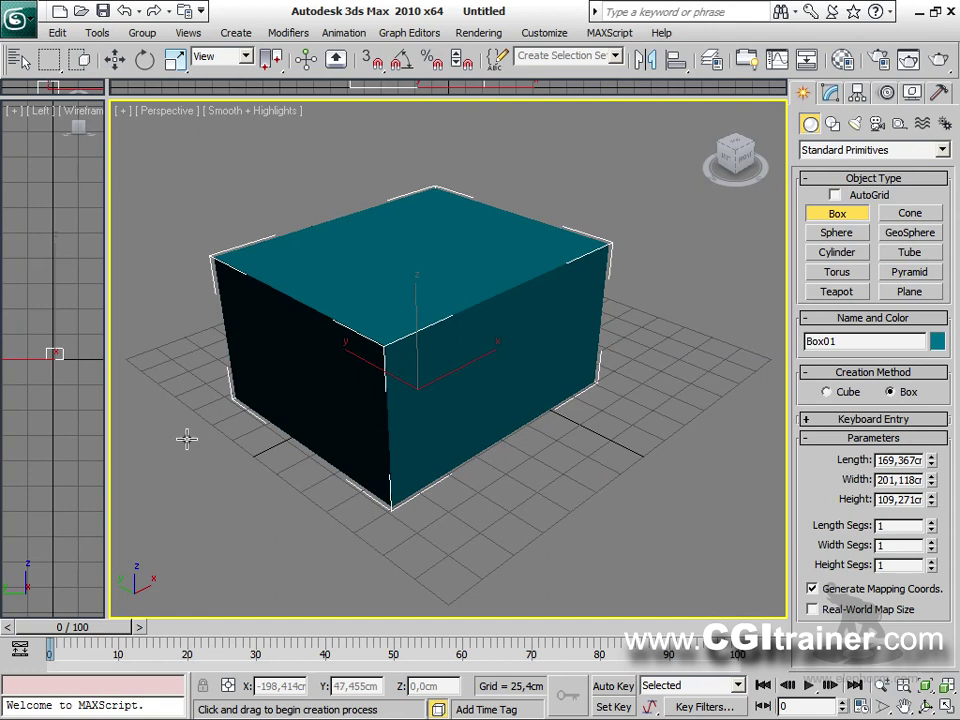
Switch snapping from Face to Grid Points and turn snaps on.
right_click(228, 416, "shift")
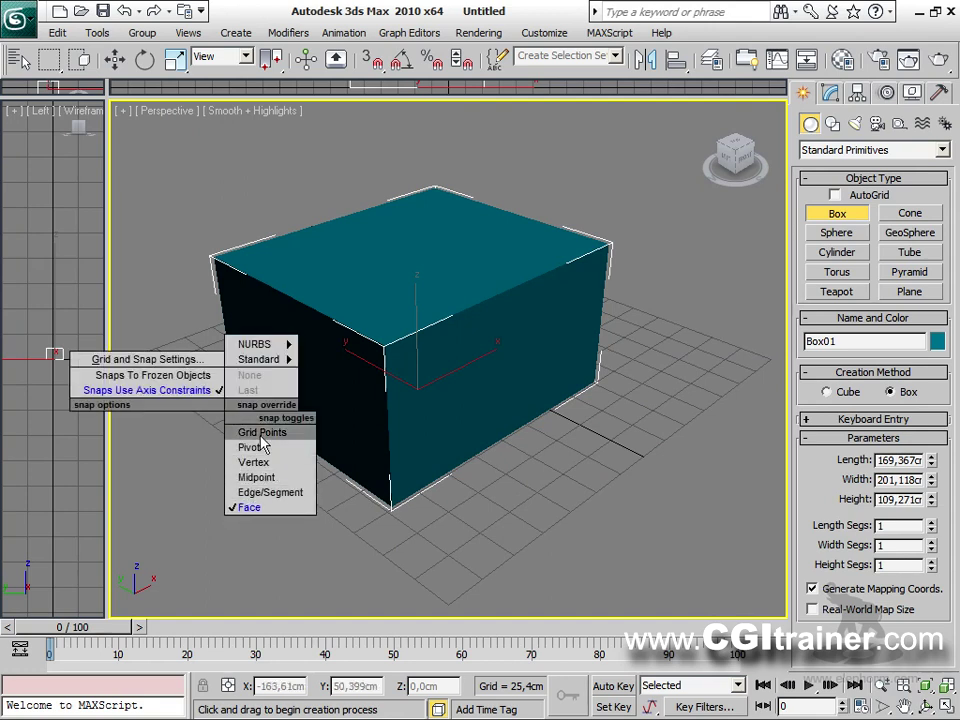
left_click(249, 512)
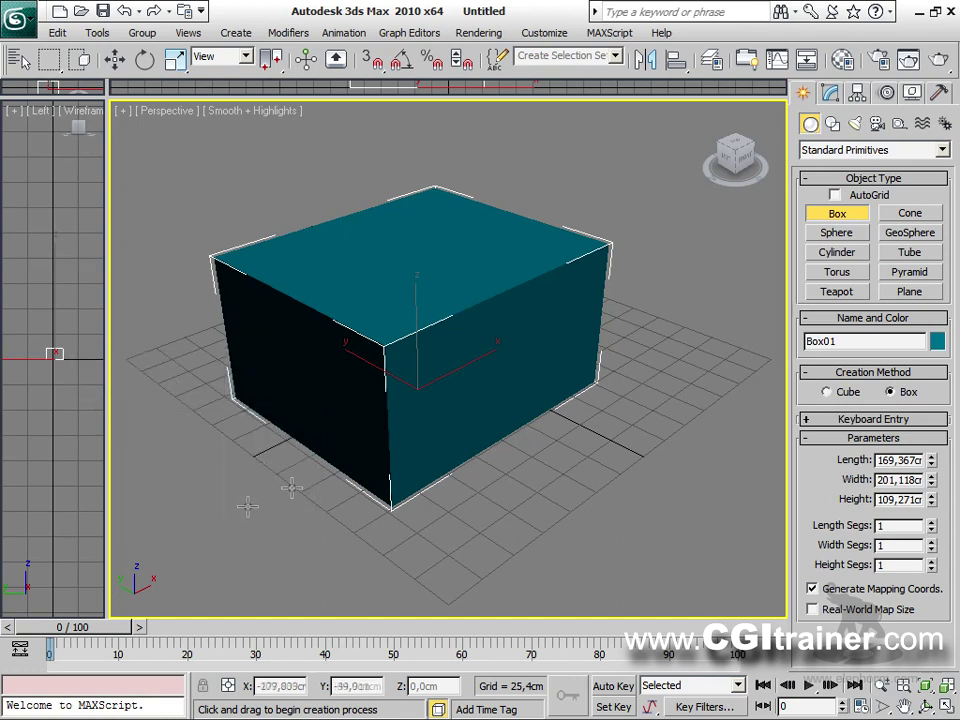
right_click(550, 400, "shift")
left_click(581, 420)
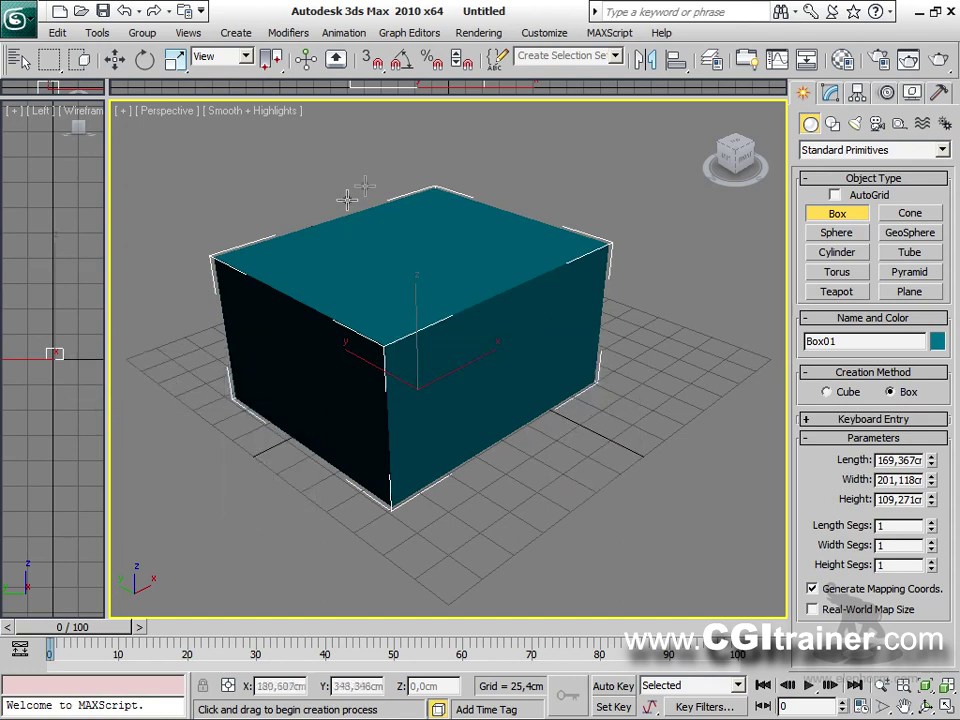
key("s")
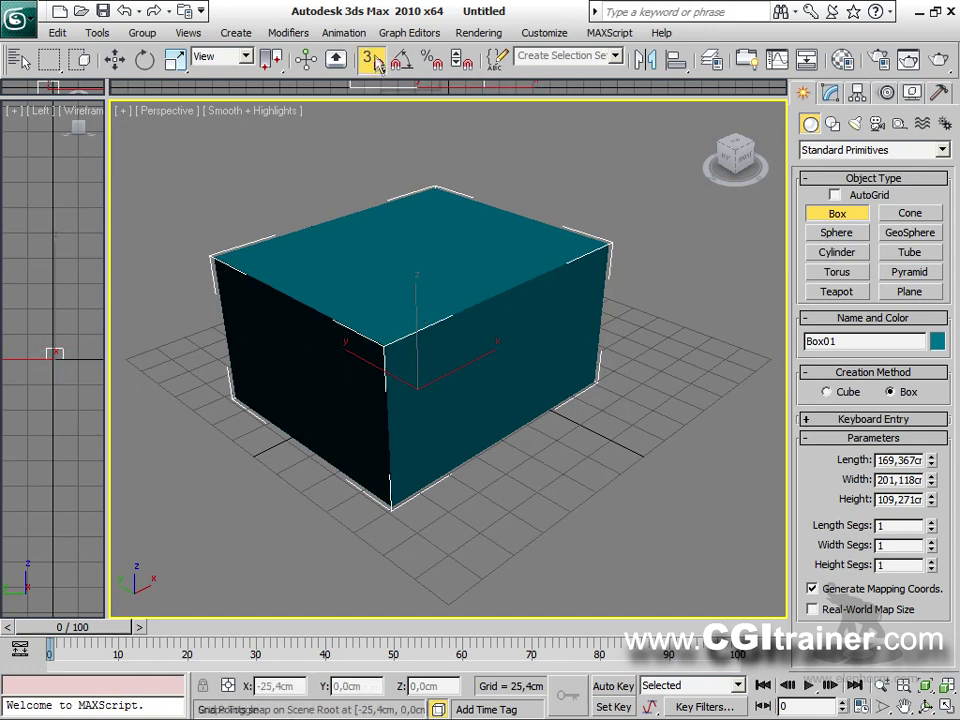
Add a 76.2 cm yellow-green box and a 50.8 x 25.4 x 101.6 cm salmon box.
left_click_drag(506, 471, 652, 490)
left_click(610, 348)
left_click_drag(288, 528, 383, 555)
left_click(336, 375)
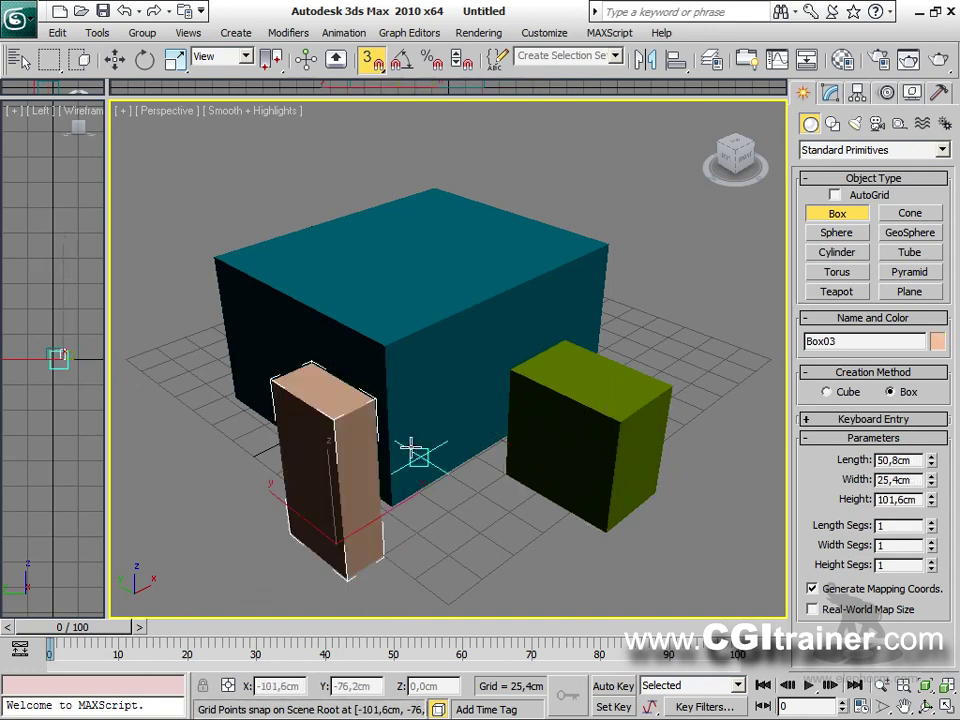
Make snapping use Face instead of Grid Points.
right_click(416, 446, "shift")
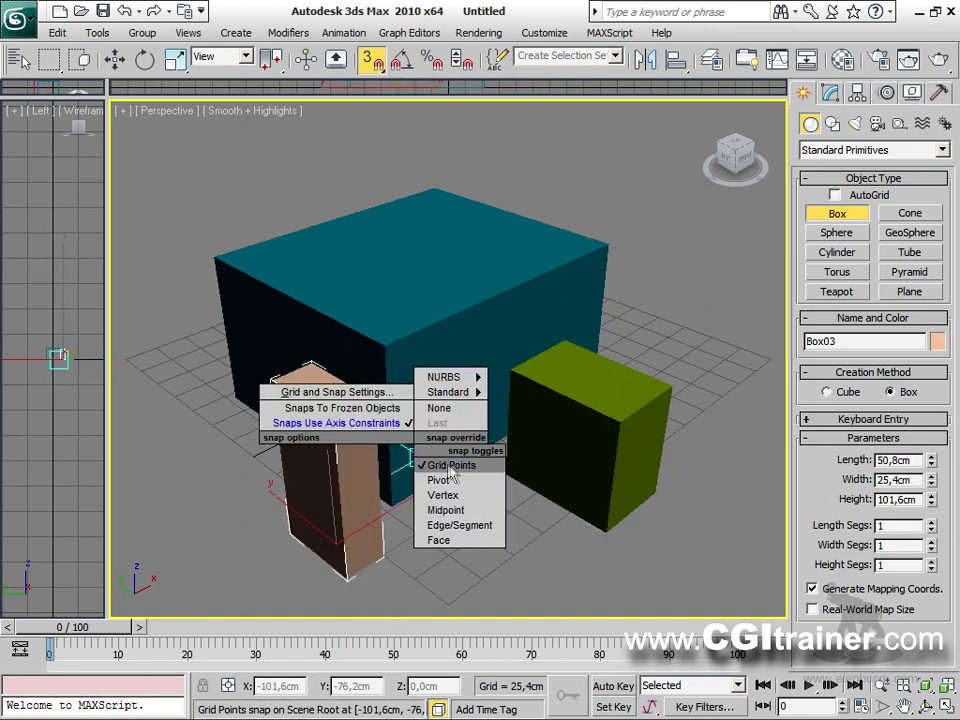
left_click(446, 542)
right_click(447, 512, "shift")
left_click(465, 535)
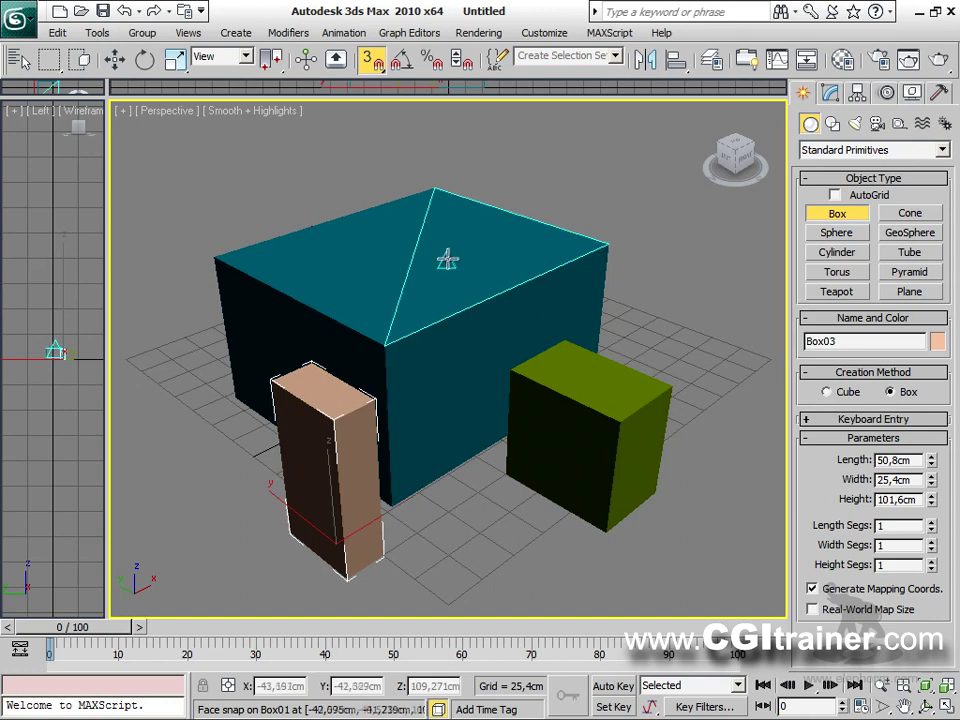
Place four teapots on the tops of the teal and yellow-green boxes.
left_click(837, 291)
left_click_drag(488, 235, 505, 229)
left_click_drag(634, 410, 658, 425)
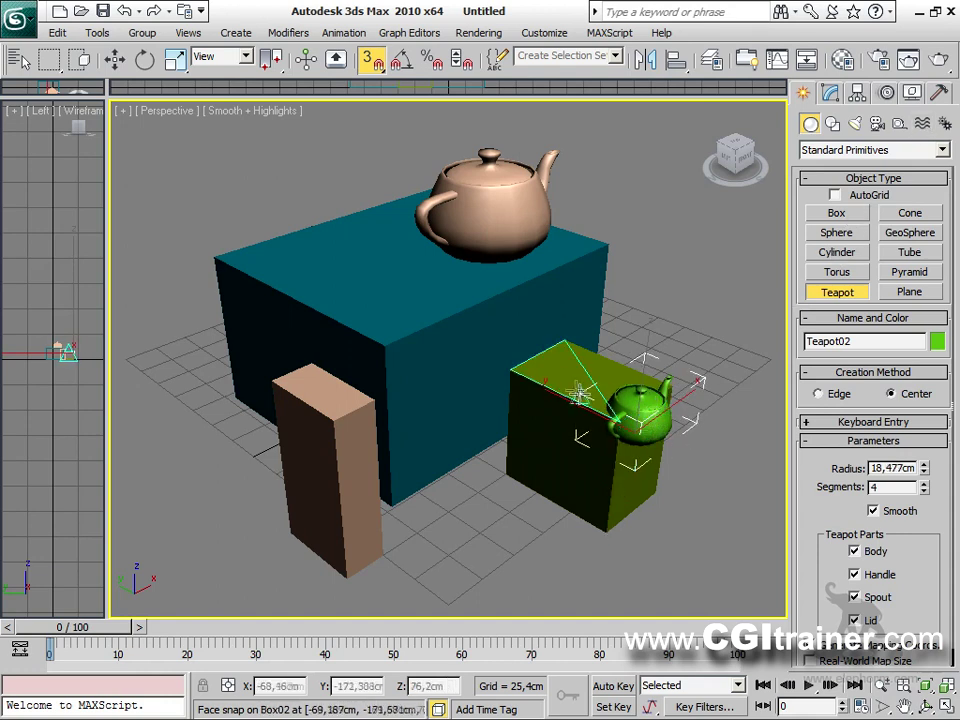
left_click_drag(548, 370, 580, 372)
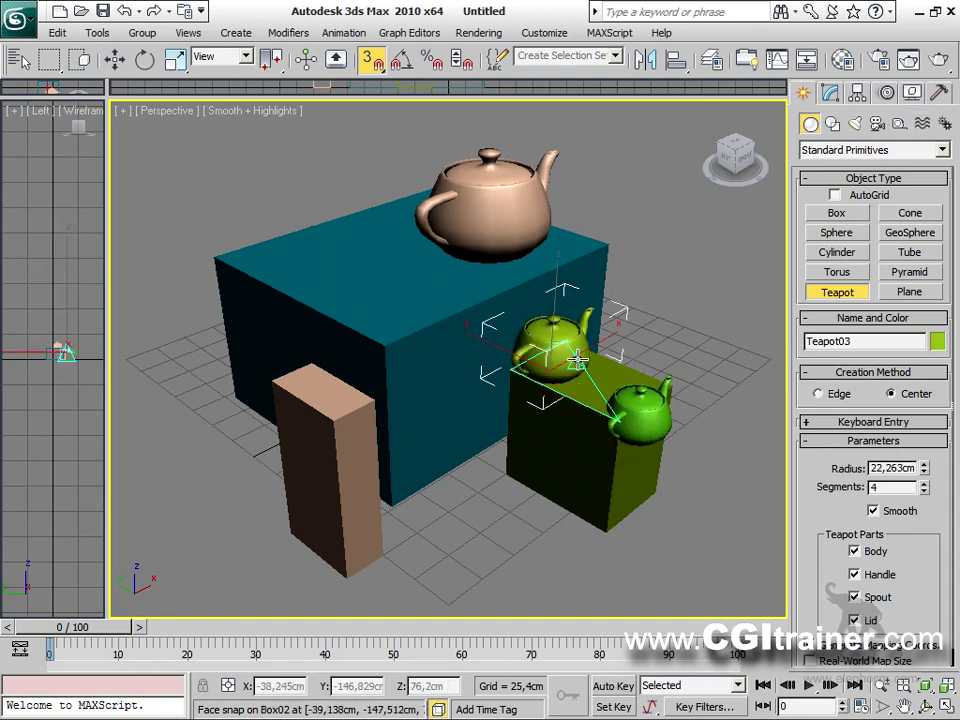
left_click_drag(304, 272, 370, 310)
Open the full Grid and Snap Settings from the snap quad menu.
right_click(373, 308, "shift")
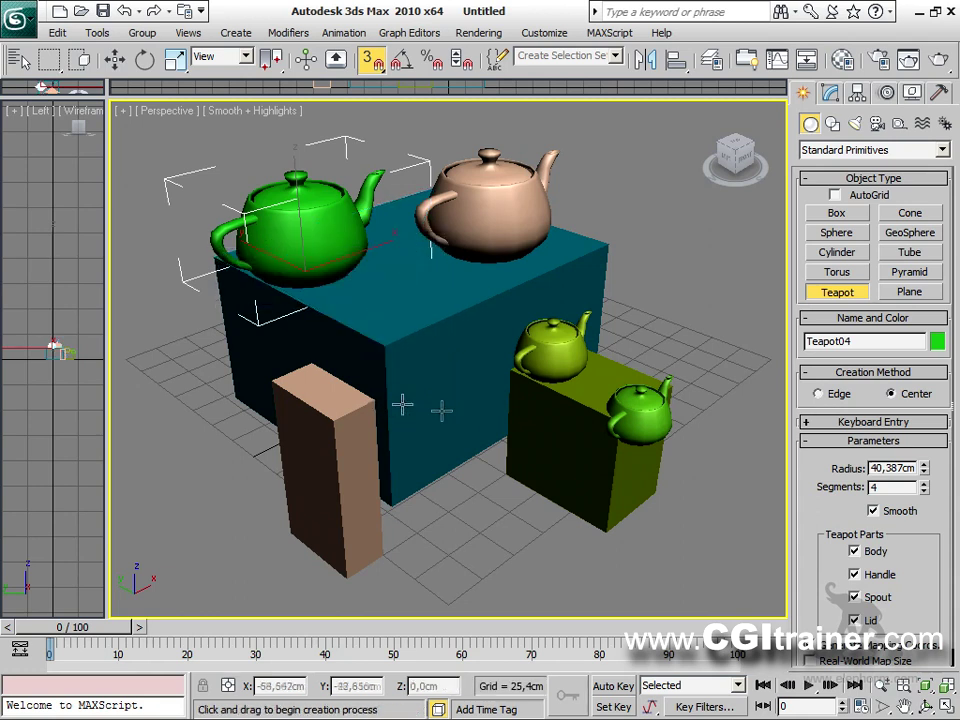
right_click(461, 452, "shift")
left_click(383, 403)
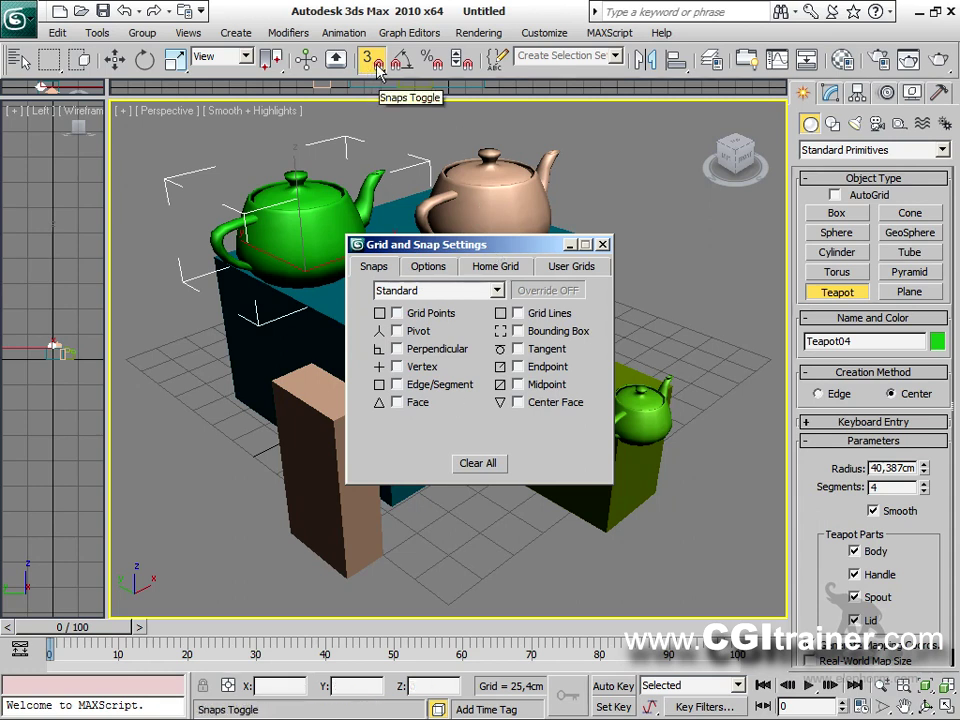
Look over the Options and Home Grid pages of Grid and Snap Settings, then close it.
left_click(431, 268)
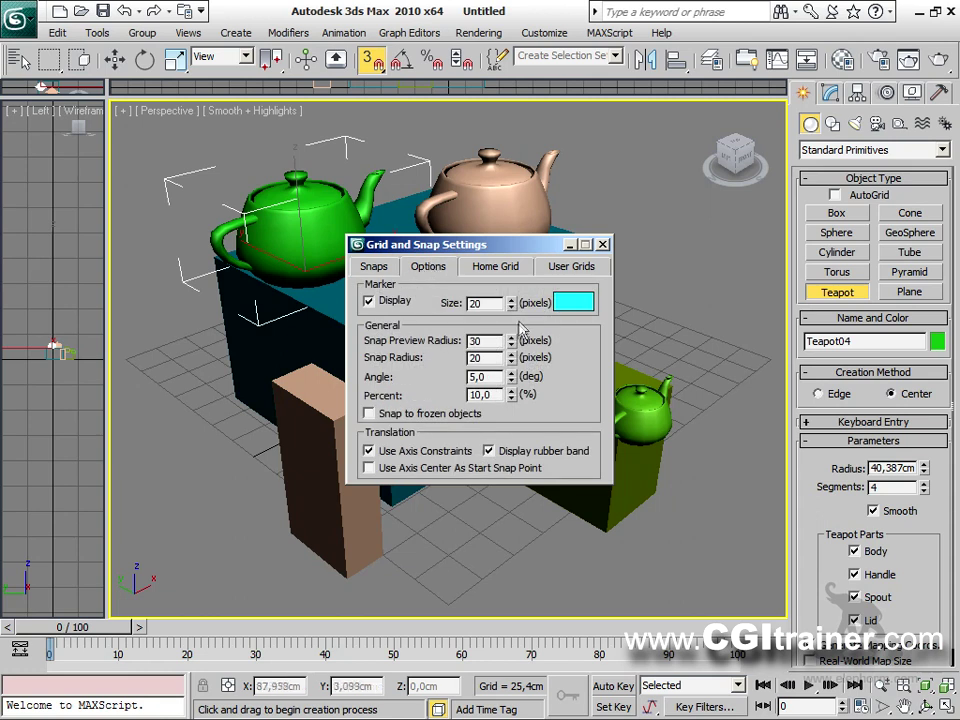
left_click(487, 269)
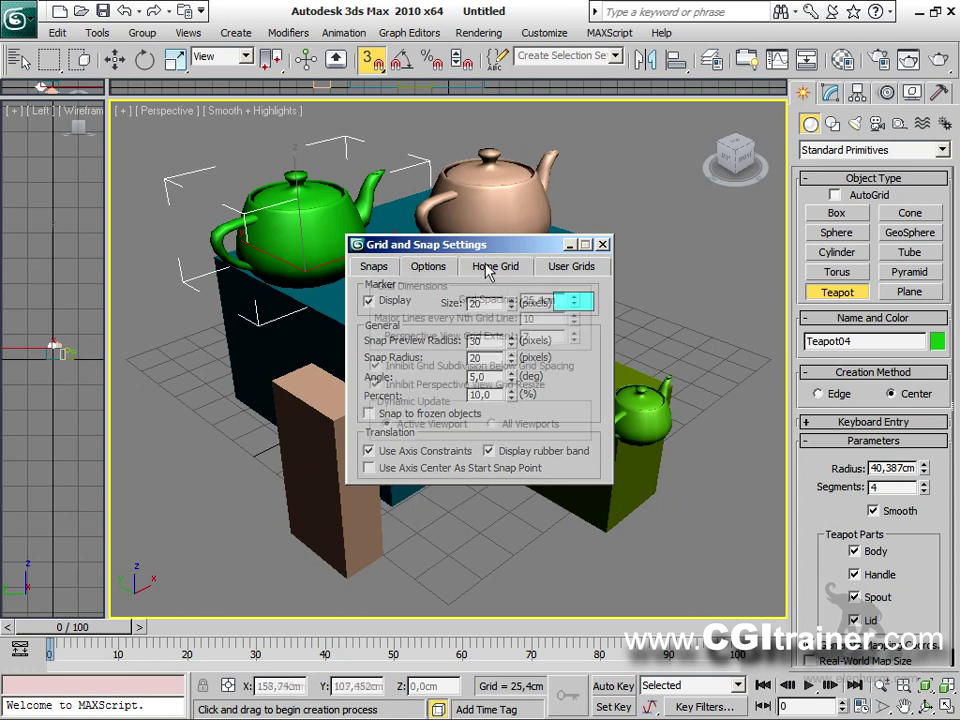
left_click(603, 244)
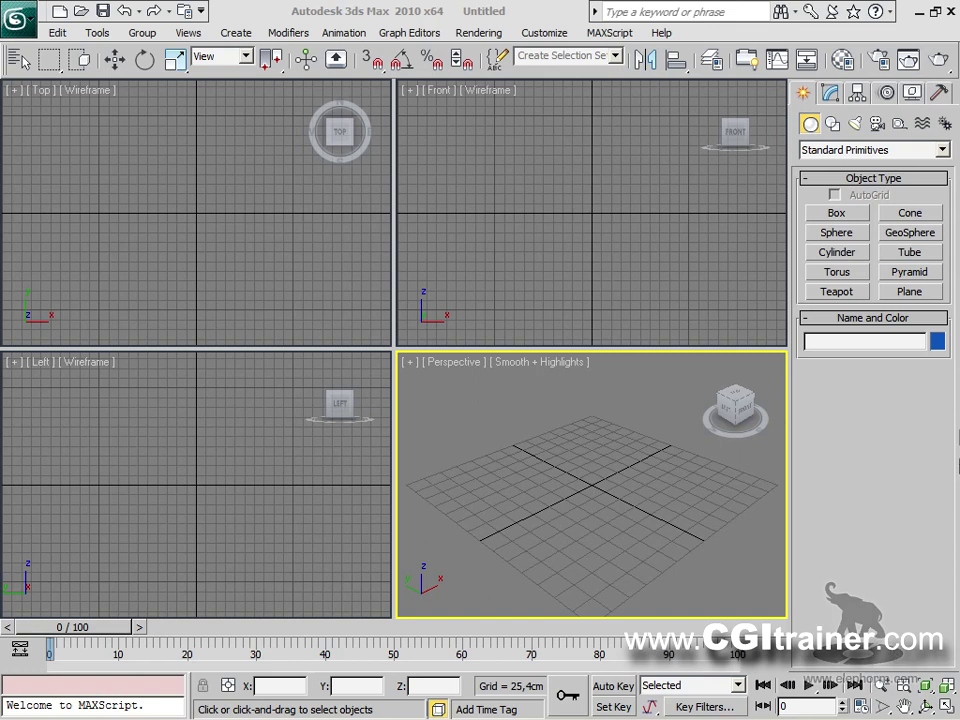
Create a 114.8 cm cylinder and maximize the Perspective view centred on it.
left_click(838, 252)
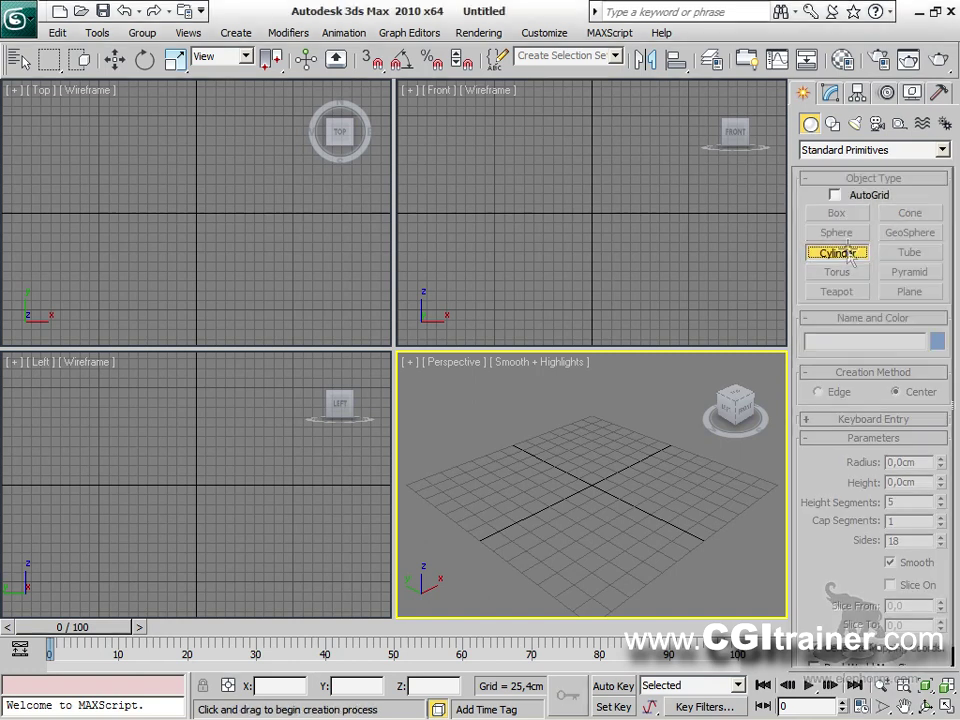
left_click_drag(588, 488, 600, 435)
left_click(430, 333)
left_click_drag(394, 352, 24, 351)
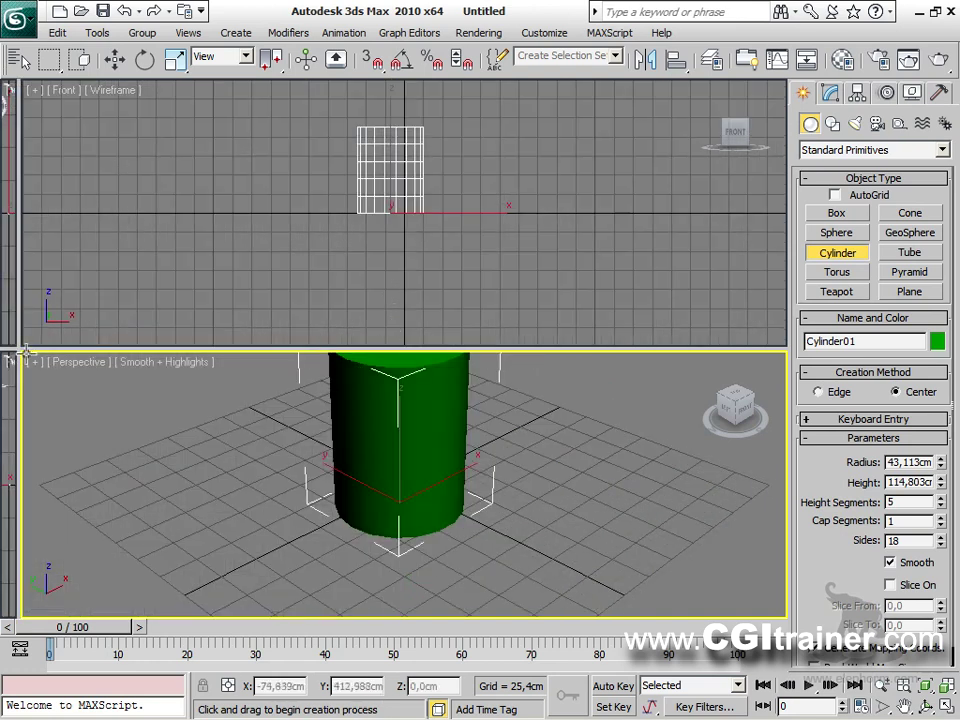
key("alt+w")
middle_click_drag(223, 216, 242, 268)
Tilt the cylinder about Y with Angle Snap on, then set Y rotation back to 0.
key("e")
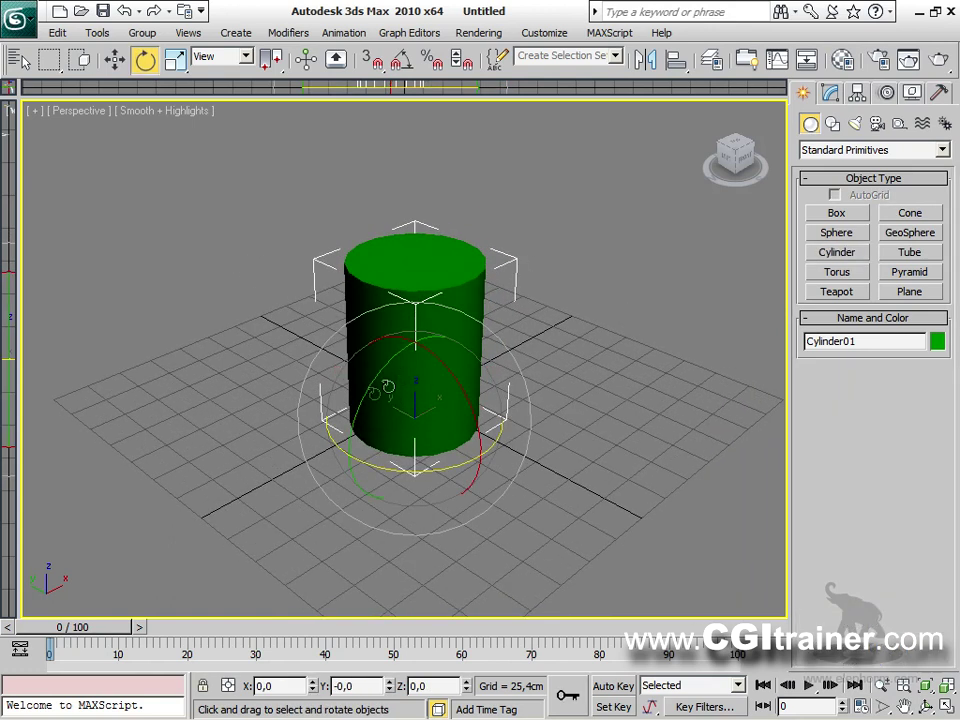
left_click(402, 62)
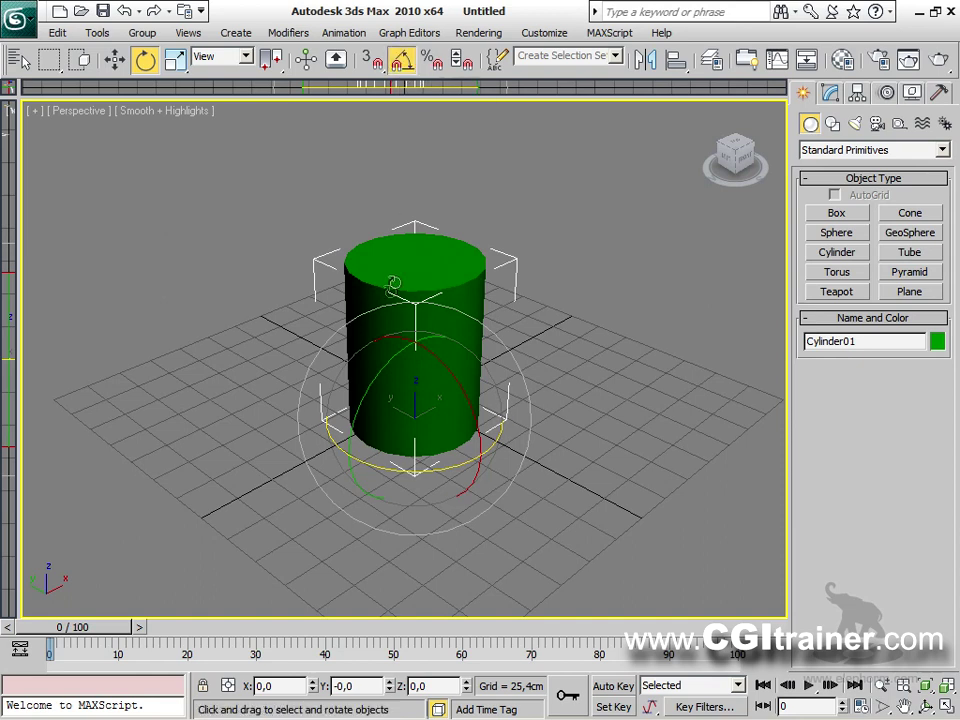
left_click_drag(360, 421, 357, 385)
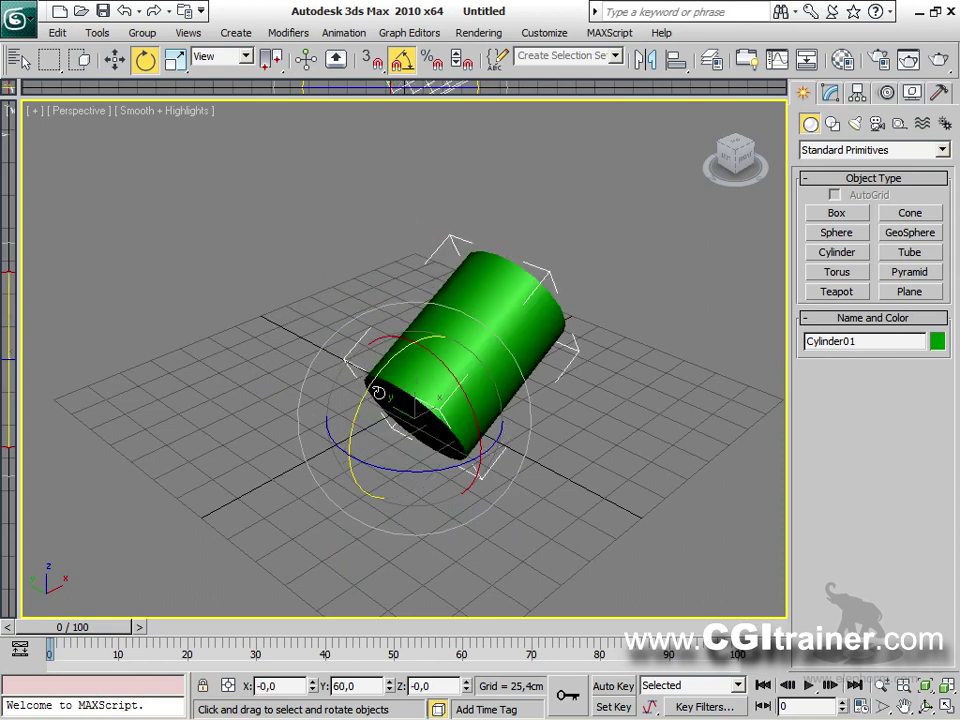
mouse_move(381, 372)
left_mouse_down()
mouse_move(380, 345)
mouse_move(378, 385)
mouse_move(392, 352)
left_mouse_up()
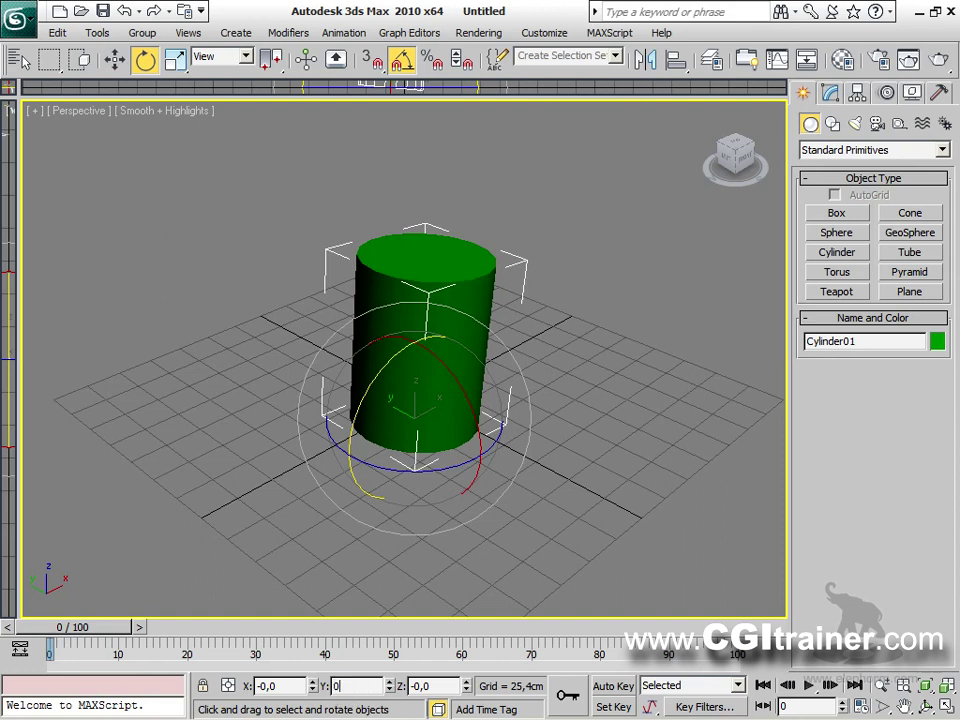
key("Return")
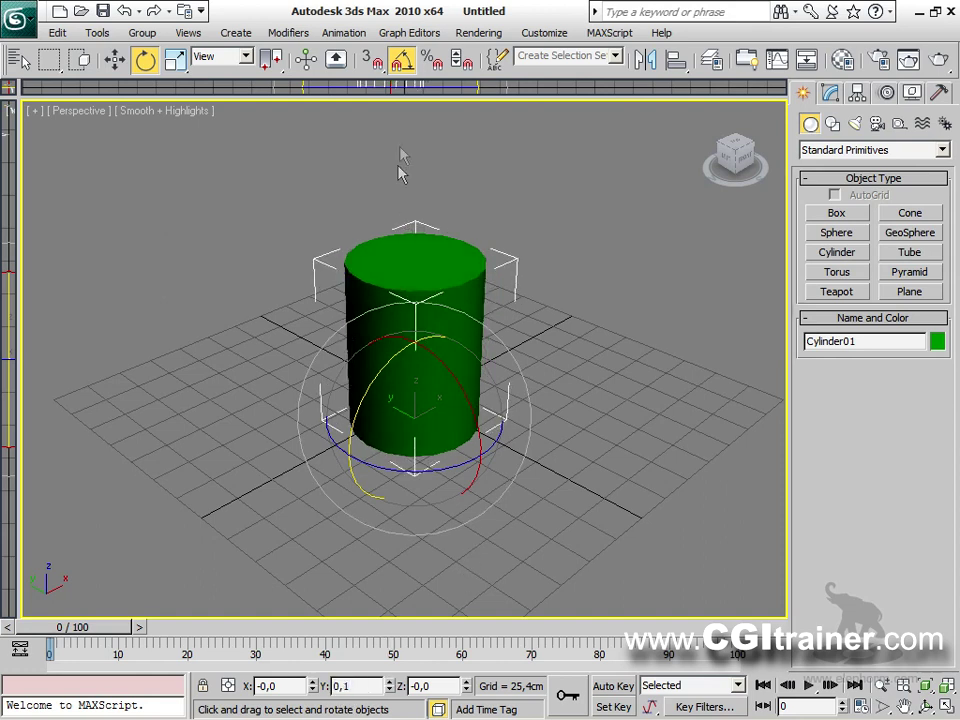
Check the angle snap setting and rotate the cylinder in 45° steps.
right_click(403, 68)
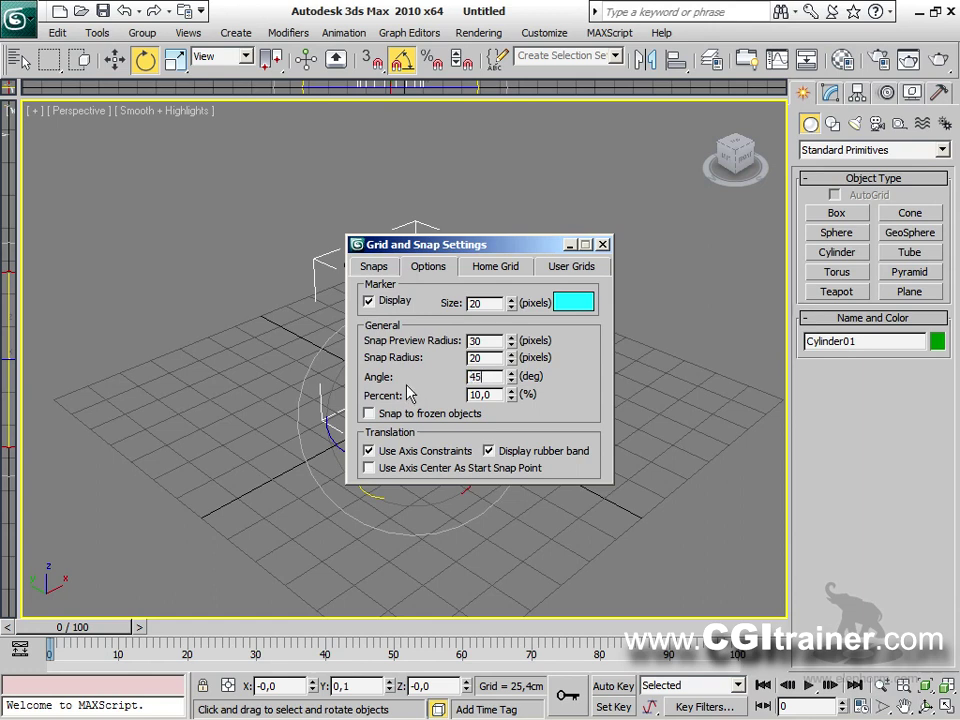
left_click(602, 245)
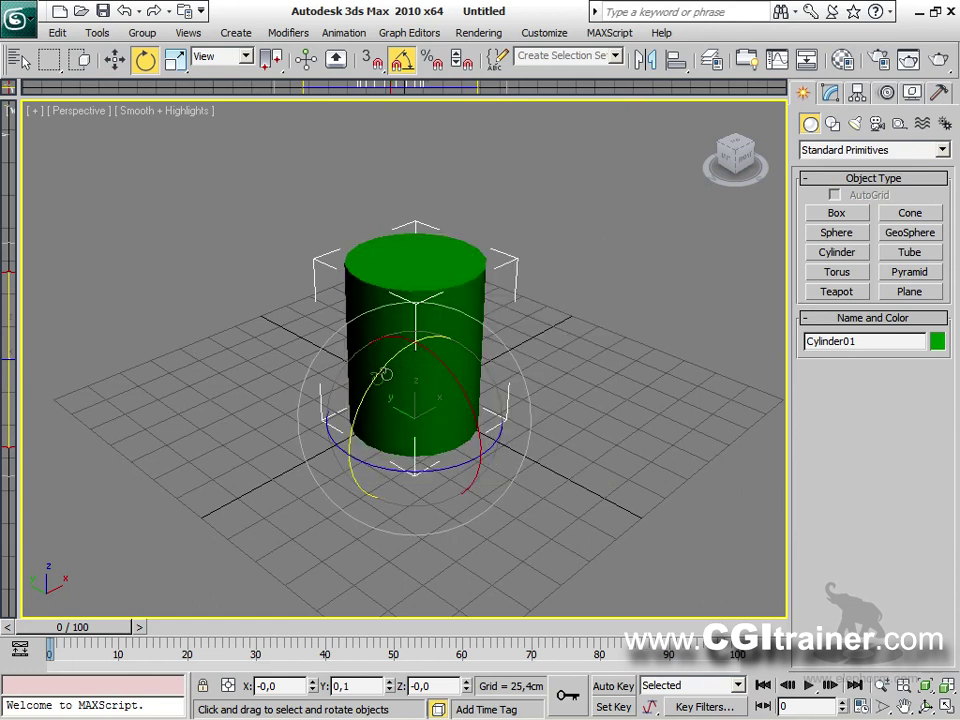
left_click_drag(372, 383, 456, 465)
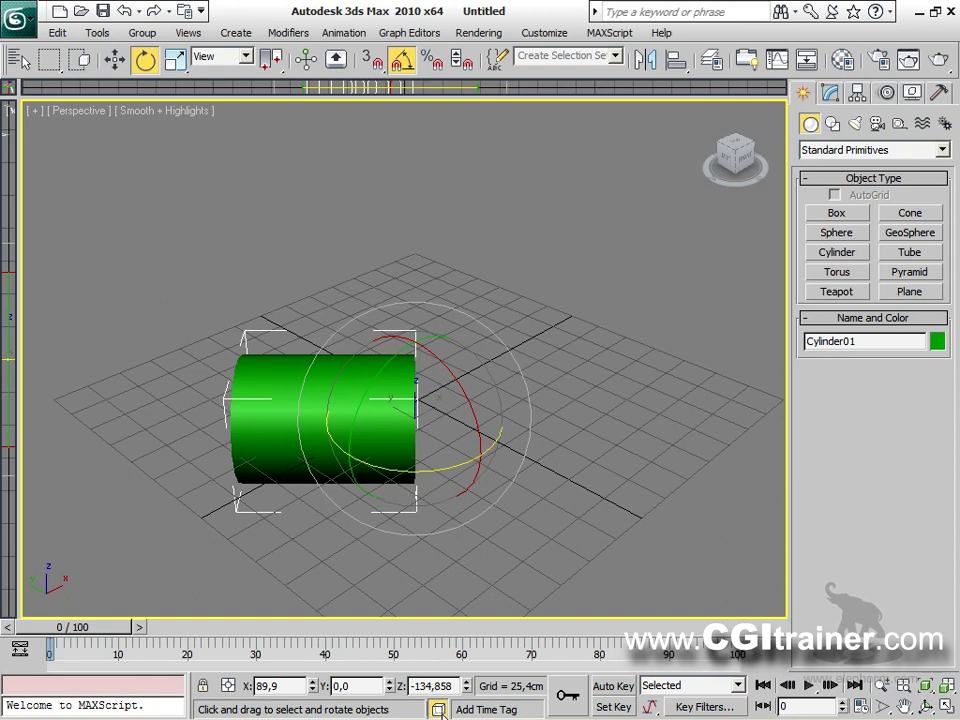
Zero the cylinder's X and Z rotation, deselect it, and reopen Grid and Snap Settings.
right_click(460, 686)
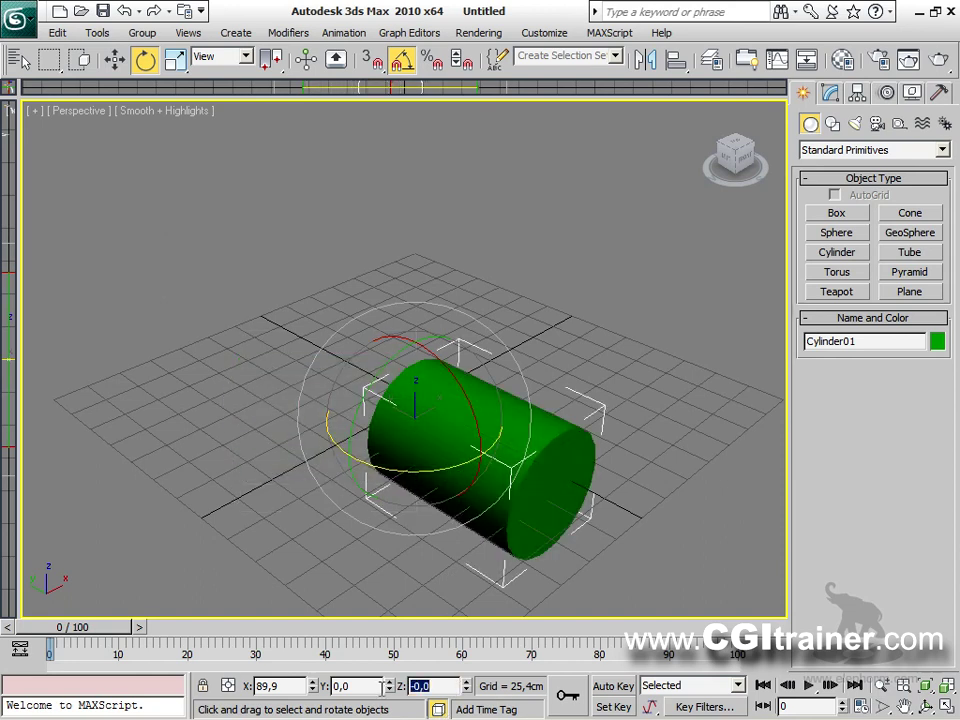
right_click(312, 686)
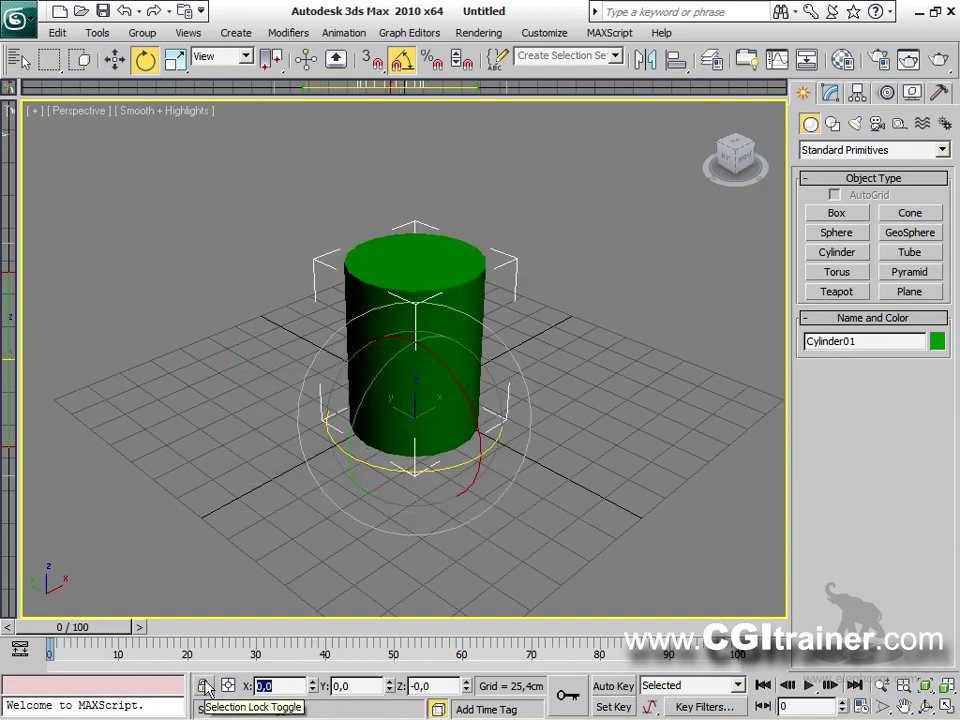
left_click(516, 190)
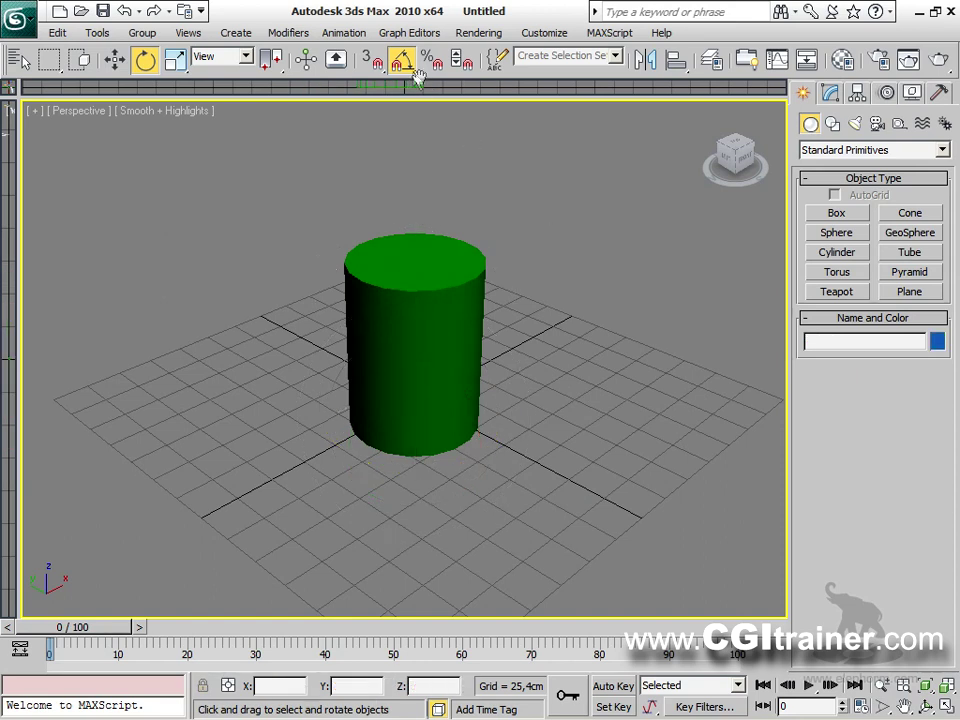
right_click(408, 66)
left_click_drag(487, 245, 418, 183)
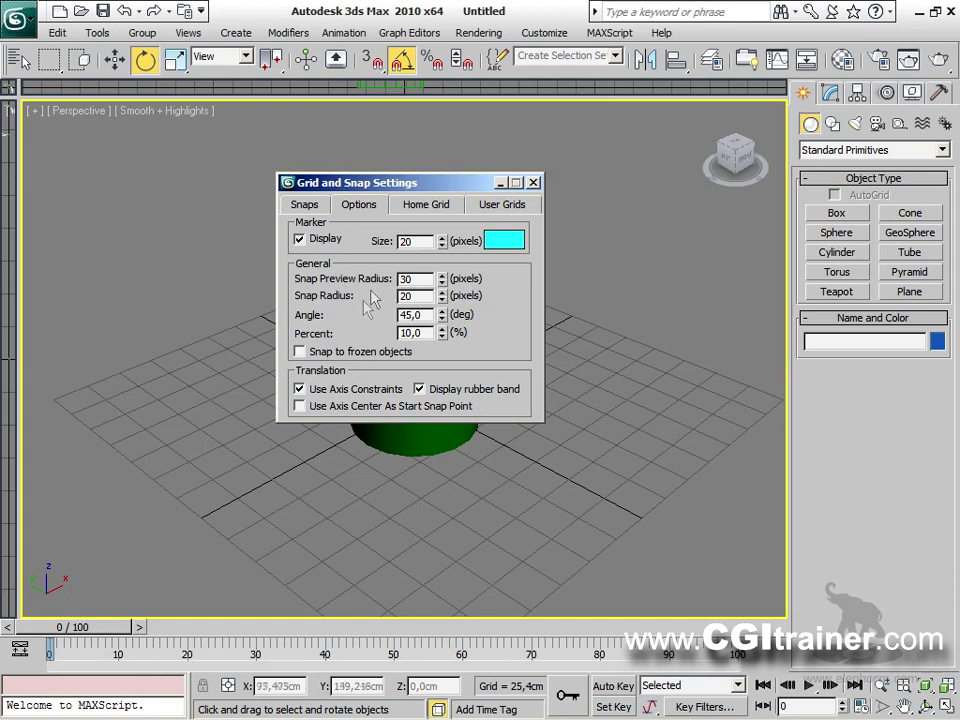
Turn Angle Snap off and change the snap angle to 5 degrees.
left_click(534, 184)
left_click(401, 58)
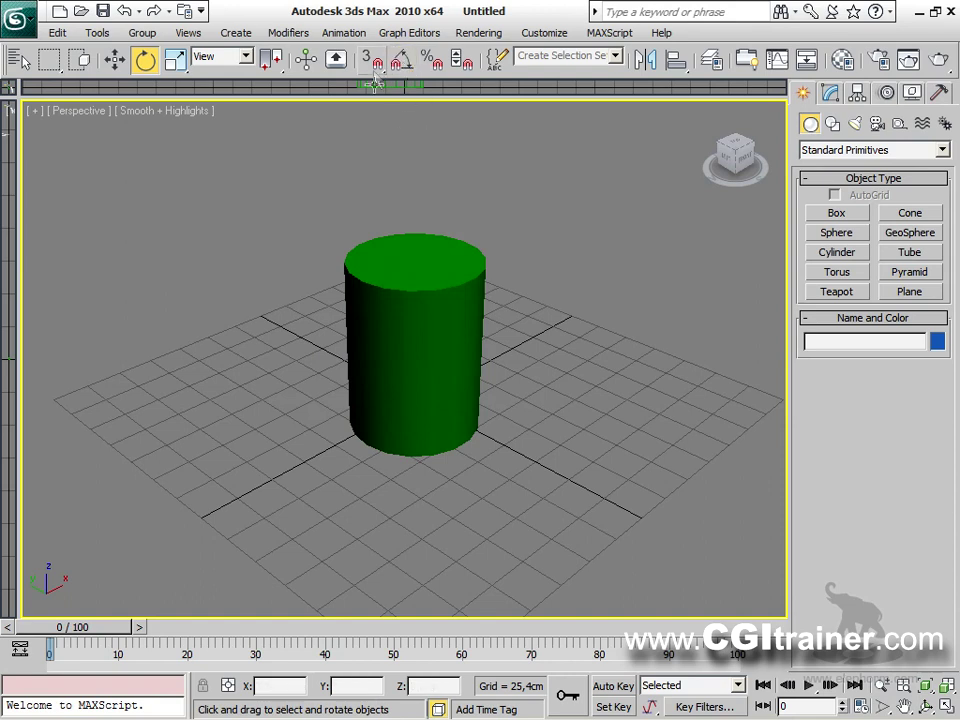
right_click(375, 65)
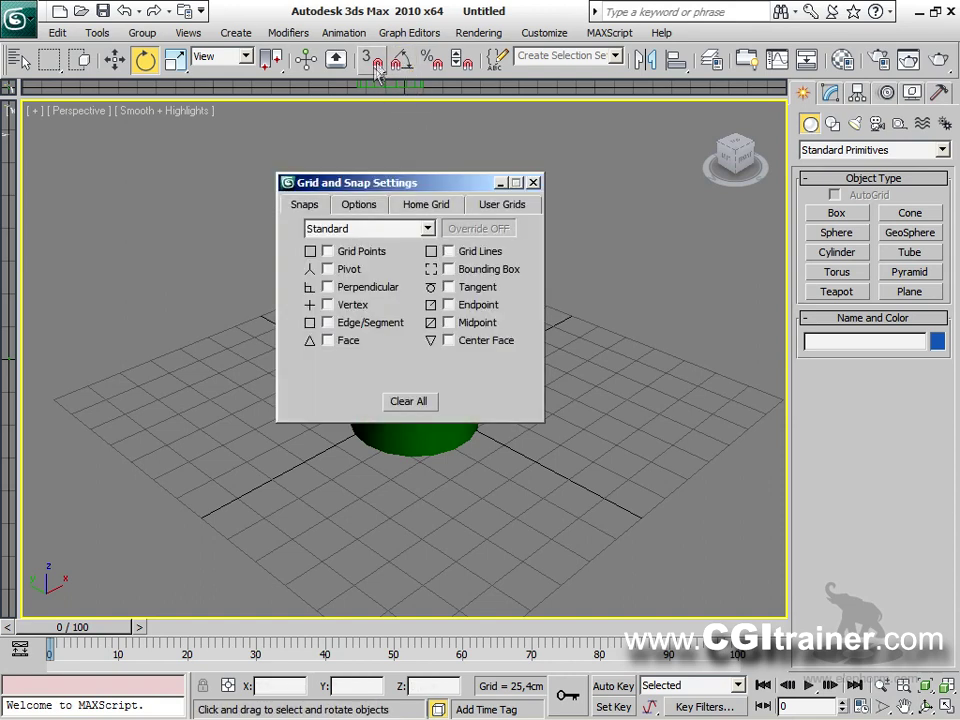
left_click(354, 205)
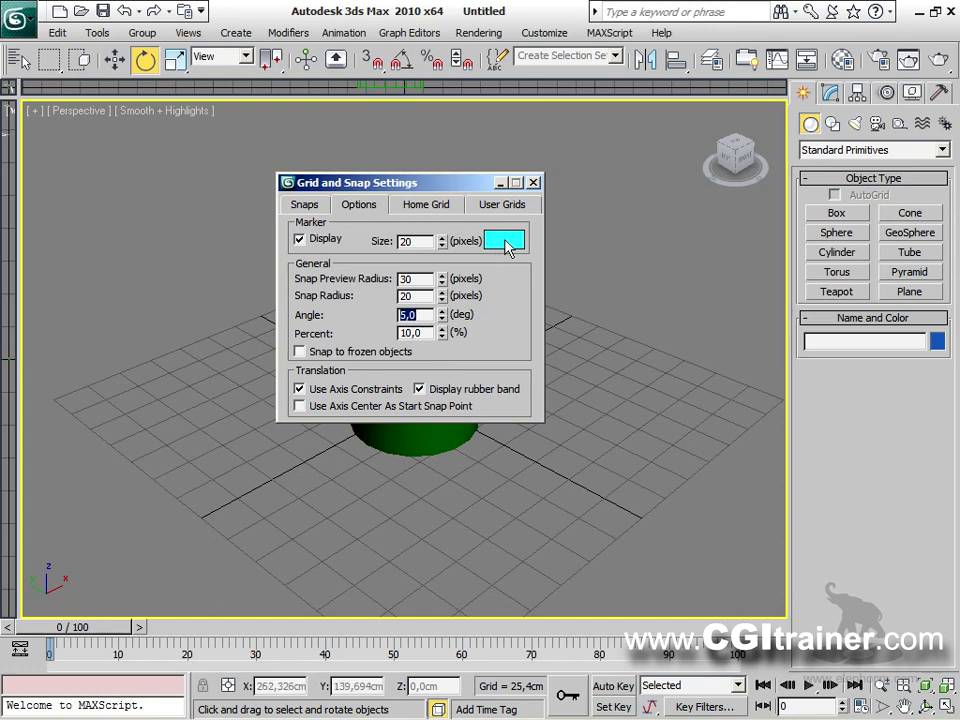
left_click(533, 183)
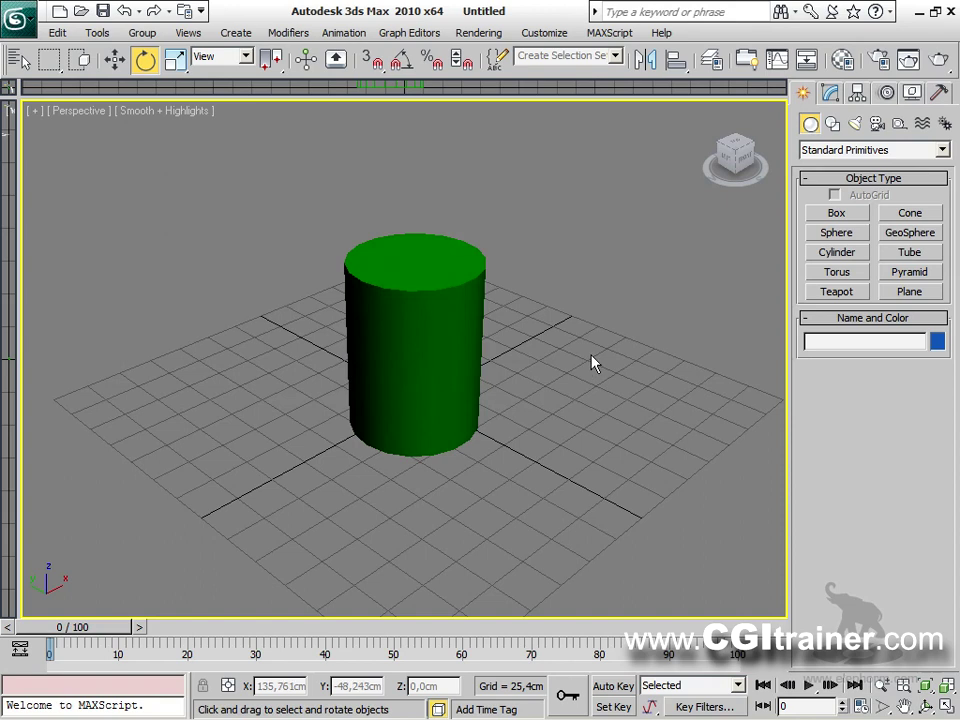
right_click(392, 348, "shift")
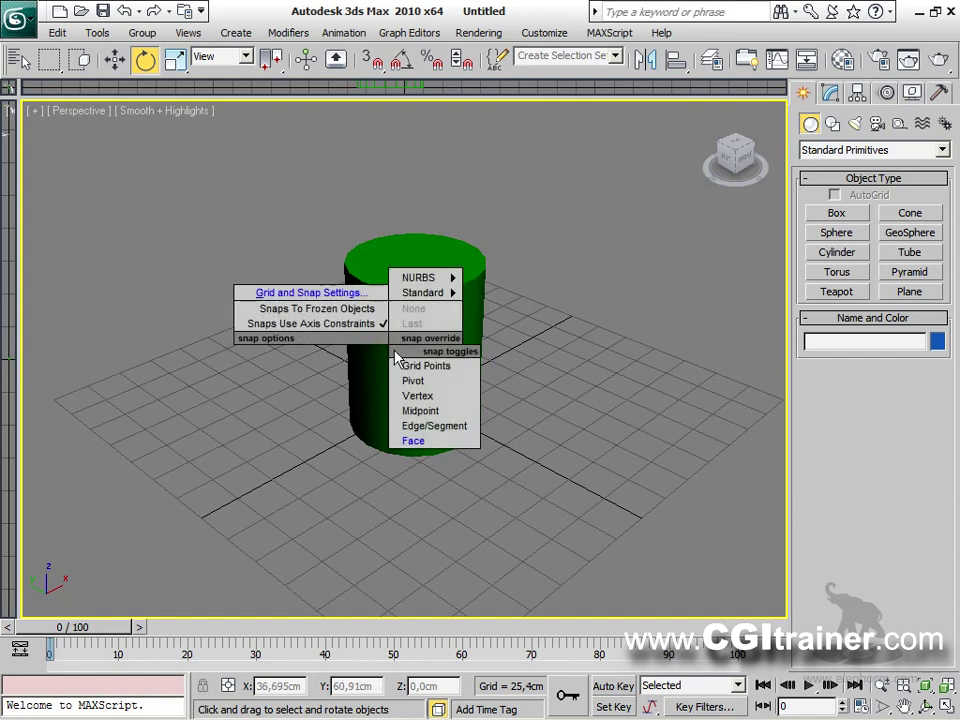
On the Home Grid page, set the grid spacing to 10 cm.
left_click(345, 293)
left_click(358, 205)
left_click(299, 206)
left_click(381, 205)
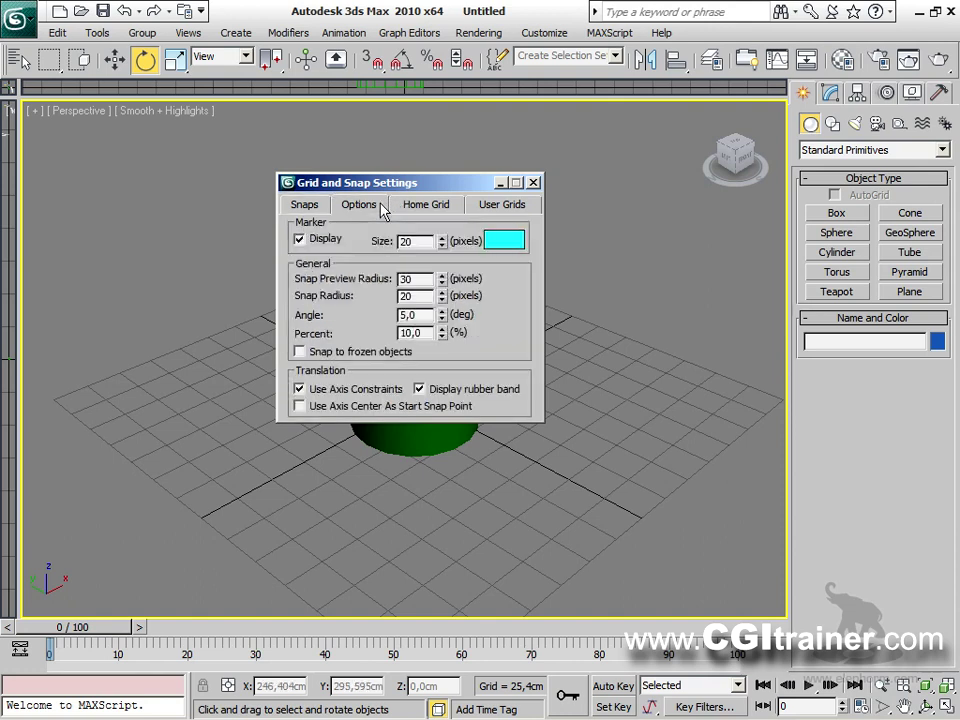
left_click(418, 206)
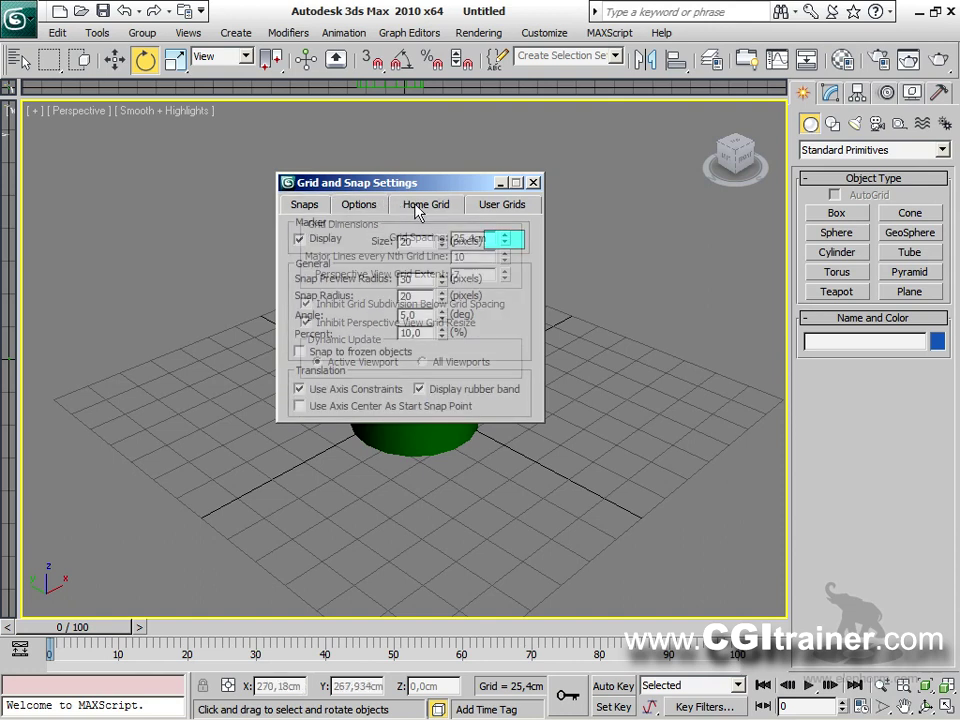
left_click_drag(437, 187, 226, 147)
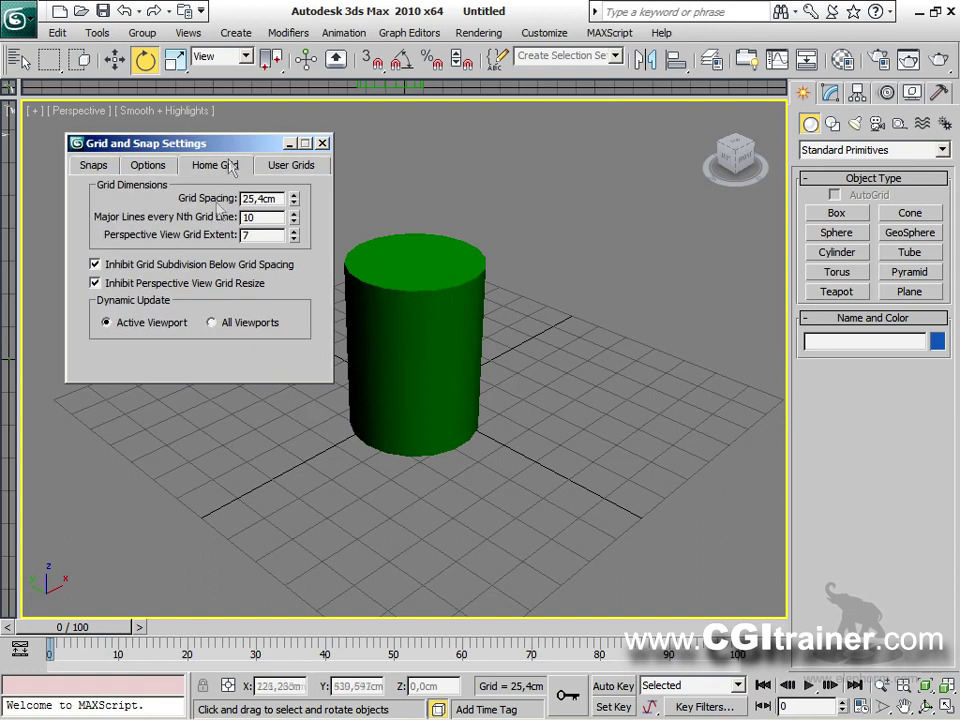
double_click(270, 197)
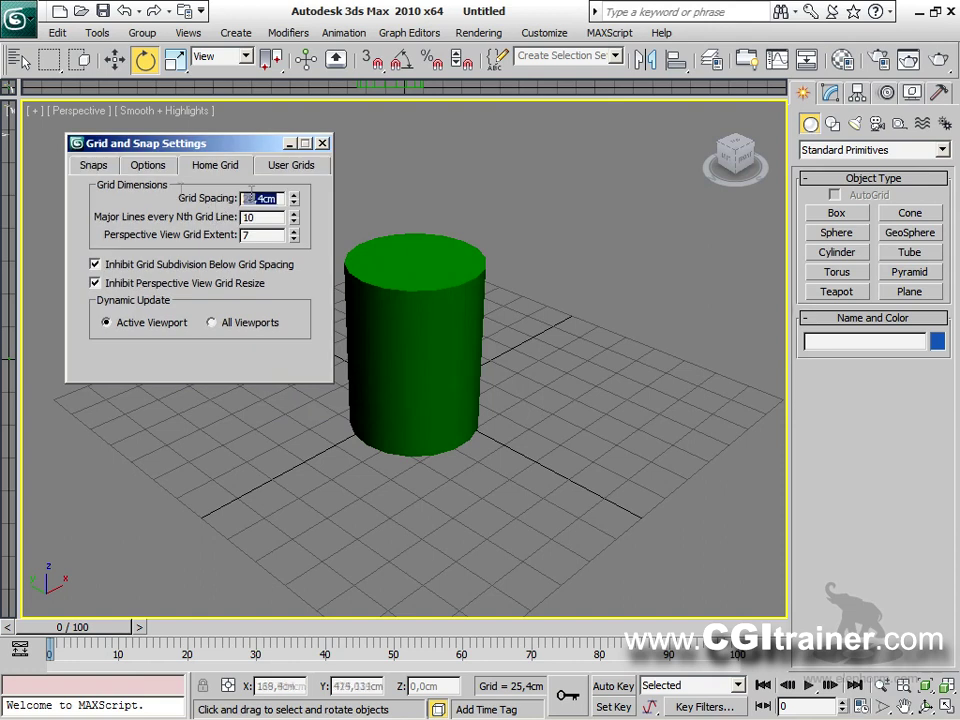
type("10")
key("Return")
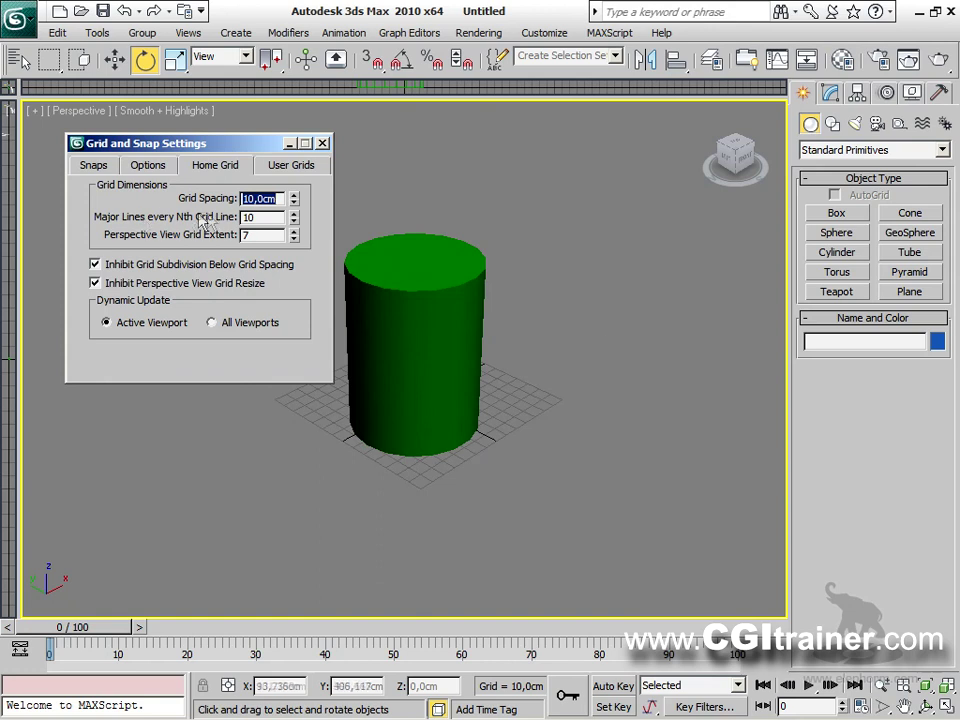
Set the perspective grid extent to 5, then 10, and reframe the view.
left_click(259, 236)
double_click(259, 236)
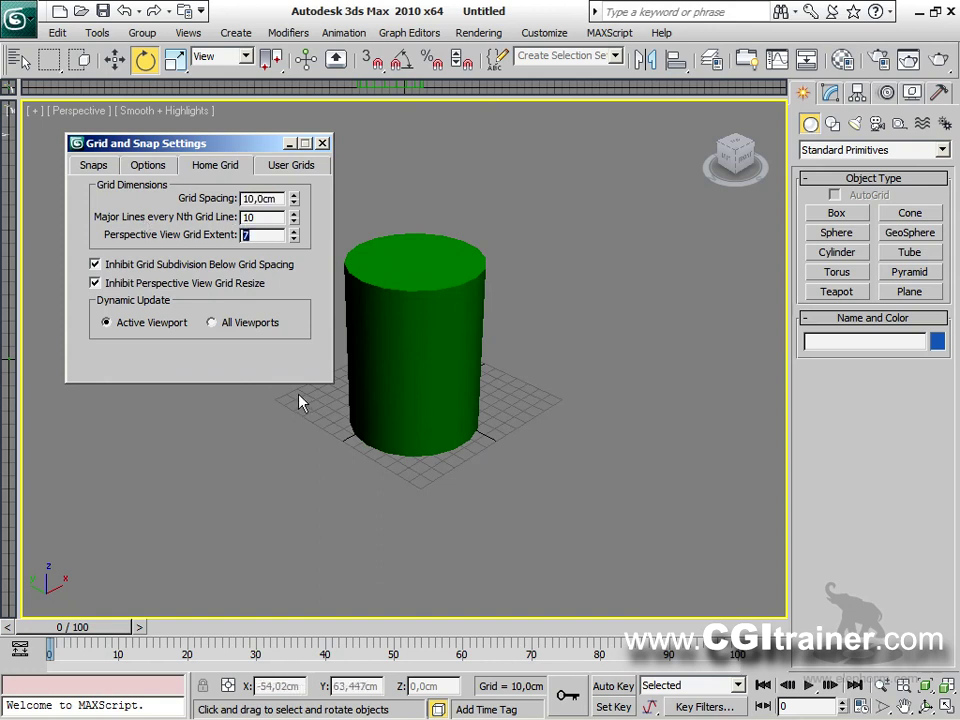
type("5")
key("Return")
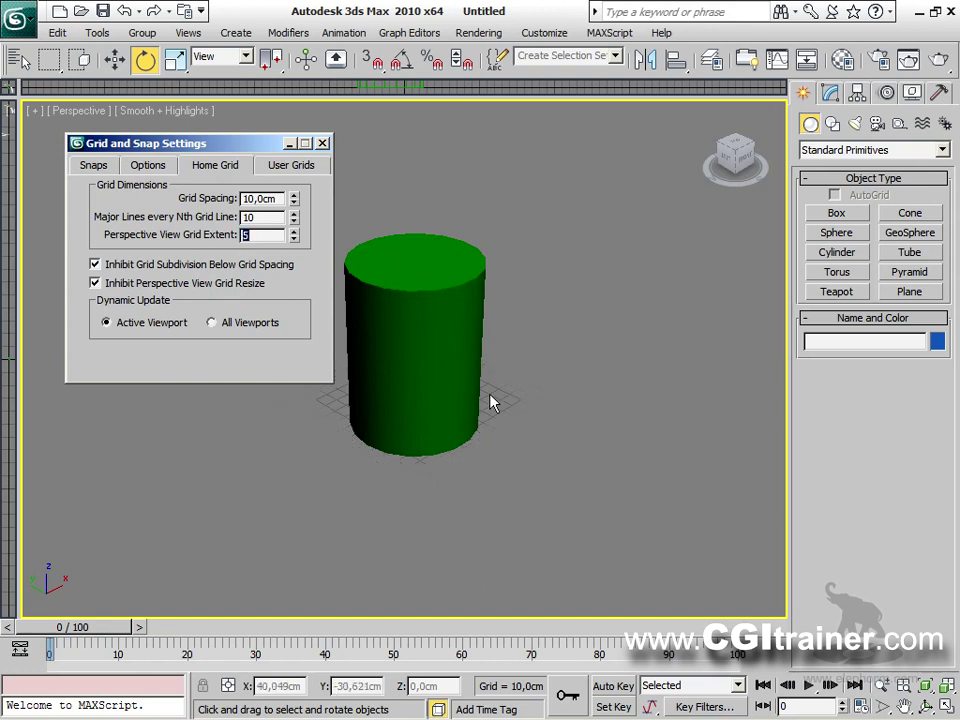
type("10")
key("Return")
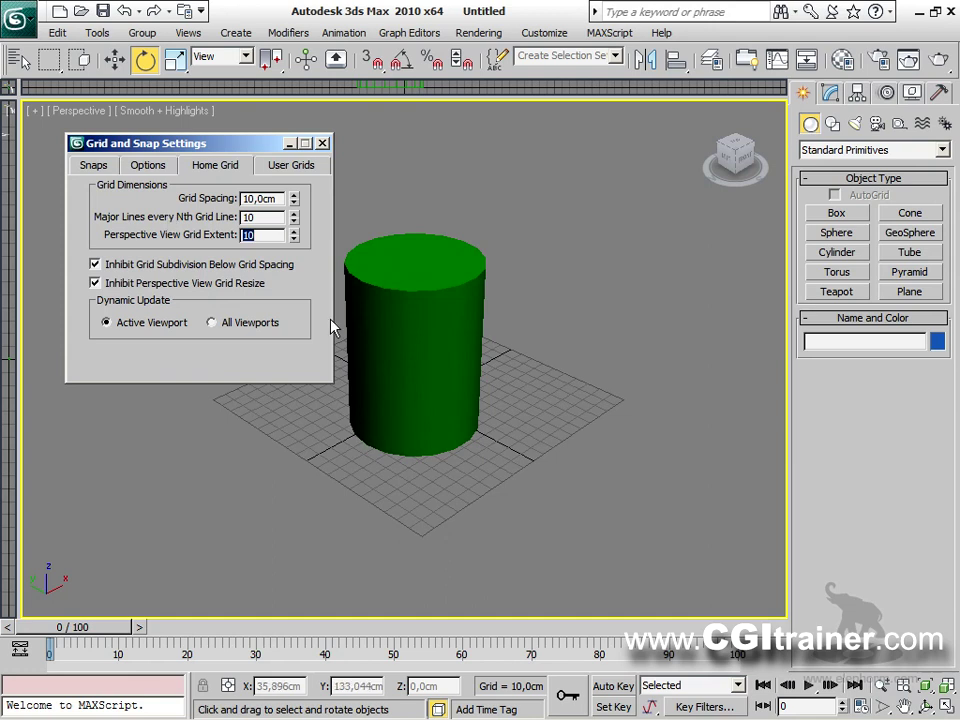
middle_click(443, 420)
scroll(445, 422, "up", 10)
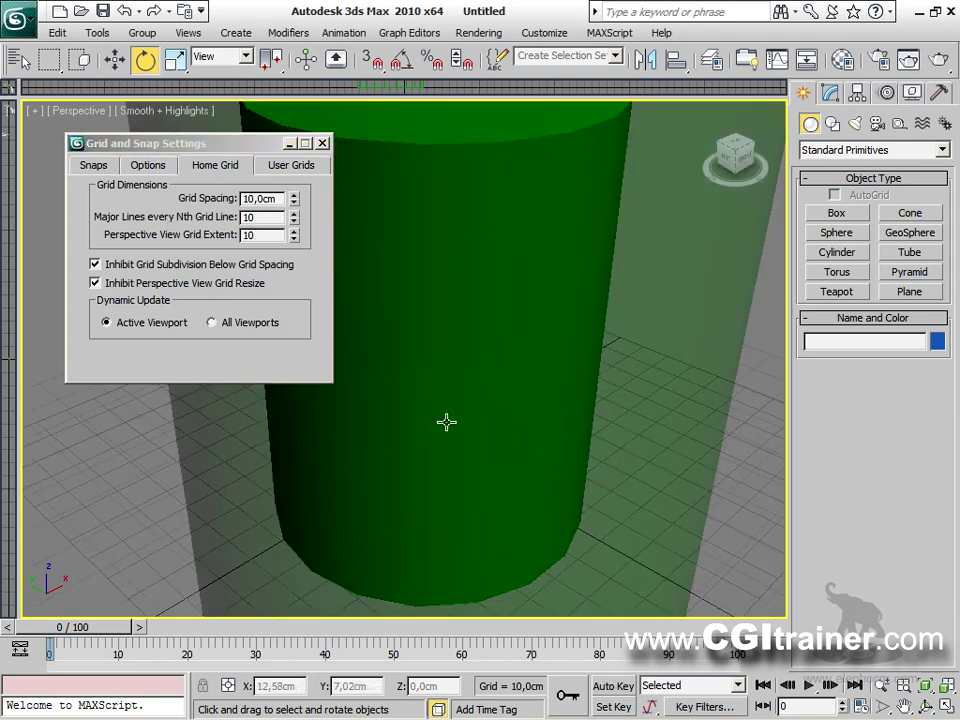
middle_click_drag(475, 366, 506, 496)
middle_click_drag(434, 420, 474, 458)
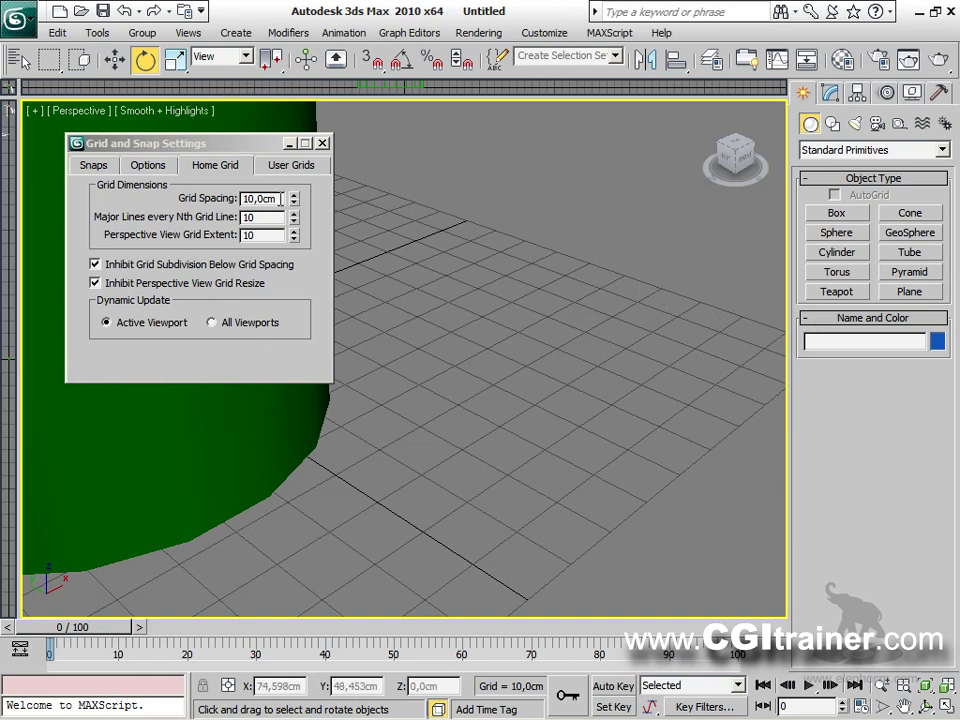
Set major lines to every 10th grid line, then raise it to 11.
left_click_drag(278, 216, 236, 216)
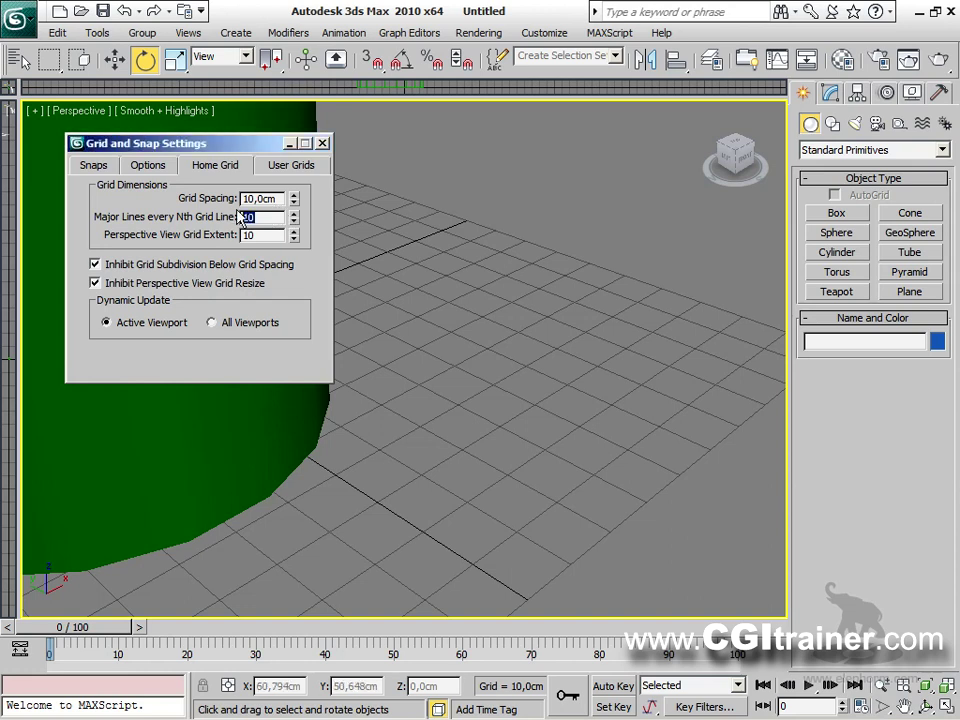
type("5")
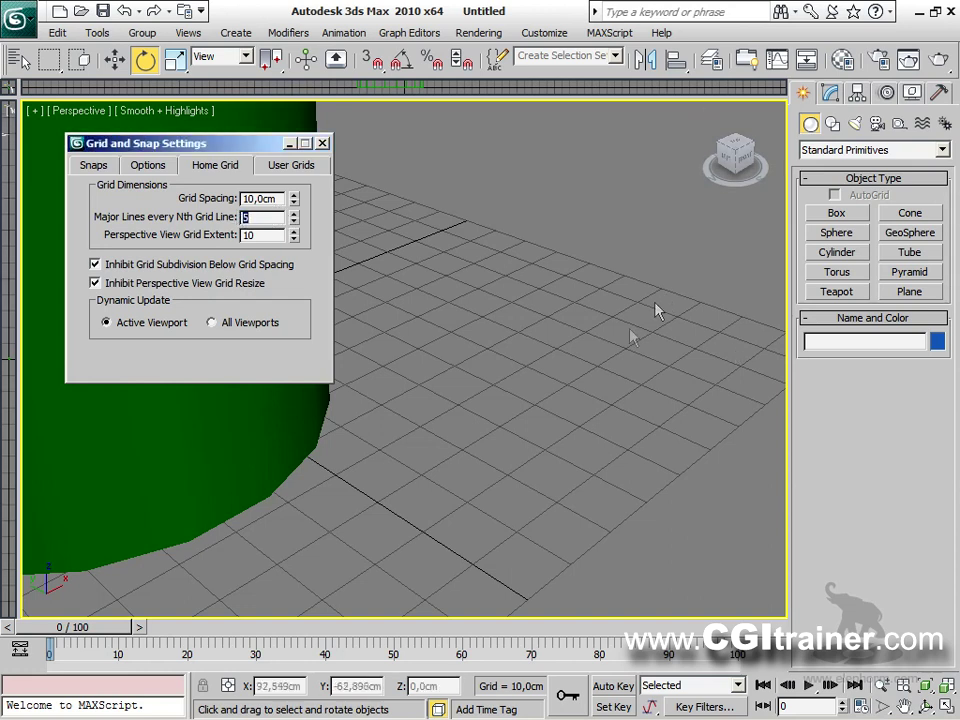
middle_click_drag(656, 311, 605, 360)
scroll(610, 364, "down", 8)
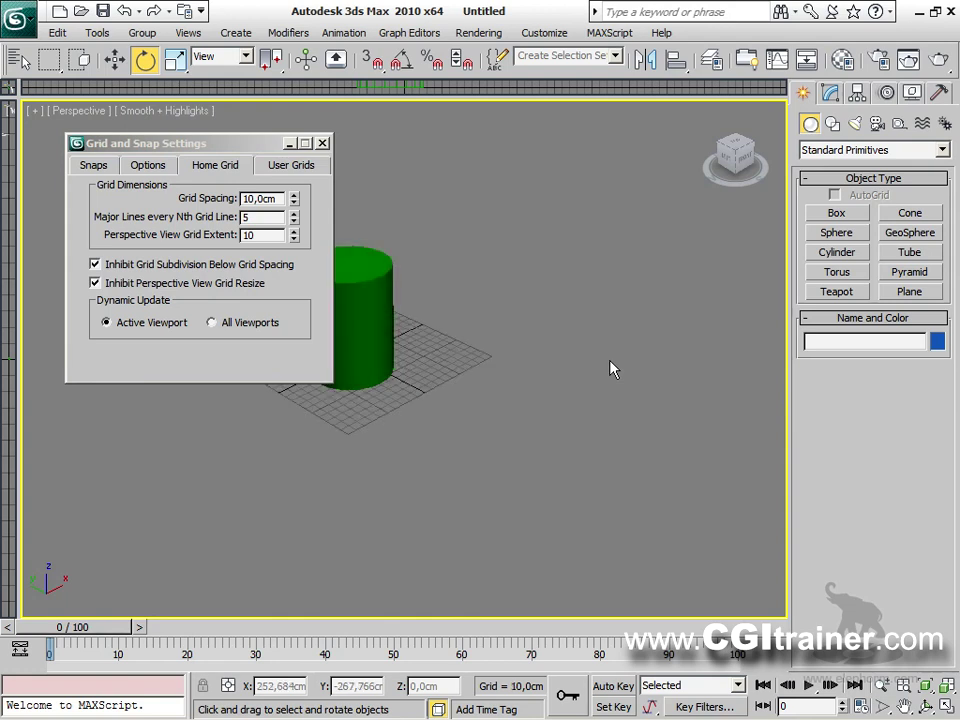
scroll(402, 357, "down", 4)
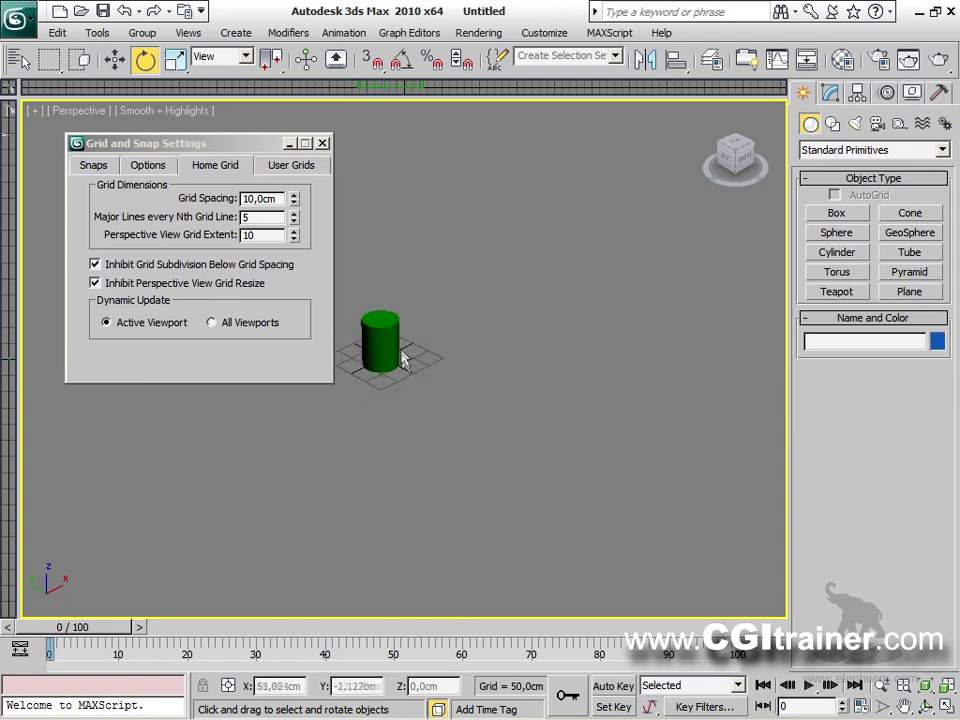
scroll(405, 362, "up", 10)
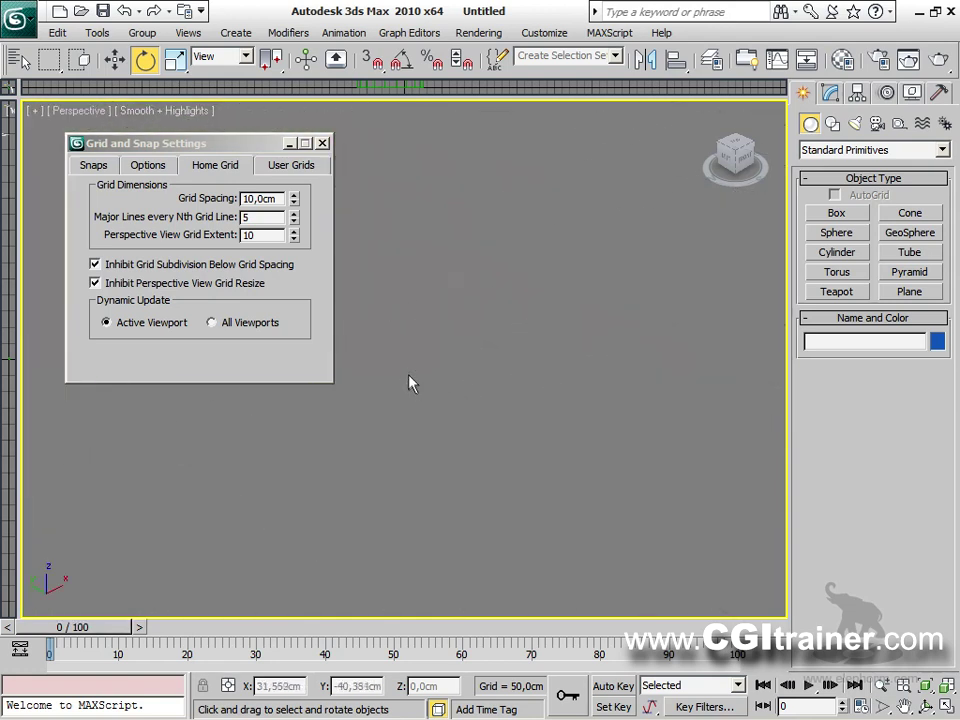
scroll(408, 377, "down", 10)
scroll(414, 388, "up", 3)
scroll(414, 388, "down", 4)
scroll(414, 388, "up", 1)
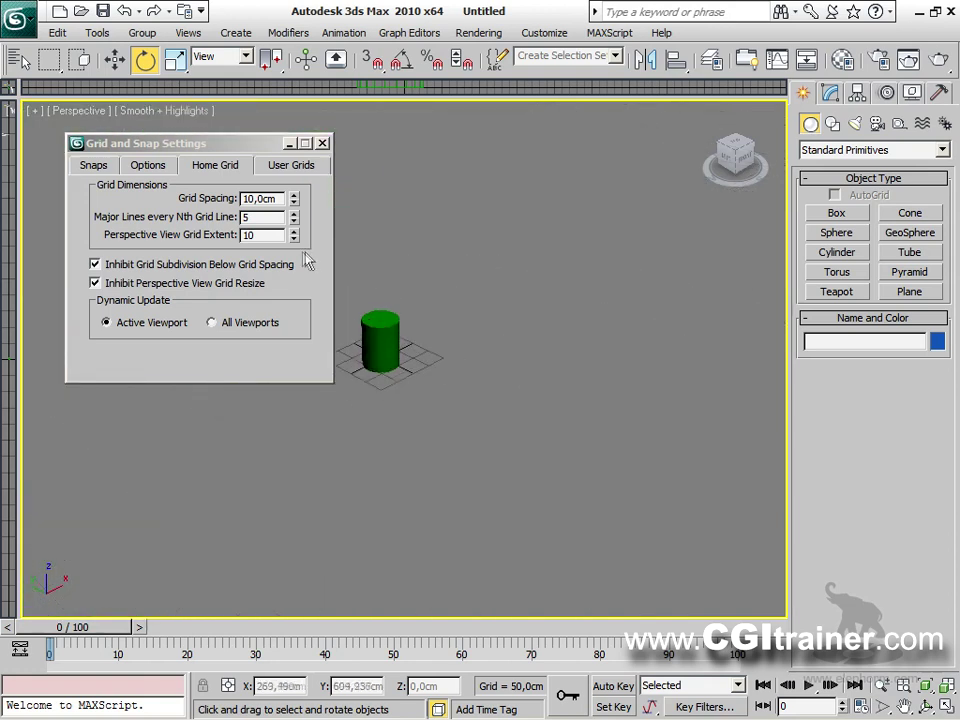
left_click_drag(258, 217, 226, 215)
type("10")
key("Return")
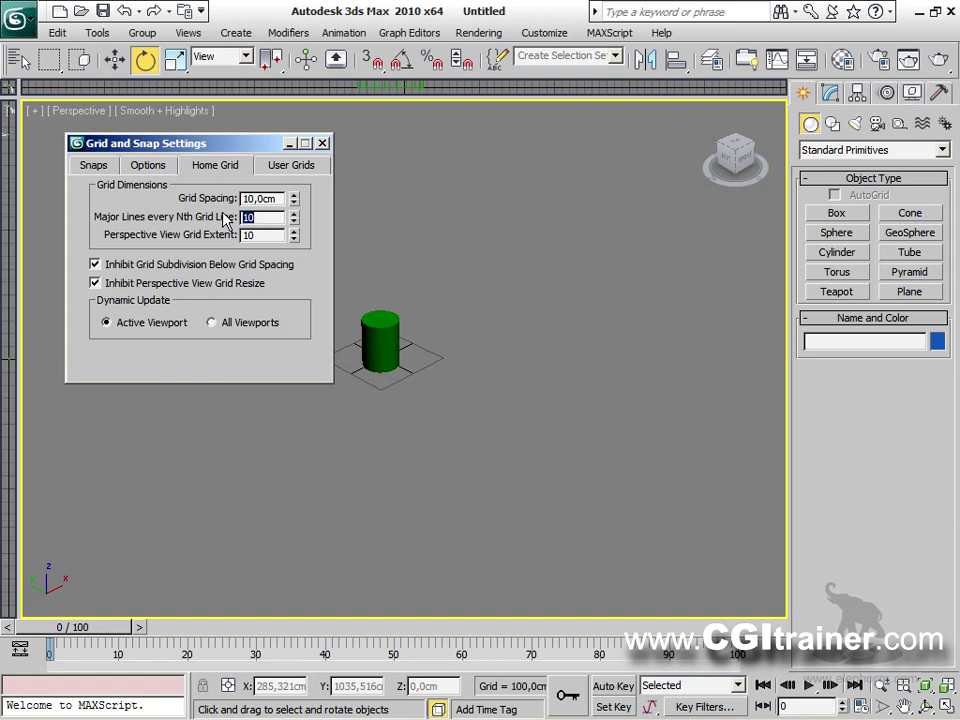
left_click(294, 212)
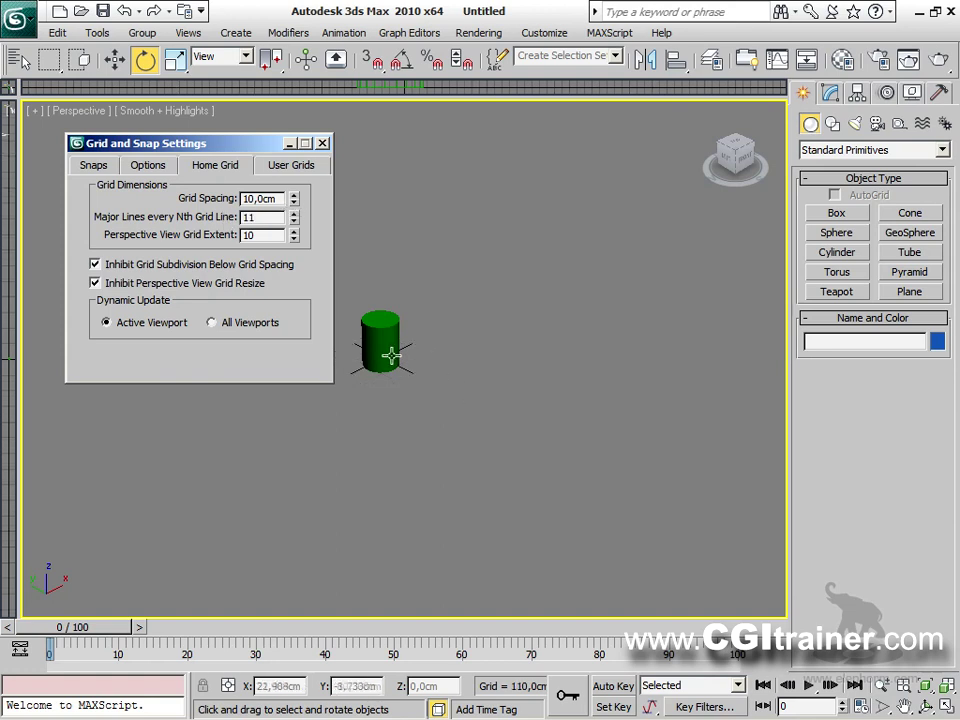
scroll(436, 385, "up", 6)
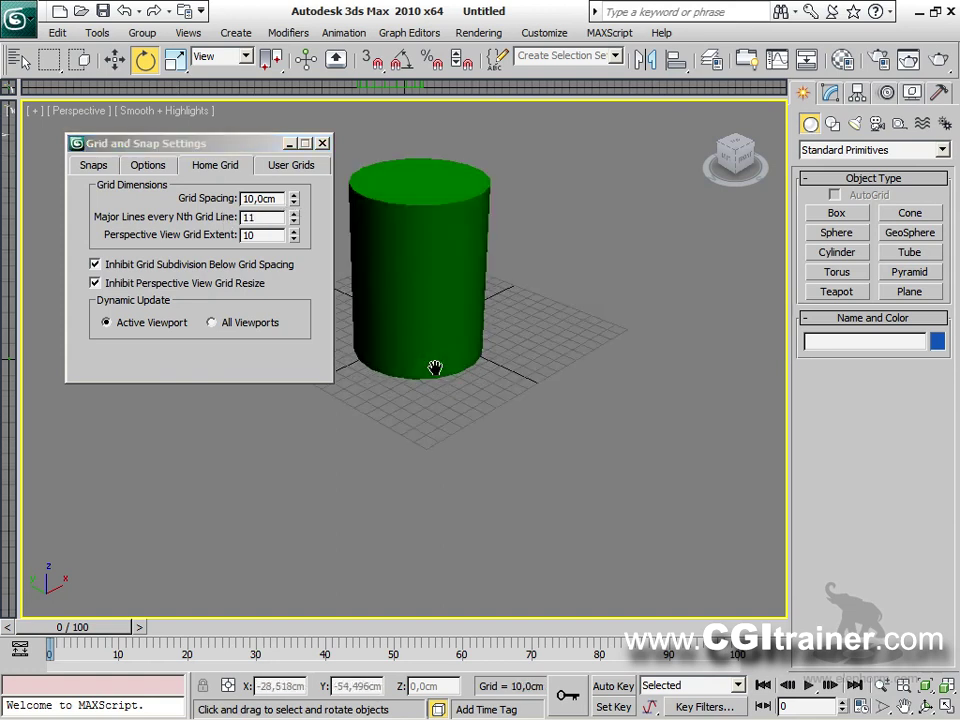
scroll(455, 418, "down", 3)
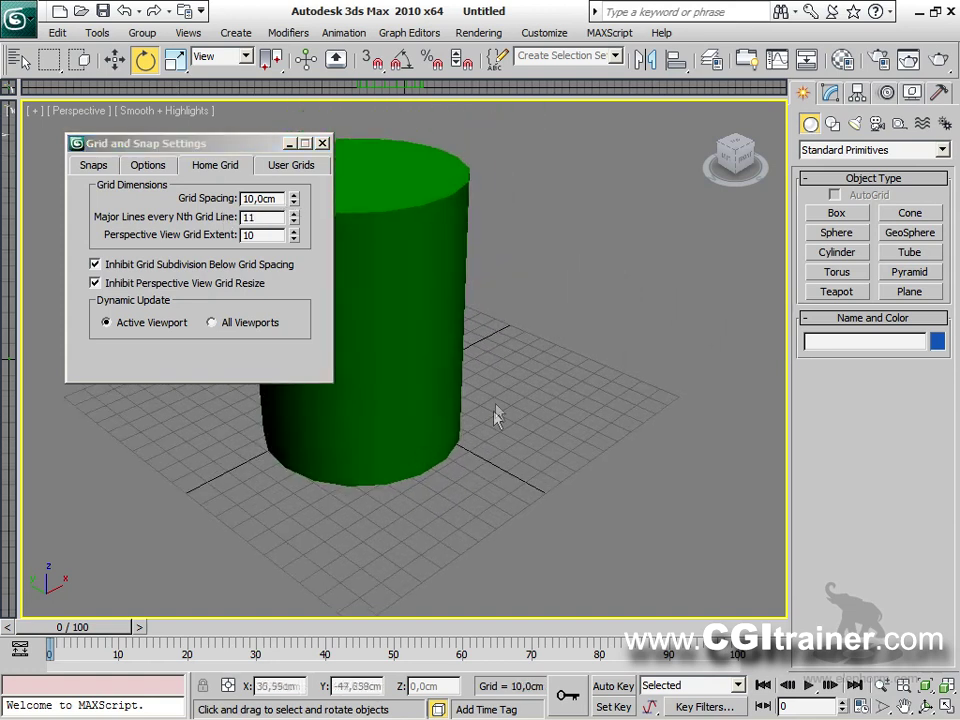
left_click(193, 190)
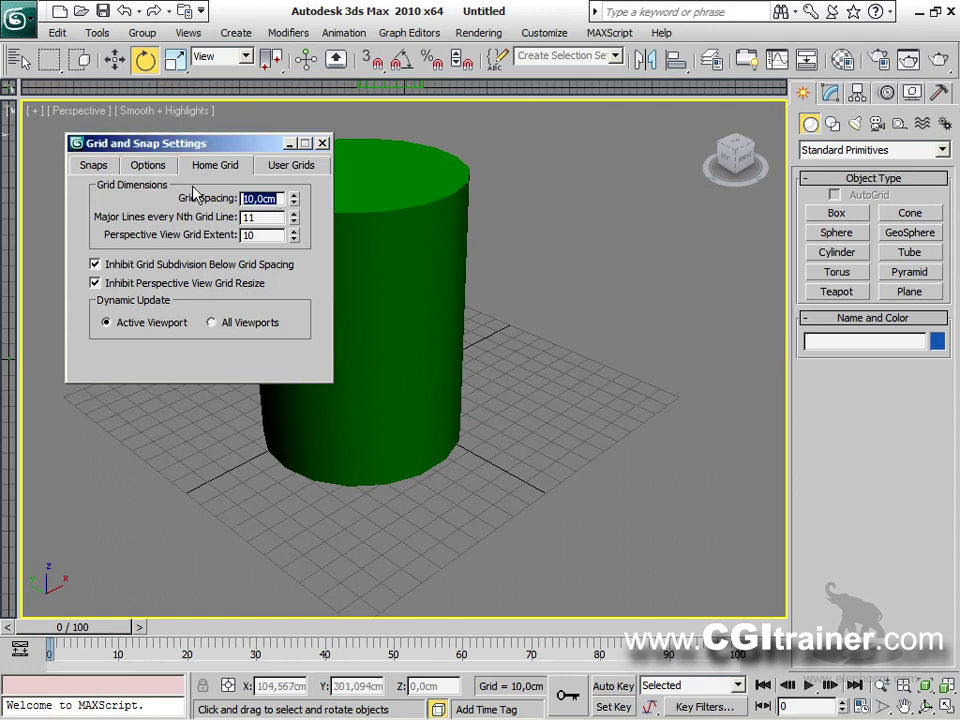
Set the grid spacing to 1,0cm and commit the perspective grid extent.
type("1")
key("Return")
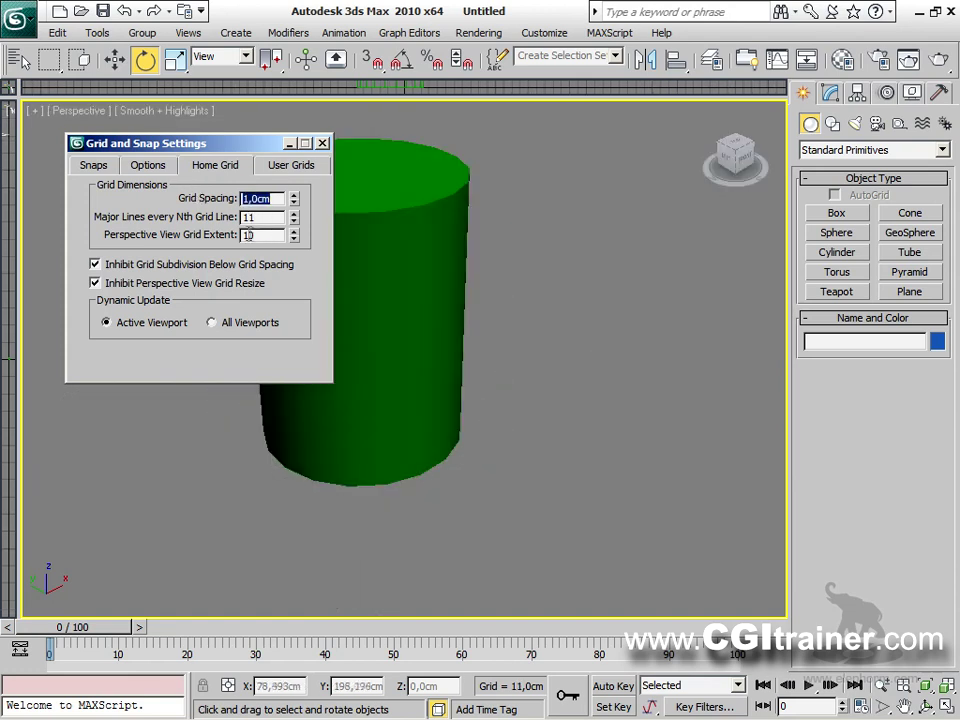
double_click(256, 236)
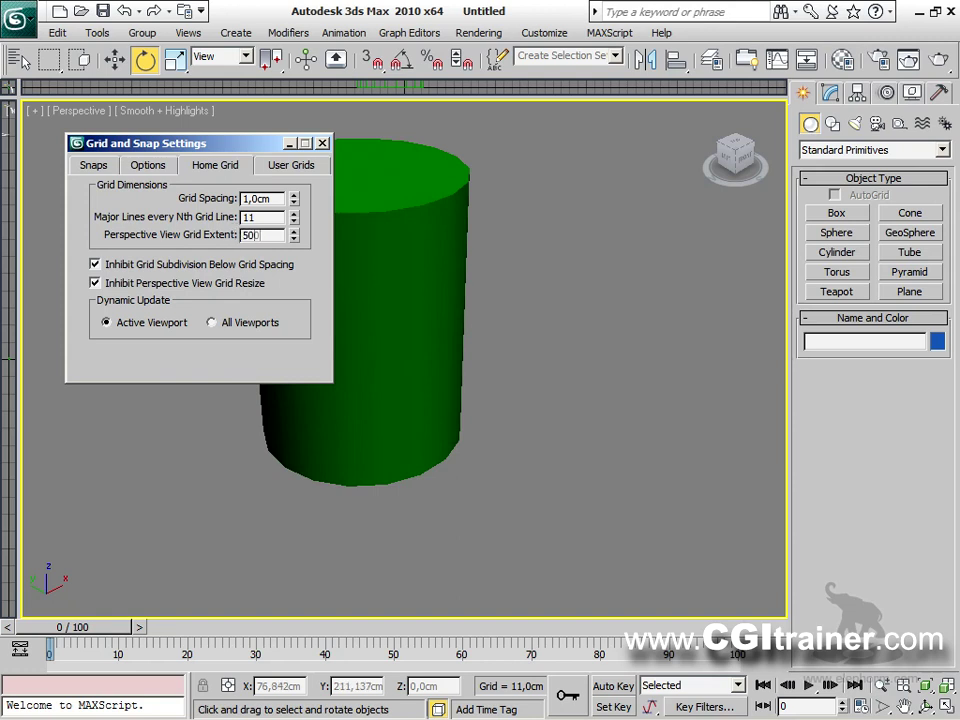
key("Return")
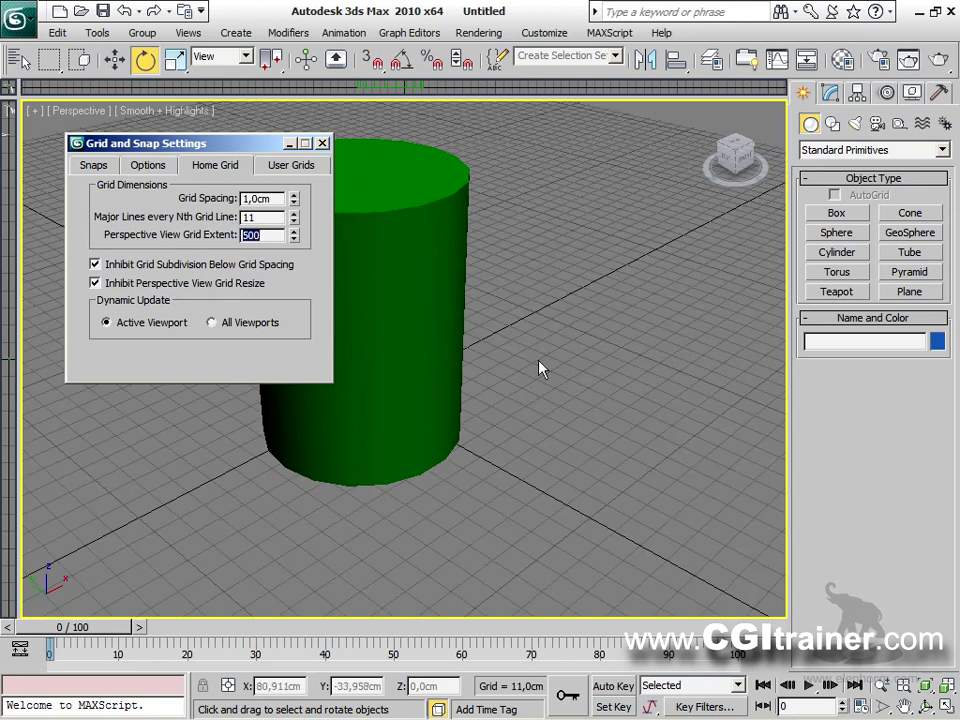
scroll(515, 497, "down", 10)
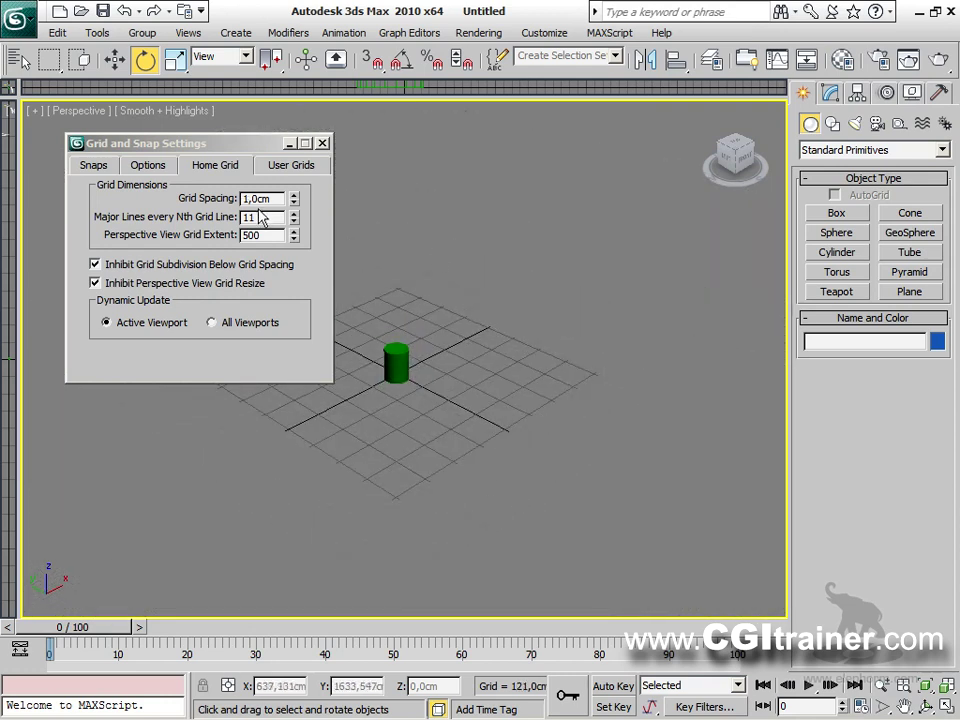
scroll(375, 328, "up", 2)
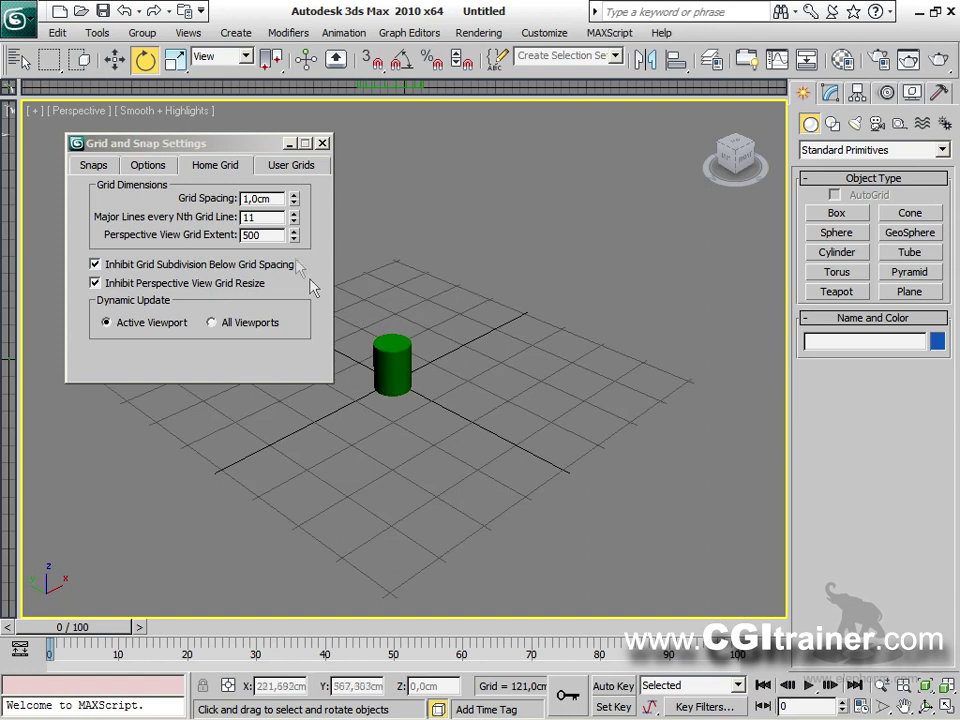
Set major lines to every 5th grid line and reframe the cylinder.
double_click(246, 217)
key("Return")
middle_click_drag(426, 419, 431, 415)
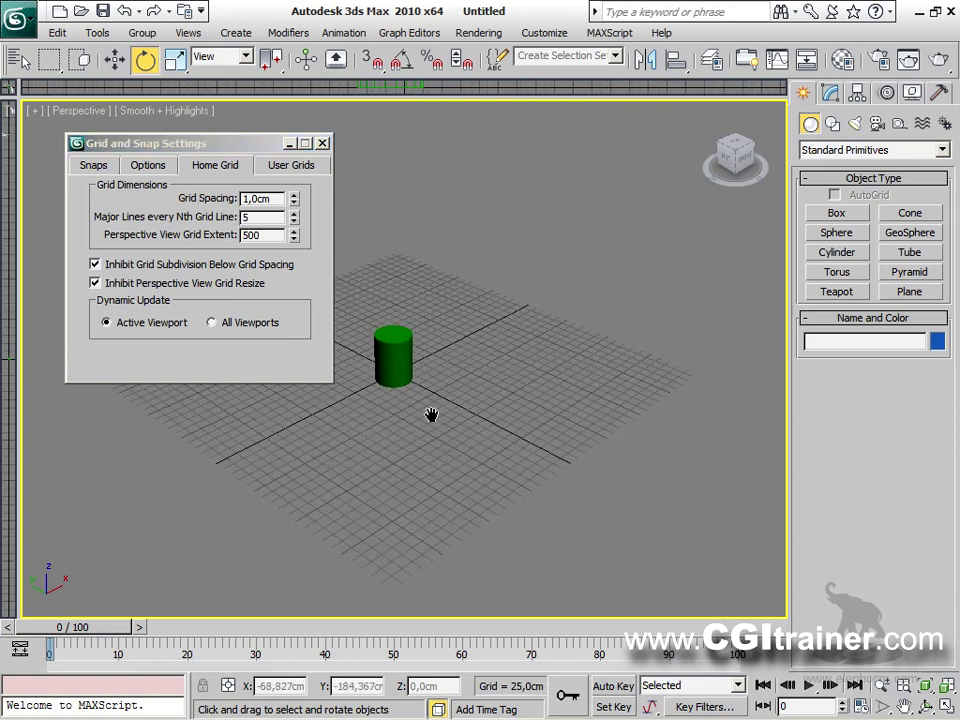
scroll(431, 415, "up", 6)
middle_click_drag(538, 447, 441, 386)
scroll(446, 384, "up", 3)
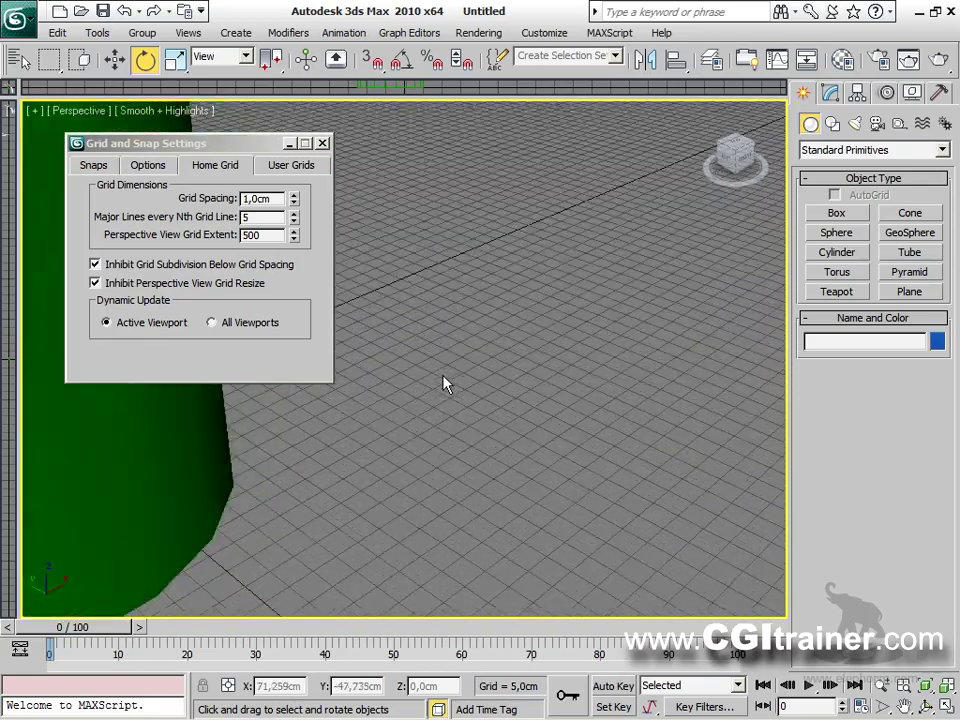
scroll(446, 384, "up", 5)
scroll(446, 385, "down", 8)
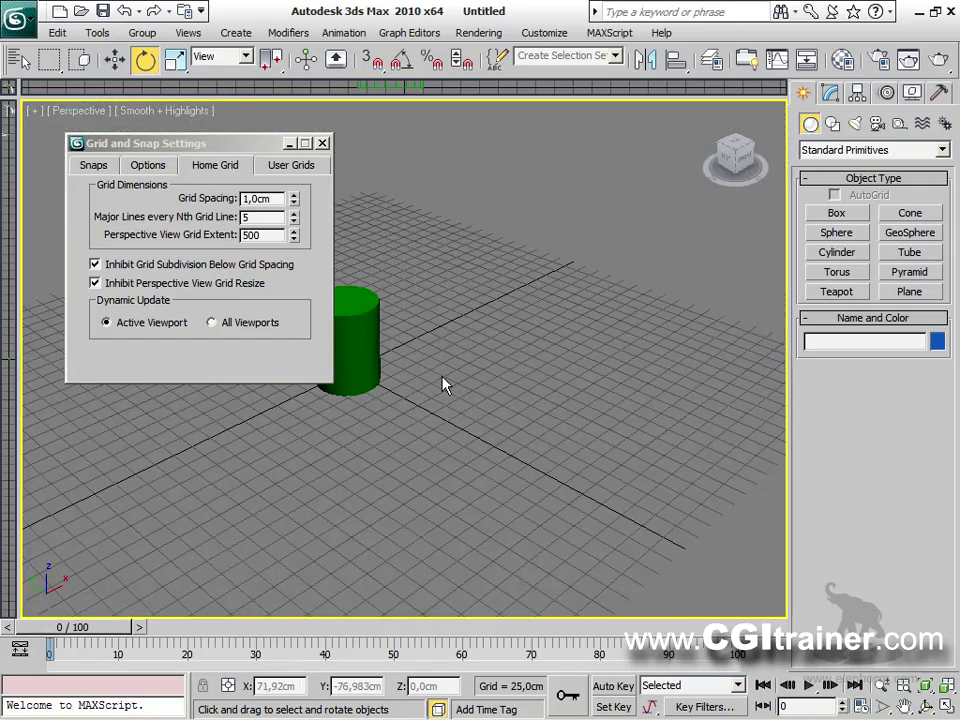
scroll(446, 385, "down", 2)
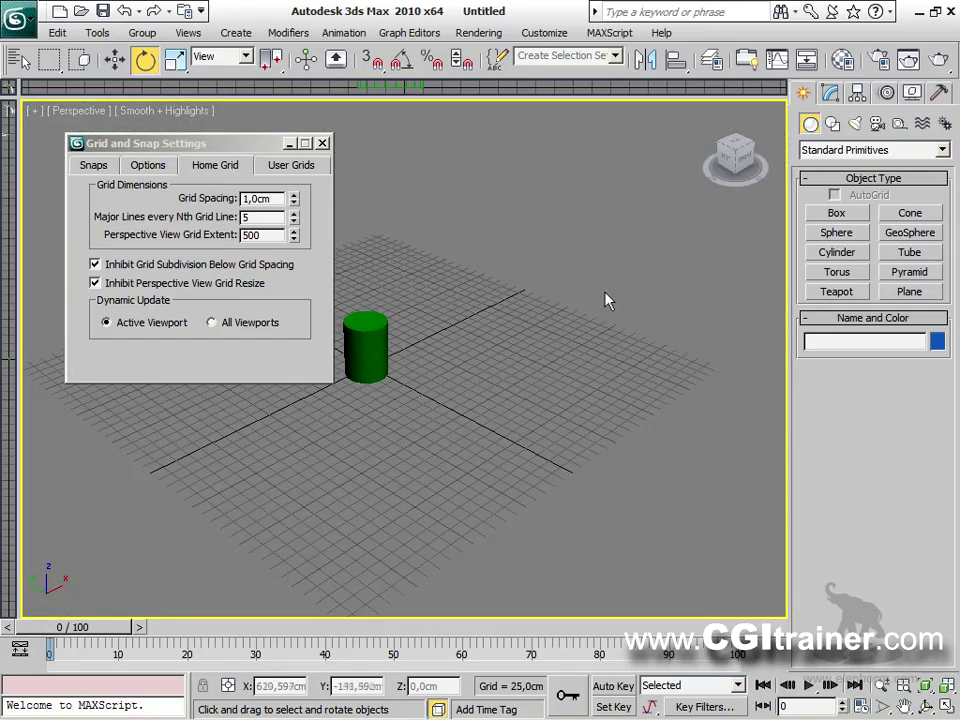
Set the perspective view grid extent to 101 and orbit to see the cylinder's top.
double_click(262, 235)
type("10")
key("Return")
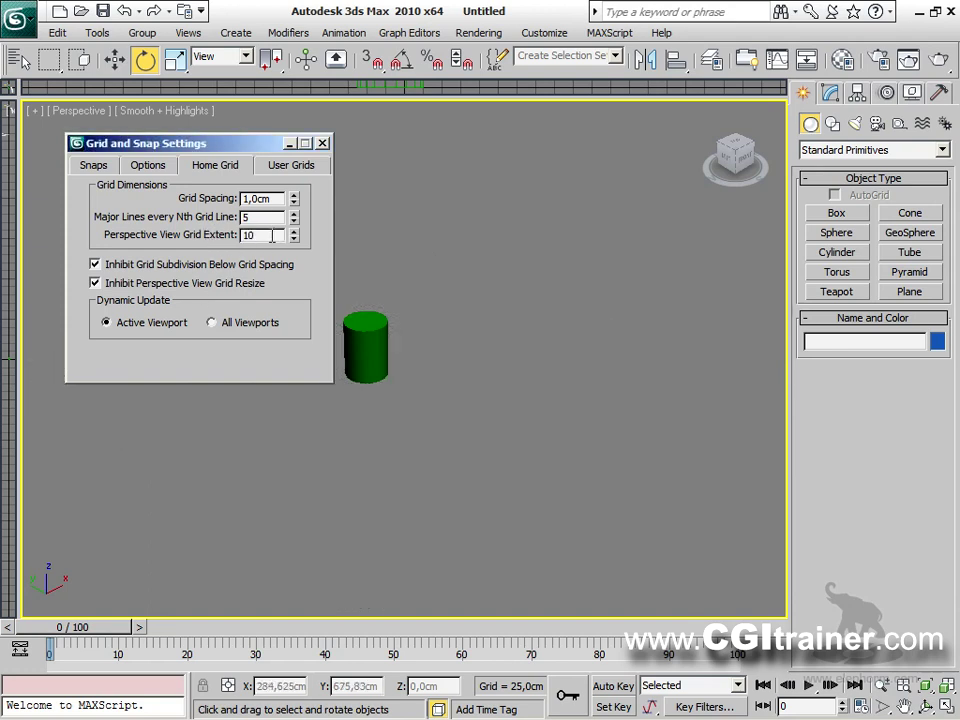
type("0")
key("Return")
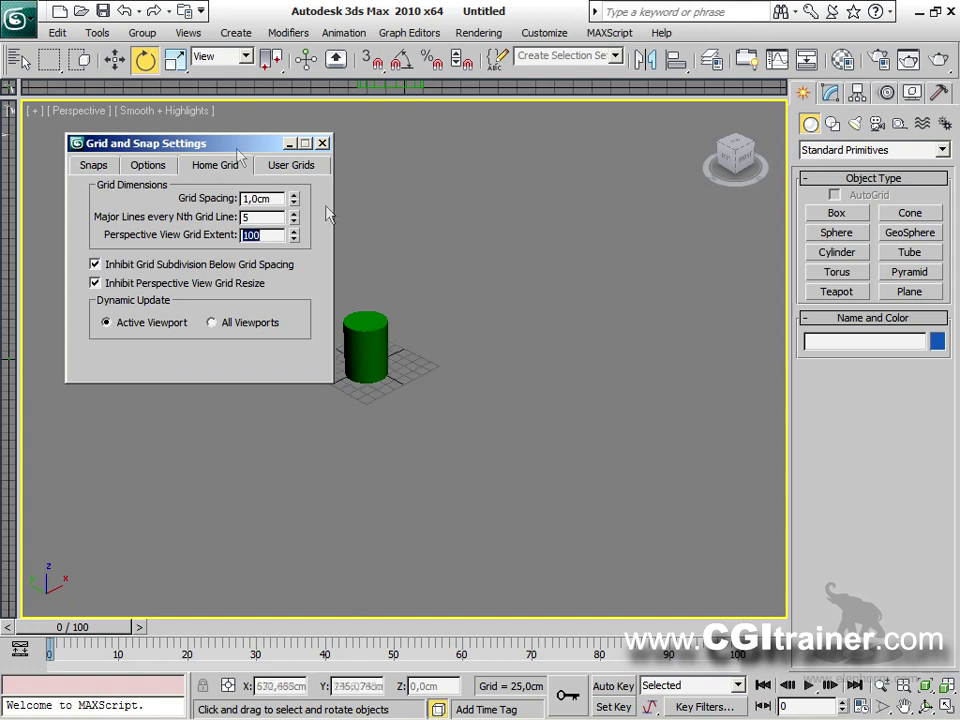
scroll(395, 410, "up", 6)
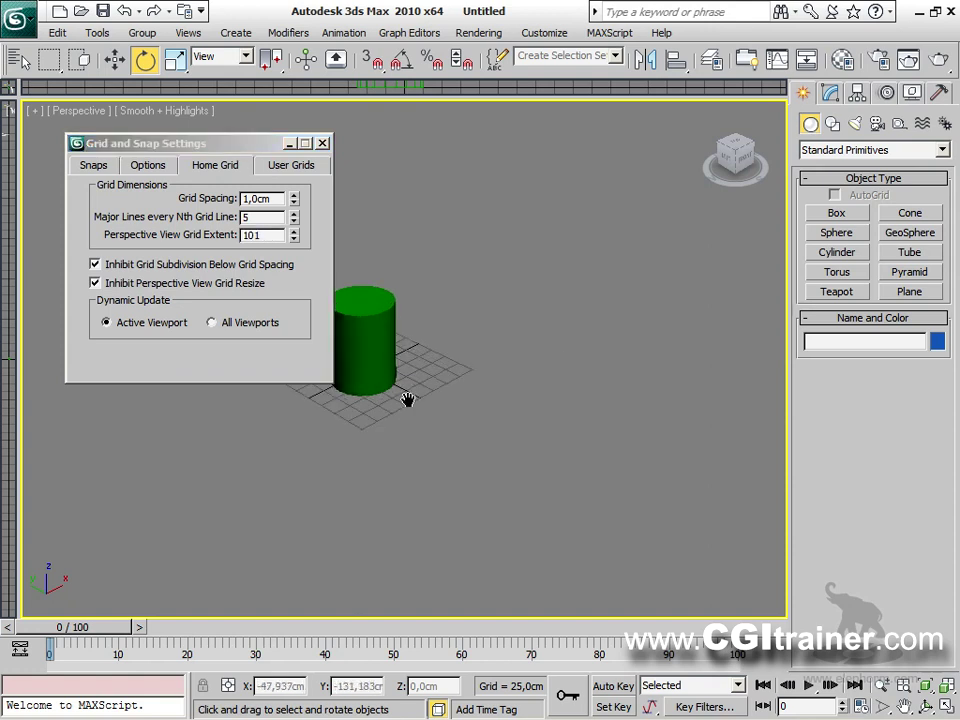
scroll(408, 407, "down", 2)
middle_click_drag(408, 407, 514, 374, "alt")
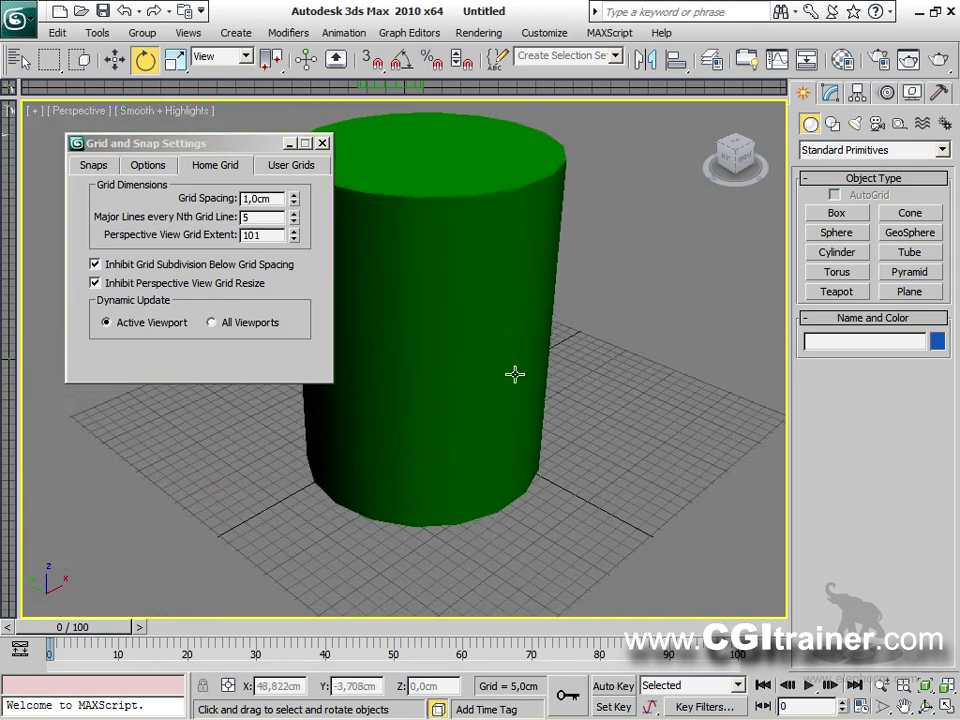
On the Snaps tab, keep the Standard snap set and close Grid and Snap Settings.
left_click(100, 166)
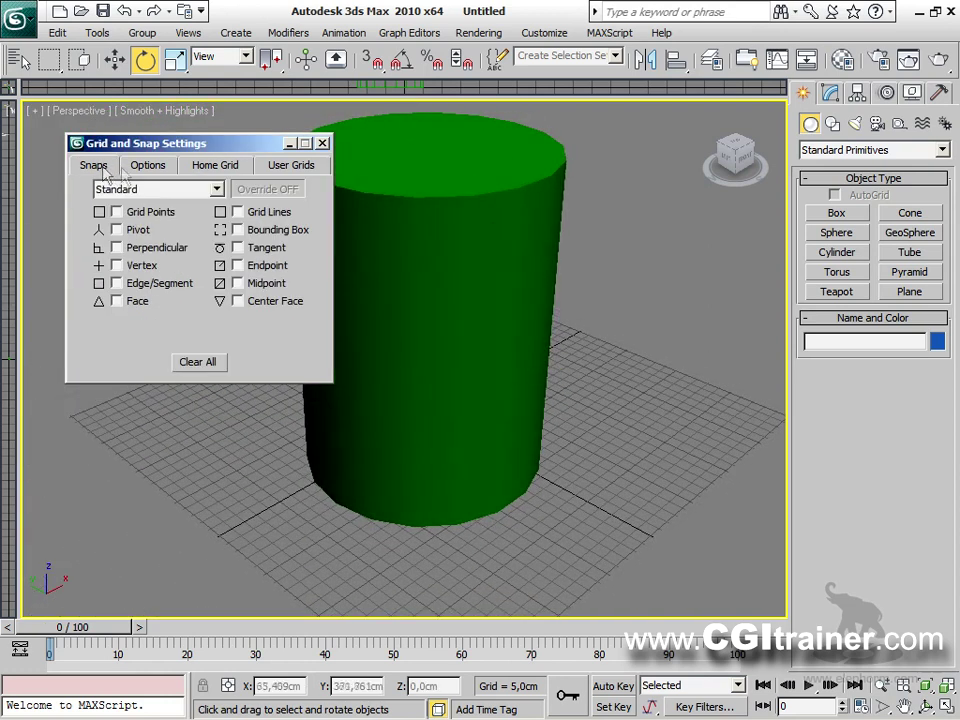
left_click_drag(257, 152, 476, 145)
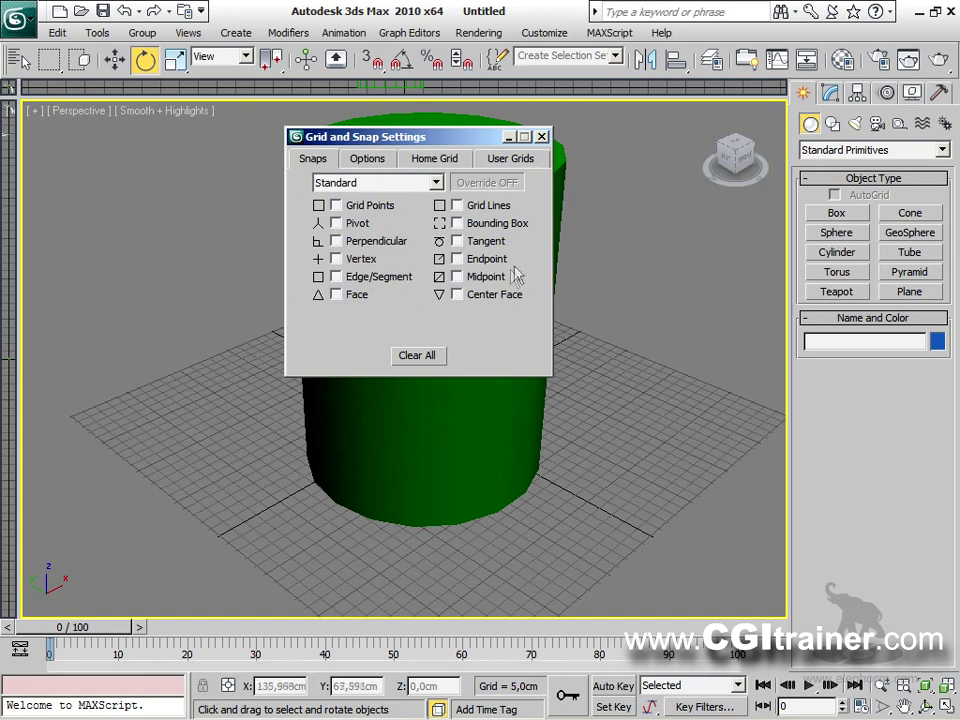
left_click(437, 184)
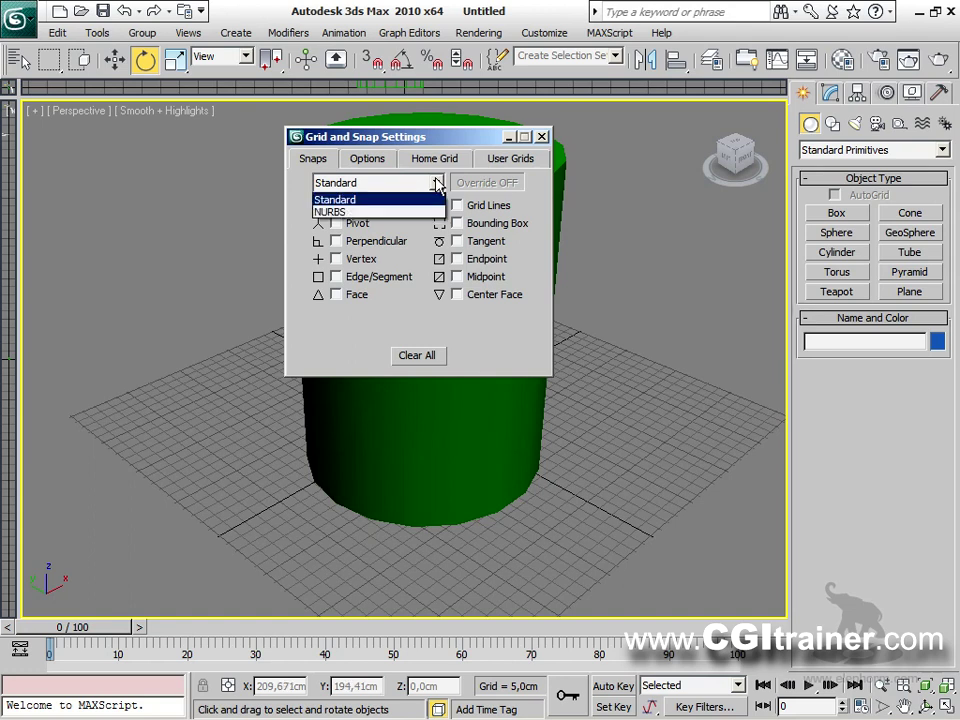
left_click(377, 202)
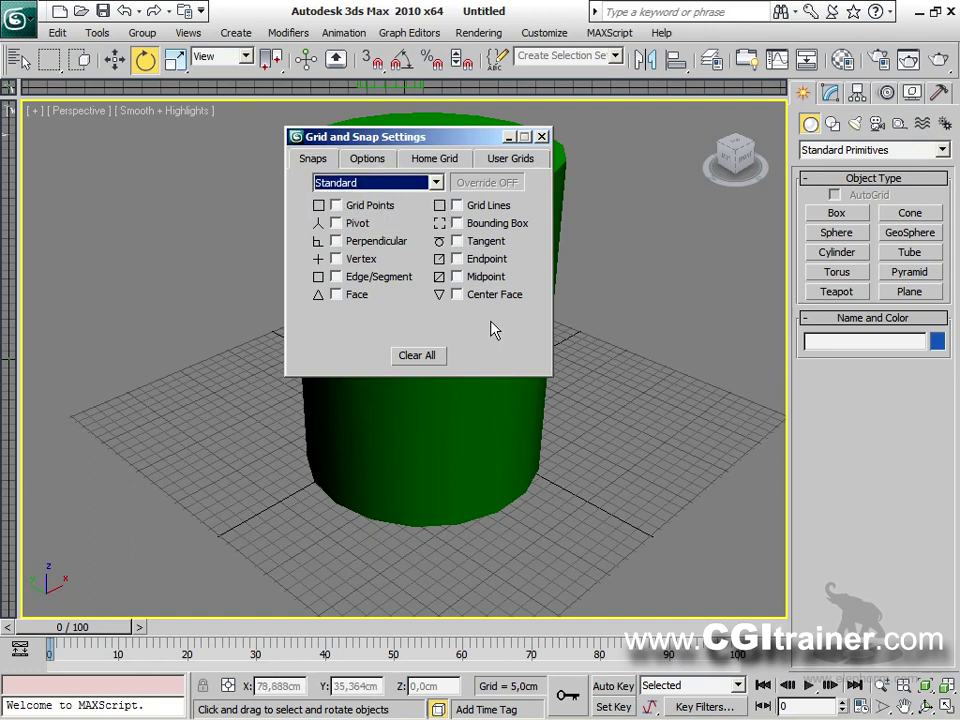
left_click(541, 136)
scroll(490, 308, "down", 2)
middle_click_drag(489, 302, 403, 378, "alt")
right_click(392, 300)
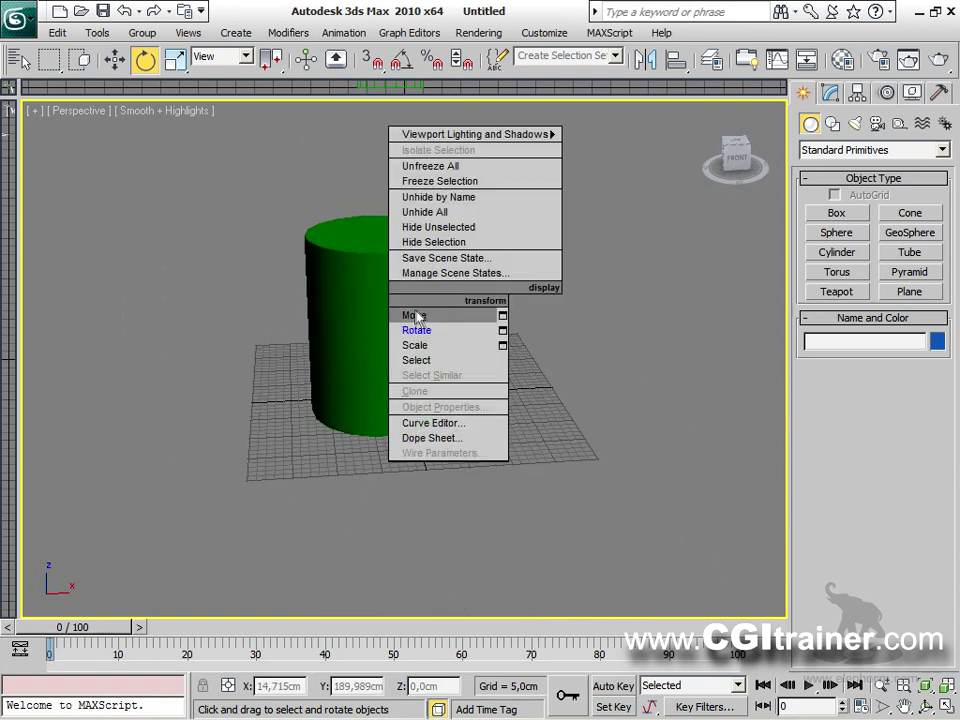
left_click(406, 314)
key("Delete")
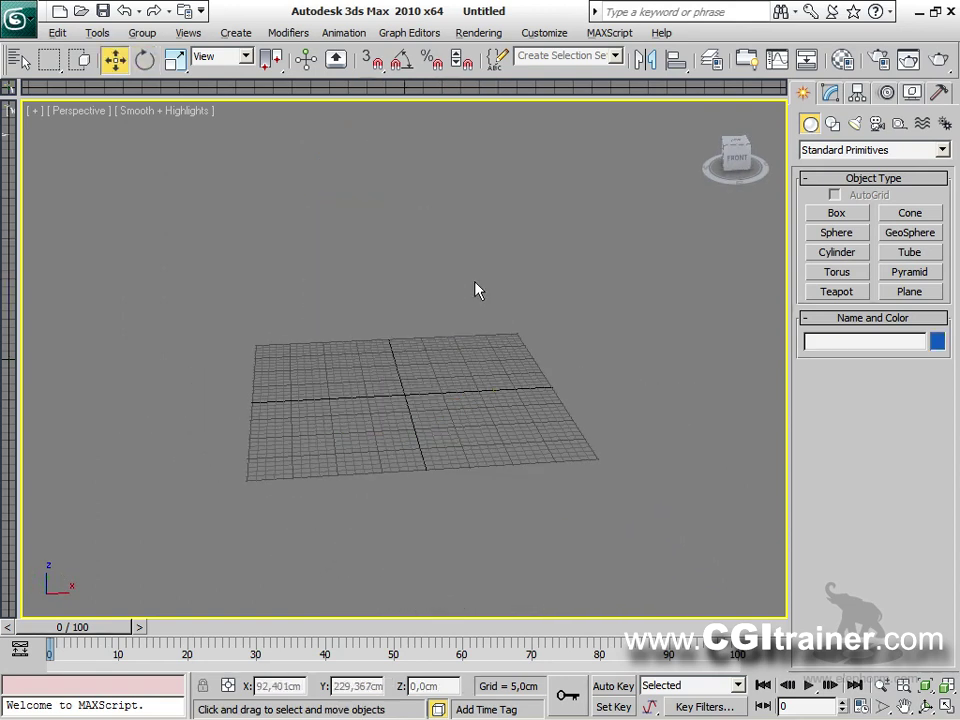
middle_click_drag(447, 481, 296, 386, "alt")
key("alt+w")
key("q")
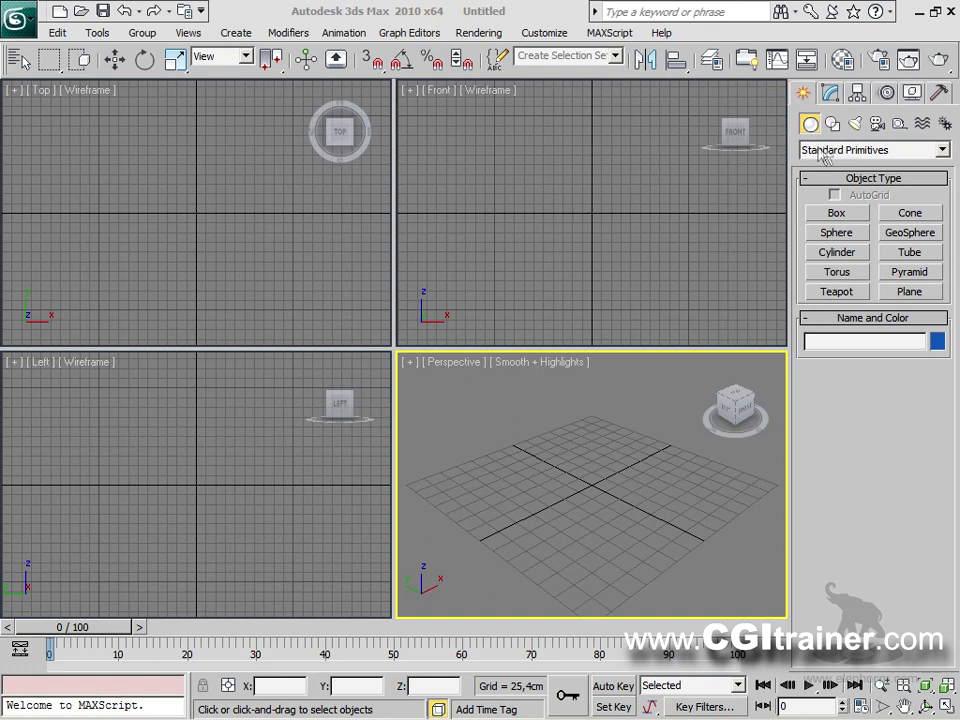
left_click(942, 150)
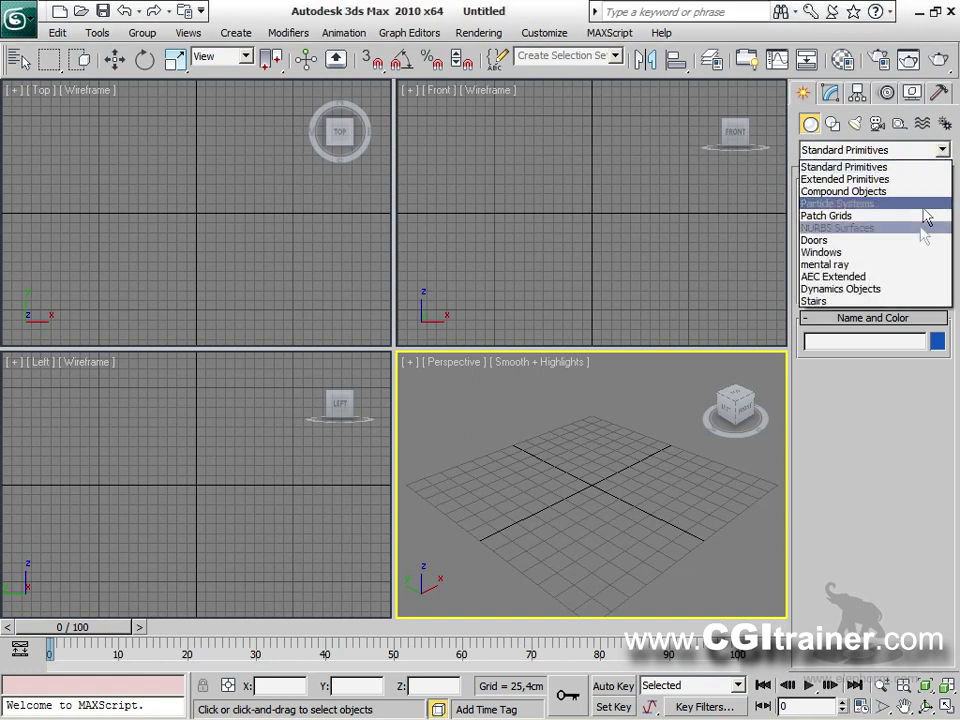
left_click(925, 300)
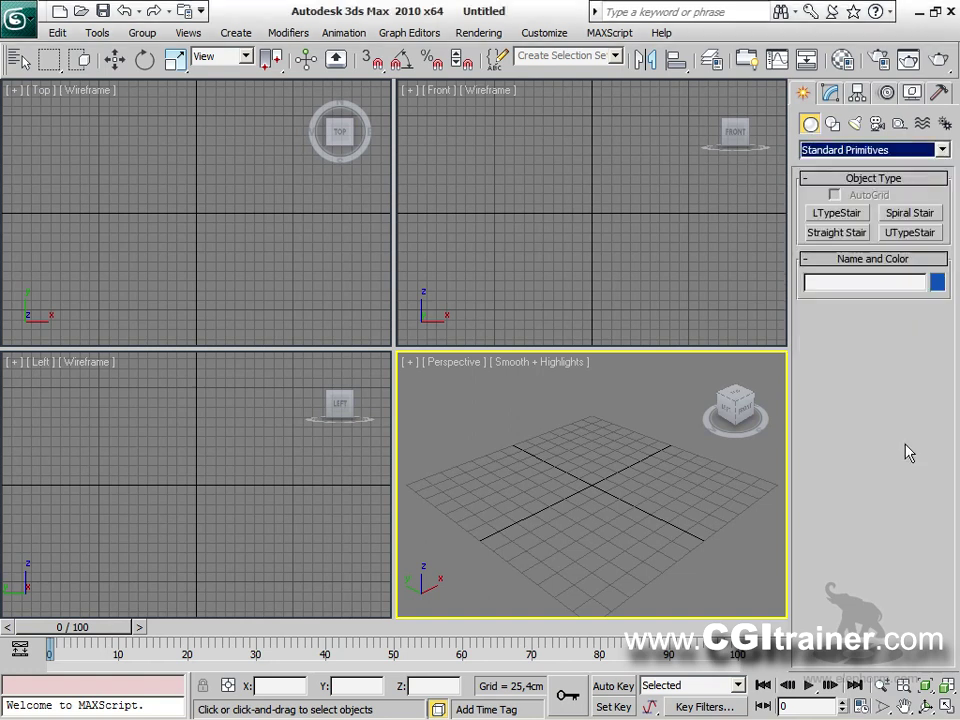
left_click(829, 152)
left_click(827, 168)
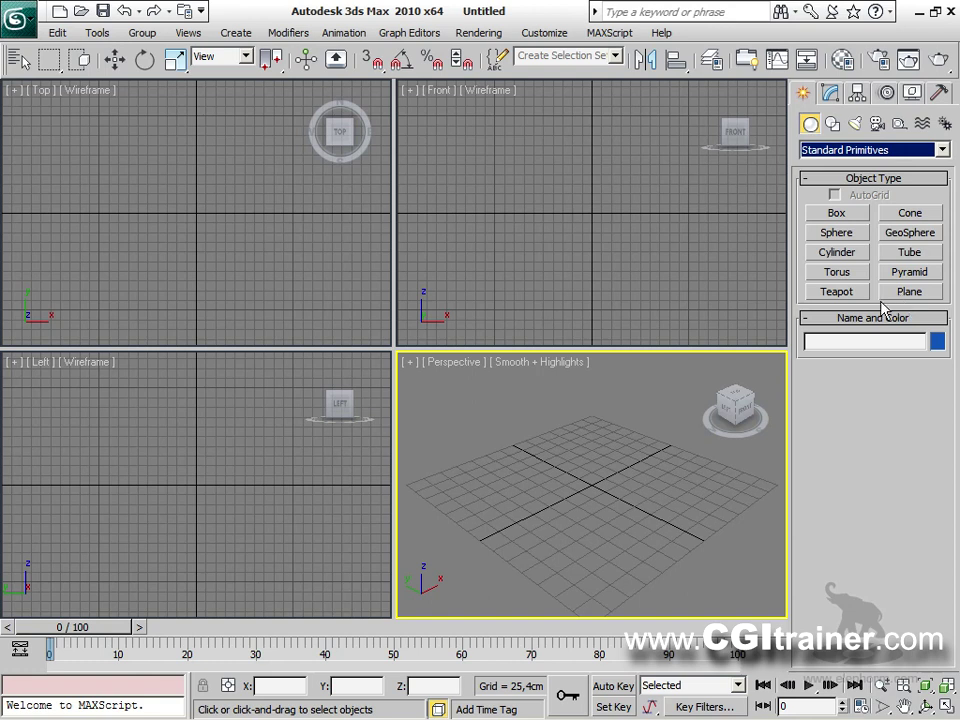
Turn on Assign Random Colors for newly created objects.
left_click(937, 342)
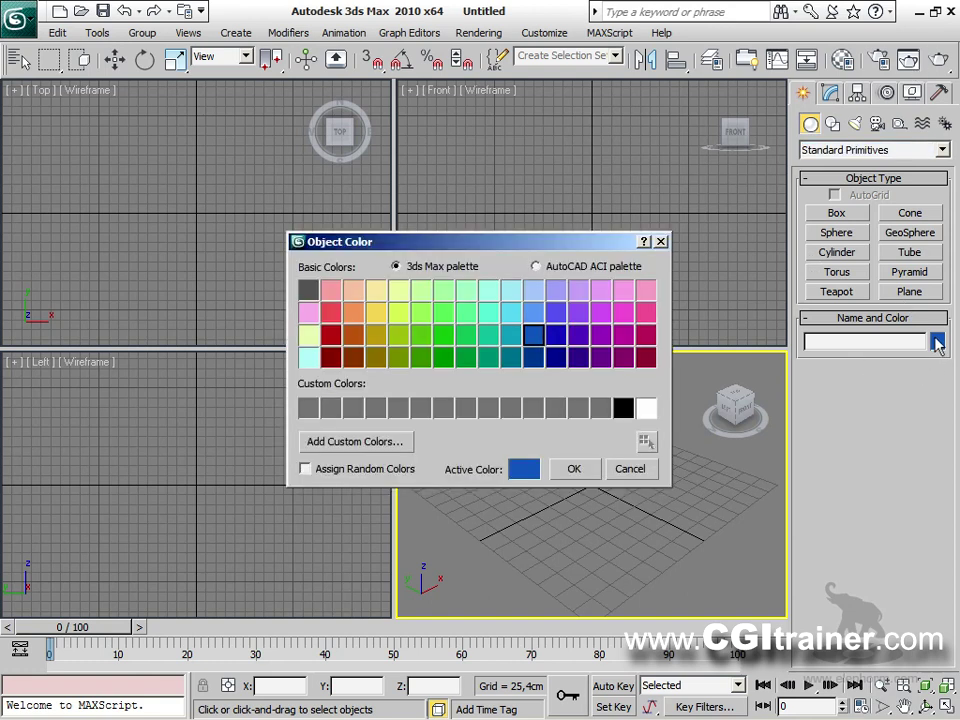
left_click(368, 479)
left_click(576, 470)
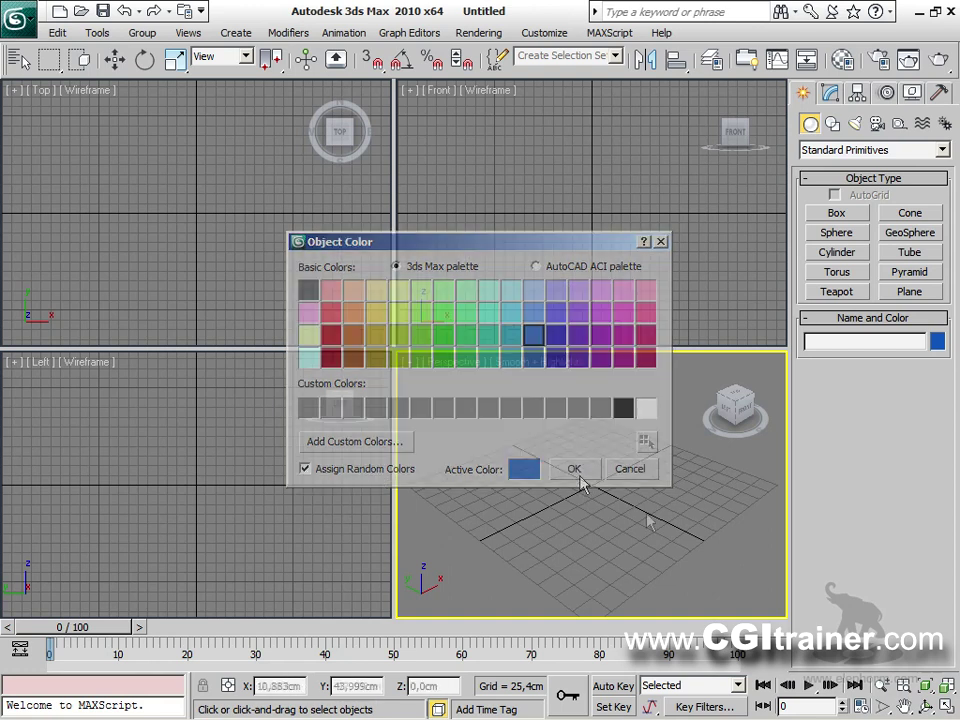
Create a box about 234.565 cm long with three width and three height segments.
left_click(836, 213)
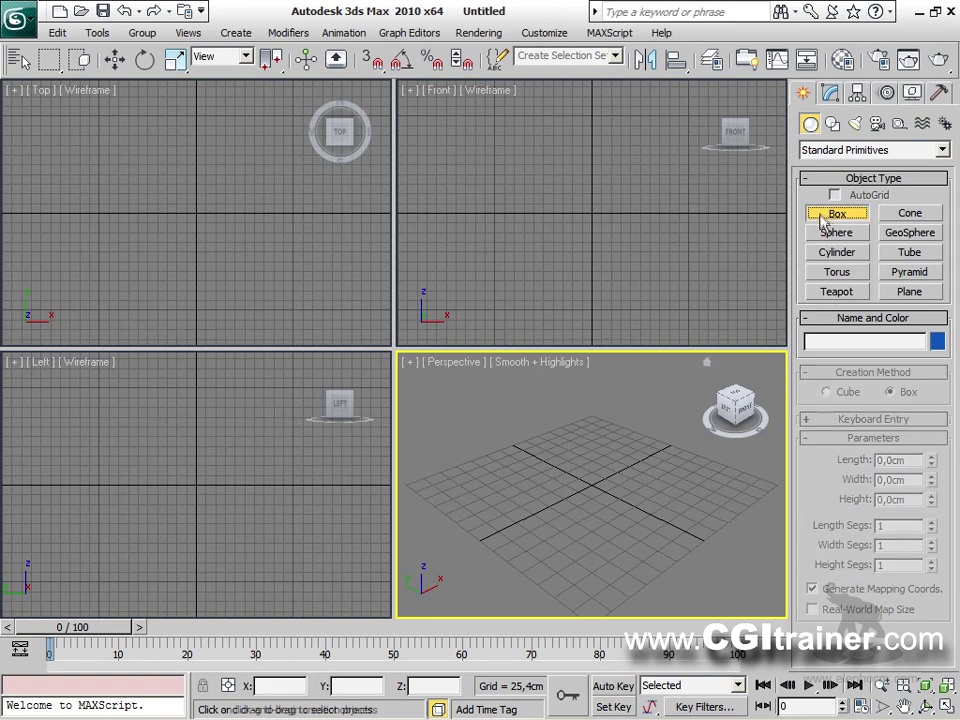
left_click_drag(453, 488, 643, 497)
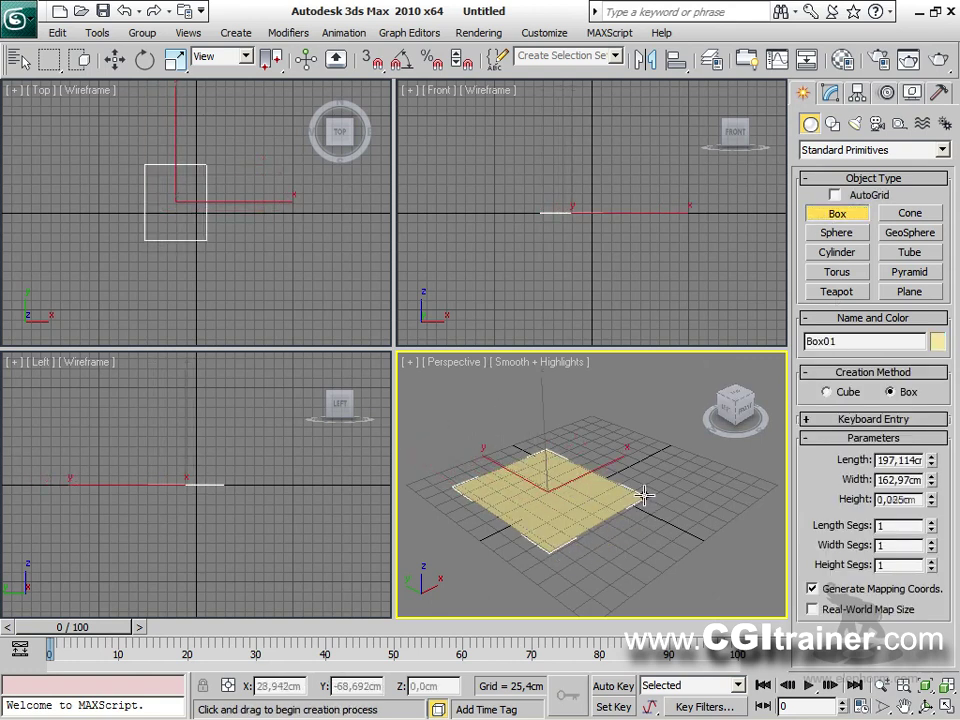
left_click(648, 420)
left_click_drag(932, 462, 928, 532)
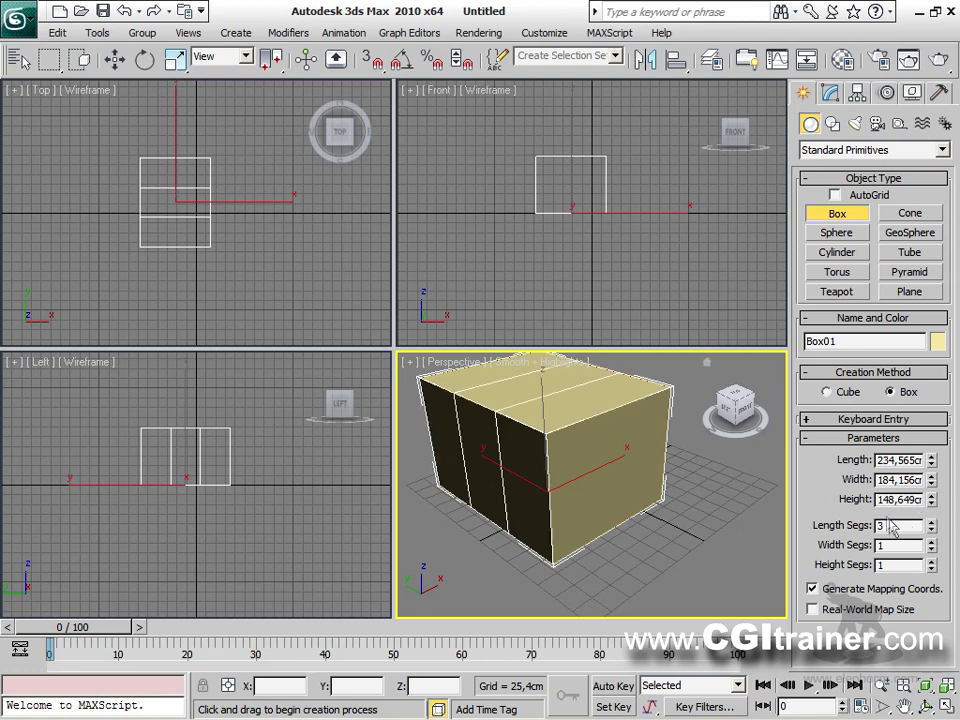
left_click_drag(933, 547, 935, 533)
left_click(932, 562)
left_click(932, 562)
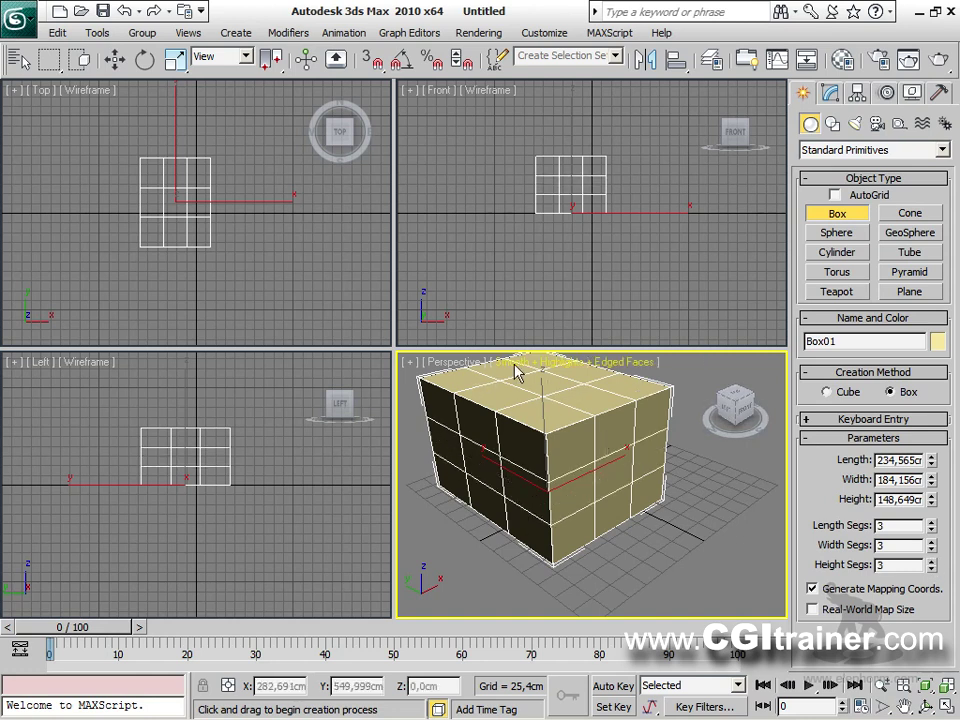
Show edged faces, maximize the Perspective view, and select the box's Length value.
key("F4")
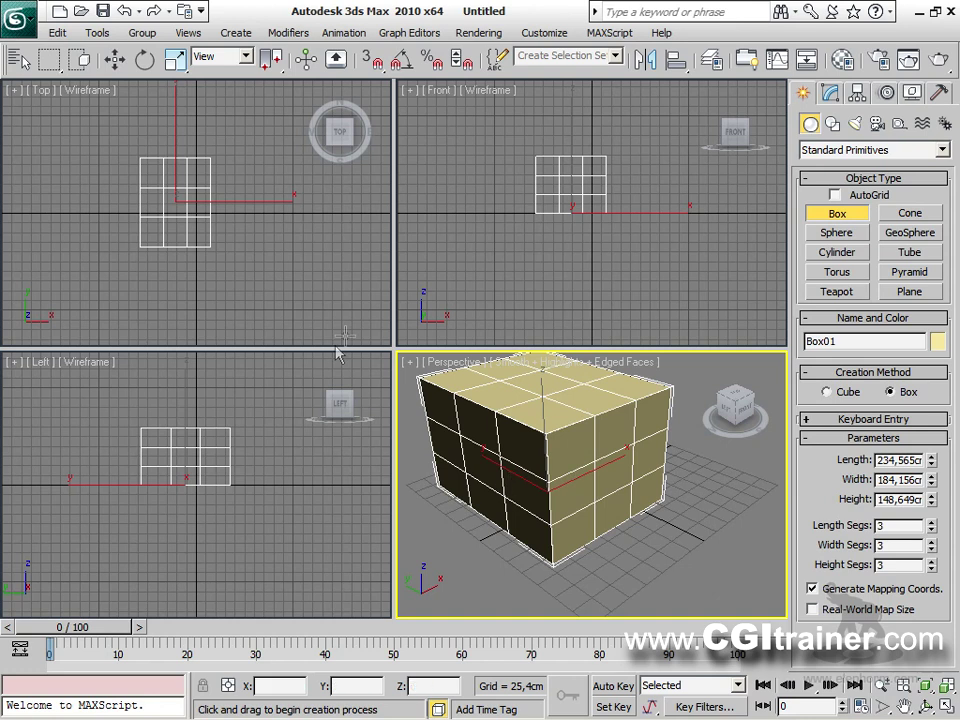
key("alt+w")
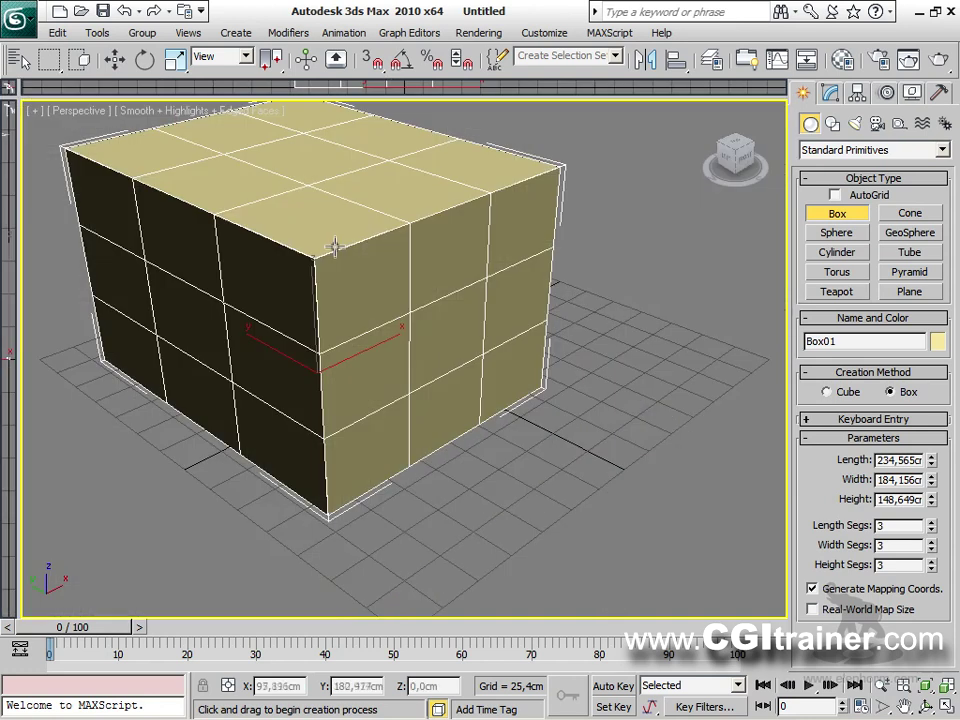
scroll(310, 300, "down", 2)
scroll(342, 328, "down", 3)
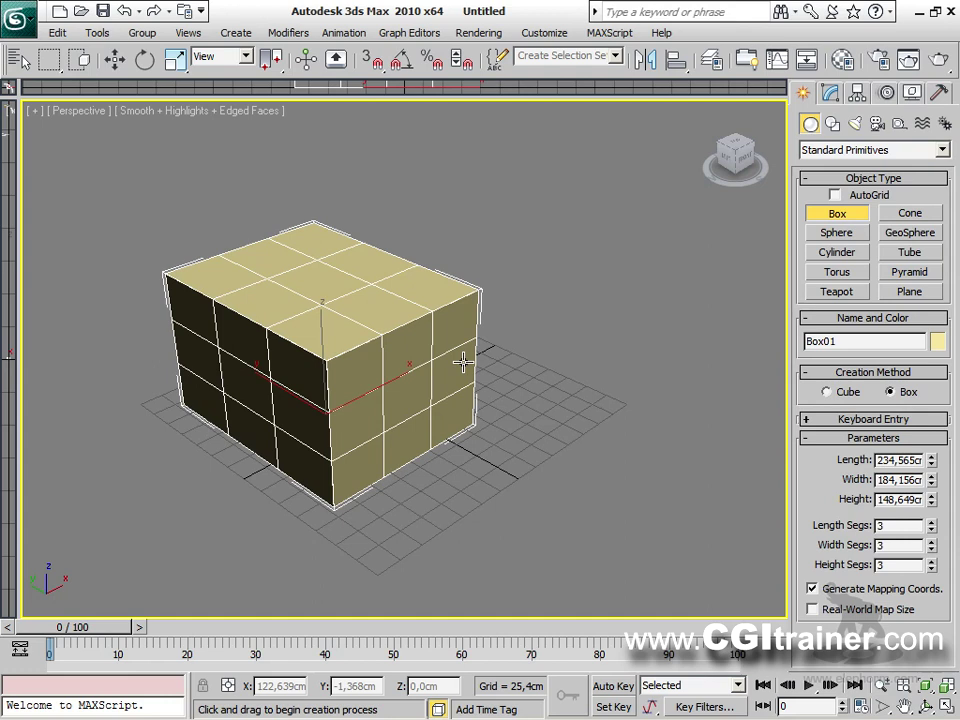
left_click(858, 622)
left_click(850, 613)
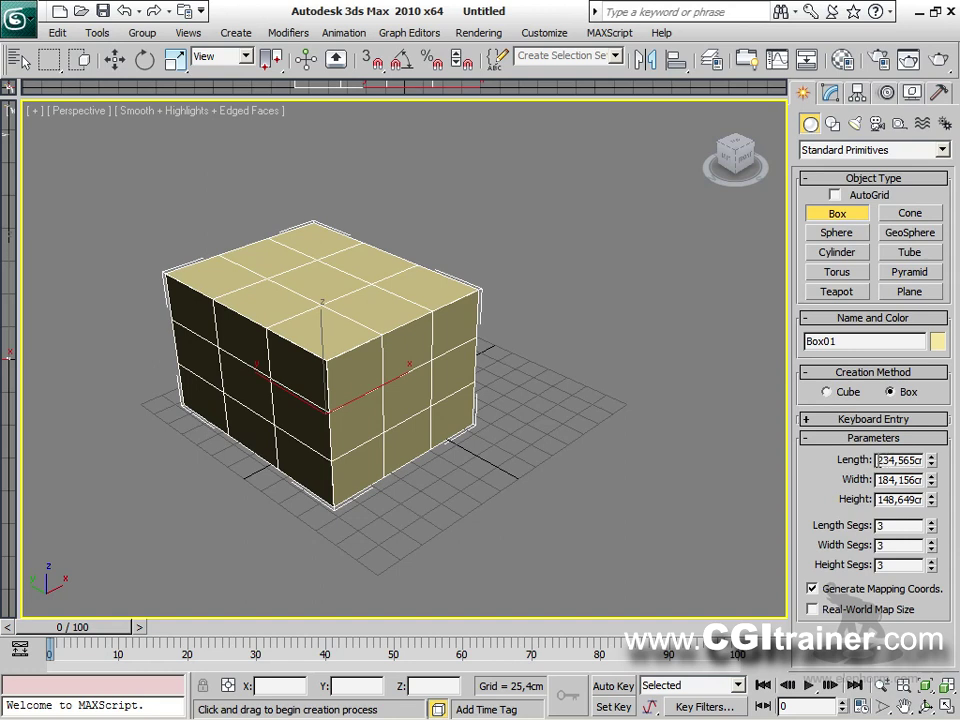
left_click_drag(886, 460, 921, 460)
Expand Keyboard Entry and nudge the X position to 0.584 cm.
left_click(842, 421)
left_click_drag(908, 450, 909, 444)
left_click_drag(909, 514, 902, 490)
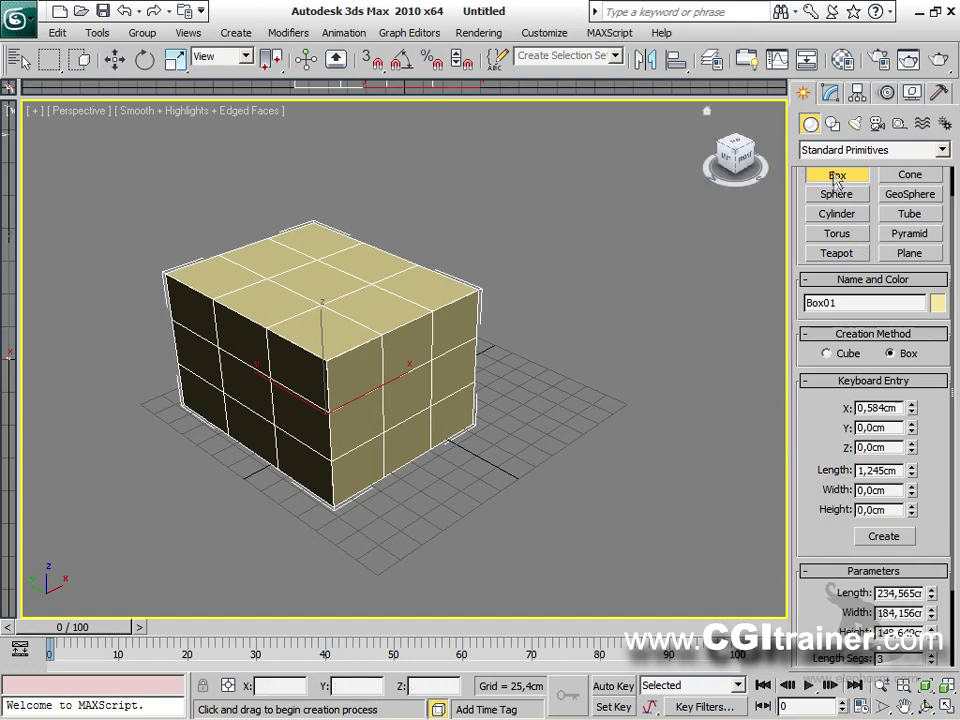
Review Box01 in the Modify panel, then return to Box creation with Length 1,245 cm.
left_click(832, 93)
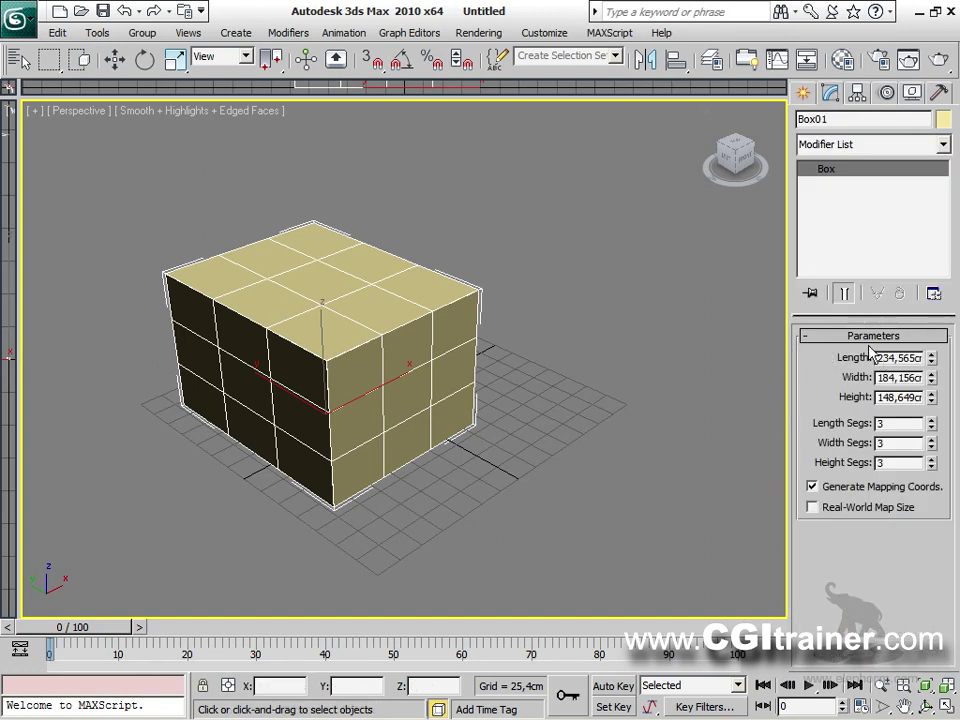
left_click(803, 93)
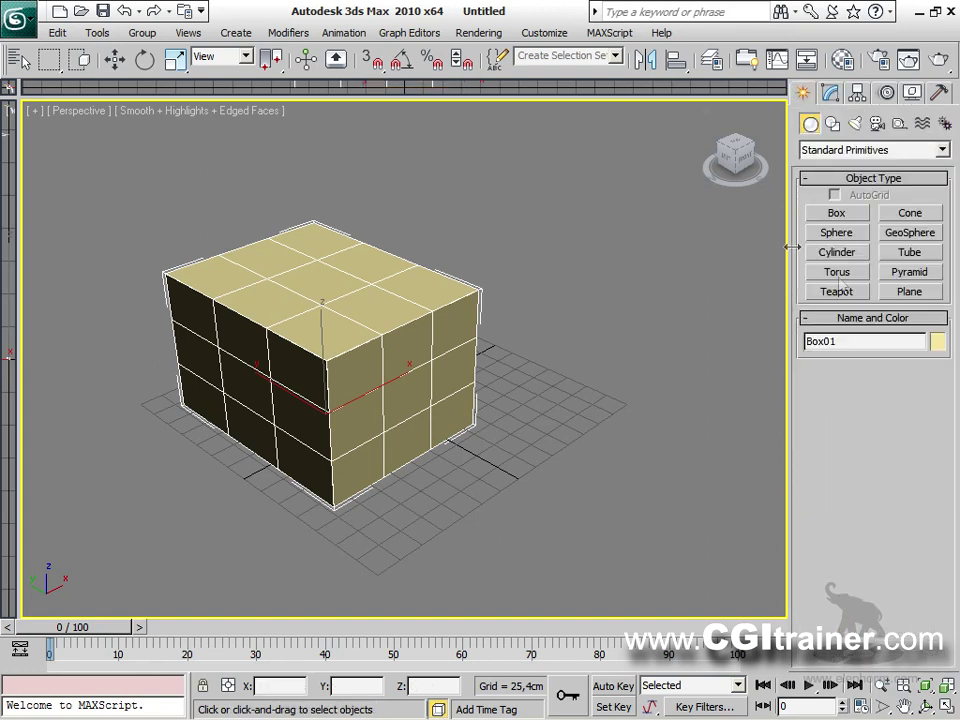
left_click(838, 213)
left_click(870, 420)
left_click(869, 421)
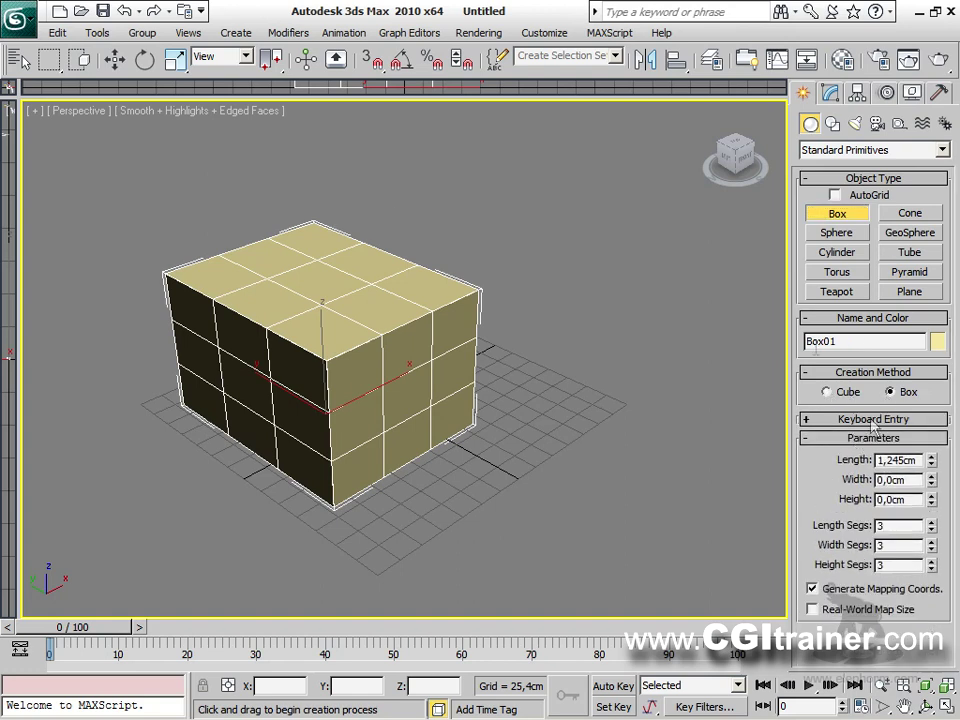
After two cancelled attempts, create a small purple cube beside the first box.
left_click_drag(523, 386, 566, 468)
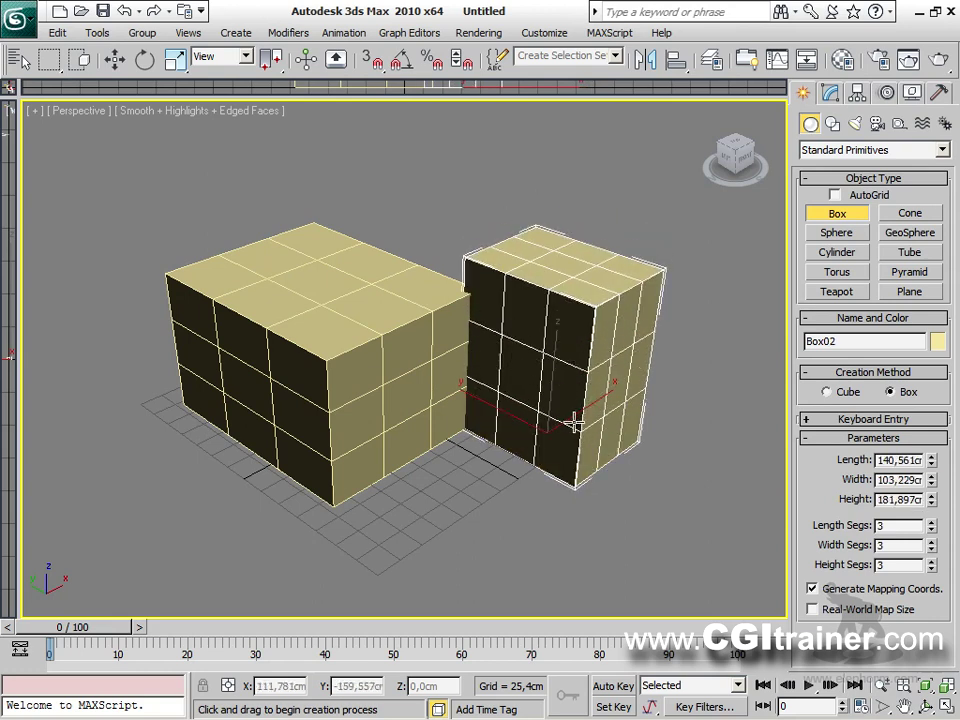
right_click(574, 420)
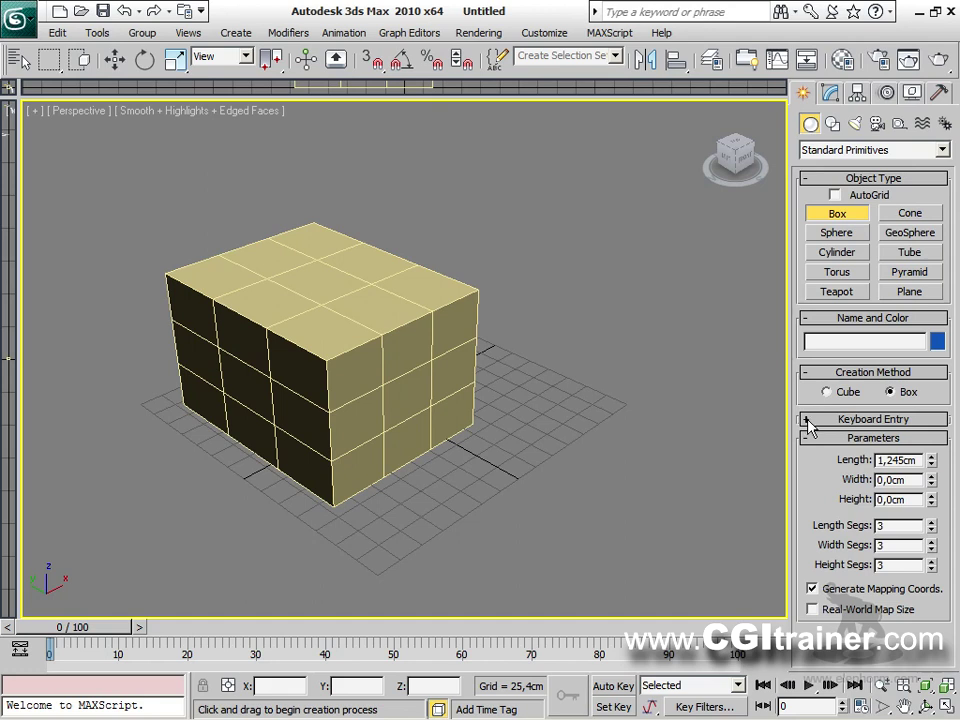
left_click_drag(504, 411, 621, 456)
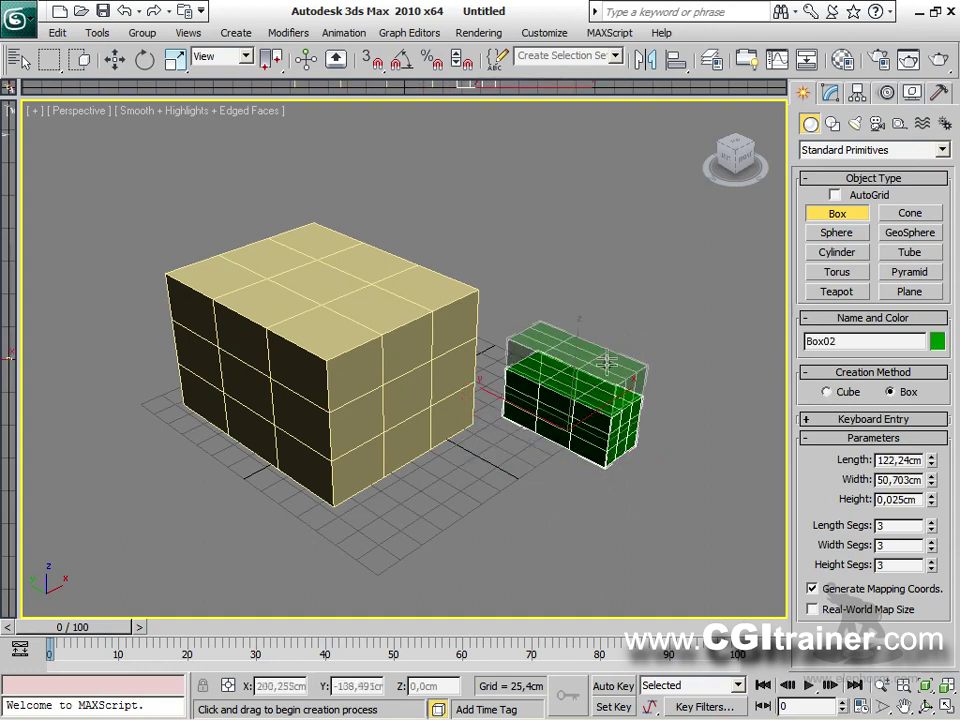
left_click(592, 374)
right_click(592, 374)
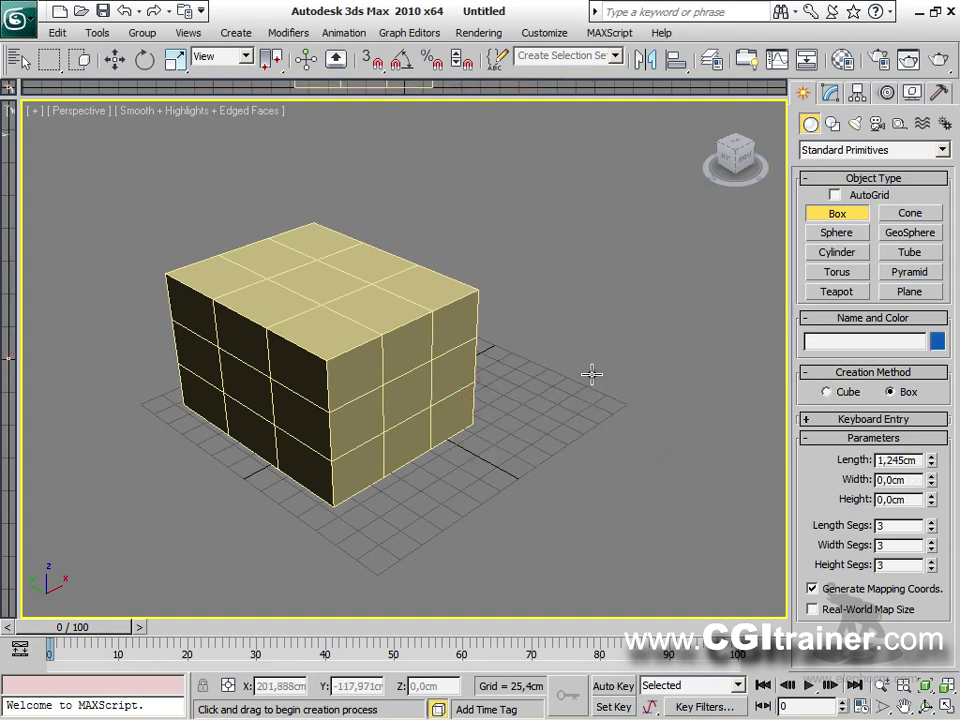
left_click_drag(605, 385, 574, 396)
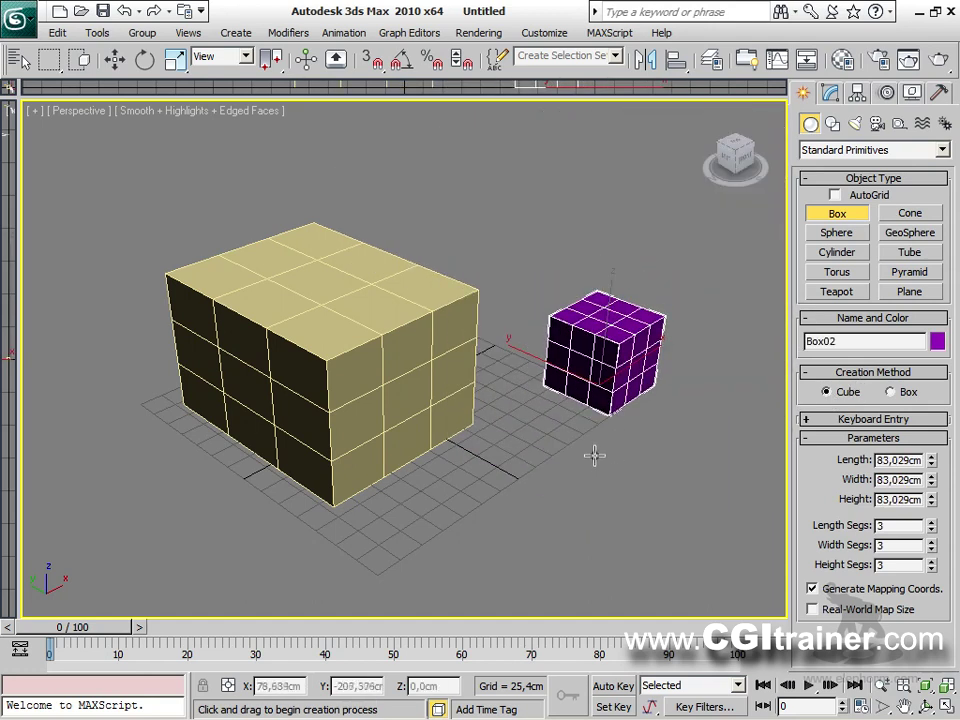
Switch to Move, orbit to a near-front view, and alternately select the beige box and purple cube.
key("w")
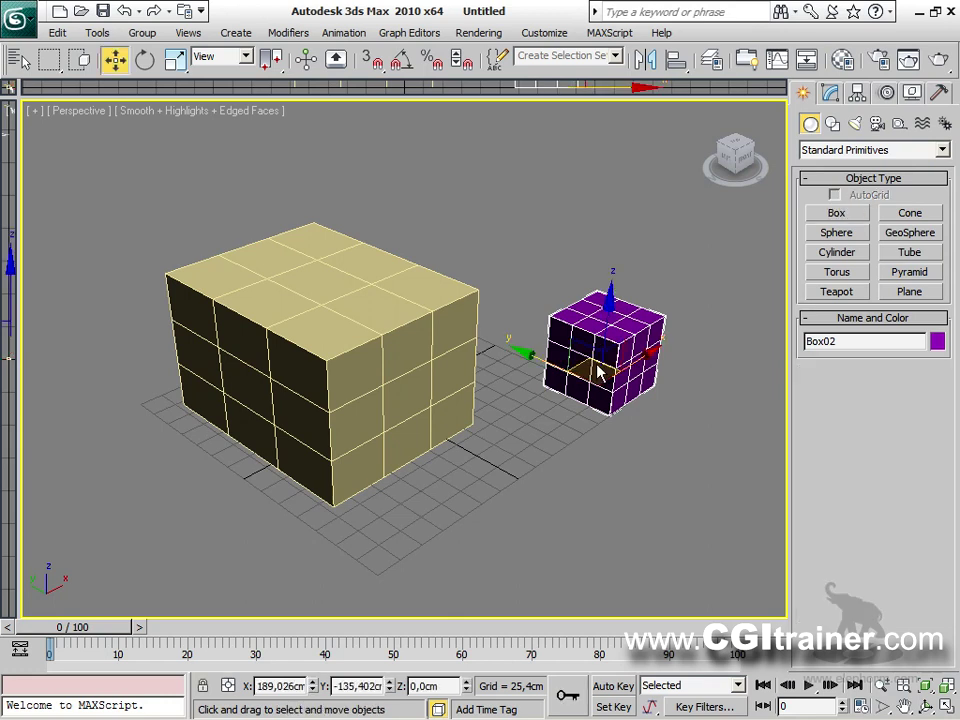
middle_click_drag(602, 471, 543, 301, "alt")
left_click(343, 302)
left_click(543, 301)
left_click(420, 332)
left_click(549, 313)
left_click(420, 322)
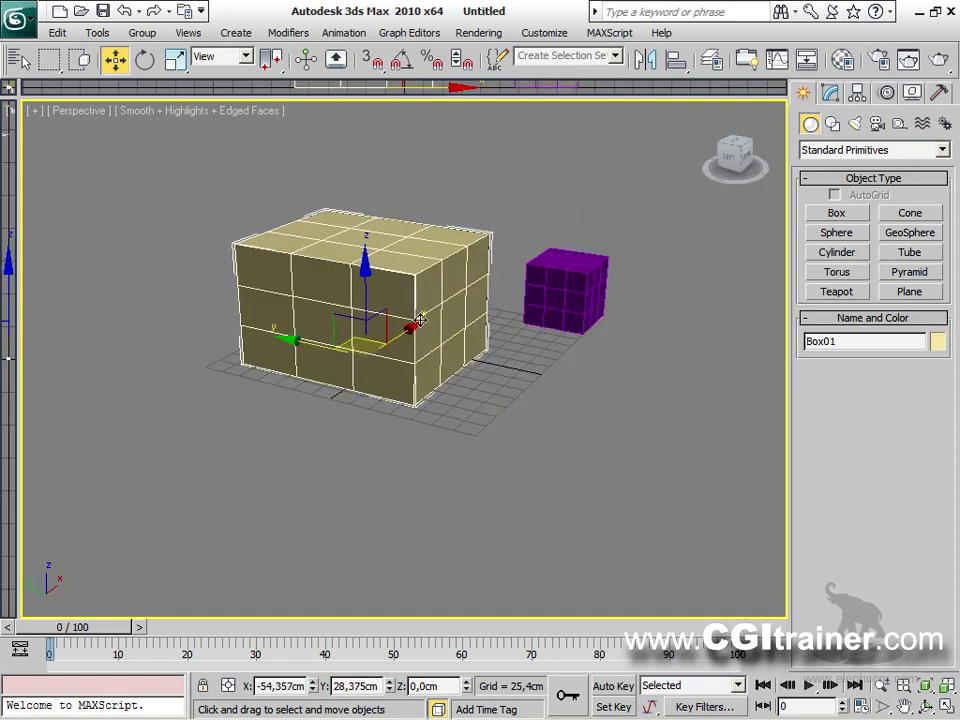
Add a red cube and a tall teal box, then select all objects and delete them.
left_click(850, 213)
left_click_drag(677, 339, 671, 311)
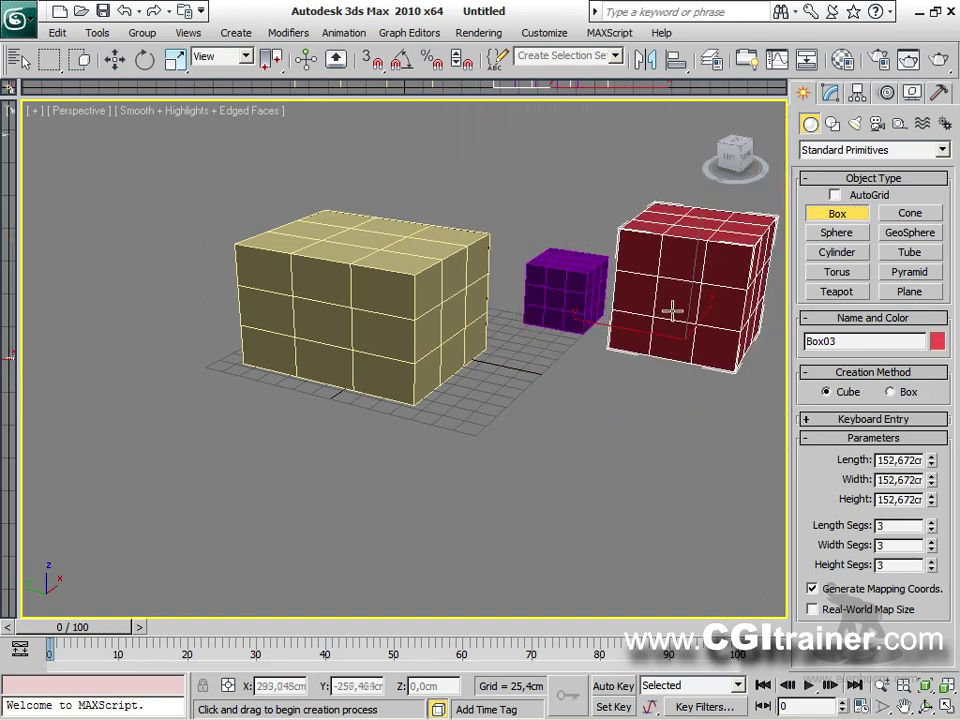
left_click(890, 392)
left_click_drag(590, 440, 574, 505)
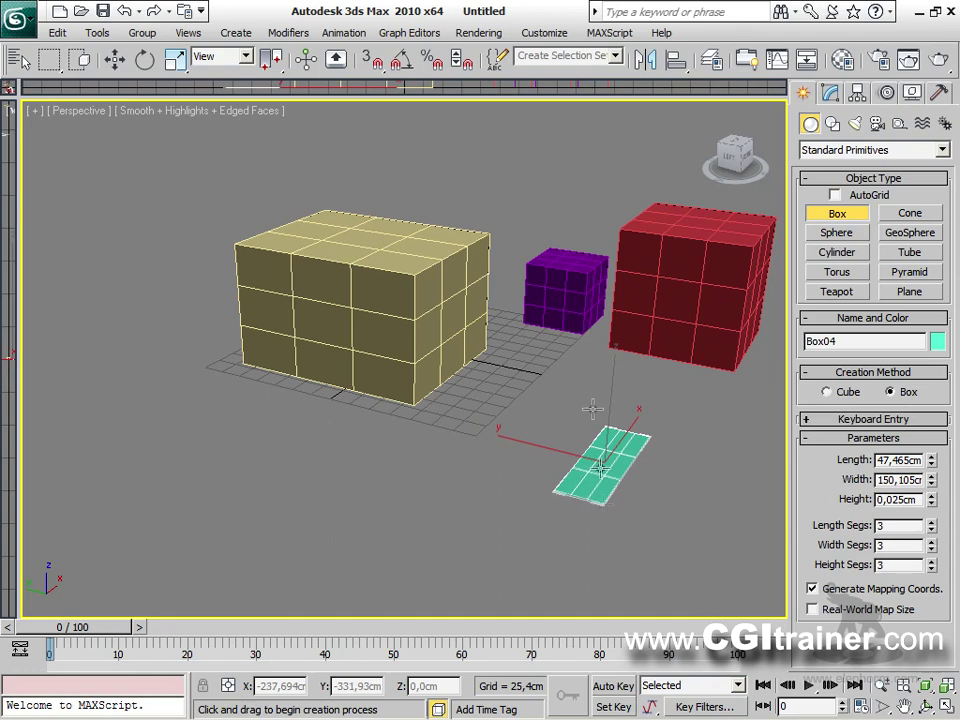
left_click(579, 328)
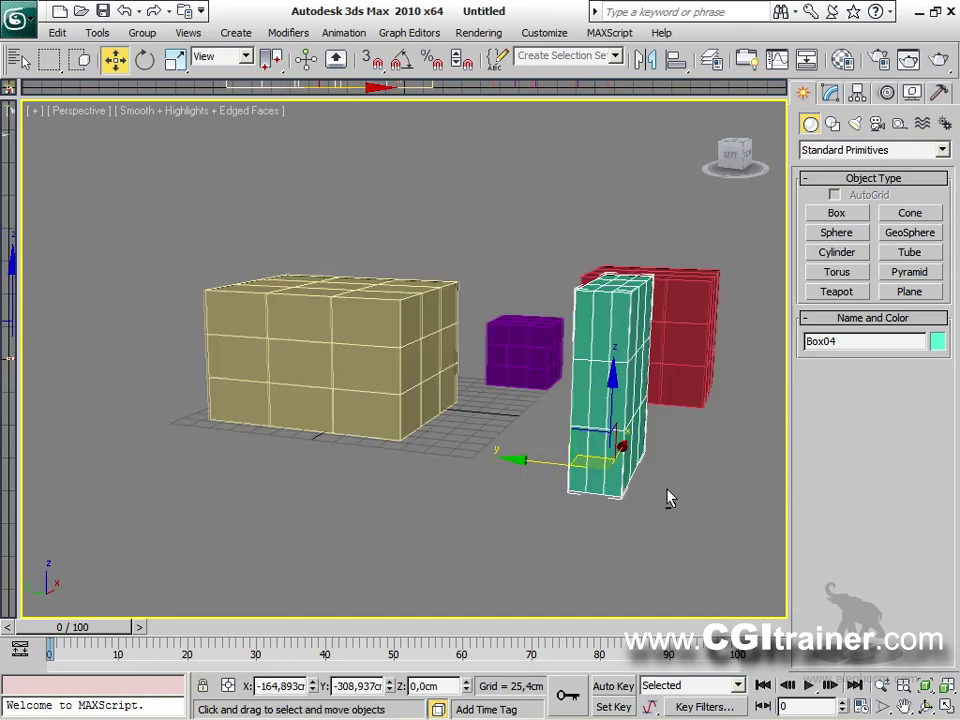
key("ctrl+a")
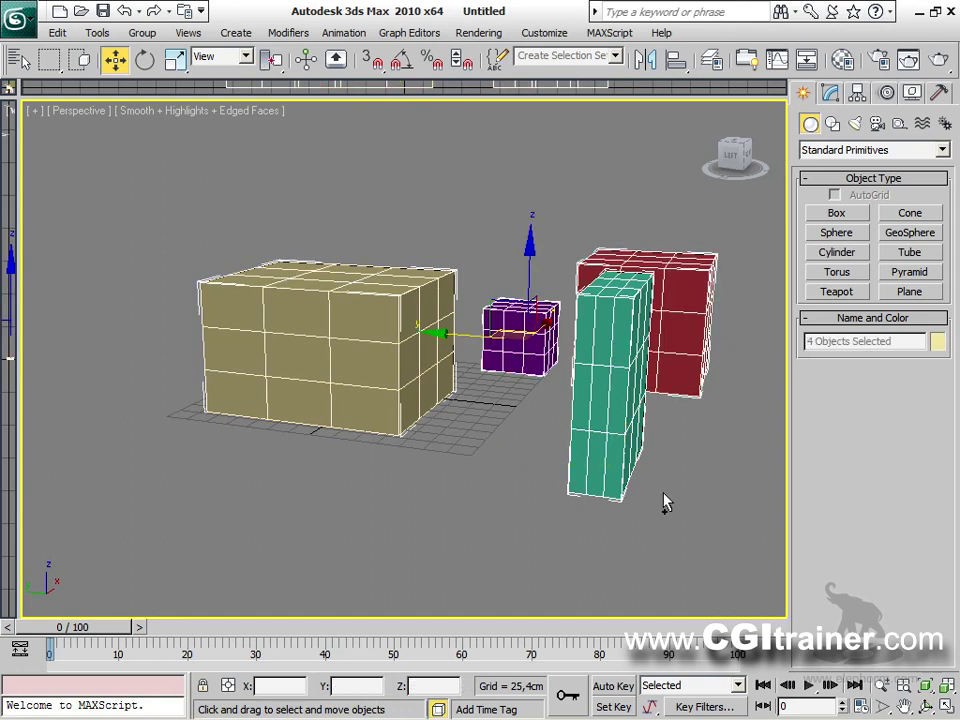
key("Delete")
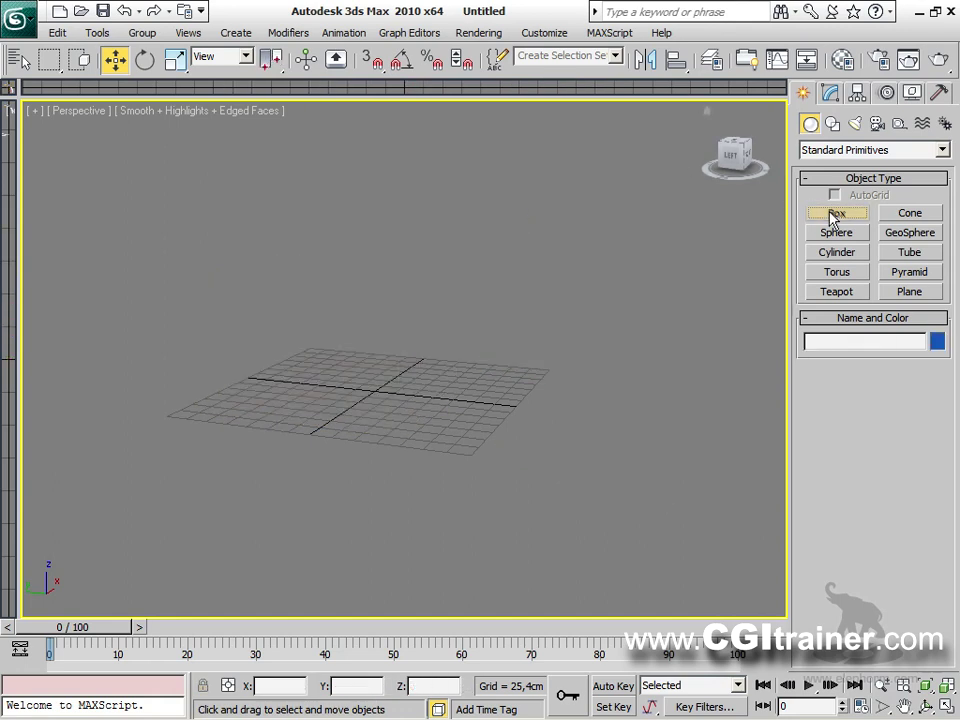
Create a new box on the left side of the grid.
left_click(836, 213)
left_click_drag(169, 405, 148, 450)
left_click(112, 270)
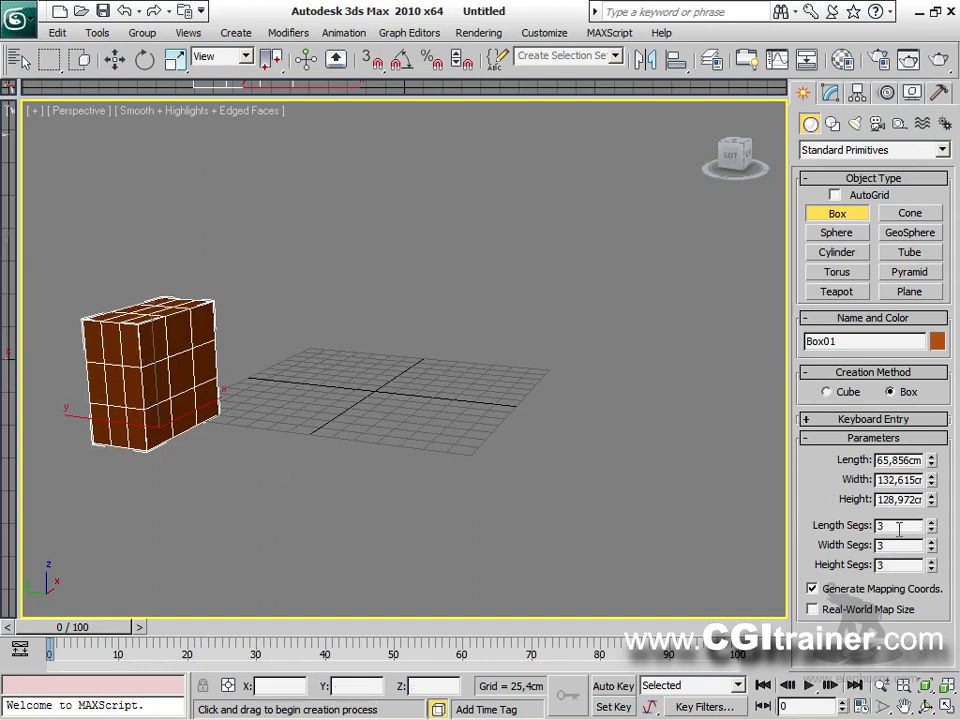
Draw a pointed magenta cone and a tall teal Cone02 beside it, showing Cone02's parameters.
left_click(910, 214)
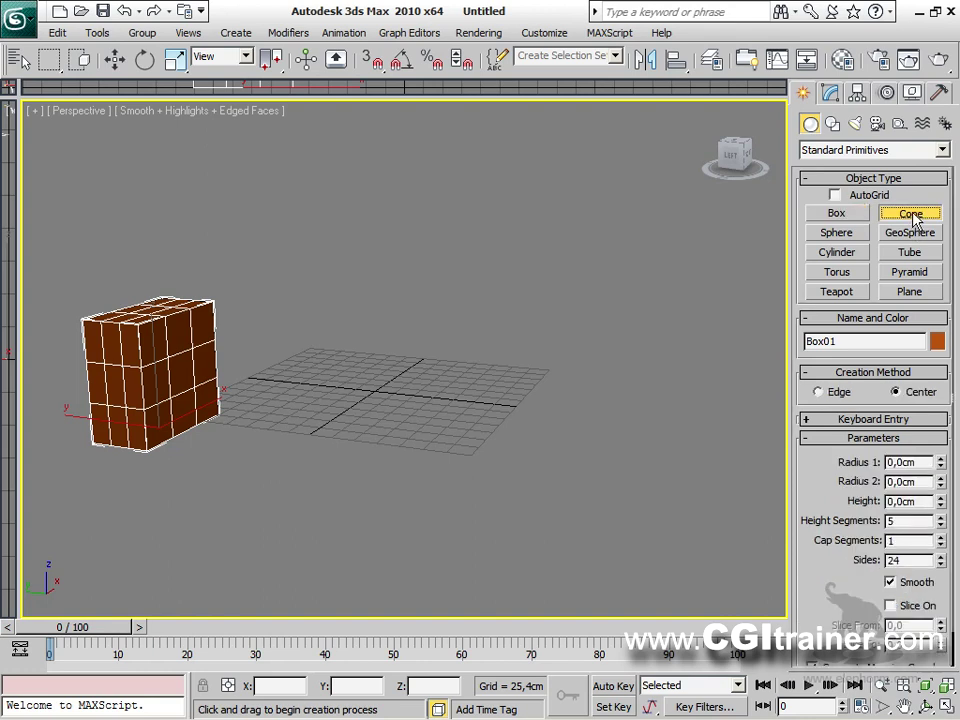
left_click_drag(446, 381, 450, 405)
left_click(445, 182)
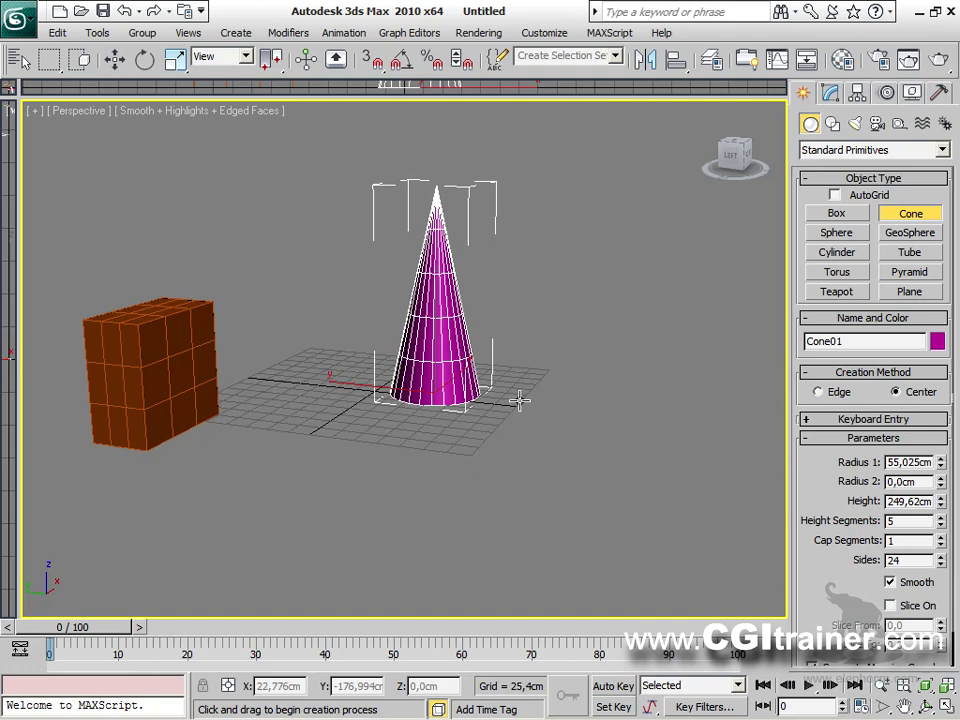
left_click_drag(532, 396, 575, 400)
left_click(562, 254)
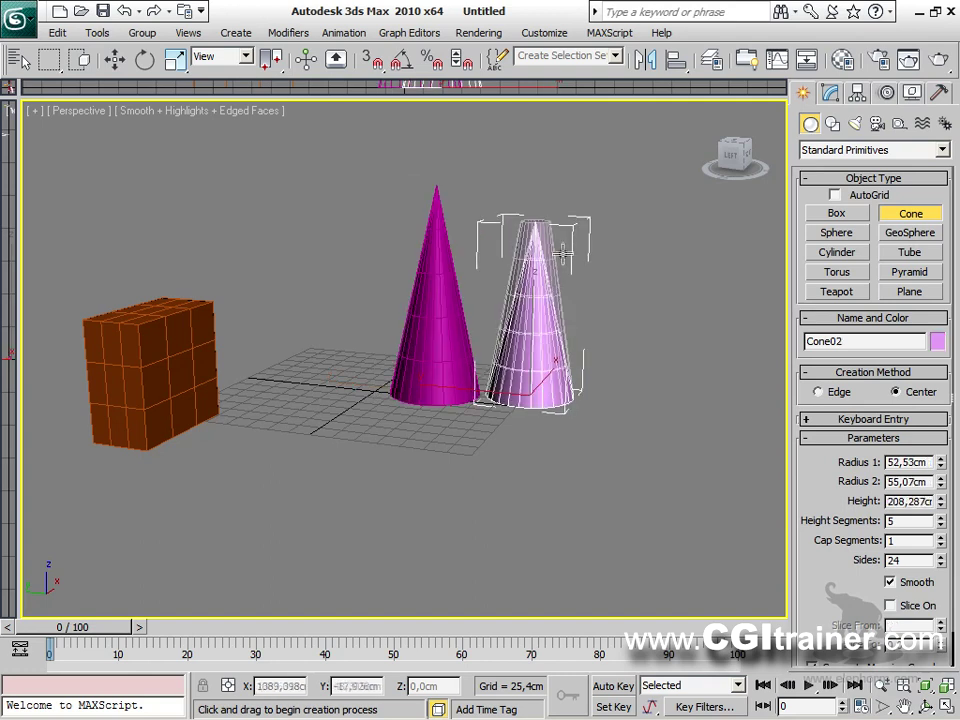
right_click(572, 246)
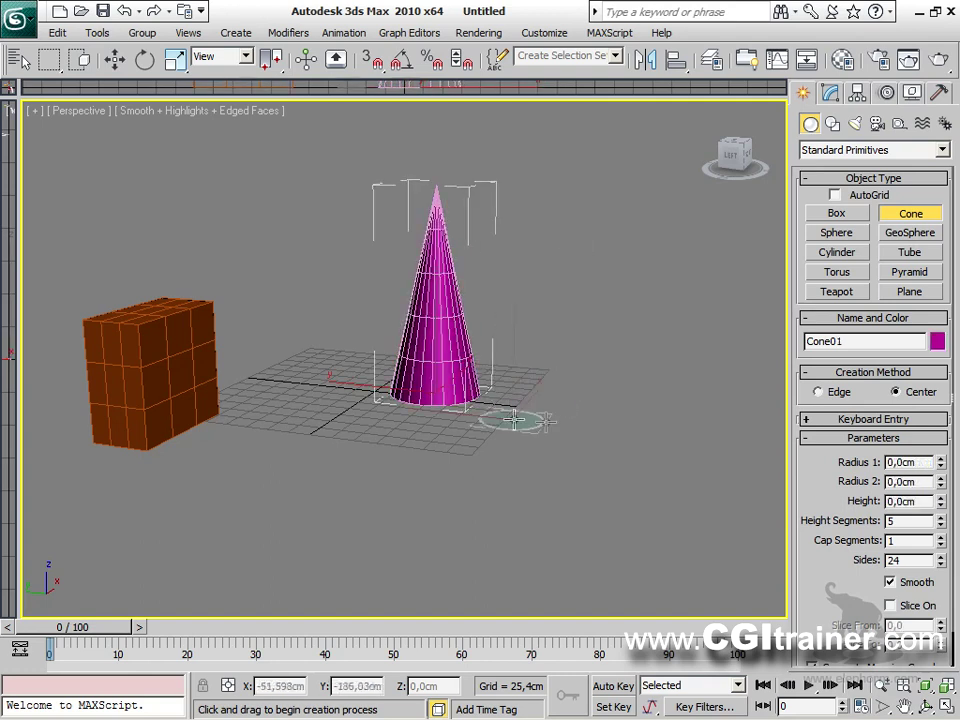
left_click_drag(514, 420, 546, 418)
left_click(514, 174)
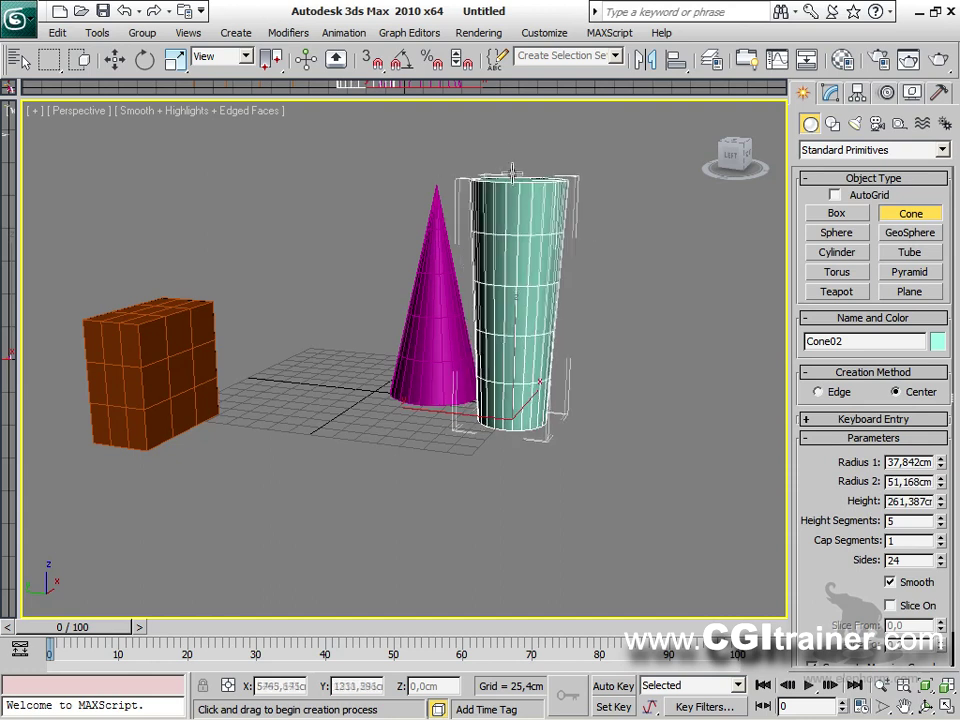
left_click(522, 221)
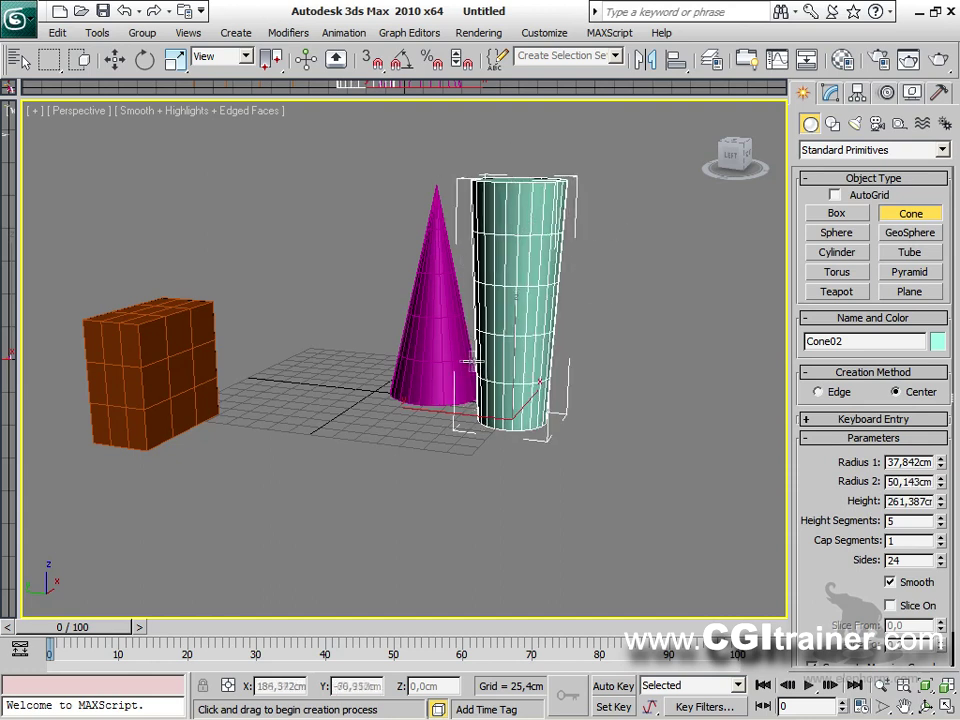
left_click(831, 93)
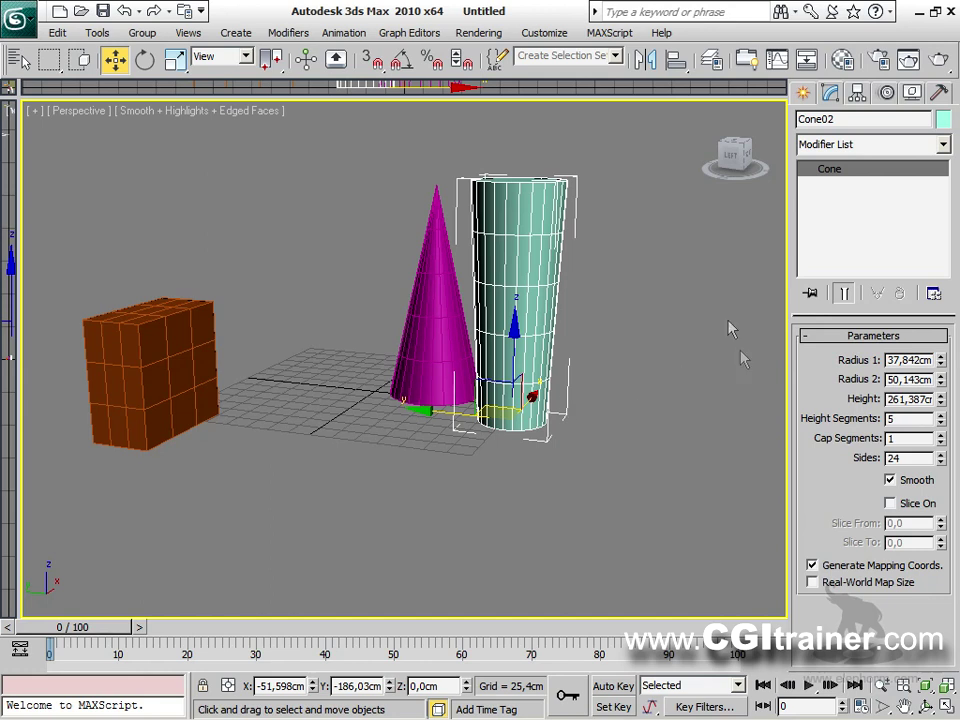
Set Cone02's radii to 49.195 and 47.219 cm and cap segments to 3.
left_click_drag(941, 367, 957, 490)
mouse_move(944, 421)
left_mouse_down()
mouse_move(940, 396)
mouse_move(950, 488)
mouse_move(950, 404)
mouse_move(951, 418)
left_mouse_up()
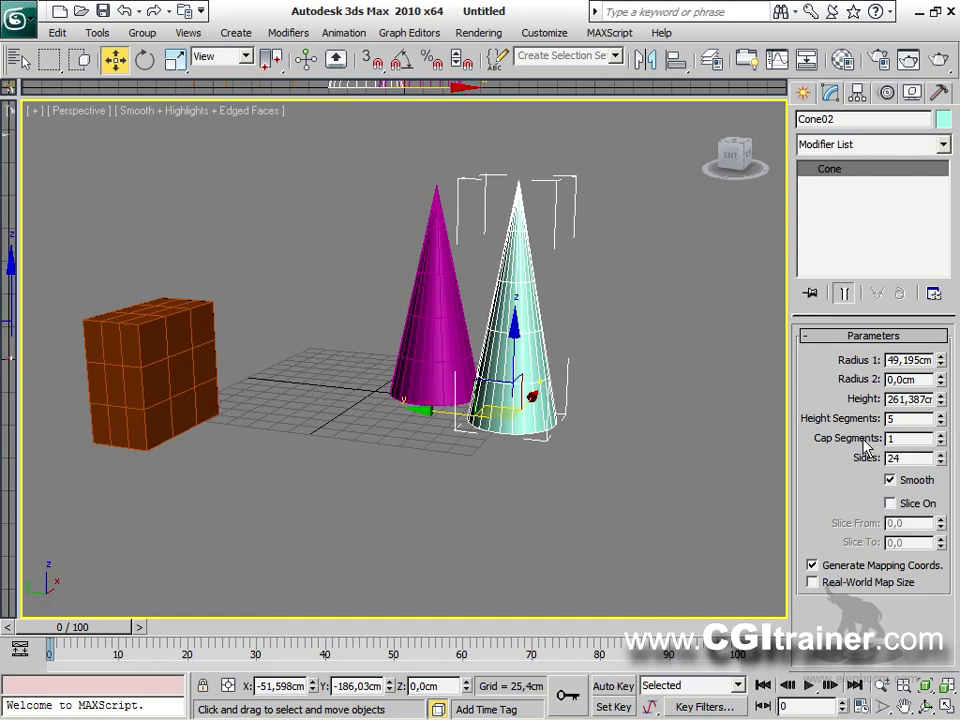
middle_click_drag(658, 474, 643, 313, "alt")
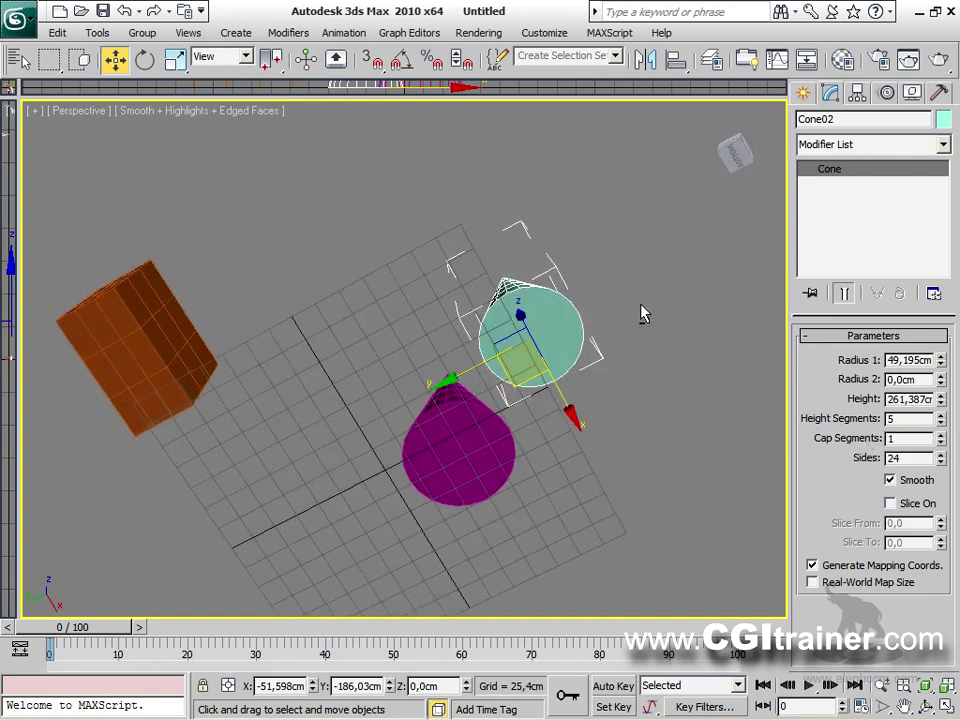
left_click(940, 434)
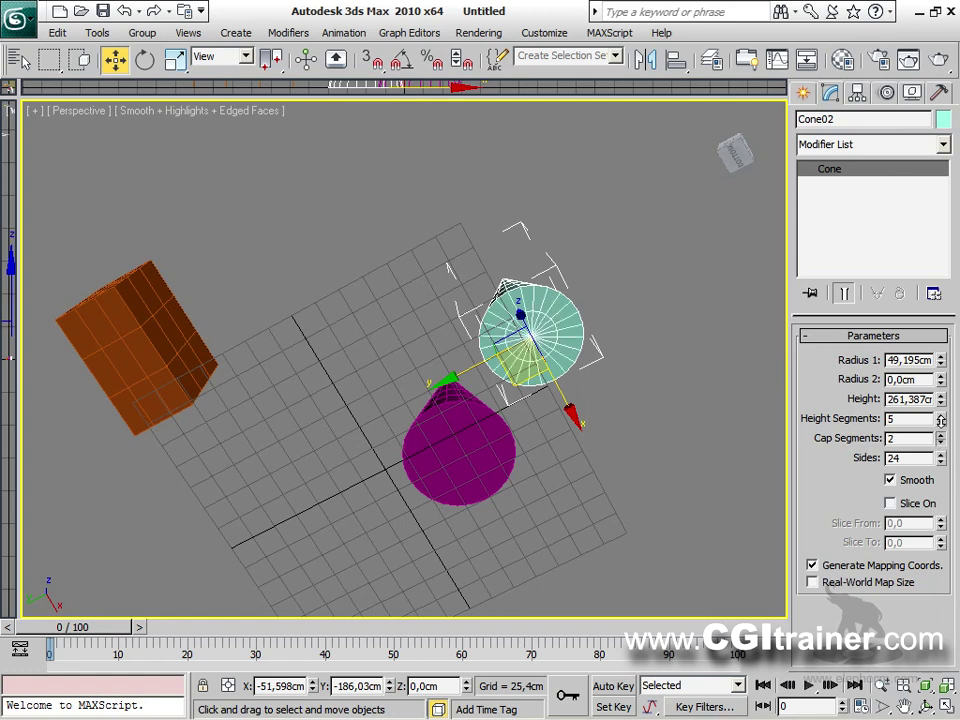
middle_click_drag(628, 349, 620, 505, "alt")
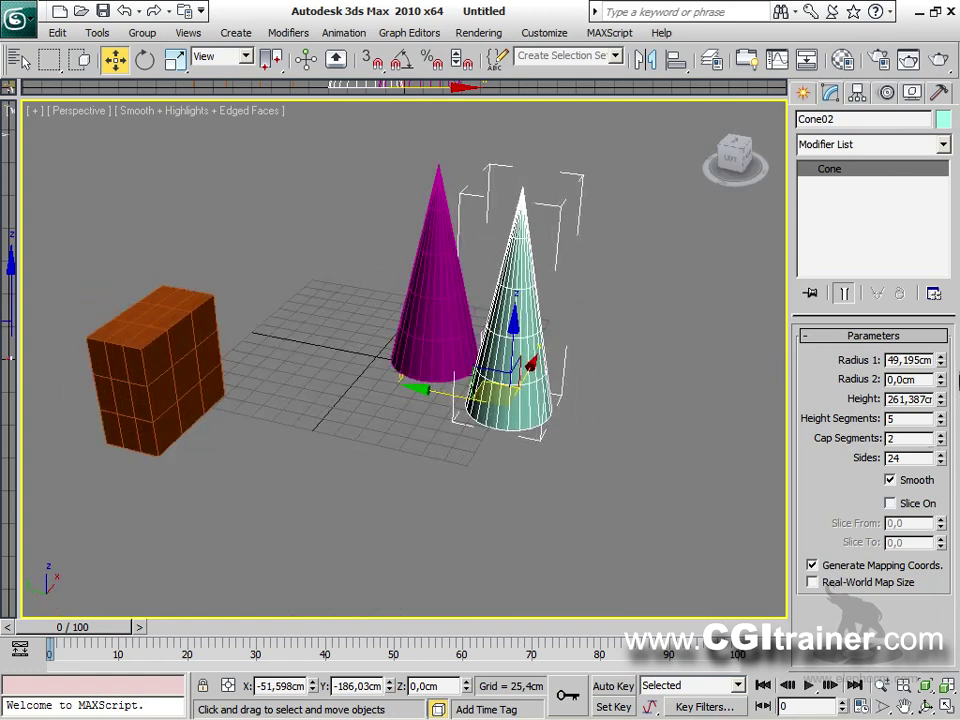
left_click_drag(943, 385, 653, 162)
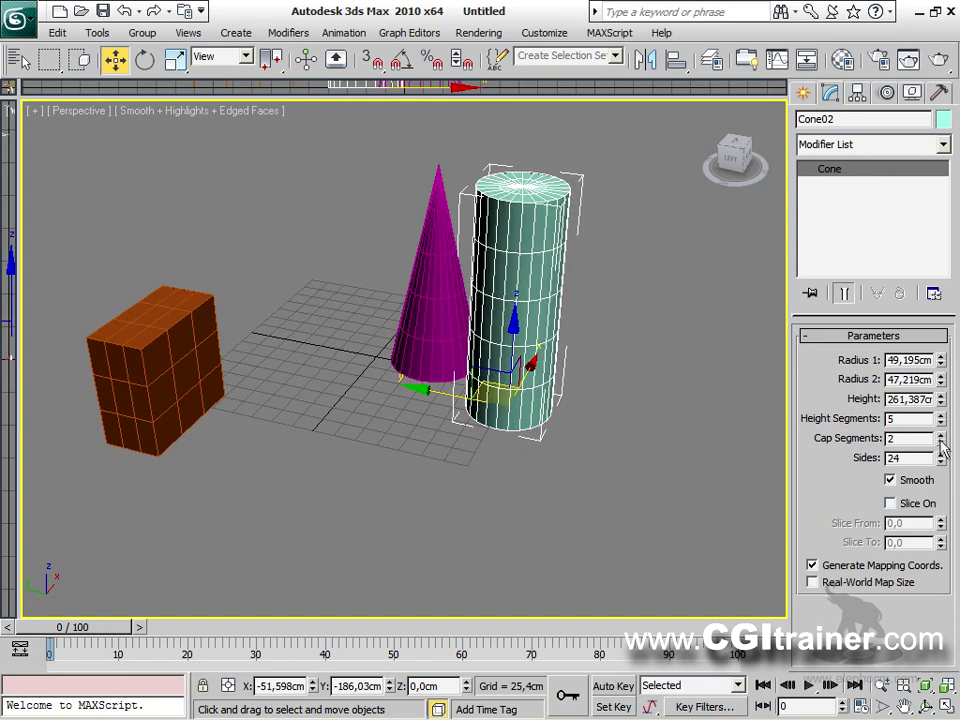
left_click_drag(940, 441, 940, 421)
middle_click_drag(695, 447, 488, 376, "alt")
Reduce the cylinder to 21 sides and turn off edged faces.
mouse_move(941, 462)
left_mouse_down()
mouse_move(941, 520)
mouse_move(944, 487)
left_mouse_up()
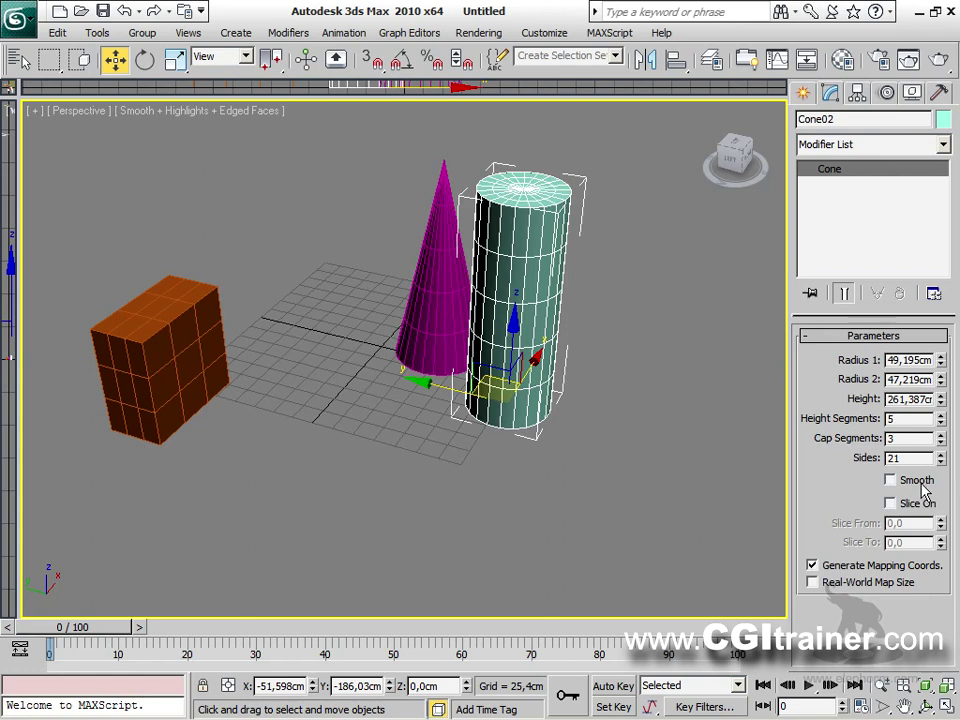
middle_click_drag(360, 524, 420, 512, "alt")
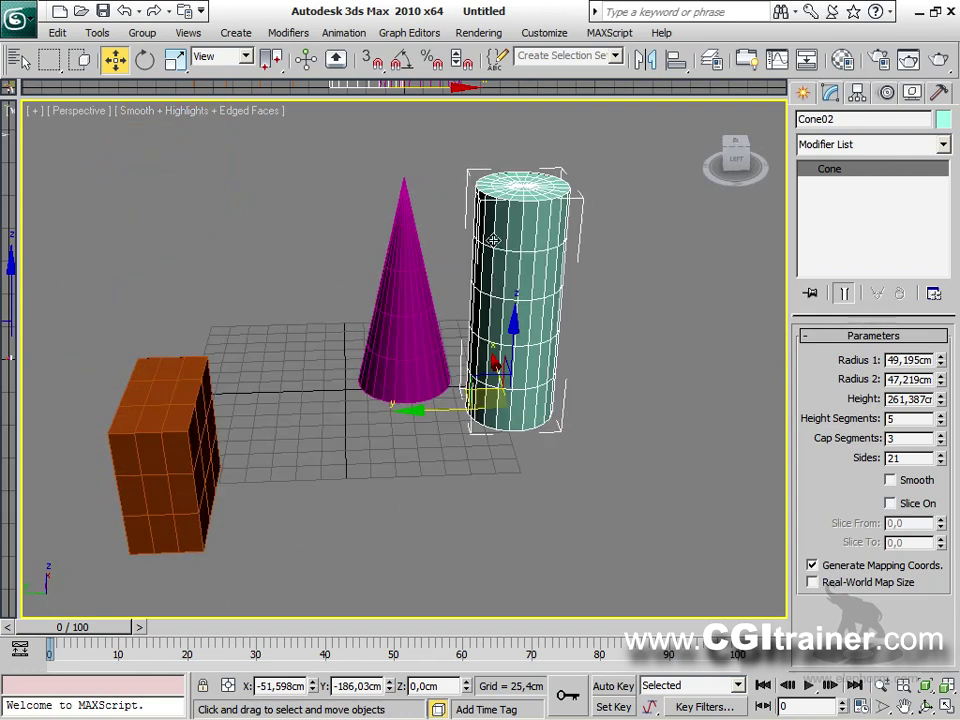
key("F4")
middle_click_drag(515, 456, 563, 293, "alt")
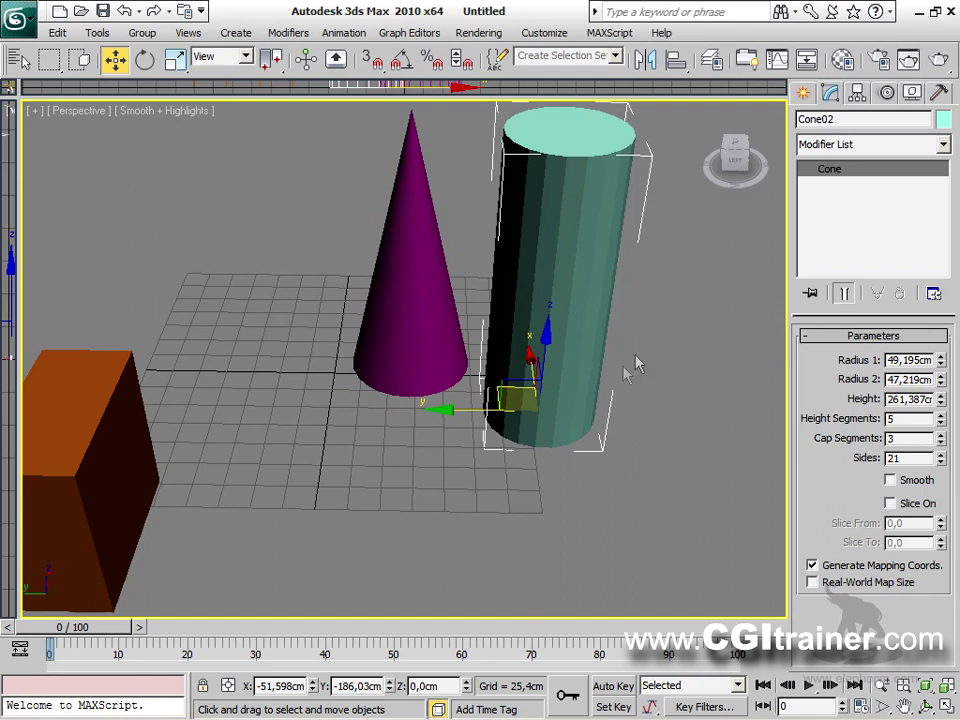
Toggle the cylinder's Smooth option several times, leaving it on.
middle_click_drag(580, 232, 569, 254, "alt")
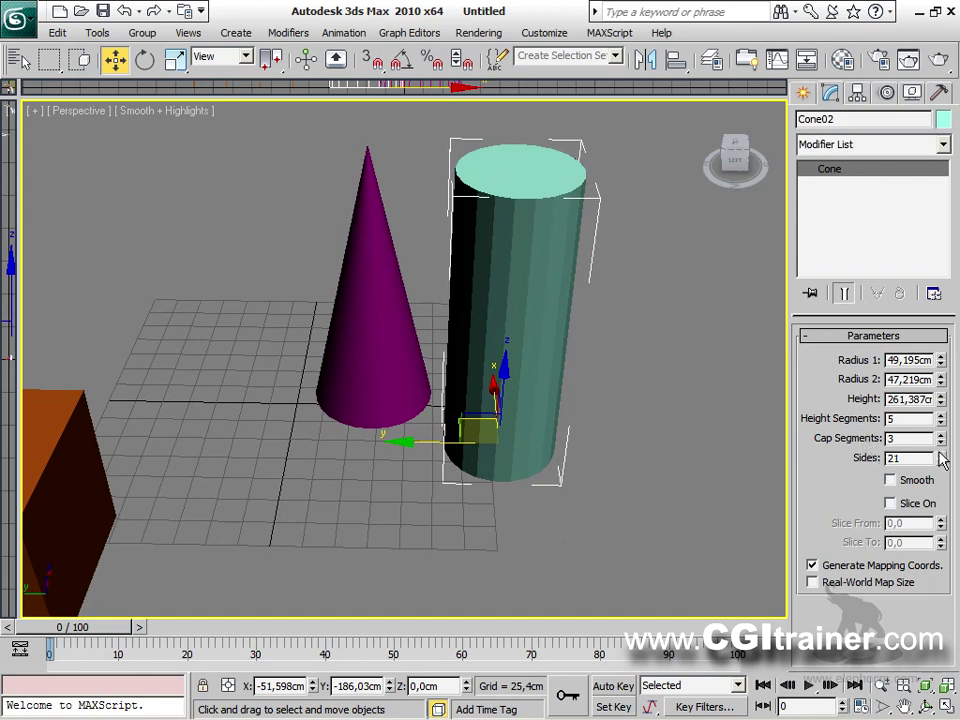
left_click(921, 489)
left_click(921, 489)
left_click(921, 489)
left_click(921, 489)
left_click(919, 485)
left_click(919, 485)
left_click(919, 485)
left_click(919, 485)
left_click(921, 487)
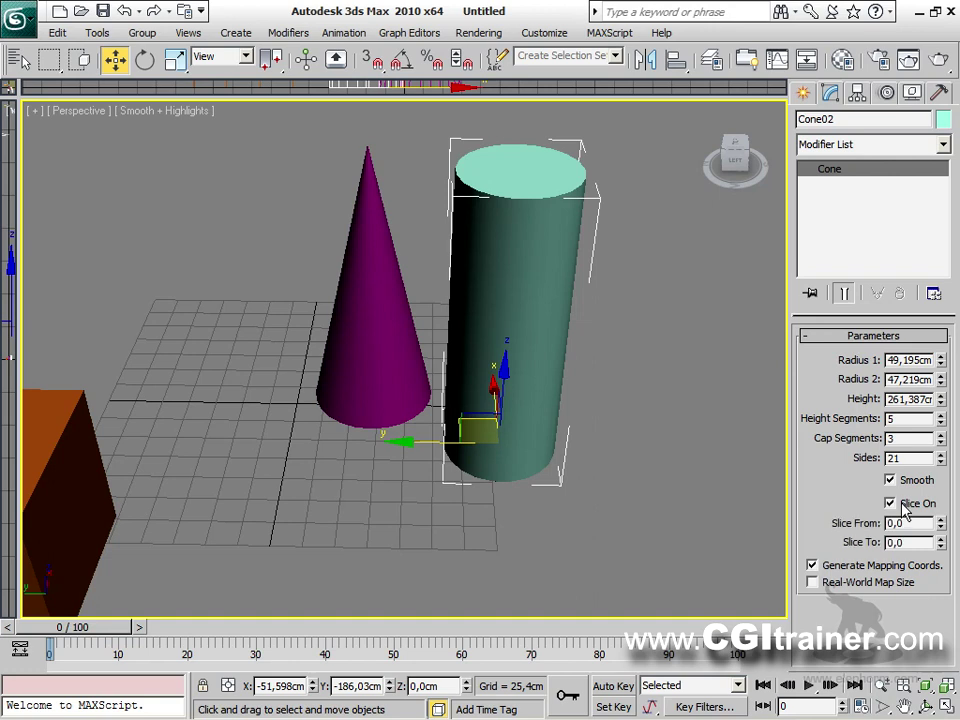
Slice from 114 to -154.5, lower the height to 36.594 cm, and enable Auto Key.
left_click_drag(941, 530, 750, 327)
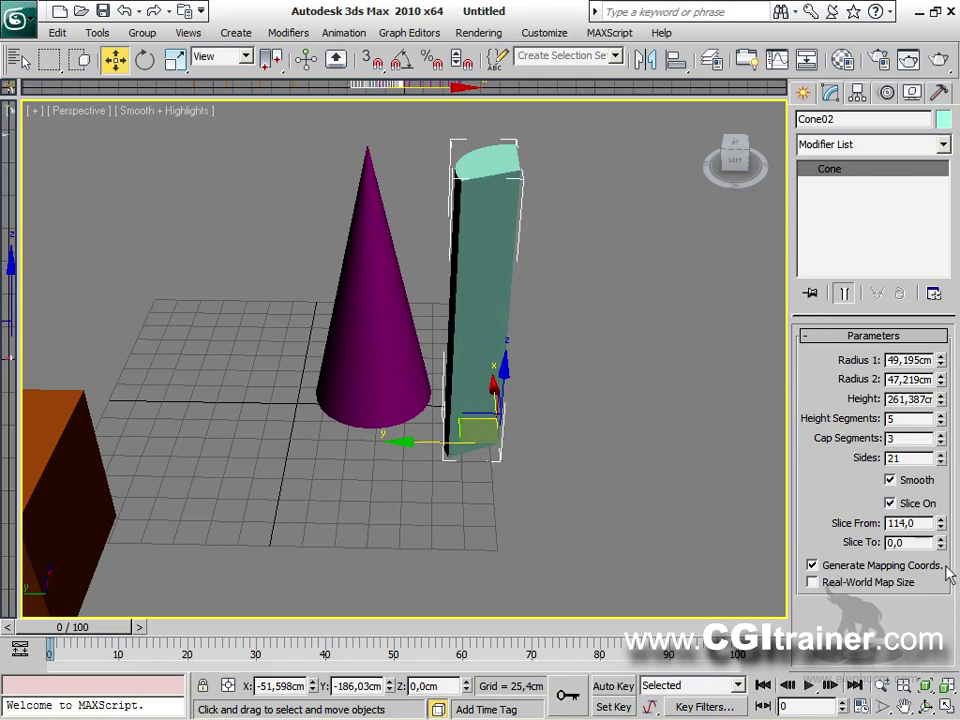
left_click_drag(941, 549, 956, 130)
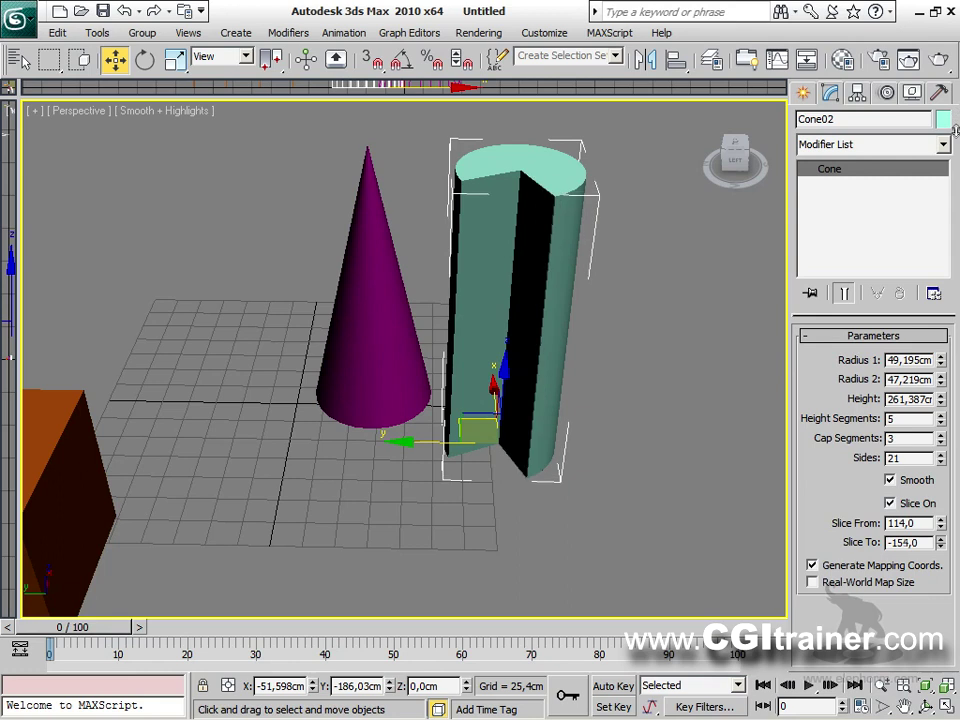
left_click_drag(940, 365, 940, 485)
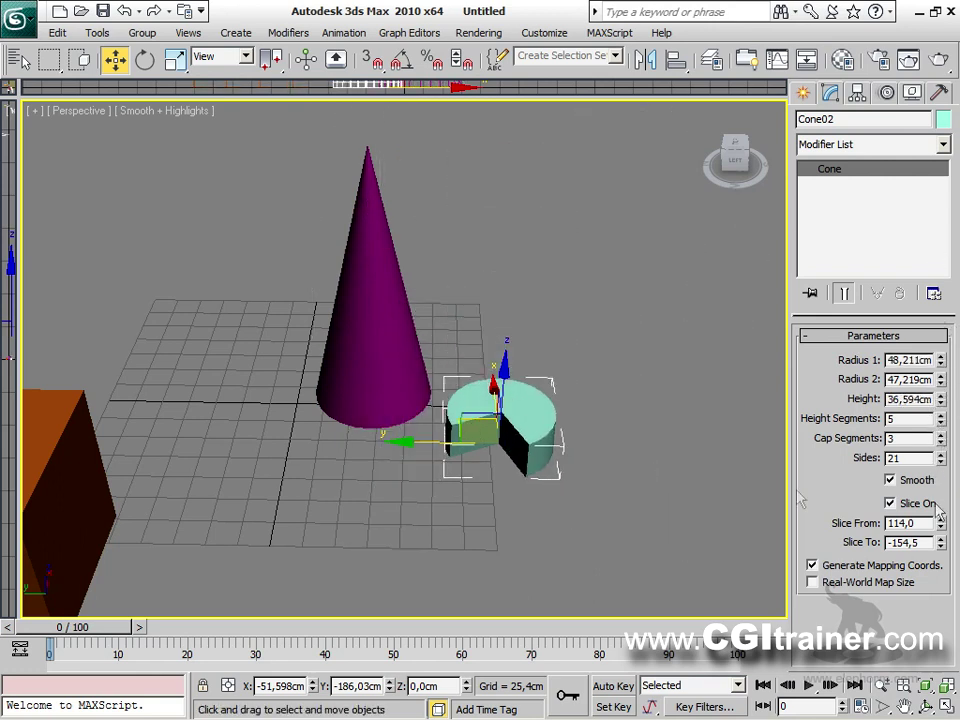
middle_click_drag(500, 420, 536, 302)
scroll(536, 302, "down", 5)
middle_click_drag(500, 342, 481, 365)
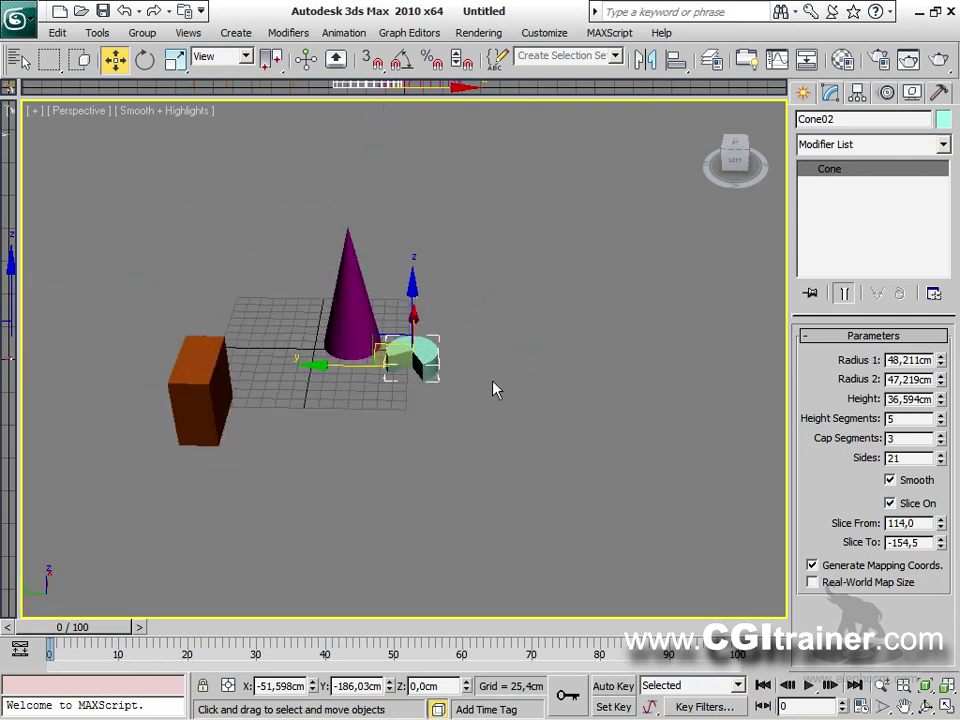
left_click(612, 686)
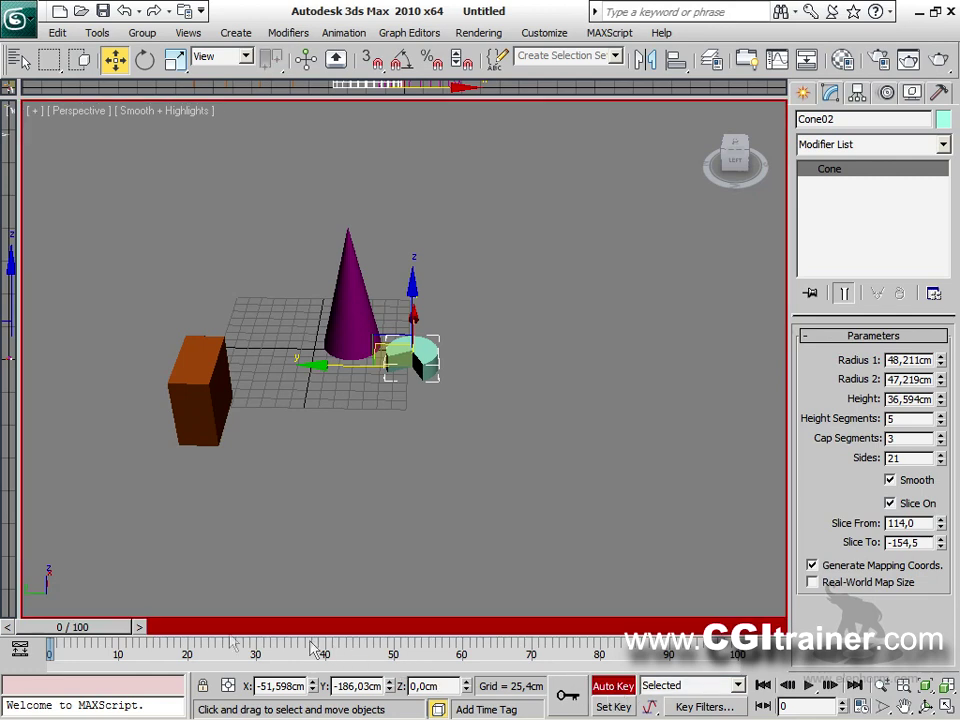
At frame 63, key new slice start and radii 93.047/58.551 cm, preview, then disable Auto Key.
left_click_drag(103, 626, 495, 626)
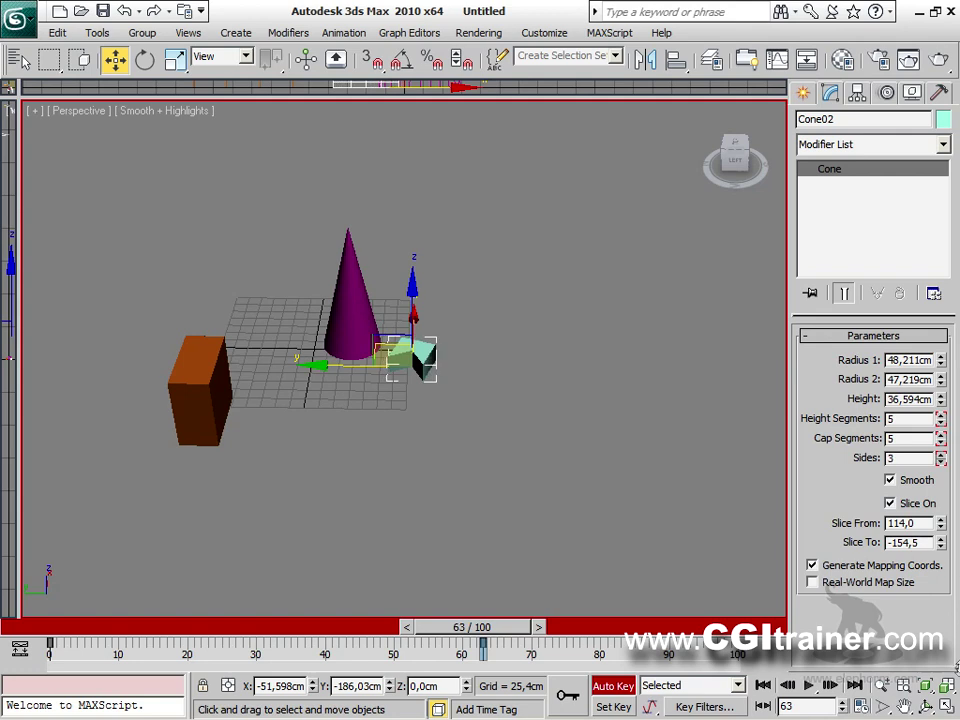
left_click_drag(939, 491, 942, 270)
left_click_drag(942, 384, 938, 120)
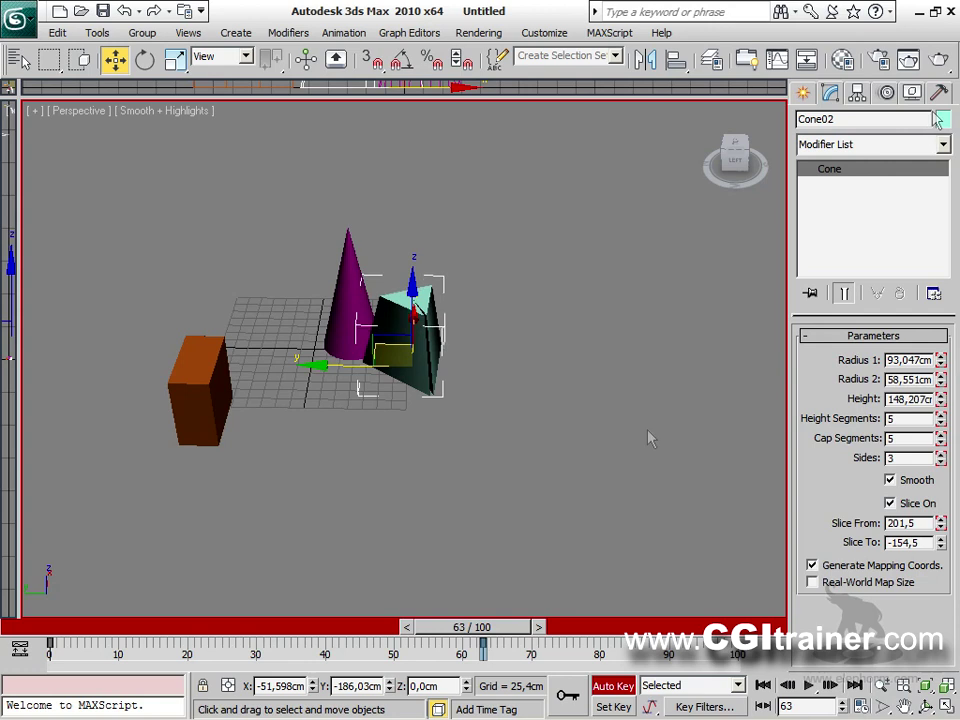
left_click_drag(470, 627, 505, 630)
key("w")
key("q")
key("w")
left_click(604, 686)
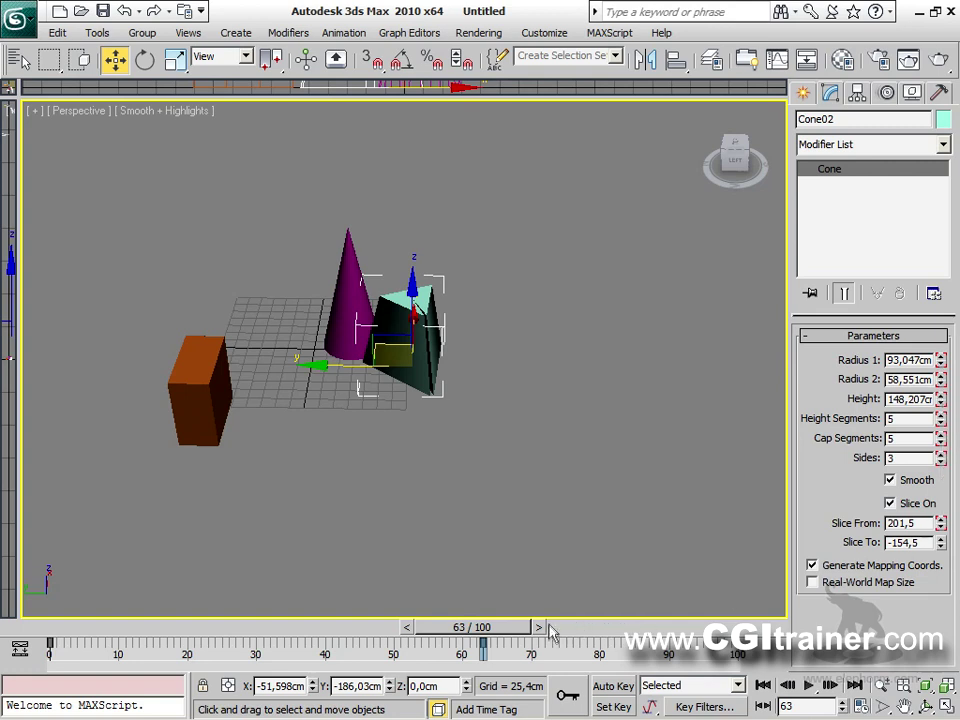
Preview the cone's resize animation, delete the sliced Cone02, and bring up Standard Primitives.
left_click_drag(520, 637, 125, 562)
key("w")
middle_click_drag(420, 468, 445, 495)
scroll(445, 495, "up", 5)
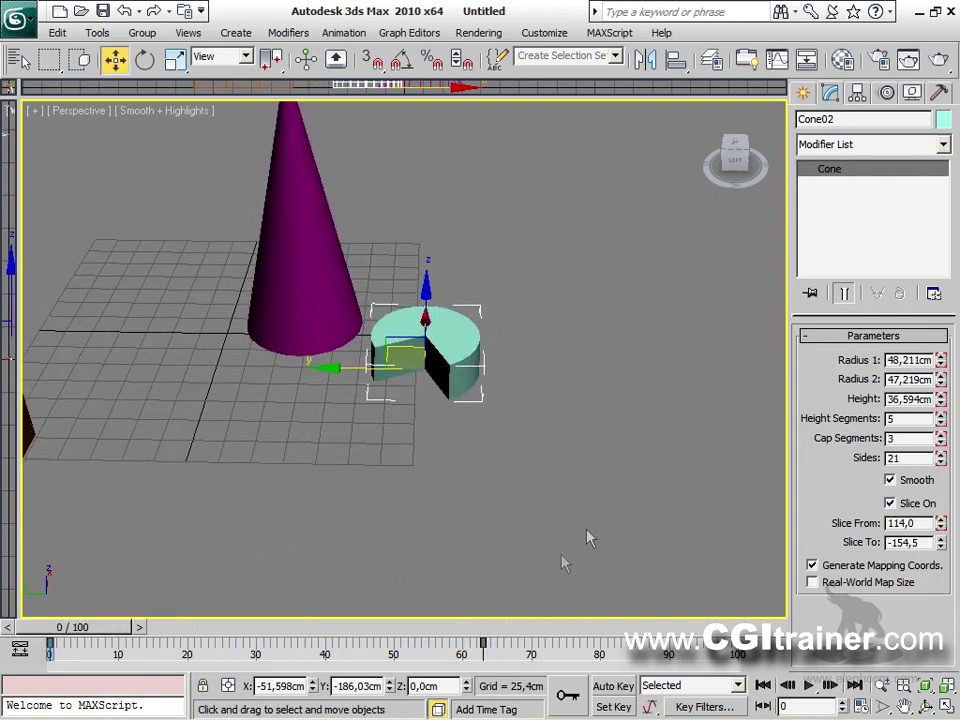
key("Delete")
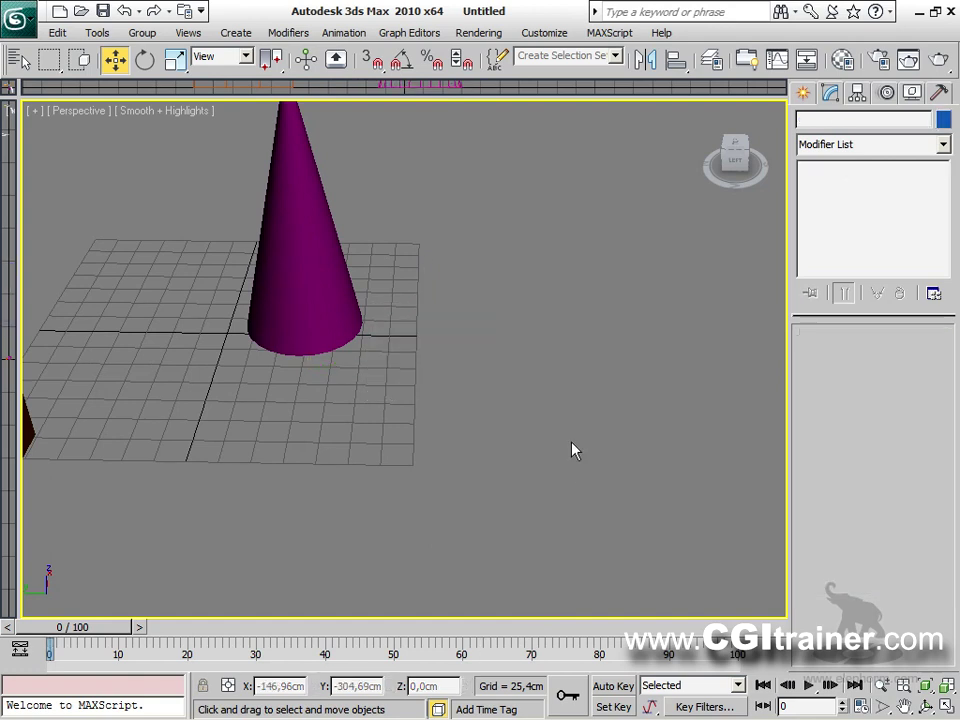
left_click(802, 94)
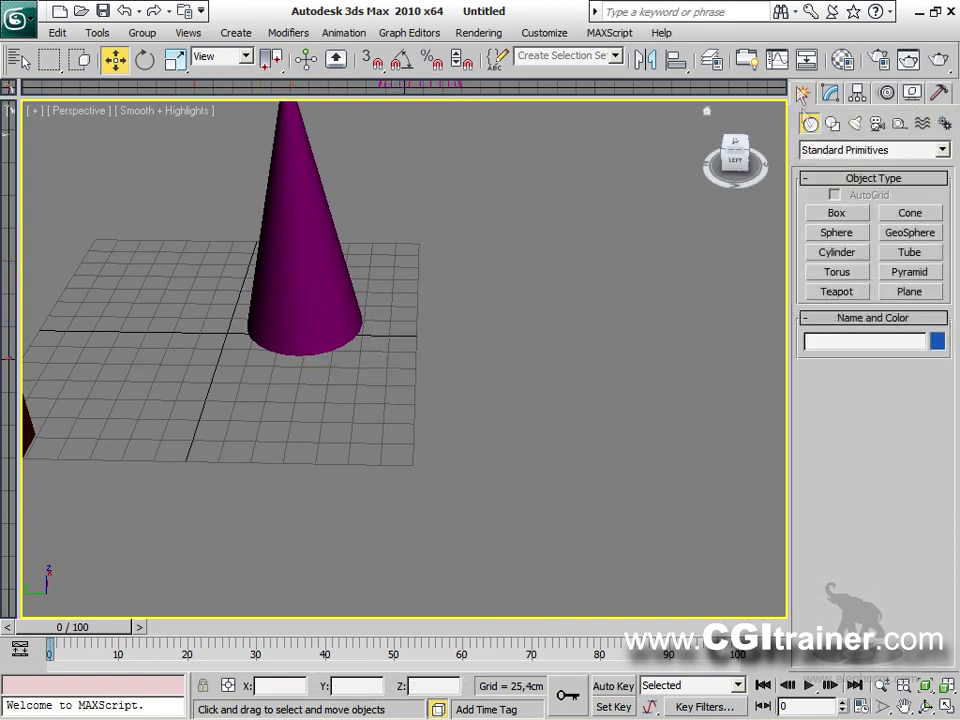
scroll(394, 459, "down", 4)
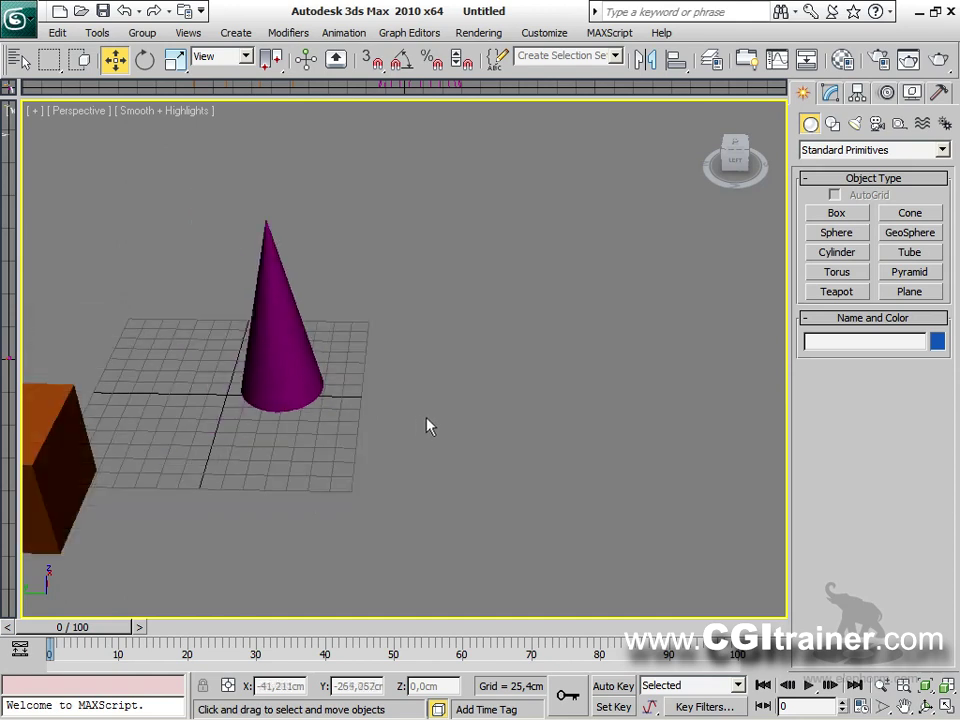
Add an orange Sphere and a green GeoSphere beside the cone and turn on Edged Faces.
left_click(836, 232)
left_click_drag(433, 460, 457, 403)
left_click(910, 233)
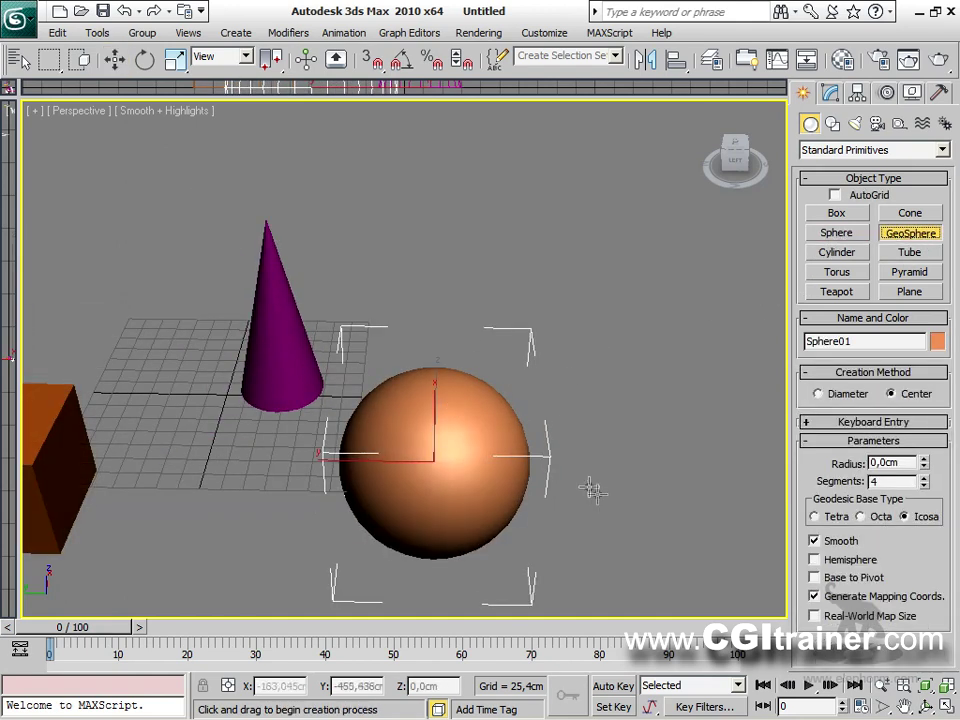
left_click_drag(648, 506, 588, 481)
middle_click_drag(588, 481, 500, 398)
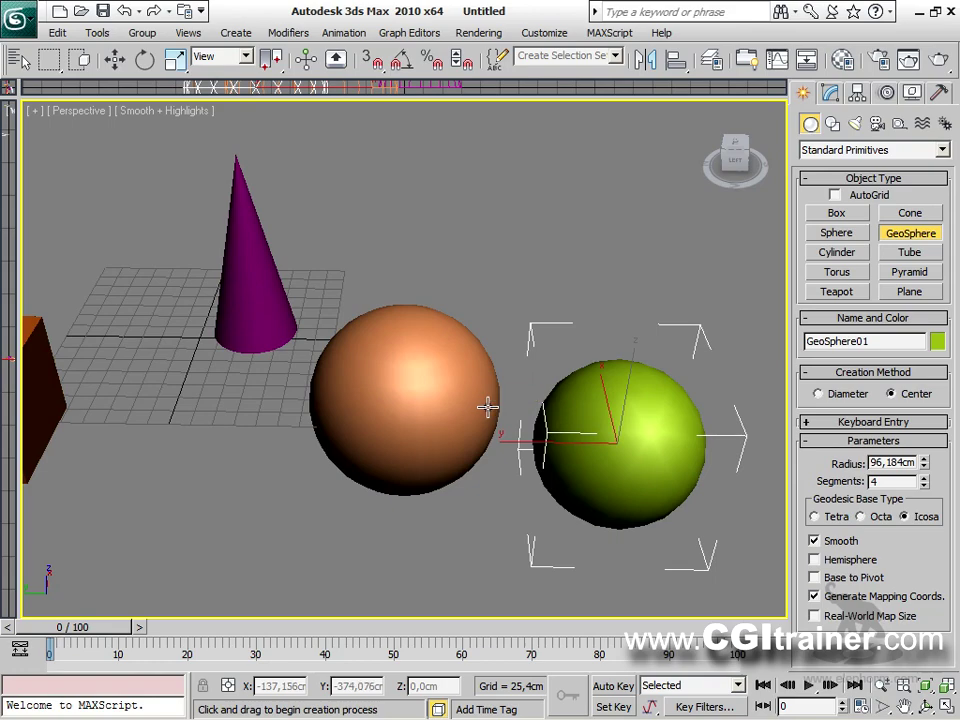
key("F4")
scroll(428, 436, "up", 5)
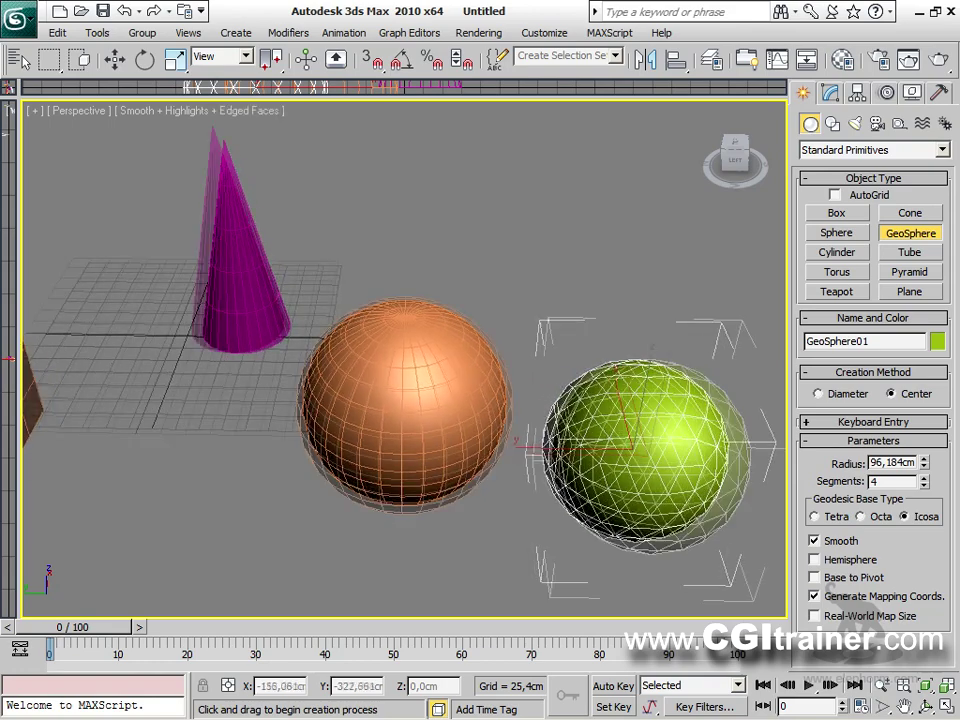
Select the orange sphere and orbit from its pole to its side to study its mesh.
key("w")
left_click(396, 341)
middle_click_drag(418, 401, 508, 176, "alt")
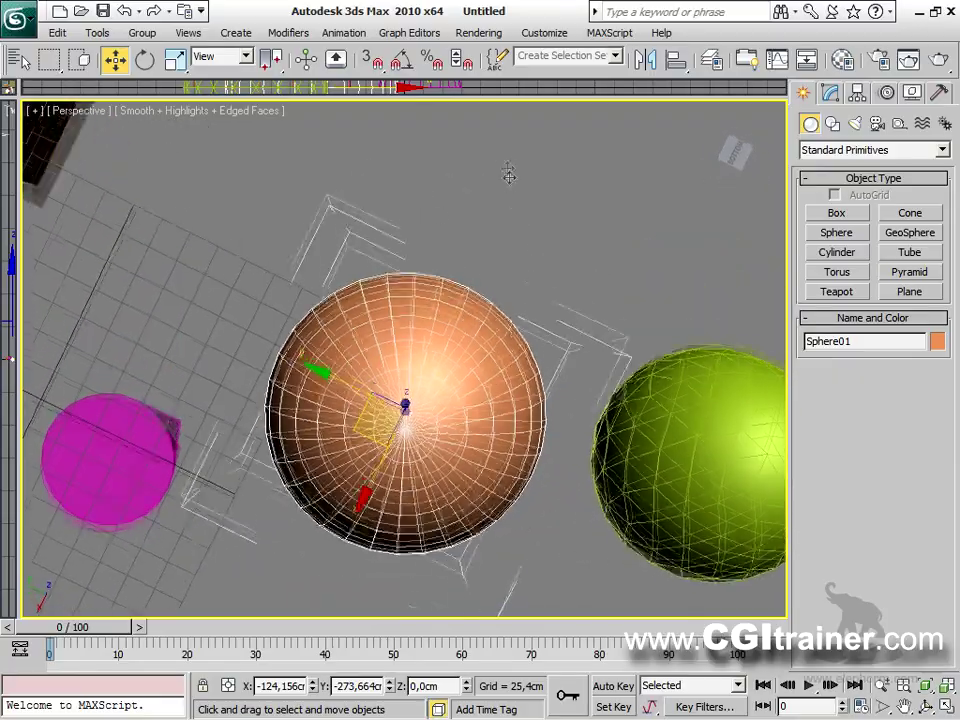
scroll(508, 176, "up", 5)
scroll(637, 488, "down", 5)
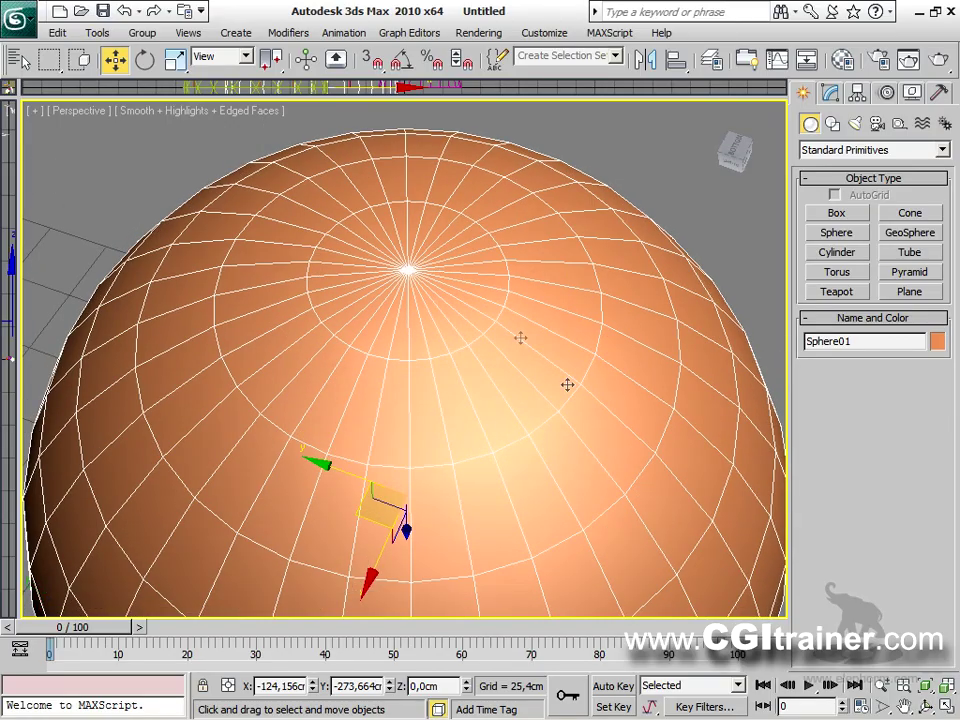
middle_click_drag(408, 271, 417, 538, "alt")
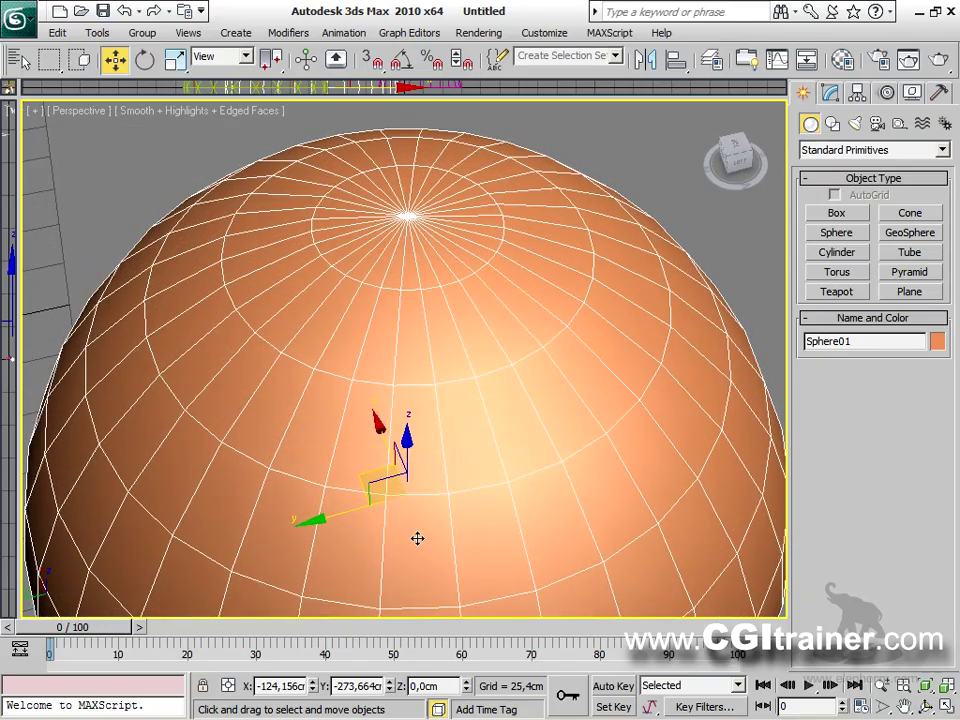
scroll(417, 538, "down", 6)
Select the green geosphere and orbit around it, bringing the box and cone into view.
middle_click_drag(506, 547, 220, 406, "alt")
middle_click_drag(414, 425, 228, 369, "alt")
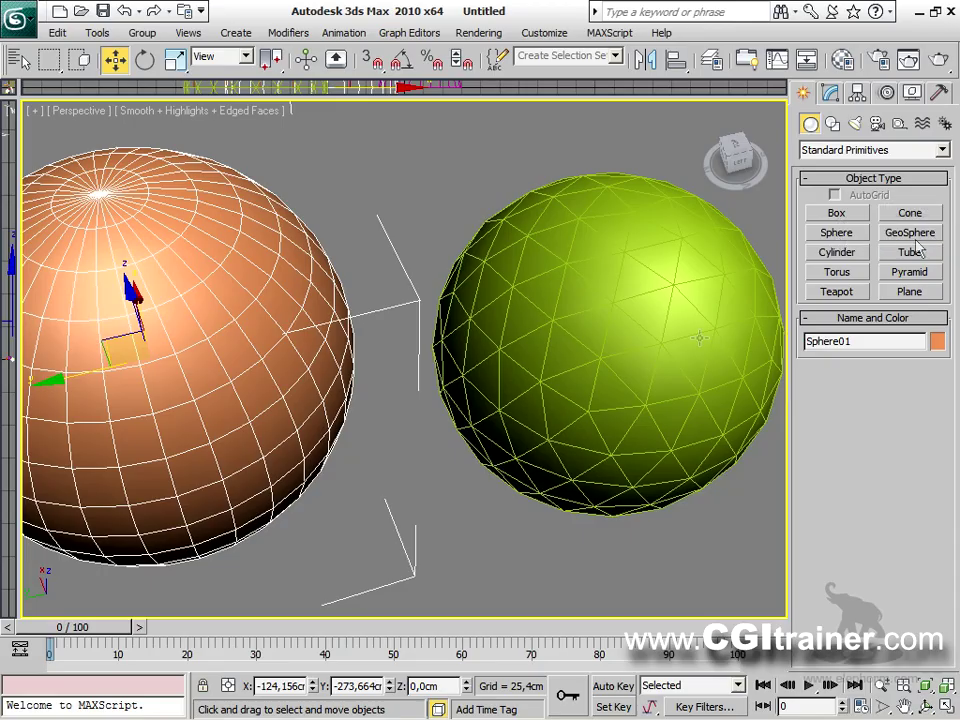
left_click(600, 340)
scroll(490, 345, "down", 5)
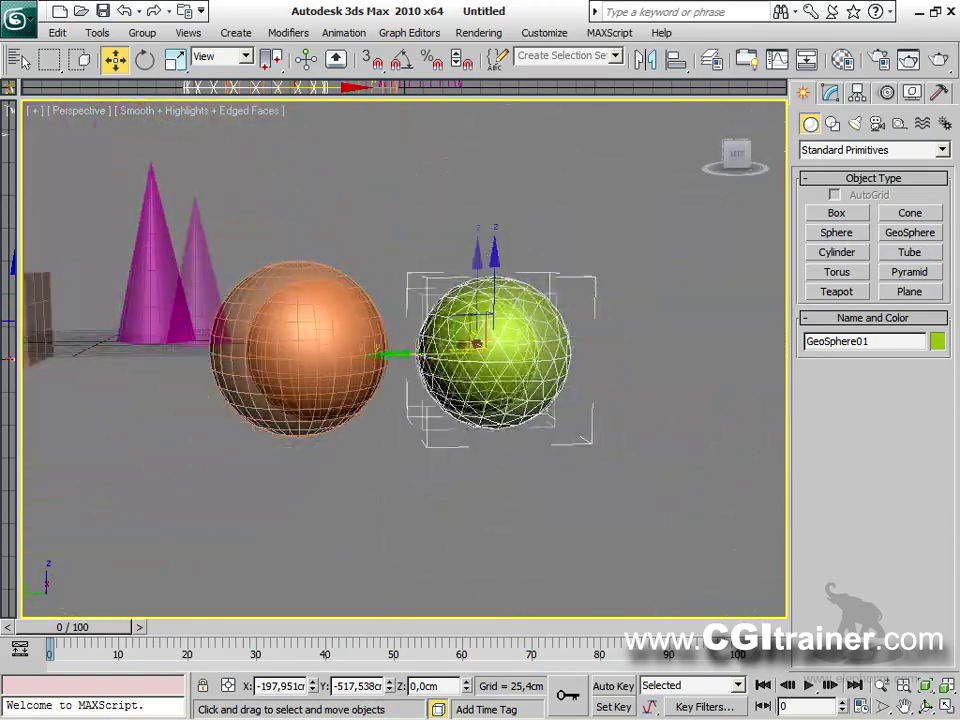
scroll(420, 260, "down", 2)
middle_click_drag(429, 246, 510, 305, "alt")
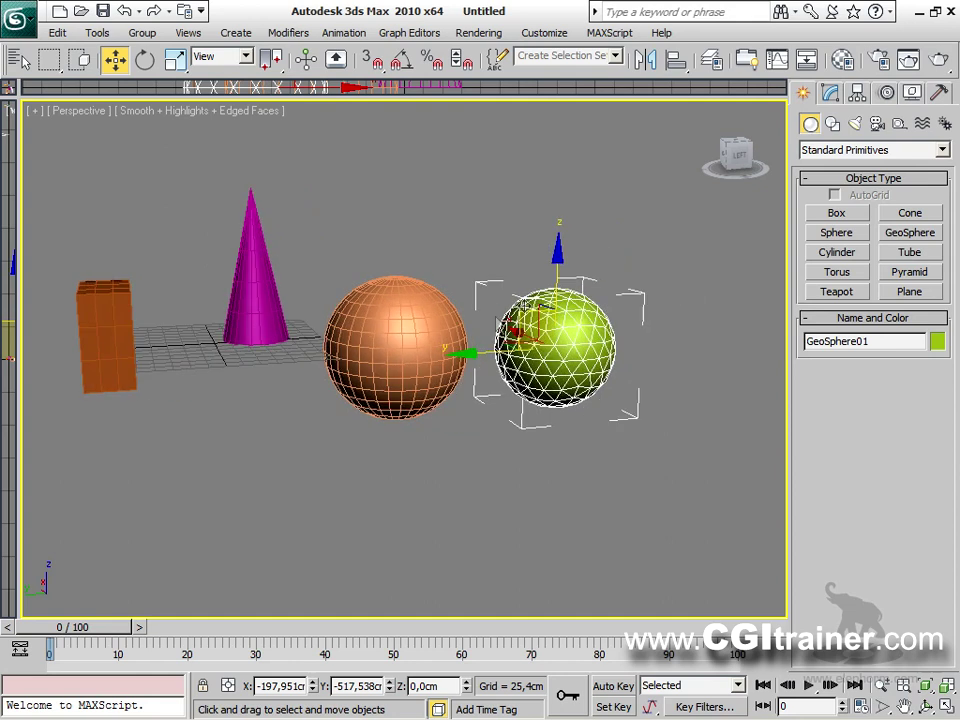
Reset the scene without saving the current one.
left_click(30, 33)
left_click(70, 101)
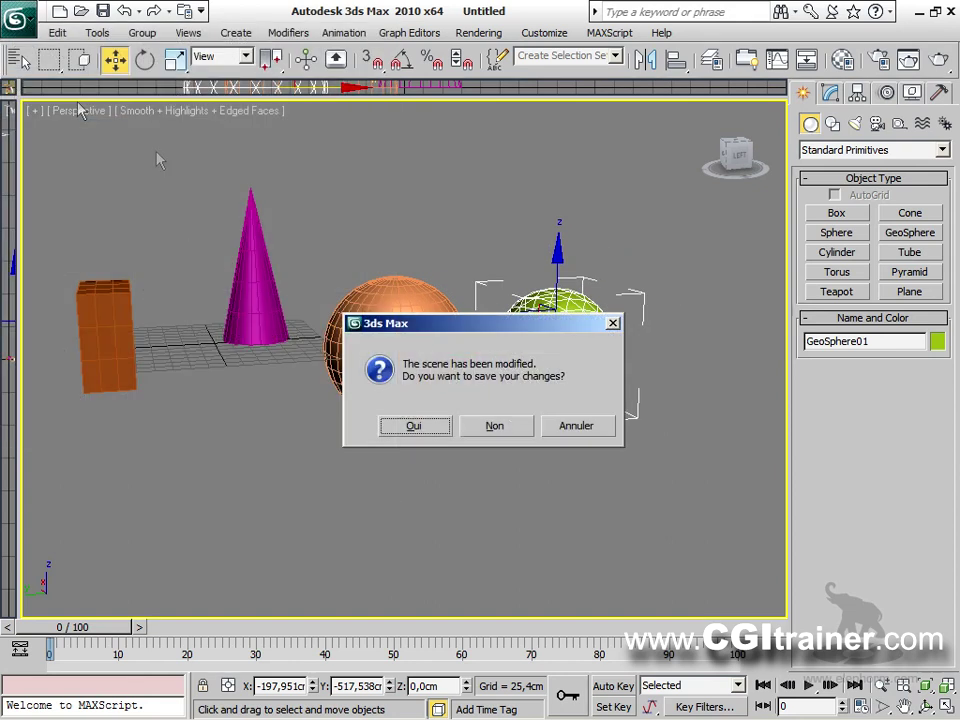
left_click(470, 428)
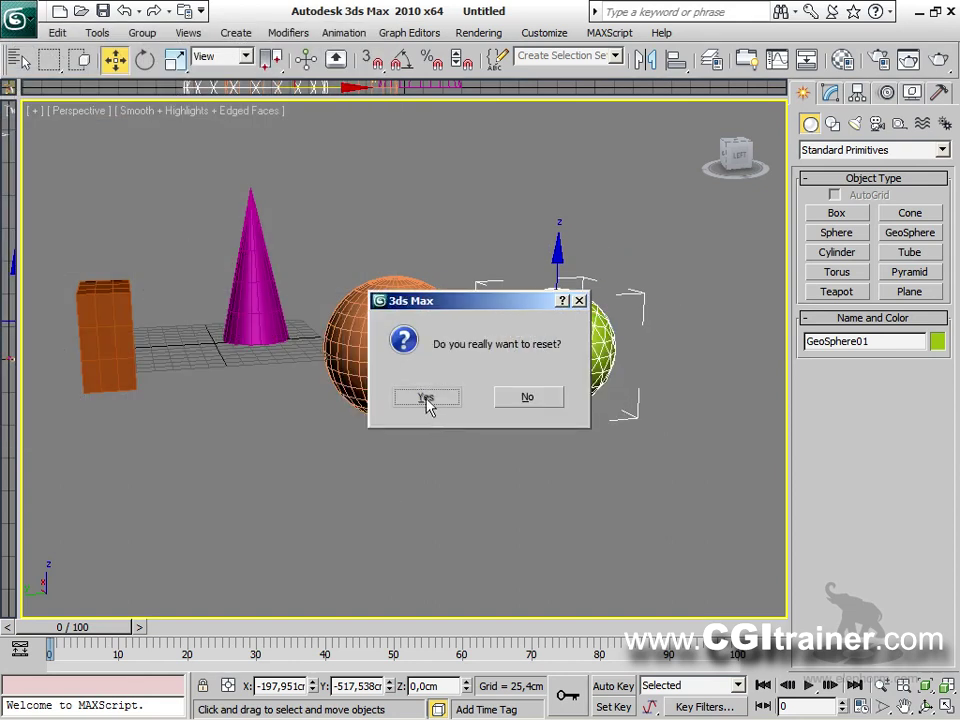
left_click(426, 398)
Create a blue sphere, move it to Y 66 cm, and enable Base To Pivot.
left_click(840, 236)
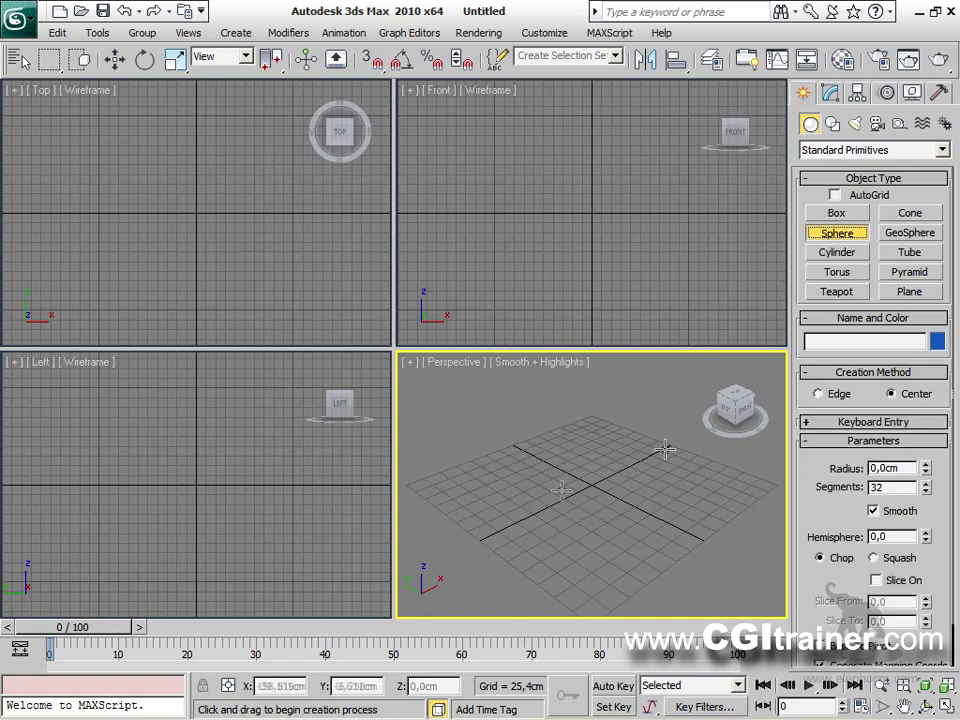
left_click_drag(501, 482, 532, 458)
right_click(533, 514)
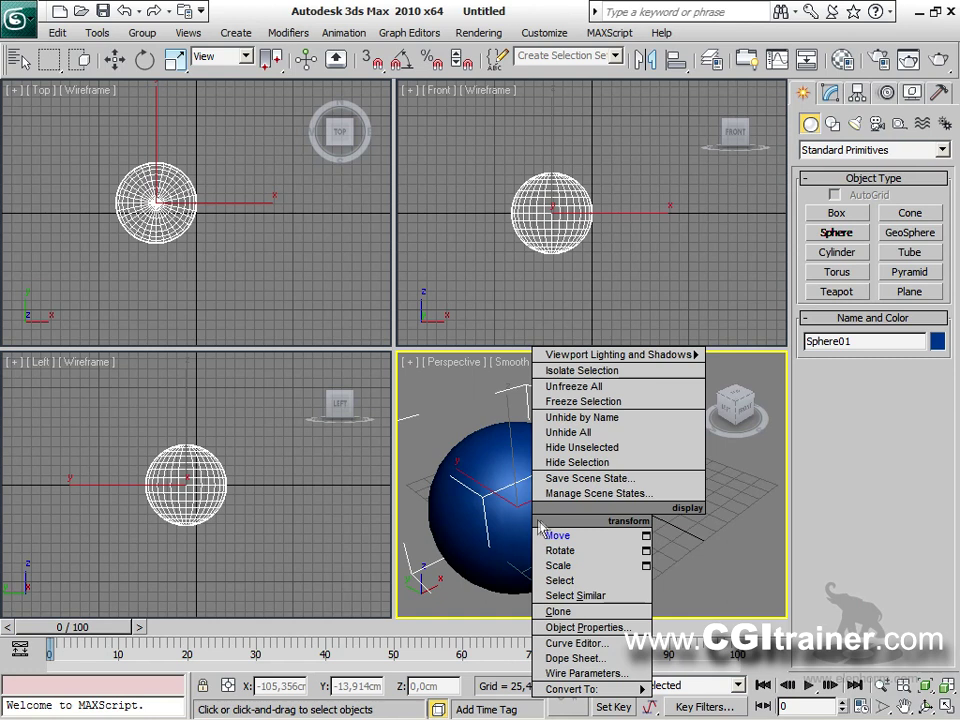
left_click(557, 551)
right_click(532, 514)
left_click(557, 536)
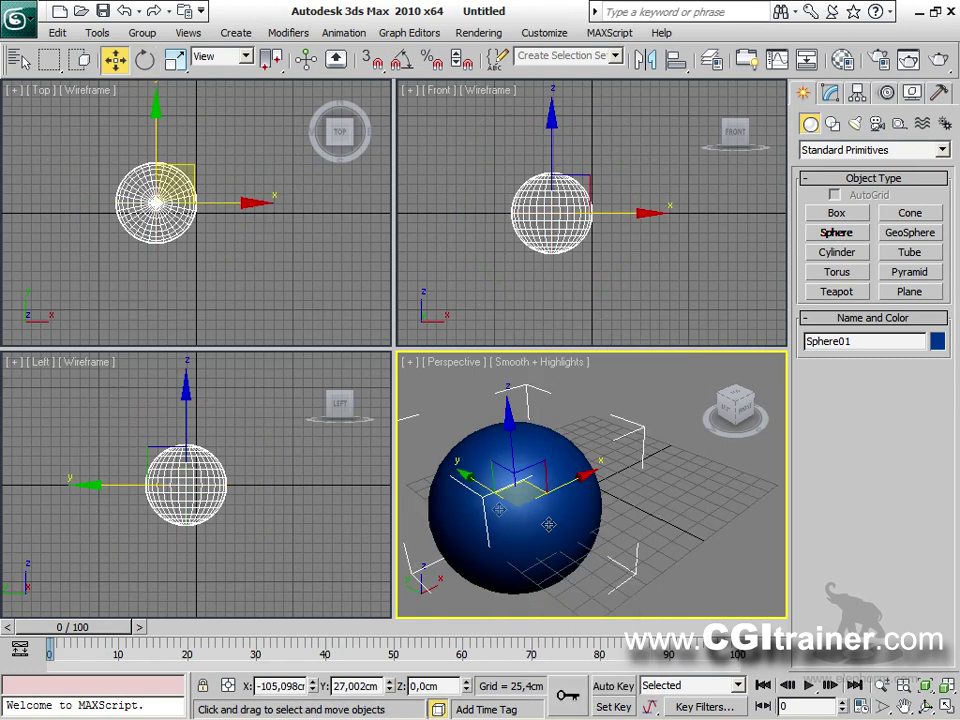
left_click_drag(547, 490, 527, 486)
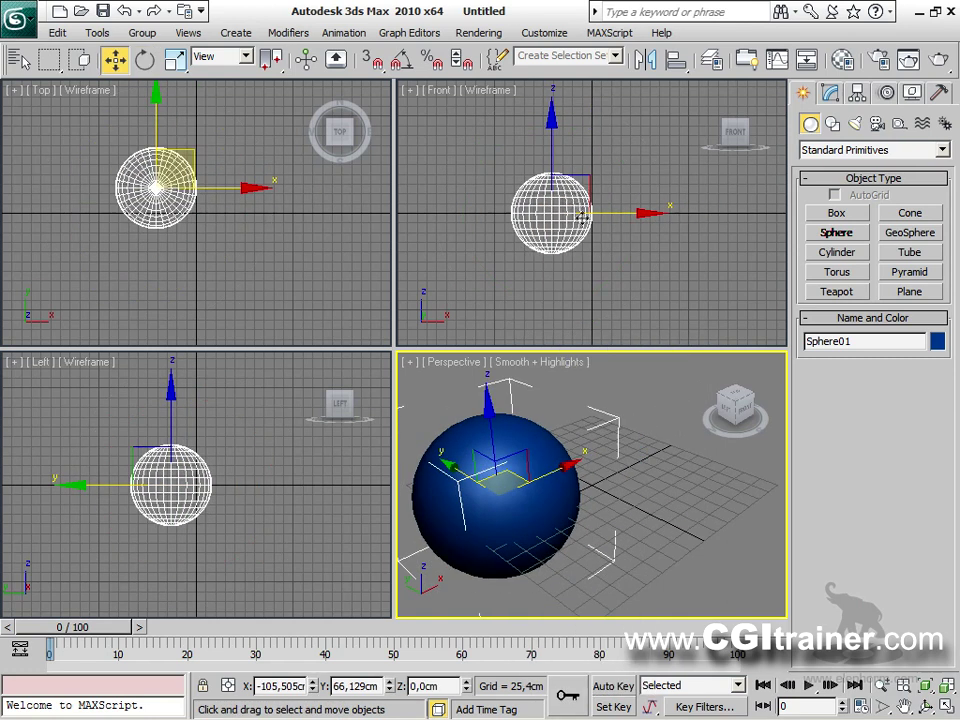
left_click(831, 92)
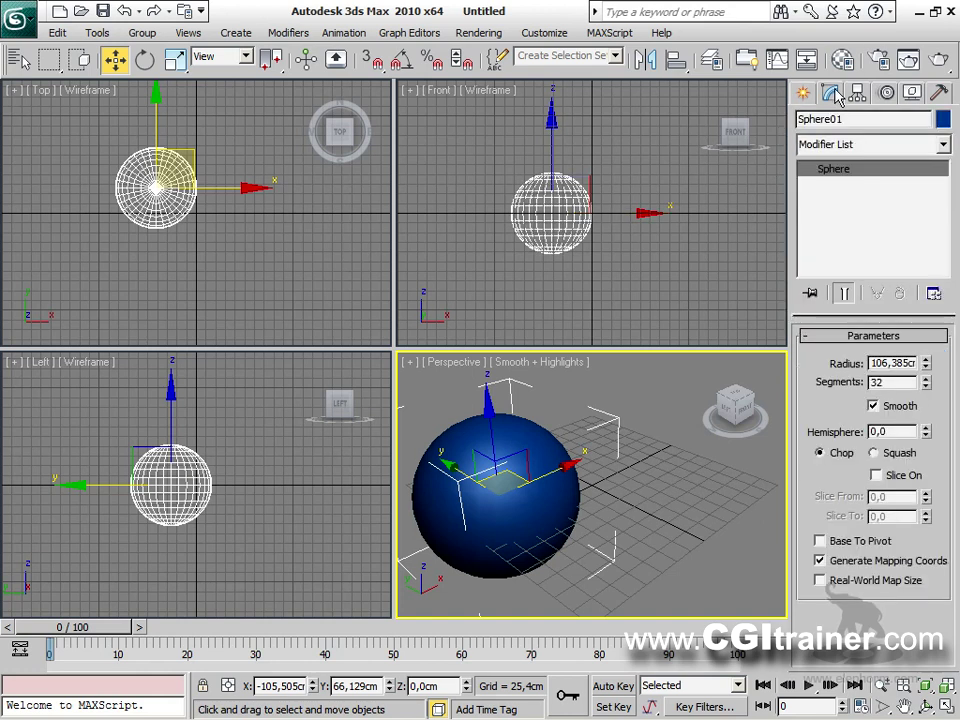
left_click(821, 540)
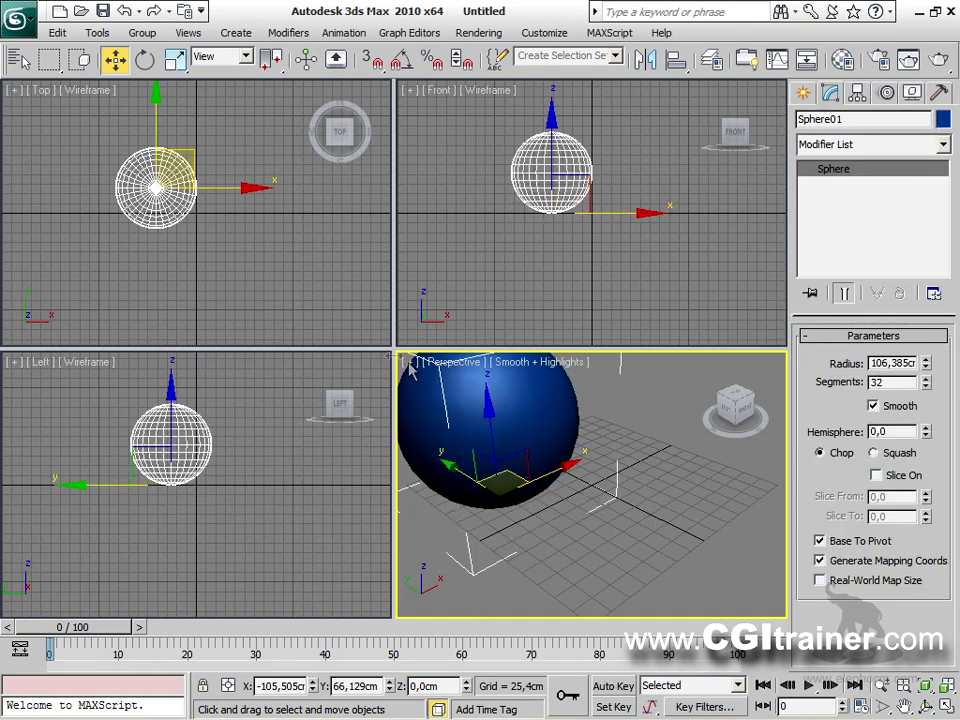
Maximize the Perspective view, rotate the sphere slightly and scale it down to 51,587%.
left_click_drag(393, 345, 88, 97)
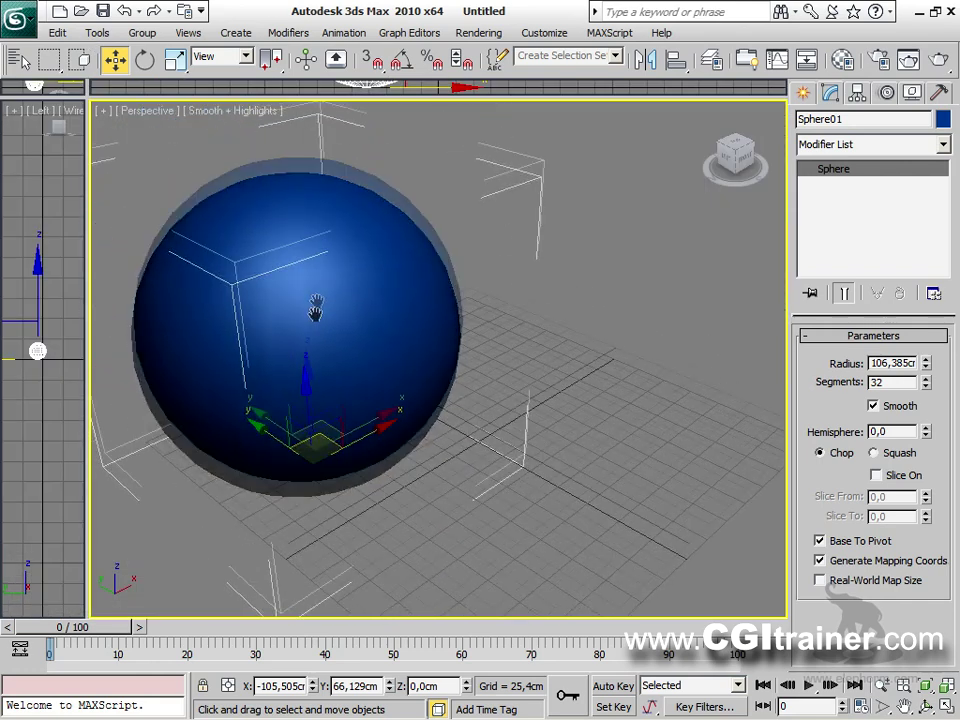
middle_click_drag(325, 343, 298, 338, "alt")
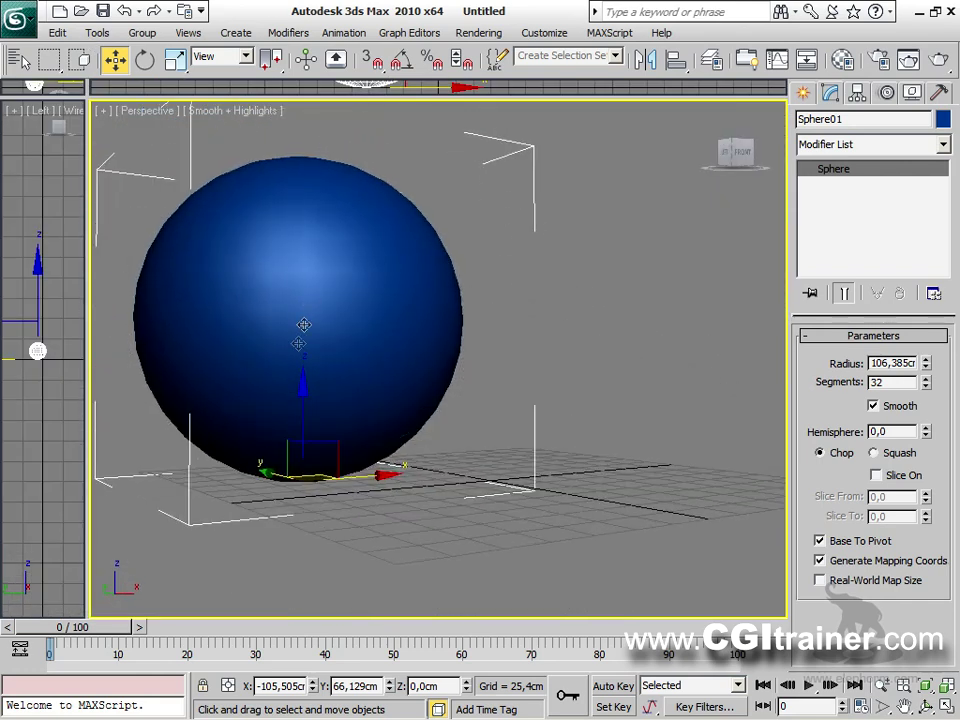
right_click(296, 338)
left_click(320, 374)
left_click_drag(300, 426, 349, 462)
left_click_drag(312, 437, 306, 441)
right_click(307, 447)
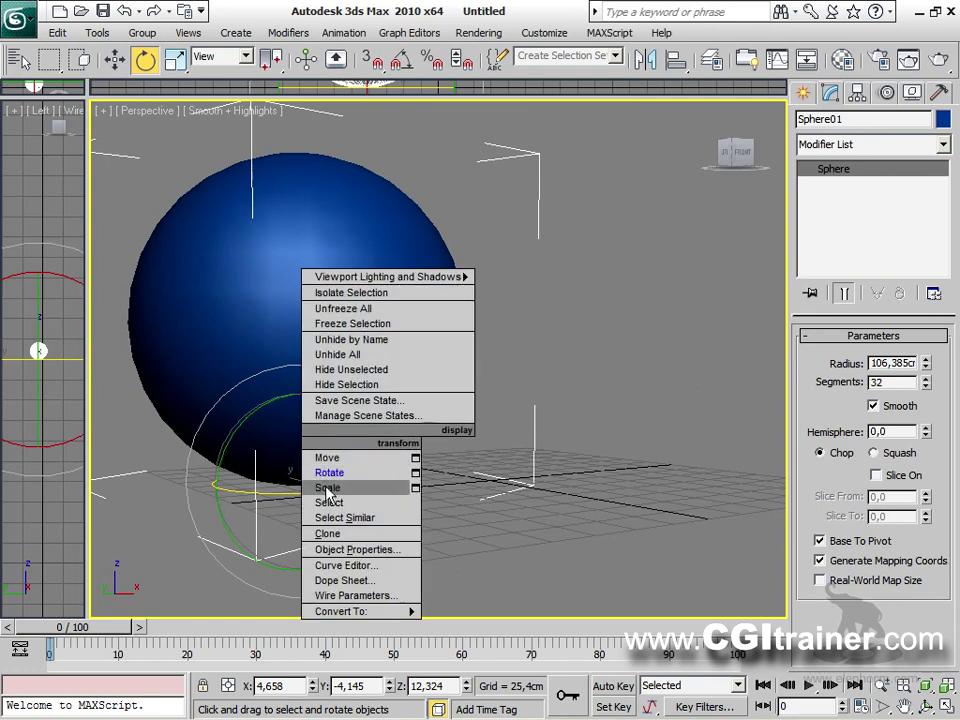
left_click(328, 486)
left_click_drag(302, 499, 297, 586)
left_click(802, 92)
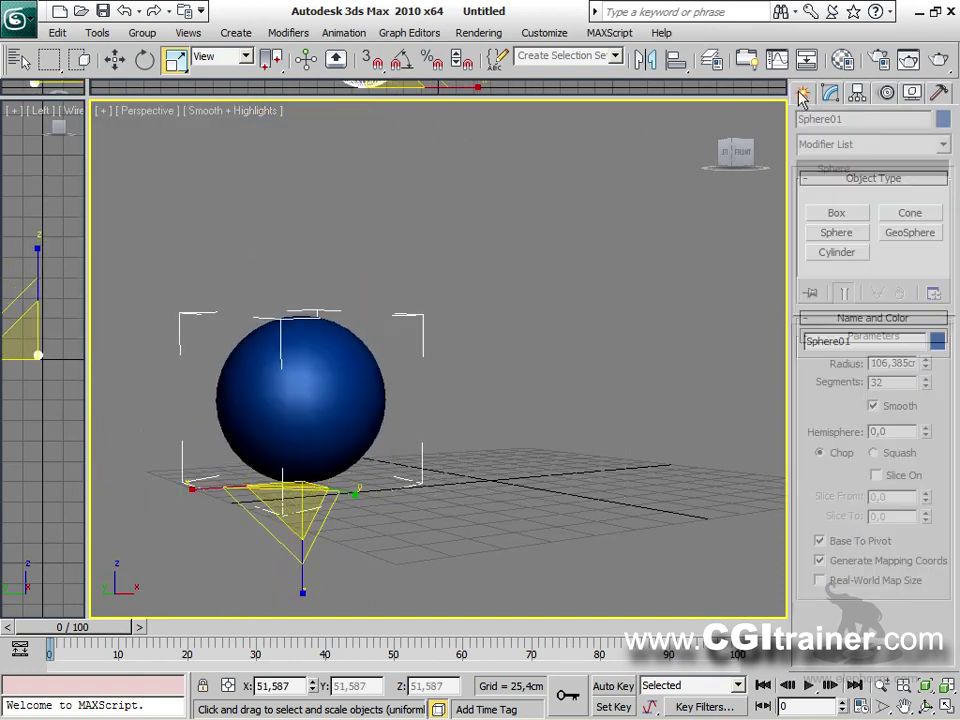
Draw a magenta sphere beside the blue one, then enable AutoGrid and add three small spheres on it.
left_click(826, 235)
scroll(818, 553, "down", 2)
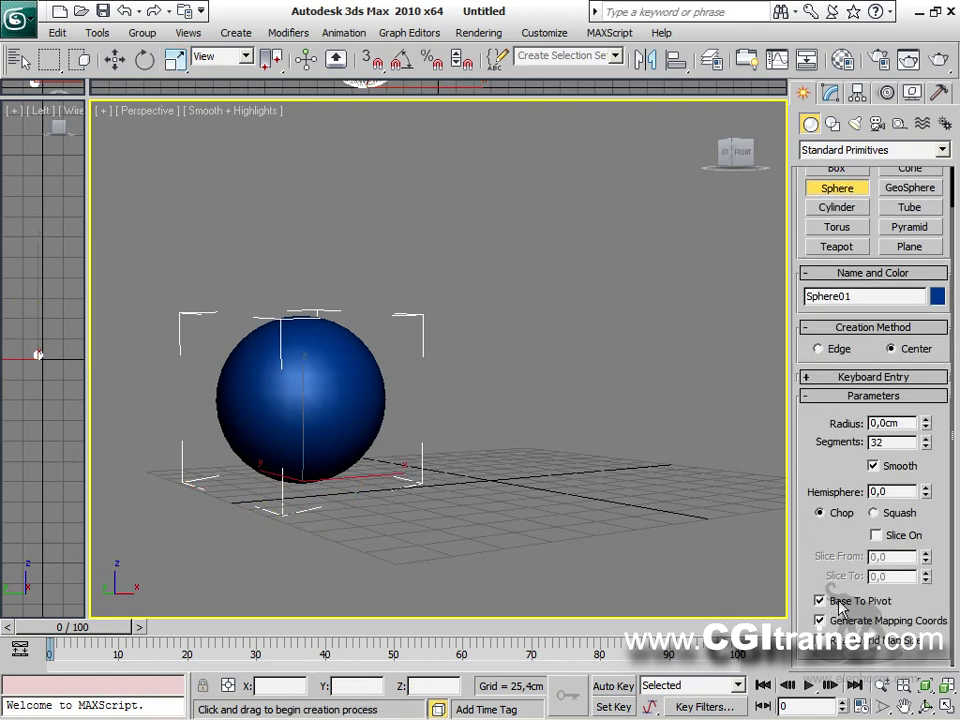
left_click_drag(558, 472, 474, 506)
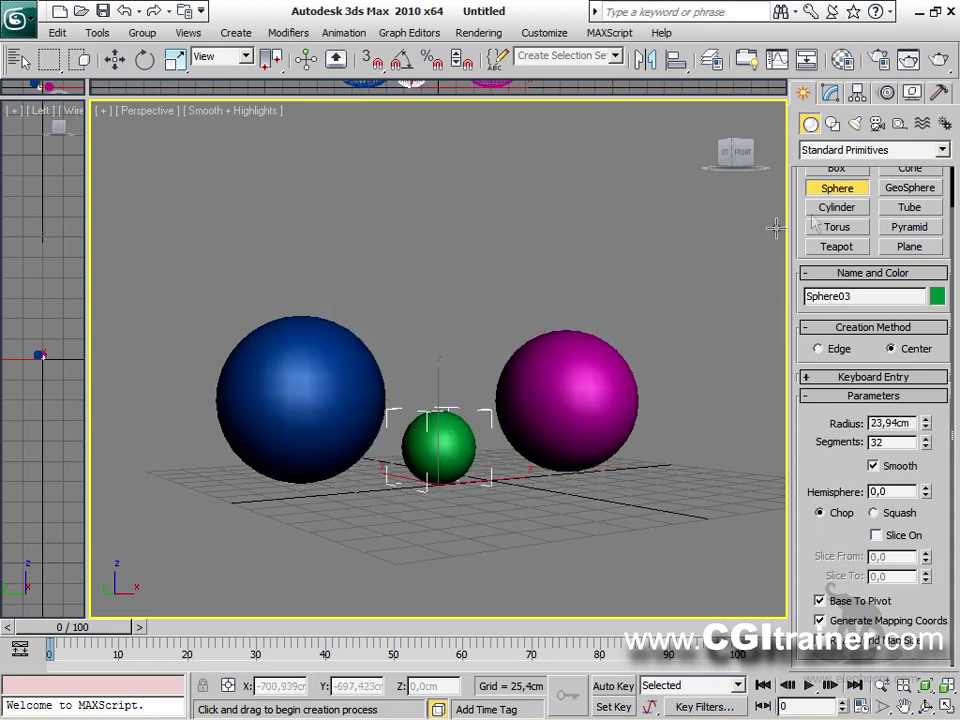
left_click_drag(803, 204, 805, 247)
left_click(846, 195)
left_click_drag(598, 368, 616, 369)
left_click_drag(526, 349, 623, 424)
left_click_drag(640, 430, 657, 432)
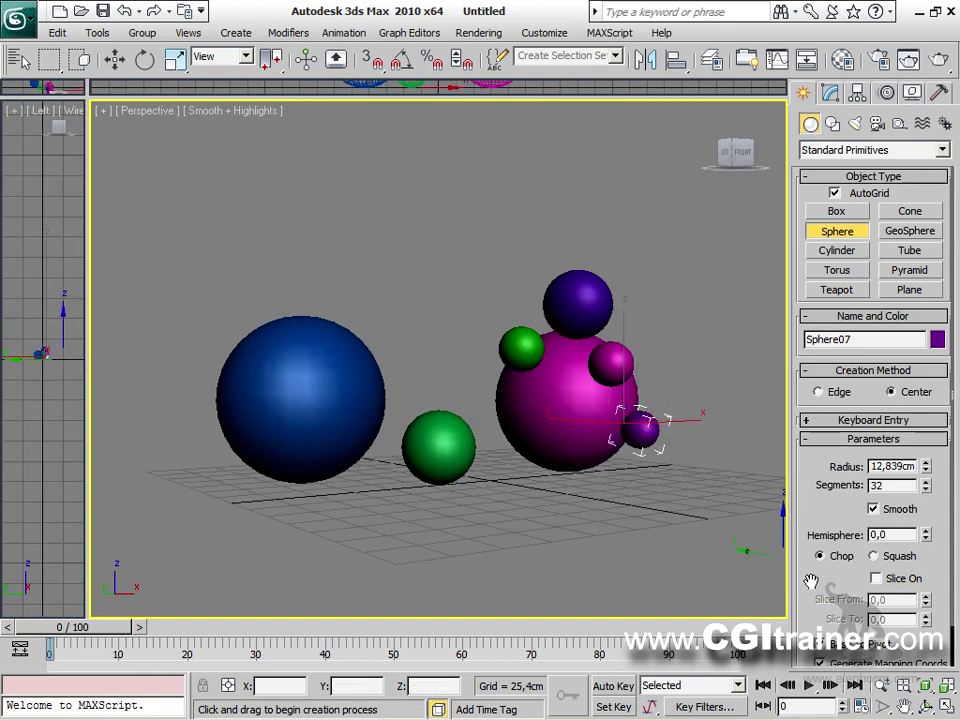
Turn off Base To Pivot and add a small orange sphere on the blue sphere.
scroll(811, 581, "down", 1)
left_click(845, 604)
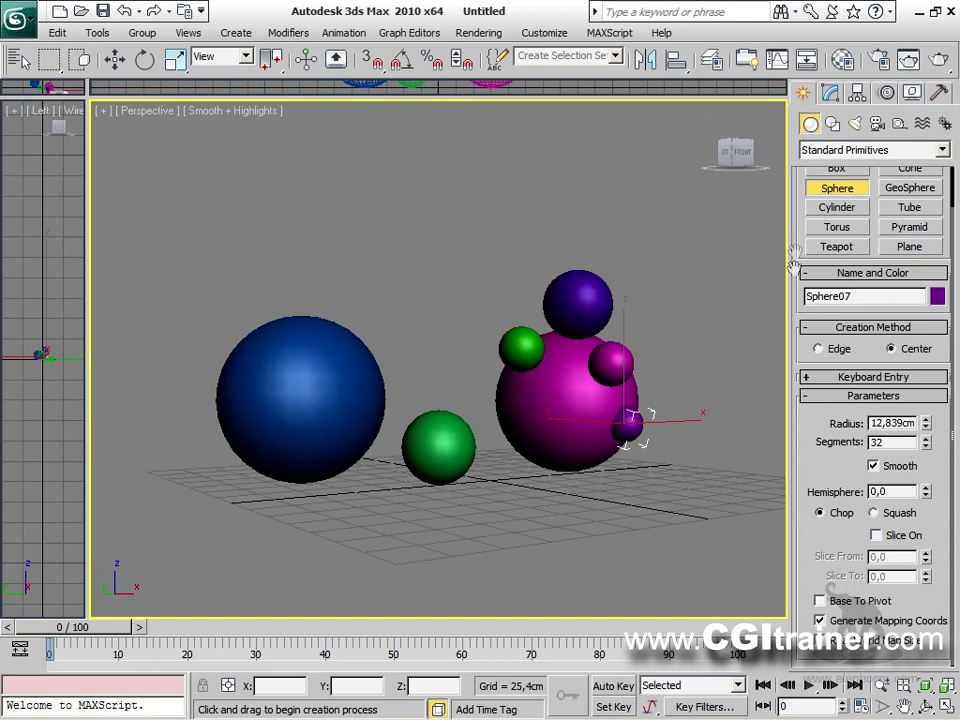
scroll(793, 262, "up", 1)
left_click_drag(321, 350, 323, 422)
middle_click_drag(323, 422, 407, 452, "alt")
Draw a small pale green sphere on the grid with Base To Pivot on and AutoGrid off.
key("F3")
left_click_drag(490, 412, 567, 318)
right_click(567, 318)
left_click_drag(549, 414, 565, 460)
key("F3")
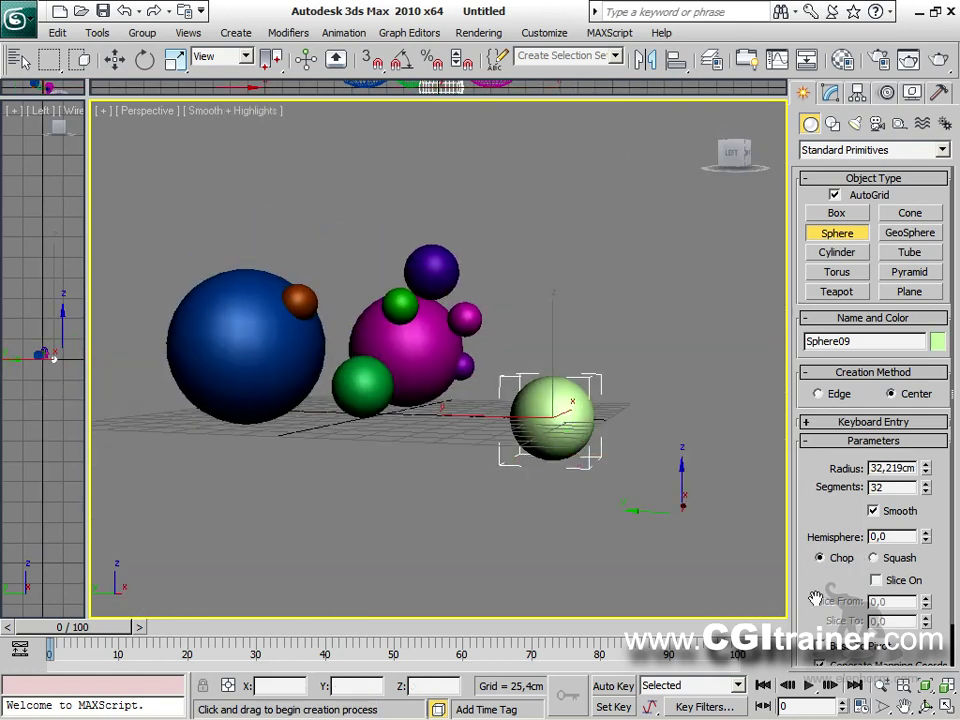
left_click_drag(815, 598, 855, 568)
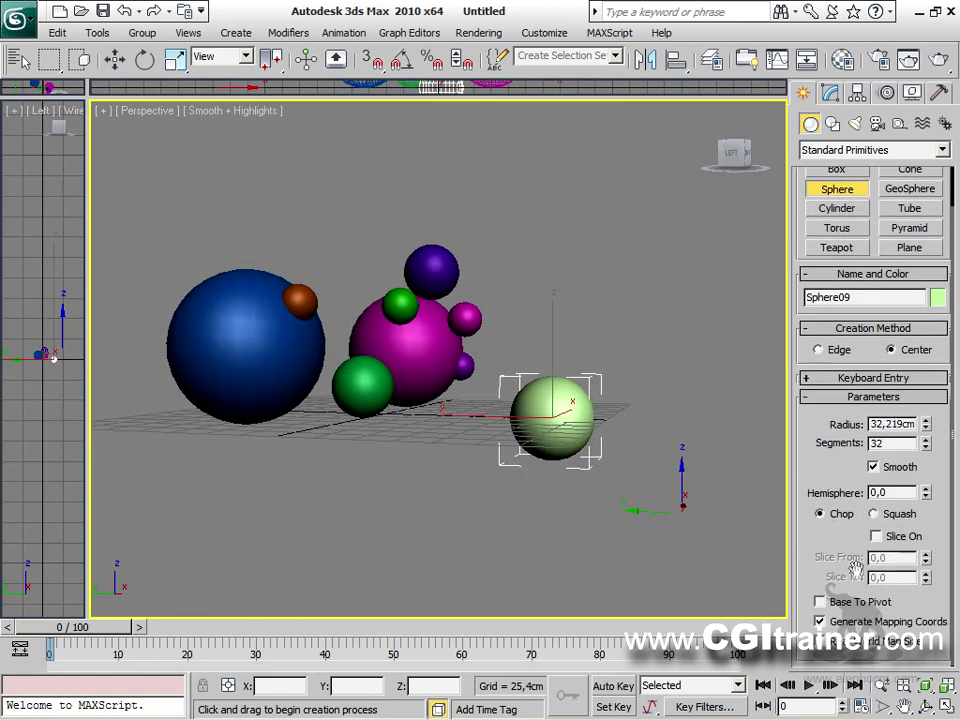
left_click(850, 604)
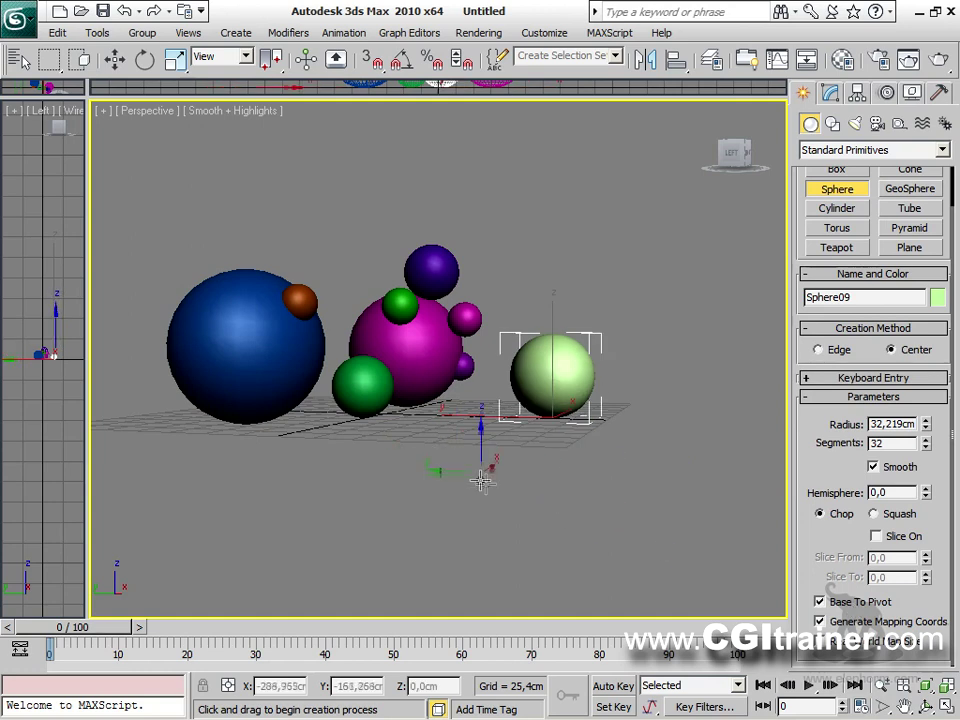
left_click_drag(851, 160, 853, 203)
left_click(851, 200)
middle_click_drag(583, 381, 611, 418, "alt")
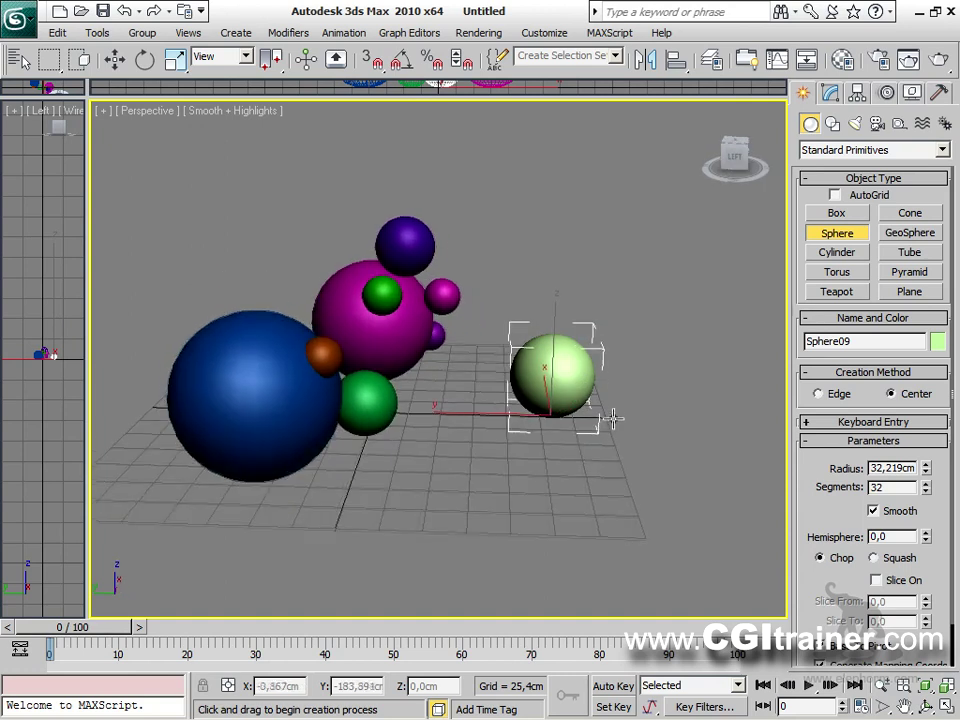
left_click_drag(850, 522, 818, 433)
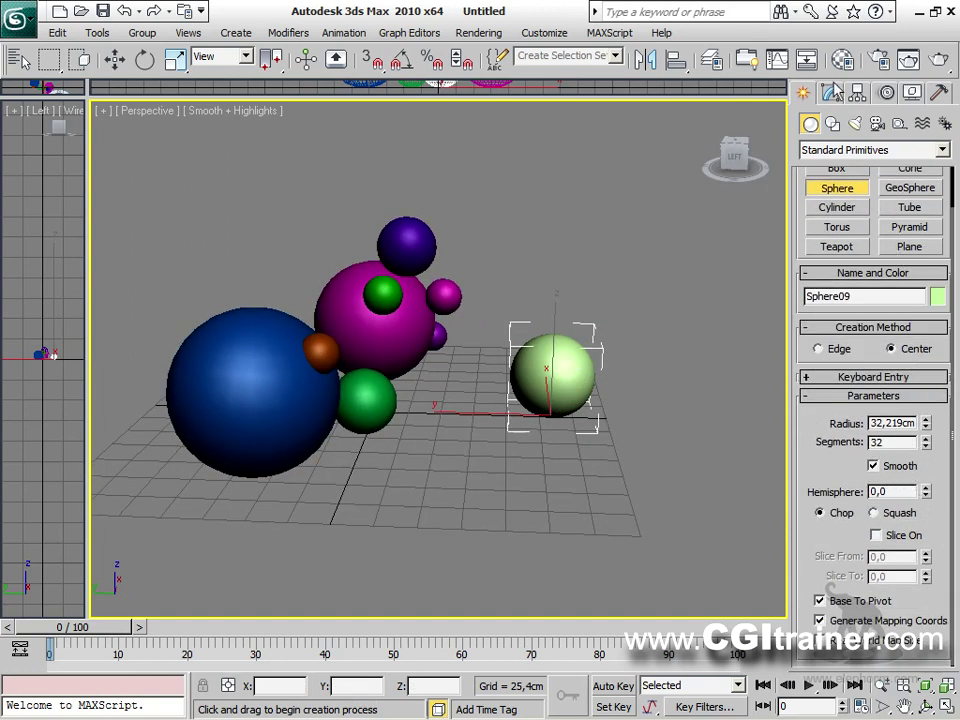
Squash the pale green sphere into a dome with Hemisphere set to 0,615.
left_click(830, 92)
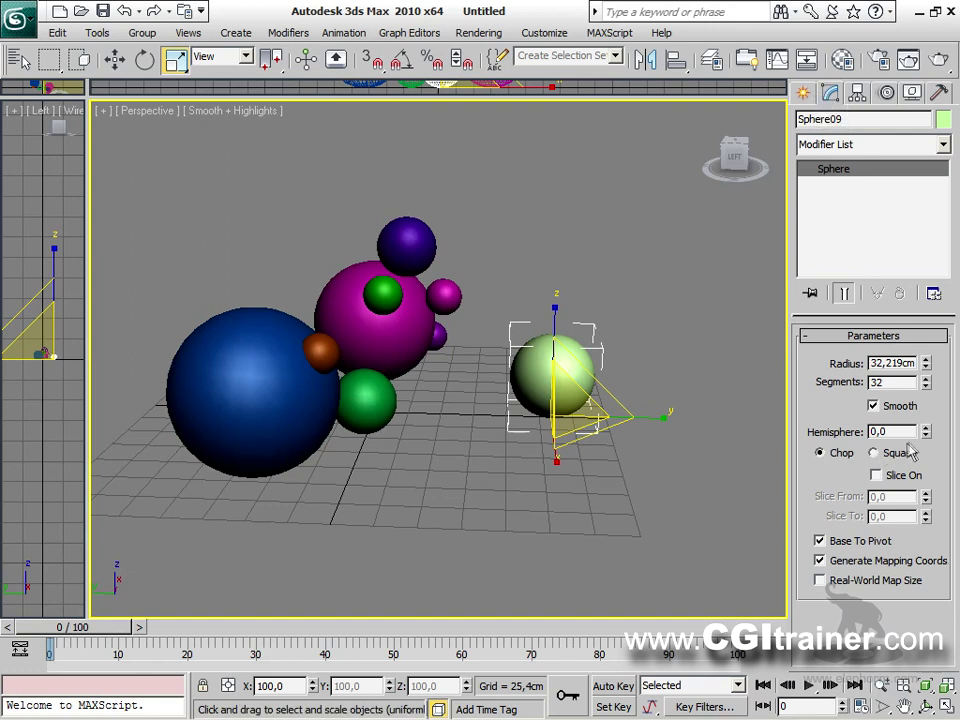
left_click_drag(925, 414, 904, 318)
middle_click_drag(514, 555, 428, 537, "alt")
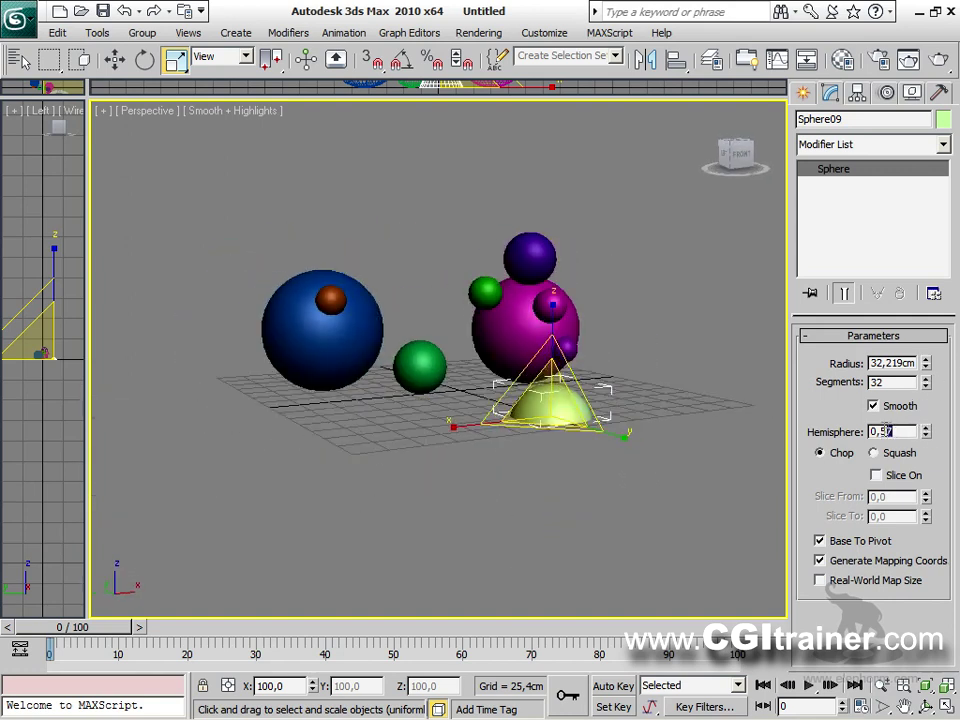
key("BackSpace")
key("Return")
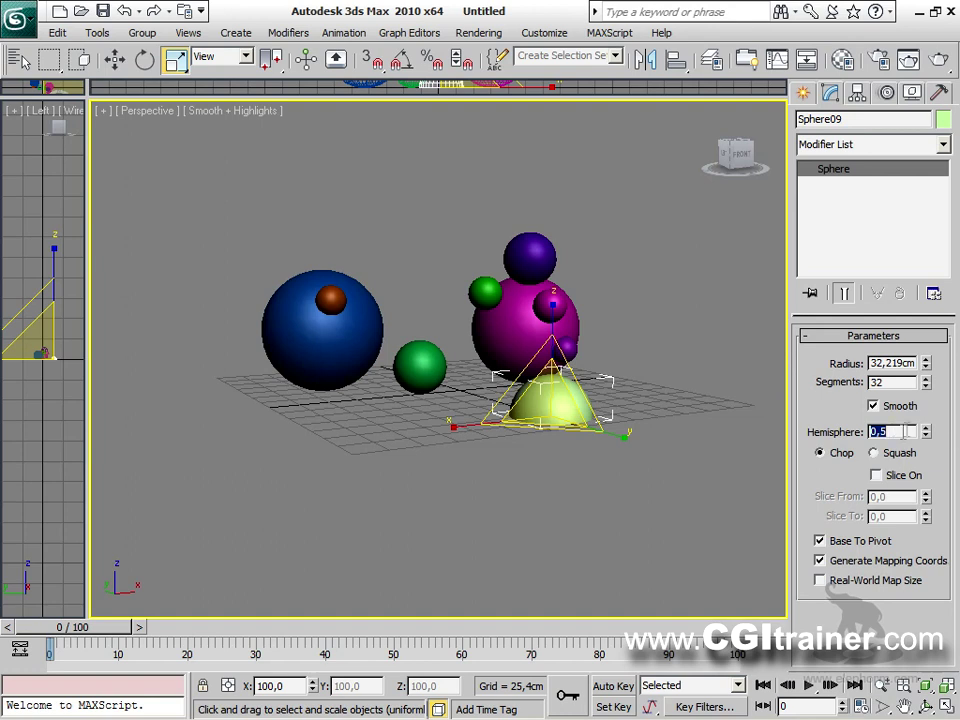
left_click_drag(930, 457, 927, 514)
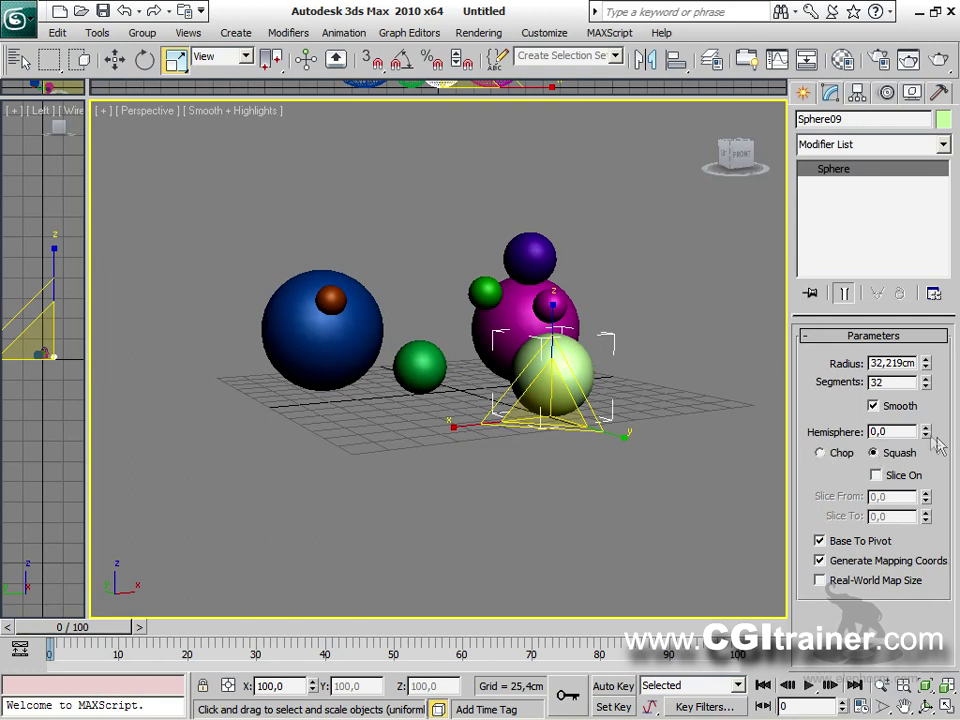
left_click_drag(929, 440, 913, 322)
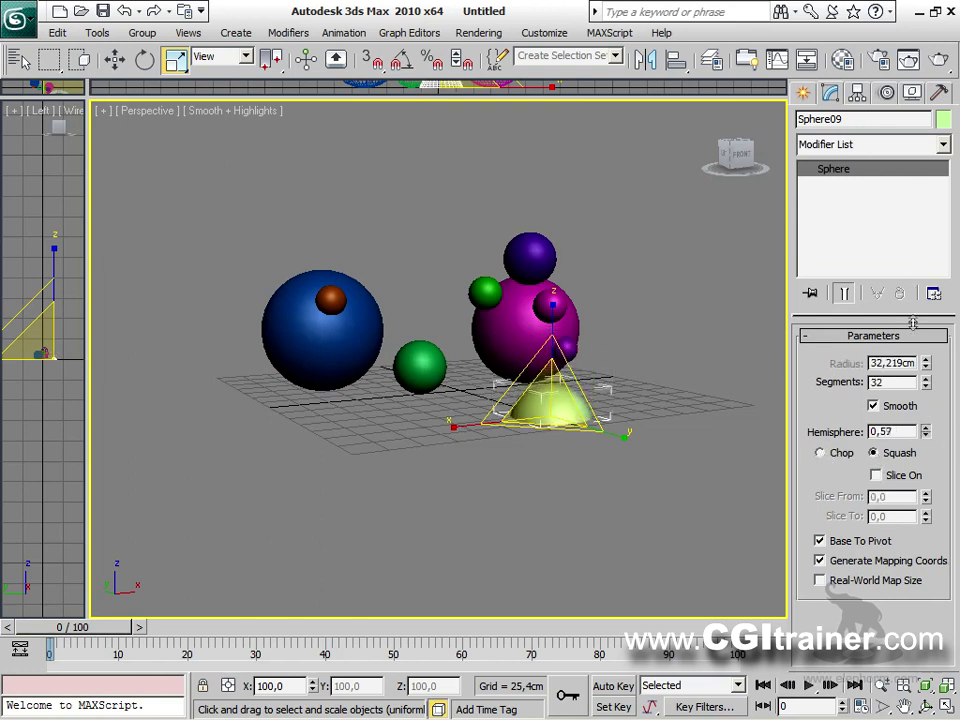
mouse_move(610, 425)
middle_mouse_down("alt")
mouse_move(611, 236)
mouse_move(671, 476)
mouse_move(778, 494)
middle_mouse_up("alt")
middle_click_drag(643, 365, 690, 392, "alt")
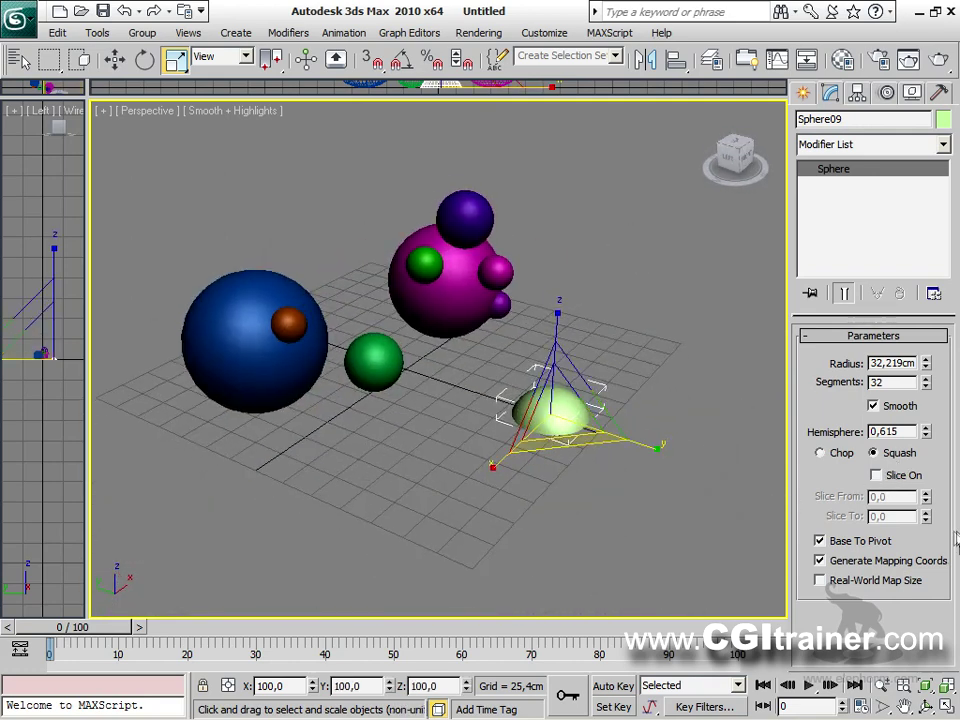
Turn on Slice and raise Slice From to 359,5 to cut a wedge from the dome.
left_click(877, 476)
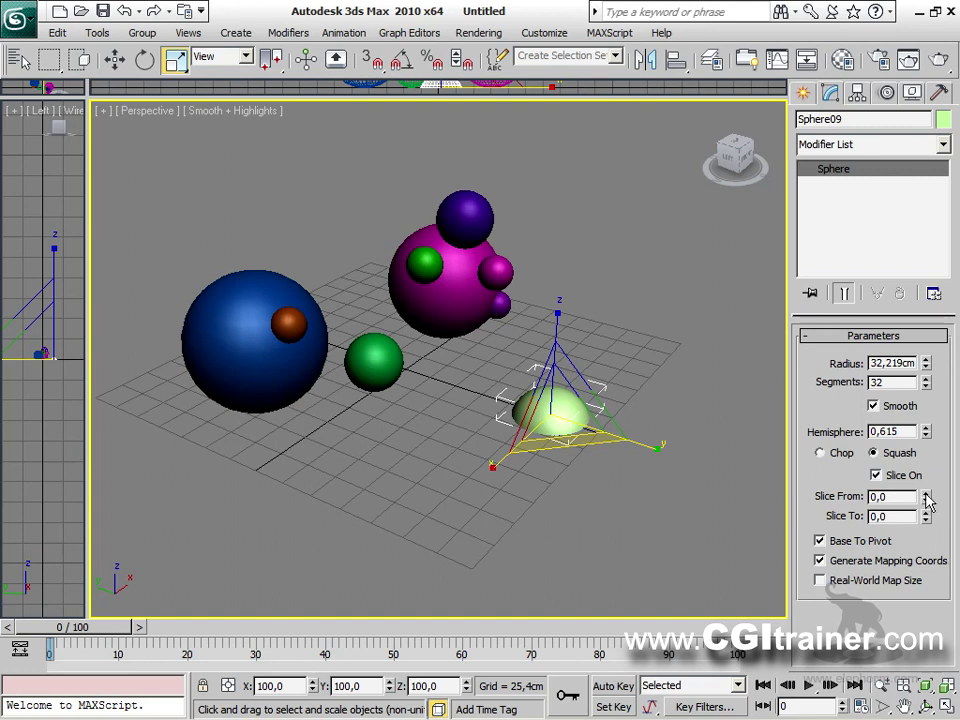
left_click_drag(919, 405, 919, 325)
mouse_move(480, 523)
middle_mouse_down("alt")
mouse_move(439, 553)
mouse_move(305, 587)
mouse_move(300, 617)
middle_mouse_up("alt")
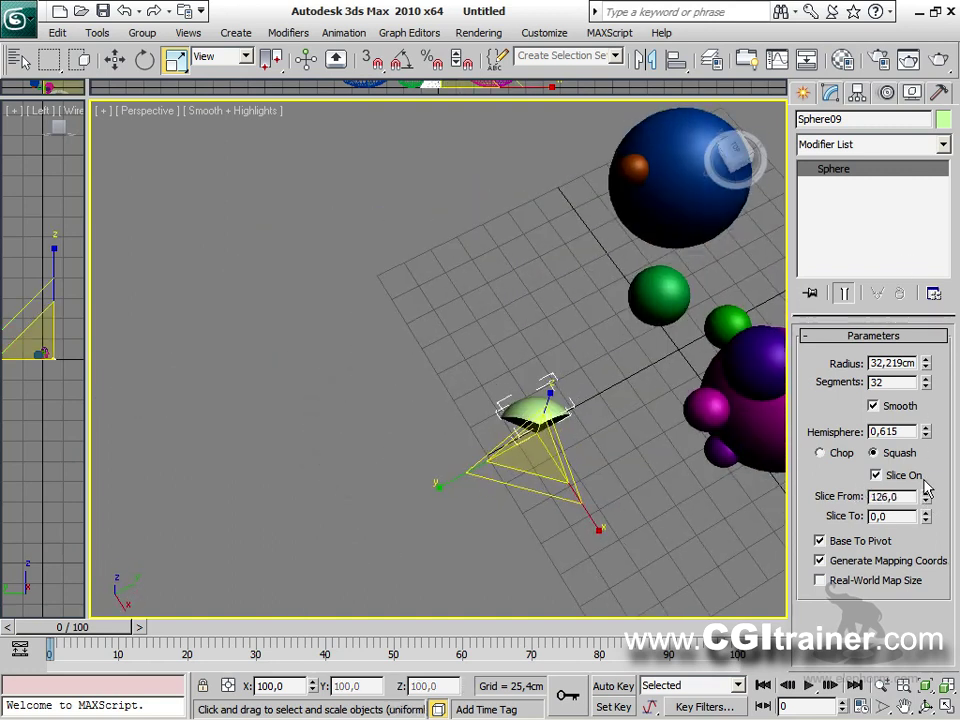
left_click_drag(925, 505, 908, 78)
middle_click_drag(617, 447, 727, 80, "alt")
left_click(803, 92)
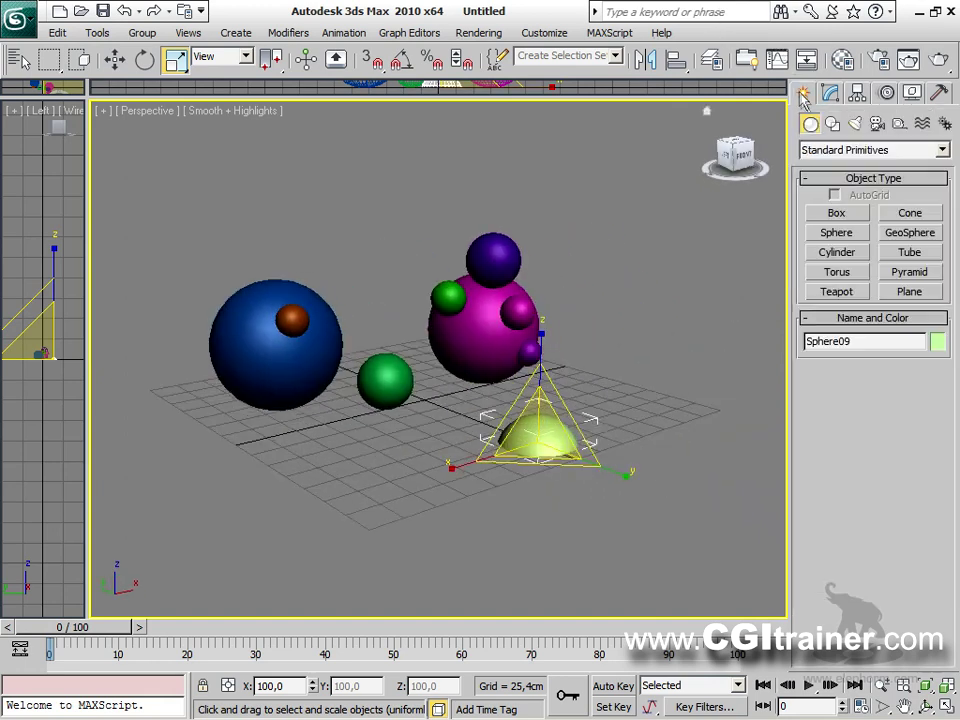
Add a large dome beside the first and three more small spheres.
left_click(842, 233)
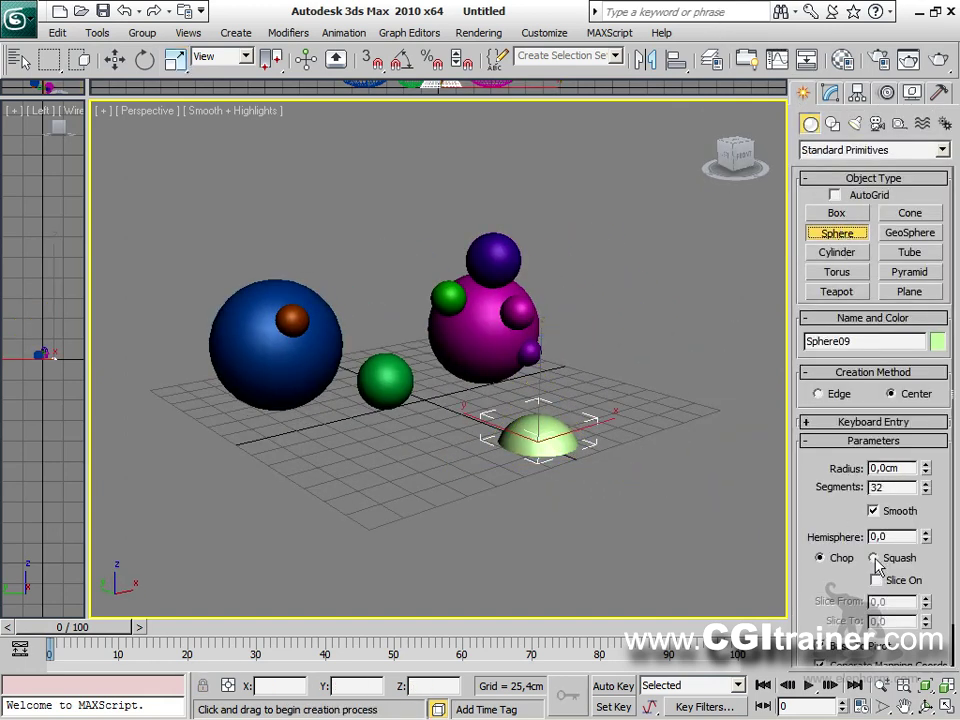
left_click_drag(840, 523, 828, 465)
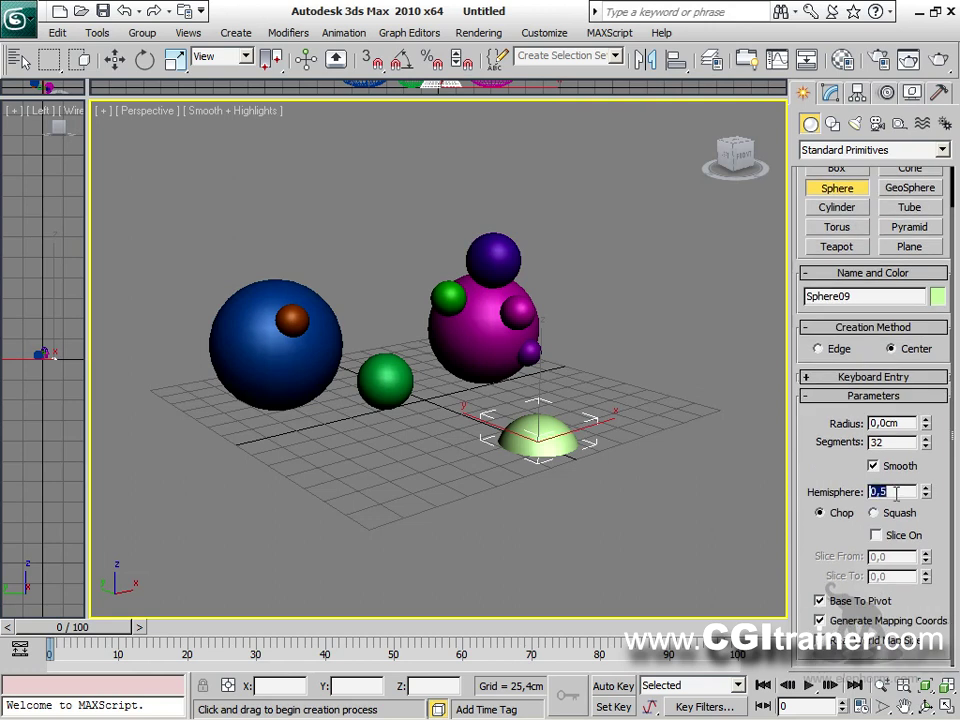
left_click_drag(643, 420, 663, 405)
middle_click_drag(663, 405, 450, 453, "alt")
left_click_drag(322, 447, 480, 503)
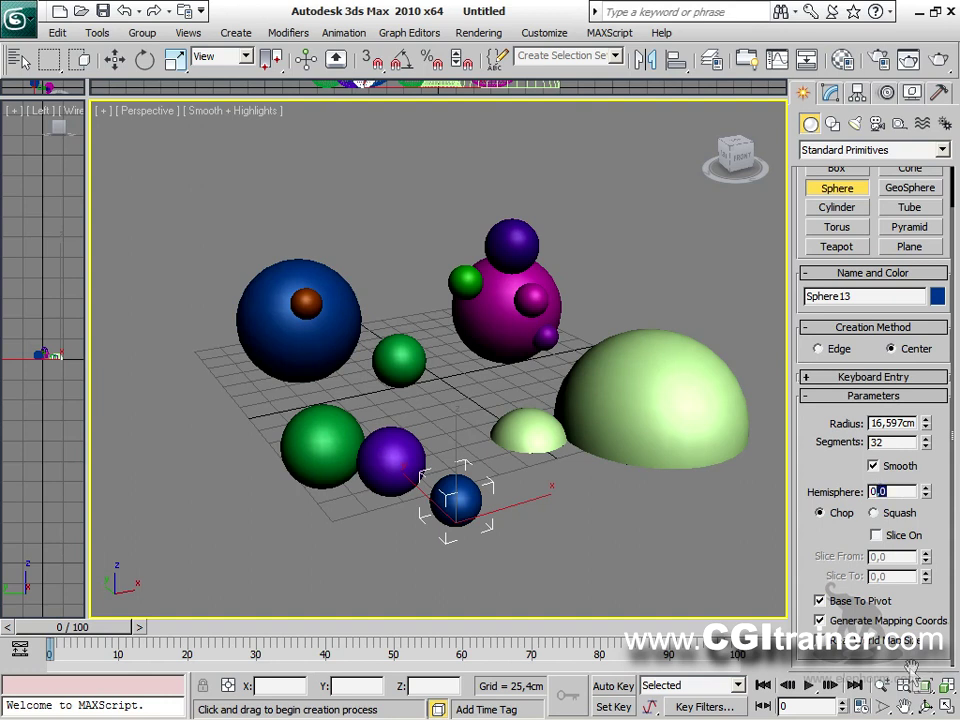
Reset the scene, declining to save the current one.
left_click(18, 17)
left_click(30, 96)
left_click(490, 425)
left_click(427, 396)
left_click(836, 252)
Draw a green cylinder in the Perspective view.
mouse_move(612, 499)
left_mouse_down()
mouse_move(628, 508)
mouse_move(628, 497)
left_mouse_up()
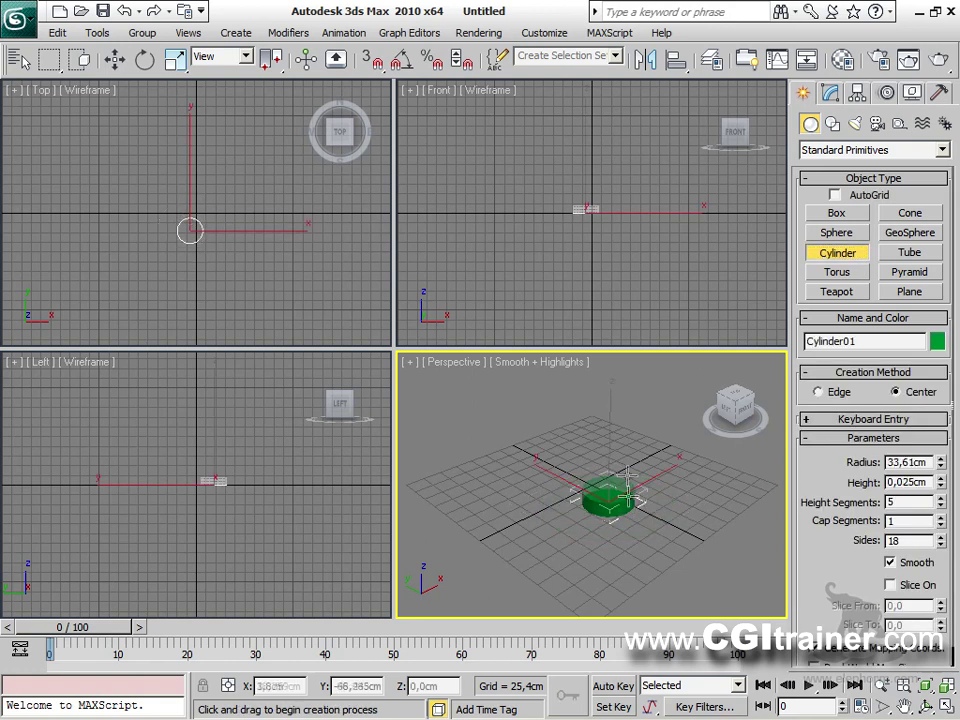
left_click(615, 418)
left_click_drag(828, 372, 828, 352)
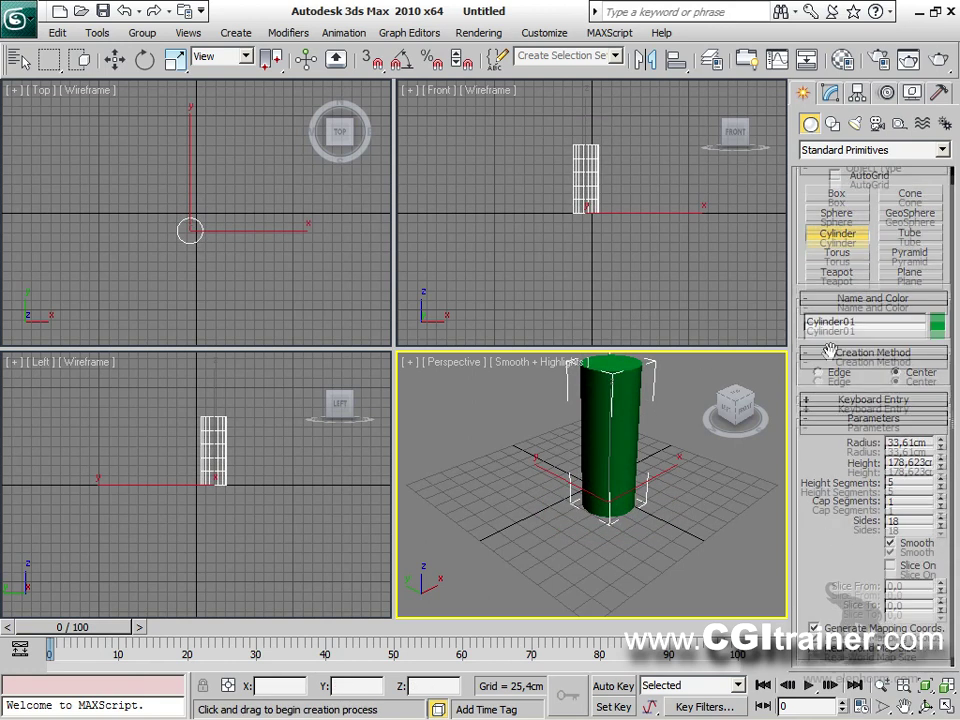
scroll(926, 280, "up", 1)
Draw a blue tube beside the cylinder and maximize the Perspective view.
left_click(920, 252)
left_click_drag(490, 513, 440, 514)
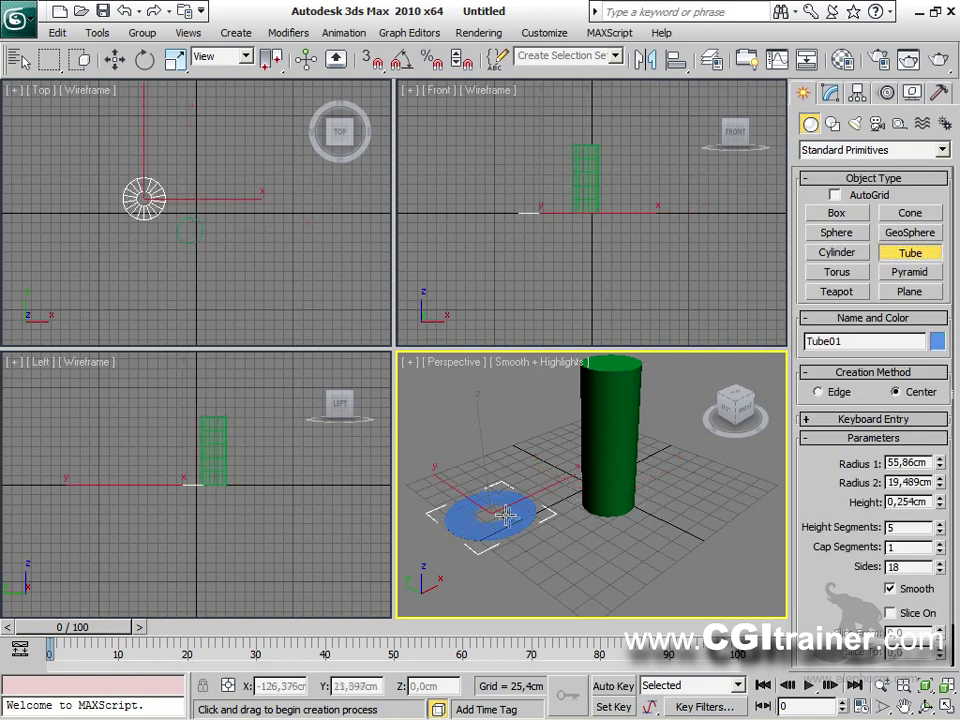
left_click(507, 512)
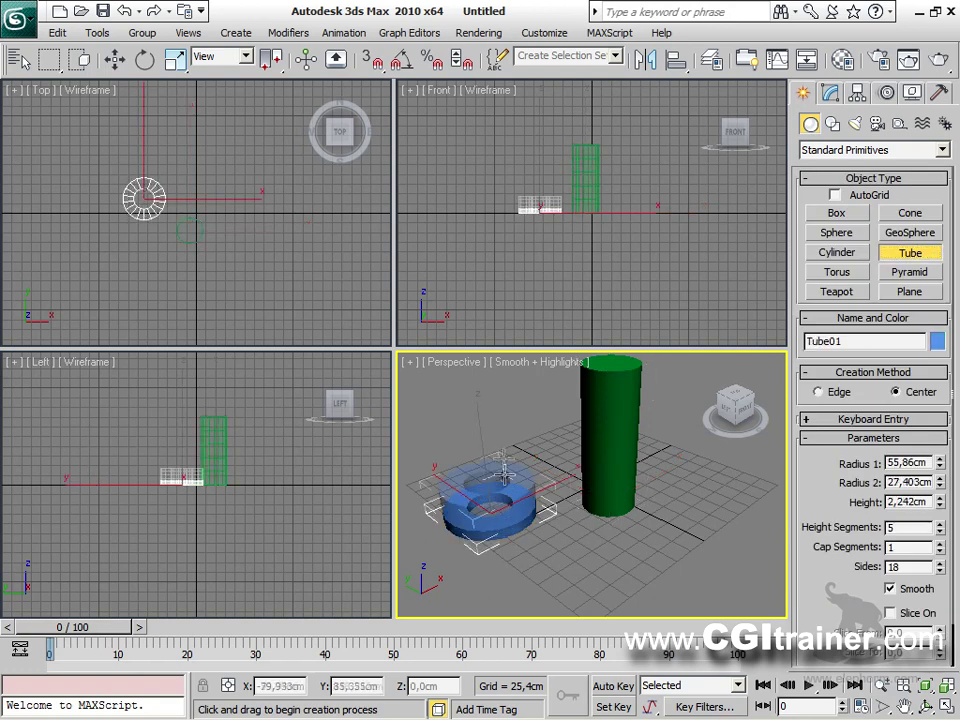
left_click(500, 420)
middle_click_drag(507, 500, 552, 520)
left_click_drag(392, 349, 17, 97)
scroll(553, 536, "down", 4)
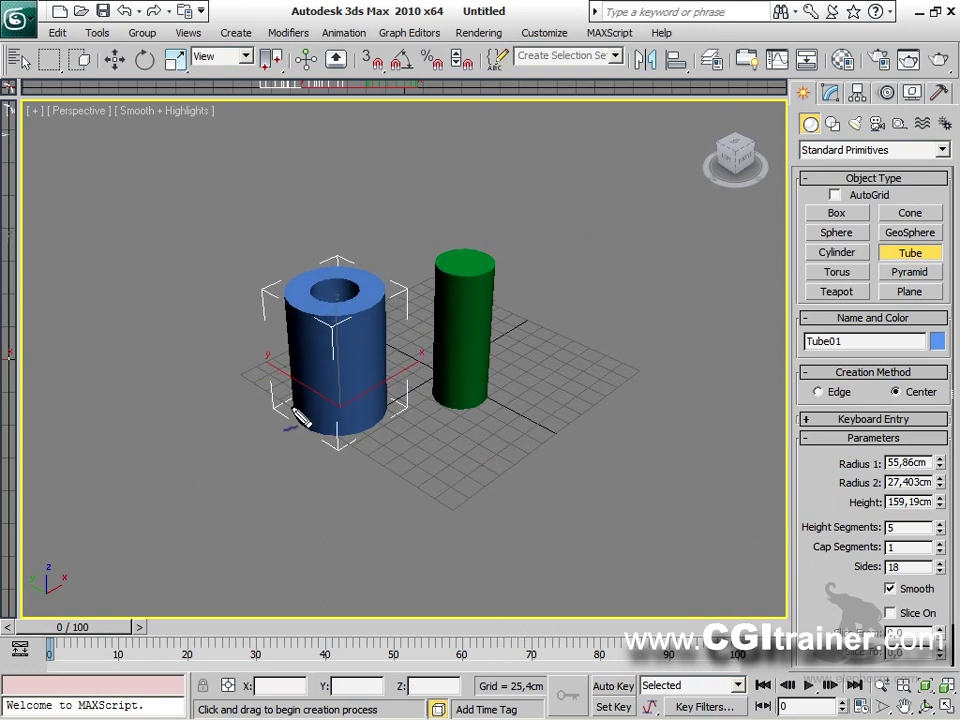
mouse_move(300, 430)
left_mouse_down()
mouse_move(335, 442)
mouse_move(385, 420)
left_mouse_up()
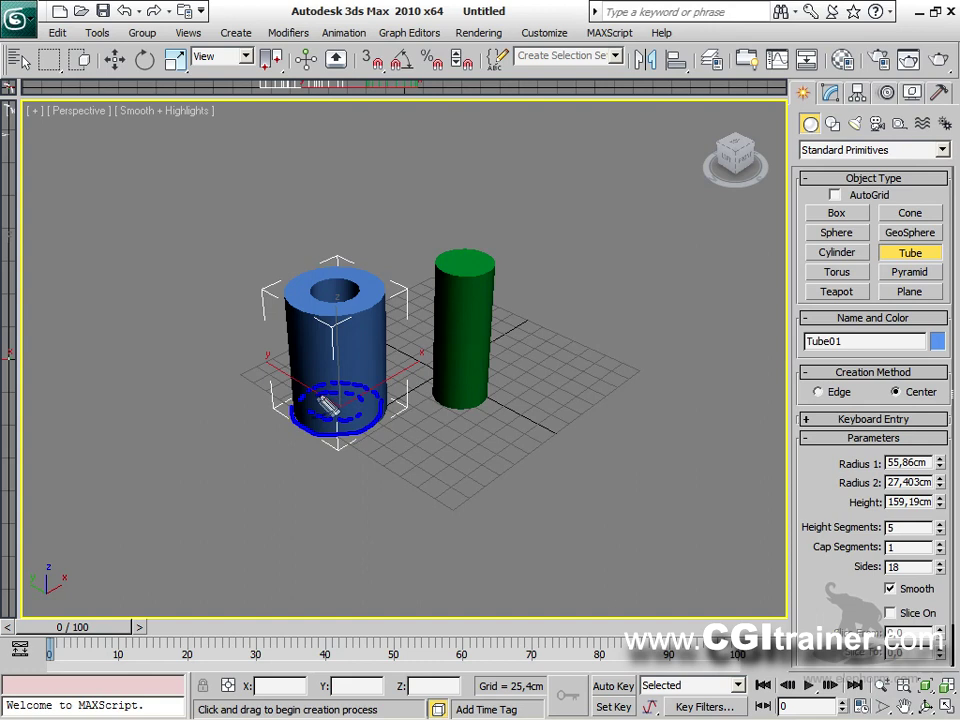
left_click_drag(390, 352, 373, 302)
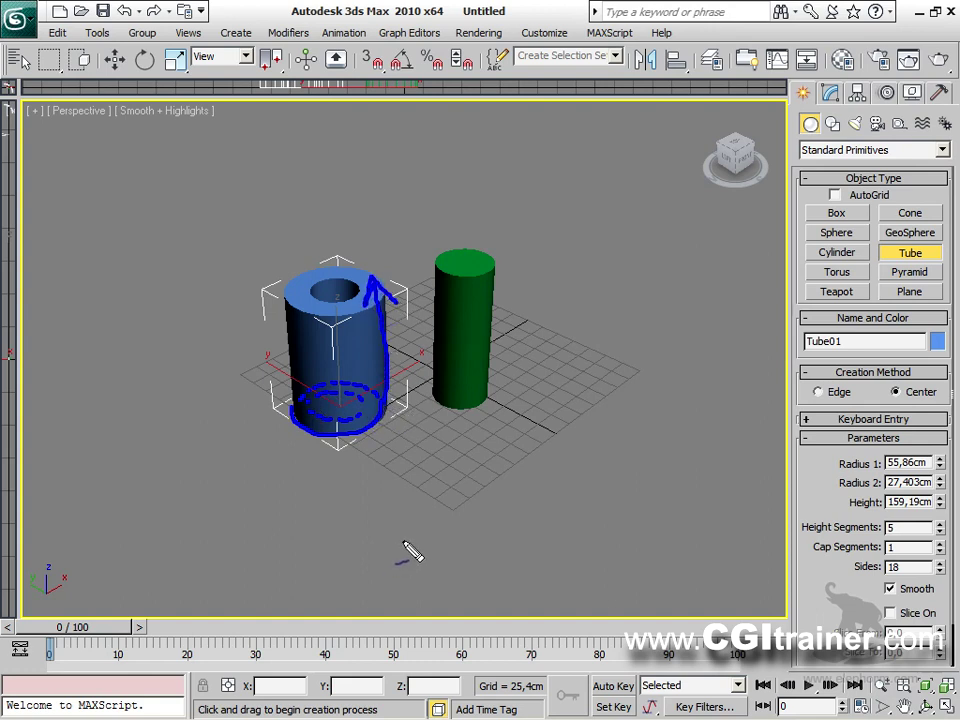
key("Escape")
Draw a tall second tube and reduce its Radius 1 to 39,275 cm.
mouse_move(588, 404)
left_mouse_down()
mouse_move(615, 441)
mouse_move(608, 432)
left_mouse_up()
left_click(604, 416)
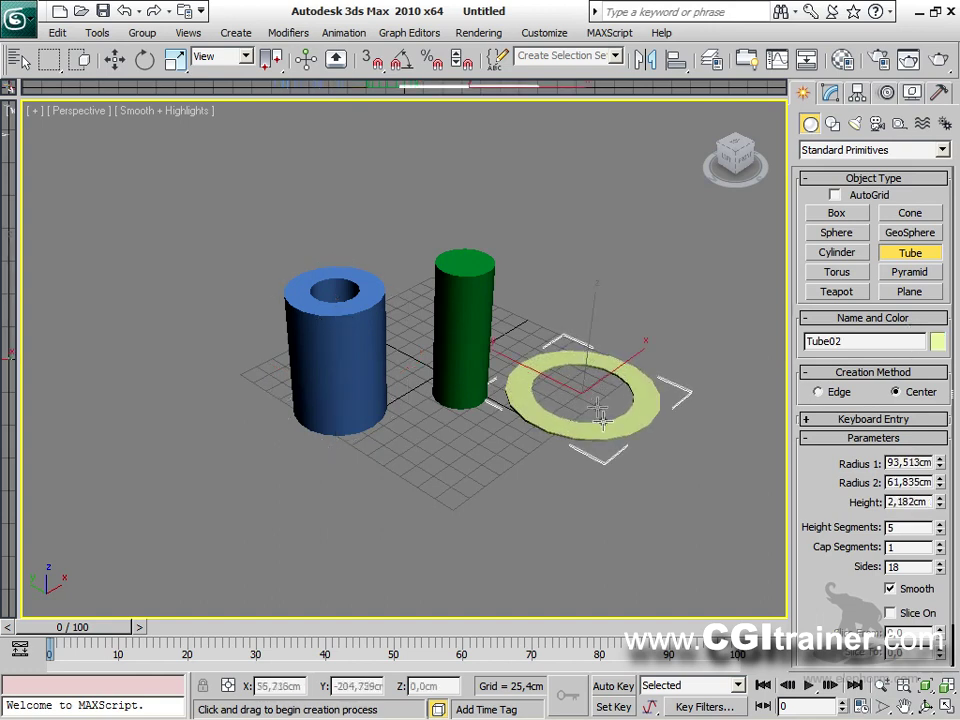
left_click(594, 214)
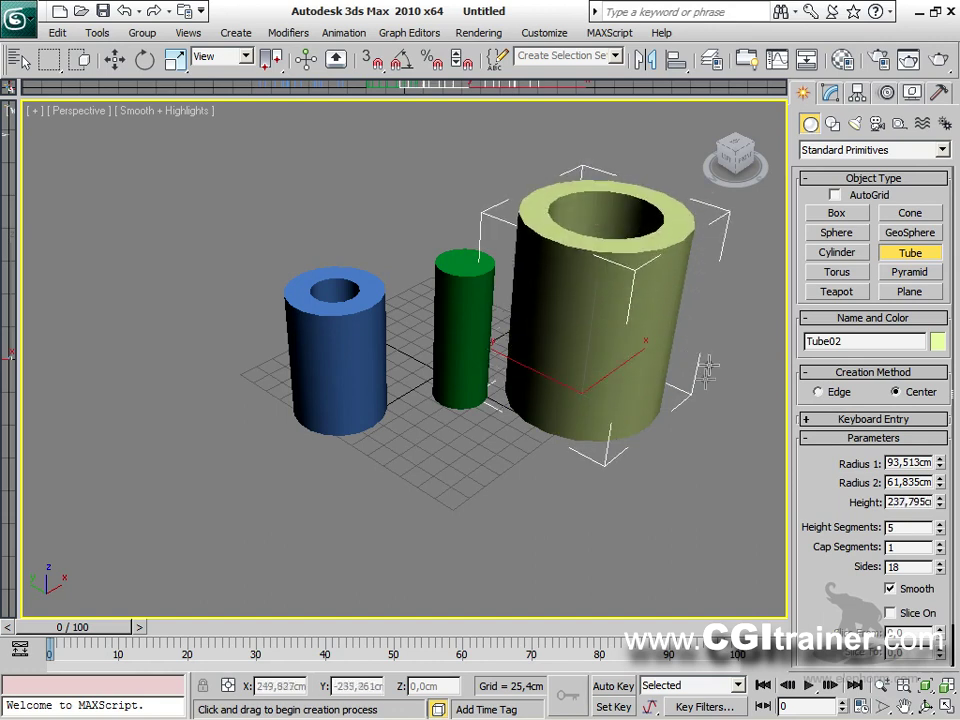
left_click(830, 93)
left_click_drag(940, 360, 950, 398)
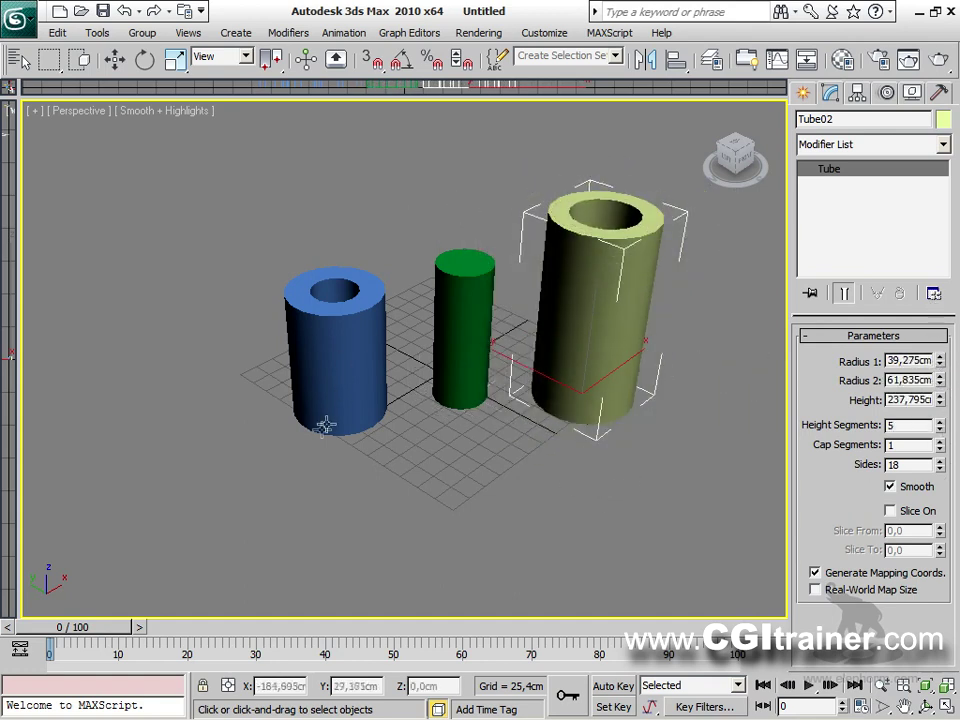
Draw a torus in the viewport.
left_click(802, 92)
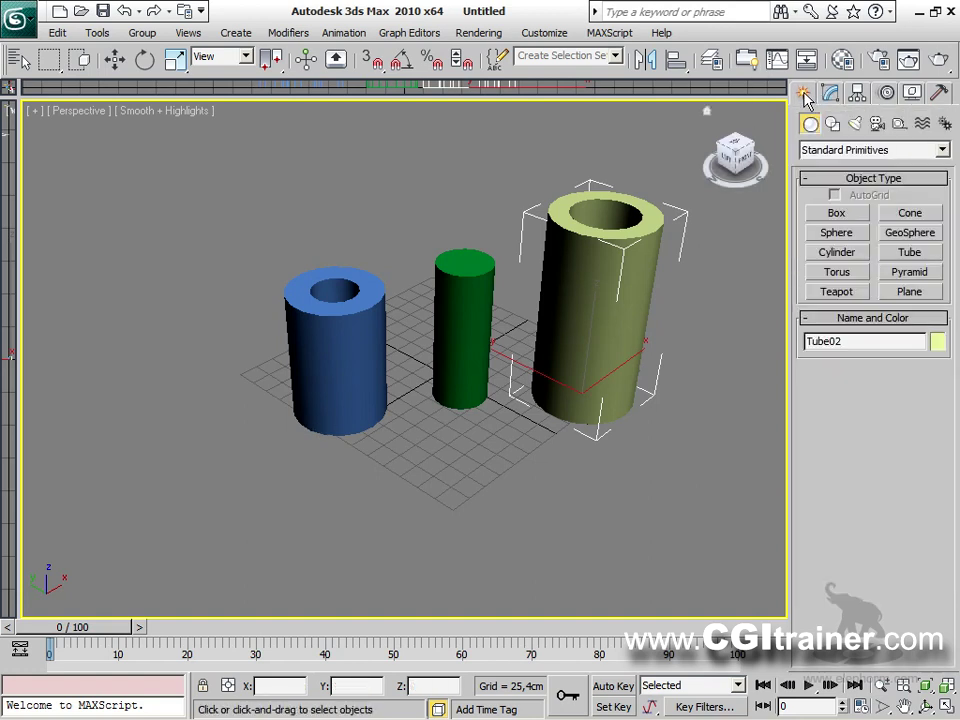
middle_click_drag(633, 316, 534, 313)
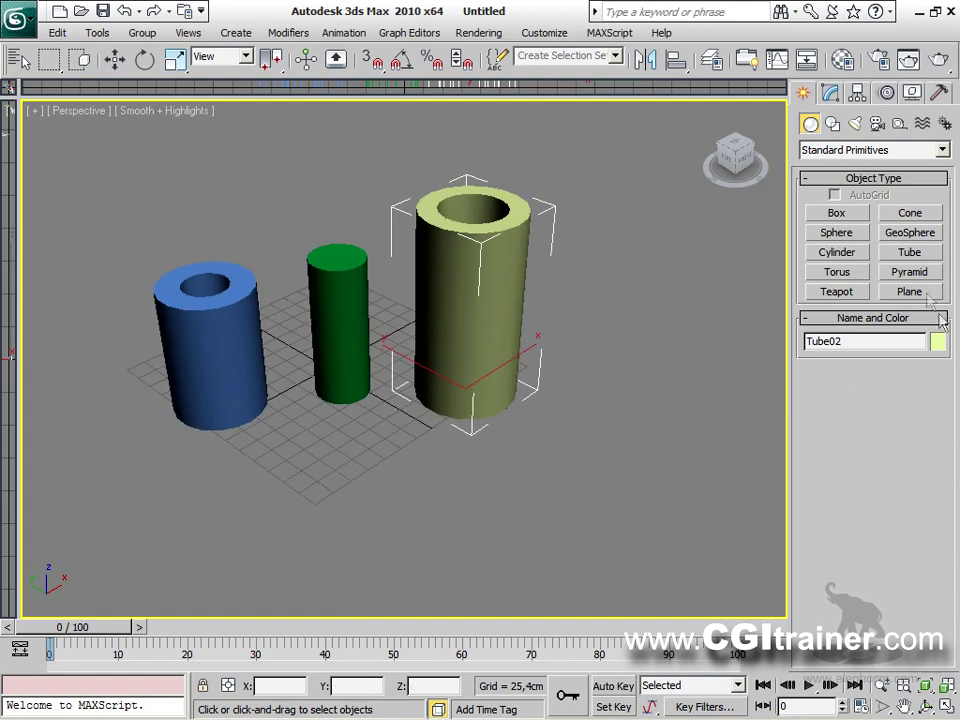
left_click(838, 272)
left_click_drag(604, 392, 665, 441)
left_click(643, 413)
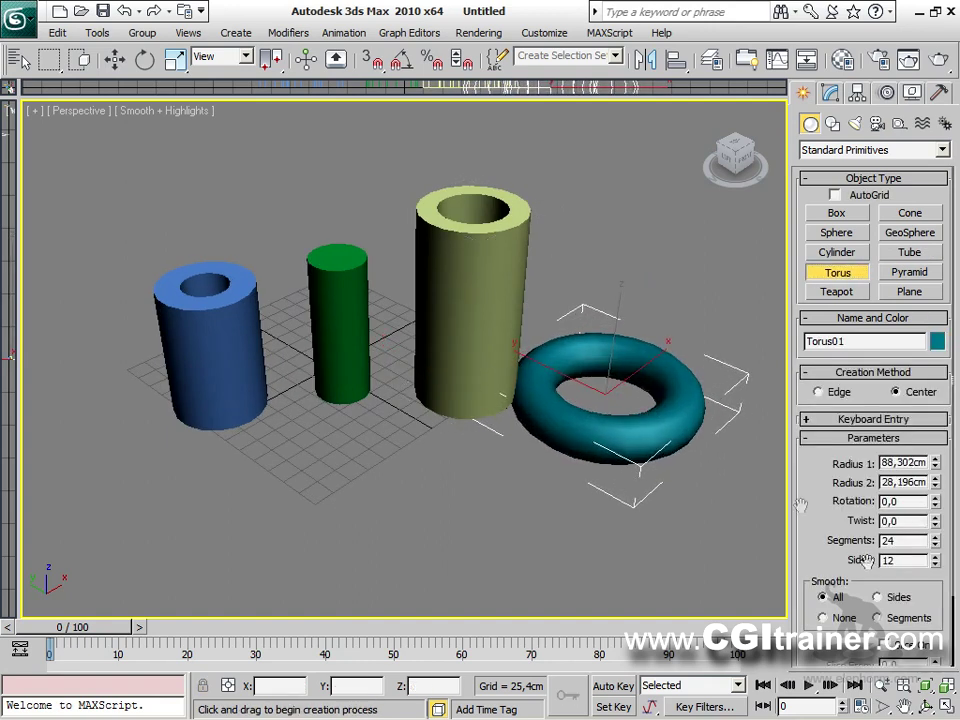
Create a pyramid, turn on Edged Faces, and give the pyramid 7 height segments.
left_click(910, 272)
left_click_drag(465, 501, 491, 499)
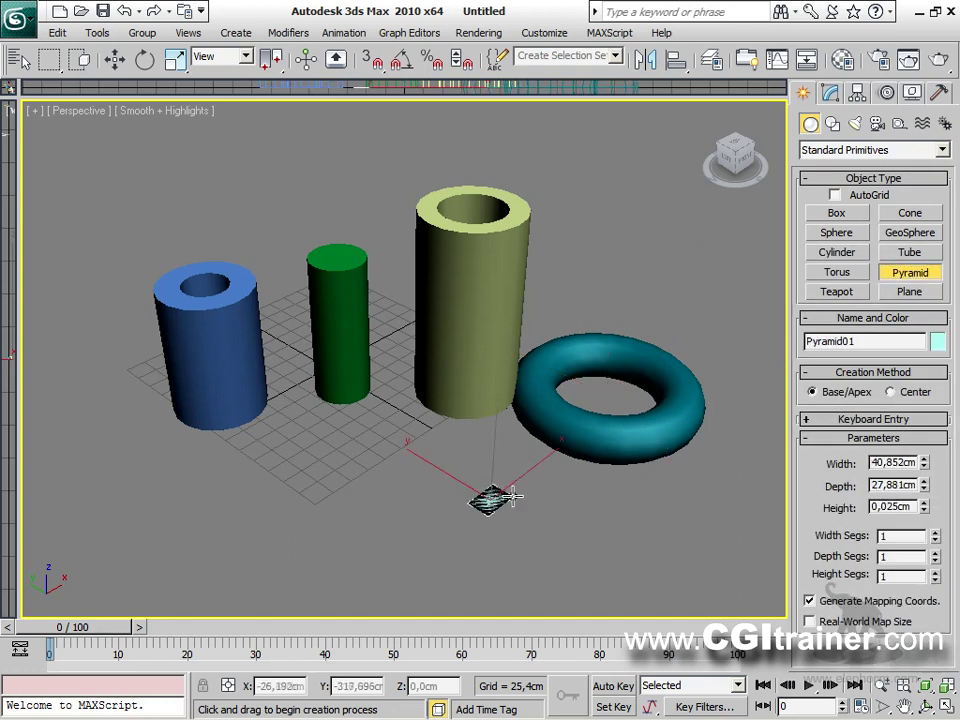
left_click(508, 366)
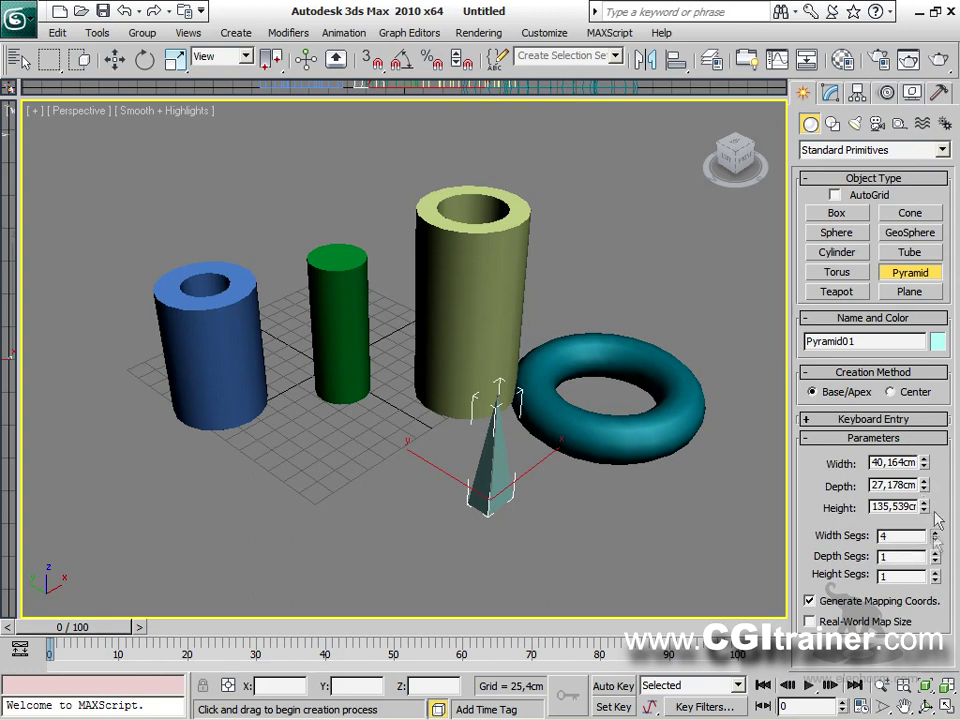
left_click_drag(924, 510, 886, 528)
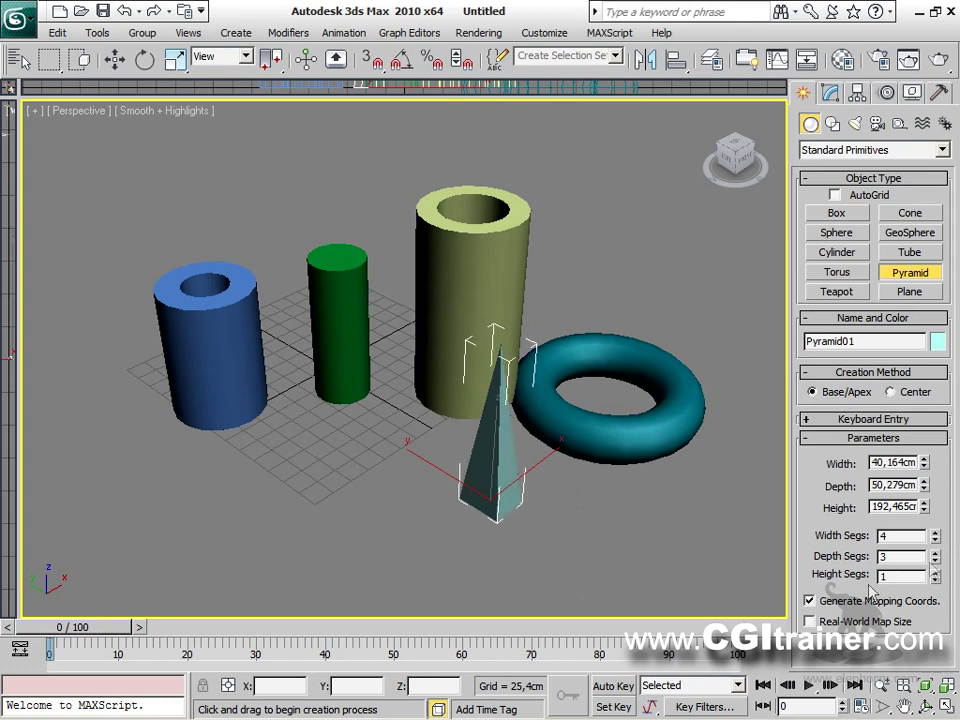
key("F4")
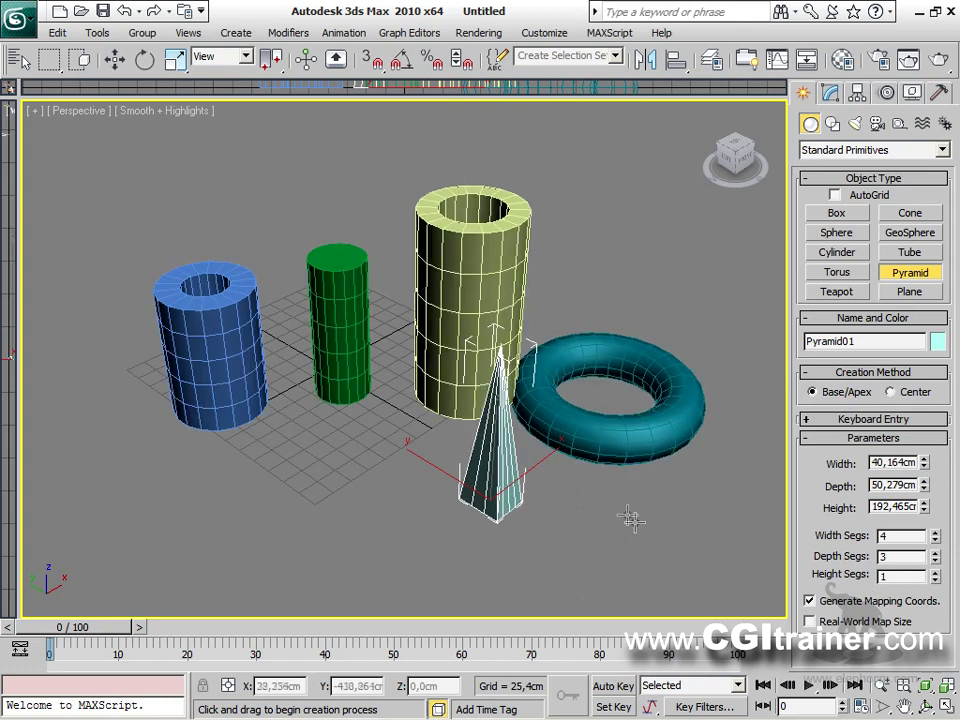
left_click_drag(935, 578, 932, 516)
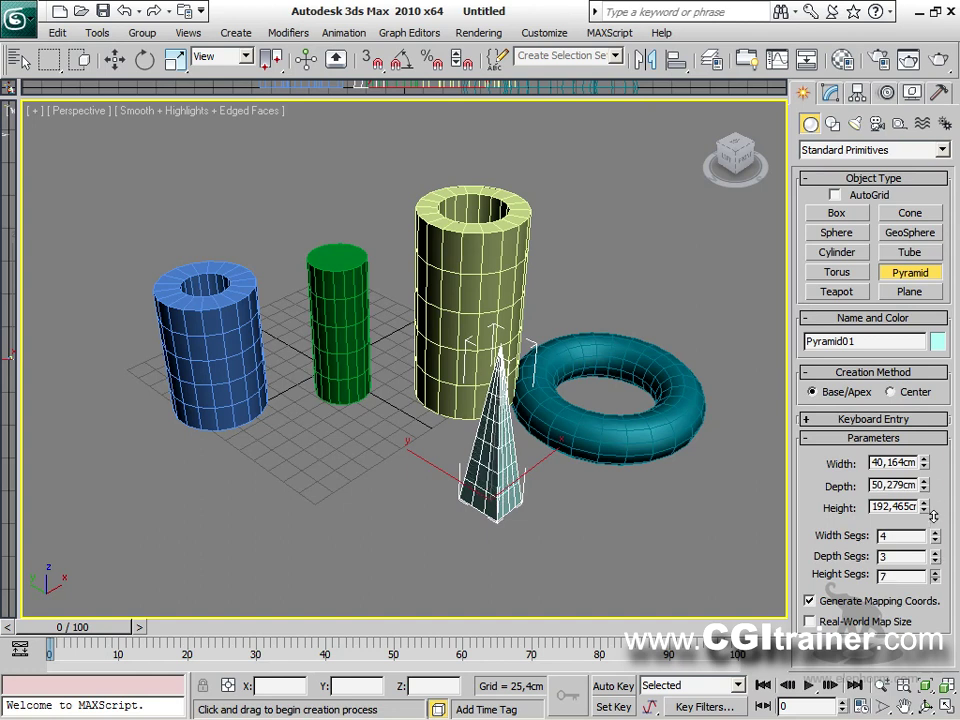
Draw a teapot in front of the tube and hide its body, handle, spout and lid.
left_click(837, 292)
left_click_drag(381, 506, 394, 461)
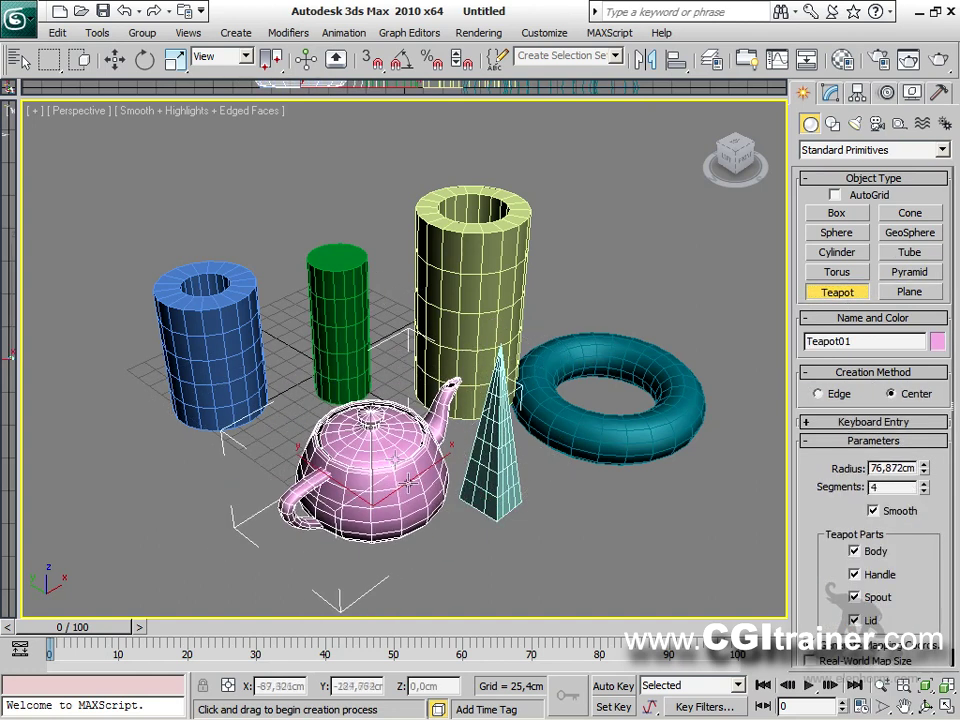
left_click(854, 551)
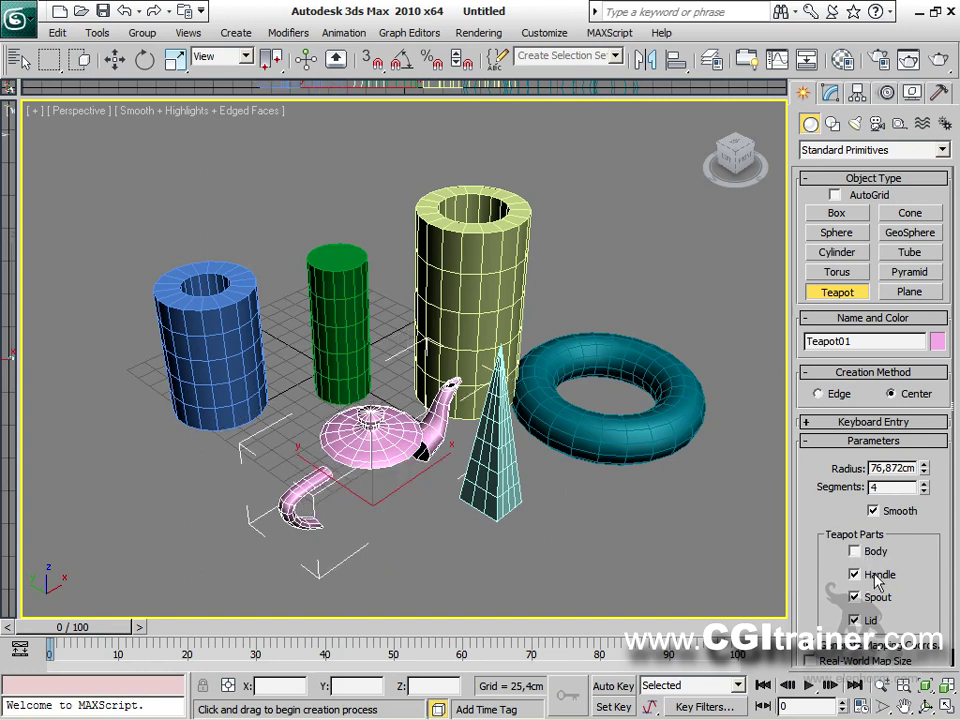
left_click(854, 574)
left_click(854, 596)
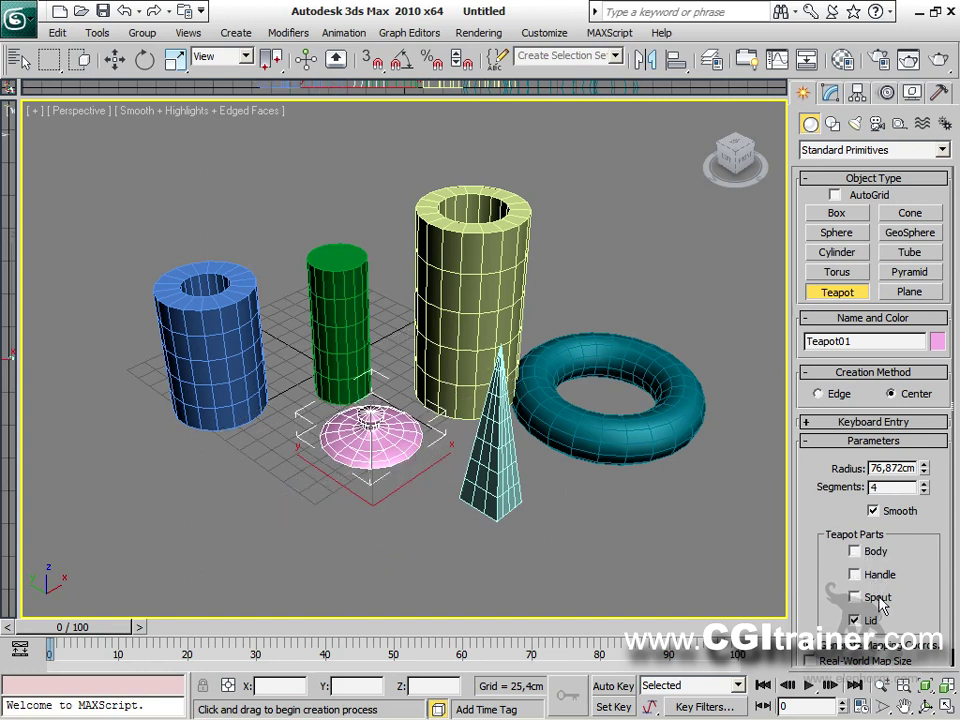
left_click(854, 620)
Restore all four teapot parts and raise the teapot to 5 segments.
left_click(854, 620)
left_click(854, 596)
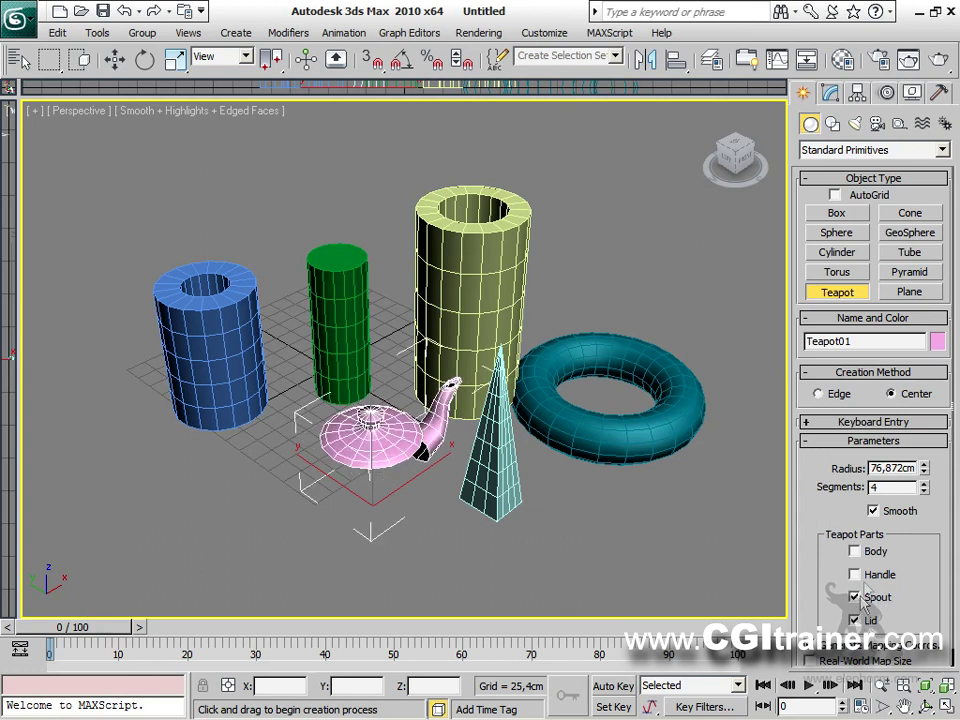
left_click(854, 574)
left_click(855, 551)
left_click(923, 484)
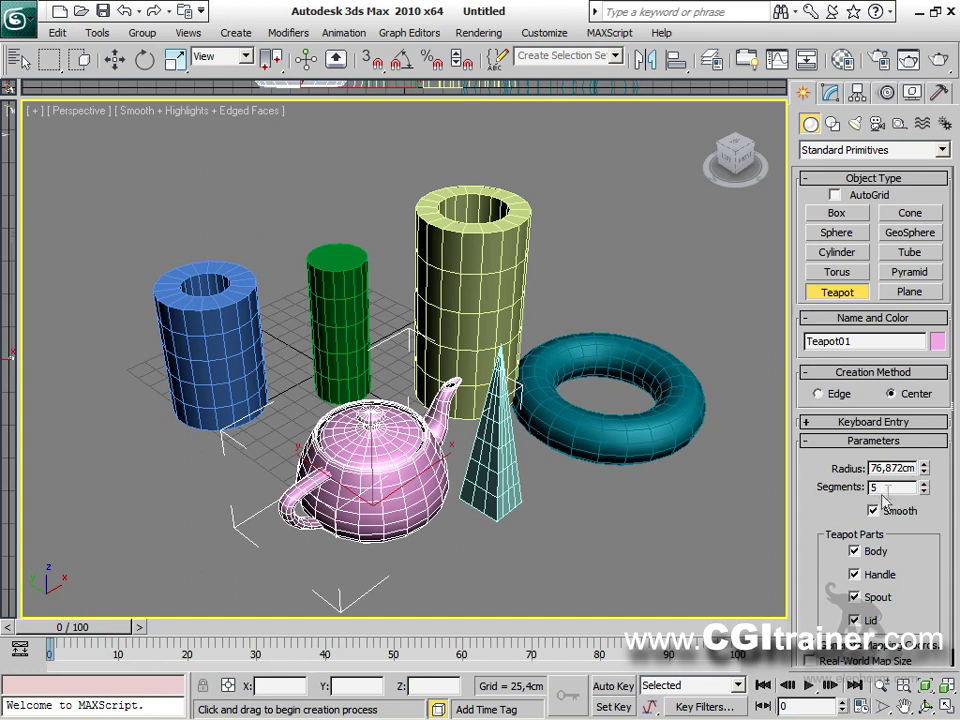
middle_click_drag(414, 331, 540, 432)
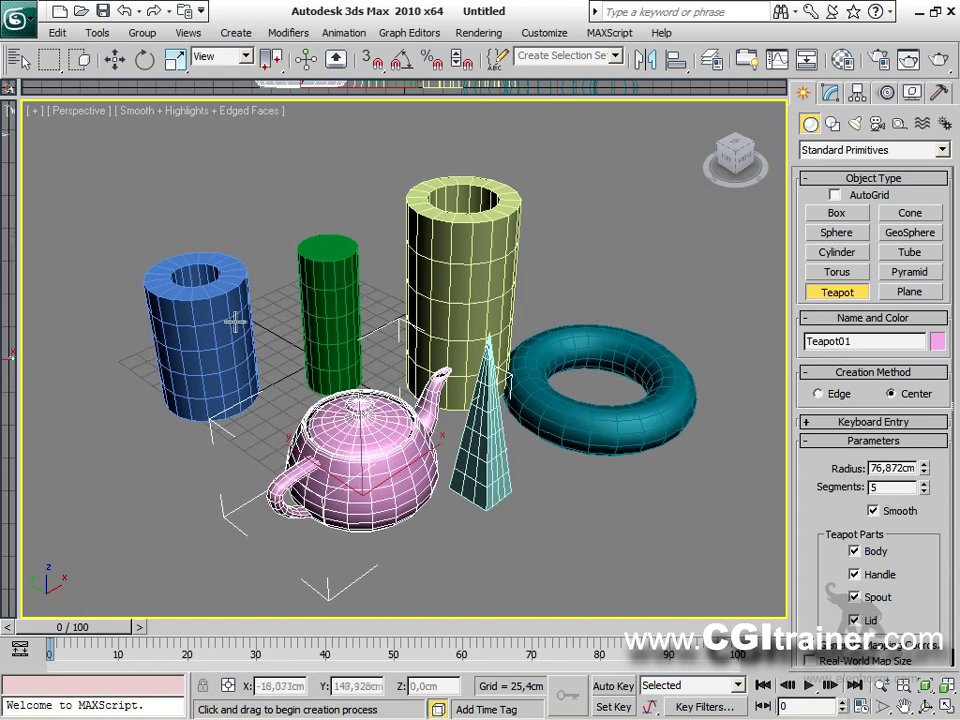
Reset 3ds Max to an empty scene without saving changes.
left_click(20, 18)
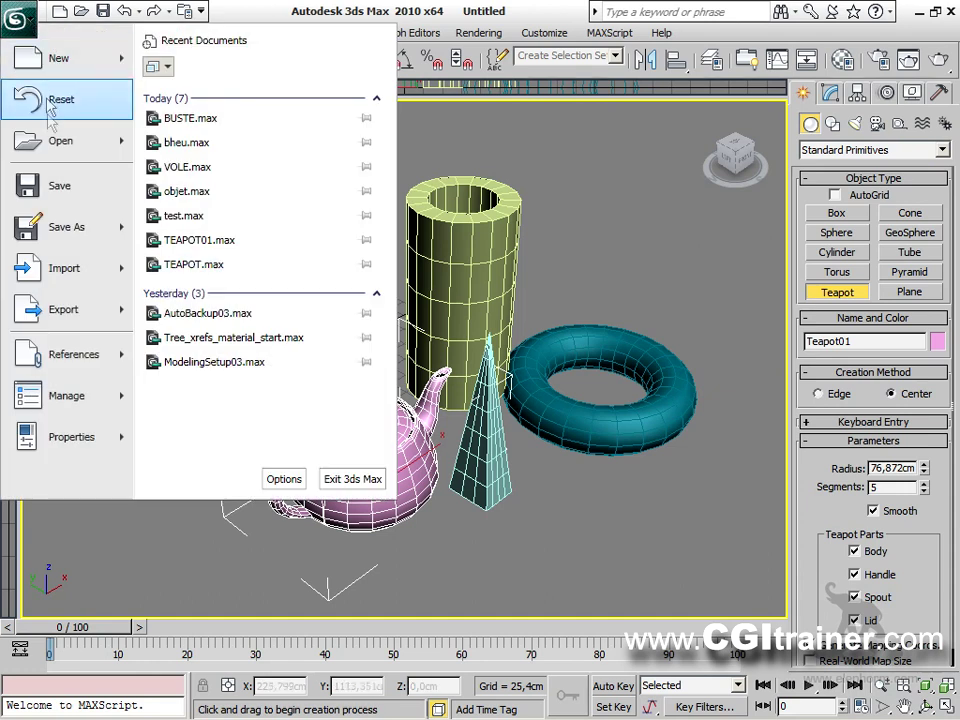
left_click(60, 100)
left_click(491, 366)
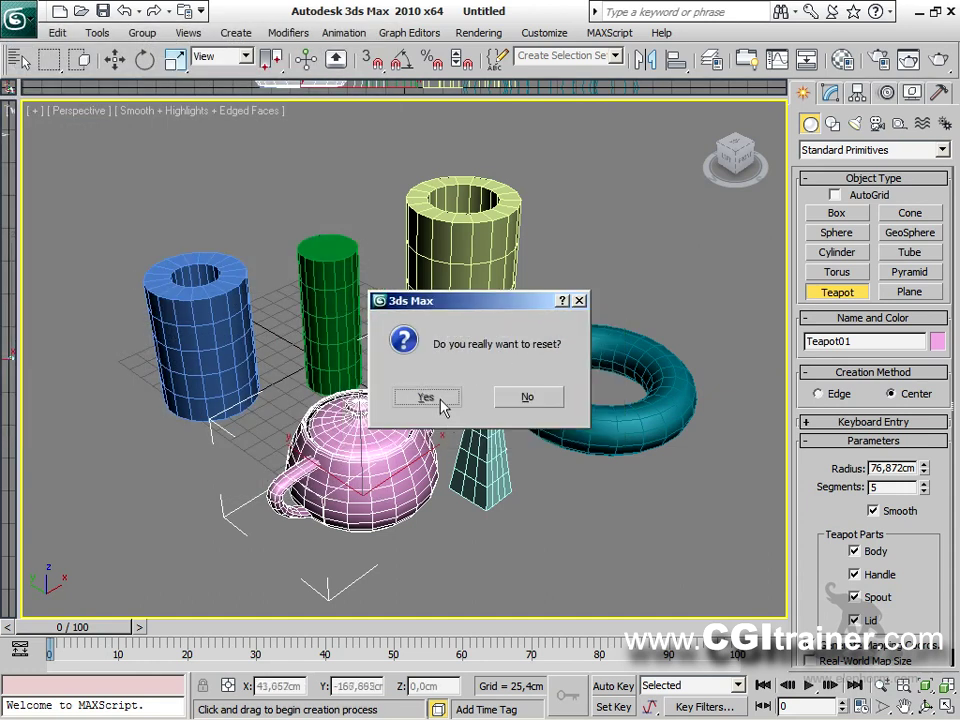
left_click(444, 401)
Draw a plane across the grid in a maximized perspective view.
left_click(910, 292)
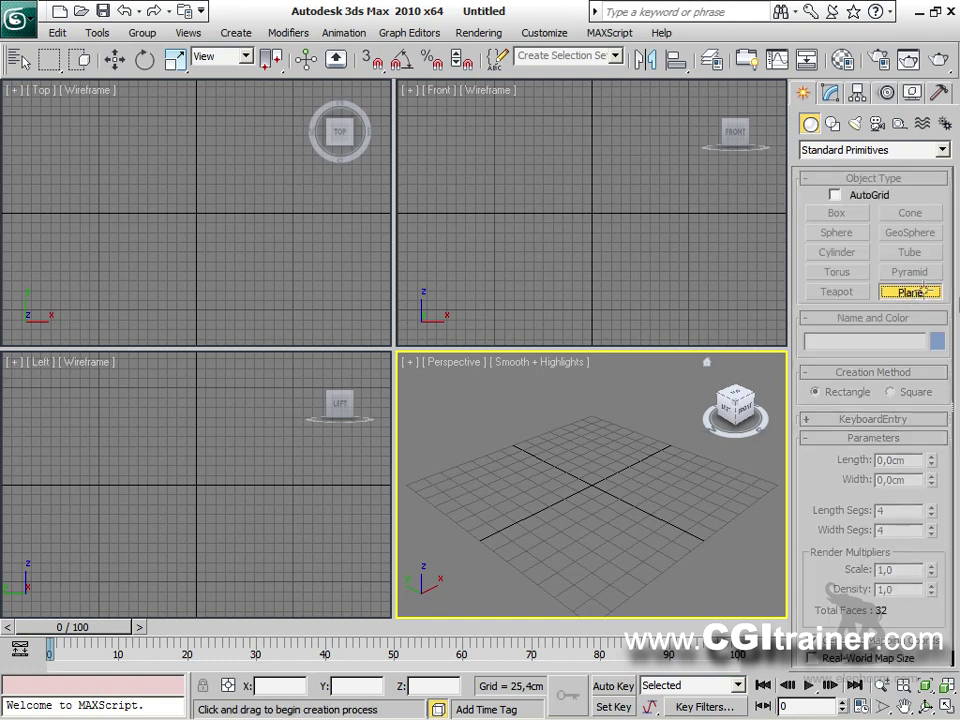
key("alt+w")
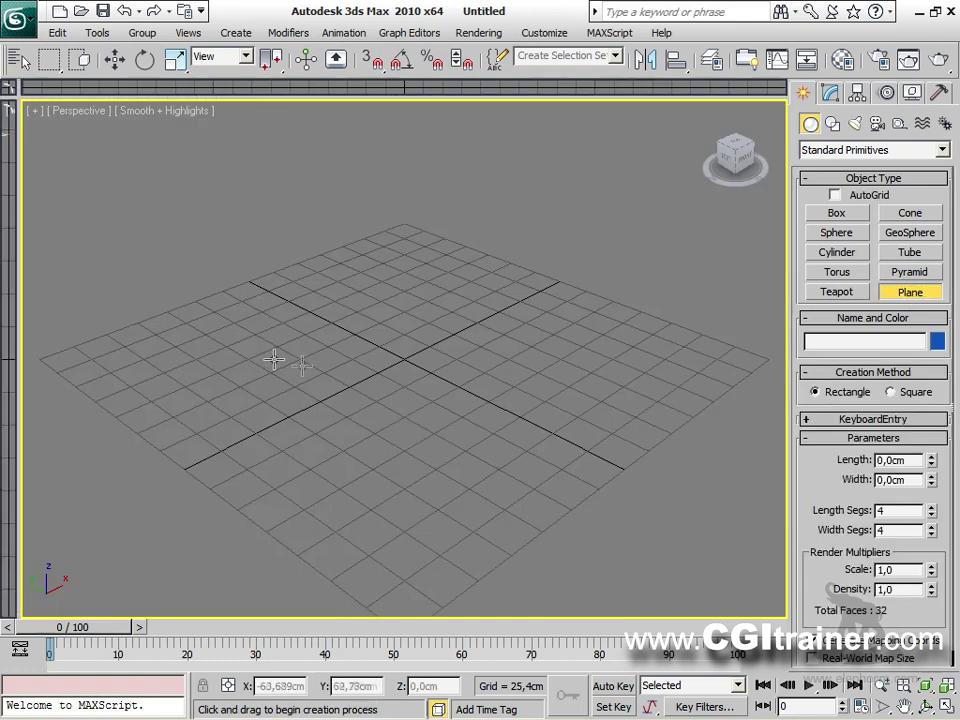
scroll(354, 357, "down", 3)
middle_click_drag(354, 357, 314, 521, "alt")
left_click_drag(204, 390, 597, 420)
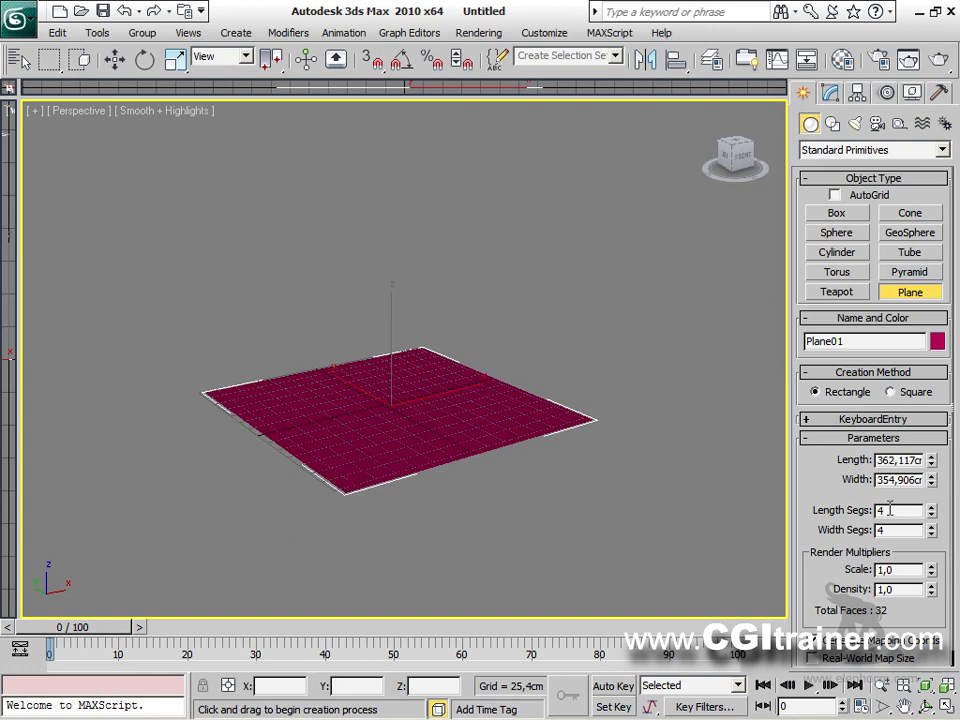
key("Return")
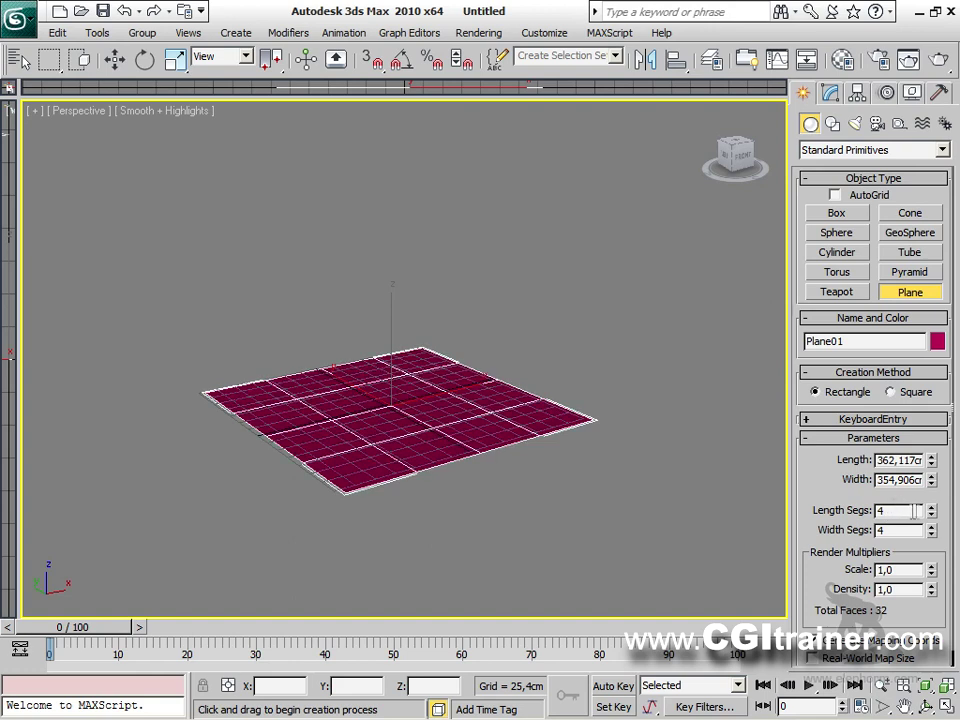
Give the plane 4 length and 5 width segments and test-render it.
left_click(931, 507)
left_click(931, 527)
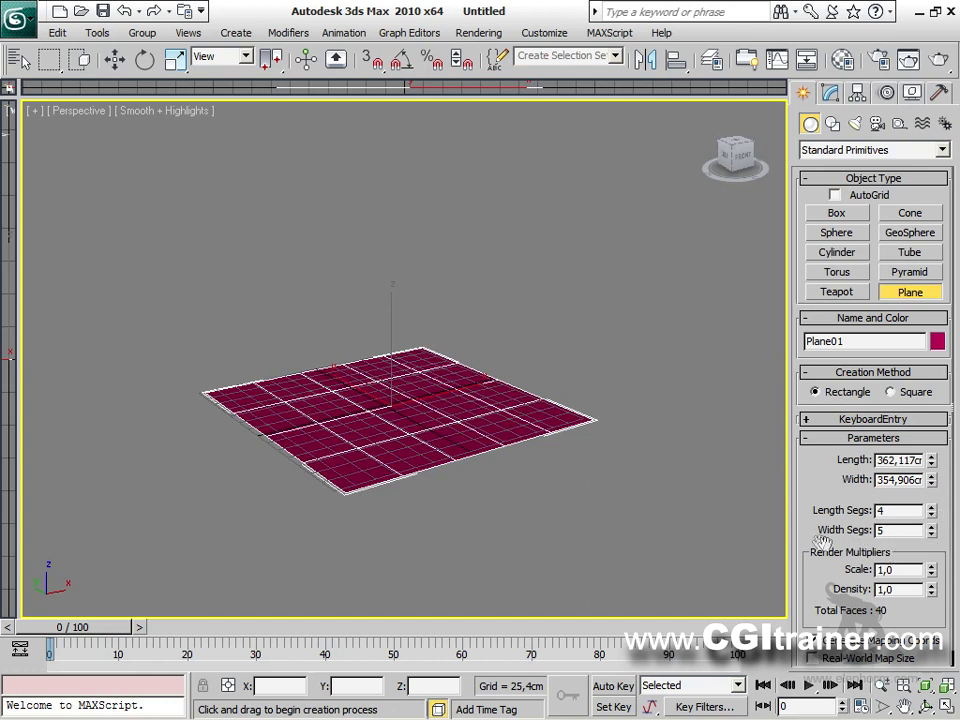
scroll(803, 440, "down", 2)
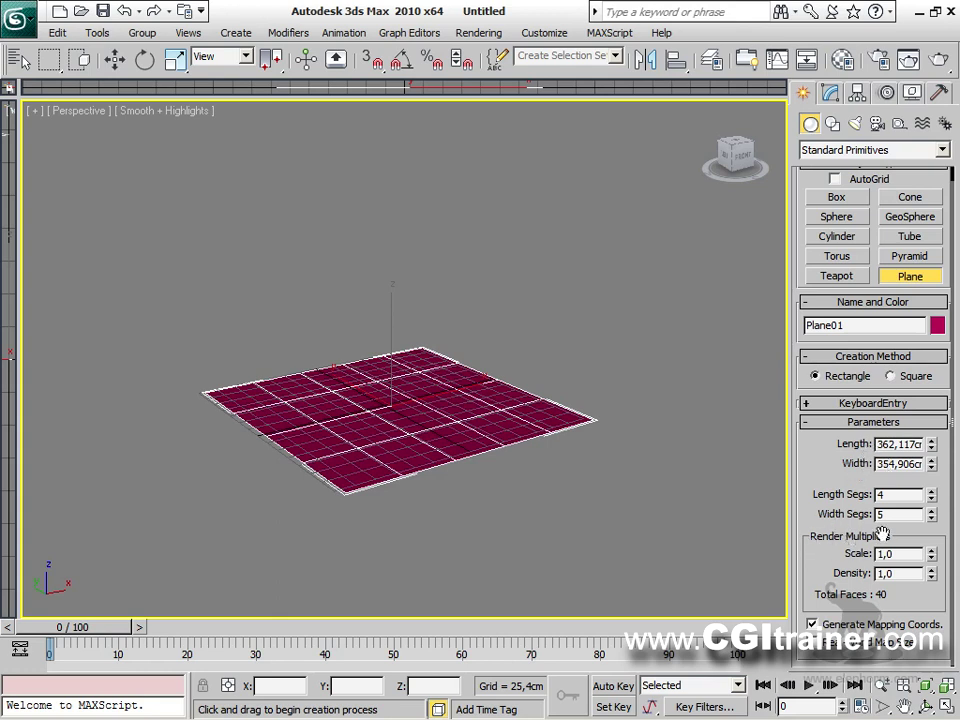
key("shift+q")
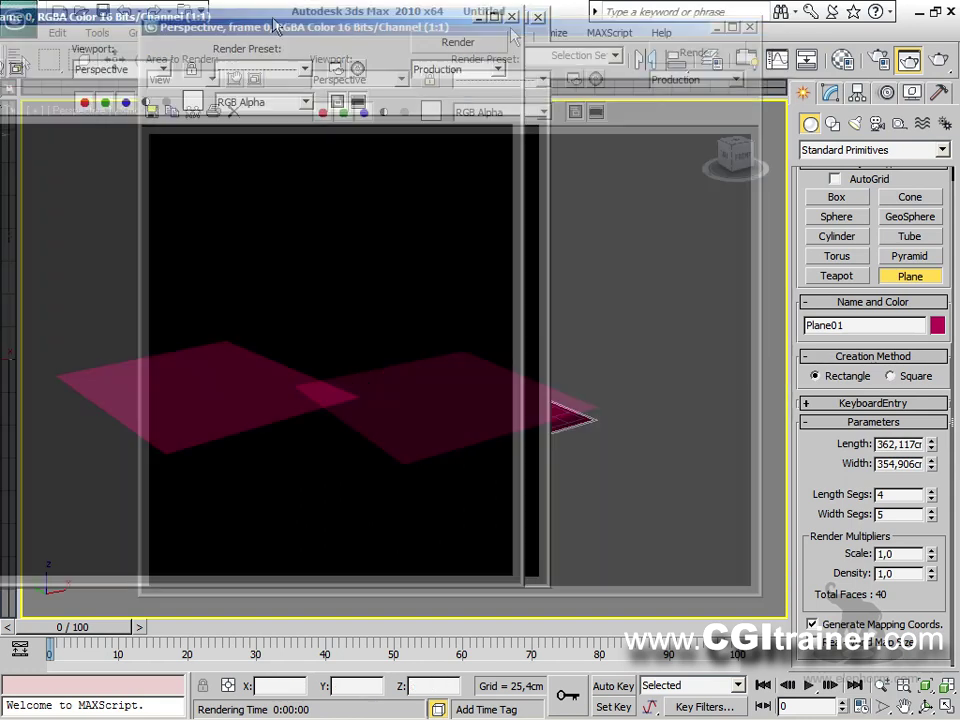
left_click_drag(535, 25, 125, 1)
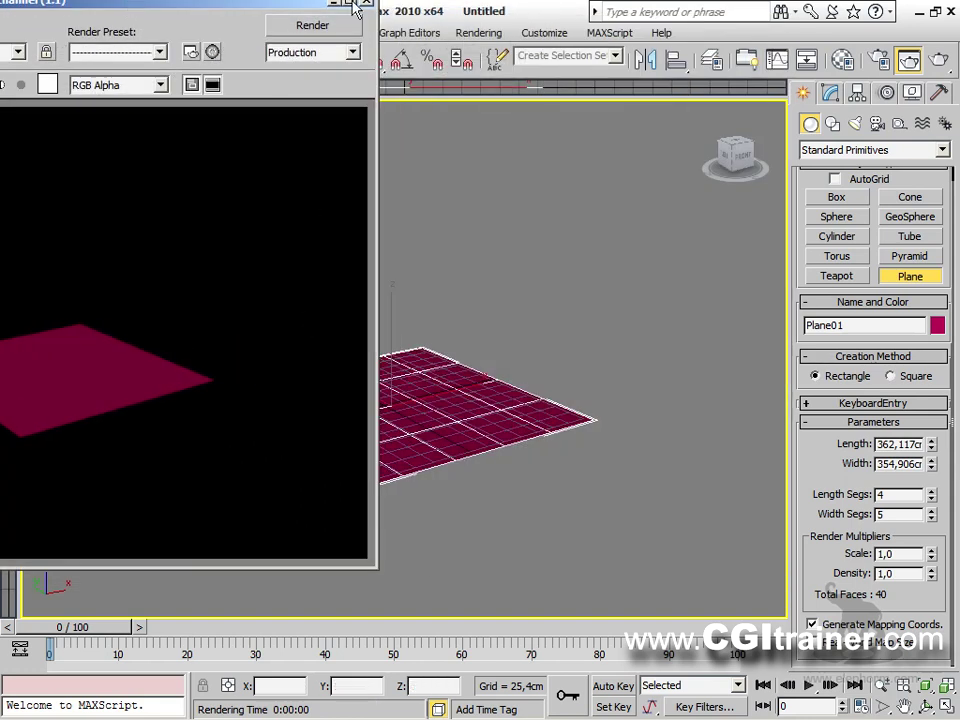
left_click(365, 2)
double_click(893, 553)
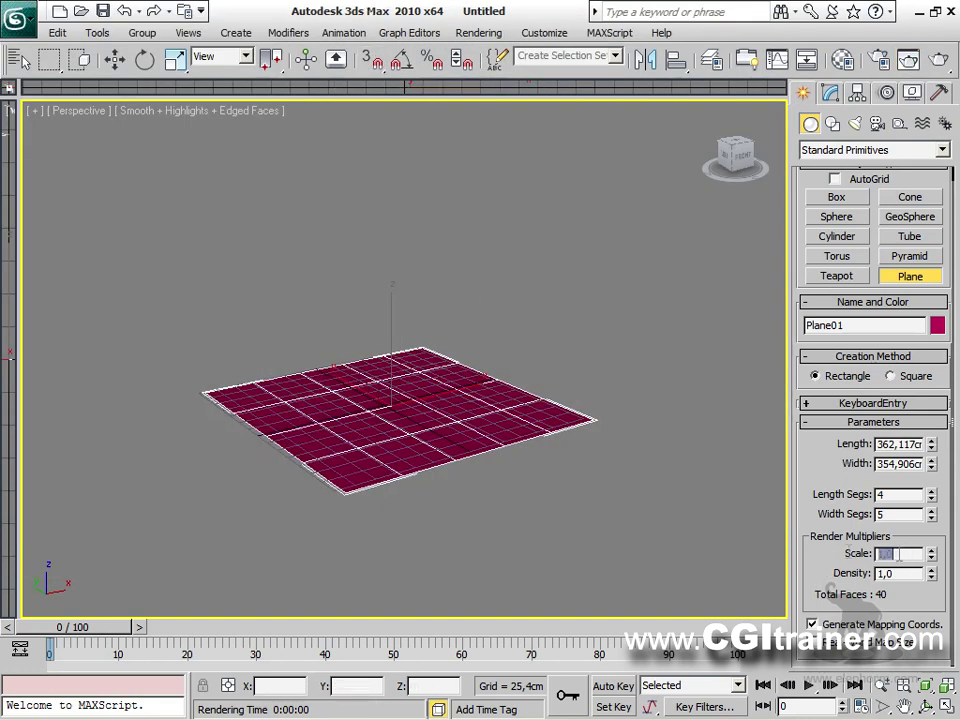
Set the plane's render scale to 2,0 and render it.
type("2")
key("Return")
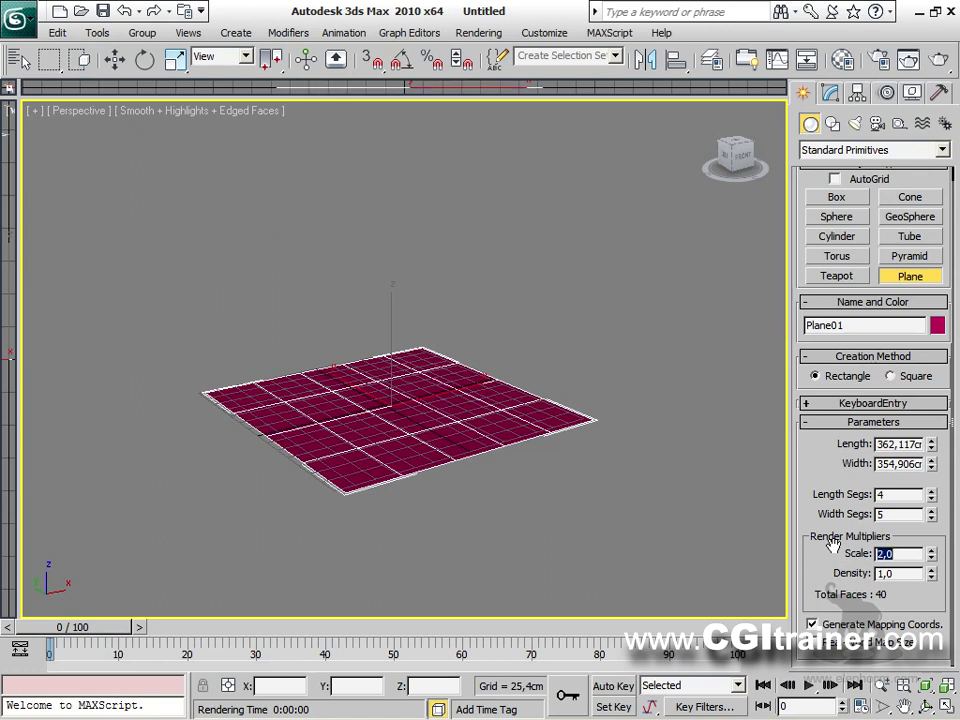
right_click(651, 380)
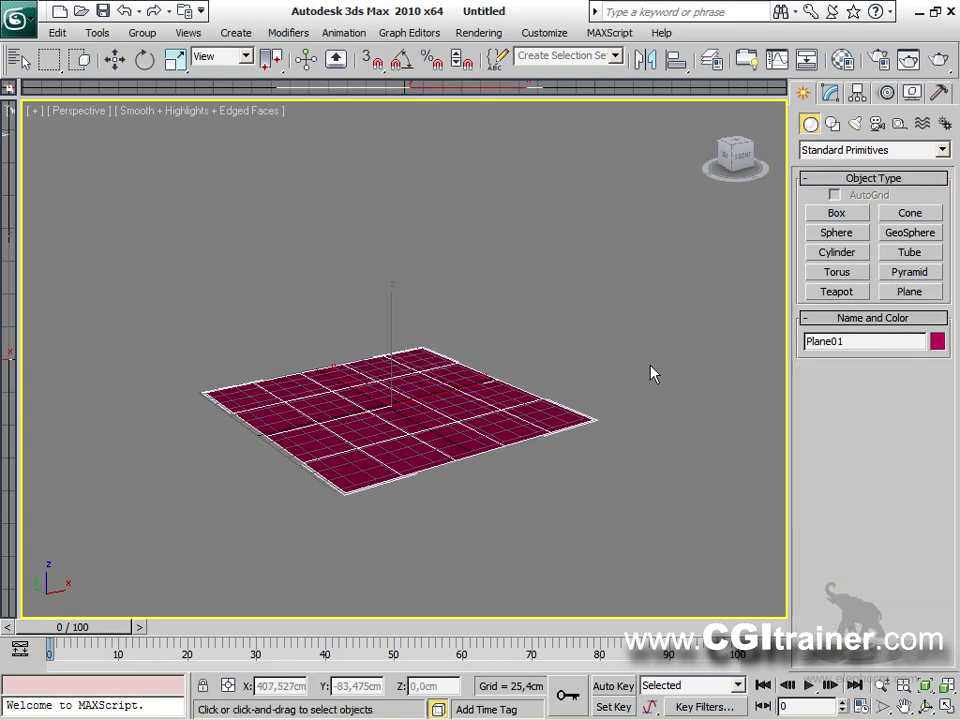
key("shift+q")
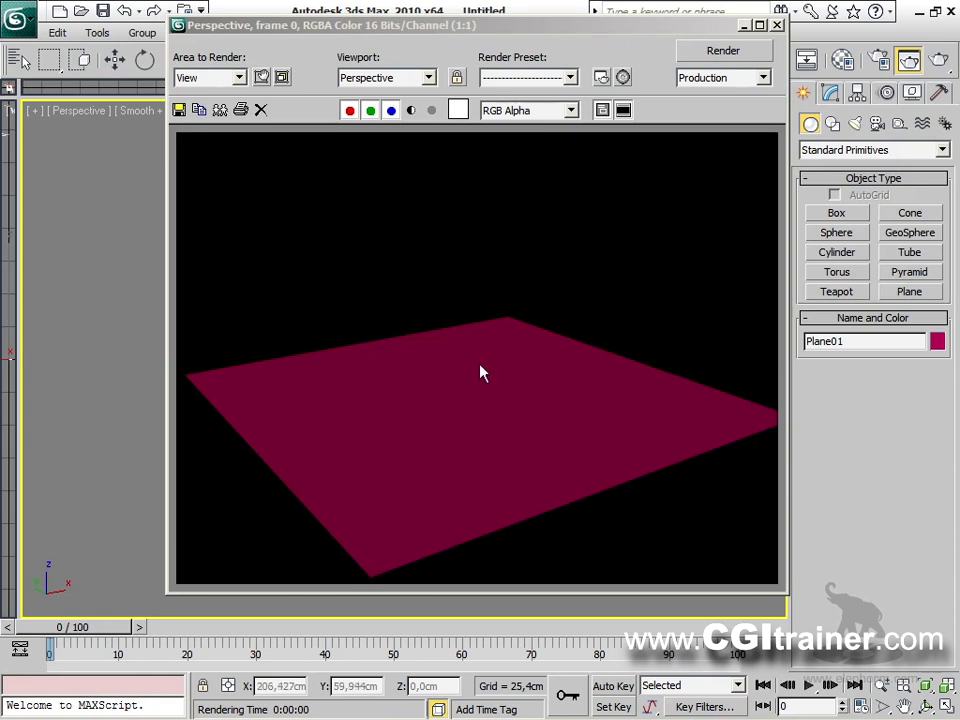
left_click(776, 25)
Change the render scale to 3 and render the plane again.
left_click(831, 93)
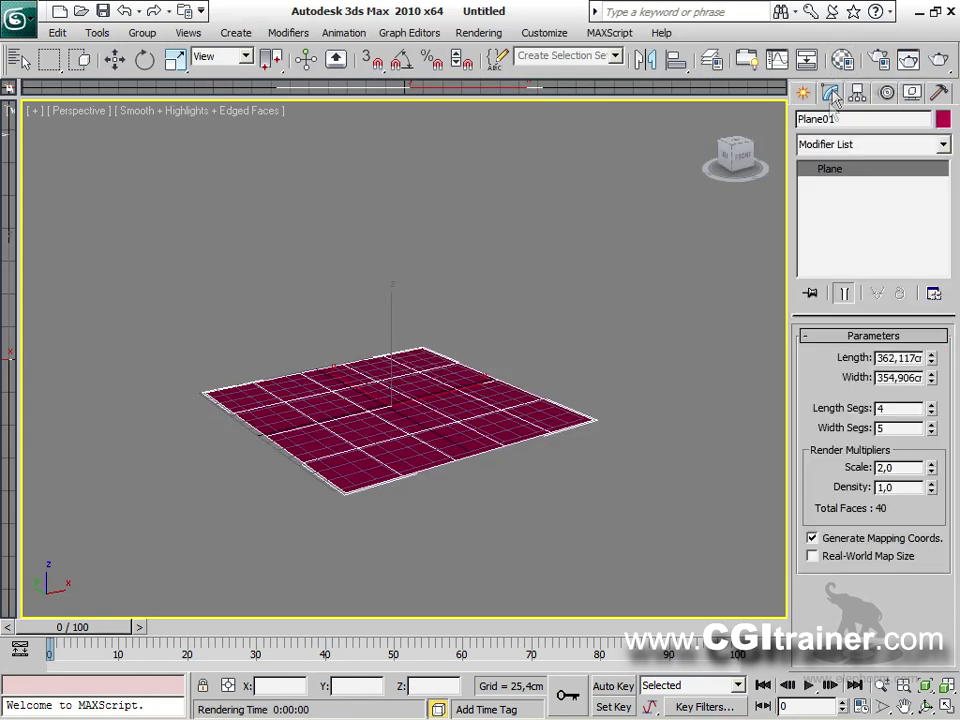
type("3")
right_click(670, 338)
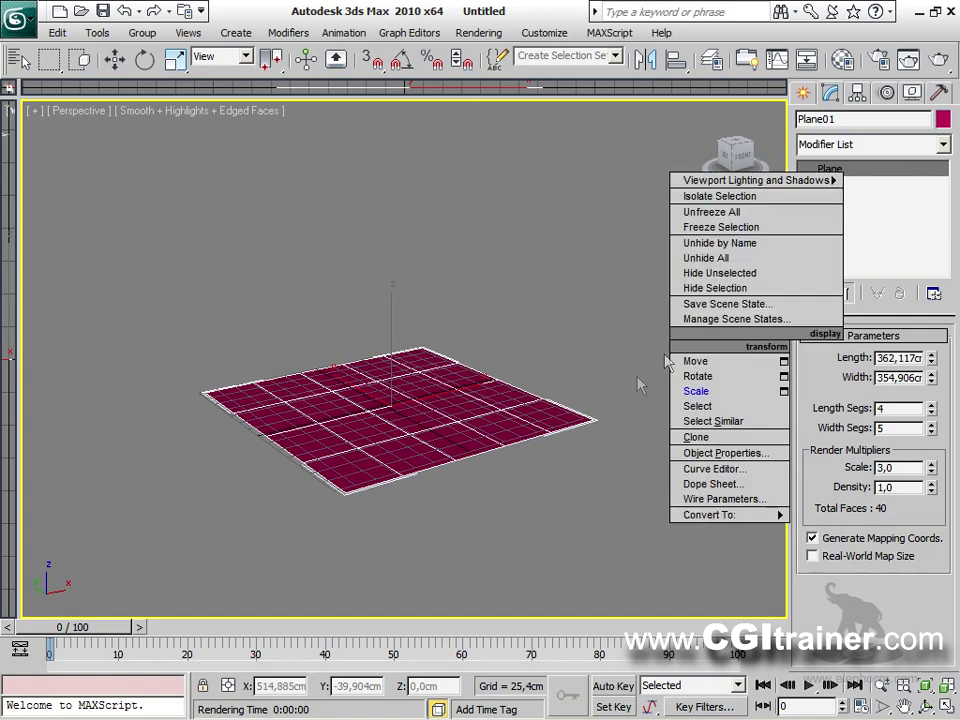
key("shift+q")
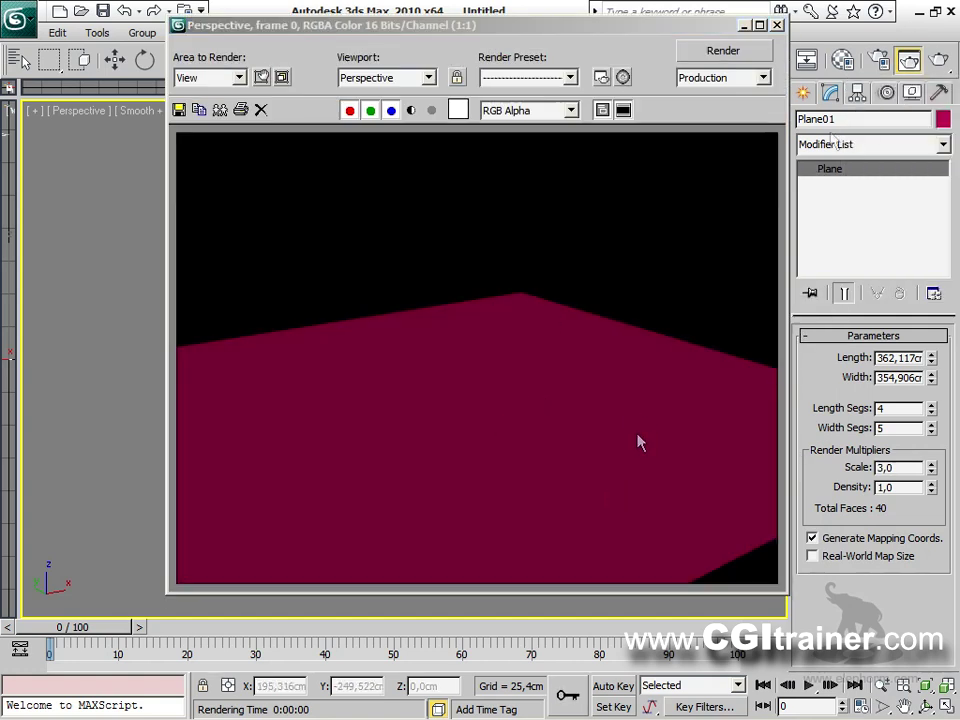
left_click(777, 25)
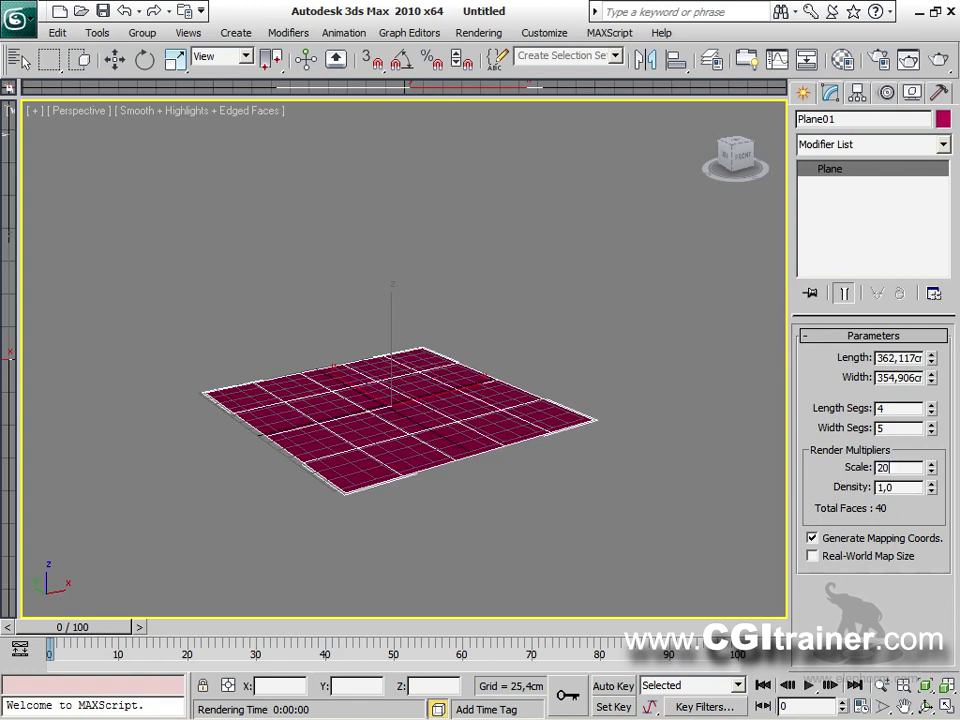
Raise the render scale to 20 and render the plane from a flatter view.
type("19,8")
right_click(482, 332)
left_click(445, 340)
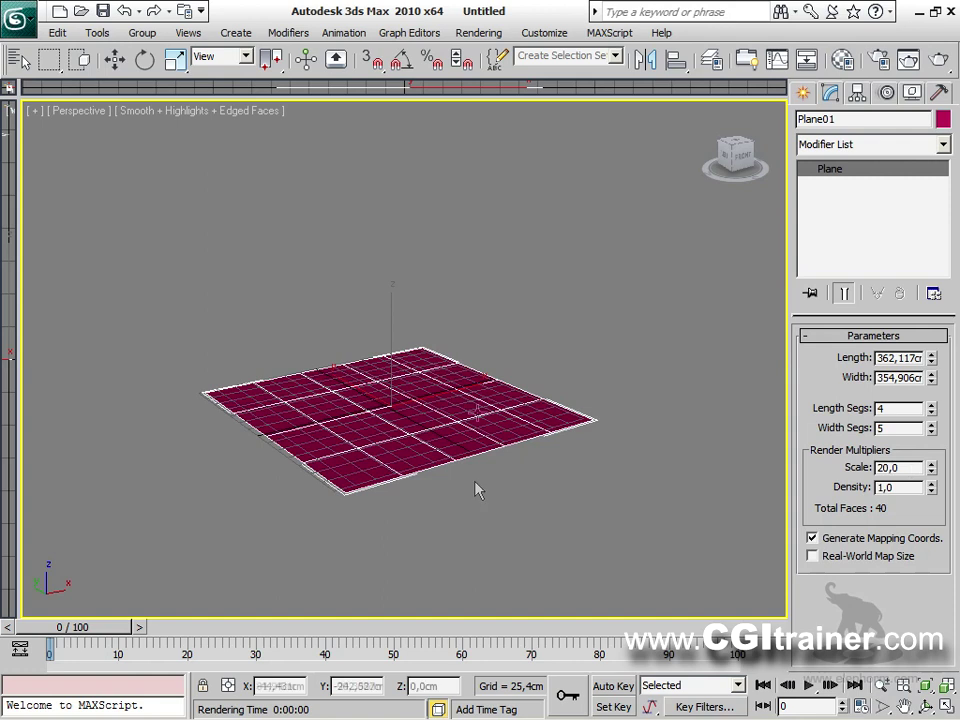
scroll(476, 486, "down", 3)
middle_click_drag(476, 486, 445, 590, "alt")
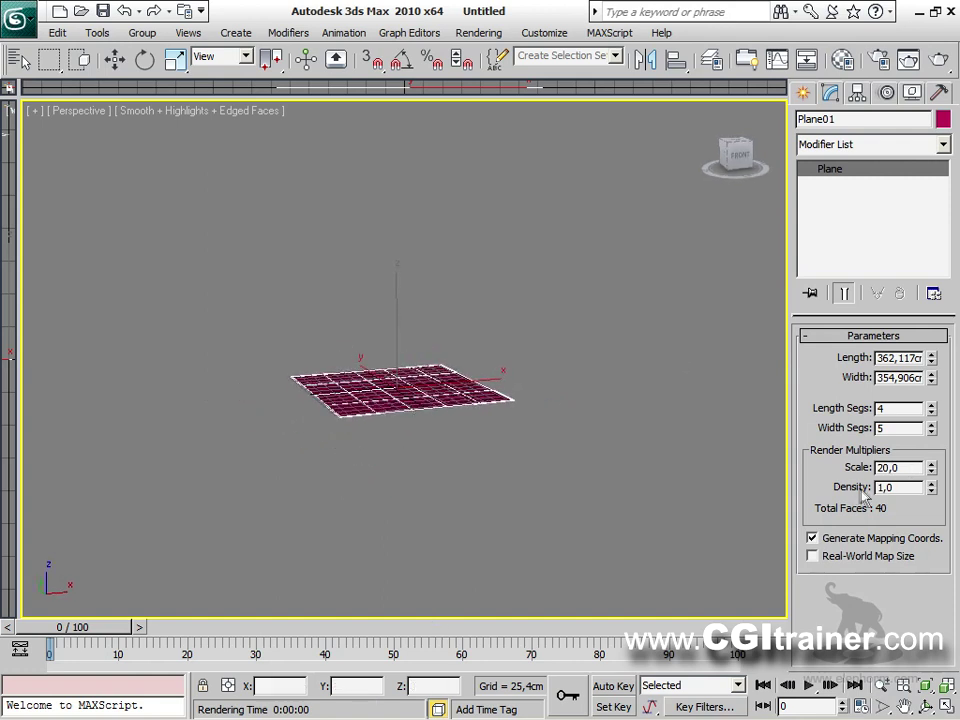
key("shift+q")
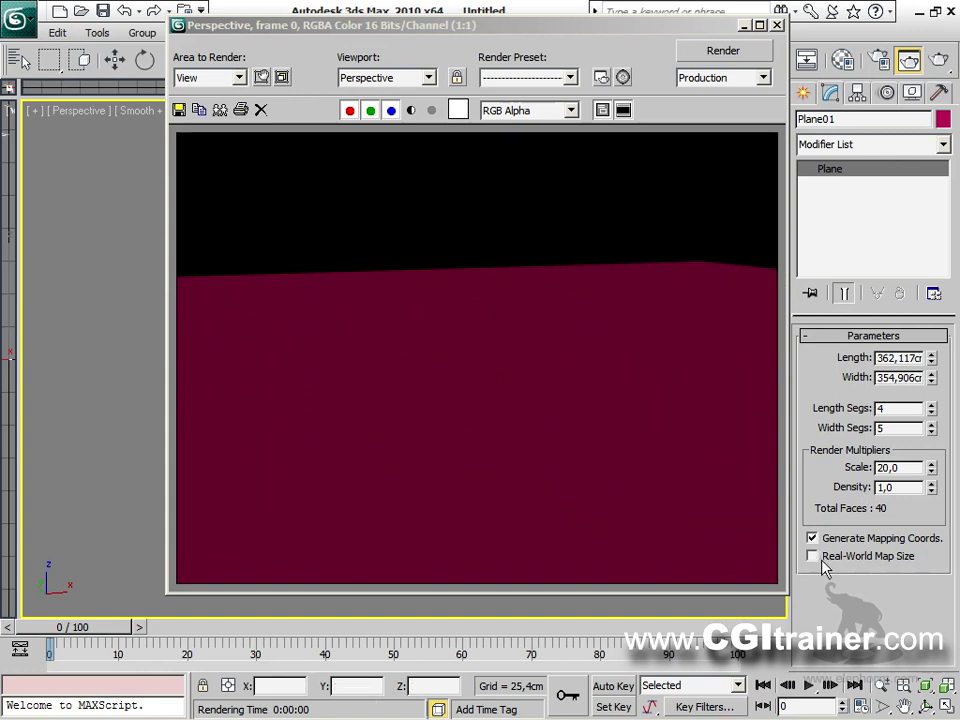
left_click(777, 26)
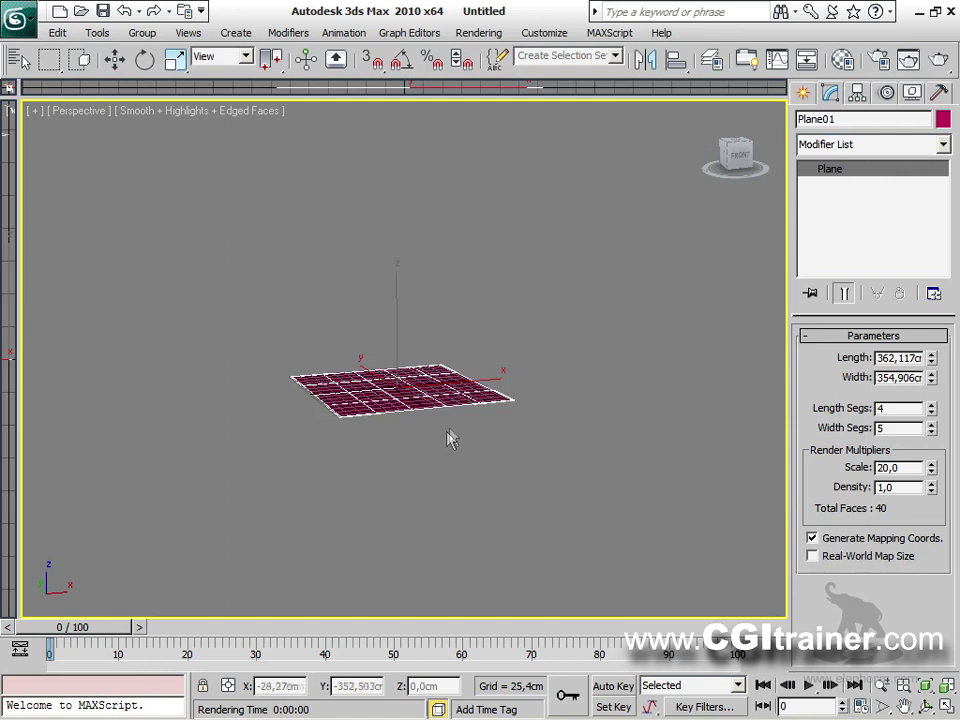
middle_click_drag(481, 411, 525, 424, "alt")
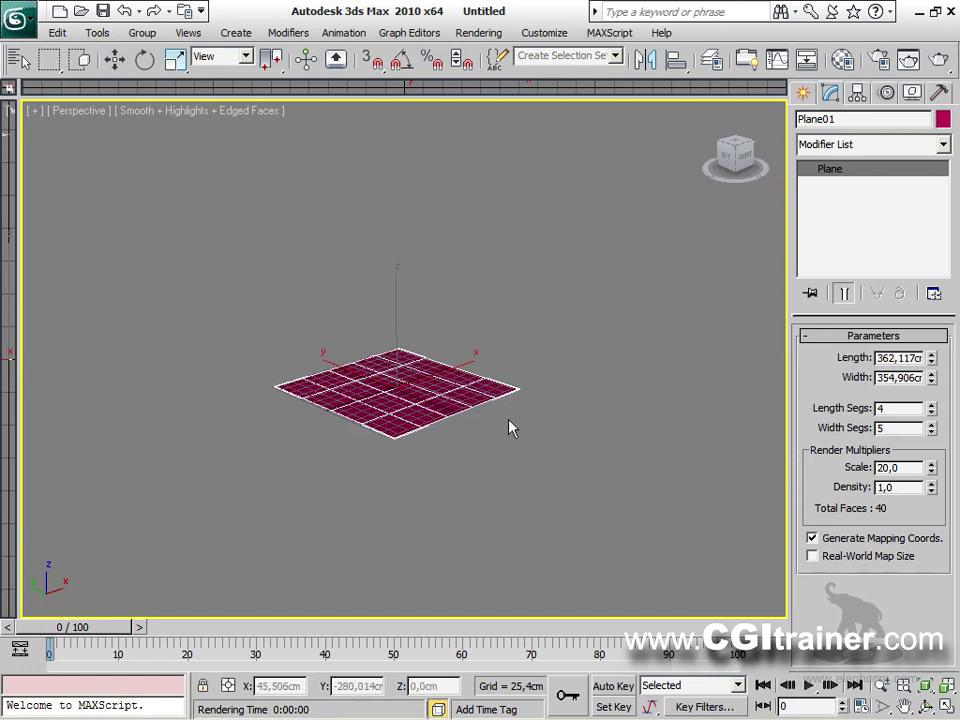
Set Plane01 to 2 length and 2 width segments (8 faces).
scroll(516, 377, "down", 8)
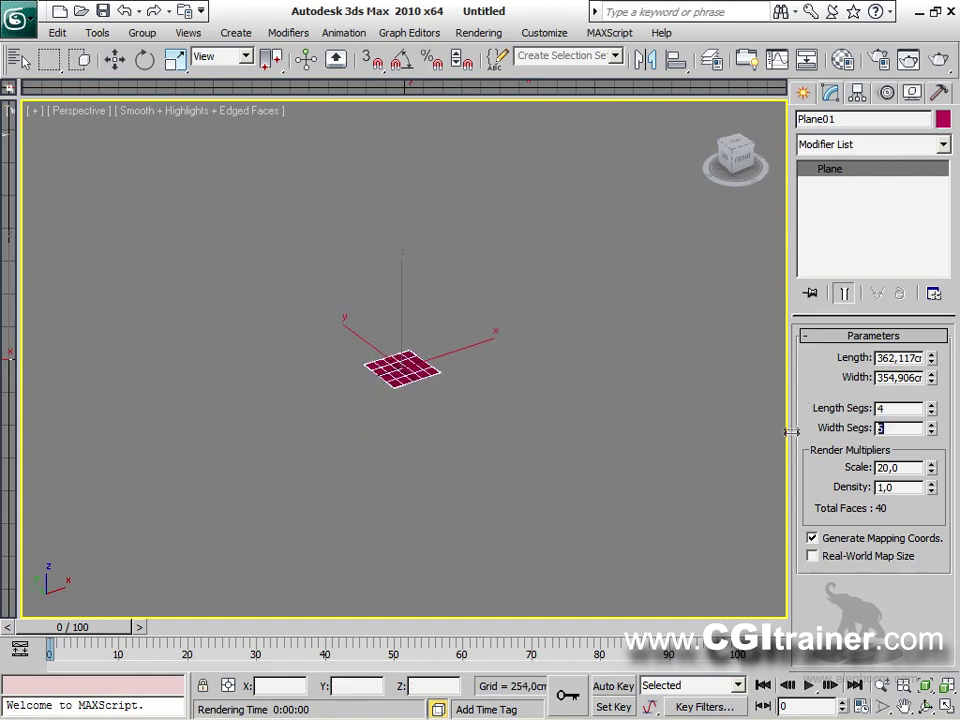
key("Return")
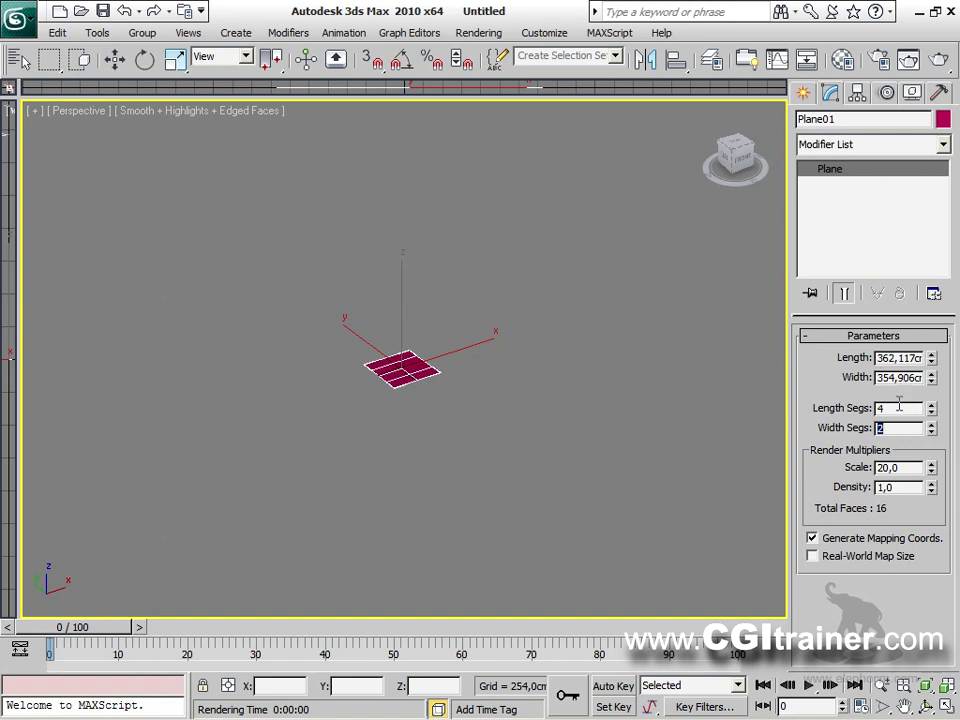
left_click(501, 446)
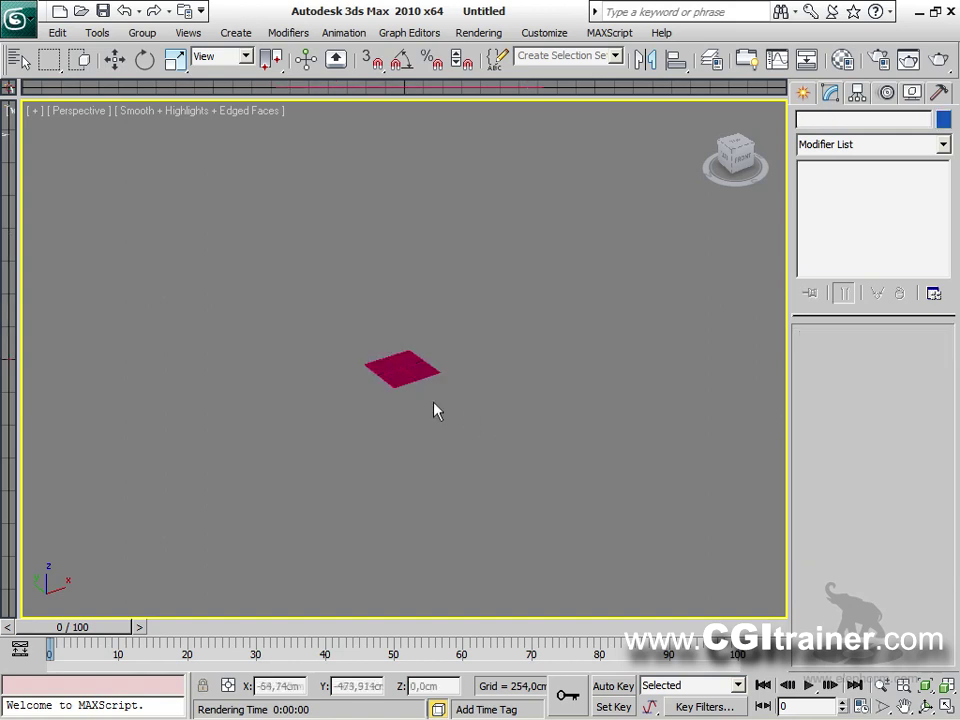
left_click(406, 380)
Render the perspective view of the 2×2 plane.
scroll(402, 372, "up", 2)
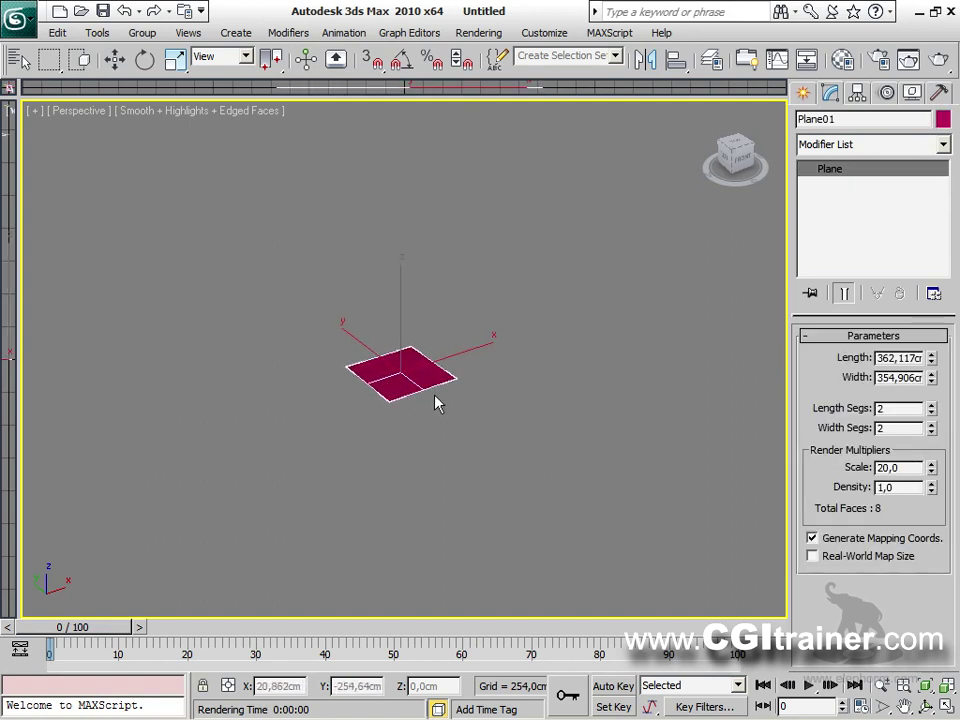
middle_click_drag(452, 482, 476, 606, "alt")
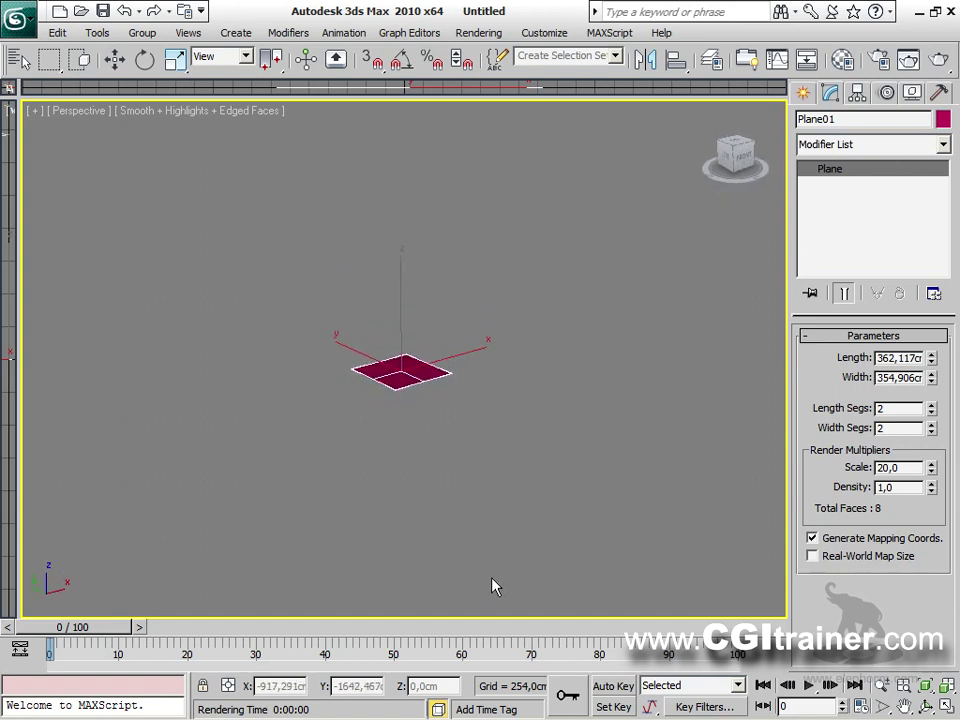
key("shift+q")
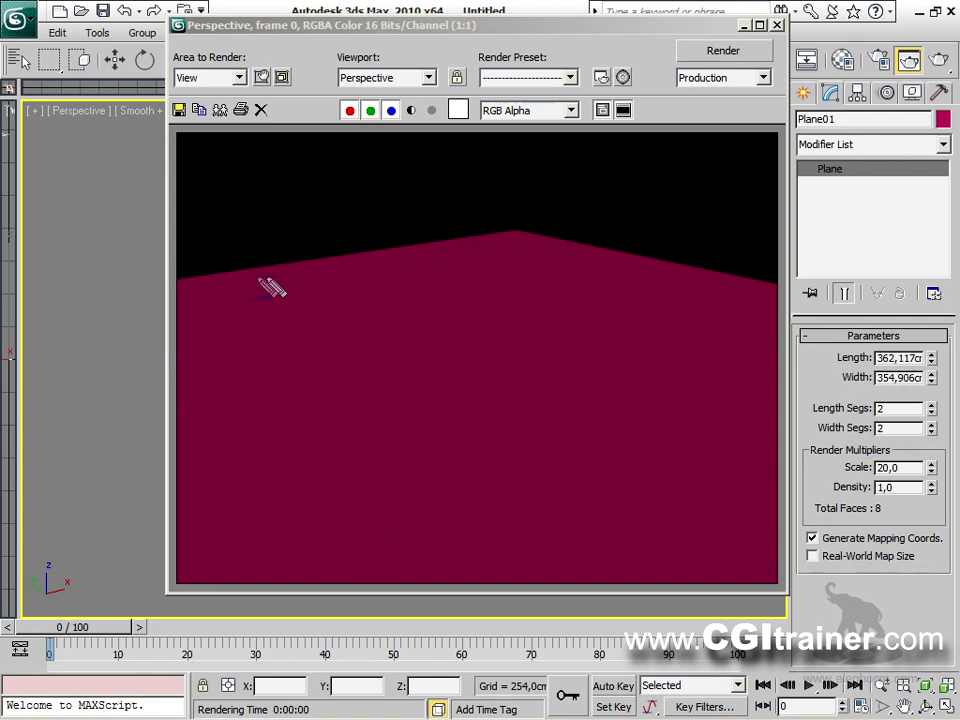
Examine the 2×2 plane's render in the rendered frame window.
mouse_move(198, 288)
left_mouse_down()
mouse_move(402, 250)
mouse_move(510, 223)
mouse_move(474, 217)
mouse_move(538, 226)
mouse_move(516, 242)
mouse_move(577, 199)
mouse_move(612, 219)
left_mouse_up()
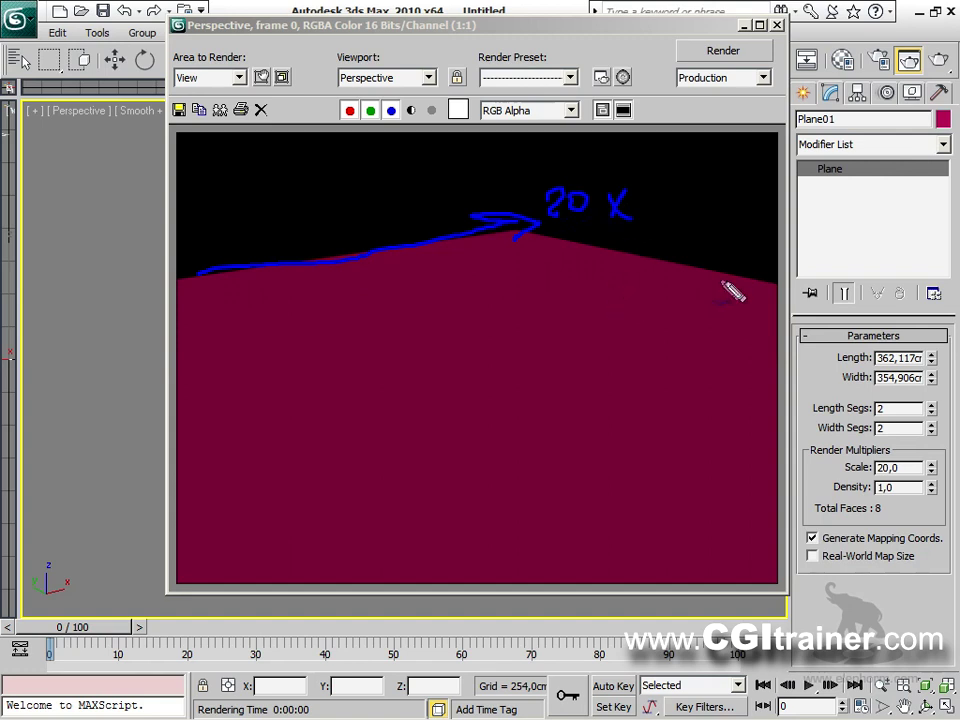
mouse_move(708, 274)
left_mouse_down()
mouse_move(549, 458)
mouse_move(360, 590)
left_mouse_up()
mouse_move(178, 288)
left_mouse_down()
mouse_move(351, 382)
mouse_move(818, 592)
left_mouse_up()
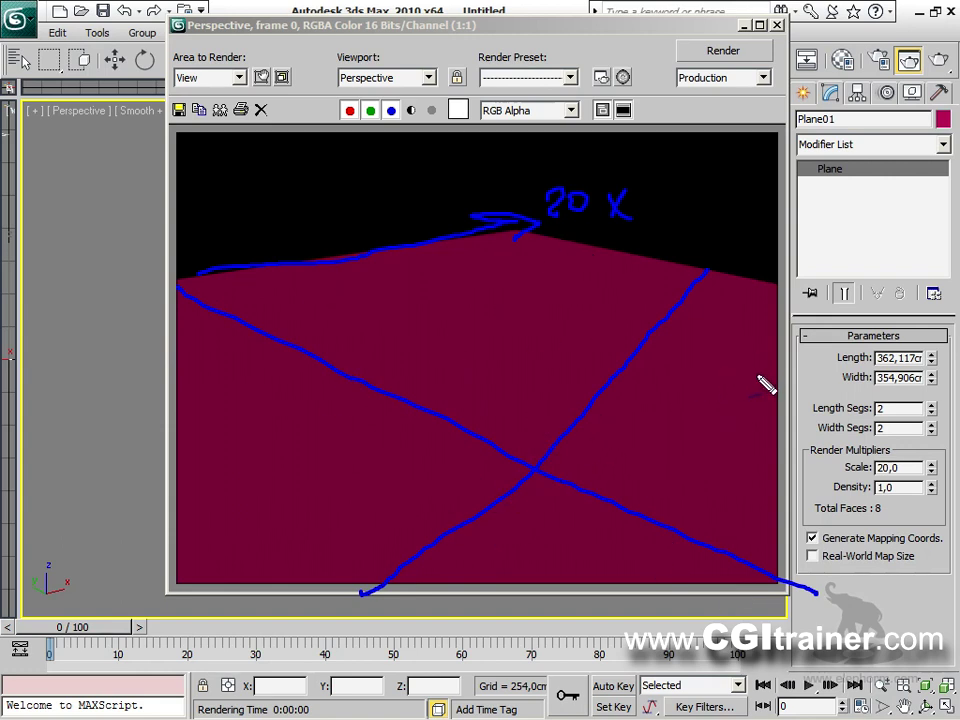
left_click_drag(771, 47, 780, 46)
key("Escape")
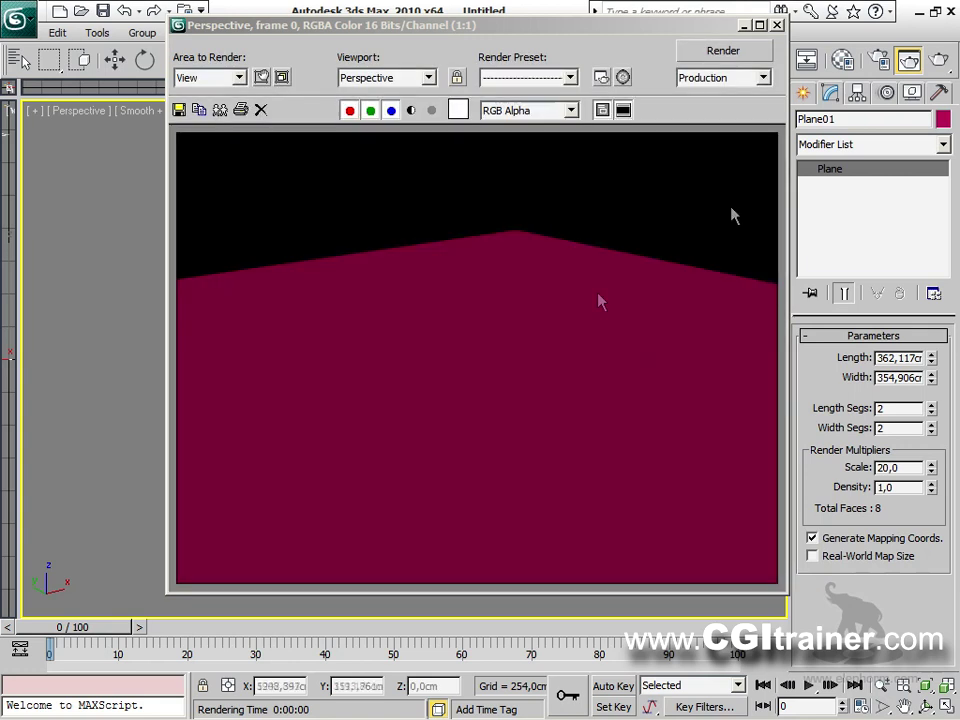
key("ctrl+2")
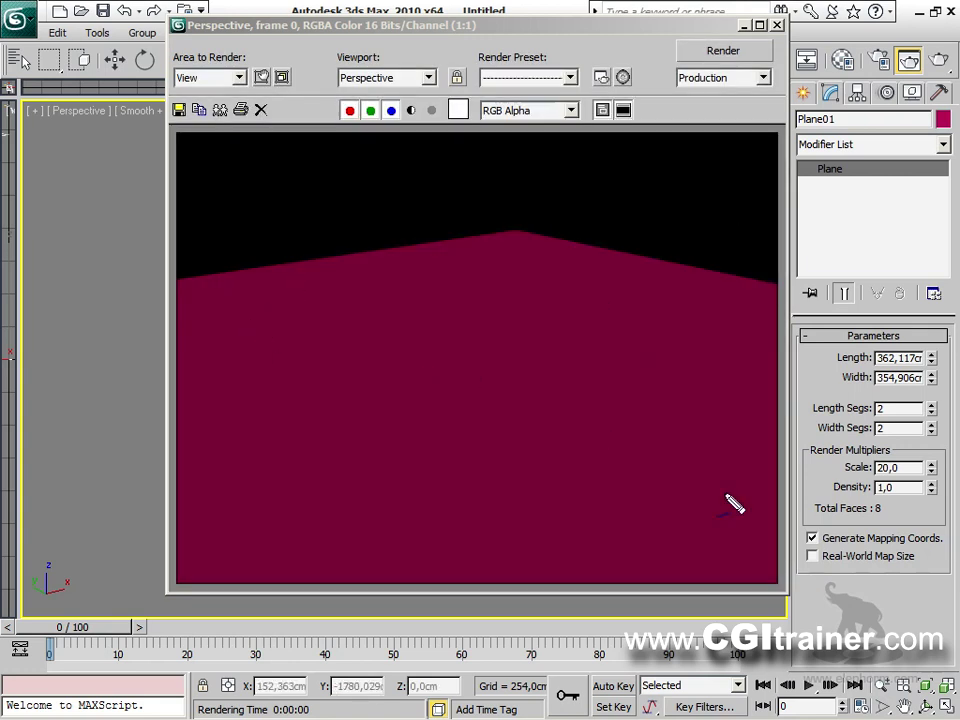
mouse_move(245, 302)
left_mouse_down()
mouse_move(293, 259)
mouse_move(338, 241)
mouse_move(517, 247)
left_mouse_up()
left_click_drag(477, 289, 490, 313)
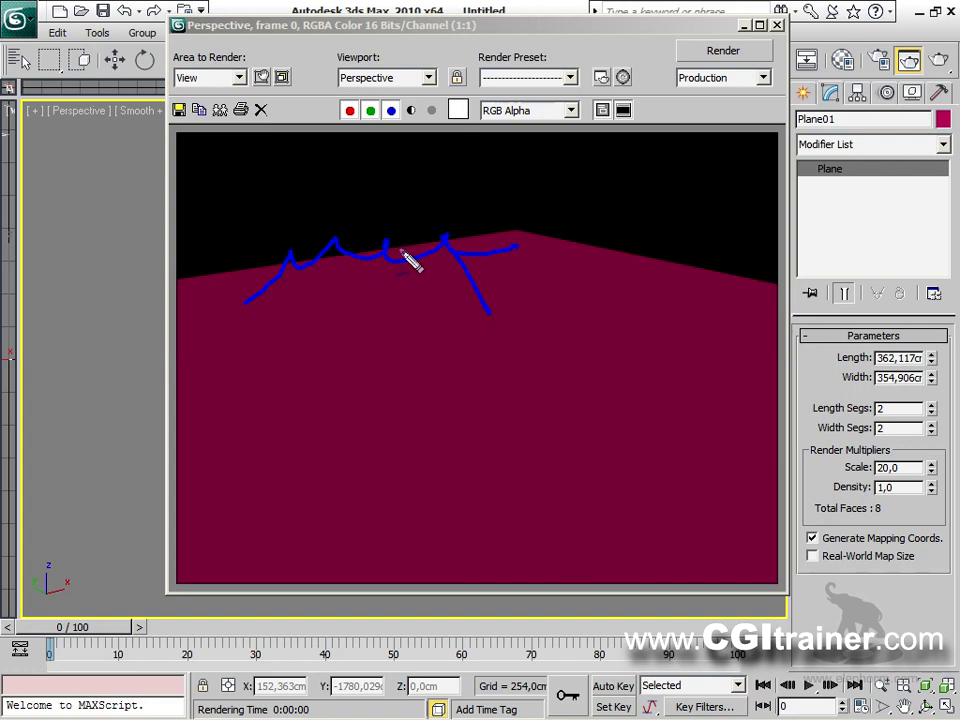
mouse_move(335, 242)
left_mouse_down()
mouse_move(364, 262)
mouse_move(380, 299)
left_mouse_up()
left_click_drag(388, 242, 430, 314)
left_click_drag(290, 264, 357, 337)
mouse_move(362, 180)
left_mouse_down()
mouse_move(362, 237)
mouse_move(418, 190)
mouse_move(424, 281)
left_mouse_up()
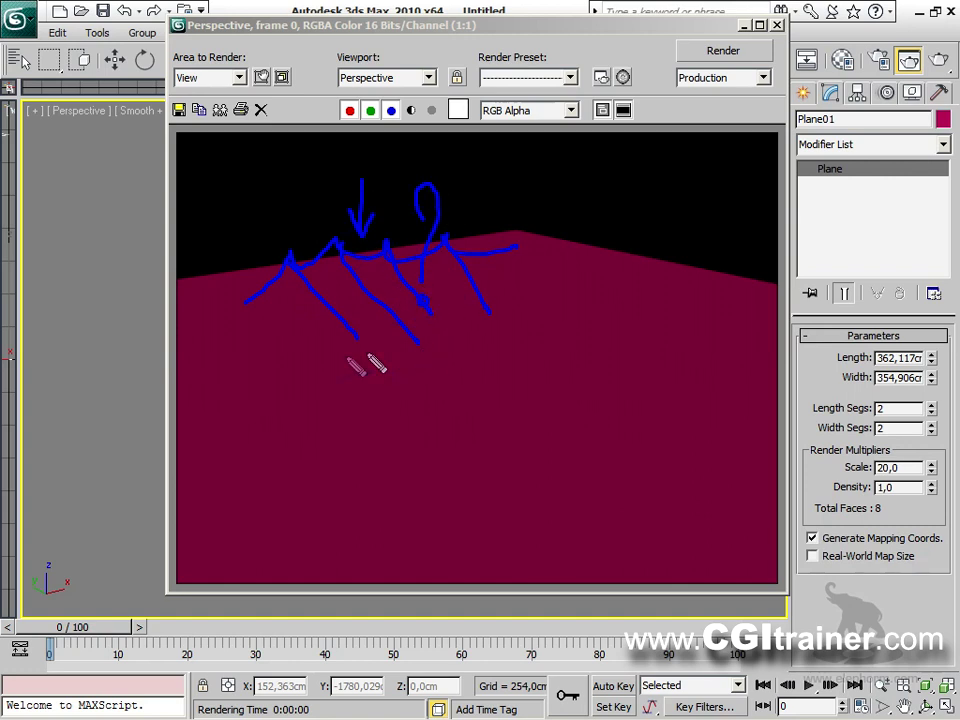
mouse_move(180, 285)
left_mouse_down()
mouse_move(205, 328)
mouse_move(655, 604)
left_mouse_up()
mouse_move(757, 280)
left_mouse_down()
mouse_move(326, 490)
mouse_move(140, 536)
left_mouse_up()
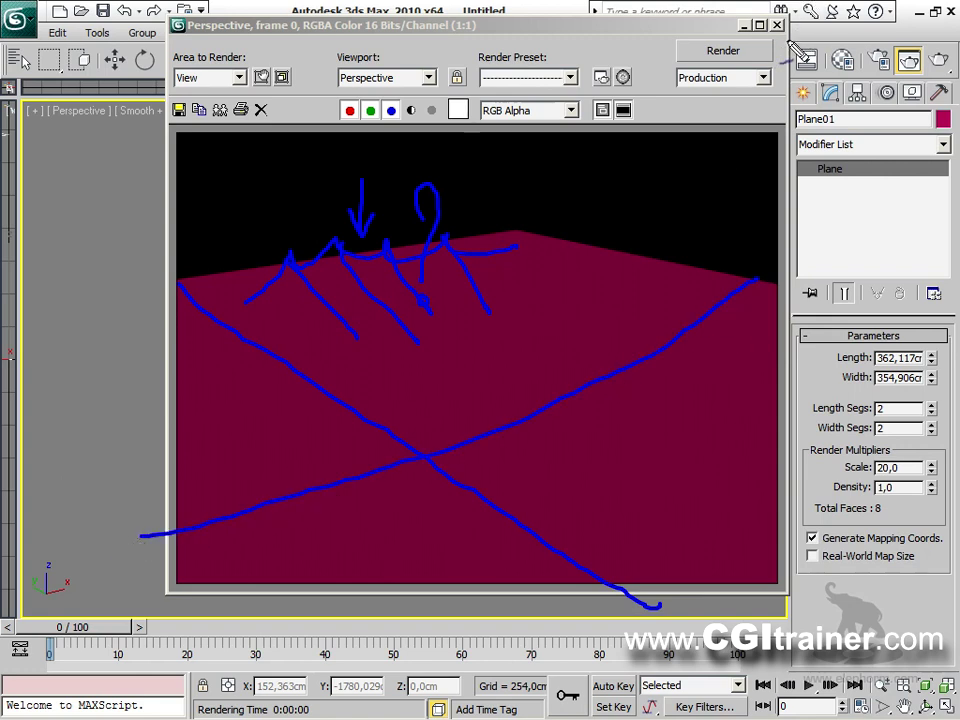
key("Escape")
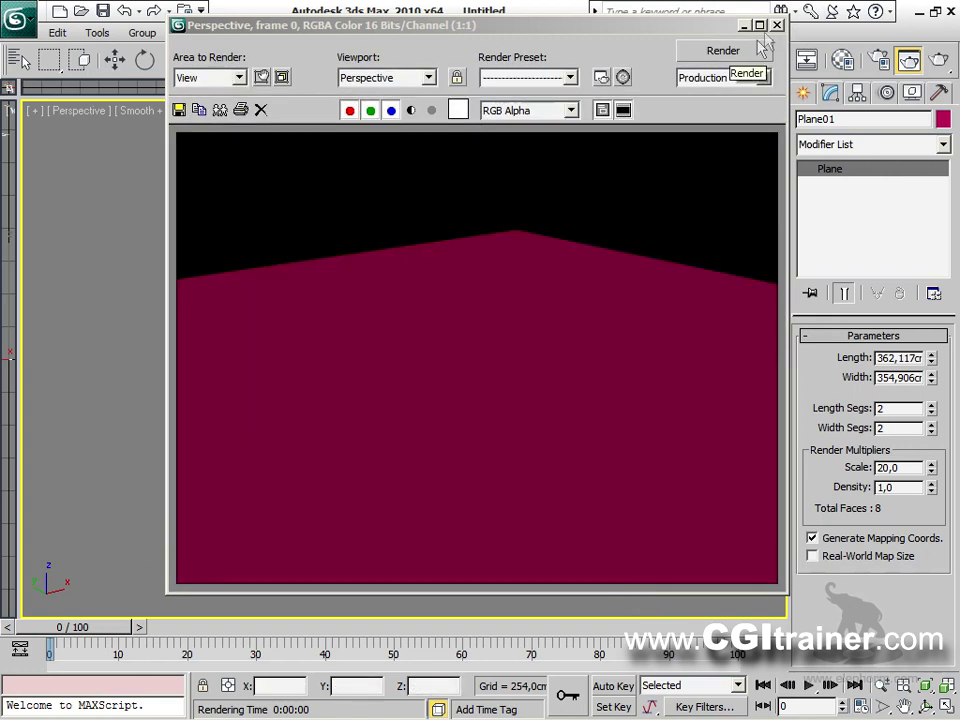
Set the render density to 20 (3200 faces) and re-render the plane.
left_click(778, 26)
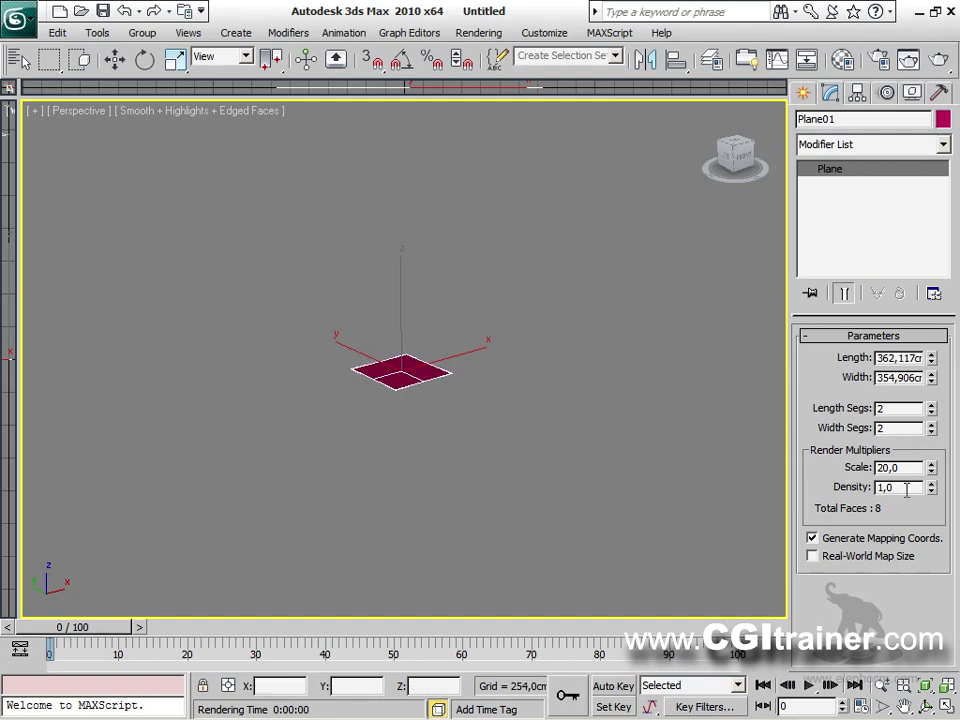
type("20")
key("Return")
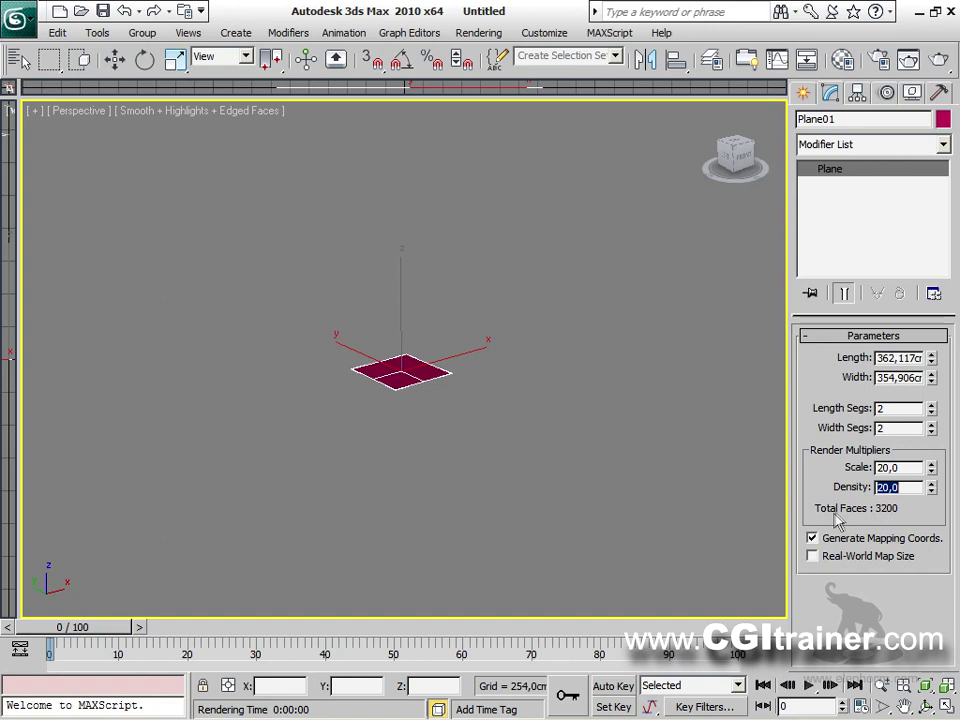
right_click(527, 400)
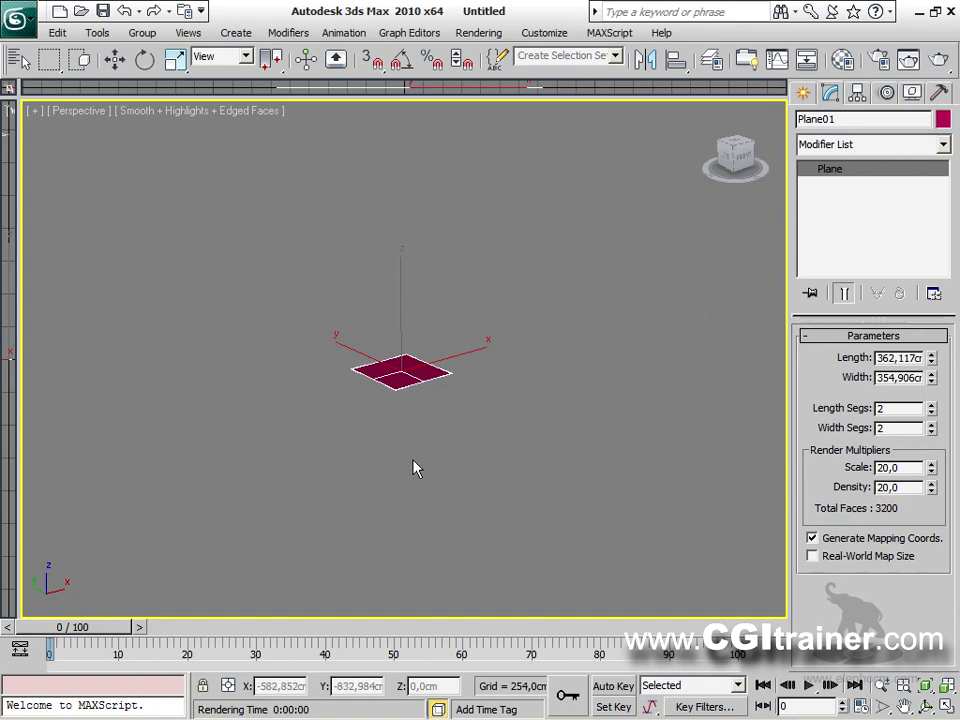
key("shift+q")
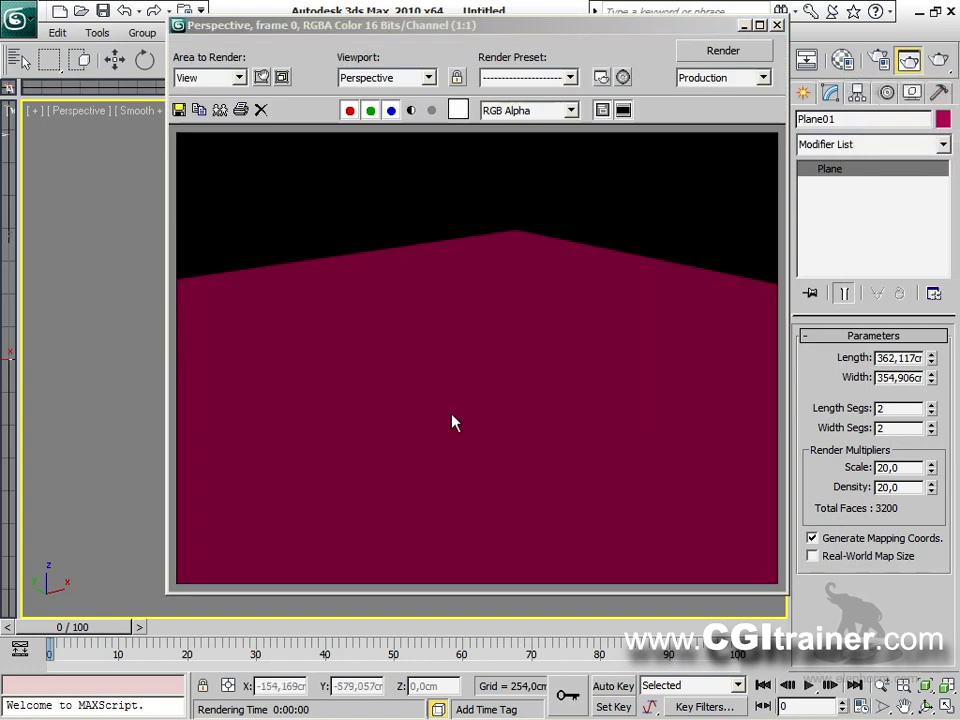
left_click(777, 24)
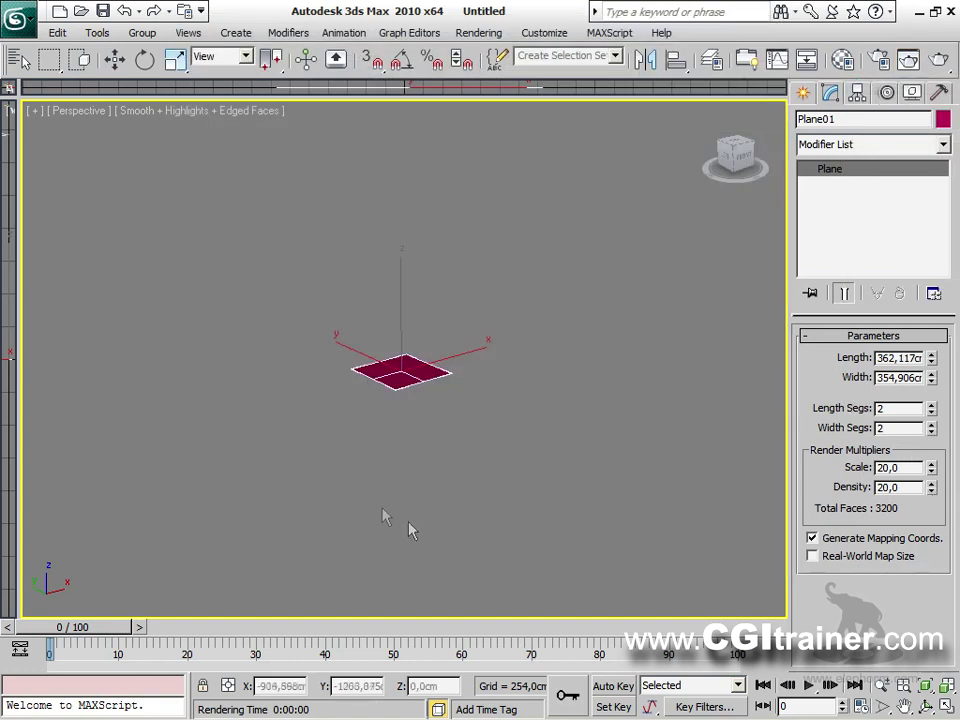
Reset to a fresh empty scene without saving.
left_click(18, 18)
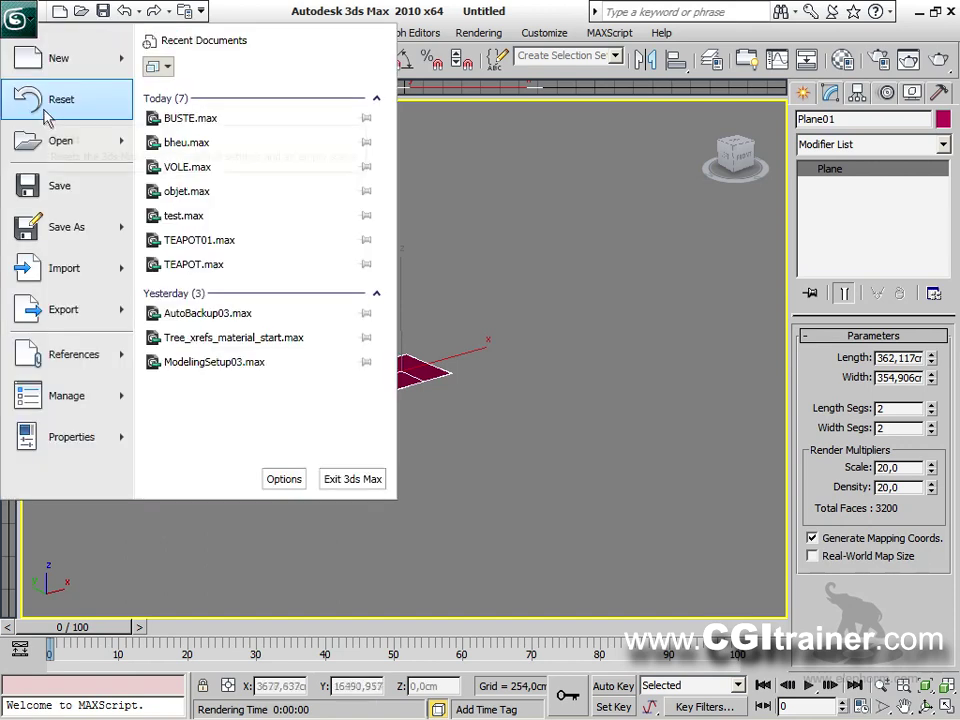
left_click(33, 103)
left_click(495, 424)
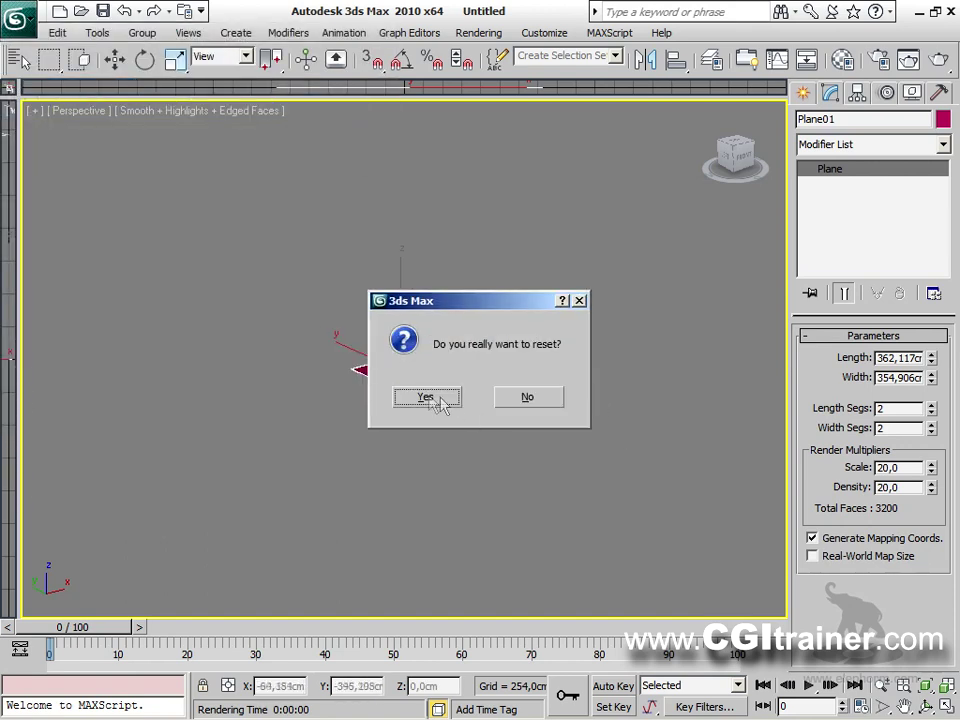
left_click(432, 399)
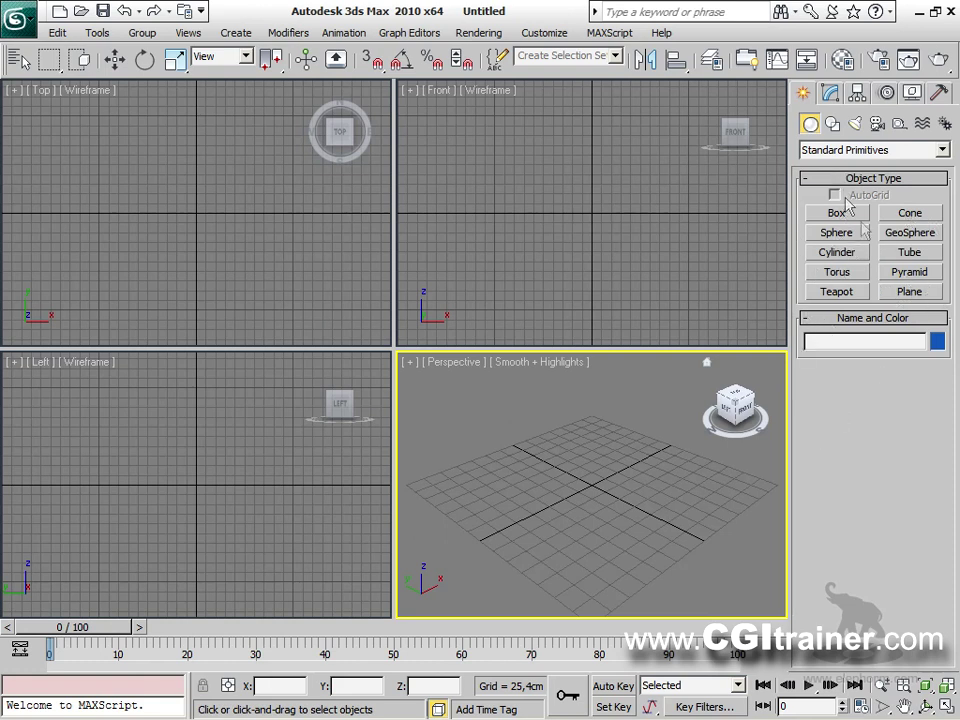
Create a cylinder, enlarge its radius and height, and center it on the world origin.
left_click(848, 256)
left_click_drag(603, 468, 618, 468)
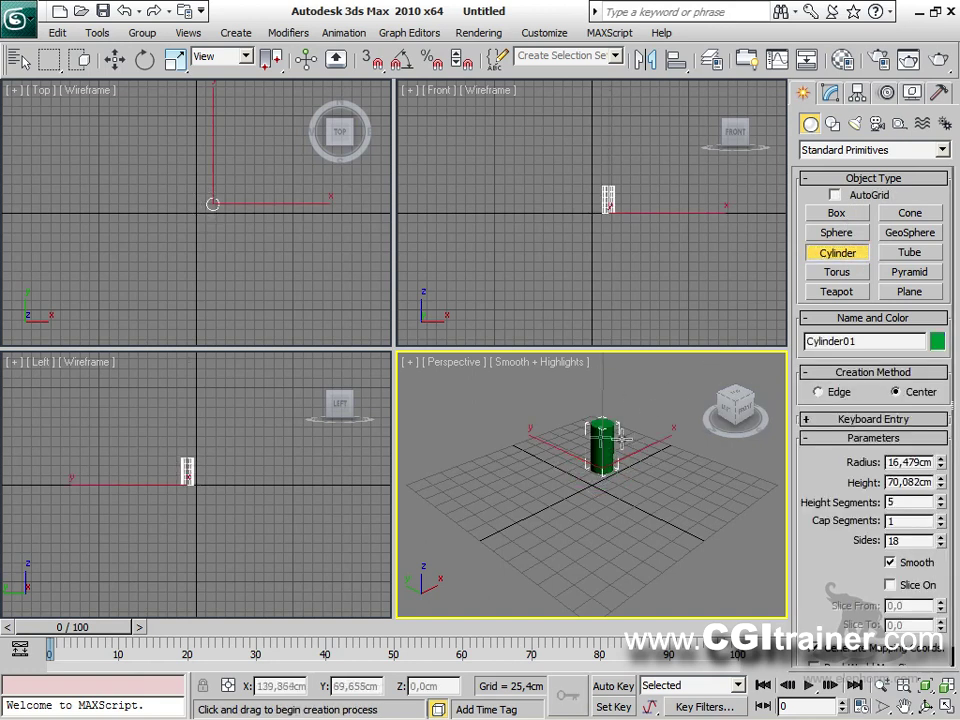
left_click(830, 92)
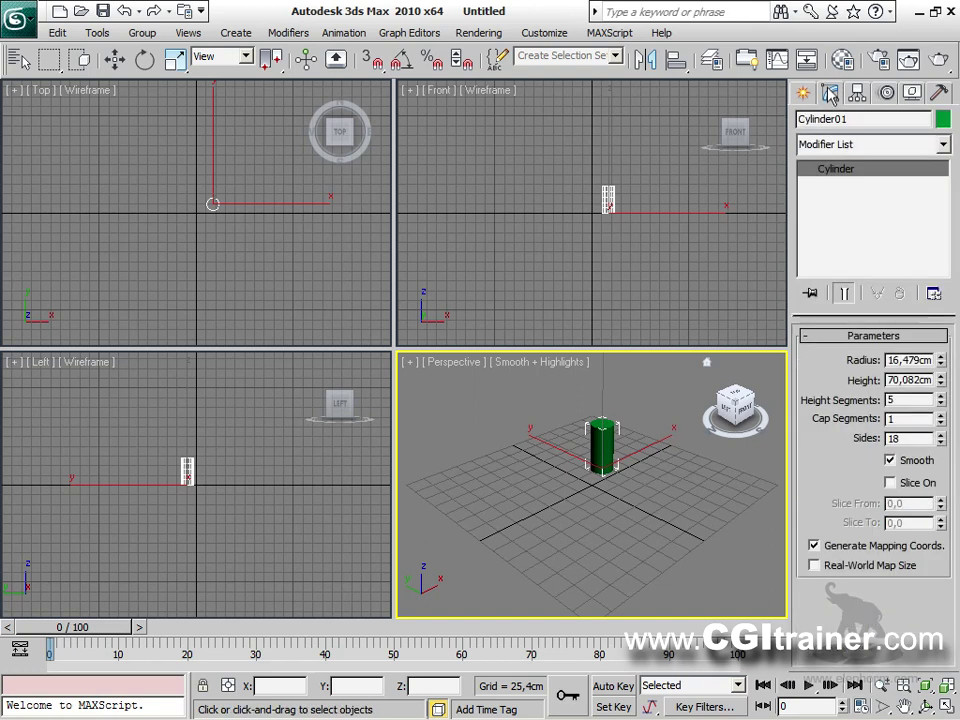
left_click_drag(939, 366, 930, 400)
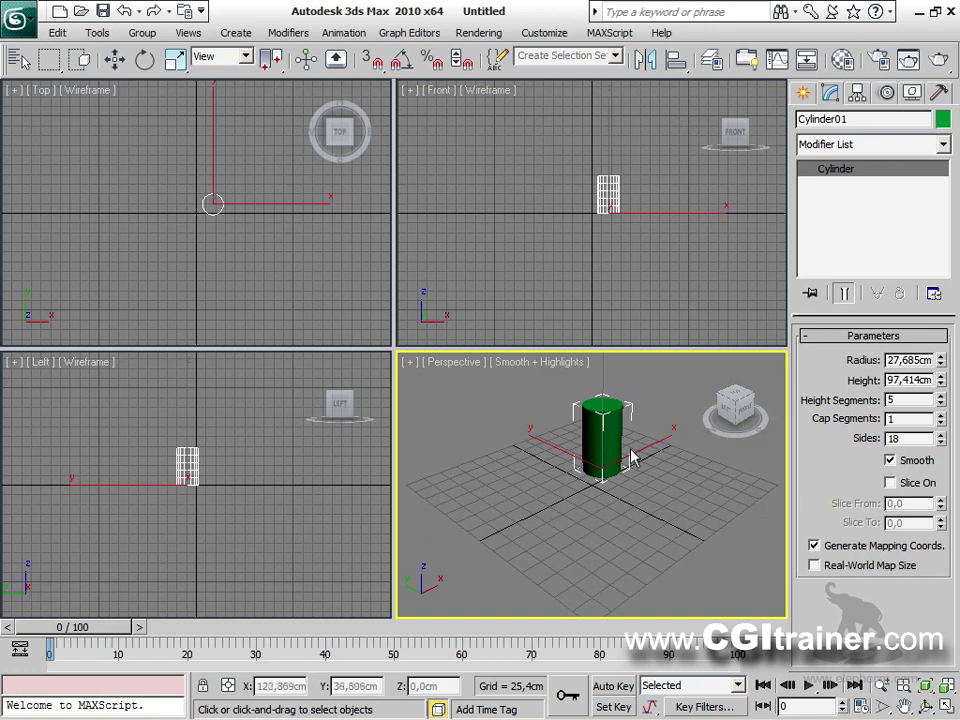
left_click(57, 33)
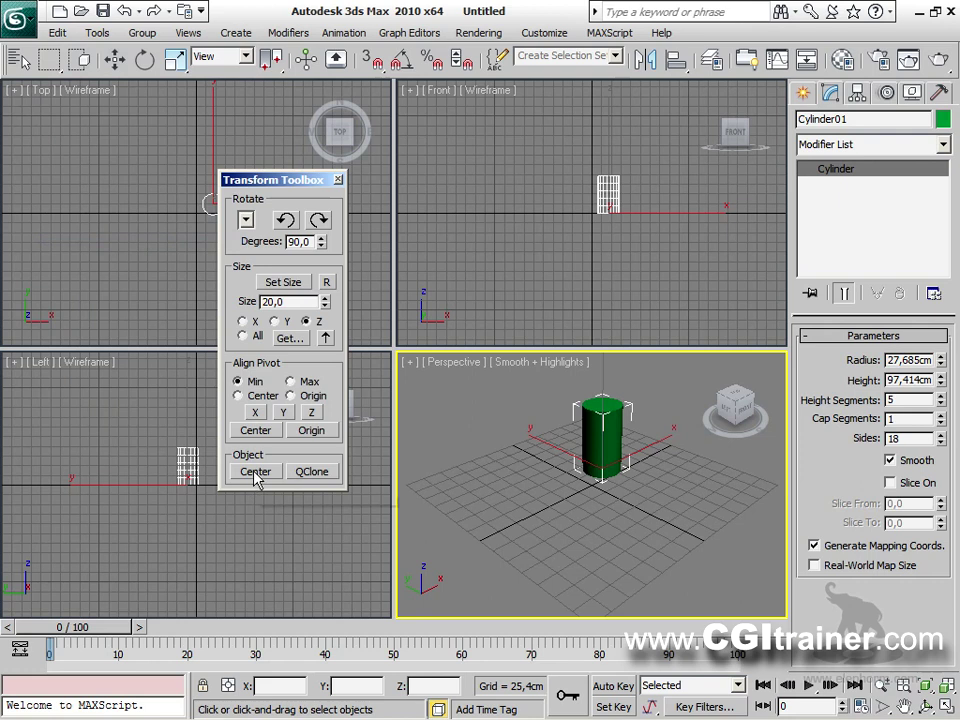
left_click(256, 469)
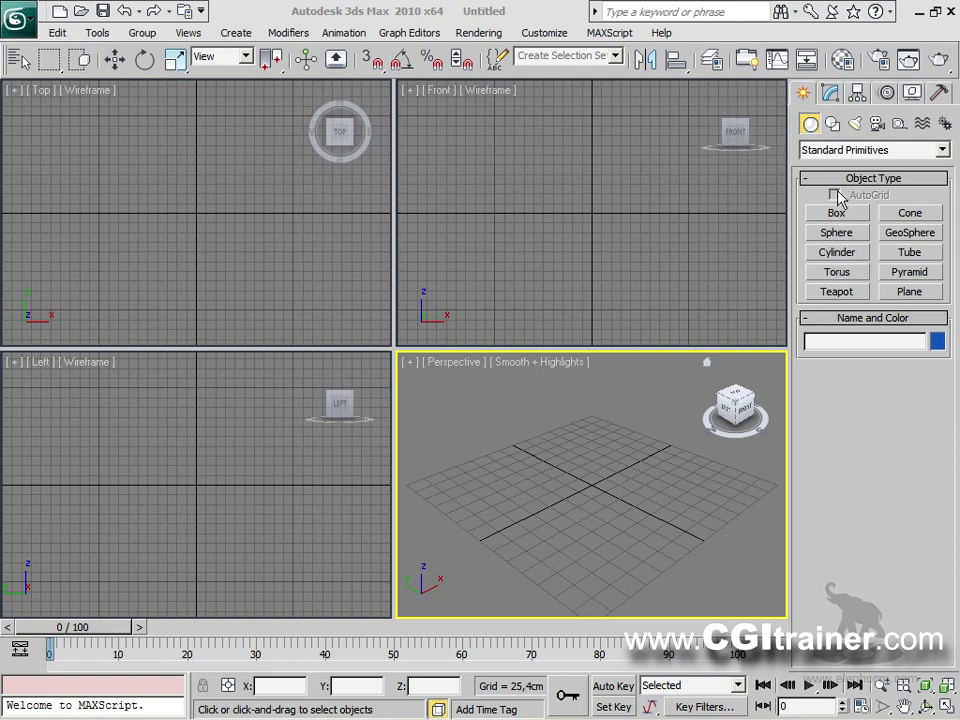
Open the Standard Primitives category dropdown and examine its entries.
left_click(943, 151)
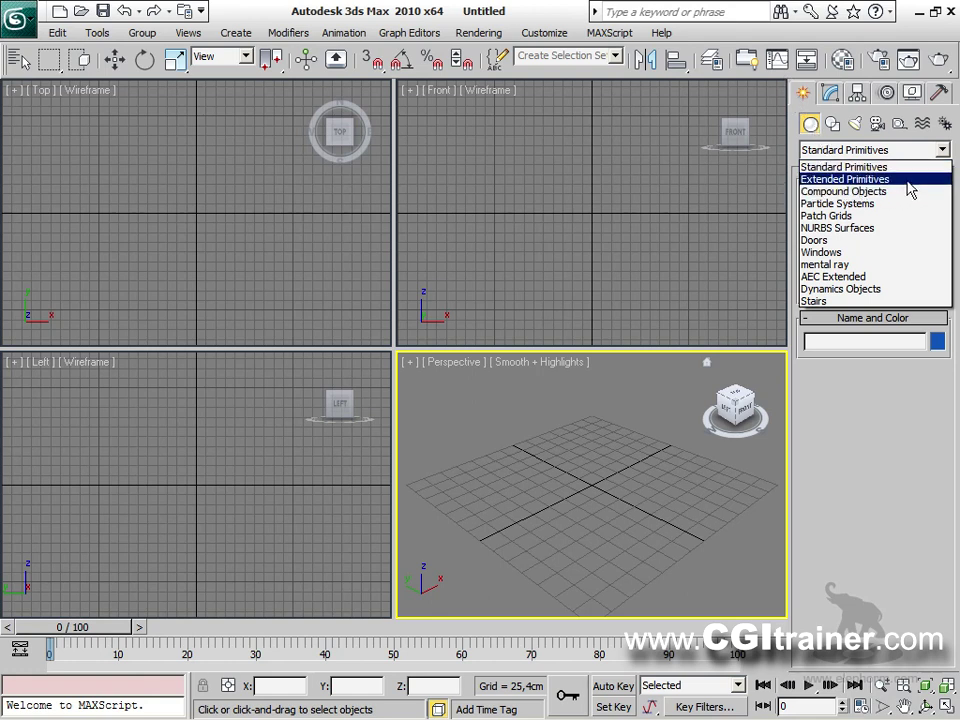
left_click_drag(900, 202, 912, 198)
mouse_move(776, 100)
left_mouse_down()
mouse_move(812, 84)
mouse_move(818, 98)
mouse_move(798, 145)
mouse_move(787, 122)
mouse_move(831, 124)
mouse_move(849, 112)
mouse_move(844, 101)
mouse_move(945, 120)
left_mouse_up()
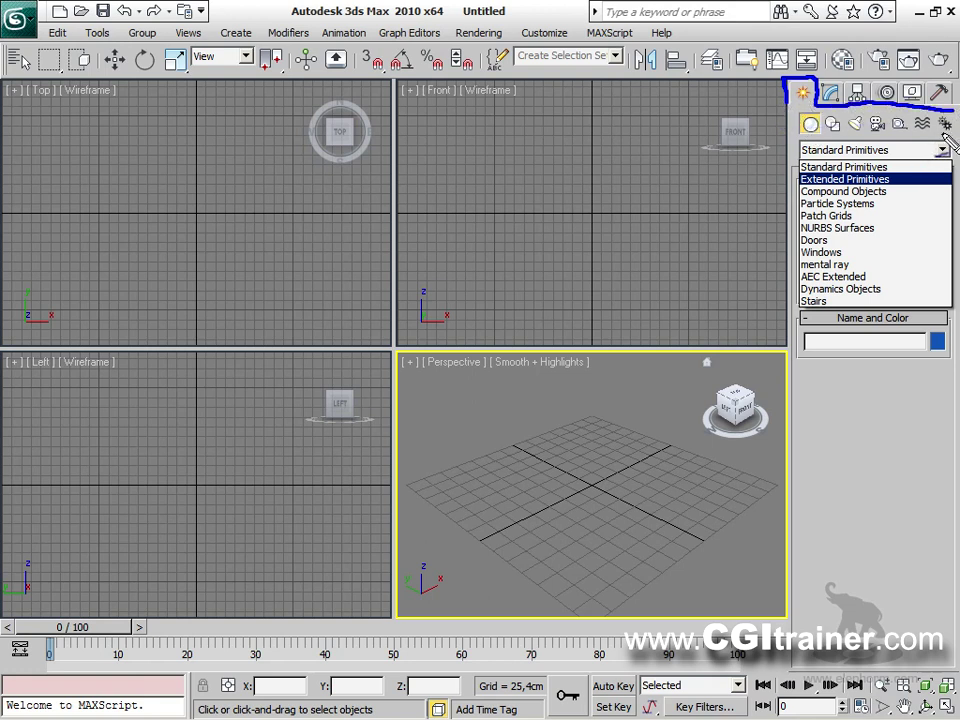
left_click(876, 130)
left_click(902, 130)
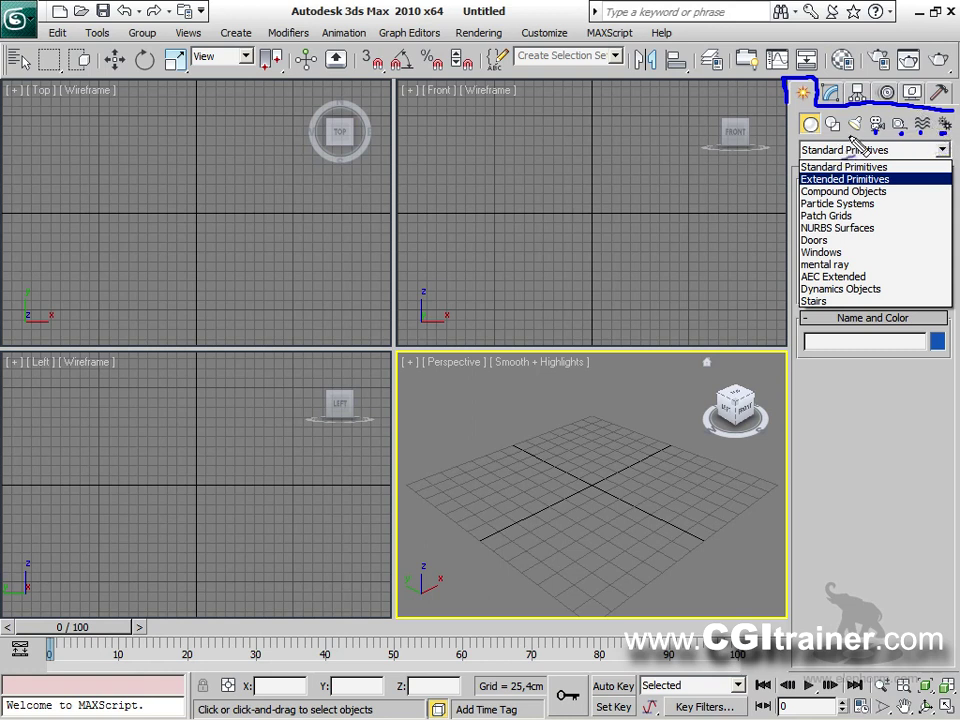
mouse_move(866, 131)
left_mouse_down()
mouse_move(830, 143)
mouse_move(827, 133)
mouse_move(839, 132)
mouse_move(826, 141)
mouse_move(798, 121)
mouse_move(802, 113)
mouse_move(800, 137)
mouse_move(824, 142)
mouse_move(827, 132)
mouse_move(800, 113)
left_mouse_up()
left_click_drag(768, 155, 797, 148)
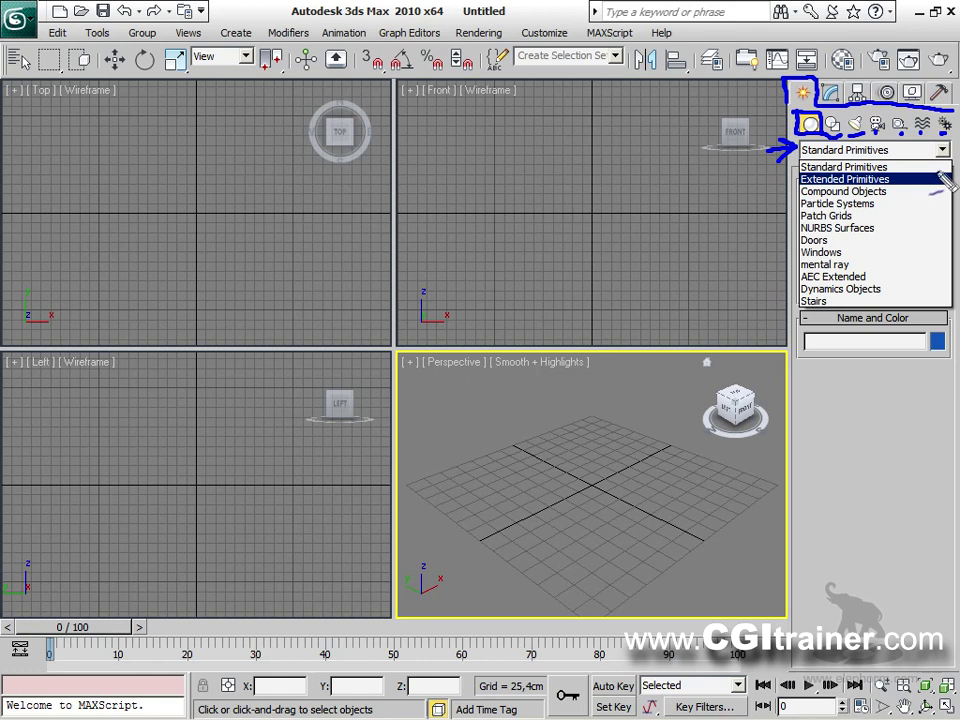
left_click_drag(940, 141, 938, 158)
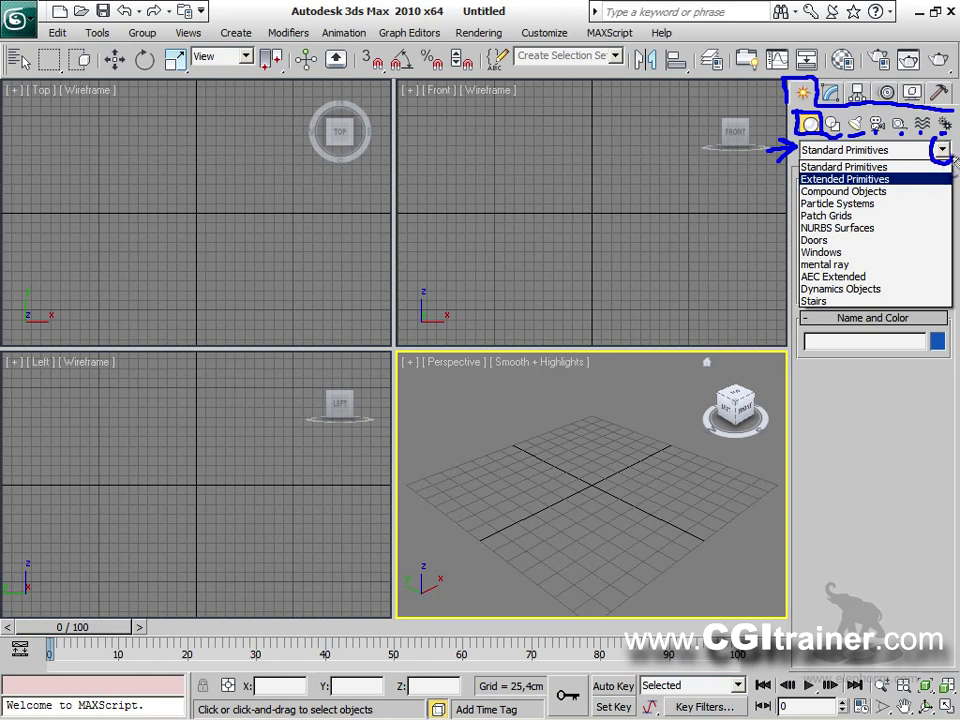
left_click_drag(895, 204, 904, 184)
Step through the categories down to Stairs, then close and reopen the list.
left_click(885, 204)
left_click(856, 214)
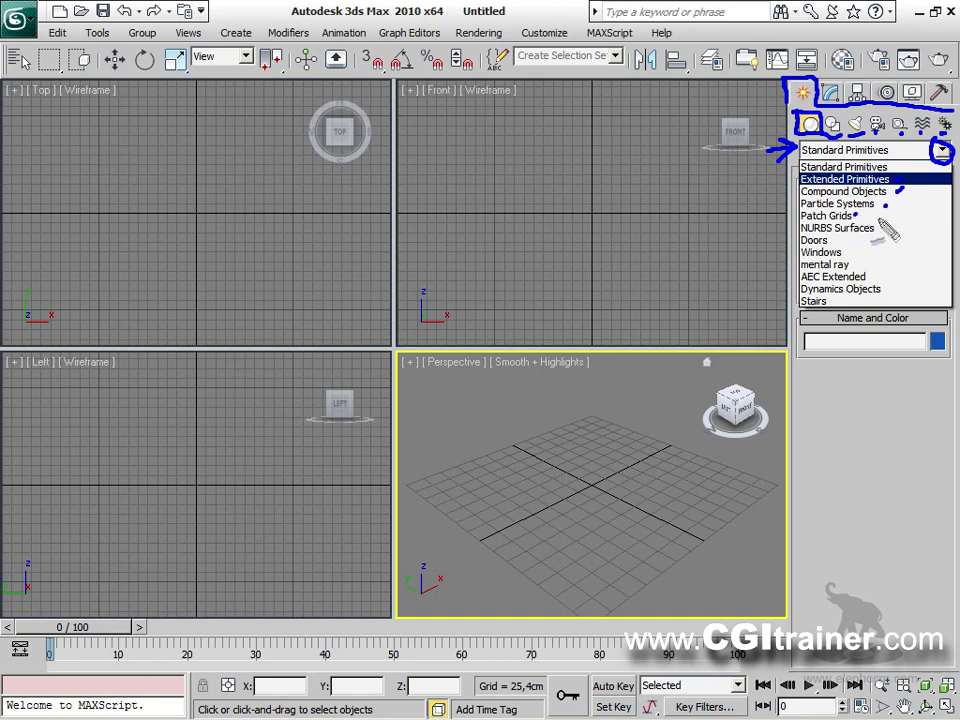
left_click_drag(877, 228, 887, 223)
left_click(834, 240)
left_click(848, 251)
left_click(858, 264)
left_click_drag(869, 276, 877, 274)
left_click(892, 284)
left_click(830, 301)
left_click_drag(830, 302, 839, 299)
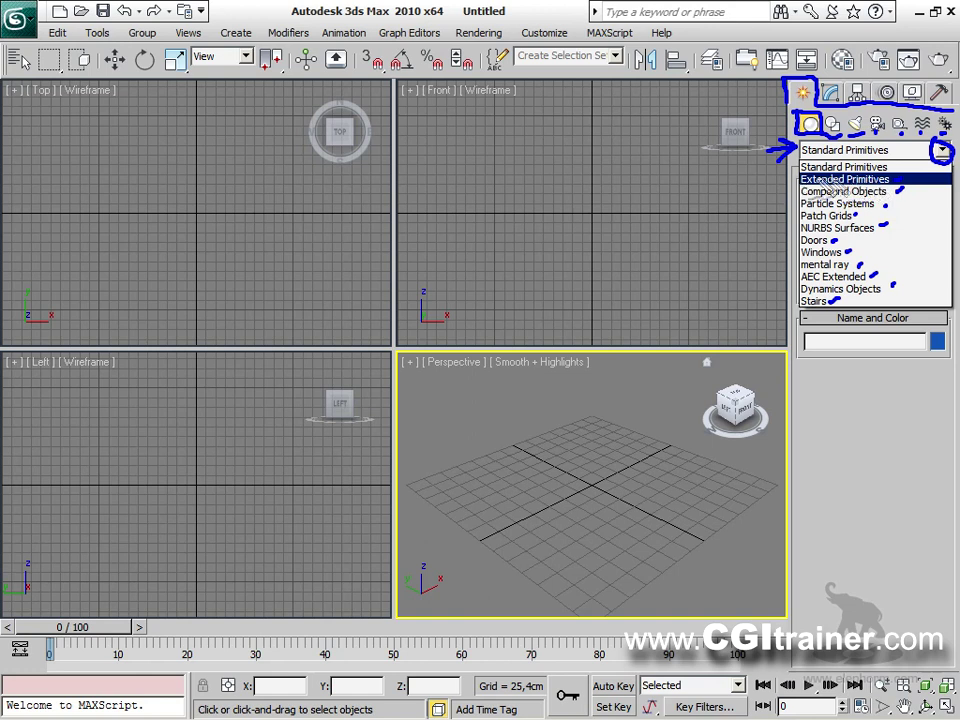
left_click_drag(667, 299, 677, 294)
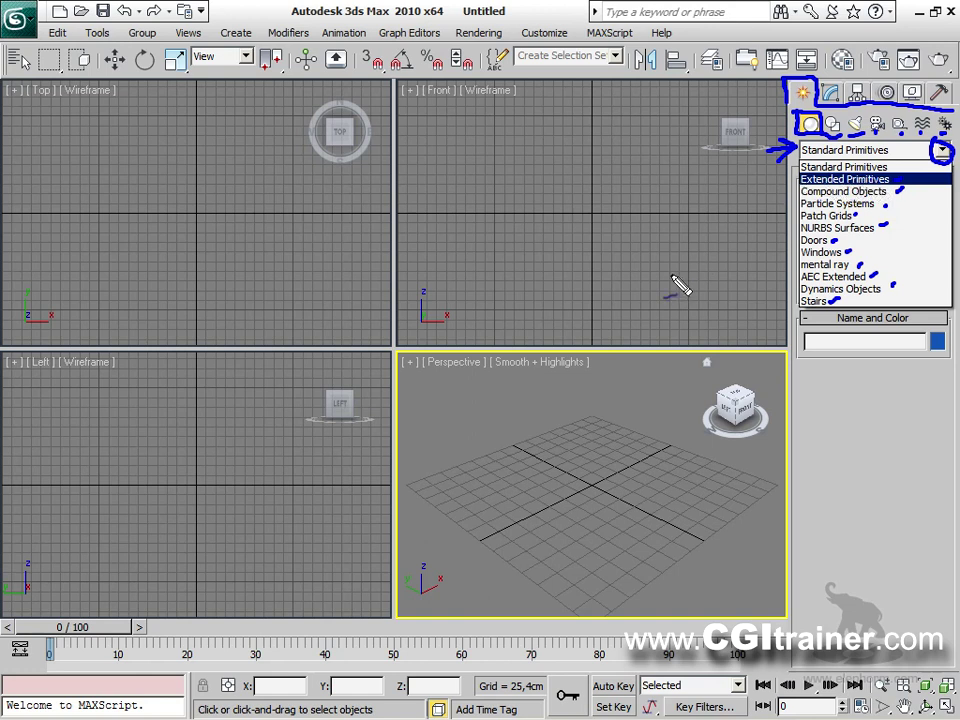
key("Escape")
left_click(940, 151)
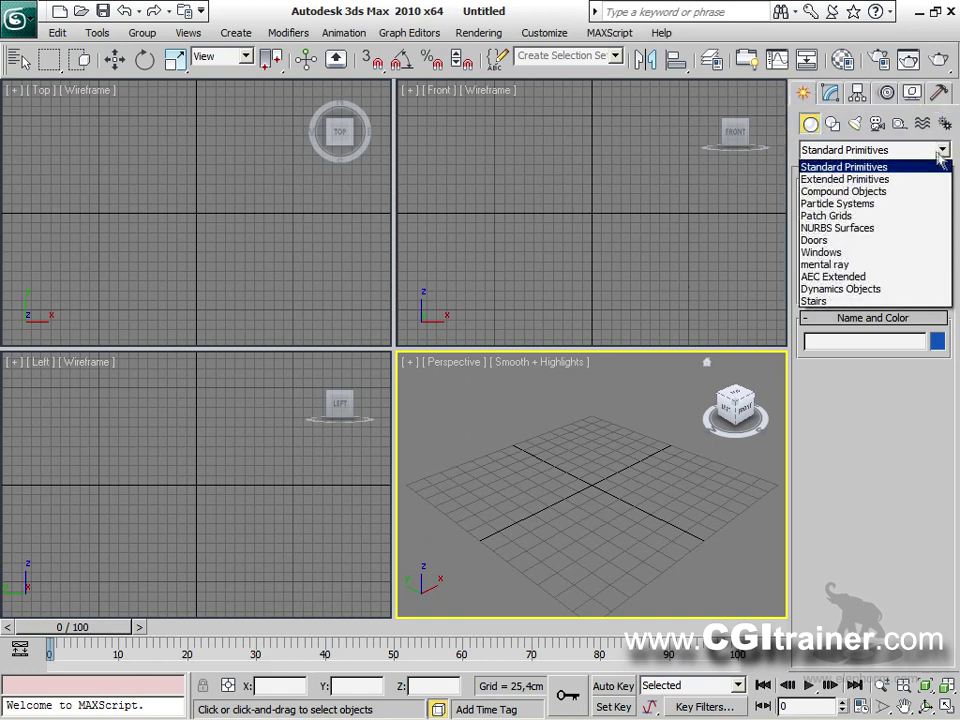
Create a Hedra, set it to the Star1 family and reshape it with the P parameter.
left_click(890, 180)
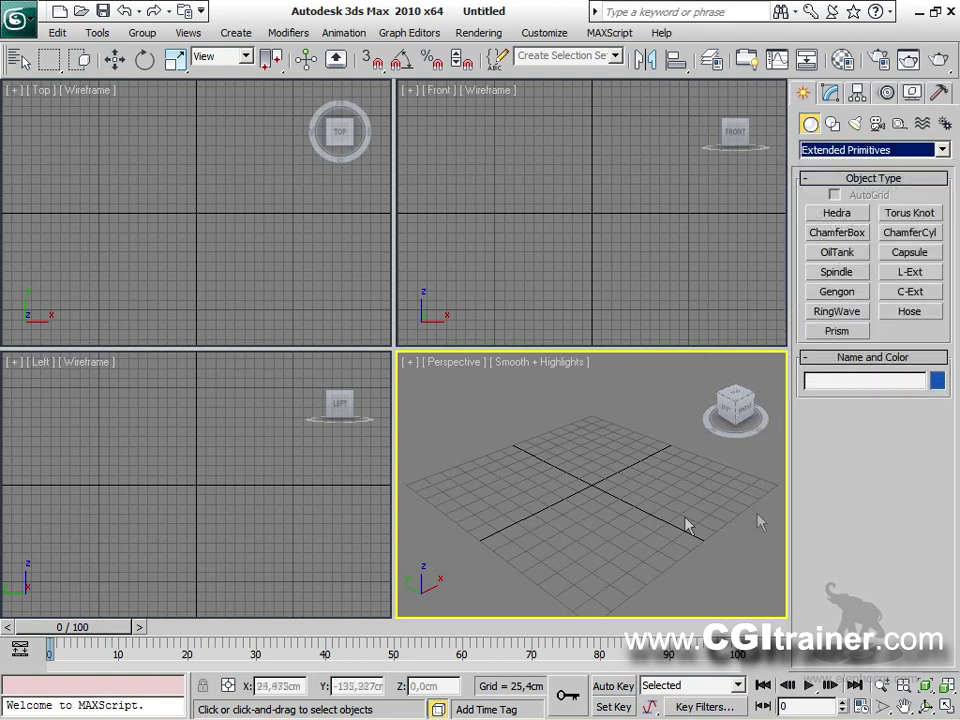
left_click(849, 214)
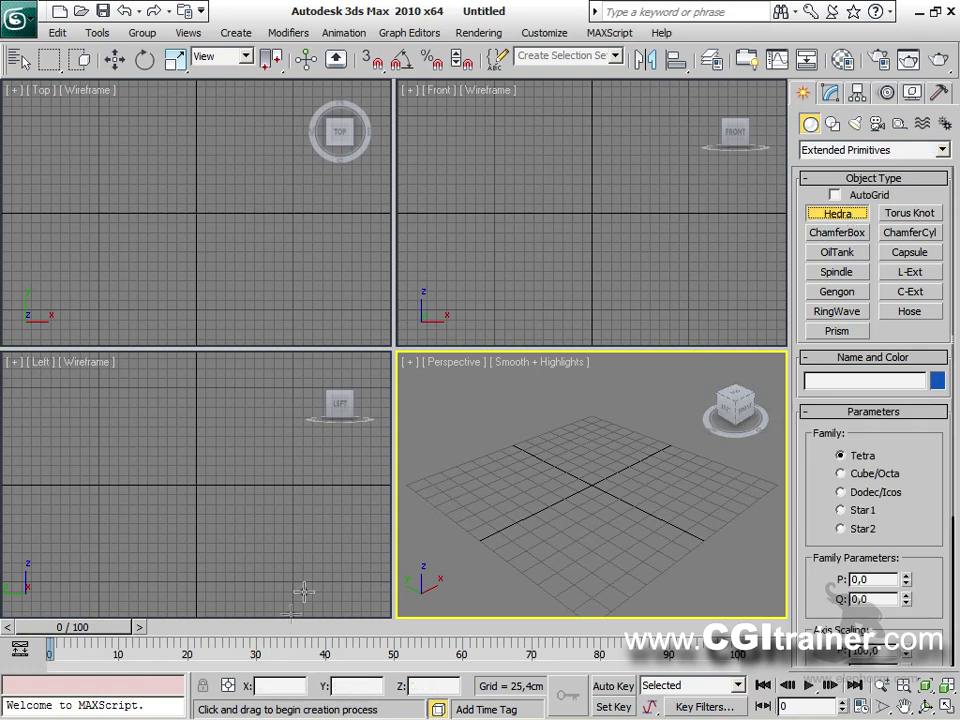
left_click_drag(498, 468, 538, 470)
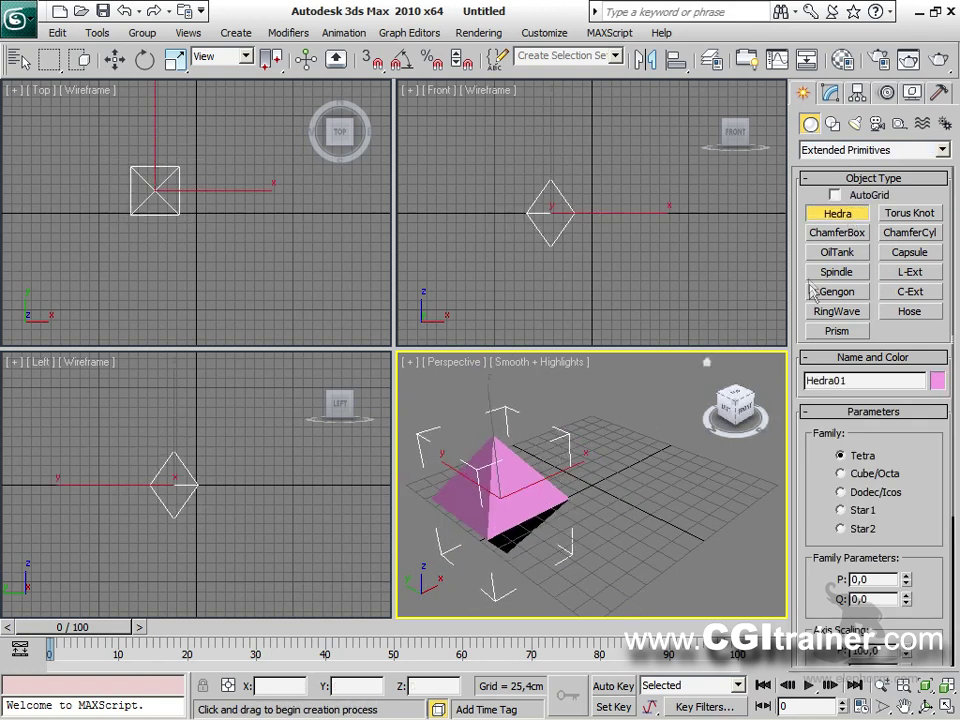
left_click(890, 474)
left_click(882, 492)
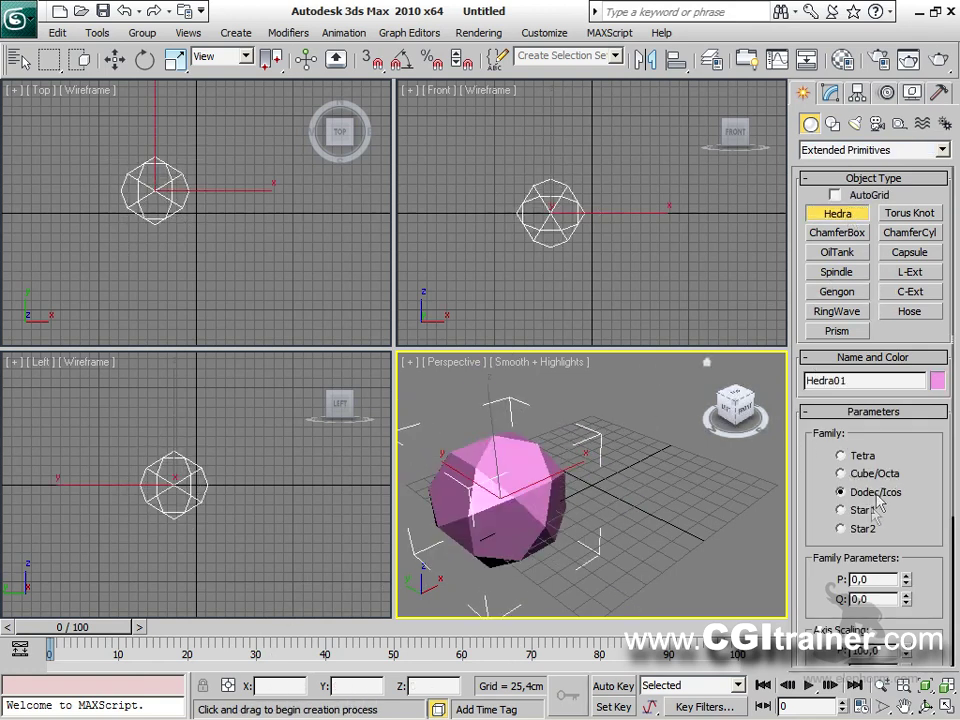
left_click(875, 511)
left_click_drag(908, 585, 897, 505)
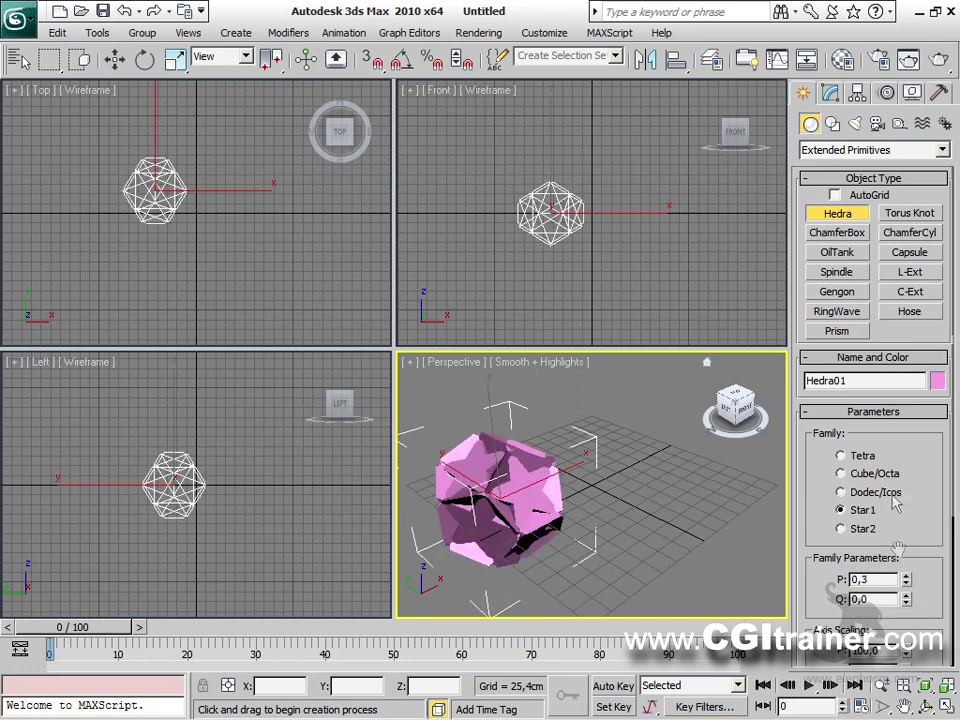
Add an OilTank with a 55,481cm cap height, 2 height segments and more sides.
left_click(838, 235)
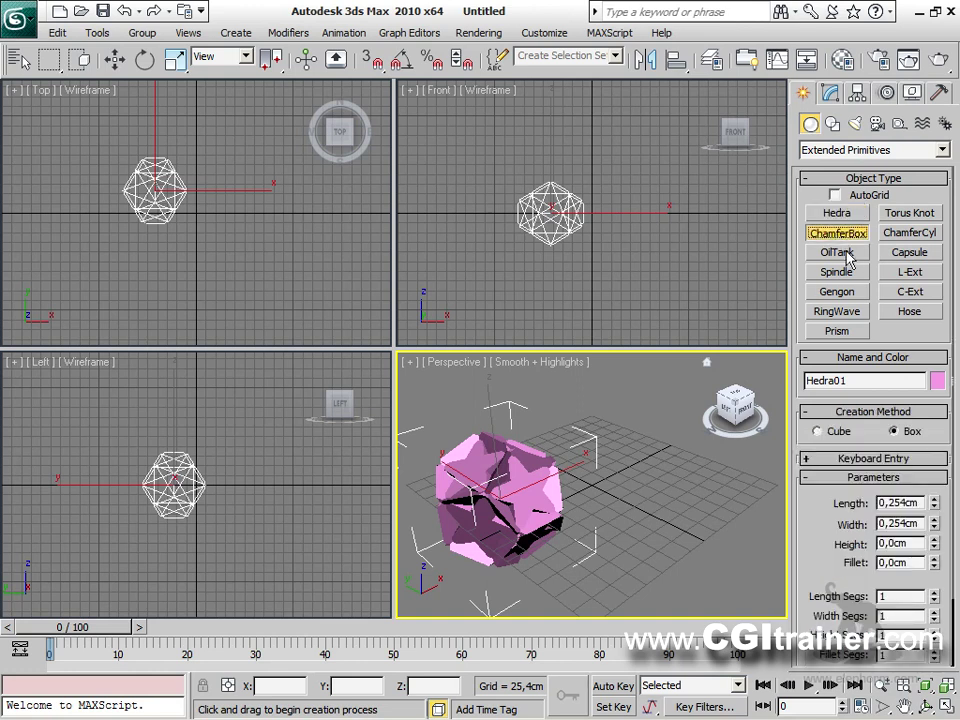
left_click(838, 252)
left_click_drag(643, 514, 700, 510)
left_click(664, 376)
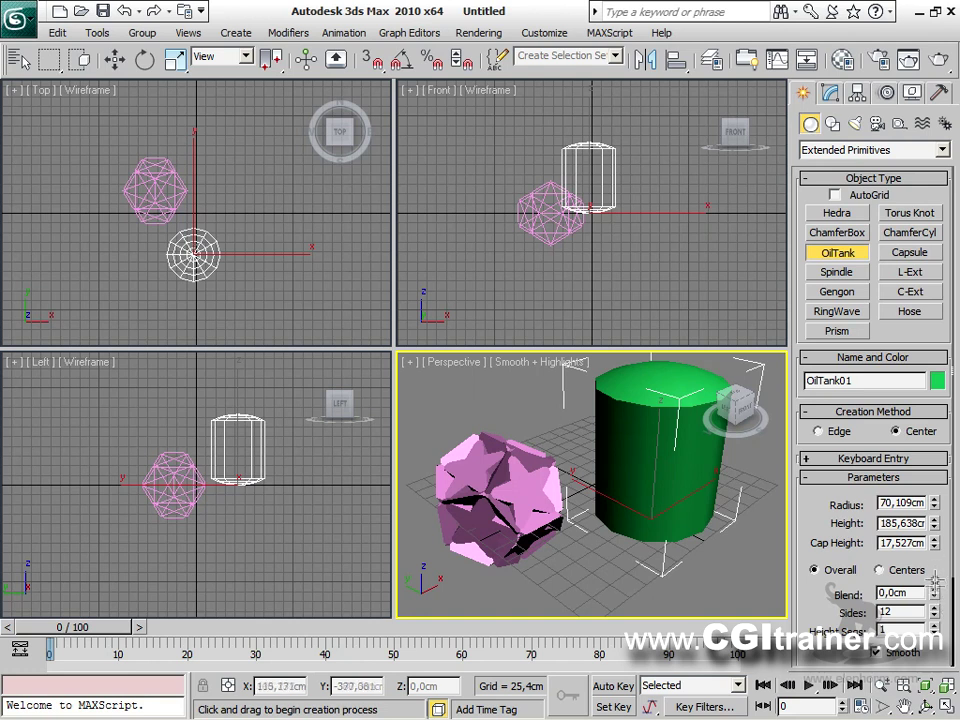
left_click(705, 458)
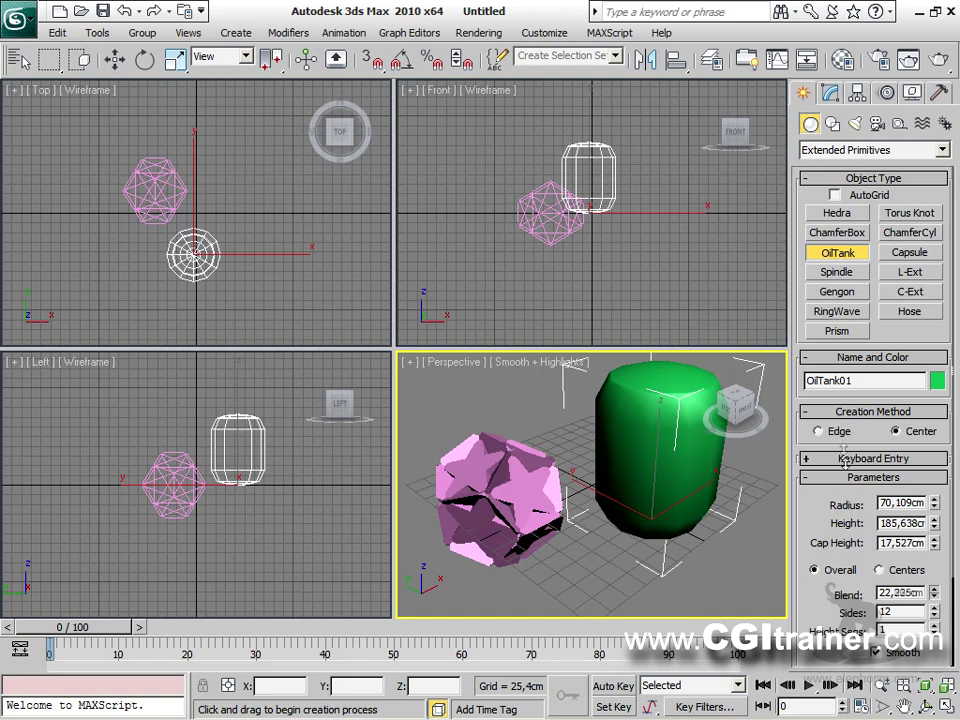
left_click_drag(935, 545, 404, 22)
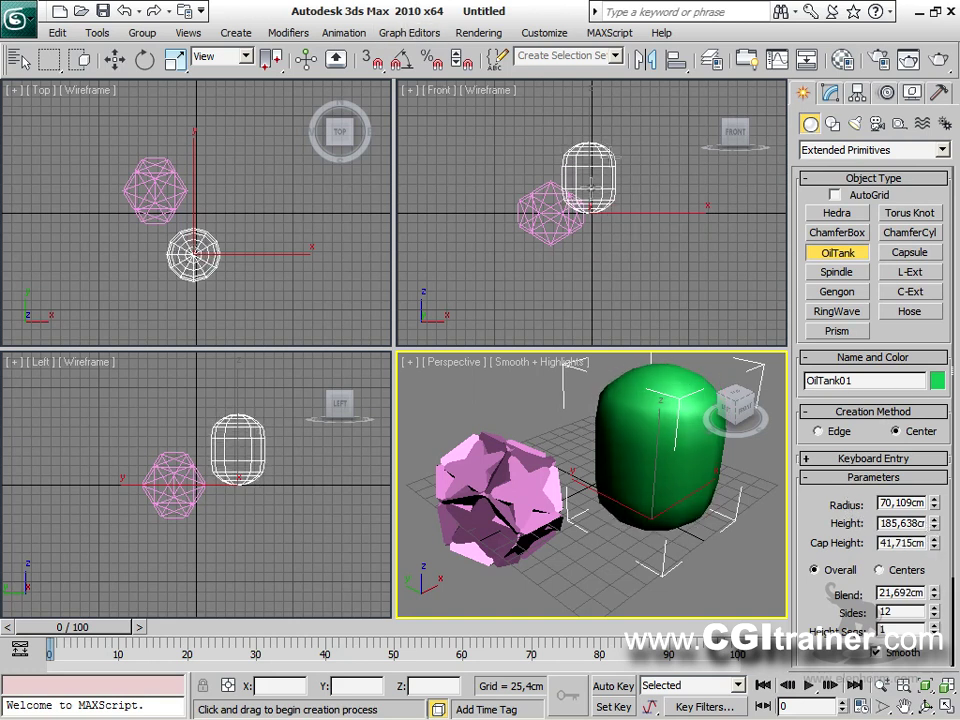
left_click_drag(933, 550, 694, 459)
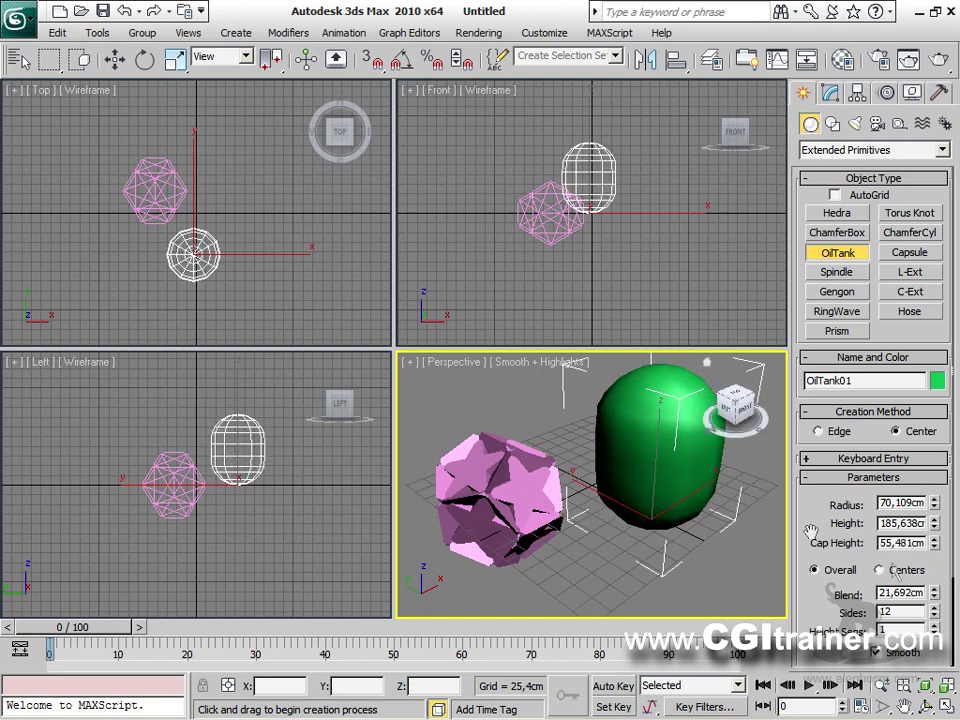
left_click(934, 627)
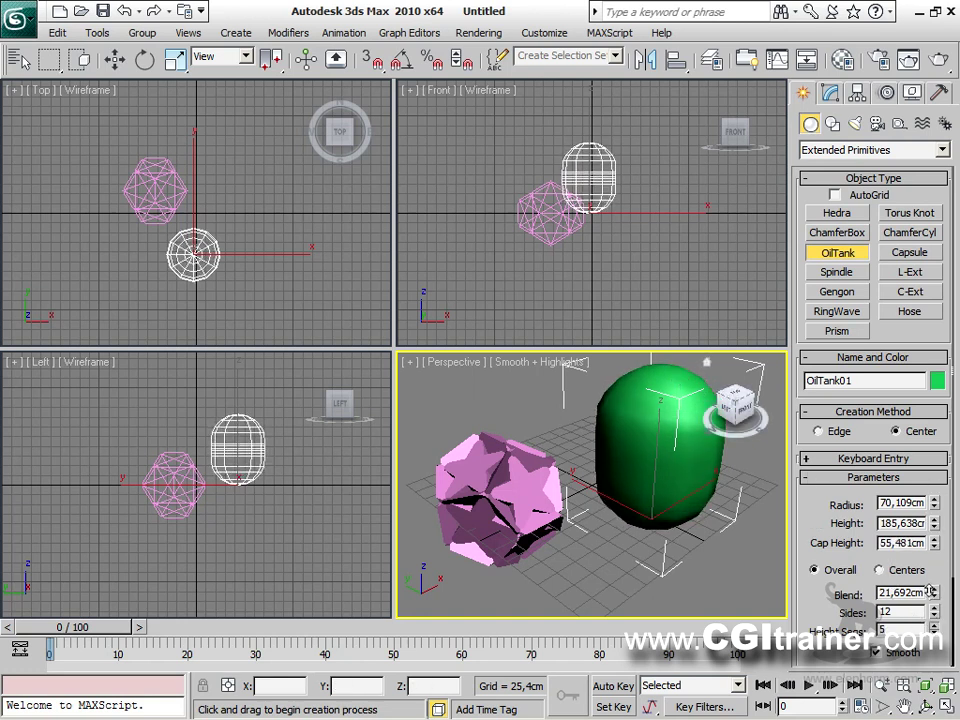
left_click_drag(934, 609, 934, 598)
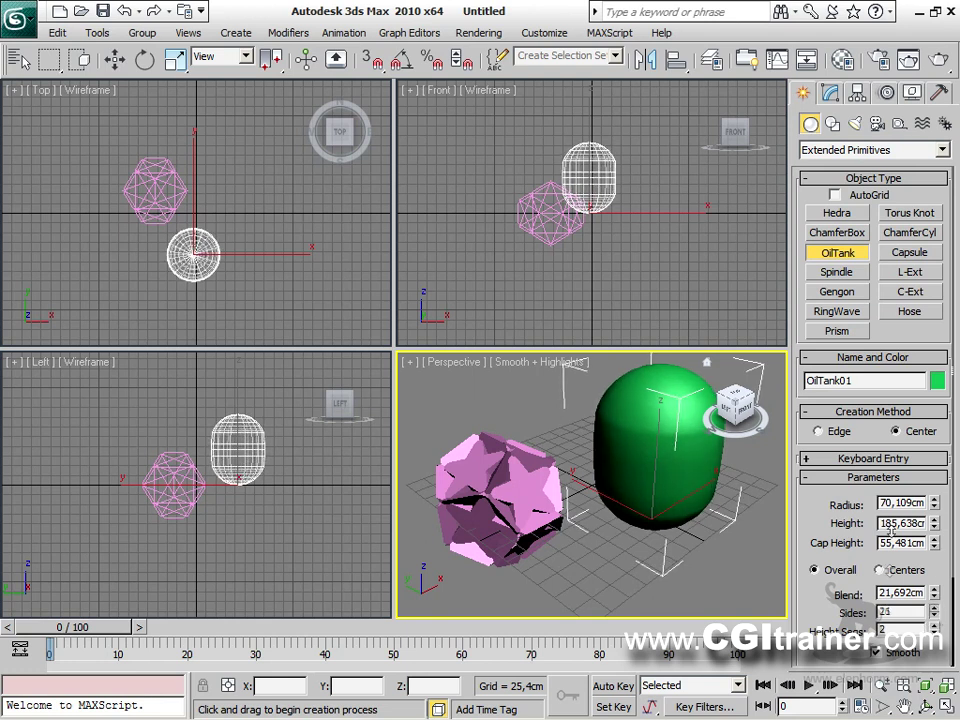
Draw a Spindle with a cone-shaped cap next to the oil tank.
left_click(837, 272)
left_click_drag(579, 561, 630, 575)
left_click(600, 425)
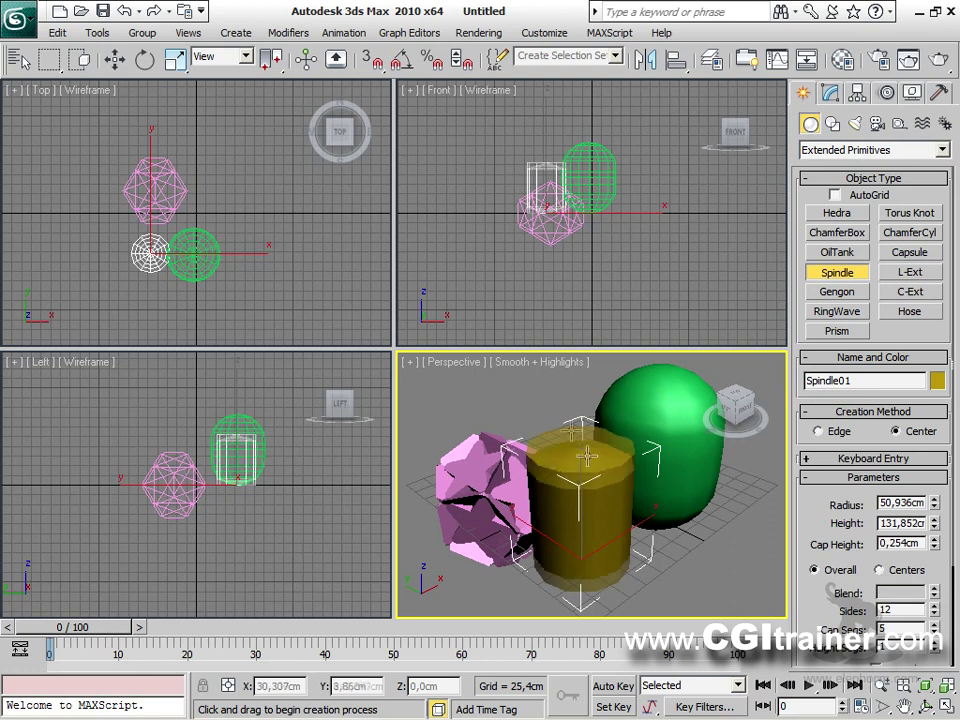
Draw a pentagonal Gengon prism with height and fillet.
left_click(838, 291)
left_click_drag(695, 568, 712, 528)
left_click(640, 392)
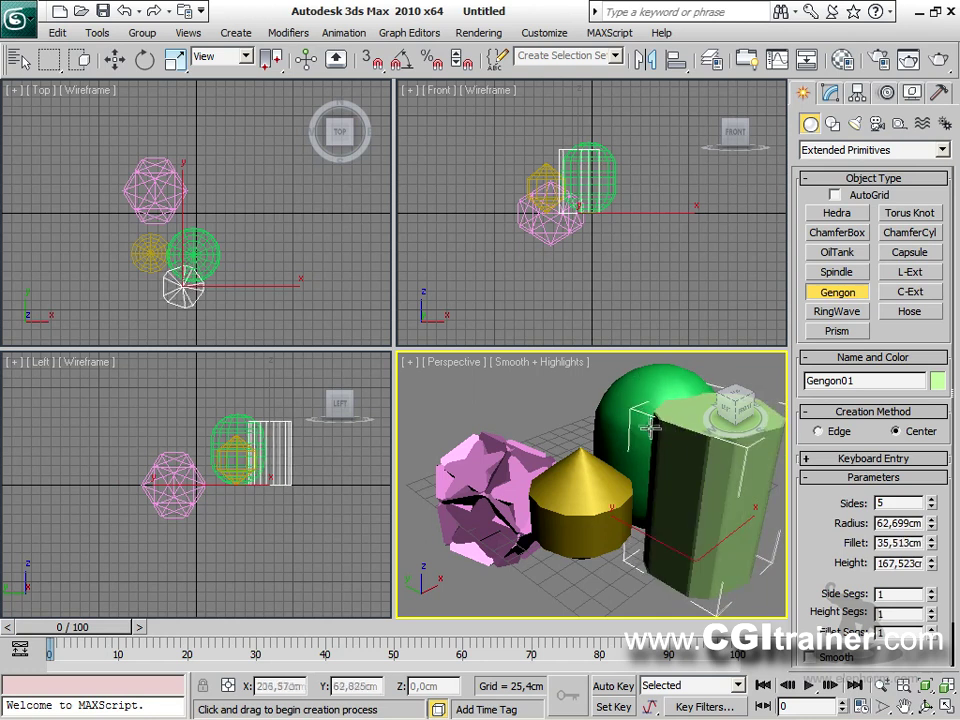
Draw a magenta RingWave ring near the spindle, widened into a filled disk.
left_click(836, 311)
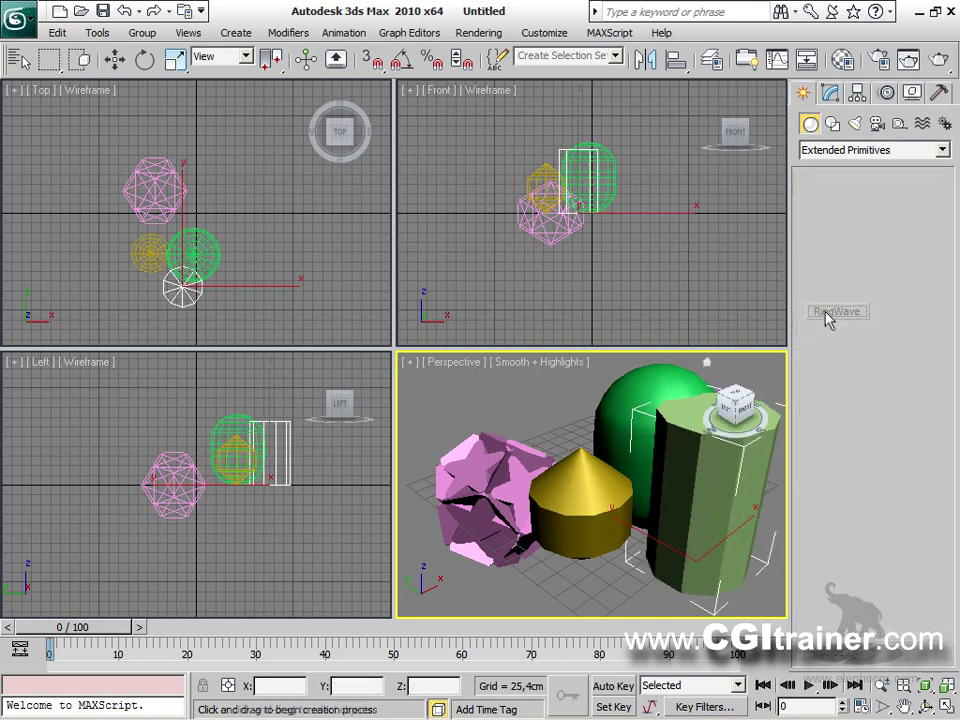
left_click_drag(575, 590, 588, 550)
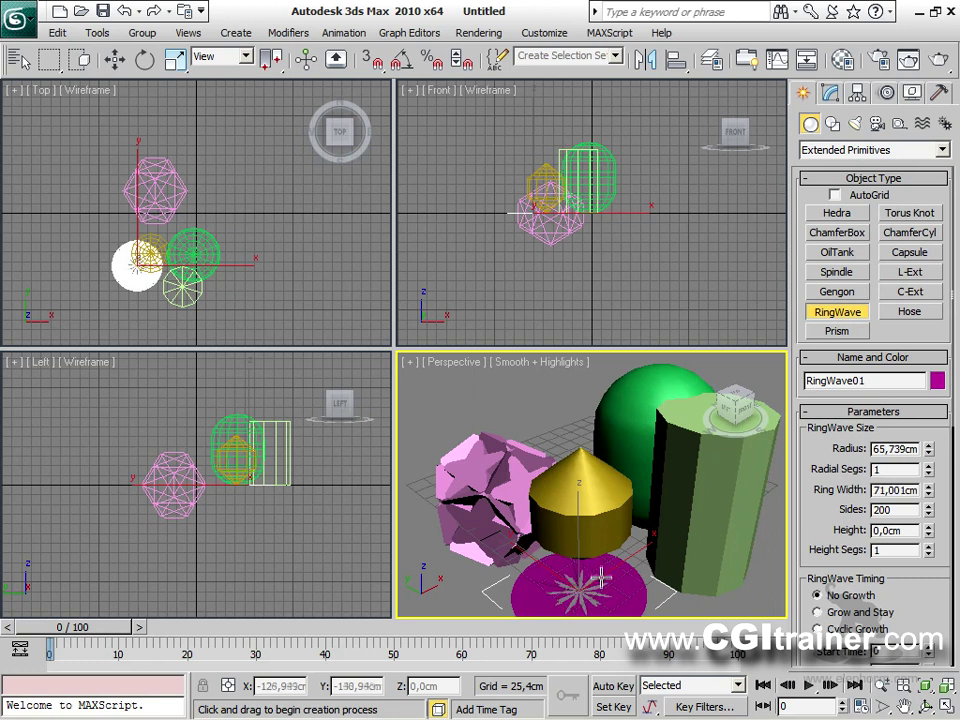
left_click(449, 429)
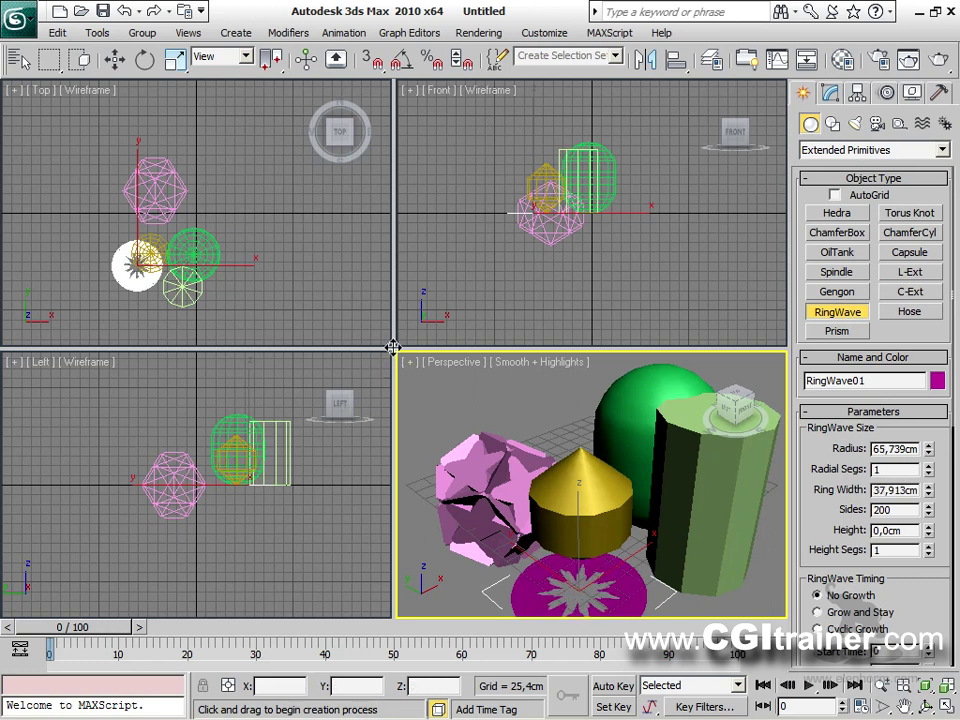
Enlarge the Perspective view and set the RingWave radius to 91,377cm and ring width to 29,193cm.
left_click_drag(392, 347, 56, 99)
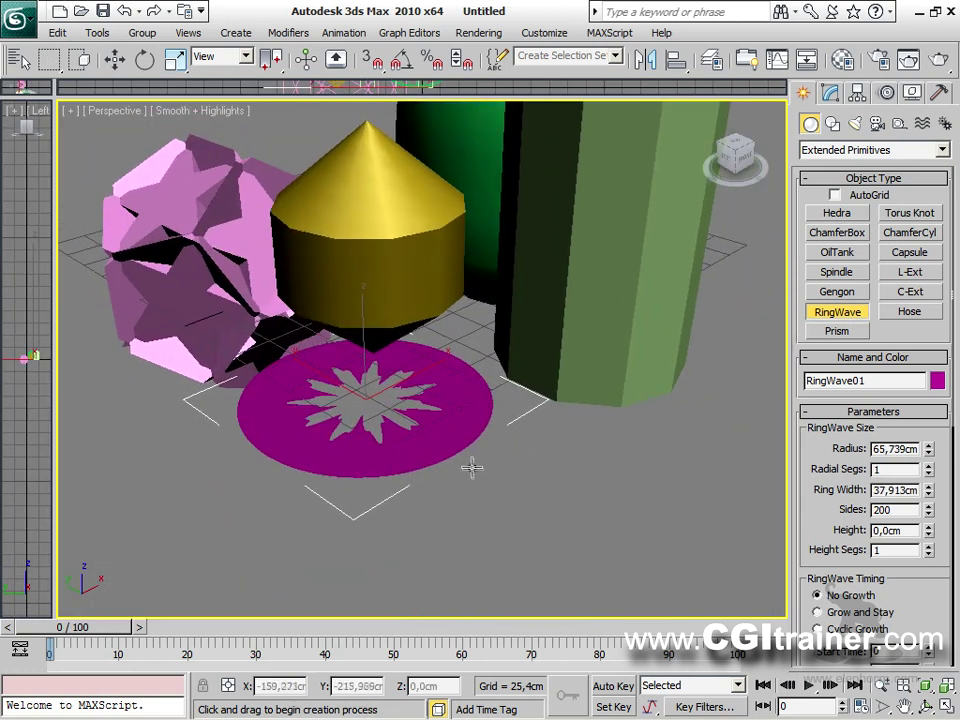
left_click_drag(929, 450, 929, 430)
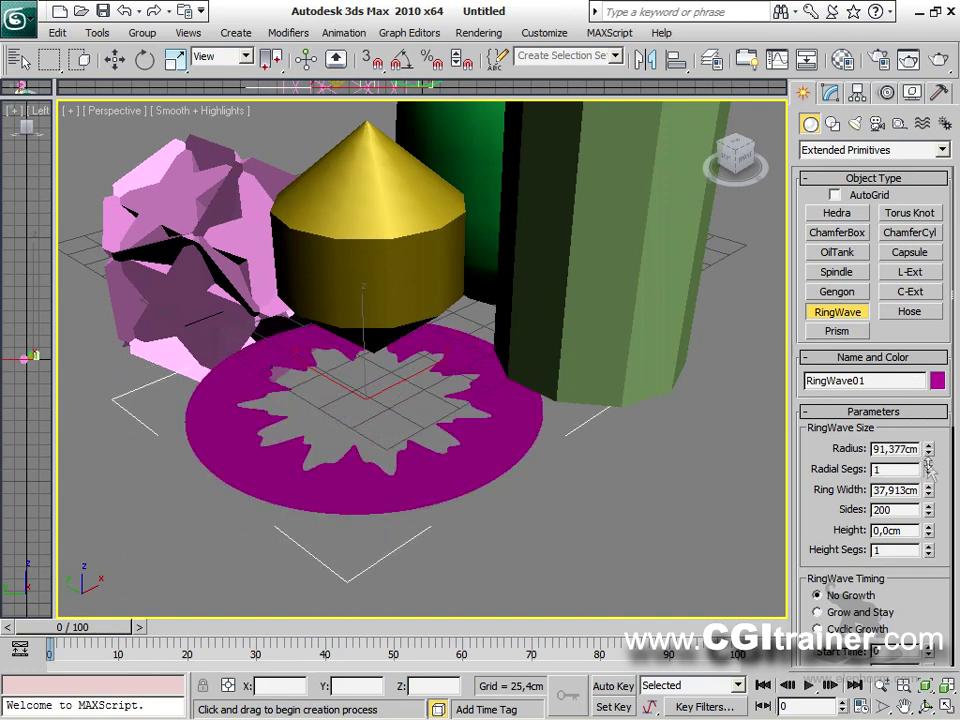
mouse_move(929, 490)
left_mouse_down()
mouse_move(929, 455)
mouse_move(929, 515)
left_mouse_up()
left_click(672, 378)
Add an L-Ext extrusion 95,7cm high.
middle_click_drag(737, 453, 912, 254, "alt")
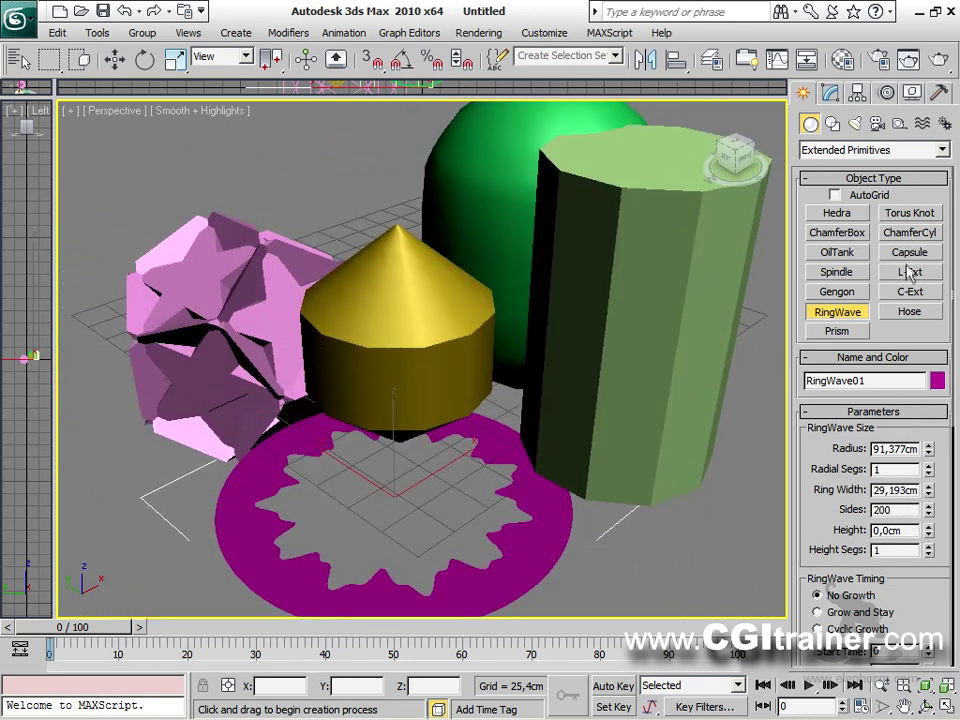
left_click(909, 272)
scroll(520, 440, "up", 5)
left_click_drag(499, 336, 572, 577)
left_click(585, 440)
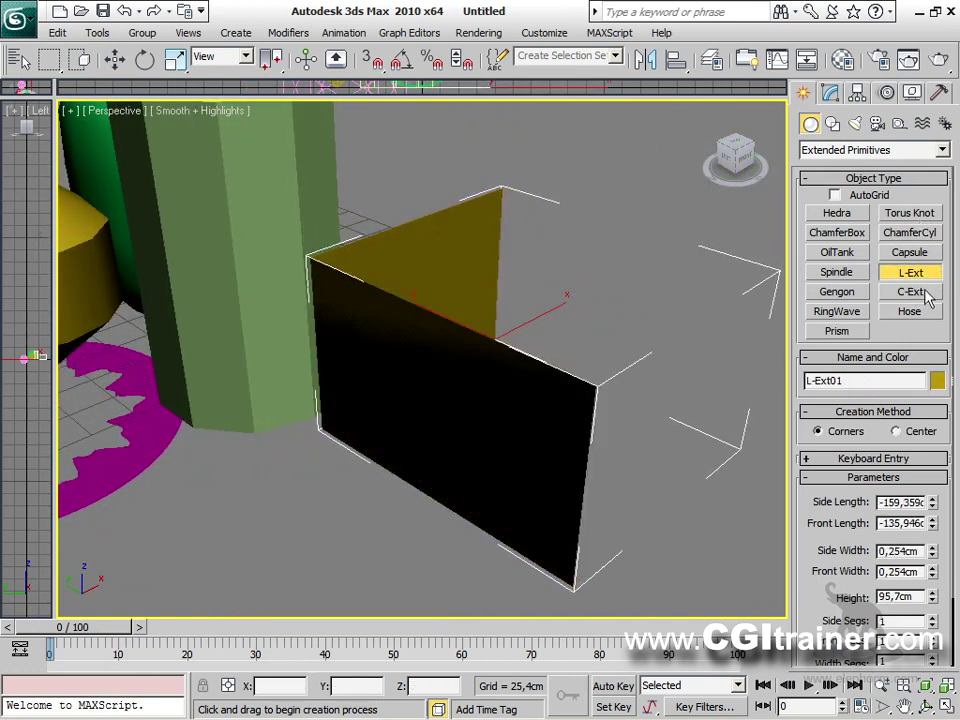
Add a C-Ext extrusion with its height and wall widths set.
left_click(910, 291)
left_click_drag(645, 321, 695, 455)
left_click(688, 300)
Add a blue Hose, recentre the whole scene in view, and begin resetting.
left_click(910, 311)
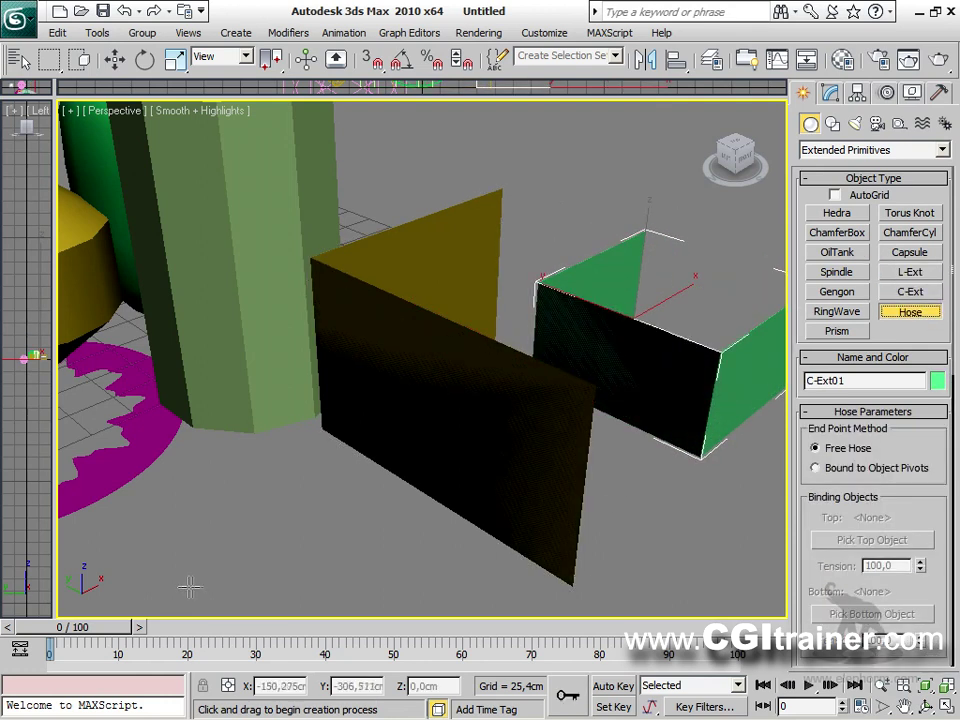
left_click_drag(190, 587, 265, 560)
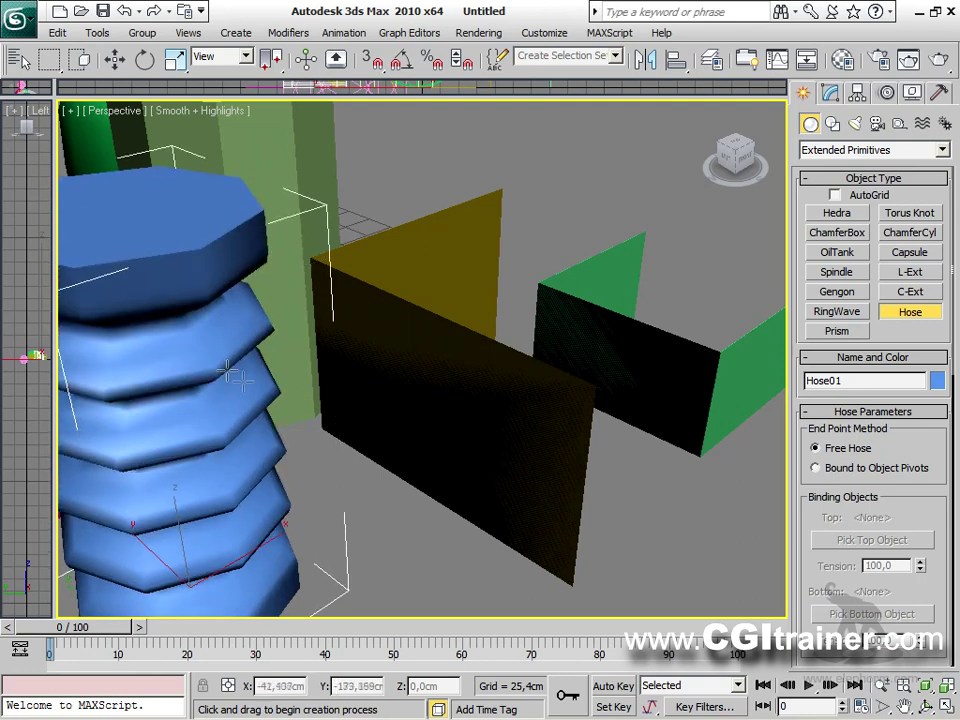
scroll(232, 375, "down", 6)
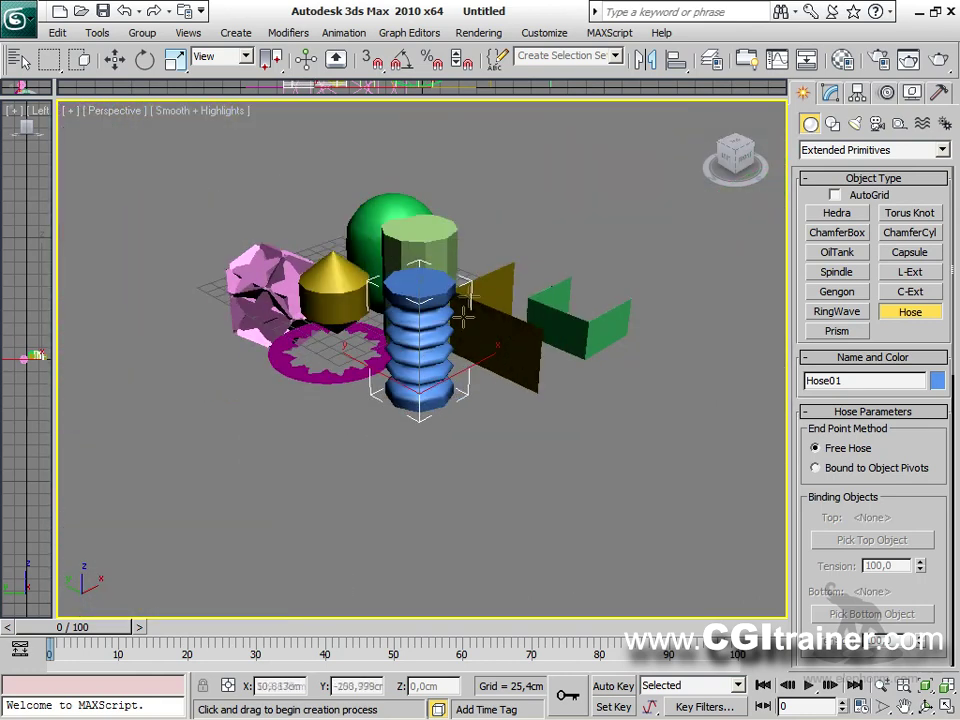
middle_click_drag(463, 316, 640, 460)
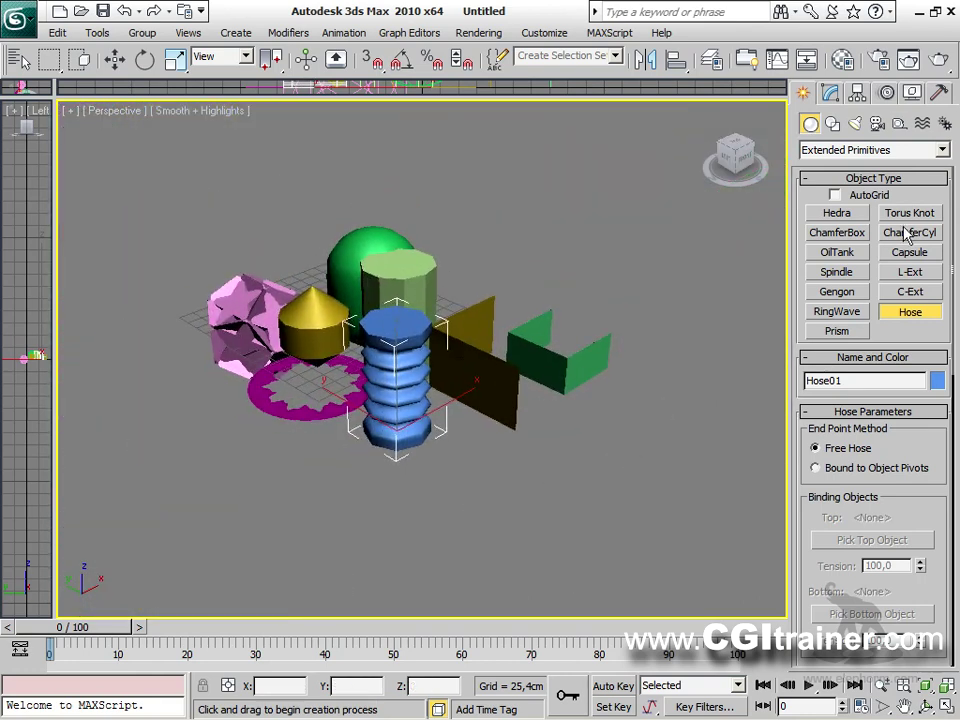
left_click(905, 233)
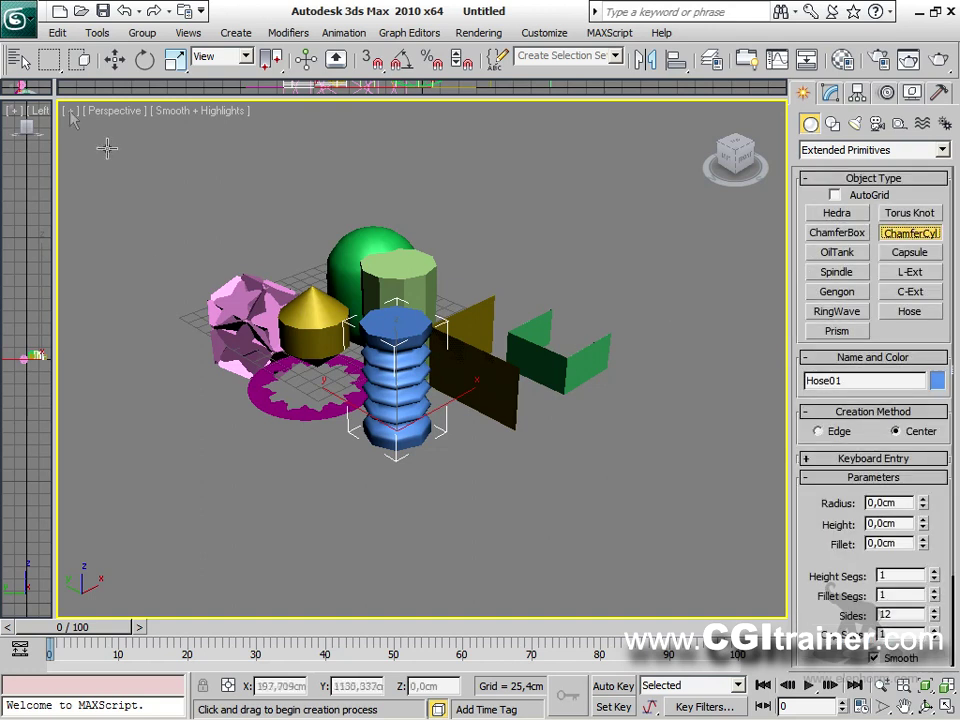
left_click(18, 15)
Reset to an empty scene, discarding the unsaved changes.
left_click(55, 97)
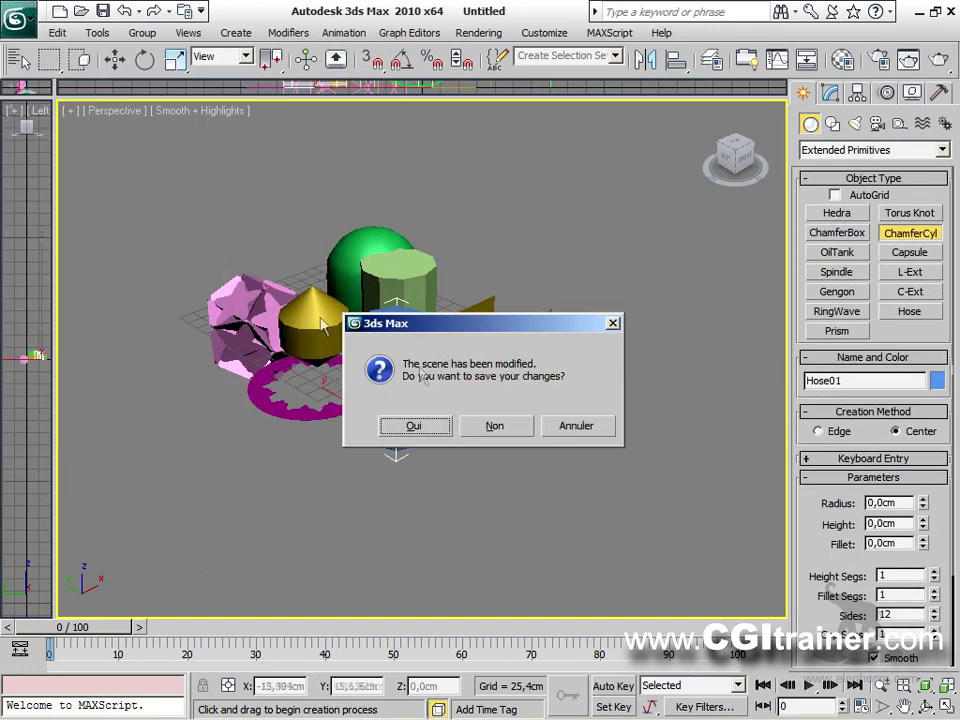
left_click(493, 426)
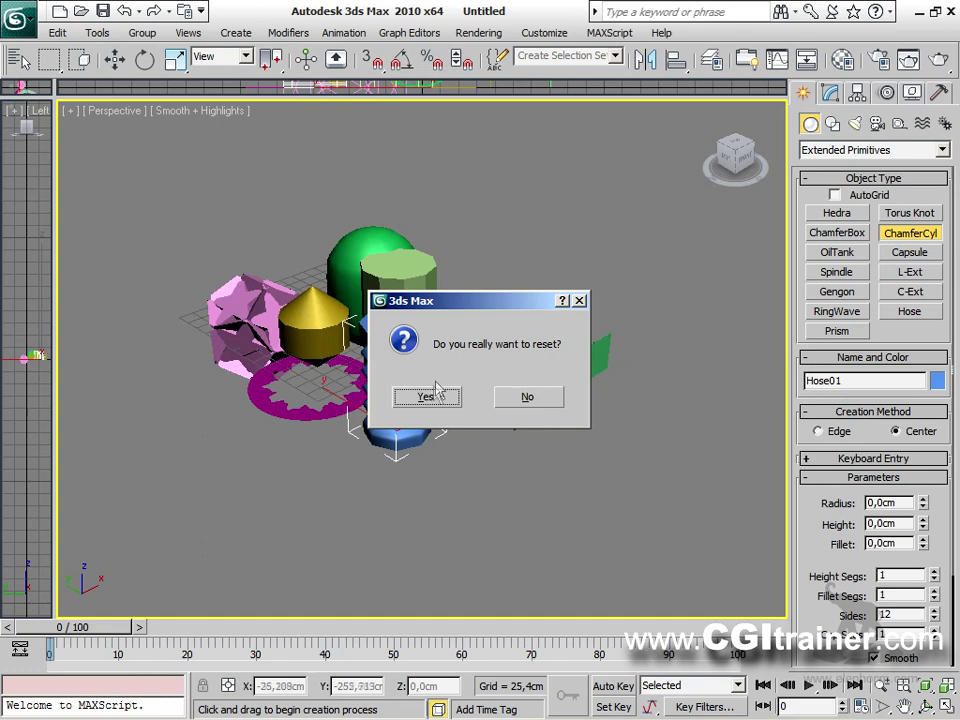
left_click(430, 396)
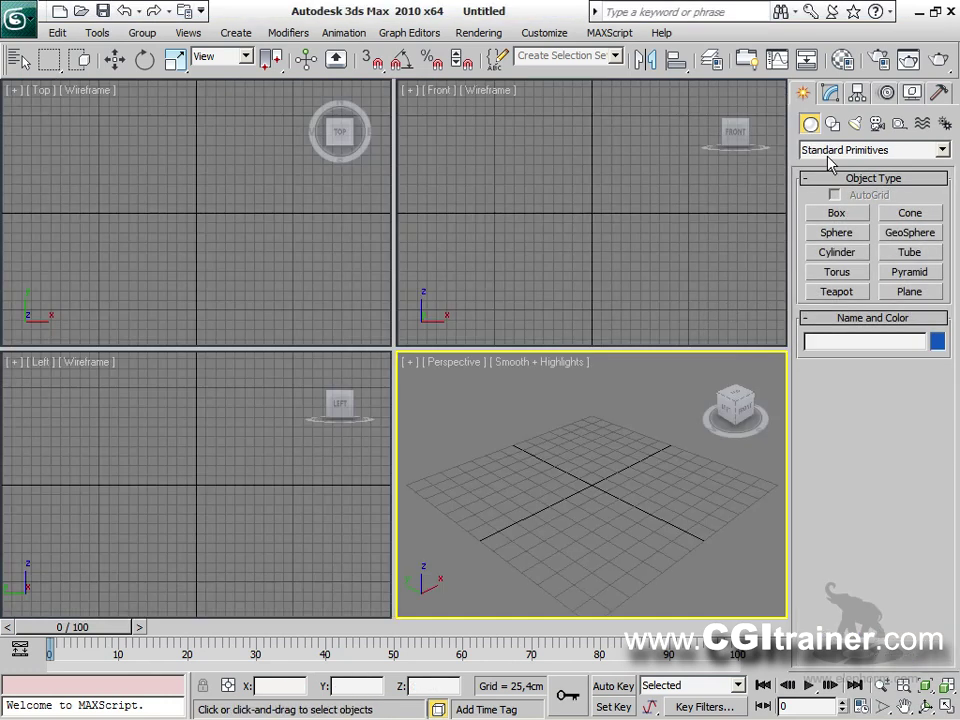
Create a green ChamferBox 188,879 × 143,785 × 101,168 cm with a 10,171 cm fillet.
left_click(815, 150)
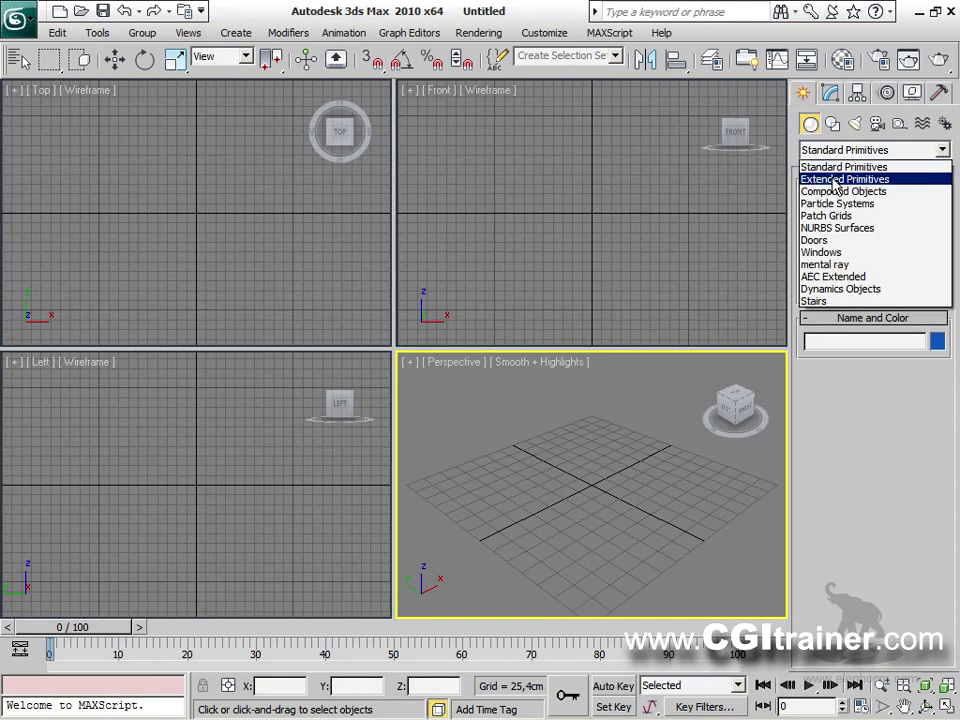
left_click(830, 180)
left_click(826, 233)
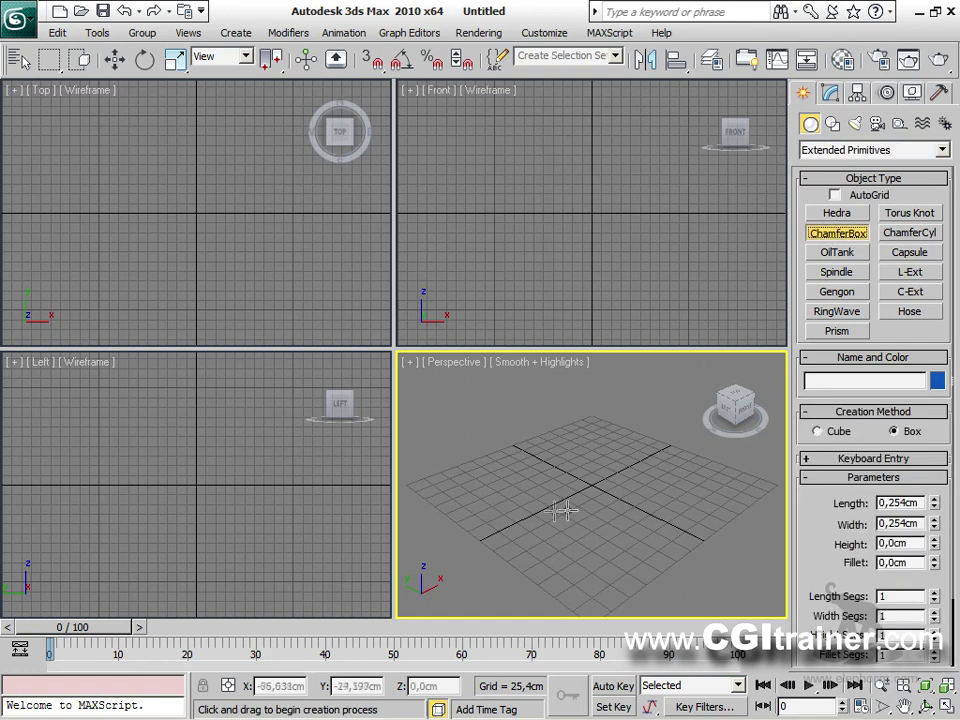
left_click_drag(515, 502, 698, 515)
left_click(671, 442)
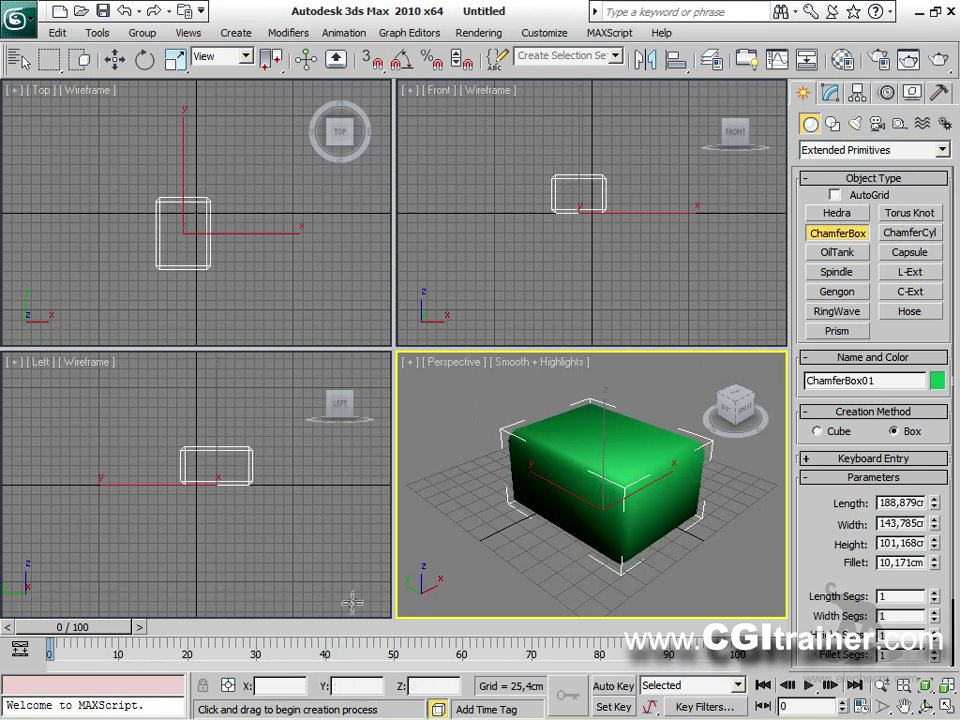
left_click_drag(422, 492, 480, 575)
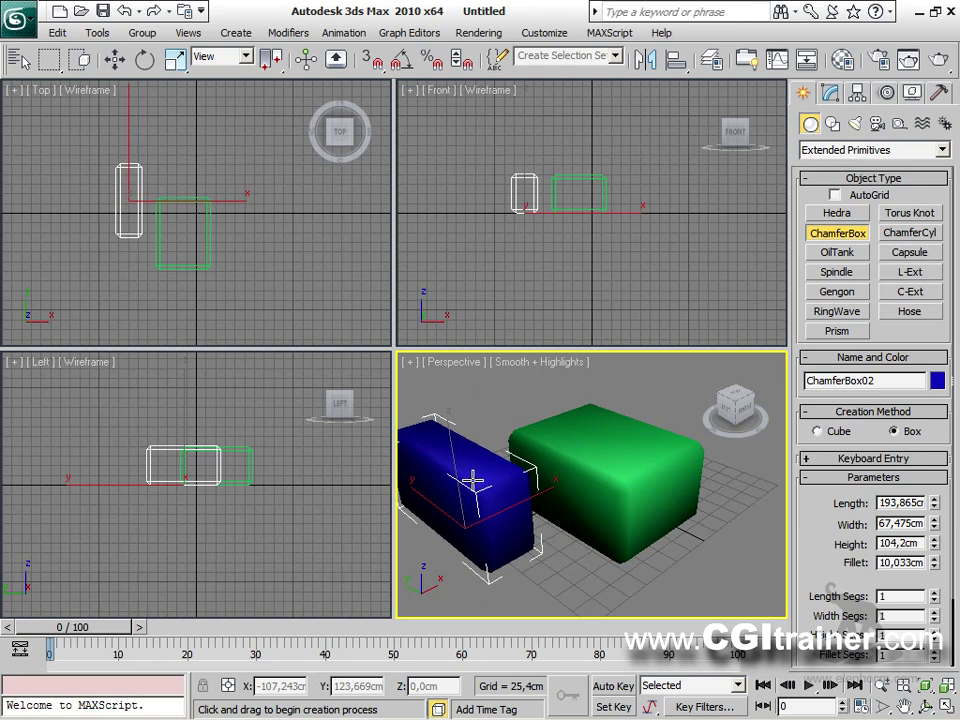
right_click(502, 477)
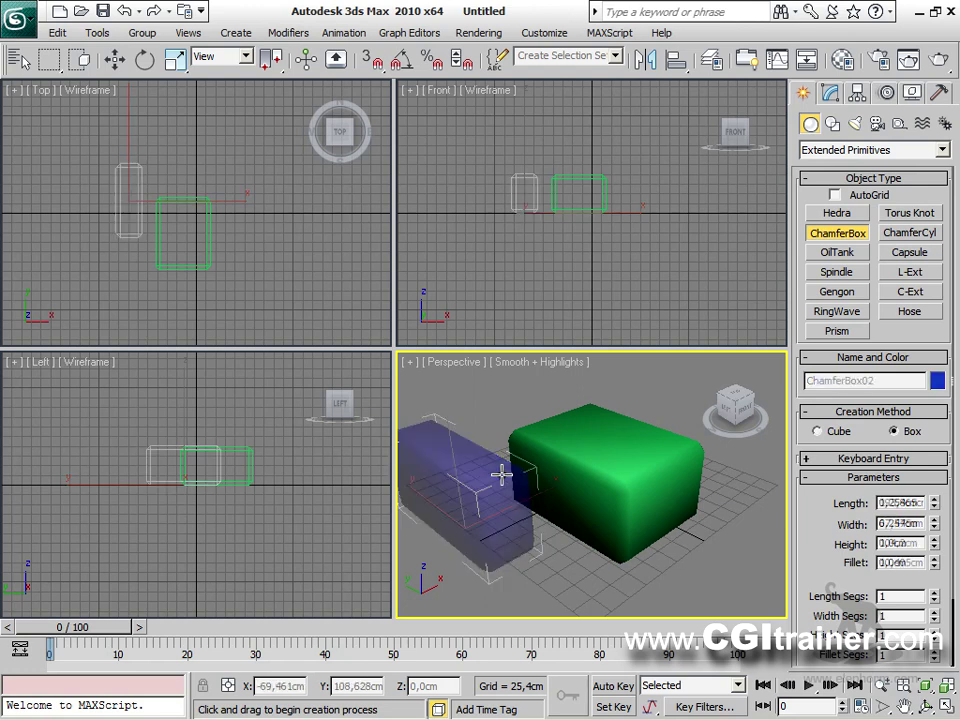
right_click(748, 487)
left_click(621, 467)
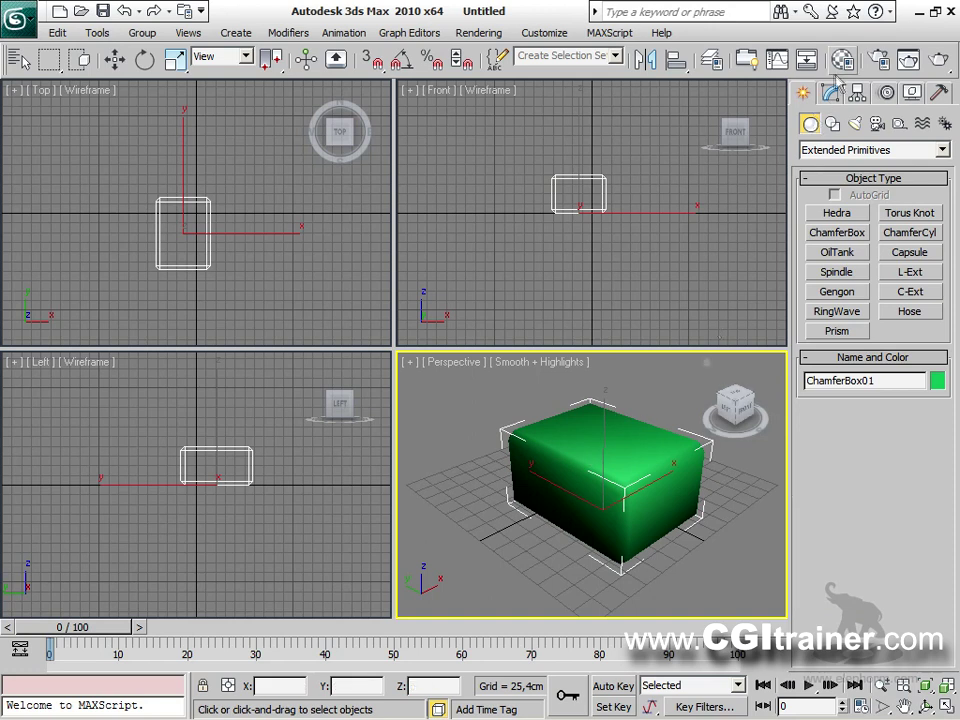
left_click(830, 92)
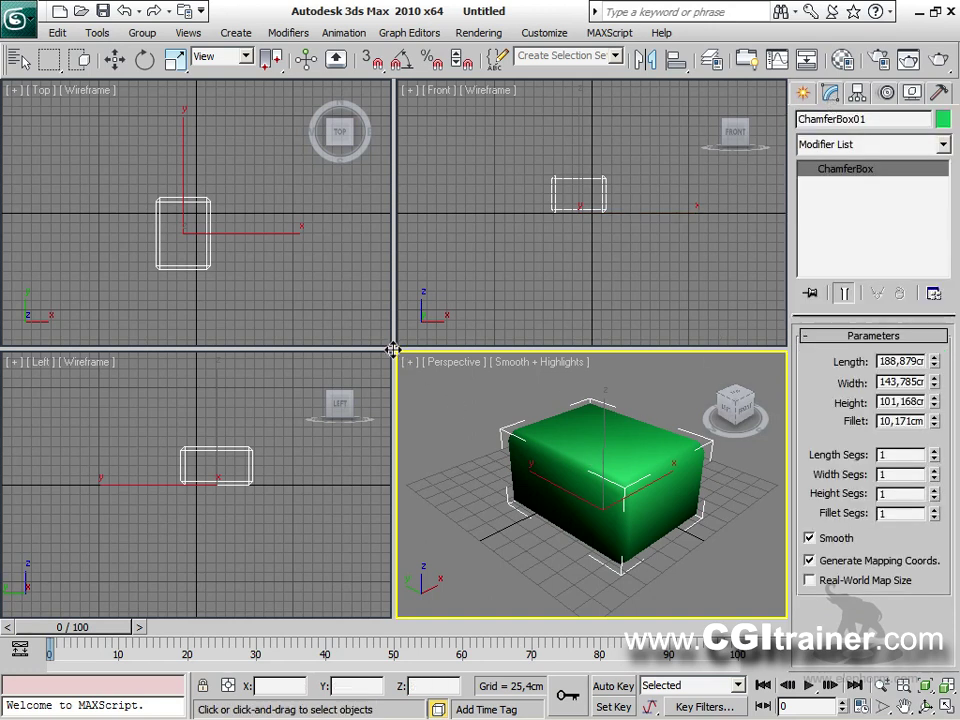
Maximize the Perspective view with Alt+W and turn on Edged Faces shading.
key("alt+w")
middle_click_drag(435, 429, 417, 418)
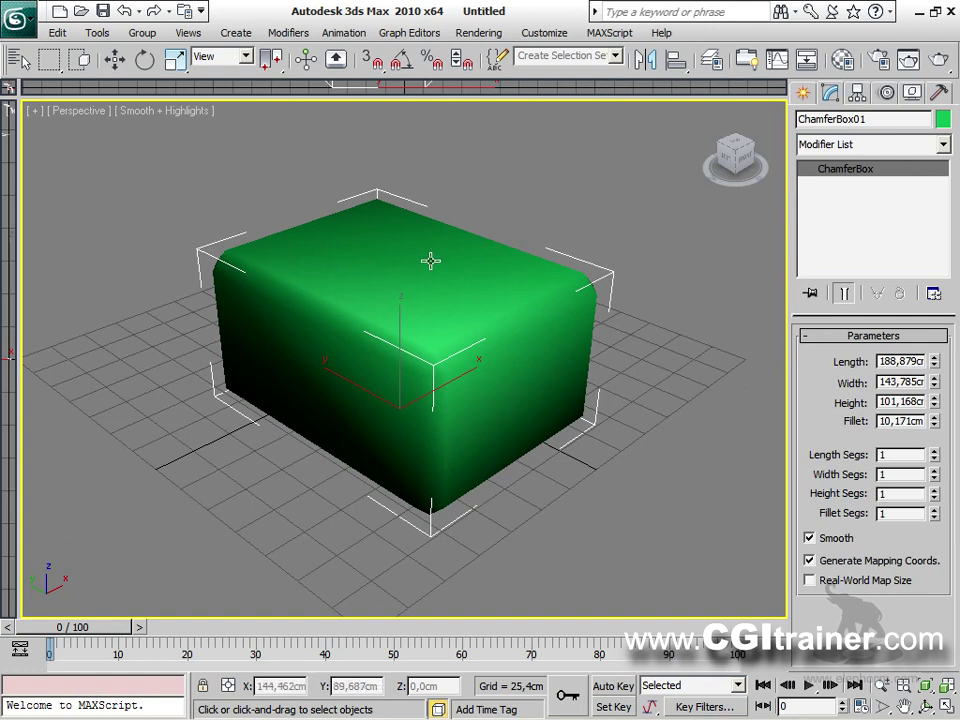
key("F4")
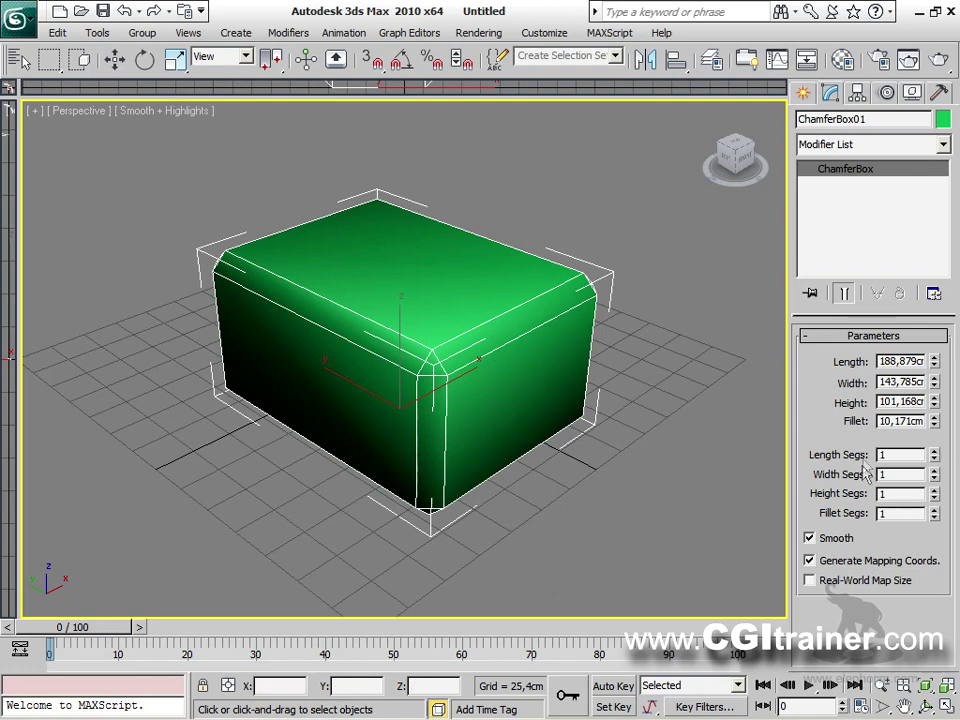
key("F4")
mouse_move(529, 410)
middle_mouse_down("alt")
mouse_move(519, 332)
mouse_move(558, 302)
mouse_move(957, 480)
middle_mouse_up("alt")
Raise the length and height segments to 8, then return both to 1.
left_click_drag(938, 460, 942, 424)
left_click_drag(938, 498, 934, 422)
middle_click_drag(347, 500, 459, 390, "alt")
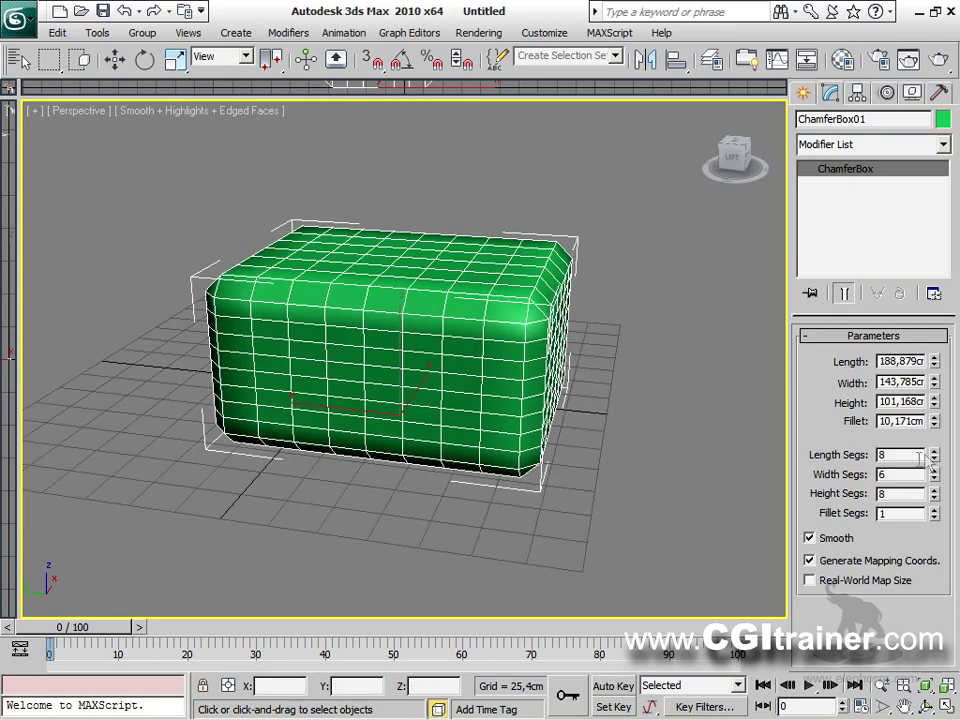
left_click_drag(936, 458, 943, 583)
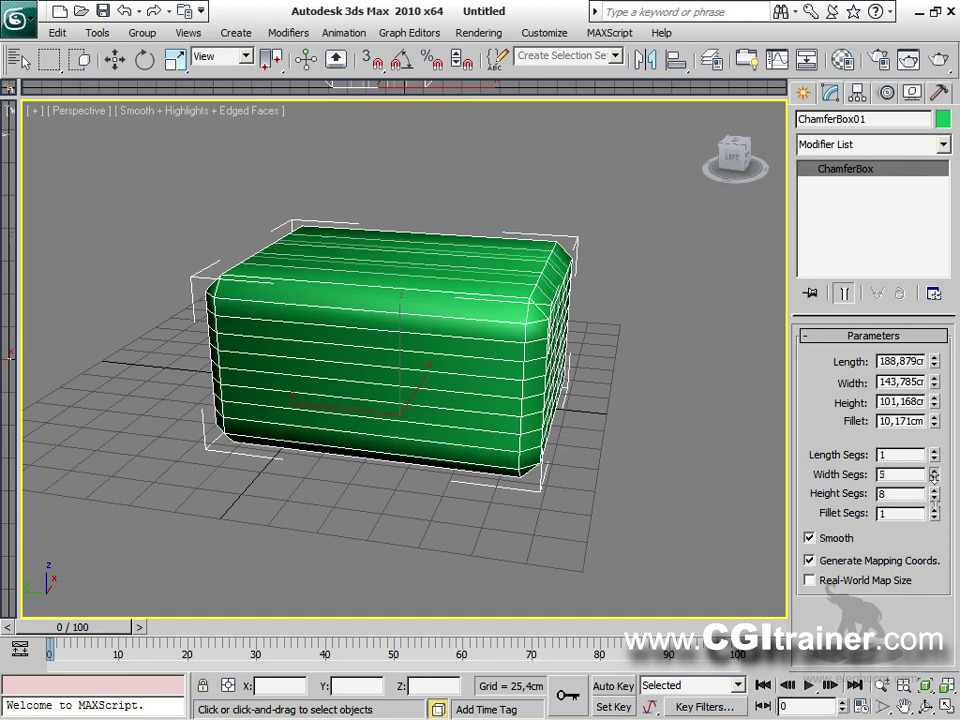
left_click_drag(935, 490, 937, 545)
middle_click_drag(568, 398, 562, 243, "alt")
Give the chamfer box 6 fillet segments, 114,32 cm height, 126,531 cm width and 3,255 cm fillet.
scroll(547, 287, "up", 5)
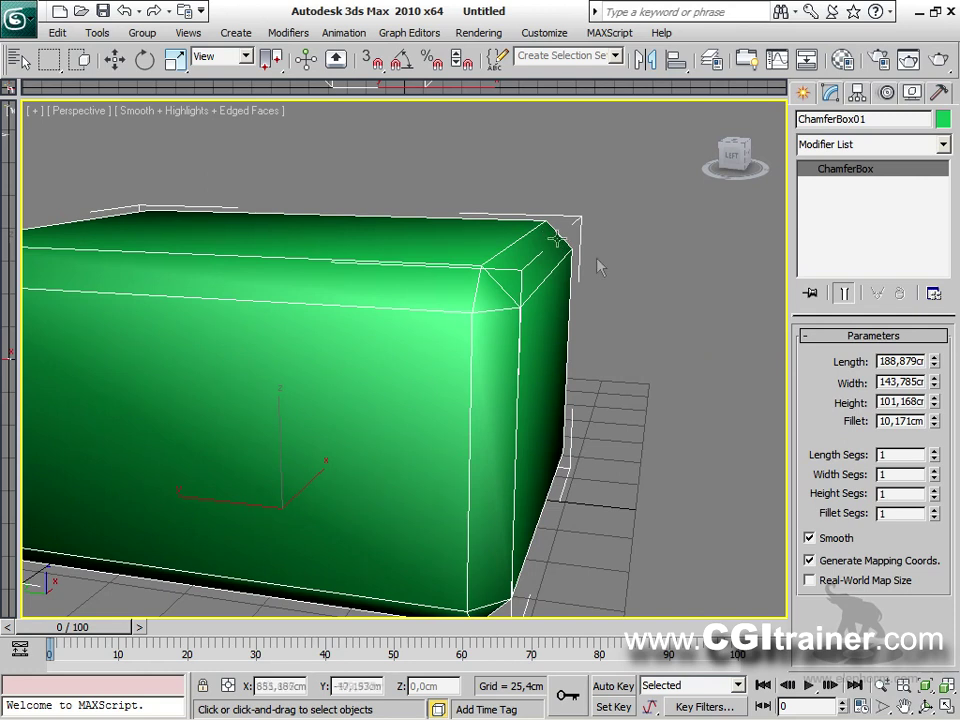
left_click_drag(935, 512, 937, 466)
middle_click_drag(658, 392, 957, 402, "alt")
left_click_drag(936, 401, 938, 485)
mouse_move(600, 410)
middle_mouse_down("alt")
mouse_move(340, 366)
mouse_move(276, 375)
mouse_move(617, 363)
mouse_move(609, 360)
middle_mouse_up("alt")
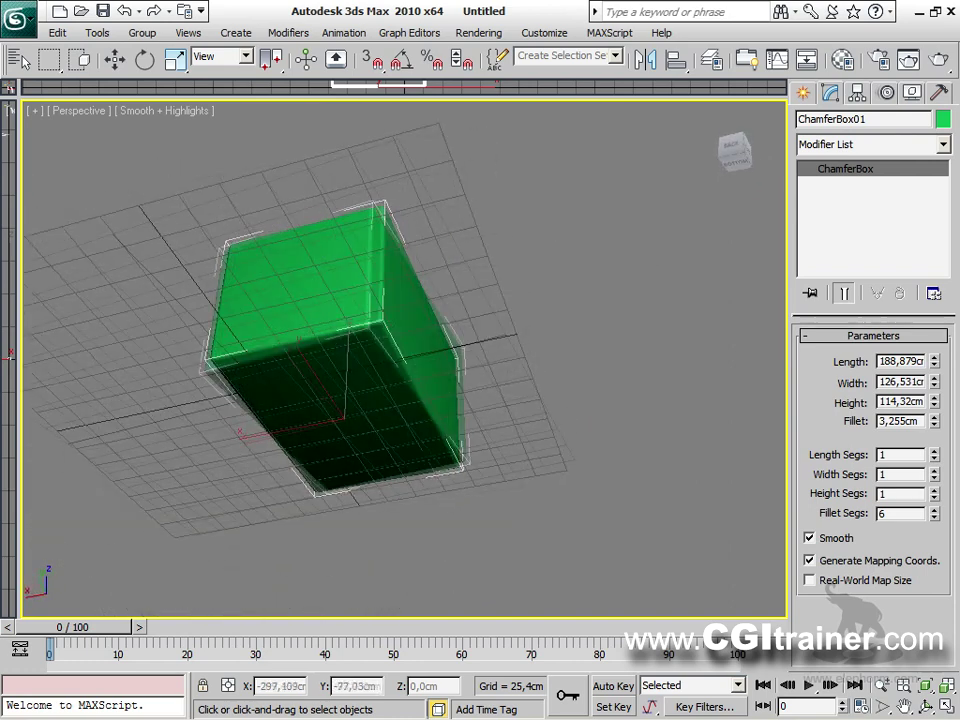
Draw a standard Box beside the chamfer box, deselect it, and orbit around both boxes.
left_click(804, 93)
left_click(810, 148)
left_click(829, 168)
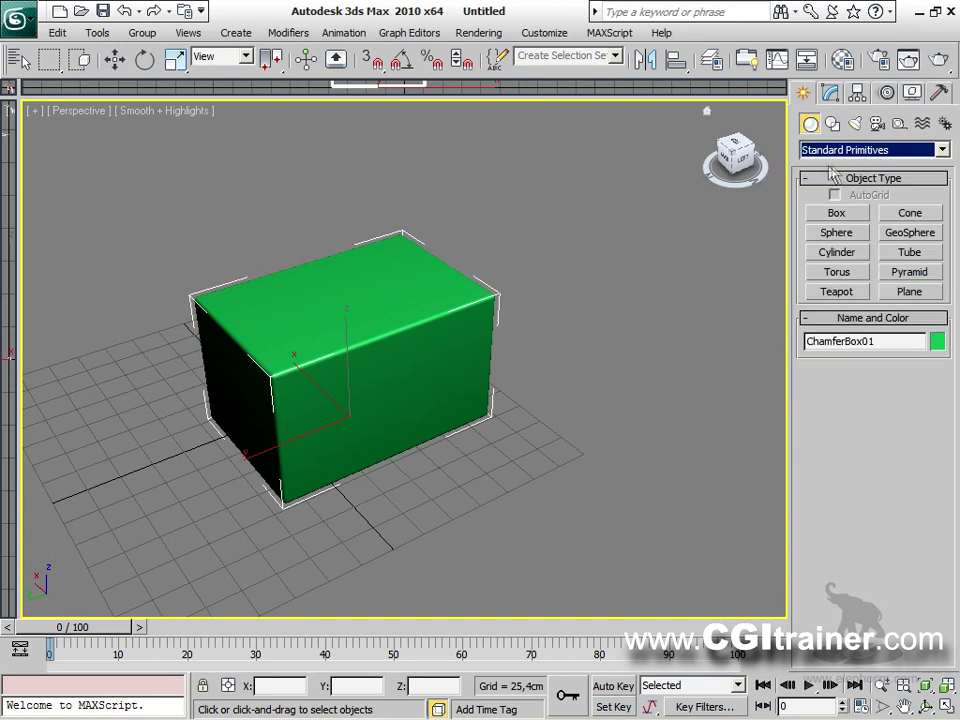
left_click(837, 214)
left_click_drag(371, 537, 685, 525)
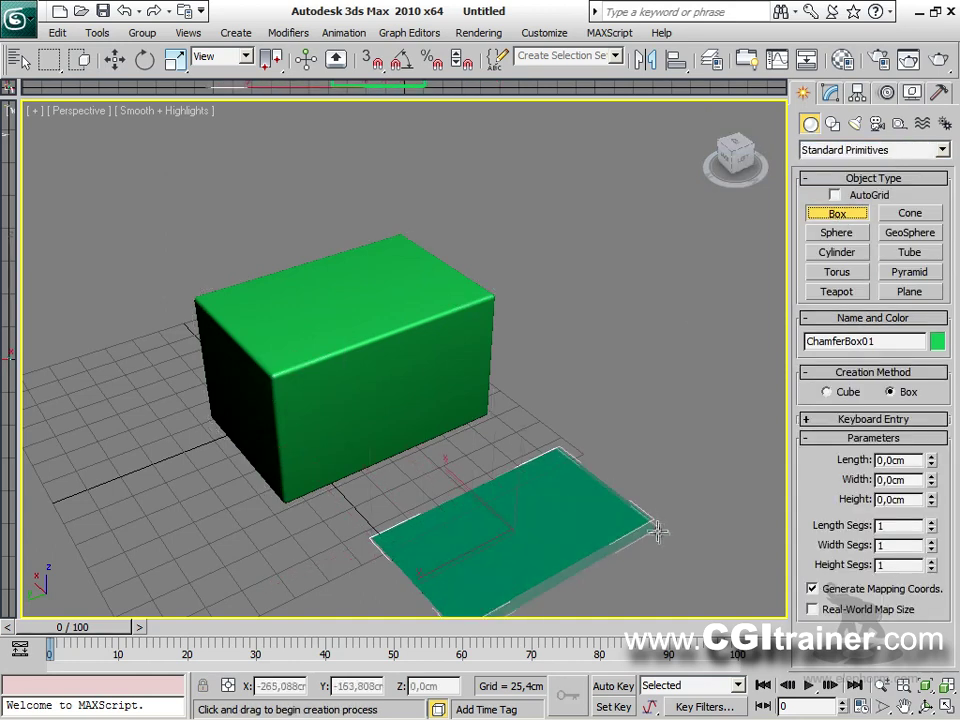
left_click(613, 273)
right_click(613, 273)
middle_click_drag(613, 273, 557, 418, "alt")
right_click(612, 301)
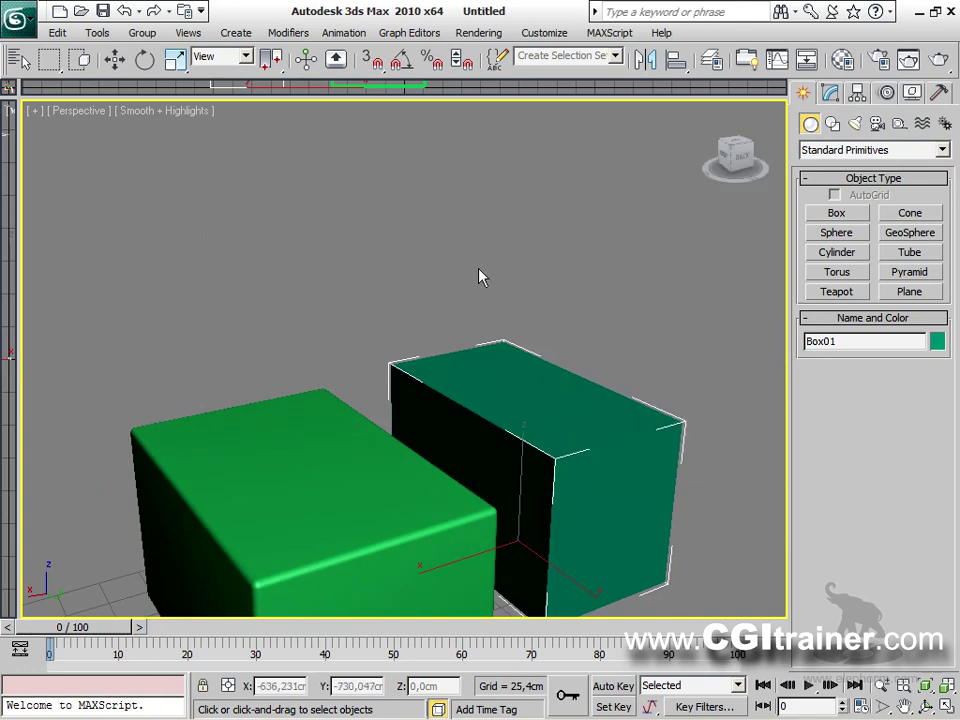
left_click(324, 345)
mouse_move(497, 480)
middle_mouse_down("alt")
mouse_move(554, 456)
mouse_move(504, 467)
mouse_move(440, 452)
mouse_move(470, 450)
mouse_move(455, 448)
middle_mouse_up("alt")
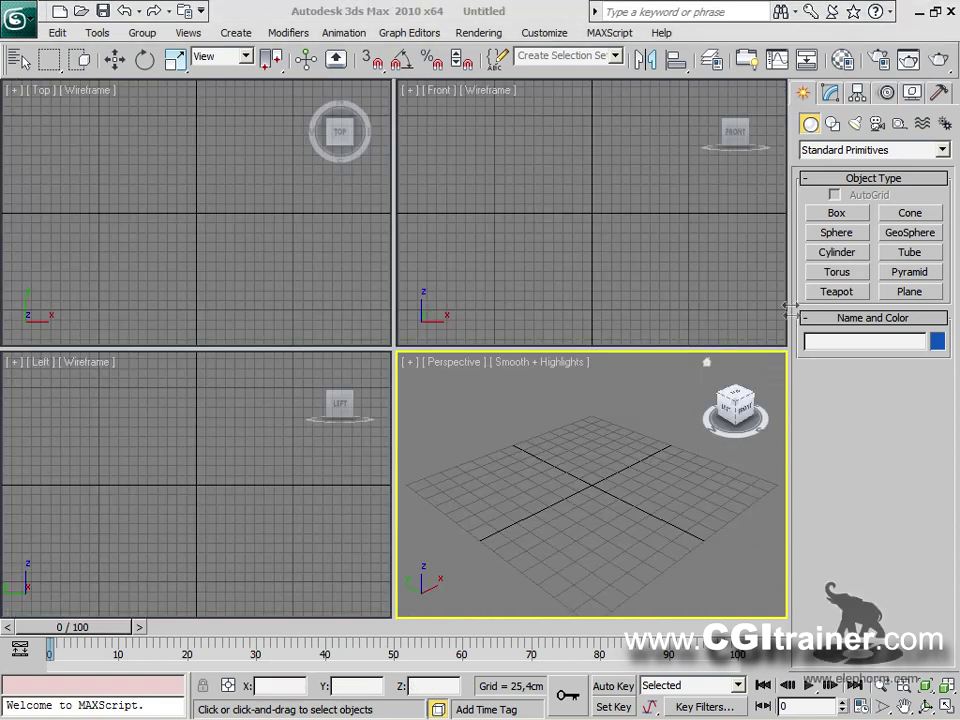
Choose the Stairs object category and start the LTypeStair tool.
left_click(940, 151)
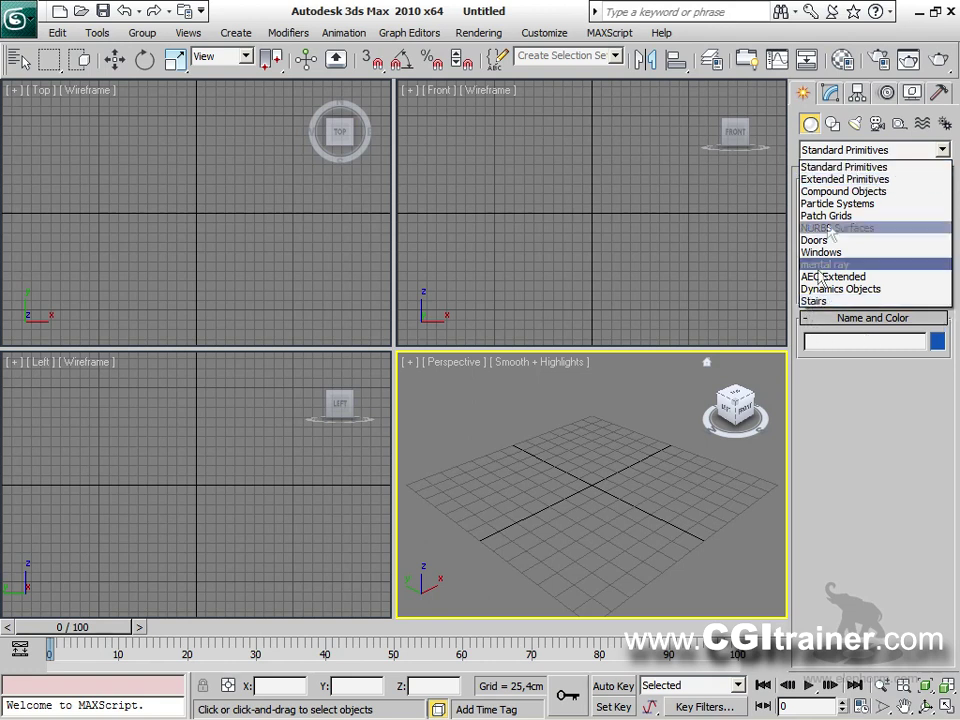
left_click(813, 301)
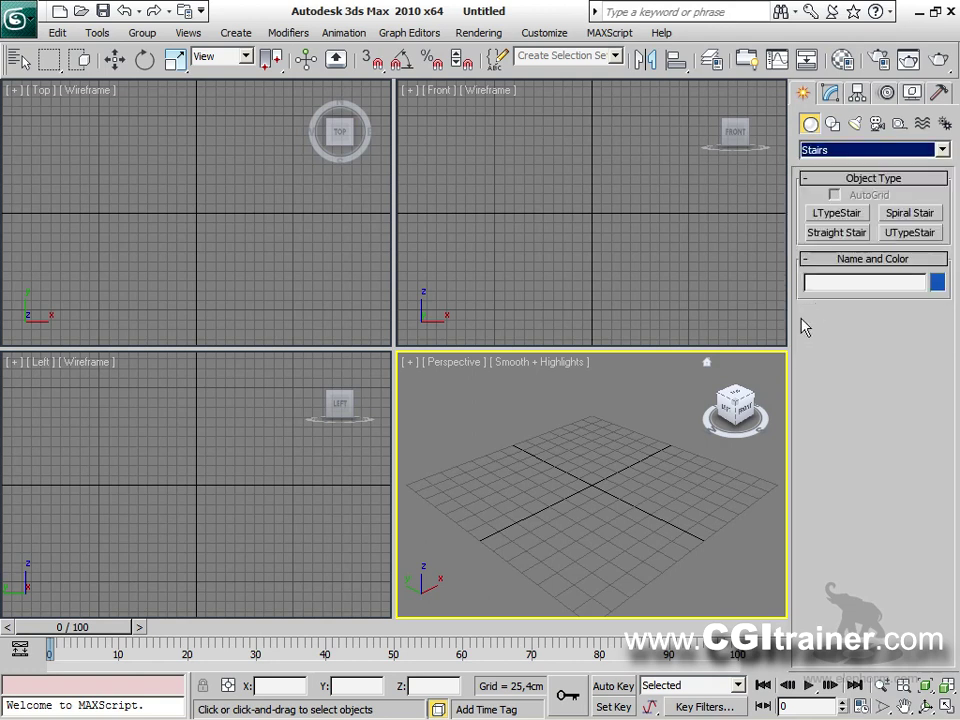
left_click(836, 213)
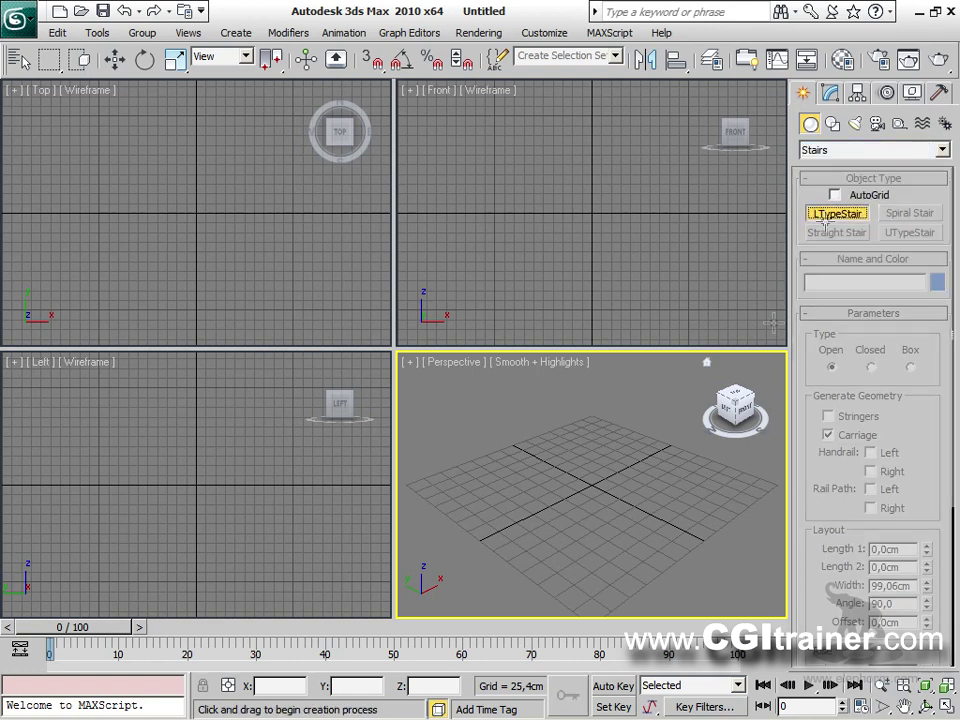
Draw the first two L-type stairs, maximizing the Perspective view between them.
mouse_move(533, 533)
left_mouse_down()
mouse_move(615, 527)
mouse_move(598, 512)
left_mouse_up()
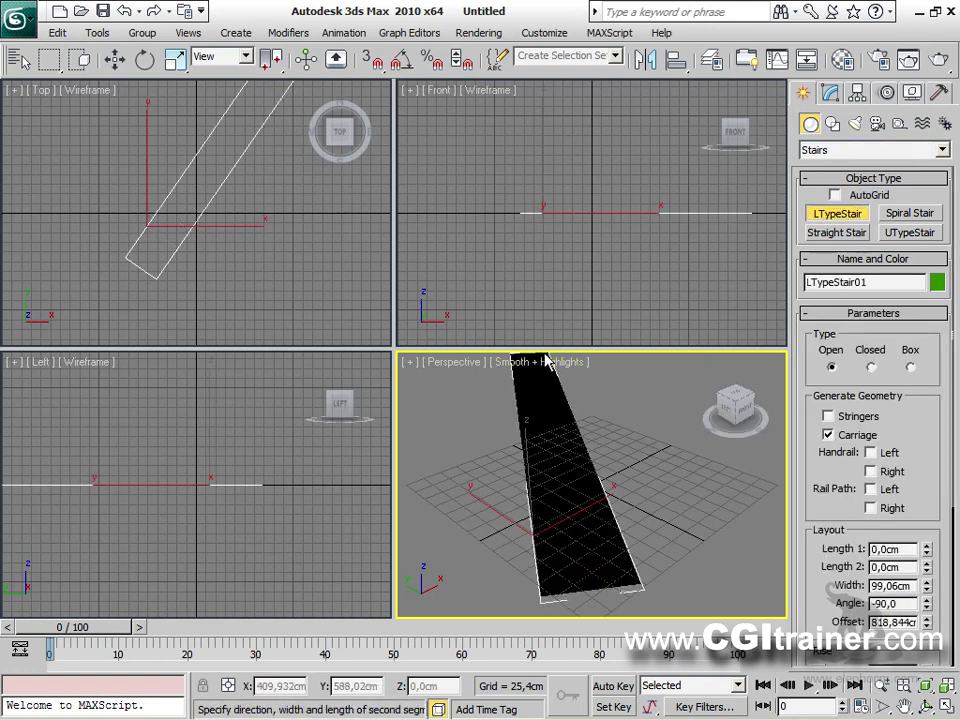
left_click(546, 474)
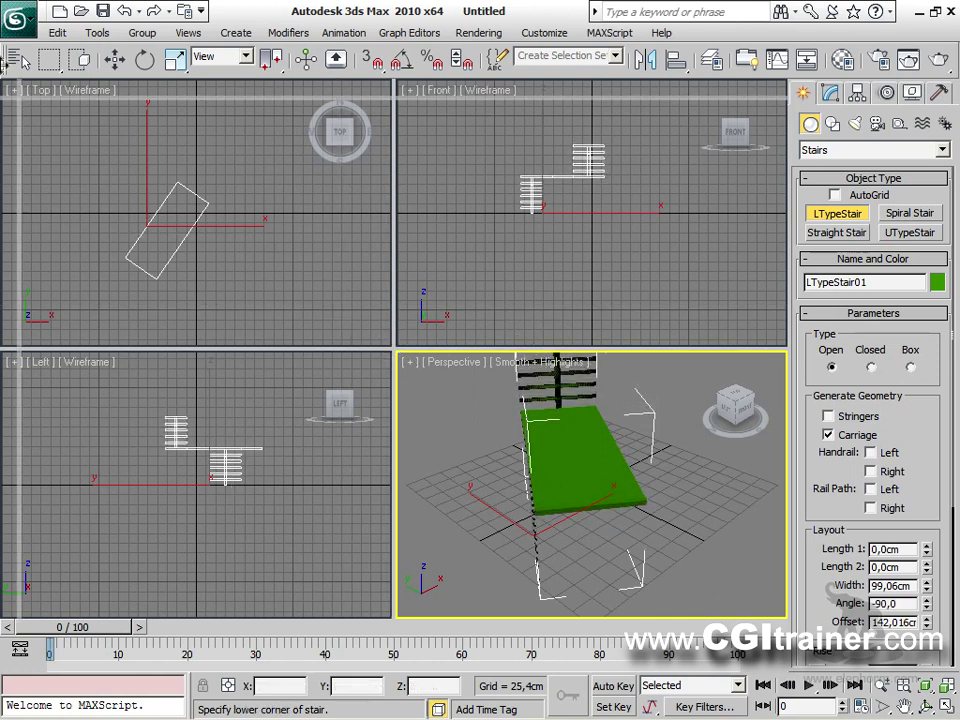
key("alt+w")
scroll(469, 347, "down", 3)
middle_click_drag(469, 347, 290, 337, "alt")
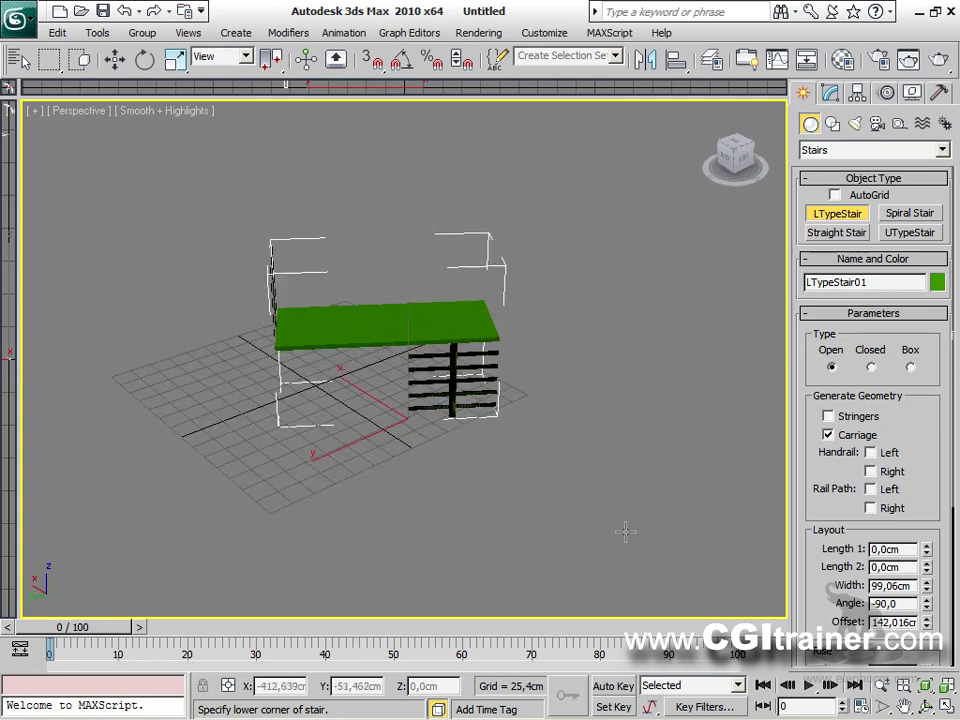
left_click_drag(550, 471, 581, 487)
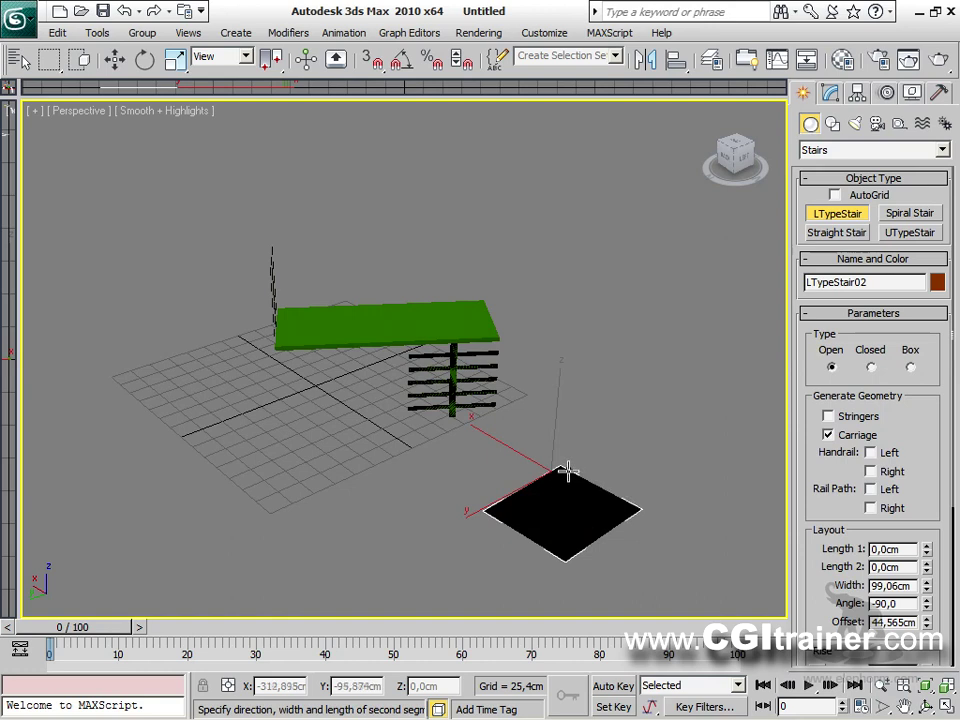
left_click(567, 458)
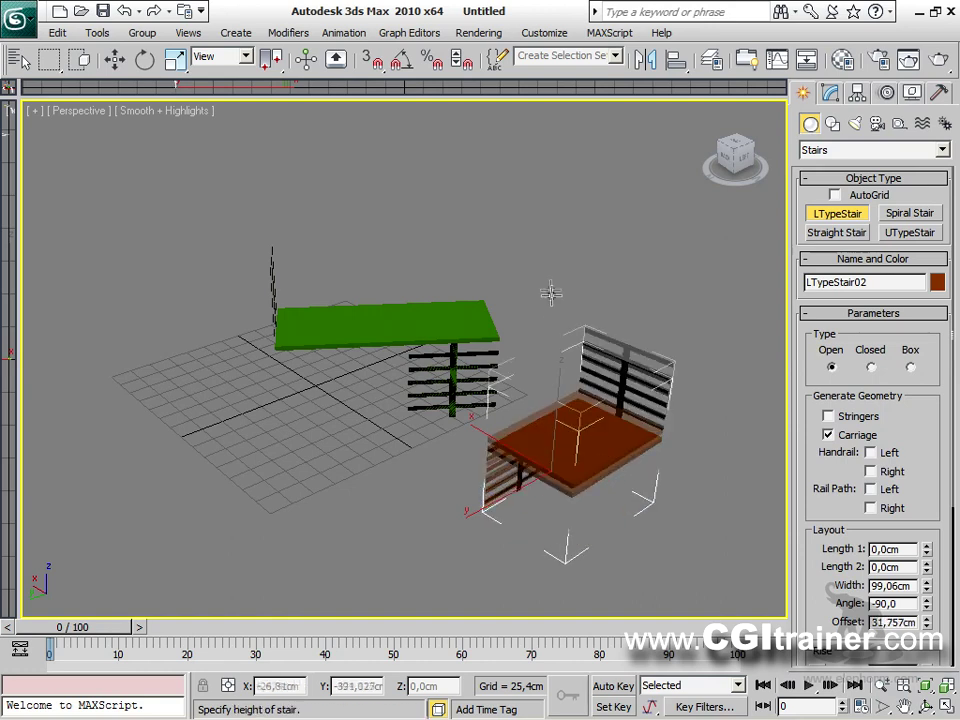
Draw third and fourth L-type stairs, then select the first green stair for editing.
left_click_drag(236, 484, 309, 532)
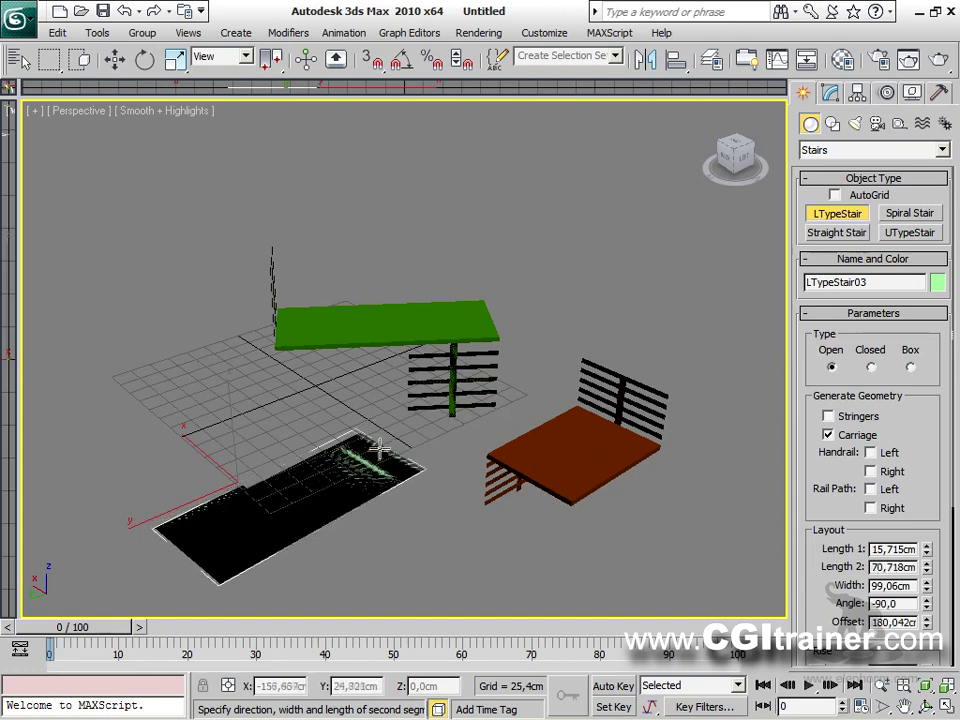
left_click(315, 345)
middle_click_drag(381, 420, 530, 401, "alt")
left_click_drag(487, 383, 738, 442)
left_click(708, 352)
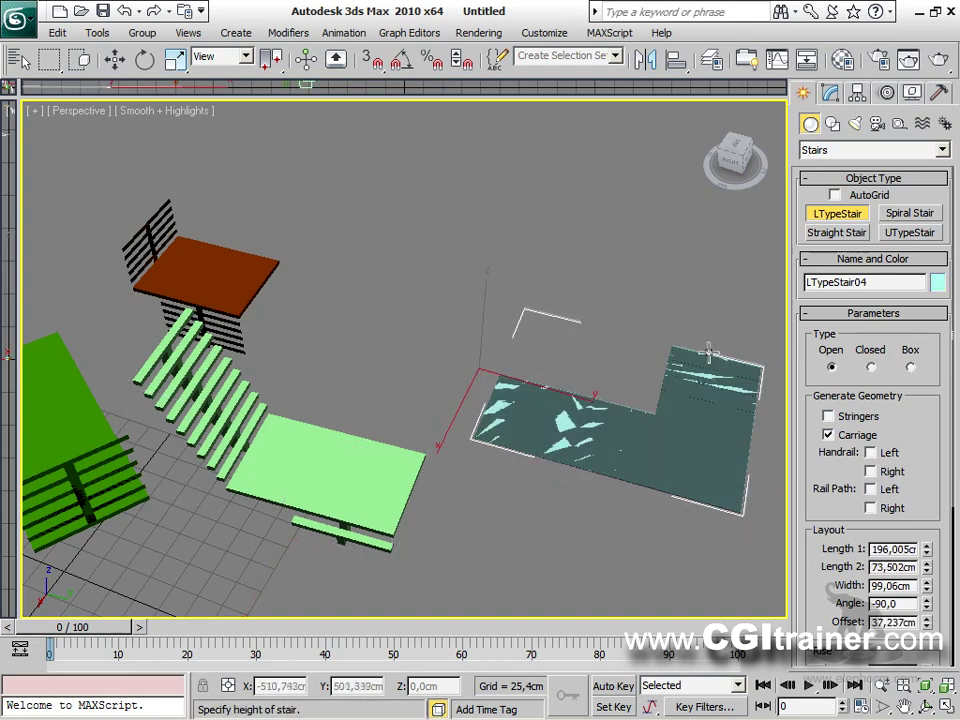
left_click(651, 146)
middle_click_drag(611, 345, 548, 298, "alt")
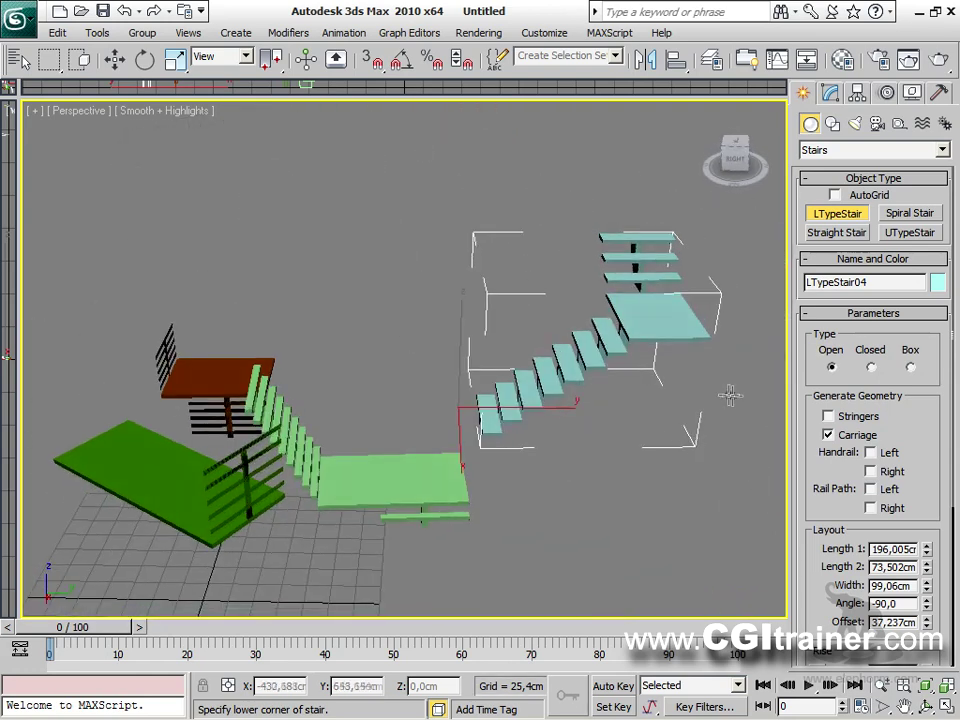
left_click(182, 503)
left_click(831, 93)
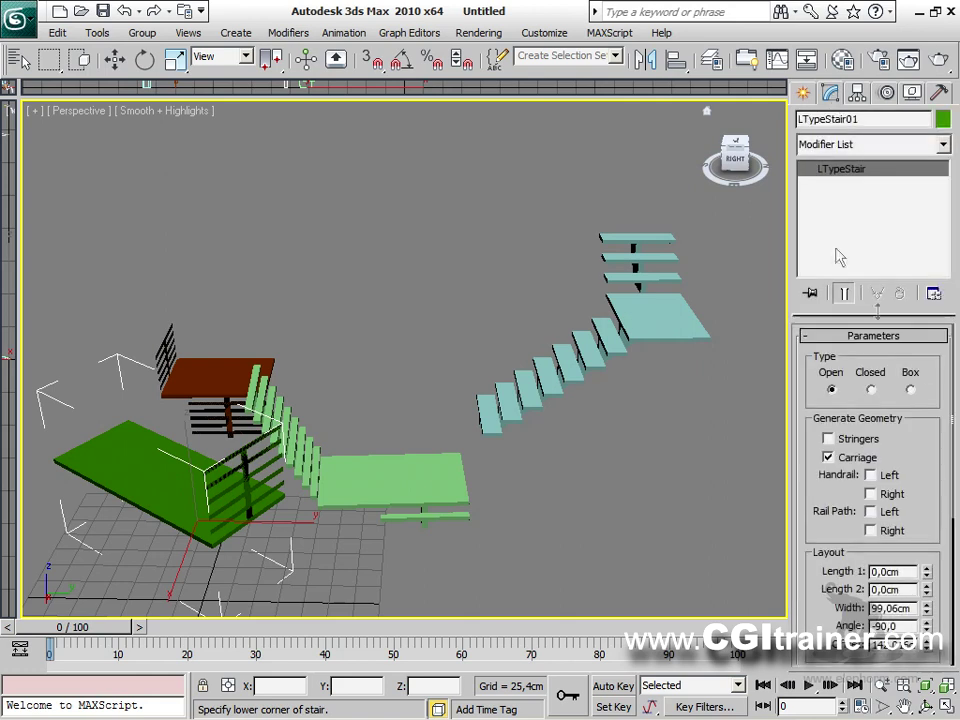
Set Length 1 to 136,271cm, Length 2 to 98,12cm, width 87,173cm, angle 90, offset 26,983cm.
scroll(926, 447, "down", 3)
left_click_drag(928, 452, 355, 398)
middle_click_drag(355, 398, 524, 435, "alt")
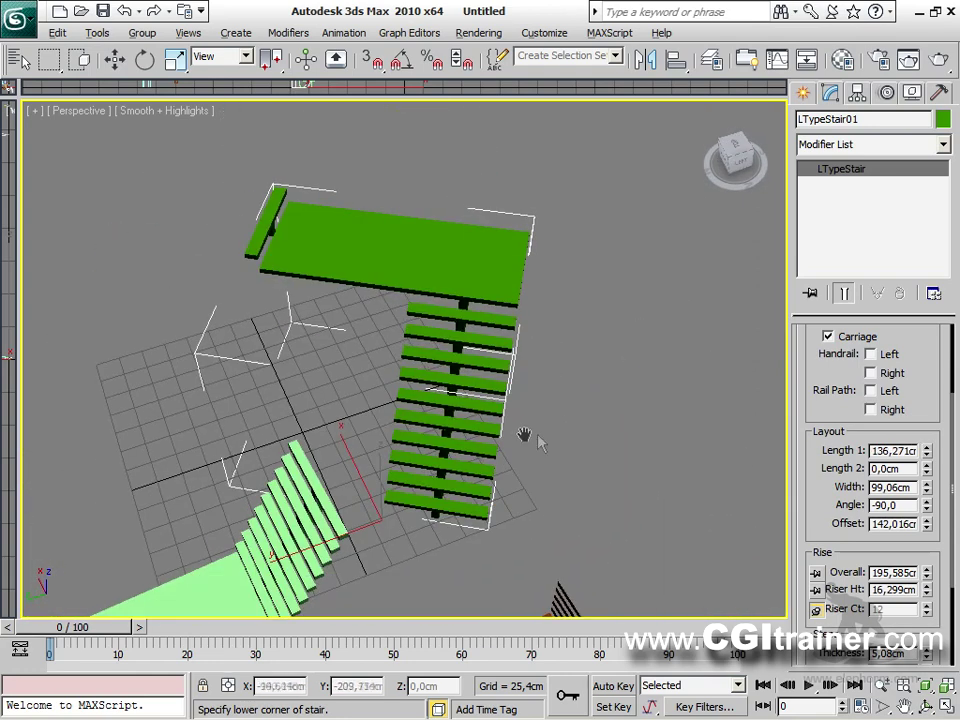
left_click_drag(926, 476, 373, 573)
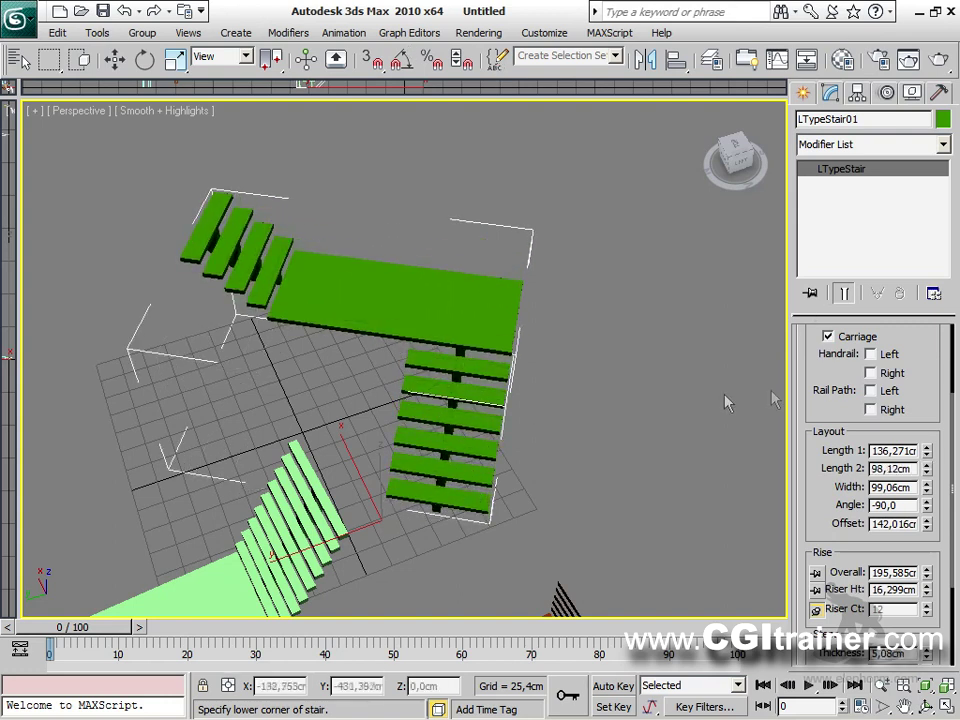
left_click_drag(928, 493, 943, 310)
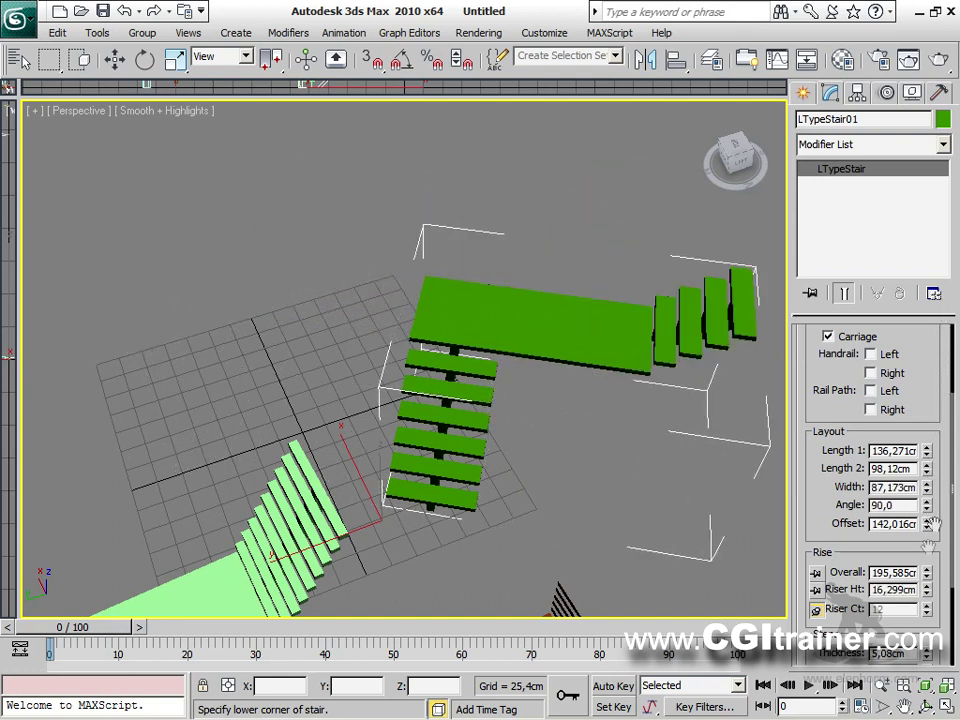
left_click_drag(928, 524, 931, 594)
Expand the Carriage rollout and adjust its settings, giving a 20,32 cm-deep carriage.
middle_click_drag(662, 495, 740, 405, "alt")
left_click_drag(825, 482, 825, 348)
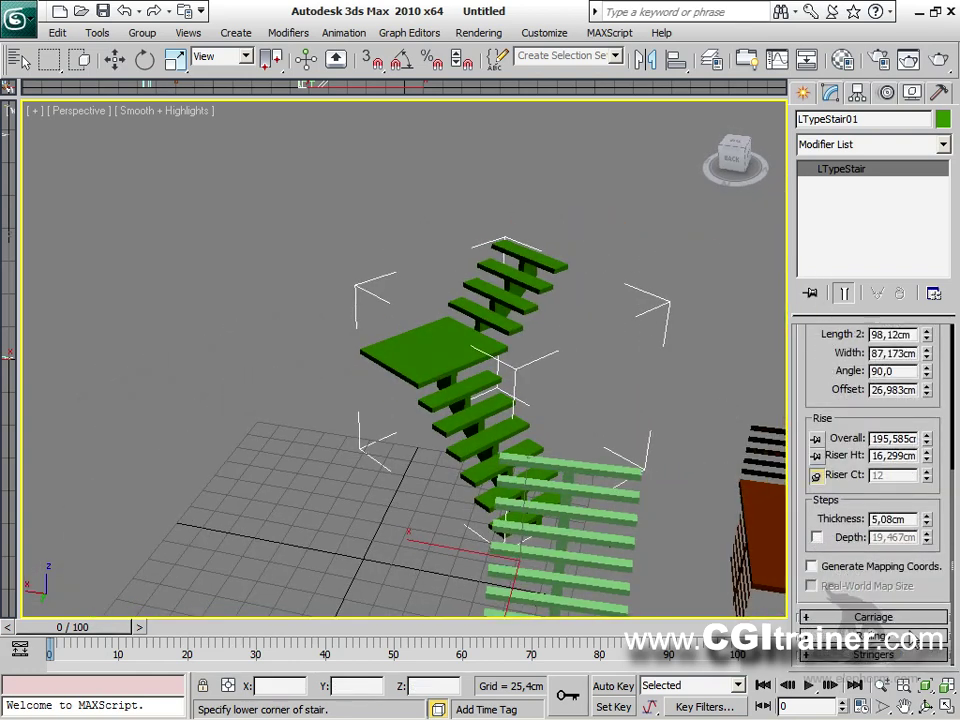
left_click(895, 618)
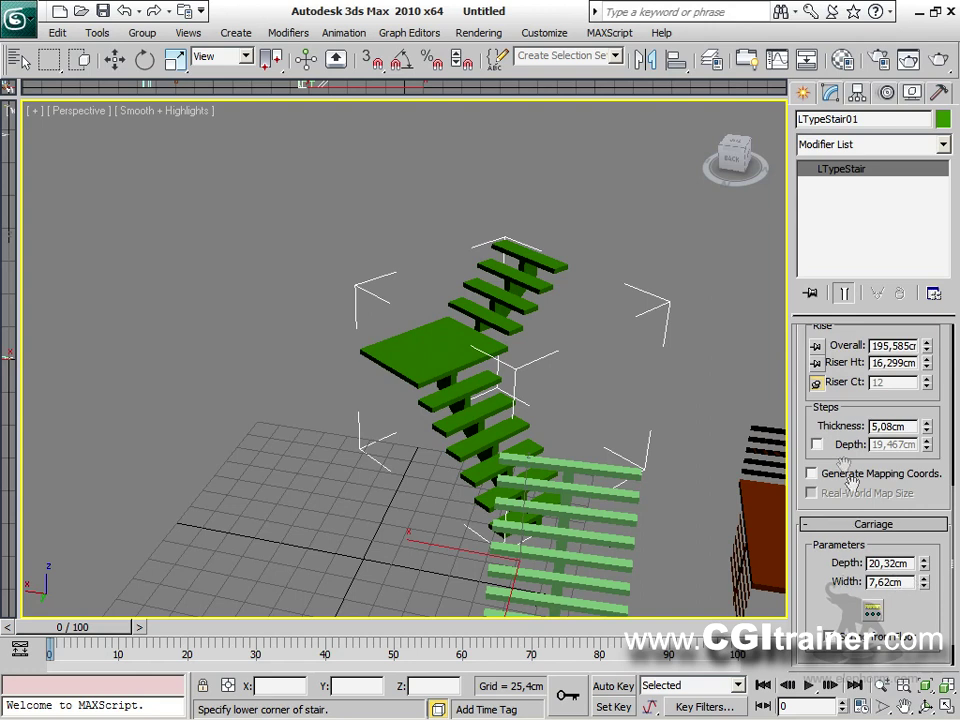
left_click_drag(855, 406, 848, 364)
left_click_drag(866, 658, 916, 565)
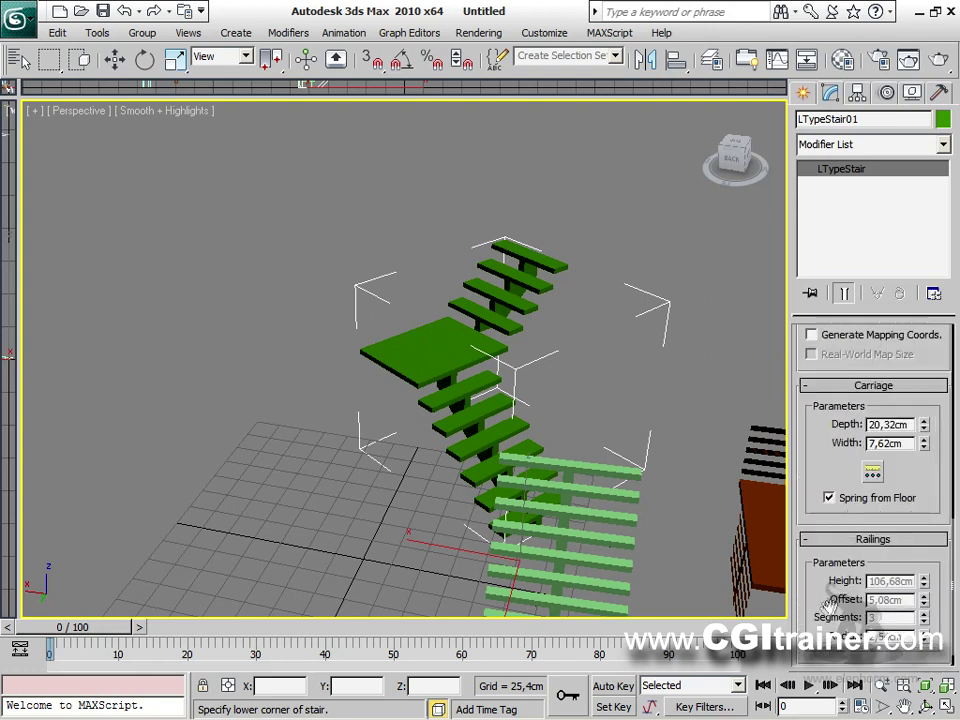
left_click_drag(830, 605, 838, 428)
left_click_drag(885, 660, 916, 583)
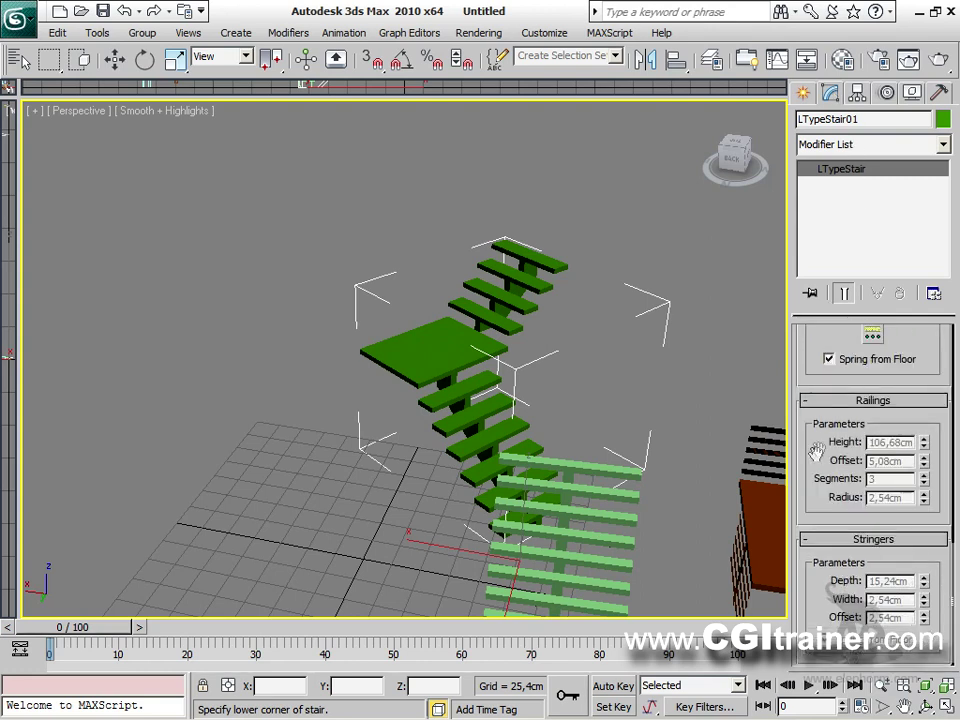
scroll(816, 452, "up", 5)
scroll(830, 390, "up", 1)
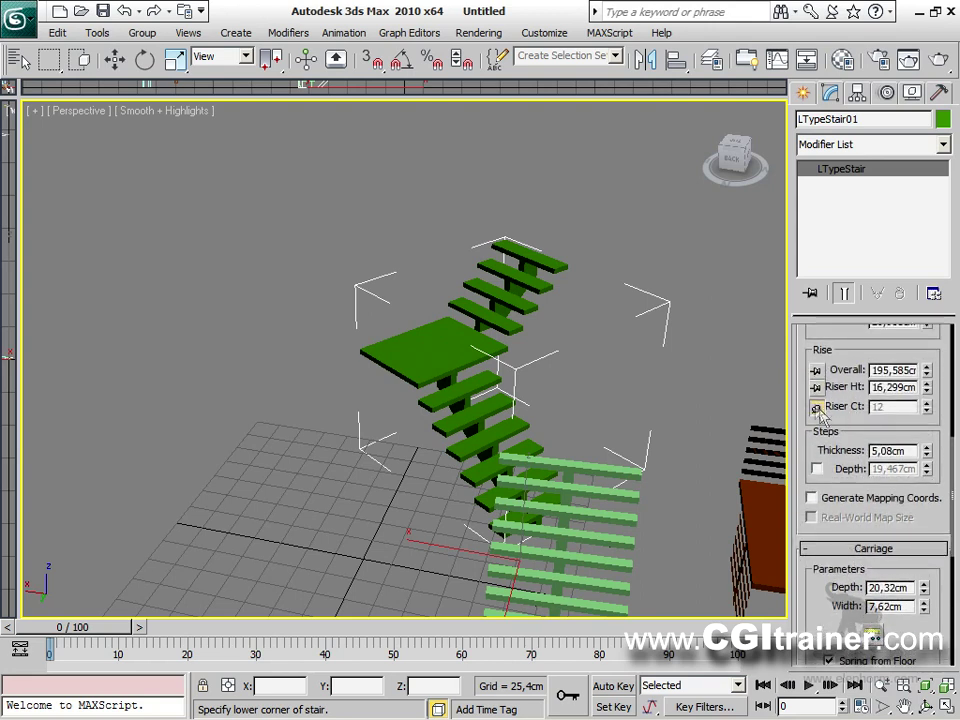
Turn on stringers plus left and right handrails and rail paths for the L-type stair.
scroll(840, 390, "up", 5)
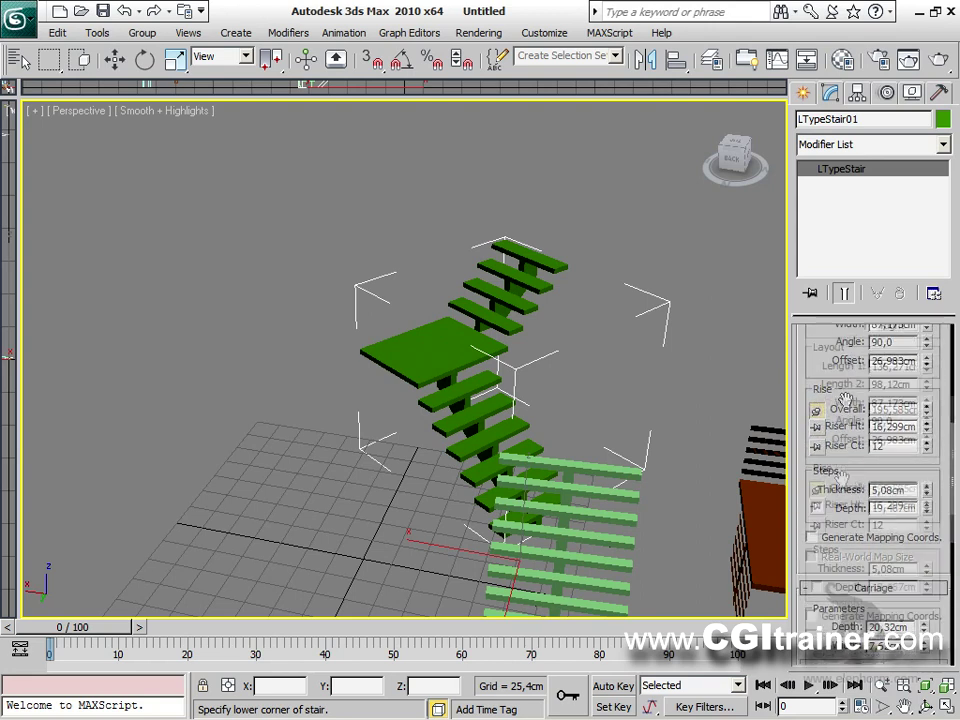
left_click(847, 410)
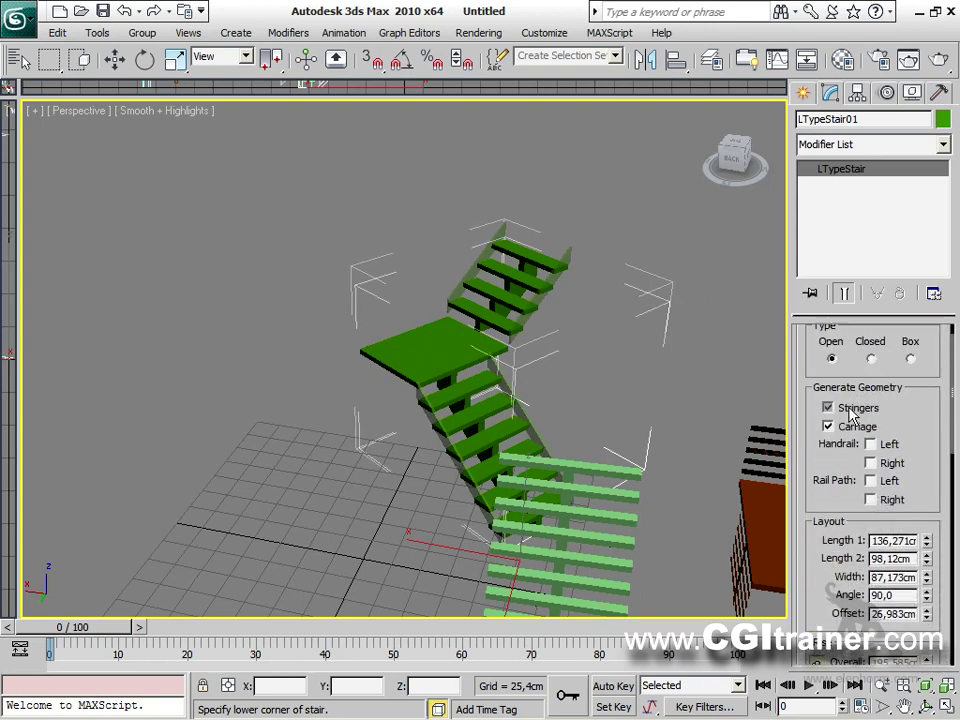
left_click(872, 445)
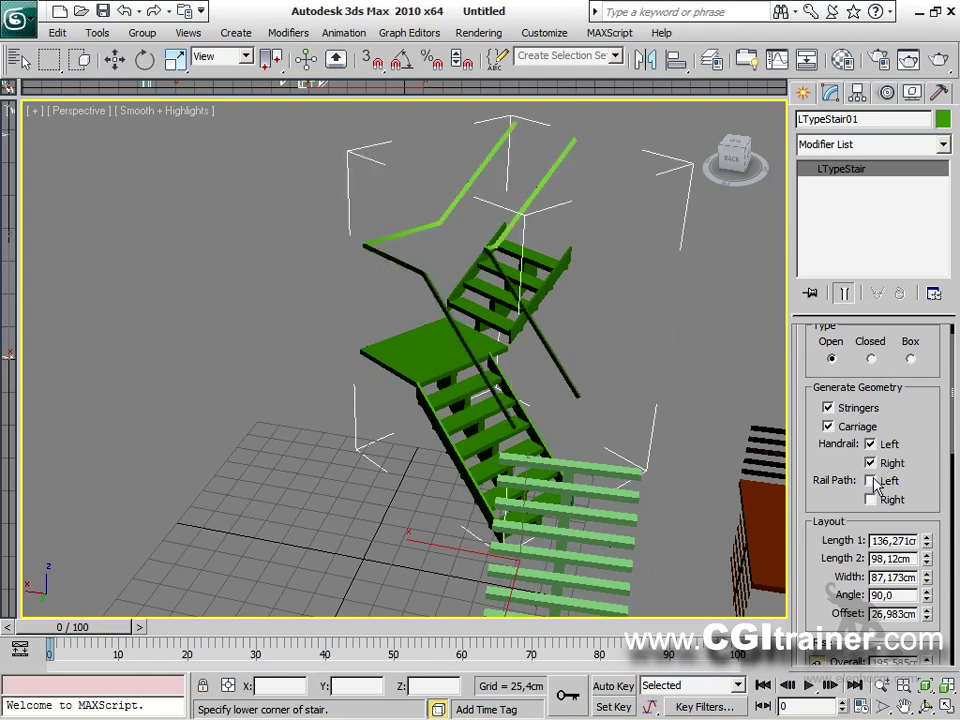
scroll(836, 521, "down", 4)
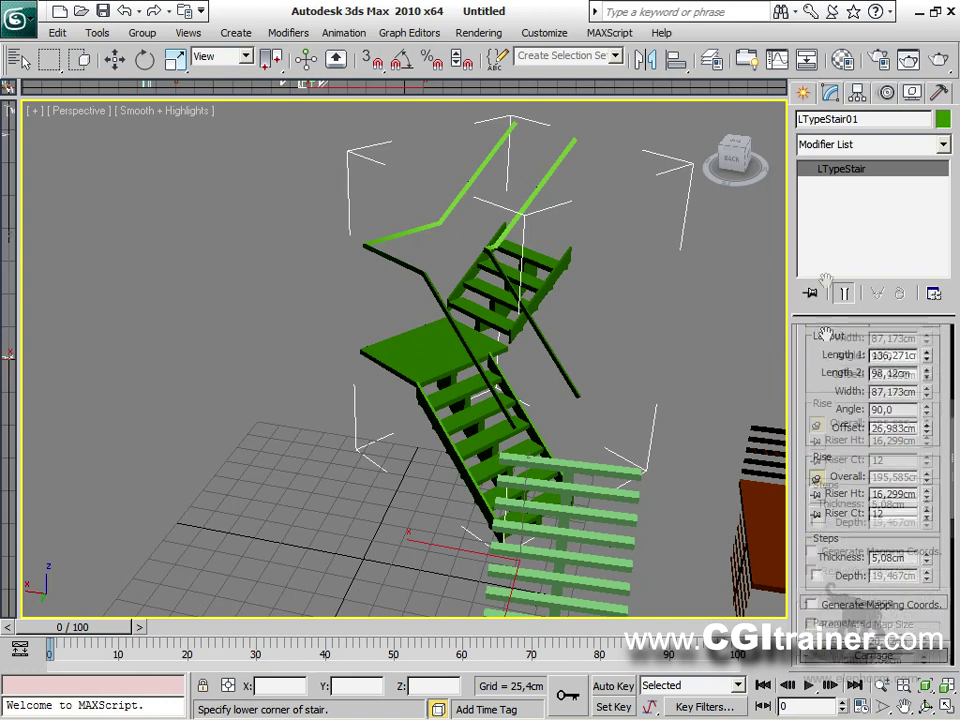
scroll(840, 360, "up", 4)
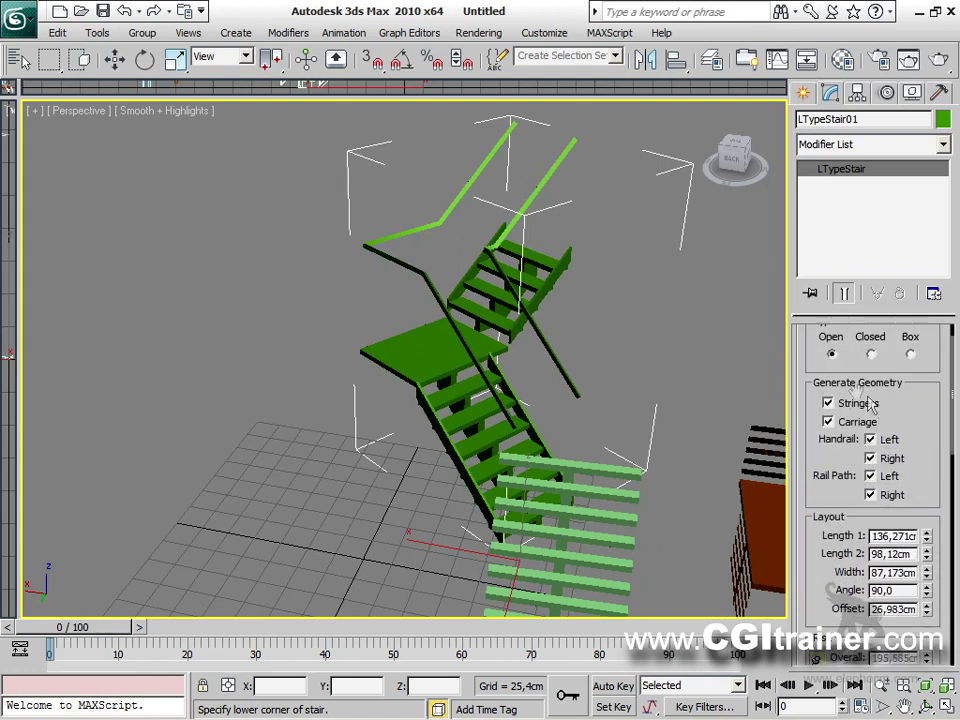
scroll(865, 470, "down", 8)
scroll(872, 535, "down", 2)
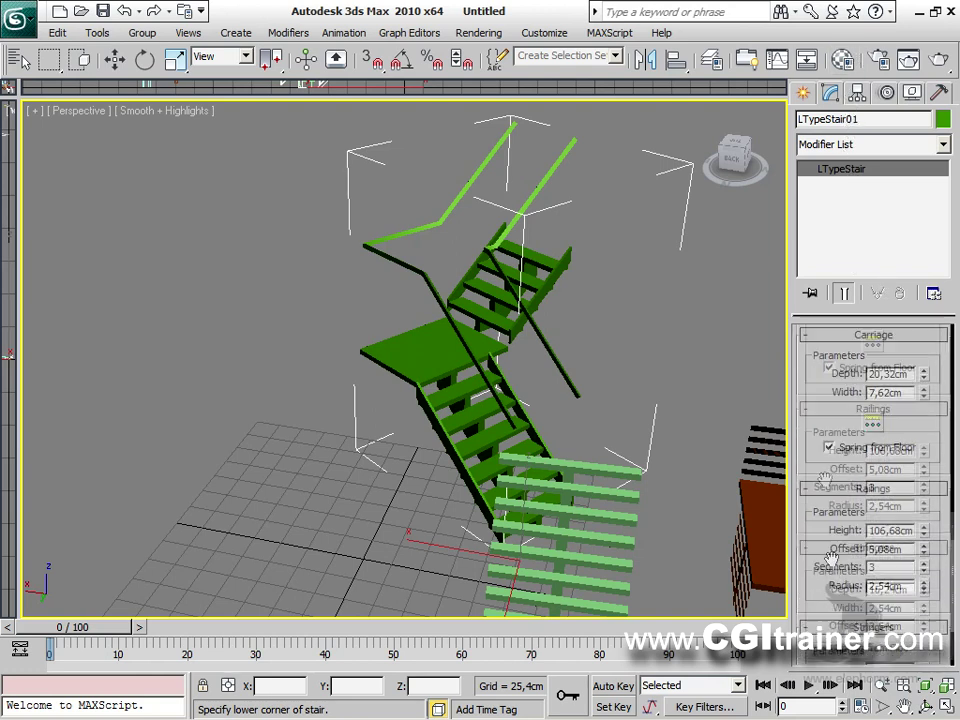
scroll(855, 547, "up", 3)
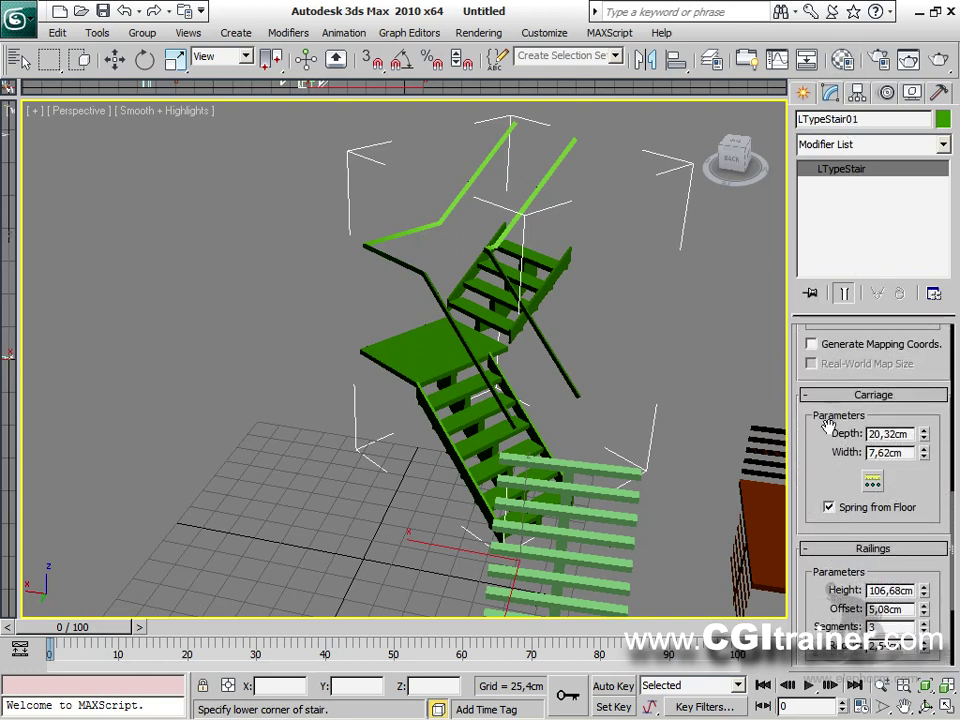
scroll(828, 428, "up", 4)
scroll(830, 338, "up", 3)
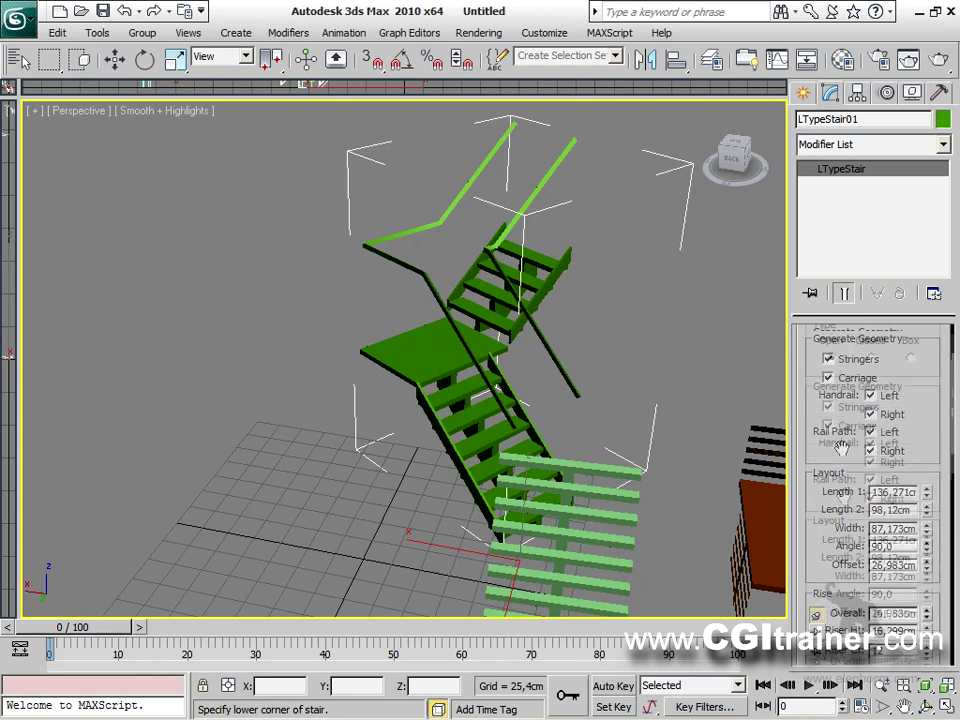
Set the step type to Closed, then Box, giving the stair solid sides.
left_click(871, 389)
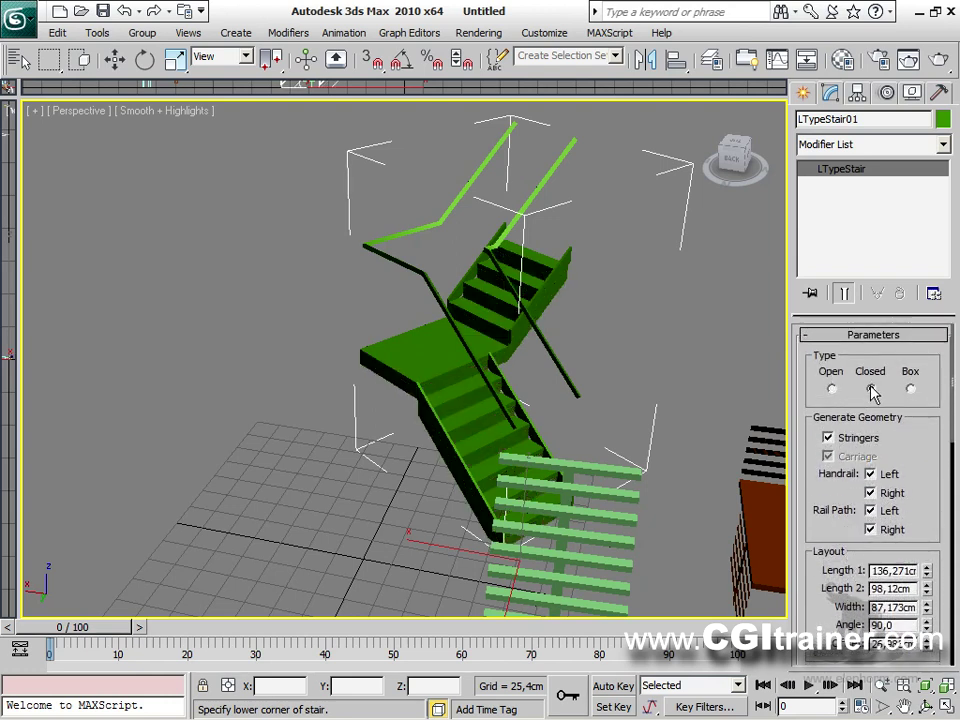
left_click(831, 389)
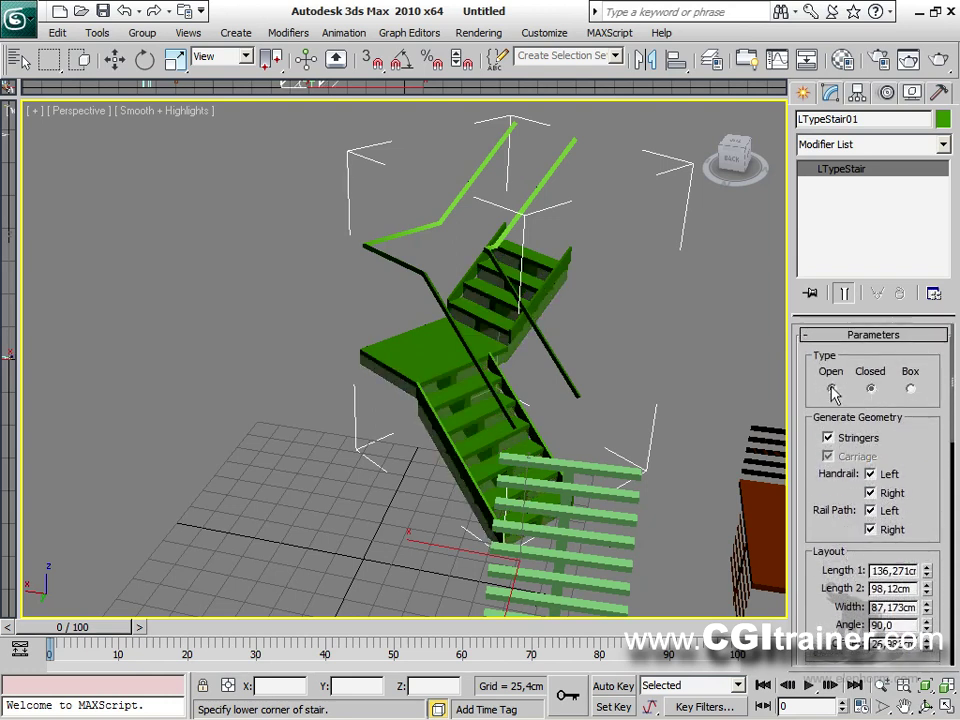
left_click(871, 389)
left_click(911, 390)
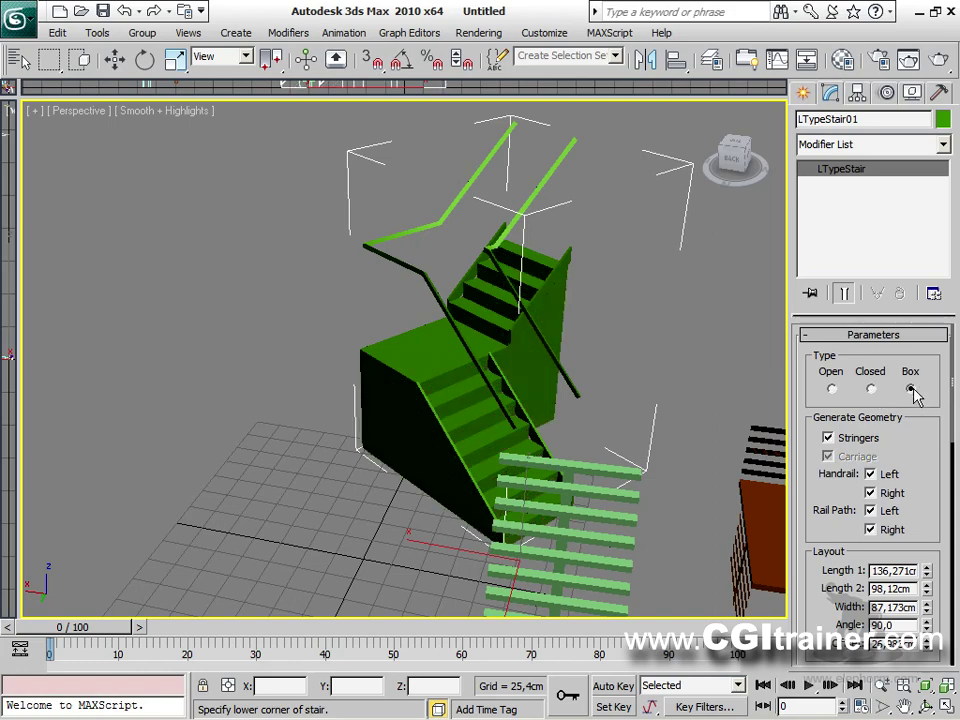
middle_click_drag(437, 300, 520, 305, "alt")
left_click_drag(820, 619, 820, 392)
Raise the riser count to 16 and lower the railings to 35,204 cm.
left_click(927, 479)
left_click(927, 479)
left_click(927, 479)
left_click_drag(925, 447, 925, 486)
scroll(820, 428, "down", 5)
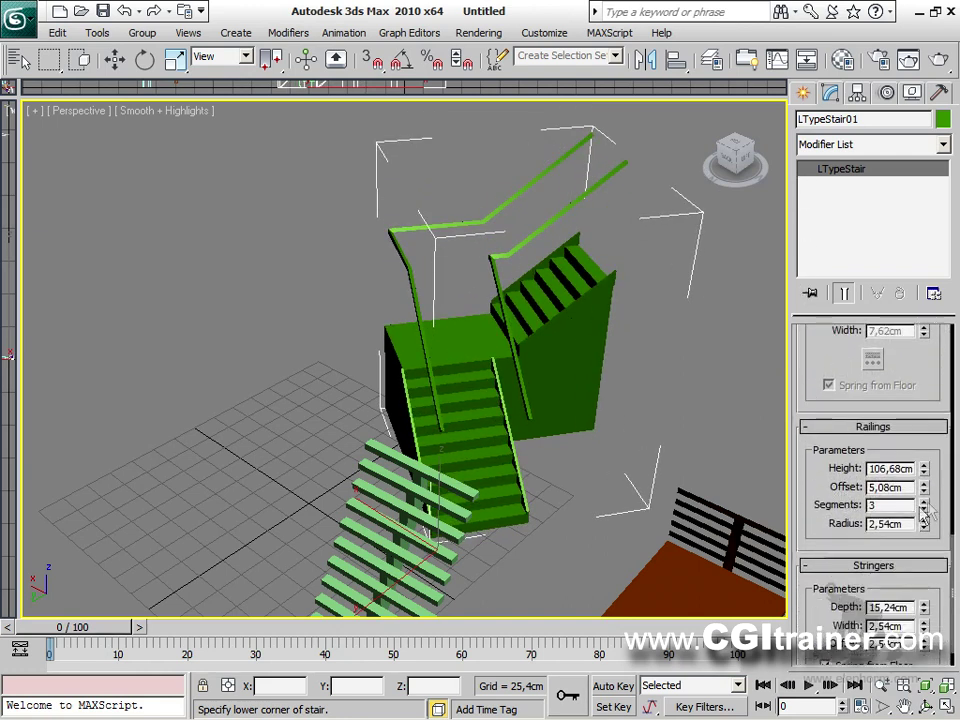
mouse_move(925, 487)
left_mouse_down()
mouse_move(925, 472)
mouse_move(925, 495)
mouse_move(927, 460)
mouse_move(927, 496)
mouse_move(927, 486)
left_mouse_up()
middle_click_drag(426, 381, 600, 460, "alt")
scroll(570, 470, "up", 5)
scroll(540, 482, "up", 2)
scroll(506, 501, "down", 10)
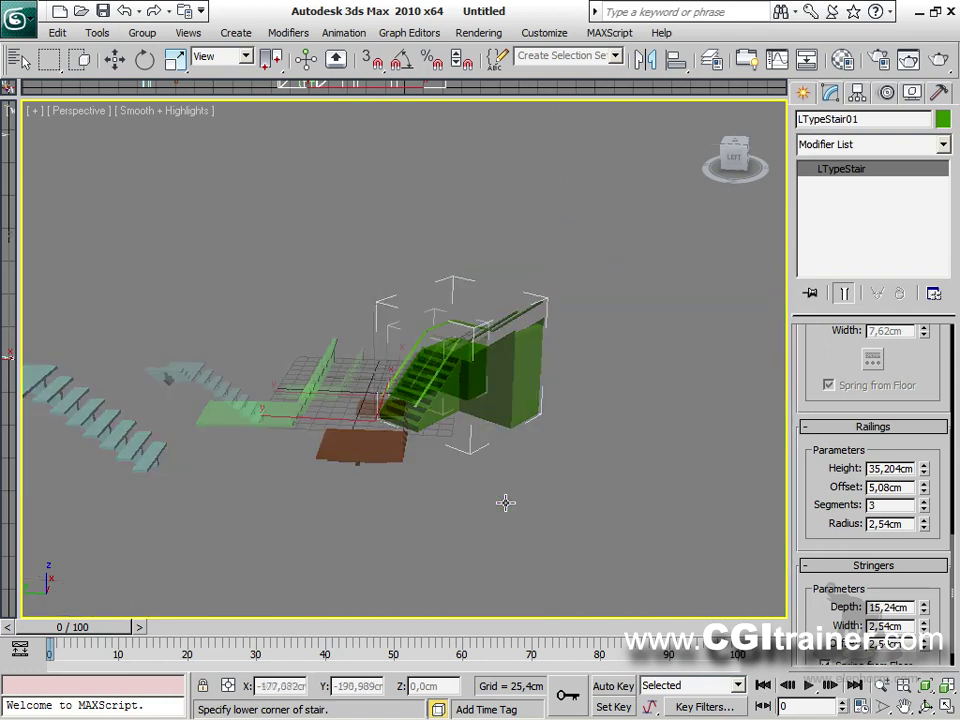
Create a spiral stair beside the L-stairs by setting its radius and height.
left_click(803, 93)
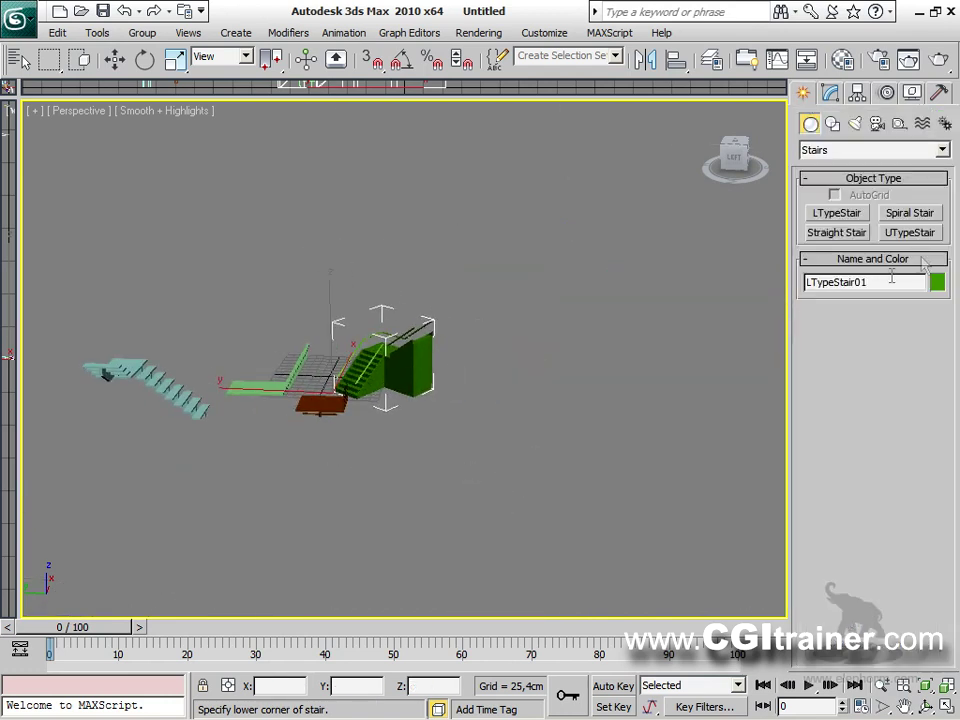
left_click(910, 214)
left_click_drag(512, 467, 556, 460)
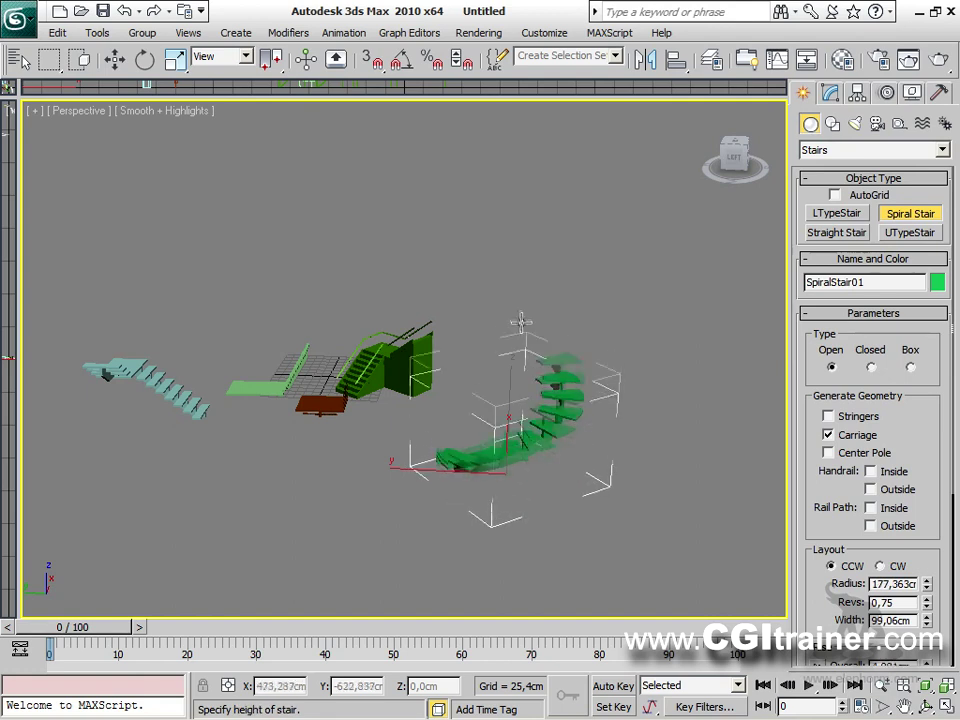
left_click(545, 330)
scroll(533, 463, "up", 2)
middle_click_drag(533, 463, 606, 470, "alt")
Enable stringers, centre pole, inner/outer handrails and rail paths; shrink radius to 159,626 cm.
left_click(830, 92)
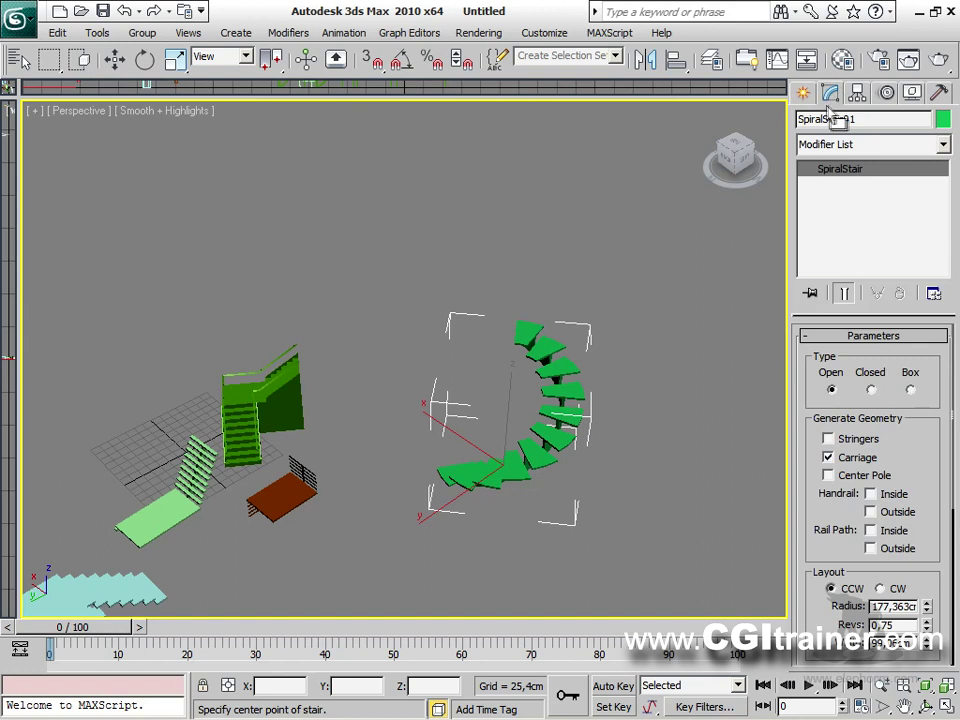
left_click(829, 438)
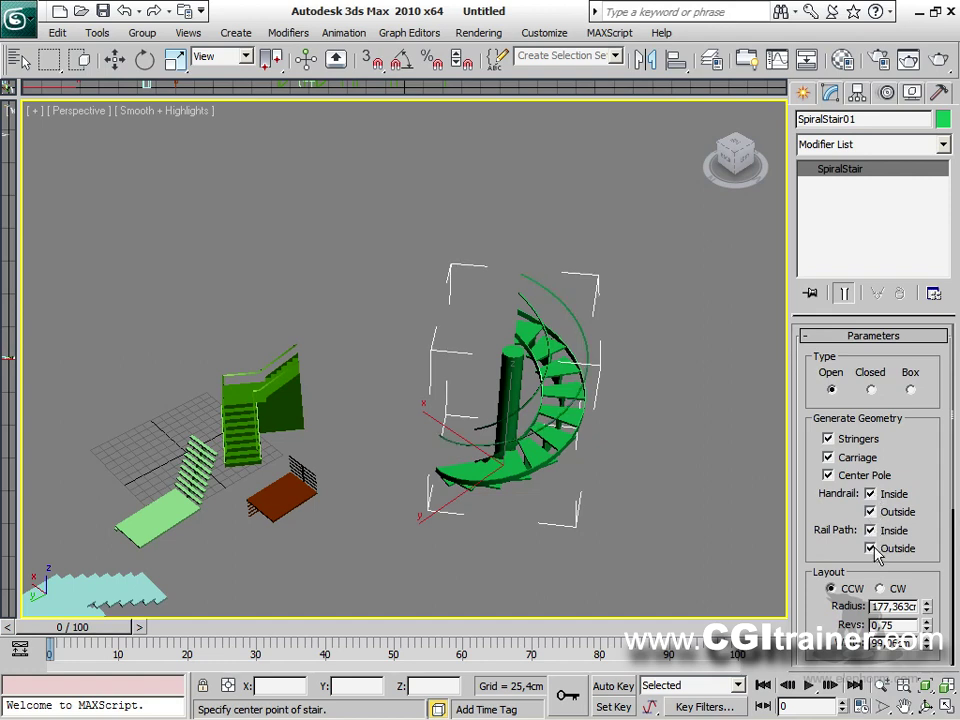
left_click_drag(820, 567, 886, 428)
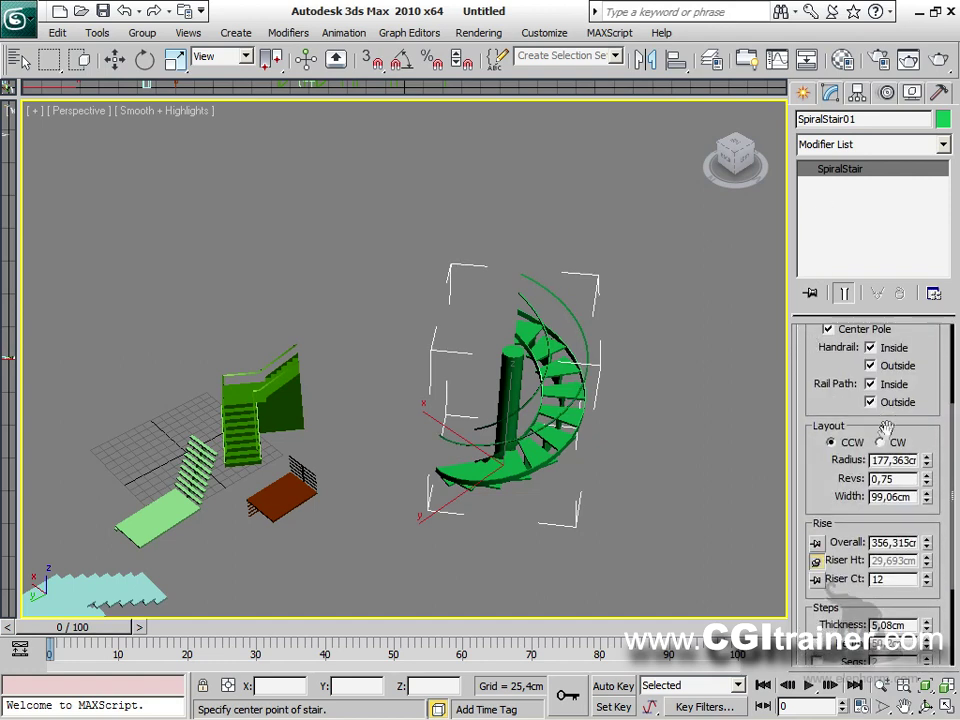
left_click(882, 442)
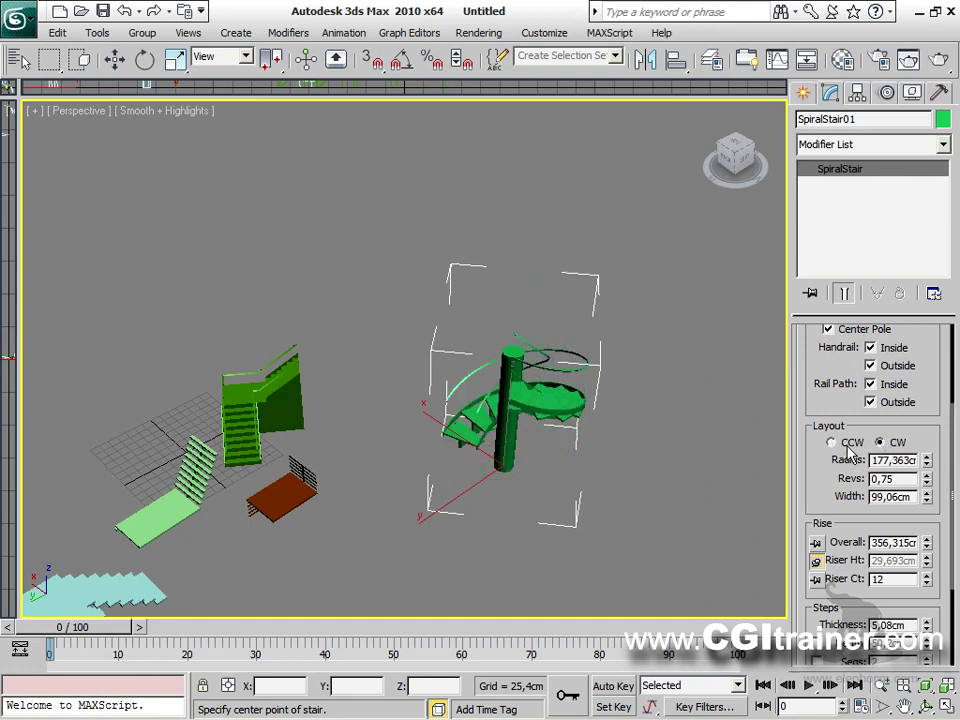
left_click(831, 442)
mouse_move(928, 463)
left_mouse_down()
mouse_move(928, 430)
mouse_move(928, 475)
mouse_move(912, 462)
mouse_move(916, 476)
left_mouse_up()
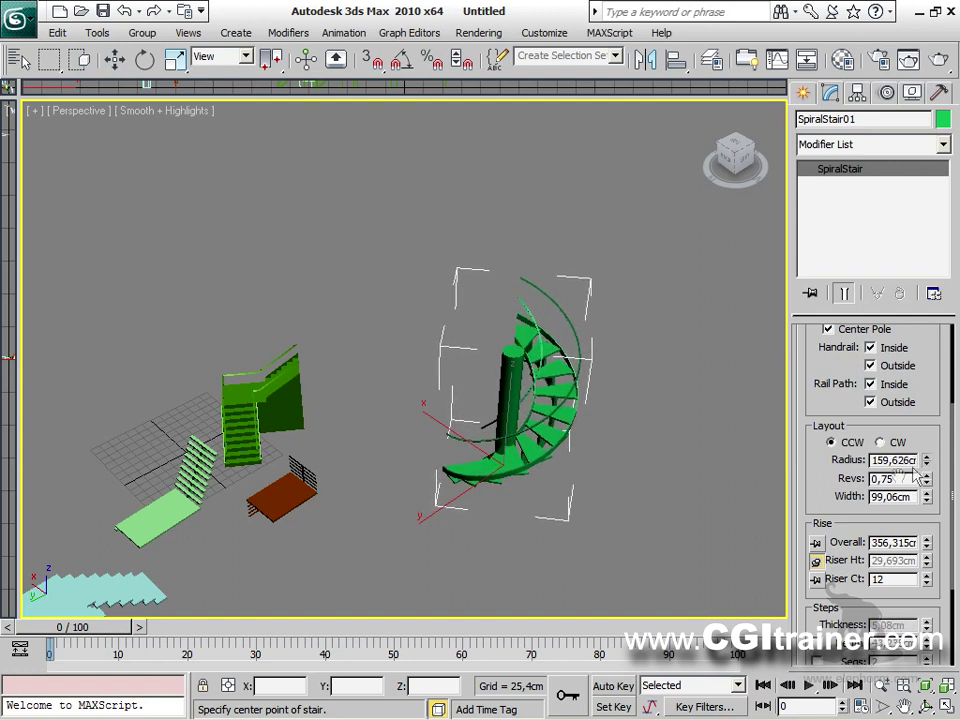
left_click_drag(824, 505, 826, 248)
middle_click_drag(390, 470, 347, 405, "alt")
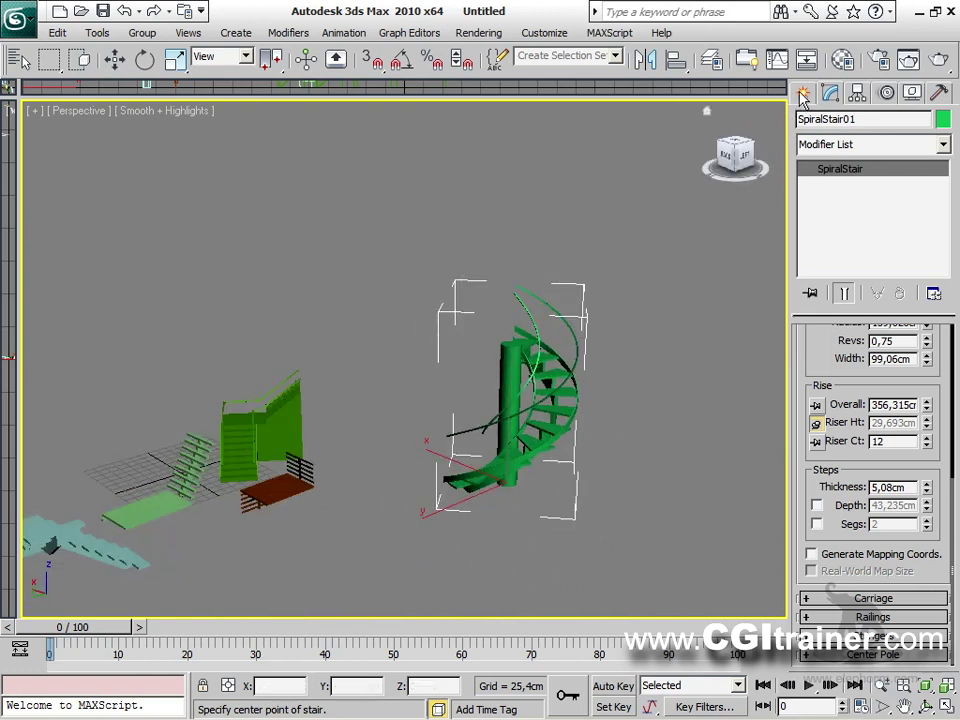
Create a U-type stair by setting its flight length, width and height.
left_click(803, 94)
left_click(905, 232)
left_click_drag(581, 533, 668, 527)
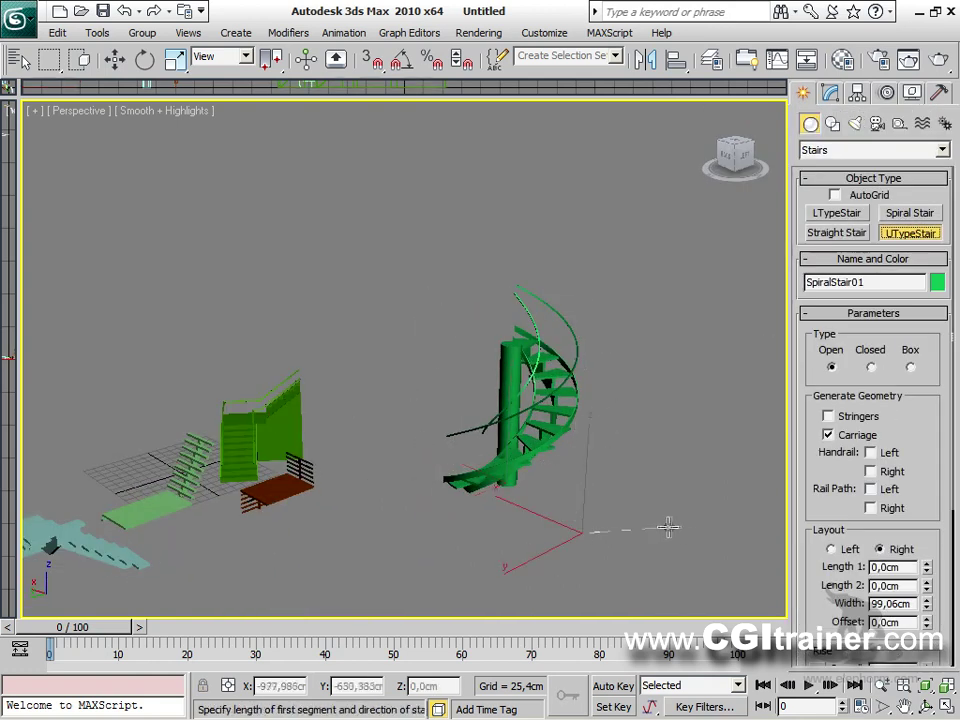
left_click_drag(643, 579, 645, 580)
left_click(705, 505)
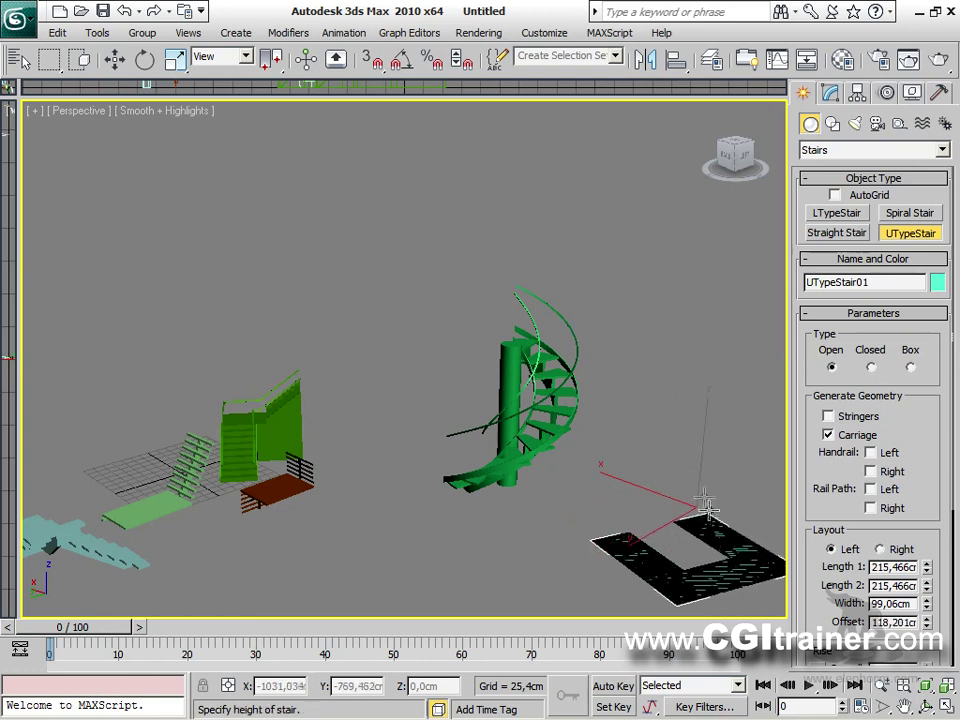
left_click(700, 355)
Add a straight stair with its length, width and height, keeping the Stairs category.
left_click(840, 233)
left_click_drag(411, 537, 409, 559)
left_click_drag(487, 568, 487, 568)
left_click(460, 585)
left_click(457, 452)
middle_click_drag(457, 452, 600, 445, "alt")
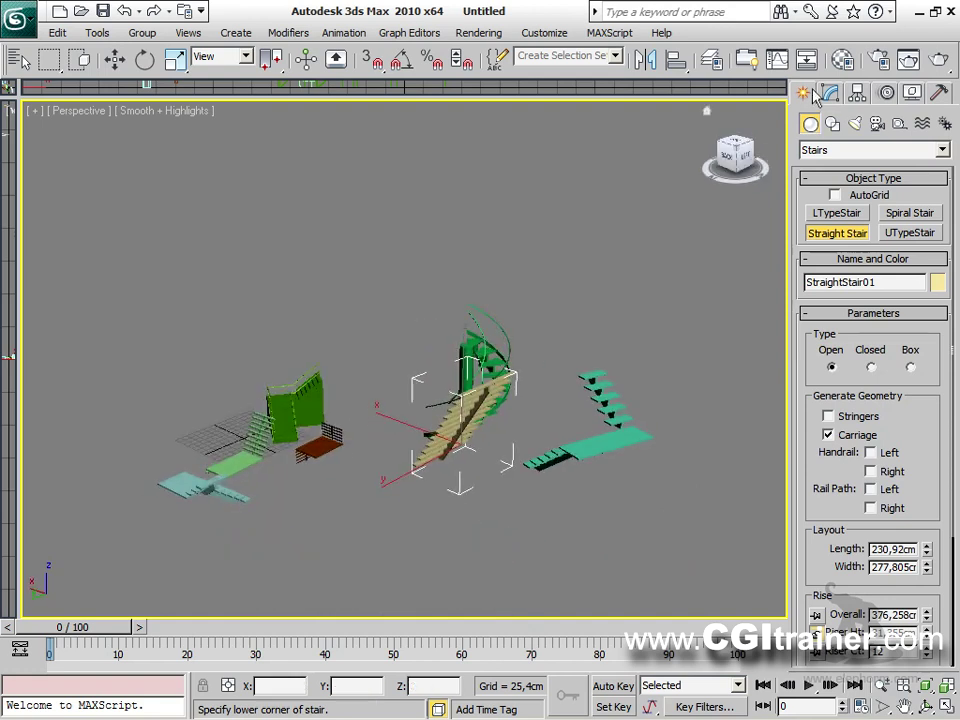
left_click(818, 148)
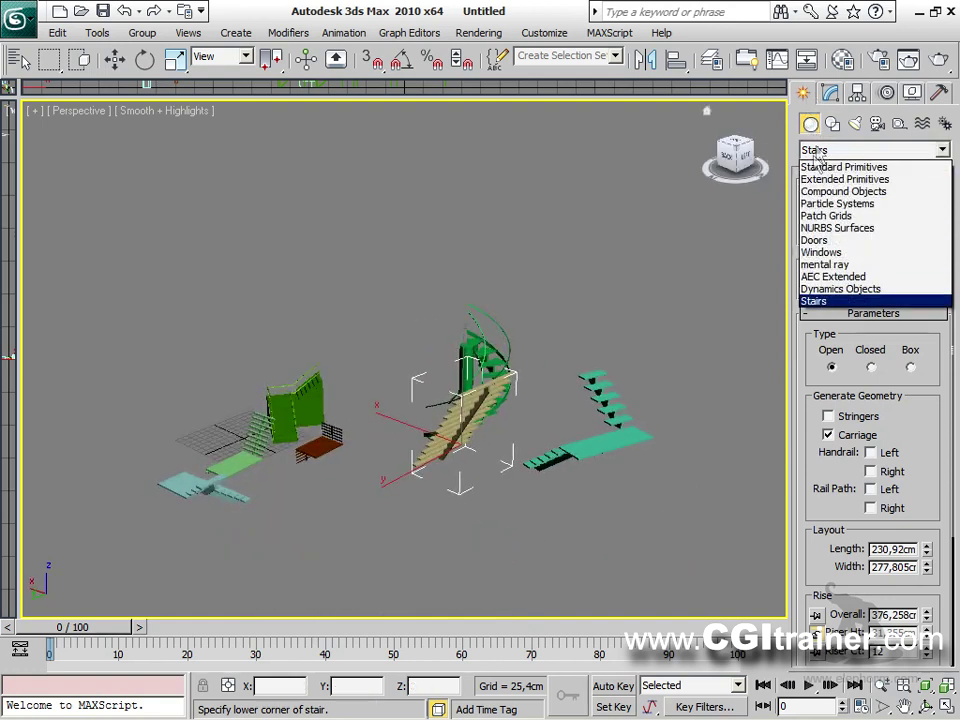
left_click(818, 302)
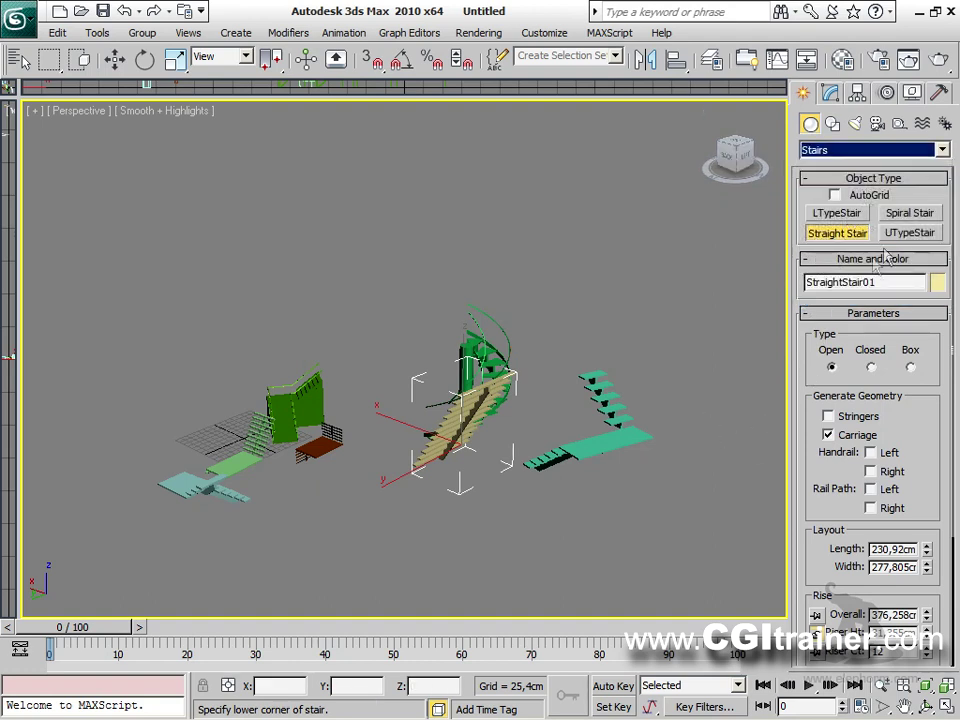
middle_click_drag(606, 248, 205, 443, "alt")
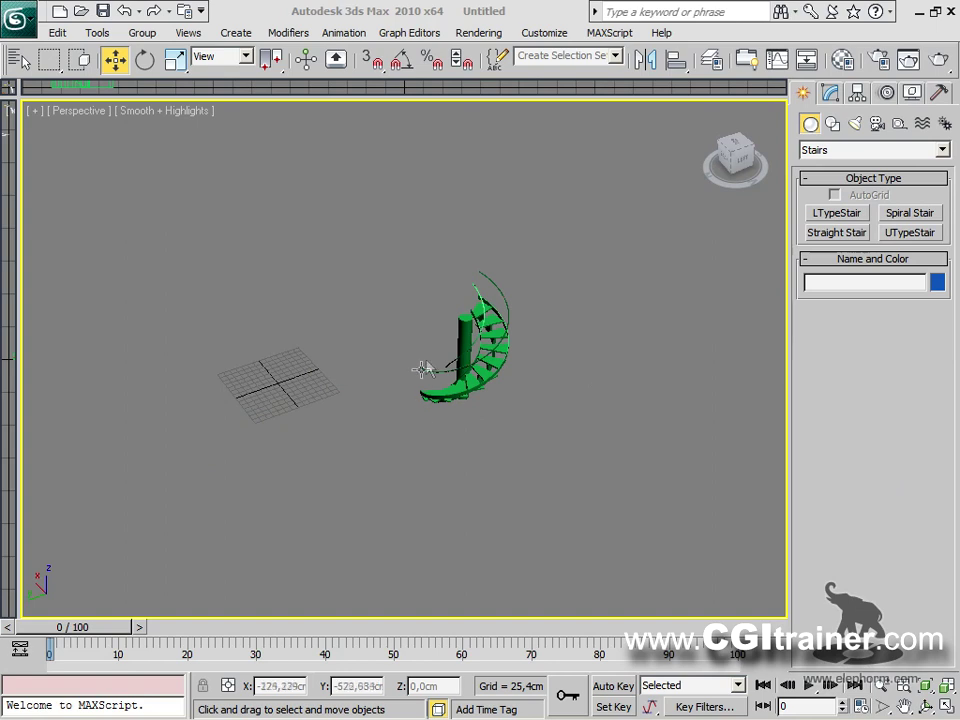
Centre SpiralStair01 at world origin 0,0,0 cm using the Transform Toolbox's Object Center.
left_click(466, 322)
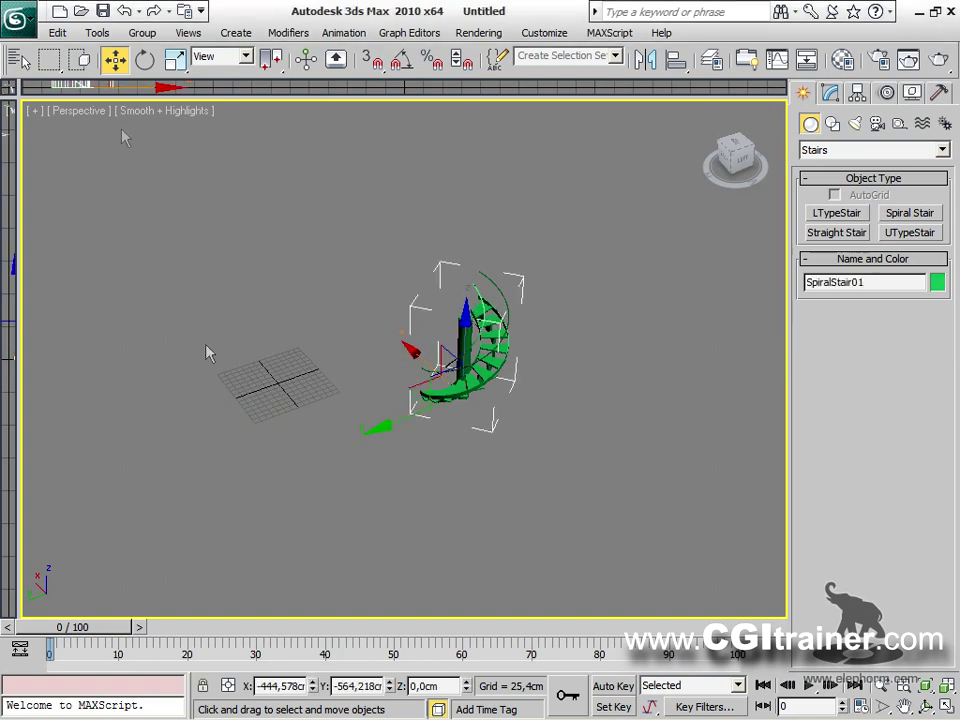
left_click(57, 32)
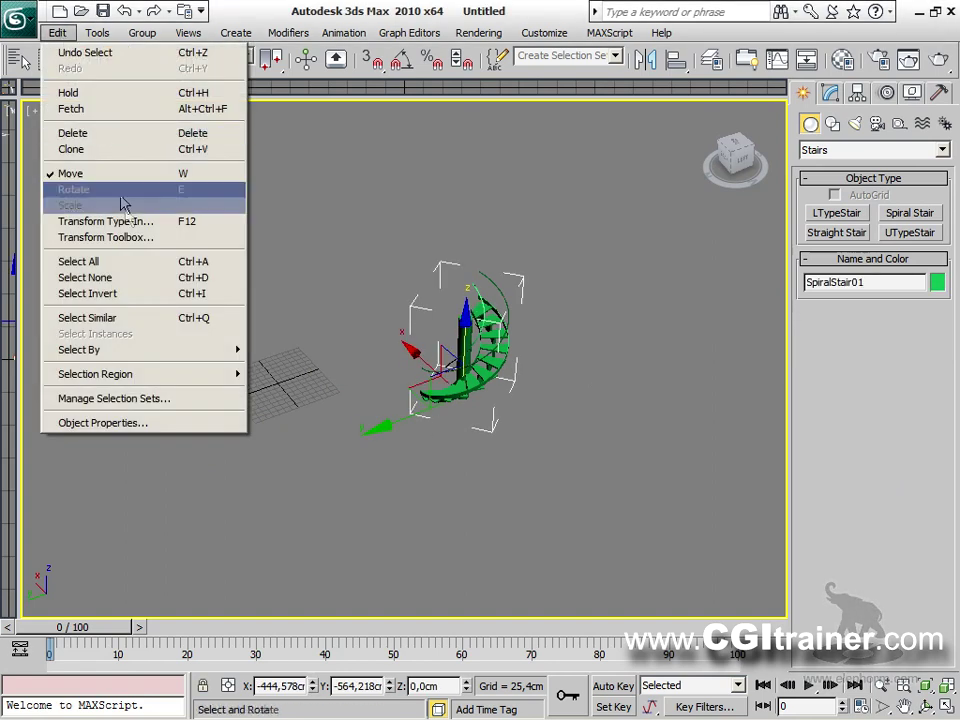
left_click(120, 240)
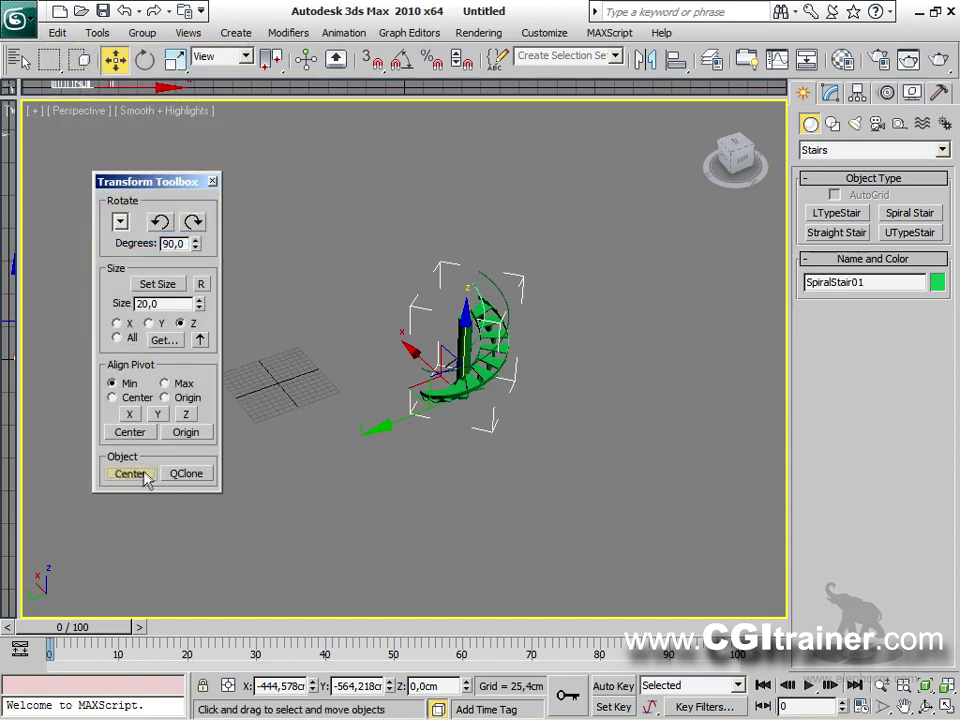
left_click(145, 475)
left_click(212, 182)
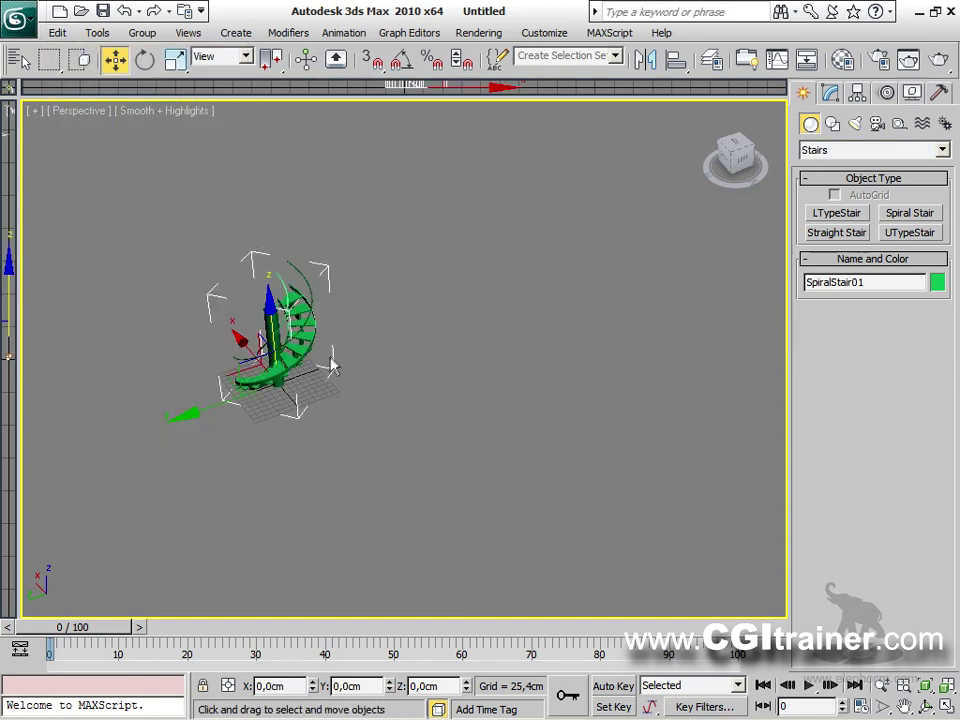
middle_click_drag(326, 365, 570, 400, "alt")
middle_click_drag(365, 463, 522, 474, "alt")
scroll(530, 425, "up", 4)
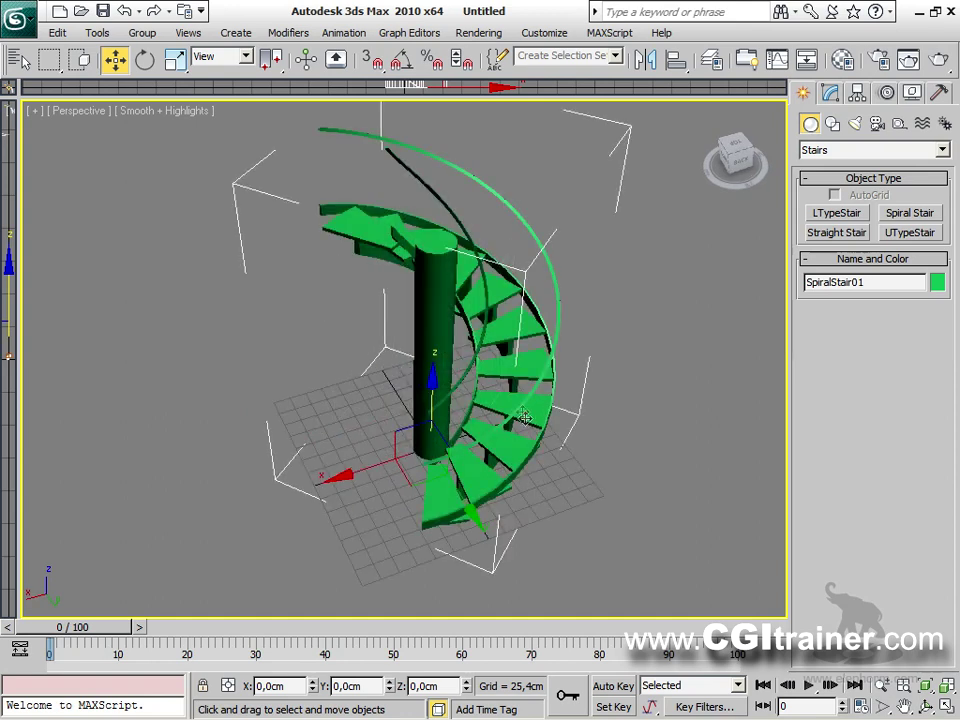
Convert the spiral stair to an Editable Poly.
right_click(441, 285)
mouse_move(500, 455)
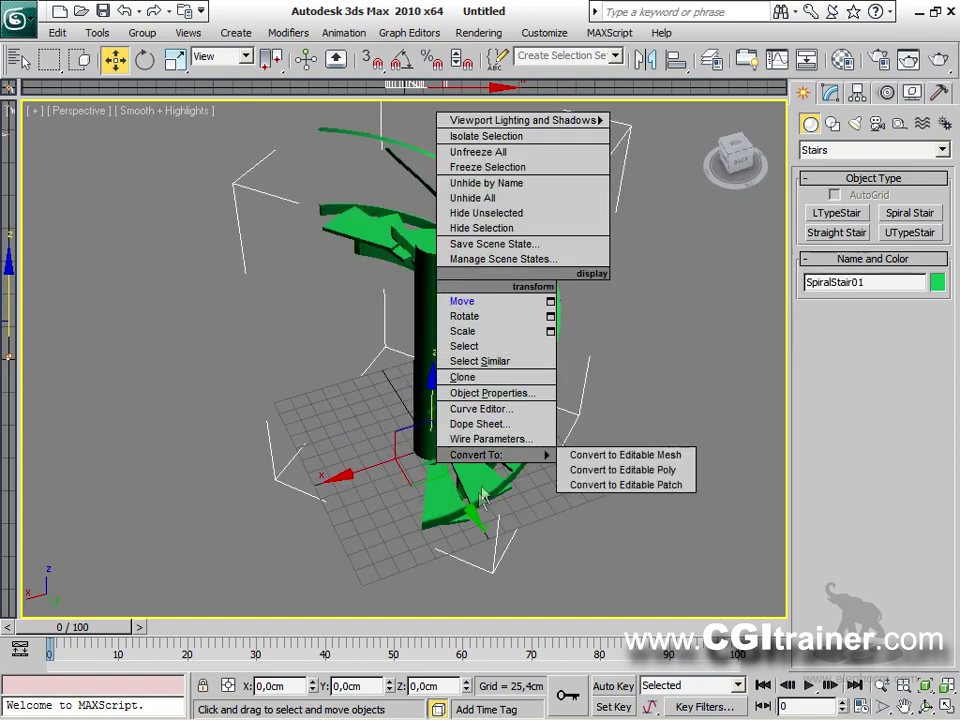
left_click(617, 470)
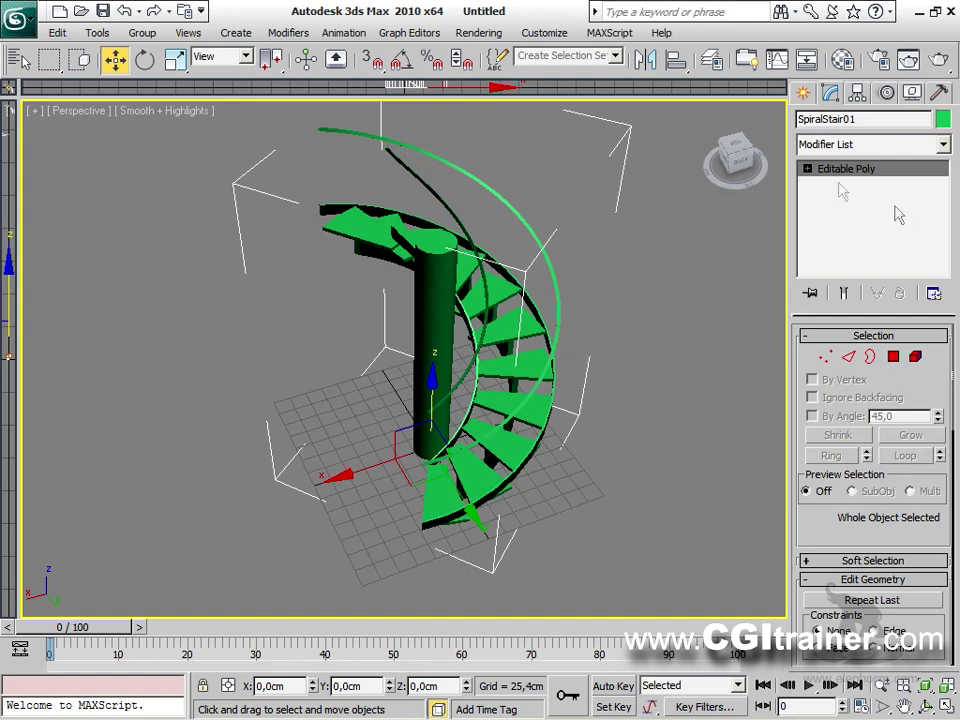
Select column polygons, then whole elements: central column, a step, and both railings.
left_click(901, 361)
left_click(426, 350)
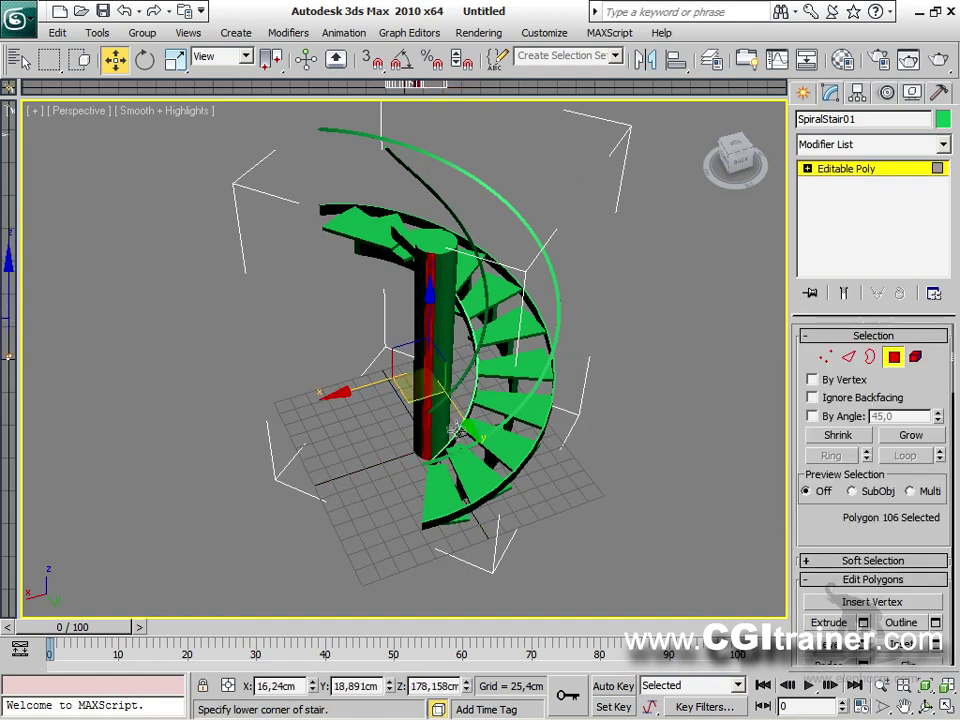
left_click(437, 273)
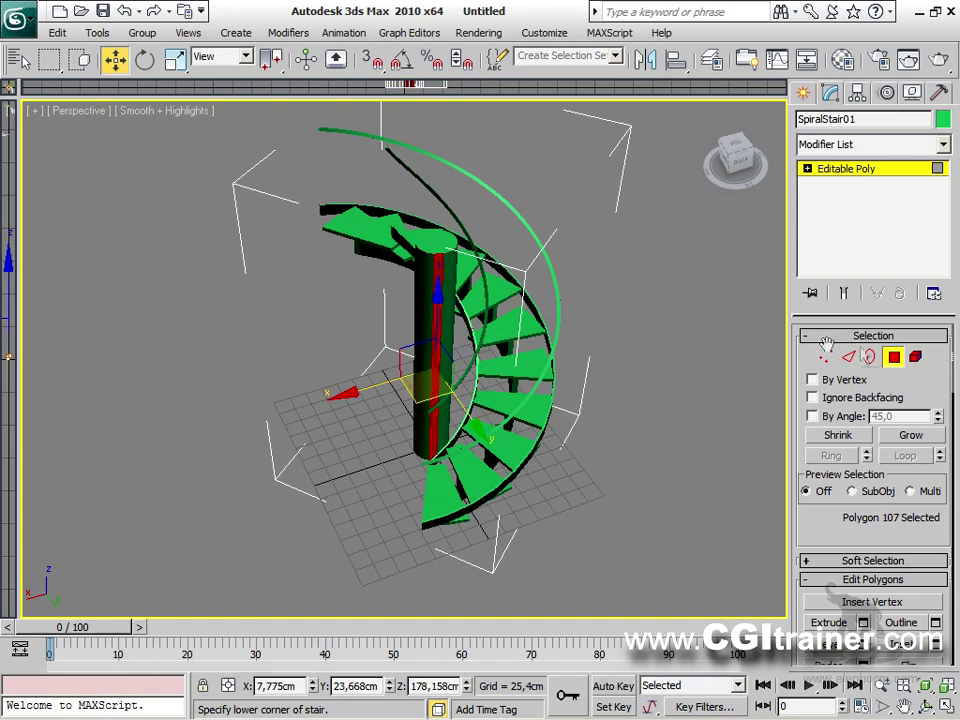
left_click(914, 357)
left_click(448, 345)
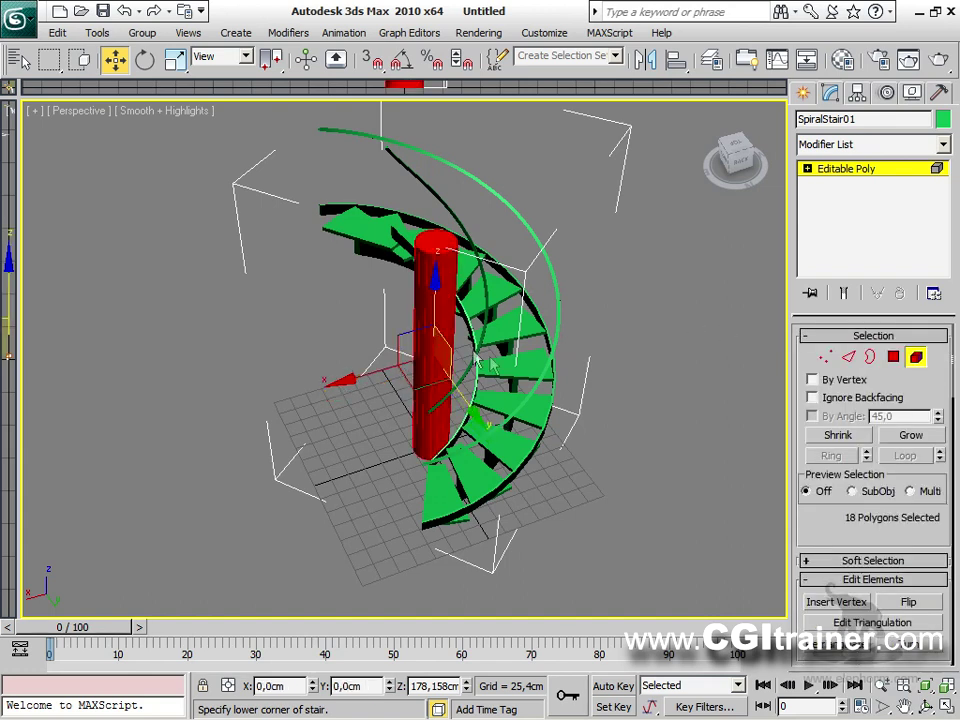
left_click(538, 328)
left_click(558, 312)
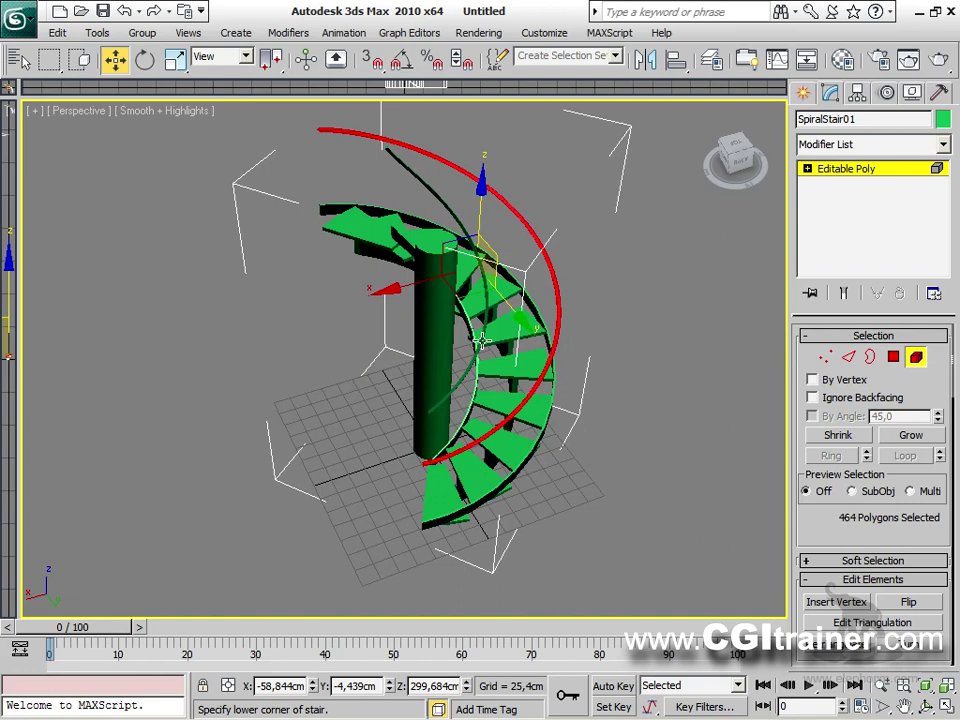
left_click(484, 323)
middle_click_drag(598, 386, 435, 330, "alt")
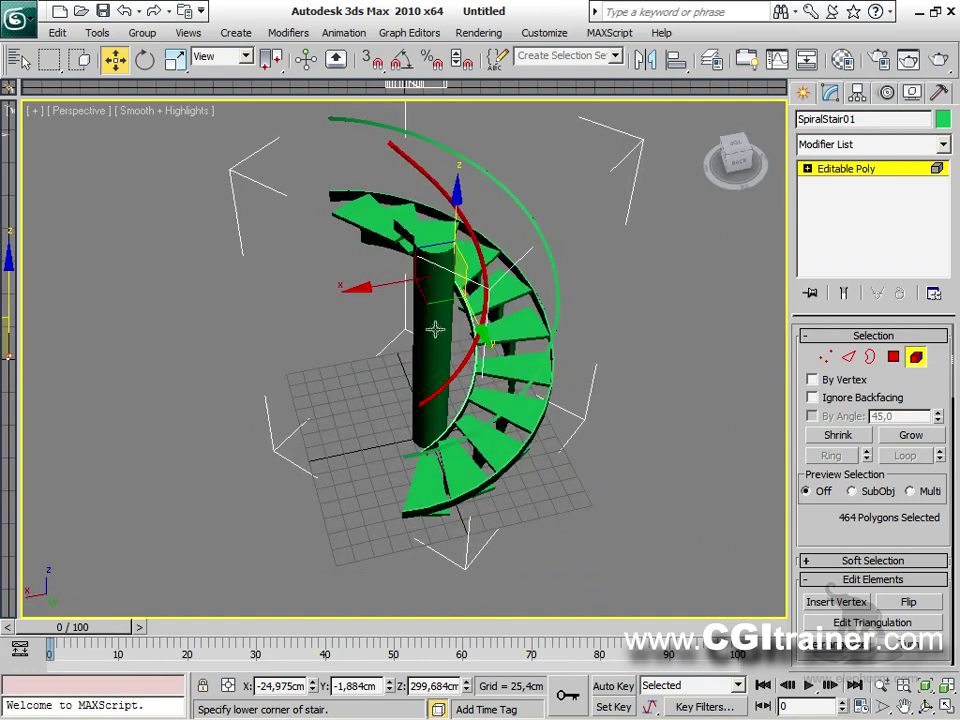
left_click(428, 369)
middle_click_drag(551, 450, 529, 395, "alt")
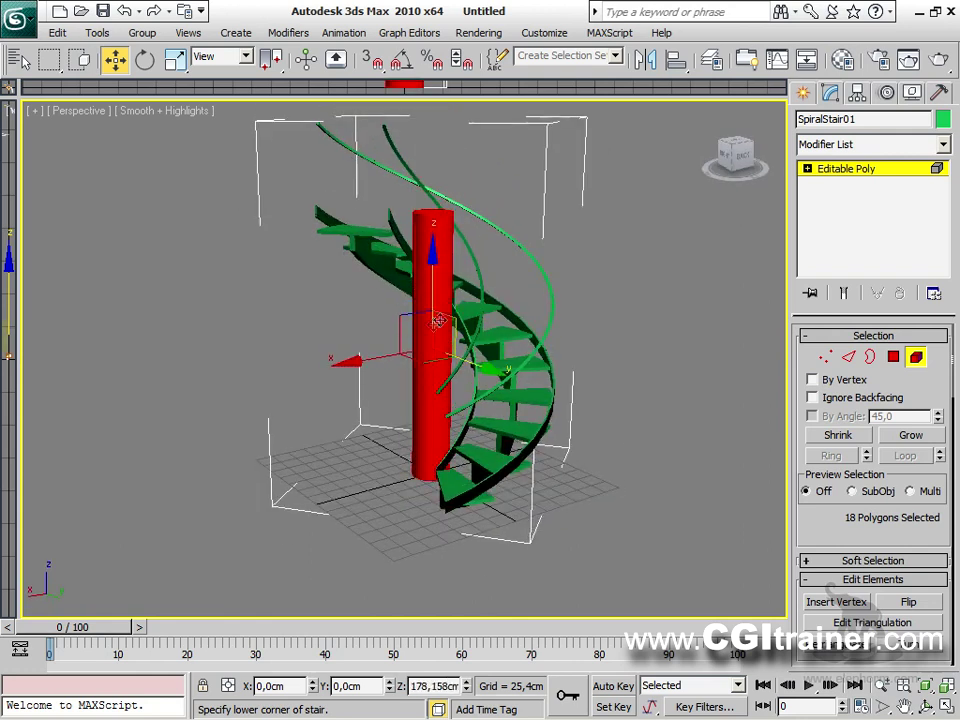
Test rotating and scaling the central column, then exit element sub-object mode.
right_click(426, 320)
left_click(455, 357)
left_click_drag(481, 345, 438, 328)
right_click(432, 340)
left_click(456, 390)
left_click(916, 357)
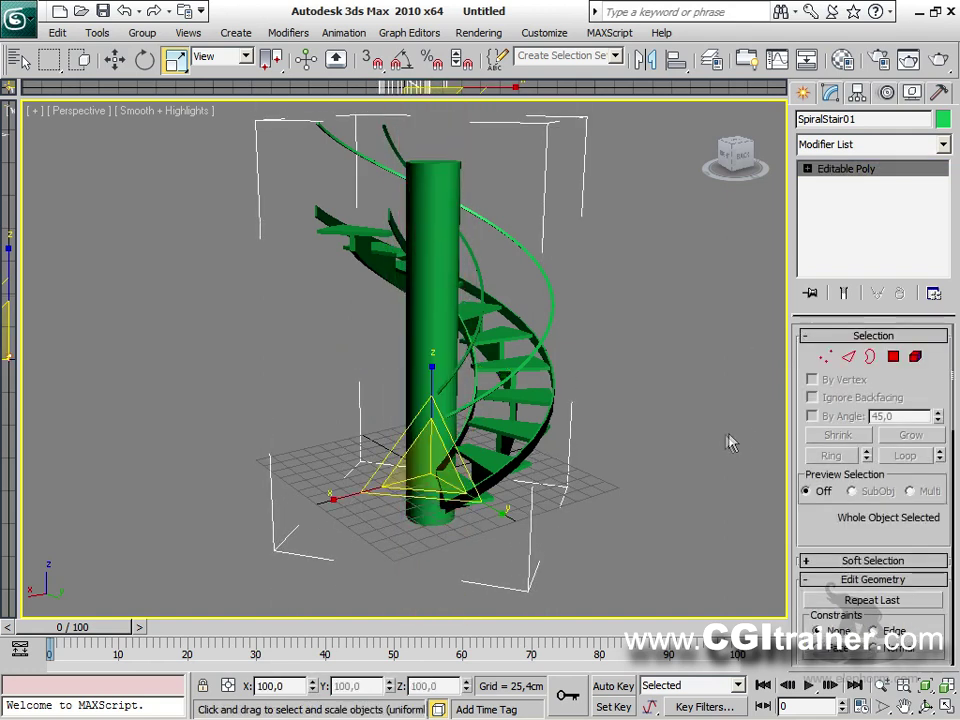
Undo the Editable Poly conversion and widen the spiral stair's radius to 194,744 cm.
key("ctrl+z")
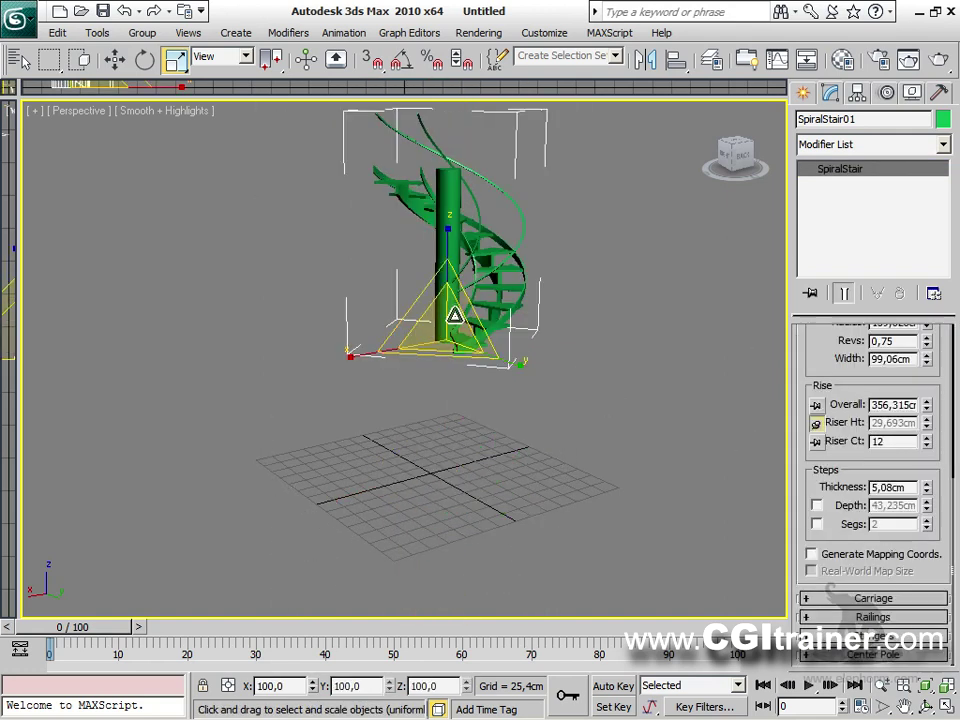
middle_click_drag(572, 355, 620, 440, "alt")
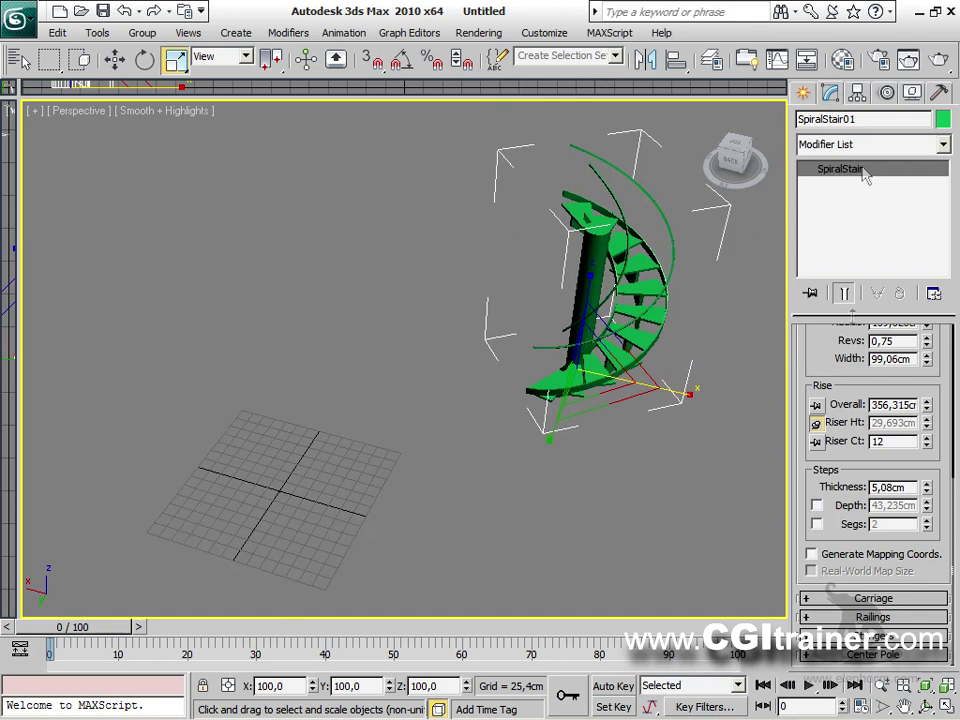
scroll(843, 370, "up", 3)
left_click_drag(927, 447, 861, 413)
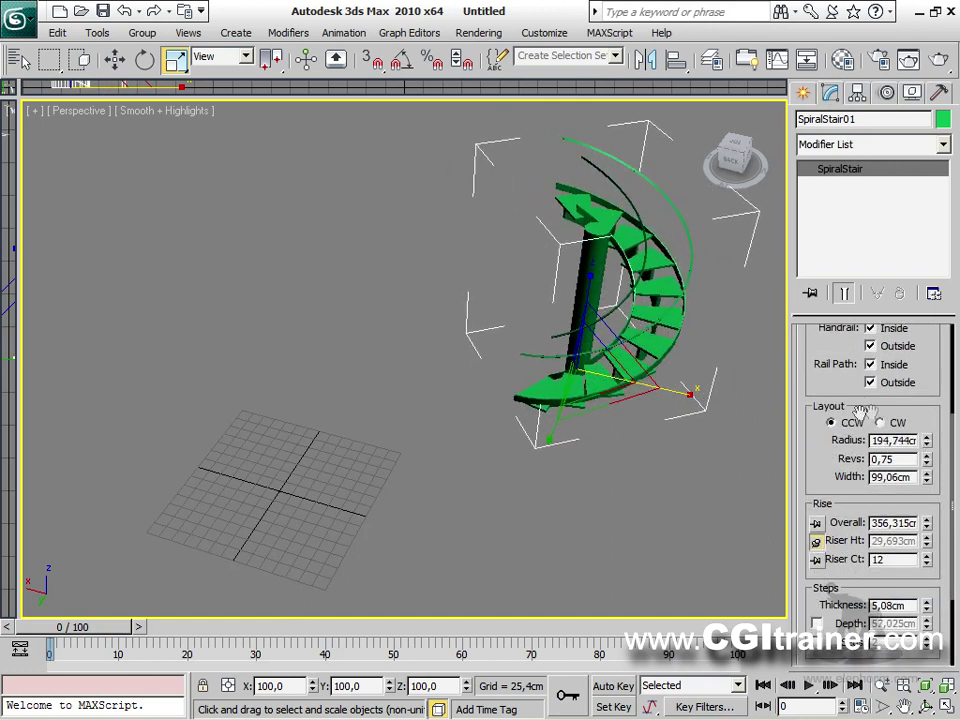
left_click(880, 423)
middle_click_drag(680, 473, 760, 436, "alt")
left_click(856, 428)
middle_click_drag(700, 455, 748, 458, "alt")
Re-centre the stair at the world origin via Transform Toolbox, then bring up Convert To.
left_click_drag(175, 59, 174, 73)
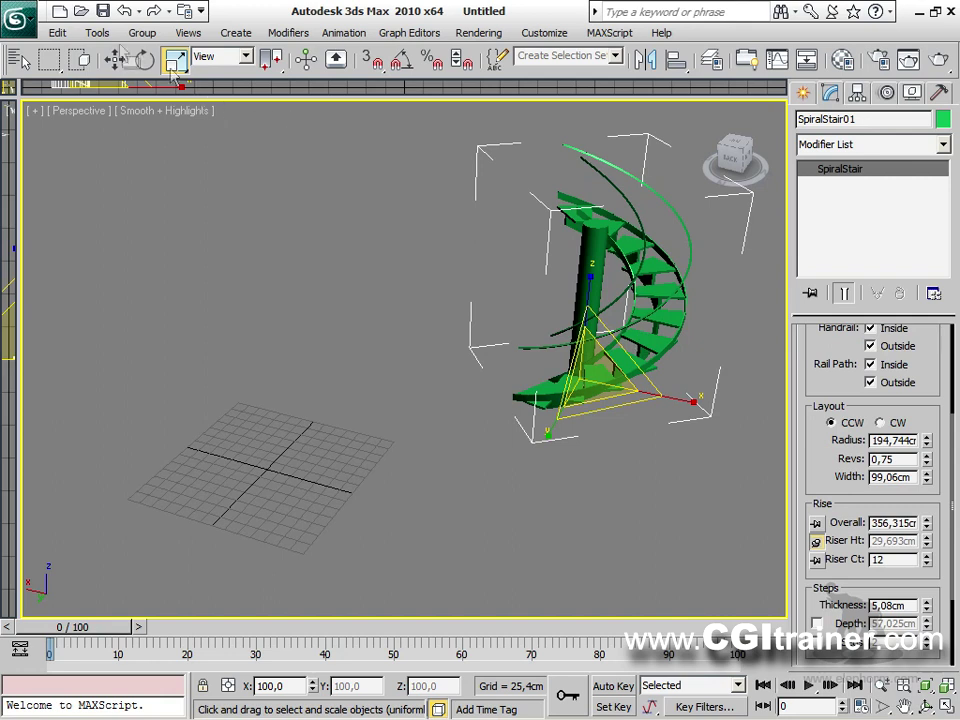
left_click(66, 33)
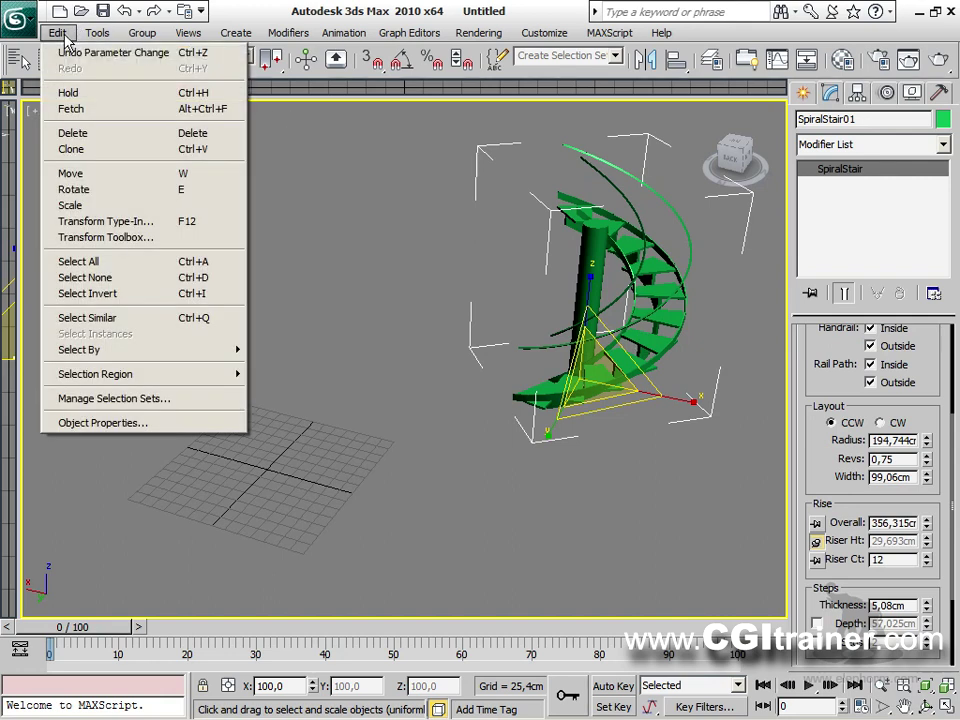
left_click(101, 237)
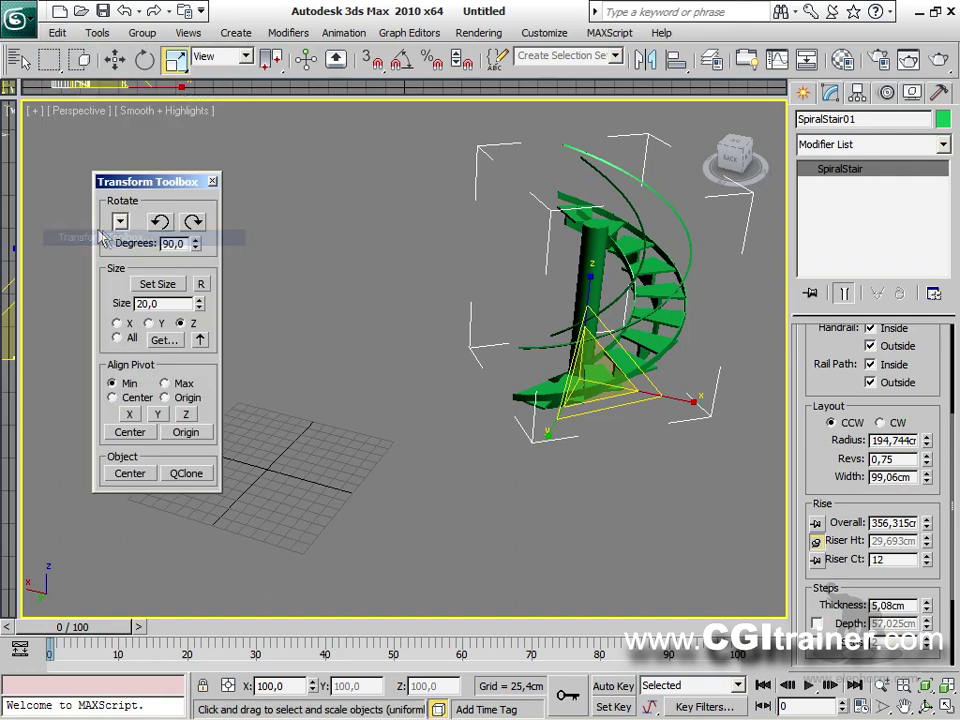
left_click(140, 476)
left_click(212, 182)
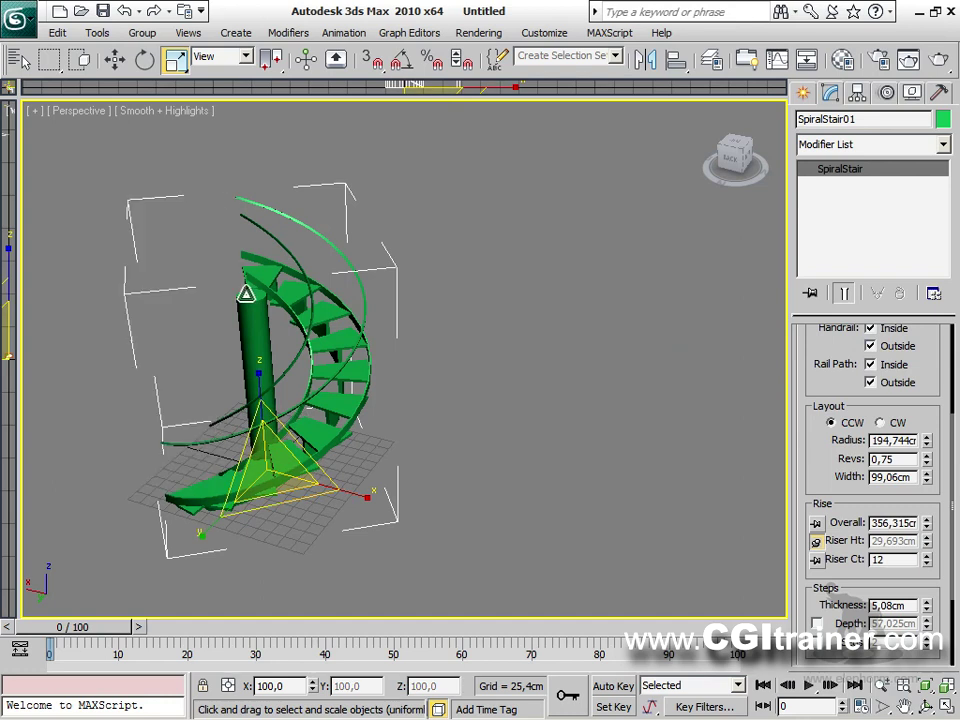
right_click(414, 291)
mouse_move(340, 466)
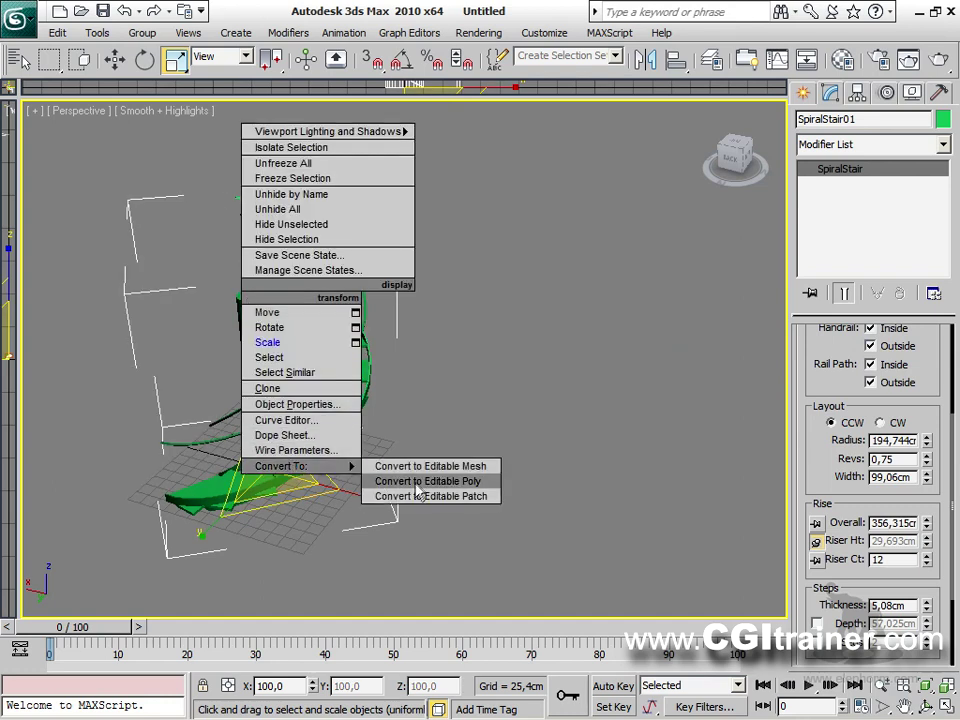
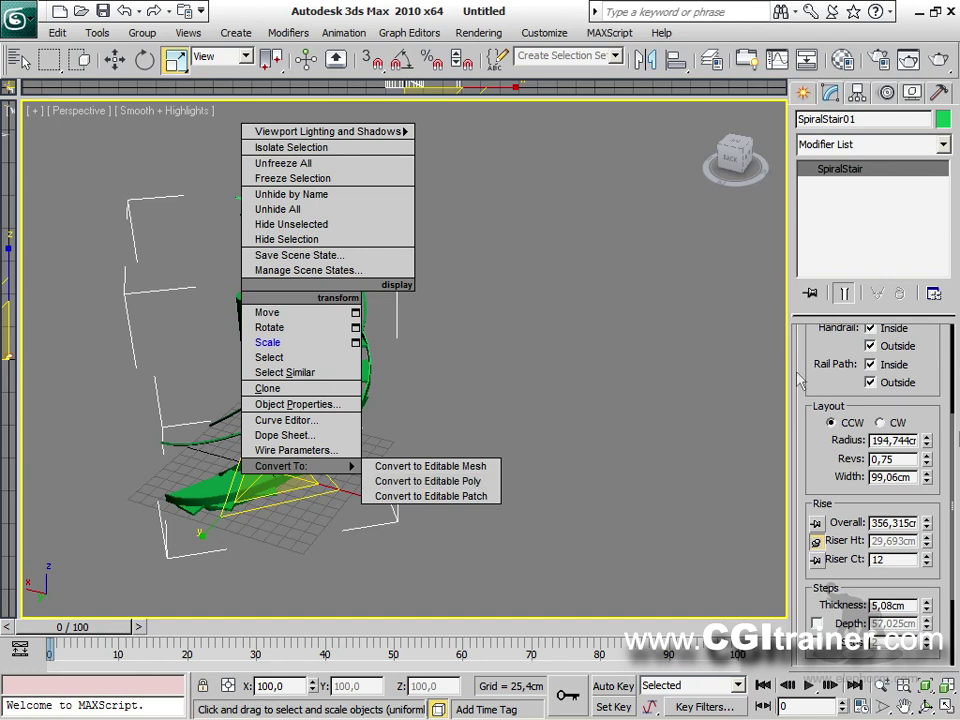
Convert the spiral stair to Editable Poly and step through its sub-object levels.
left_click(468, 481)
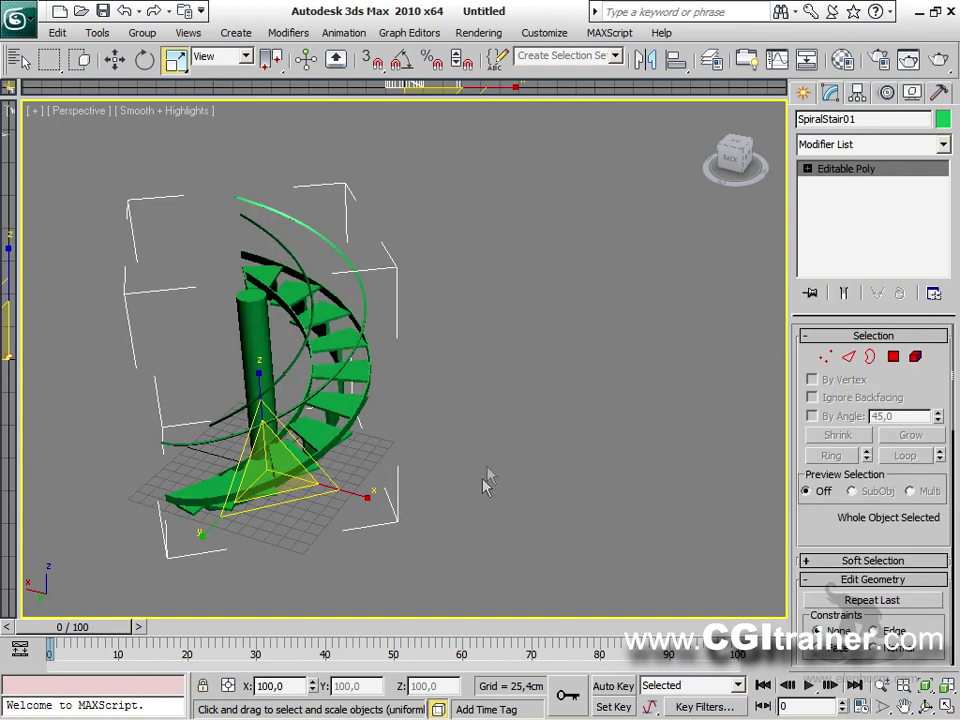
left_click(825, 357)
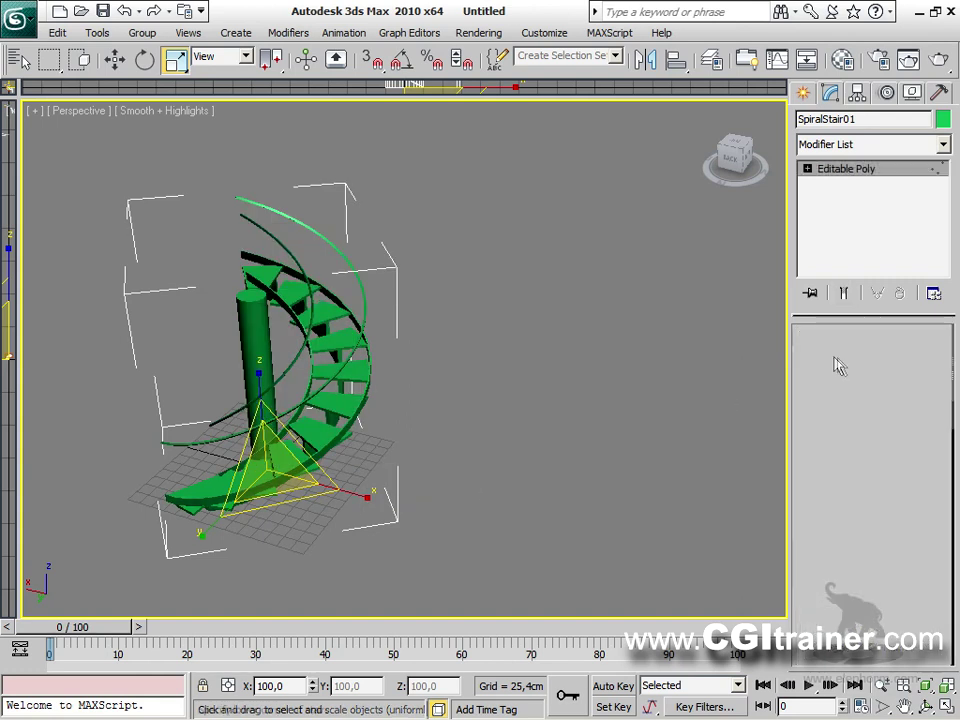
left_click(848, 357)
left_click(870, 357)
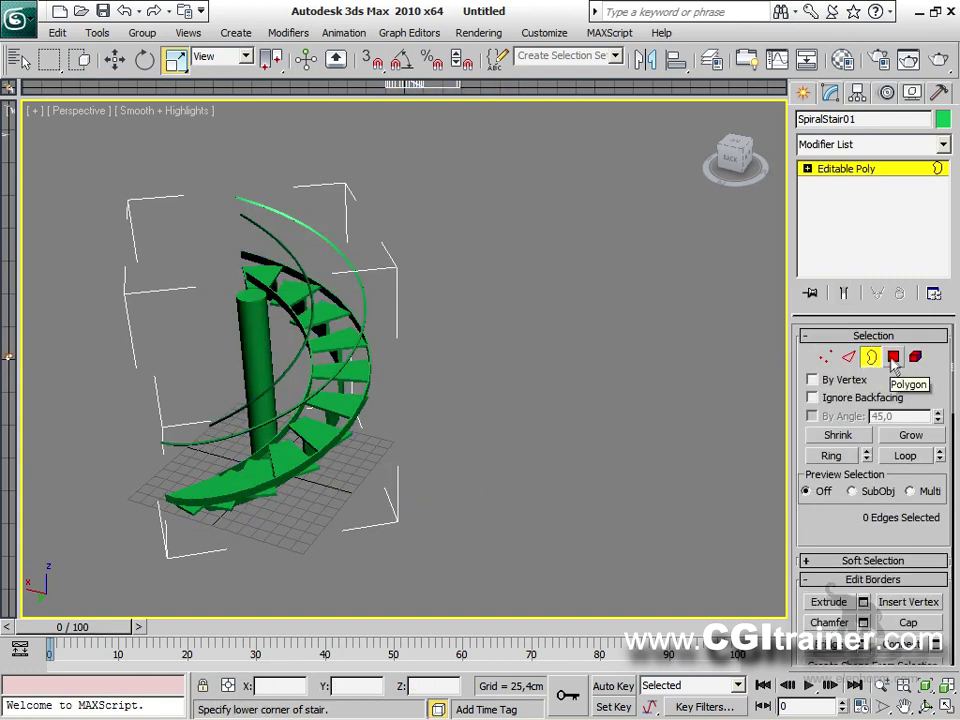
left_click(893, 360)
left_click(914, 359)
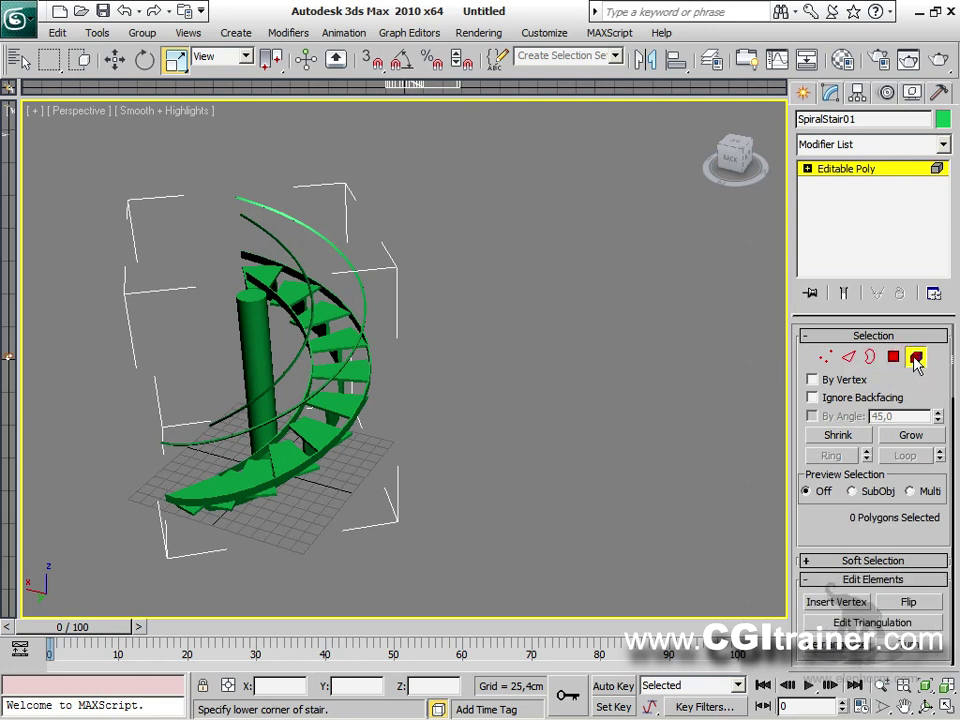
Select the central pole as an element and scale it up into a tall column.
left_click(255, 333)
middle_click_drag(390, 400, 497, 458, "alt")
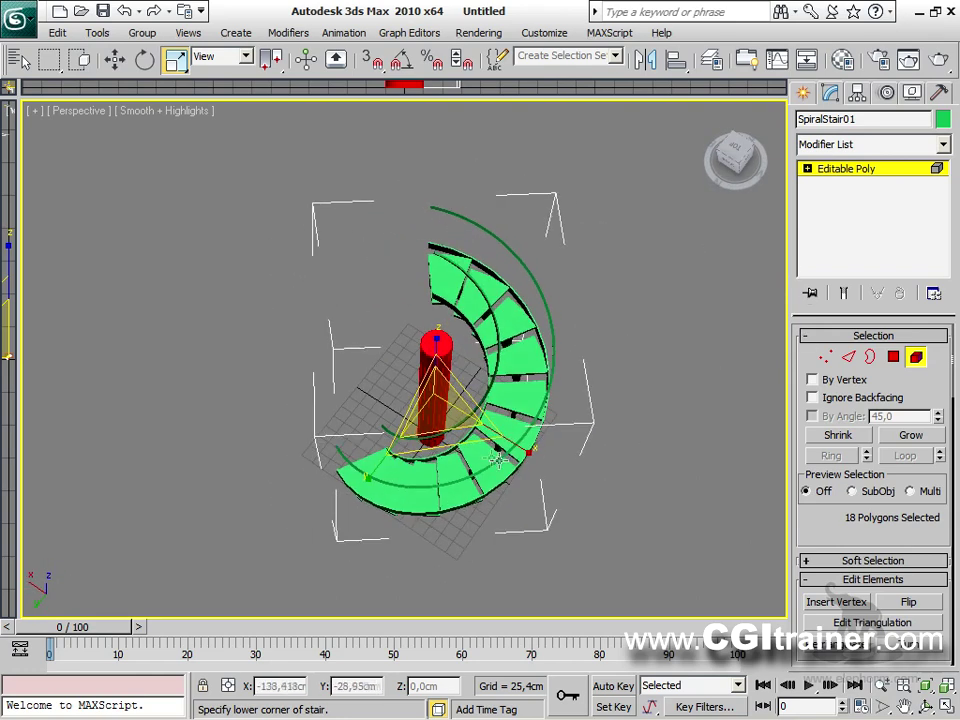
left_click_drag(437, 410, 486, 236)
middle_click_drag(486, 236, 450, 279, "alt")
scroll(450, 279, "down", 5)
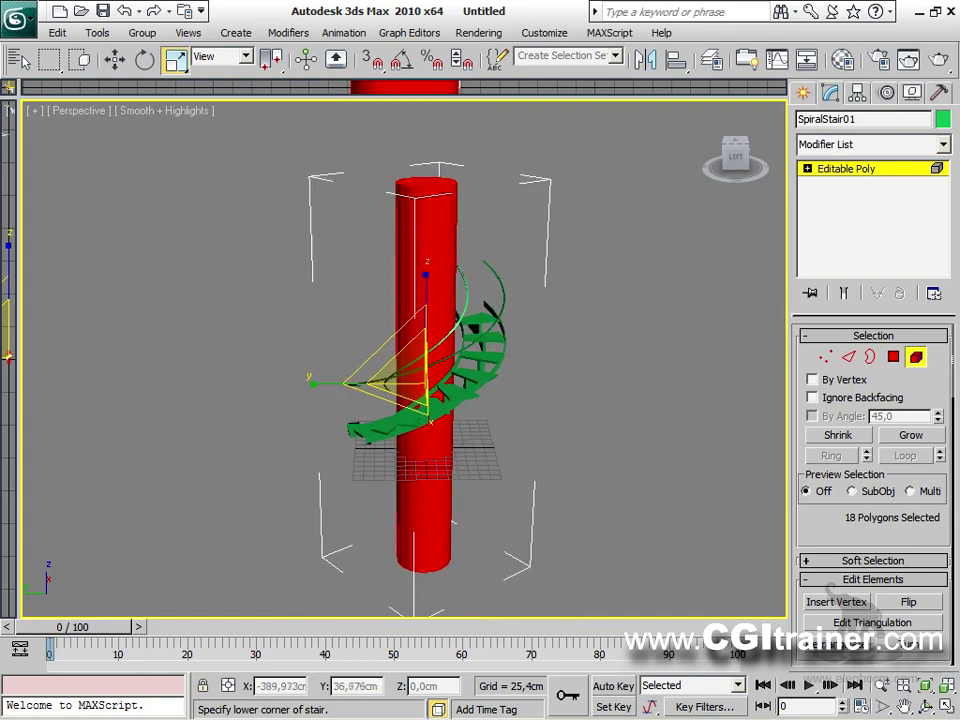
In Polygon mode, select the pole's top and bottom caps and move the bottom cap.
left_click(886, 358)
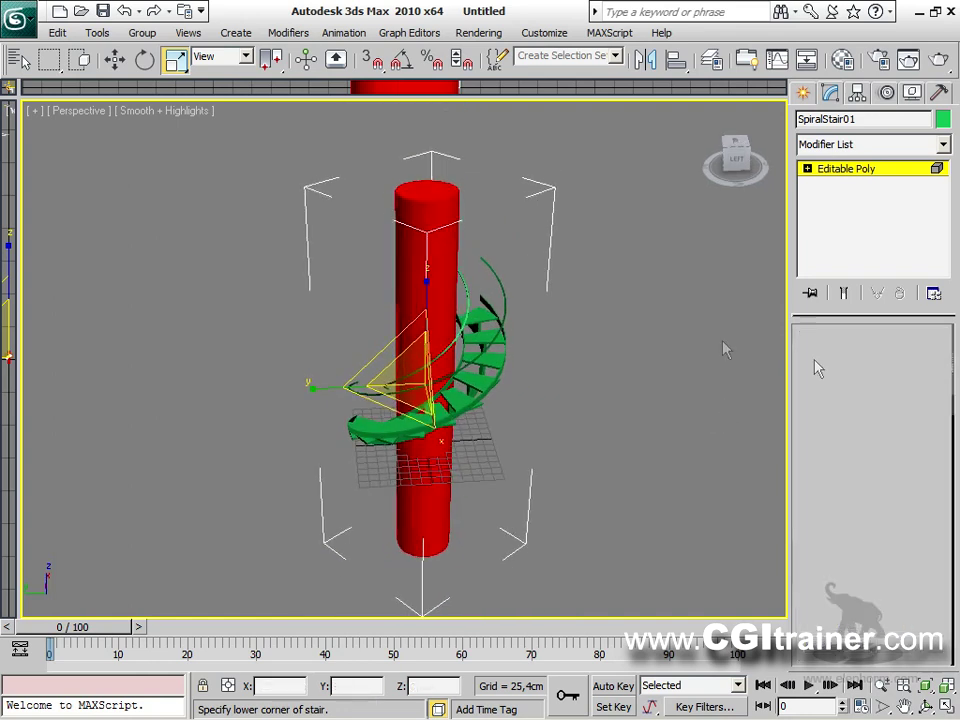
left_click(430, 187)
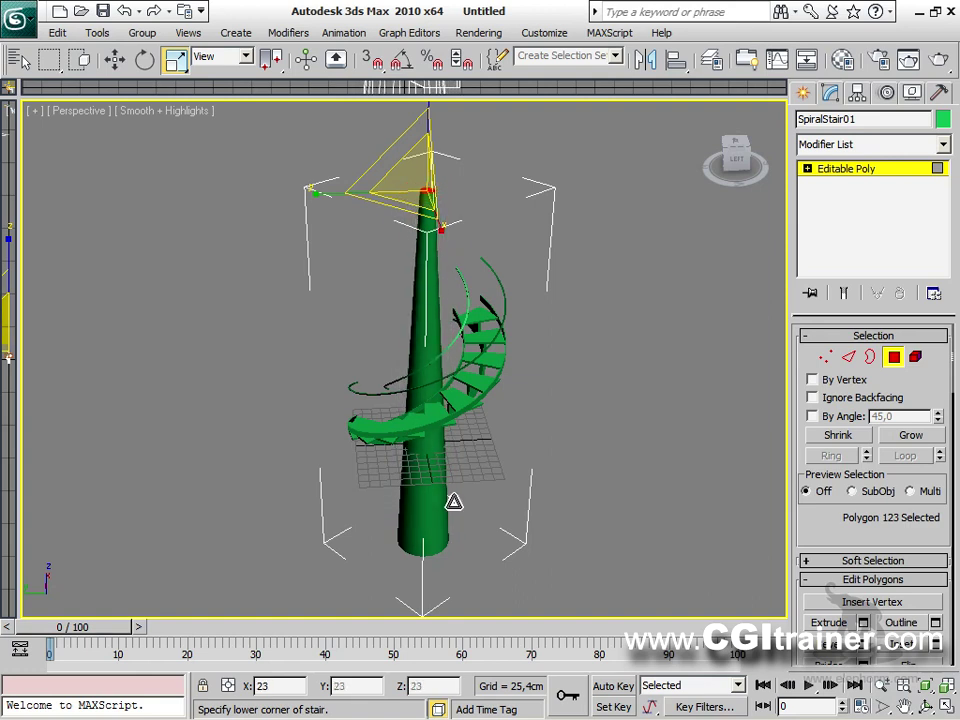
middle_click_drag(593, 452, 605, 190, "alt")
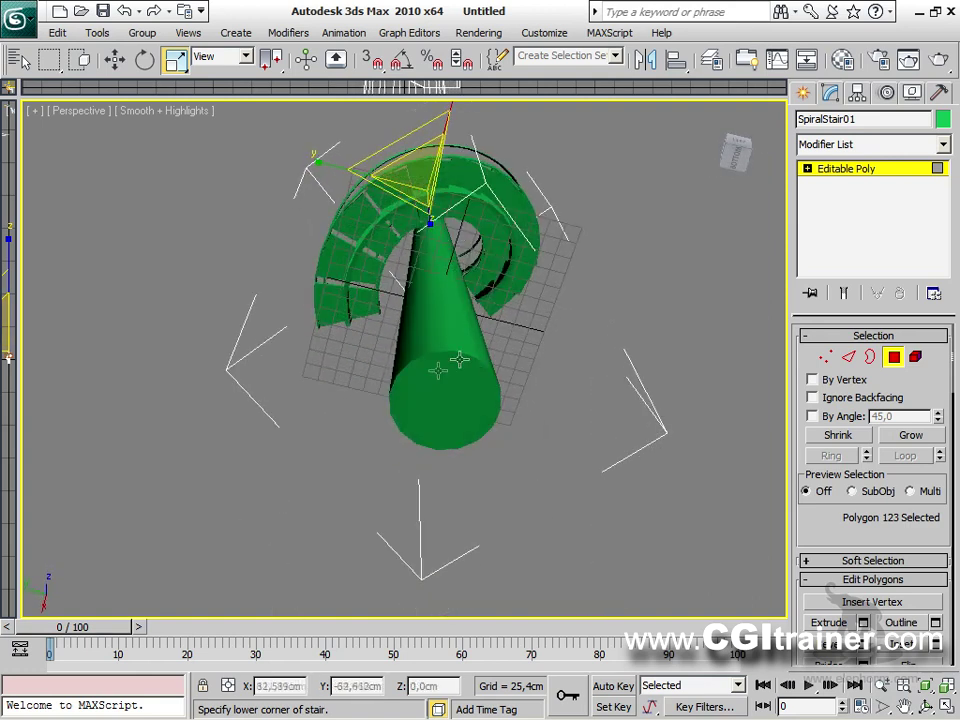
left_click(445, 395)
right_click(449, 362)
left_click(467, 379)
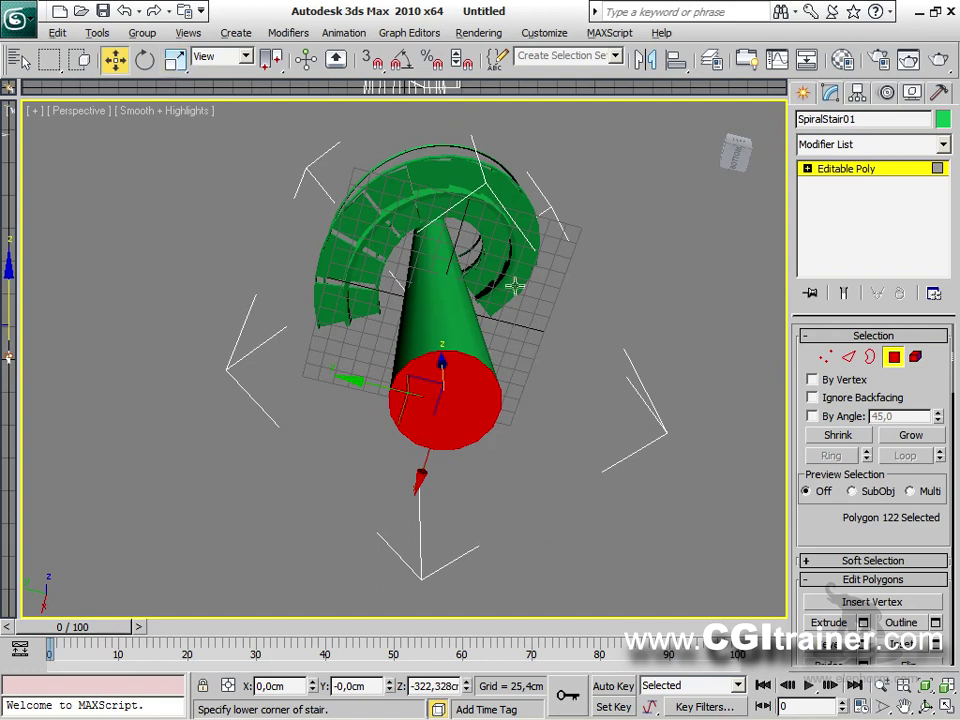
scroll(501, 470, "up", 5)
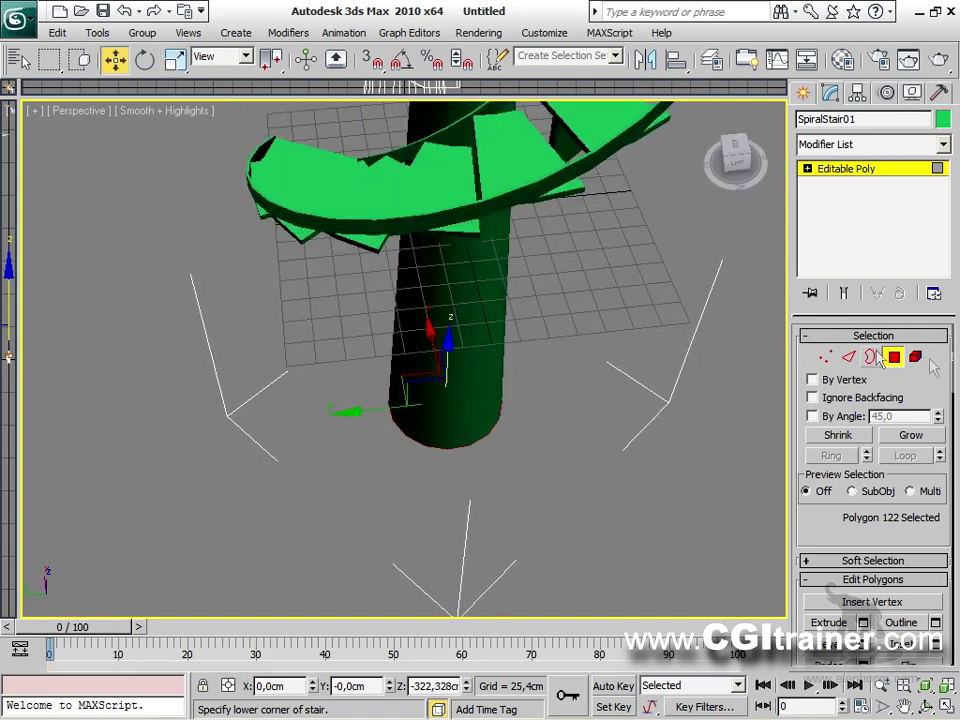
middle_click_drag(449, 354, 555, 279, "alt")
scroll(555, 279, "down", 5)
middle_click_drag(535, 72, 437, 403, "alt")
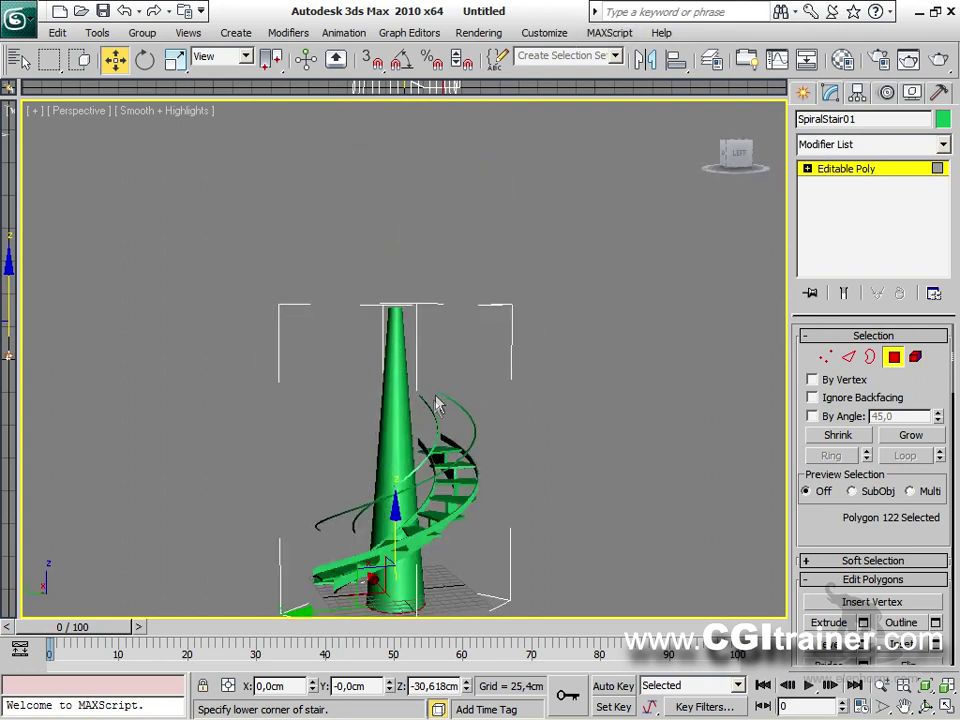
Select the spiral railing element, then return to whole-object level and review the stair.
left_click(915, 357)
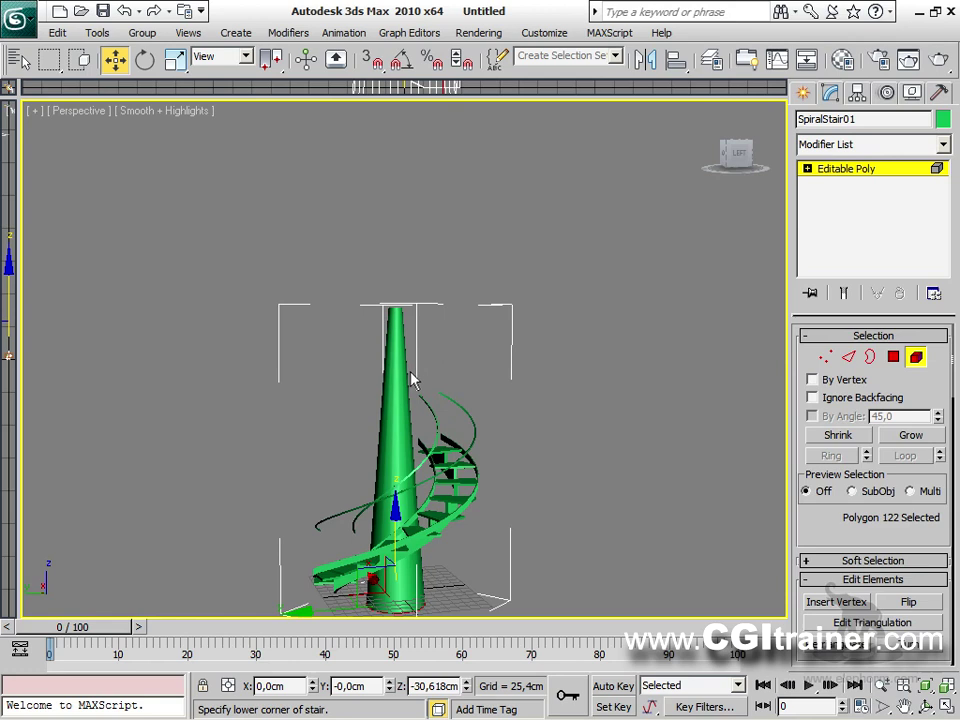
left_click(461, 412)
middle_click_drag(400, 398, 843, 408, "alt")
left_click(917, 358)
middle_click_drag(534, 448, 516, 357, "alt")
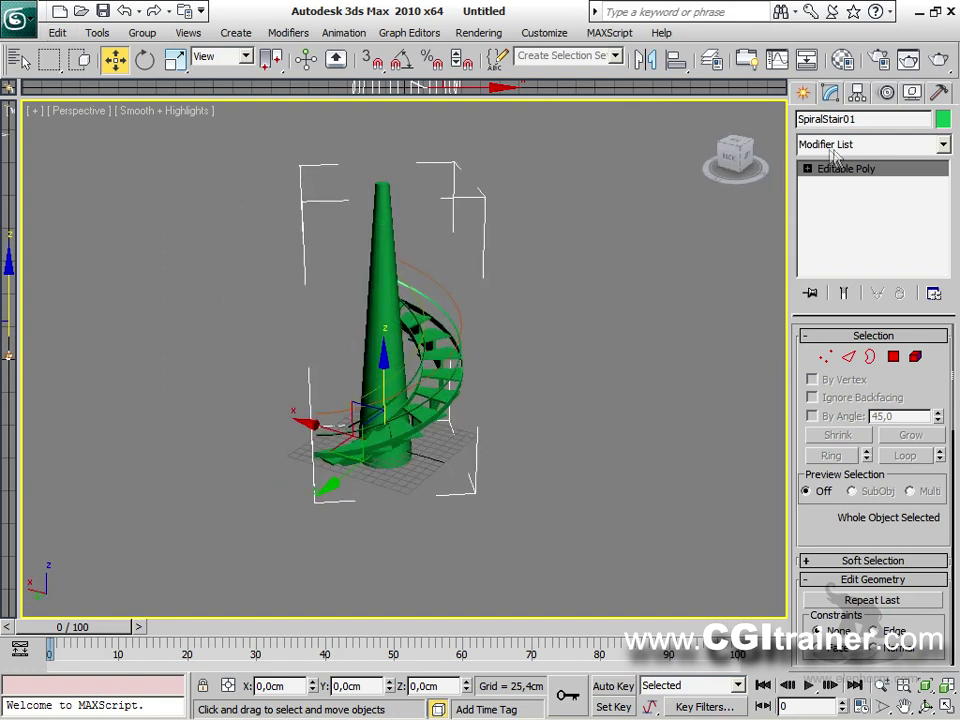
scroll(497, 407, "up", 2)
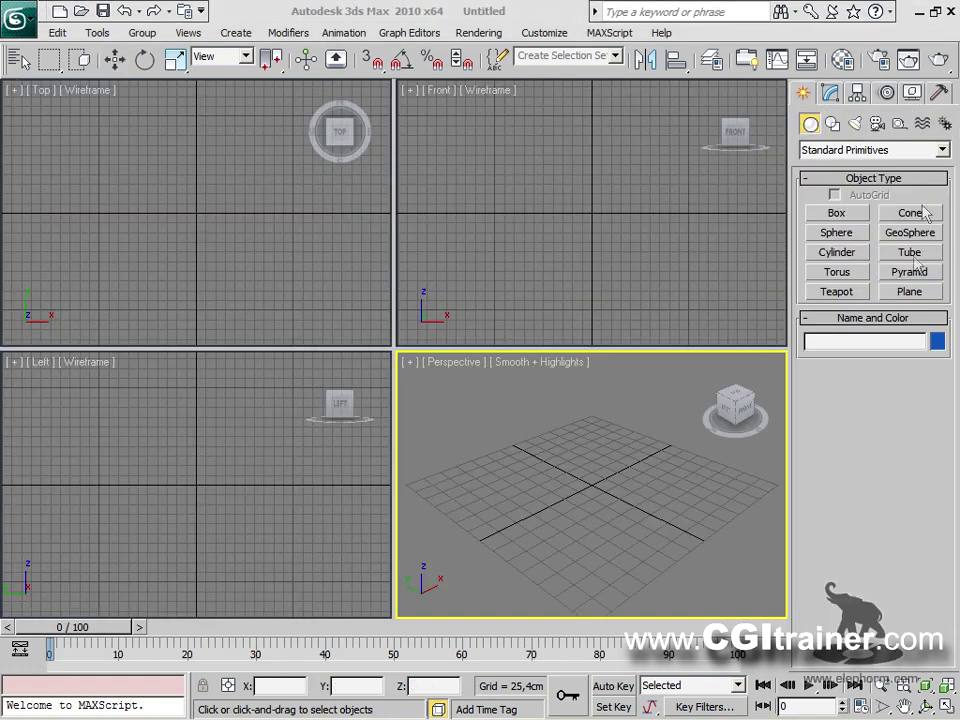
left_click(941, 150)
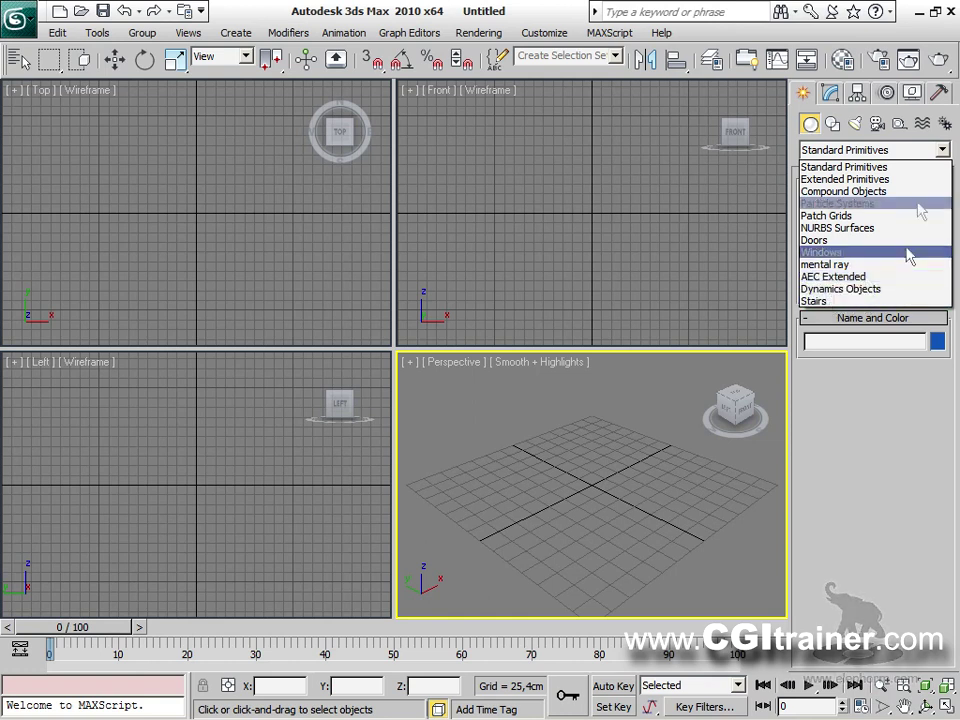
Maximize the Perspective view and create a Dynamics damper near the grid centre.
left_click(870, 166)
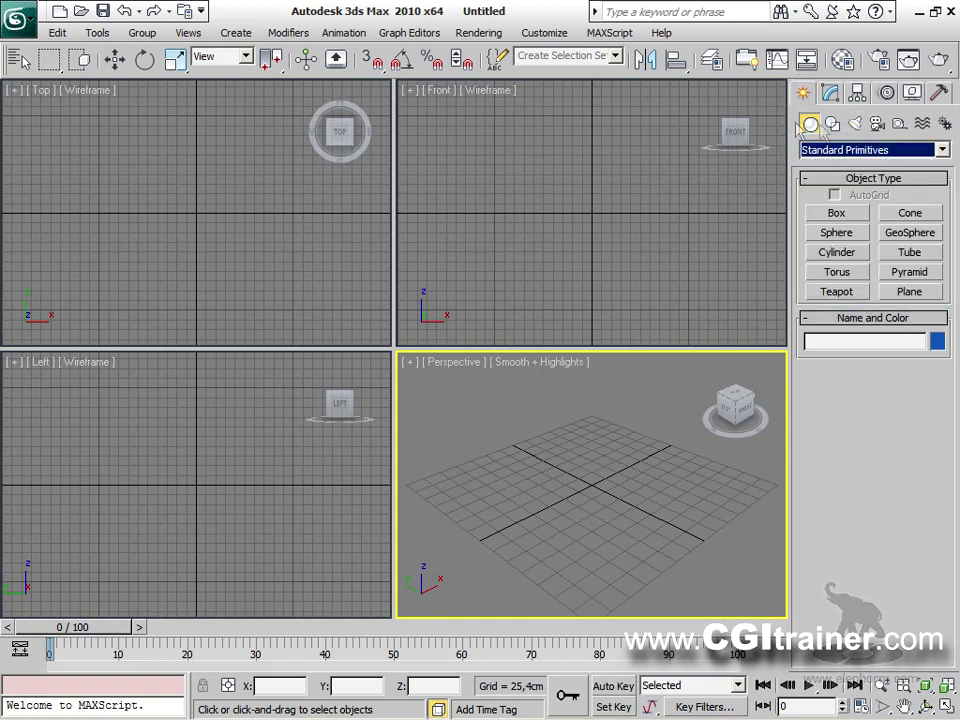
left_click(941, 150)
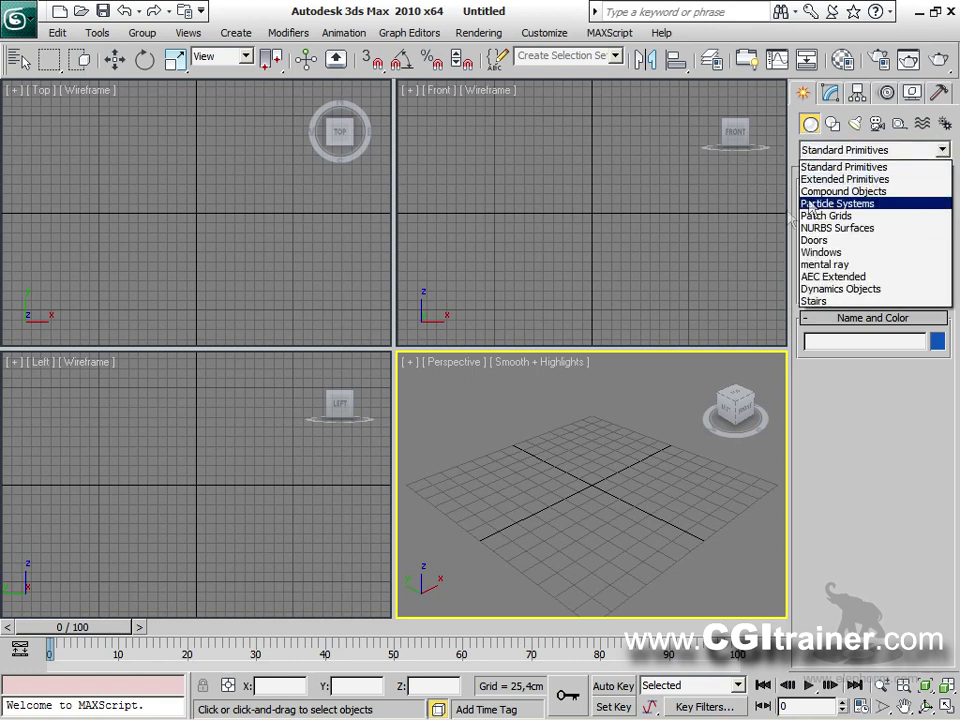
left_click(846, 290)
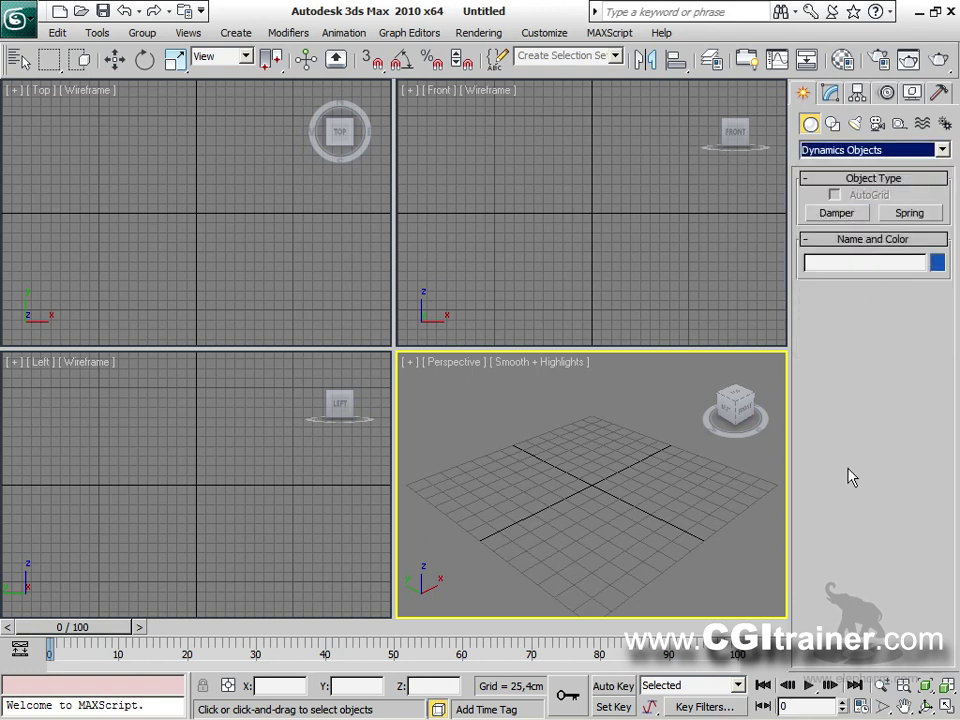
left_click_drag(393, 345, 189, 99)
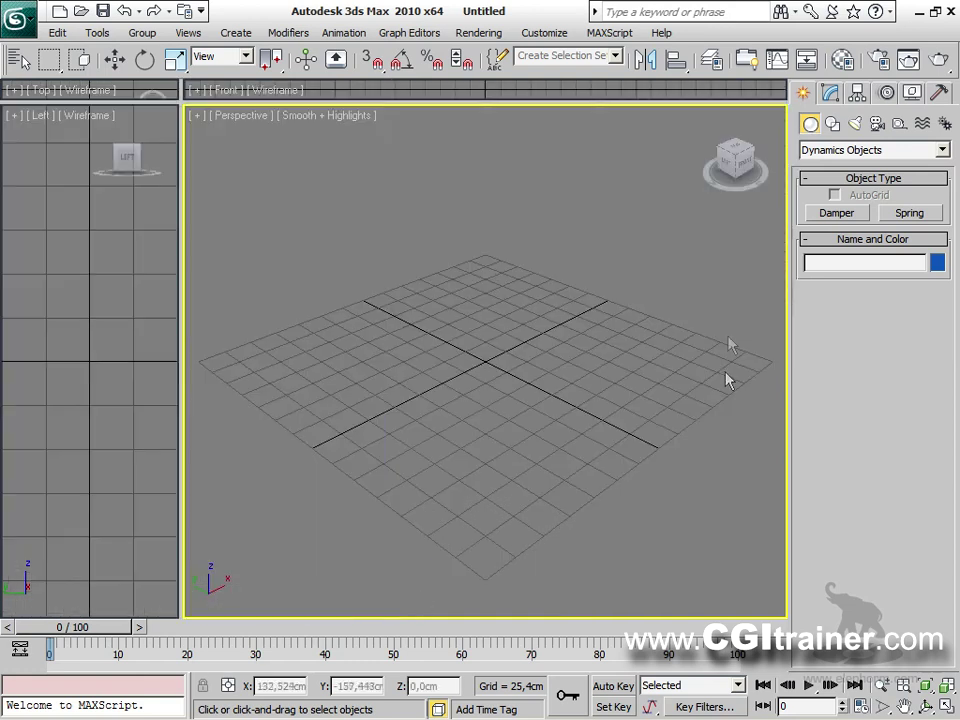
left_click(852, 216)
left_click_drag(396, 362, 449, 337)
left_click(449, 280)
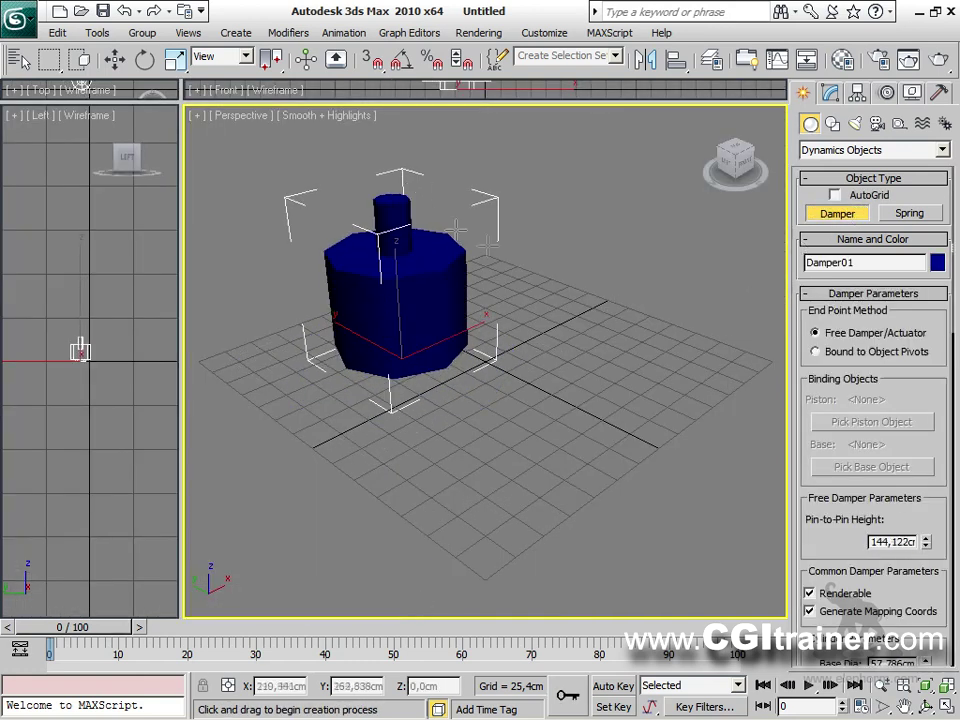
Create a spring beside the damper.
left_click(910, 214)
left_click_drag(576, 390, 628, 392)
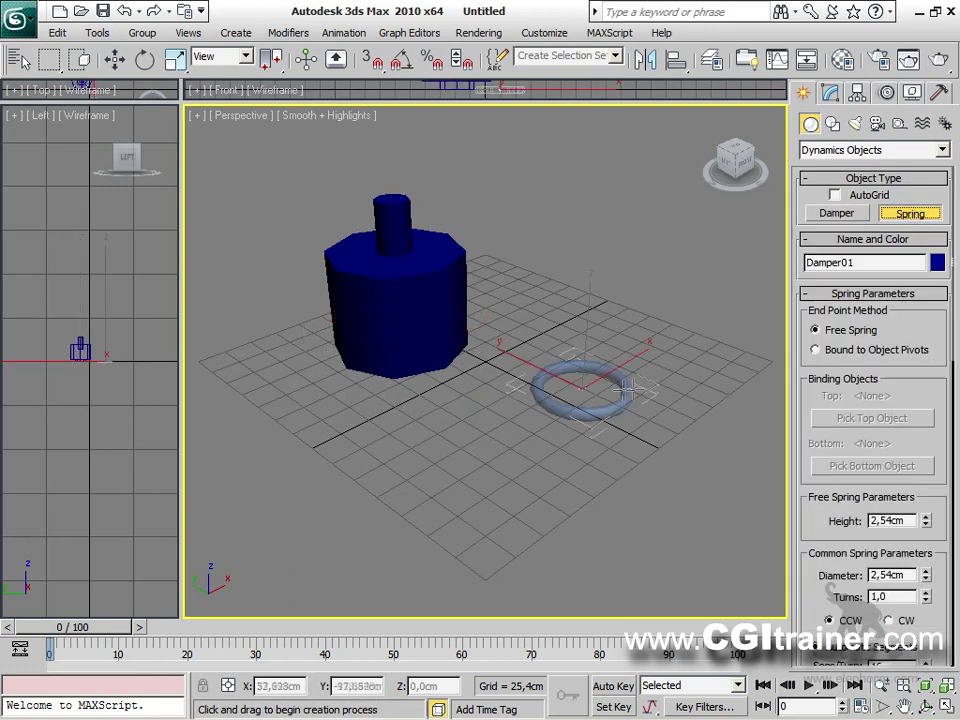
left_click(603, 242)
scroll(557, 424, "down", 4)
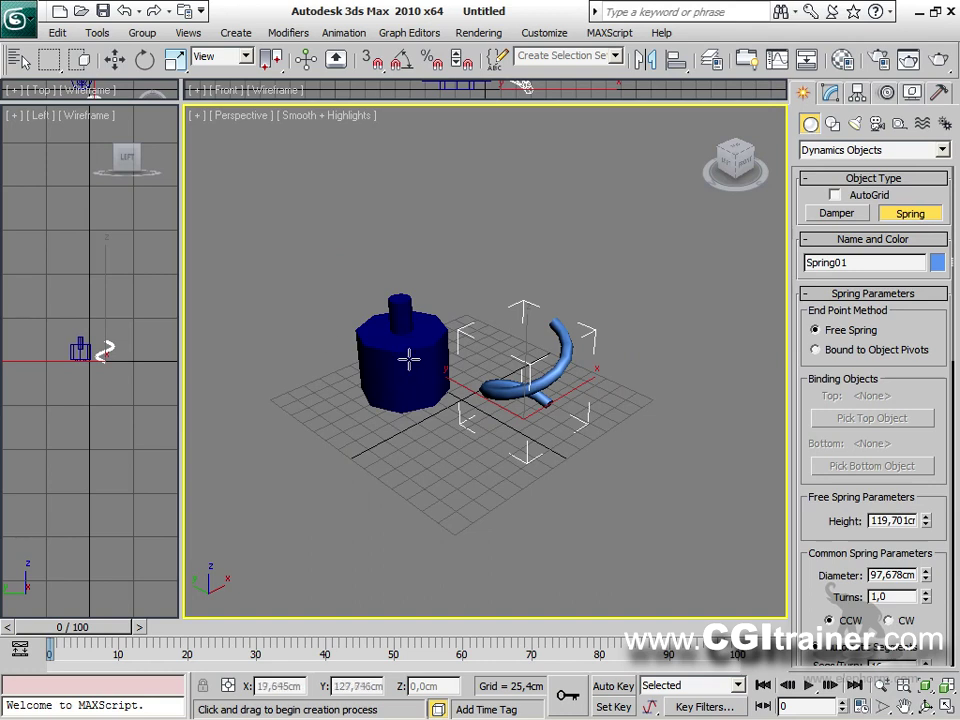
Set the spring to 131,385cm height, 76,85cm diameter and 5,25 turns, keeping counter-clockwise winding.
left_click(830, 92)
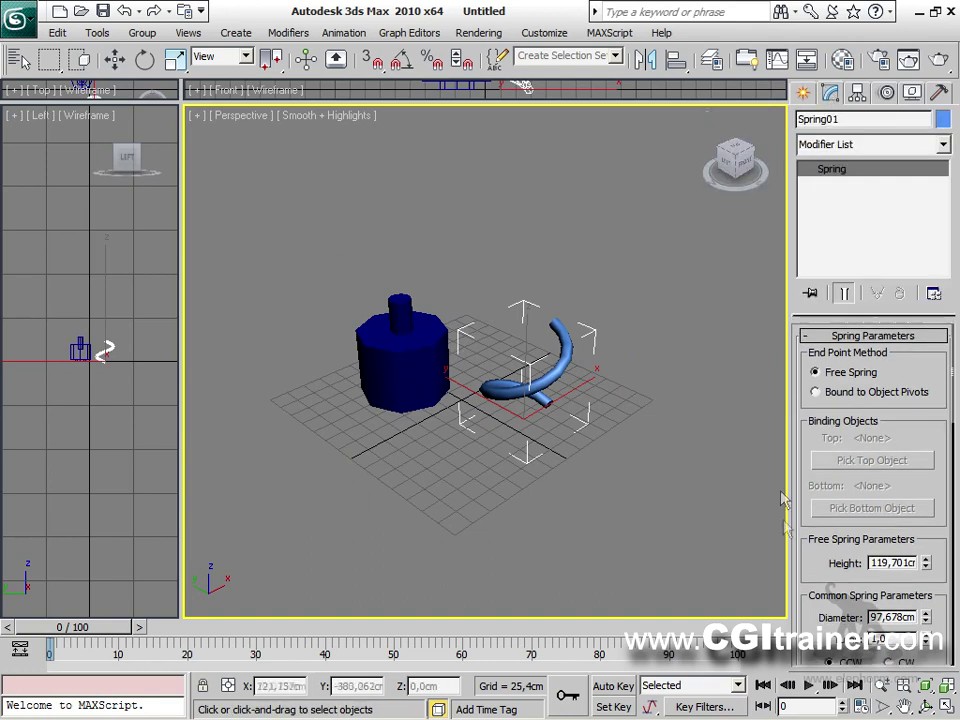
left_click_drag(928, 567, 924, 548)
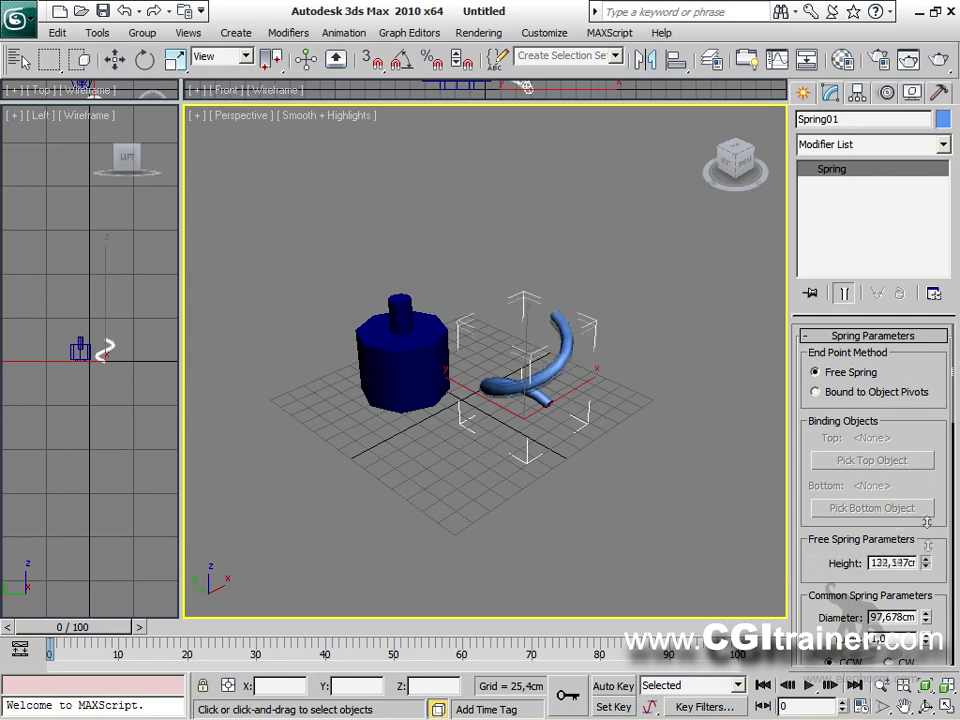
left_click_drag(929, 645, 914, 620)
scroll(914, 620, "down", 3)
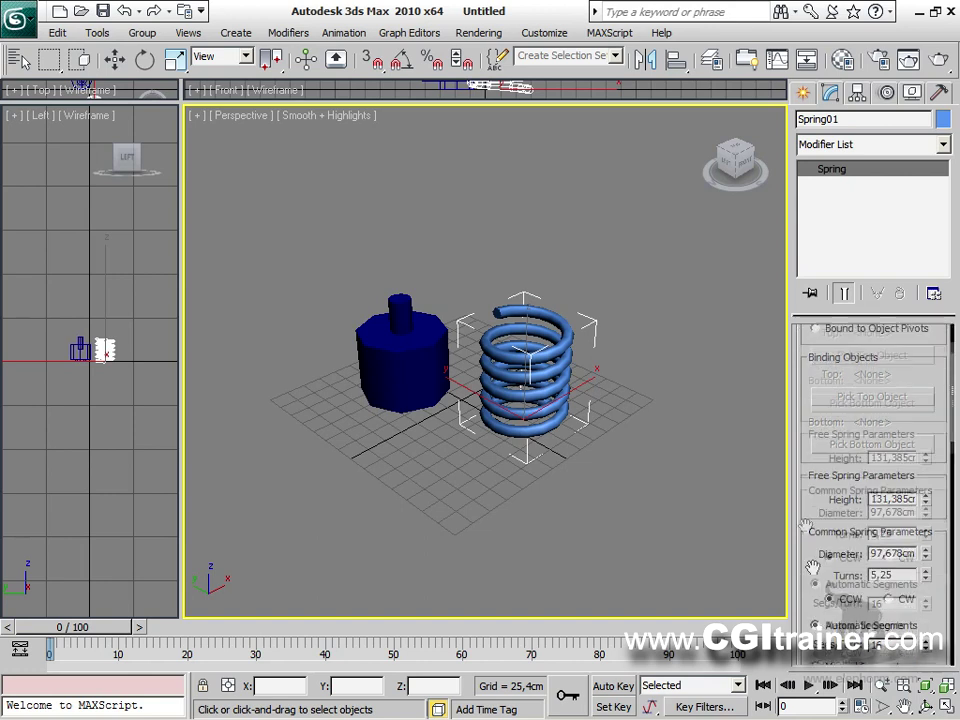
left_click_drag(925, 508, 926, 550)
left_click(889, 554)
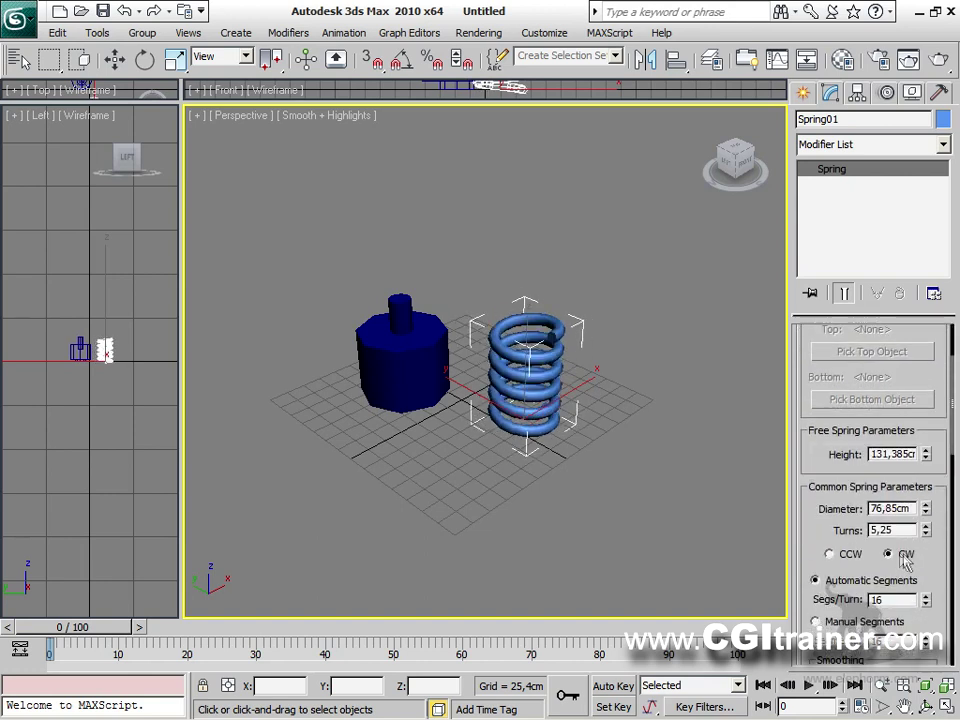
left_click(830, 554)
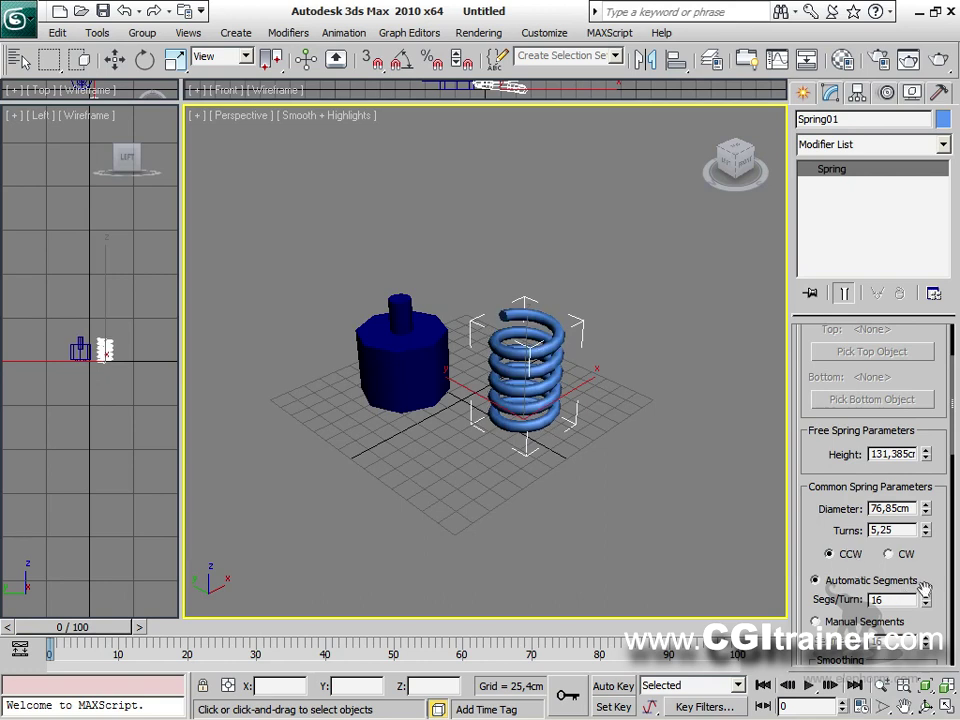
mouse_move(923, 590)
left_mouse_down()
mouse_move(925, 610)
mouse_move(926, 598)
left_mouse_up()
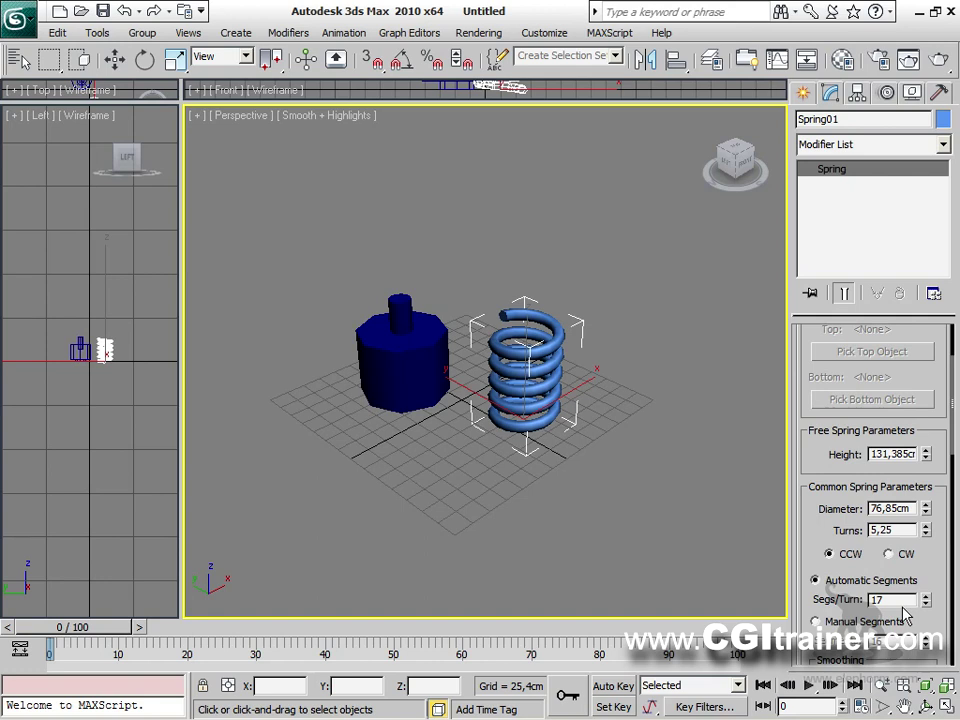
left_click_drag(804, 540, 842, 615)
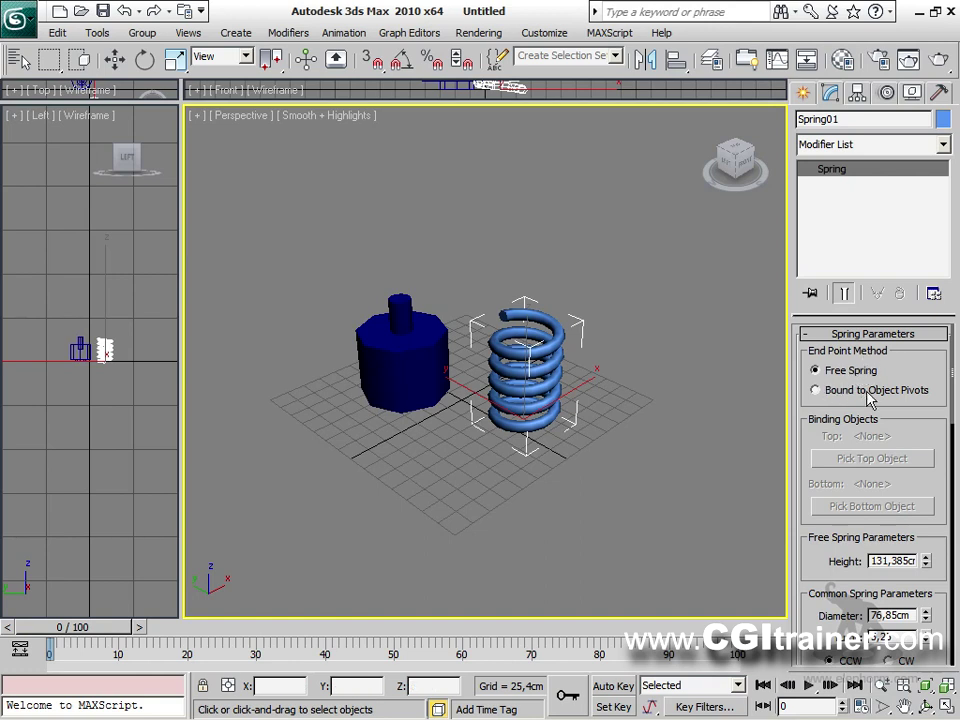
left_click(804, 93)
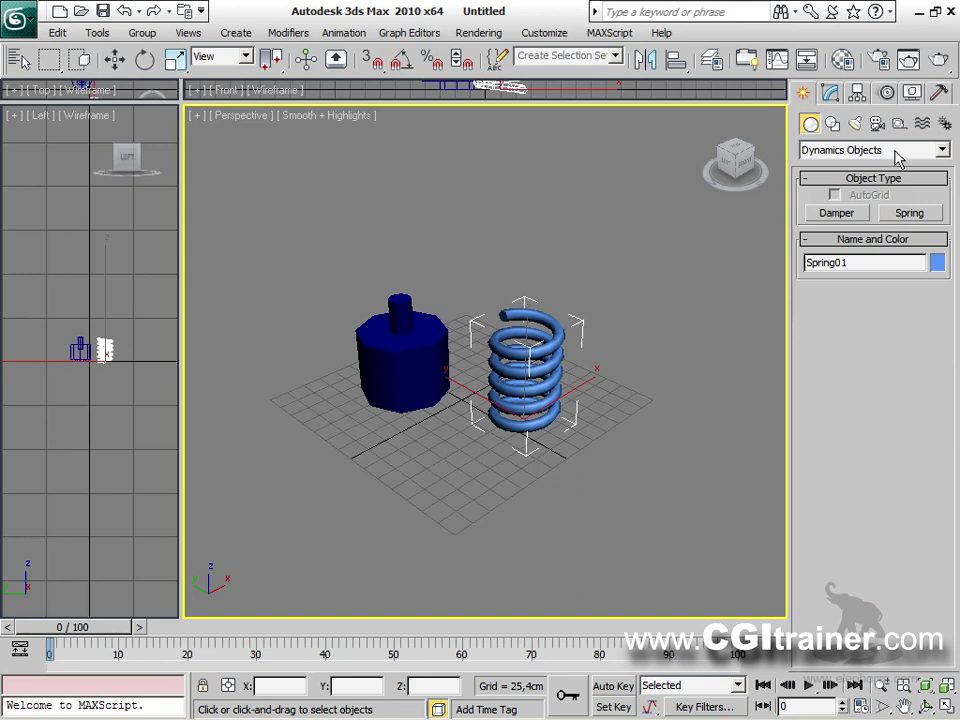
Create a teal sphere right of the spring and a purple sphere in front of it.
left_click(830, 93)
left_click(804, 93)
left_click(818, 151)
left_click(820, 165)
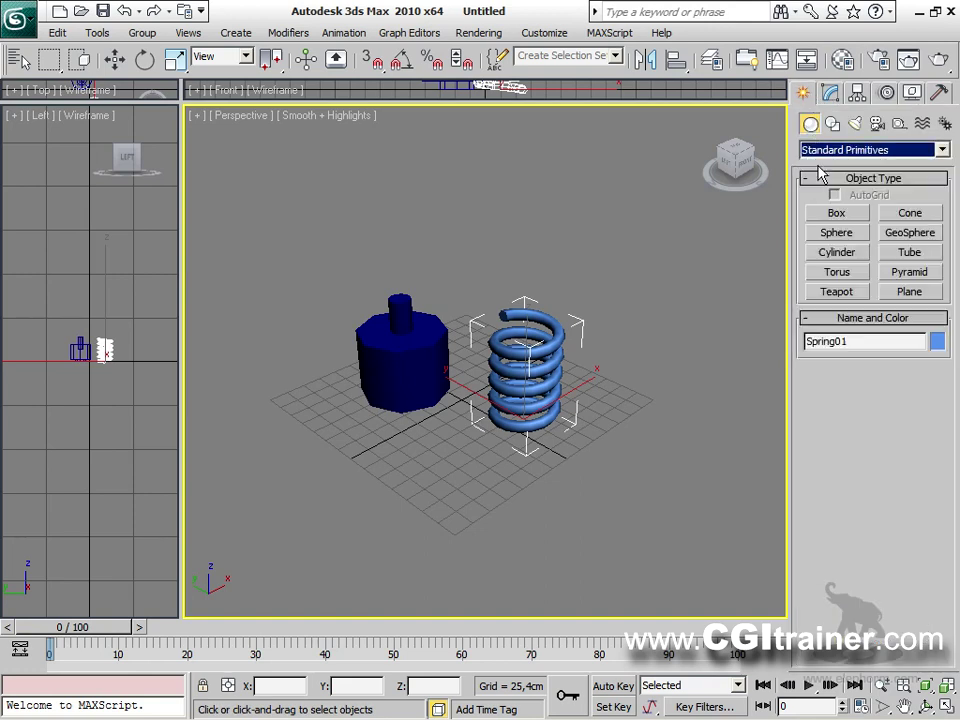
left_click(838, 232)
left_click_drag(656, 386, 664, 413)
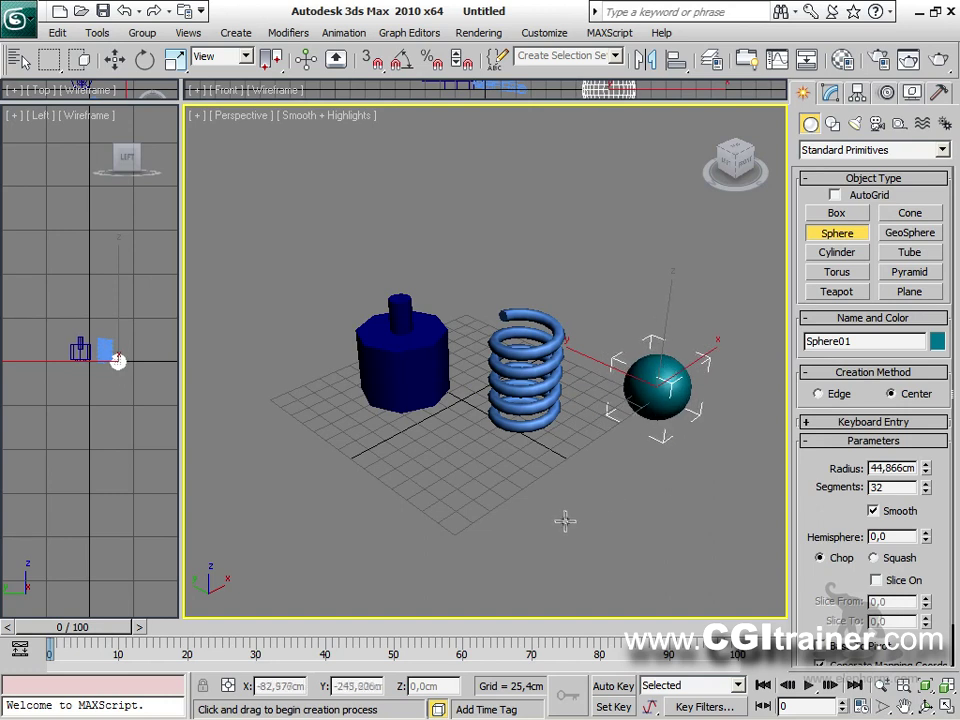
left_click_drag(522, 530, 647, 520)
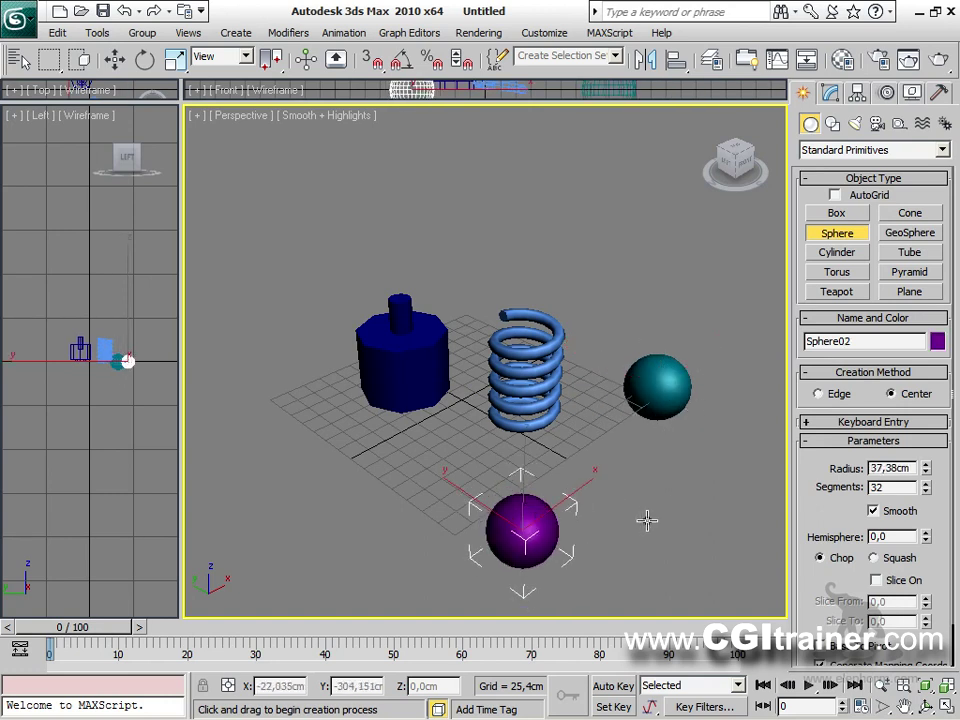
Exit sphere creation, select the spring and show its parameters.
right_click(550, 360)
right_click(585, 470)
left_click(572, 467)
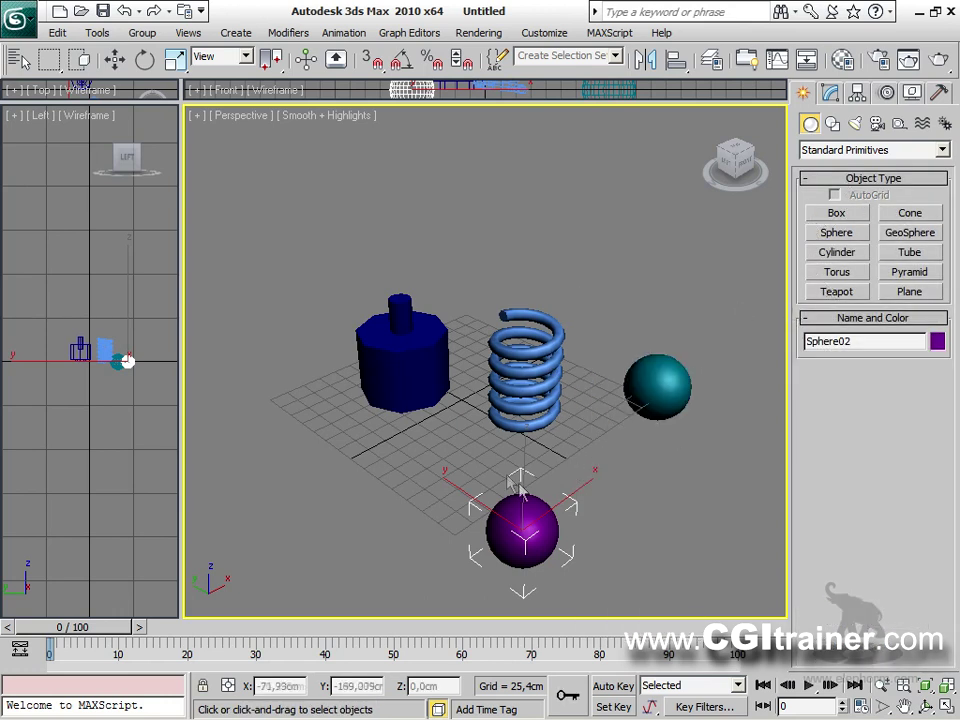
left_click(541, 365)
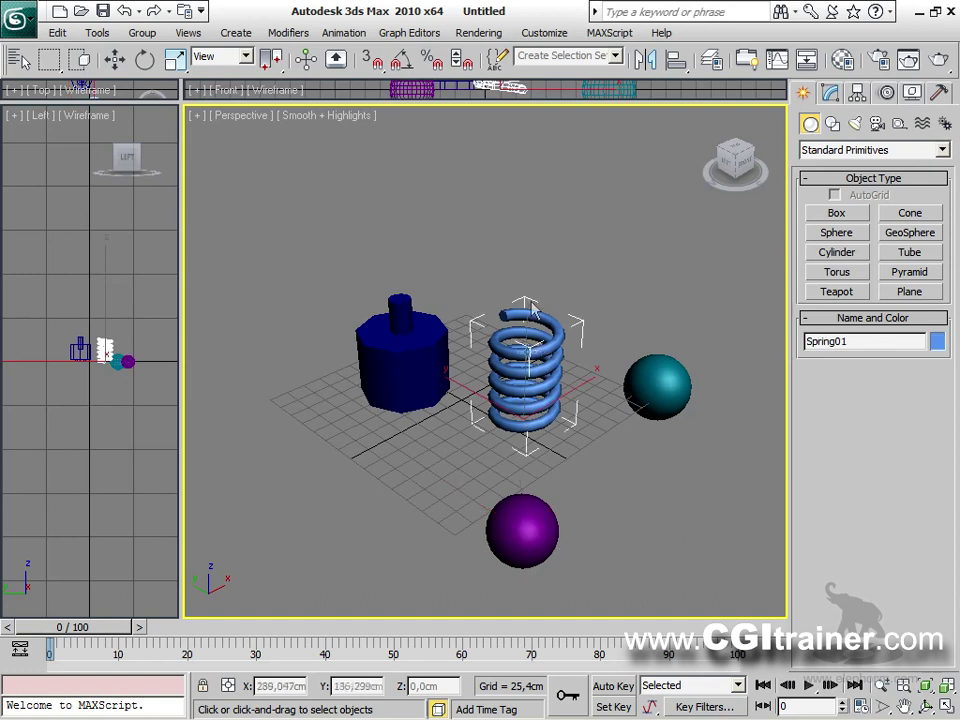
left_click(832, 93)
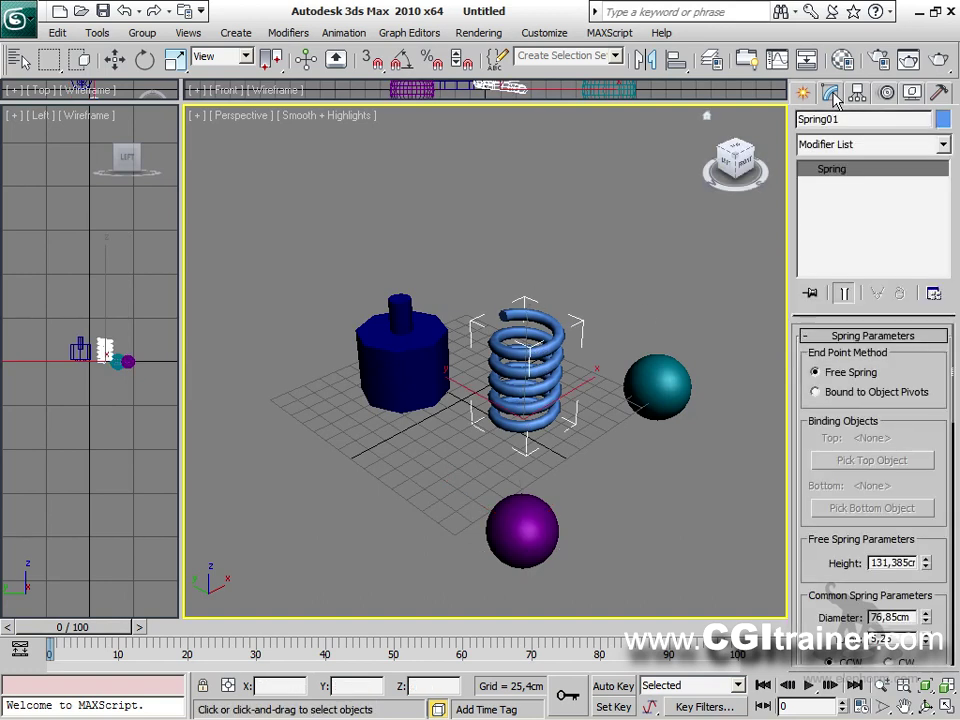
Bind the spring to object pivots, with the teal sphere on top and the purple sphere at the bottom.
left_click(816, 392)
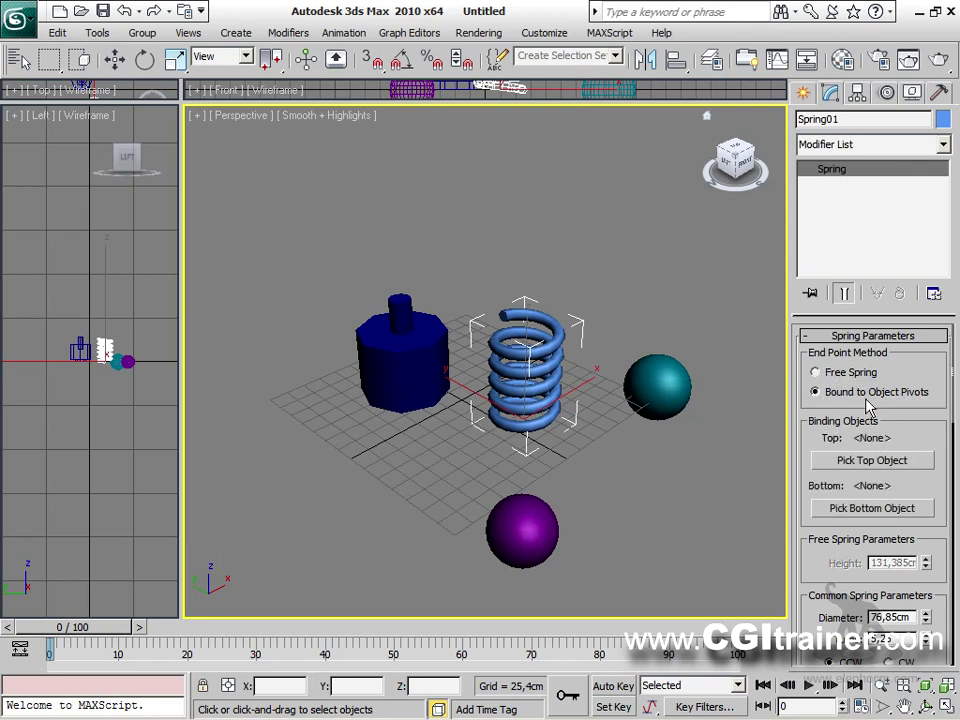
left_click(866, 461)
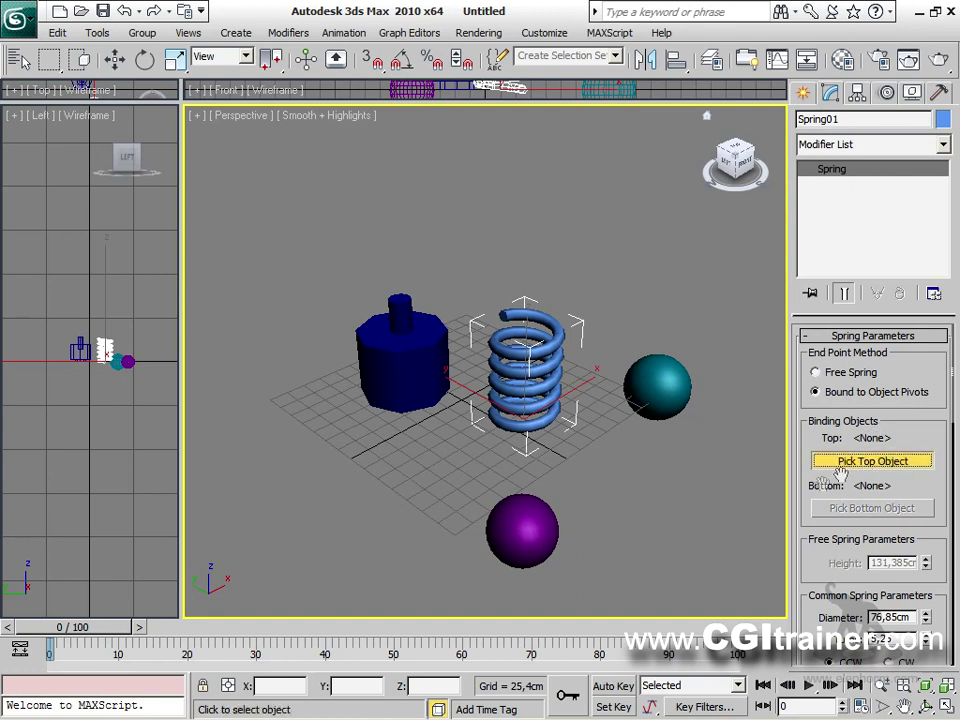
left_click(657, 385)
left_click(848, 512)
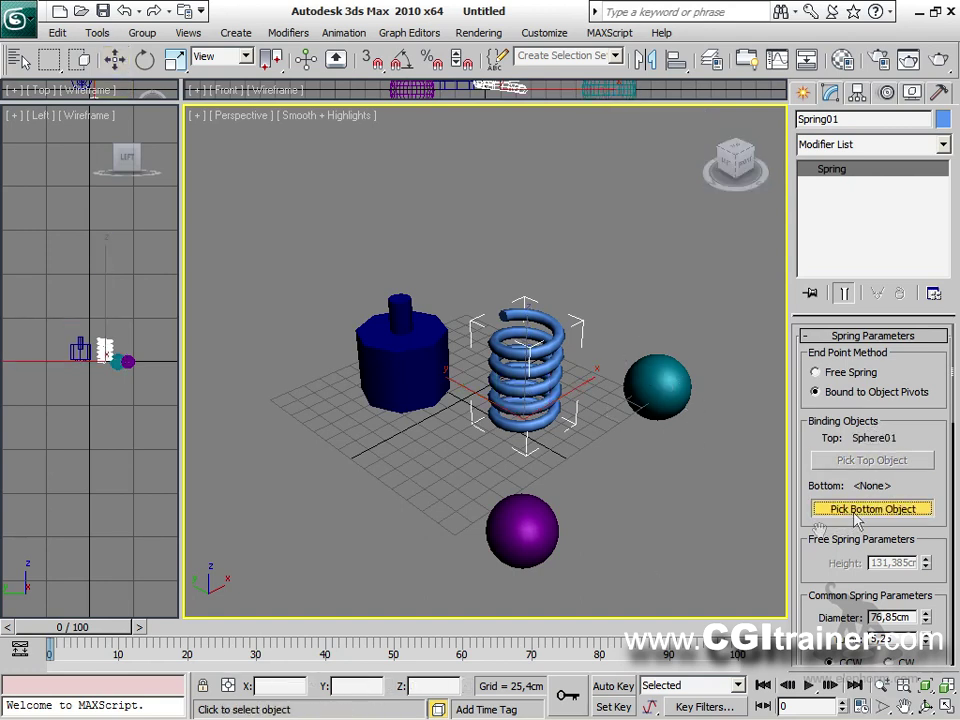
left_click(550, 540)
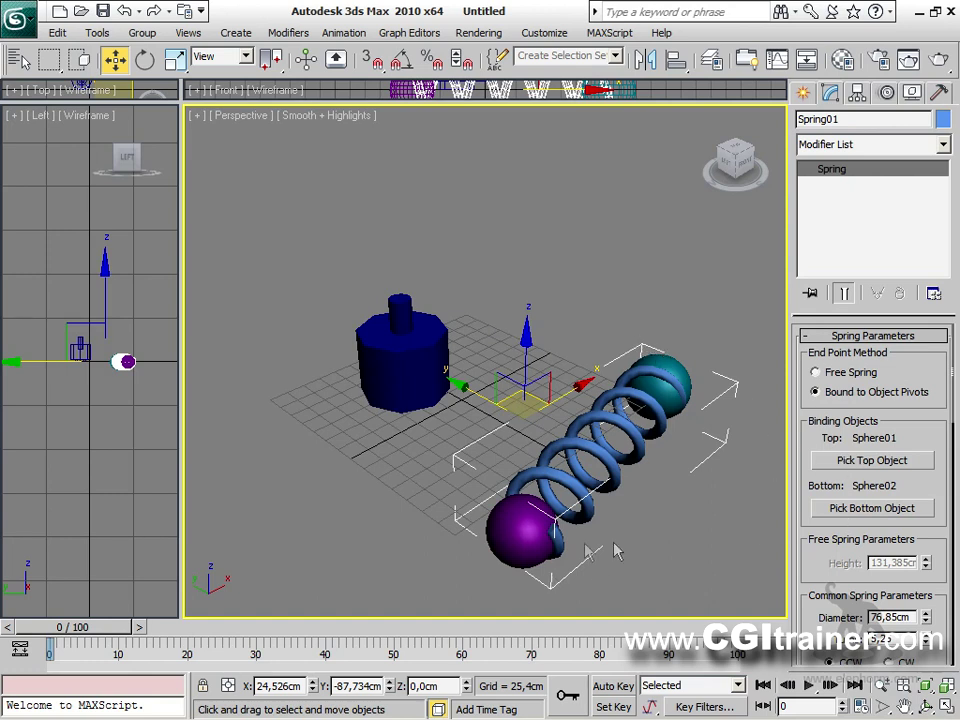
Move the purple and teal spheres so the spring stretches between them.
left_click(536, 541)
left_click_drag(547, 518, 450, 424)
middle_click_drag(450, 424, 555, 400, "alt")
left_click(680, 385)
left_click_drag(771, 405, 570, 424)
left_click_drag(497, 343, 692, 386)
left_click(520, 395)
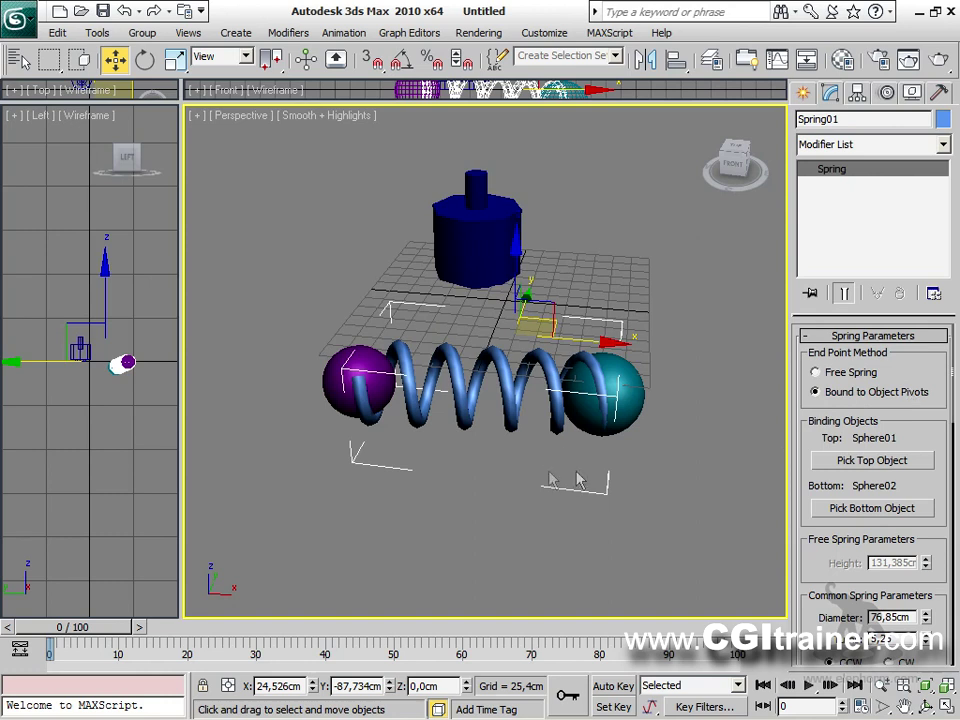
left_click(637, 405)
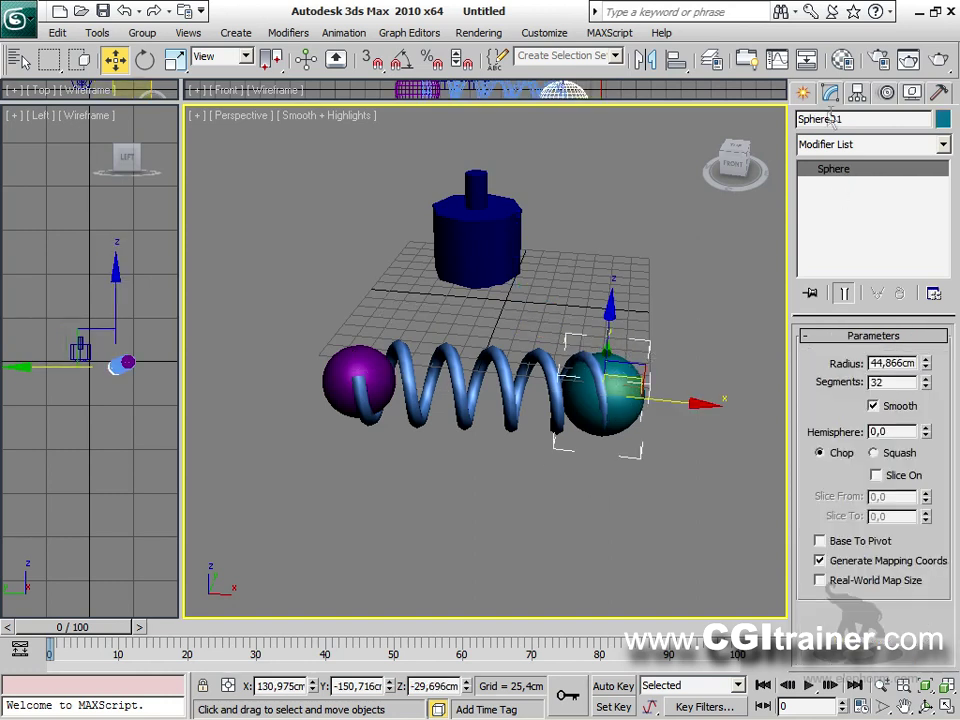
Using Affect Pivot Only, shift both spheres' pivots toward the spring.
left_click(857, 93)
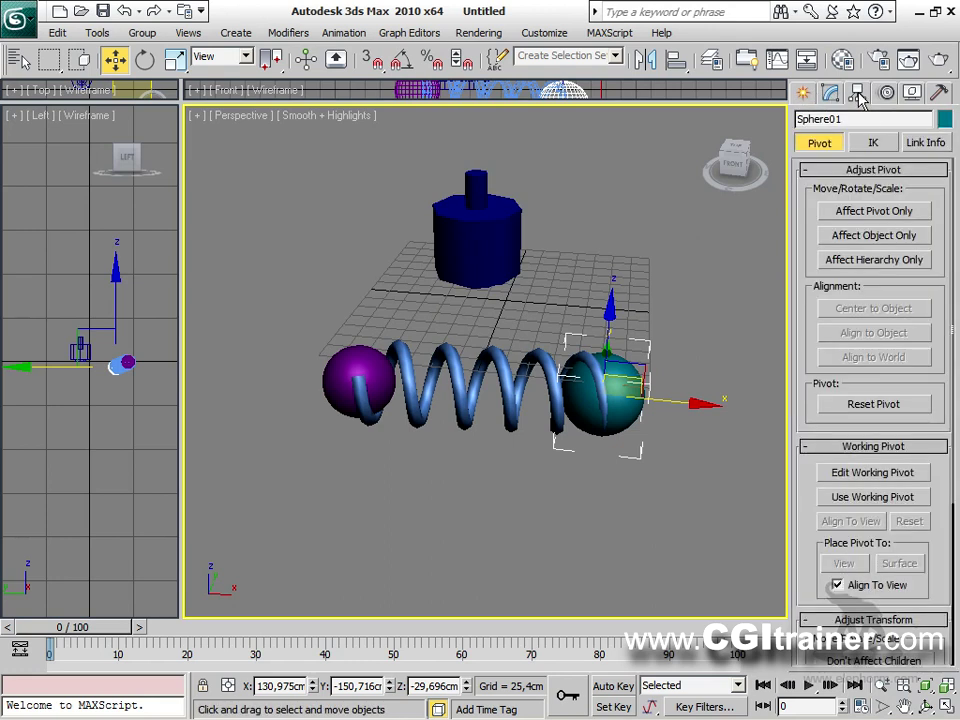
left_click(848, 212)
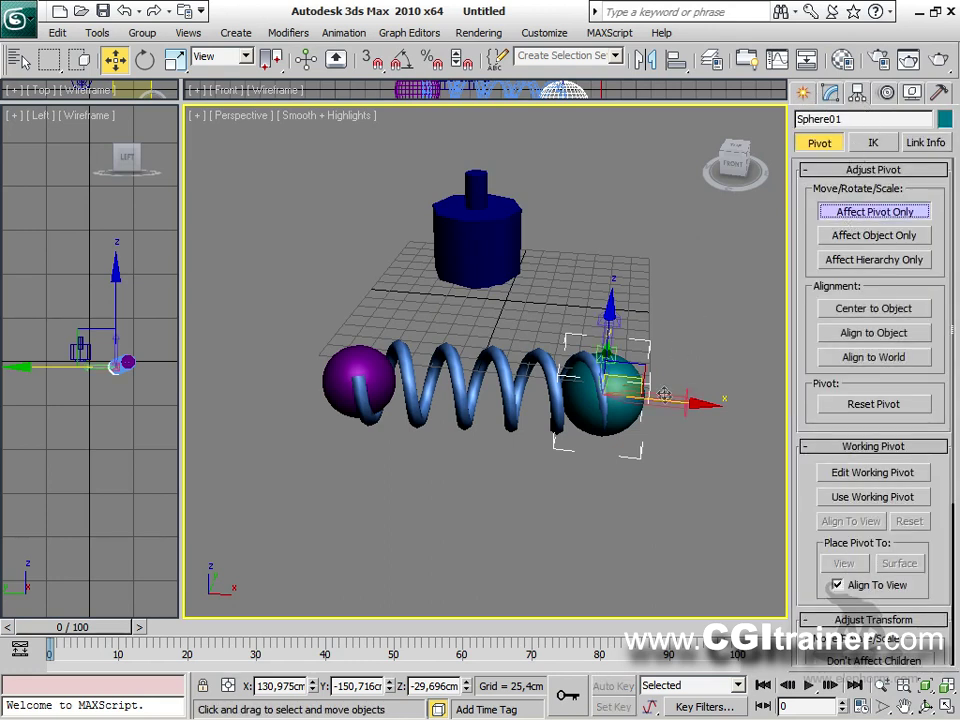
left_click_drag(668, 403, 630, 406)
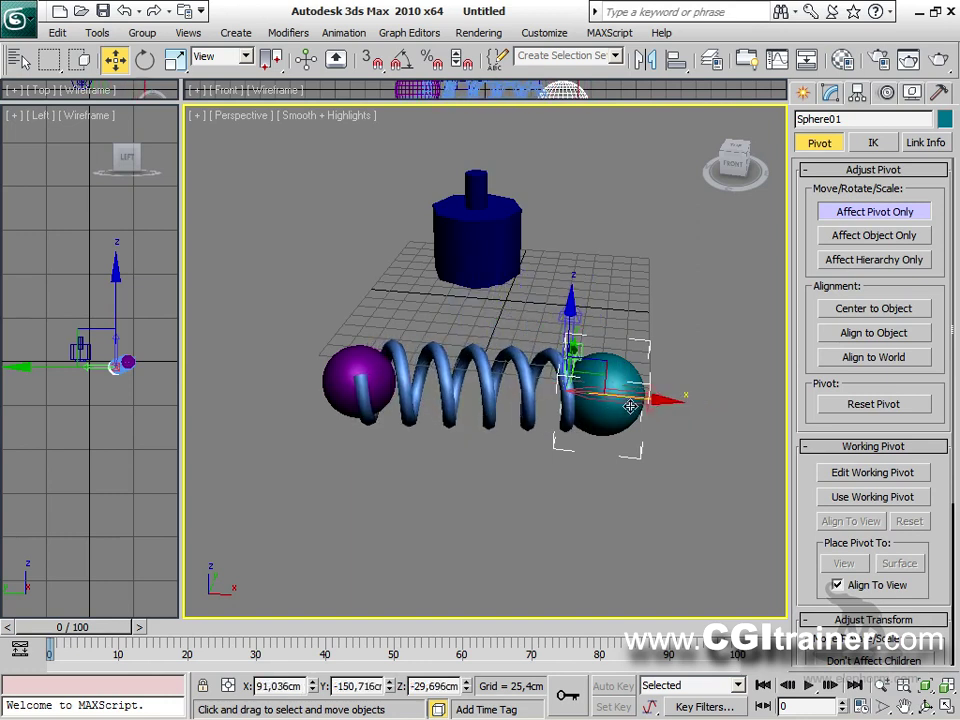
left_click(335, 368)
left_click_drag(405, 390, 425, 387)
left_click(848, 222)
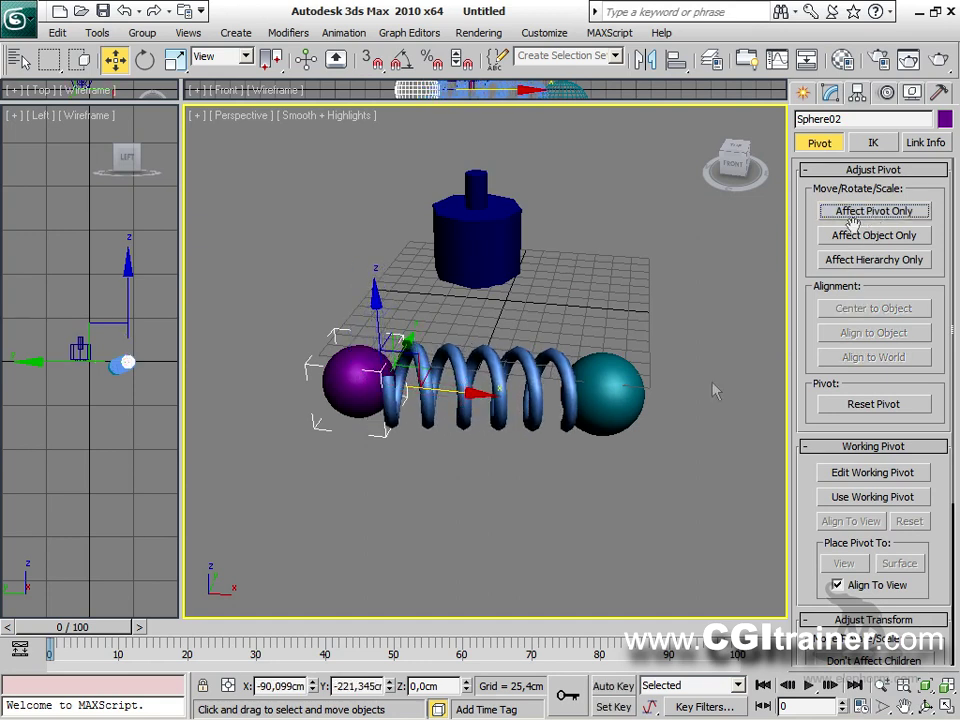
Move the teal sphere farther out to stretch the spring diagonally, then reselect the spring.
left_click_drag(609, 397, 517, 397)
middle_click_drag(615, 439, 424, 516, "alt")
left_click_drag(574, 400, 408, 440)
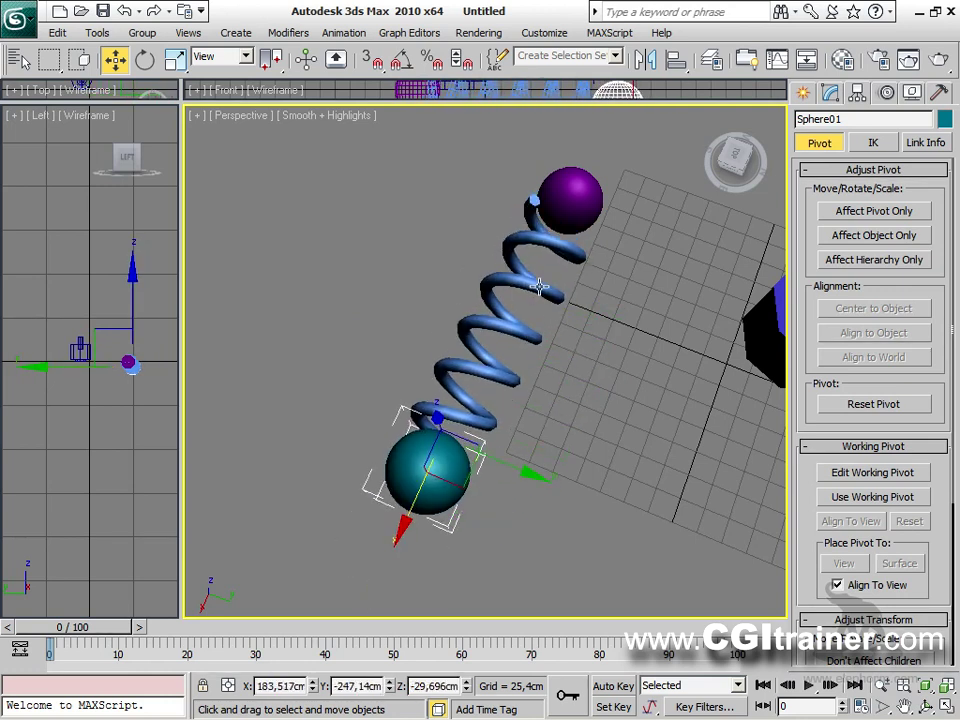
left_click(539, 287)
left_click(836, 96)
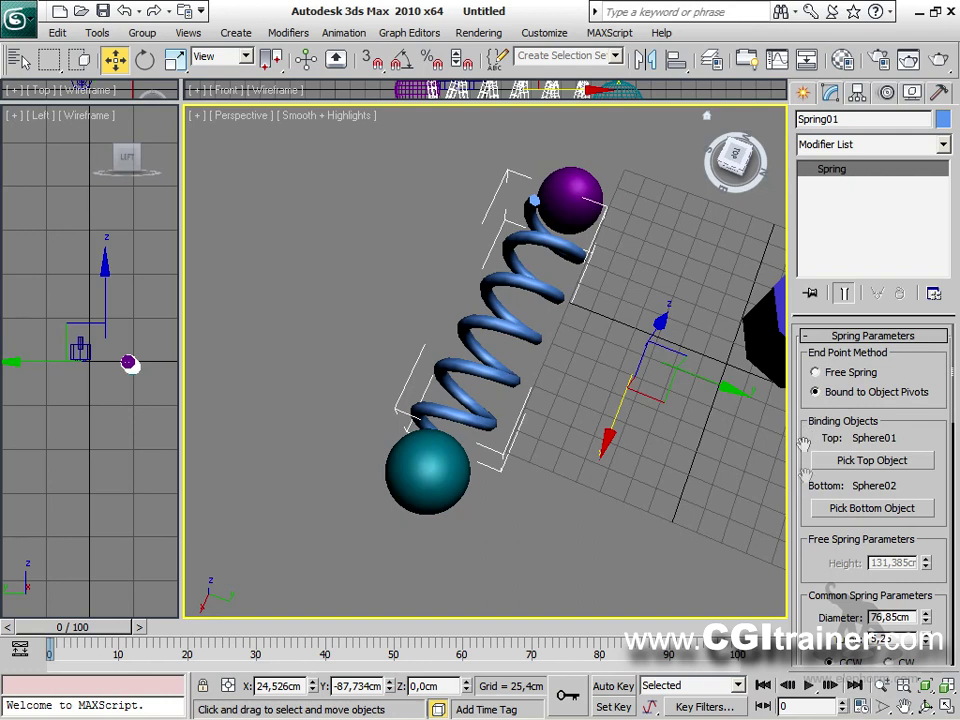
Increase the spring's turns, then delete the spring and both spheres and select the damper.
scroll(818, 590, "down", 5)
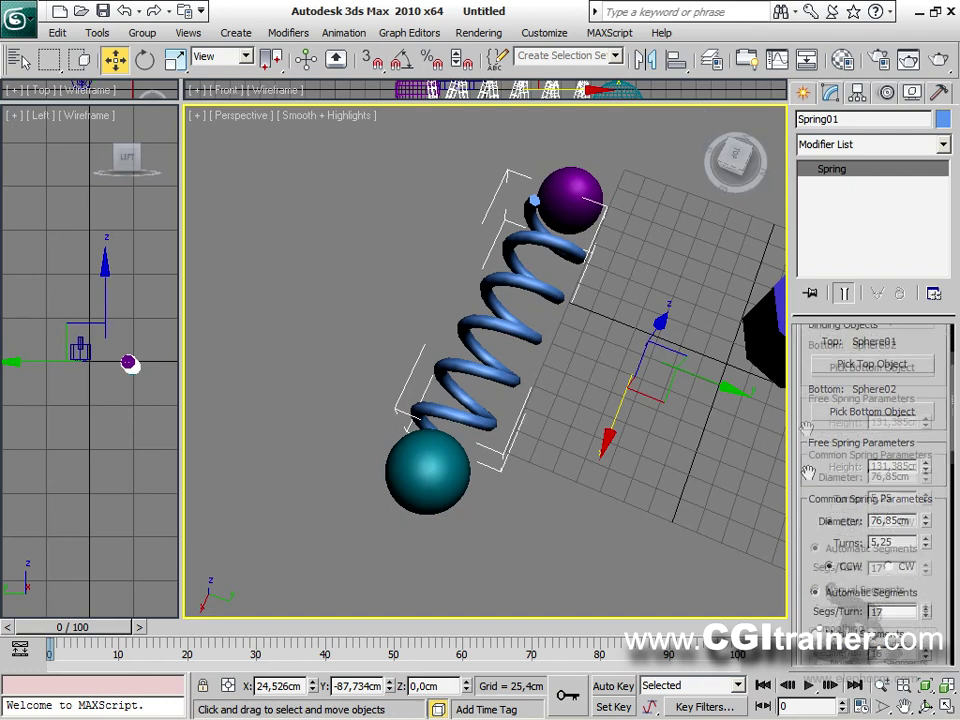
left_click_drag(926, 462, 390, 476)
left_click(412, 474)
middle_click_drag(390, 476, 400, 300, "alt")
left_click_drag(330, 187, 491, 566)
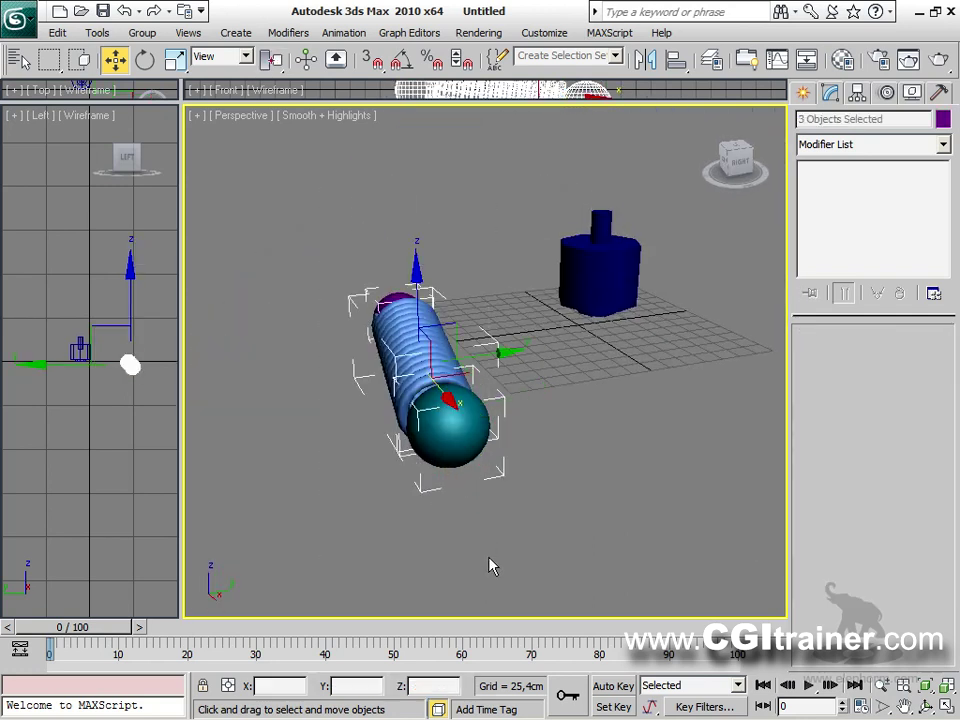
key("Delete")
left_click(615, 281)
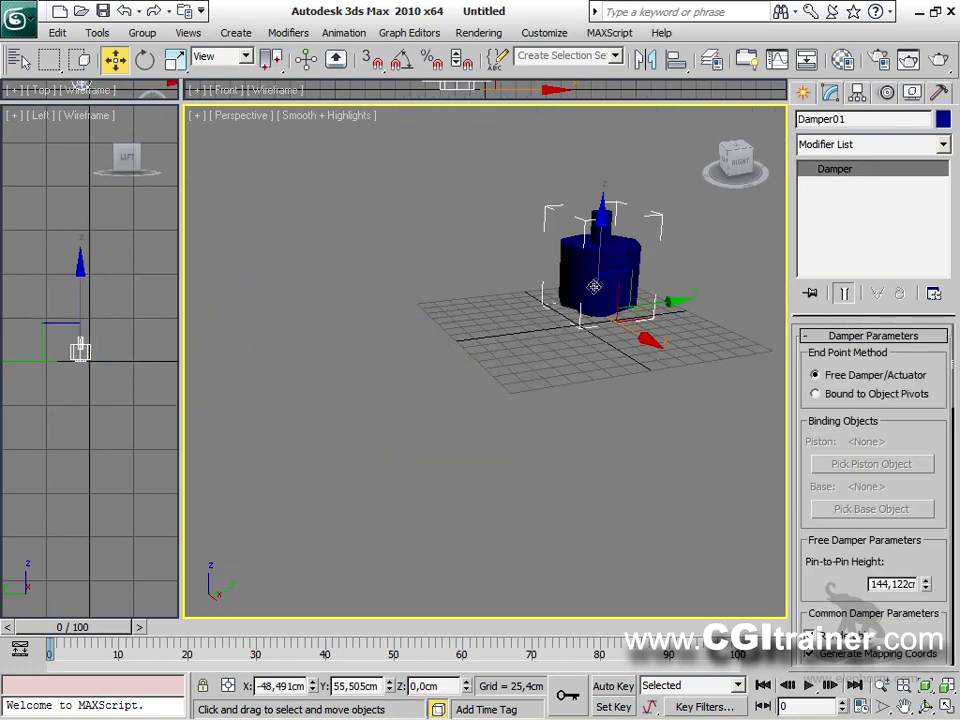
Enable the damper's boot and lower its heights to 11,618cm base and 50,659cm main.
middle_click_drag(706, 485, 560, 490, "alt")
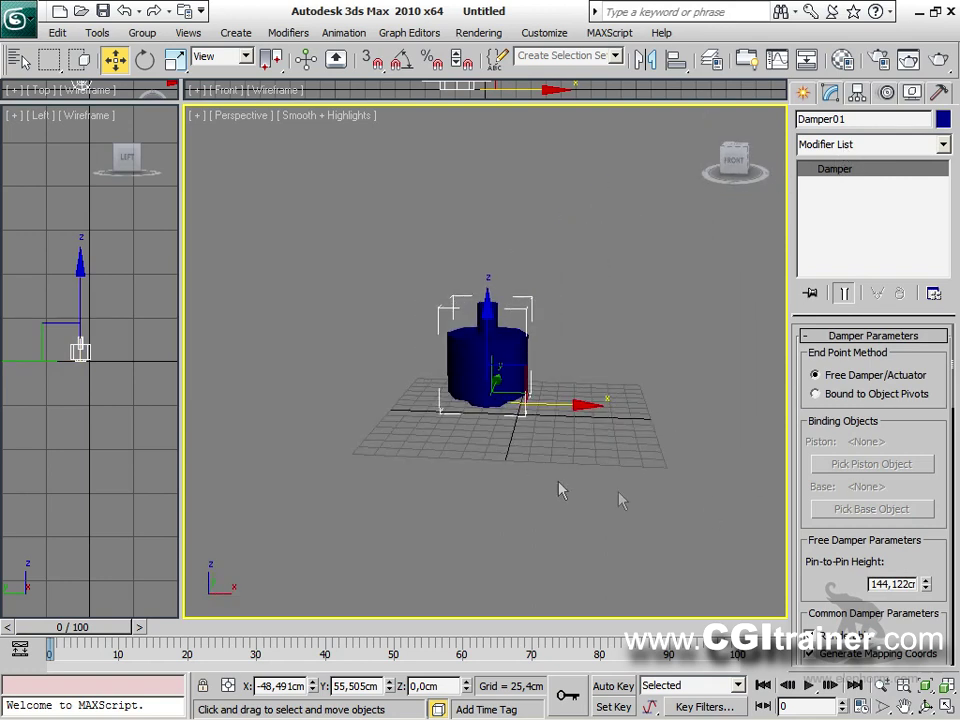
scroll(833, 588, "down", 10)
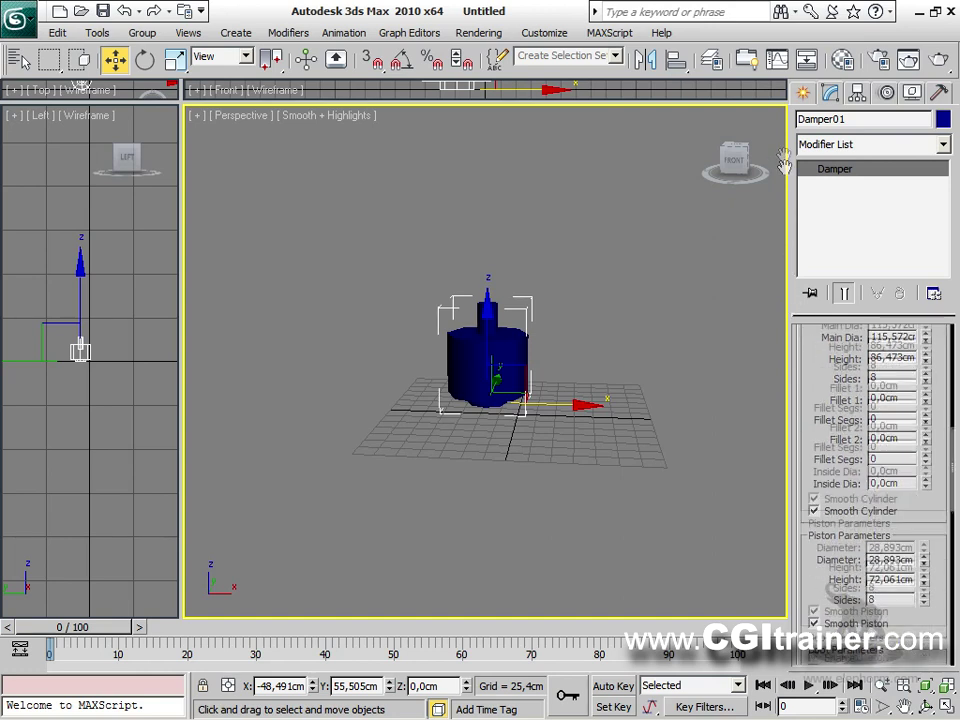
scroll(840, 540, "down", 5)
left_click(826, 486)
scroll(907, 477, "up", 5)
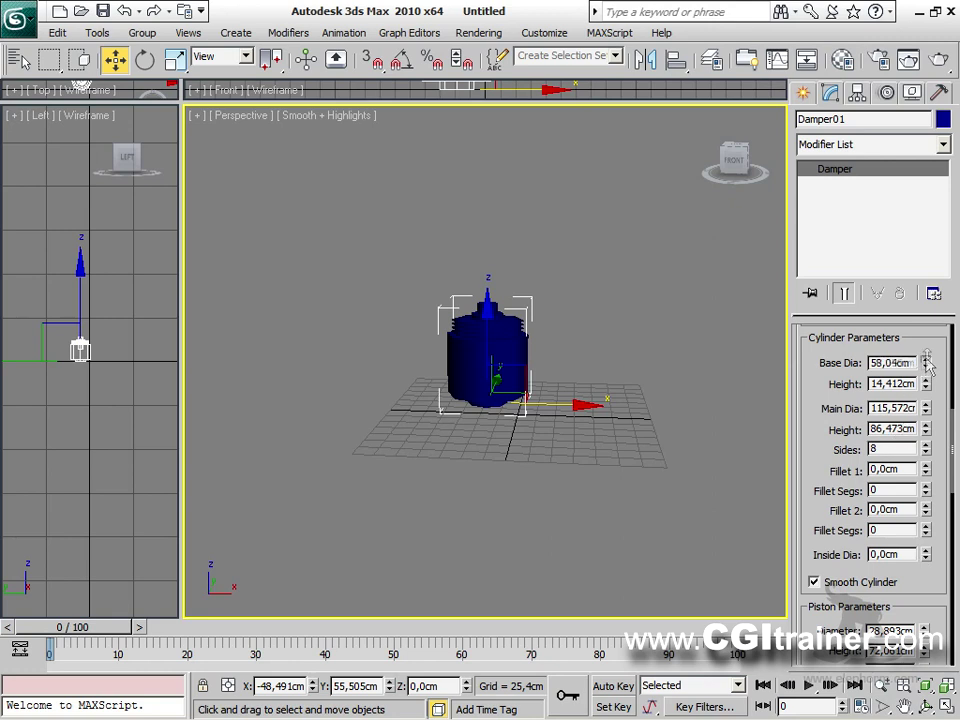
left_click_drag(925, 368, 912, 484)
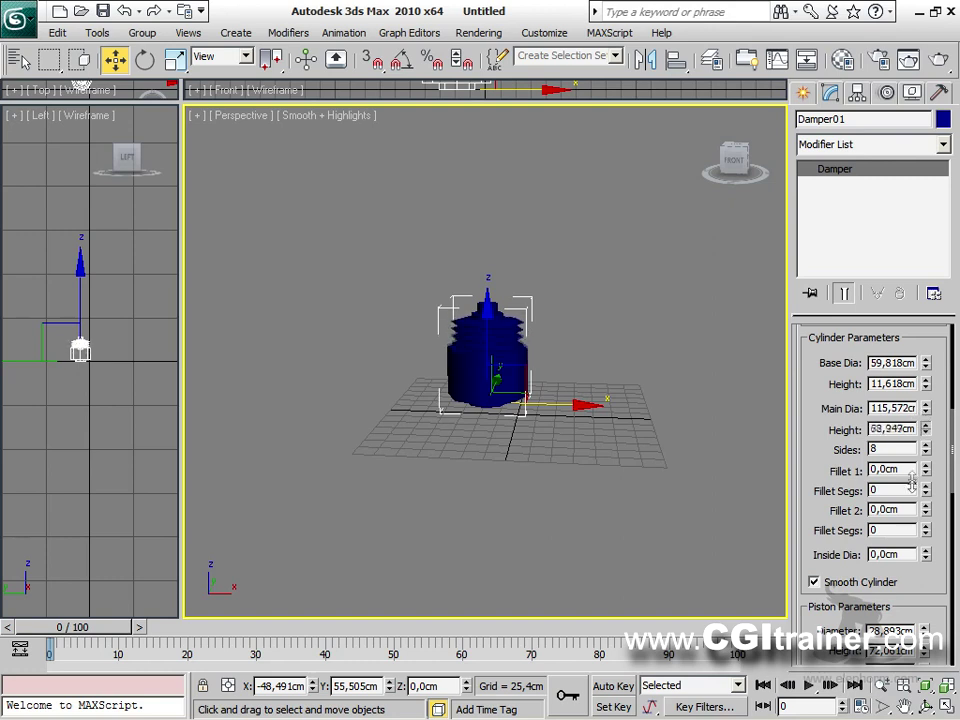
middle_click_drag(607, 457, 590, 440)
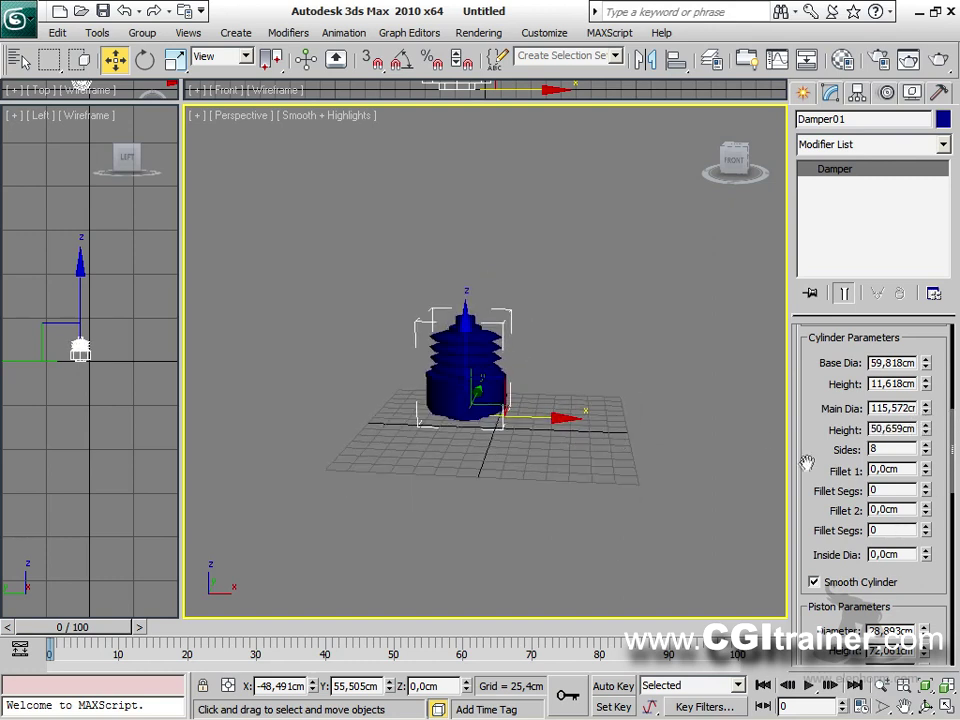
middle_click_drag(656, 354, 520, 400, "alt")
left_click(804, 93)
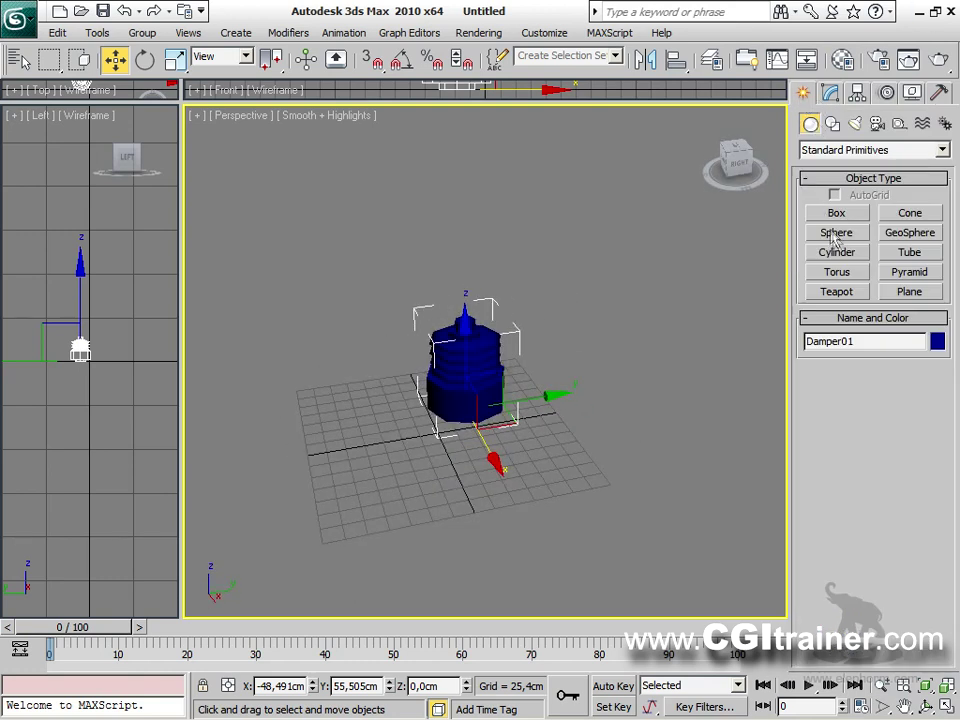
Create a green sphere (39,466cm radius) and a purple box (99,609 × 81,551cm) beside the damper.
left_click(836, 233)
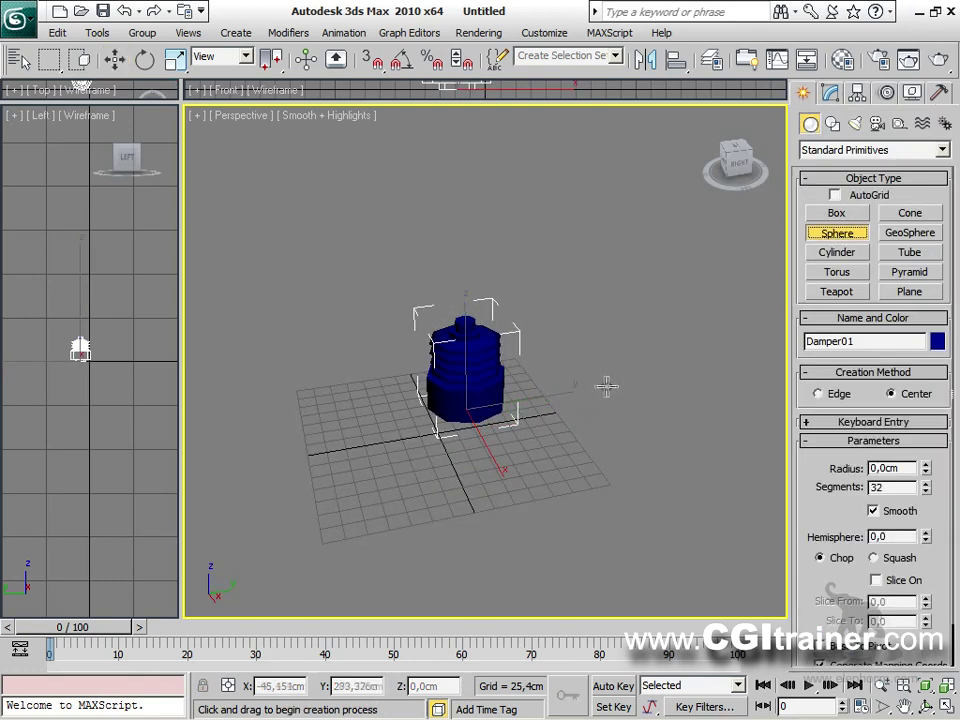
scroll(816, 424, "down", 2)
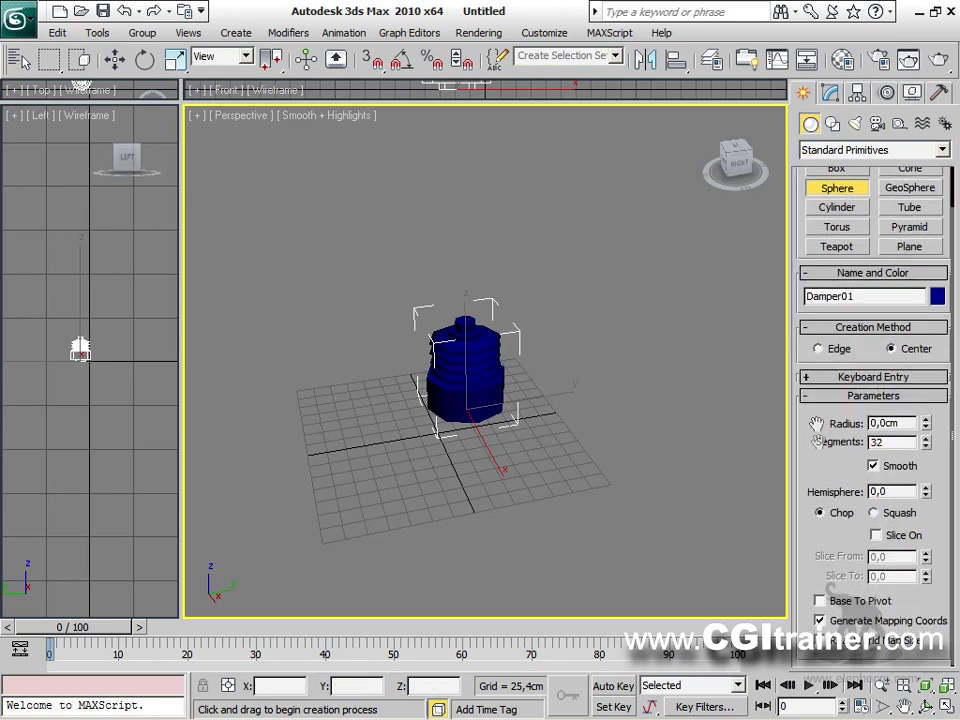
left_click_drag(584, 381, 603, 374)
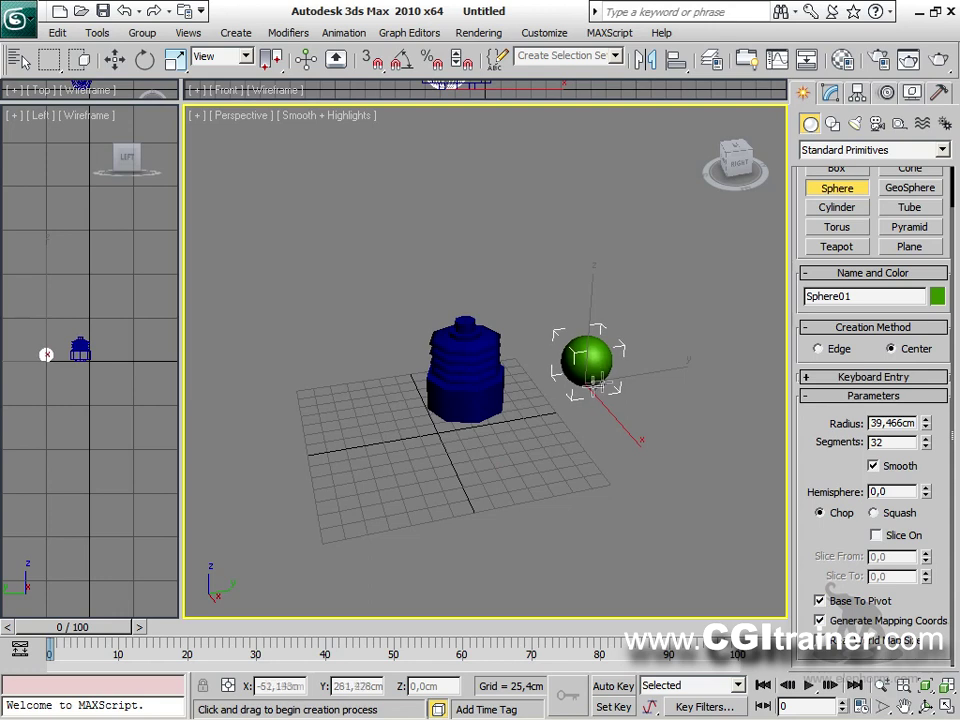
left_click(830, 172)
left_click_drag(587, 429, 665, 452)
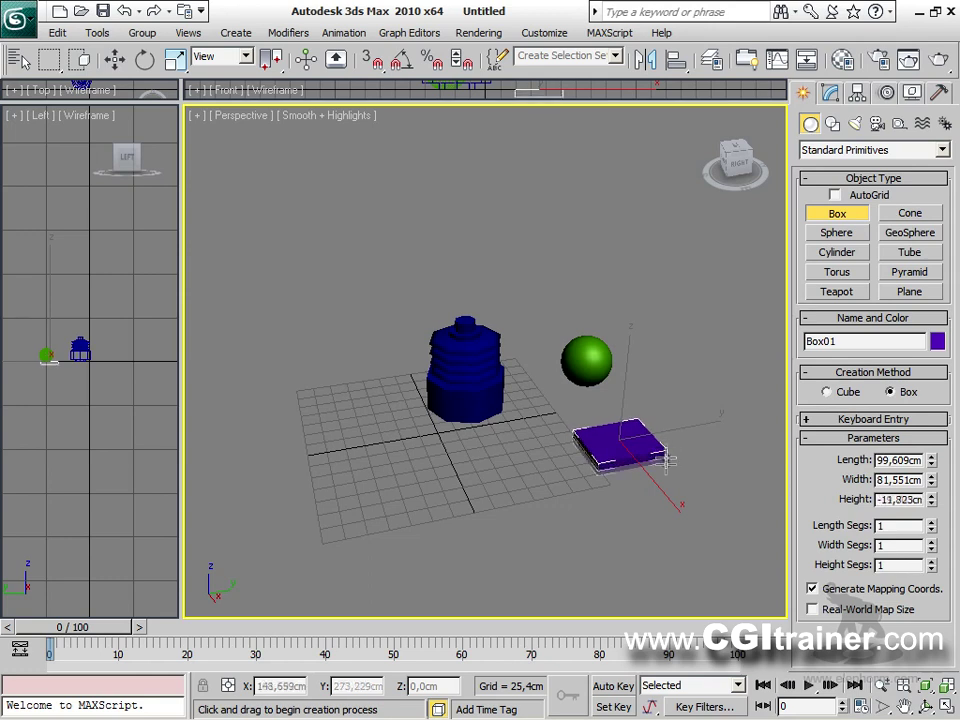
left_click(553, 443)
With the Move tool, select the sphere, then the box, and finally the damper.
key("w")
left_click(589, 367)
middle_click_drag(597, 398, 588, 372, "alt")
middle_click_drag(727, 433, 694, 497, "alt")
left_click(621, 462)
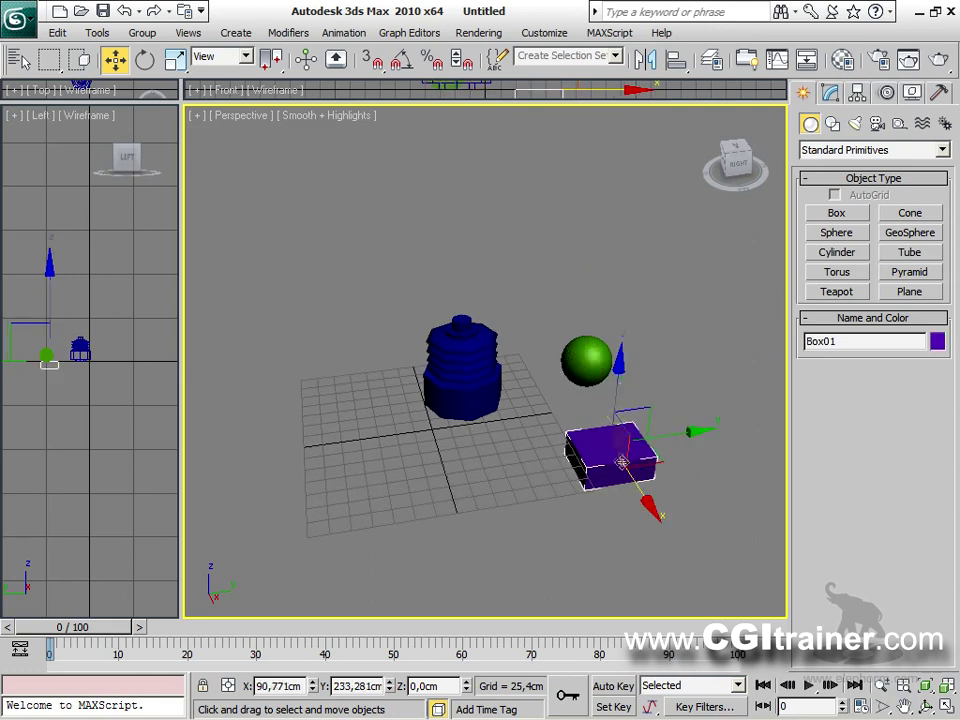
left_click(464, 376)
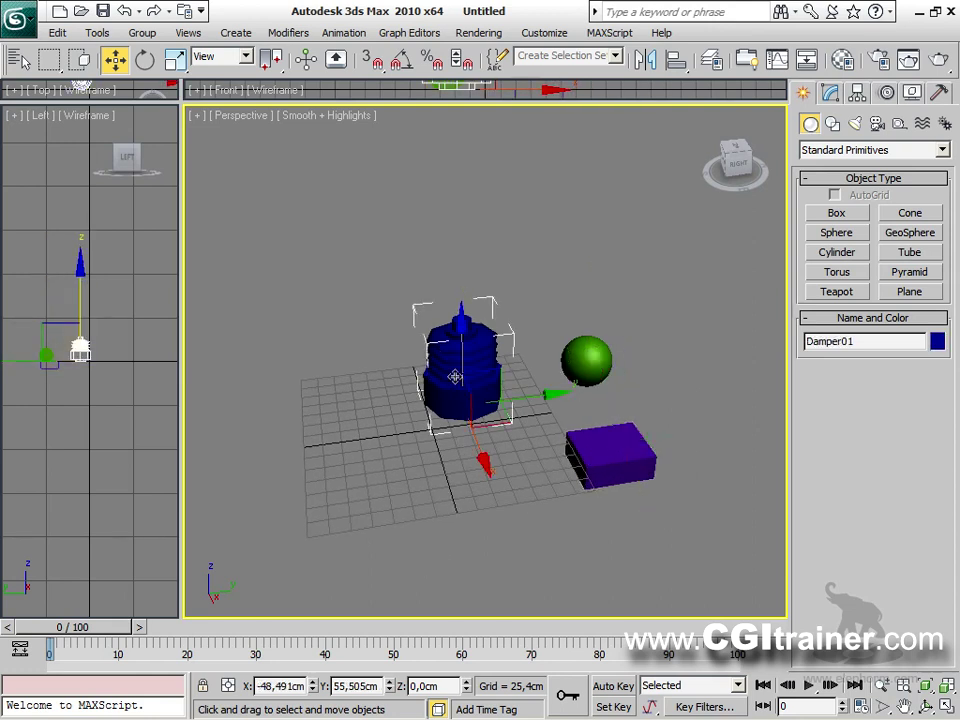
Bind the damper to object pivots, with the green sphere as piston and the purple box as base.
left_click(830, 92)
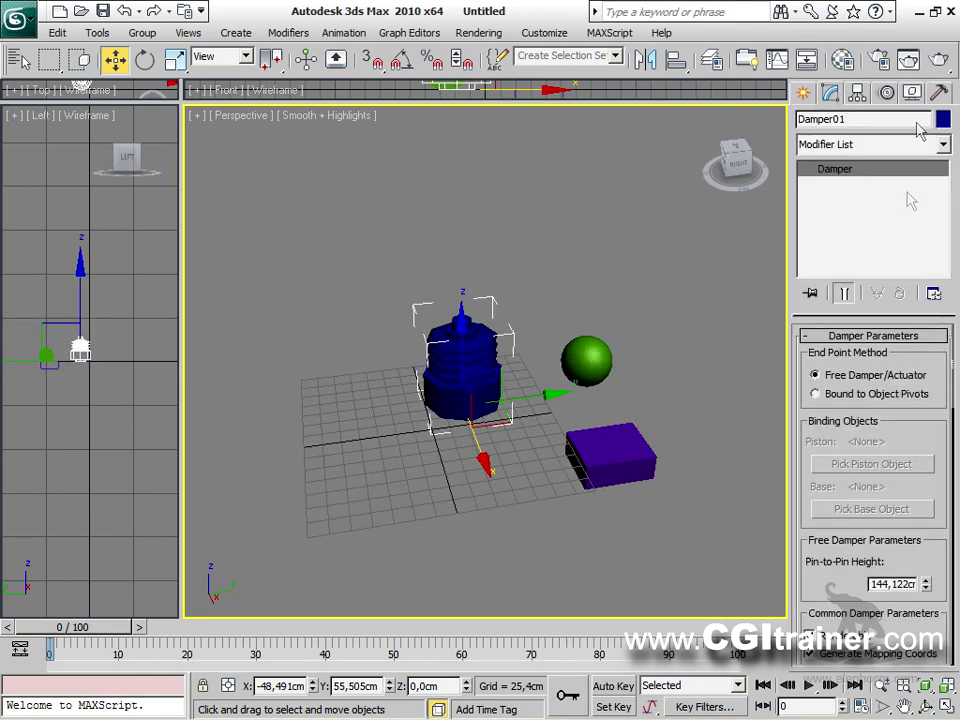
left_click(878, 396)
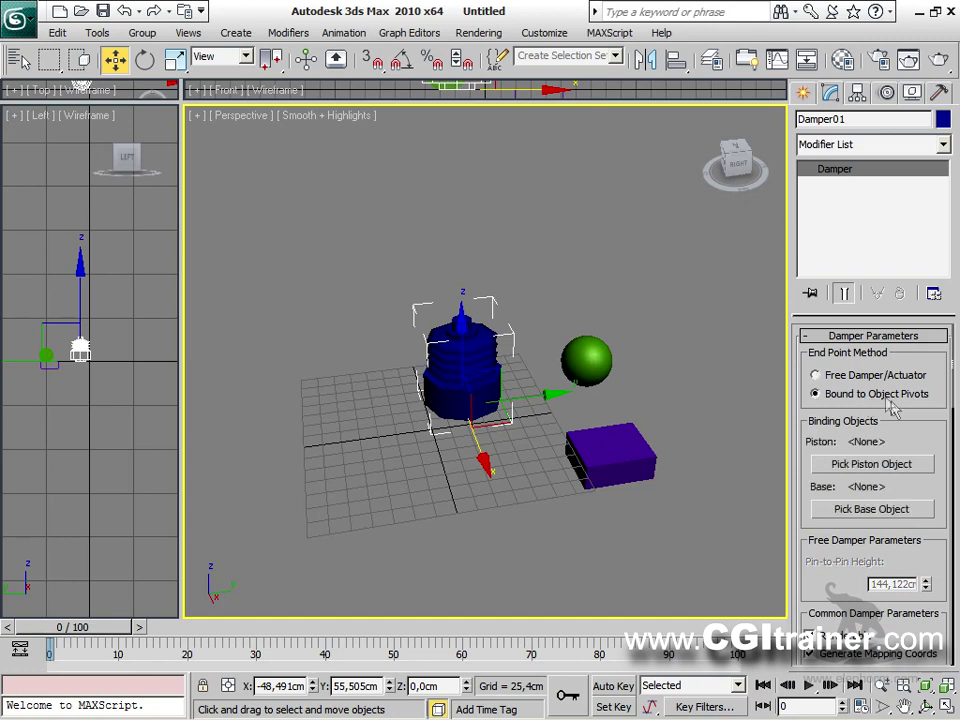
left_click(898, 468)
left_click(573, 347)
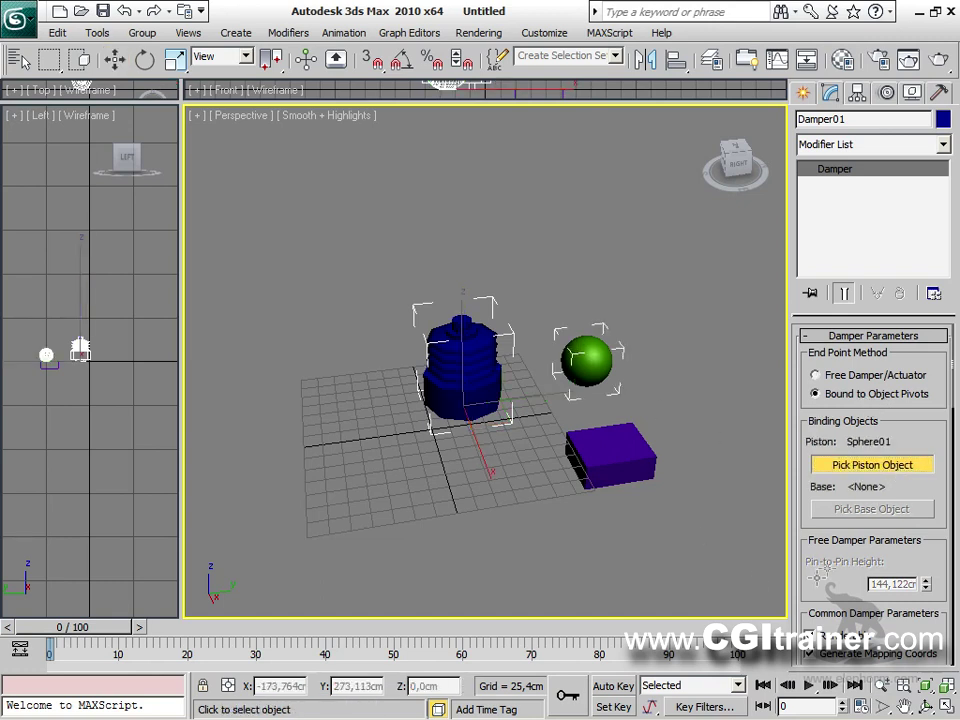
left_click(871, 509)
left_click(609, 442)
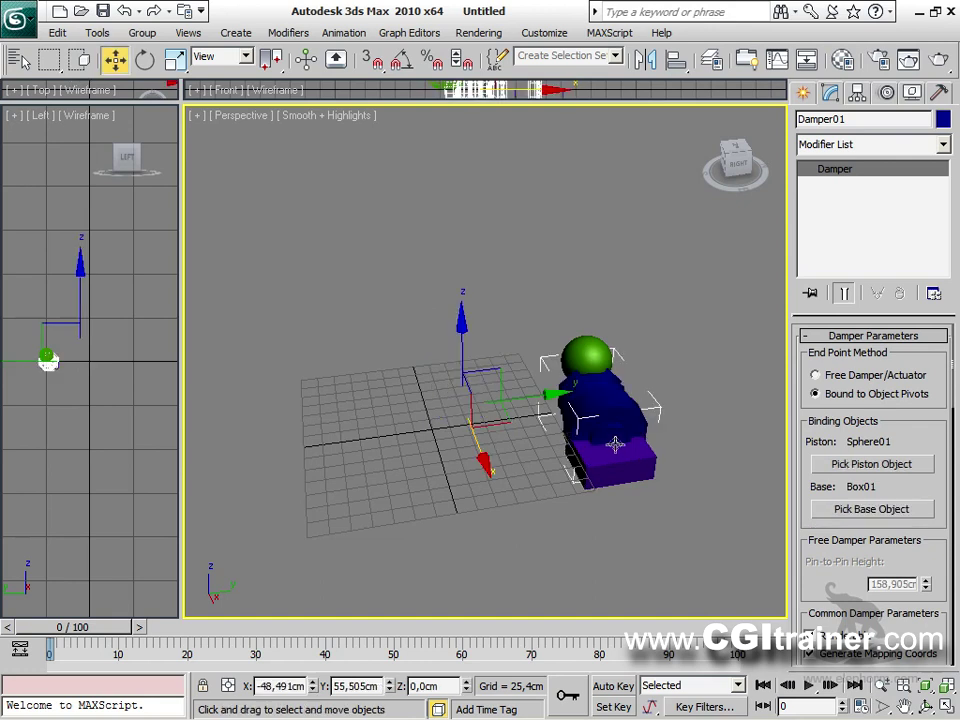
Raise the green sphere and lower the purple box so the damper stands upright between them.
middle_click_drag(678, 460, 437, 461, "alt")
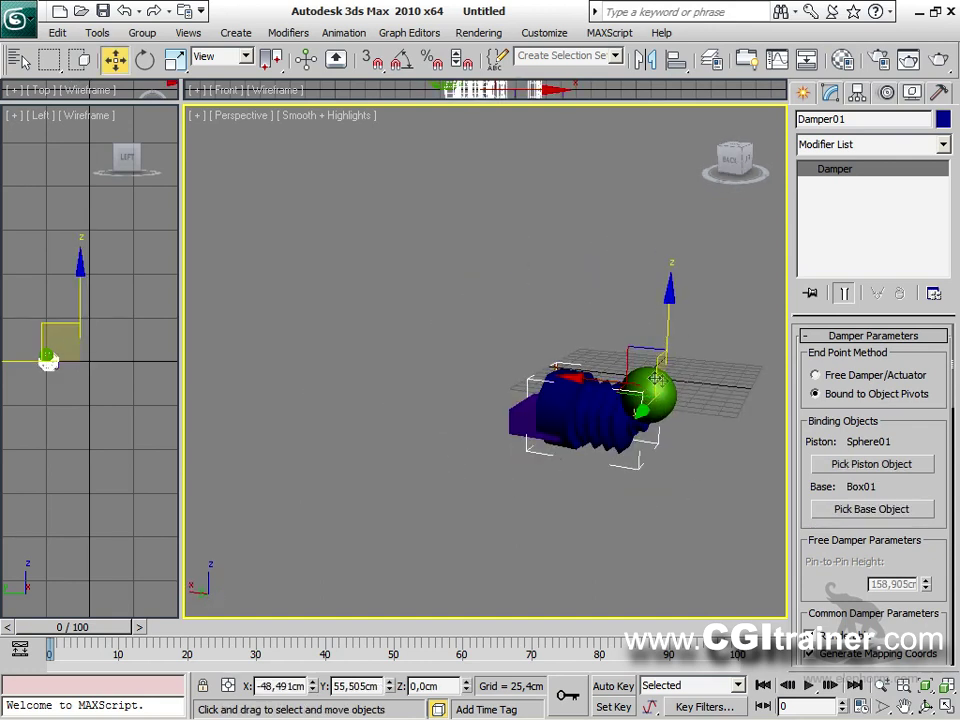
left_click(626, 366)
left_click_drag(626, 362, 522, 199)
middle_click_drag(595, 387, 541, 437, "alt")
left_click_drag(541, 437, 545, 475)
left_click_drag(597, 454, 606, 452)
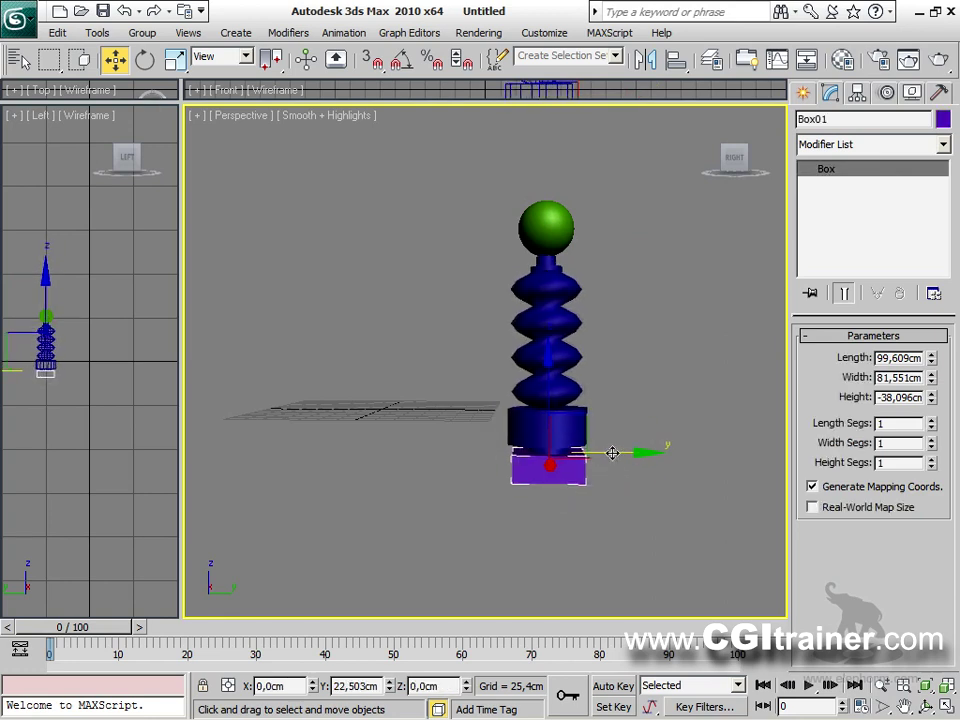
middle_click_drag(572, 493, 556, 540, "alt")
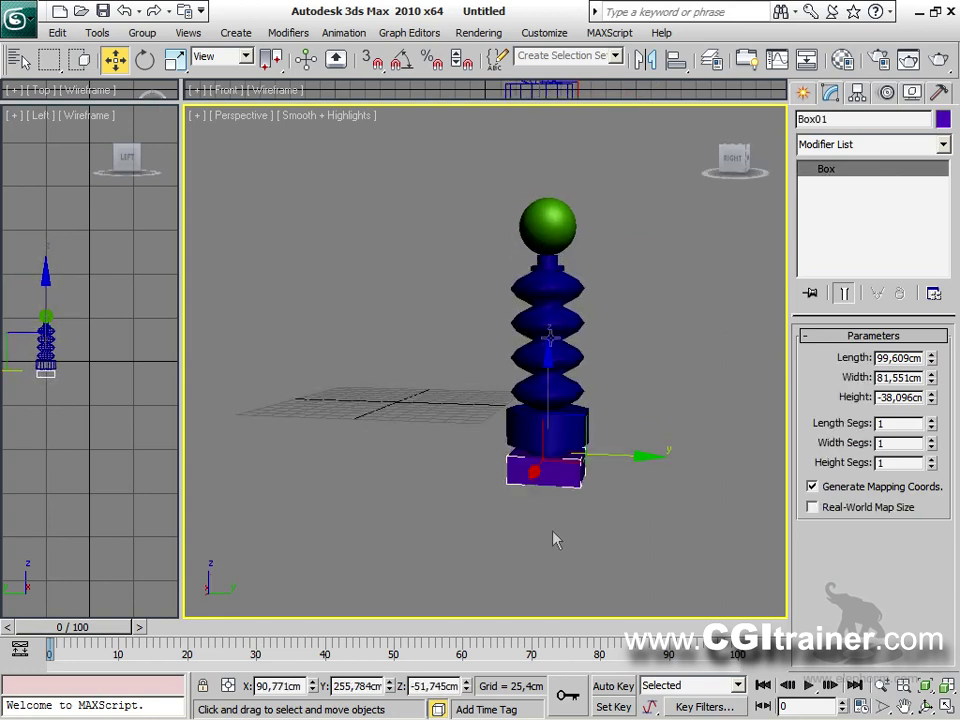
left_click_drag(548, 208, 543, 146)
scroll(550, 340, "down", 4)
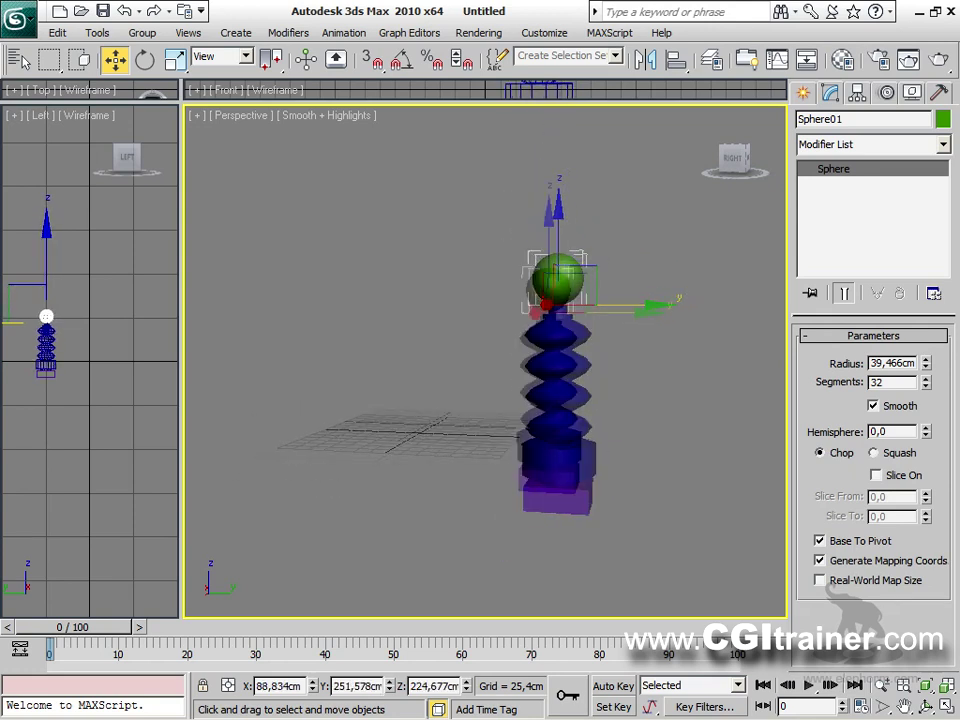
left_click_drag(539, 242, 512, 270)
middle_click_drag(592, 442, 486, 469, "alt")
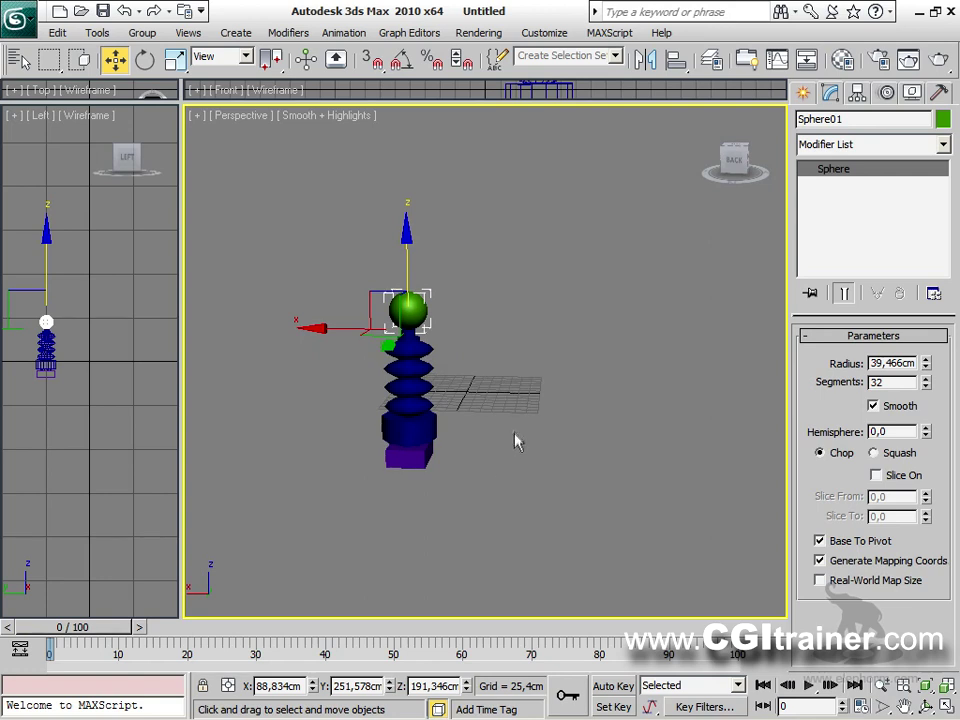
Convert the damper to an editable poly.
left_click(505, 495)
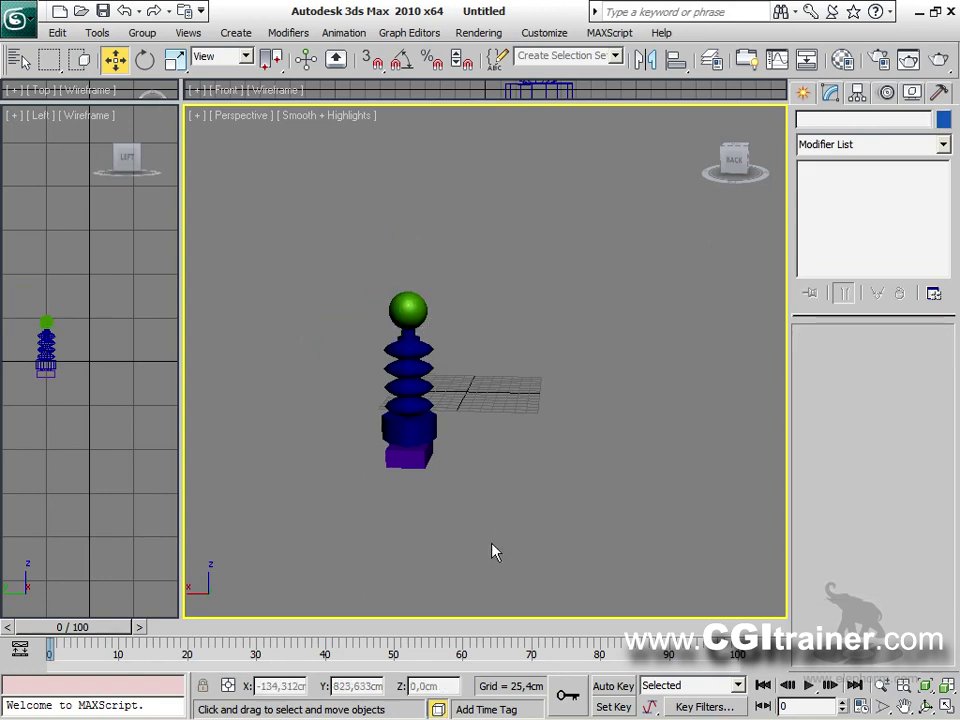
left_click(426, 350)
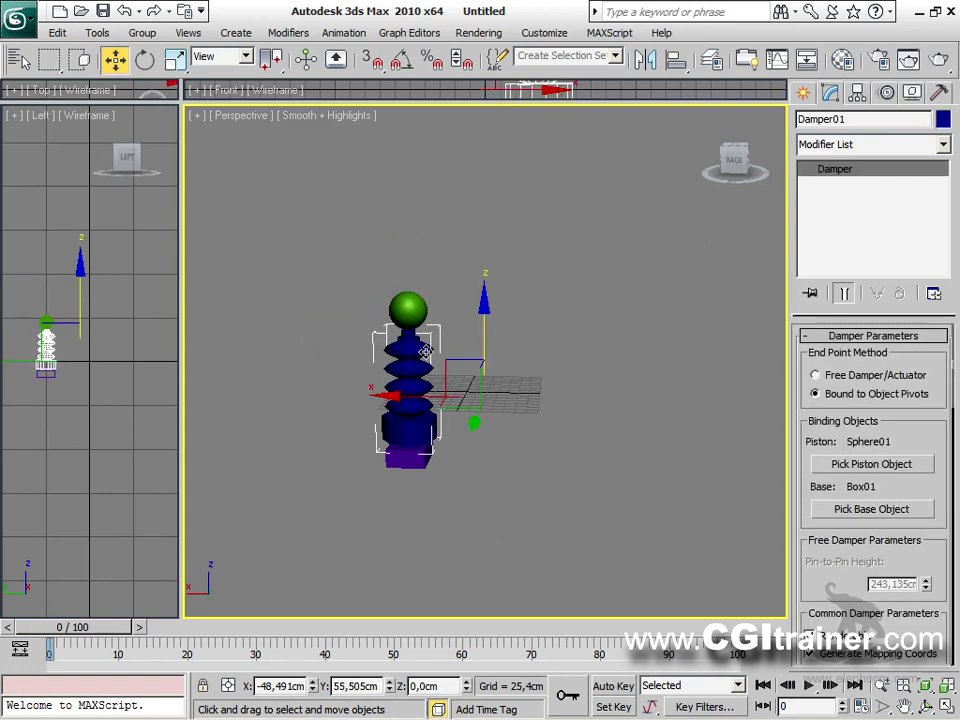
right_click(426, 350)
mouse_move(518, 520)
left_click(575, 536)
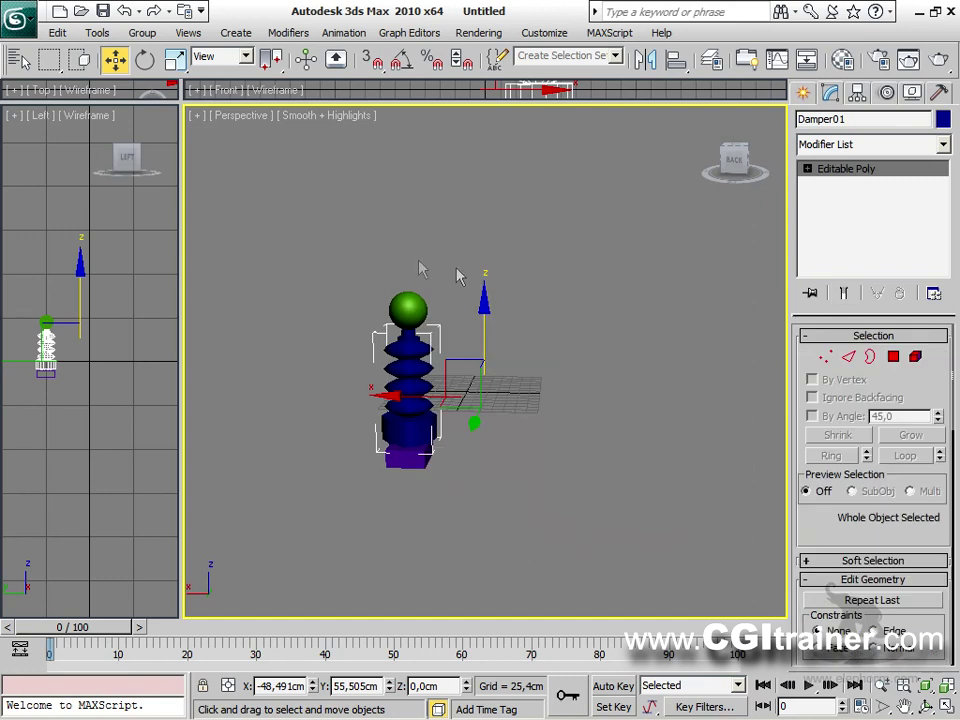
Raise the green sphere so the damper stretches with it.
left_click(403, 296)
left_click_drag(403, 296, 454, 339)
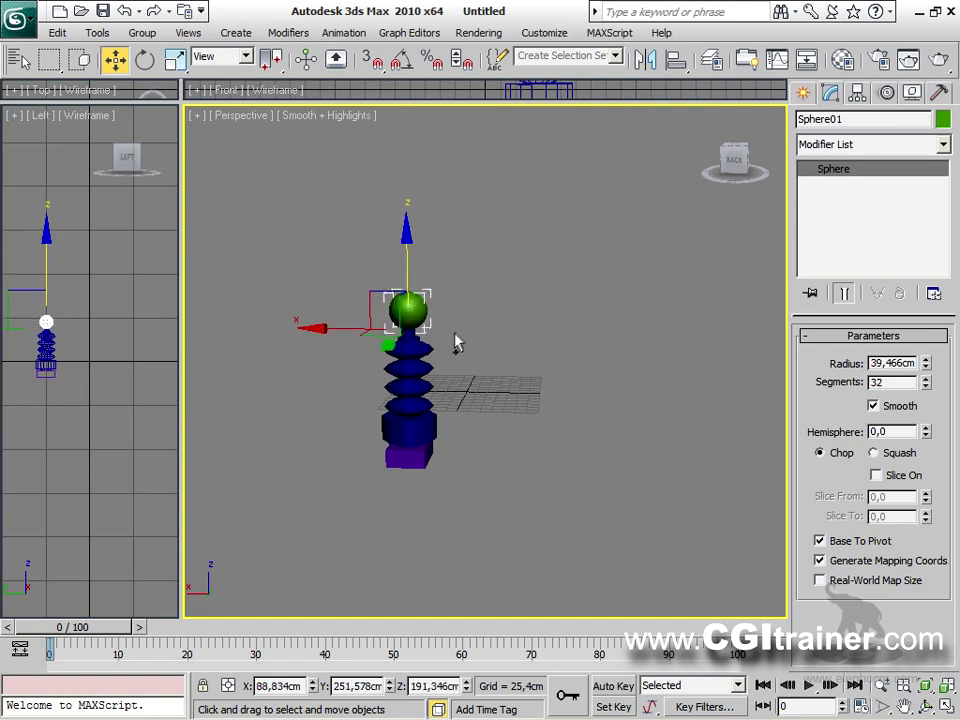
left_click(452, 342)
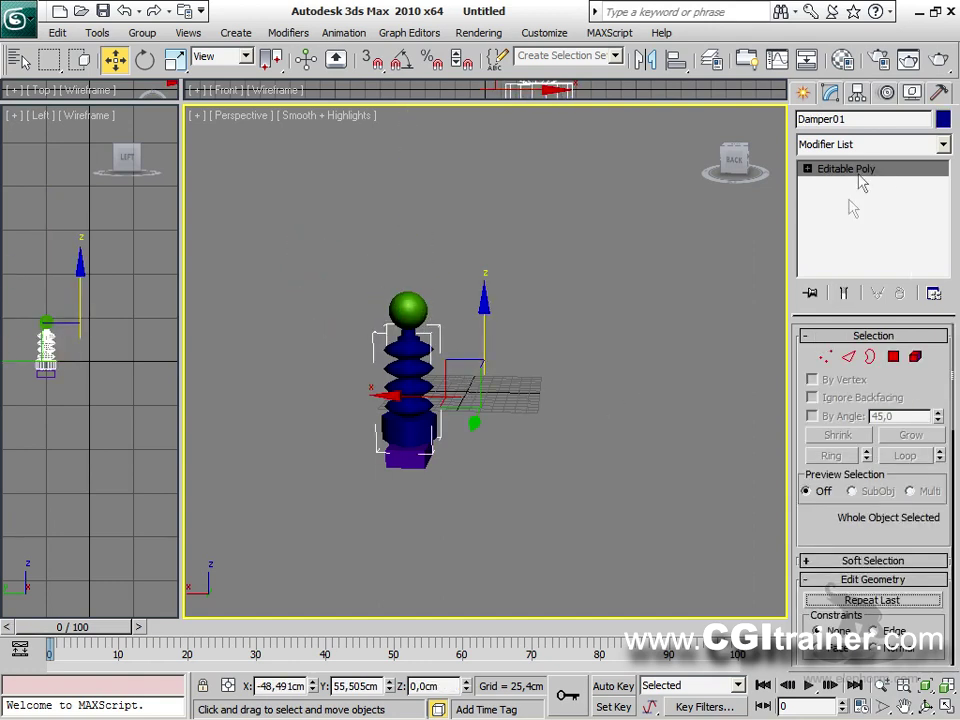
left_click(406, 304)
mouse_move(406, 304)
left_mouse_down()
mouse_move(407, 172)
mouse_move(412, 303)
left_mouse_up()
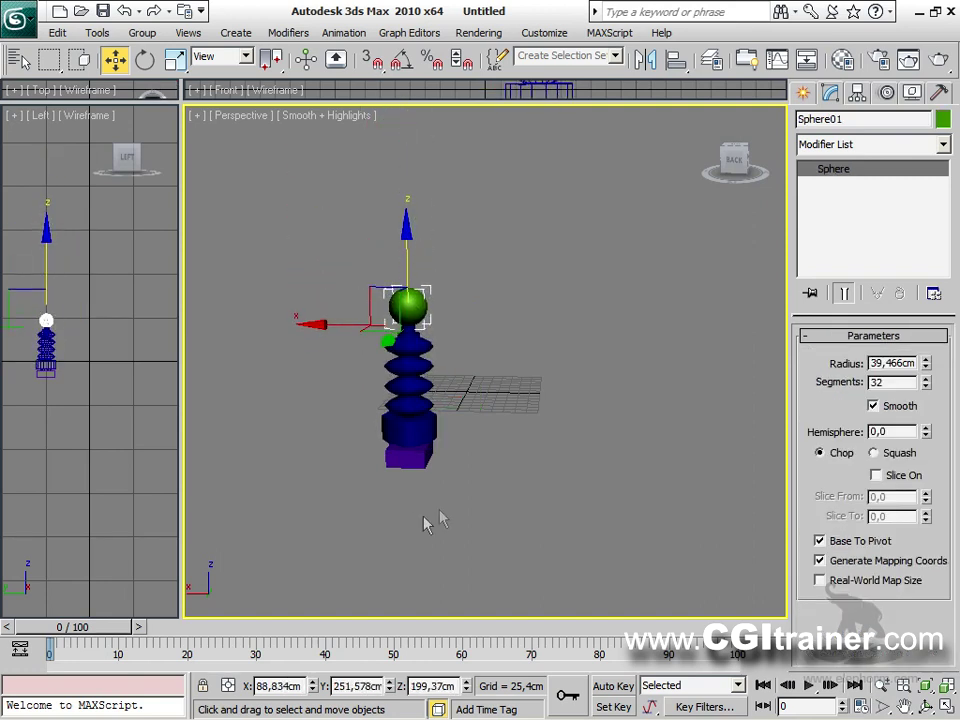
middle_click_drag(454, 444, 466, 502, "alt")
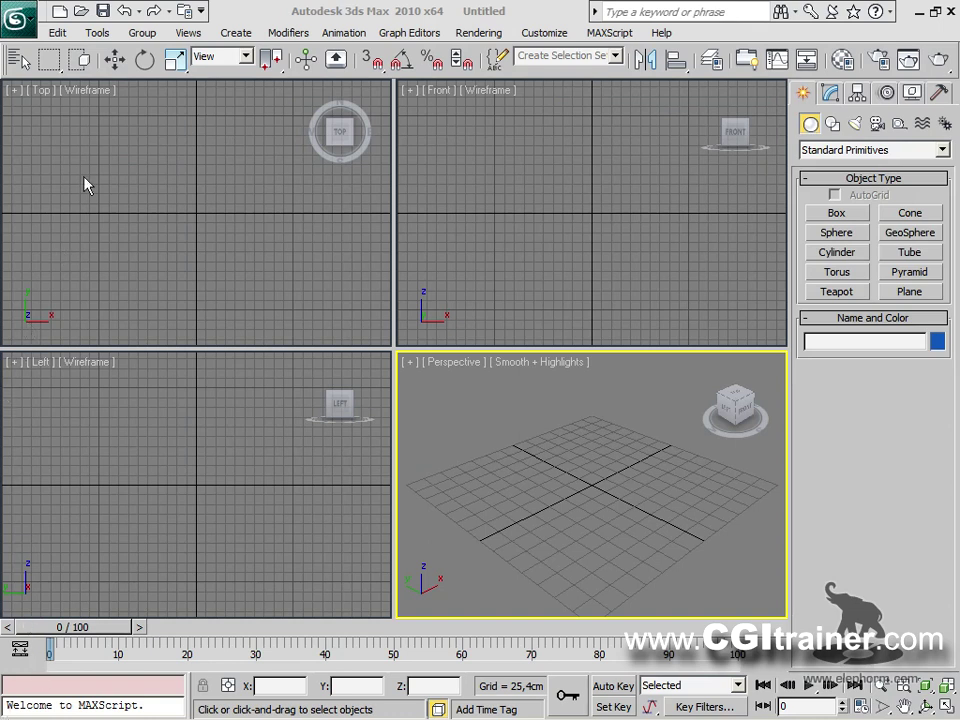
Draw a zigzag AEC Extended wall across the grid through several corner points.
left_click(942, 150)
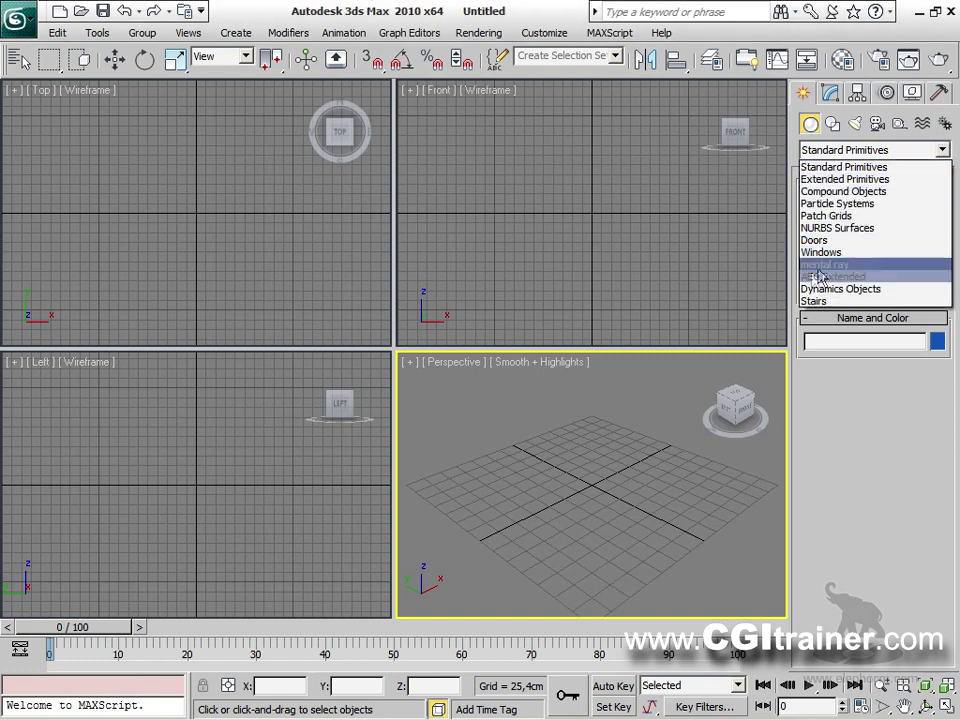
left_click(866, 286)
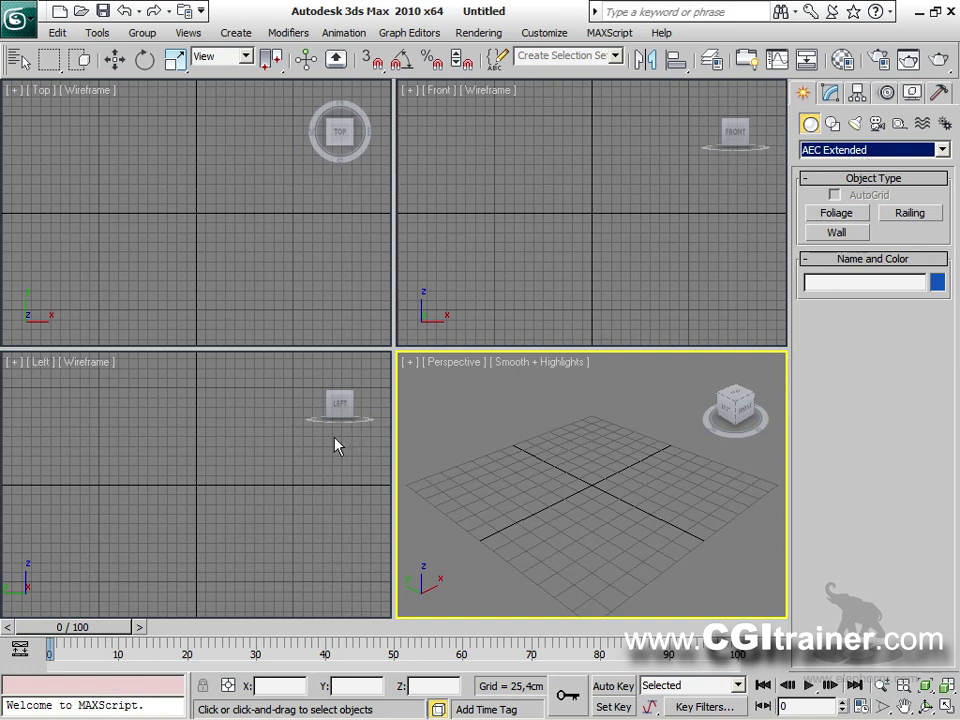
left_click(855, 236)
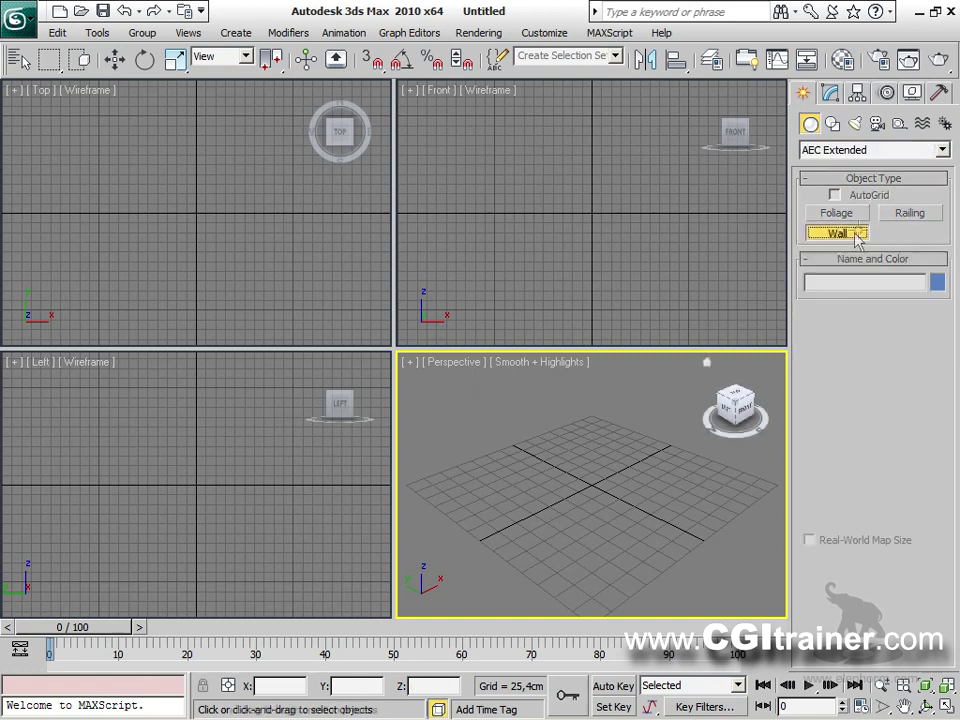
left_click(408, 486)
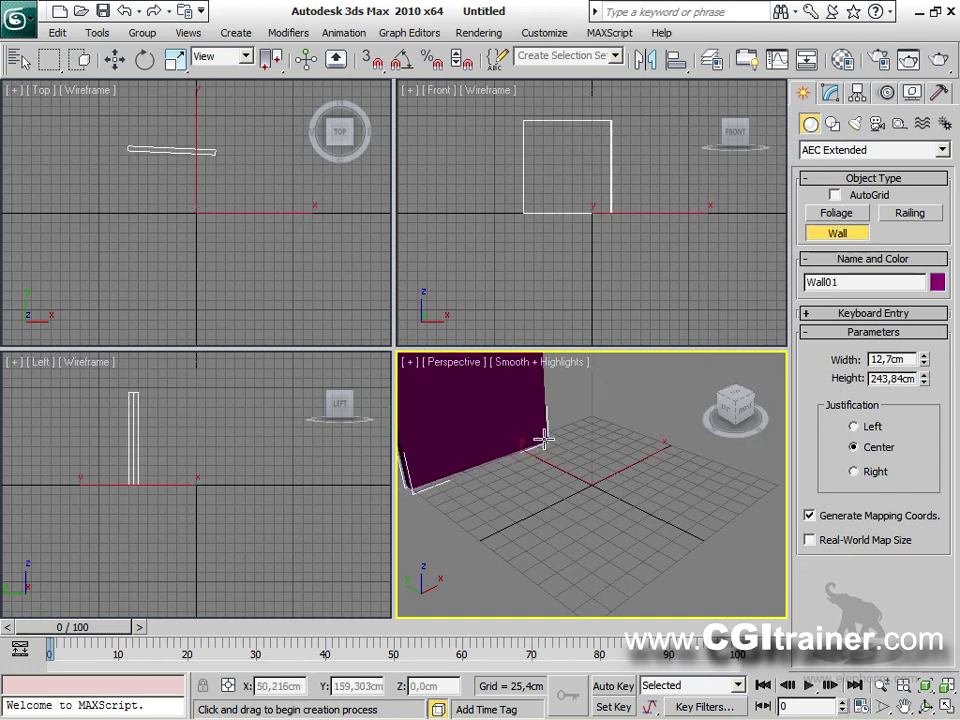
left_click(524, 430)
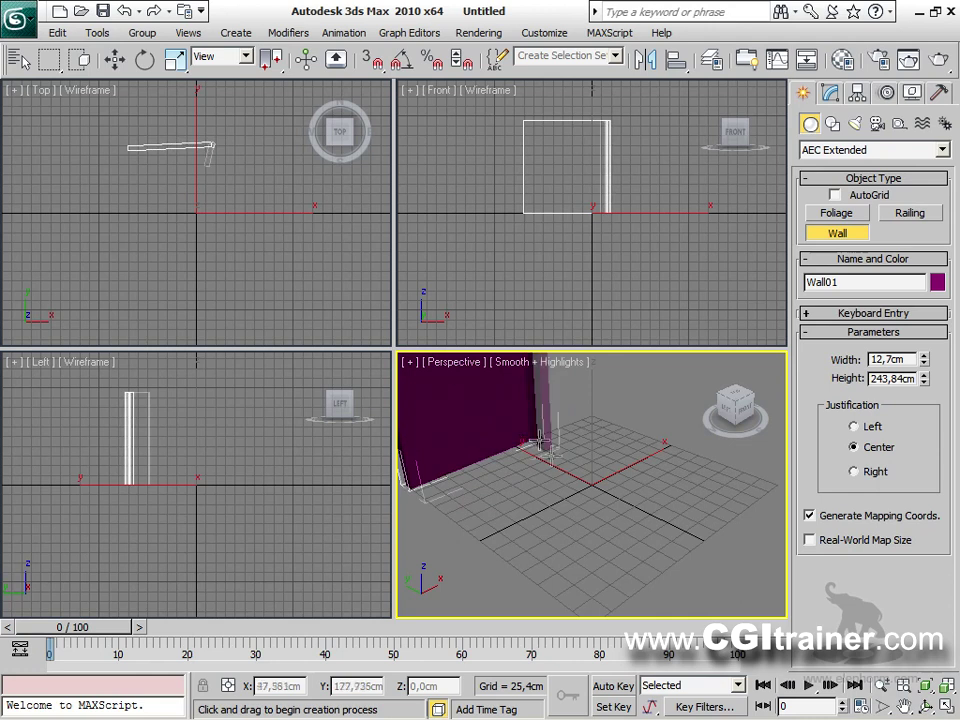
left_click(650, 488)
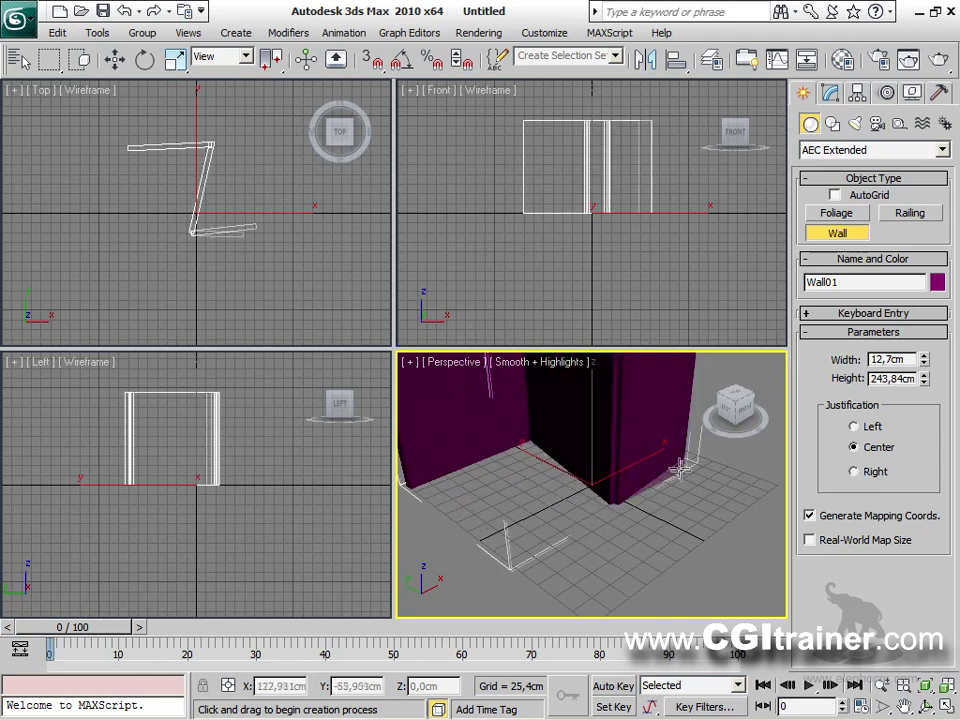
left_click(685, 470)
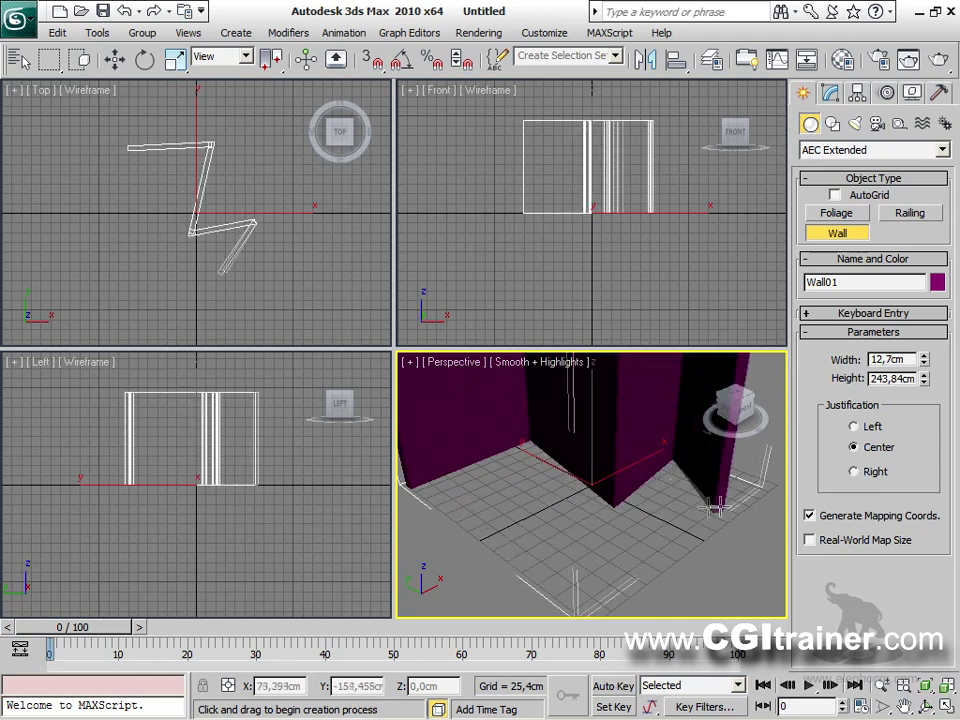
left_click(722, 519)
left_click(640, 558)
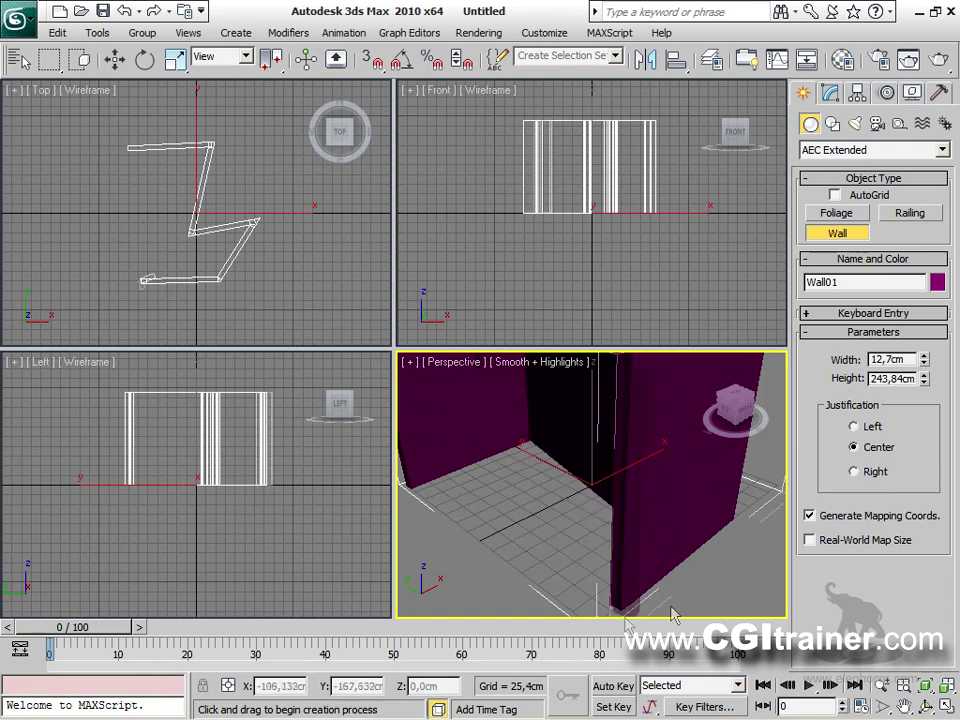
Add two lower-left corners to finish the wall, then lower its height to about 60.7 cm.
left_click(512, 566)
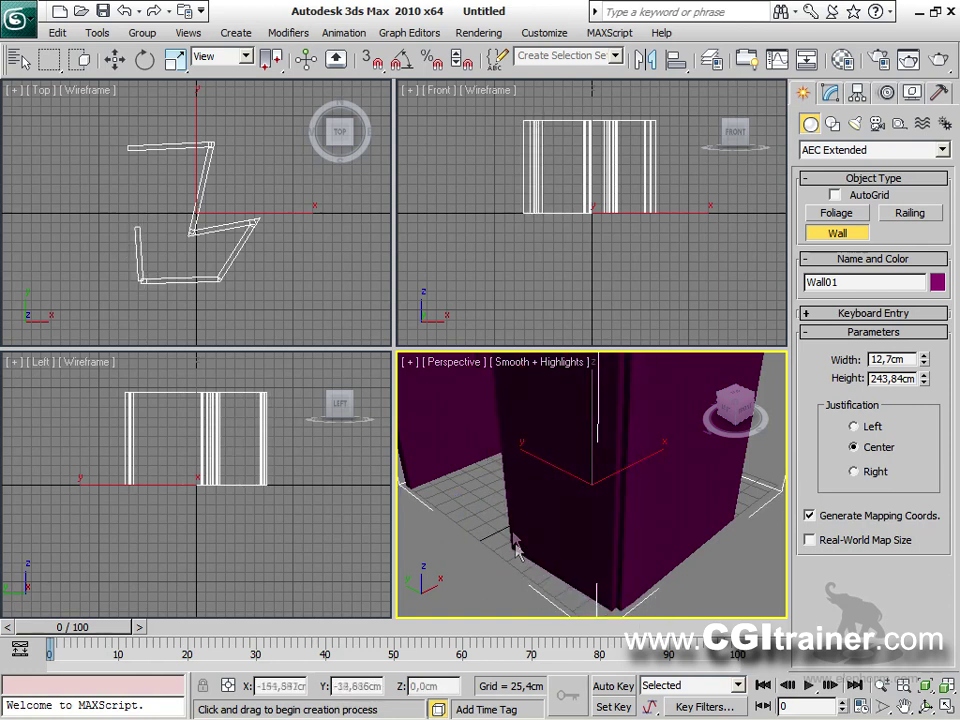
left_click(456, 587)
right_click(425, 587)
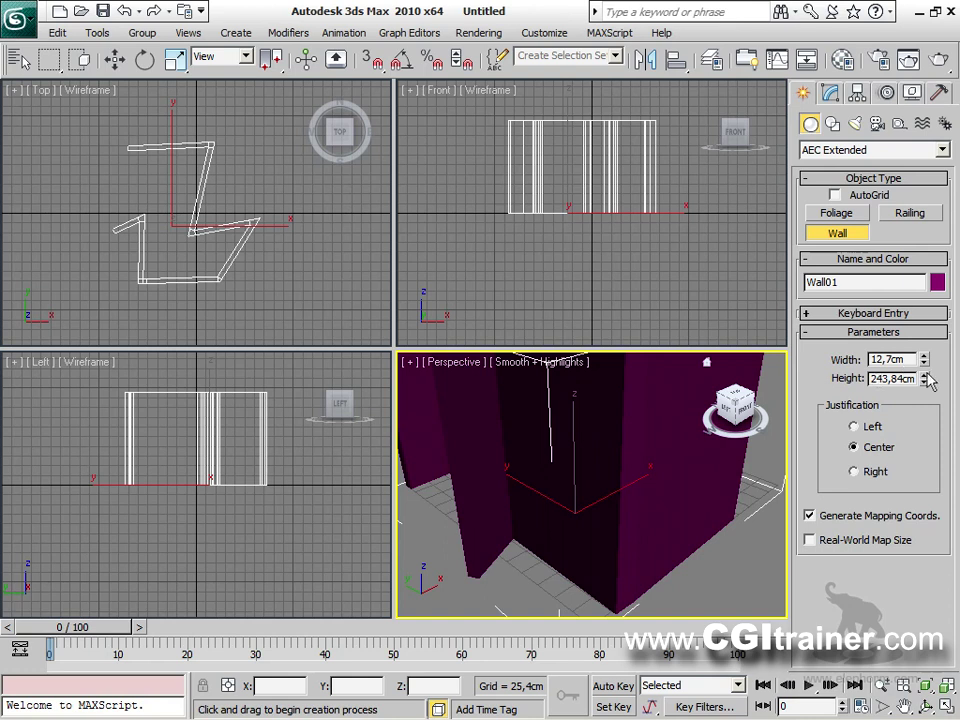
left_click_drag(925, 380, 925, 484)
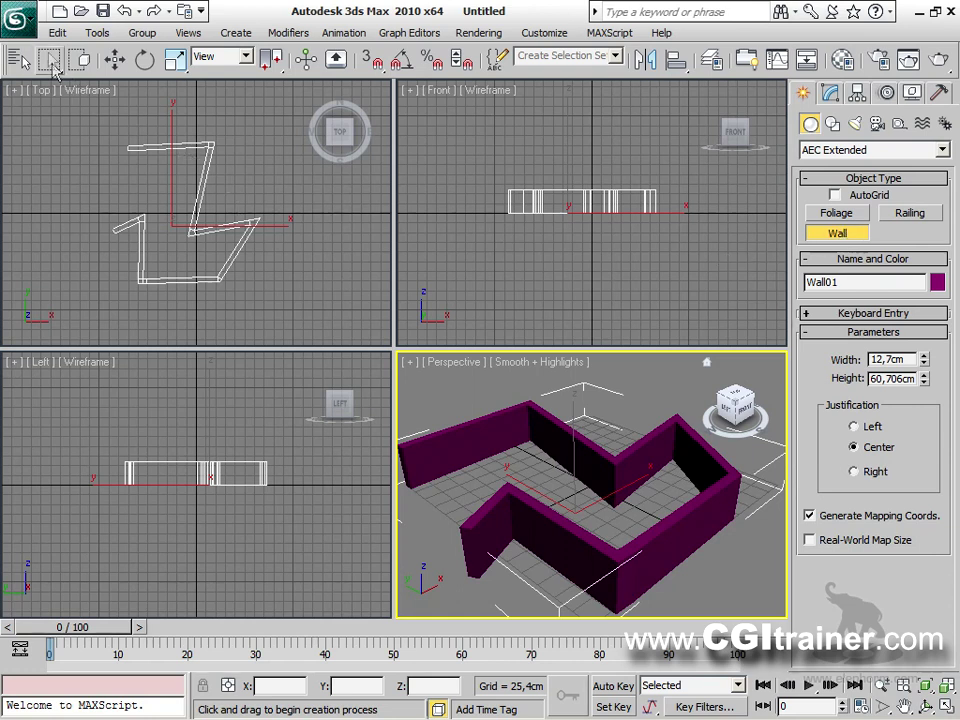
left_click(18, 18)
Reset to an empty scene without saving and build a flat box as the floor.
left_click(45, 150)
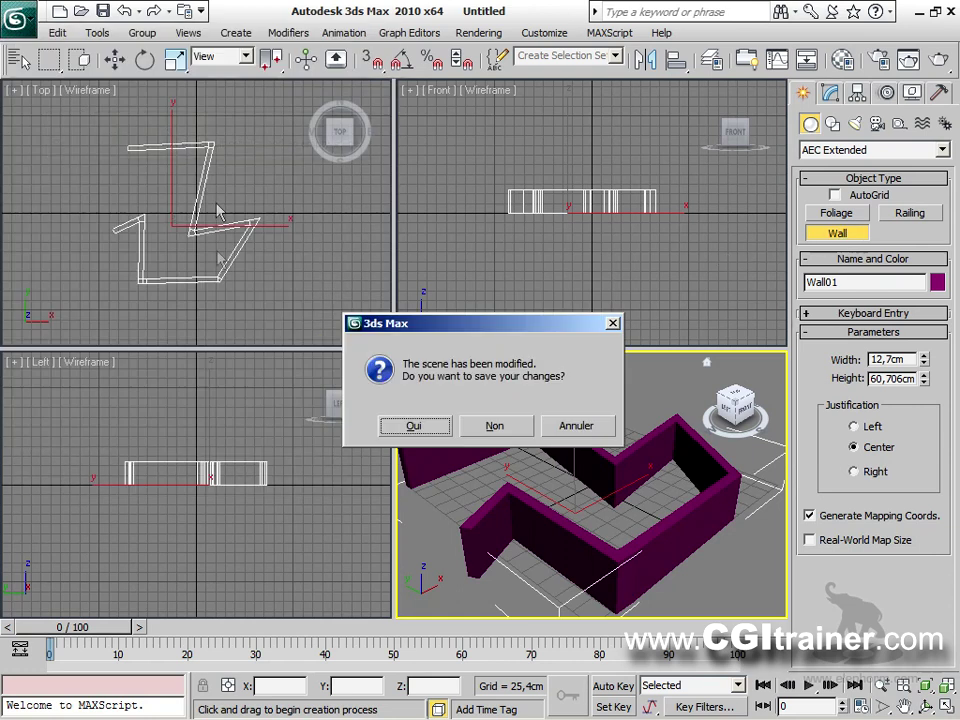
left_click(494, 425)
left_click(424, 398)
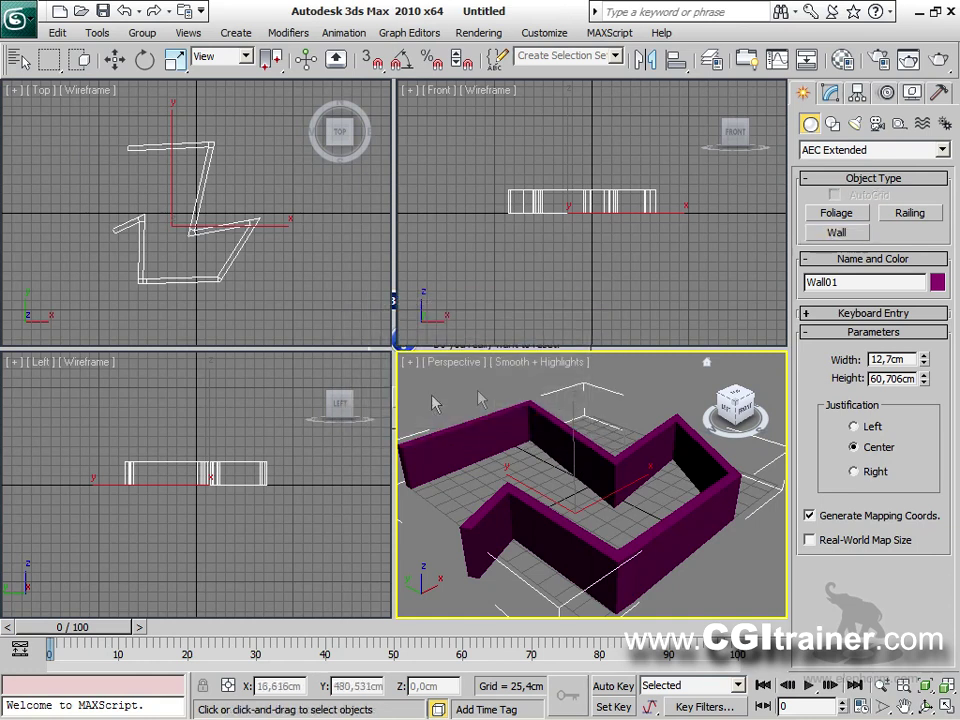
left_click(838, 216)
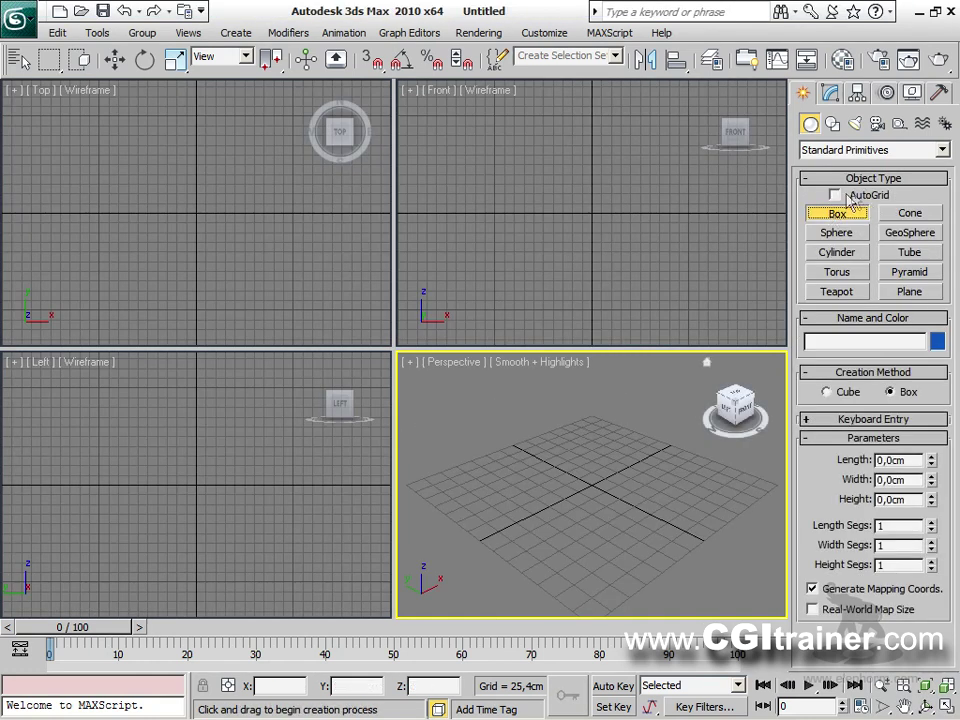
left_click_drag(405, 487, 766, 510)
left_click(766, 540)
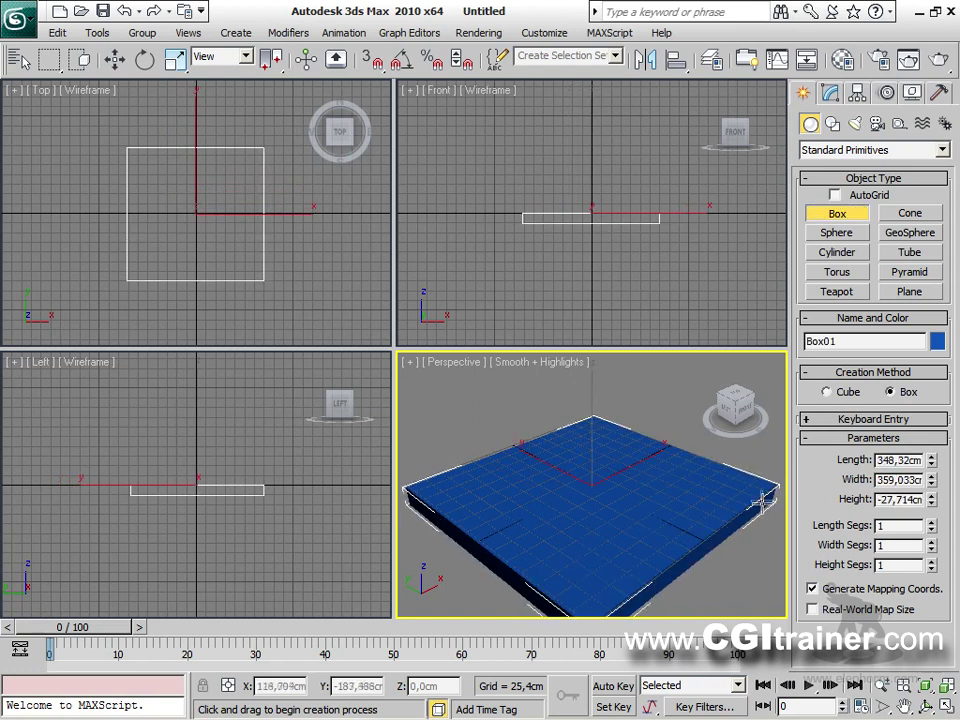
Draw a first three-segment AEC Extended wall on top of the box.
left_click(845, 150)
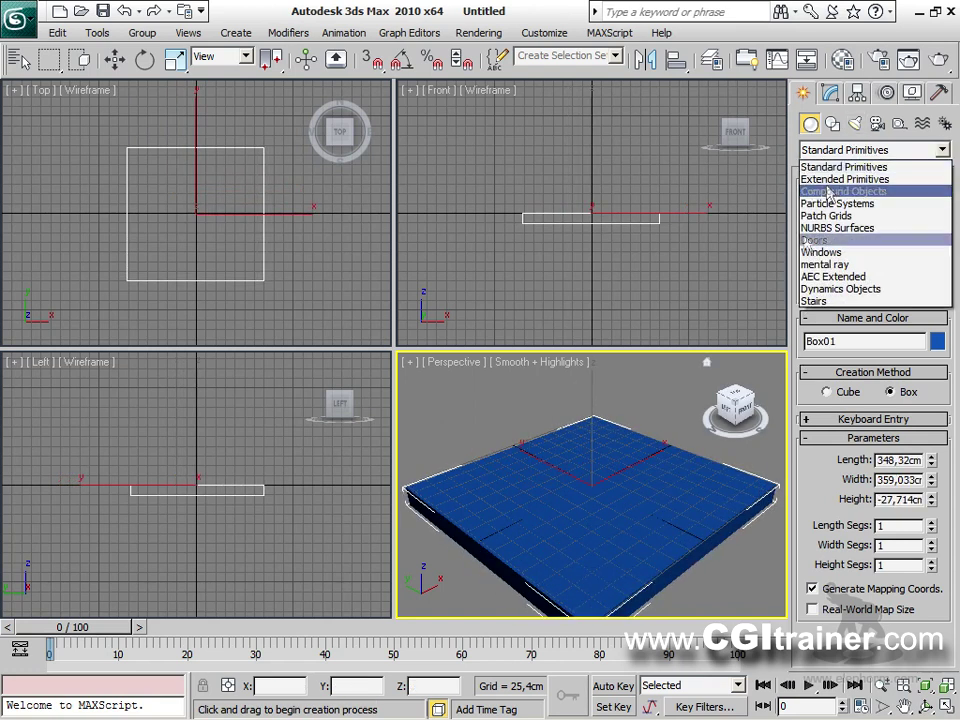
left_click(836, 276)
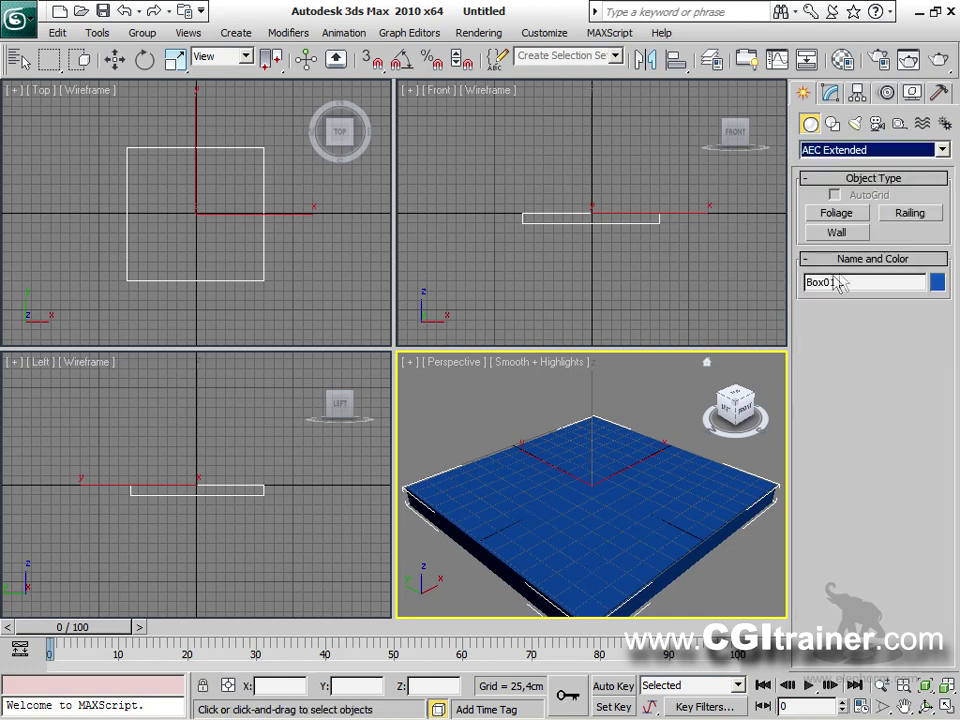
left_click(838, 232)
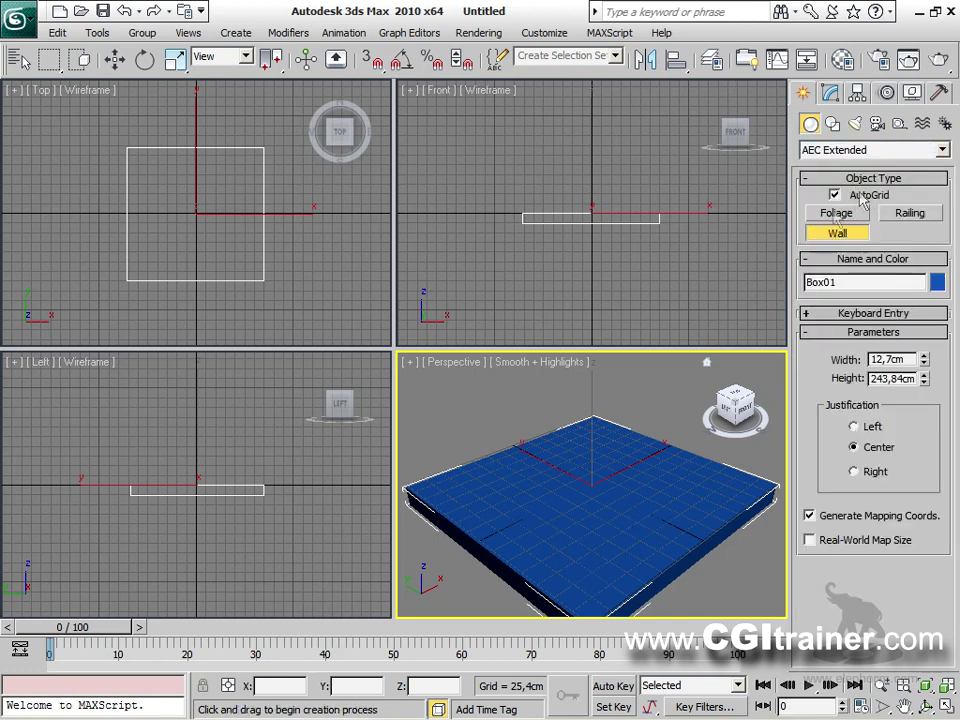
left_click(407, 488)
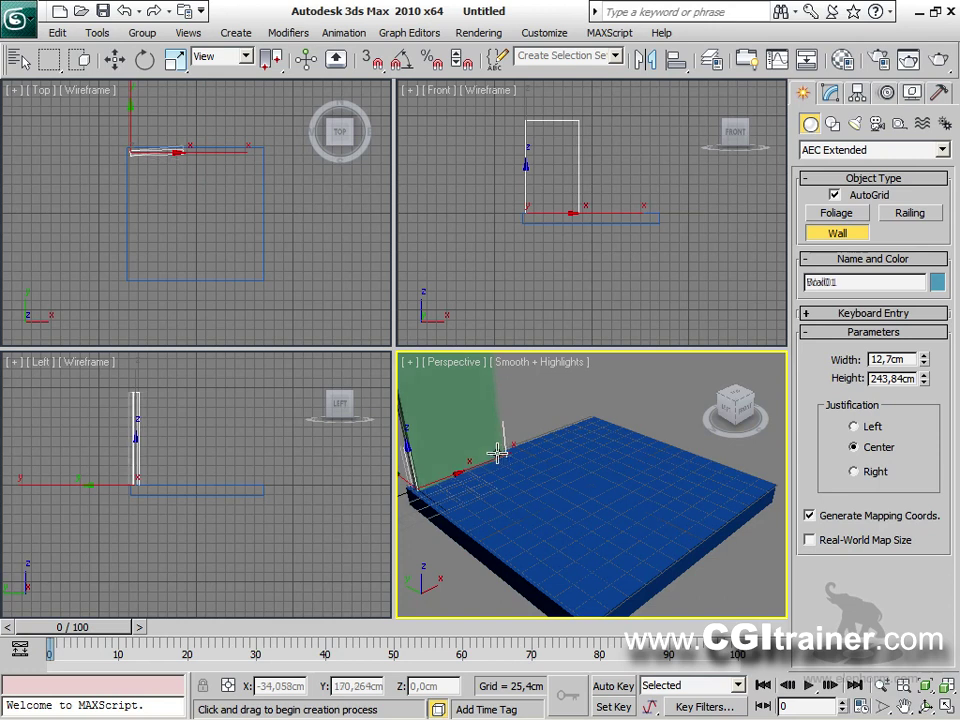
left_click(511, 452)
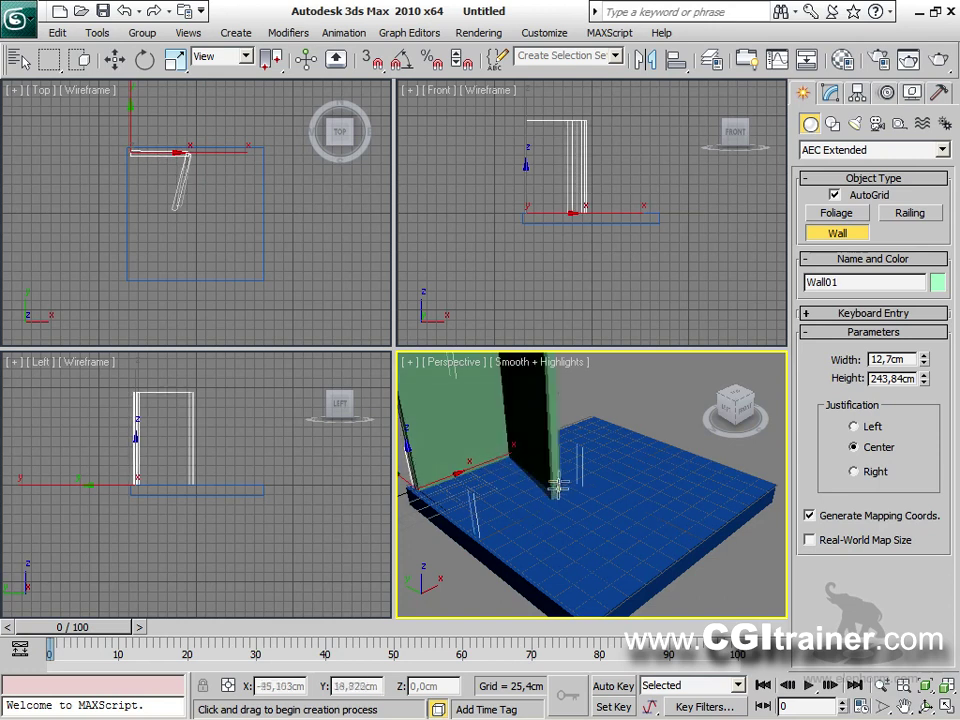
left_click(563, 470)
left_click(644, 440)
right_click(645, 441)
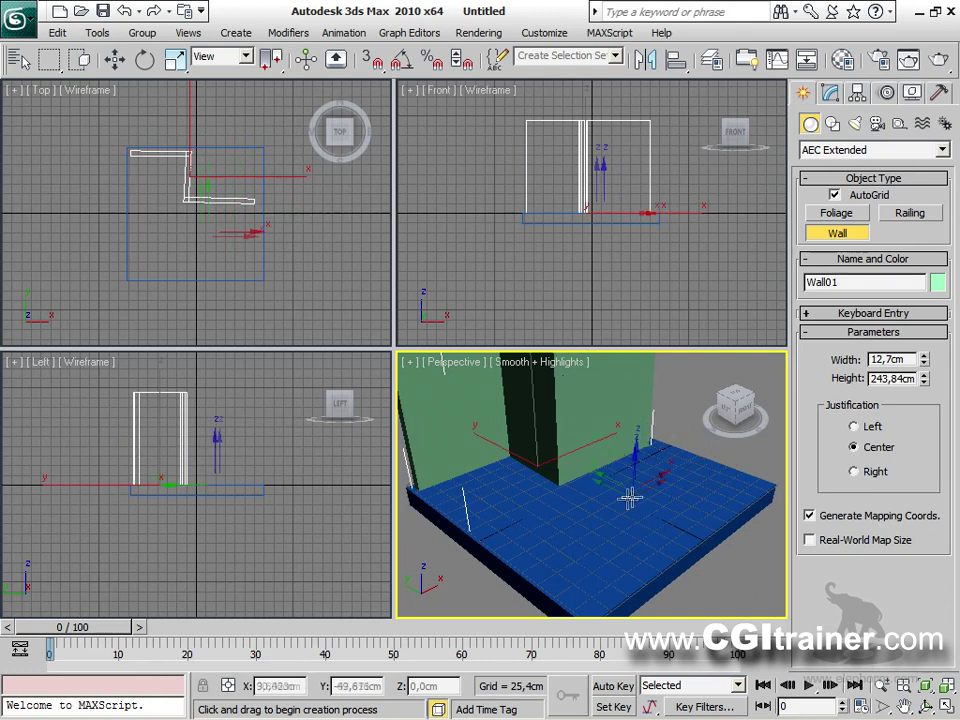
Draw a second wall on the box's right side.
left_click(685, 460)
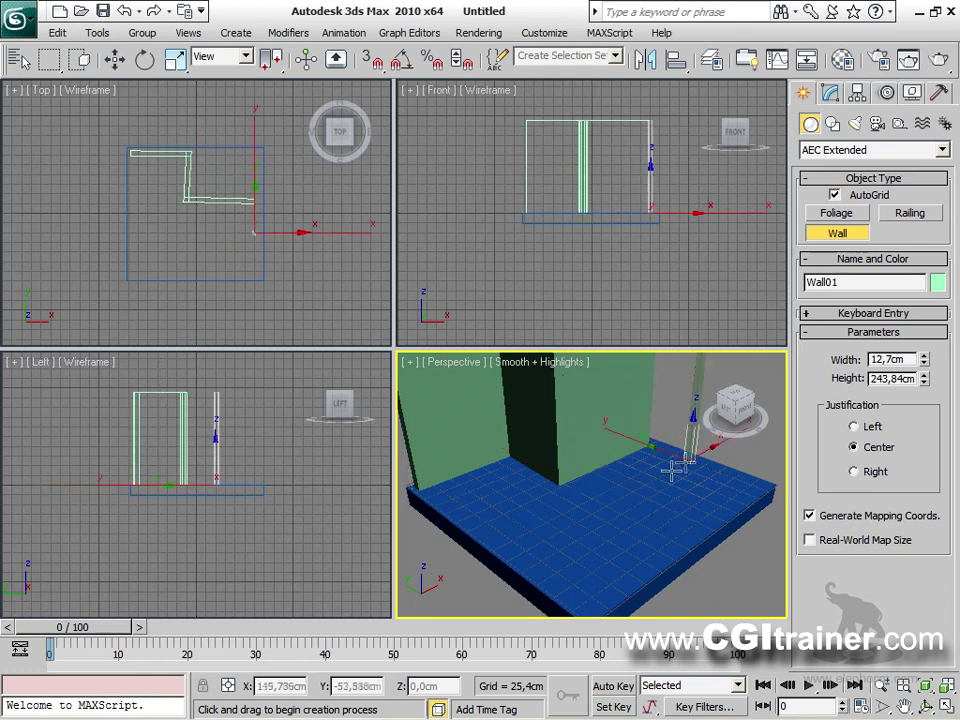
left_click(603, 511)
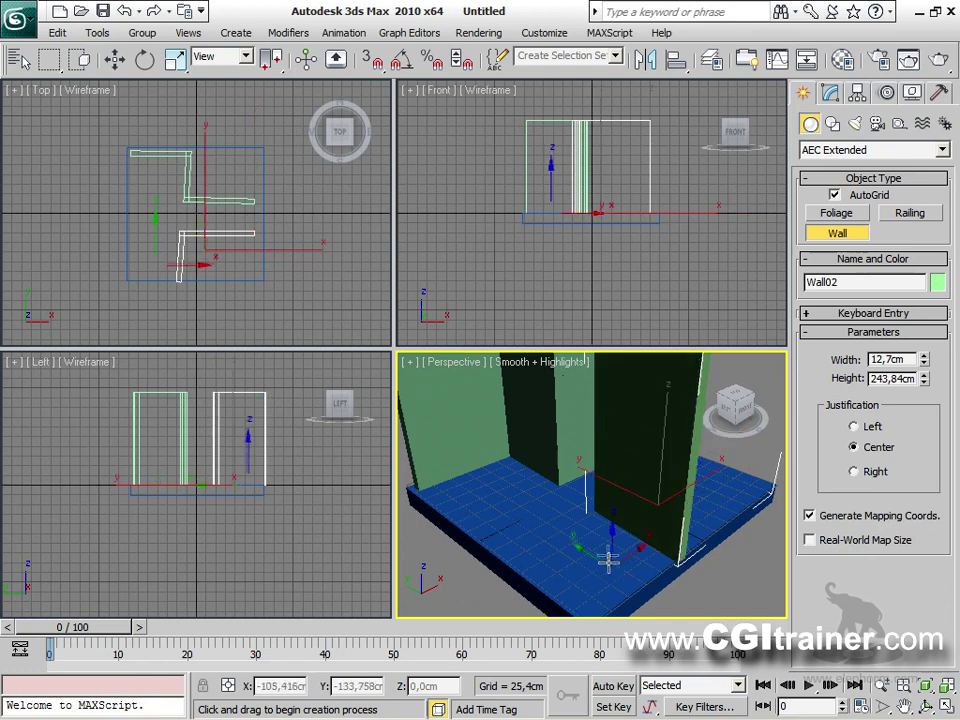
right_click(650, 243)
right_click(638, 246)
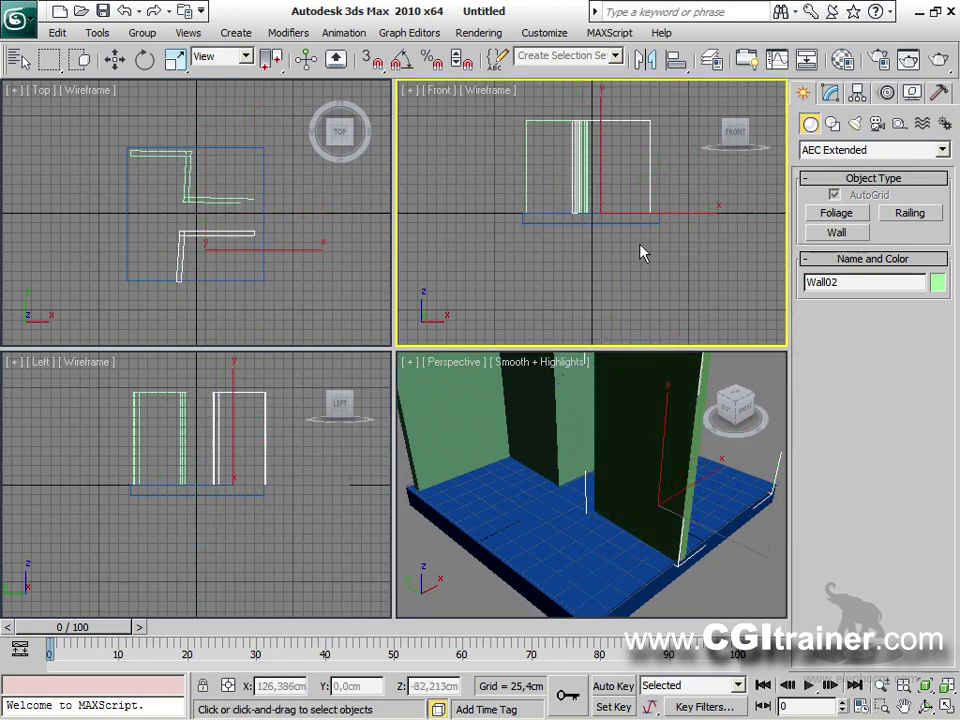
Try attaching the first wall to Wall02 with Attach, then undo it.
scroll(602, 491, "down", 5)
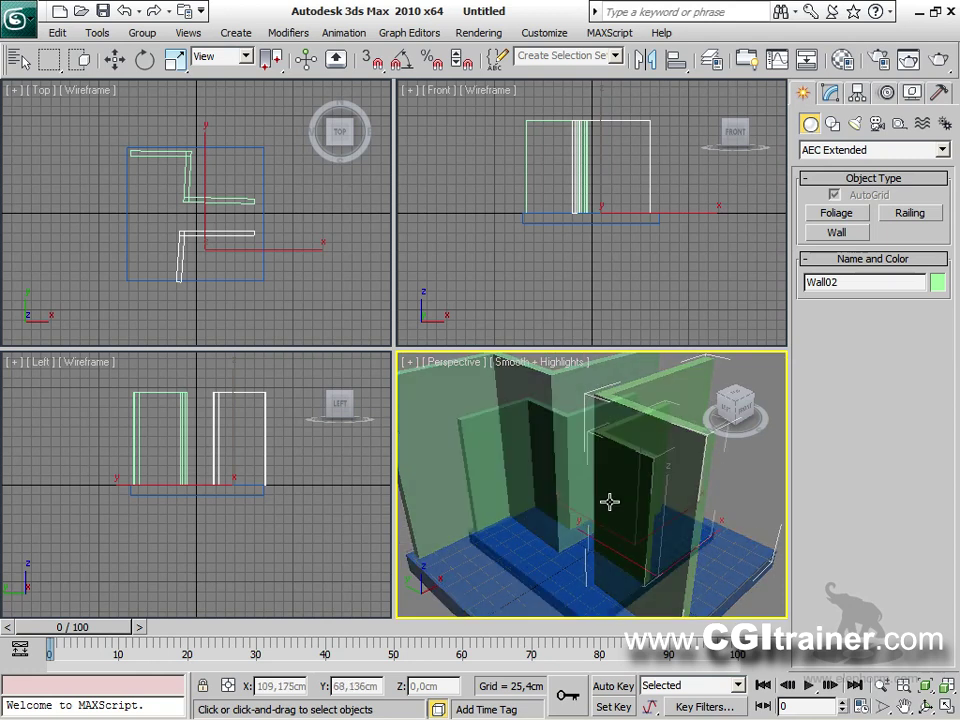
middle_click_drag(610, 492, 606, 525, "alt")
left_click(830, 92)
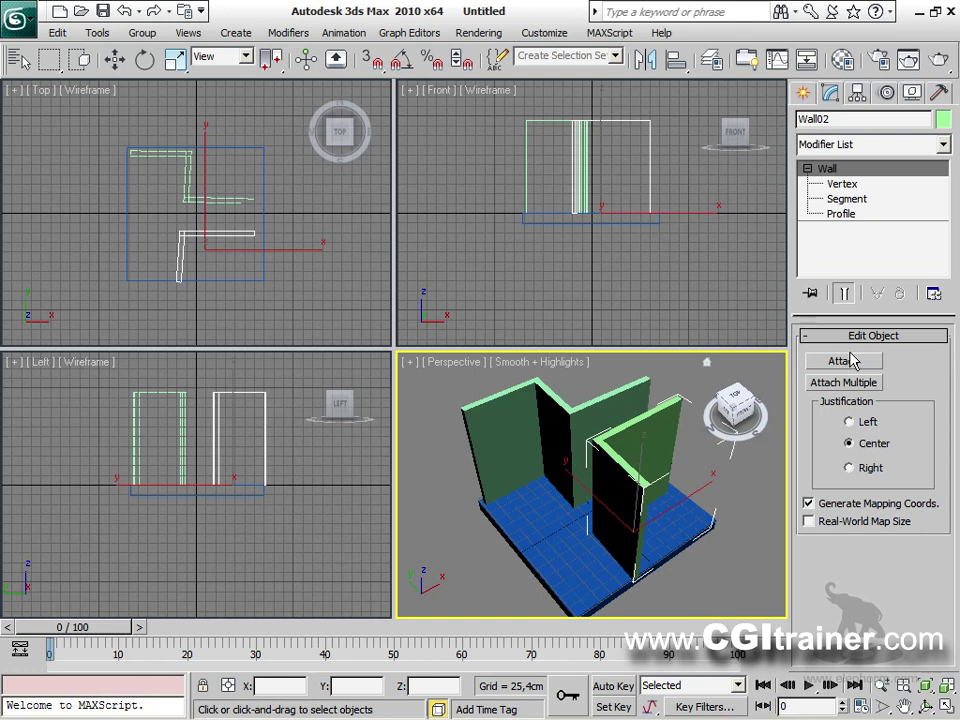
left_click(851, 362)
left_click(629, 404)
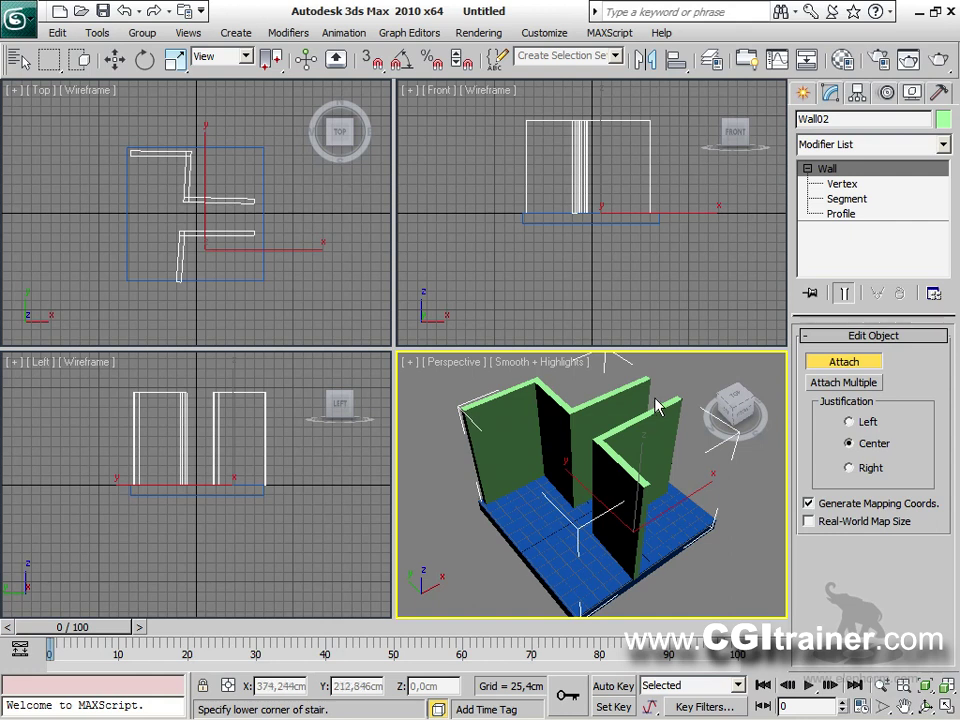
key("ctrl+z")
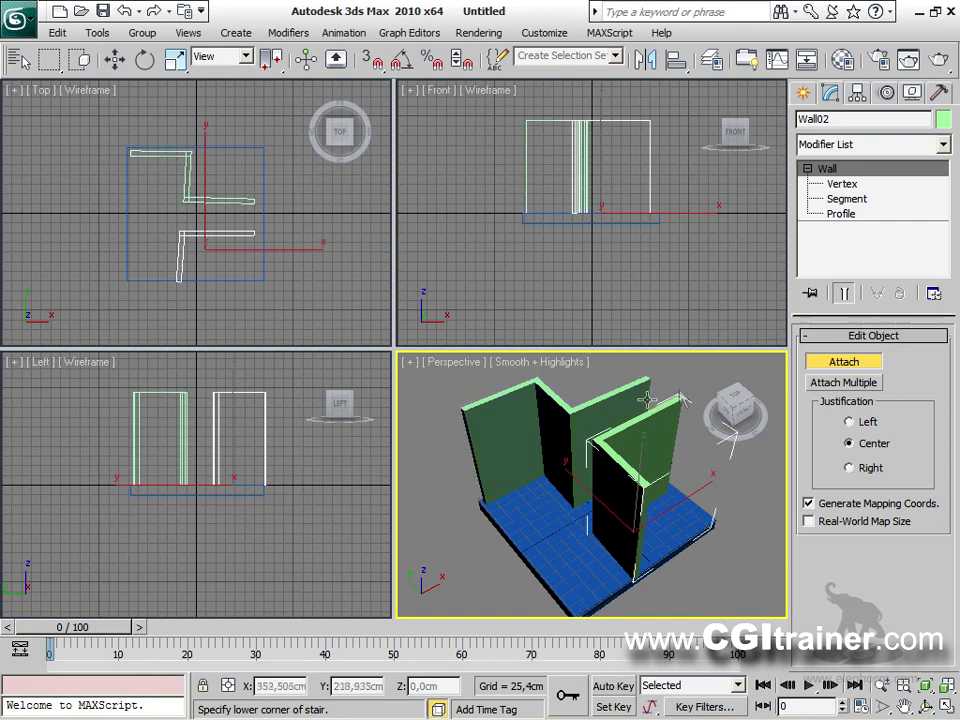
Attach Wall01 to Wall02 through Attach Multiple.
left_click(853, 385)
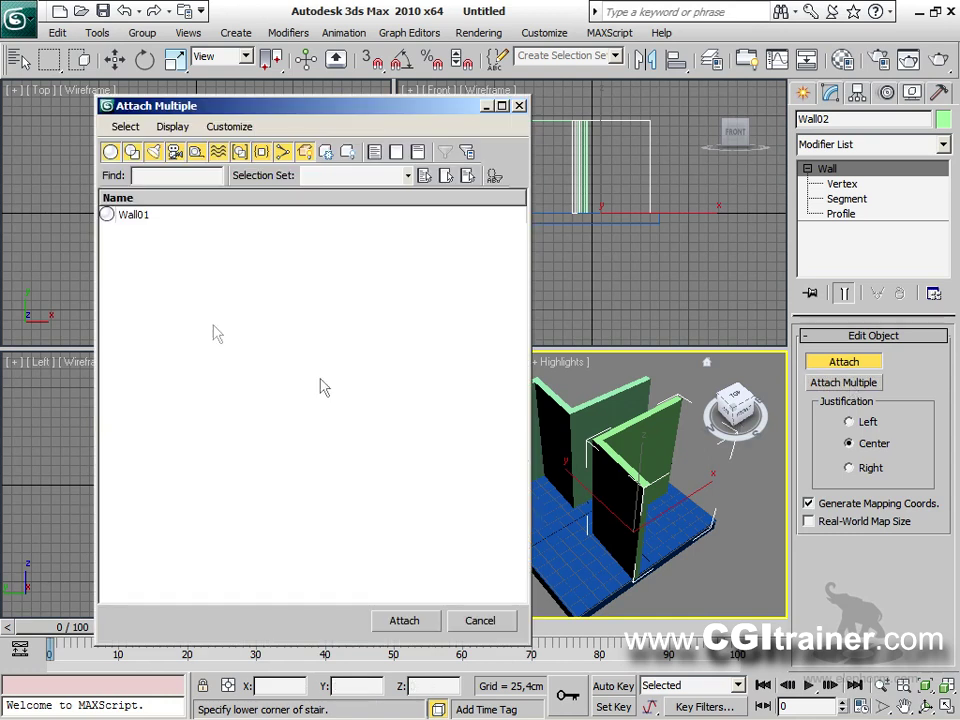
left_click(140, 220)
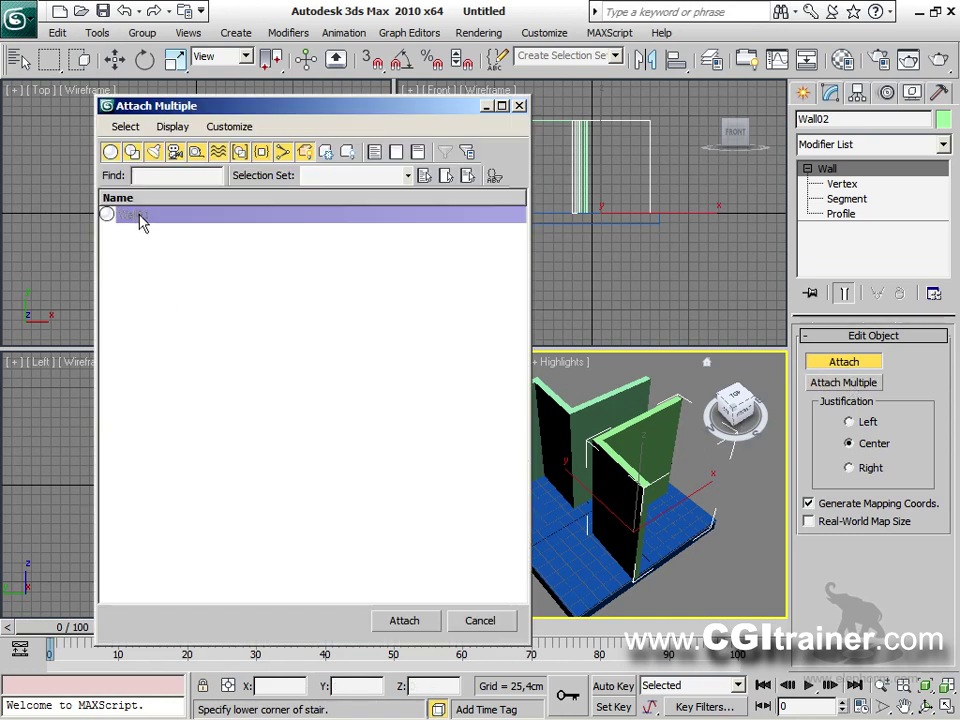
left_click(404, 621)
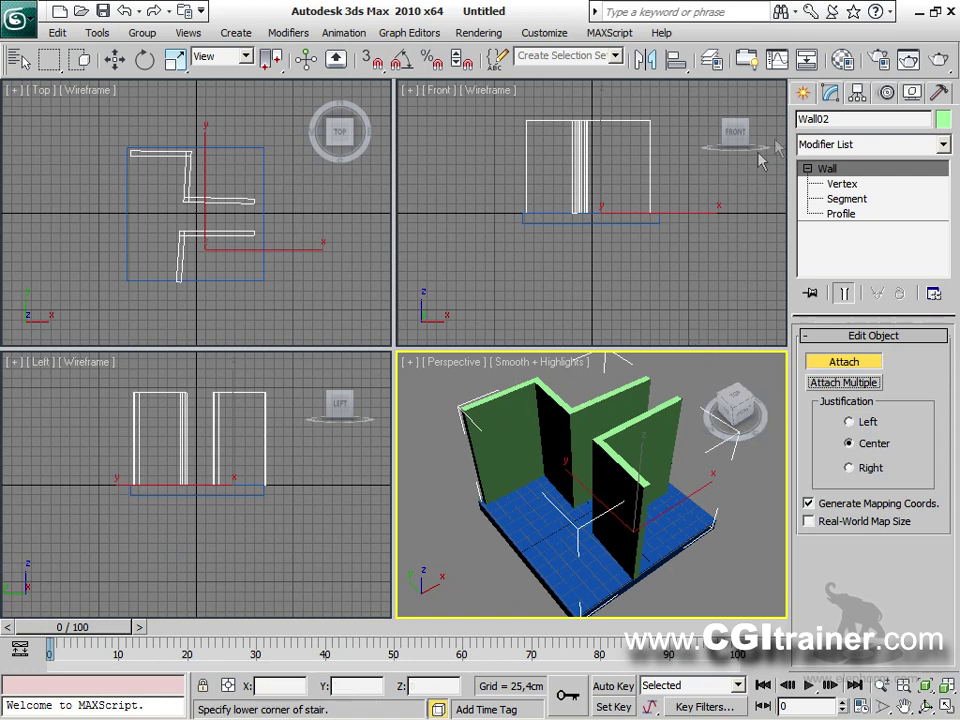
left_click(801, 95)
Draw a new wall, Wall03, along the box's corner and right edge.
left_click(829, 235)
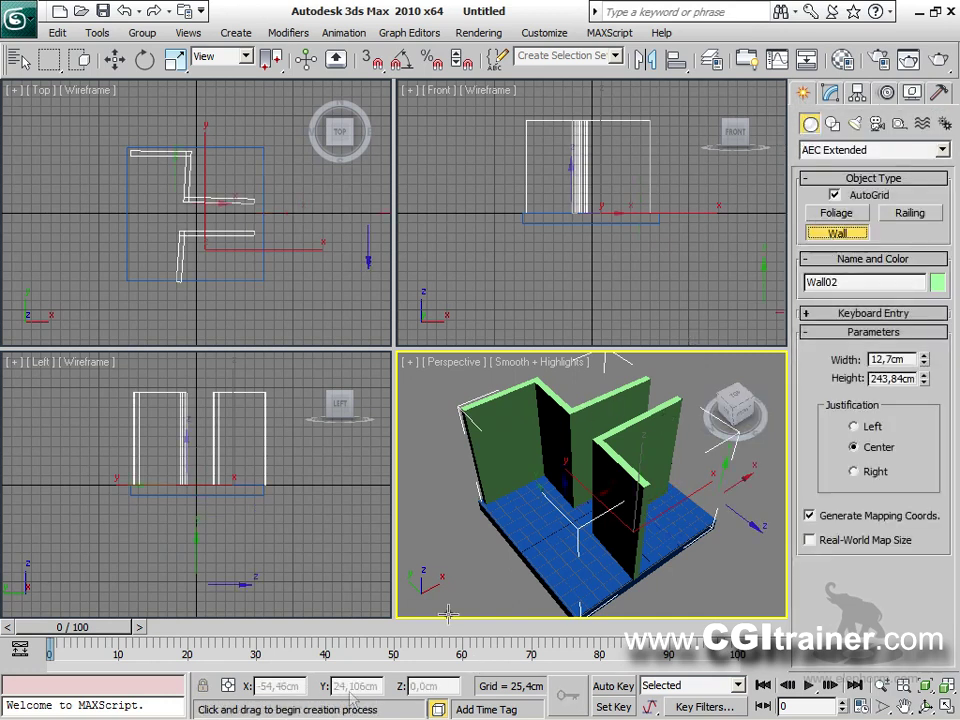
left_click(500, 517)
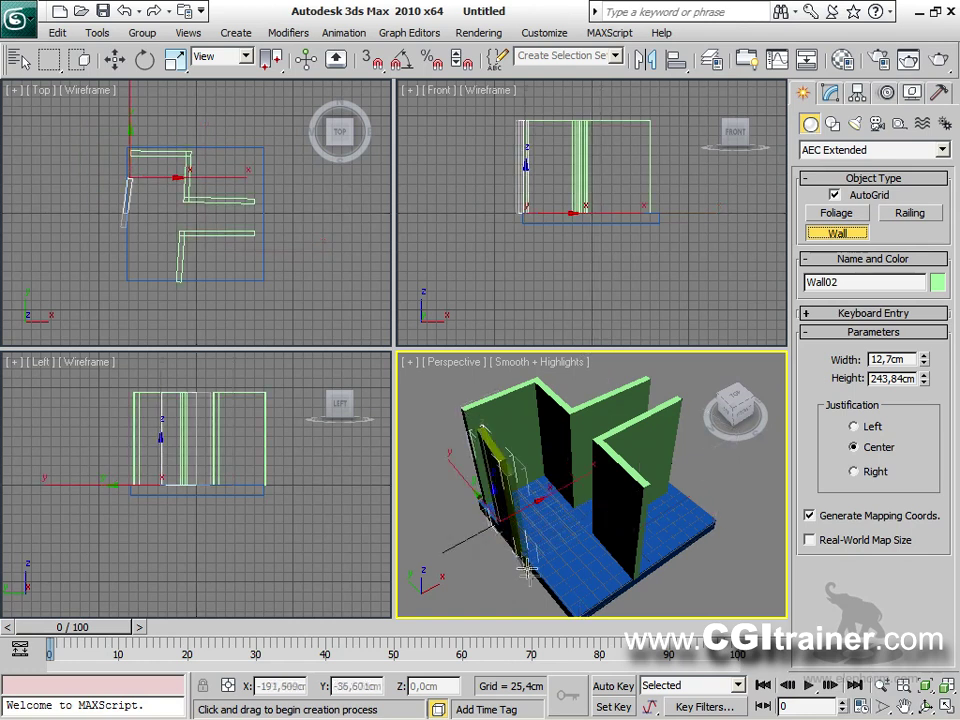
left_click(575, 605)
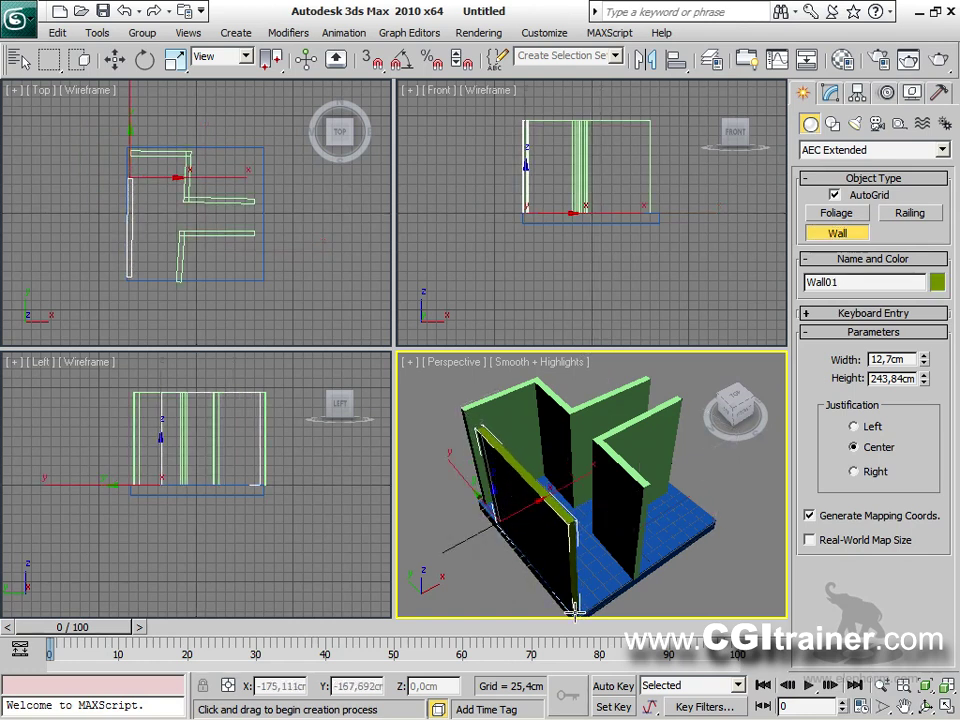
right_click(440, 565)
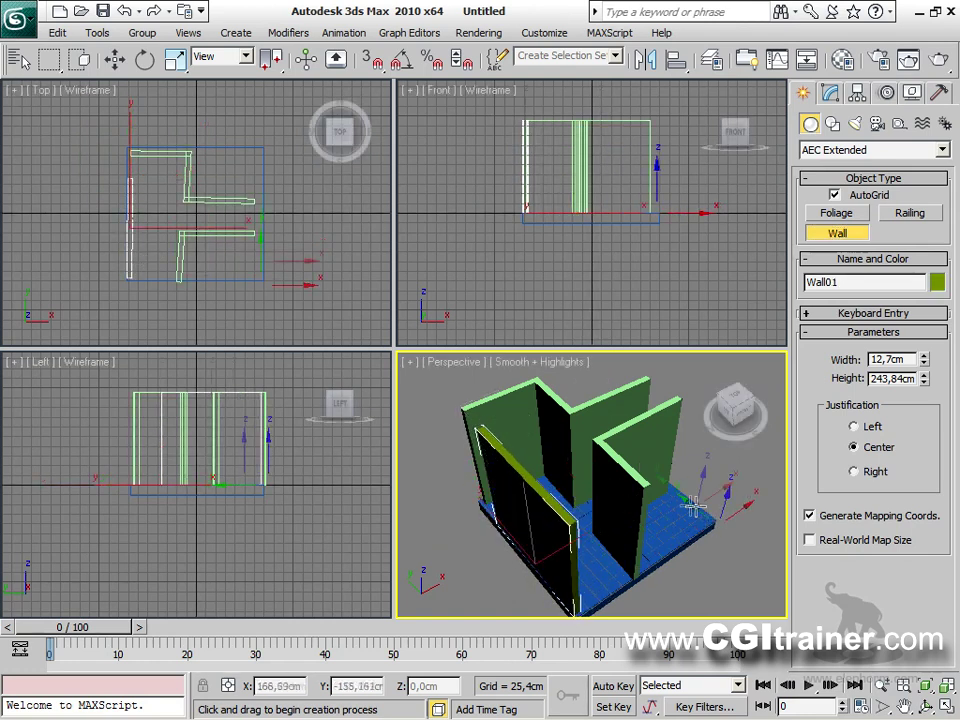
middle_click_drag(681, 506, 618, 525, "alt")
left_click(625, 483)
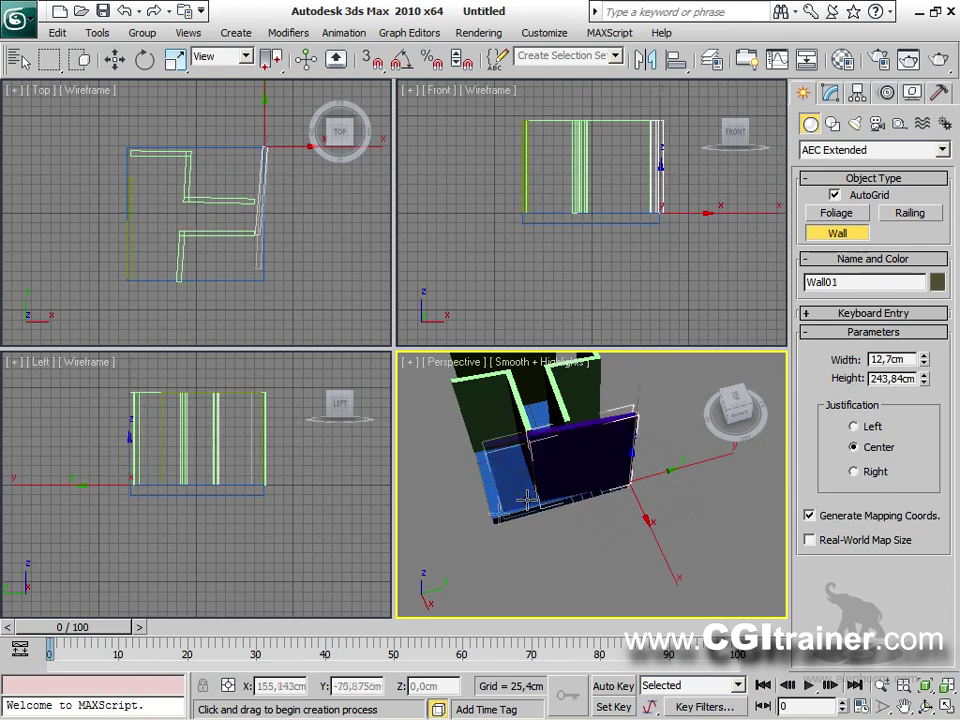
middle_click_drag(563, 553, 730, 535, "alt")
right_click(714, 567)
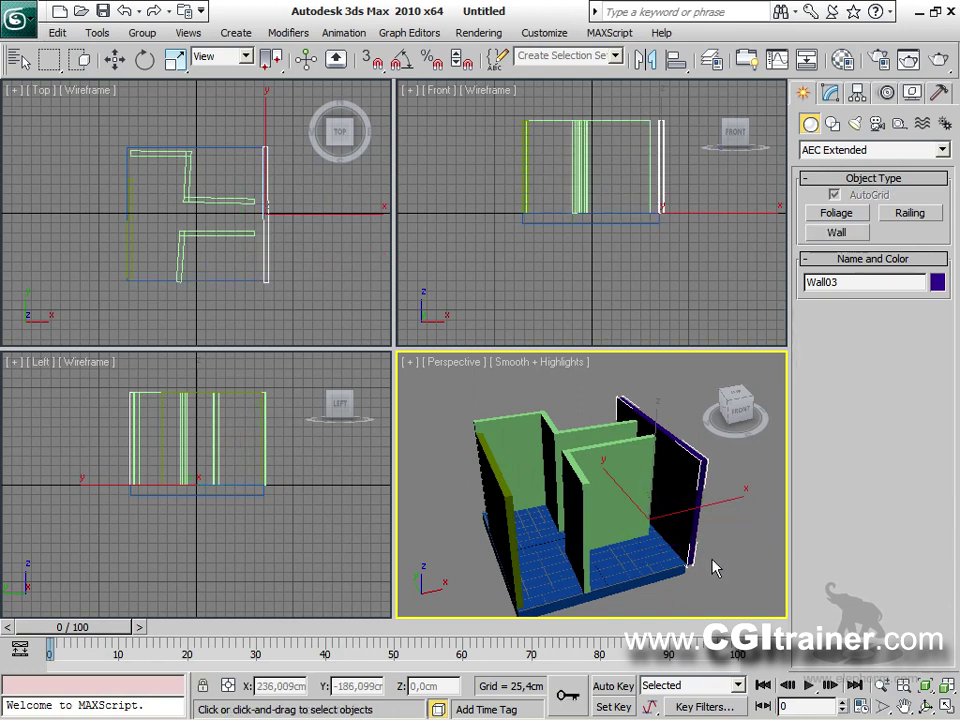
Attach Wall01 and Wall03 to Wall02 using Attach Multiple.
left_click(625, 473)
left_click(830, 93)
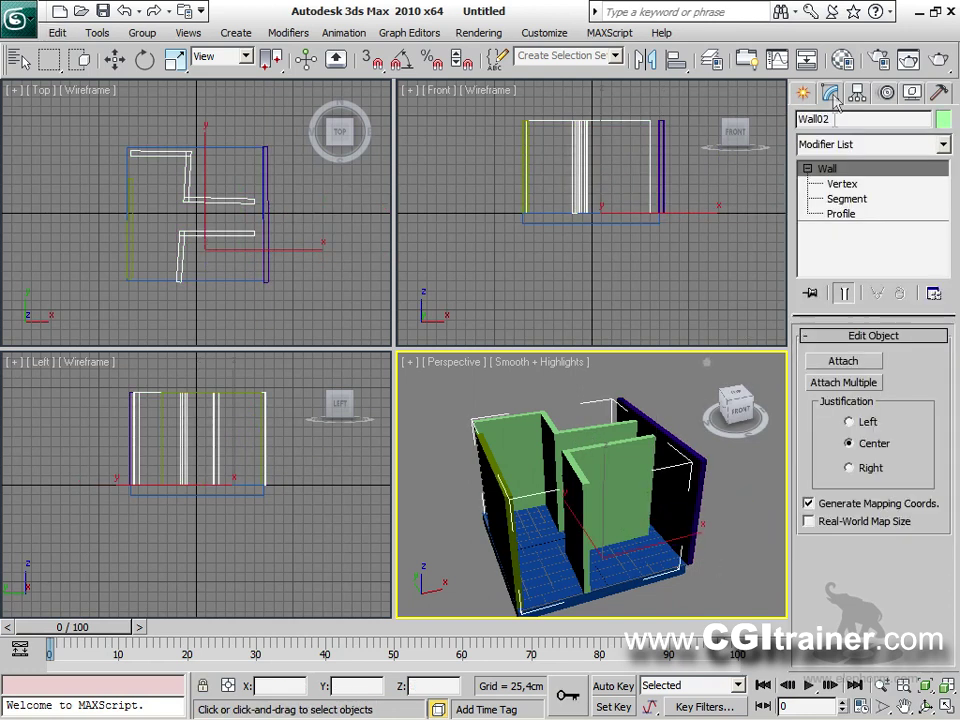
left_click(845, 384)
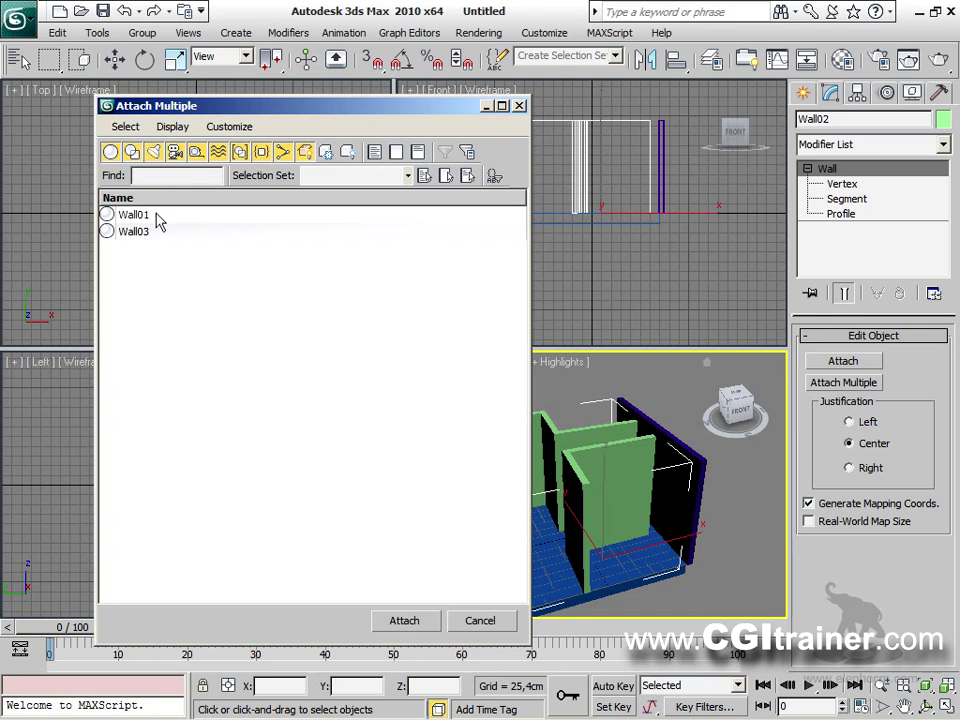
left_click_drag(157, 221, 152, 234)
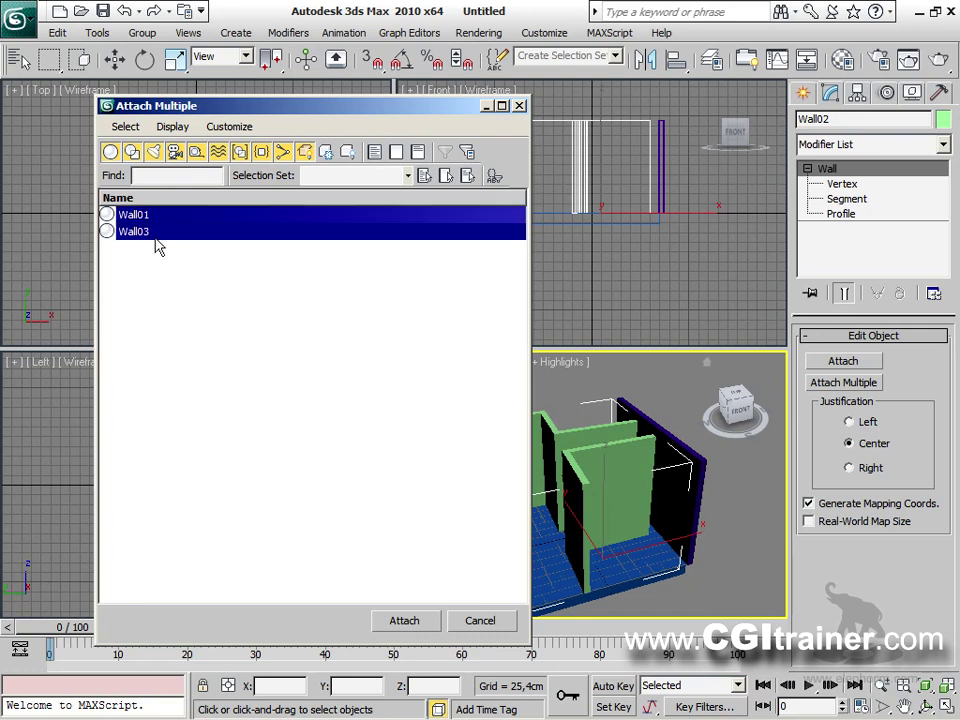
left_click(404, 621)
mouse_move(638, 486)
middle_mouse_down("alt")
mouse_move(610, 495)
mouse_move(590, 485)
mouse_move(606, 501)
mouse_move(643, 481)
middle_mouse_up("alt")
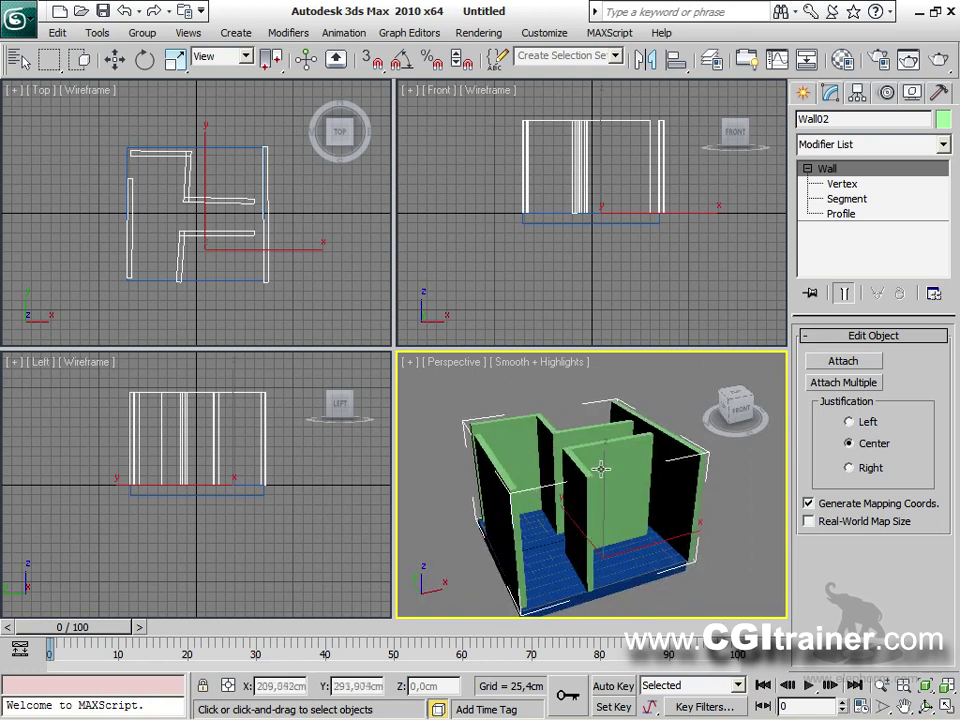
right_click(598, 466)
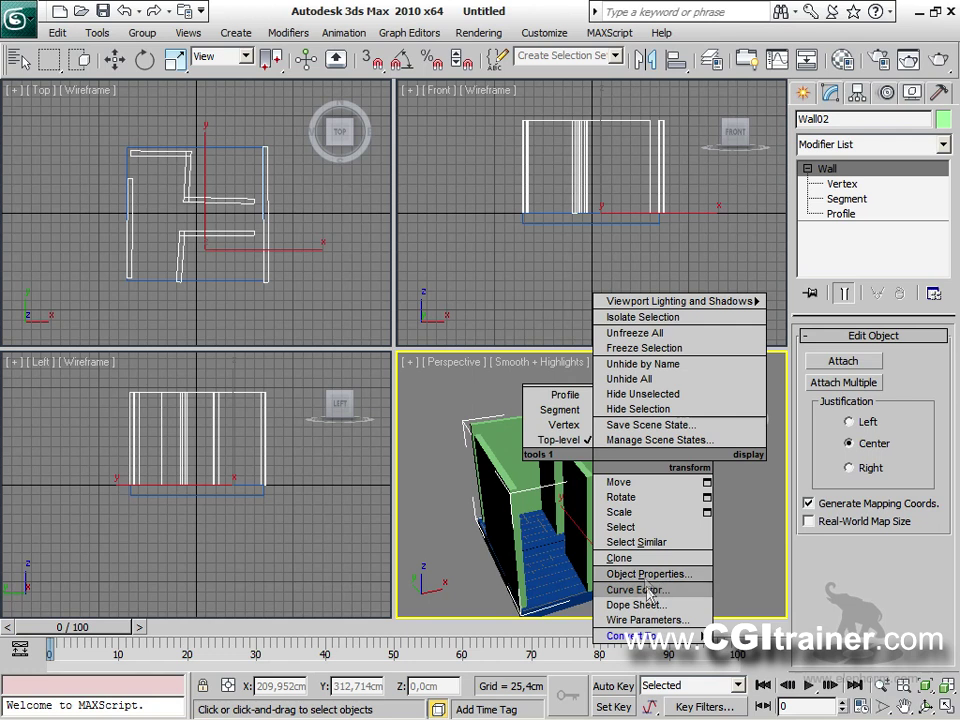
Scale the joined walls down along Z to about 27% and deselect them.
left_click(619, 511)
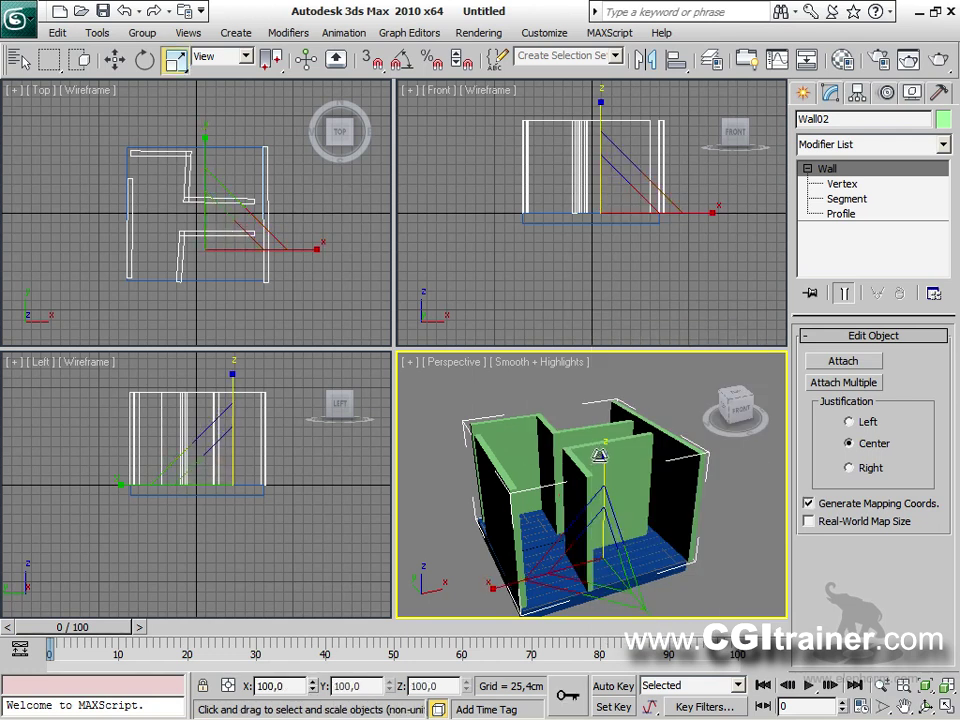
left_click_drag(601, 457, 594, 494)
middle_click_drag(594, 494, 640, 520, "alt")
left_click(771, 536)
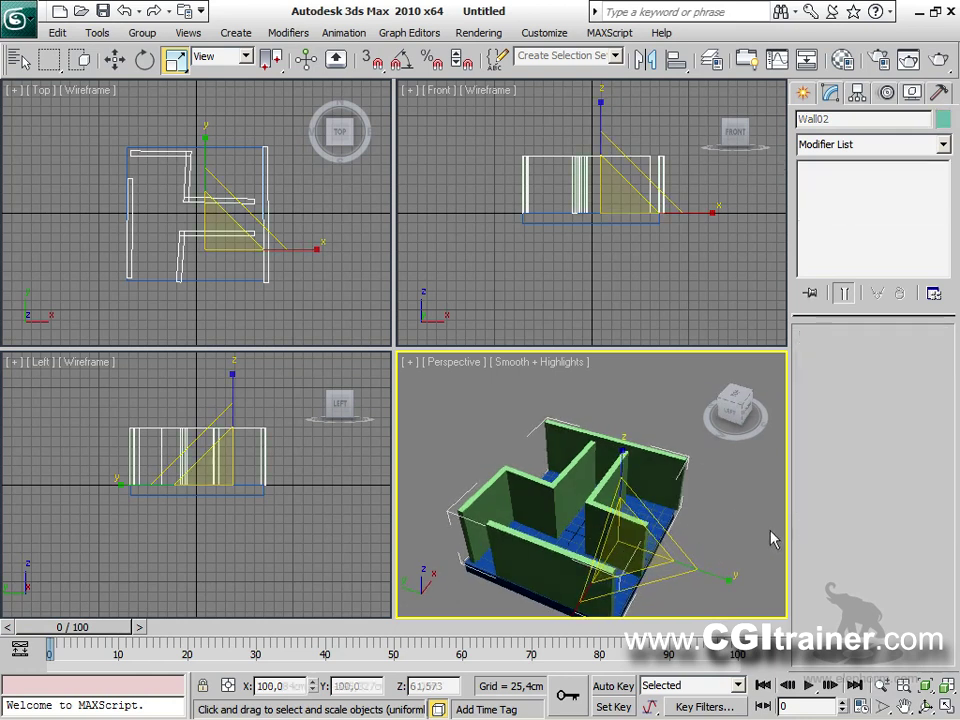
left_click(804, 94)
left_click(862, 150)
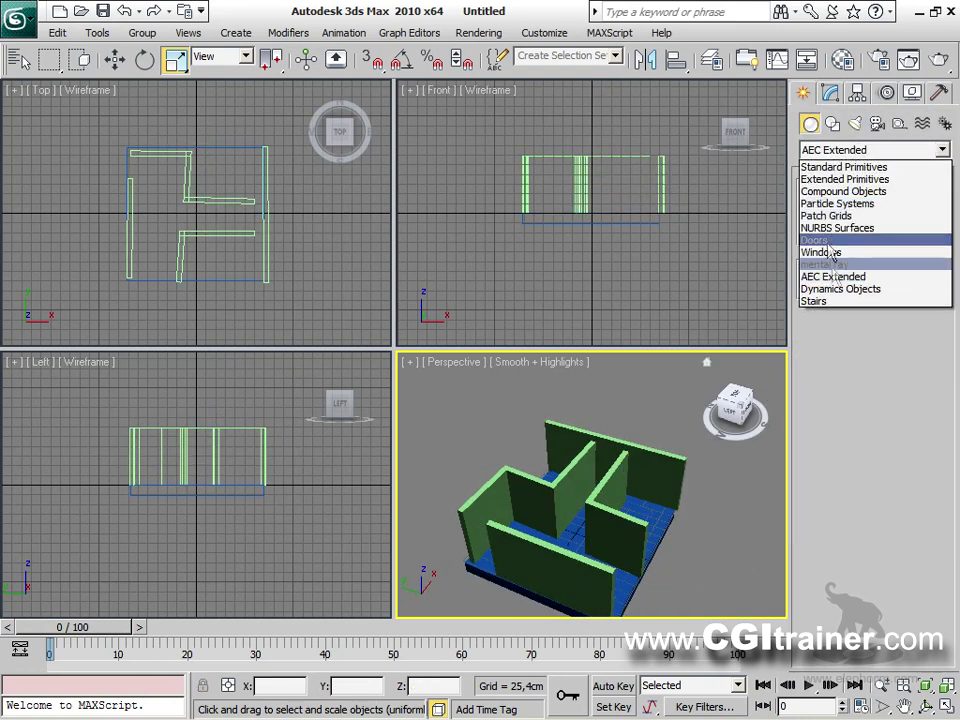
Create a U-type staircase in the corner of the walled room.
left_click(840, 302)
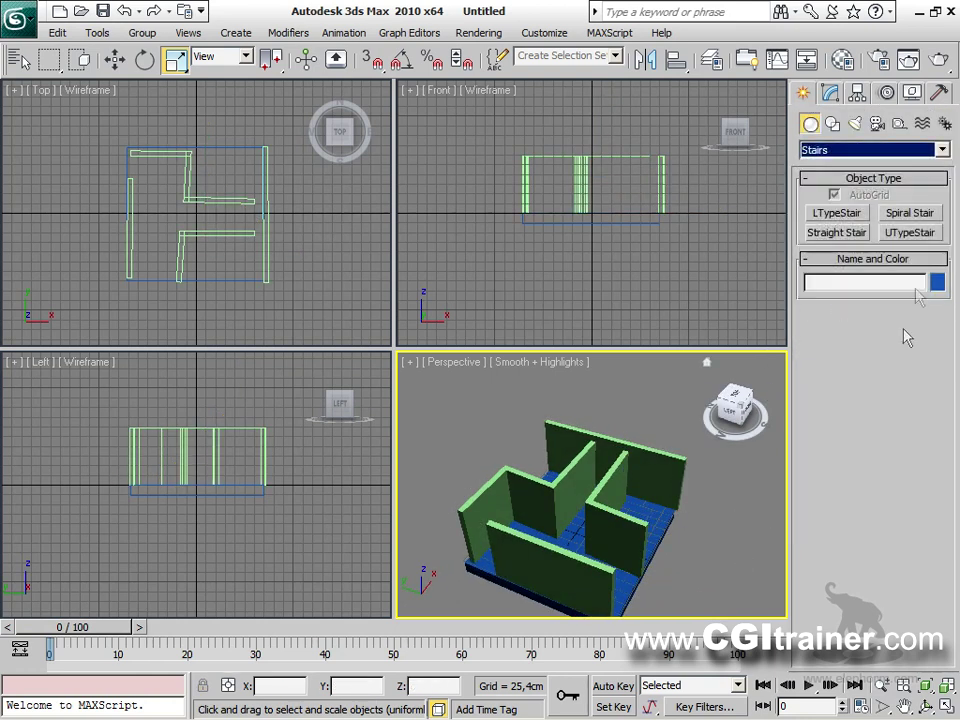
left_click(893, 233)
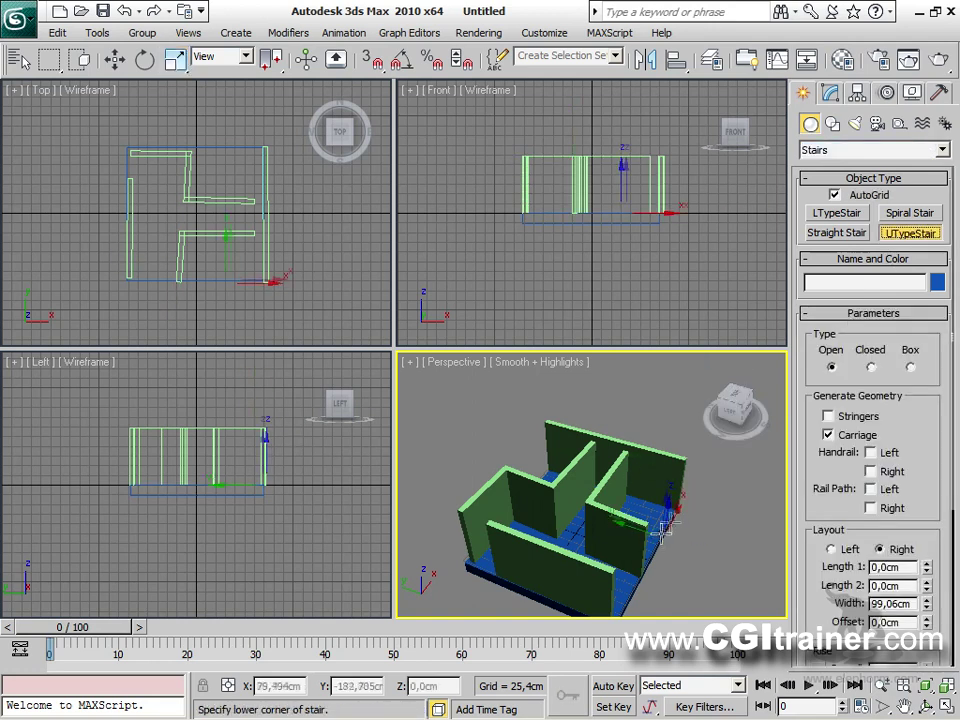
middle_click_drag(621, 489, 545, 490, "alt")
left_click_drag(514, 561, 573, 541)
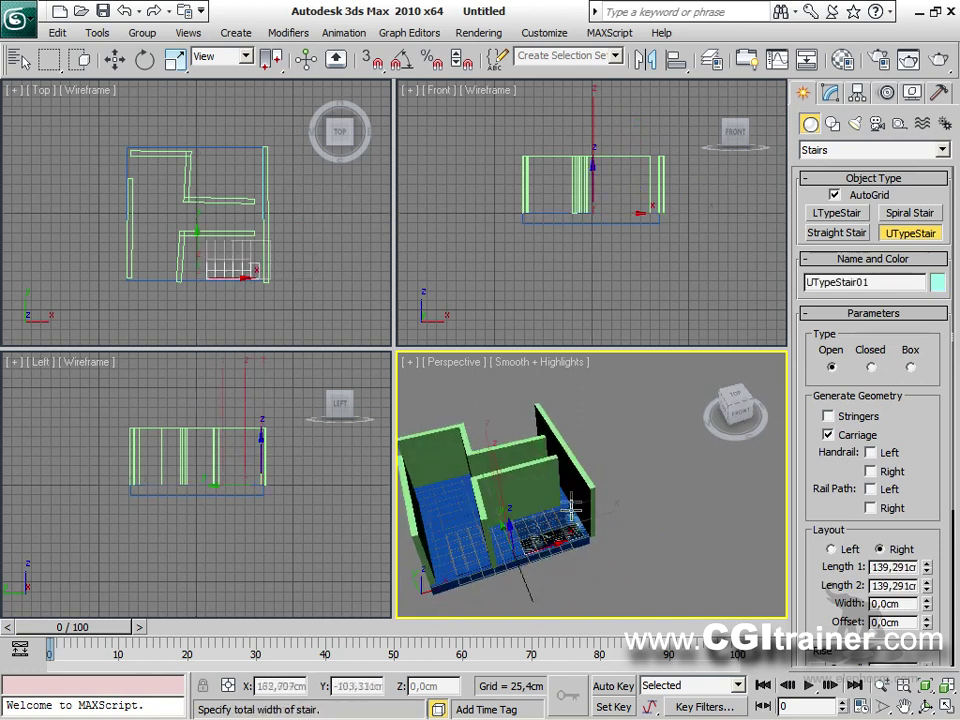
left_click(534, 514)
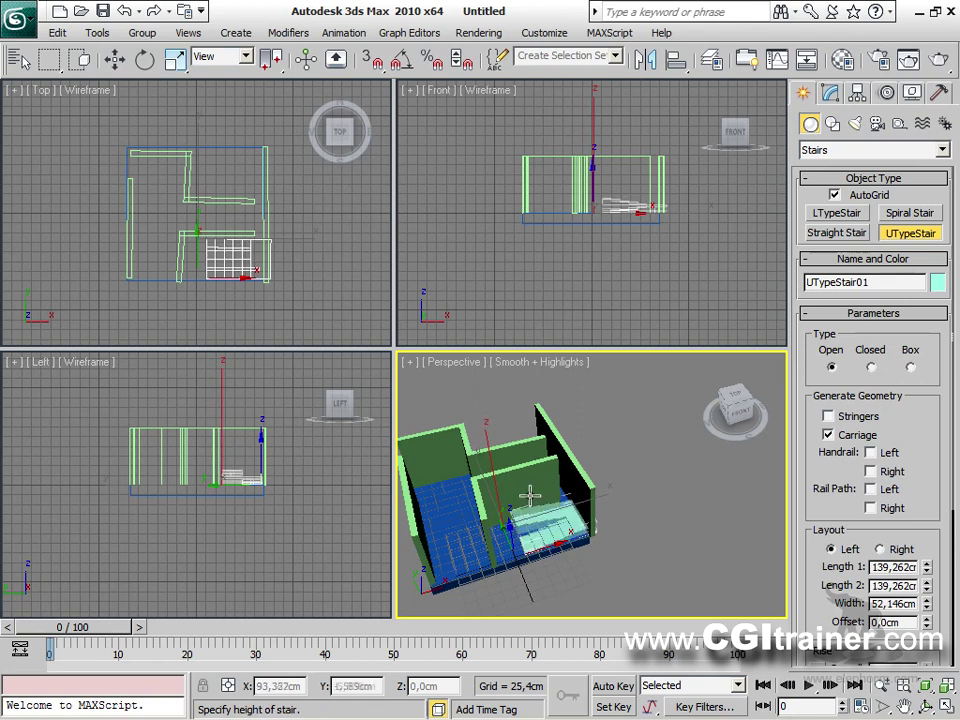
left_click(534, 434)
Nudge the staircase slightly along X.
middle_click_drag(628, 506, 582, 495, "alt")
right_click(582, 495)
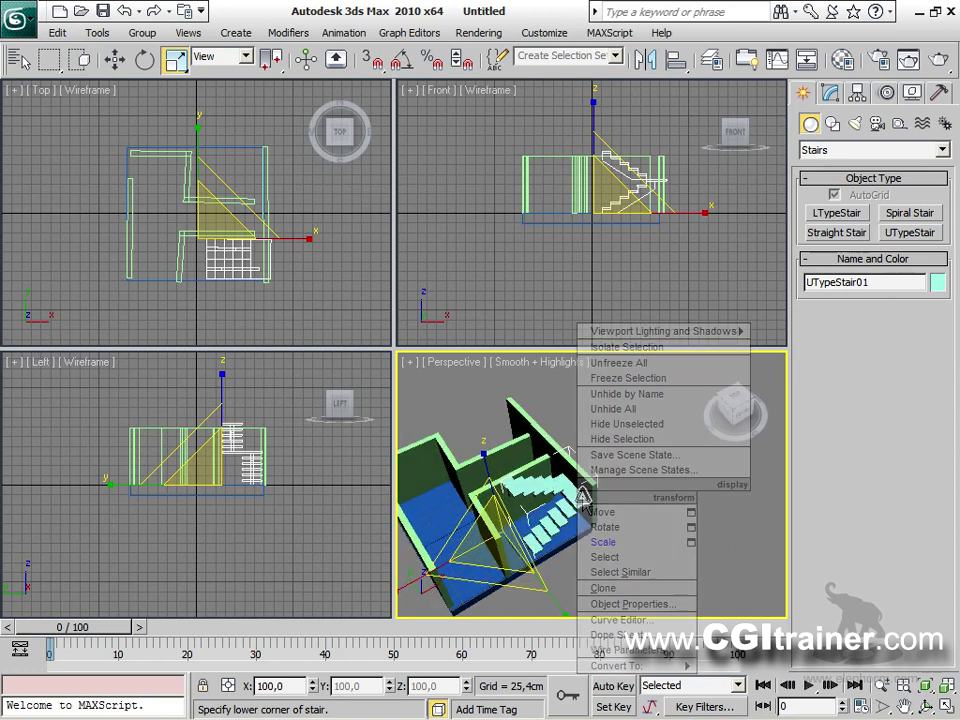
left_click(608, 513)
mouse_move(572, 493)
left_mouse_down()
mouse_move(546, 492)
mouse_move(555, 485)
left_mouse_up()
Enlarge the Perspective viewport and orbit to a new angle on the staircase.
middle_click_drag(555, 485, 463, 458, "alt")
left_click_drag(393, 347, 131, 155)
middle_click_drag(336, 289, 595, 330, "alt")
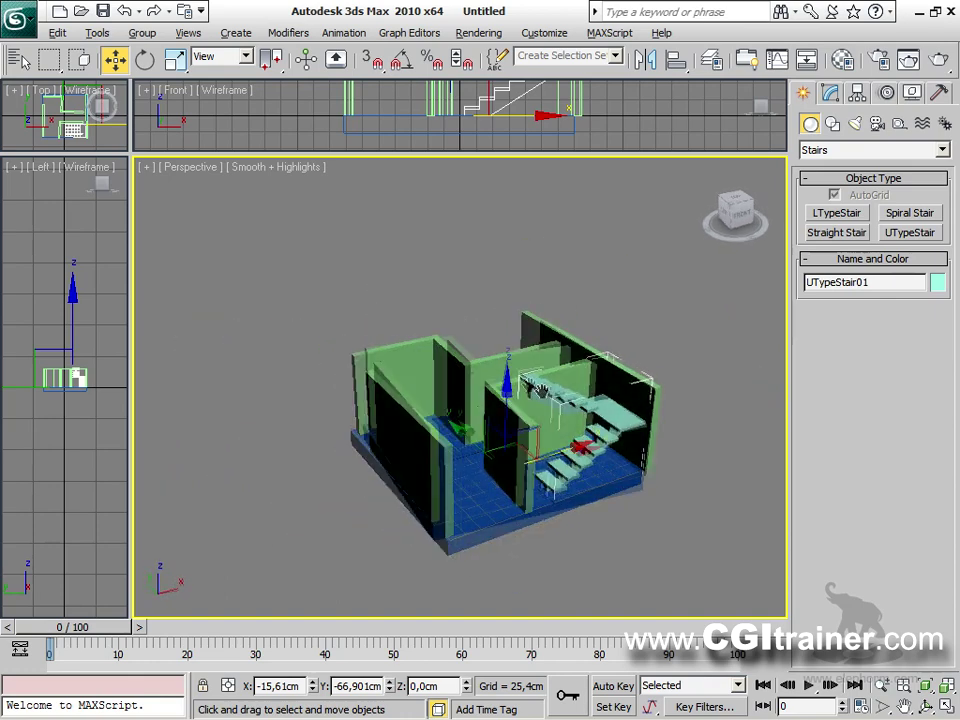
scroll(589, 238, "up", 4)
left_click(589, 238)
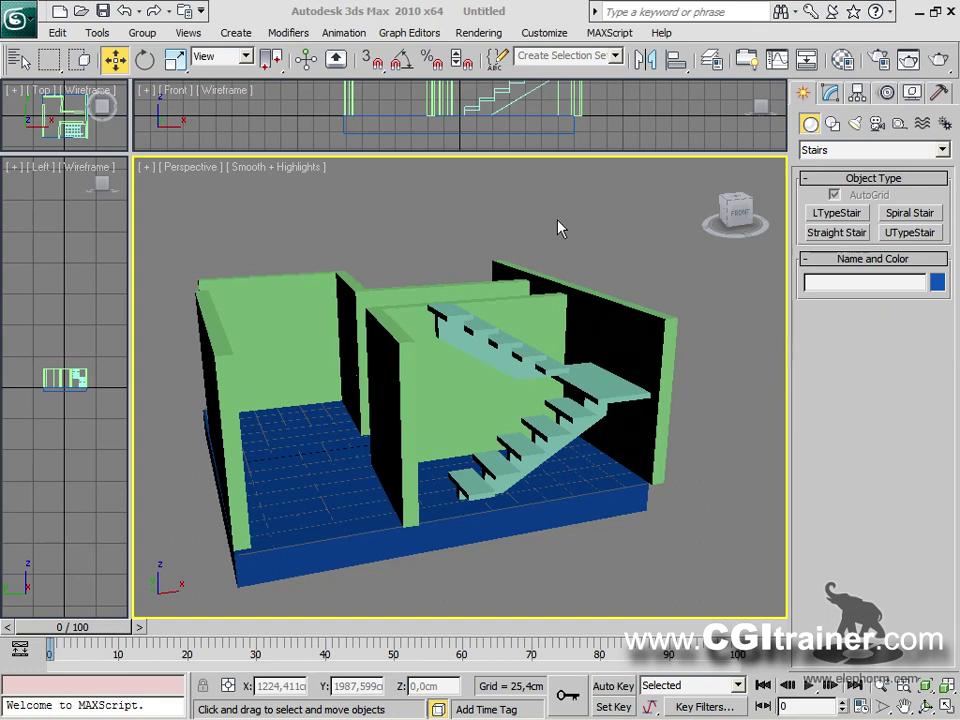
Switch the creation category to AEC Extended and maximize the Perspective view with Alt+W.
left_click(939, 157)
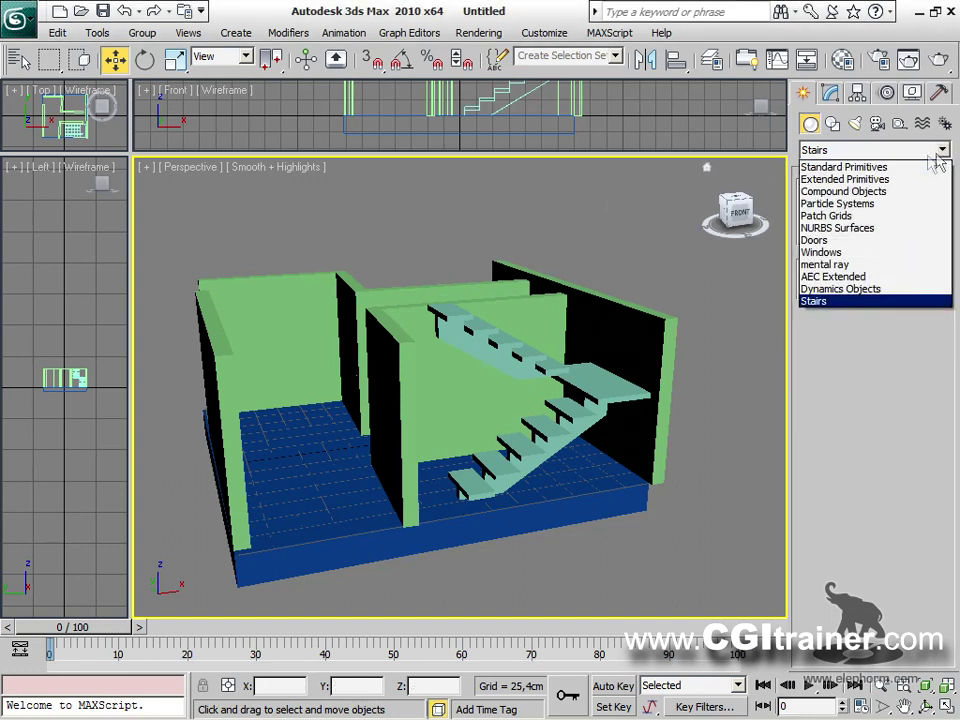
left_click(870, 272)
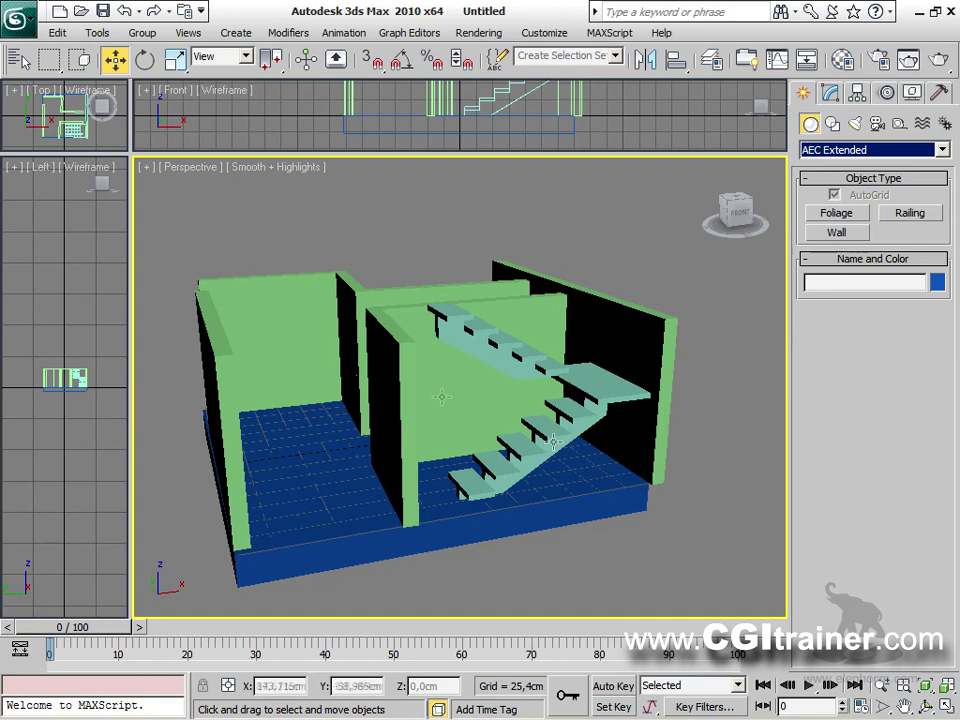
middle_click_drag(500, 407, 335, 317, "alt")
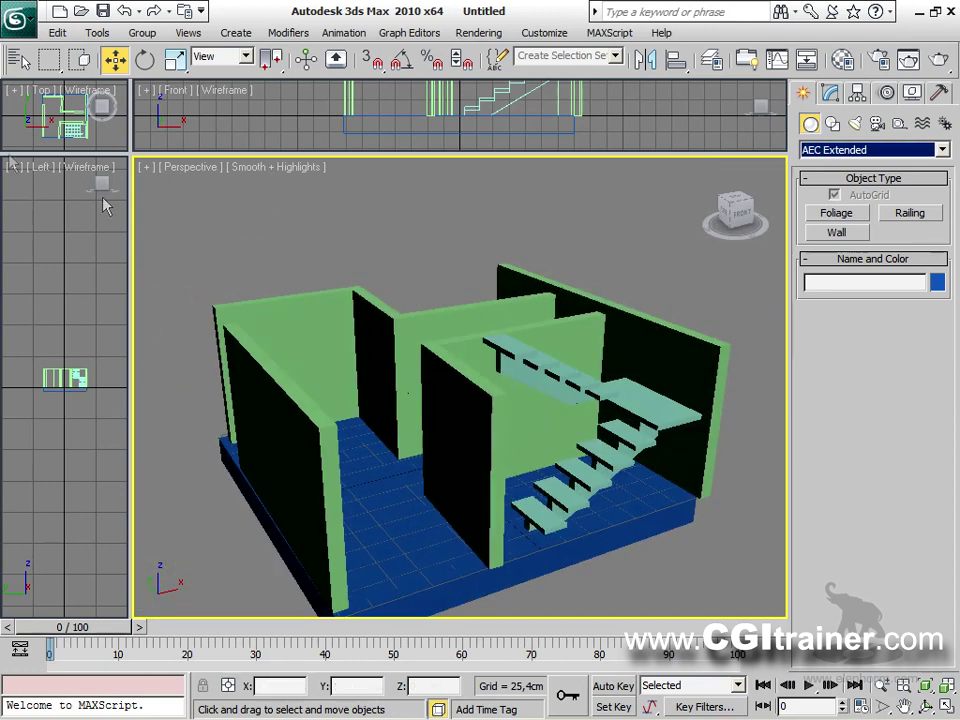
key("alt+w")
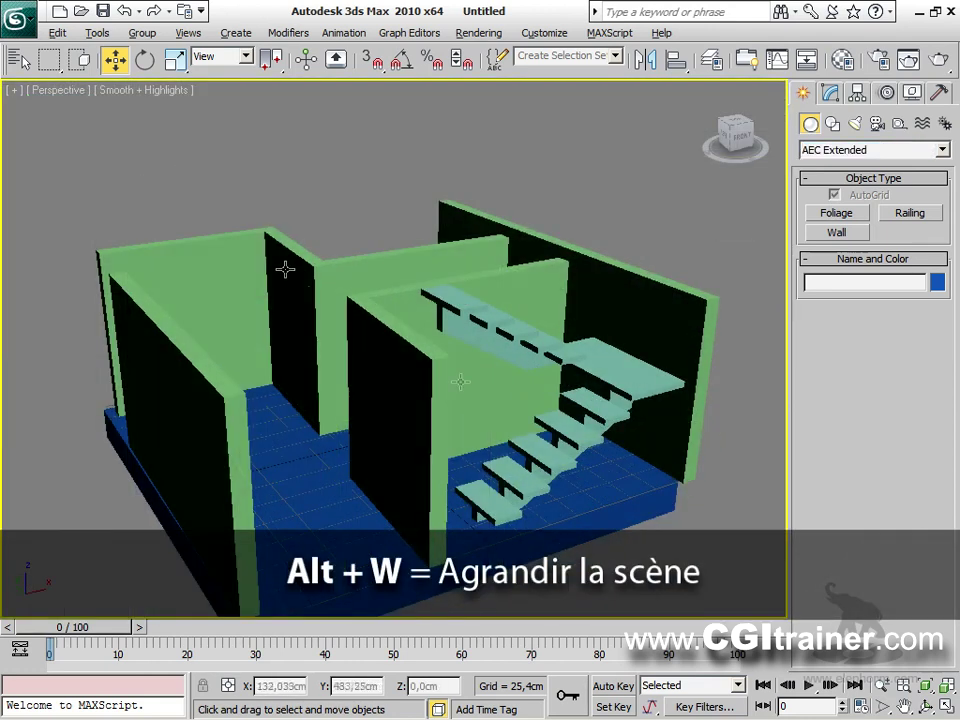
middle_click_drag(300, 245, 360, 340, "alt")
mouse_move(552, 96)
middle_mouse_down("alt")
mouse_move(552, 110)
mouse_move(538, 98)
middle_mouse_up("alt")
Start Foliage creation and scroll the Favorite Plants list down to Society Garlic.
left_click(836, 213)
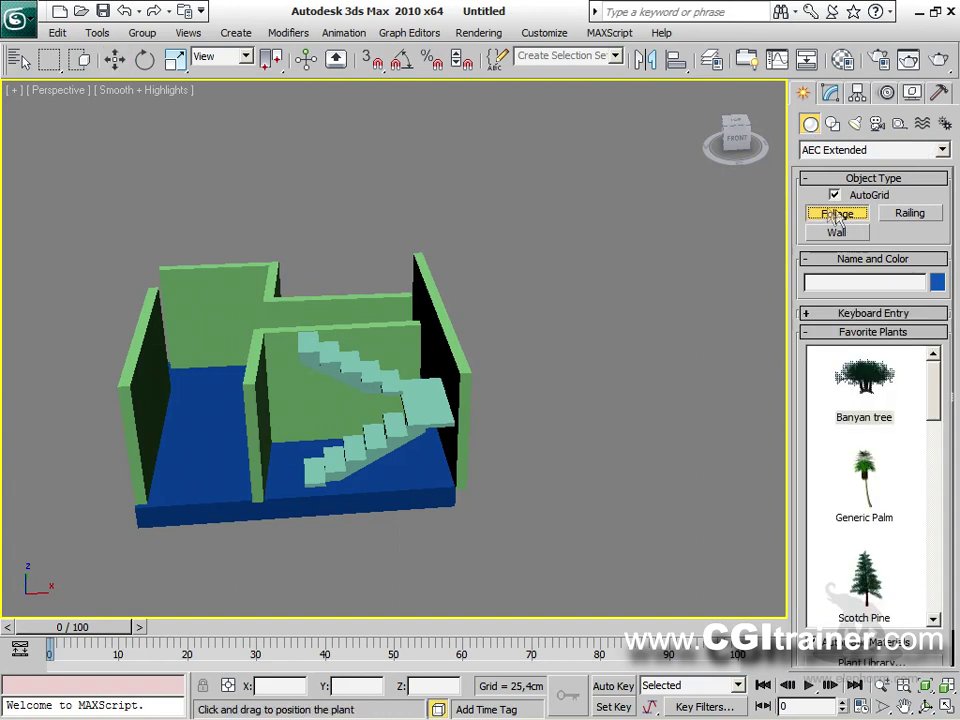
left_click_drag(936, 385, 840, 397)
left_click_drag(946, 637, 949, 592)
left_click_drag(790, 398, 800, 340)
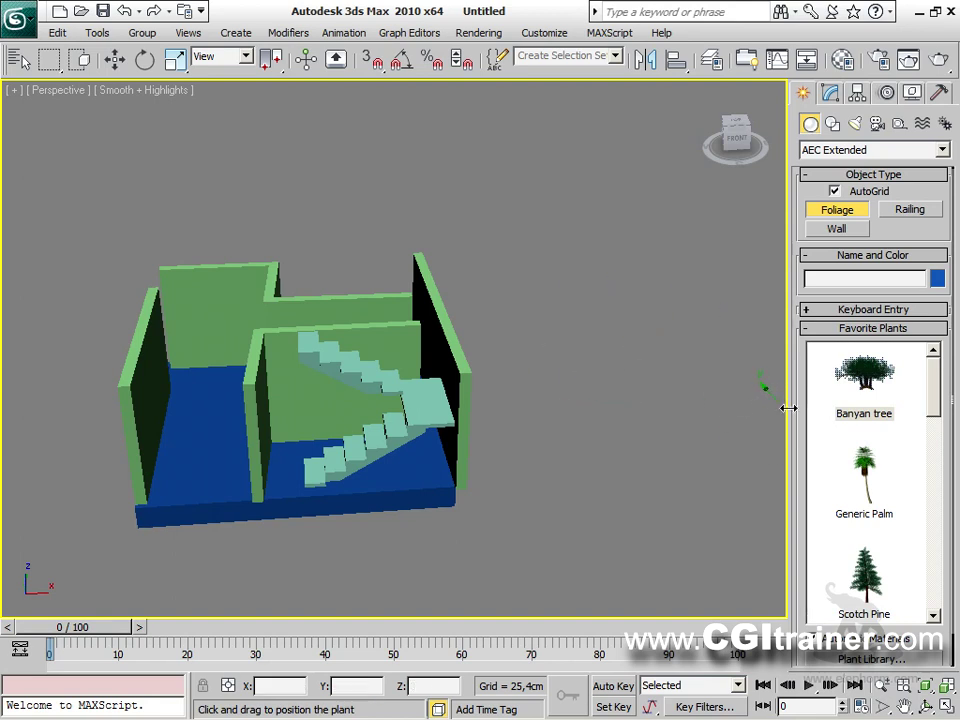
left_click_drag(772, 410, 877, 410)
left_click_drag(933, 388, 944, 548)
Place a Society Garlic plant on the floor beside the left wall.
left_click(871, 462)
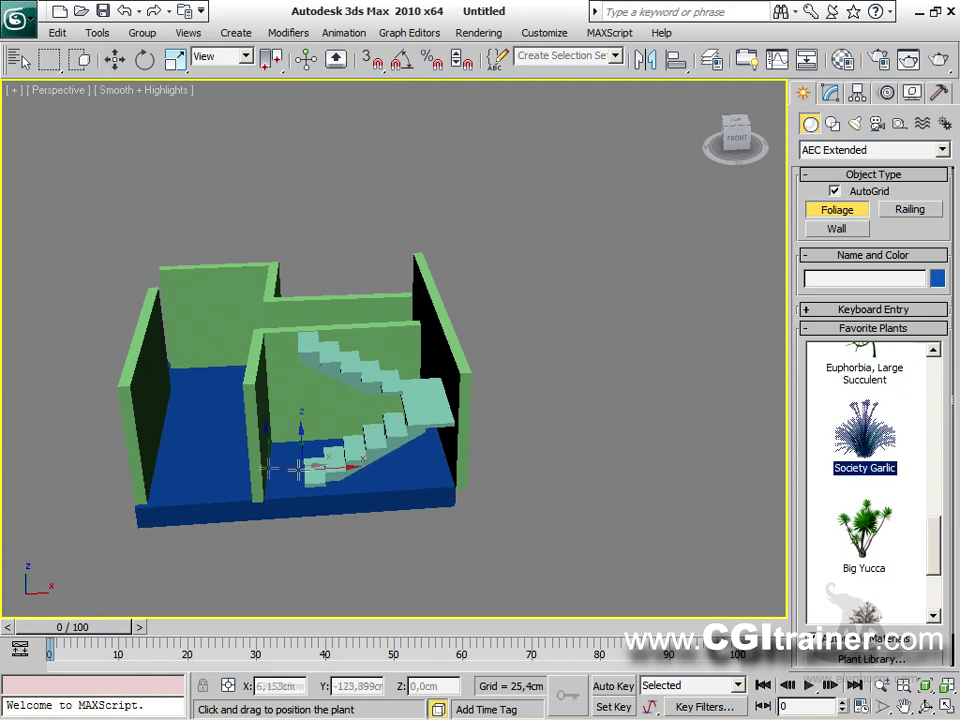
left_click(172, 482)
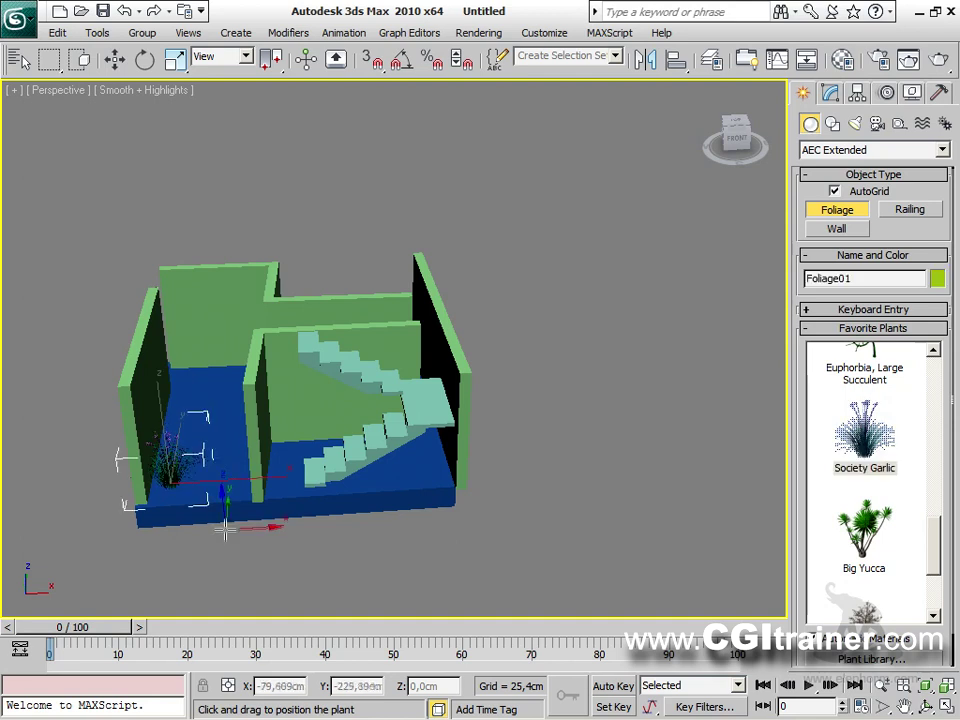
mouse_move(240, 472)
middle_mouse_down("alt")
mouse_move(84, 506)
mouse_move(258, 403)
mouse_move(204, 467)
mouse_move(257, 461)
mouse_move(255, 470)
mouse_move(230, 452)
middle_mouse_up("alt")
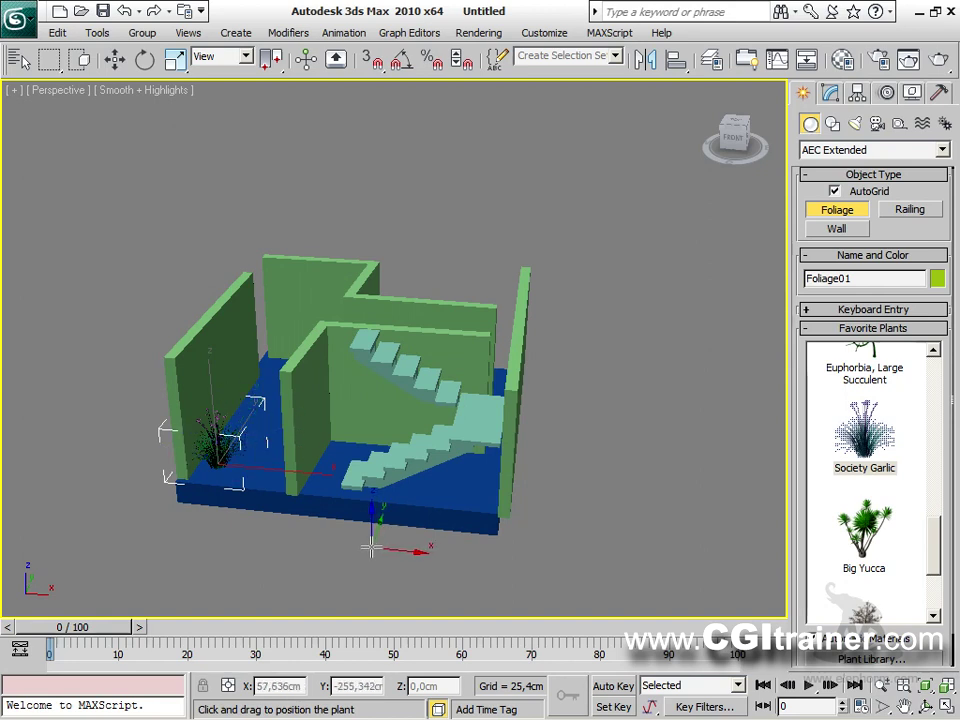
left_click(878, 546)
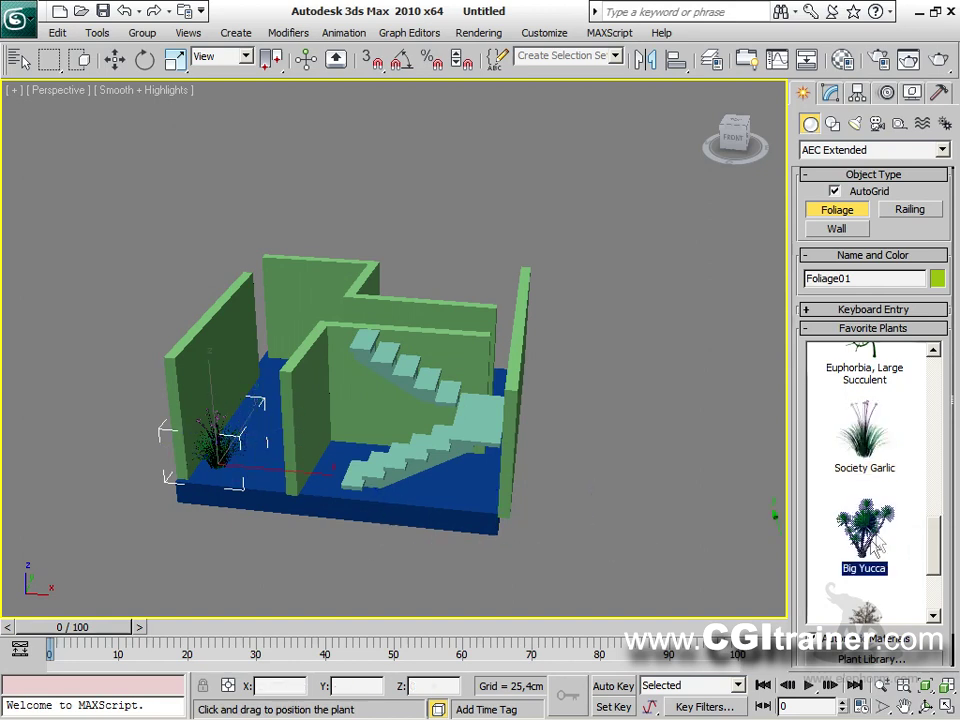
Place a Big Yucca on the staircase landing and scale it down to about 22%.
left_click(480, 413)
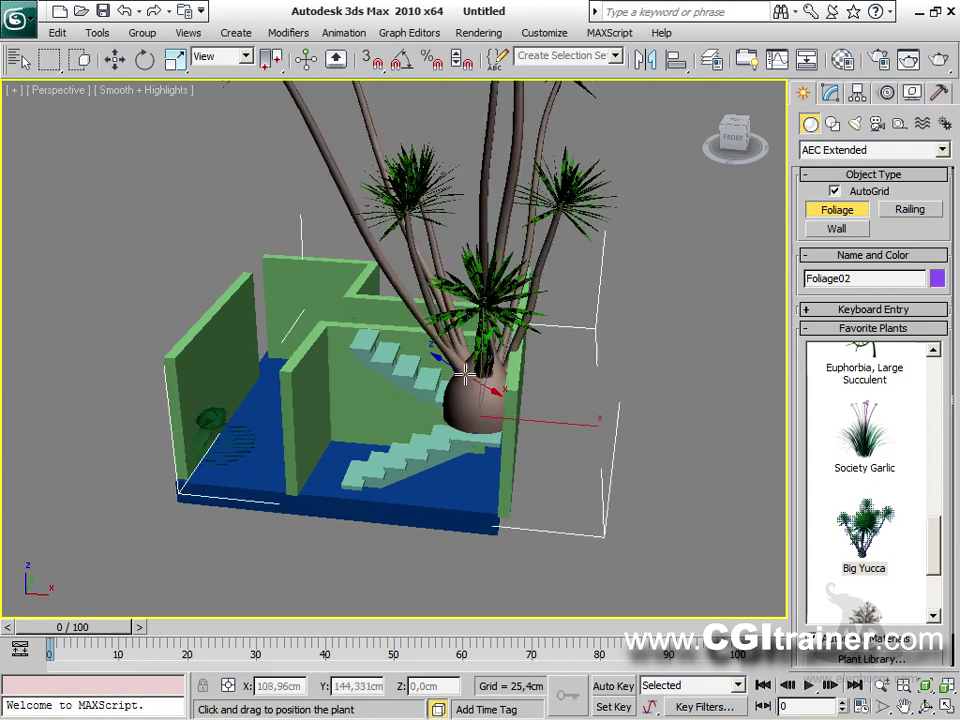
right_click(466, 374)
right_click(476, 390)
left_click(497, 440)
left_click_drag(480, 407, 478, 596)
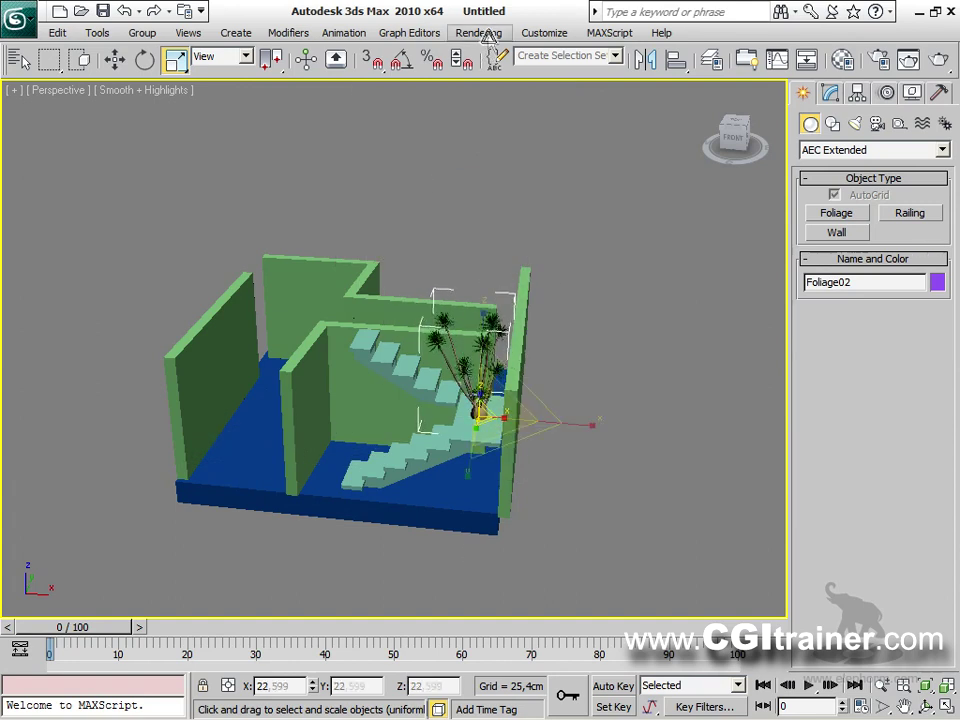
middle_click_drag(399, 380, 480, 318, "alt")
middle_click_drag(400, 377, 549, 386, "alt")
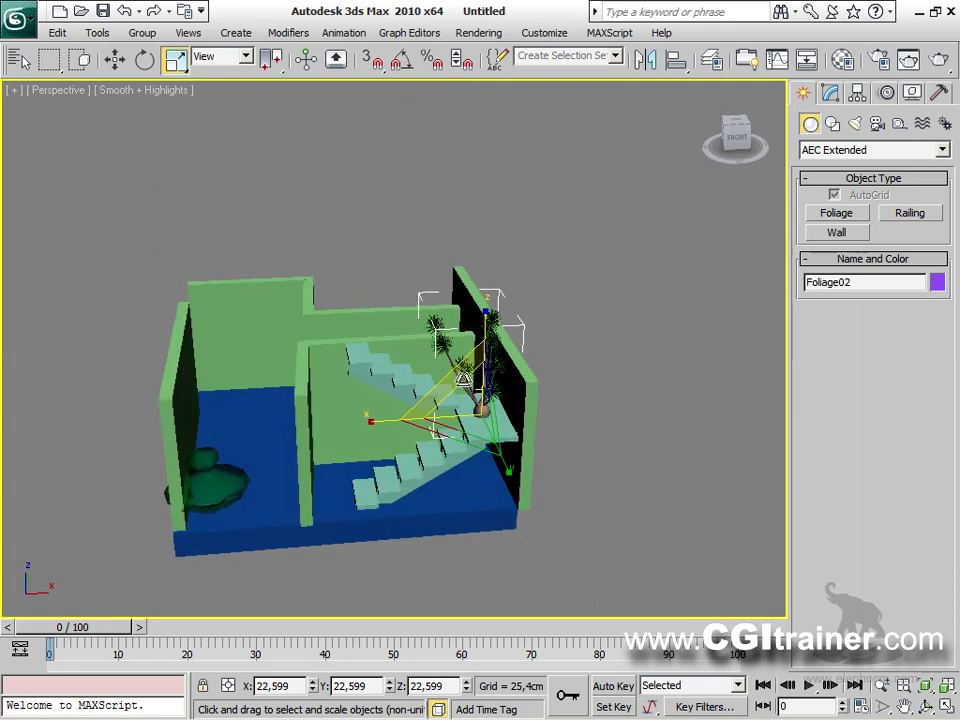
left_click(568, 364)
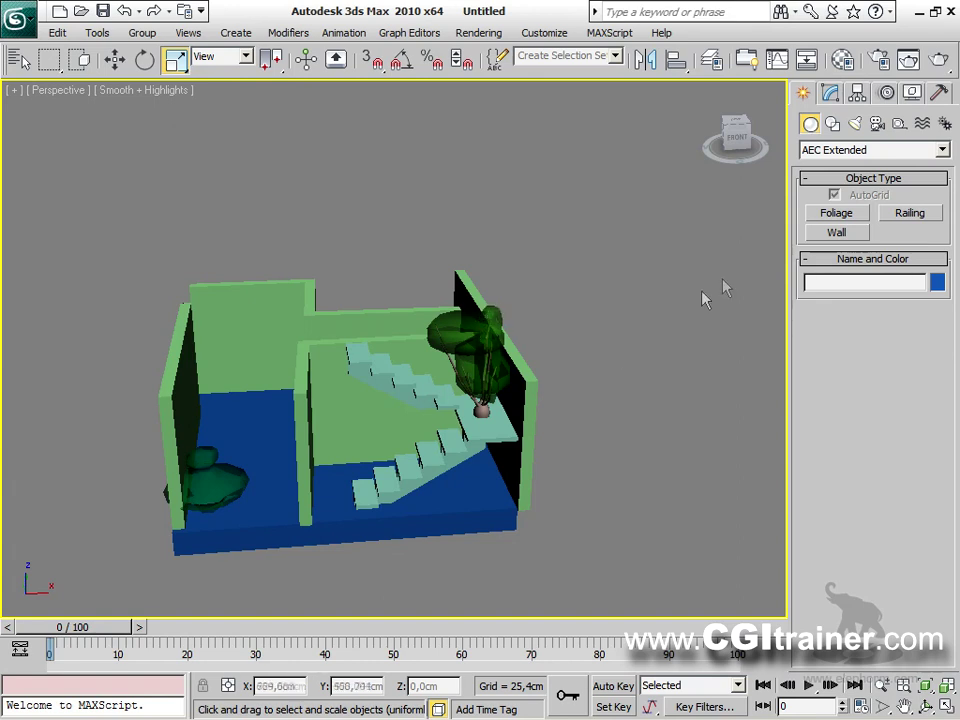
Pick the Big Yucca from the plant library and place it as Foliage02 on the staircase landing.
left_click(830, 214)
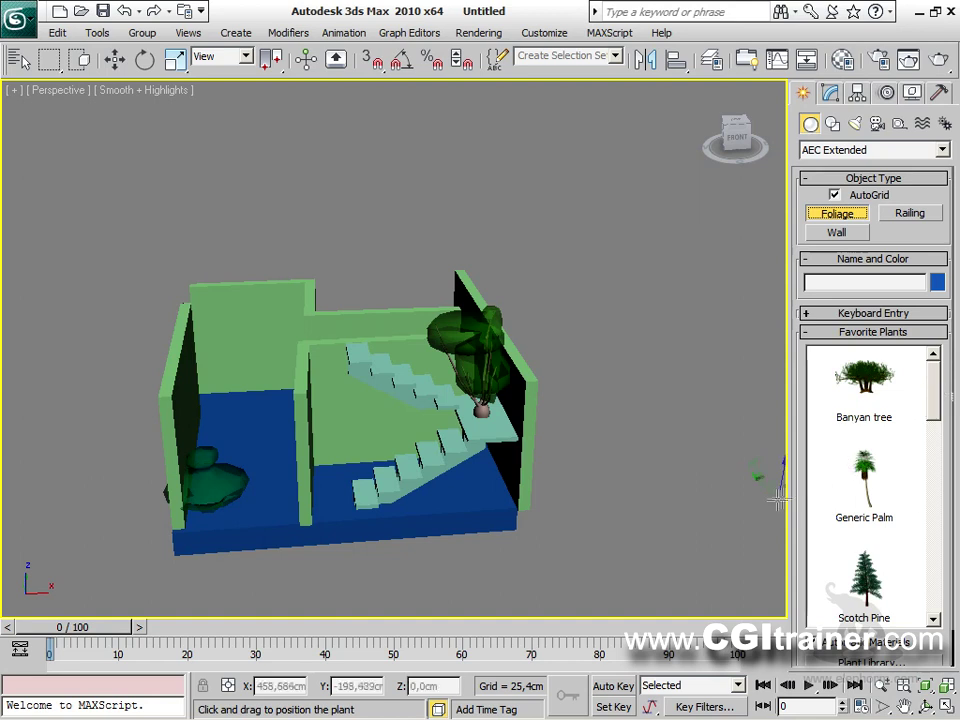
scroll(873, 560, "down", 2)
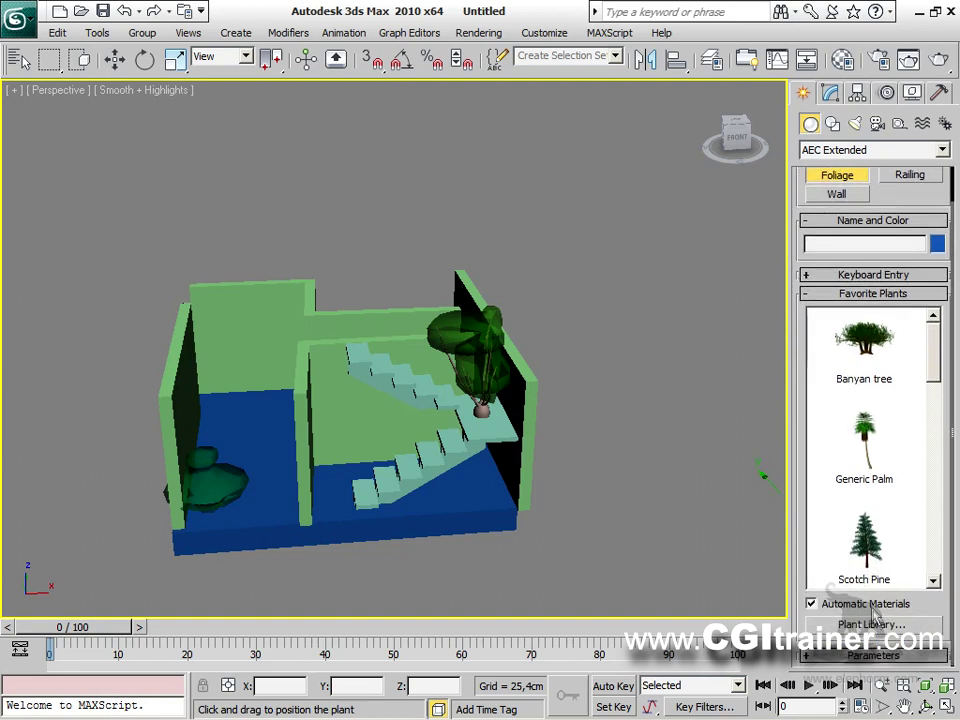
left_click(872, 625)
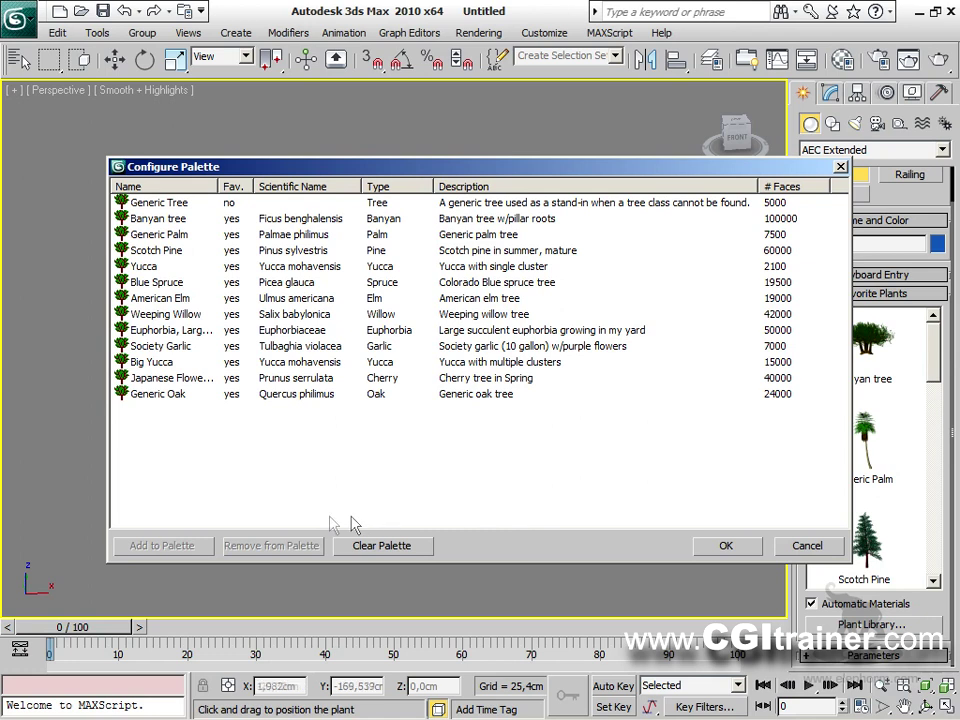
left_click(180, 378)
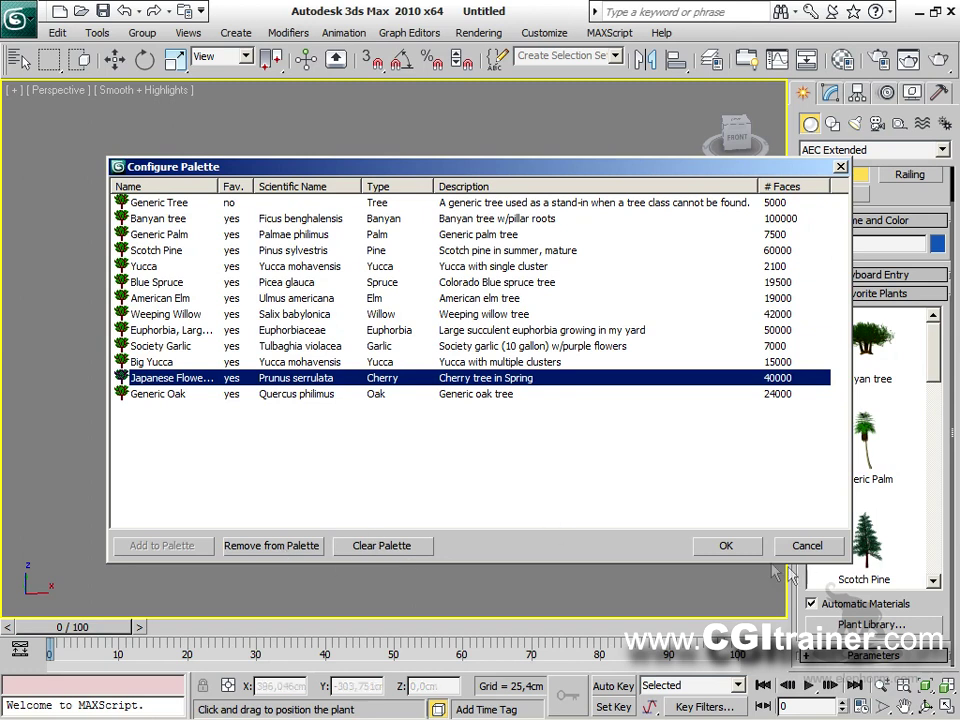
left_click(727, 546)
mouse_move(935, 365)
left_mouse_down()
mouse_move(933, 585)
mouse_move(934, 375)
left_mouse_up()
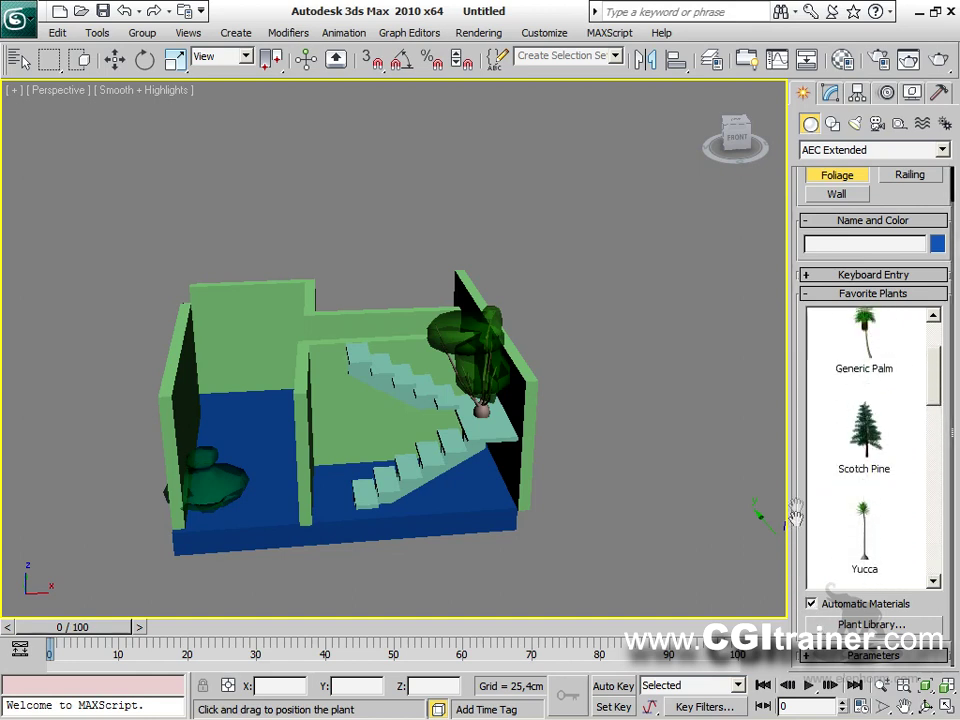
left_click(831, 654)
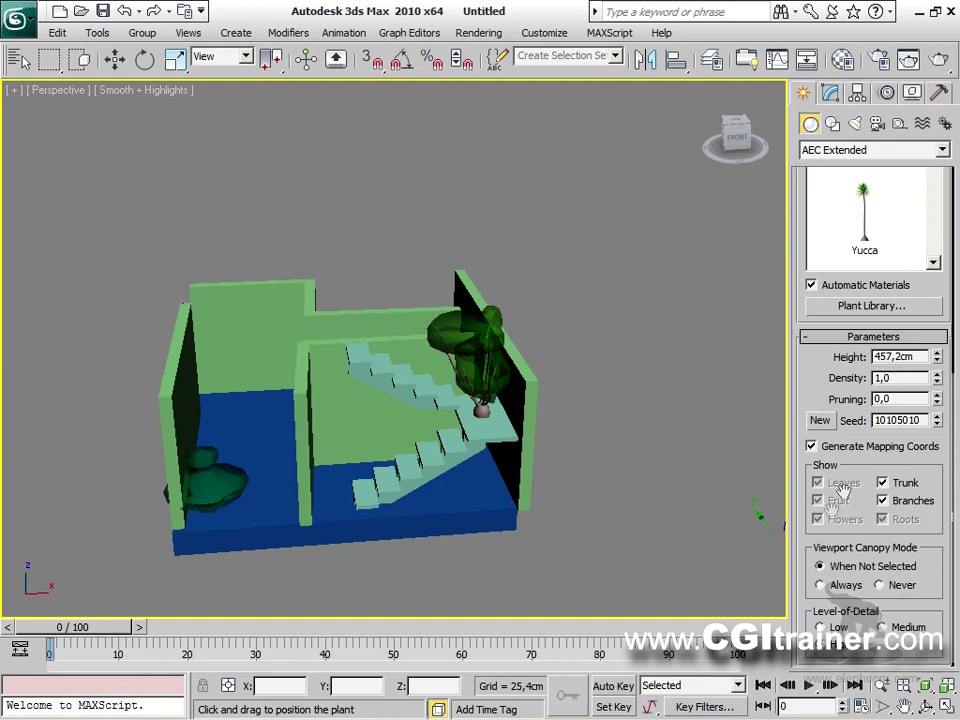
key("r")
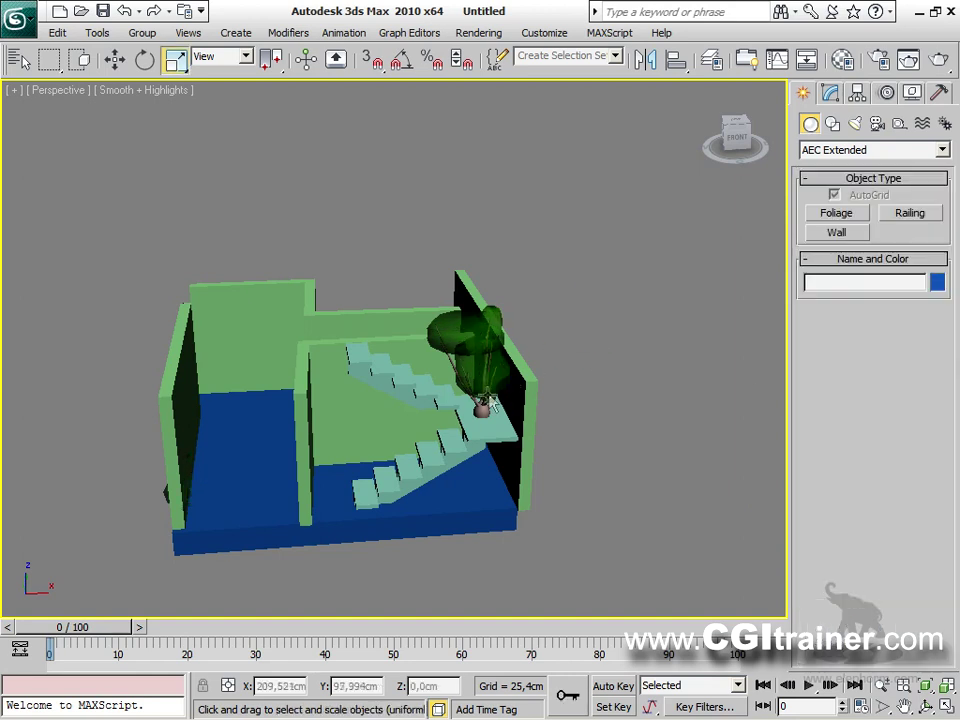
Set Foliage02's height to 469,636cm and its pruning to -0,1.
left_click(831, 95)
mouse_move(938, 358)
left_mouse_down()
mouse_move(938, 350)
mouse_move(935, 365)
left_mouse_up()
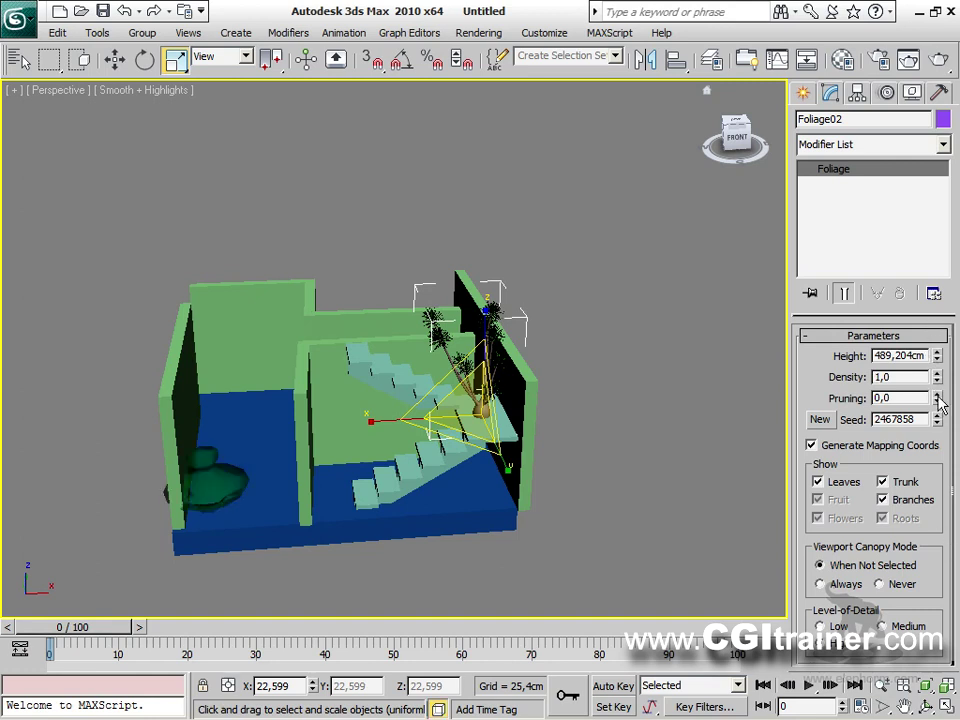
left_click_drag(936, 398, 932, 341)
left_click_drag(936, 398, 938, 515)
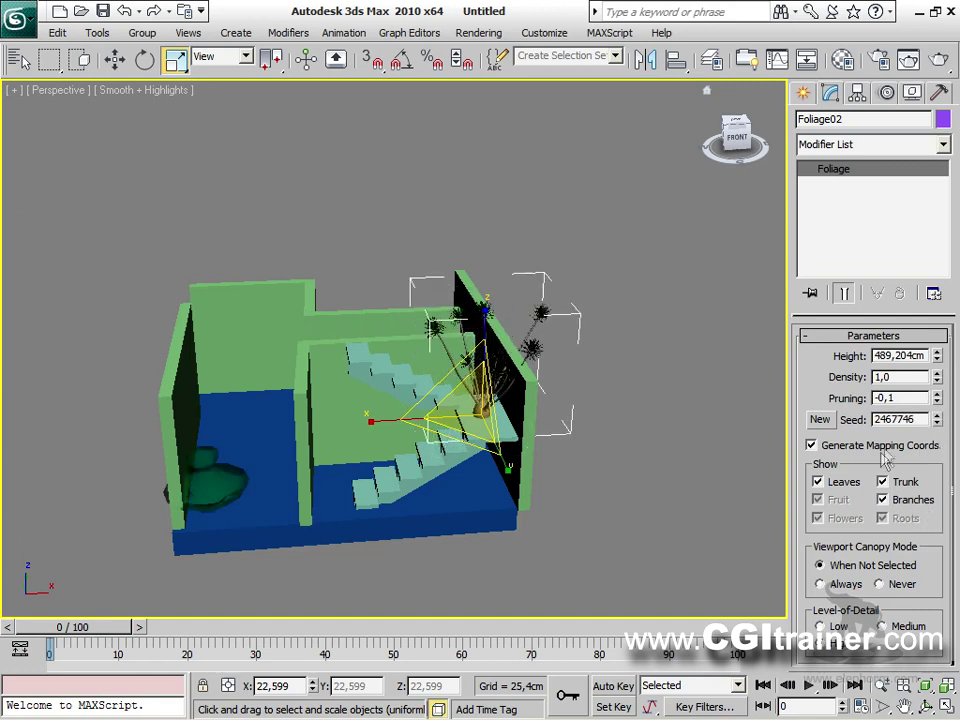
left_click_drag(924, 362, 896, 455)
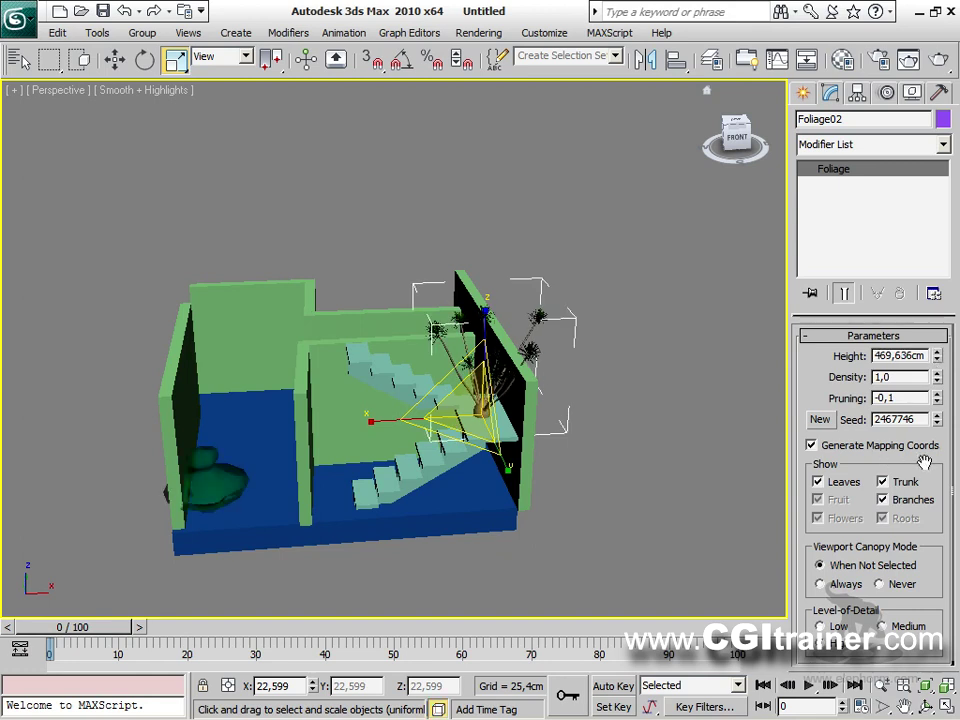
Keep the palm's leaves and trunk shown and set its level of detail to Medium.
scroll(870, 485, "down", 1)
left_click(818, 478)
left_click(818, 478)
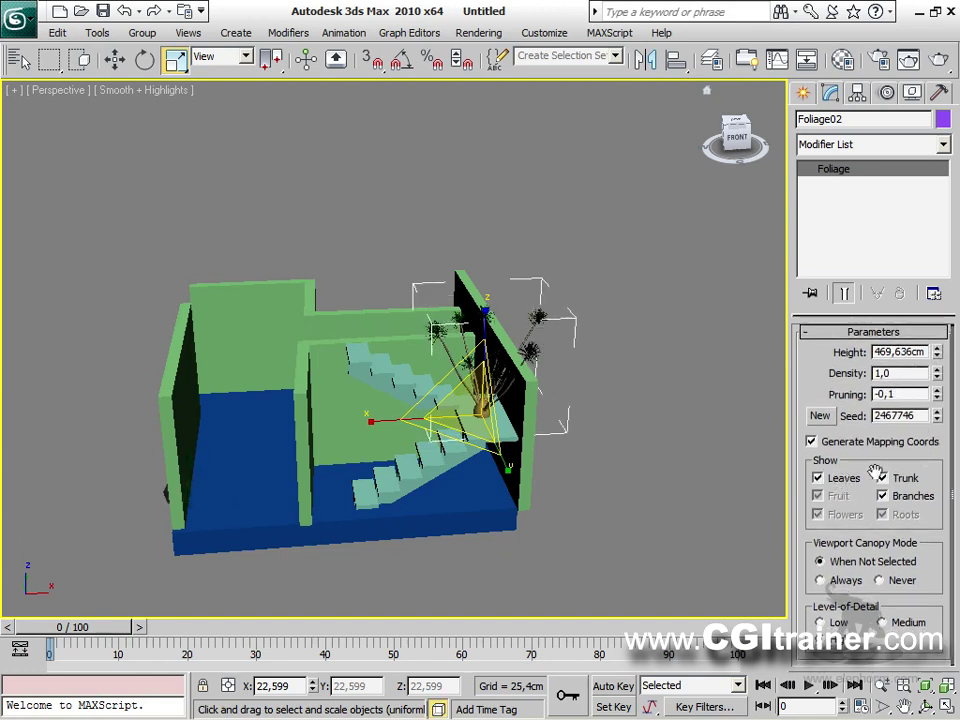
left_click(883, 479)
left_click(881, 622)
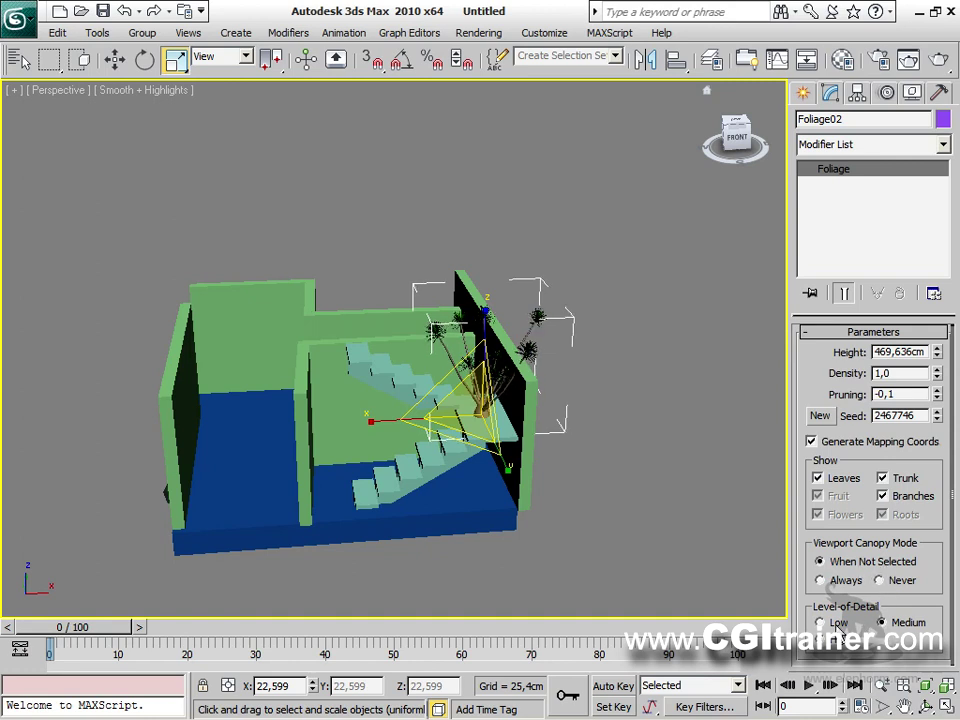
left_click(838, 648)
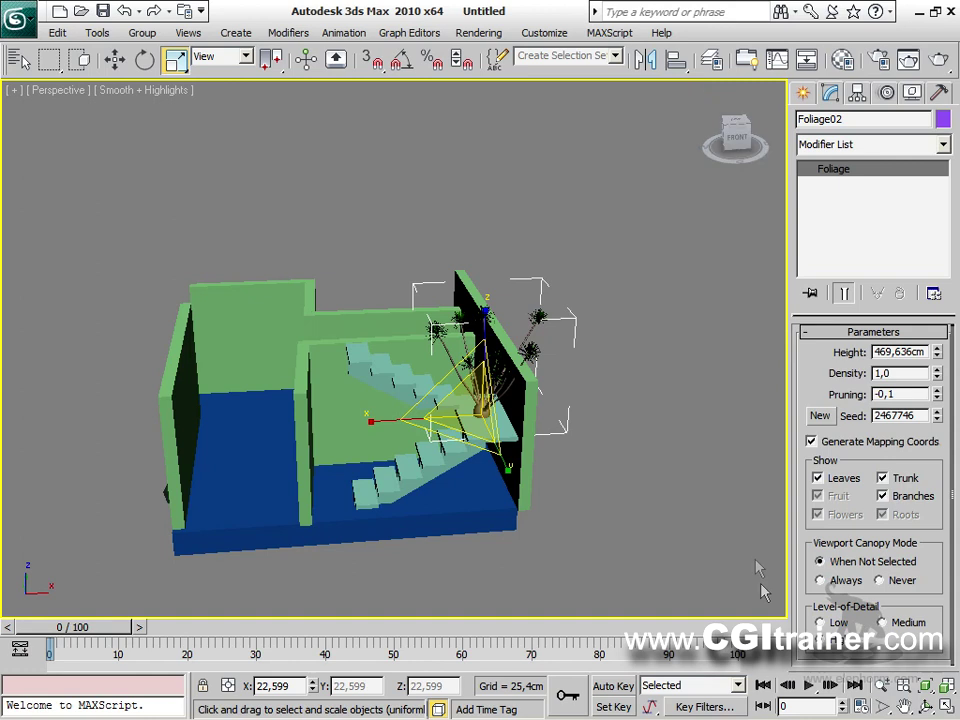
right_click(690, 490)
Render a test image of the Perspective view with both plants, then close it.
key("Escape")
left_click(647, 471)
key("shift+q")
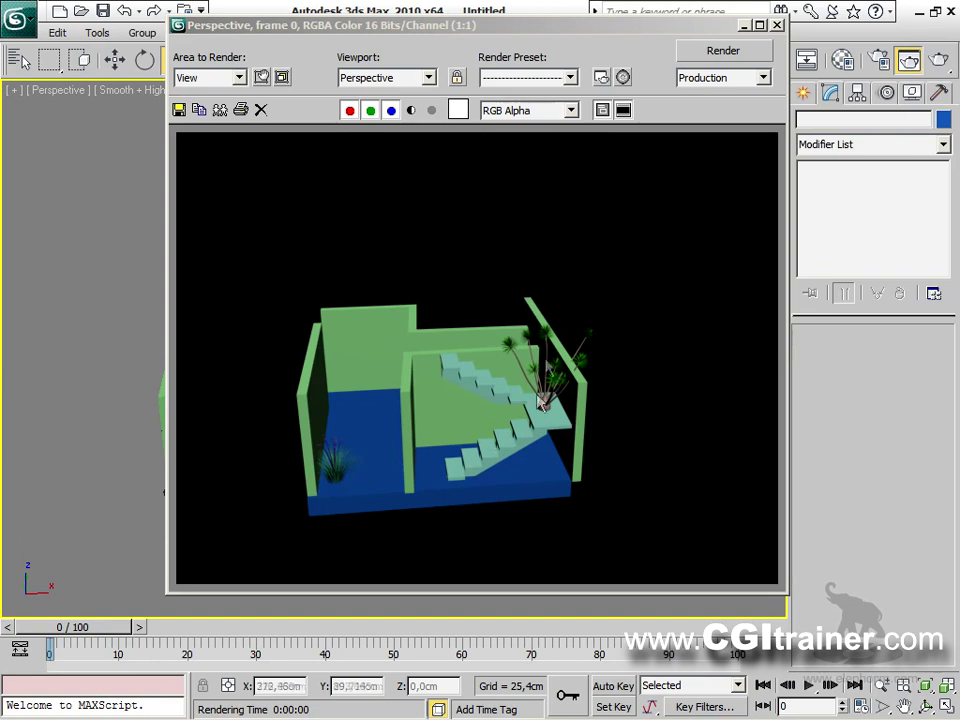
left_click(777, 24)
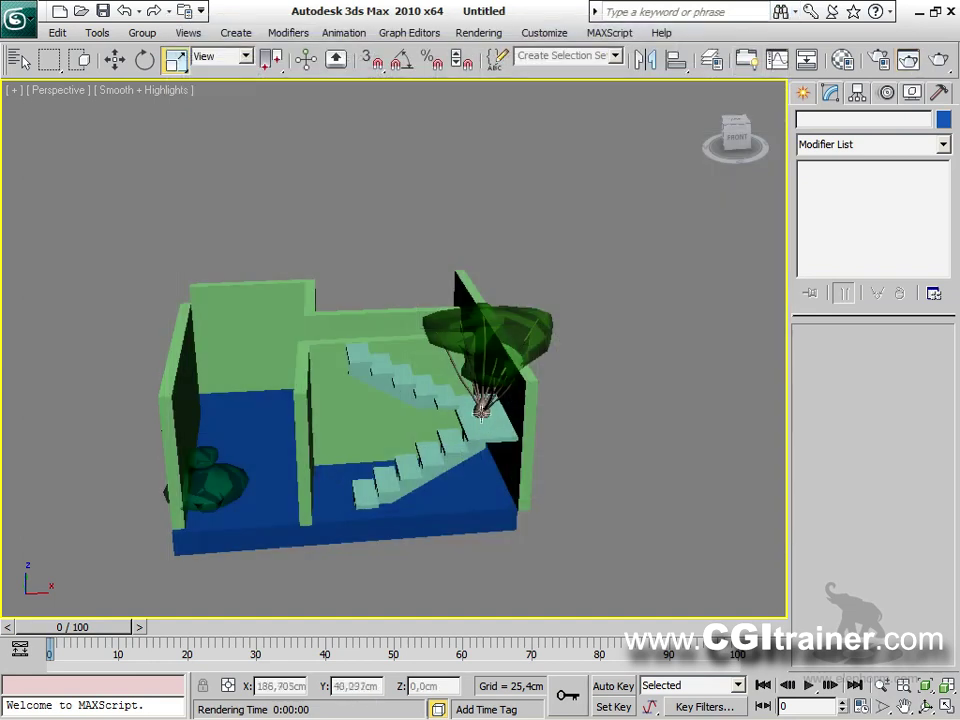
Select Foliage02 and switch to Move from its quad menu.
left_click(470, 380)
right_click(481, 408)
left_click(497, 425)
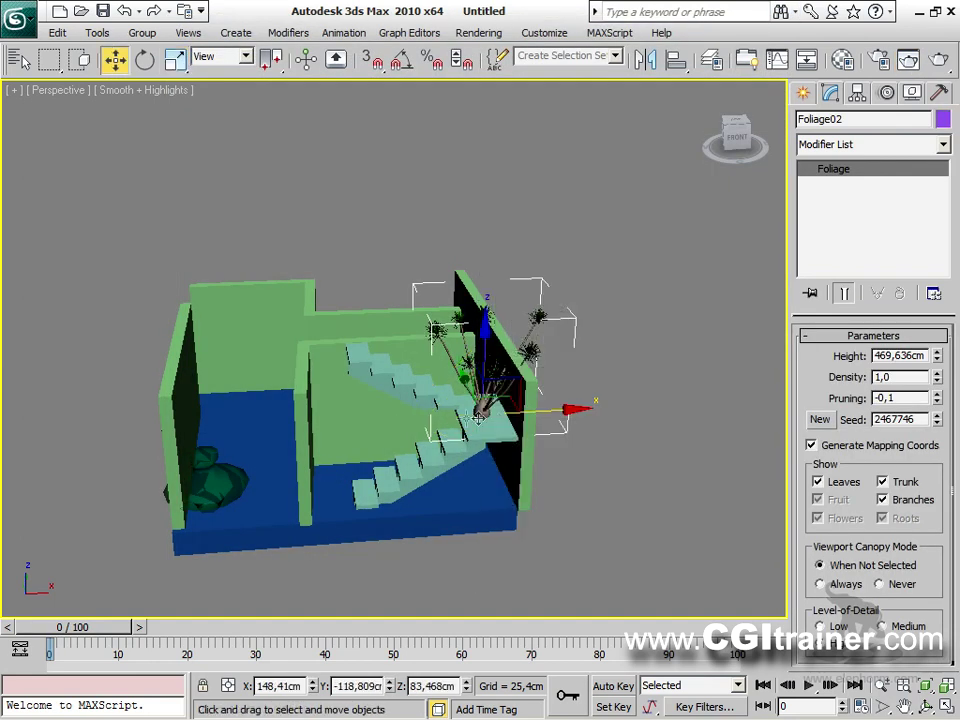
Move the palm Foliage02 down onto the floor and into the centre of the lower left room.
left_click_drag(566, 409, 286, 416)
left_click_drag(225, 345, 229, 433)
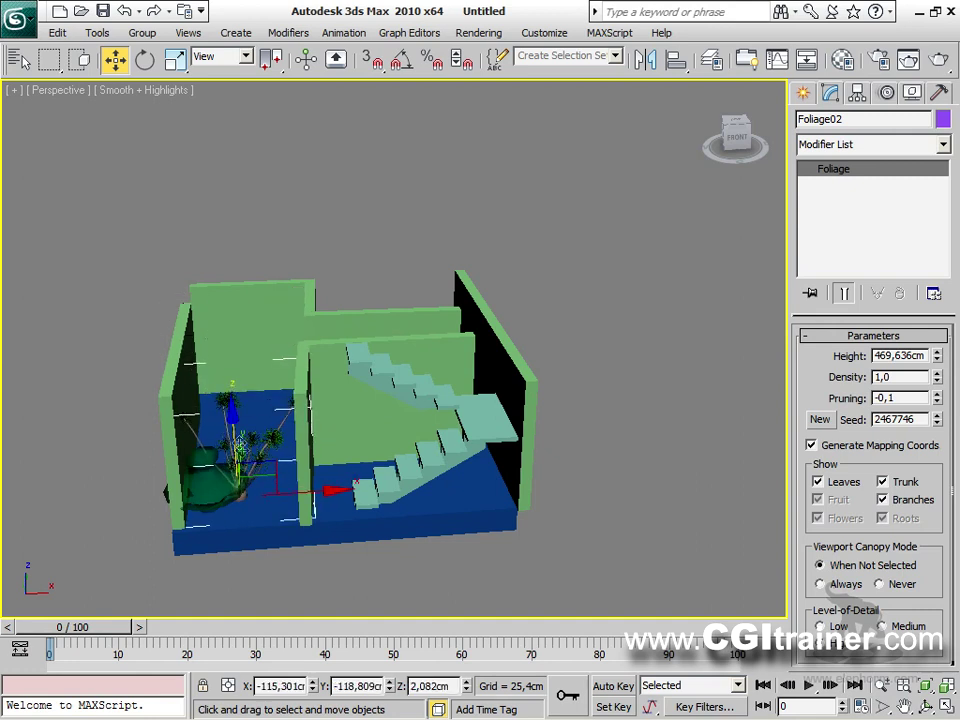
middle_click_drag(311, 412, 179, 506, "alt")
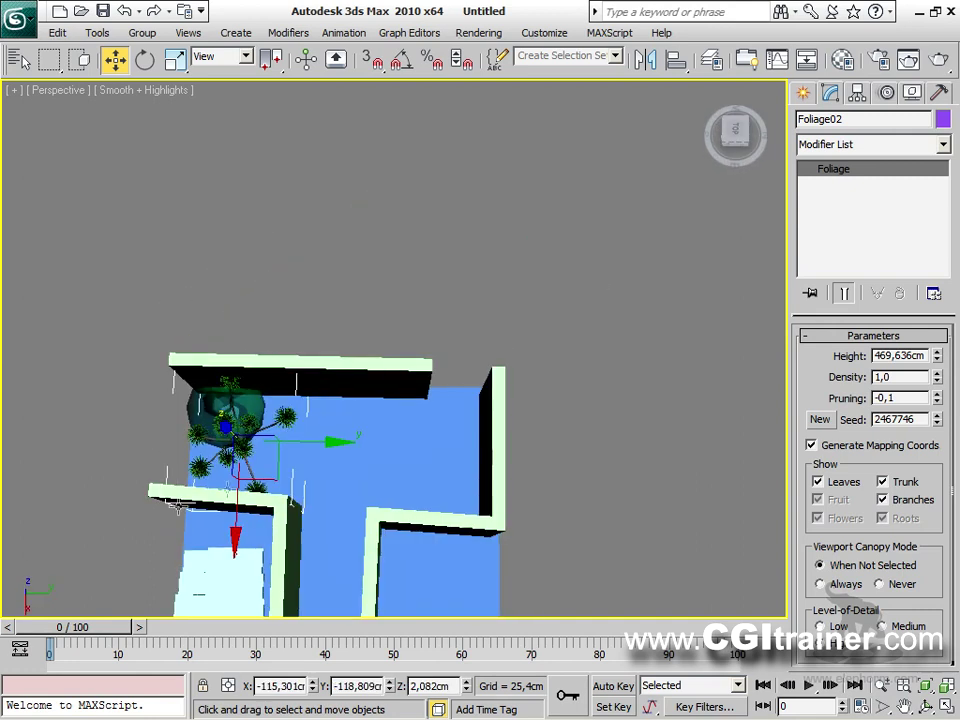
left_click_drag(300, 452, 369, 446)
middle_click_drag(369, 446, 330, 500, "alt")
mouse_move(318, 520)
left_mouse_down()
mouse_move(300, 465)
mouse_move(315, 500)
left_mouse_up()
mouse_move(315, 500)
middle_mouse_down("alt")
mouse_move(413, 510)
mouse_move(438, 443)
mouse_move(427, 537)
middle_mouse_up("alt")
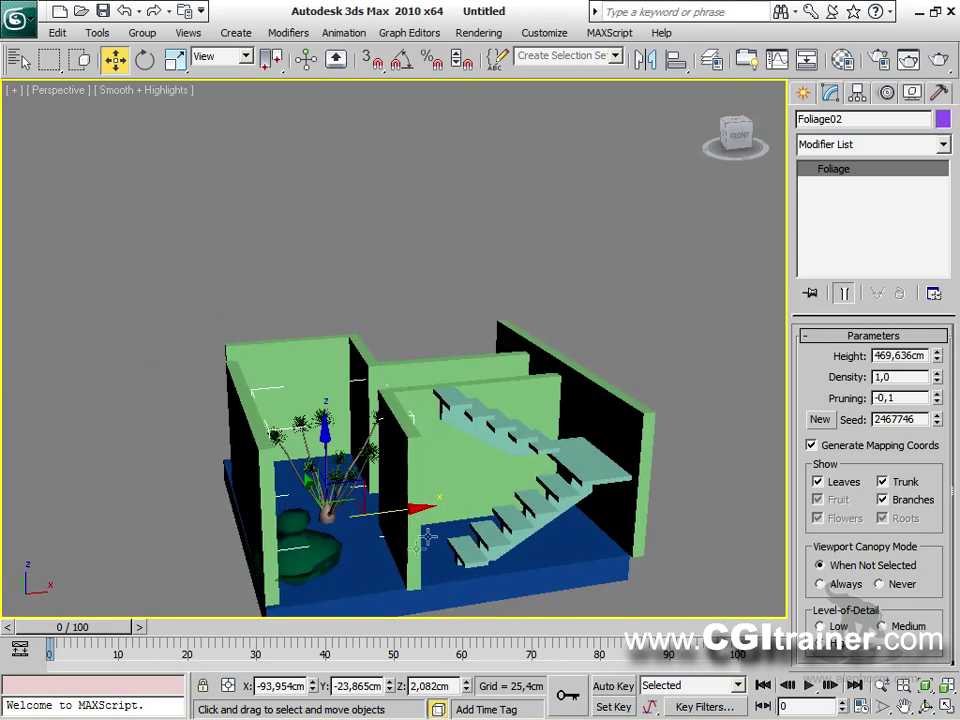
Move the bush Foliage01 beside the stairs in the right room.
left_click(327, 556)
left_click_drag(327, 556, 503, 562)
left_click(607, 350)
mouse_move(607, 350)
middle_mouse_down("alt")
mouse_move(624, 371)
mouse_move(620, 360)
middle_mouse_up("alt")
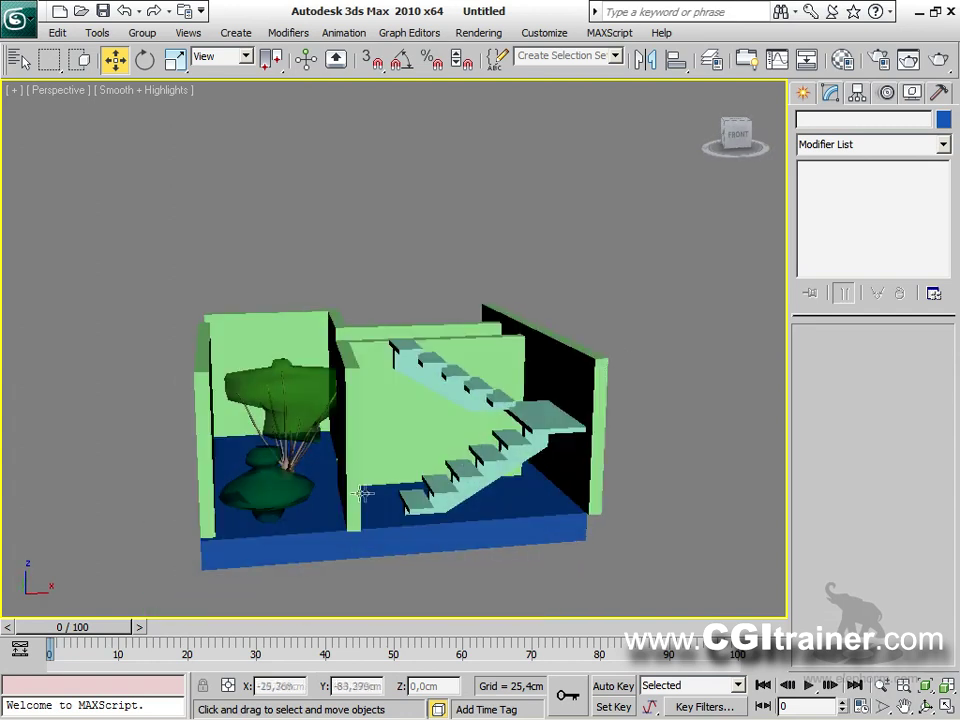
left_click(266, 490)
left_click_drag(266, 490, 524, 448)
left_click(635, 490)
middle_click_drag(630, 490, 486, 269, "alt")
scroll(551, 523, "up", 3)
scroll(551, 523, "up", 3)
Render a close-up Perspective image of the stairs and plants, then close it.
key("shift+q")
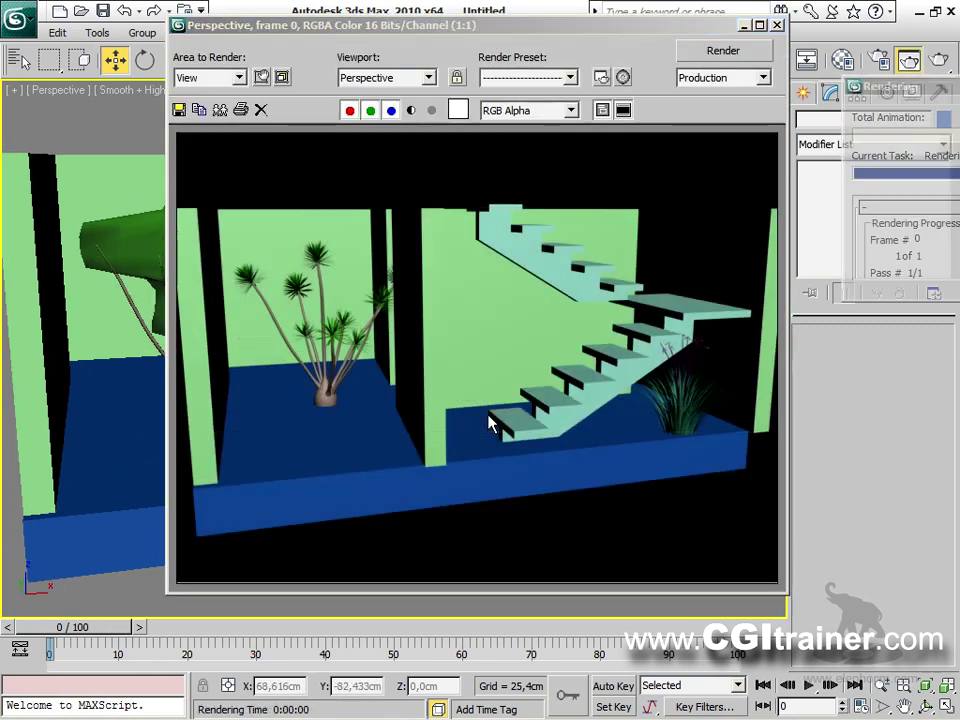
left_click(777, 24)
left_click(803, 92)
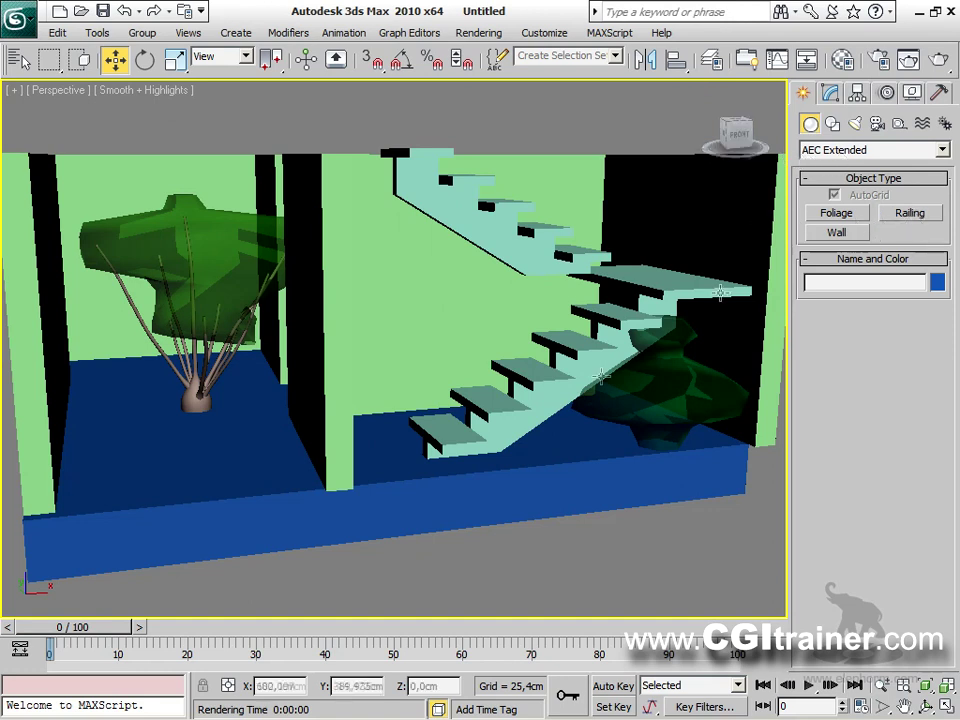
scroll(572, 374, "down", 3)
middle_click_drag(572, 374, 553, 521, "alt")
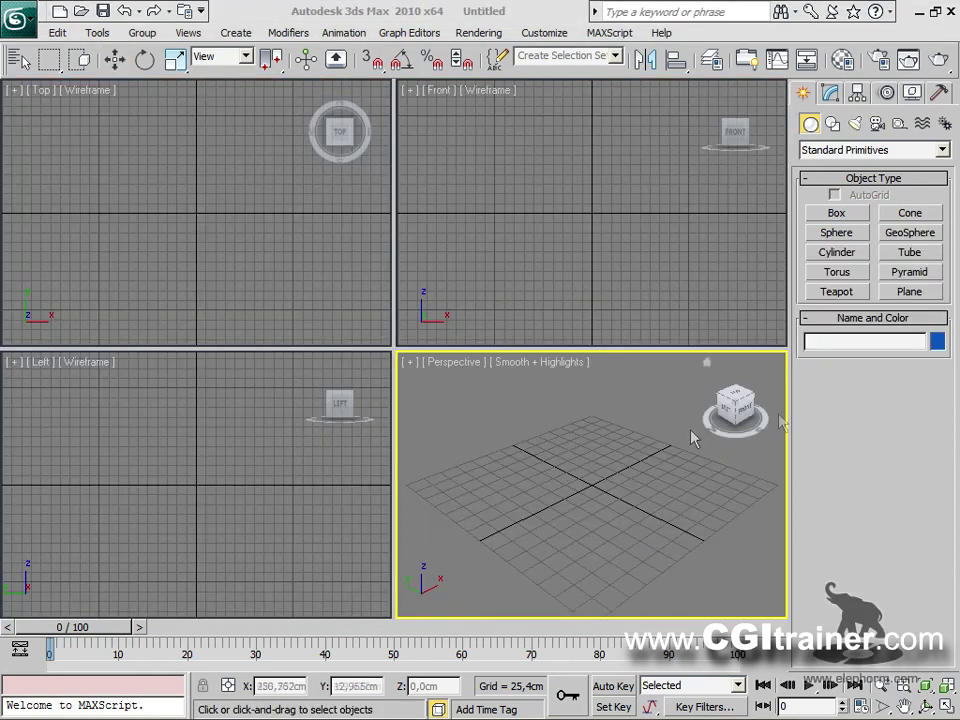
Draw three test AEC Extended railings in the Perspective view, cancelling a fourth.
left_click(835, 151)
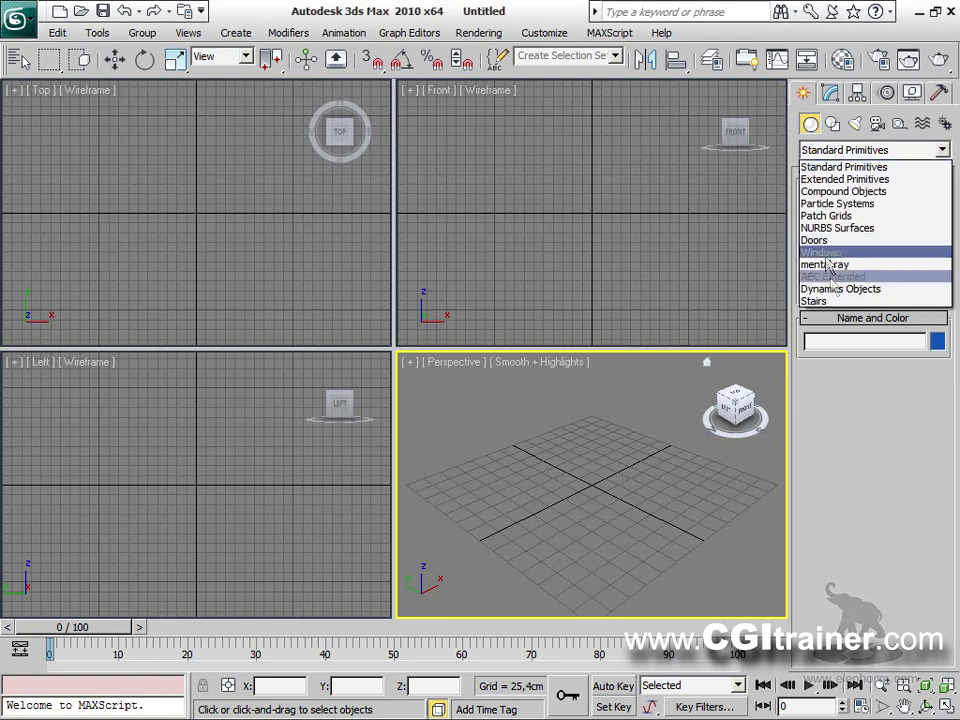
left_click(853, 278)
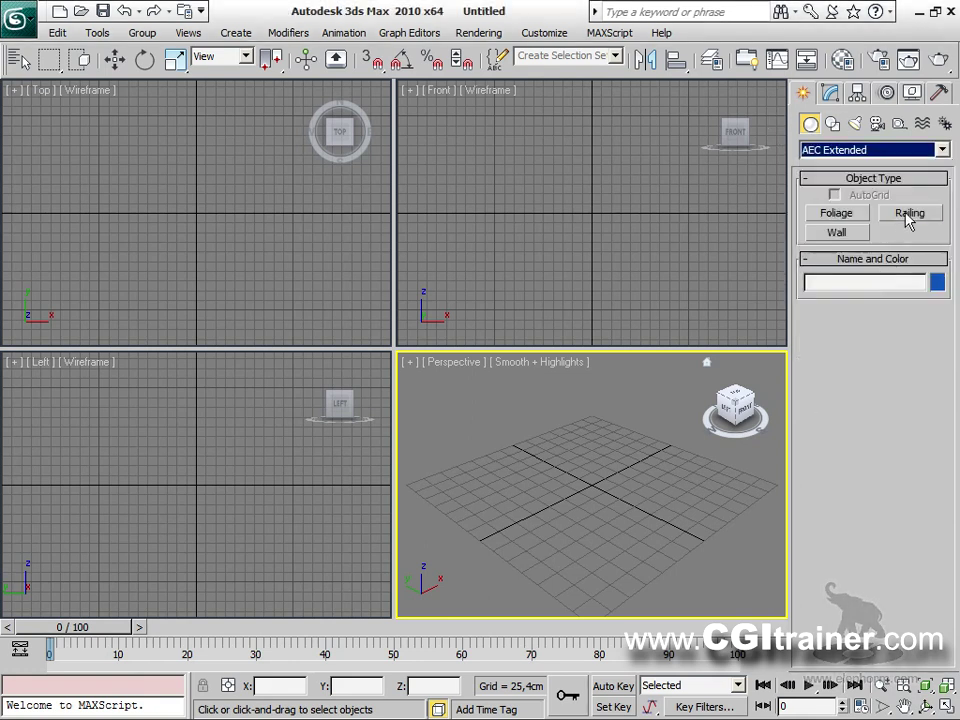
left_click(908, 216)
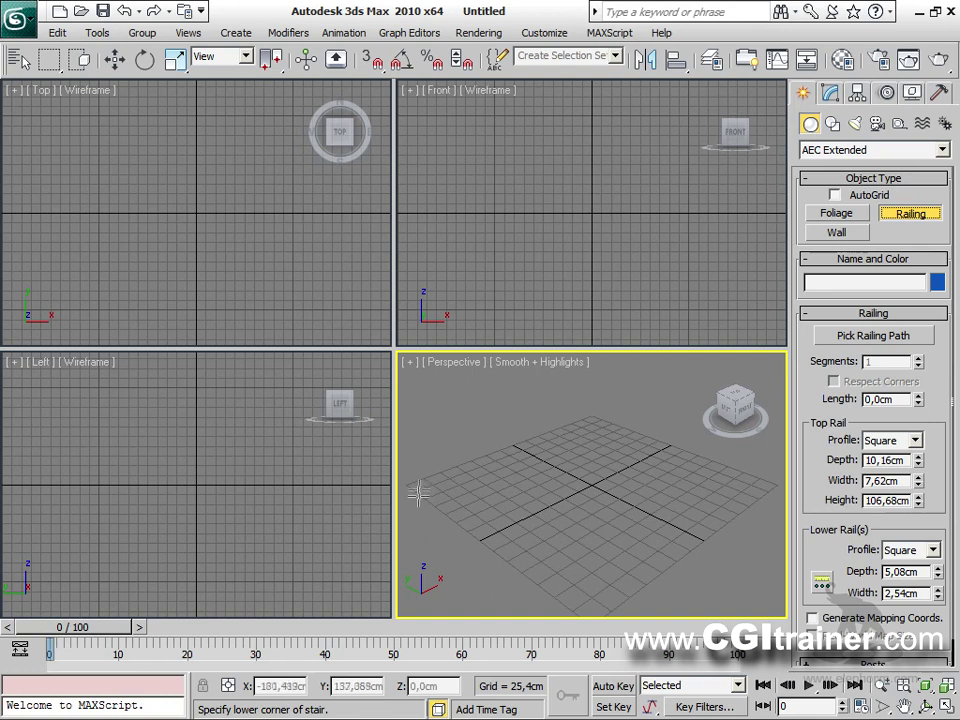
left_click_drag(418, 483, 516, 441)
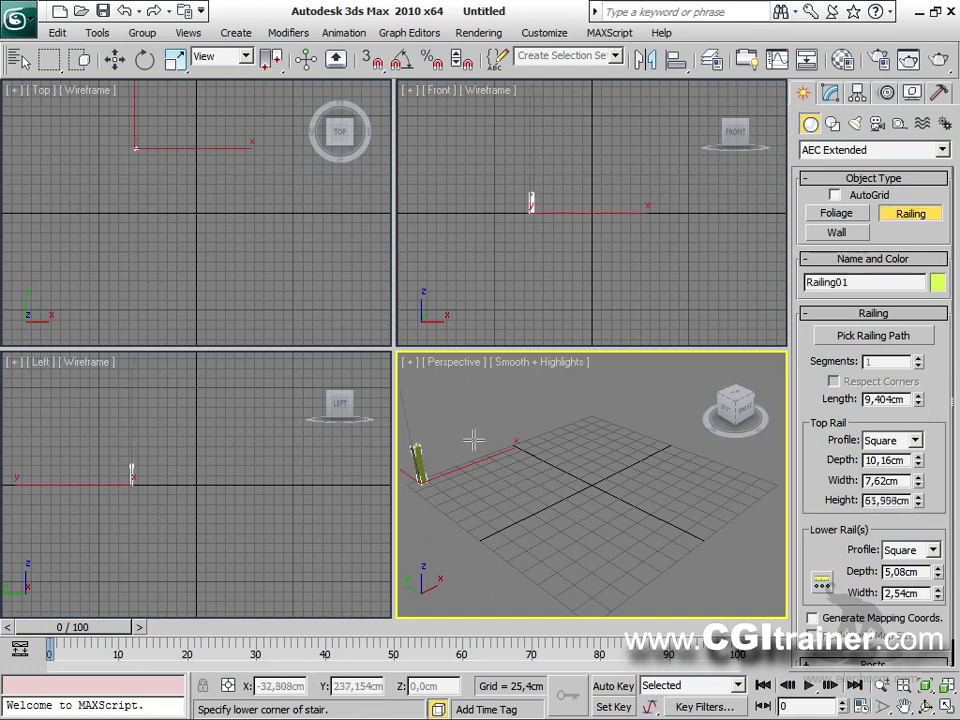
left_click(449, 484)
left_click_drag(449, 484, 575, 455)
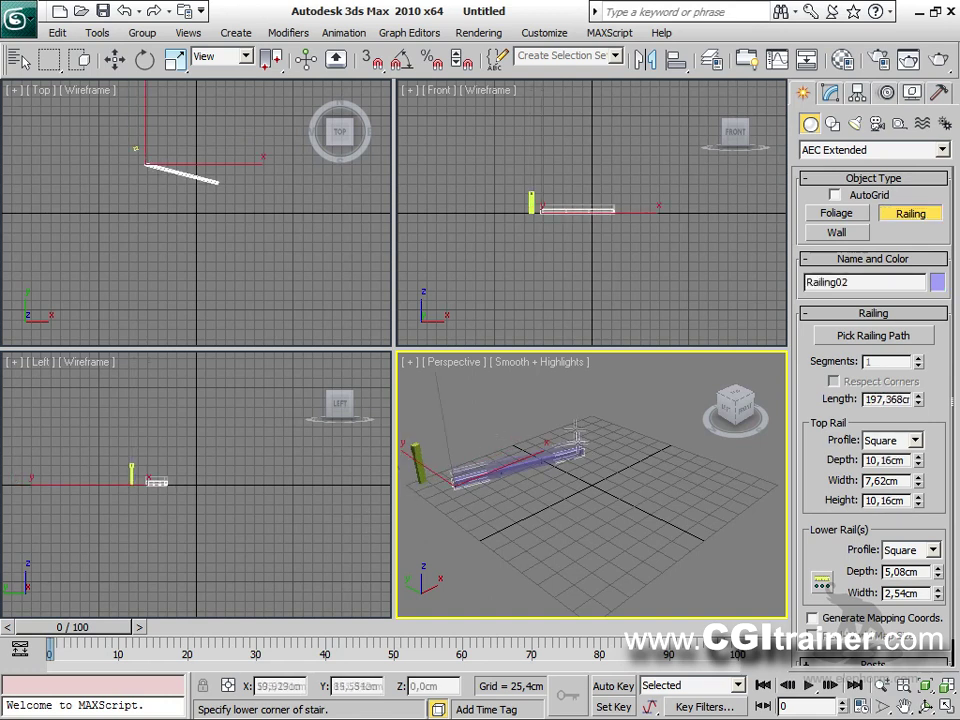
left_click(458, 521)
left_click_drag(458, 521, 622, 500)
left_click(530, 553)
left_click_drag(530, 553, 527, 512)
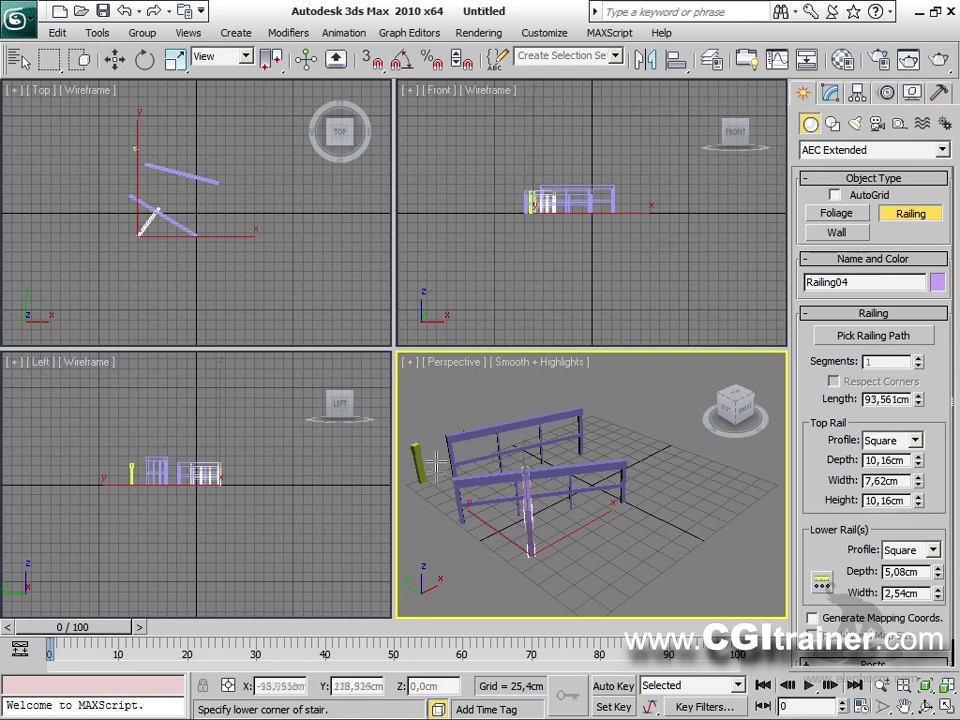
right_click(523, 492)
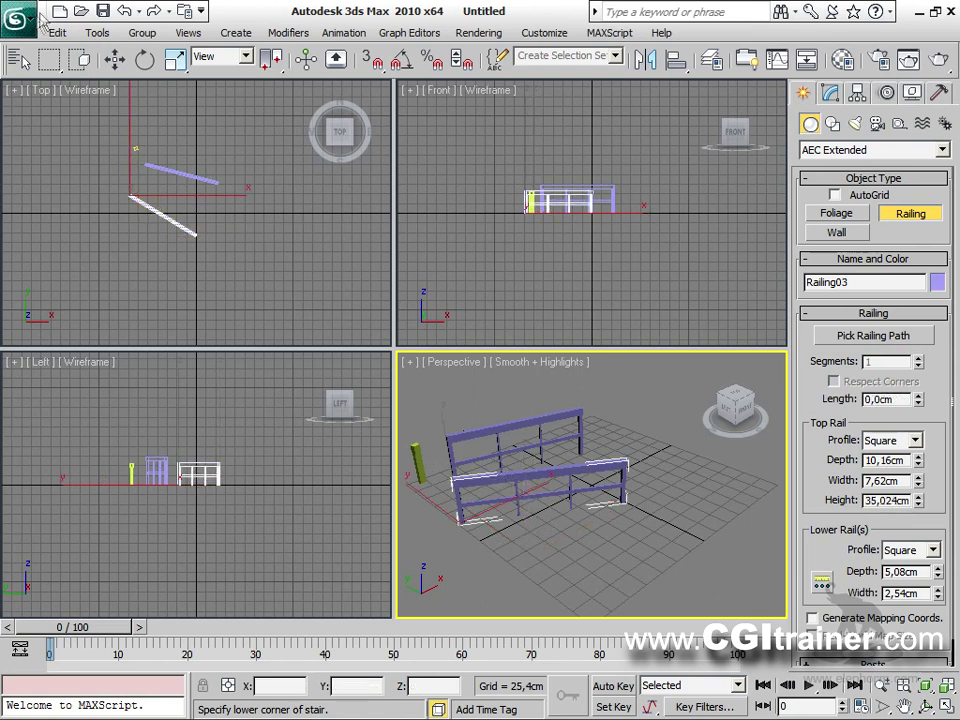
Reset the scene without saving and enlarge the Perspective viewport to fill the workspace.
left_click(20, 16)
left_click(45, 97)
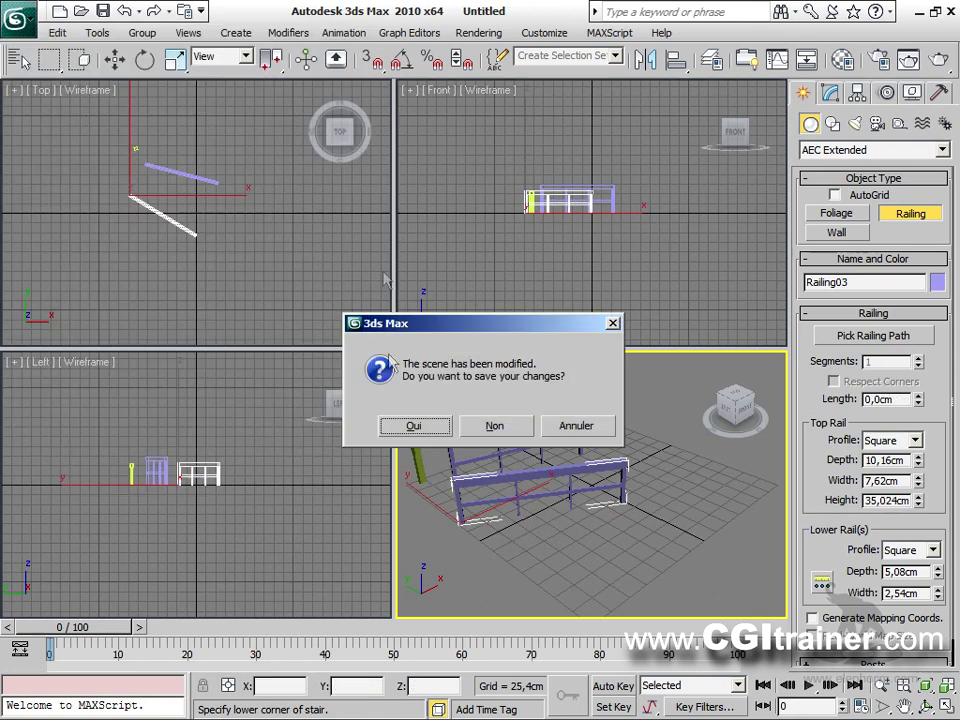
left_click(495, 426)
left_click(430, 402)
left_click_drag(393, 349, 22, 99)
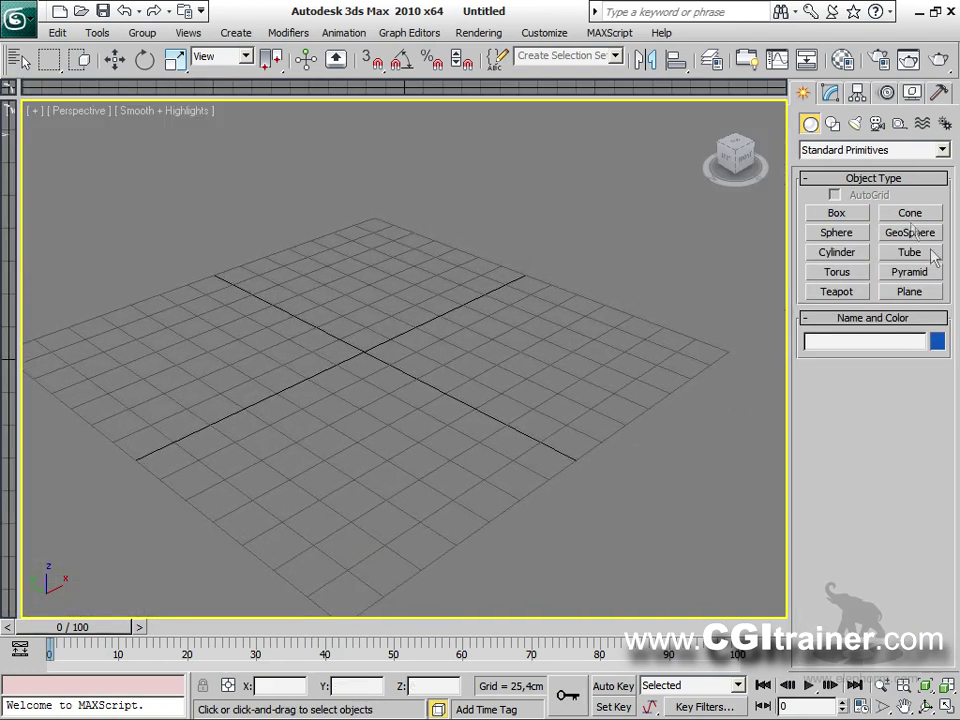
Draw Railing01 about 353cm long with an 88,695cm top rail height across the grid.
left_click(875, 151)
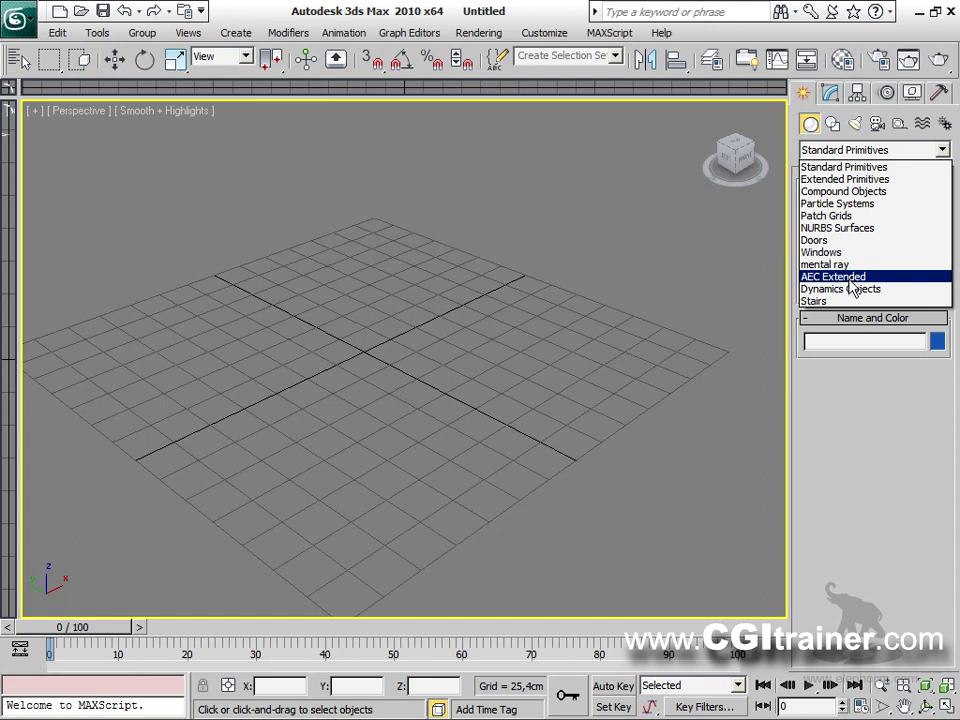
left_click(833, 277)
left_click(925, 213)
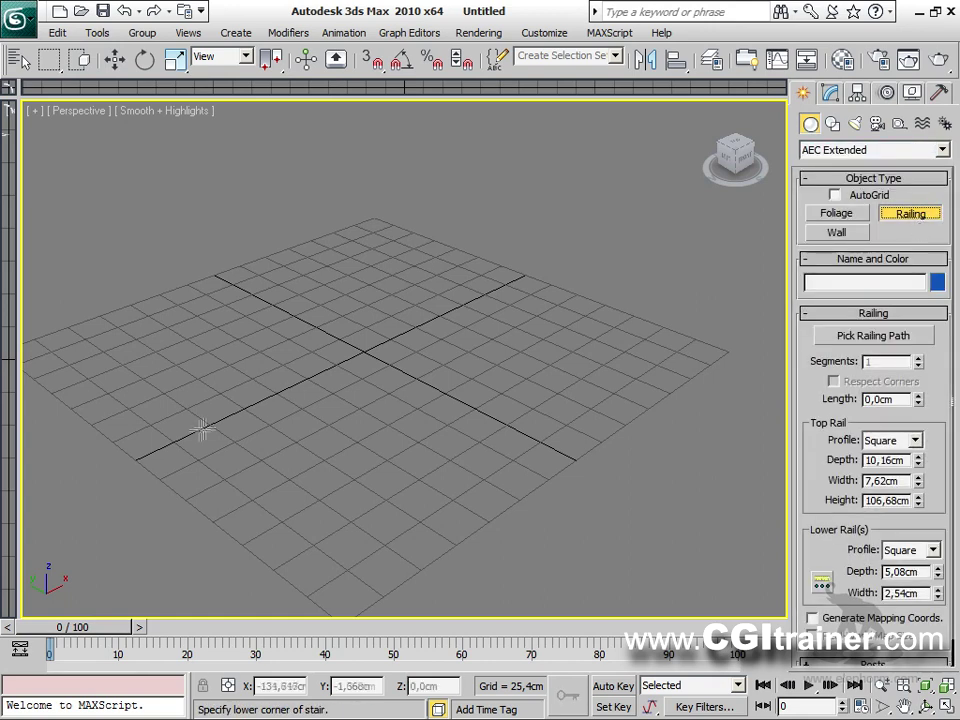
left_click_drag(136, 460, 530, 270)
left_click(354, 321)
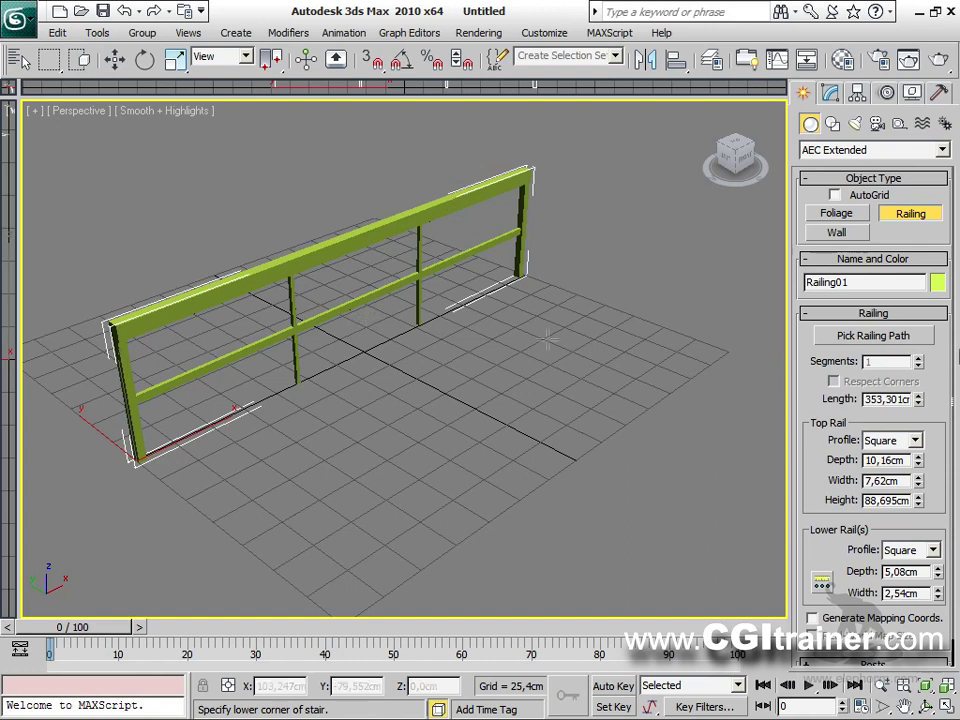
left_click(830, 91)
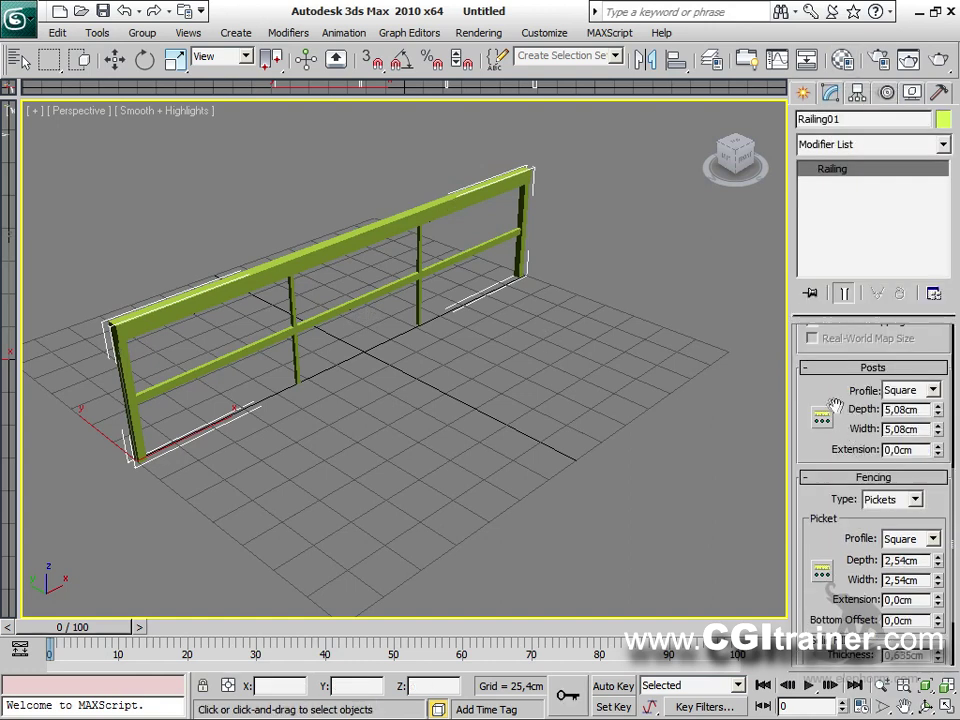
Give the top rail a Round profile and increase its depth, width and height.
scroll(835, 405, "up", 10)
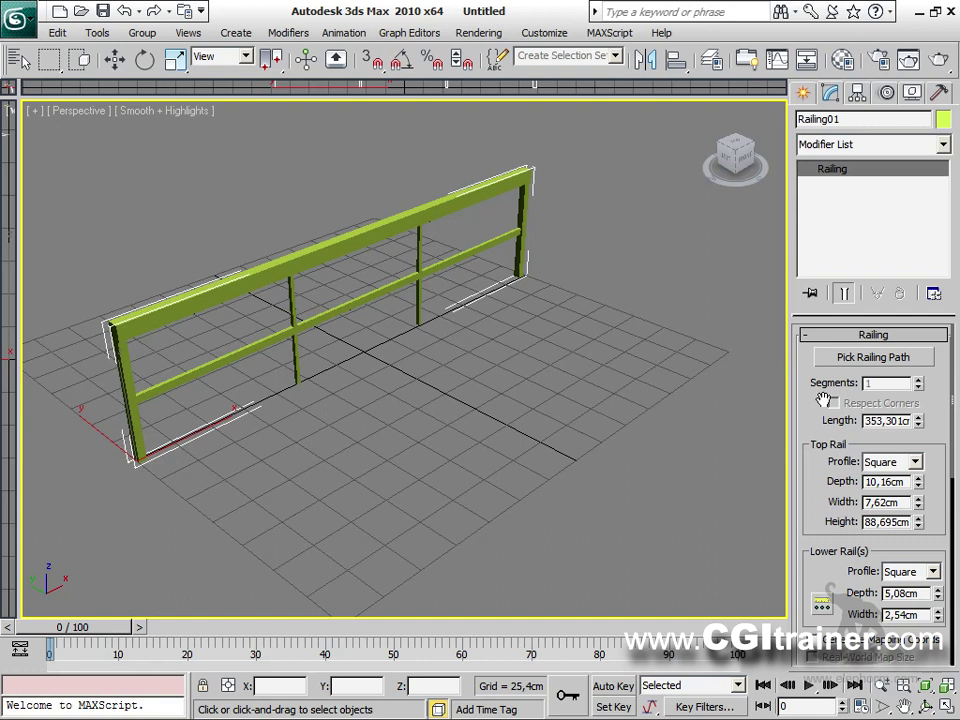
left_click_drag(810, 462, 892, 395)
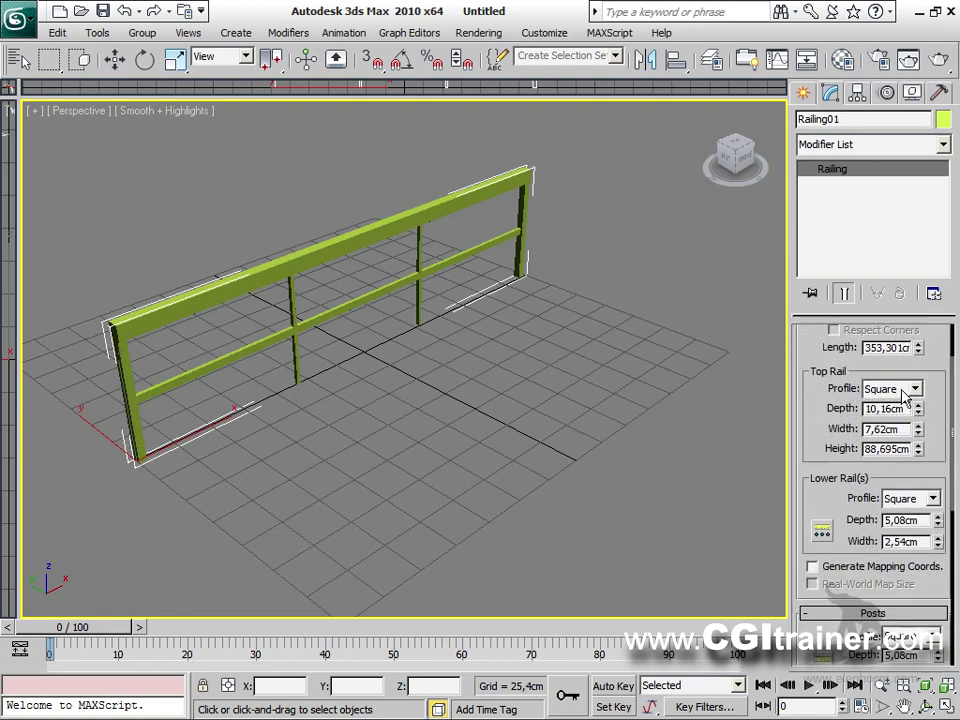
left_click(916, 389)
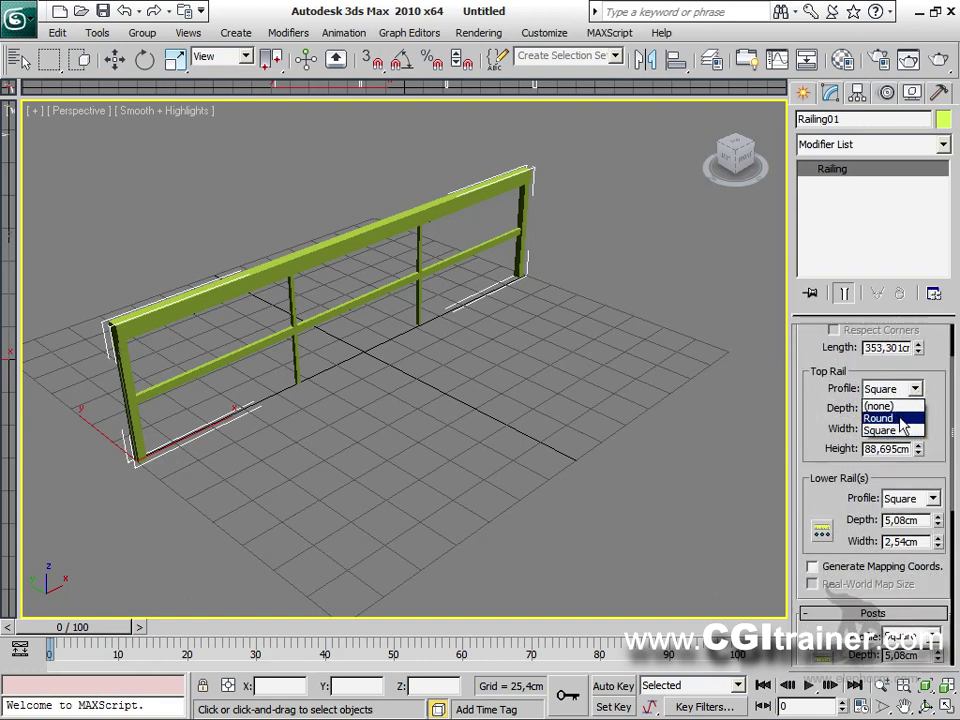
left_click(898, 415)
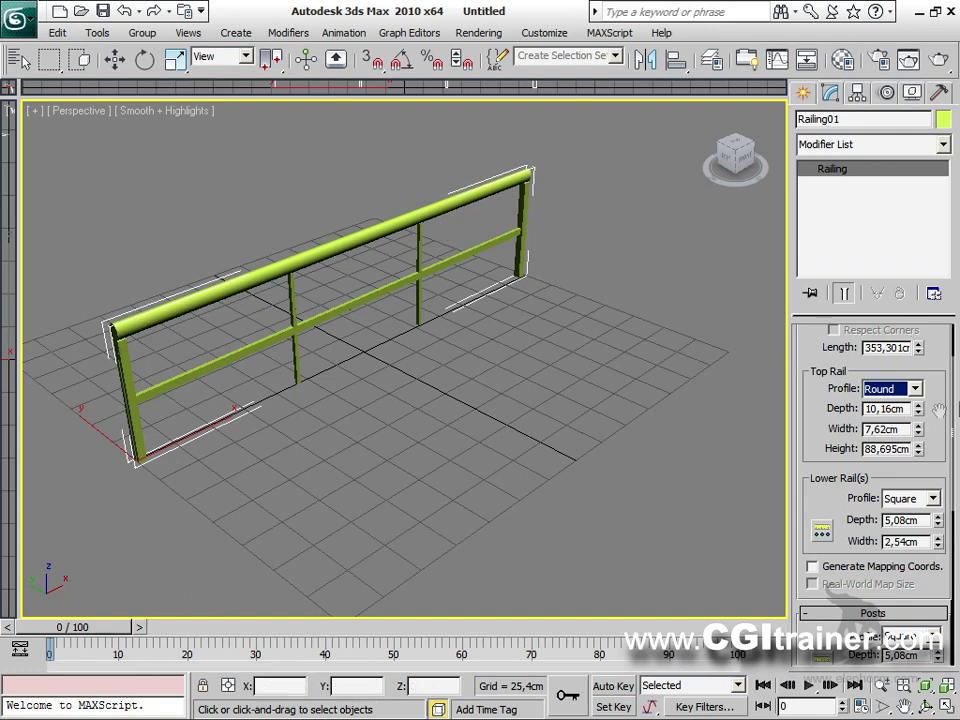
left_click_drag(918, 408, 885, 357)
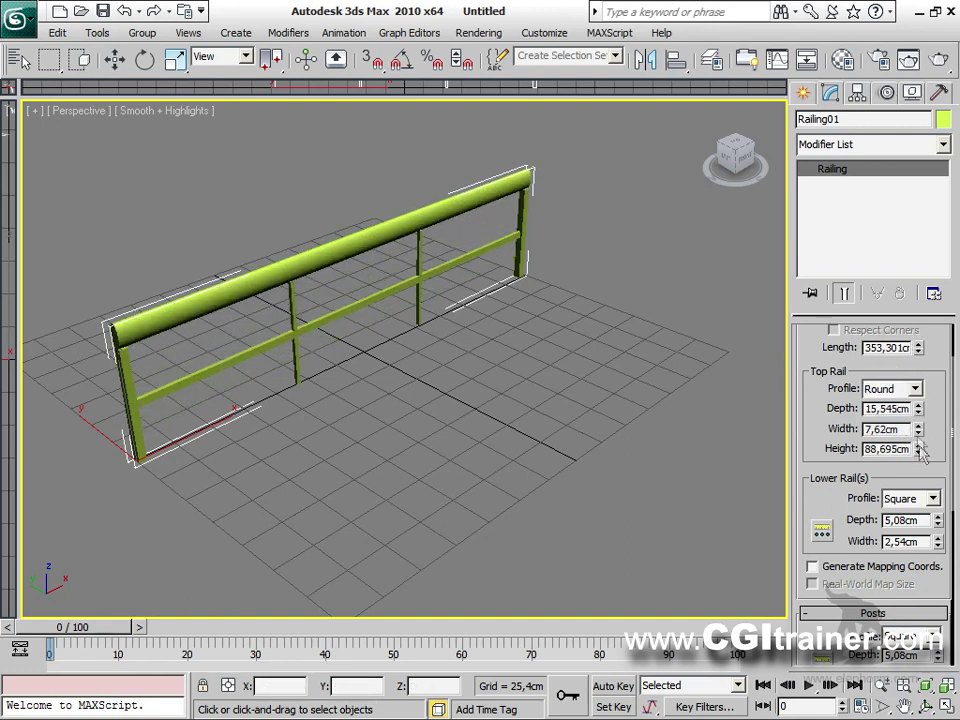
mouse_move(918, 430)
left_mouse_down()
mouse_move(920, 350)
mouse_move(915, 446)
left_mouse_up()
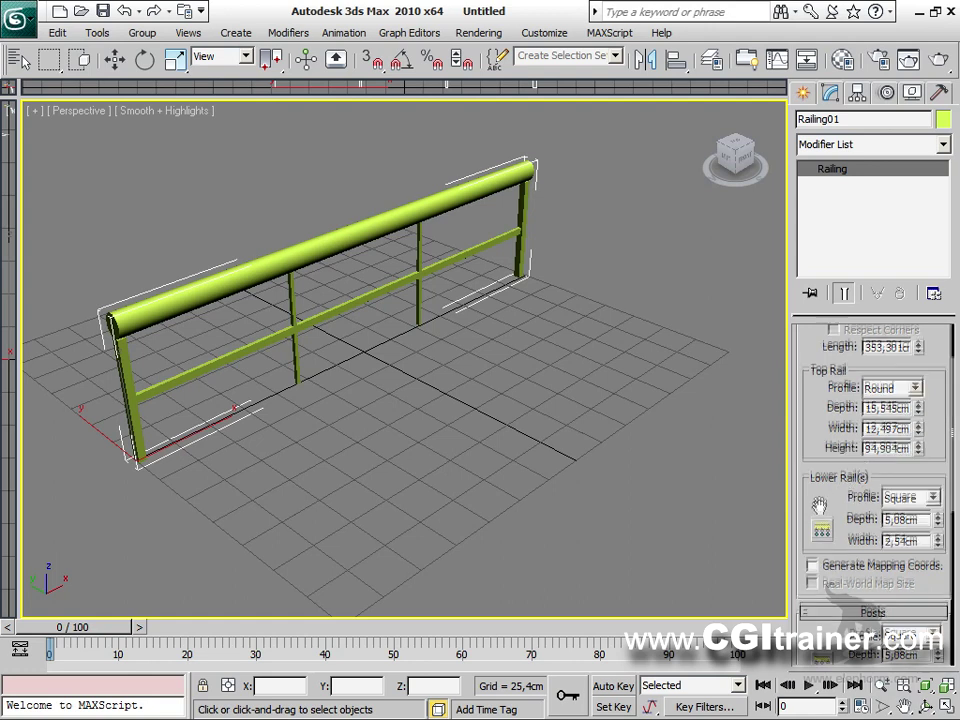
left_click_drag(821, 508, 826, 369)
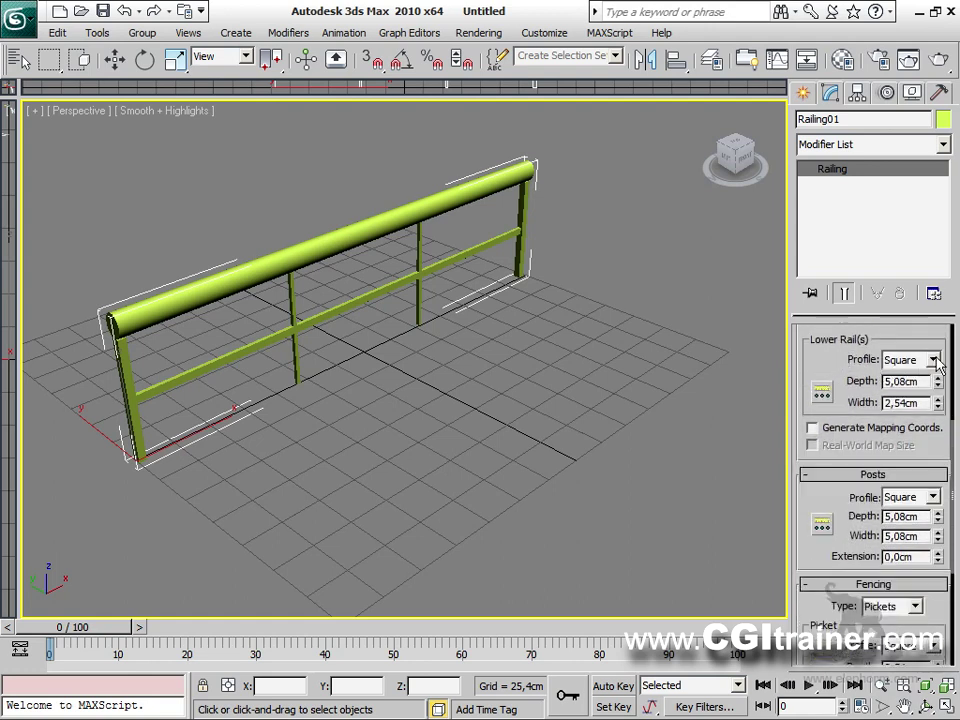
Make the lower rail and posts Round, with posts 15,189cm deep and 9,296cm wide.
left_click(936, 360)
left_click(912, 389)
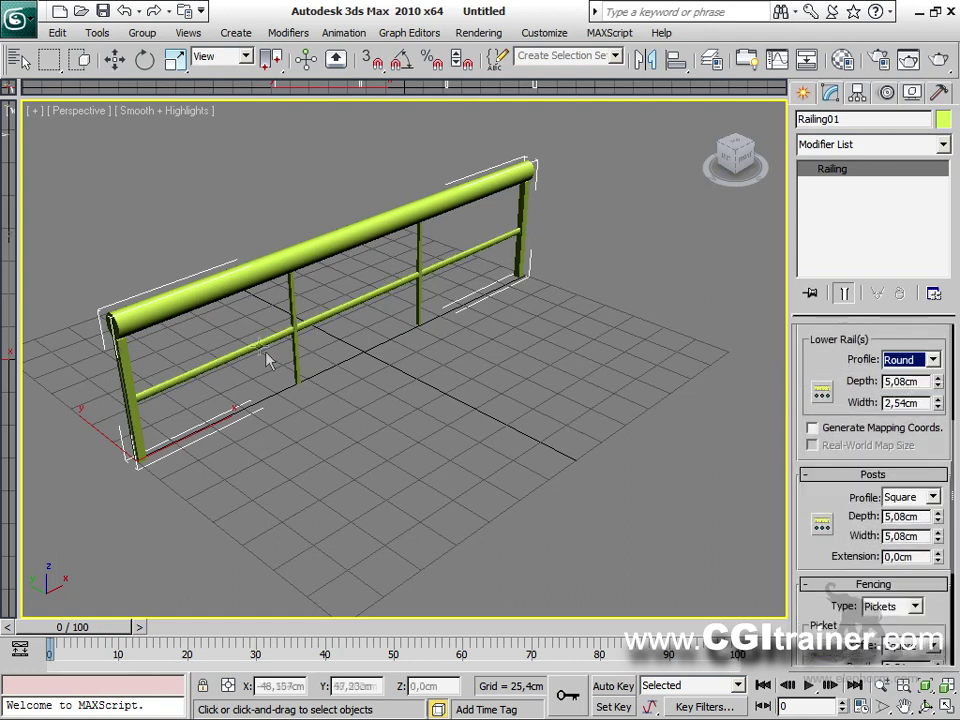
scroll(806, 476, "down", 3)
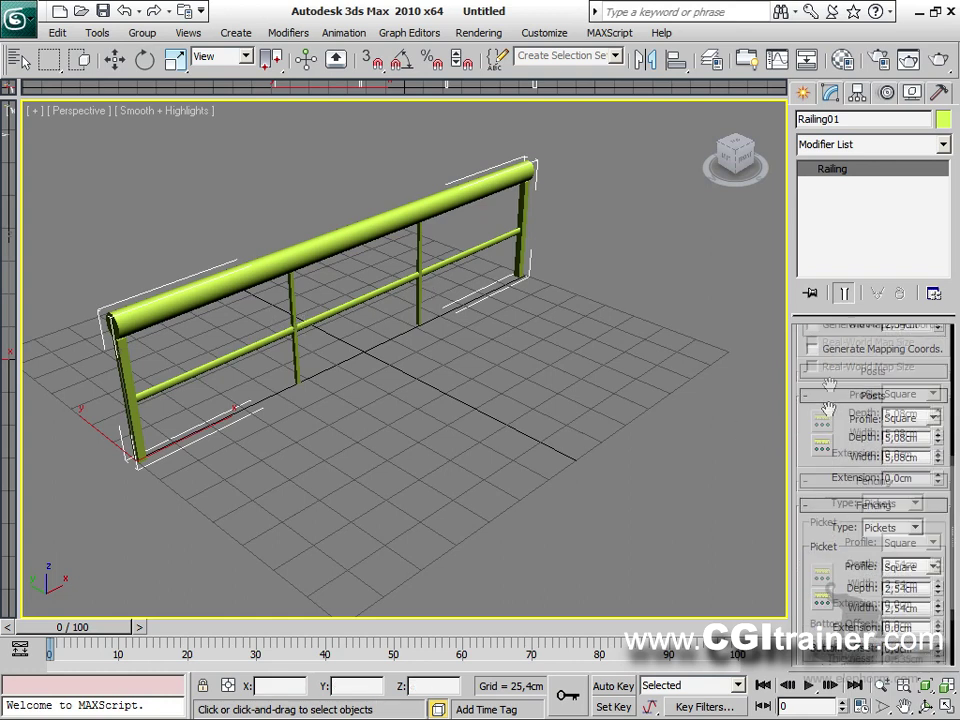
left_click(932, 380)
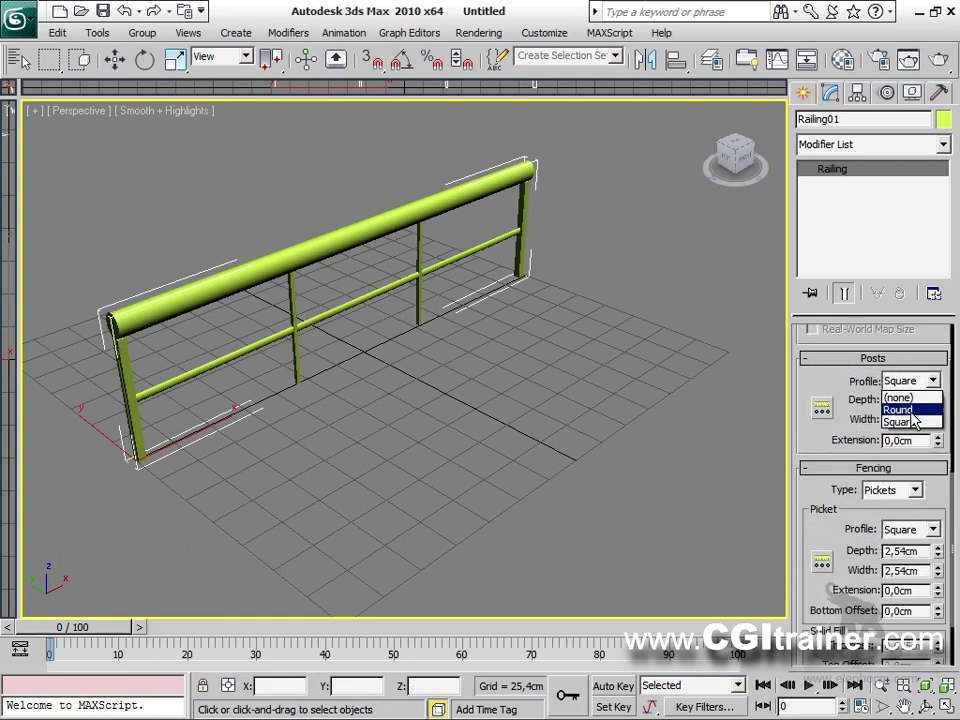
left_click(905, 408)
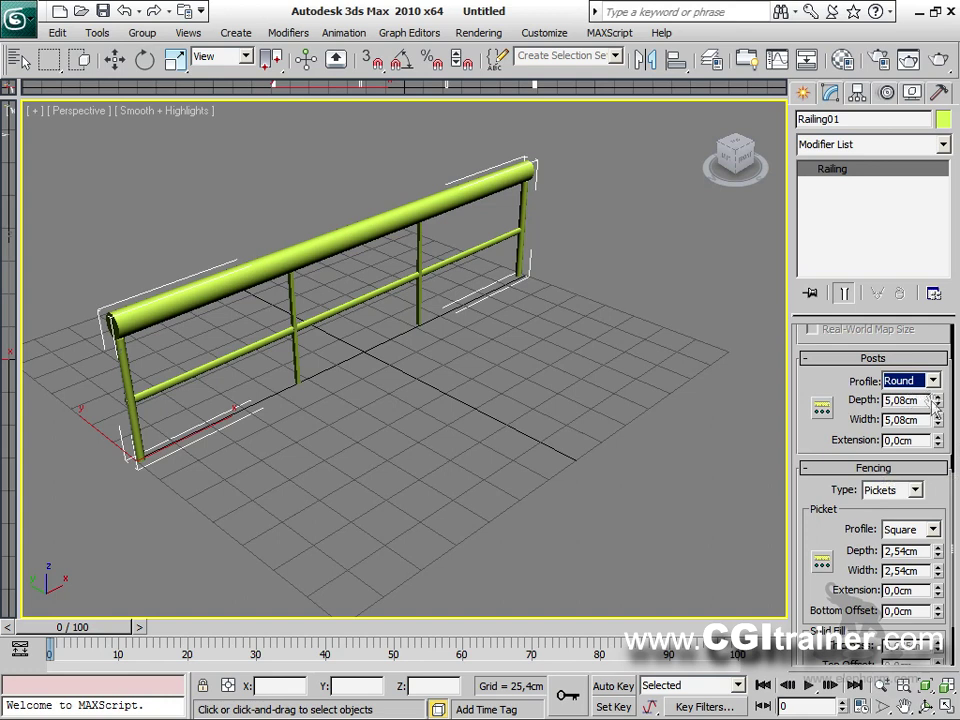
left_click_drag(937, 419, 941, 337)
left_click_drag(940, 404, 898, 256)
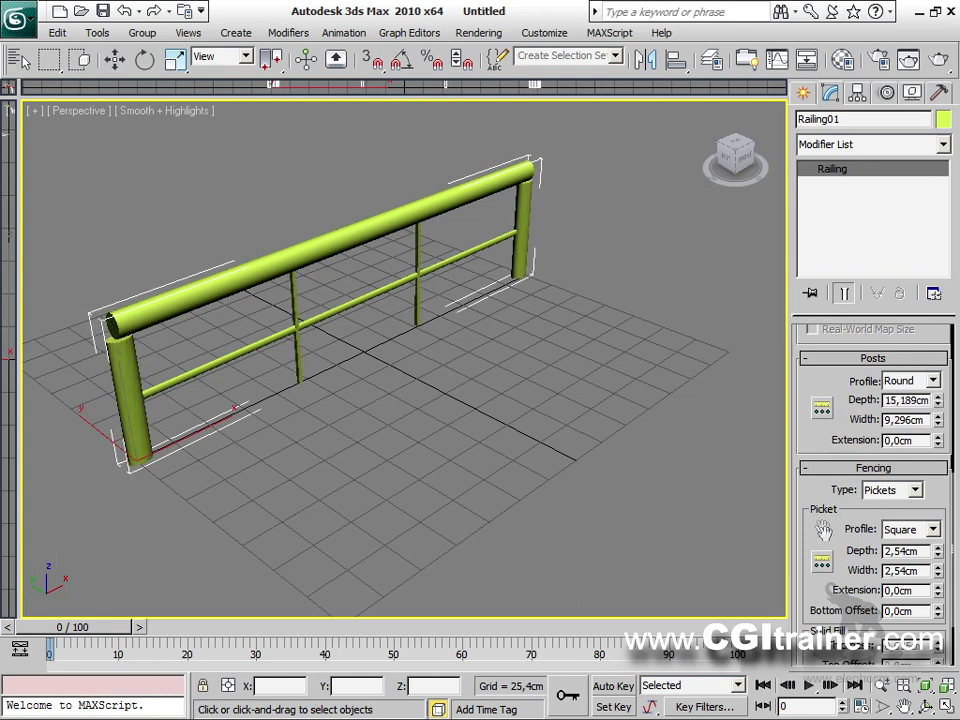
left_click_drag(822, 530, 808, 358)
left_click(913, 408)
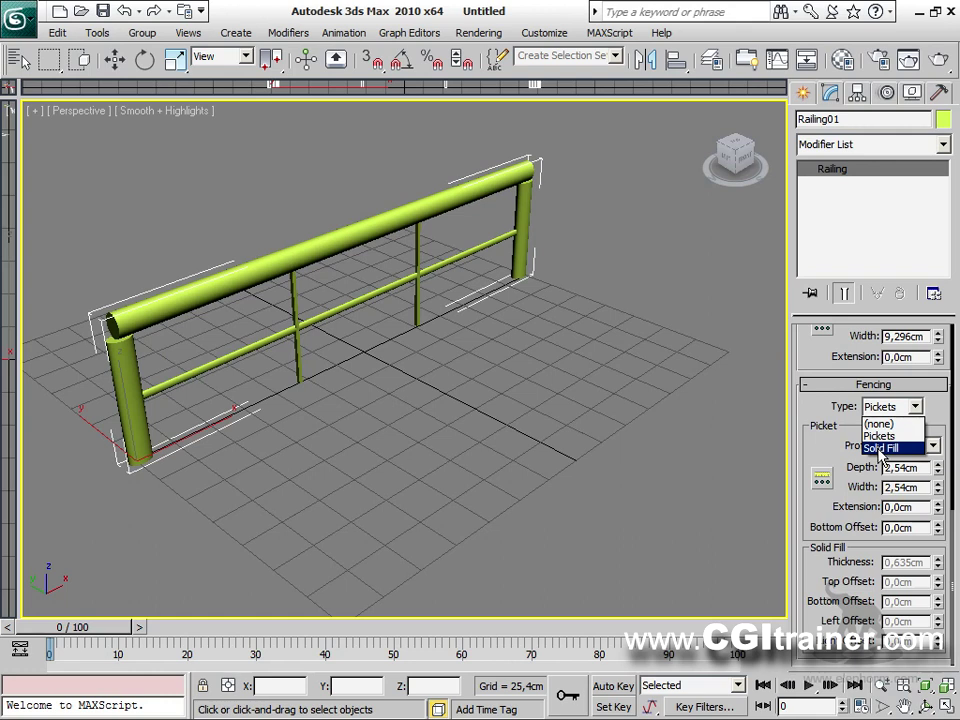
left_click(880, 449)
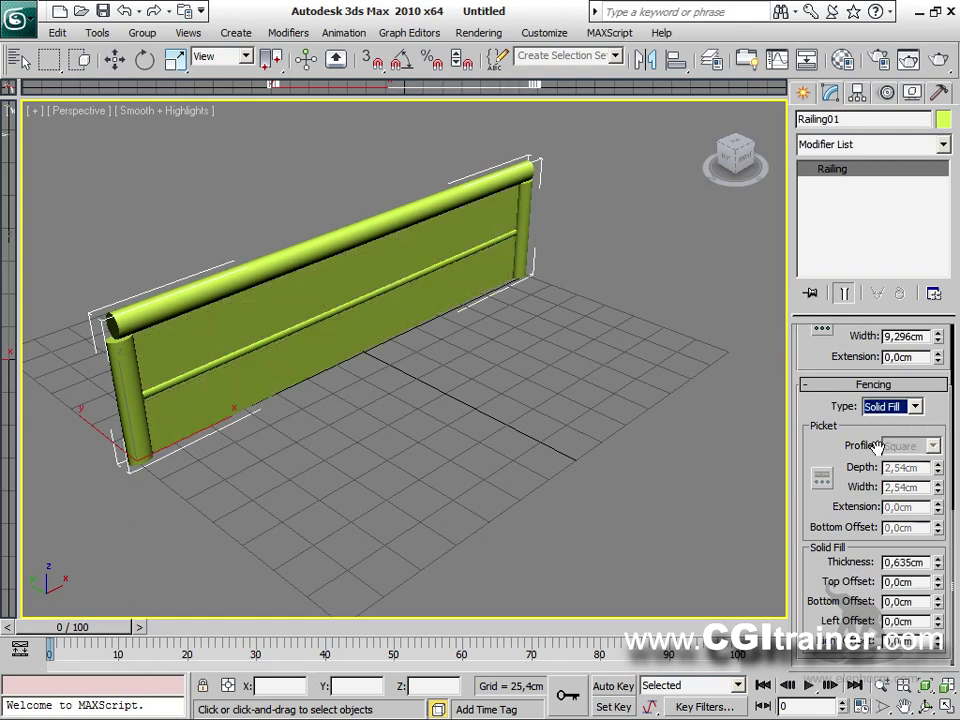
left_click(912, 406)
left_click(880, 435)
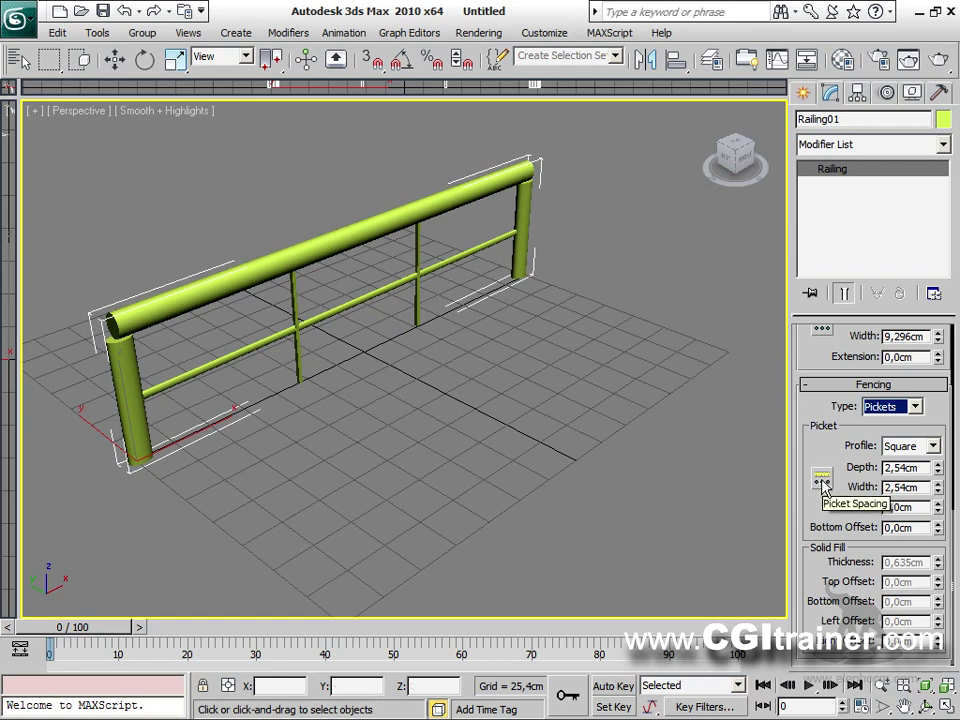
Set the picket spacing count to 24, giving pickets 13,321cm apart between centres.
left_click(822, 481)
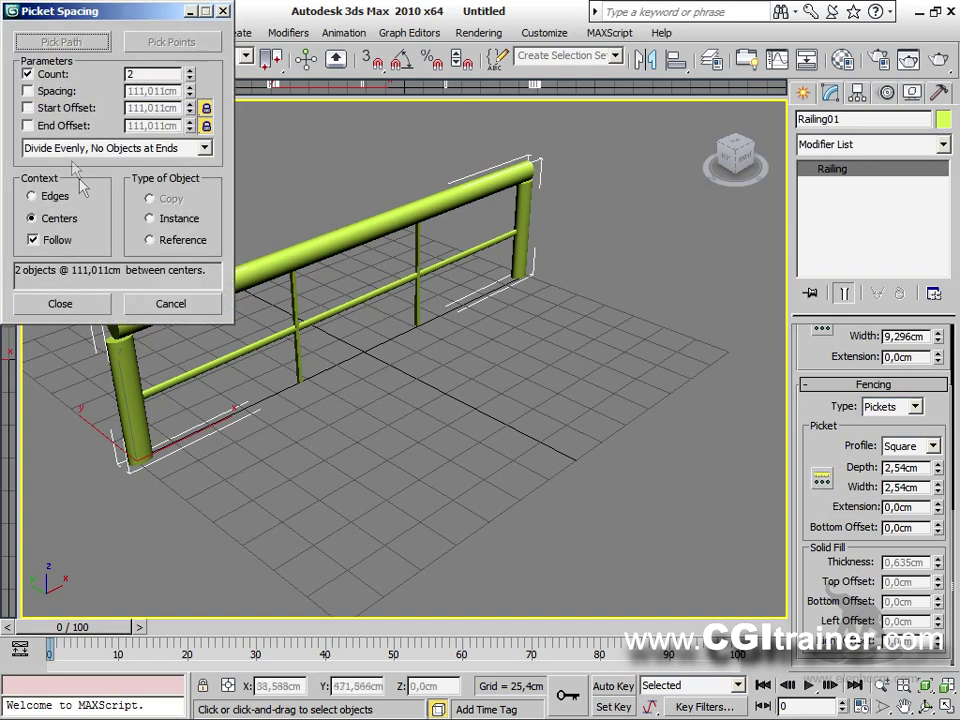
left_click_drag(190, 80, 188, 50)
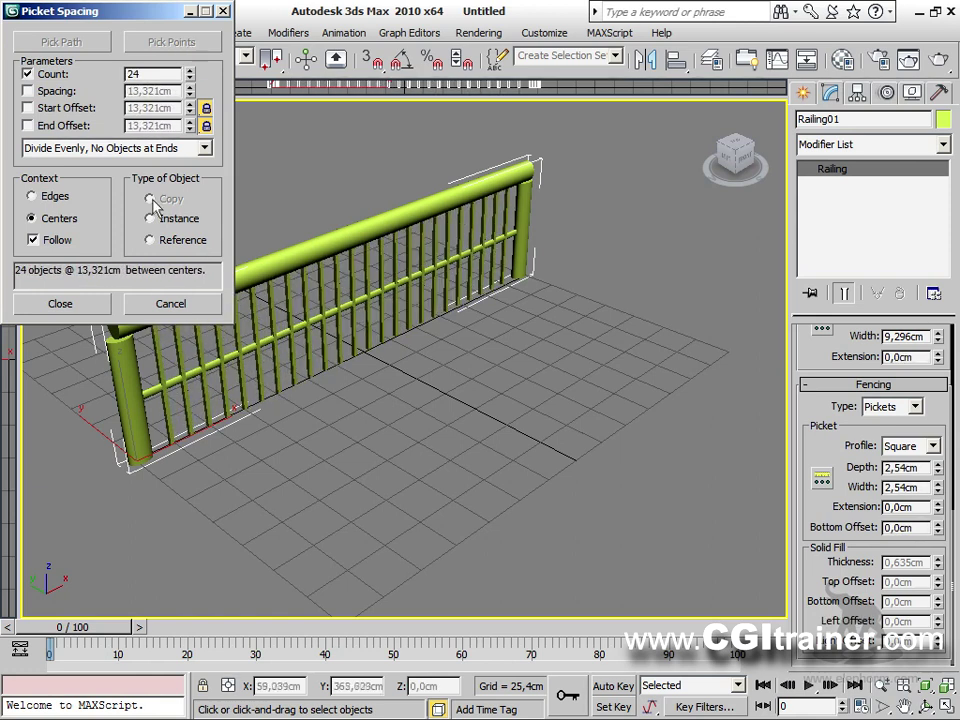
left_click(222, 13)
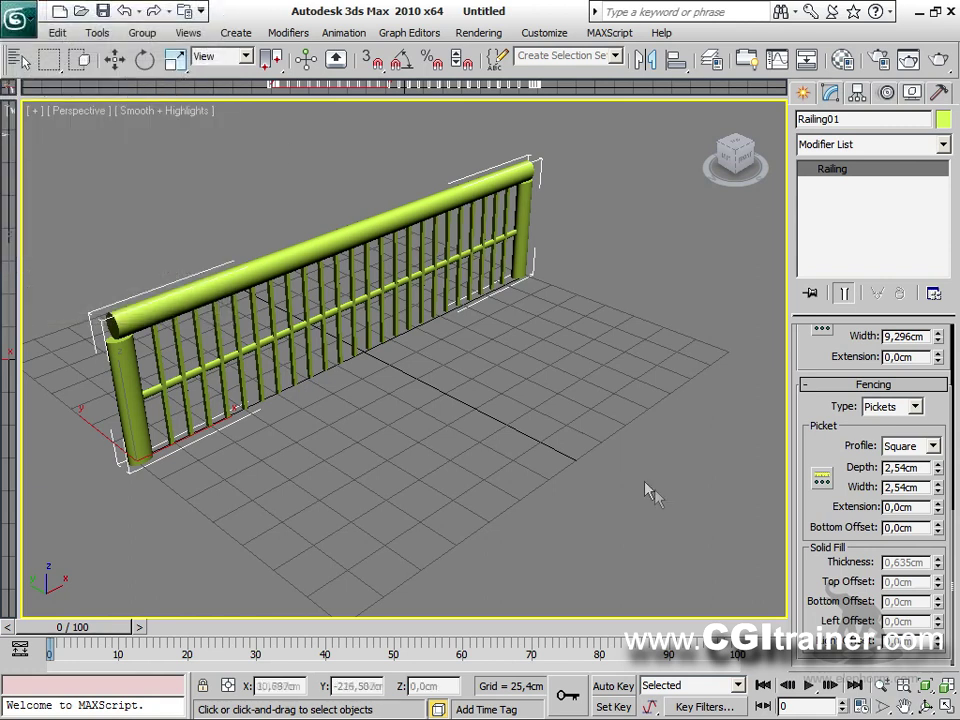
scroll(814, 353, "up", 3)
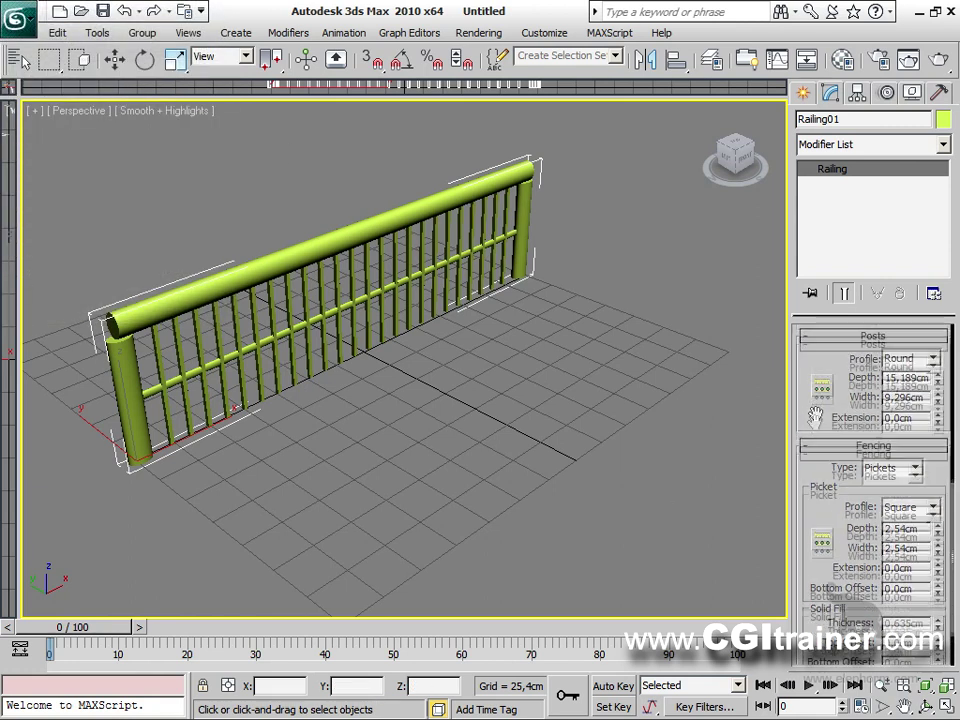
Set post spacing to 3 posts with a 6,68cm start offset and 4,216cm end offset.
left_click(821, 423)
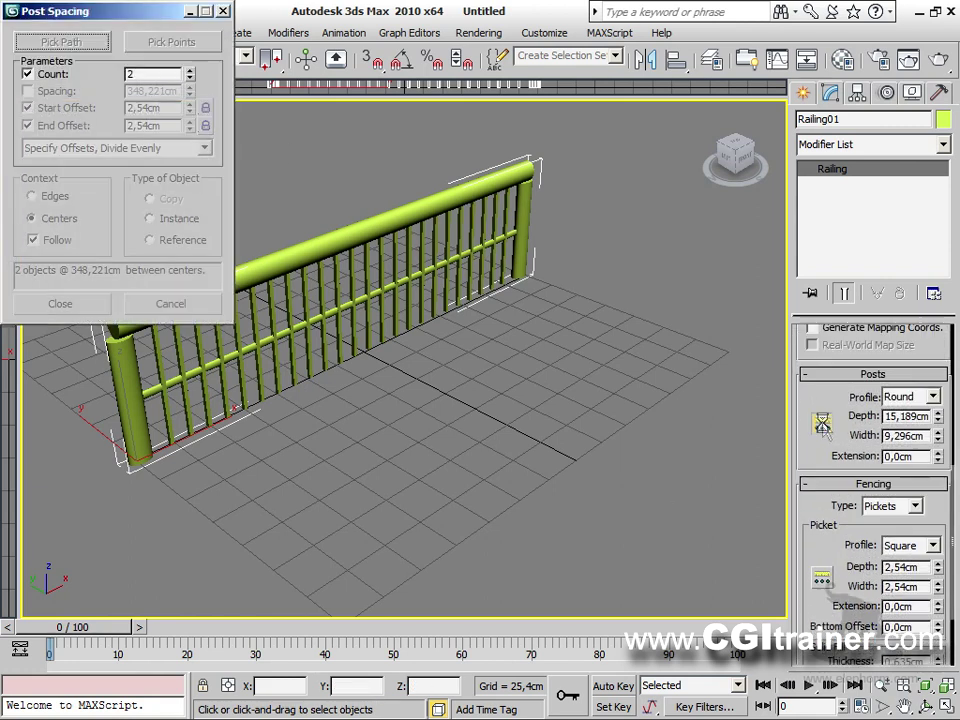
left_click_drag(193, 80, 192, 76)
left_click(190, 71)
left_click(190, 71)
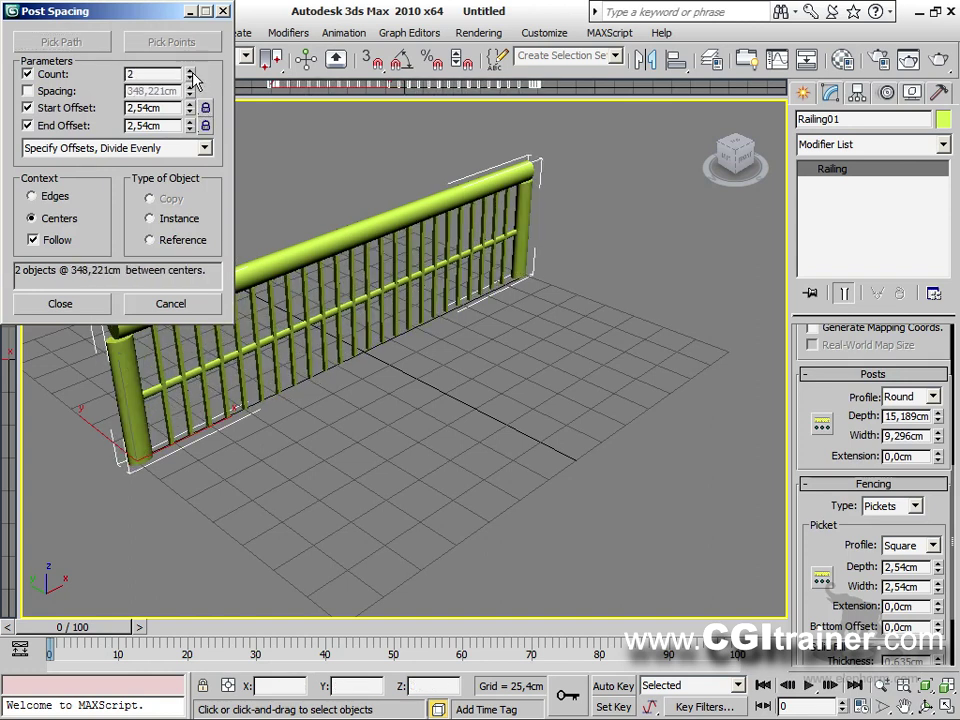
left_click(190, 71)
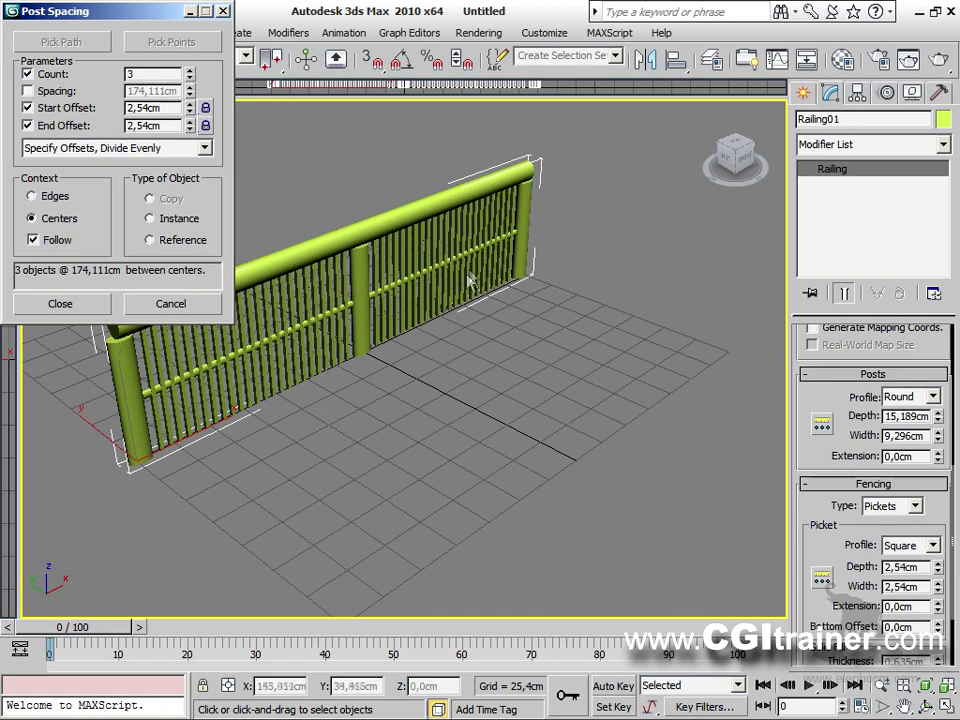
left_click_drag(192, 110, 210, 640)
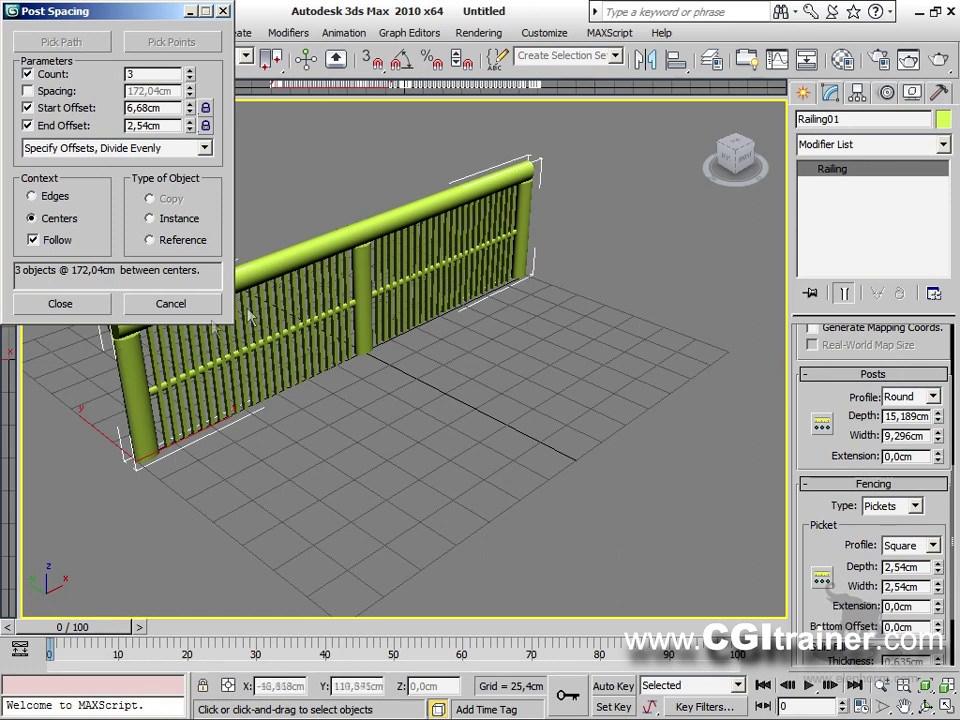
left_click_drag(189, 125, 253, 60)
left_click(222, 11)
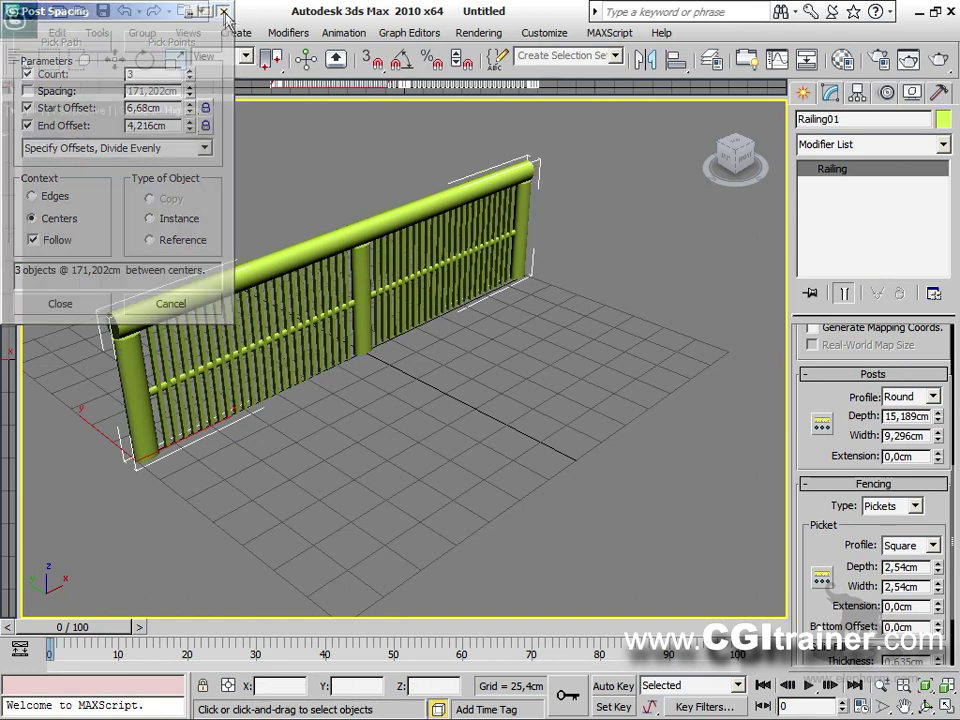
left_click_drag(807, 402, 805, 575)
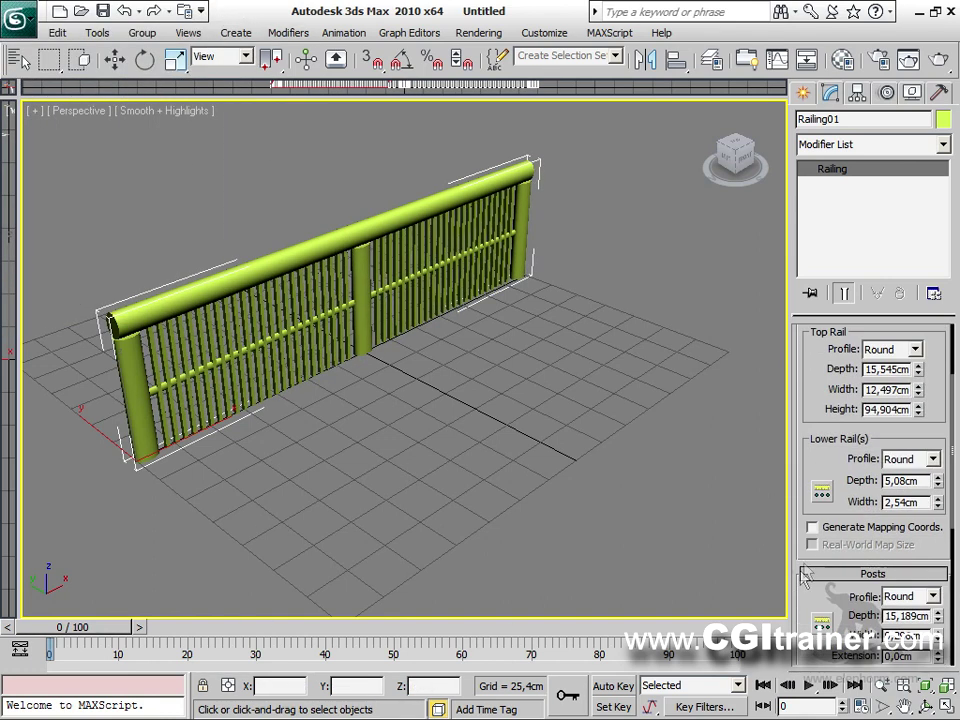
Give Railing01 three lower rails, spaced 19,84cm apart between centers.
left_click(821, 492)
mouse_move(190, 74)
left_mouse_down()
mouse_move(190, 86)
mouse_move(190, 78)
left_mouse_up()
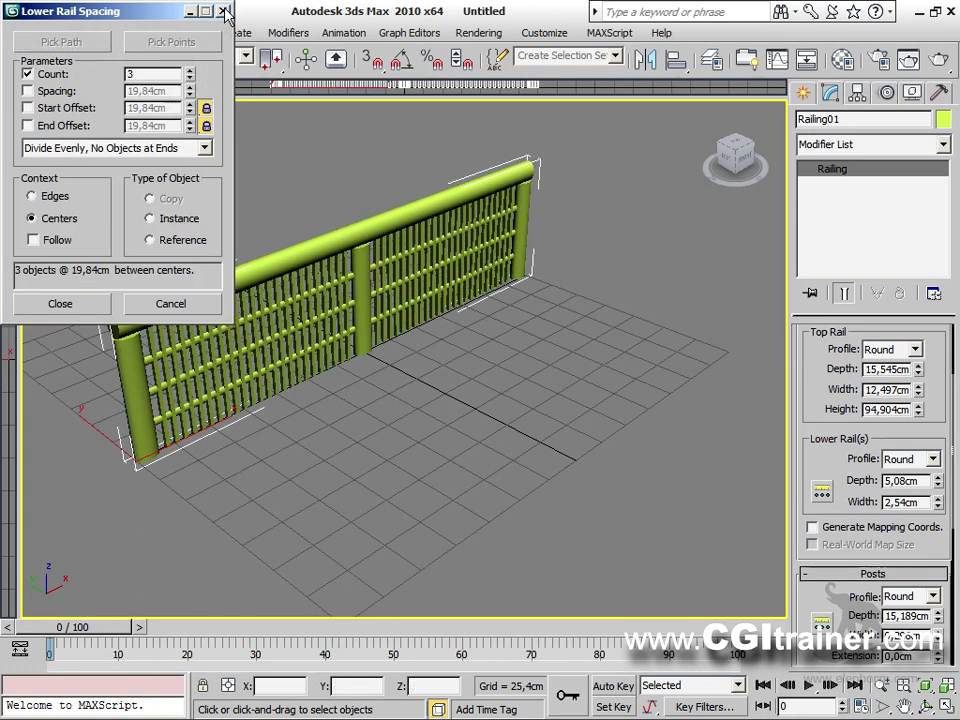
left_click(226, 12)
left_click_drag(795, 450, 795, 177)
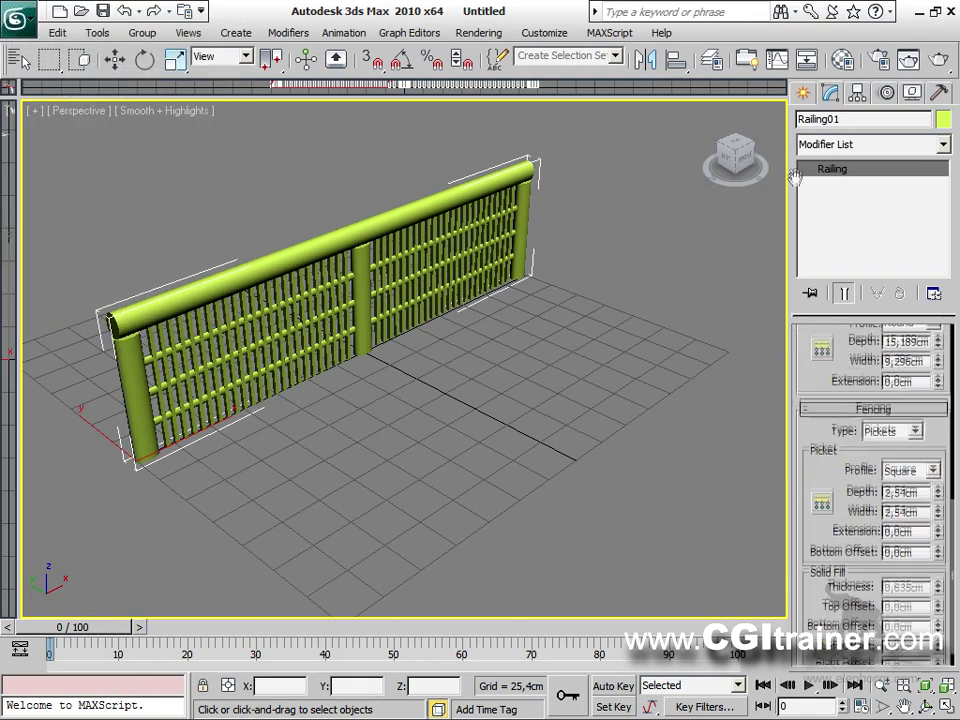
Reduce the pickets to 8 in Picket Spacing, 17,335cm apart, and orbit to view the fence.
left_click(821, 480)
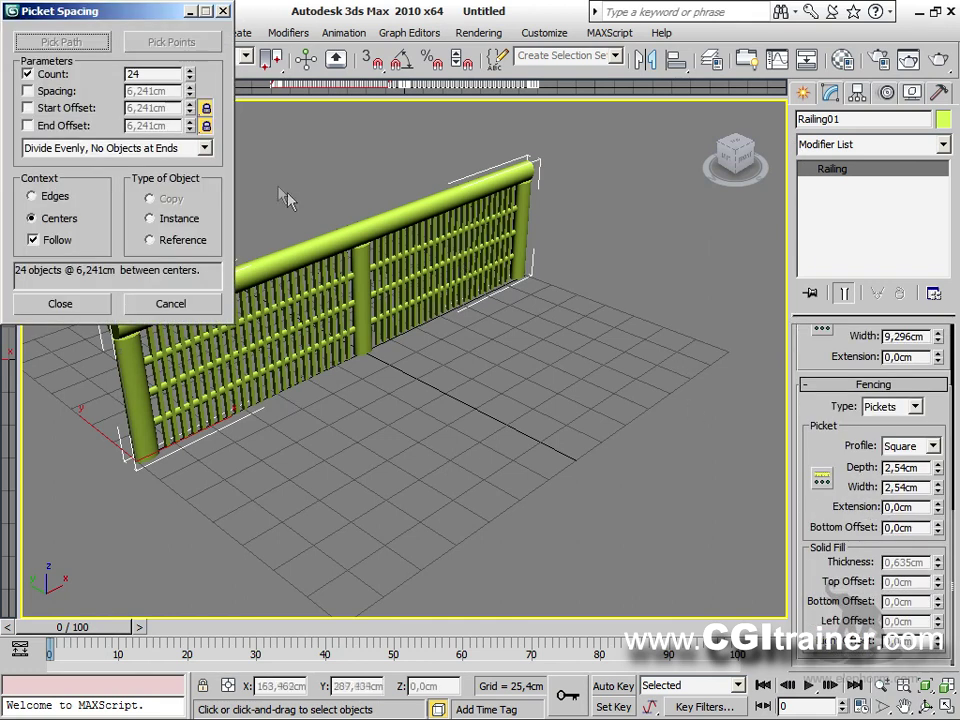
left_click_drag(190, 75, 187, 91)
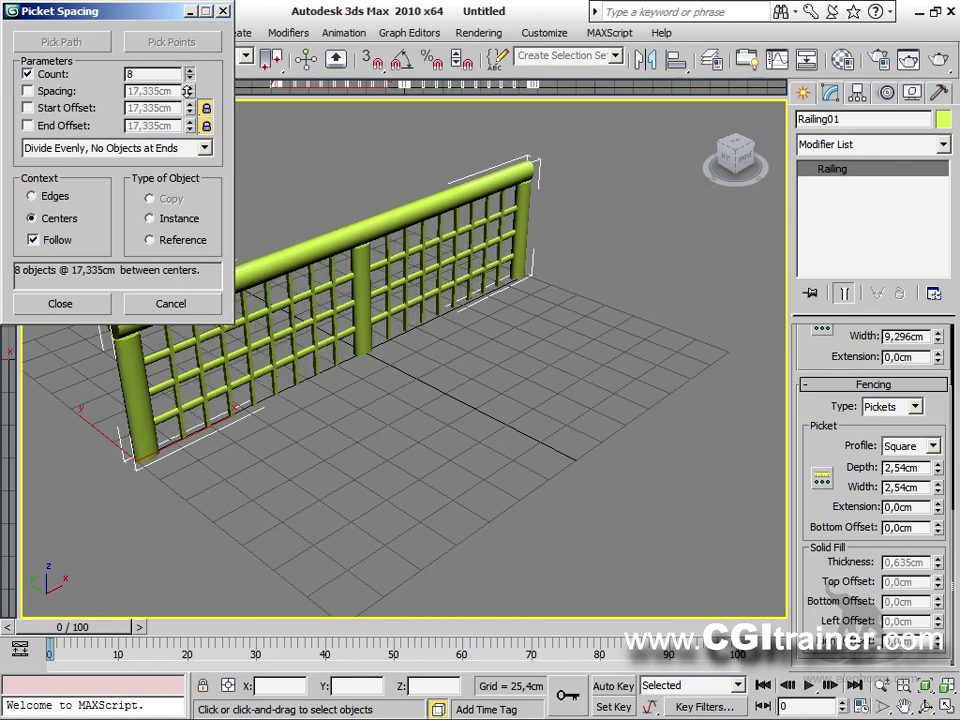
left_click(223, 12)
middle_click_drag(310, 263, 380, 290, "alt")
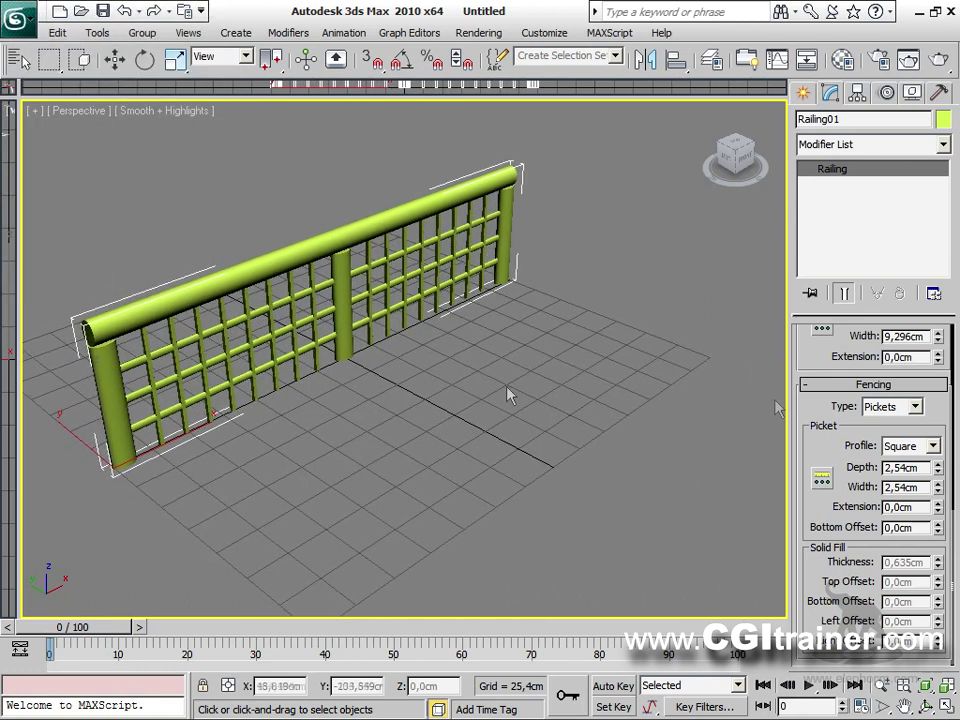
left_click_drag(802, 342, 793, 712)
left_click_drag(802, 437, 809, 457)
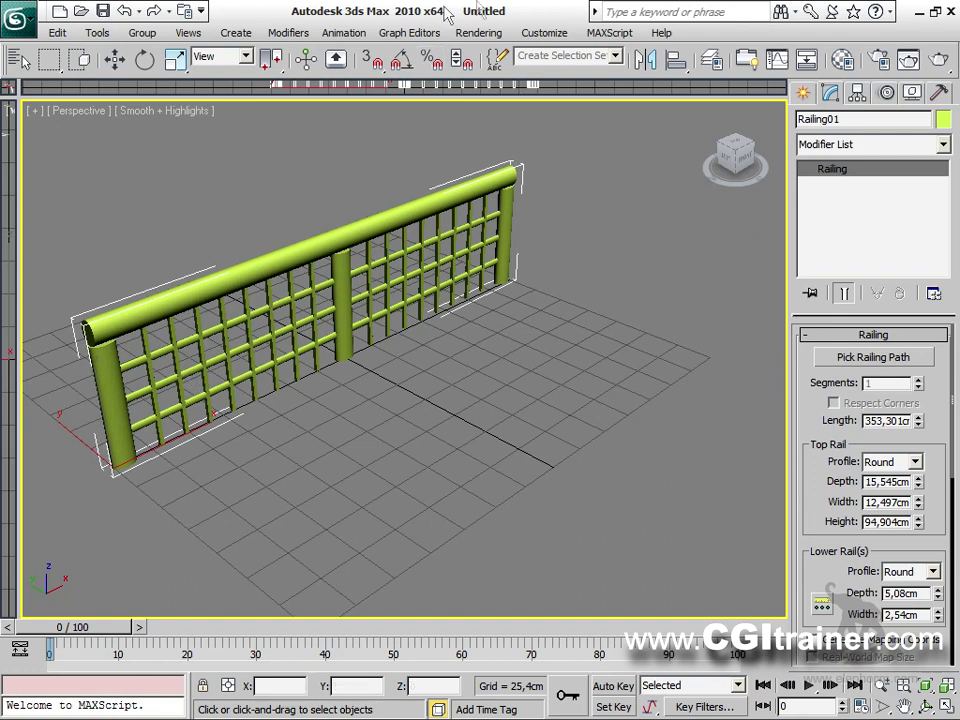
Set the Create panel to the Shapes (Splines) category and start the Line tool.
left_click(803, 93)
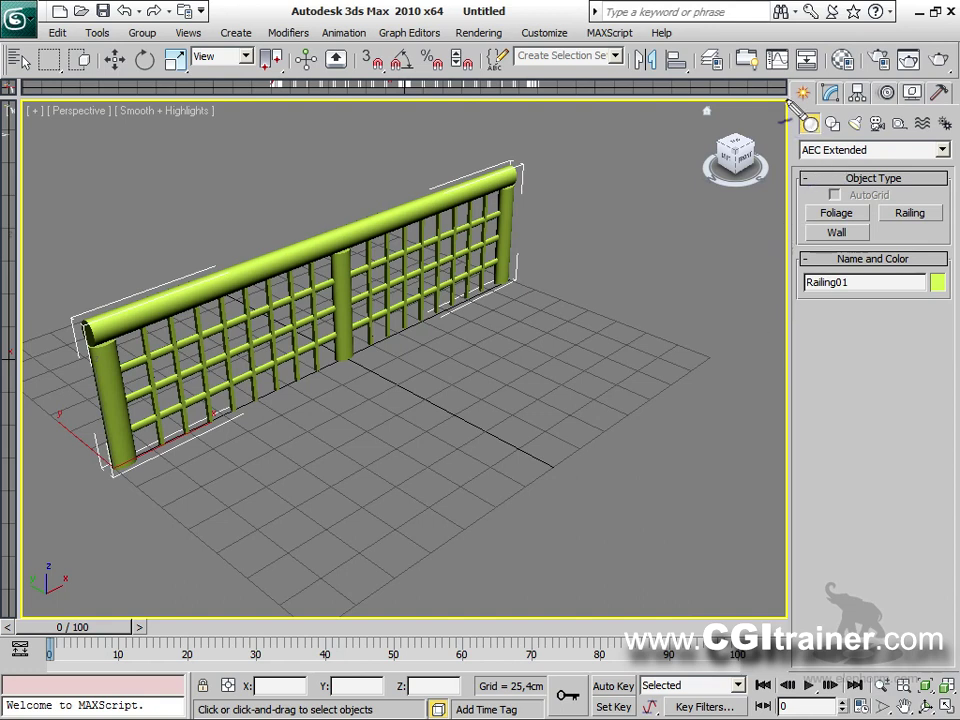
mouse_move(787, 97)
left_mouse_down()
mouse_move(806, 74)
mouse_move(816, 96)
left_mouse_up()
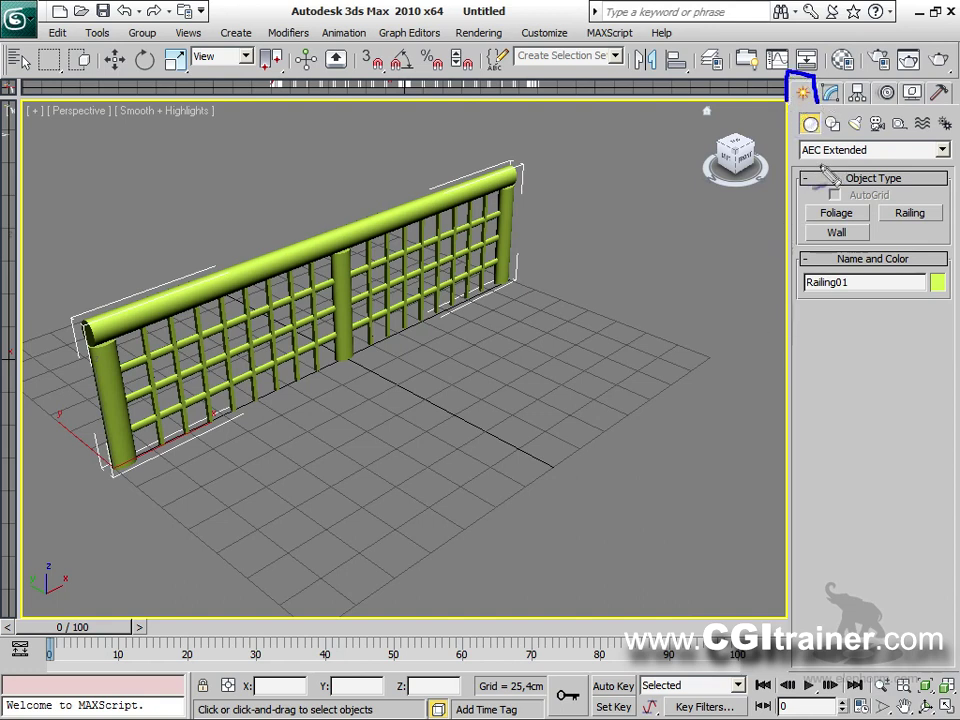
left_click_drag(803, 143, 819, 140)
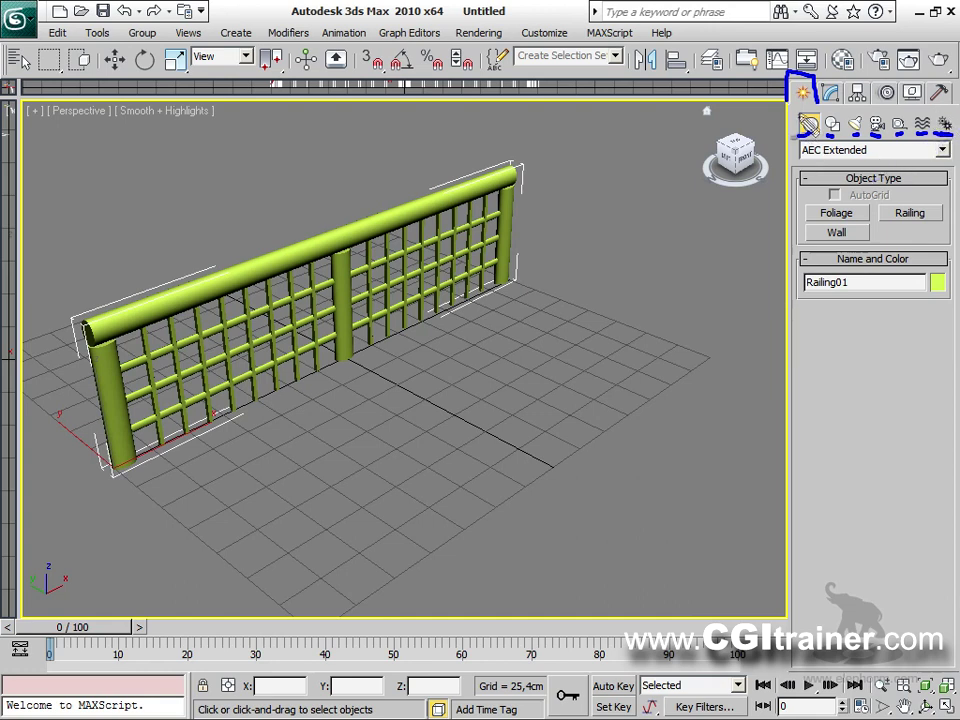
mouse_move(800, 130)
left_mouse_down()
mouse_move(803, 139)
mouse_move(849, 128)
mouse_move(828, 113)
left_mouse_up()
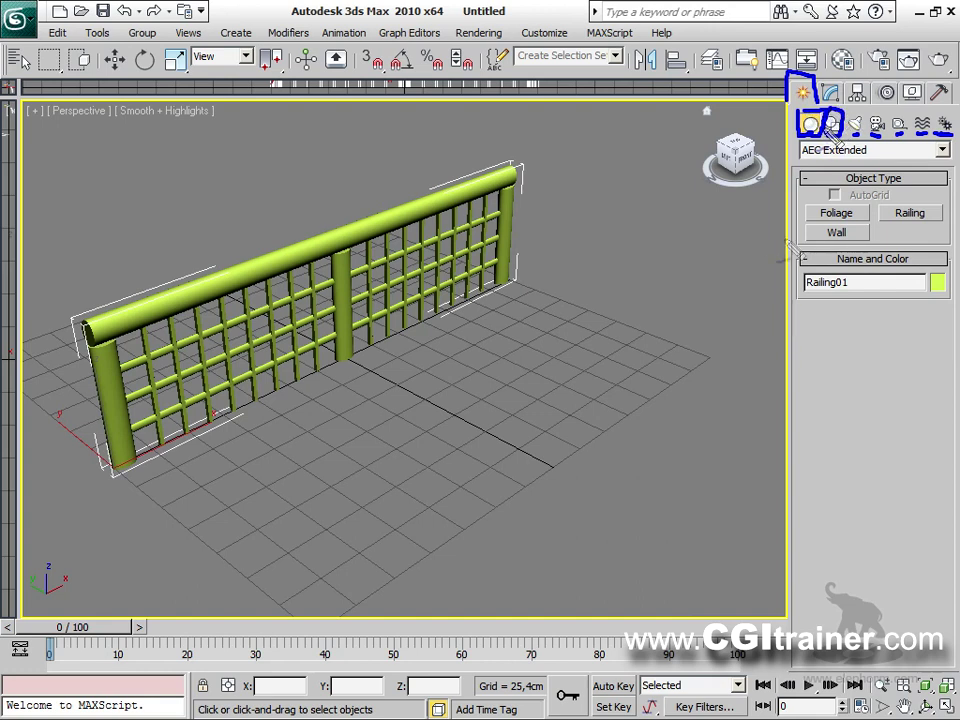
key("Escape")
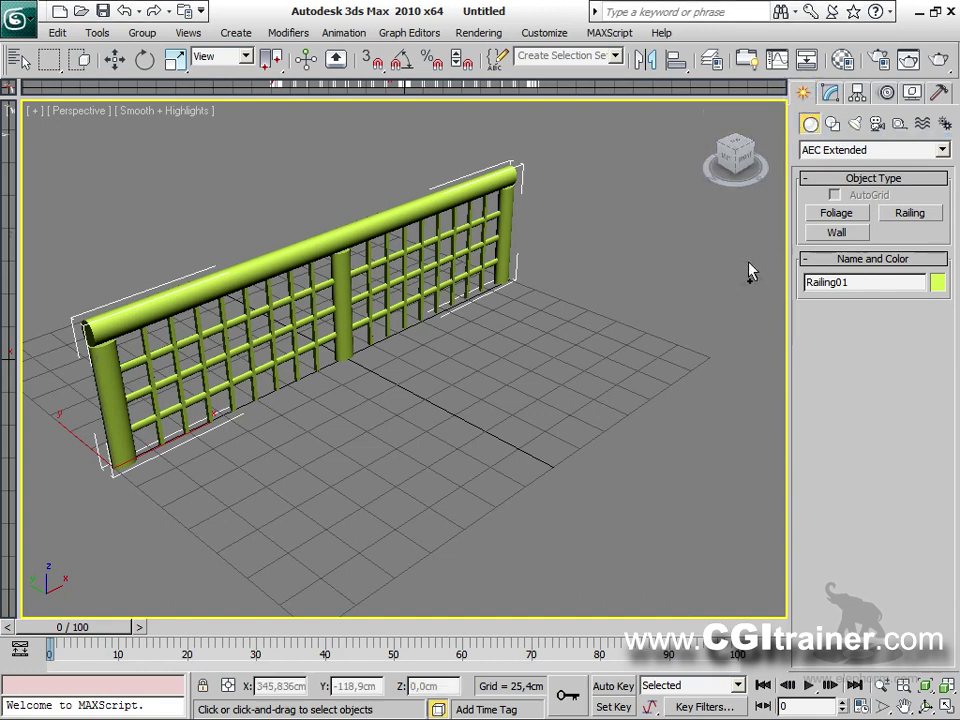
left_click(834, 124)
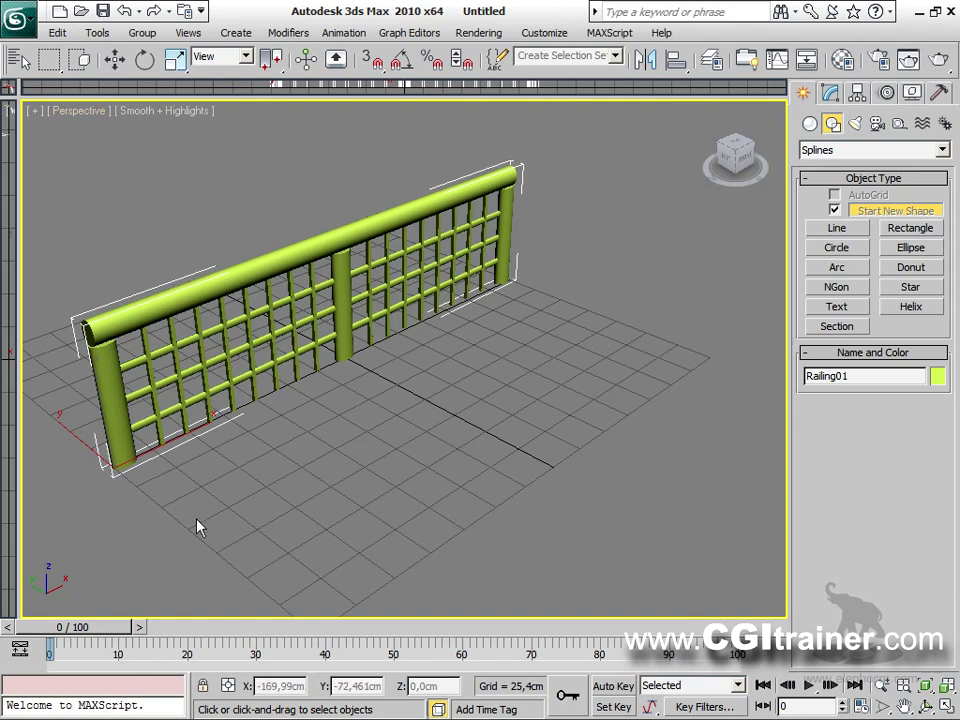
left_click(840, 229)
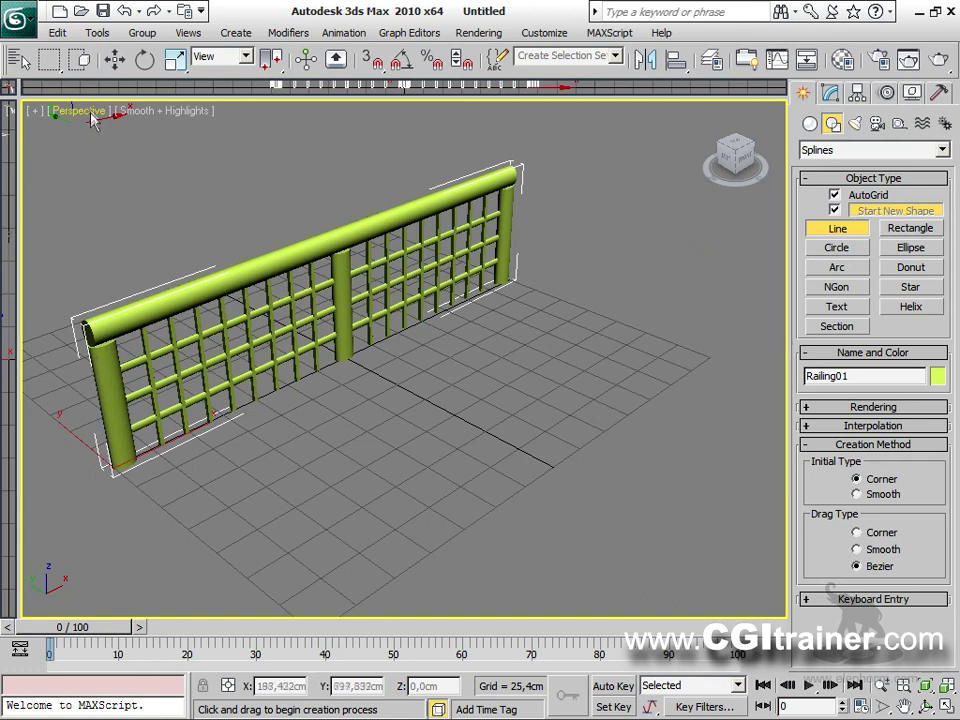
Draw a curved trial line in front of the fence, then undo it.
left_click(165, 510)
left_click_drag(338, 514, 371, 506)
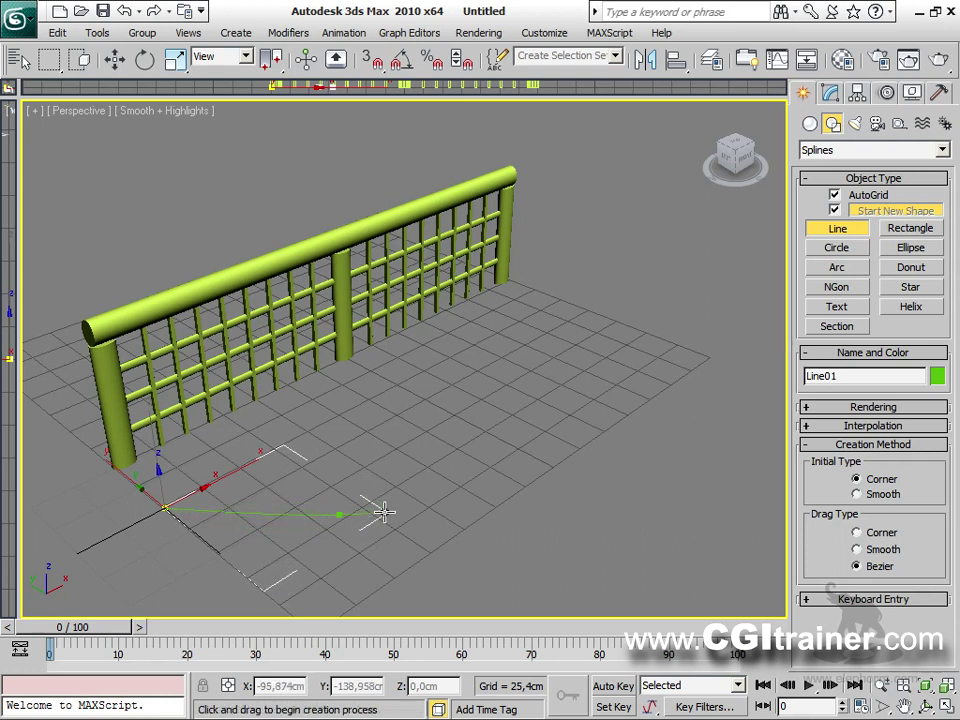
left_click(399, 370)
left_click_drag(521, 364, 557, 308)
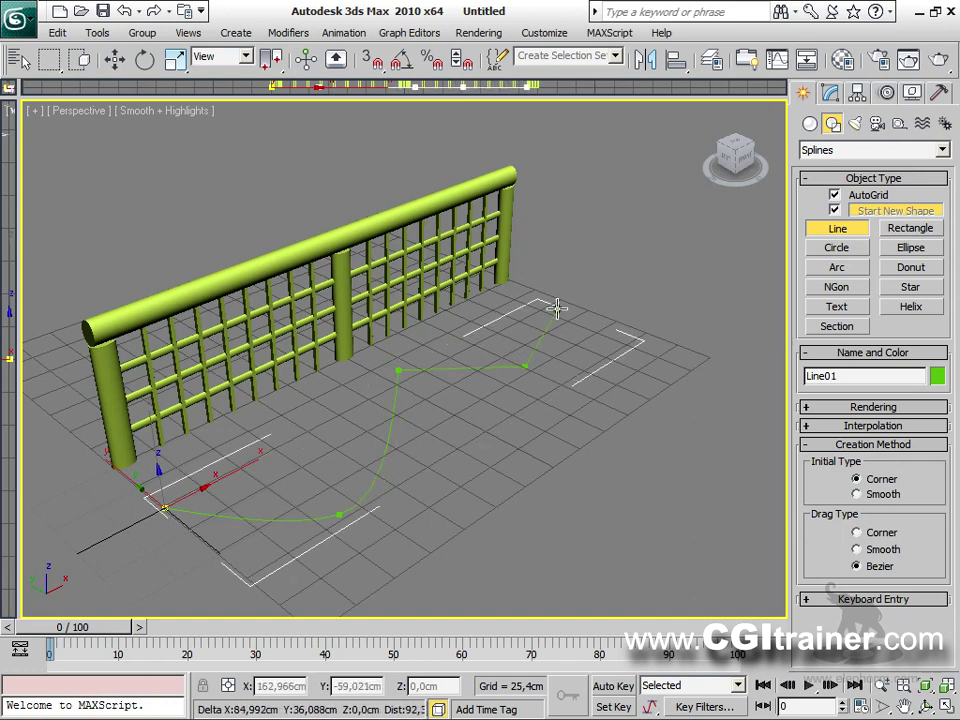
left_click(557, 308)
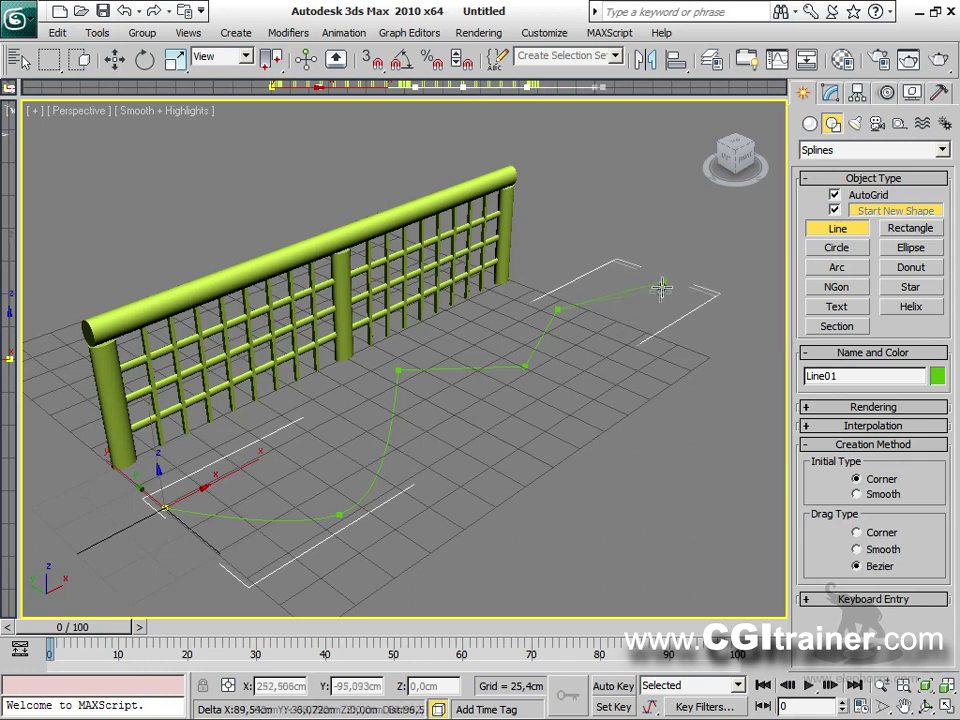
left_click_drag(662, 293, 713, 326)
left_click_drag(656, 436, 760, 438)
right_click(709, 295)
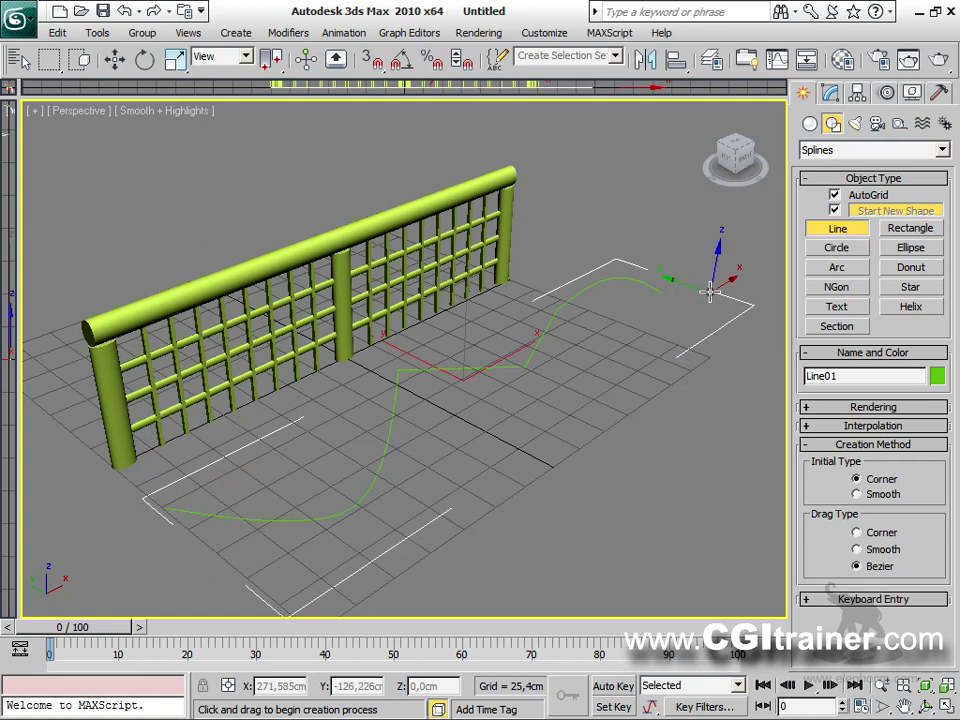
key("ctrl+z")
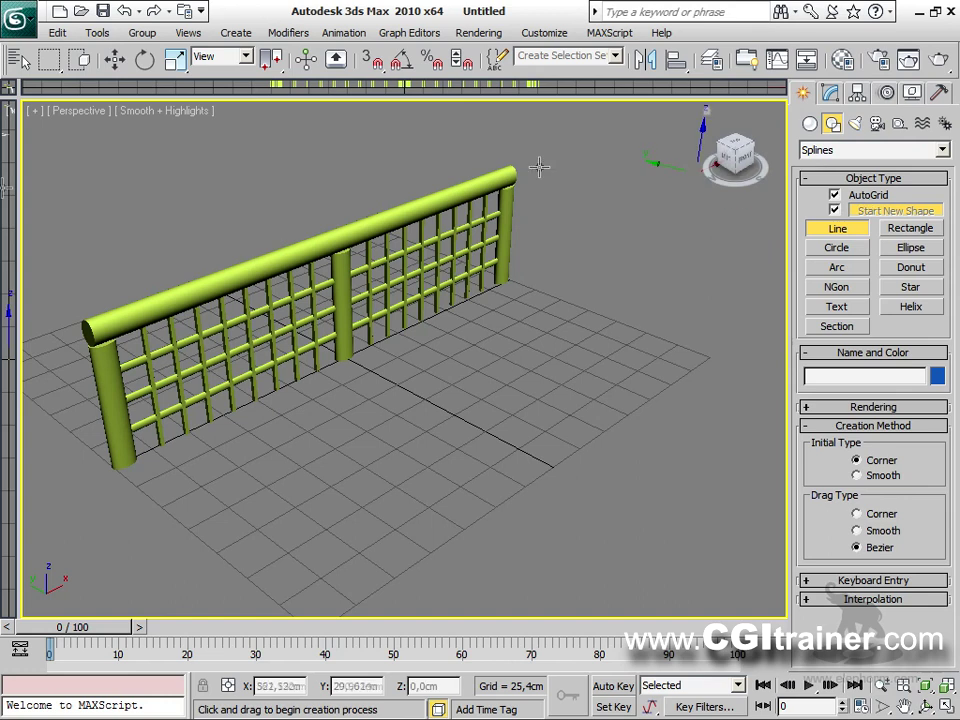
Draw and undo a straight-segment trial line, then switch to Top view with AutoGrid off.
left_click(145, 494)
left_click(295, 517)
left_click(350, 411)
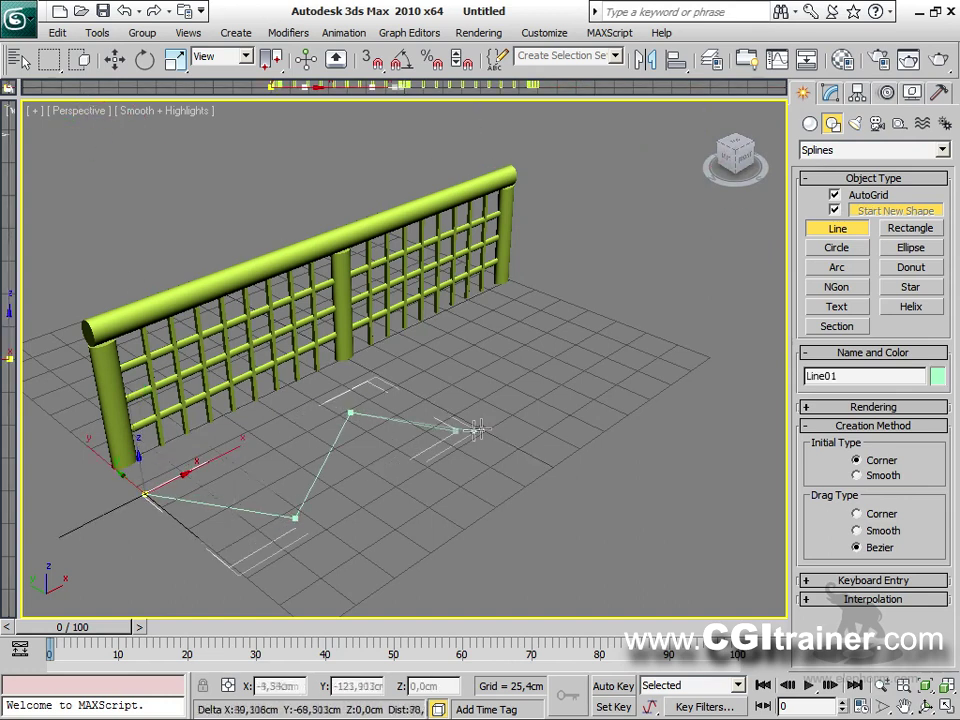
left_click(496, 429)
right_click(556, 310)
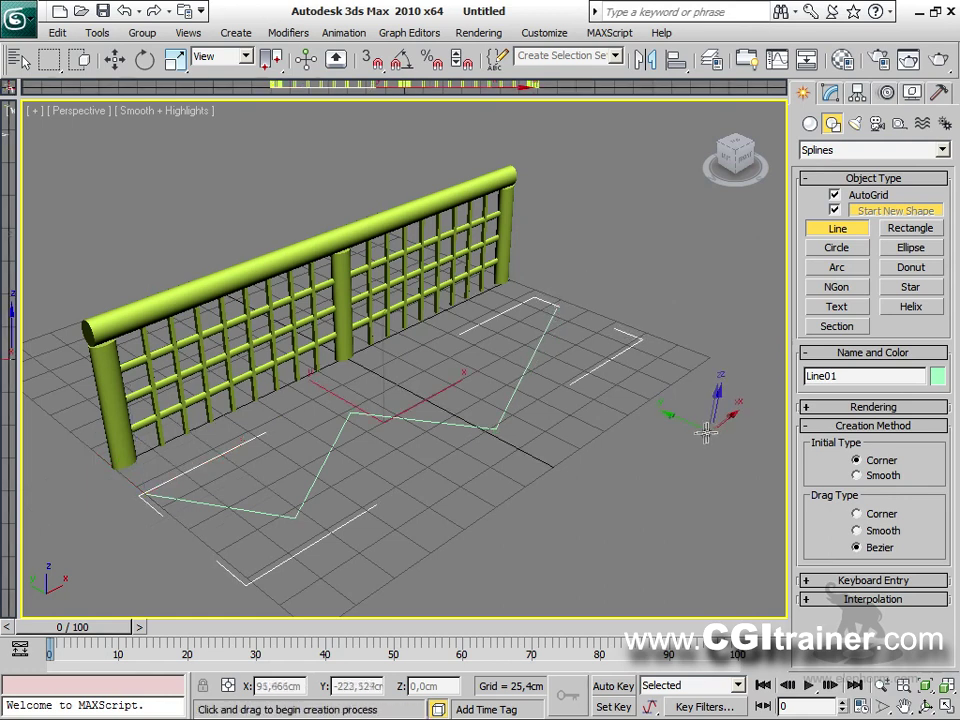
key("ctrl+z")
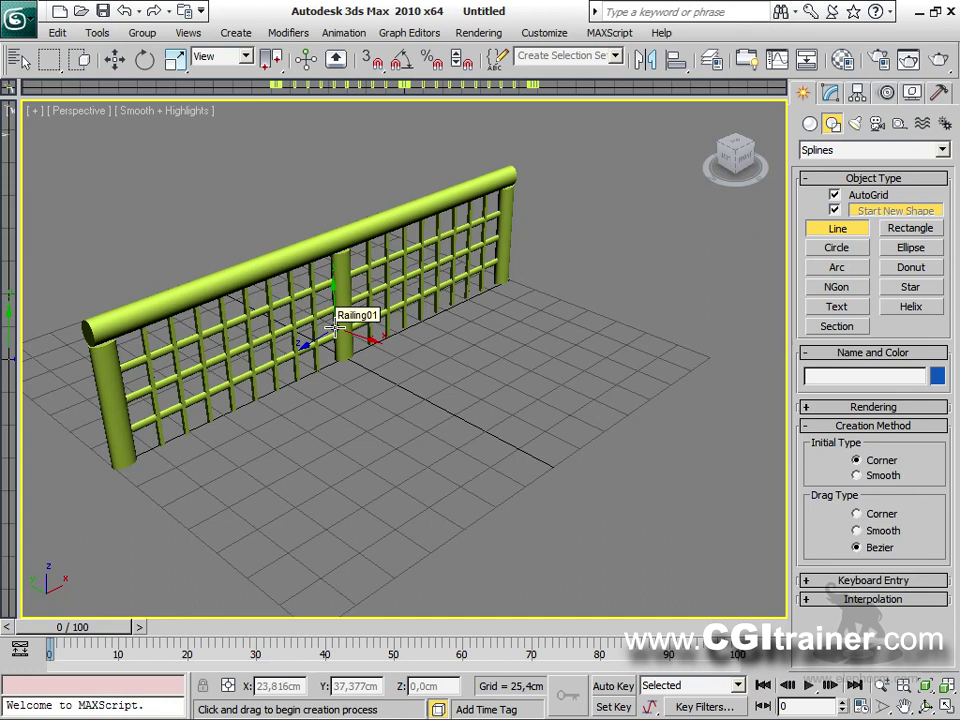
key("t")
left_click(866, 197)
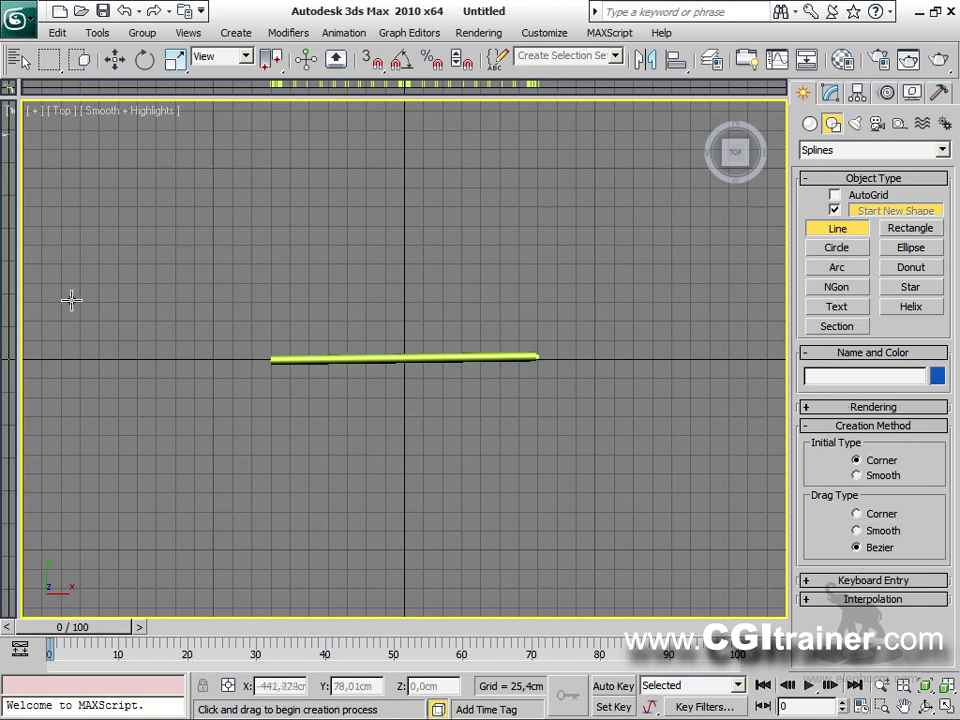
Draw Line01 in Top view with sharp zigzag peaks and a wide curve, then return to Perspective.
left_click(192, 194)
left_click(264, 288)
left_click(308, 280)
left_click(336, 190)
left_click_drag(449, 288, 488, 283)
left_click_drag(505, 249, 540, 237)
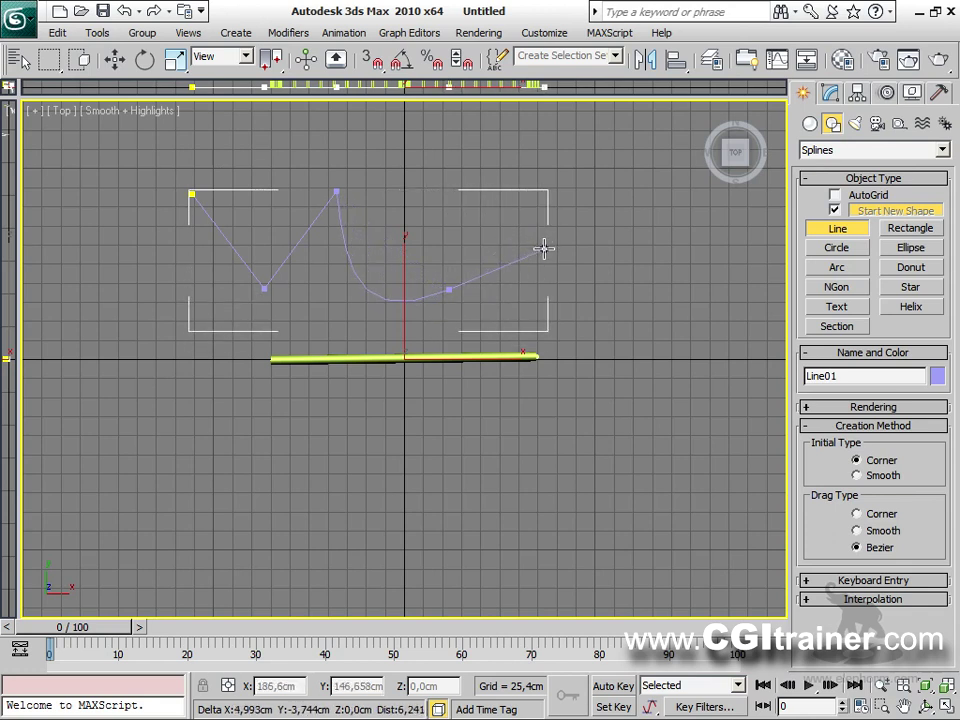
left_click(575, 179)
left_click(635, 289)
right_click(635, 289)
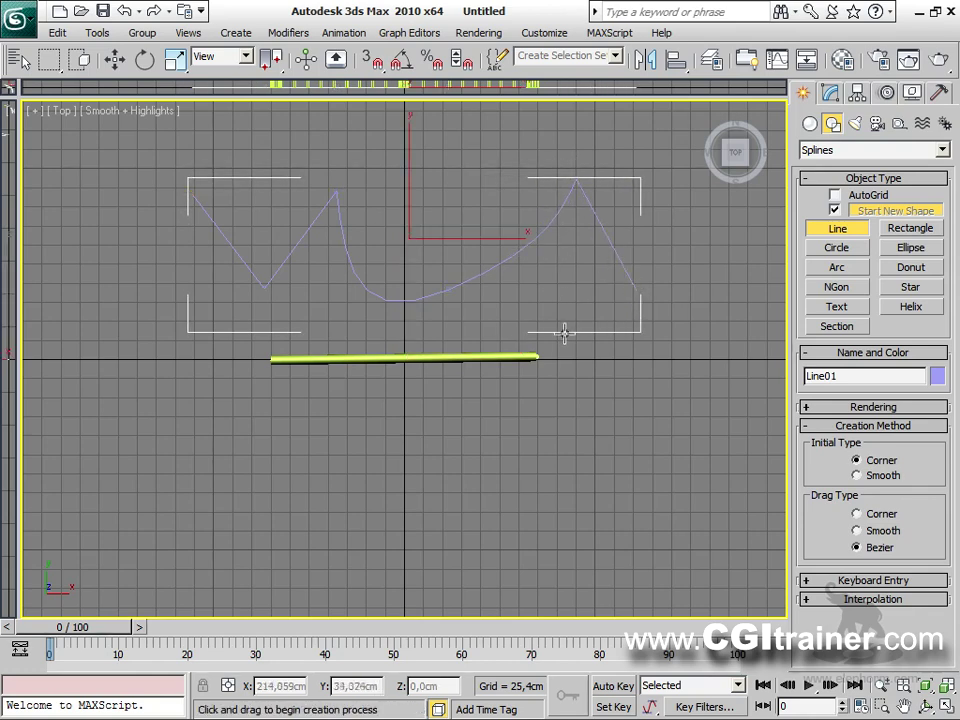
middle_click_drag(615, 390, 332, 253, "alt")
key("p")
middle_click_drag(431, 306, 460, 404)
Select Railing01 and pick Line01 as its railing path in the Modify panel.
right_click(458, 400)
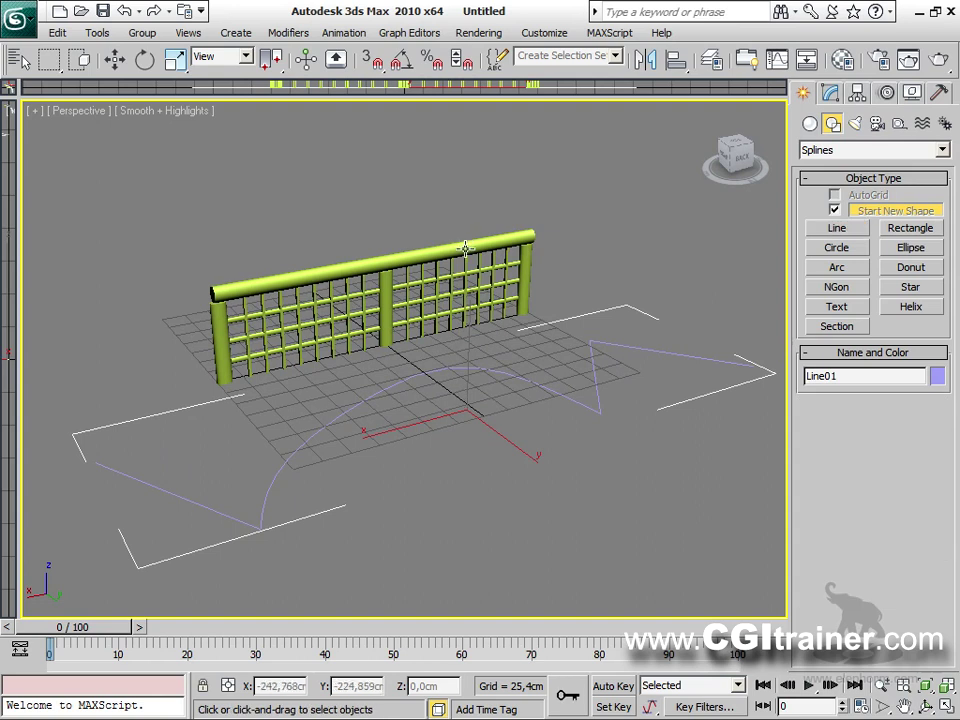
right_click(568, 180)
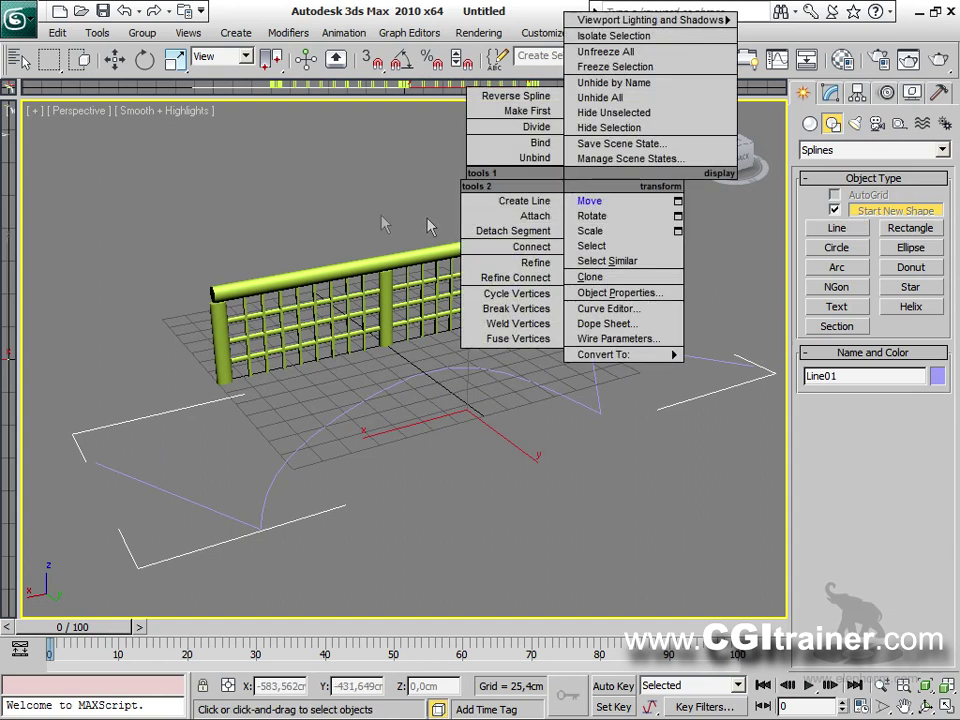
left_click(397, 237)
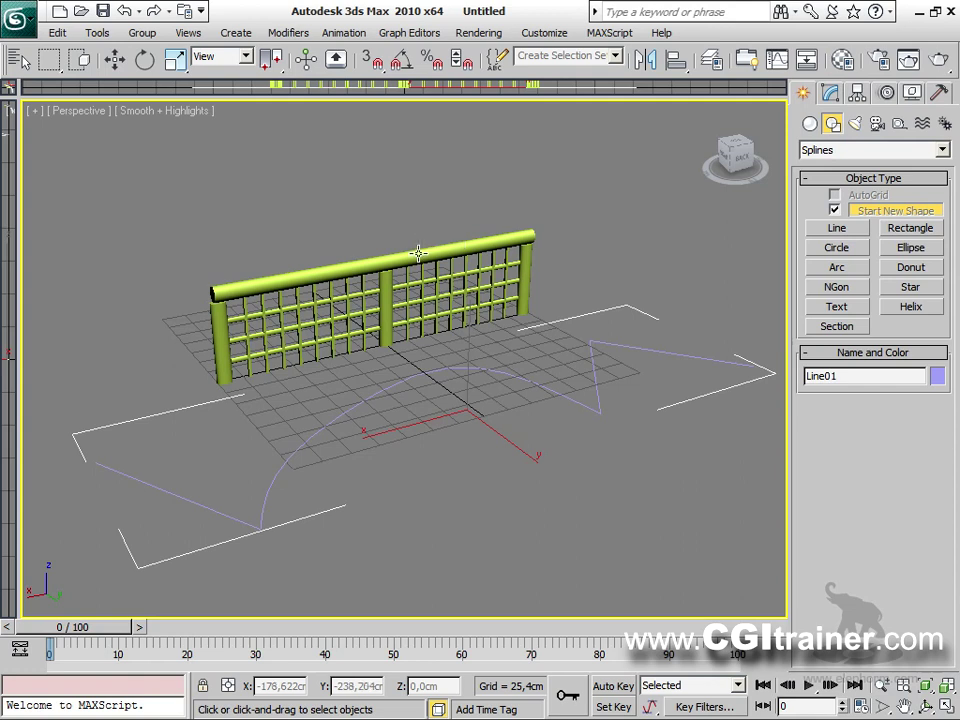
left_click(421, 256)
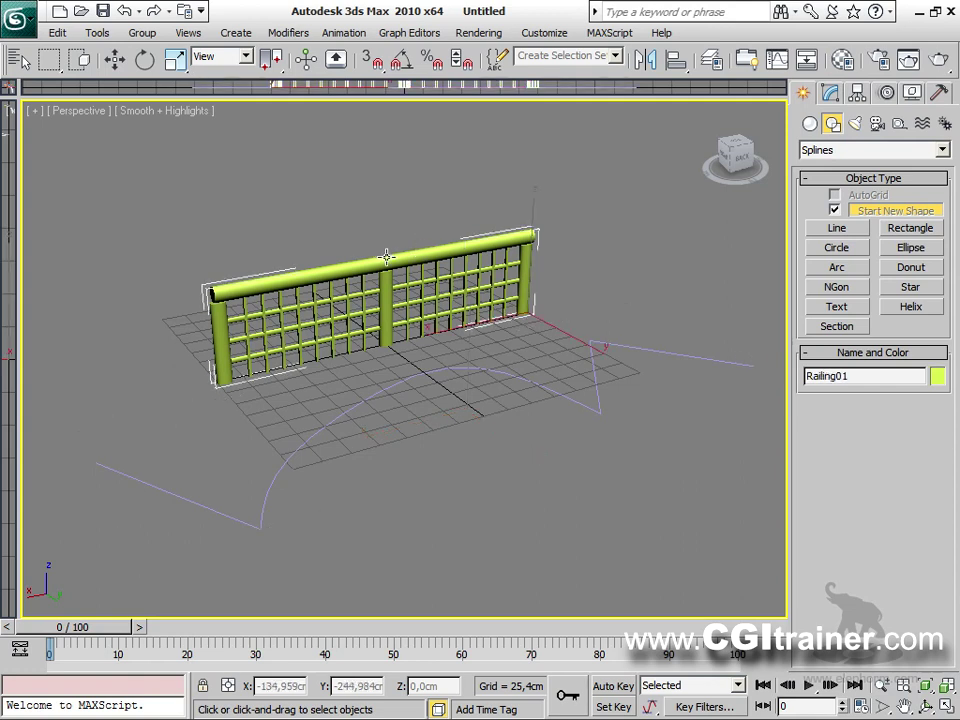
right_click(462, 170)
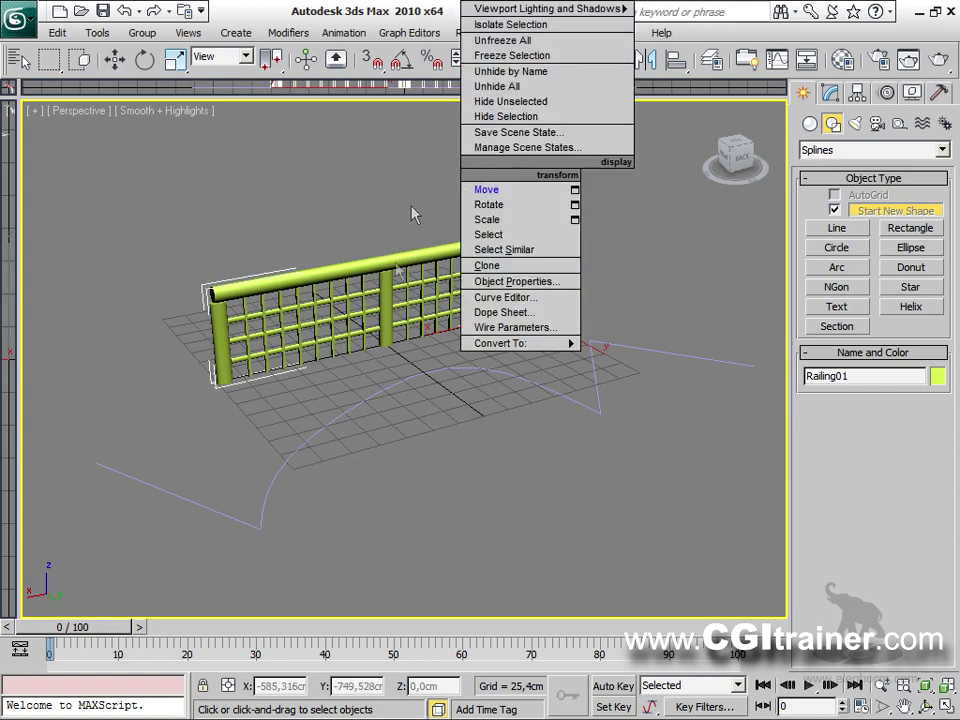
left_click(394, 260)
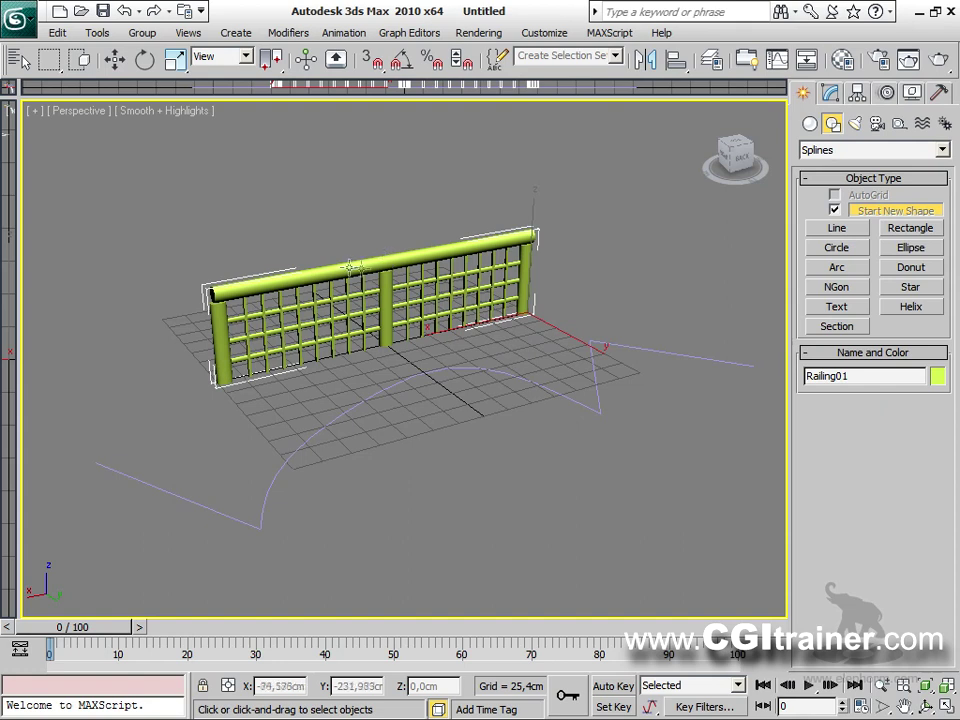
left_click(829, 93)
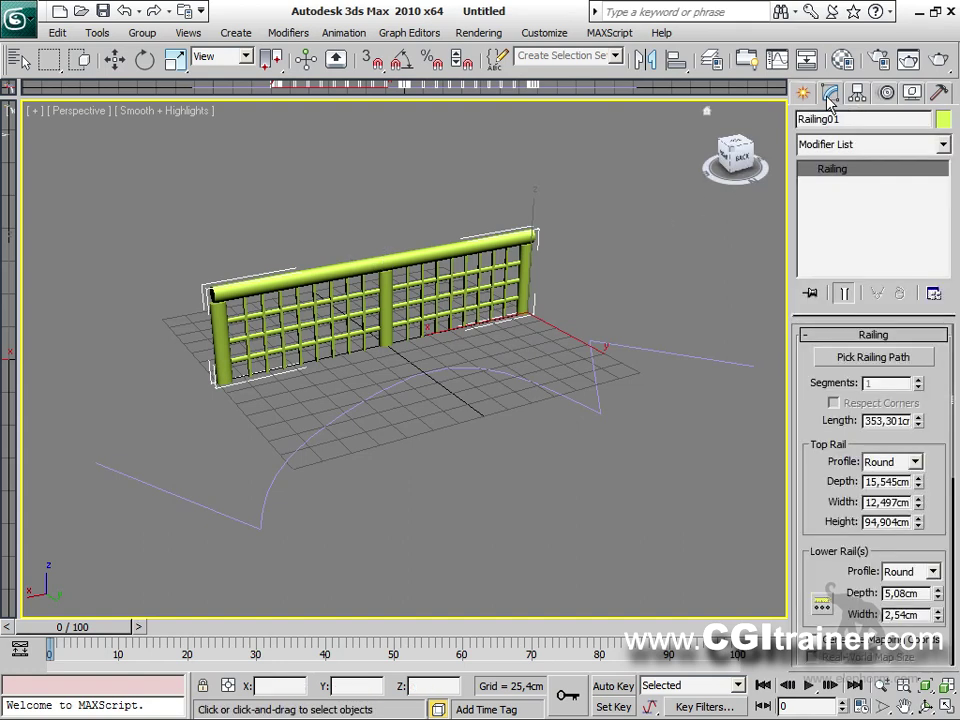
left_click(891, 364)
left_click(745, 364)
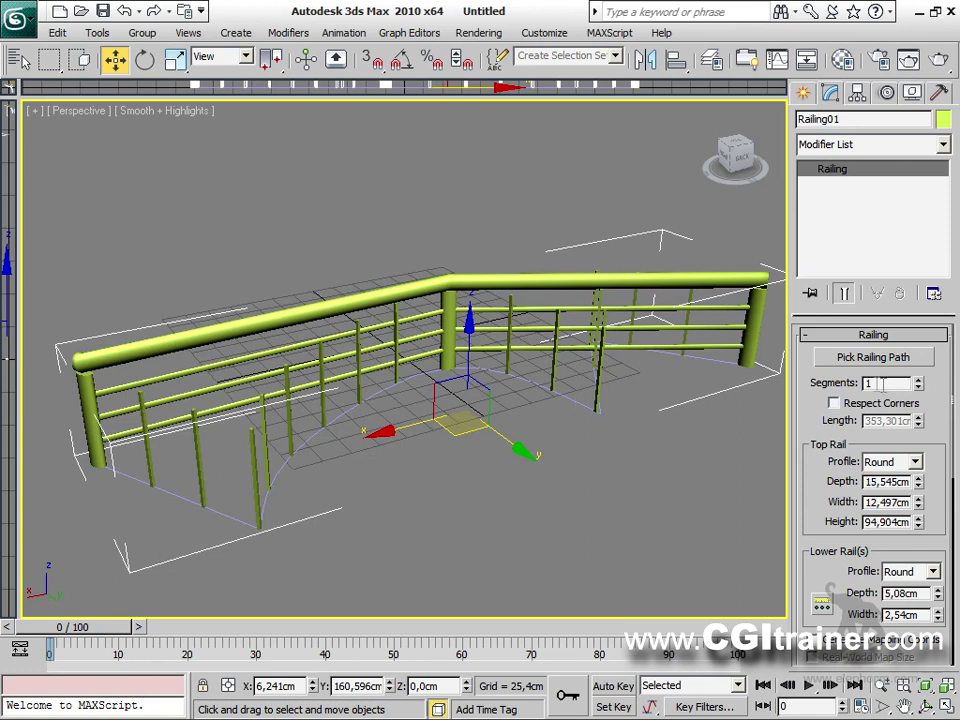
Thin the top rail, lower it to 86,438 cm, and thin the lower rails.
mouse_move(921, 388)
left_mouse_down()
mouse_move(920, 372)
mouse_move(921, 386)
left_mouse_up()
middle_click_drag(583, 425, 619, 331, "alt")
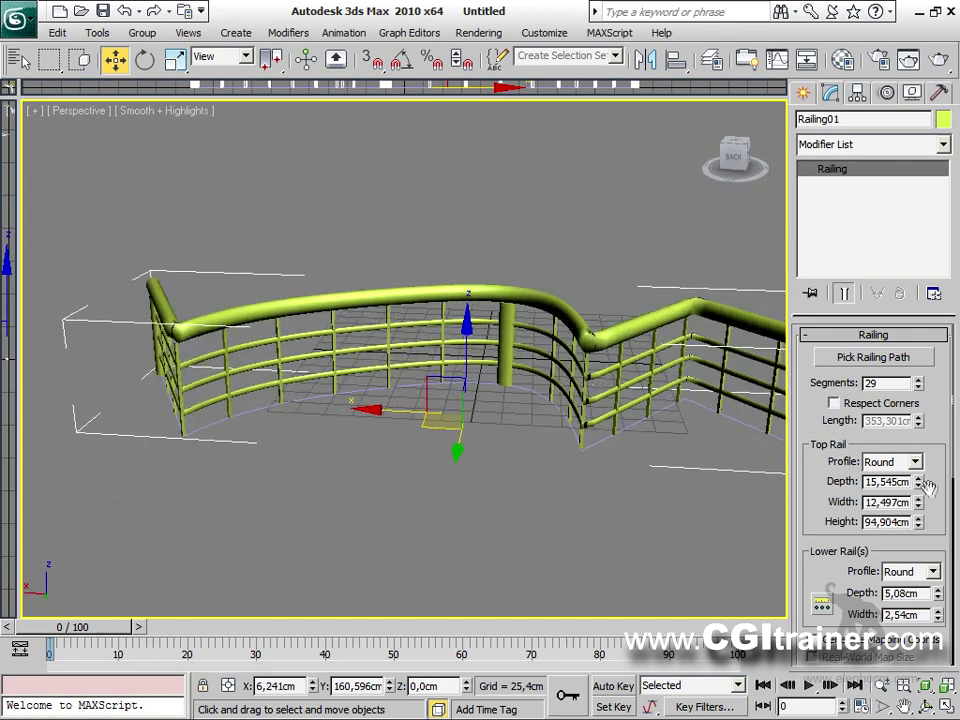
left_click_drag(918, 485, 920, 486)
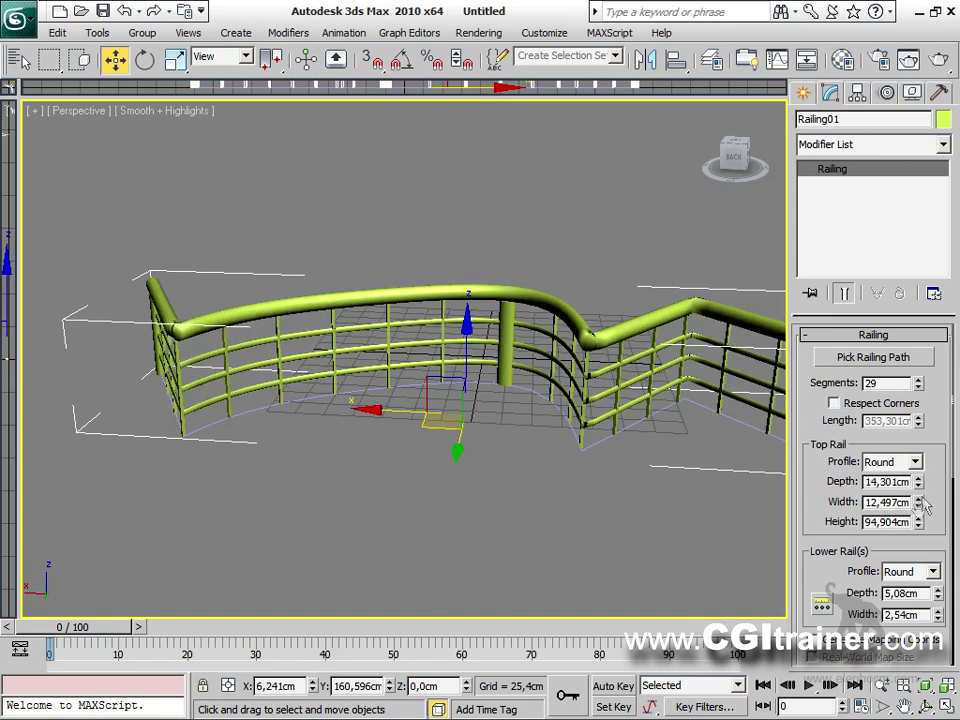
left_click_drag(921, 530, 921, 541)
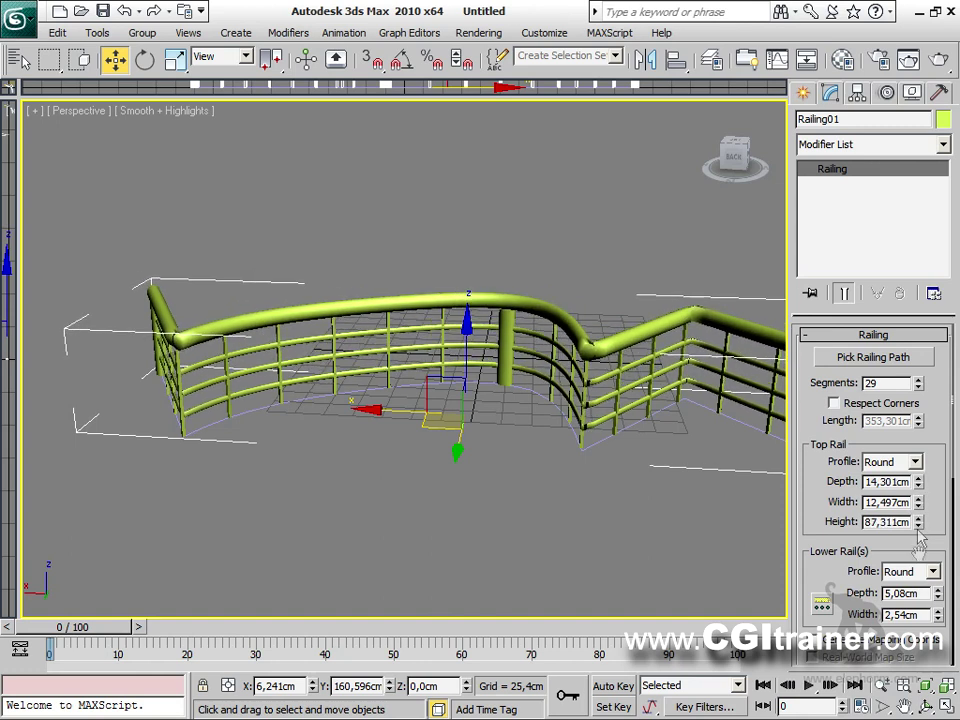
mouse_move(938, 596)
left_mouse_down()
mouse_move(934, 612)
mouse_move(930, 598)
left_mouse_up()
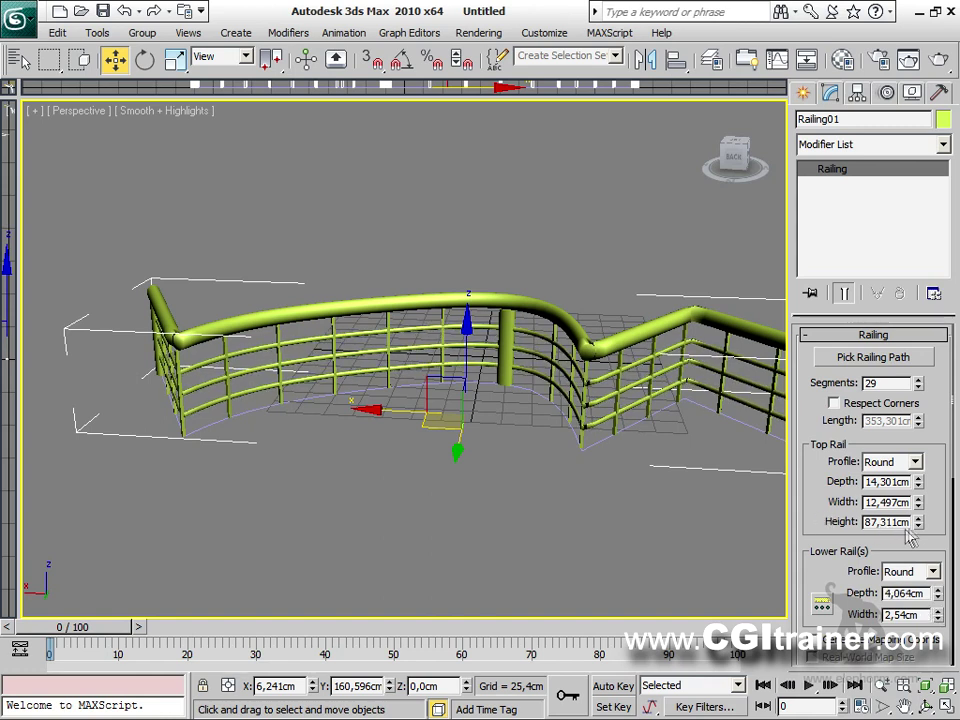
mouse_move(918, 530)
left_mouse_down()
mouse_move(921, 538)
mouse_move(921, 526)
left_mouse_up()
Thicken the posts and further reduce the top rail's depth and width.
left_click_drag(822, 502, 822, 283)
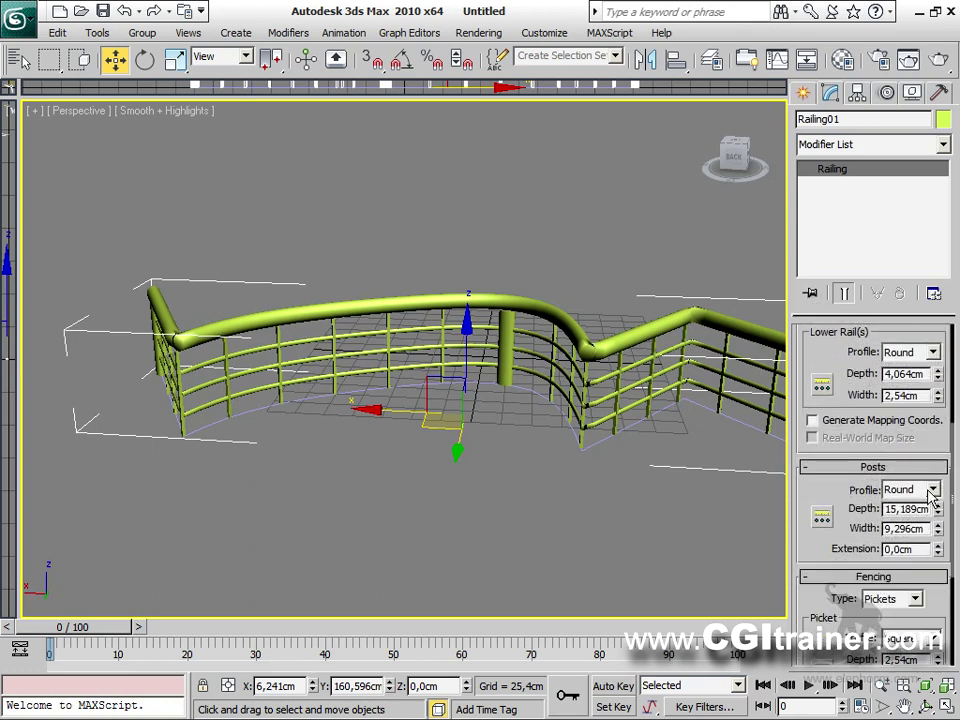
left_click_drag(940, 512, 938, 485)
left_click_drag(862, 490, 850, 298)
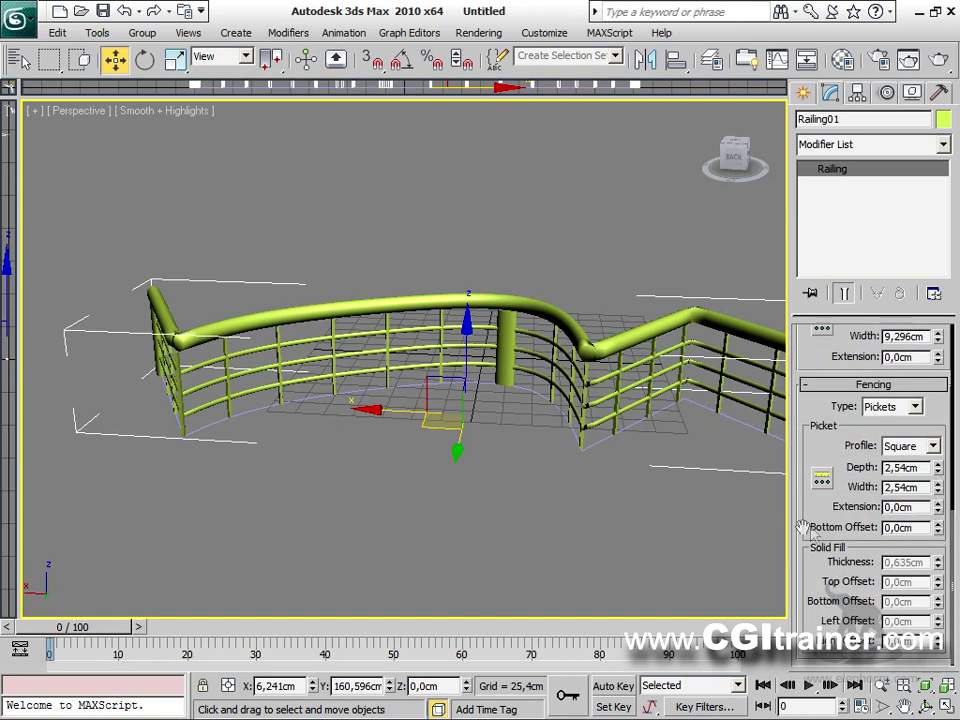
scroll(812, 512, "up", 5)
scroll(838, 366, "up", 4)
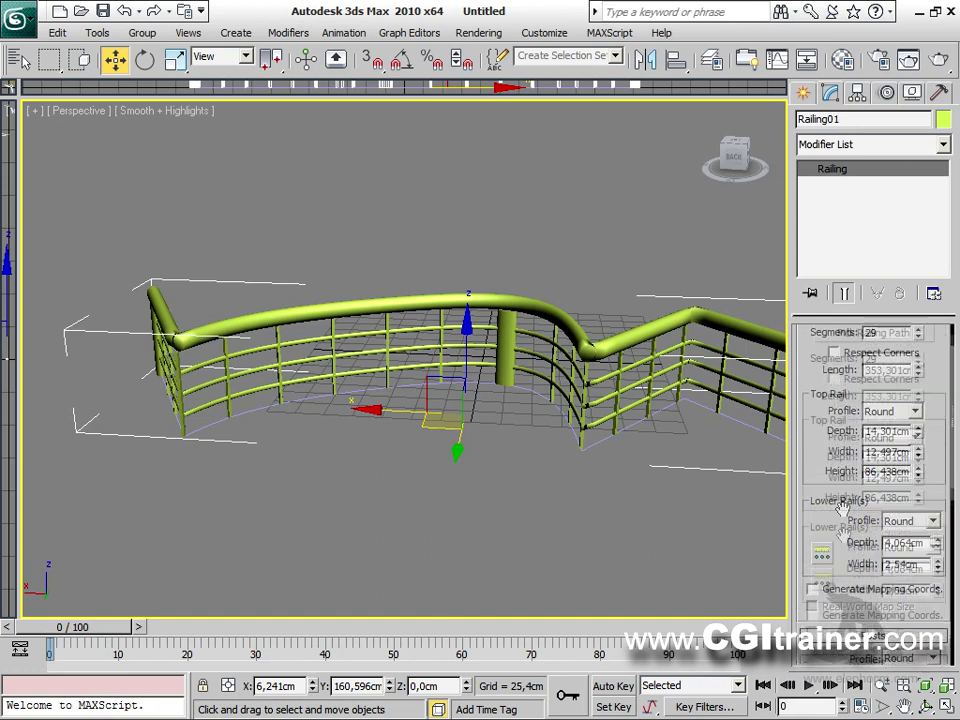
left_click_drag(918, 484, 915, 522)
left_click_drag(805, 402, 812, 376)
Turn on Respect Corners so the railing turns sharply, then move it aside to reveal the path.
left_click(846, 369)
middle_click_drag(470, 480, 660, 450, "alt")
middle_click_drag(580, 430, 555, 490, "alt")
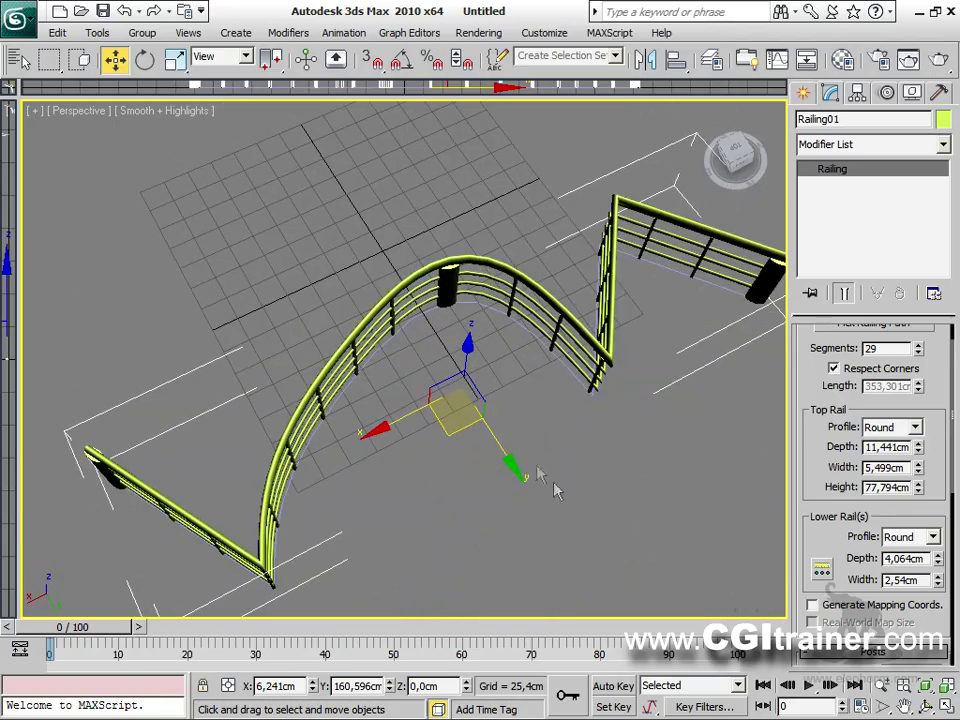
left_click_drag(515, 462, 468, 390)
middle_click_drag(468, 390, 510, 395, "alt")
Select Line01, enter Vertex mode and move vertex 3 to reshape the railing's path.
left_click(600, 294)
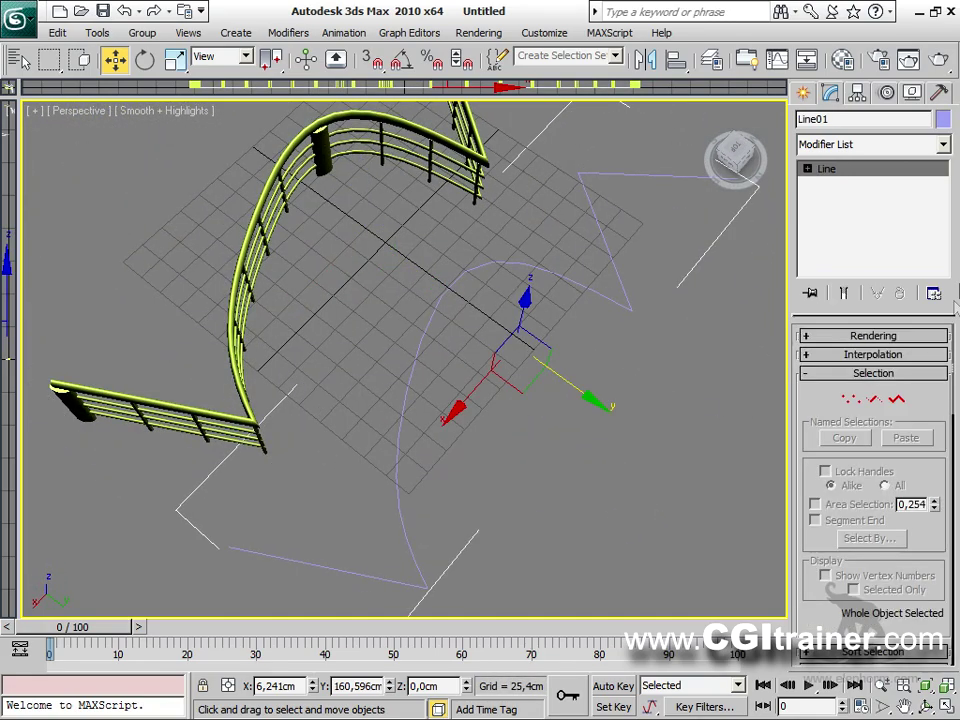
left_click(850, 399)
left_click_drag(596, 300, 585, 249)
middle_click_drag(585, 249, 533, 490, "alt")
left_click(801, 93)
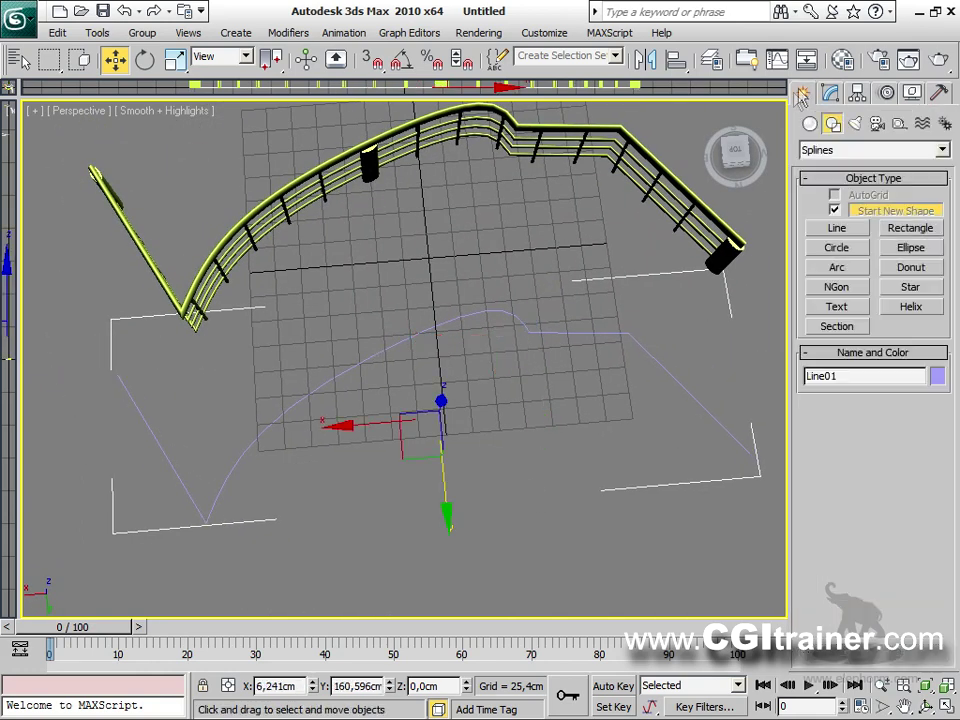
left_click(830, 93)
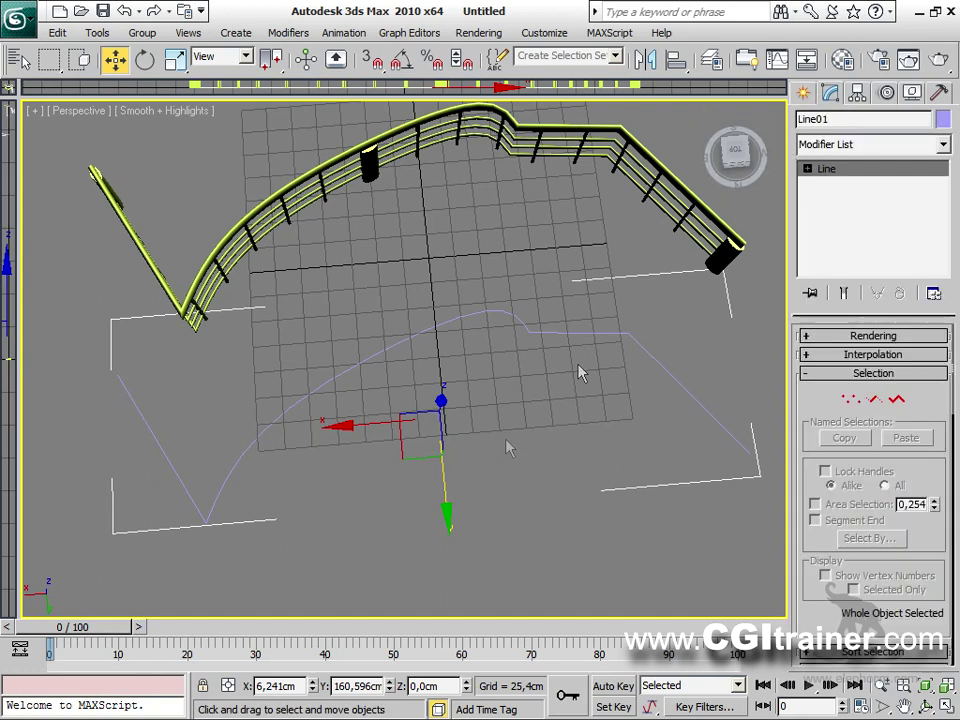
key("1")
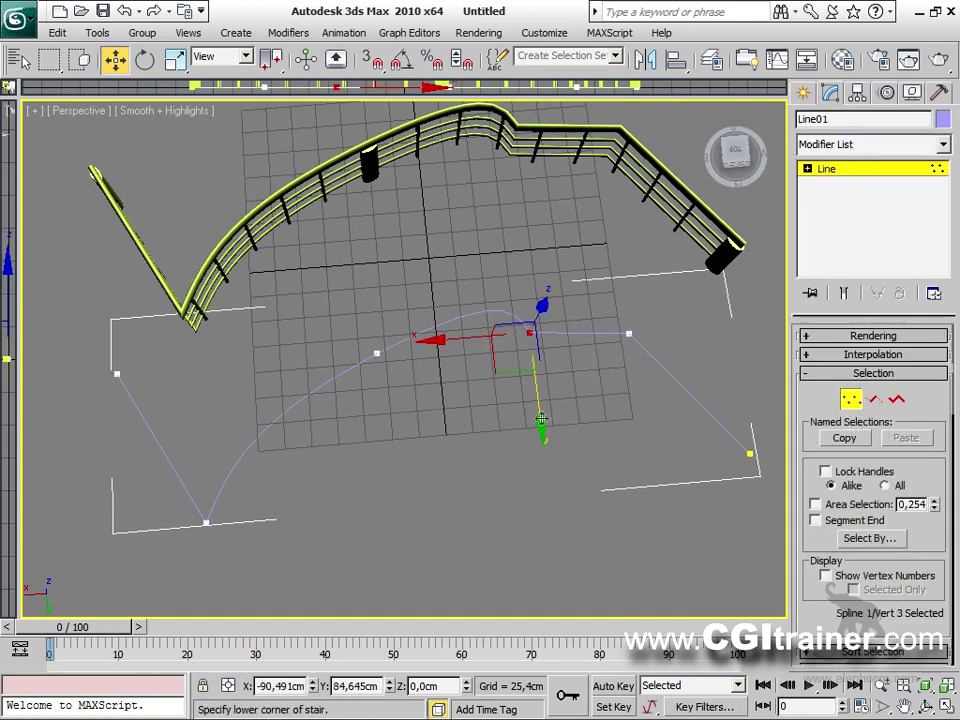
left_click_drag(541, 406, 534, 373)
Move the lower-left vertex up and vertex 2 to the right to reshape the railing further.
middle_click_drag(501, 480, 520, 430)
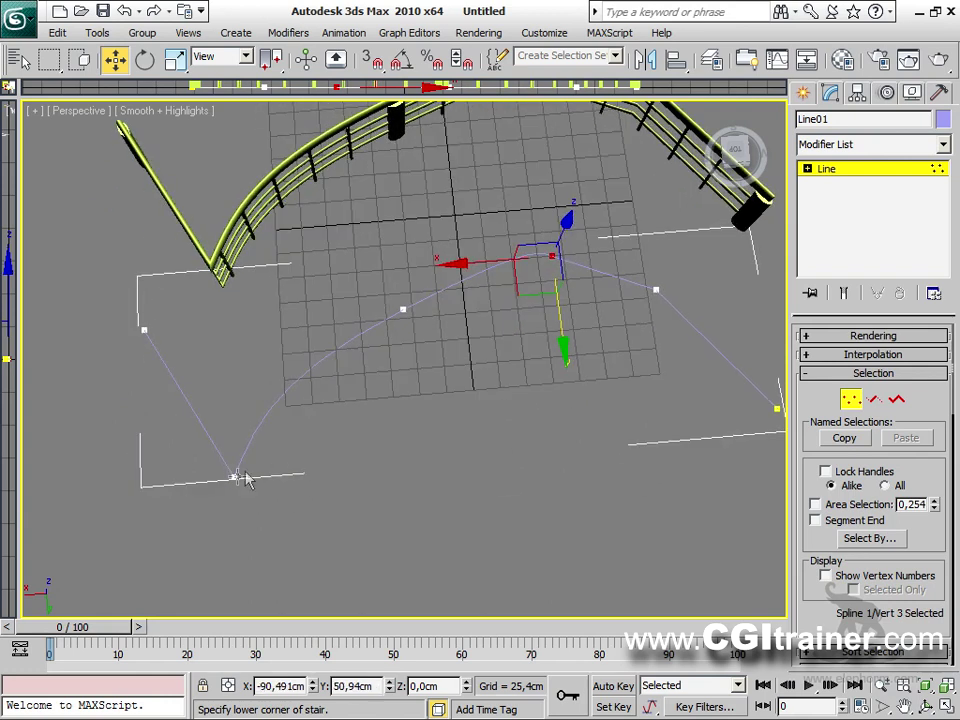
left_click(236, 473)
left_click_drag(236, 473, 254, 356)
middle_click_drag(254, 356, 530, 481, "alt")
left_click_drag(609, 224, 677, 304)
left_click_drag(609, 300, 634, 309)
middle_click_drag(634, 309, 290, 596, "alt")
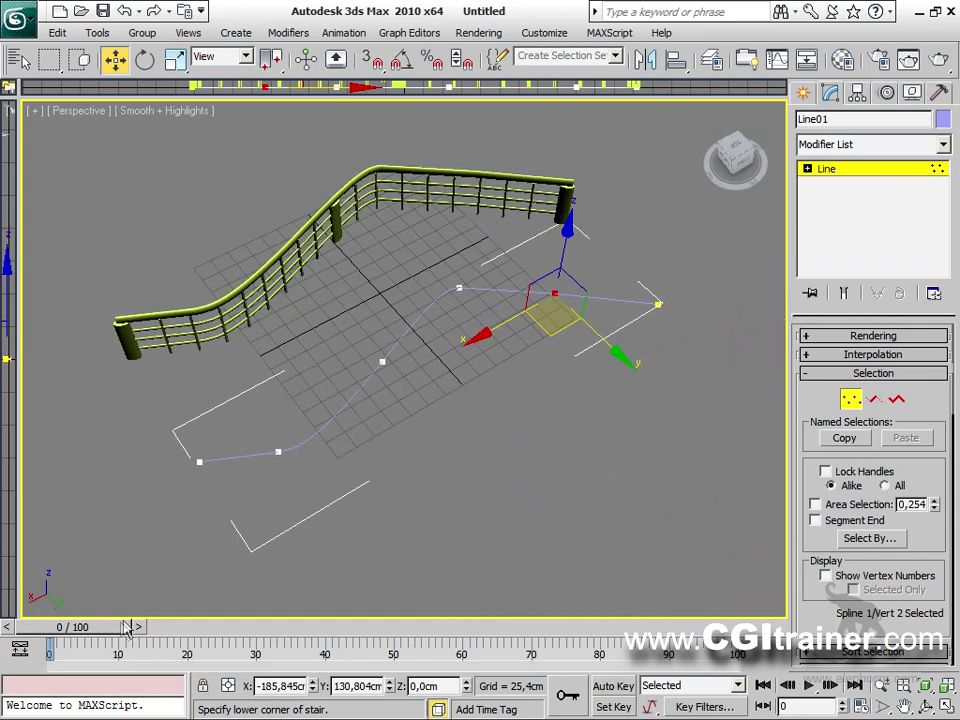
At frame 30 with Auto Key on, move path vertices to animate the change, then scrub the timeline.
left_click_drag(128, 627, 306, 627)
left_click(600, 686)
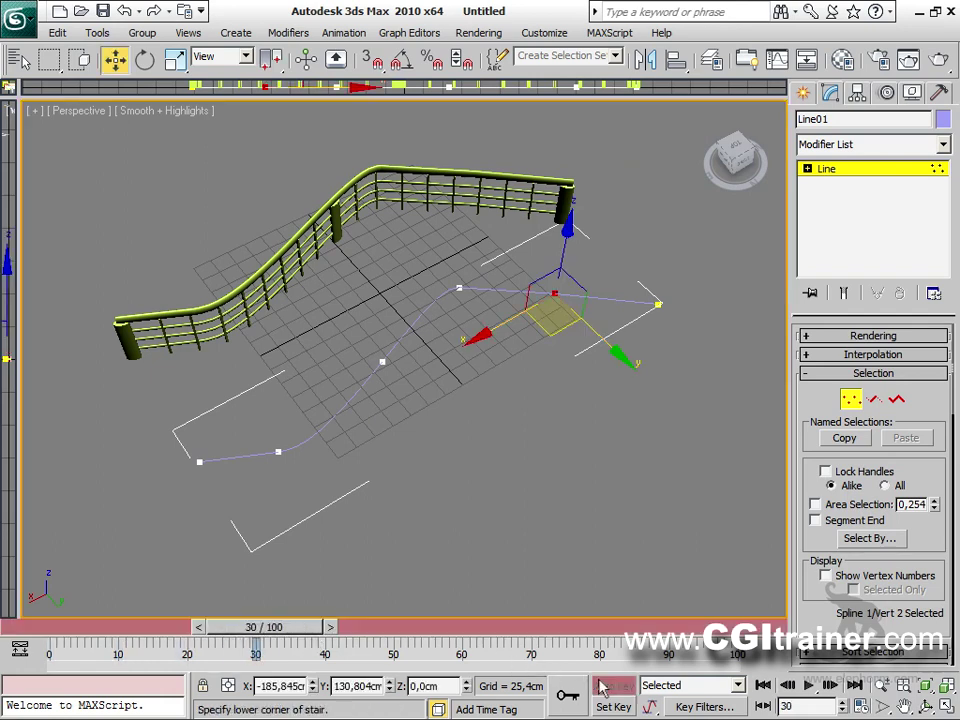
left_click_drag(390, 352, 499, 446)
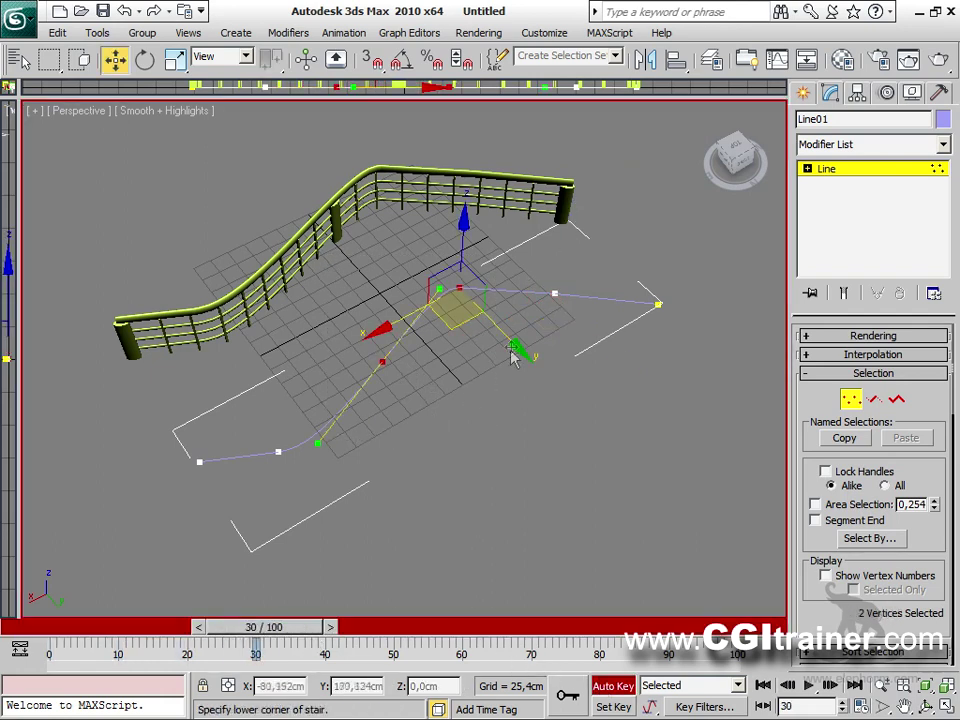
left_click_drag(508, 336, 600, 446)
left_click(553, 392)
left_click_drag(539, 369, 505, 333)
left_click_drag(335, 624, 418, 512)
key("w")
middle_click_drag(418, 512, 456, 437, "alt")
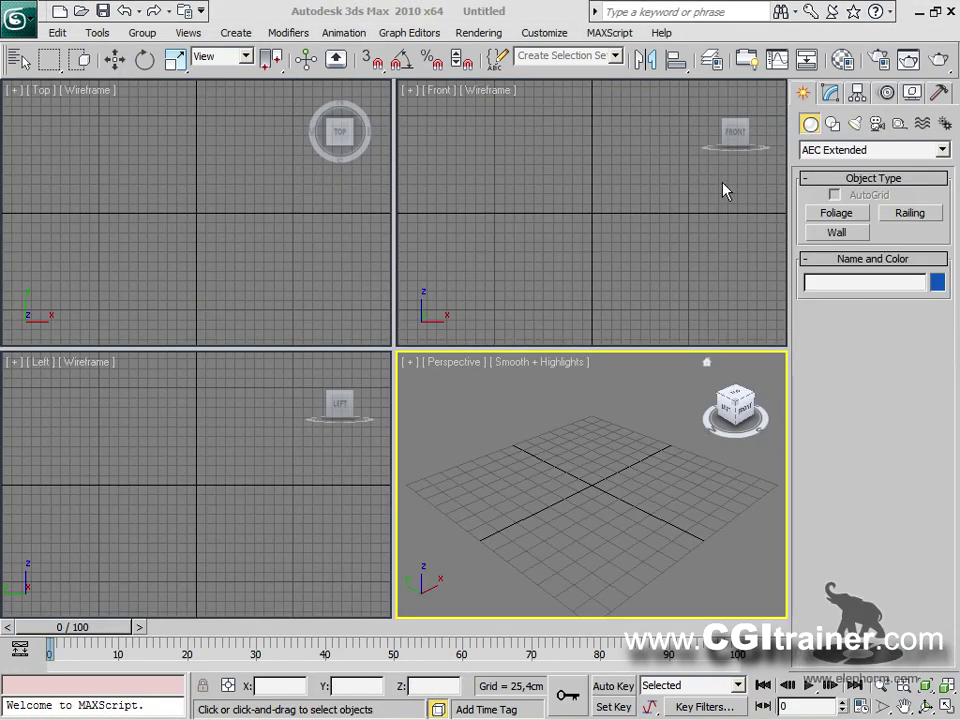
Open the Create panel's object category list, currently AEC Extended, in the fresh Untitled scene.
left_click(942, 150)
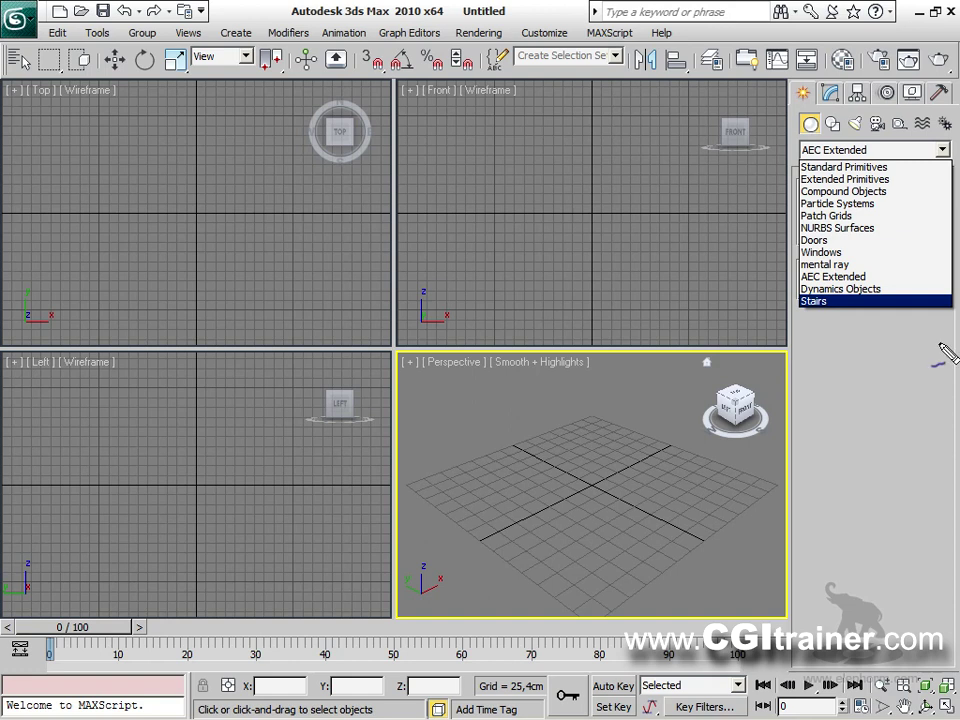
left_click_drag(771, 162, 801, 168)
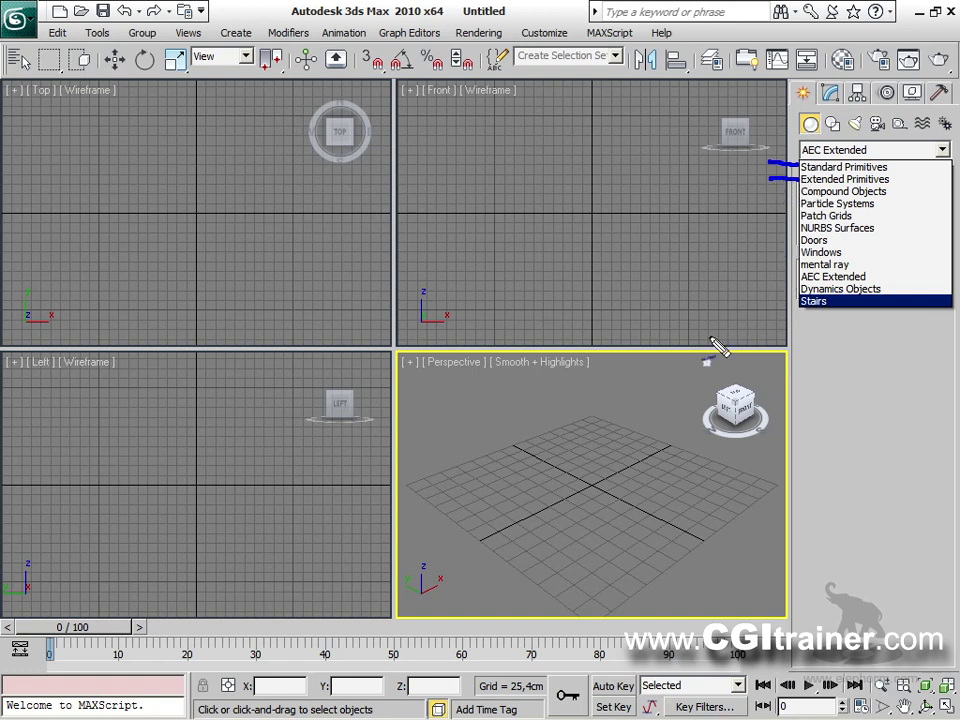
left_click_drag(778, 315, 797, 311)
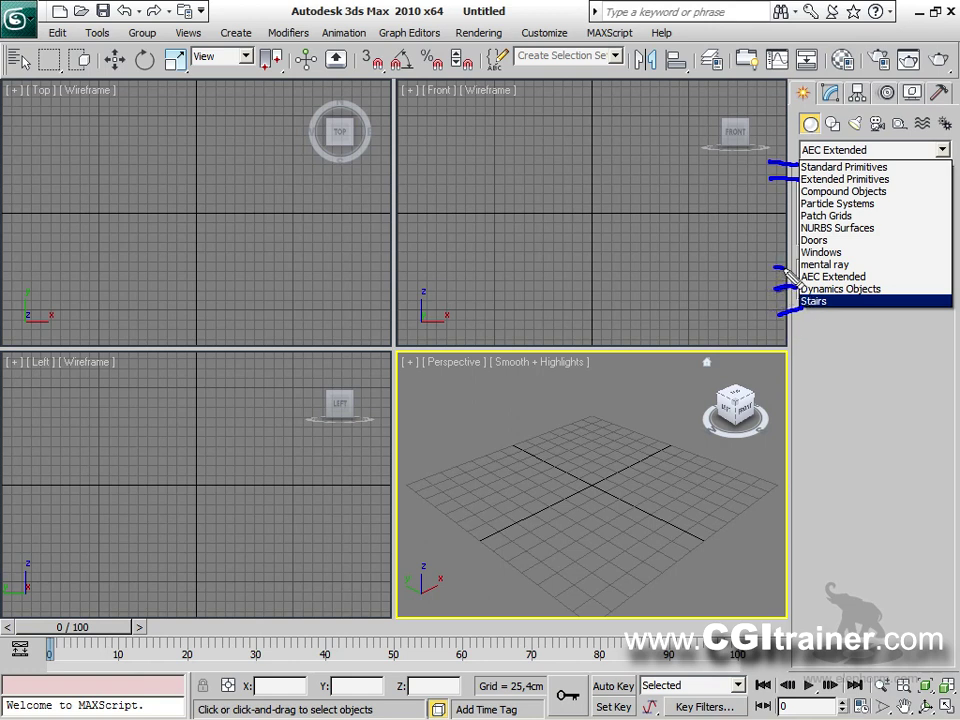
left_click_drag(783, 328, 794, 324)
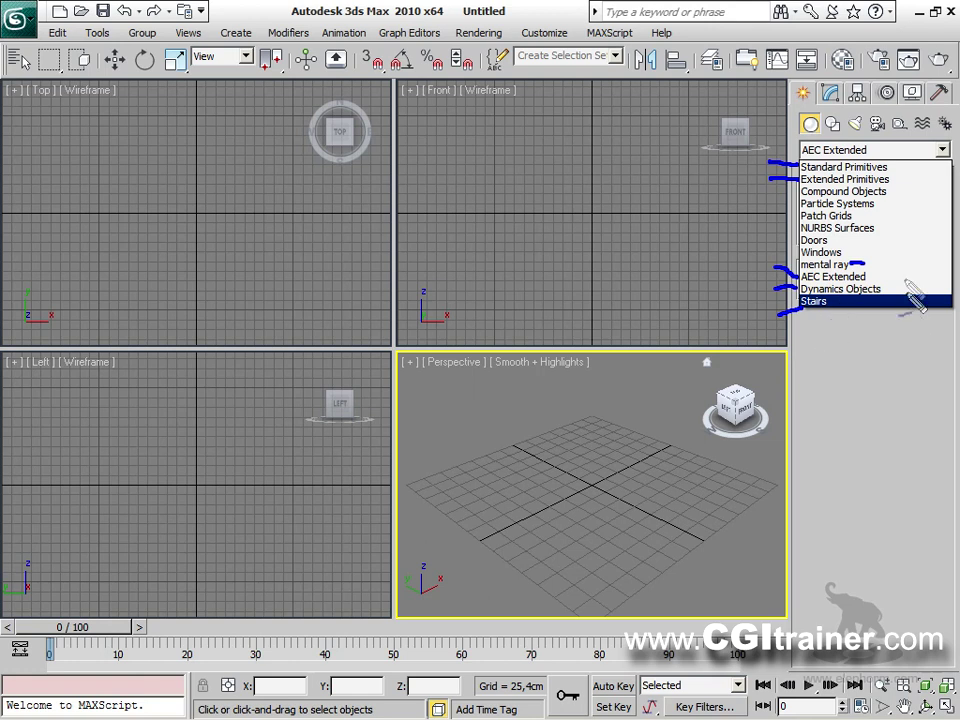
left_click_drag(857, 262, 884, 236)
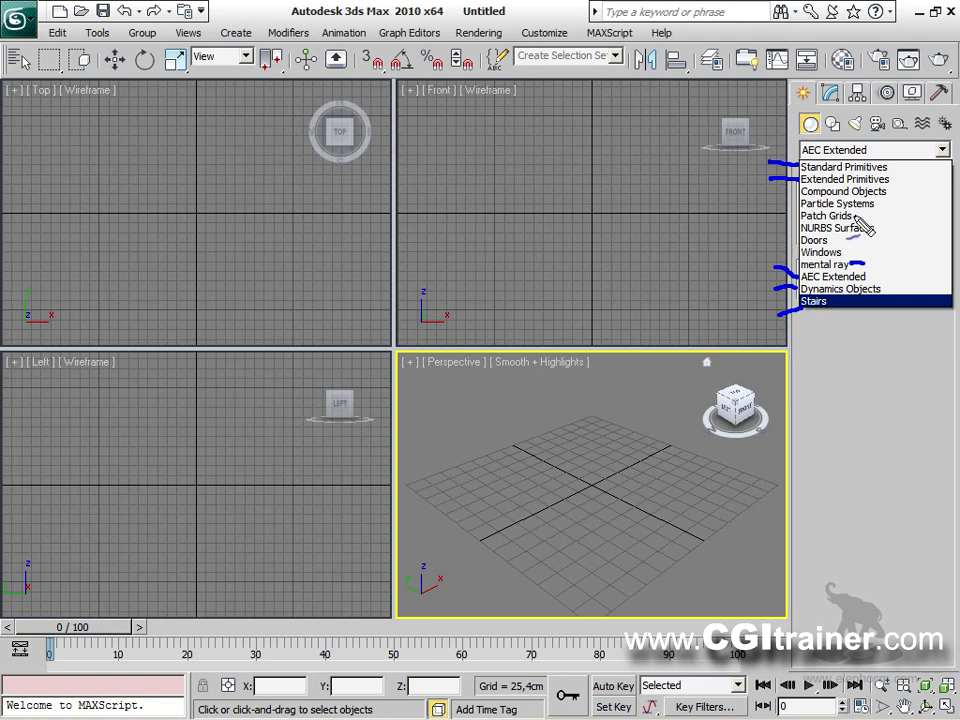
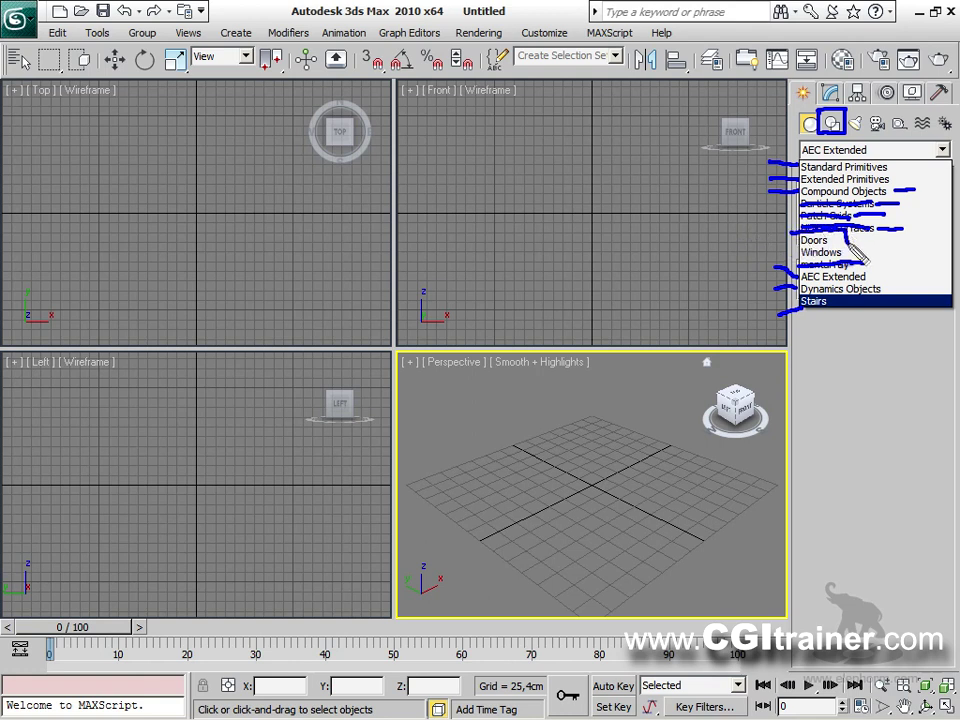
Clear the pen annotations and switch the Geometry category to Doors.
left_click_drag(857, 268, 815, 268)
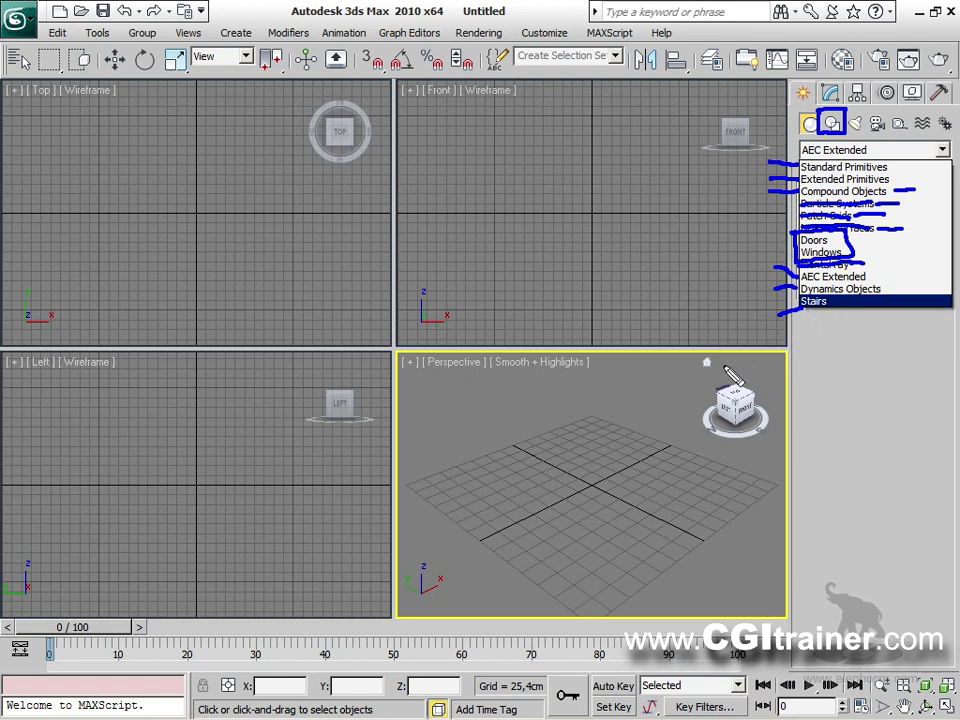
key("Escape")
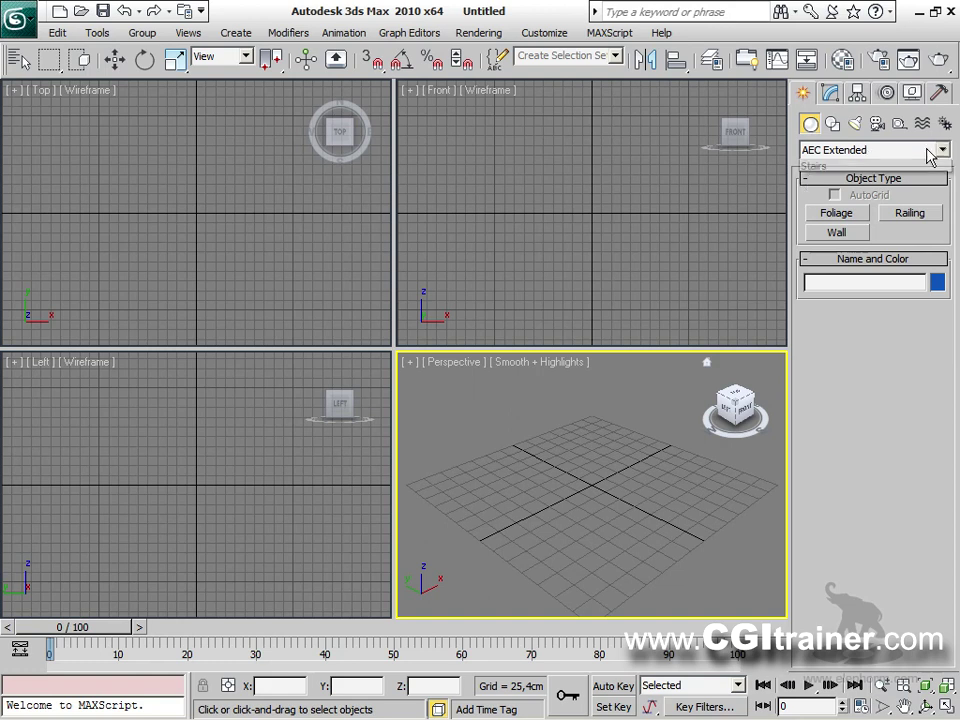
left_click(930, 155)
left_click(825, 238)
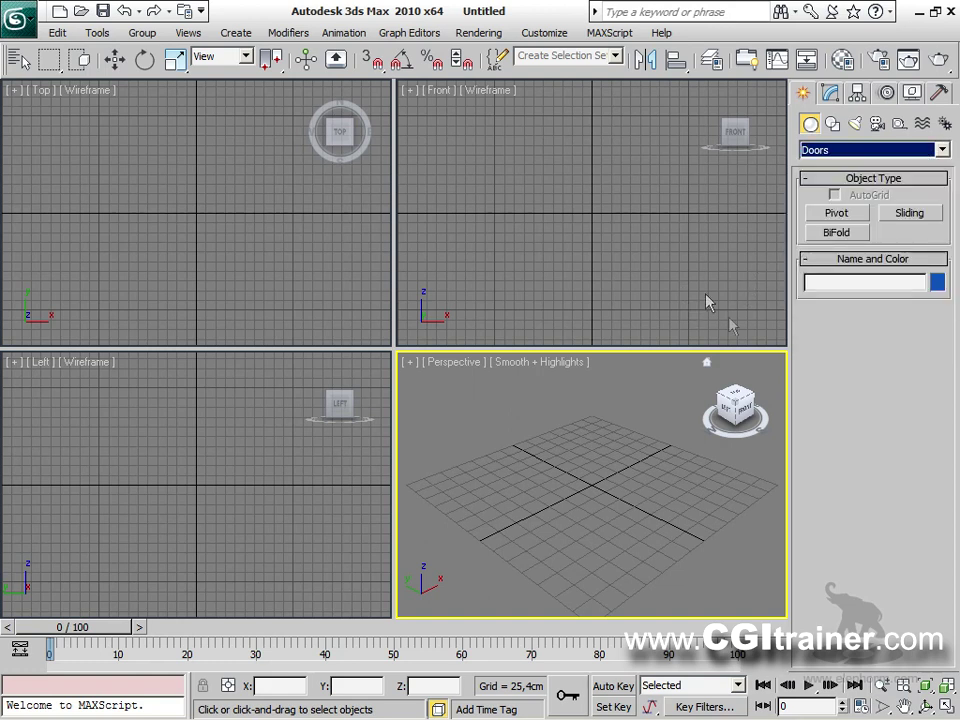
Create a pivot door on the grid by setting its width, depth and height.
left_click(836, 213)
left_click_drag(471, 516, 560, 476)
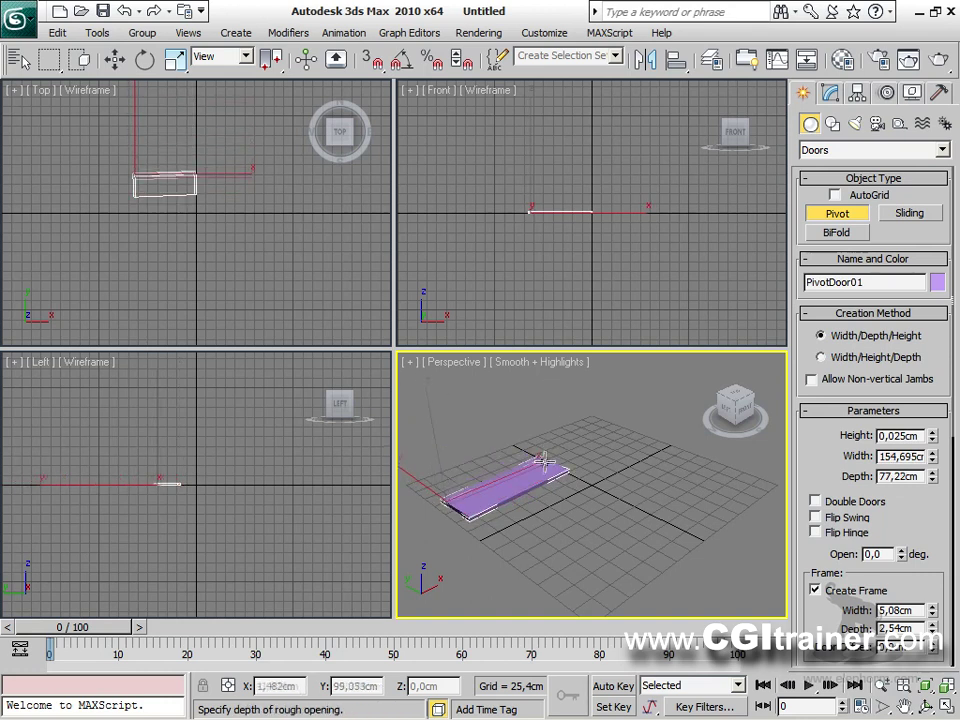
left_click(548, 478)
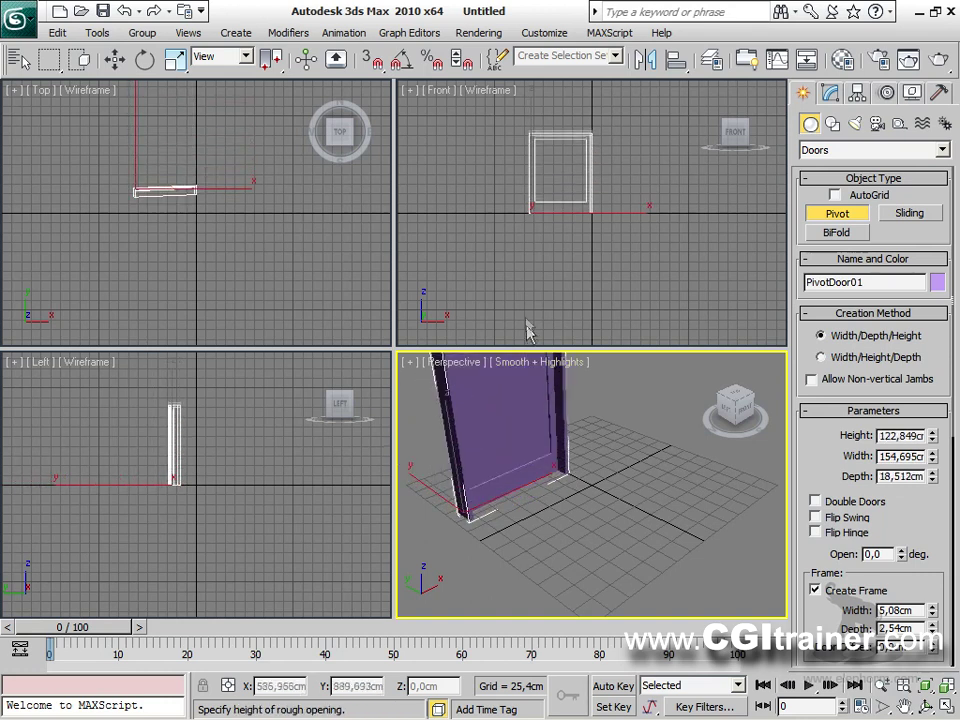
left_click(496, 327)
left_click_drag(391, 347, 47, 98)
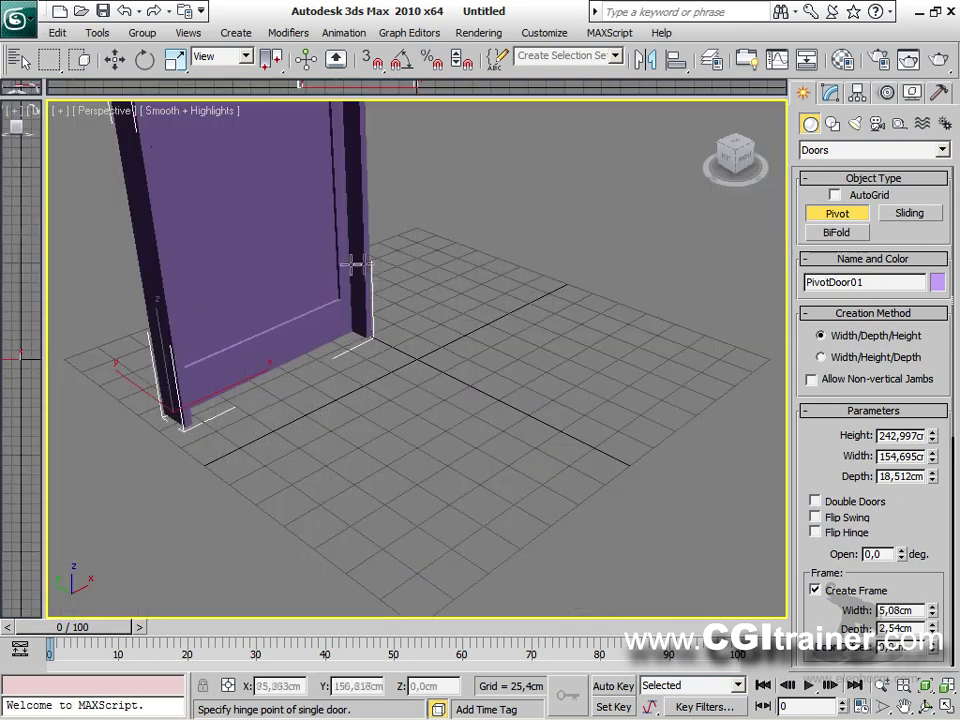
scroll(333, 325, "down", 3)
scroll(333, 325, "down", 2)
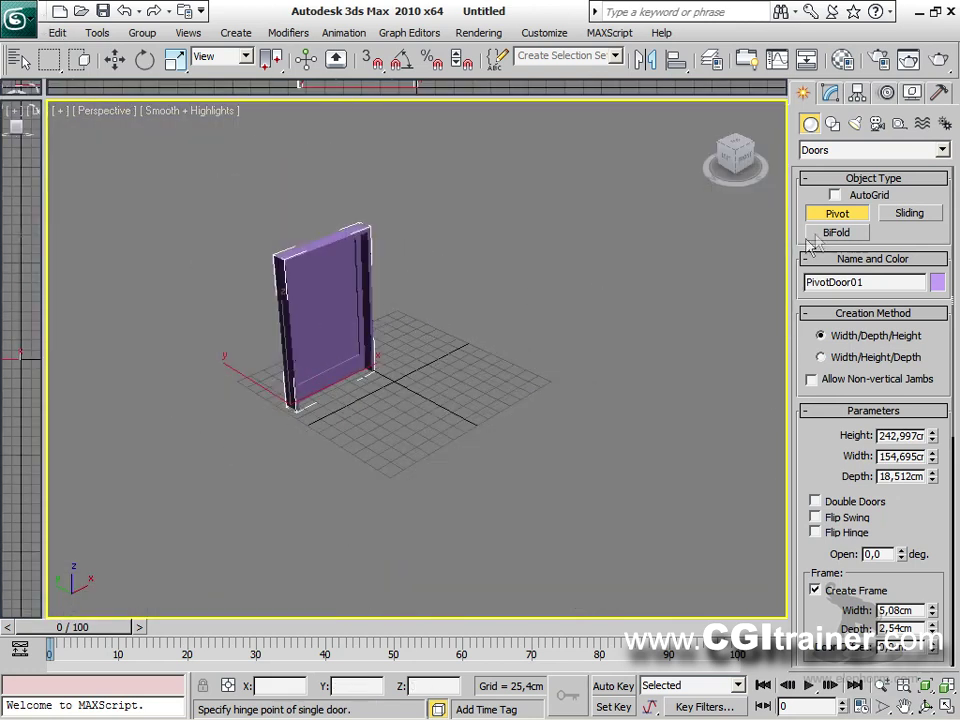
Add a second door and make it double doors with flipped swing, opened about 40 degrees.
left_click_drag(379, 446, 452, 399)
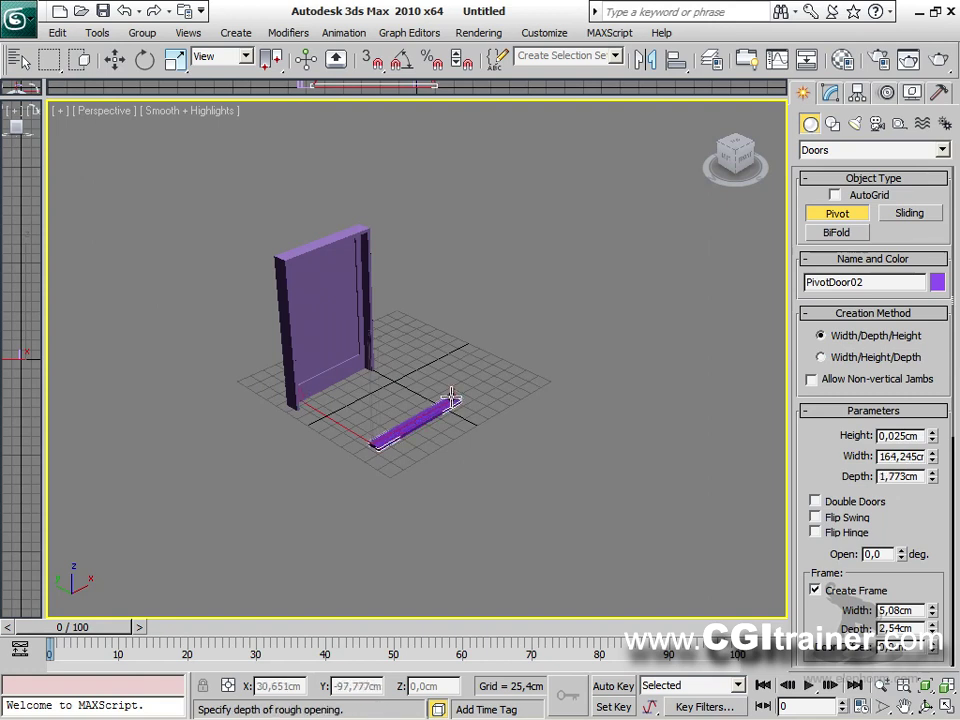
left_click(452, 399)
left_click(443, 216)
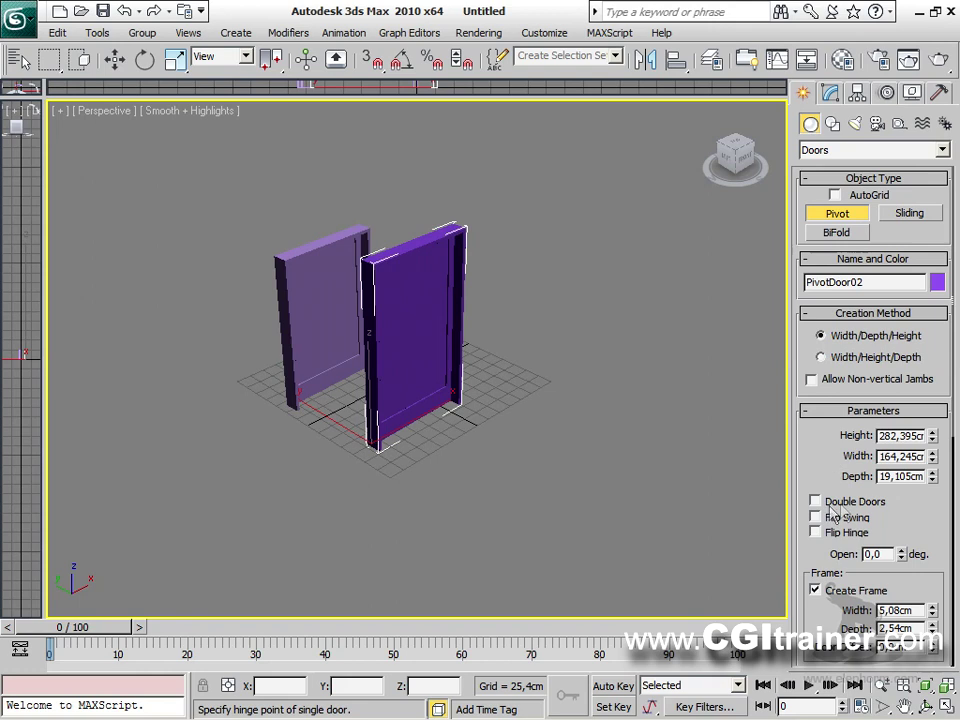
scroll(896, 505, "down", 1)
left_click_drag(903, 545, 892, 497)
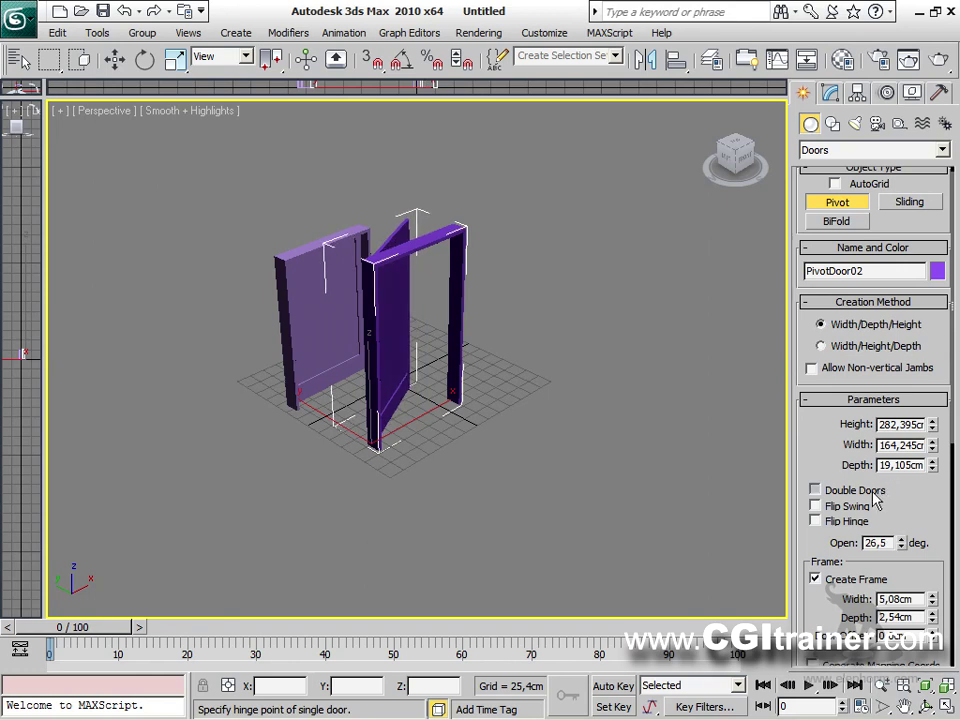
left_click(874, 494)
left_click_drag(903, 545, 892, 519)
left_click(816, 506)
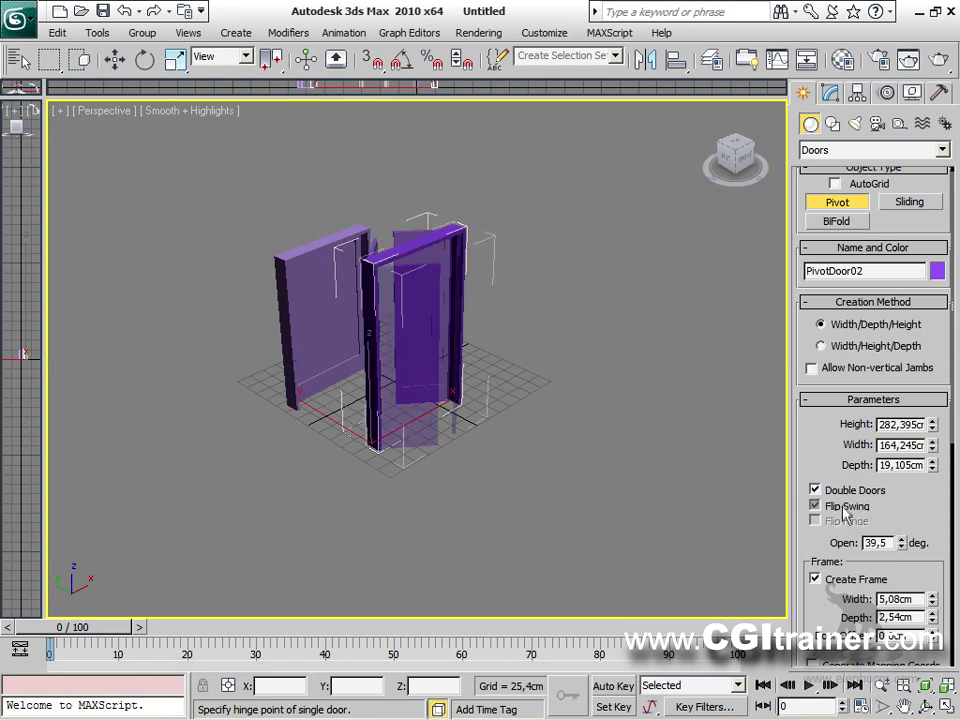
left_click_drag(904, 546, 845, 490)
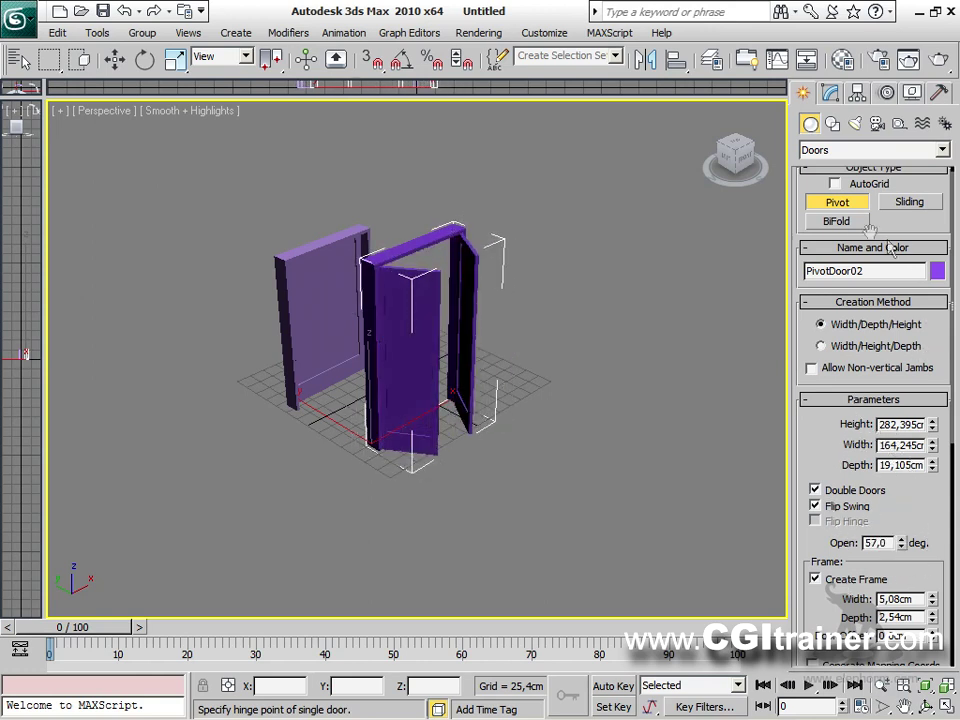
Create a BiFold door and fold its leaves partly open.
left_click(848, 222)
left_click_drag(580, 446, 639, 394)
left_click(634, 388)
left_click(617, 193)
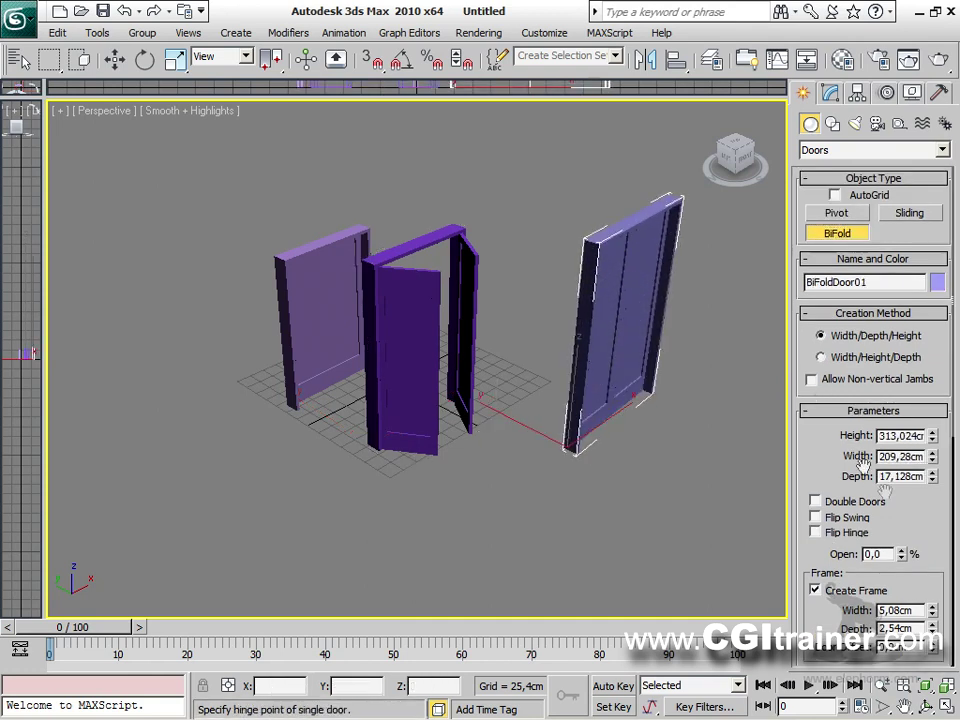
left_click_drag(903, 553, 884, 505)
Create a Sliding door and slide it partly open.
left_click(909, 213)
left_click_drag(508, 530, 634, 506)
left_click(606, 383)
left_click(602, 212)
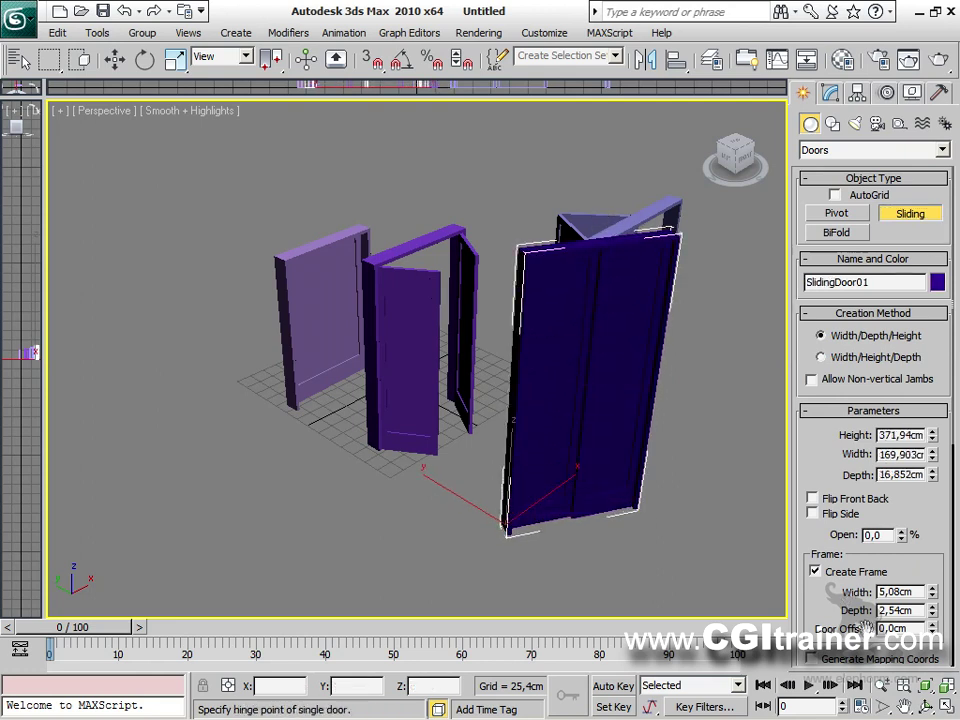
left_click_drag(900, 519, 862, 440)
middle_click_drag(624, 519, 664, 392, "alt")
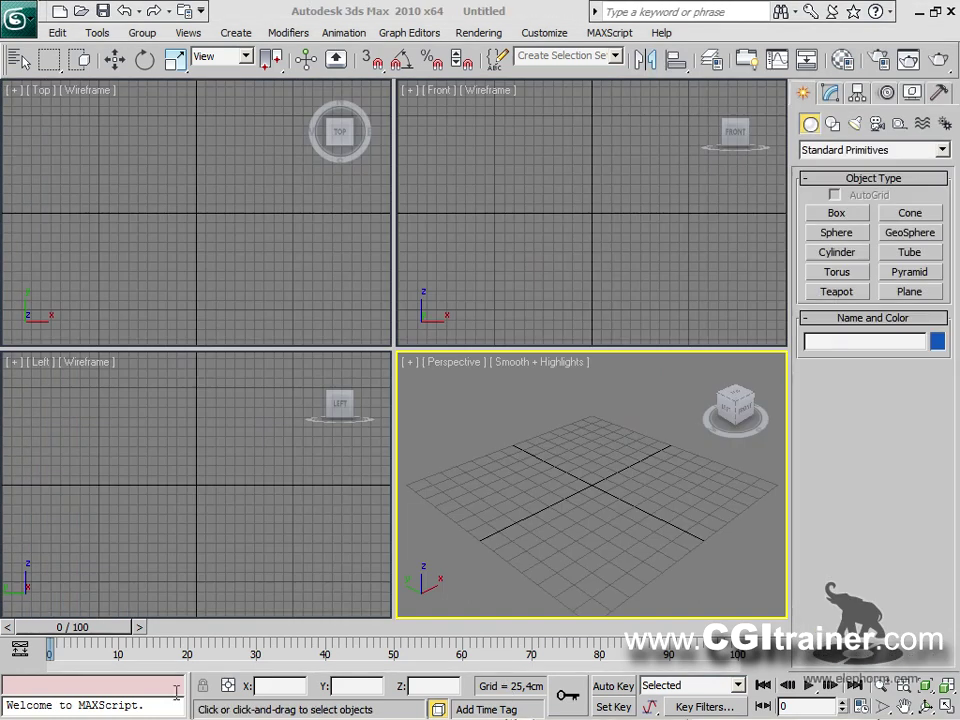
Create a tall Awning window by setting its width, depth and height.
left_click(948, 151)
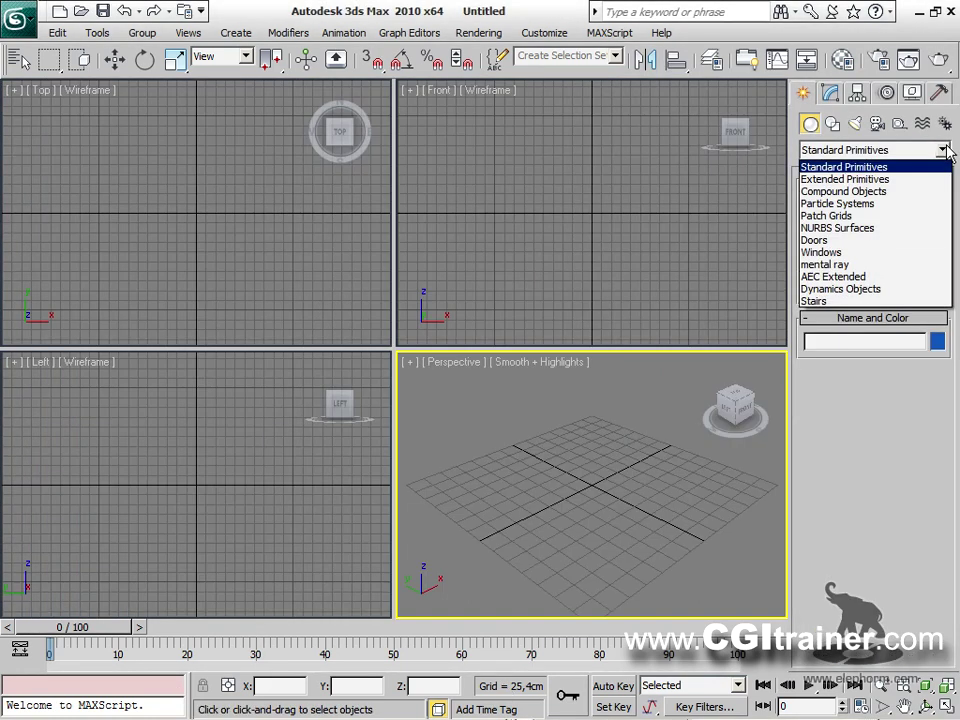
left_click(822, 253)
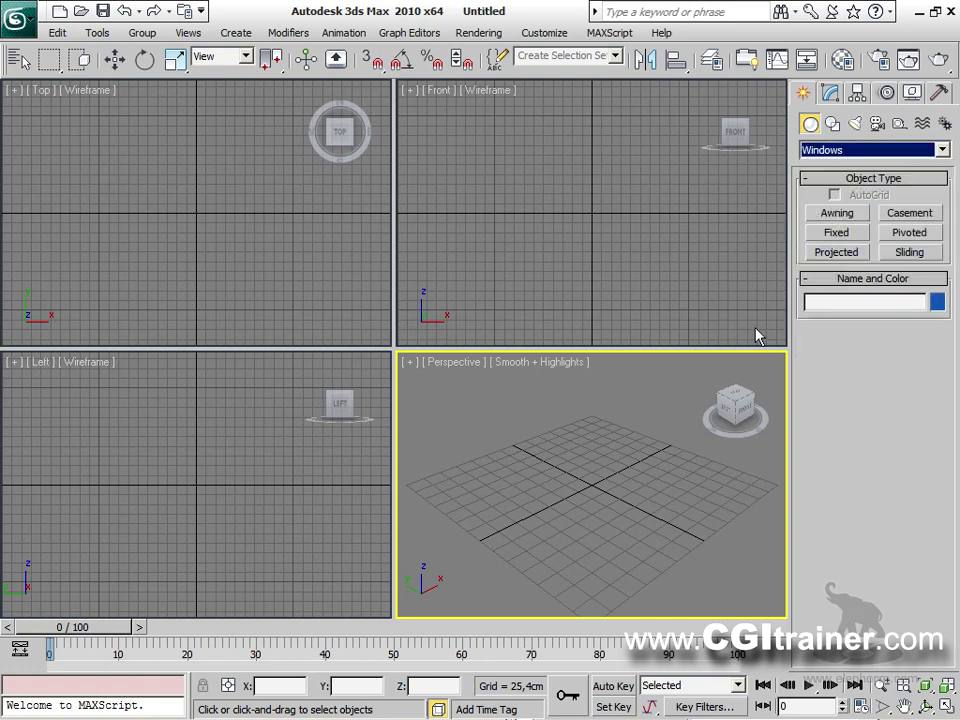
left_click(826, 213)
left_click_drag(470, 537, 656, 446)
left_click(665, 442)
left_click(665, 89)
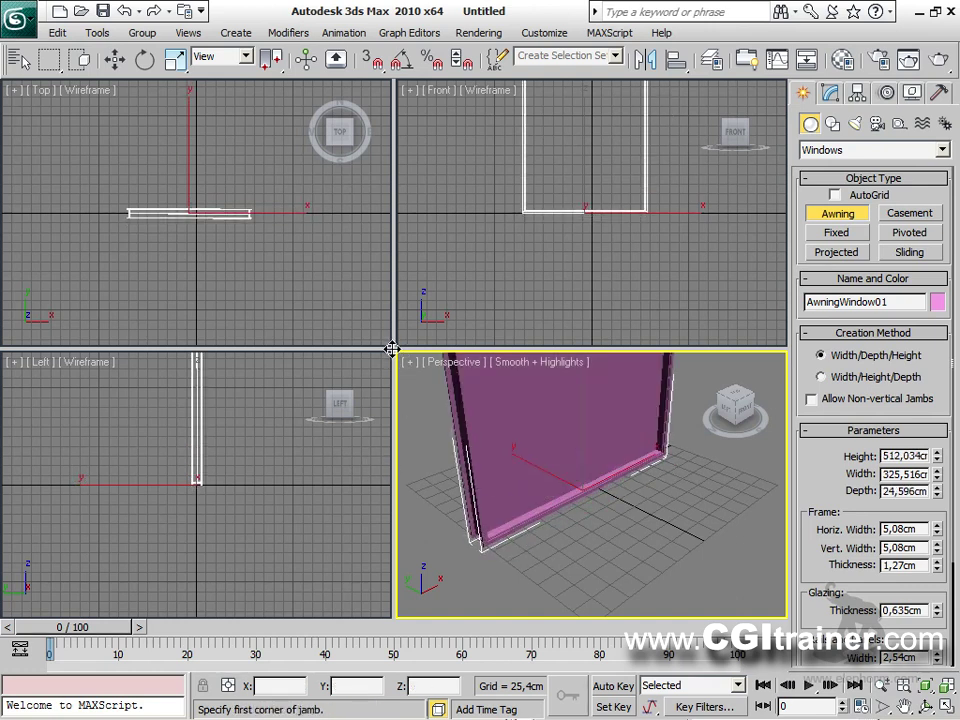
left_click_drag(392, 348, 20, 98)
scroll(508, 497, "up", 2)
scroll(508, 496, "down", 2)
scroll(508, 497, "up", 2)
left_click_drag(811, 378, 811, 249)
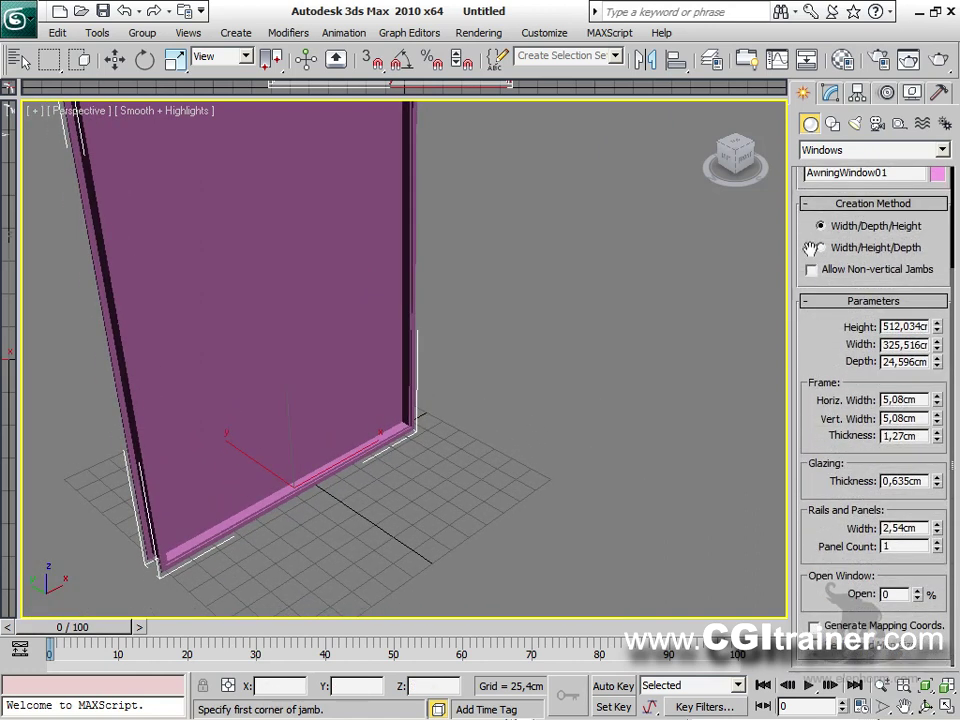
Give the awning window 7 panels opened to 49%, then lay out a fixed window beside it.
mouse_move(921, 604)
left_mouse_down()
mouse_move(920, 558)
mouse_move(908, 596)
left_mouse_up()
scroll(544, 422, "down", 5)
scroll(544, 428, "down", 3)
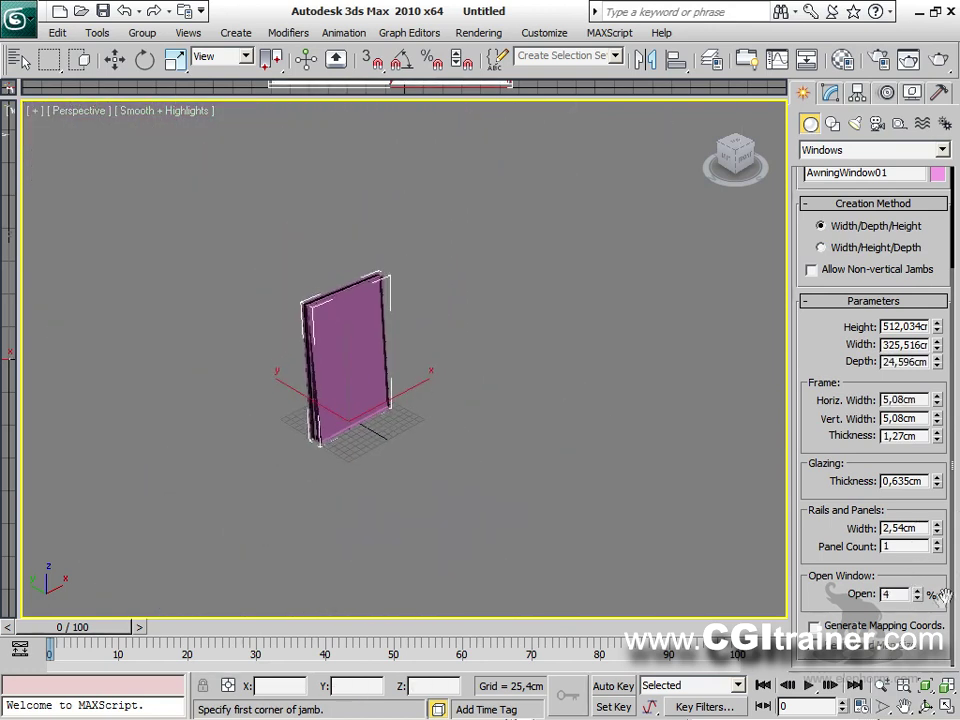
left_click_drag(924, 597, 940, 535)
scroll(483, 478, "up", 5)
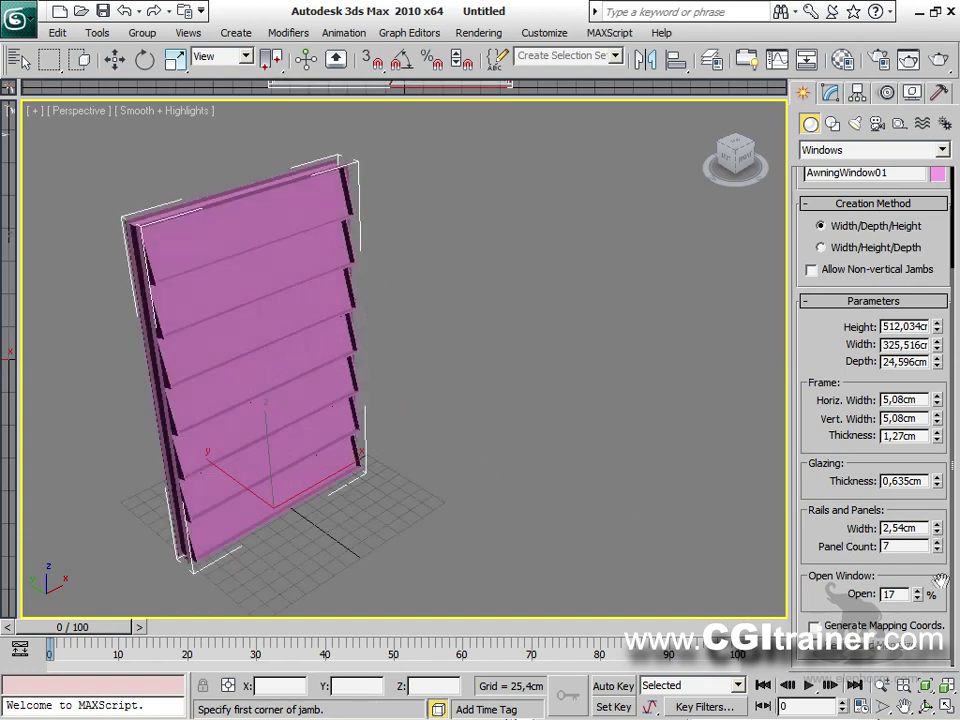
left_click_drag(920, 596, 897, 562)
middle_click_drag(694, 422, 545, 385)
scroll(608, 361, "down", 3)
left_click_drag(818, 233, 818, 362)
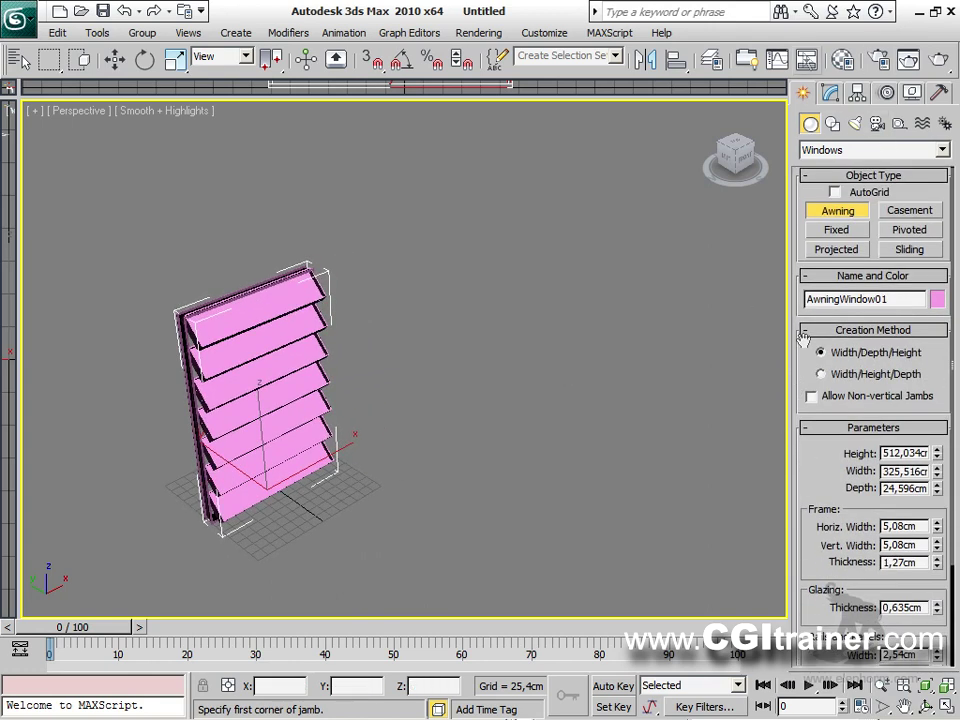
left_click(837, 232)
left_click_drag(395, 447, 500, 376)
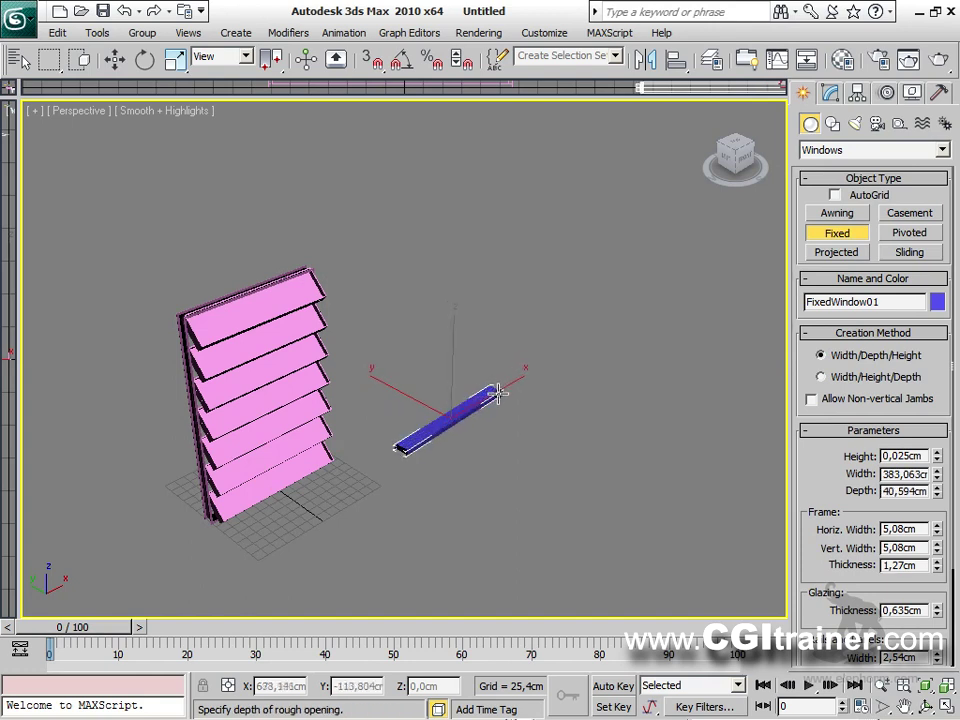
Finish the fixed window's depth and height and adjust its rail width.
left_click(497, 369)
left_click(483, 233)
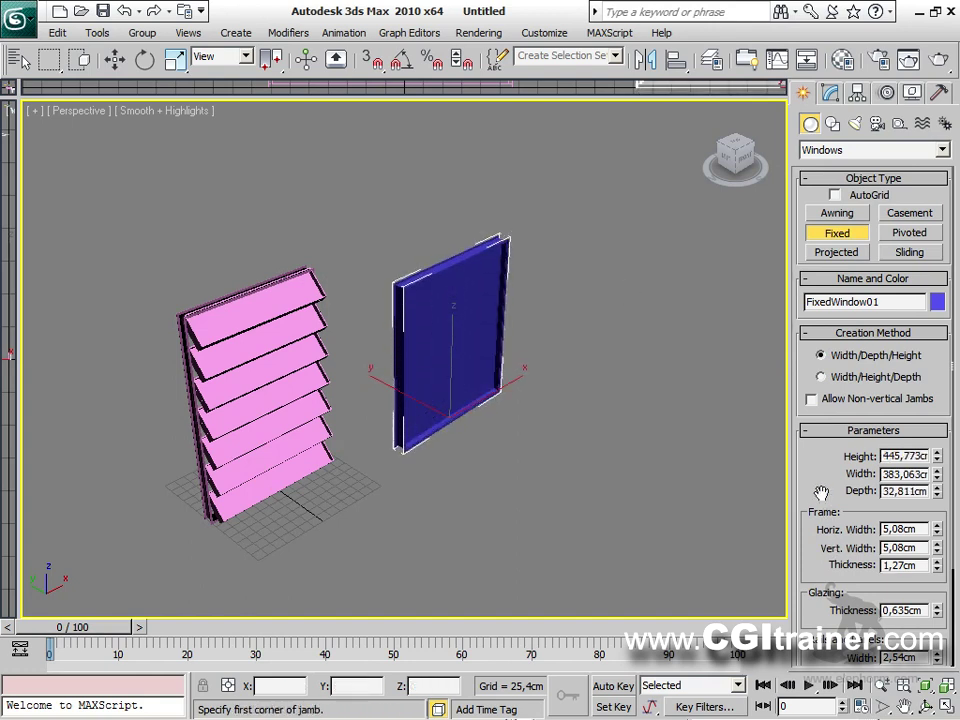
left_click_drag(818, 422, 818, 302)
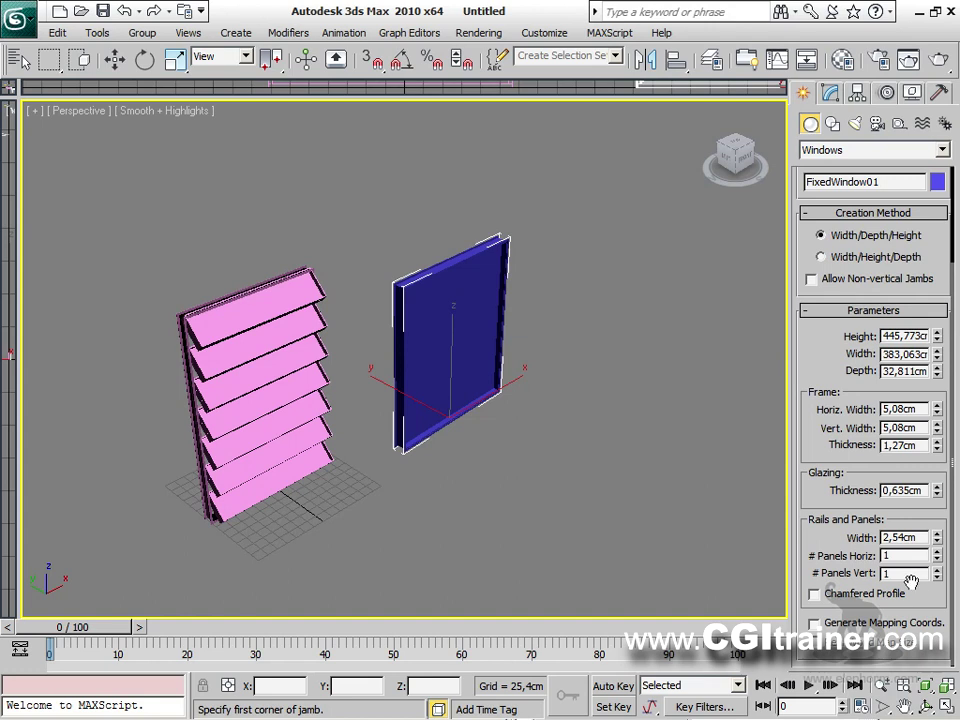
left_click_drag(838, 428, 842, 360)
mouse_move(938, 540)
left_mouse_down()
mouse_move(938, 522)
mouse_move(938, 536)
left_mouse_up()
left_click_drag(825, 410, 825, 528)
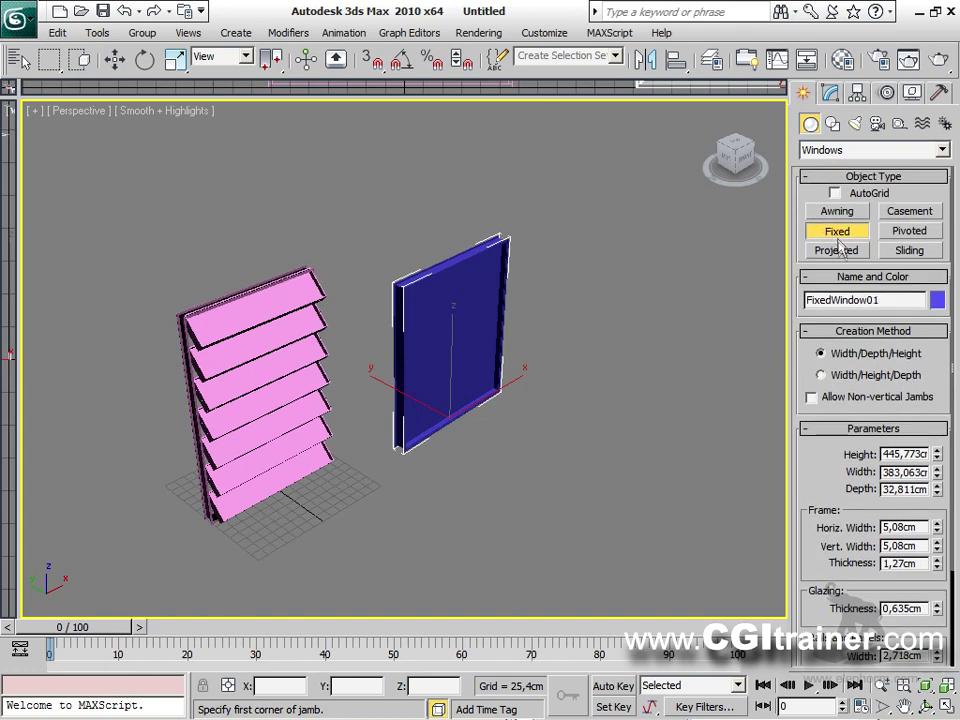
Create a Projected window opened to 51% and frame it in view.
left_click(837, 250)
left_click_drag(515, 500, 612, 385)
left_click(612, 380)
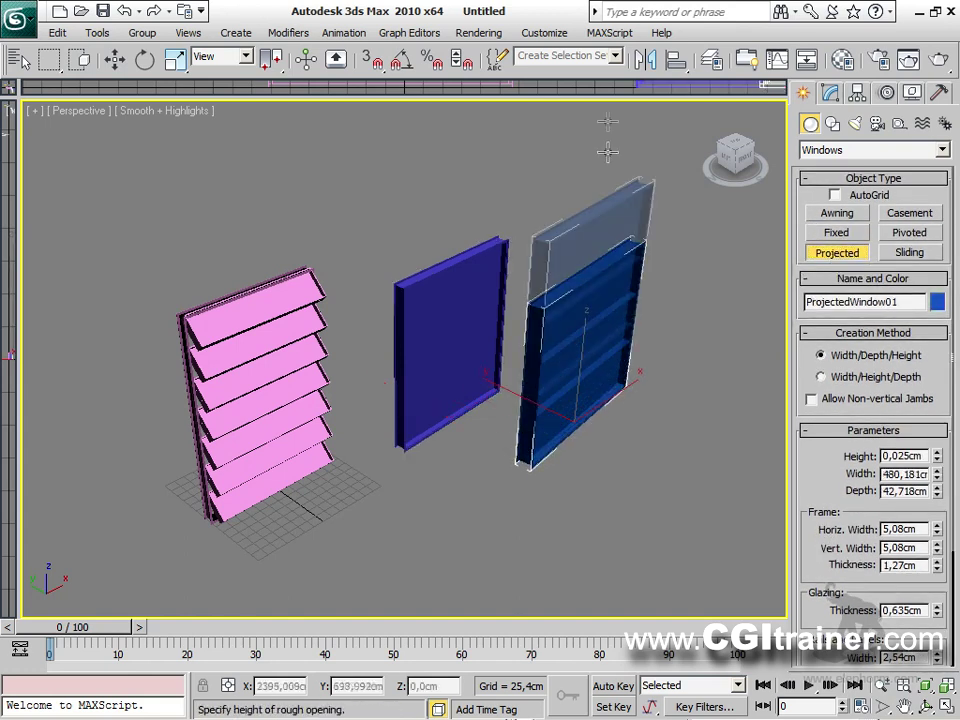
left_click(610, 148)
scroll(893, 572, "down", 5)
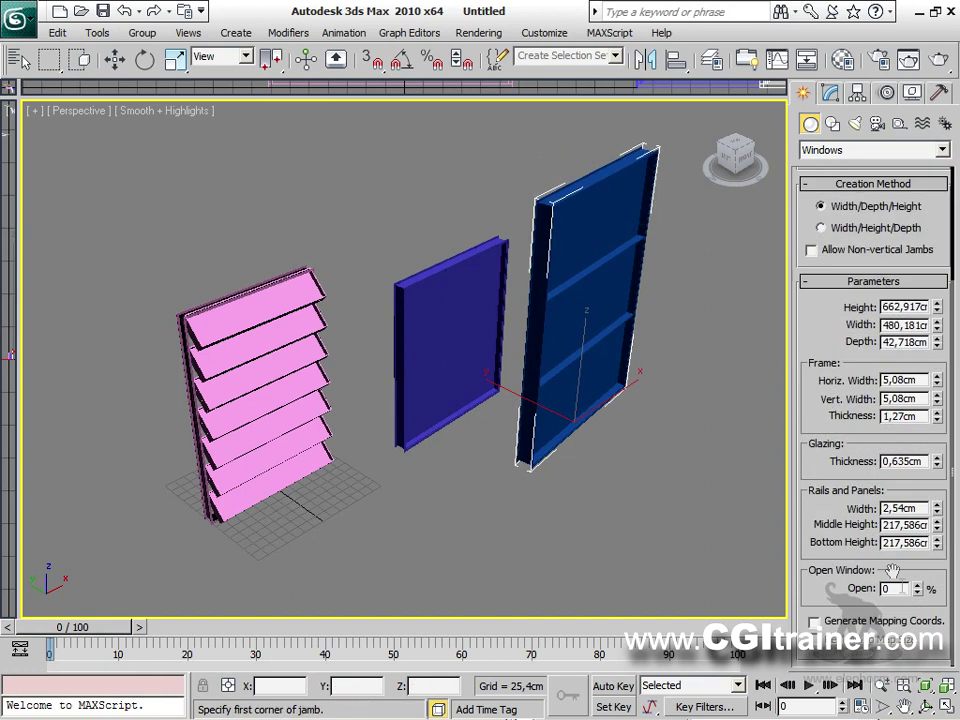
left_click_drag(920, 592, 906, 484)
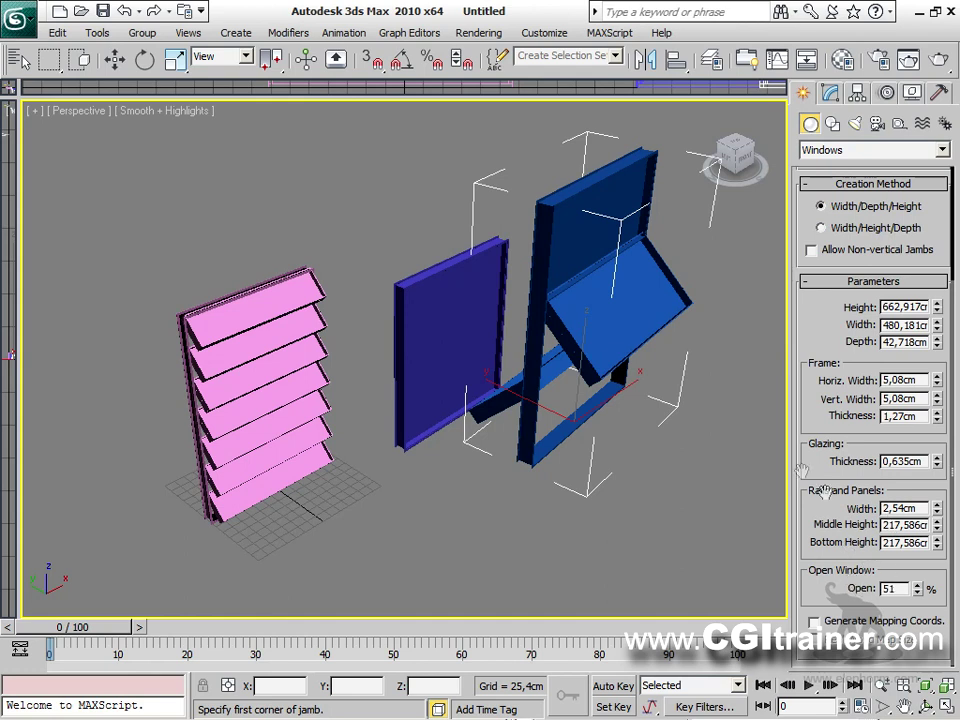
scroll(866, 285, "up", 5)
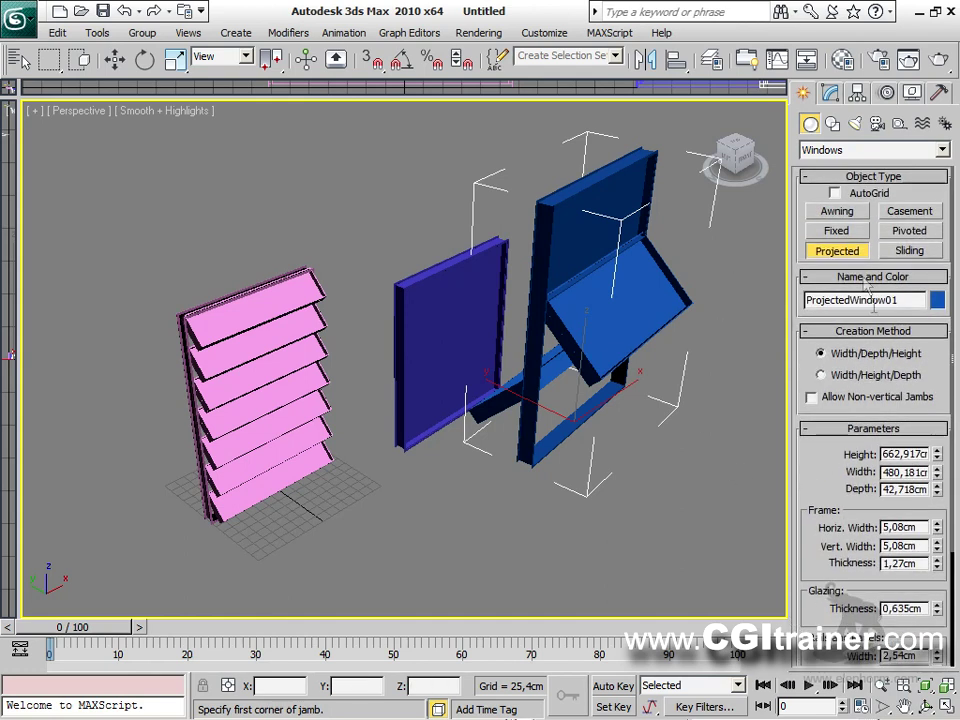
key("z")
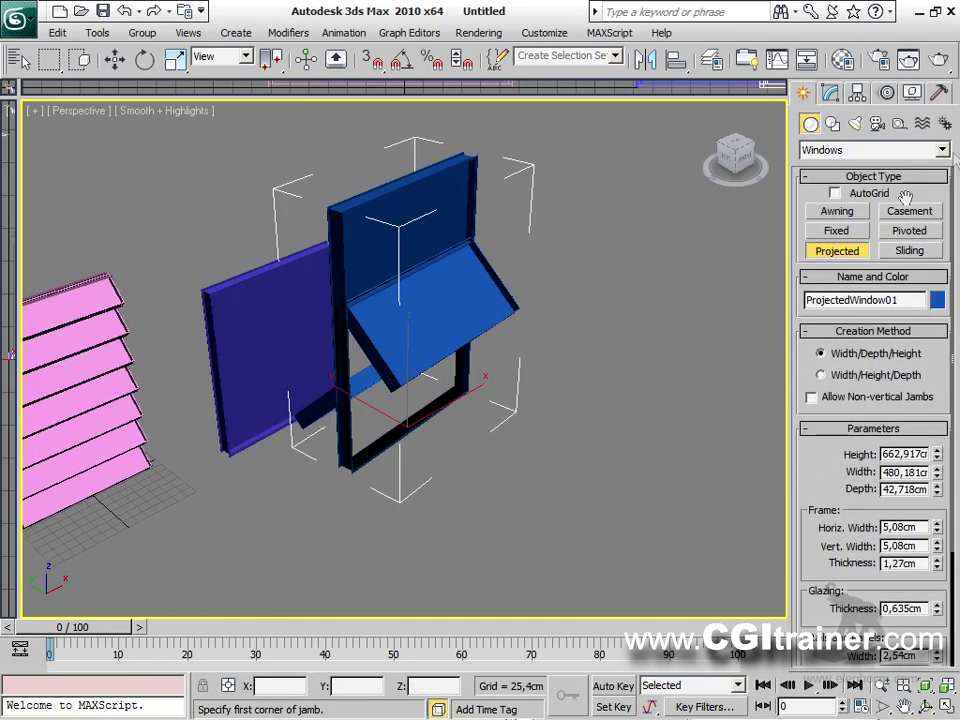
Create a Casement window with its sash swung partly open.
left_click(908, 211)
left_click_drag(546, 490, 619, 418)
left_click(575, 470)
left_click(606, 210)
scroll(887, 538, "down", 5)
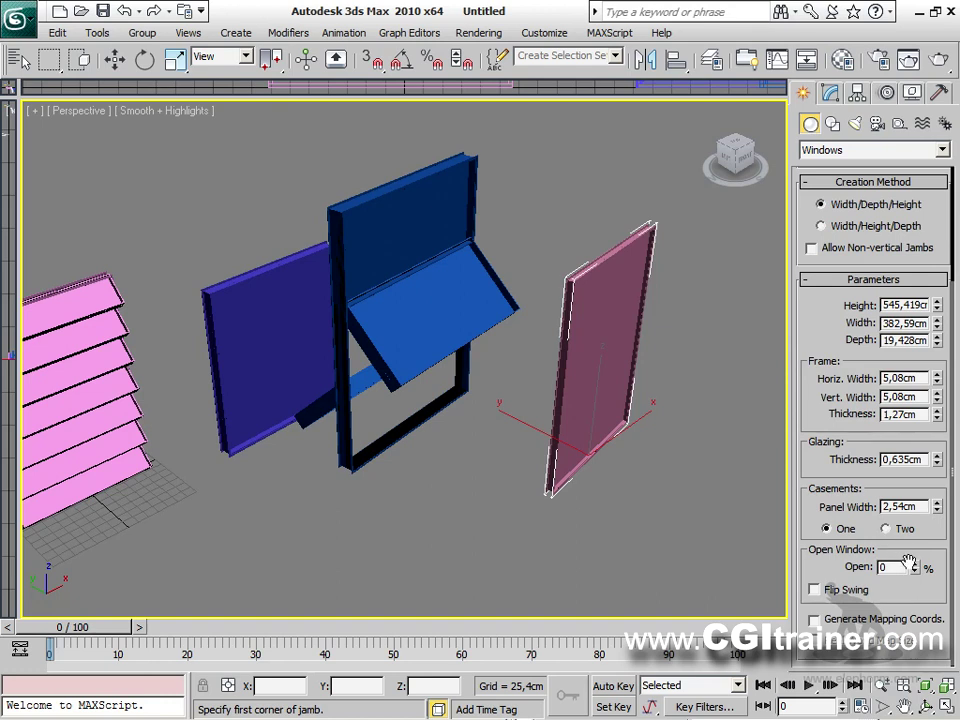
left_click_drag(913, 566, 913, 567)
scroll(860, 560, "up", 5)
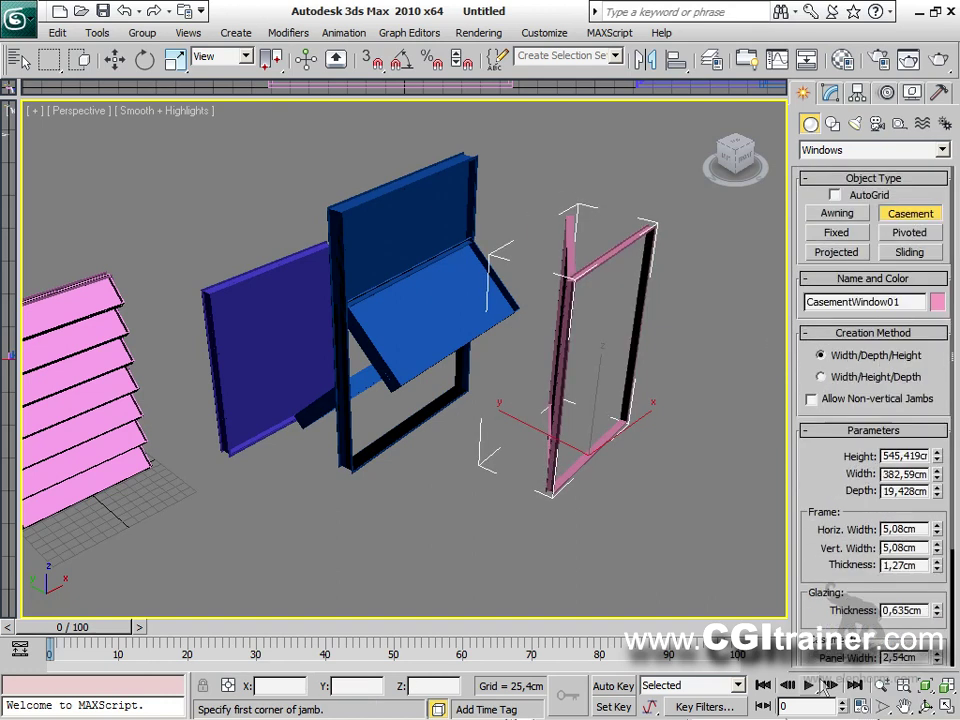
Create a Pivoted window with its sash rotated partly open.
left_click(907, 233)
left_click_drag(588, 553, 674, 460)
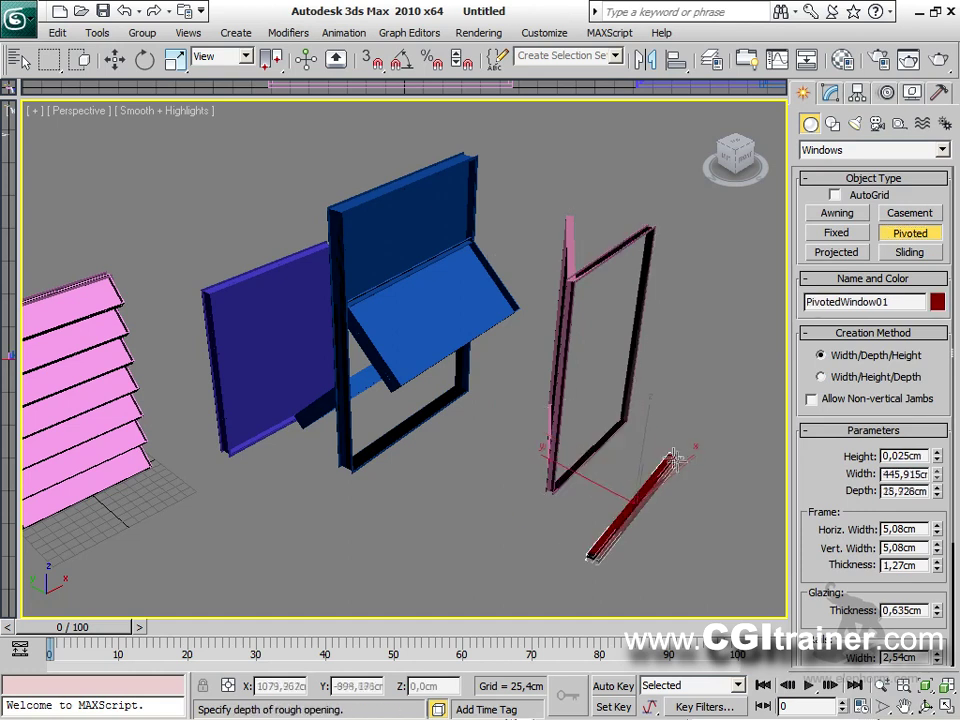
left_click(675, 452)
left_click(670, 203)
left_click_drag(803, 612, 805, 449)
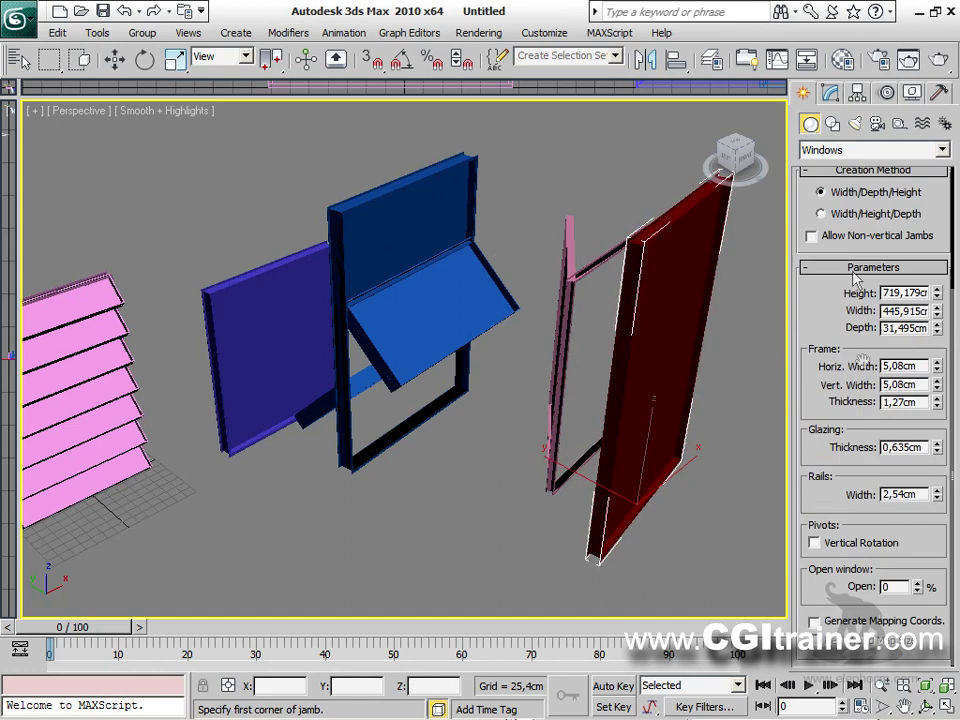
left_click_drag(918, 592, 918, 552)
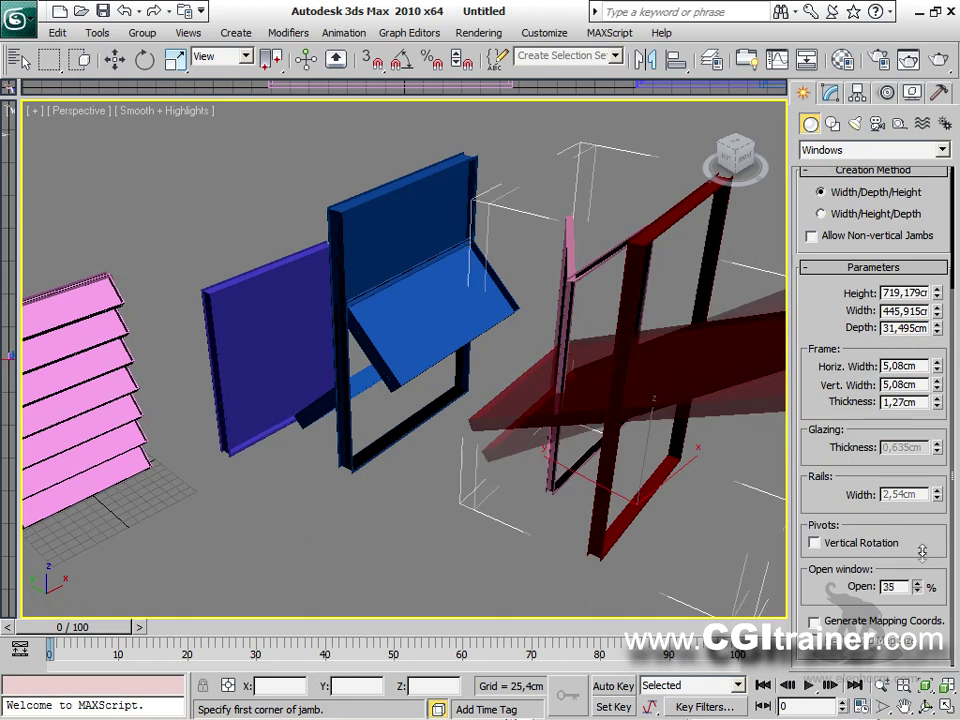
scroll(816, 292, "up", 5)
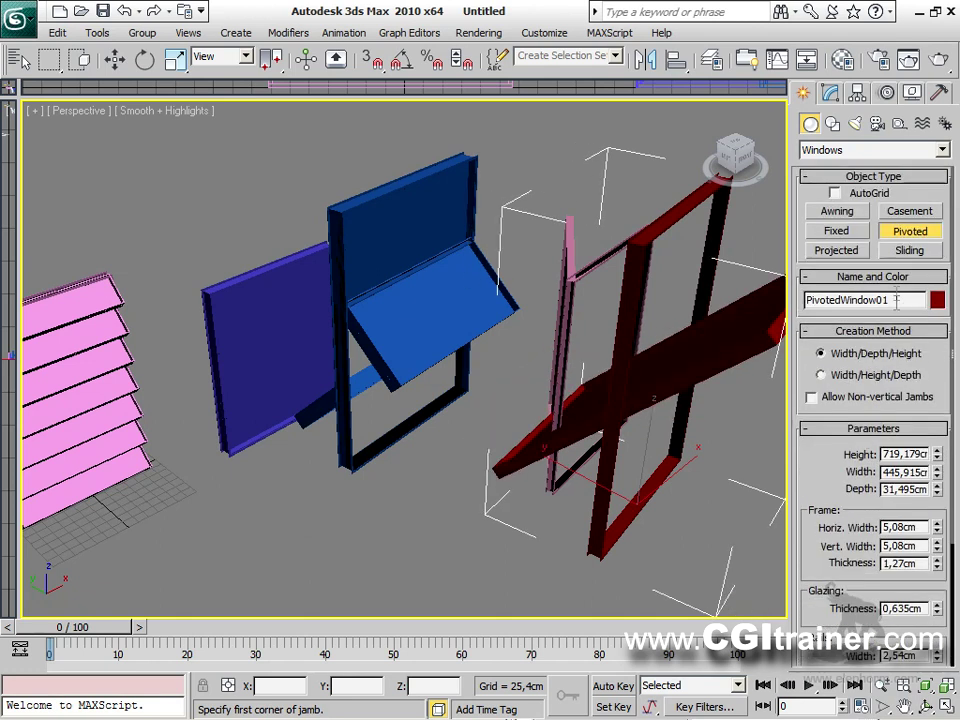
Create a Sliding window with the lower sash about 44% open and wider rails.
left_click(909, 251)
left_click_drag(250, 570, 414, 548)
left_click(310, 398)
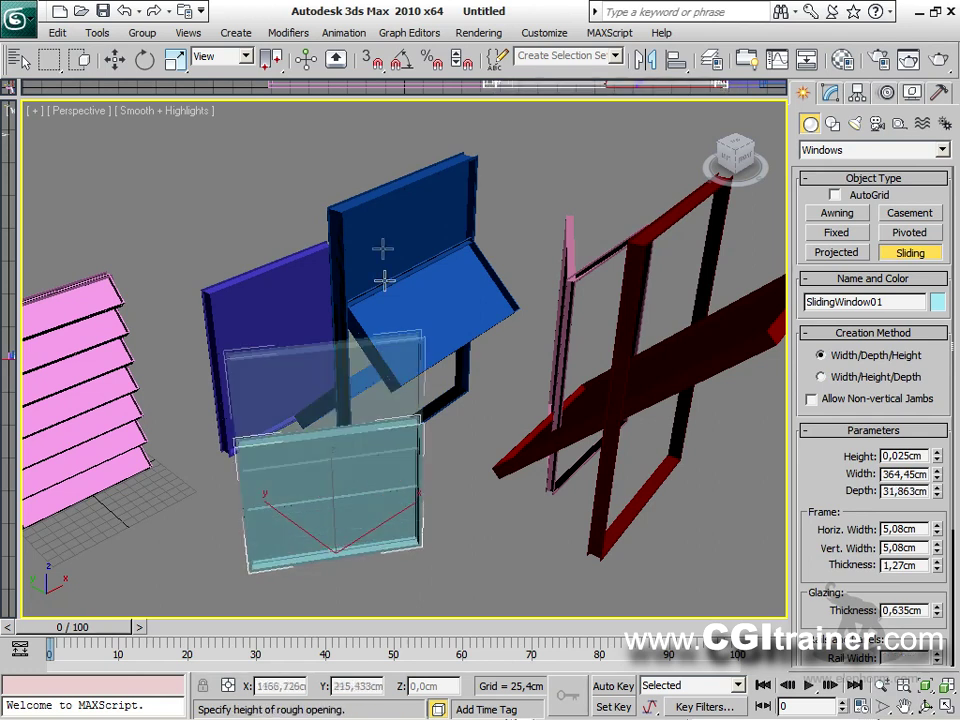
left_click(387, 213)
scroll(835, 247, "down", 6)
left_click_drag(916, 595, 930, 490)
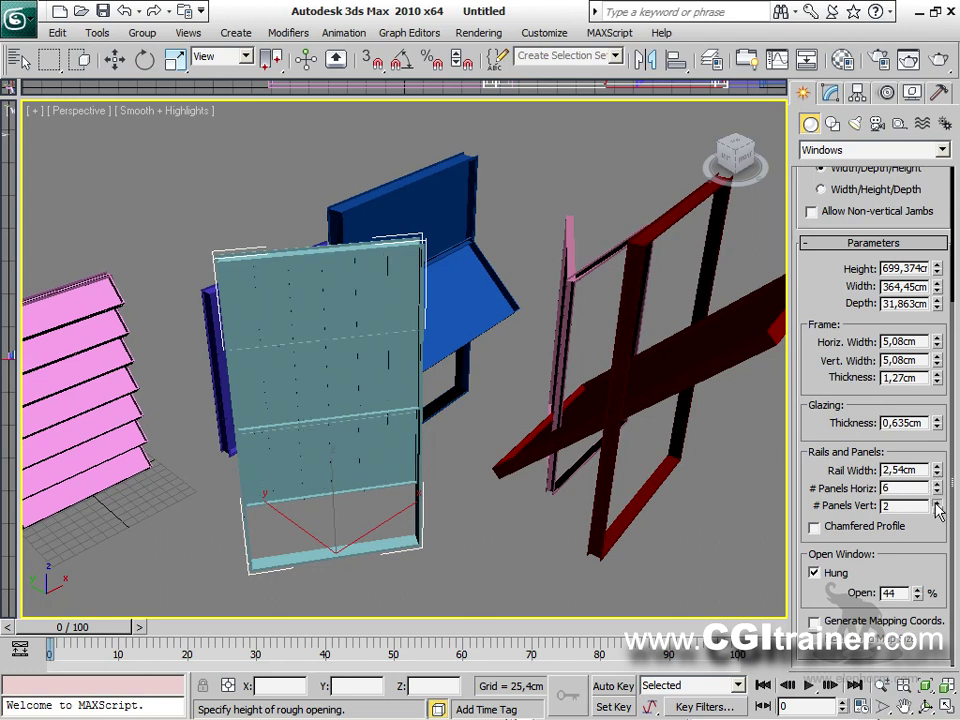
left_click_drag(918, 600, 937, 420)
middle_click_drag(590, 370, 540, 285, "alt")
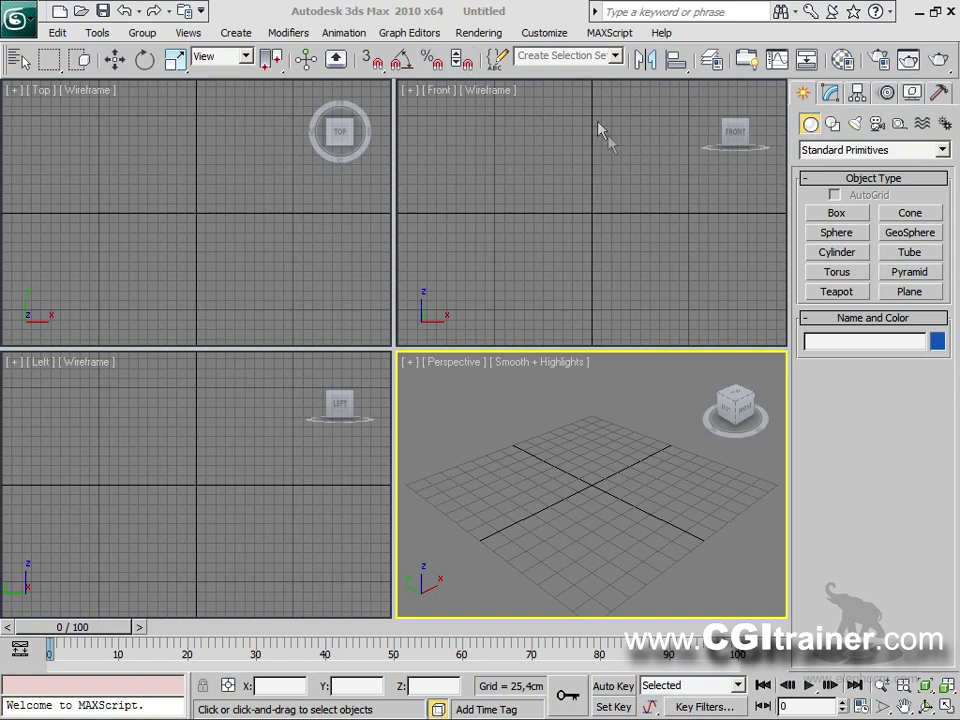
Set snapping to Grid Points in the snap quad menu.
right_click(574, 514, "shift")
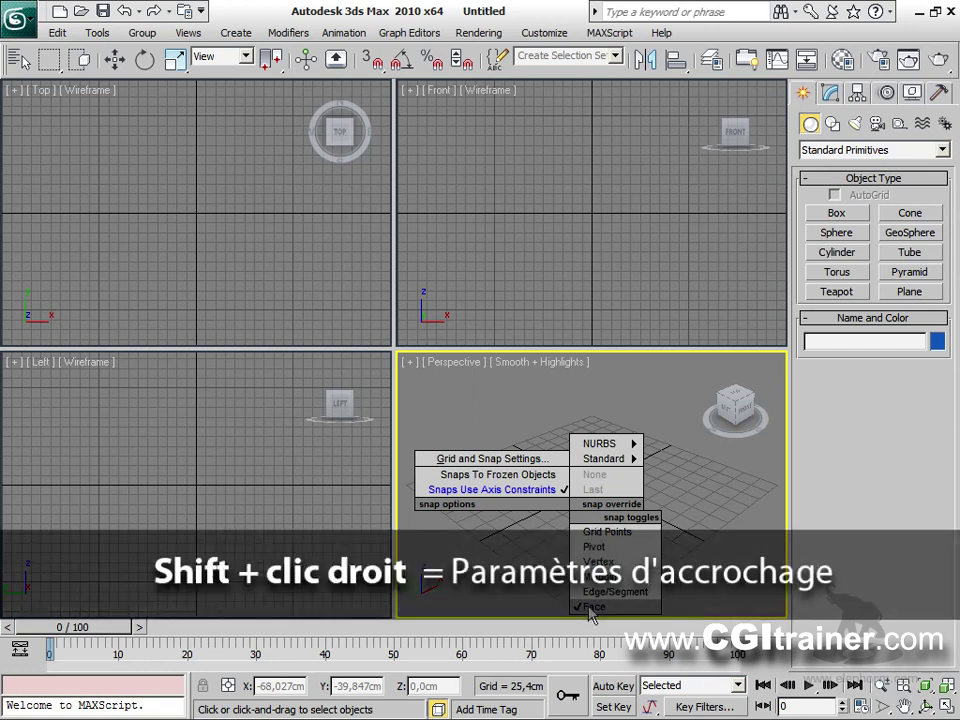
left_click(587, 607)
right_click(583, 548, "shift")
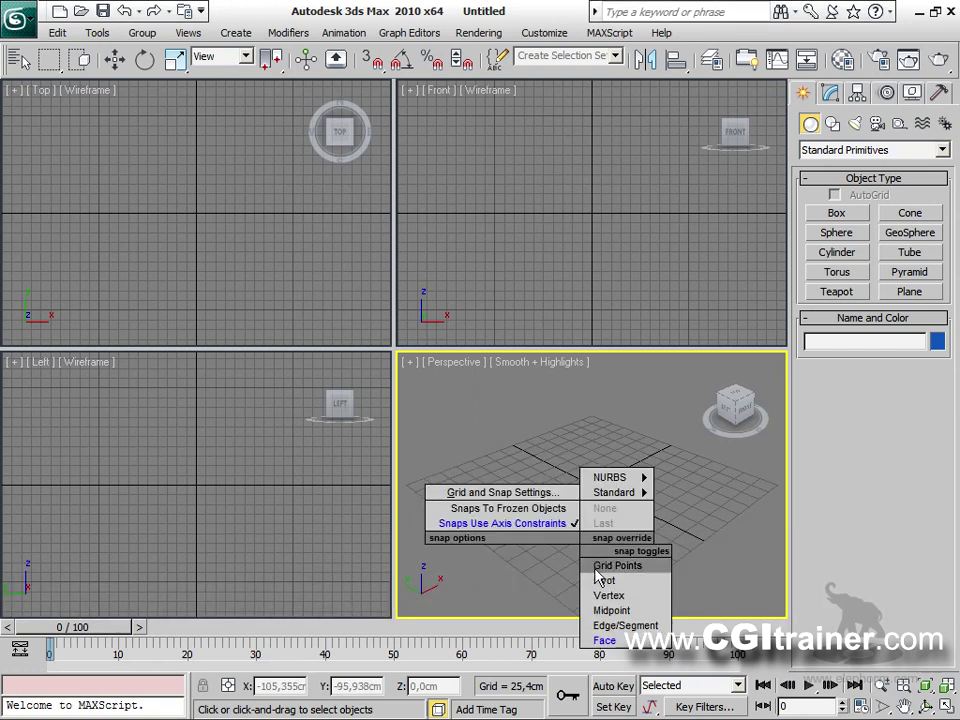
left_click(600, 566)
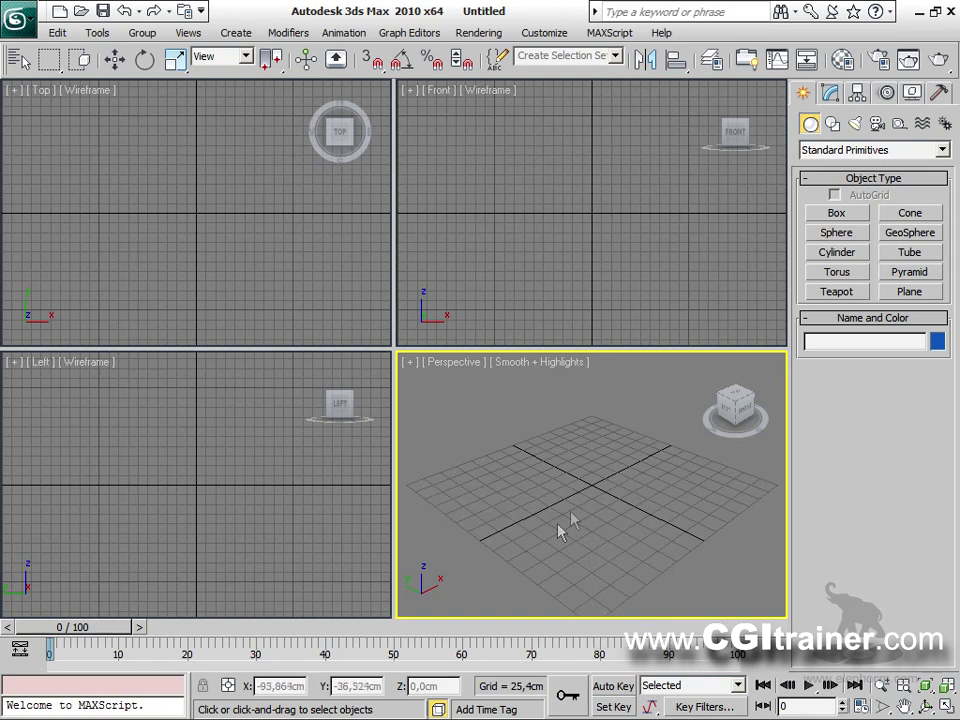
With snapping on, create a Box snapped to grid points.
left_click(836, 213)
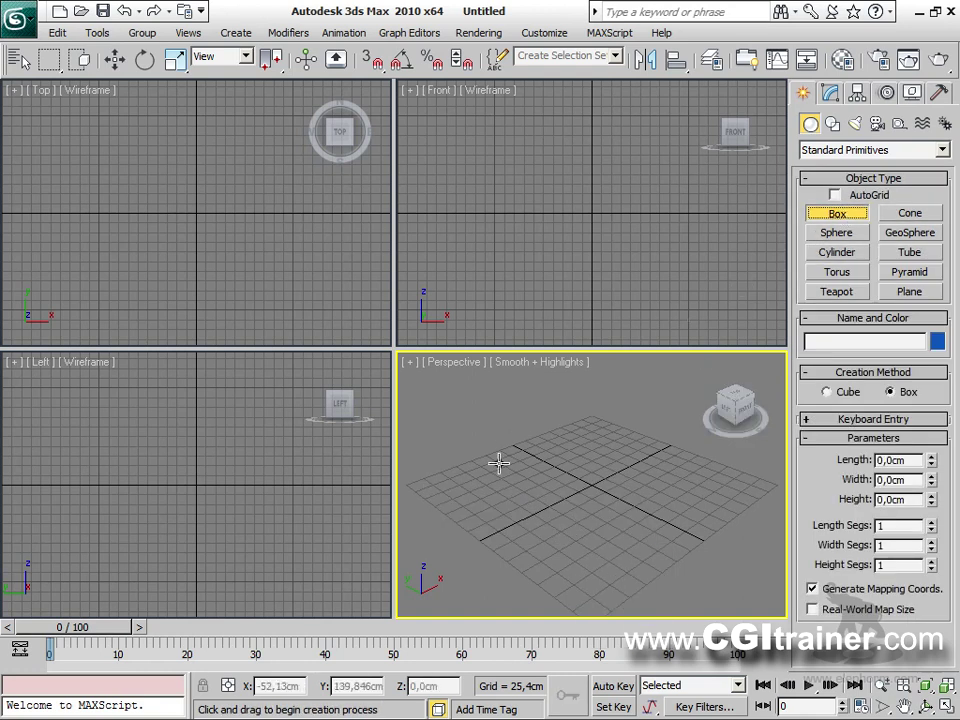
key("s")
left_click_drag(458, 485, 540, 452)
left_click_drag(440, 492, 588, 472)
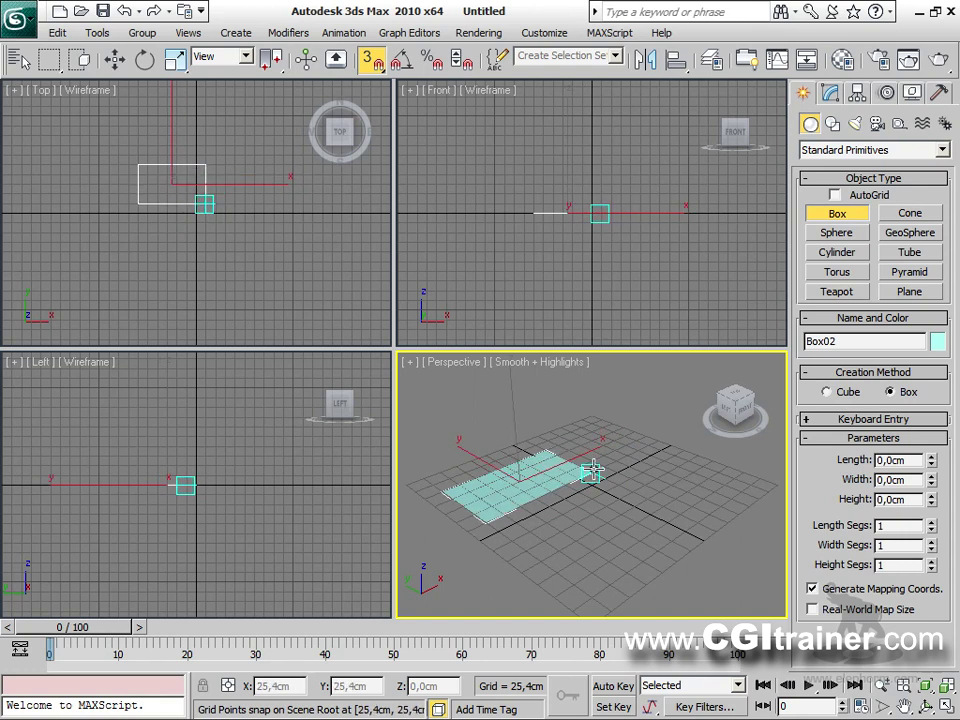
left_click(560, 385)
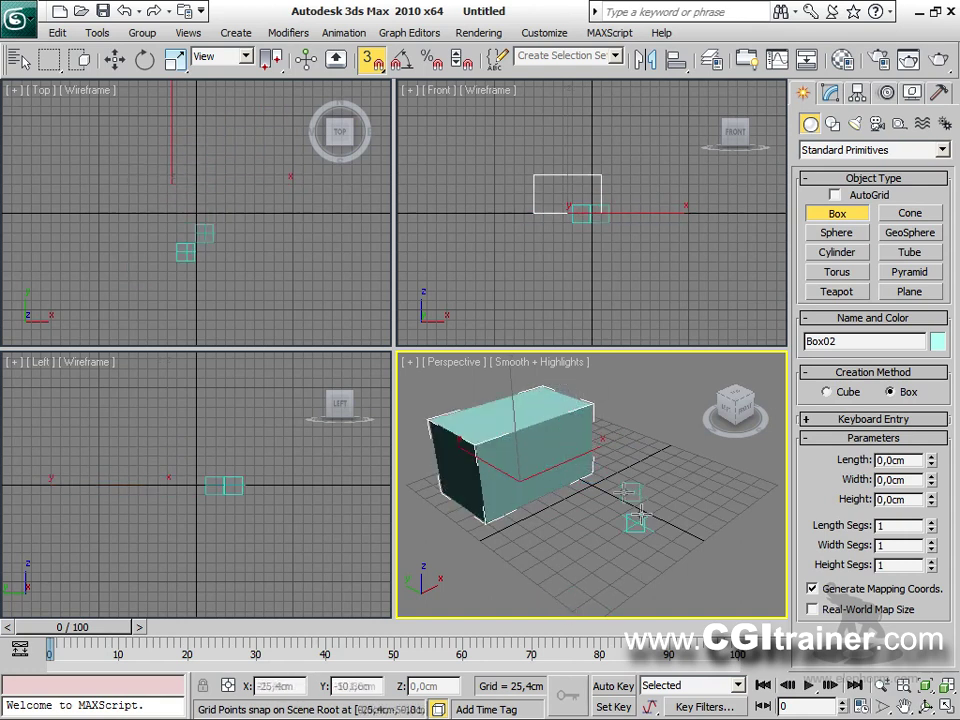
Toggle snapping off and on, recheck the snap options, and delete the test box.
key("s")
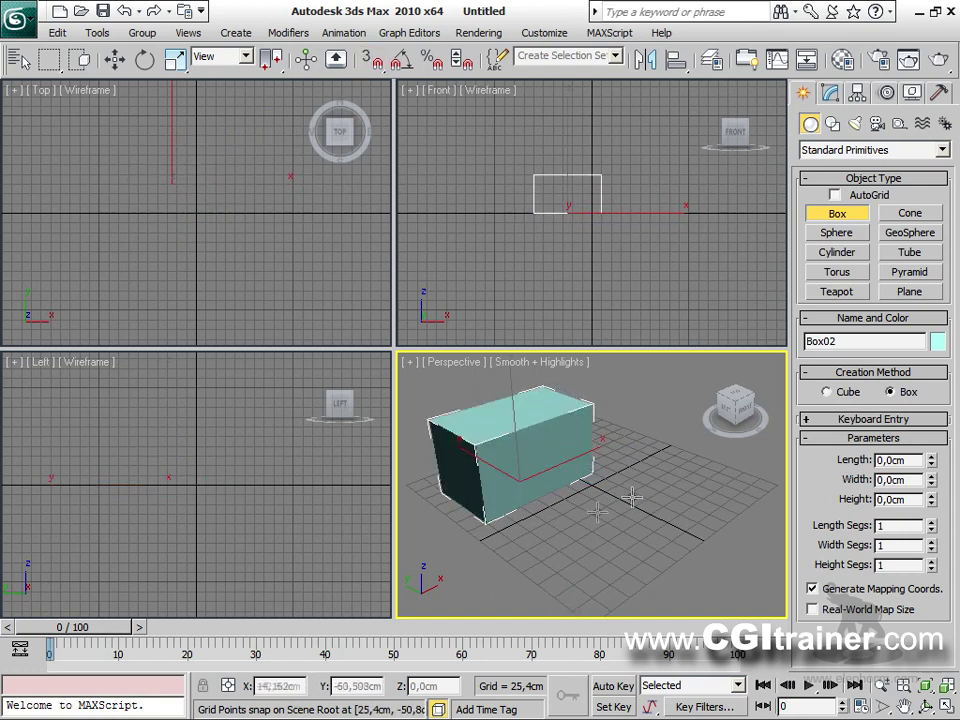
key("s")
key("s")
key("s")
key("s")
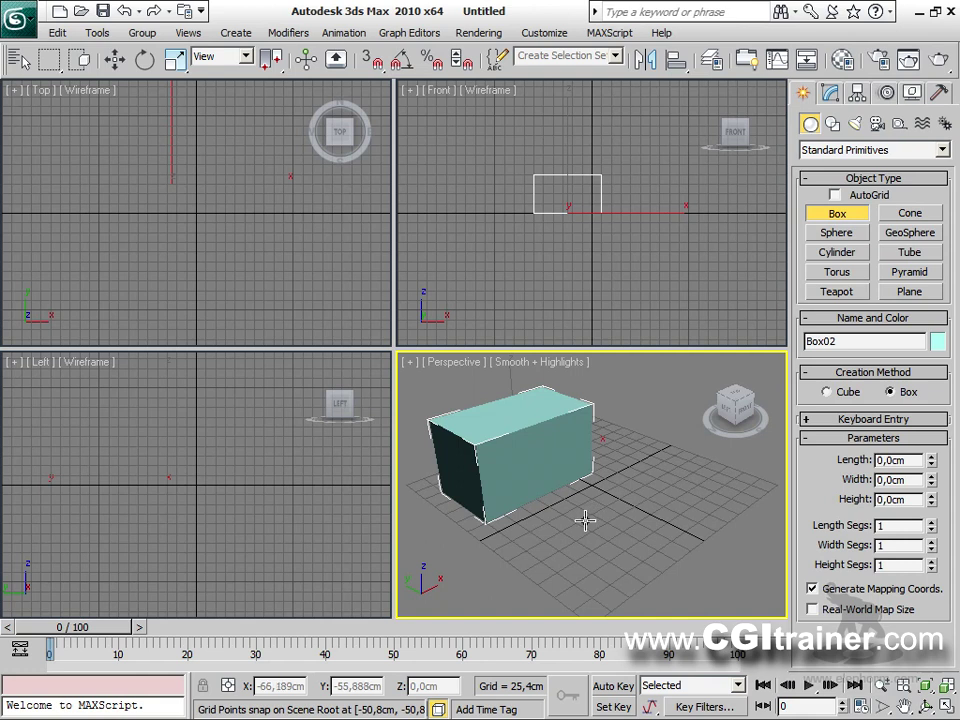
right_click(585, 521, "shift")
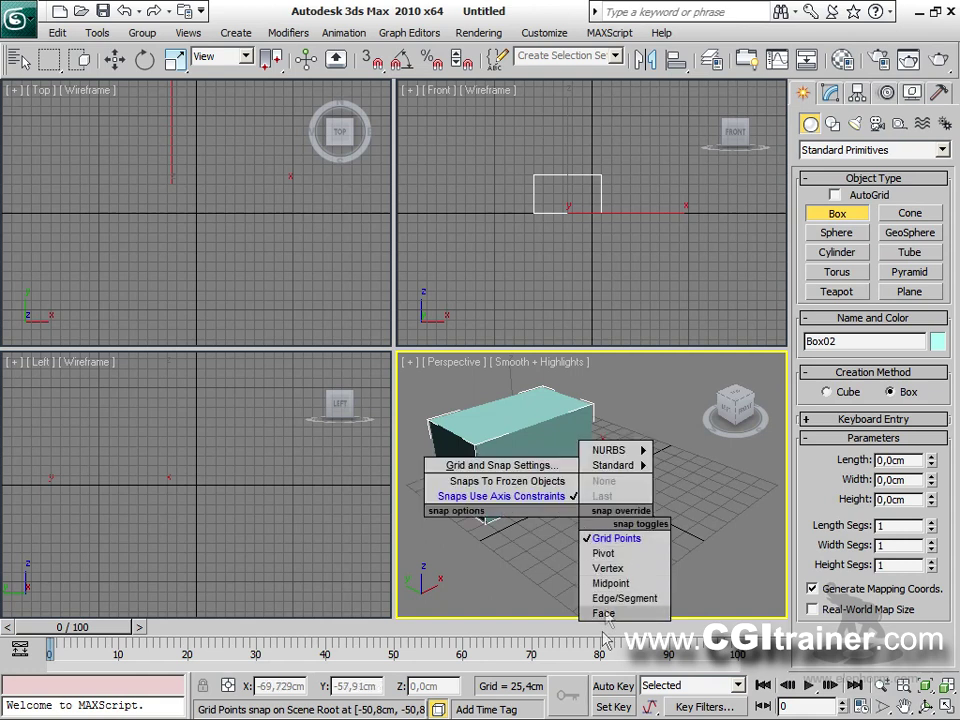
left_click(689, 486)
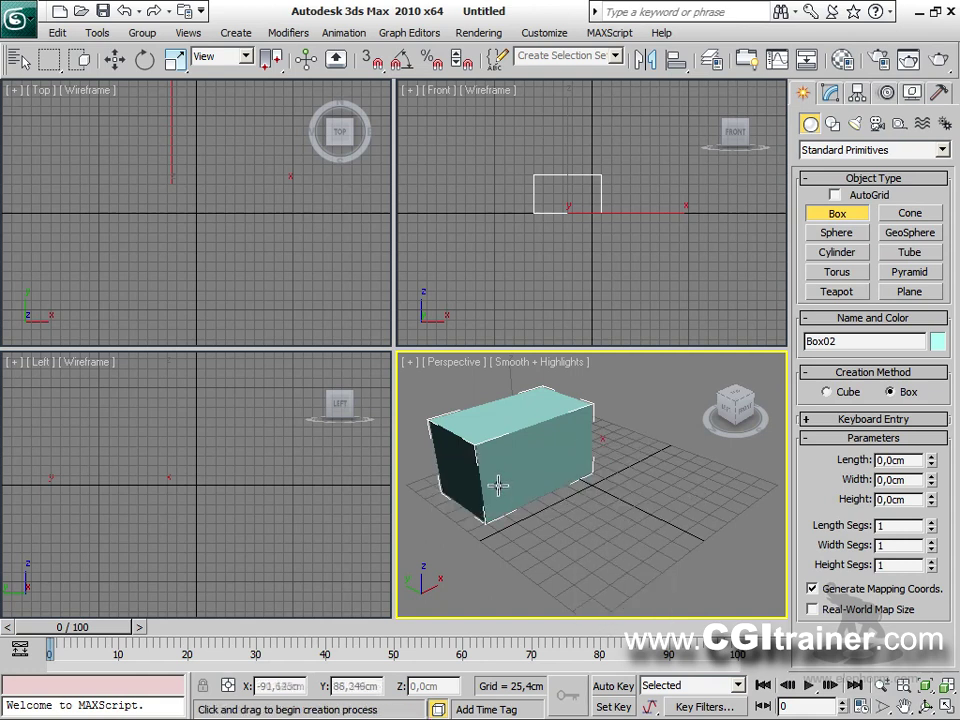
key("Delete")
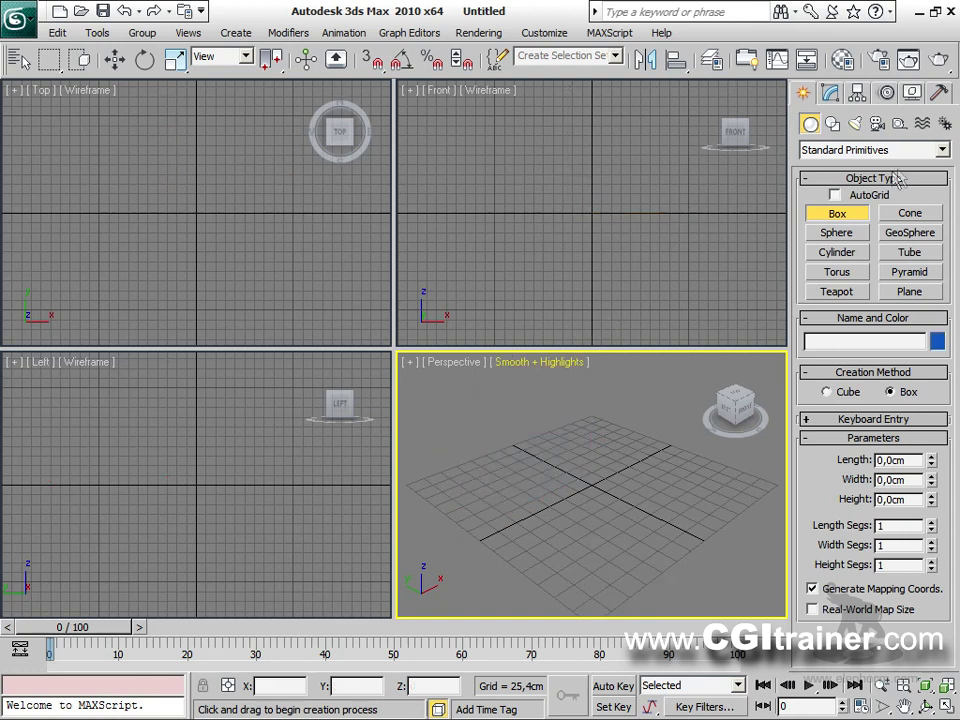
Draw Wall01 from AEC Extended > Wall between two snapped grid points as one segment.
left_click(943, 151)
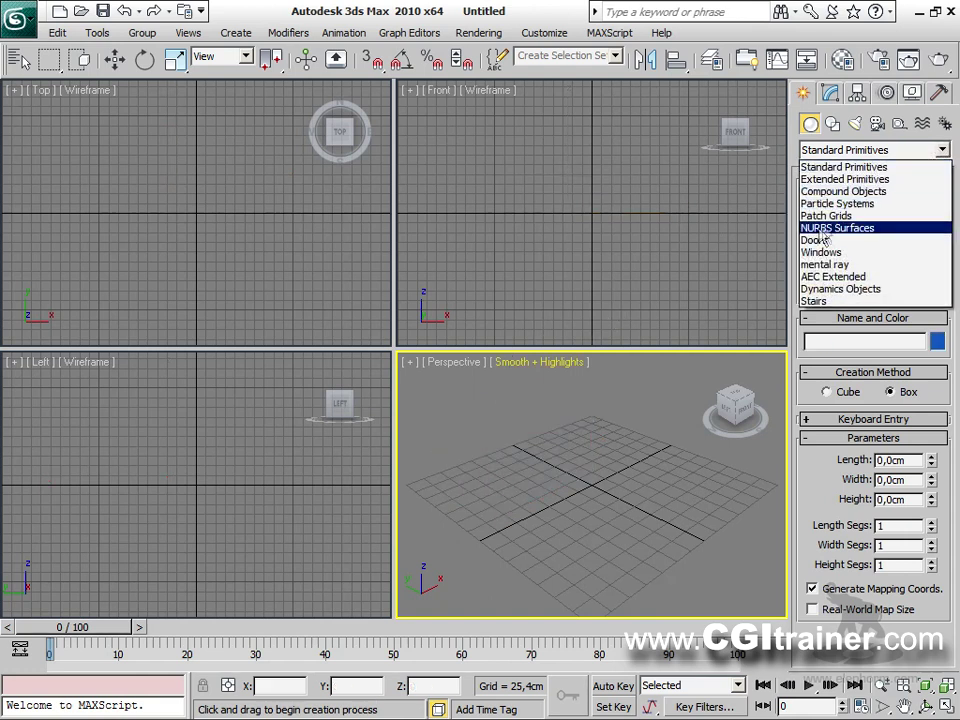
left_click(845, 277)
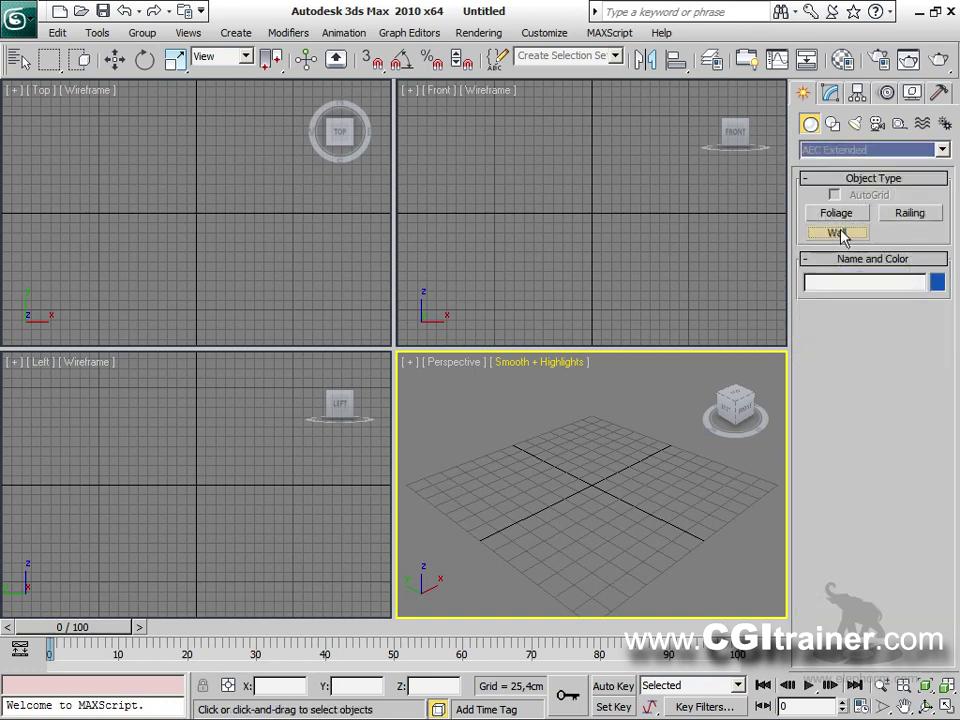
left_click(840, 234)
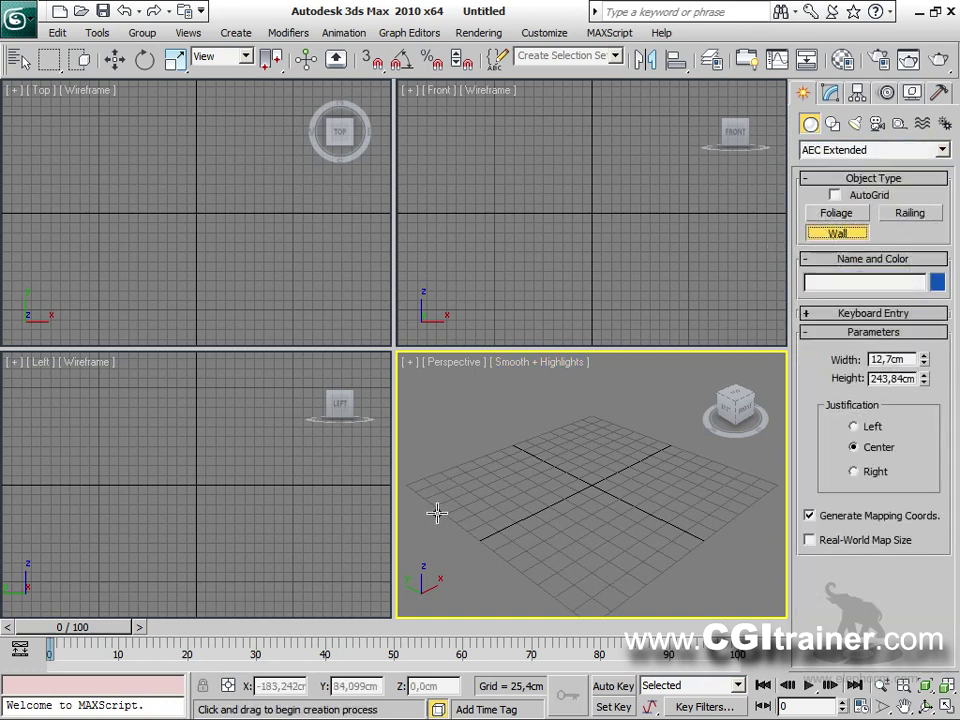
key("s")
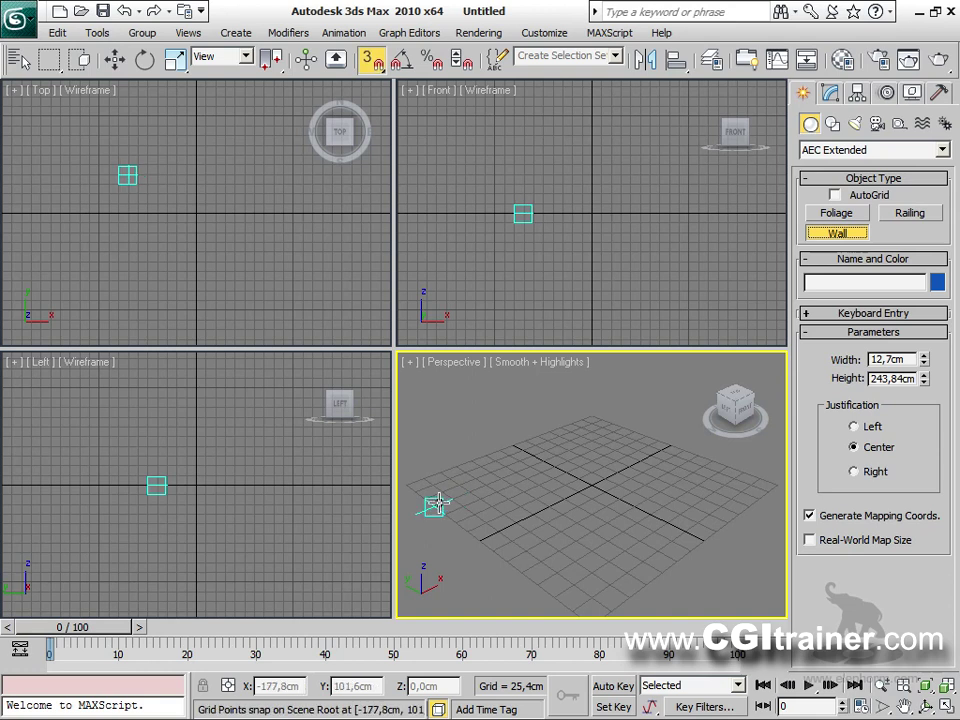
right_click(440, 503, "shift")
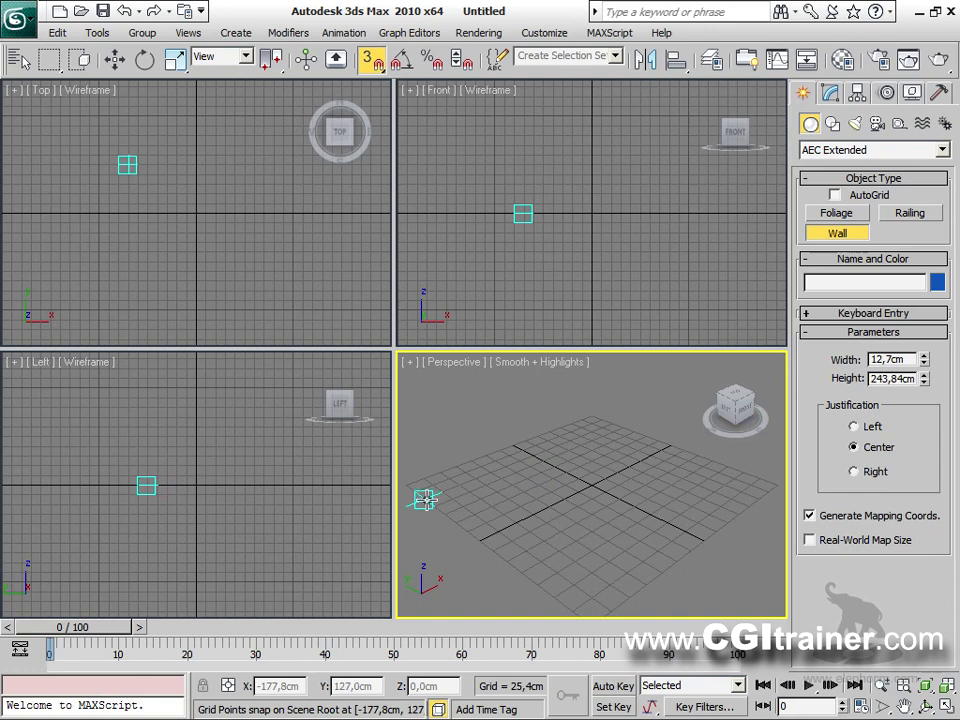
left_click(424, 499)
left_click(611, 440)
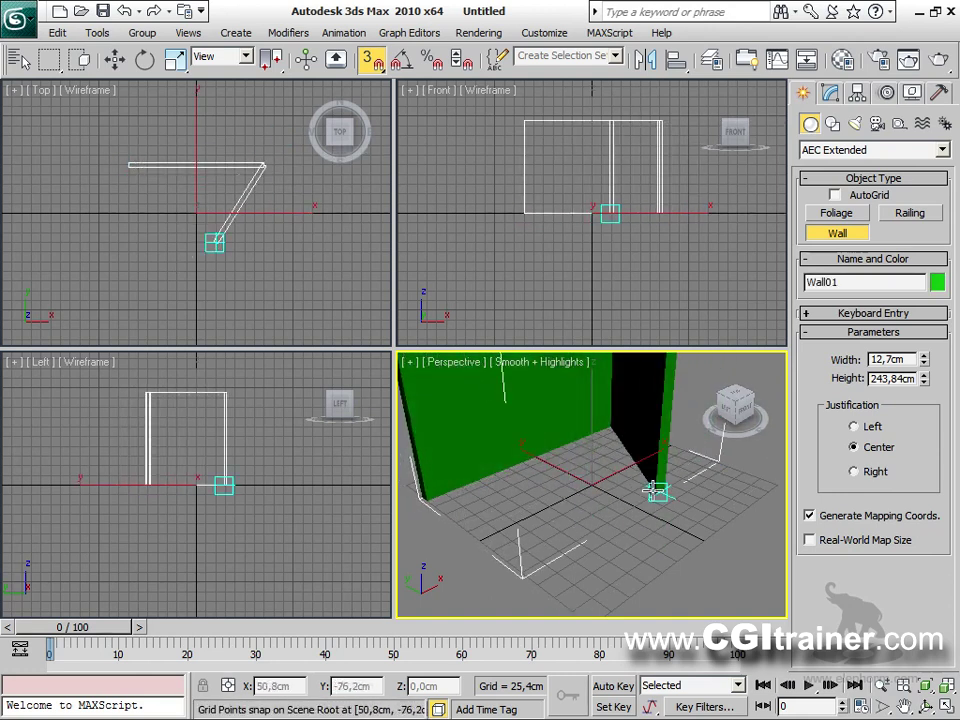
right_click(650, 490)
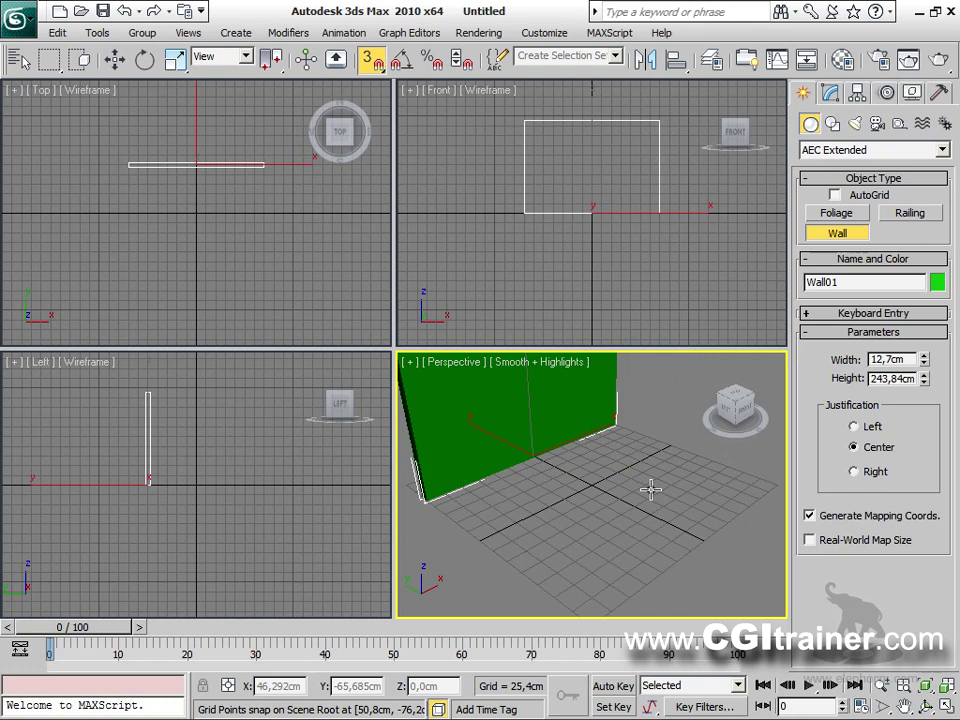
left_click(942, 149)
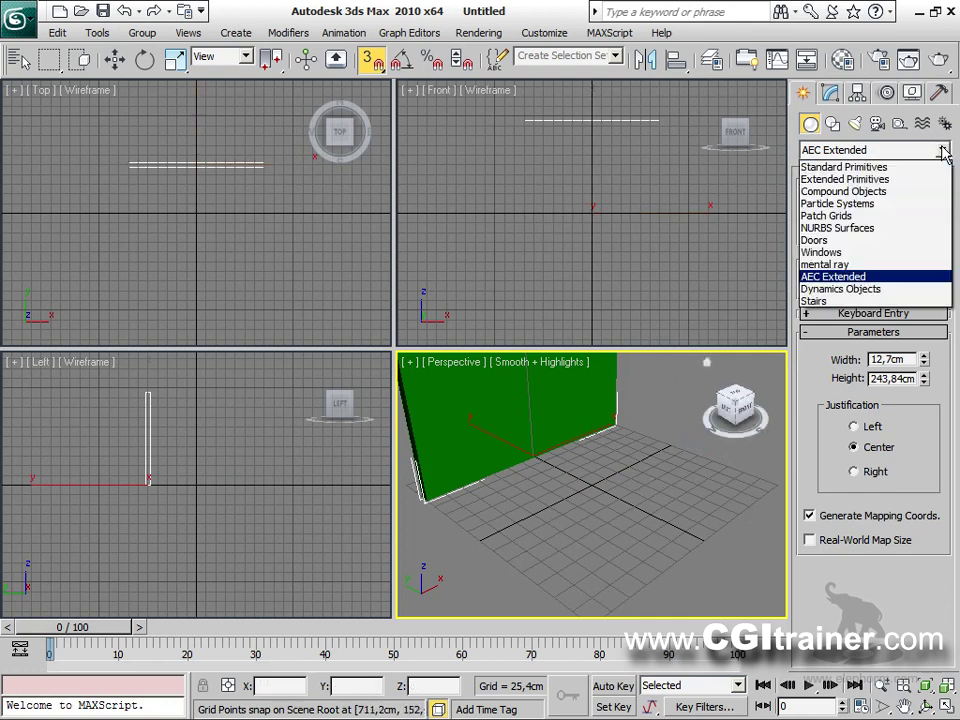
Show the Doors category and switch snapping from Grid Points to Face.
left_click(815, 240)
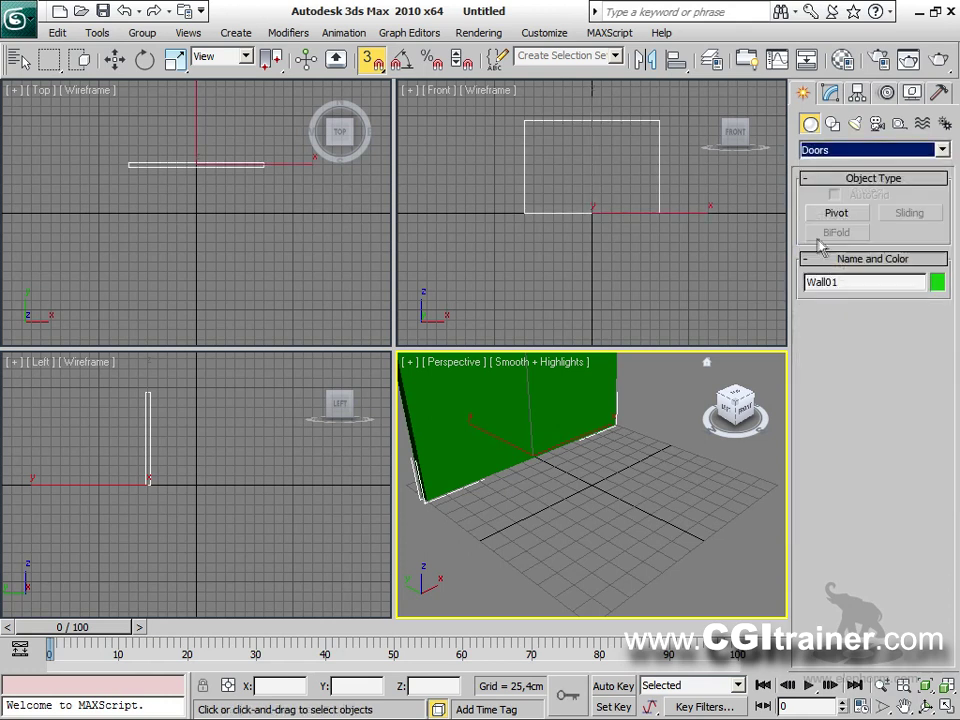
right_click(503, 472, "shift")
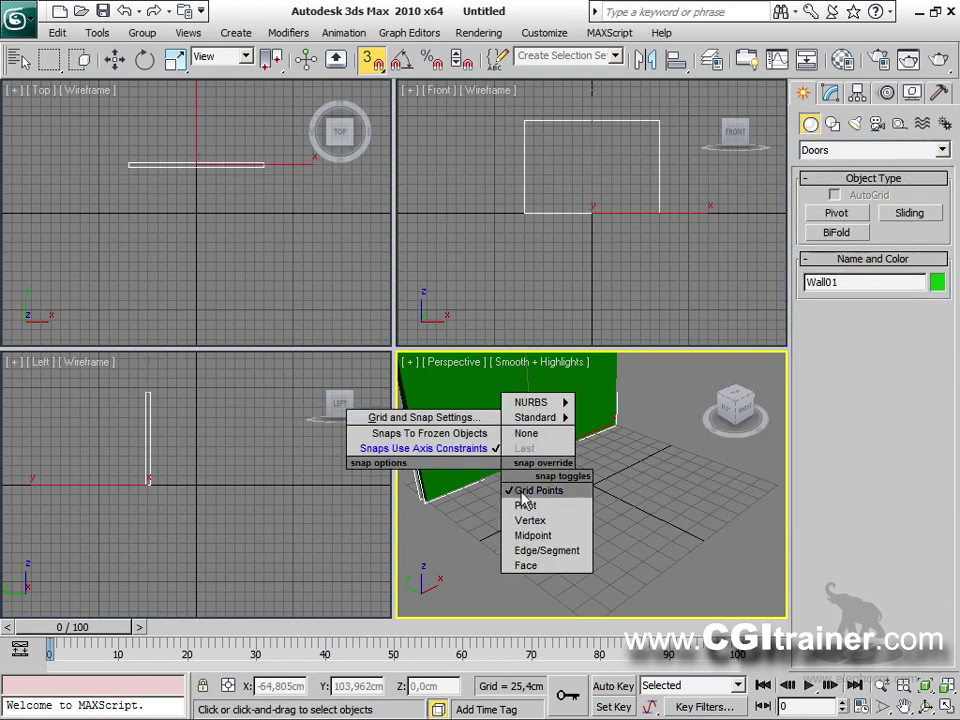
left_click(523, 491)
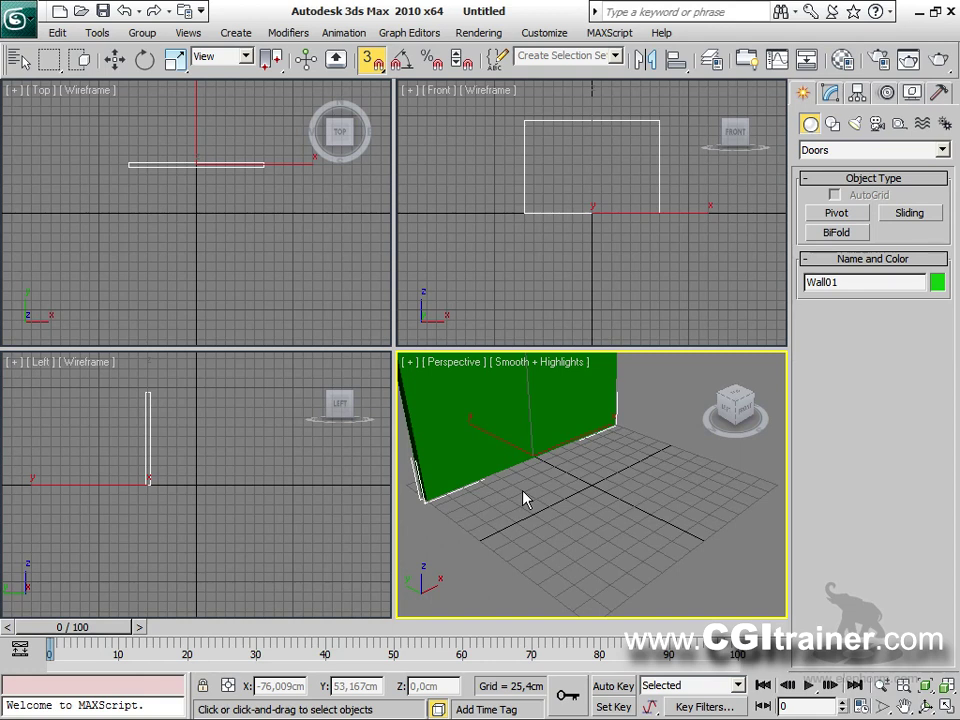
right_click(520, 487, "shift")
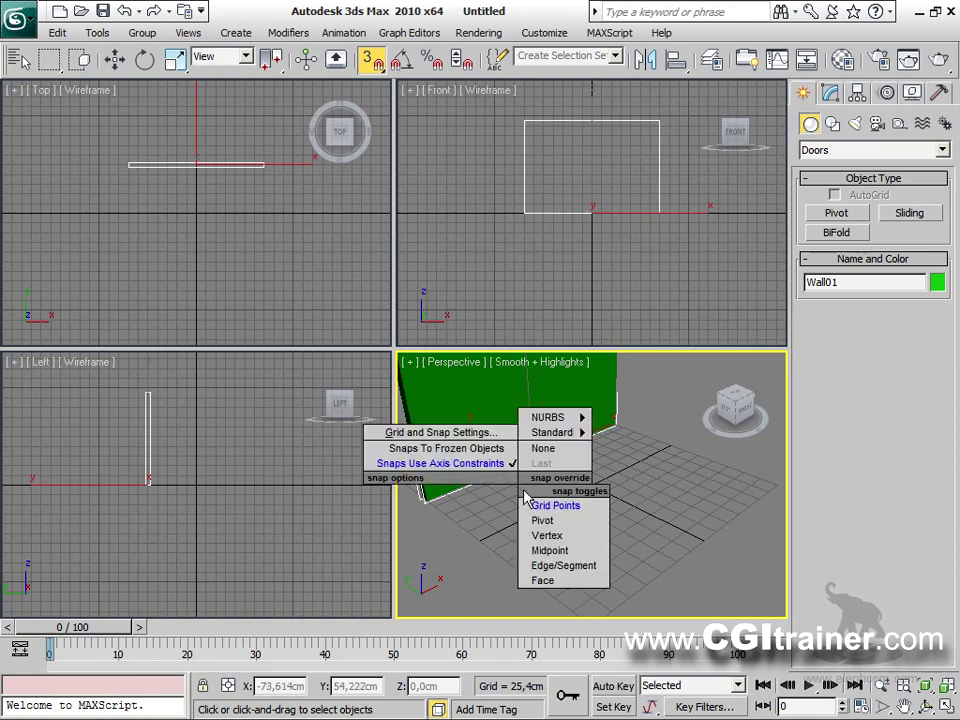
left_click(554, 582)
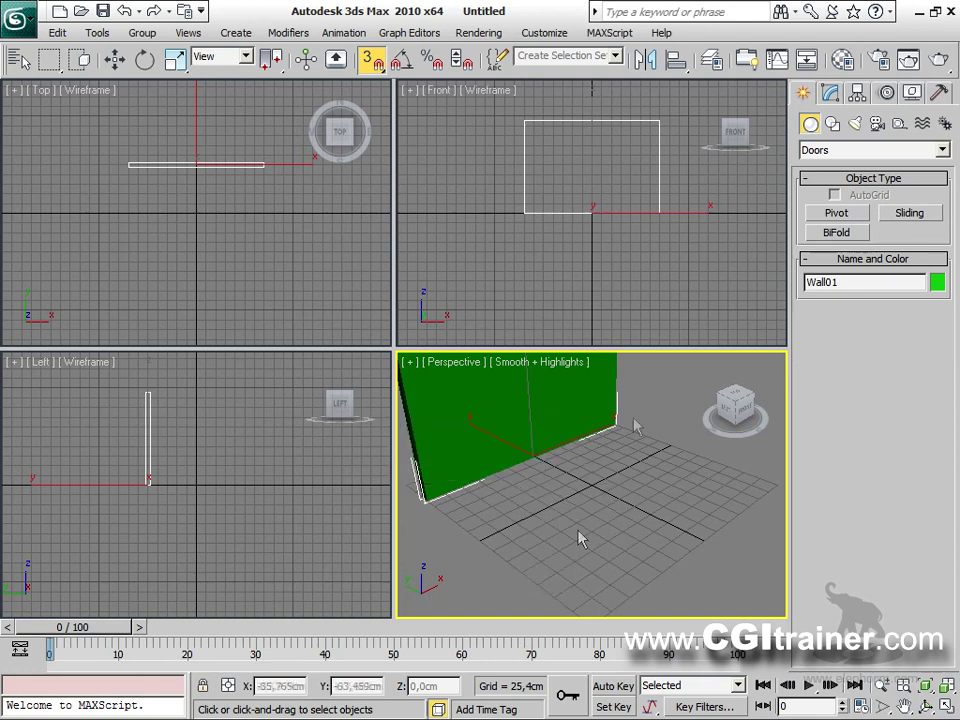
Place a Pivot door in the wall, about 209 cm high, opened to 42 degrees.
left_click(830, 216)
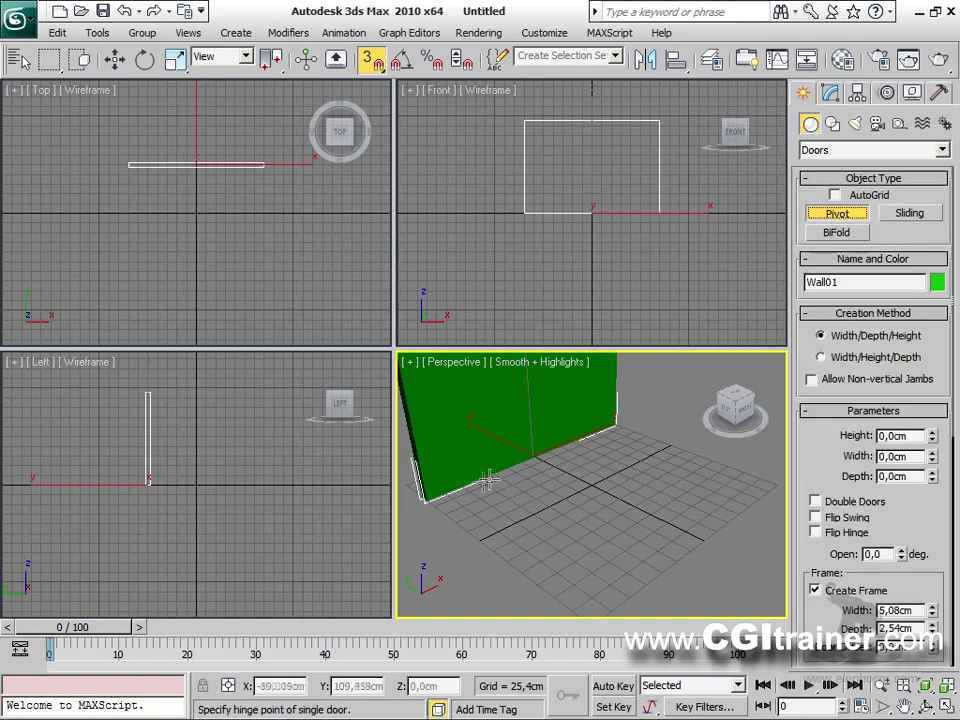
left_click_drag(482, 476, 585, 431)
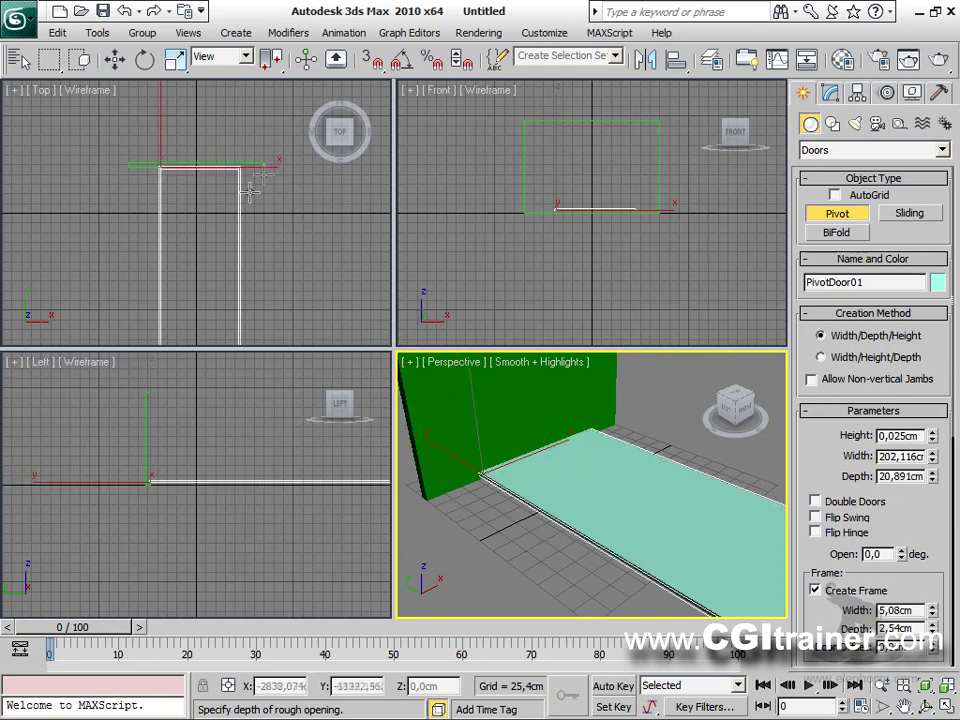
left_click(553, 452)
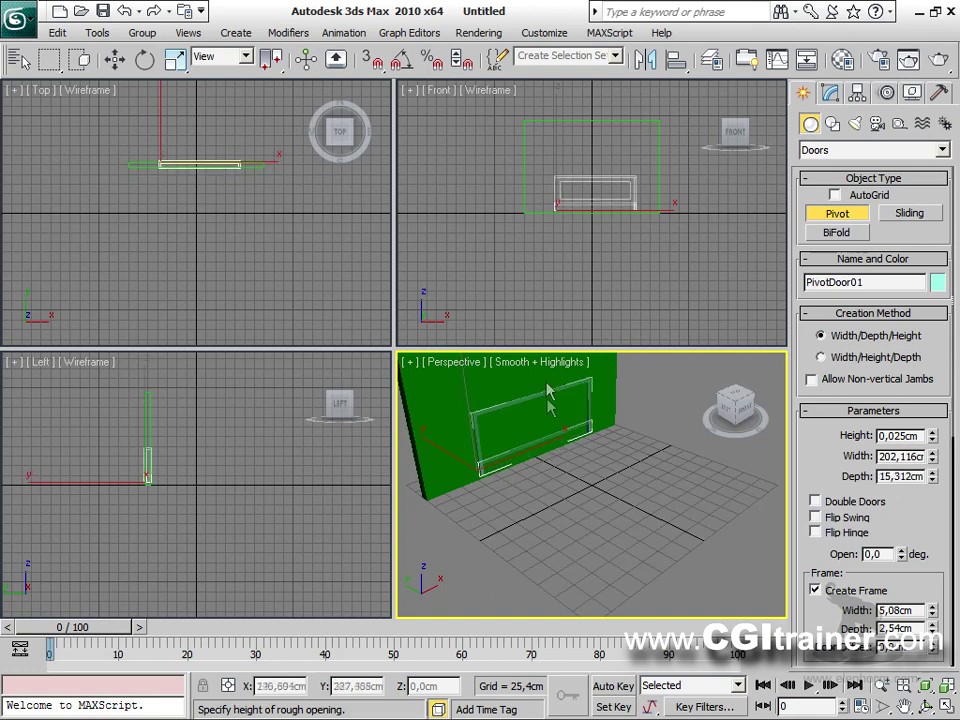
left_click(537, 279)
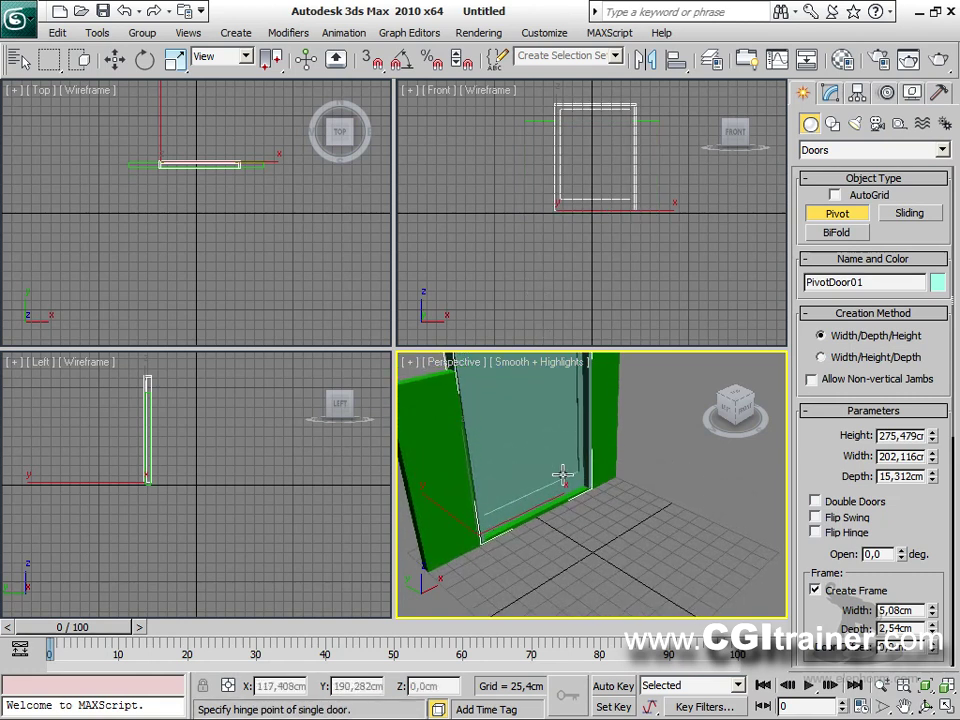
left_click_drag(930, 440, 935, 472)
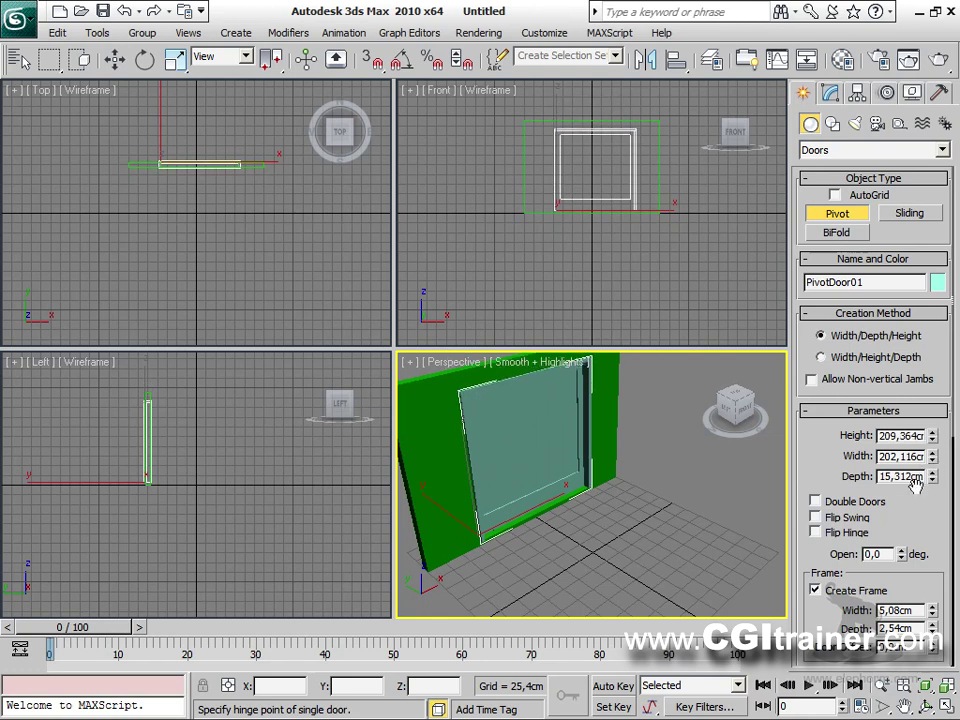
left_click_drag(903, 558, 901, 469)
middle_click_drag(649, 456, 628, 509, "alt")
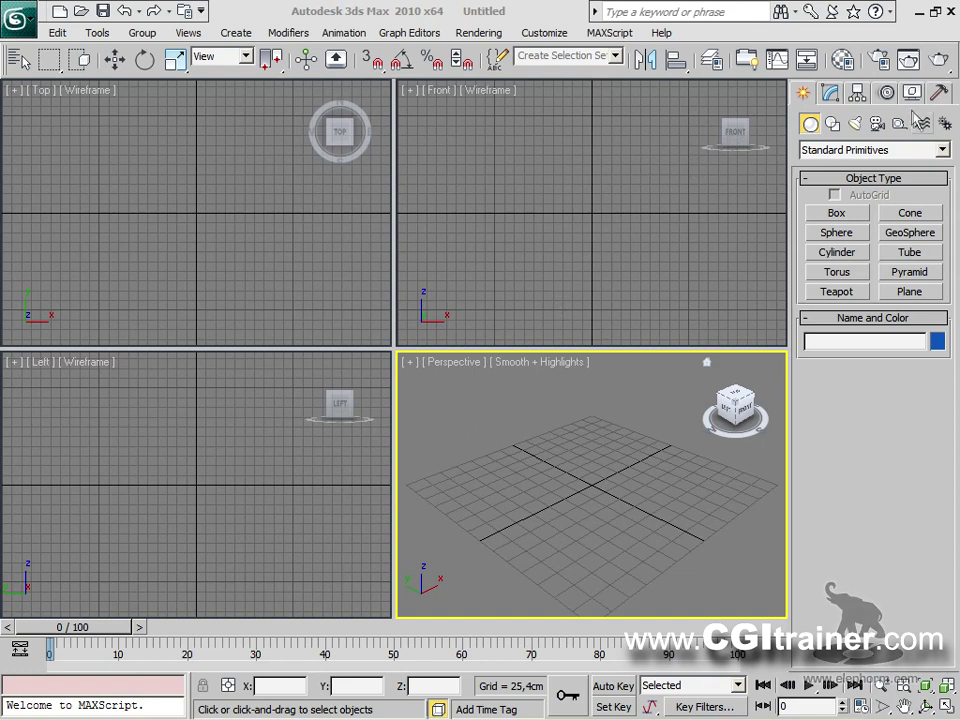
Switch the Create panel to Shapes > Splines and enlarge the Perspective viewport.
left_click(832, 124)
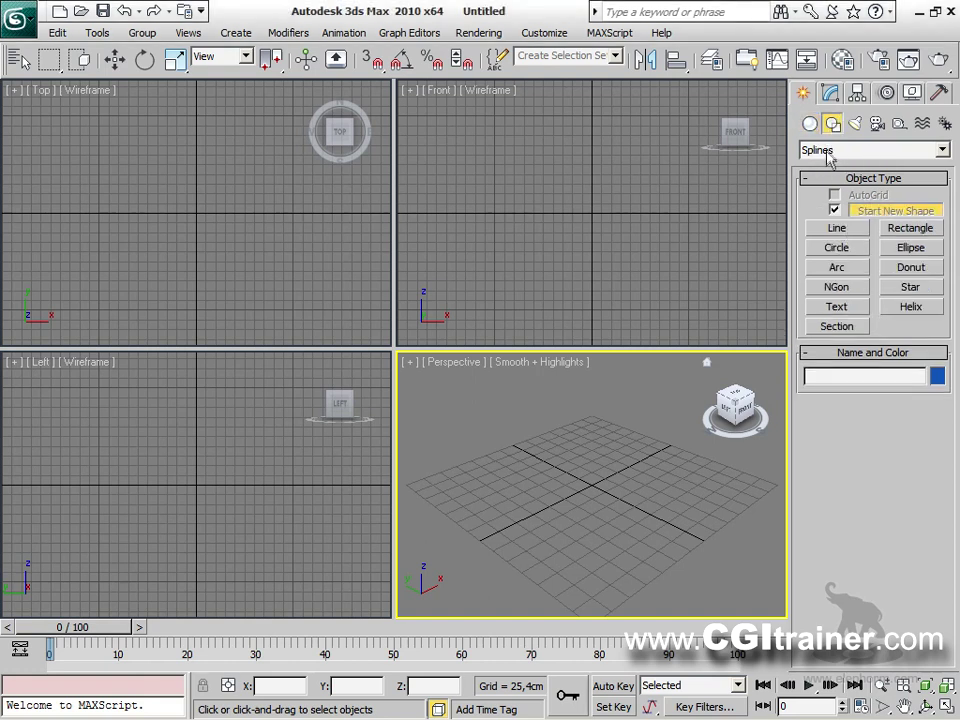
left_click(942, 151)
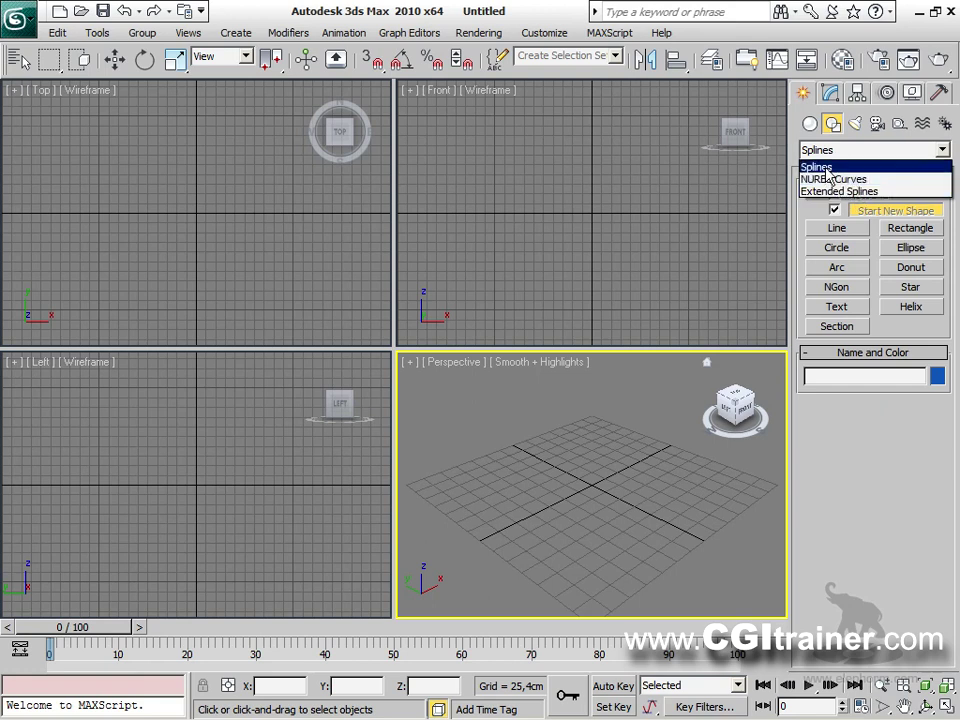
left_click(830, 167)
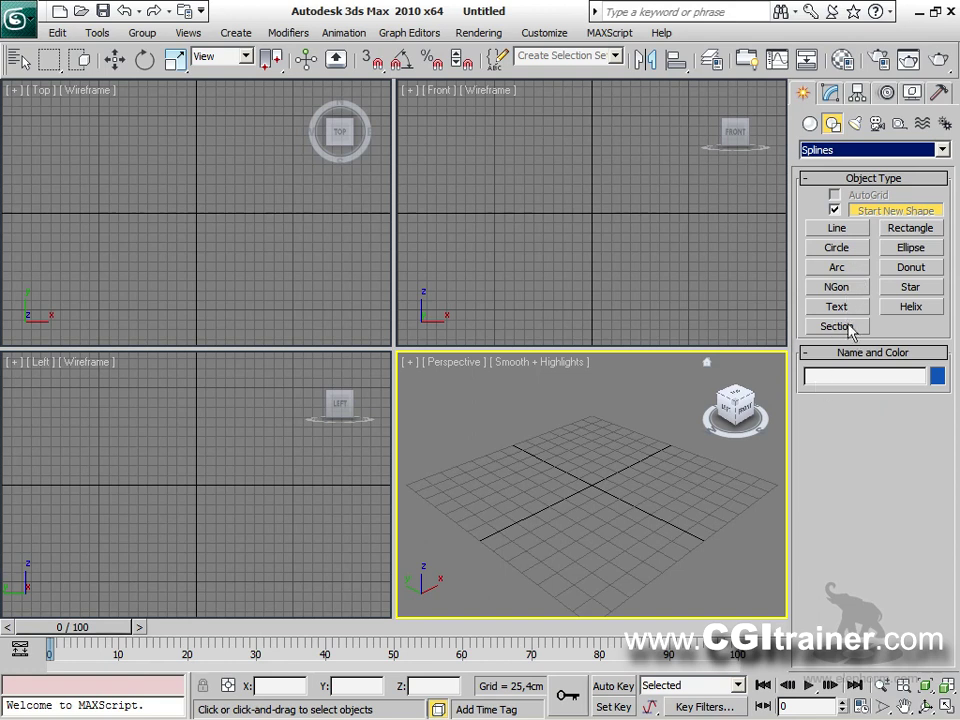
left_click_drag(395, 346, 92, 124)
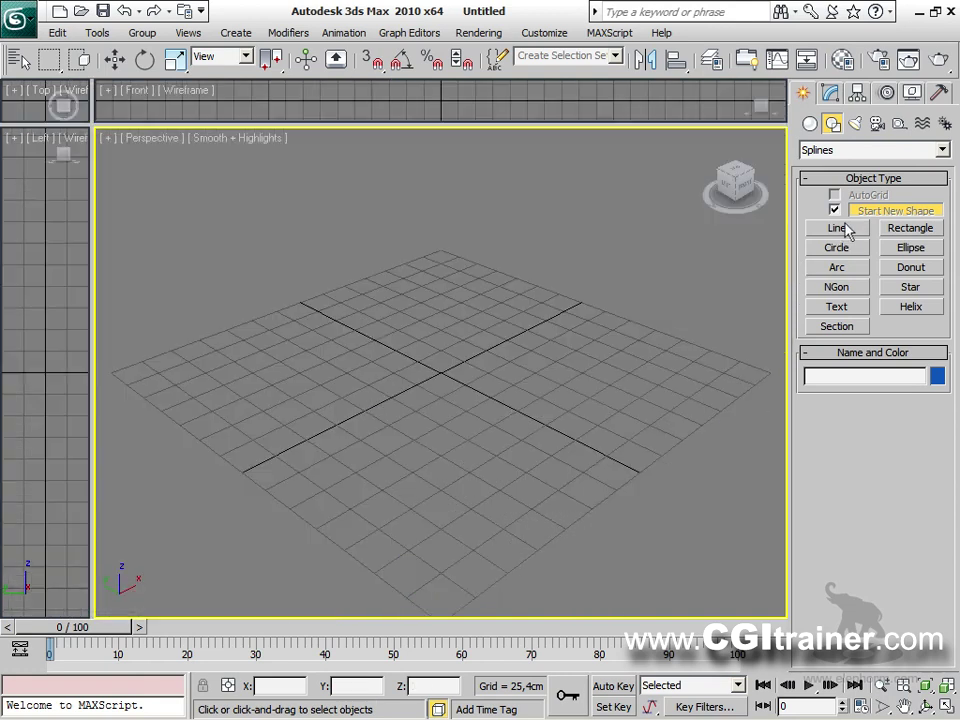
Draw a Helix by setting its base radius, height and top radius, hiding the grid.
left_click(918, 312)
left_click_drag(501, 454, 522, 392)
left_click(503, 228)
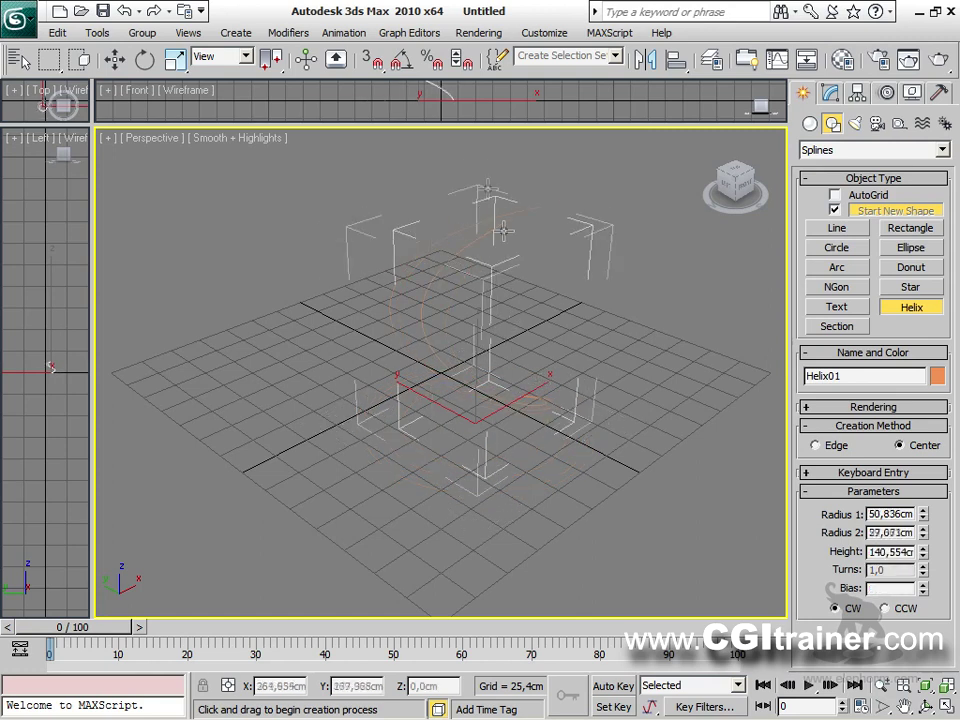
left_click(549, 286)
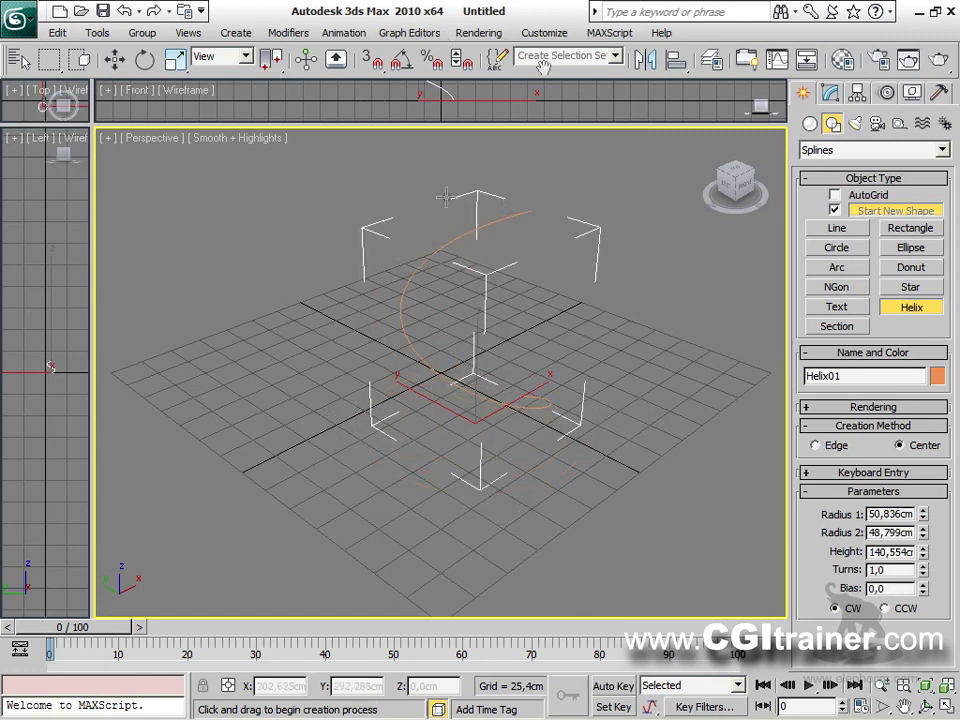
middle_click_drag(522, 356, 598, 319, "alt")
key("g")
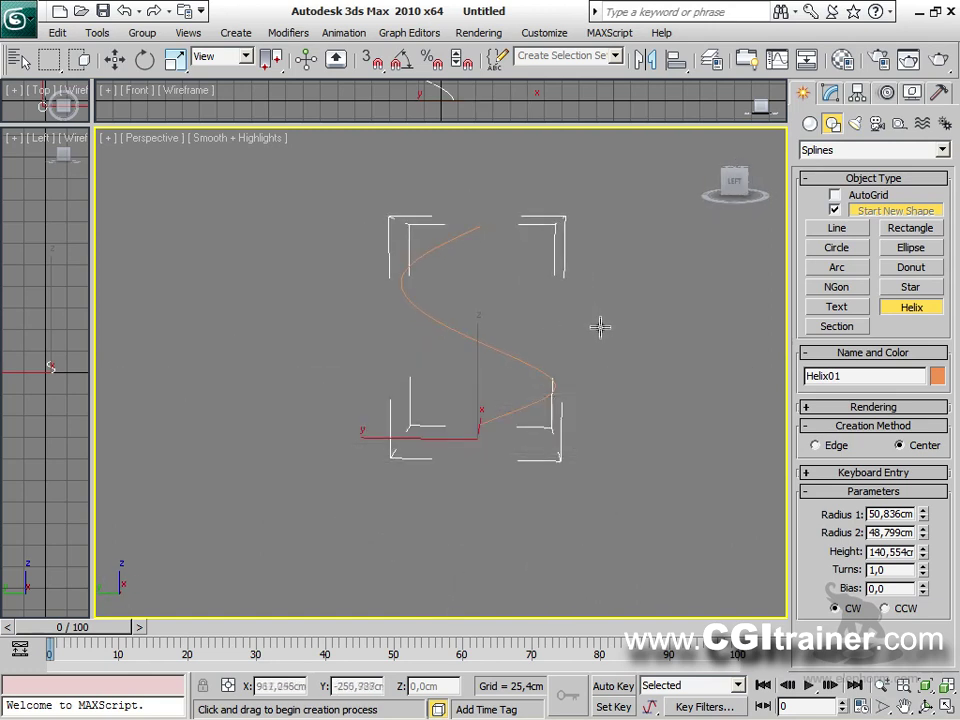
middle_click_drag(576, 371, 625, 355, "alt")
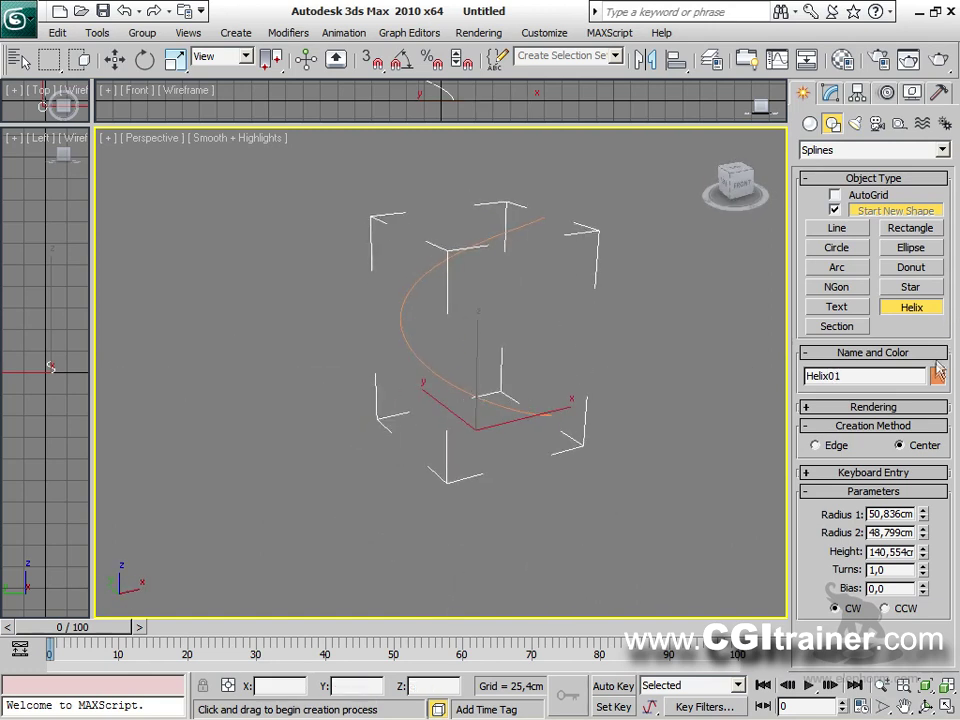
Colour the helix navy blue and open its parameters in the Modify panel.
left_click(937, 375)
left_click(556, 356)
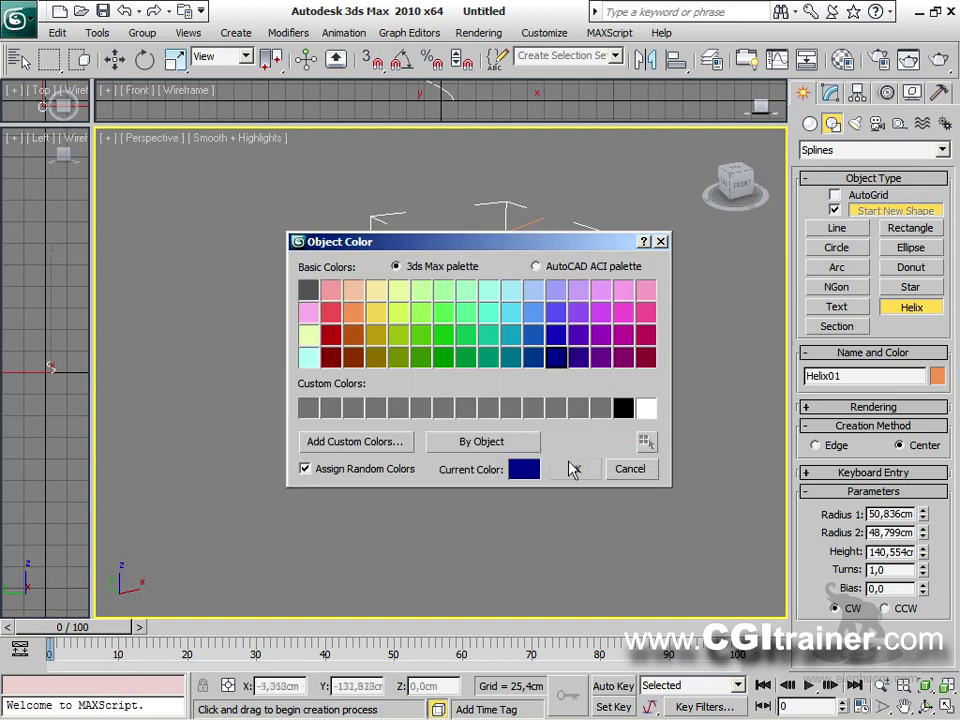
left_click(573, 469)
middle_click_drag(579, 461, 600, 447, "alt")
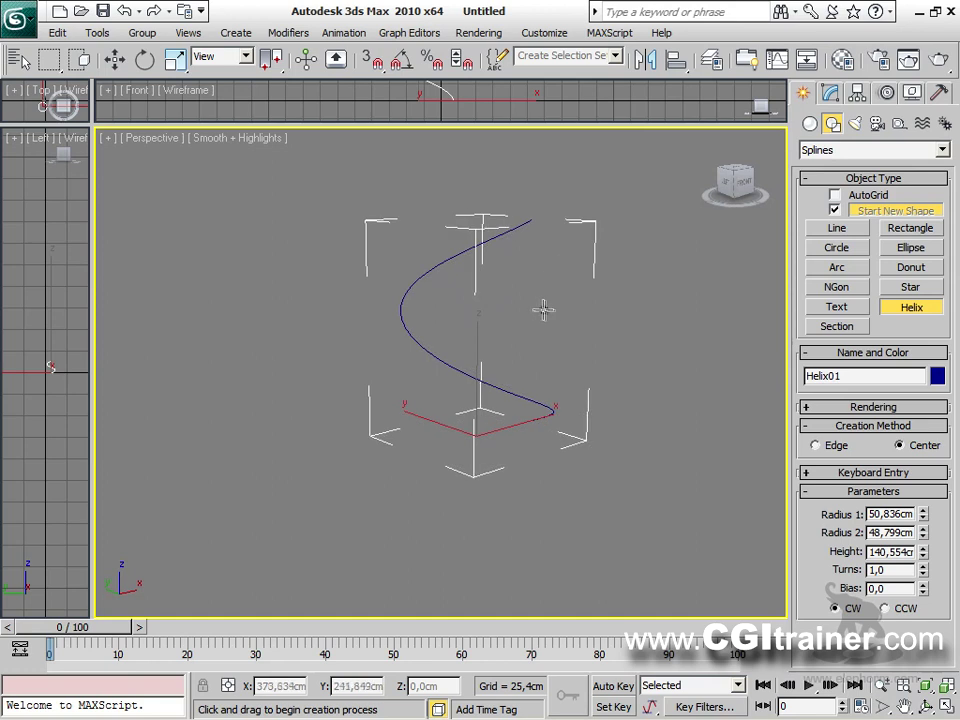
left_click(831, 93)
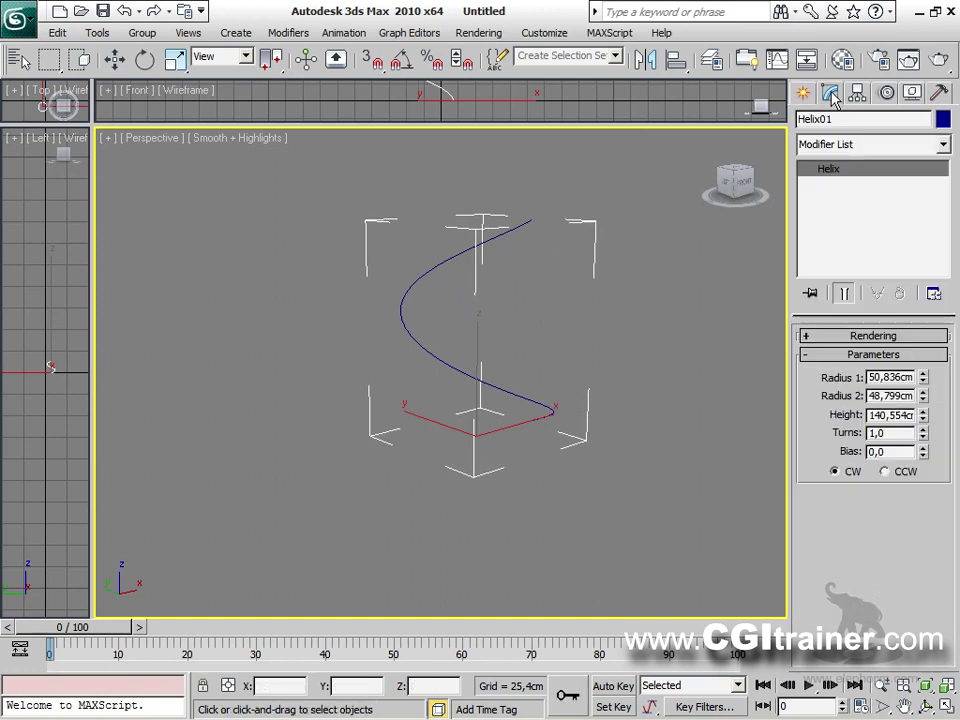
Set the helix to radii 58,97 and 91,742 cm, height 192,558 cm and 1,71 turns.
left_click_drag(924, 385, 903, 364)
left_click_drag(924, 399, 906, 311)
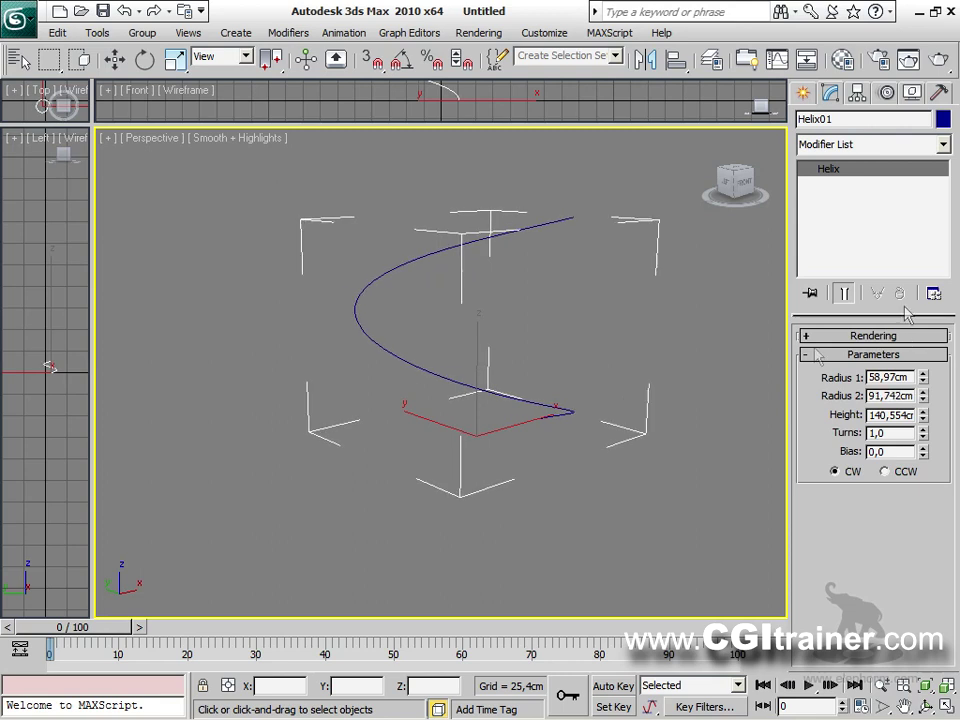
middle_click_drag(450, 381, 521, 392, "alt")
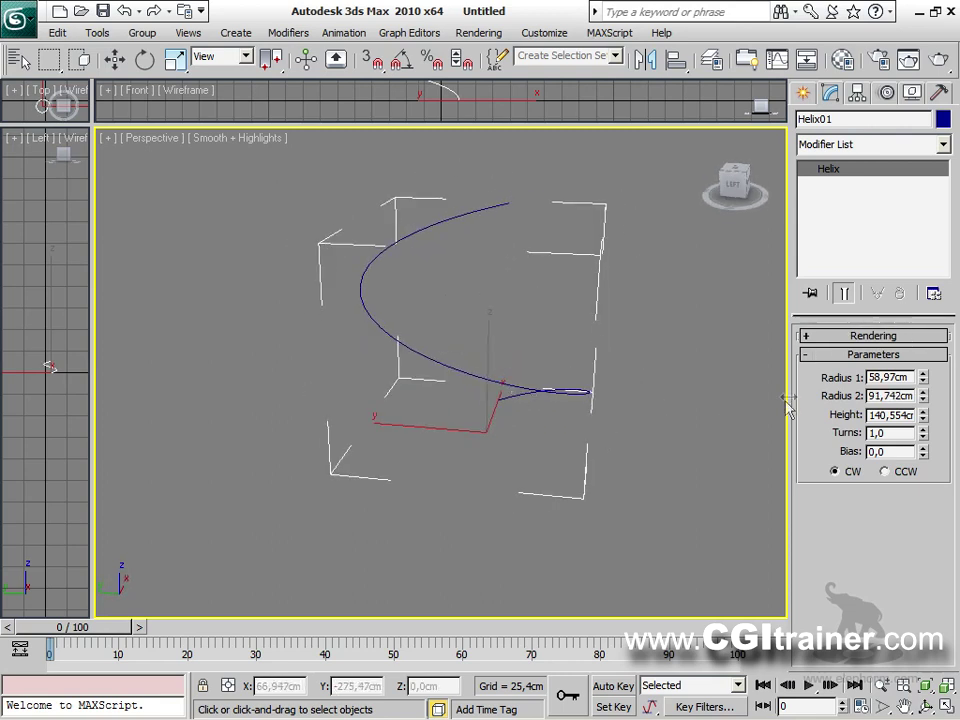
left_click_drag(922, 417, 909, 360)
left_click_drag(922, 433, 902, 352)
Annotate the helix's loops, radii and height, then set its bias to -0,03.
middle_click_drag(598, 377, 569, 413)
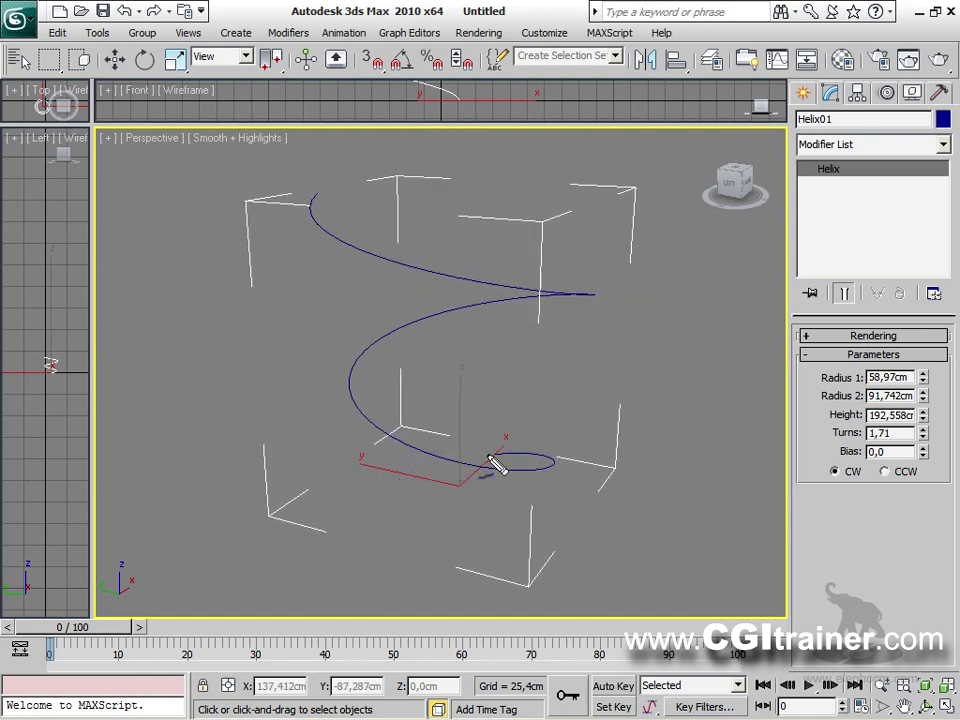
mouse_move(514, 462)
left_mouse_down()
mouse_move(546, 483)
mouse_move(555, 507)
mouse_move(540, 547)
mouse_move(500, 568)
mouse_move(390, 563)
mouse_move(338, 511)
mouse_move(342, 484)
mouse_move(401, 457)
mouse_move(495, 466)
left_mouse_up()
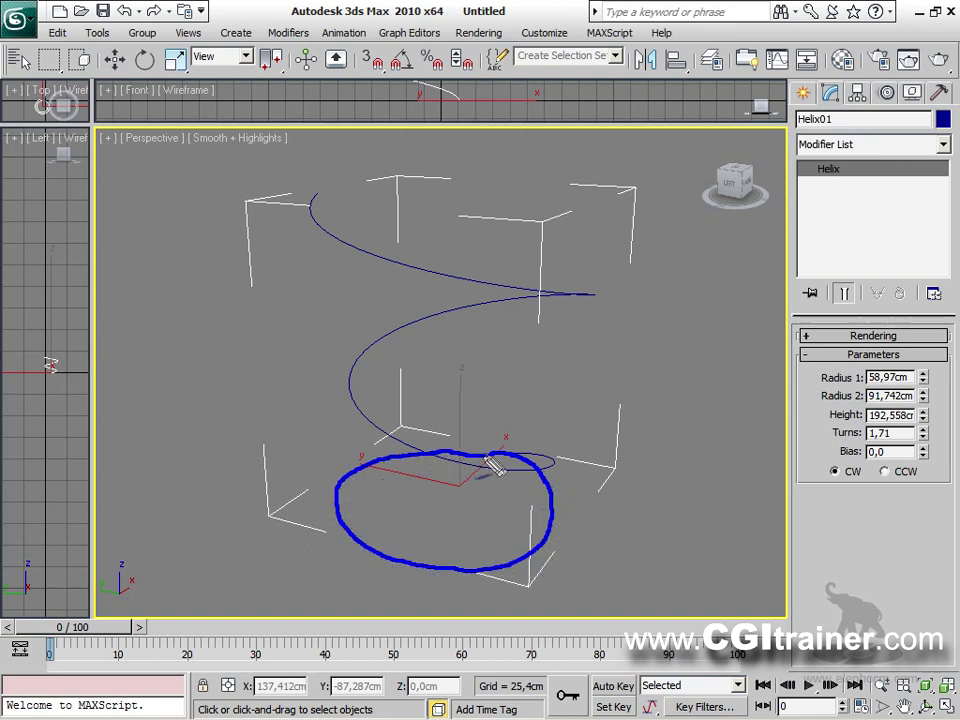
left_click_drag(447, 500, 495, 470)
mouse_move(430, 188)
left_mouse_down()
mouse_move(330, 183)
mouse_move(297, 212)
mouse_move(520, 223)
mouse_move(632, 215)
mouse_move(439, 182)
mouse_move(444, 200)
mouse_move(457, 200)
mouse_move(326, 202)
left_mouse_up()
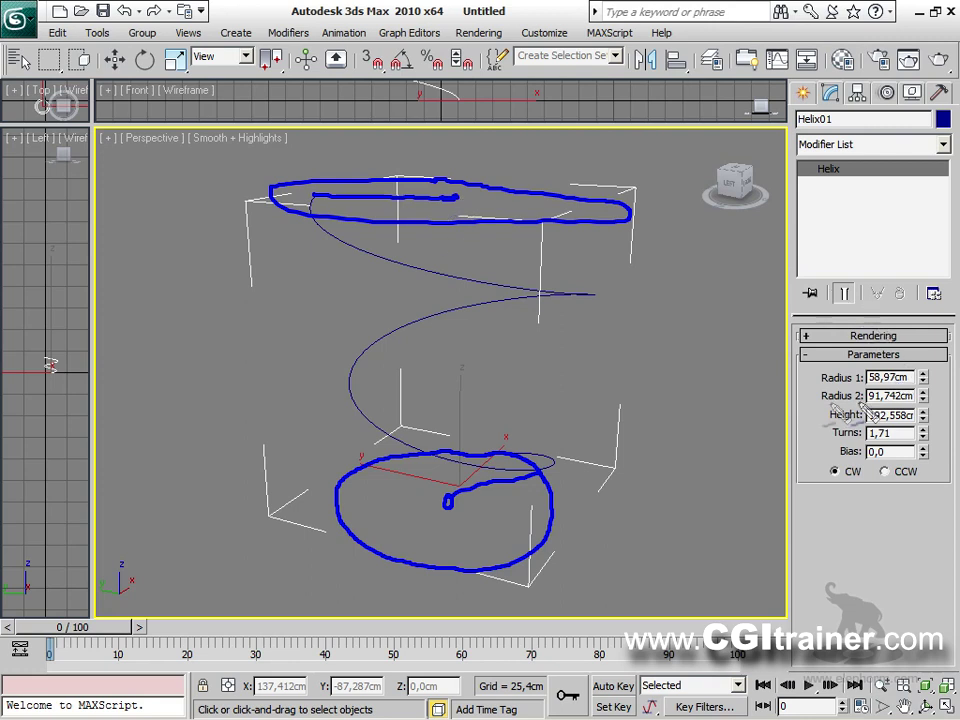
mouse_move(770, 377)
left_mouse_down()
mouse_move(812, 378)
mouse_move(812, 396)
left_mouse_up()
left_click_drag(655, 185, 660, 232)
mouse_move(653, 262)
left_mouse_down()
mouse_move(665, 258)
mouse_move(652, 460)
left_mouse_up()
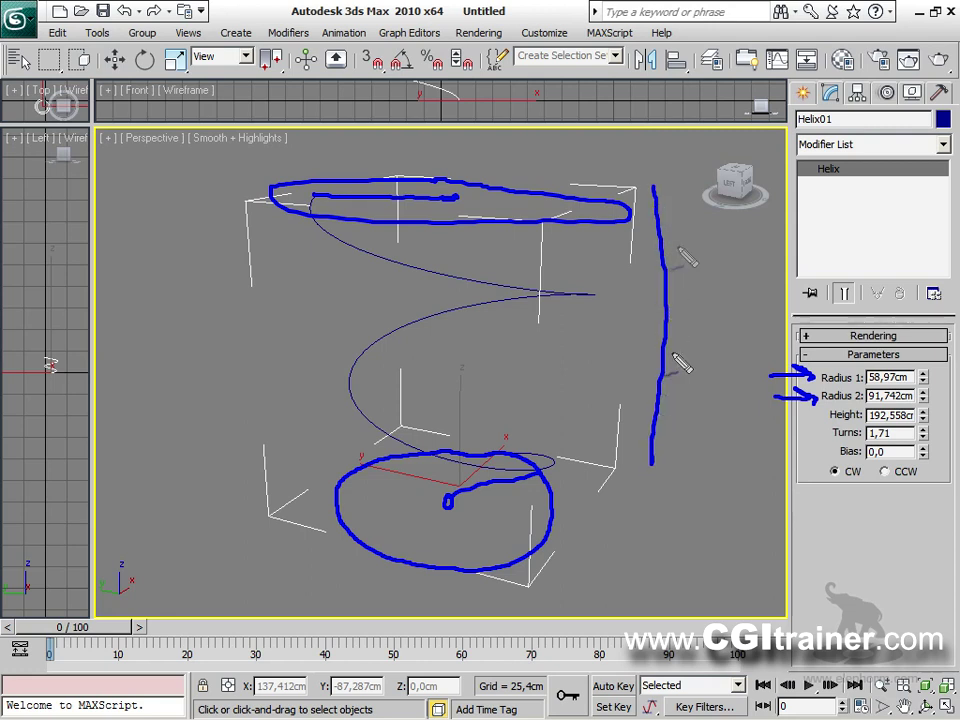
mouse_move(645, 212)
left_mouse_down()
mouse_move(655, 186)
mouse_move(687, 228)
left_mouse_up()
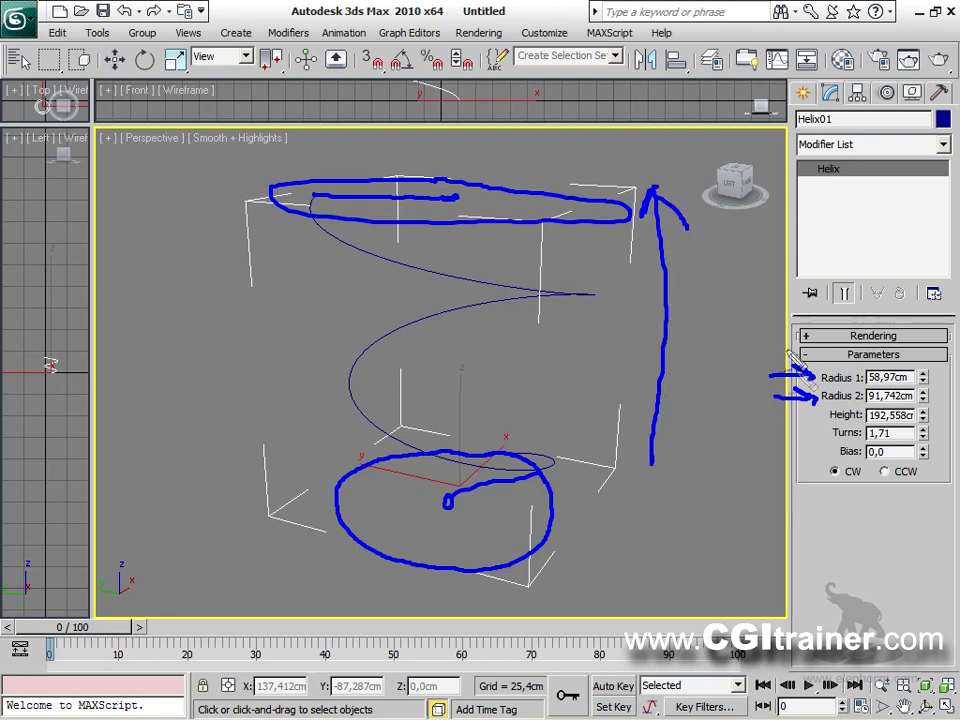
mouse_move(780, 416)
left_mouse_down()
mouse_move(814, 414)
mouse_move(805, 421)
mouse_move(814, 438)
left_mouse_up()
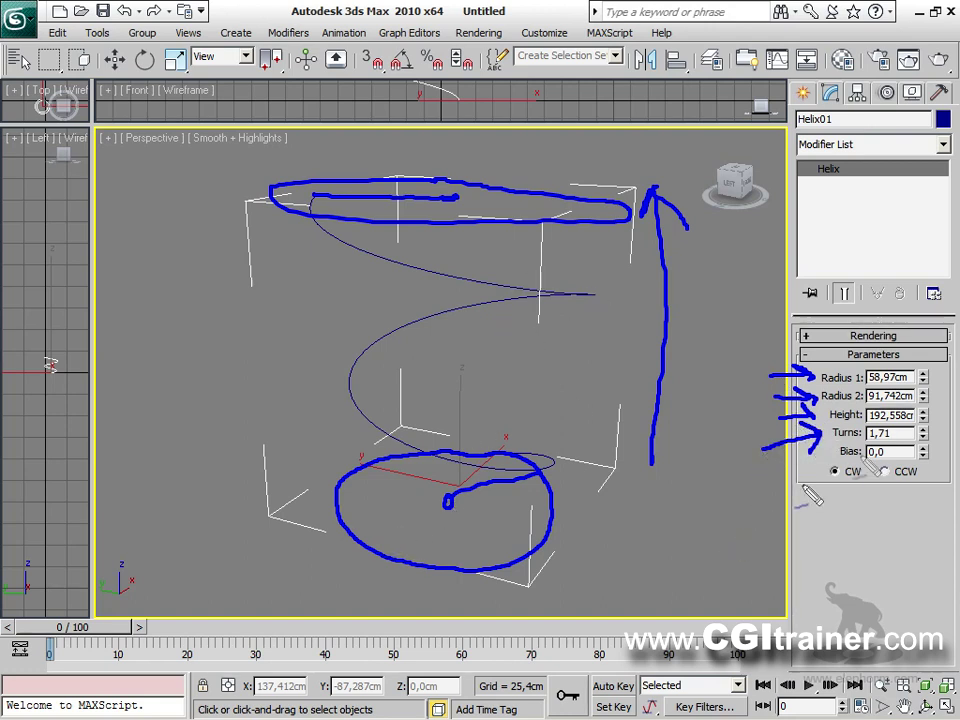
key("Escape")
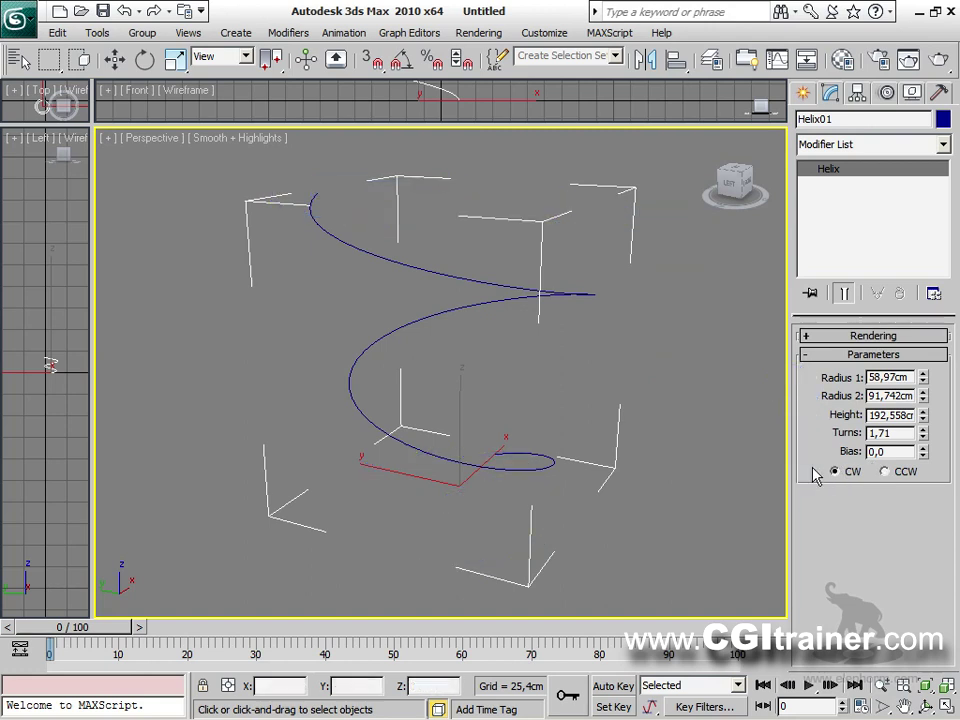
mouse_move(922, 458)
left_mouse_down()
mouse_move(918, 330)
mouse_move(923, 553)
mouse_move(920, 417)
mouse_move(916, 488)
mouse_move(912, 438)
mouse_move(909, 452)
left_mouse_up()
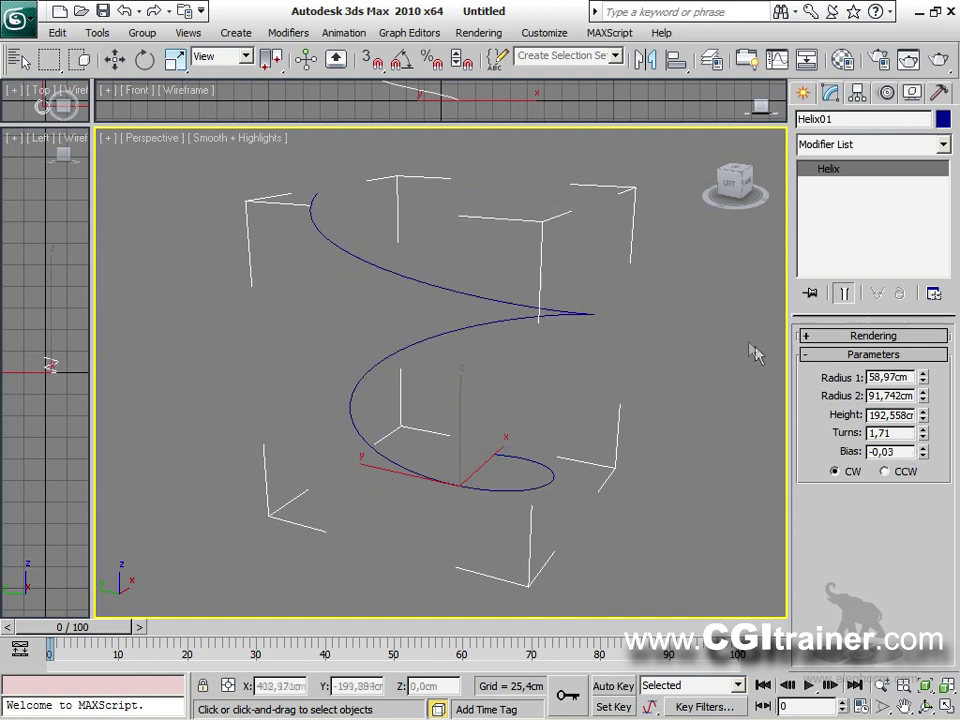
Enable the helix in renderer and viewport as a 2,54 cm, 12-sided tube, checking with test renders.
left_click(809, 338)
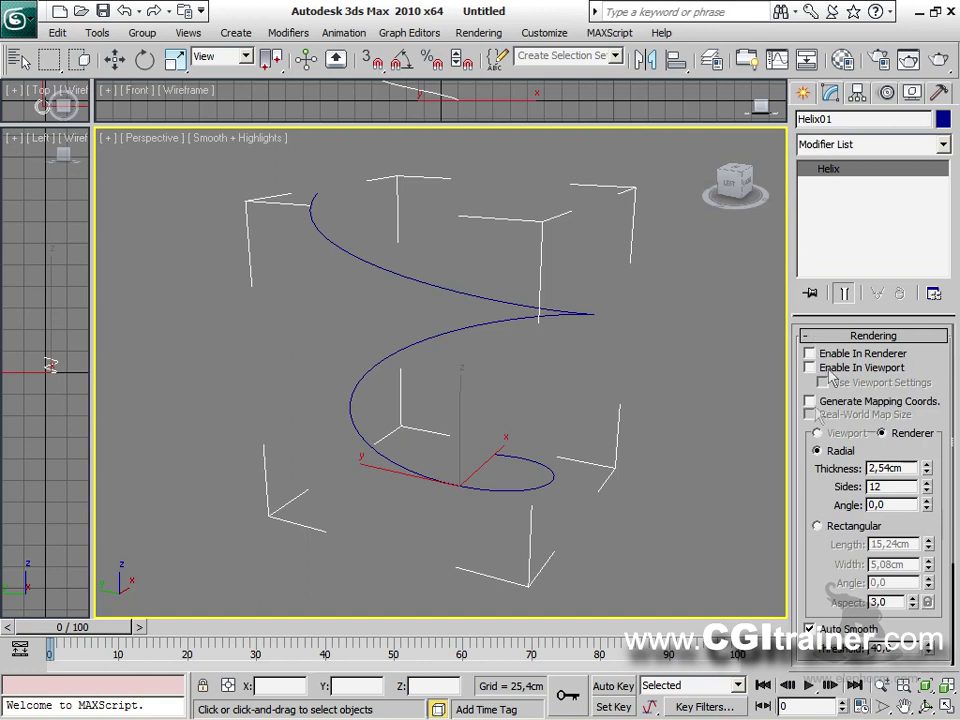
left_click_drag(801, 522, 804, 487)
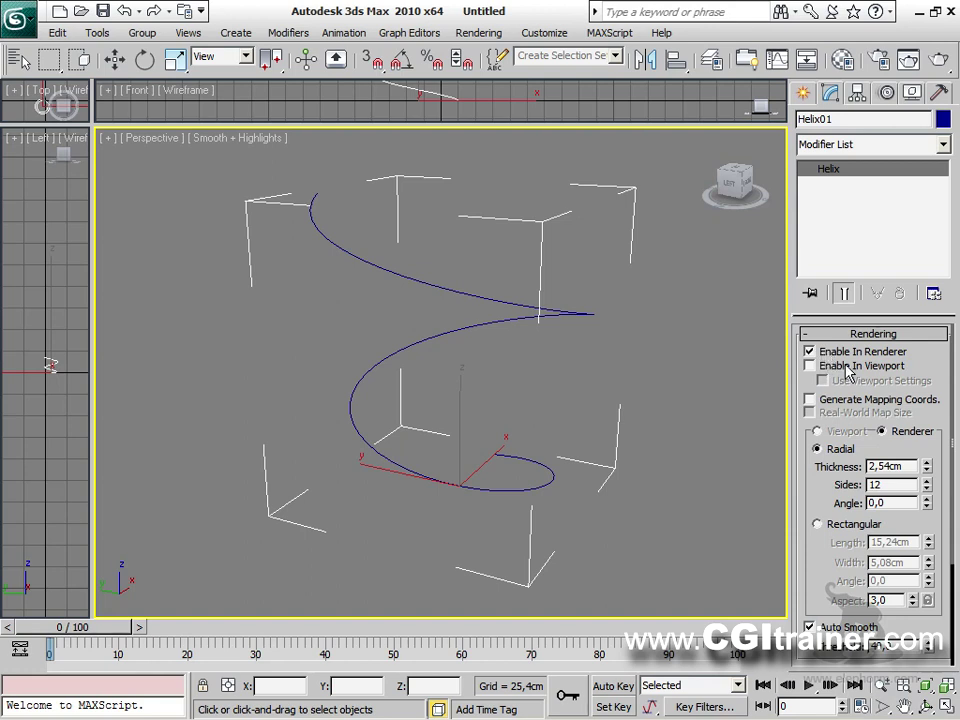
key("shift+q")
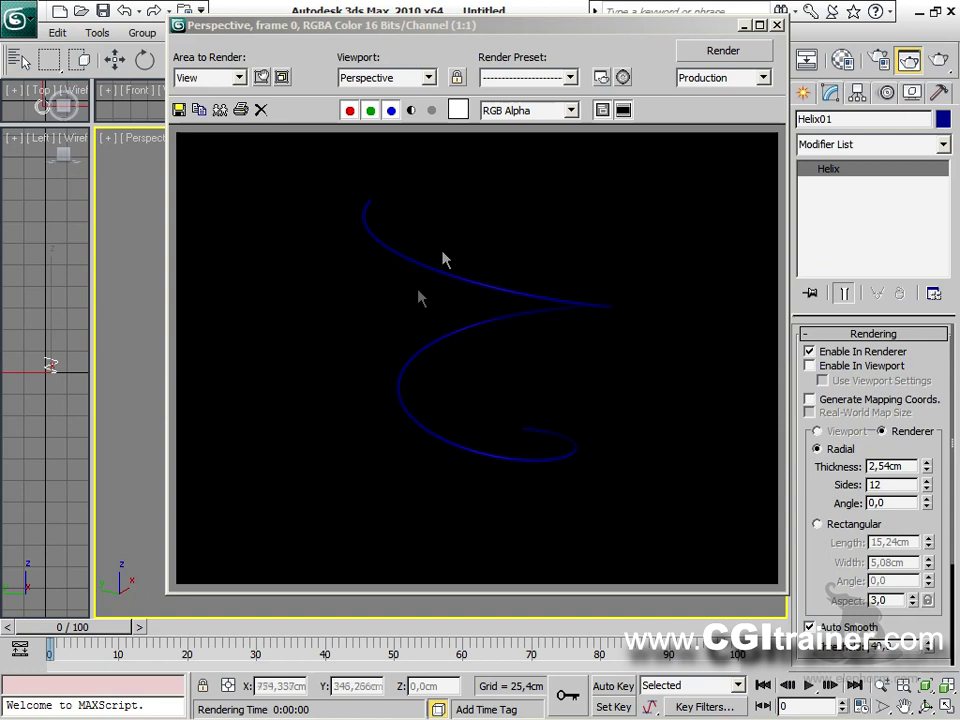
left_click(777, 25)
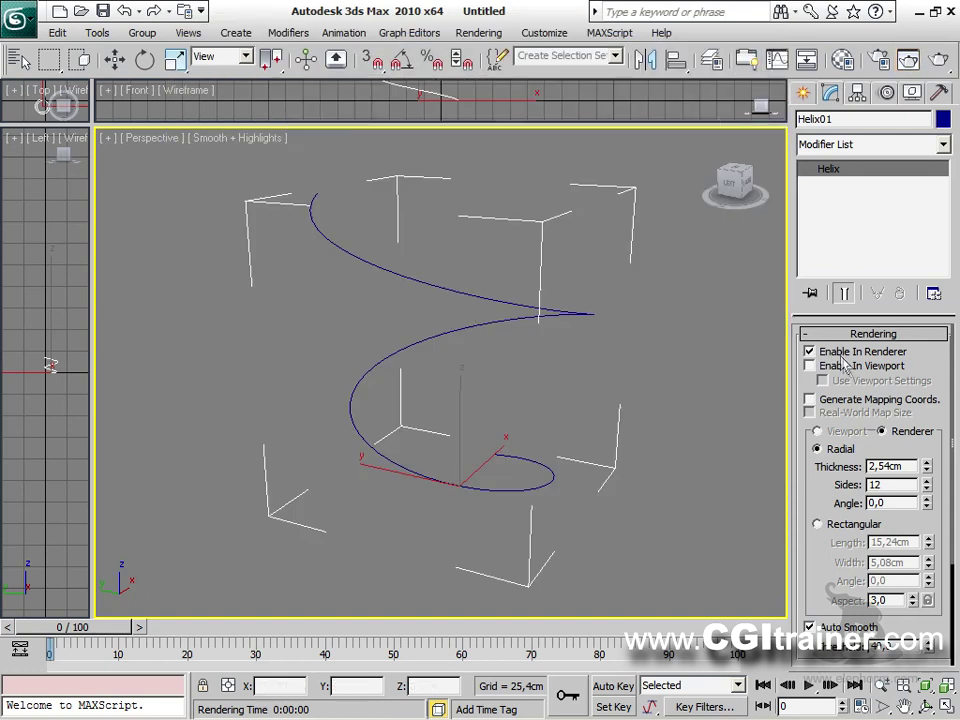
left_click(810, 366)
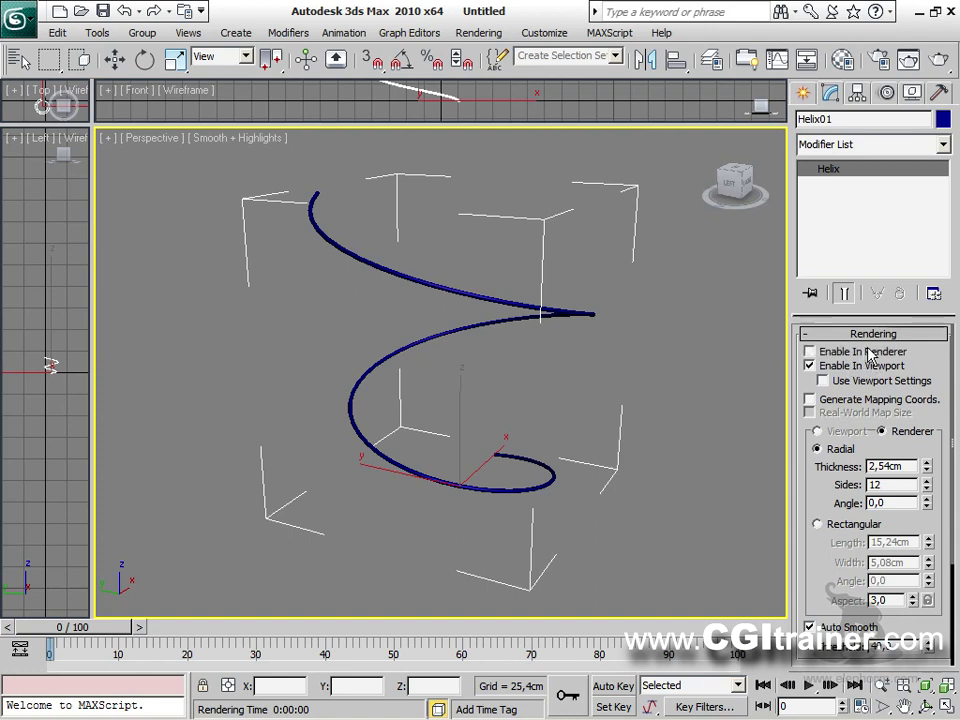
key("shift+q")
left_click(777, 26)
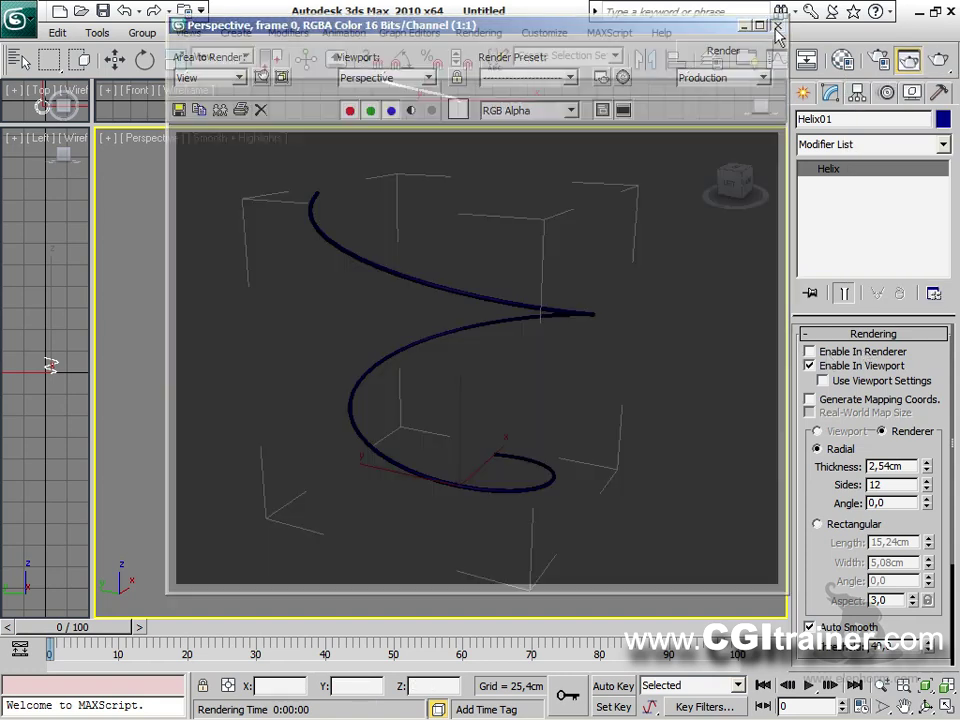
left_click(866, 352)
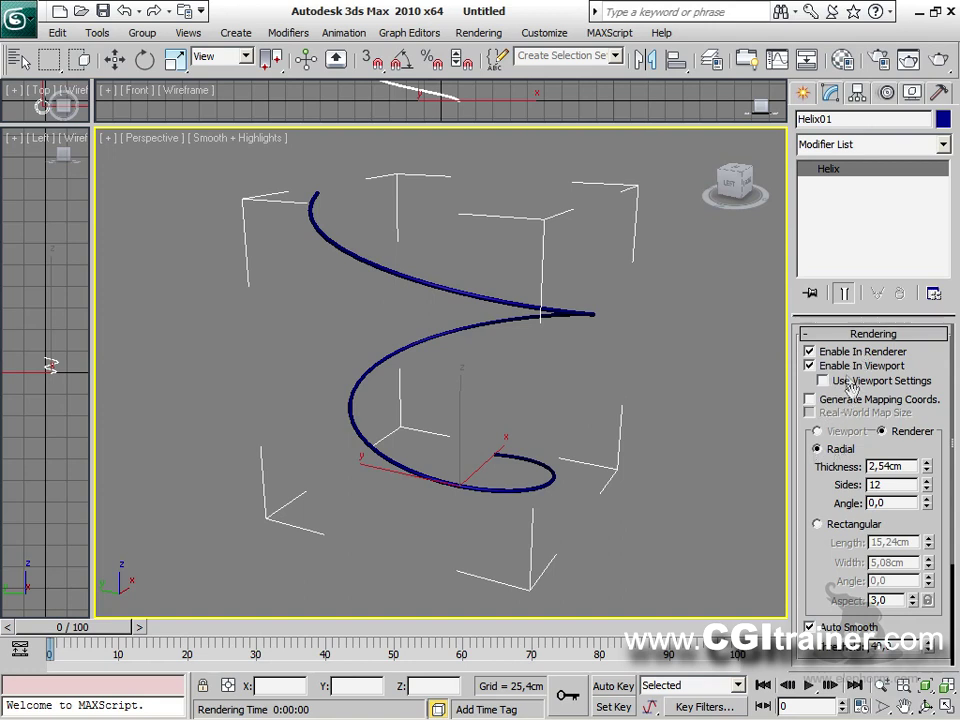
Make the helix tube 10,236 cm thick with 4 sides and a -1,32 angle.
scroll(824, 478, "down", 3)
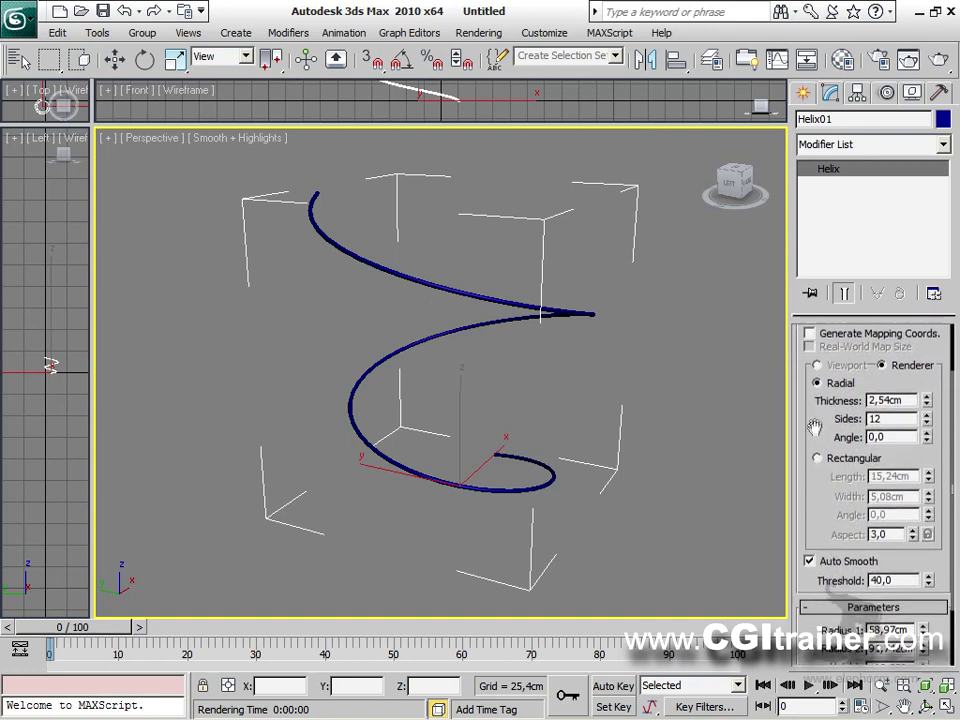
left_click_drag(926, 399, 885, 193)
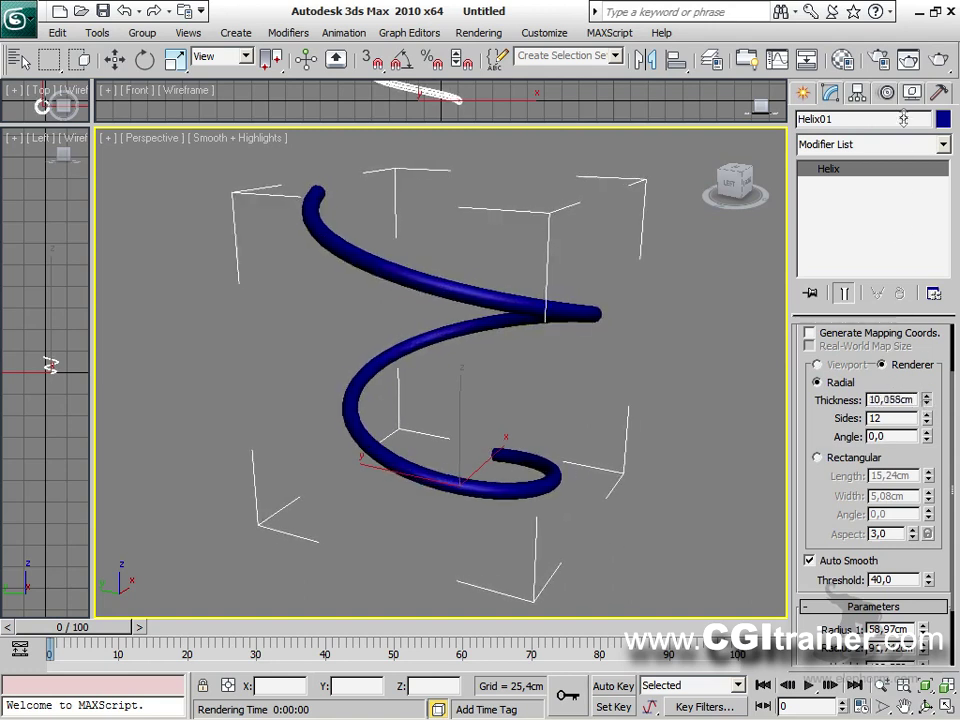
left_click_drag(929, 421, 928, 477)
middle_click_drag(510, 493, 420, 412, "alt")
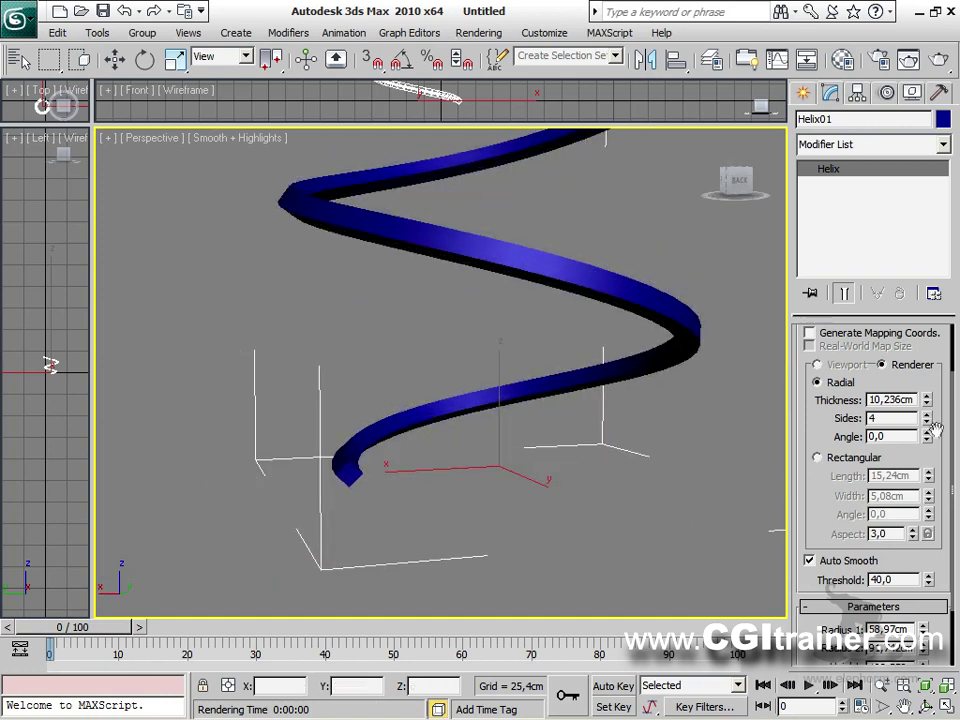
left_click_drag(926, 436, 649, 564)
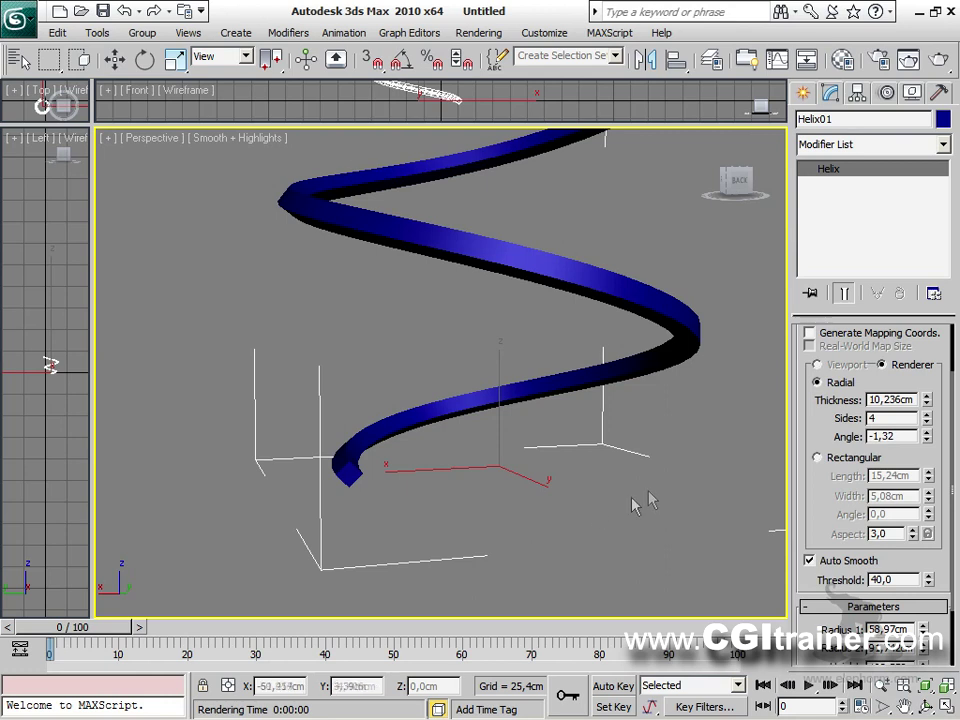
Try a rectangular profile, then revert to a round 8-sided profile.
left_click(818, 458)
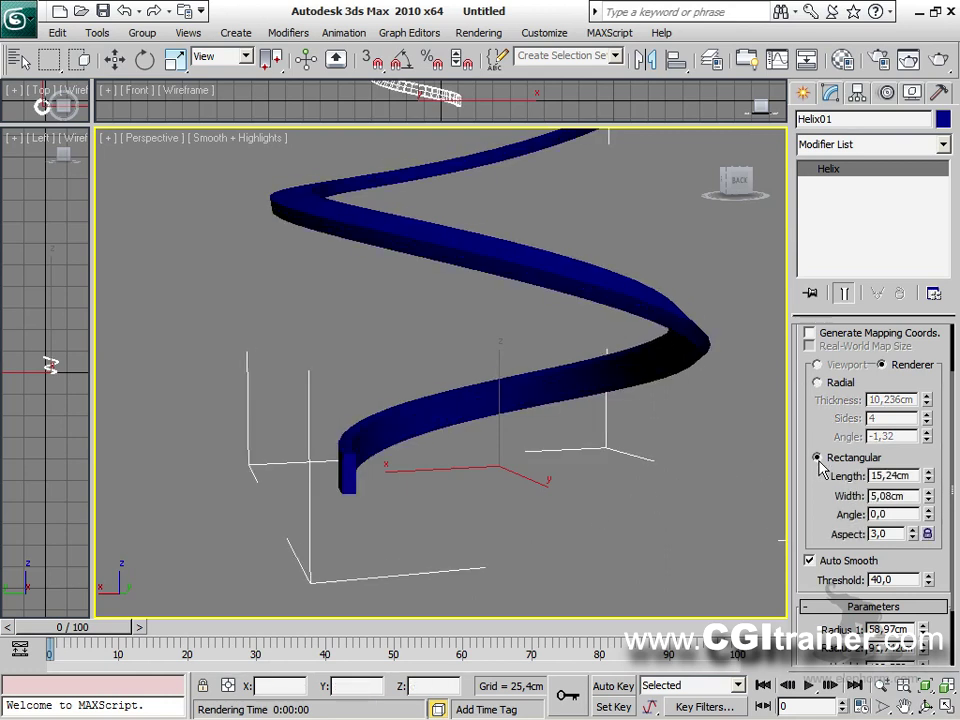
left_click(818, 382)
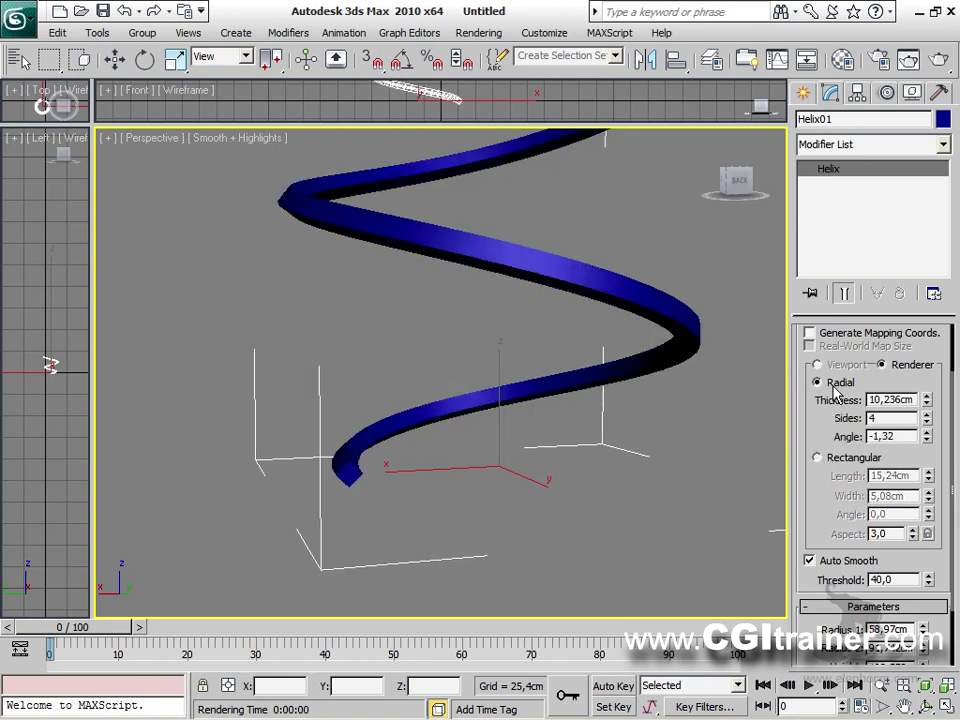
left_click_drag(930, 421, 918, 338)
Give the helix a rectangular 29,654 by 10,071 cm profile, angle 34,01, aspect 2,945.
left_click(818, 458)
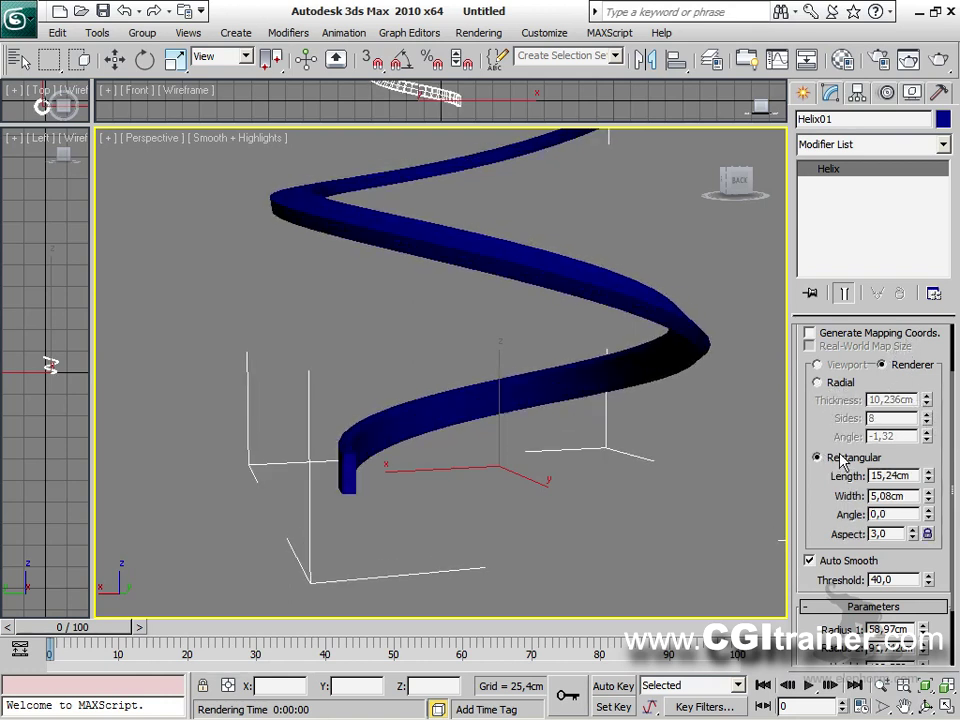
mouse_move(933, 480)
left_mouse_down()
mouse_move(932, 430)
mouse_move(932, 505)
mouse_move(928, 450)
mouse_move(914, 489)
mouse_move(928, 478)
mouse_move(928, 514)
mouse_move(928, 462)
left_mouse_up()
left_click_drag(487, 360, 718, 366)
left_click_drag(912, 535, 912, 499)
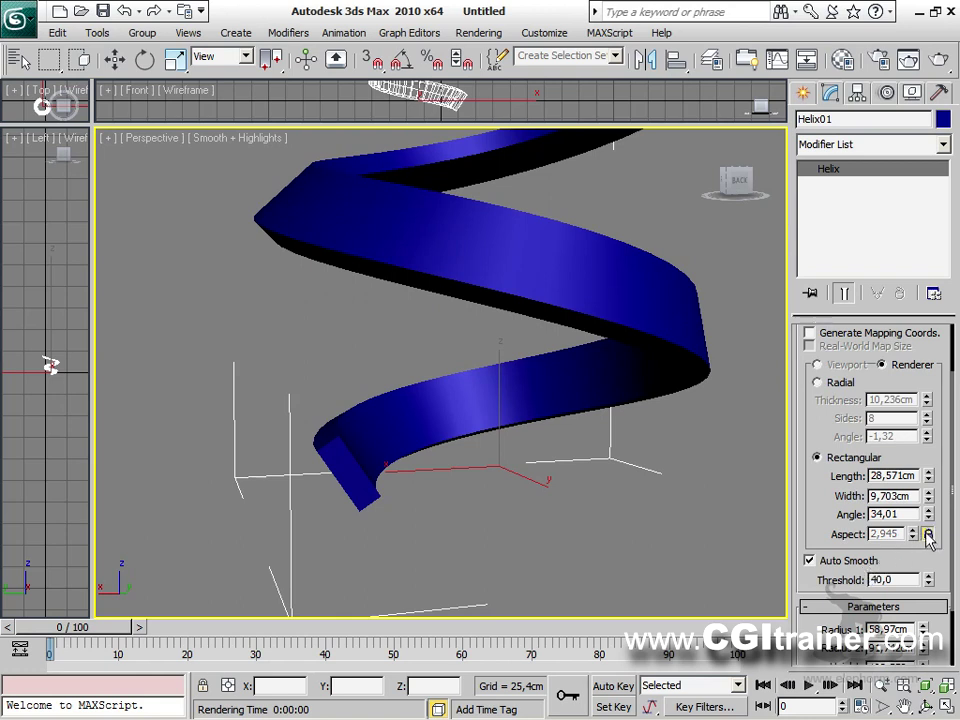
mouse_move(930, 483)
left_mouse_down()
mouse_move(930, 470)
mouse_move(923, 505)
mouse_move(926, 490)
left_mouse_up()
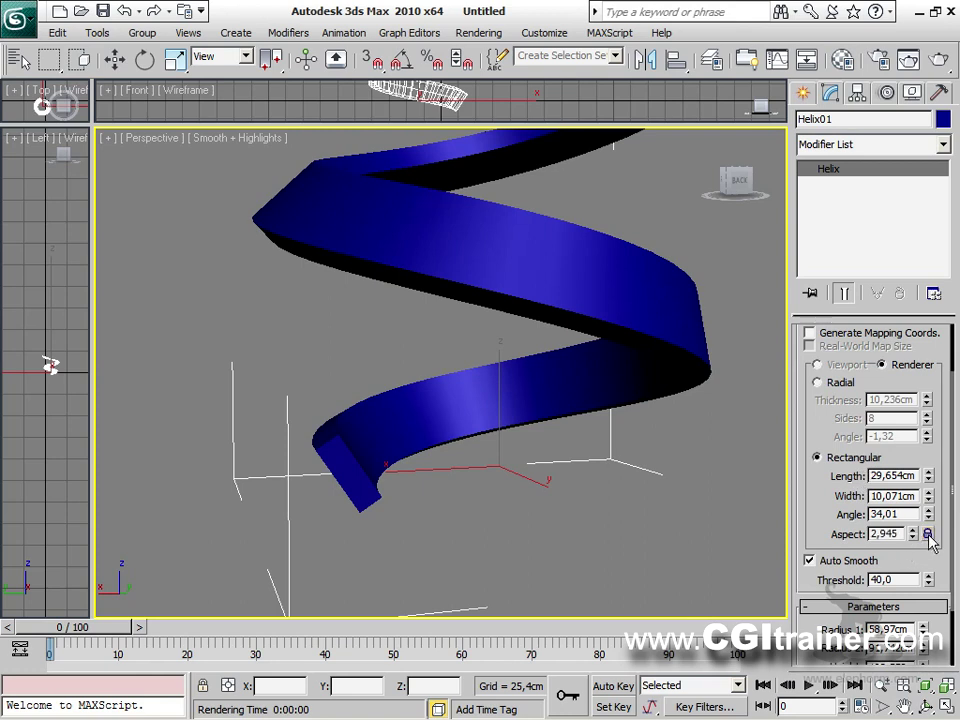
left_click_drag(830, 512, 816, 385)
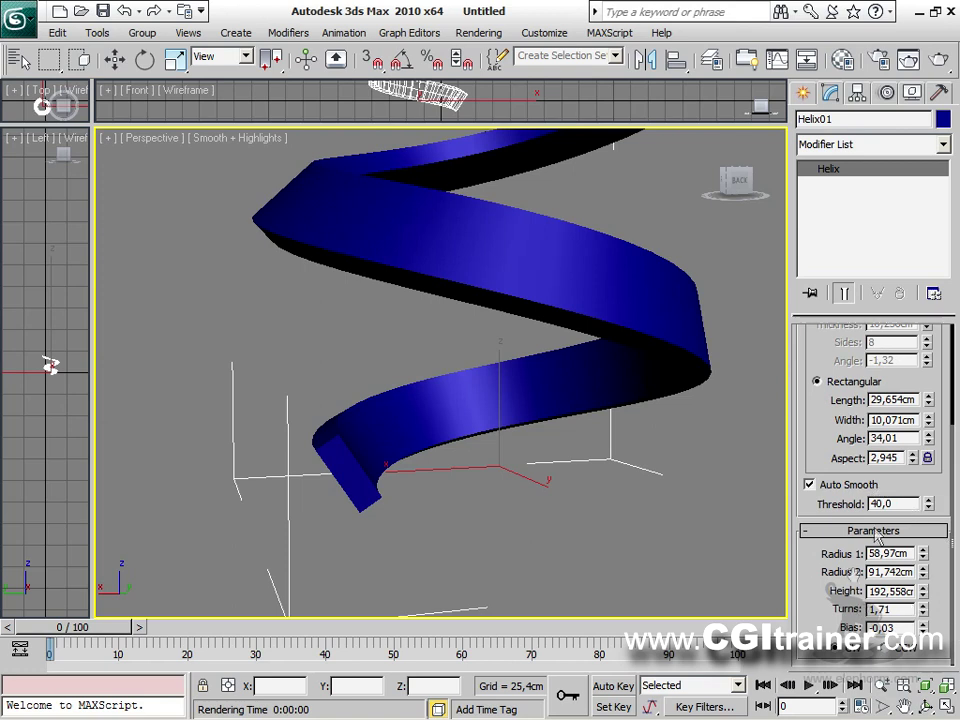
left_click_drag(893, 651, 855, 655)
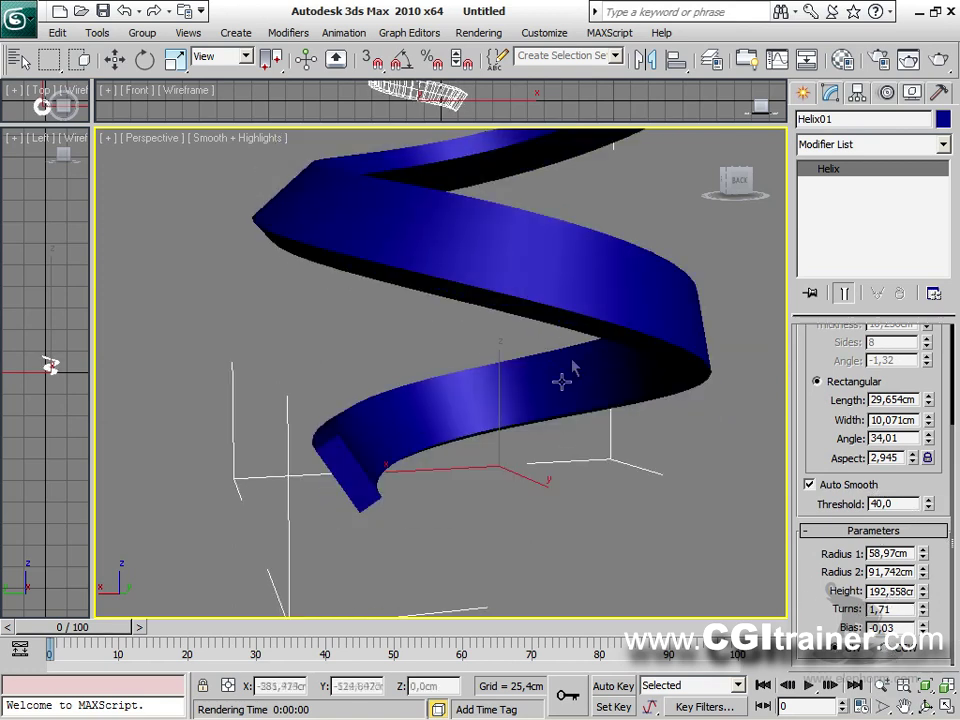
scroll(563, 379, "down", 5)
middle_click_drag(830, 590, 812, 420, "alt")
scroll(804, 346, "up", 4)
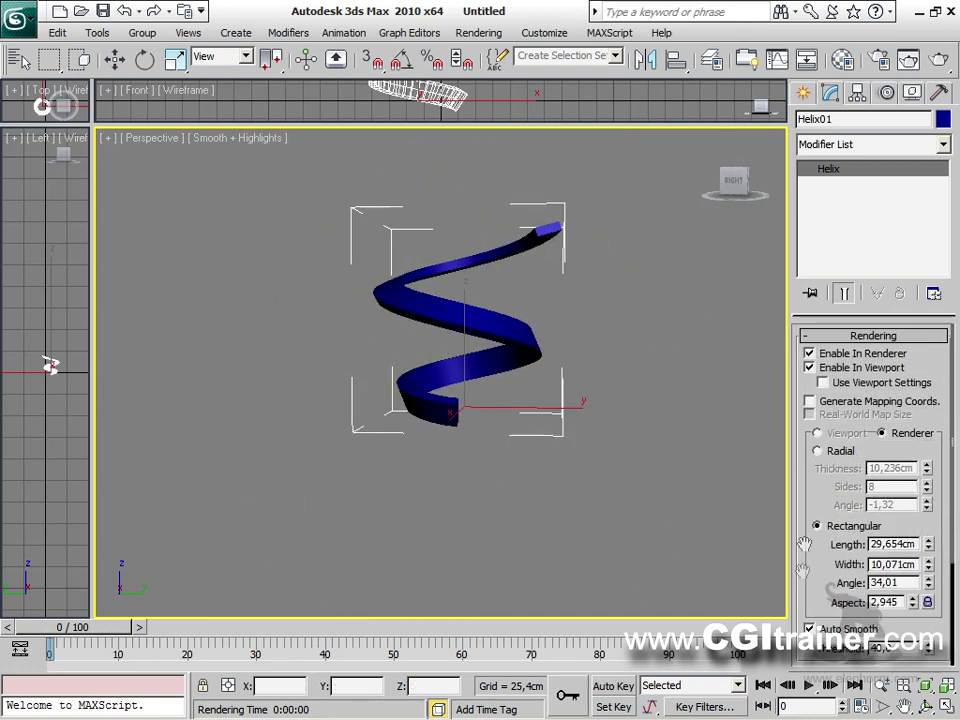
Draw a second helix, started from its edge, to the right of the first.
left_click(804, 336)
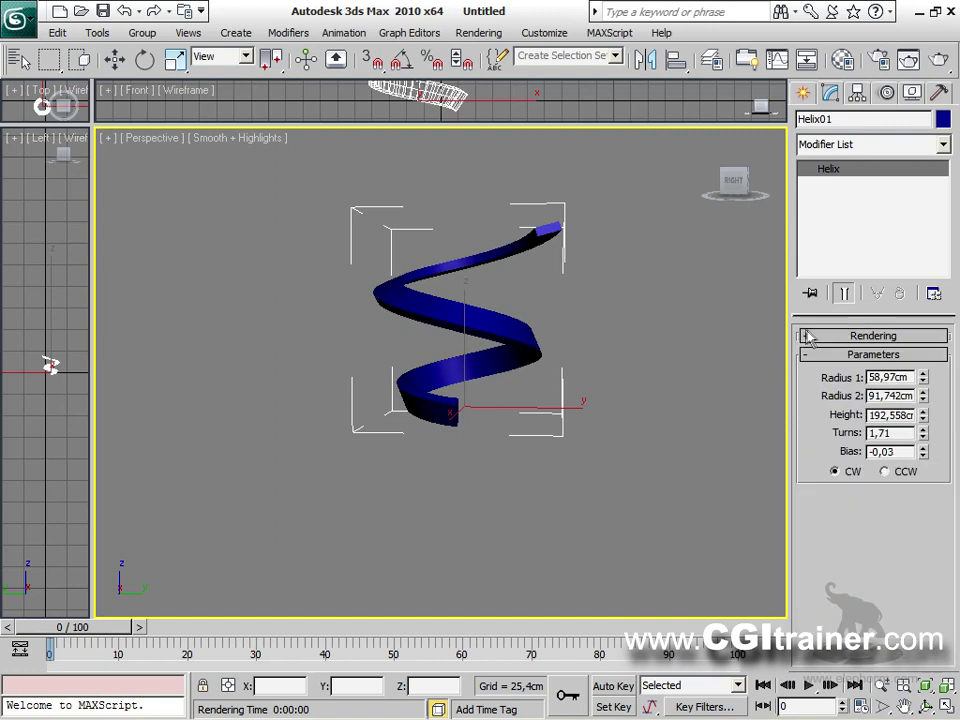
left_click(805, 95)
left_click(911, 310)
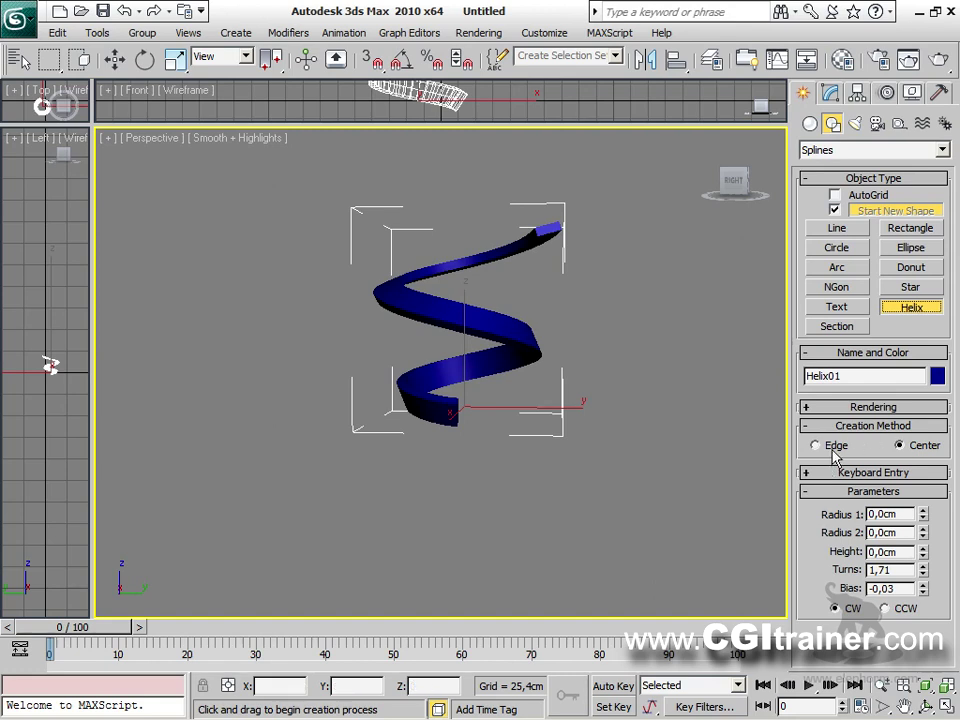
left_click(815, 445)
left_click_drag(580, 512, 678, 300)
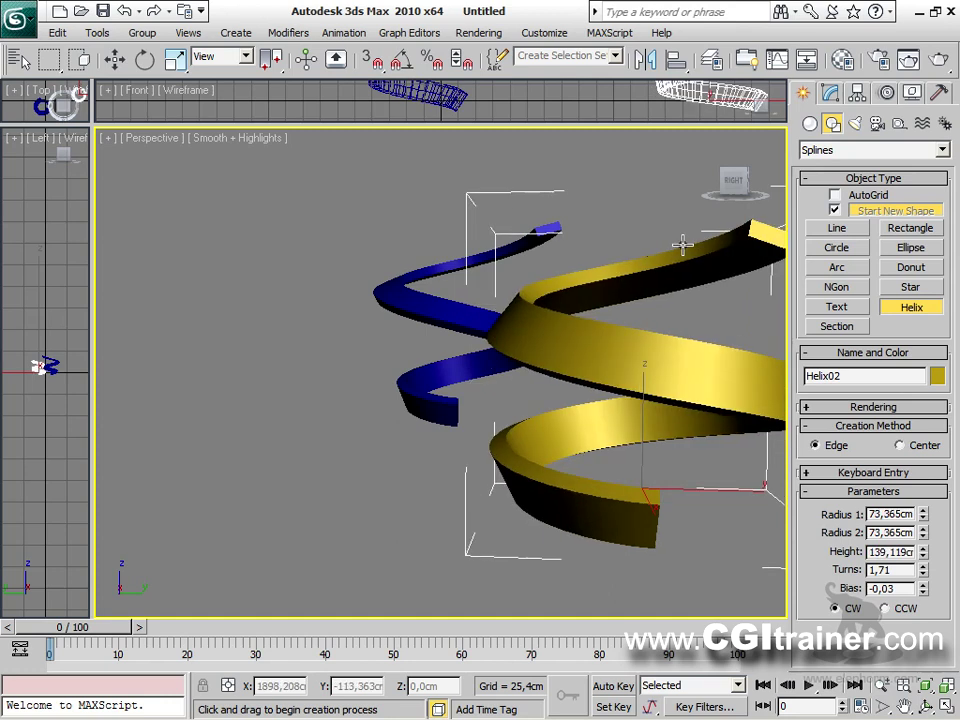
left_click(681, 244)
left_click(956, 421)
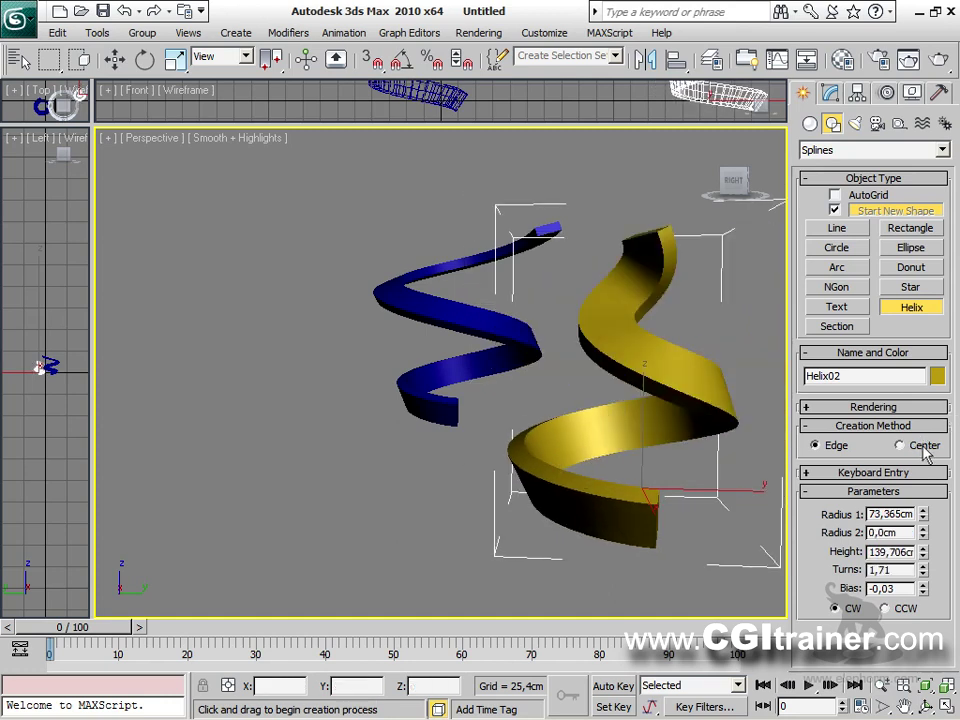
Draw a third helix at the lower left and orbit to view all three.
left_click_drag(220, 565, 311, 525)
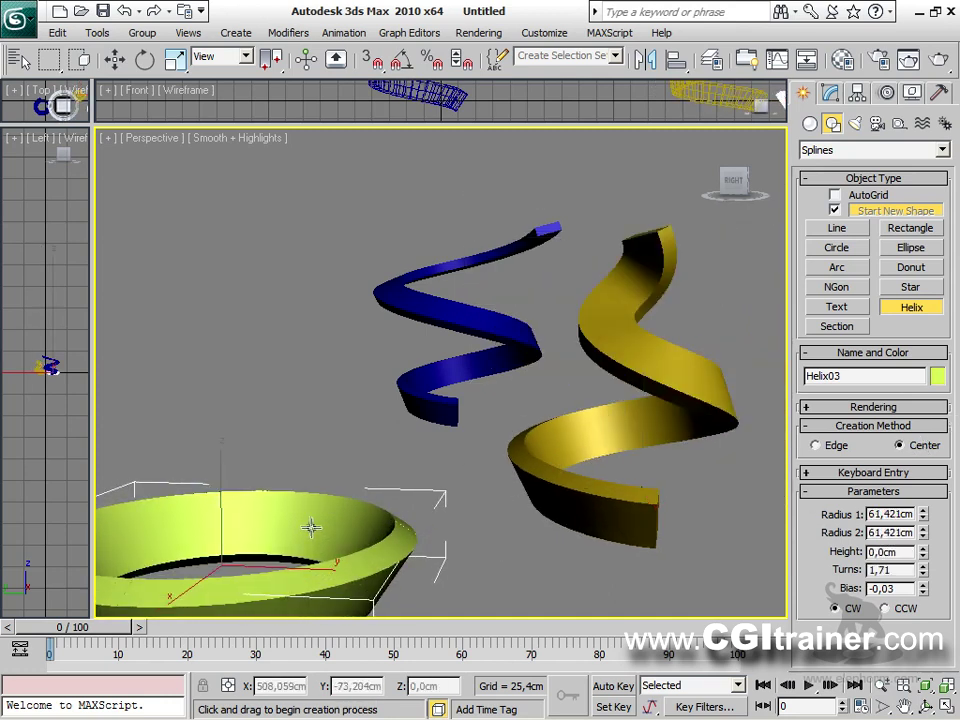
left_click(281, 337)
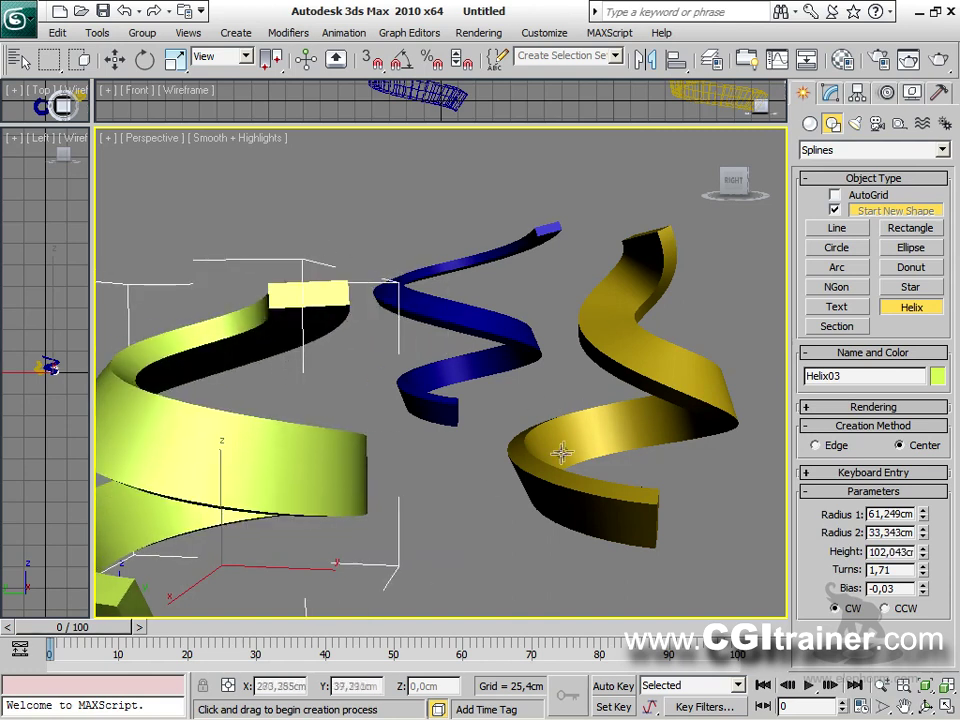
middle_click_drag(597, 395, 626, 446, "alt")
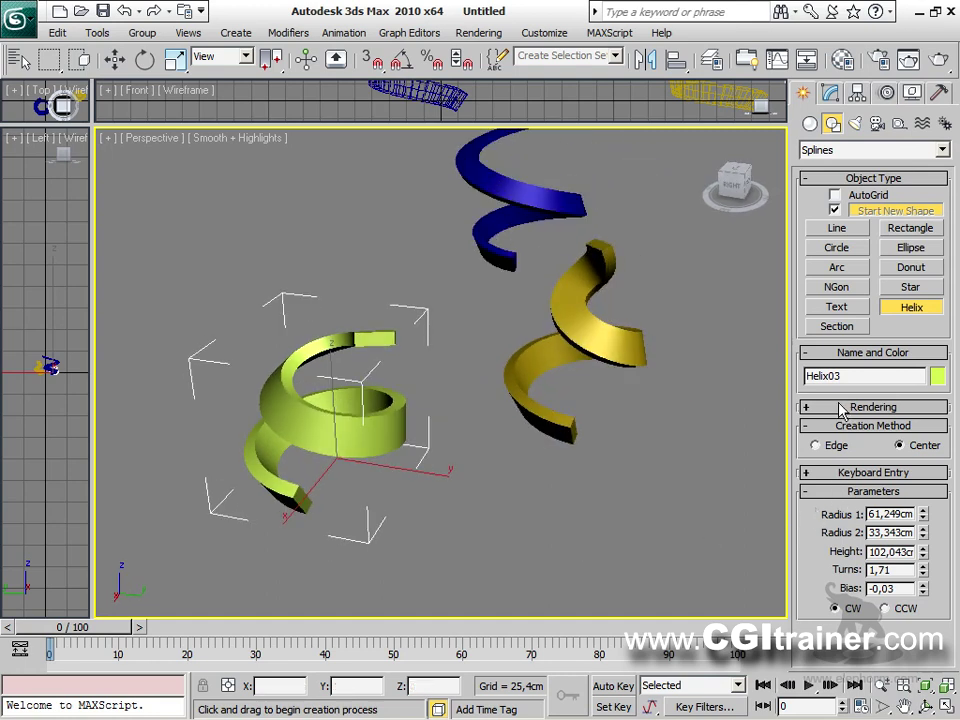
left_click(842, 407)
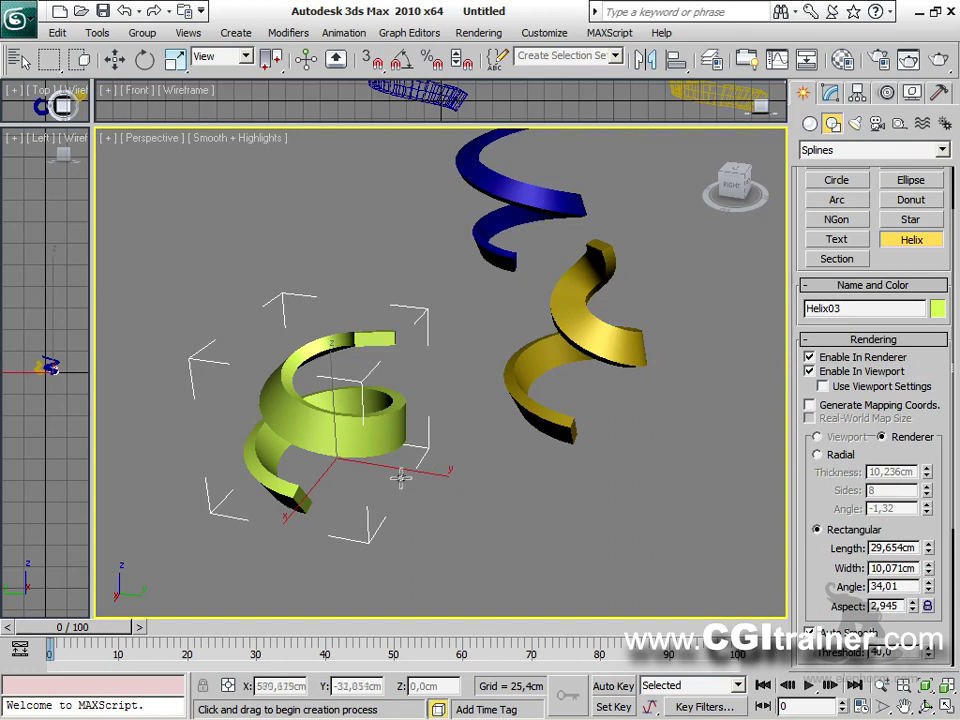
middle_click_drag(400, 468, 706, 341, "alt")
left_click_drag(912, 268, 905, 323)
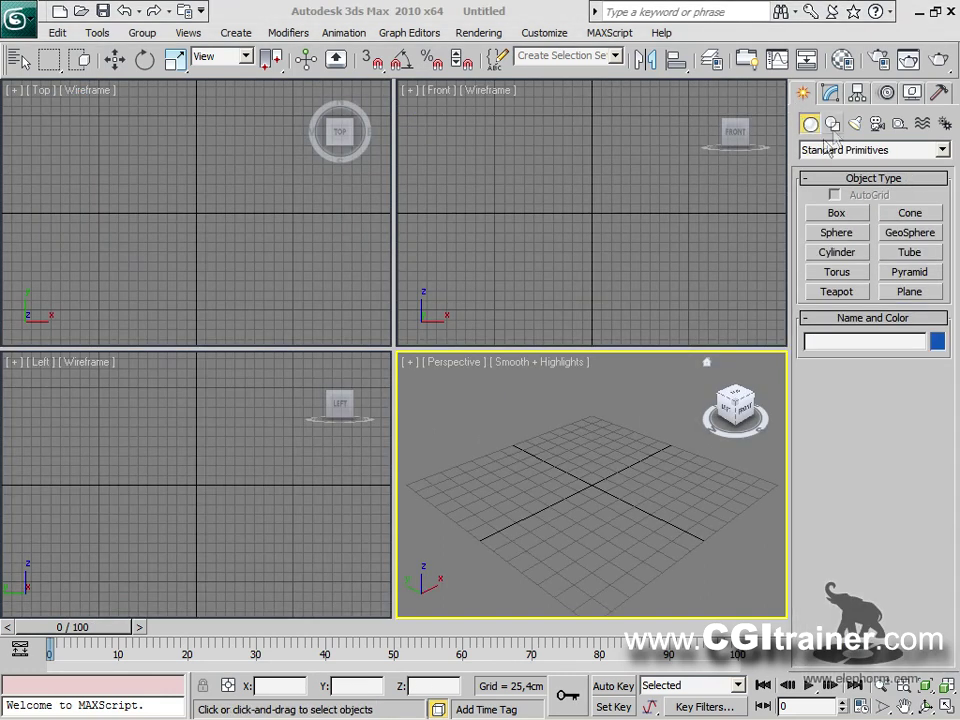
left_click(831, 123)
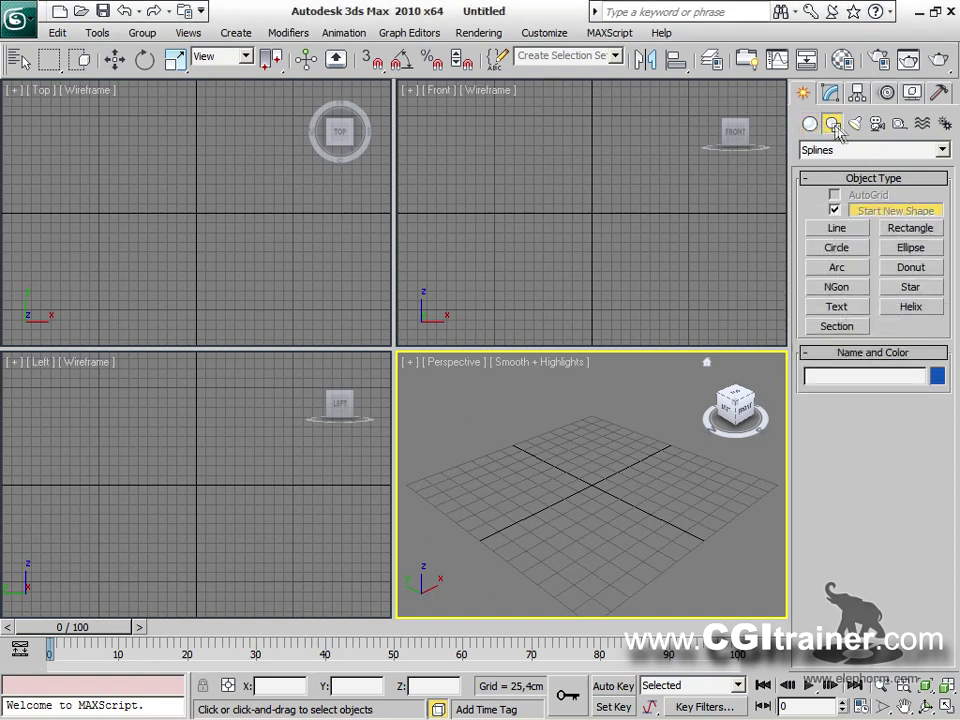
left_click(910, 287)
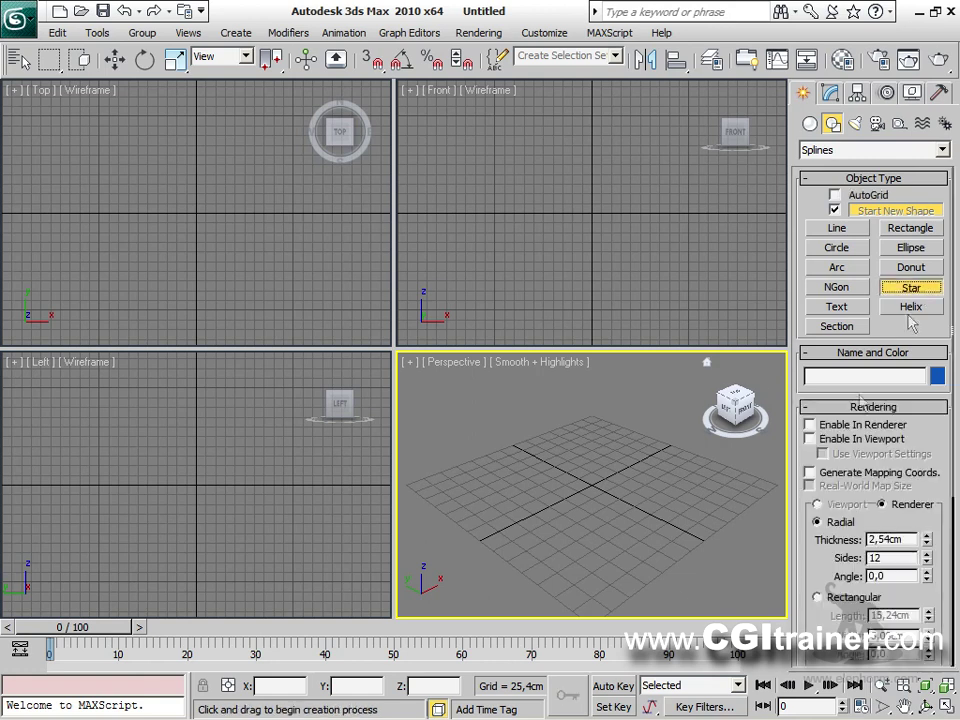
left_click_drag(549, 456, 573, 436)
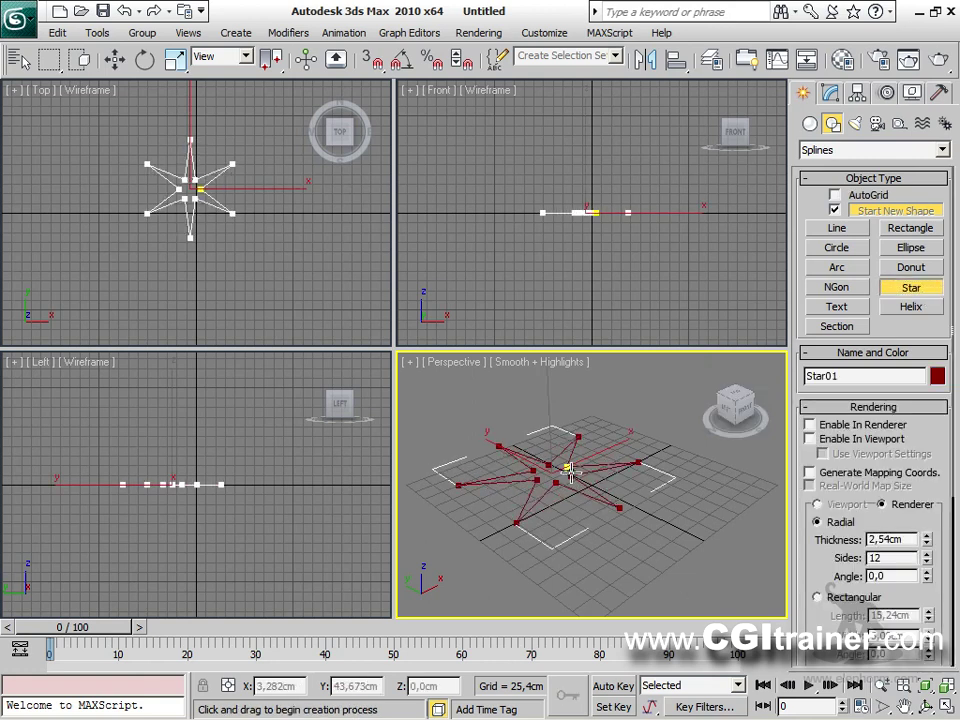
left_click(572, 463)
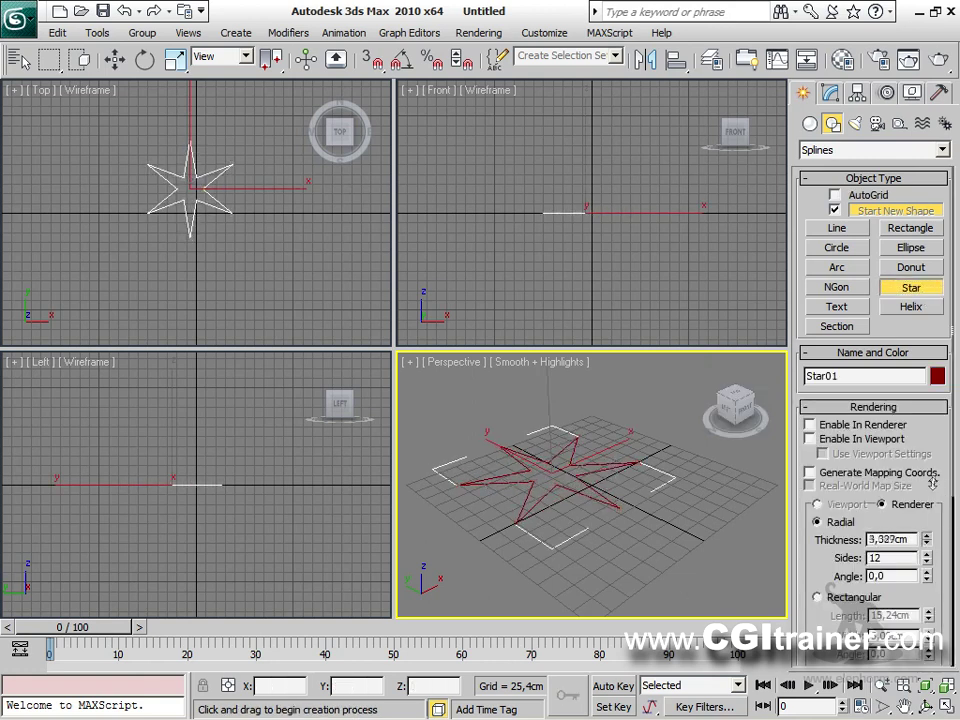
left_click_drag(826, 570, 830, 258)
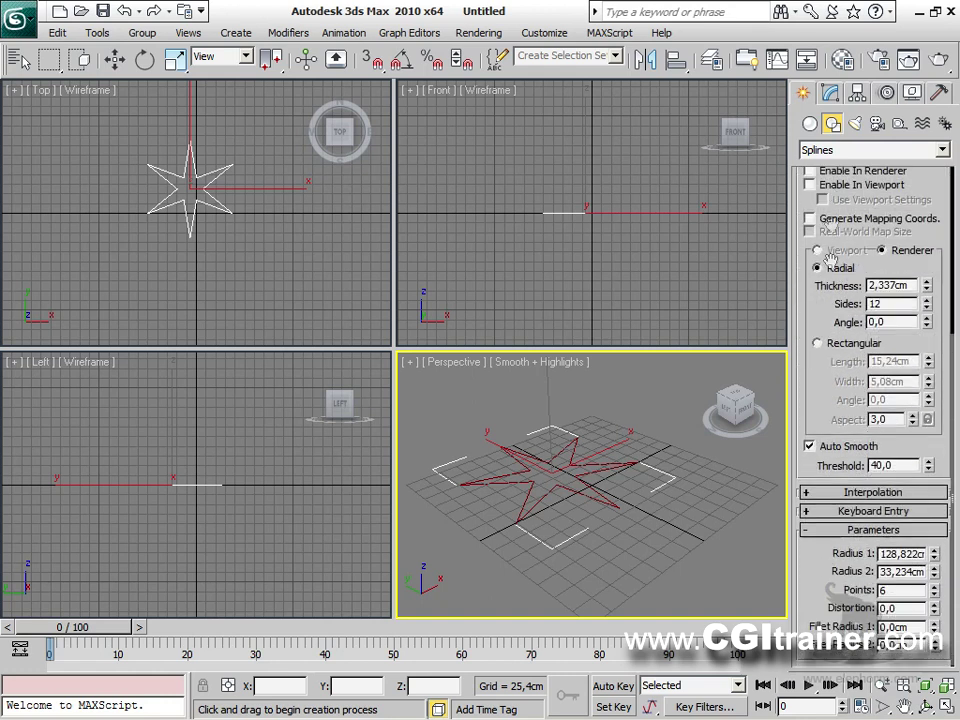
left_click_drag(820, 307, 840, 437)
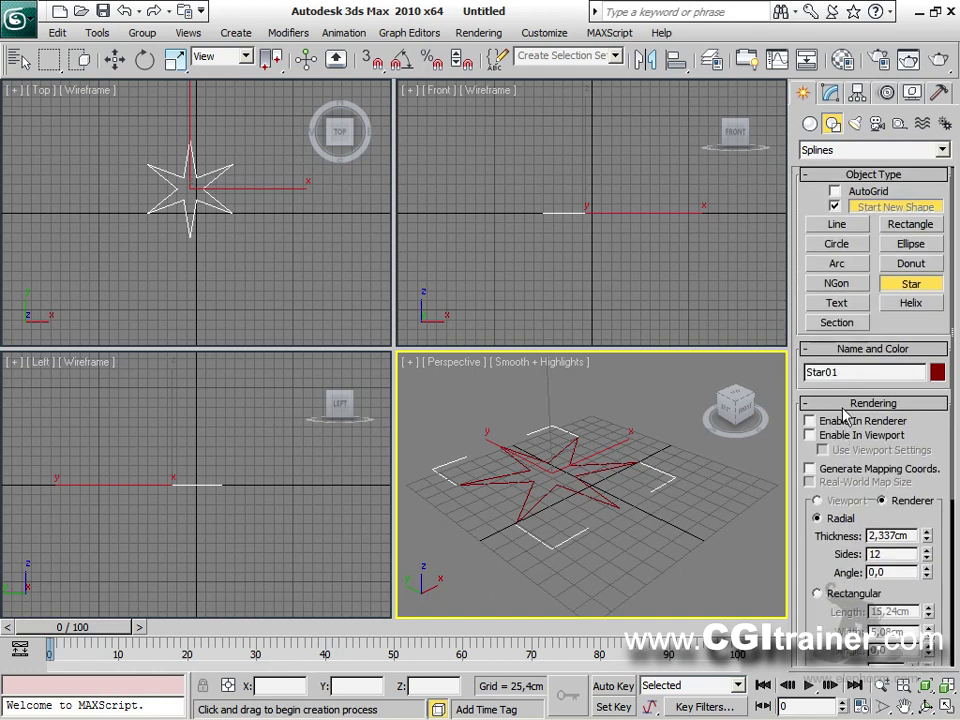
left_click(847, 406)
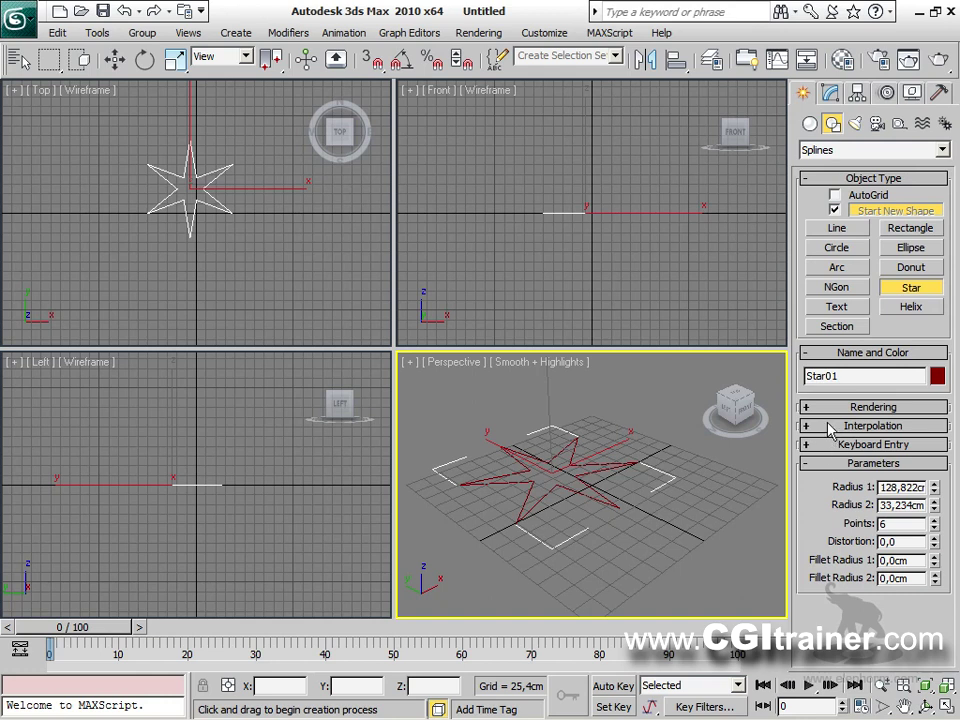
left_click_drag(933, 487, 517, 608)
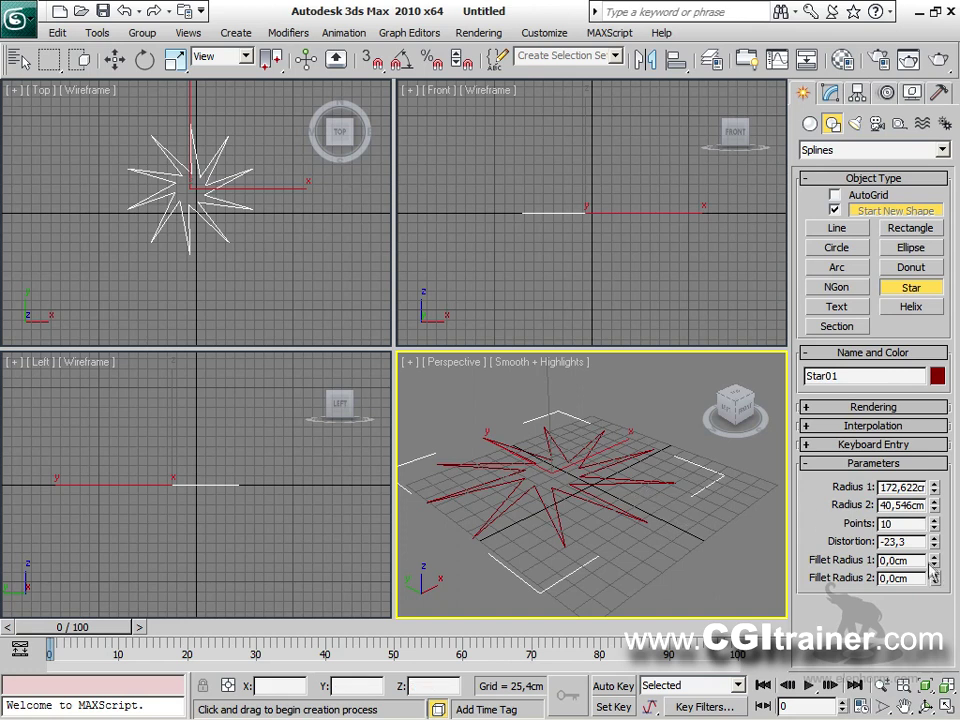
left_click_drag(938, 565, 935, 303)
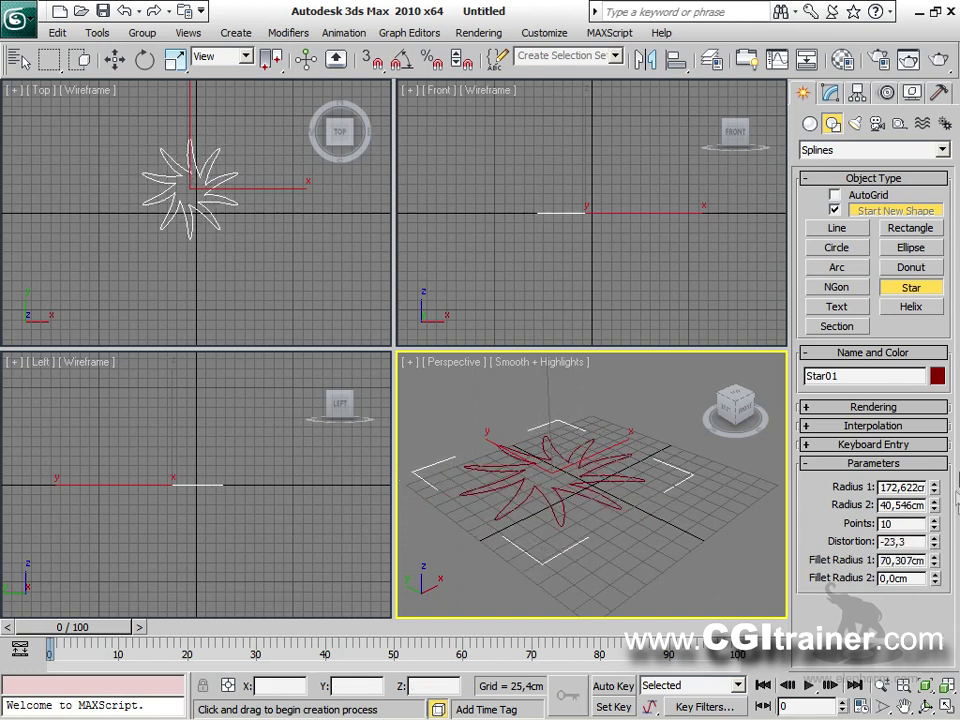
left_click_drag(935, 582, 914, 306)
middle_click_drag(515, 450, 645, 461, "alt")
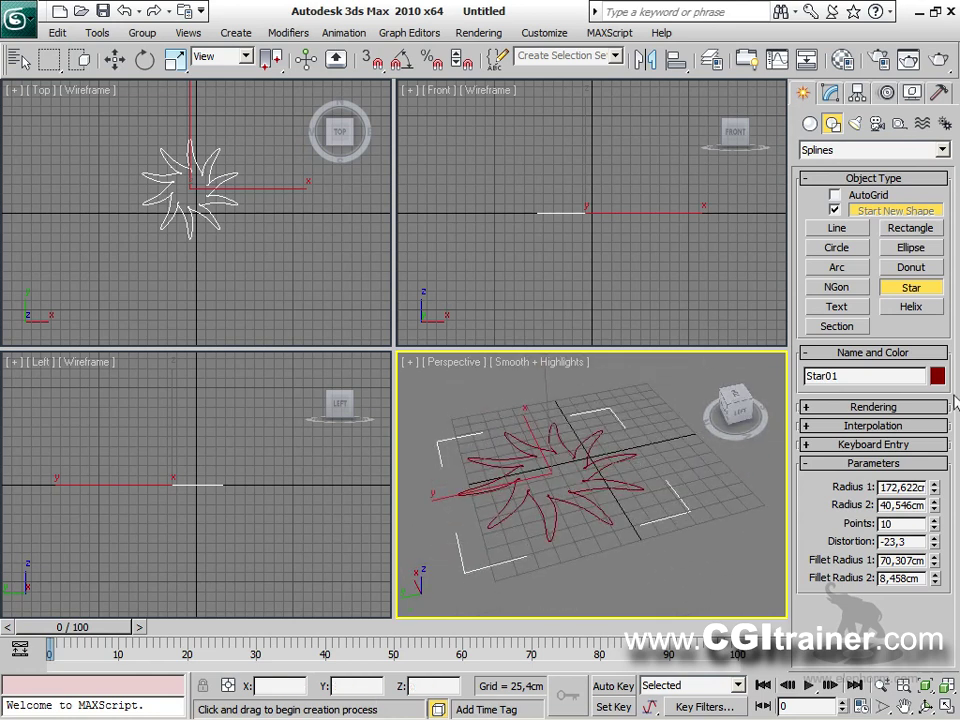
key("ctrl+z")
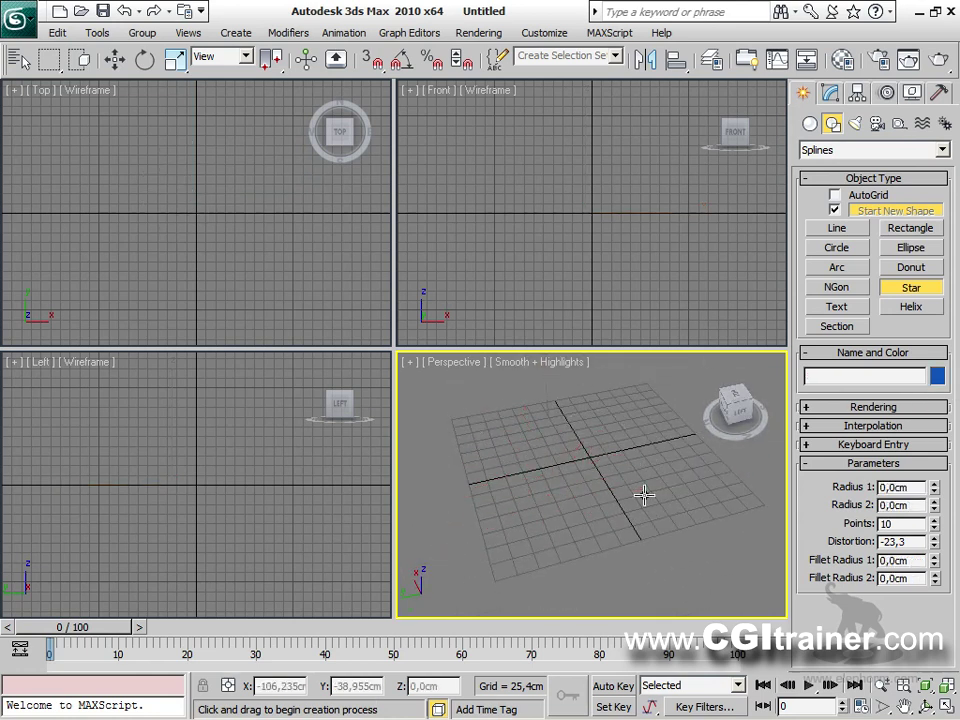
Draw a donut and an ellipse centred on it in the Perspective view.
left_click(912, 268)
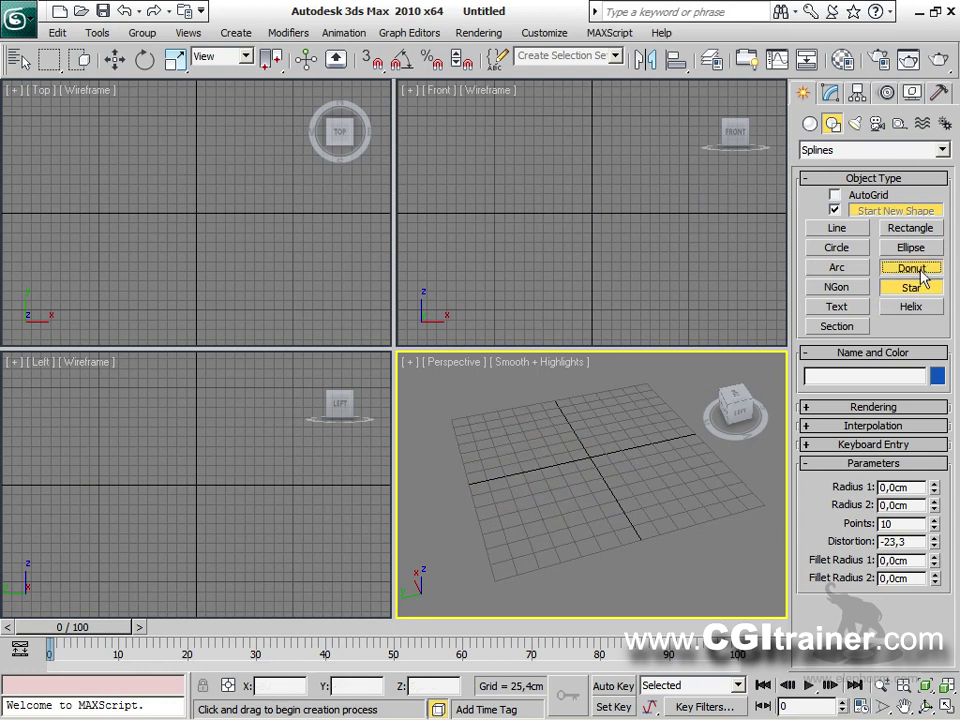
left_click_drag(570, 491, 611, 431)
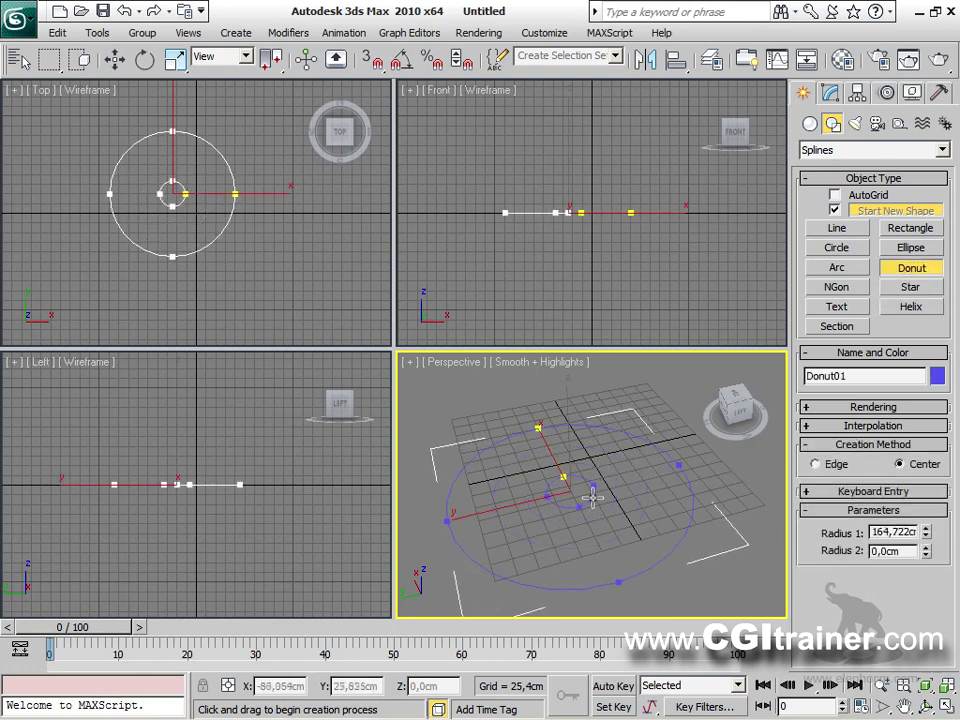
left_click(598, 456)
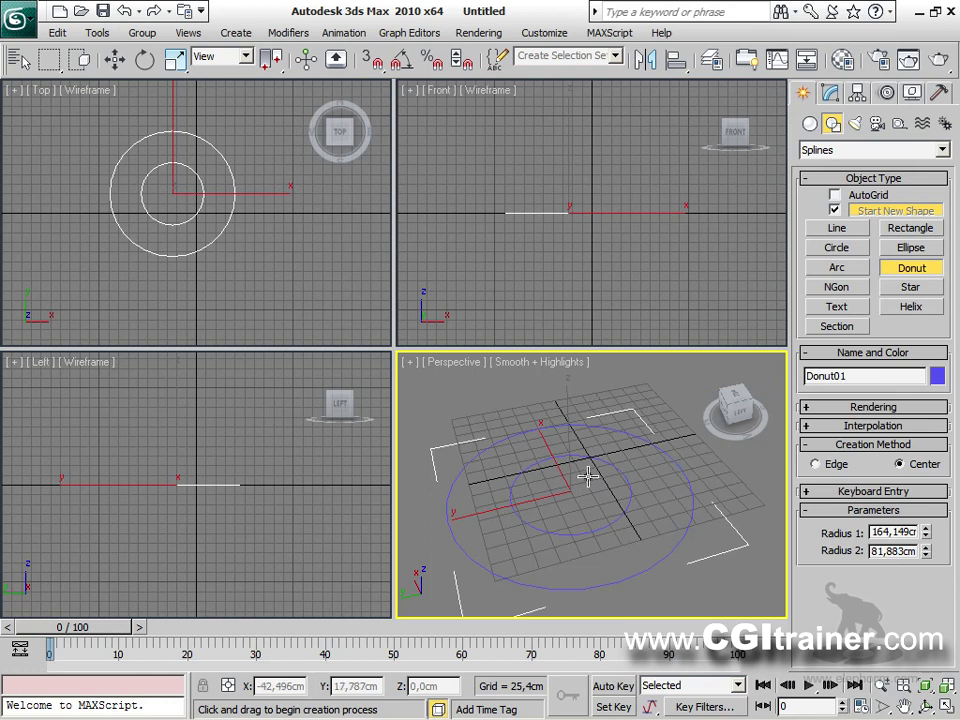
left_click(912, 248)
left_click_drag(566, 488, 716, 493)
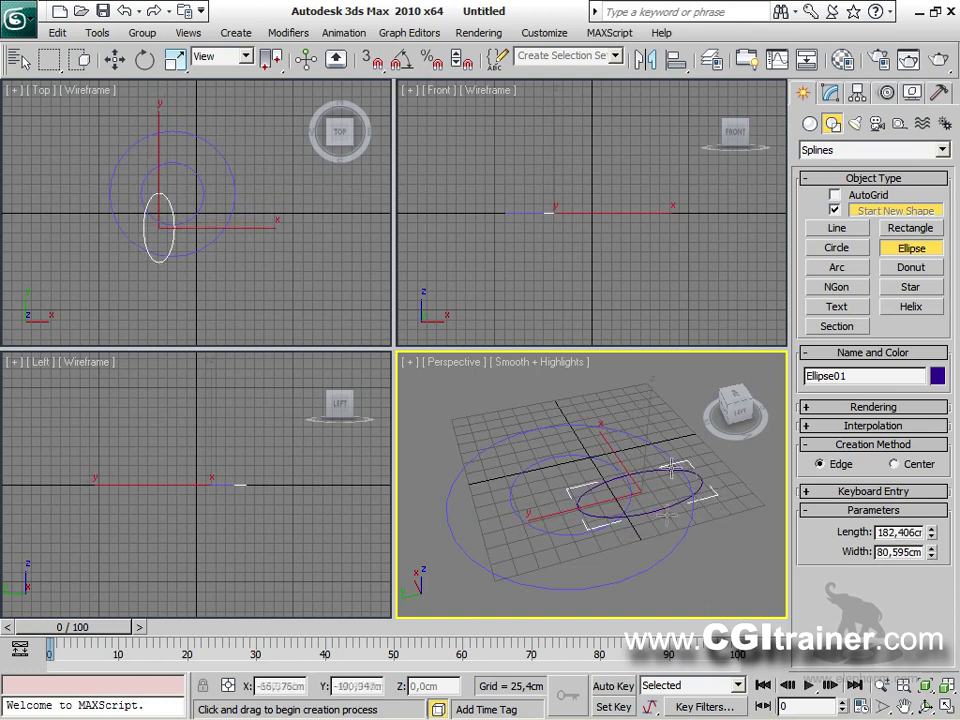
middle_click_drag(646, 508, 566, 480)
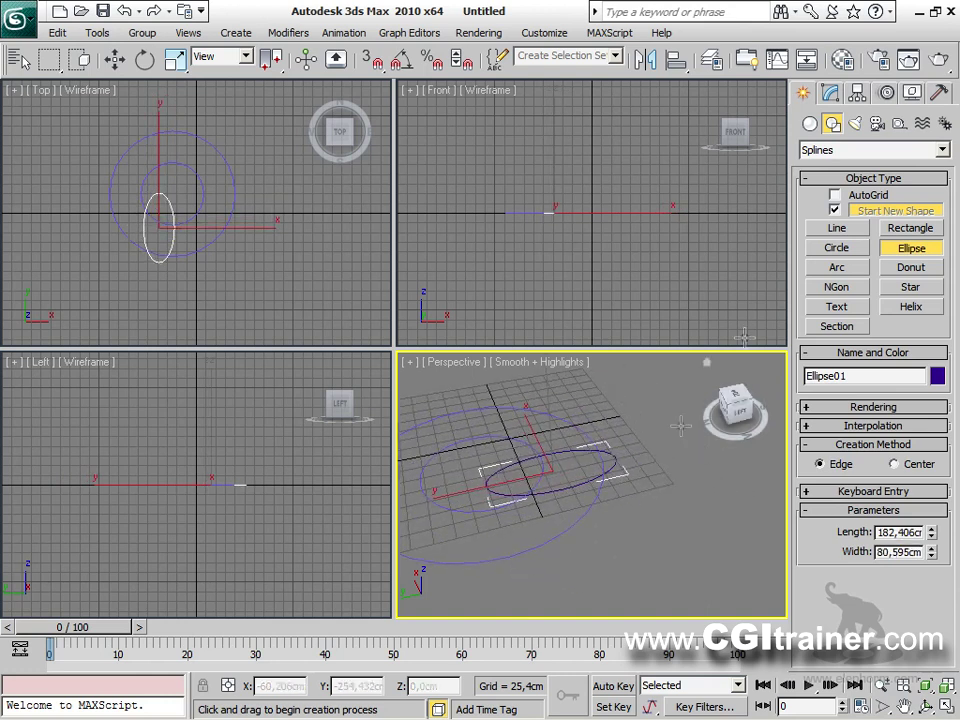
Add a circle of about 67 cm radius and a 238,751 by 188,521 cm rectangle.
left_click(840, 249)
left_click_drag(671, 519, 728, 545)
middle_click_drag(628, 444, 552, 433, "alt")
left_click(910, 228)
left_click_drag(569, 437, 703, 460)
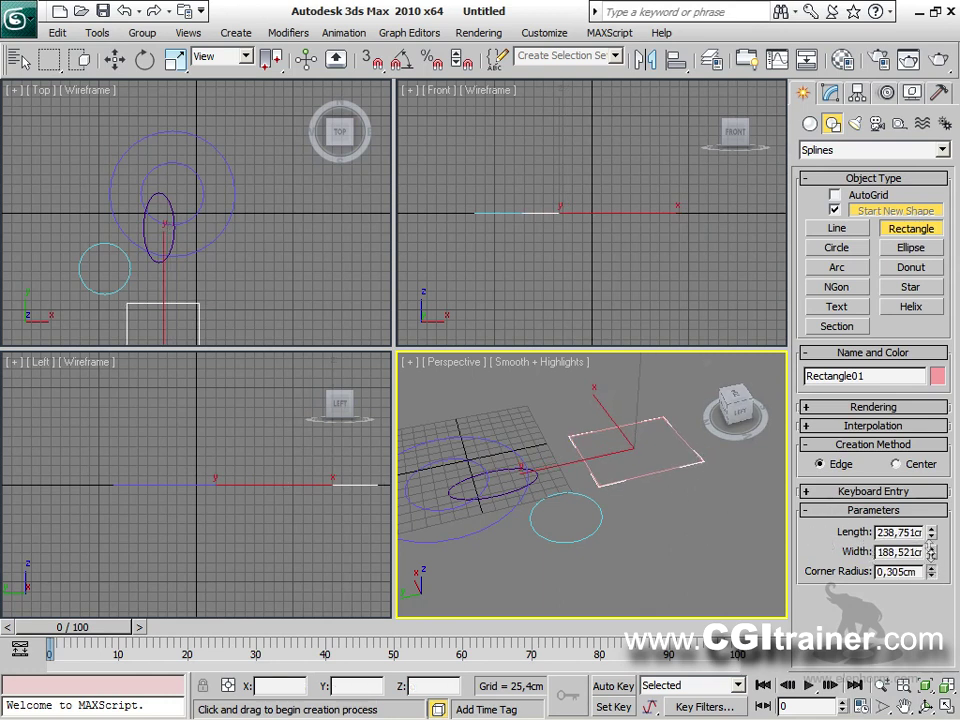
Experiment with the rectangle's corner radius, settling at 52,807 cm.
left_click_drag(898, 380, 20, 92)
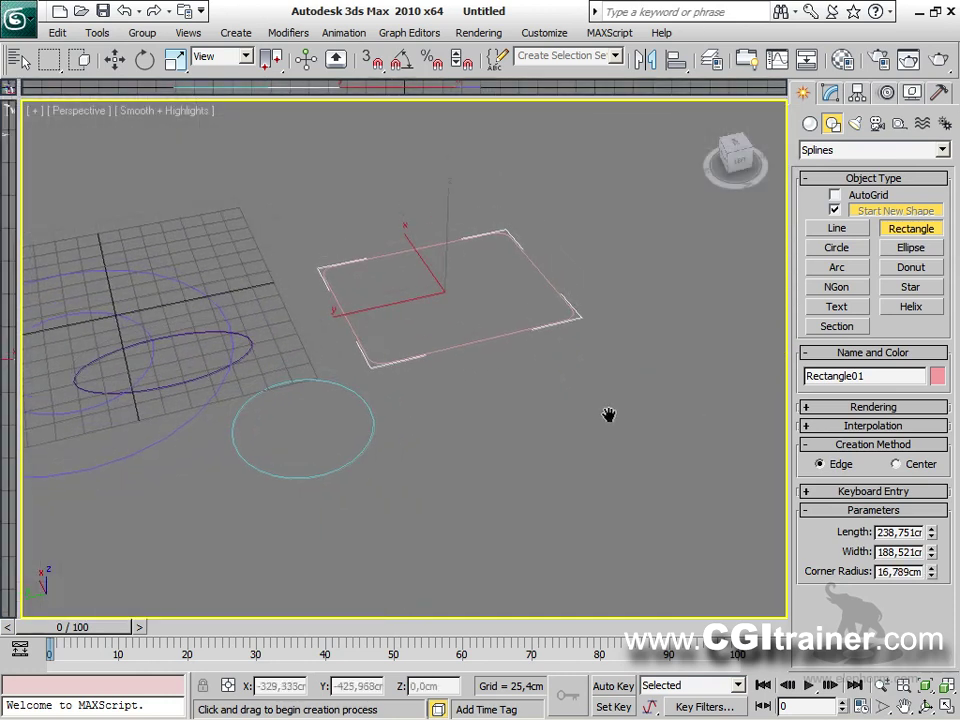
scroll(643, 424, "down", 3)
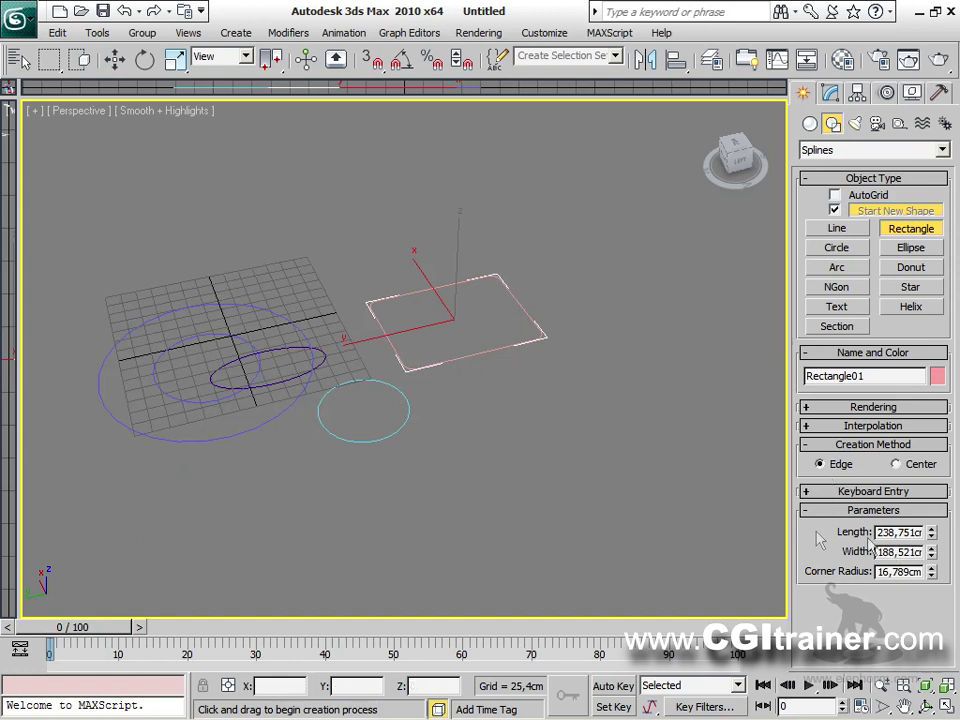
scroll(400, 381, "up", 5)
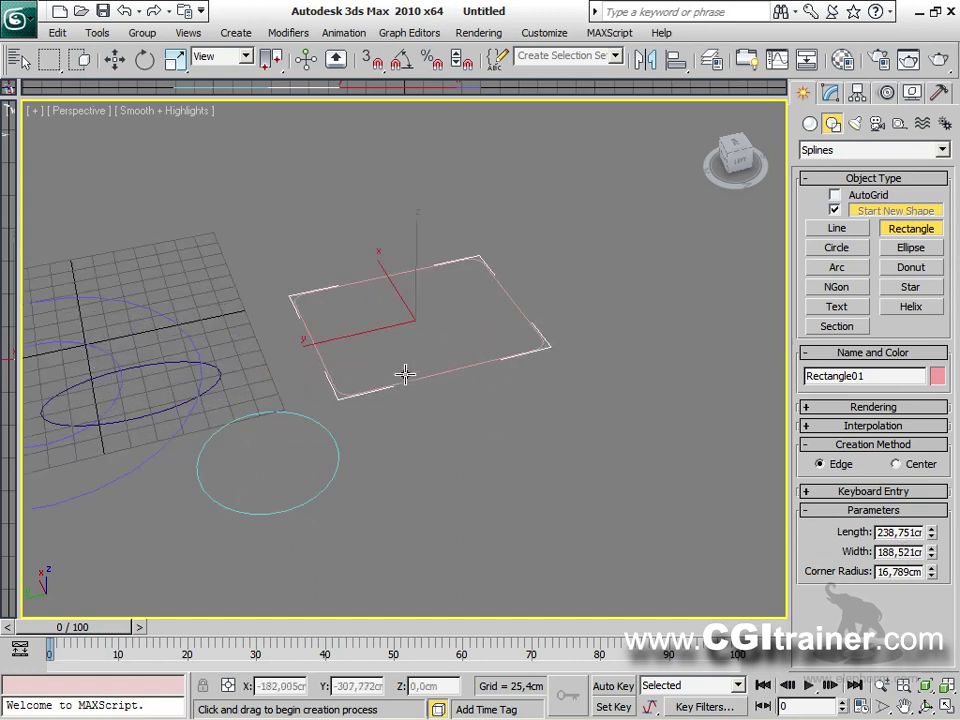
mouse_move(932, 575)
left_mouse_down()
mouse_move(932, 605)
mouse_move(931, 561)
mouse_move(931, 575)
left_mouse_up()
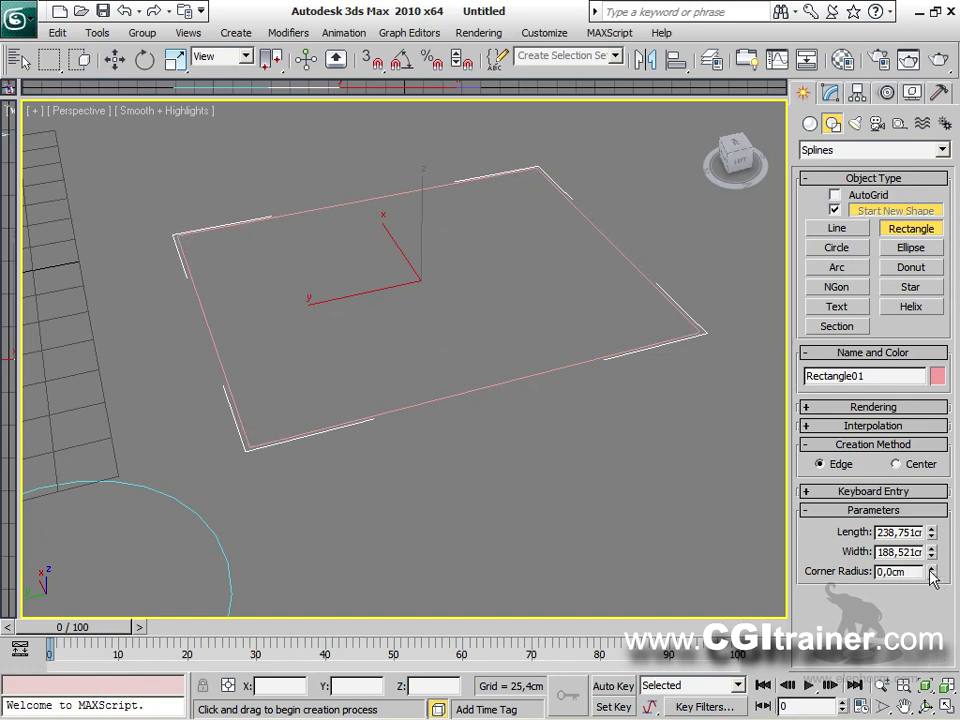
left_click_drag(930, 571, 910, 310, "ctrl")
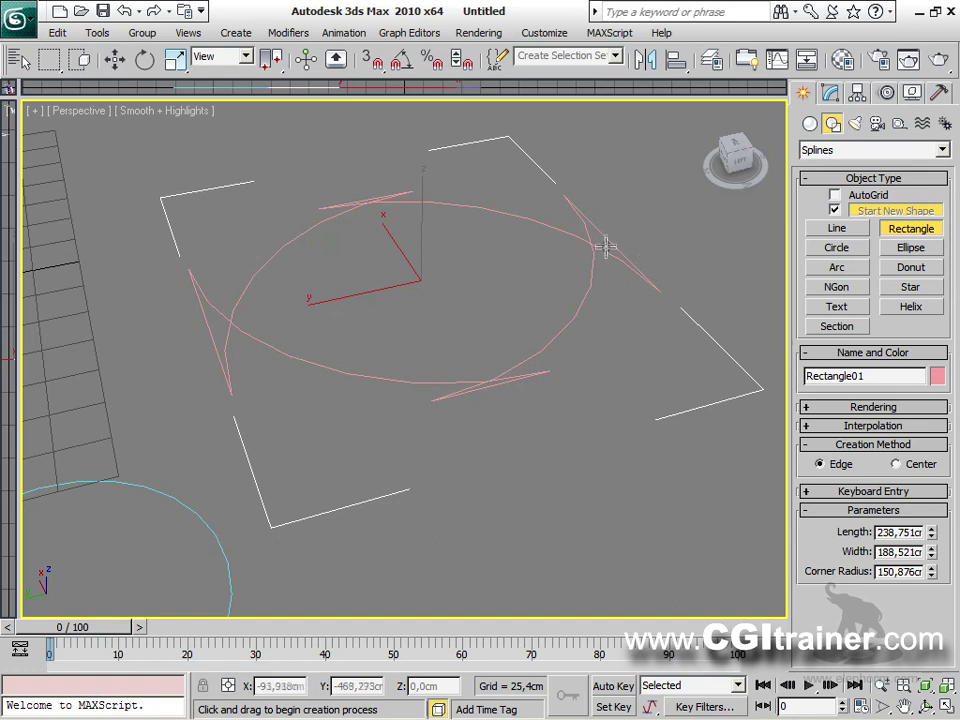
left_click_drag(930, 576, 928, 630)
middle_click_drag(397, 386, 510, 549, "alt")
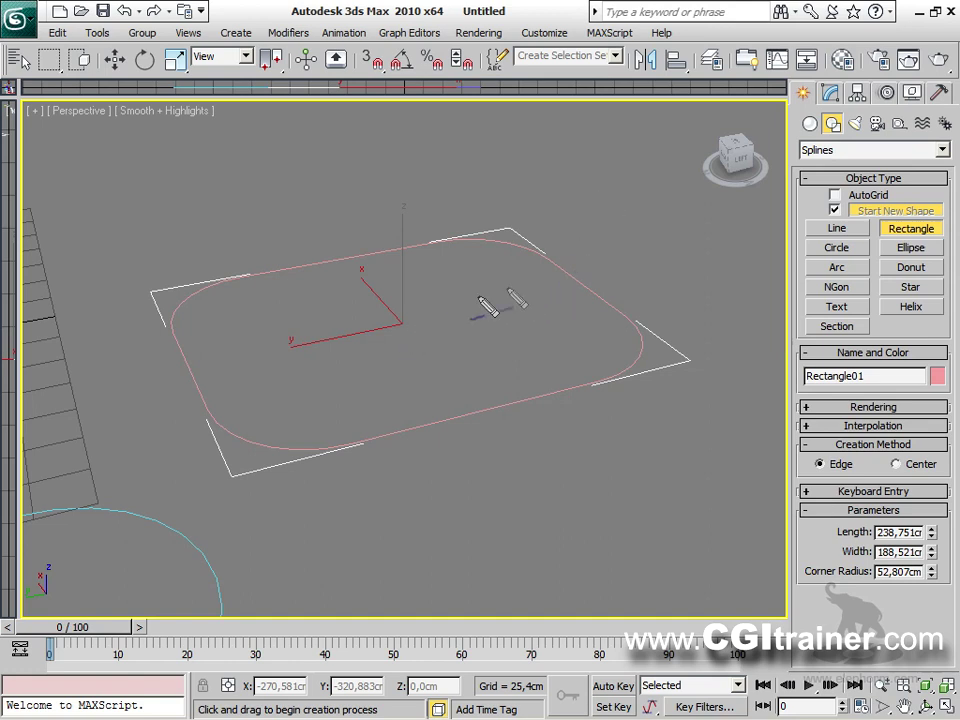
Draw pen annotations over the rounded rectangle, then clear them.
mouse_move(596, 274)
left_mouse_down()
mouse_move(654, 261)
mouse_move(664, 272)
left_mouse_up()
mouse_move(642, 338)
left_mouse_down()
mouse_move(683, 348)
mouse_move(674, 328)
mouse_move(684, 366)
left_mouse_up()
mouse_move(458, 420)
left_mouse_down()
mouse_move(491, 466)
mouse_move(499, 443)
mouse_move(472, 460)
left_mouse_up()
mouse_move(189, 378)
left_mouse_down()
mouse_move(138, 368)
mouse_move(148, 392)
left_mouse_up()
mouse_move(343, 252)
left_mouse_down()
mouse_move(316, 183)
mouse_move(309, 210)
mouse_move(362, 192)
left_mouse_up()
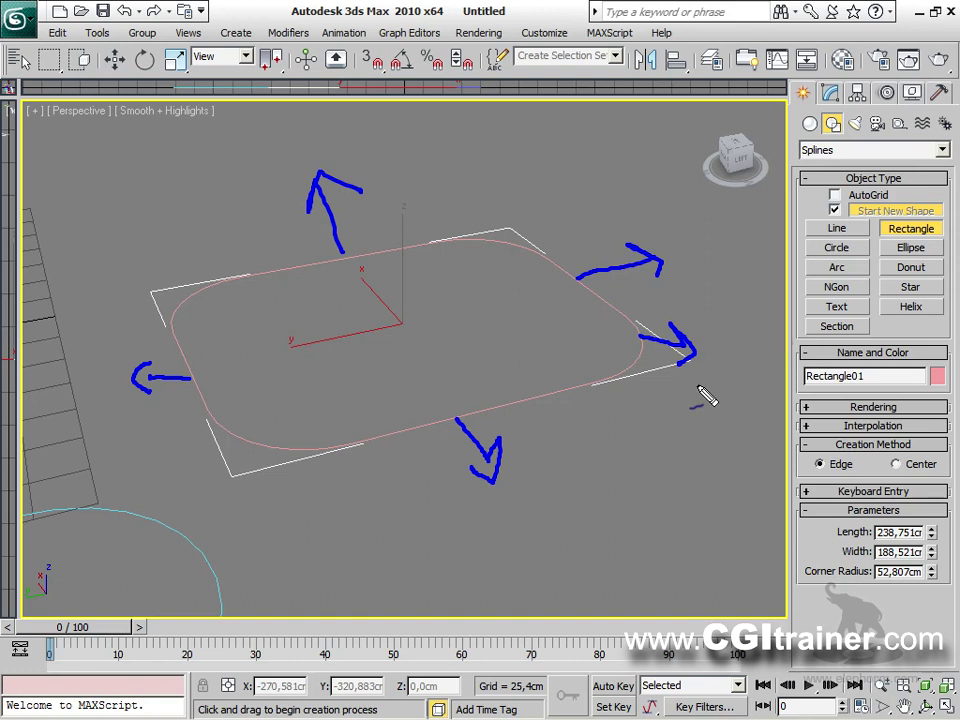
key("Escape")
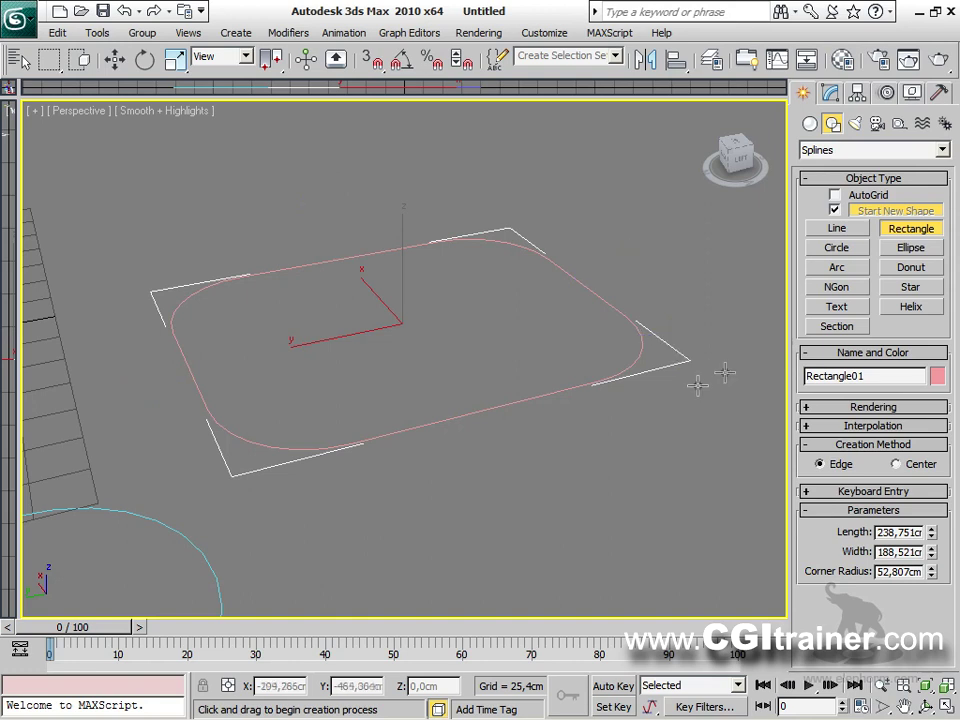
Raise the corner radius until the corners overlap, marking the result.
left_click_drag(932, 573, 930, 523)
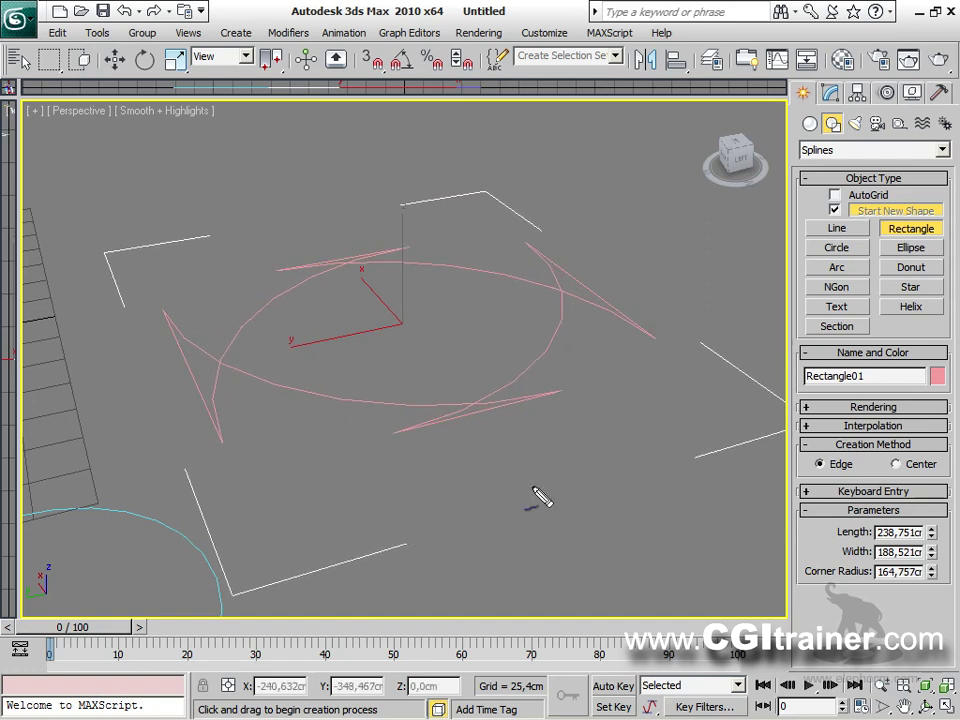
left_click_drag(588, 364, 584, 381)
mouse_move(617, 320)
left_mouse_down()
mouse_move(620, 347)
mouse_move(627, 340)
left_mouse_up()
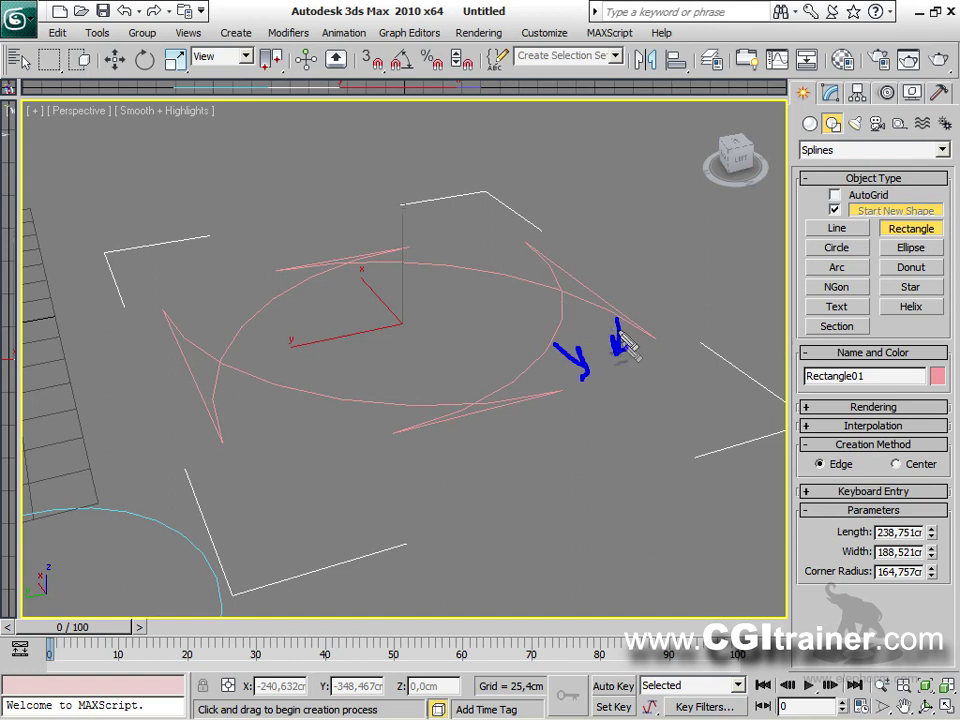
key("Escape")
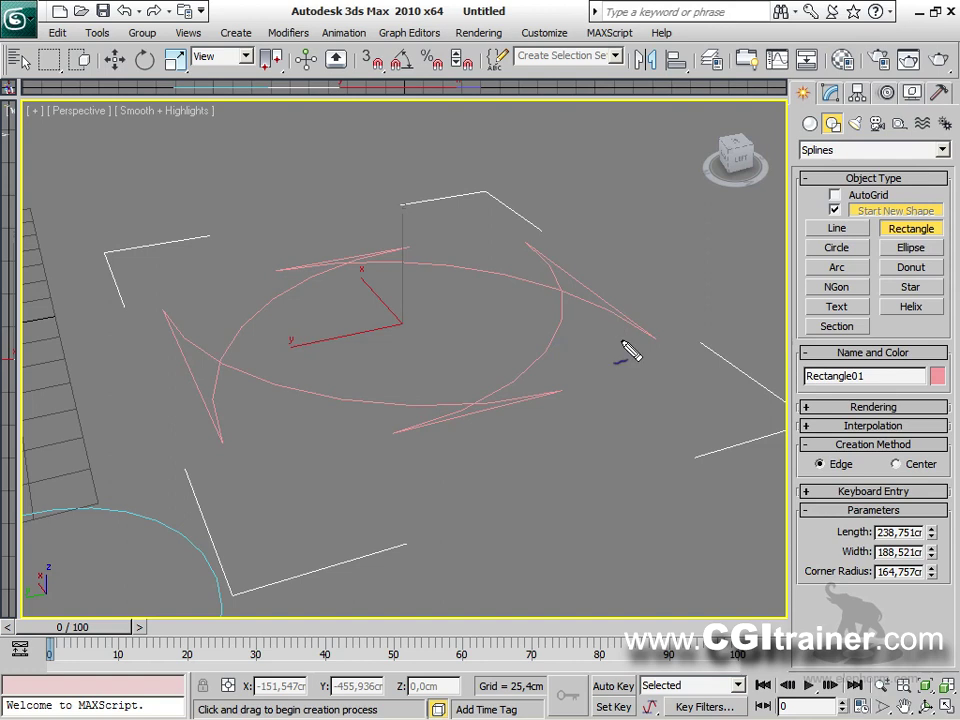
Annotate the corner again, clear the annotations, and set the corner radius to 77,436 cm.
mouse_move(566, 337)
left_mouse_down()
mouse_move(611, 368)
mouse_move(604, 344)
mouse_move(619, 396)
left_mouse_up()
mouse_move(452, 258)
left_mouse_down()
mouse_move(465, 212)
mouse_move(481, 233)
left_mouse_up()
mouse_move(568, 290)
left_mouse_down()
mouse_move(598, 254)
mouse_move(602, 262)
left_mouse_up()
mouse_move(452, 266)
left_mouse_down()
mouse_move(563, 291)
mouse_move(600, 312)
left_mouse_up()
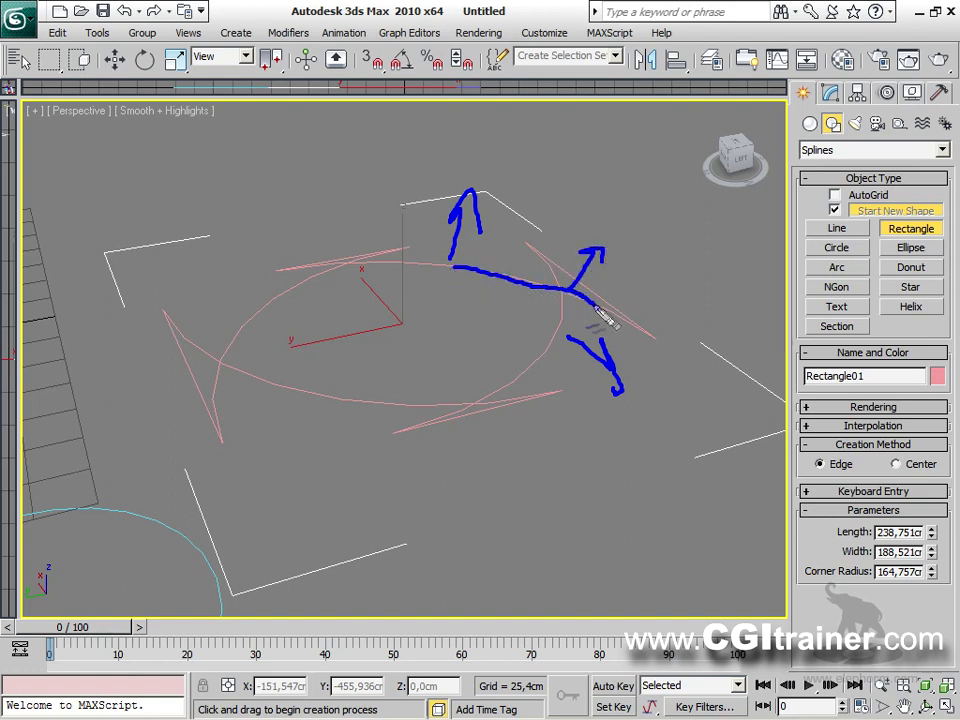
mouse_move(545, 345)
left_mouse_down()
mouse_move(563, 281)
mouse_move(540, 230)
left_mouse_up()
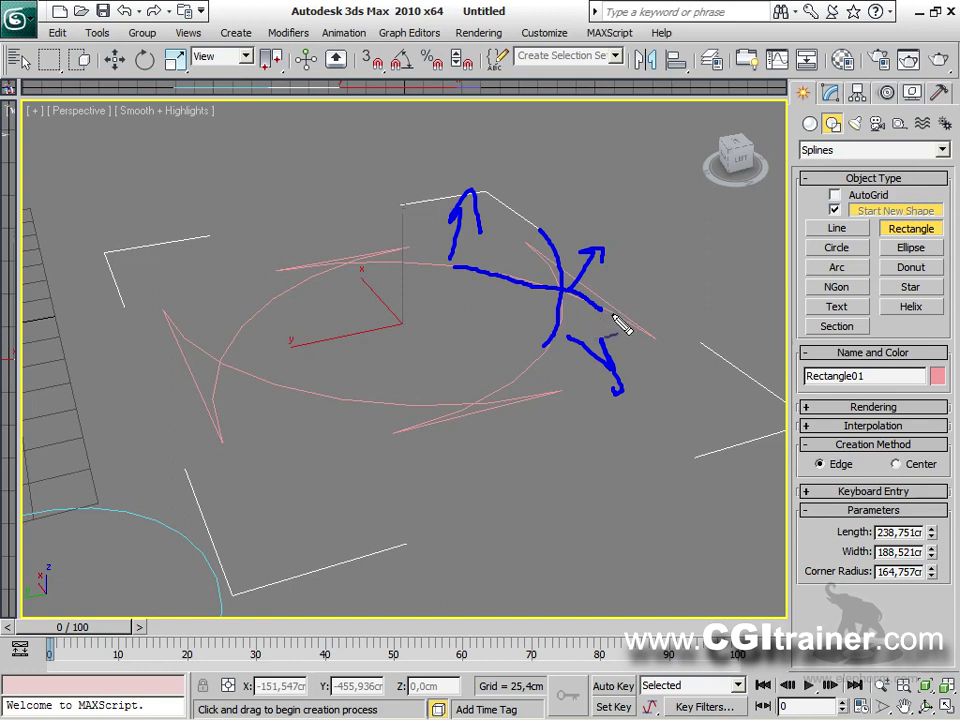
mouse_move(515, 292)
left_mouse_down()
mouse_move(493, 323)
mouse_move(490, 315)
mouse_move(482, 330)
mouse_move(525, 328)
left_mouse_up()
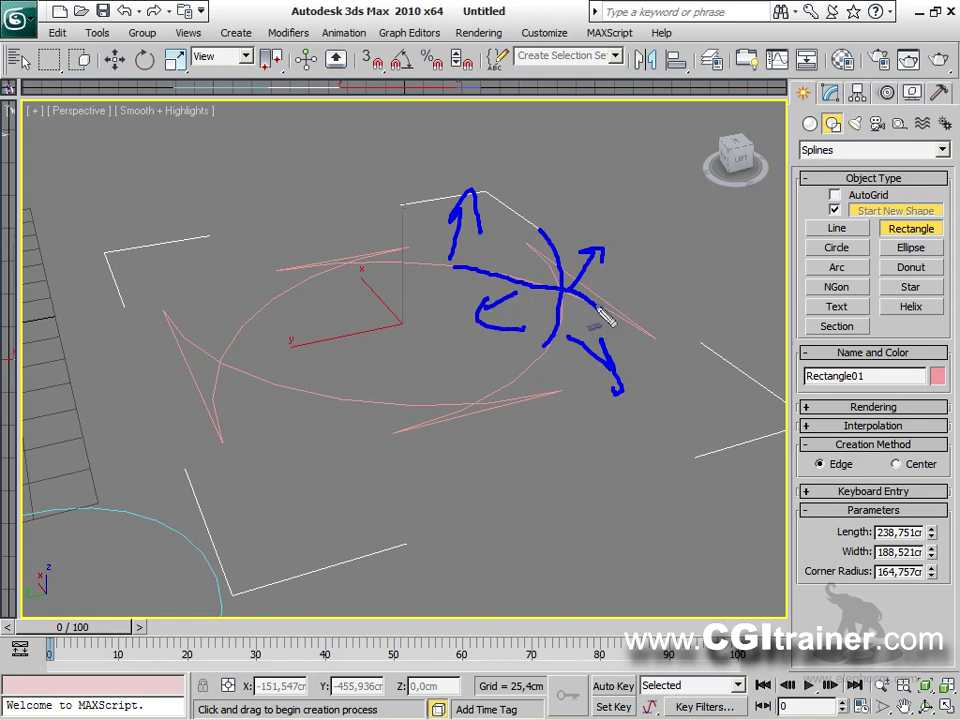
mouse_move(568, 292)
left_mouse_down()
mouse_move(662, 351)
mouse_move(586, 308)
mouse_move(590, 321)
mouse_move(588, 311)
mouse_move(635, 340)
left_mouse_up()
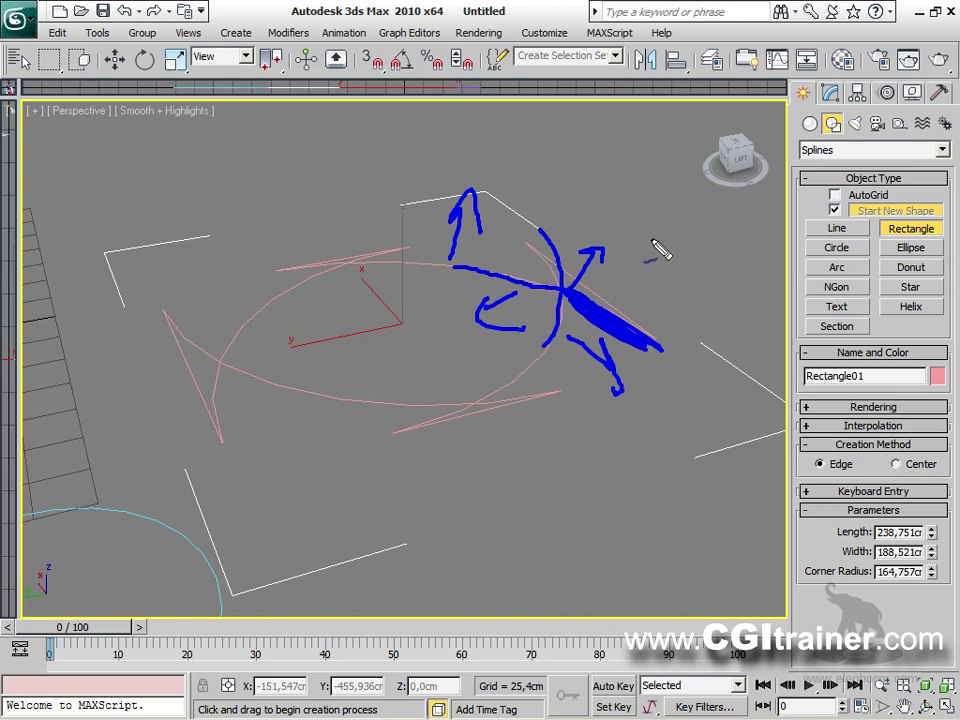
key("Escape")
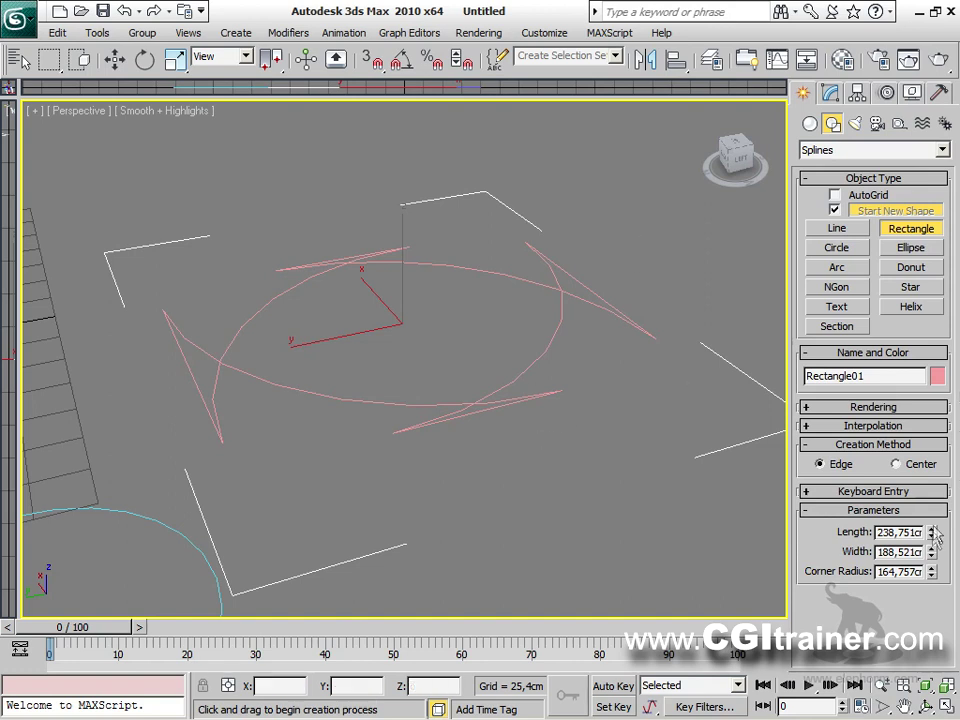
left_click_drag(932, 575, 948, 596)
Draw an arc and set its radius to 207,433 cm, spanning 165,484 to 112,705.
scroll(293, 208, "down", 3)
scroll(293, 208, "down", 2)
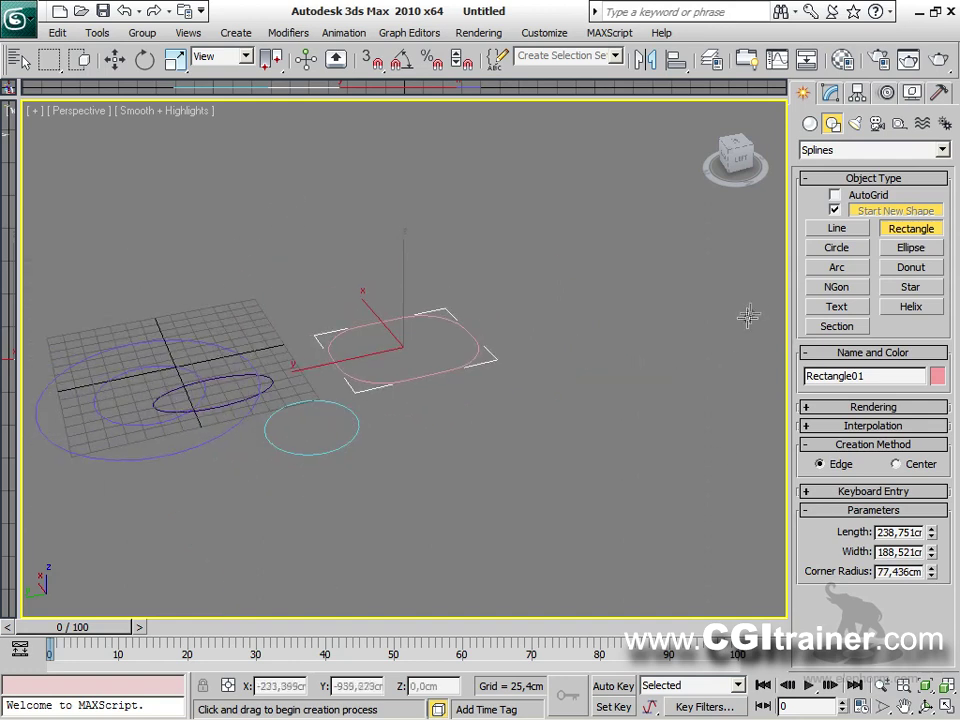
left_click(836, 268)
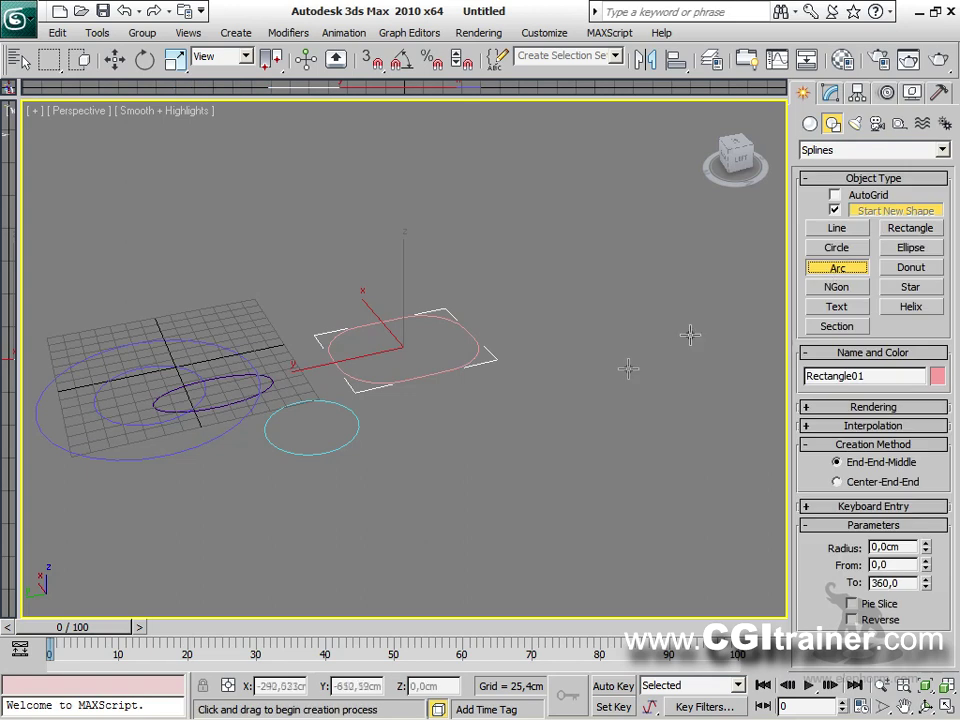
left_click_drag(464, 459, 660, 403)
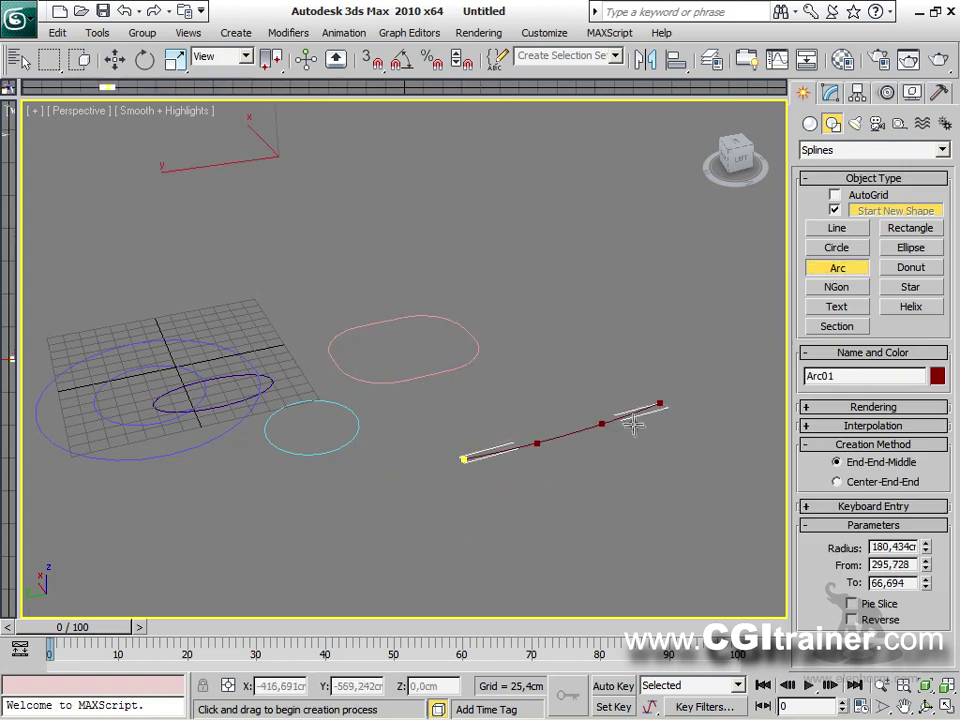
left_click(566, 368)
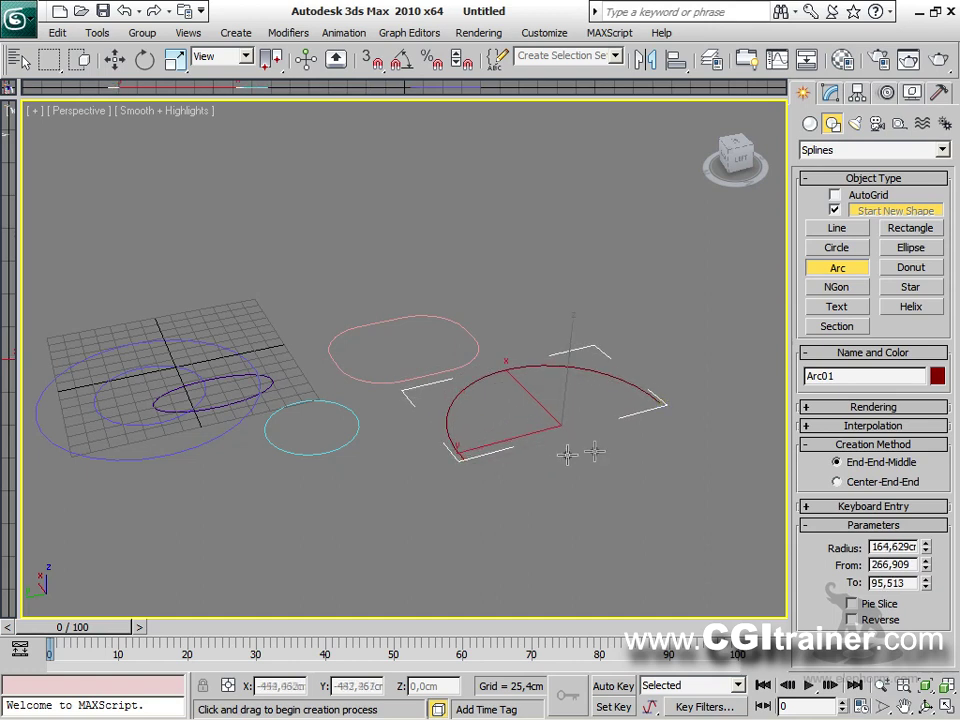
left_click(830, 92)
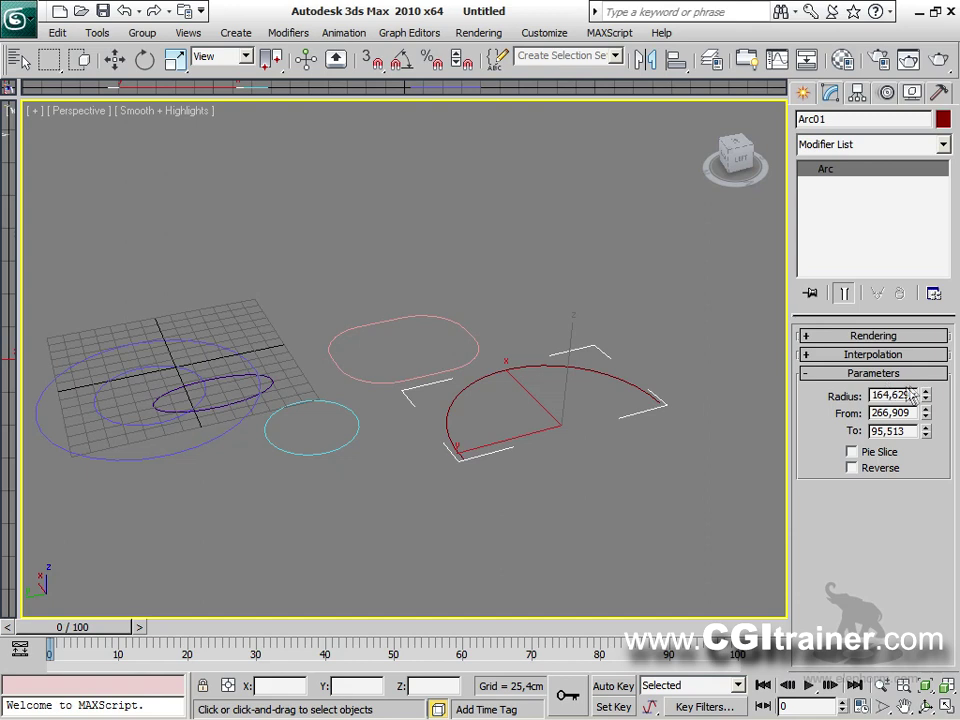
mouse_move(926, 400)
left_mouse_down()
mouse_move(924, 365)
mouse_move(914, 471)
mouse_move(915, 434)
mouse_move(916, 447)
mouse_move(926, 422)
left_mouse_up()
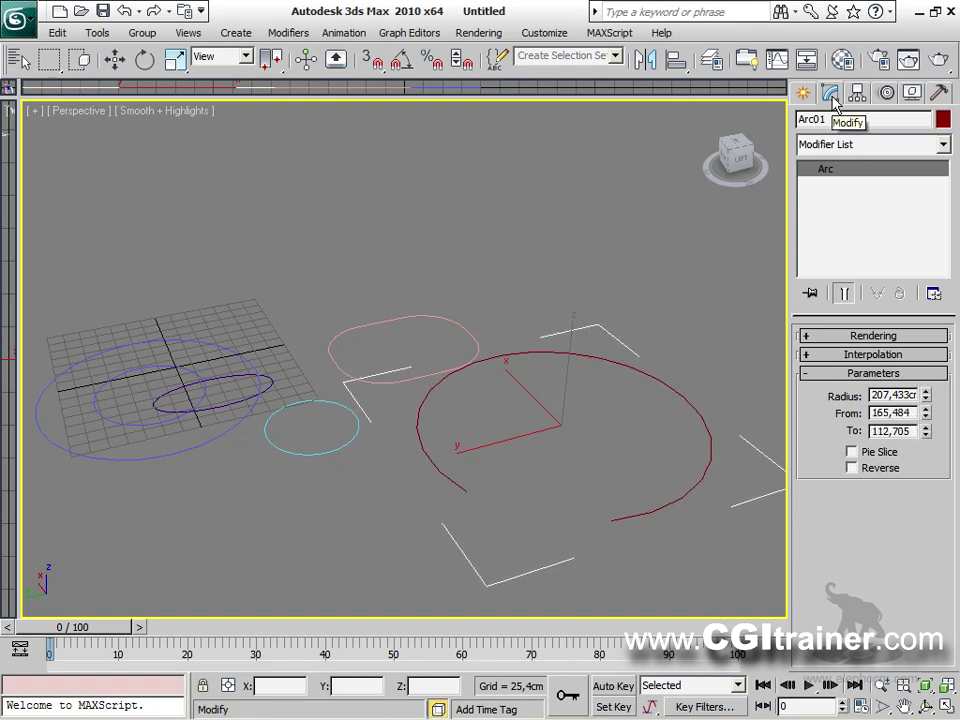
left_click(803, 92)
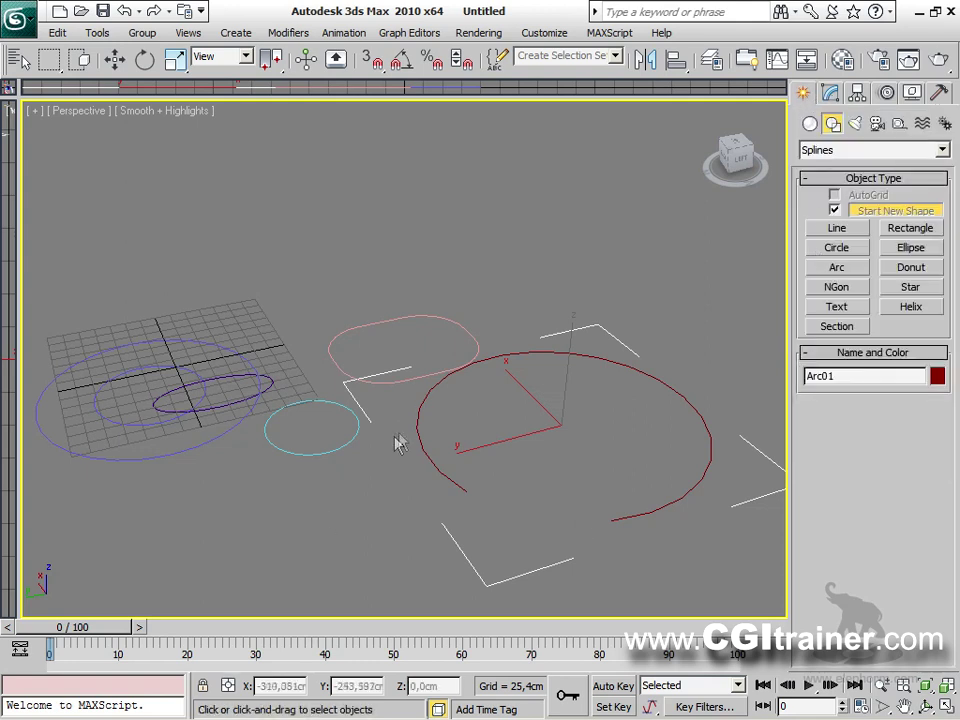
Draw an NGon from its centre, set it to 7 sides, and pan it into view.
scroll(340, 405, "down", 4)
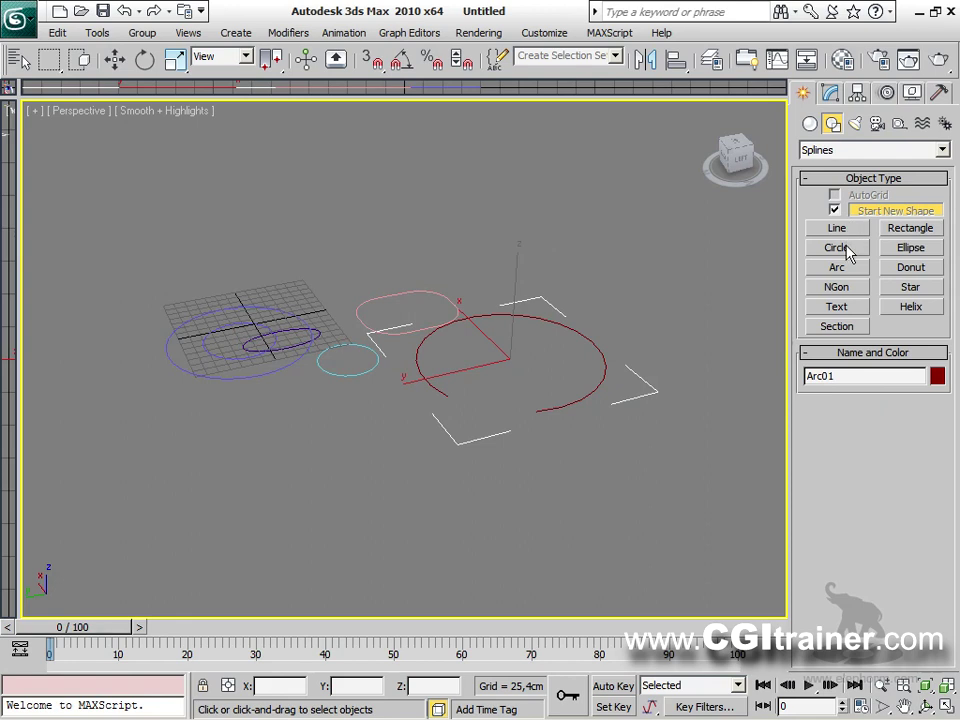
left_click(840, 287)
left_click_drag(356, 491, 448, 443)
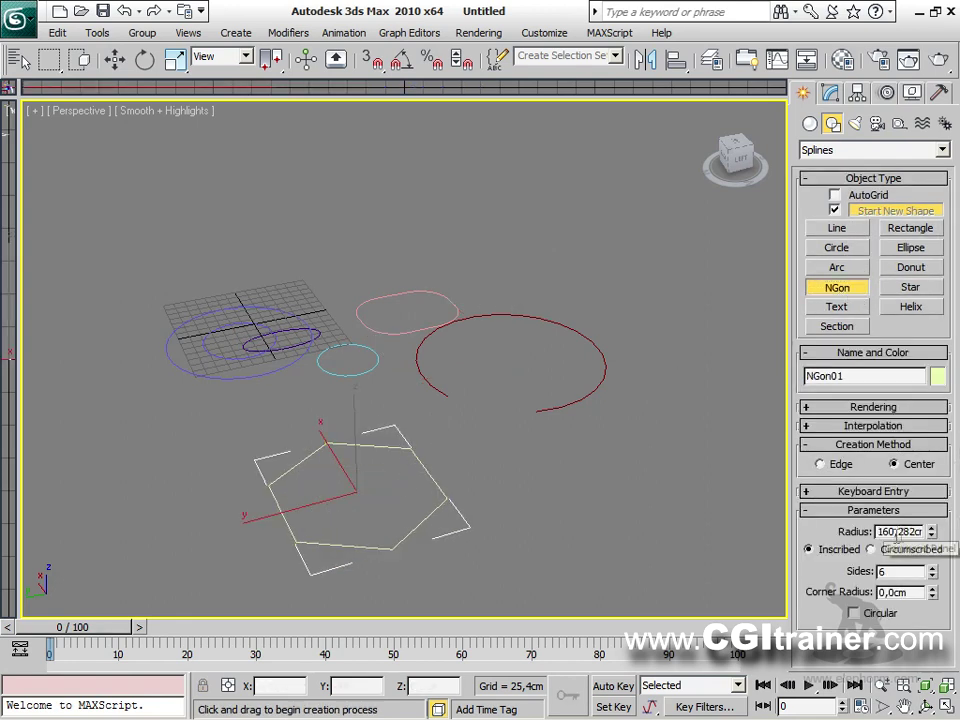
mouse_move(931, 580)
left_mouse_down()
mouse_move(933, 572)
mouse_move(936, 582)
left_mouse_up()
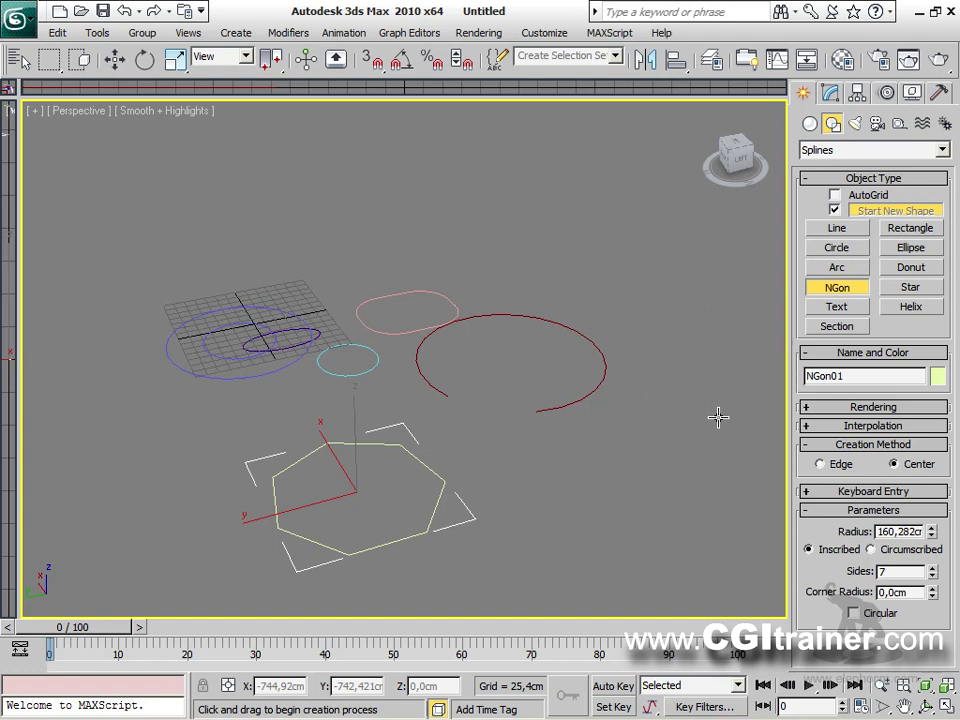
middle_click_drag(424, 332, 424, 313)
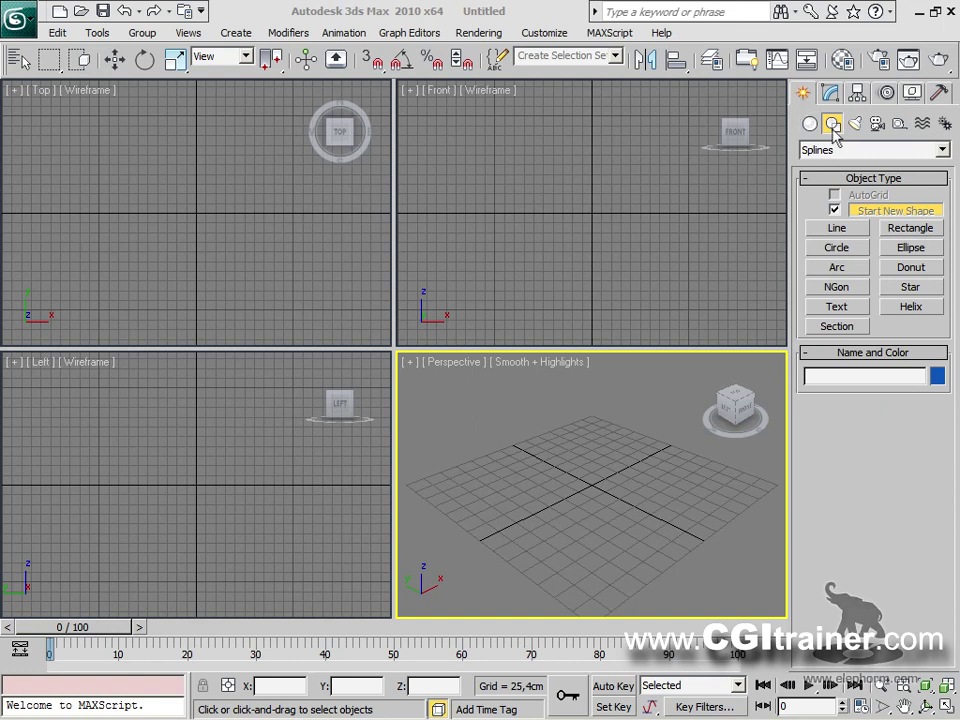
left_click(855, 311)
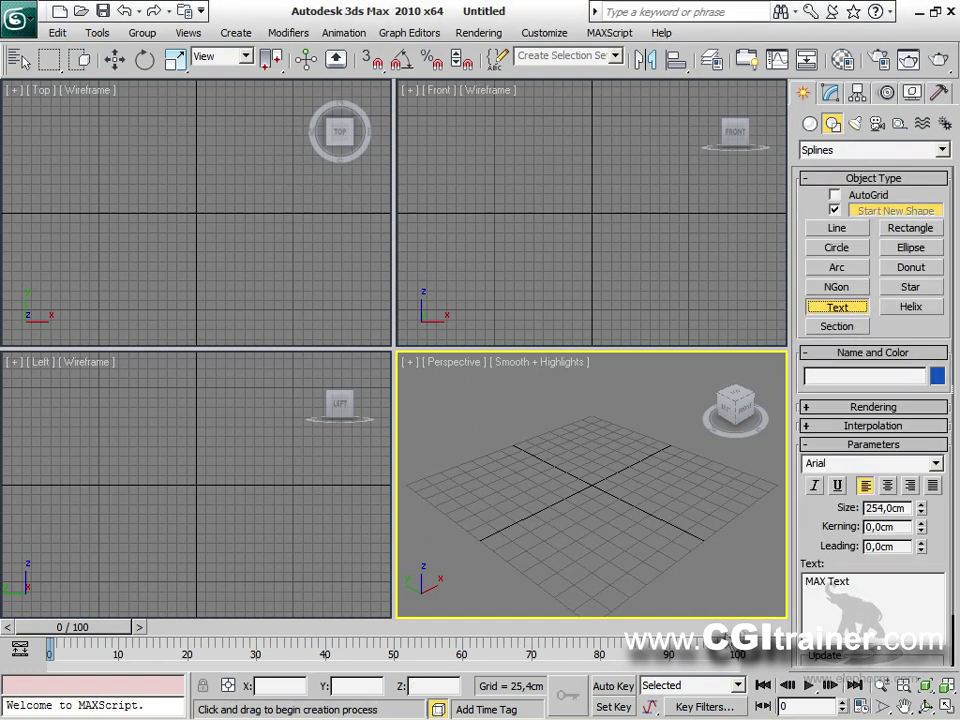
left_click_drag(866, 580, 806, 581)
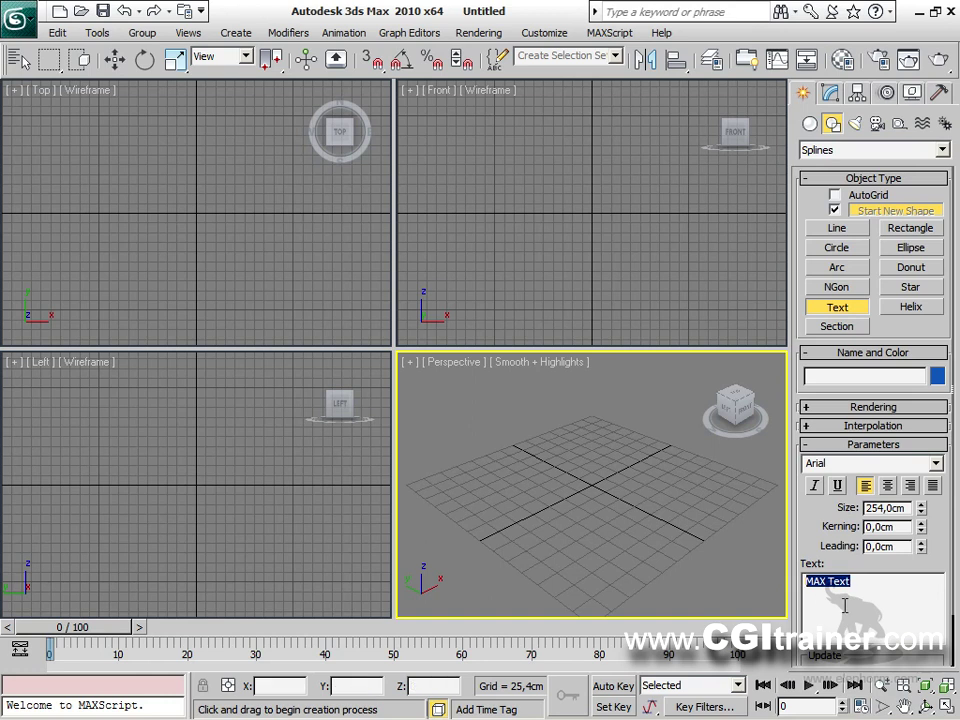
type("www.CGItrainer.com")
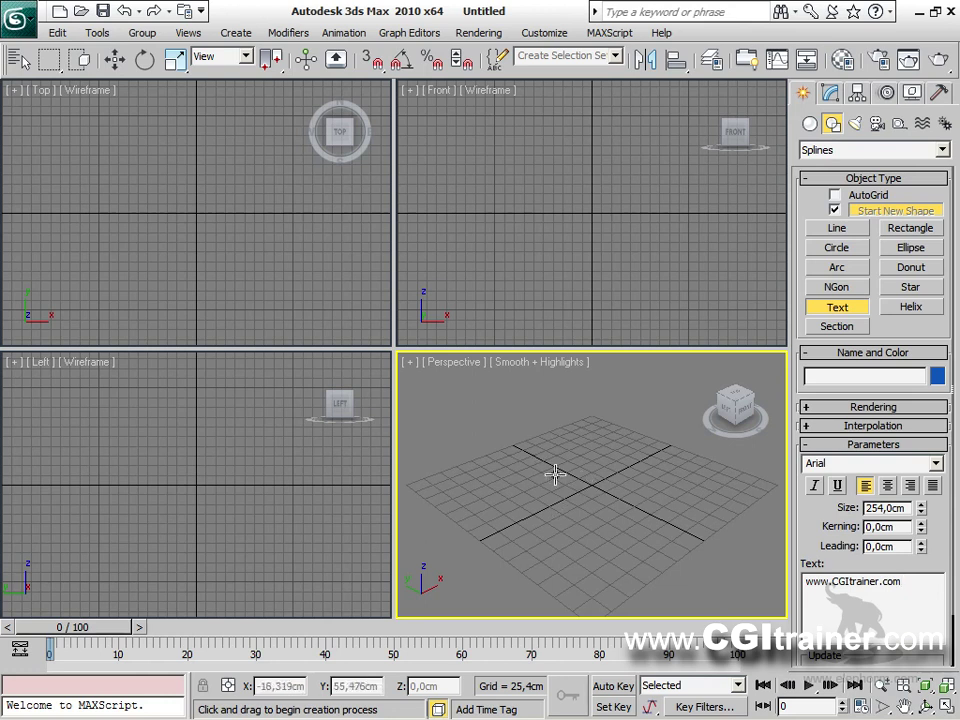
Place the text in the Front, Perspective, Top and Left views, then orbit around them.
left_click(550, 201)
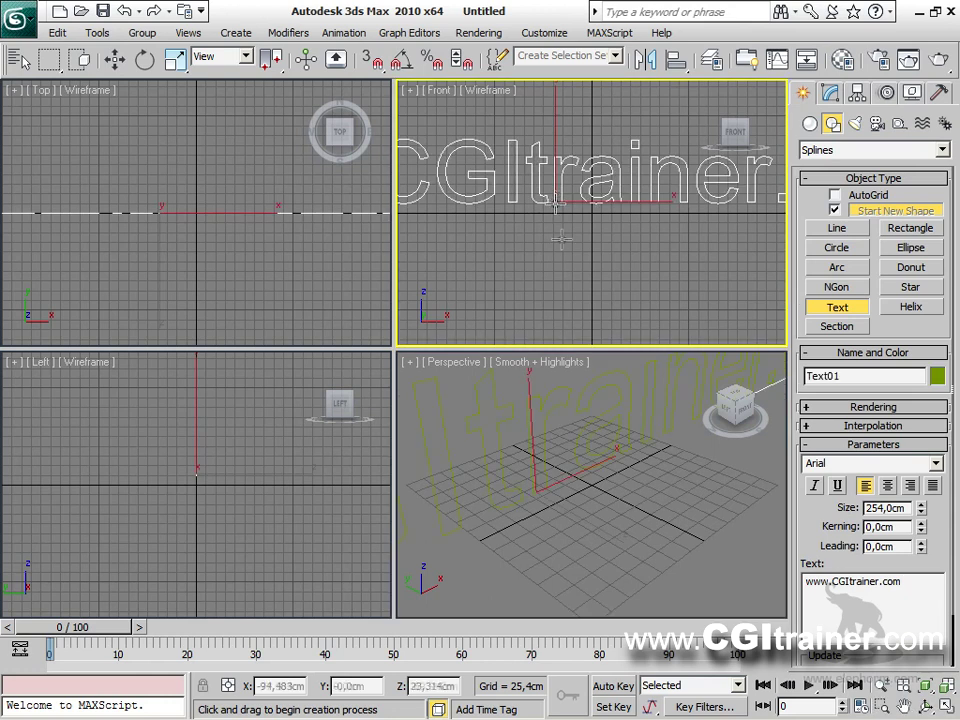
left_click(622, 513)
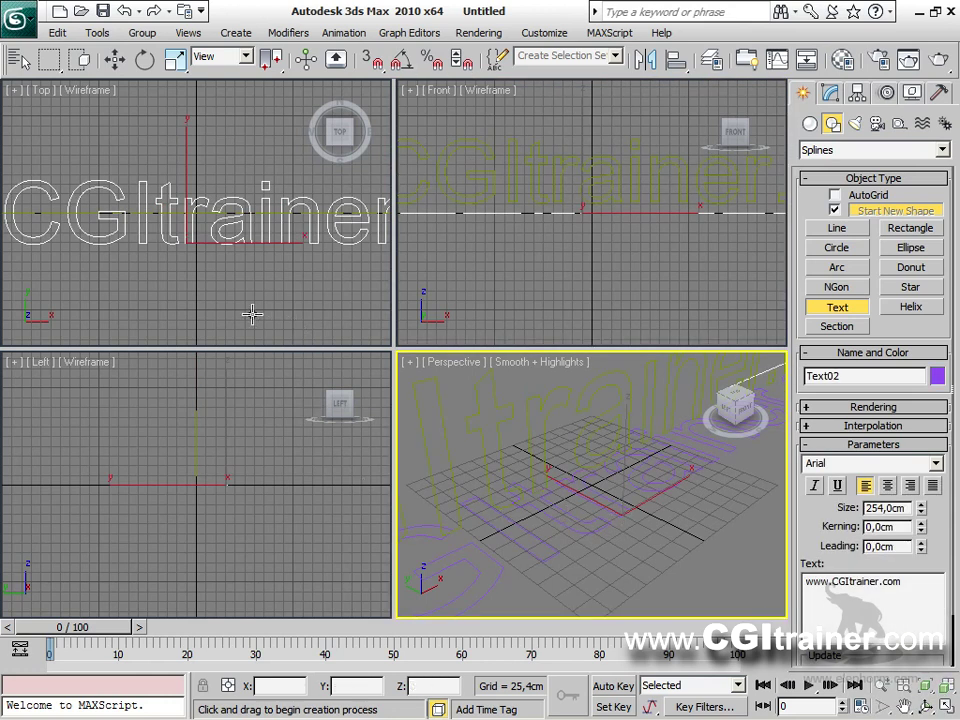
left_click(253, 313)
left_click(279, 543)
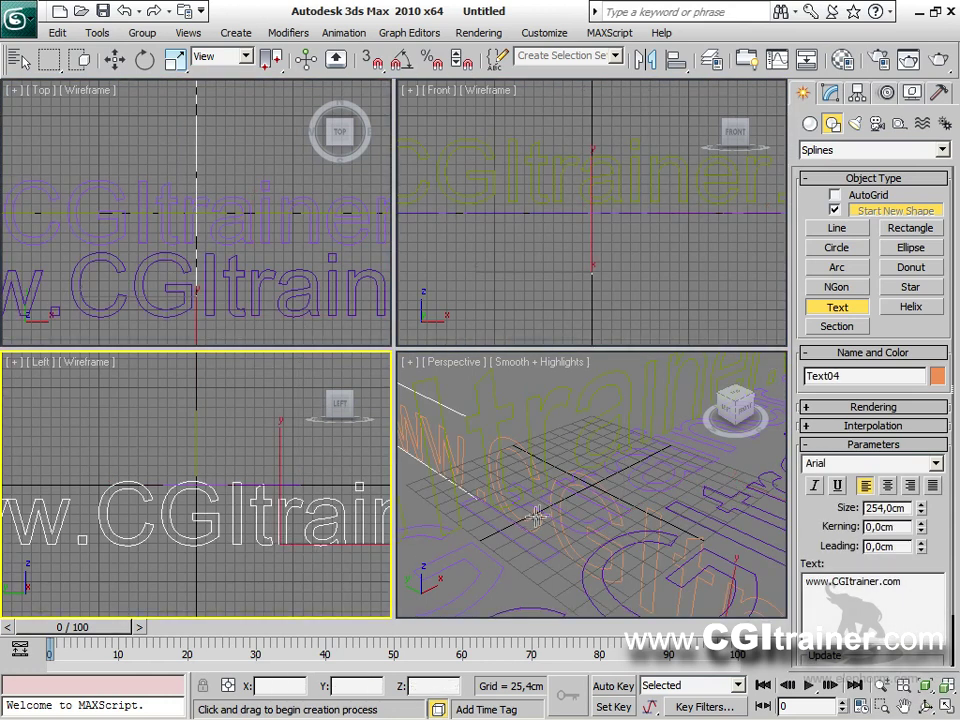
right_click(418, 385)
scroll(706, 362, "down", 10)
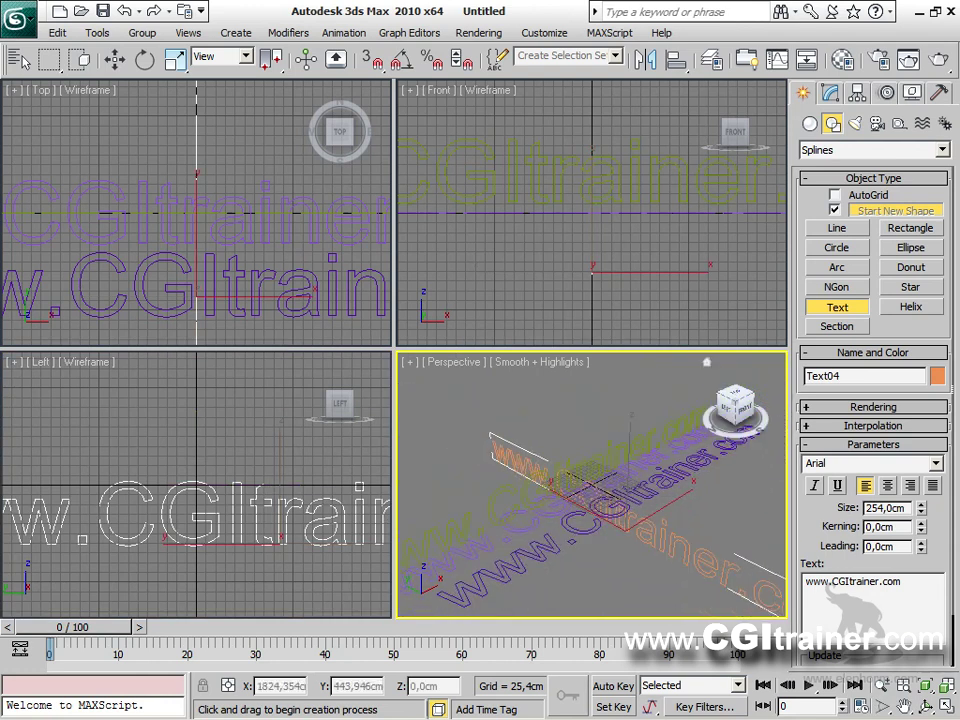
mouse_move(550, 308)
middle_mouse_down("alt")
mouse_move(530, 309)
mouse_move(548, 308)
middle_mouse_up("alt")
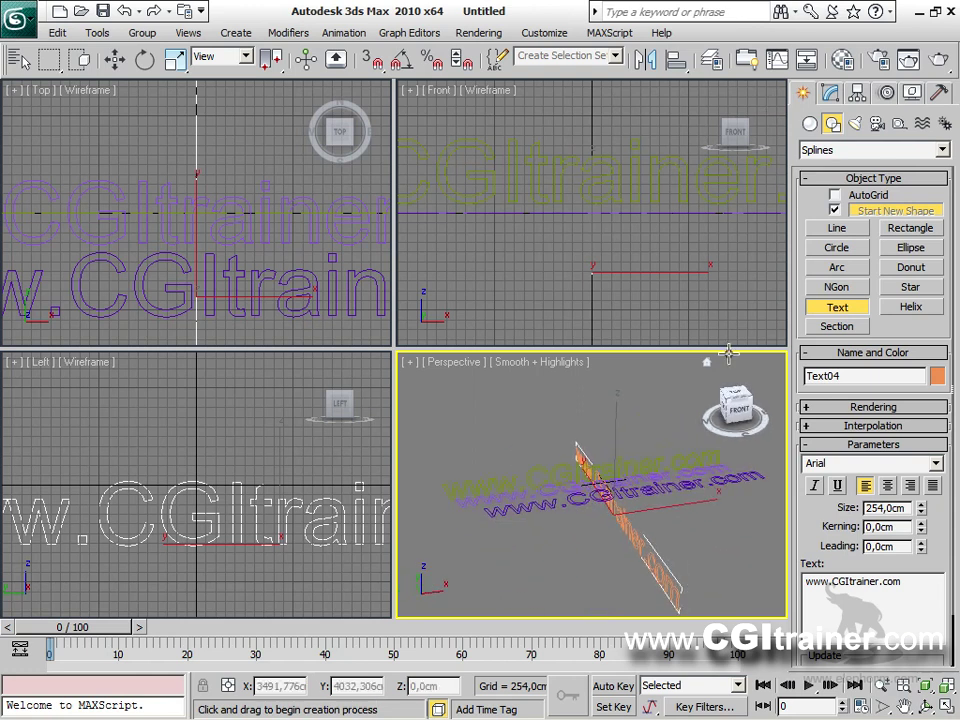
Reset 3ds Max to a fresh, empty scene.
left_click(18, 17)
left_click(40, 103)
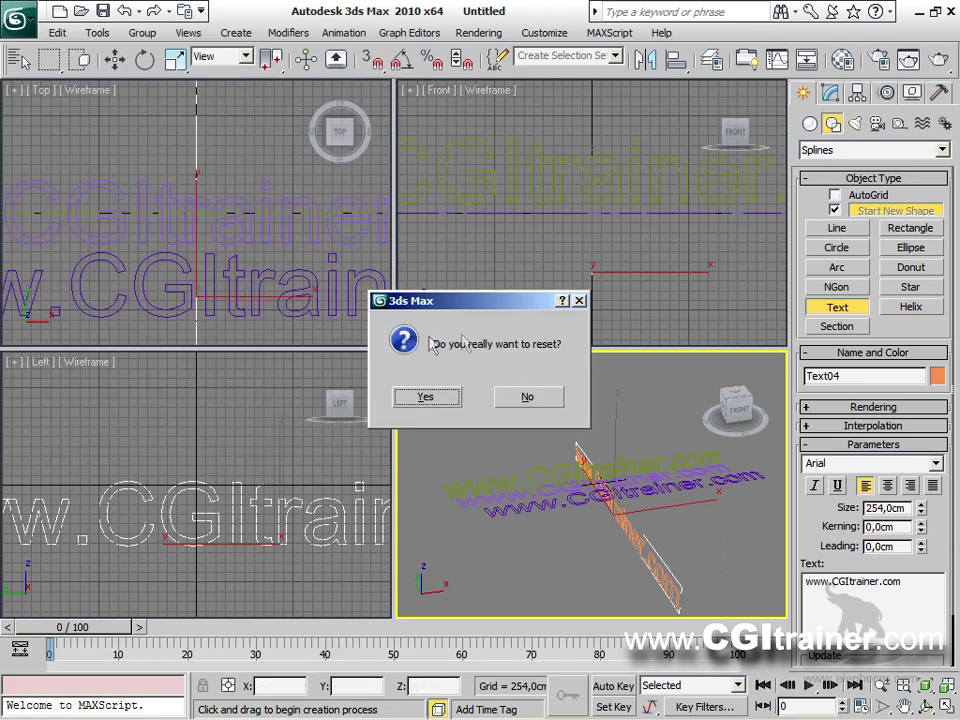
left_click(434, 398)
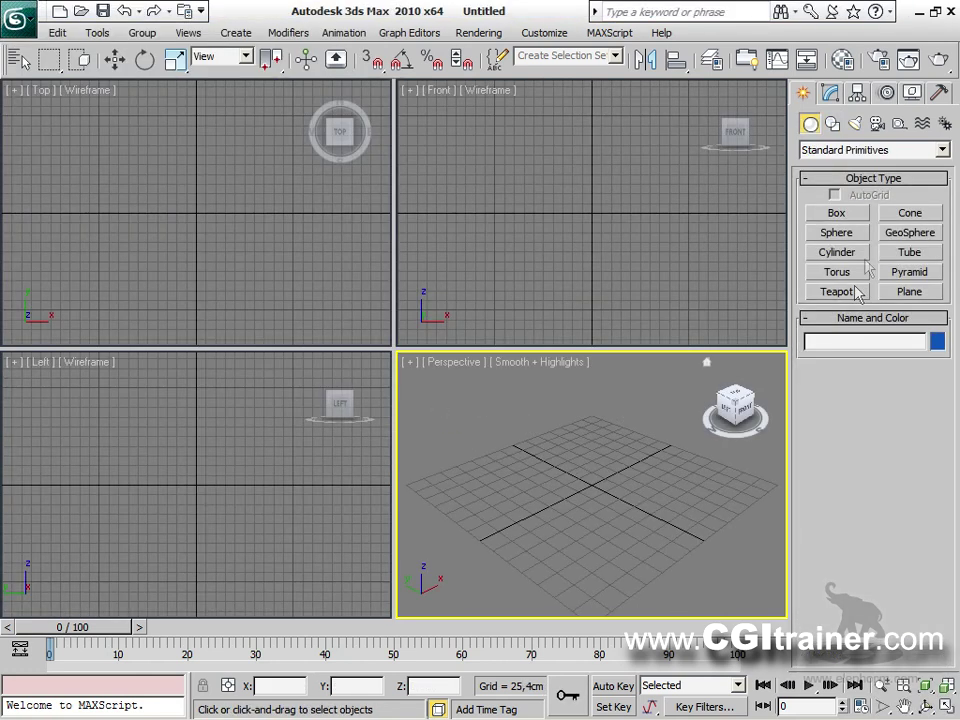
left_click(833, 121)
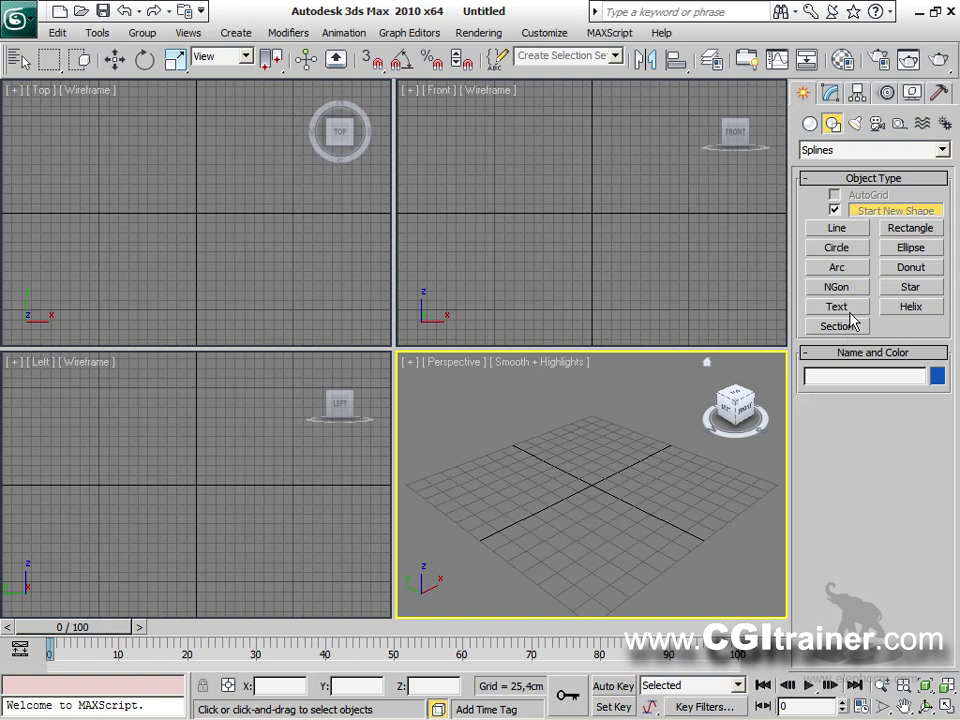
left_click(838, 307)
key("ctrl+a")
type("www.CGItrainer.com")
left_click_drag(590, 185, 589, 237)
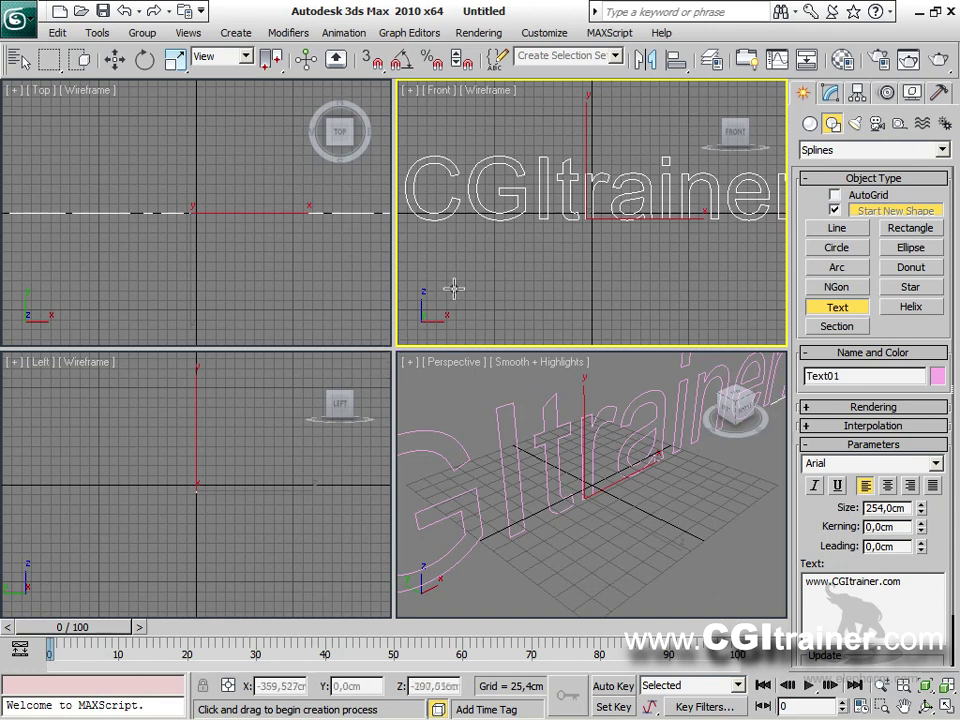
Maximize the front view, hide its grid, and enlarge the text to about 297 cm.
key("alt+w")
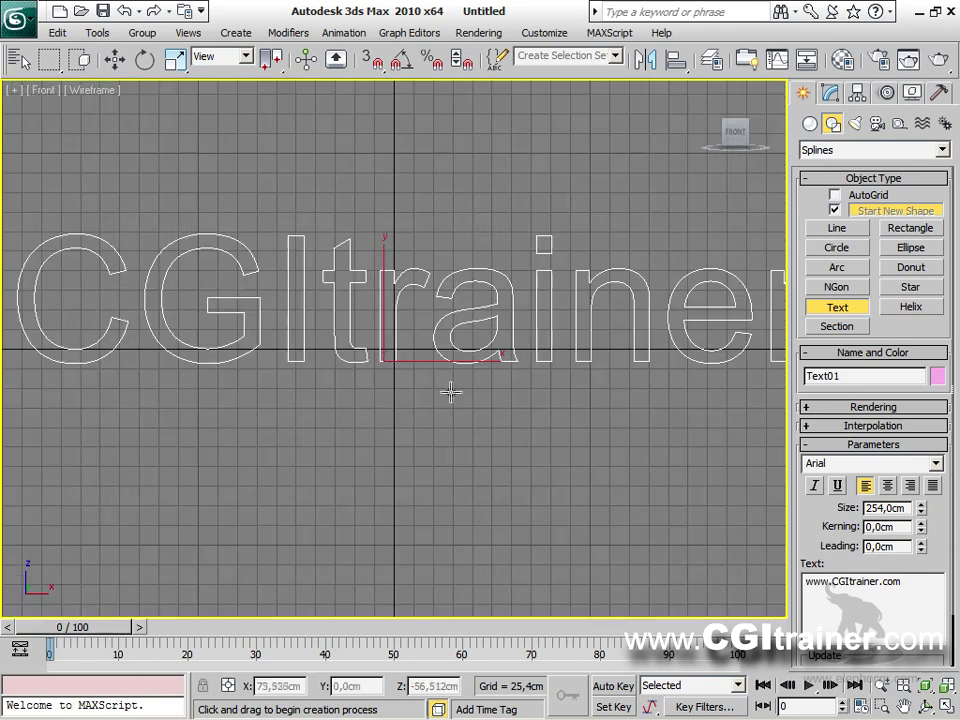
scroll(448, 420, "down", 3)
scroll(448, 426, "down", 2)
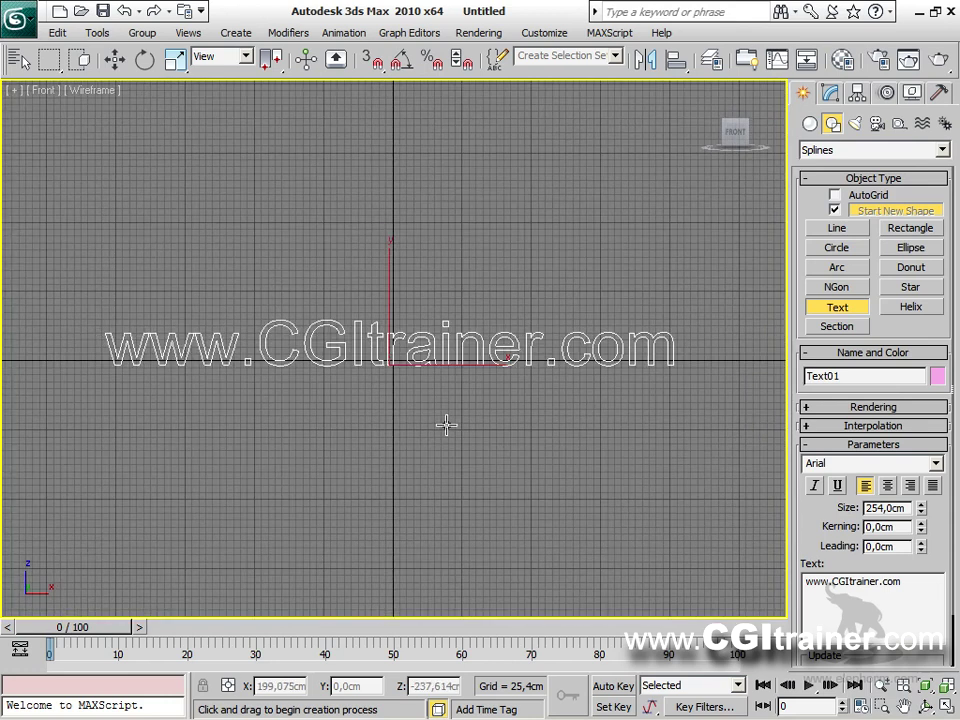
key("g")
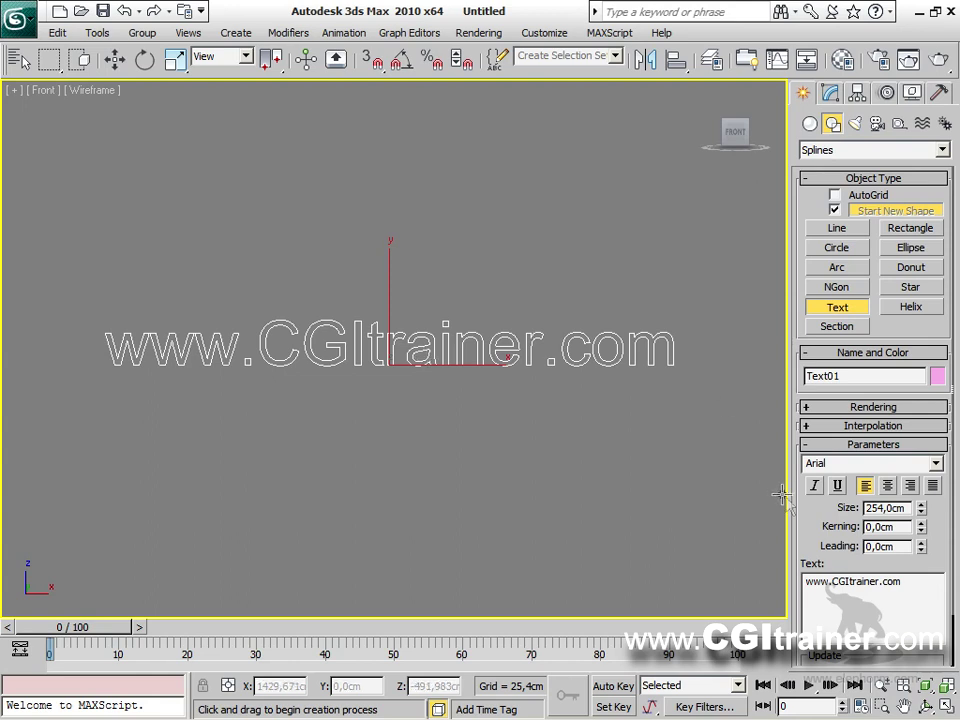
left_click_drag(851, 511, 851, 465)
left_click_drag(921, 461, 944, 300)
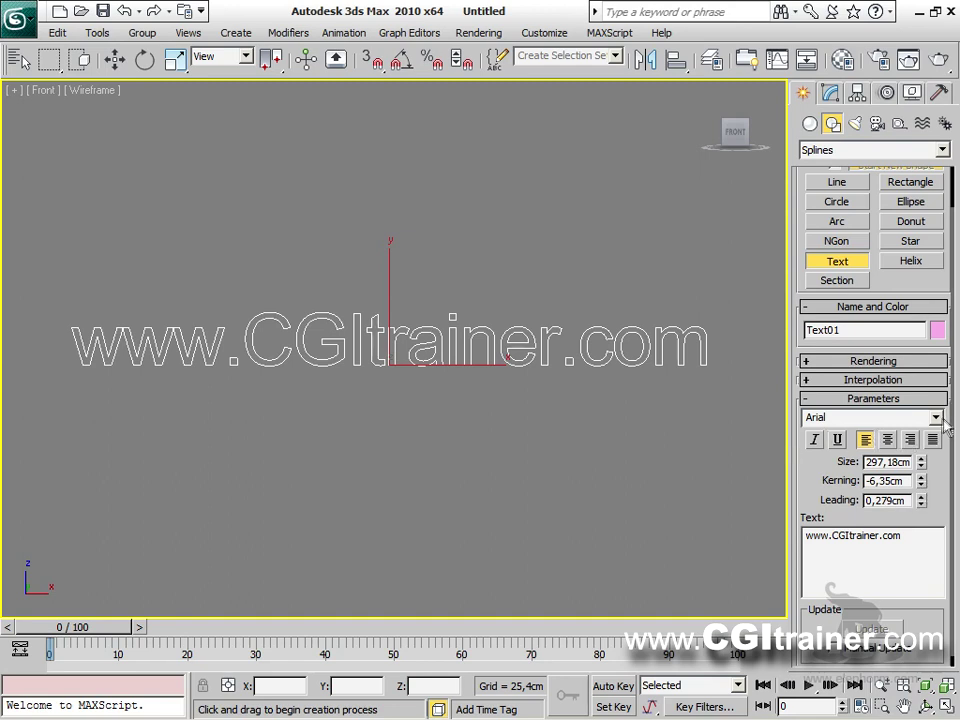
Change the text font to Arial Gras.
left_click(940, 420)
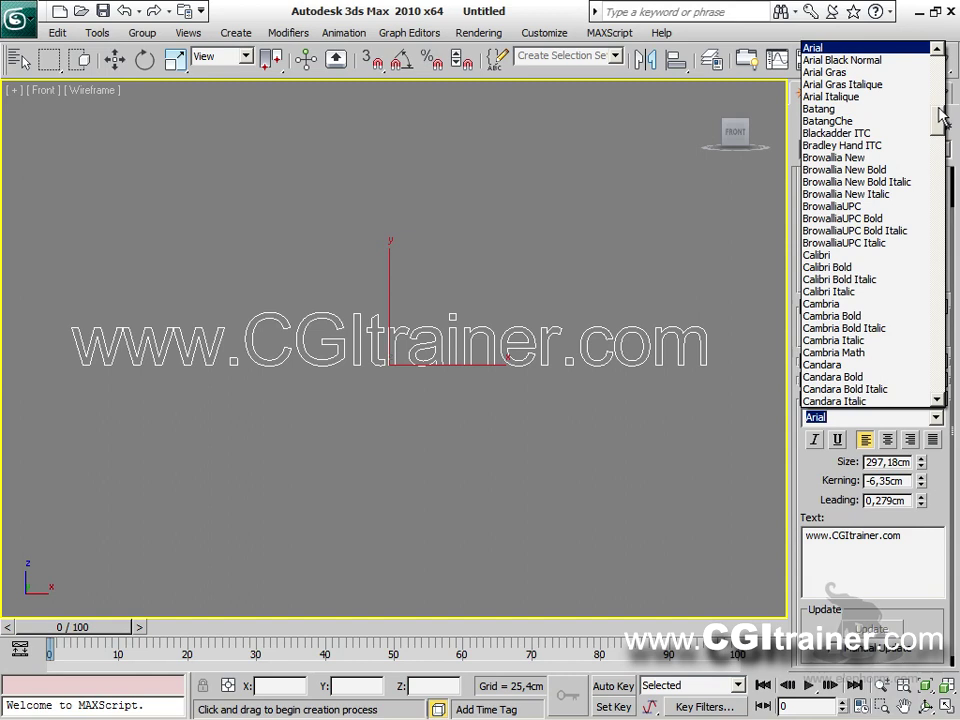
left_click(843, 74)
mouse_move(941, 530)
left_mouse_down()
mouse_move(941, 485)
mouse_move(941, 540)
left_mouse_up()
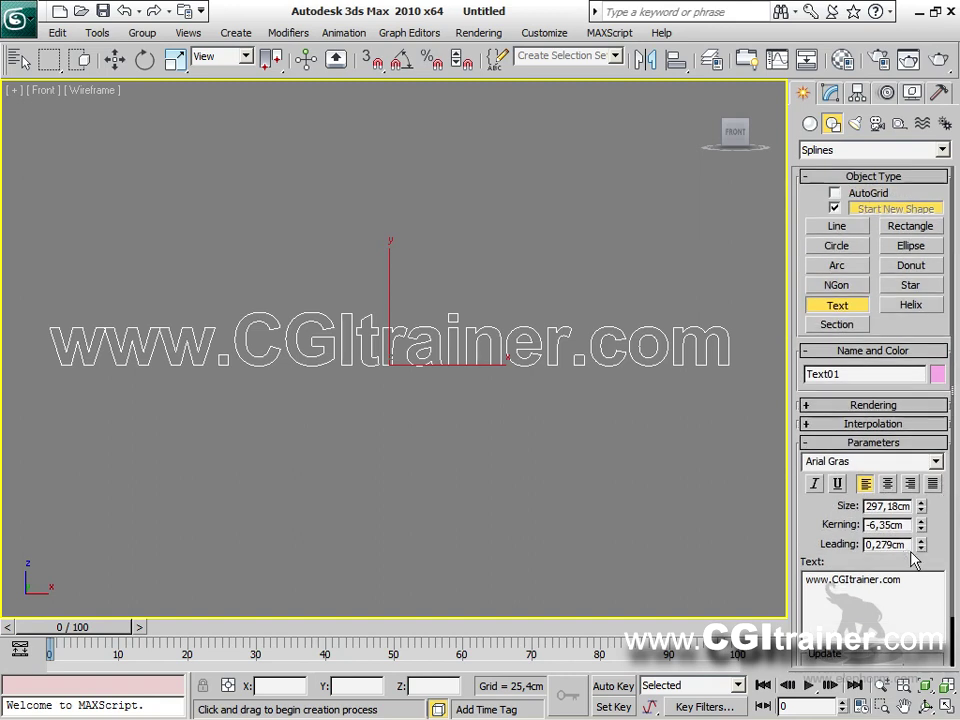
Enable the text in renderer and viewport with a 7,417 cm radial thickness.
left_click(852, 406)
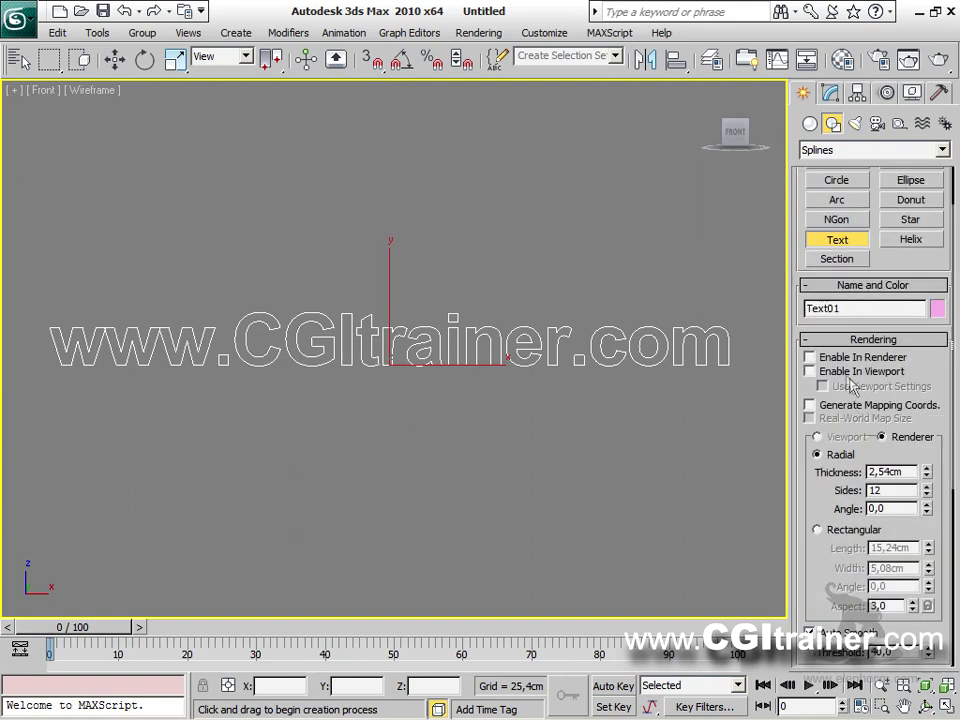
left_click(857, 360)
left_click(859, 374)
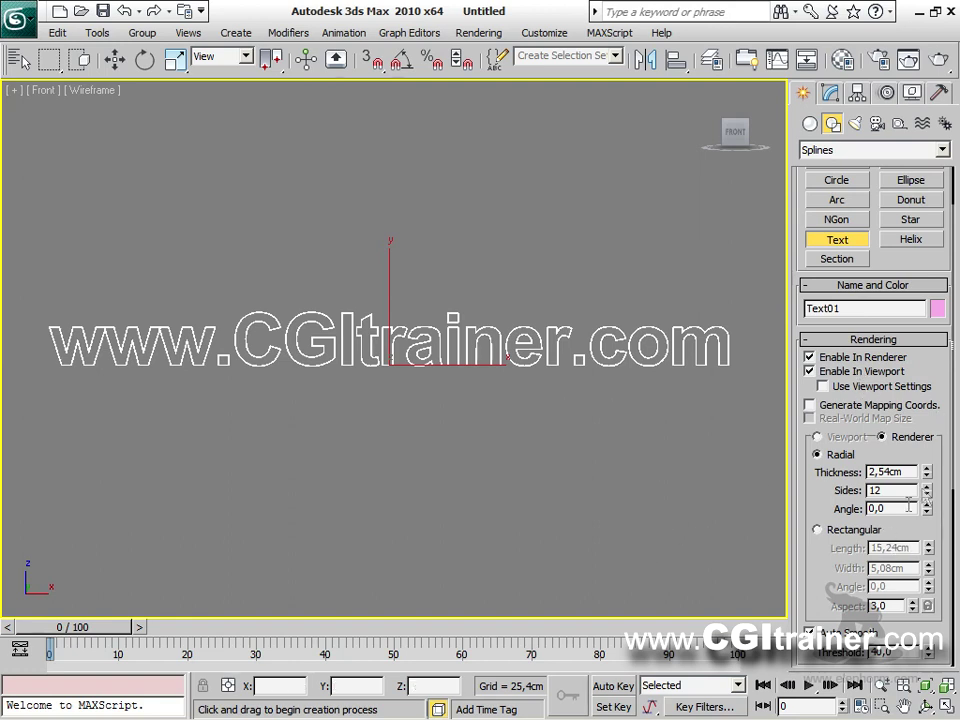
left_click_drag(927, 474, 935, 330)
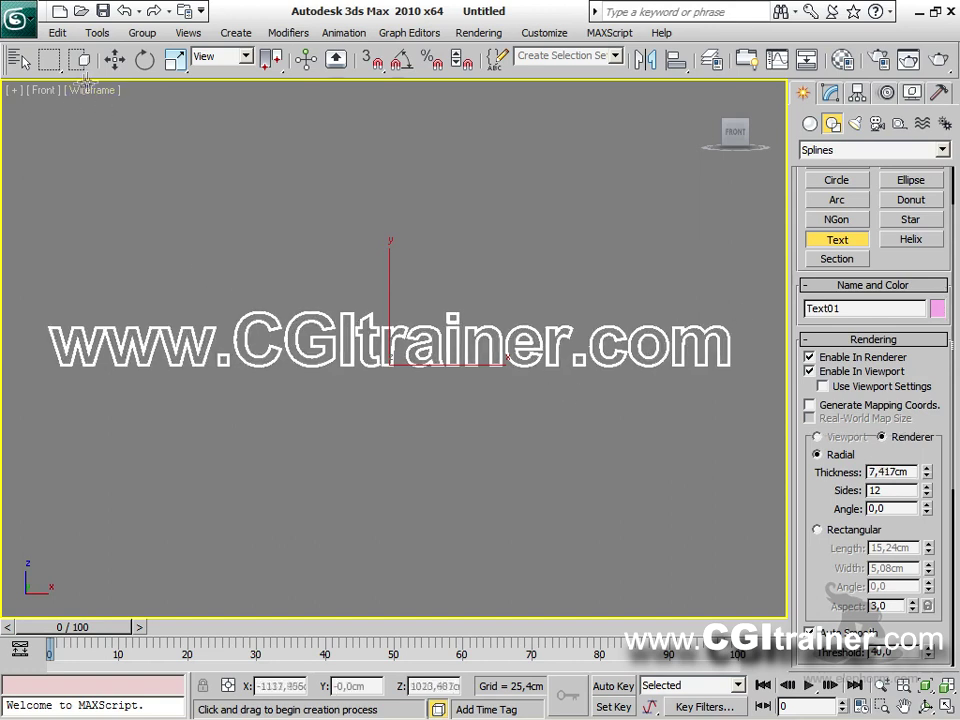
Show the view shaded in Perspective and orbit to see the text at an angle.
key("F3")
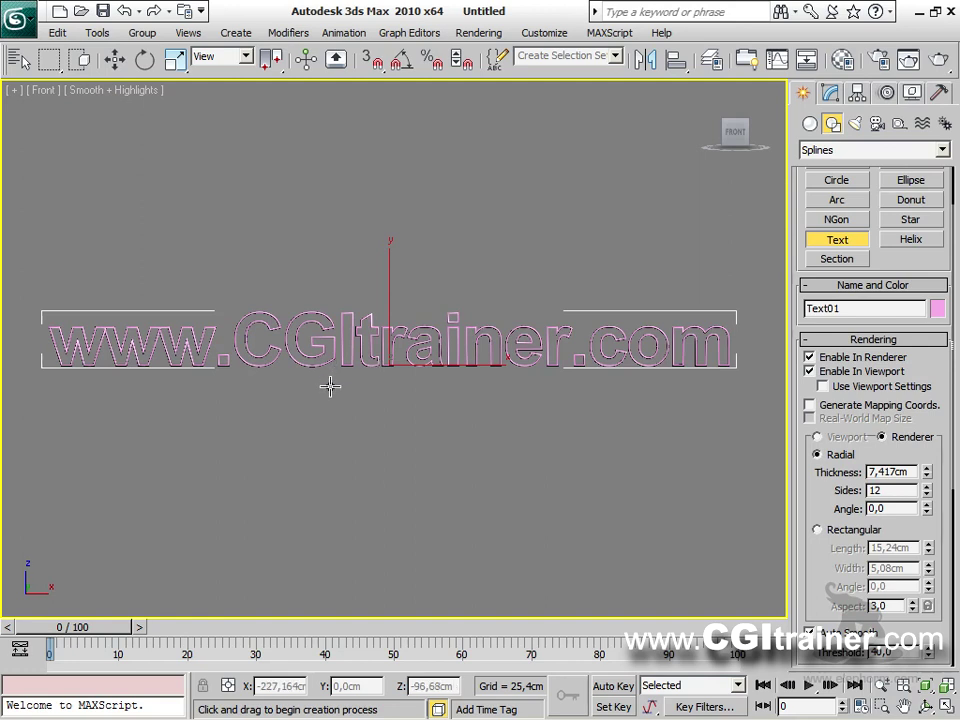
key("p")
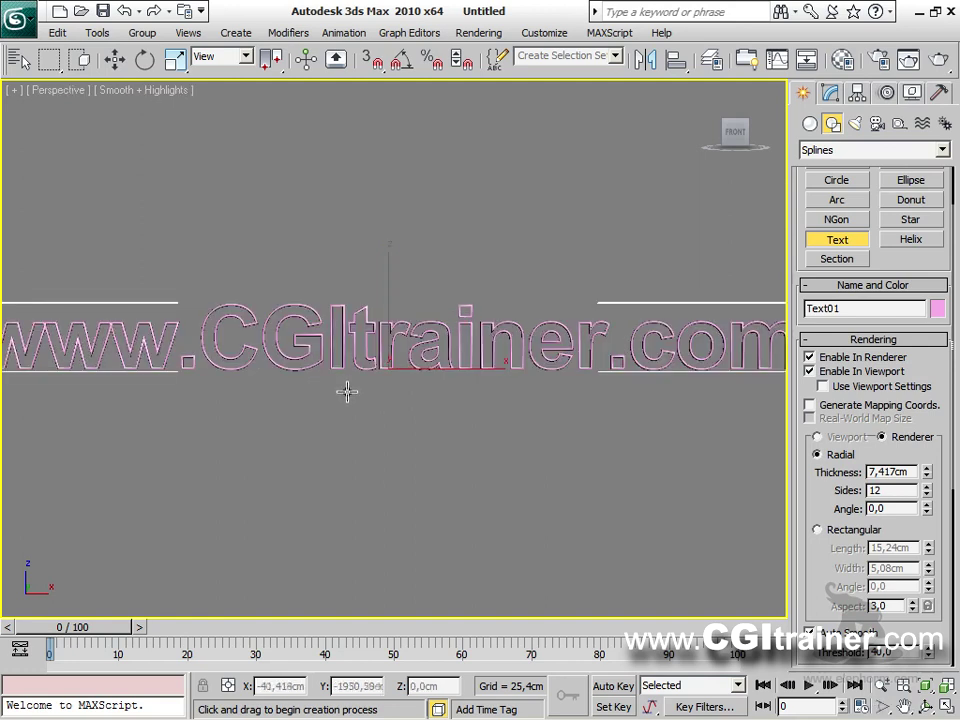
middle_click_drag(362, 393, 410, 440, "alt")
key("shift+q")
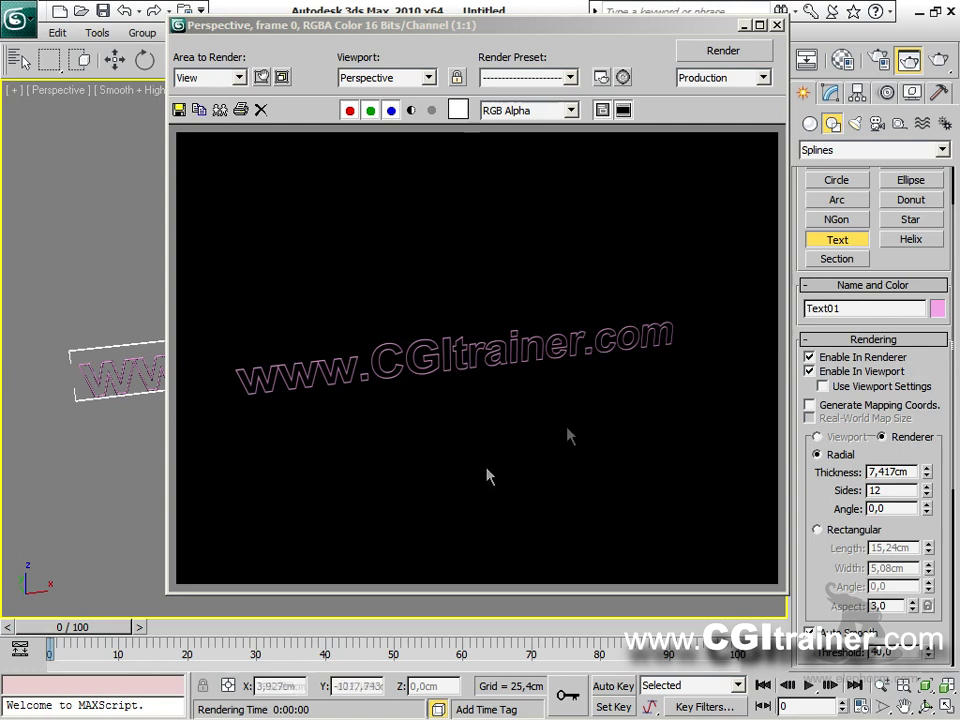
left_click(777, 26)
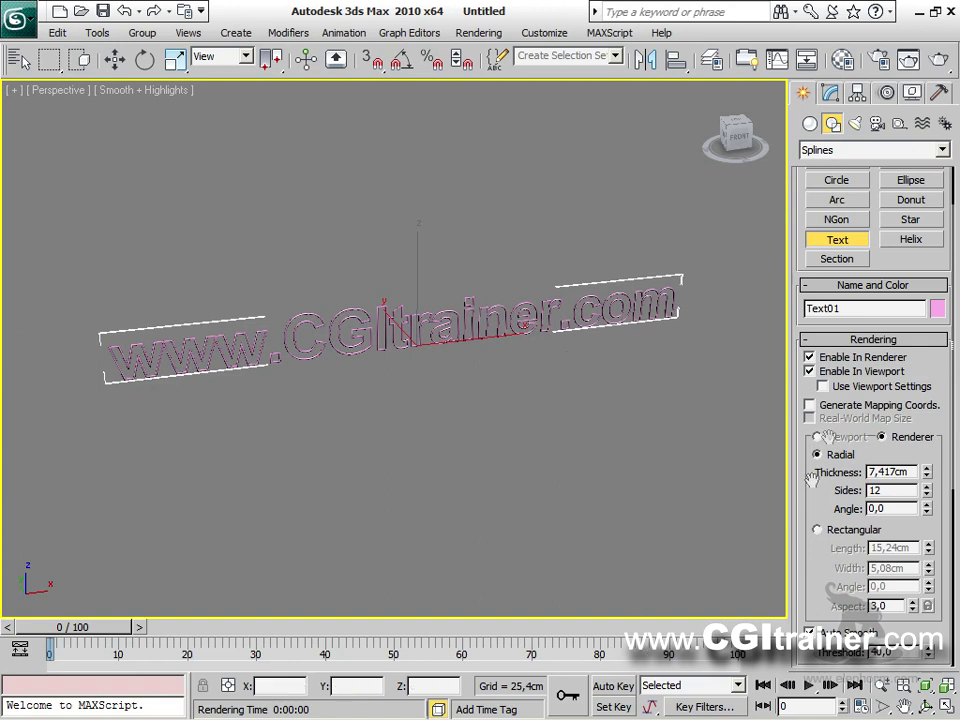
Shrink the text to about 228,8 cm, test wide kerning, then reset kerning to 0.
left_click(822, 340)
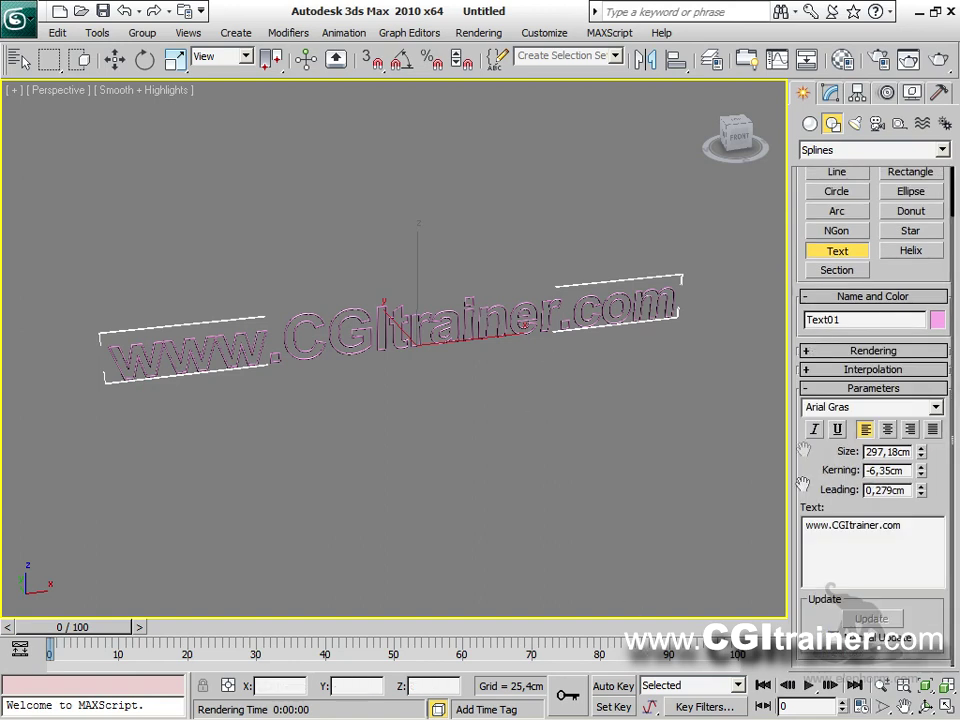
left_click_drag(922, 452, 913, 10)
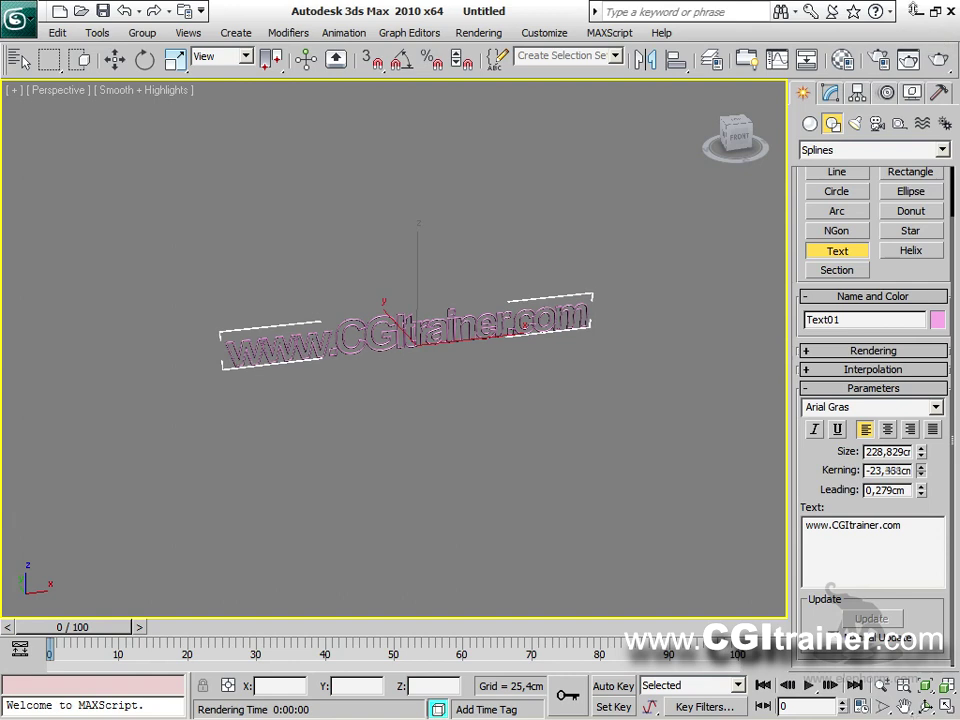
left_click_drag(924, 483, 884, 476)
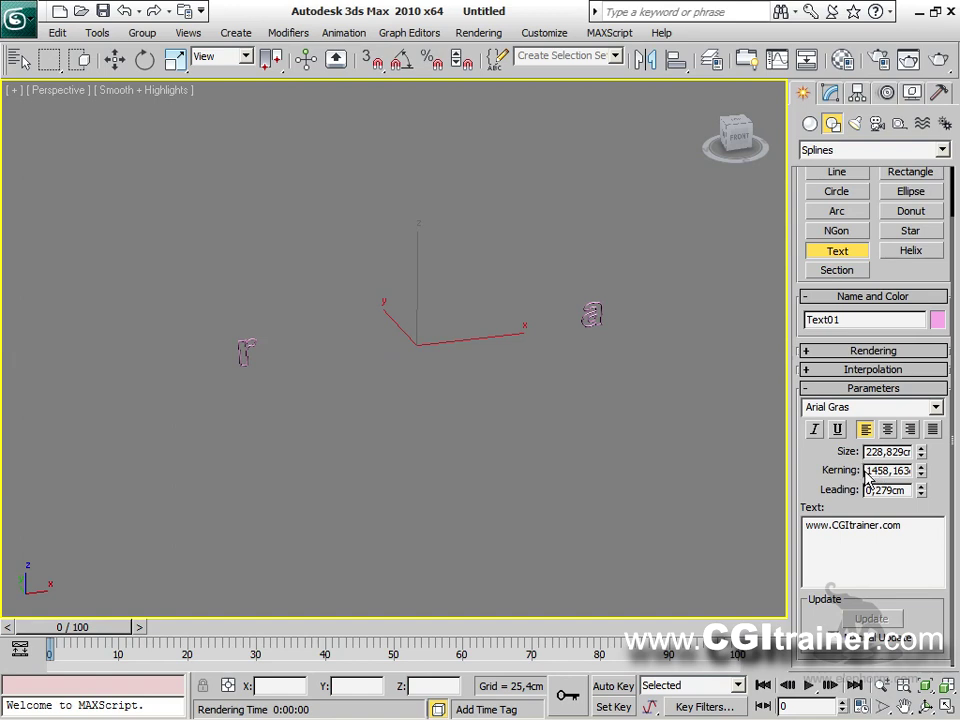
type("0")
key("Return")
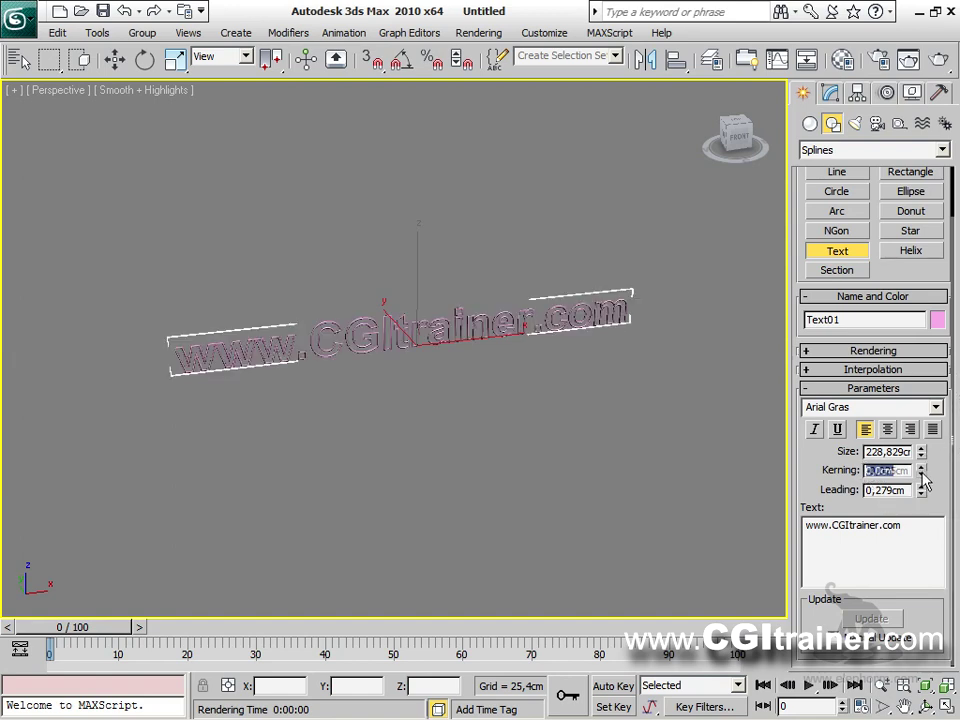
Try kerning of -50 and -200 cm, then settle on -100 cm.
left_click_drag(922, 478, 954, 476)
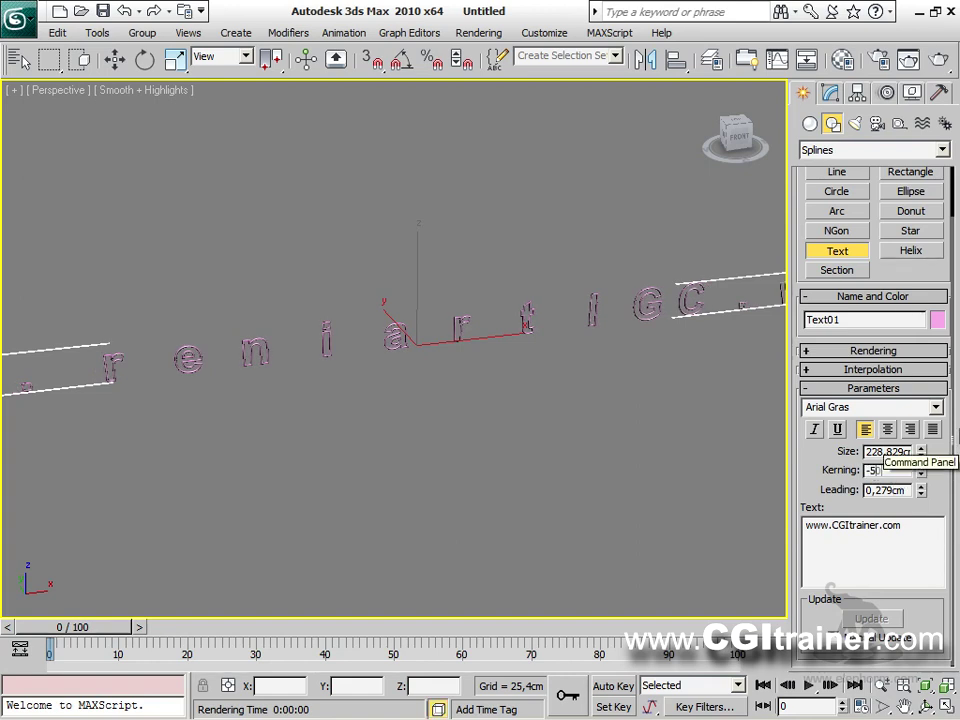
key("Return")
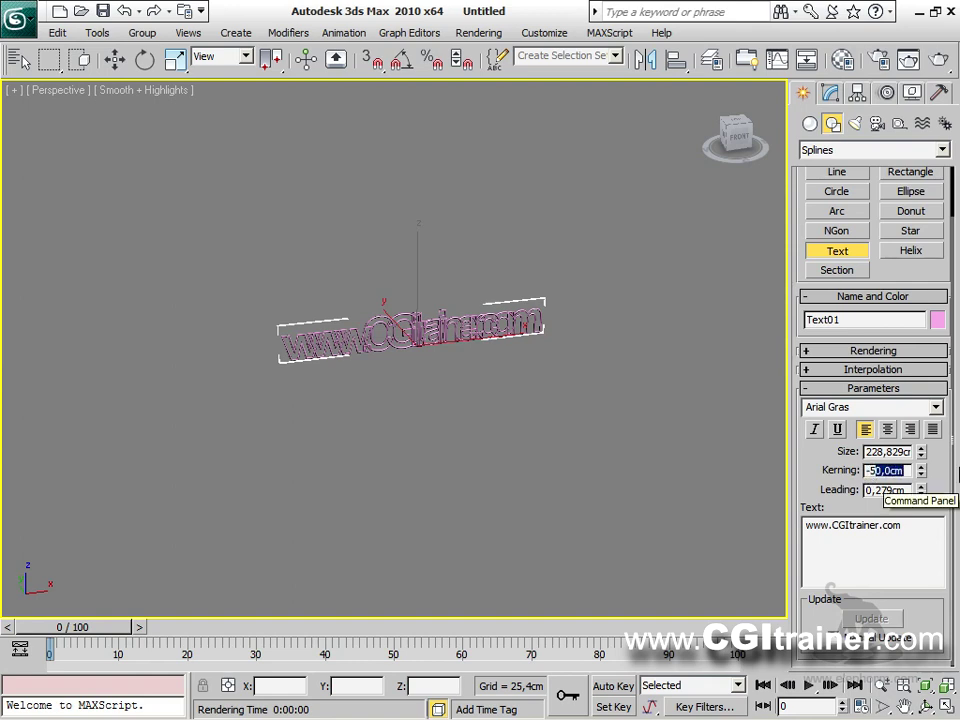
type("0")
key("Return")
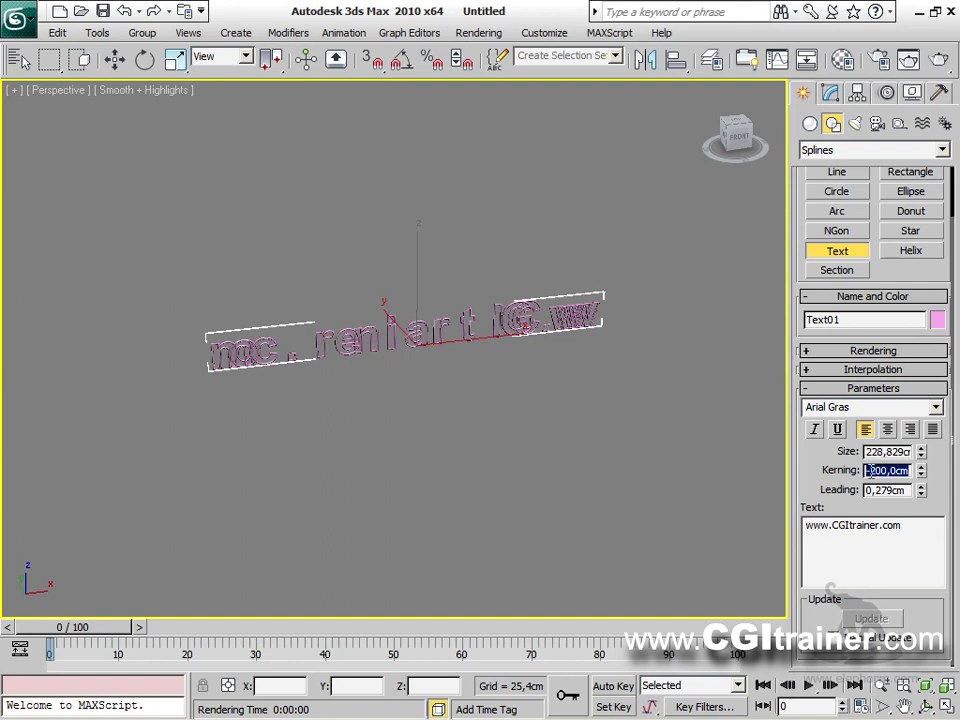
type("-100")
key("Return")
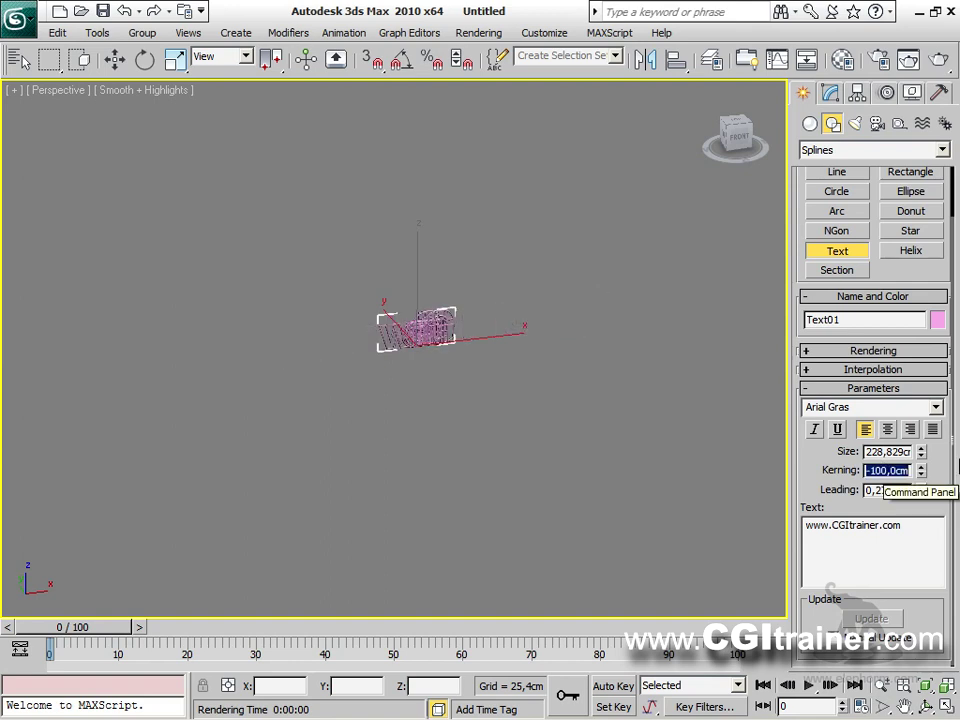
With Auto Key on, key kerning 0 cm at frame 50 and animate the text size.
left_click(614, 686)
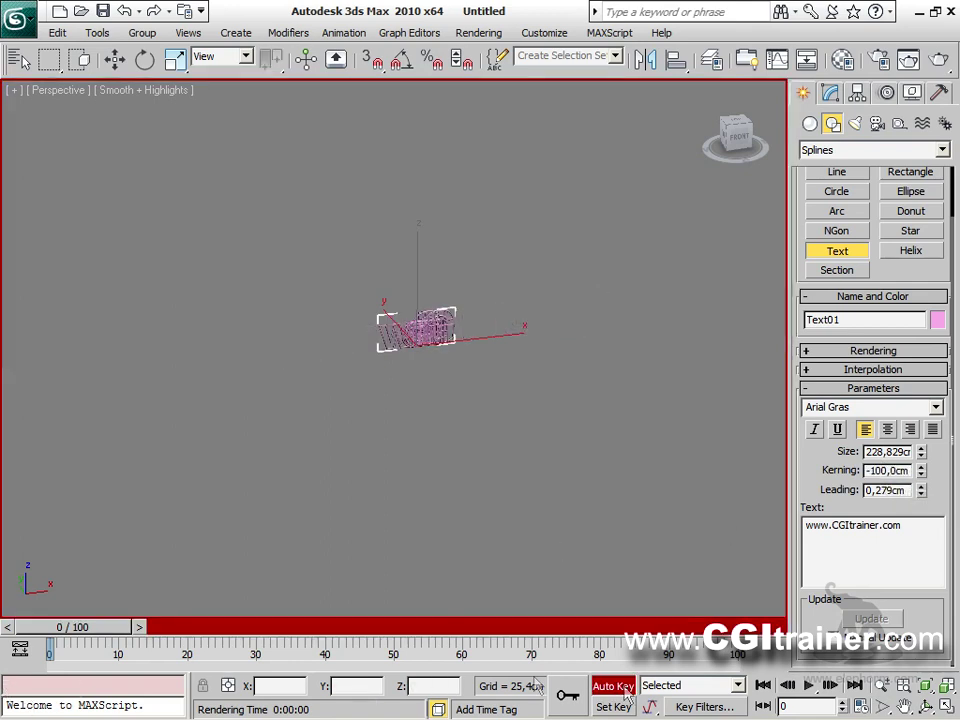
left_click_drag(75, 627, 393, 635)
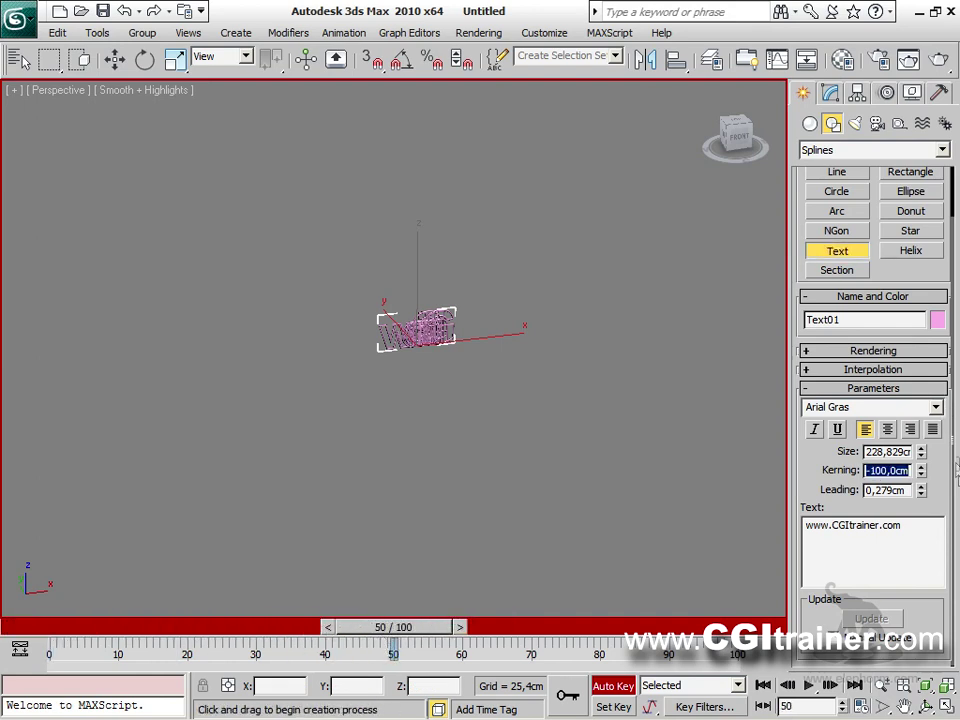
key("Return")
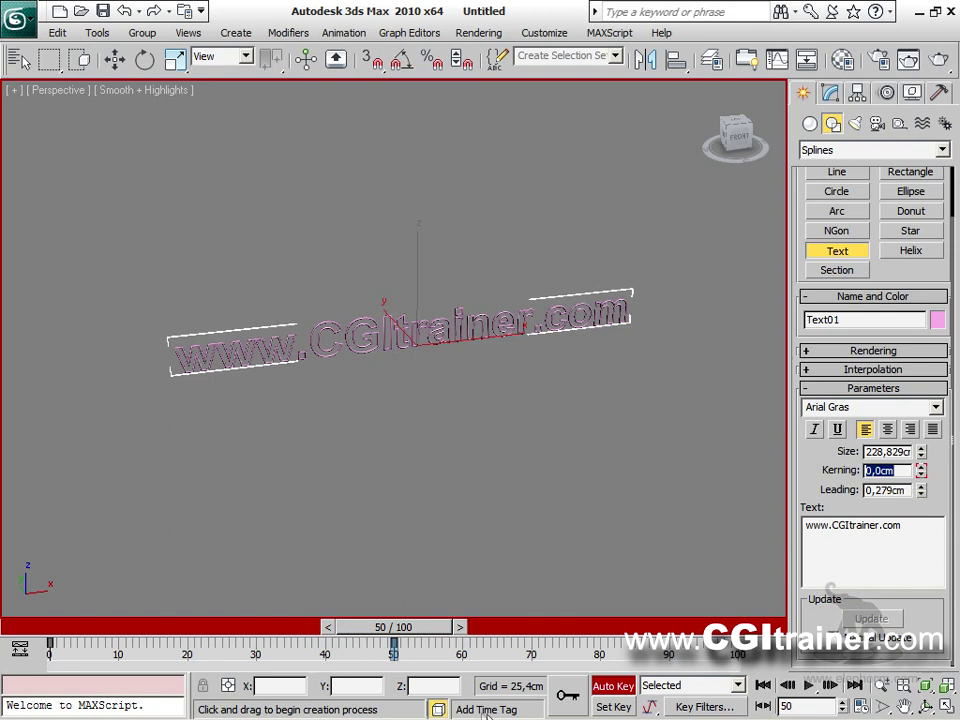
left_click_drag(441, 634, 610, 550)
left_click_drag(921, 452, 933, 430)
left_click_drag(688, 628, 483, 563)
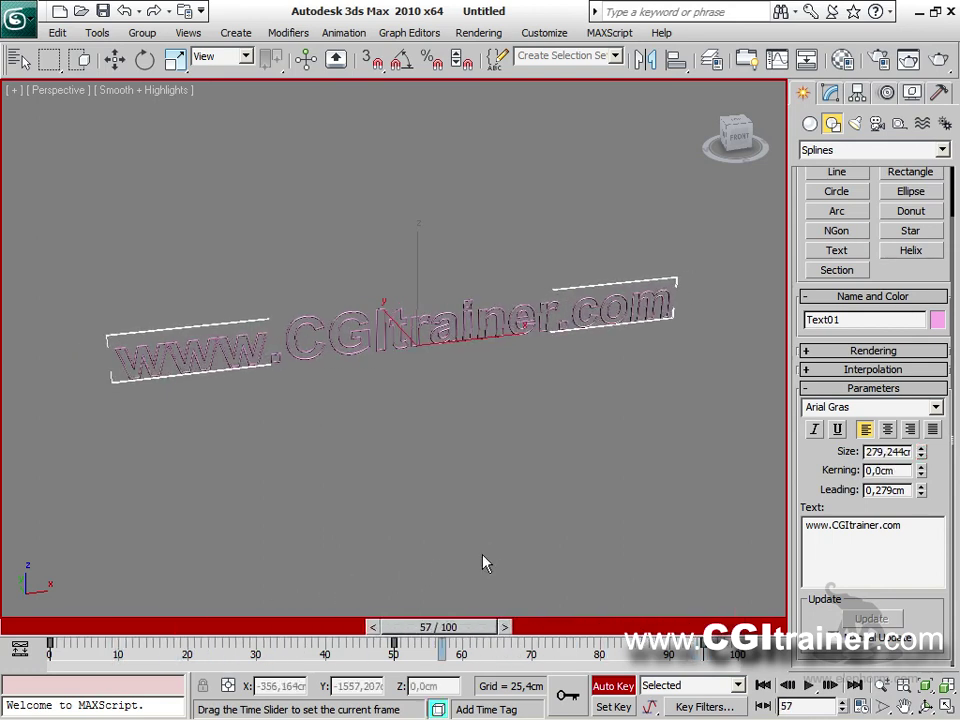
Switch the text to the Batang font, add a second text line, and preview the animation.
left_click(935, 407)
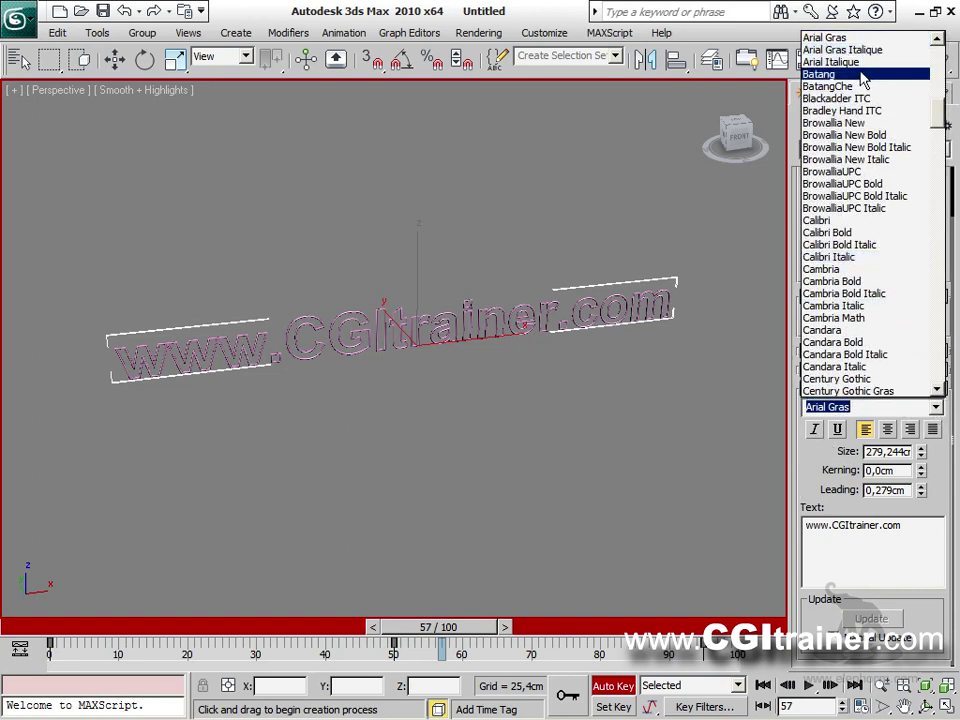
left_click(862, 76)
left_click_drag(467, 628, 386, 627)
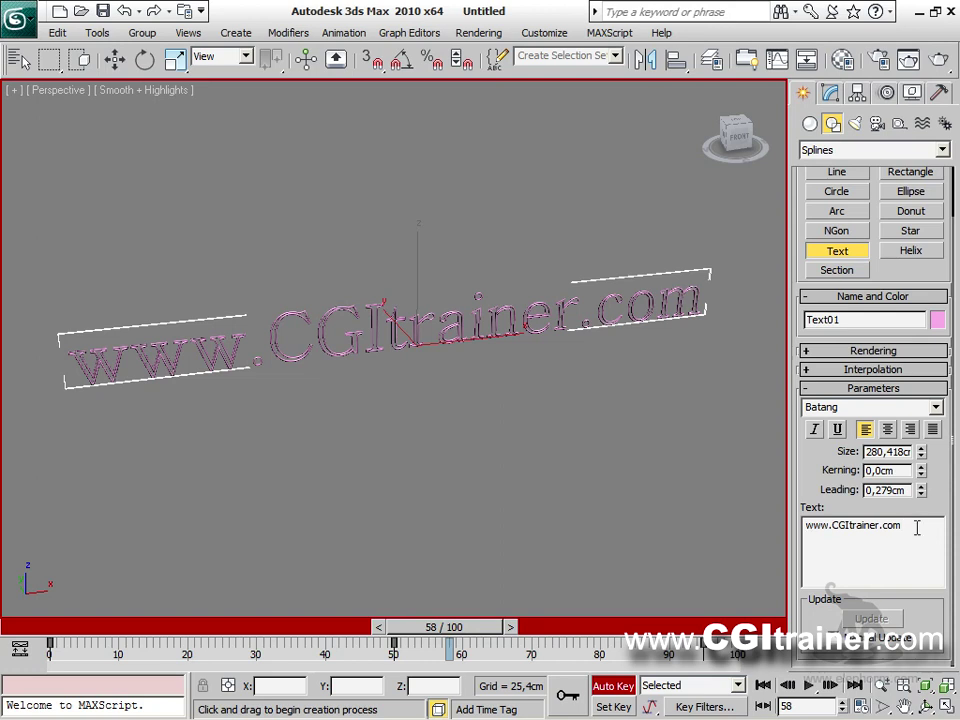
type("YA")
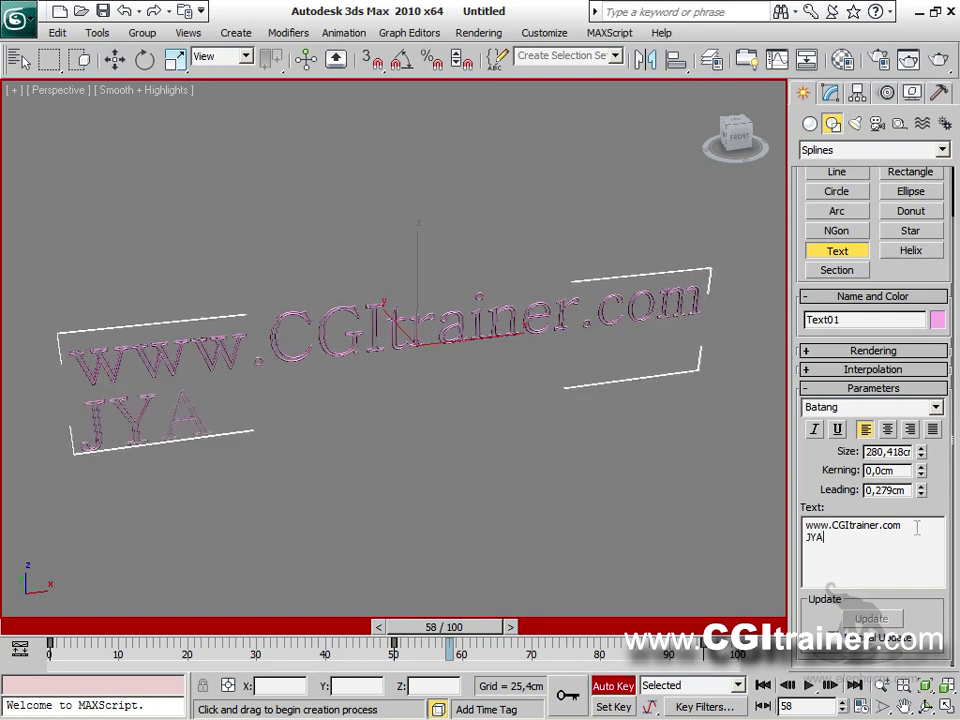
left_click_drag(500, 627, 542, 467)
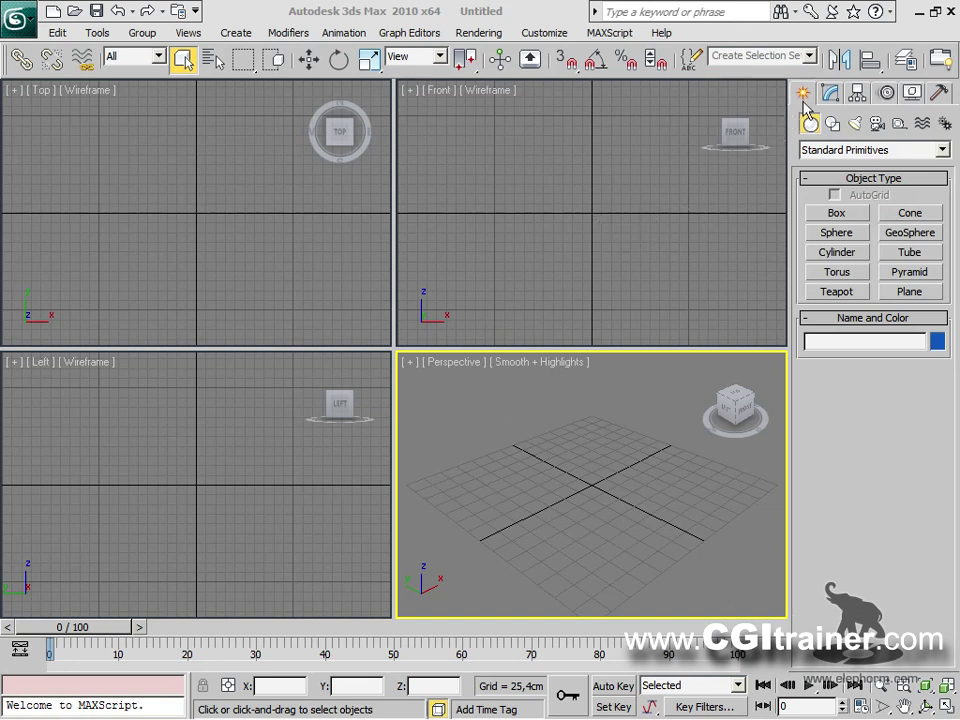
Draw a teapot of about 80 cm radius at the grid centre, then pick the Section shape tool.
left_click(832, 124)
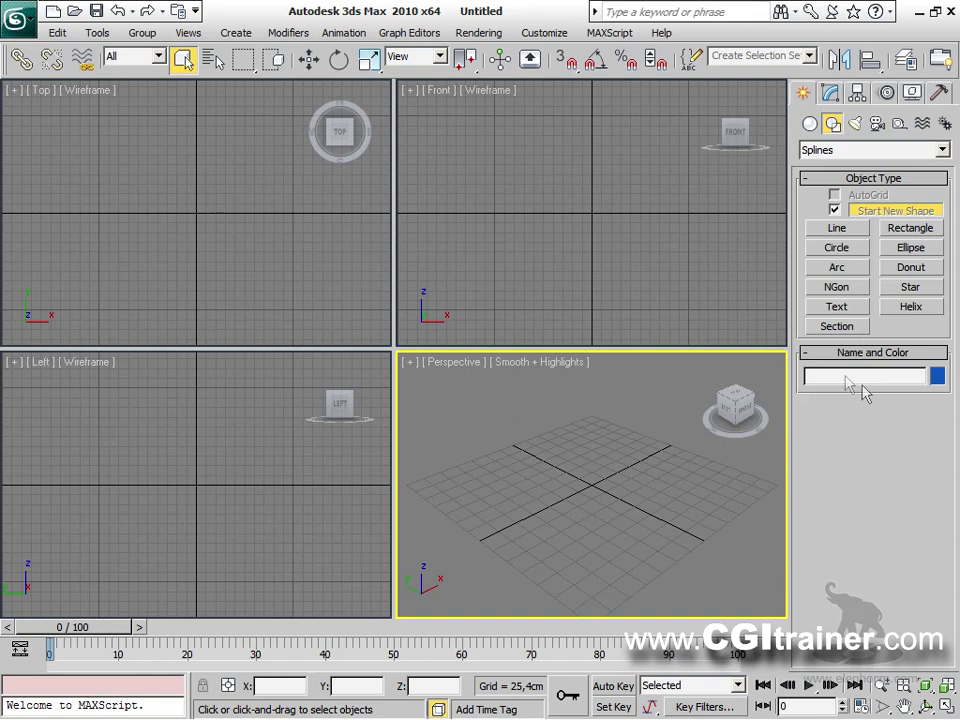
left_click(810, 123)
left_click(837, 291)
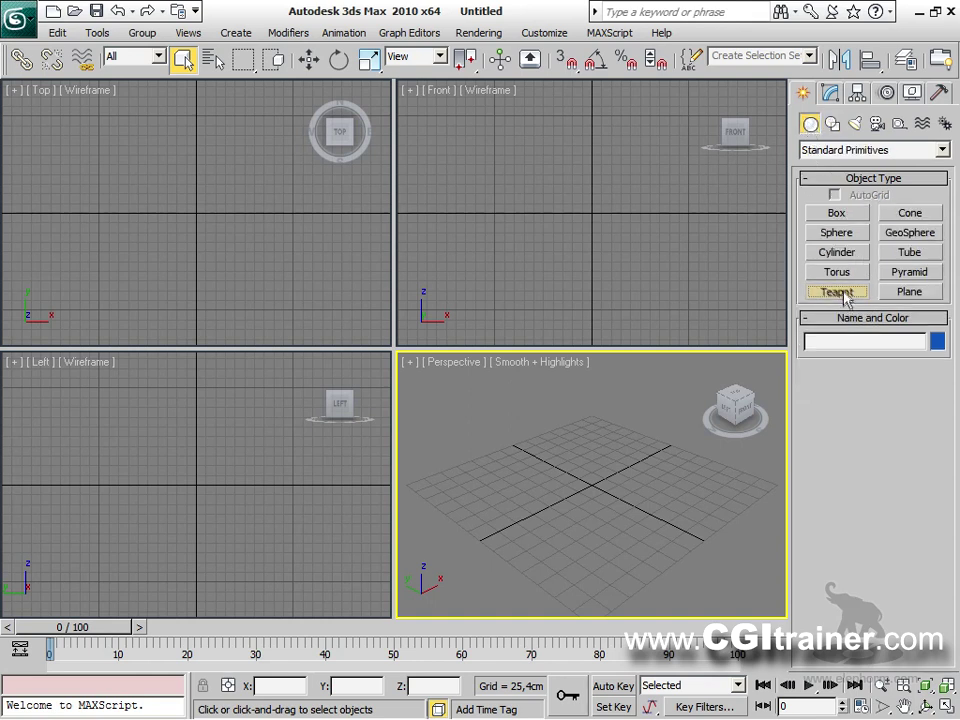
left_click_drag(583, 493, 612, 452)
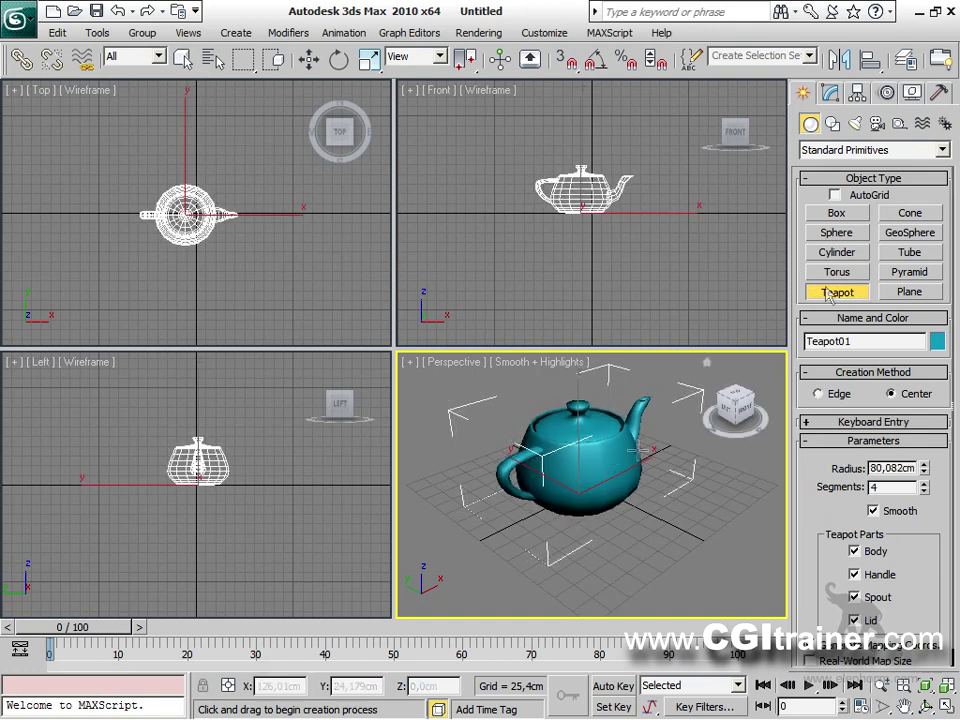
left_click(831, 124)
left_click(847, 328)
Draw Section01 beside the teapot, move it to the teapot's centre, and enlarge the Perspective view.
left_click_drag(531, 553, 655, 540)
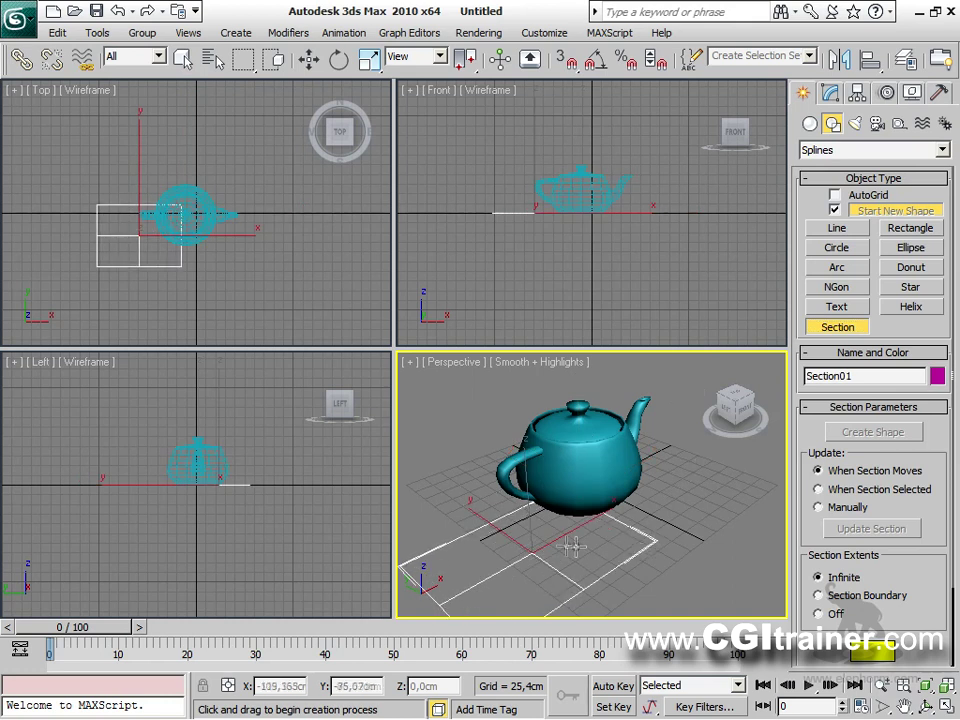
right_click(563, 550)
right_click(543, 543)
left_click(566, 555)
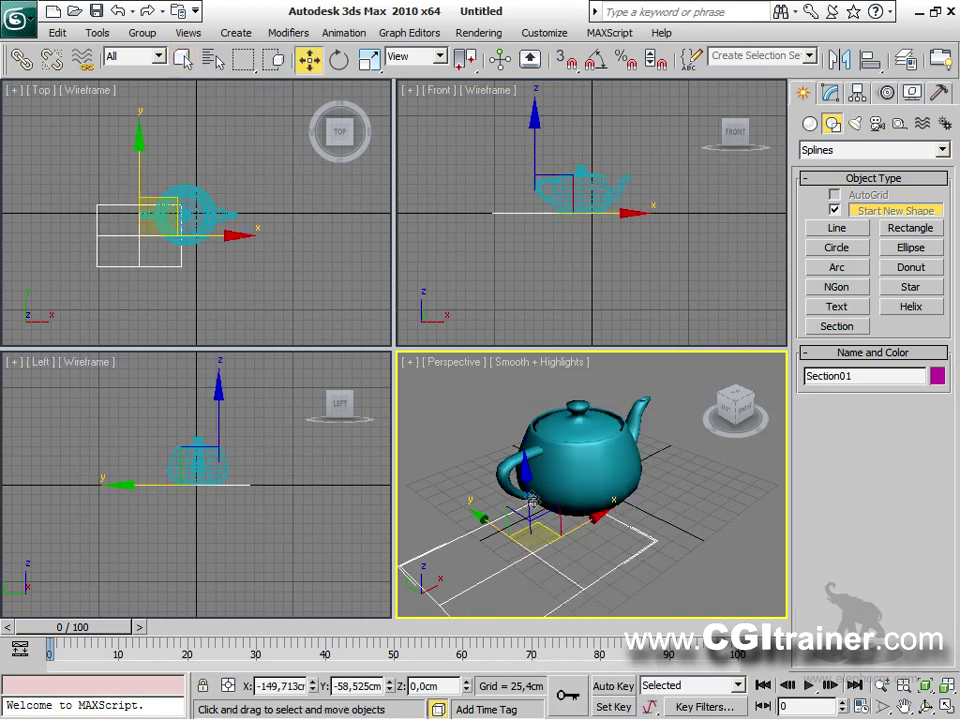
left_click_drag(523, 495, 540, 430)
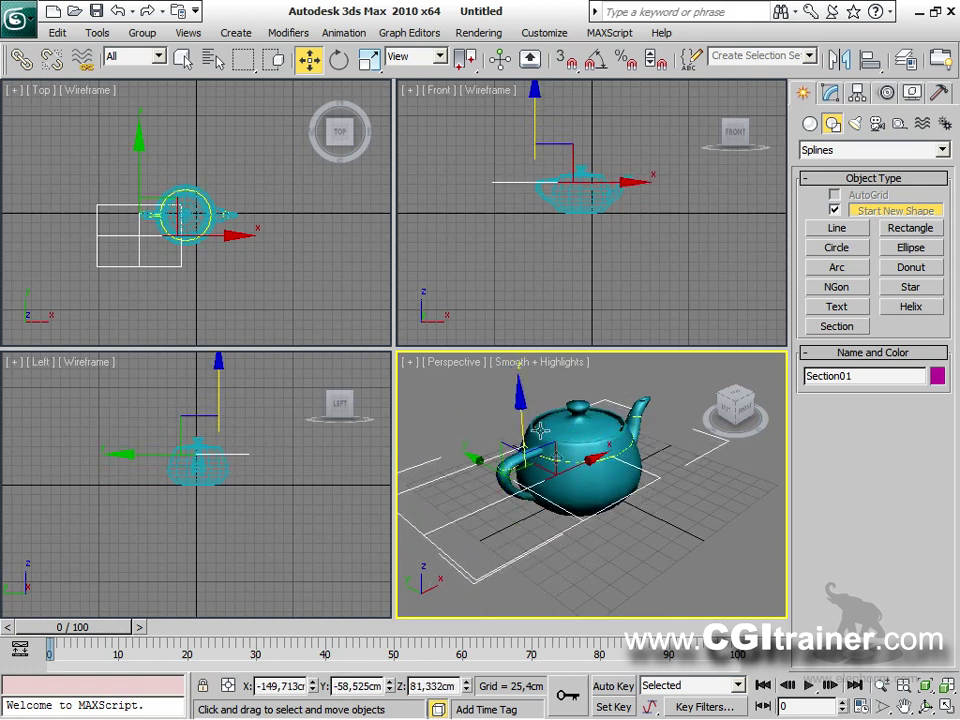
left_click_drag(566, 470, 597, 446)
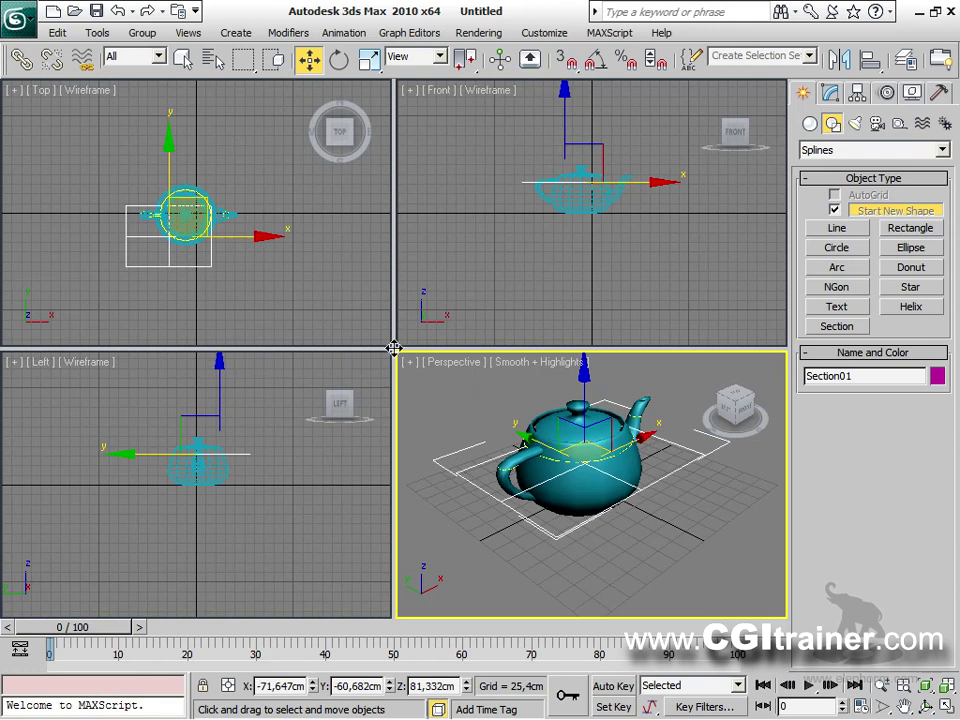
left_click_drag(394, 347, 159, 99)
middle_click_drag(409, 293, 424, 348)
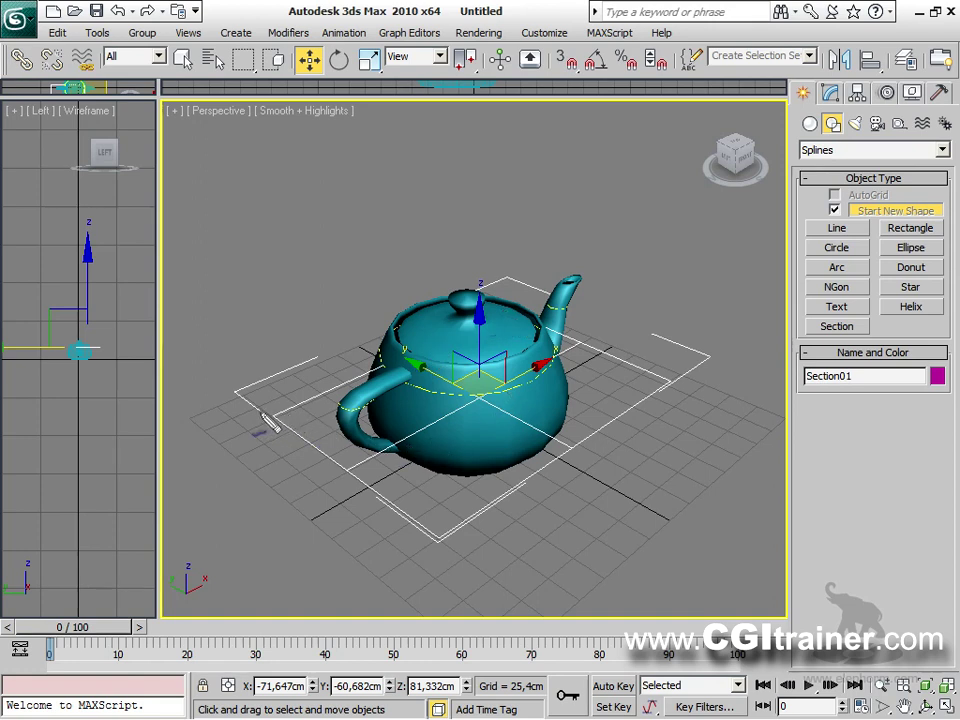
mouse_move(247, 400)
left_mouse_down()
mouse_move(418, 534)
mouse_move(469, 532)
mouse_move(592, 457)
mouse_move(690, 374)
mouse_move(690, 388)
left_mouse_up()
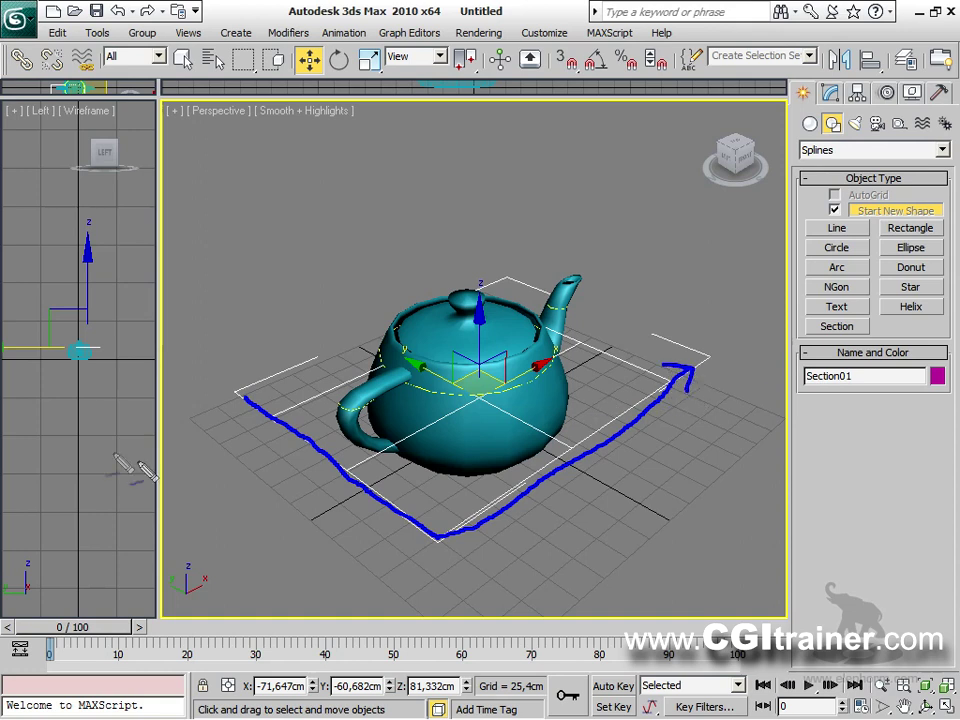
left_click_drag(243, 396, 283, 399)
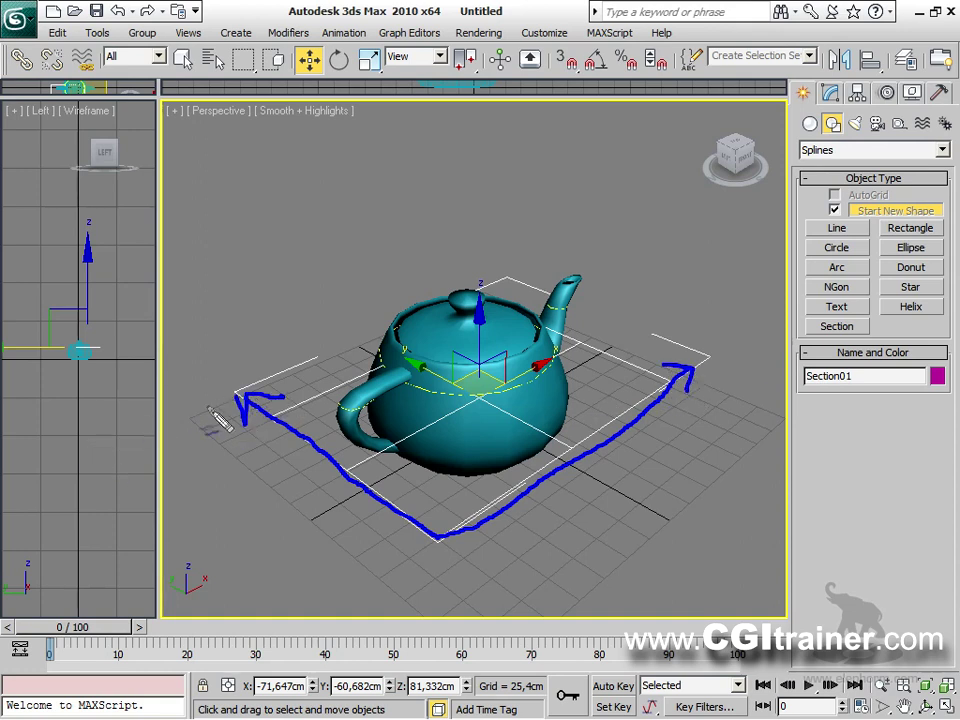
left_click_drag(217, 384, 185, 434)
left_click_drag(735, 348, 713, 390)
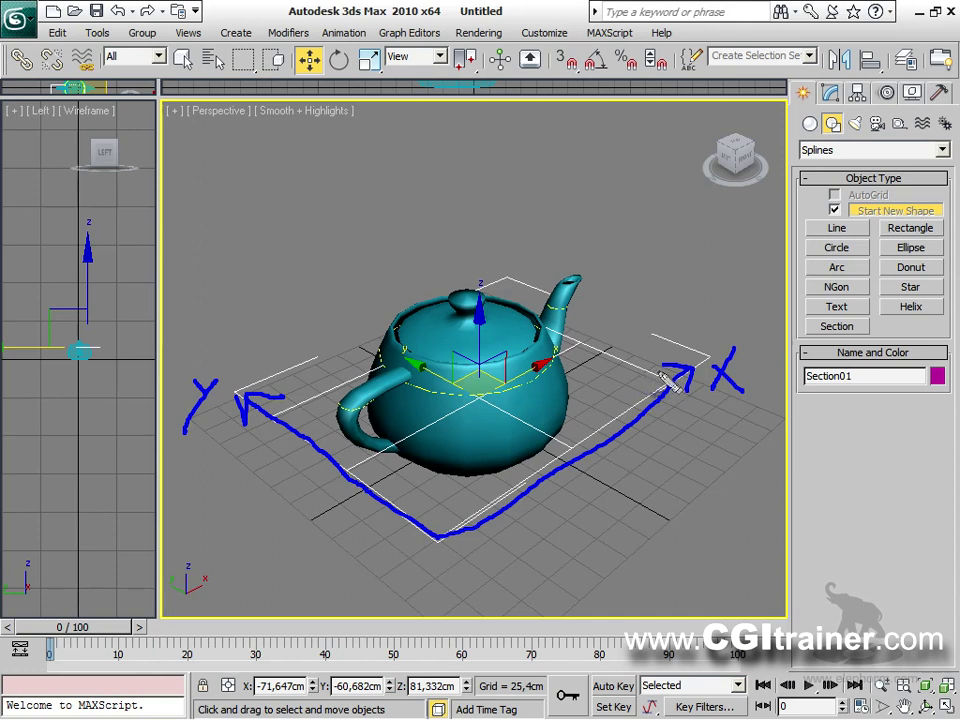
left_click_drag(704, 357, 755, 302)
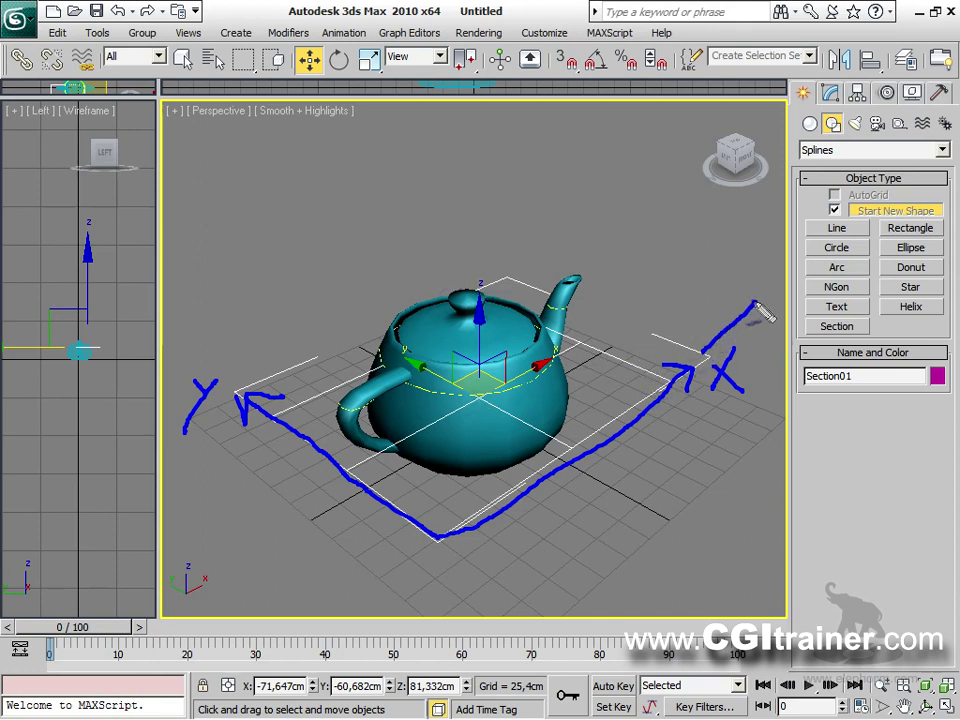
left_click_drag(174, 342, 237, 347)
mouse_move(317, 490)
left_mouse_down()
mouse_move(226, 512)
mouse_move(234, 481)
mouse_move(250, 520)
left_mouse_up()
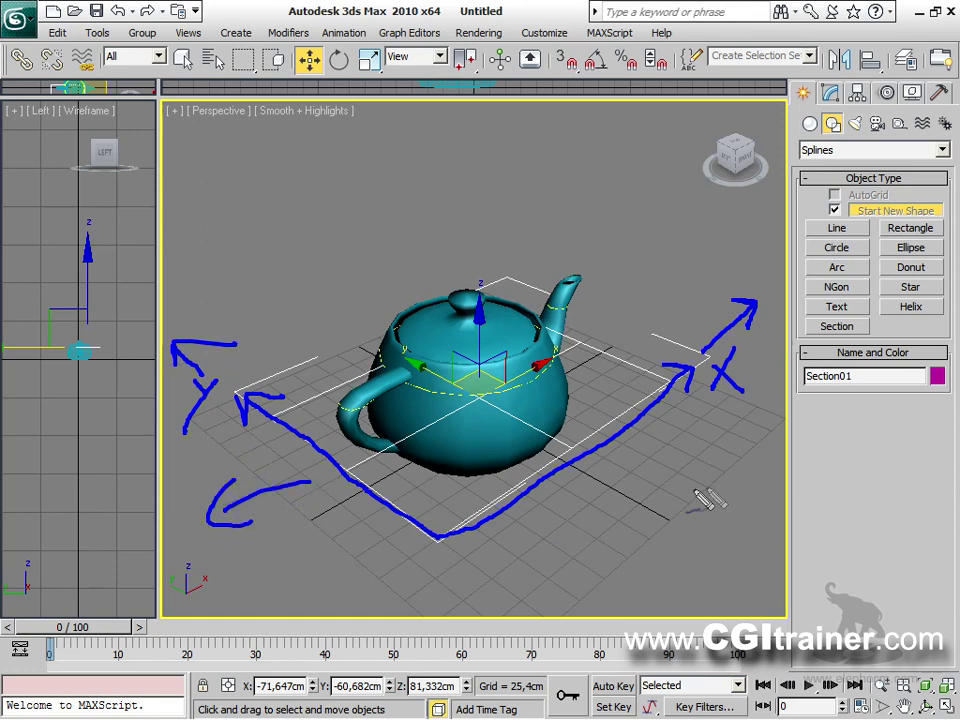
left_click_drag(620, 465, 700, 490)
mouse_move(700, 455)
left_mouse_down()
mouse_move(748, 503)
mouse_move(675, 518)
left_mouse_up()
mouse_move(590, 296)
left_mouse_down()
mouse_move(640, 279)
mouse_move(611, 268)
mouse_move(636, 287)
left_mouse_up()
left_click_drag(366, 285, 412, 266)
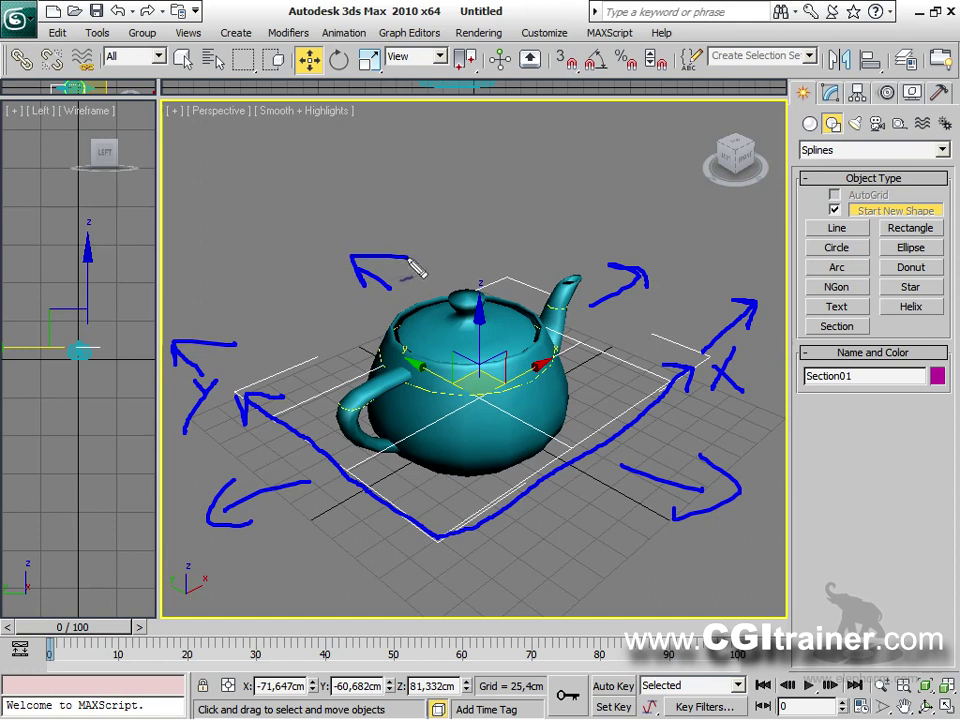
mouse_move(428, 398)
left_mouse_down()
mouse_move(487, 403)
mouse_move(554, 368)
left_mouse_up()
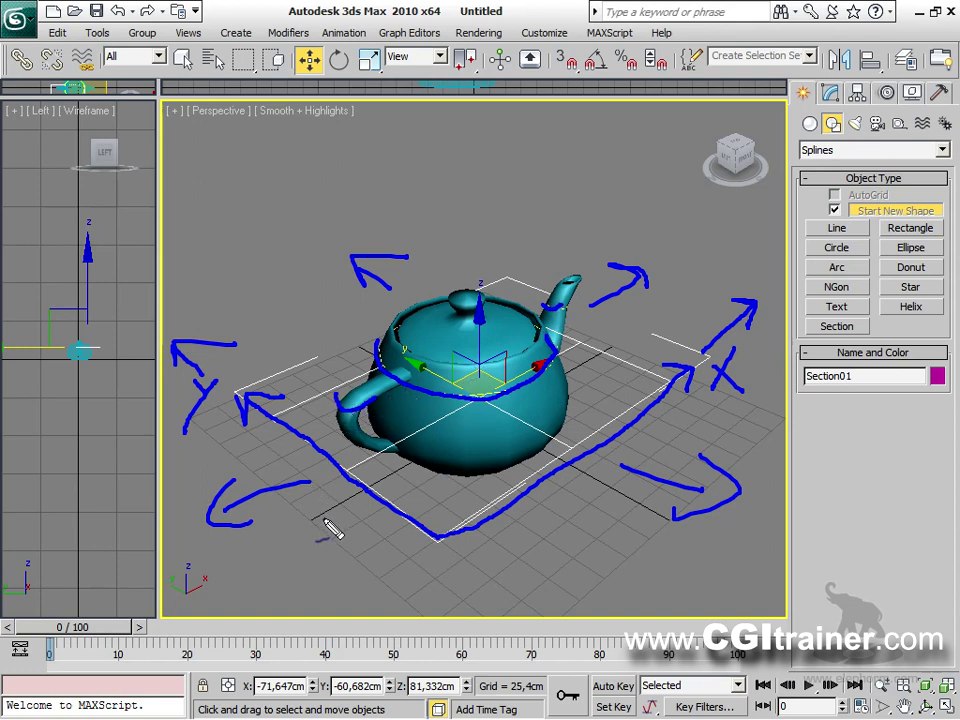
key("Escape")
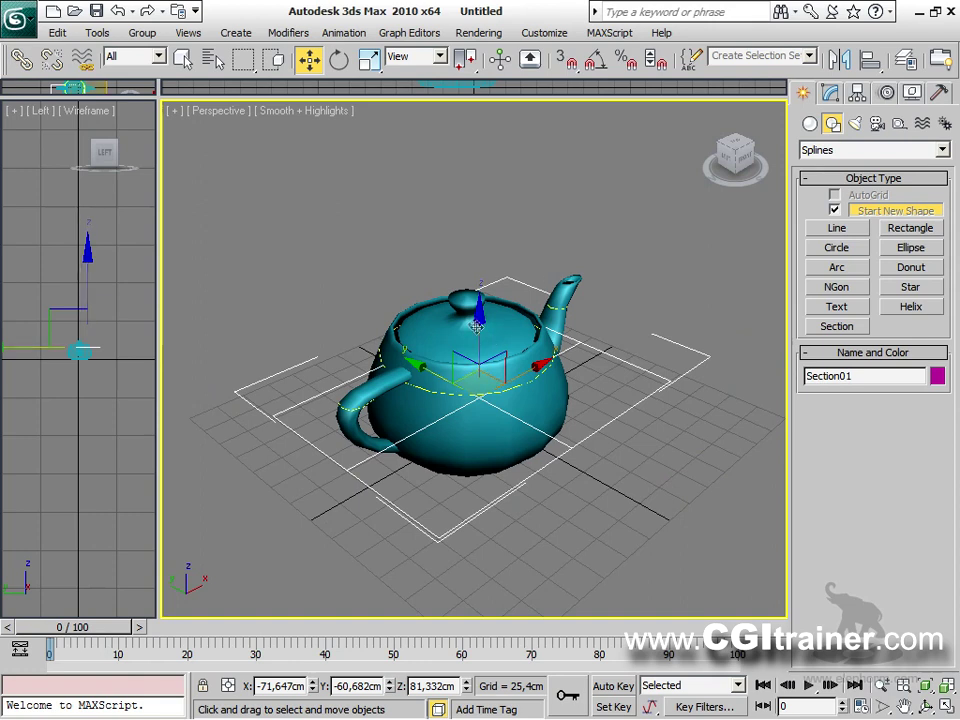
Rotate the section plane -90 degrees on Y so it stands upright.
left_click_drag(484, 352, 488, 651)
right_click(476, 418)
left_click(495, 449)
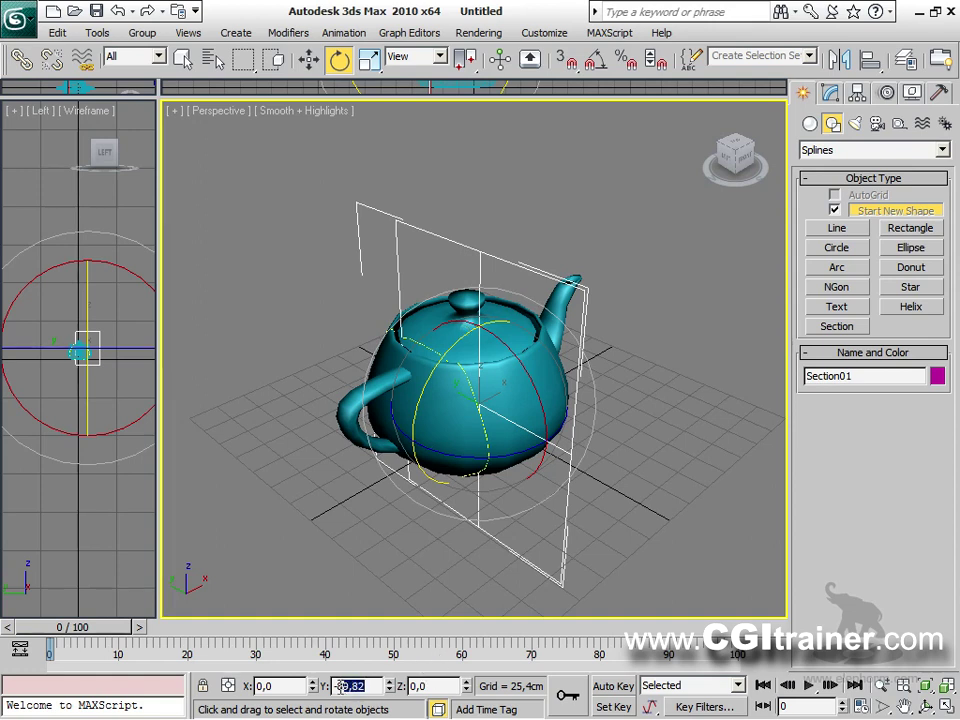
type("-90")
key("Return")
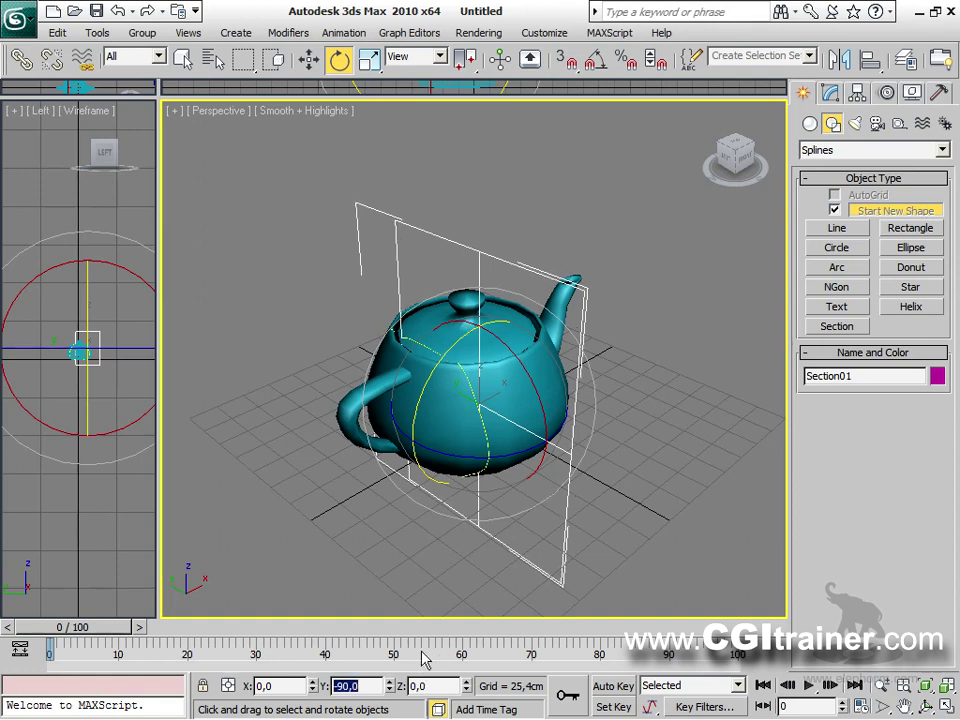
Slide the upright section plane left onto the teapot's handle.
left_click(831, 93)
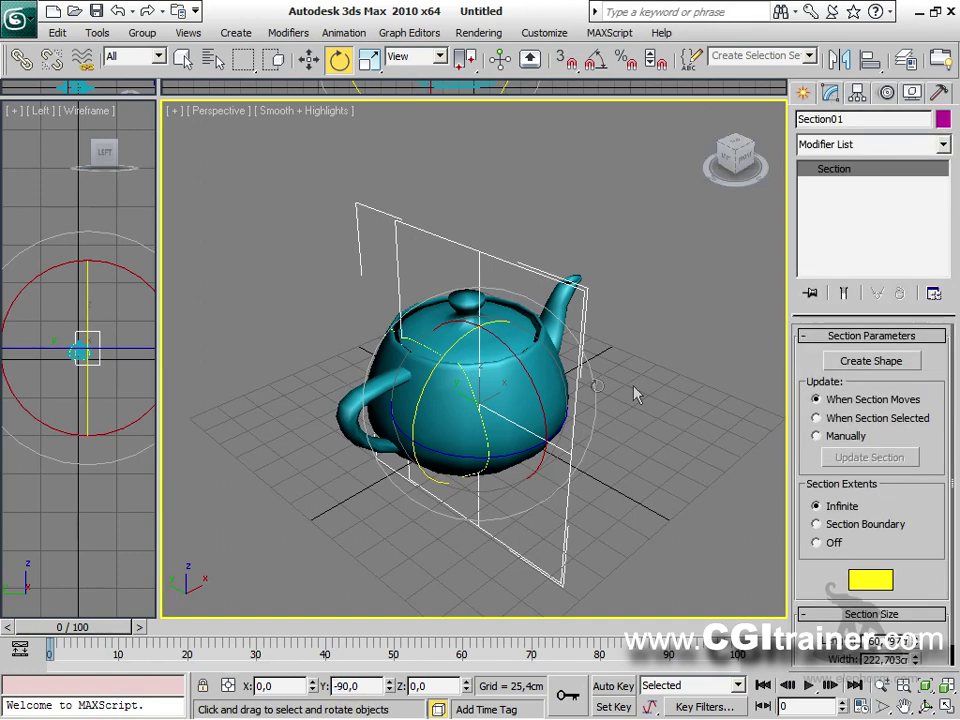
right_click(535, 340)
left_click(375, 362)
left_click_drag(500, 365, 440, 405)
Create section shapes through the handle and, after sliding right, through the teapot body.
left_click(870, 361)
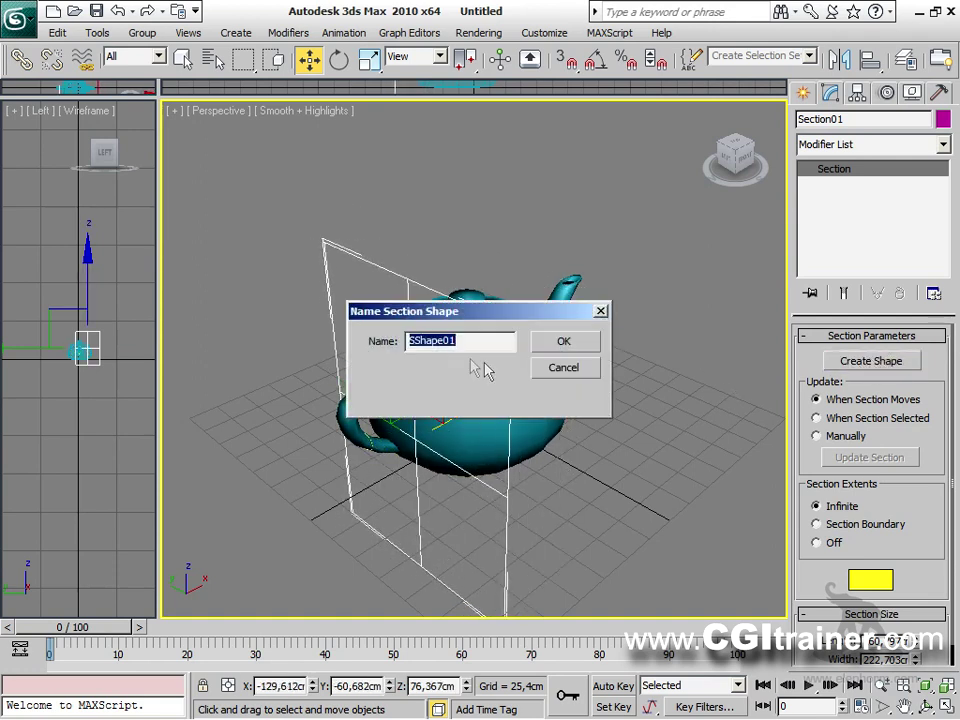
type("S")
key("Return")
left_click_drag(477, 402, 545, 368)
left_click(845, 364)
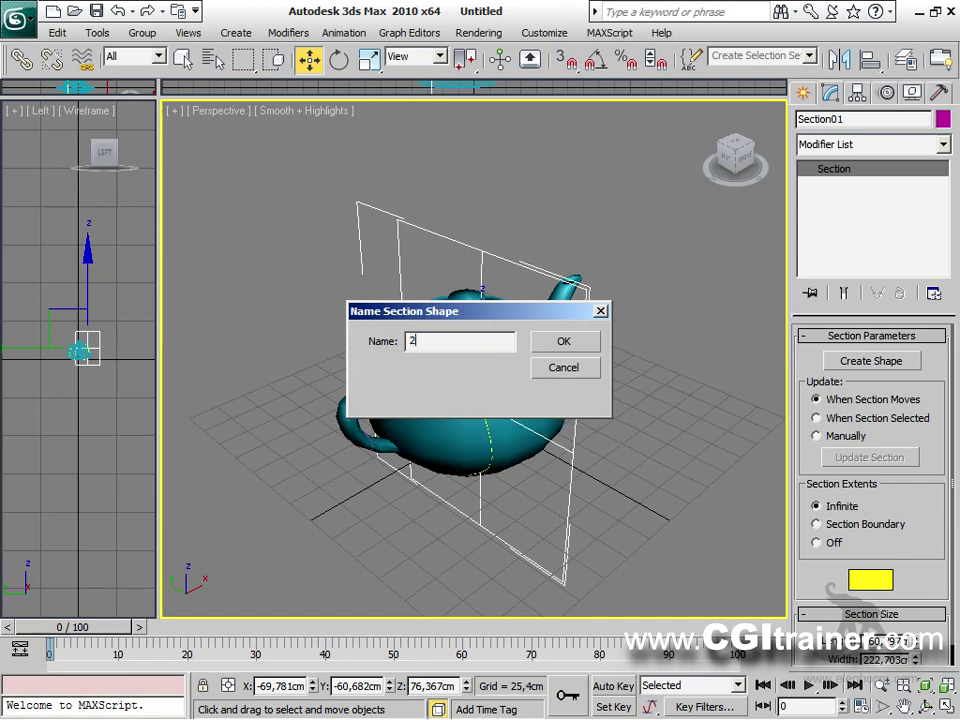
key("Return")
Capture two more cross-sections further along X, including the spout, then delete Section01.
left_click_drag(527, 379, 583, 349)
left_click(858, 362)
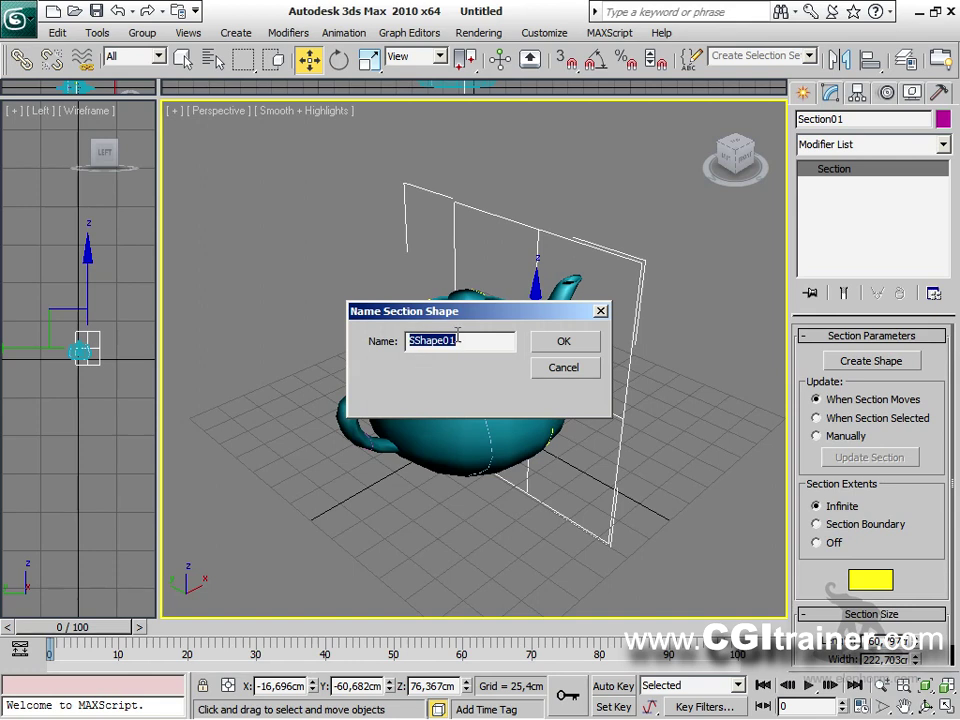
key("Return")
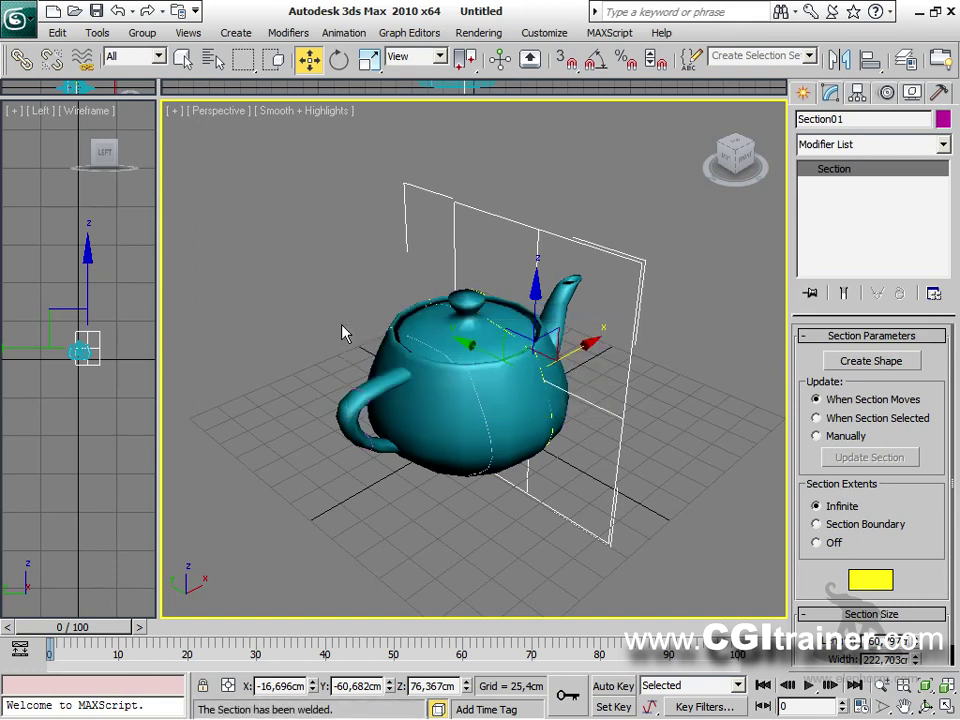
left_click_drag(583, 349, 660, 284)
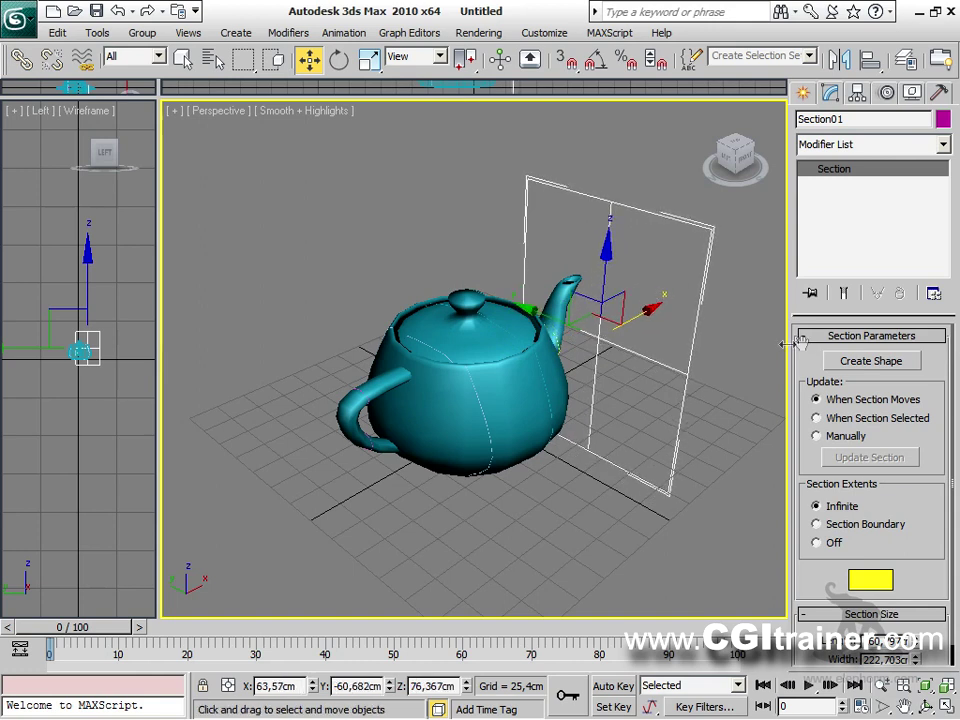
left_click(860, 360)
type("S")
key("Return")
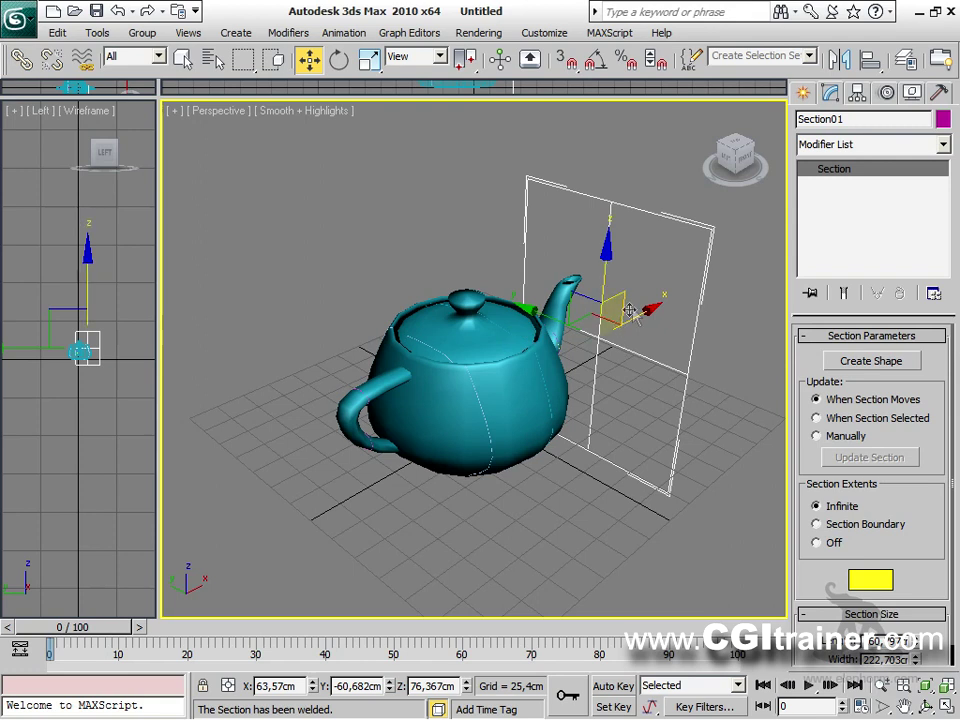
left_click_drag(643, 306, 680, 275)
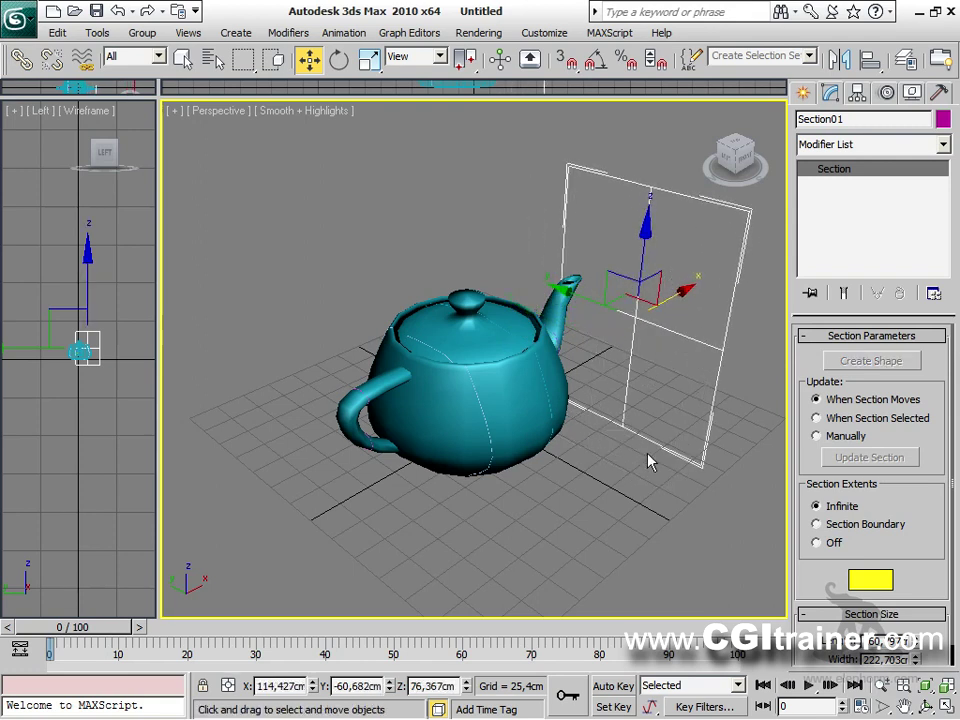
key("Delete")
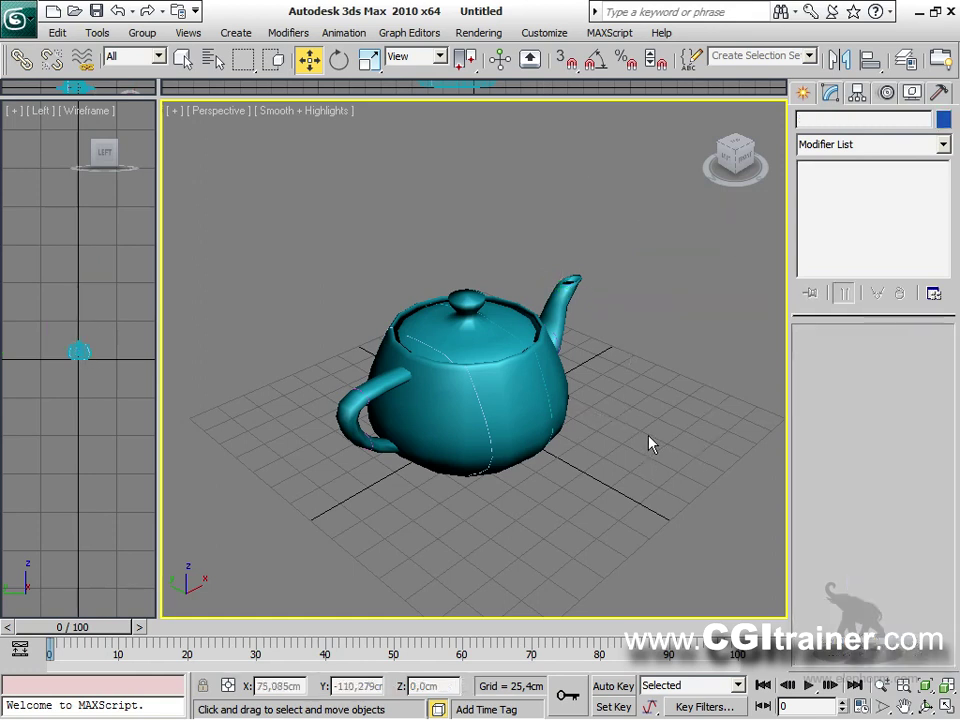
Drag the teapot away from the section splines and orbit to inspect the extracted outlines.
left_click(521, 390)
left_click_drag(399, 411, 222, 314)
middle_click_drag(470, 422, 563, 300, "alt")
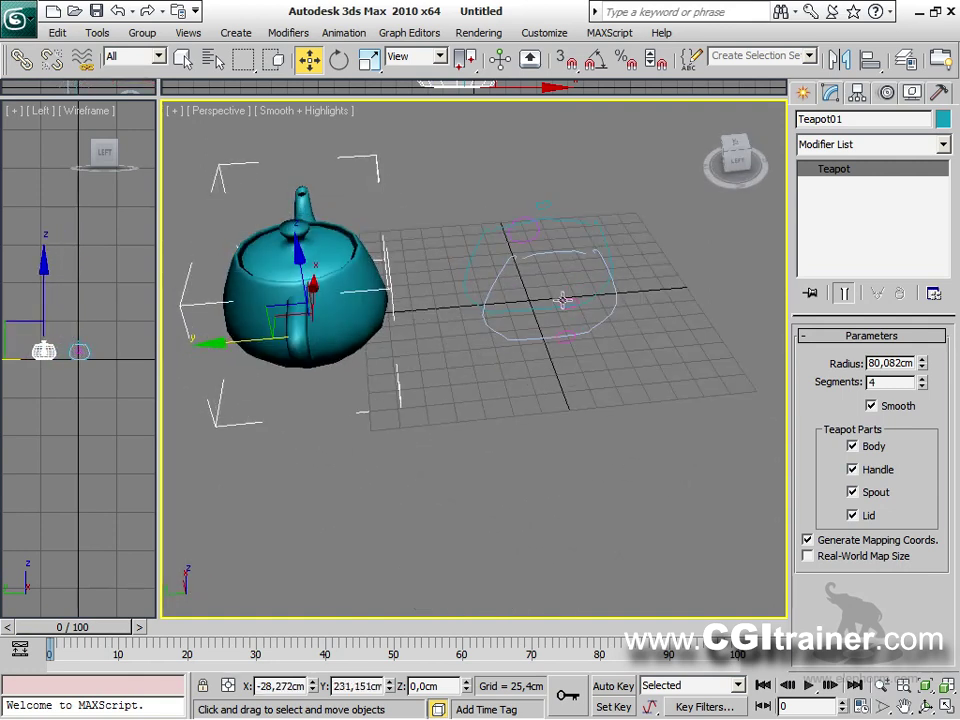
left_click(563, 300)
middle_click_drag(680, 400, 625, 490, "alt")
left_click(625, 490)
middle_click_drag(597, 452, 380, 460, "alt")
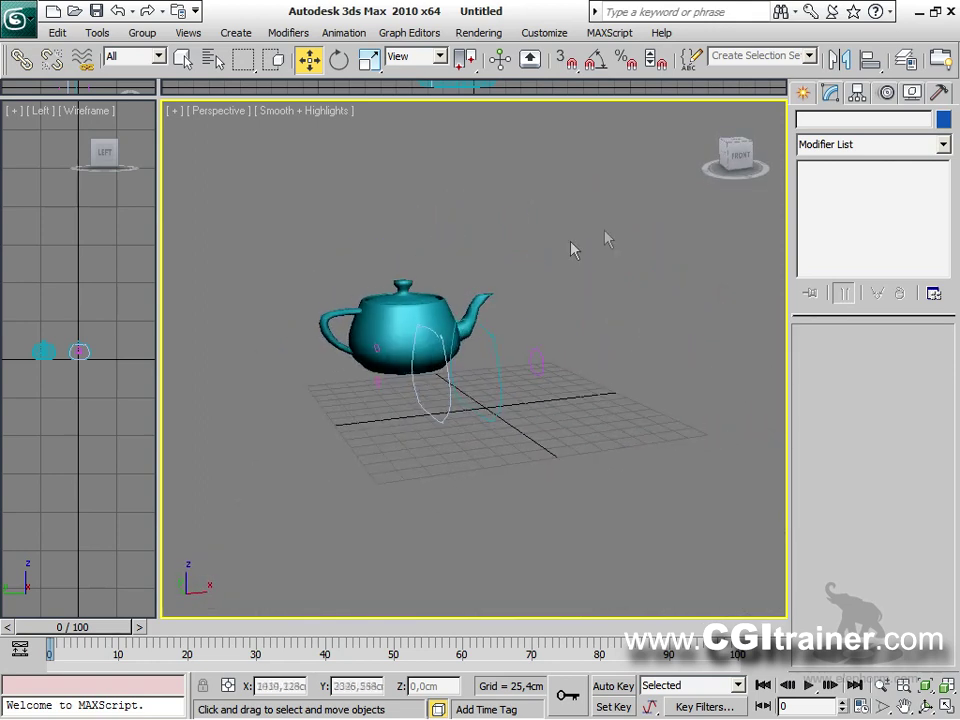
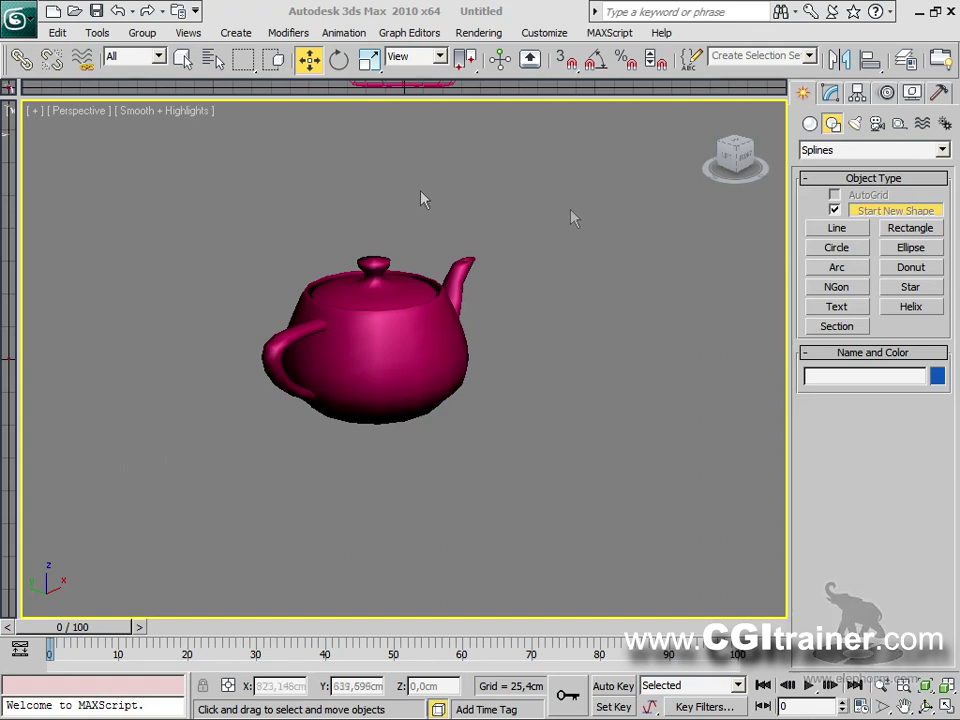
Create a Section plane beside the teapot, move it up through the teapot, and show its parameters.
left_click(837, 327)
left_click_drag(531, 402, 536, 491)
key("w")
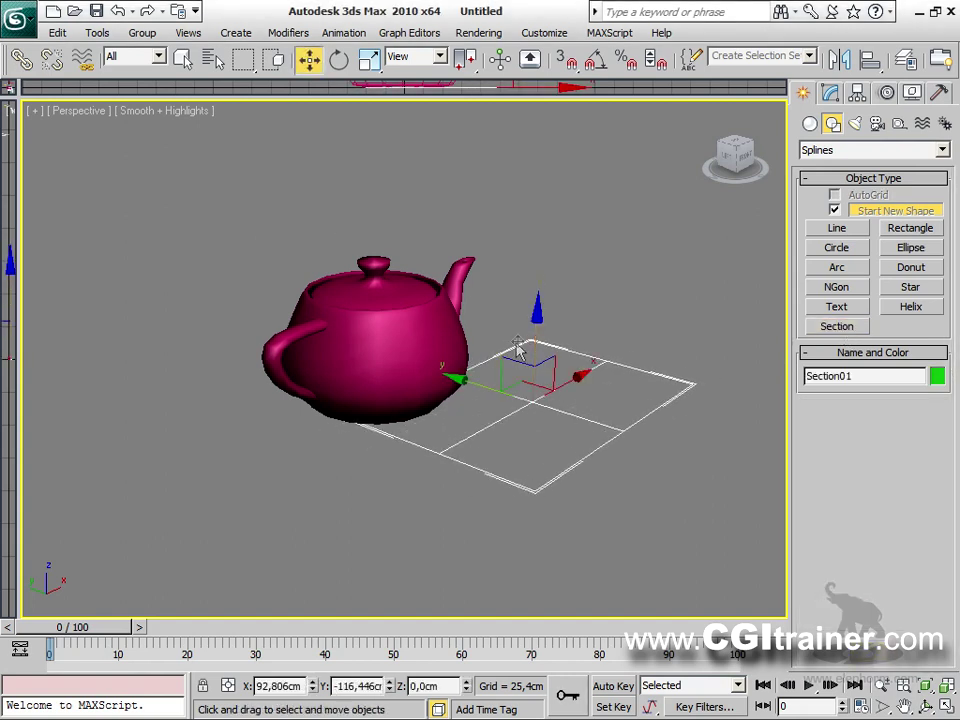
left_click_drag(531, 342, 665, 360)
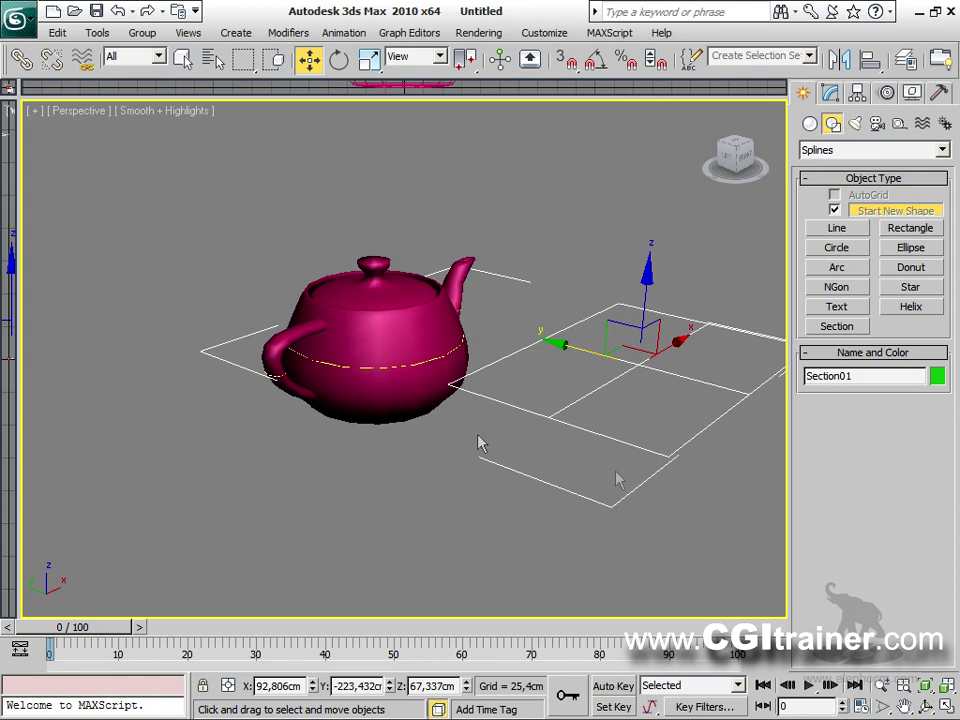
left_click_drag(605, 356, 655, 360)
scroll(500, 346, "down", 5)
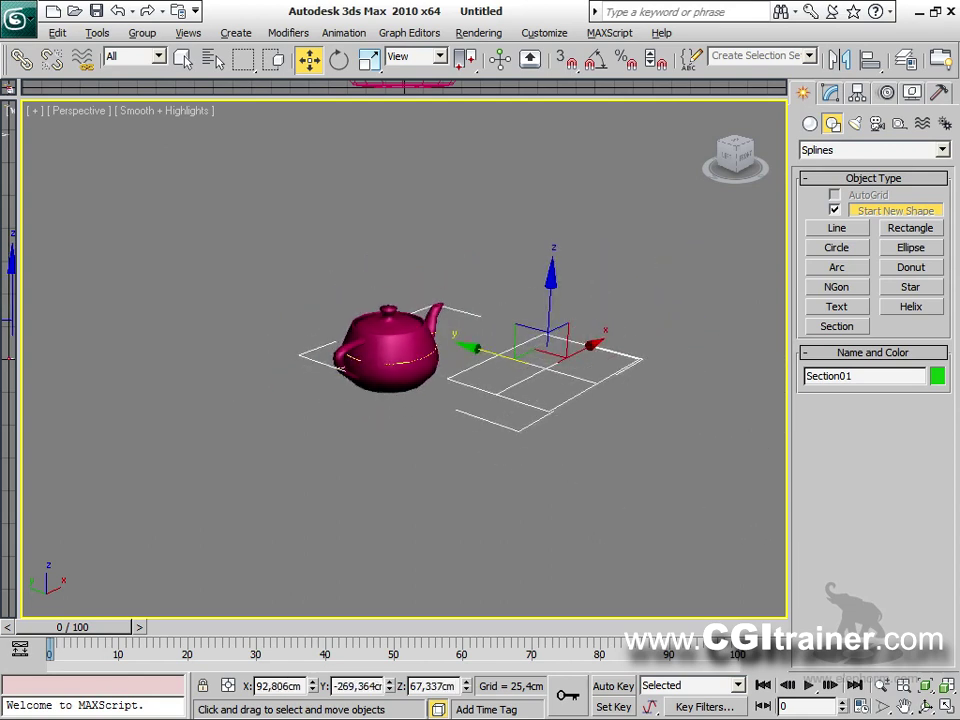
left_click(832, 92)
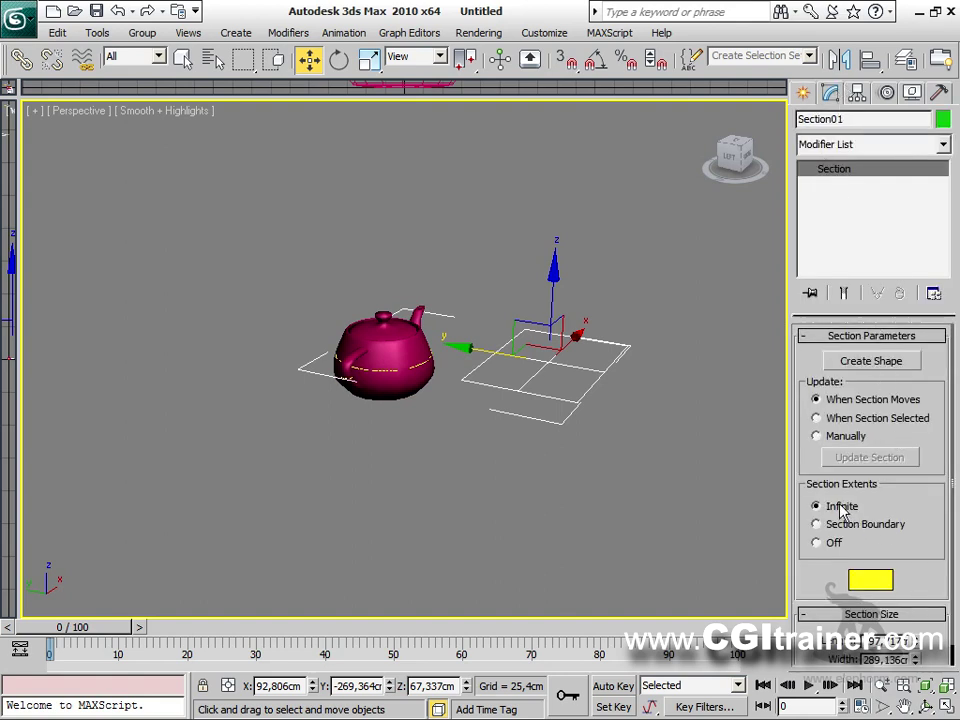
Set Section Extents to Section Boundary, then move the plane onto the teapot and raise it.
left_click(816, 524)
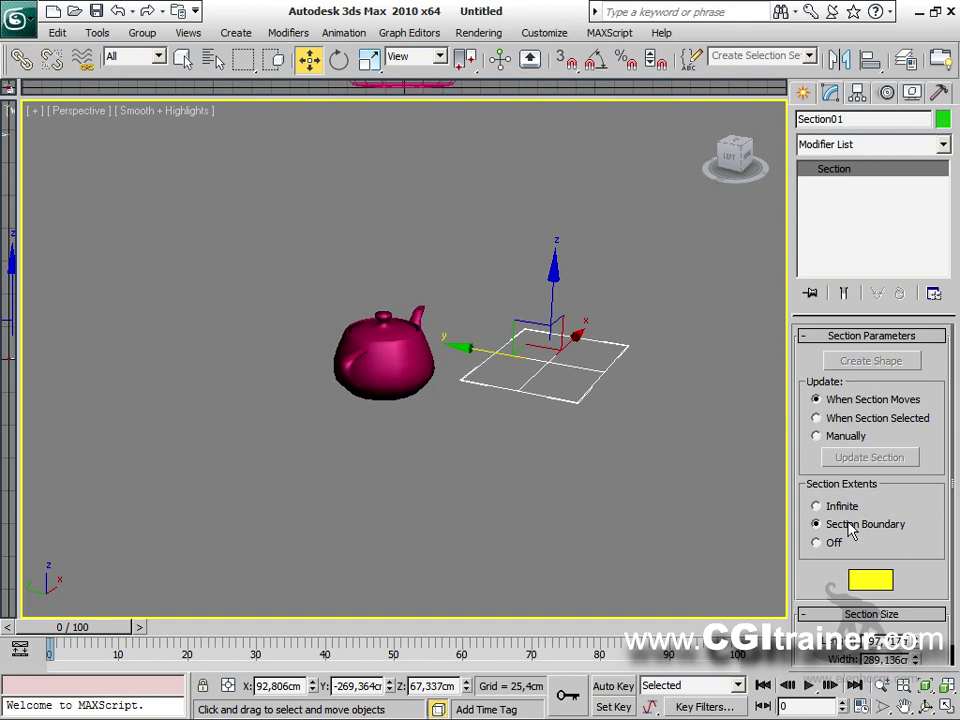
left_click_drag(486, 347, 499, 280)
middle_click_drag(495, 405, 386, 418, "alt")
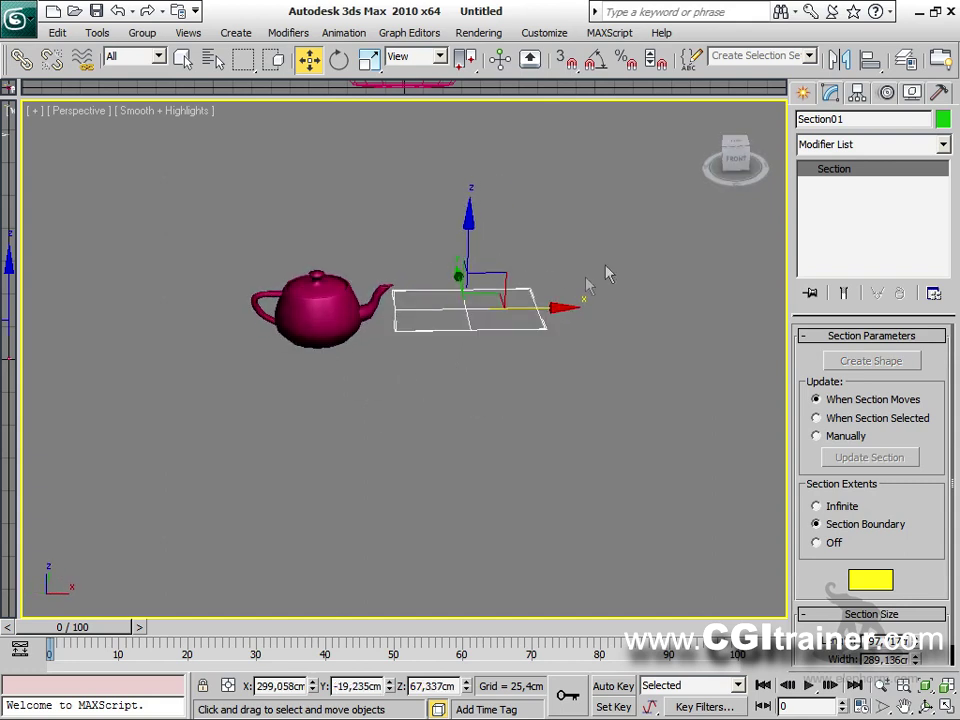
left_click_drag(540, 305, 345, 300)
middle_click_drag(388, 390, 758, 445, "alt")
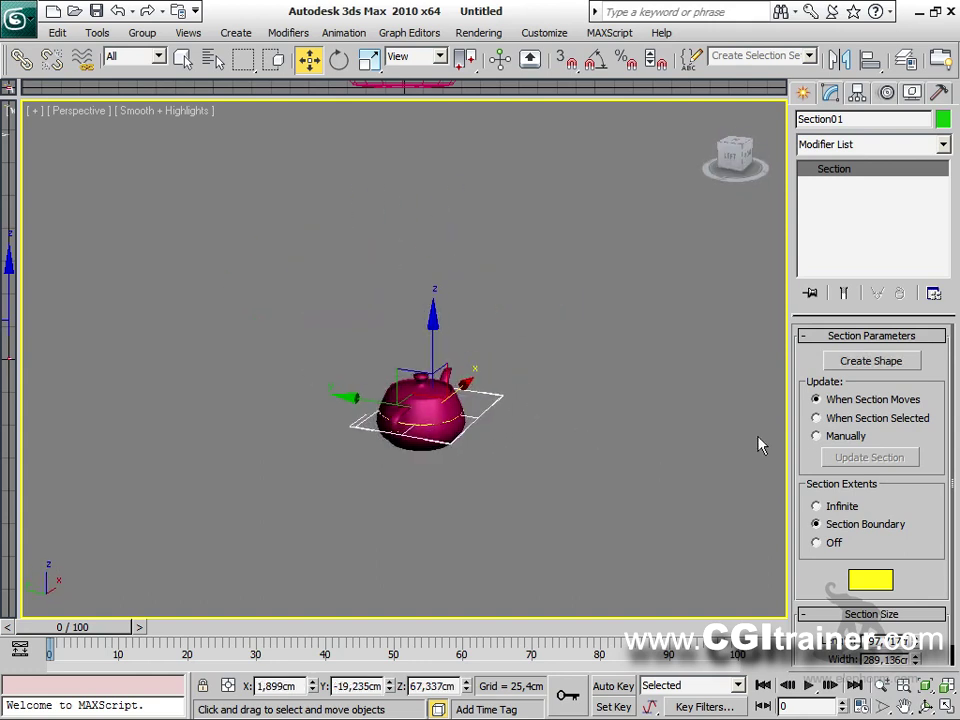
mouse_move(432, 342)
left_mouse_down()
mouse_move(427, 245)
mouse_move(426, 338)
mouse_move(426, 330)
left_mouse_up()
Update the section, lower the plane below the teapot, update again, and raise it back.
left_click(868, 458)
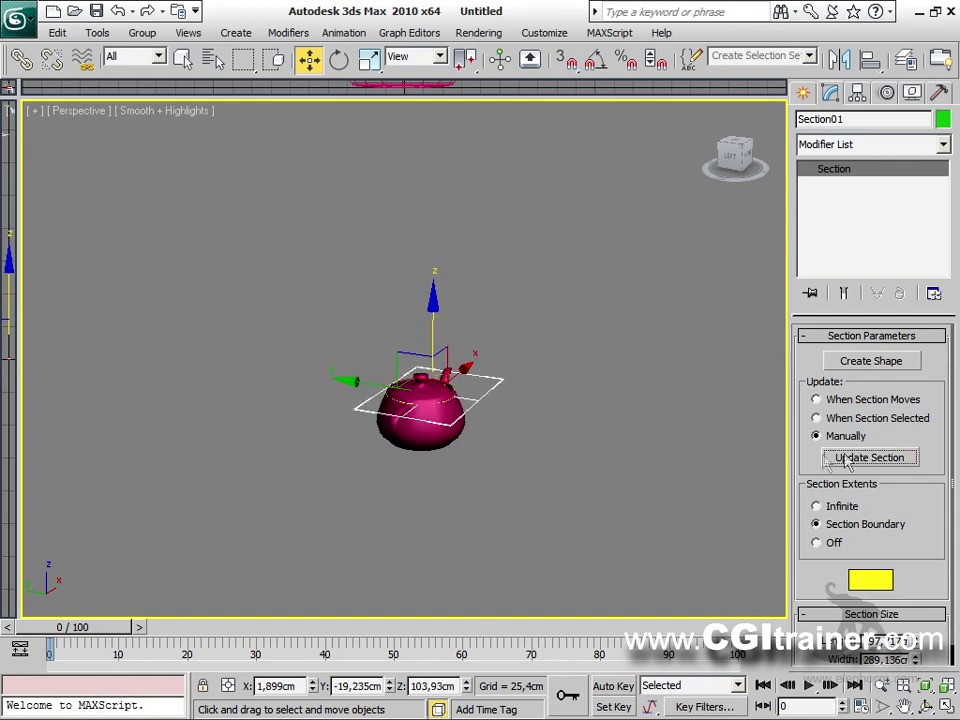
middle_click_drag(699, 429, 561, 422, "alt")
mouse_move(428, 318)
left_mouse_down()
mouse_move(428, 377)
mouse_move(429, 342)
left_mouse_up()
left_click(909, 460)
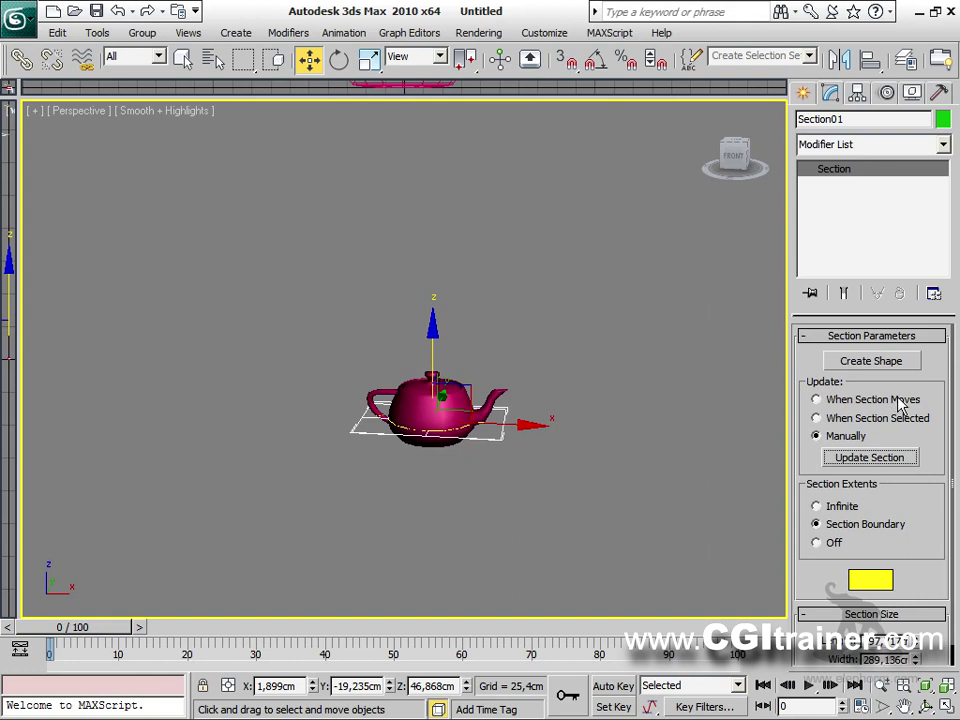
left_click_drag(433, 350, 426, 378)
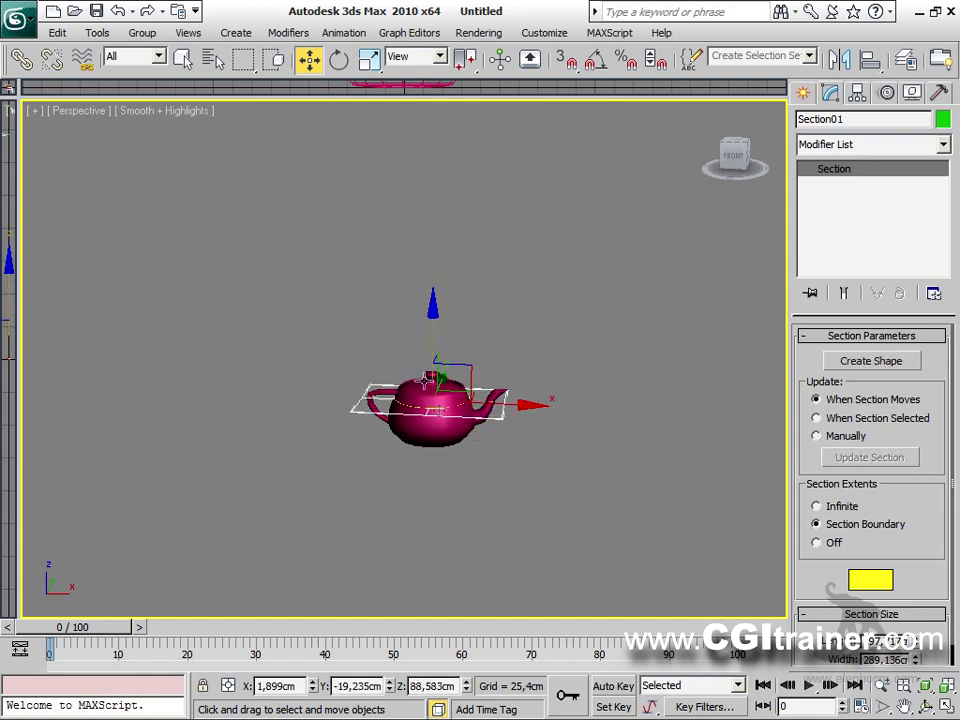
Move the section plane to the right, off the teapot.
scroll(426, 380, "up", 5)
middle_click_drag(443, 383, 556, 430, "alt")
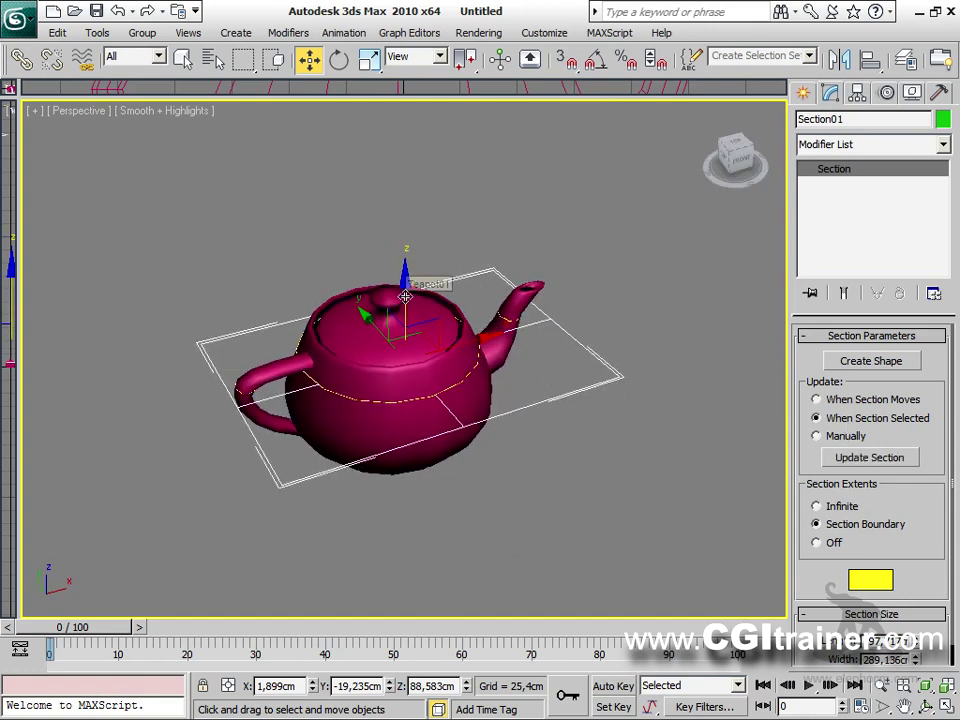
left_click_drag(465, 340, 790, 246)
middle_click_drag(583, 491, 296, 499)
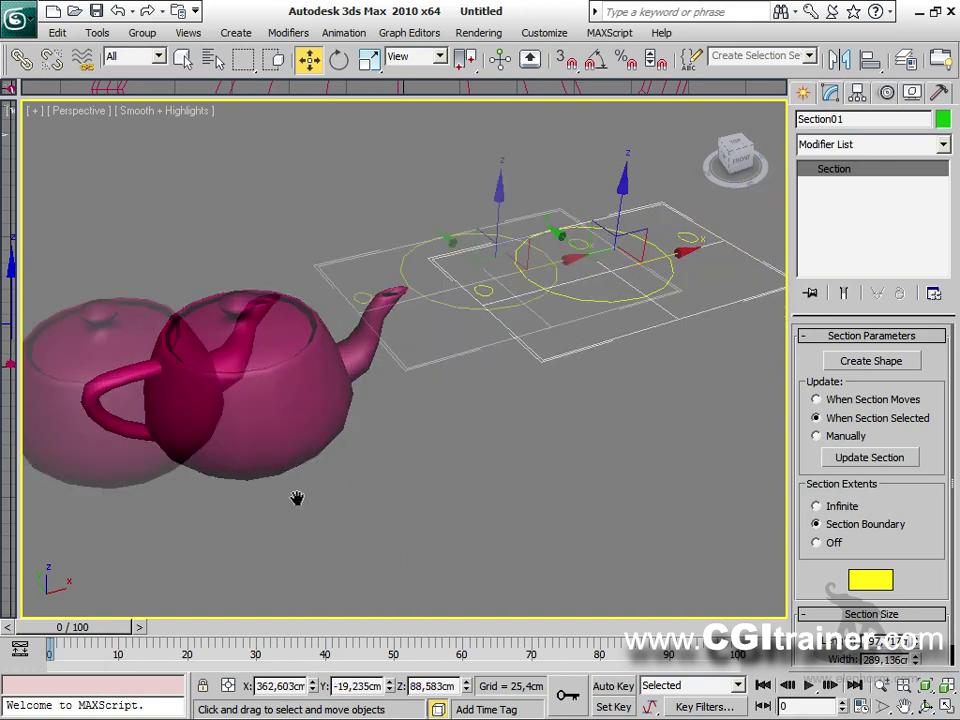
Create shape SShape01 from the slice and move the section plane back onto the teapot.
left_click(869, 361)
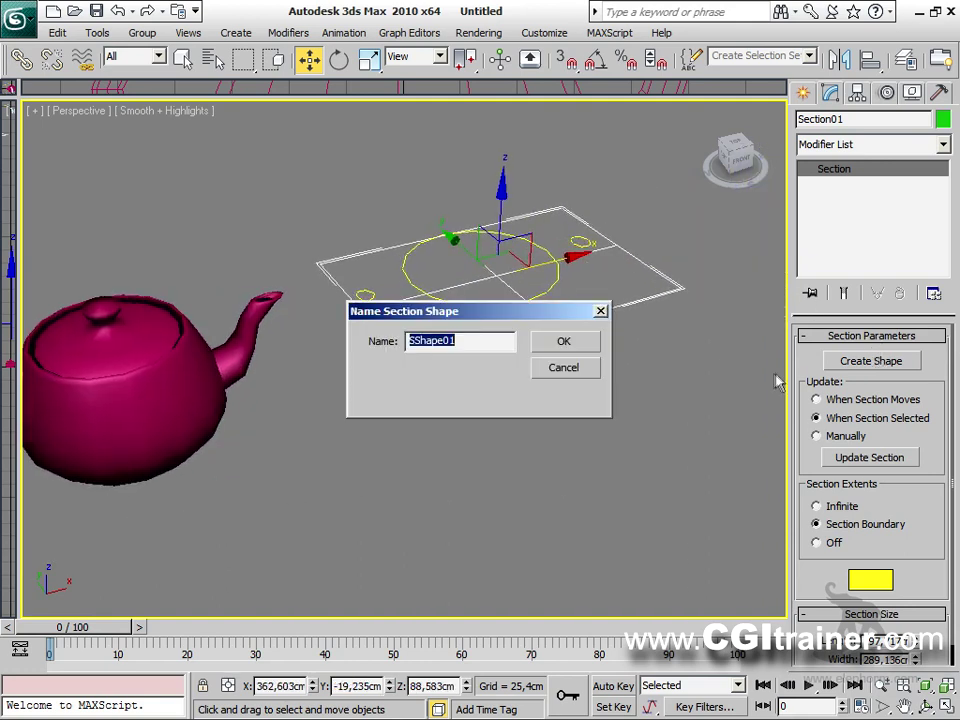
left_click(561, 344)
left_click_drag(525, 233, 163, 339)
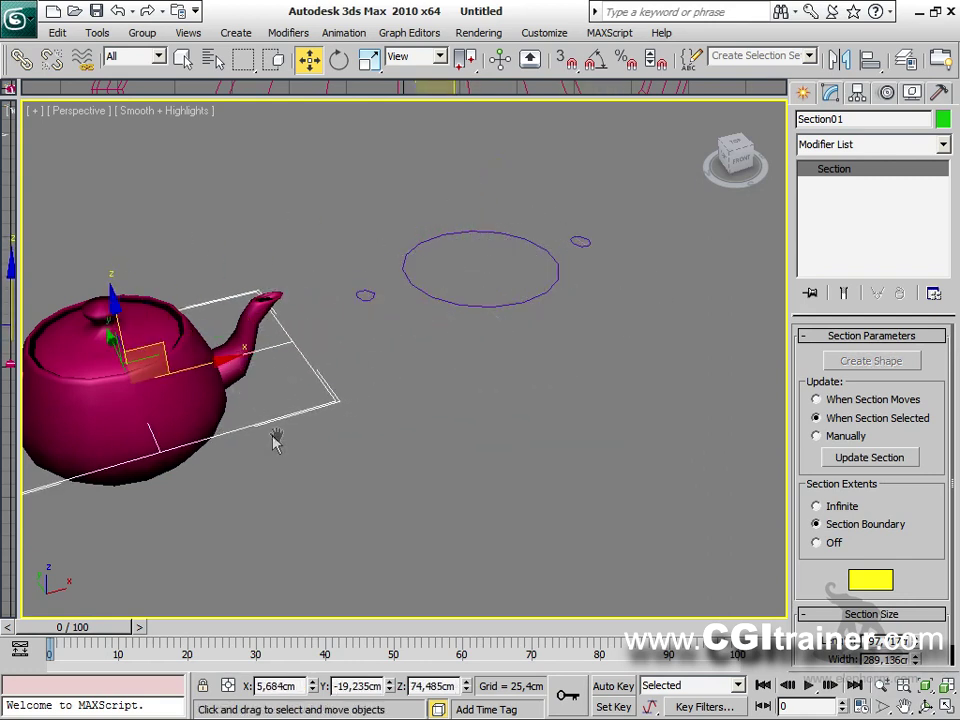
middle_click_drag(274, 439, 504, 407)
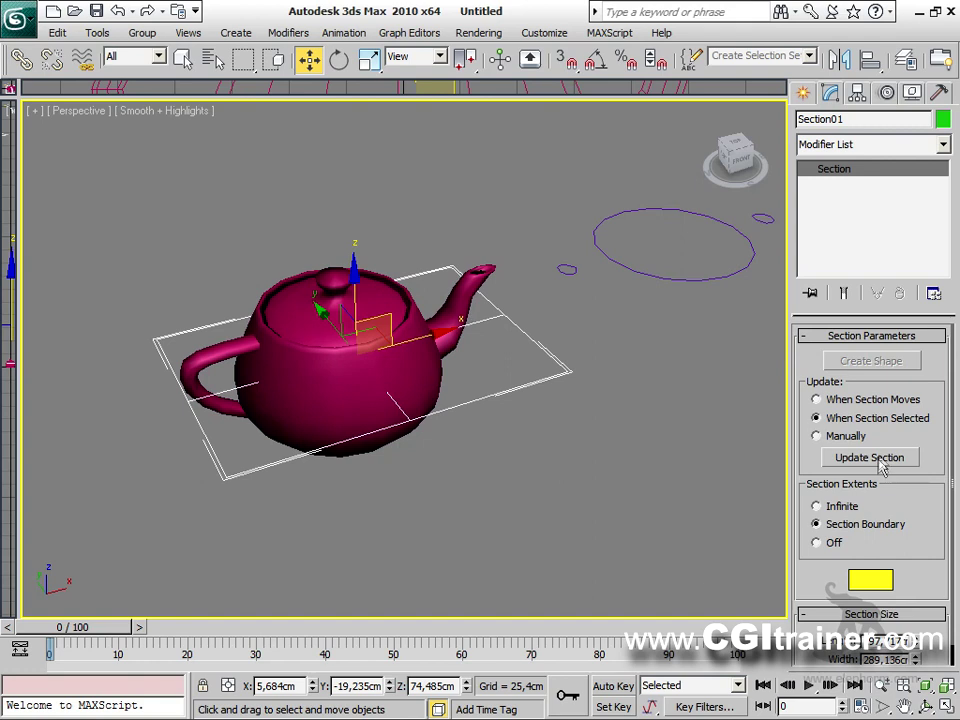
left_click_drag(918, 566, 936, 469)
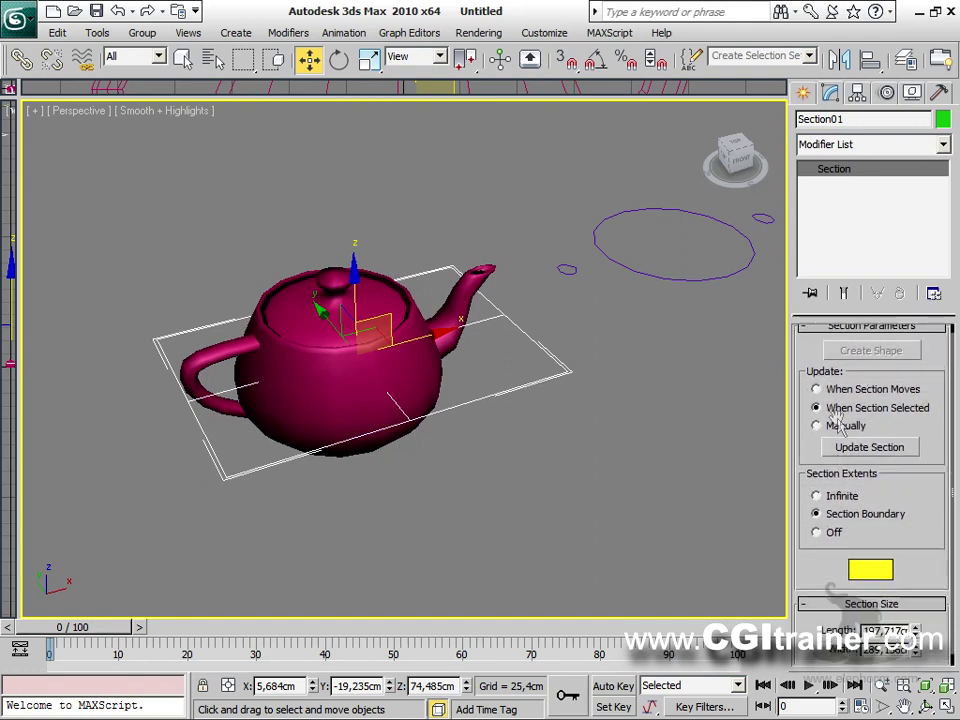
left_click_drag(806, 354, 808, 379)
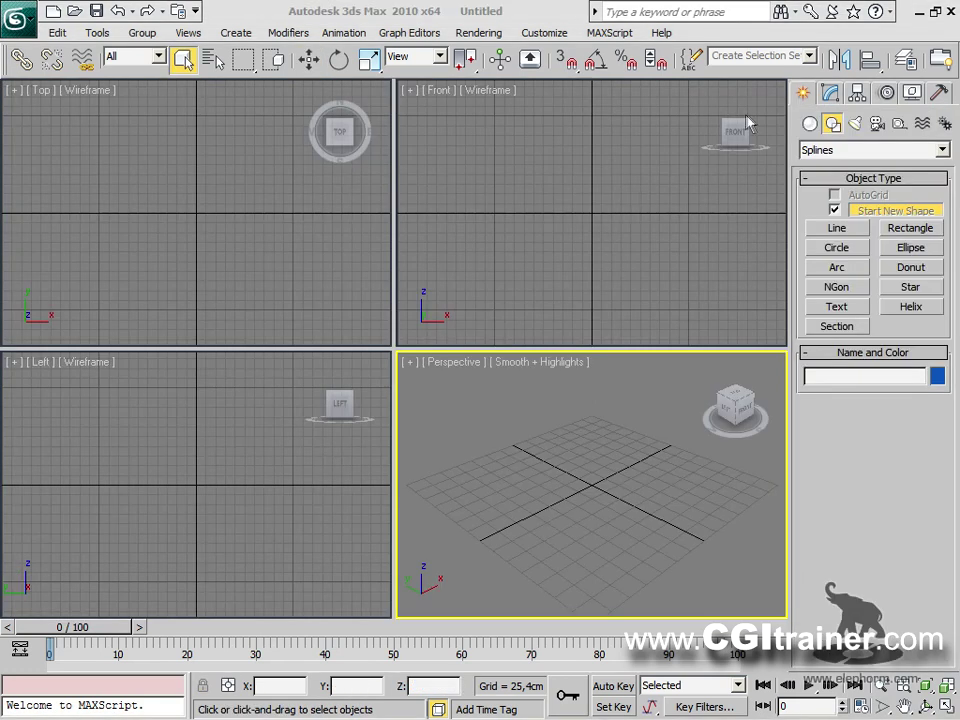
Pick the Line tool and maximize the Front viewport with Alt+W.
left_click(840, 229)
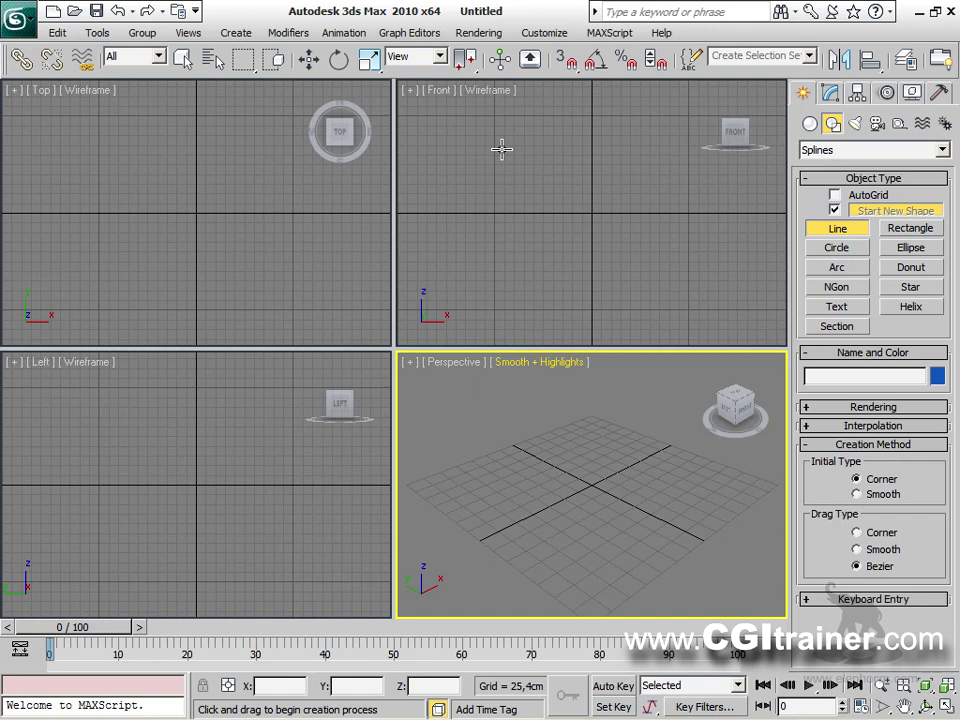
right_click(567, 170)
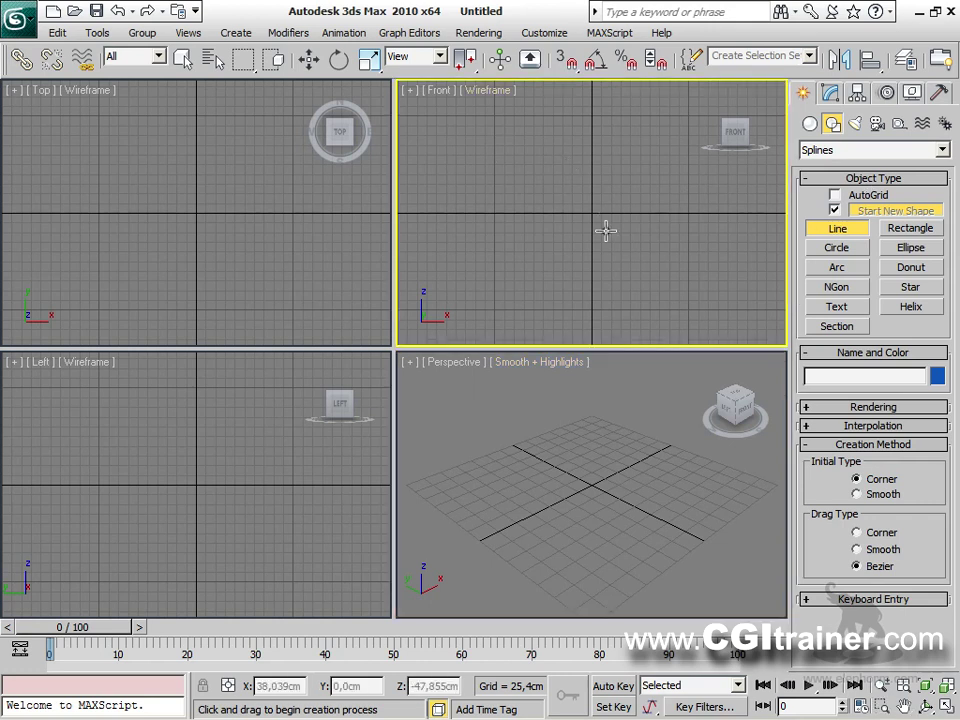
key("alt+w")
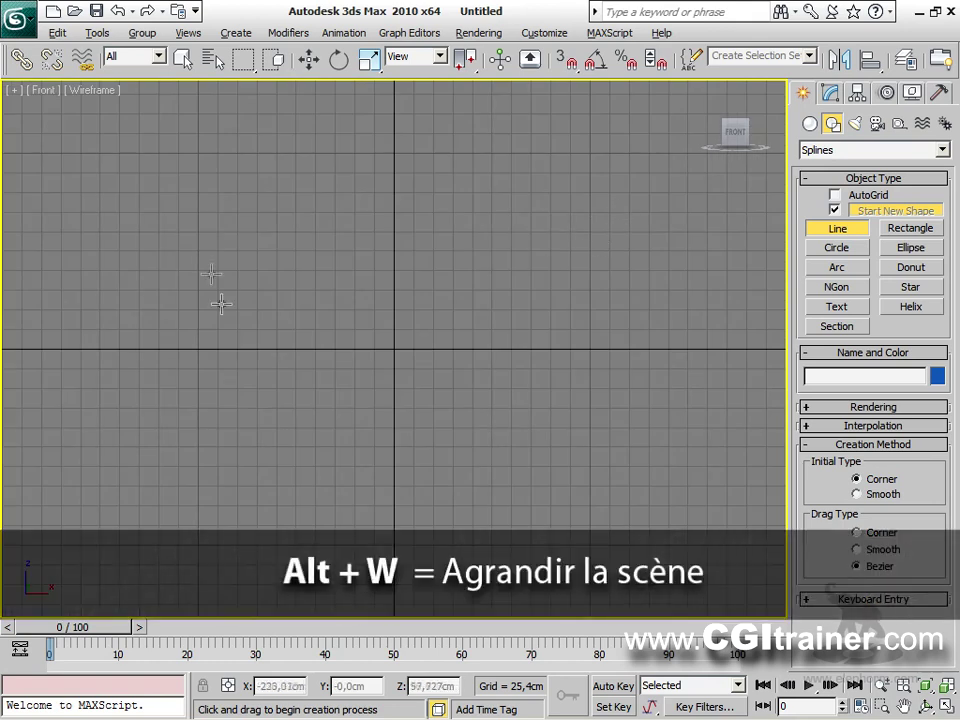
Draw the line's first straight corner vertices, then two curved Bezier vertices at the right.
left_click(197, 155)
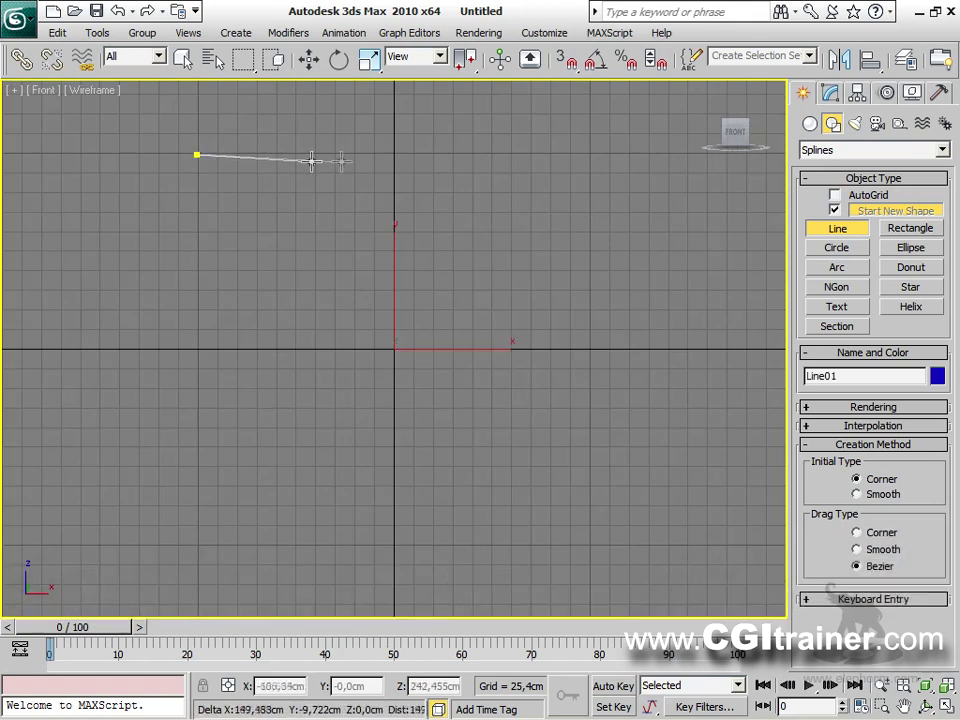
left_click(405, 155)
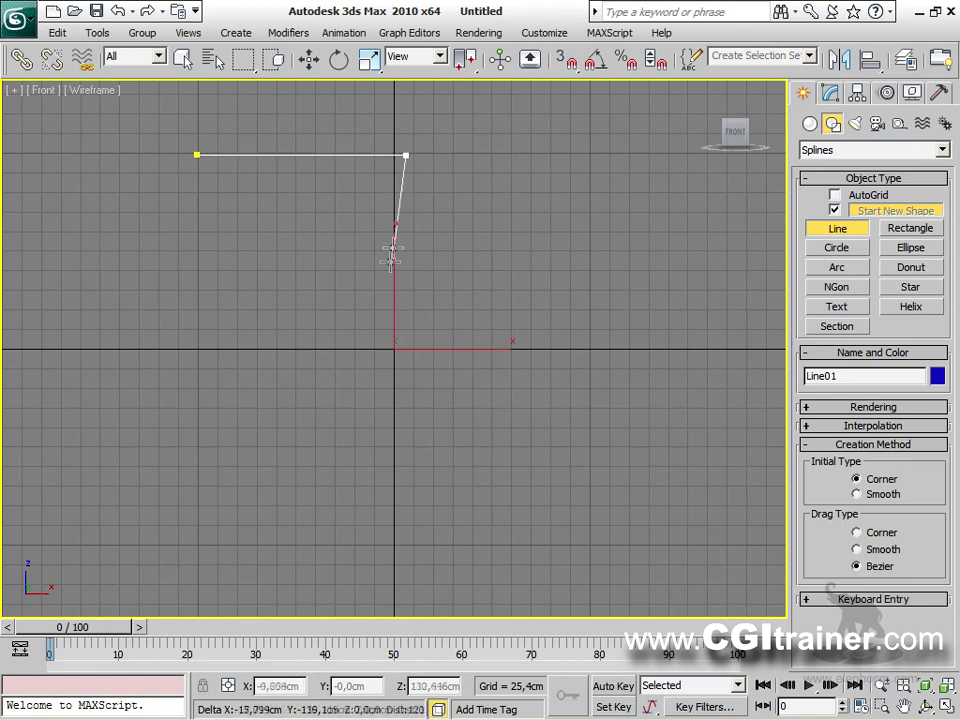
left_click(247, 293)
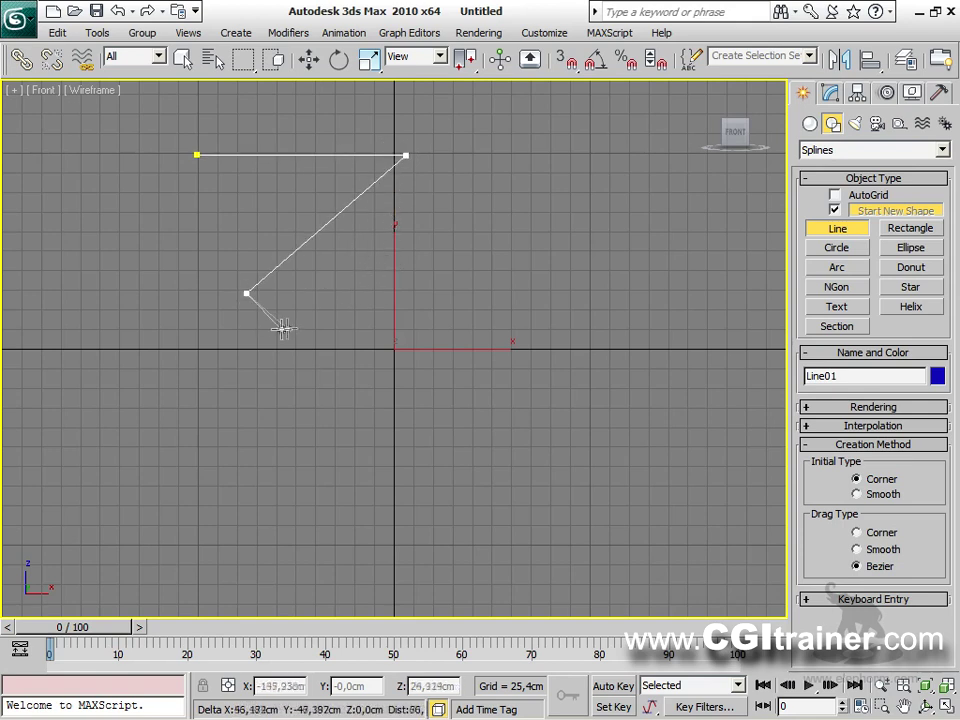
left_click(482, 303)
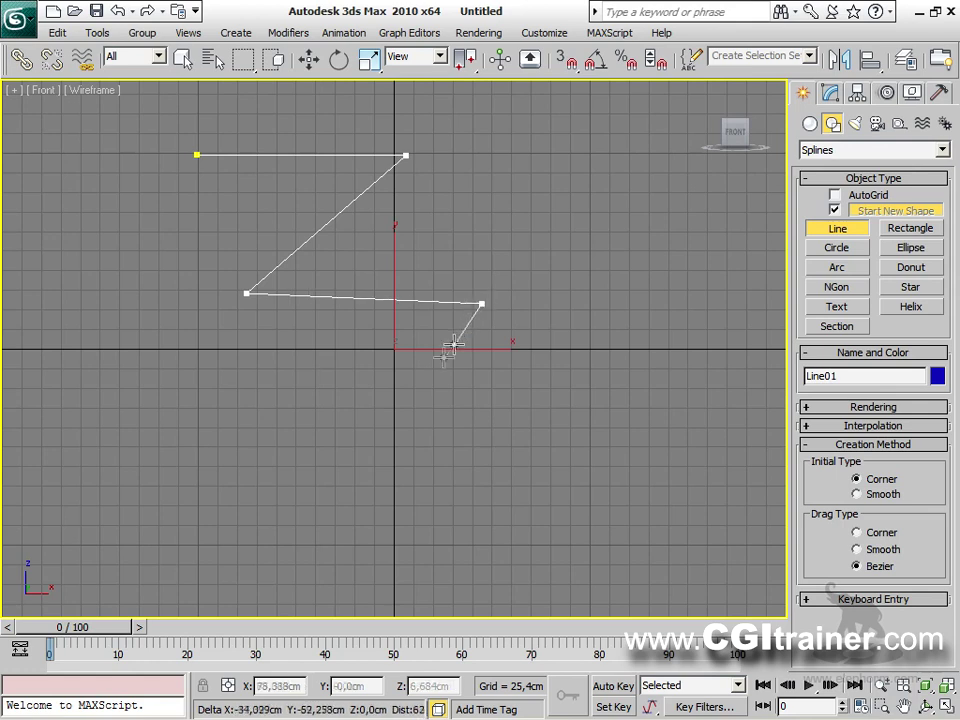
left_click(414, 385)
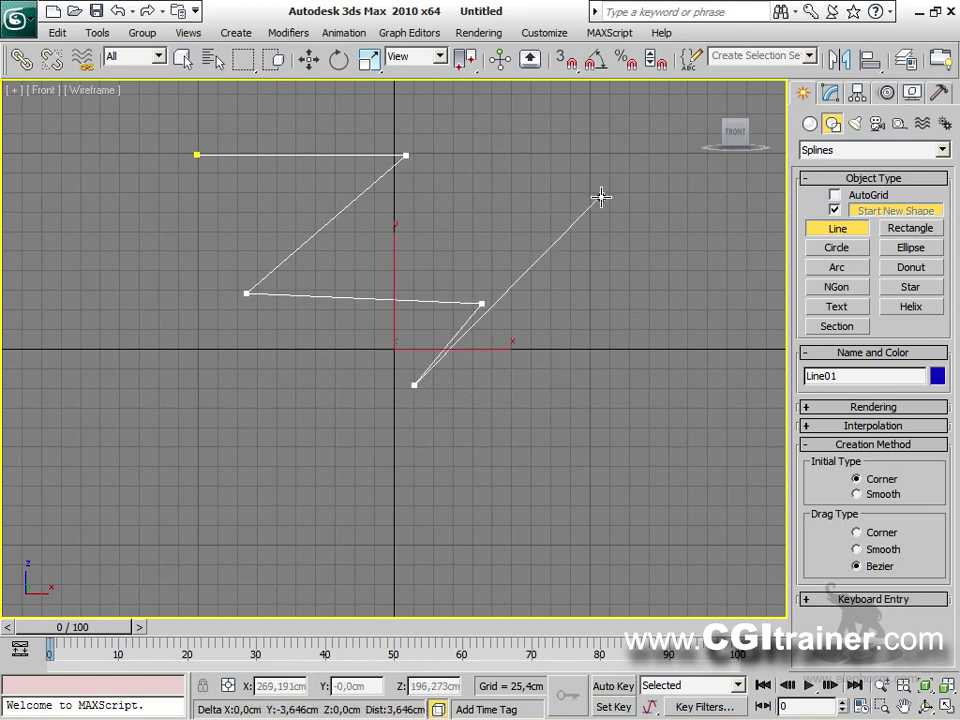
left_click_drag(601, 197, 717, 311)
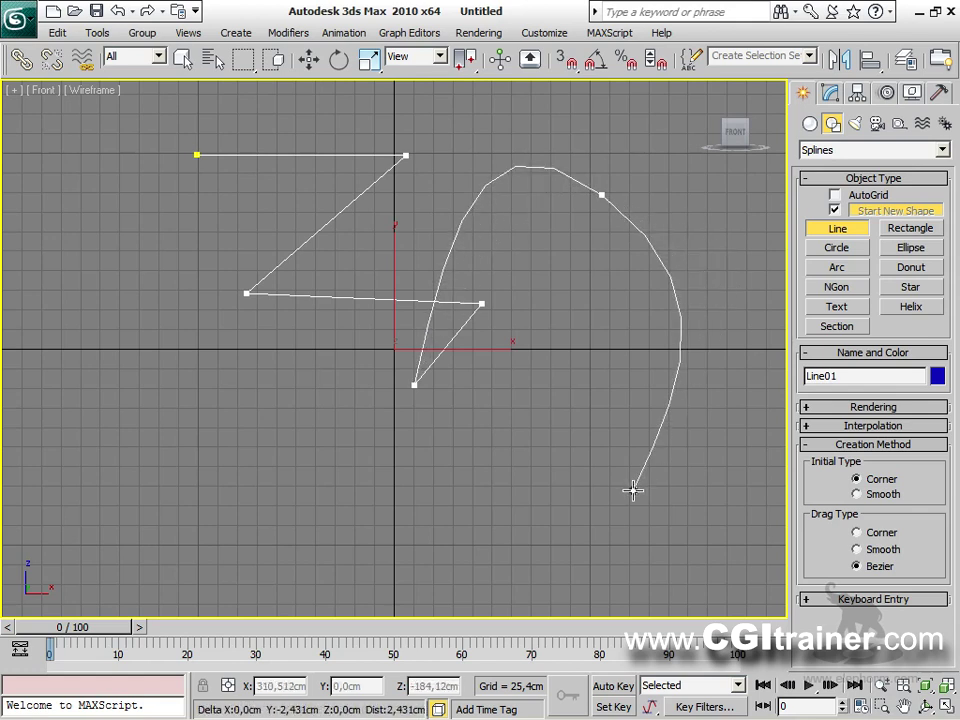
left_click_drag(633, 490, 491, 493)
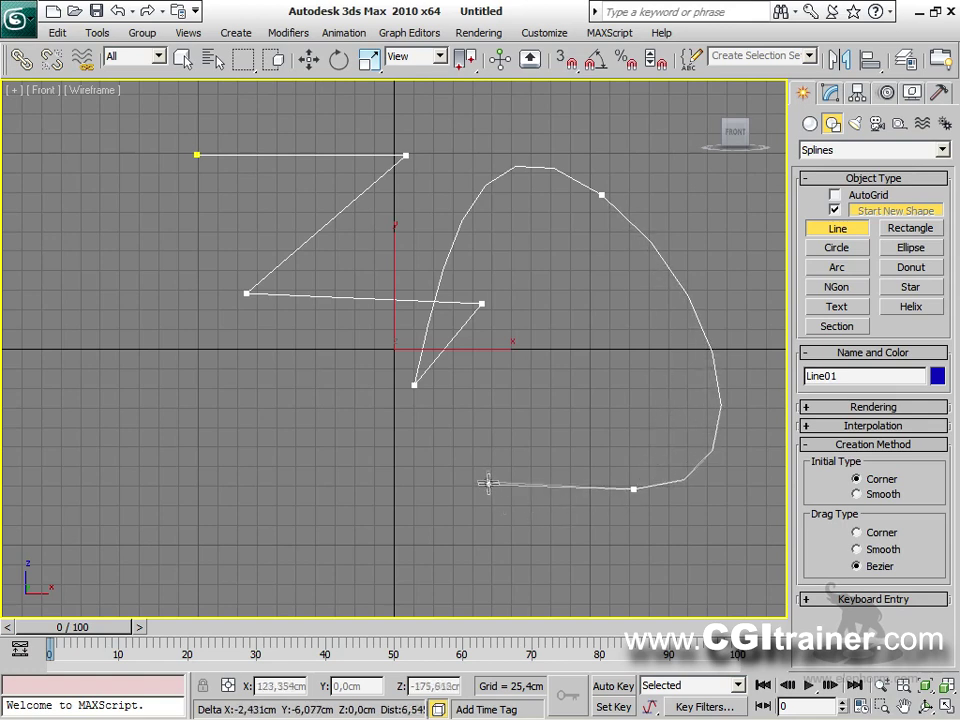
Add the remaining corner vertices along the bottom and left, then finish the line.
left_click(331, 431)
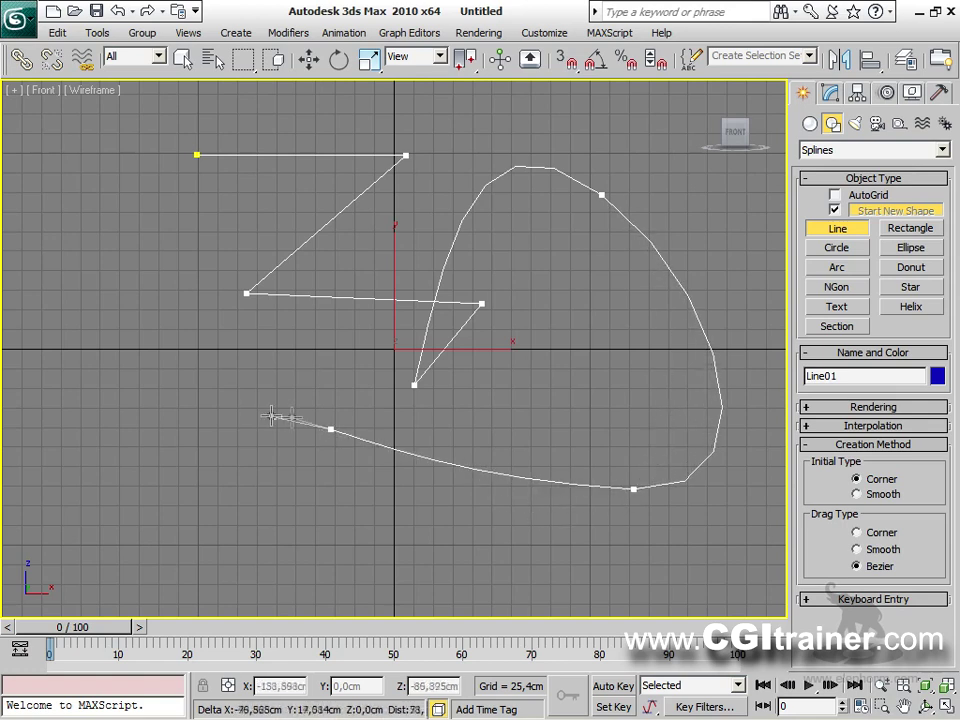
left_click(184, 434)
left_click(109, 333)
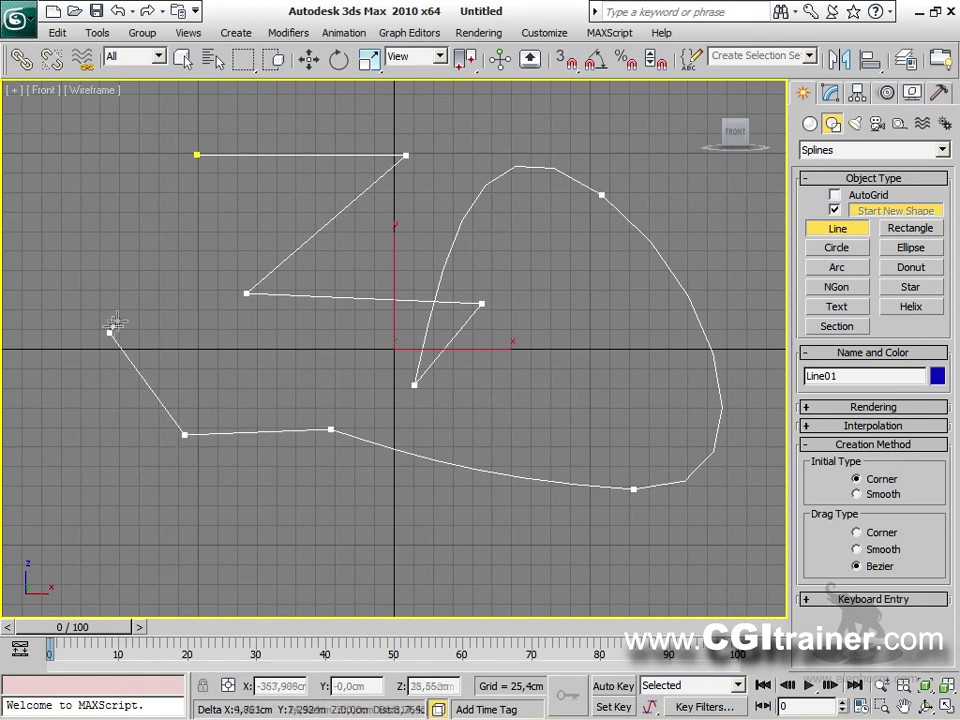
left_click(146, 295)
left_click(171, 367)
left_click(249, 366)
right_click(250, 366)
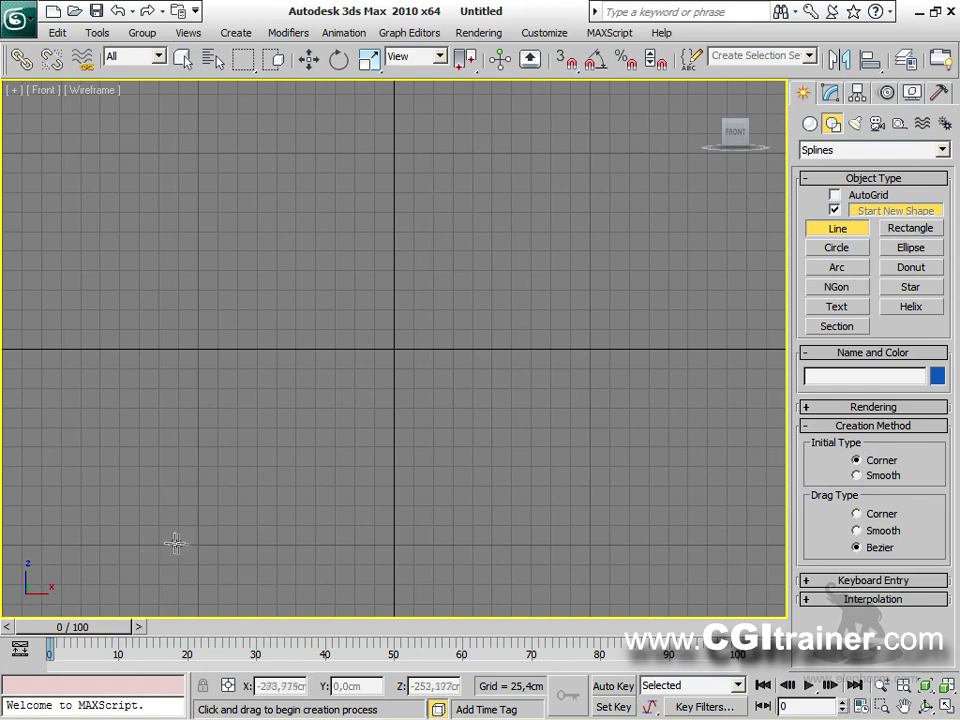
Draw a rectangle outline with a Bezier arch rising from its bottom edge, closing the spline.
left_click(179, 543)
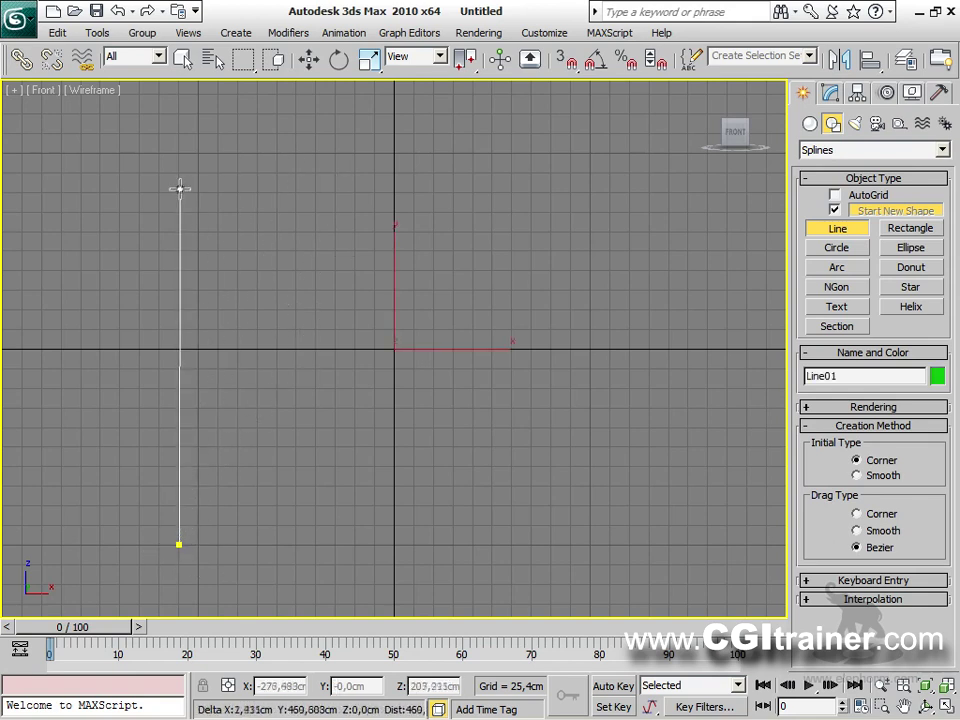
left_click(512, 191)
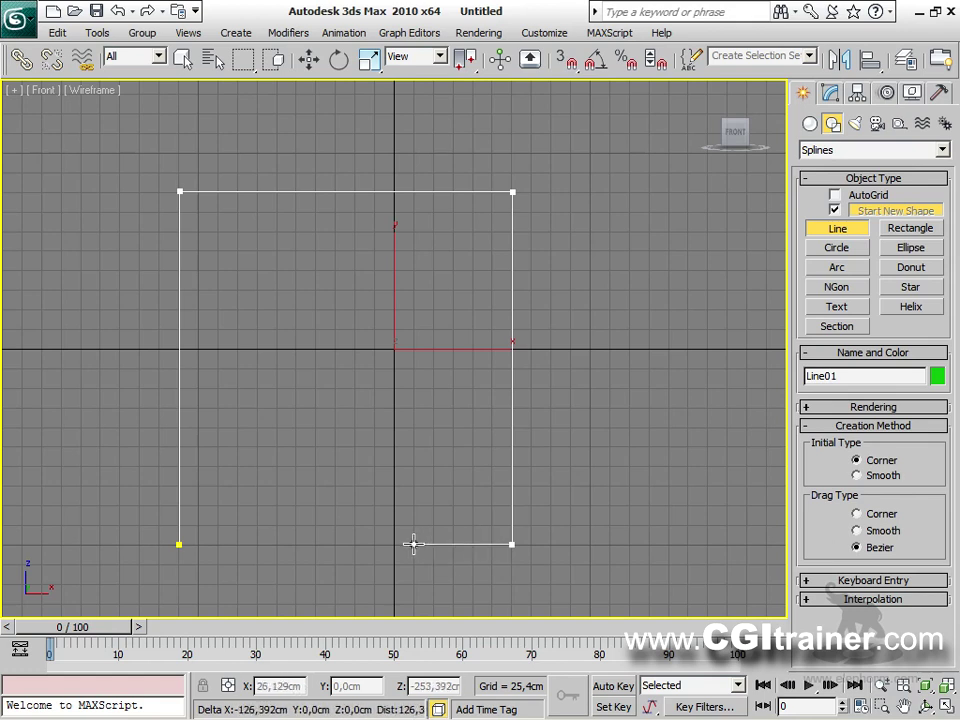
left_click(414, 544)
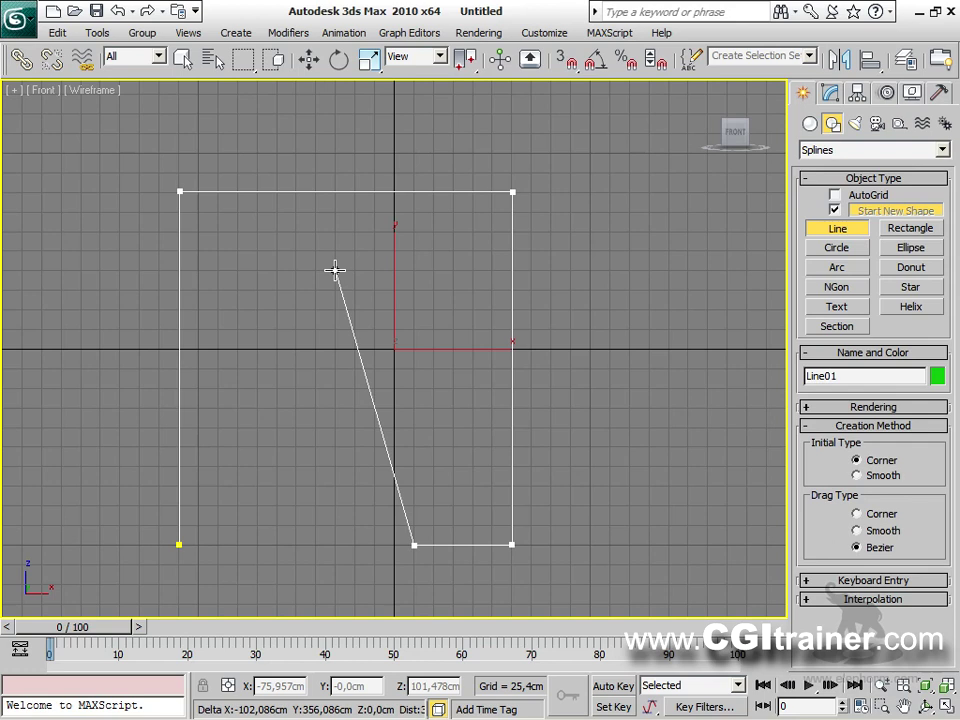
left_click_drag(332, 270, 257, 267)
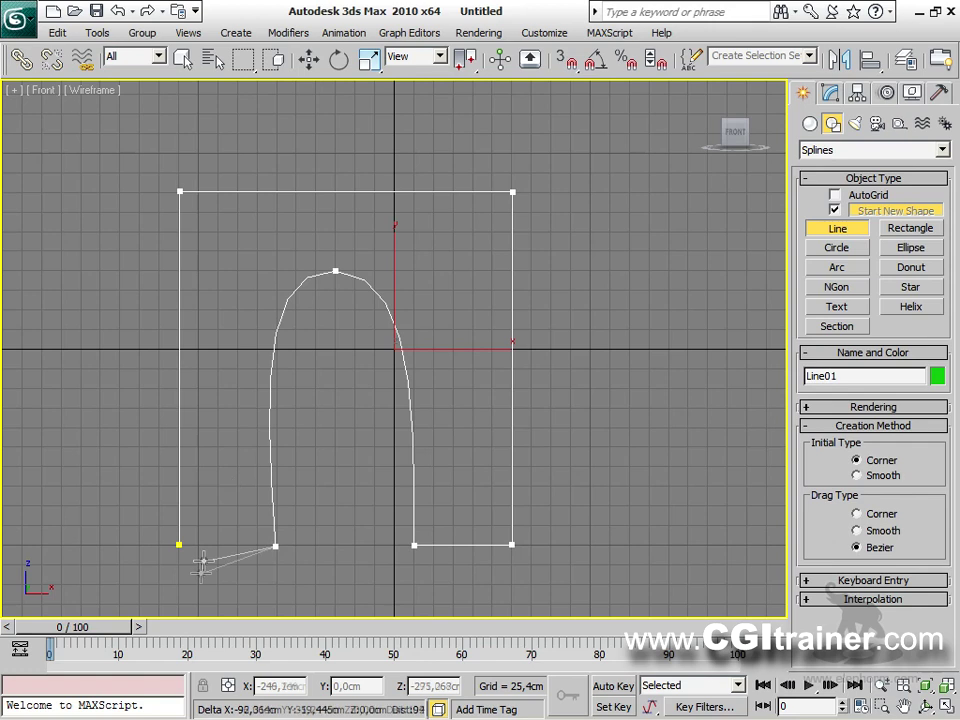
left_click(180, 545)
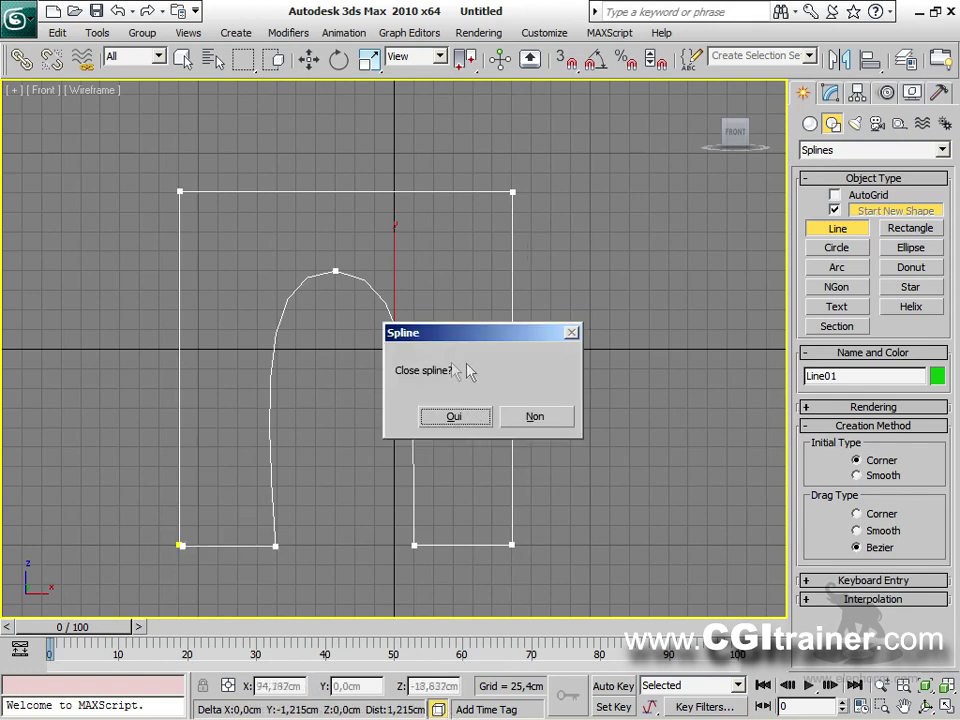
left_click(450, 418)
scroll(428, 415, "up", 2)
scroll(400, 330, "down", 2)
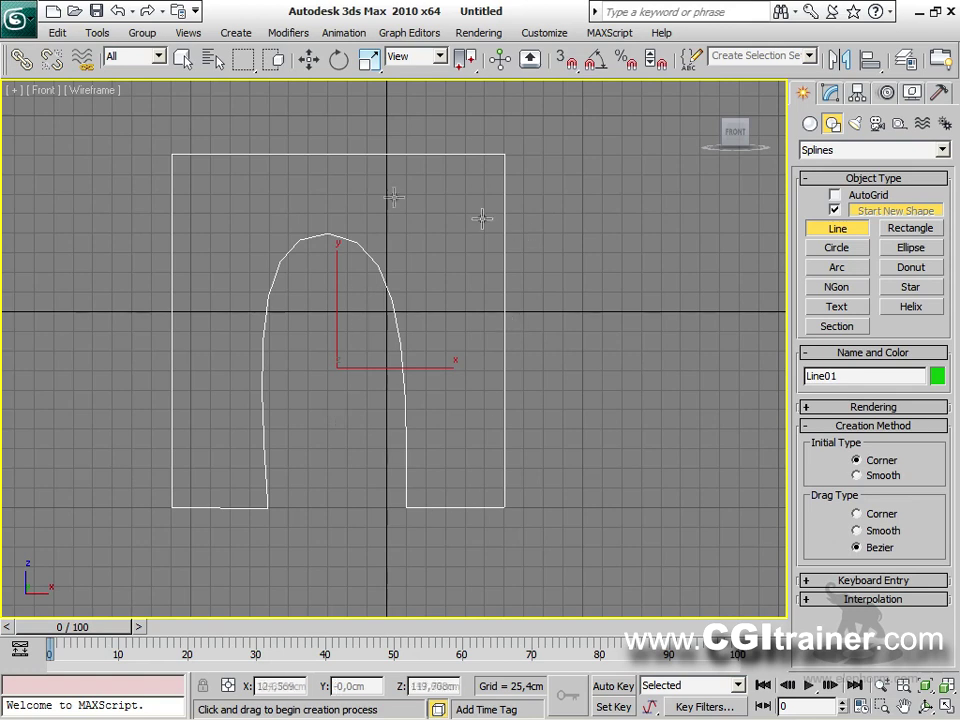
middle_click_drag(522, 343, 346, 360)
middle_click_drag(96, 206, 125, 245)
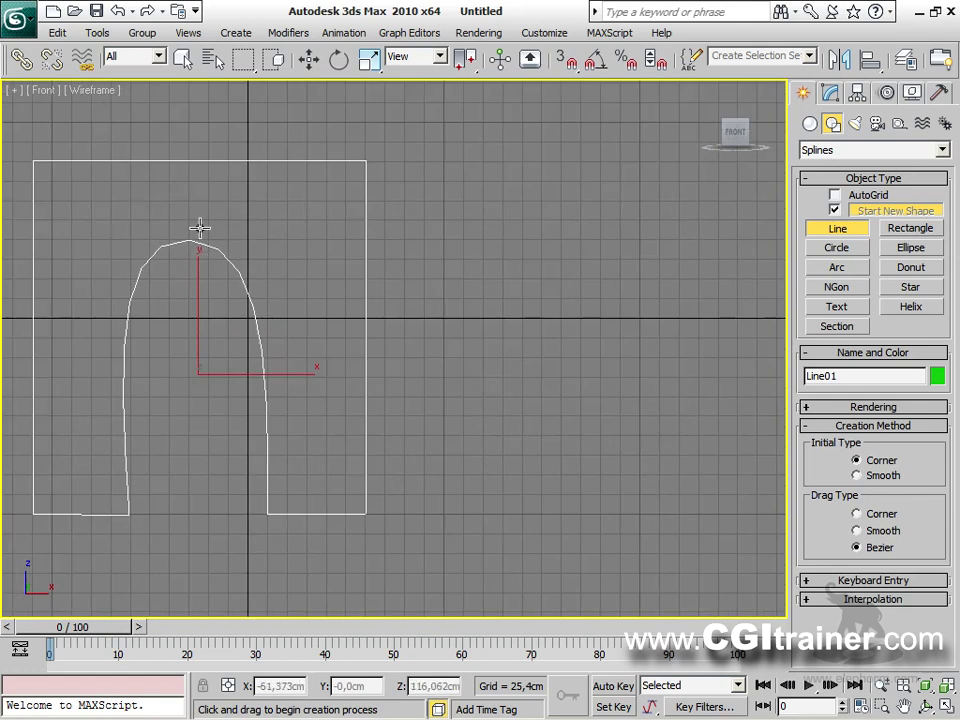
middle_click_drag(262, 362, 362, 358)
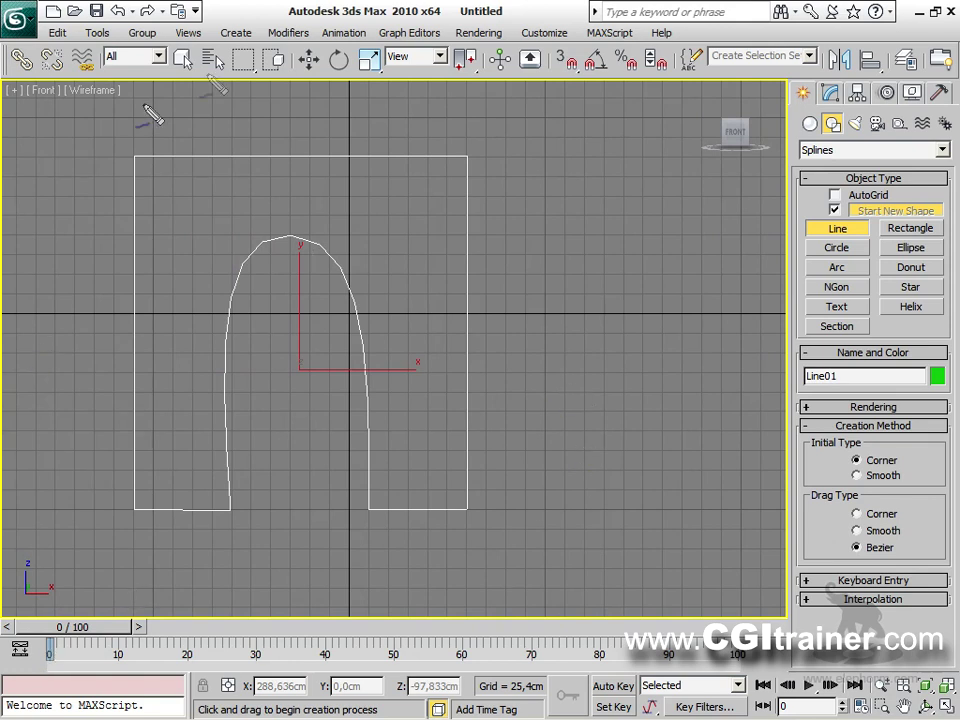
left_click_drag(86, 482, 104, 511)
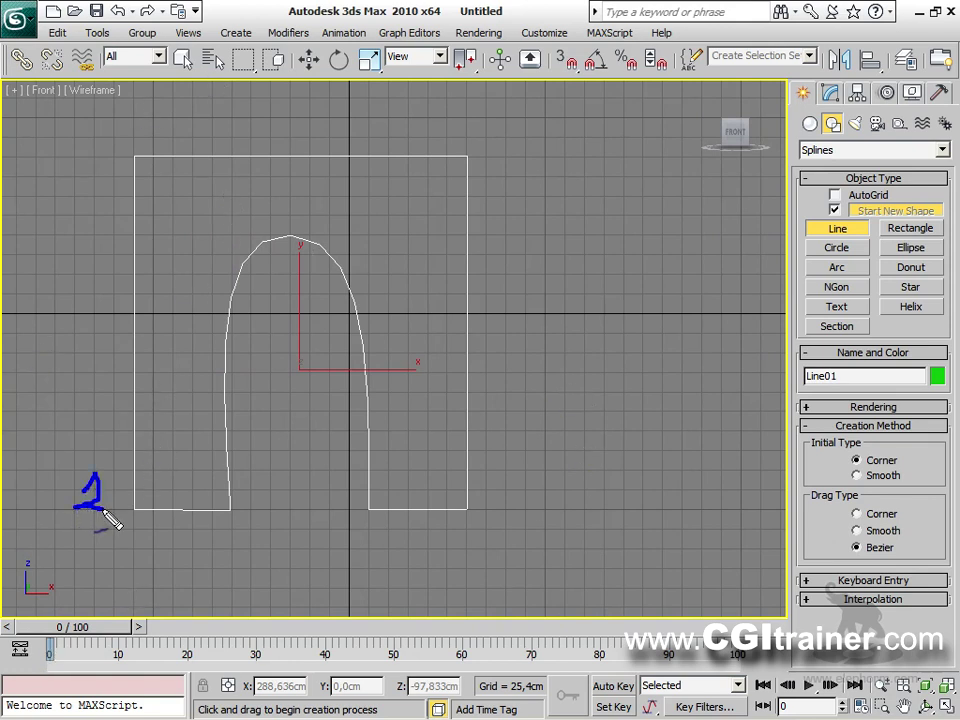
mouse_move(73, 140)
left_mouse_down()
mouse_move(81, 206)
mouse_move(92, 190)
left_mouse_up()
left_click_drag(133, 154, 135, 158)
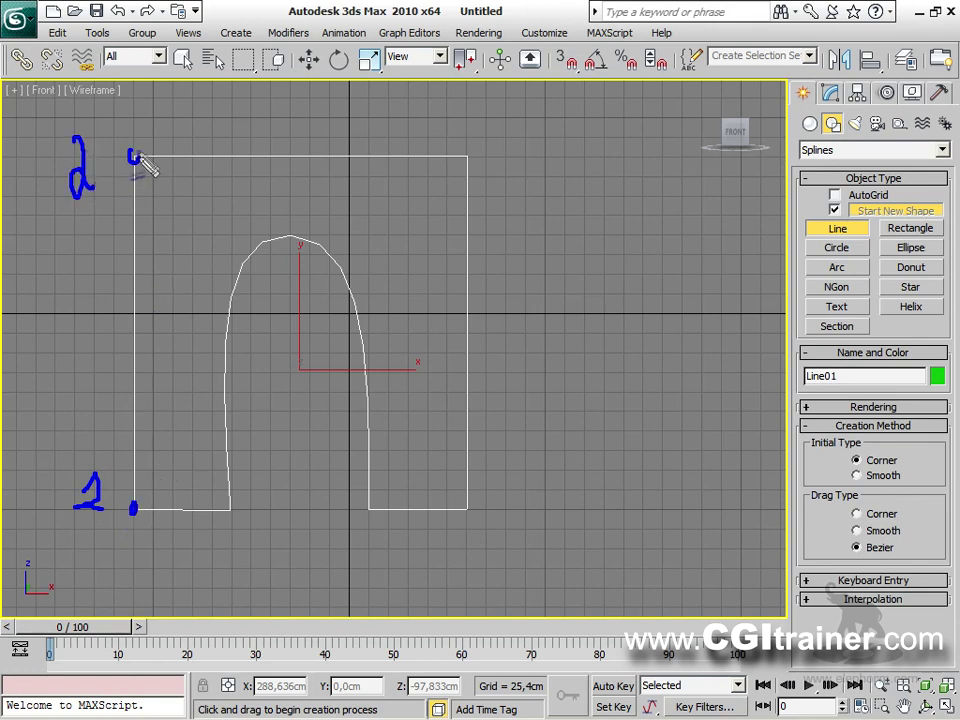
left_click_drag(530, 132, 510, 200)
left_click_drag(465, 154, 466, 160)
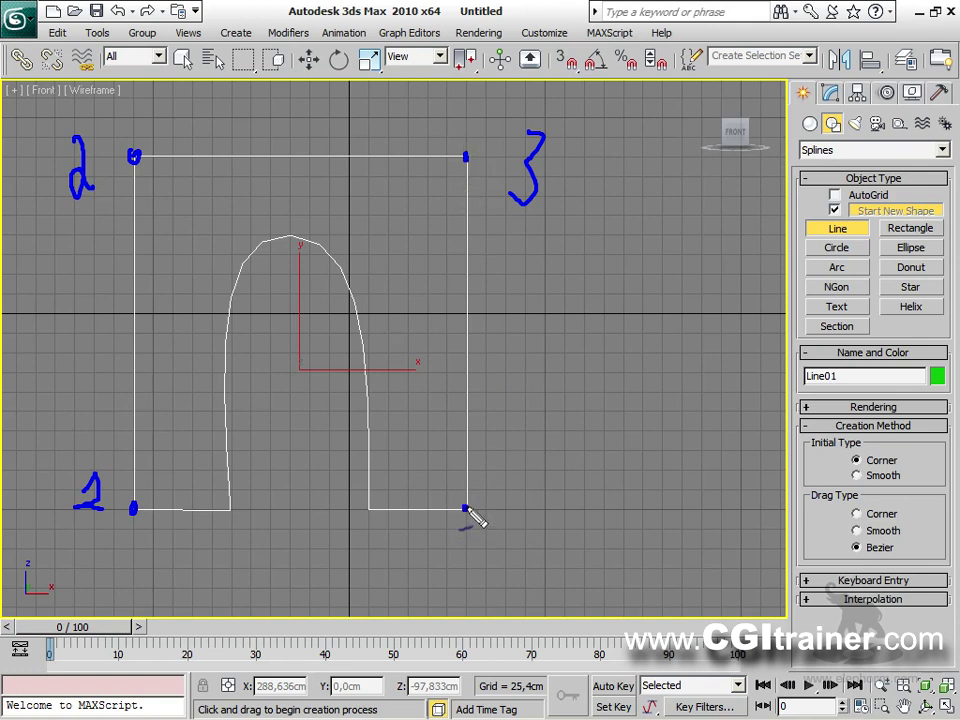
left_click_drag(502, 483, 513, 520)
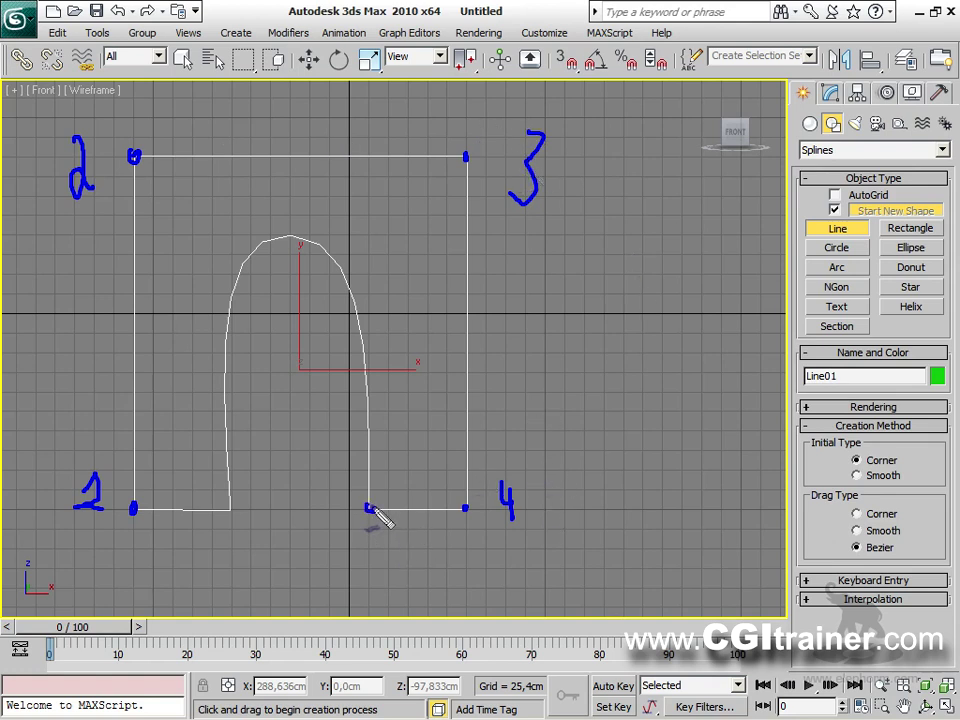
left_click_drag(387, 537, 397, 556)
key("ctrl+z")
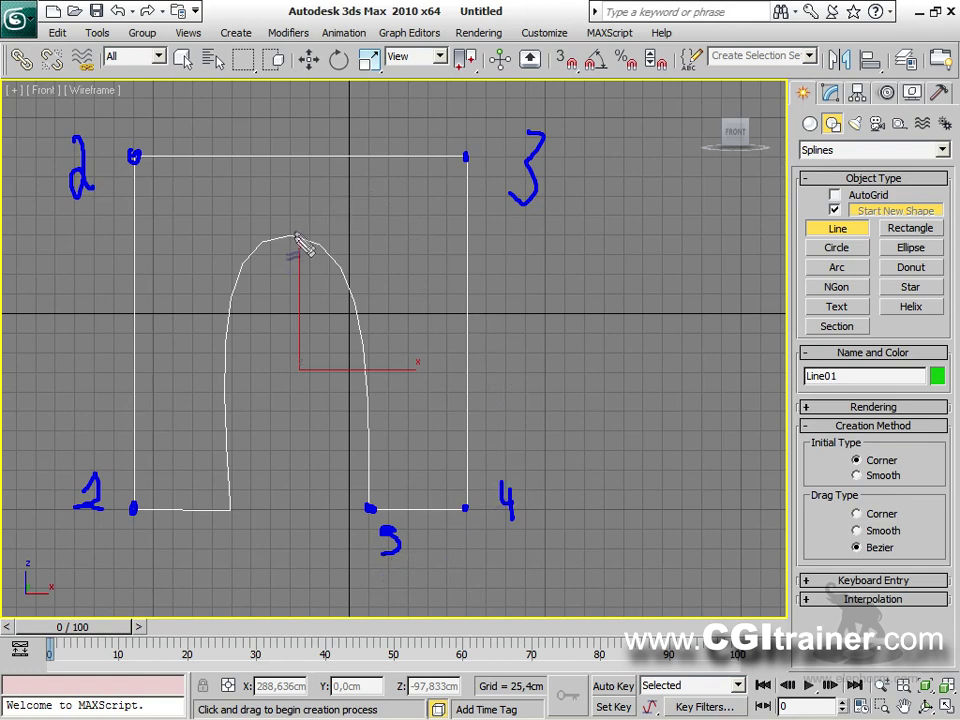
mouse_move(270, 186)
left_mouse_down()
mouse_move(266, 206)
mouse_move(276, 210)
left_mouse_up()
mouse_move(305, 258)
left_mouse_down()
mouse_move(275, 259)
mouse_move(302, 279)
left_mouse_up()
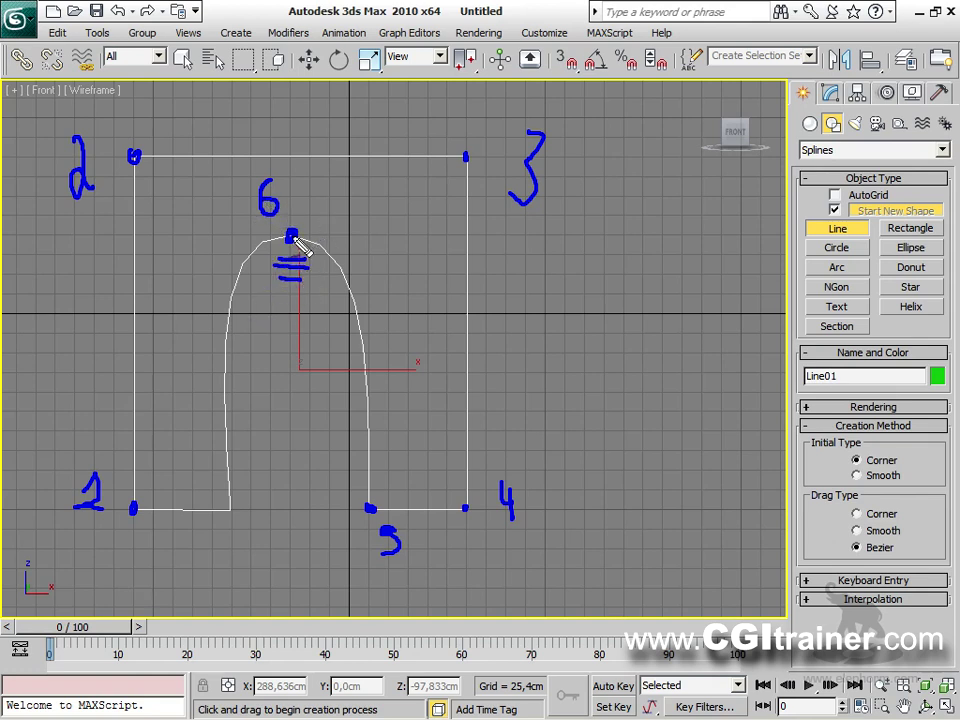
mouse_move(407, 460)
left_mouse_down()
mouse_move(392, 322)
mouse_move(352, 250)
mouse_move(335, 241)
mouse_move(348, 242)
left_mouse_up()
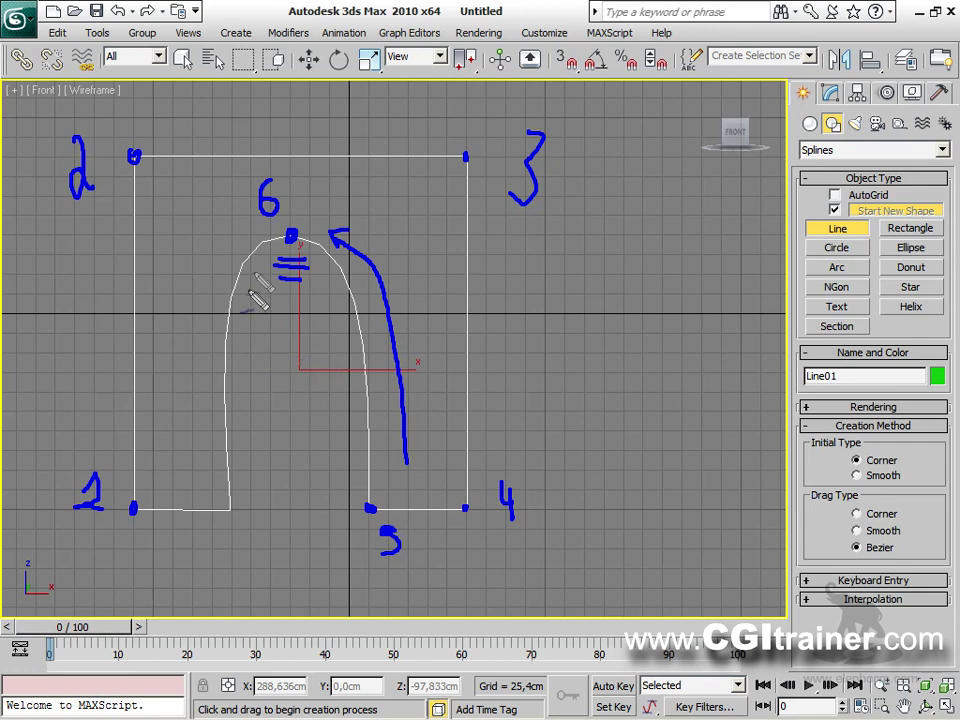
left_click(231, 507)
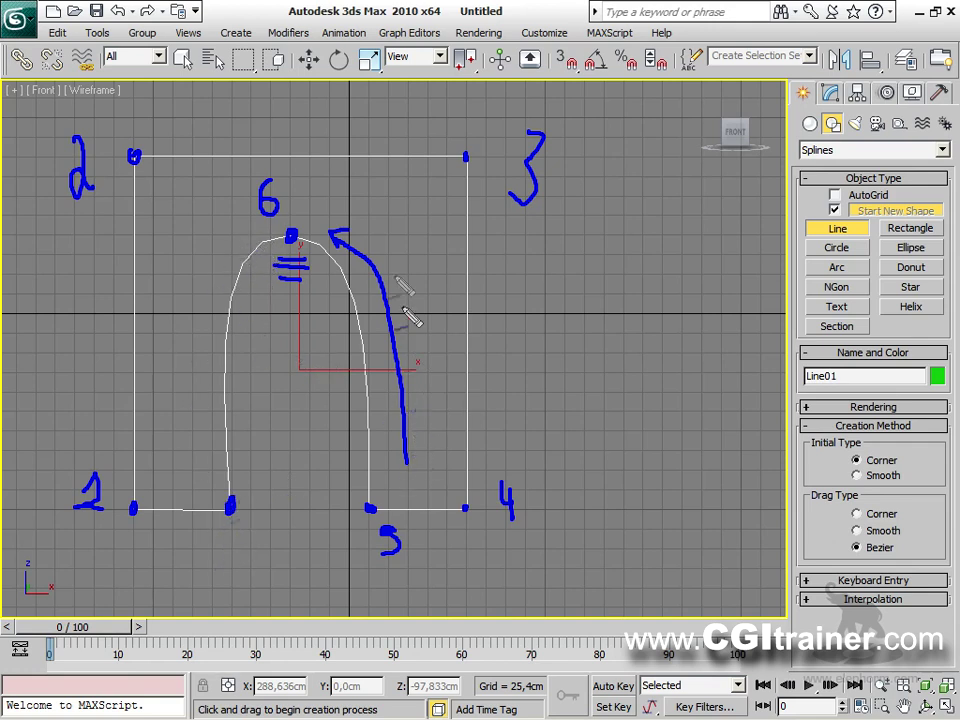
mouse_move(255, 228)
left_mouse_down()
mouse_move(210, 280)
mouse_move(188, 445)
mouse_move(178, 411)
mouse_move(212, 442)
left_mouse_up()
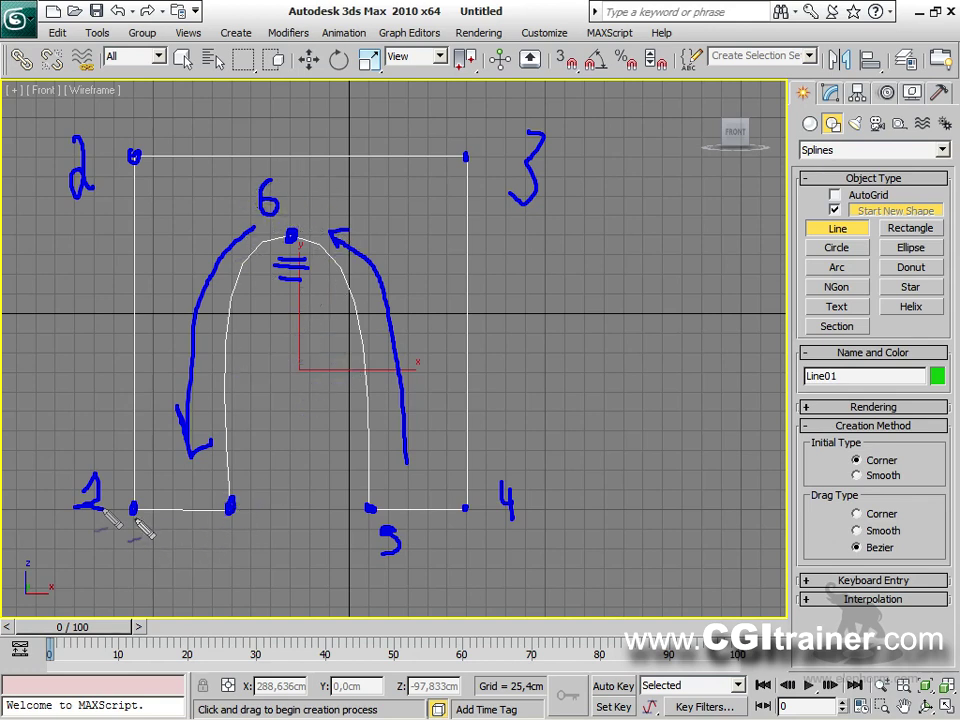
mouse_move(94, 468)
left_mouse_down()
mouse_move(96, 519)
mouse_move(88, 516)
mouse_move(113, 511)
mouse_move(84, 515)
mouse_move(107, 504)
mouse_move(74, 502)
mouse_move(102, 524)
left_mouse_up()
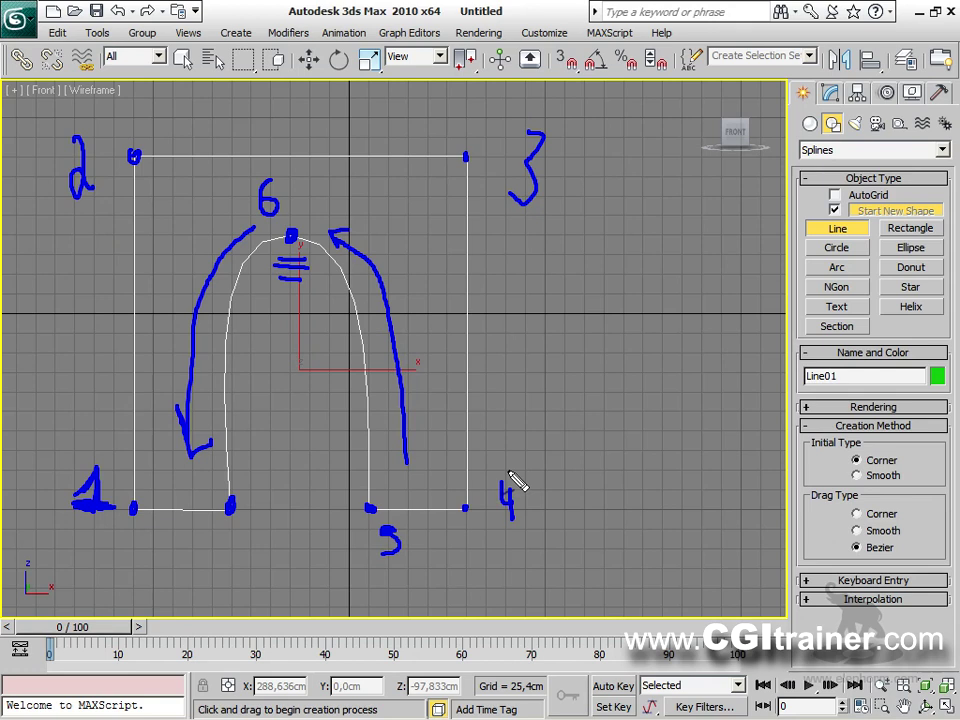
key("Escape")
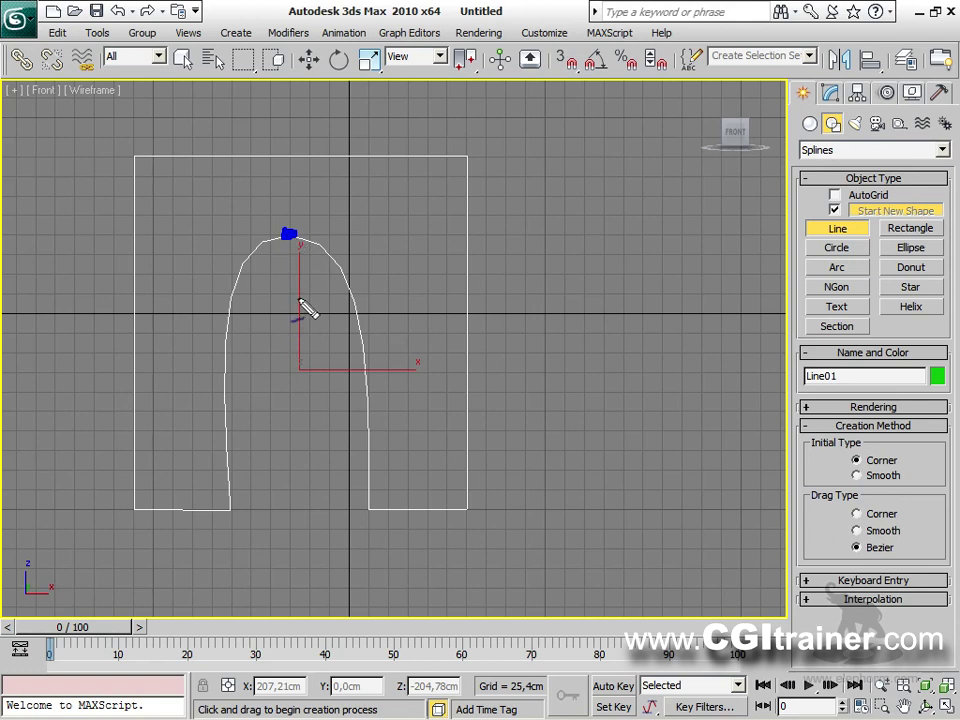
mouse_move(290, 235)
left_mouse_down()
mouse_move(360, 232)
mouse_move(390, 247)
mouse_move(385, 215)
left_mouse_up()
left_click_drag(290, 236, 205, 240)
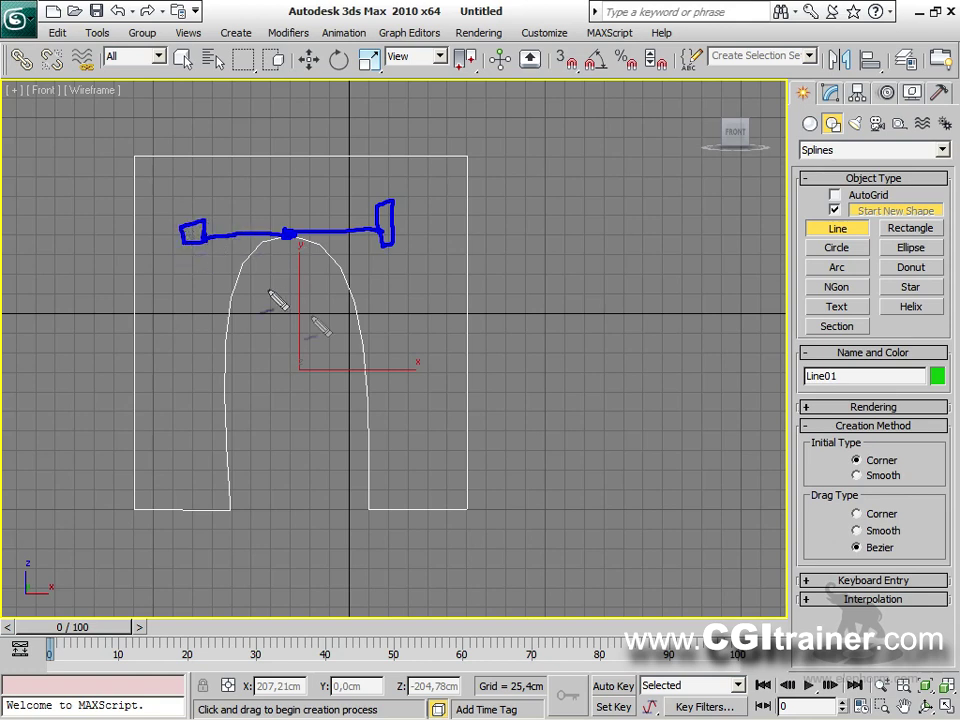
mouse_move(388, 476)
left_mouse_down()
mouse_move(400, 376)
mouse_move(384, 312)
mouse_move(372, 270)
left_mouse_up()
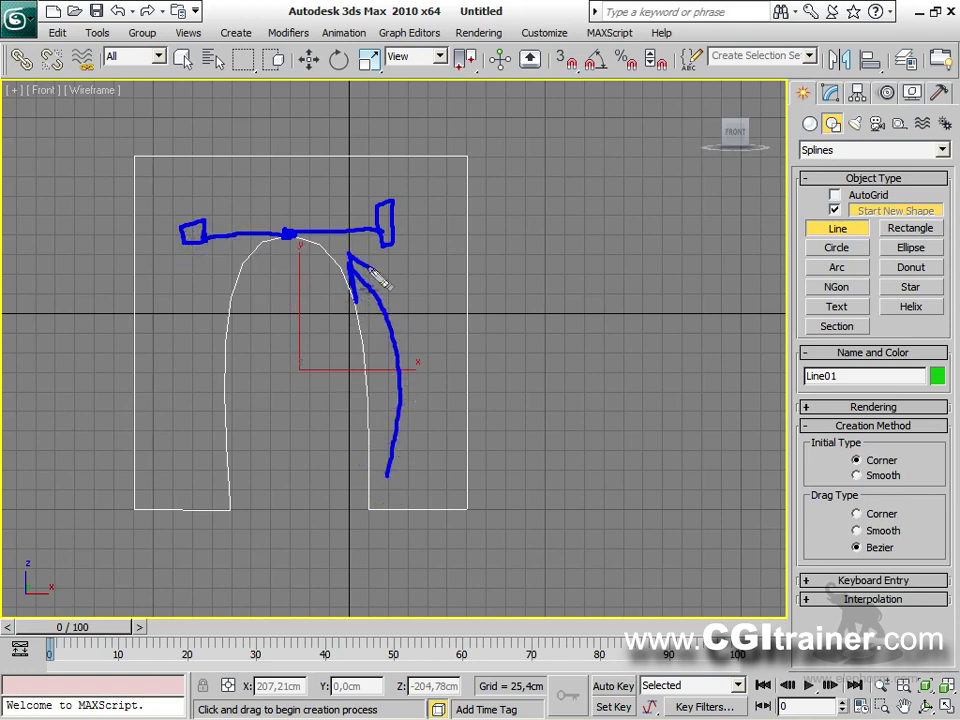
mouse_move(270, 270)
left_mouse_down()
mouse_move(253, 400)
mouse_move(266, 378)
left_mouse_up()
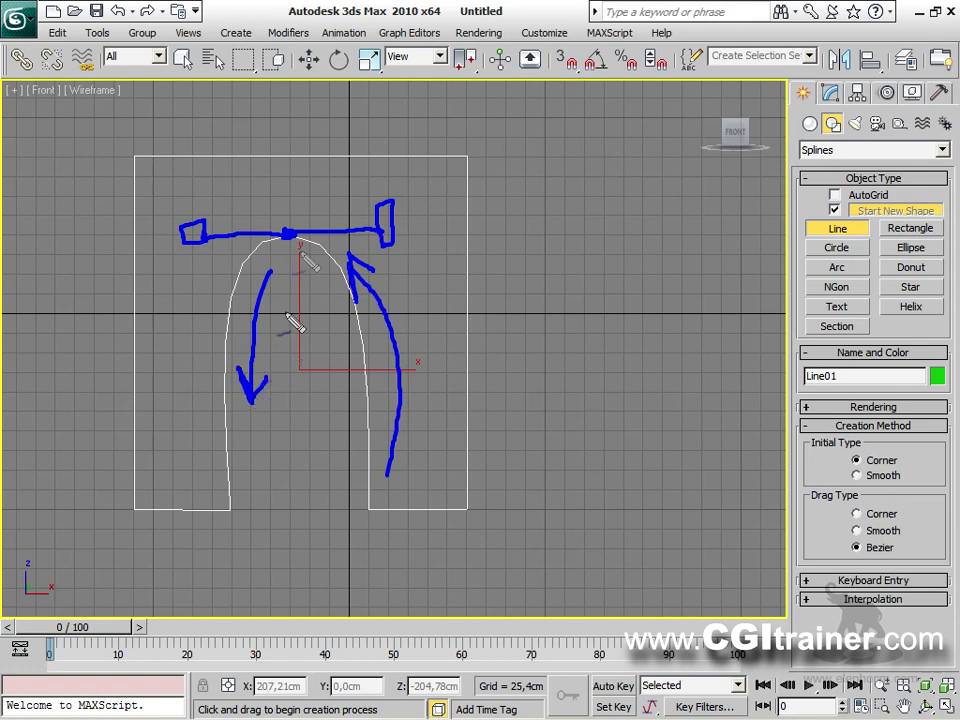
mouse_move(280, 222)
left_mouse_down()
mouse_move(280, 242)
mouse_move(302, 229)
left_mouse_up()
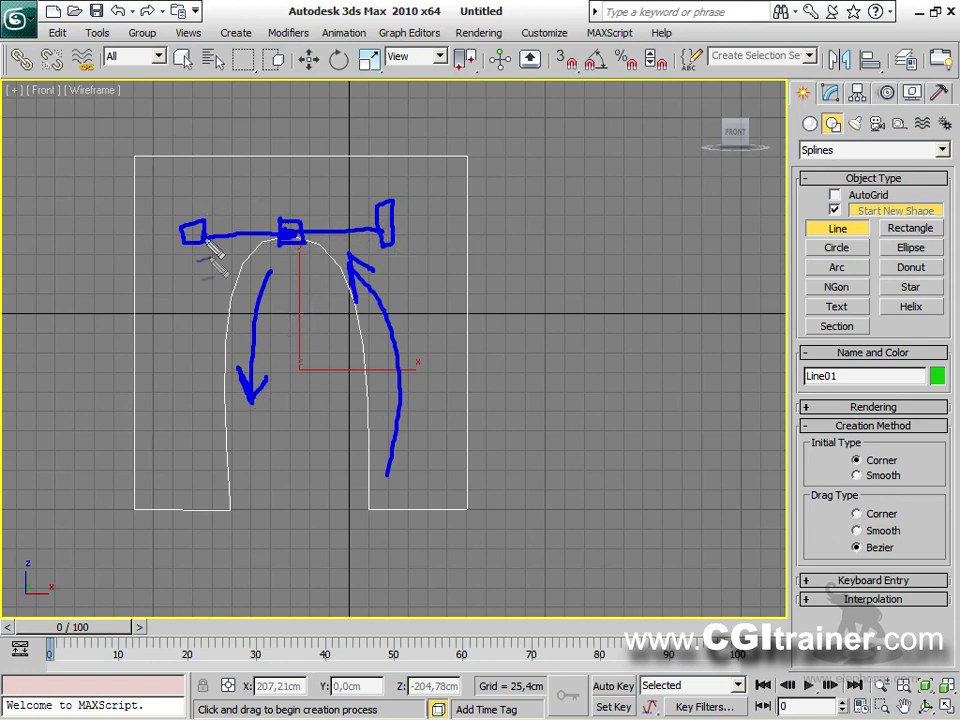
key("Escape")
middle_click_drag(639, 439, 522, 443)
scroll(521, 442, "down", 2)
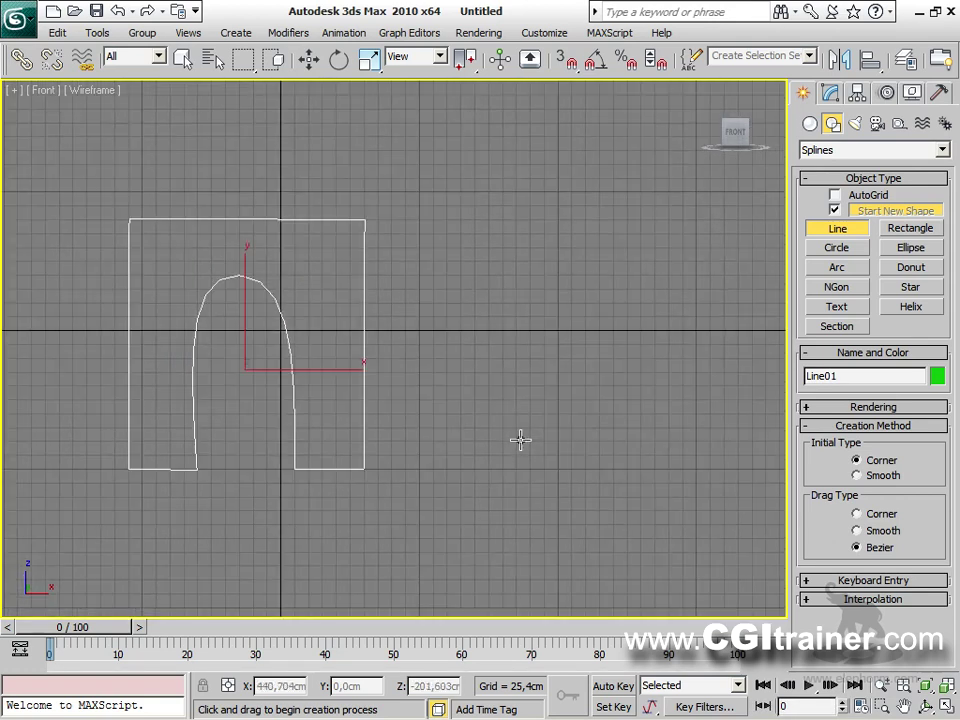
Start a separate freeform line right of the shape, placing corners while recentring the view.
left_click(411, 384)
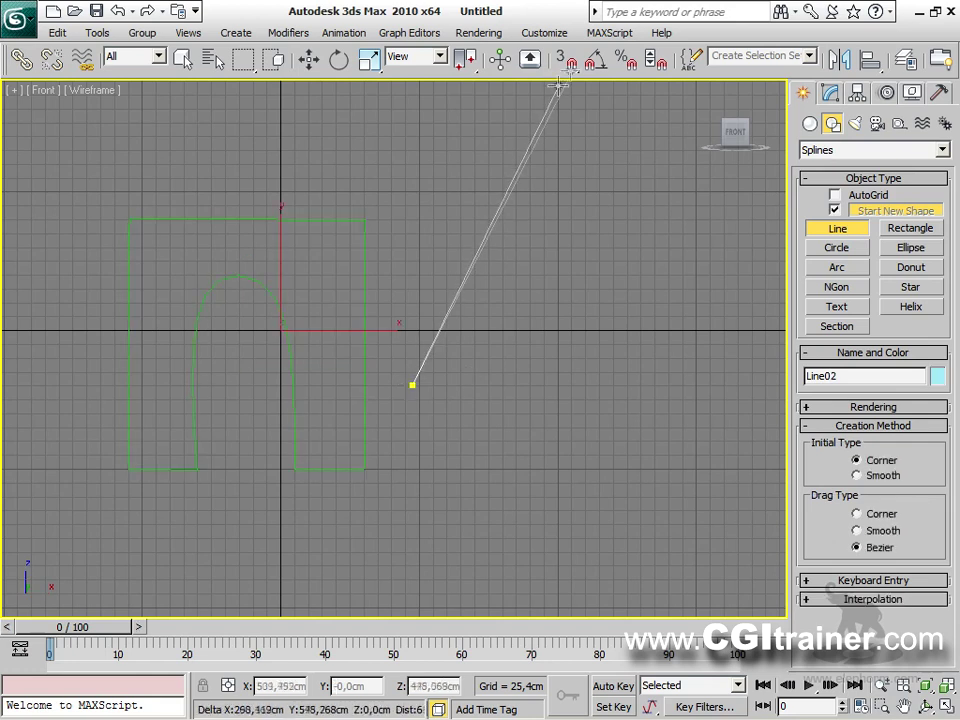
left_click(531, 136)
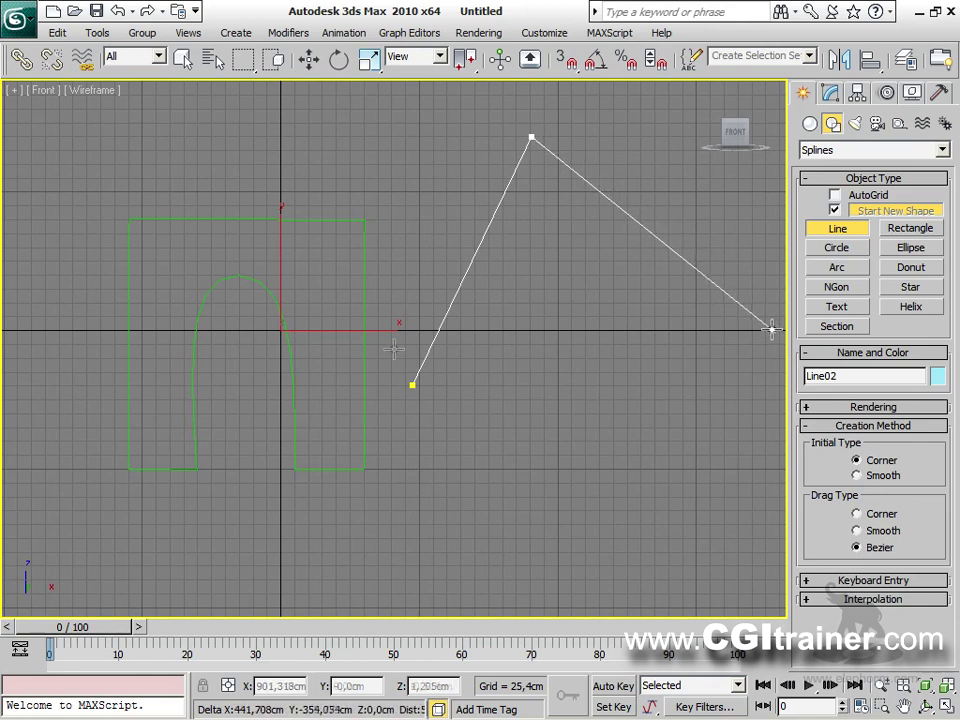
middle_click_drag(771, 328, 422, 378)
key("i")
key("i")
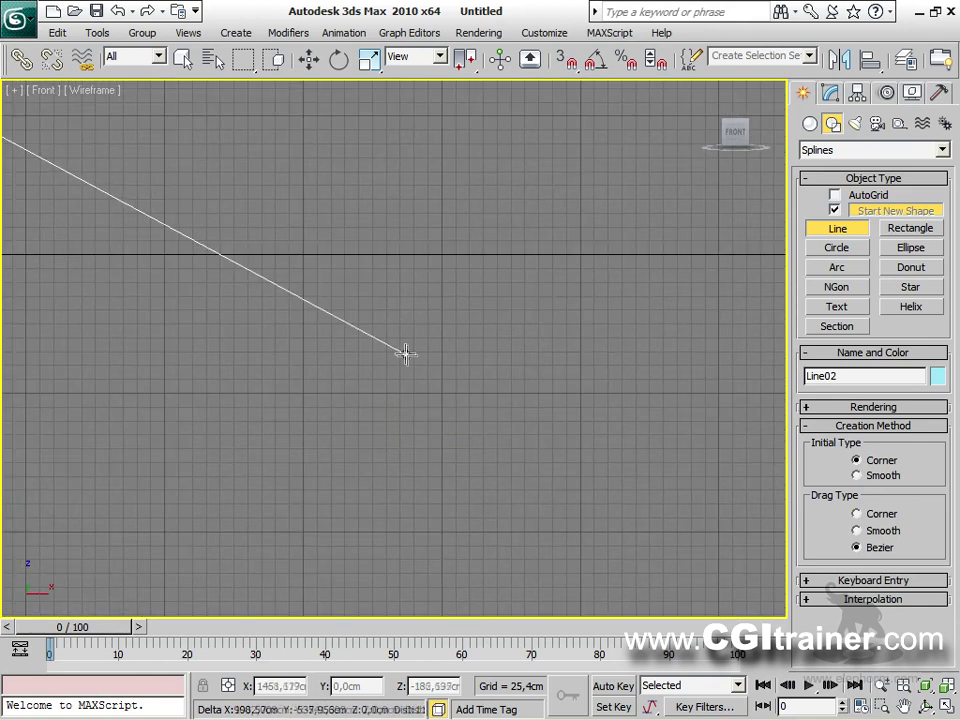
left_click(427, 368)
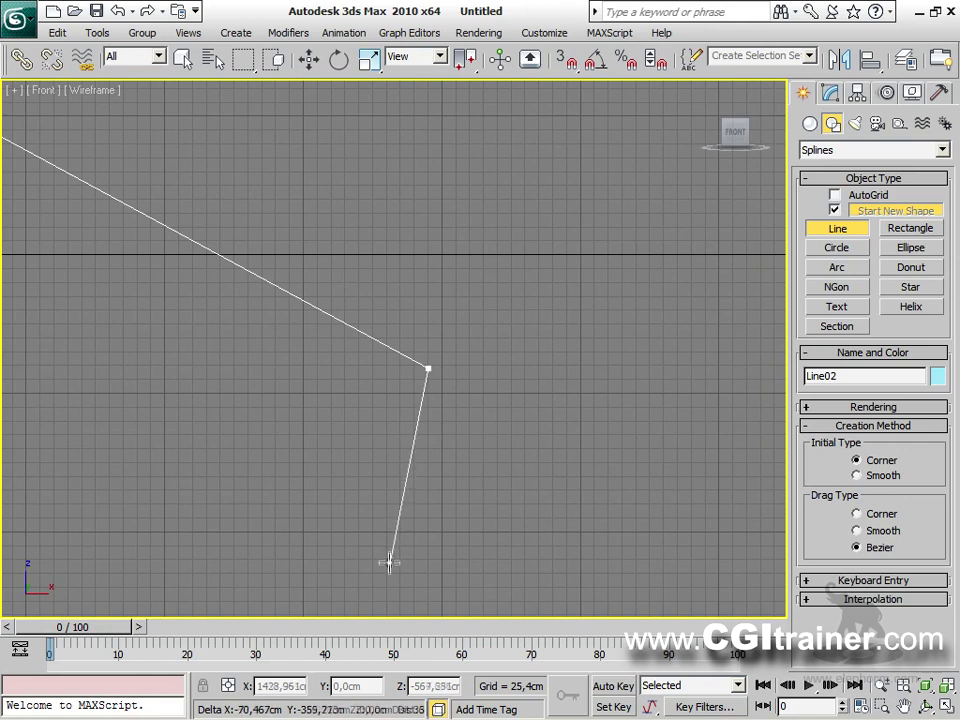
key("i")
key("i")
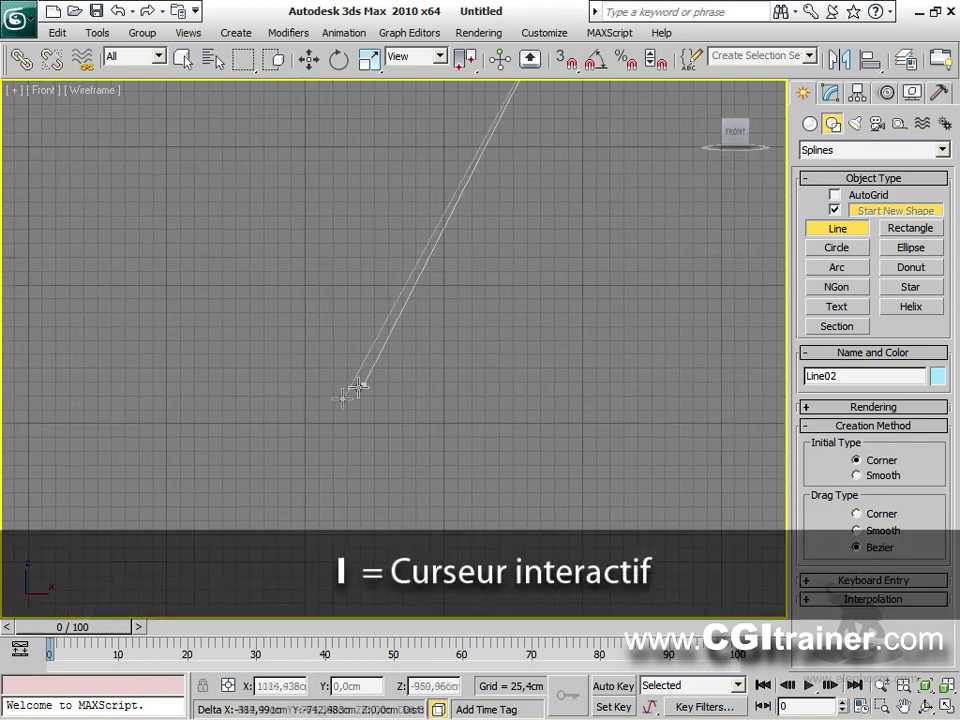
left_click(310, 424)
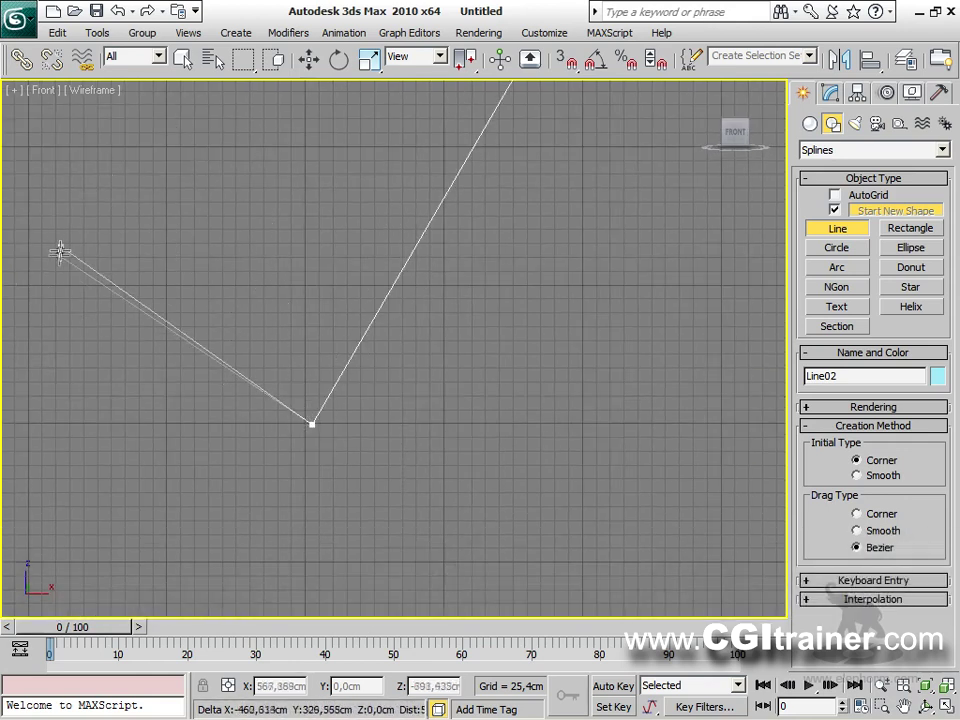
scroll(65, 287, "down", 2)
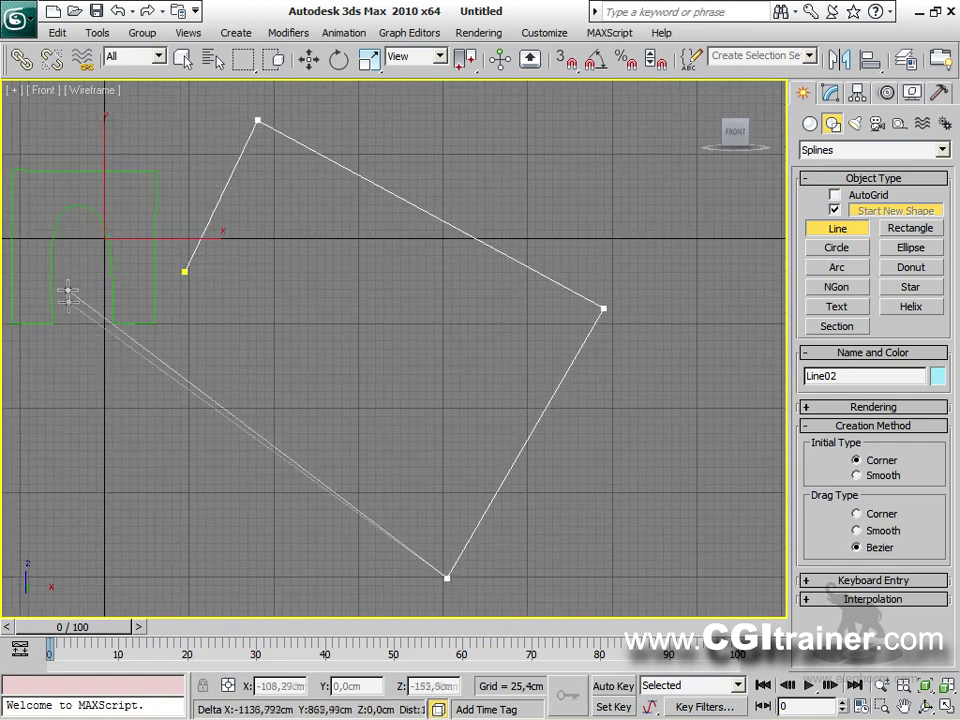
left_click(224, 552)
scroll(388, 368, "up", 5)
scroll(316, 389, "down", 4)
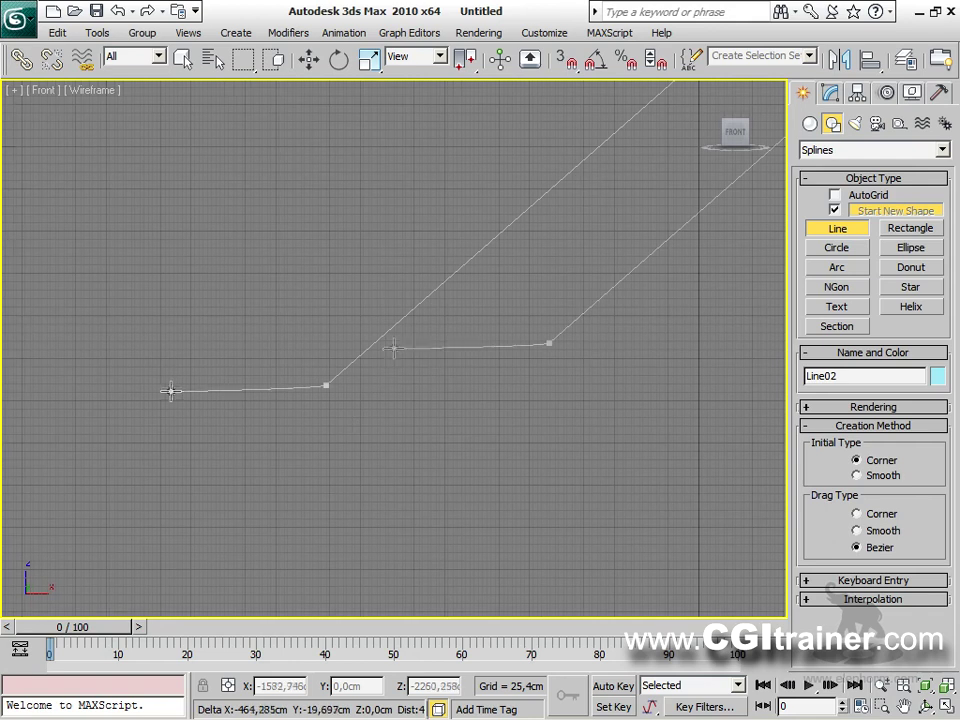
Zoom extents, add the remaining corners, close the spline, then undo it away.
key("z")
left_click(260, 222)
left_click(286, 150)
left_click(349, 122)
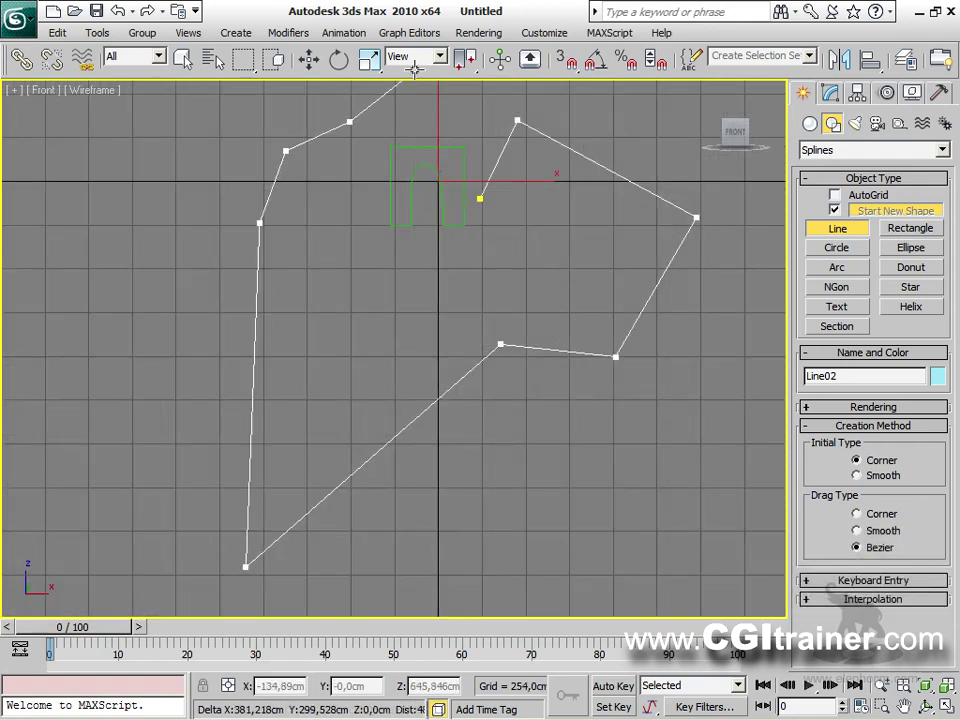
key("i")
key("i")
left_click(463, 297)
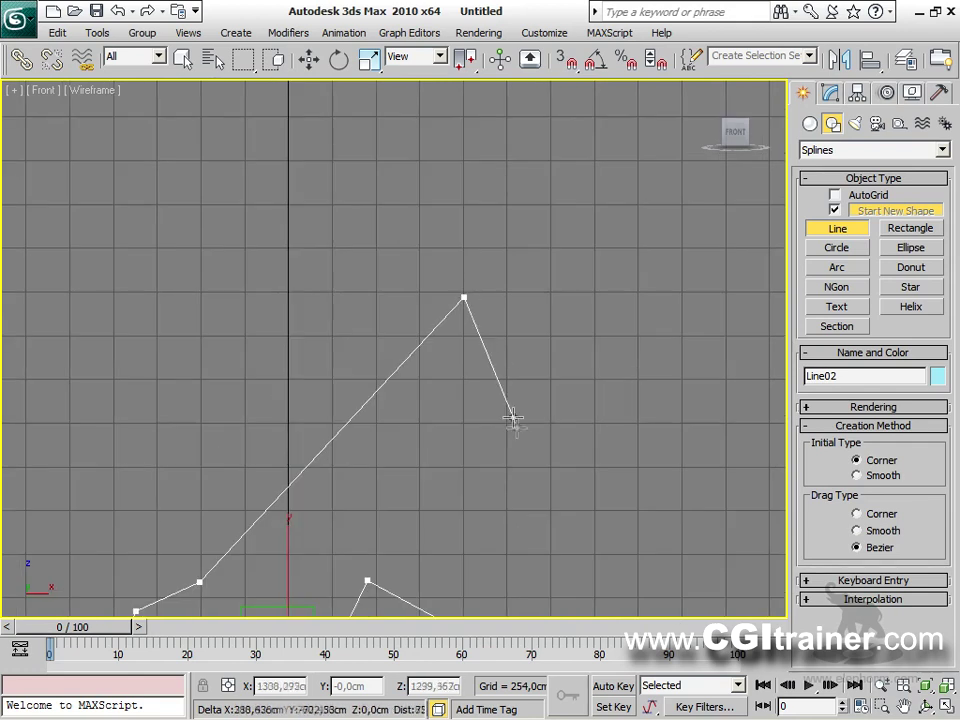
key("i")
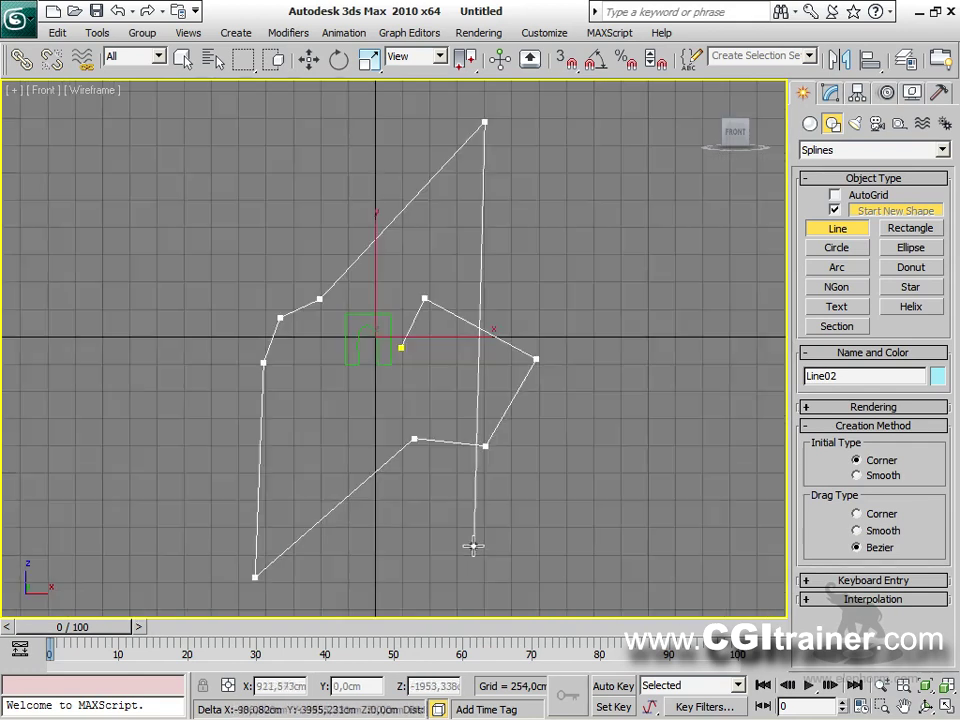
left_click(401, 348)
left_click(448, 416)
key("ctrl+z")
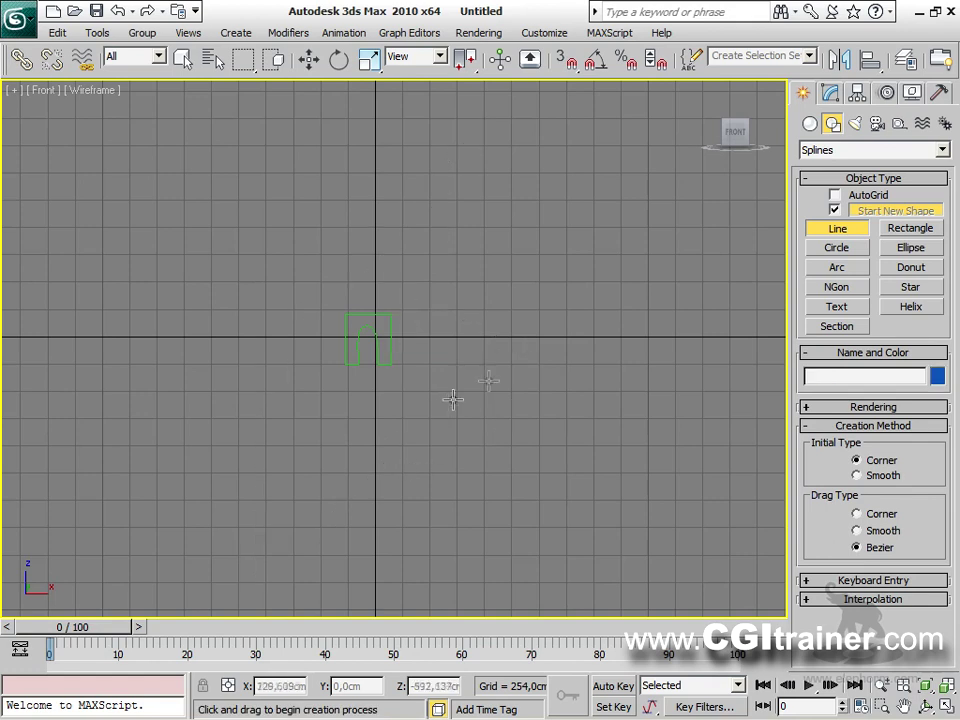
Reset 3ds Max to an empty scene without saving changes.
left_click(19, 18)
left_click(48, 104)
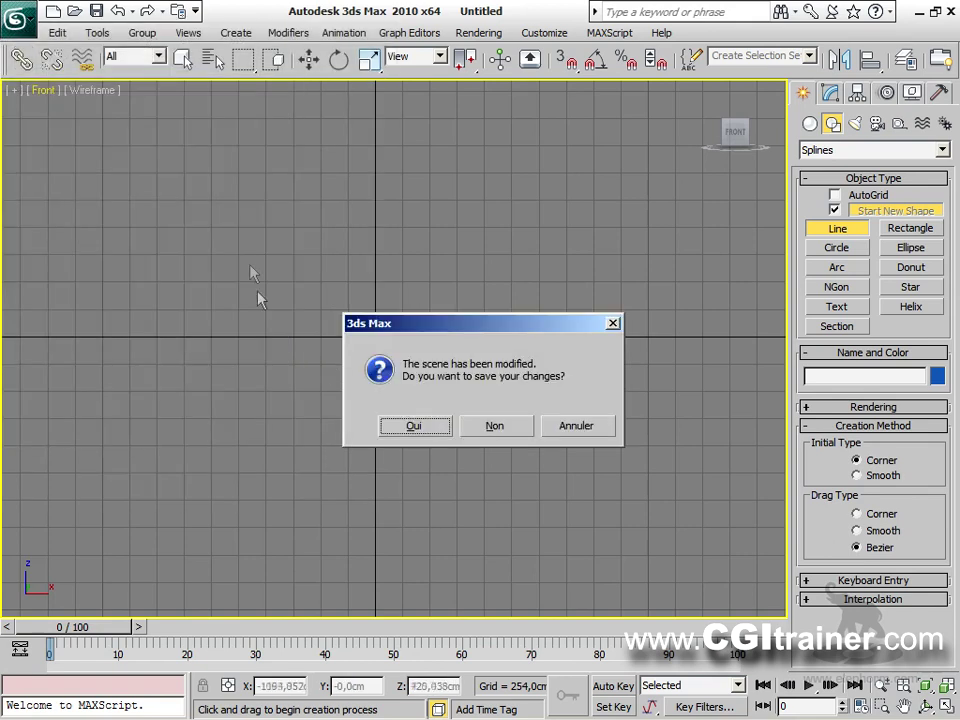
left_click(490, 428)
left_click(446, 400)
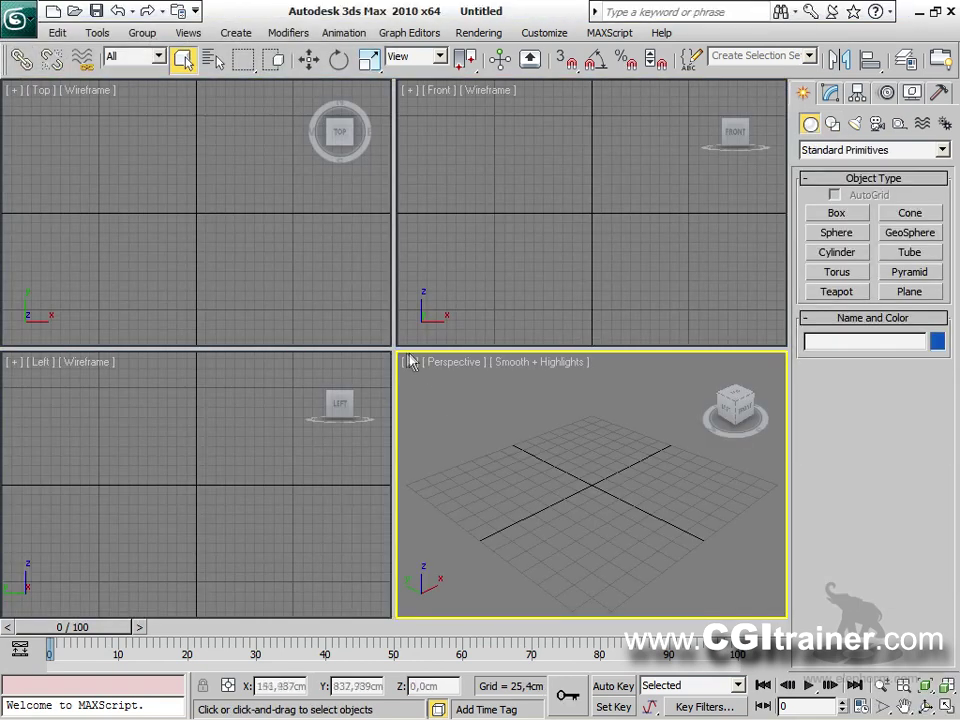
Maximize the Front view and turn on snapping to Grid Points.
left_click(504, 205)
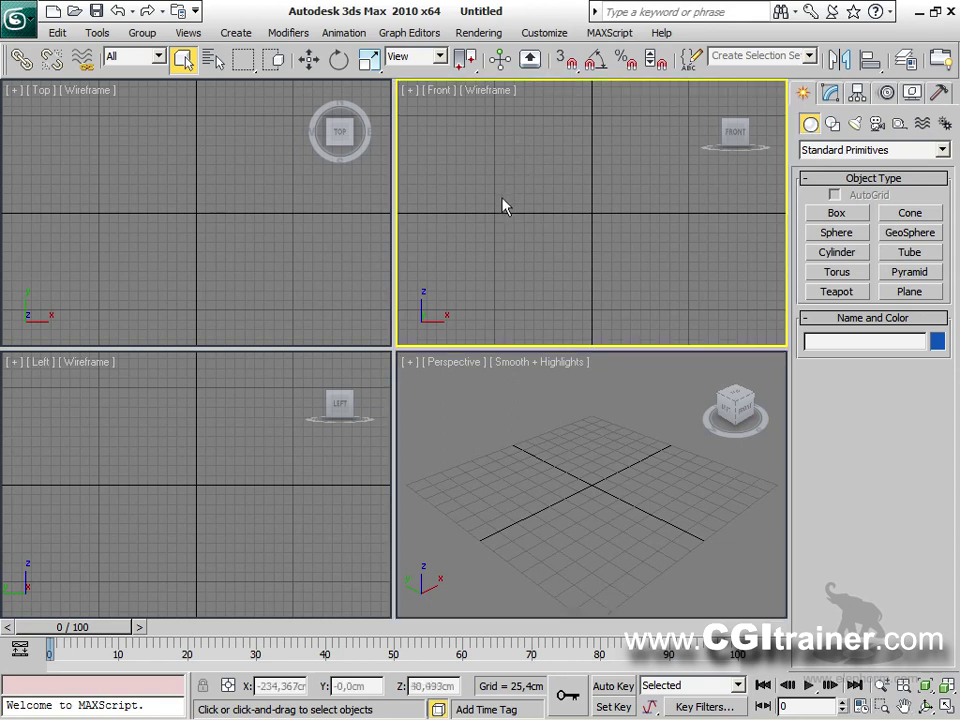
key("alt+w")
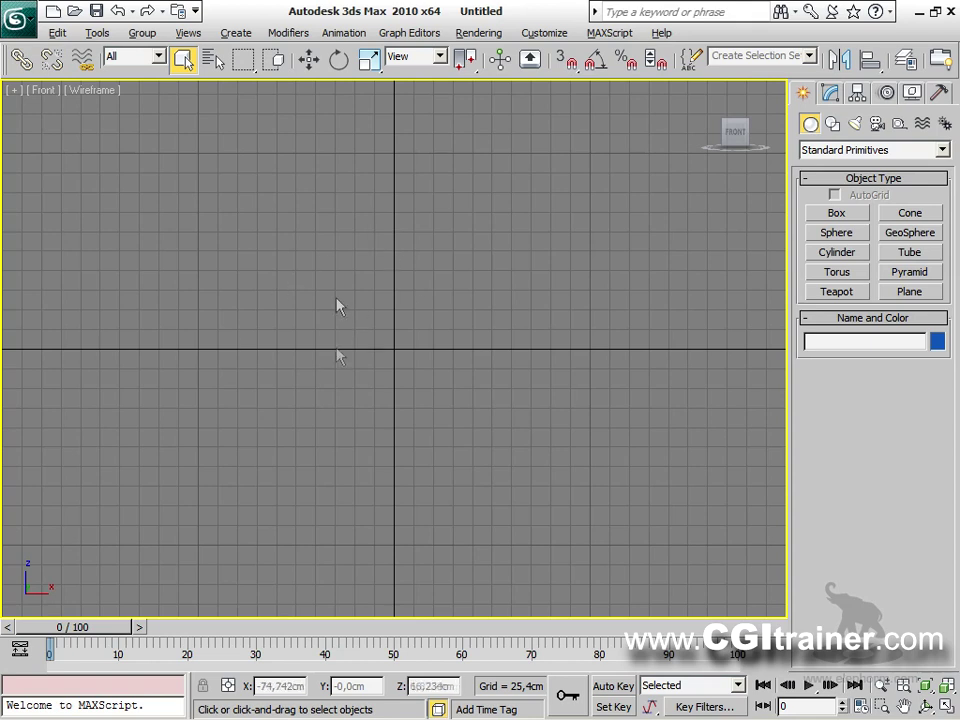
right_click(453, 345, "shift")
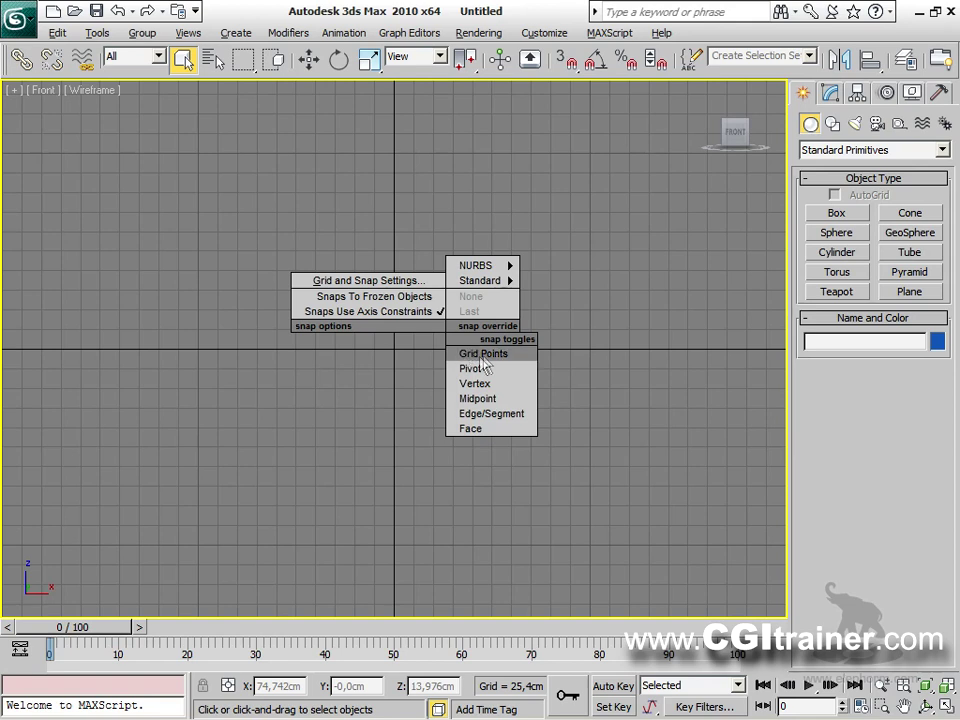
left_click(484, 354)
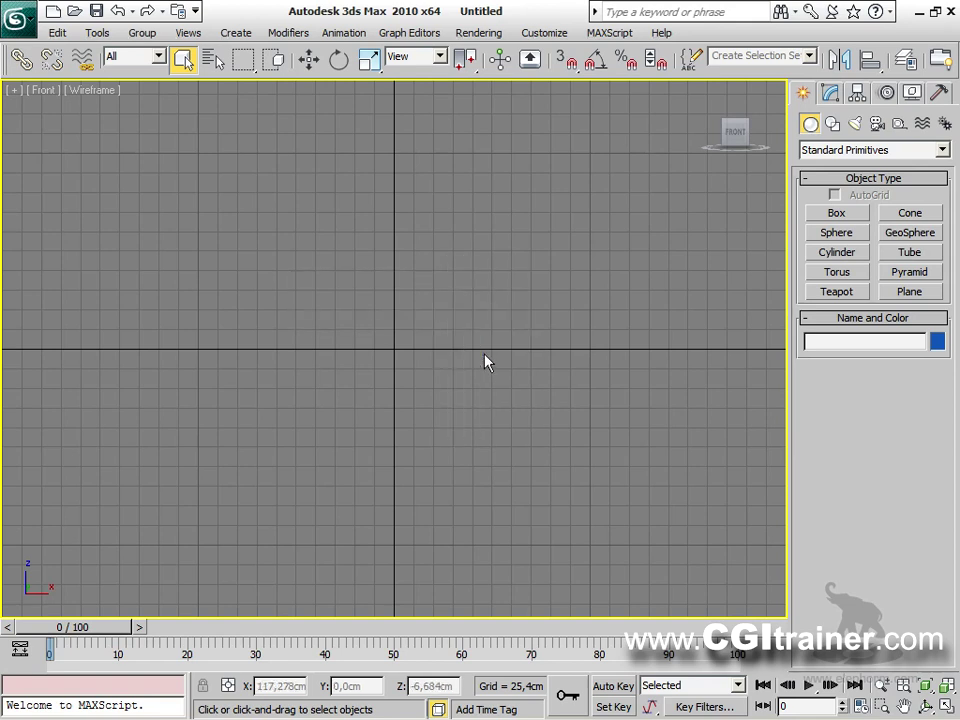
key("s")
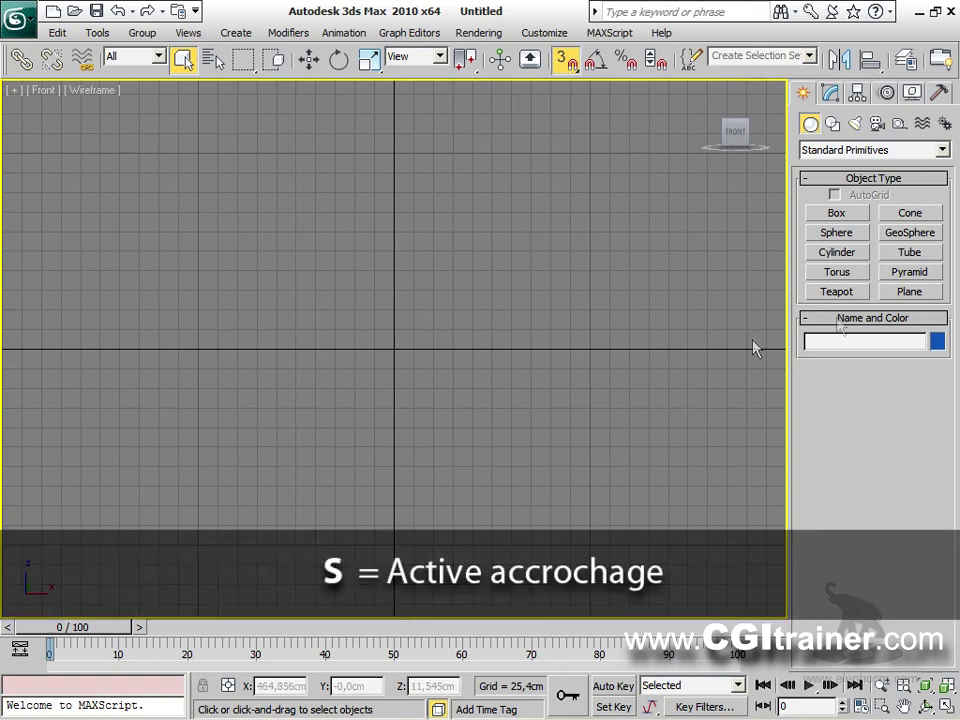
left_click(838, 126)
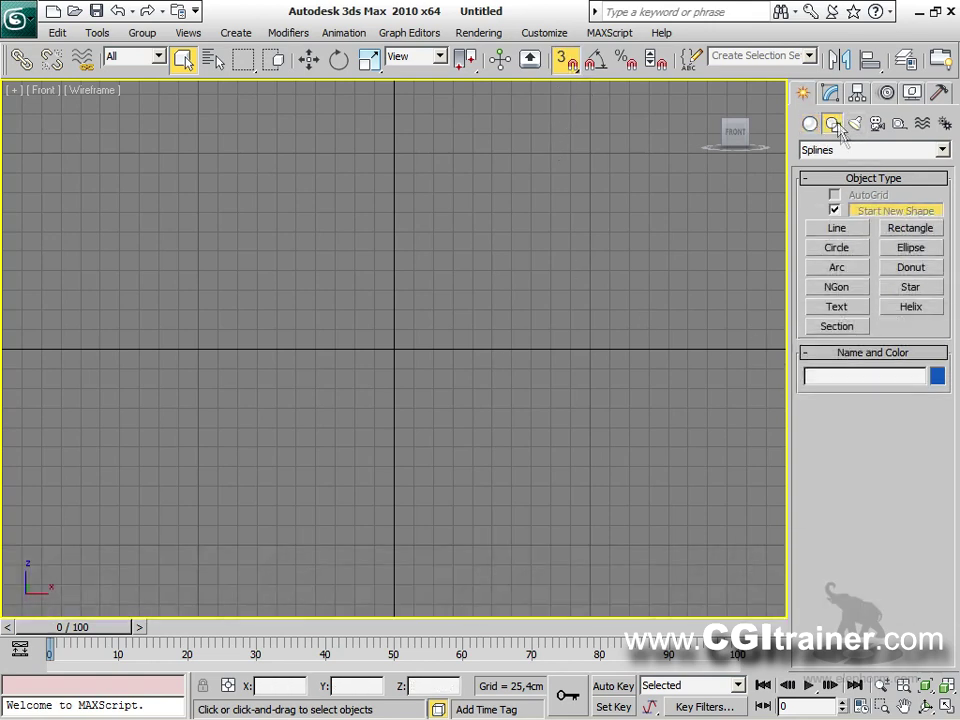
Snap a line around the square's grid corners and doorway feet, curving the arch top, then close it.
left_click(838, 228)
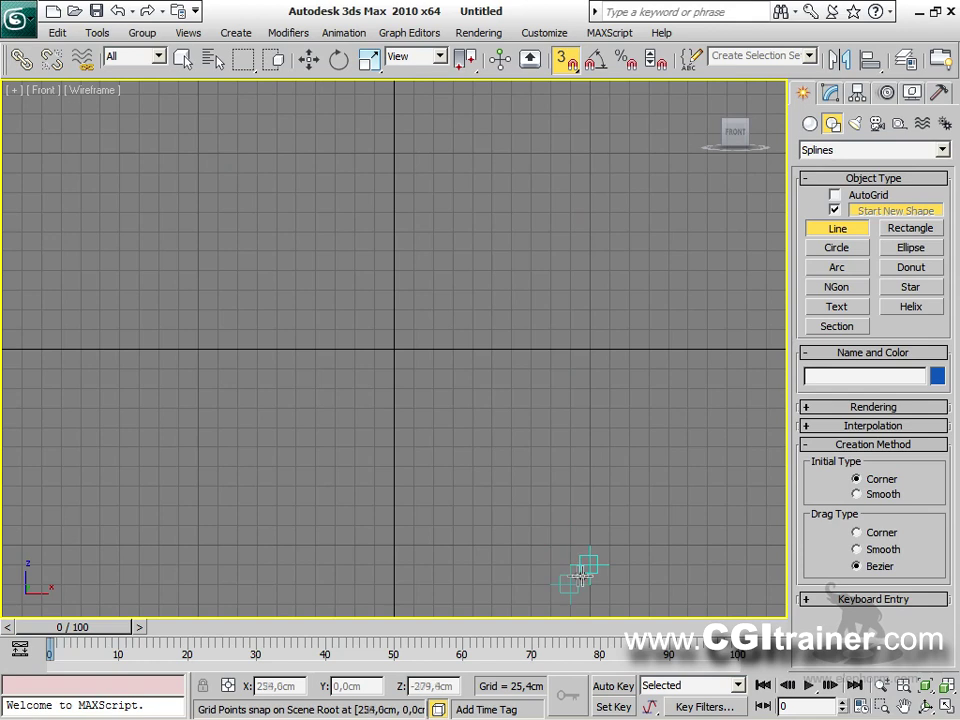
left_click(198, 545)
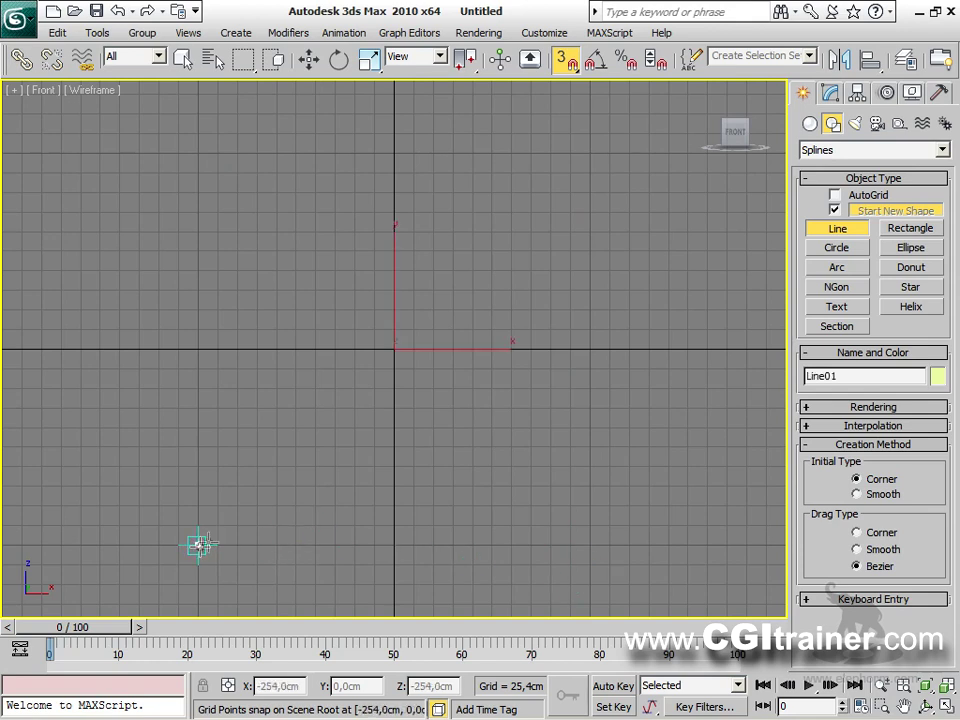
left_click(197, 152)
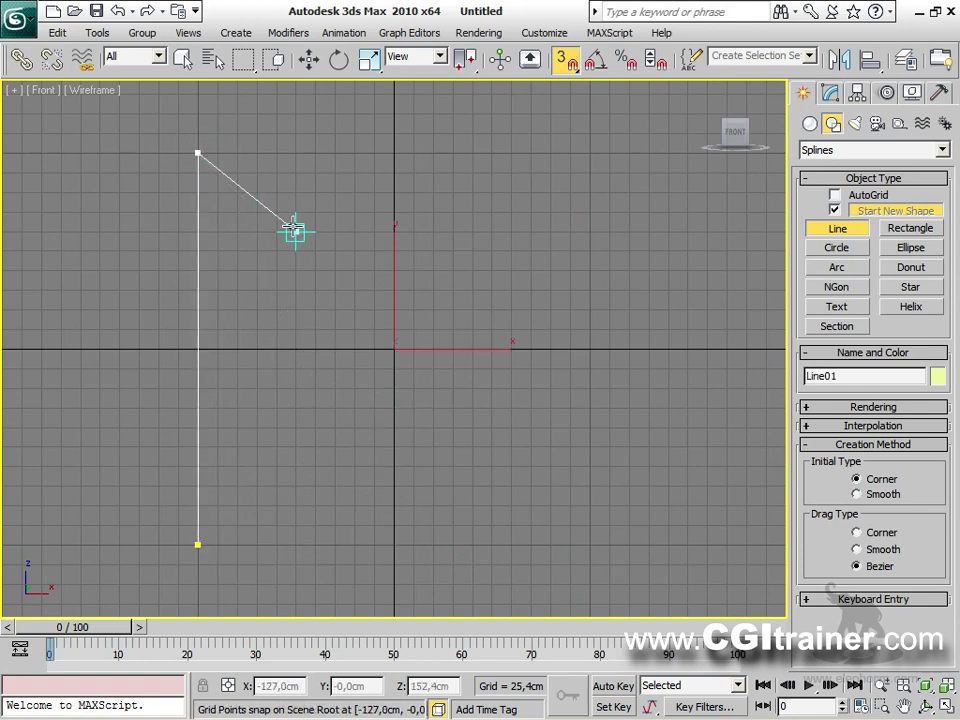
left_click(590, 153)
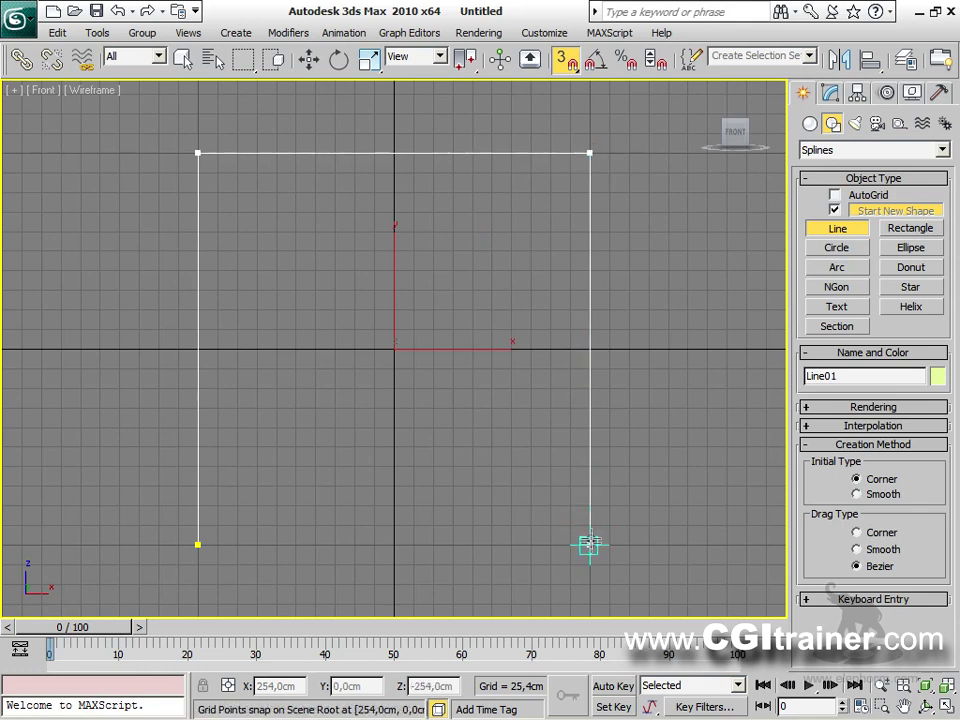
left_click(590, 545)
left_click(492, 545)
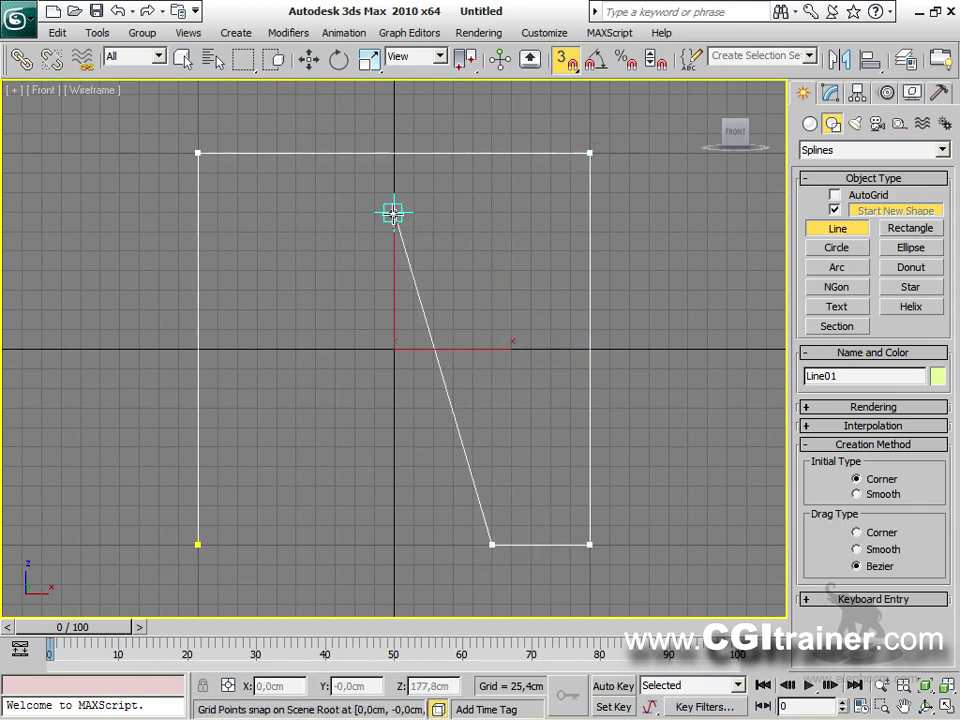
left_click_drag(394, 212, 296, 212)
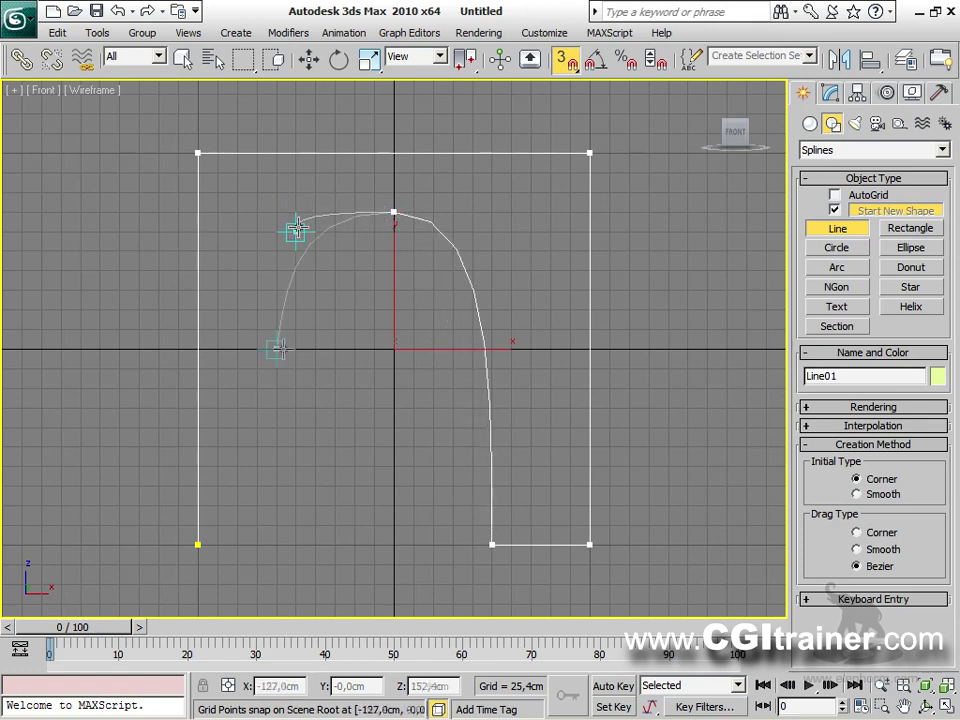
left_click(296, 545)
left_click(198, 545)
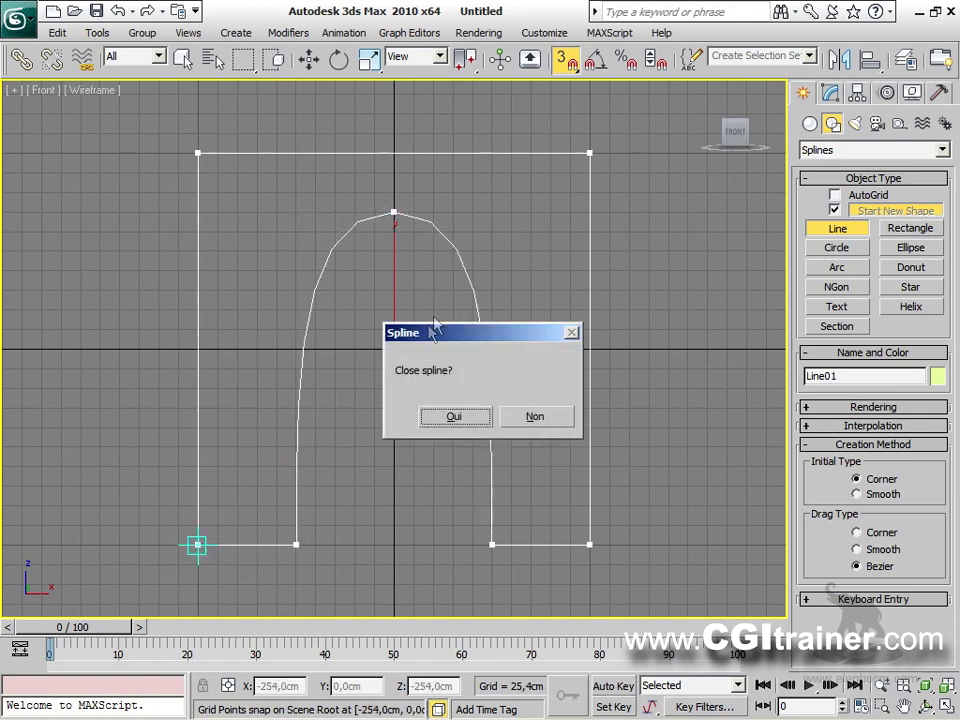
left_click(448, 416)
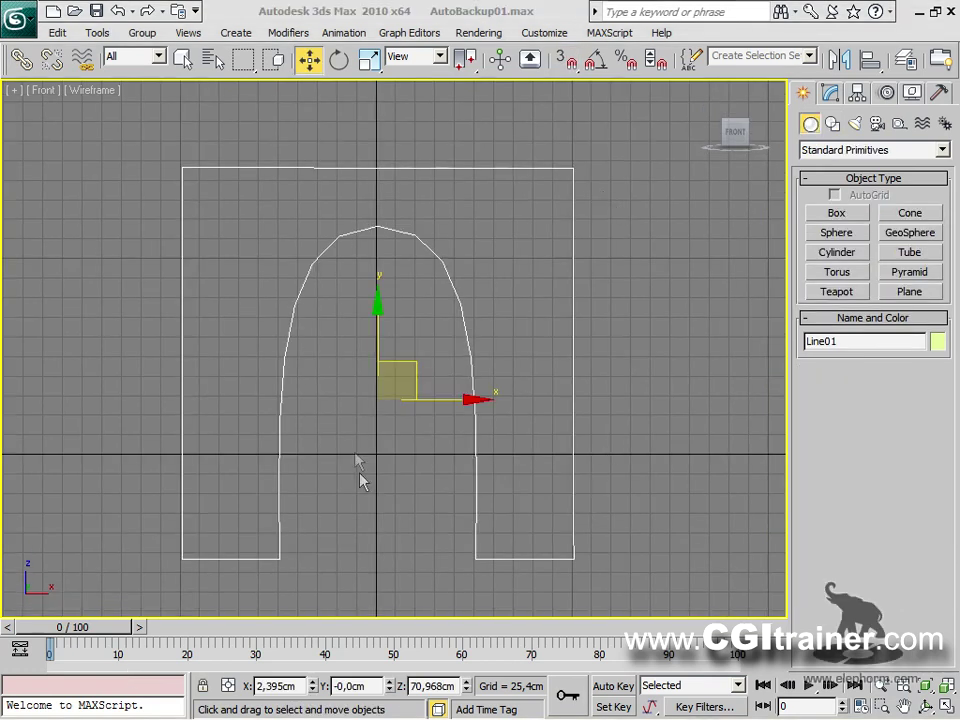
In Line01's modifier stack, cycle through Vertex, Segment and Spline levels, then return to top level.
middle_click_drag(382, 464, 391, 456)
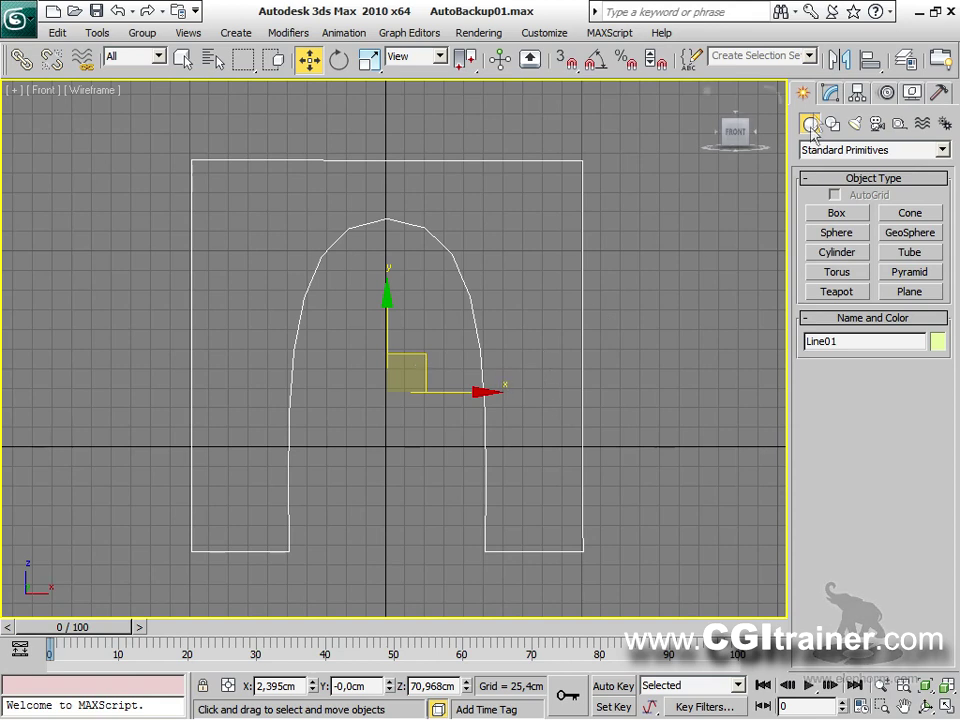
left_click(831, 93)
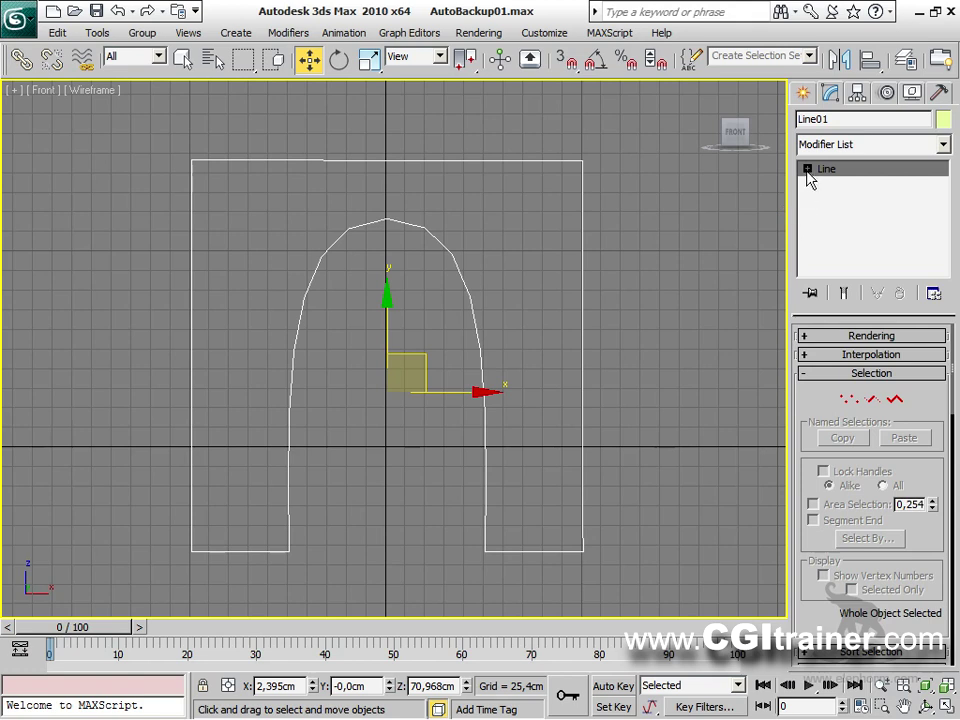
left_click(807, 170)
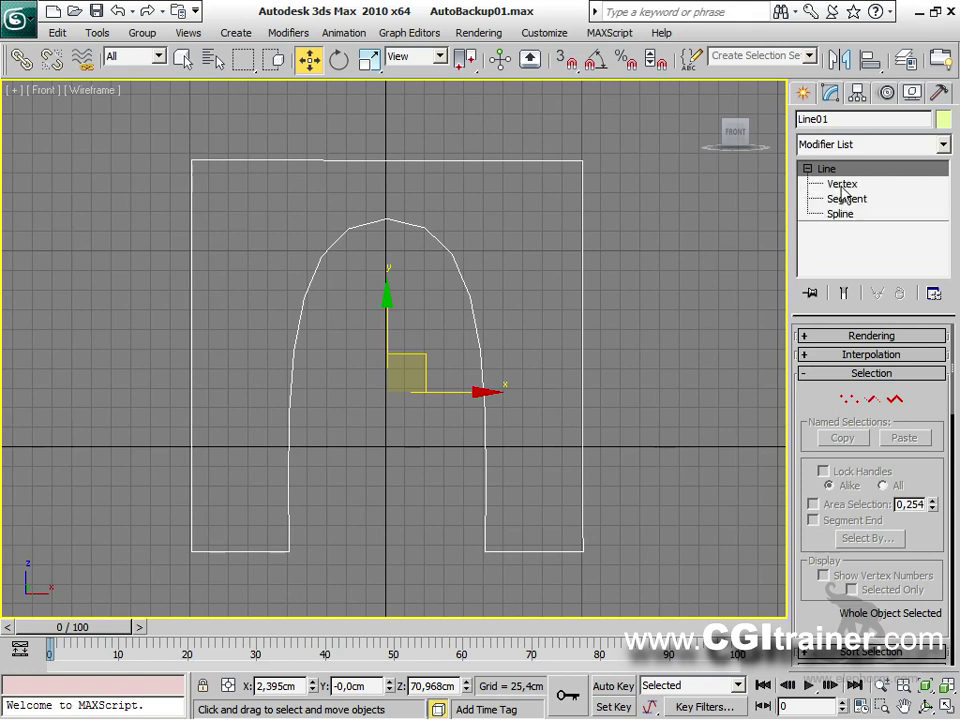
left_click(842, 185)
left_click(846, 200)
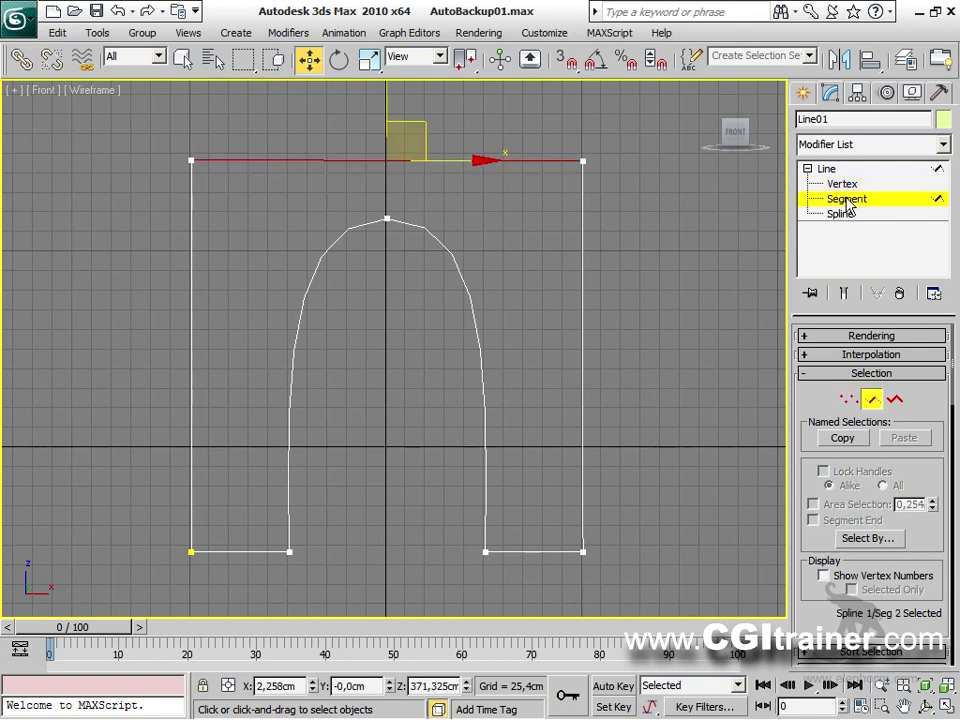
left_click(841, 214)
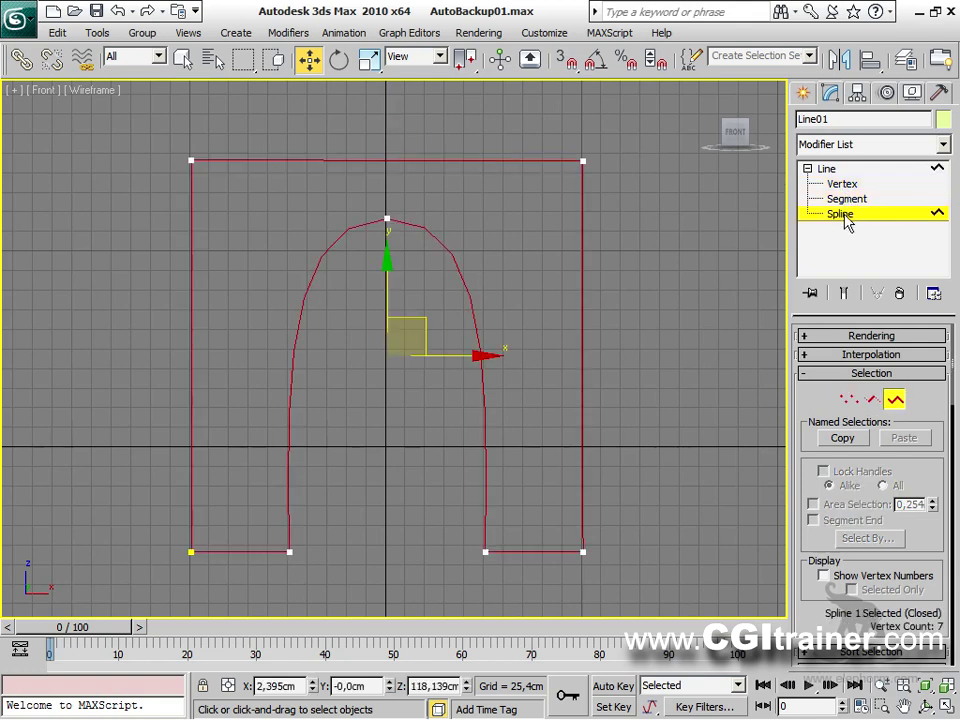
left_click(846, 200)
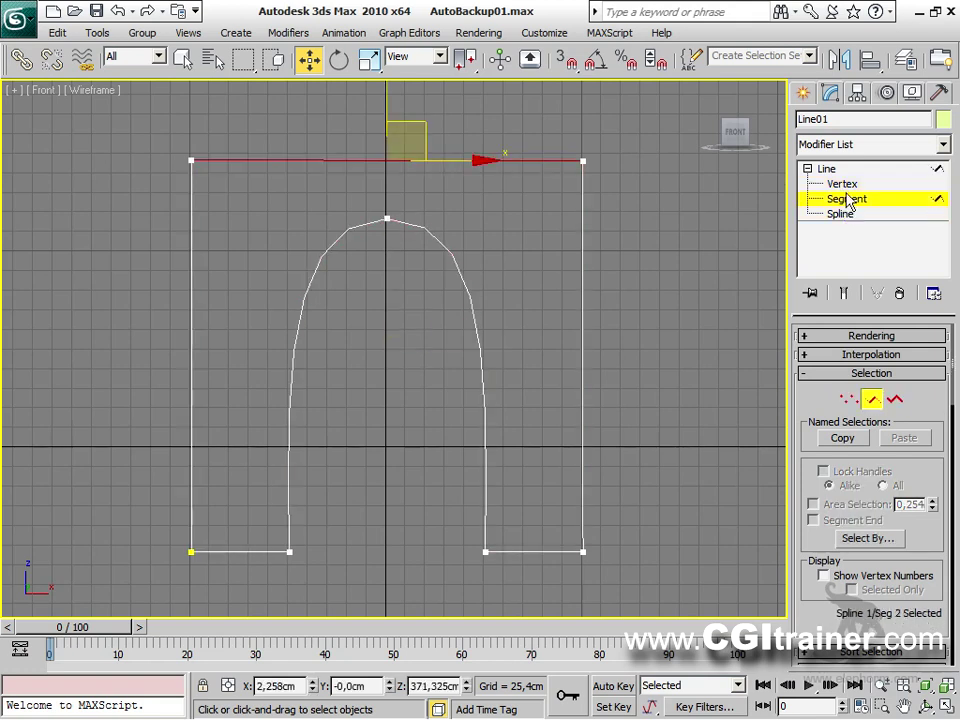
left_click(846, 187)
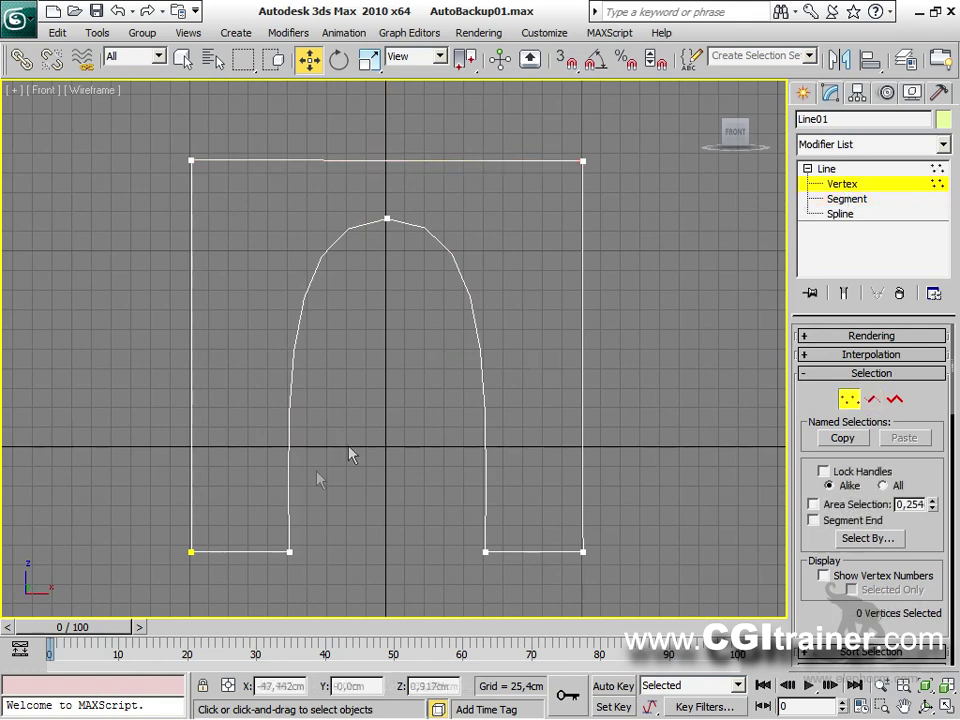
left_click(190, 553)
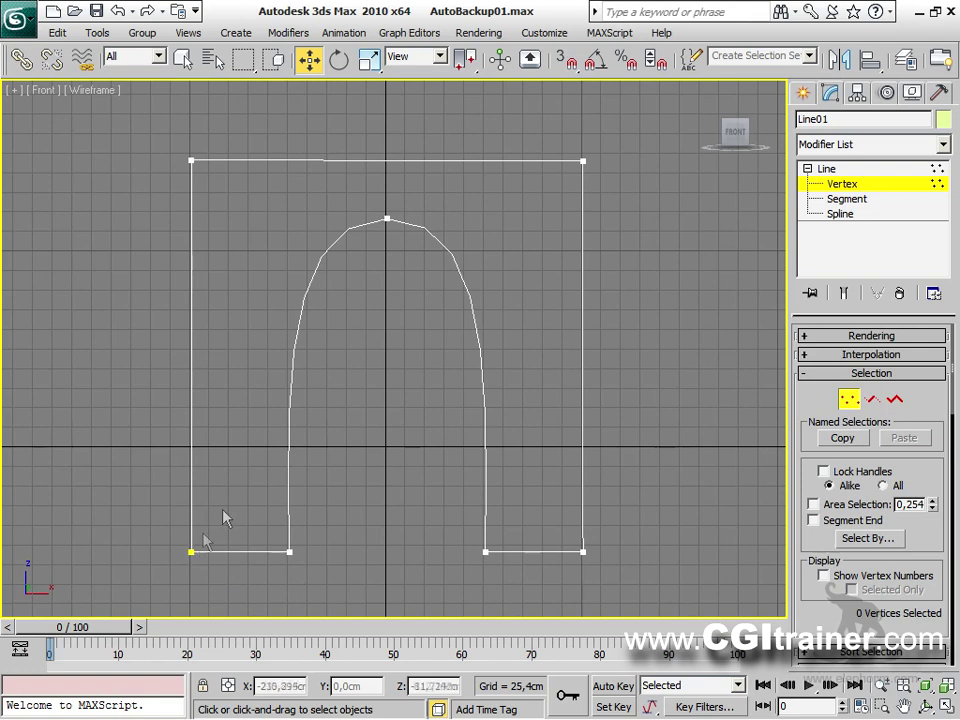
left_click(836, 170)
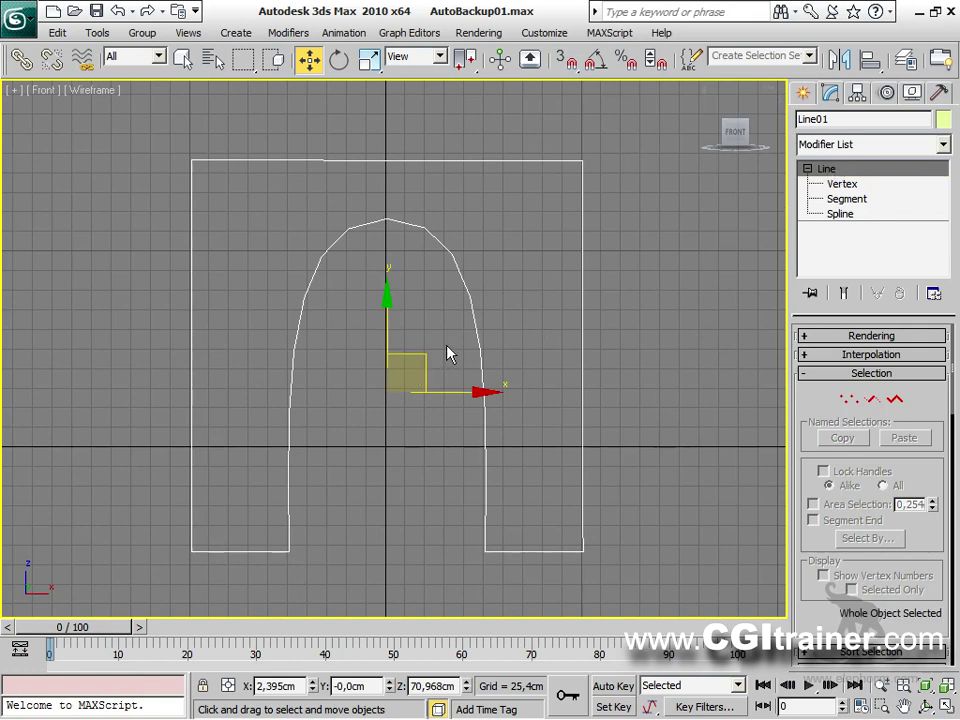
Use the quad menu to switch Spline, Segment, Vertex and Top-level, then toggle Vertex and exit.
right_click(448, 354)
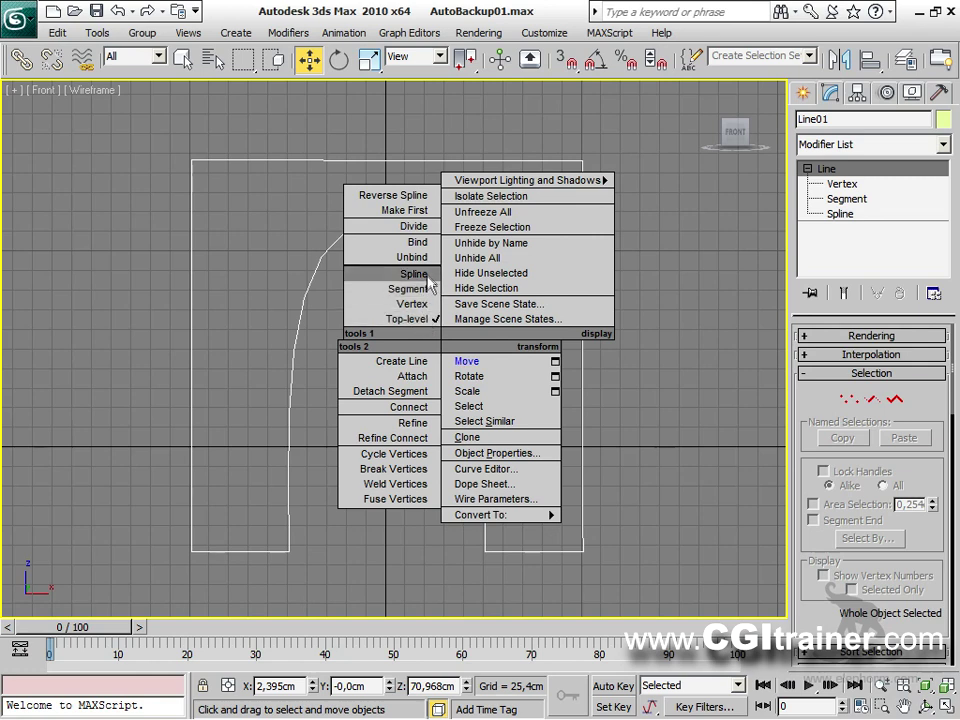
left_click(430, 283)
right_click(429, 279)
left_click(408, 220)
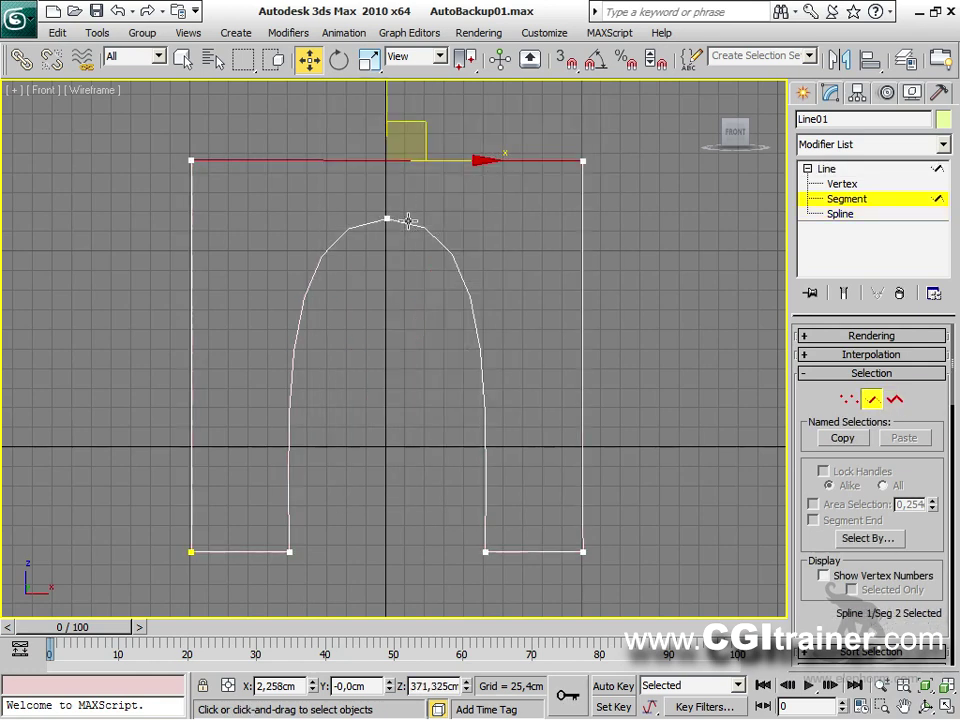
right_click(408, 222)
left_click(373, 184)
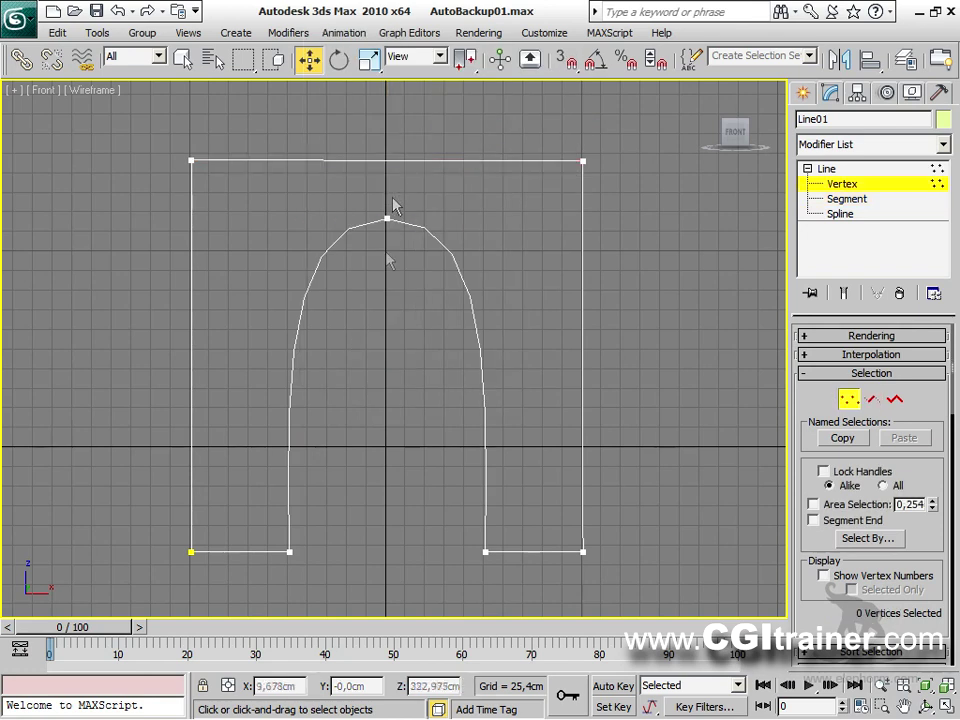
right_click(389, 279)
left_click(320, 249)
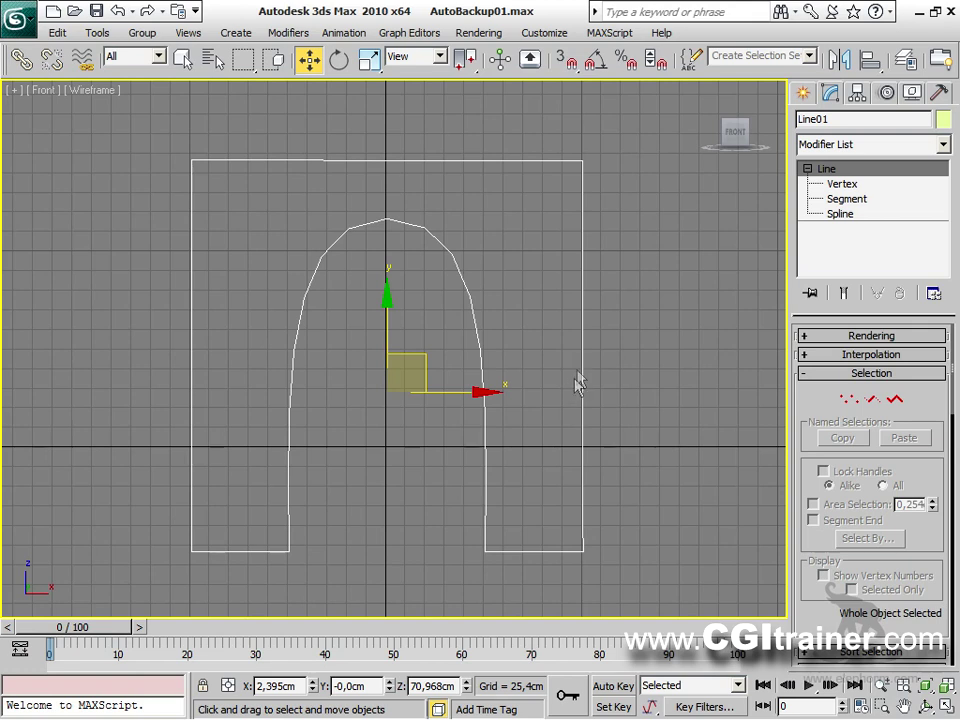
left_click(847, 398)
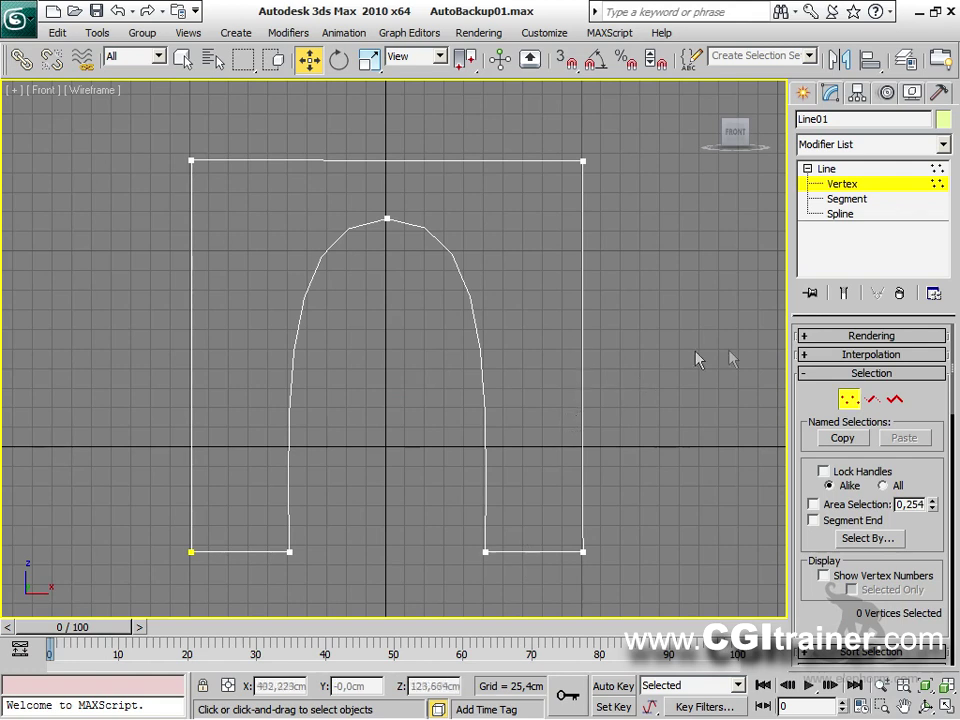
left_click(845, 399)
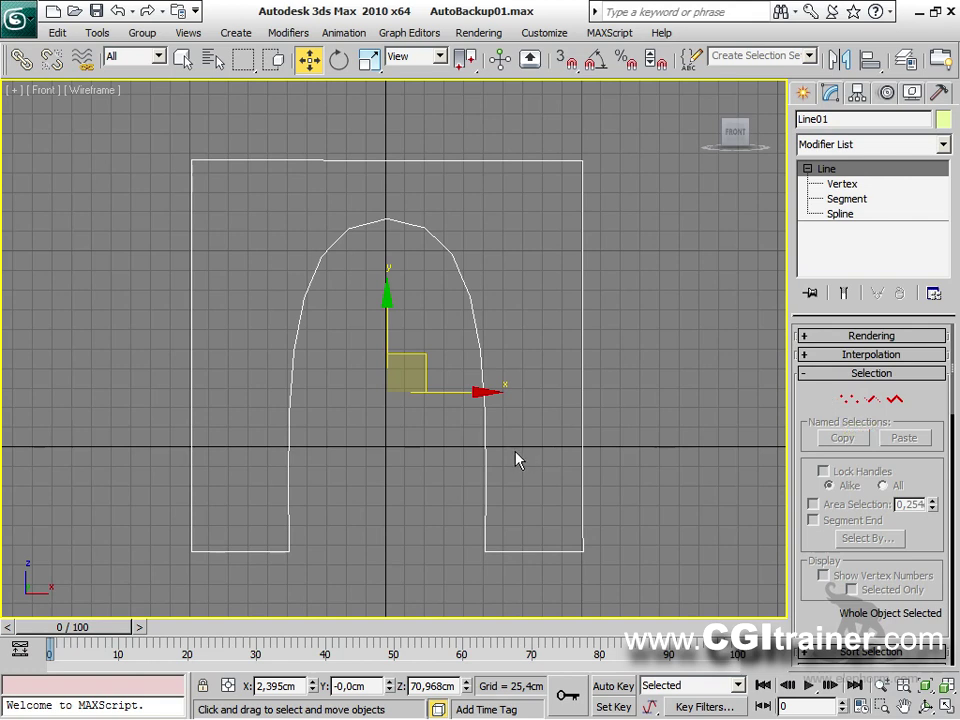
In Vertex mode, select the outer frame's top-right corner vertex and recentre the shape in view.
left_click(848, 399)
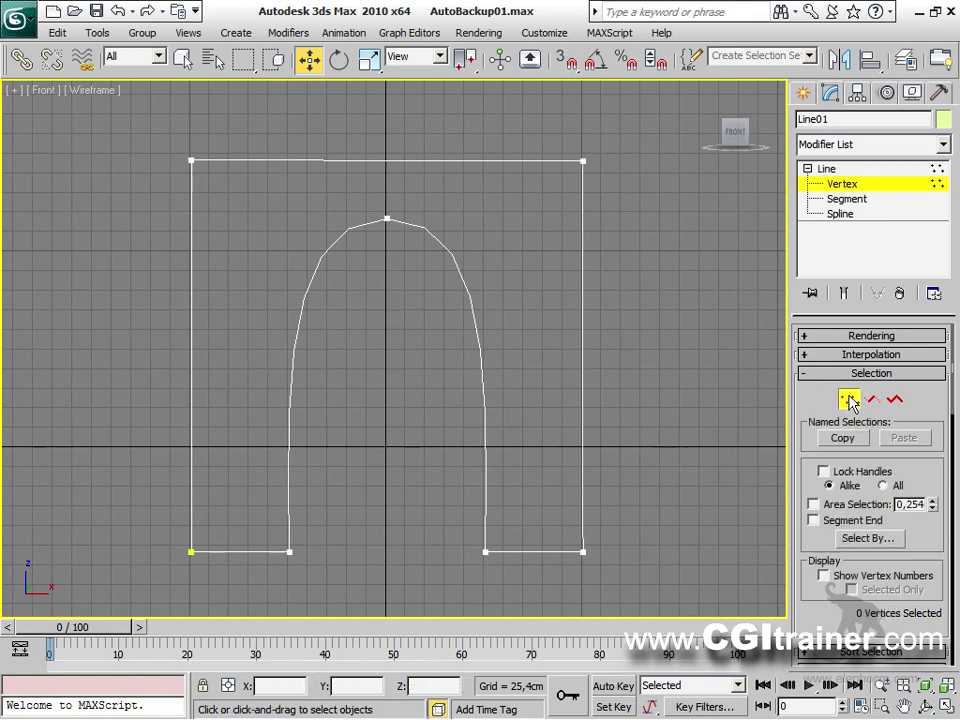
left_click(583, 160)
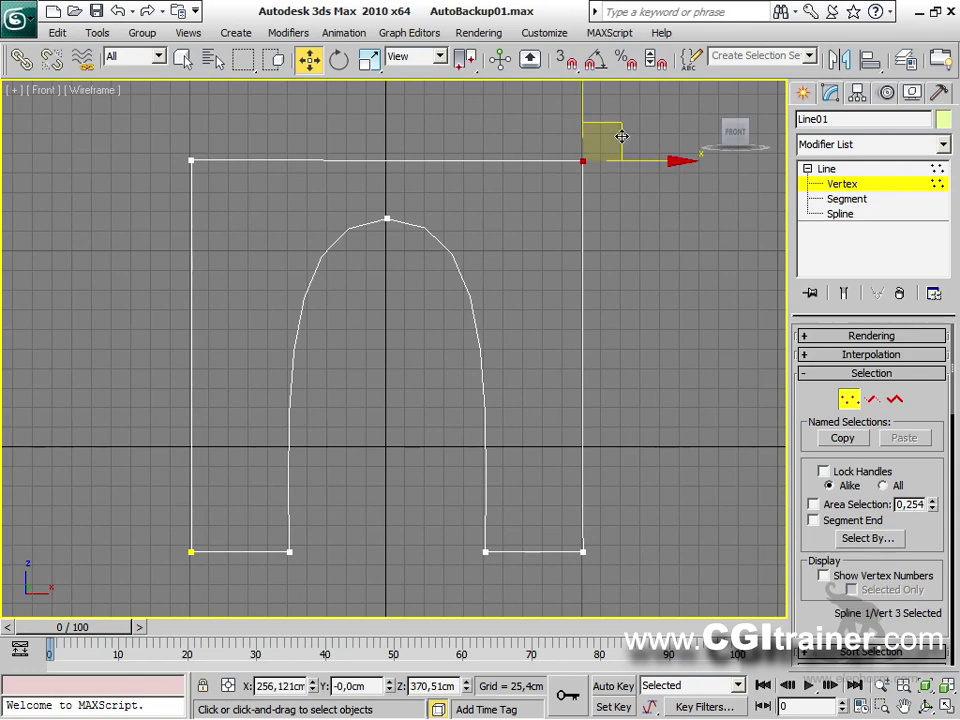
middle_click_drag(579, 294, 435, 433)
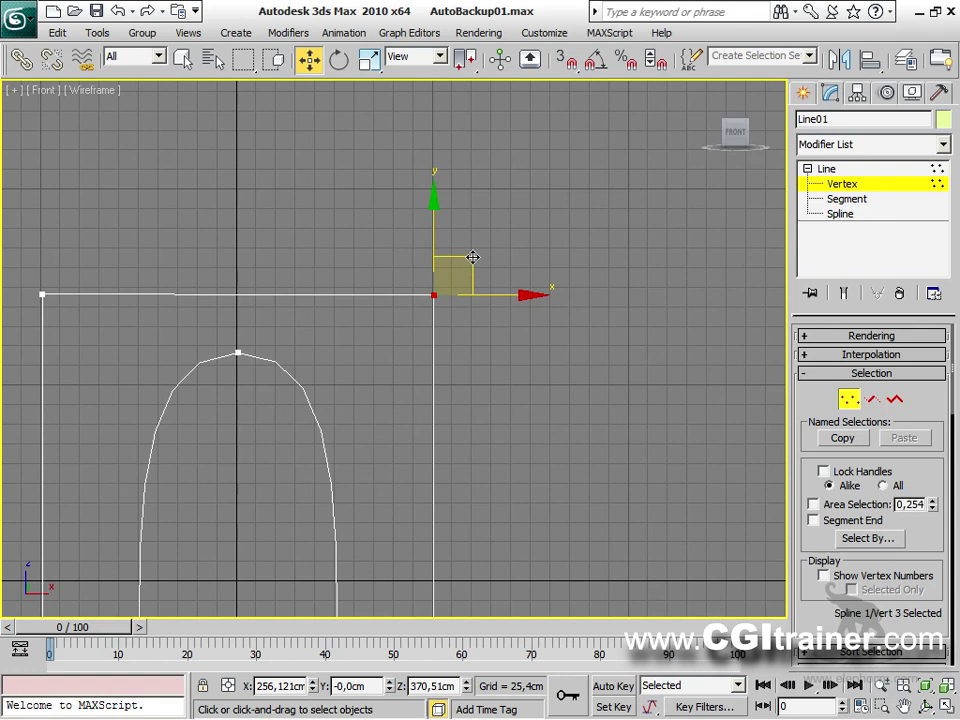
mouse_move(472, 257)
left_mouse_down()
mouse_move(536, 300)
mouse_move(594, 242)
mouse_move(469, 256)
left_mouse_up()
middle_click_drag(428, 323, 593, 226)
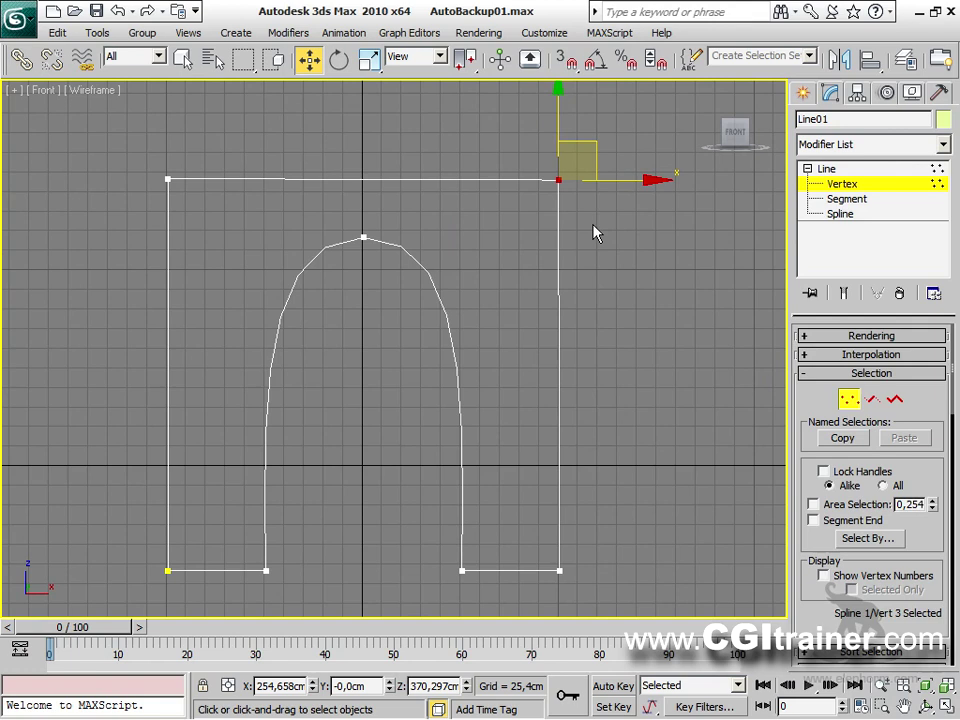
Select the arch's top vertex and drag its Bezier tangent handles to reshape the arch's peak.
left_click(366, 236)
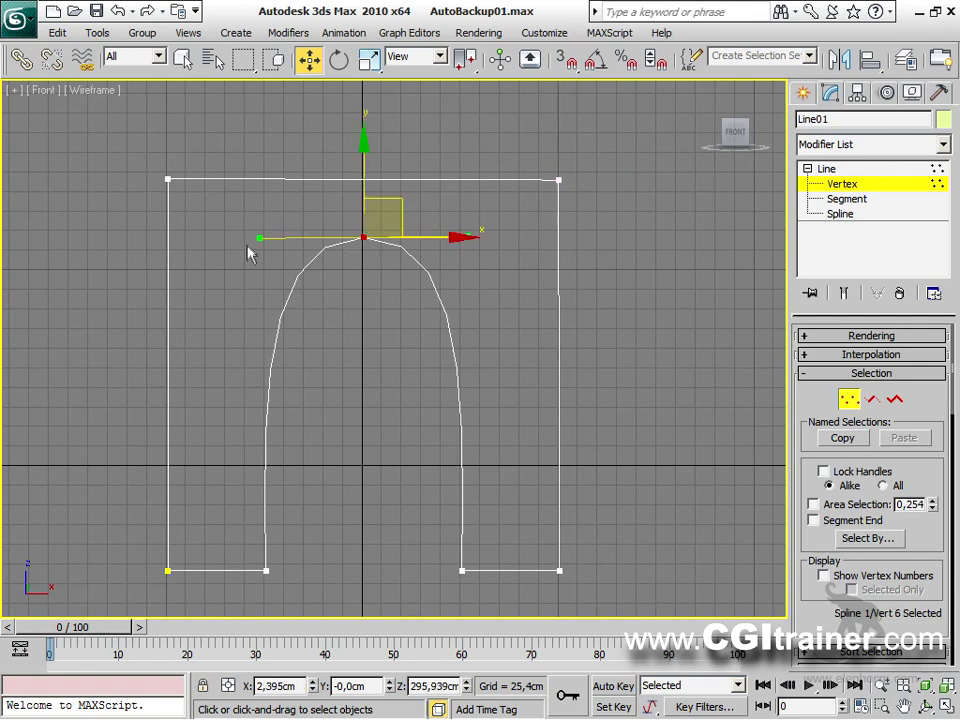
left_click_drag(257, 238, 317, 238)
mouse_move(401, 204)
left_mouse_down()
mouse_move(372, 252)
mouse_move(407, 326)
mouse_move(403, 200)
left_mouse_up()
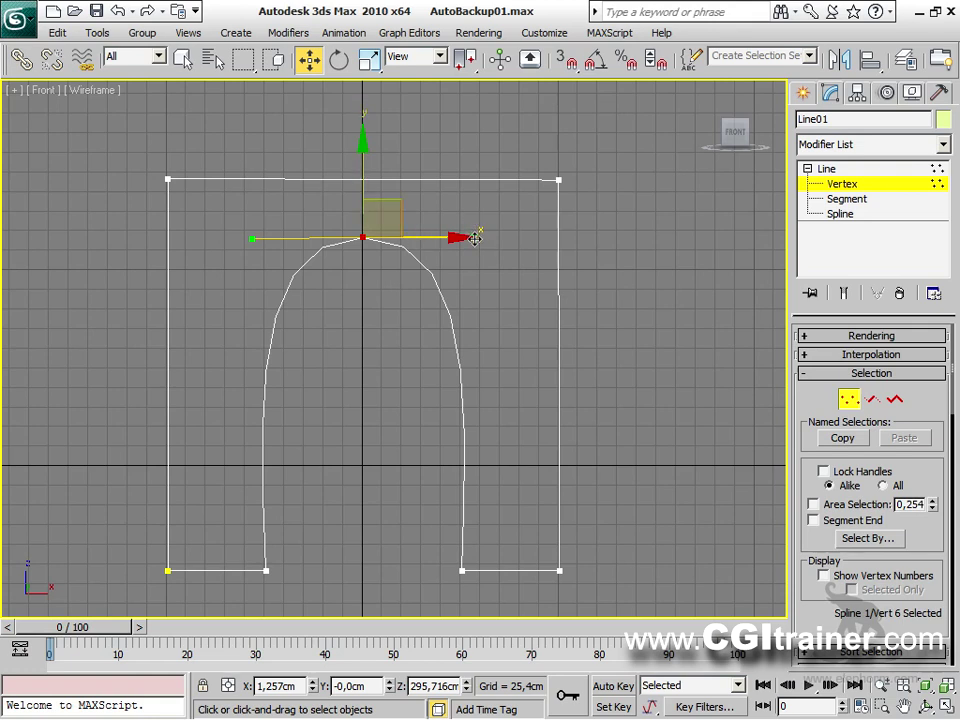
mouse_move(471, 238)
left_mouse_down()
mouse_move(527, 237)
mouse_move(490, 237)
mouse_move(499, 237)
mouse_move(502, 161)
mouse_move(499, 196)
mouse_move(476, 201)
mouse_move(531, 206)
mouse_move(510, 210)
mouse_move(506, 167)
mouse_move(452, 276)
mouse_move(525, 154)
mouse_move(447, 215)
mouse_move(482, 236)
mouse_move(467, 238)
left_mouse_up()
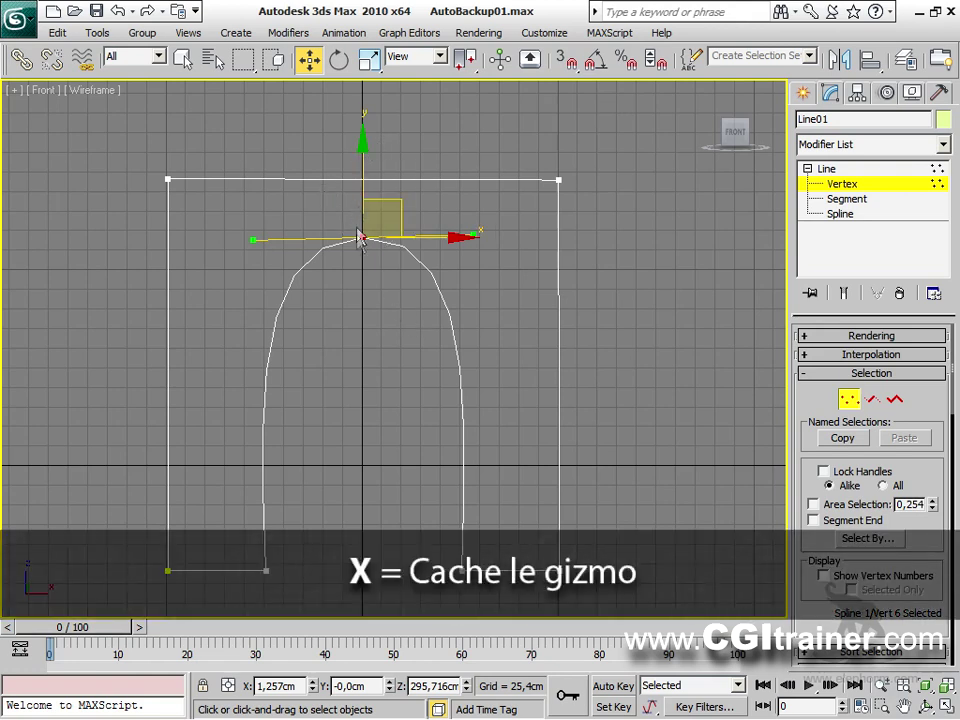
key("x")
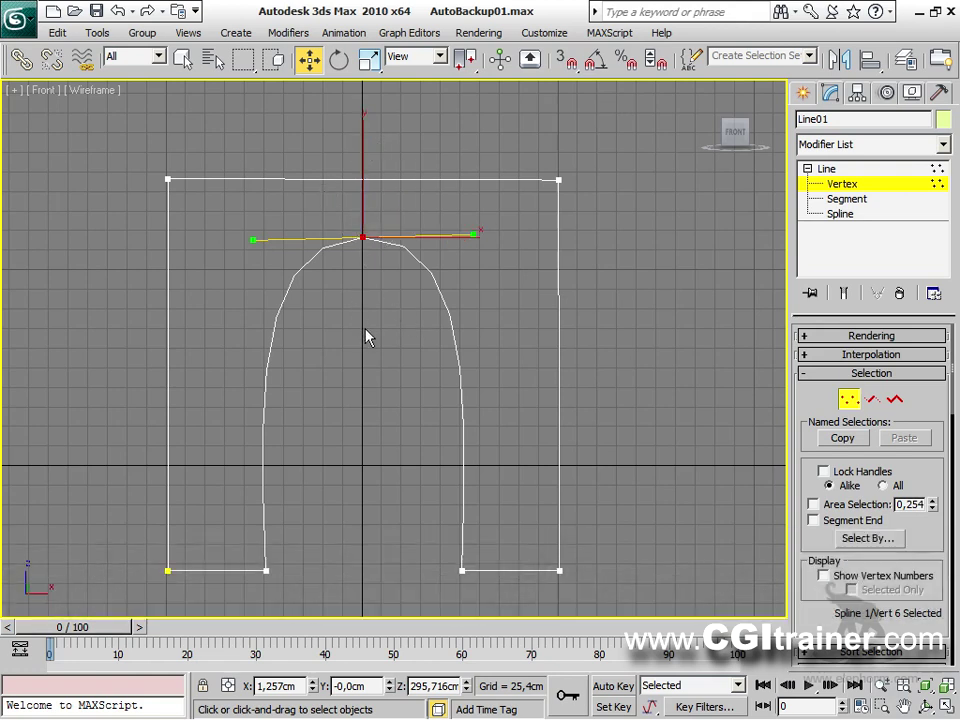
left_click_drag(474, 236, 440, 237)
key("x")
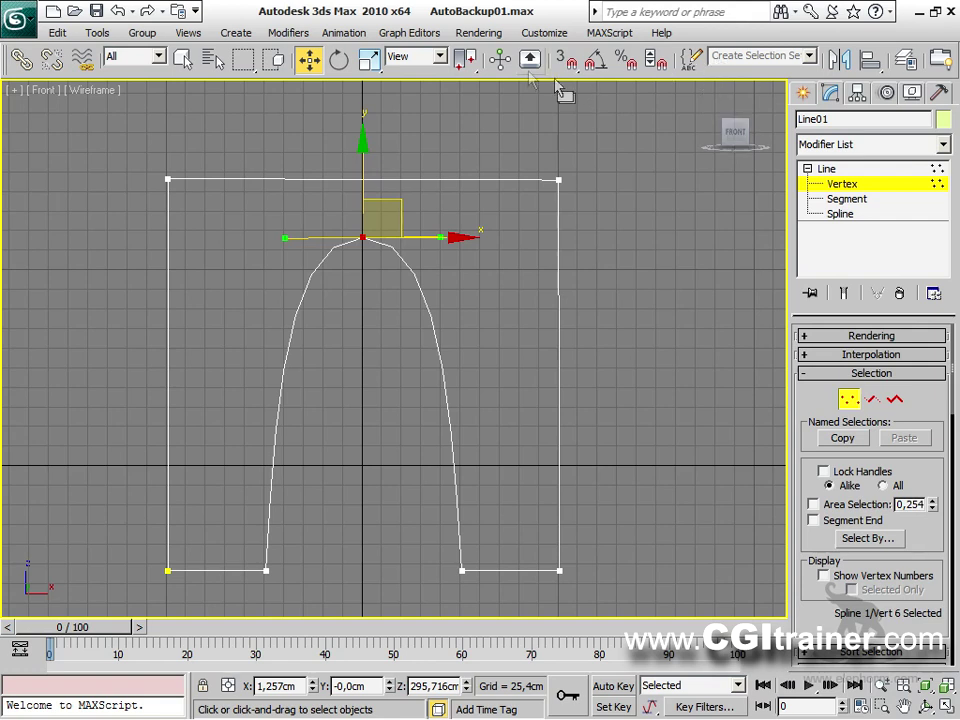
mouse_move(422, 60)
left_mouse_down()
mouse_move(413, 70)
mouse_move(437, 70)
left_mouse_up()
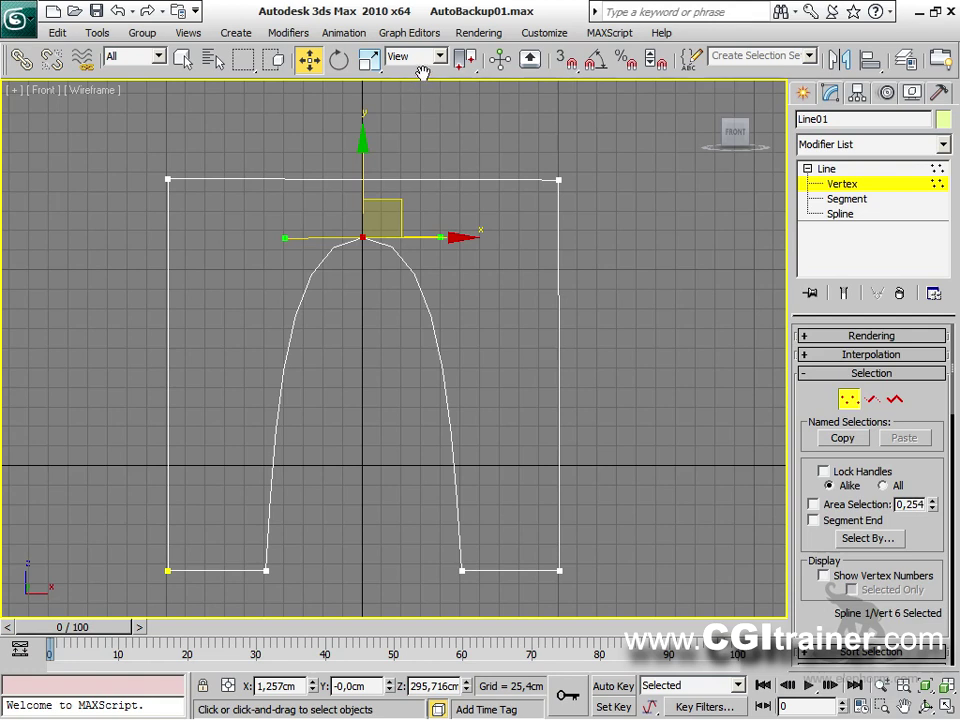
right_click(422, 72)
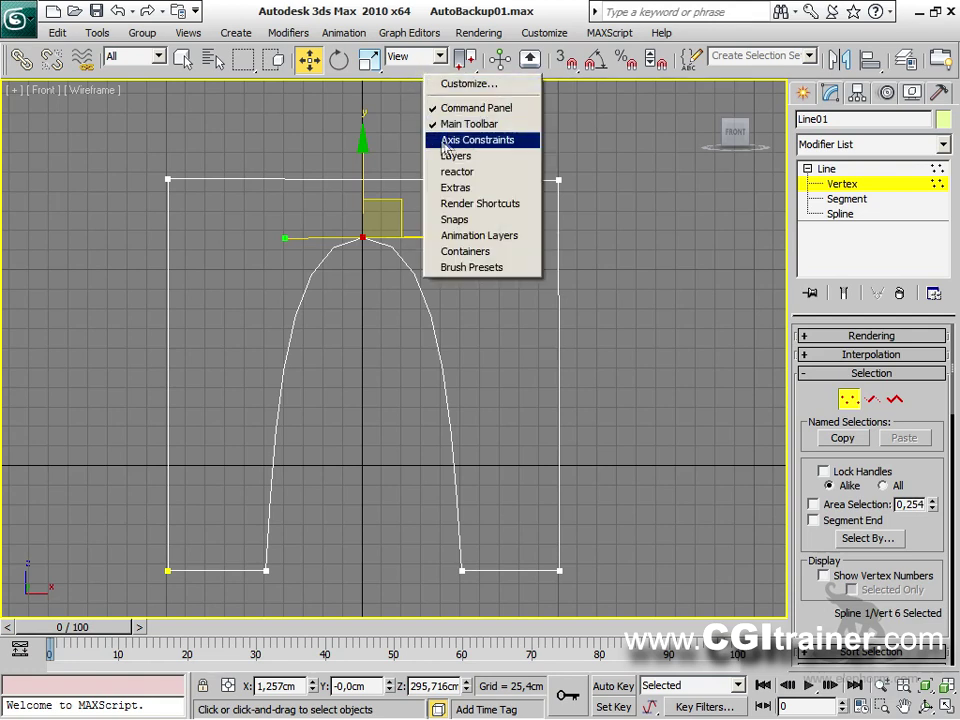
left_click(479, 147)
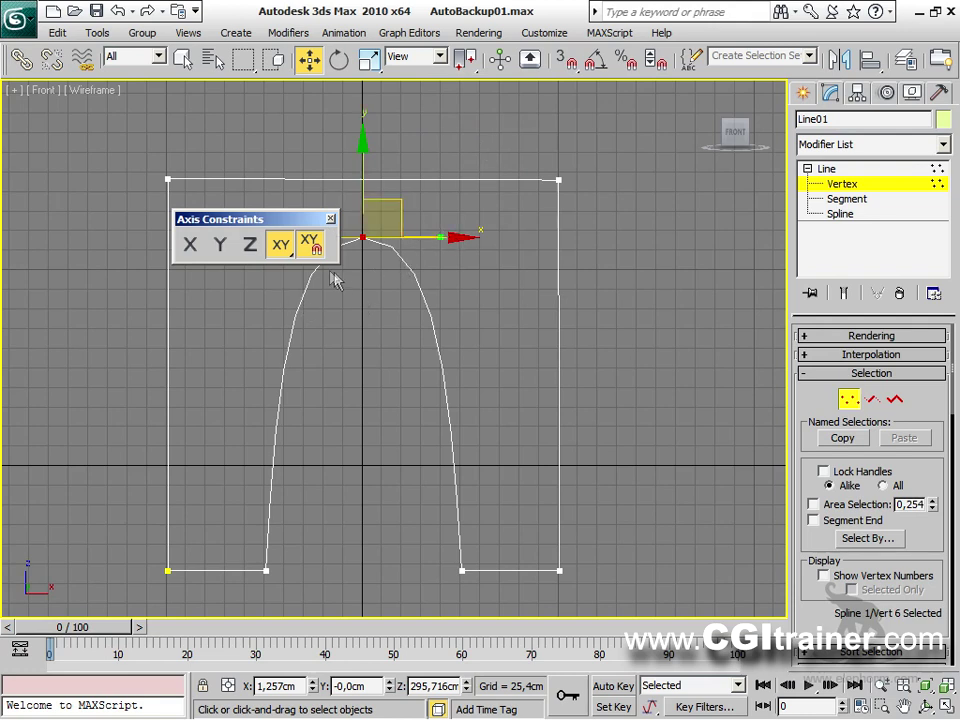
left_click(282, 243)
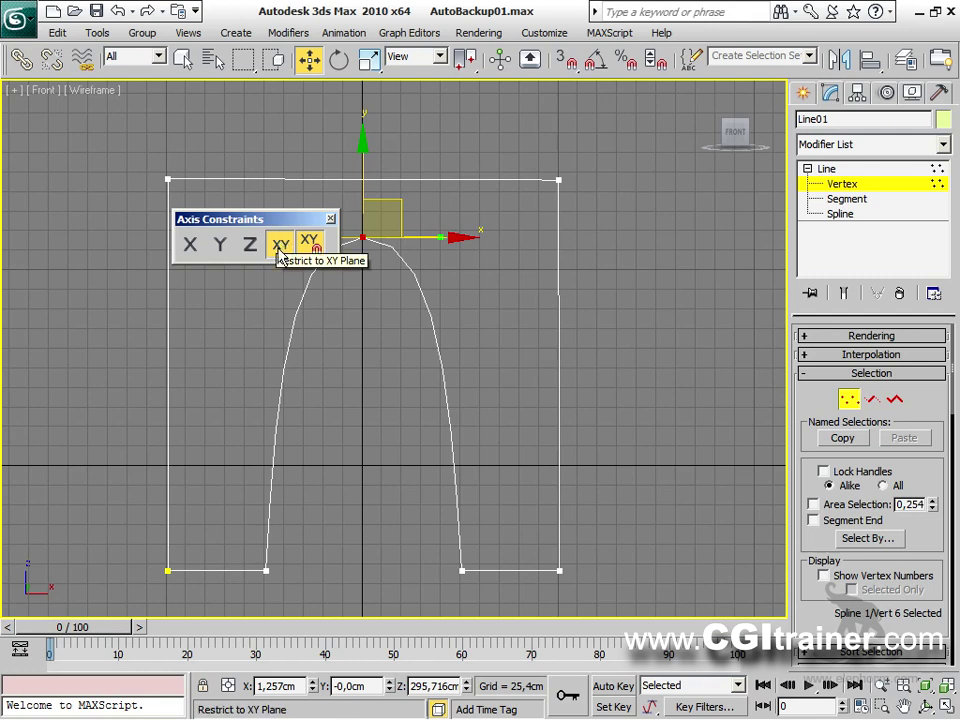
left_click(330, 218)
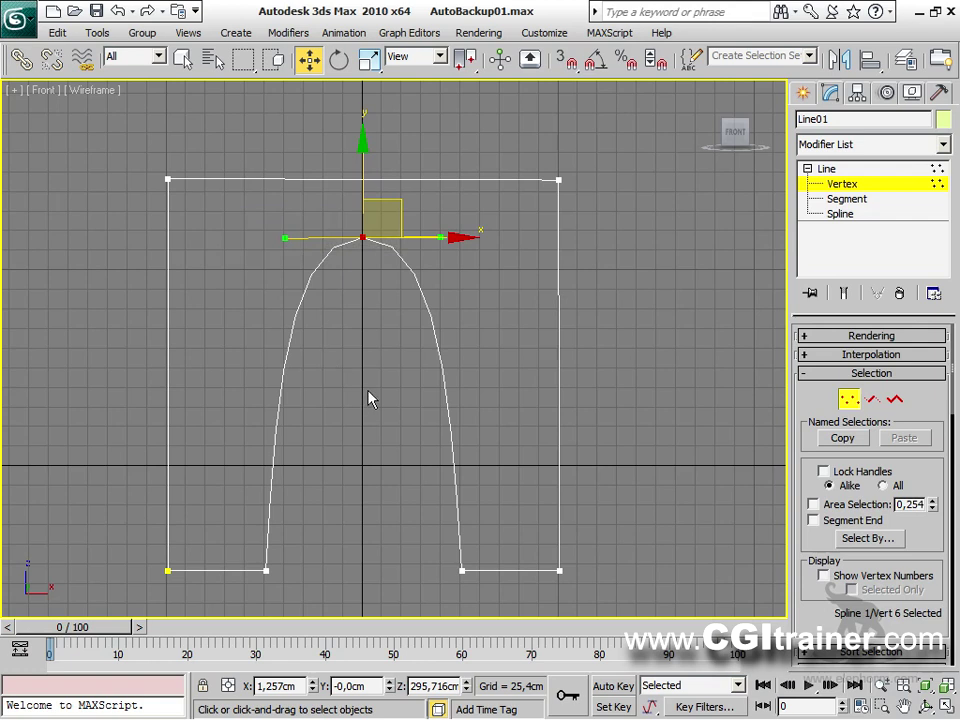
key("x")
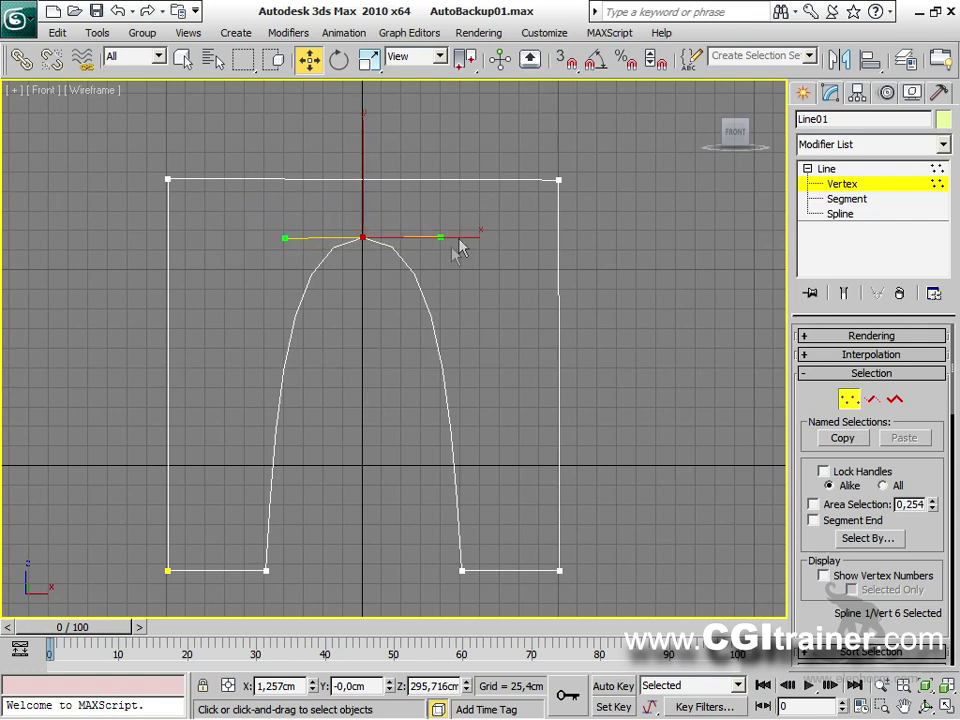
mouse_move(439, 237)
left_mouse_down()
mouse_move(401, 354)
mouse_move(443, 326)
mouse_move(460, 252)
mouse_move(443, 237)
left_mouse_up()
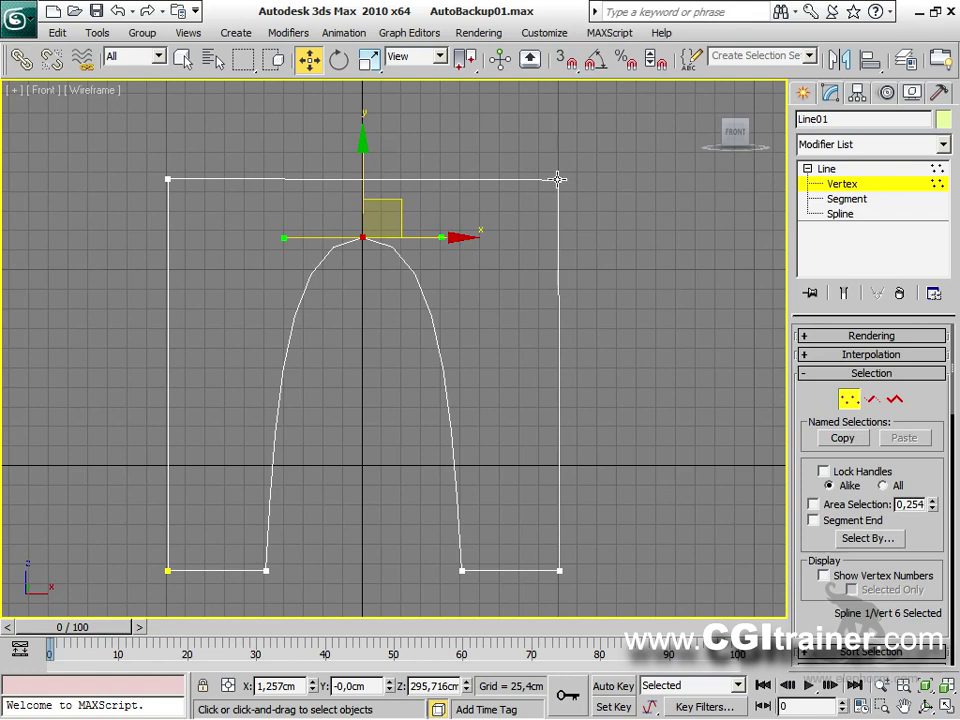
Set the outer frame's top-right corner vertex to Smooth from the quad menu.
left_click(557, 179)
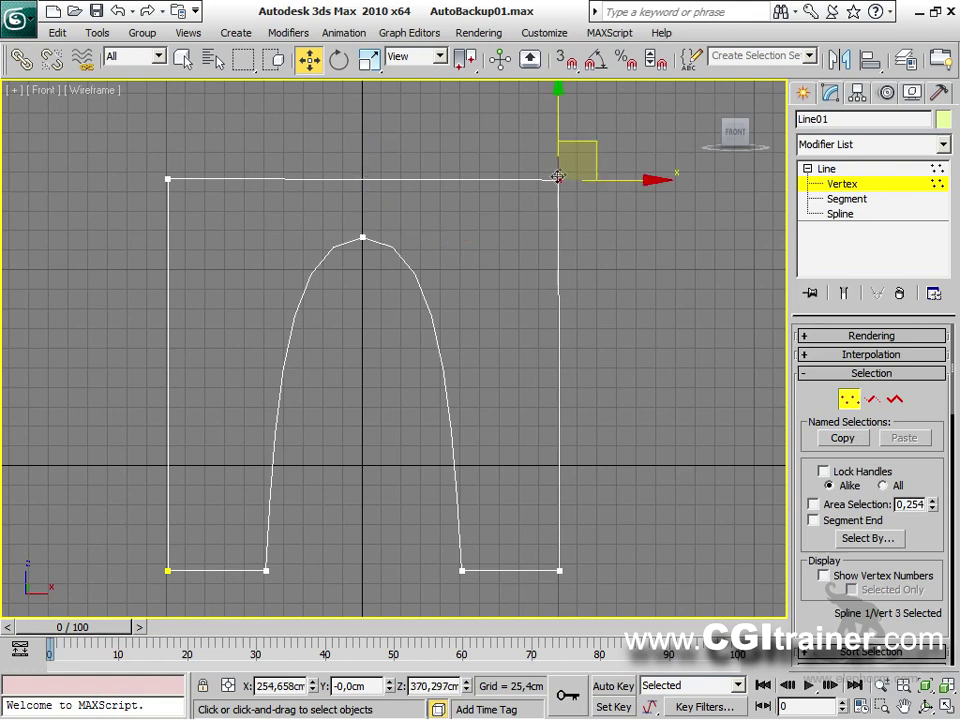
right_click(571, 240)
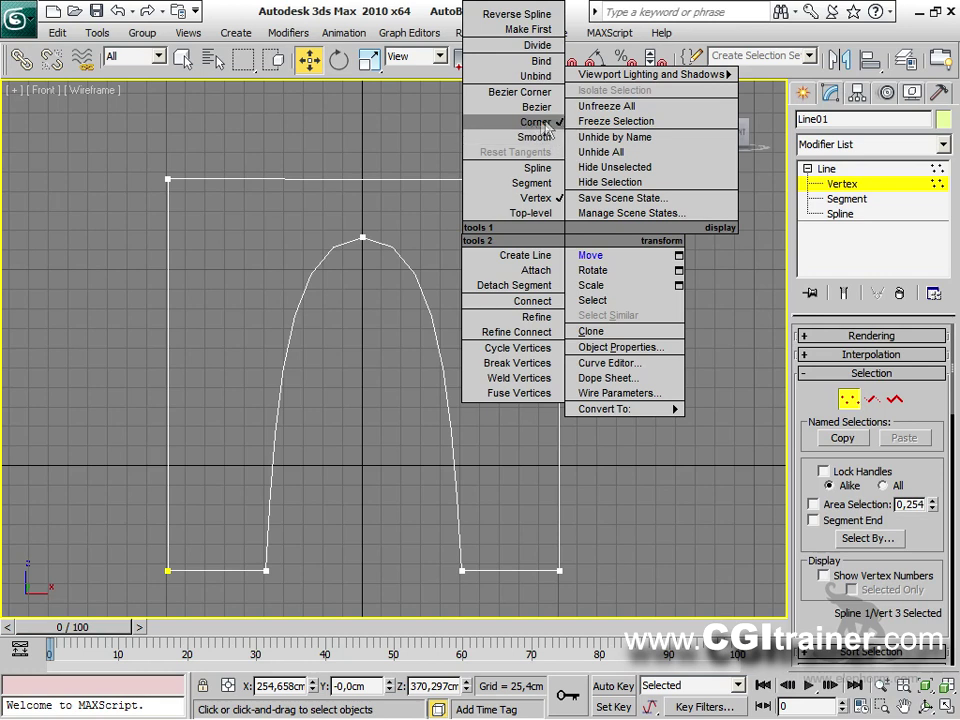
left_click(553, 137)
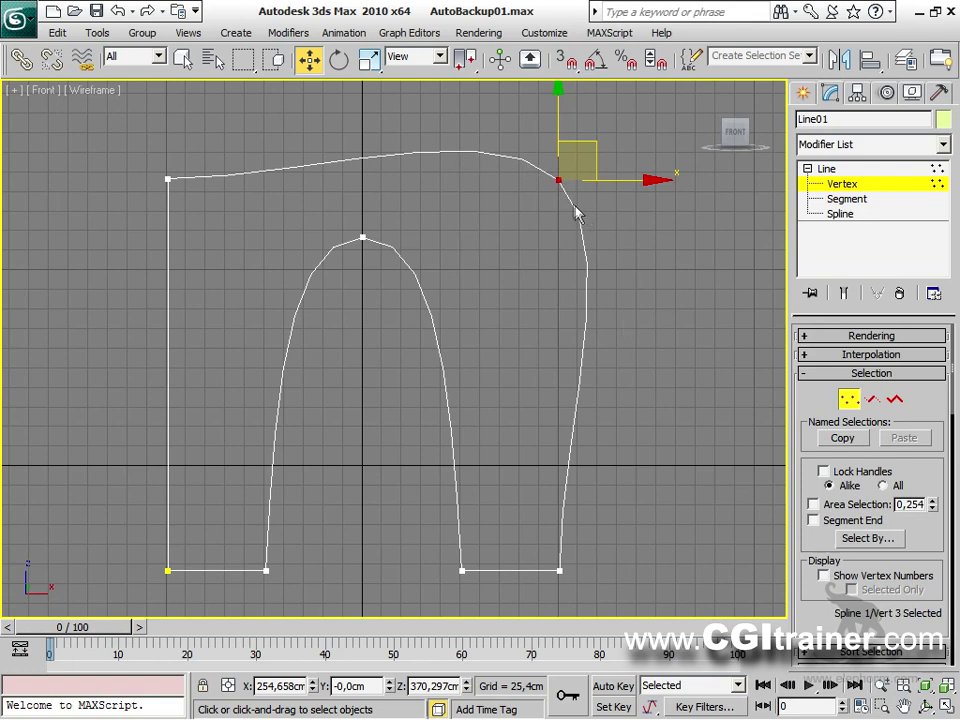
Convert the top-right vertex to Bezier and adjust its tangent handles to reshape the edges.
right_click(556, 180)
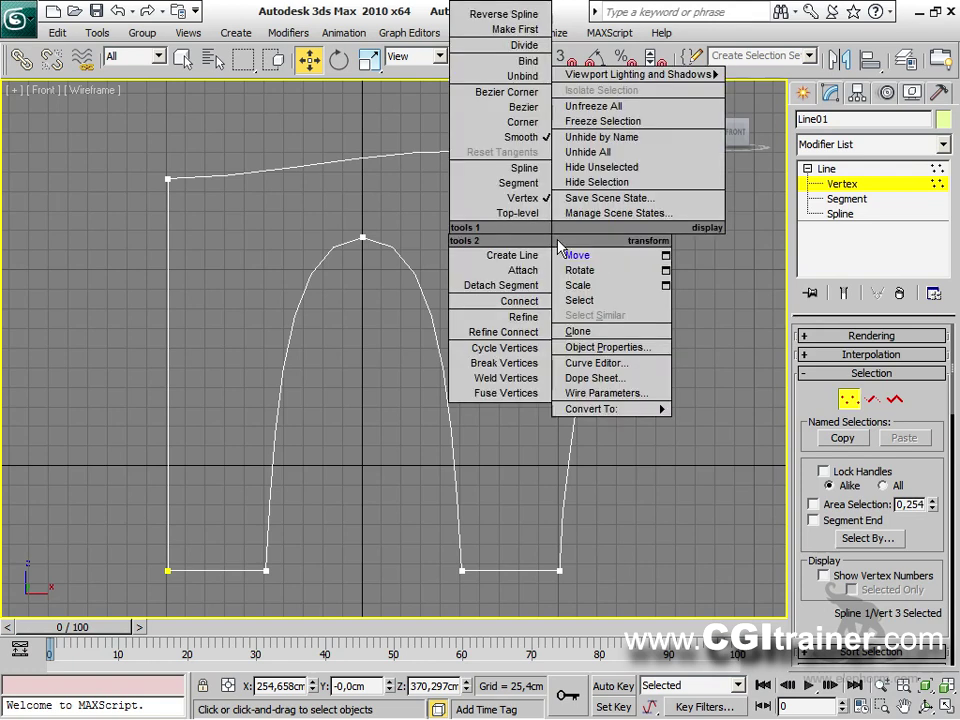
left_click(523, 106)
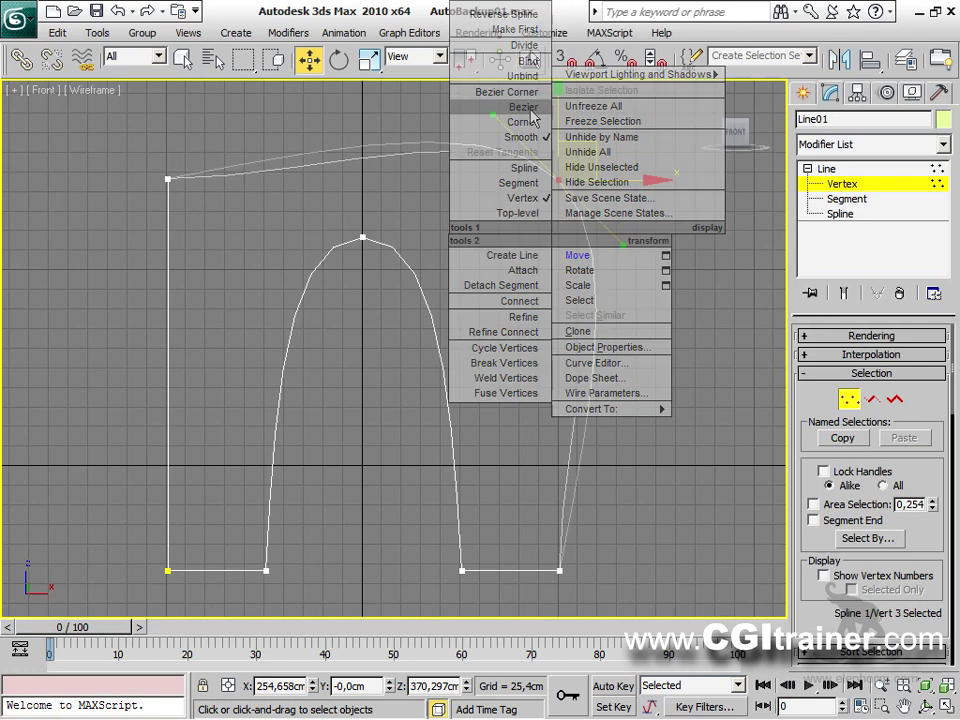
mouse_move(622, 246)
left_mouse_down()
mouse_move(606, 257)
mouse_move(606, 399)
mouse_move(654, 328)
mouse_move(618, 230)
mouse_move(594, 270)
mouse_move(639, 236)
mouse_move(629, 246)
left_mouse_up()
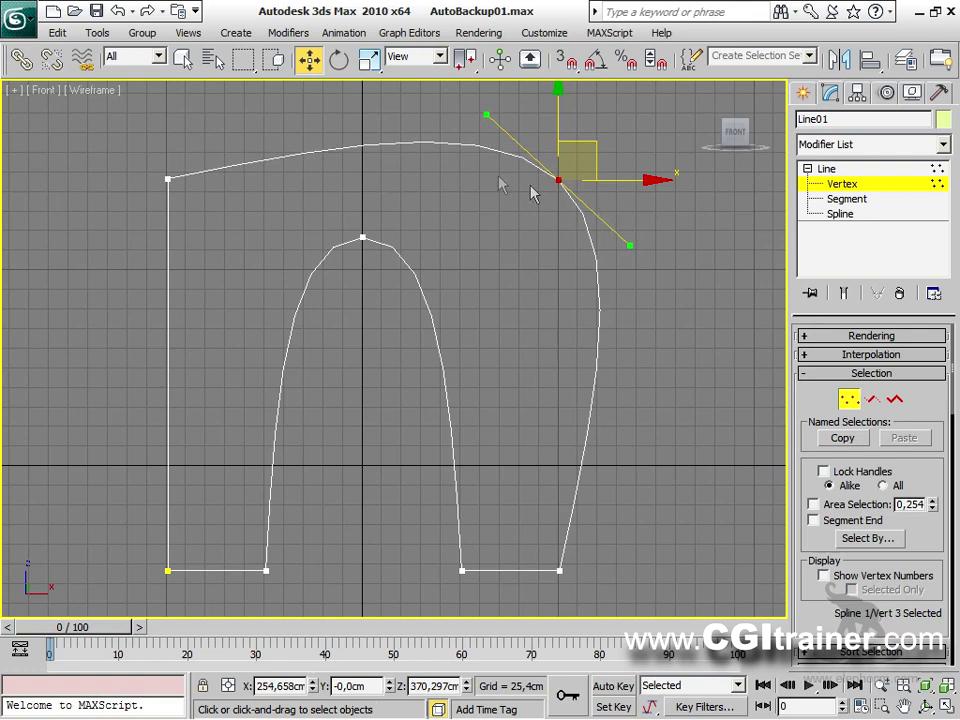
mouse_move(631, 248)
left_mouse_down()
mouse_move(639, 225)
mouse_move(624, 261)
mouse_move(618, 238)
left_mouse_up()
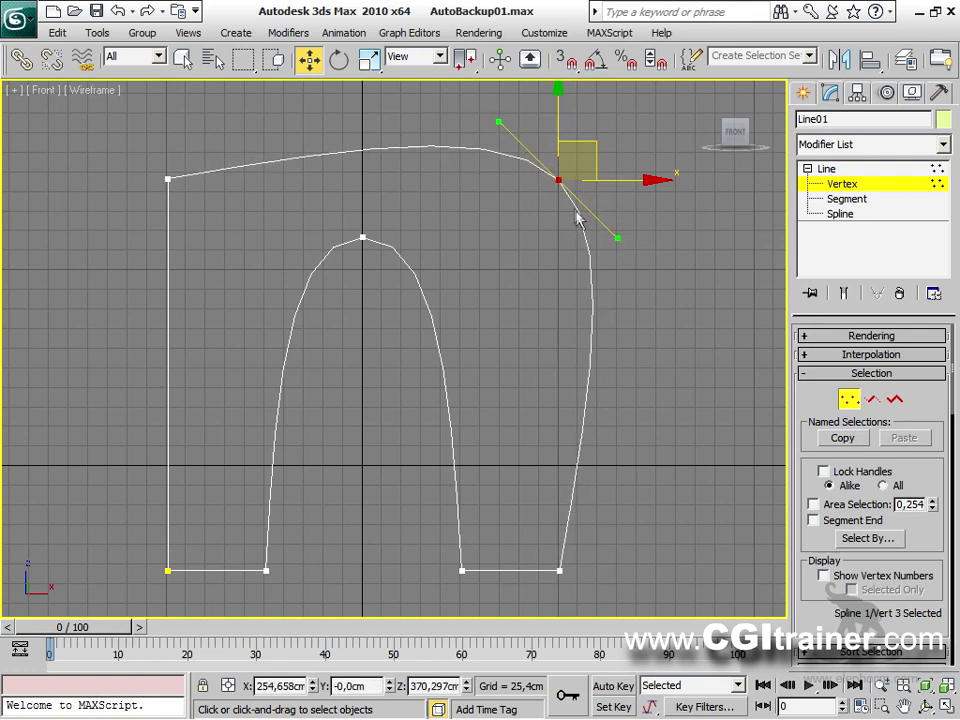
mouse_move(500, 117)
left_mouse_down()
mouse_move(492, 127)
mouse_move(510, 118)
left_mouse_up()
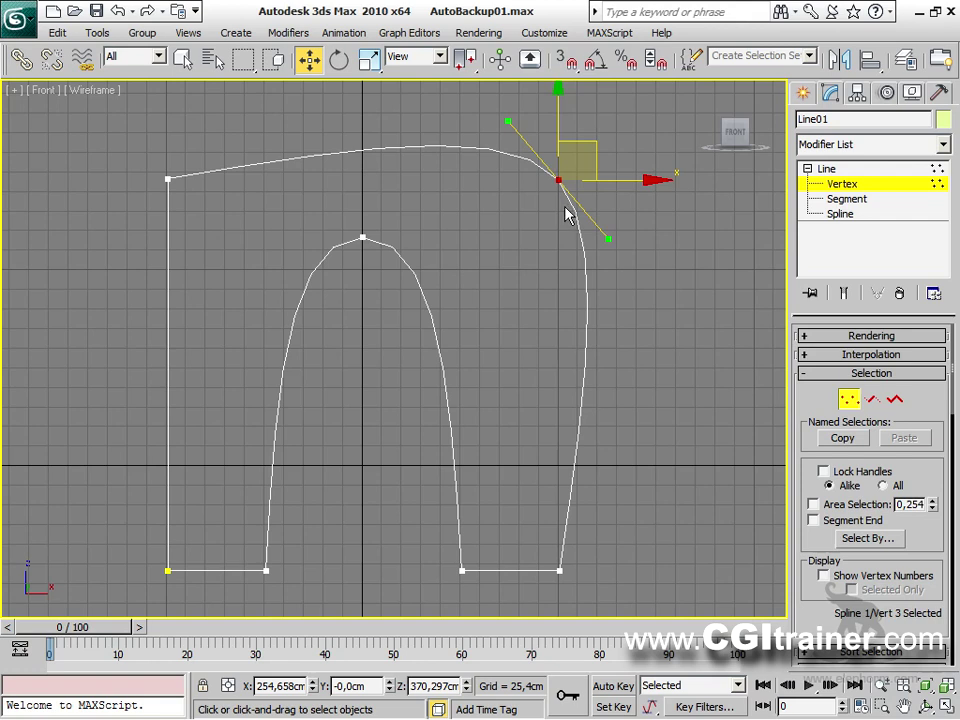
Make it Bezier Corner, pull its independent handles, then set the vertex back to Corner.
right_click(561, 218)
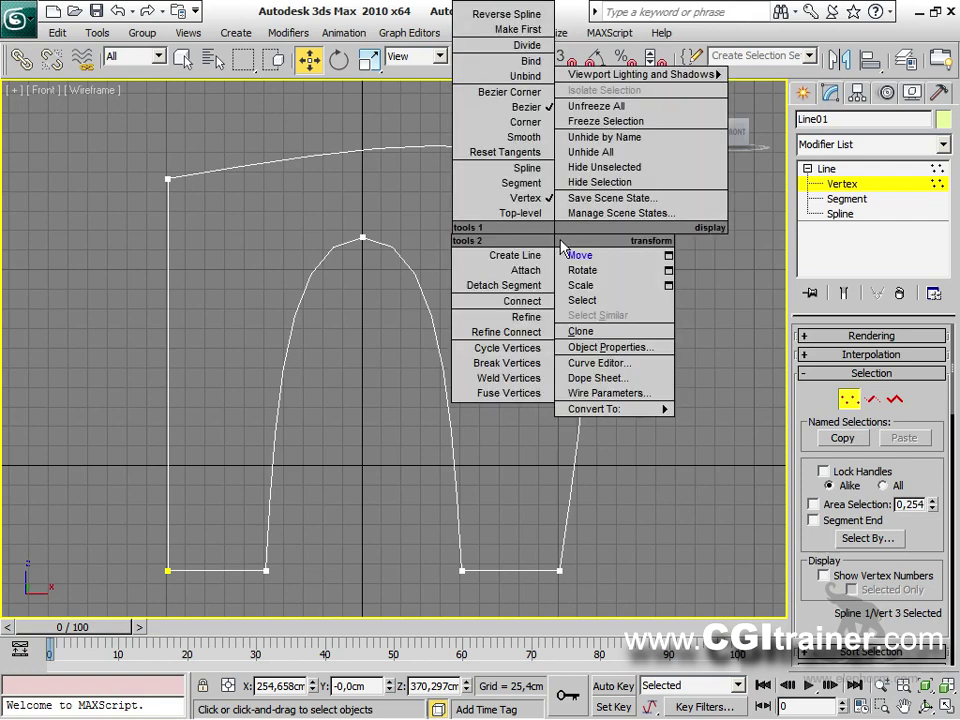
left_click(508, 90)
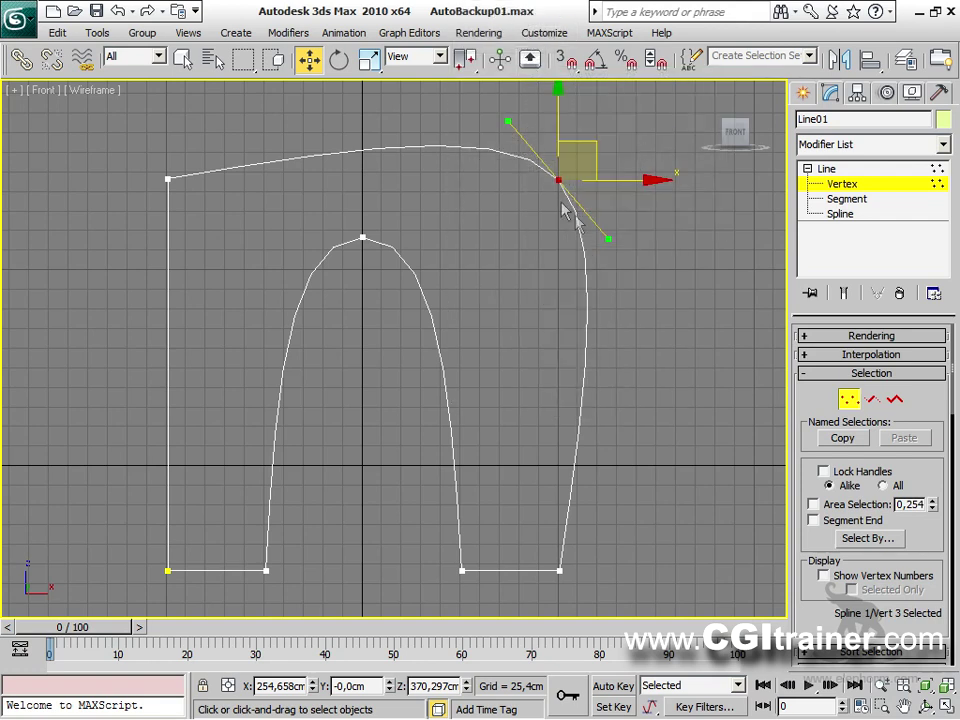
left_click_drag(608, 239, 487, 206)
left_click_drag(508, 119, 438, 129)
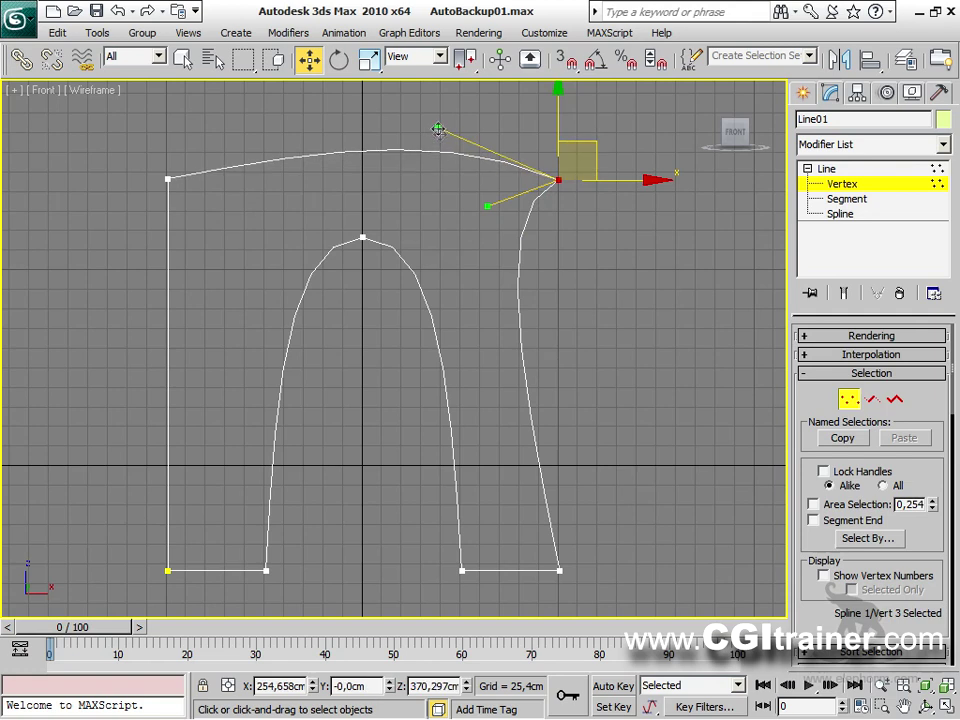
left_click_drag(487, 206, 487, 258)
right_click(569, 194)
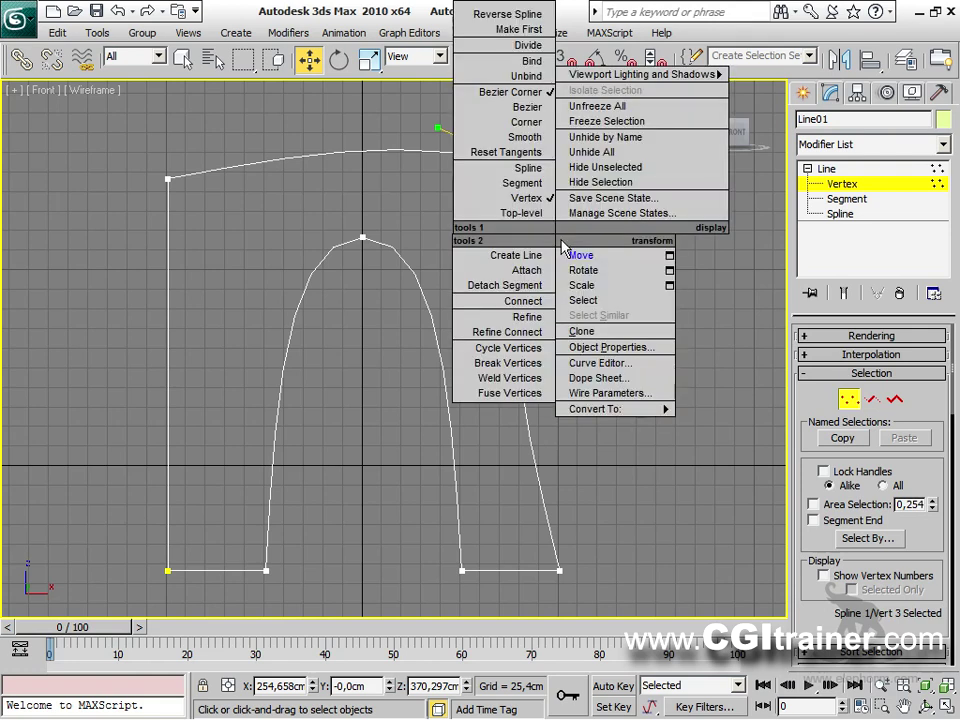
left_click(525, 122)
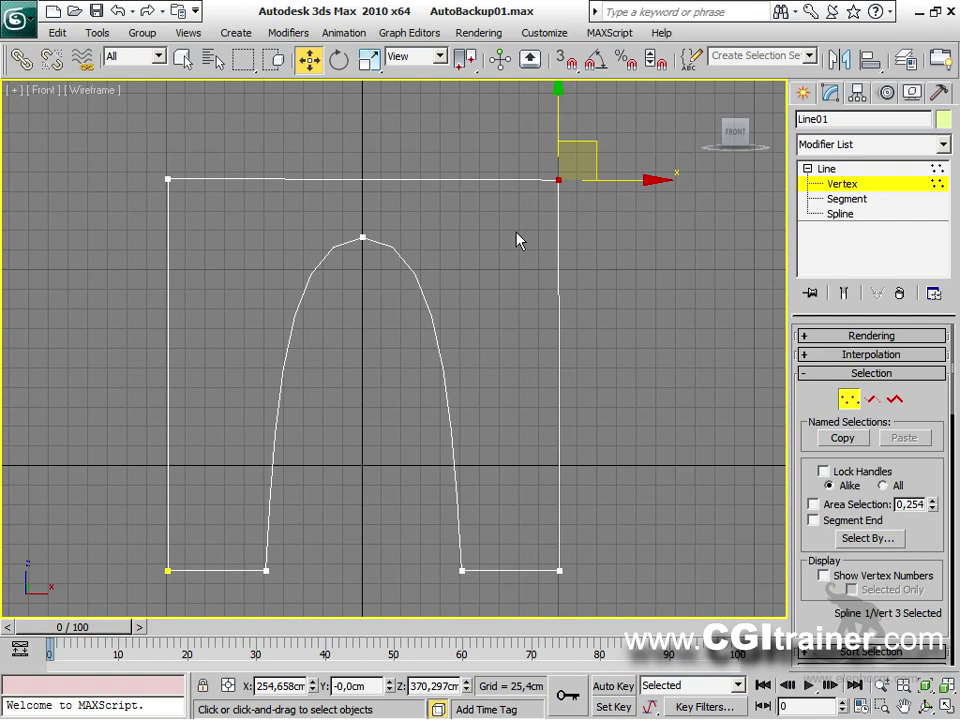
Bring up the viewport quad menu and nudge the Front view down slightly.
right_click(452, 236)
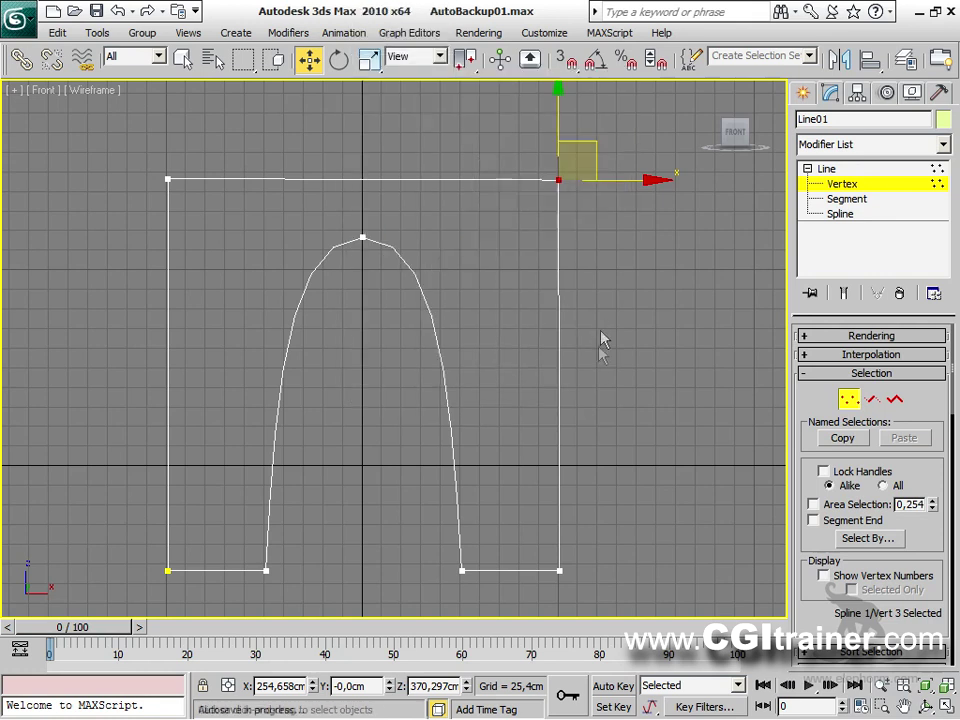
mouse_move(570, 414)
middle_mouse_down()
mouse_move(568, 450)
mouse_move(569, 417)
middle_mouse_up()
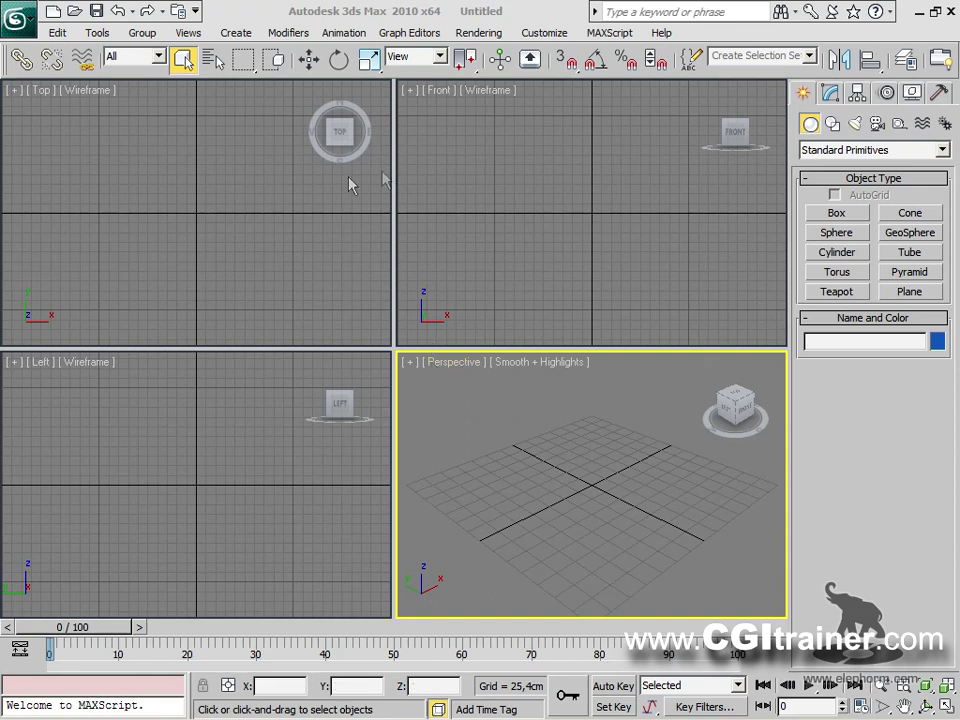
Maximize the Front viewport, start the Line shape tool, and enable 3D snapping to Grid Points.
left_click(475, 185)
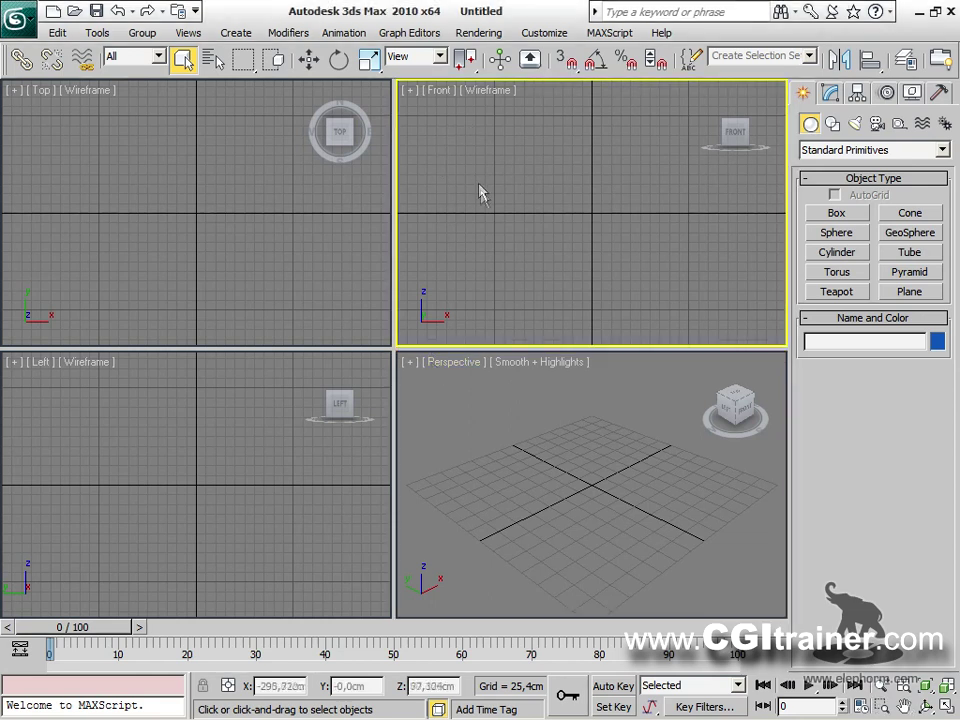
key("alt+w")
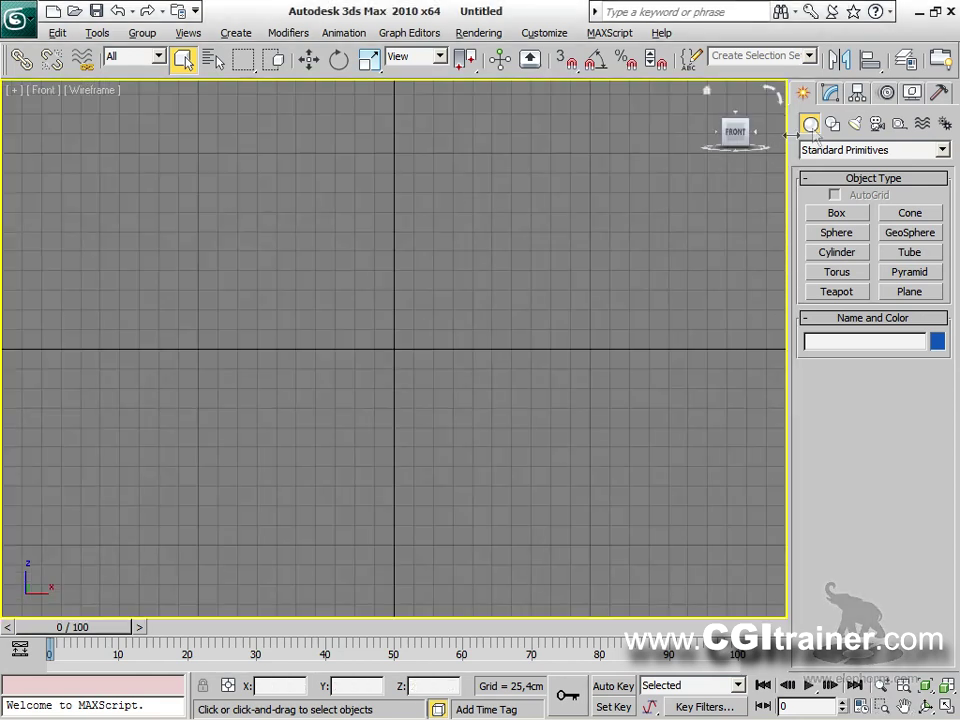
left_click(833, 123)
left_click(837, 229)
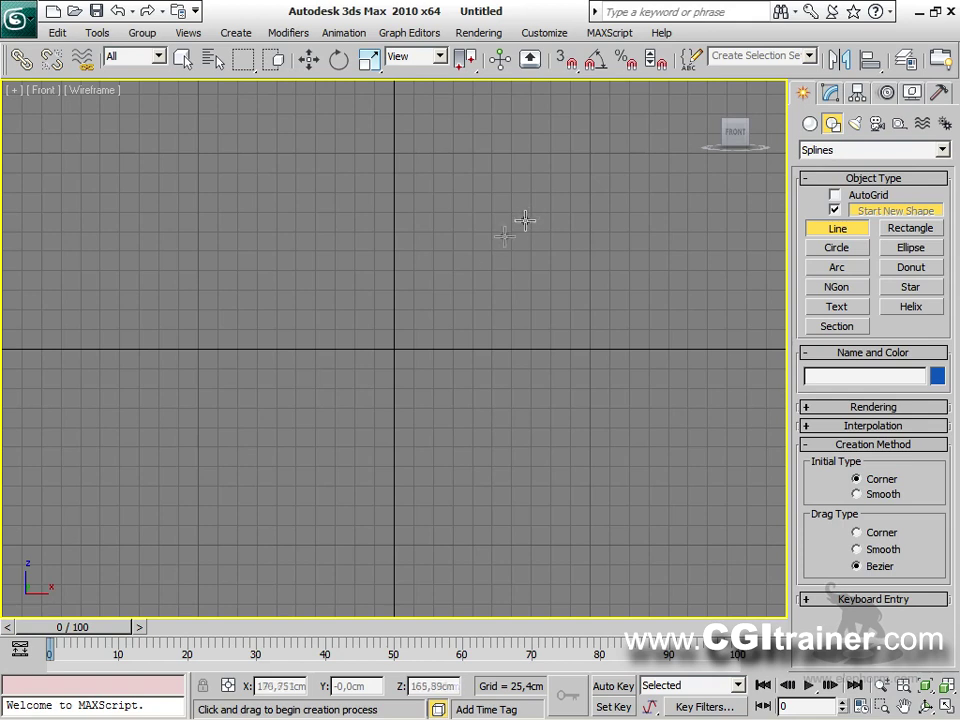
right_click(460, 280, "shift")
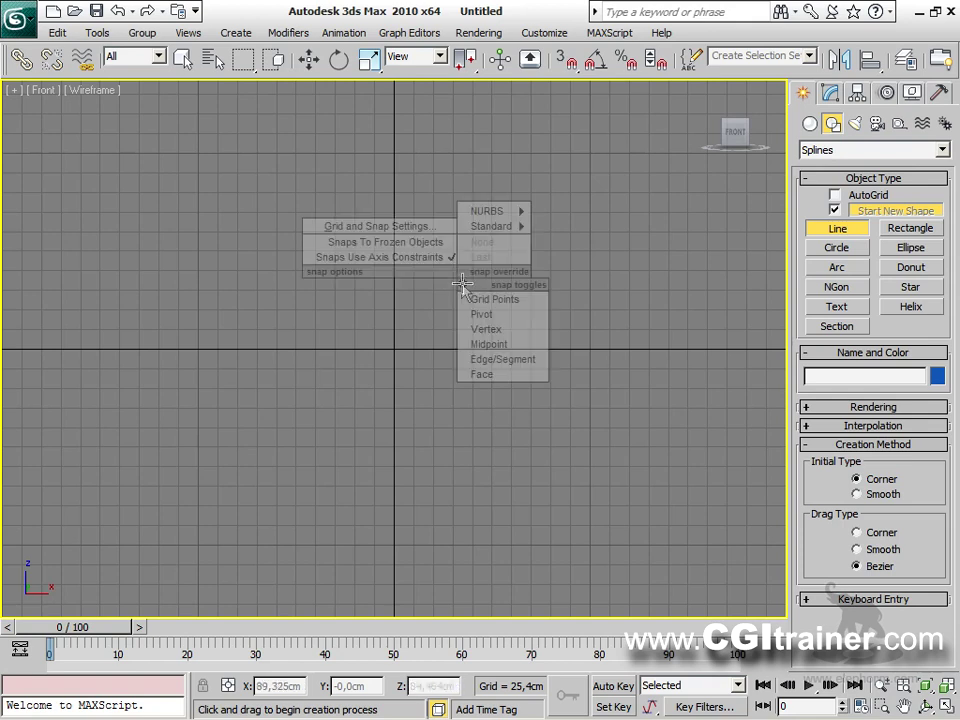
left_click(494, 299)
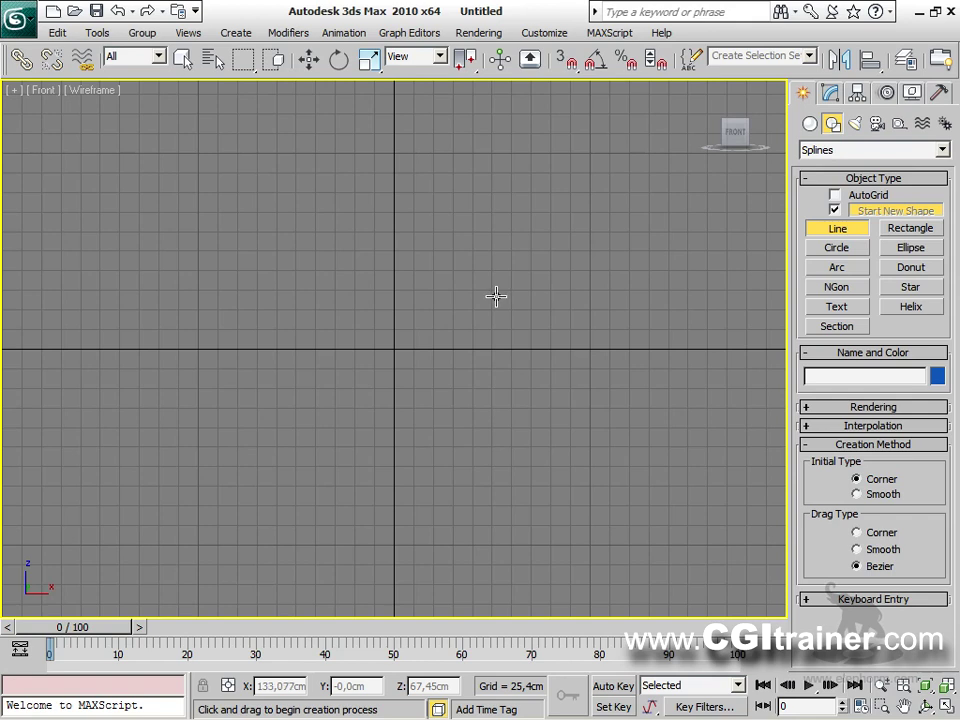
right_click(496, 296, "shift")
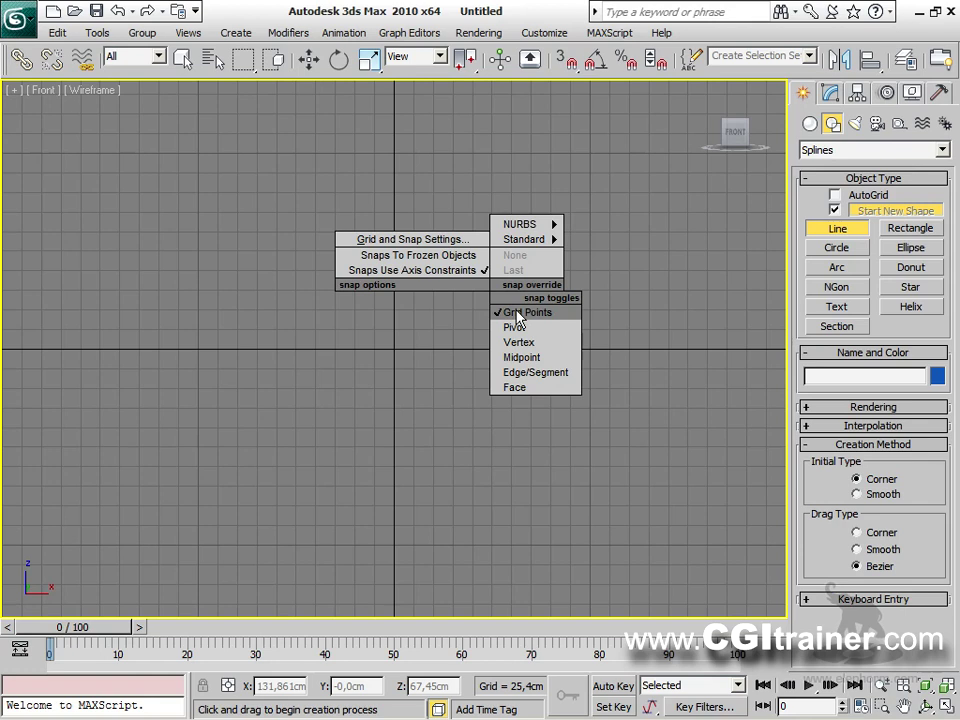
left_click(516, 313)
right_click(510, 312, "shift")
left_click(528, 332)
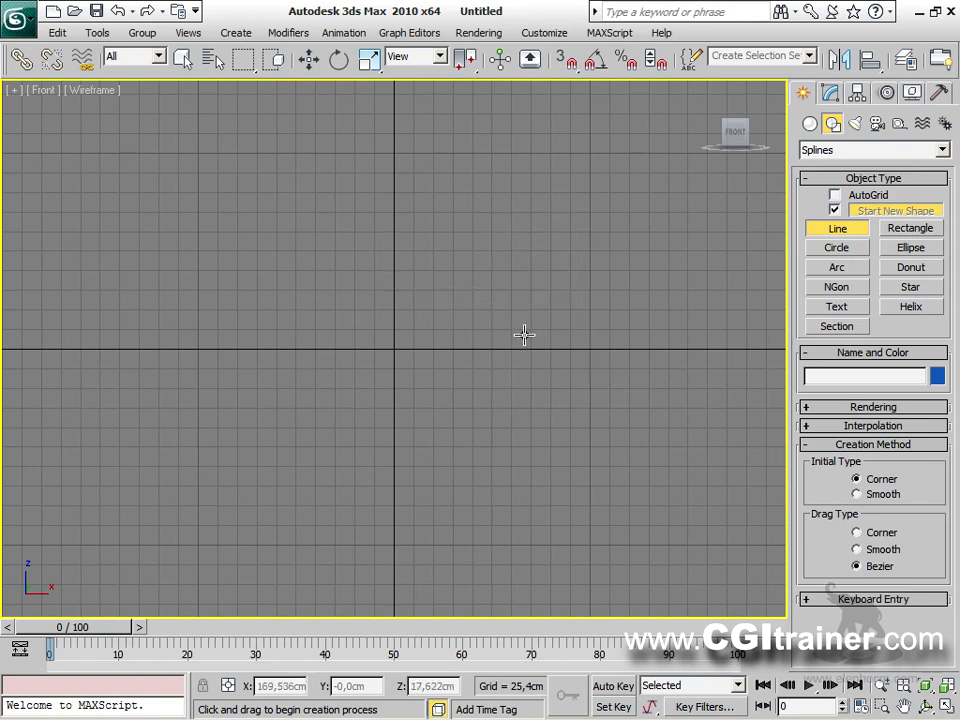
key("s")
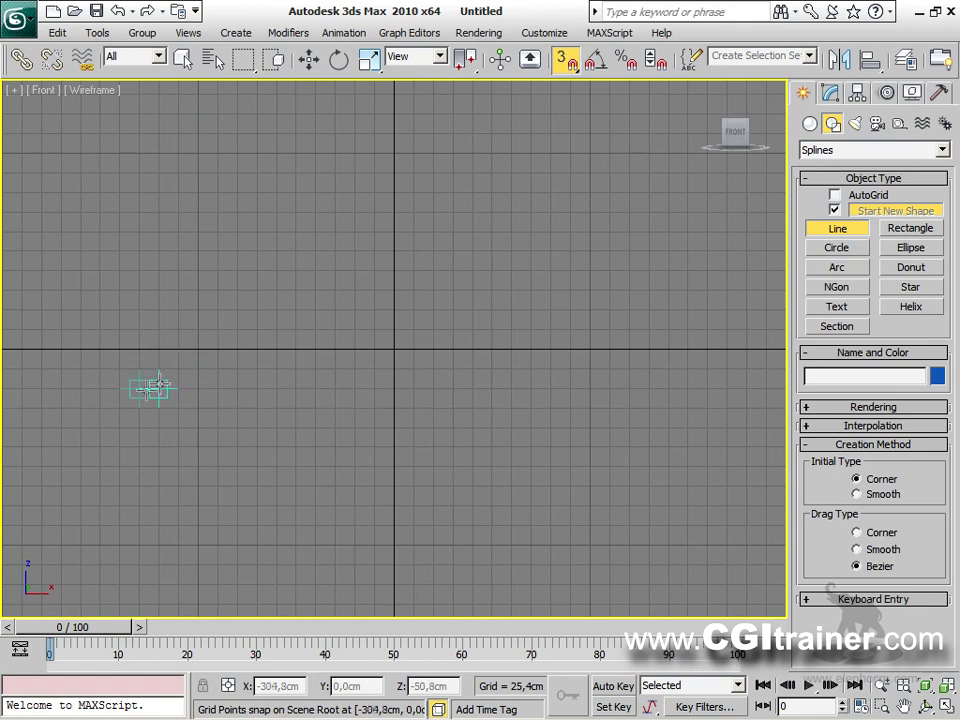
Draw the zigzag top of the outline as alternating grid-snapped peaks and troughs.
left_click(120, 408)
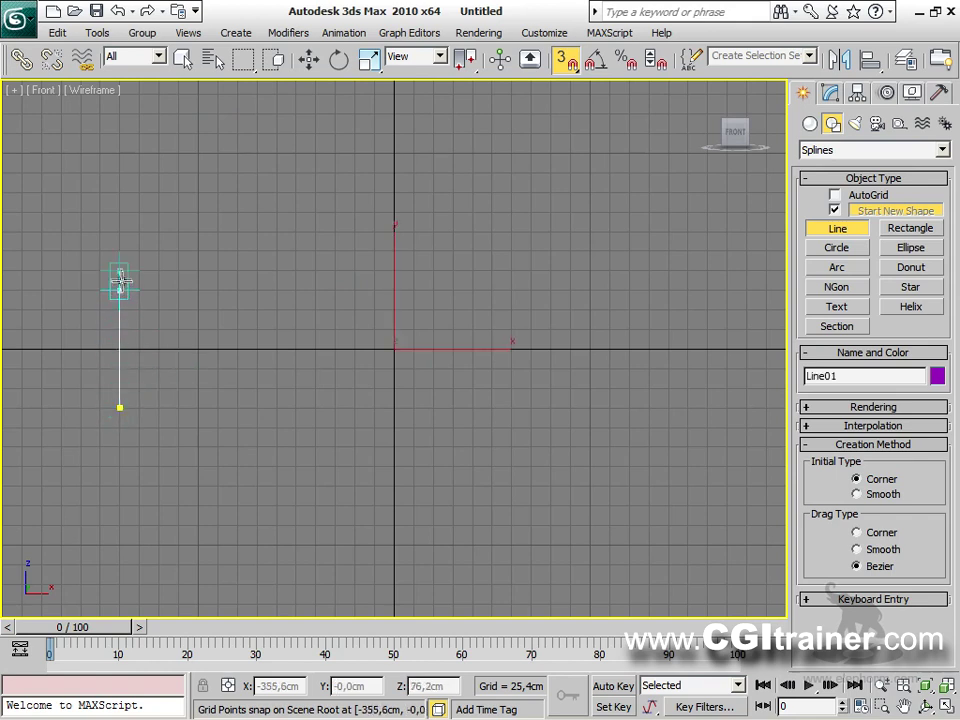
left_click(159, 310)
left_click(198, 271)
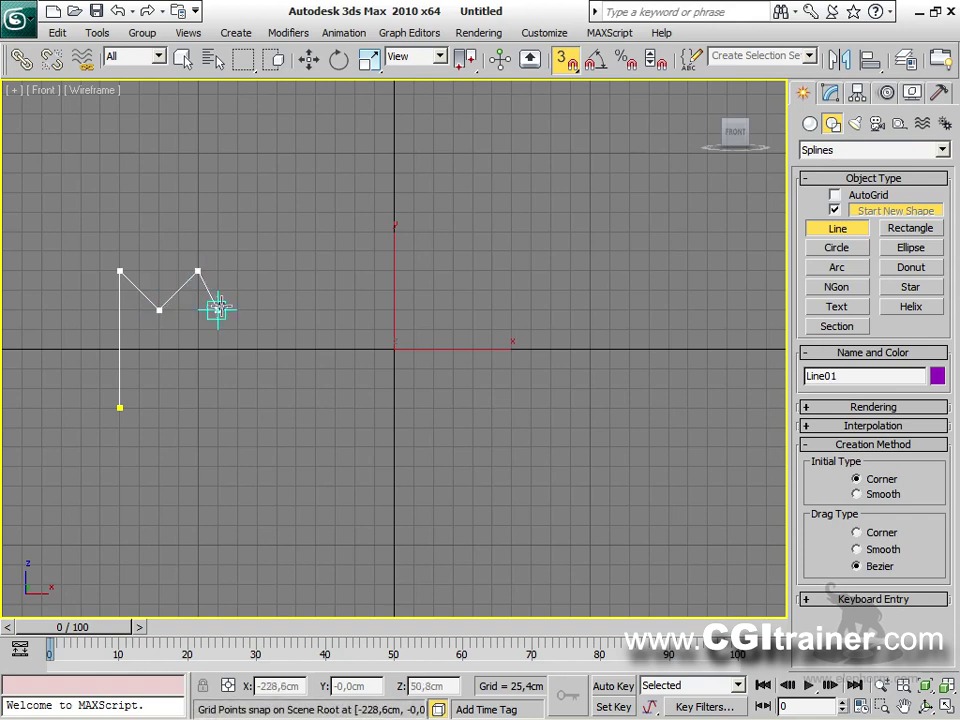
left_click(237, 310)
left_click(276, 271)
left_click(315, 310)
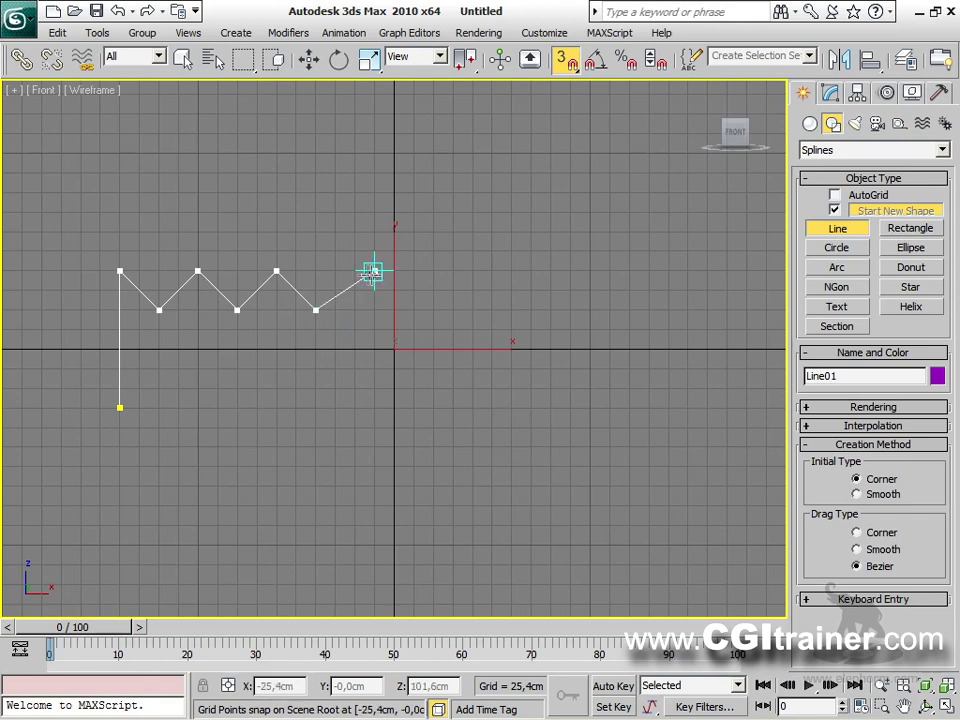
left_click(355, 271)
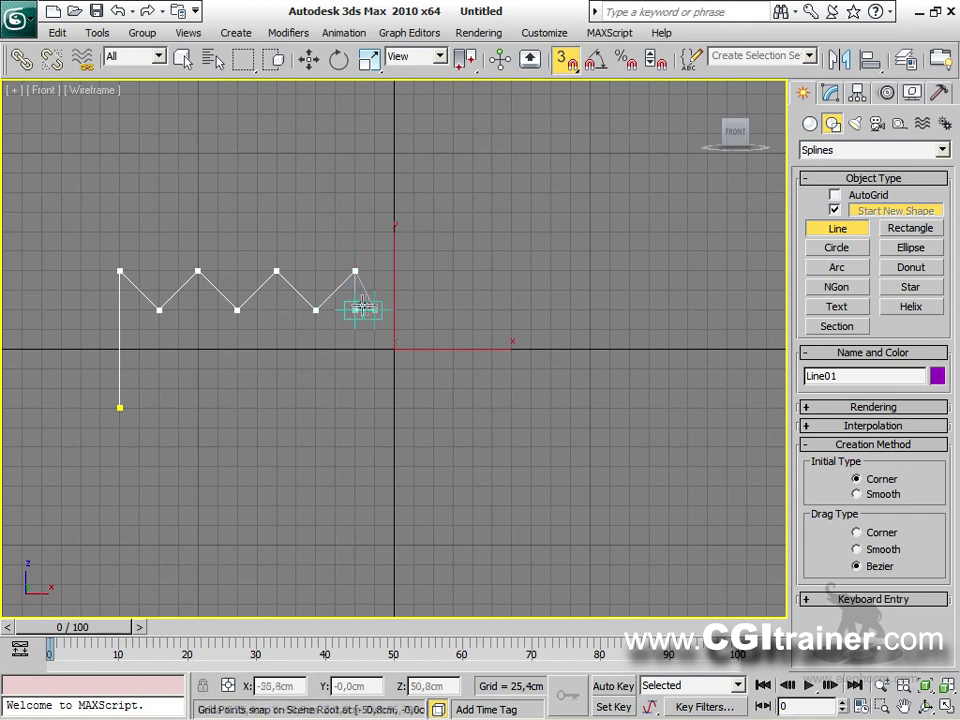
left_click(394, 310)
left_click(433, 271)
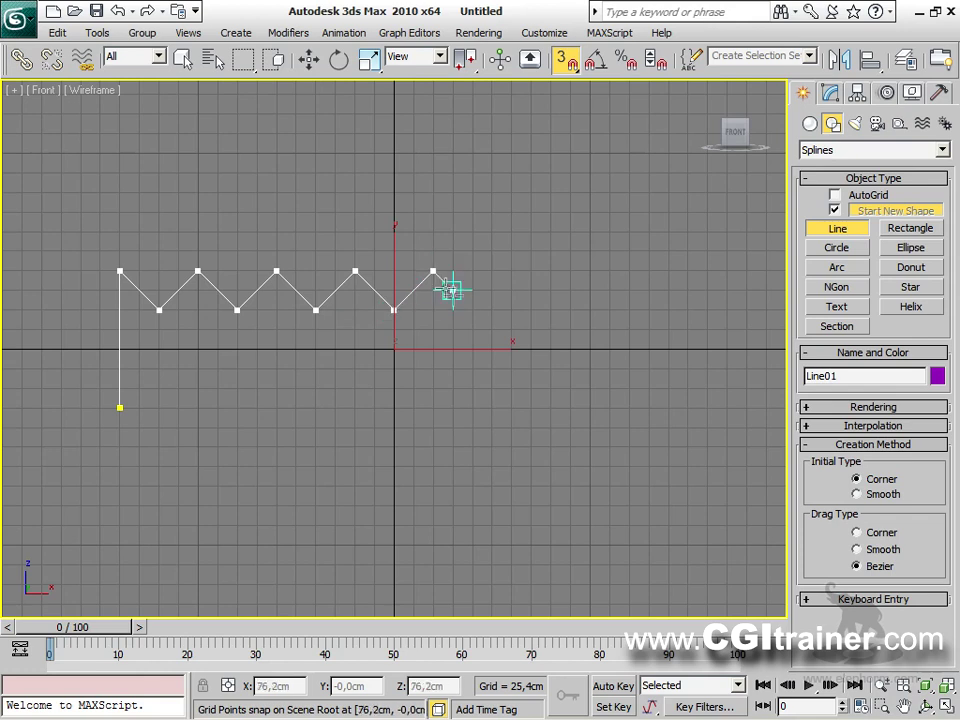
left_click(472, 310)
left_click(512, 271)
left_click(551, 310)
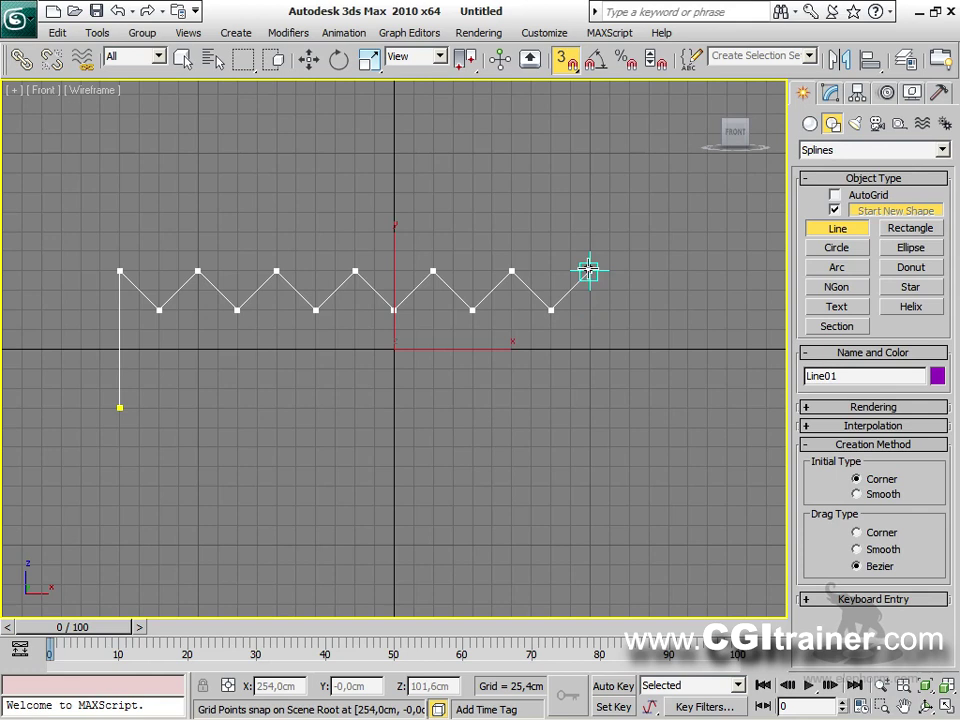
Add the raised right block and slanted bottom, then close the spline at the first vertex.
left_click(590, 232)
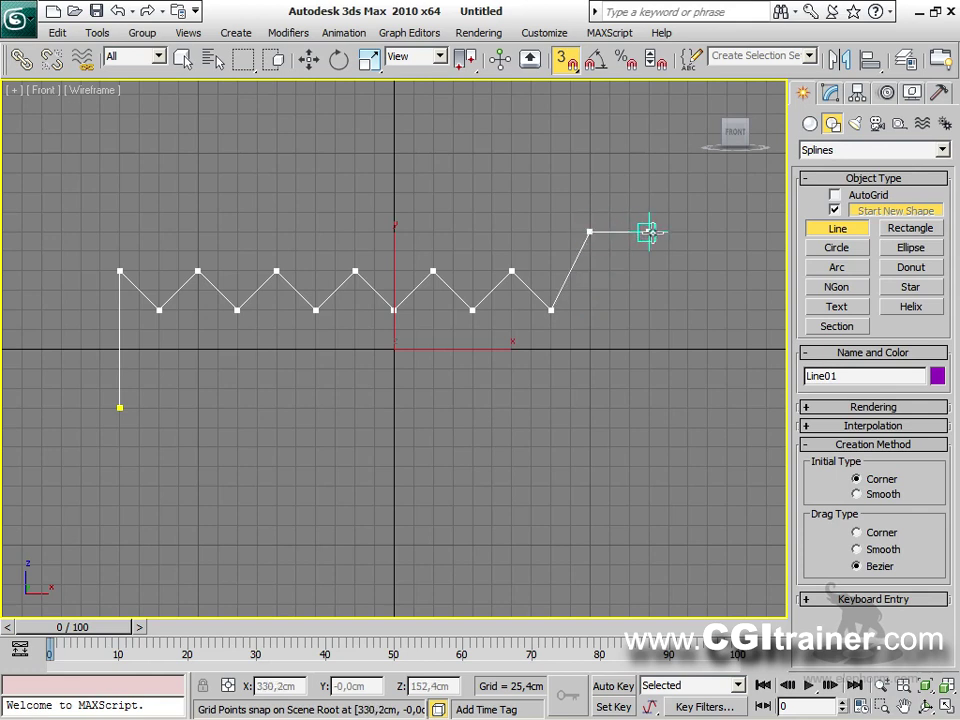
left_click(649, 232)
left_click(649, 506)
left_click(512, 506)
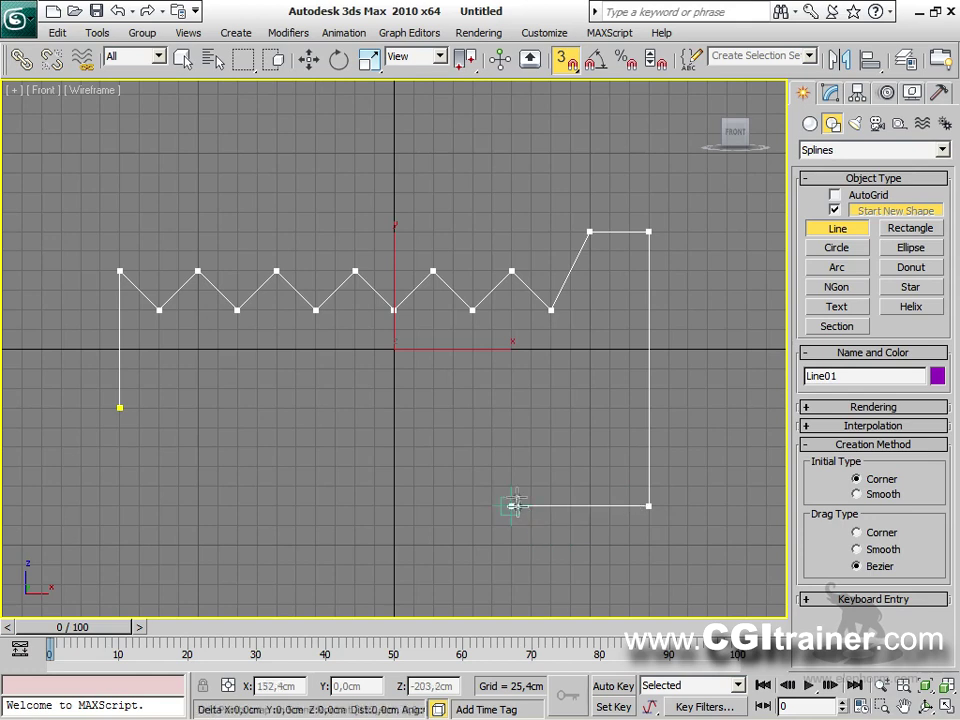
left_click(512, 467)
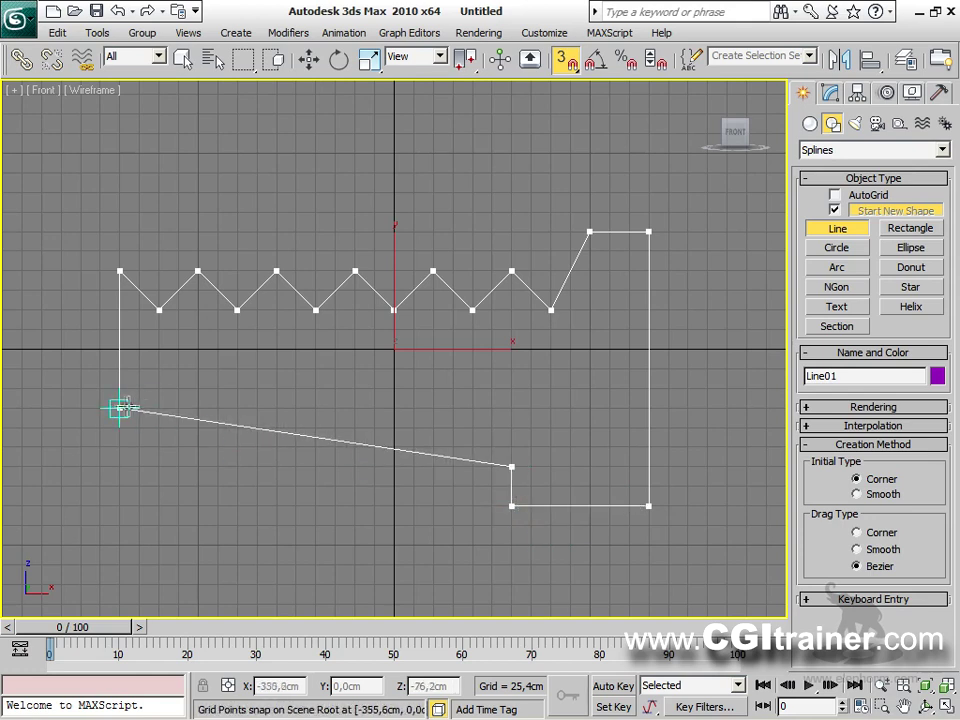
left_click(120, 408)
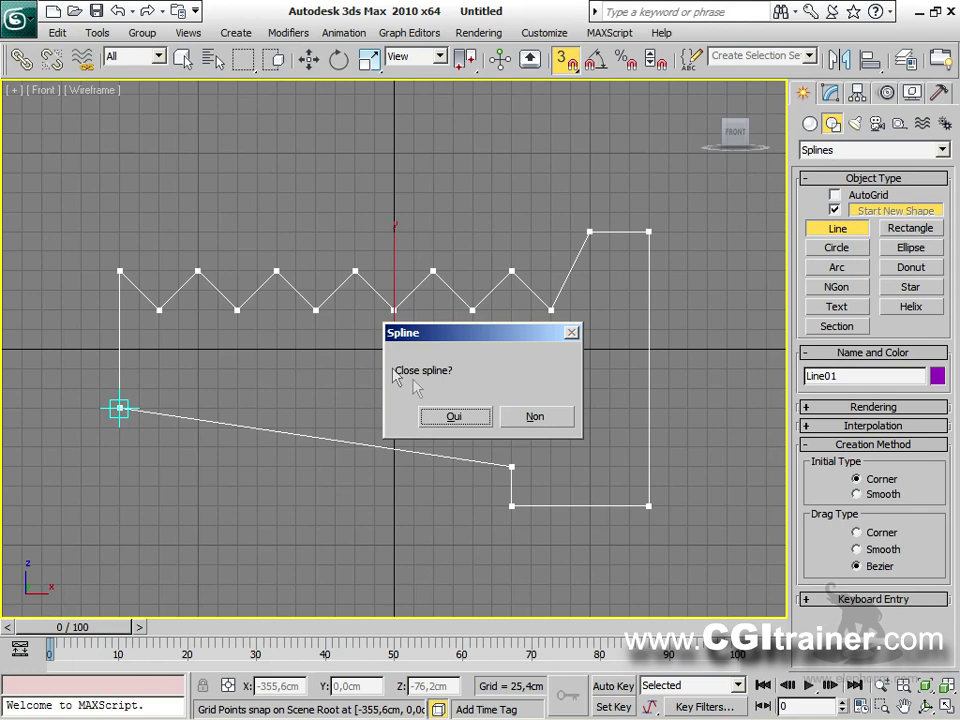
left_click(454, 414)
middle_click_drag(400, 375, 423, 352)
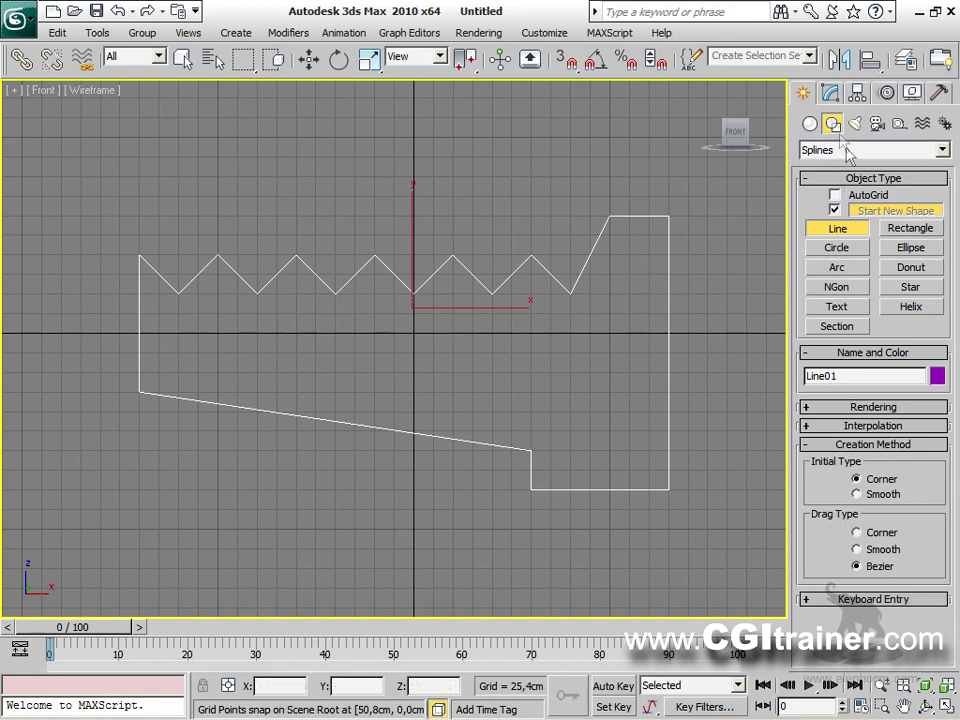
In the Modify panel's Vertex mode, box-select all the zigzag vertices.
left_click(829, 93)
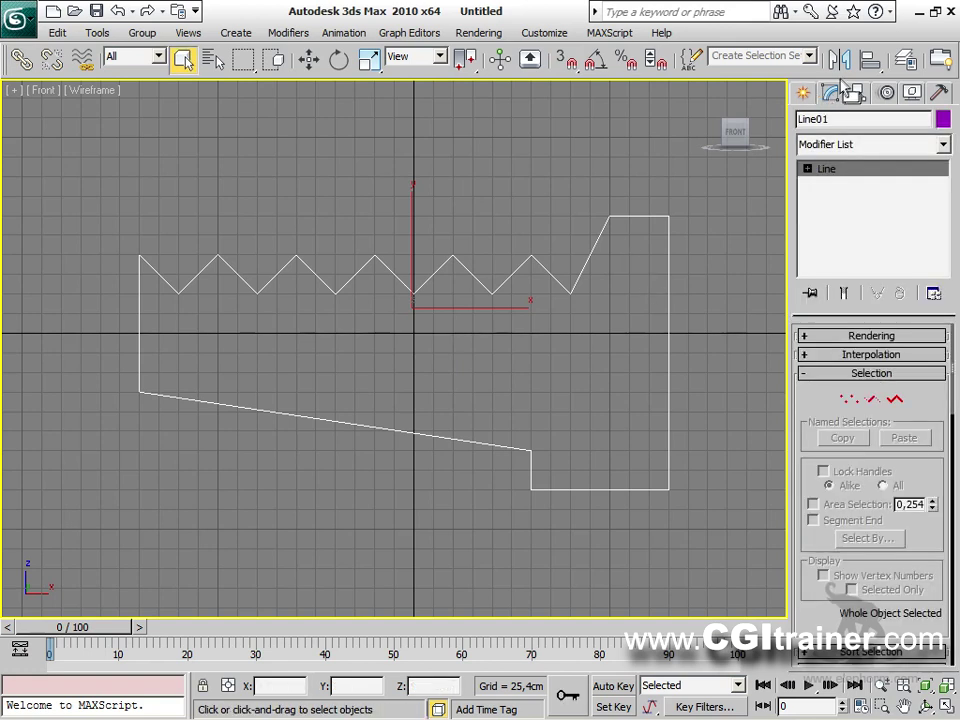
left_click(849, 399)
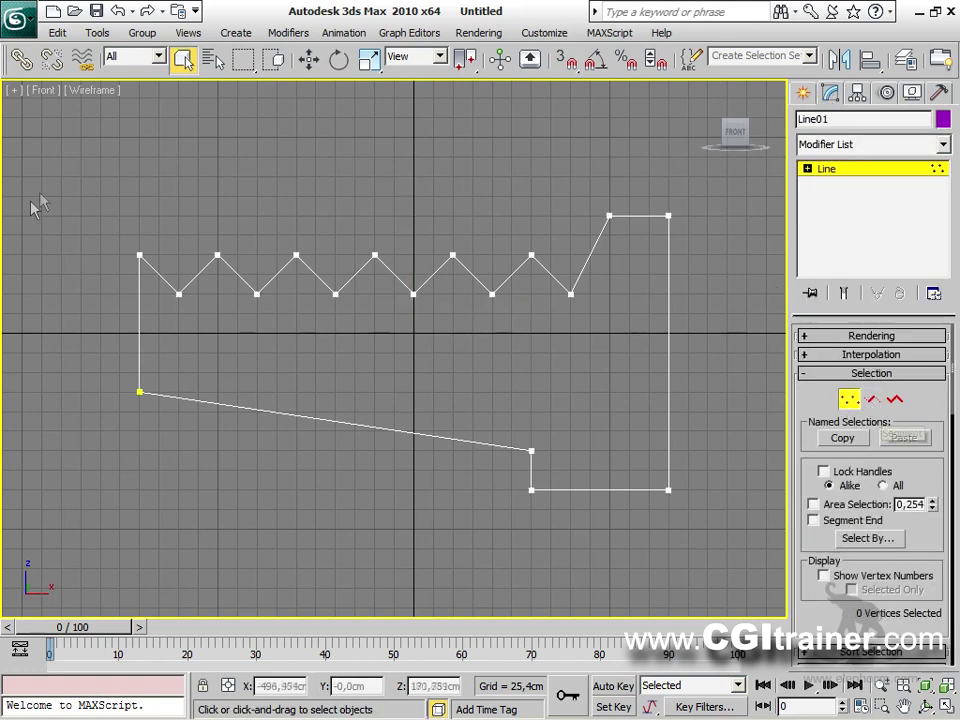
left_click_drag(145, 208, 572, 324)
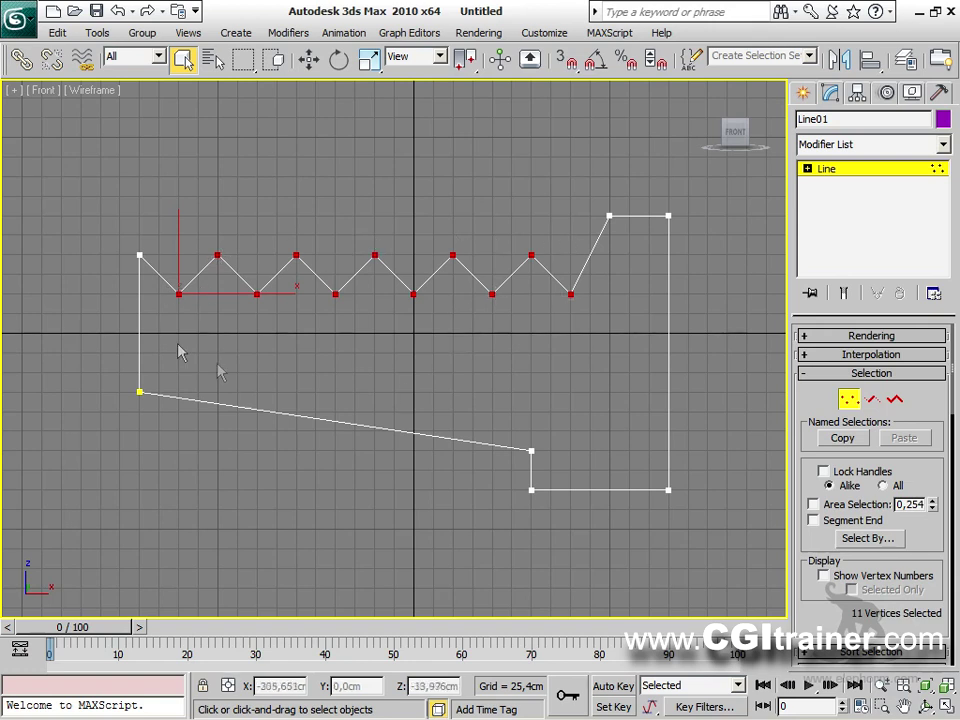
Change the selected vertices to Smooth, then Bezier, and finally Bezier Corner.
right_click(548, 358)
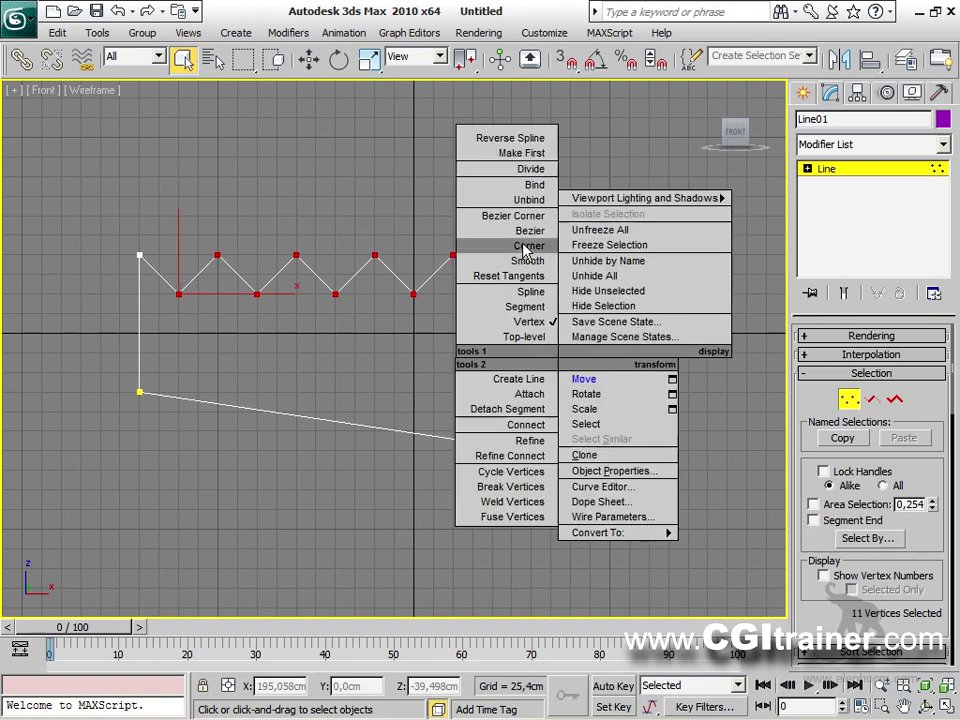
left_click(514, 259)
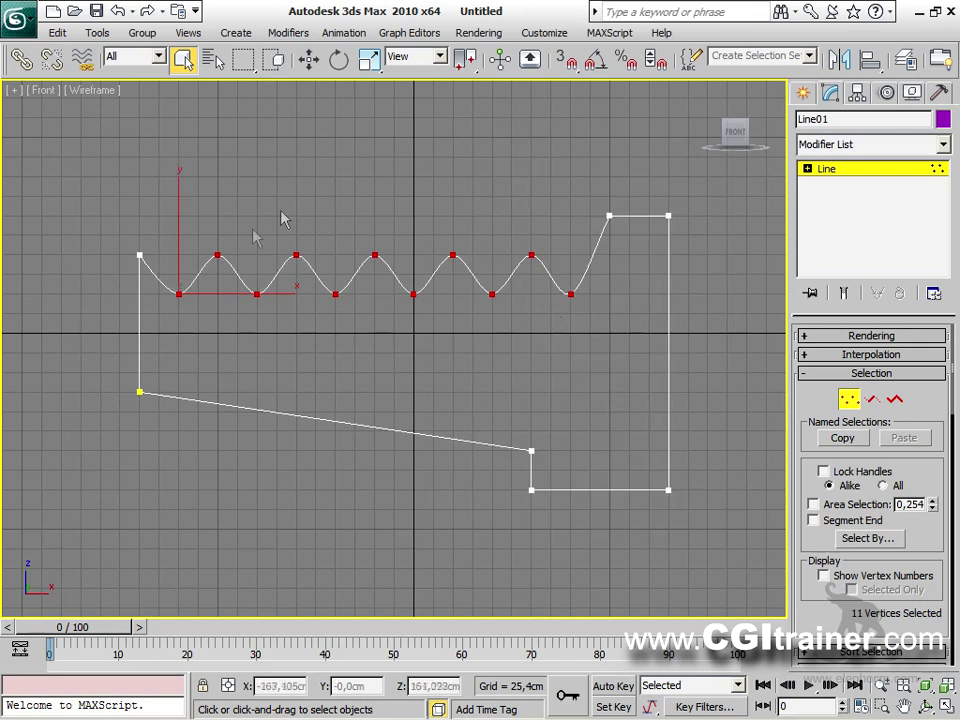
right_click(563, 289)
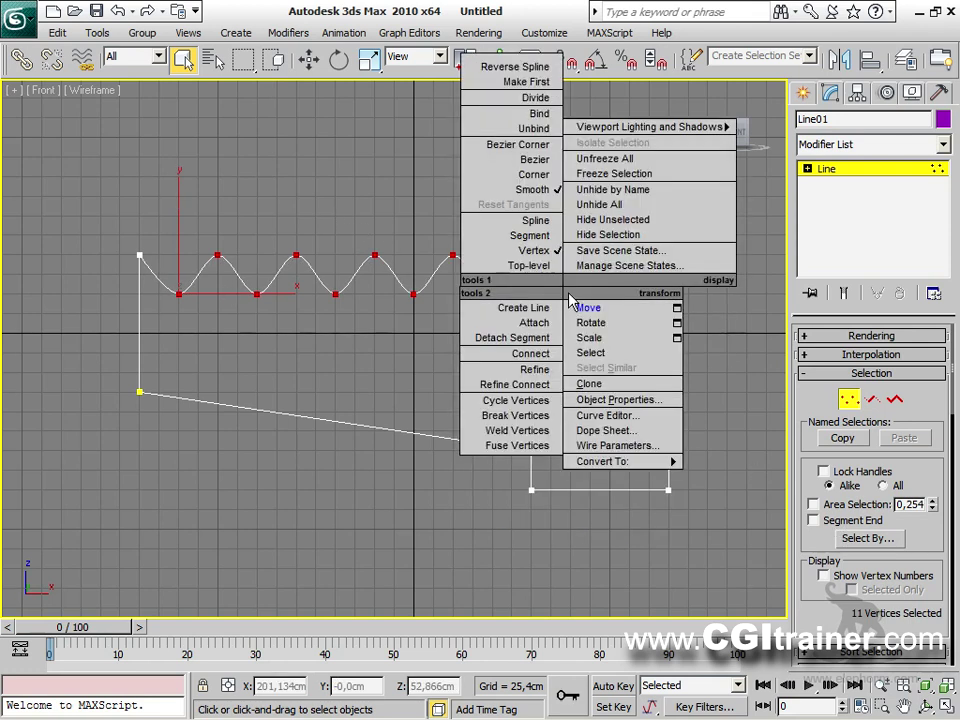
left_click(536, 160)
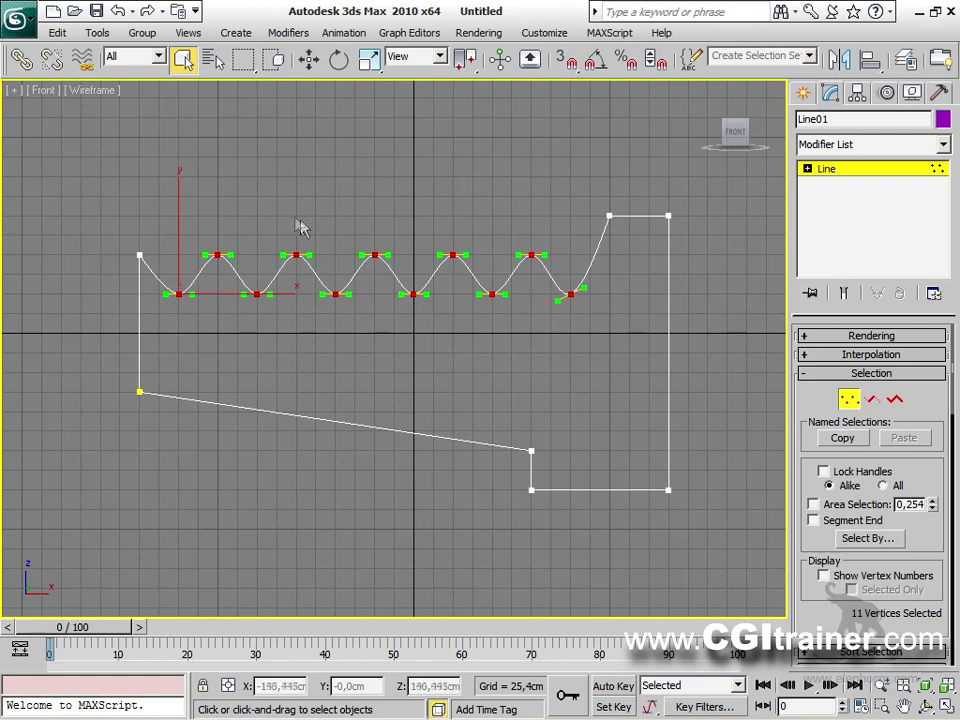
right_click(454, 338)
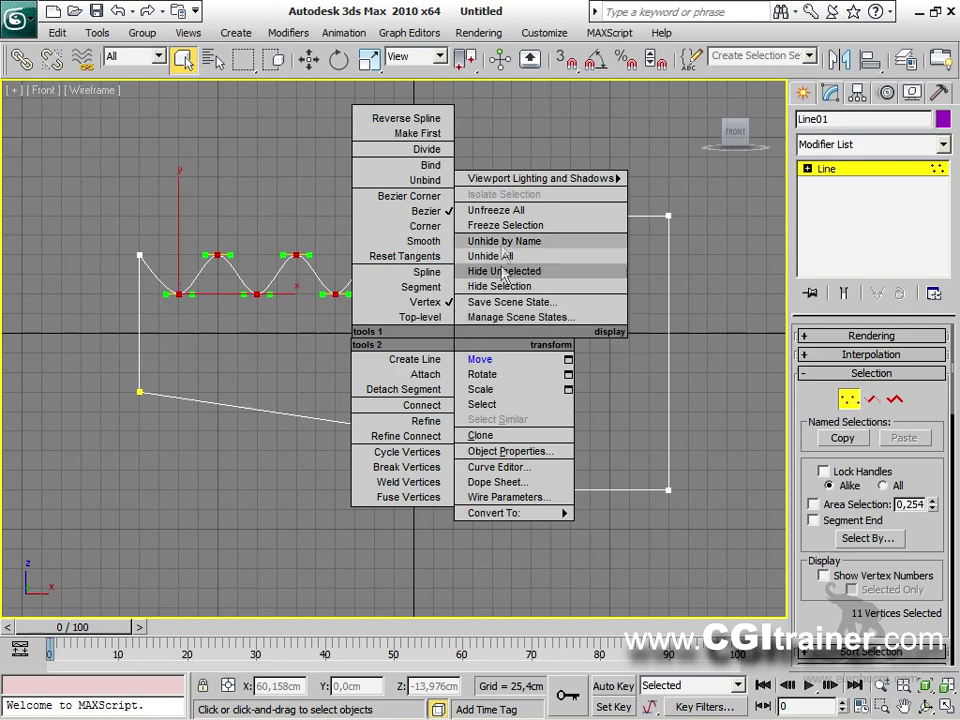
left_click(428, 200)
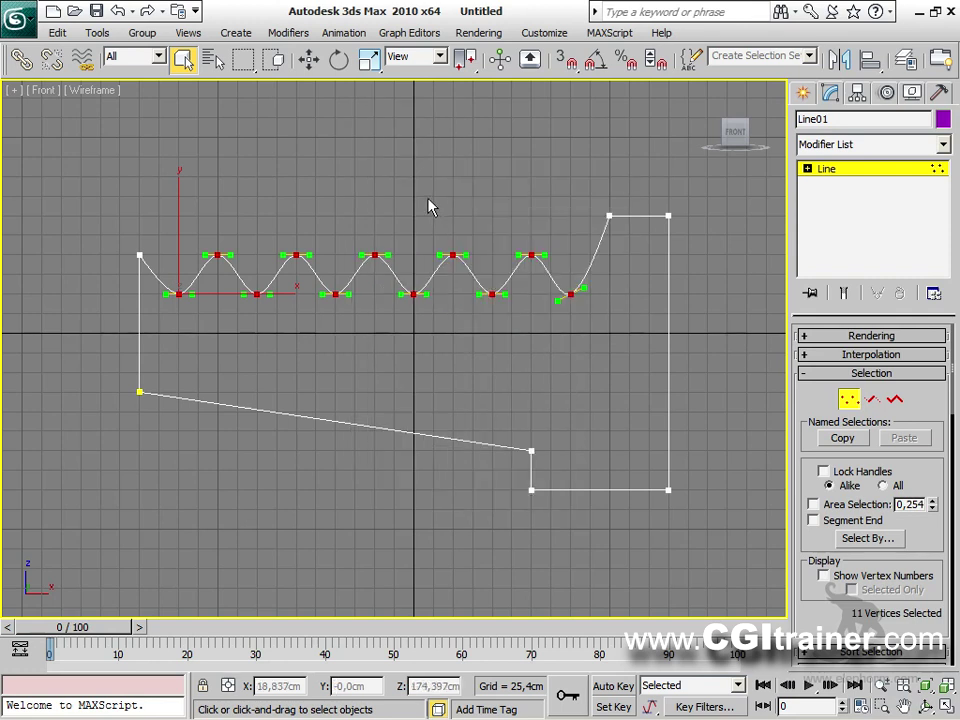
middle_click_drag(450, 358, 459, 391)
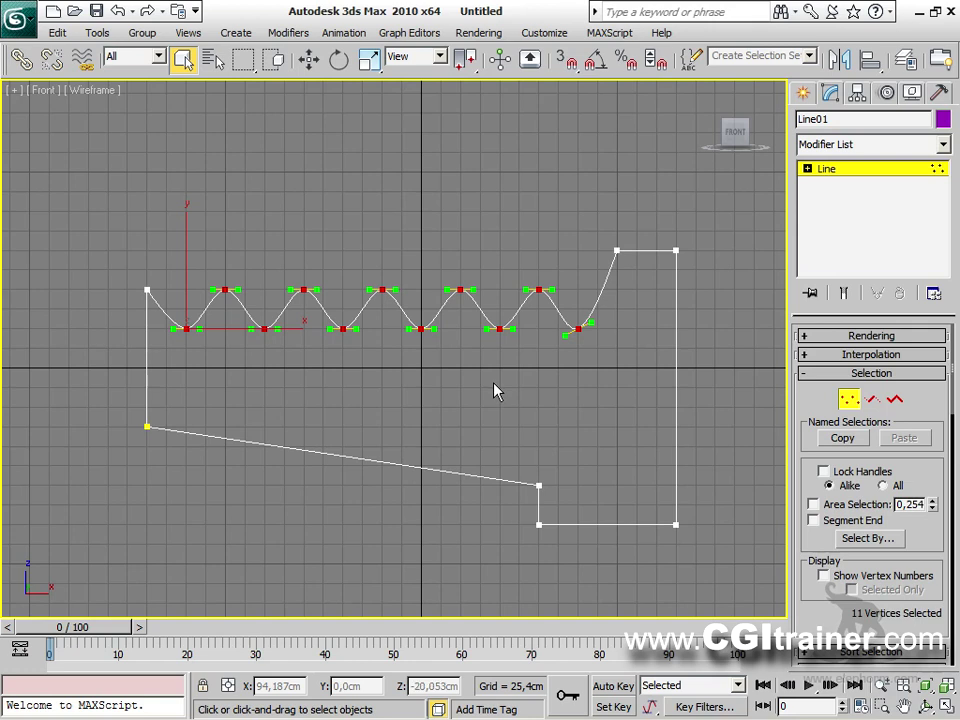
Drag the wave's tangent handles together, undoing one try, to tilt every wave into lopsided scallops.
key("w")
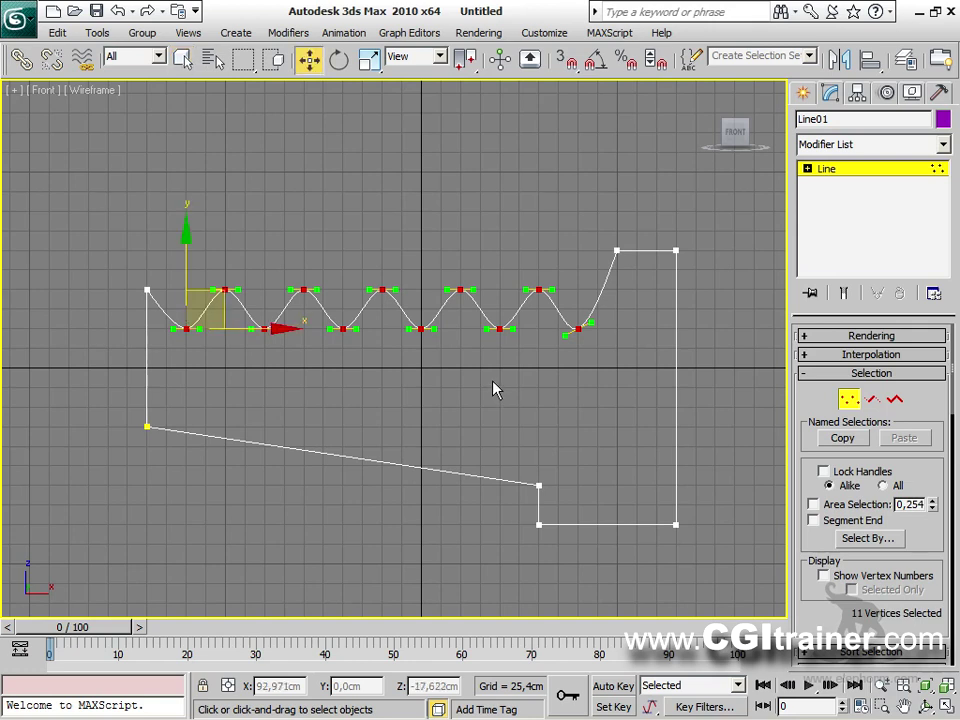
left_click_drag(551, 289, 548, 334)
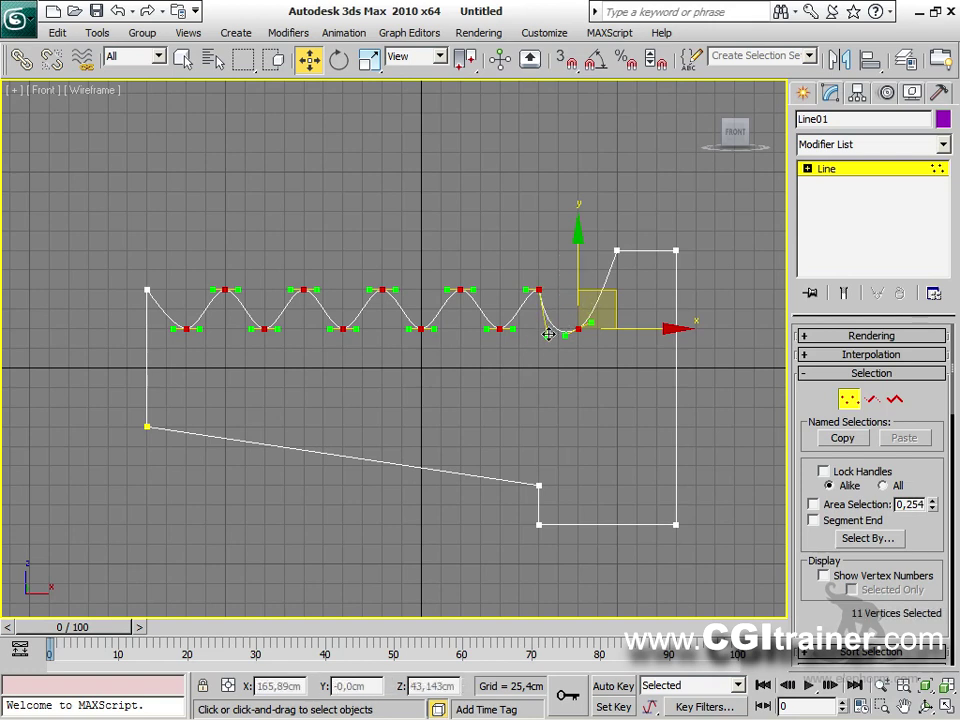
key("ctrl+z")
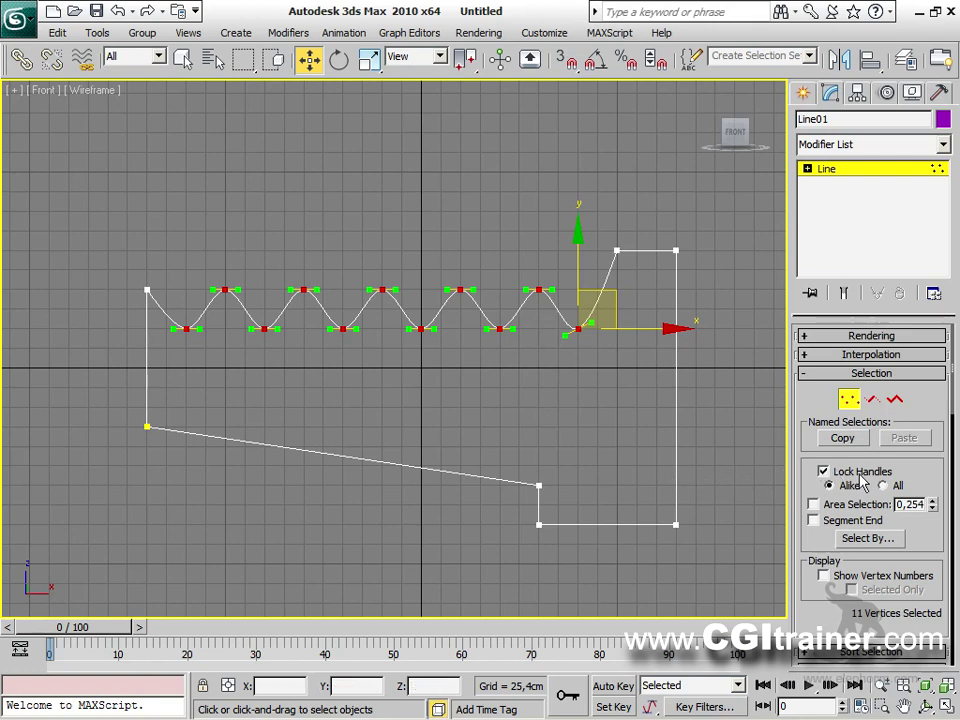
left_click_drag(553, 290, 530, 311)
left_click(216, 310)
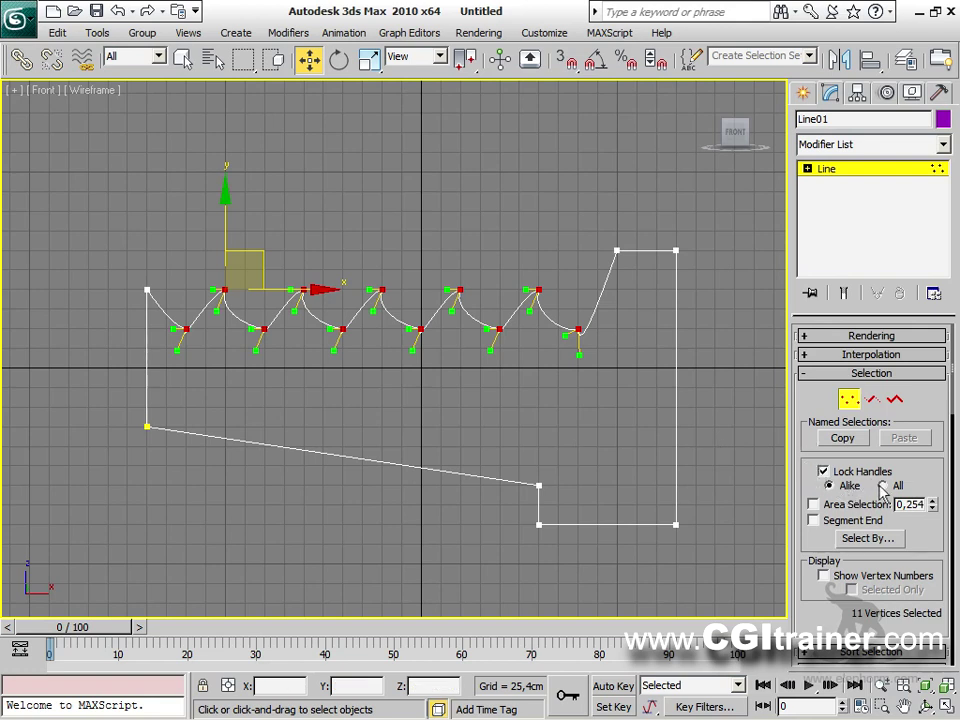
mouse_move(579, 356)
left_mouse_down()
mouse_move(606, 326)
mouse_move(584, 357)
mouse_move(572, 349)
mouse_move(602, 358)
mouse_move(584, 361)
left_mouse_up()
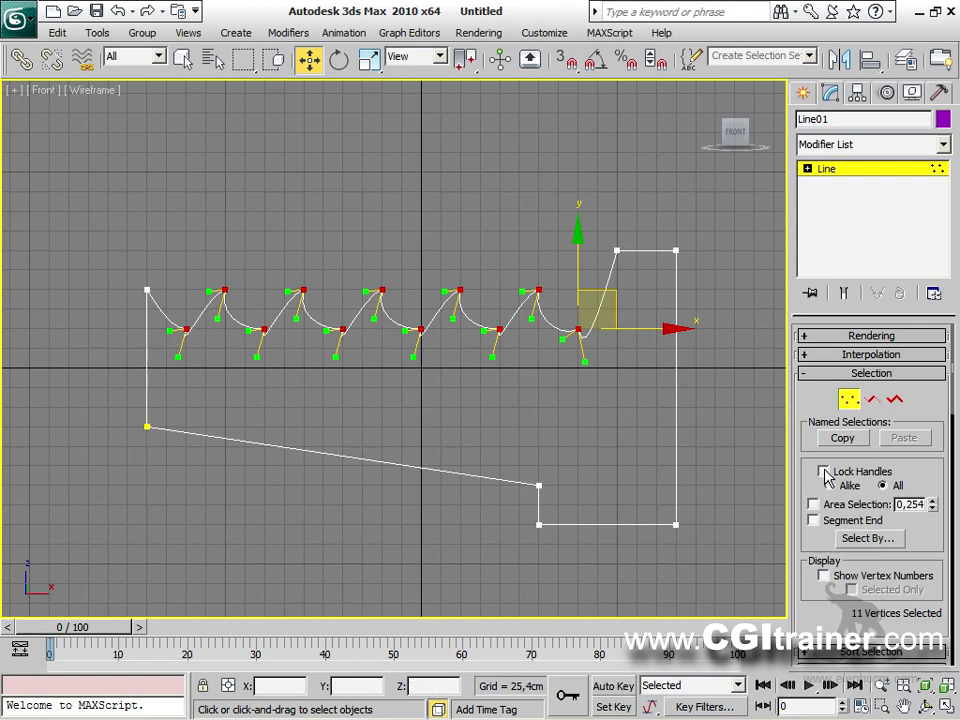
Cycle the wave vertices through Corner, Bezier Corner and Smooth to Bezier, and check Lock Handles.
right_click(346, 283)
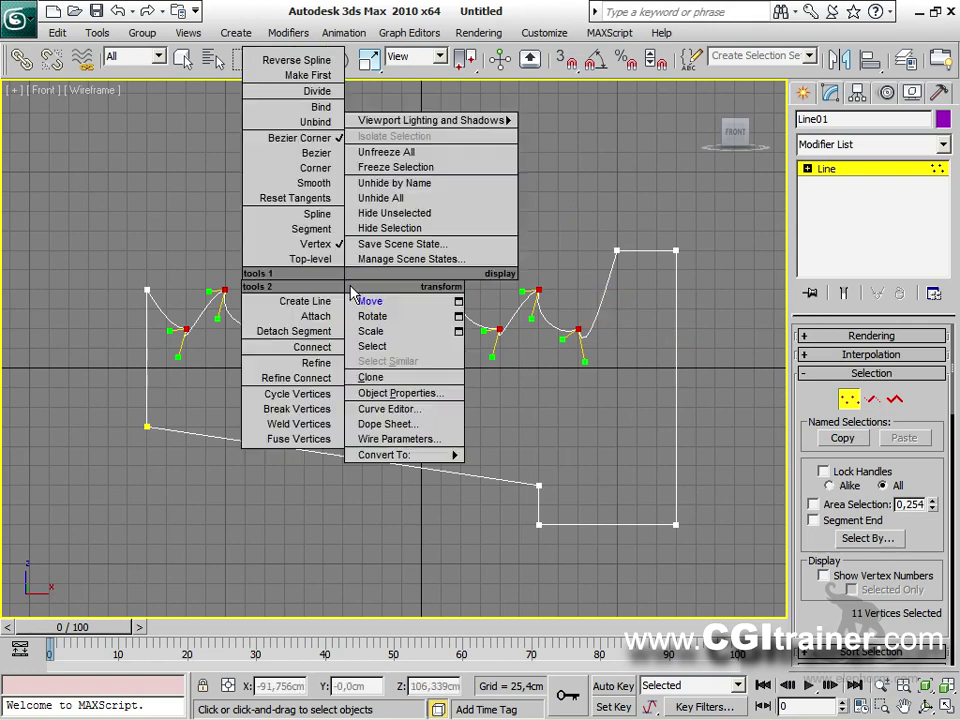
left_click(331, 173)
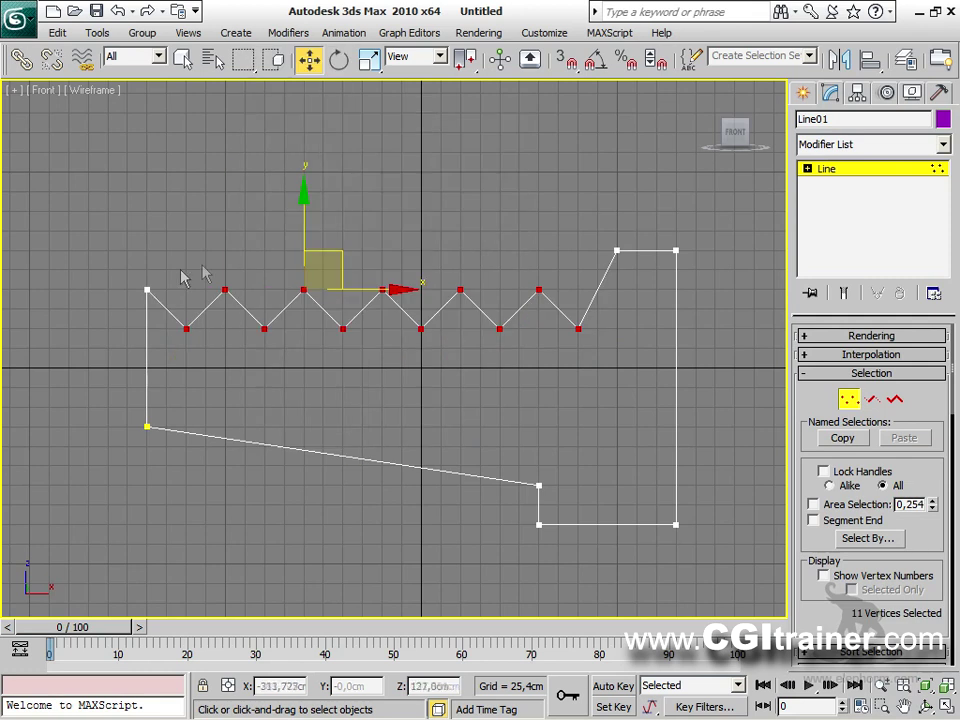
left_click(225, 289)
right_click(578, 331)
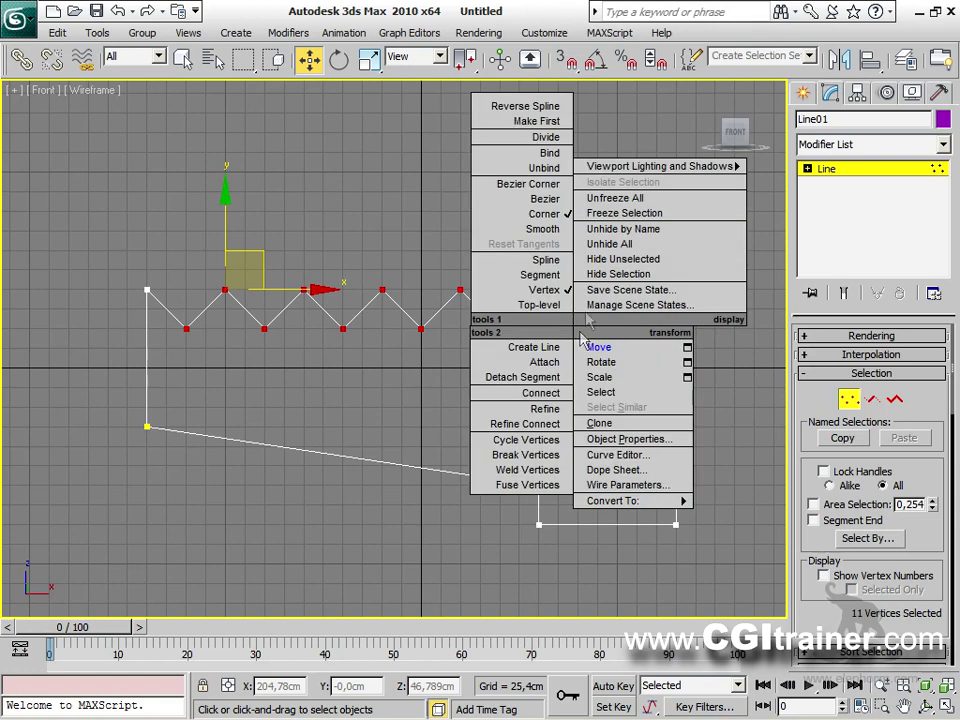
left_click(540, 185)
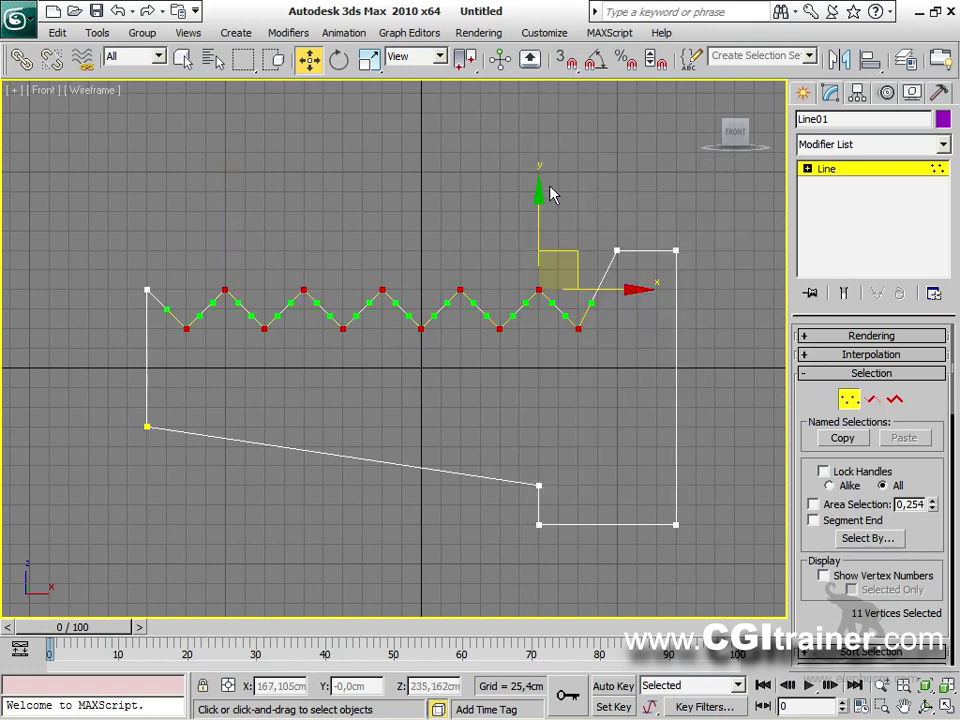
right_click(409, 226)
left_click(480, 191)
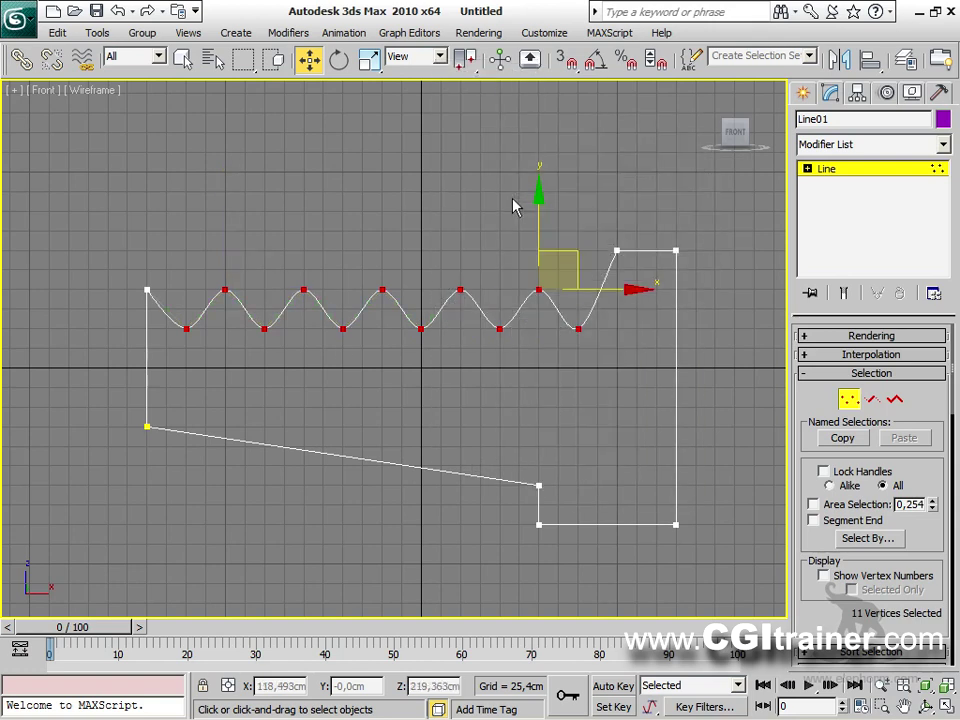
right_click(436, 333)
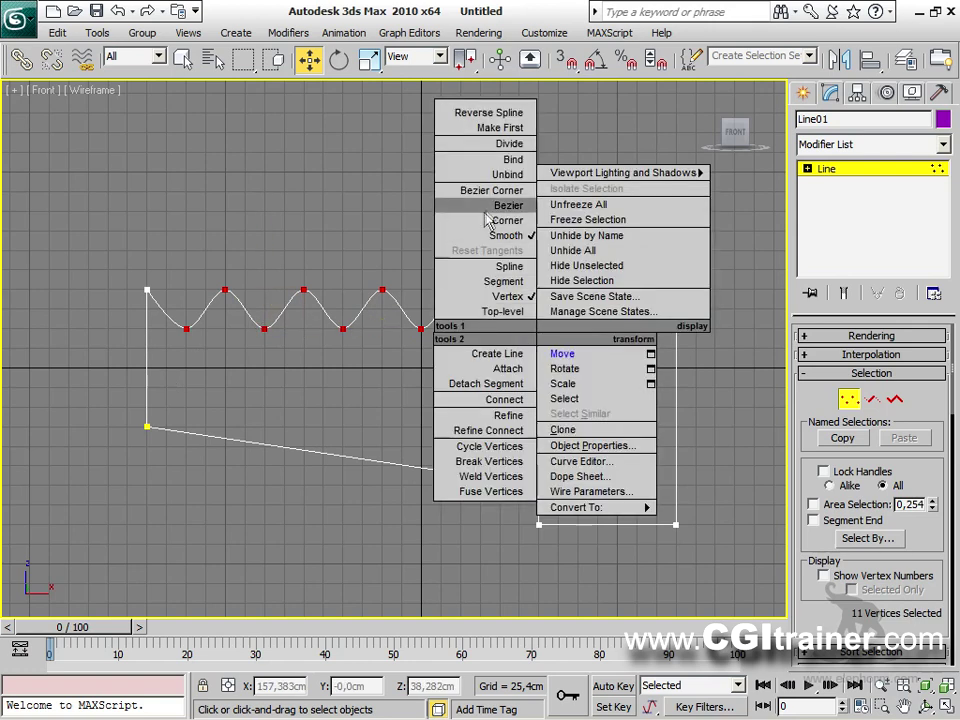
left_click(507, 205)
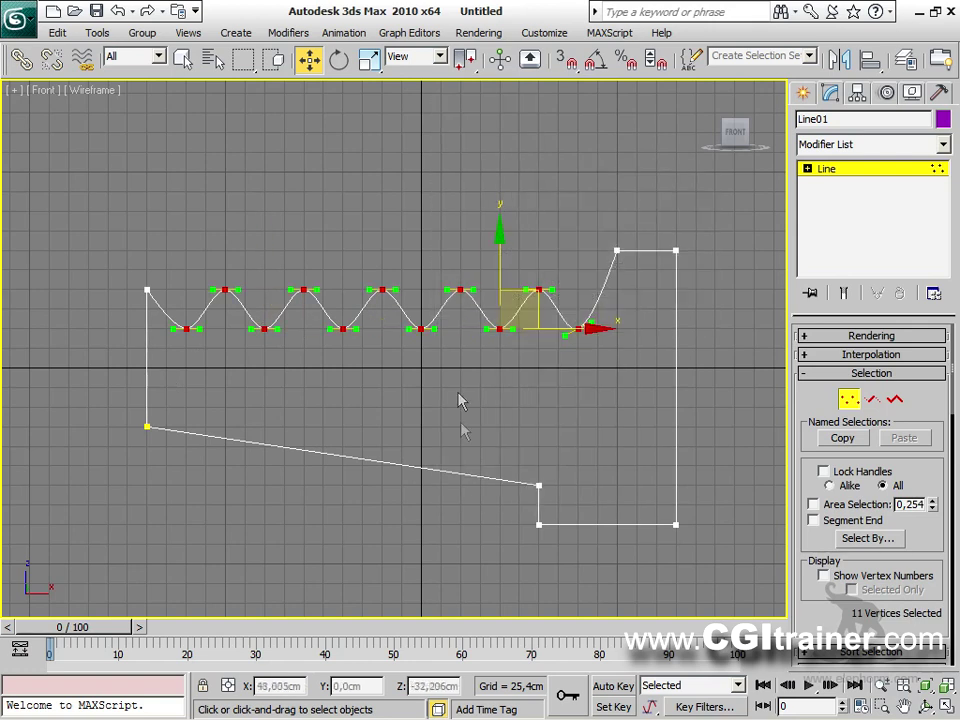
left_click(862, 473)
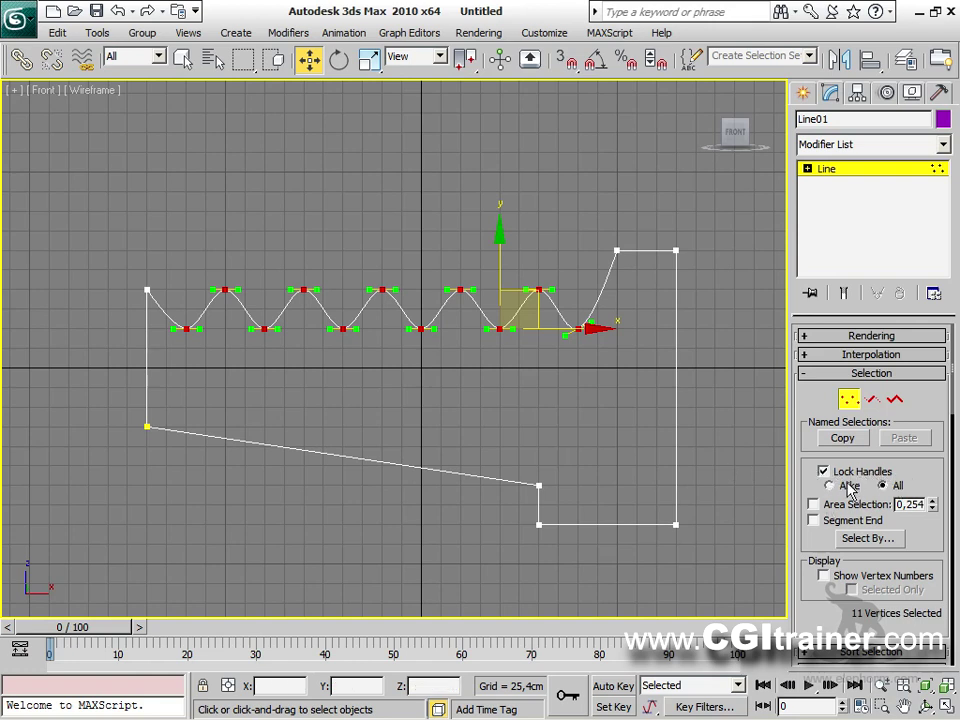
left_click(566, 333)
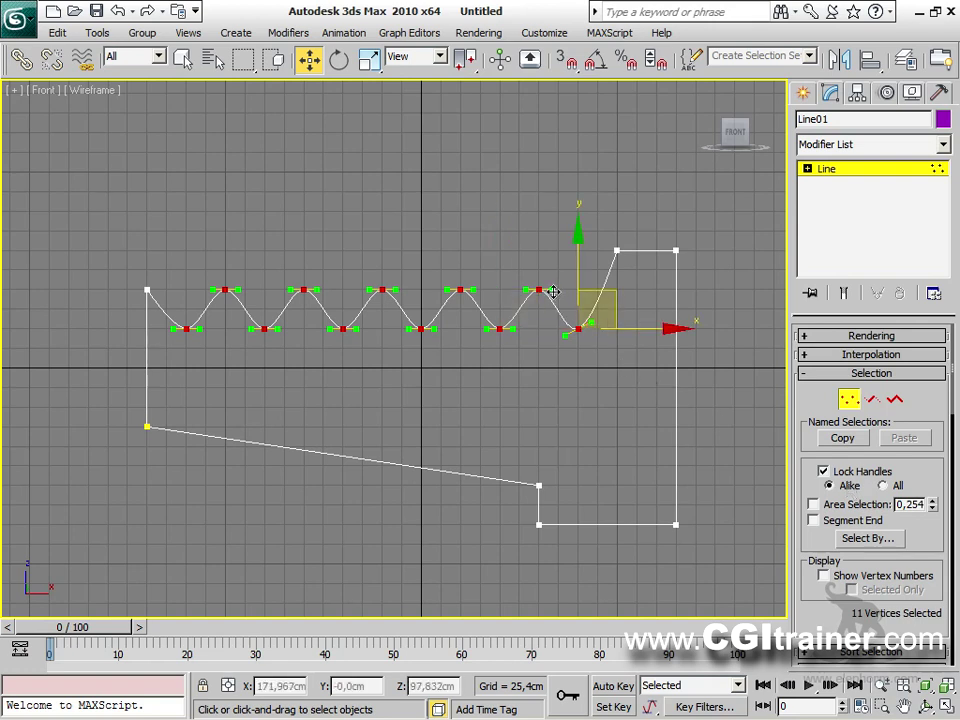
Drag a locked tangent handle to scallop every wave, then reselect only the last peak vertex.
left_click_drag(553, 291, 519, 306)
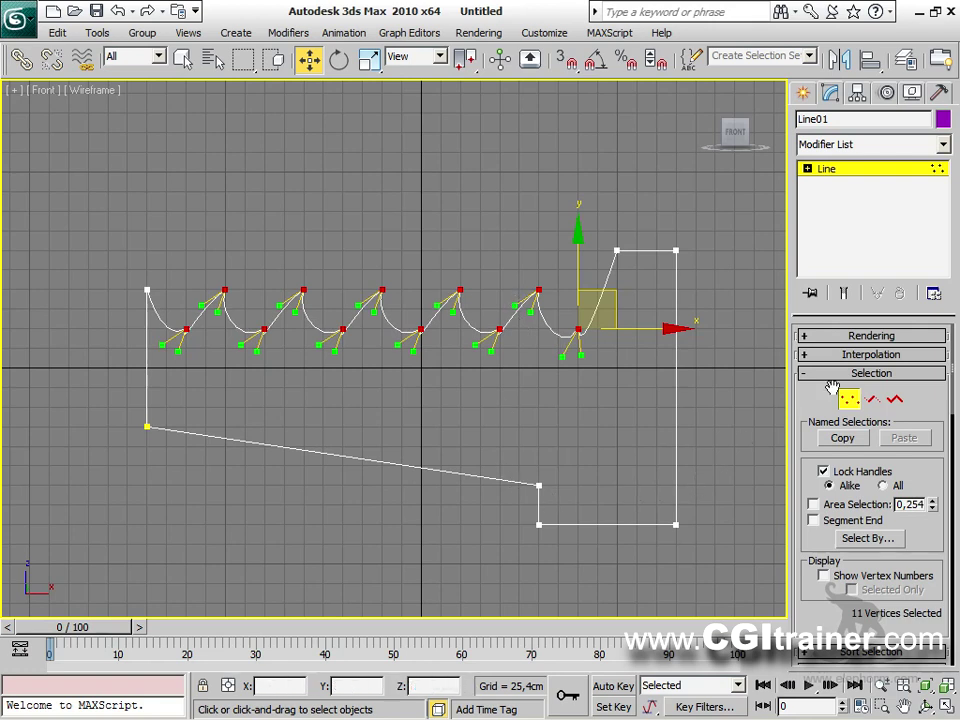
key("1")
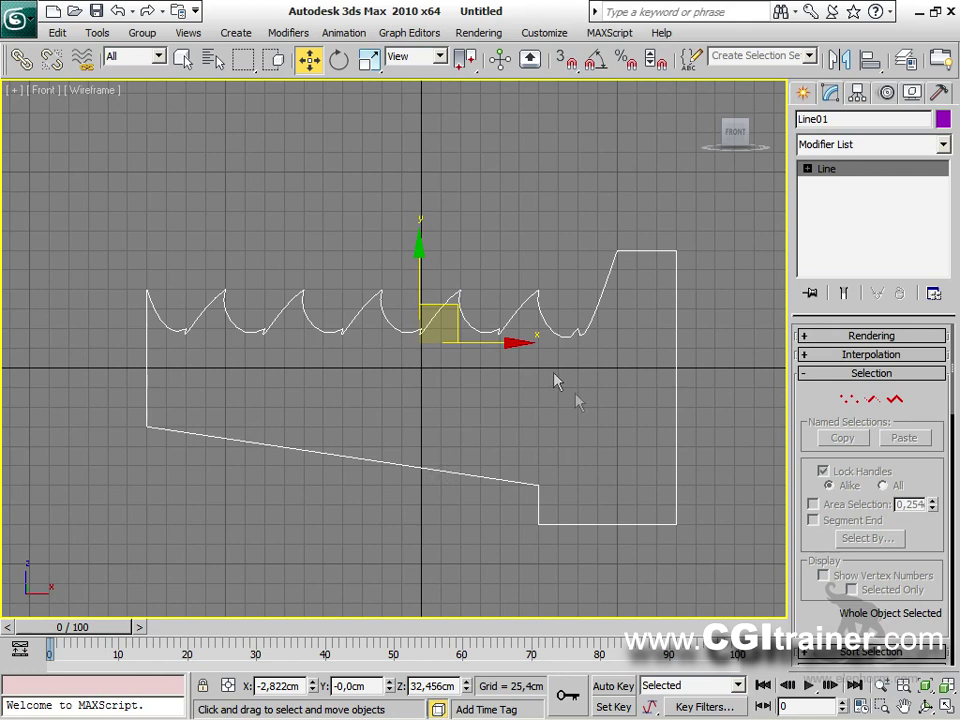
left_click(849, 400)
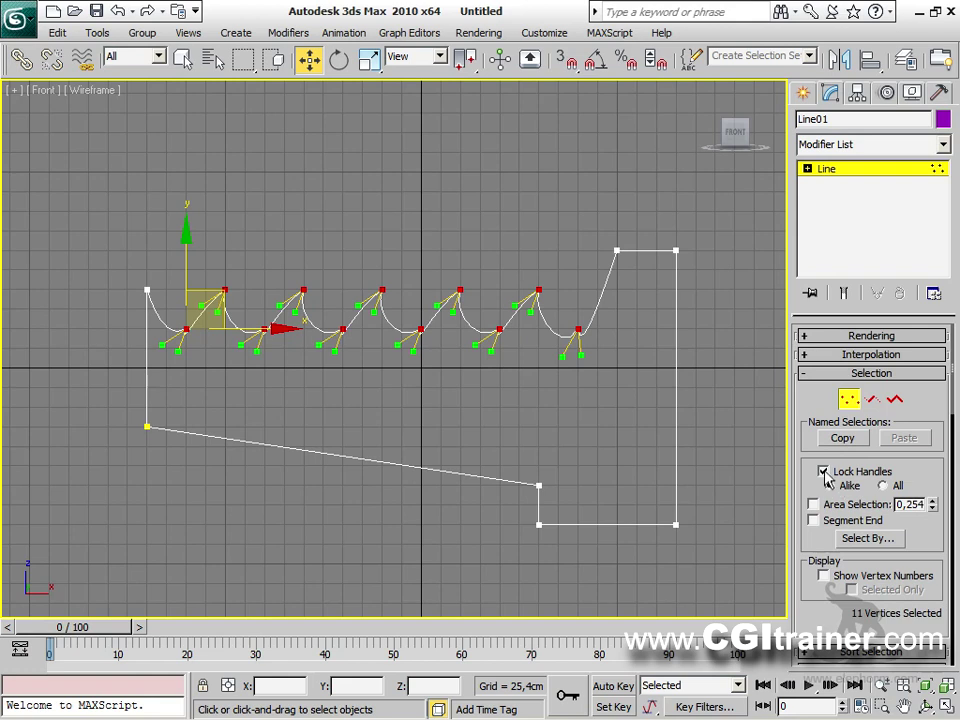
left_click(624, 454)
left_click(539, 290)
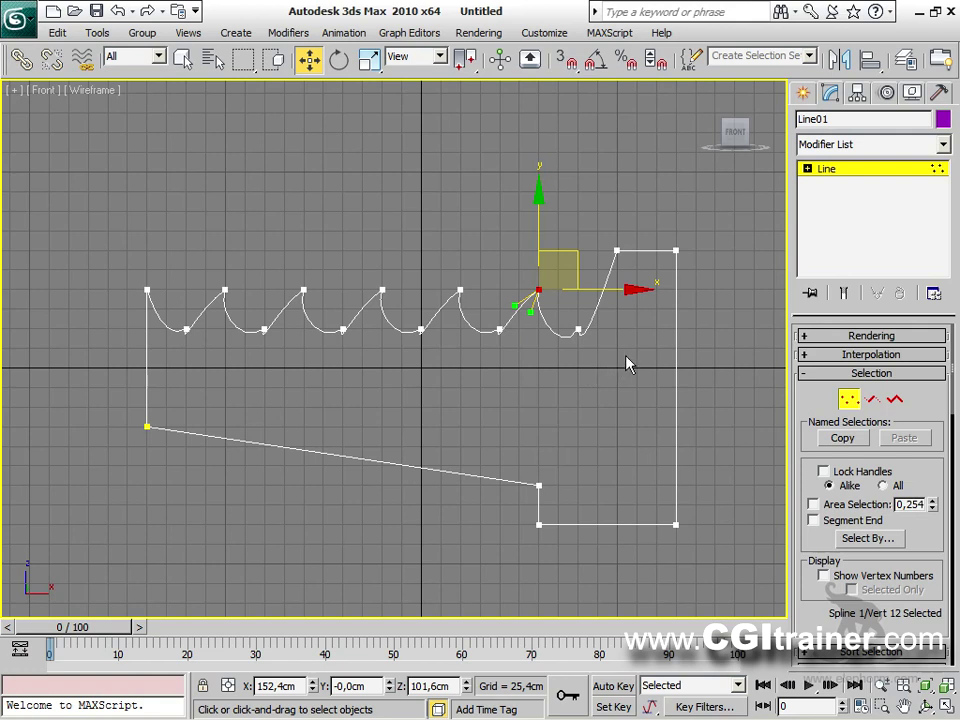
Make the wave's lower vertices Smooth.
left_click_drag(604, 347, 178, 322)
right_click(180, 321)
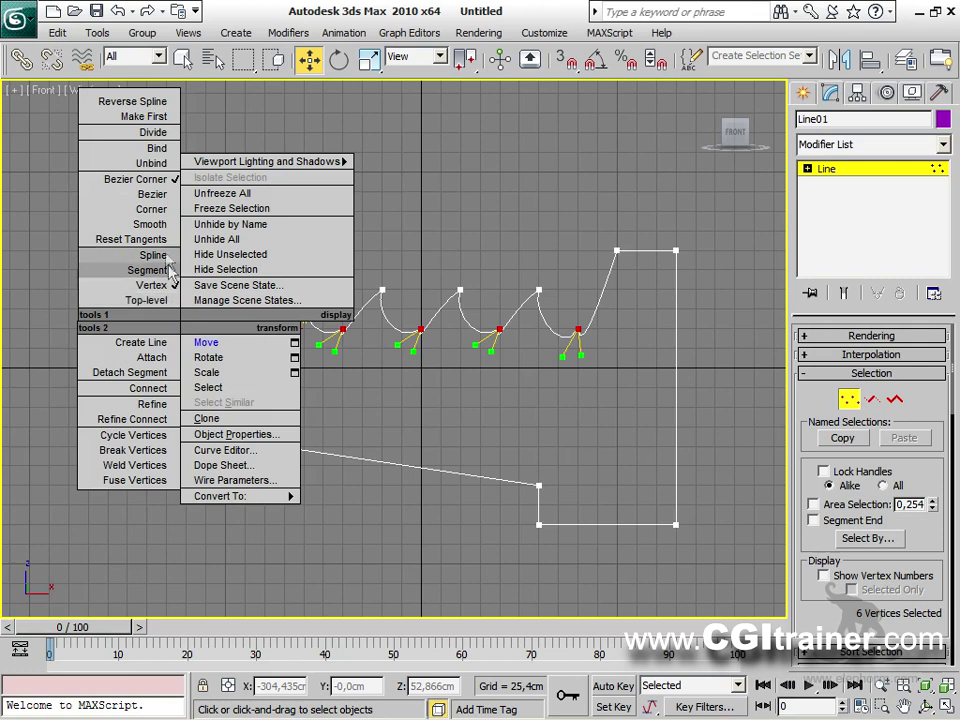
left_click(150, 224)
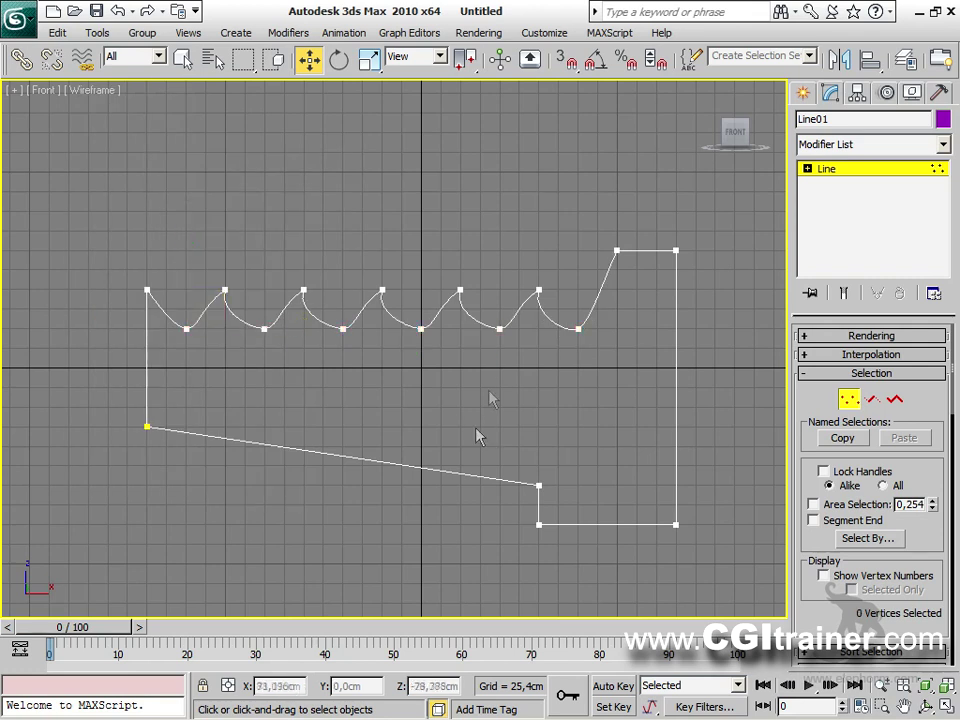
Lower the wave's left end vertex slightly on Y.
left_click(579, 328)
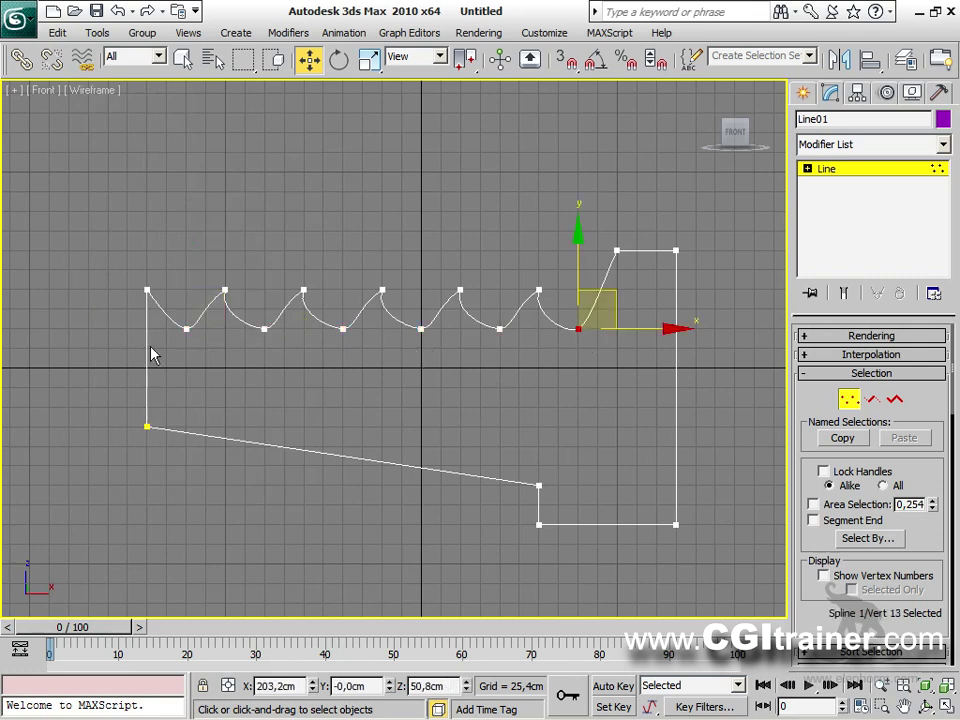
left_click(147, 290)
mouse_move(146, 208)
left_mouse_down()
mouse_move(146, 253)
mouse_move(148, 222)
left_mouse_up()
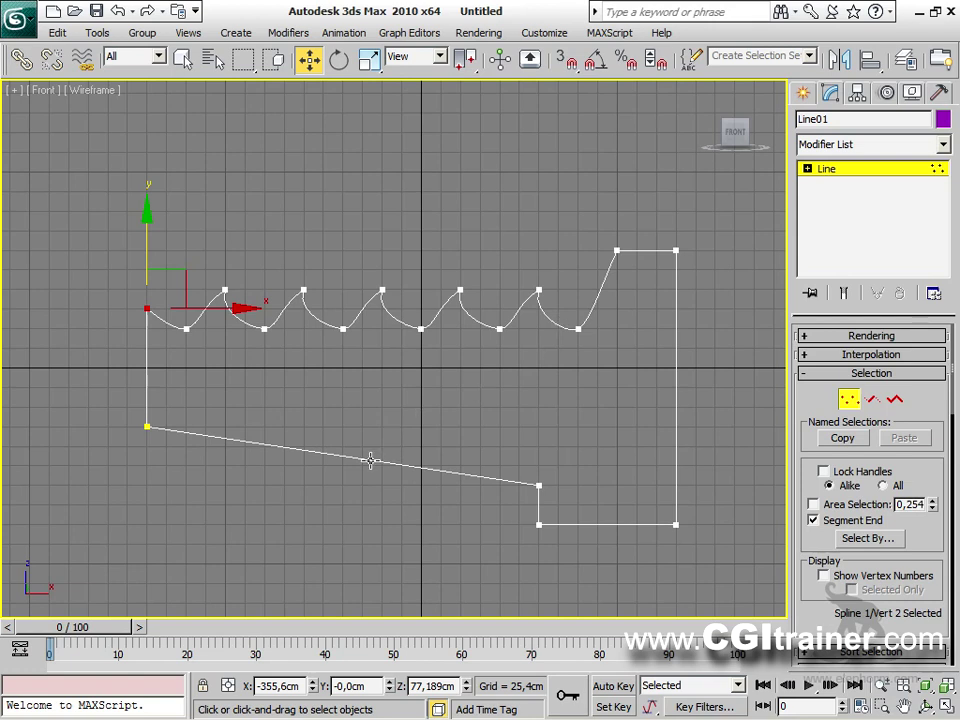
left_click(259, 446)
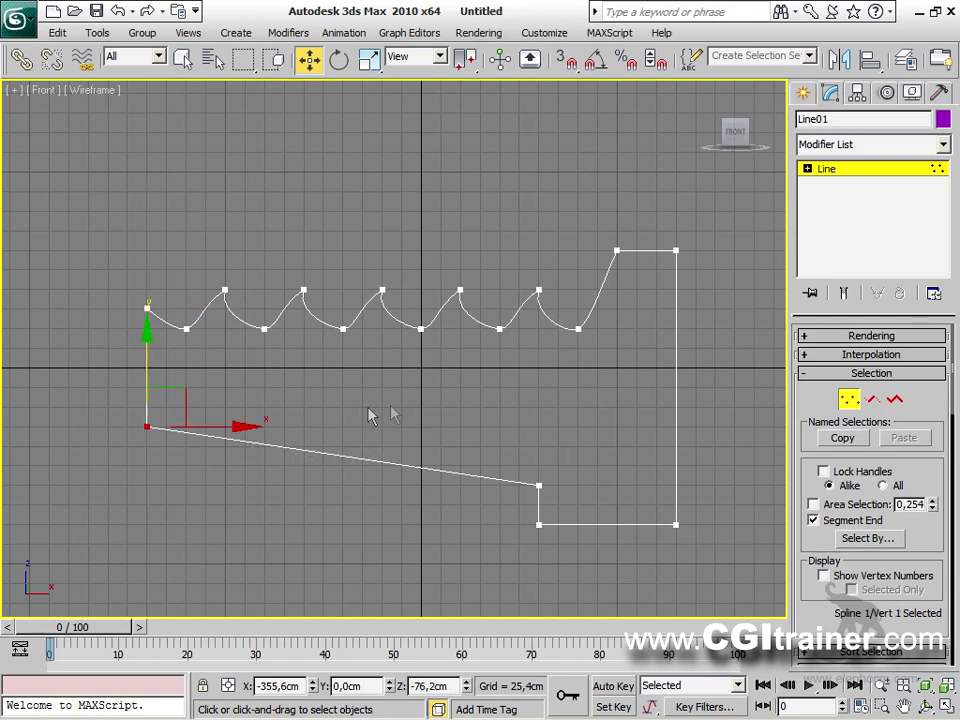
left_click(539, 485)
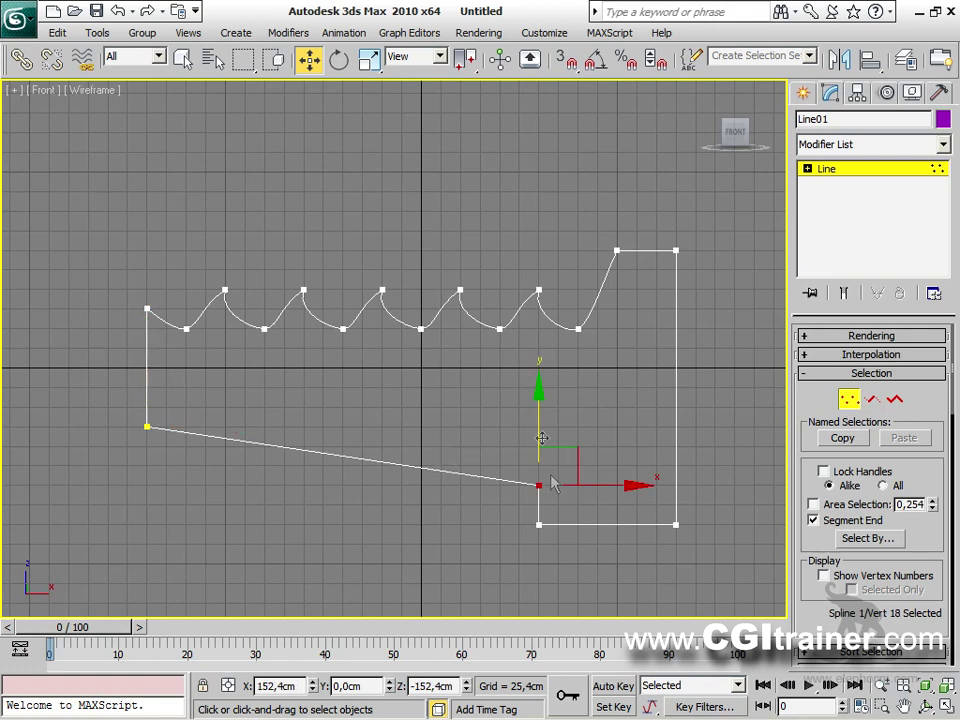
left_click(542, 524)
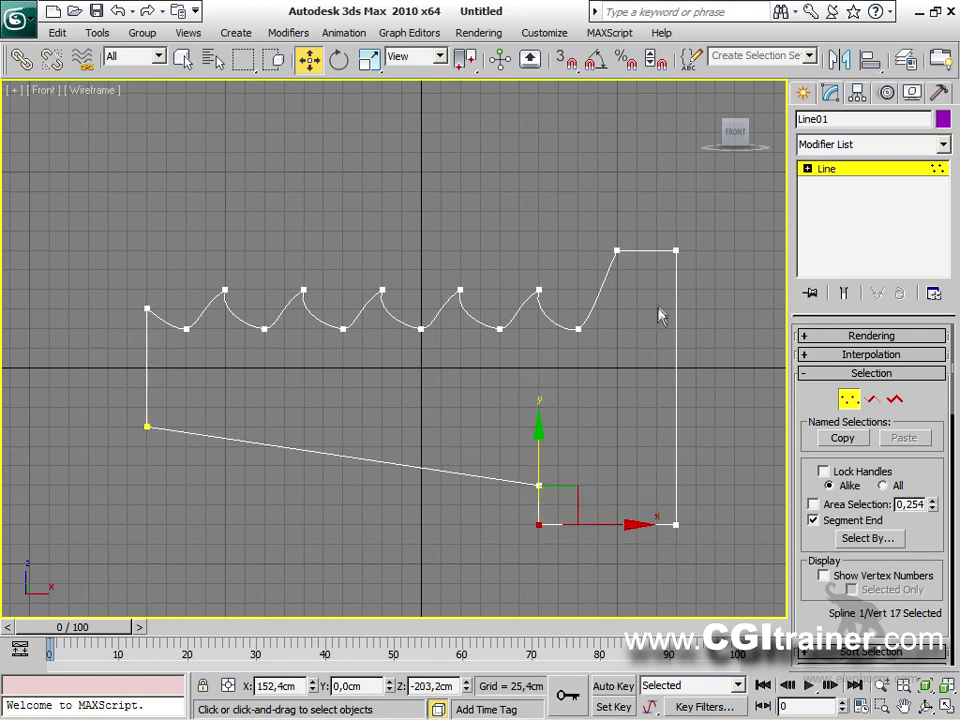
left_click(676, 250)
left_click(617, 250)
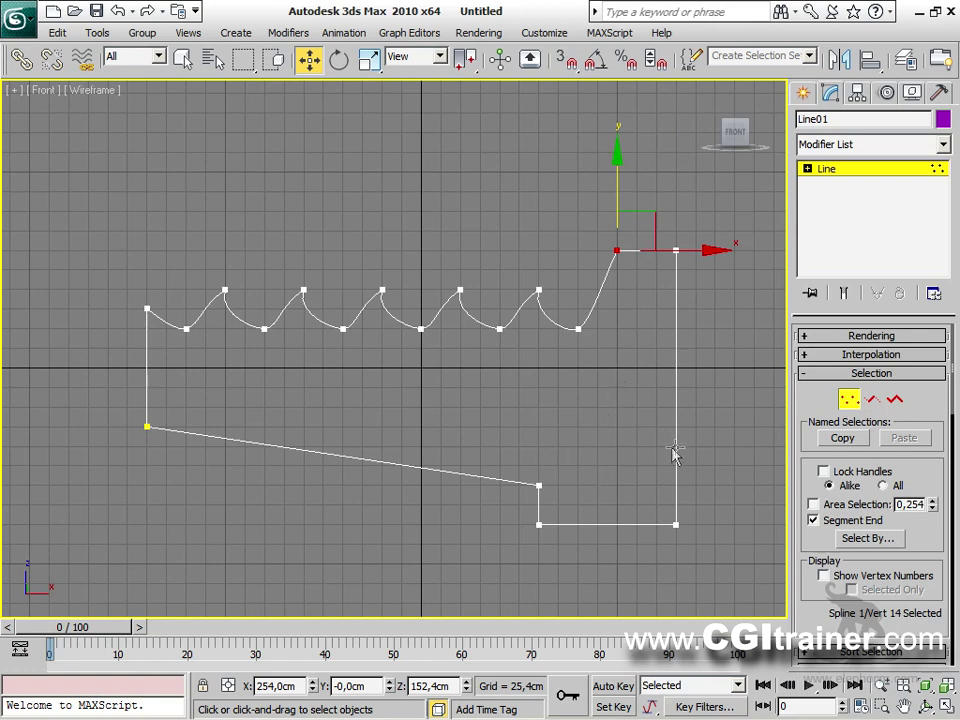
left_click(676, 522)
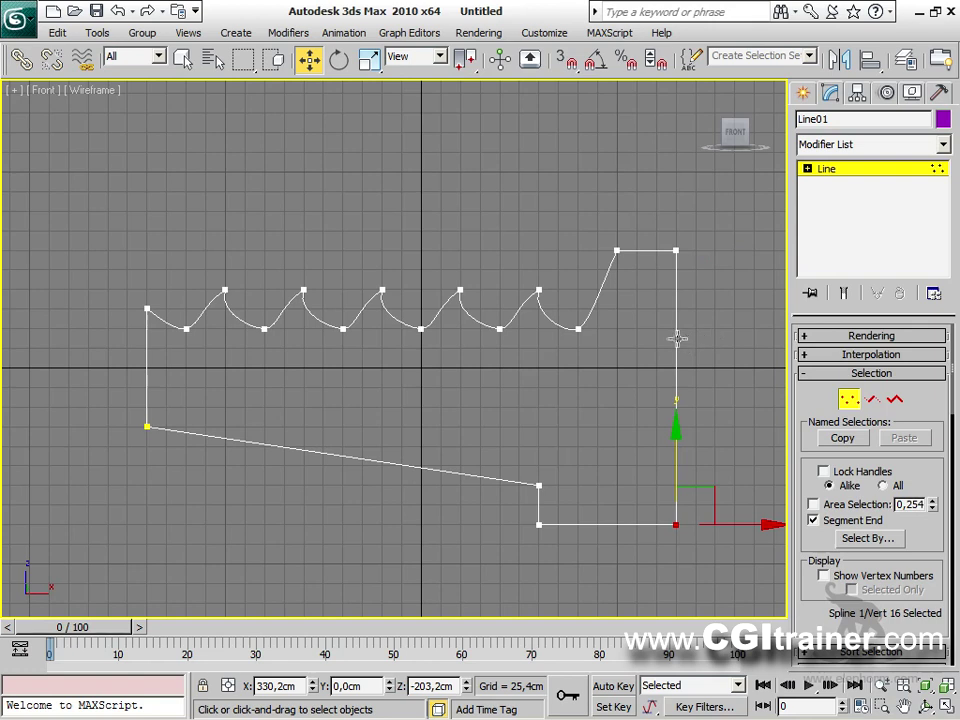
left_click(676, 250)
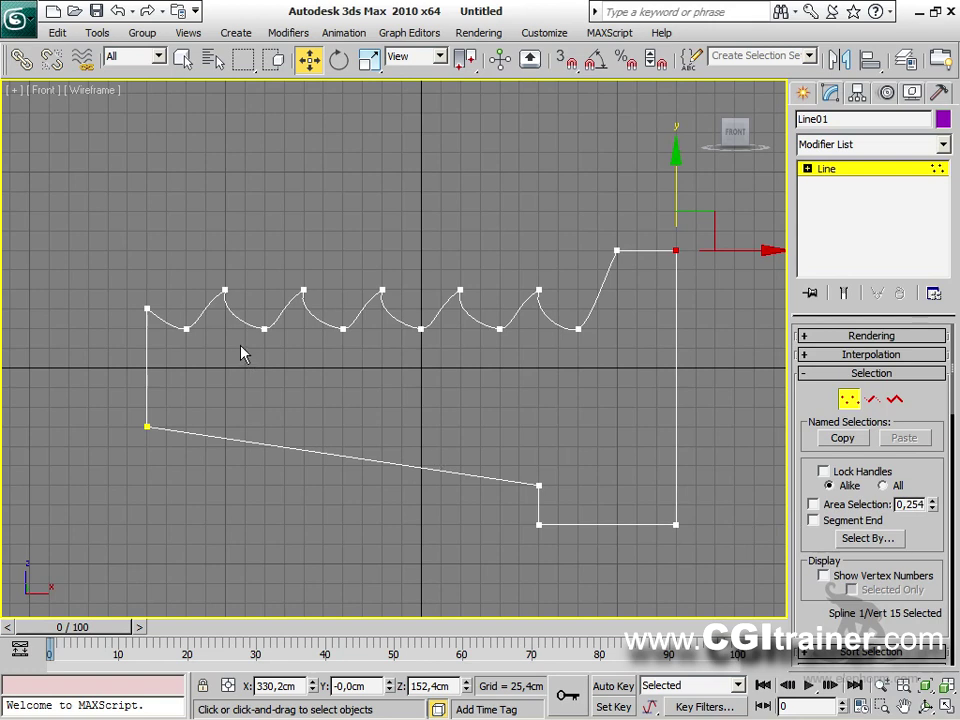
Exit vertex editing on Line01 and scroll the Modify panel to the Geometry rollout's Create Line and Attach.
left_click(849, 400)
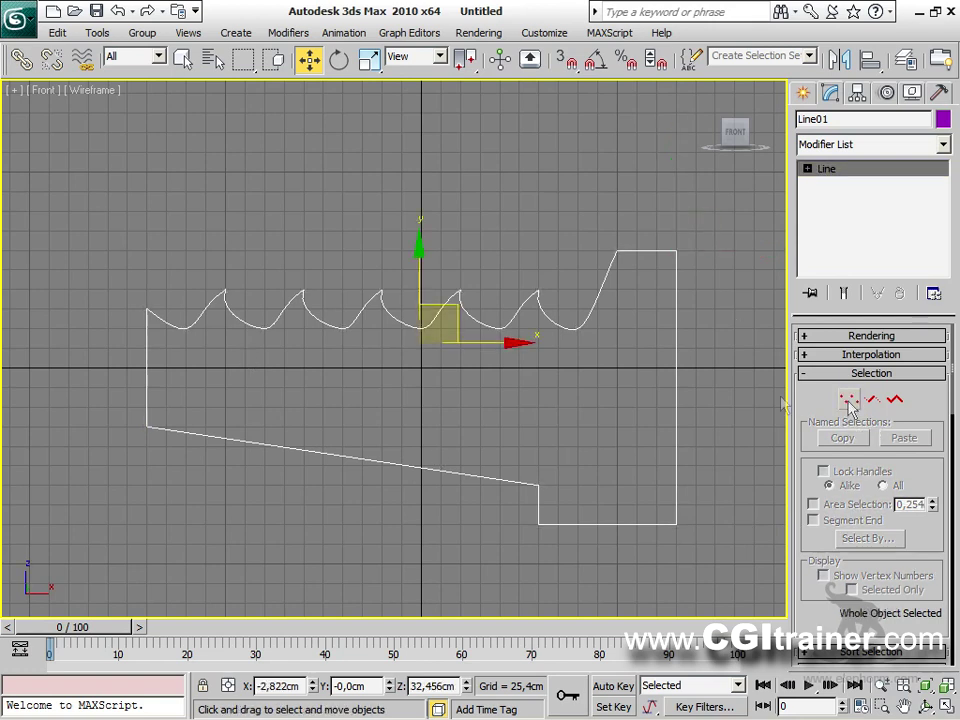
middle_click_drag(545, 375, 525, 329)
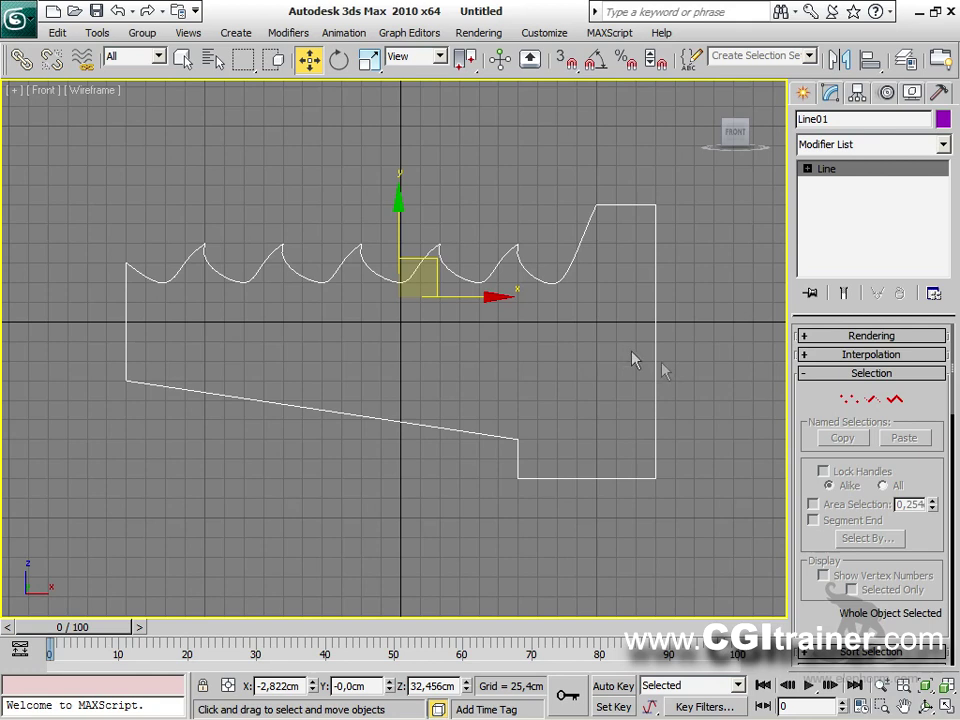
left_click_drag(800, 606, 784, 285)
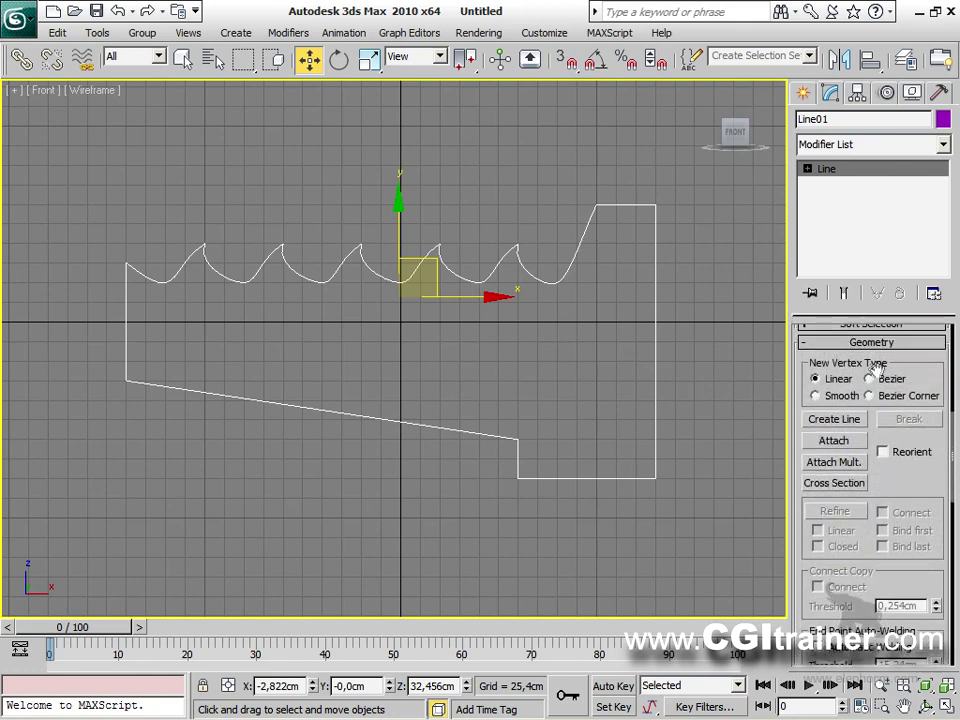
Draw a closed four-point diamond spline inside Line01's raised right block with Create Line.
left_click(833, 419)
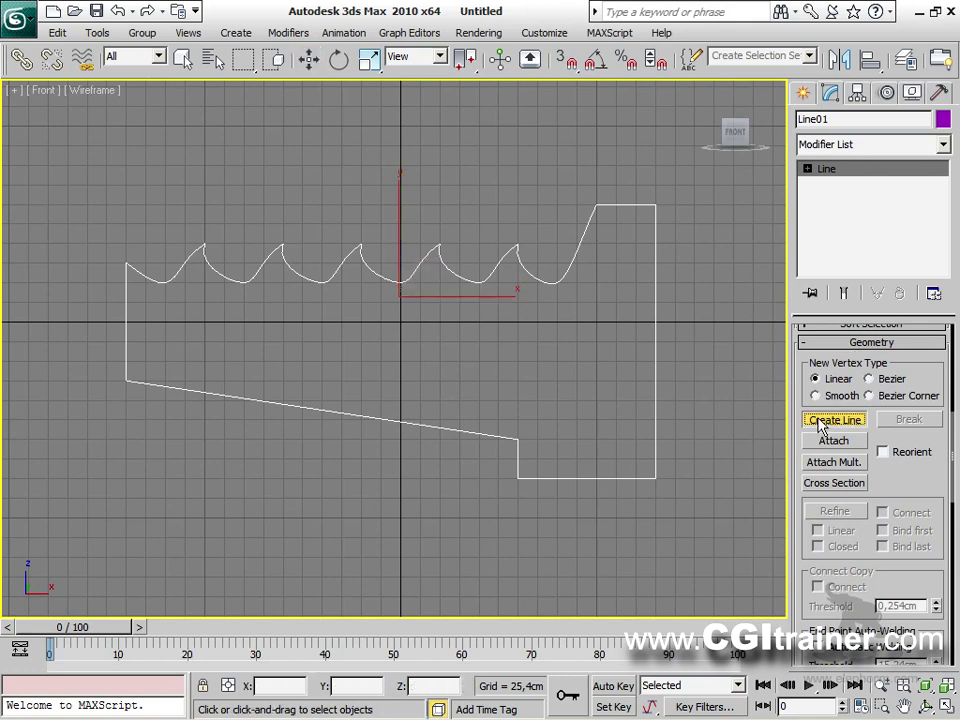
left_click(551, 352)
left_click(598, 294)
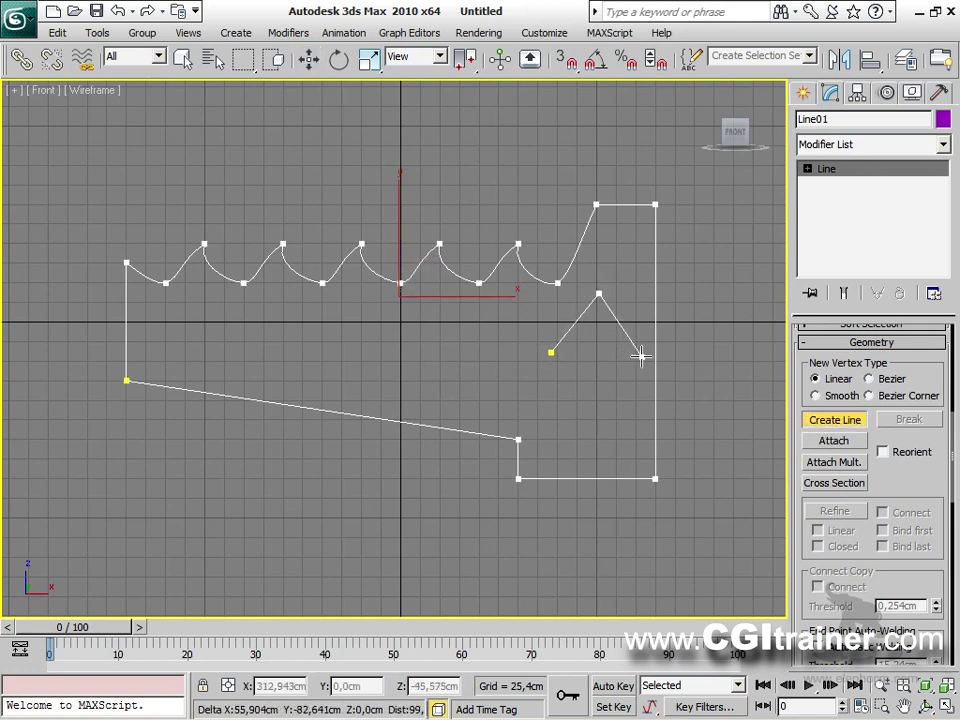
left_click(641, 357)
left_click(593, 441)
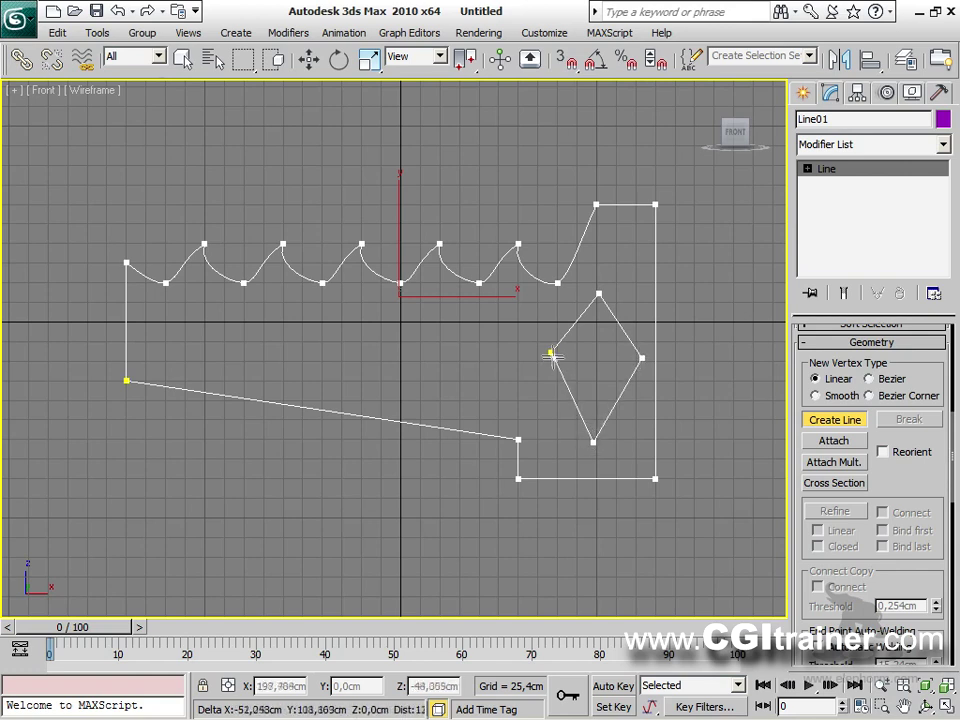
left_click(551, 352)
left_click(458, 419)
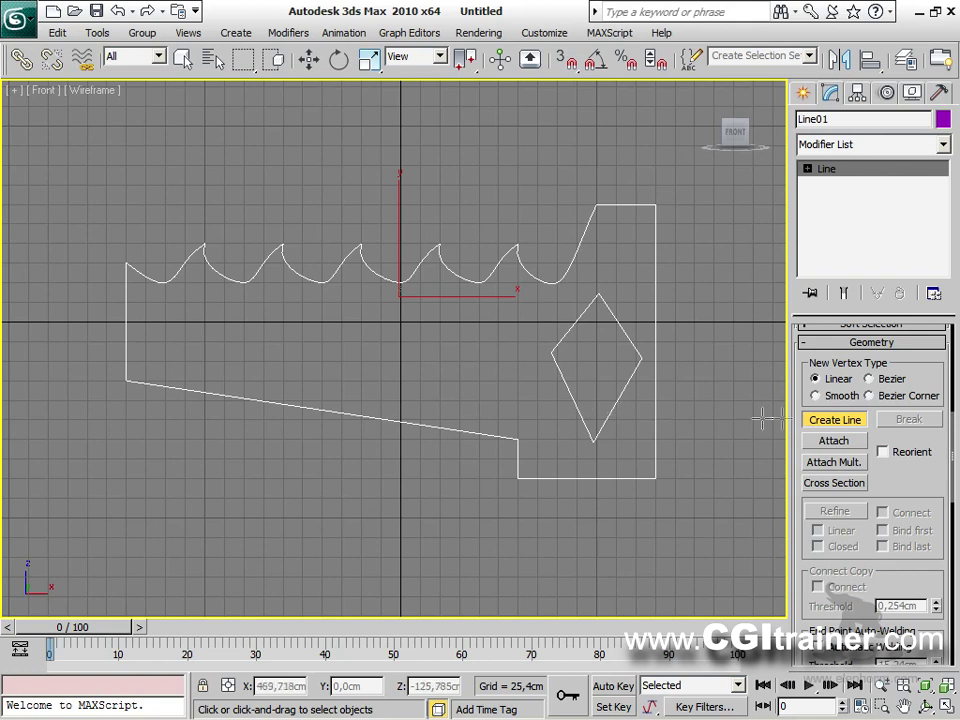
left_click(832, 421)
left_click_drag(800, 375, 800, 700)
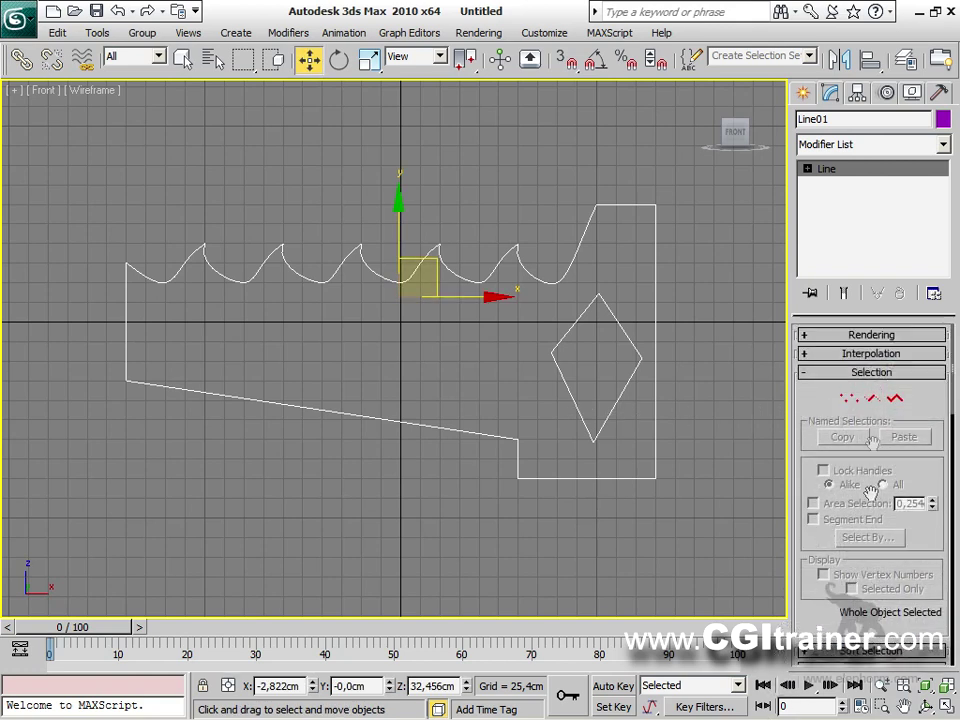
Select the diamond's four vertices and convert them to Smooth, then Bezier.
left_click(848, 398)
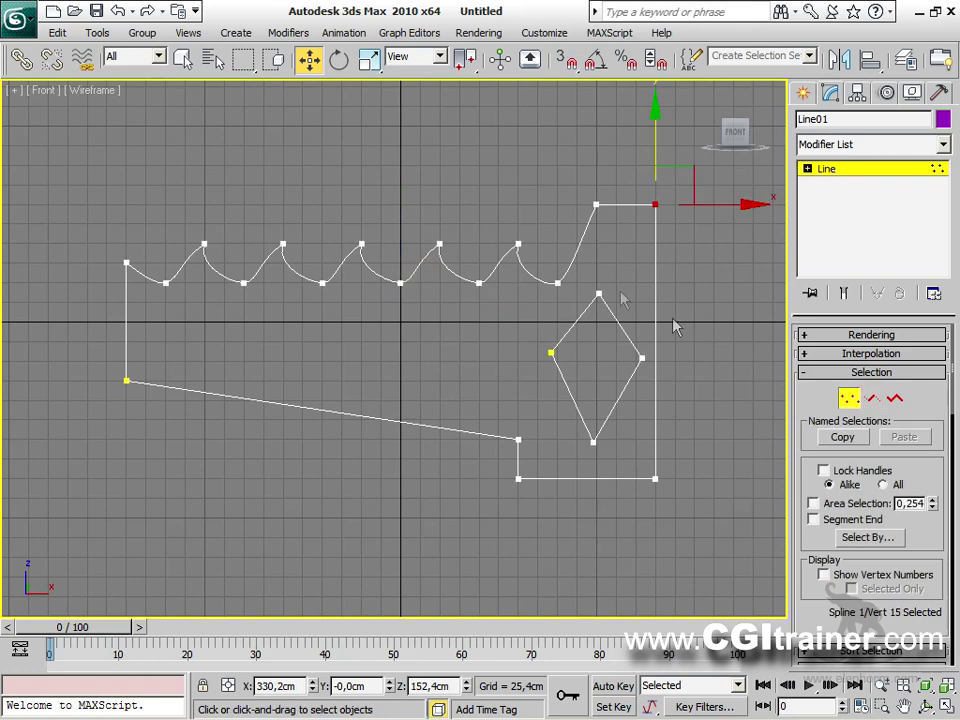
left_click_drag(683, 284, 551, 450)
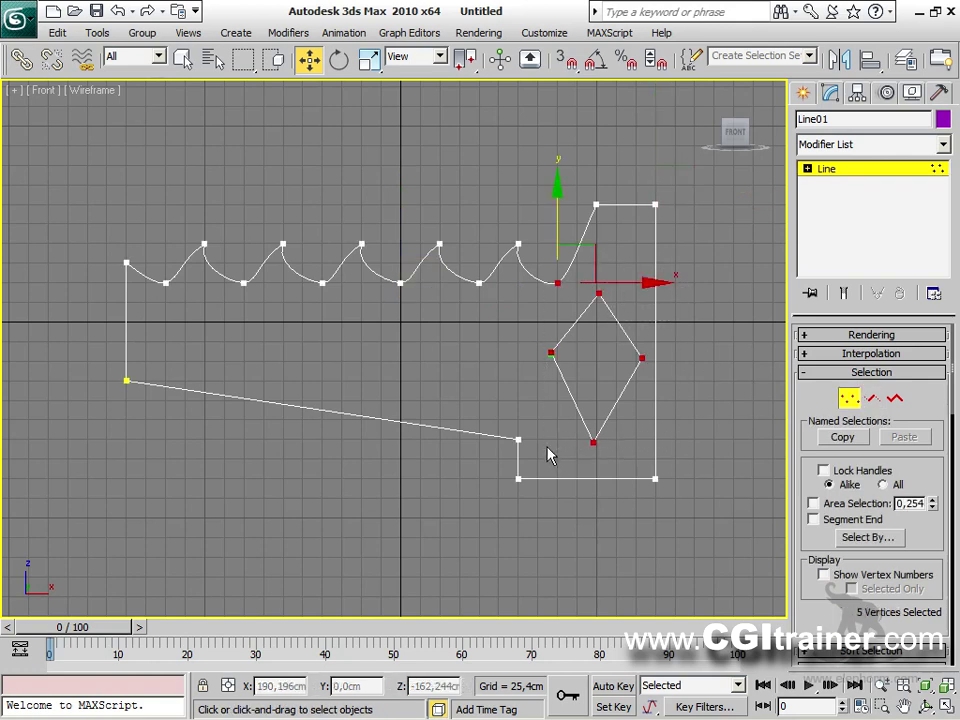
left_click(558, 285, "alt")
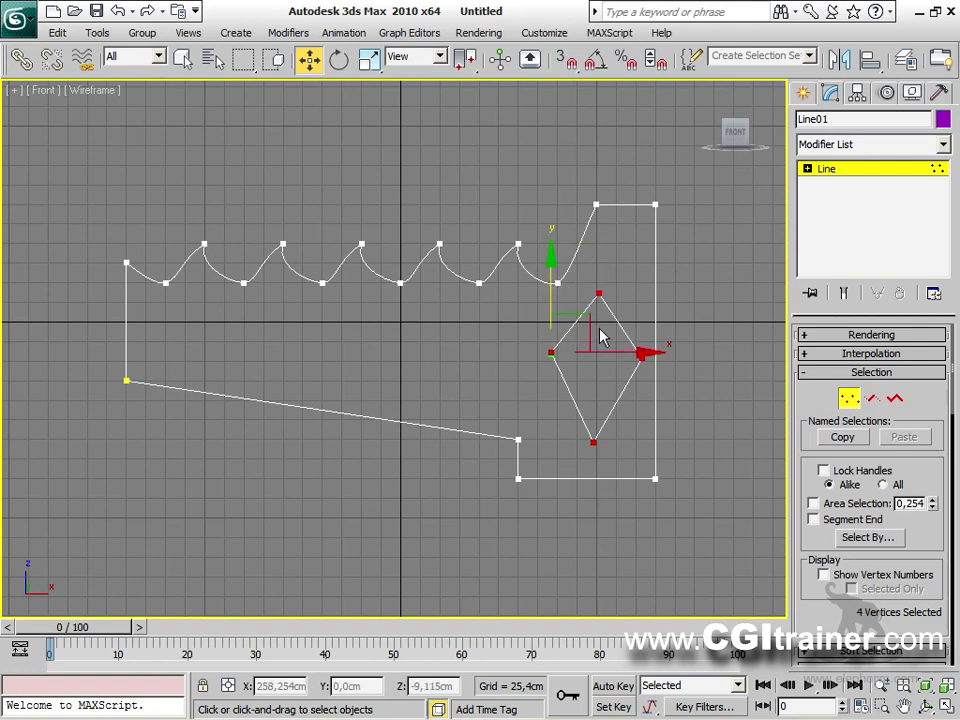
left_click(558, 285, "ctrl")
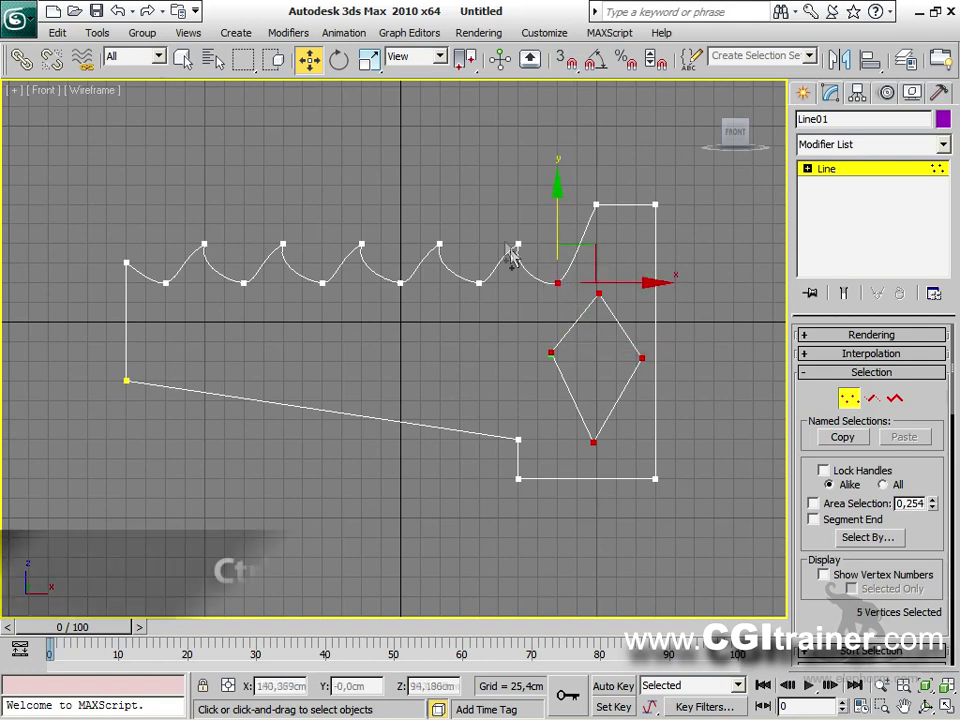
left_click(519, 245, "ctrl")
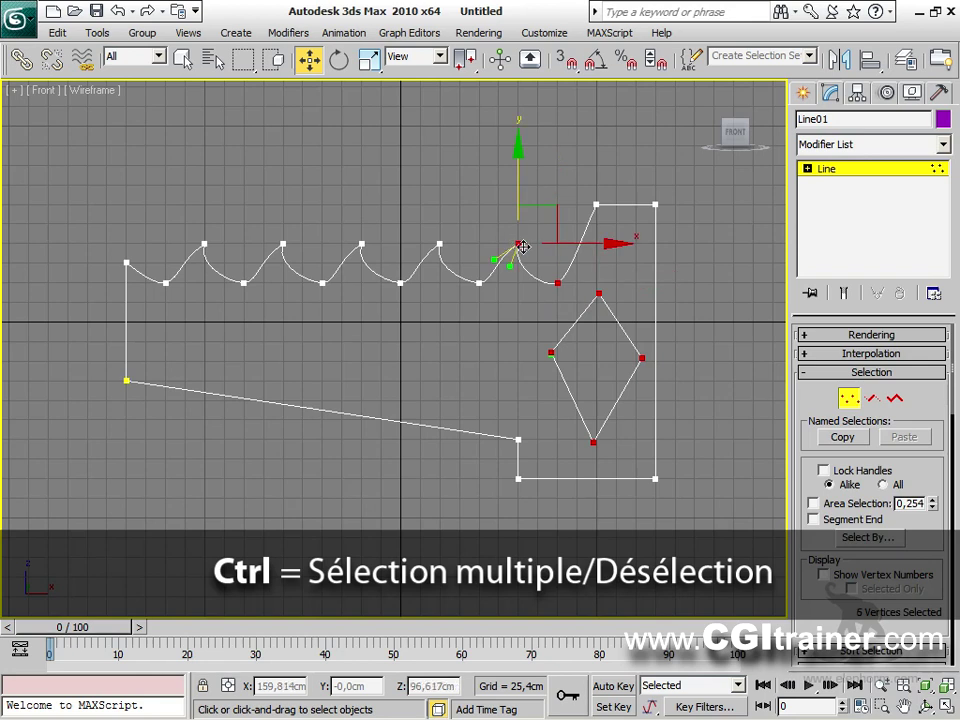
left_click(557, 283, "ctrl")
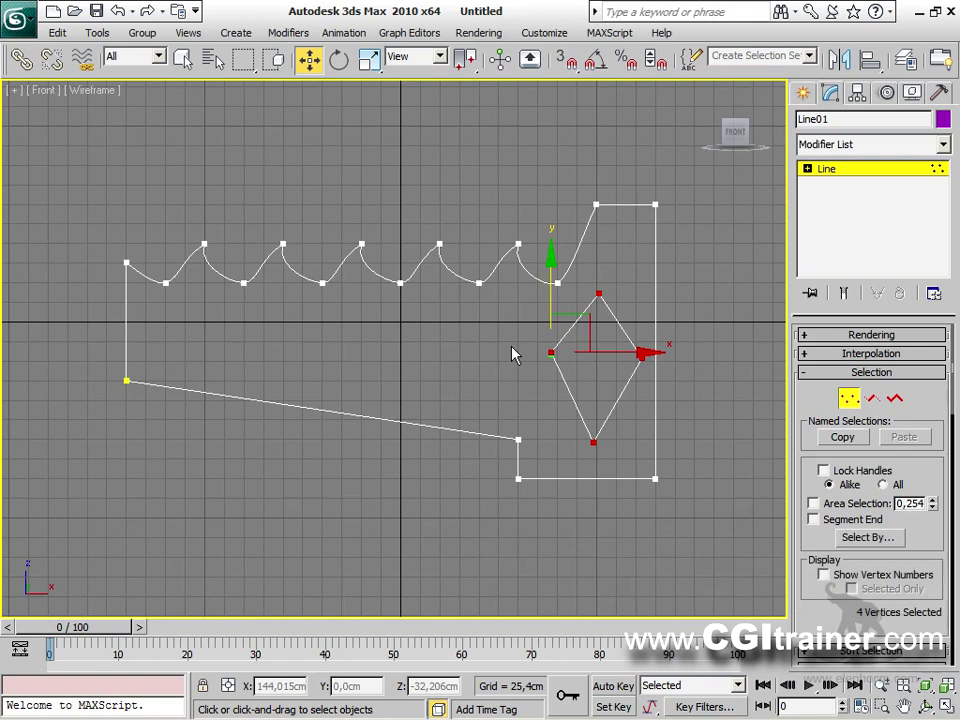
right_click(514, 349)
left_click(476, 244)
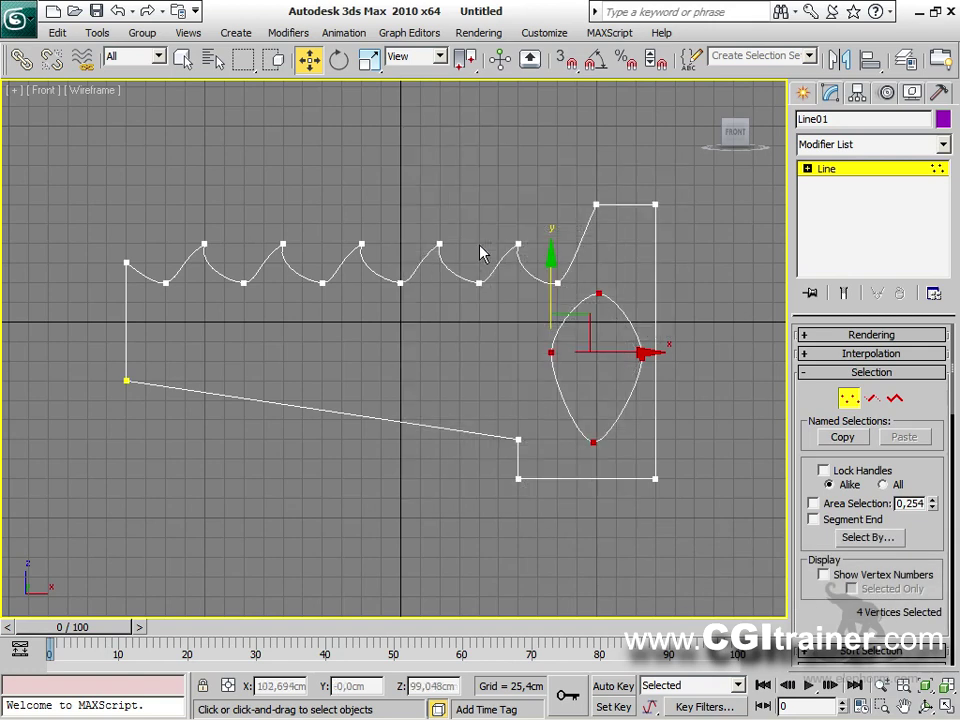
right_click(604, 347)
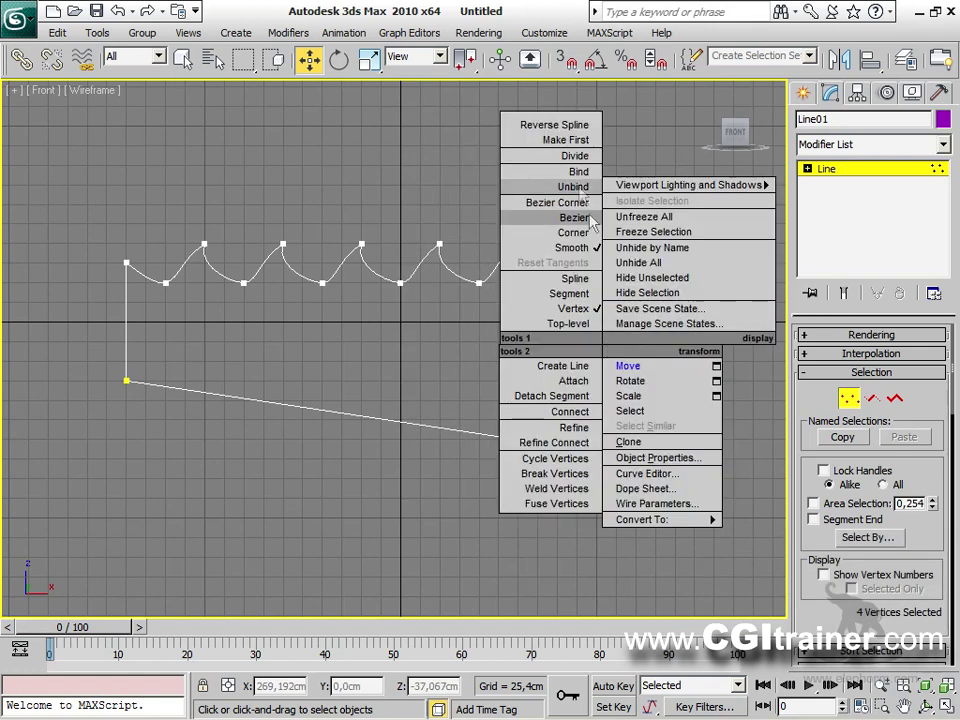
left_click(577, 217)
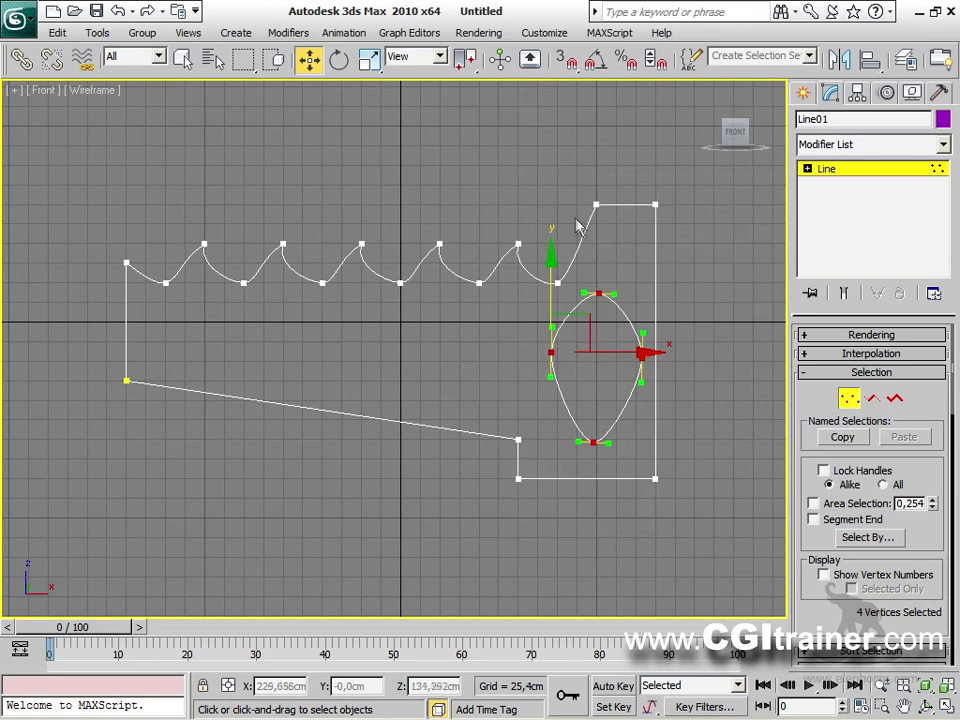
Reshape the oval by adjusting its bottom point and broadening its top curve.
left_click(603, 473)
left_click_drag(593, 441, 629, 403)
left_click(597, 292)
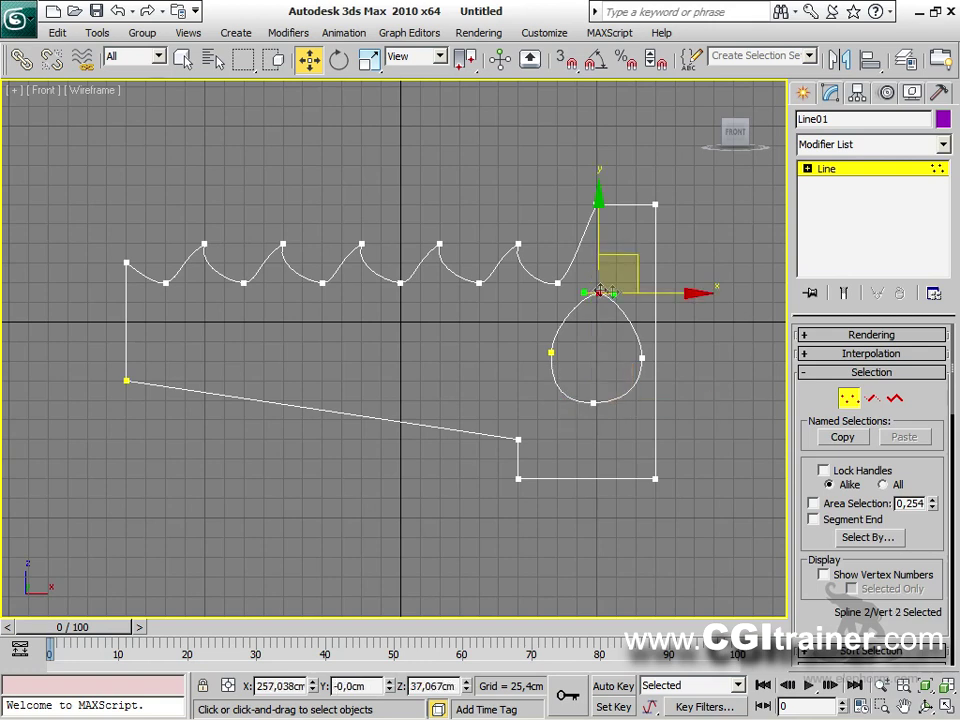
left_click_drag(614, 295, 630, 298)
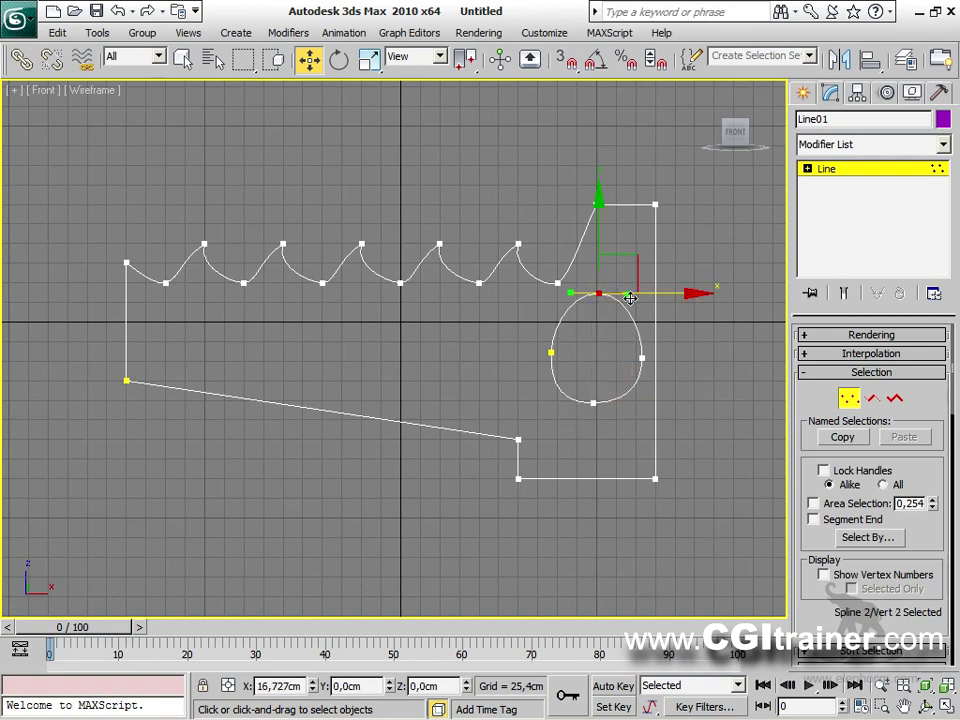
left_click(552, 351)
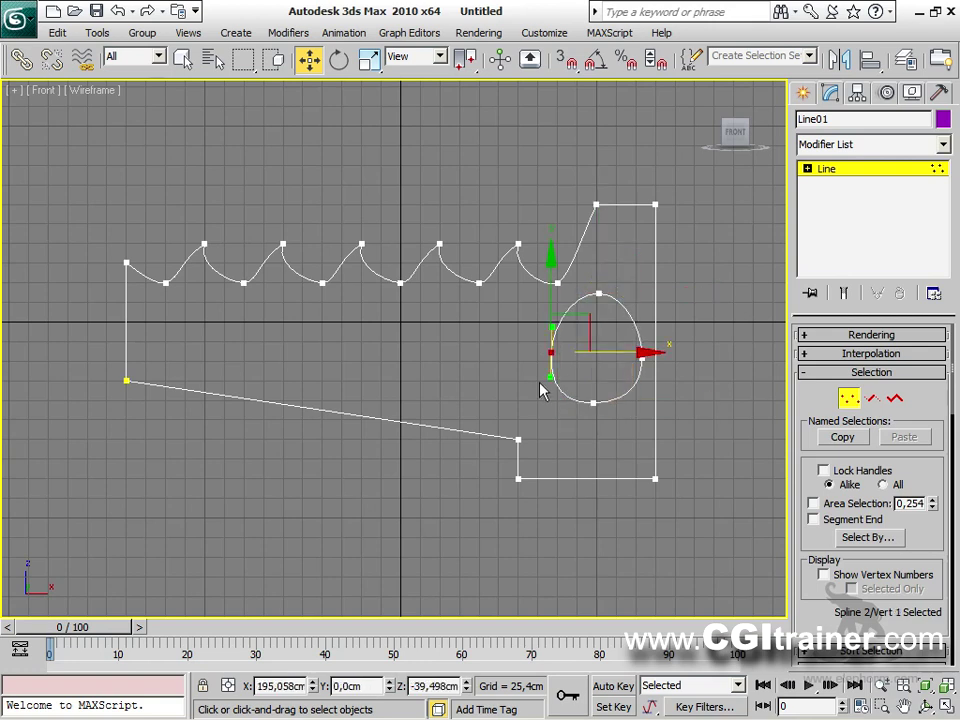
left_click(596, 405)
left_click_drag(628, 366, 629, 376)
left_click(675, 339)
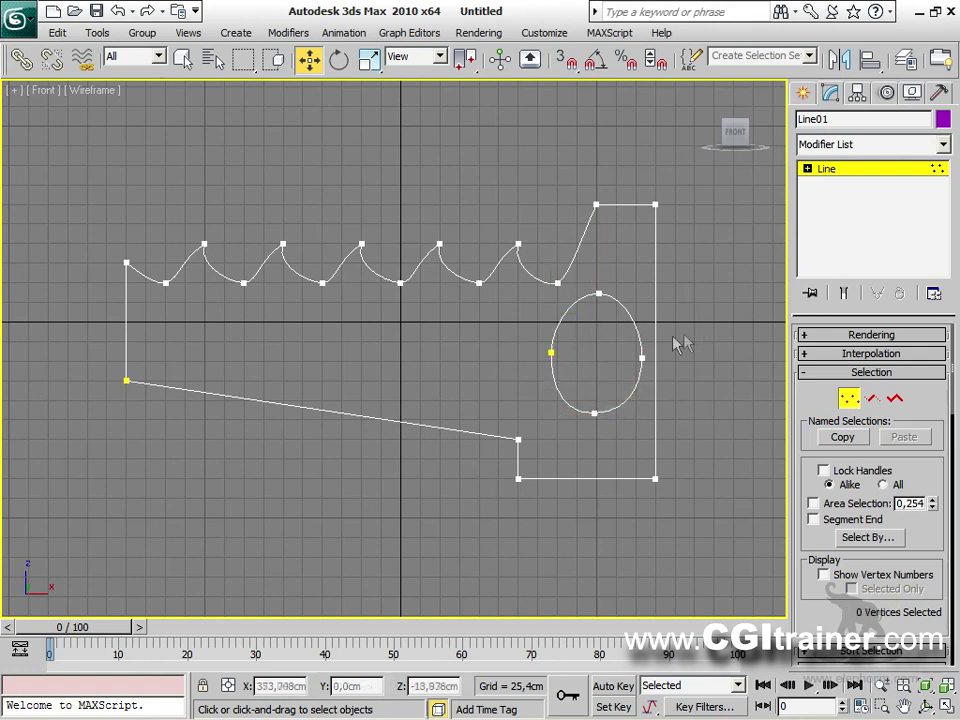
Shift the outline's left edge segment slightly left and rotate it to slant outward at the top.
left_click(873, 399)
left_click(126, 334)
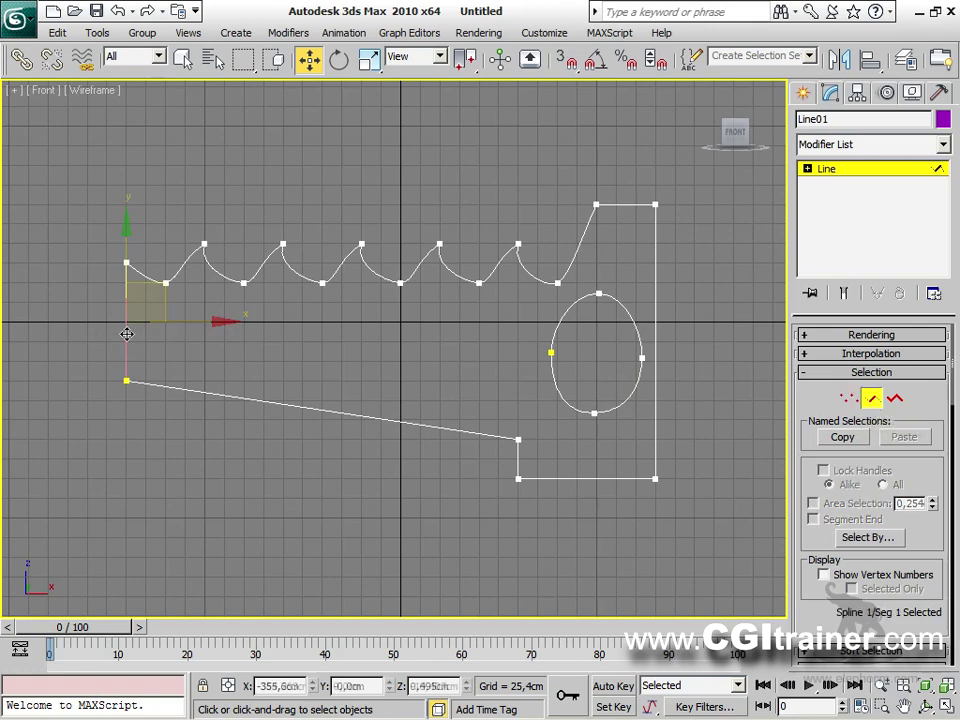
left_click_drag(169, 321, 160, 317)
right_click(163, 319)
left_click(190, 346)
left_click_drag(197, 352, 206, 315)
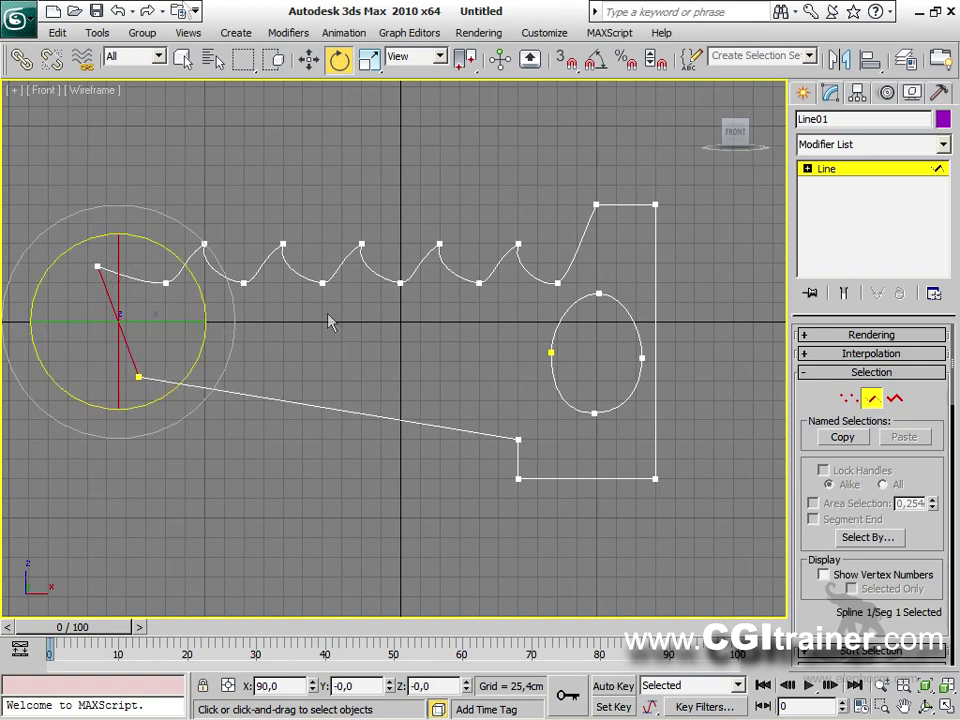
left_click(895, 399)
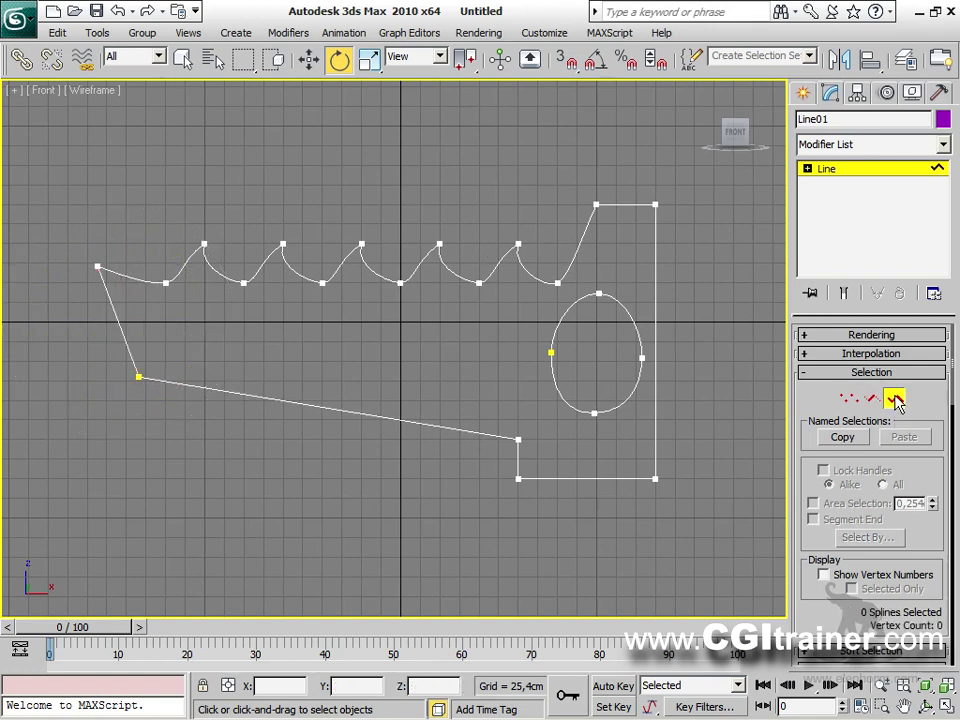
left_click(588, 212)
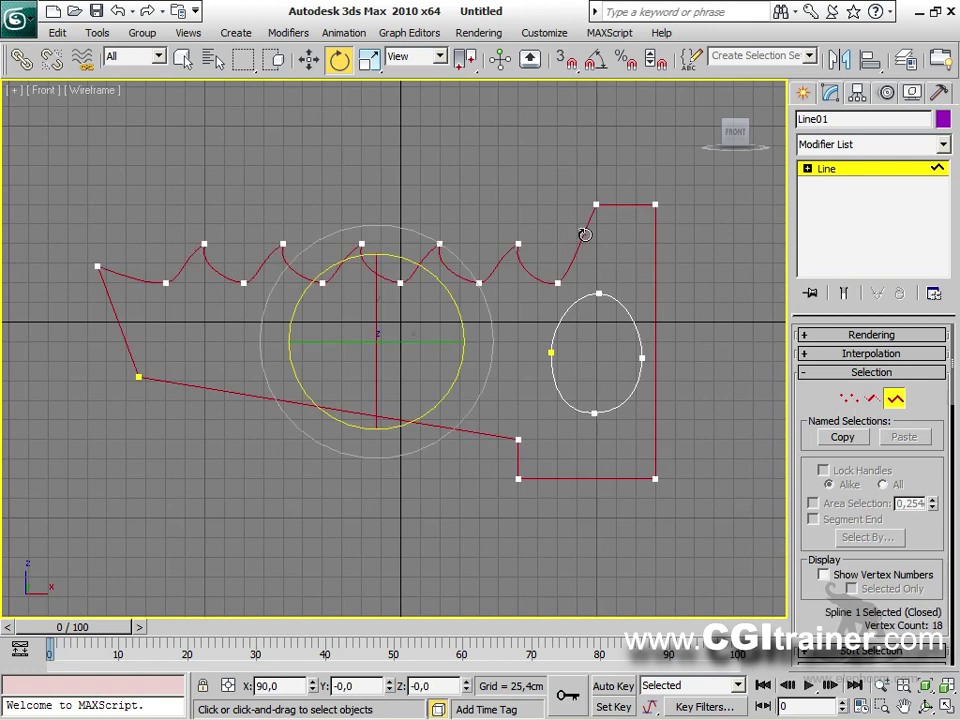
Scale the outer outline spline up to 149%.
right_click(384, 347)
left_click(392, 394)
mouse_move(386, 326)
left_mouse_down()
mouse_move(390, 281)
mouse_move(388, 323)
left_mouse_up()
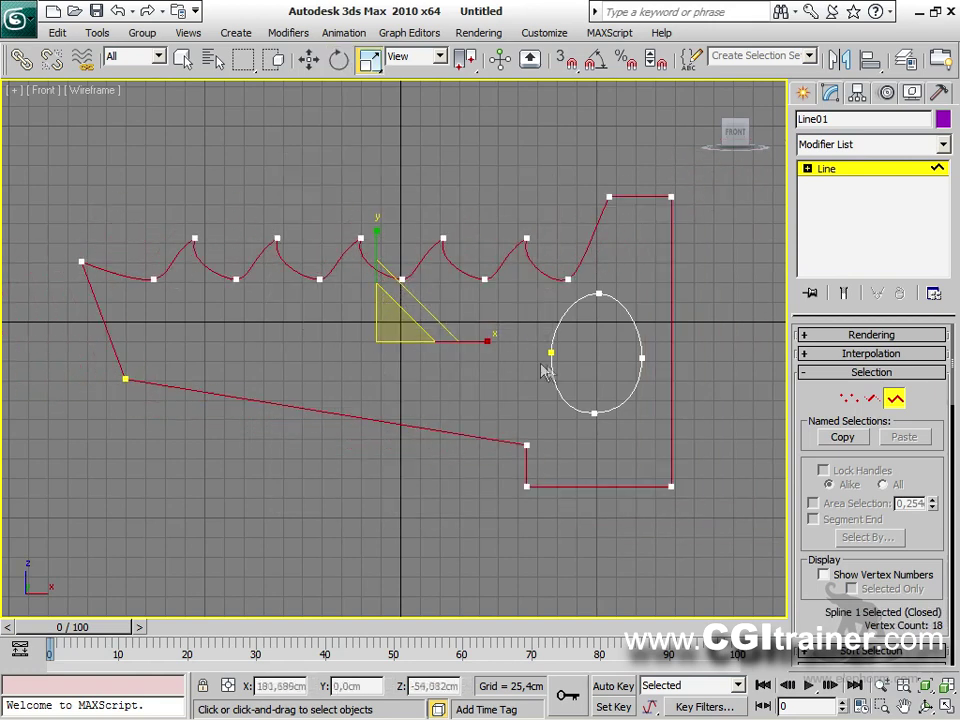
Make the oval spline narrower (73%) and taller, and move it right.
left_click(637, 340)
left_click_drag(690, 354, 628, 343)
mouse_move(596, 253)
left_mouse_down()
mouse_move(596, 225)
mouse_move(590, 245)
left_mouse_up()
right_click(614, 341)
left_click(637, 361)
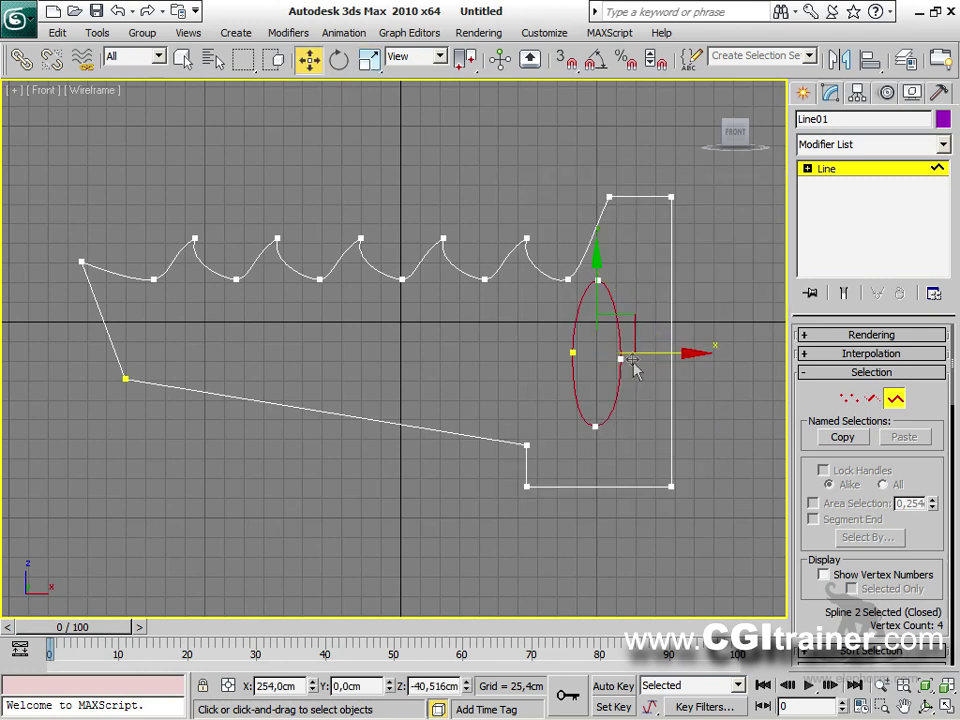
left_click_drag(626, 336, 662, 328)
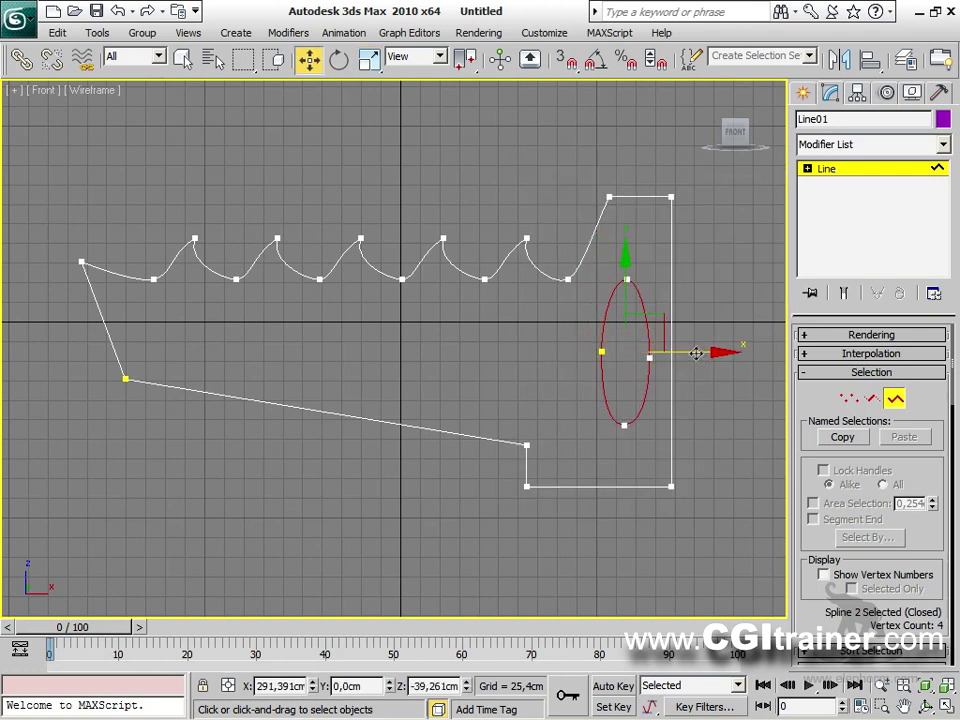
Copy the oval to the left end, shrink the copy to 41%, and move it up-left.
left_click_drag(698, 352, 232, 300, "shift")
right_click(178, 352)
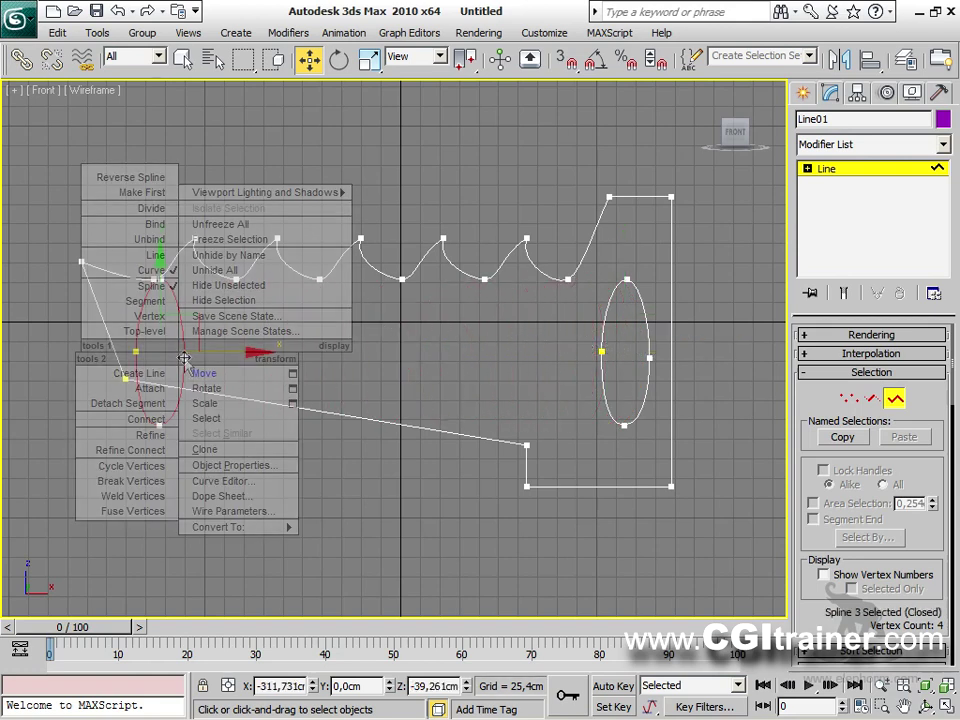
left_click(205, 403)
left_click_drag(178, 368, 167, 486)
right_click(180, 463)
left_click(212, 494)
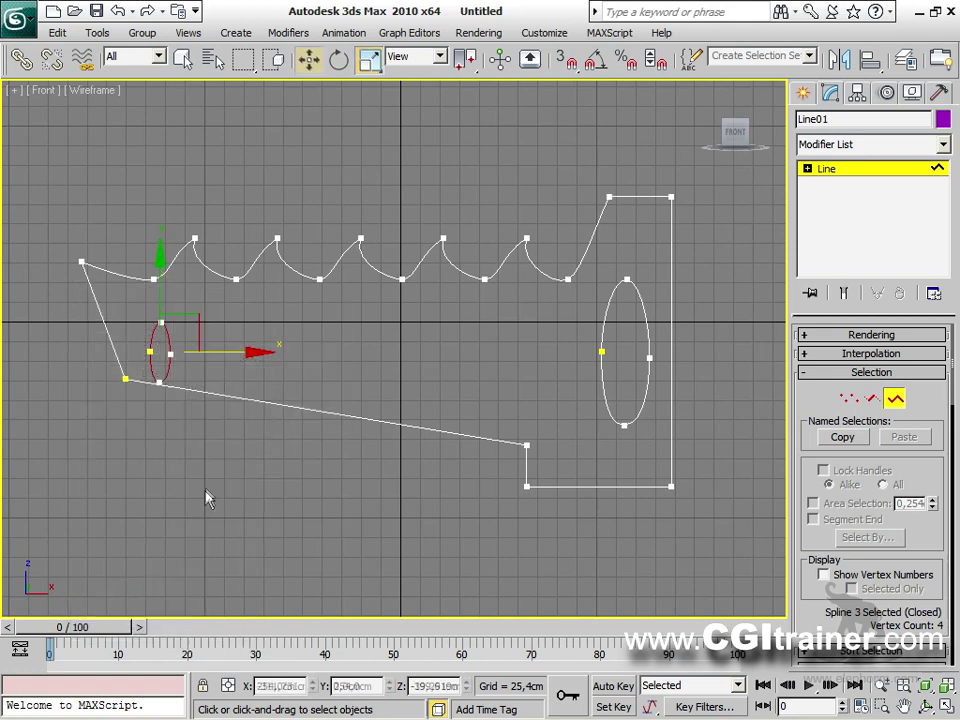
left_click_drag(189, 322, 162, 292)
Flatten the small oval vertically to 47% and nudge it into place.
right_click(171, 300)
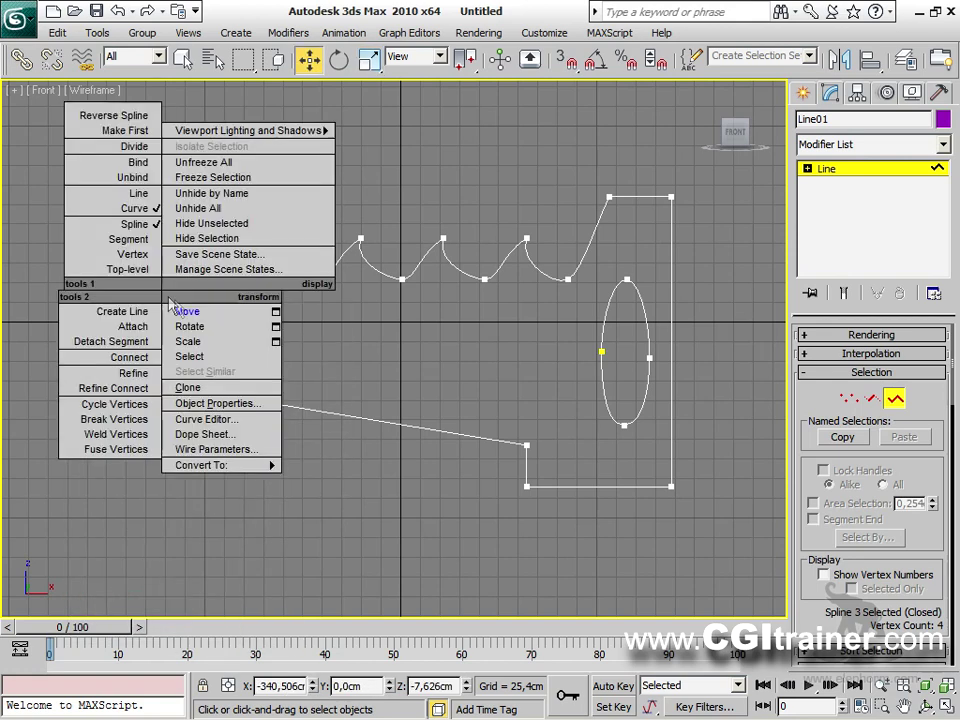
left_click(186, 337)
left_click_drag(140, 255, 131, 298)
right_click(156, 323)
left_click(171, 345)
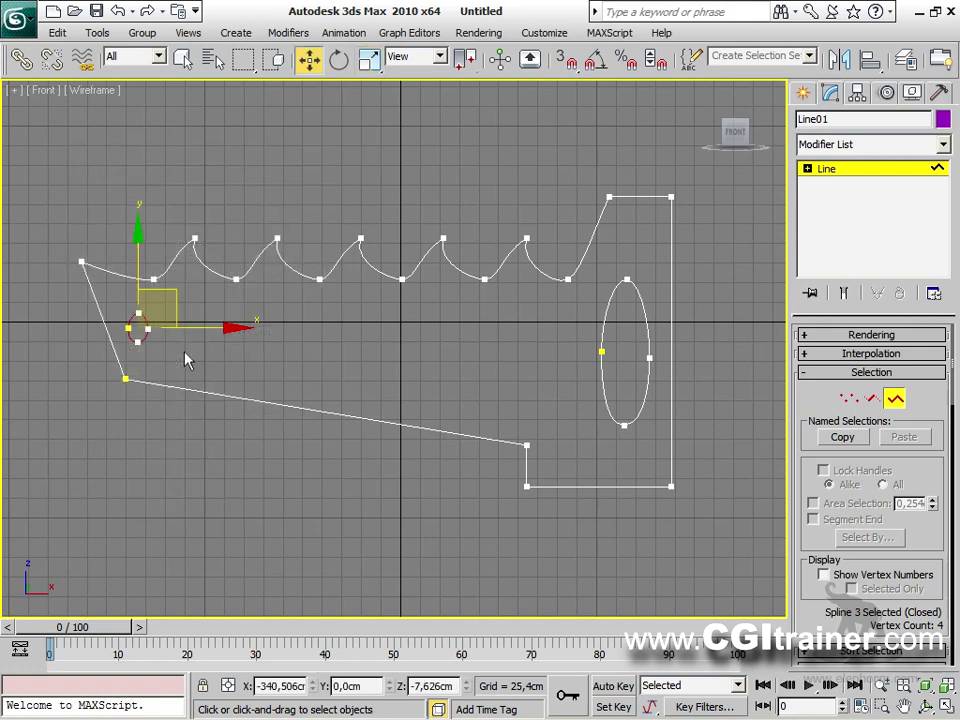
left_click(163, 287)
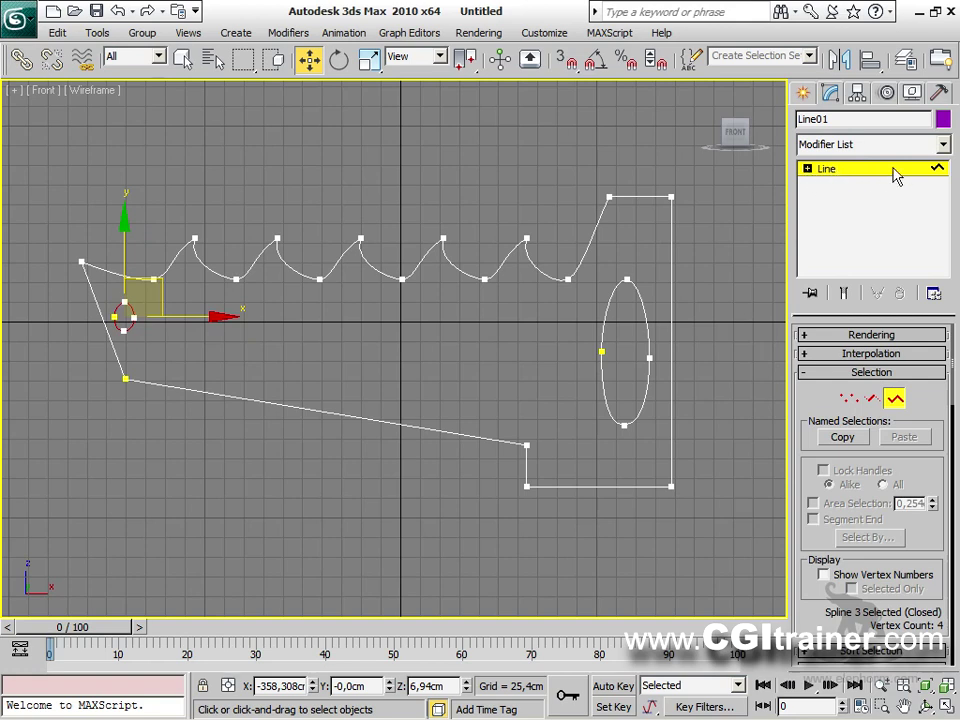
Leave spline editing and orbit an enlarged Perspective view to inspect the shape edge-on.
left_click(895, 400)
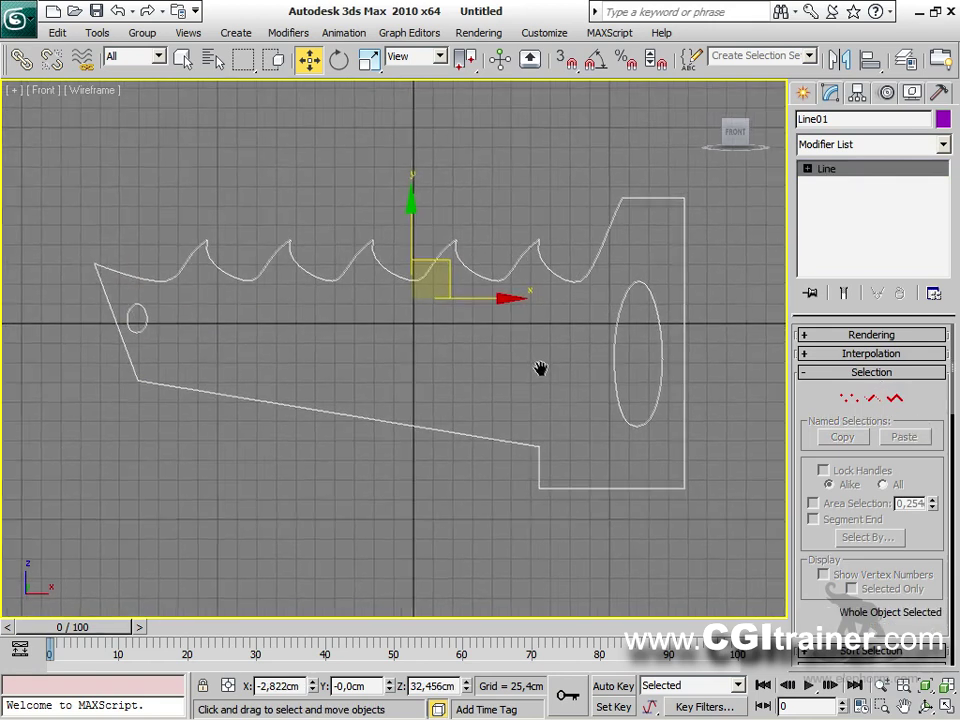
scroll(540, 367, "down", 5)
scroll(539, 368, "up", 3)
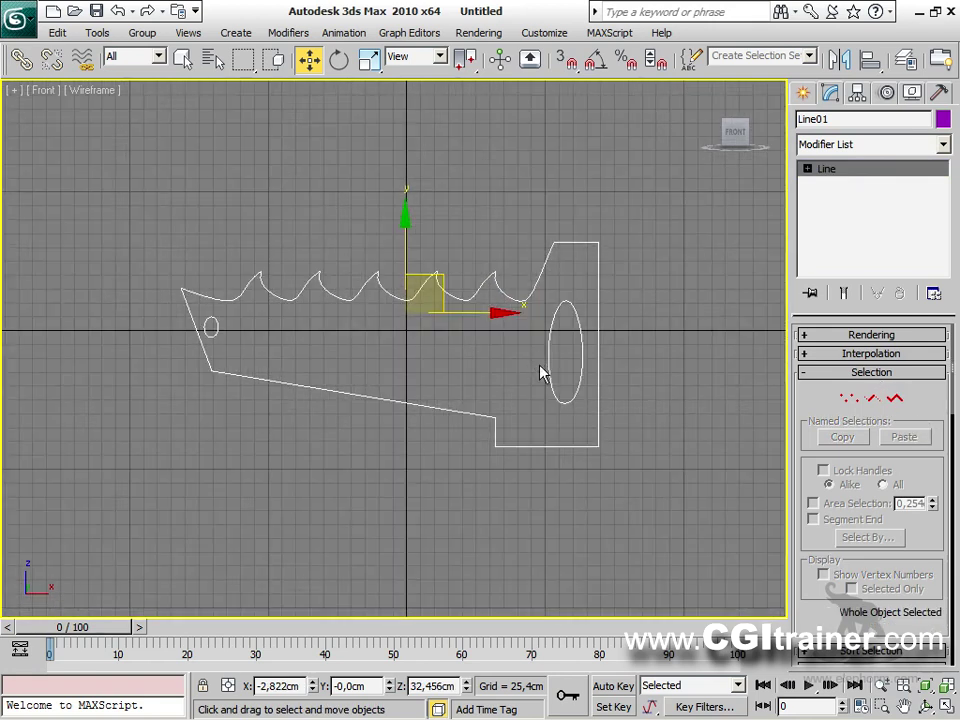
key("alt+w")
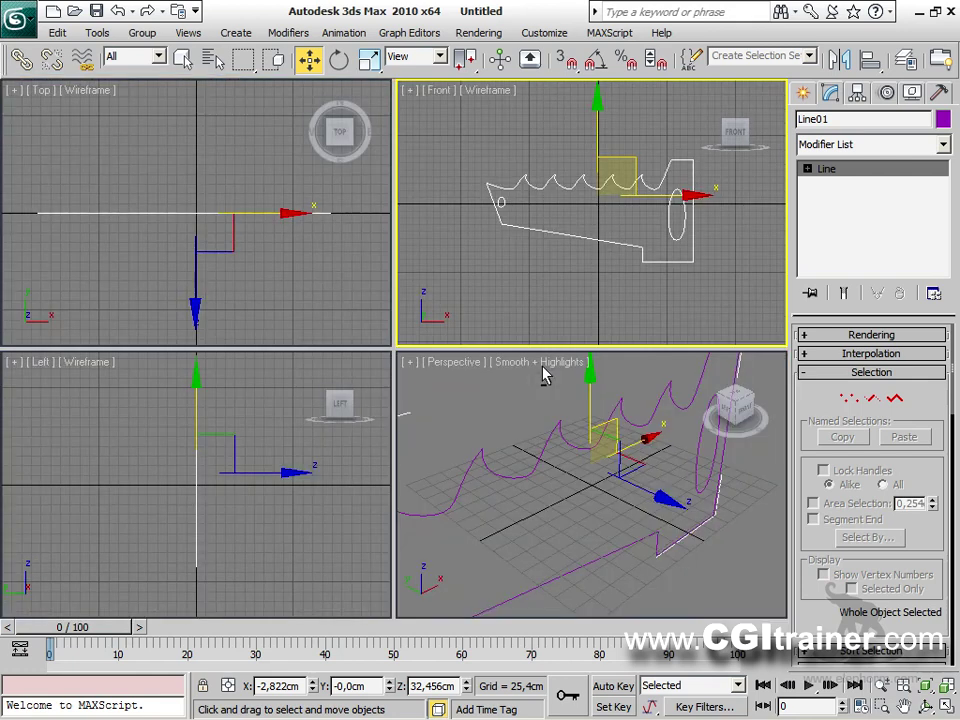
middle_click_drag(614, 462, 640, 460, "alt")
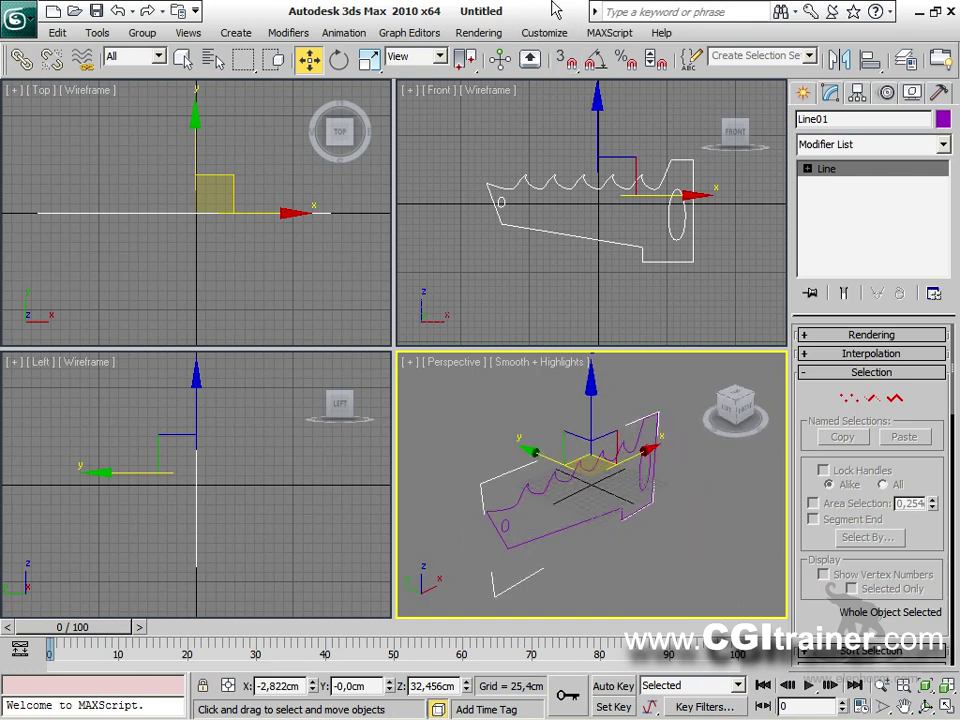
left_click_drag(393, 345, 134, 97)
middle_click_drag(487, 399, 463, 396, "alt")
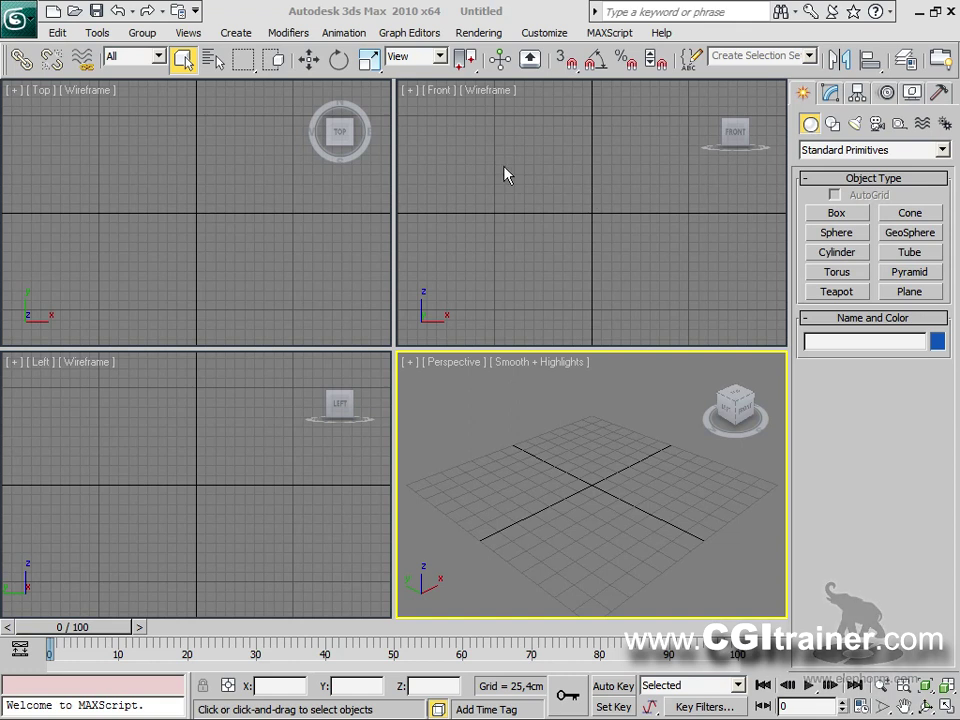
Draw a large outer rectangle in the maximized Front view.
left_click_drag(394, 347, 35, 112)
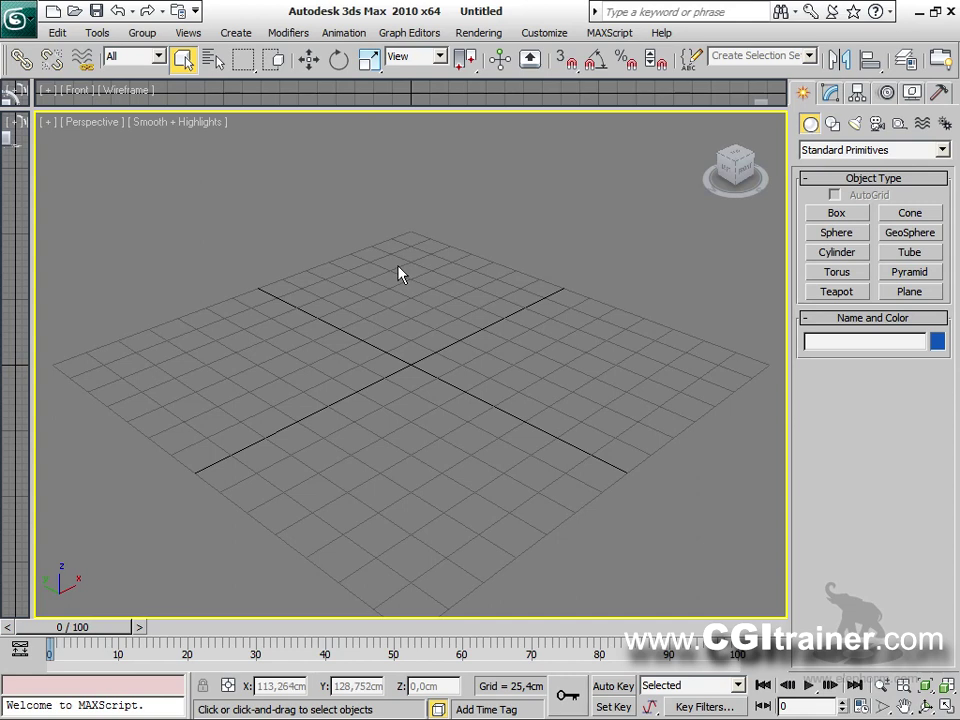
left_click(833, 125)
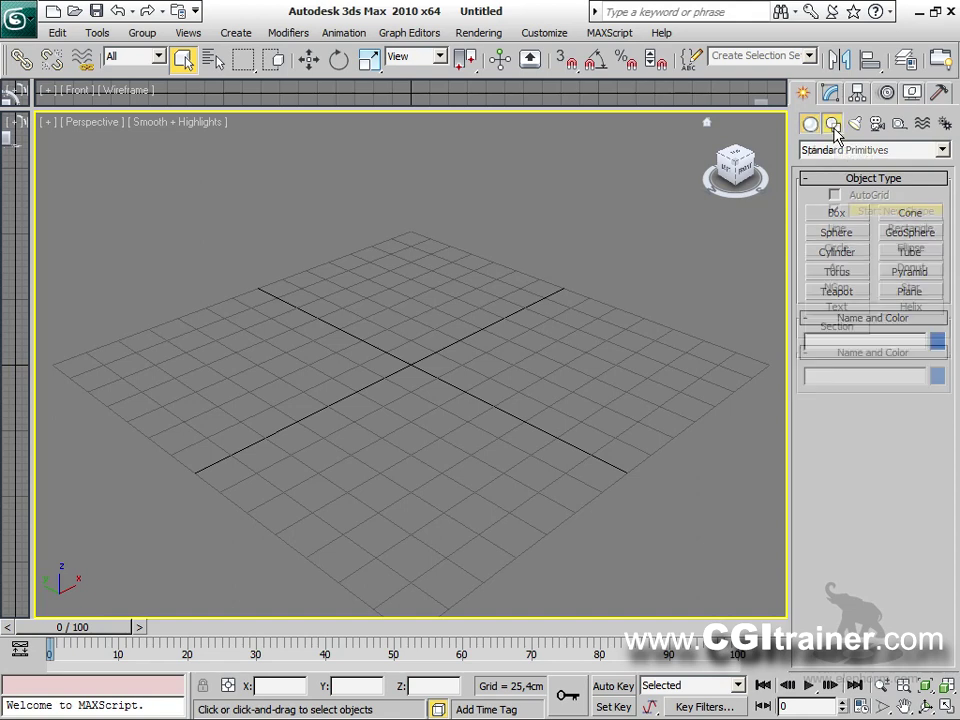
left_click(907, 232)
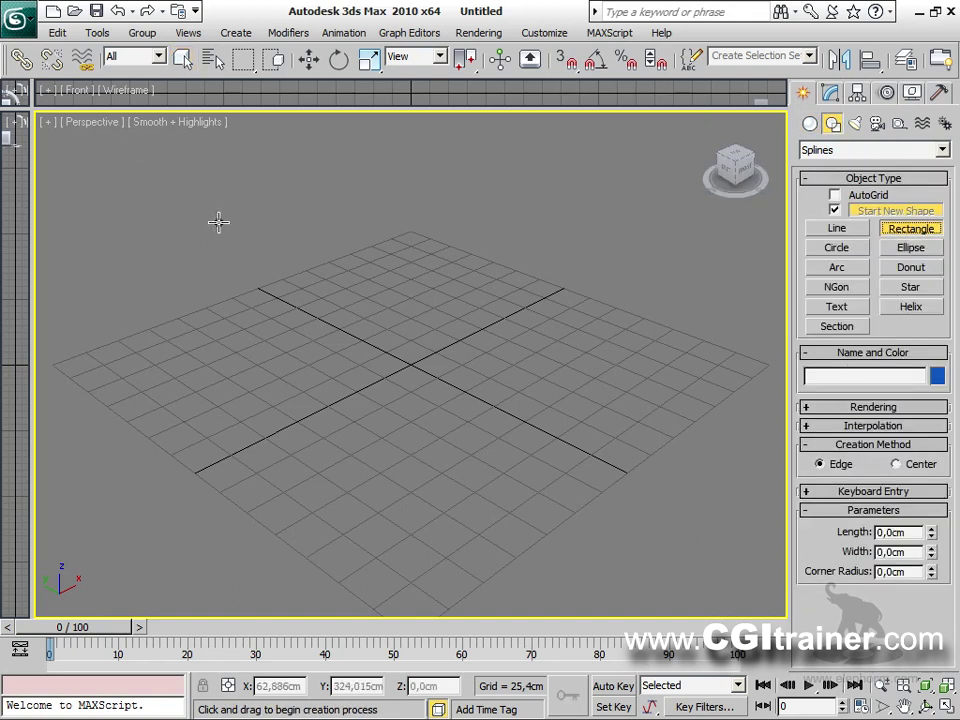
key("f")
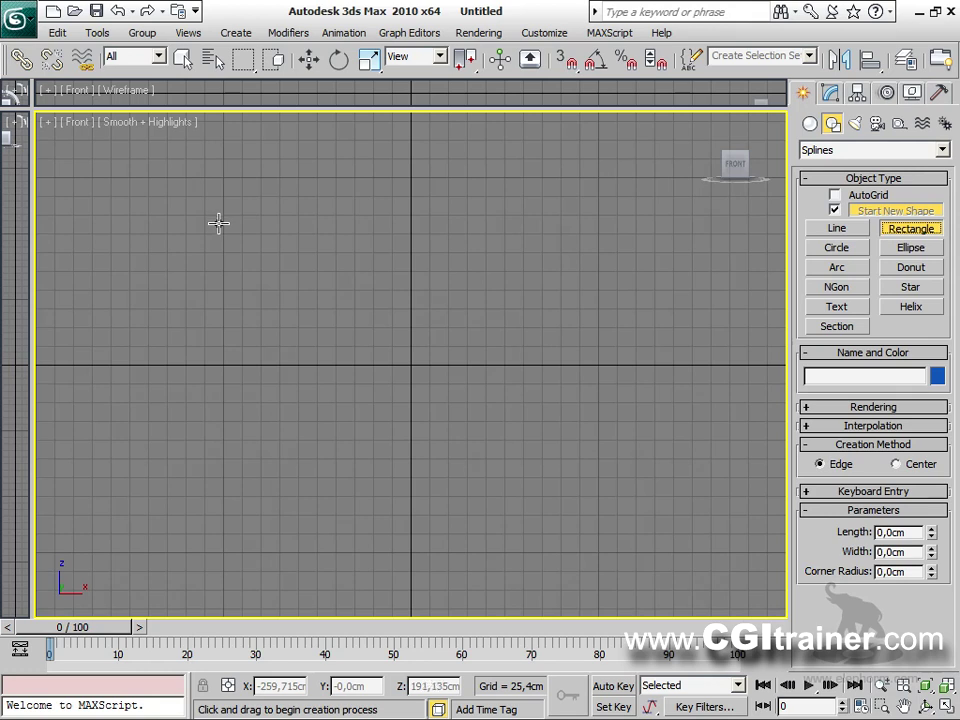
key("alt+w")
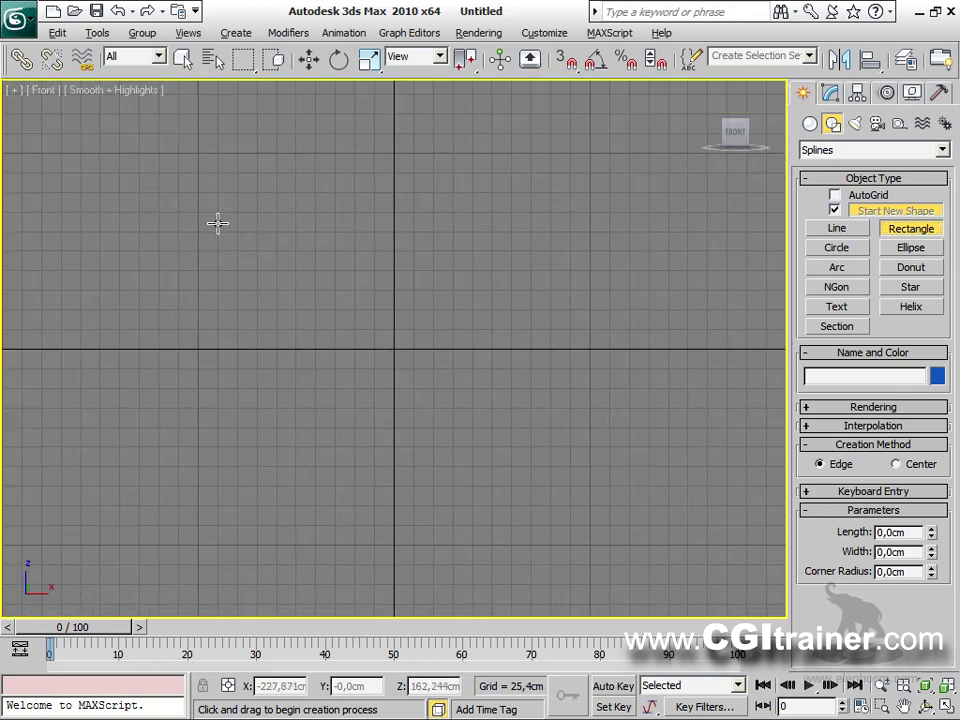
left_click_drag(195, 155, 642, 537)
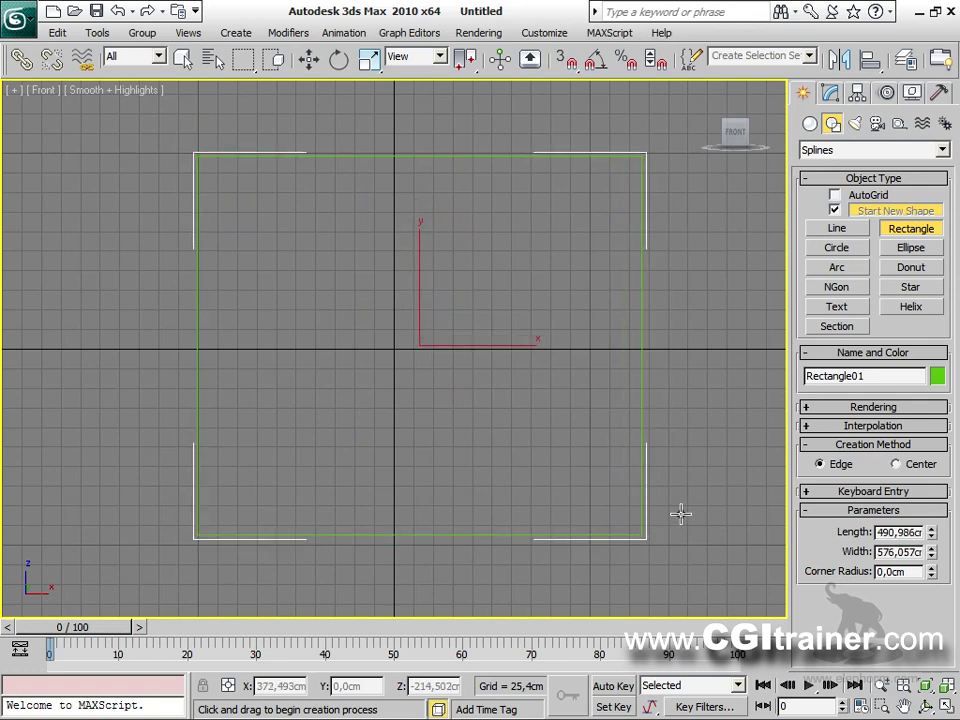
With Start New Shape off, add an inner rectangle and a circle to the same shape.
left_click(835, 210)
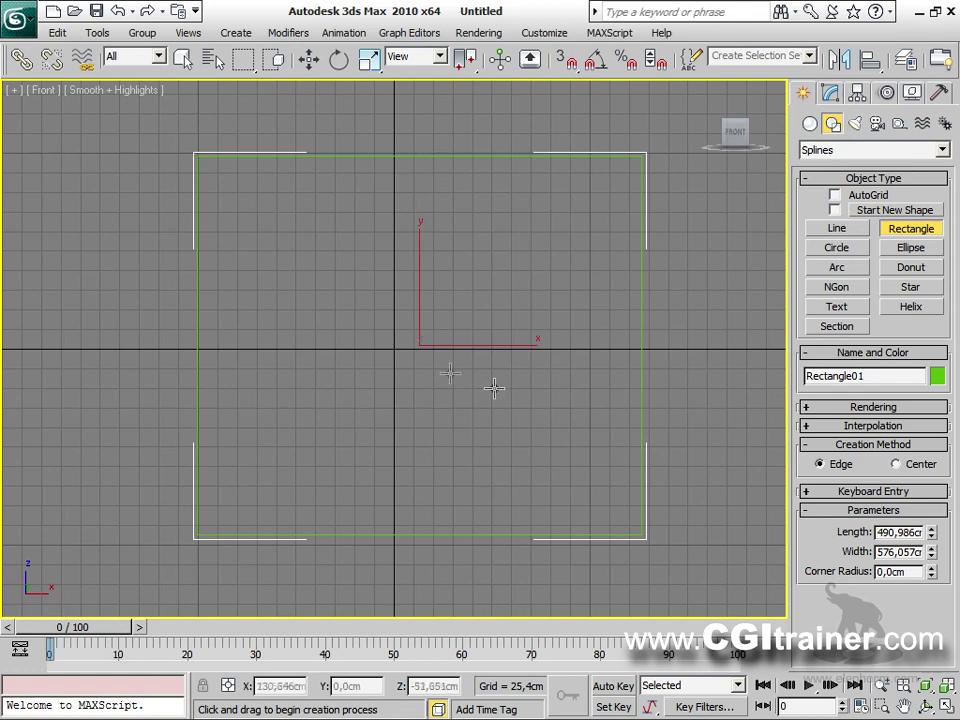
left_click_drag(266, 231, 413, 462)
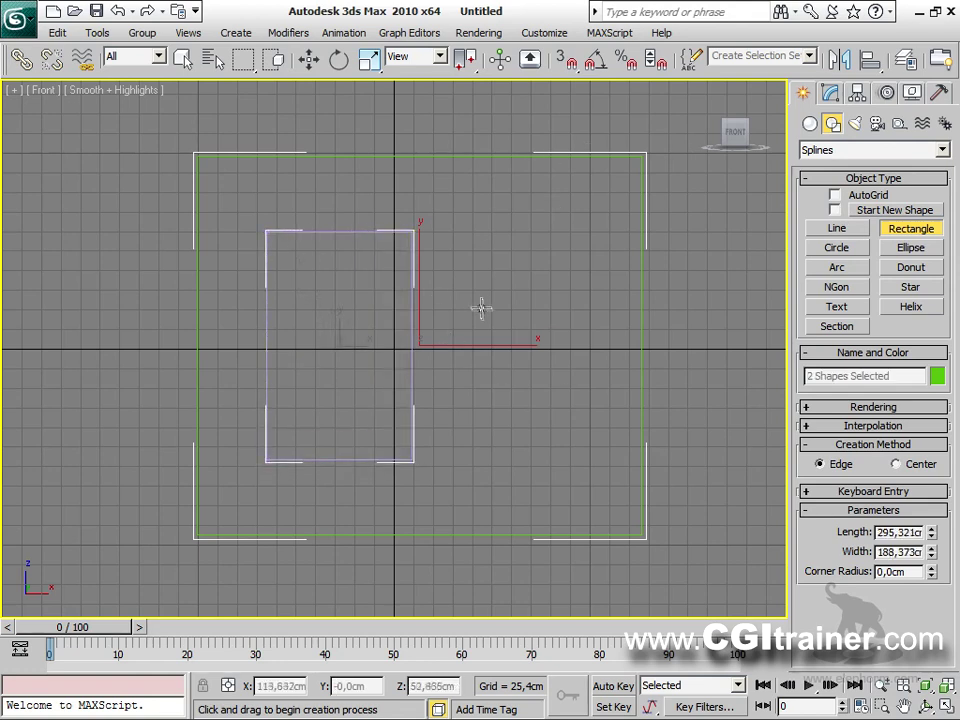
middle_click_drag(482, 306, 381, 332)
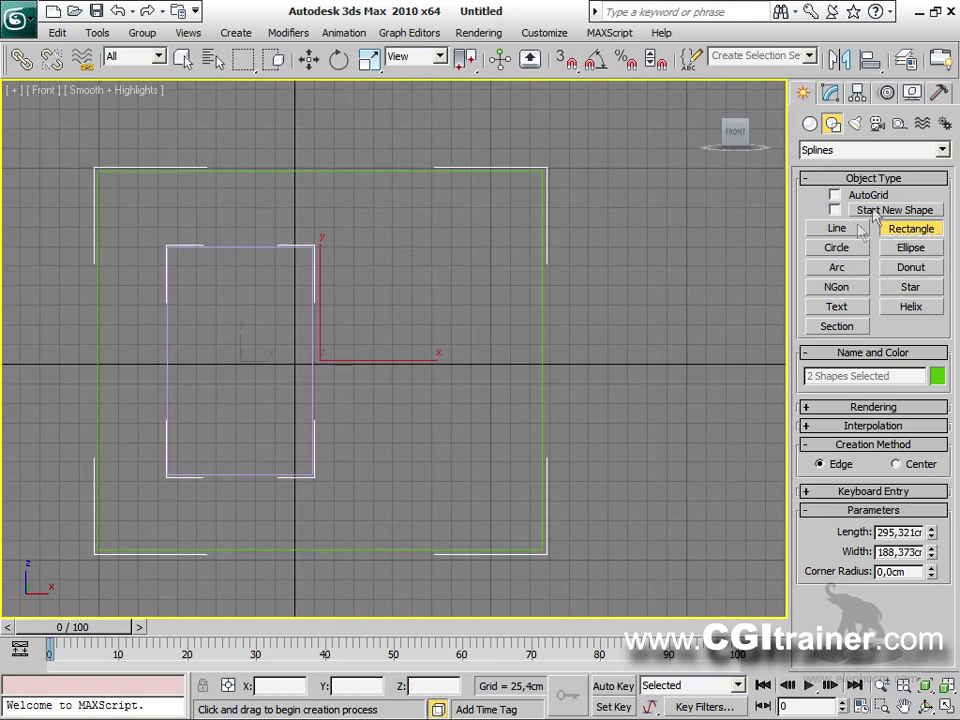
left_click(853, 249)
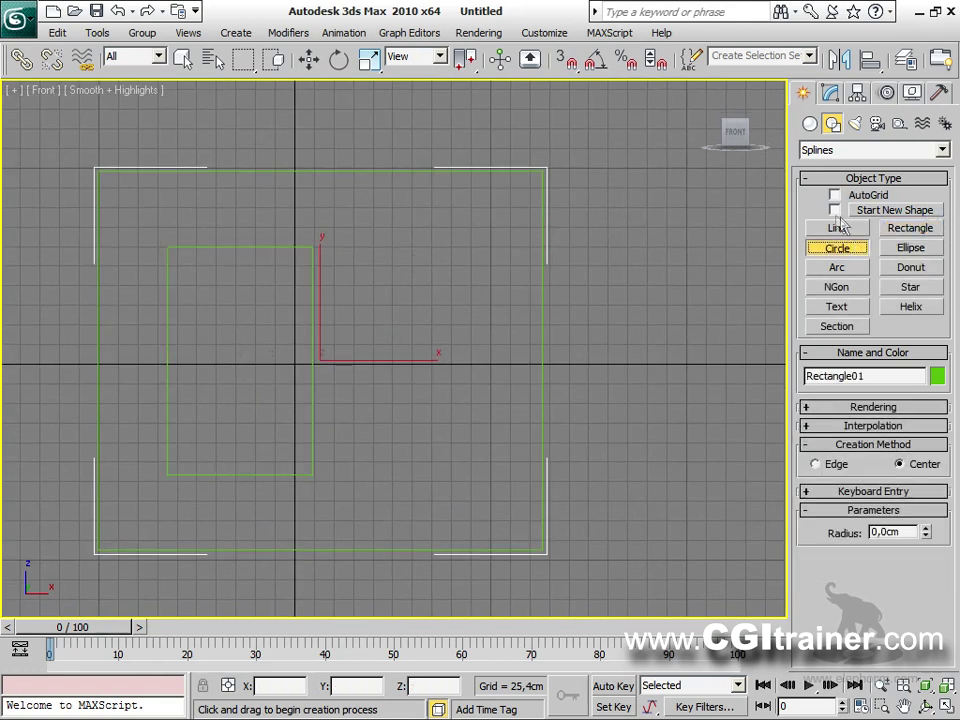
left_click_drag(425, 289, 442, 322)
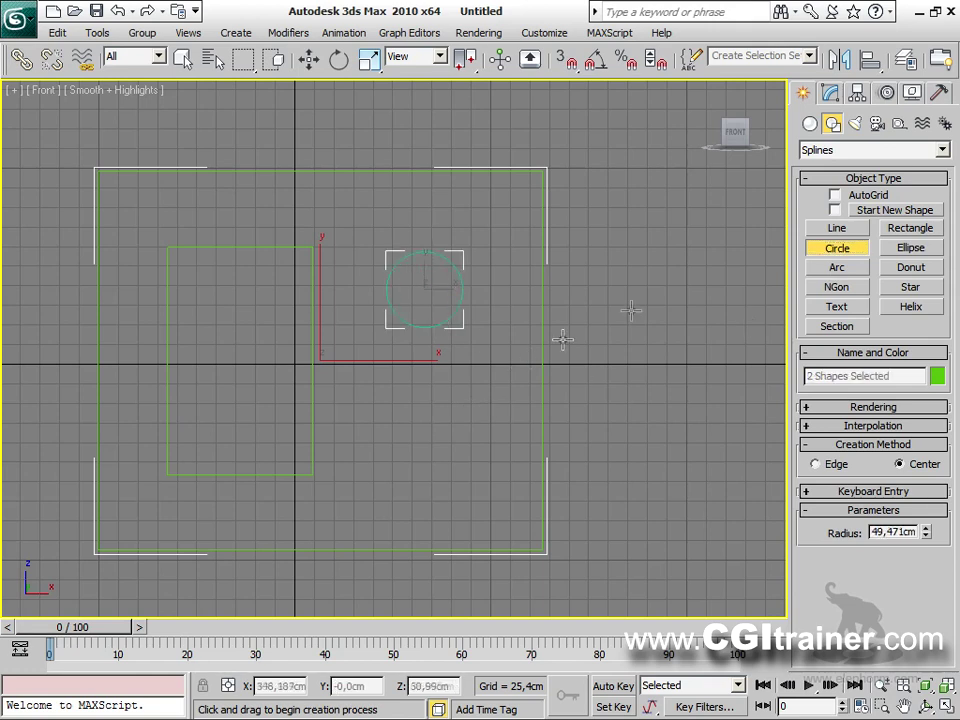
left_click(829, 93)
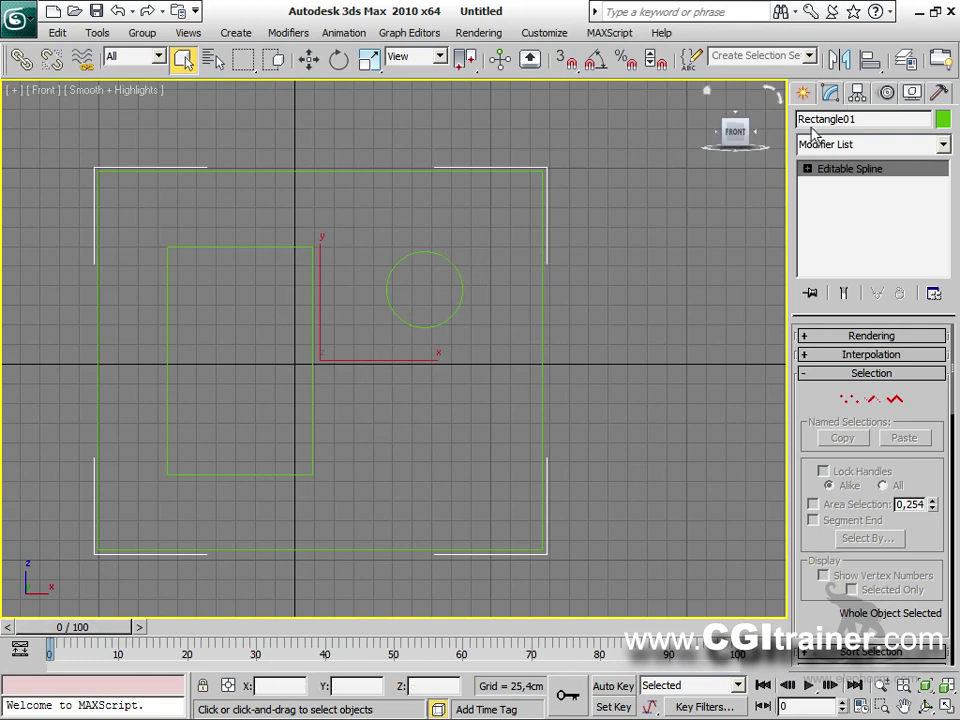
Rename Rectangle01 to FORME DE BASE.
left_click_drag(837, 119, 860, 119)
double_click(860, 119)
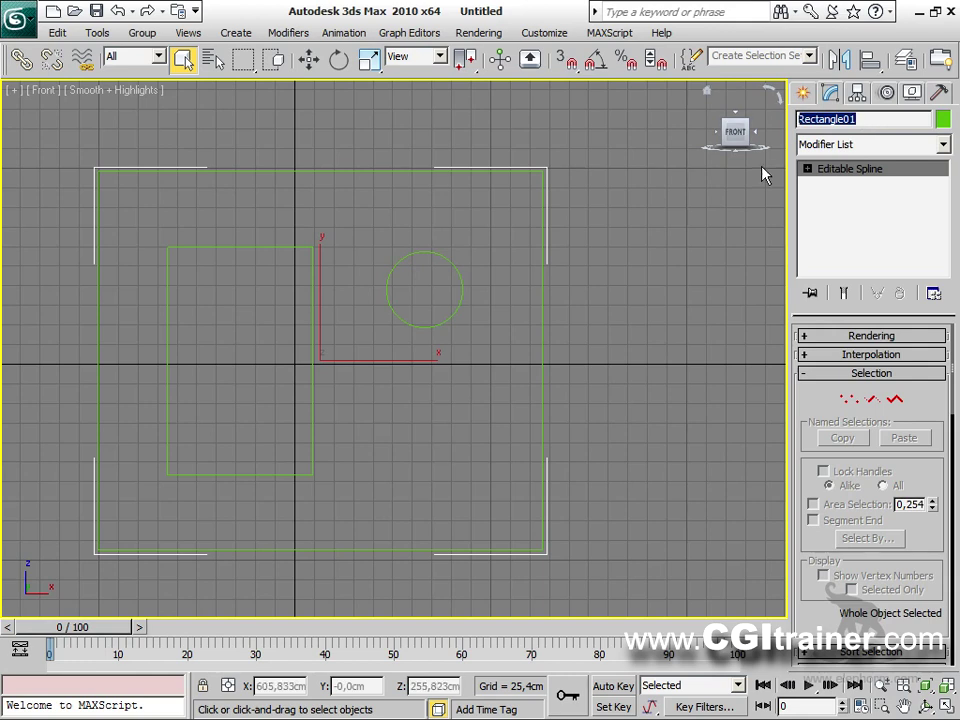
type("FORME DE BASE")
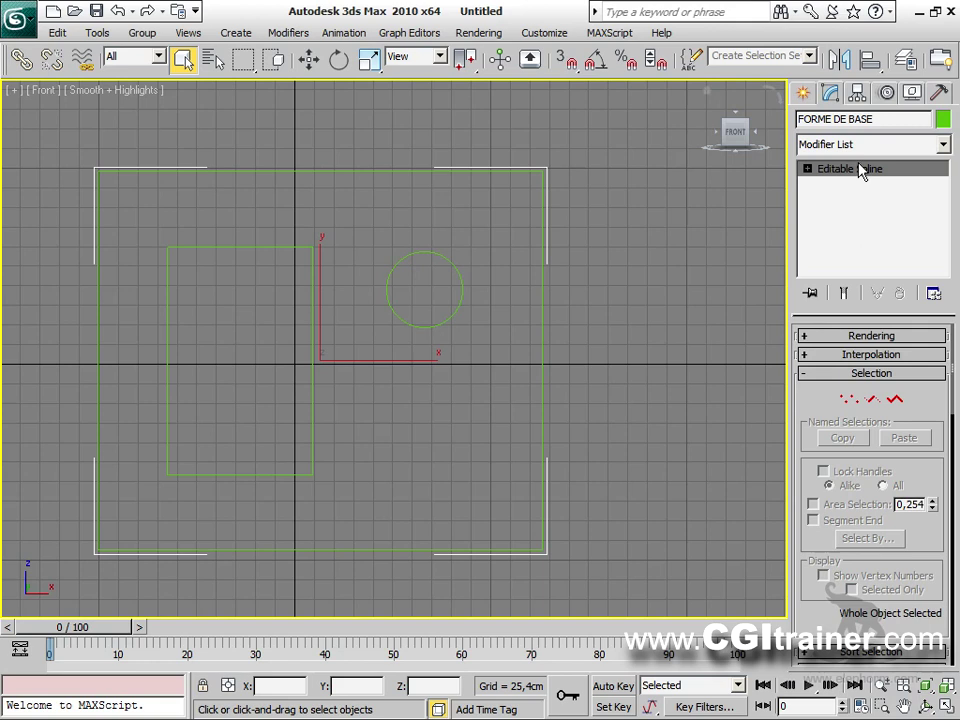
At Spline level, check the circle, inner rectangle and outer rectangle are separate splines.
left_click(849, 400)
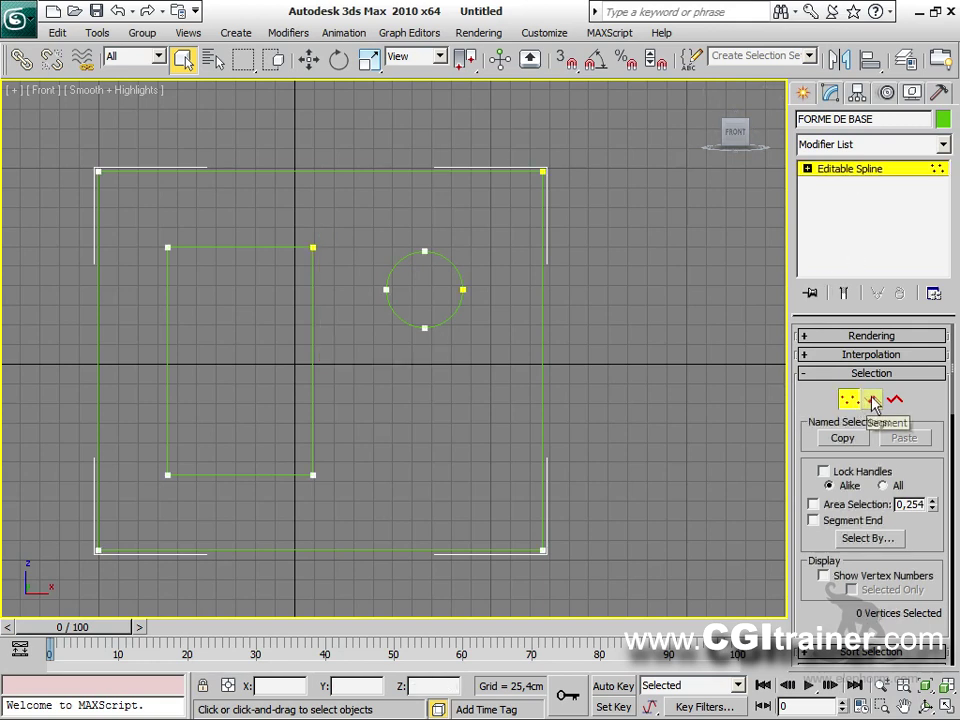
left_click(872, 400)
left_click(895, 400)
left_click(456, 311)
left_click(312, 268)
left_click(381, 172)
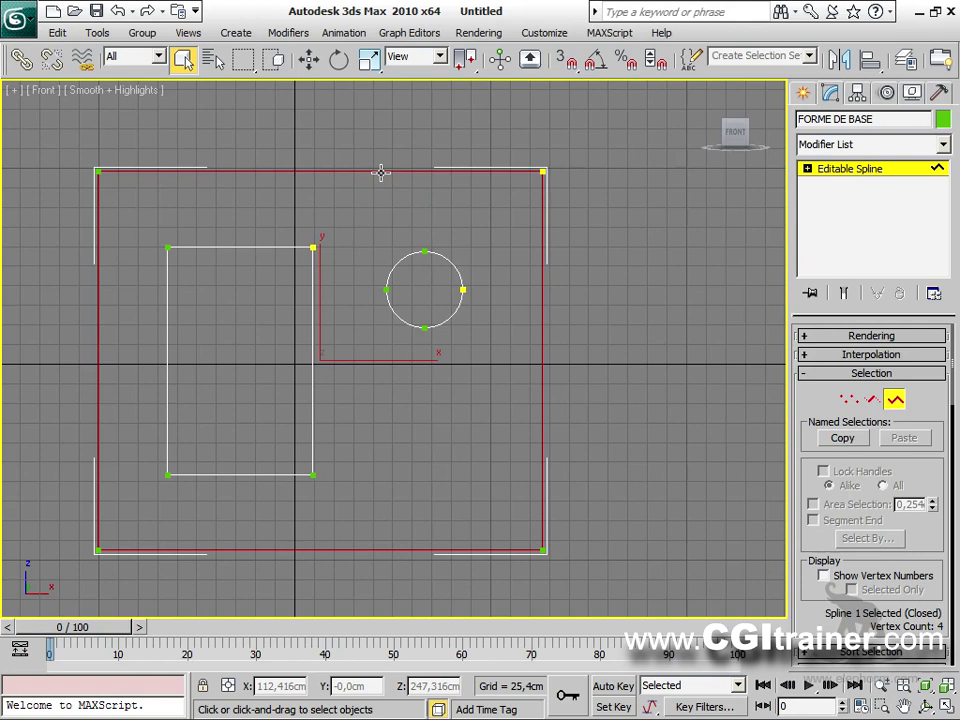
left_click(895, 400)
scroll(519, 490, "down", 4)
Beside the first shape, draw a separate outer rectangle, inner rectangle and circle.
middle_click_drag(506, 437, 470, 445)
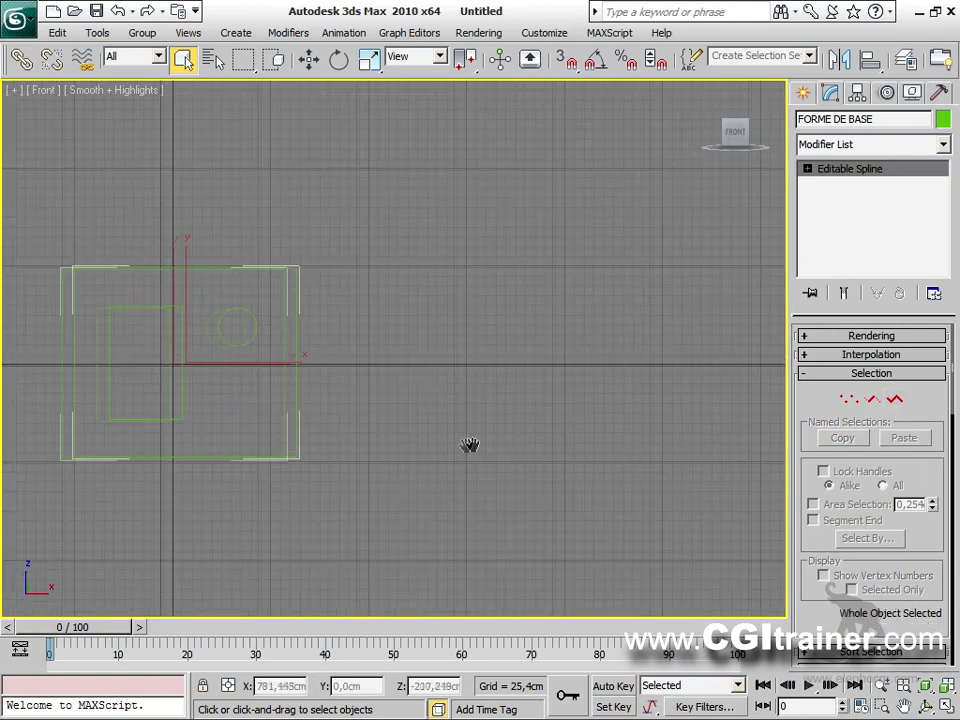
left_click(804, 93)
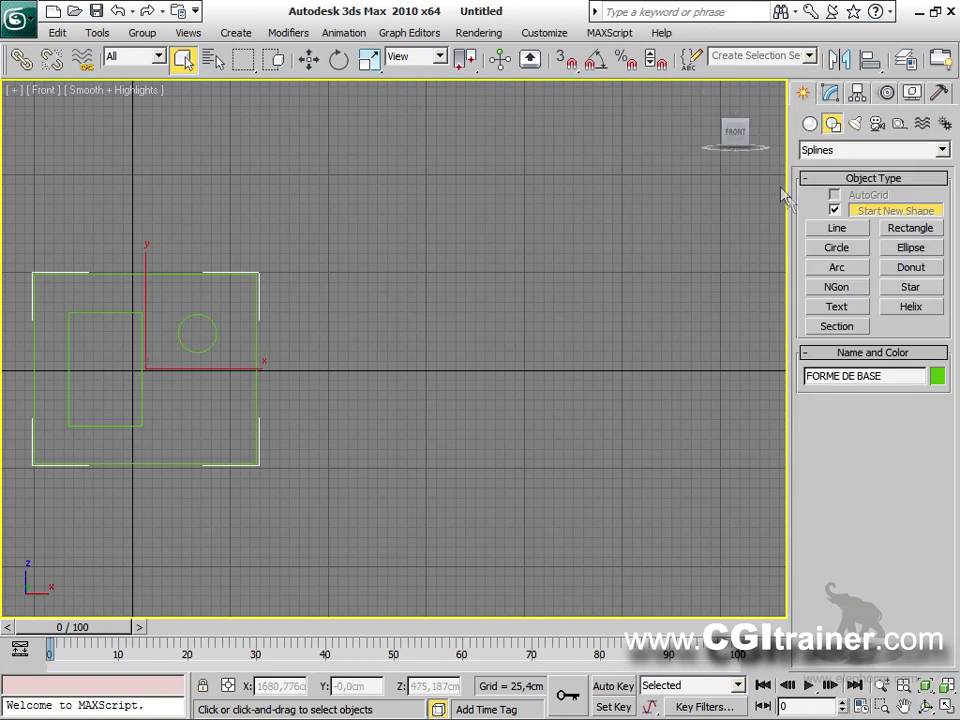
left_click(890, 230)
left_click_drag(326, 279, 548, 471)
left_click_drag(362, 320, 435, 424)
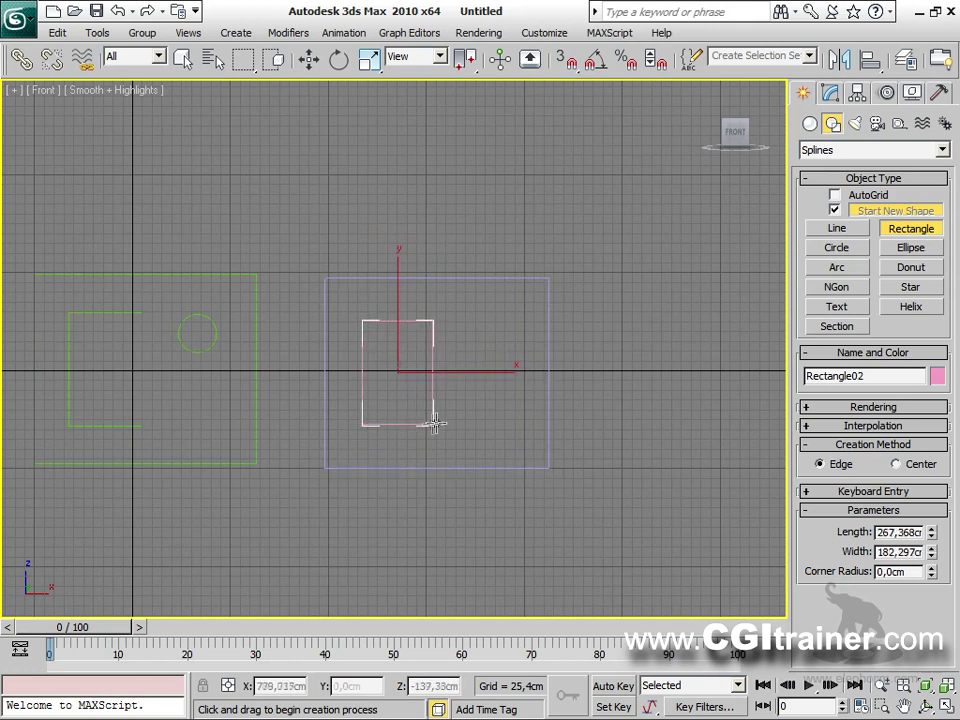
left_click(840, 250)
left_click_drag(491, 326, 497, 338)
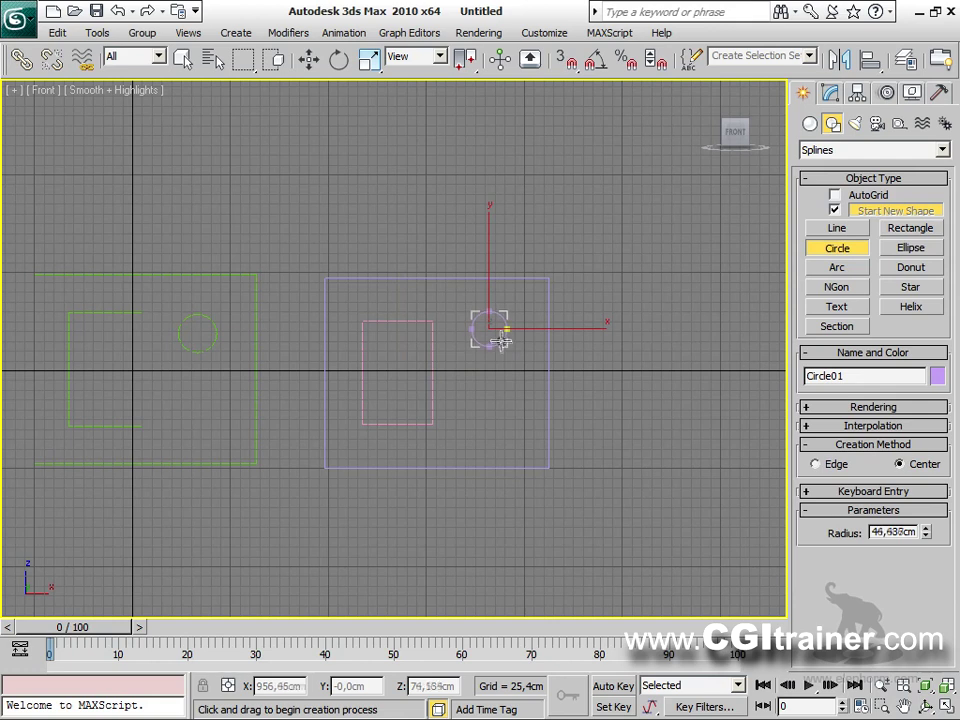
right_click(565, 480)
Recentre the view and select the new outer rectangle, then inner Rectangle02.
middle_click_drag(508, 508, 605, 482)
left_click(830, 94)
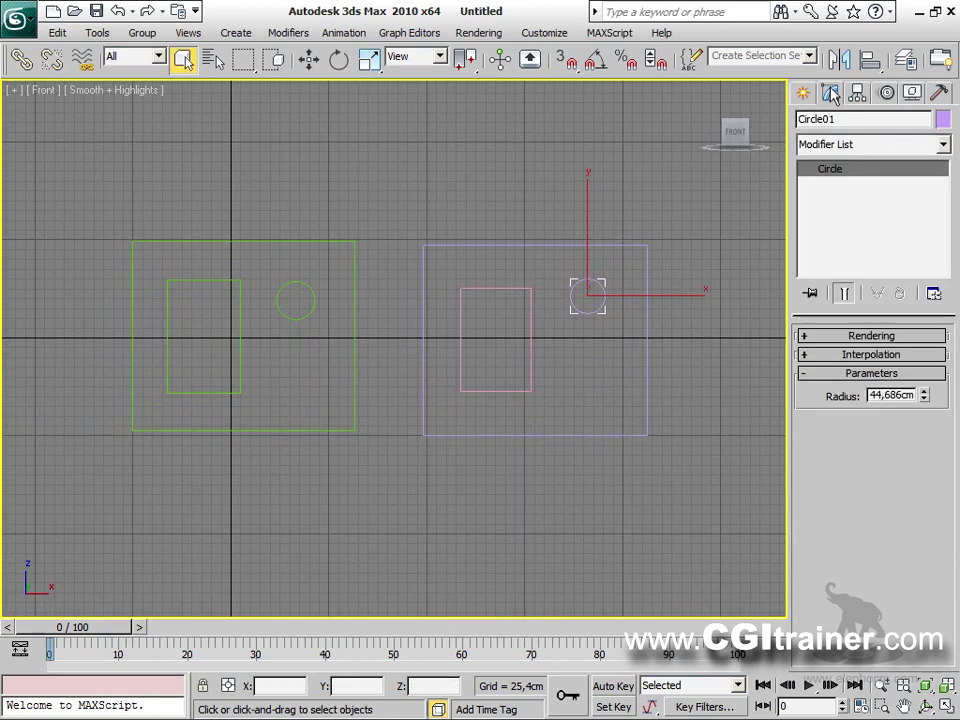
left_click(646, 320)
left_click(528, 343)
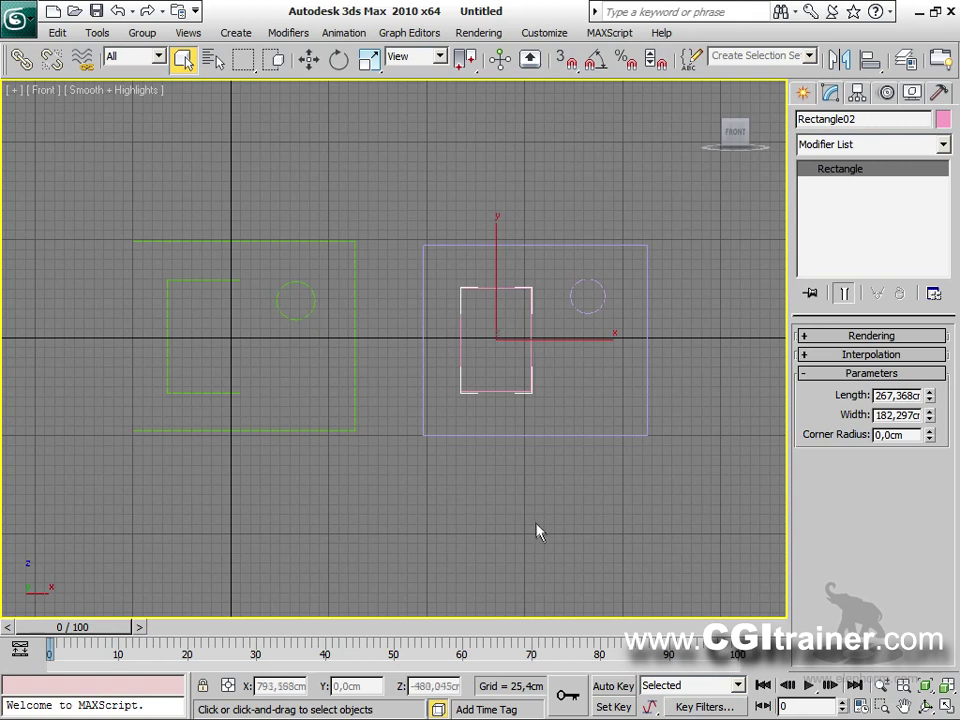
In a gridless perspective view, move the outer rectangle, pink rectangle and small circle apart.
key("p")
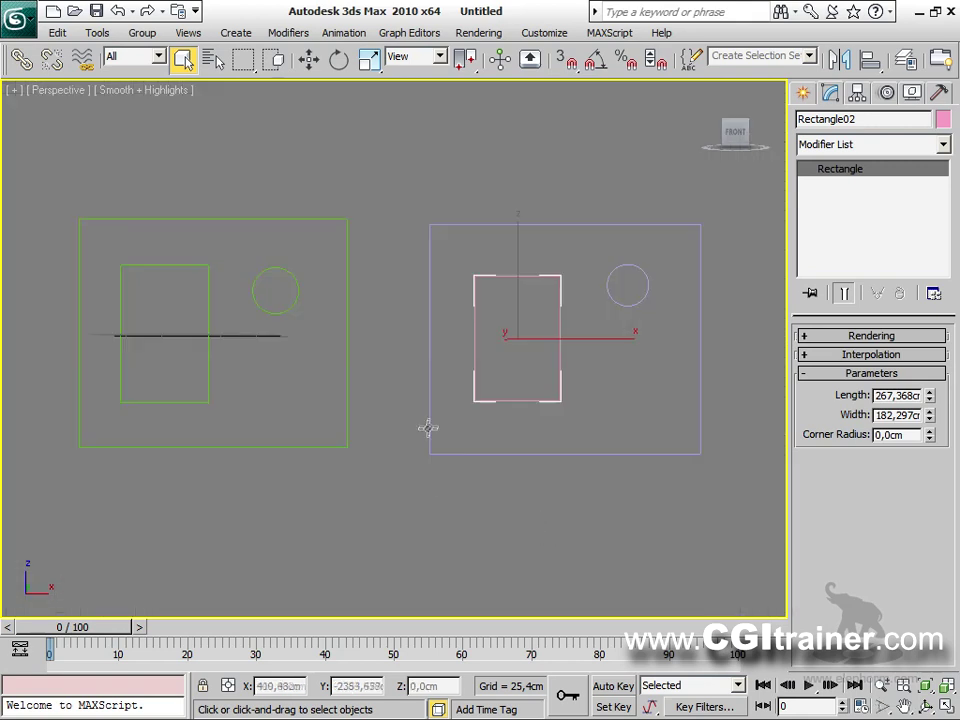
middle_click_drag(440, 560, 507, 628, "alt")
key("g")
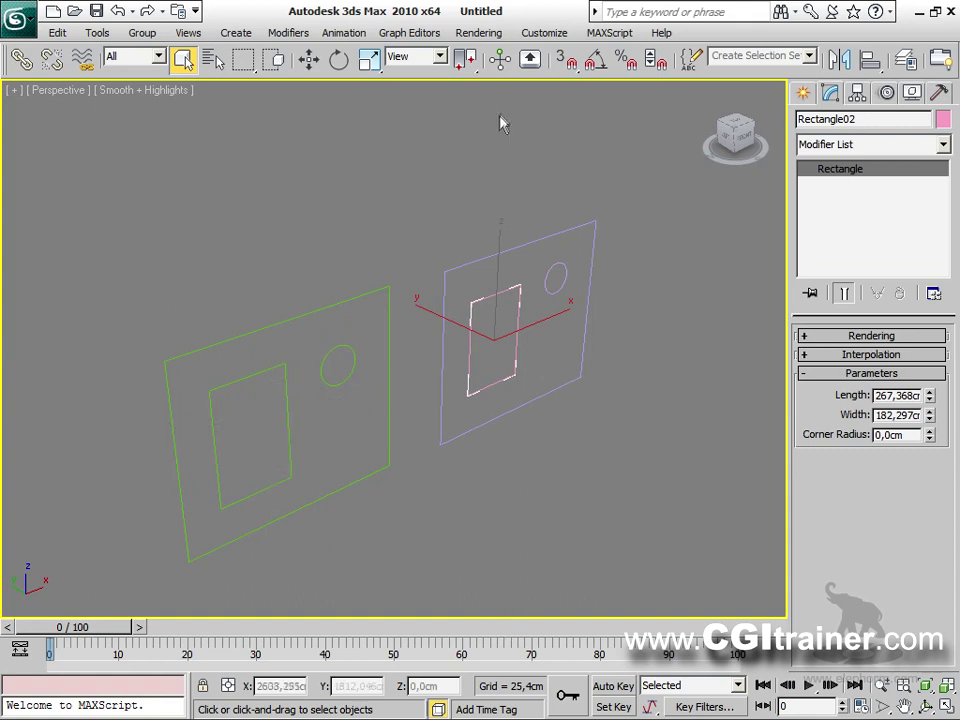
left_click(514, 248)
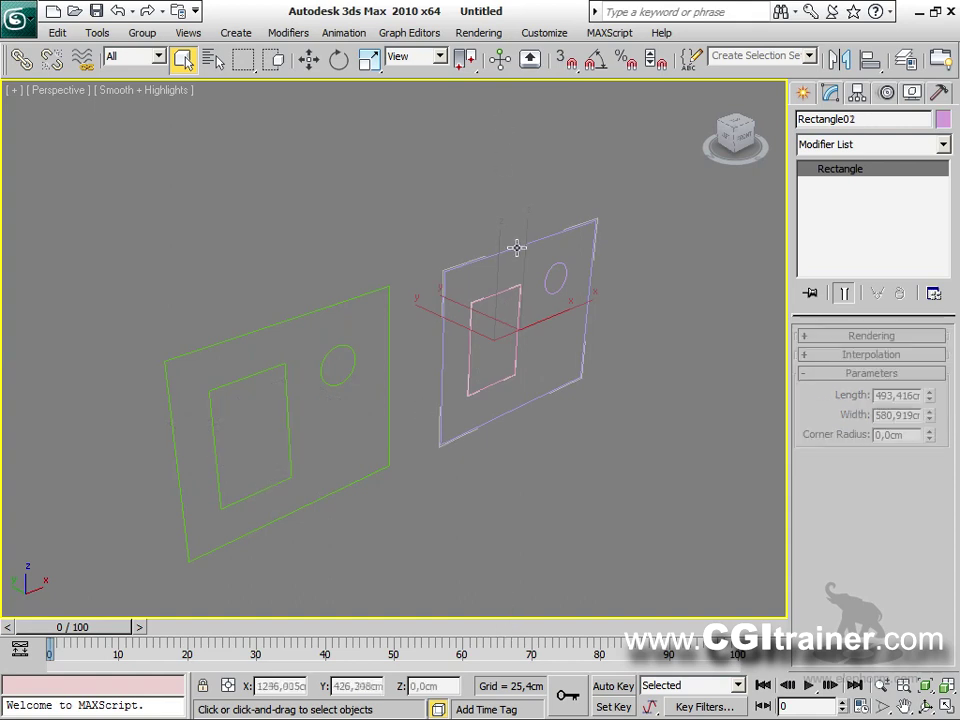
right_click(485, 295)
left_click(497, 302)
left_click_drag(540, 289, 630, 336)
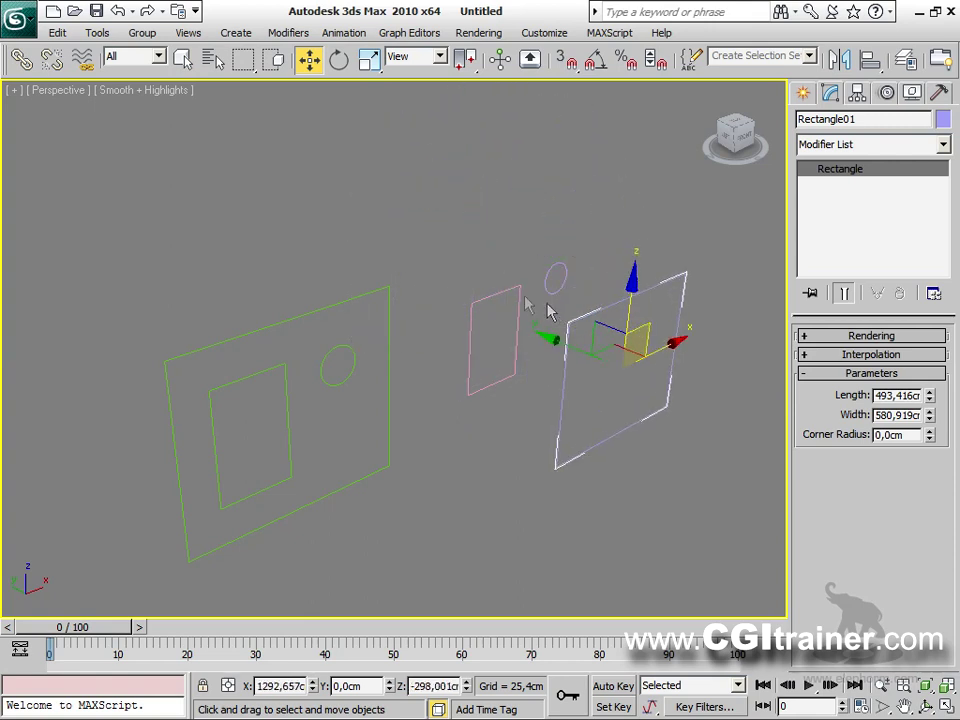
left_click_drag(515, 289, 500, 222)
left_click_drag(558, 278, 590, 232)
left_click(803, 92)
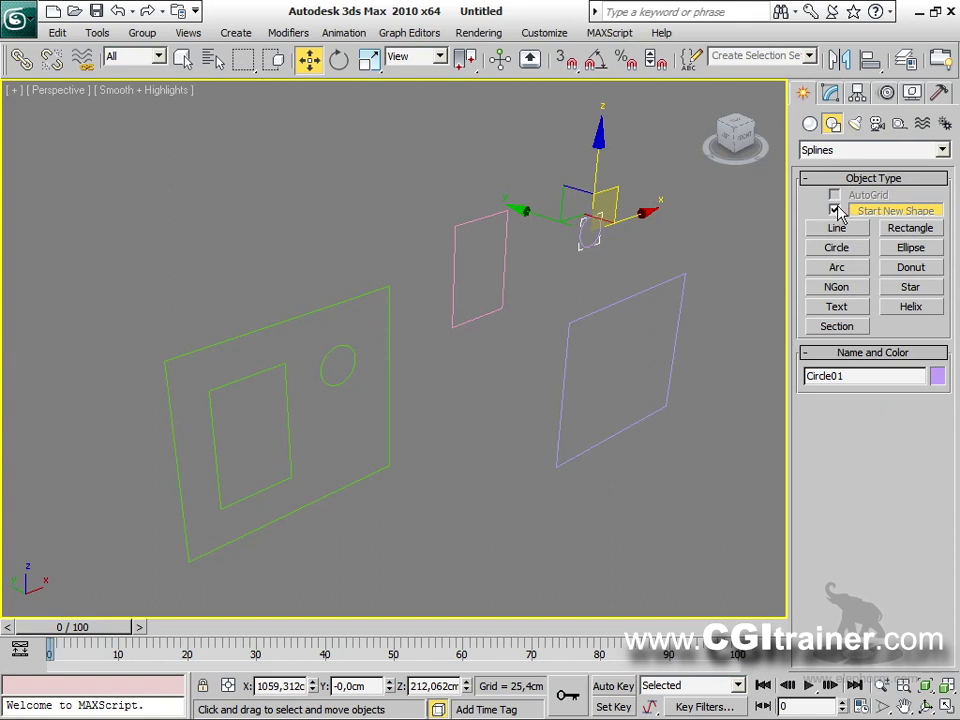
Reposition the FORME DE BASE compound shape off to the left.
left_click(337, 386)
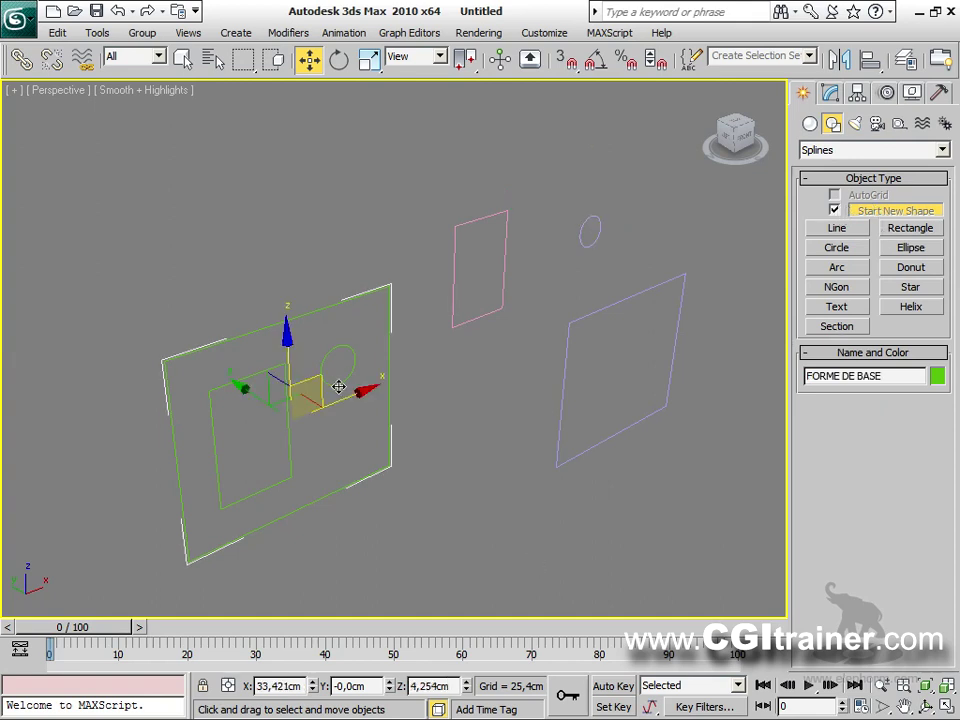
left_click_drag(261, 396, 205, 214)
left_click(830, 94)
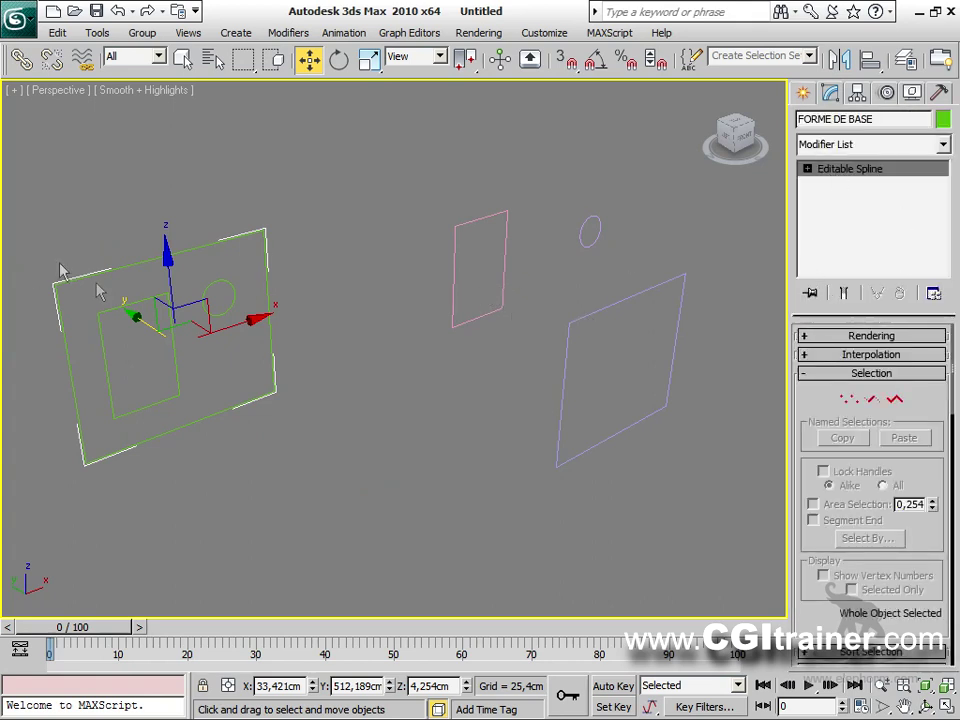
left_click_drag(193, 318, 216, 301)
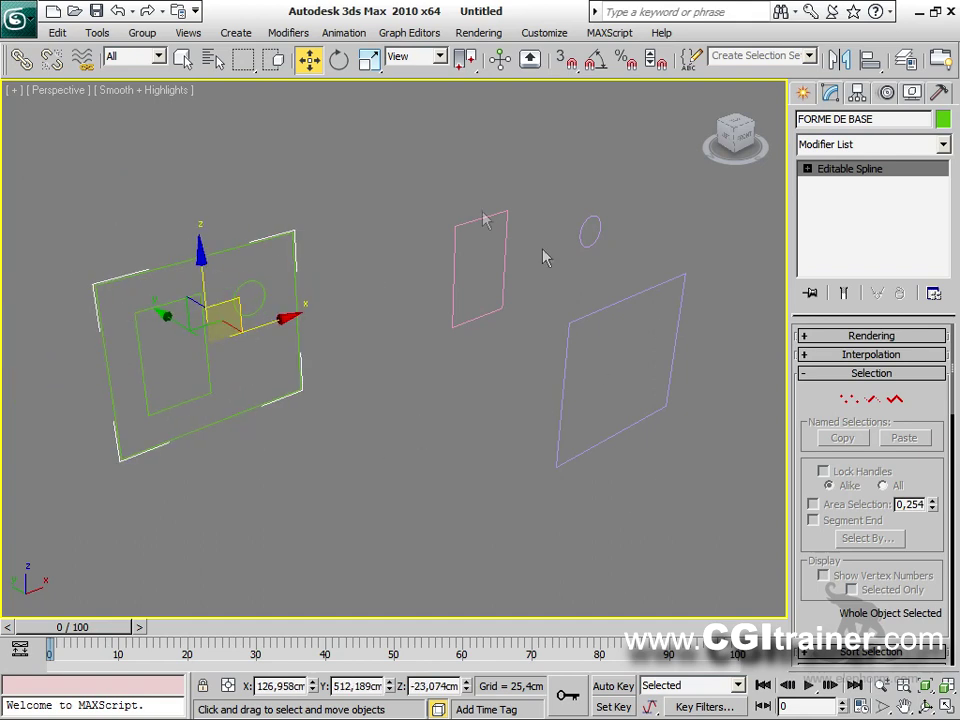
Window-select the three loose shapes, delete them, and select the remaining compound shape.
left_click_drag(426, 184, 697, 508)
key("Delete")
left_click(254, 281)
Switch to the Front view and frame the remaining compound shape.
left_click(804, 94)
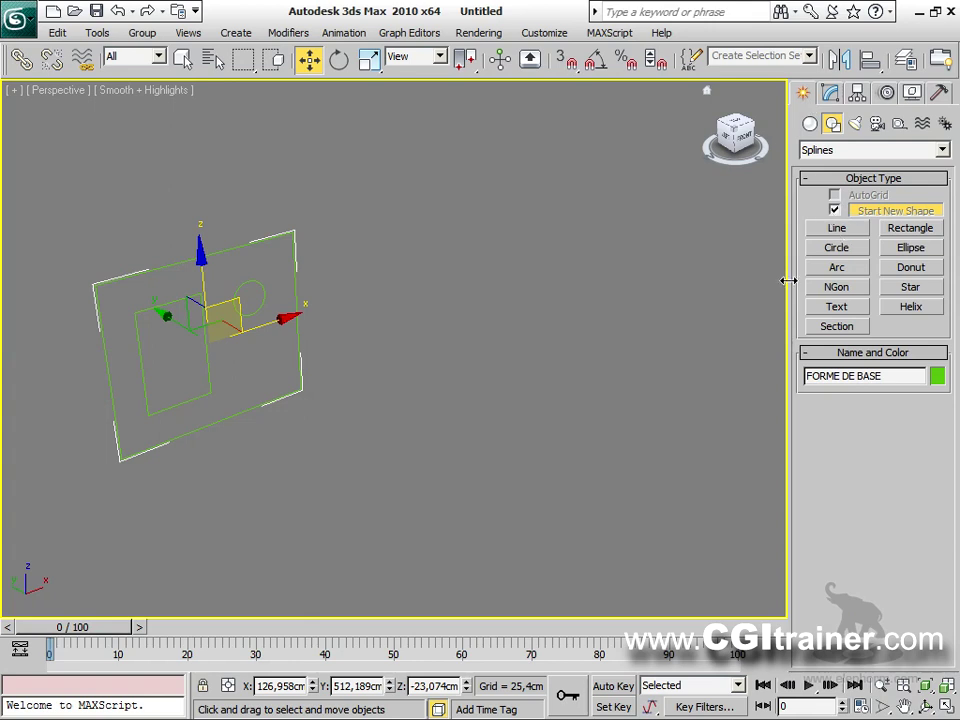
key("f")
middle_click_drag(538, 390, 2, 424)
scroll(263, 357, "down", 3)
middle_click_drag(272, 360, 245, 279)
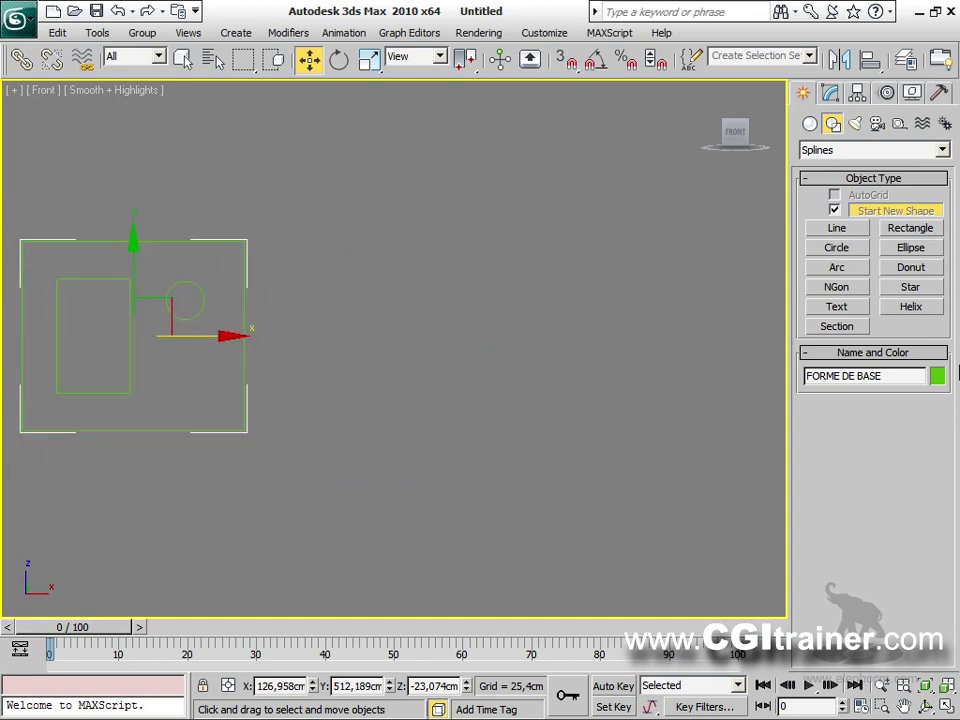
Draw a large rectangle with a smaller rectangle and a small circle inside it.
left_click(895, 228)
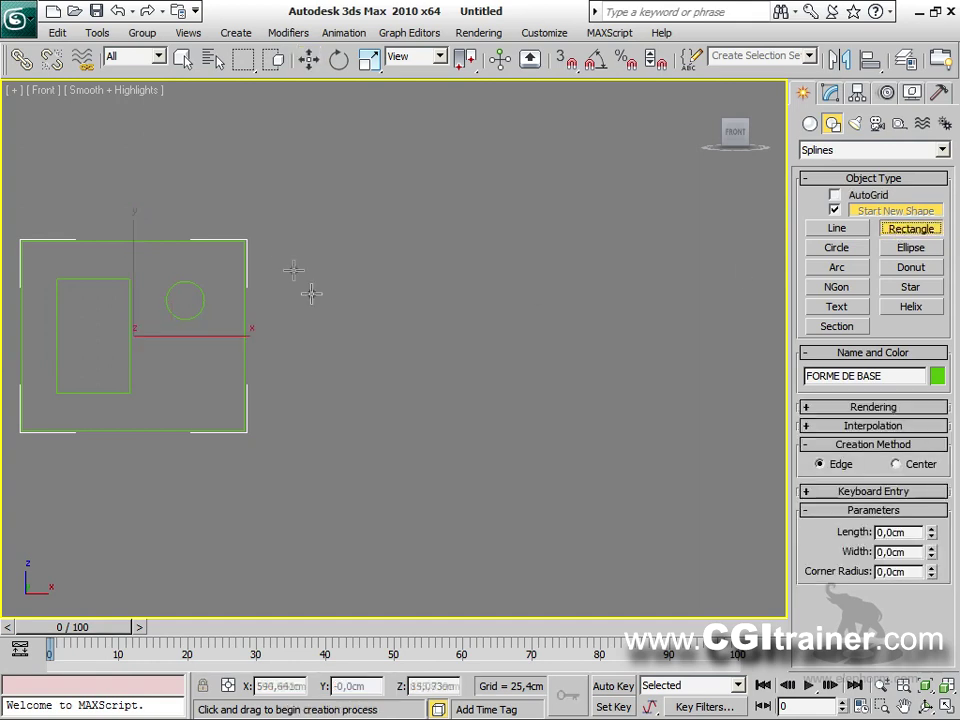
left_click_drag(348, 242, 597, 424)
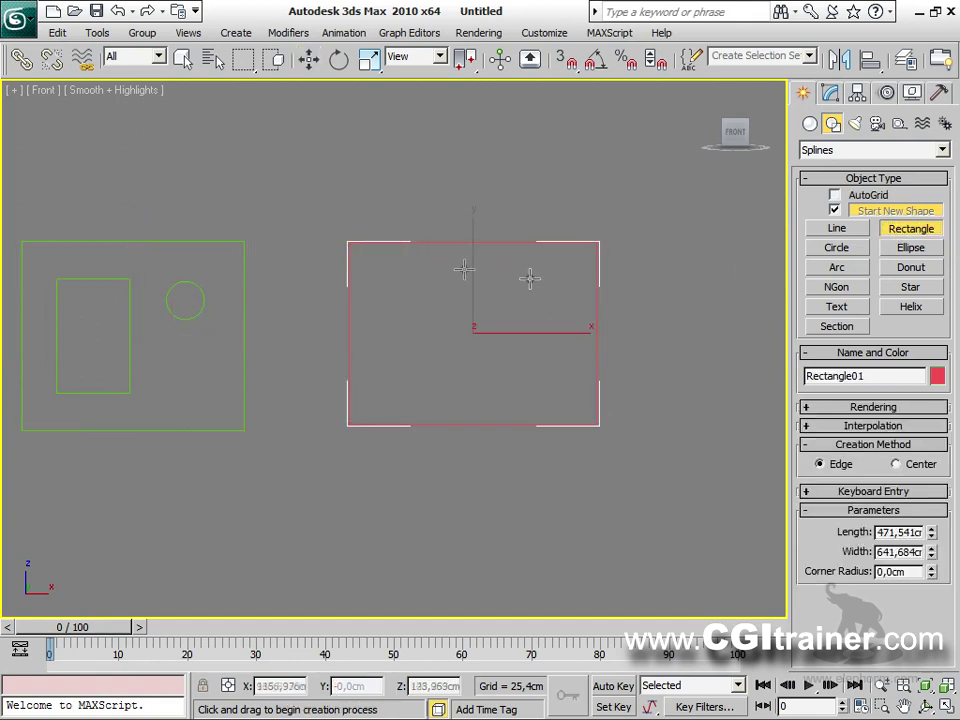
left_click_drag(400, 282, 488, 376)
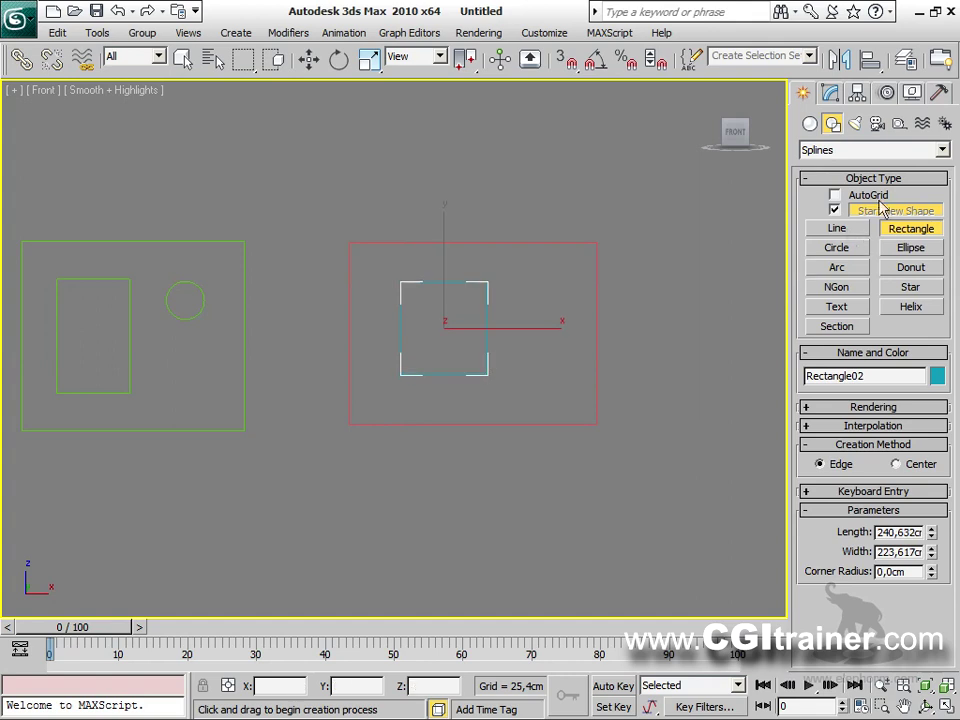
left_click(837, 248)
left_click_drag(537, 291, 549, 303)
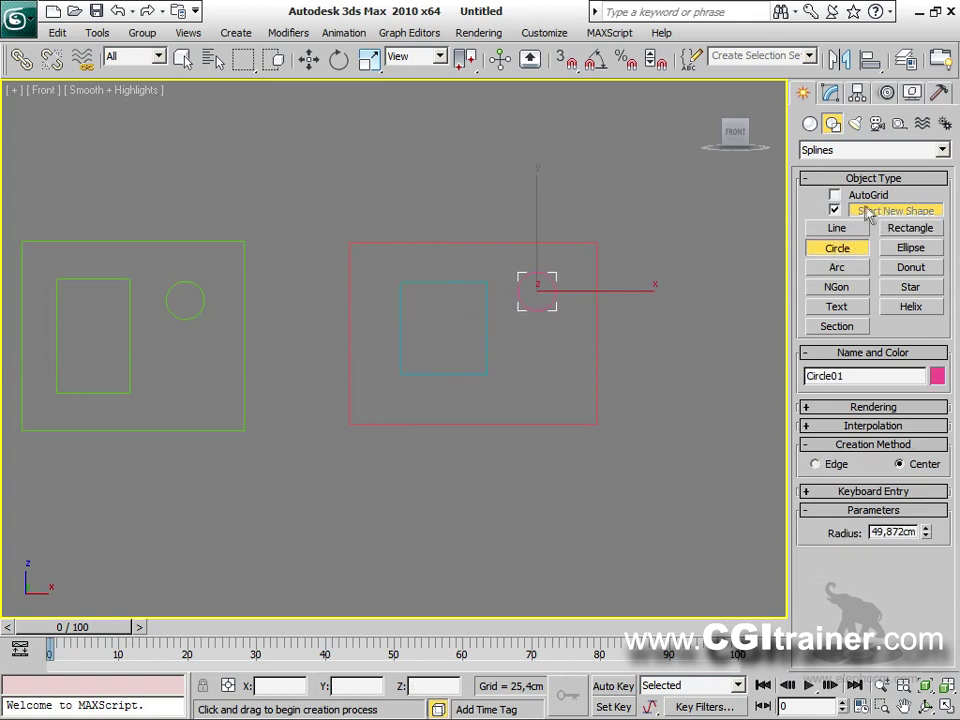
Select the large rectangle Rectangle01 and show its Modify panel settings.
key("w")
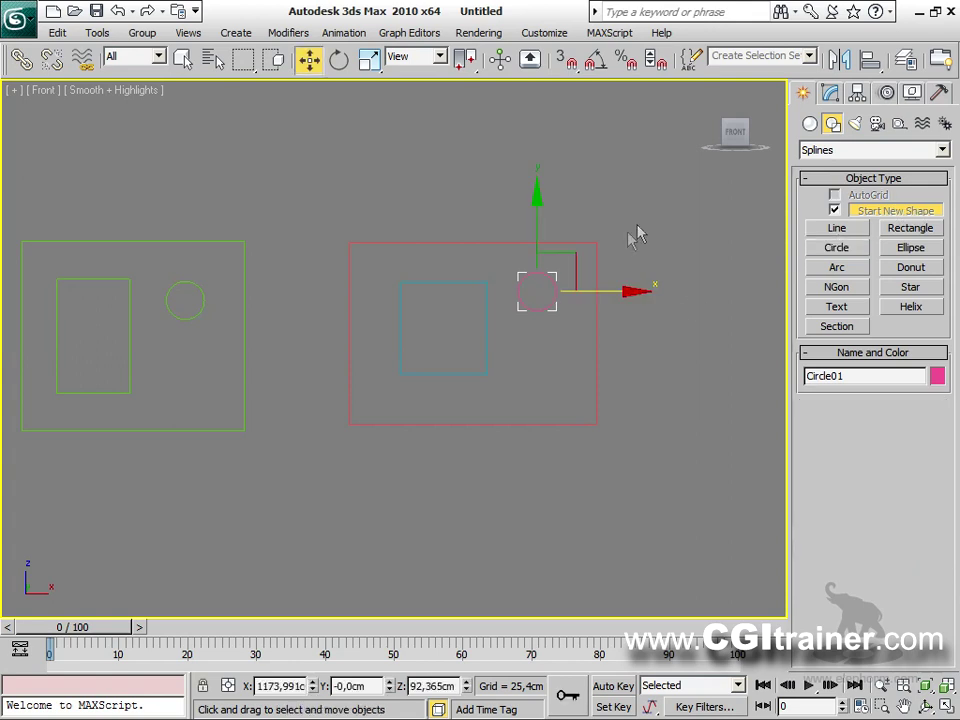
left_click(596, 246)
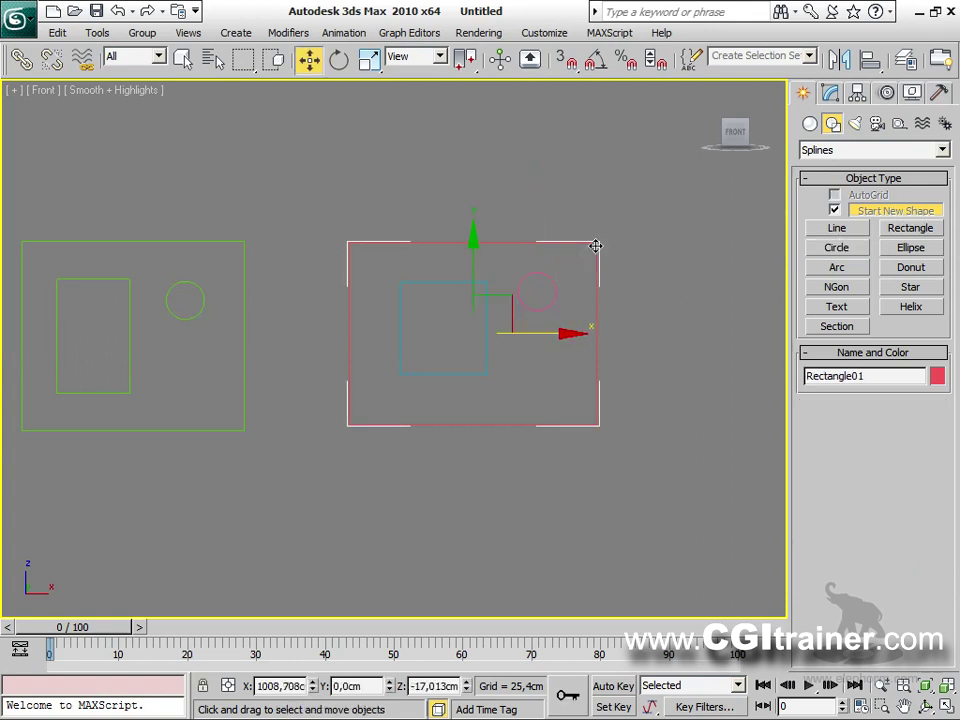
left_click(829, 93)
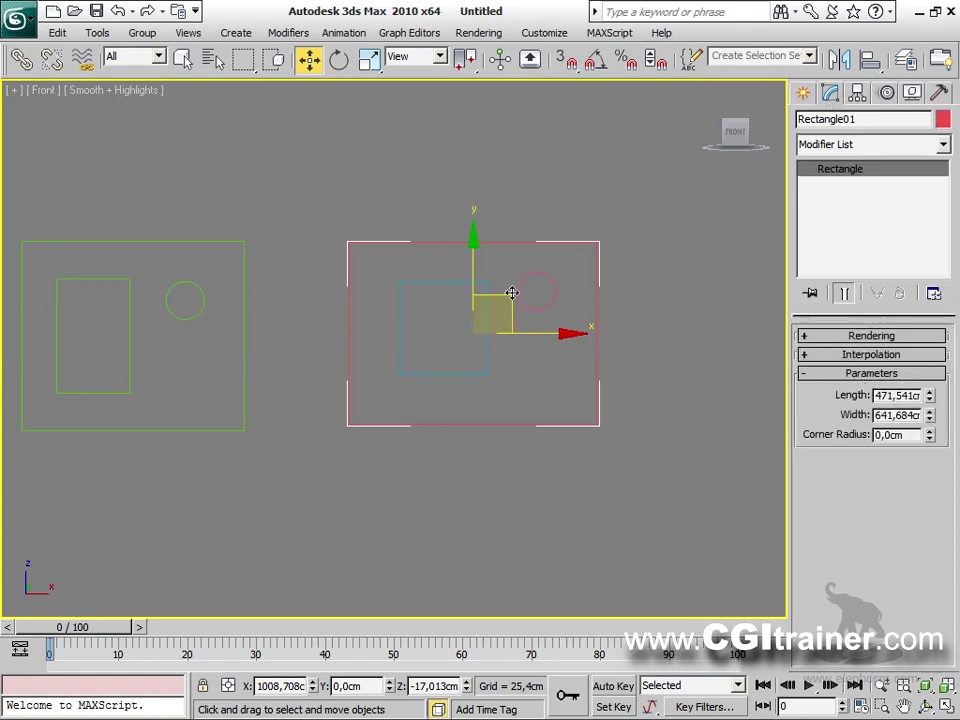
left_click(226, 240)
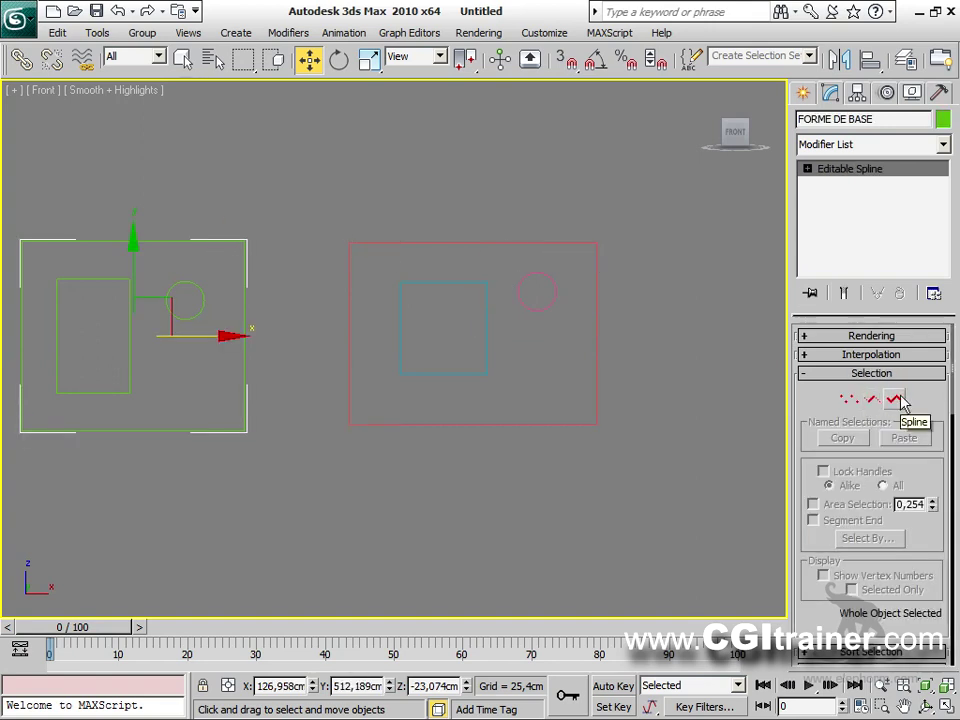
left_click(597, 241)
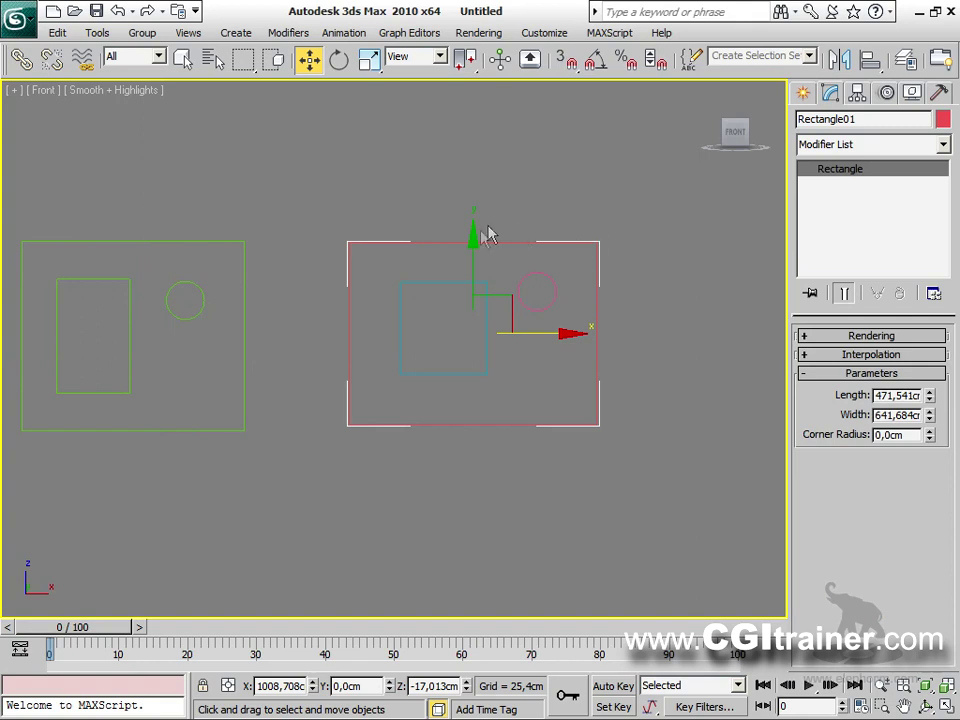
Convert Rectangle01 to an Editable Spline and review its Vertex, Segment and Spline levels.
right_click(544, 242)
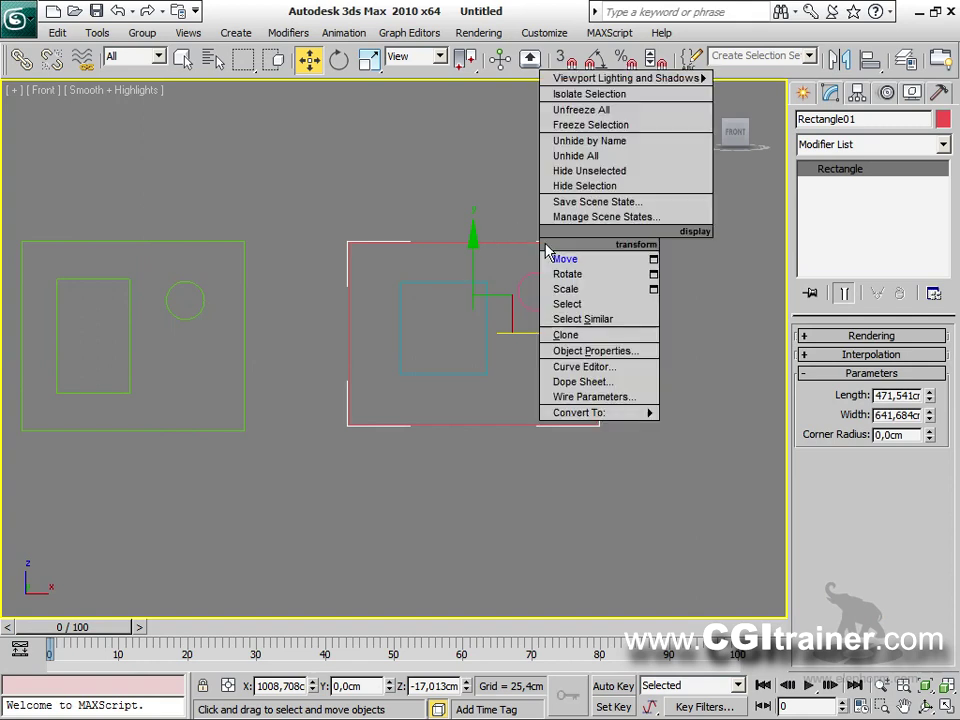
mouse_move(581, 414)
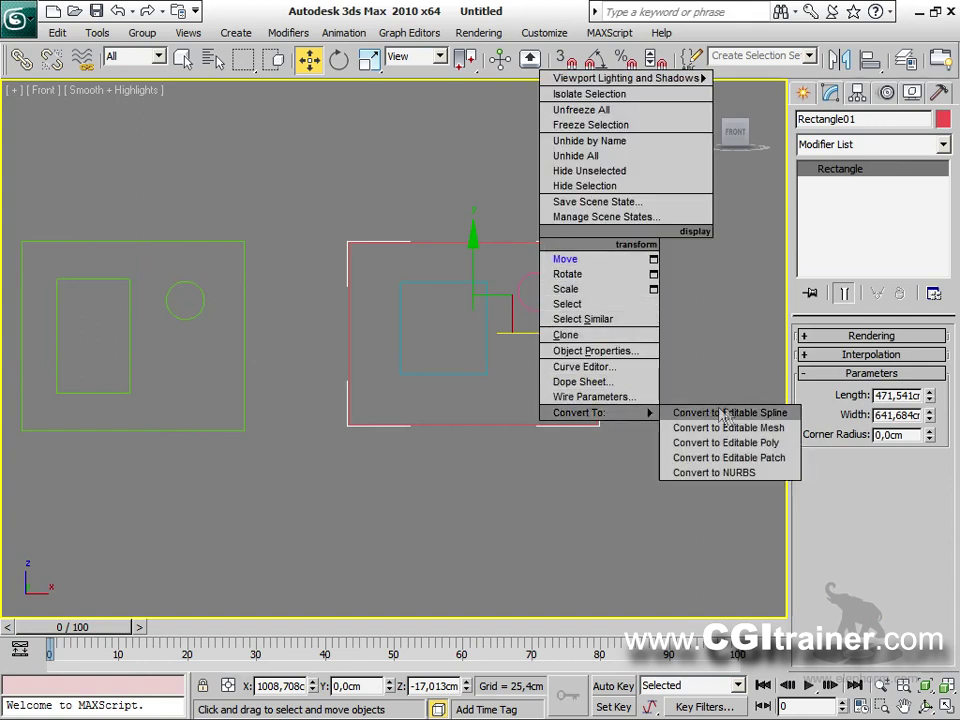
left_click(796, 414)
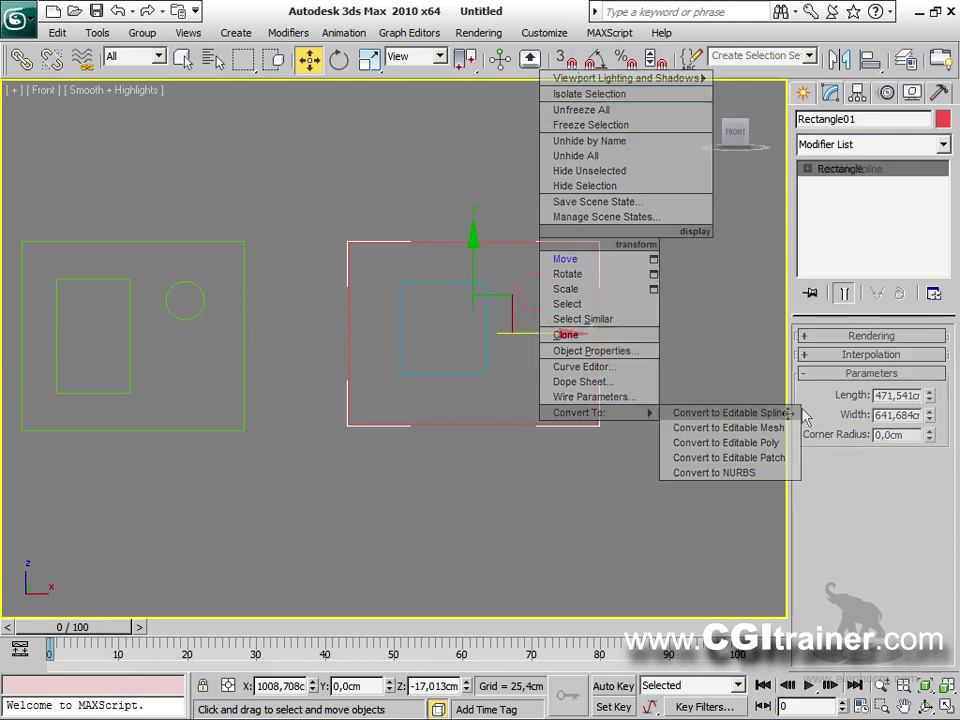
left_click(850, 399)
left_click(872, 401)
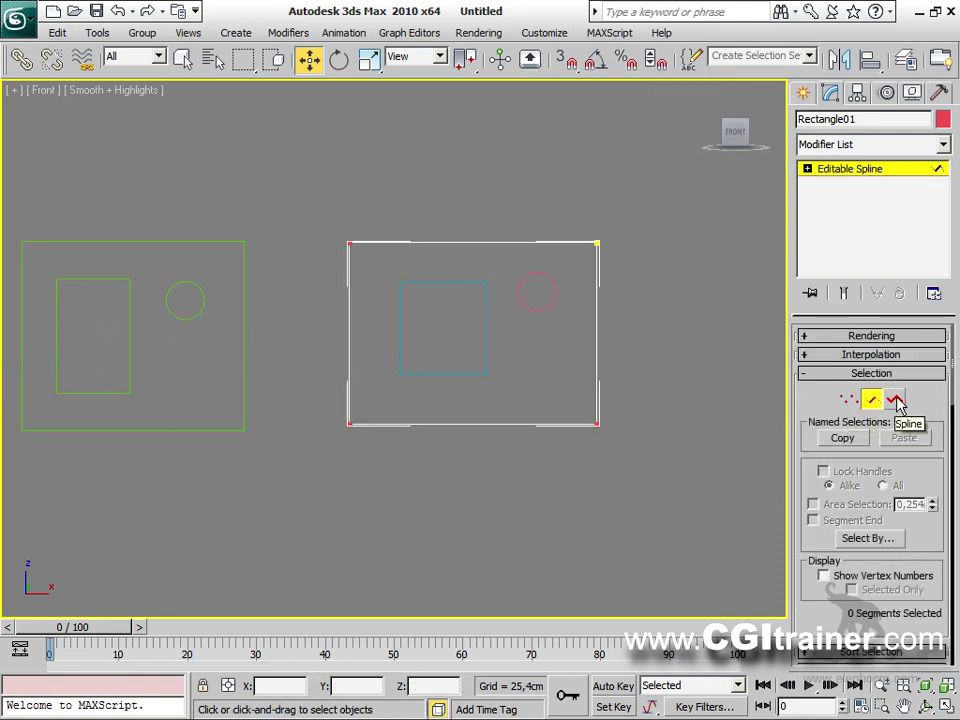
left_click(895, 400)
left_click(855, 404)
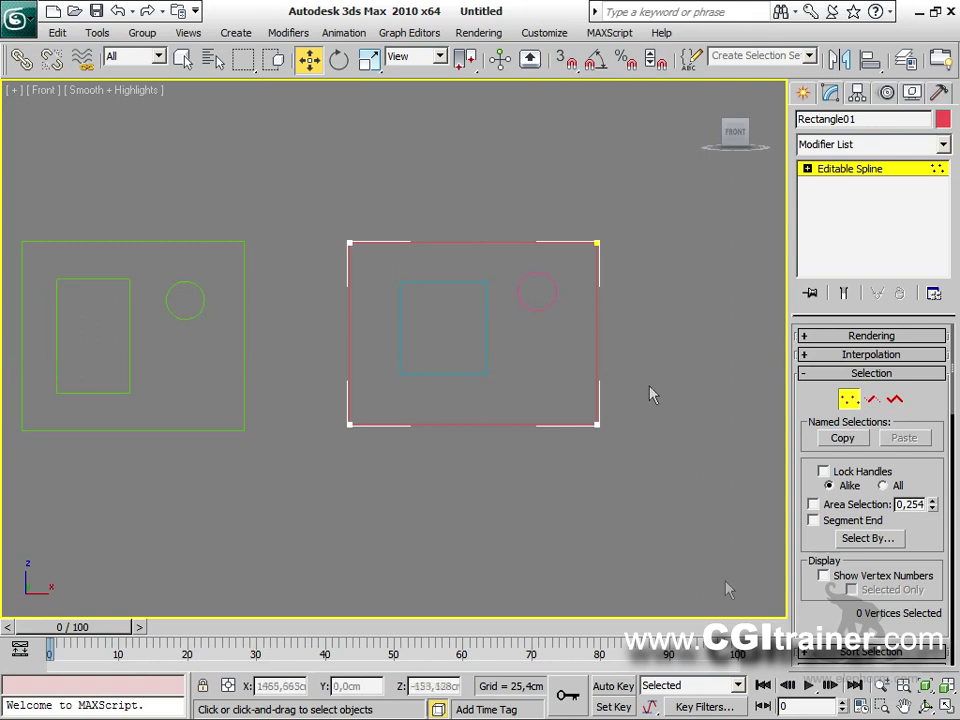
left_click_drag(819, 622, 822, 310)
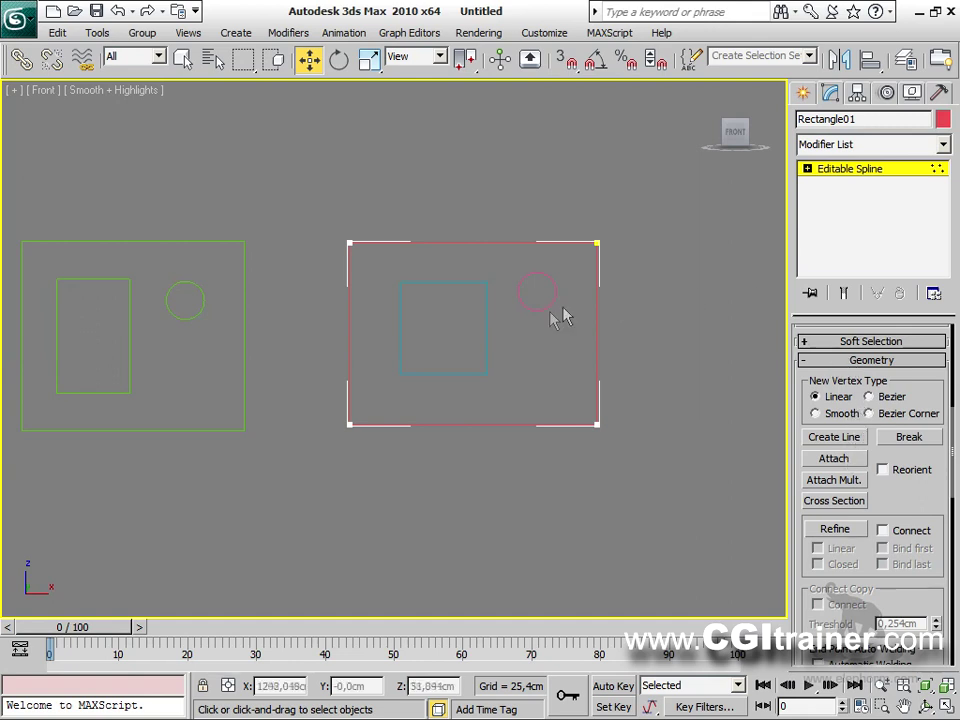
Use Attach Mult. to choose Rectangle02 and Circle01 from the shape list.
left_click(846, 460)
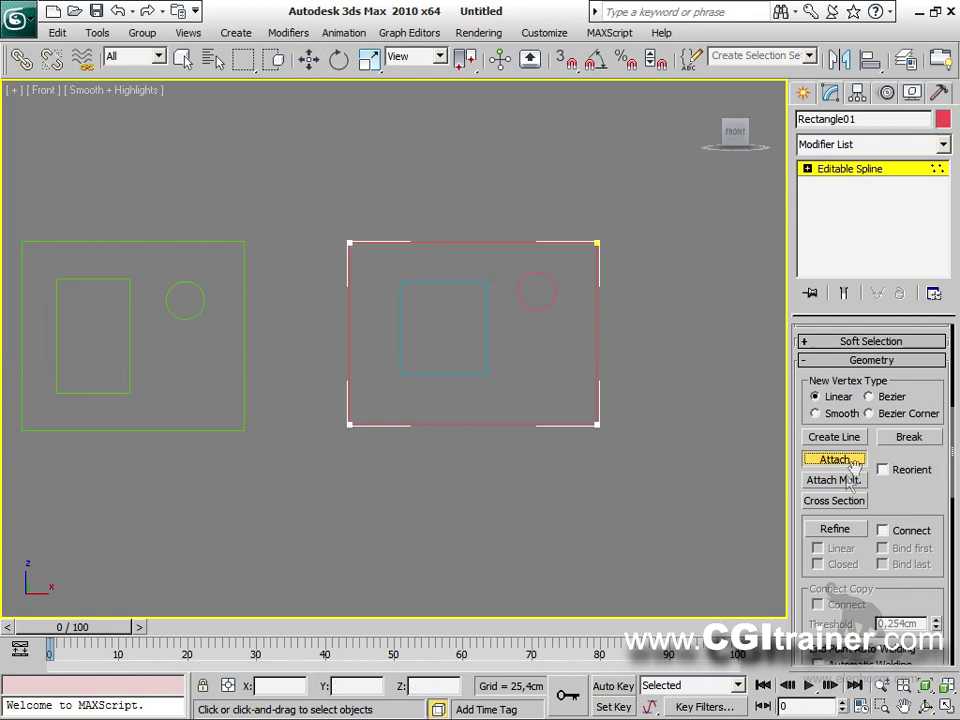
left_click(834, 481)
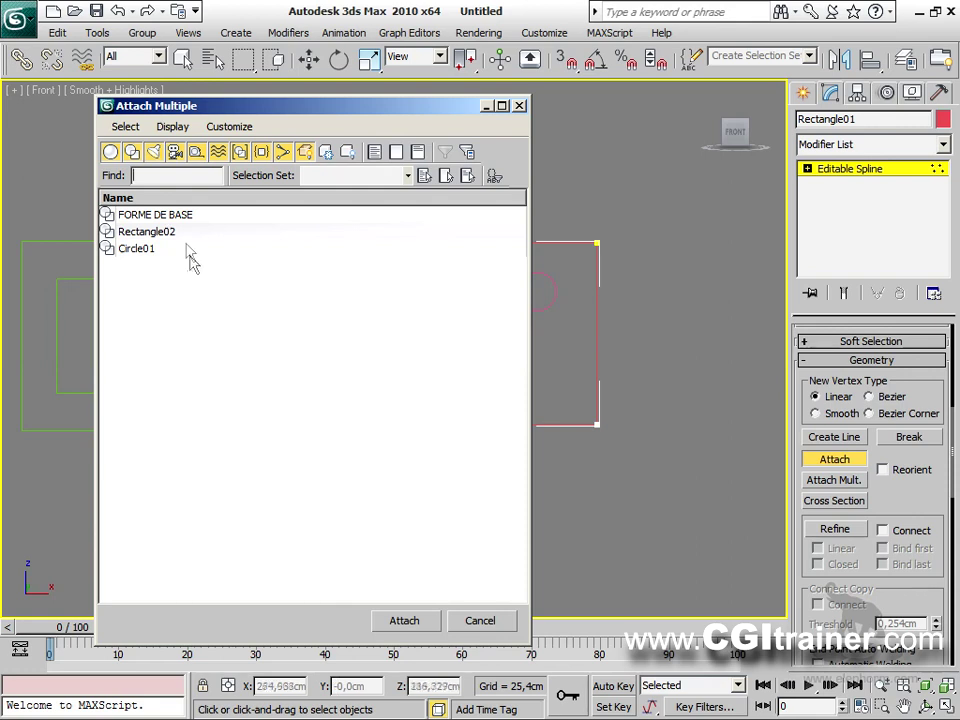
left_click_drag(163, 236, 154, 252)
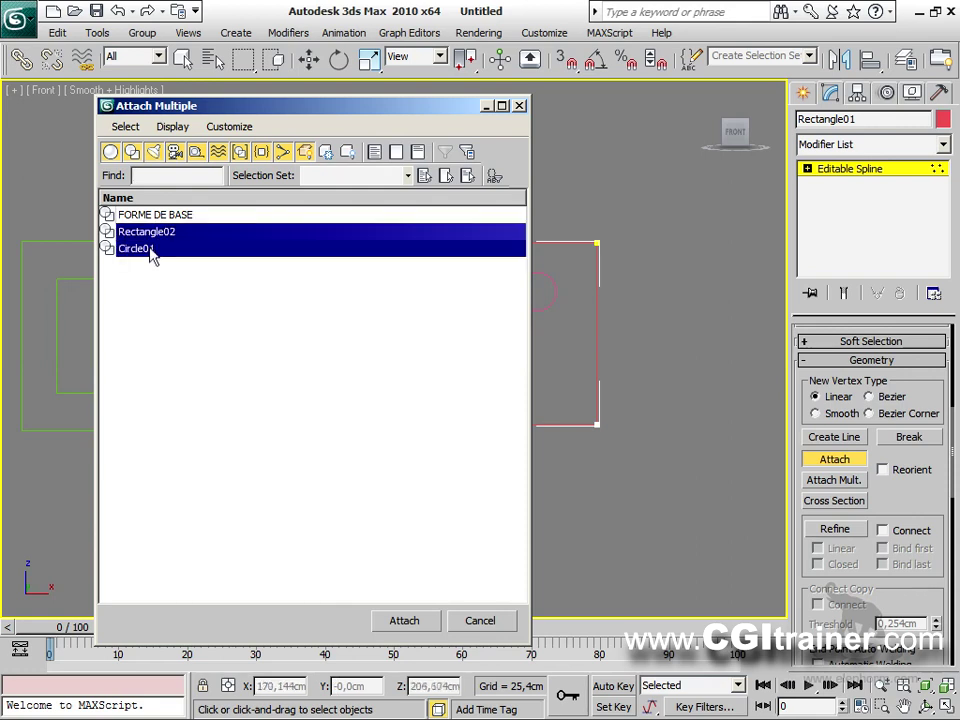
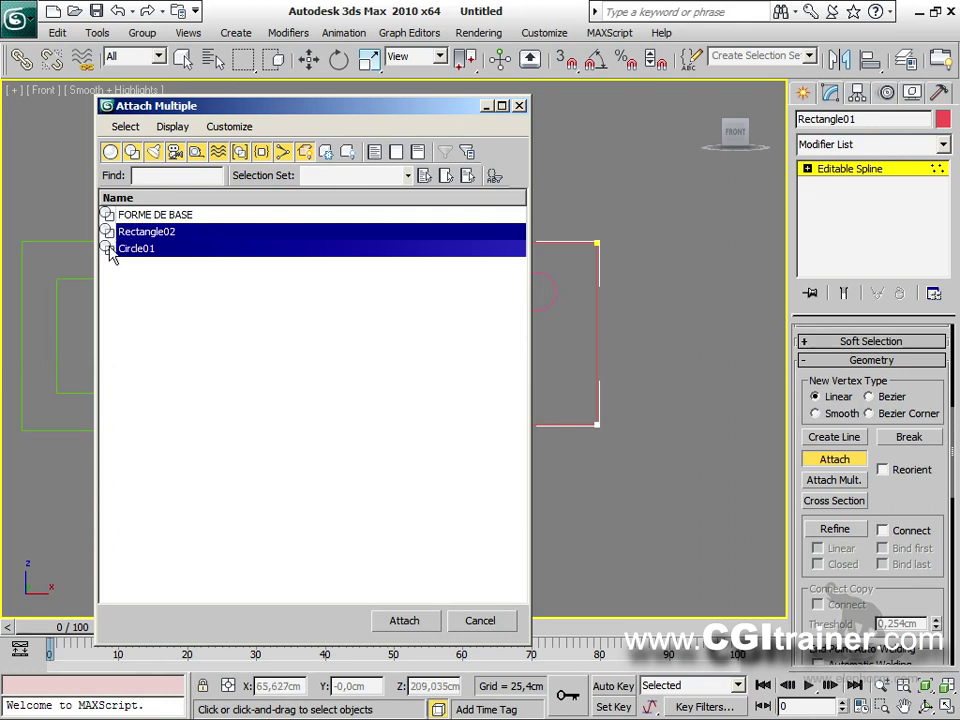
Attach Rectangle02 and Circle01 to Rectangle01, then nudge an inner-square vertex left.
left_click(397, 624)
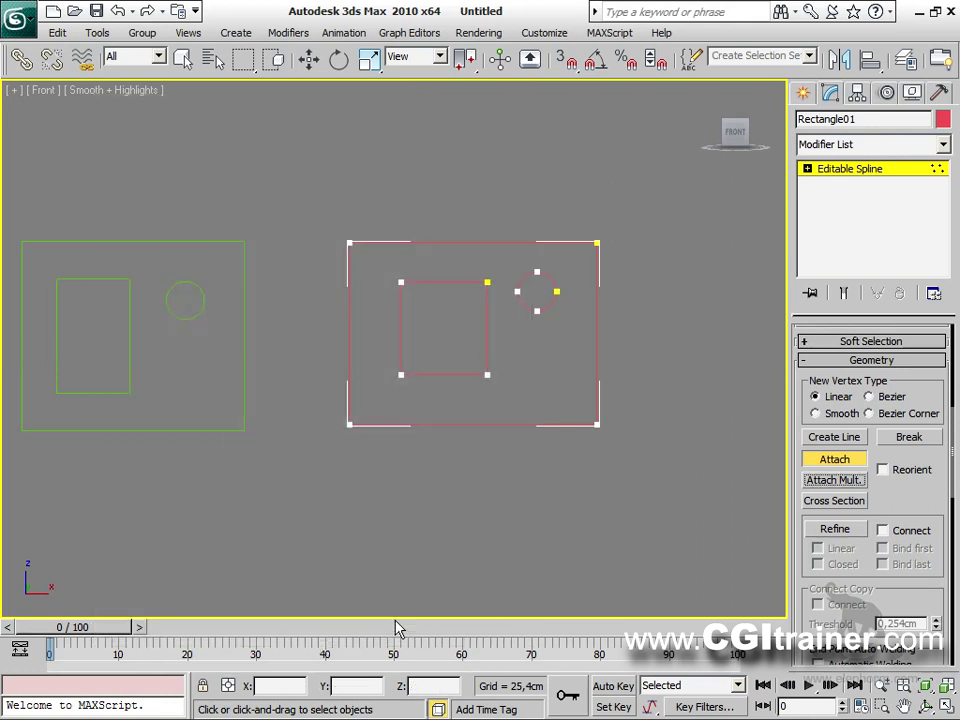
left_click(833, 460)
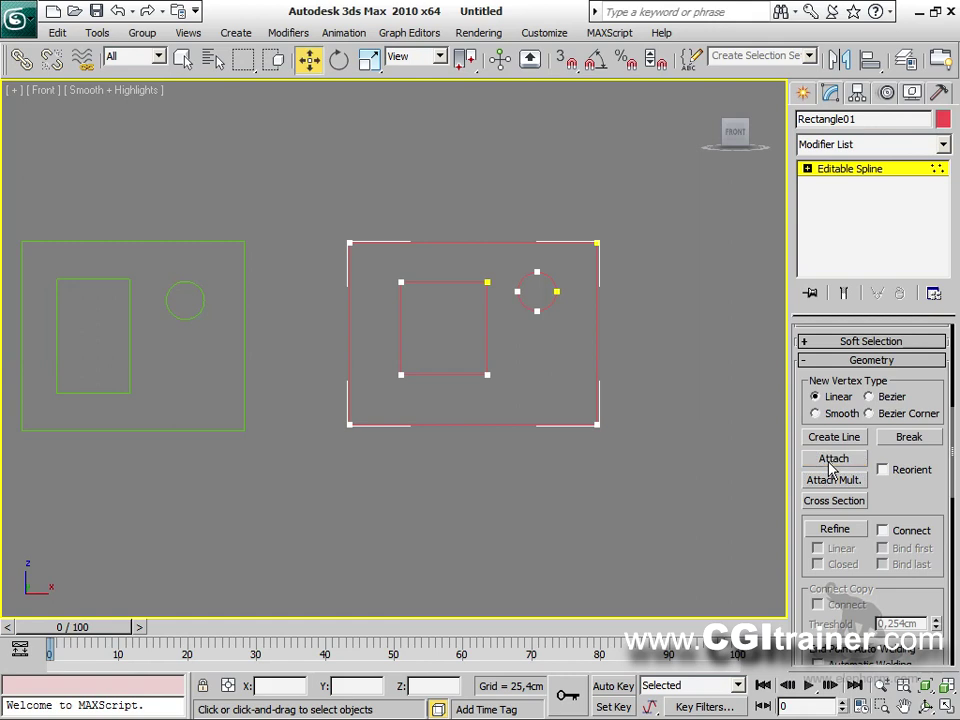
scroll(814, 420, "up", 10)
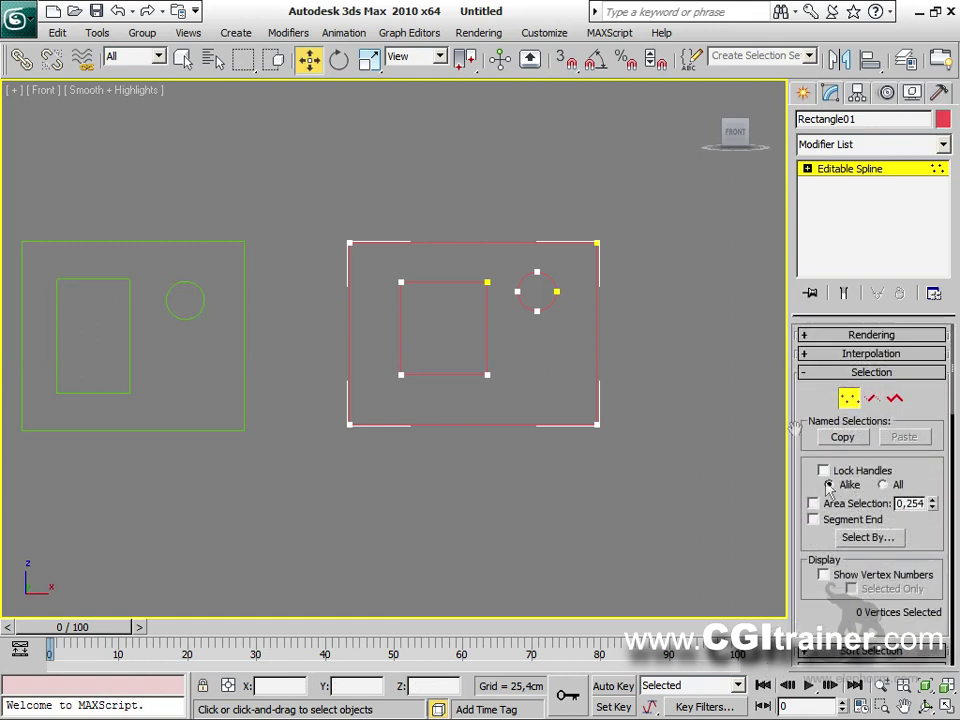
left_click(556, 291)
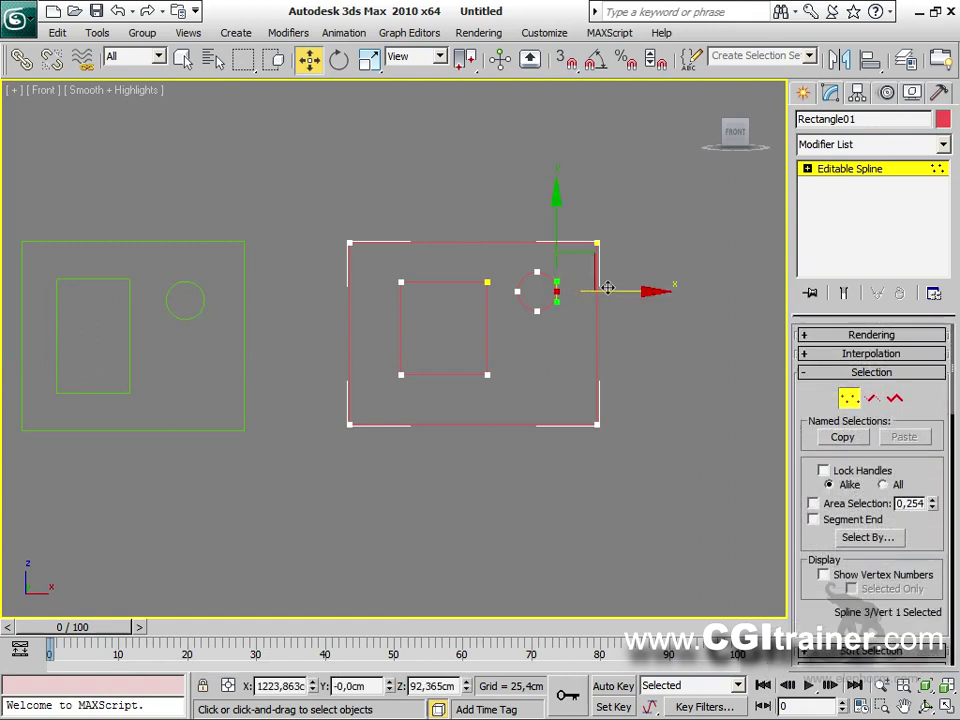
left_click_drag(487, 282, 480, 282)
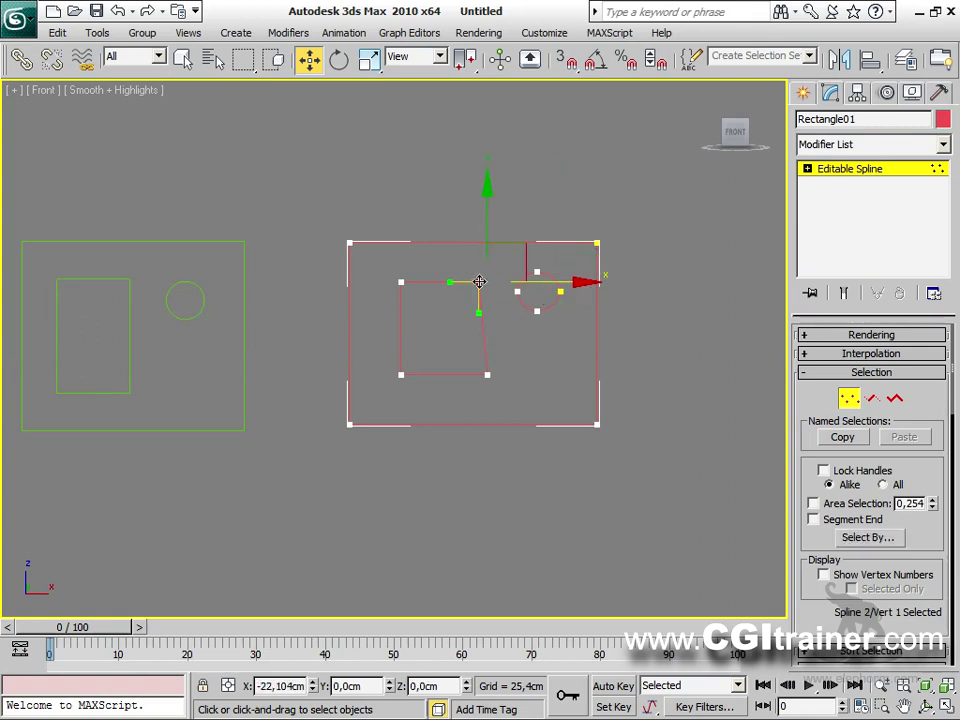
Leave Vertex mode and delete the combined Rectangle01 spline.
mouse_move(320, 412)
middle_mouse_down("alt")
mouse_move(439, 388)
mouse_move(606, 411)
mouse_move(332, 381)
mouse_move(393, 362)
mouse_move(274, 390)
mouse_move(330, 400)
middle_mouse_up("alt")
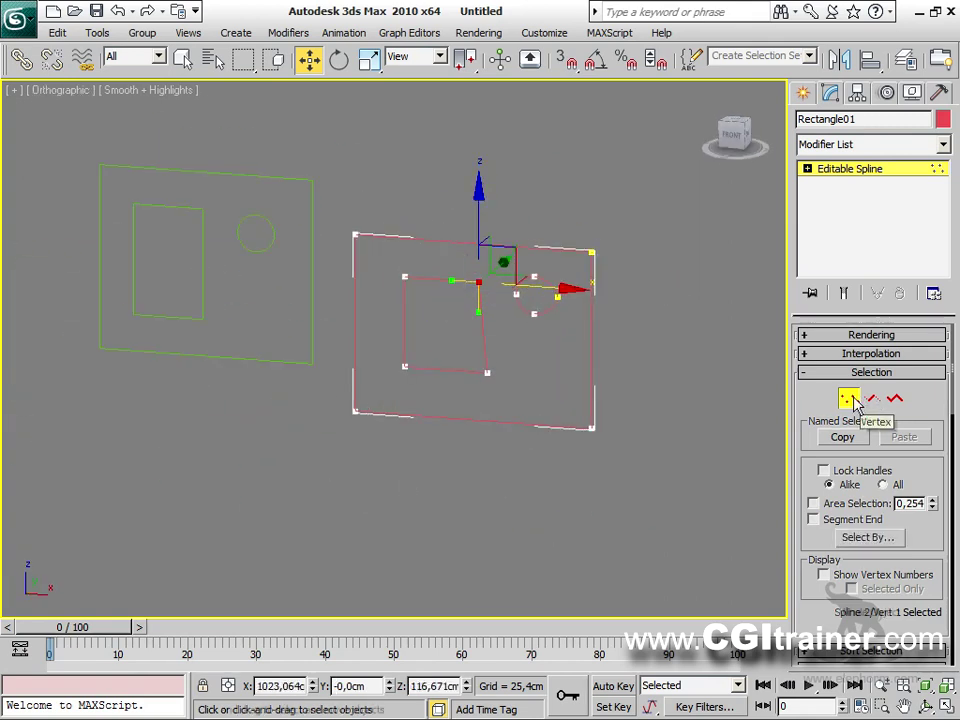
left_click(849, 398)
scroll(550, 345, "down", 3)
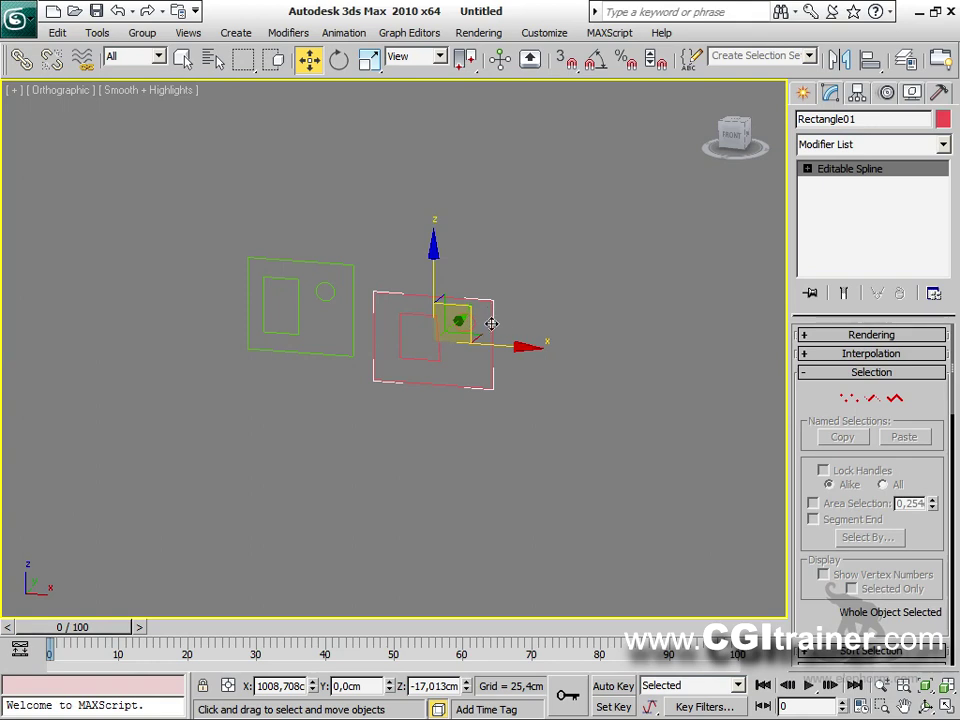
key("Delete")
Select FORME DE BASE and zoom in on its green outline.
left_click(299, 326)
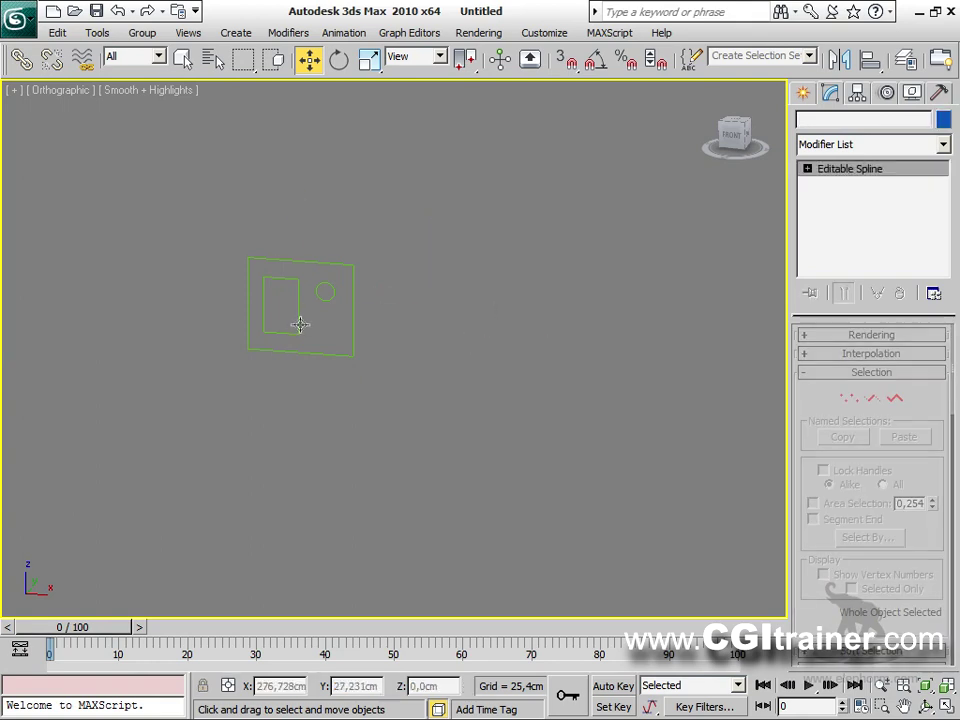
middle_click_drag(306, 334, 490, 470)
scroll(491, 518, "up", 3)
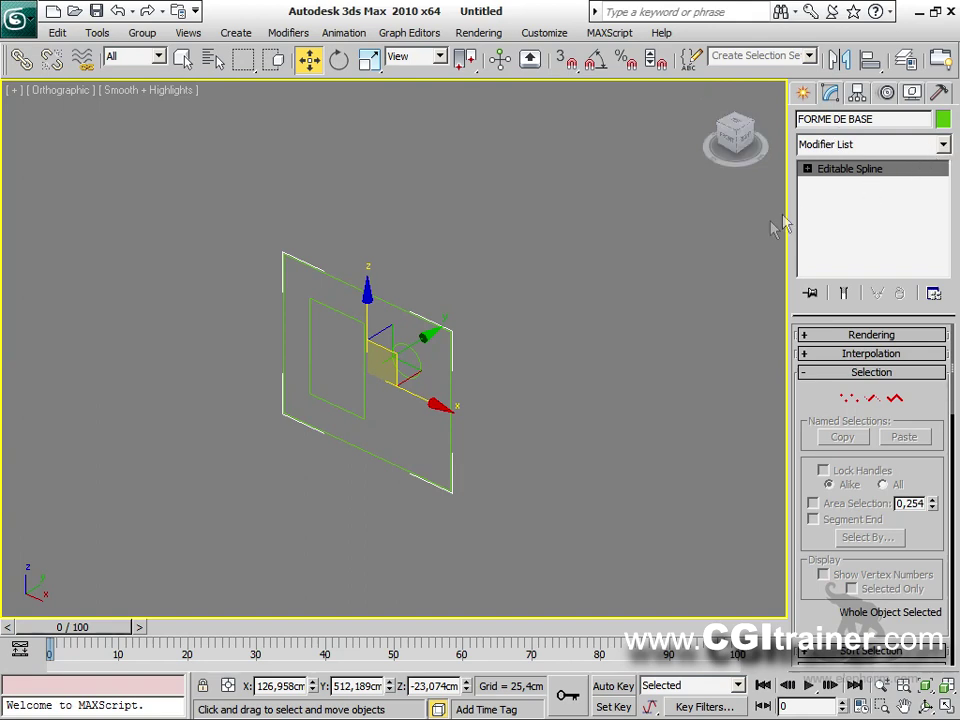
left_click(546, 180)
Switch to Perspective, reselect the spline and orbit to view it at an angle.
key("p")
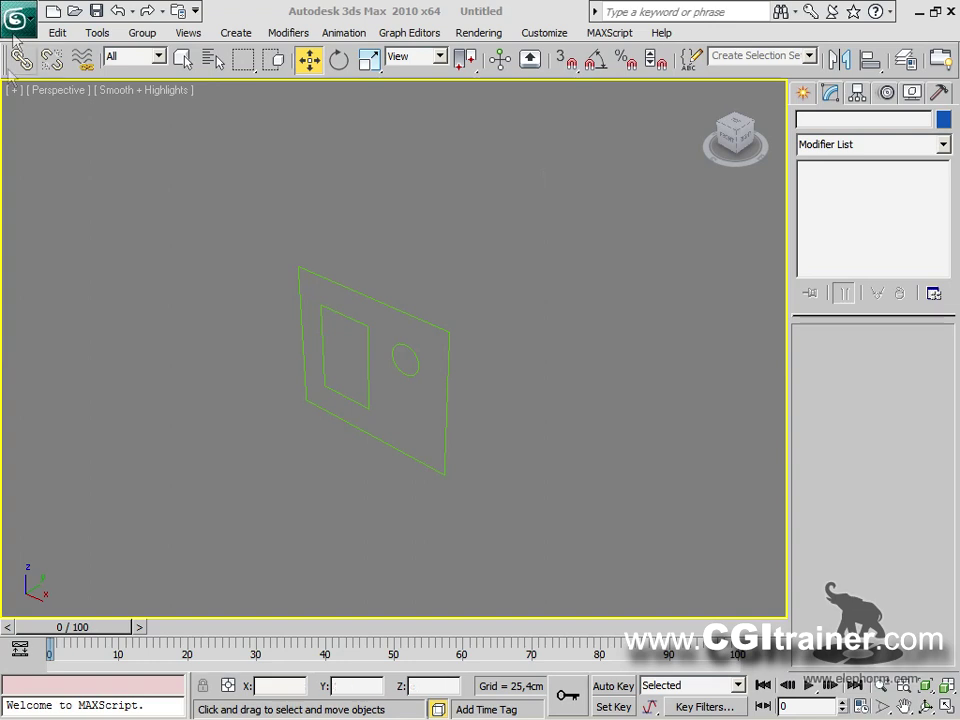
left_click(442, 327)
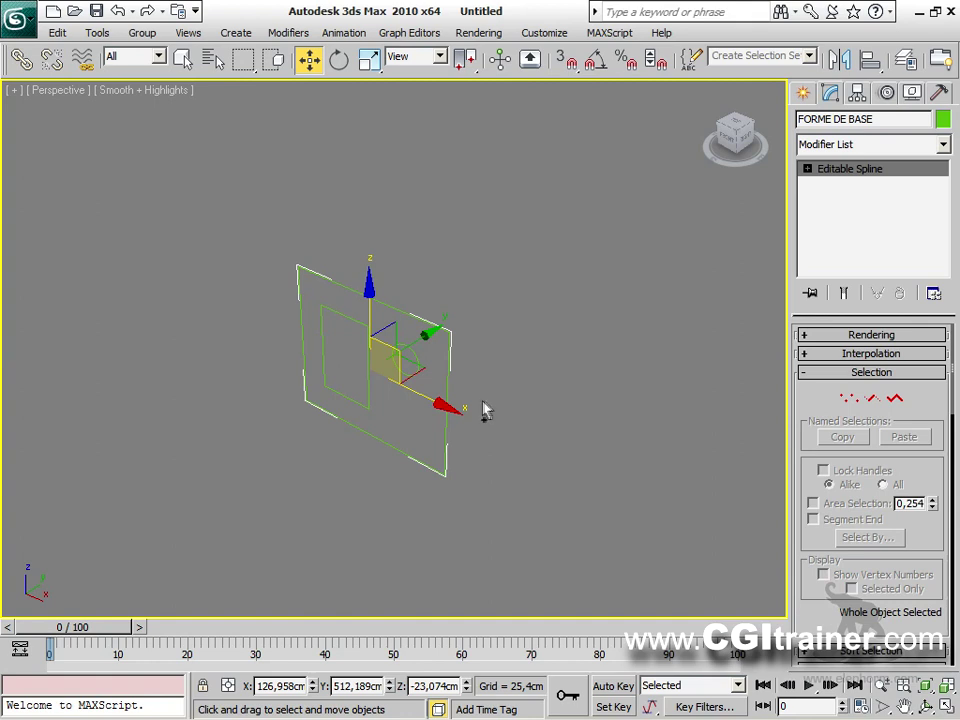
scroll(482, 409, "up", 4)
middle_click_drag(394, 350, 738, 311, "alt")
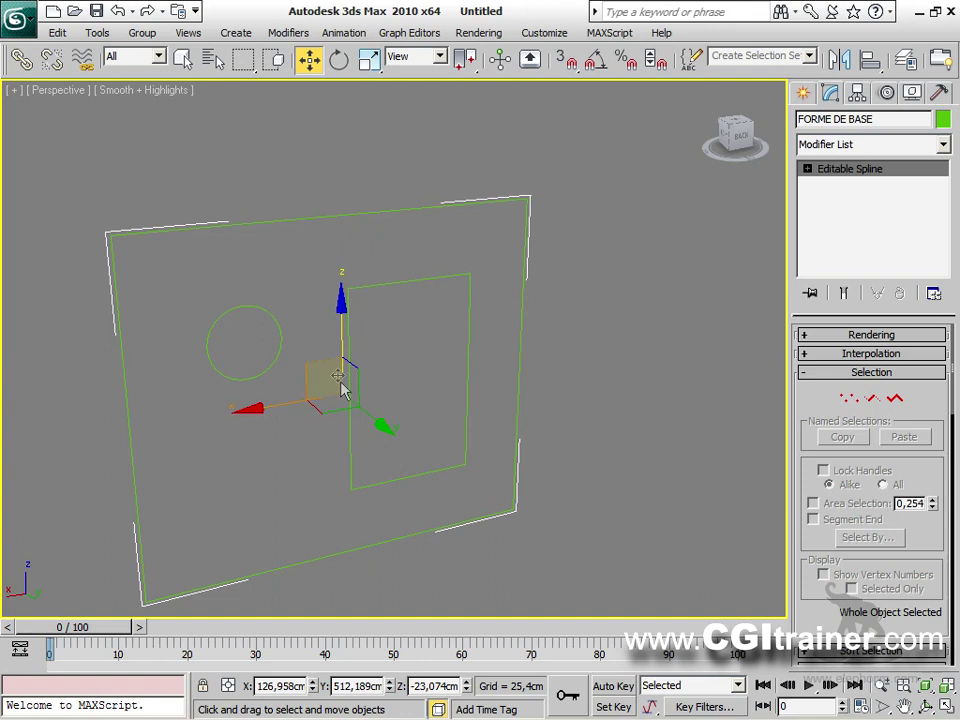
middle_click_drag(368, 333, 398, 322)
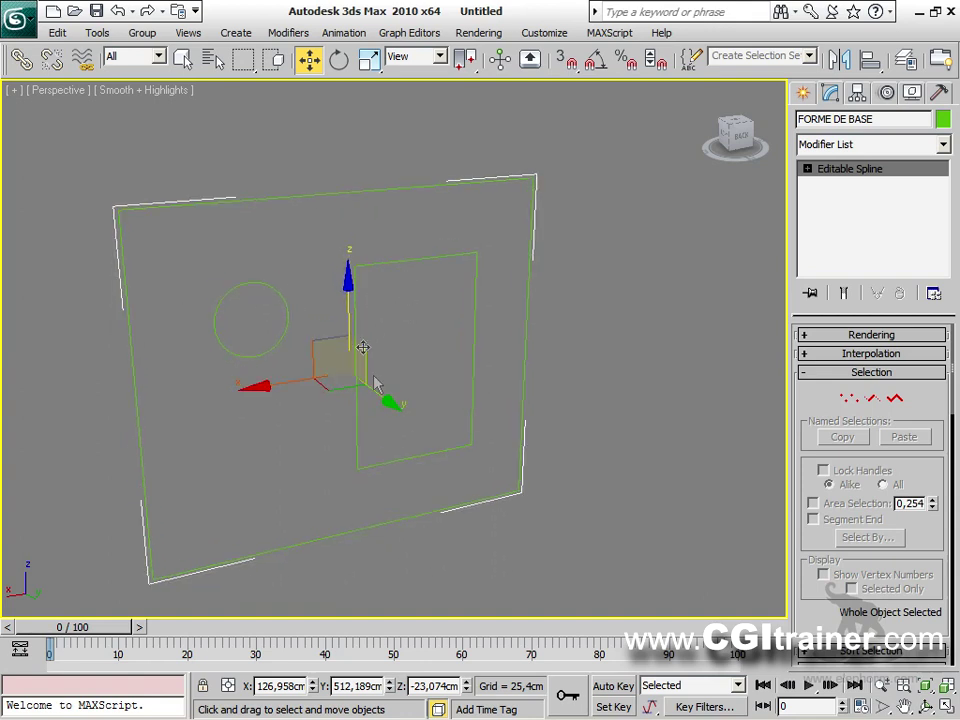
left_click(438, 57)
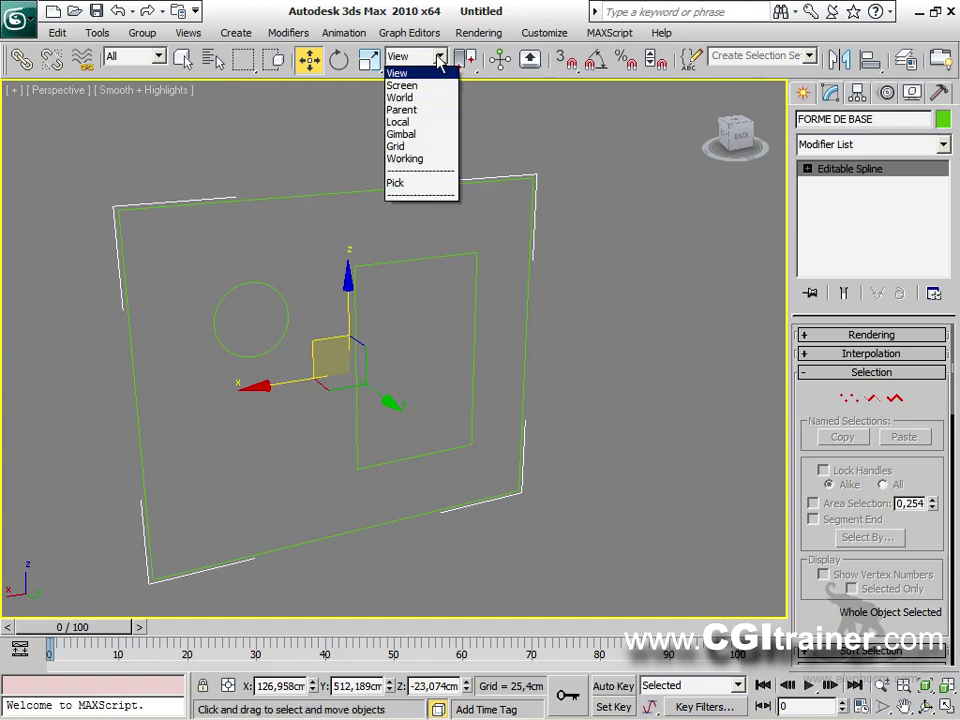
Set the reference coordinate system to Local and orbit around the spline.
left_click(400, 121)
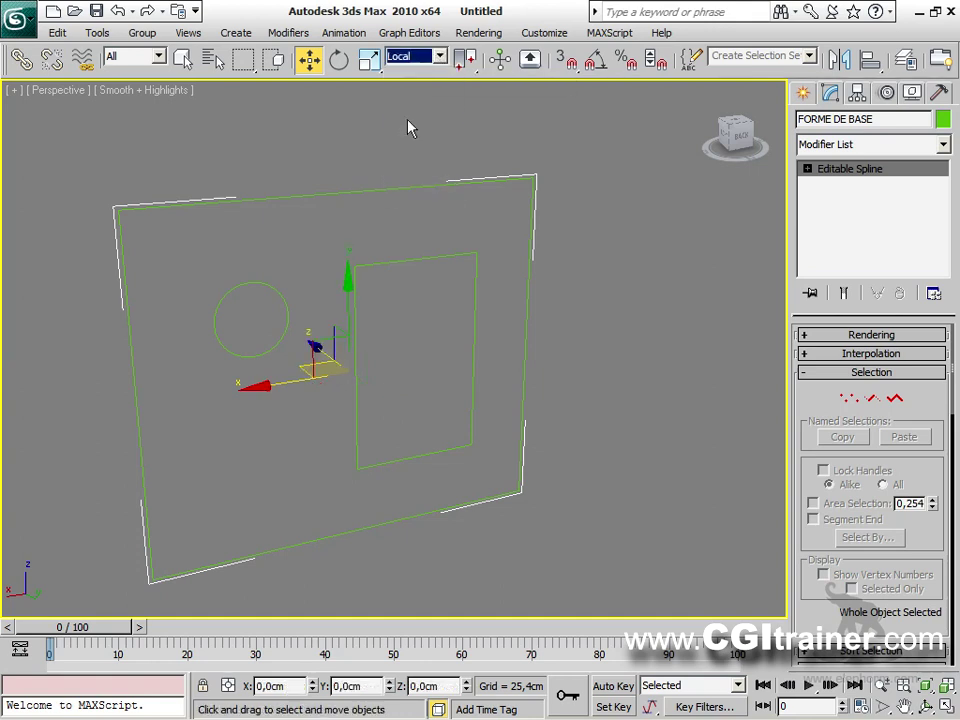
middle_click_drag(365, 255, 242, 296, "alt")
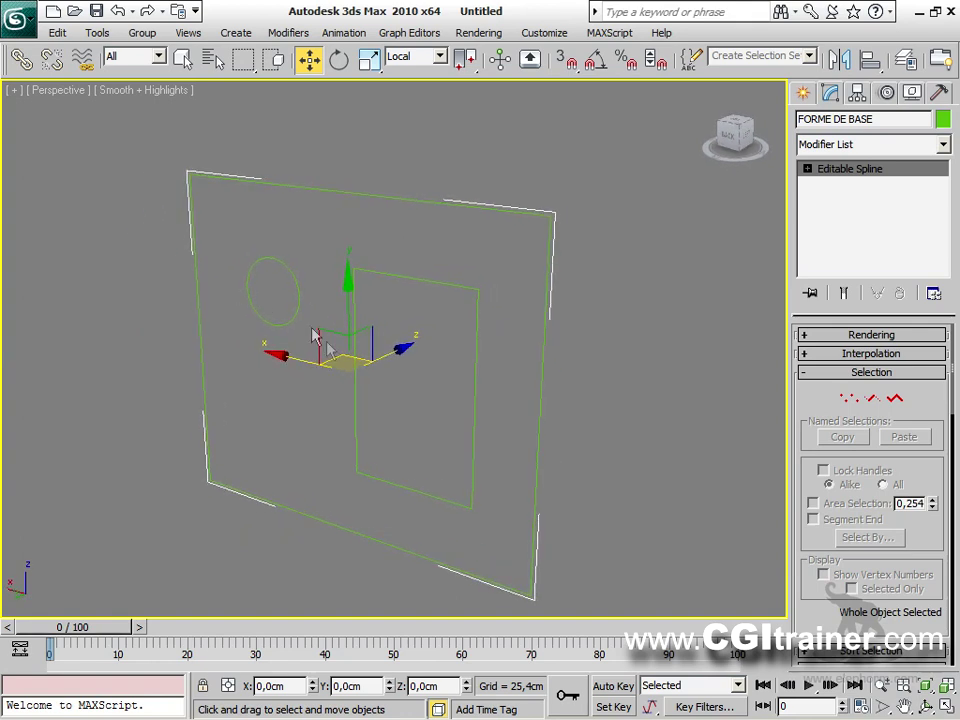
middle_click_drag(407, 383, 402, 377, "alt")
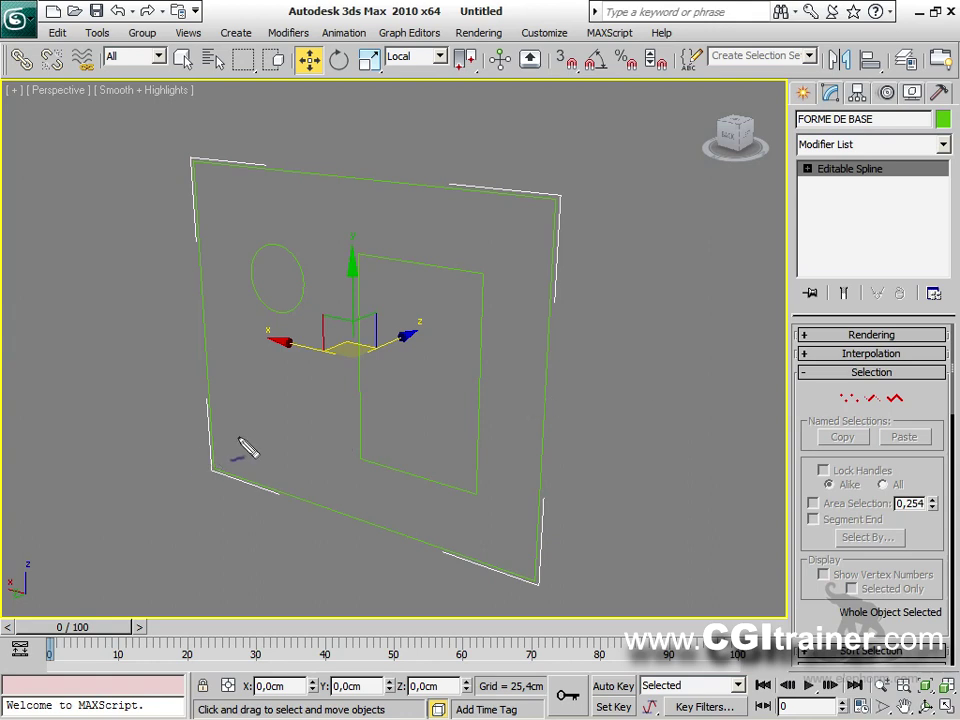
Sketch a plane with X, Y and local Z axes on screen, then clear the sketch.
mouse_move(543, 475)
left_mouse_down()
mouse_move(603, 432)
mouse_move(664, 455)
mouse_move(647, 519)
mouse_move(572, 499)
mouse_move(547, 479)
left_mouse_up()
mouse_move(612, 472)
left_mouse_down()
mouse_move(618, 252)
mouse_move(591, 302)
mouse_move(655, 312)
left_mouse_up()
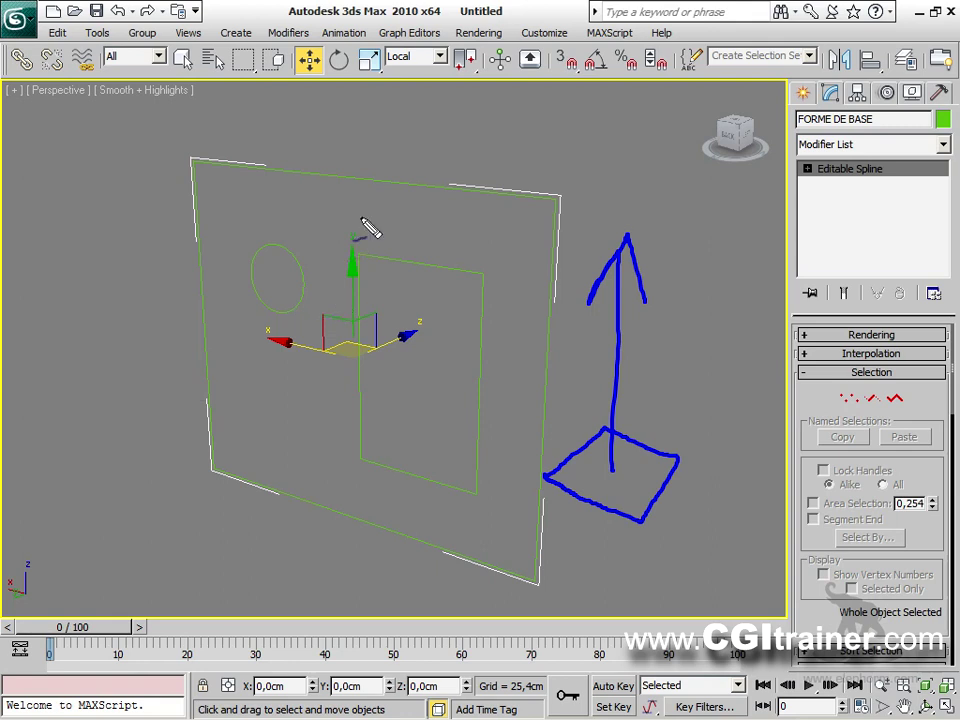
mouse_move(183, 155)
left_mouse_down()
mouse_move(290, 157)
mouse_move(502, 186)
mouse_move(549, 214)
mouse_move(531, 403)
mouse_move(538, 585)
mouse_move(315, 528)
mouse_move(212, 482)
mouse_move(187, 153)
left_mouse_up()
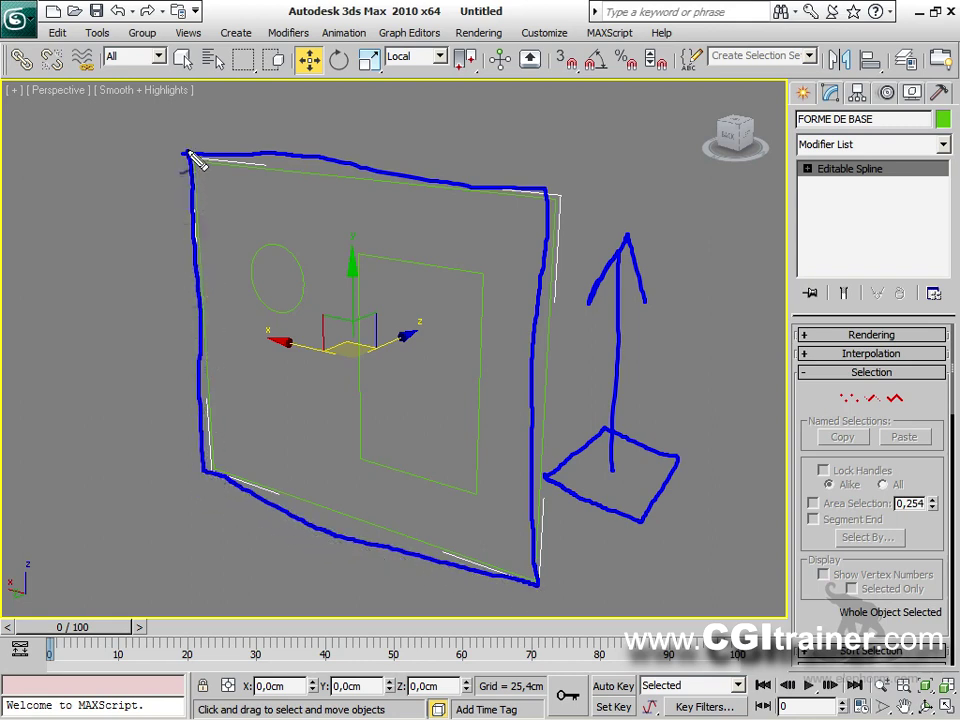
left_click_drag(150, 297, 166, 322)
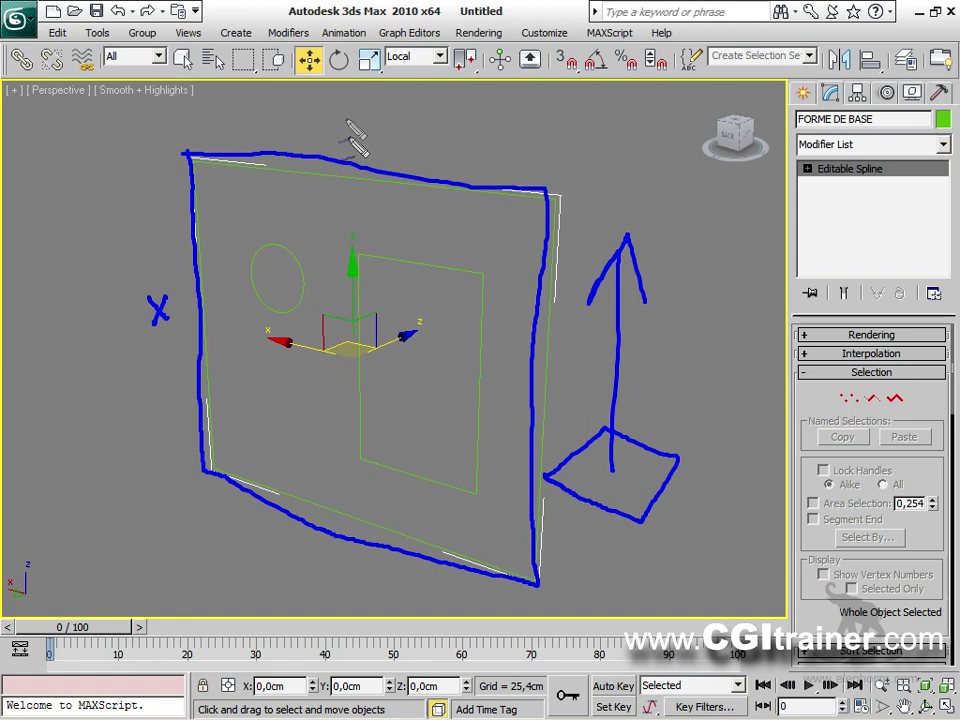
left_click_drag(345, 110, 356, 125)
left_click_drag(366, 104, 352, 138)
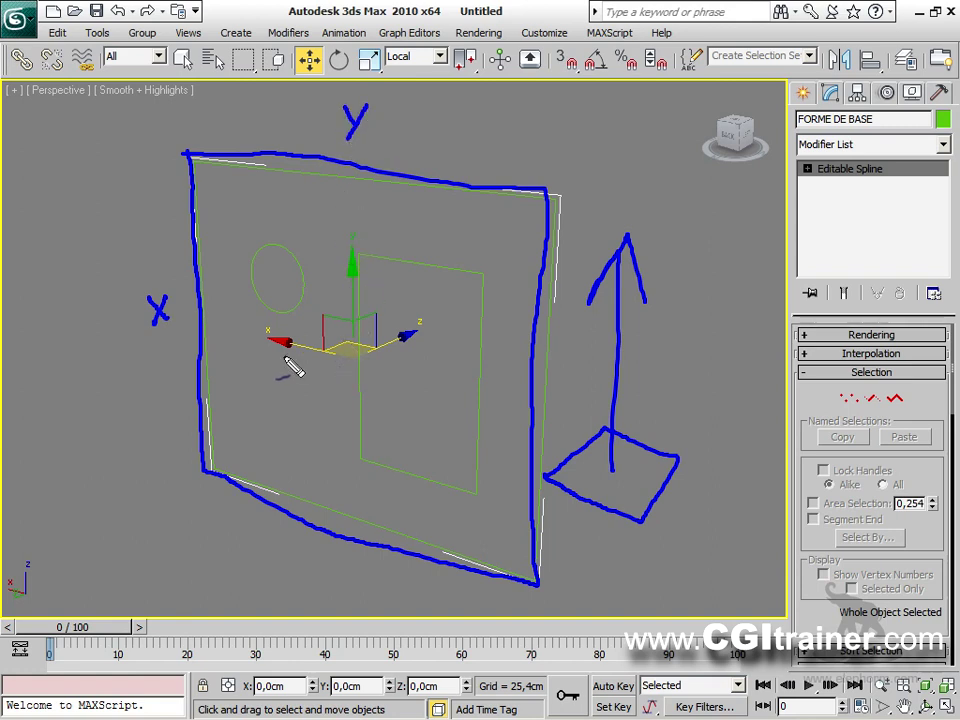
mouse_move(357, 350)
left_mouse_down()
mouse_move(417, 335)
mouse_move(493, 292)
mouse_move(457, 276)
mouse_move(478, 320)
left_mouse_up()
mouse_move(545, 188)
left_mouse_down()
mouse_move(579, 176)
mouse_move(556, 324)
mouse_move(574, 563)
mouse_move(538, 588)
left_mouse_up()
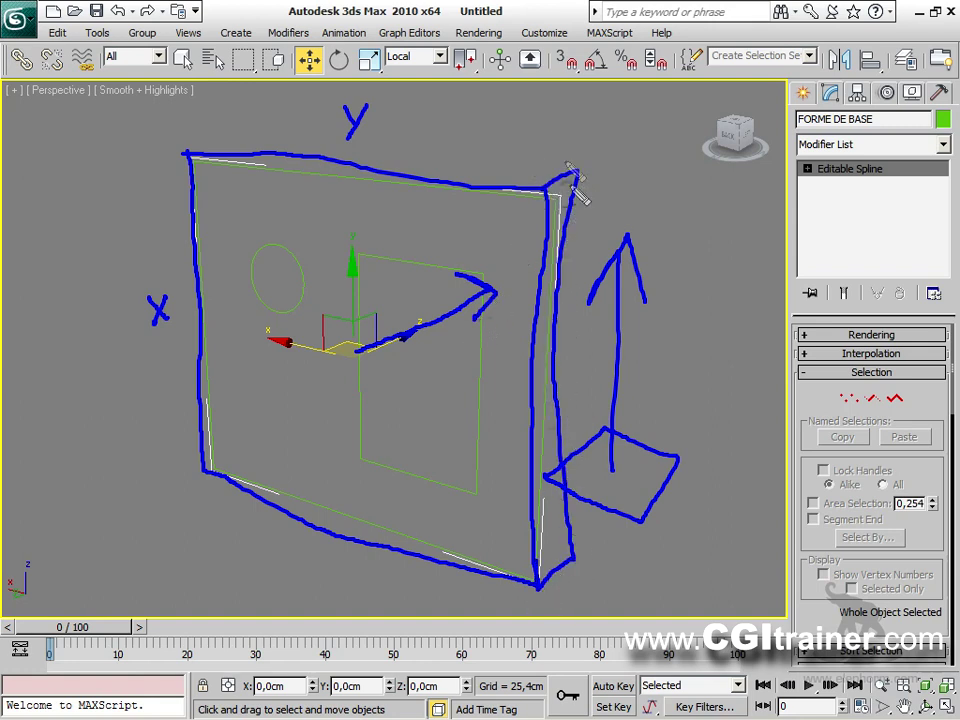
mouse_move(568, 165)
left_mouse_down()
mouse_move(298, 148)
mouse_move(188, 152)
left_mouse_up()
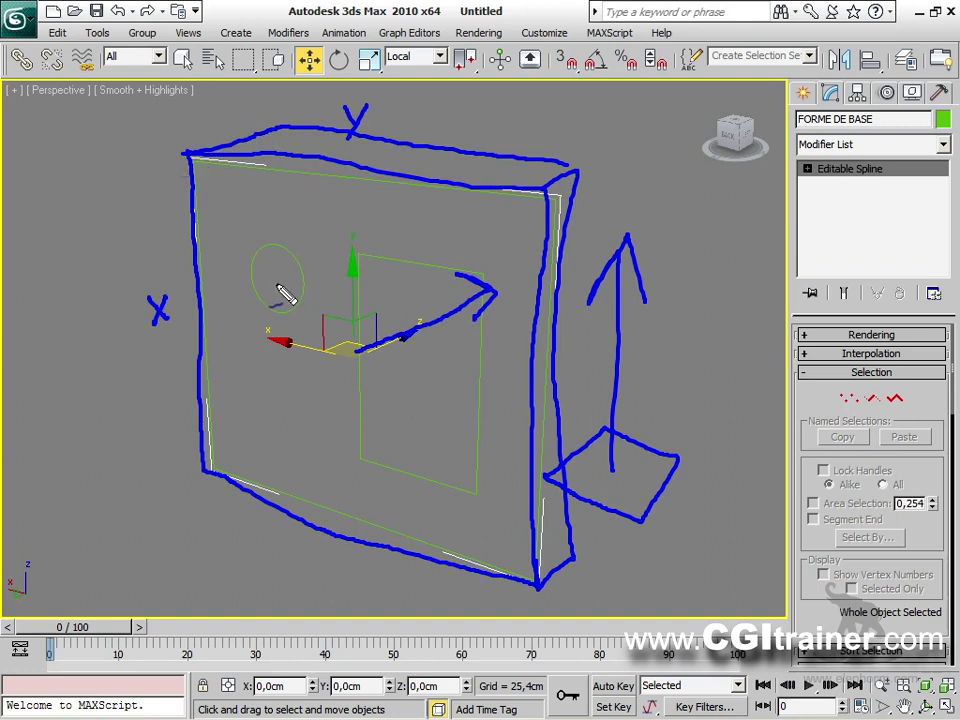
key("Escape")
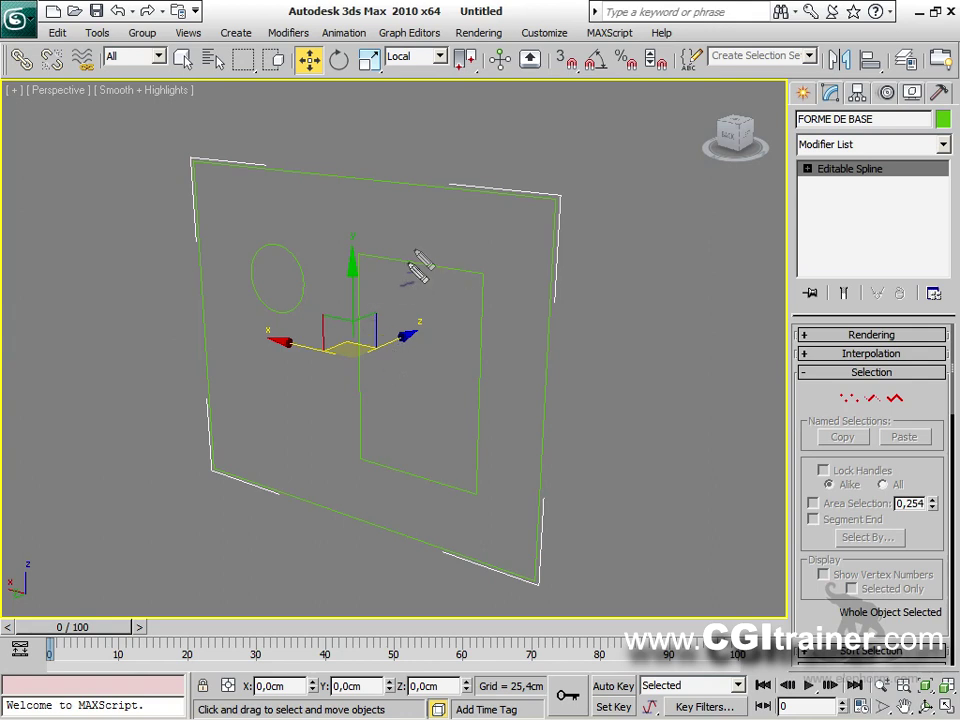
Sketch the plane's extrusion depth with hatched sides, then clear the sketch.
mouse_move(194, 158)
left_mouse_down()
mouse_move(290, 146)
mouse_move(585, 172)
mouse_move(553, 204)
mouse_move(584, 177)
mouse_move(579, 388)
mouse_move(597, 565)
mouse_move(593, 532)
mouse_move(543, 585)
left_mouse_up()
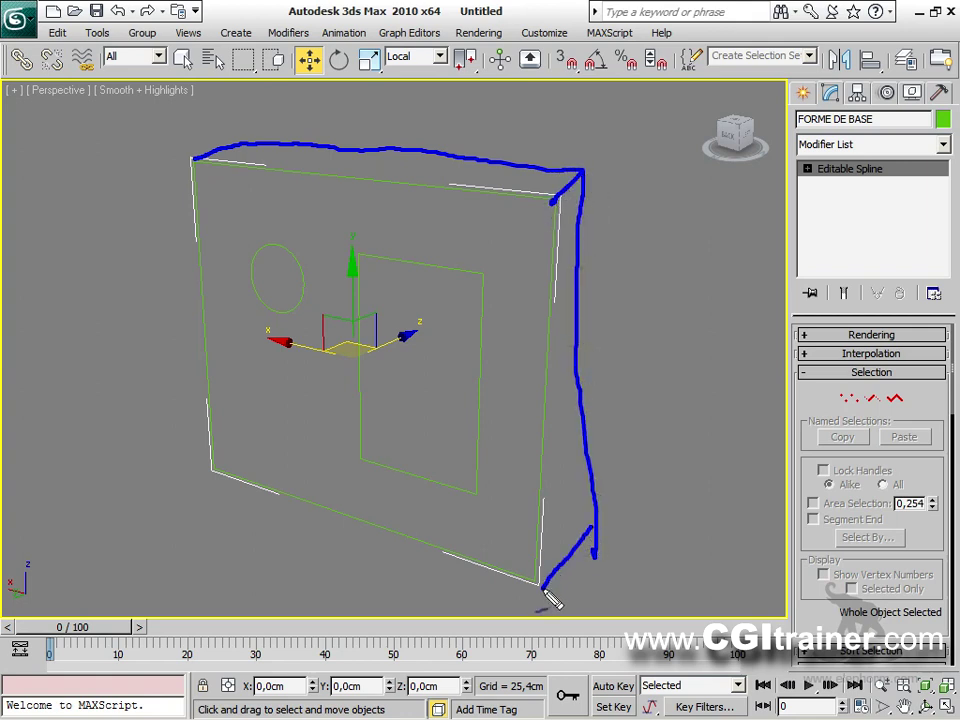
mouse_move(365, 457)
left_mouse_down()
mouse_move(397, 443)
mouse_move(409, 393)
mouse_move(400, 265)
mouse_move(400, 434)
mouse_move(476, 449)
left_mouse_up()
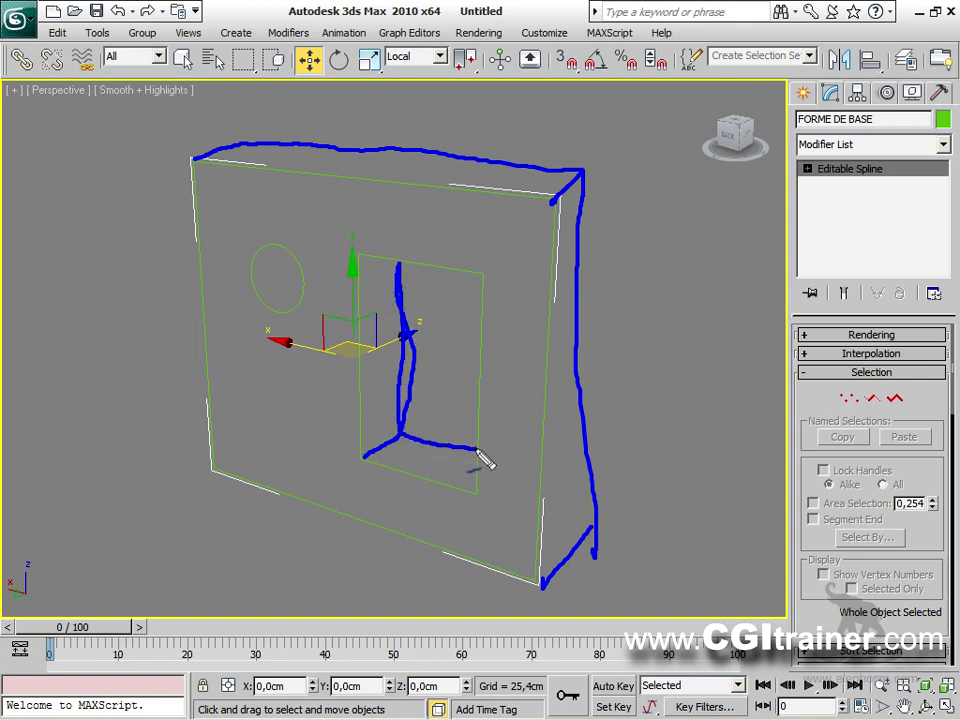
mouse_move(546, 580)
left_mouse_down()
mouse_move(584, 544)
mouse_move(591, 505)
mouse_move(574, 474)
mouse_move(572, 338)
left_mouse_up()
left_click_drag(400, 455, 439, 461)
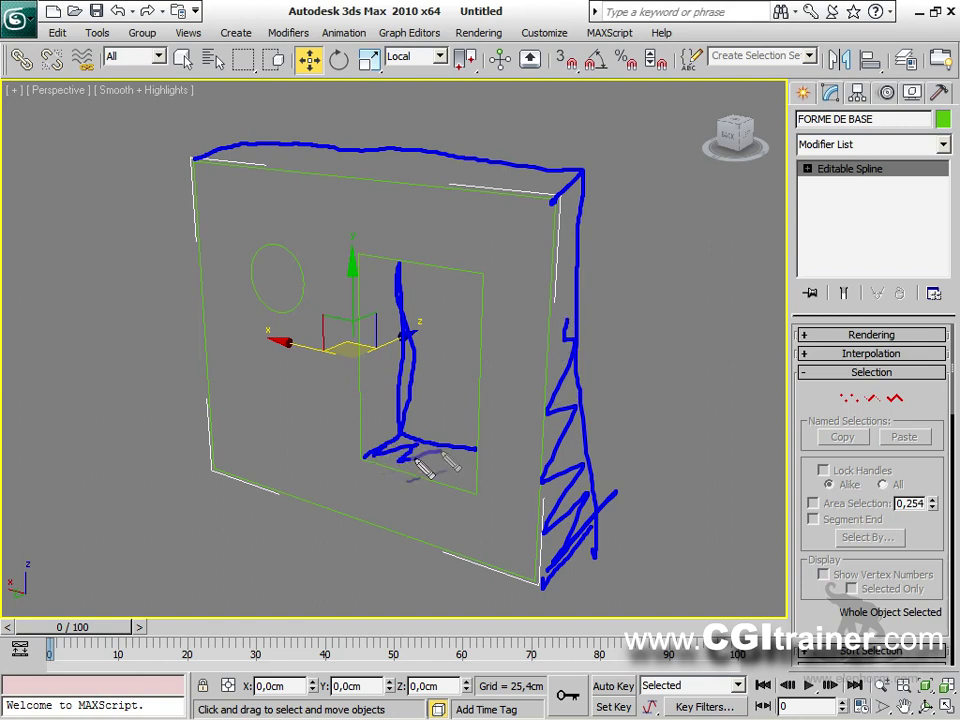
mouse_move(548, 388)
left_mouse_down()
mouse_move(633, 351)
mouse_move(599, 333)
mouse_move(622, 397)
left_mouse_up()
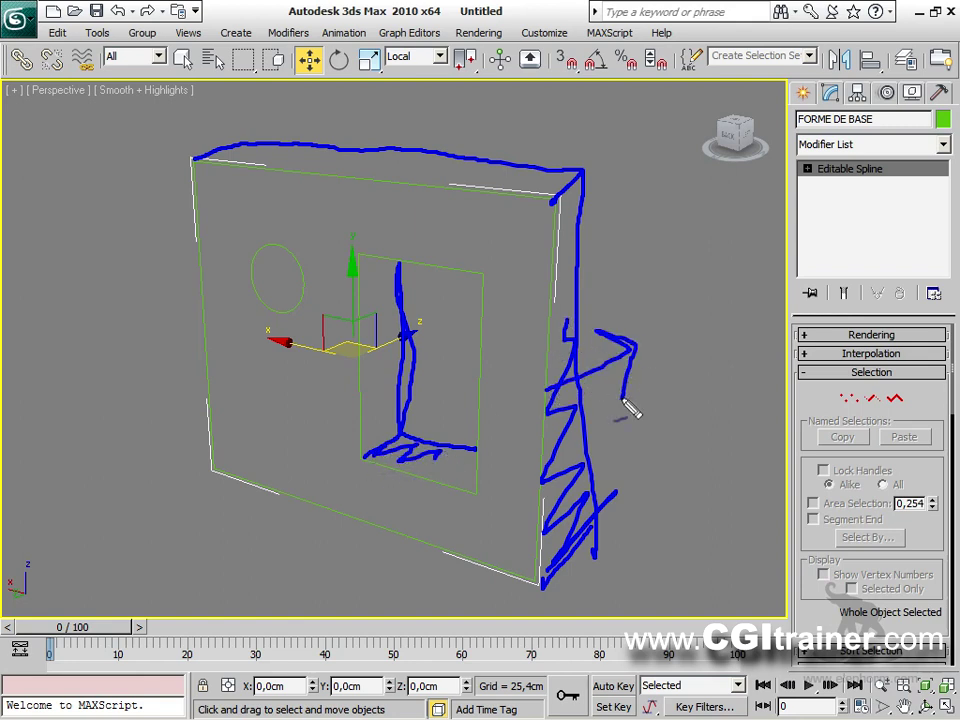
key("Escape")
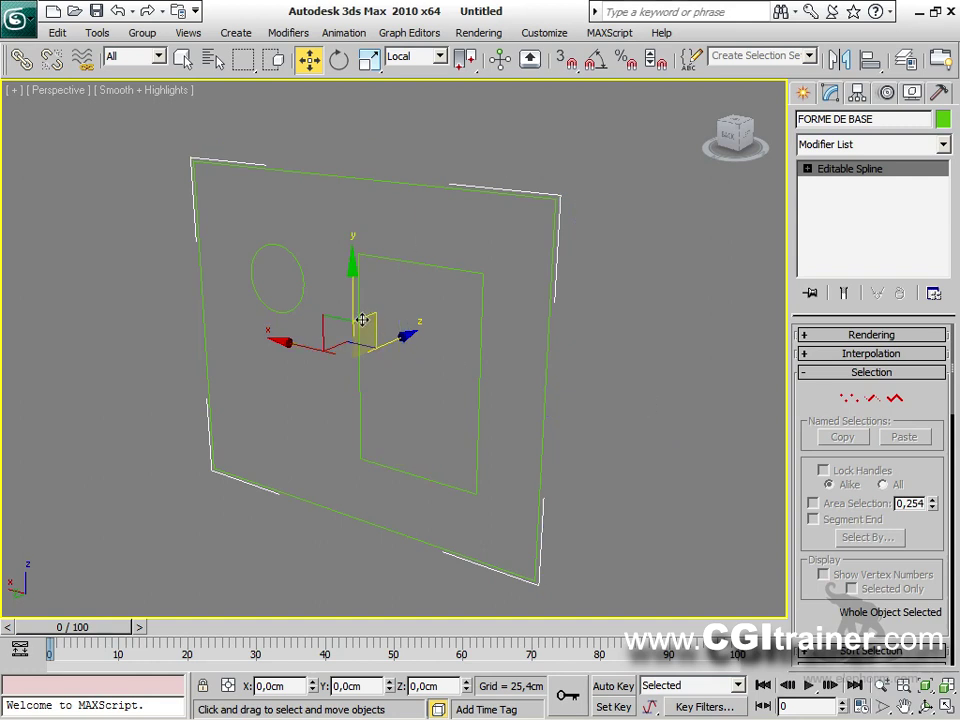
Show Modifiers > Mesh Editing with Extrude pointed out, then close the menu.
left_click(296, 34)
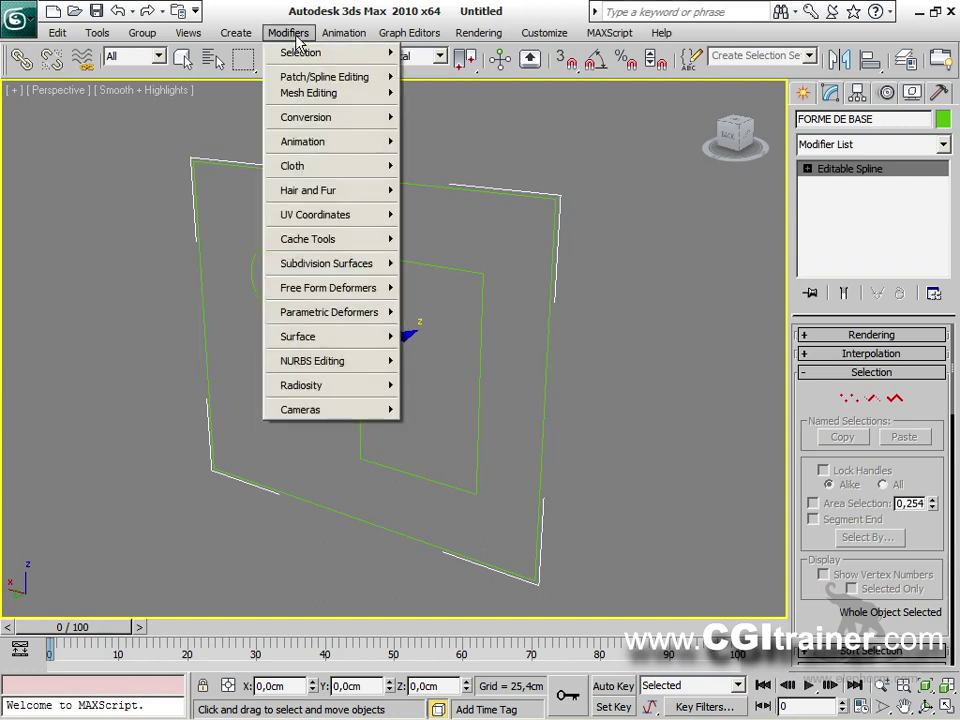
mouse_move(322, 94)
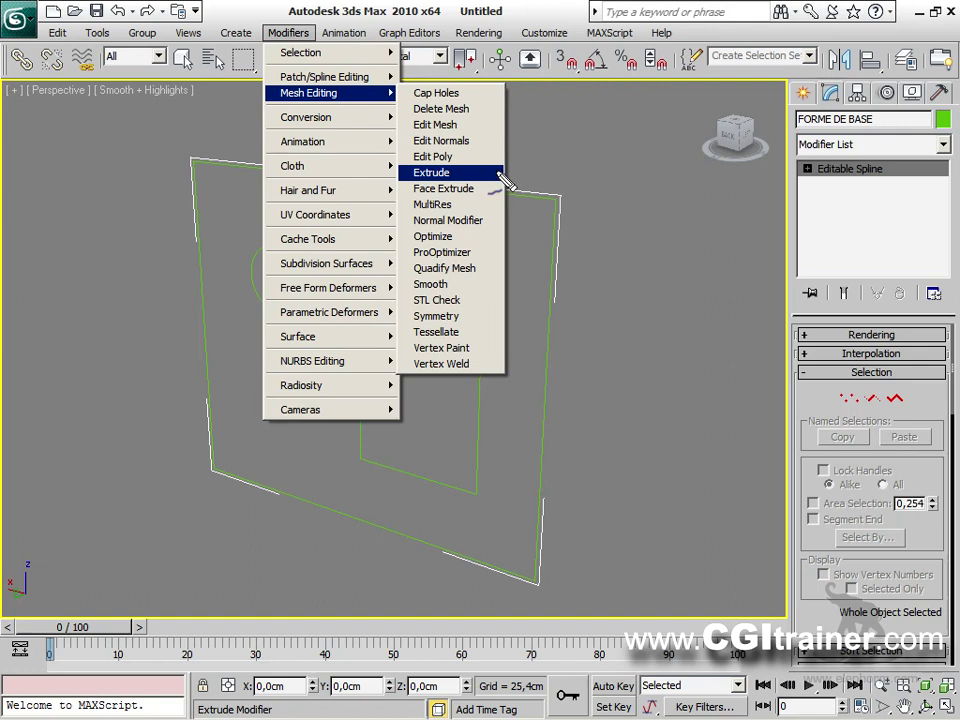
mouse_move(405, 175)
left_mouse_down()
mouse_move(499, 172)
mouse_move(510, 199)
mouse_move(458, 199)
mouse_move(454, 181)
mouse_move(429, 190)
mouse_move(398, 188)
left_mouse_up()
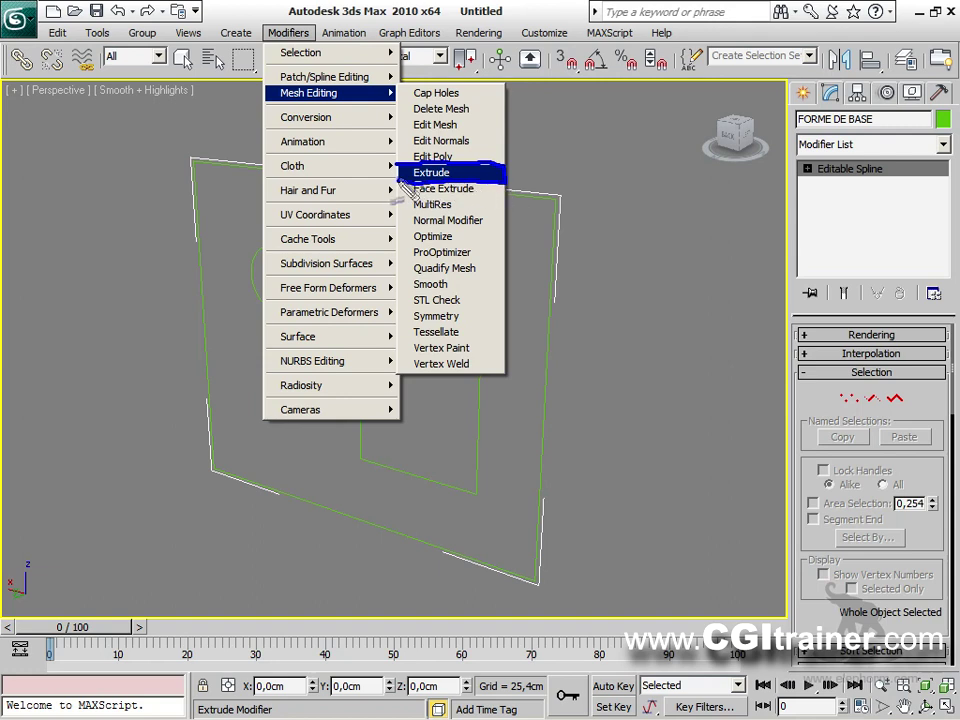
mouse_move(468, 226)
left_mouse_down()
mouse_move(509, 195)
mouse_move(554, 213)
mouse_move(583, 187)
mouse_move(588, 160)
mouse_move(591, 181)
mouse_move(605, 141)
left_mouse_up()
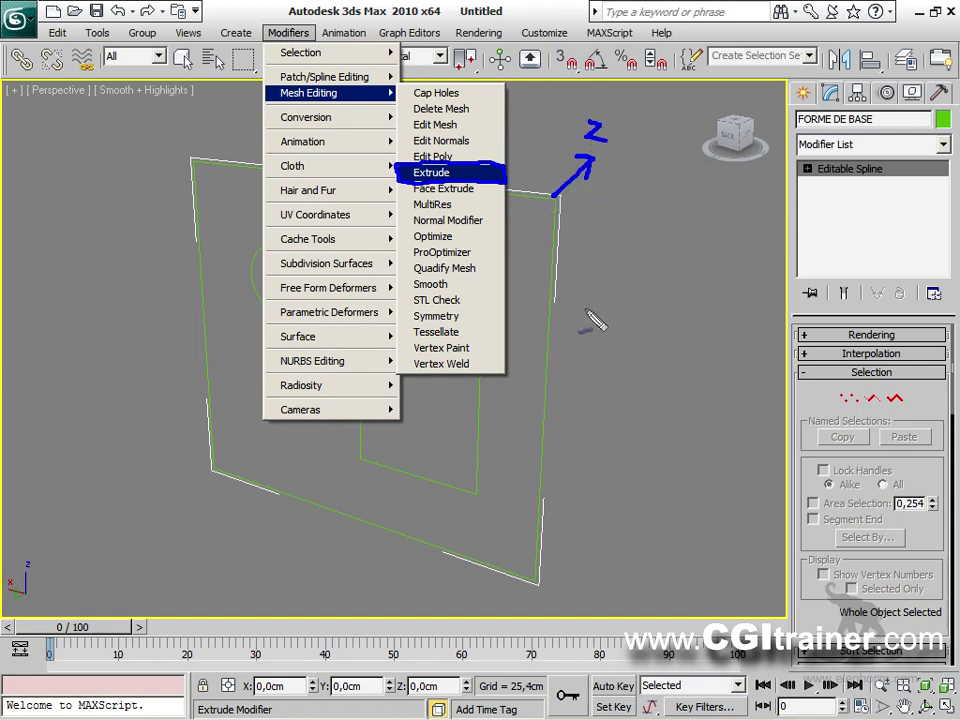
mouse_move(261, 42)
left_mouse_down()
mouse_move(259, 17)
mouse_move(260, 42)
left_mouse_up()
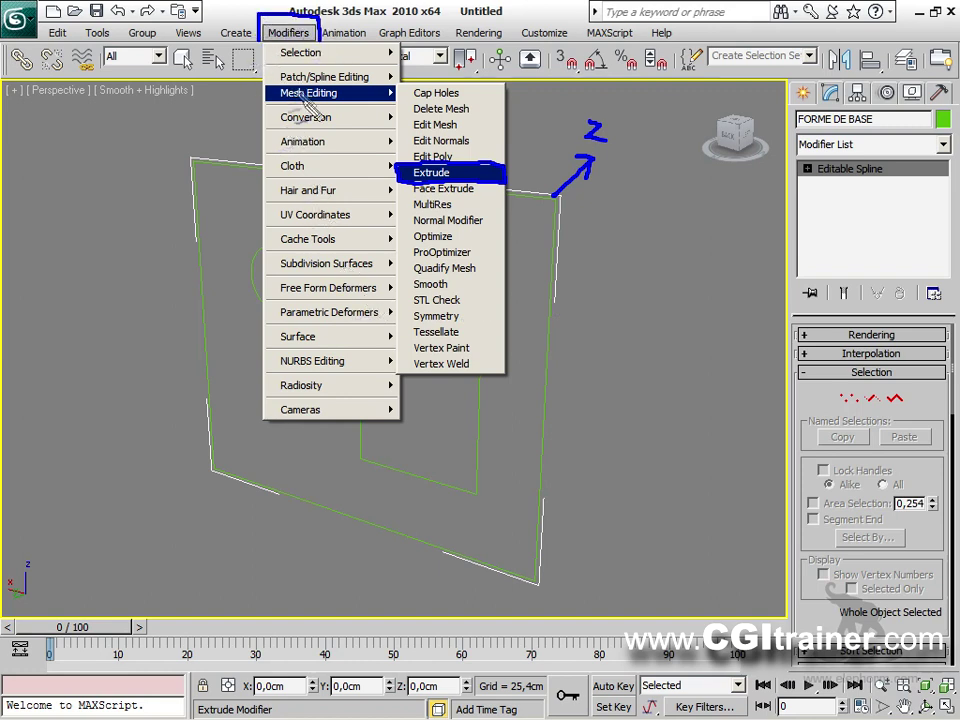
mouse_move(238, 96)
left_mouse_down()
mouse_move(275, 96)
mouse_move(258, 101)
left_mouse_up()
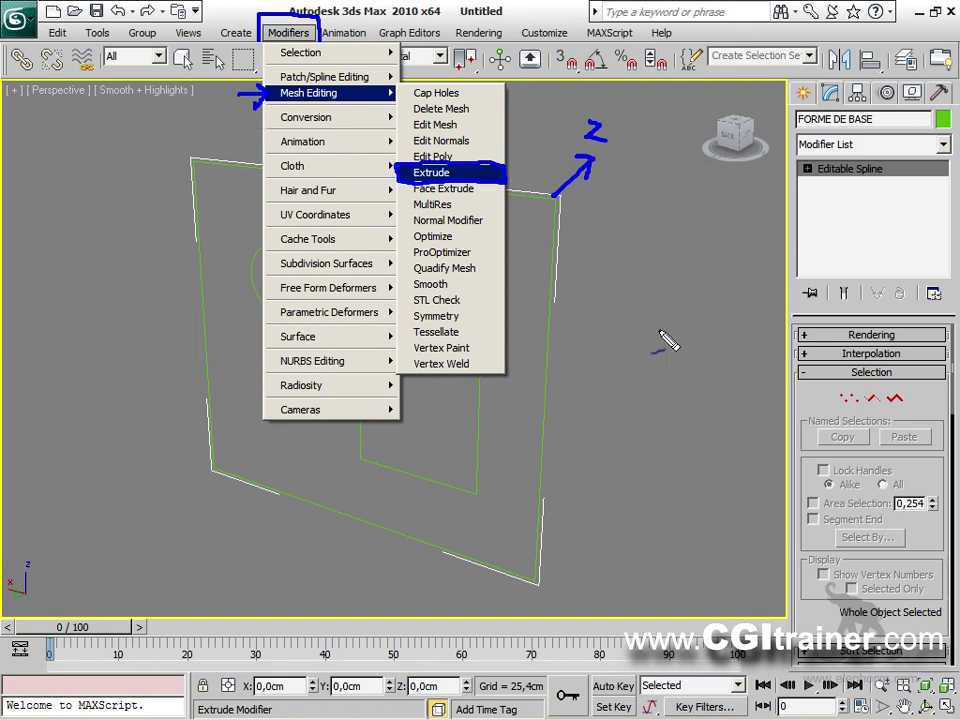
key("Escape")
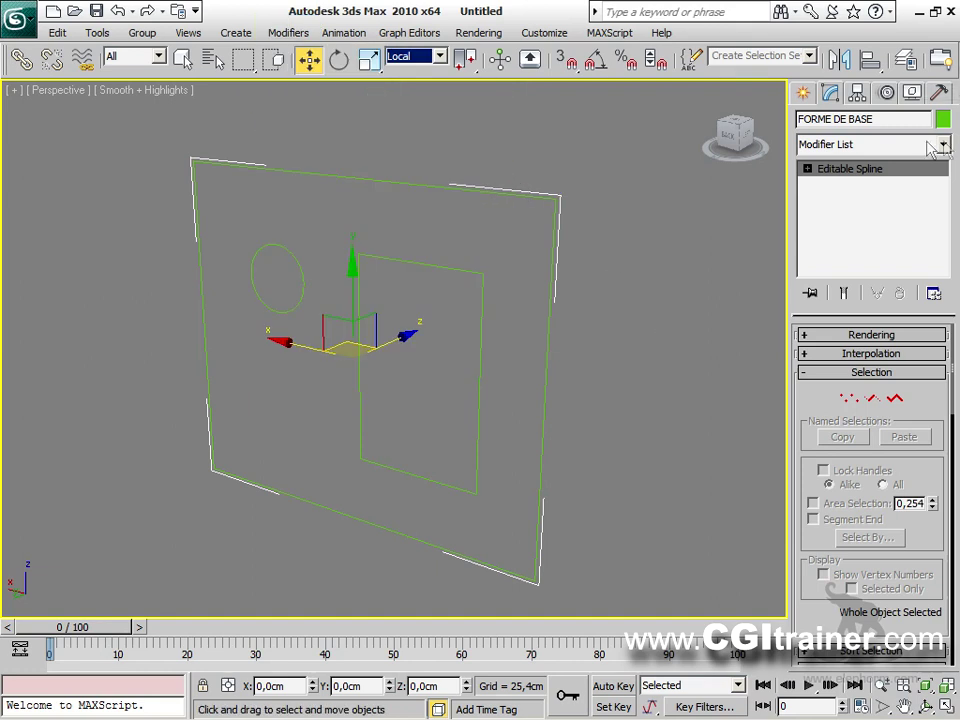
Add then remove an Attribute Holder modifier, and apply Extrude from the Modifier List.
left_click(943, 144)
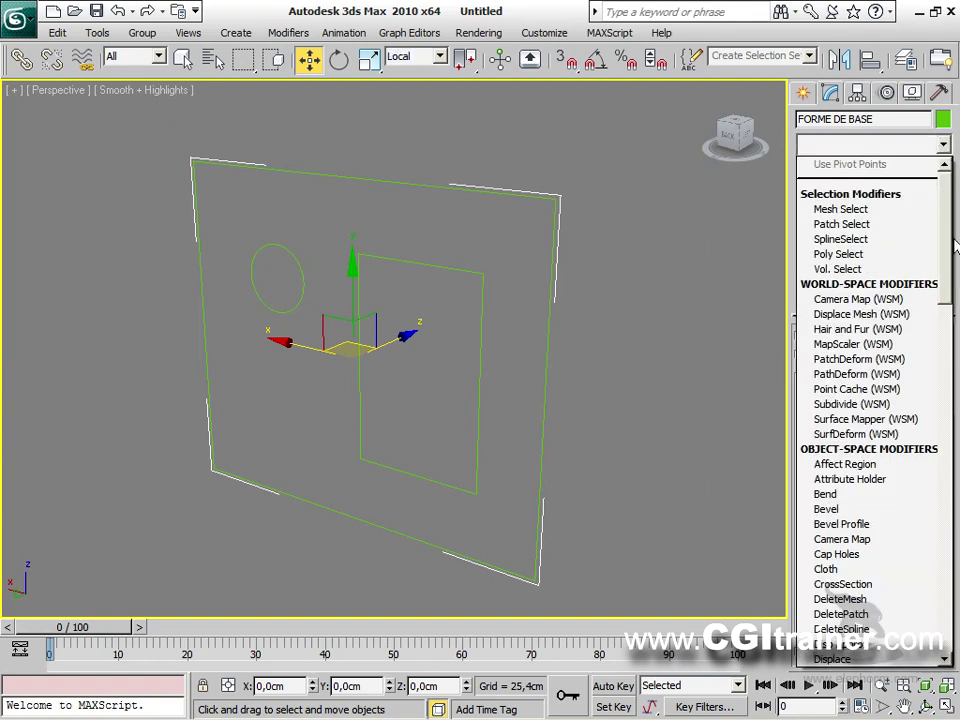
left_click(924, 485)
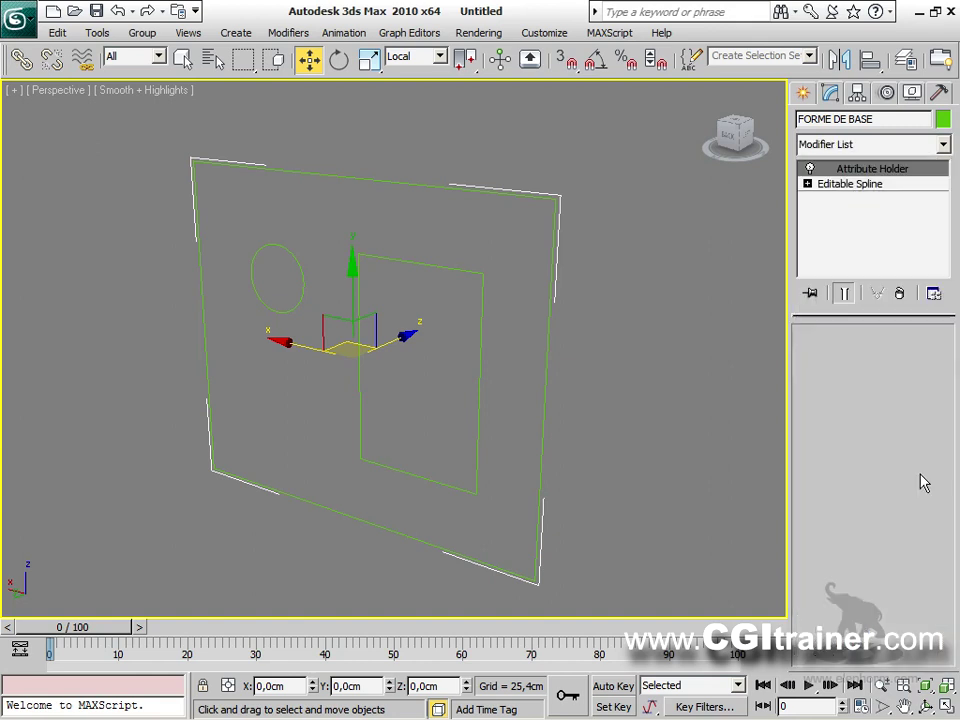
left_click(899, 293)
left_click(944, 144)
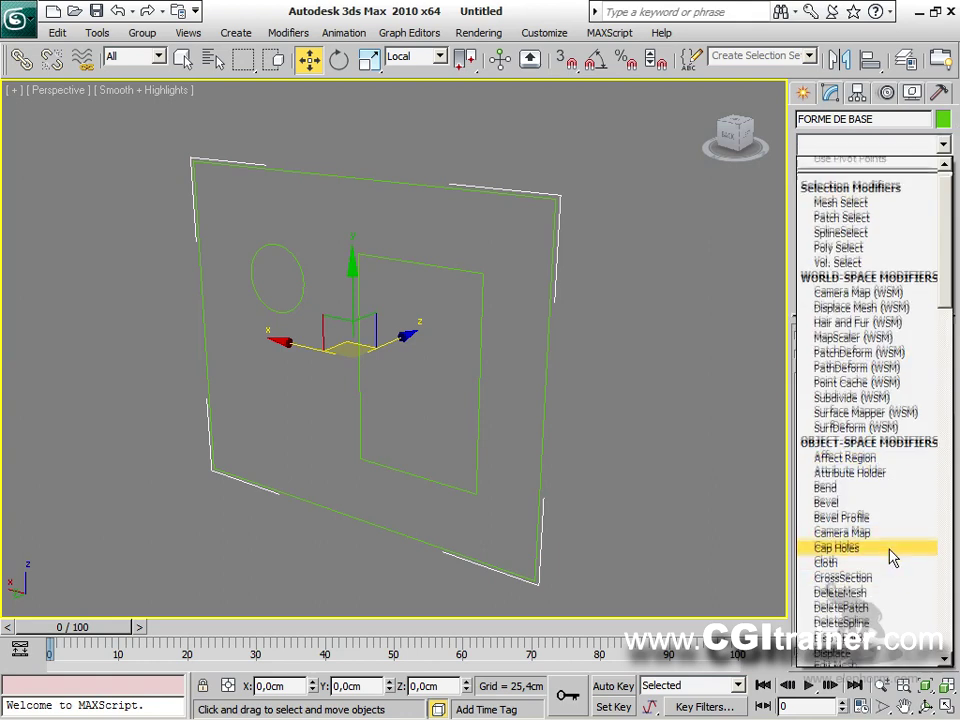
key("e")
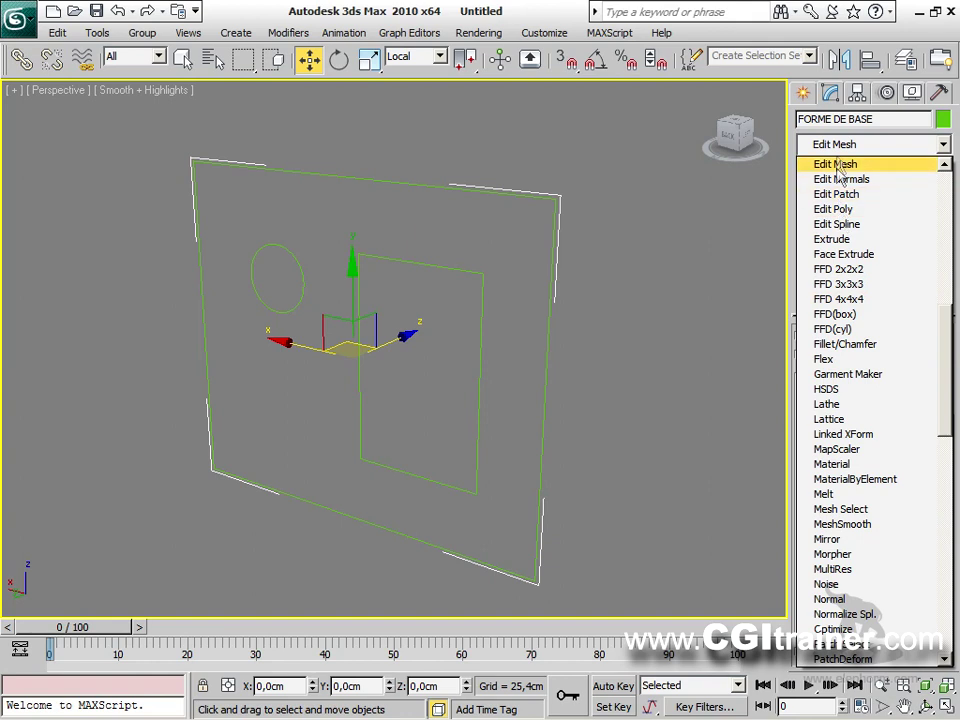
left_click(826, 240)
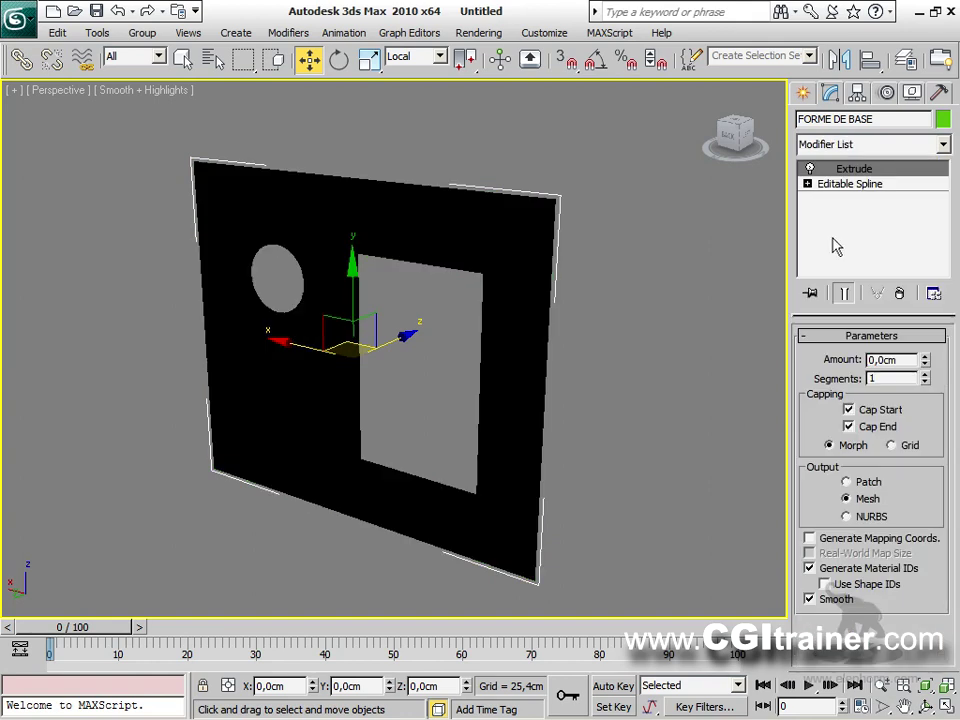
Delete the Extrude modifier and reapply it from Modifiers > Mesh Editing > Extrude.
left_click(893, 292)
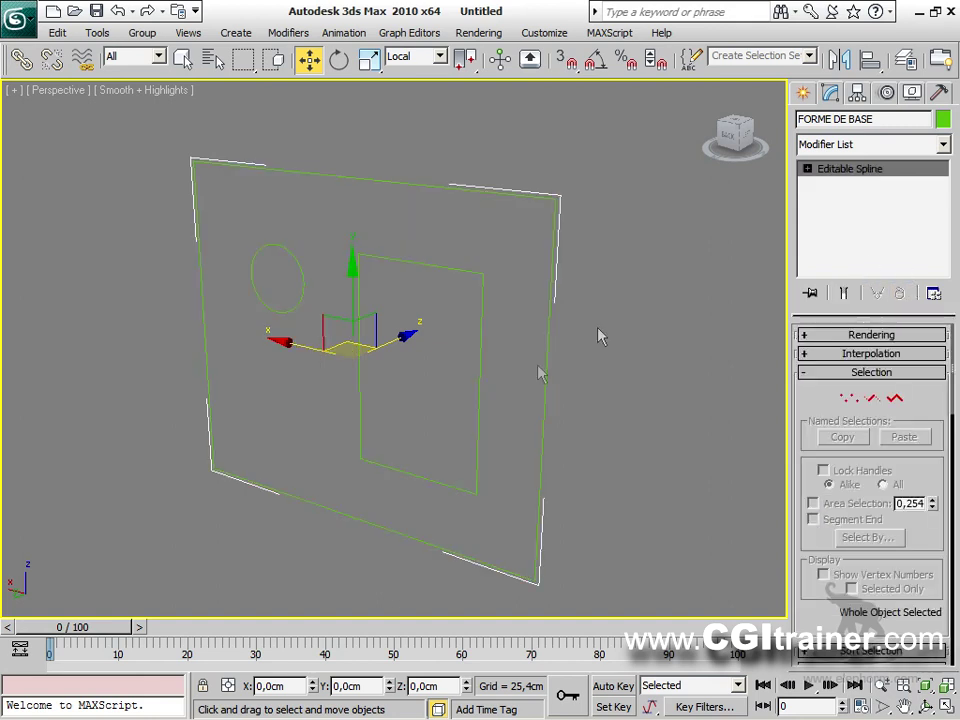
left_click(288, 33)
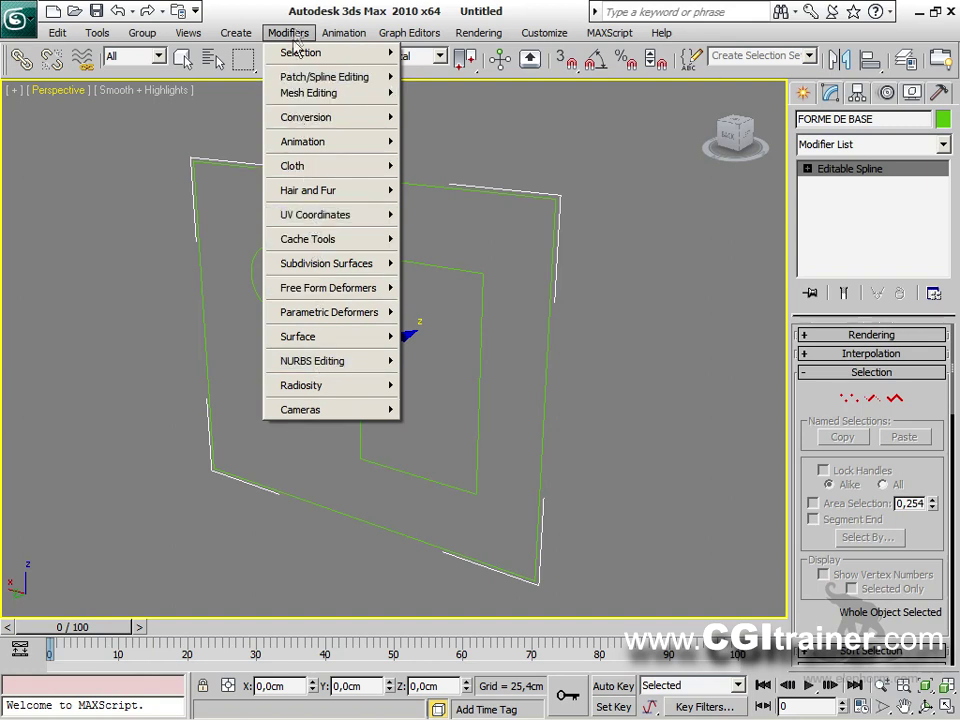
mouse_move(285, 95)
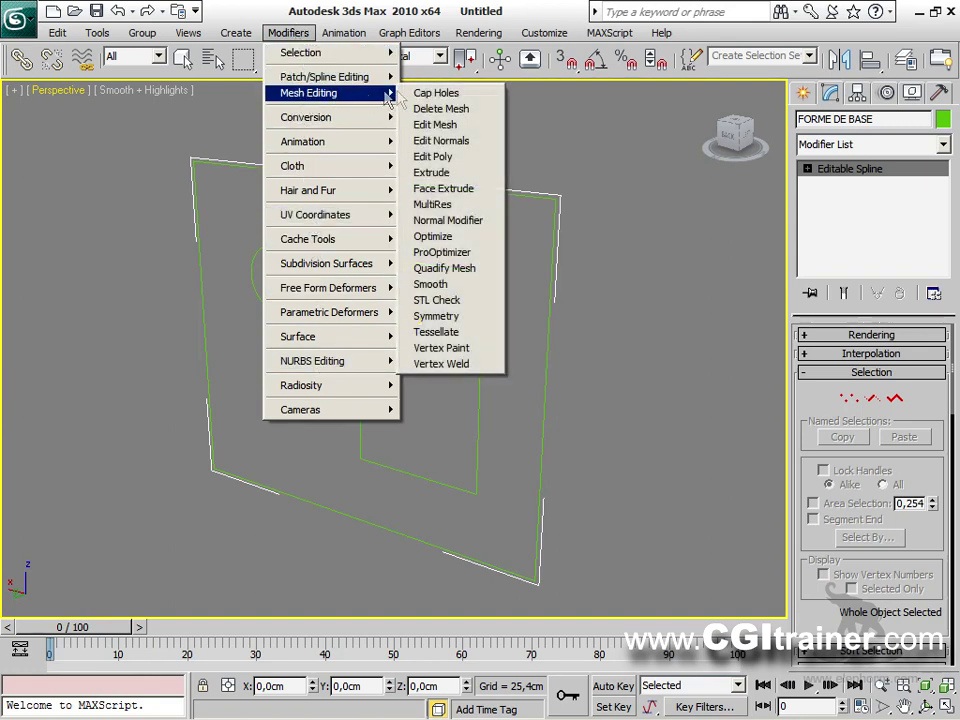
left_click(440, 173)
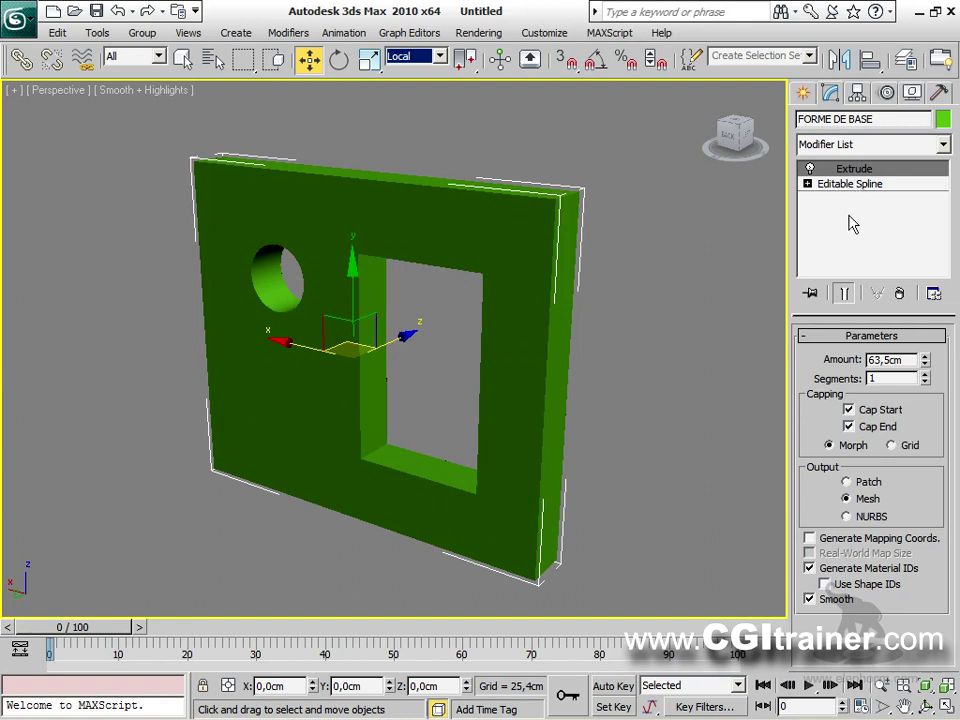
Toggle the Extrude modifier off and on to compare, leaving it on.
left_click(811, 169)
left_click(811, 169)
left_click(811, 169)
left_click(811, 169)
left_click(811, 169)
left_click(811, 169)
Set the Extrude amount to 73,66cm and Segments to 1 after trying 4.
left_click_drag(924, 362, 858, 354)
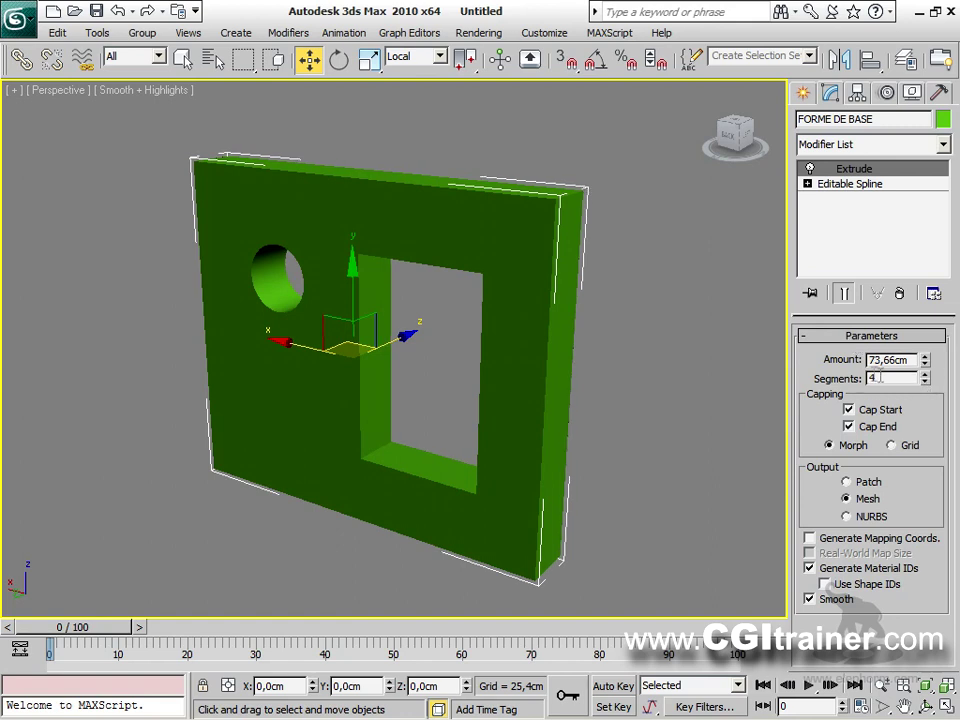
type("4")
key("Return")
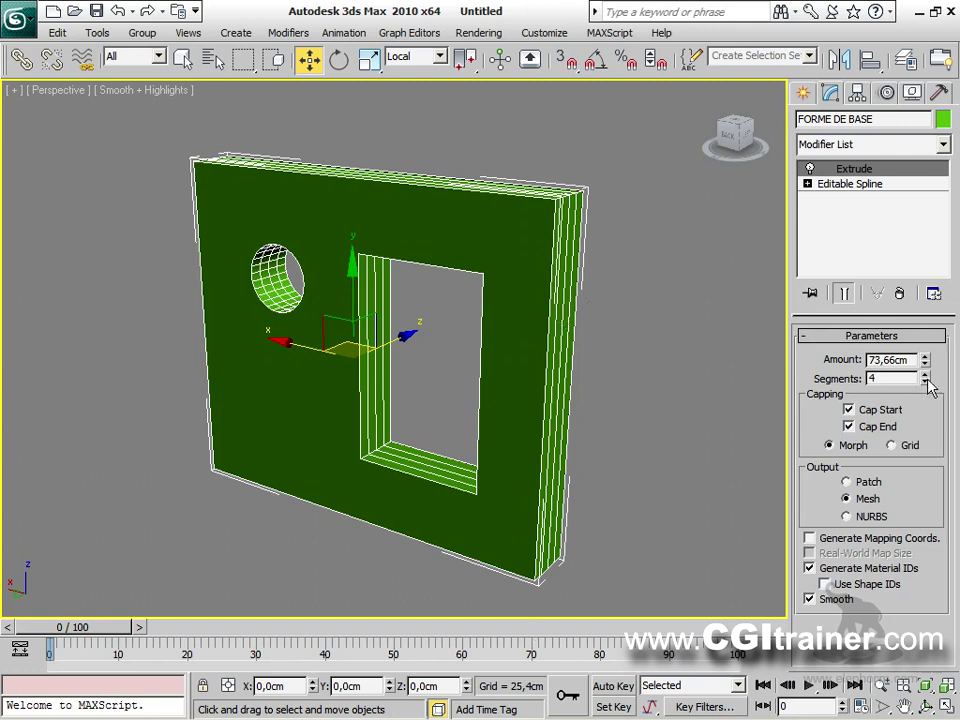
left_click_drag(930, 388, 932, 400)
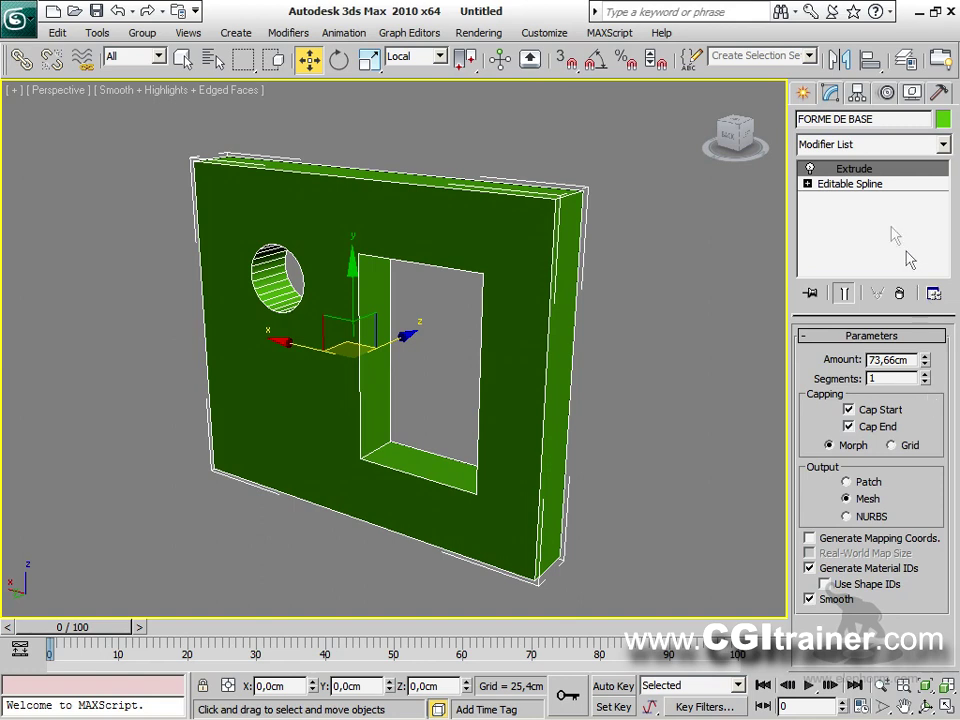
Try 0 interpolation steps on the spline, then restore 6, checking the extruded wall.
left_click(845, 185)
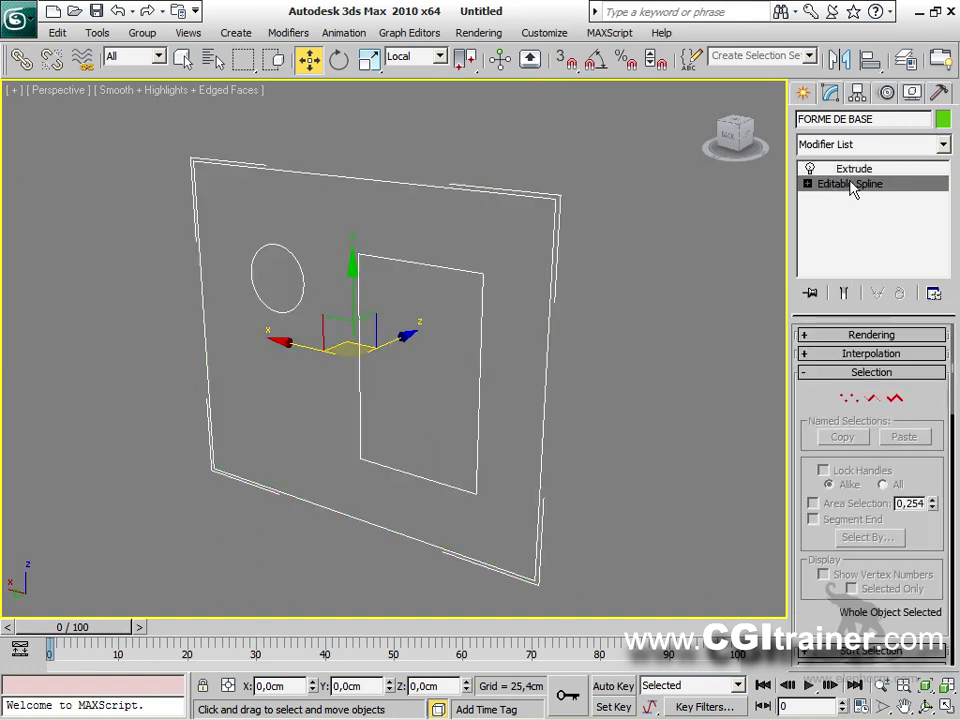
left_click(869, 358)
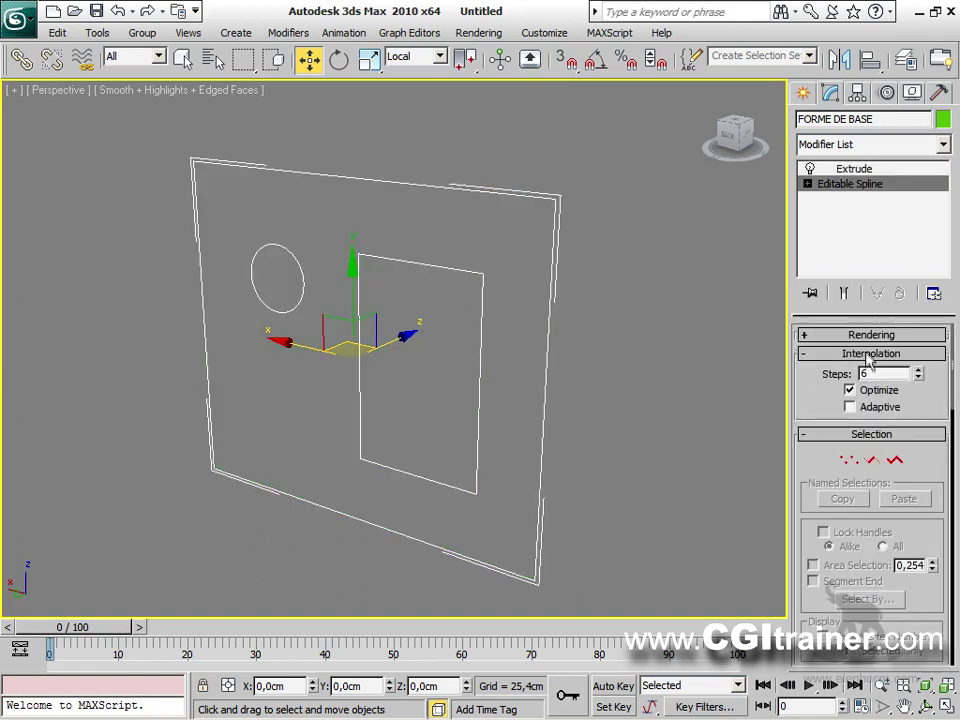
key("Return")
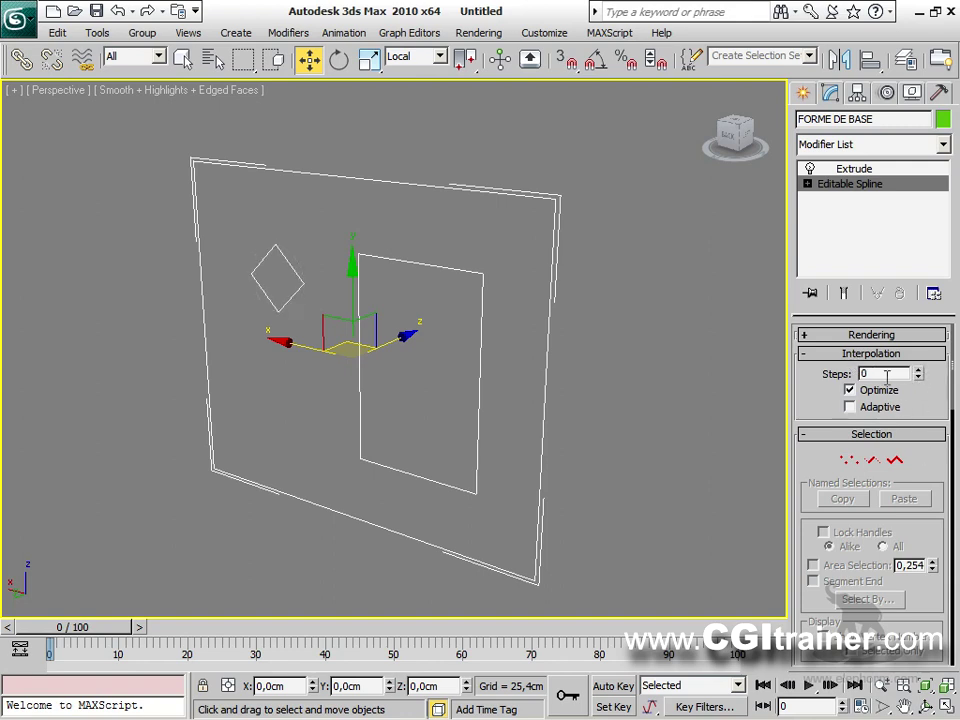
left_click(872, 170)
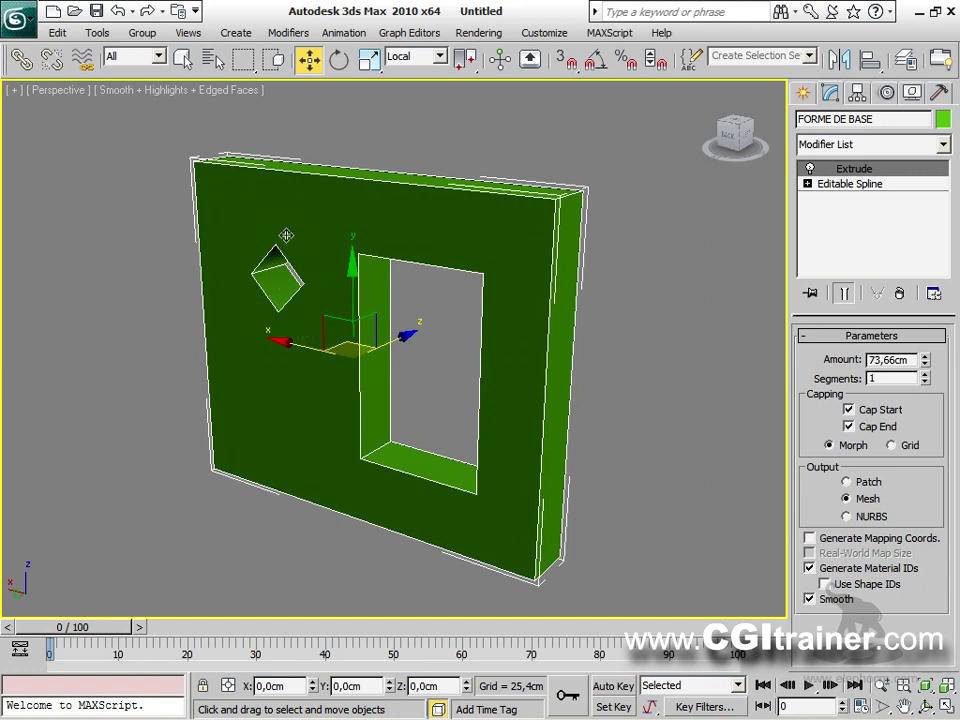
left_click(869, 185)
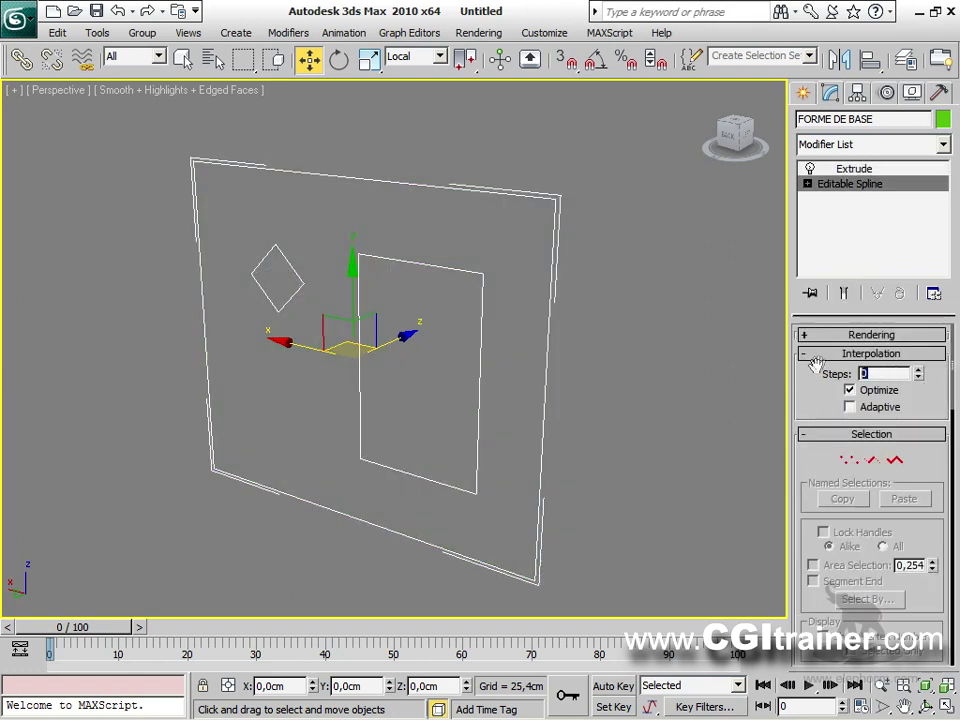
key("Return")
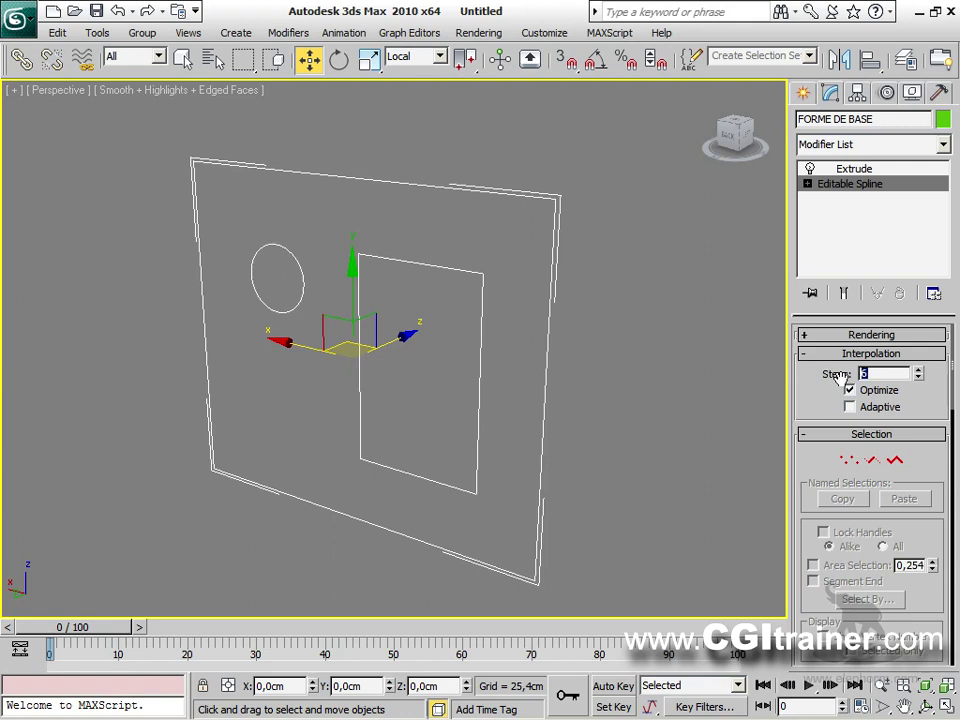
left_click(864, 168)
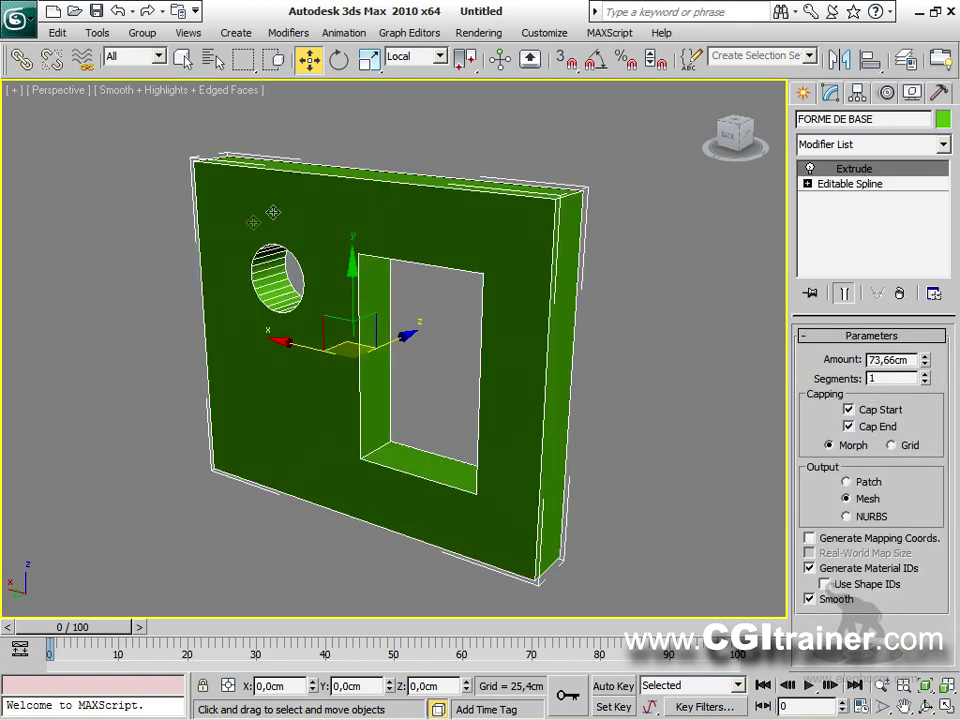
With Show End Result on, set the spline's interpolation steps to 3 and reselect Extrude.
left_click(891, 186)
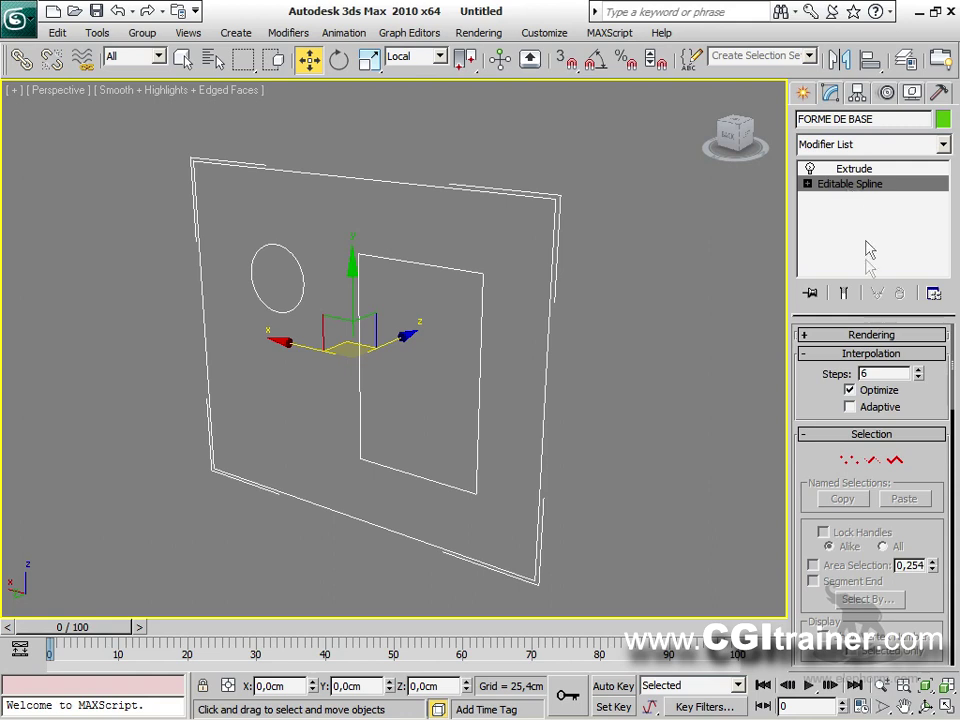
left_click(843, 293)
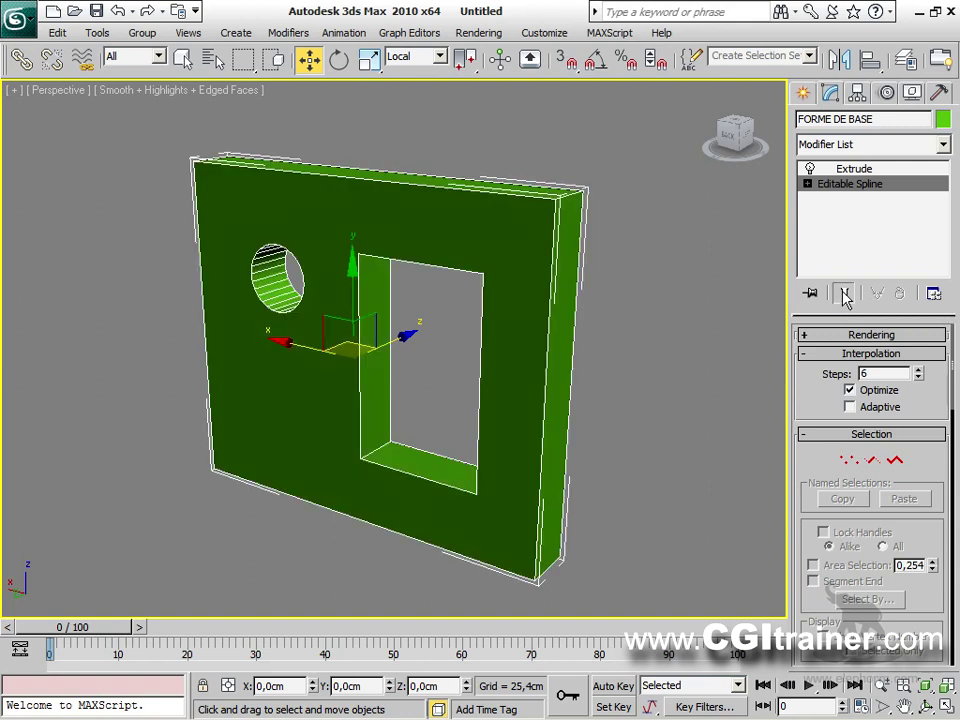
left_click(918, 377)
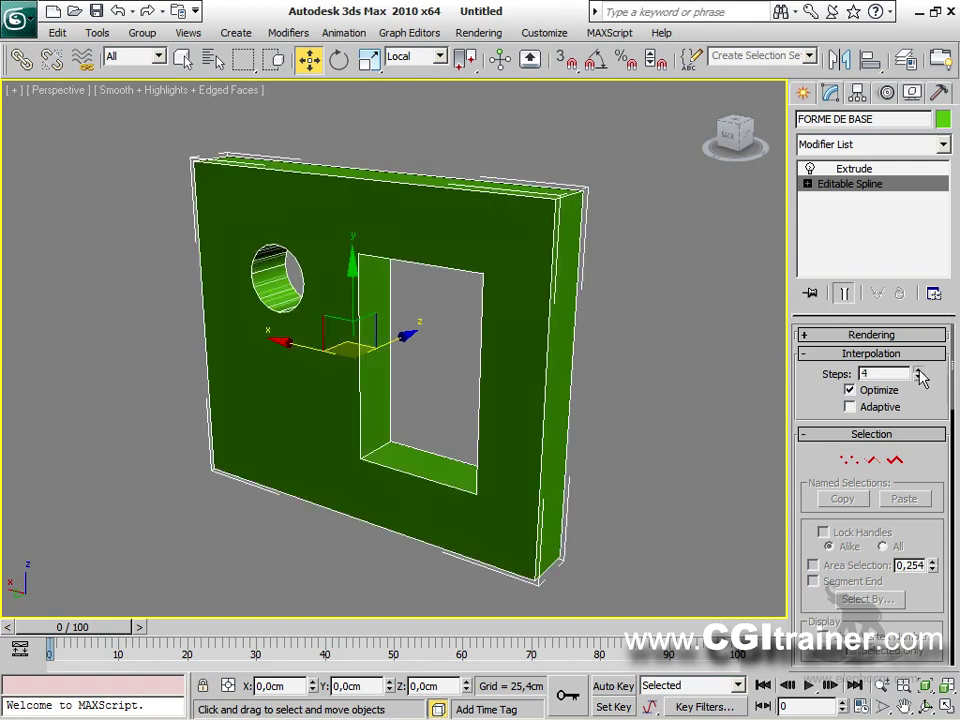
left_click(919, 378)
left_click(918, 369)
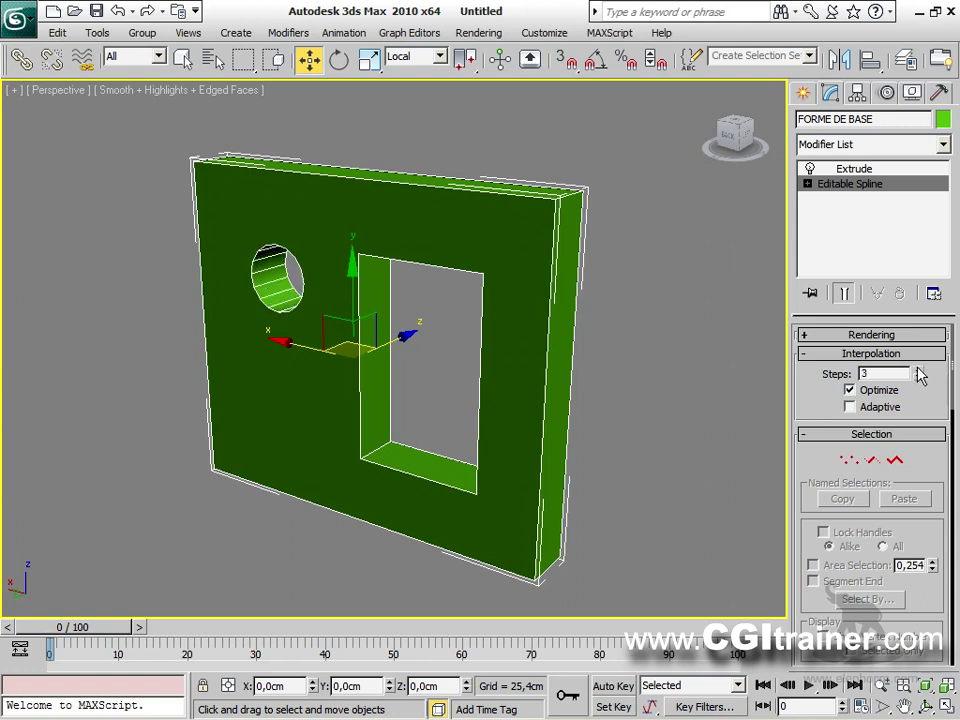
left_click(866, 170)
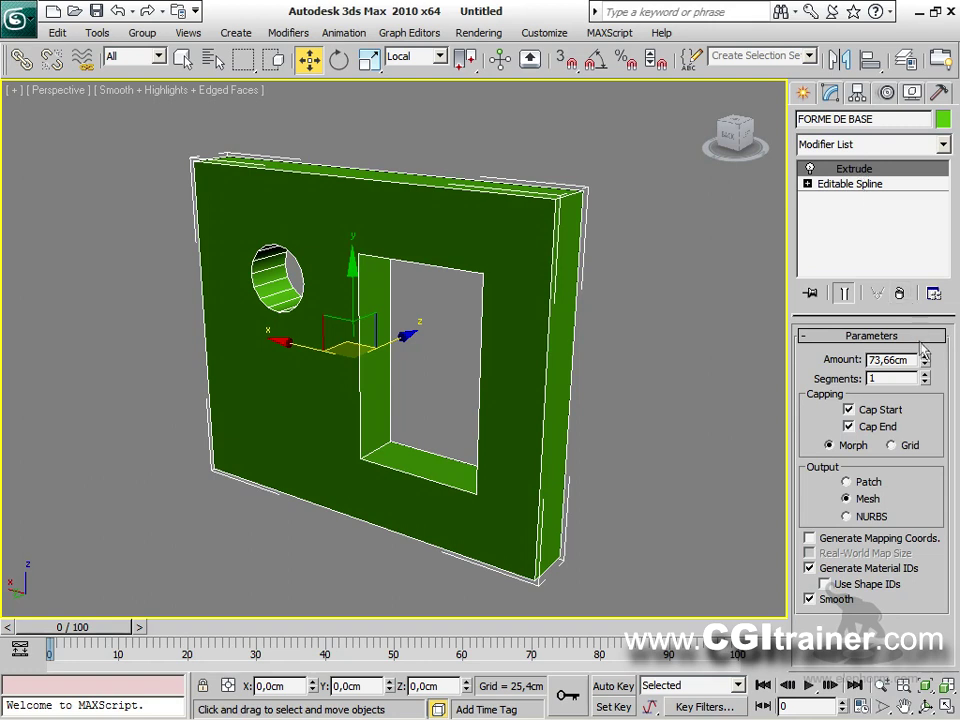
Adjust the extrusion thickness and toggle Cap Start off and on, leaving it on.
left_click_drag(925, 366, 930, 425)
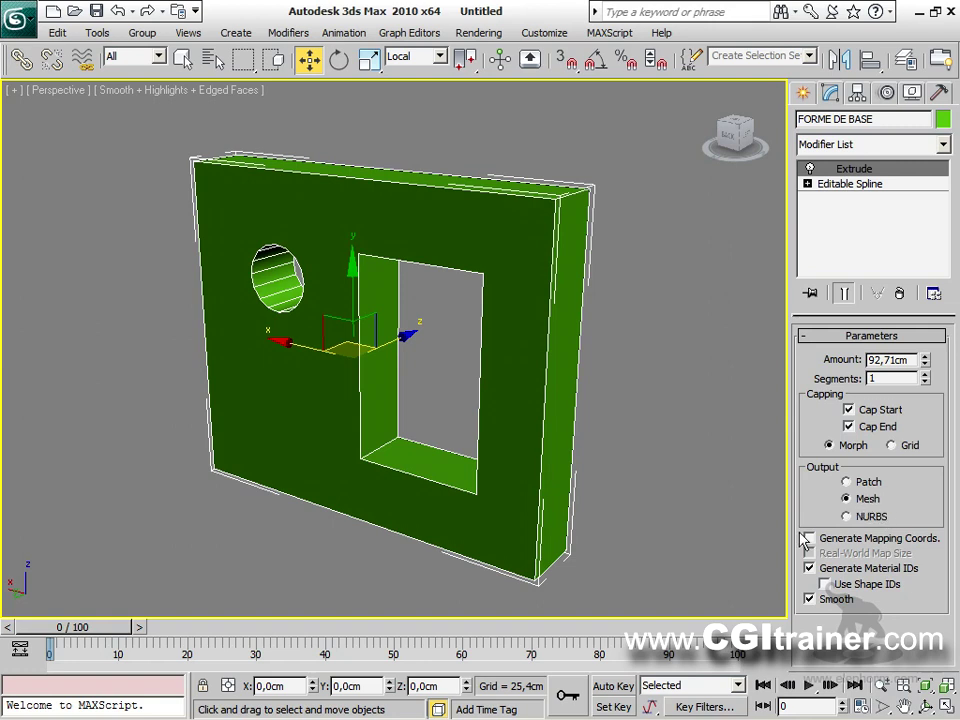
left_click(849, 409)
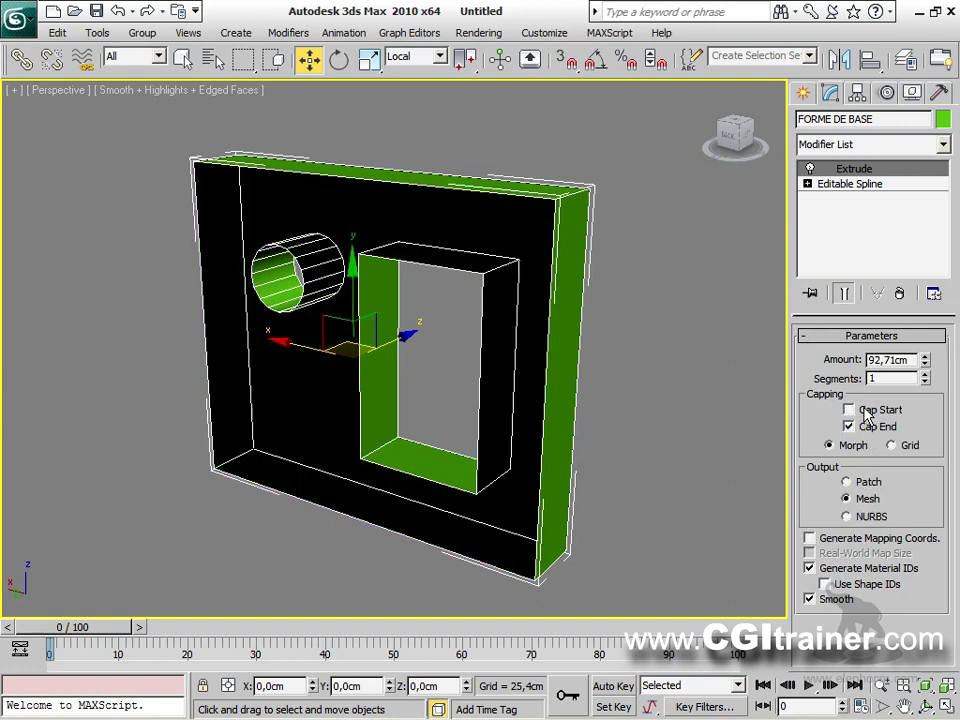
left_click(849, 409)
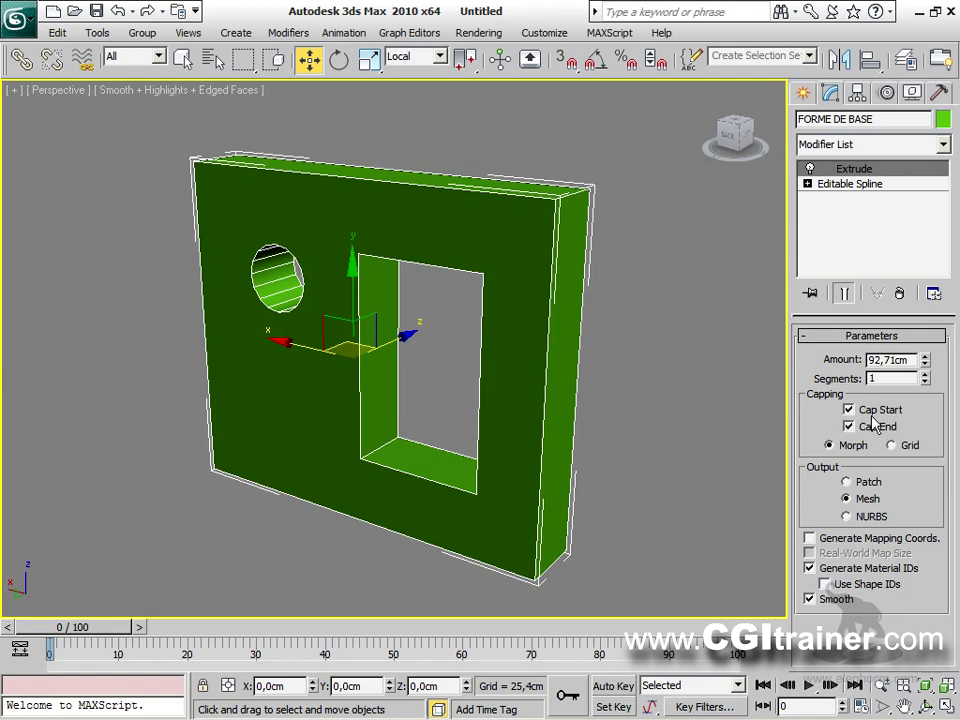
left_click(849, 409)
left_click(849, 409)
left_click(885, 412)
left_click(886, 413)
Select Editable Spline in the stack with Show End Result enabled.
left_click(850, 185)
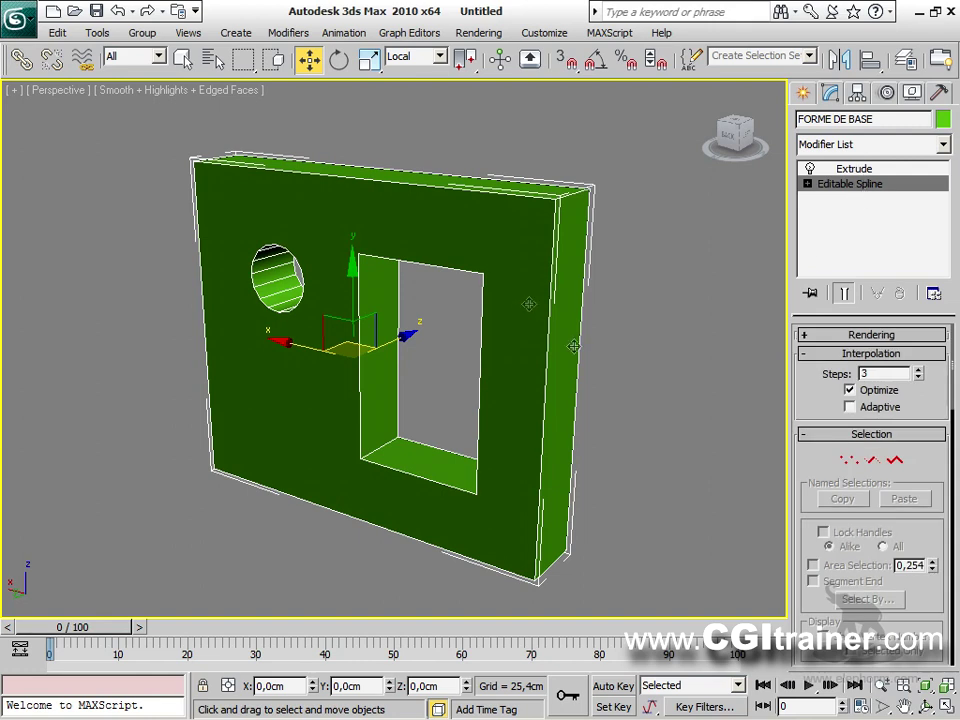
left_click(845, 294)
left_click(845, 294)
left_click(846, 296)
left_click(846, 294)
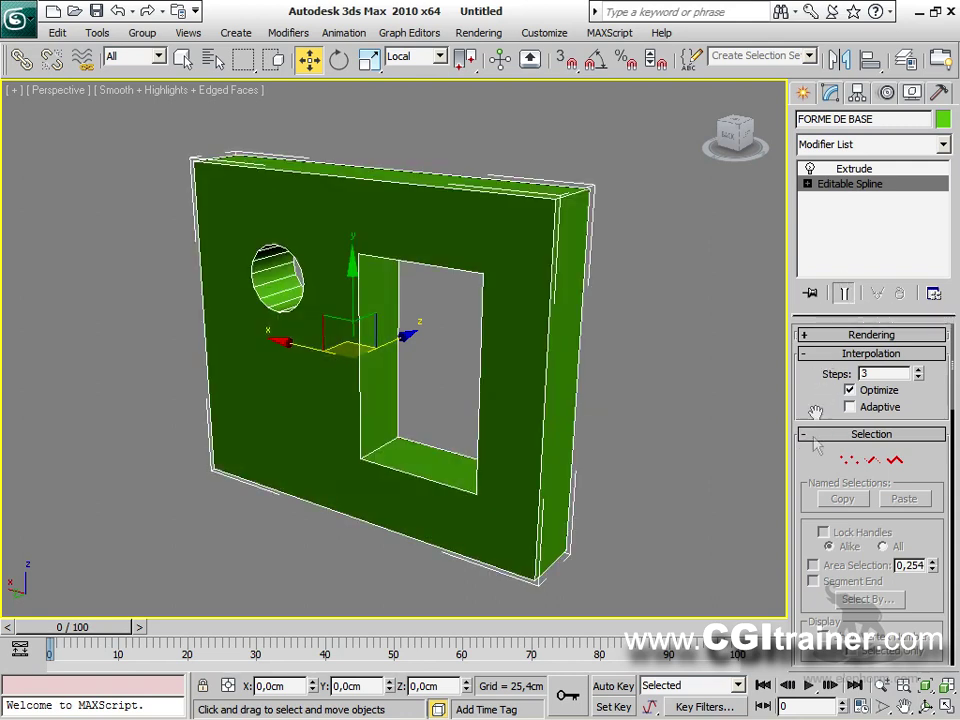
At Vertex level, pull the hole's top-right corner down-left and curve its edge with Bezier handles.
key("1")
middle_click_drag(561, 424, 609, 403, "alt")
left_click(519, 247)
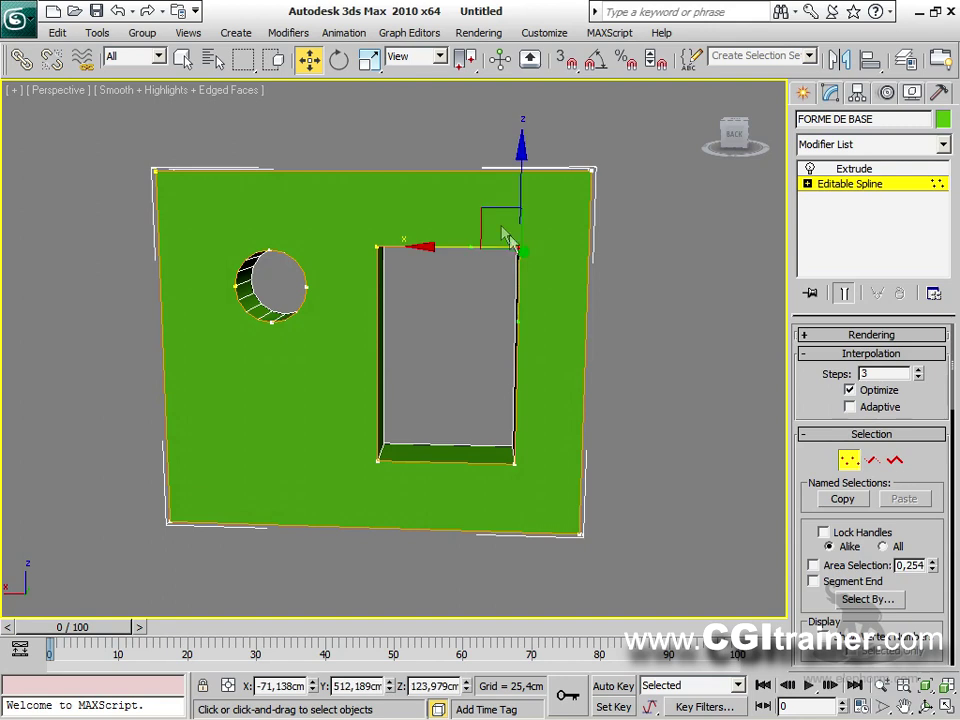
left_click_drag(500, 225, 435, 284)
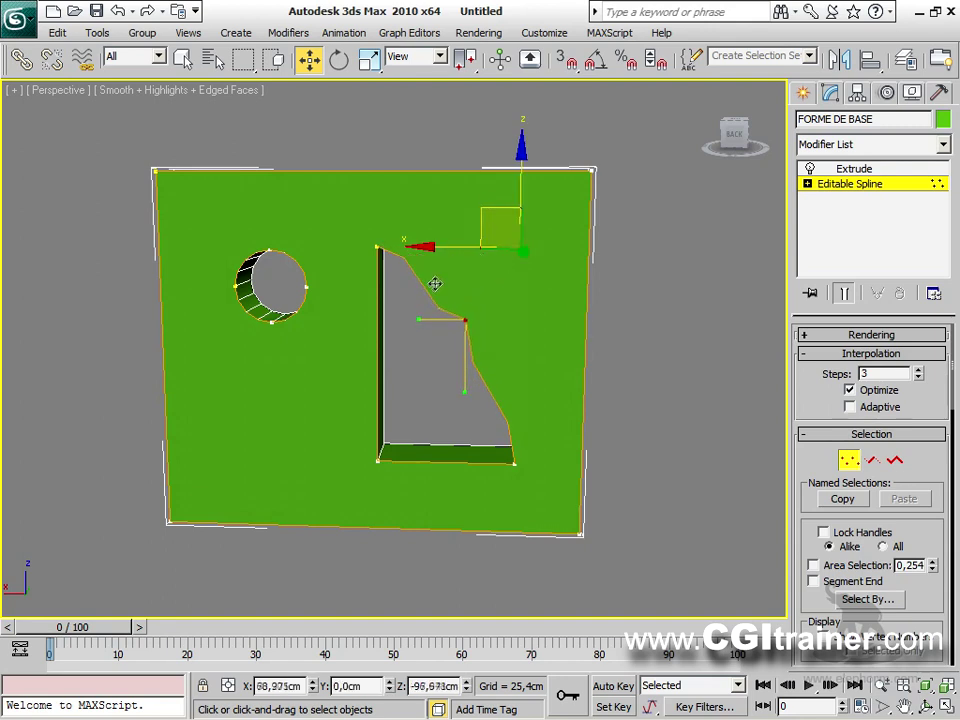
middle_click_drag(639, 326, 607, 340, "alt")
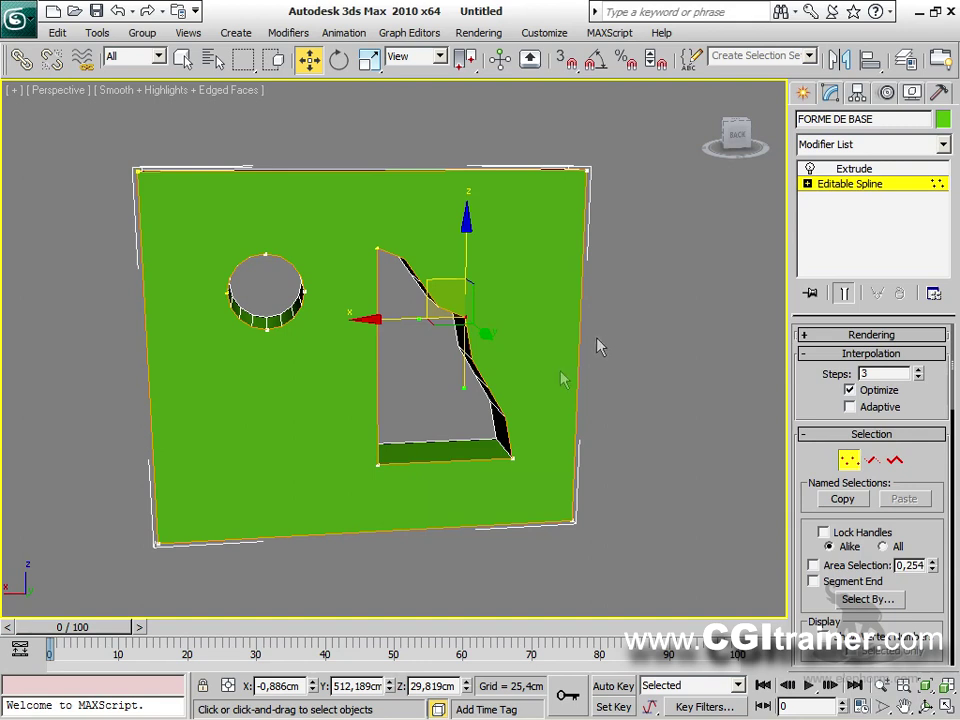
left_click_drag(463, 388, 452, 454)
middle_click_drag(448, 437, 553, 435, "alt")
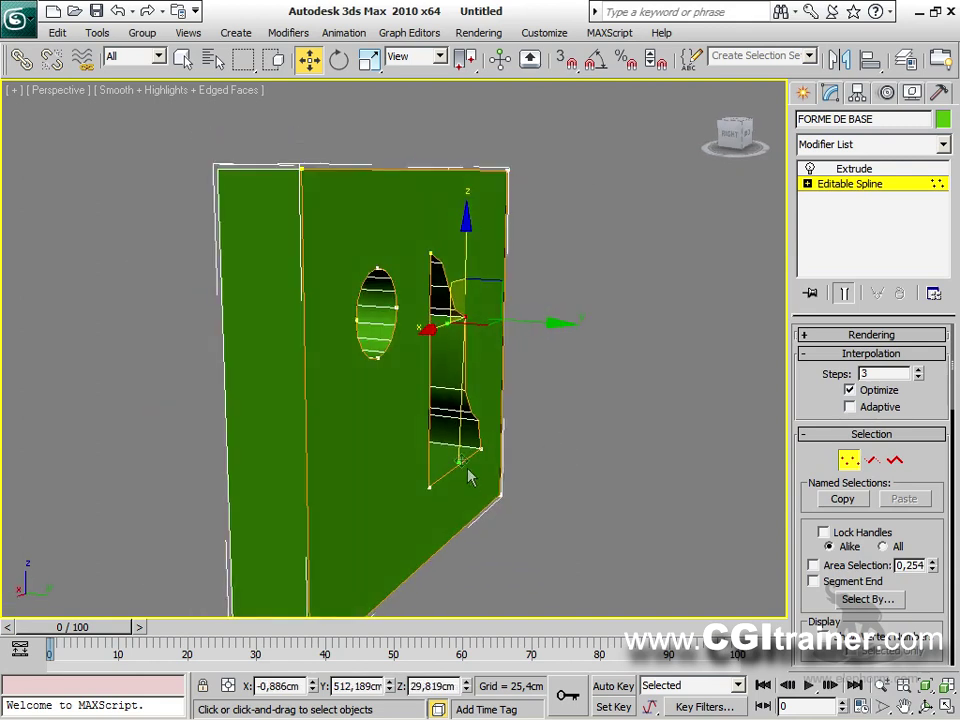
left_click_drag(459, 459, 611, 435)
middle_click_drag(611, 435, 530, 385, "alt")
key("ctrl+z")
Move the hole's vertex to slant the rectangular opening, undoing one misplaced move.
left_click_drag(517, 333, 643, 392)
middle_click_drag(643, 392, 590, 418, "alt")
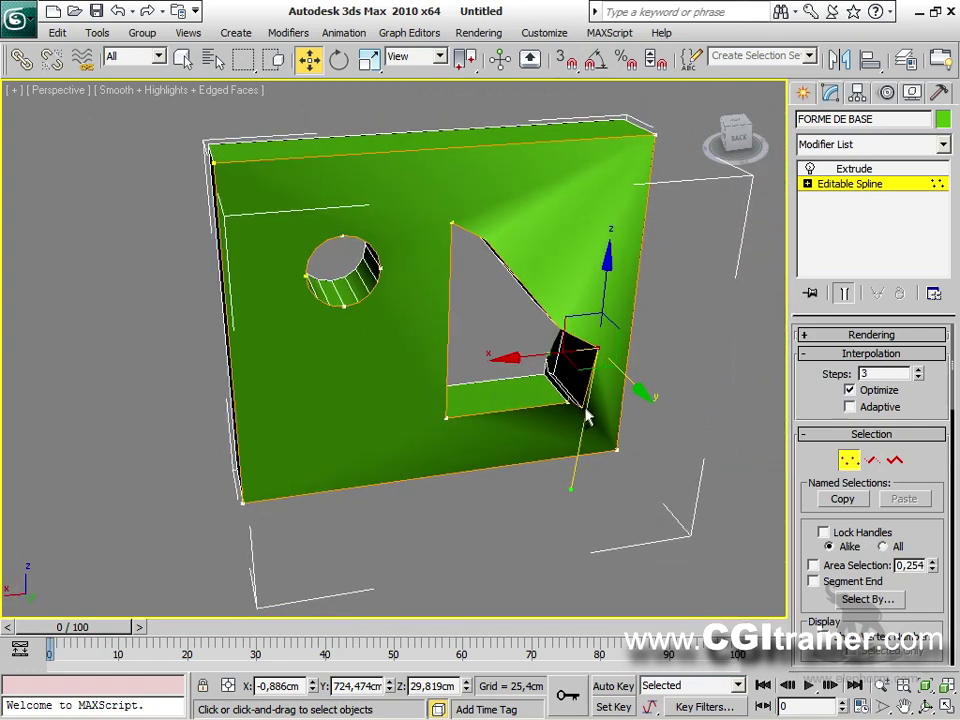
key("ctrl+z")
middle_click_drag(582, 414, 535, 457, "alt")
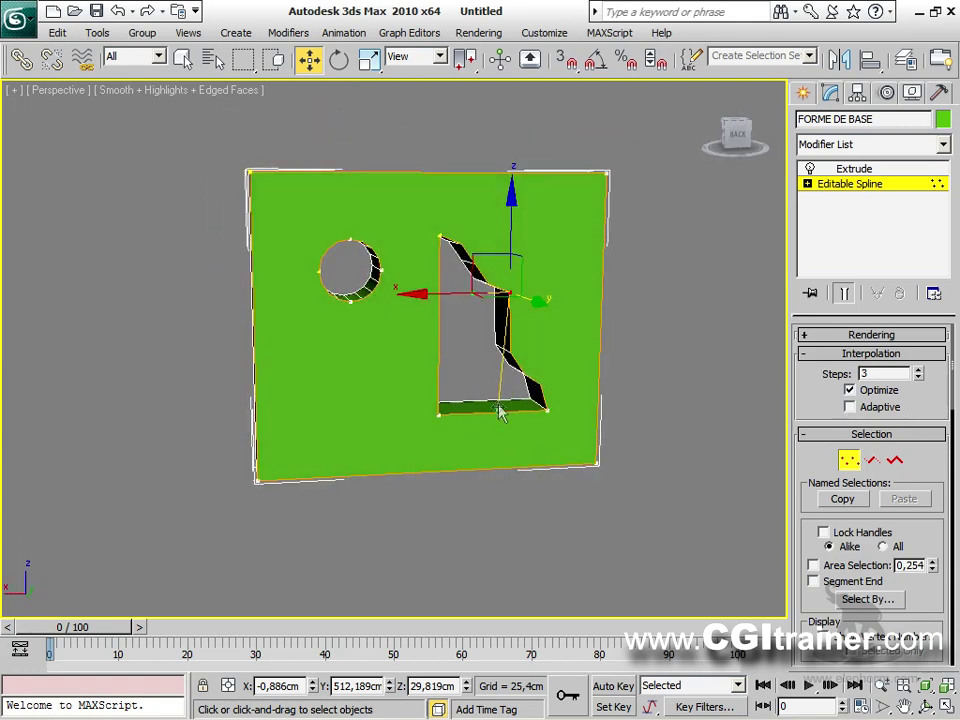
left_click_drag(497, 411, 585, 430)
middle_click_drag(585, 430, 617, 392, "alt")
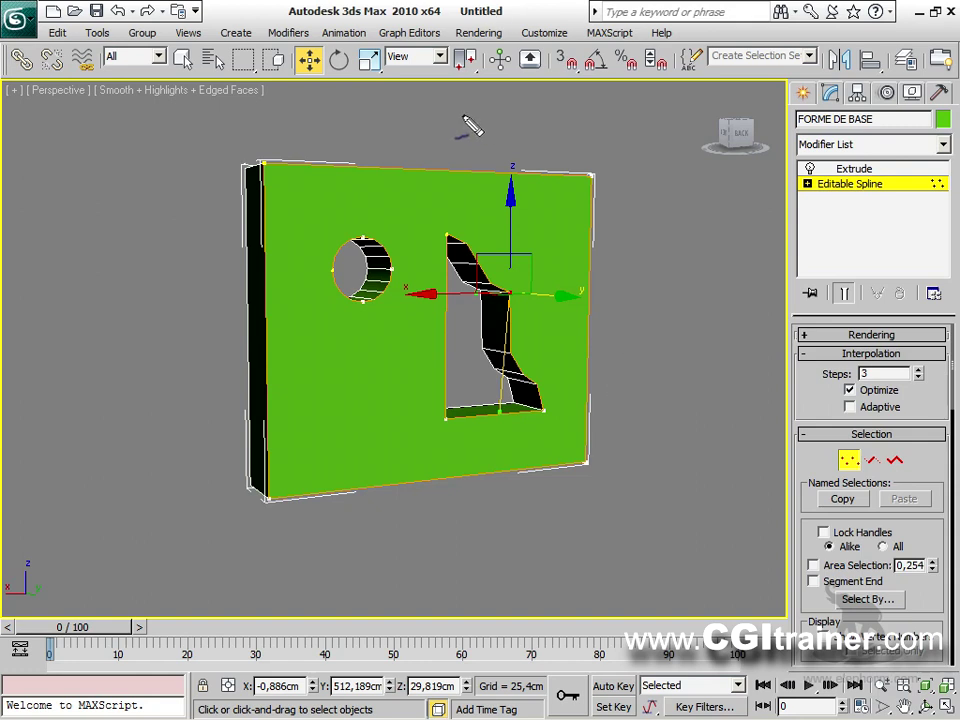
mouse_move(266, 166)
left_mouse_down()
mouse_move(576, 171)
mouse_move(590, 180)
mouse_move(600, 424)
mouse_move(560, 466)
mouse_move(265, 492)
mouse_move(260, 250)
mouse_move(270, 168)
left_mouse_up()
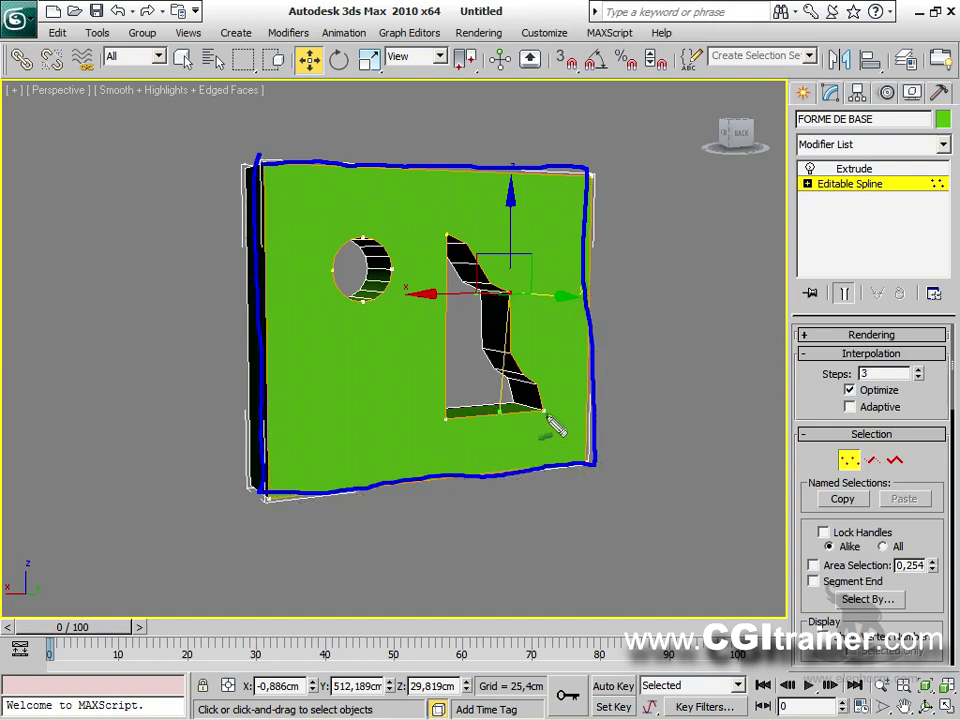
left_click_drag(543, 416, 468, 394)
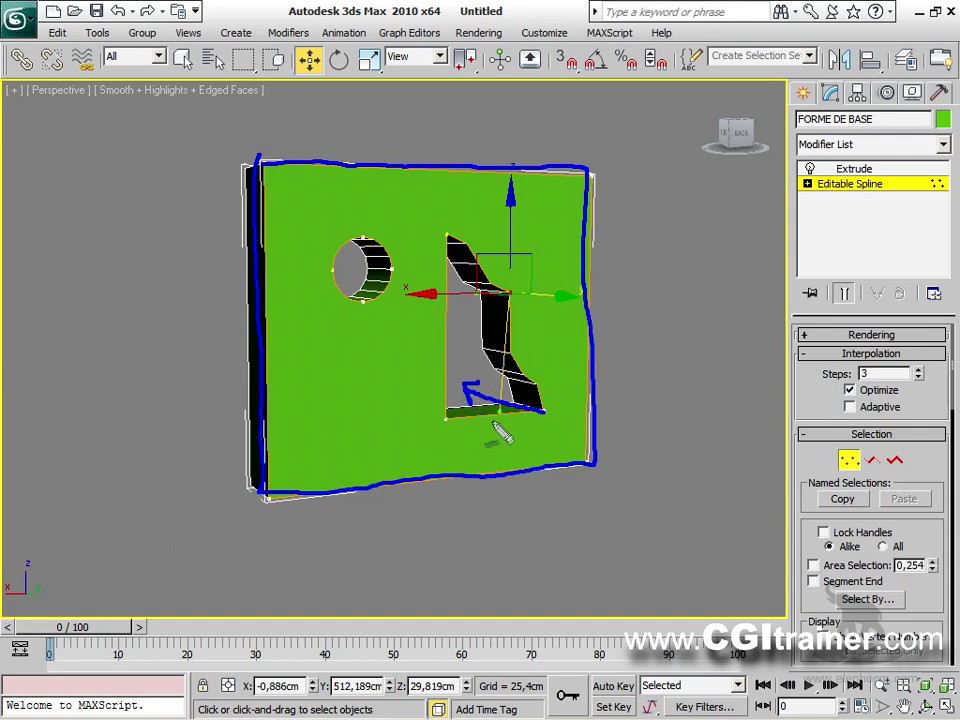
left_click_drag(354, 172, 218, 362)
left_click_drag(460, 155, 218, 592)
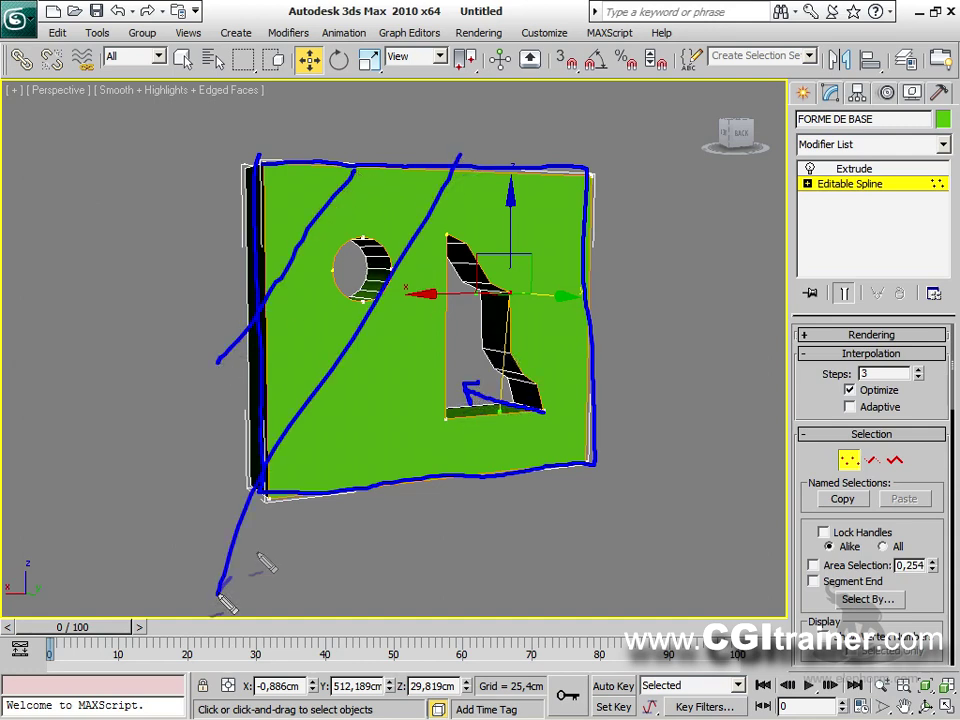
left_click_drag(570, 165, 322, 588)
mouse_move(632, 272)
left_mouse_down()
mouse_move(540, 390)
mouse_move(472, 565)
left_mouse_up()
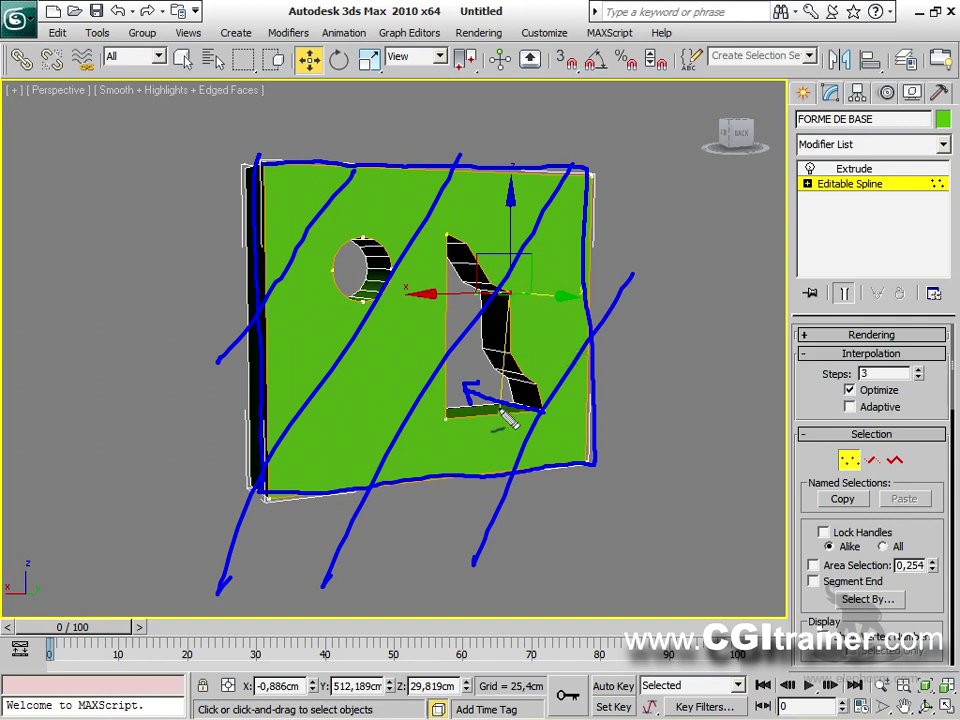
mouse_move(437, 378)
left_mouse_down()
mouse_move(472, 412)
mouse_move(568, 420)
left_mouse_up()
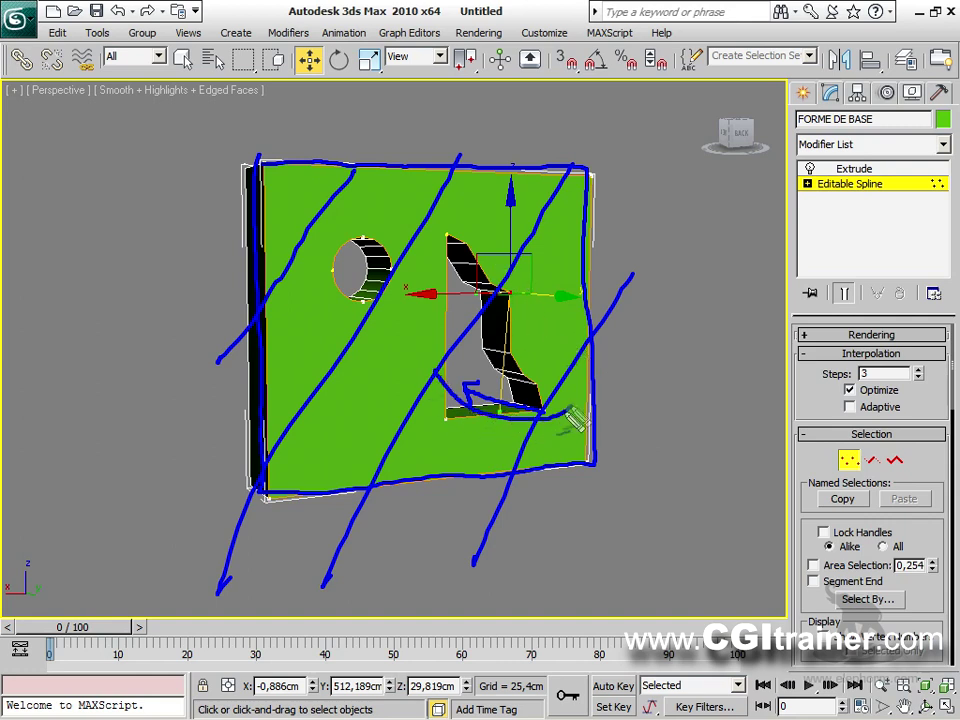
left_click_drag(428, 353, 440, 377)
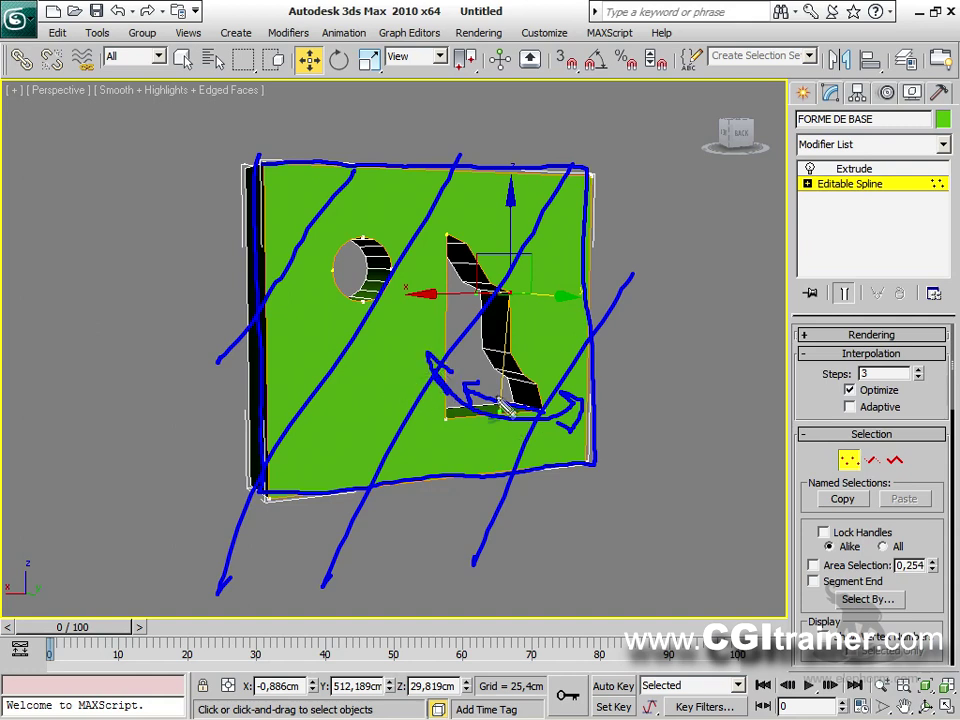
left_click_drag(450, 468, 556, 292)
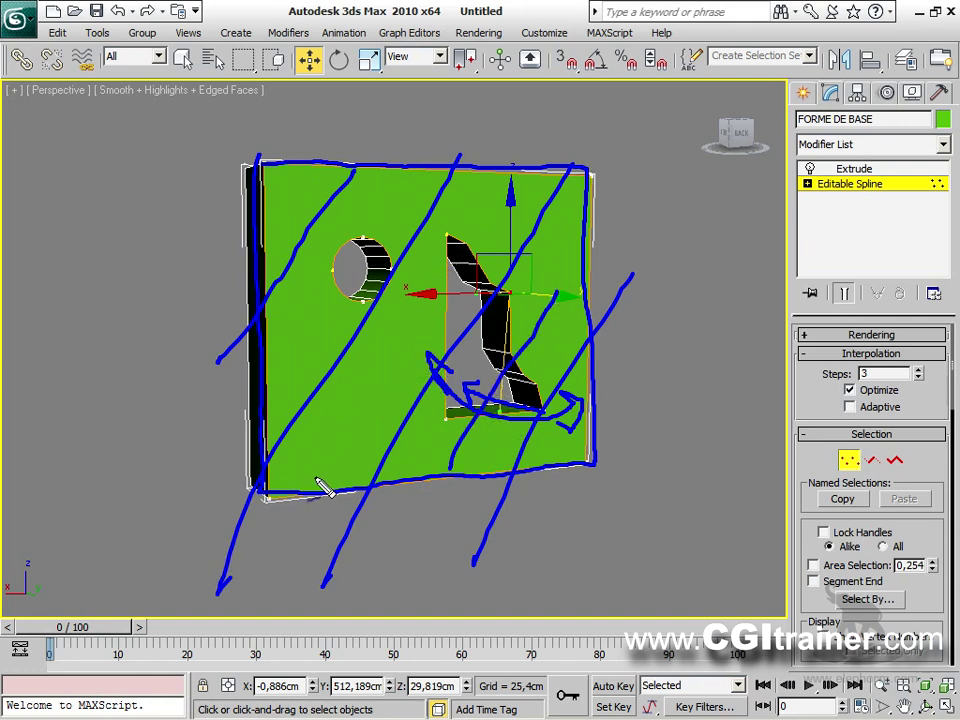
key("Escape")
mouse_move(403, 491)
middle_mouse_down("alt")
mouse_move(452, 476)
mouse_move(512, 485)
middle_mouse_up("alt")
key("ctrl+2")
mouse_move(503, 412)
left_mouse_down()
mouse_move(587, 428)
mouse_move(576, 413)
mouse_move(590, 450)
left_mouse_up()
mouse_move(397, 403)
left_mouse_down()
mouse_move(264, 384)
mouse_move(246, 409)
mouse_move(260, 379)
mouse_move(295, 367)
left_mouse_up()
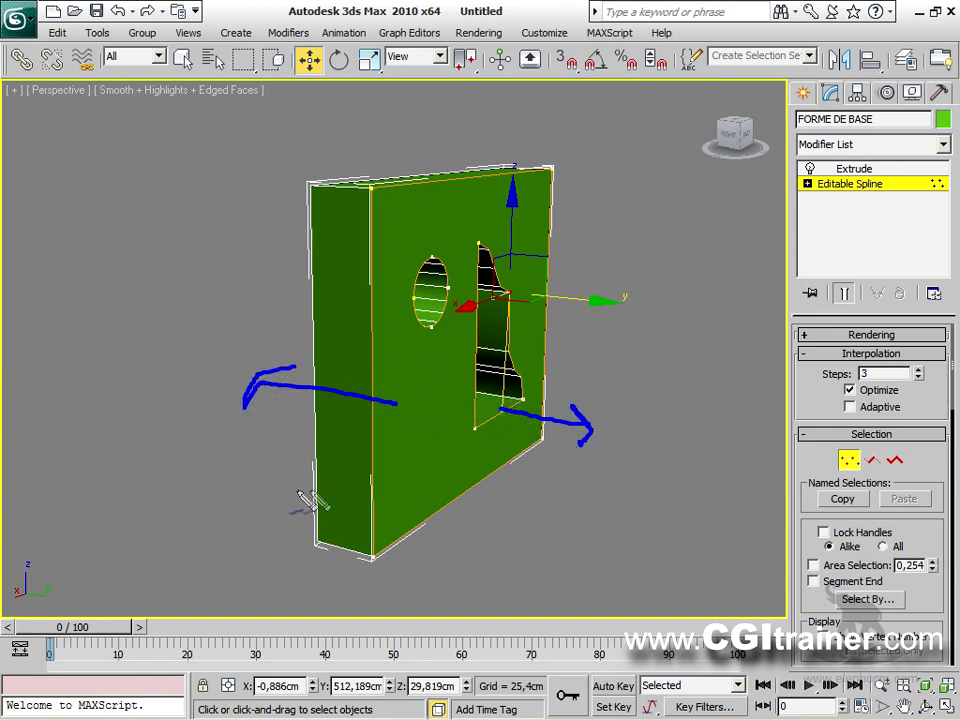
mouse_move(372, 190)
left_mouse_down()
mouse_move(378, 557)
mouse_move(535, 458)
mouse_move(545, 368)
mouse_move(548, 180)
mouse_move(395, 207)
left_mouse_up()
left_click_drag(410, 418, 500, 408)
left_click_drag(411, 418, 396, 404)
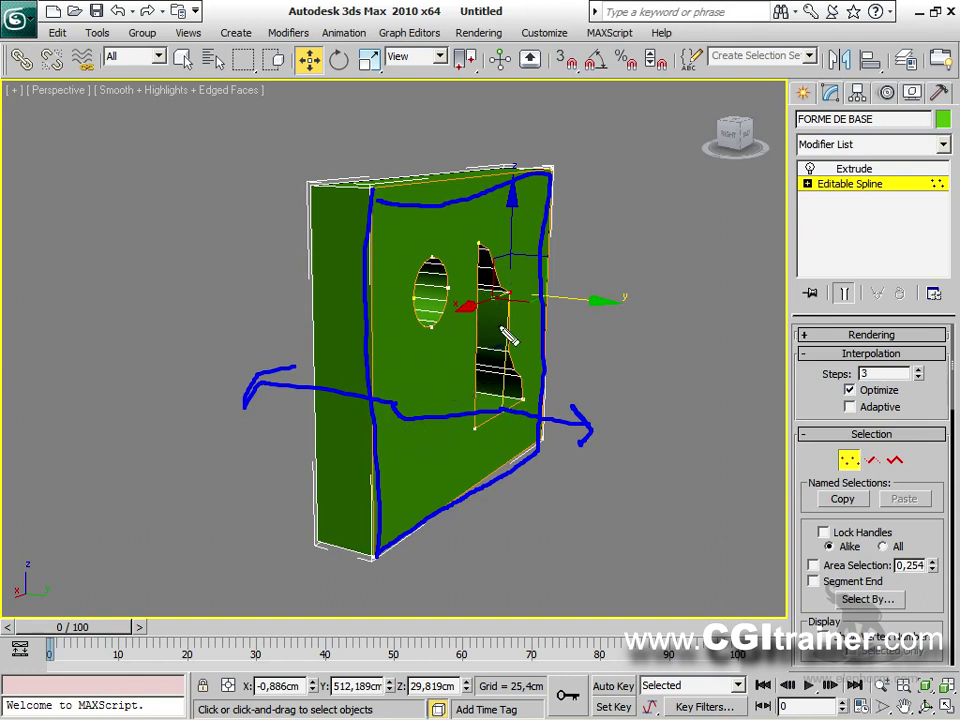
key("Escape")
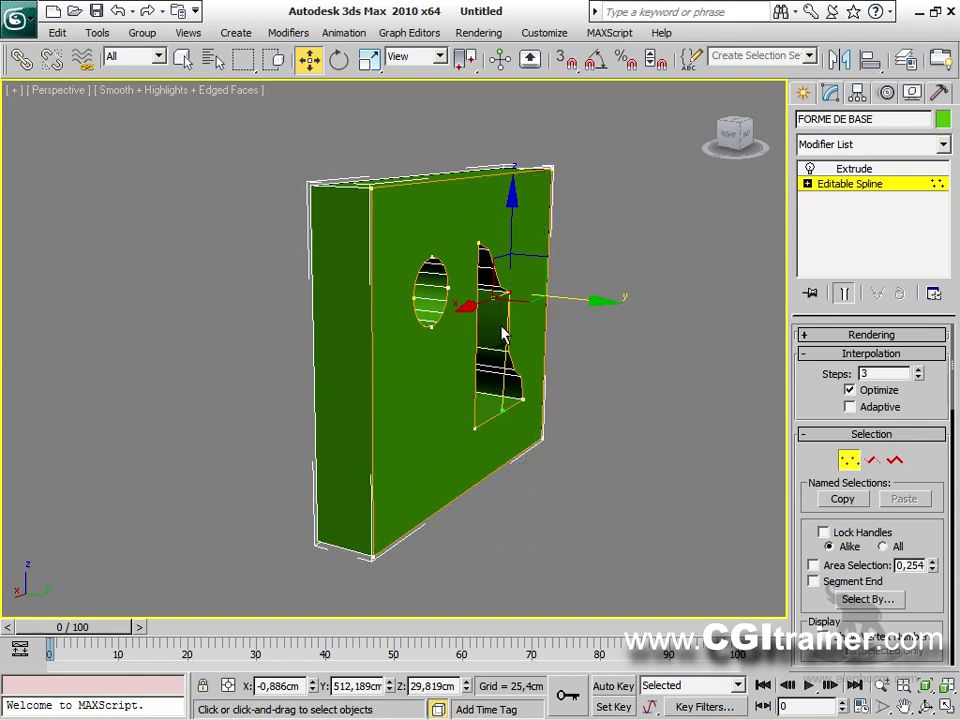
middle_click_drag(553, 313, 645, 347, "alt")
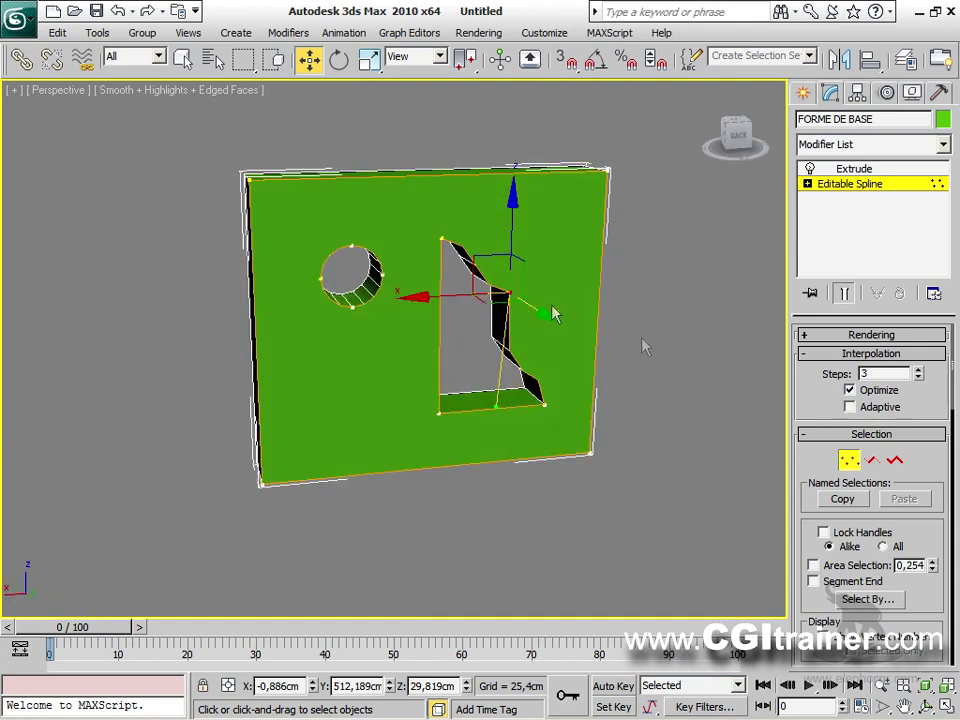
Move one edge of the FORME DE BASE opening so its lower edge sweeps diagonally upward.
left_click(873, 460)
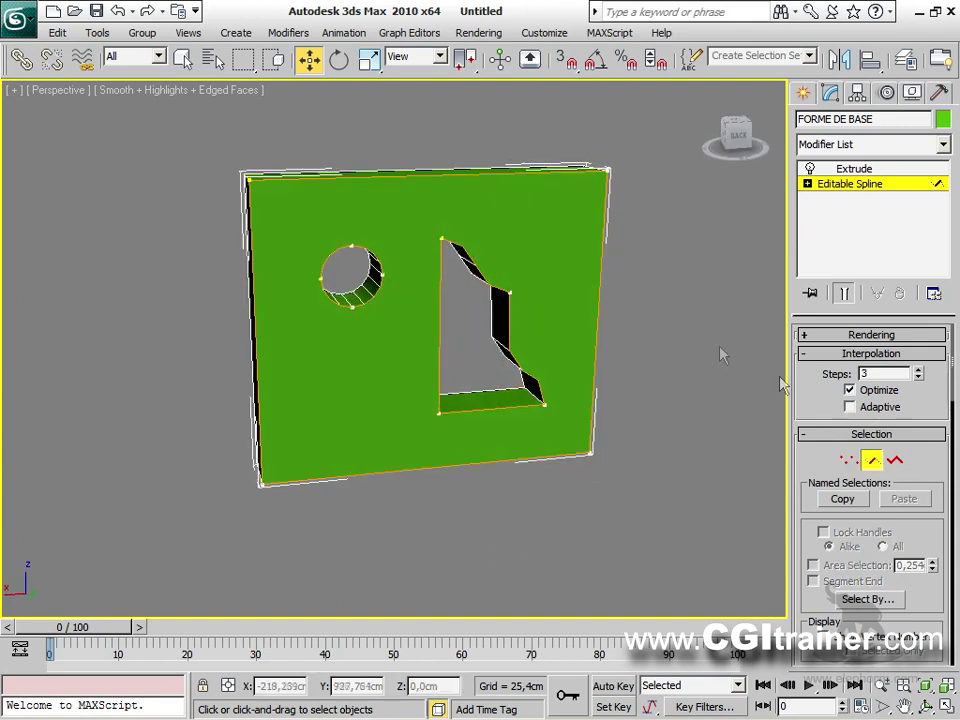
left_click(508, 317)
left_click_drag(543, 331, 522, 335)
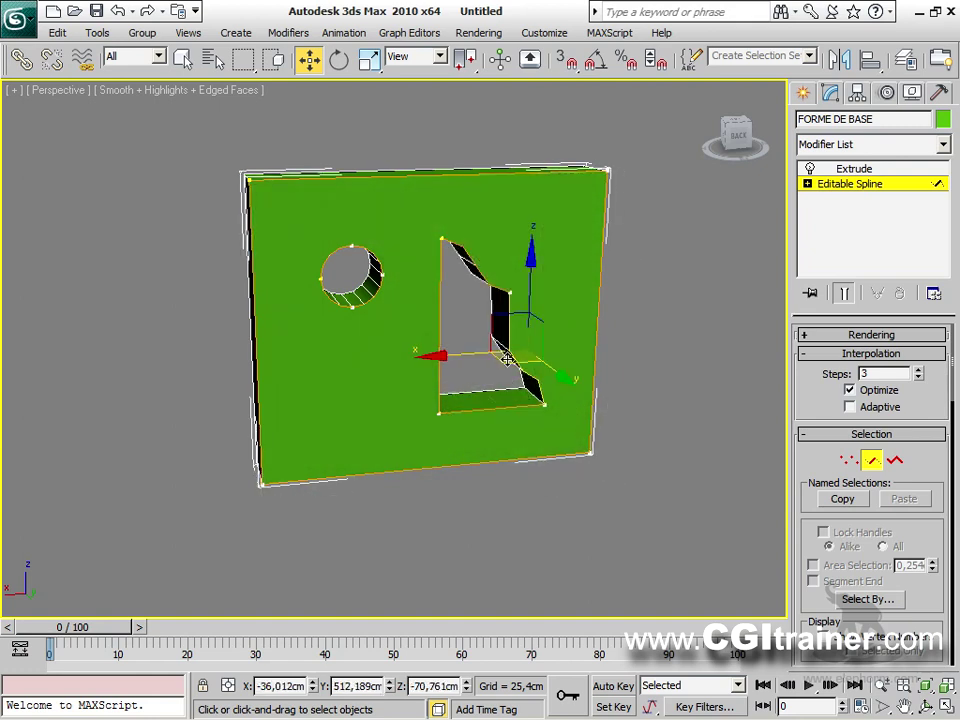
mouse_move(539, 323)
left_mouse_down()
mouse_move(508, 334)
mouse_move(503, 320)
mouse_move(541, 320)
left_mouse_up()
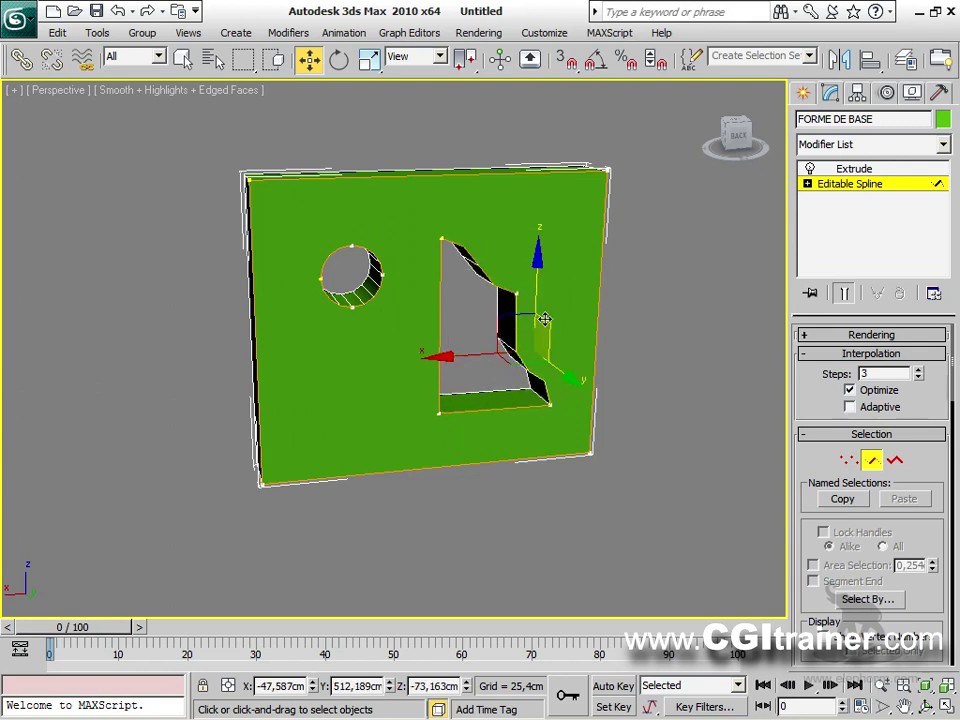
middle_click_drag(527, 270, 520, 308, "alt")
left_click_drag(509, 324, 511, 266)
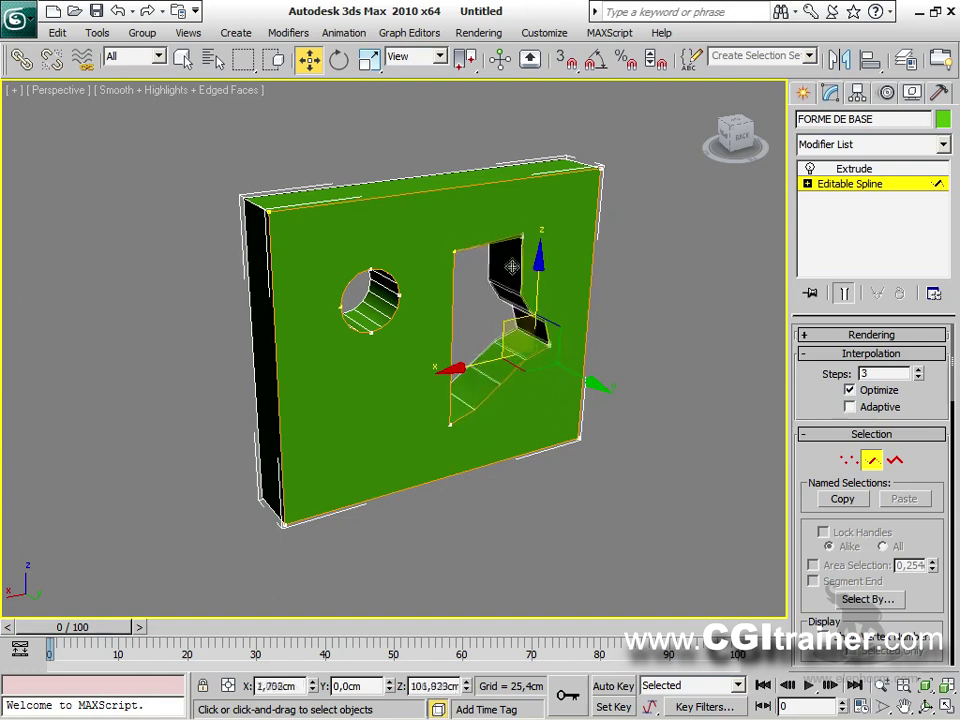
middle_click_drag(511, 266, 570, 316, "alt")
Move the circular hole up and to the left, and the irregular hole to the right.
left_click(895, 459)
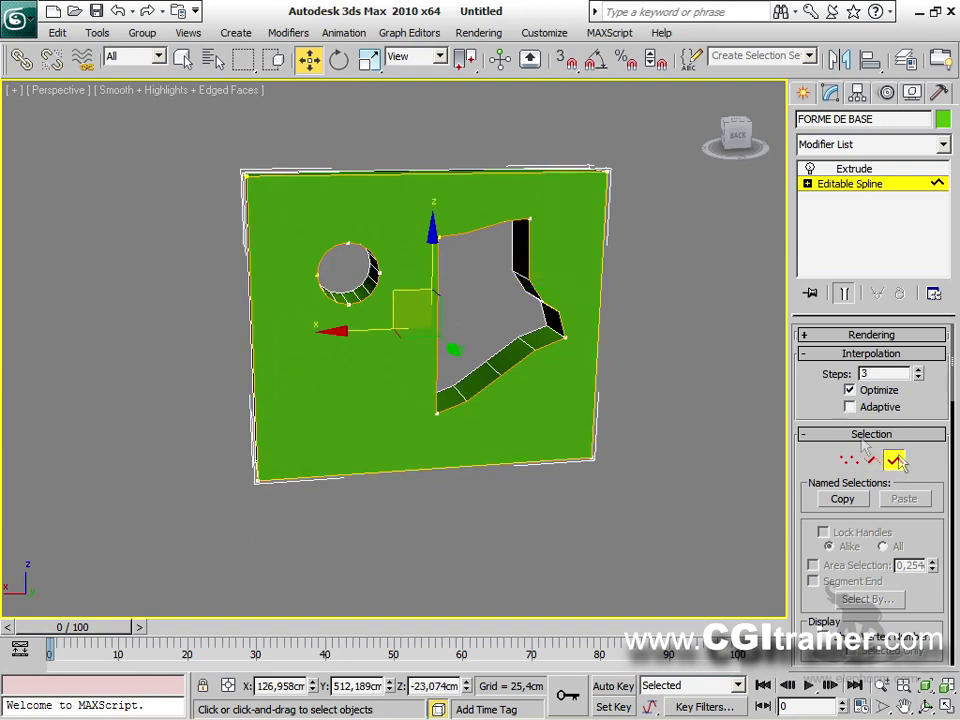
left_click(360, 246)
left_click_drag(324, 226, 282, 182)
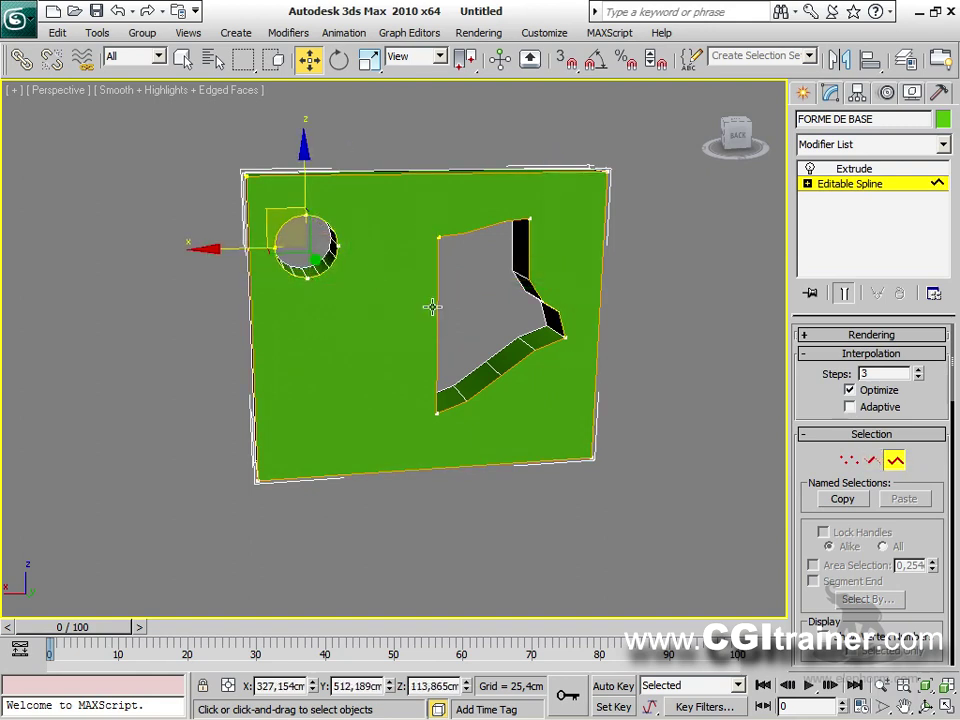
mouse_move(435, 305)
left_mouse_down()
mouse_move(482, 310)
mouse_move(444, 309)
mouse_move(492, 321)
mouse_move(459, 315)
mouse_move(499, 314)
mouse_move(435, 302)
mouse_move(499, 289)
mouse_move(639, 287)
mouse_move(508, 285)
mouse_move(500, 299)
mouse_move(443, 310)
left_mouse_up()
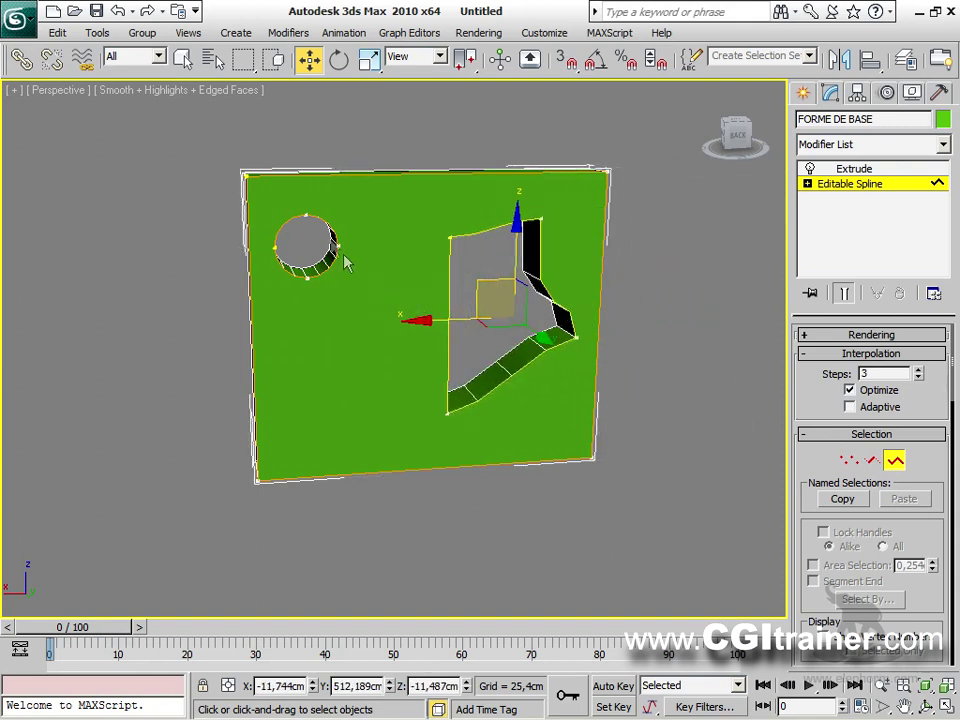
Clone the circular hole downward into three stacked holes and nudge the top one sideways.
left_click(313, 216)
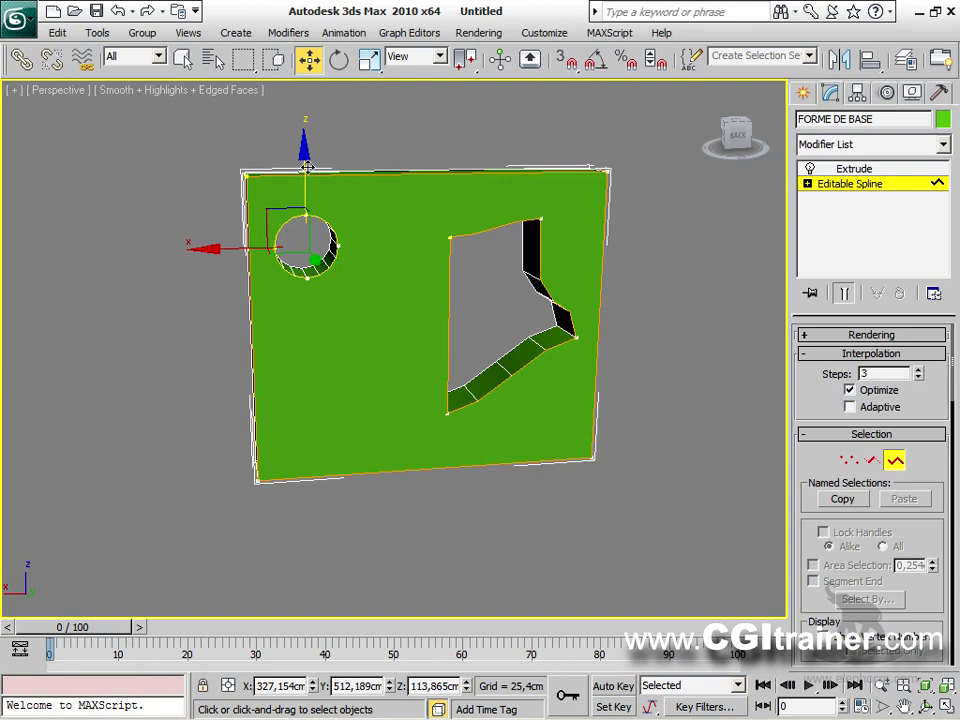
left_click_drag(300, 167, 308, 390, "shift")
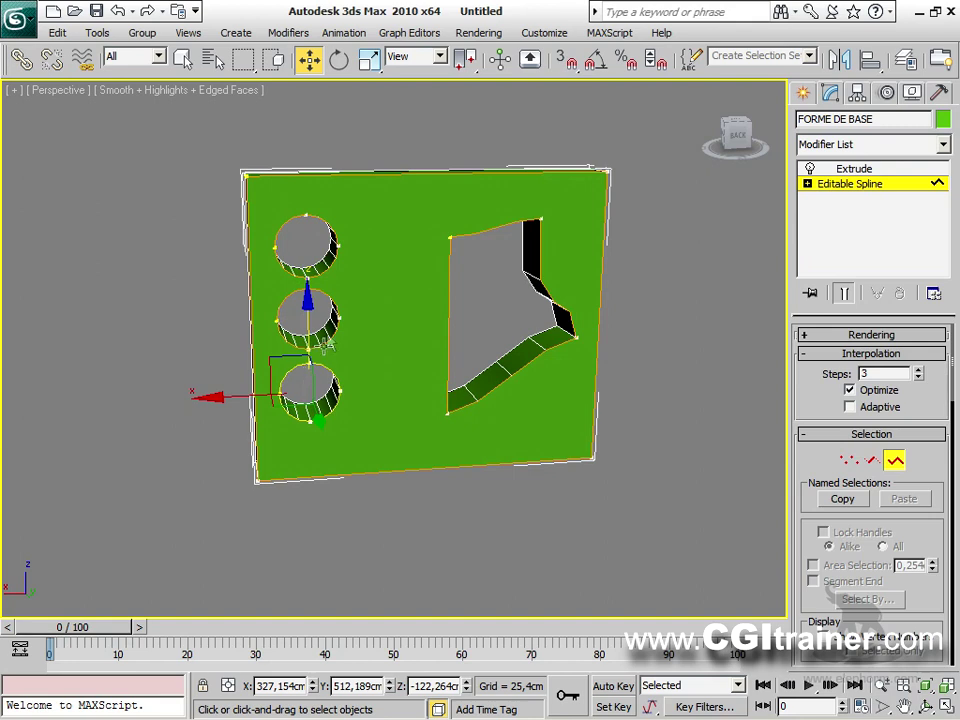
left_click(339, 245)
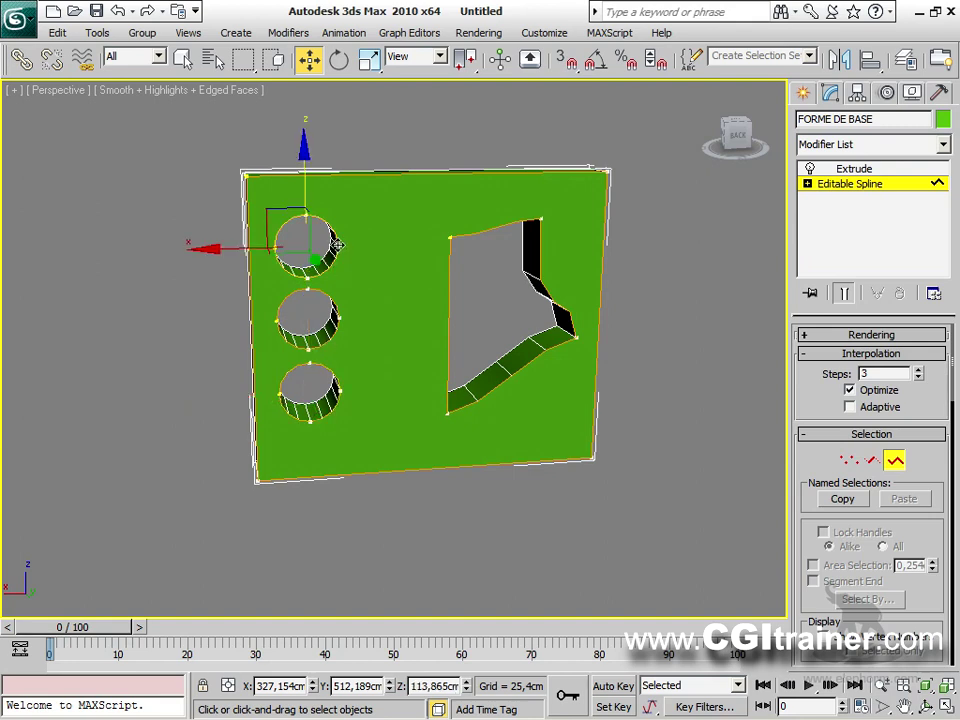
left_click_drag(251, 249, 250, 249)
Scale the top circular hole, then exit Spline sub-object mode on the FORME DE BASE panel.
right_click(330, 240)
left_click(348, 274)
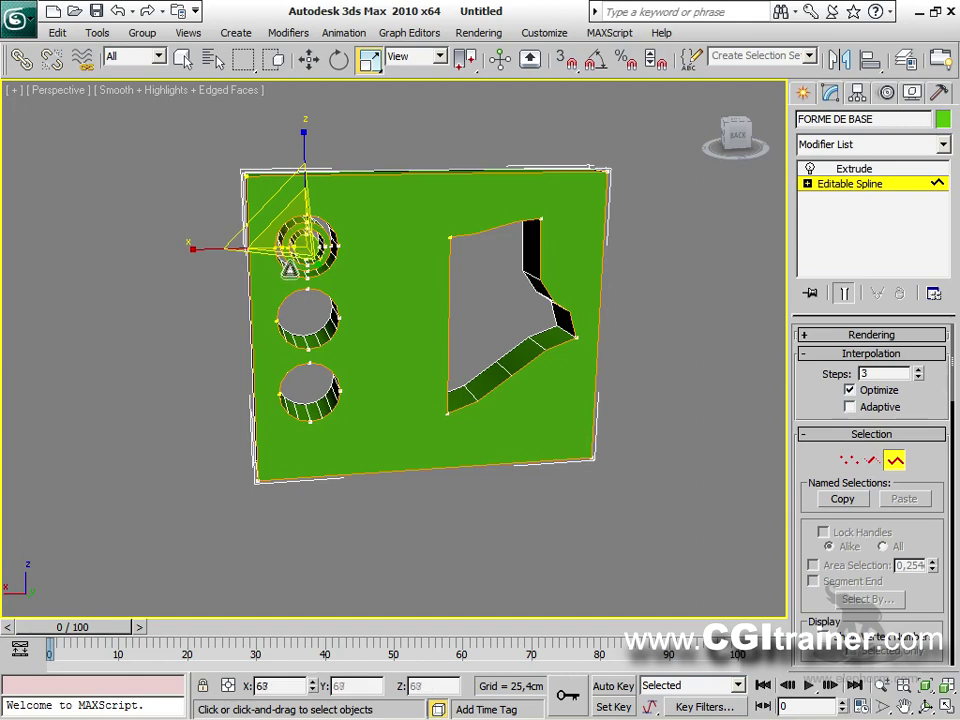
middle_click_drag(443, 336, 474, 342, "alt")
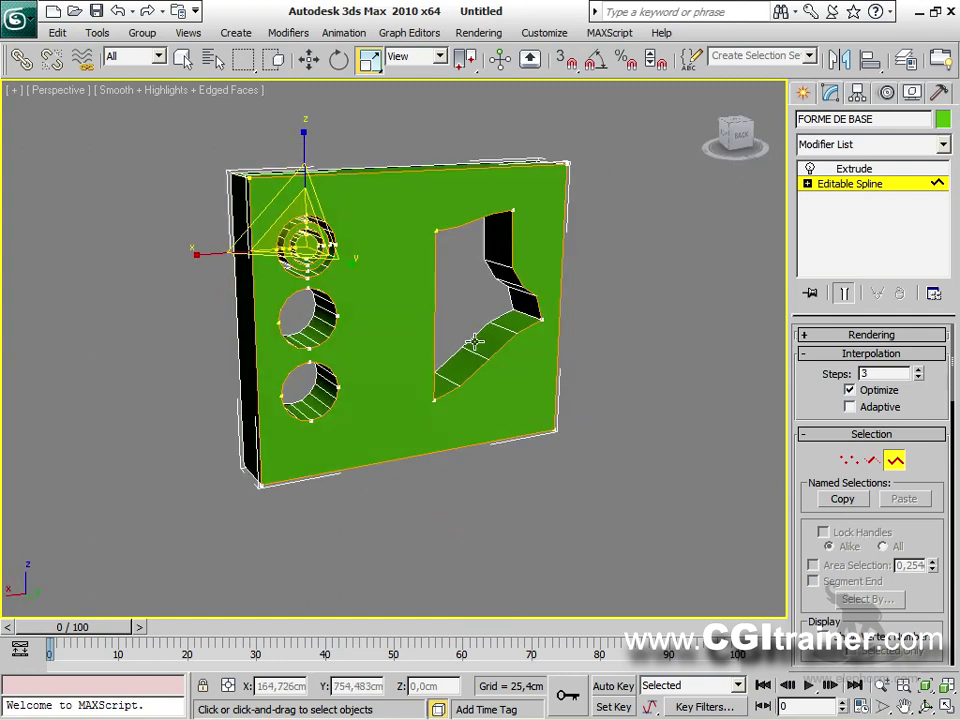
left_click(894, 459)
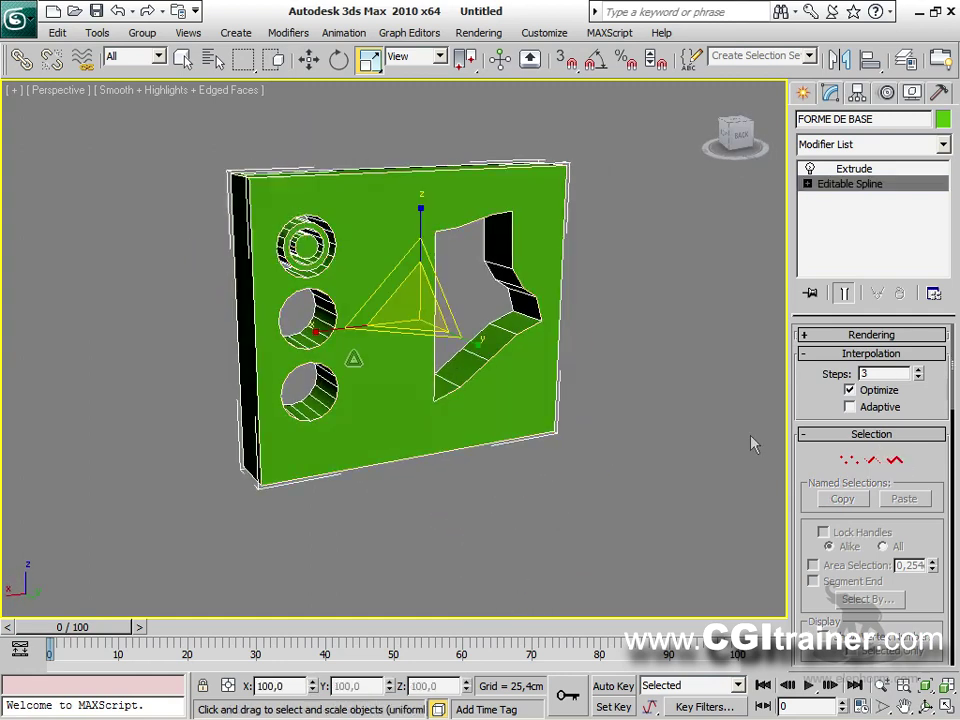
Reset 3ds Max to an empty scene without saving the current one.
left_click(28, 28)
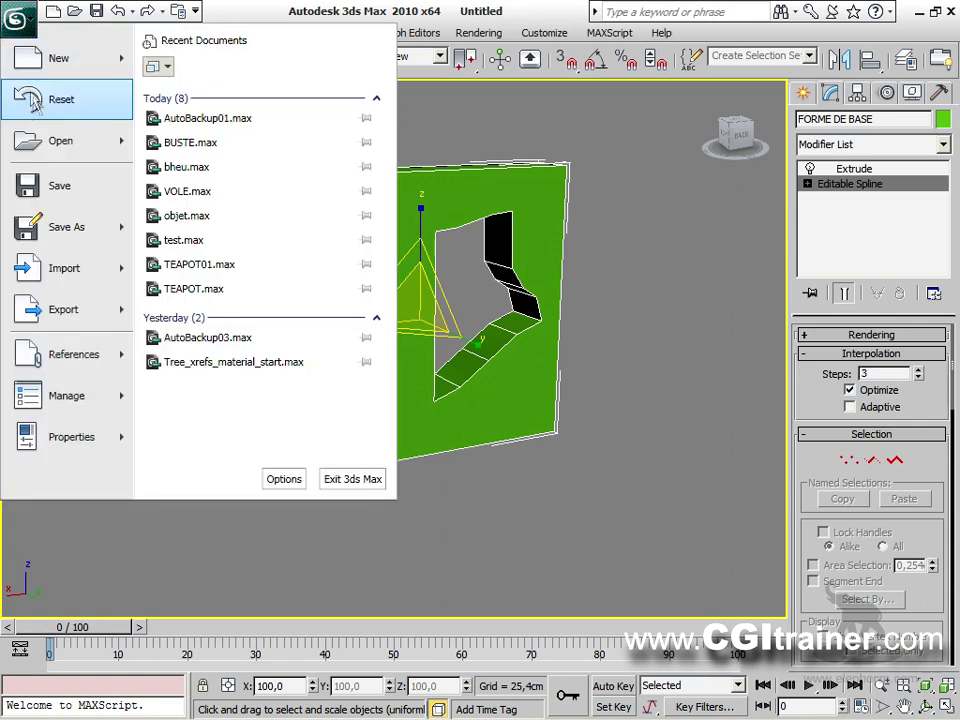
left_click(25, 140)
left_click(500, 425)
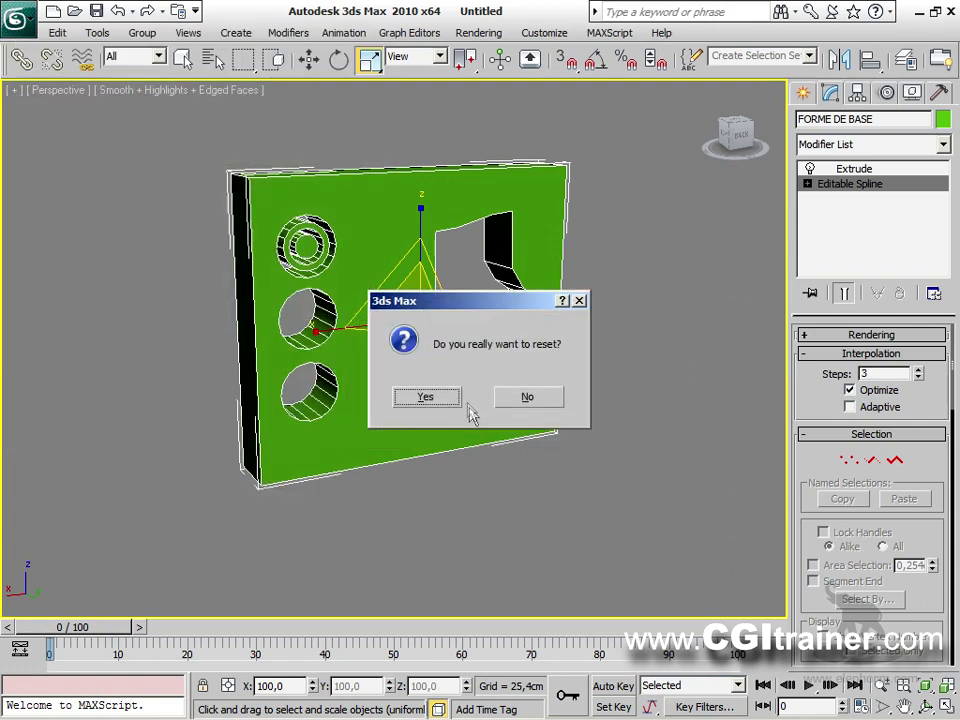
left_click(450, 397)
Maximize the Front view and pick the Rectangle shape tool.
left_click(608, 145)
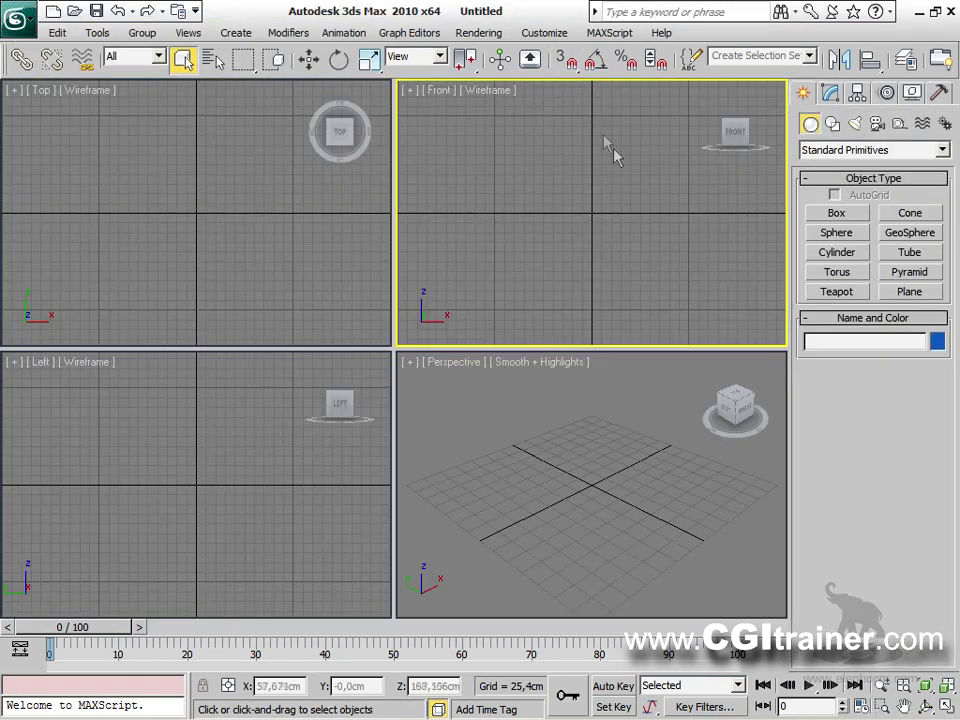
key("alt+w")
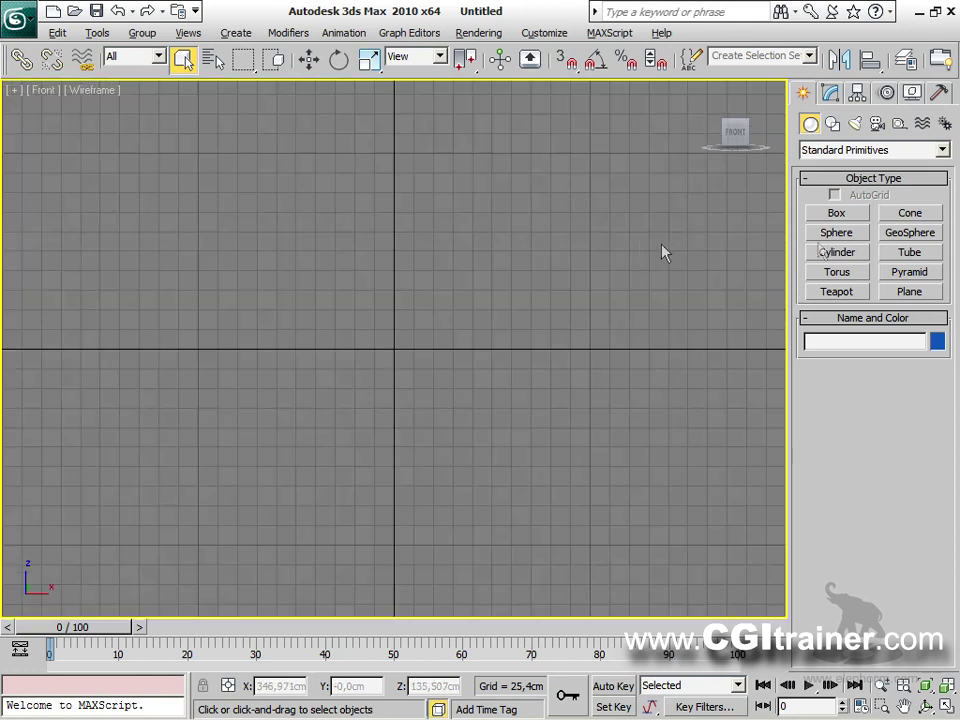
left_click(831, 124)
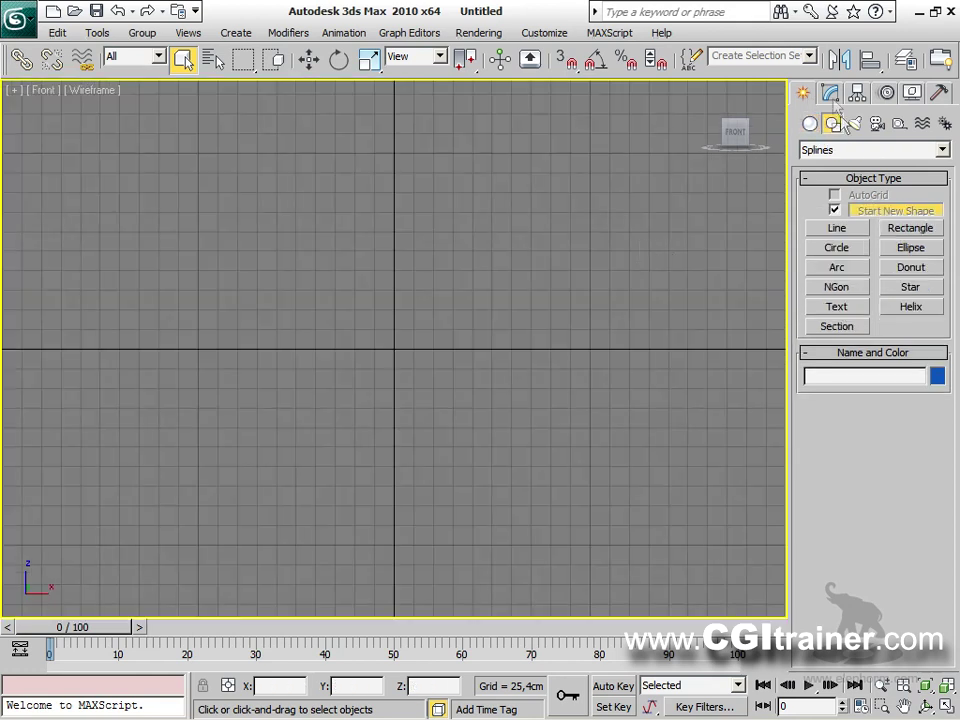
left_click(928, 229)
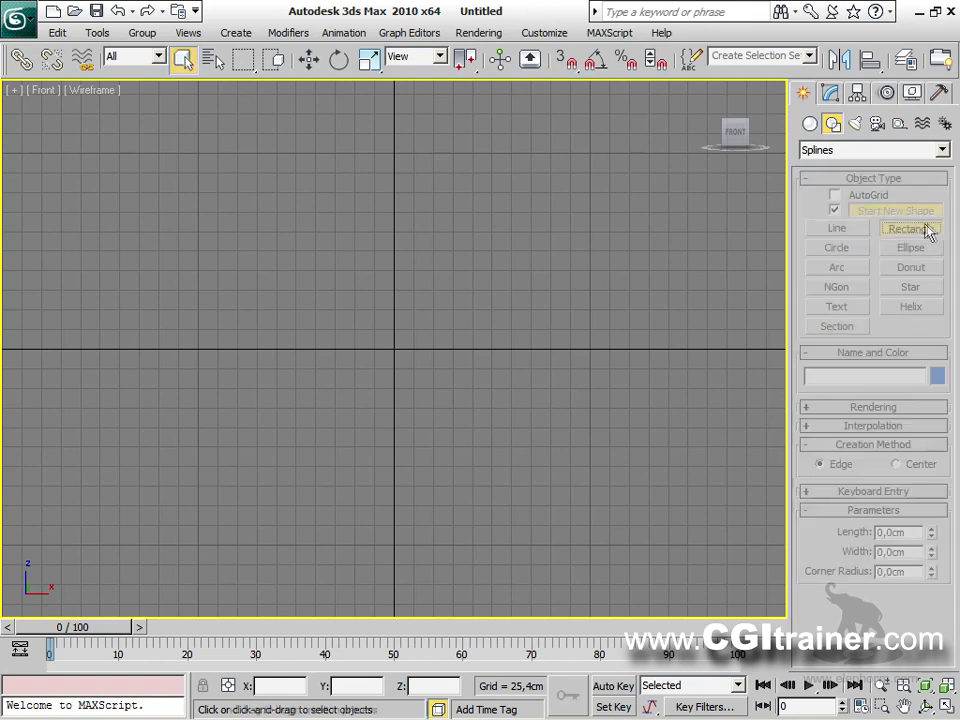
Draw a large rectangle, a tall inner rectangle on its left and a small circle, as one spline.
left_click_drag(102, 153, 672, 559)
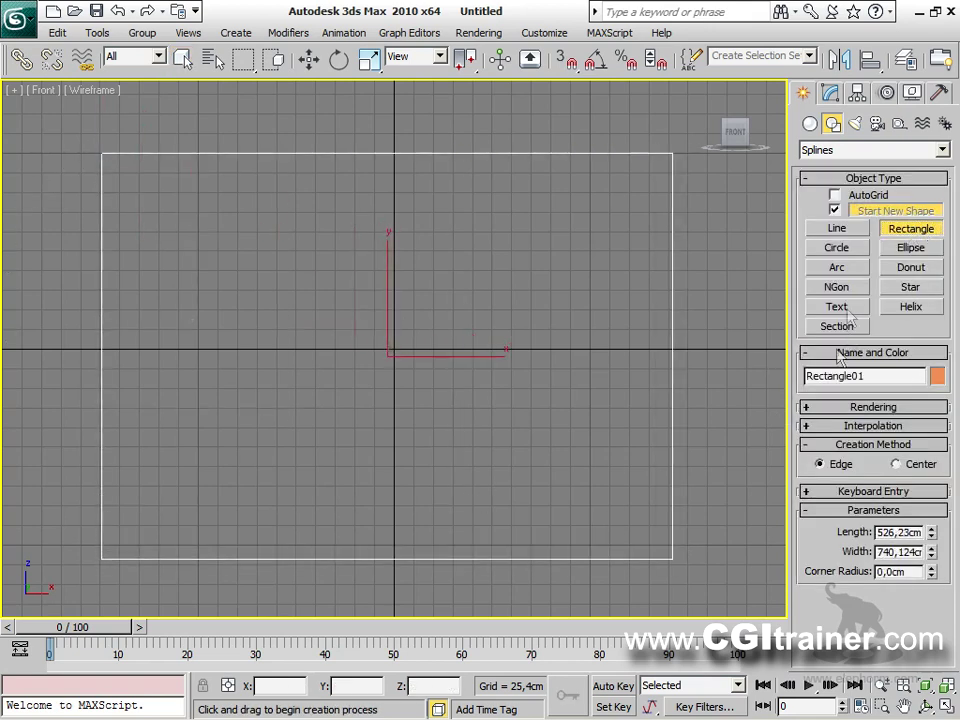
left_click(835, 210)
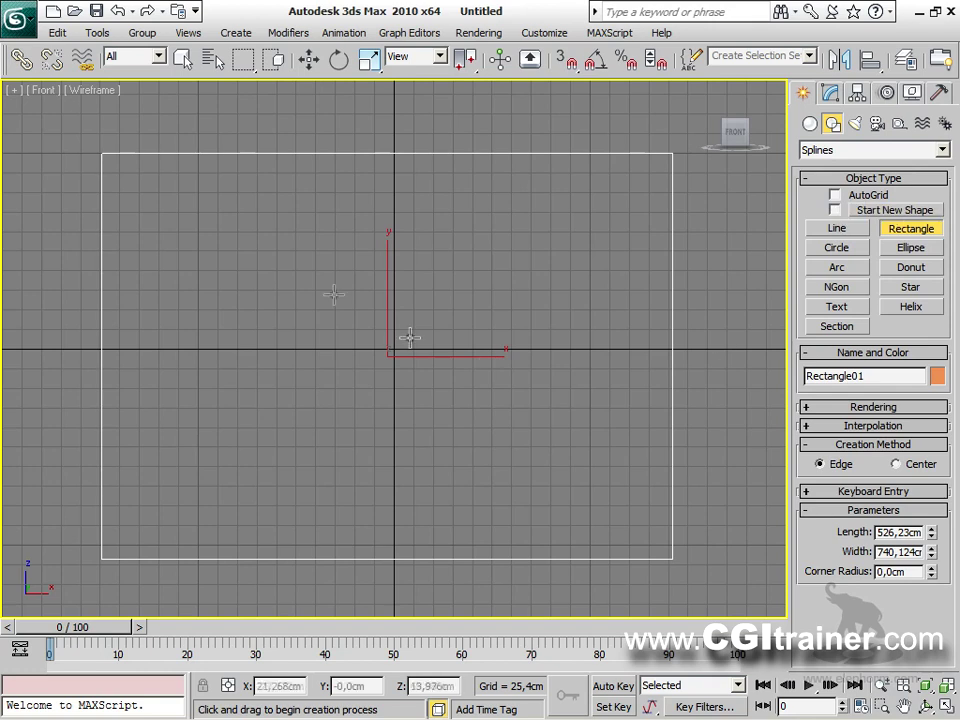
left_click_drag(169, 218, 270, 490)
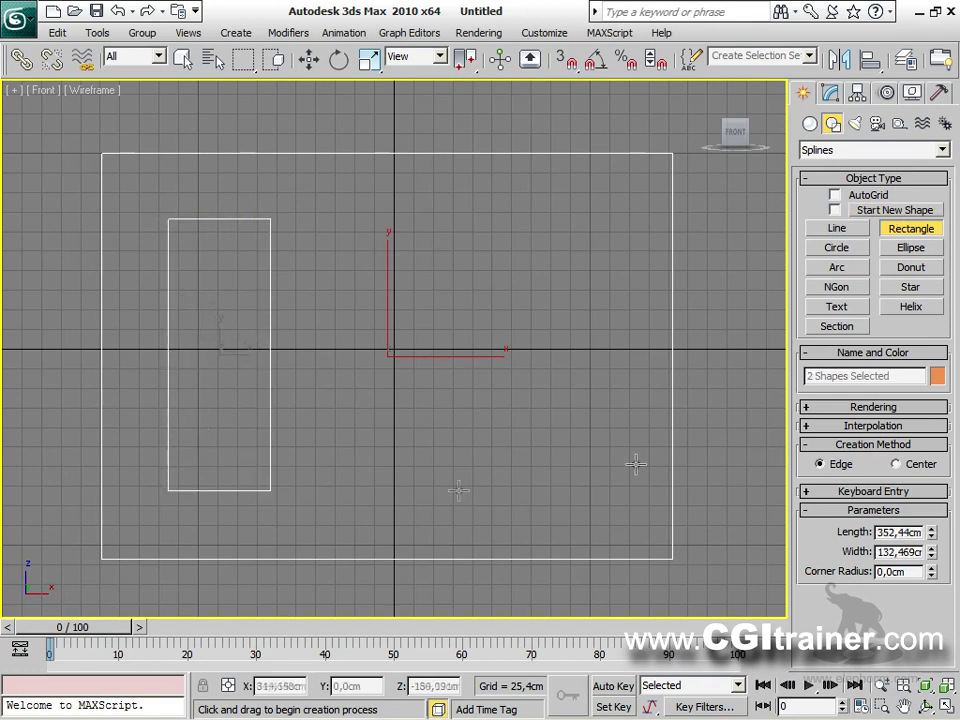
left_click(838, 248)
left_click_drag(349, 246, 386, 247)
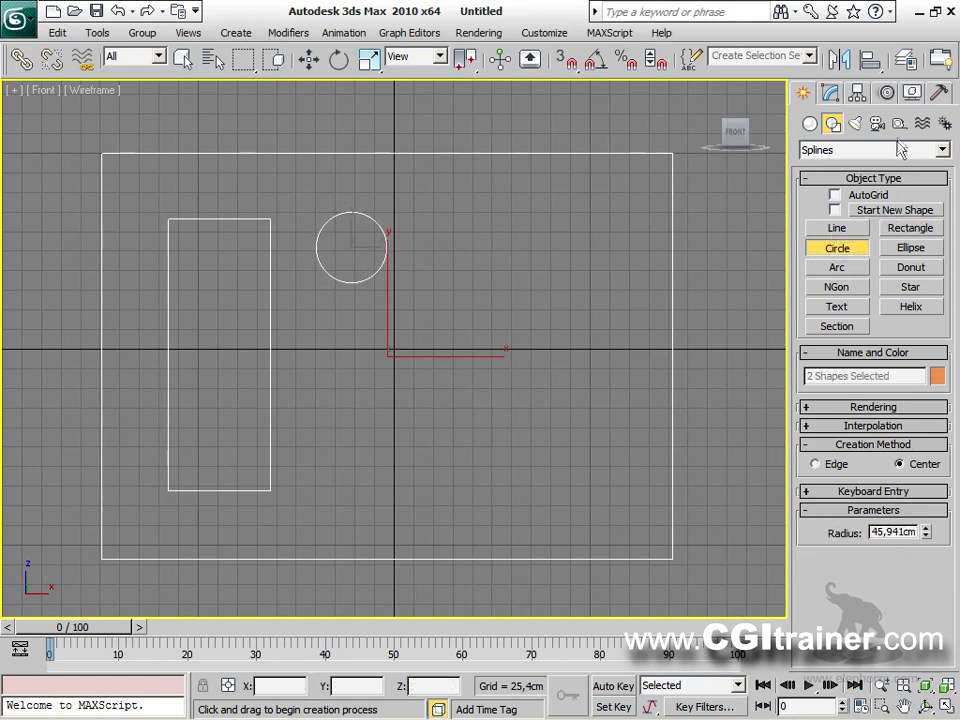
left_click(856, 93)
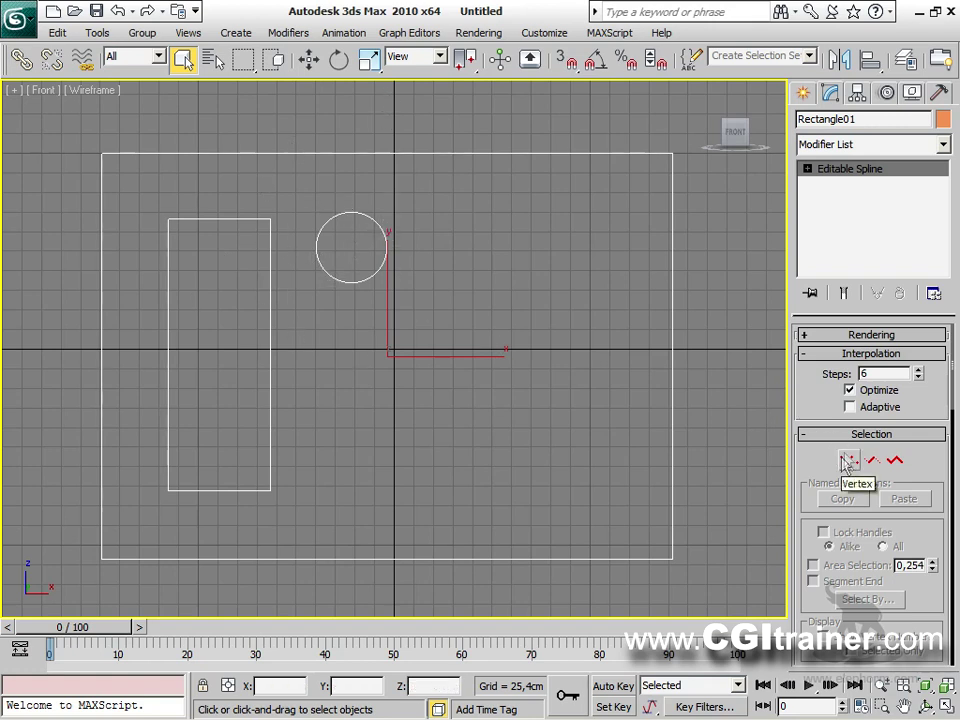
Rename Rectangle01 to PLAN and show it zoomed out in a maximized Perspective view.
left_click_drag(862, 118, 785, 121)
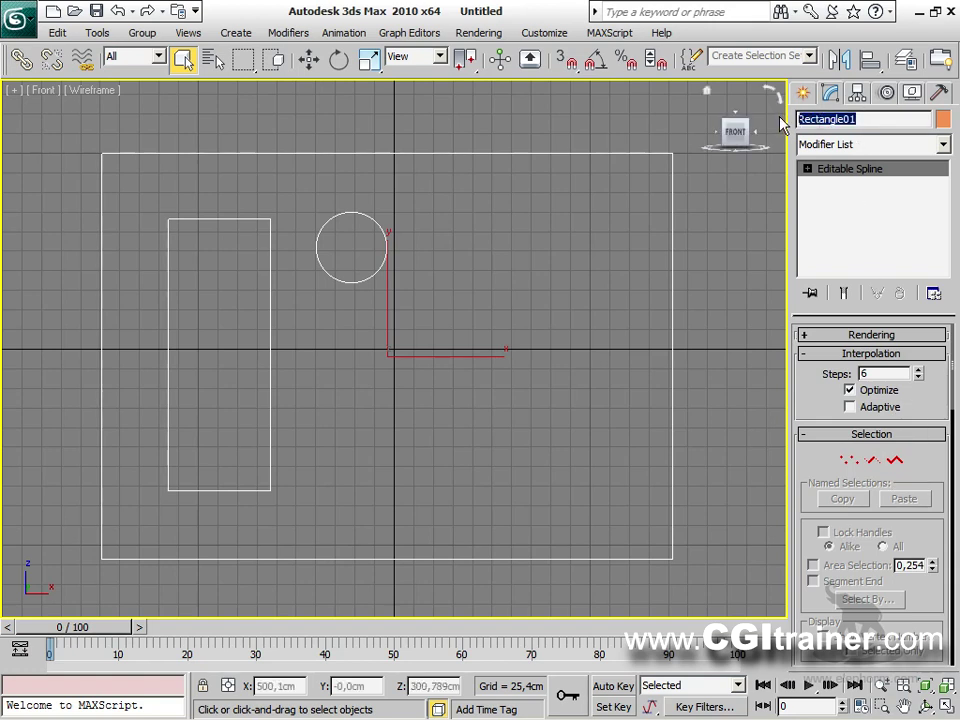
type("PLAN")
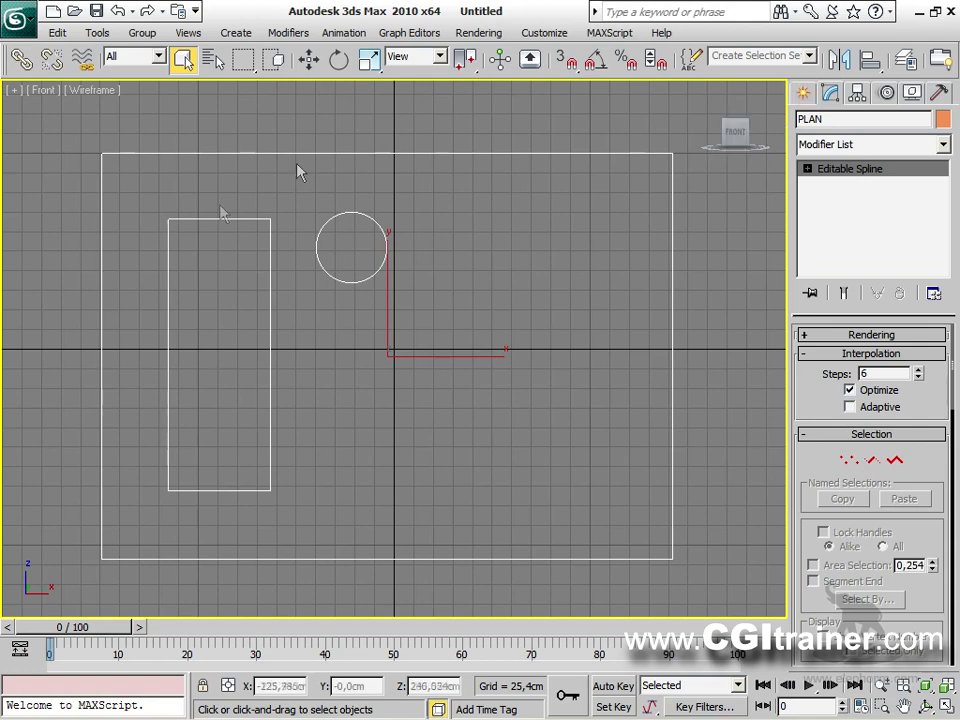
key("alt+w")
right_click(438, 410)
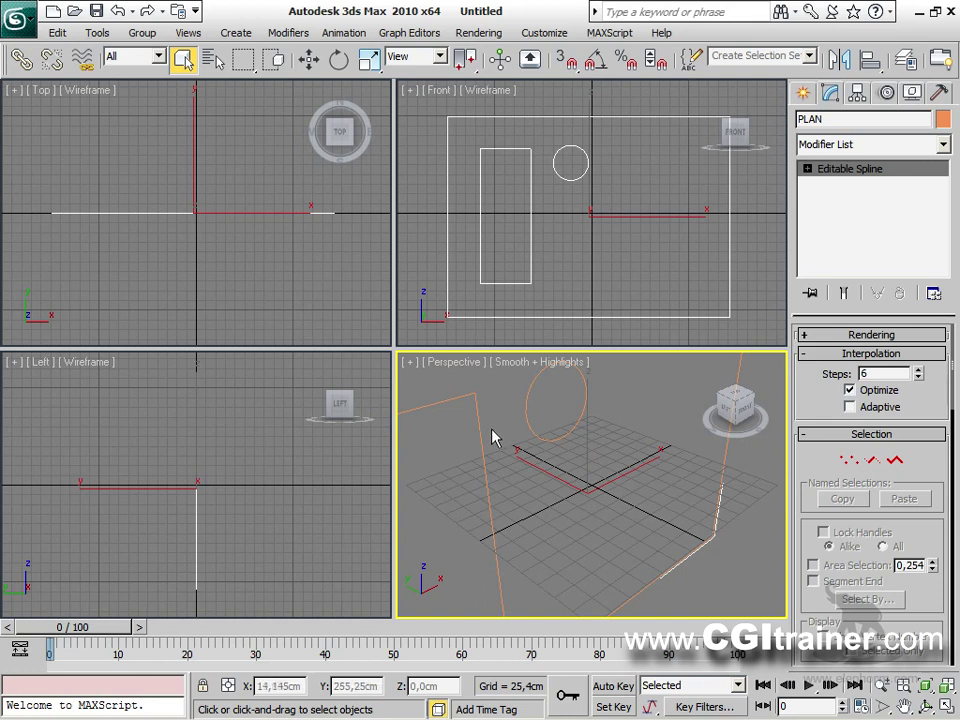
key("alt+w")
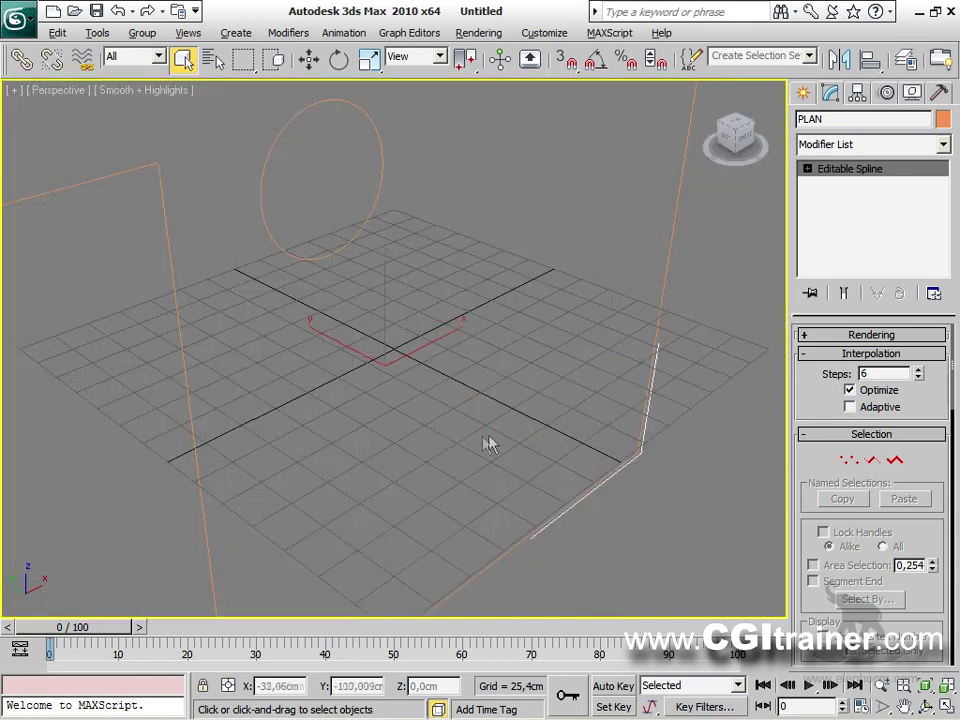
scroll(418, 392, "down", 6)
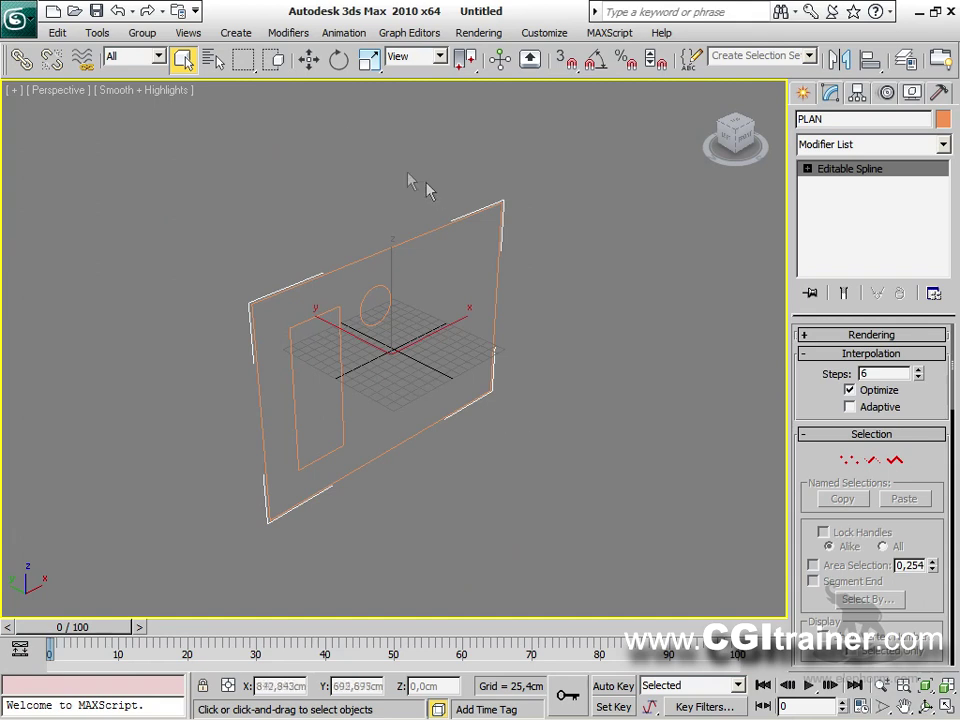
Add a 101,6cm Extrude modifier to PLAN and show the end result while editing its spline.
left_click(292, 33)
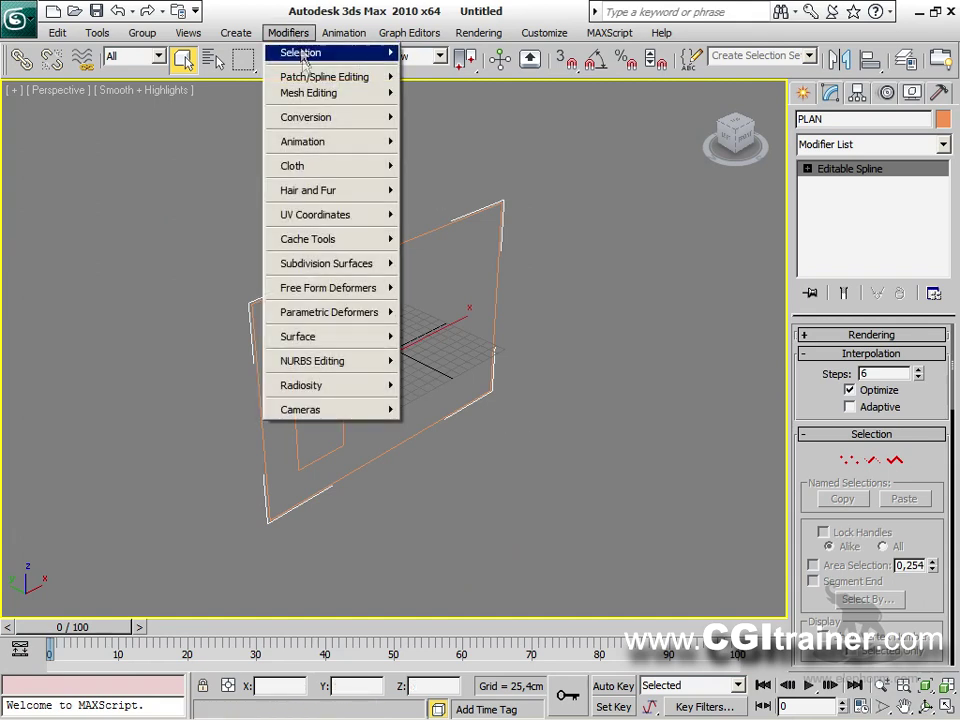
mouse_move(317, 94)
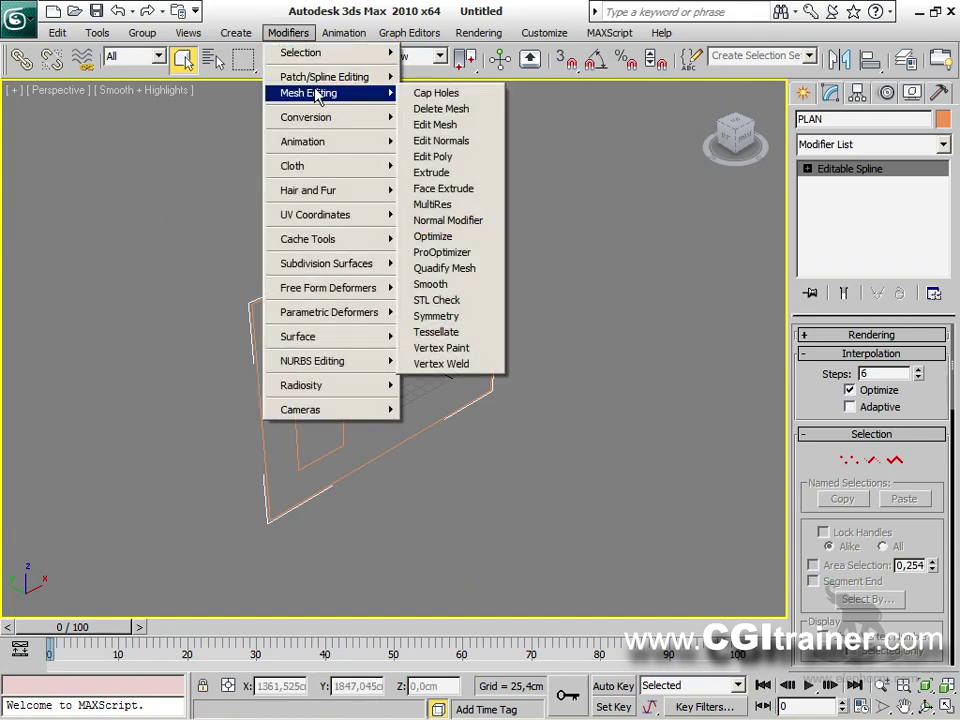
left_click(476, 174)
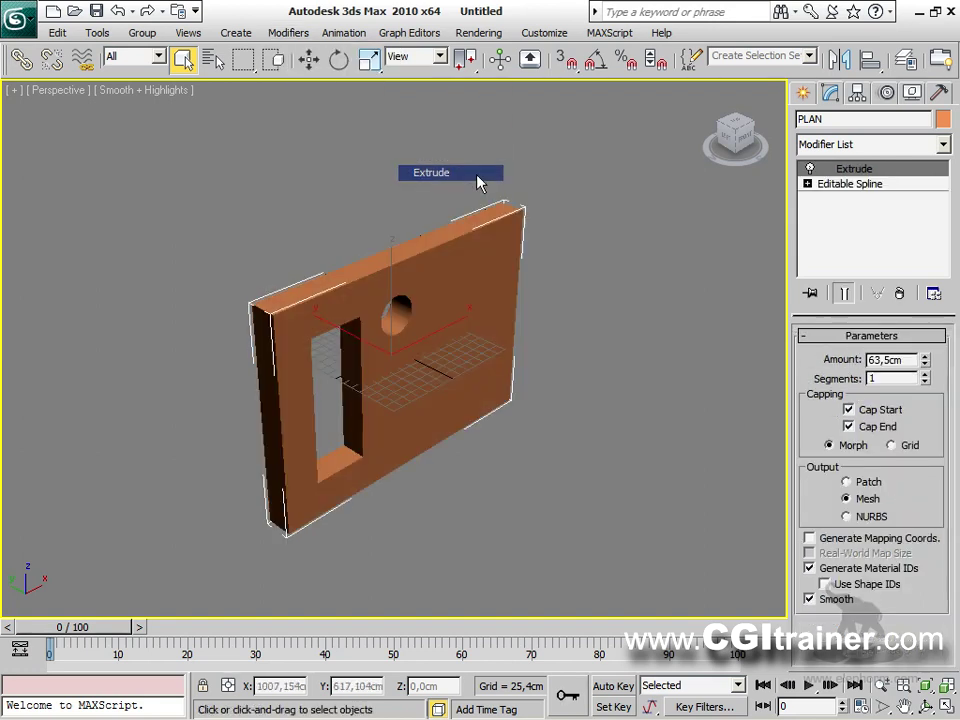
left_click_drag(925, 368, 925, 330)
middle_click_drag(450, 401, 662, 388, "alt")
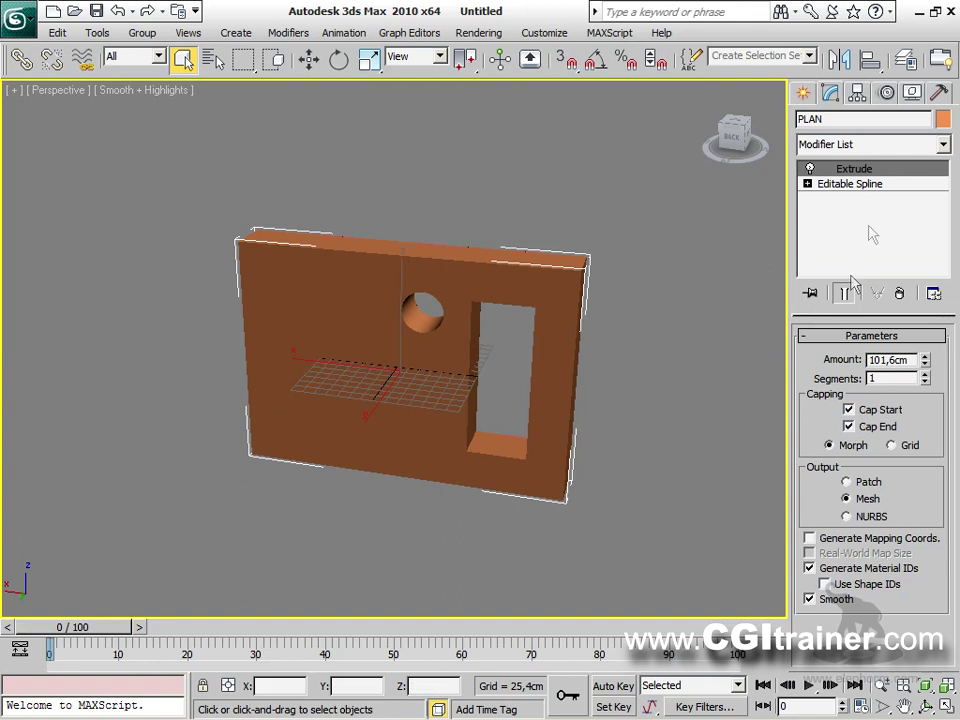
left_click(873, 190)
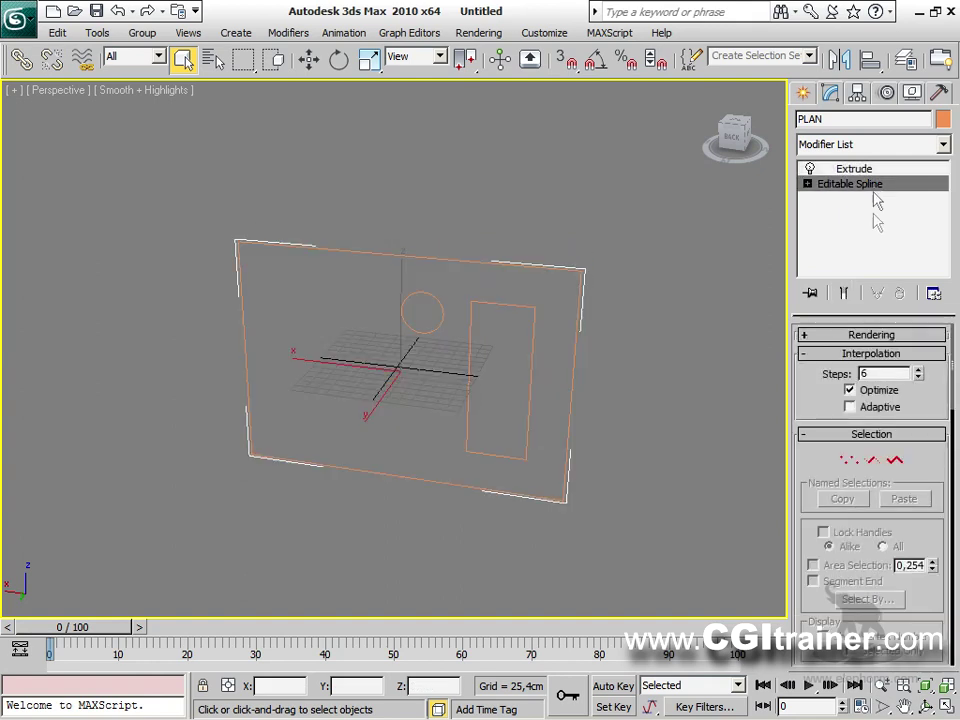
left_click(843, 298)
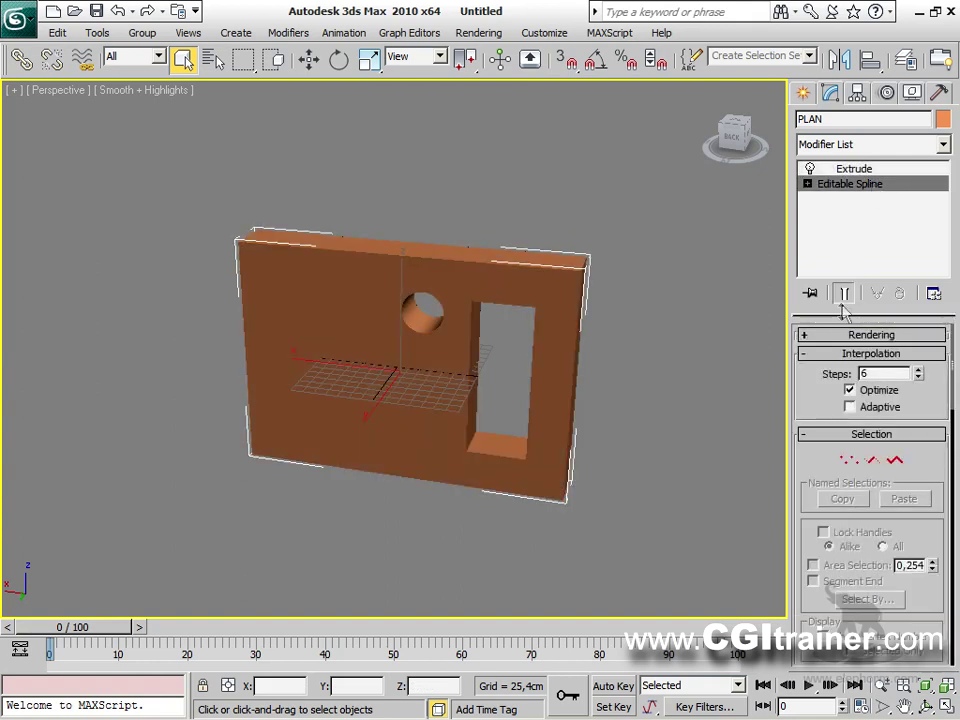
Copy the rectangular hole spline to the left side of the wall.
middle_click_drag(561, 412, 709, 474, "alt")
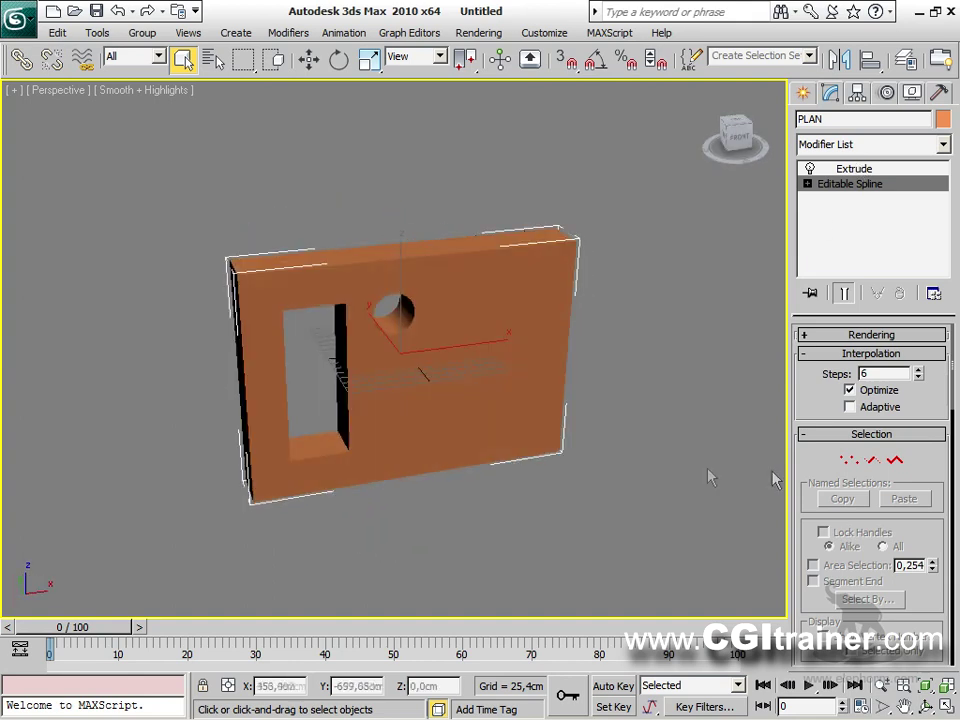
left_click(848, 460)
middle_click_drag(413, 360, 625, 330, "alt")
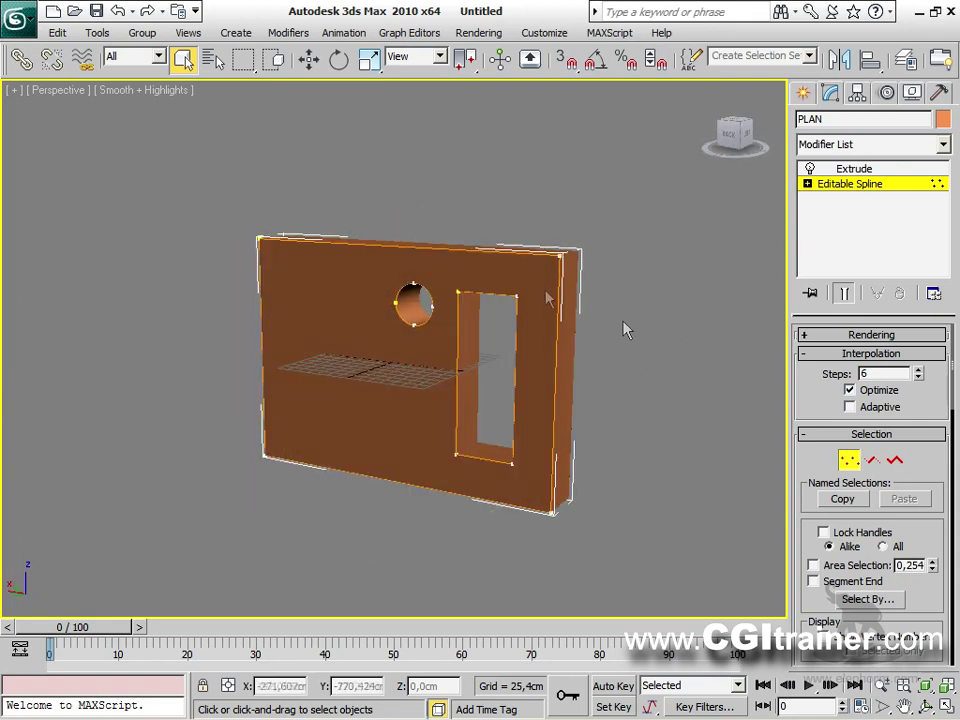
middle_click_drag(566, 323, 568, 396, "alt")
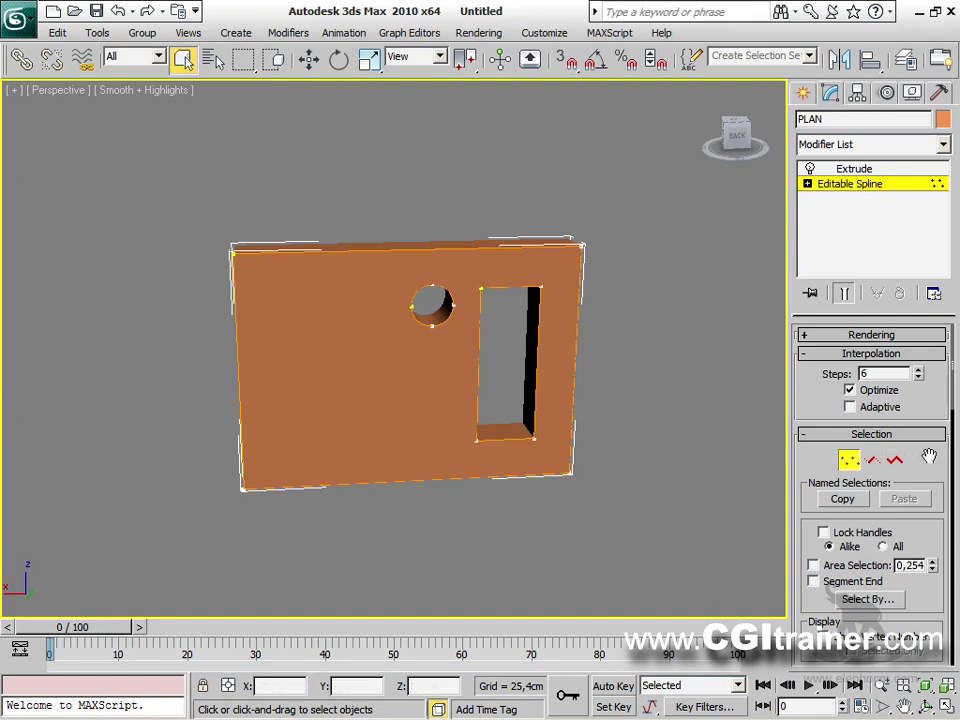
left_click(900, 462)
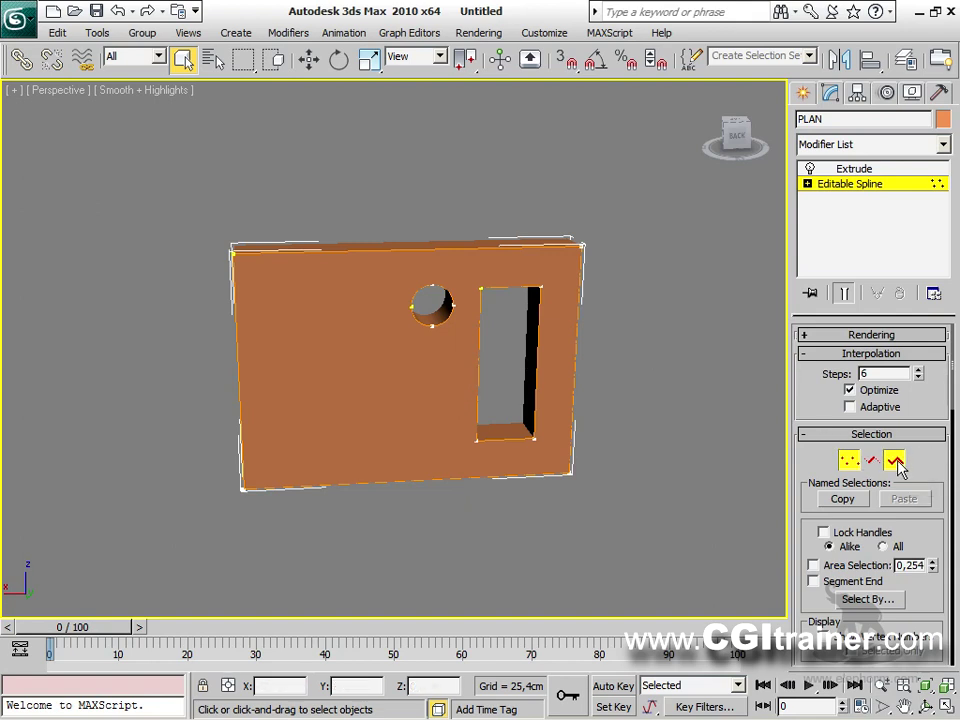
right_click(503, 346)
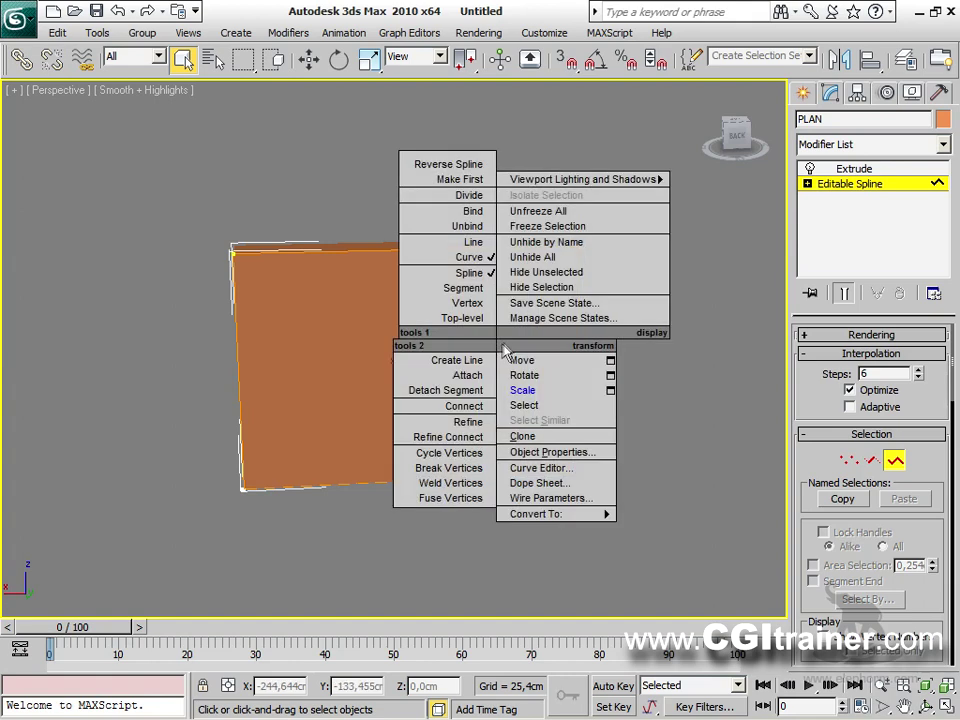
left_click(517, 360)
right_click(495, 360)
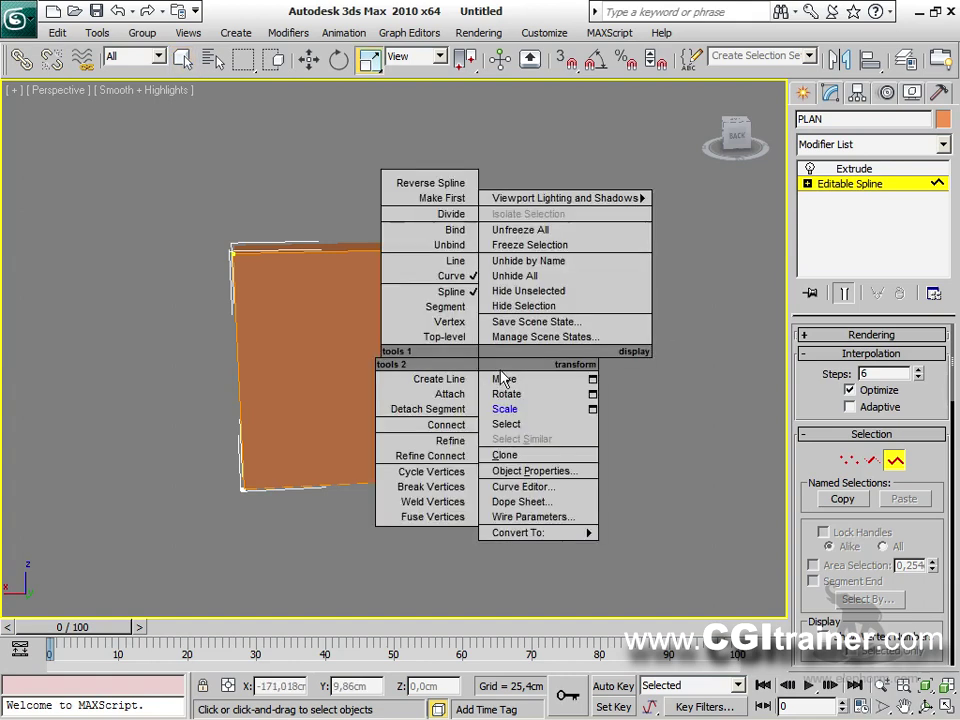
left_click(508, 377)
left_click_drag(443, 369, 229, 366, "shift")
Scale the copied left hole down vertically into a small opening.
right_click(265, 380)
left_click(296, 422)
left_click_drag(291, 266, 283, 234)
Move the circular hole left toward the first window.
right_click(287, 327)
left_click(312, 349)
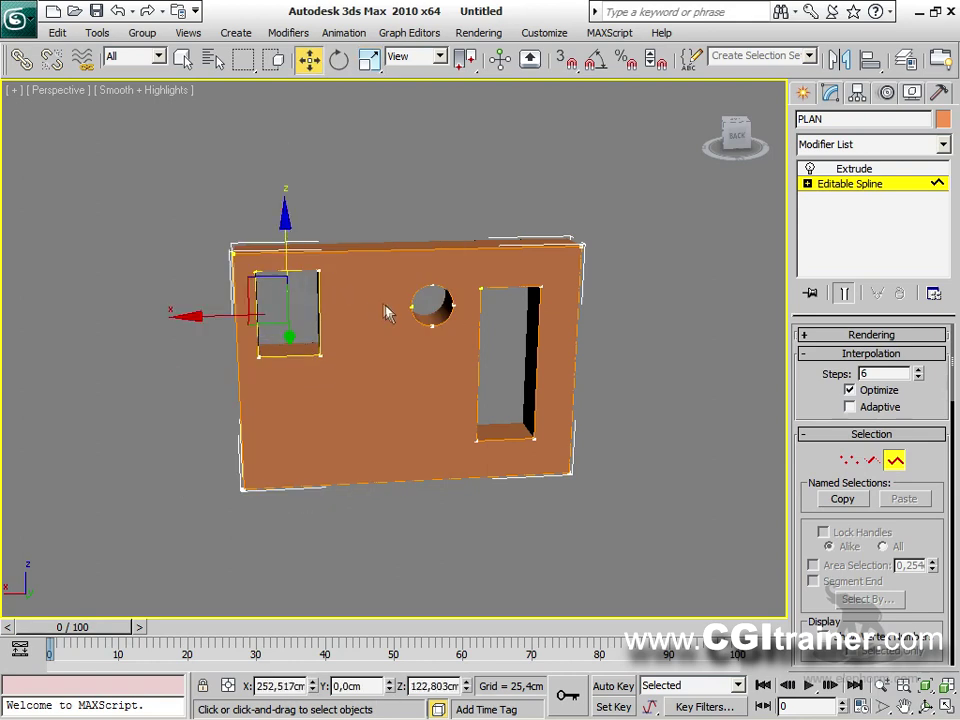
left_click(451, 299)
left_click_drag(377, 307, 305, 307)
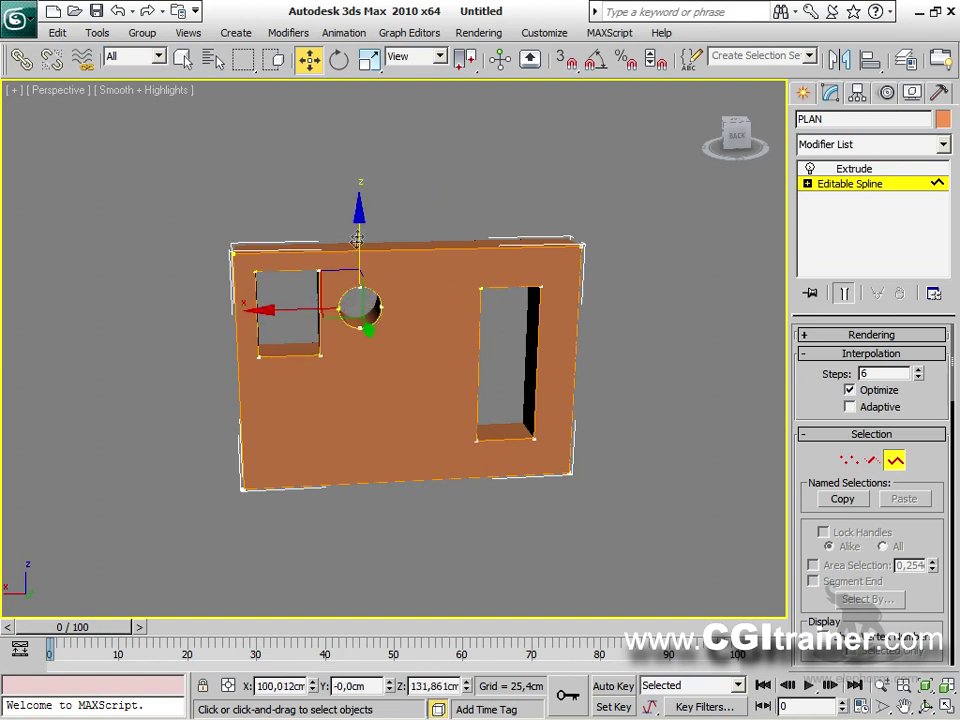
Clone the right tall rectangular hole to its left and select its top-right vertex.
left_click(516, 289)
left_click_drag(516, 289, 534, 286)
mouse_move(469, 367)
left_mouse_down("shift")
mouse_move(388, 362)
mouse_move(390, 374)
left_mouse_up("shift")
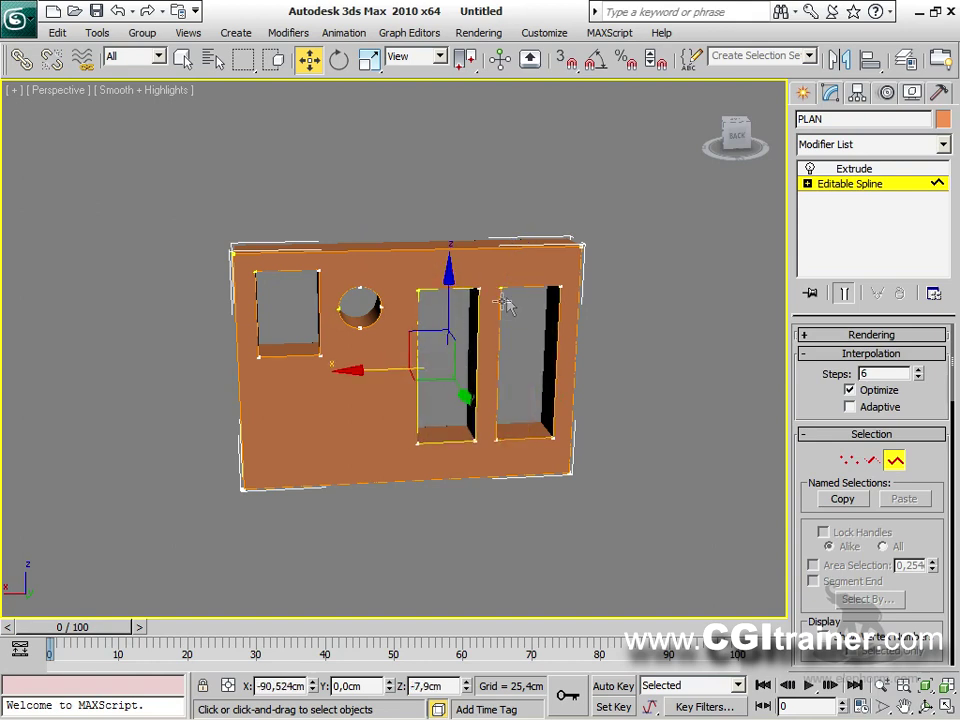
left_click(559, 284)
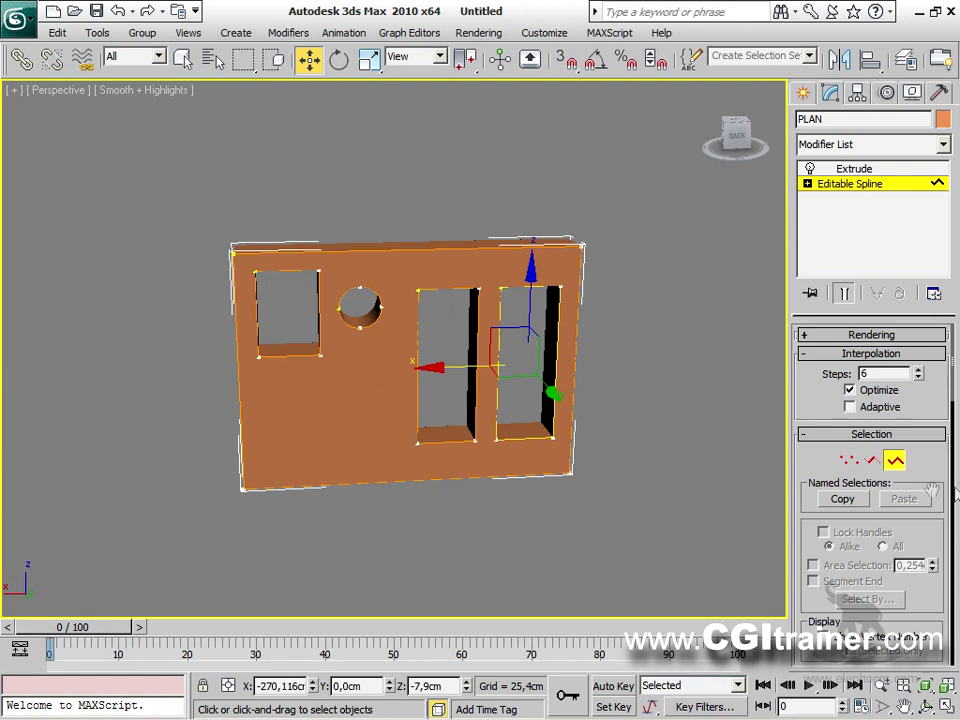
left_click(848, 461)
left_click(561, 284)
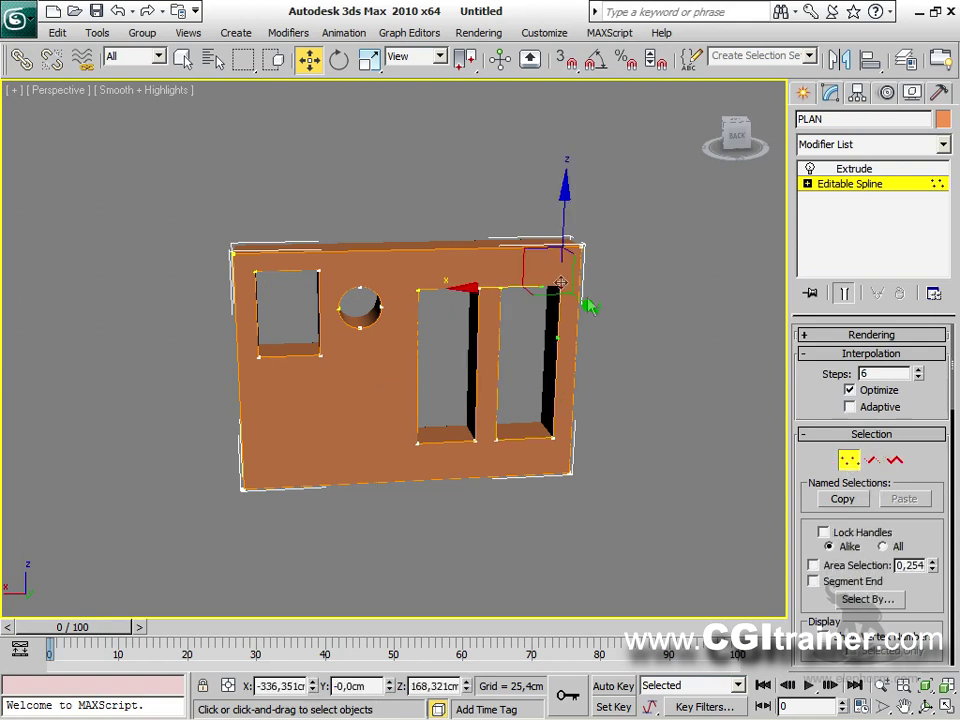
Lower the top corner vertices of the two tall holes to slant their tops.
left_click(416, 290)
left_click(561, 286)
key("ctrl+z")
left_click_drag(419, 213, 417, 270)
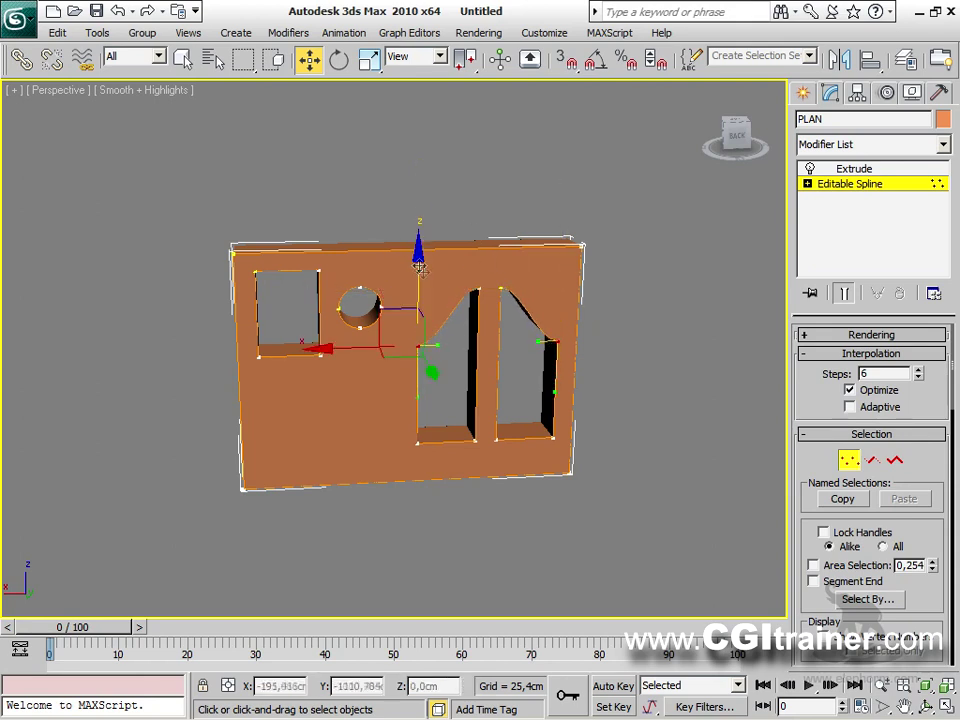
Reduce the wall's Extrude amount to 17,78cm and zoom in on the wall.
middle_click_drag(500, 320, 601, 290, "alt")
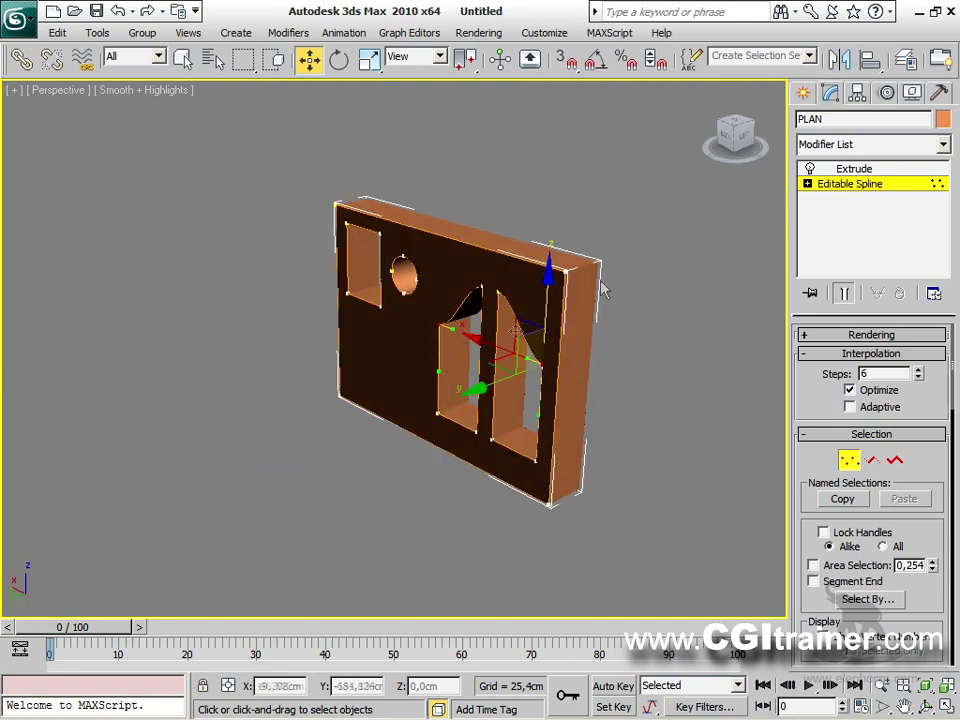
left_click(860, 170)
left_click_drag(925, 363, 914, 412)
middle_click_drag(718, 446, 589, 379, "alt")
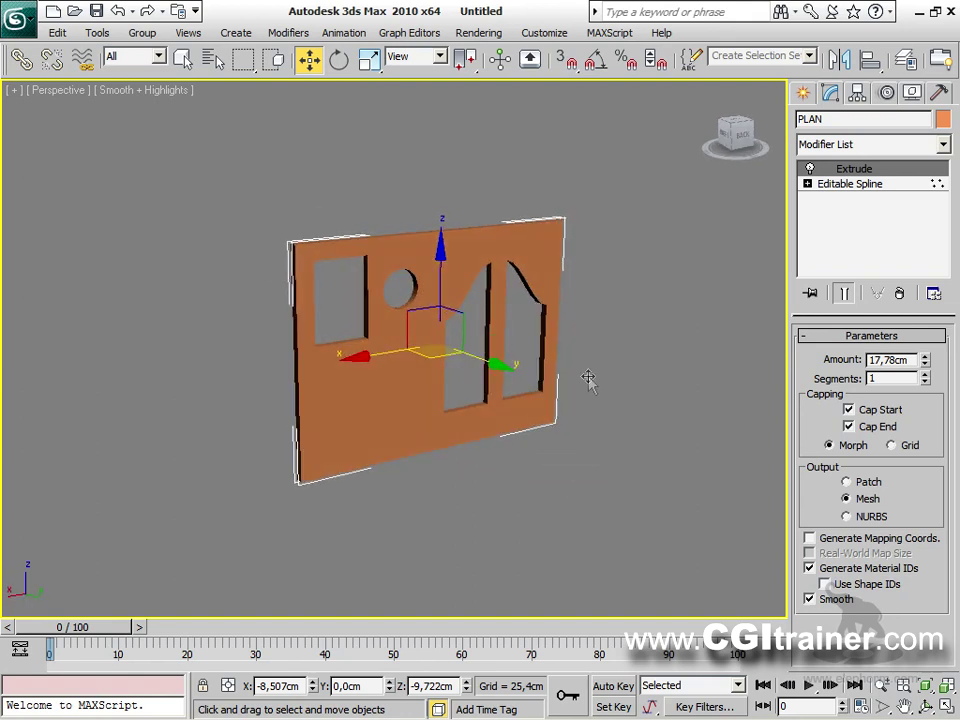
left_click(590, 397)
middle_click_drag(580, 437, 606, 182, "ctrl+alt")
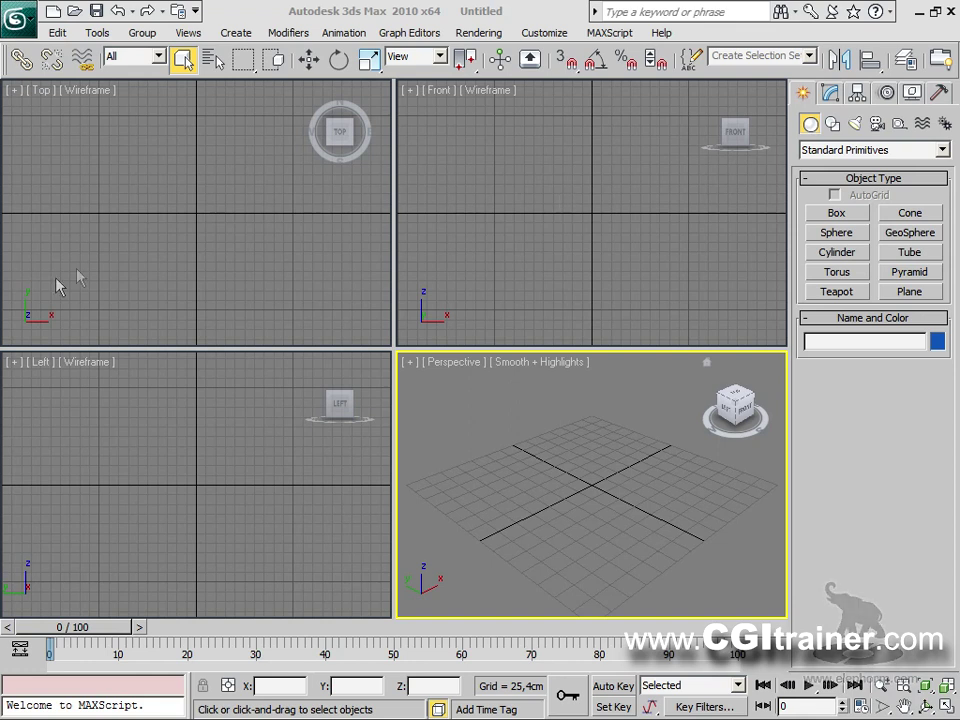
Draw a rectangle plus large, small and upper-left corner circles as one combined spline.
left_click(832, 124)
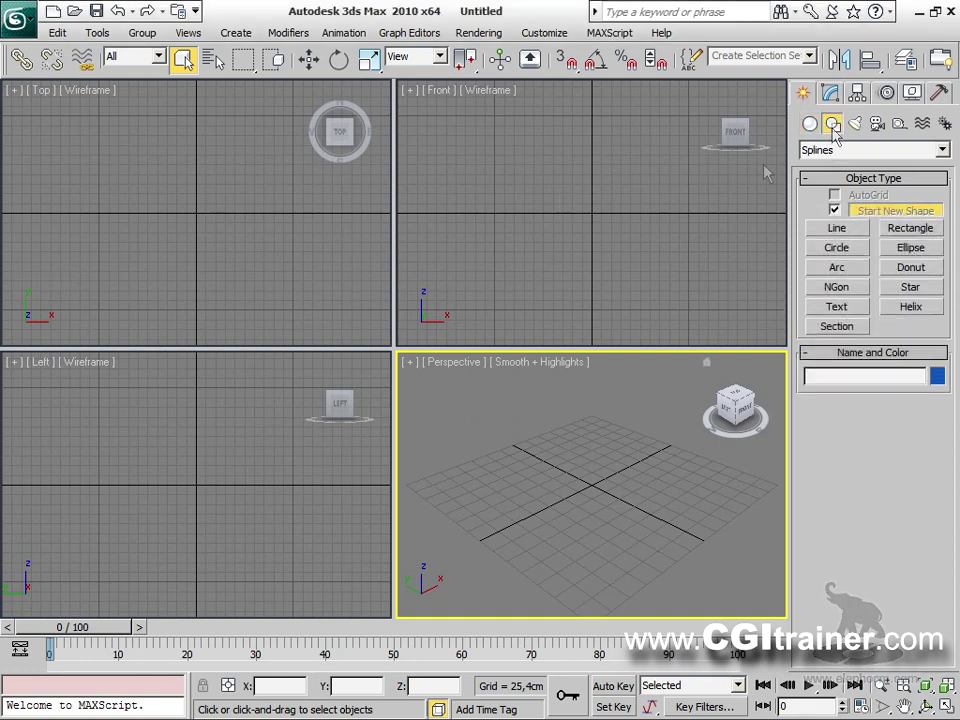
left_click(910, 228)
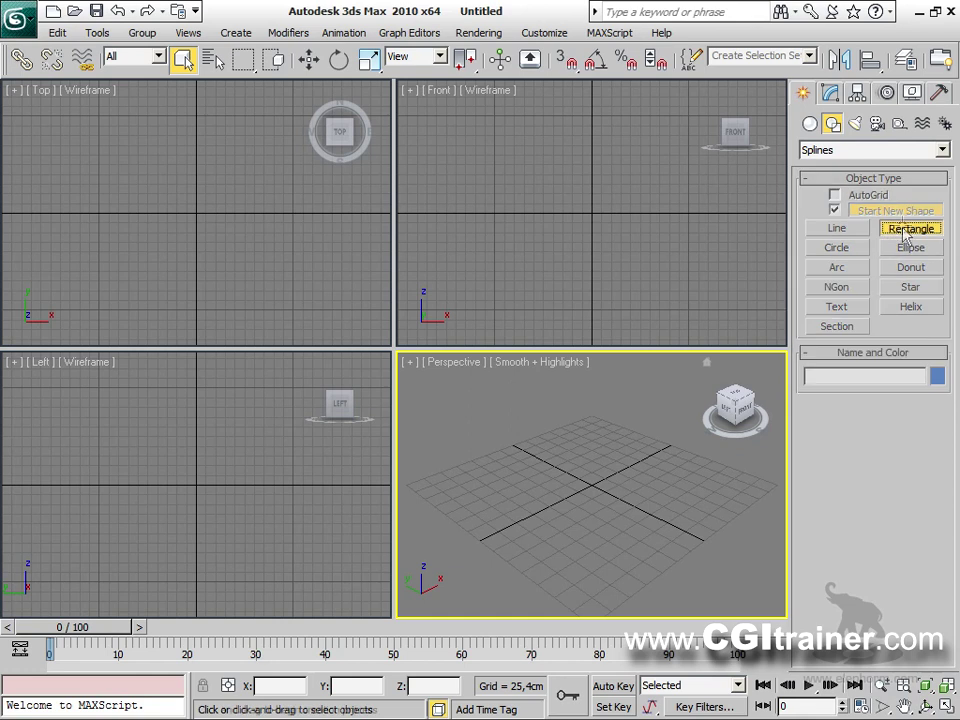
left_click_drag(72, 141, 234, 287)
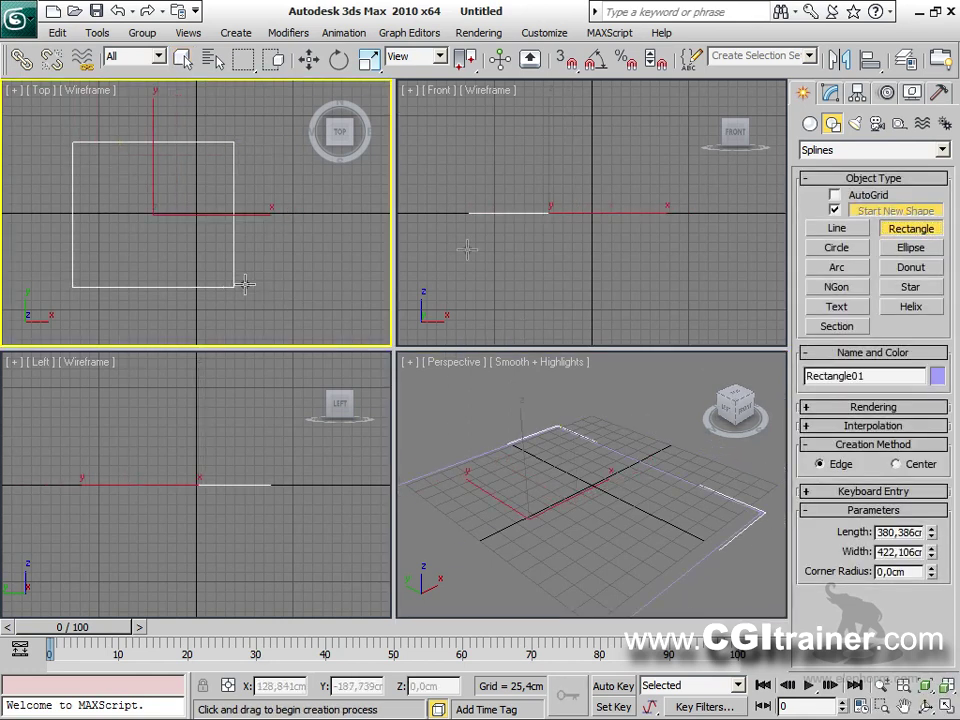
left_click(835, 210)
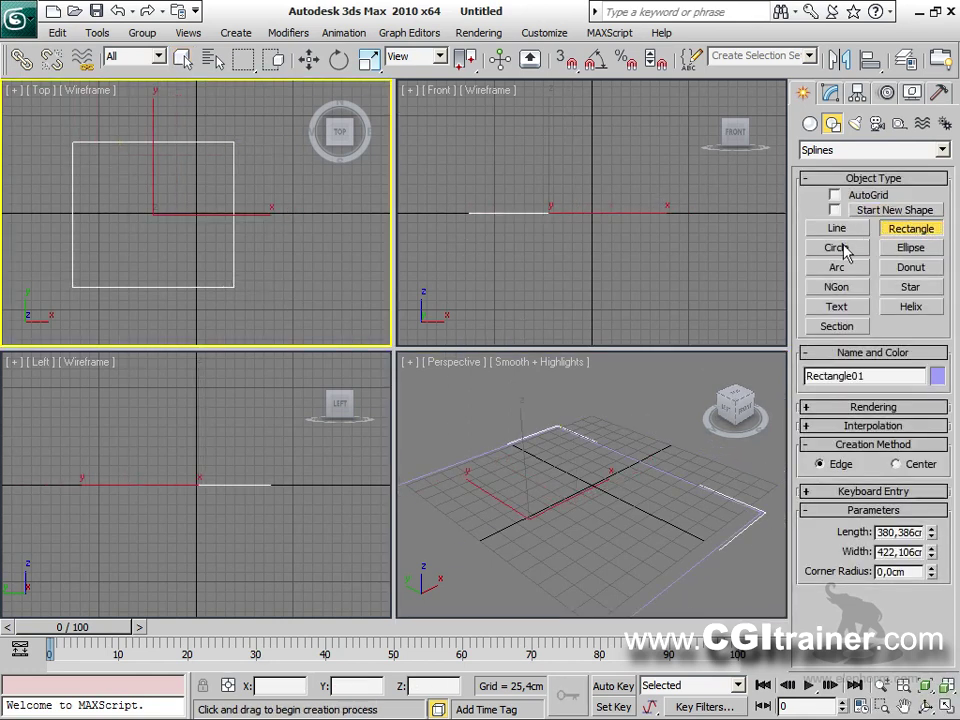
left_click(845, 250)
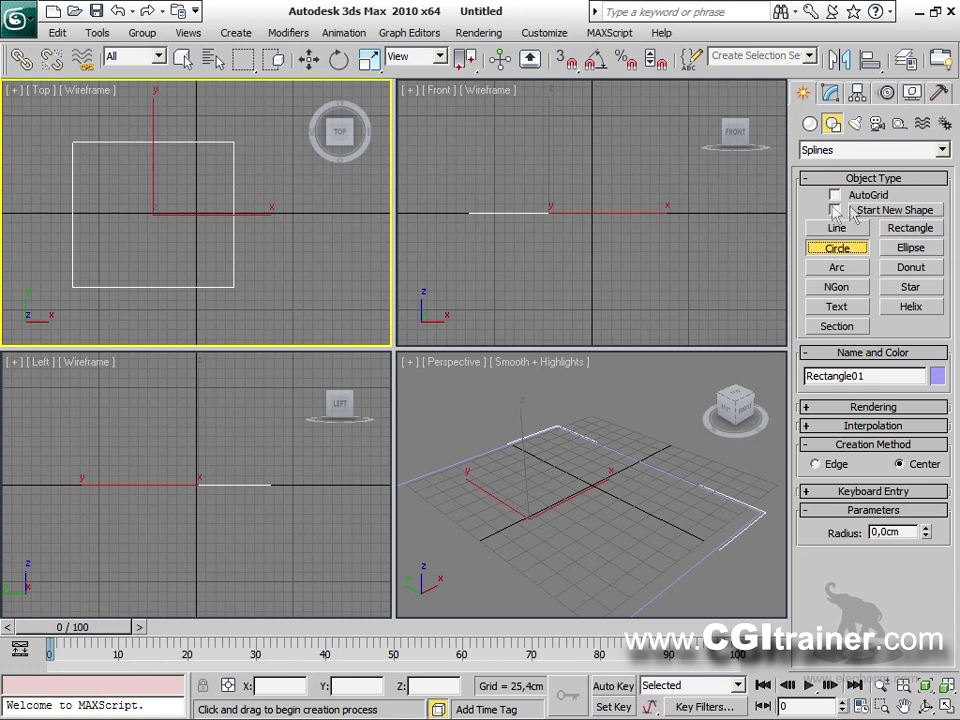
left_click_drag(257, 205, 302, 240)
left_click_drag(287, 155, 303, 145)
left_click_drag(111, 129, 120, 158)
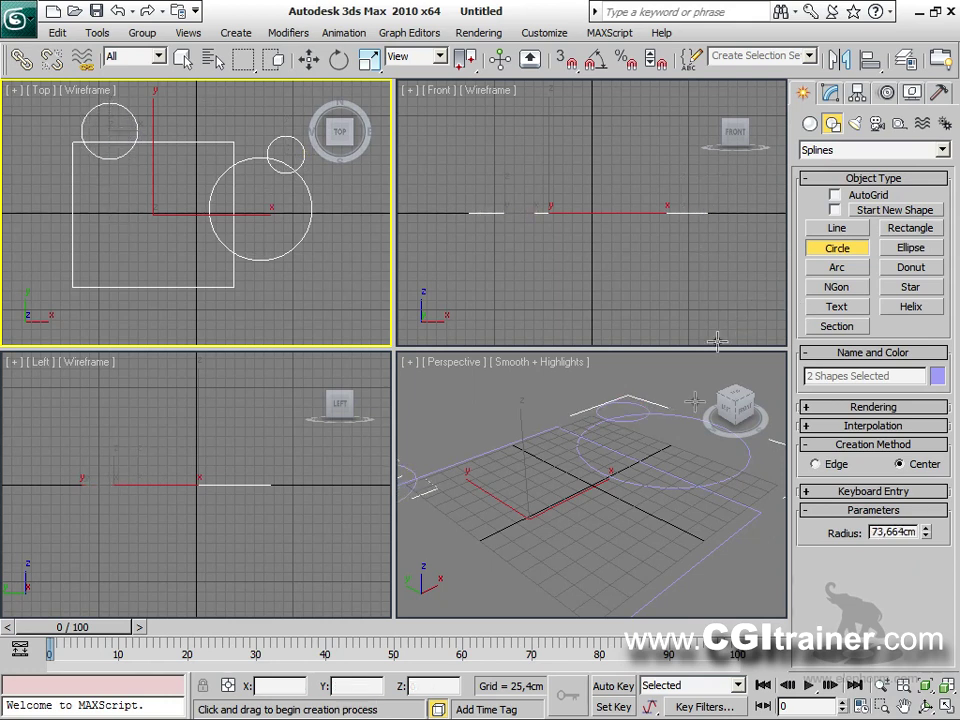
left_click(508, 425)
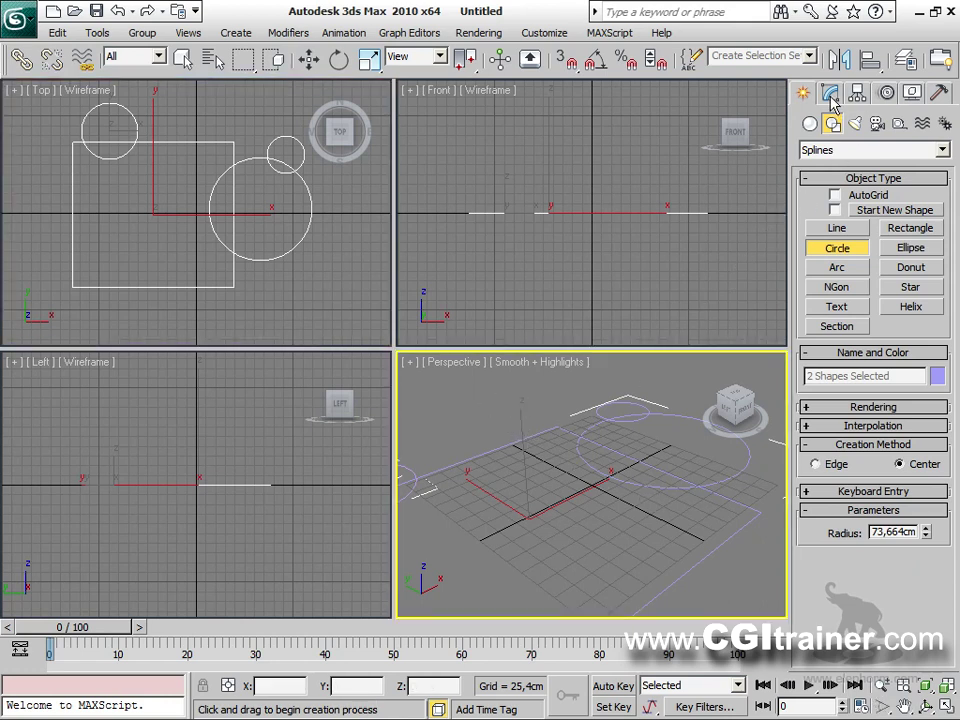
In the Modify panel, maximize the Perspective view and hide the home grid.
left_click(831, 94)
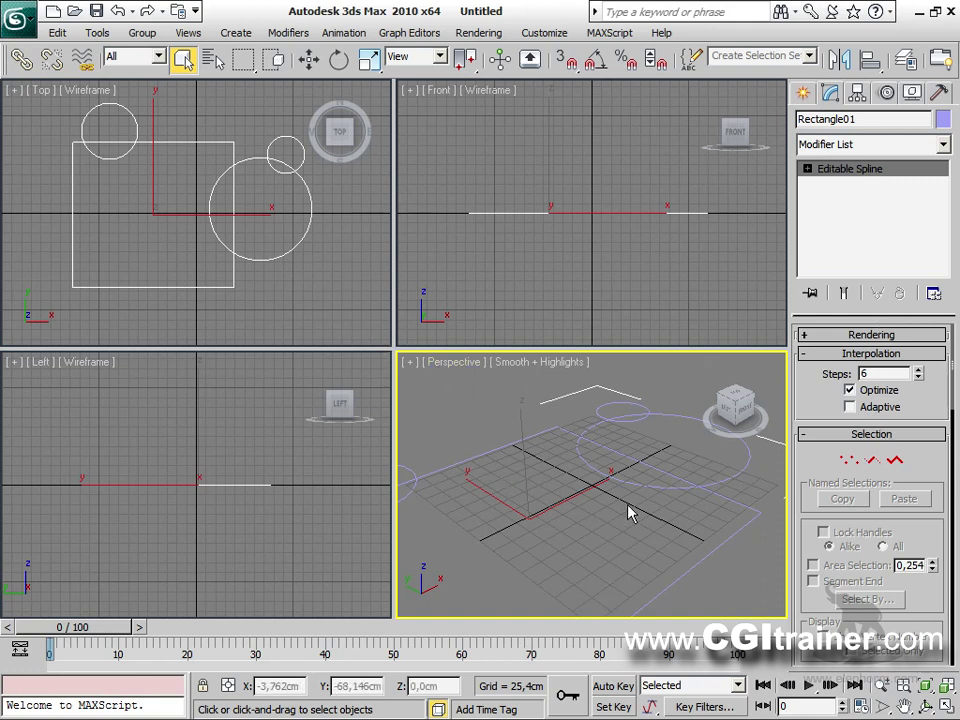
key("alt+w")
scroll(534, 403, "up", 3)
scroll(534, 403, "down", 4)
middle_click_drag(534, 403, 450, 400, "alt")
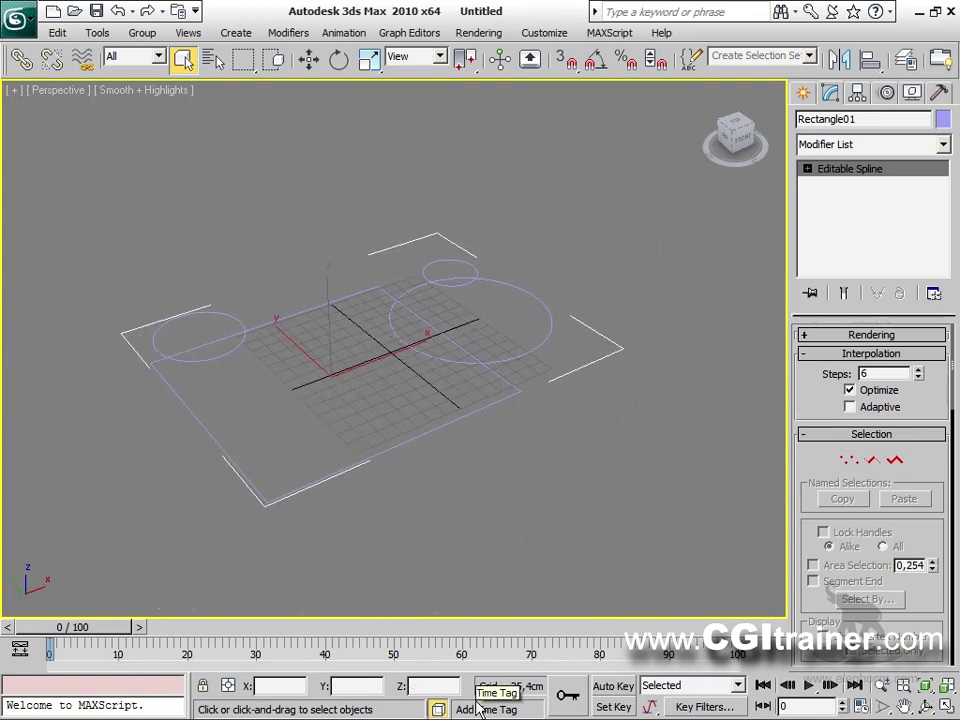
key("g")
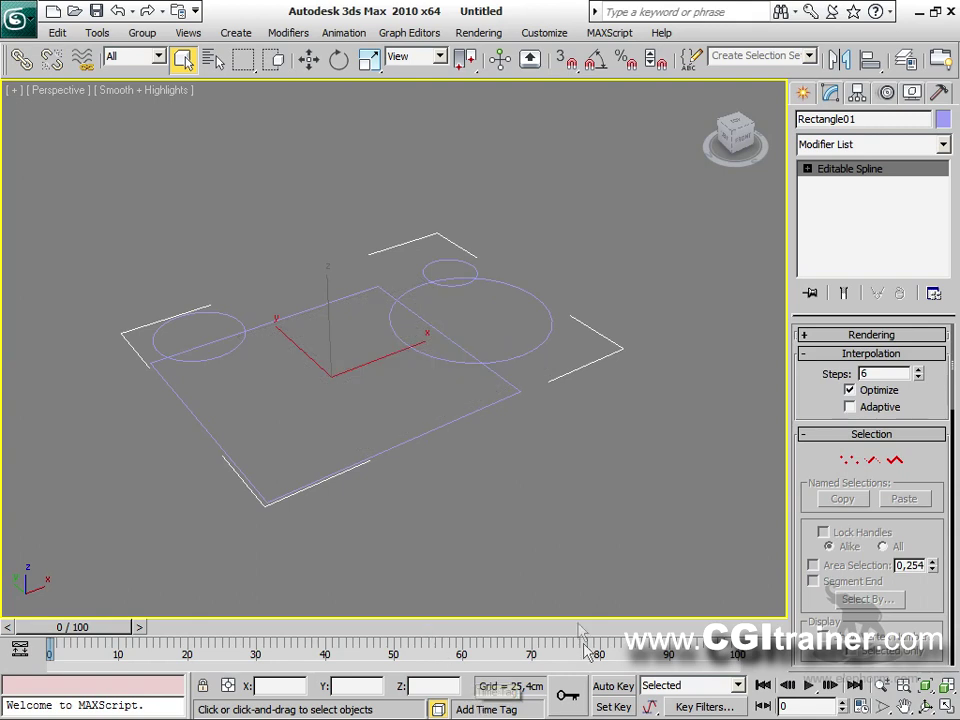
middle_click_drag(566, 477, 560, 530)
At Spline sub-object level, select the rectangle spline and scroll to Boolean.
left_click_drag(790, 456, 748, 456)
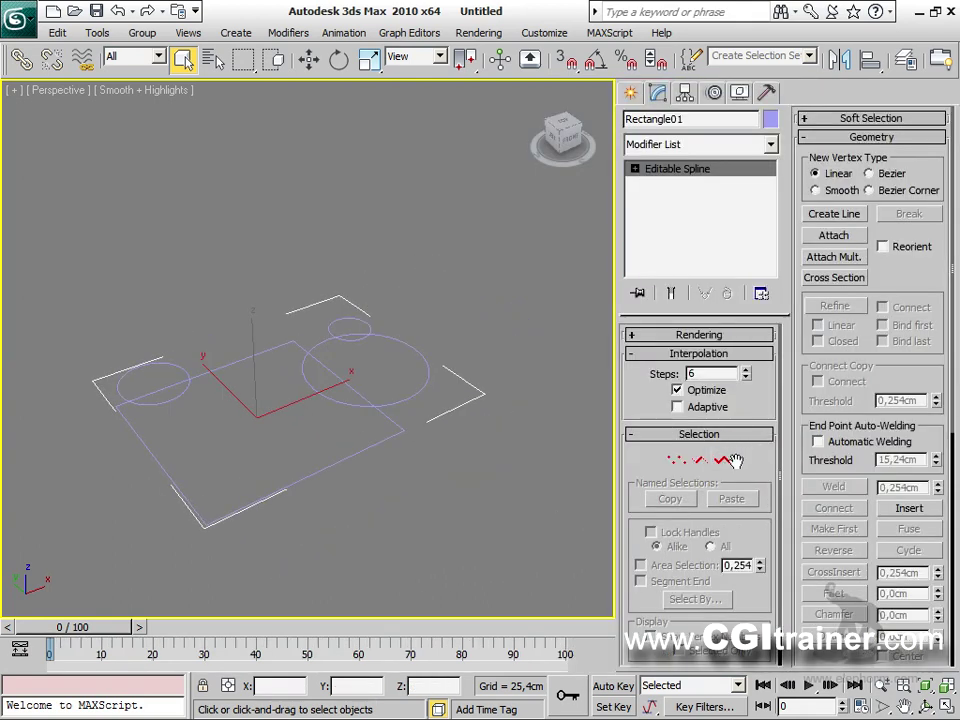
left_click(722, 461)
left_click(362, 335)
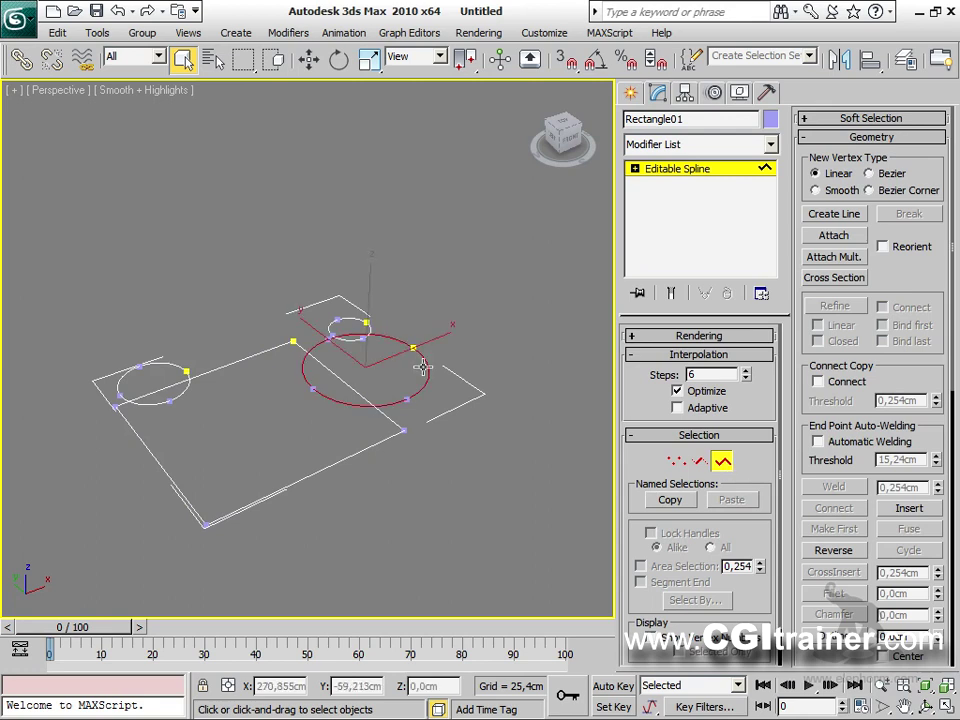
left_click(358, 325)
left_click(203, 388)
left_click(283, 487)
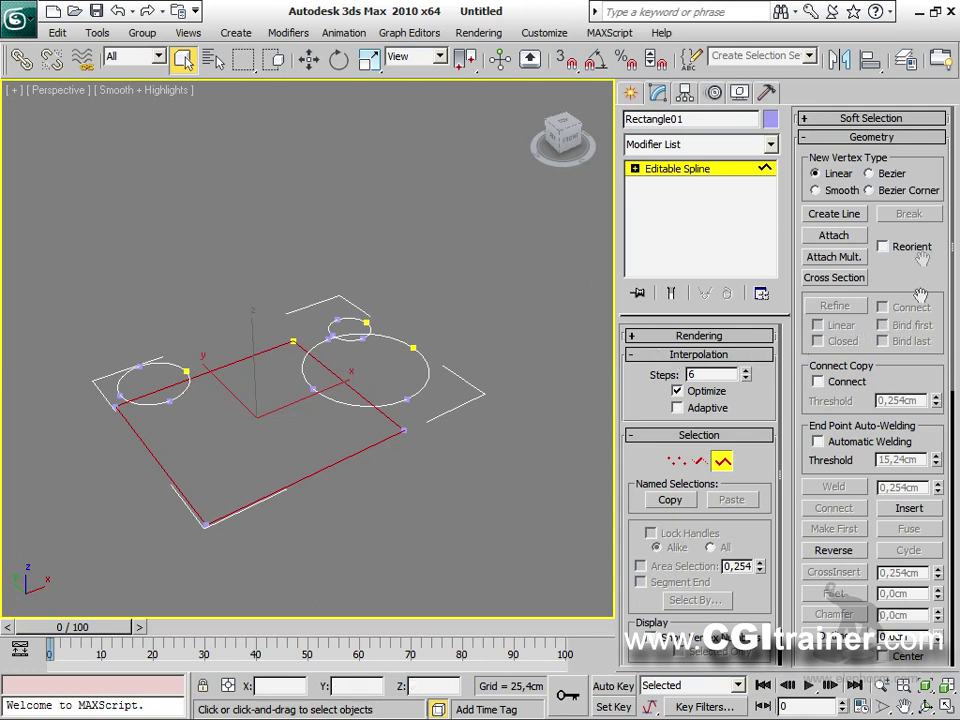
left_click_drag(918, 370, 918, 62)
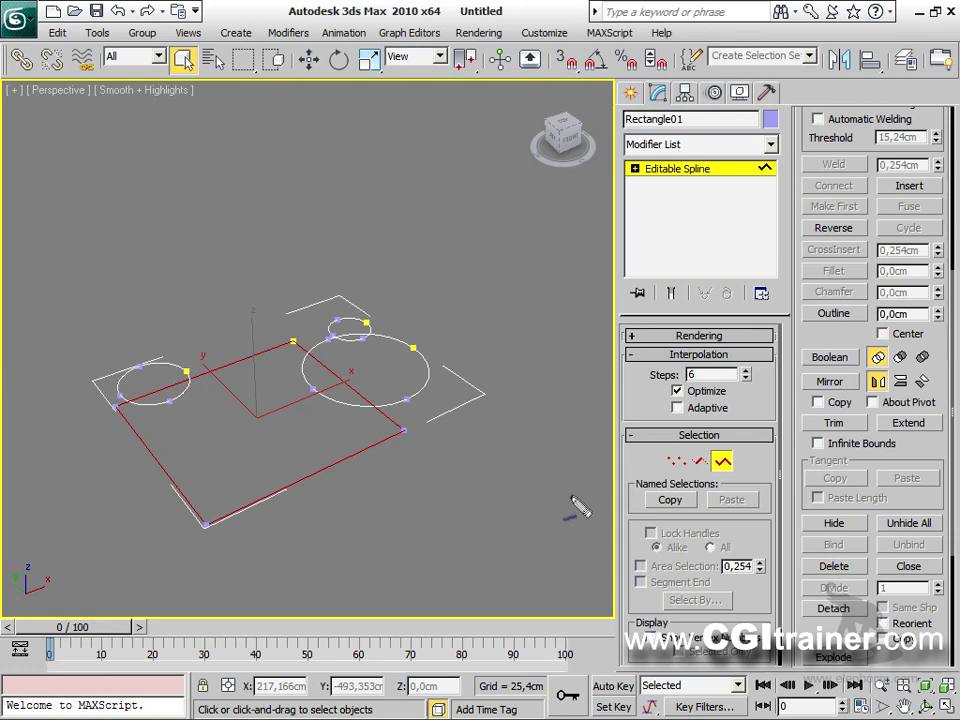
left_click_drag(803, 367, 858, 374)
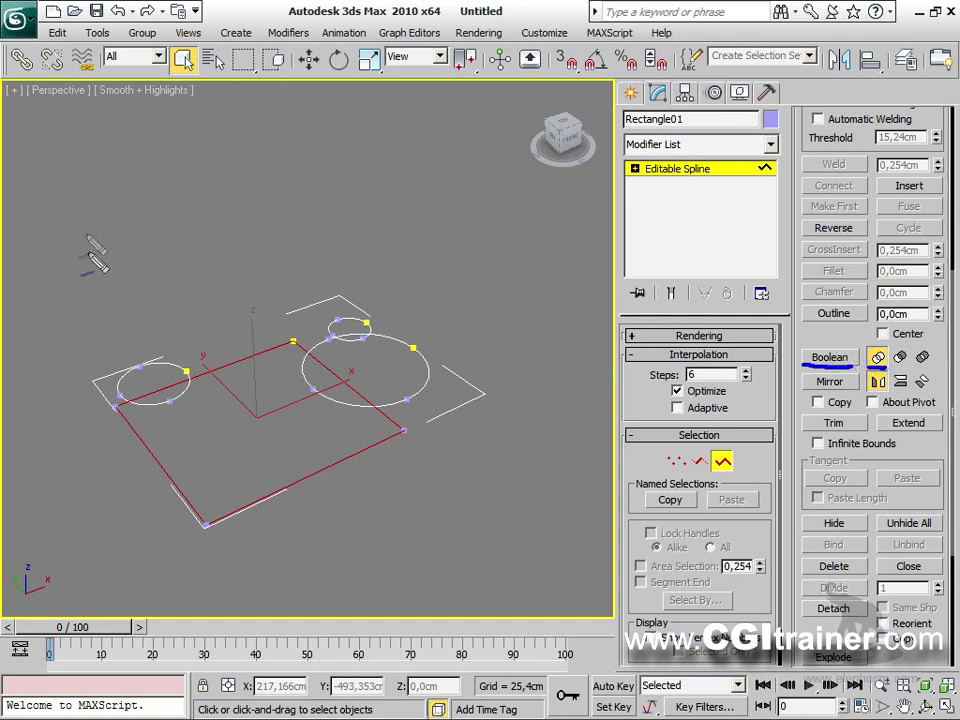
mouse_move(118, 158)
left_mouse_down()
mouse_move(77, 158)
mouse_move(69, 207)
mouse_move(102, 240)
mouse_move(136, 206)
mouse_move(138, 162)
mouse_move(122, 142)
mouse_move(145, 124)
mouse_move(122, 142)
mouse_move(110, 186)
mouse_move(132, 234)
mouse_move(163, 211)
mouse_move(170, 145)
mouse_move(145, 120)
left_mouse_up()
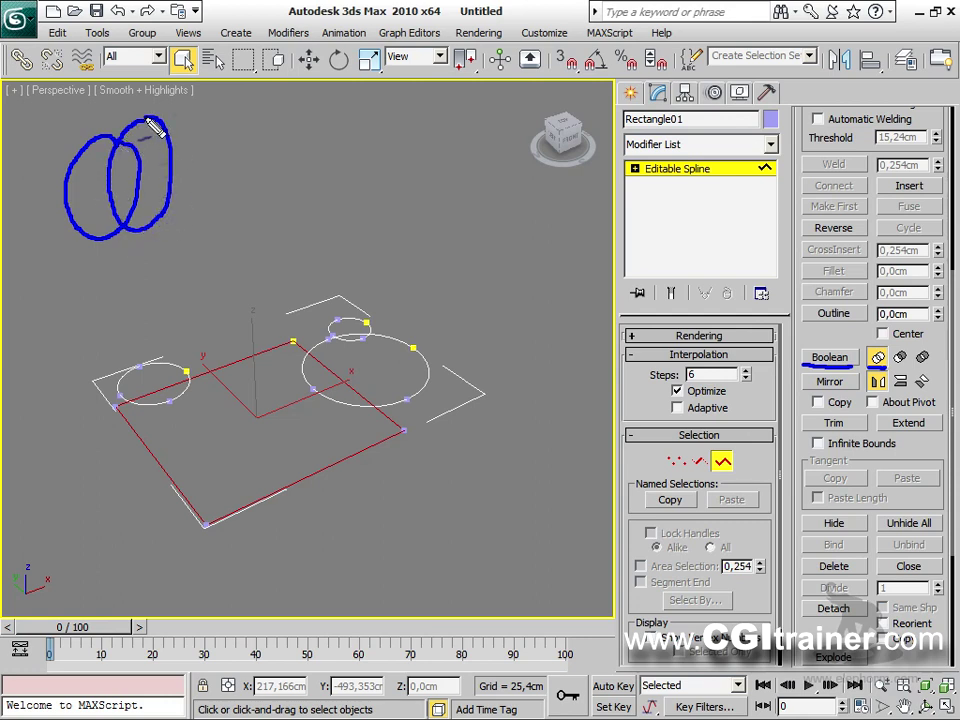
mouse_move(206, 158)
left_mouse_down()
mouse_move(258, 158)
mouse_move(249, 142)
mouse_move(250, 181)
left_mouse_up()
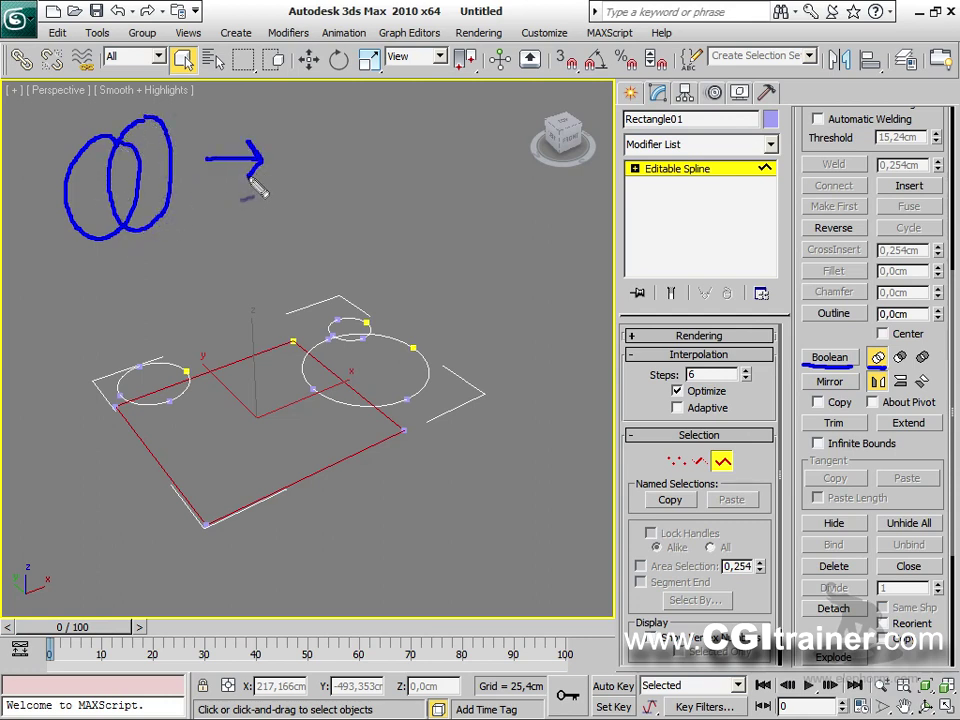
mouse_move(337, 126)
left_mouse_down()
mouse_move(292, 133)
mouse_move(282, 202)
mouse_move(304, 221)
mouse_move(341, 207)
mouse_move(373, 225)
mouse_move(389, 206)
mouse_move(383, 133)
mouse_move(338, 126)
left_mouse_up()
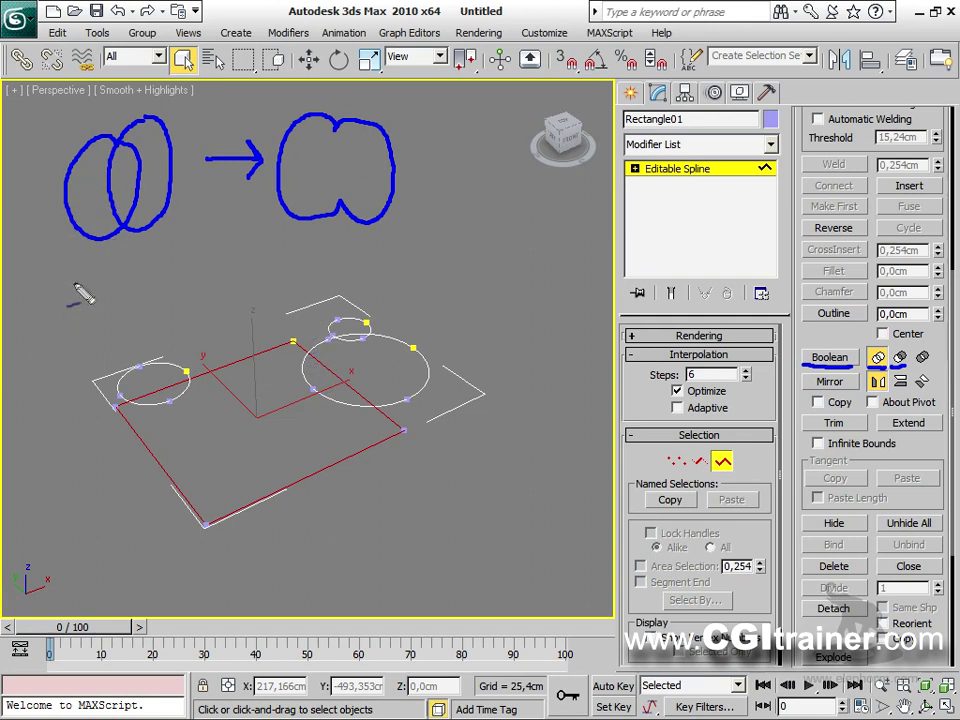
mouse_move(113, 282)
left_mouse_down()
mouse_move(88, 262)
mouse_move(55, 267)
mouse_move(45, 316)
mouse_move(83, 352)
mouse_move(122, 345)
mouse_move(95, 328)
mouse_move(115, 284)
left_mouse_up()
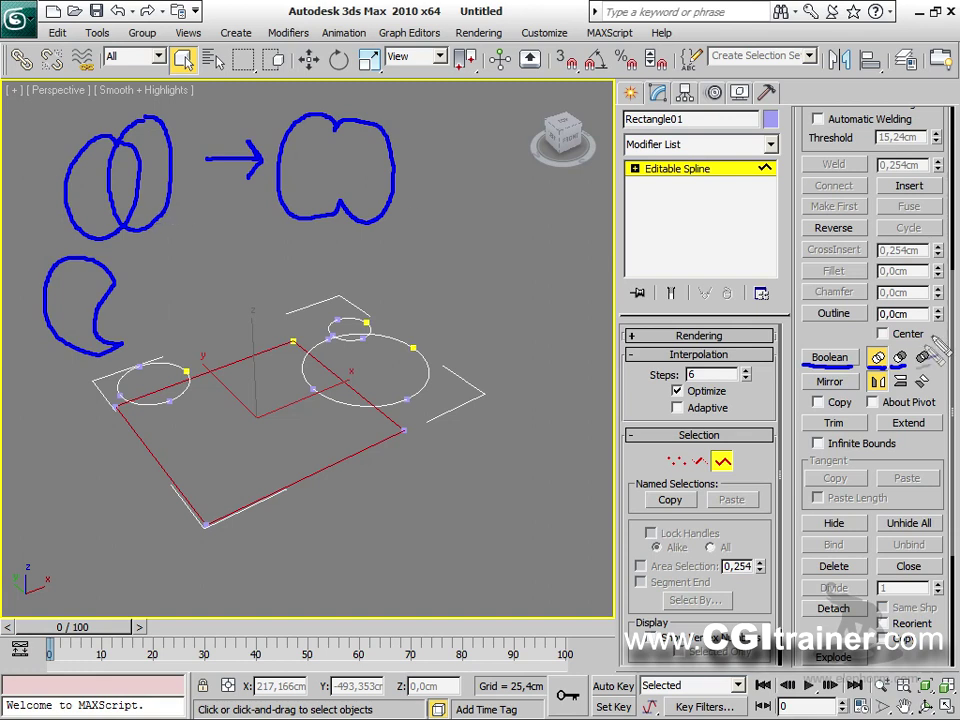
left_click_drag(146, 320, 158, 315)
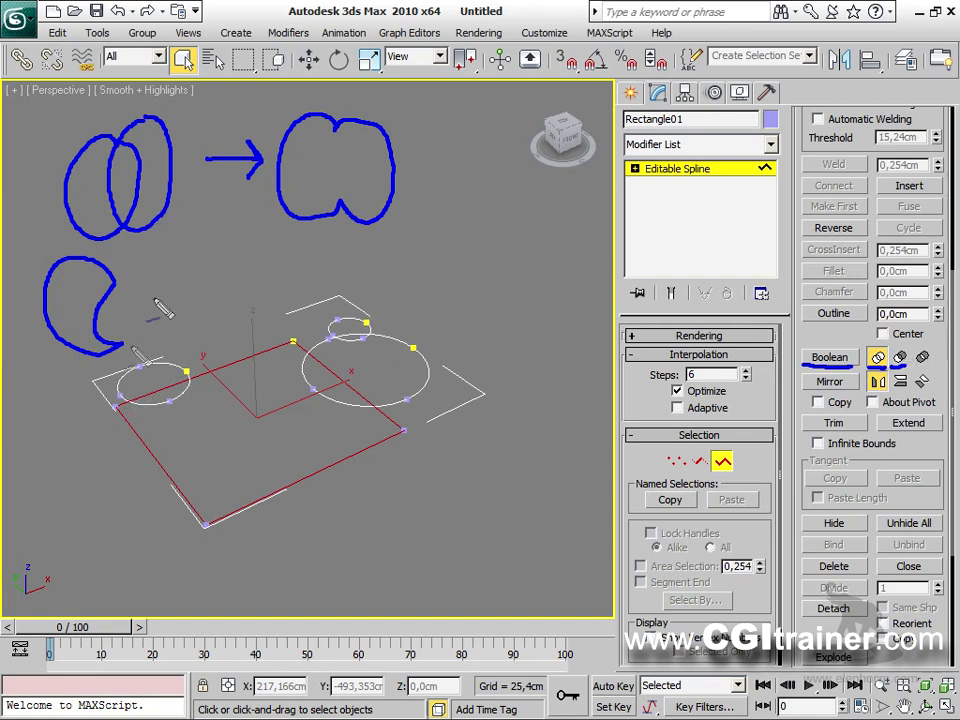
mouse_move(130, 383)
left_mouse_down()
mouse_move(166, 410)
mouse_move(158, 462)
mouse_move(112, 478)
mouse_move(100, 468)
mouse_move(126, 432)
left_mouse_up()
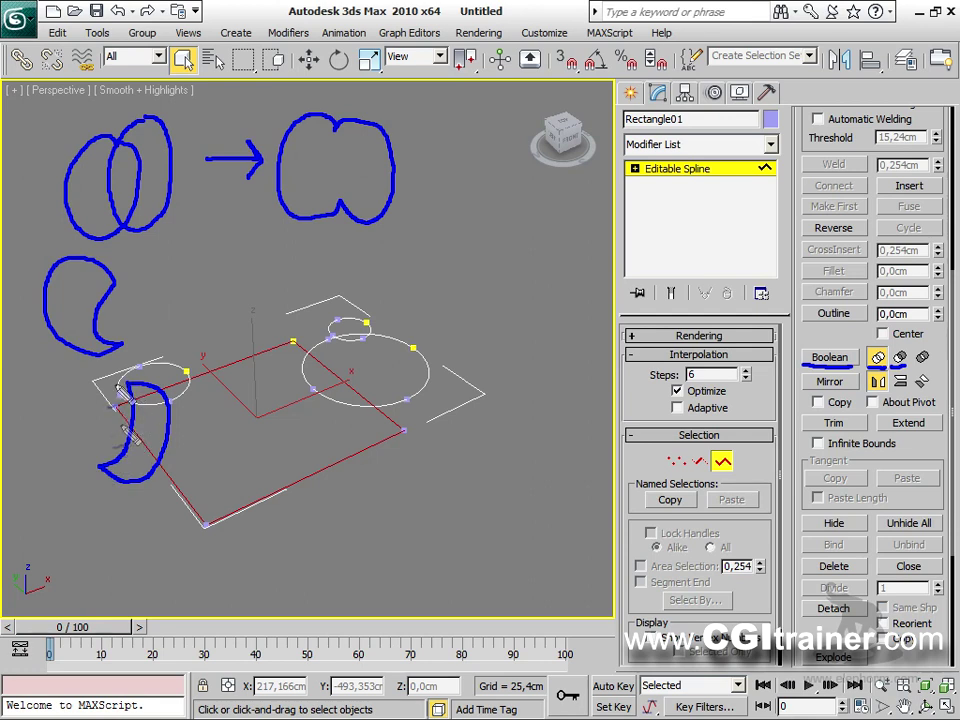
left_click_drag(230, 404, 242, 400)
key("ctrl+z")
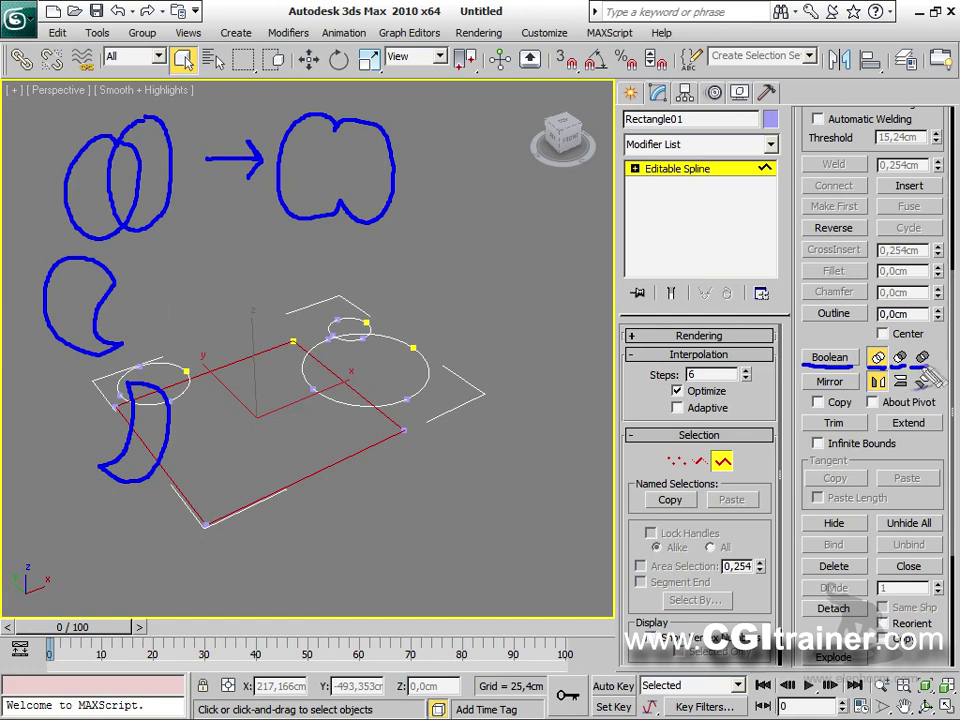
mouse_move(113, 183)
left_mouse_down()
mouse_move(128, 177)
mouse_move(132, 140)
mouse_move(138, 150)
left_mouse_up()
left_click_drag(118, 205, 140, 170)
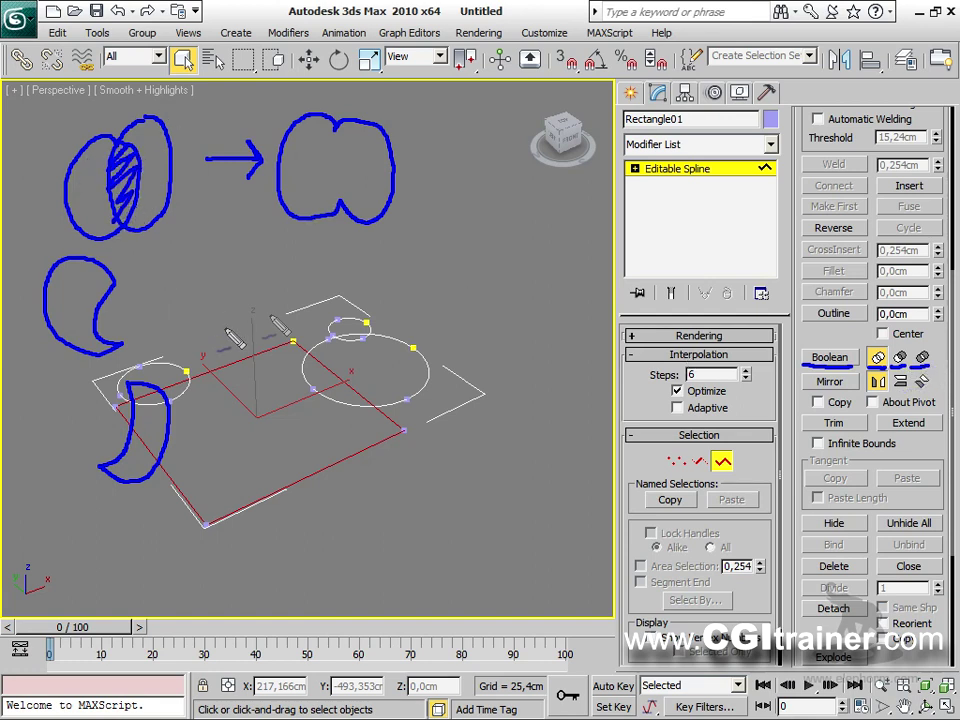
mouse_move(275, 266)
left_mouse_down()
mouse_move(250, 326)
mouse_move(271, 358)
mouse_move(285, 342)
mouse_move(280, 283)
left_mouse_up()
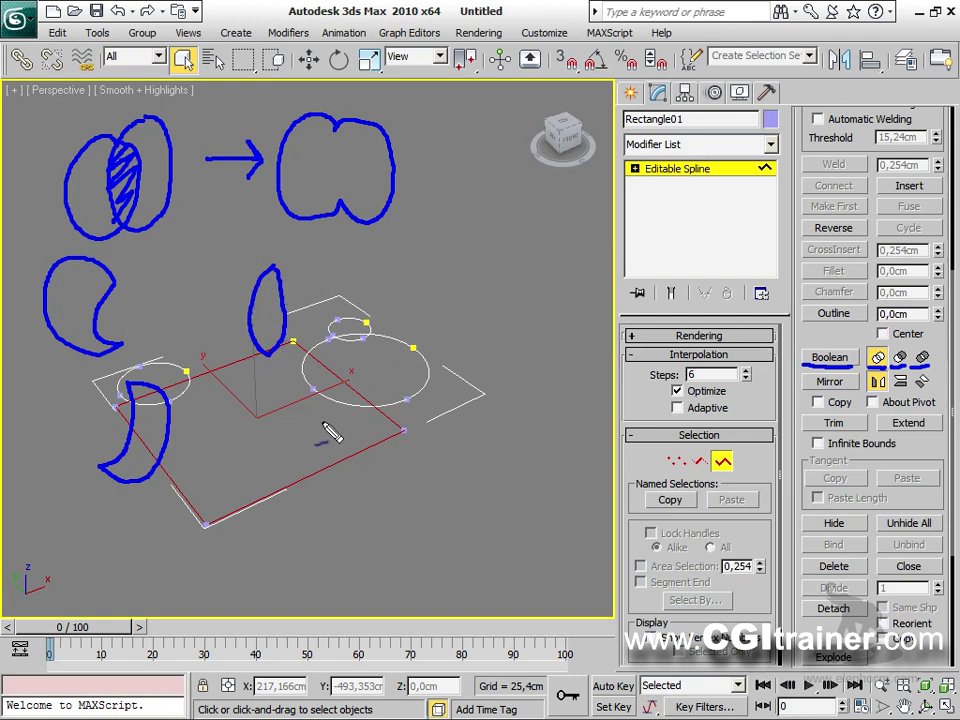
key("Escape")
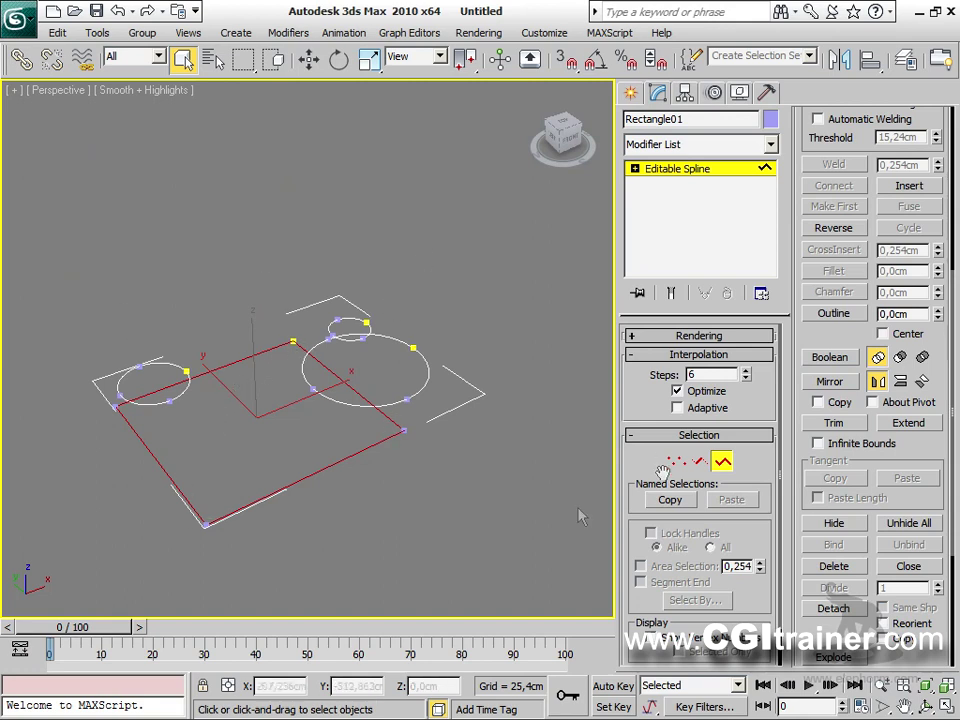
Boolean-union the left, right and top circles into the rectangle outline.
left_click(845, 360)
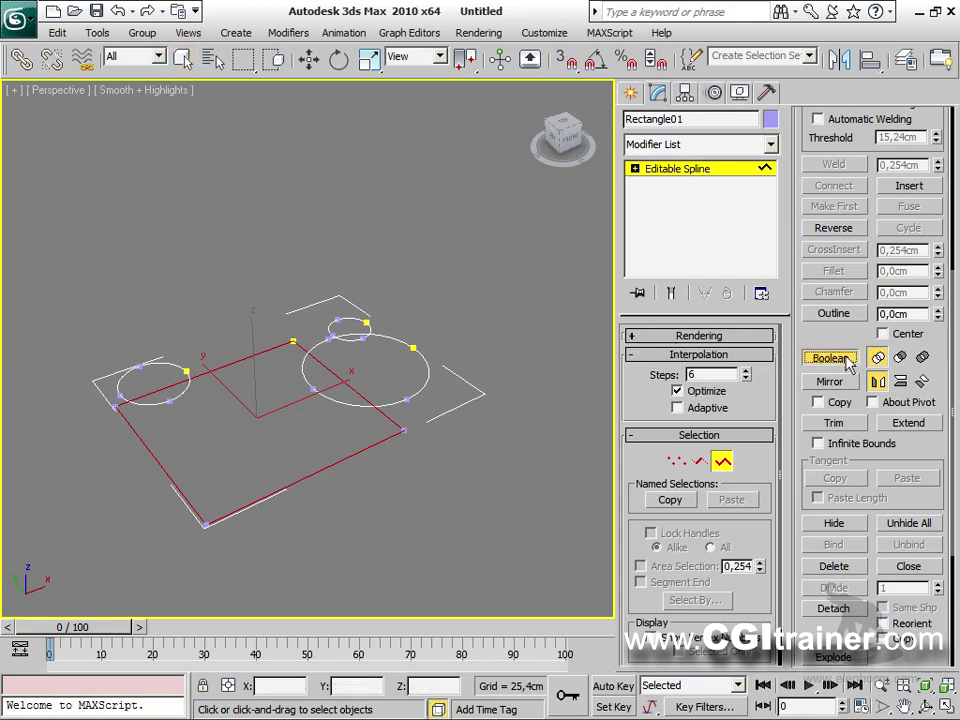
left_click(183, 392)
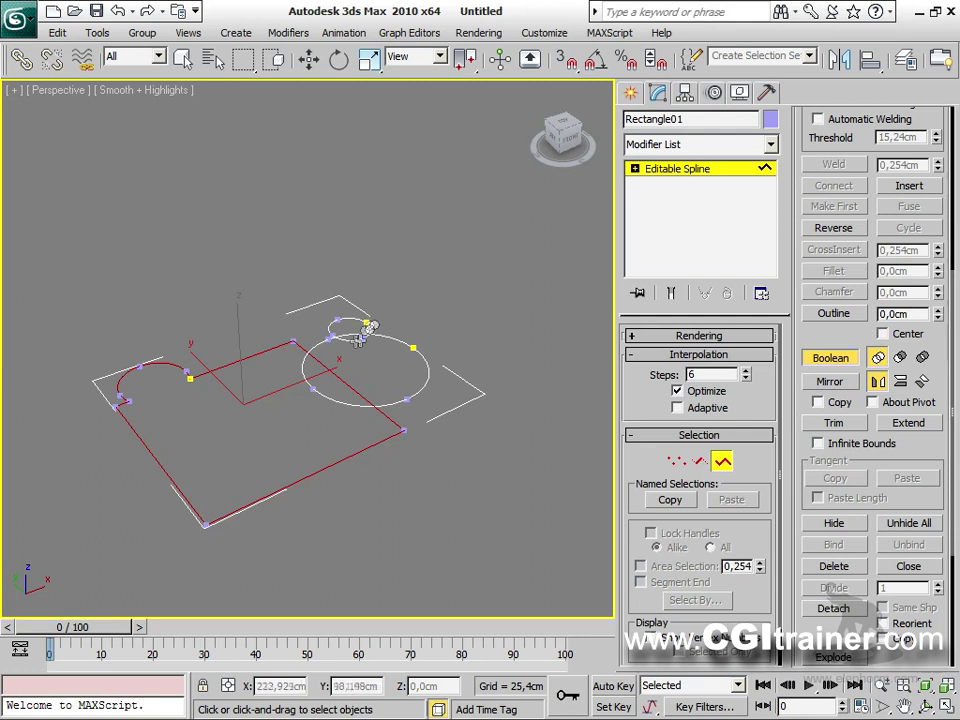
left_click(347, 404)
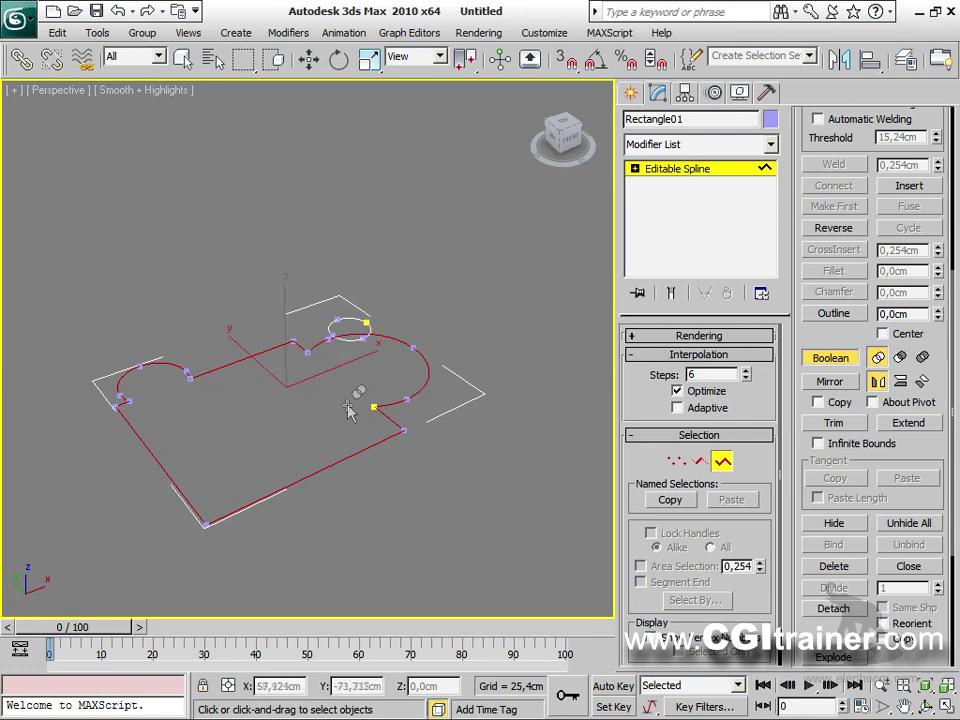
left_click(355, 344)
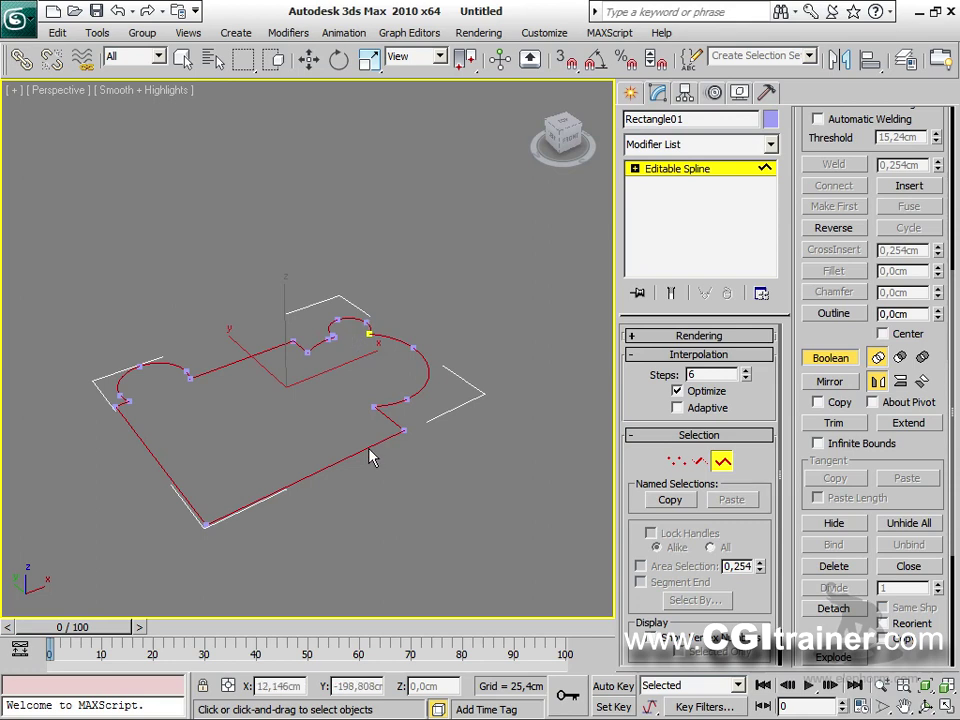
left_click(428, 425)
middle_click_drag(428, 425, 452, 418, "alt")
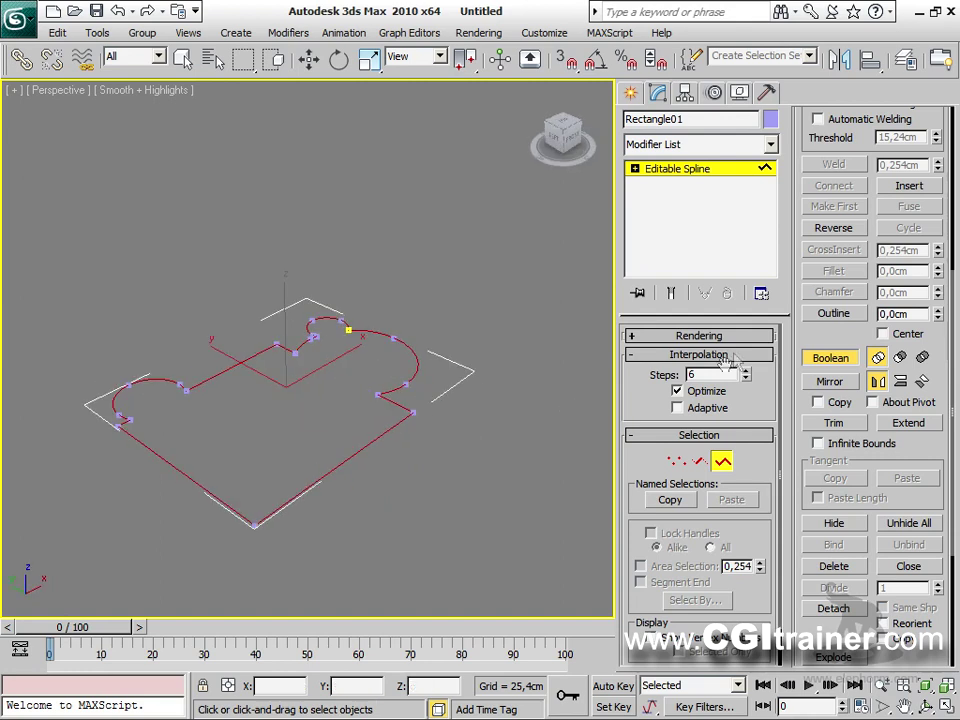
left_click(288, 33)
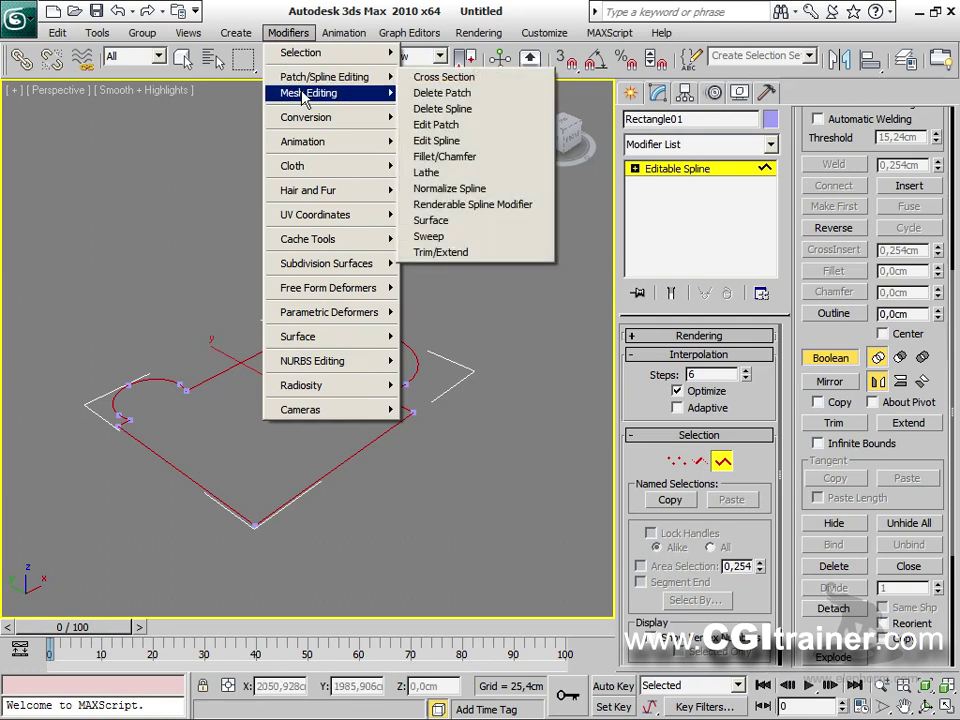
Extrude the outline to -15,24cm and Shift-drag a copy upward along Z.
mouse_move(355, 95)
left_click(432, 173)
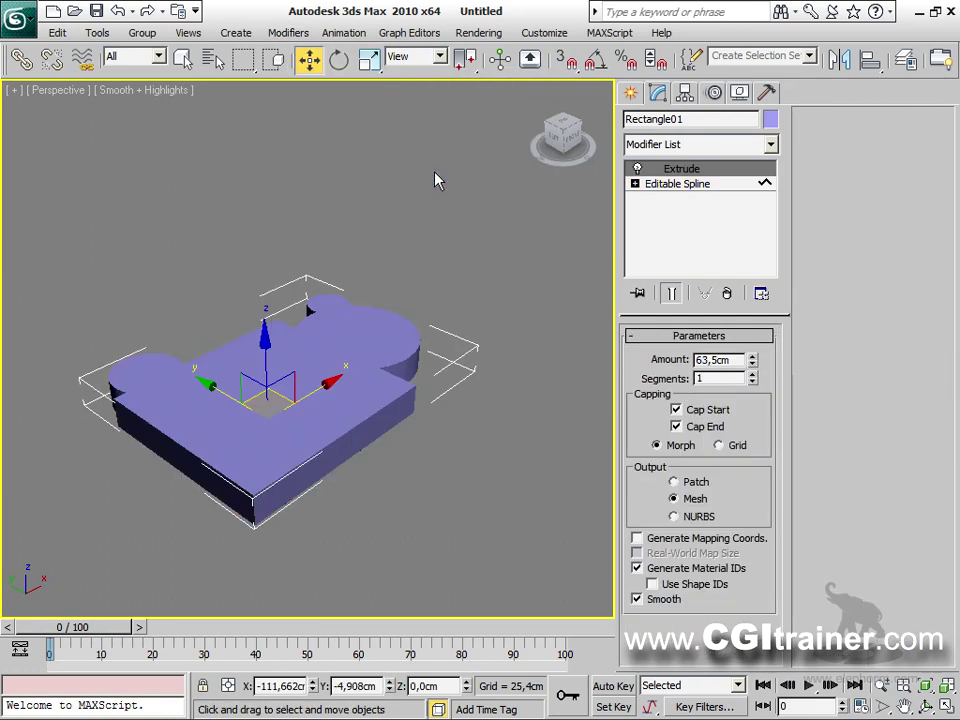
left_click_drag(752, 368, 746, 425)
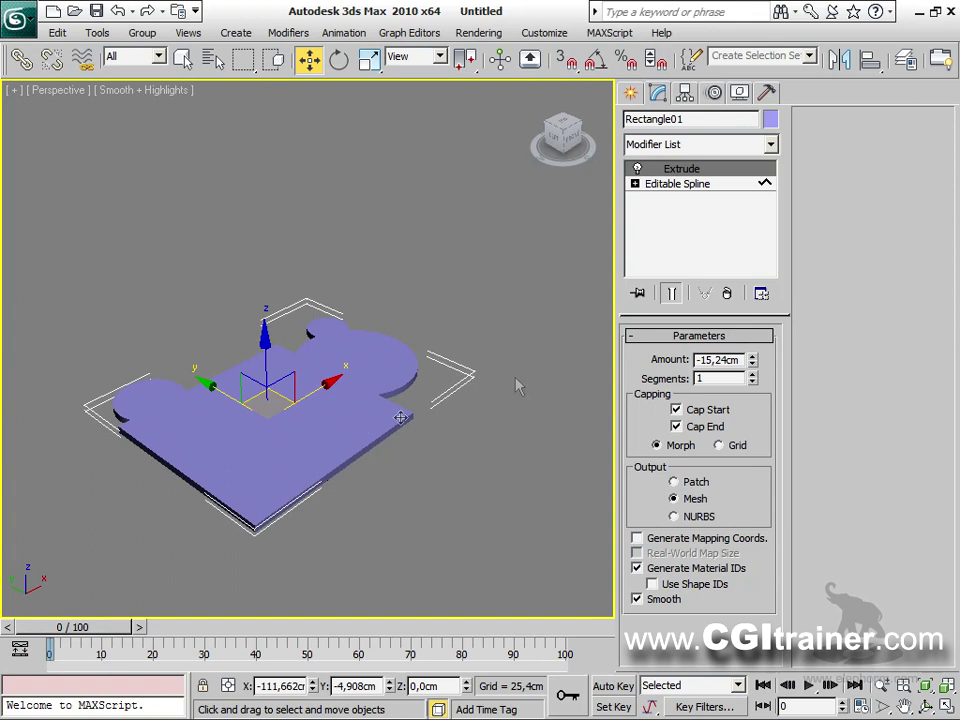
mouse_move(266, 362)
left_mouse_down("shift")
mouse_move(262, 165)
mouse_move(262, 190)
left_mouse_up("shift")
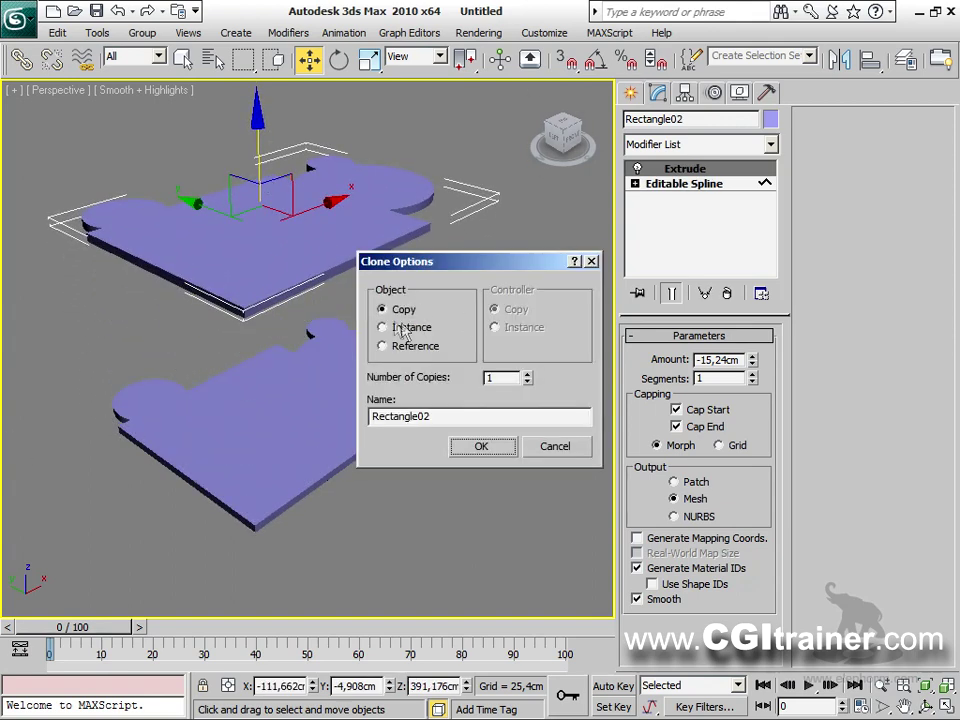
Keep the clone as an independent Copy and enable Outline at its Editable Spline level.
left_click(477, 447)
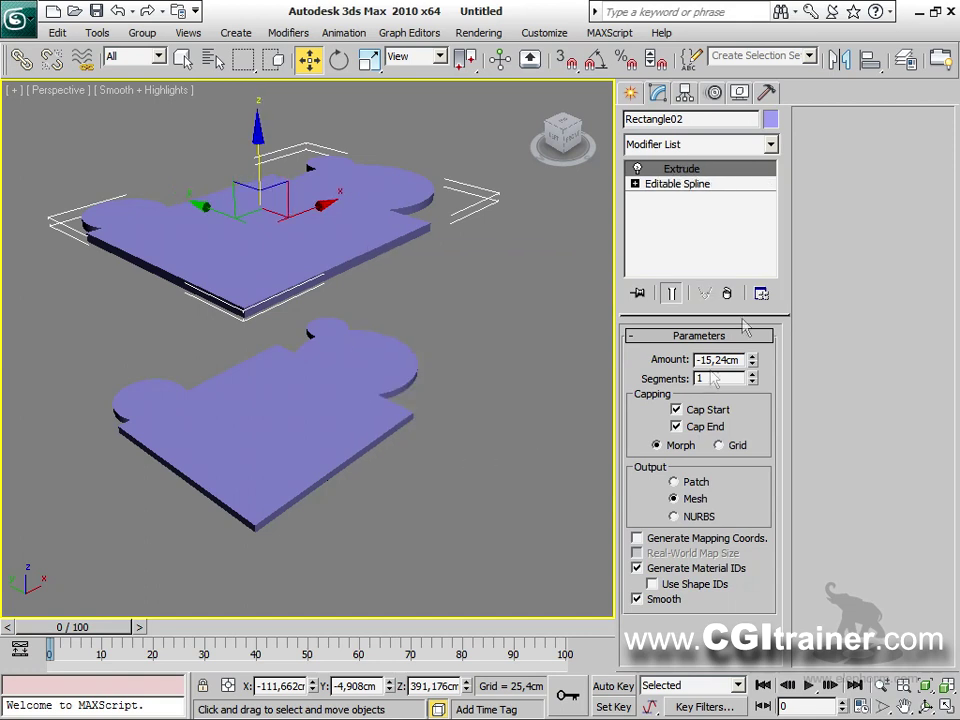
left_click(680, 184)
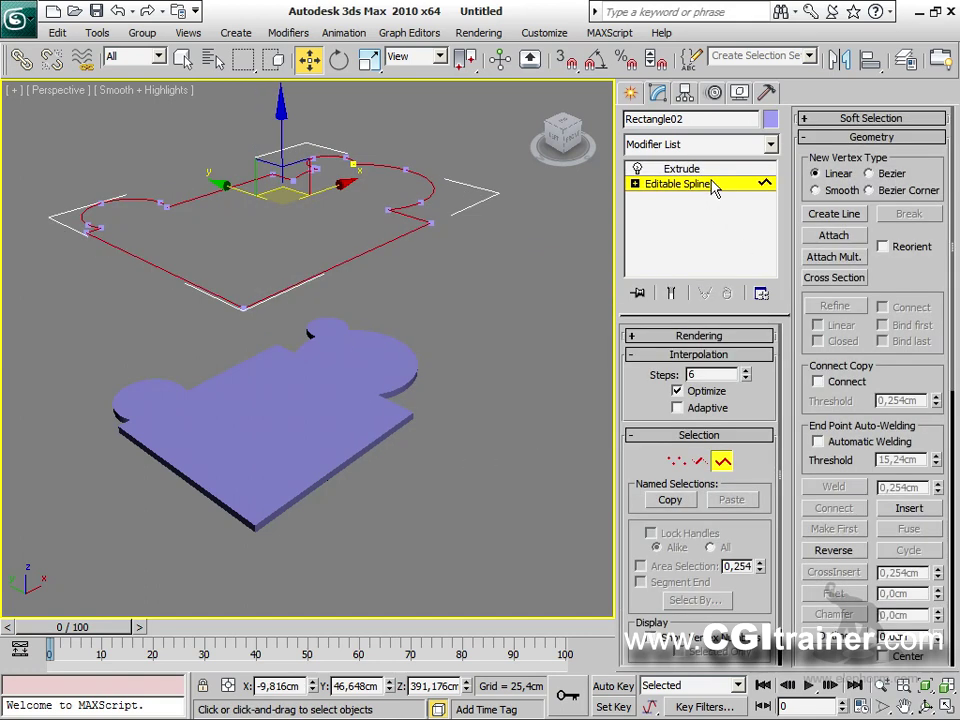
left_click_drag(800, 410, 780, 218)
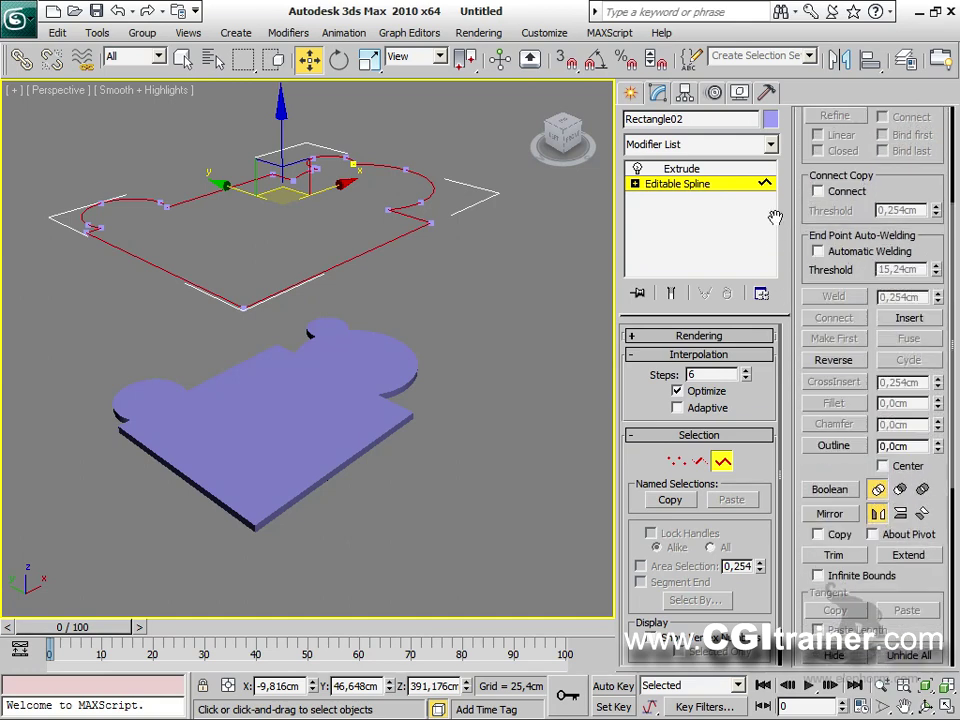
left_click(836, 444)
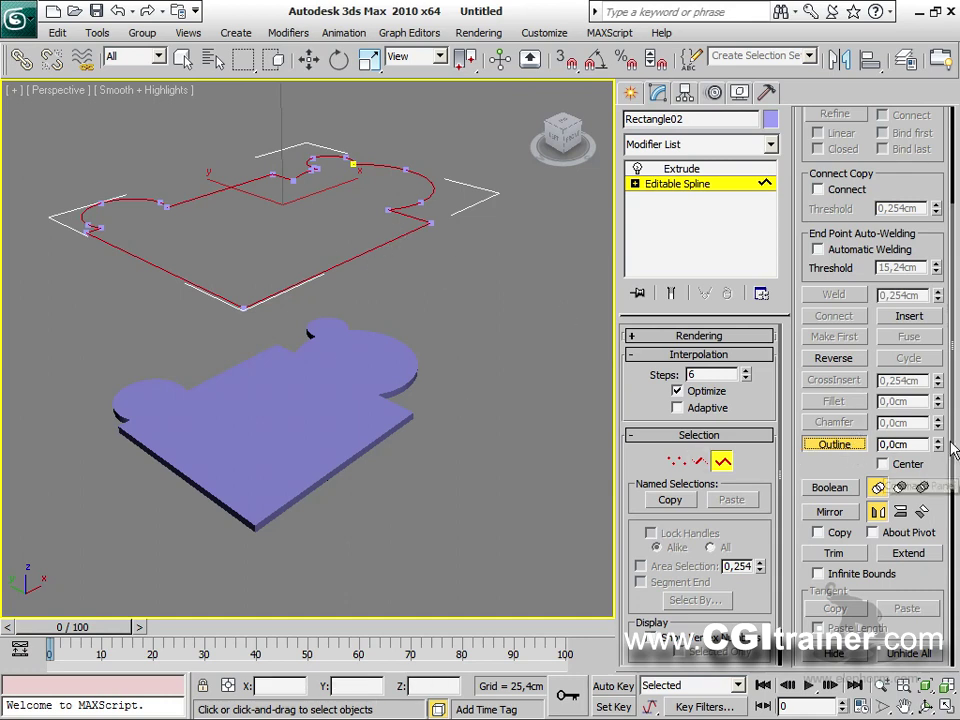
mouse_move(940, 446)
left_mouse_down()
mouse_move(940, 405)
mouse_move(944, 450)
left_mouse_up()
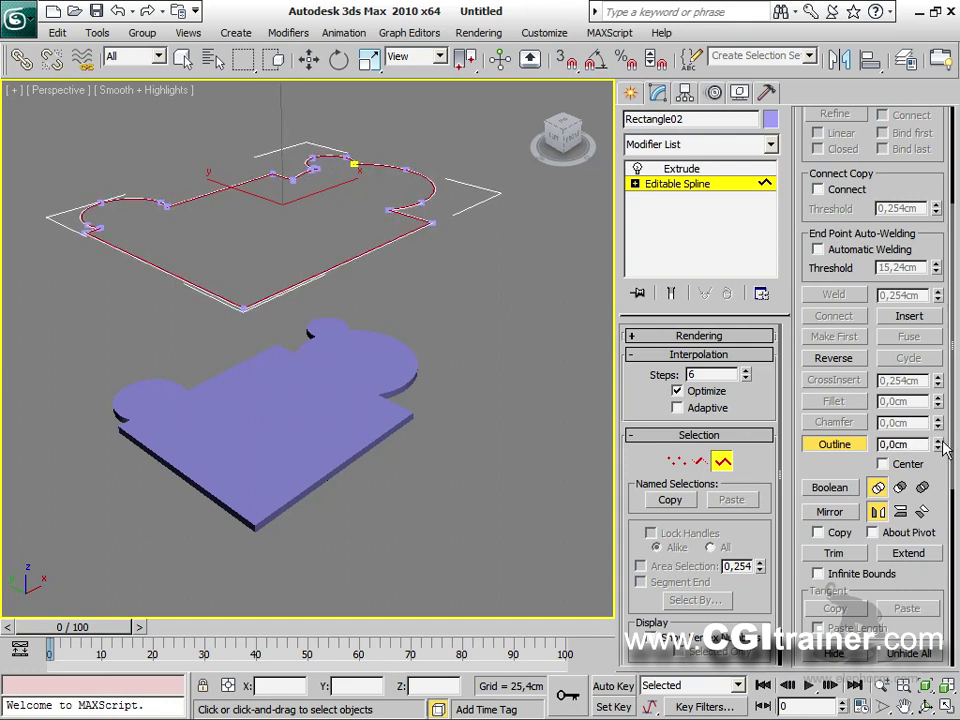
middle_click_drag(418, 386, 374, 318, "alt")
scroll(420, 350, "up", 3)
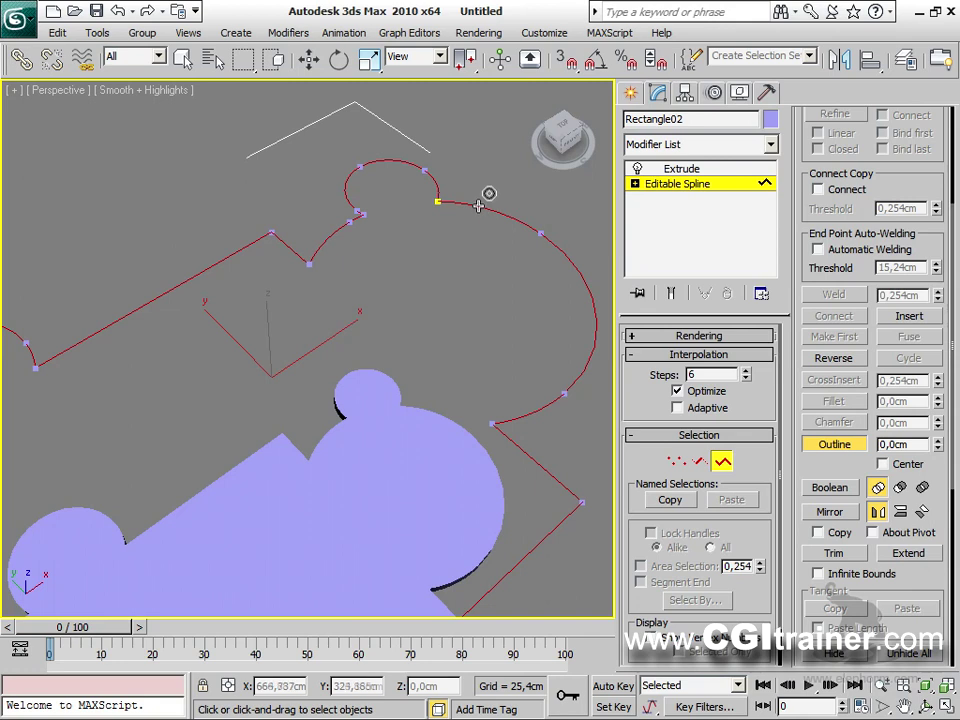
Outline the copy's spline into a narrow double line, undoing extra attempts, then return to Extrude.
left_click_drag(478, 206, 480, 203)
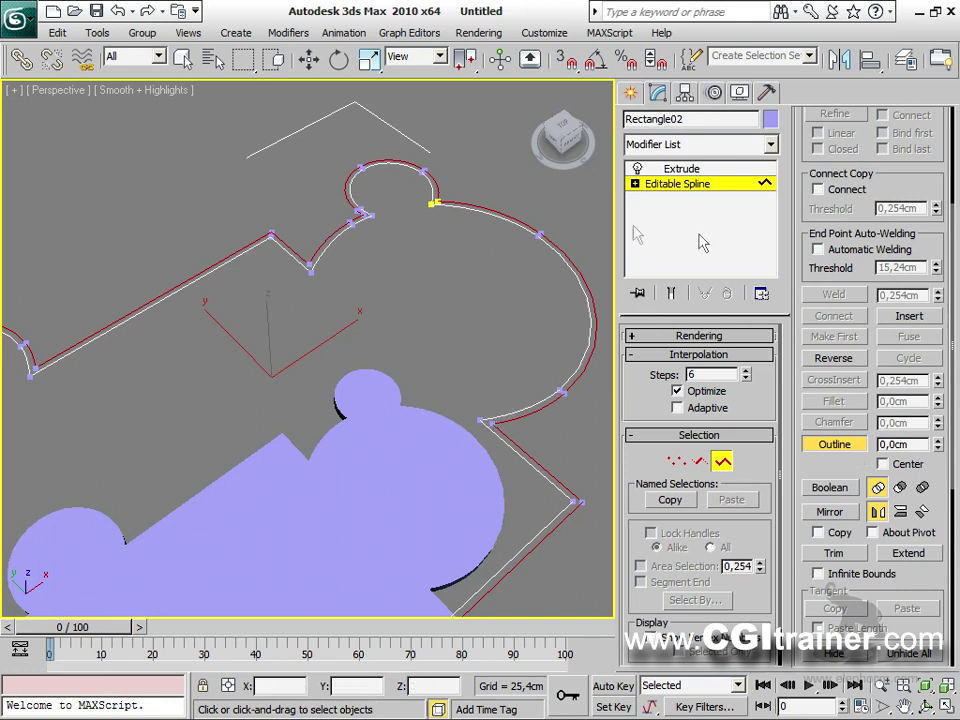
left_click_drag(592, 322, 476, 281)
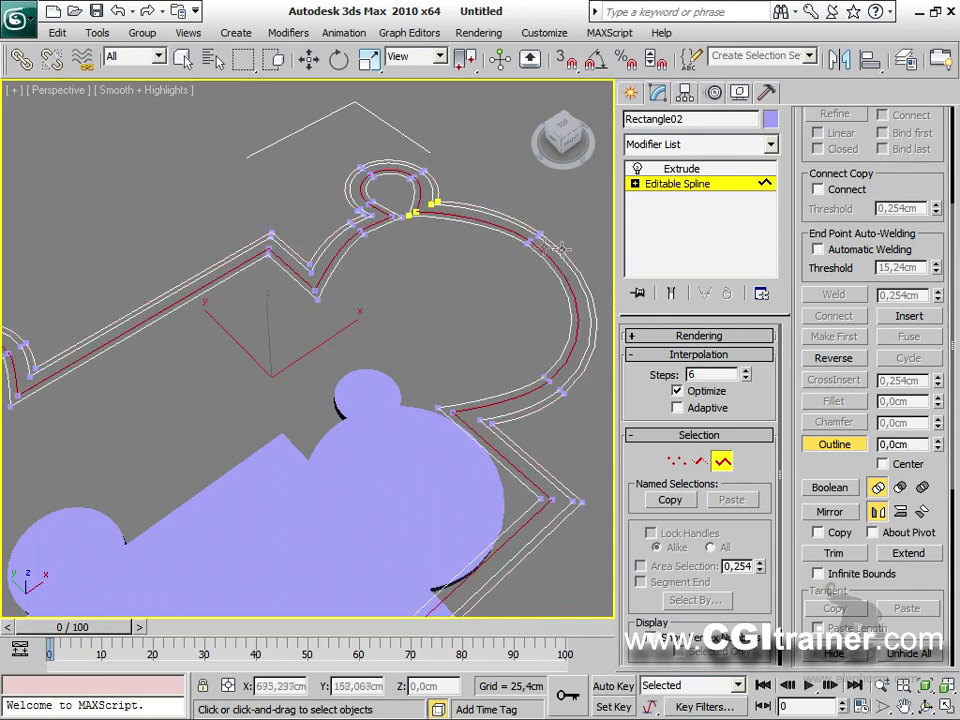
key("ctrl+a")
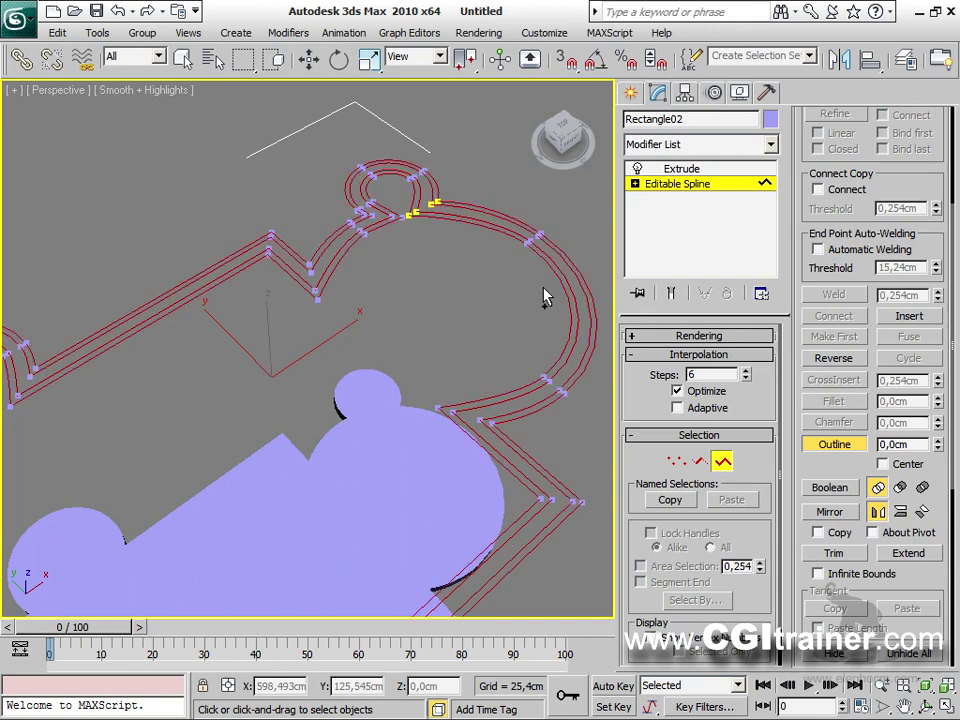
key("ctrl+z")
key("ctrl+z")
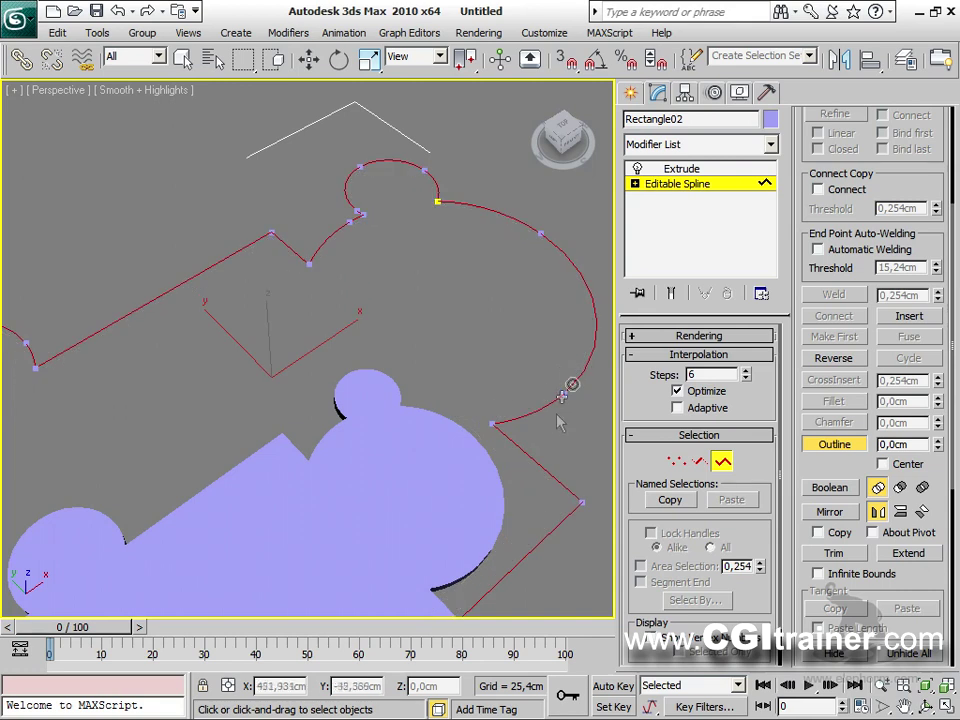
left_click(834, 444)
left_click(848, 452)
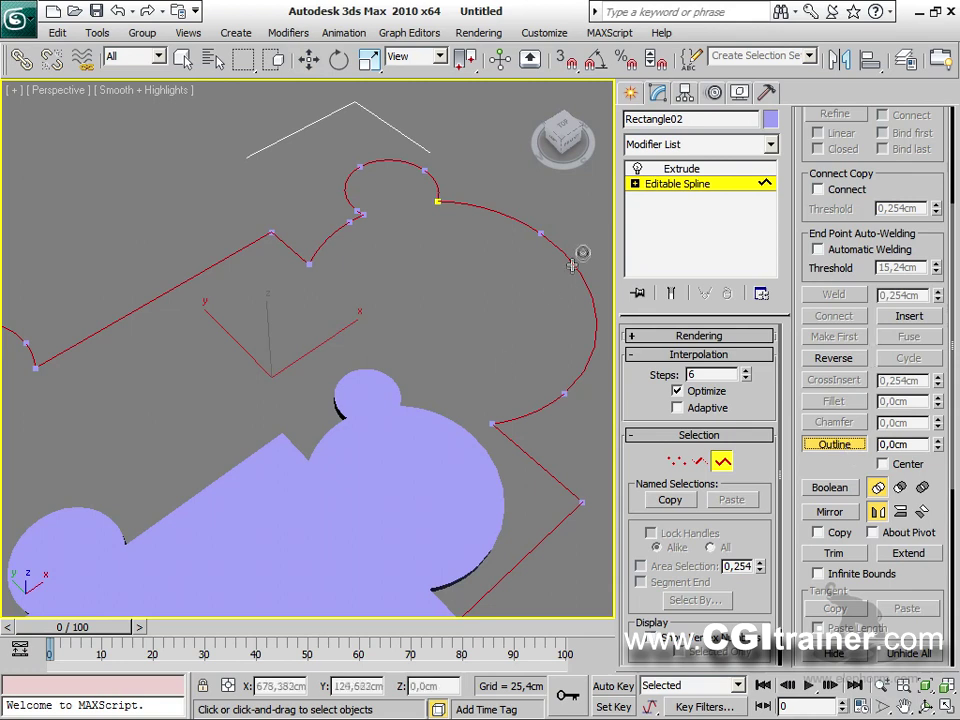
mouse_move(938, 446)
left_mouse_down()
mouse_move(938, 418)
mouse_move(938, 447)
left_mouse_up()
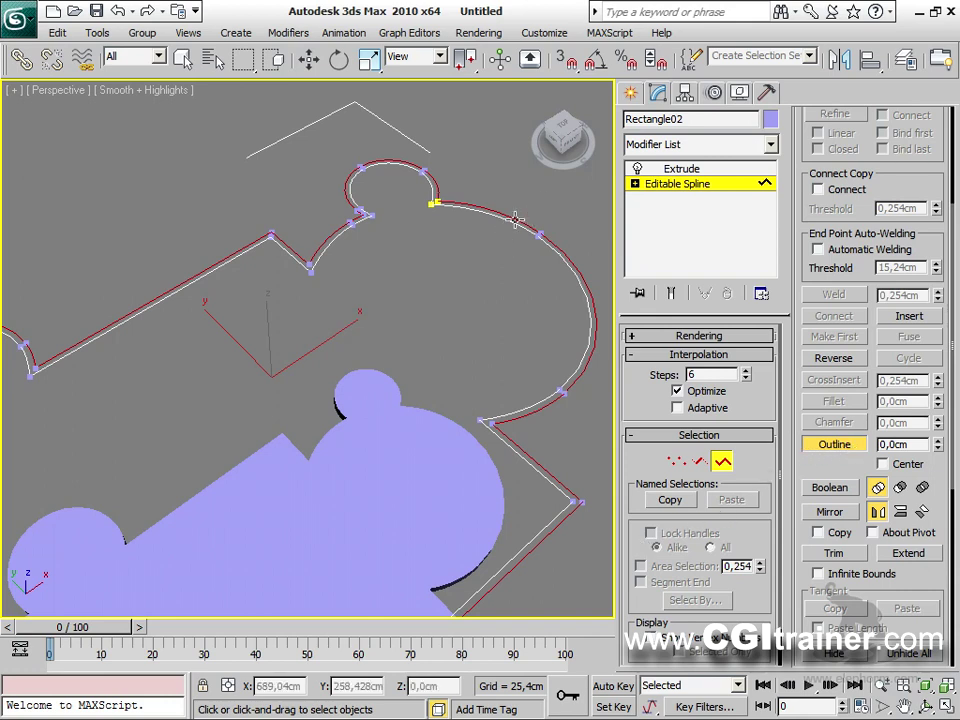
left_click(701, 171)
mouse_move(447, 262)
middle_mouse_down("alt")
mouse_move(425, 158)
mouse_move(447, 266)
middle_mouse_up("alt")
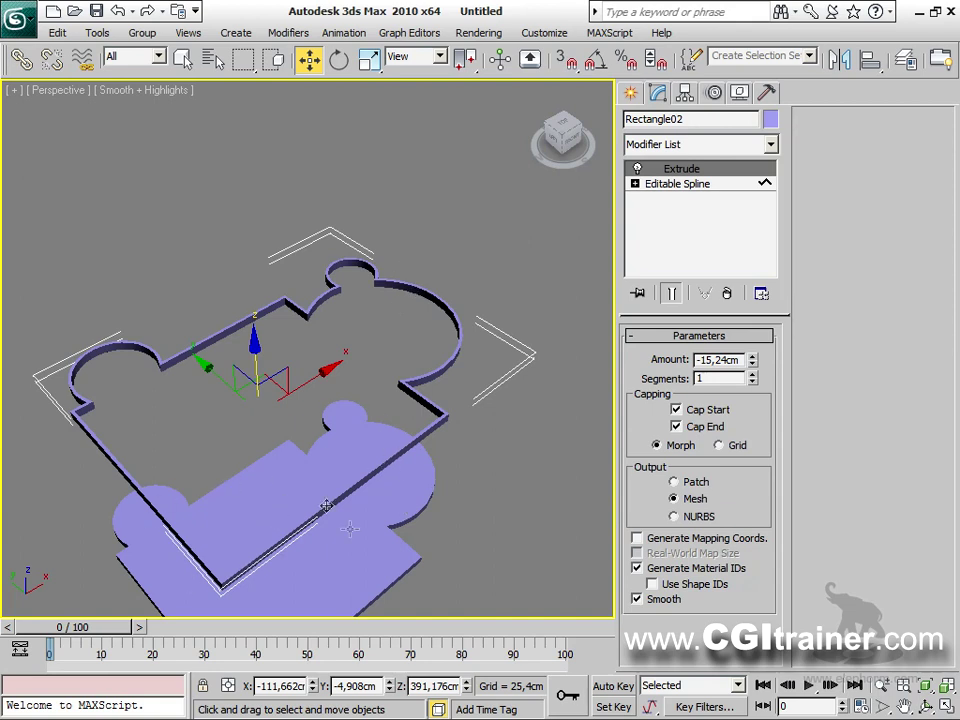
Raise the Extrude Amount to about 168,91cm and lower the wall along Z.
left_click_drag(752, 362, 696, 242)
middle_click_drag(300, 440, 90, 422, "alt")
left_click_drag(240, 405, 239, 415)
middle_click_drag(239, 415, 393, 390, "alt")
middle_click_drag(424, 527, 399, 519, "alt")
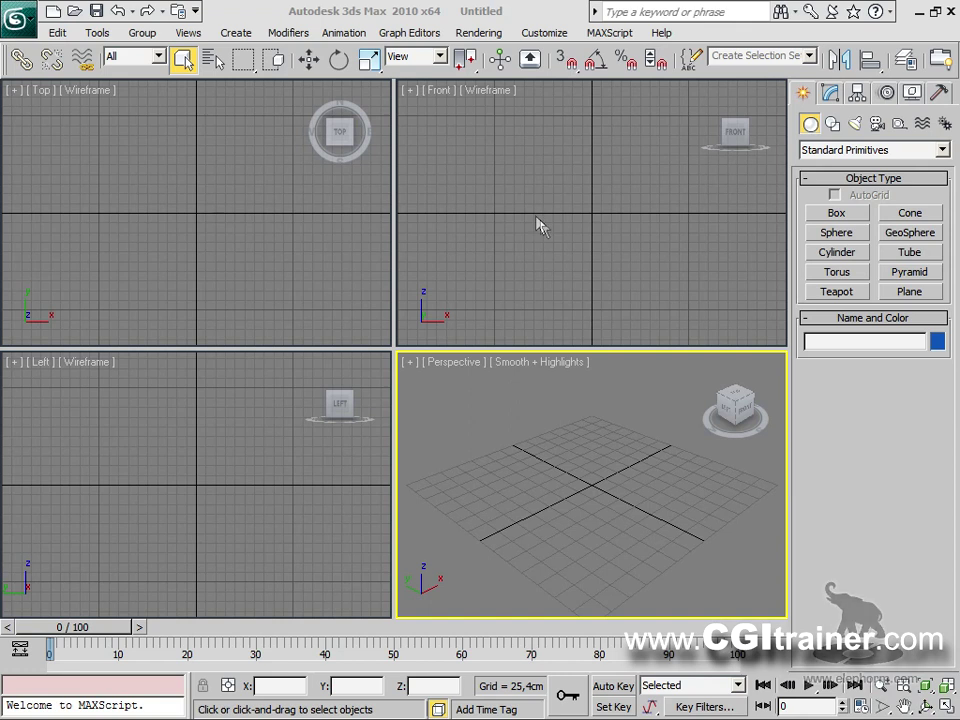
Maximize the Front view and draw a circle centred at the origin.
left_click(485, 174)
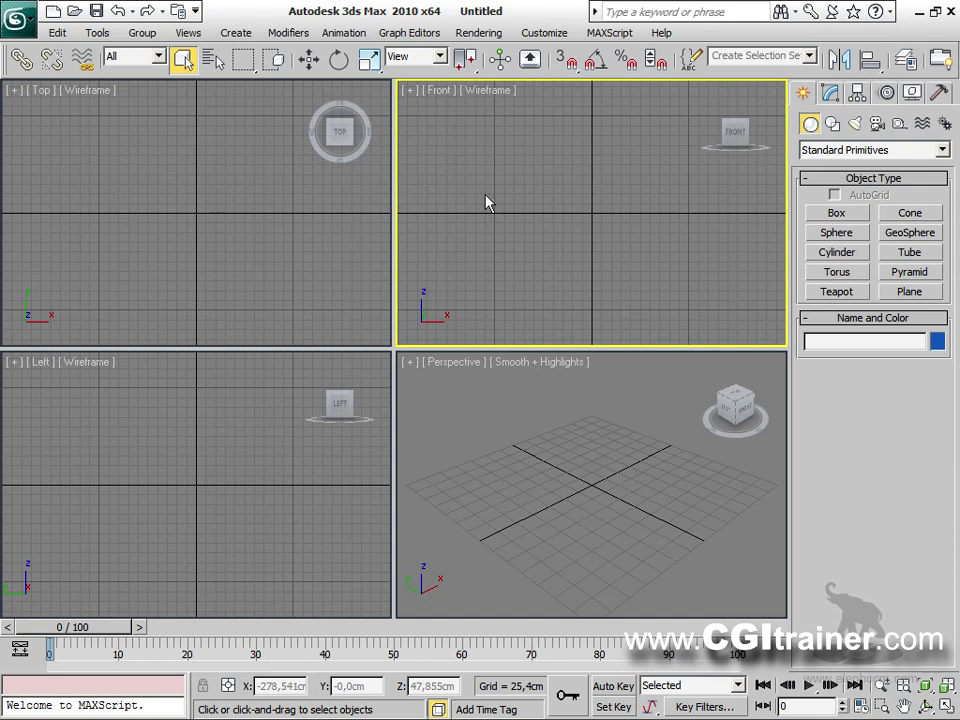
key("alt+w")
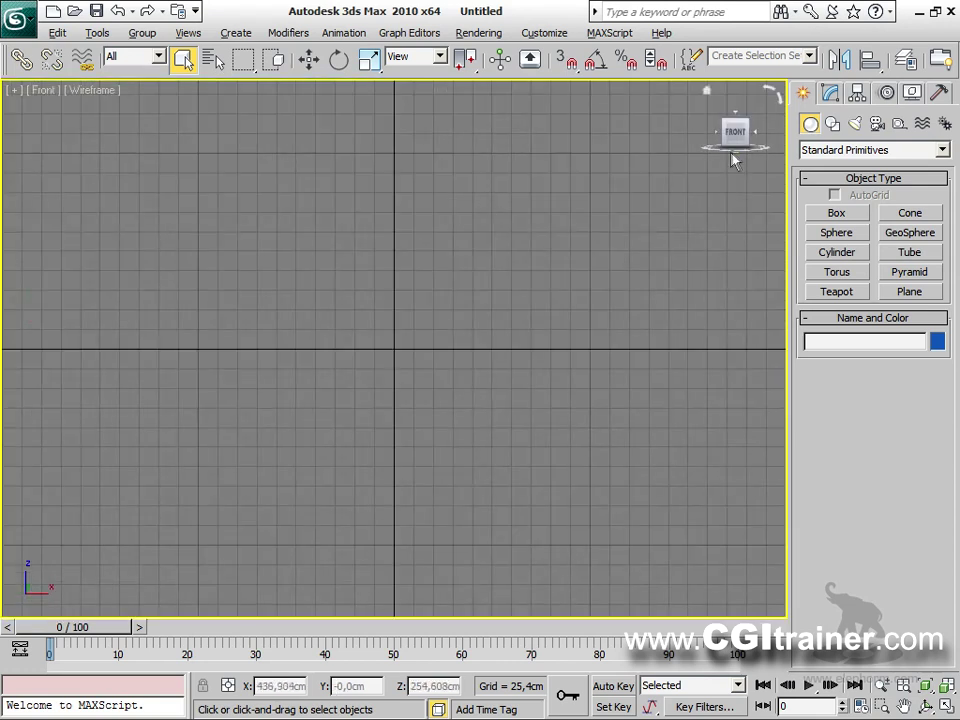
left_click(832, 123)
left_click(837, 248)
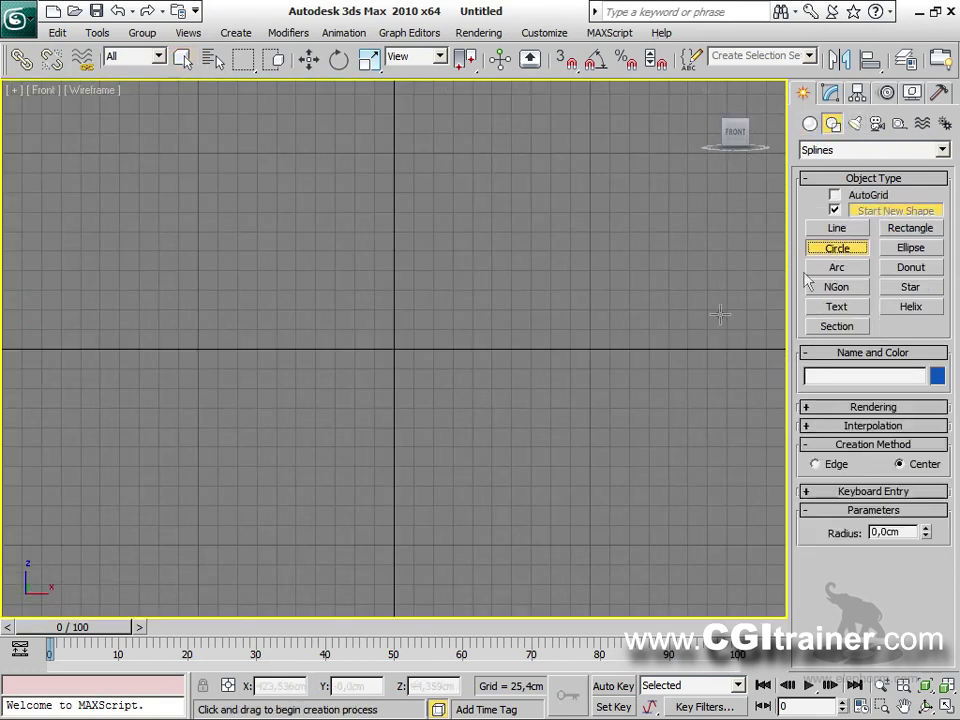
left_click_drag(394, 349, 561, 450)
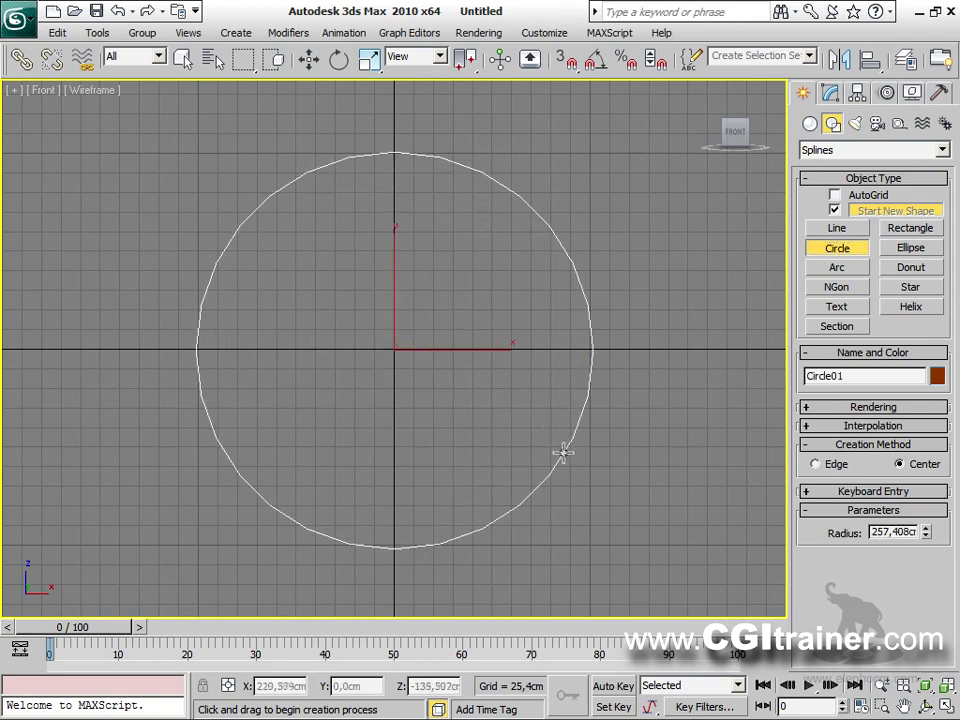
Draw a 78,995 × 52,258cm rectangle atop the circle and hide the home grid.
left_click(918, 229)
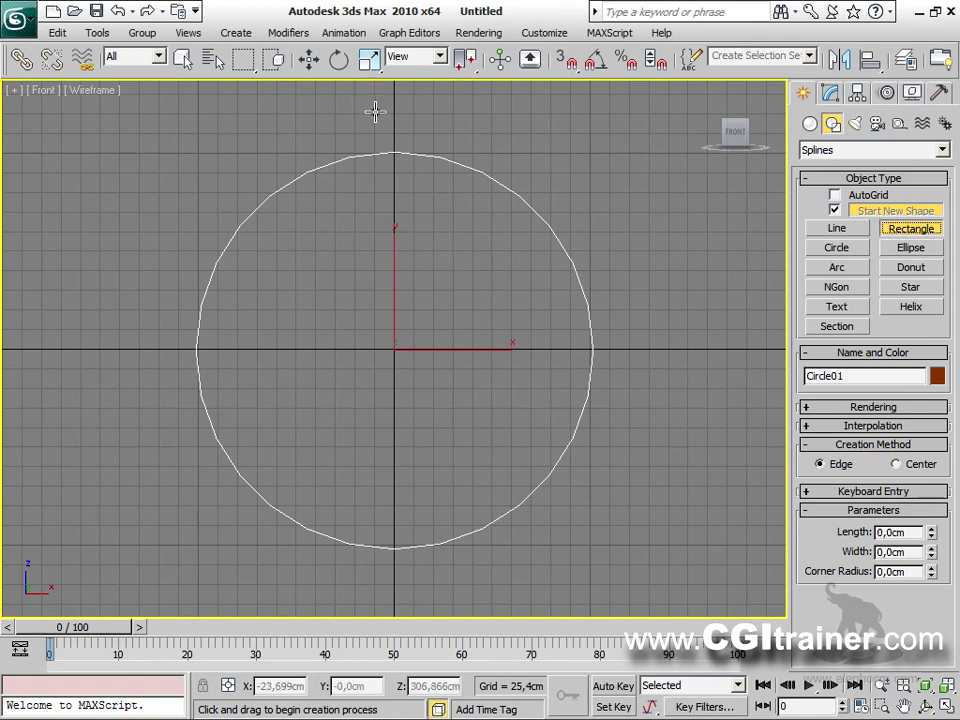
left_click_drag(376, 114, 416, 175)
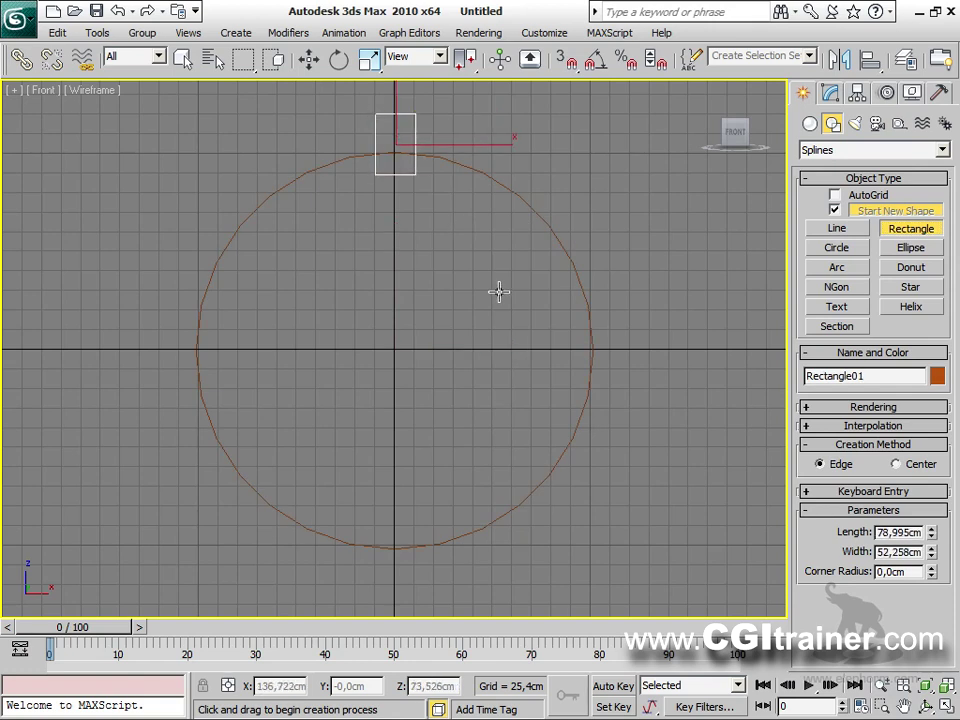
key("g")
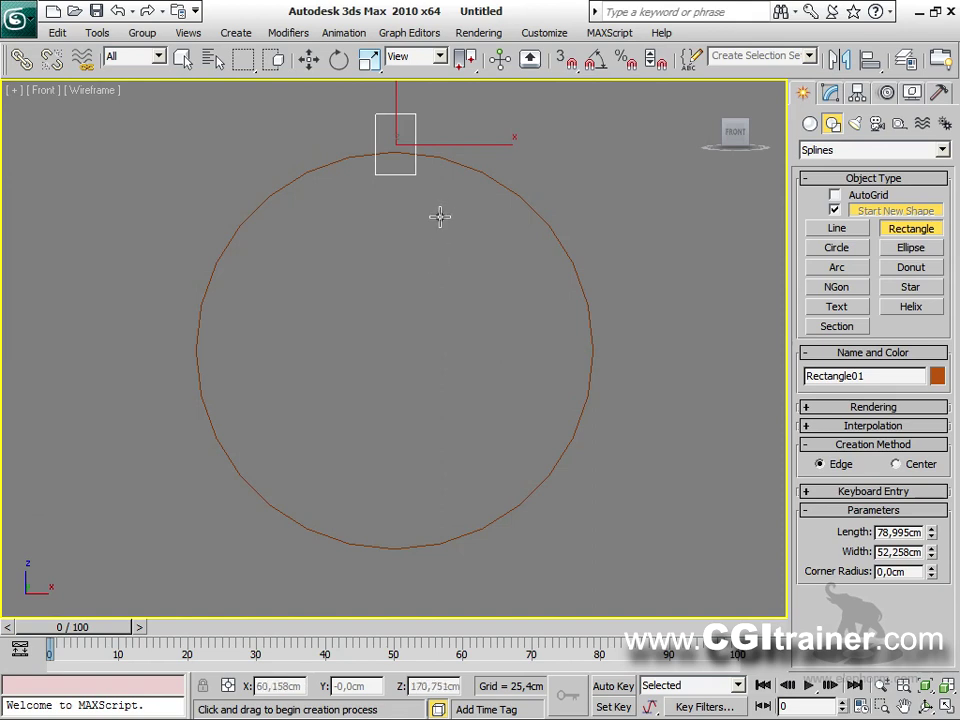
Exit rectangle creation and set the reference coordinate system to Pick > Circle01.
right_click(440, 216)
left_click(409, 305)
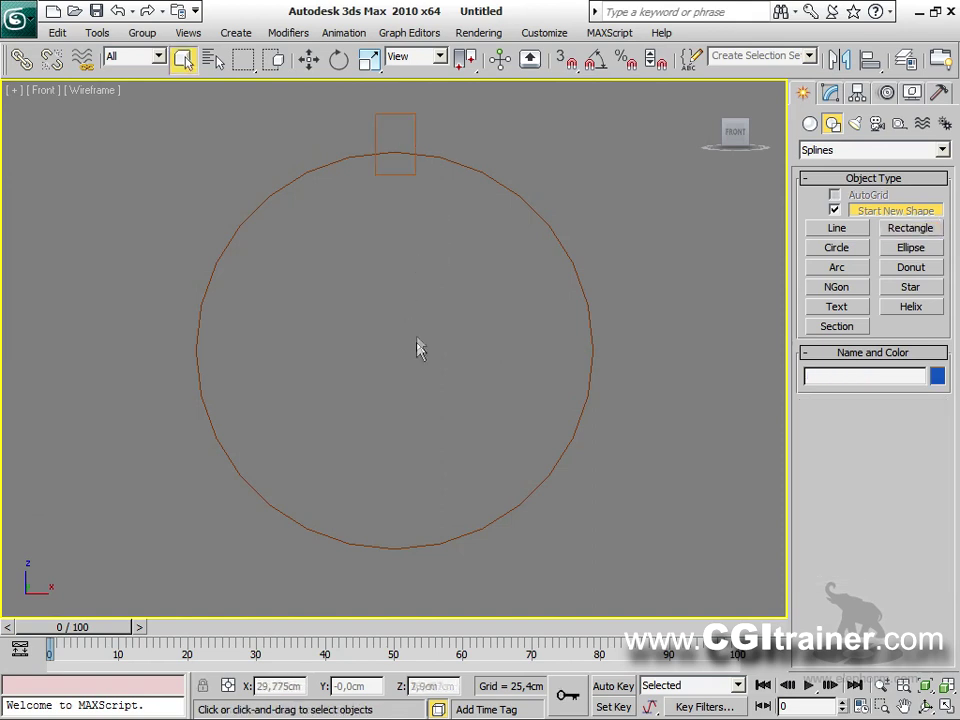
right_click(364, 327)
left_click(333, 315)
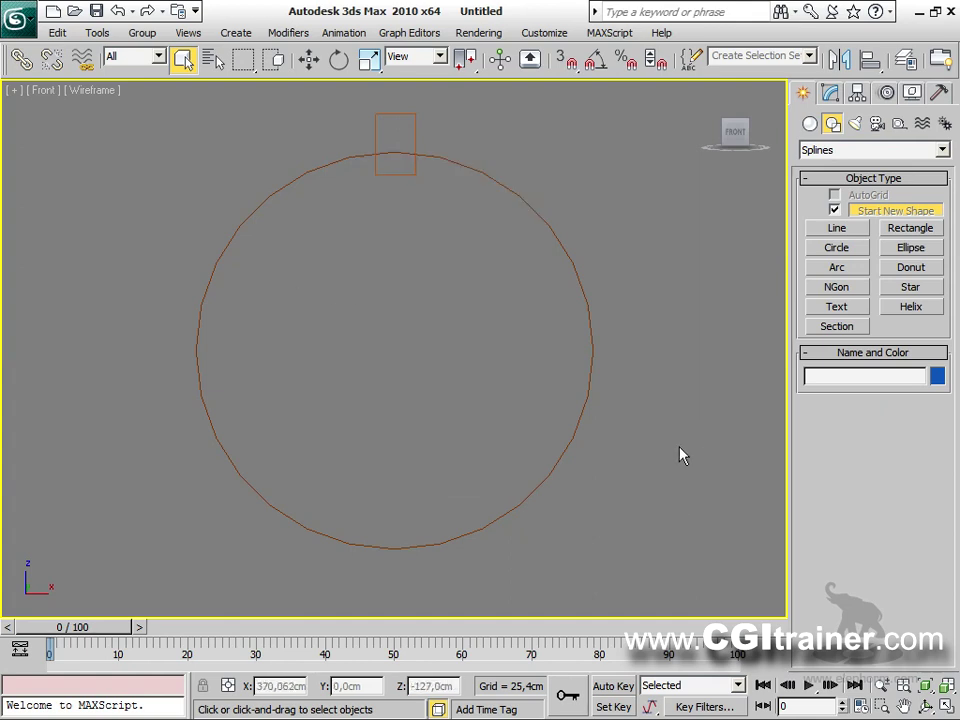
left_click(440, 57)
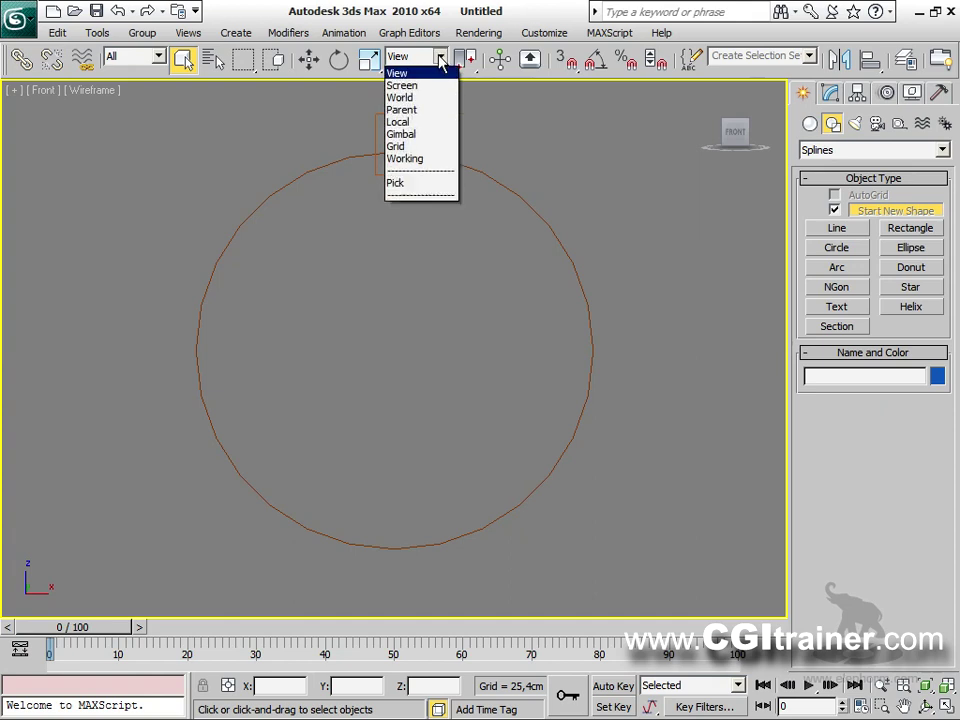
left_click(412, 184)
left_click(446, 160)
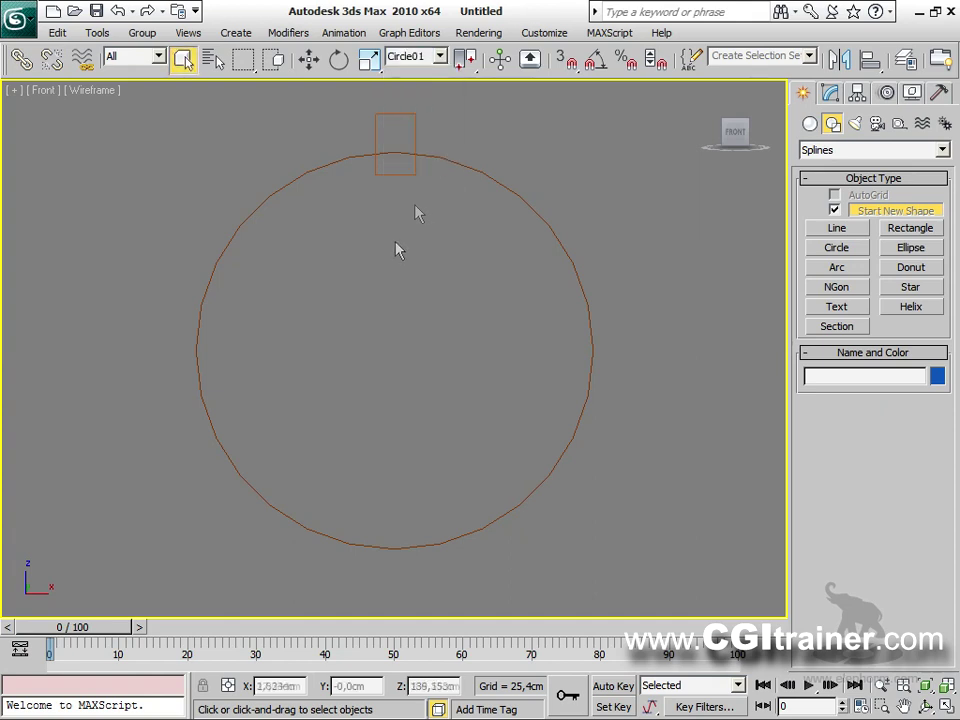
left_click(440, 56)
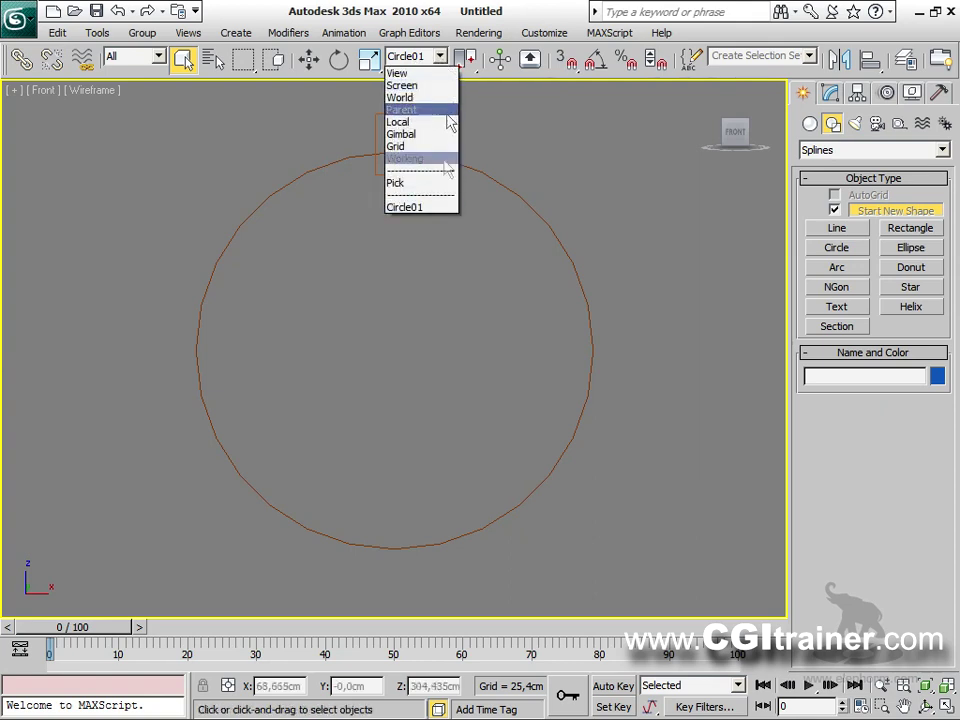
left_click(493, 127)
Select the rectangle, use Rotate with Transform Coordinate Center, and undo a test rotation.
left_click(400, 115)
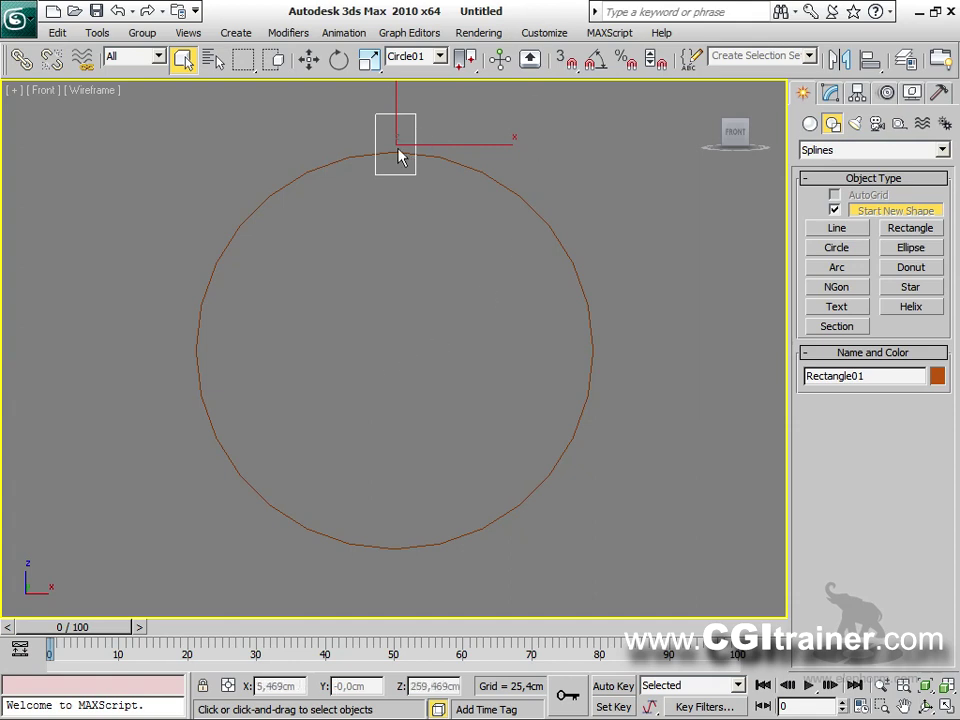
left_click(339, 61)
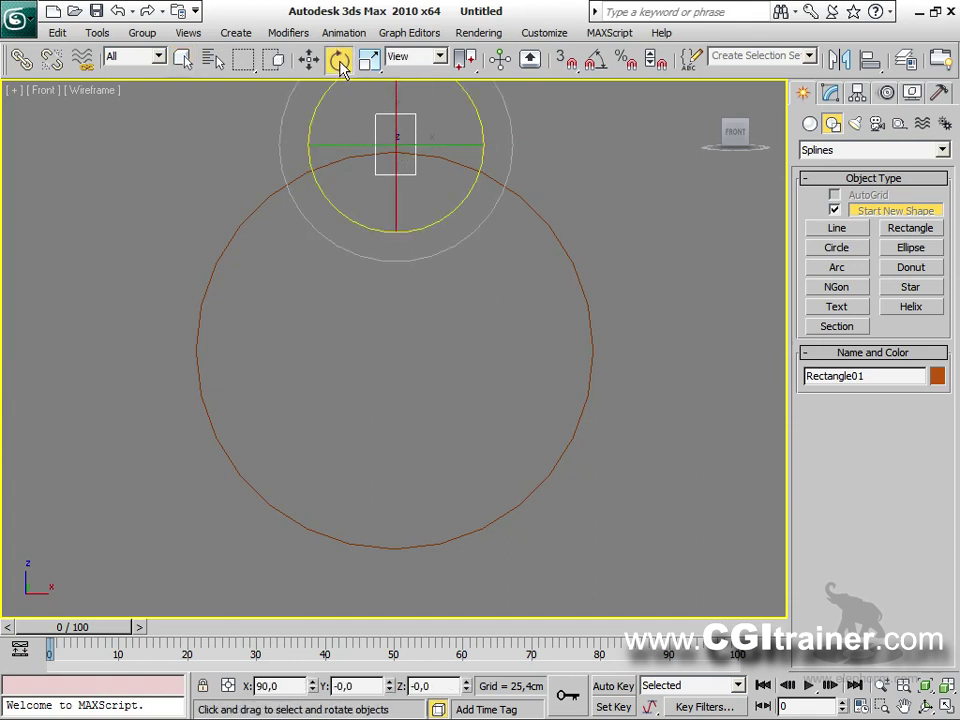
left_click(440, 57)
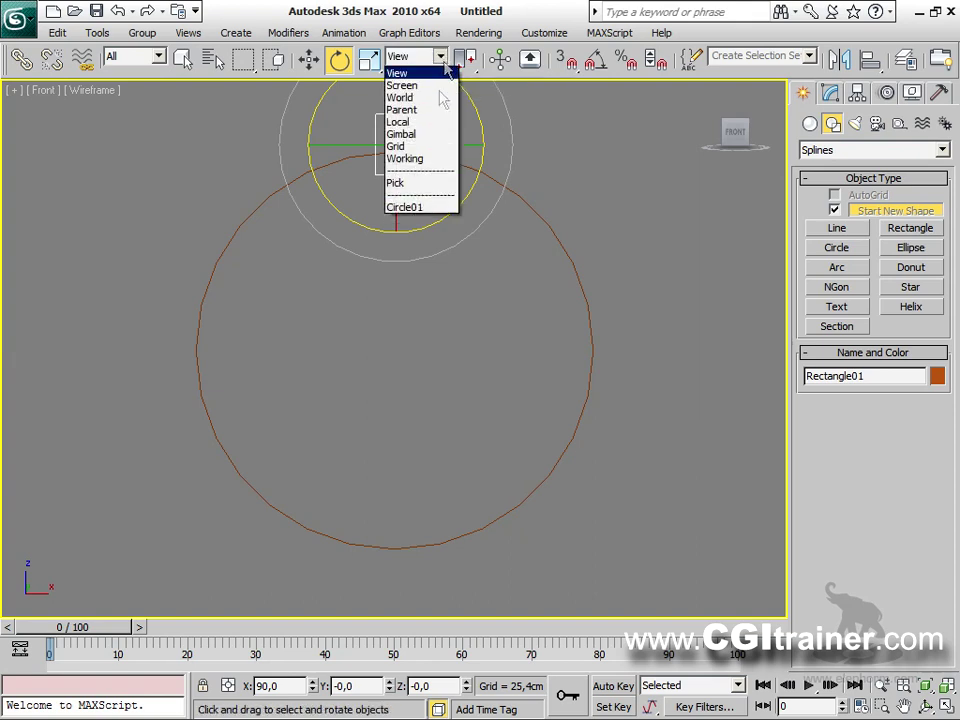
left_click(425, 210)
left_click_drag(464, 58, 467, 146)
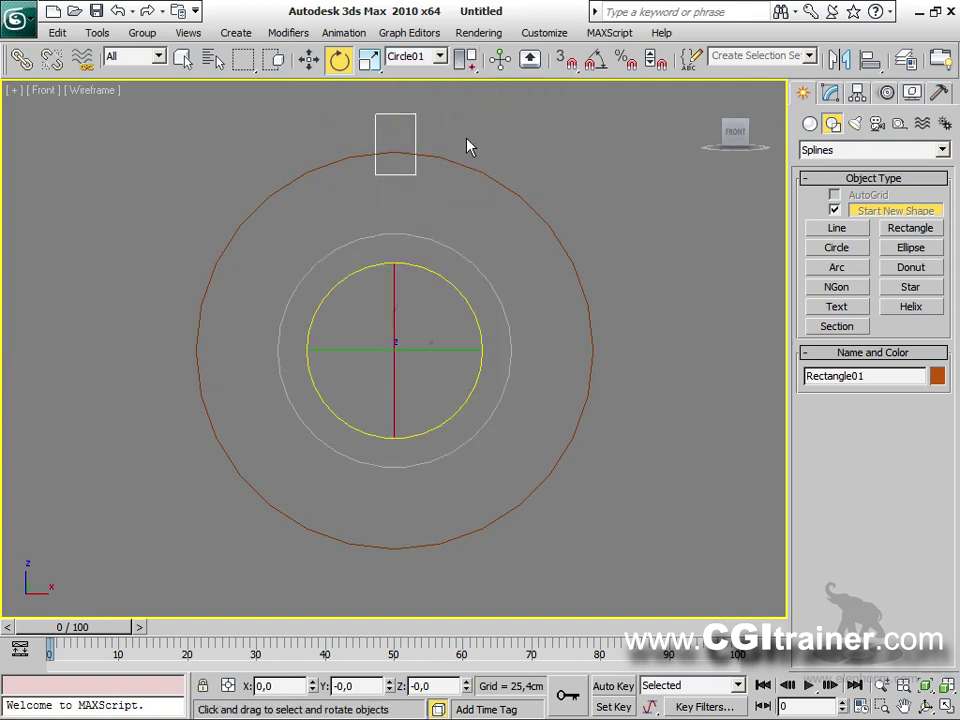
left_click_drag(431, 277, 449, 311)
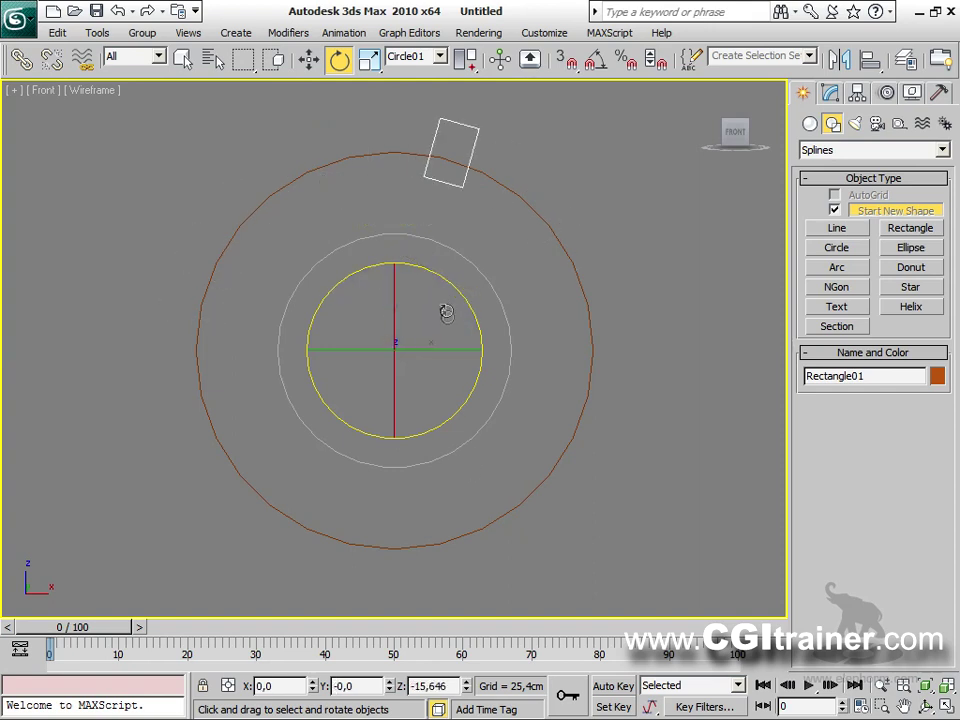
key("ctrl+z")
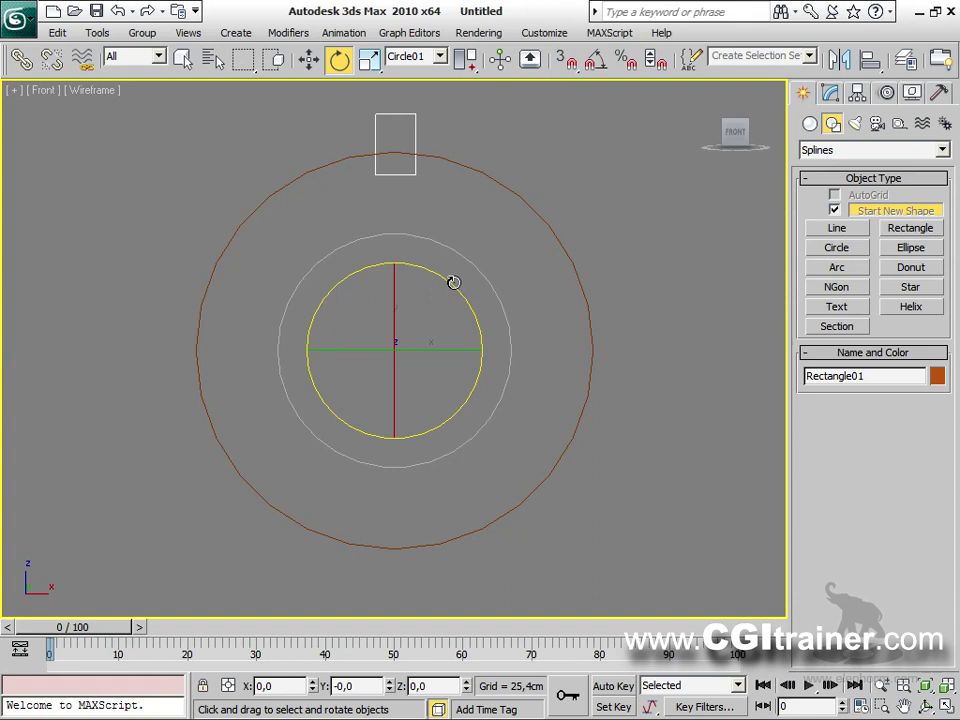
Shift-rotate the rectangle around the circle to clone 10, then 9, then 1 copies.
left_click_drag(458, 290, 479, 318, "shift")
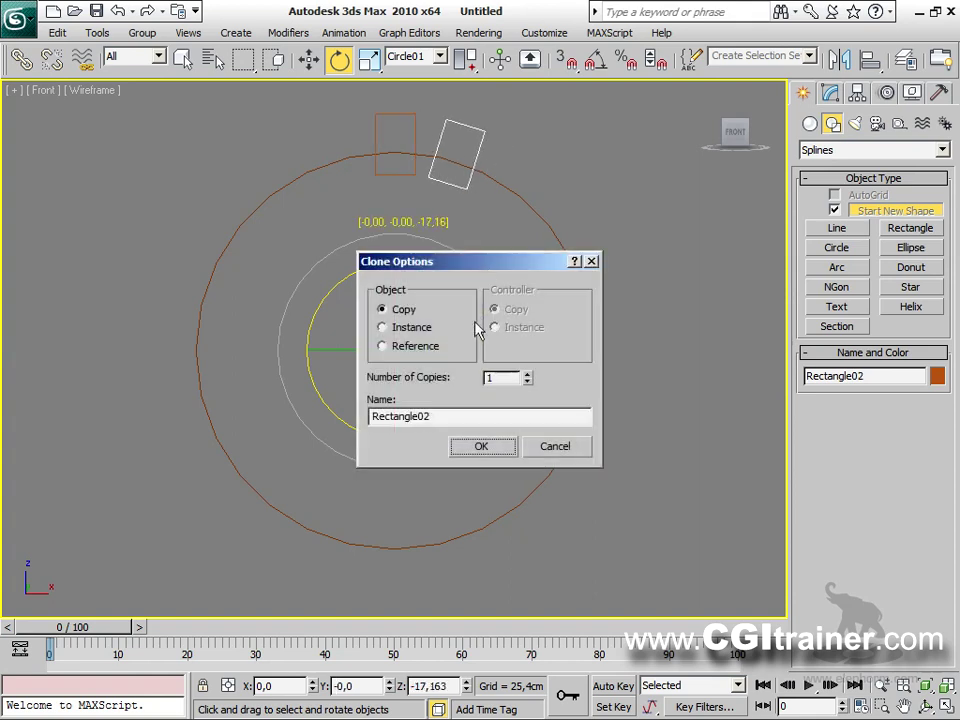
left_click(527, 378)
left_click(502, 447)
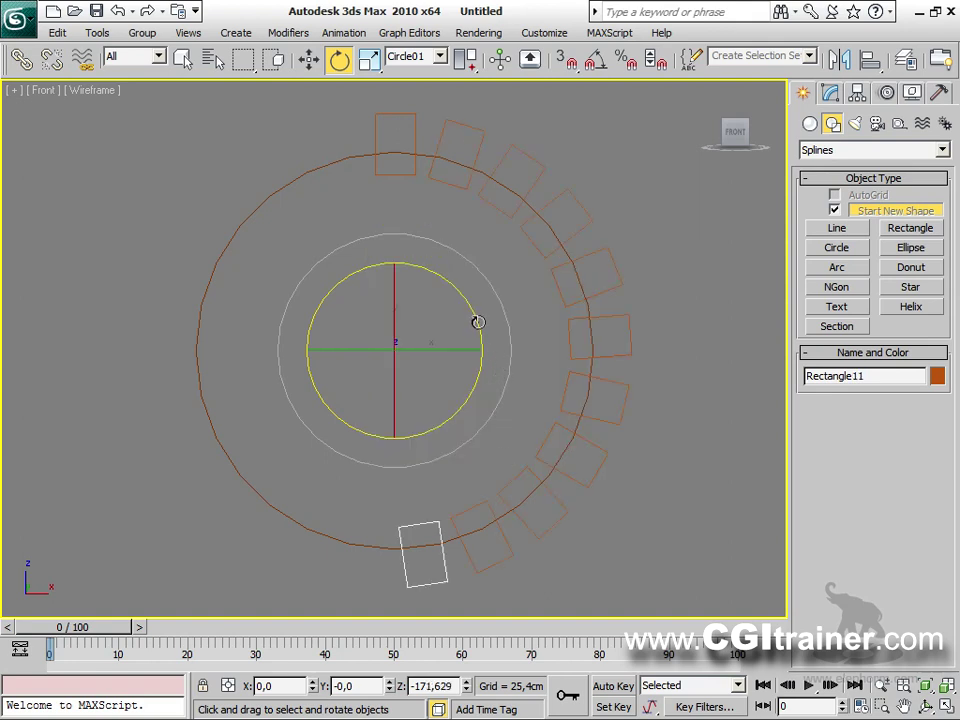
left_click_drag(477, 323, 486, 349, "shift")
double_click(500, 378)
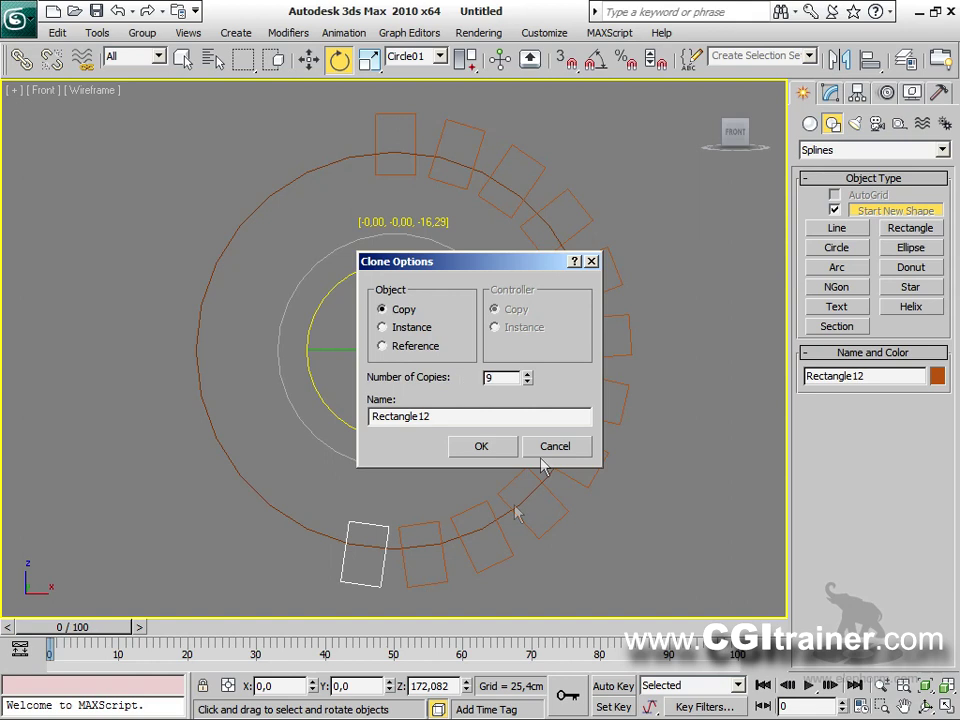
left_click(481, 446)
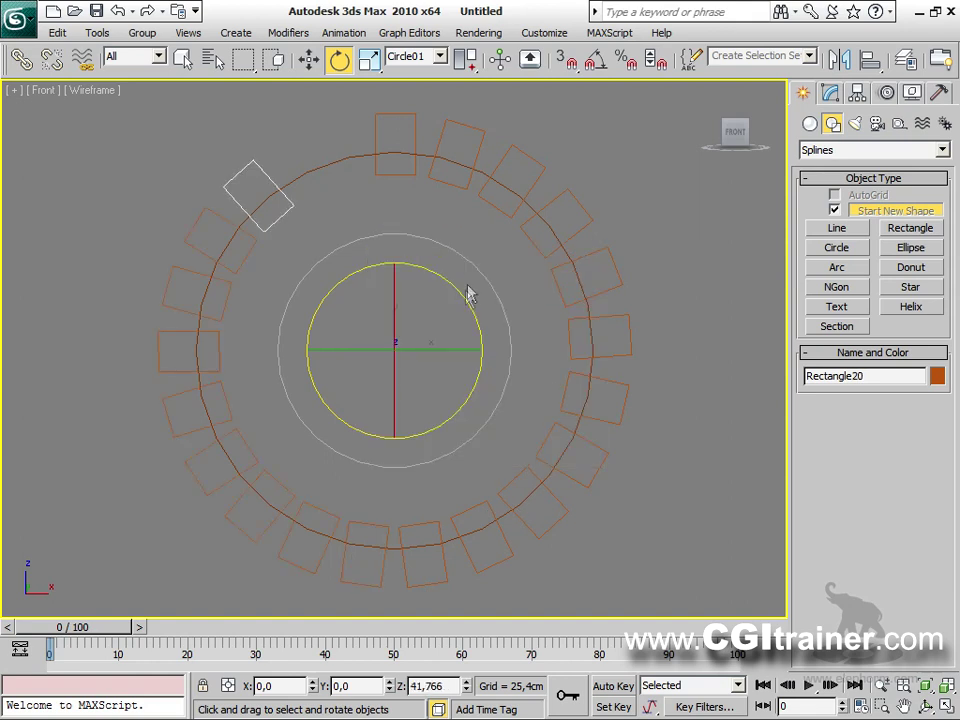
left_click_drag(466, 298, 487, 342, "shift")
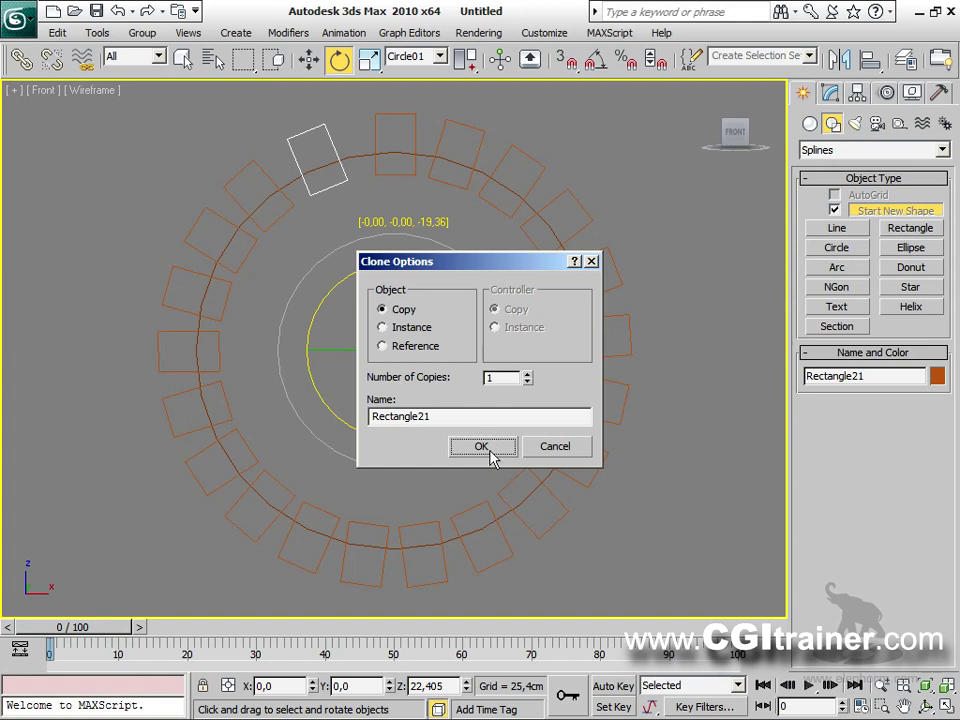
left_click(481, 446)
Fine-tune the angles of two top-left rectangles in the ring.
left_click(657, 203)
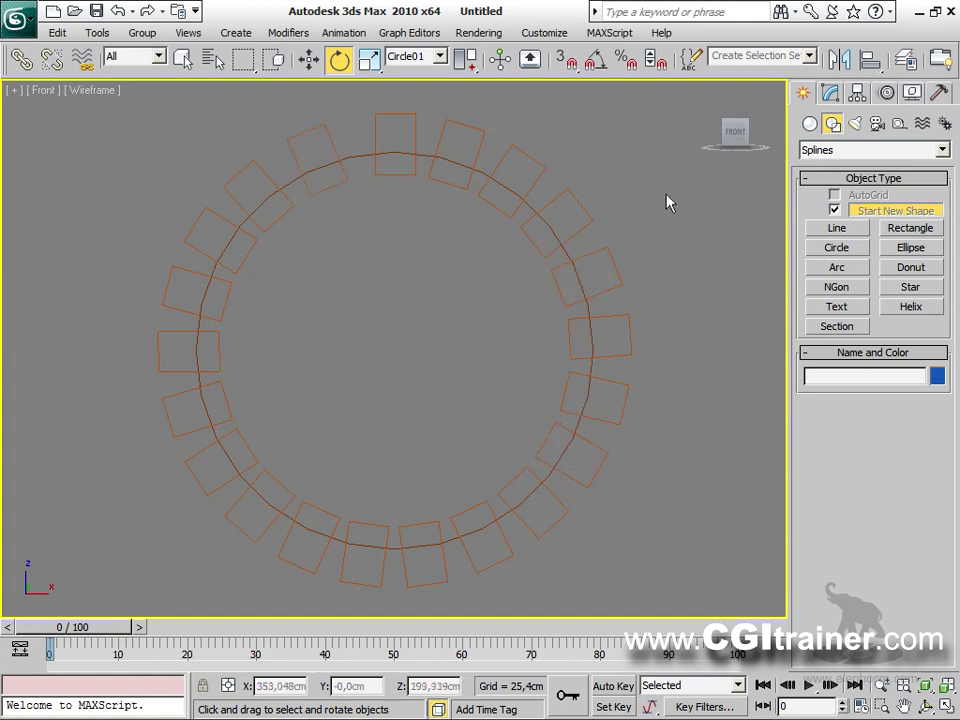
left_click(334, 184)
mouse_move(438, 270)
left_mouse_down()
mouse_move(400, 265)
mouse_move(436, 276)
left_mouse_up()
left_click(278, 195)
left_click(623, 262)
Switch to the Perspective view, look down on the ring, and select Circle01.
key("p")
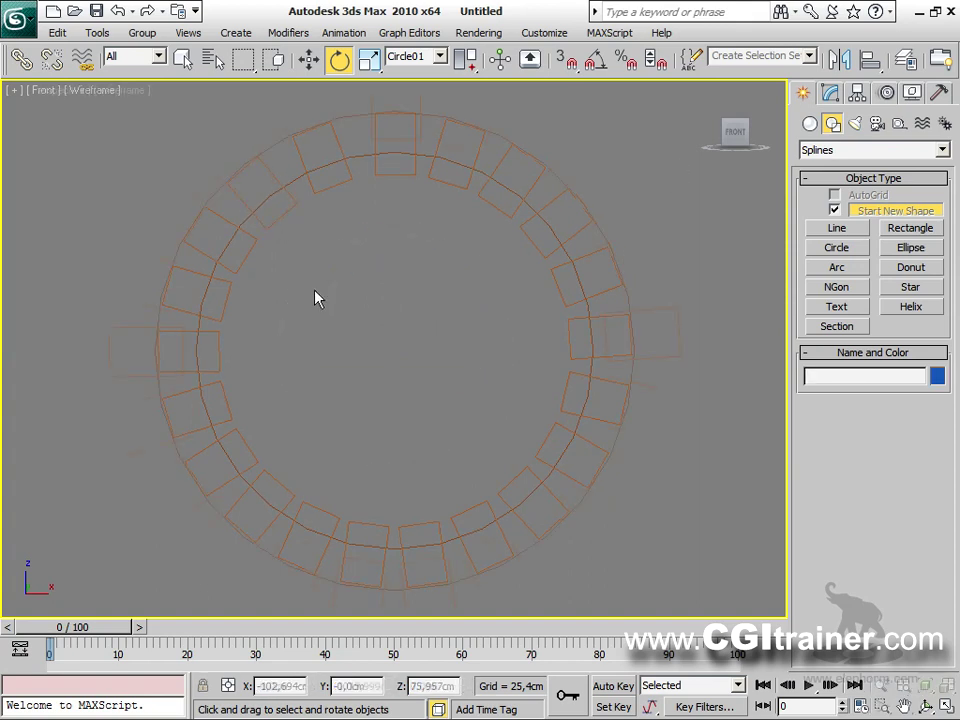
scroll(409, 299, "down", 6)
middle_click_drag(409, 299, 445, 290, "alt")
scroll(395, 330, "up", 5)
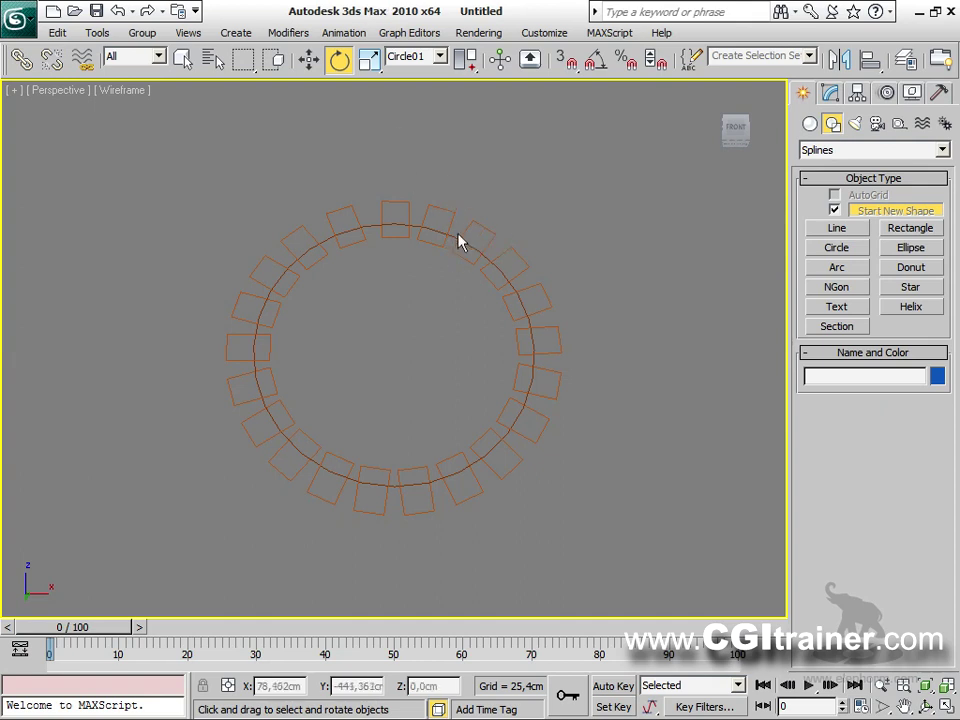
left_click(452, 236)
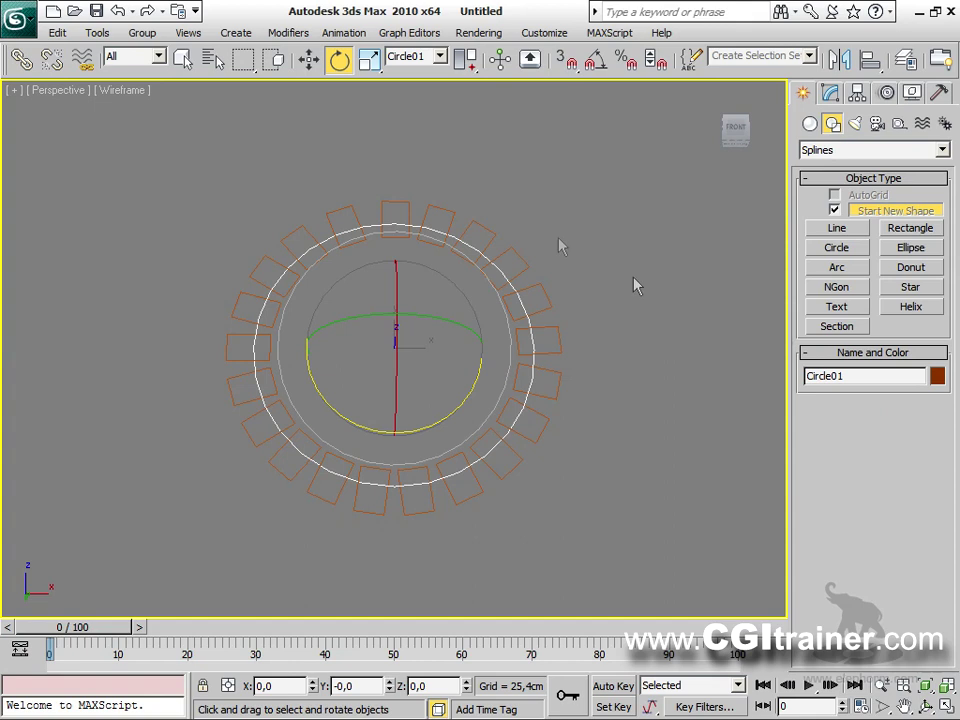
Convert Circle01 to an editable spline and Attach Mult. Rectangle01–Rectangle21 to it.
right_click(390, 323)
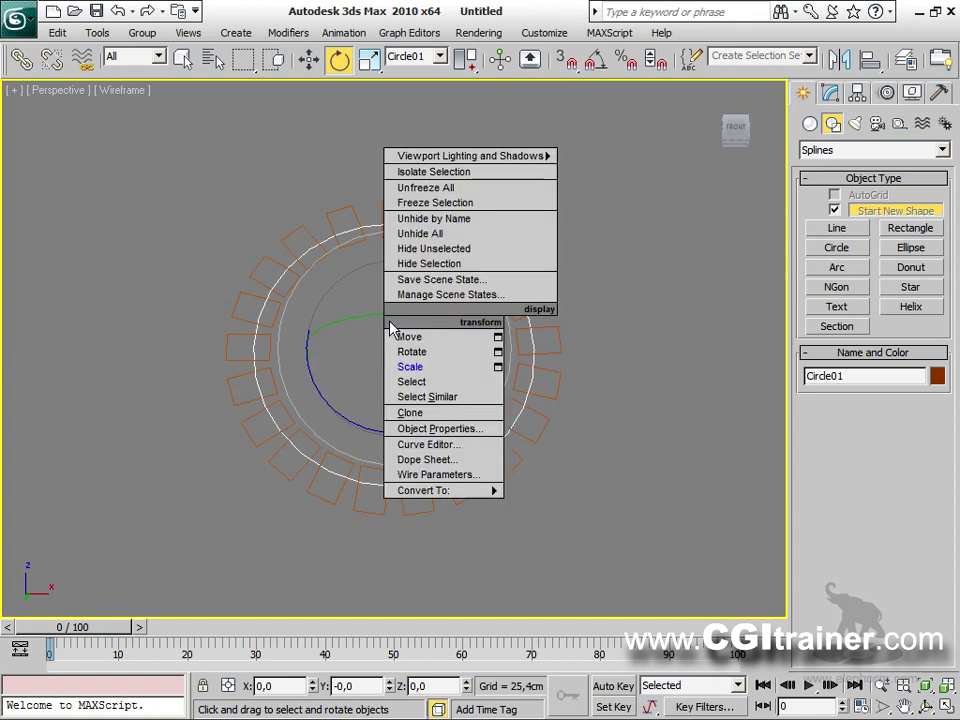
mouse_move(430, 490)
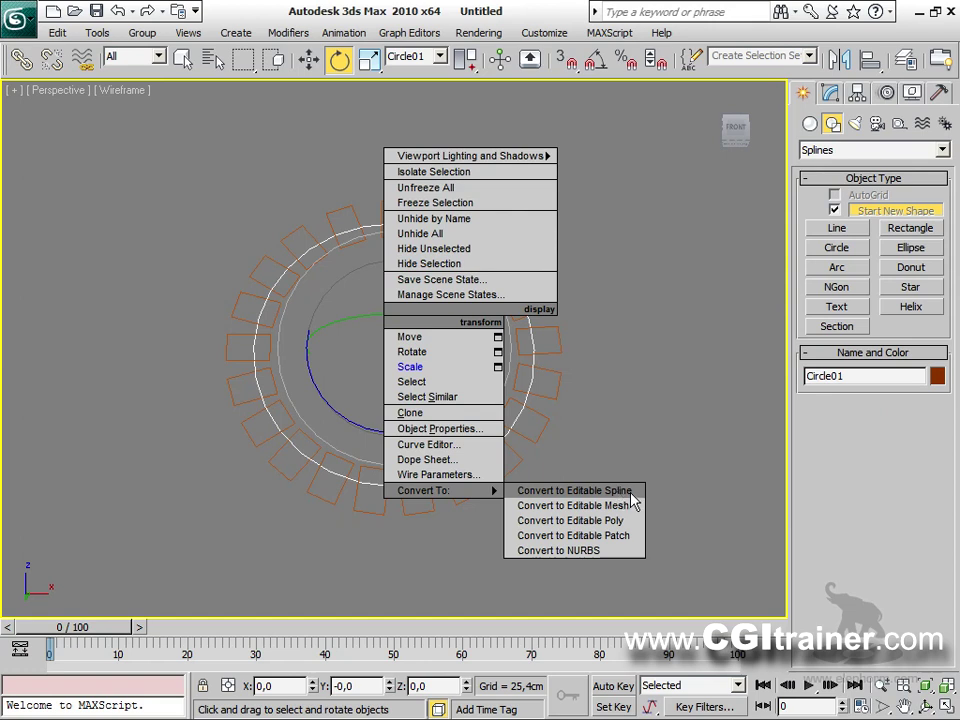
left_click(632, 491)
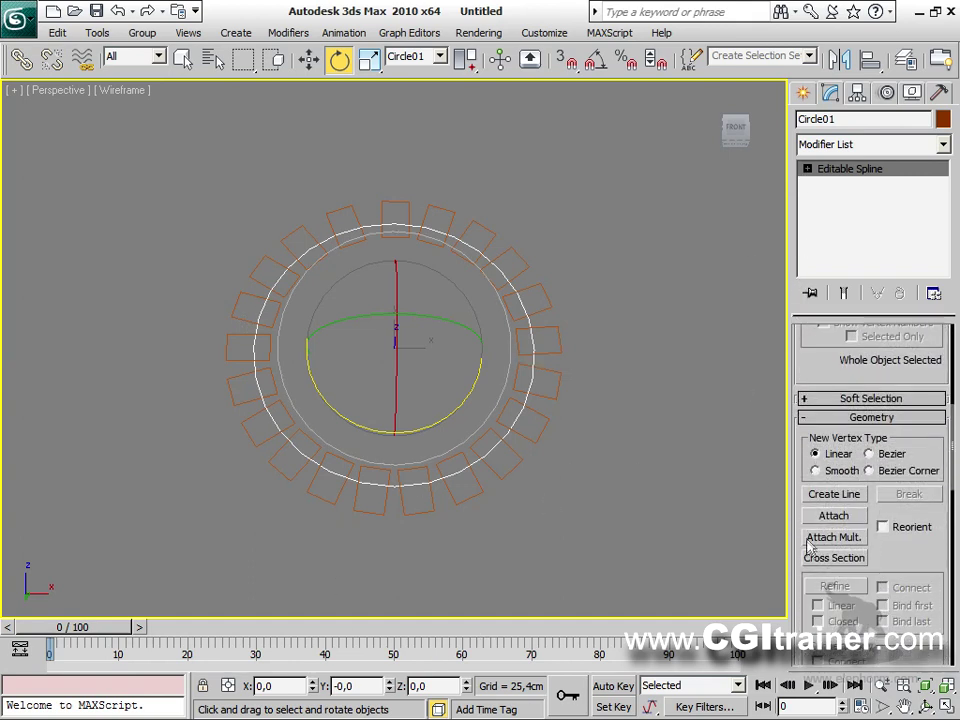
left_click(820, 537)
left_click_drag(184, 216, 138, 566)
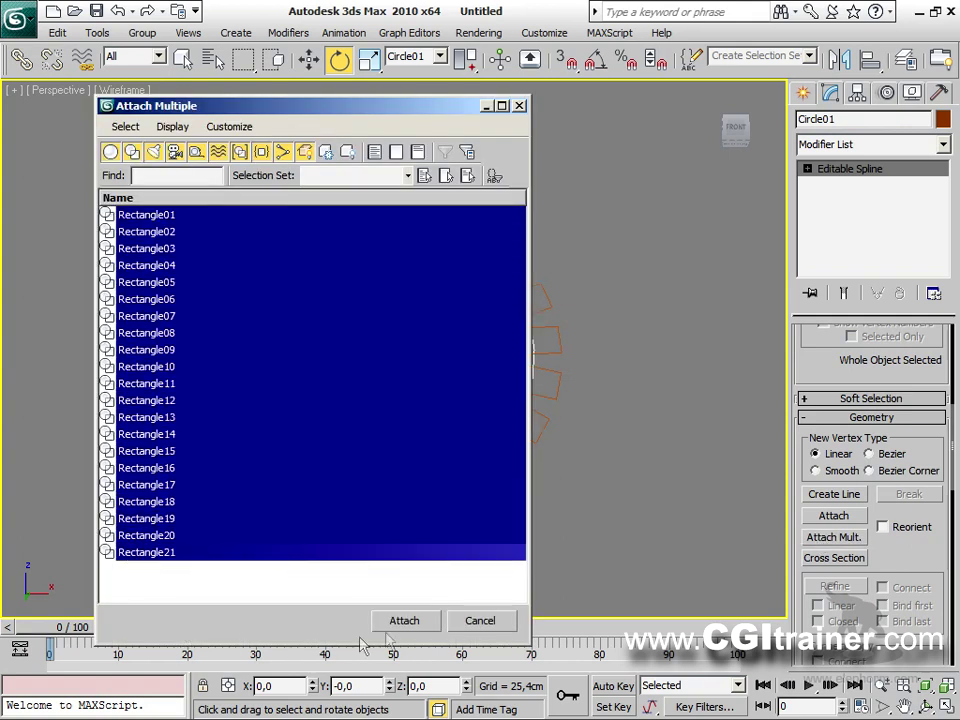
left_click(405, 624)
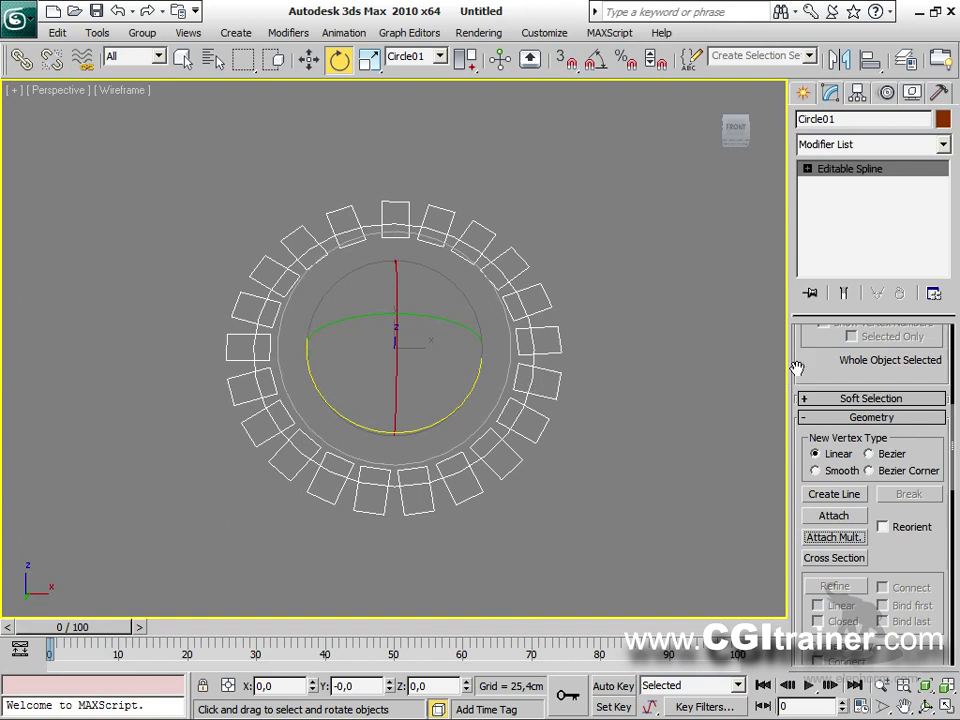
At Spline level of the gear outline, select a spline and start a Boolean Union.
left_click(807, 169)
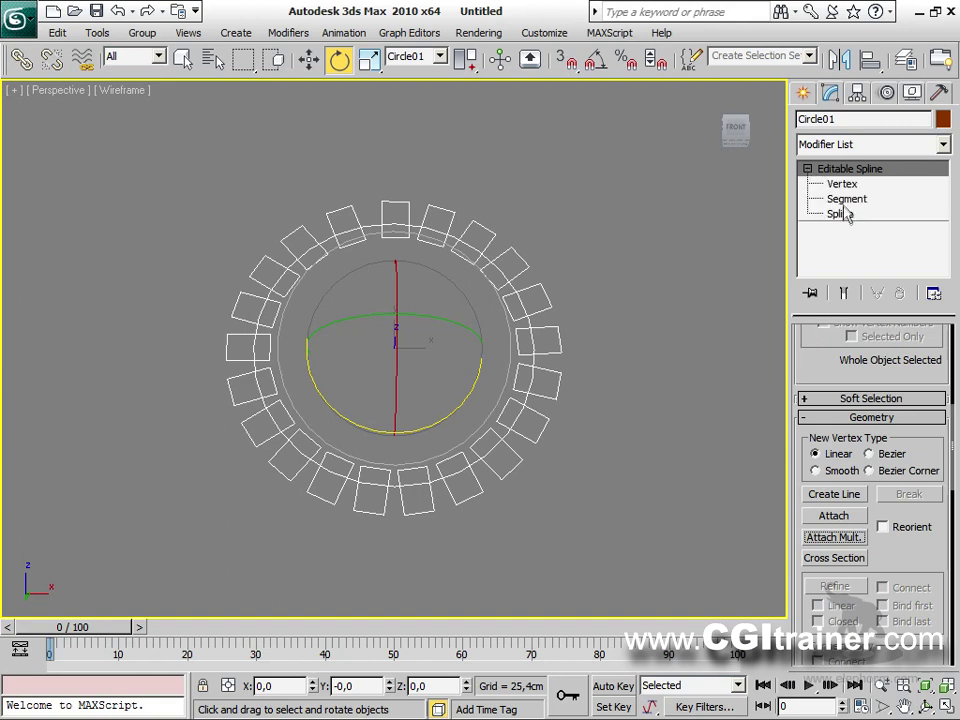
left_click(840, 214)
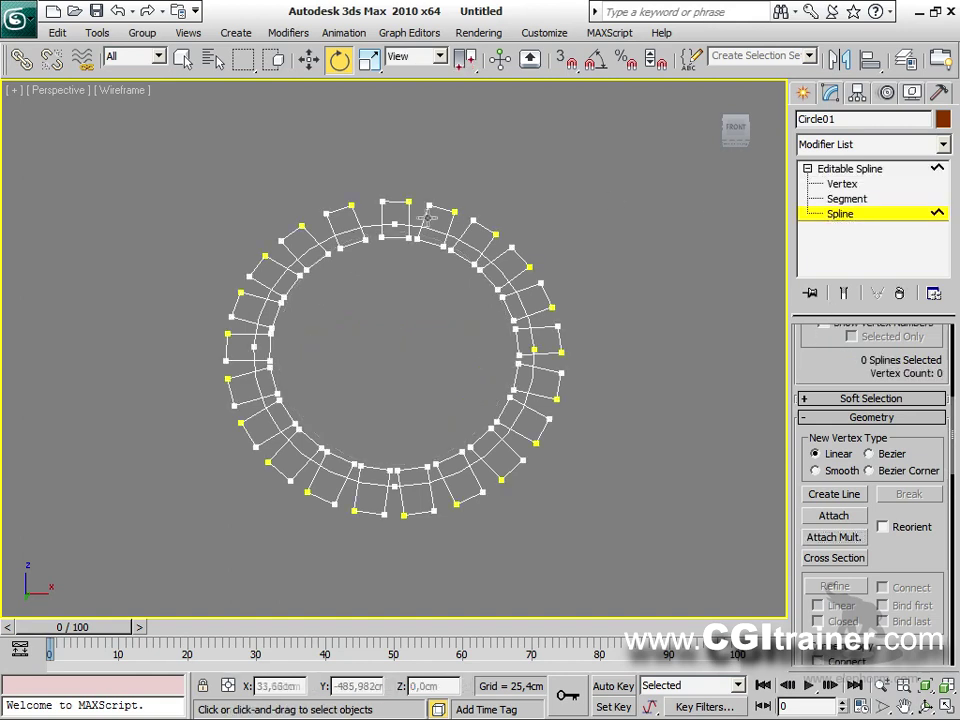
left_click(395, 215)
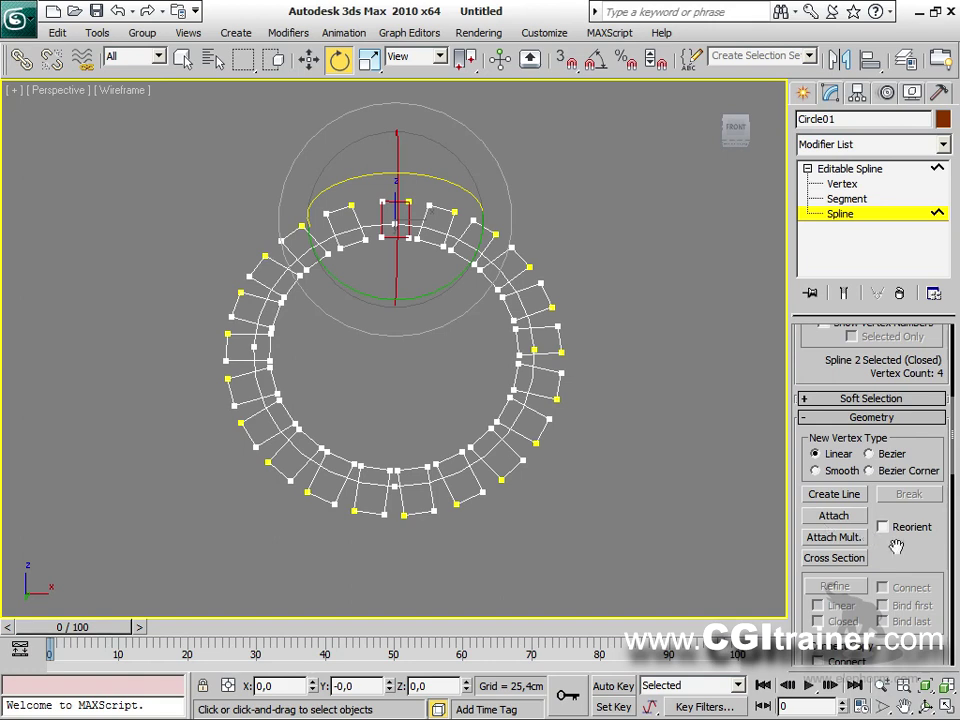
left_click_drag(898, 424, 903, 322)
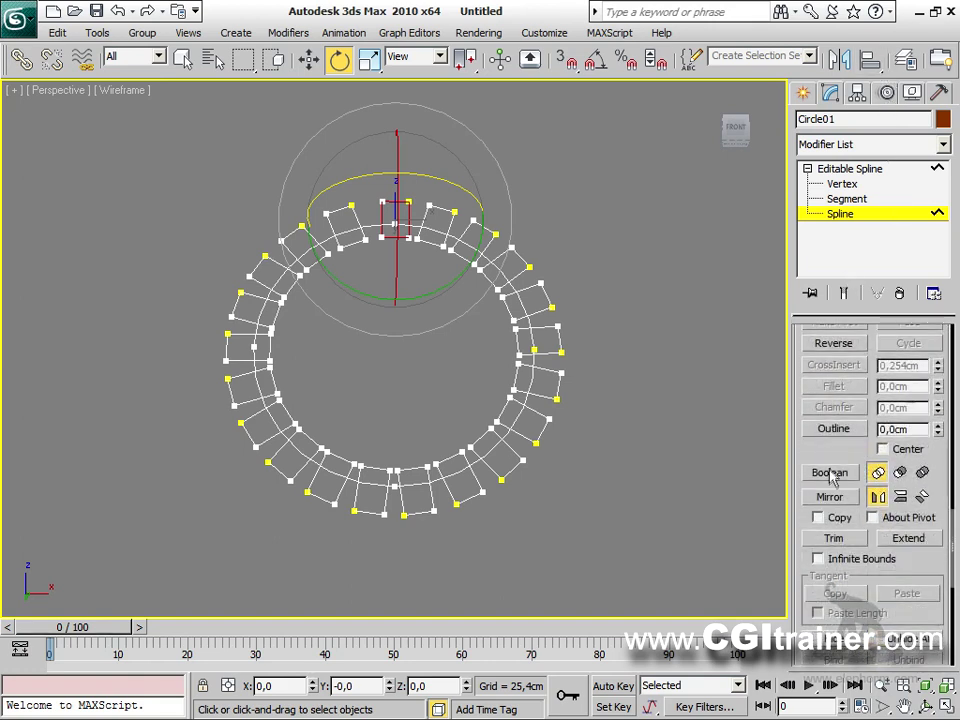
left_click(848, 473)
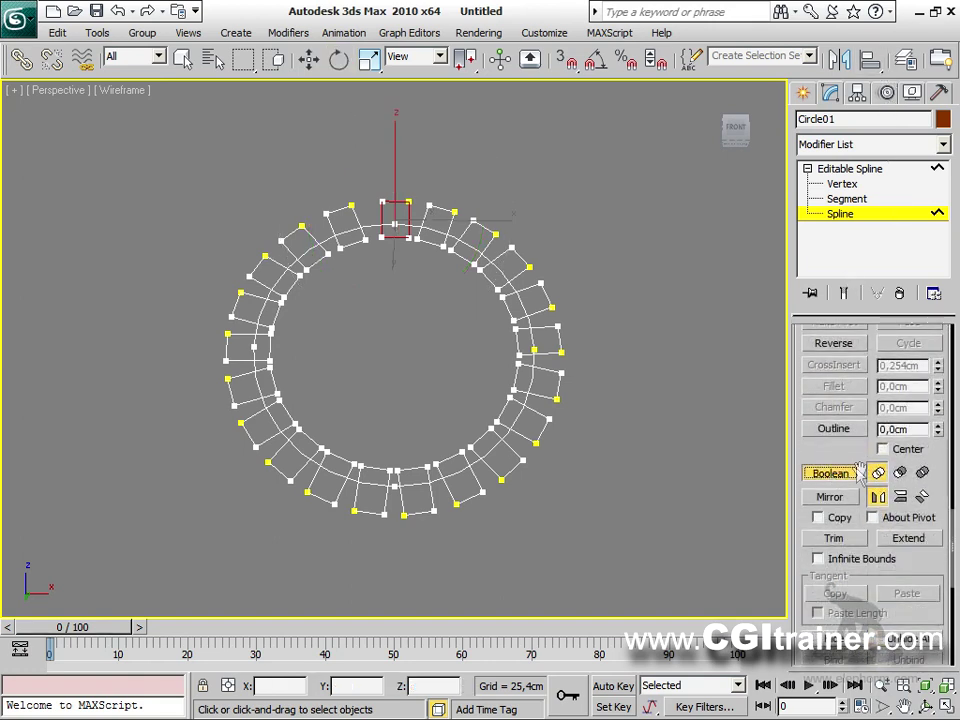
Union the top, right-side and bottom rectangles into the circle outline.
left_click(456, 238)
left_click(450, 221)
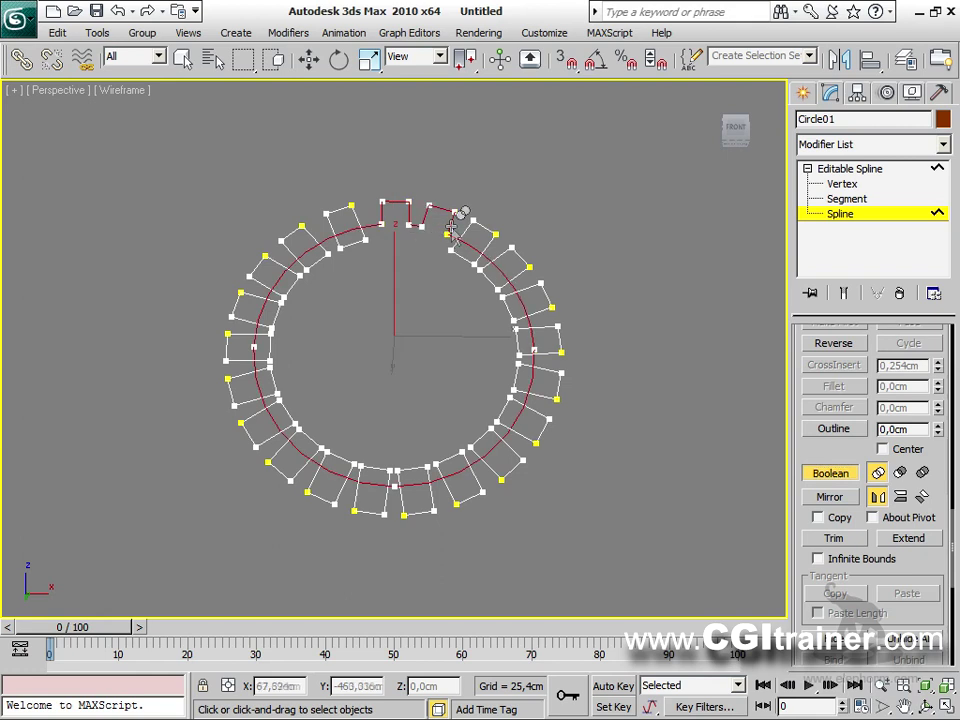
left_click(495, 236)
left_click(548, 287)
left_click(556, 325)
left_click(552, 370)
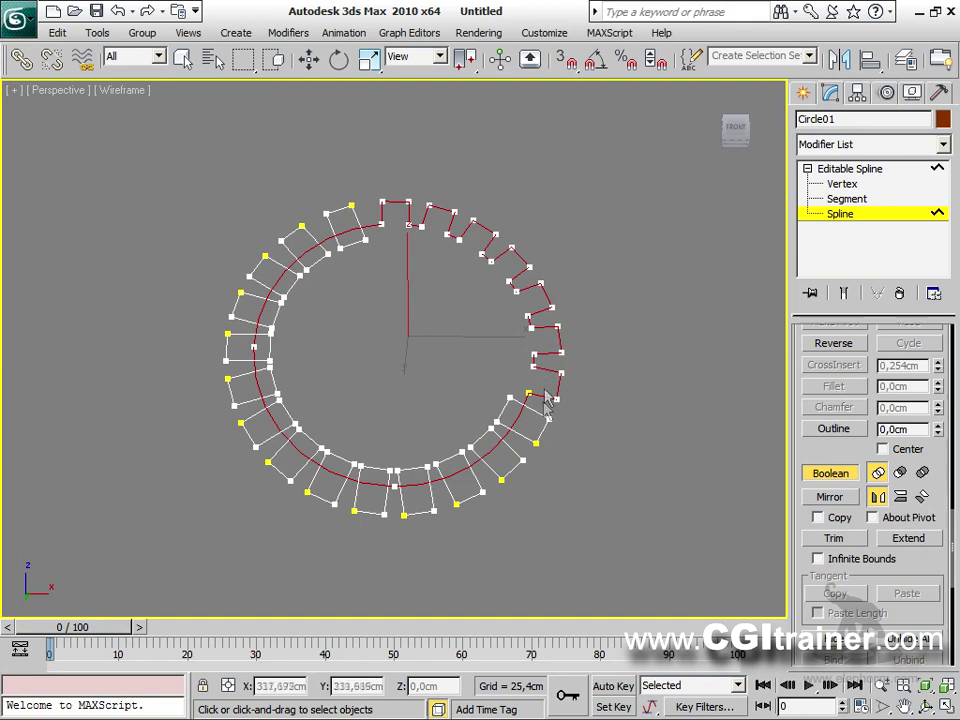
left_click(512, 450)
left_click(489, 467)
left_click(462, 482)
left_click(437, 497)
left_click(415, 502)
left_click(390, 495)
Union the lower-left, left and top-left rectangles, completing the 21-tooth outline.
left_click(333, 484)
left_click(292, 457)
left_click(268, 437)
left_click(250, 403)
left_click(246, 368)
left_click(251, 336)
left_click(248, 322)
left_click(262, 283)
left_click(295, 248)
left_click(344, 217)
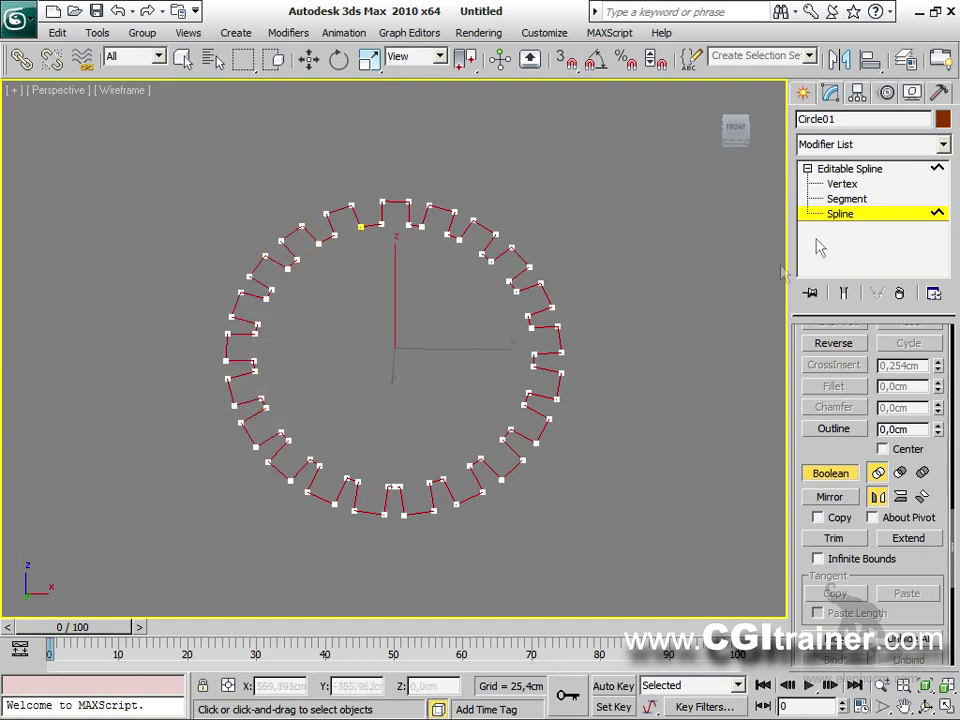
key("w")
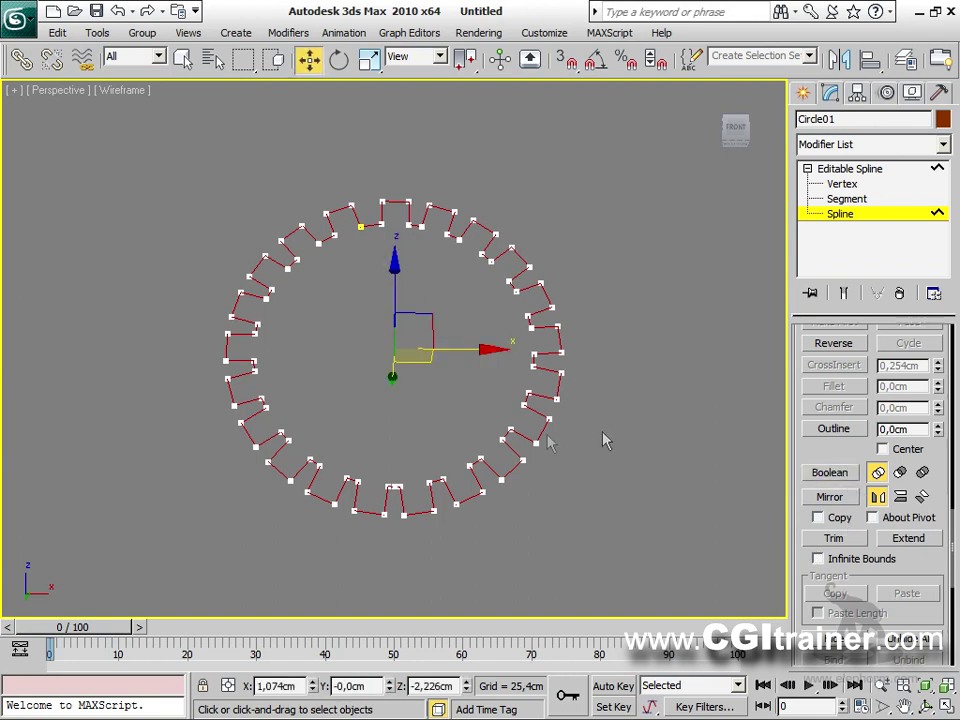
left_click(804, 94)
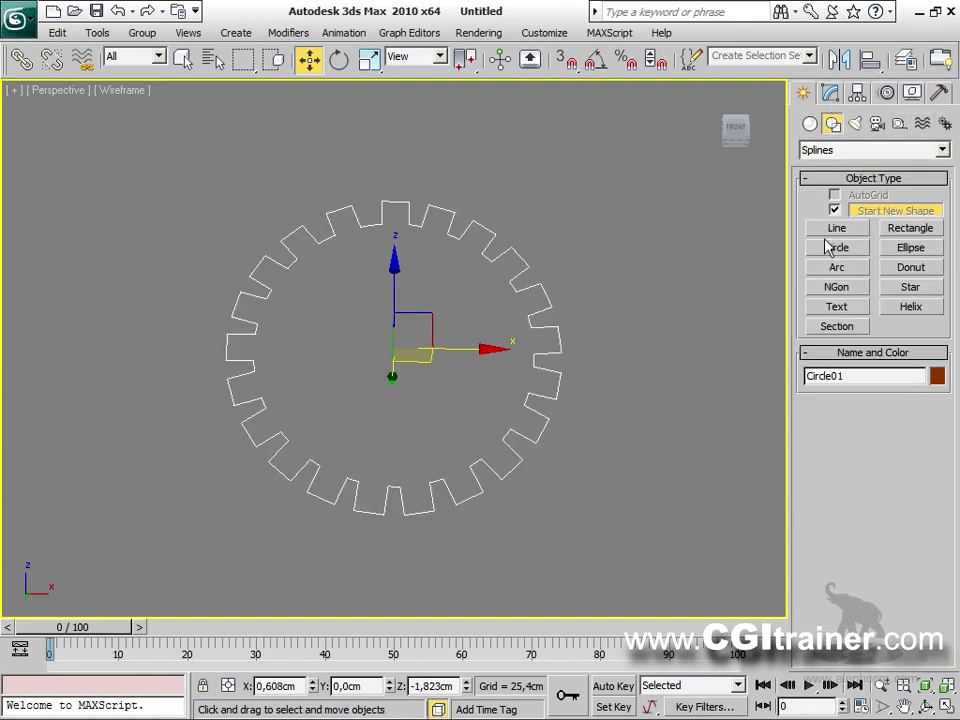
In the Front view, draw a circle of about 107.5 cm radius and Quick Align it to the gear's centre.
left_click(830, 247)
left_click_drag(612, 306, 660, 287)
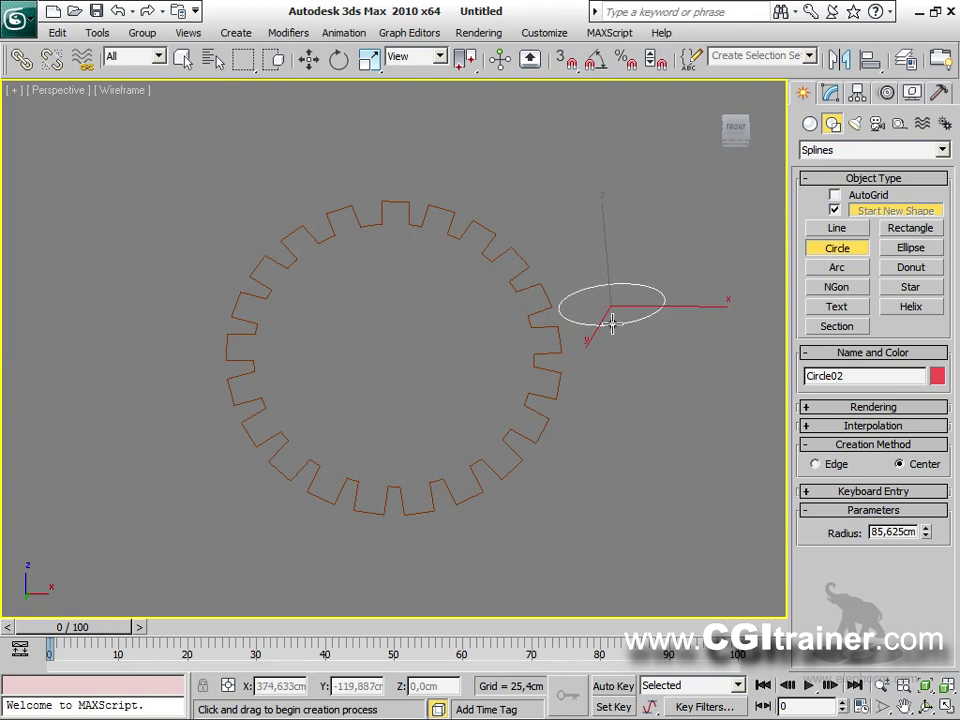
key("ctrl+z")
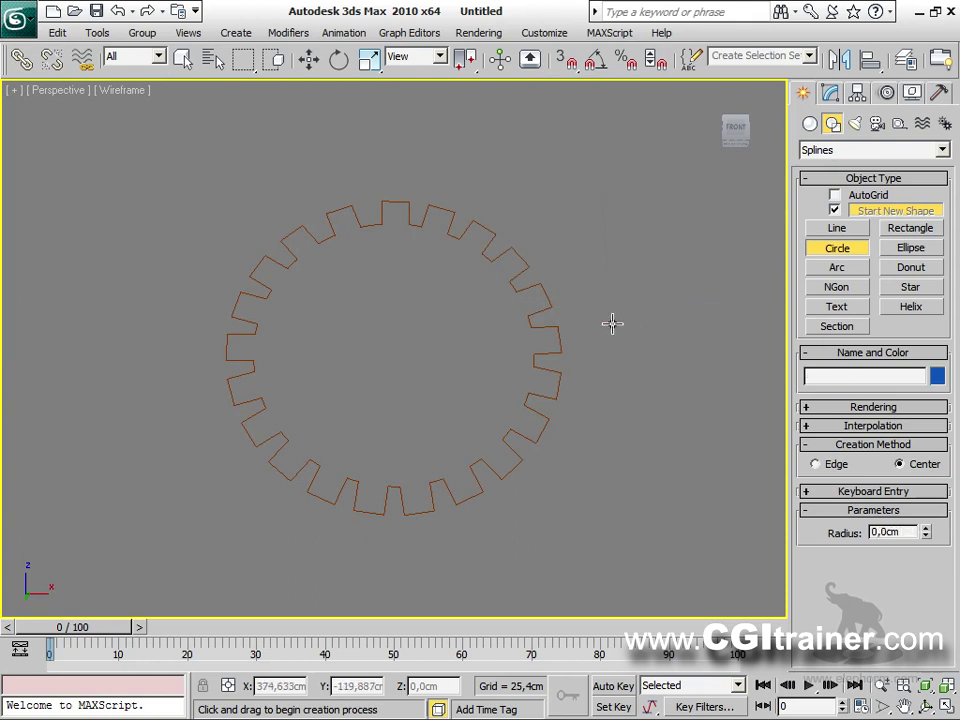
key("f")
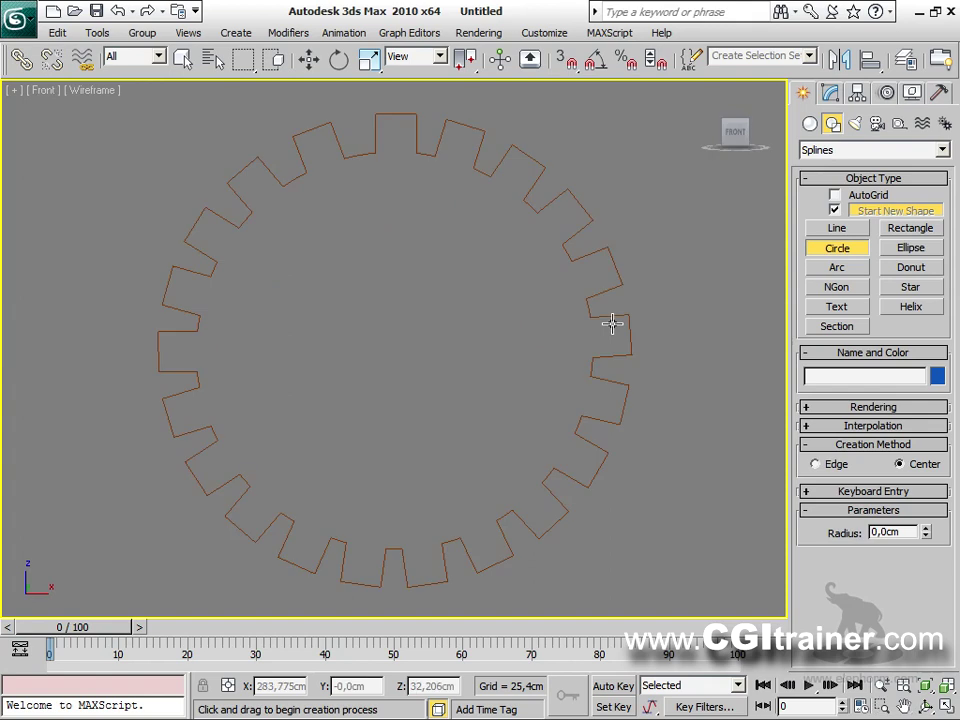
left_click_drag(422, 318, 483, 369)
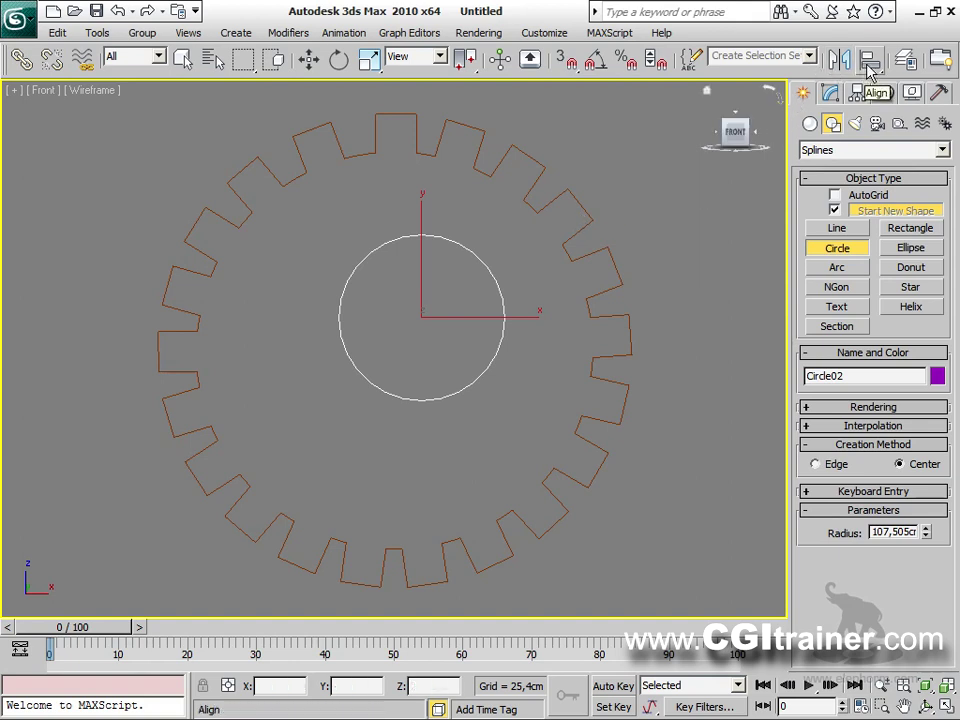
left_click_drag(868, 68, 869, 131)
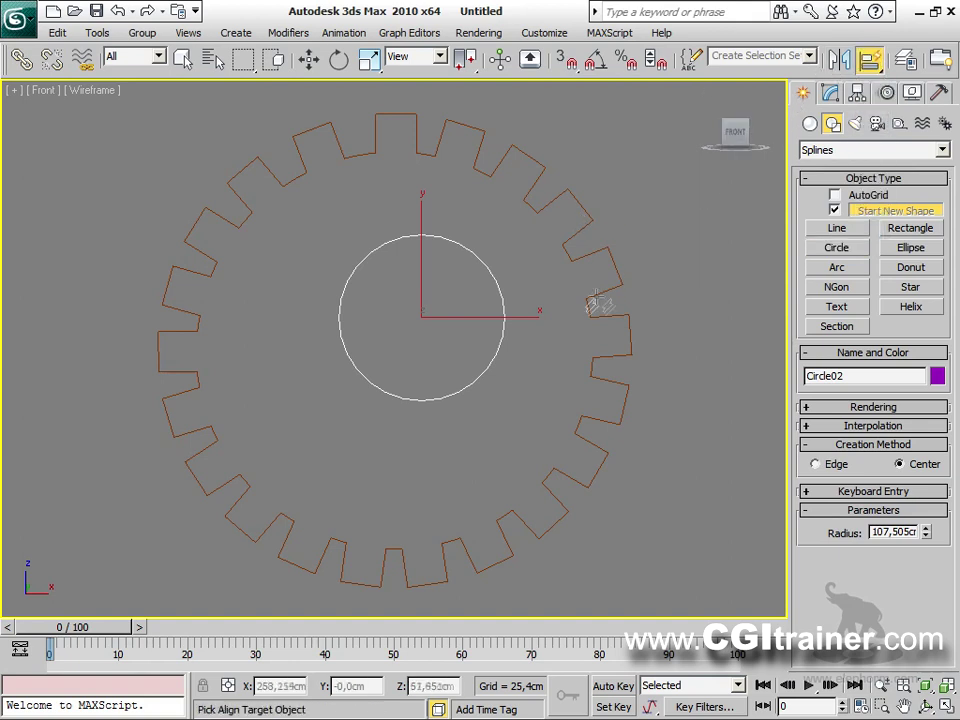
left_click(620, 270)
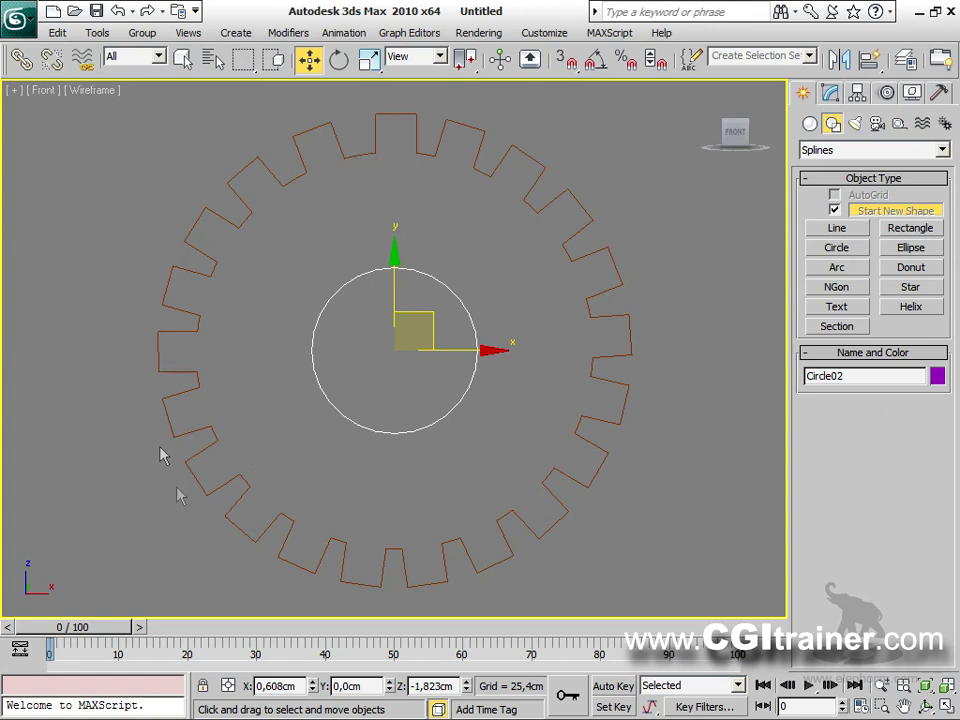
Attach the new centre circle to the Circle01 gear outline.
left_click(566, 240)
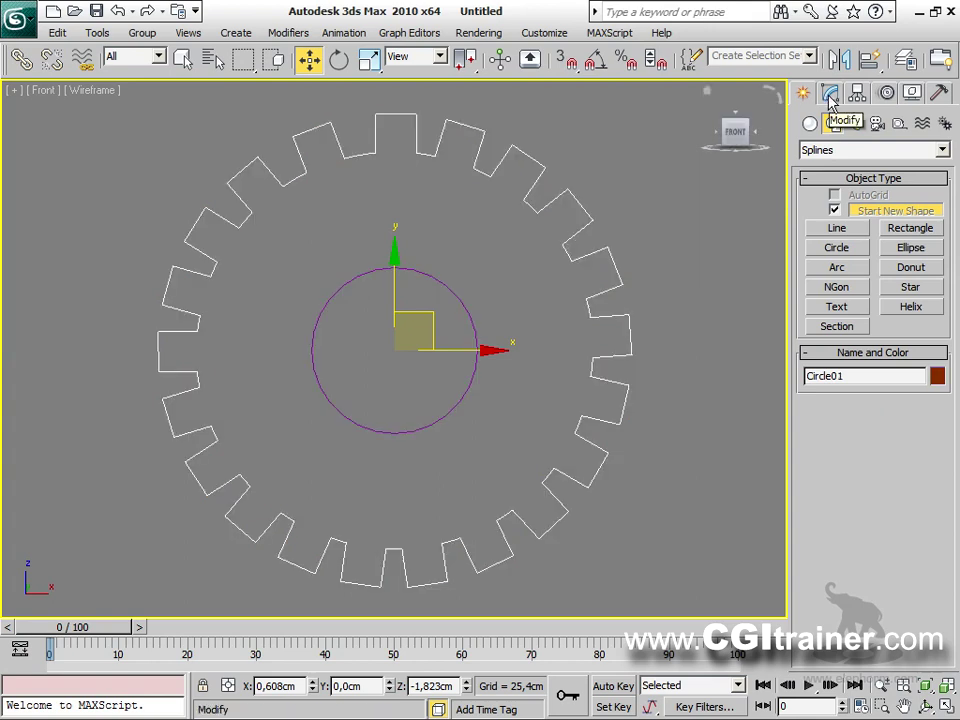
left_click(830, 93)
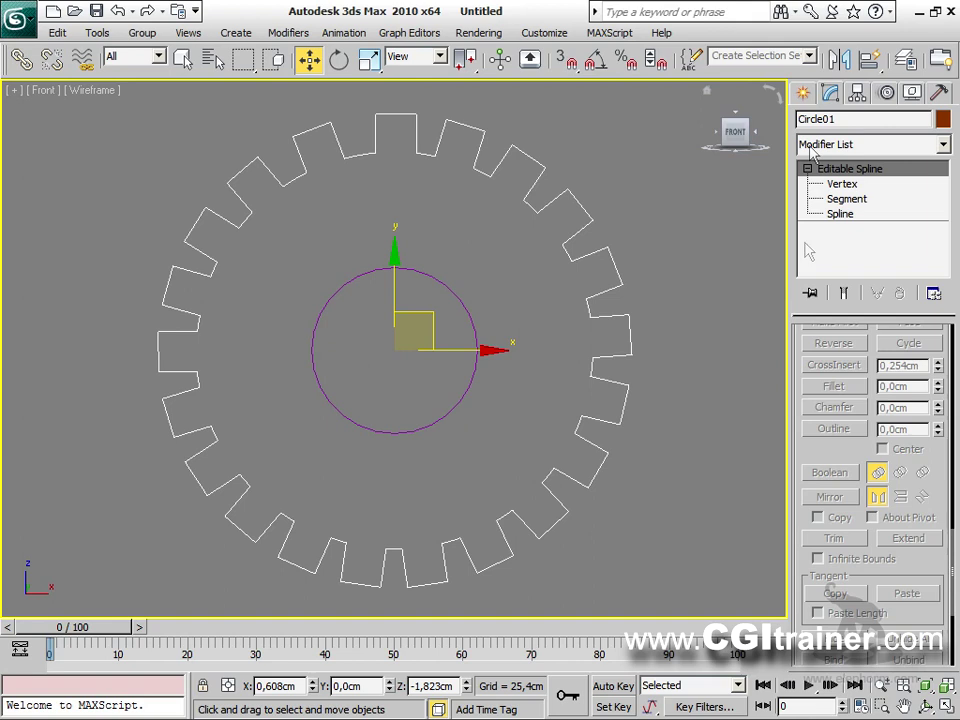
scroll(835, 460, "up", 5)
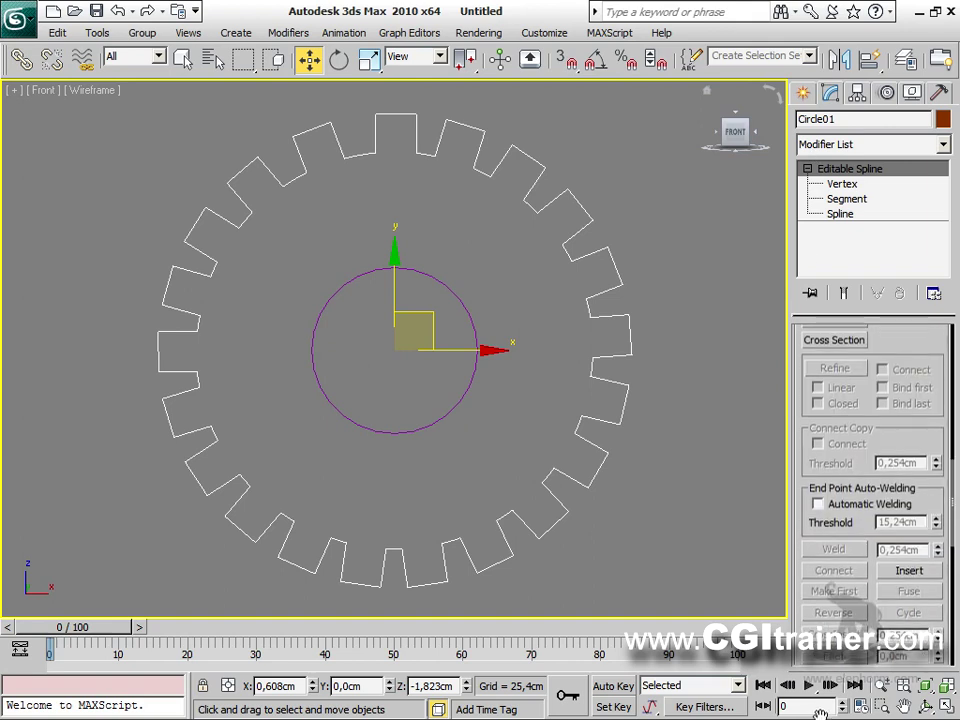
scroll(848, 430, "up", 2)
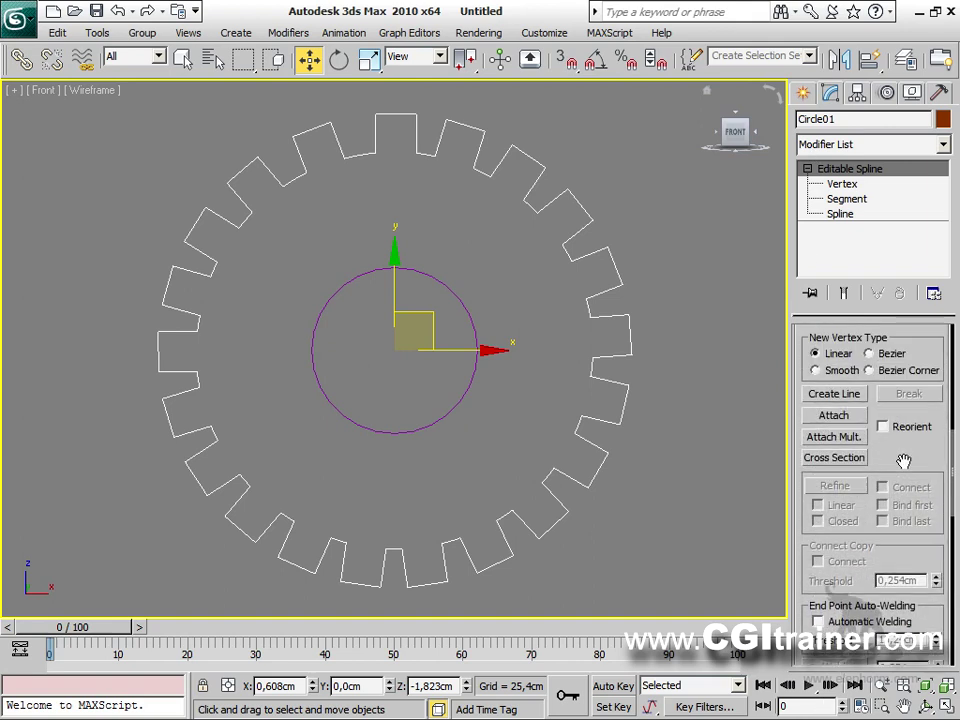
left_click(834, 414)
left_click(480, 362)
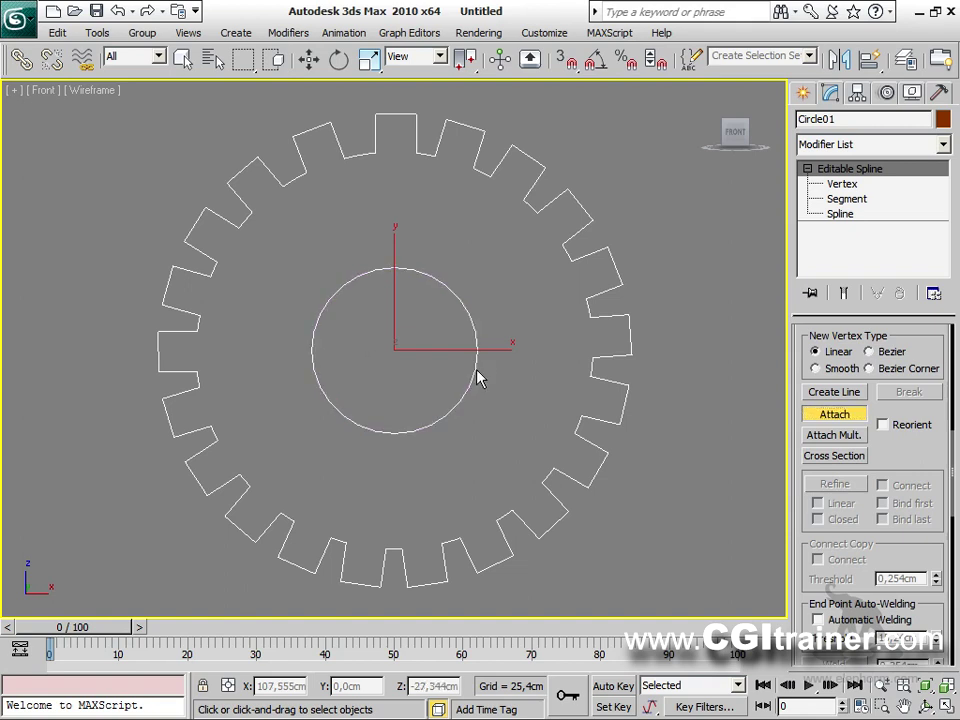
key("p")
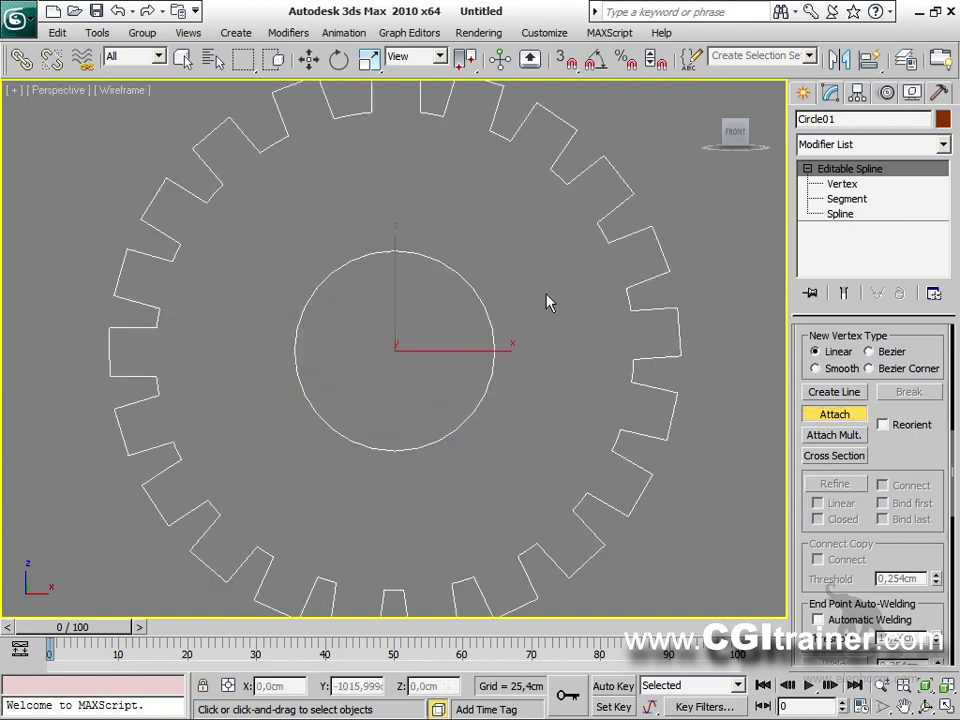
scroll(570, 332, "down", 3)
middle_click_drag(570, 332, 505, 300, "alt")
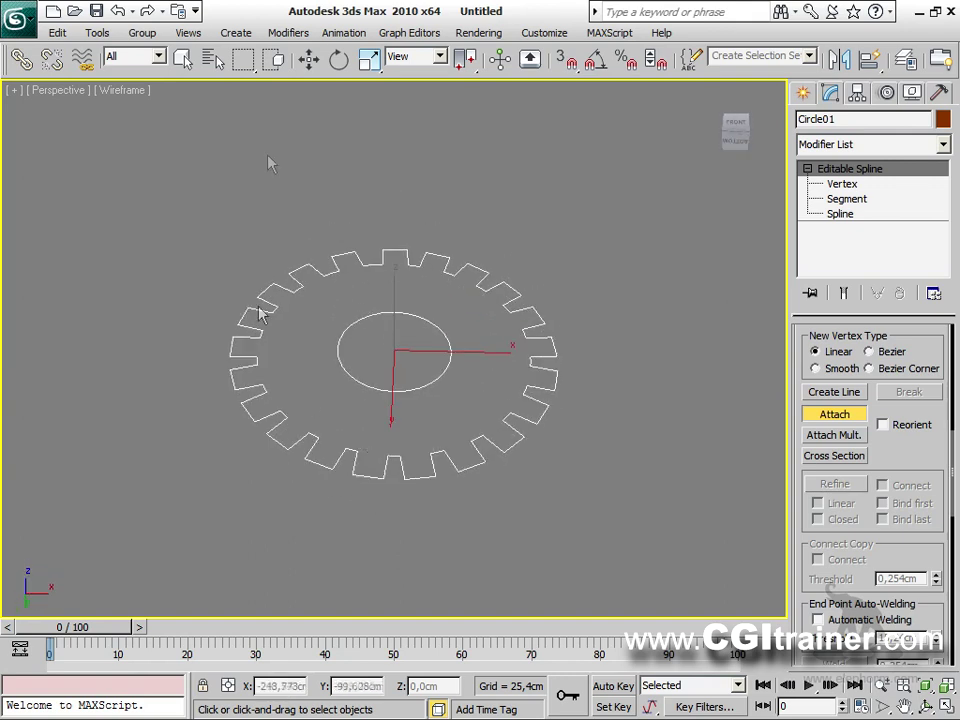
Apply an Extrude modifier to make the gear outline a 63.5 cm thick shaded solid.
left_click(290, 33)
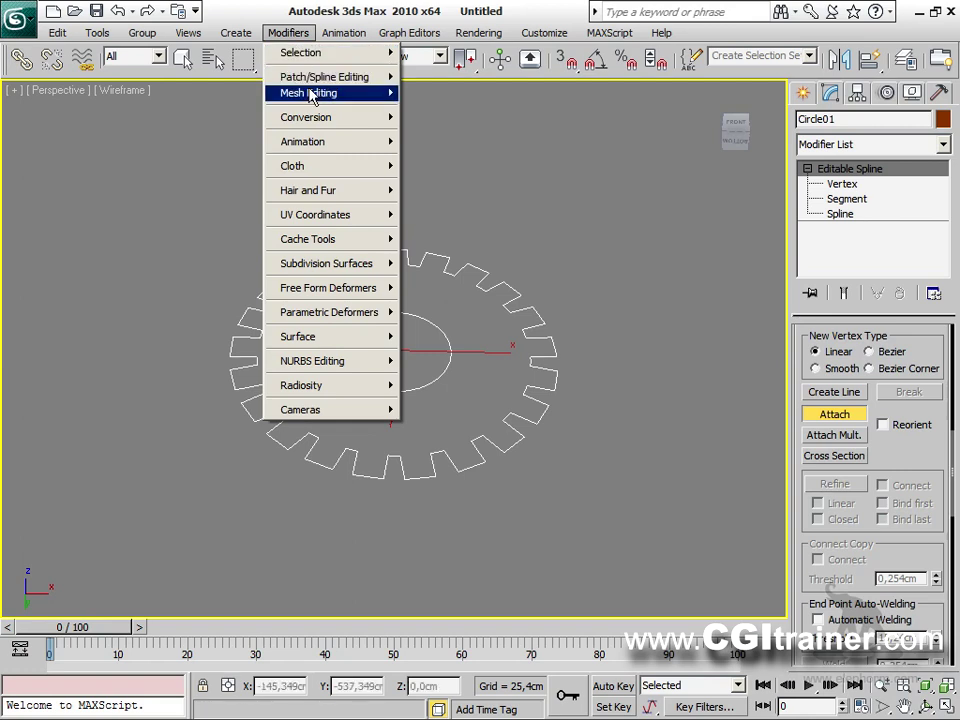
mouse_move(311, 94)
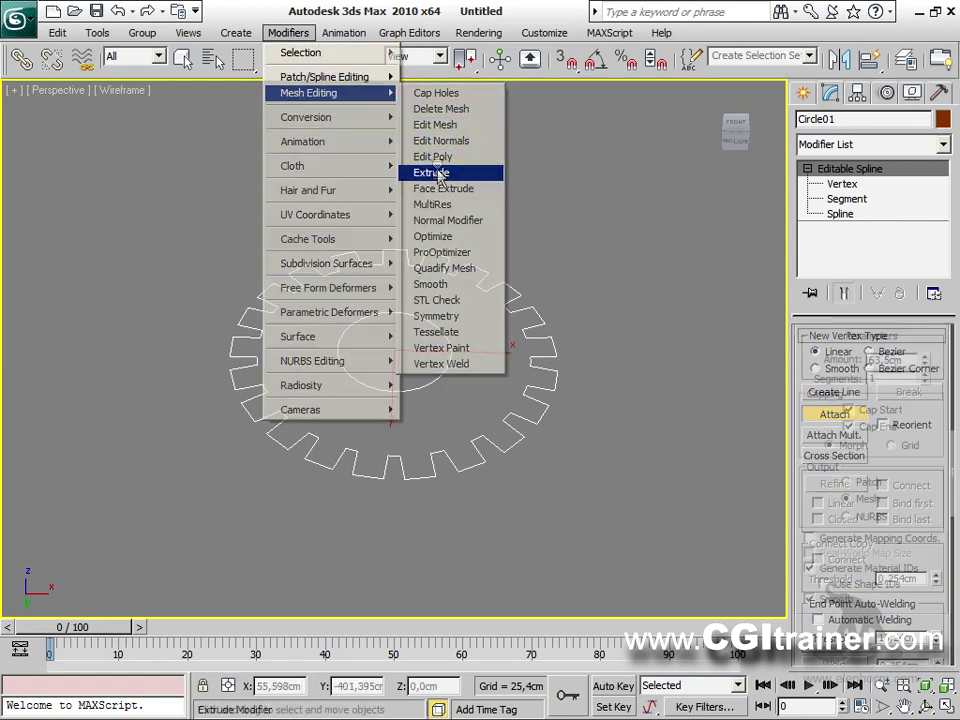
left_click(430, 172)
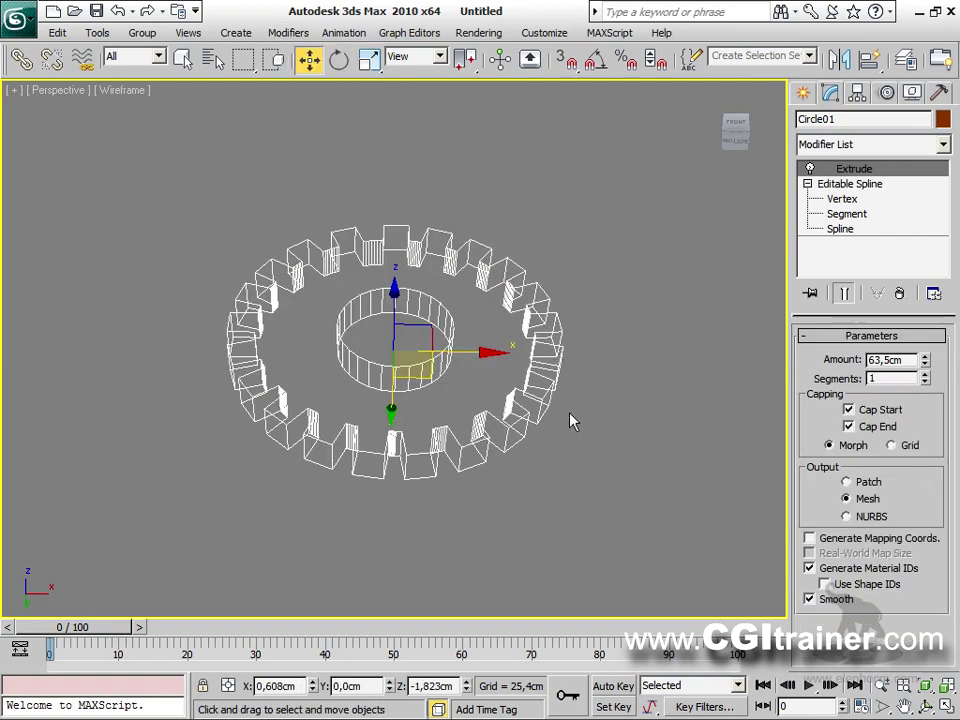
key("F3")
mouse_move(538, 386)
middle_mouse_down("alt")
mouse_move(538, 489)
mouse_move(551, 321)
mouse_move(430, 330)
mouse_move(313, 440)
mouse_move(476, 489)
mouse_move(564, 456)
mouse_move(221, 444)
mouse_move(432, 376)
middle_mouse_up("alt")
With Show End Result on, scale up the inner circle at Spline level, then return to Extrude.
left_click(852, 184)
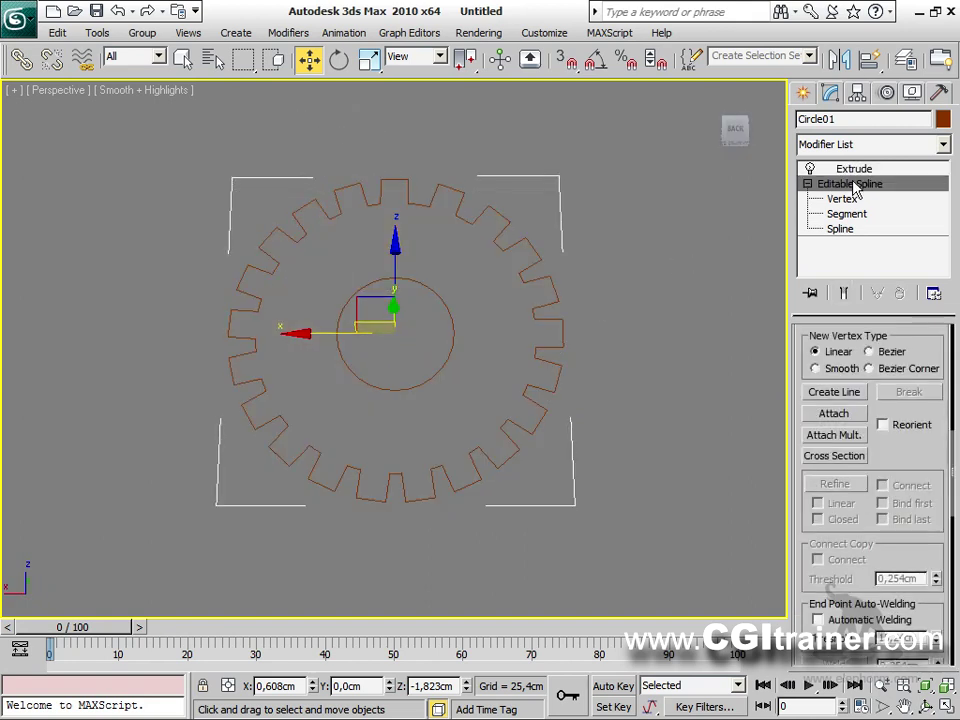
left_click(844, 293)
middle_click_drag(565, 357, 437, 300, "alt")
left_click(842, 230)
right_click(437, 300)
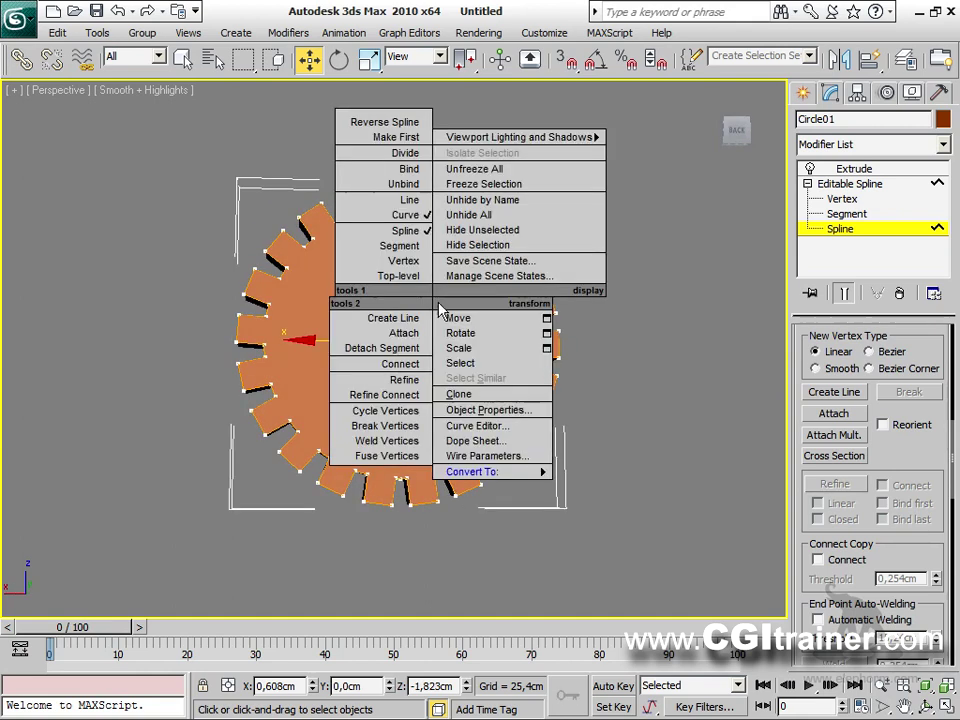
left_click(474, 356)
left_click_drag(392, 348, 388, 522)
left_click(852, 168)
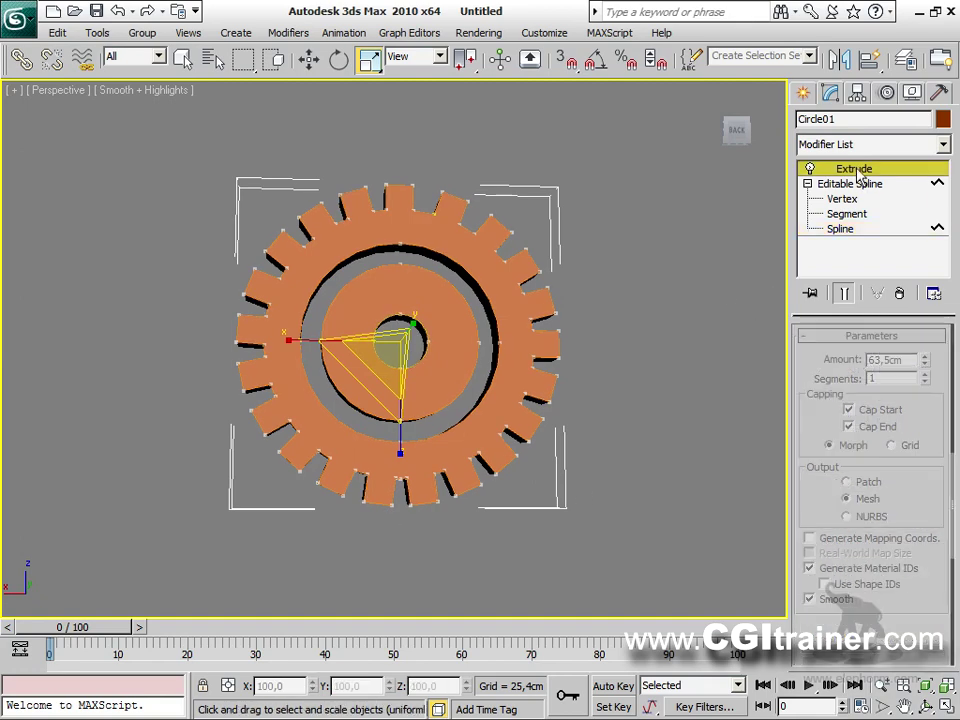
middle_click_drag(547, 314, 598, 348, "alt")
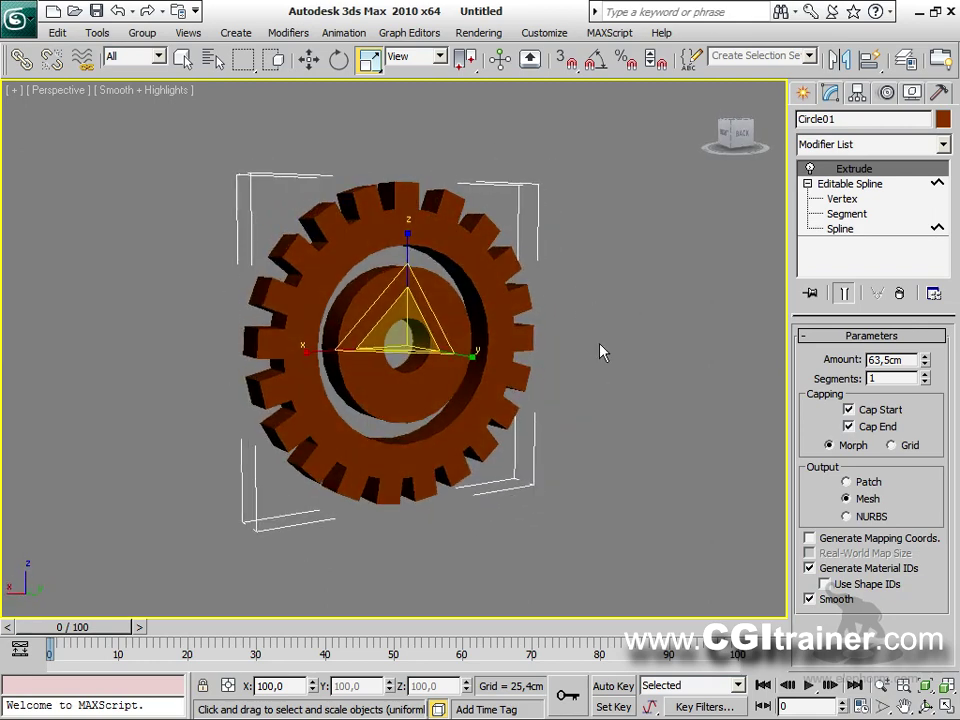
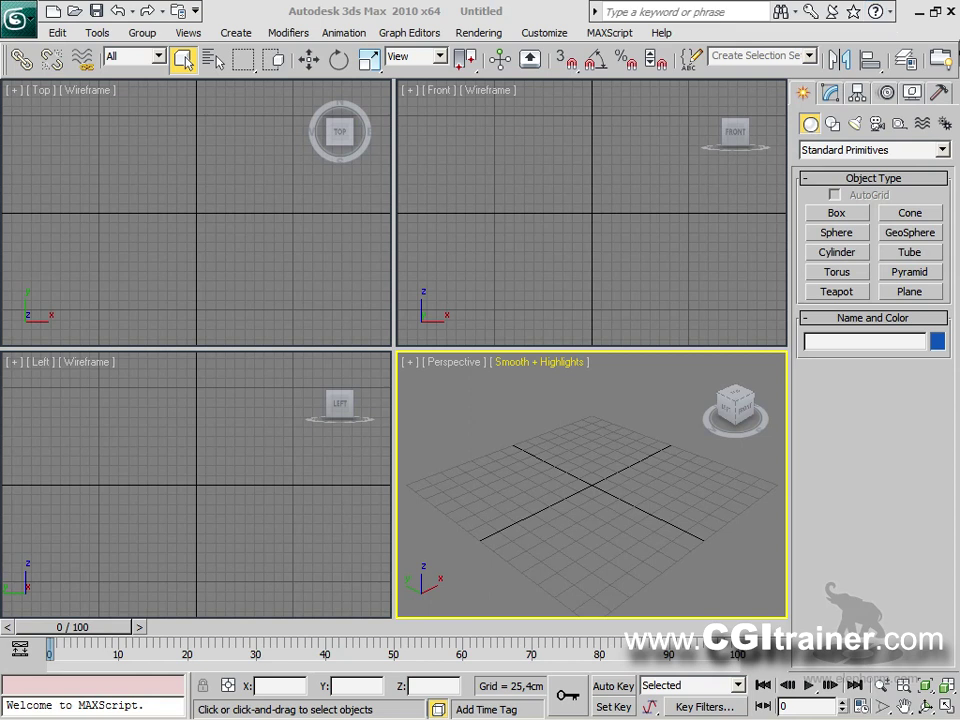
Draw a five-point open line horizontally across the Front view.
left_click(833, 126)
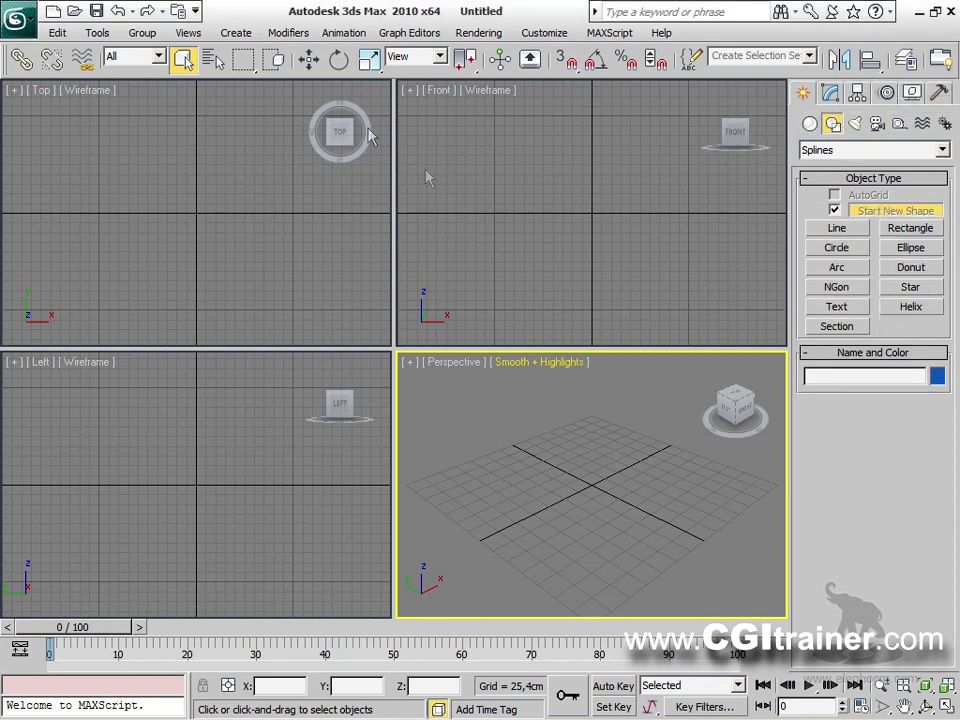
left_click(840, 228)
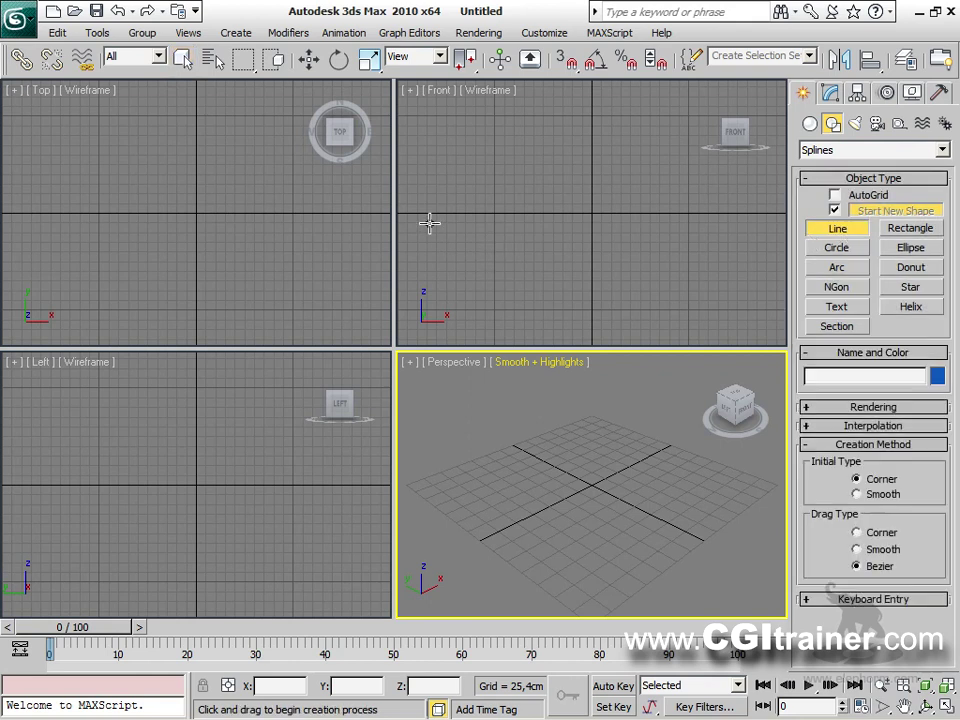
left_click(427, 212)
left_click(497, 212)
left_click(576, 212)
left_click(636, 212)
left_click(670, 212)
right_click(703, 215)
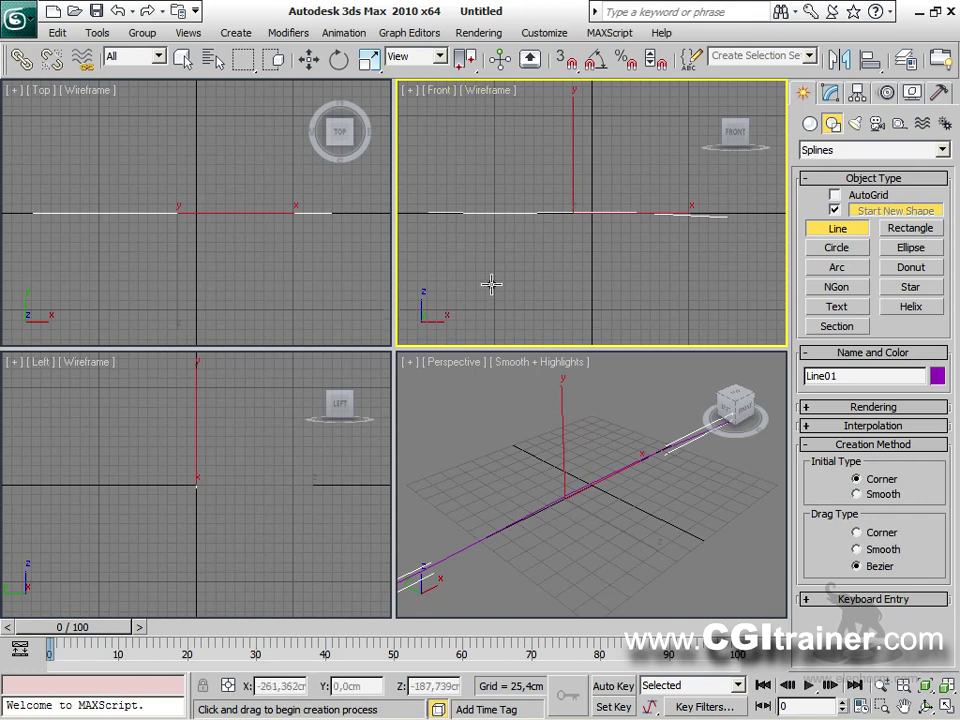
Maximize the Front view, hide its grid and recentre the line.
key("alt+w")
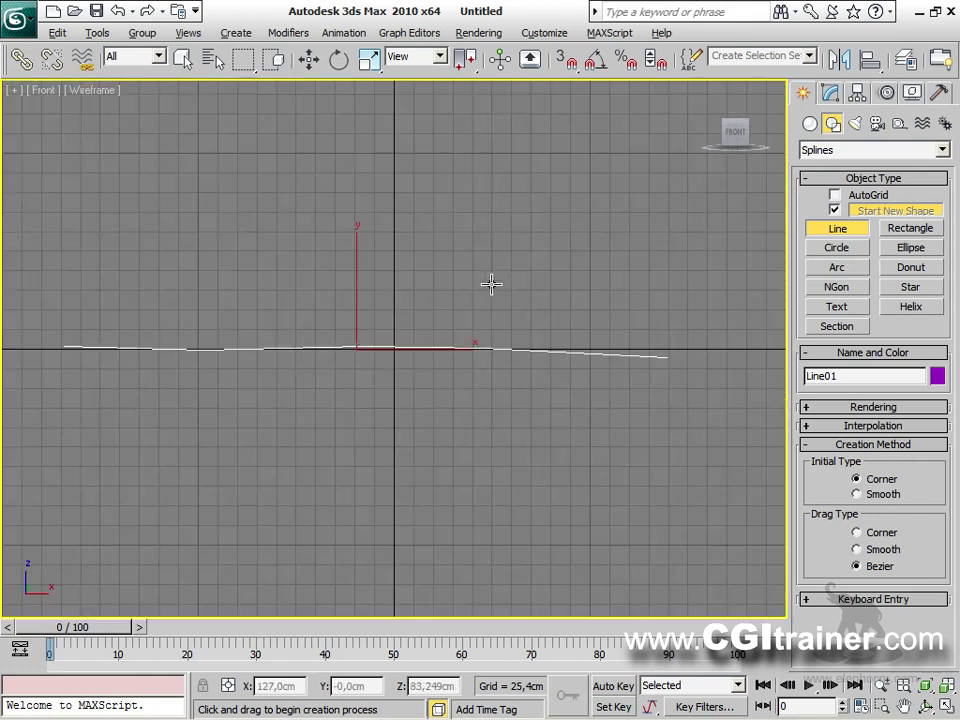
key("g")
middle_click_drag(305, 305, 314, 290)
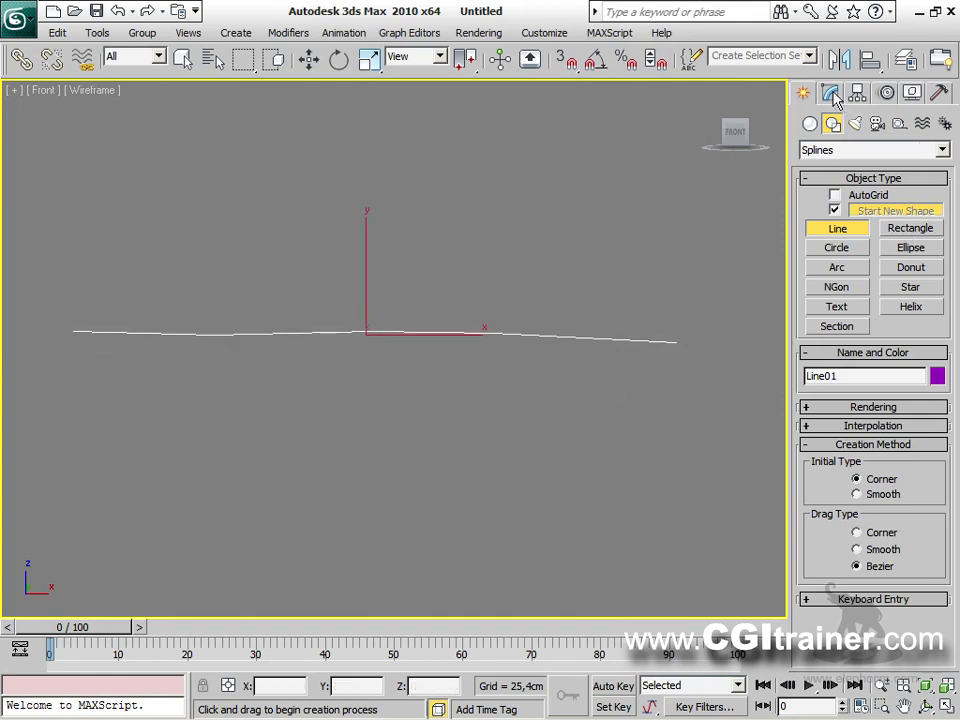
Show Line01 in the Modify panel, cycle its sub-object levels, and widen the panel to two columns.
left_click(831, 93)
left_click(848, 398)
left_click(872, 399)
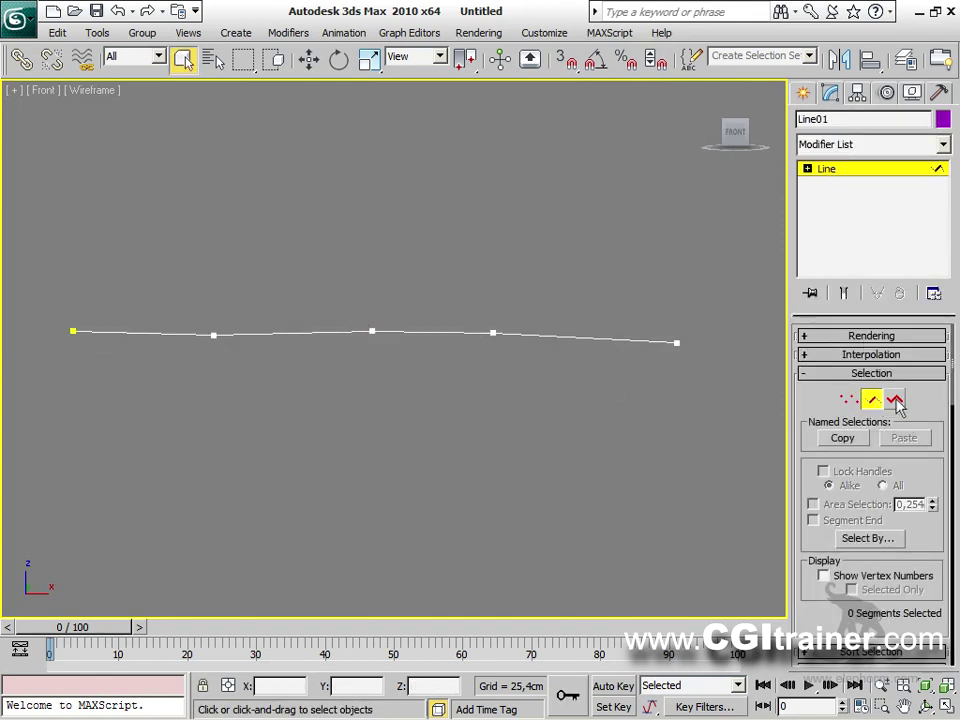
left_click(895, 400)
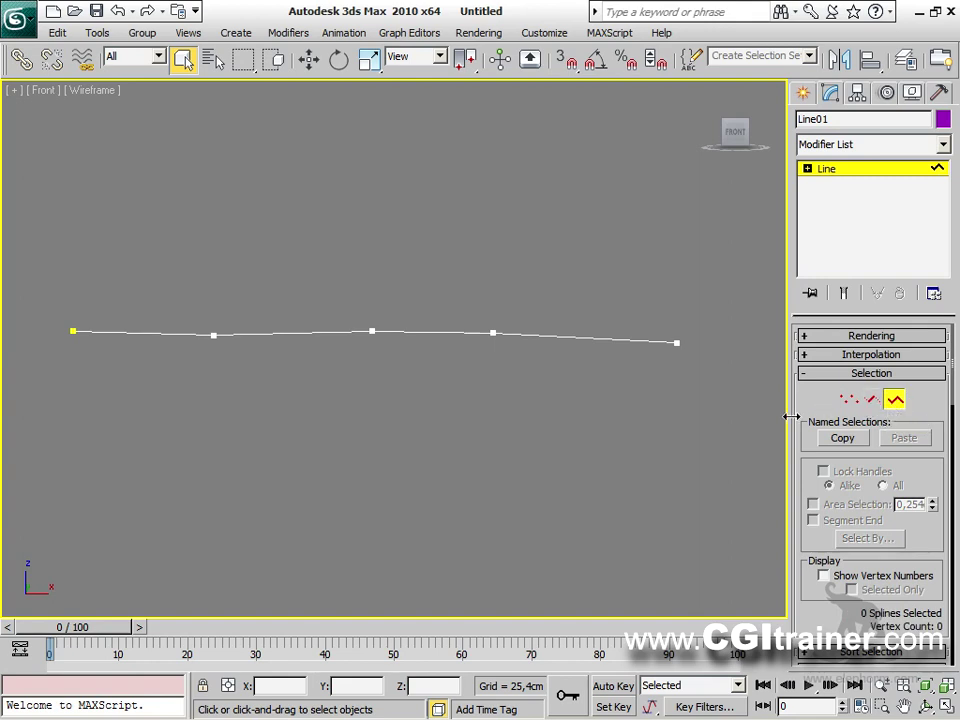
left_click_drag(791, 415, 614, 415)
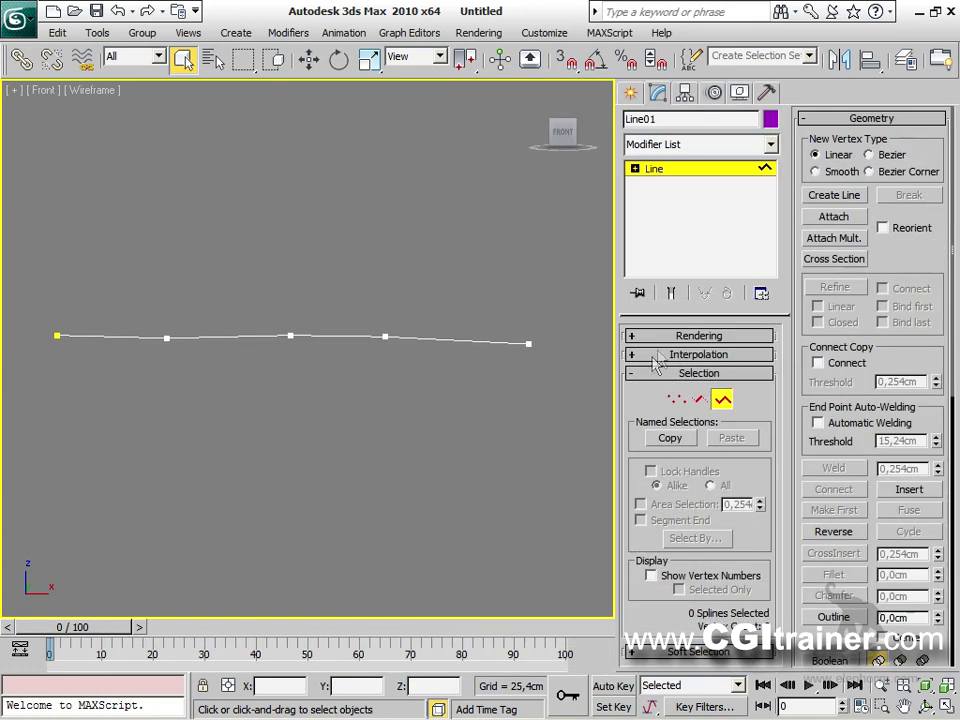
left_click_drag(697, 314, 714, 246)
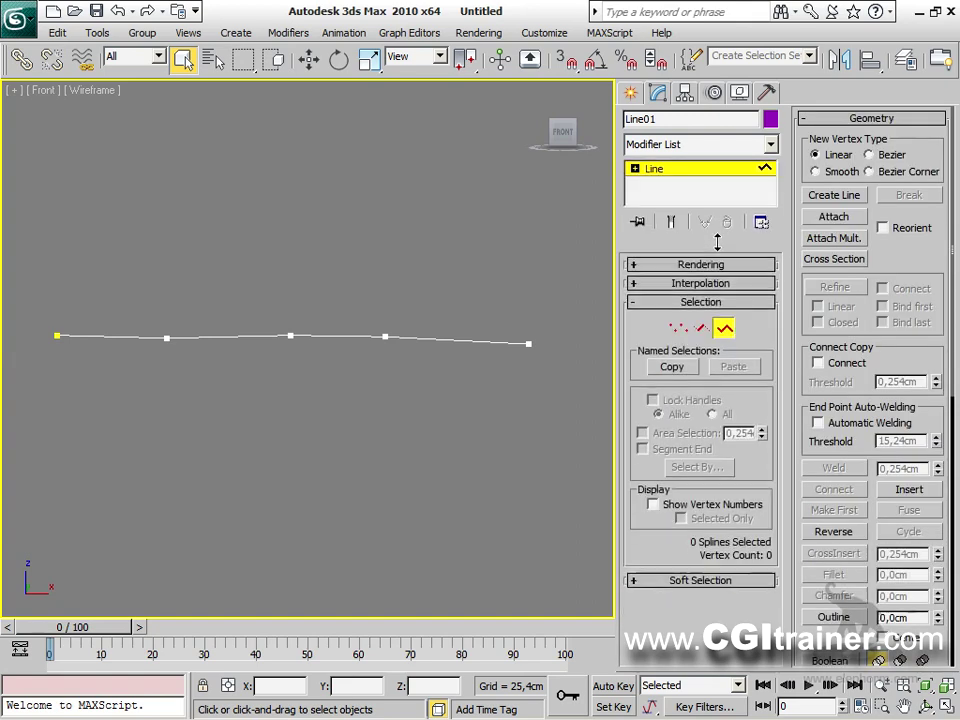
left_click_drag(716, 246, 716, 245)
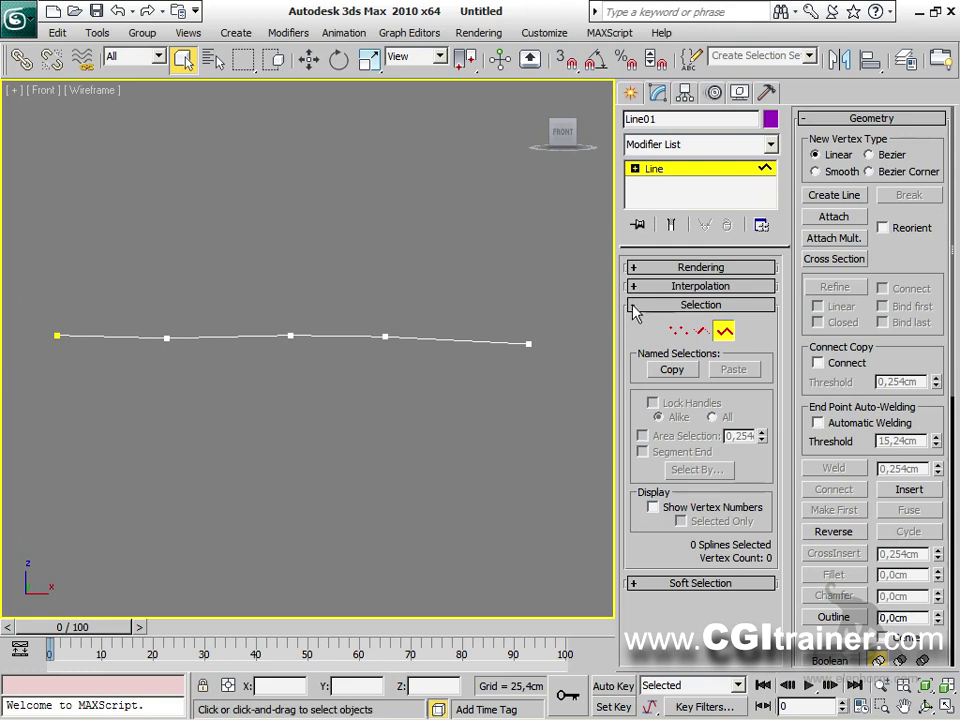
Collapse and re-expand the Selection, Geometry, Surface Properties and Soft Selection rollouts.
left_click(632, 306)
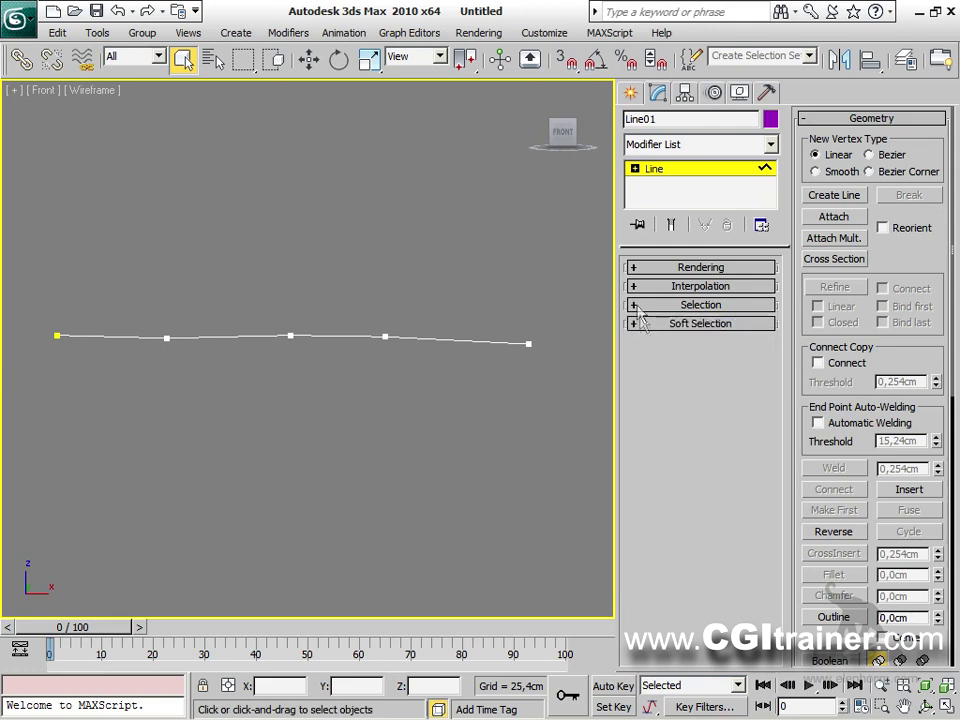
left_click(812, 119)
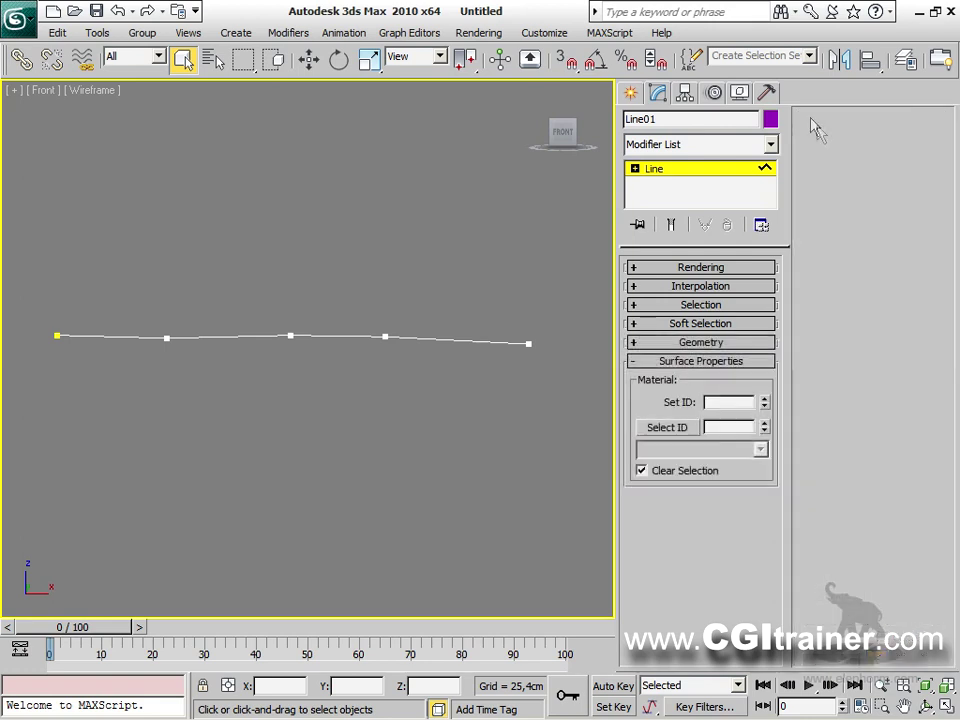
left_click(637, 362)
left_click(640, 361)
left_click(640, 343)
left_click(637, 324)
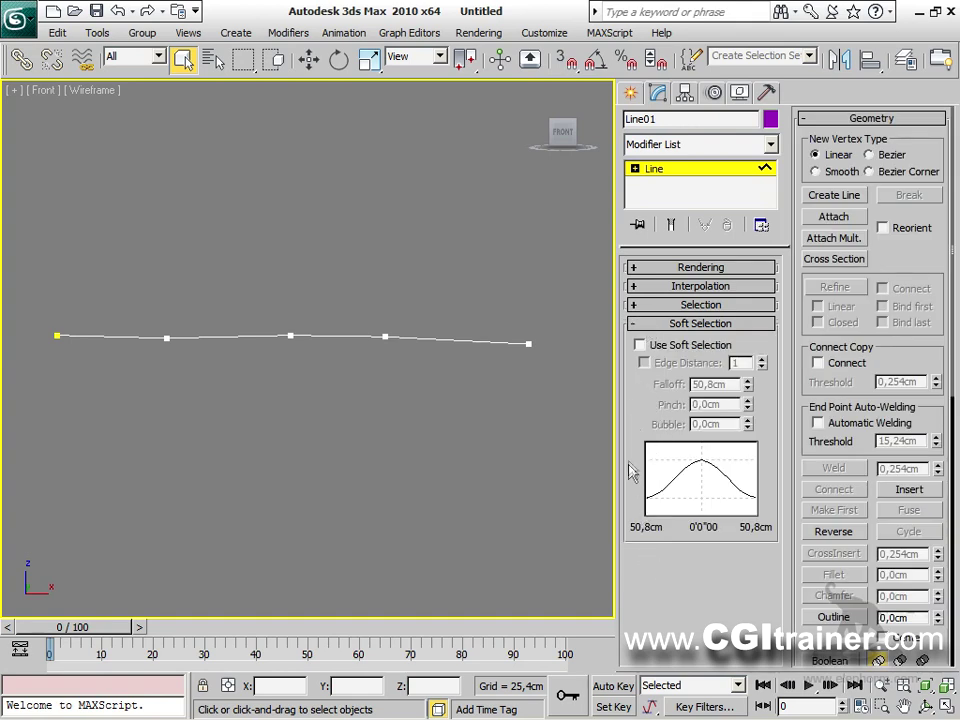
Use the rollout right-click menu to collapse all, expand all, then collapse all rollouts again.
right_click(746, 349)
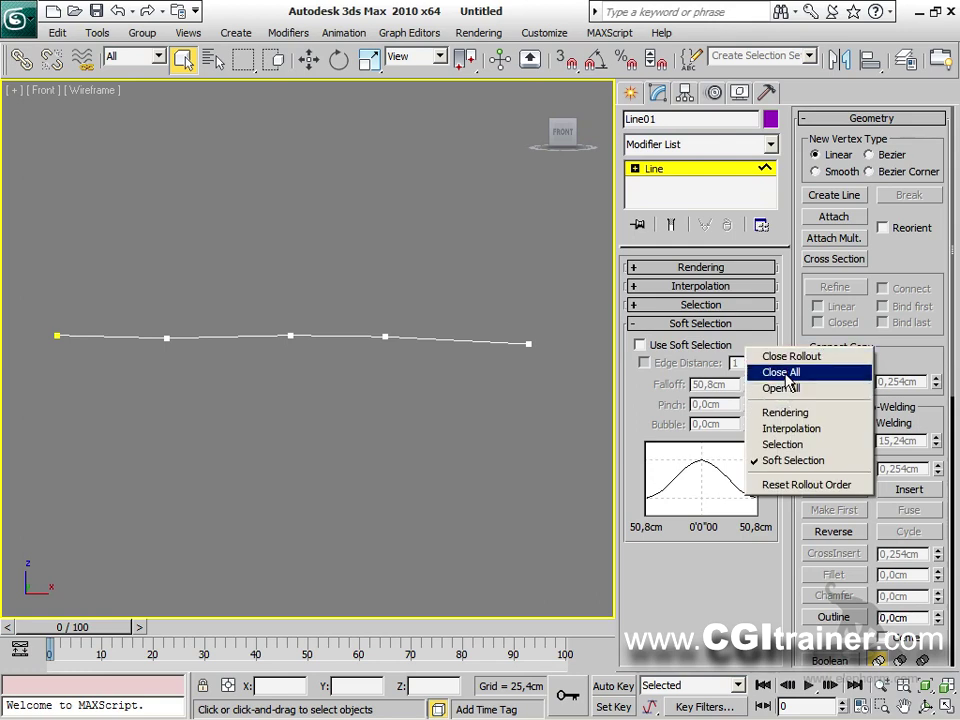
left_click(786, 377)
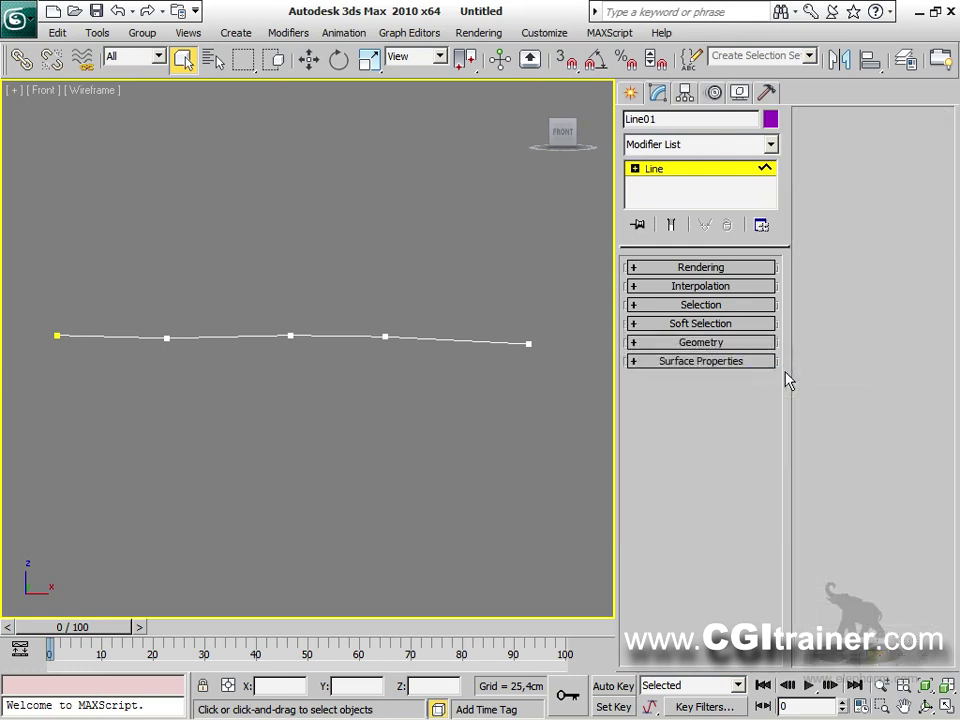
left_click(639, 343)
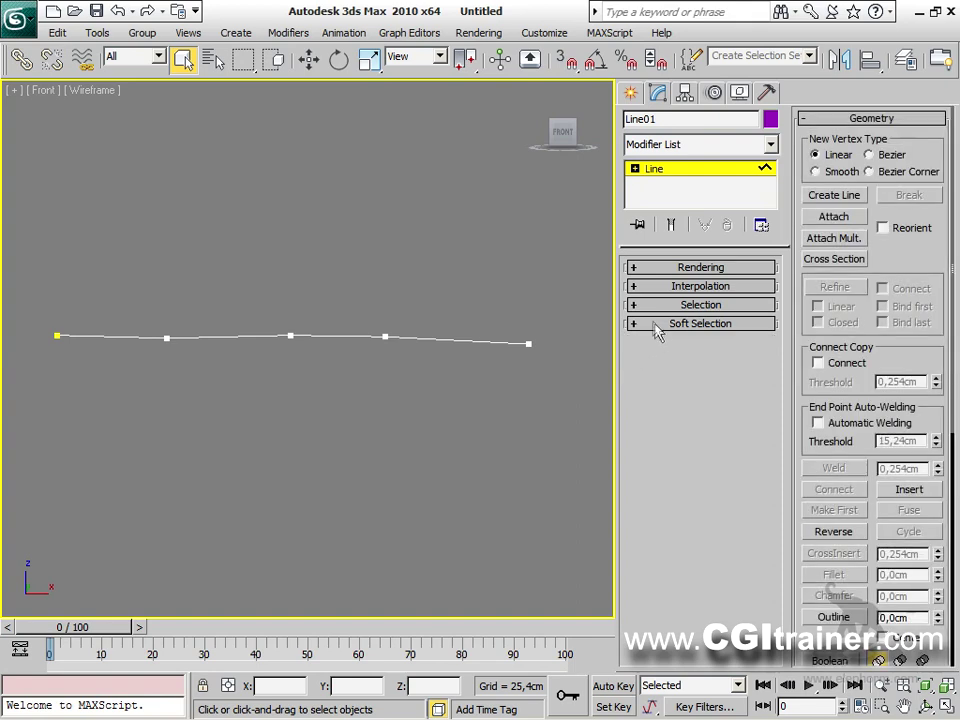
right_click(801, 329)
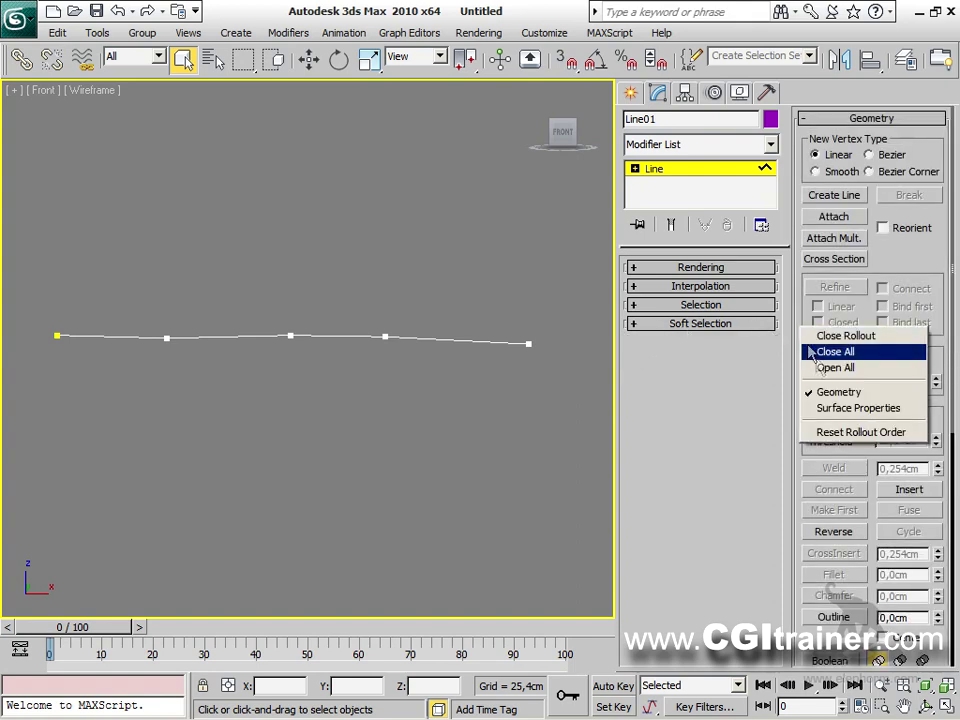
left_click(834, 354)
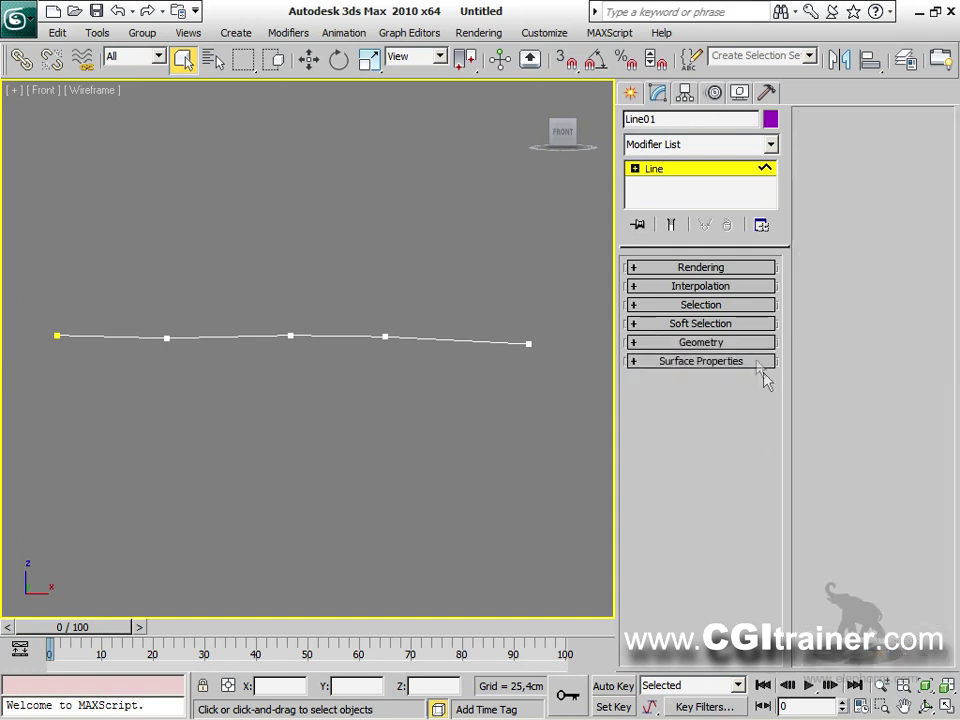
left_click(636, 306)
right_click(640, 334)
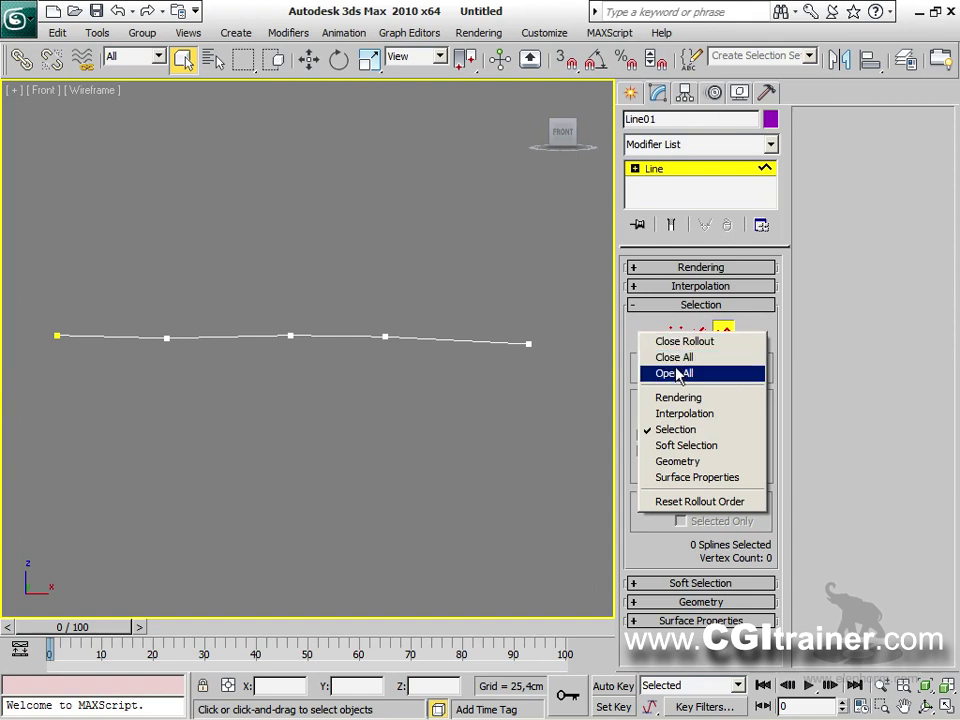
left_click(660, 373)
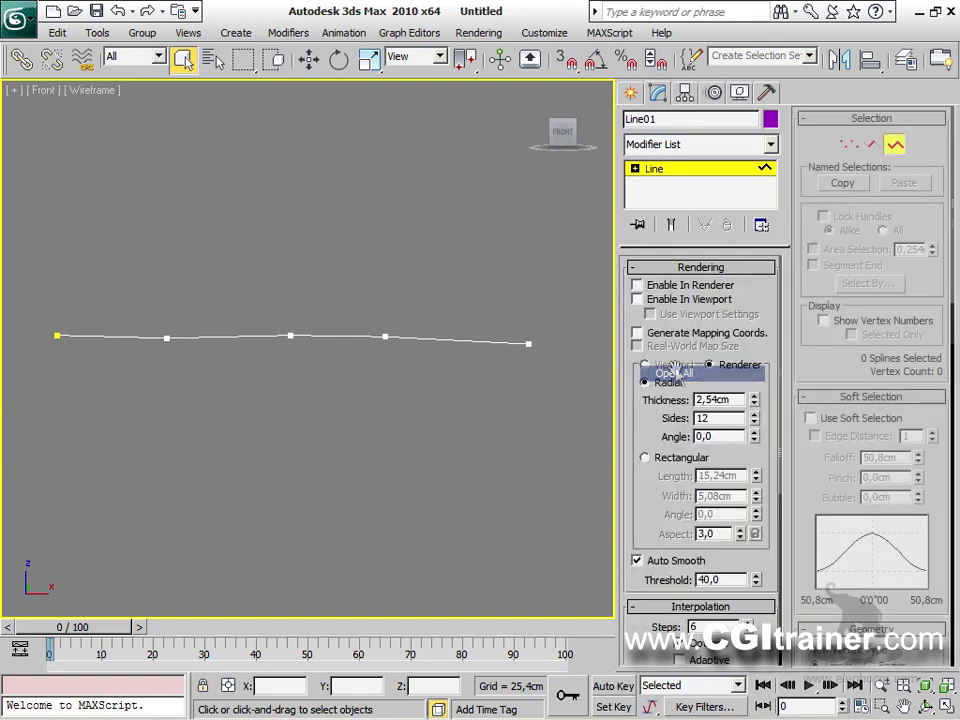
right_click(756, 297)
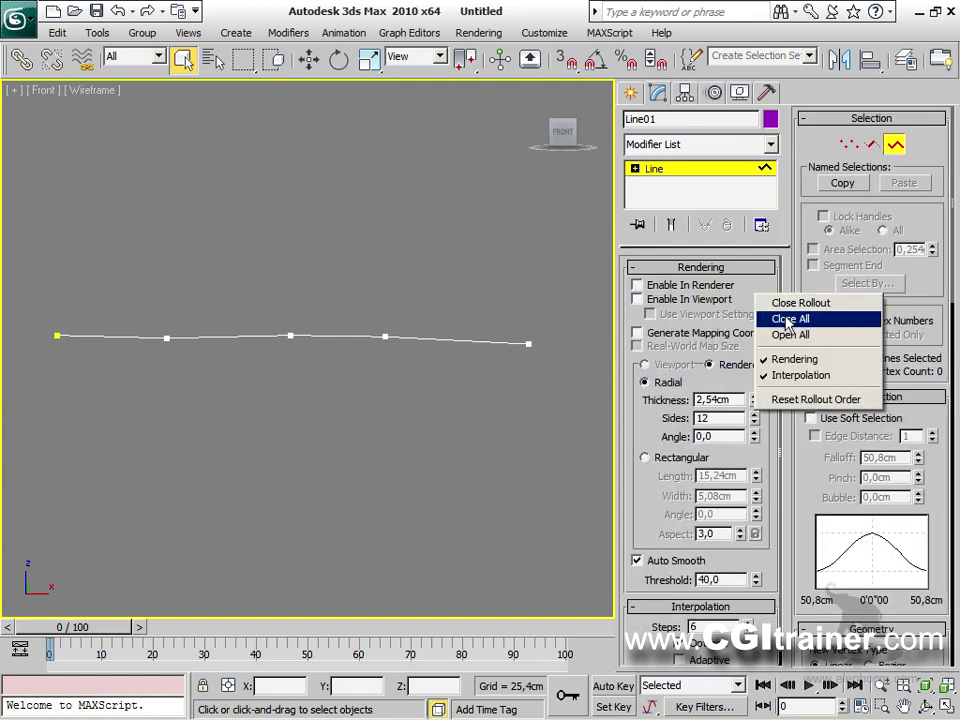
left_click(789, 319)
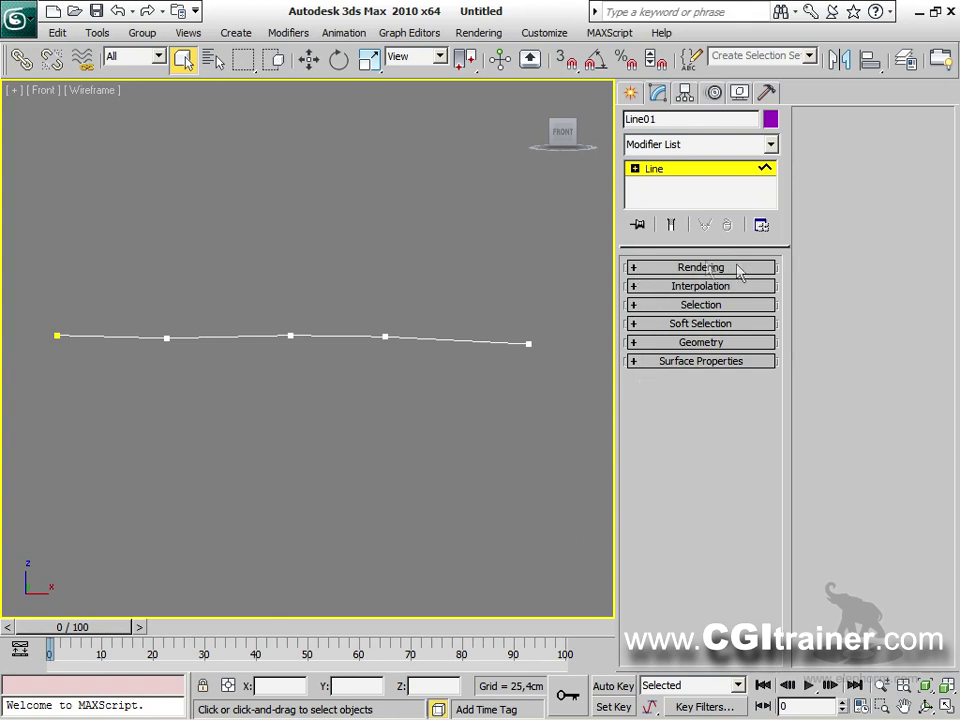
Expand the Selection rollout, enter Vertex level and turn on Show Vertex Numbers.
left_click(643, 288)
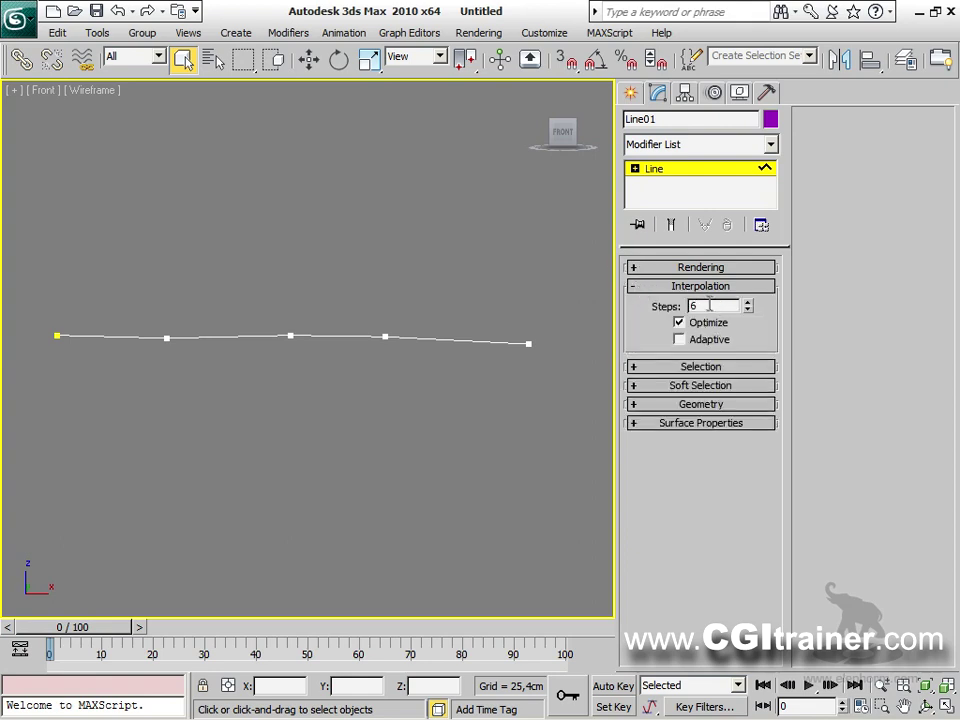
left_click(637, 288)
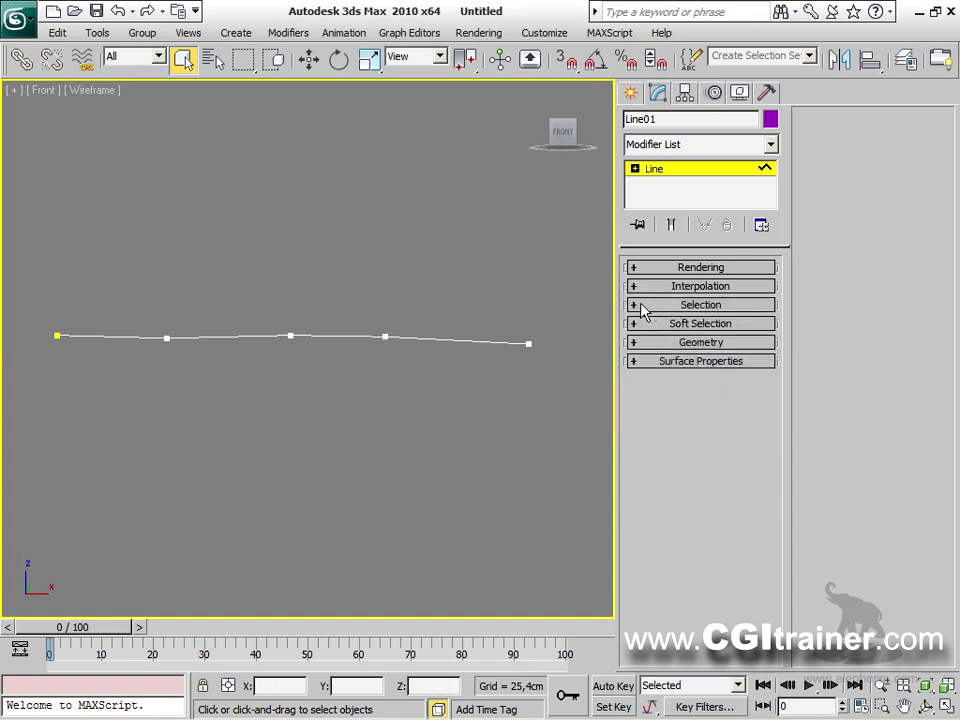
left_click(643, 305)
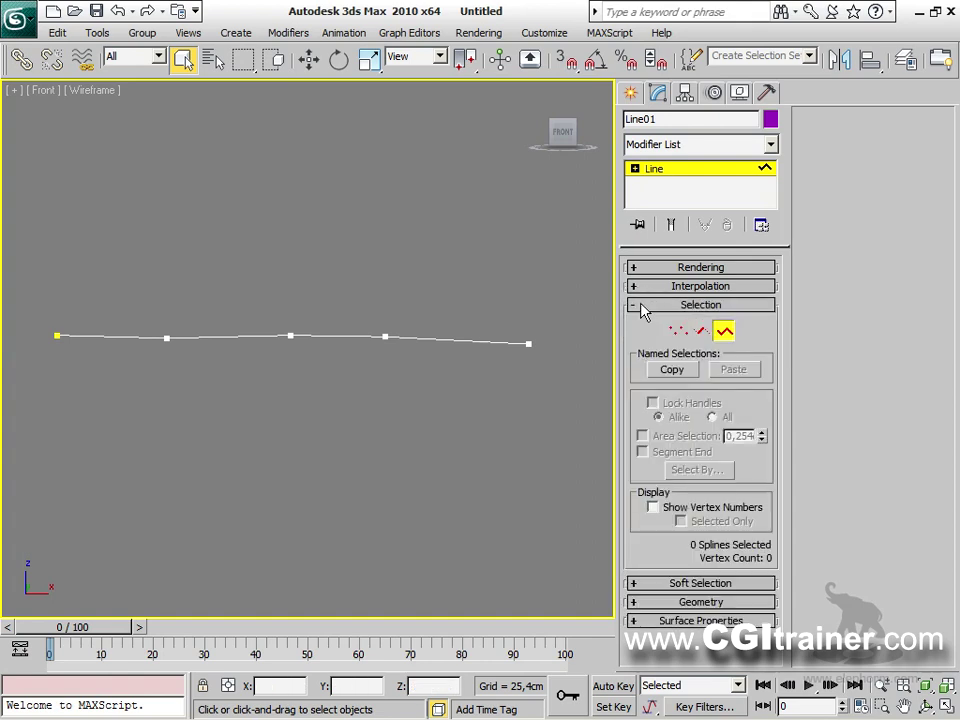
left_click(677, 331)
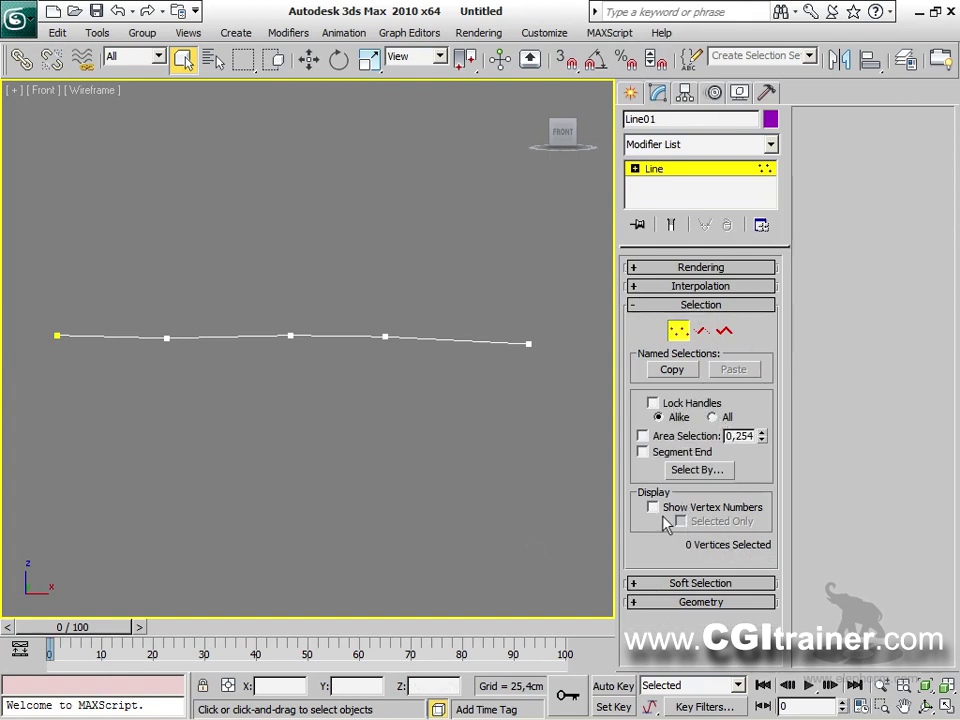
left_click(735, 508)
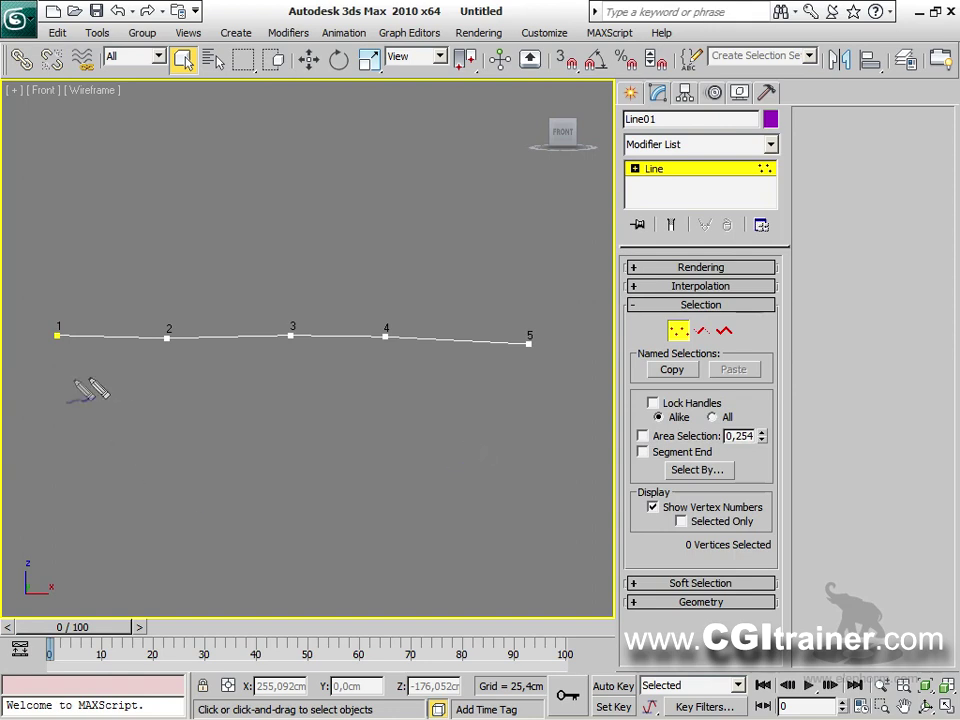
Try selecting individual vertices, ending with vertices 3, 4 and 5 selected together.
mouse_move(55, 360)
left_mouse_down()
mouse_move(73, 388)
mouse_move(64, 368)
mouse_move(62, 400)
mouse_move(57, 348)
left_mouse_up()
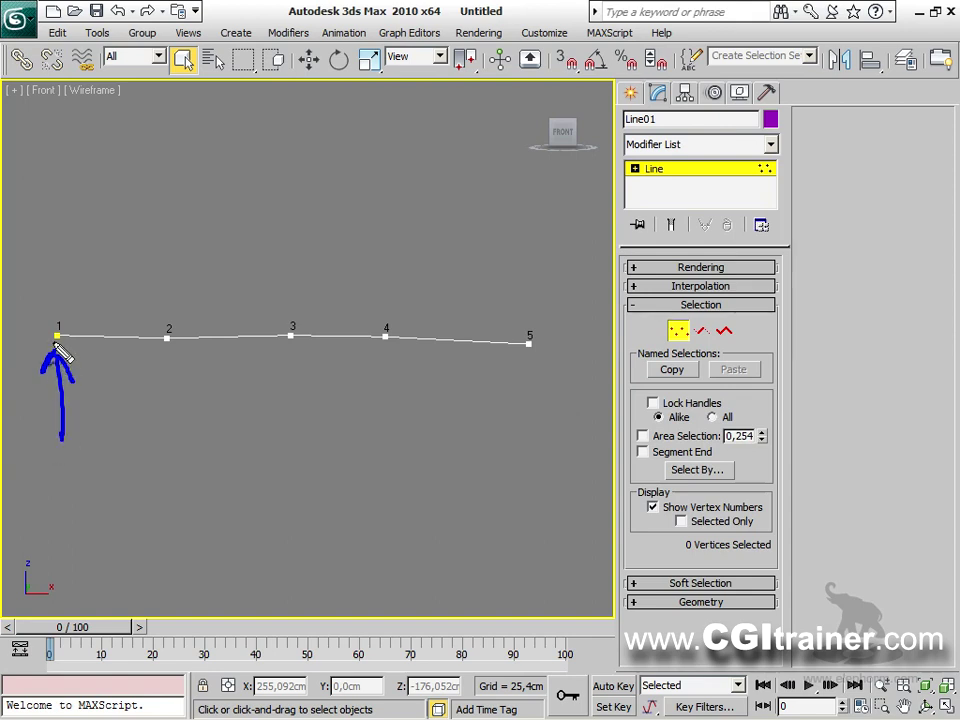
mouse_move(103, 291)
left_mouse_down()
mouse_move(368, 289)
mouse_move(385, 300)
mouse_move(360, 309)
left_mouse_up()
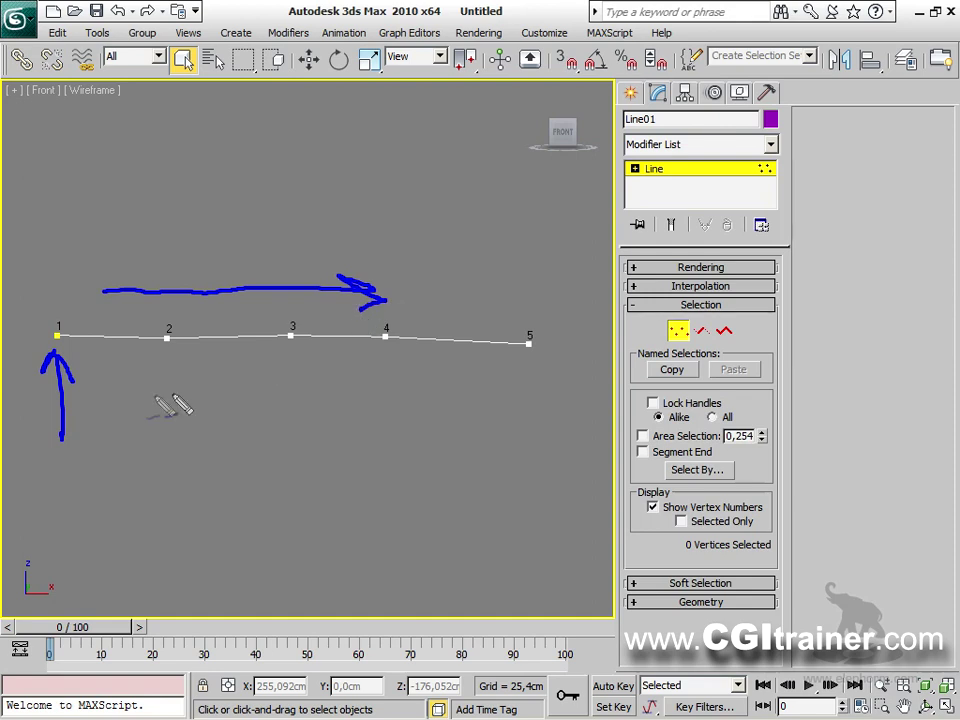
left_click_drag(158, 345, 193, 353)
left_click_drag(283, 342, 308, 348)
left_click_drag(375, 346, 403, 352)
left_click_drag(513, 358, 548, 358)
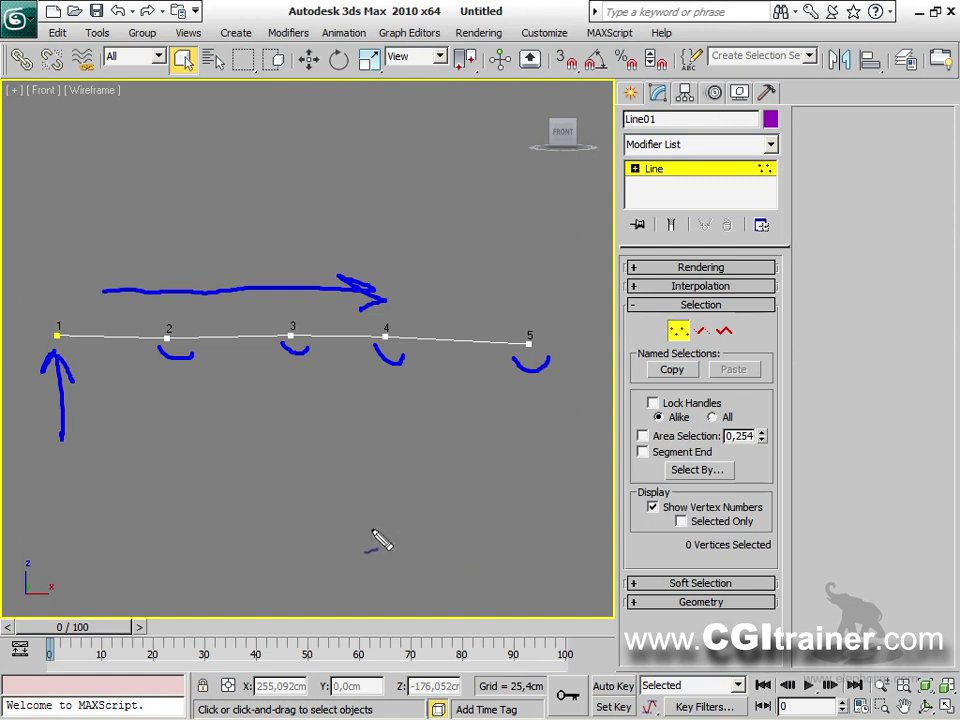
key("Escape")
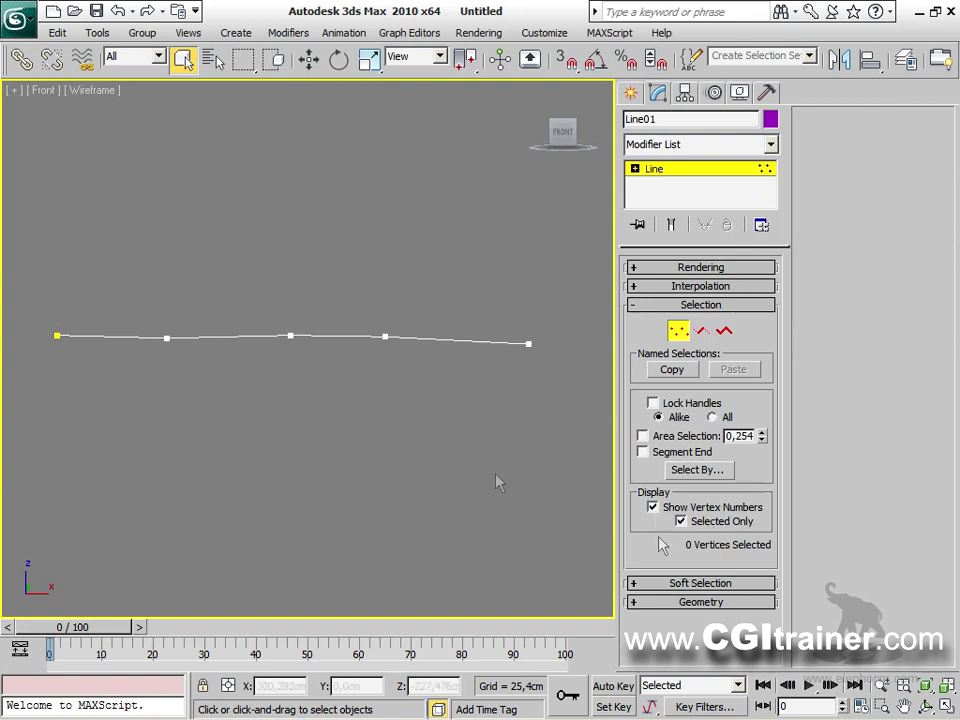
left_click_drag(366, 300, 430, 443)
left_click_drag(246, 296, 295, 340)
scroll(313, 418, "up", 3)
middle_click_drag(313, 418, 378, 368)
scroll(378, 368, "down", 3)
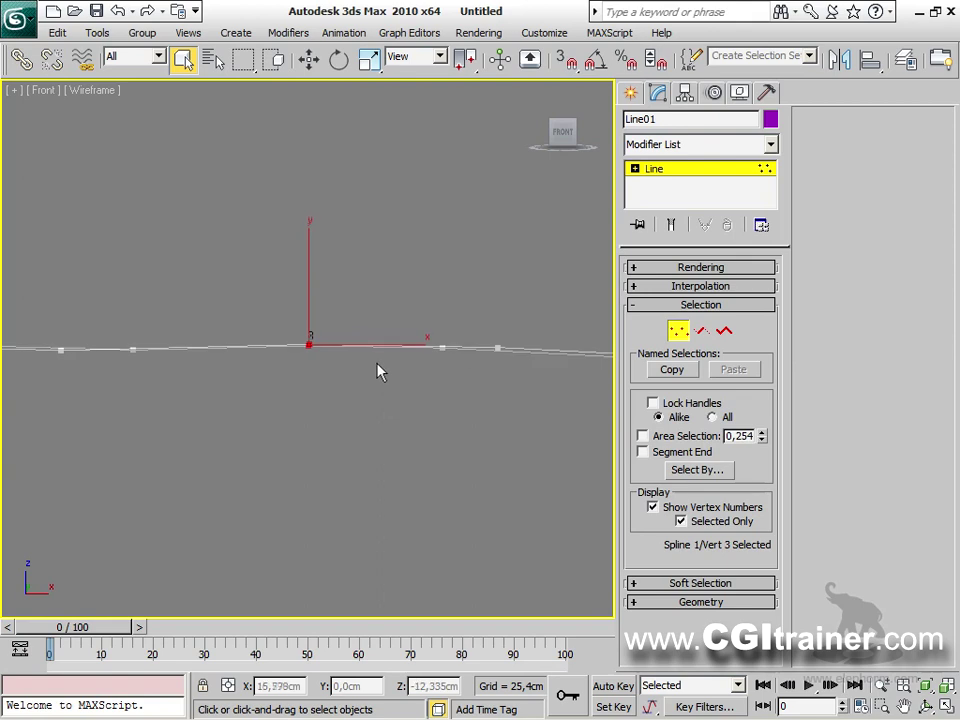
left_click_drag(575, 380, 230, 306)
Deselect all vertices, turn off Show Vertex Numbers and collapse the Selection rollout.
left_click(306, 528)
left_click(653, 507)
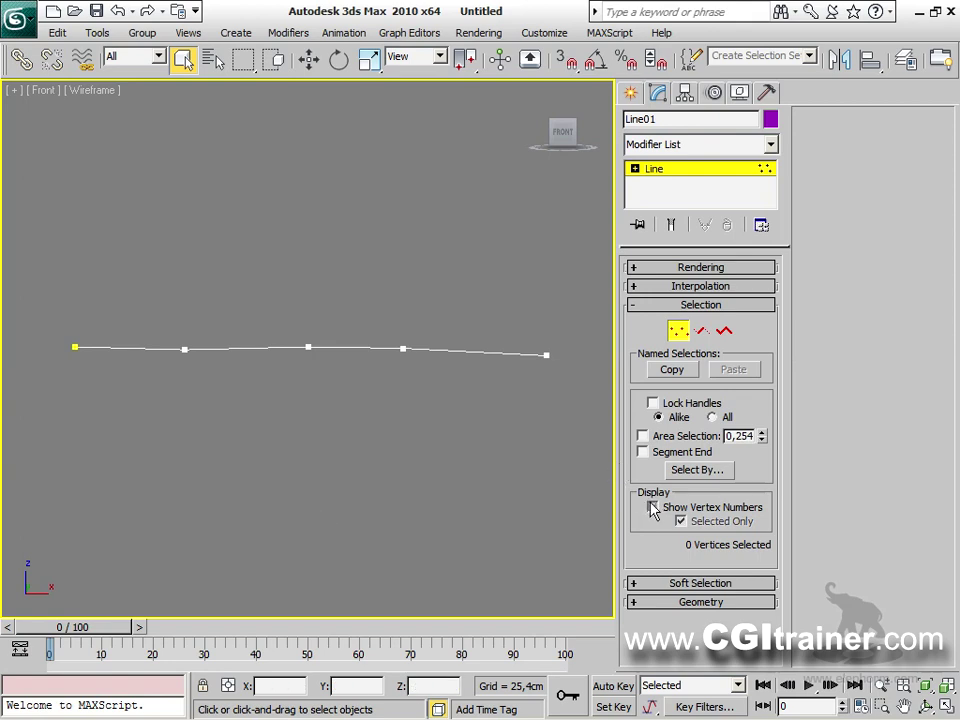
left_click(641, 310)
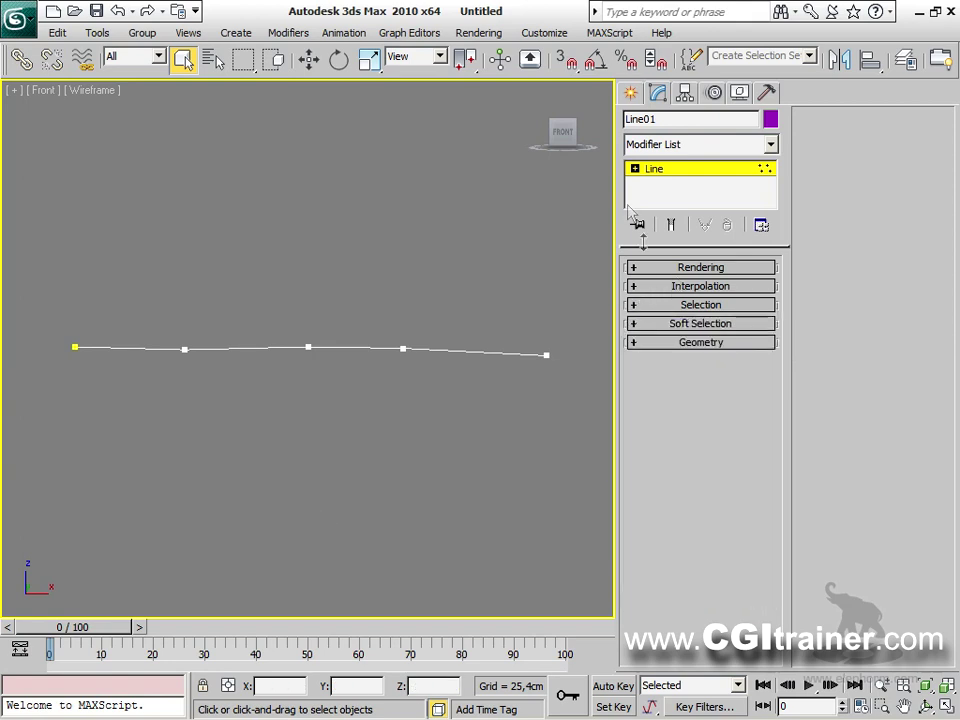
Enter Vertex sub-object level and expand the Geometry rollout.
left_click(634, 169)
left_click(645, 184)
left_click_drag(717, 242, 717, 271)
key("2")
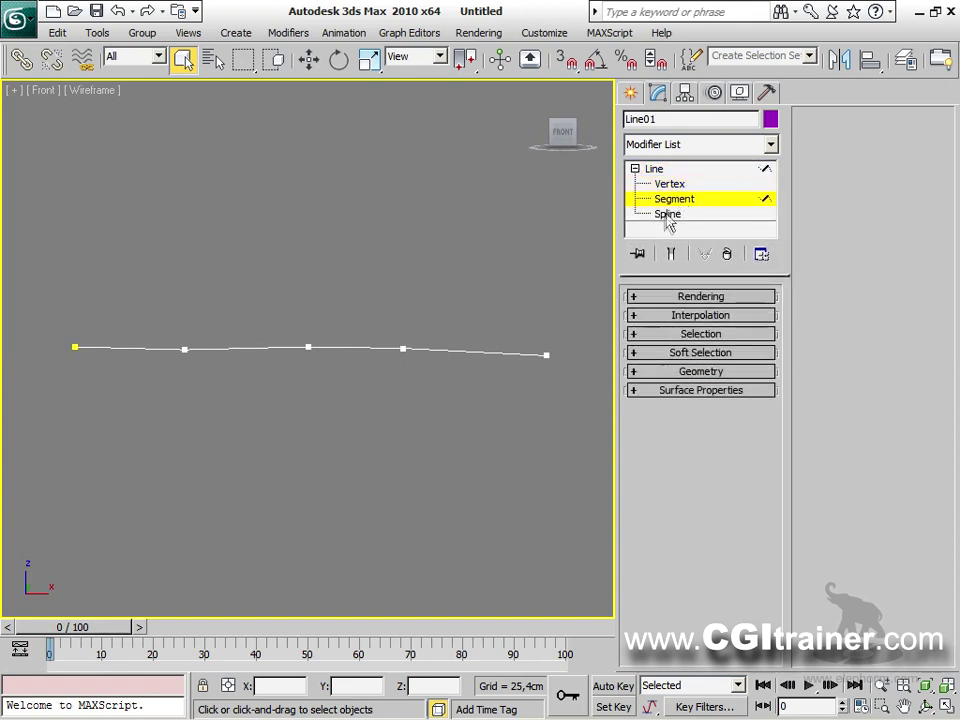
key("3")
left_click(671, 185)
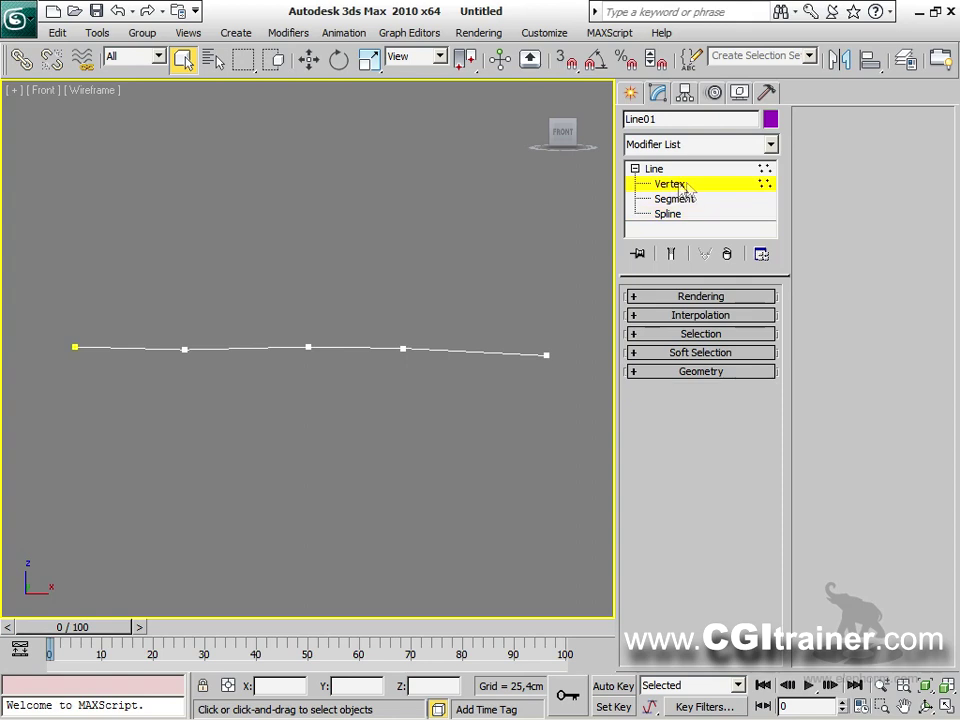
left_click(638, 375)
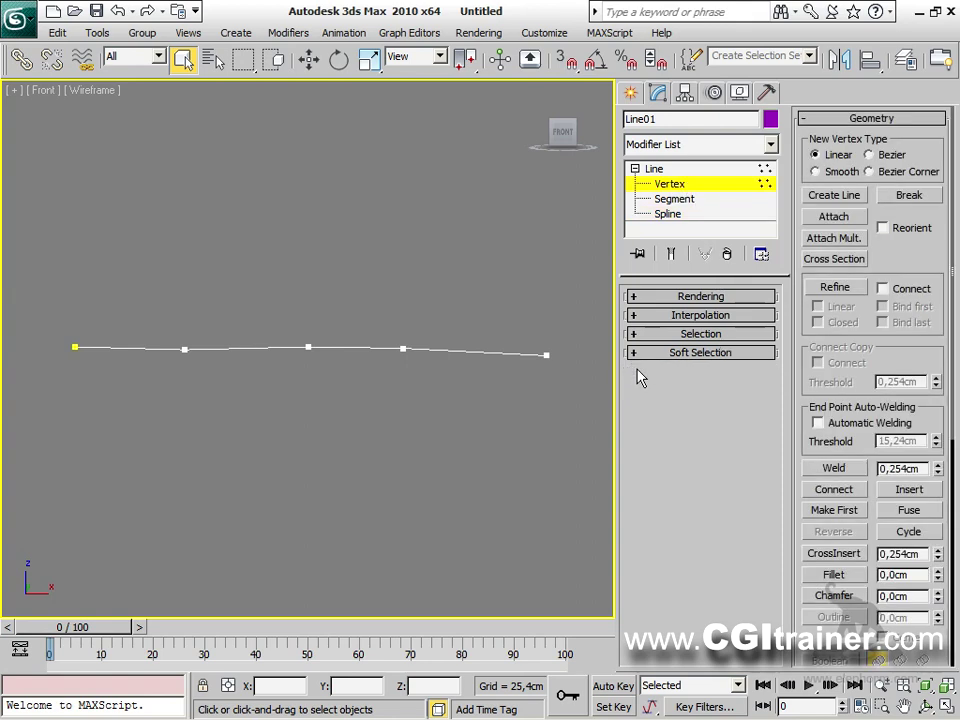
left_click_drag(853, 255, 905, 261)
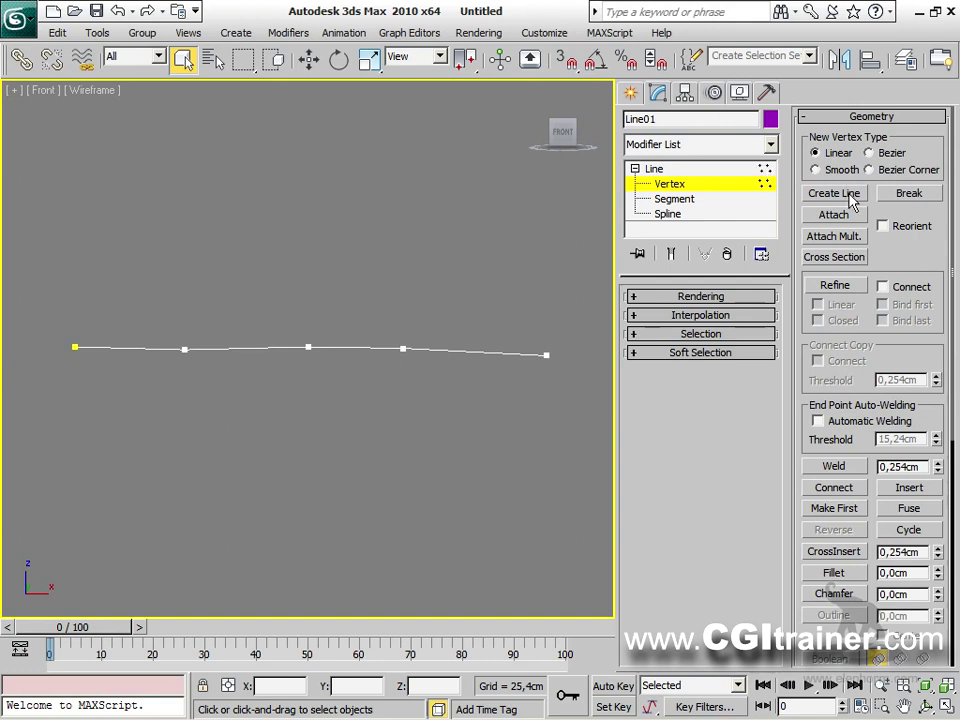
Break the line at its middle vertex and move the two broken ends upward apart.
left_click_drag(264, 315, 325, 372)
left_click(907, 196)
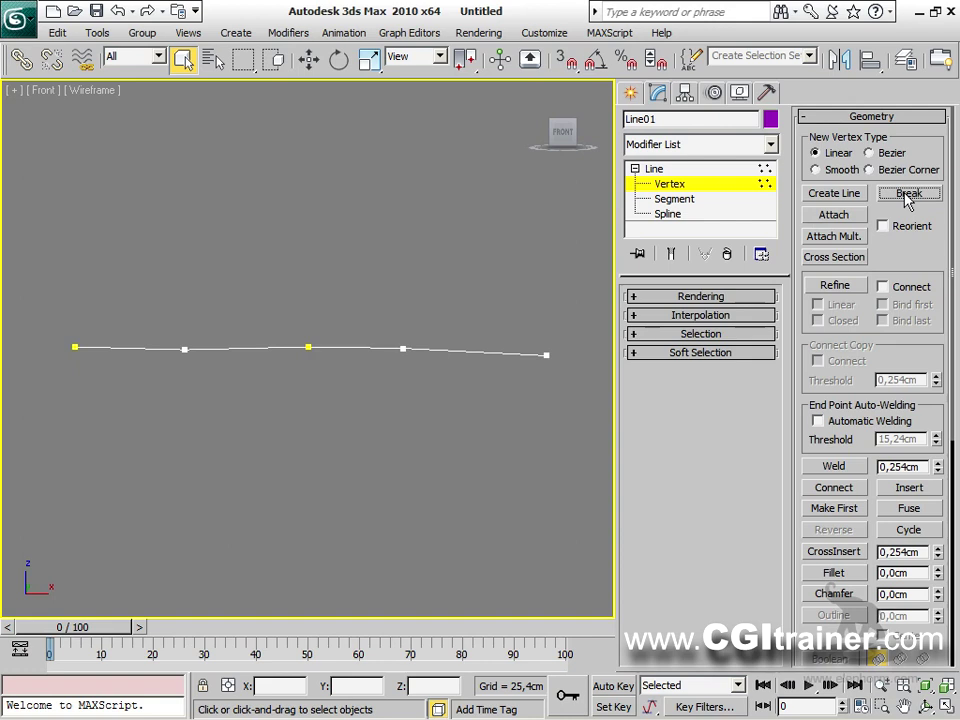
right_click(300, 369)
left_click(318, 379)
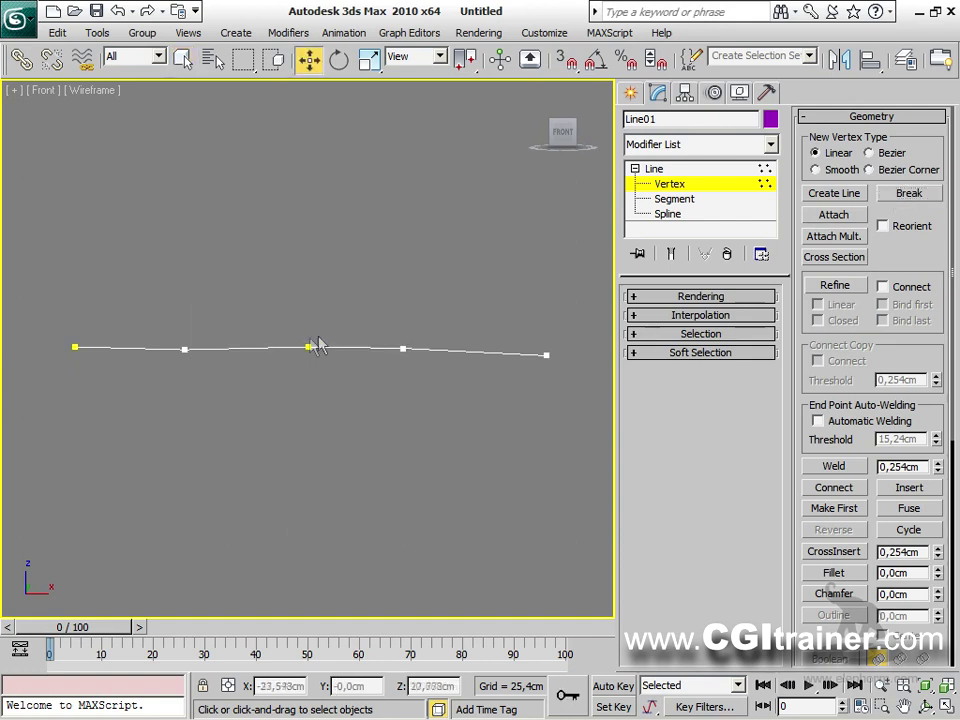
left_click(306, 347)
left_click_drag(342, 310, 369, 293)
left_click(321, 360)
mouse_move(310, 347)
left_mouse_down()
mouse_move(313, 328)
mouse_move(330, 328)
mouse_move(308, 326)
left_mouse_up()
left_click(317, 345)
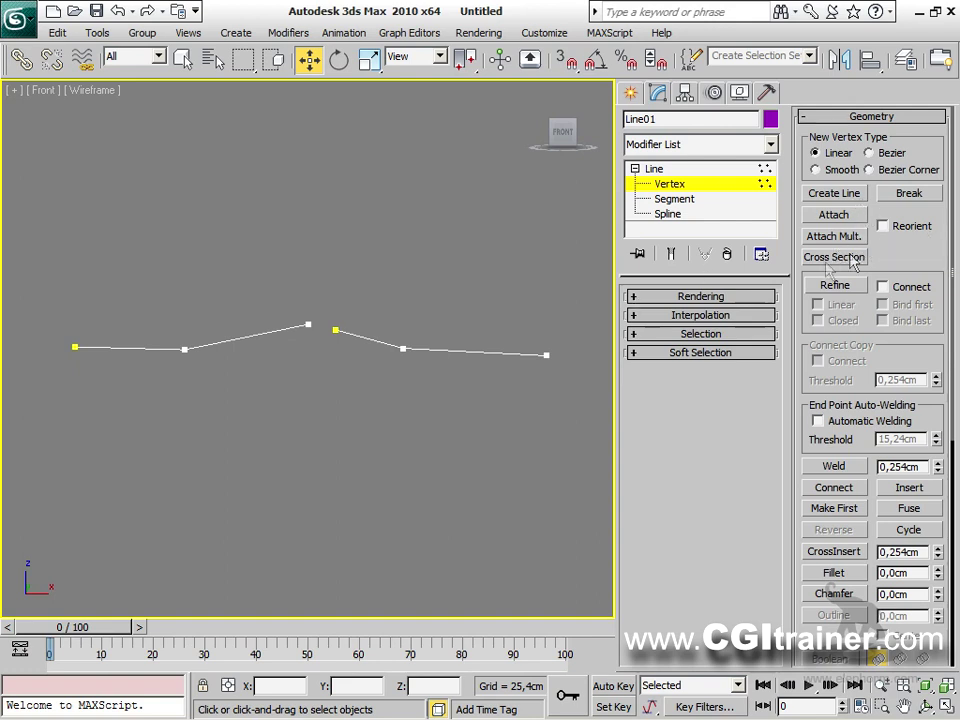
left_click_drag(890, 262, 874, 189)
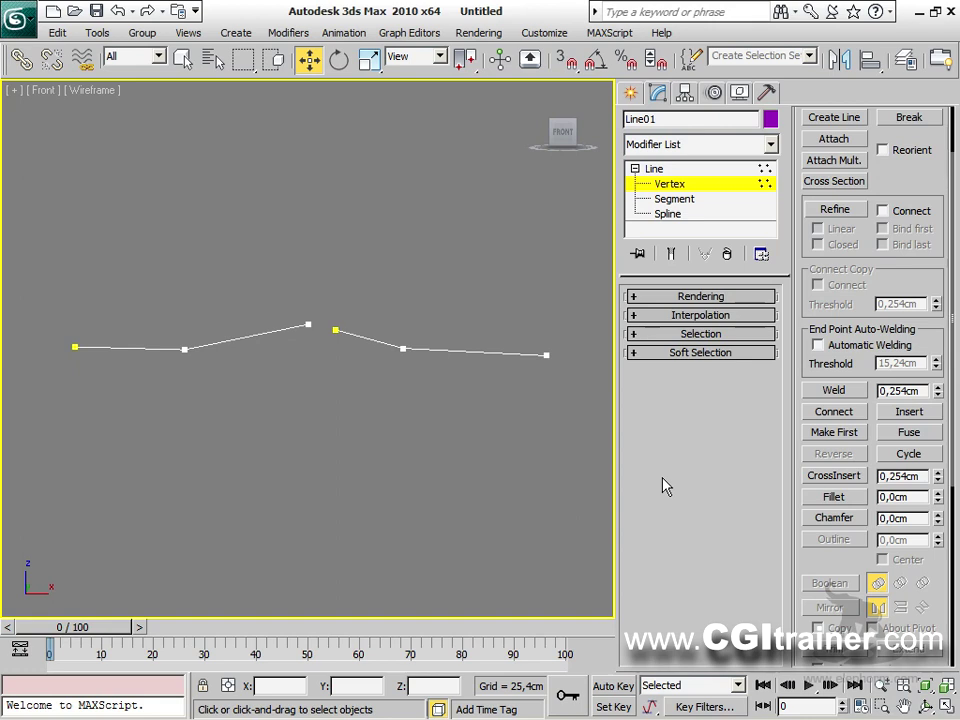
Refine three new vertices onto the right piece of the line.
left_click(844, 215)
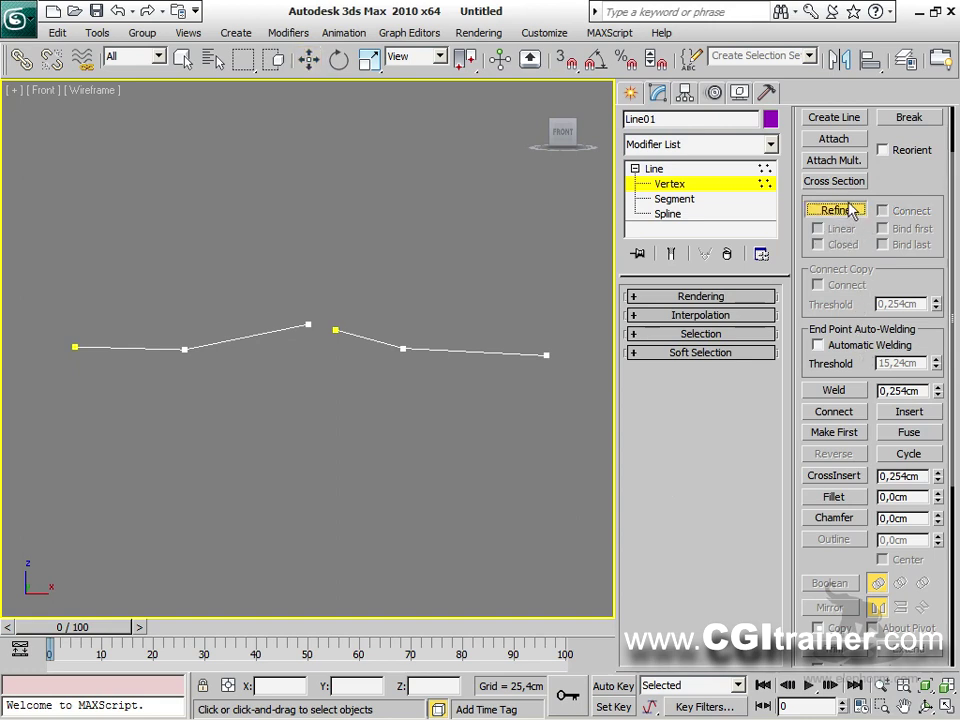
left_click(376, 341)
left_click(468, 352)
left_click(512, 354)
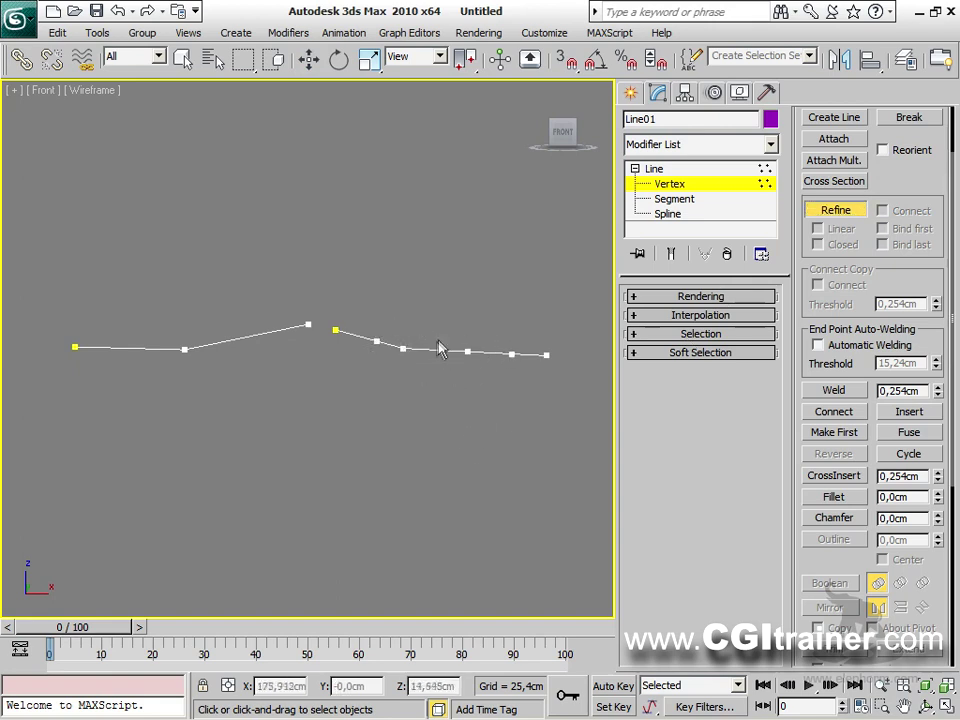
left_click(829, 213)
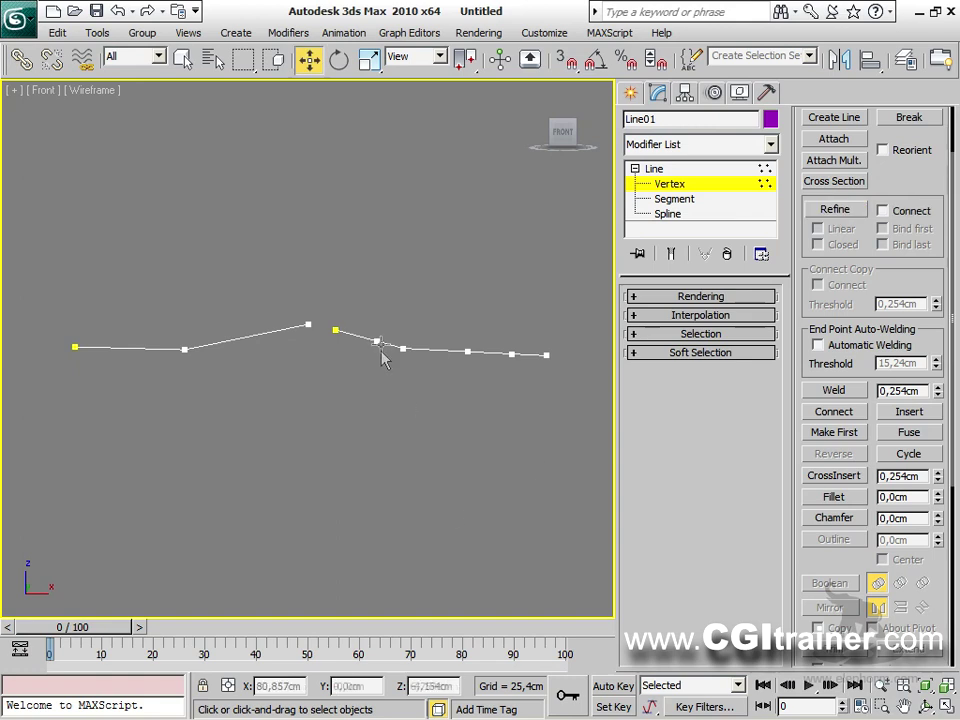
Pull one new vertex up into a tall peak and set it to Smooth.
left_click_drag(378, 341, 403, 213)
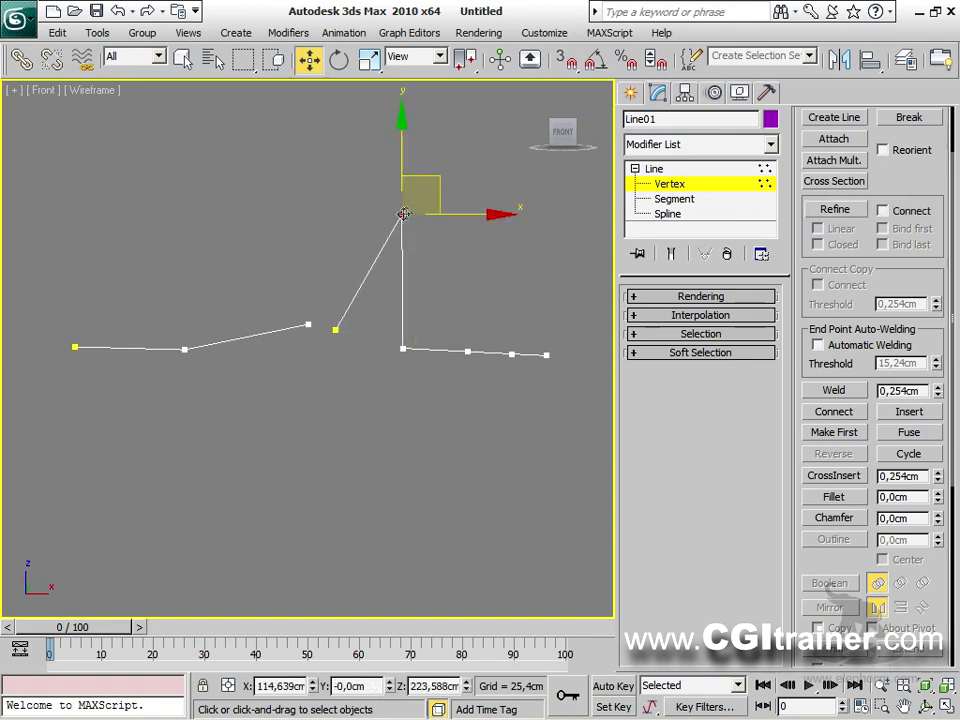
right_click(401, 213)
left_click(312, 152)
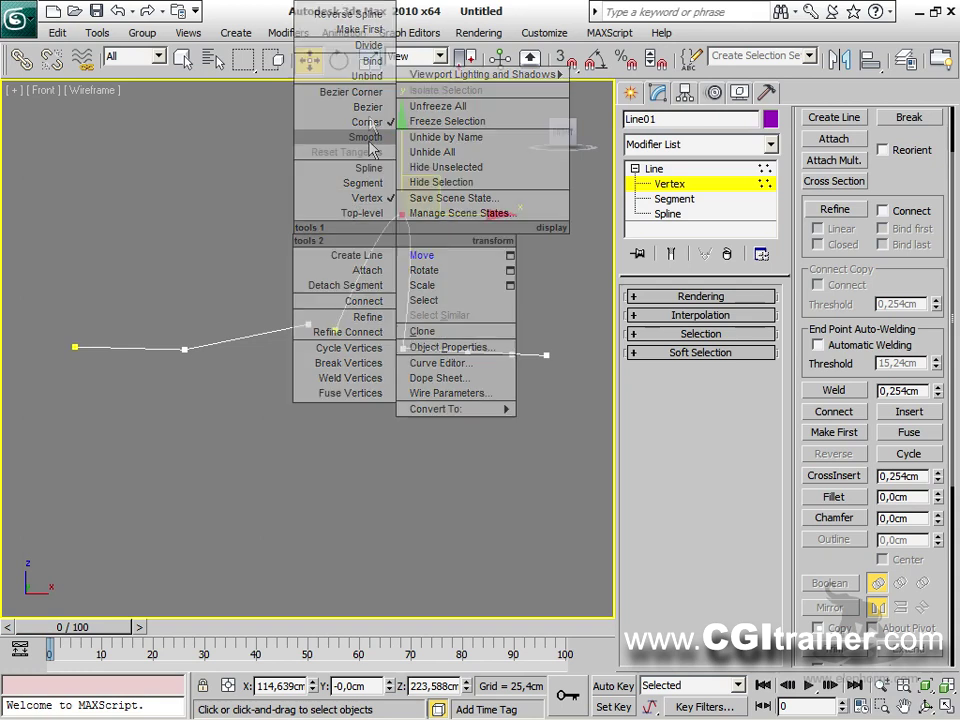
Refine two more vertices into each side of the peak.
left_click(836, 209)
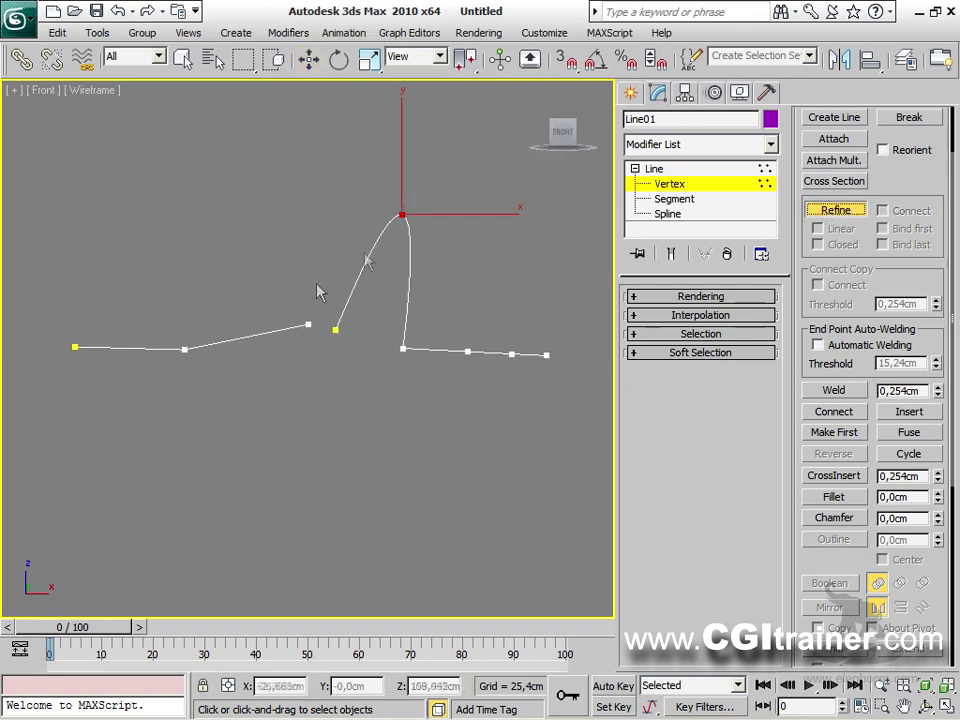
left_click(409, 242)
left_click(408, 288)
left_click(385, 238)
left_click(368, 269)
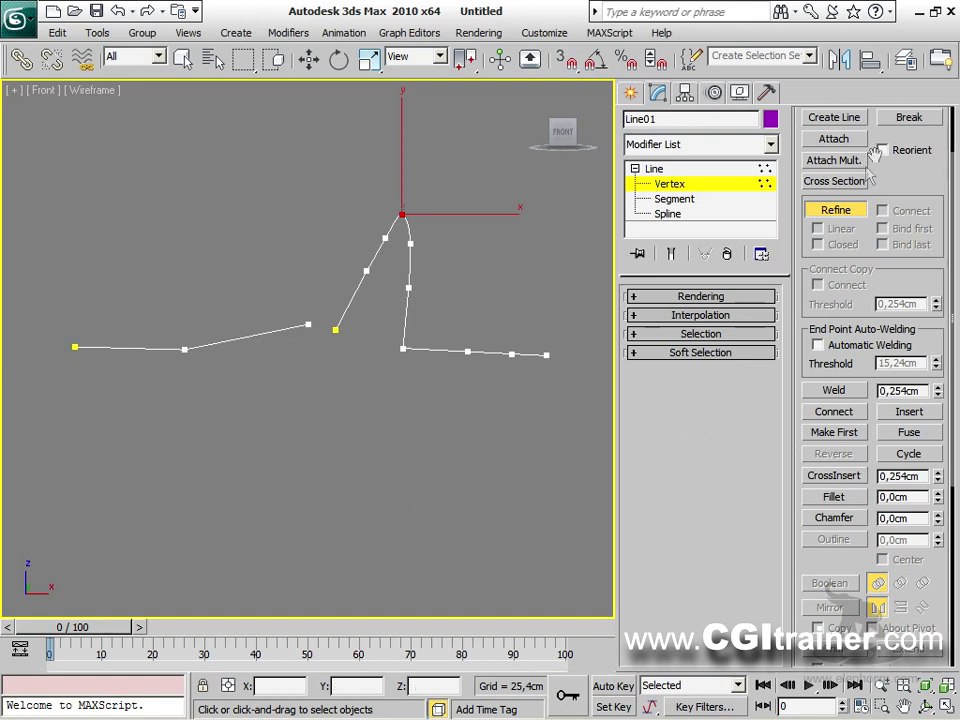
left_click(850, 210)
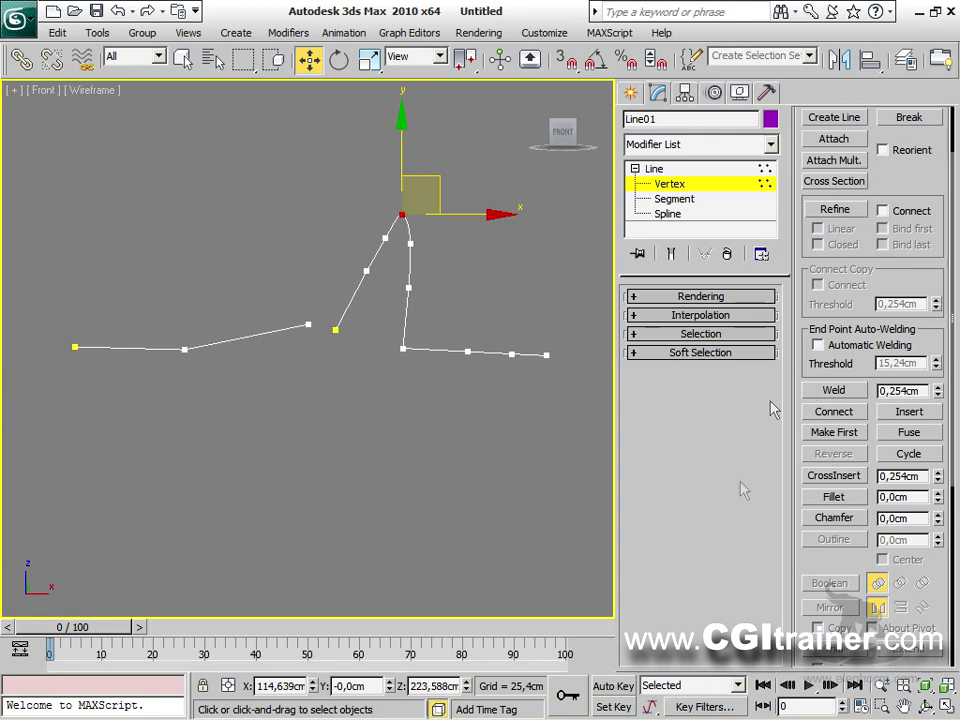
Weld the loose end onto the other with Automatic Welding (15,24cm), adjust handles, then disable it.
left_click(855, 346)
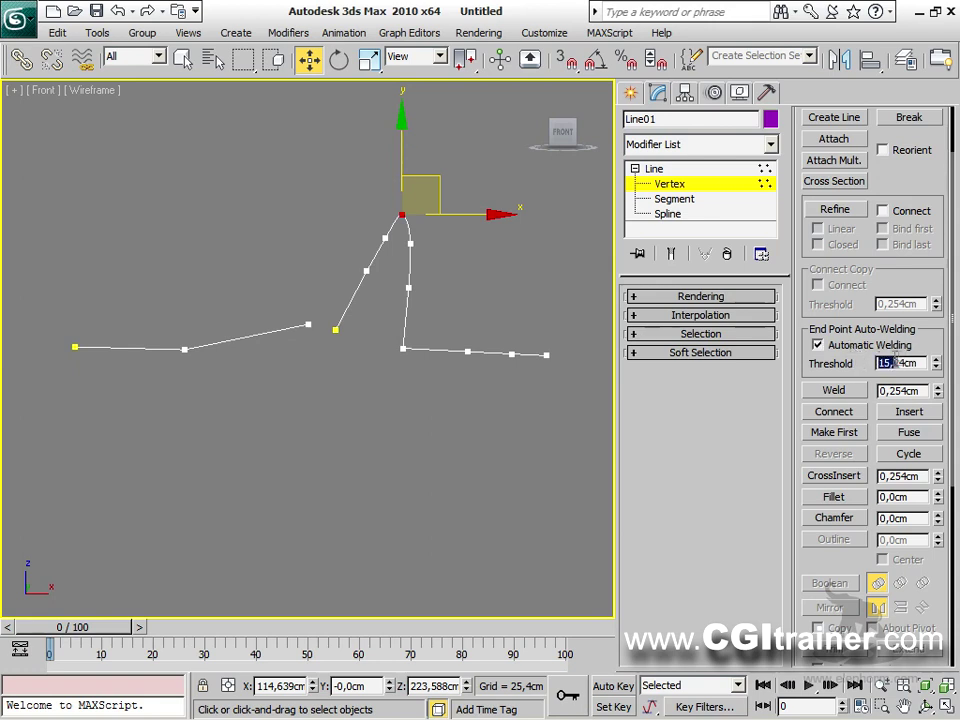
left_click(881, 363)
left_click(336, 327)
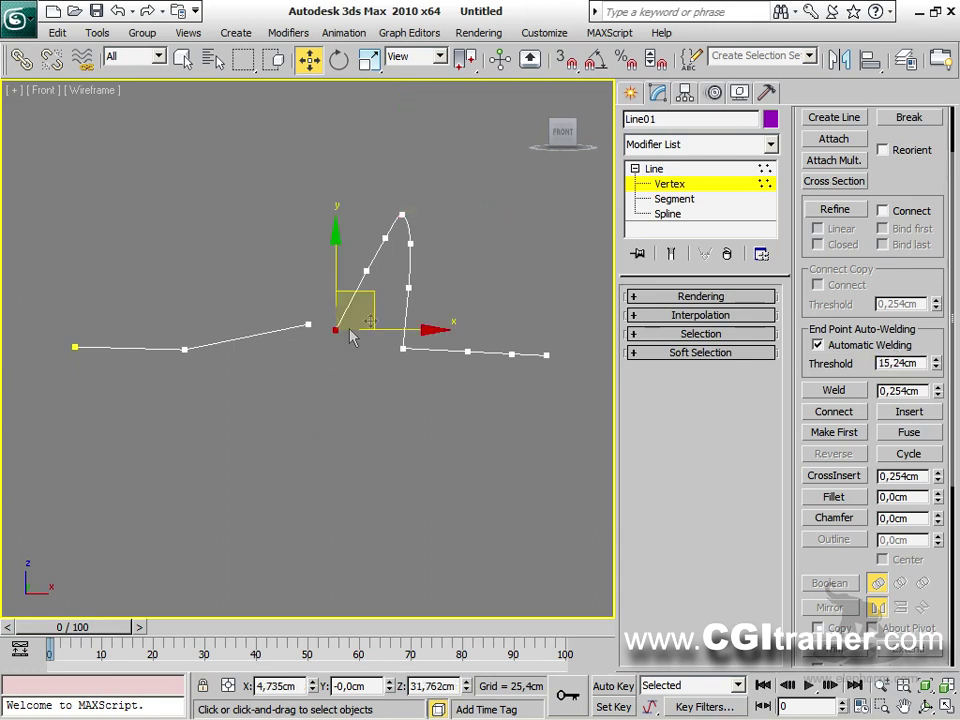
left_click_drag(377, 314, 349, 310)
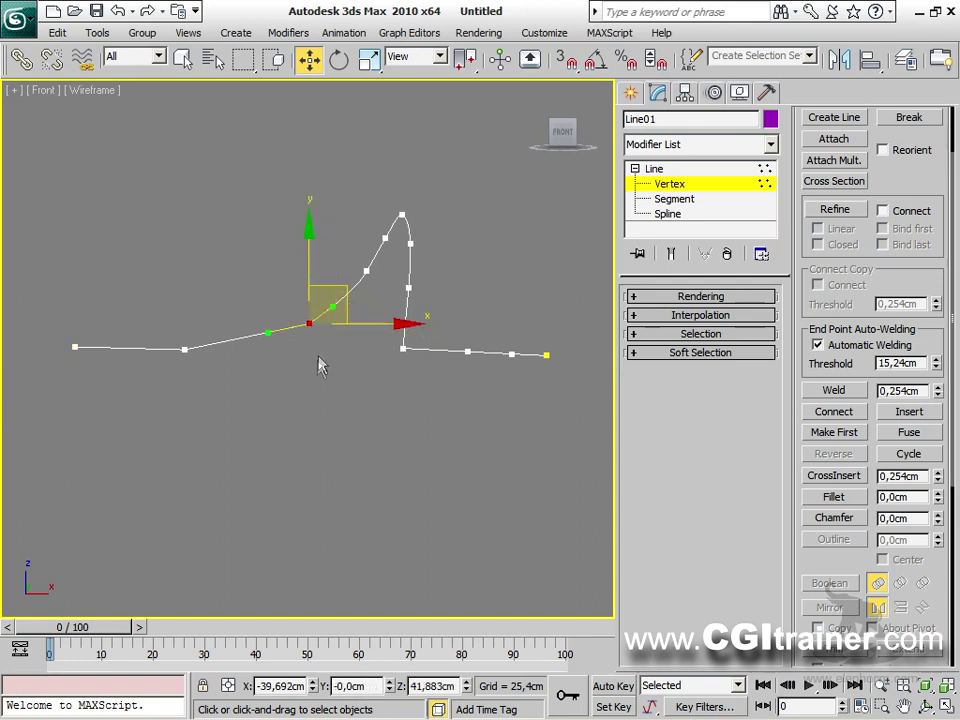
left_click_drag(330, 356, 350, 292)
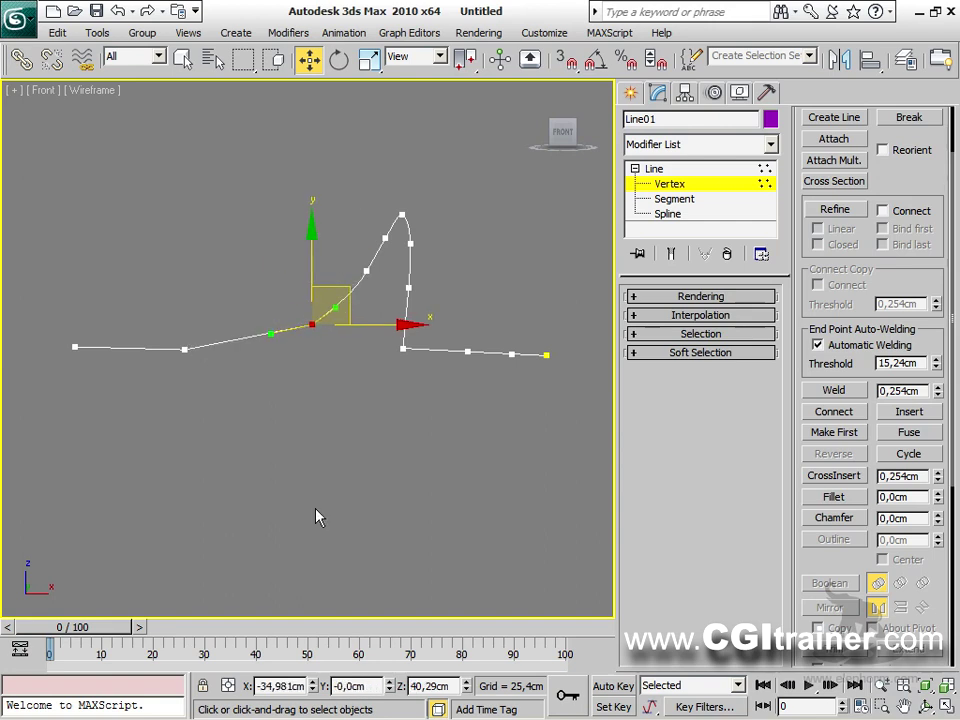
left_click(820, 346)
Break the joined vertex again, raise one end, and try welding both ends before undoing.
left_click(439, 271)
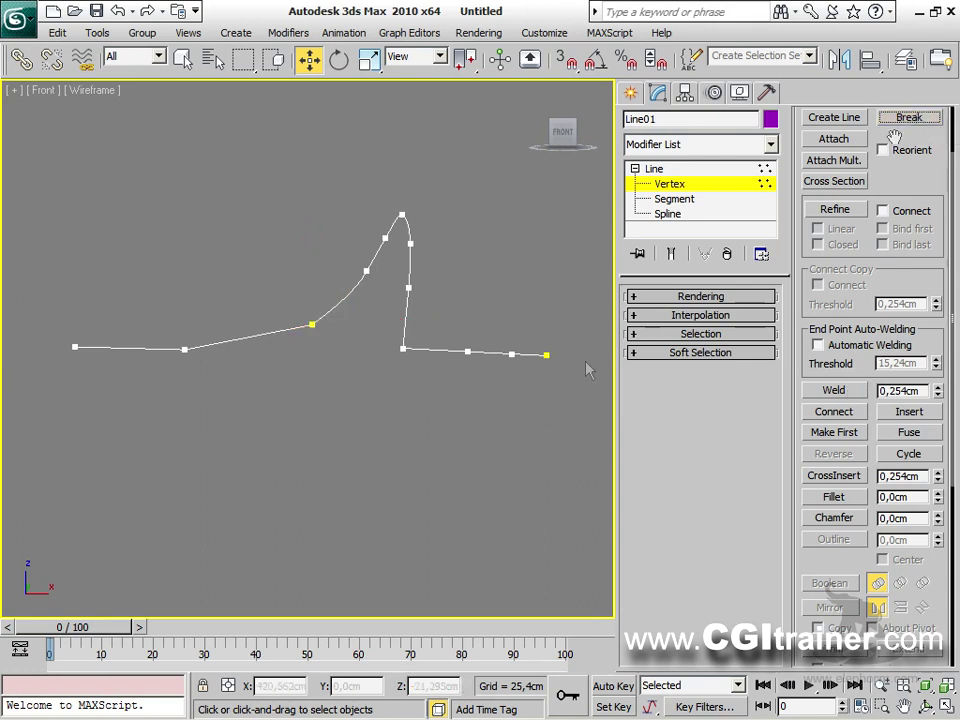
left_click(312, 324)
mouse_move(313, 318)
left_mouse_down()
mouse_move(298, 306)
mouse_move(309, 301)
left_mouse_up()
left_click(332, 375)
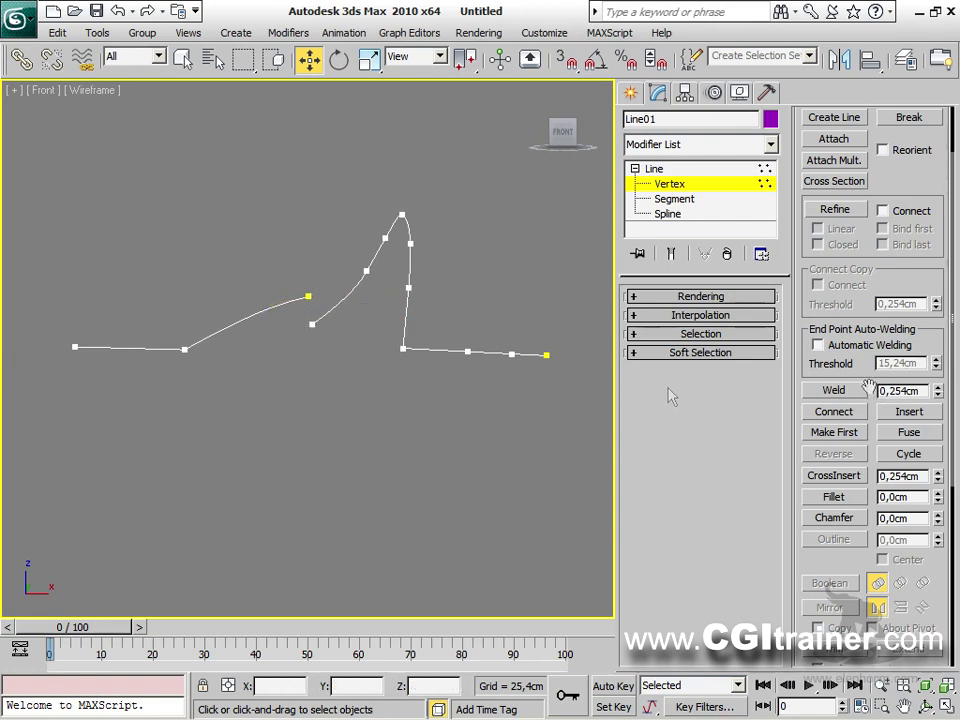
left_click_drag(340, 343, 298, 288)
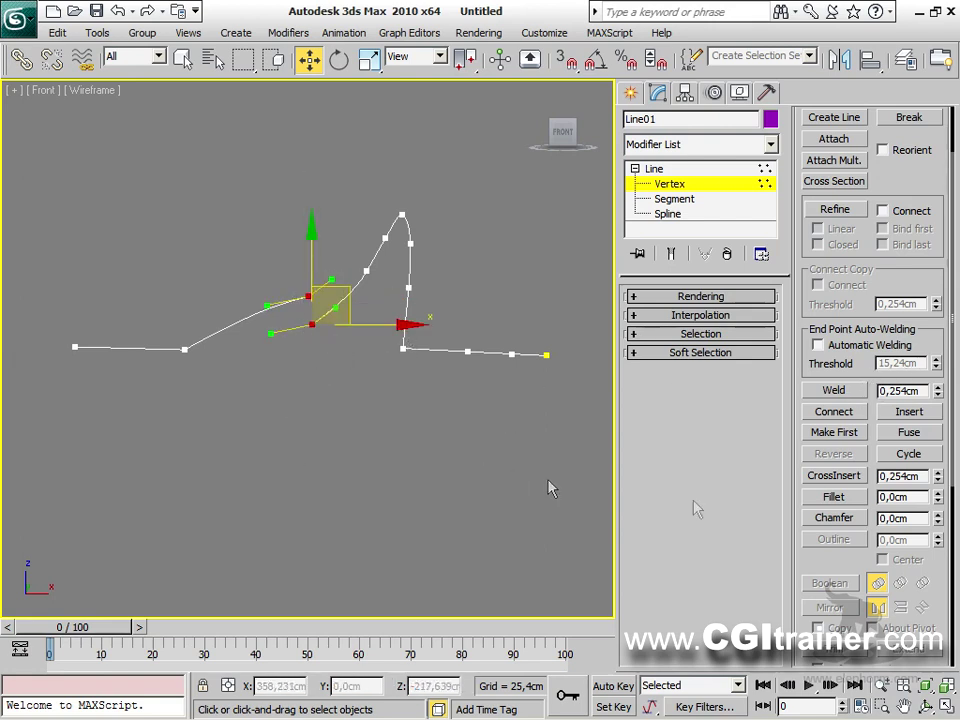
left_click(853, 391)
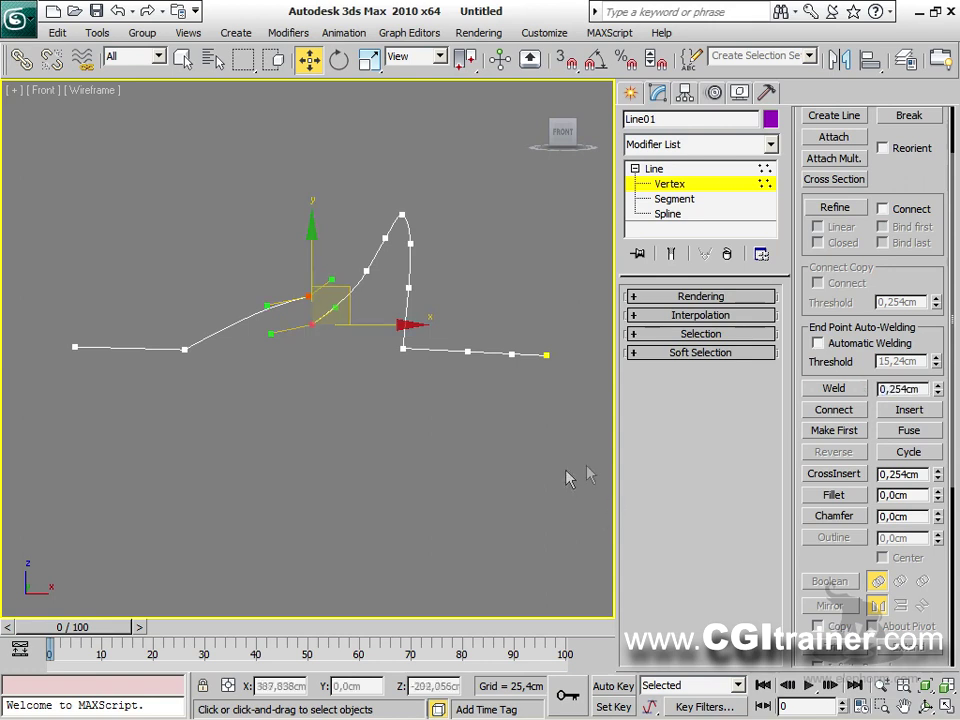
key("ctrl+z")
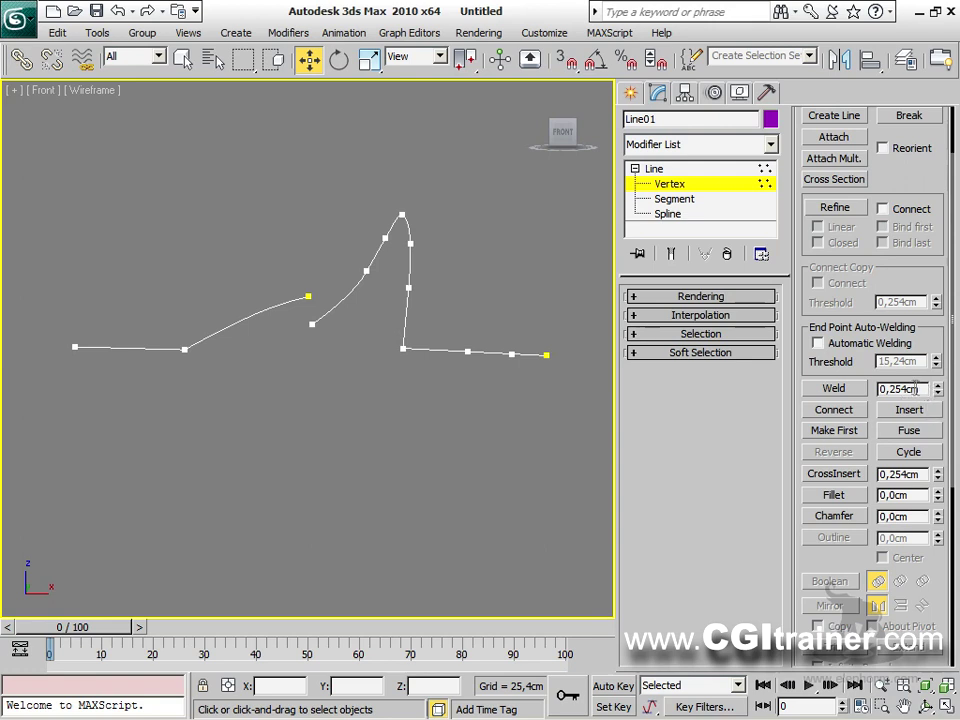
Weld both end vertices with a large threshold, undo, then Fuse them into one point.
left_click_drag(291, 257, 324, 379)
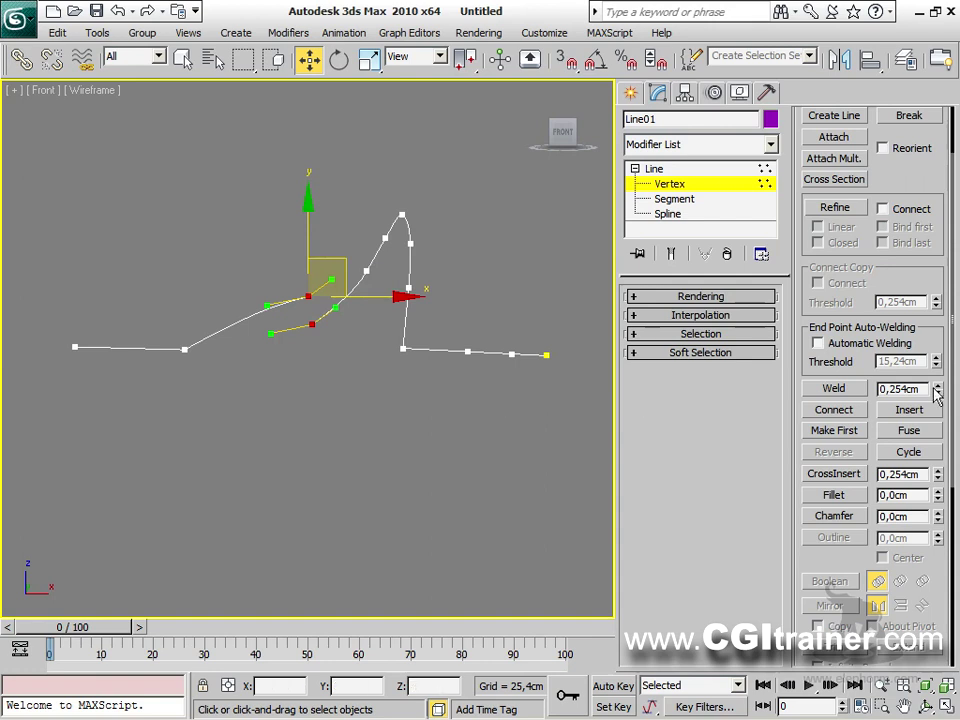
left_click_drag(940, 397, 940, 380)
left_click(852, 390)
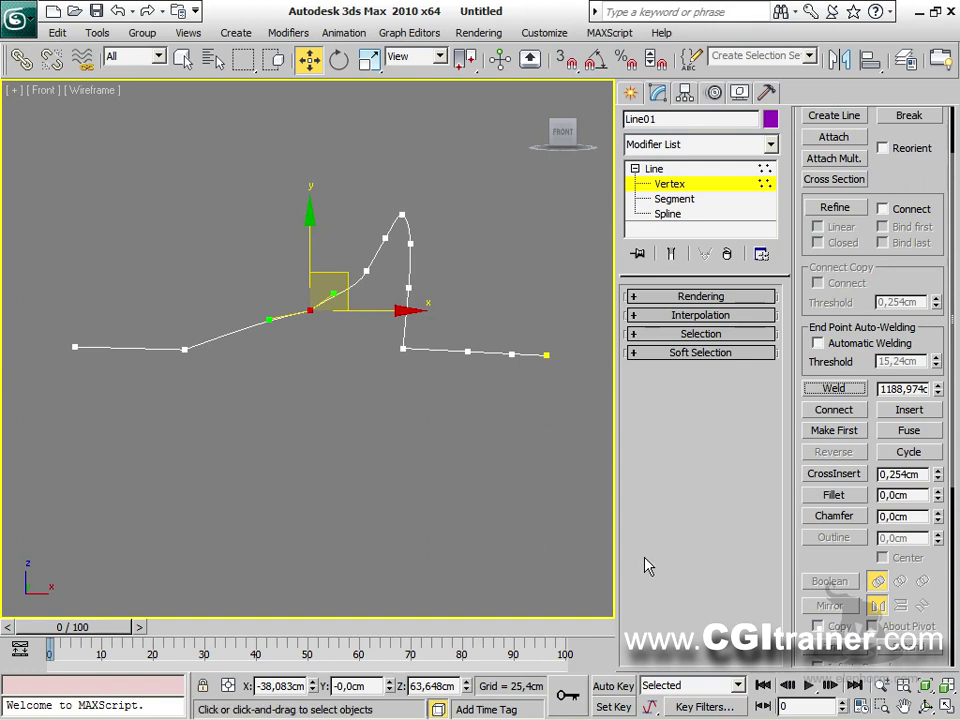
key("ctrl+z")
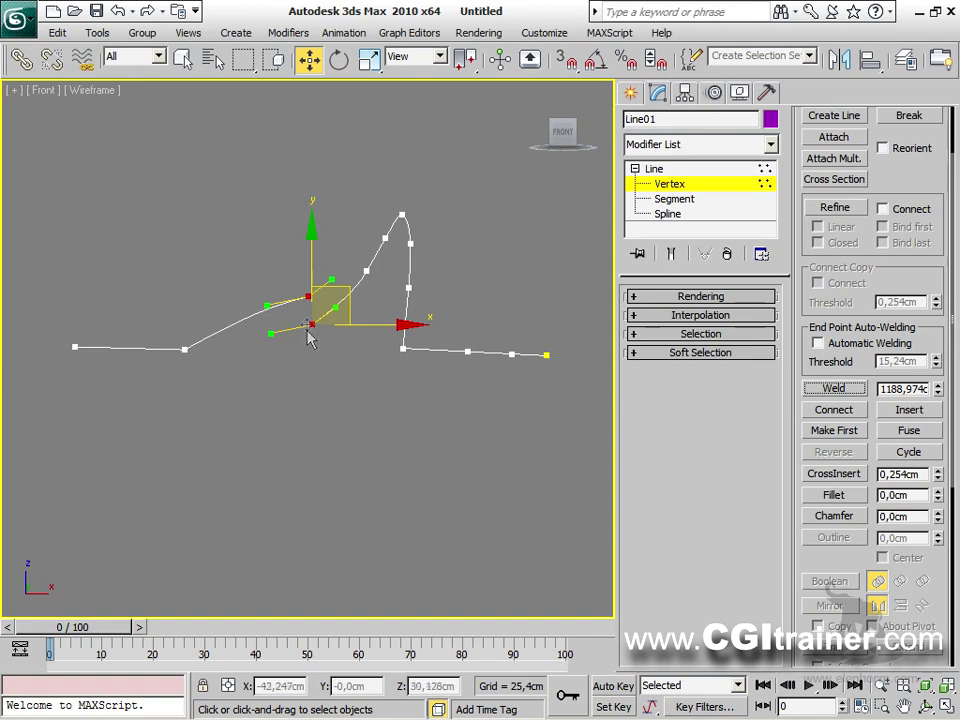
left_click(909, 430)
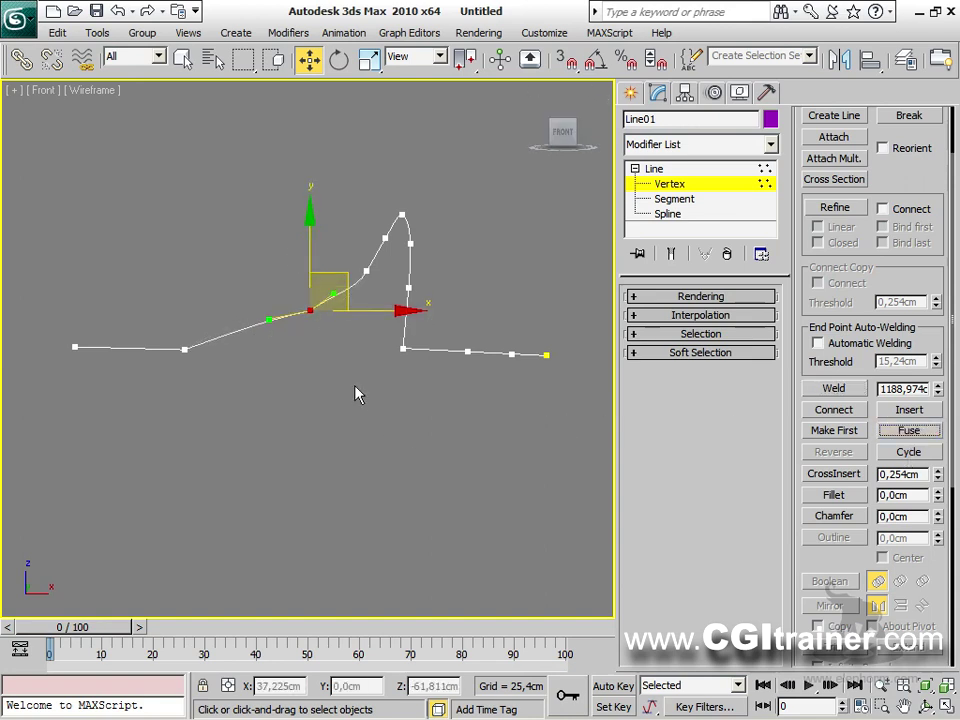
middle_click_drag(355, 409, 399, 407)
Frame the view, raise the middle vertex, then frame the whole line again.
key("z")
left_click(409, 426)
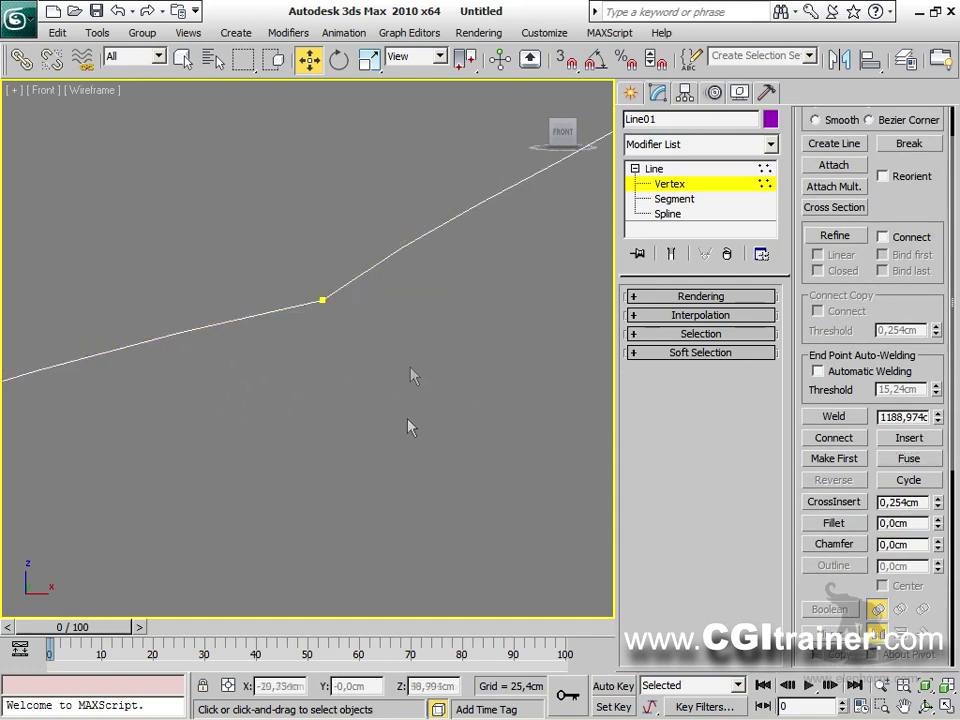
left_click(321, 300)
left_click_drag(322, 300, 321, 215)
left_click(321, 467)
scroll(333, 467, "down", 3)
middle_click_drag(347, 497, 356, 444)
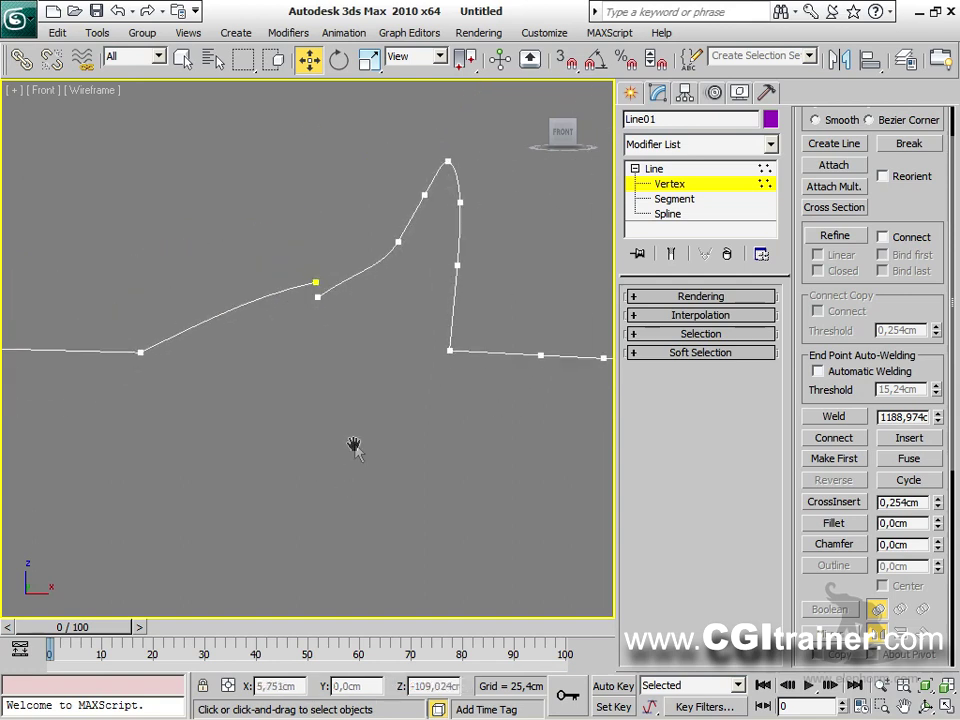
Fuse and Weld the middle vertices, undo, then pull one end down-right to reopen a gap.
left_click_drag(286, 222, 338, 345)
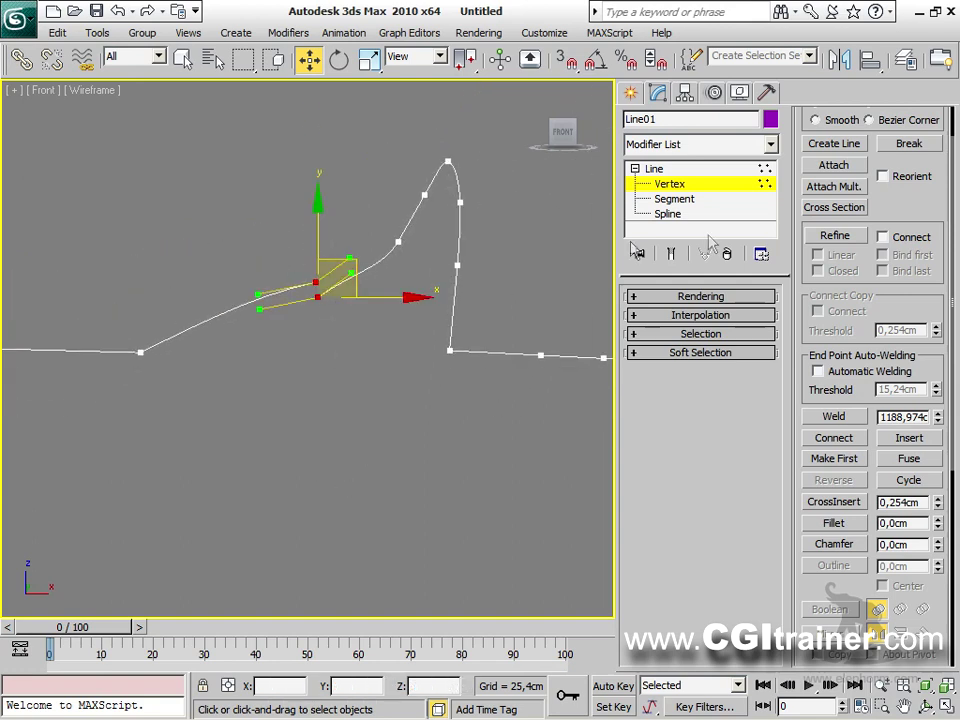
left_click(909, 459)
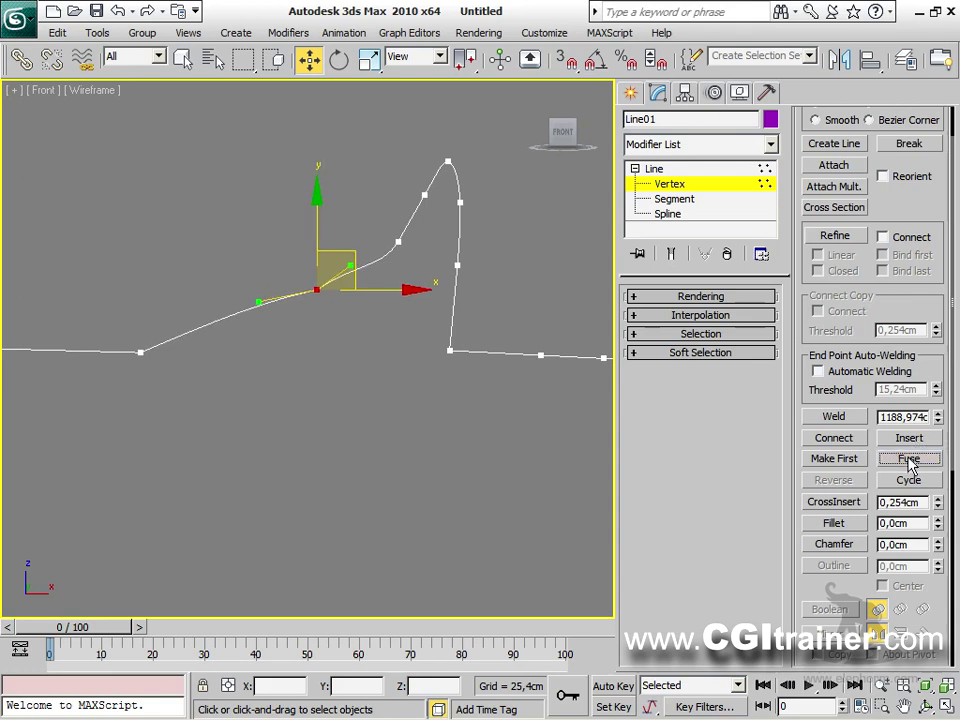
left_click(847, 413)
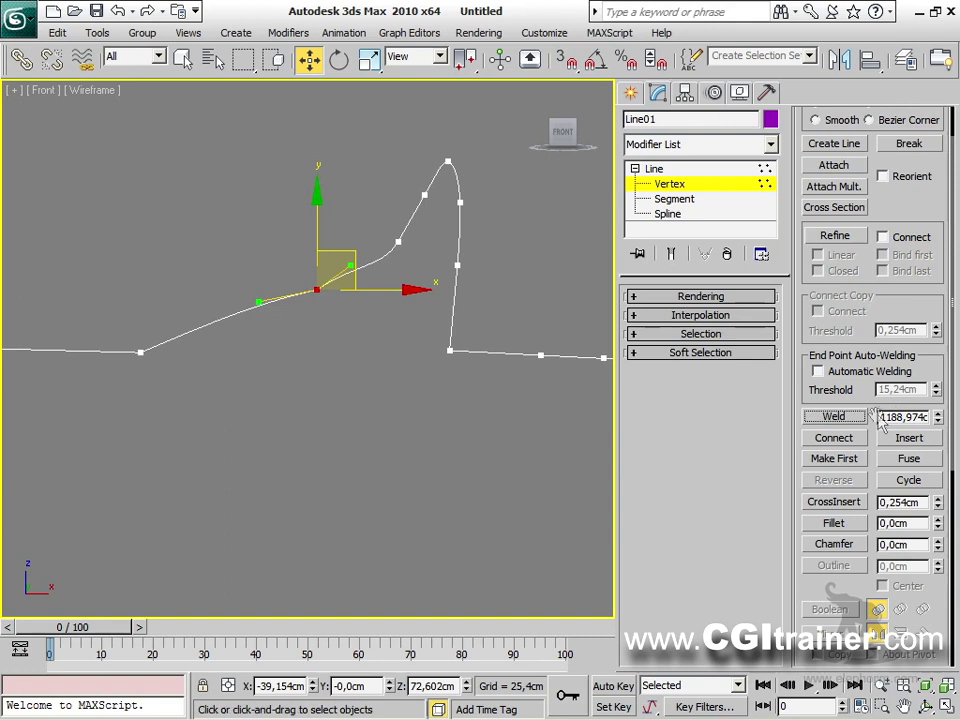
mouse_move(317, 290)
left_mouse_down()
mouse_move(317, 221)
mouse_move(313, 292)
left_mouse_up()
key("ctrl+z")
key("ctrl+z")
key("ctrl+z")
key("ctrl+z")
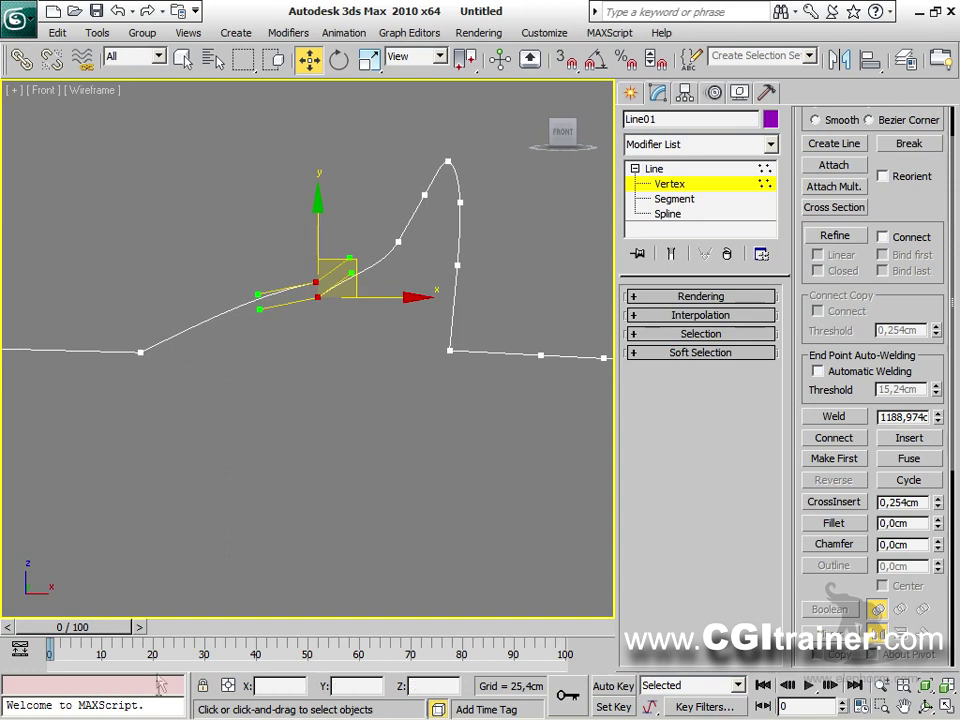
left_click(334, 366)
left_click_drag(317, 293, 340, 324)
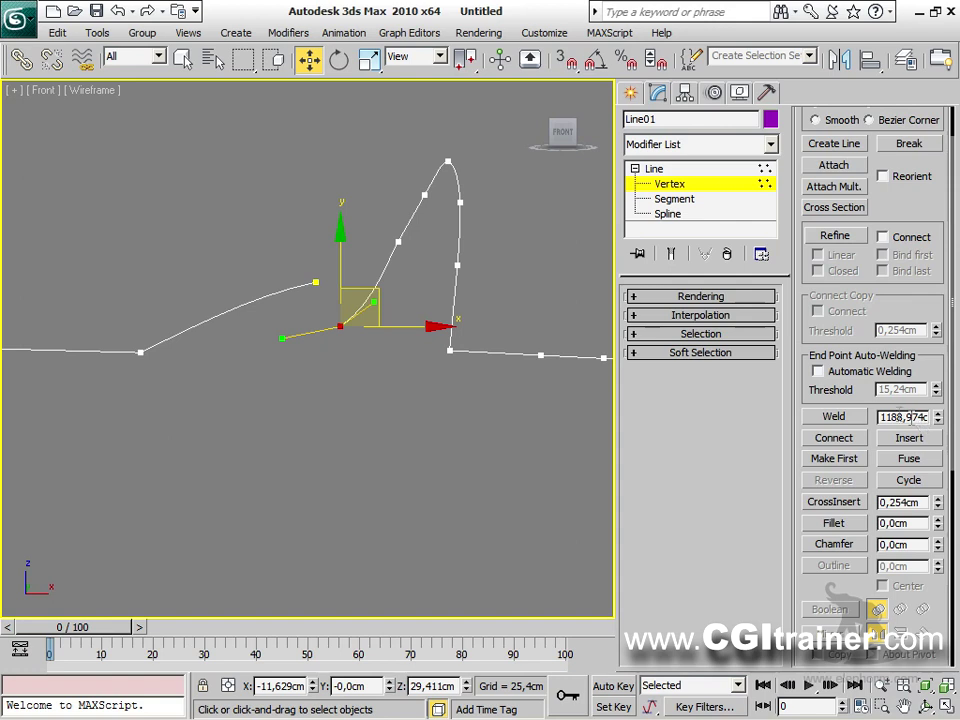
Connect the two open middle ends with a new segment, then zoom out to see the whole line.
left_click(840, 438)
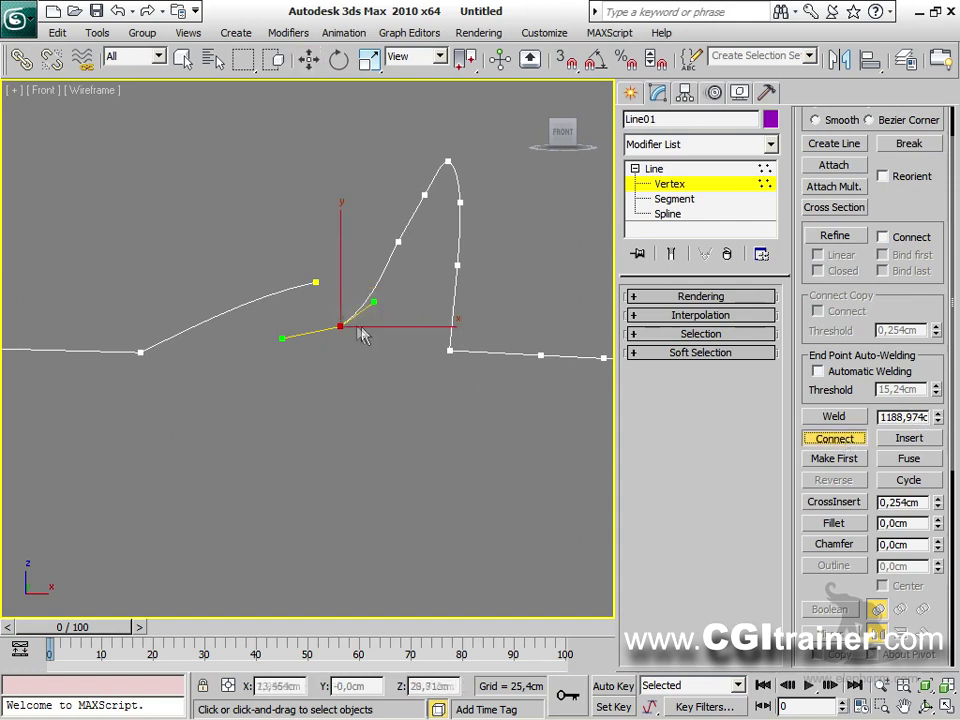
left_click_drag(341, 324, 319, 286)
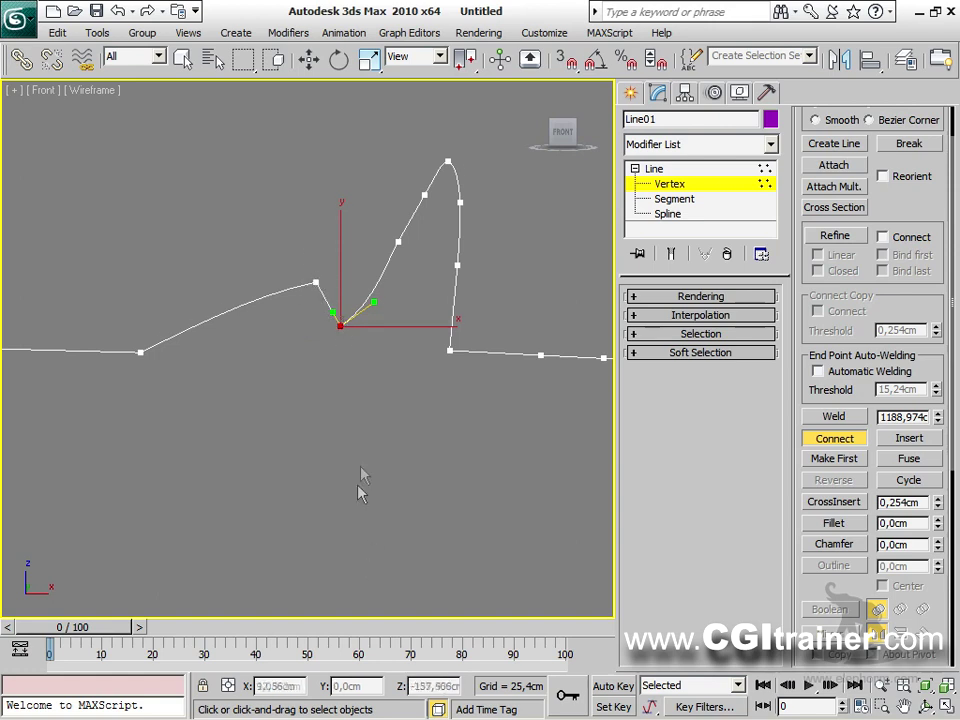
middle_click_drag(358, 490, 388, 448)
scroll(389, 451, "down", 3)
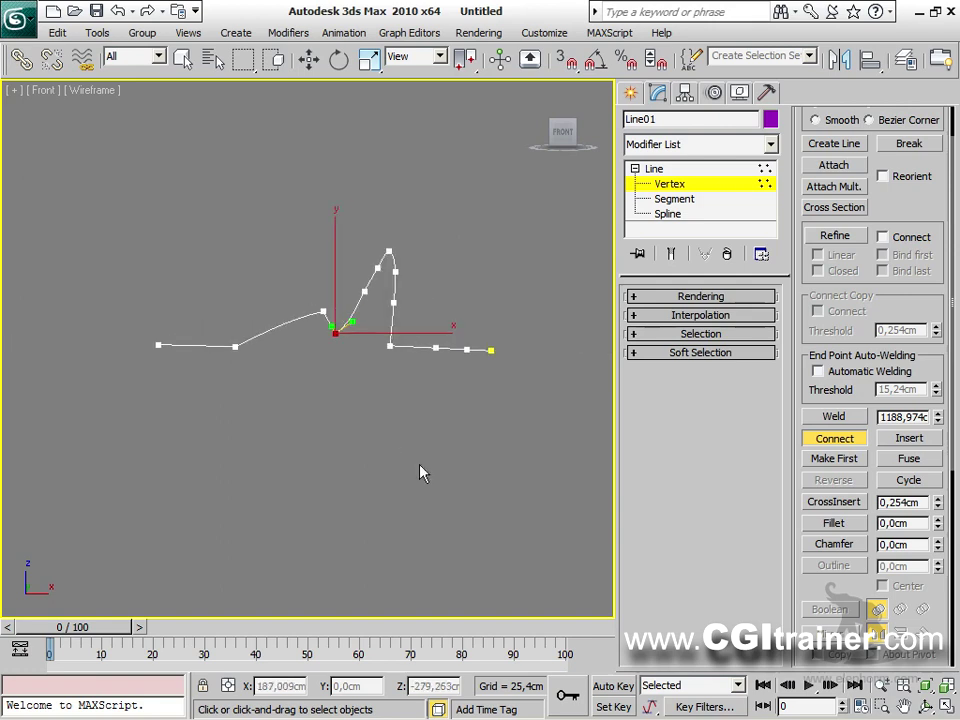
left_click(830, 440)
Try Make First on the left end vertex, then on the right end vertex.
left_click(160, 345)
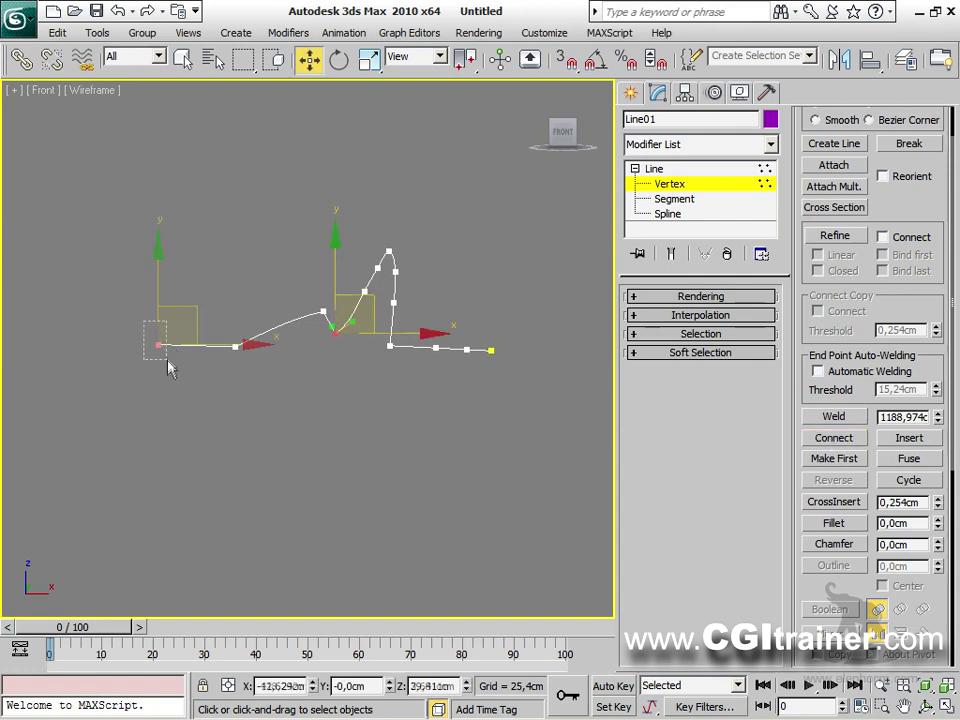
left_click(835, 460)
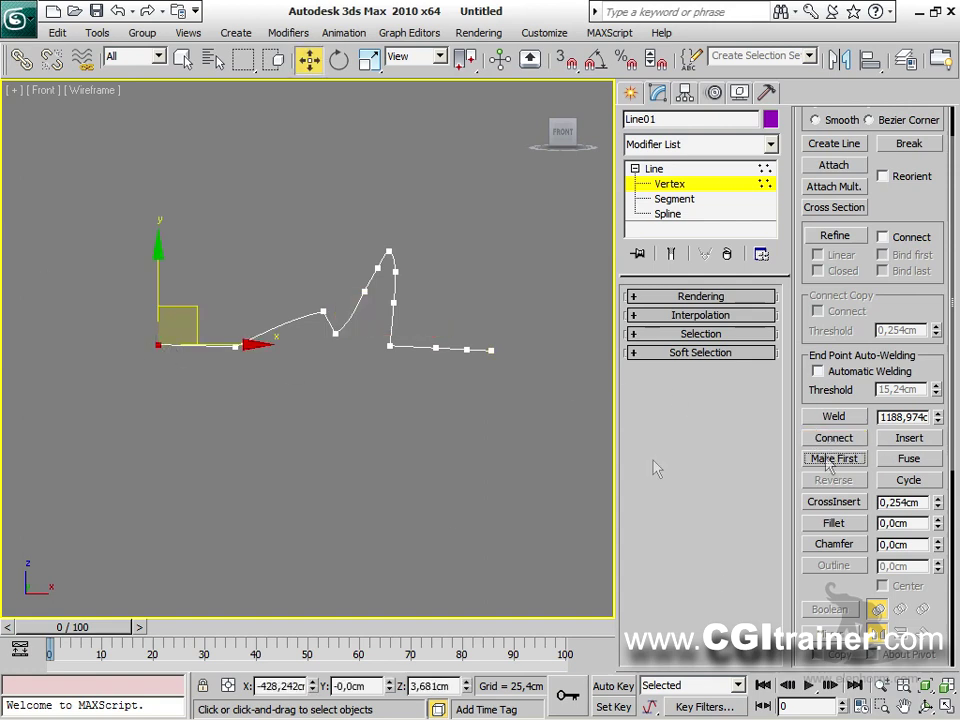
left_click(316, 373)
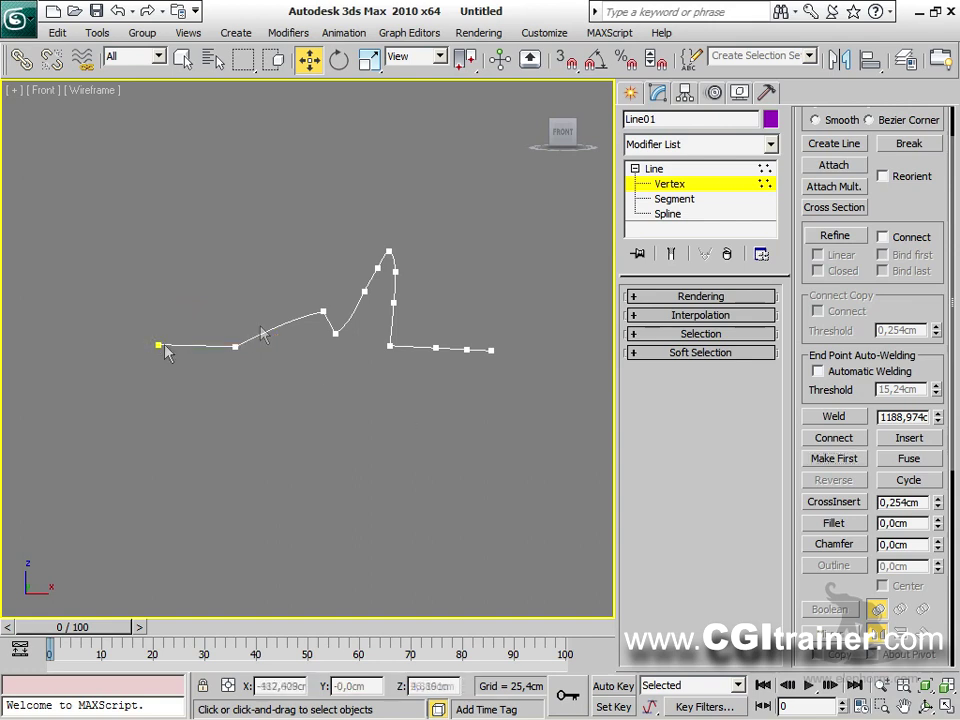
left_click_drag(476, 330, 507, 369)
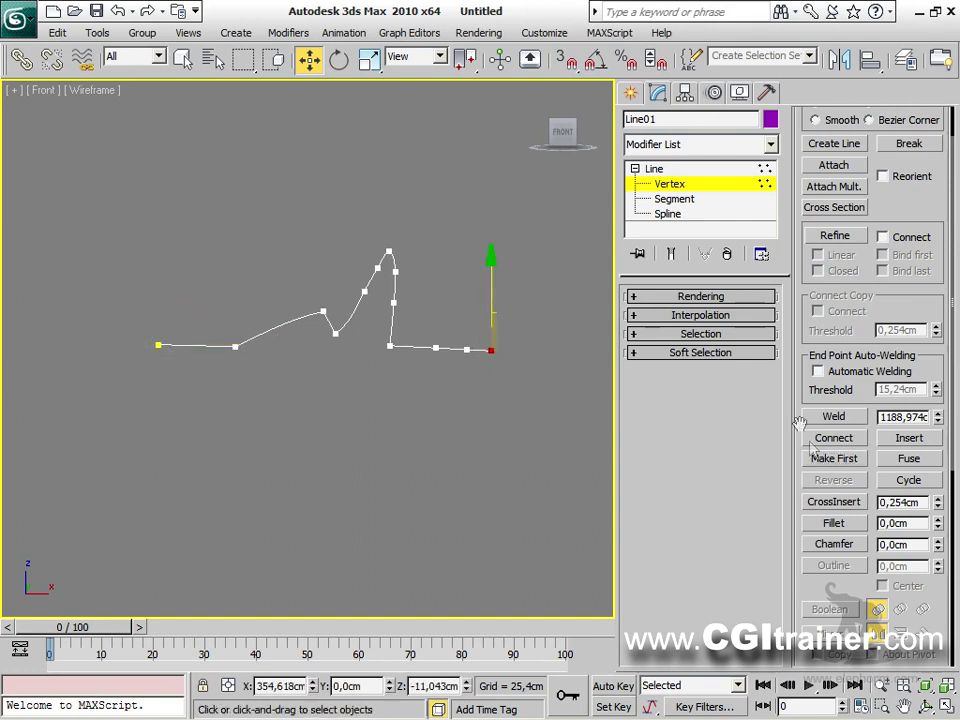
left_click(833, 458)
left_click(472, 420)
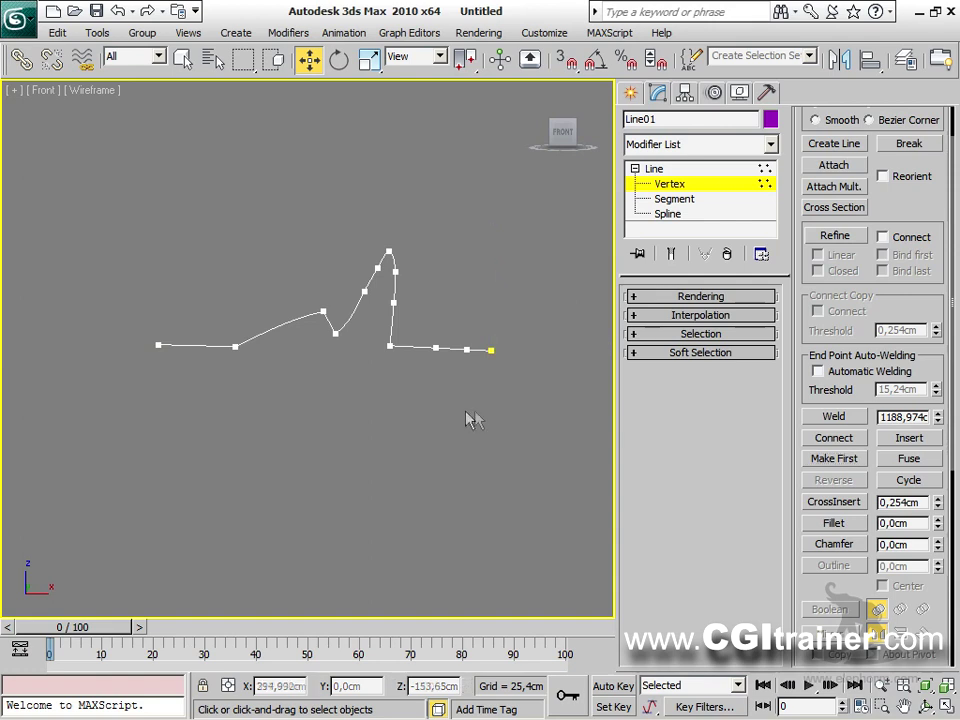
Turn on vertex numbering so all of Line01's vertices show their numbers.
left_click(641, 335)
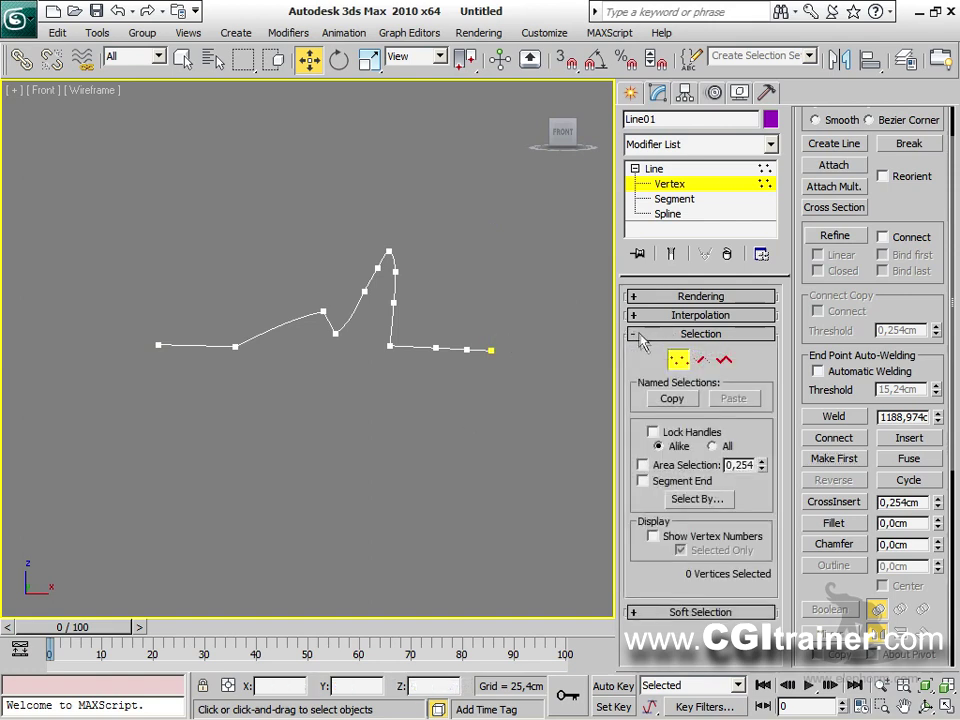
left_click(654, 537)
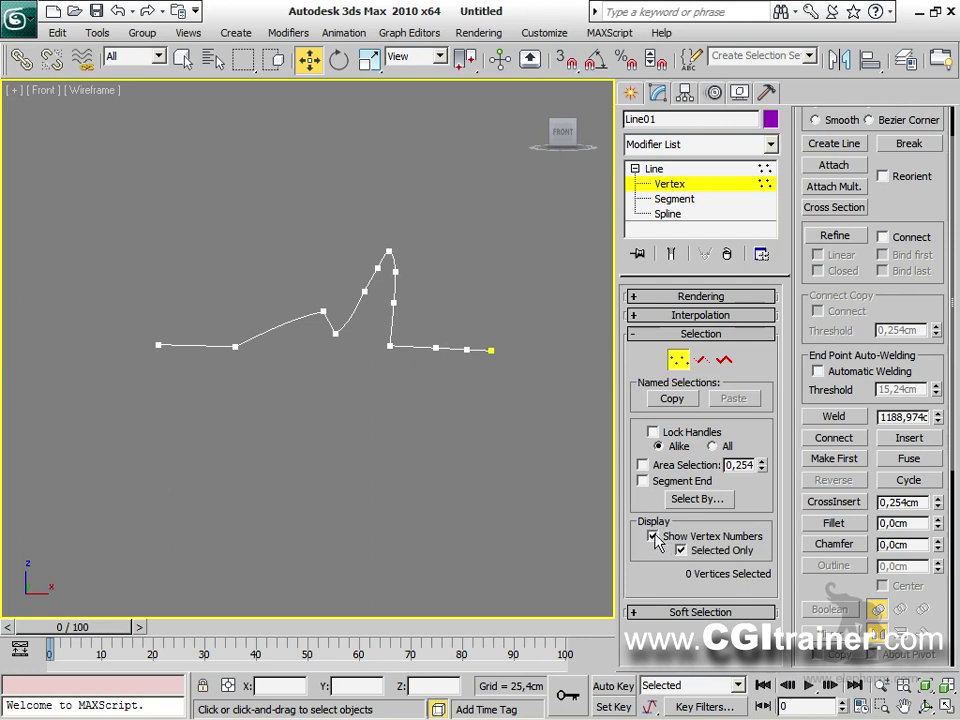
middle_click_drag(508, 431, 524, 442)
left_click(681, 551)
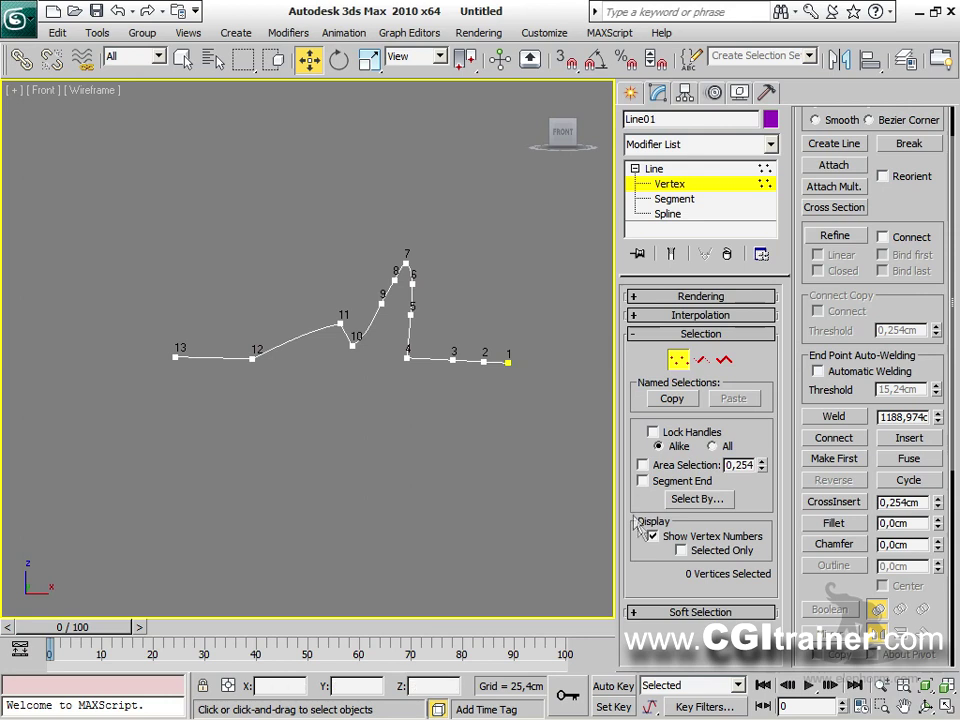
left_click(681, 551)
left_click(681, 551)
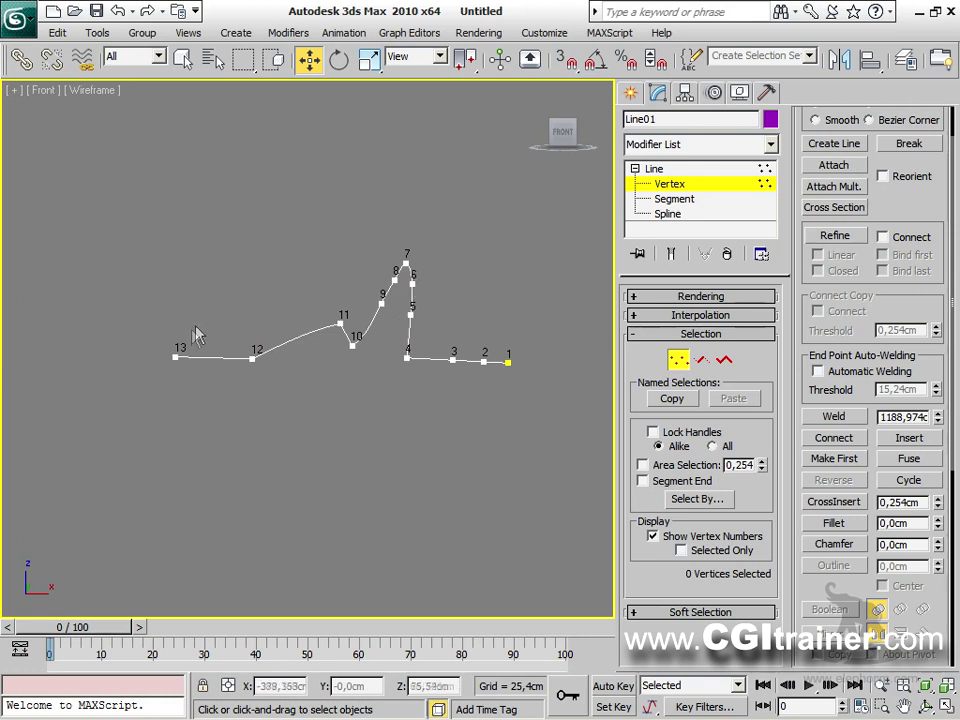
Make vertex 13 at the left end the first vertex, then hide the numbers.
left_click_drag(147, 330, 194, 378)
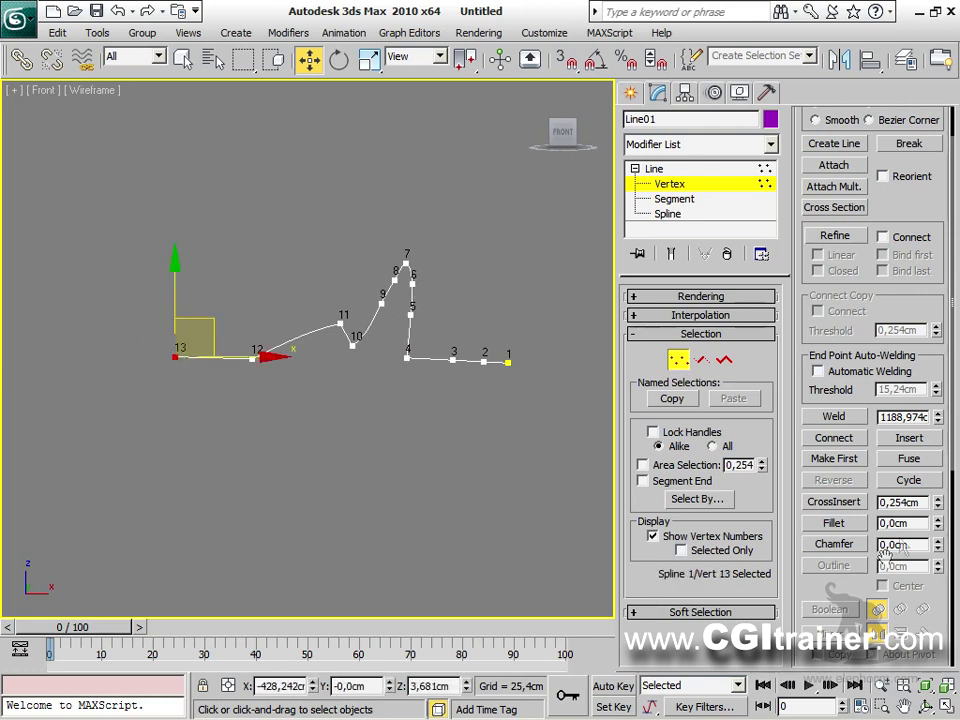
left_click(836, 459)
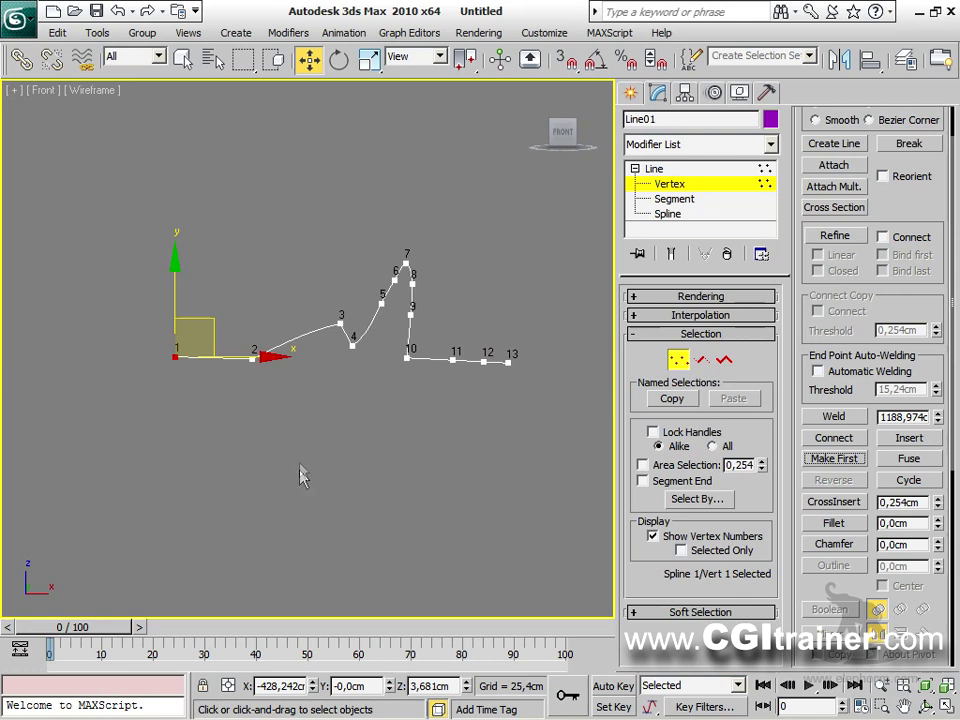
left_click(652, 535)
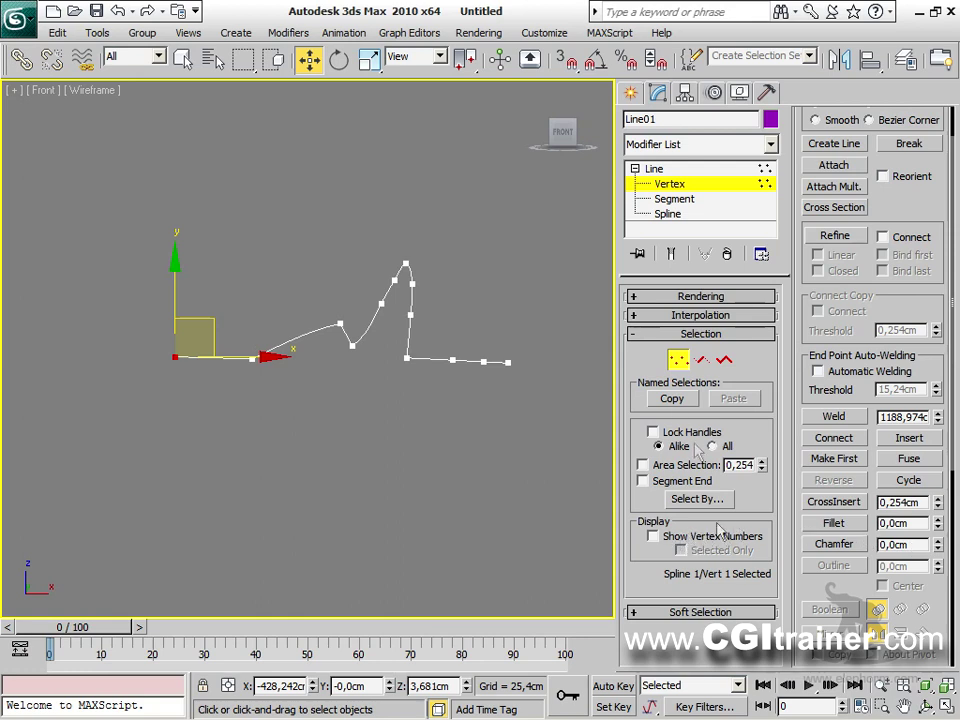
left_click(636, 334)
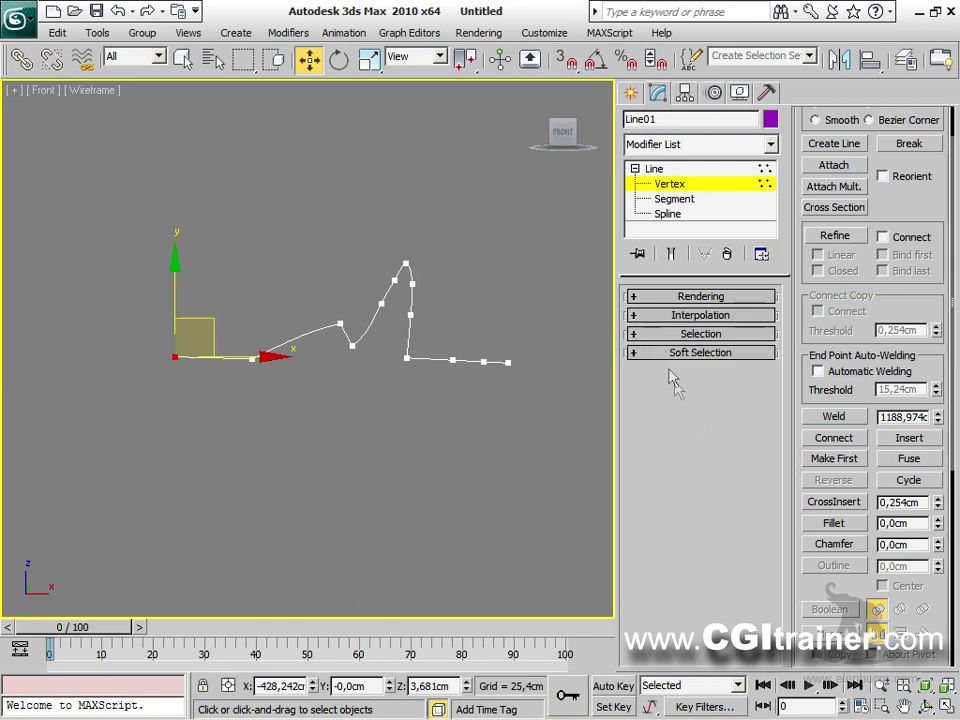
Step the vertex selection forward eight times along the line.
left_click(922, 484)
left_click(922, 484)
left_click(922, 484)
left_click(923, 485)
left_click(923, 485)
left_click(922, 484)
left_click(922, 484)
left_click(922, 484)
left_click(922, 484)
left_click(922, 484)
left_click(922, 484)
left_click(922, 484)
left_click(922, 484)
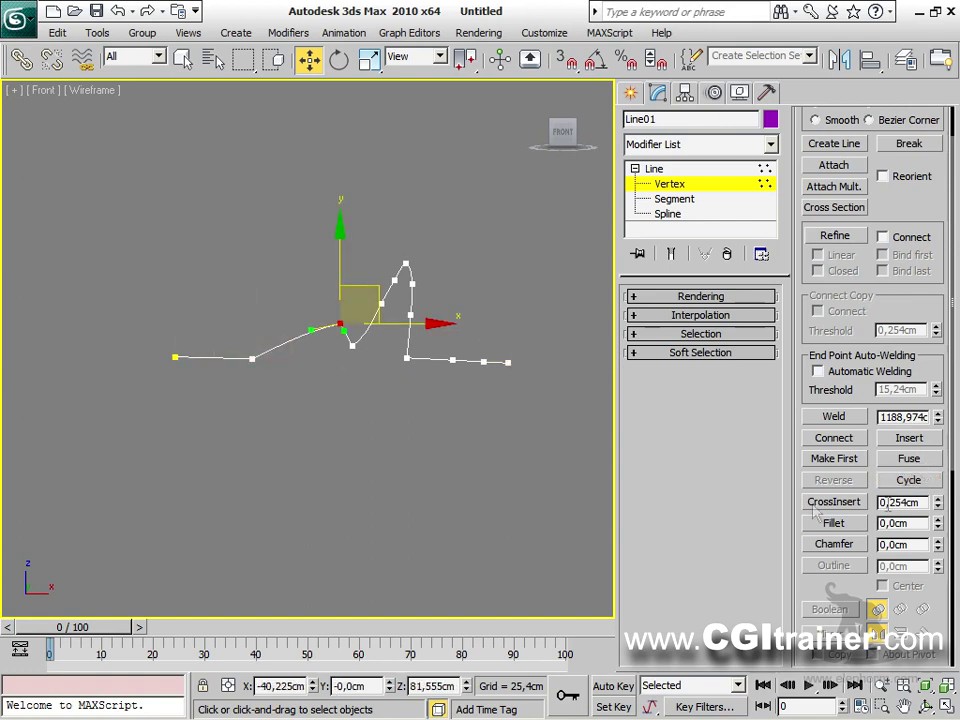
scroll(833, 580, "down", 4)
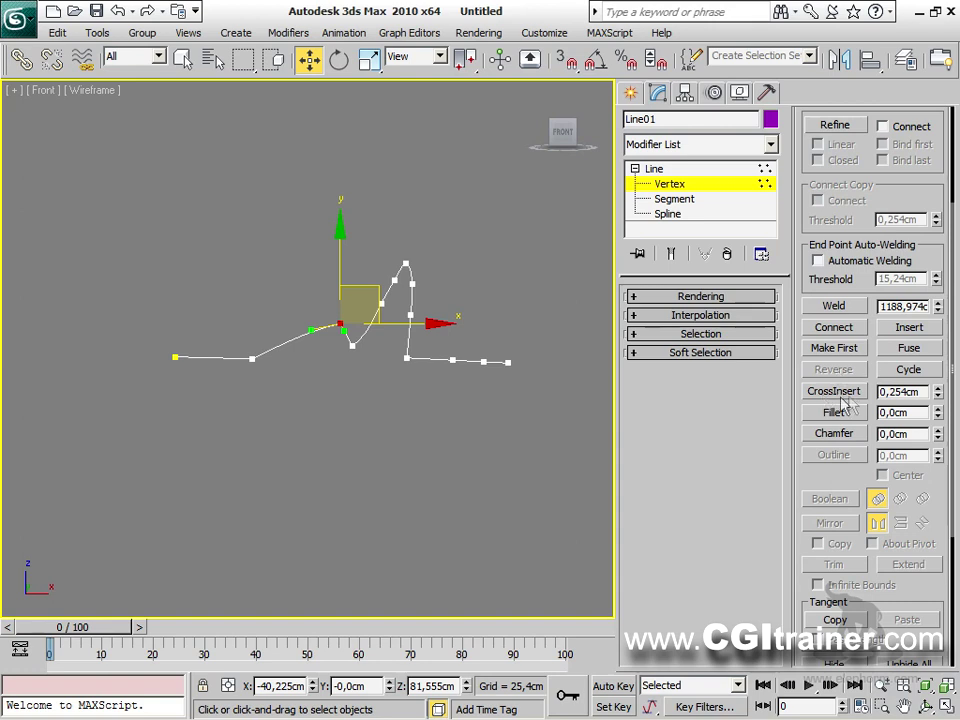
Insert three new vertices above the upper-left segment, lifting it into a tall bump.
left_click(910, 328)
left_click(322, 331)
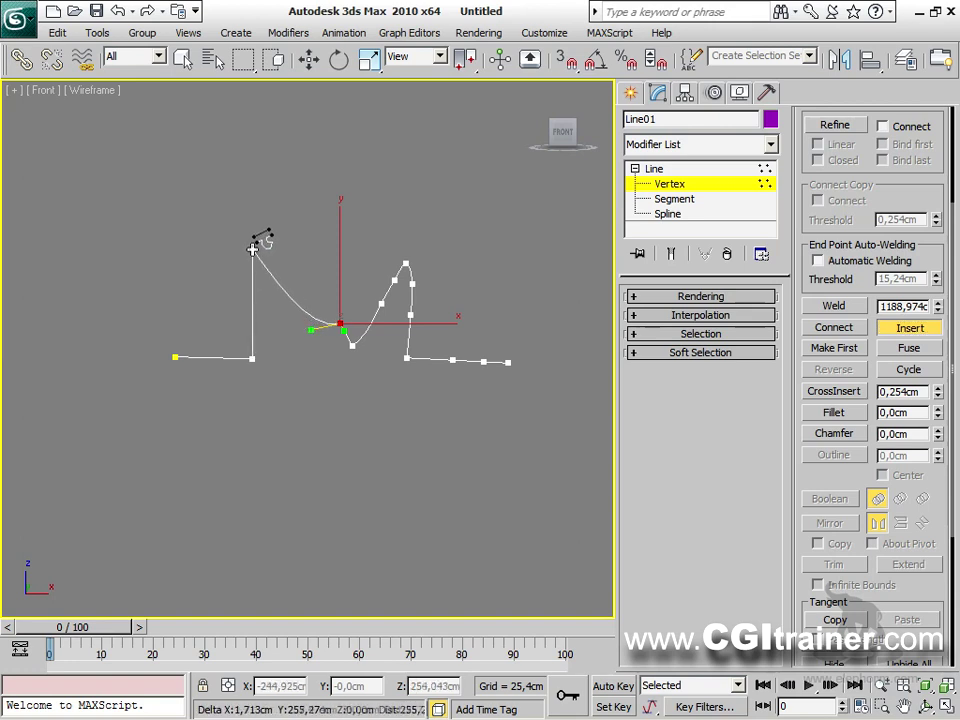
left_click(261, 258)
left_click(305, 252)
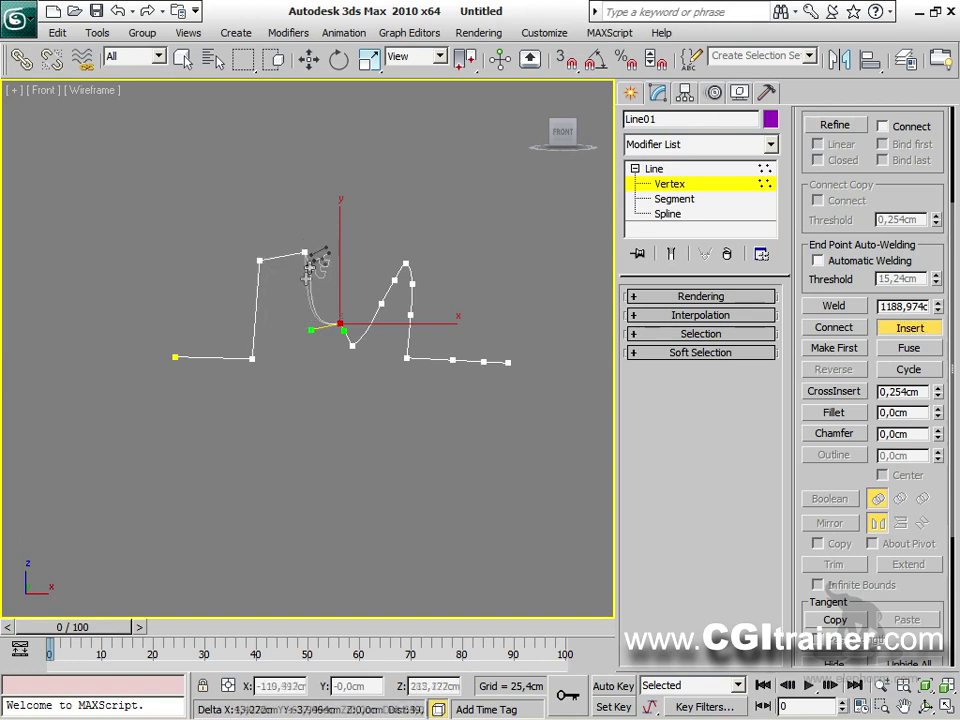
left_click(329, 277)
right_click(343, 287)
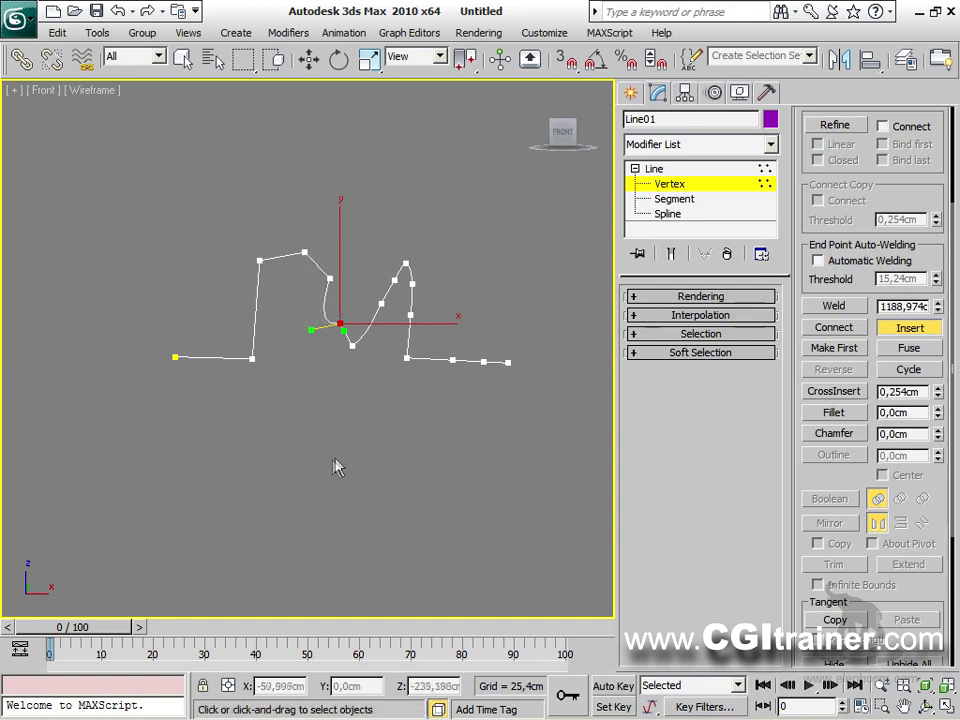
Refine the left bump's top and right side with three extra vertices, keeping its shape.
left_click(836, 125)
left_click(324, 304)
left_click(320, 266)
left_click(284, 255)
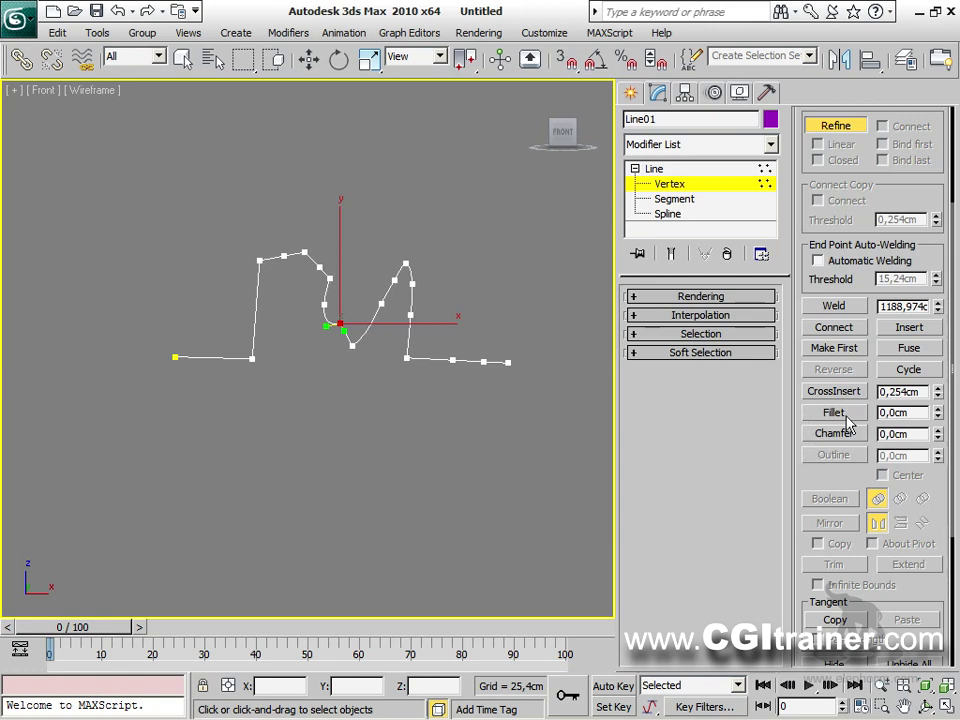
scroll(463, 450, "up", 5)
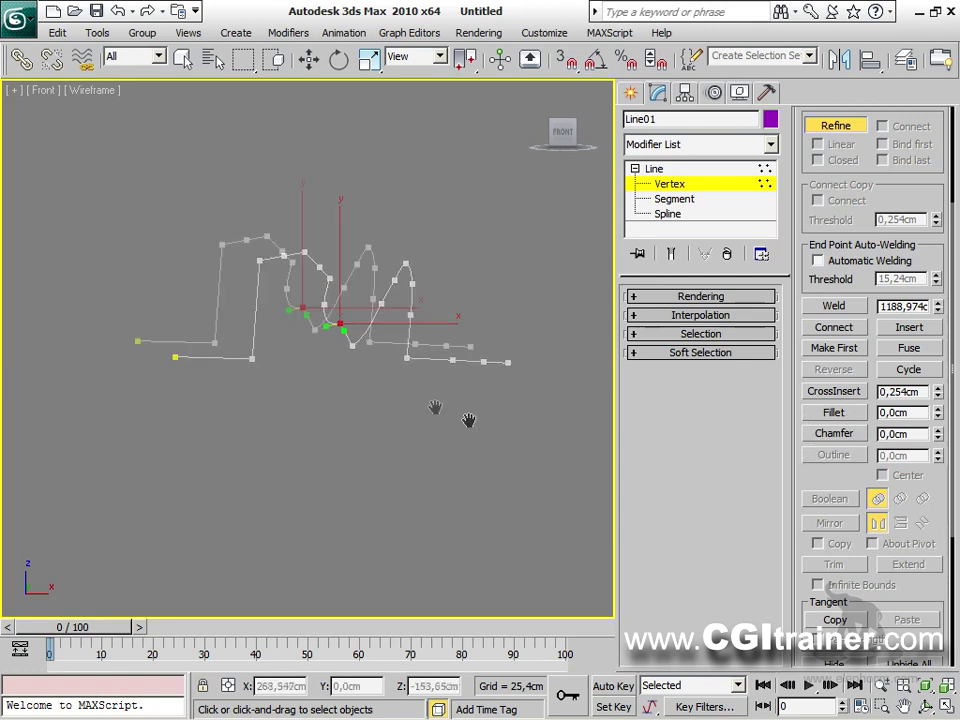
Fillet the corner below the right peak to about 30,6cm, then select the bottom-left vertex.
middle_click_drag(425, 418, 353, 455)
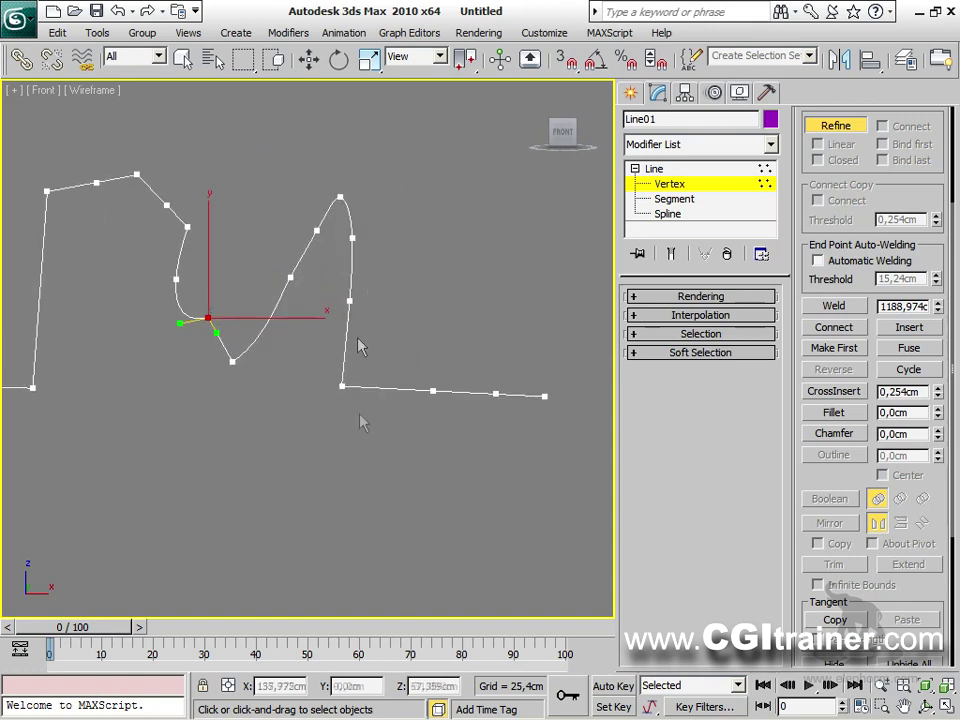
key("w")
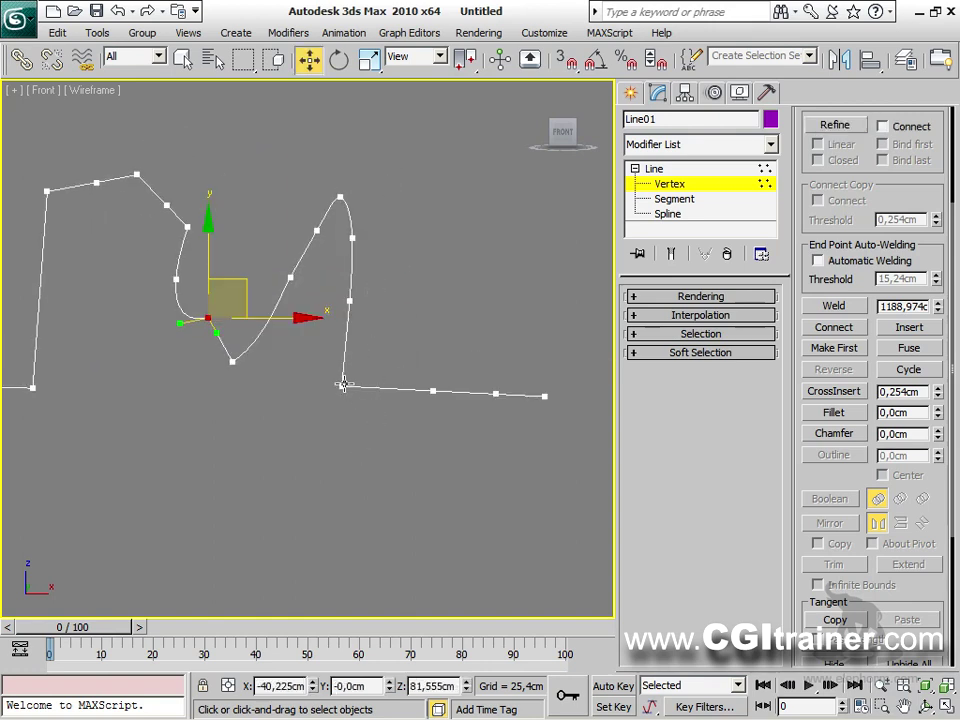
left_click(344, 384)
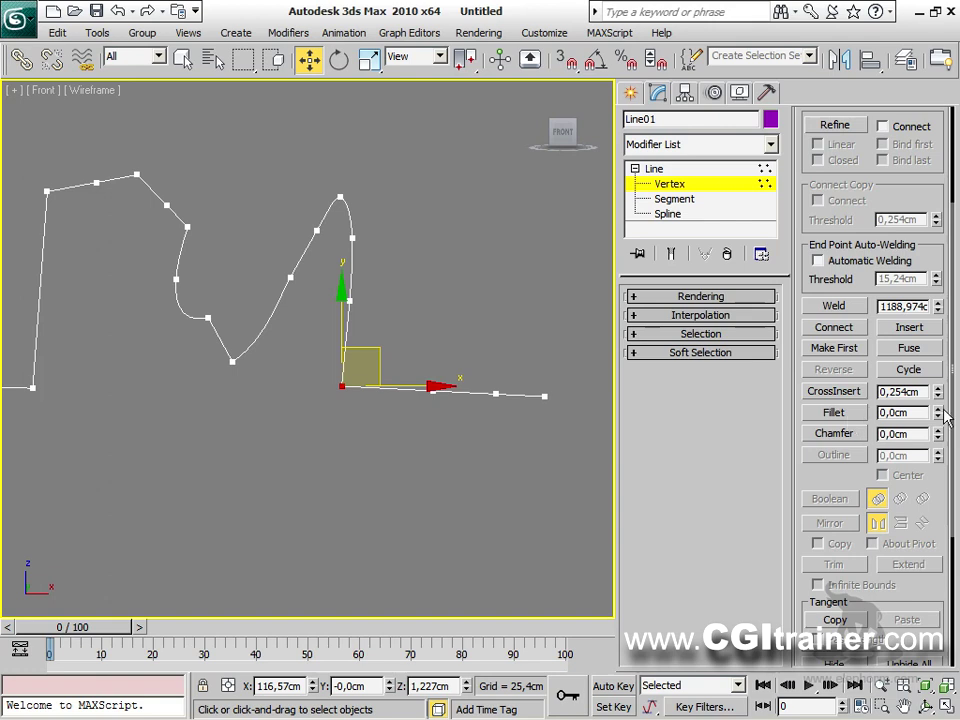
left_click(850, 414)
mouse_move(938, 419)
left_mouse_down()
mouse_move(938, 390)
mouse_move(938, 398)
left_mouse_up()
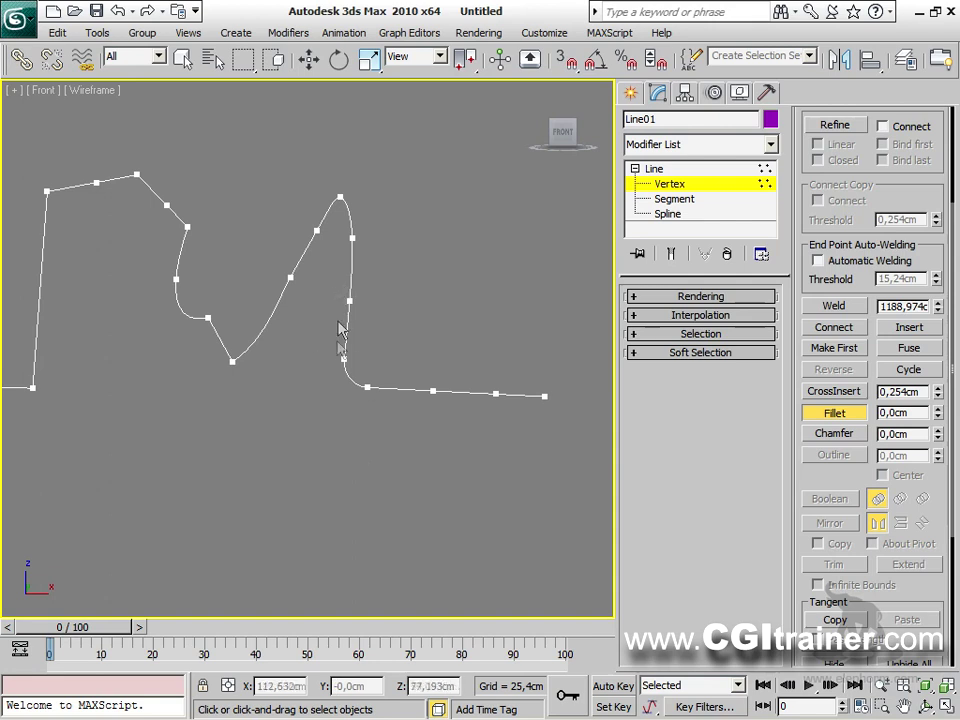
middle_click_drag(246, 450, 461, 422)
left_click(250, 366)
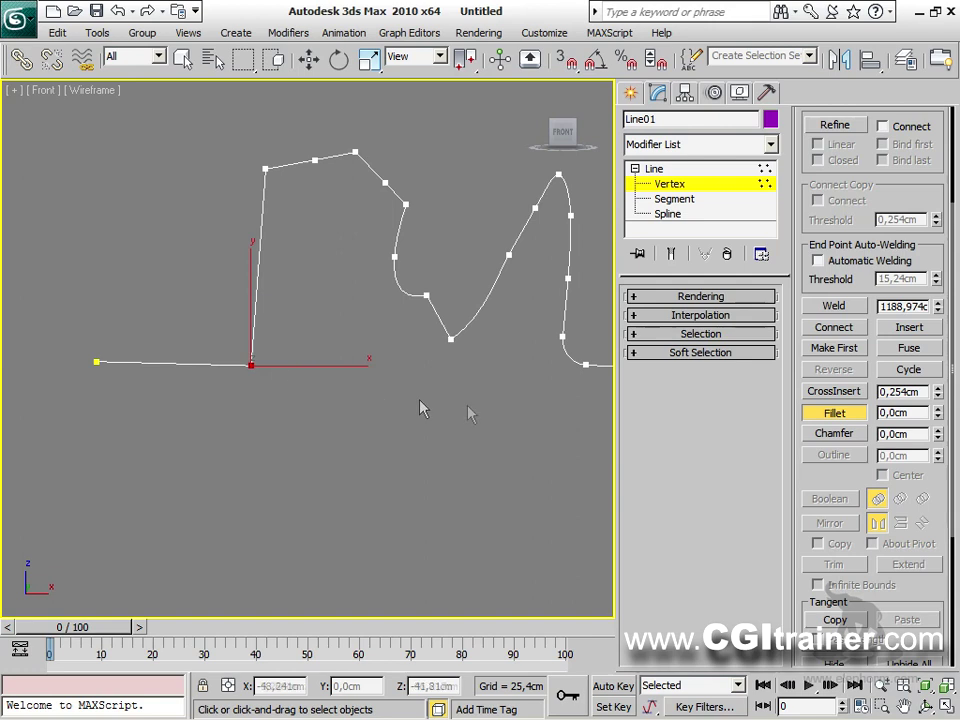
Chamfer the bottom-left corner vertex by about 35,56cm into a straight angled cut.
left_click(838, 434)
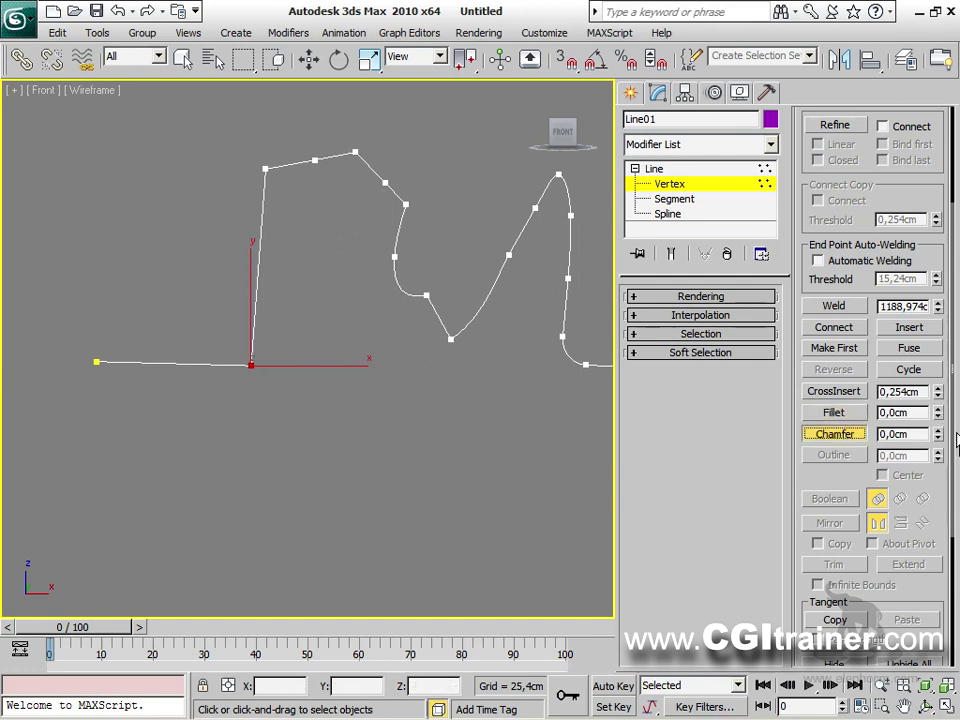
left_click_drag(940, 437, 938, 416)
middle_click_drag(574, 439, 466, 440)
left_click_drag(450, 481, 466, 476)
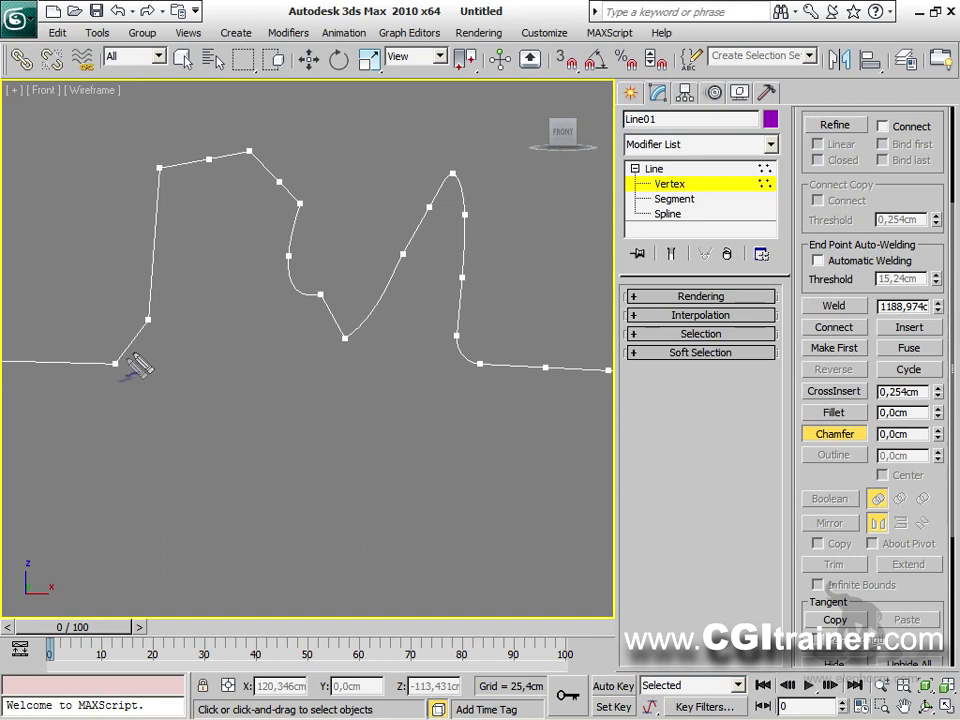
mouse_move(124, 369)
left_mouse_down()
mouse_move(157, 341)
mouse_move(139, 350)
left_mouse_up()
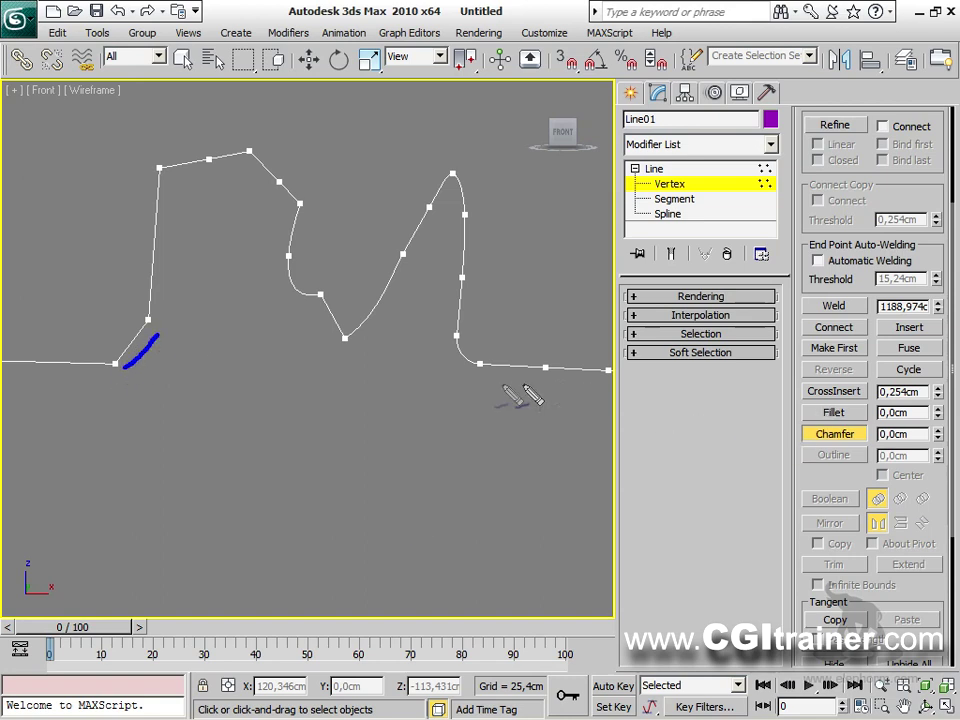
left_click_drag(438, 336, 470, 372)
key("Escape")
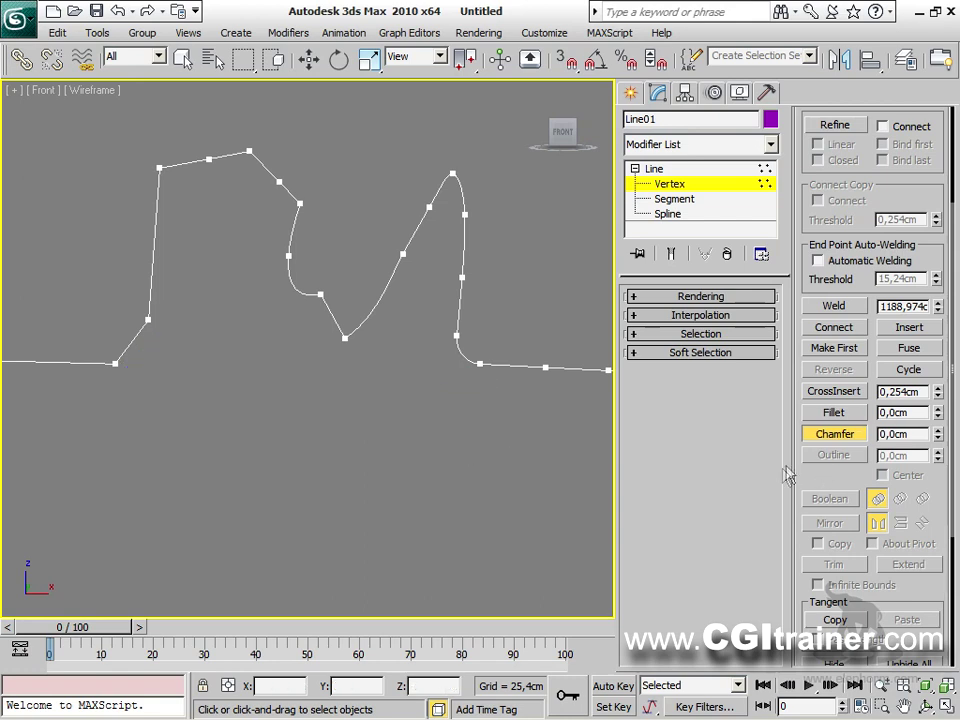
Leave Chamfer mode and get an empty scene in the four-viewport layout.
scroll(500, 366, "down", 5)
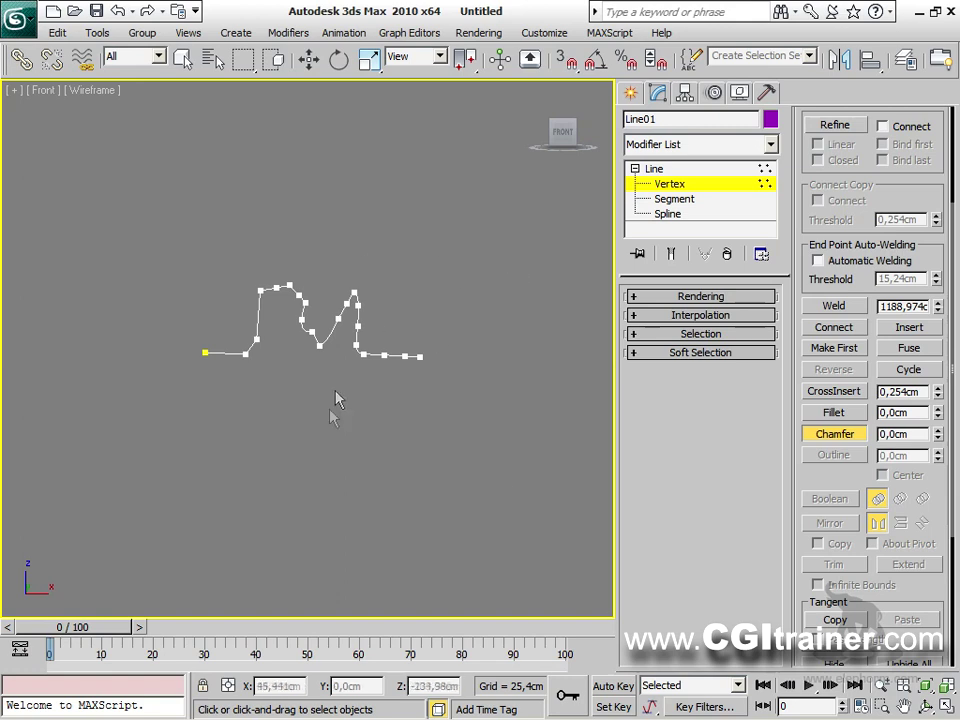
key("w")
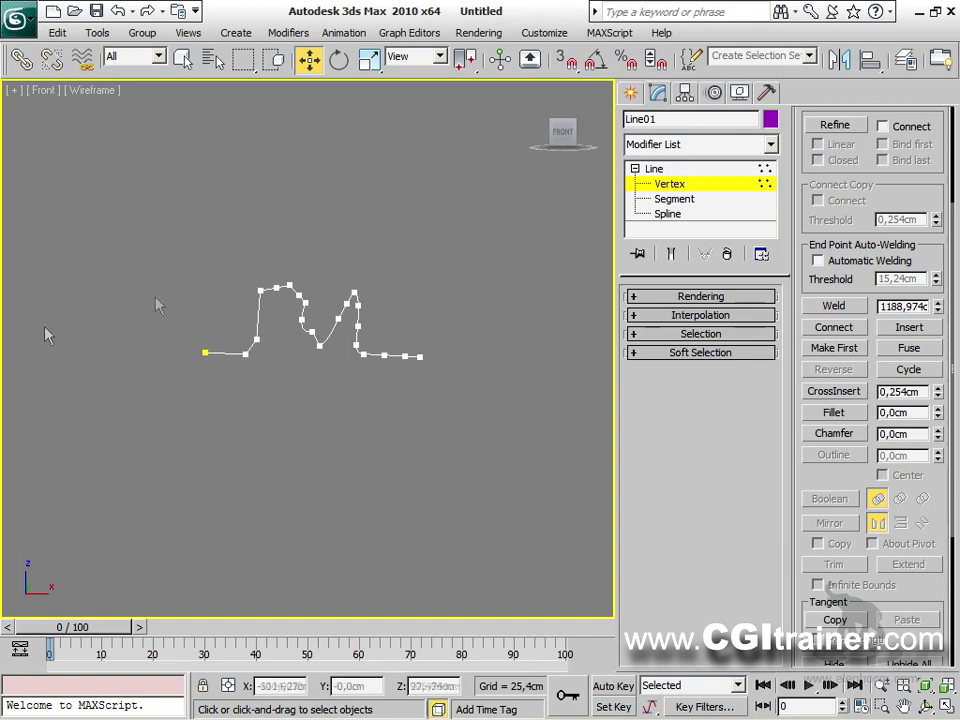
left_click_drag(820, 476, 826, 290)
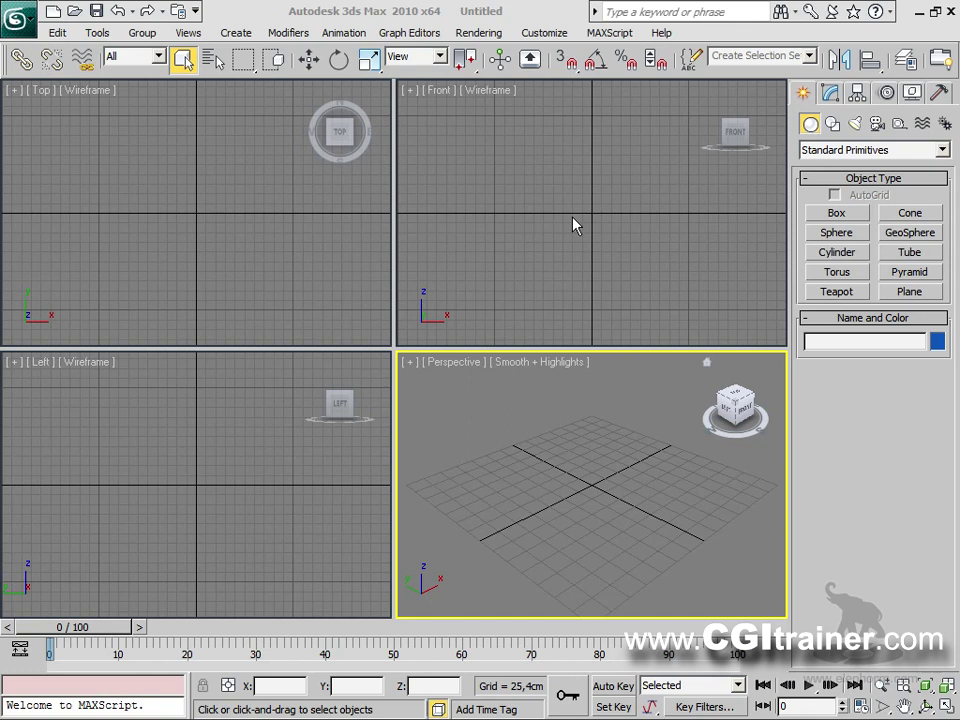
Create a text shape reading 'D' in the Top view, maximized with the grid hidden.
left_click(831, 123)
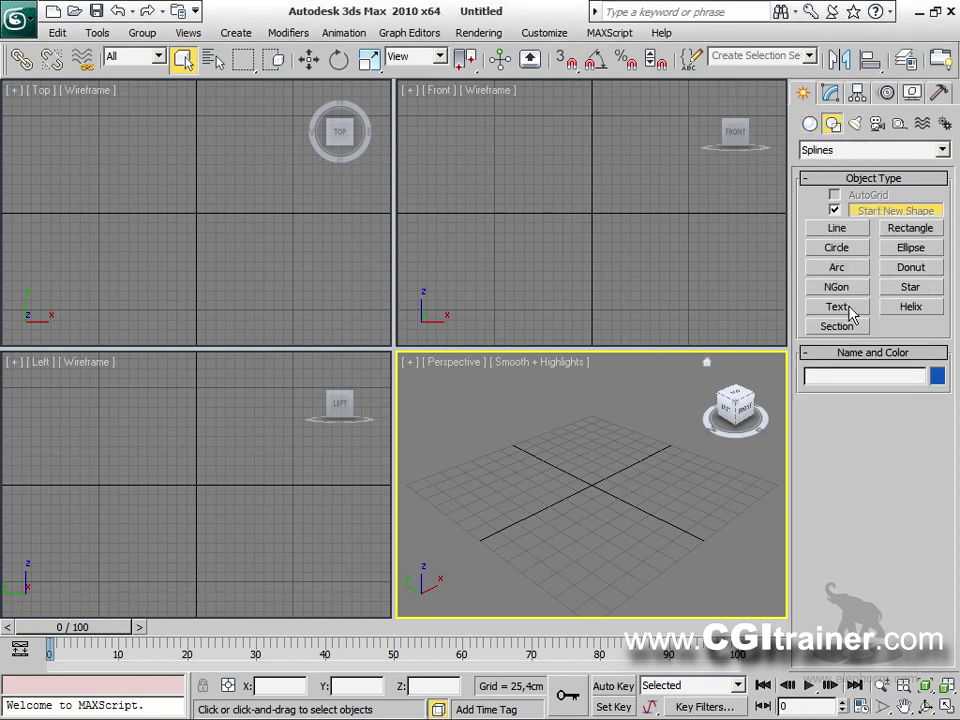
left_click(851, 307)
left_click_drag(850, 581, 806, 581)
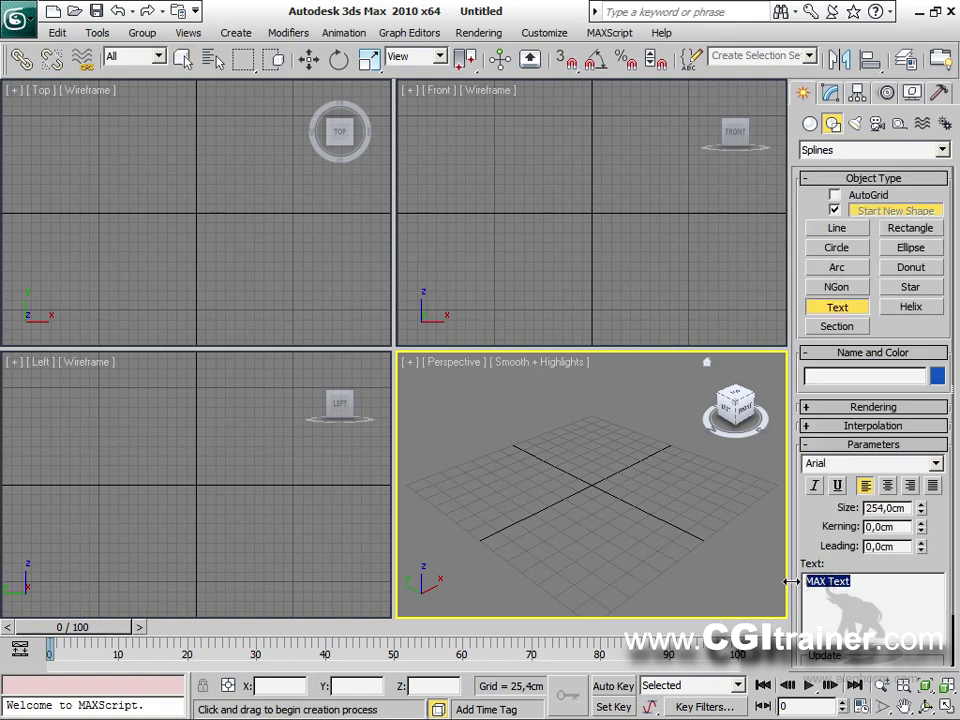
type("D")
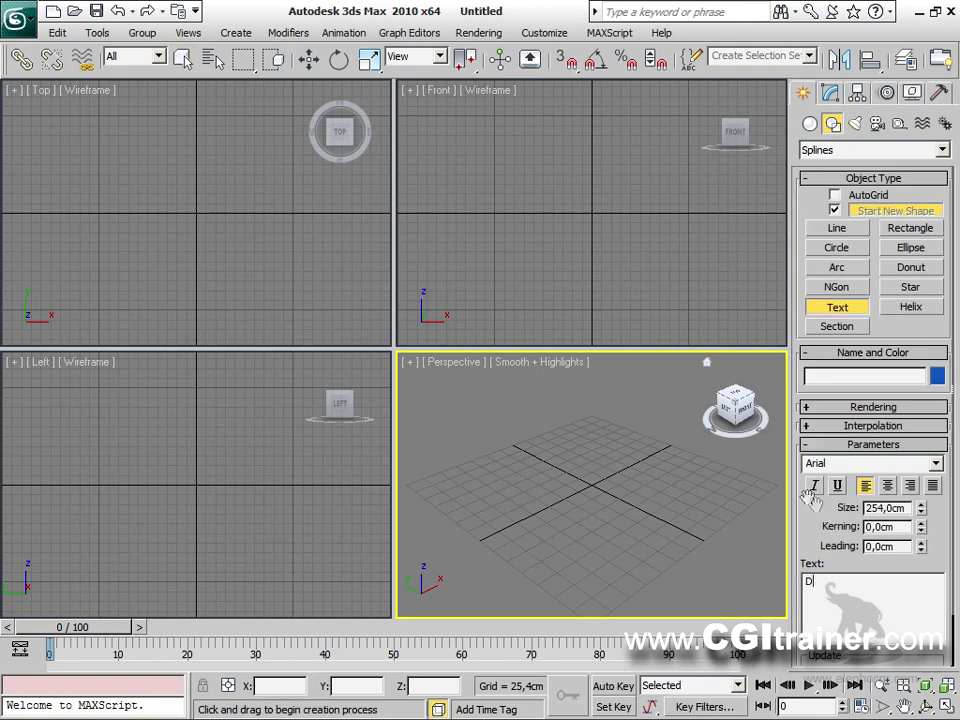
left_click(208, 216)
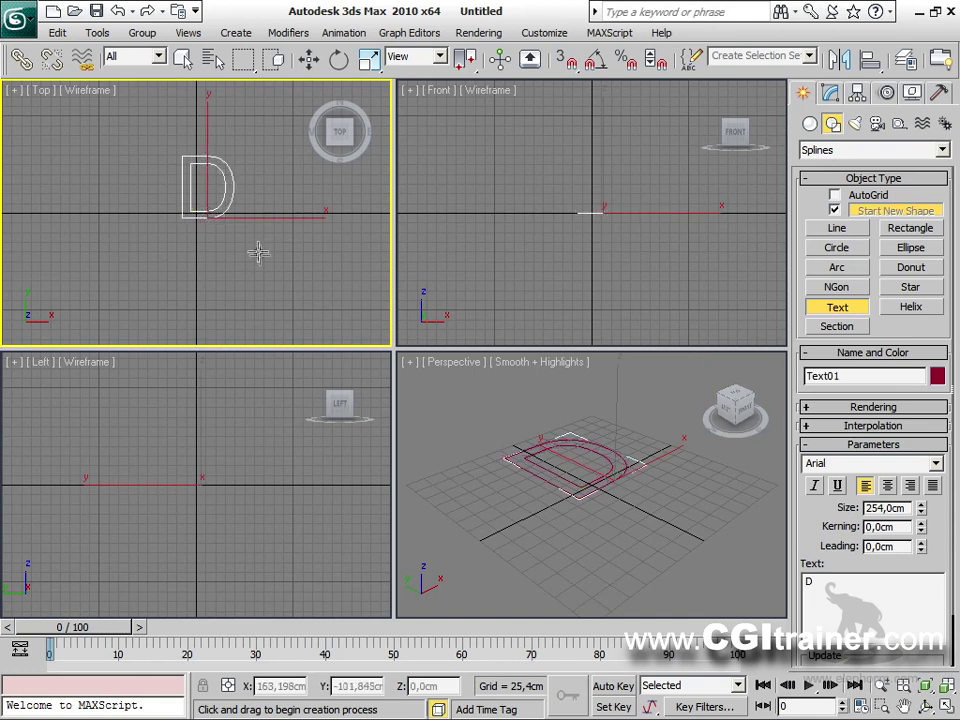
key("alt+w")
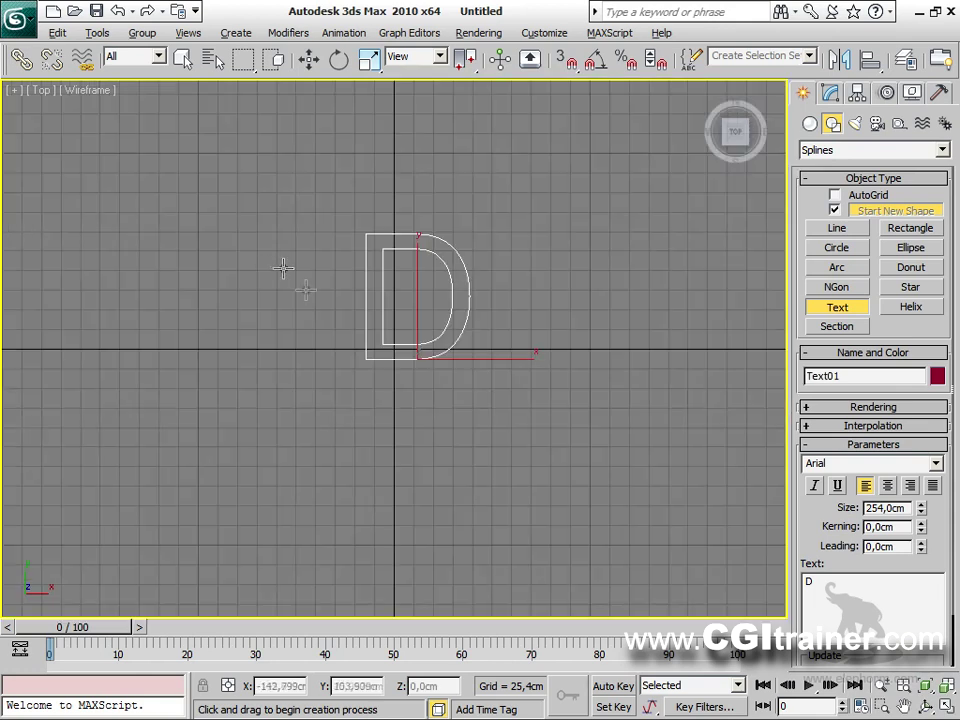
scroll(460, 385, "up", 3)
middle_click_drag(460, 385, 519, 439)
key("g")
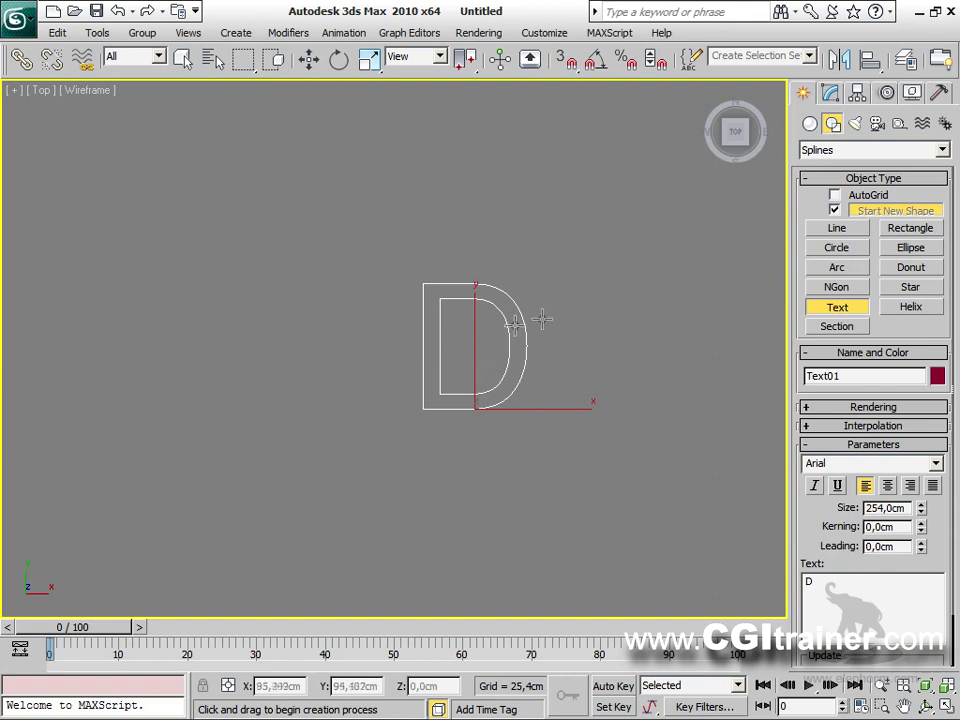
right_click(476, 300)
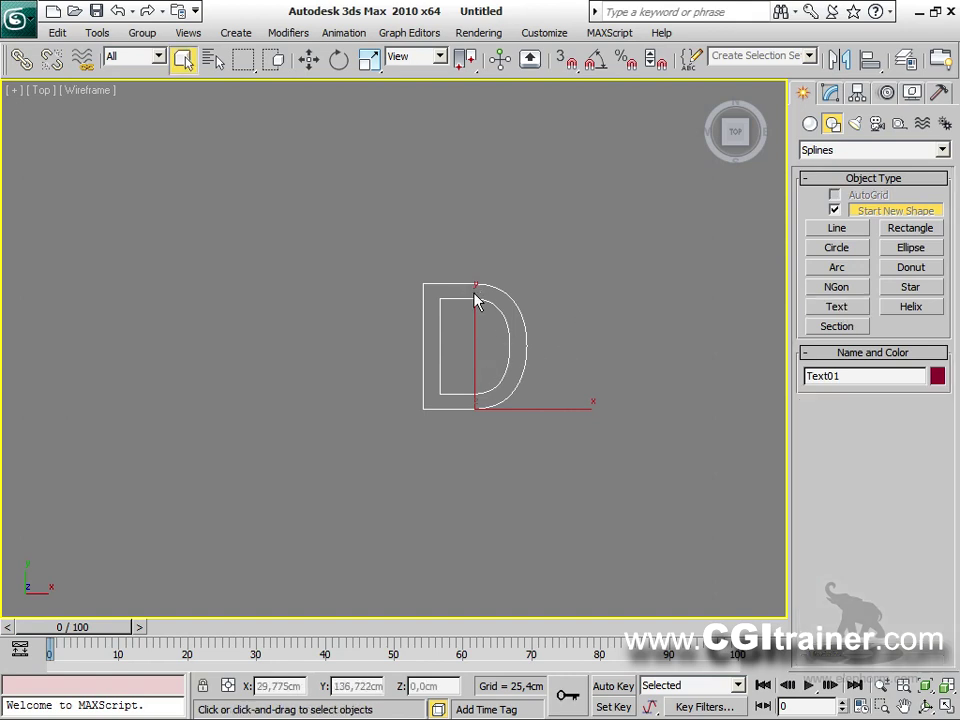
Convert the D text to an Editable Spline.
right_click(476, 300)
mouse_move(500, 468)
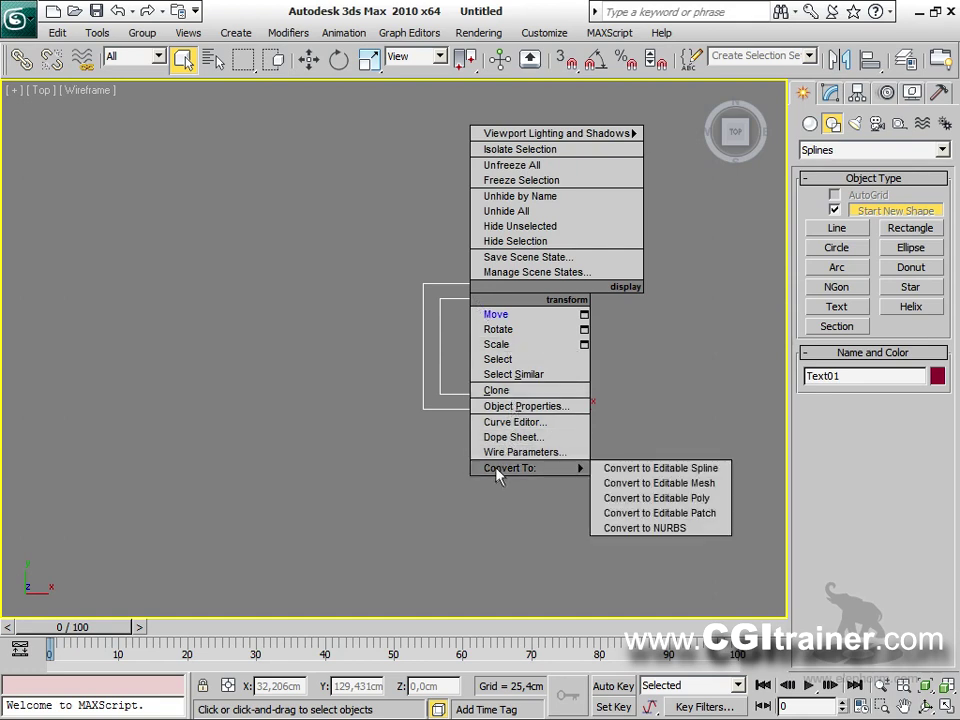
left_click(720, 477)
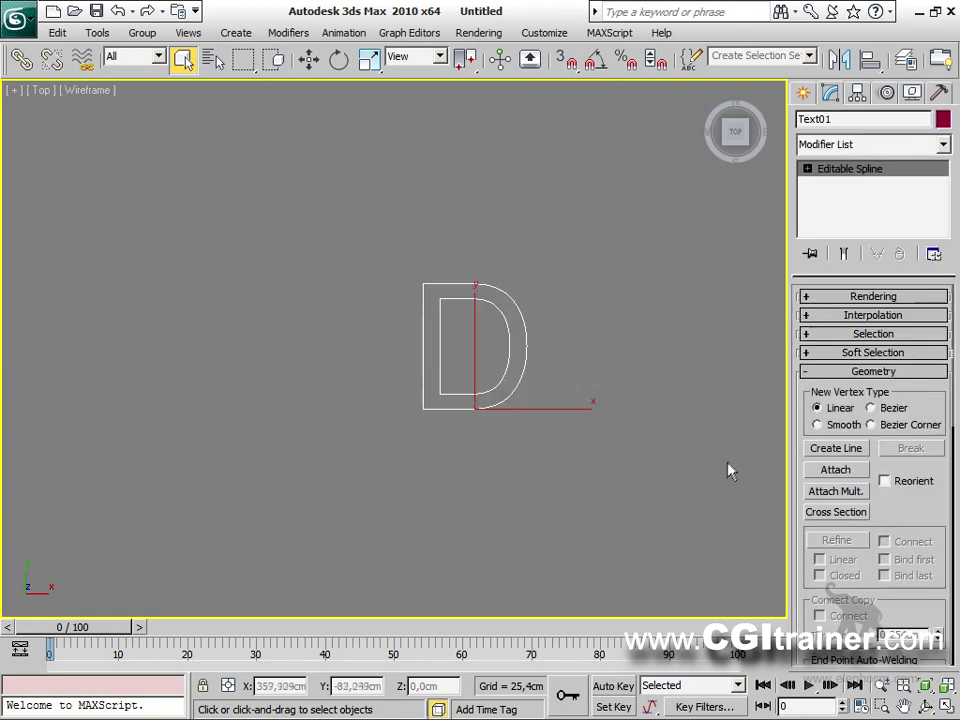
Select the D's inner outline, then its top-left inner vertex at Vertex level.
left_click(807, 168)
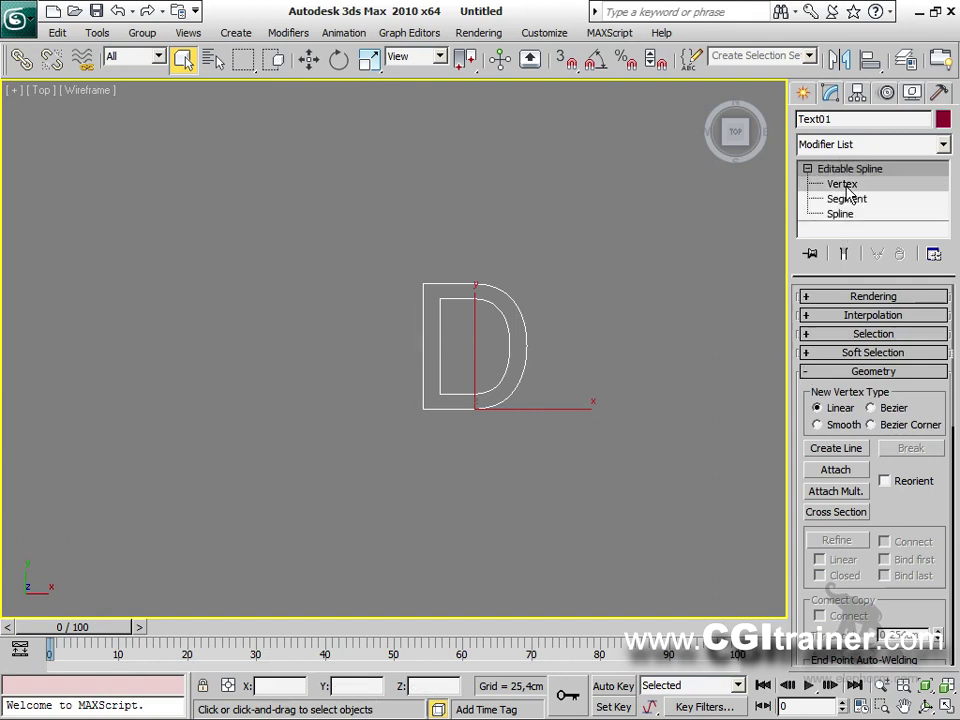
left_click(843, 185)
left_click(846, 199)
left_click(842, 214)
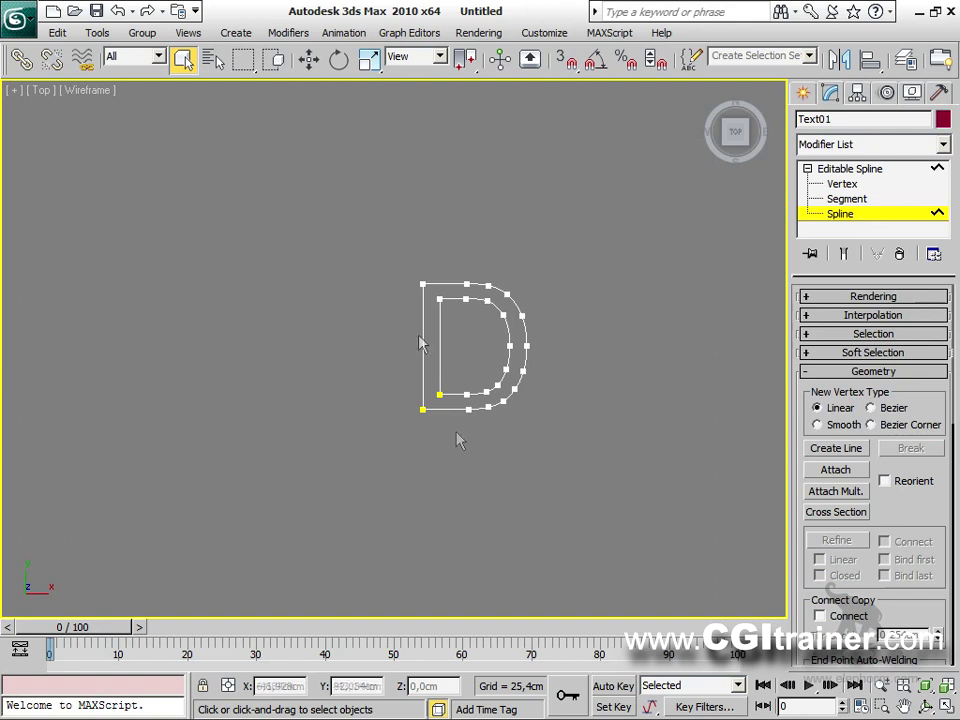
scroll(458, 440, "up", 3)
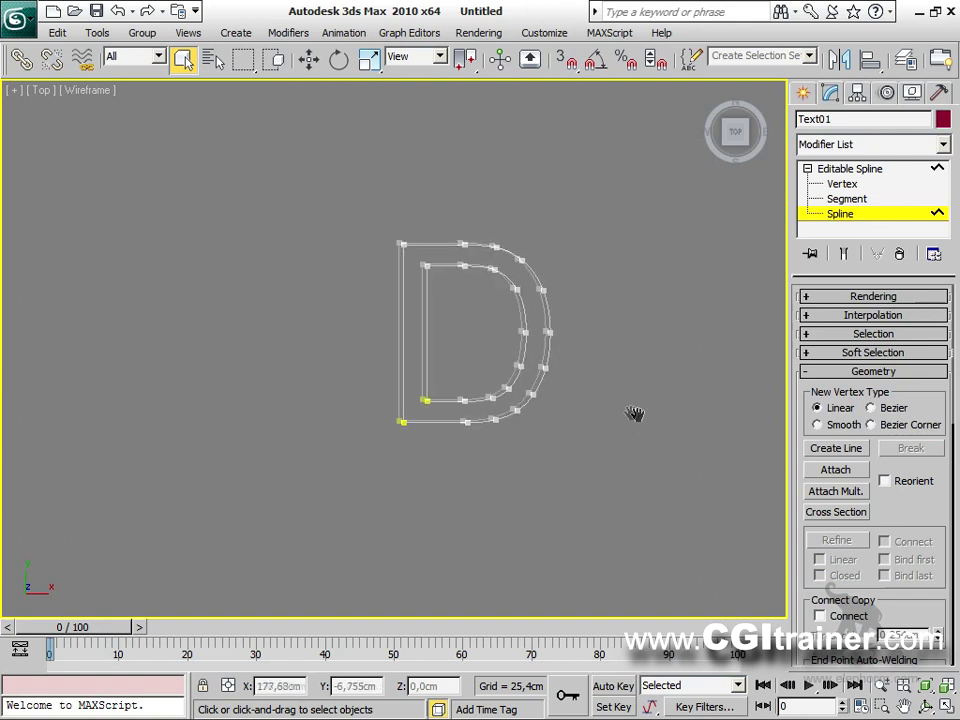
middle_click_drag(634, 413, 550, 411)
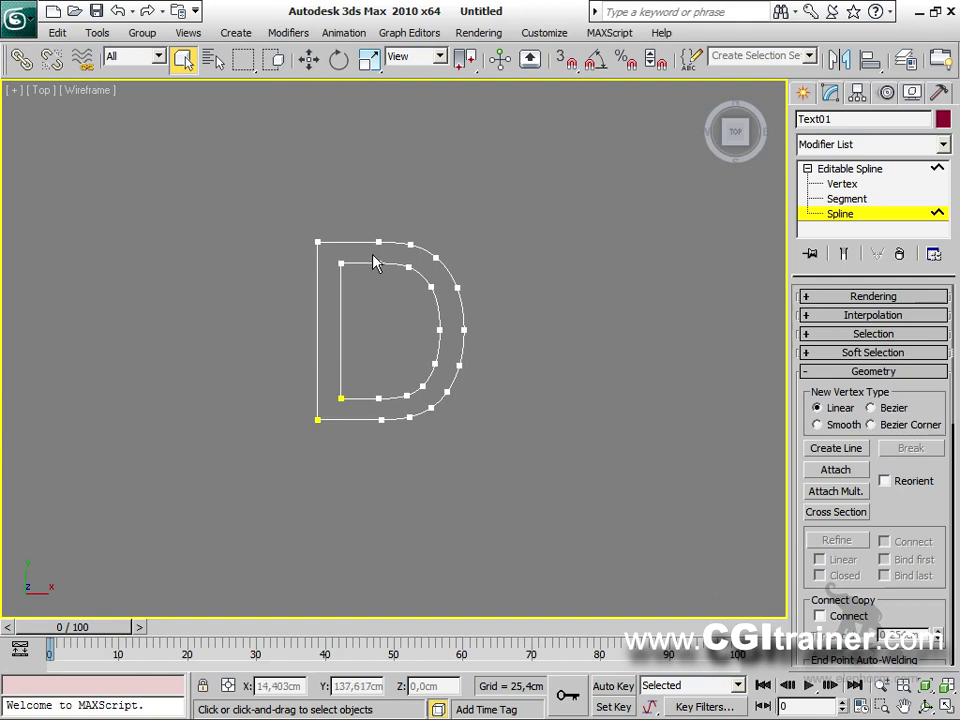
left_click(378, 262)
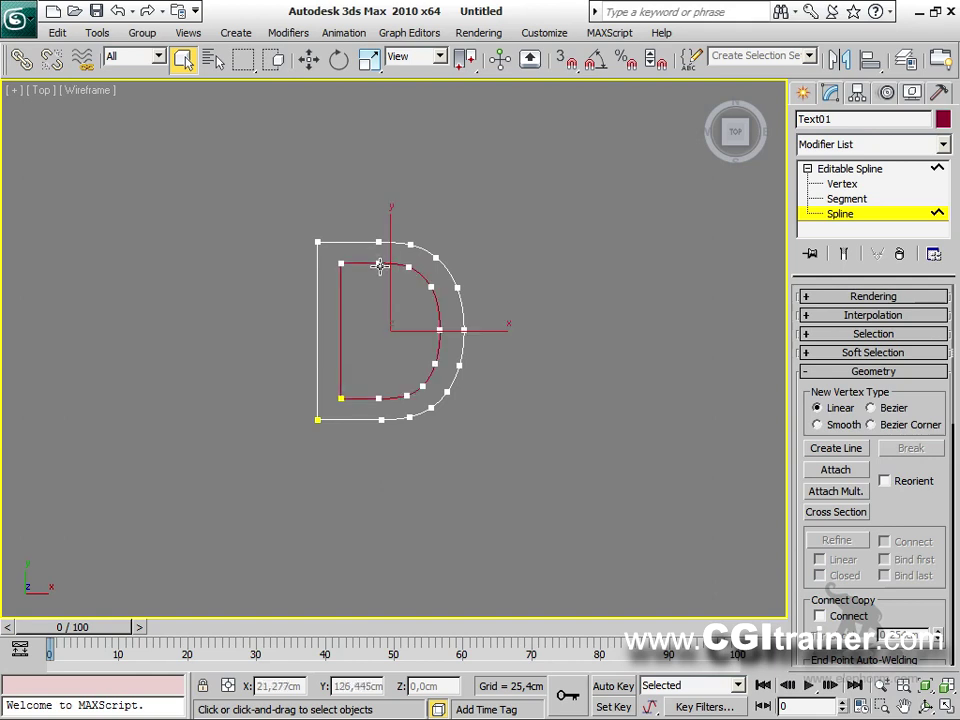
left_click(852, 186)
left_click(380, 264)
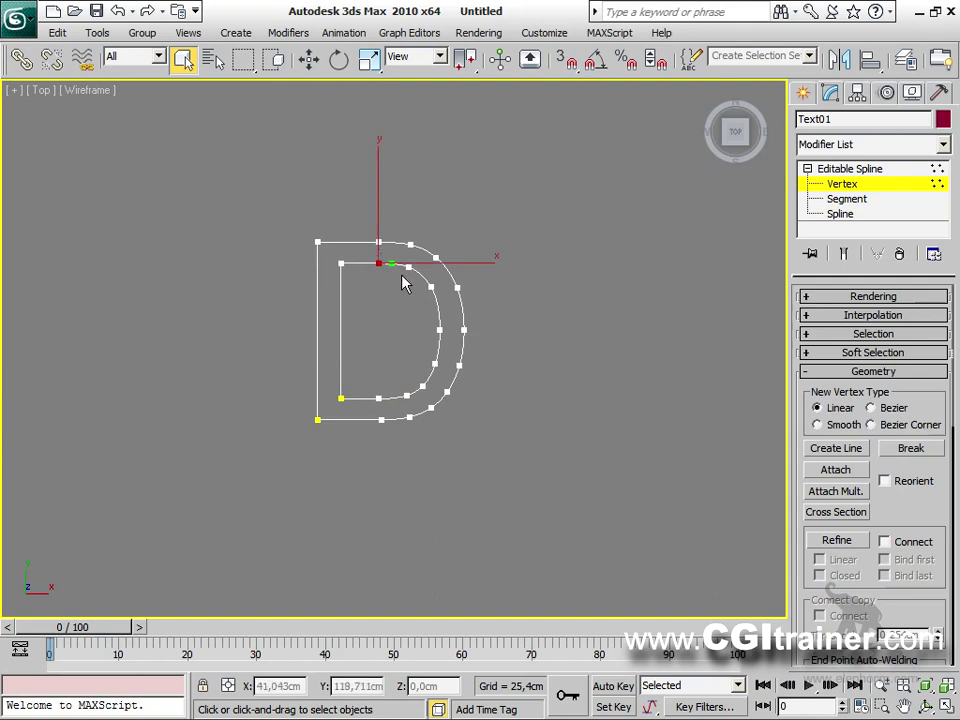
Delete the surplus vertices along the D's inner curve.
key("Delete")
left_click(408, 267)
key("Delete")
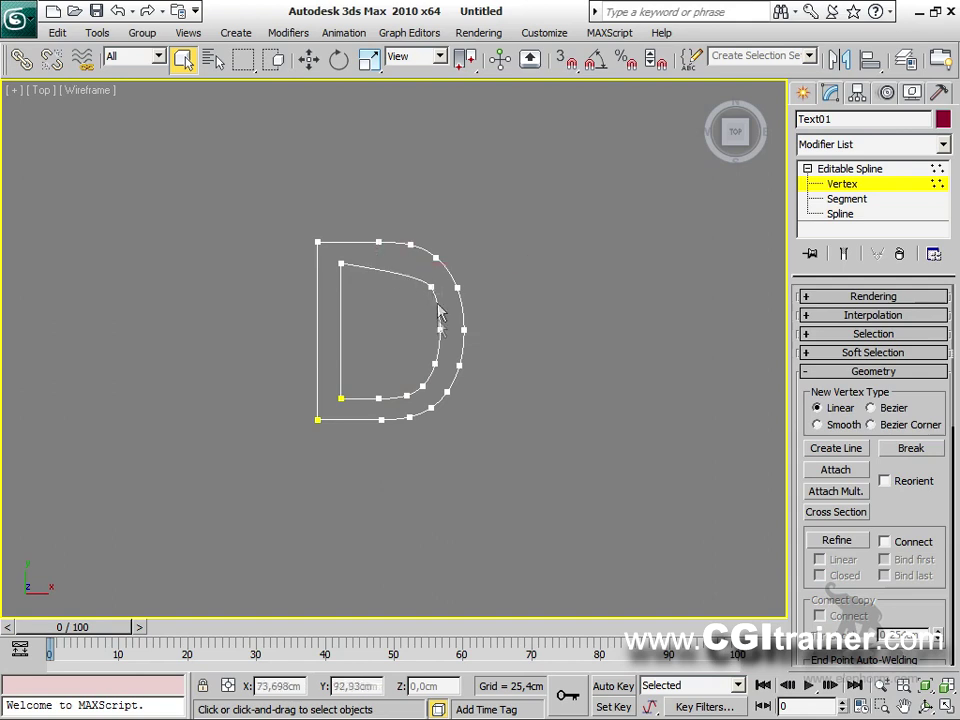
left_click(428, 284)
key("Delete")
left_click(436, 362)
key("Delete")
left_click(422, 385)
key("Delete")
left_click(406, 395)
key("Delete")
left_click(379, 398)
key("Delete")
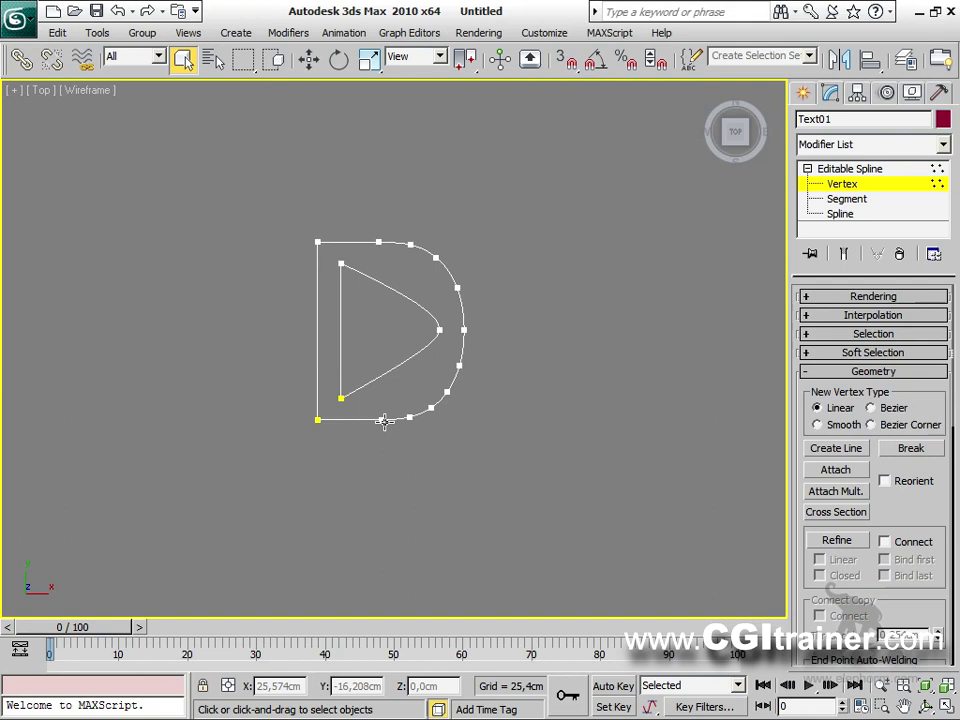
Fillet the inner curve's tip vertex at 53,58cm.
left_click(439, 329)
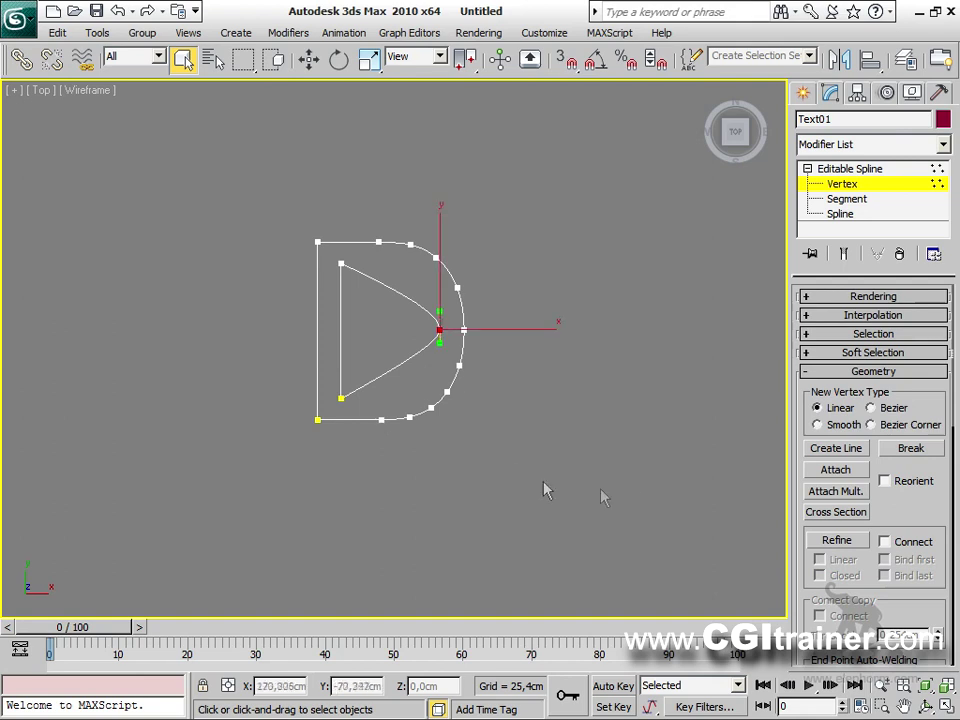
scroll(930, 215, "down", 5)
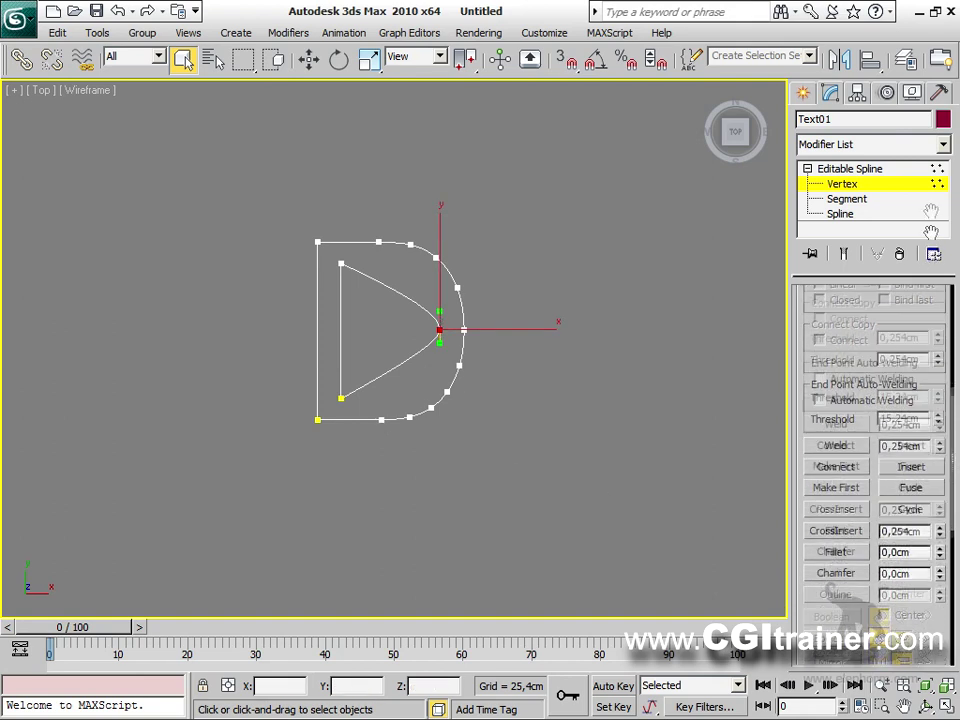
scroll(930, 232, "down", 2)
left_click(840, 488)
left_click_drag(943, 492, 941, 458)
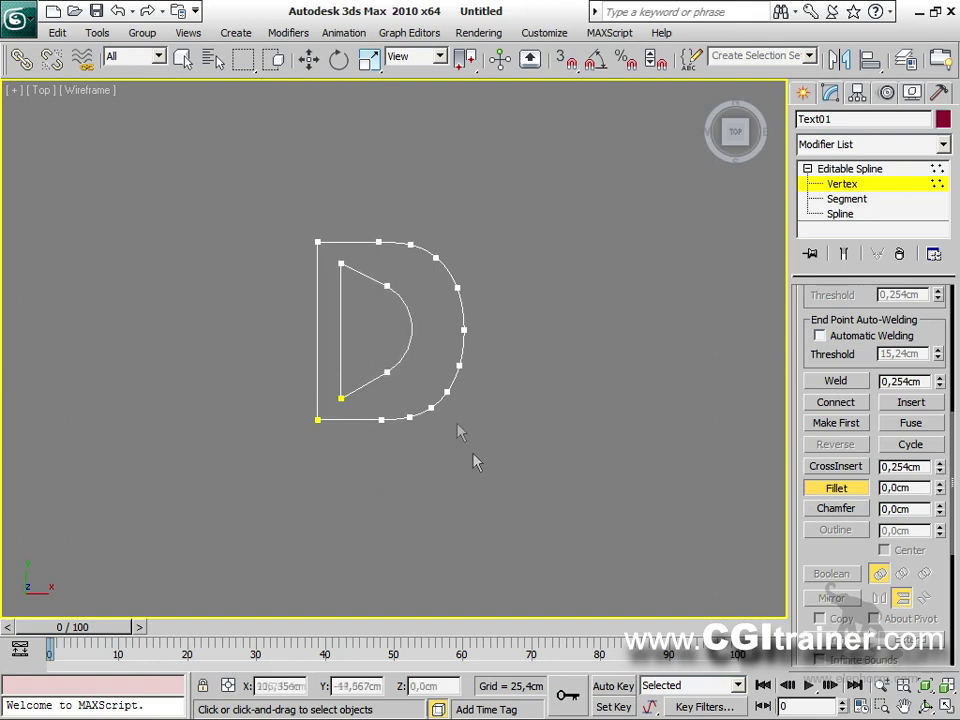
Delete the outer curve's surplus vertices and fillet the outer tip at 102,865cm.
left_click(383, 419)
left_click(410, 417)
key("Delete")
left_click(378, 241)
key("Delete")
left_click(410, 244)
key("Delete")
left_click(436, 258)
key("Delete")
left_click(457, 288)
key("Delete")
left_click(459, 366)
key("Delete")
left_click(446, 391)
key("Delete")
key("Delete")
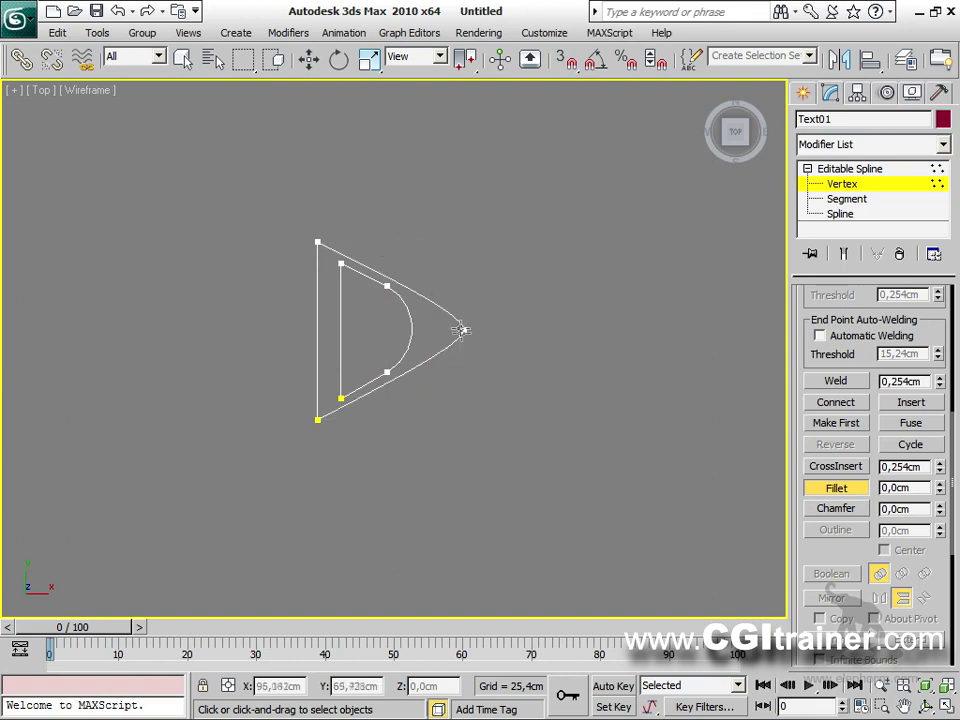
left_click(464, 329)
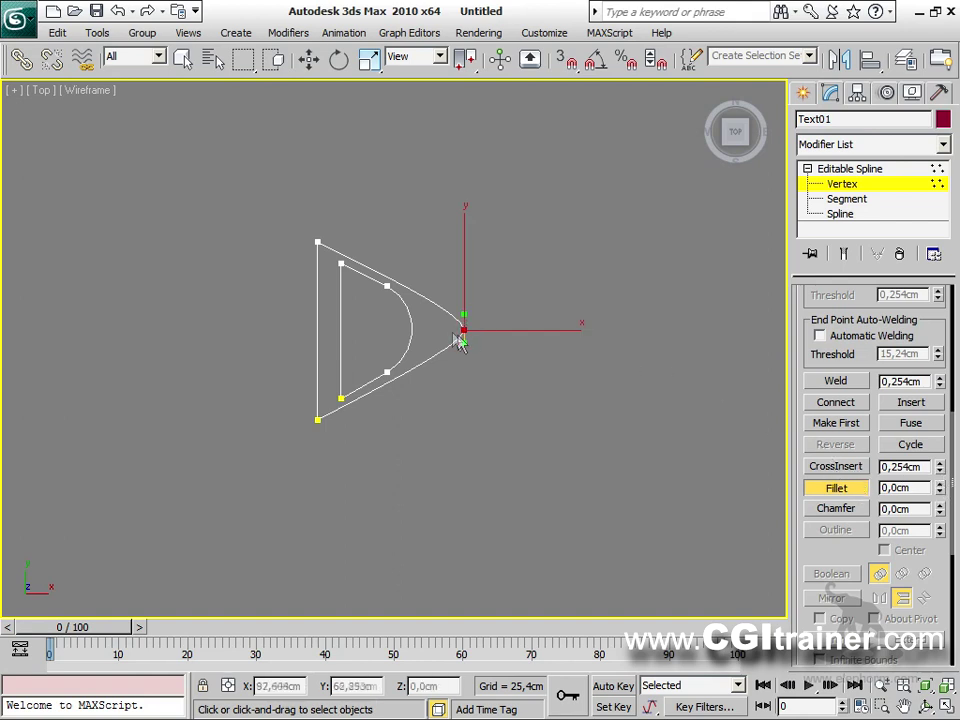
left_click_drag(464, 329, 457, 208)
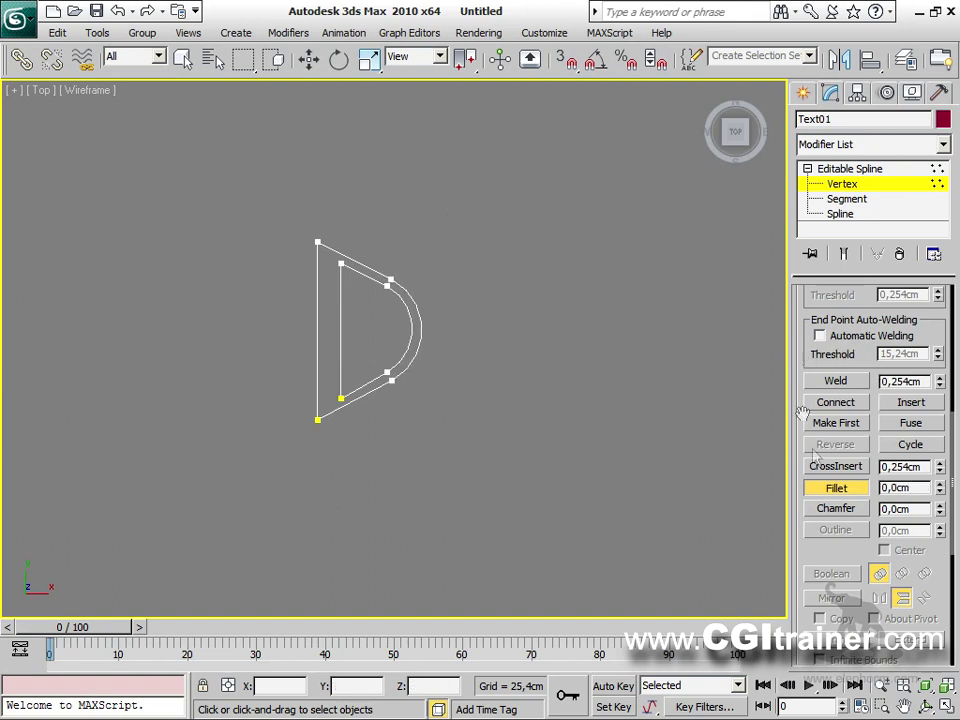
Divide the D's two curved front segments with a Divide count of 3.
left_click(846, 199)
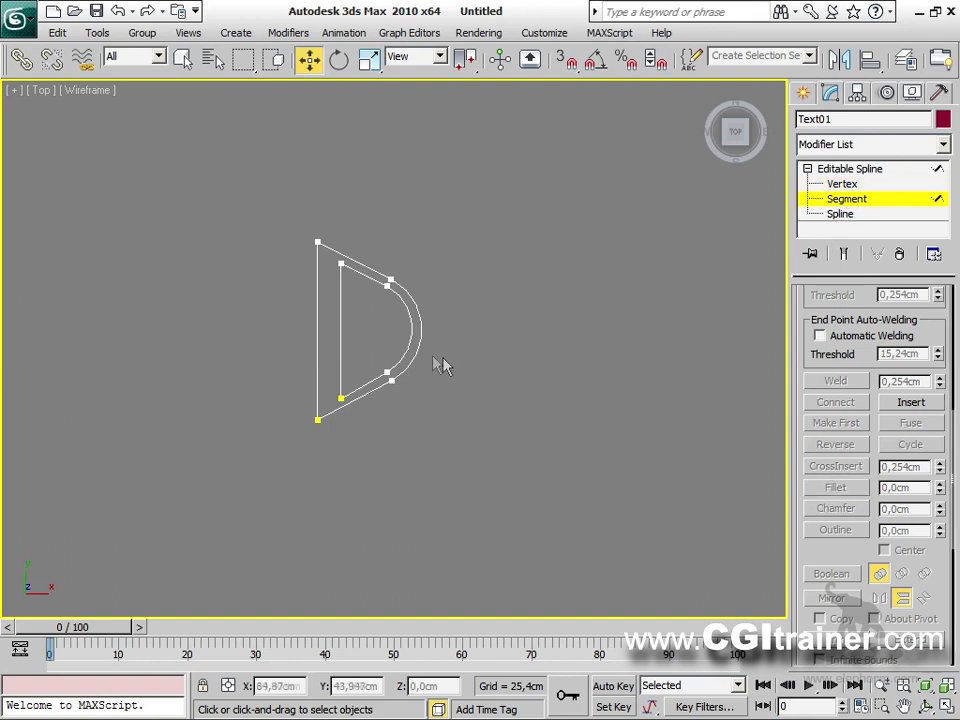
left_click(409, 340)
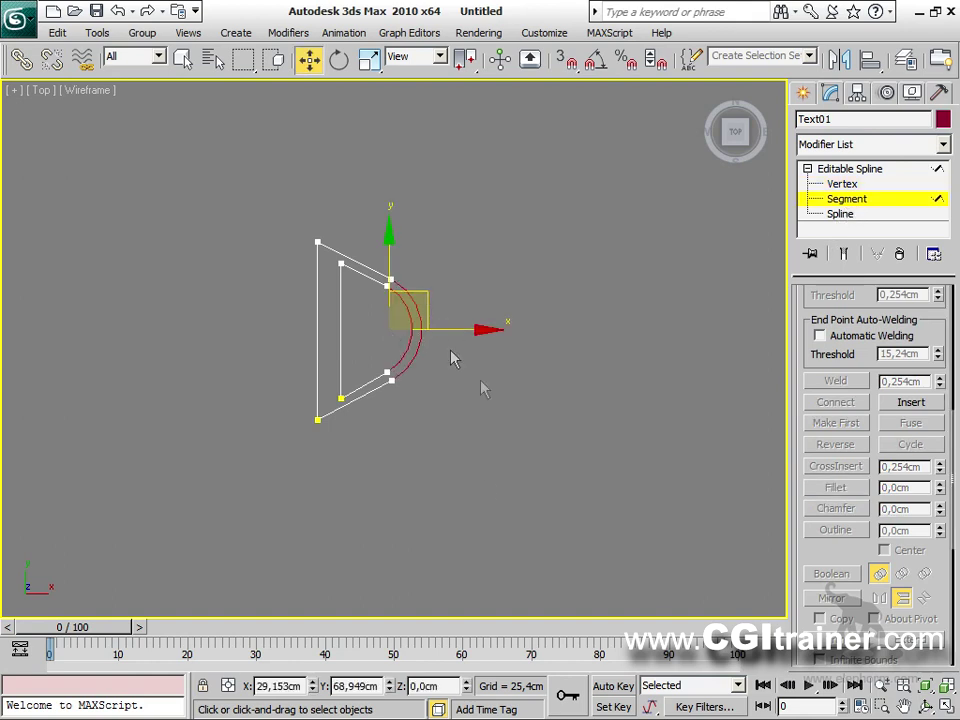
scroll(822, 552, "down", 5)
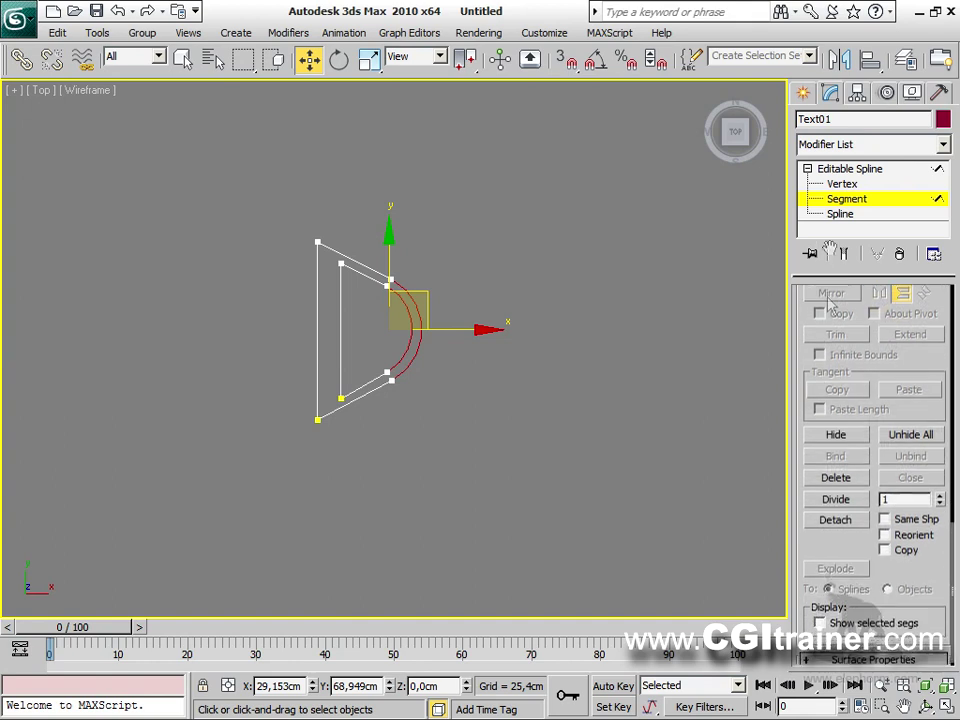
left_click(836, 499)
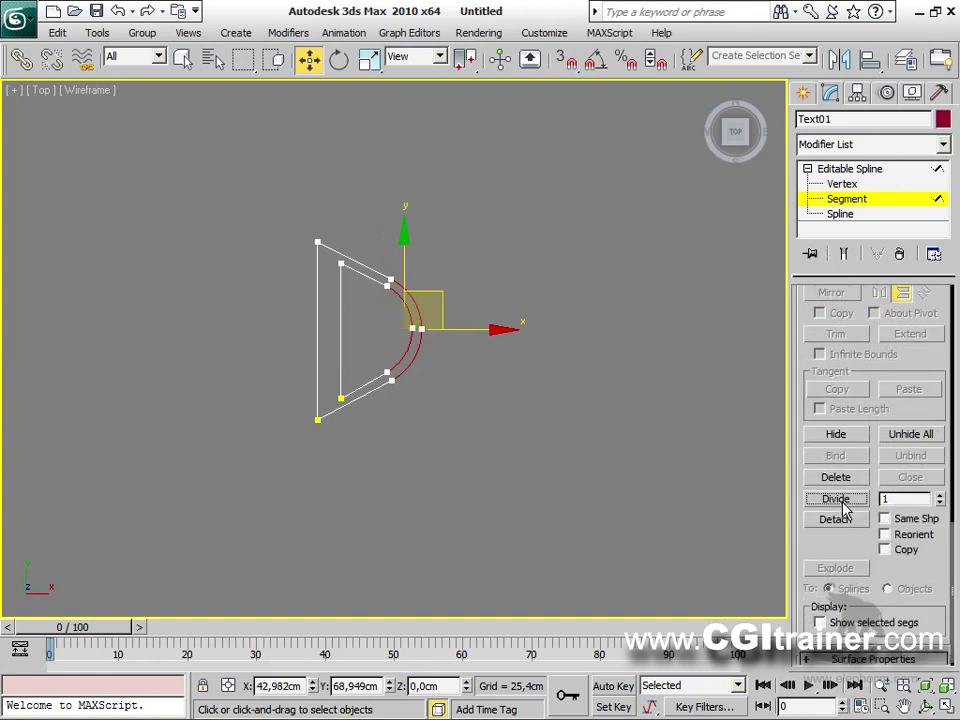
left_click(936, 494)
left_click(936, 494)
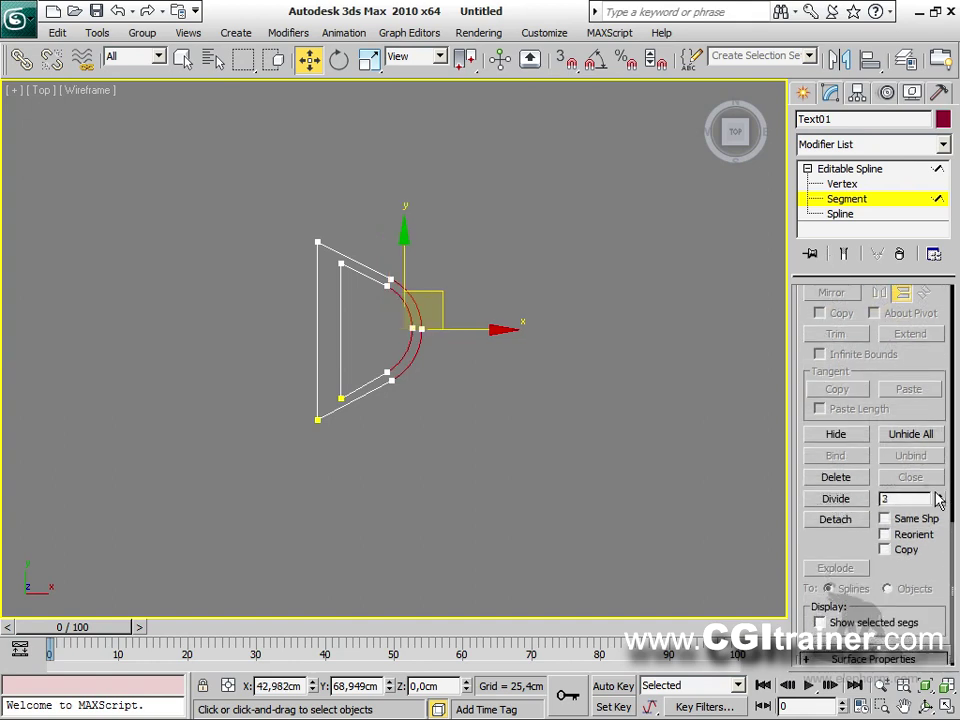
left_click(858, 502)
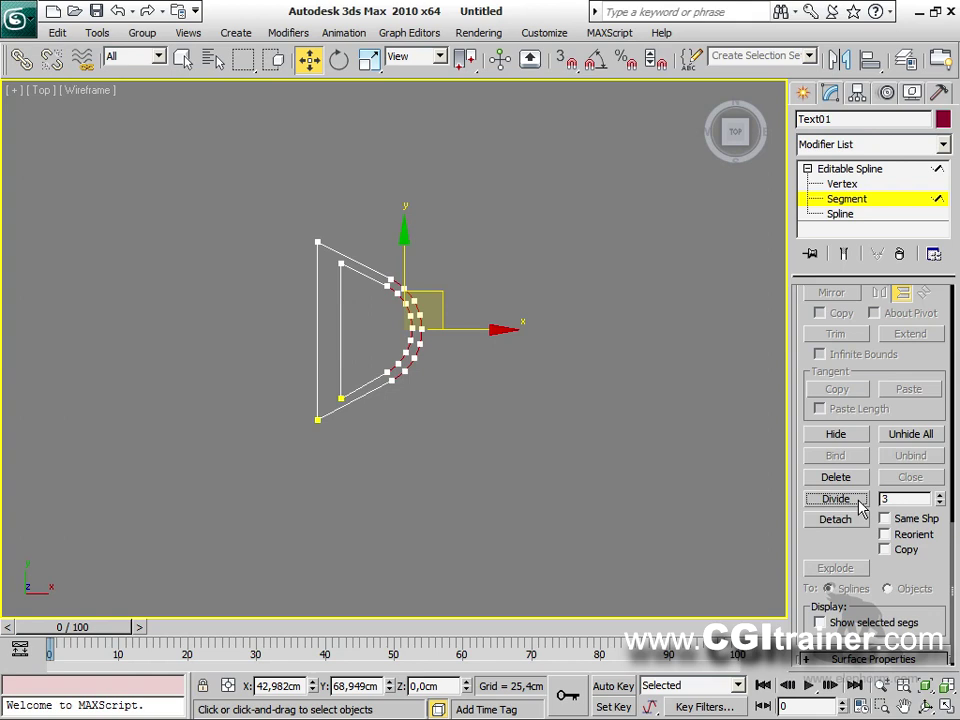
left_click(651, 454)
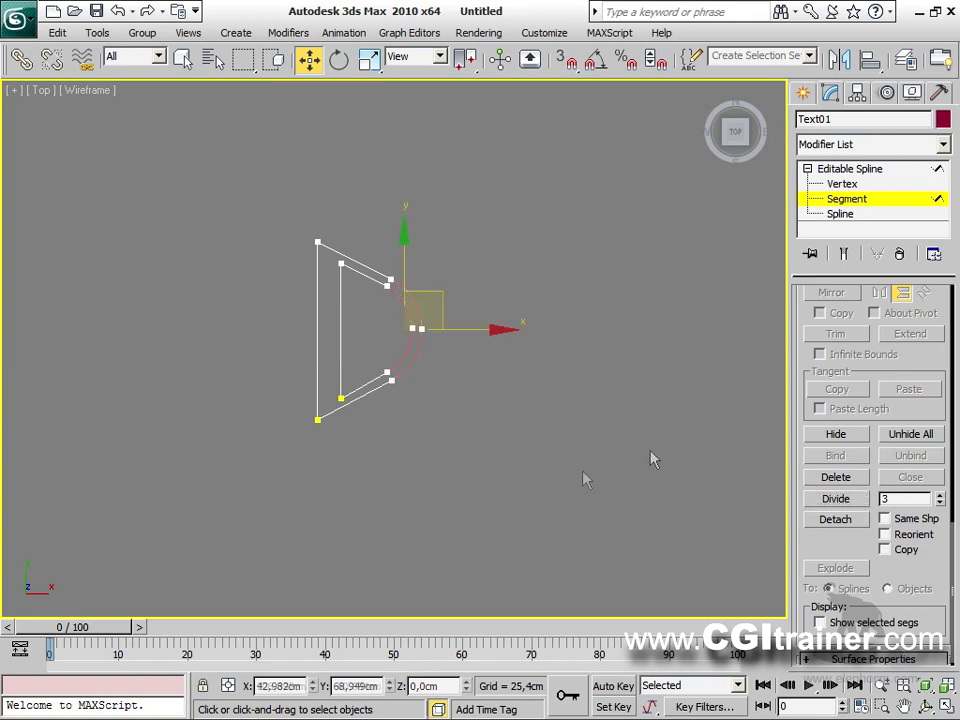
middle_click_drag(491, 444, 554, 414)
scroll(820, 360, "up", 5)
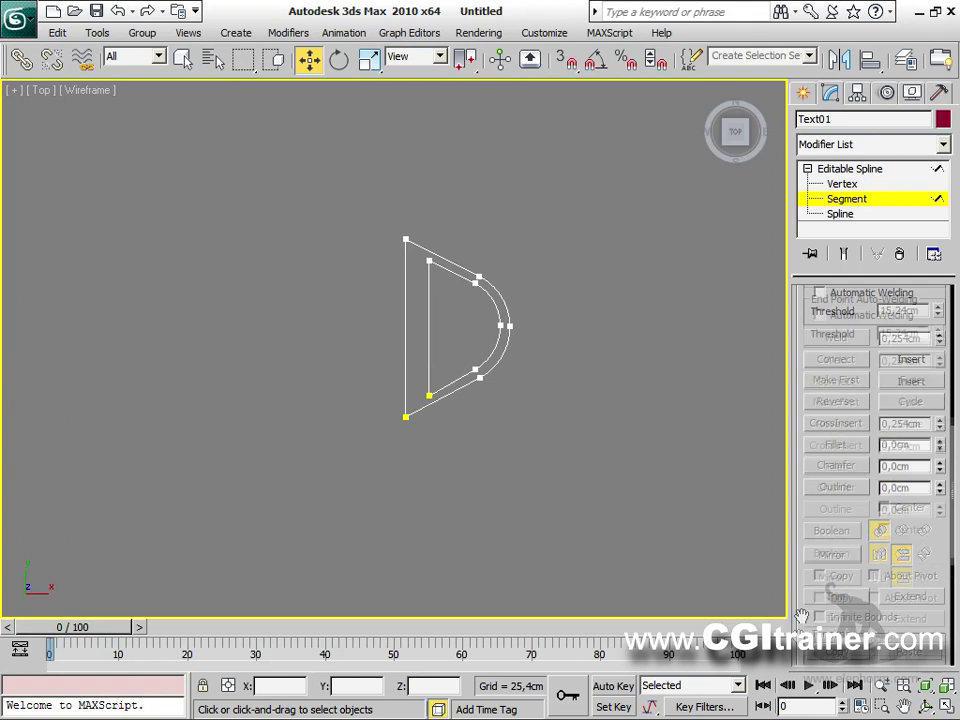
At Spline level, trial a horizontal mirror on the inner D spline, then undo it.
left_click(842, 215)
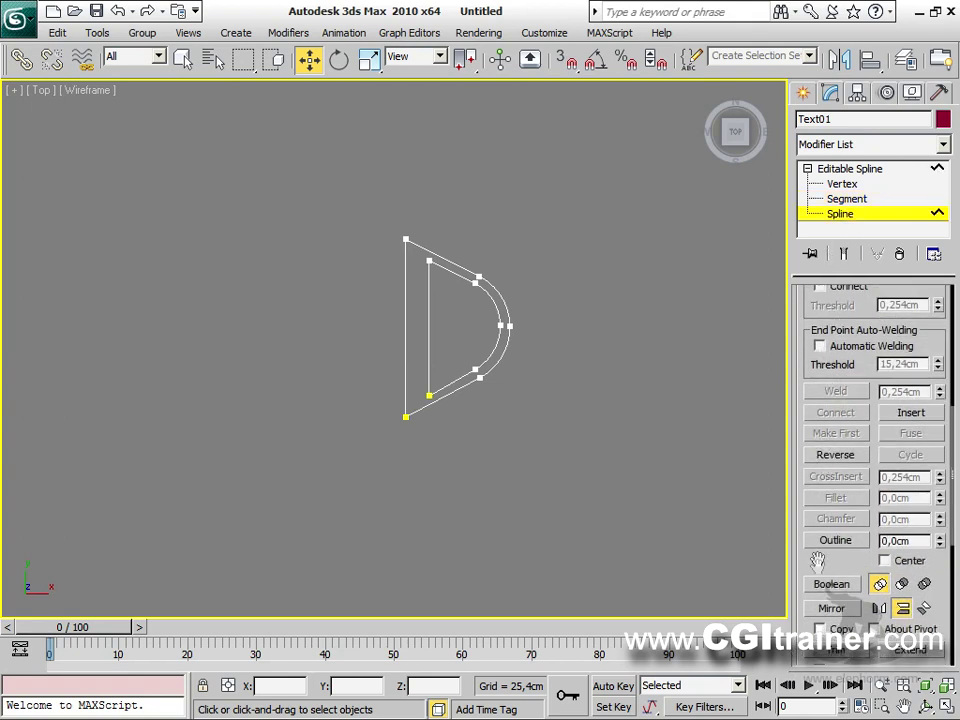
scroll(813, 537, "down", 2)
left_click_drag(813, 537, 820, 321)
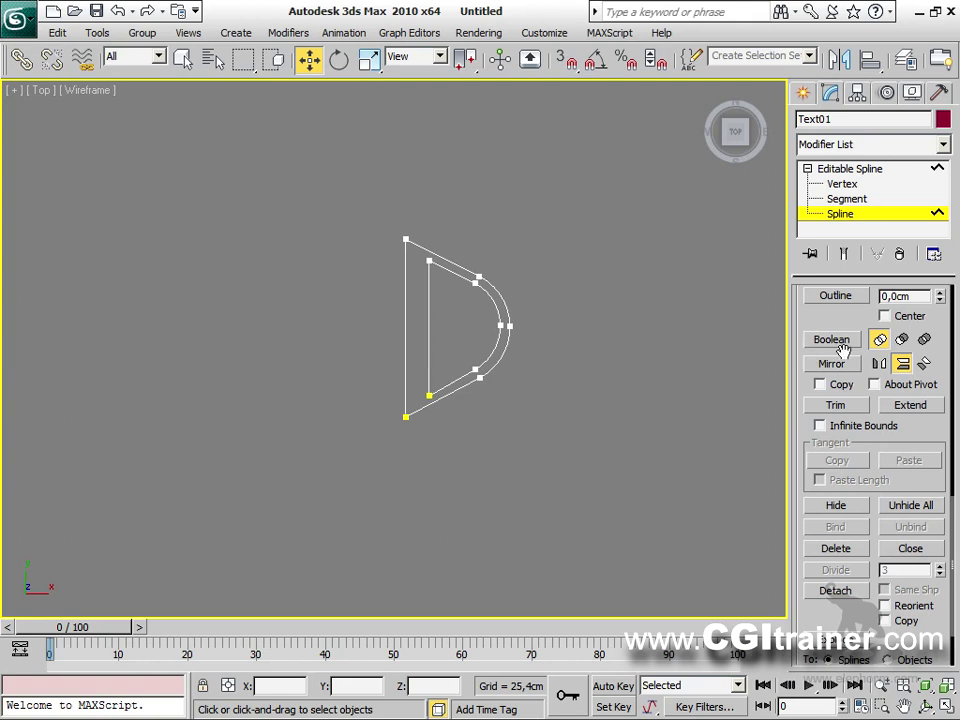
left_click(879, 364)
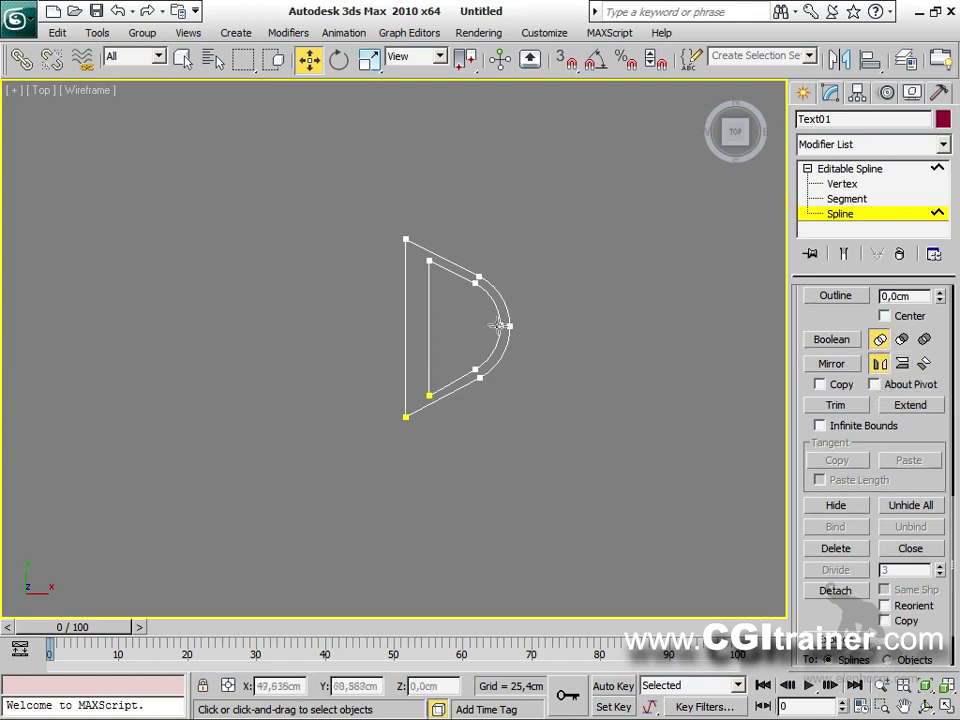
left_click(846, 366)
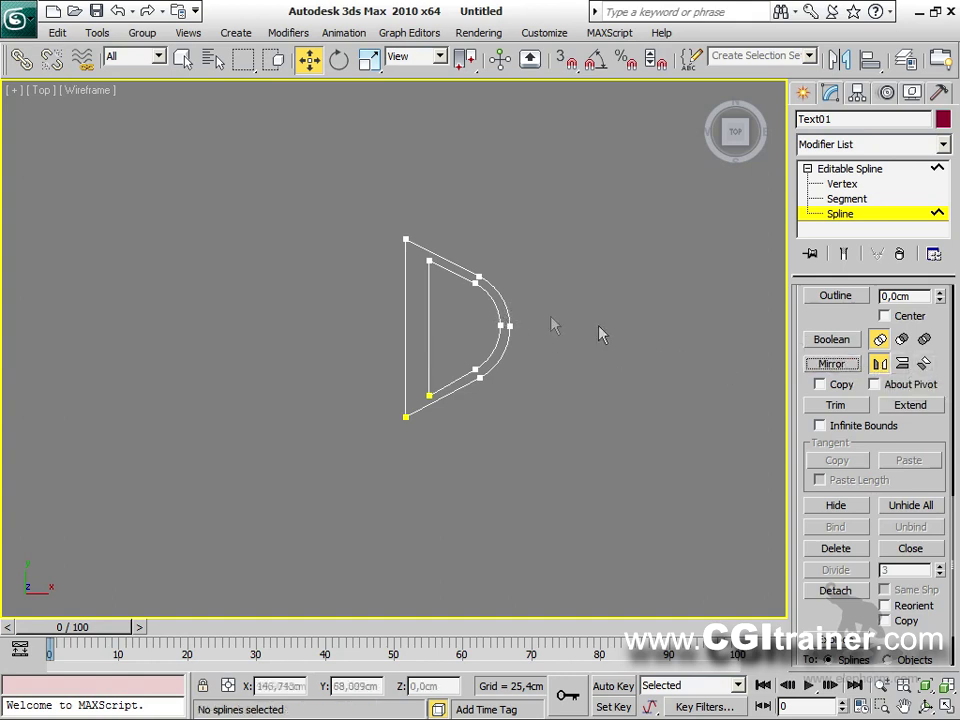
left_click(492, 303)
left_click(836, 365)
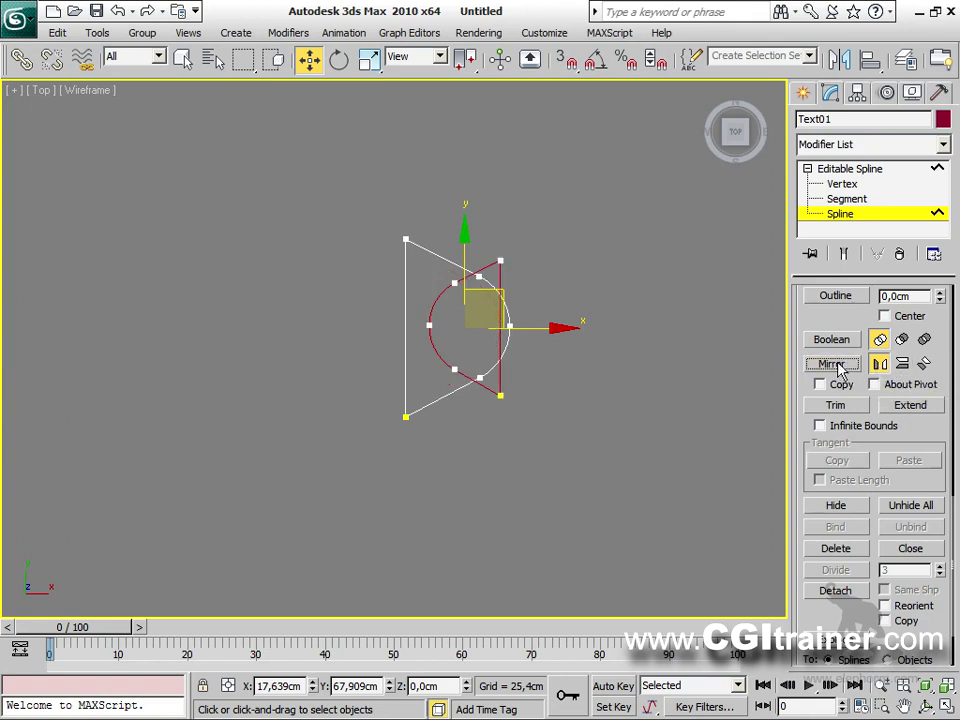
key("ctrl+z")
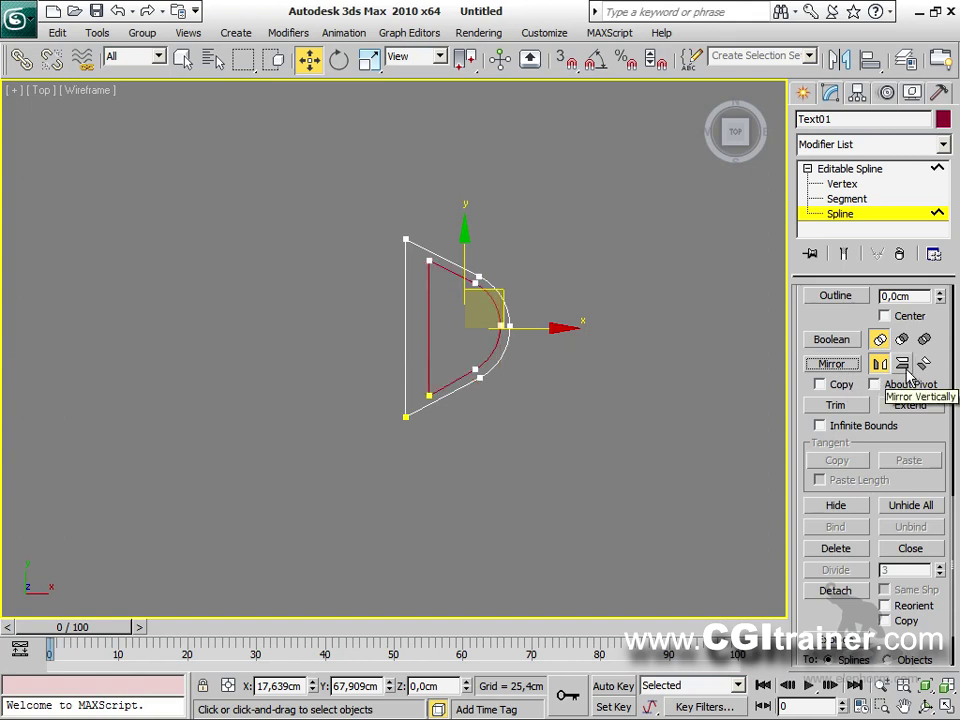
Trial vertical and both-axis mirroring on the inner spline, reverting each, then reselect horizontal.
left_click(906, 368)
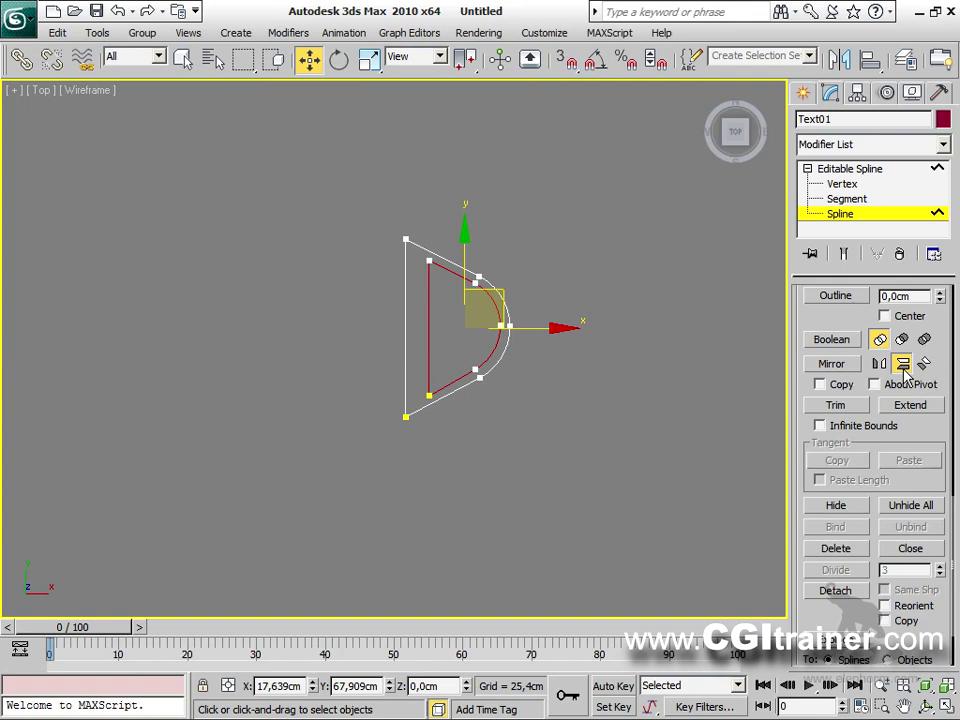
left_click(838, 366)
left_click(838, 366)
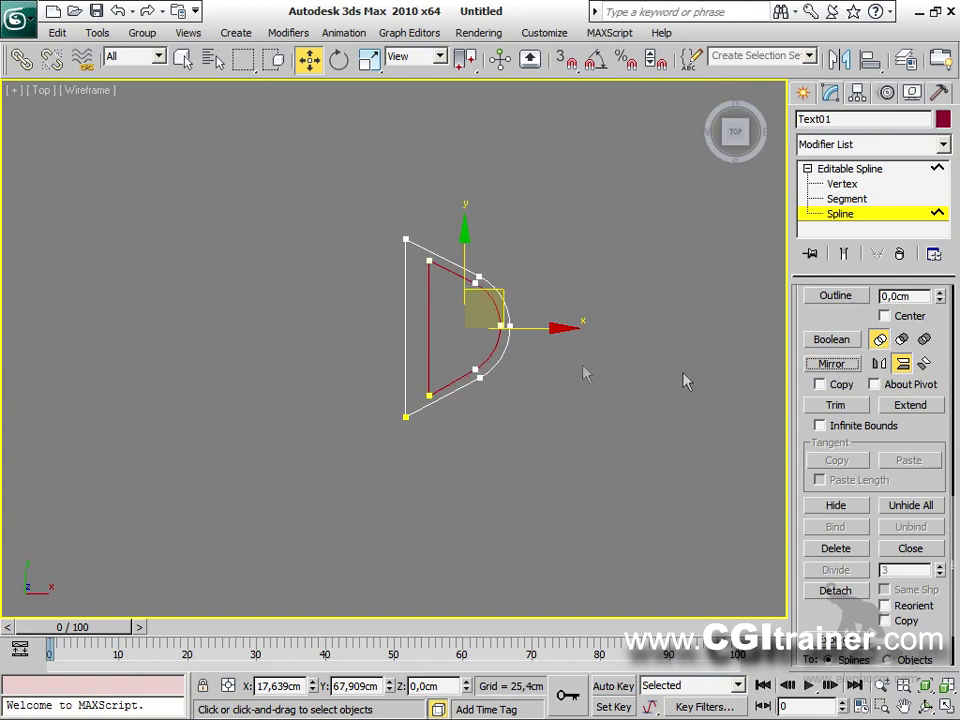
left_click(925, 366)
left_click(834, 363)
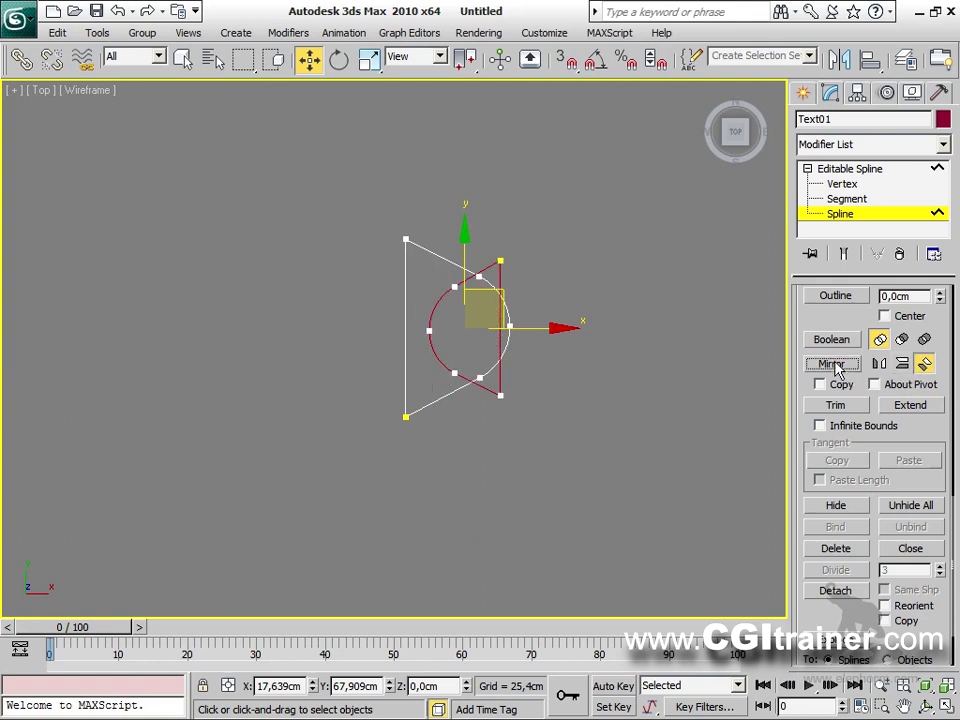
left_click(834, 363)
left_click(879, 364)
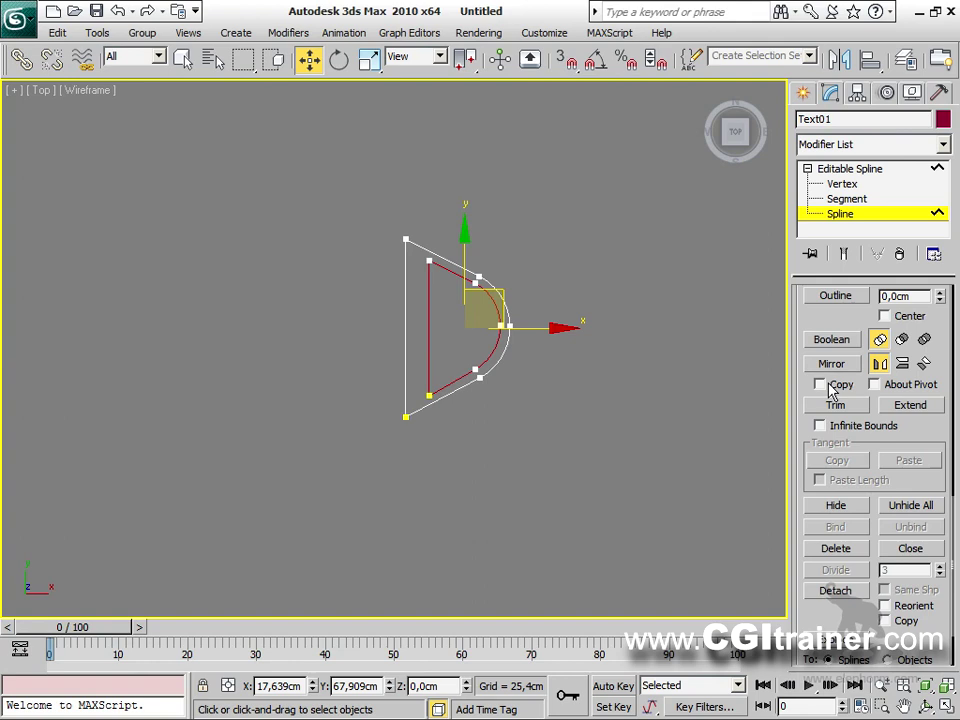
Mirror a copy of both D splines horizontally and move it left beside the original.
left_click_drag(572, 478, 349, 210)
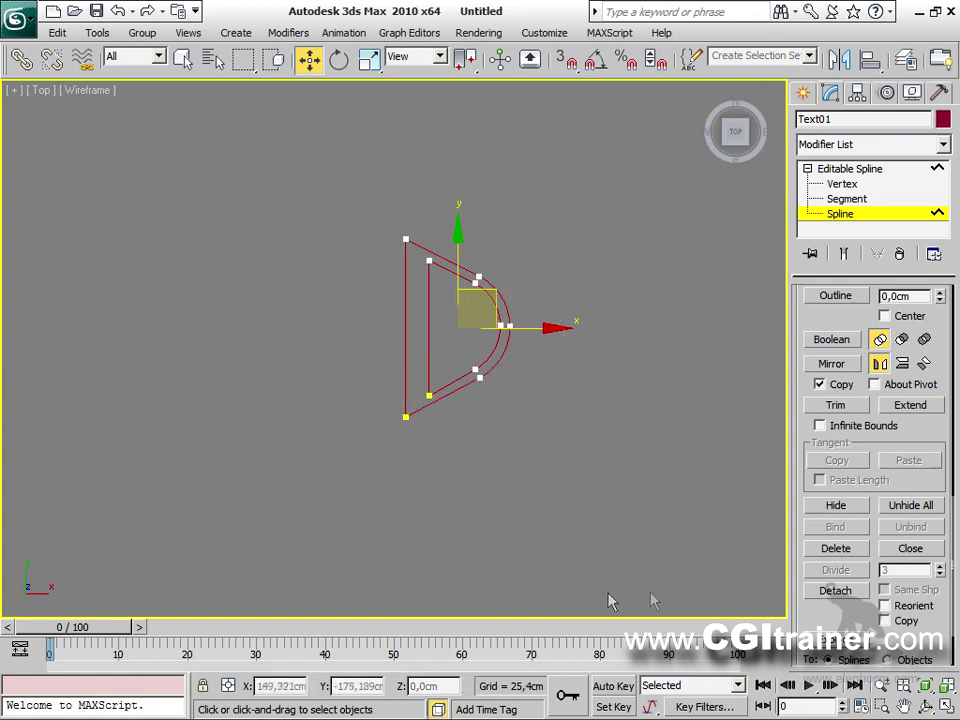
left_click(824, 364)
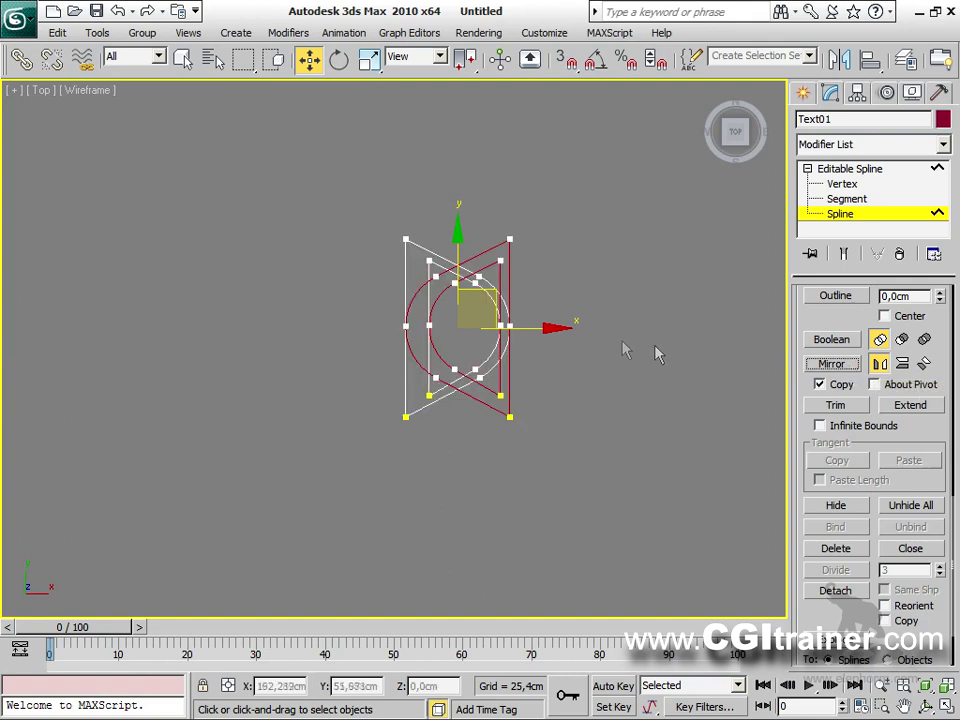
left_click_drag(543, 320, 429, 318)
left_click(527, 495)
middle_click_drag(527, 495, 527, 540, "alt")
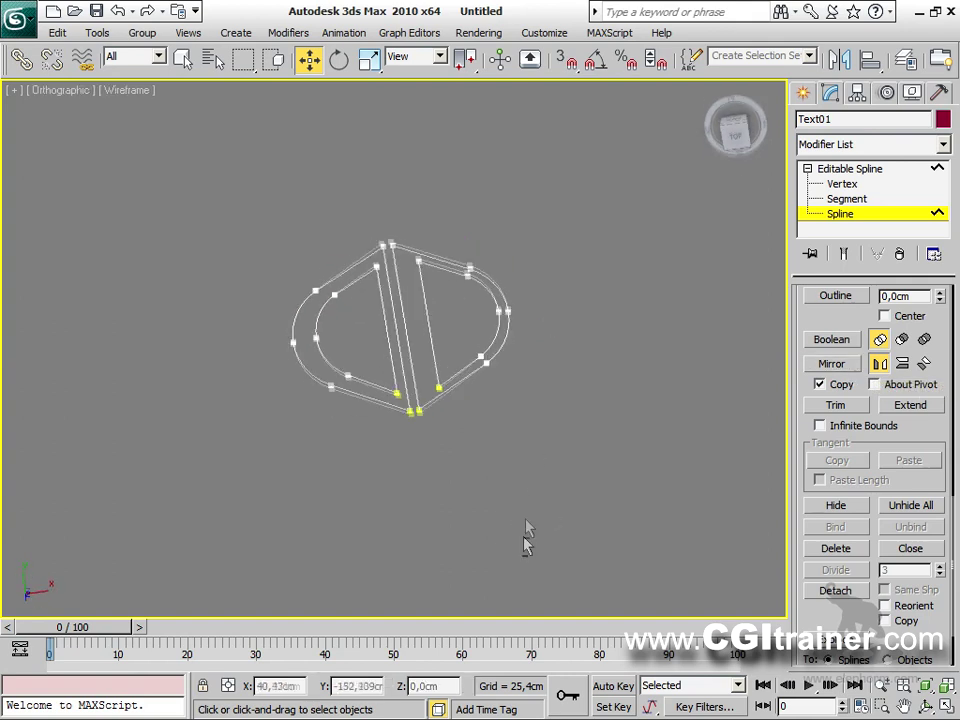
Extrude the Text01 outline into a solid and inspect it shaded in Perspective view.
key("z")
left_click(286, 35)
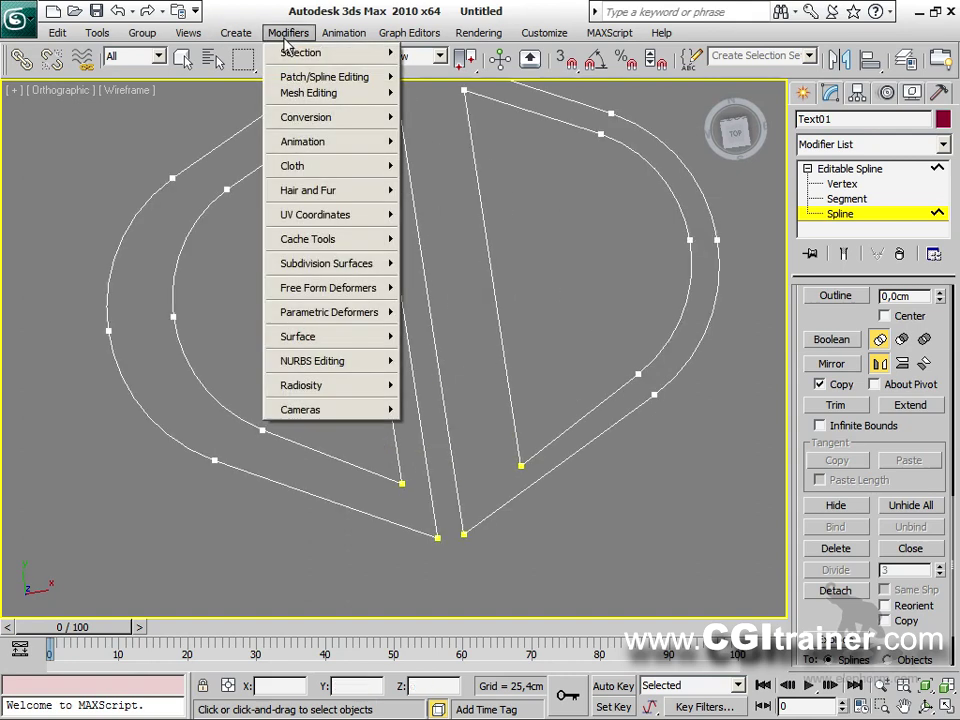
mouse_move(321, 93)
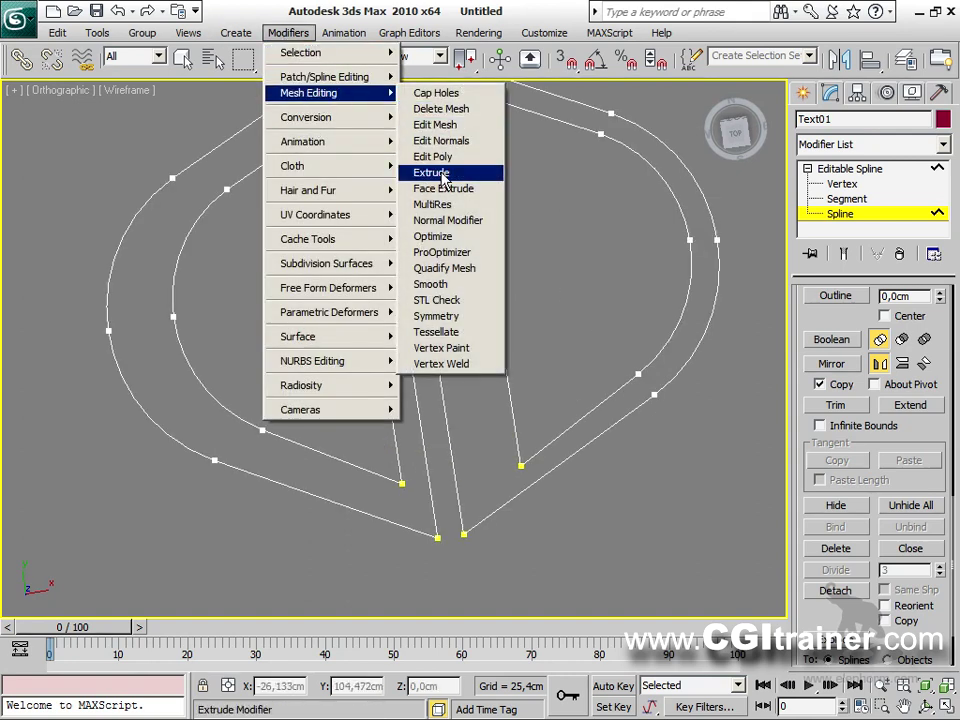
left_click(443, 176)
key("F3")
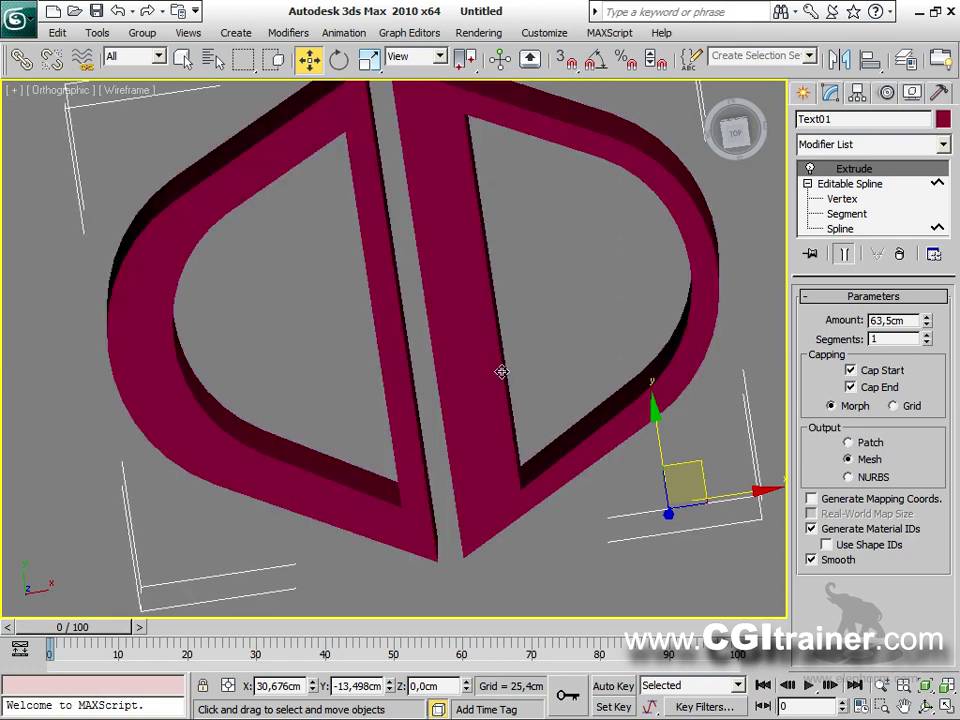
key("p")
scroll(468, 276, "down", 6)
middle_click_drag(468, 276, 642, 281, "alt")
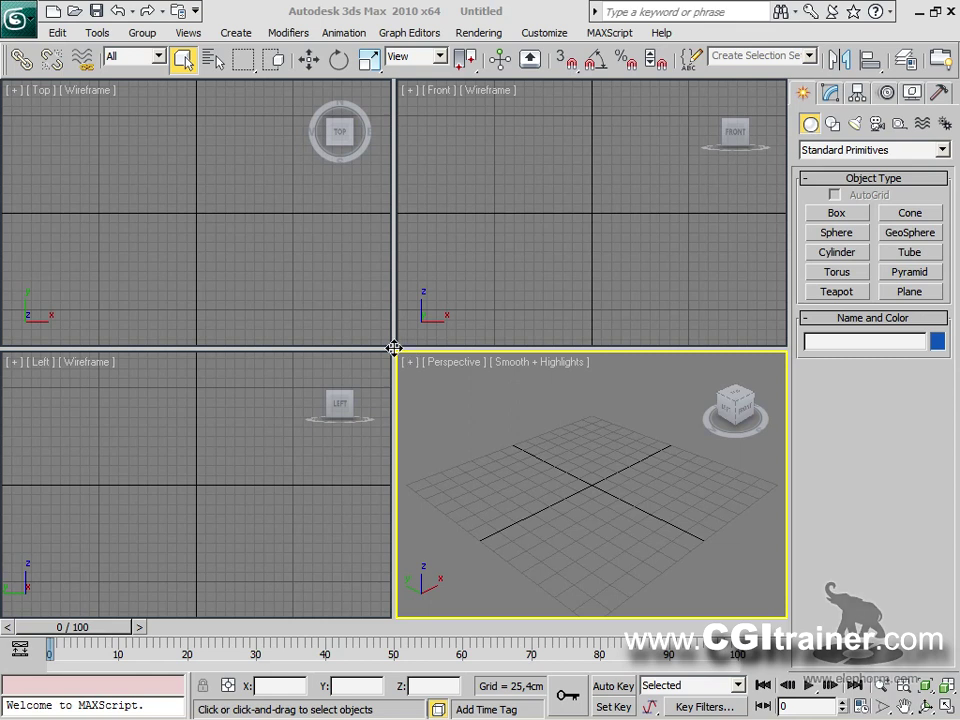
Activate the Line tool and maximize the Front view with its grid hidden.
left_click(832, 124)
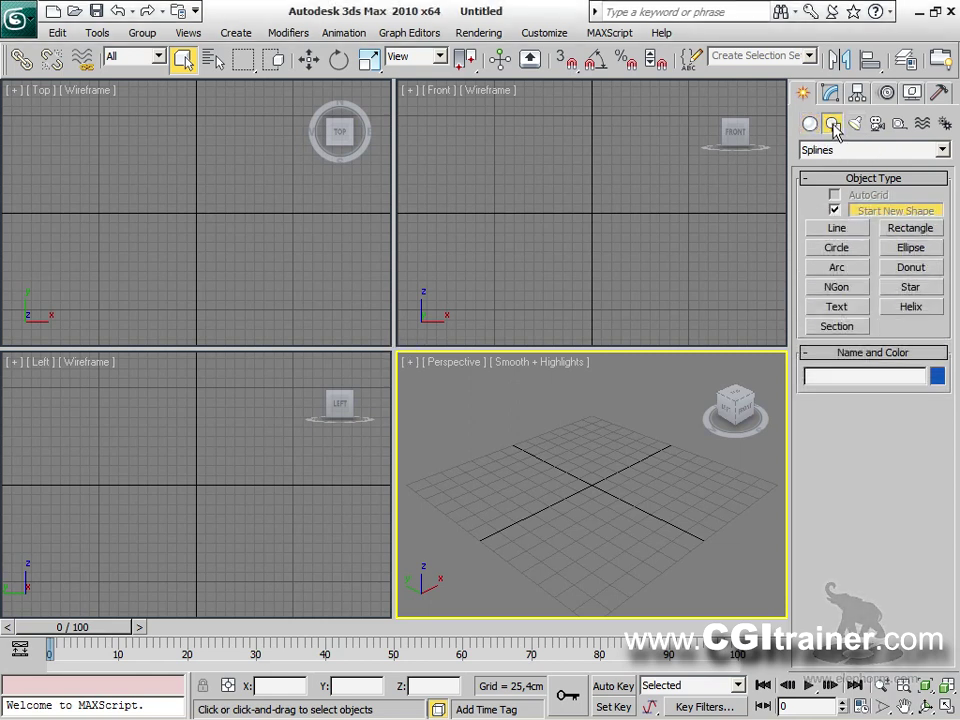
left_click(837, 228)
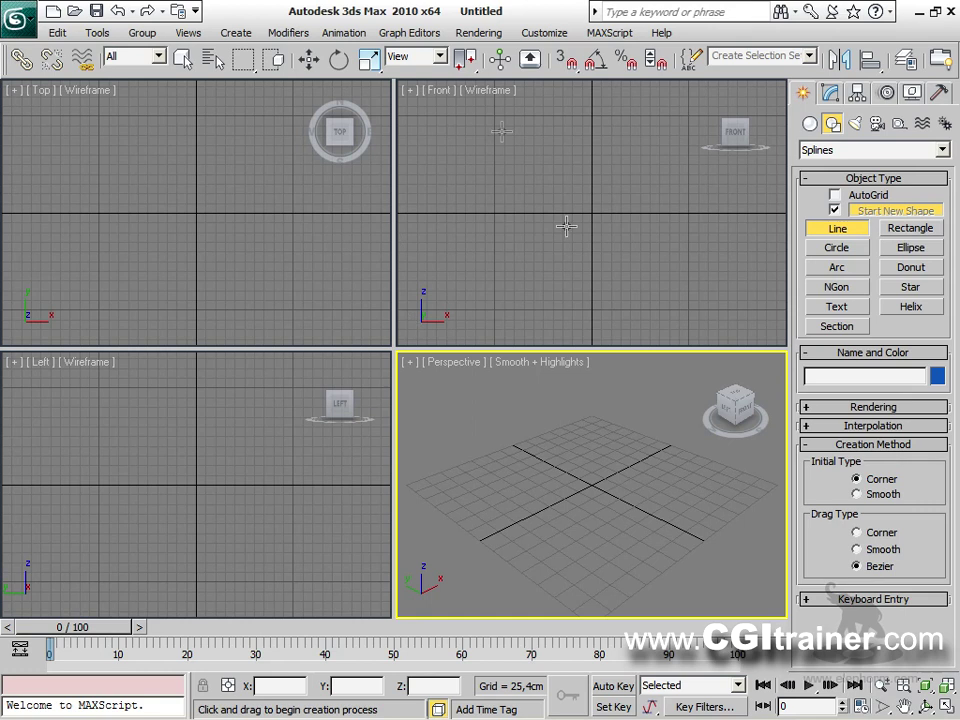
right_click(521, 143)
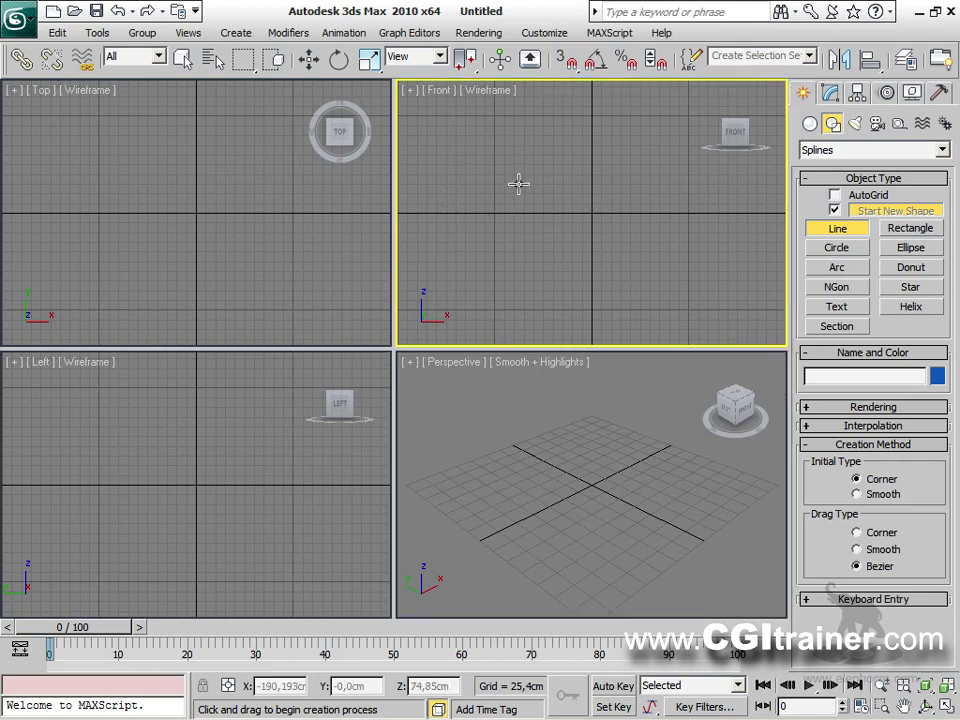
key("alt+w")
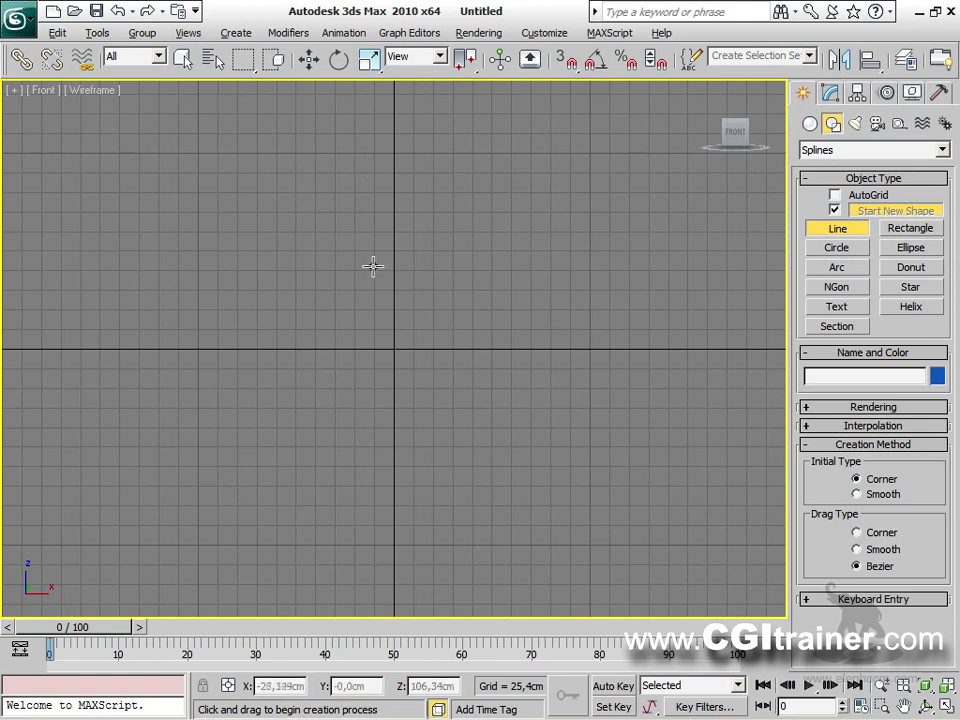
key("g")
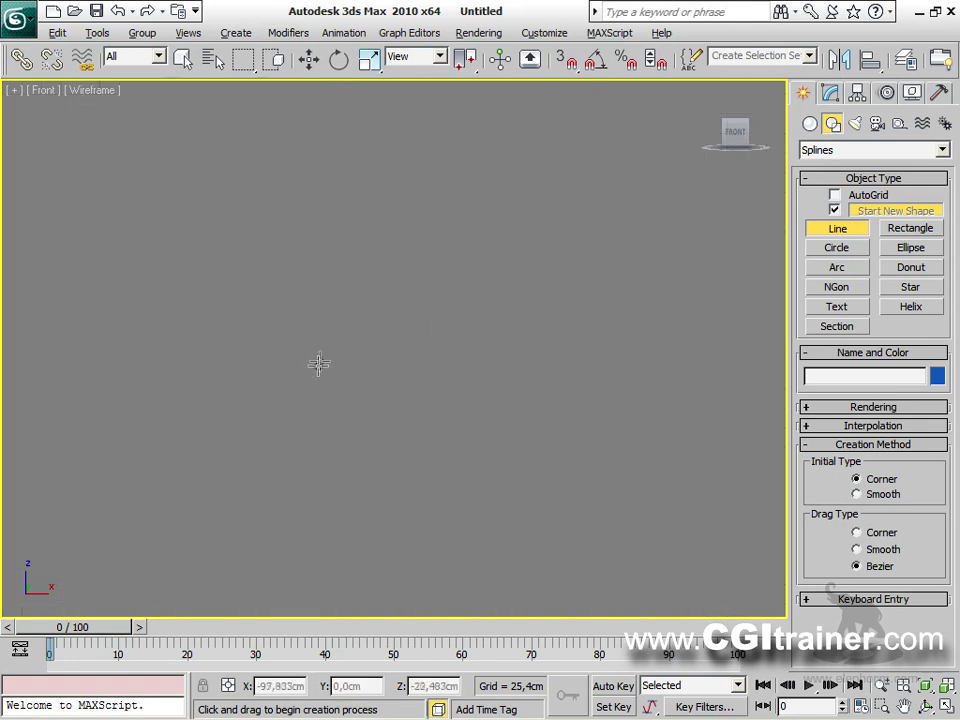
Draw a multi-segment open line across the Front view.
left_click(110, 241)
left_click(320, 243)
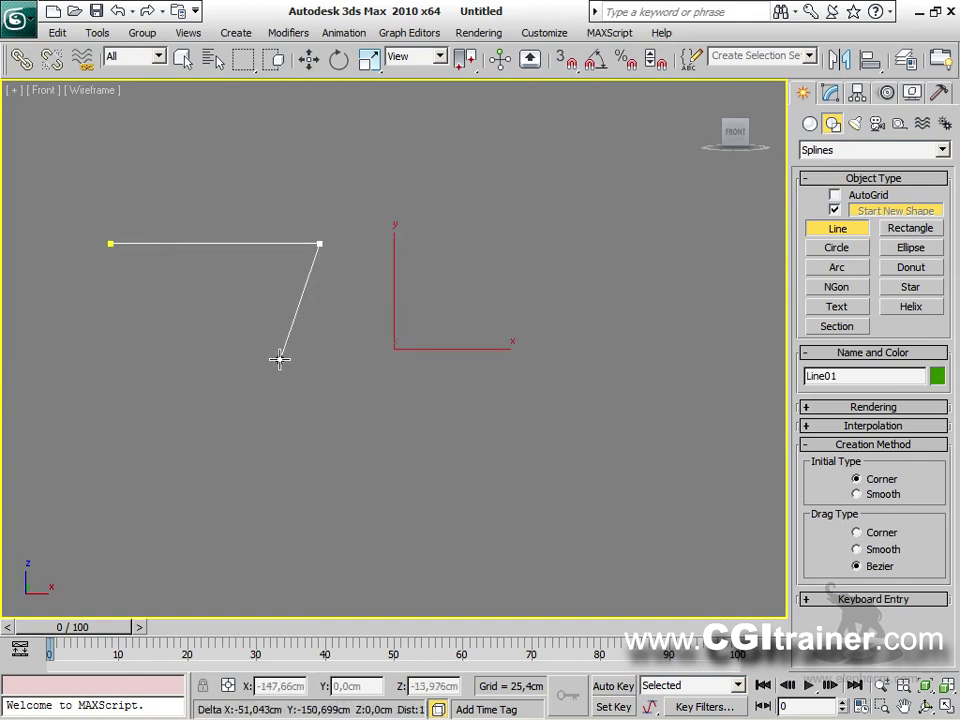
left_click(326, 397)
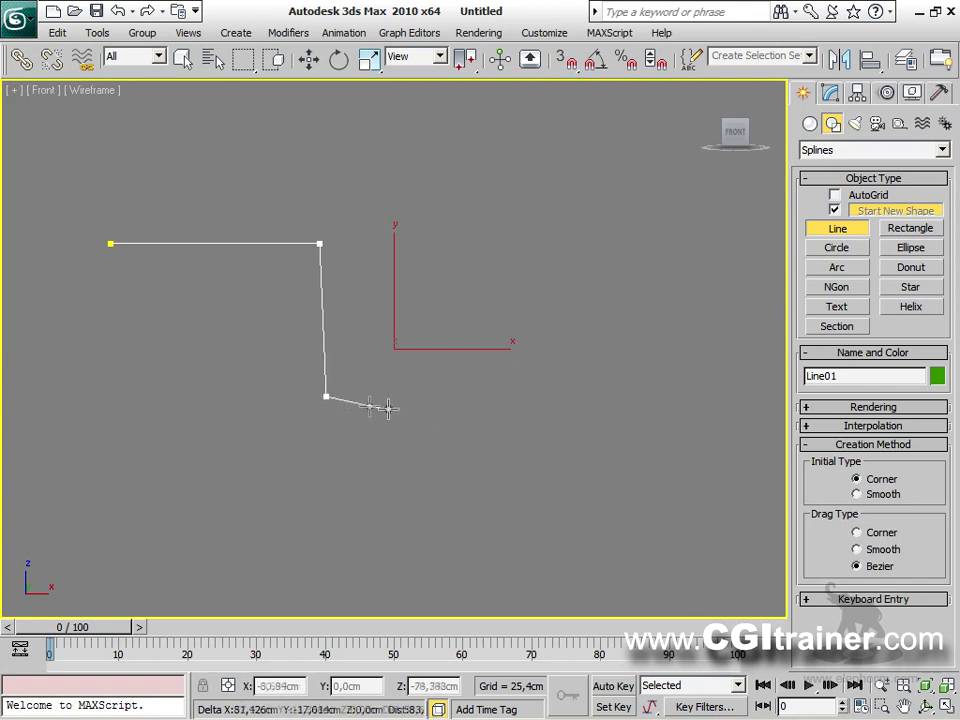
left_click(529, 387)
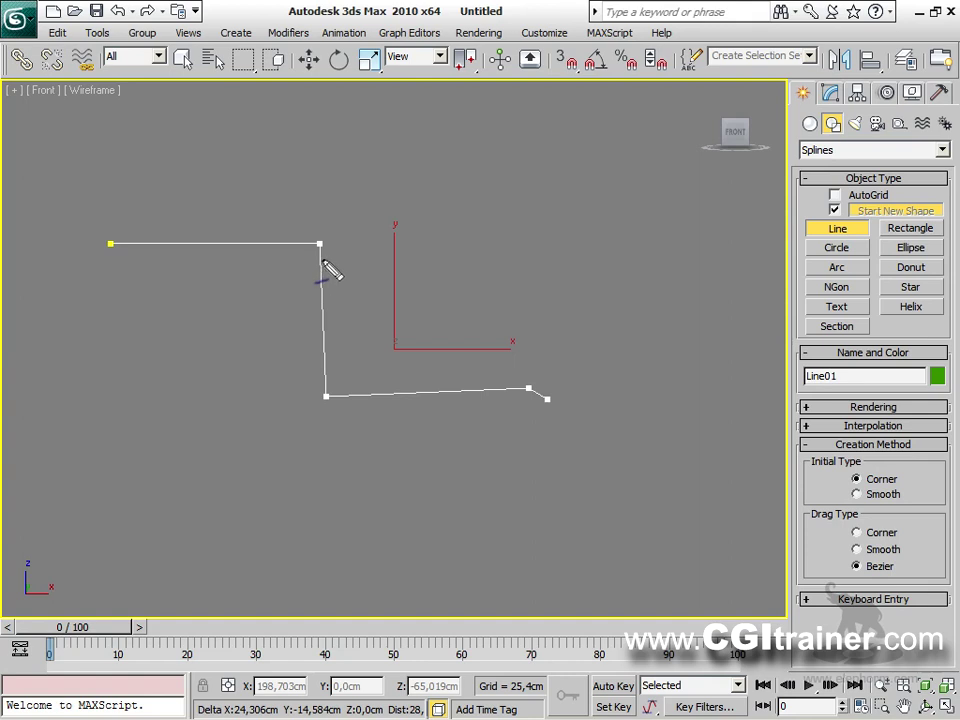
left_click_drag(334, 295, 348, 334)
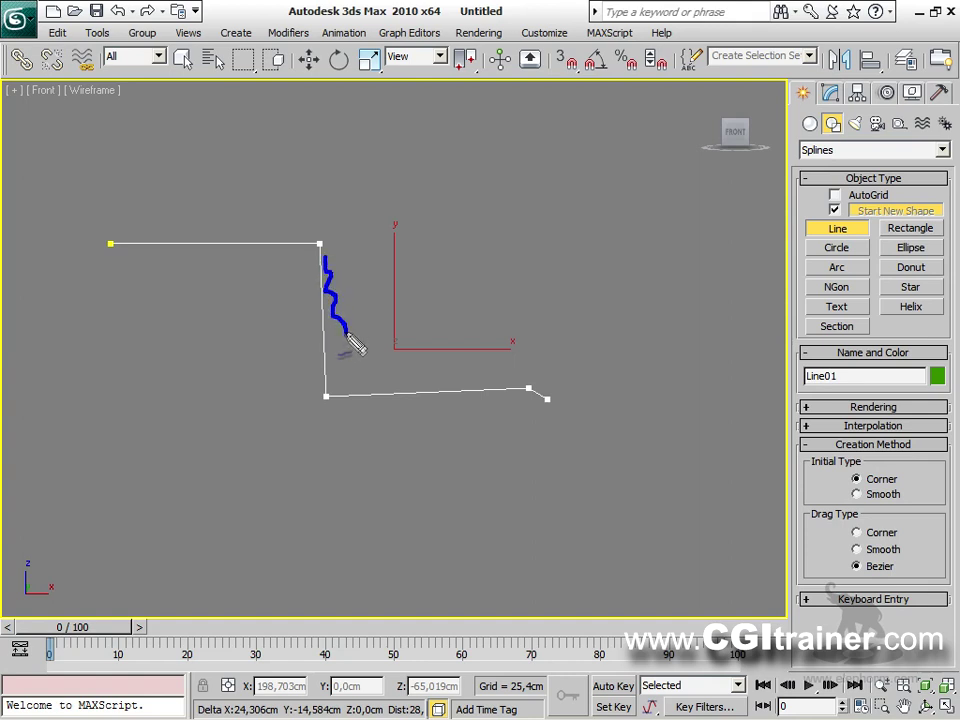
mouse_move(248, 250)
left_mouse_down()
mouse_move(258, 280)
mouse_move(300, 305)
left_mouse_up()
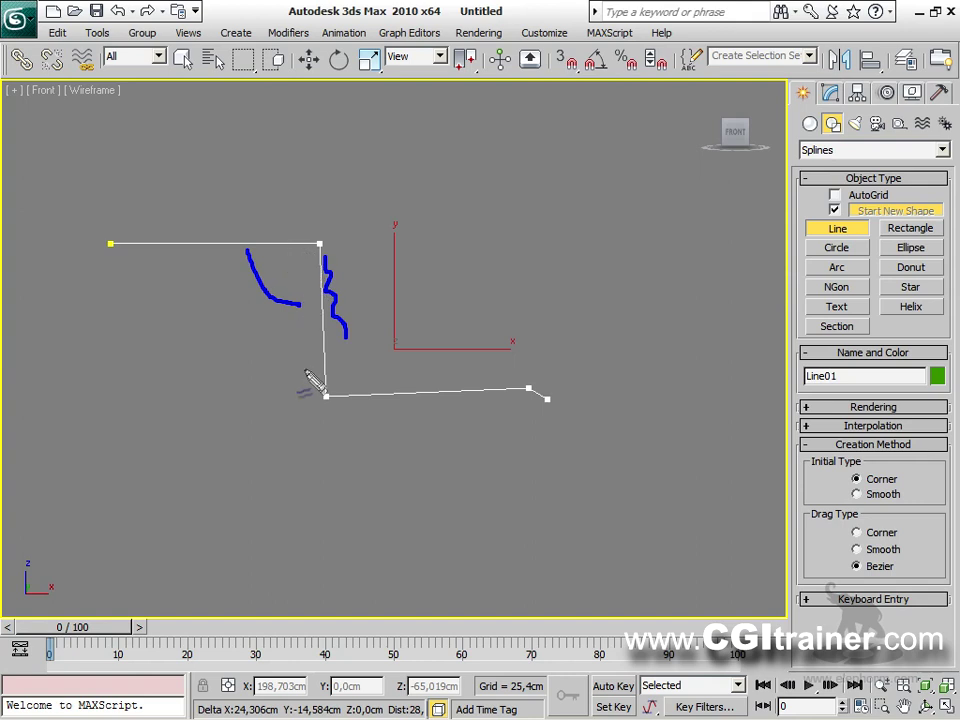
mouse_move(484, 348)
left_mouse_down()
mouse_move(412, 384)
mouse_move(470, 347)
left_mouse_up()
left_click_drag(384, 516, 396, 512)
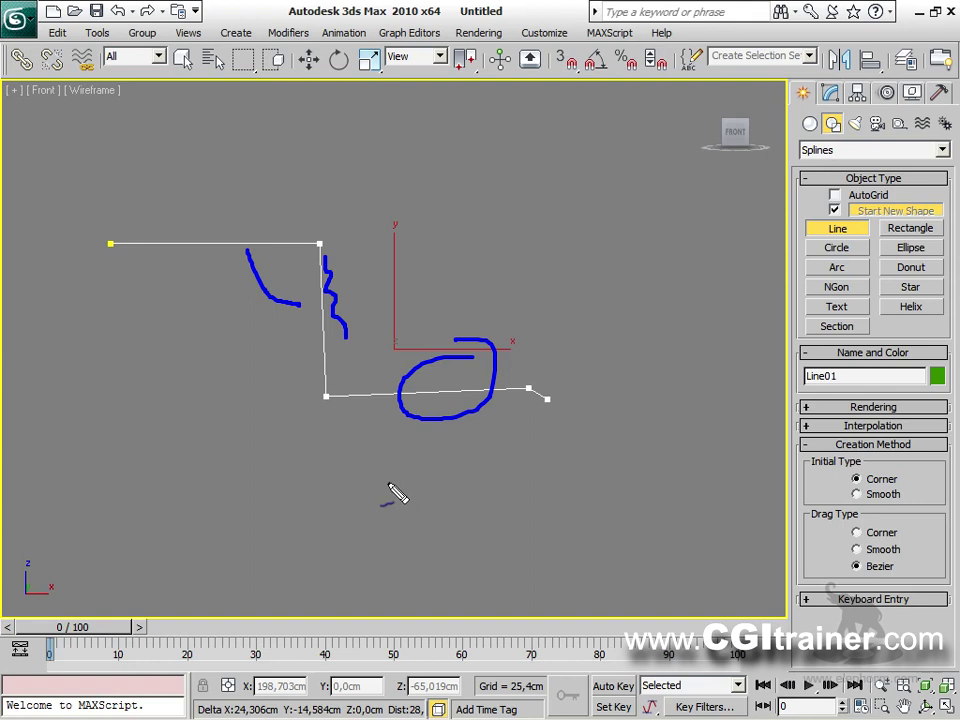
key("Escape")
scroll(397, 492, "down", 2)
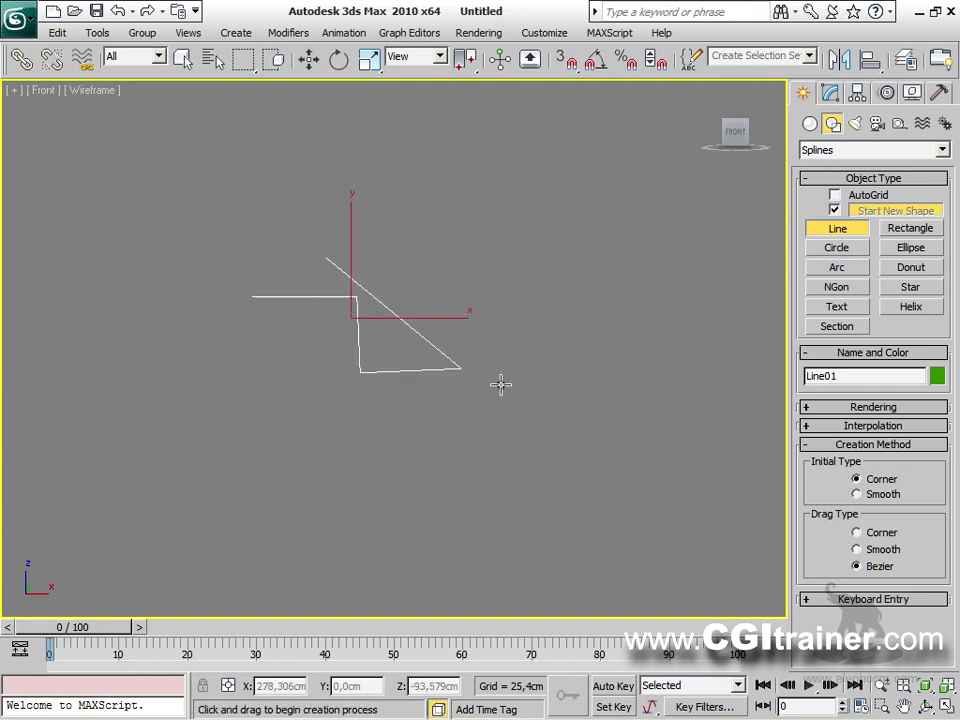
Discard the trial line and start a new outline with a stepped notch along the top.
key("ctrl+z")
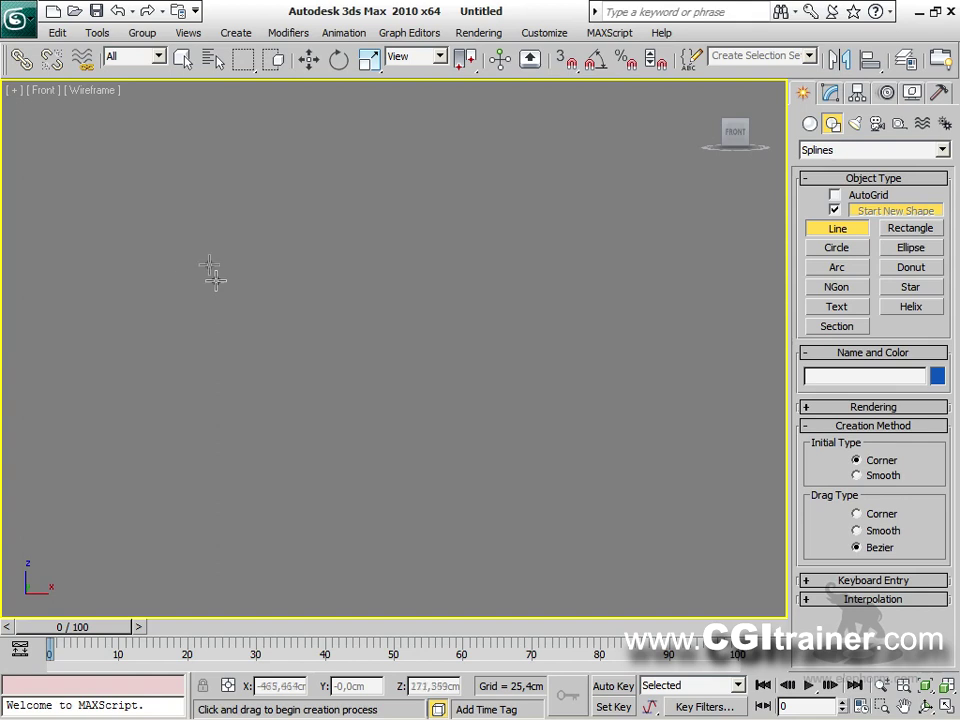
left_click(133, 296)
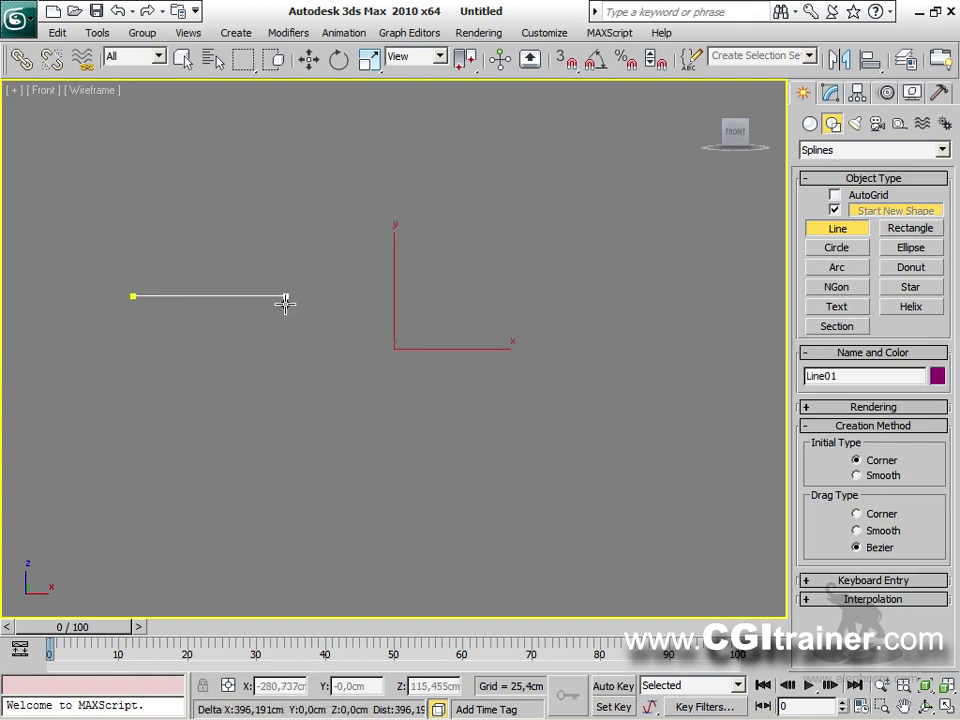
left_click(347, 310)
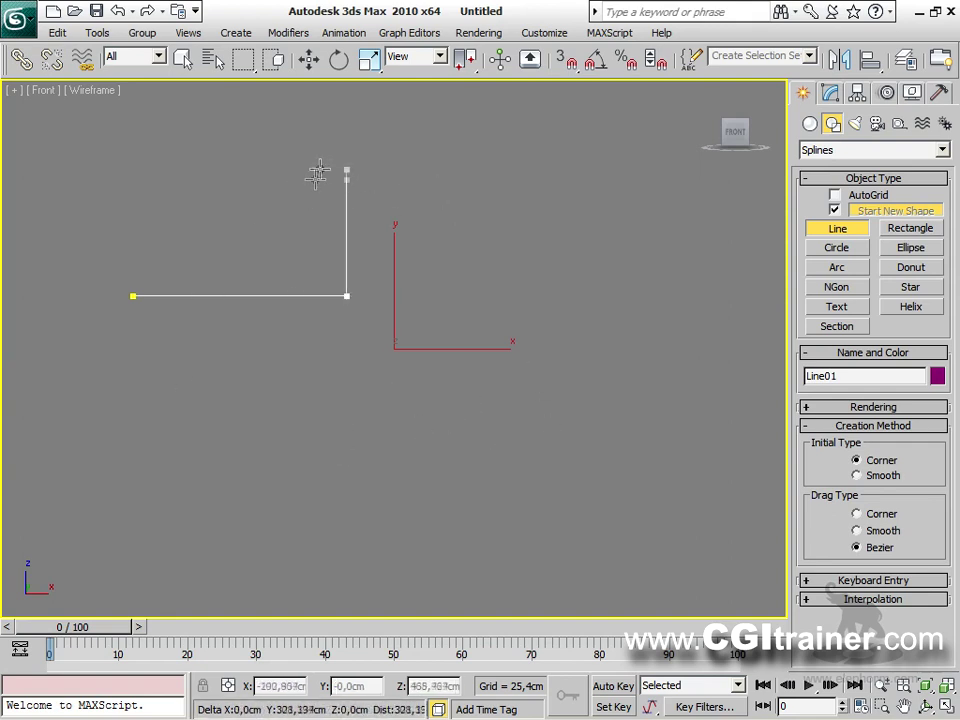
left_click(346, 449)
left_click(513, 449)
left_click(512, 245)
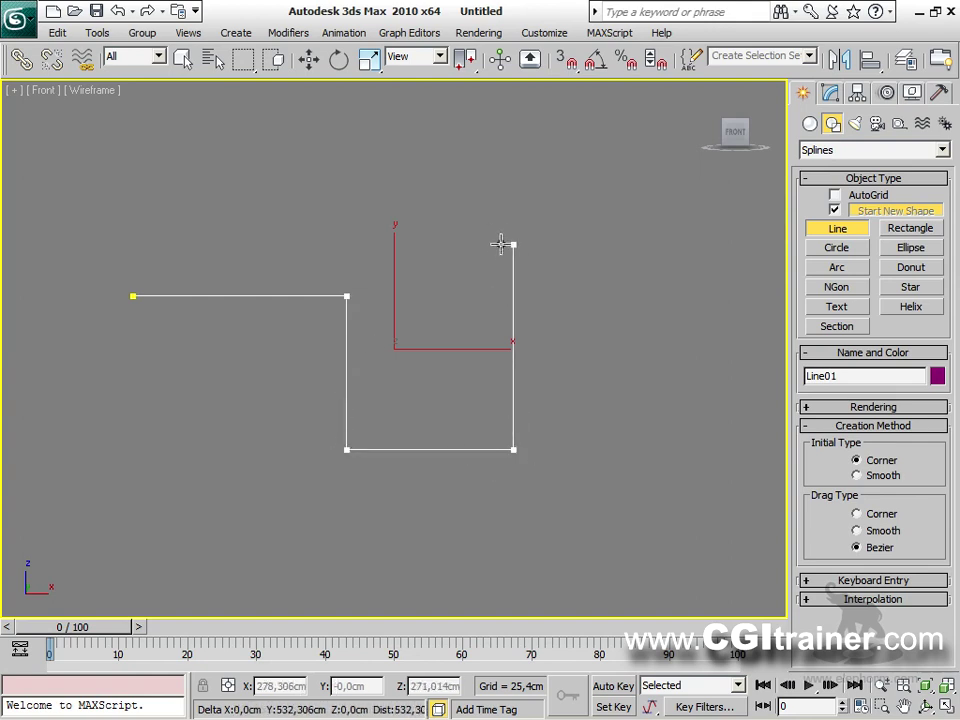
left_click(638, 244)
Add the remaining corners and close the stepped profile at its starting vertex.
left_click(638, 549)
left_click(298, 549)
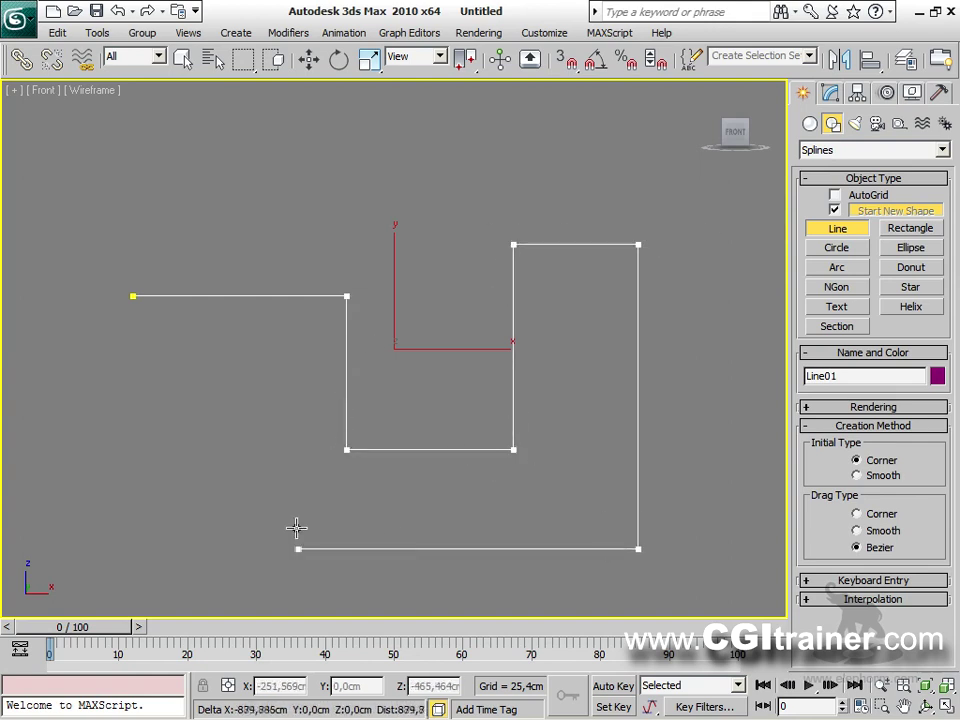
left_click(289, 525, "shift")
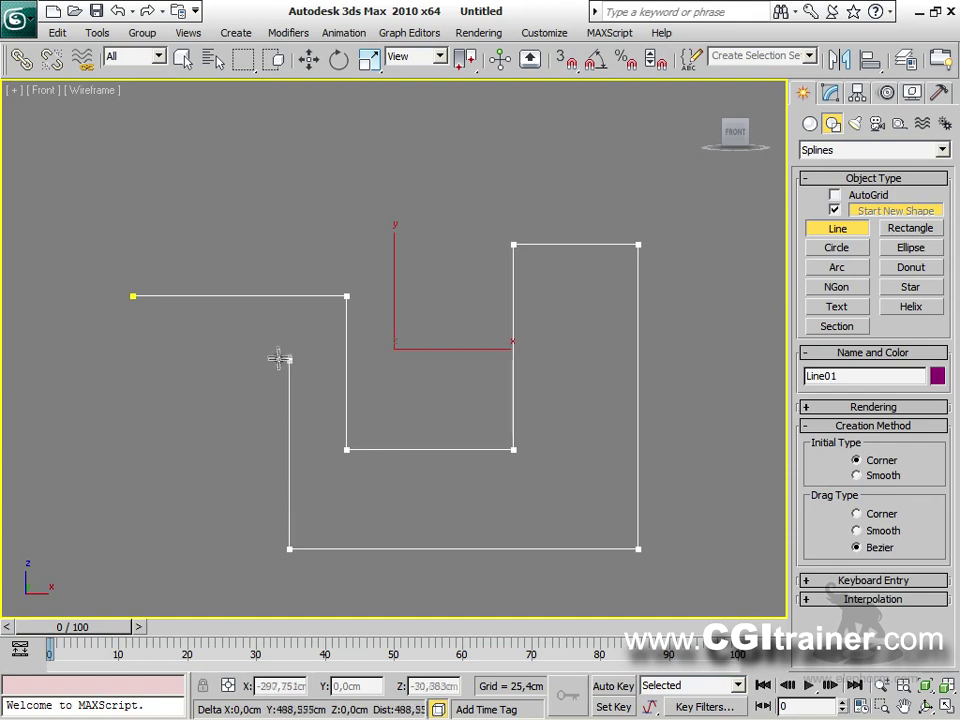
left_click(56, 338, "shift")
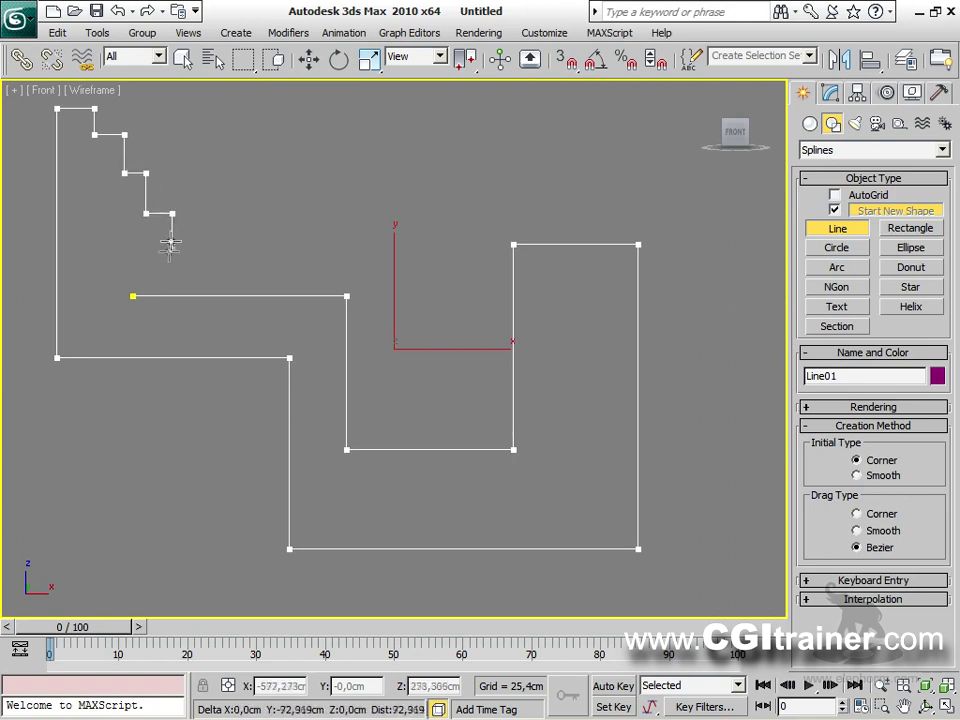
left_click(133, 300)
left_click(452, 417)
scroll(469, 396, "down", 5)
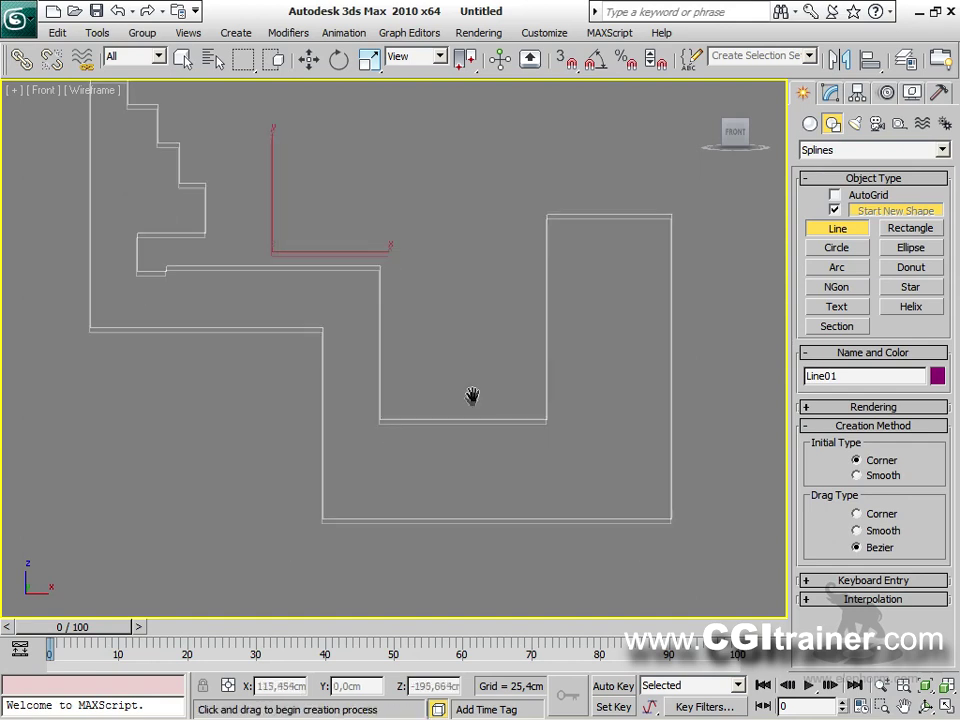
scroll(484, 510, "up", 4)
middle_click_drag(484, 510, 287, 479)
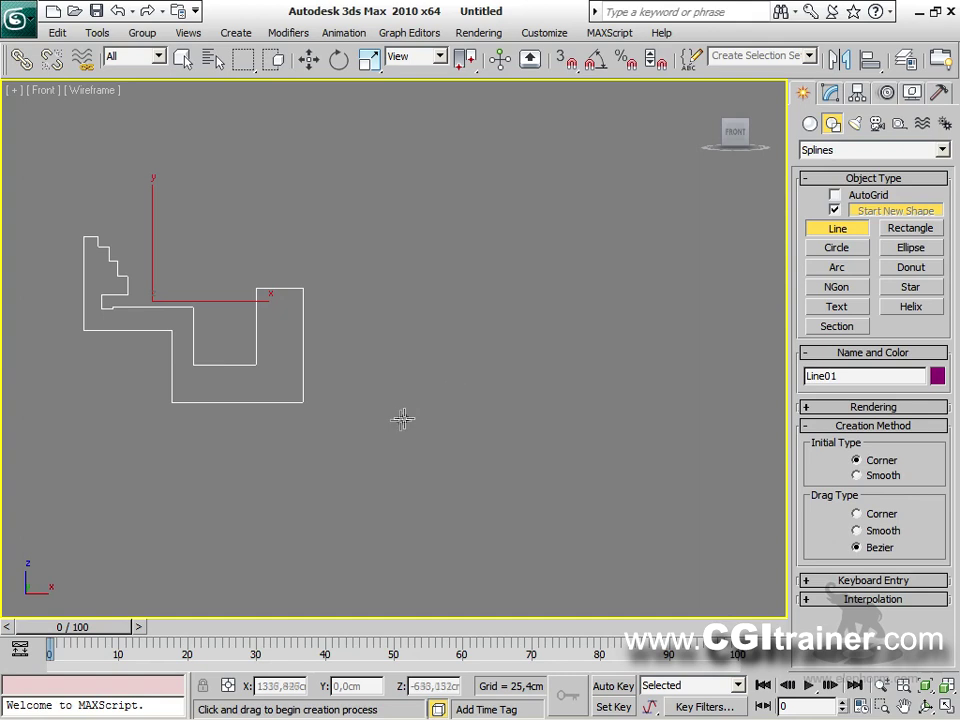
Start Line02 below the profile, drawing its left, top and right sides.
left_click(373, 505)
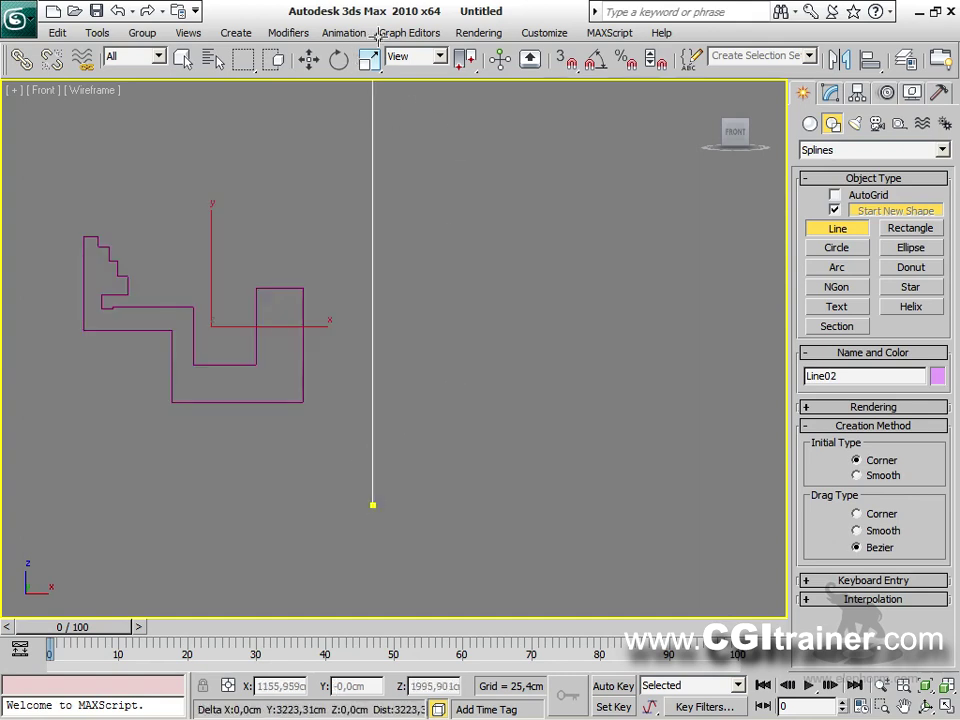
key("i")
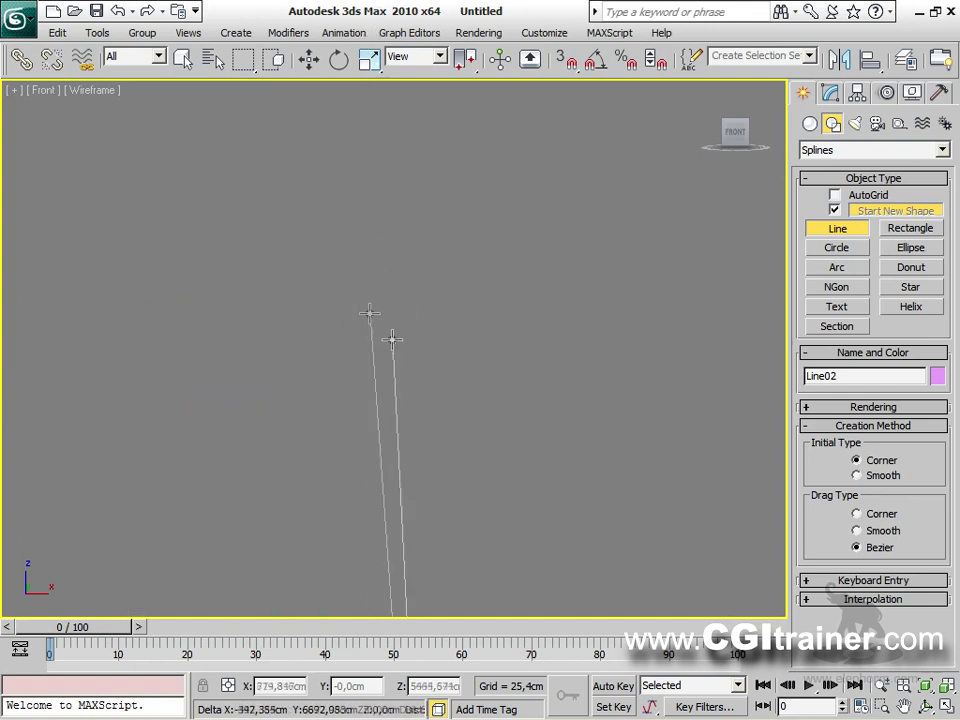
scroll(418, 217, "down", 3)
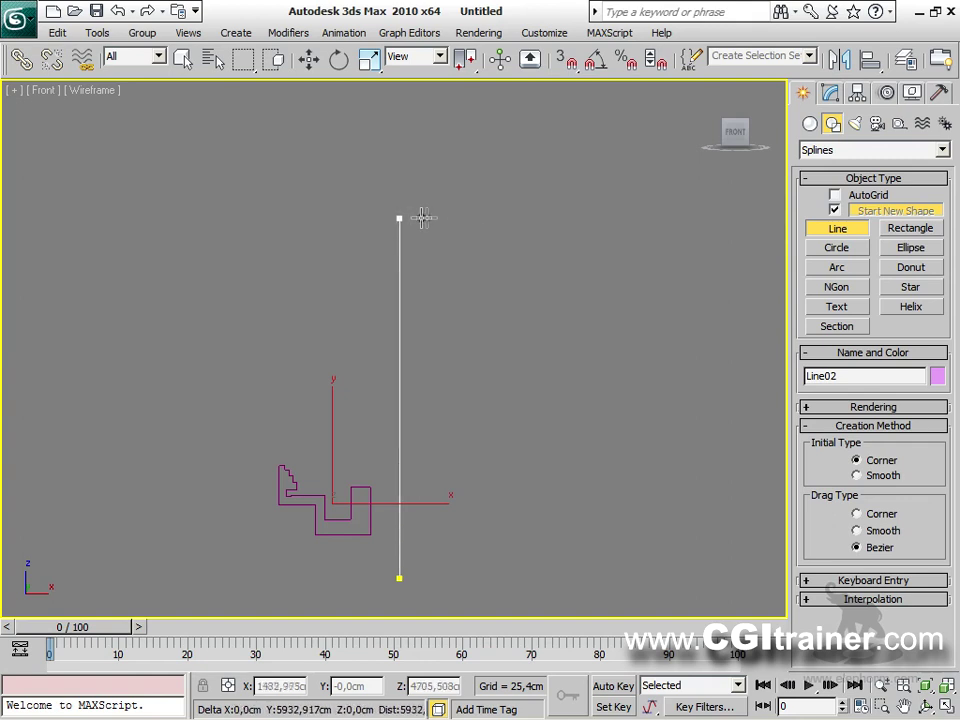
left_click(375, 237, "shift")
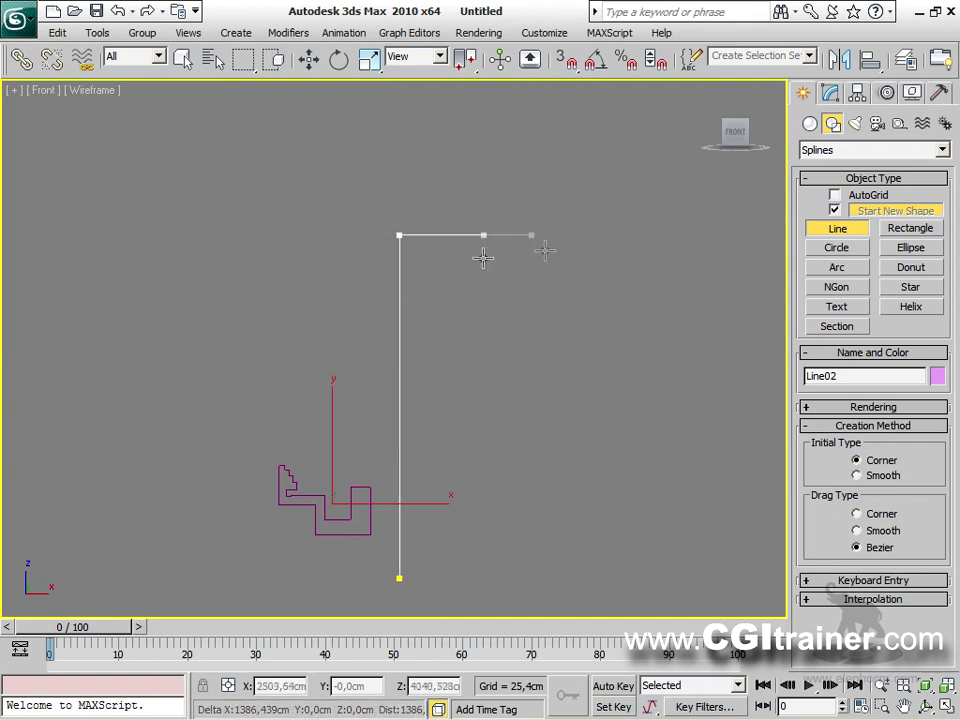
left_click(542, 242, "shift")
left_click(540, 480, "shift")
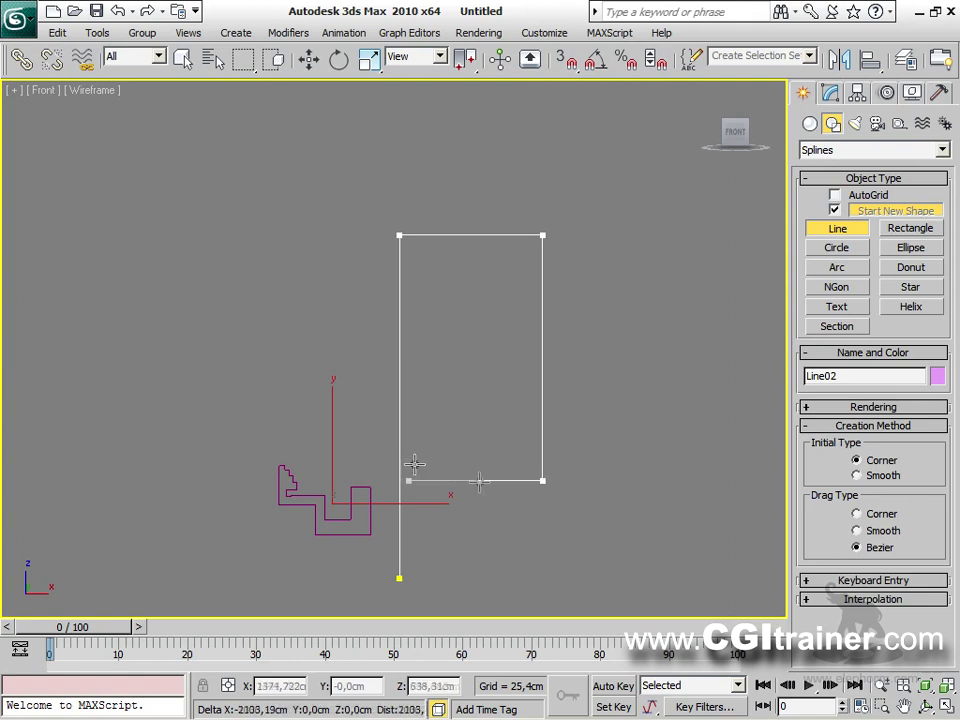
Add Line02's stepped bottom corners and close it at its start vertex.
left_click(473, 481, "shift")
left_click(473, 591, "shift")
left_click(289, 591, "shift")
left_click(289, 571, "shift")
left_click(357, 571, "shift")
left_click(357, 578, "shift")
left_click(399, 578)
left_click(424, 418)
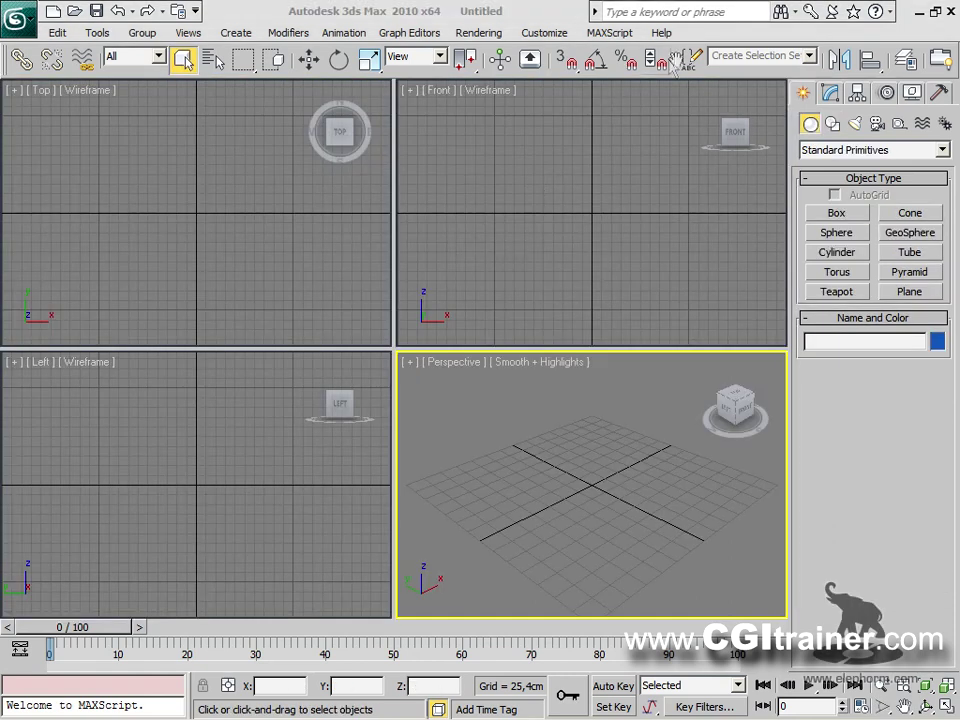
Switch to Extended Splines and draw a WRectangle profile in the Front view.
left_click(832, 123)
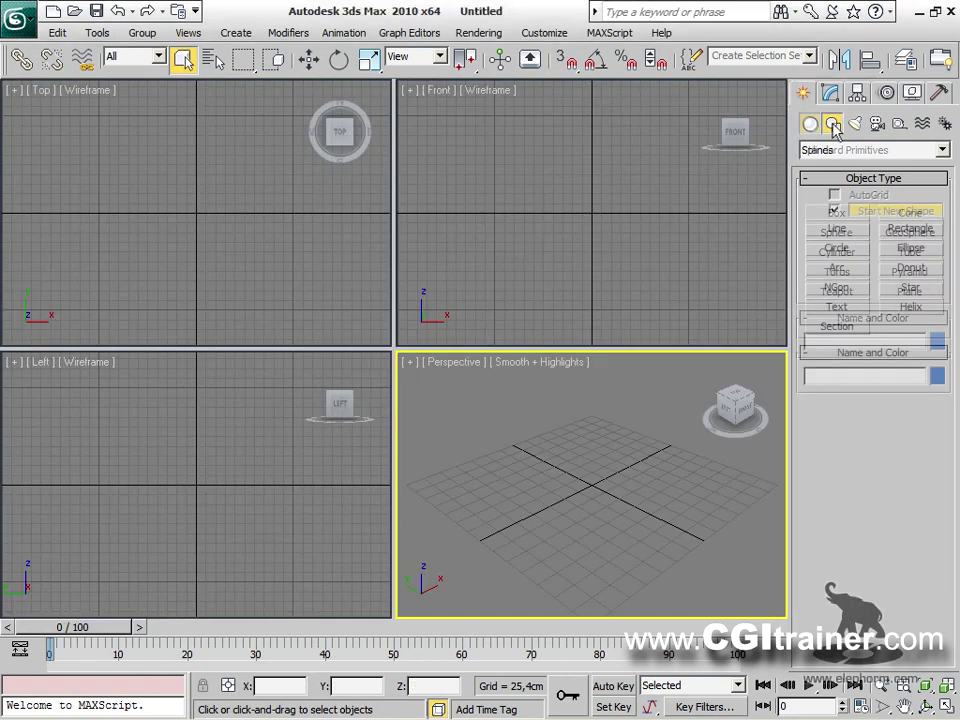
left_click(883, 152)
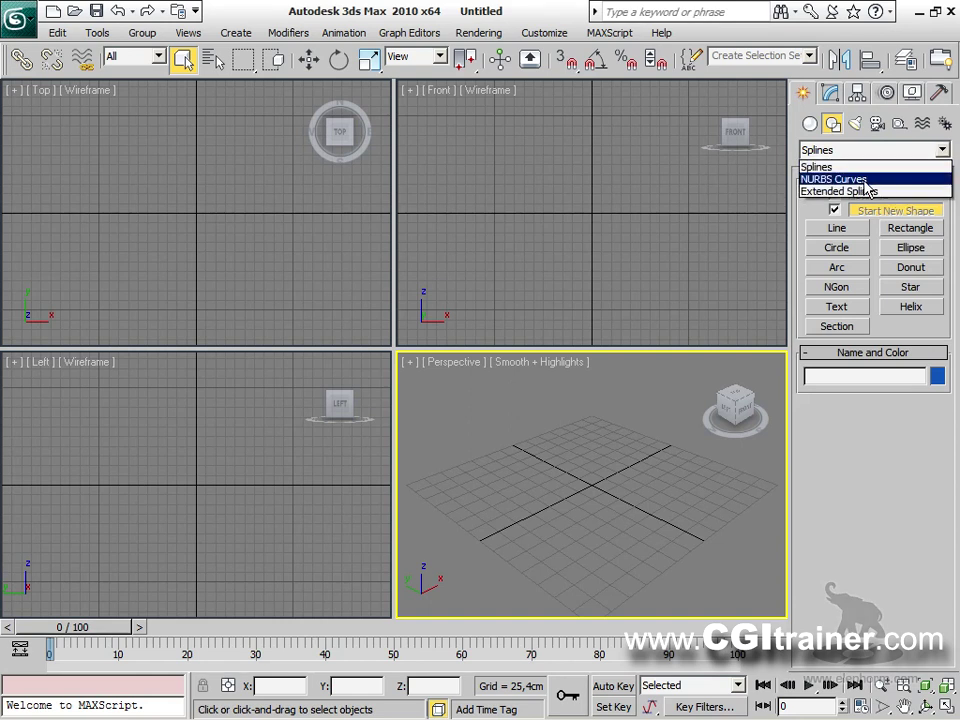
left_click(866, 192)
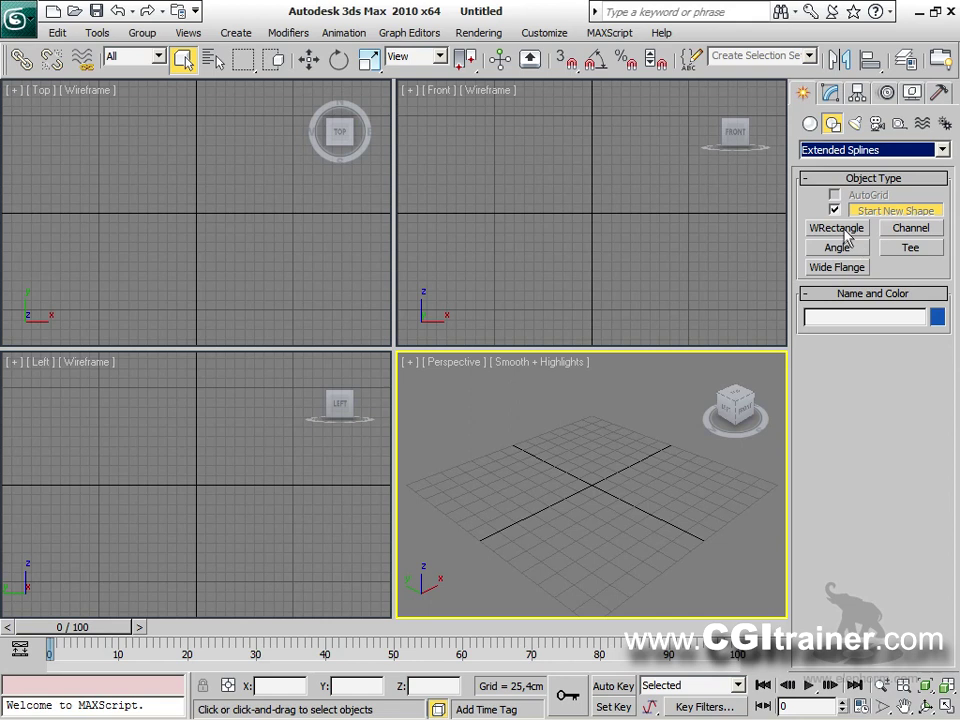
left_click(843, 230)
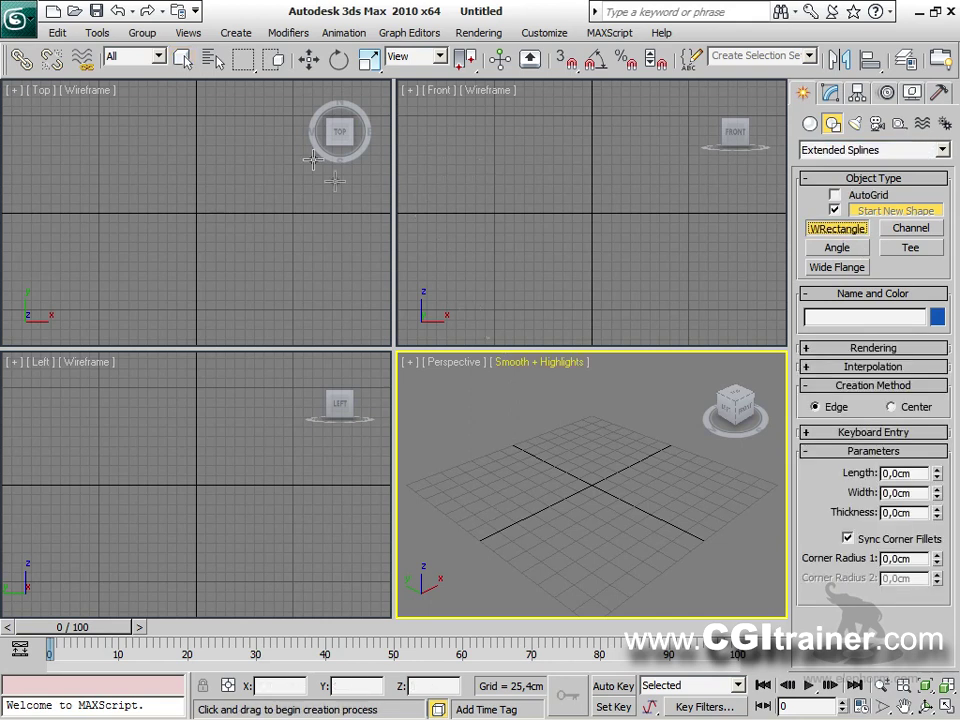
left_click_drag(470, 206, 533, 259)
left_click(561, 249)
Draw an L-shaped Angle and an I-shaped Wide Flange profile.
left_click(846, 248)
left_click_drag(581, 163, 615, 238)
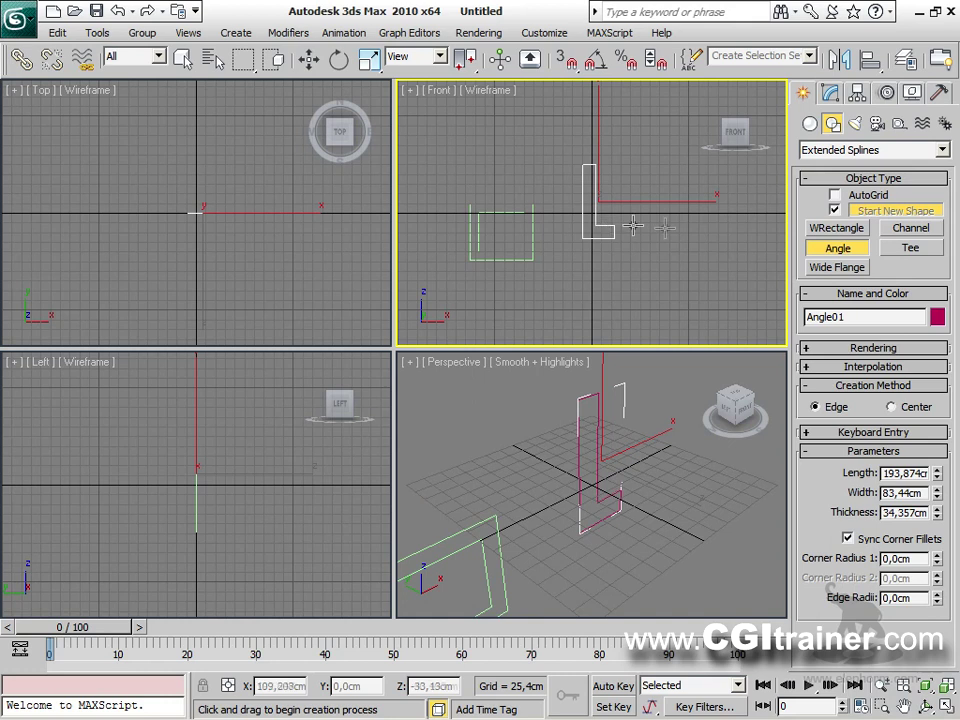
left_click(626, 205)
left_click(832, 268)
left_click_drag(672, 230, 738, 291)
left_click(550, 208)
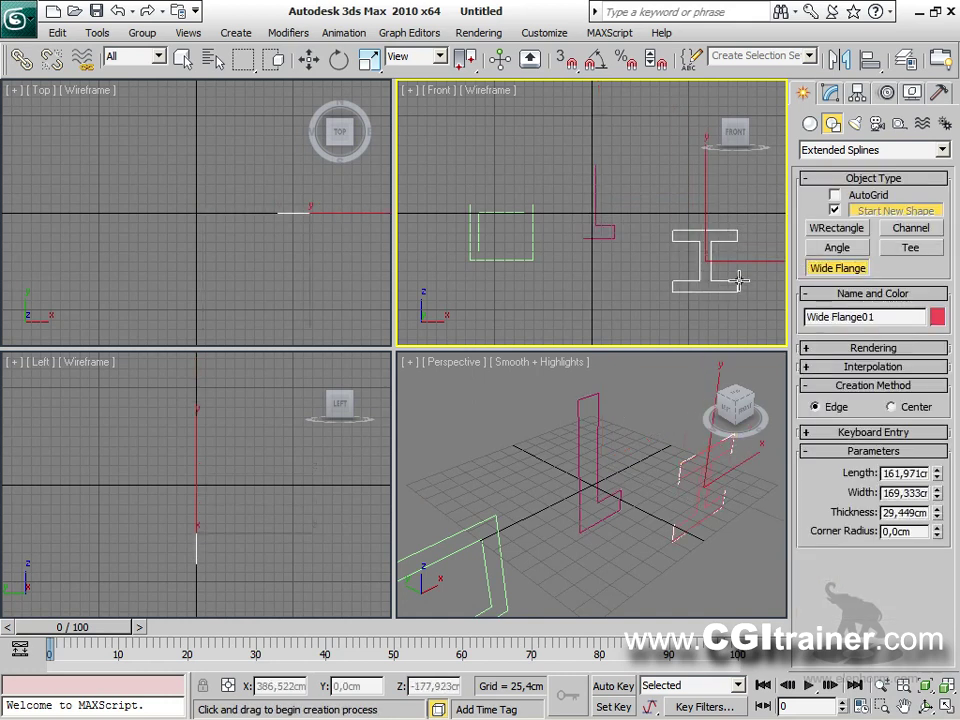
Draw a T-shaped Tee profile near the top and a C-shaped Channel below.
left_click(897, 250)
left_click_drag(652, 150, 680, 201)
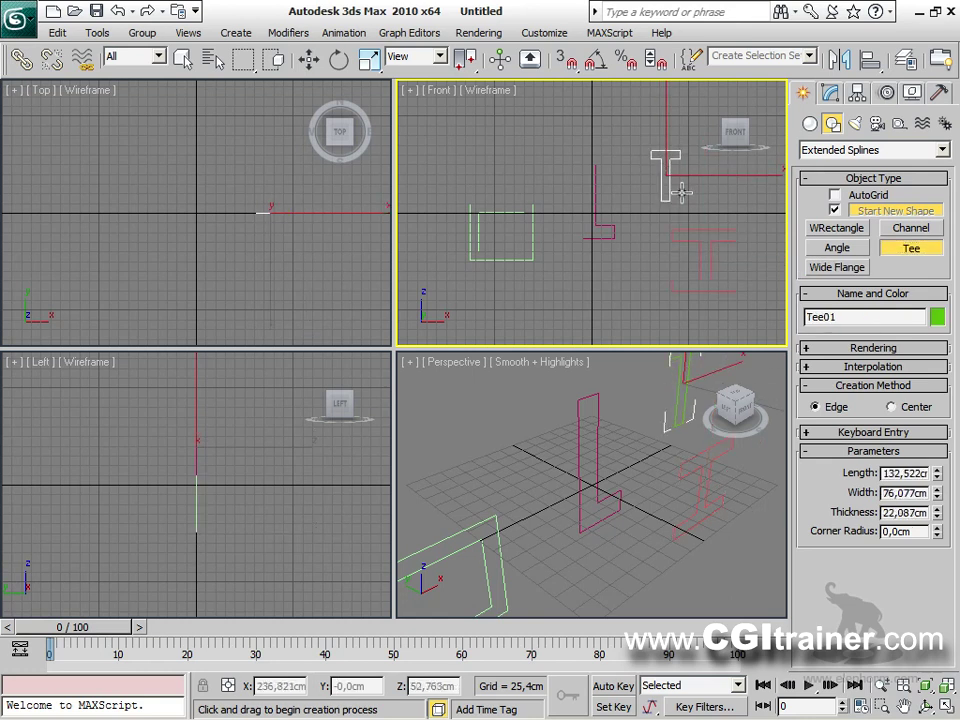
left_click(683, 186)
left_click(887, 233)
left_click_drag(616, 283, 647, 320)
left_click(641, 318)
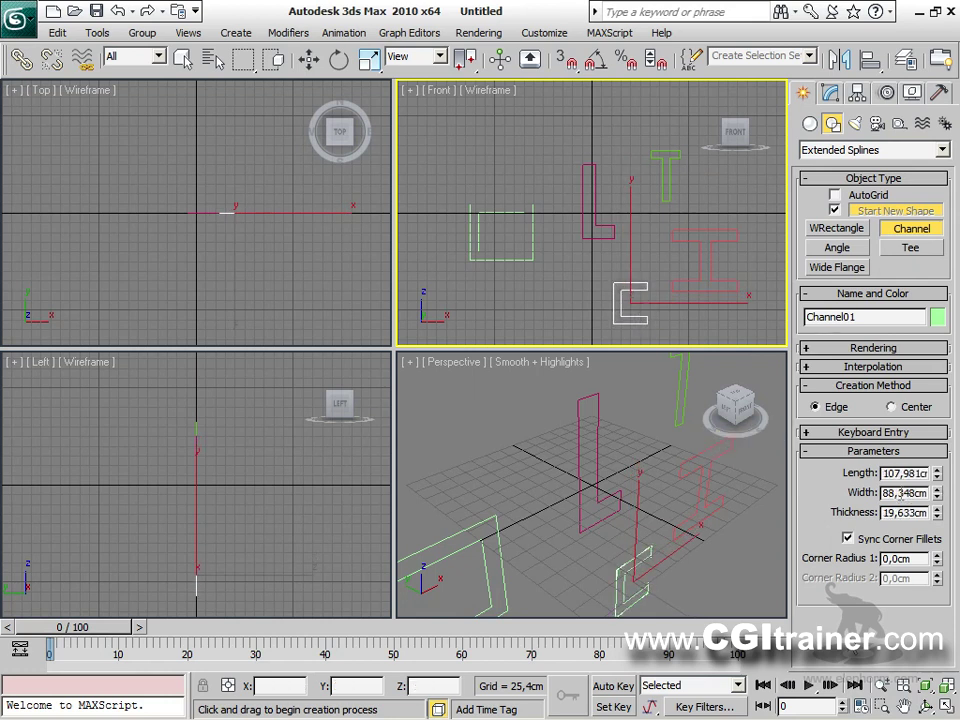
Adjust the Channel's Corner Radius to round its corners, with the Front view maximized.
left_click_drag(937, 562, 934, 494)
left_click_drag(929, 147, 929, 200)
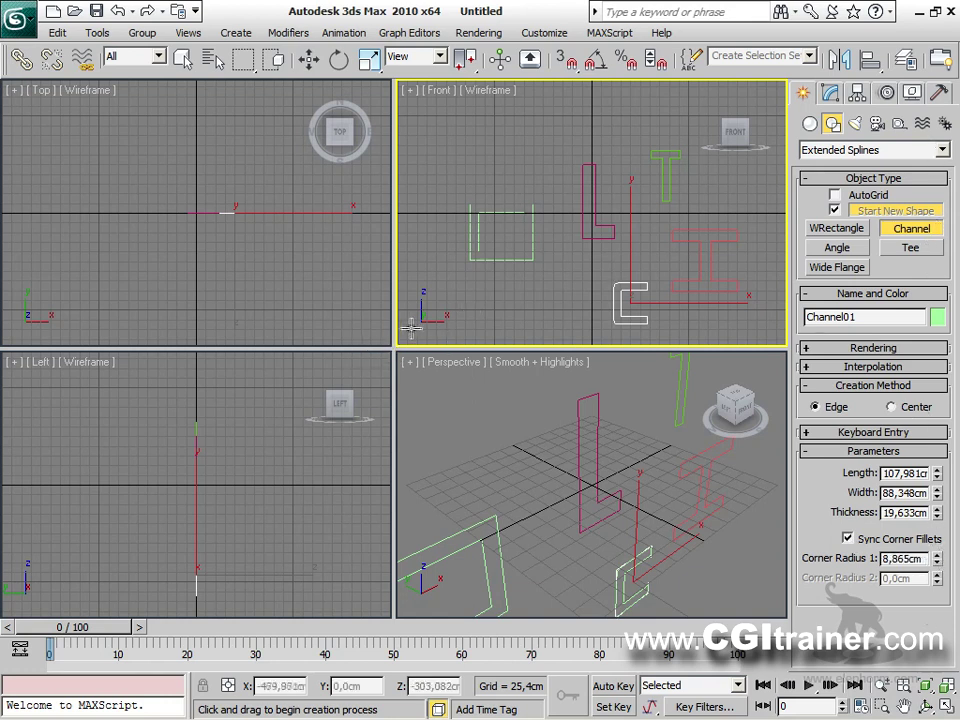
key("alt+w")
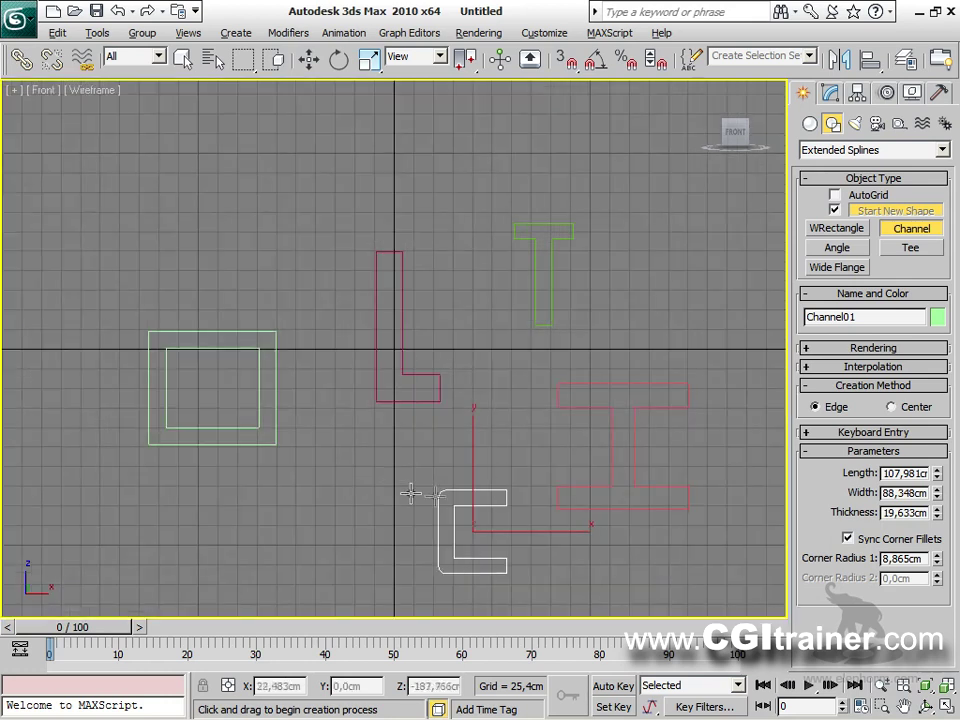
left_click_drag(938, 563, 938, 544)
right_click(636, 330)
Round the inner corners of the Wide Flange and Tee profiles.
left_click(645, 386)
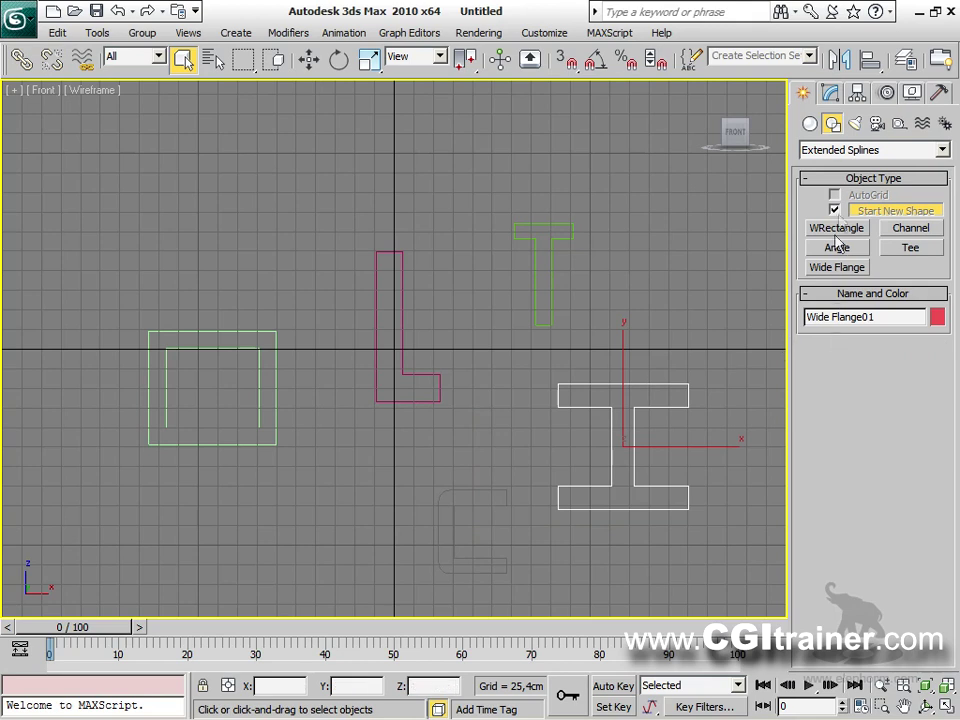
left_click(830, 93)
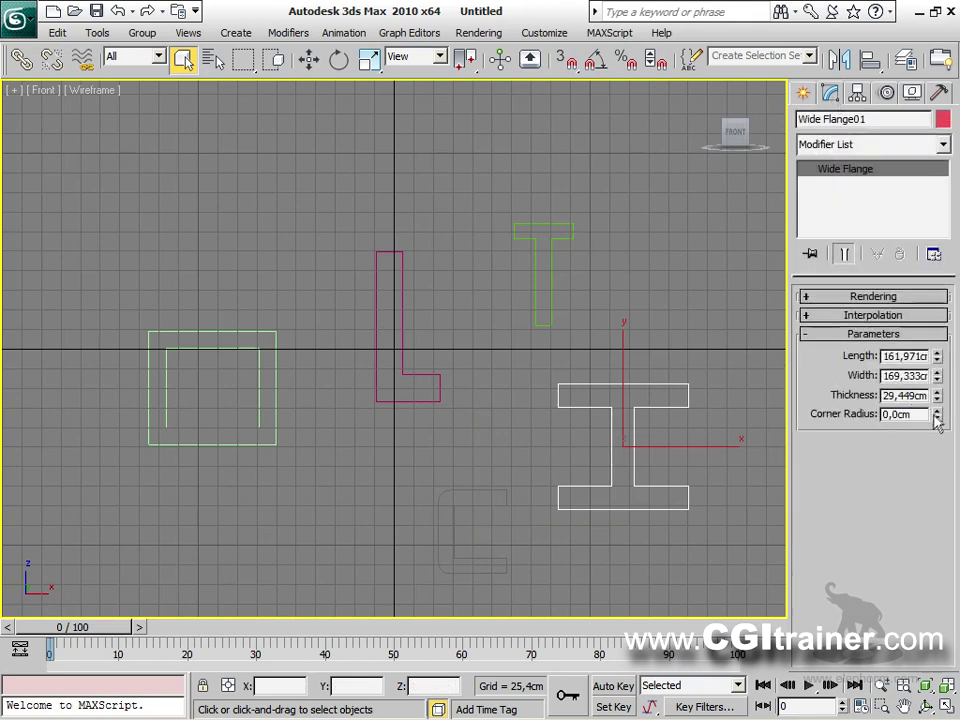
left_click_drag(938, 418, 729, 491)
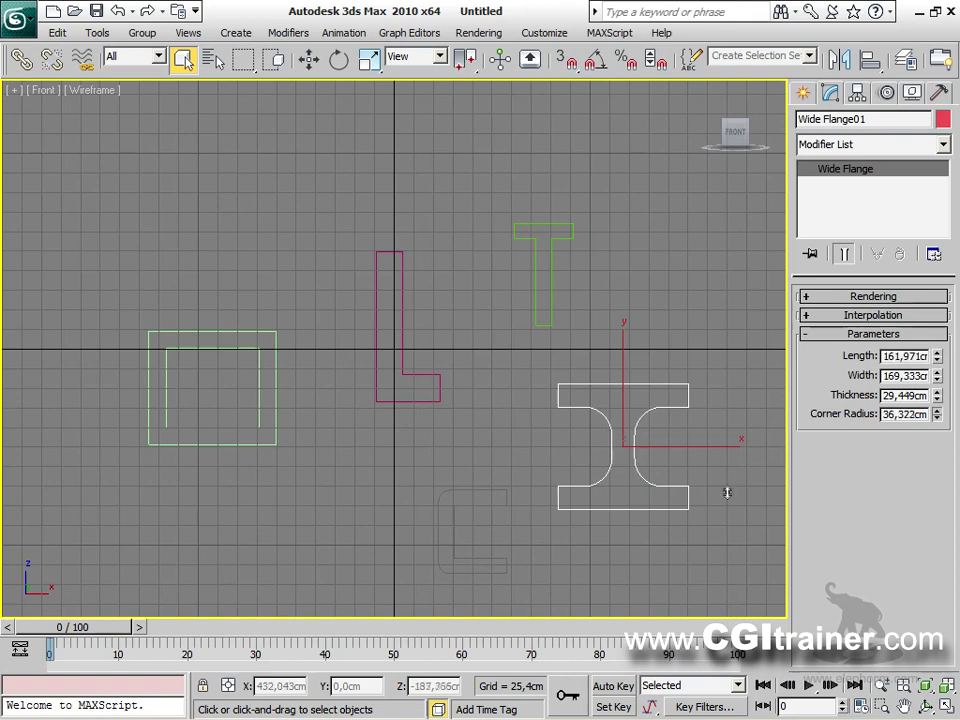
left_click(566, 238)
left_click_drag(938, 413, 938, 403)
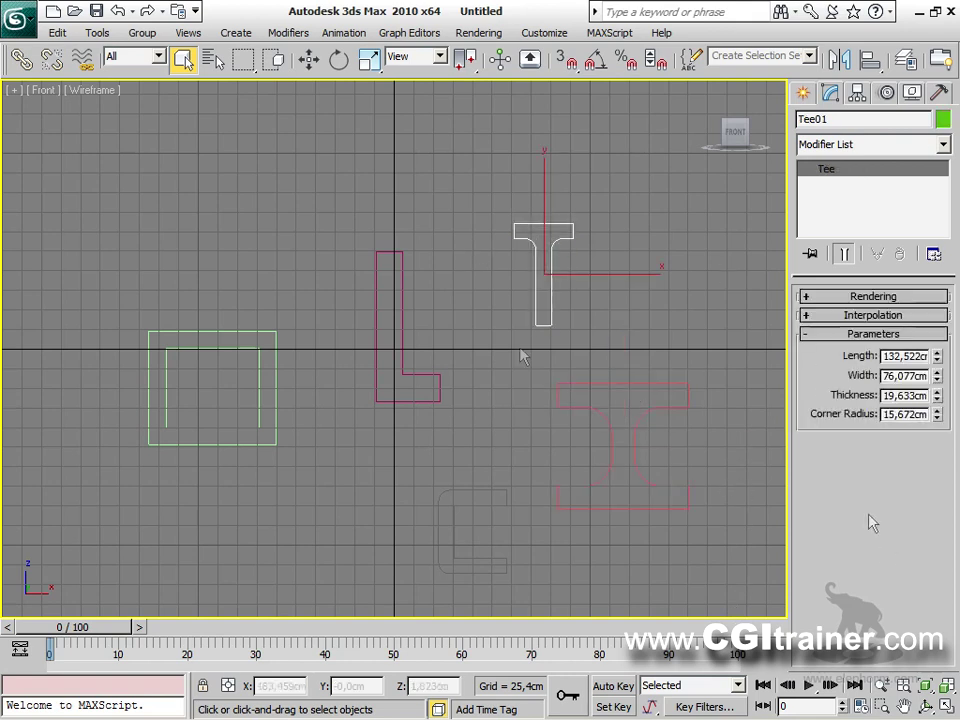
Fillet the Angle's corners and edges, and the WRectangle's corners to 13,386cm with separate inner radii.
left_click(440, 392)
left_click_drag(938, 447, 938, 410)
left_click_drag(938, 487, 938, 457)
left_click(272, 331)
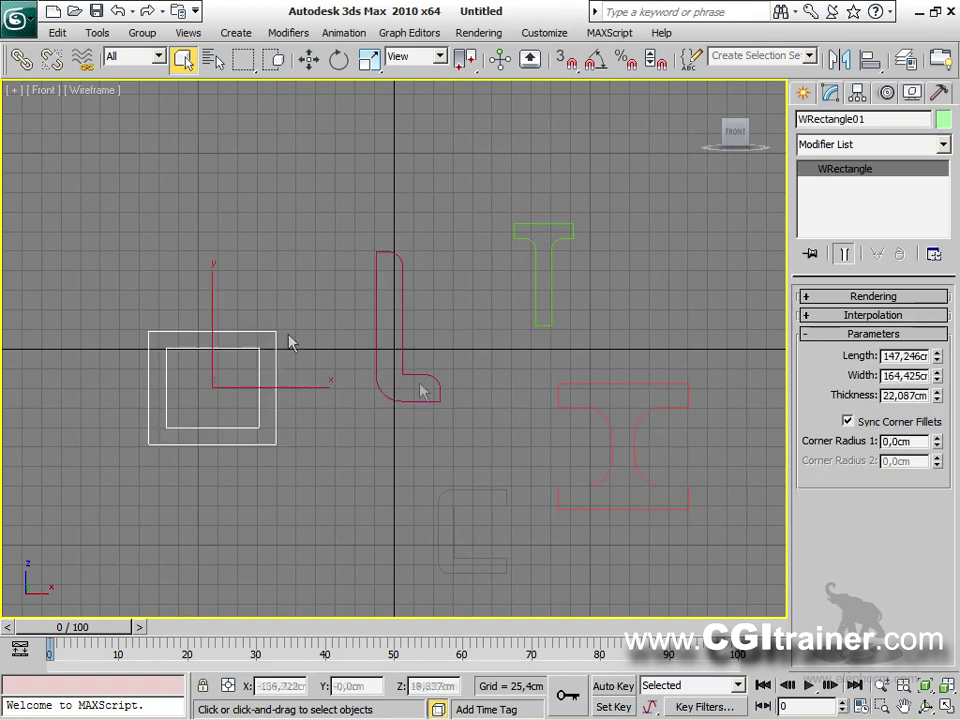
left_click_drag(937, 441, 937, 430)
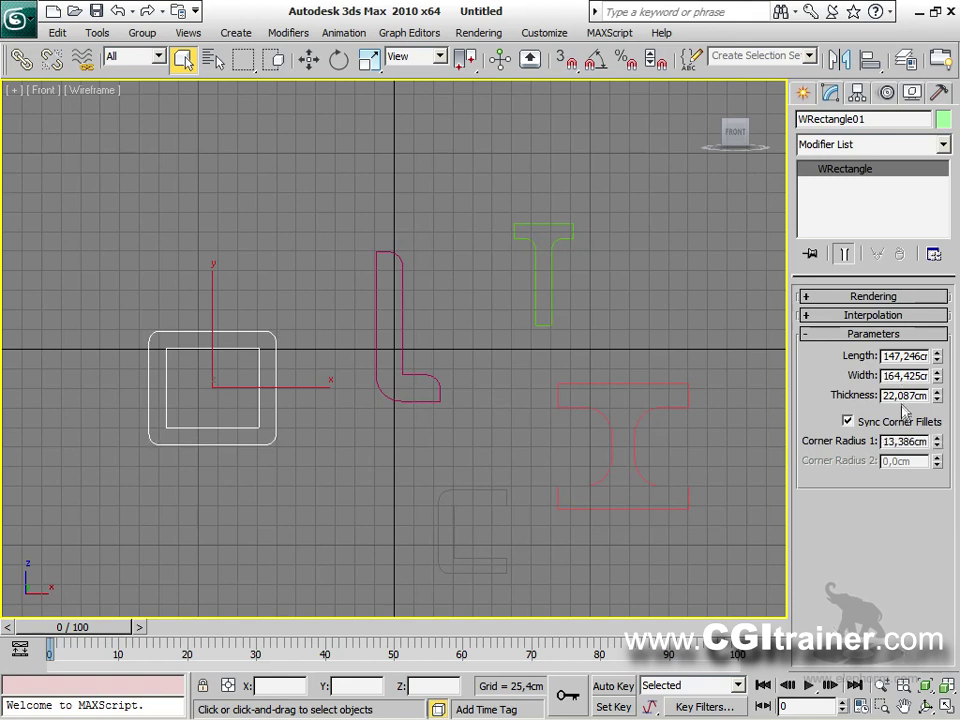
left_click(908, 421)
left_click_drag(937, 461, 937, 440)
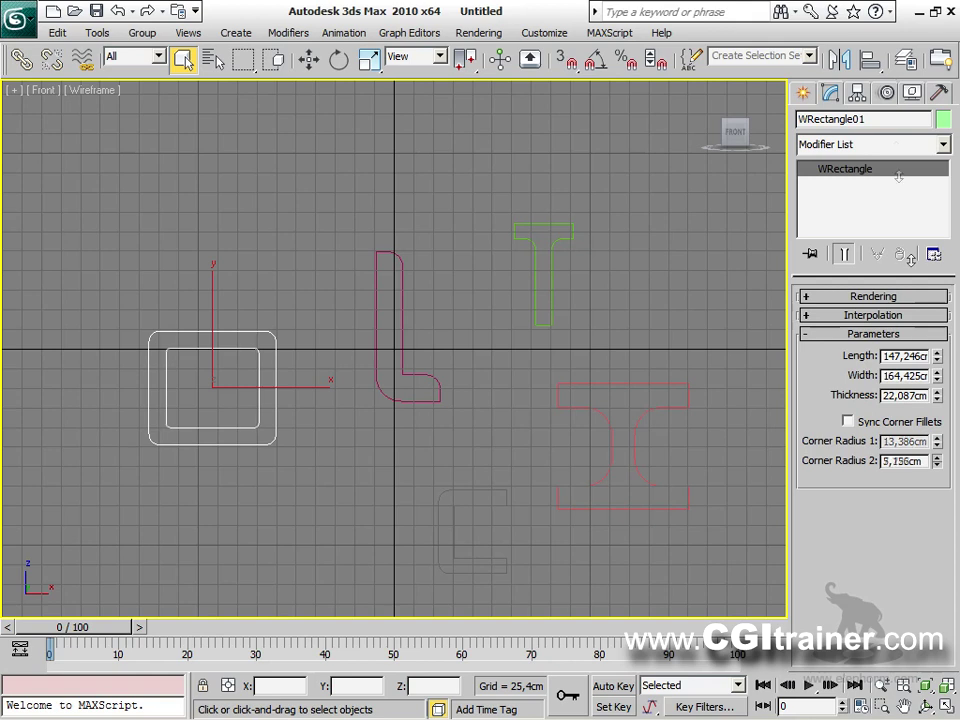
Hide the grid, select all five profiles and view them in Perspective.
middle_click_drag(687, 503, 681, 484)
key("g")
left_click_drag(701, 568, 107, 171)
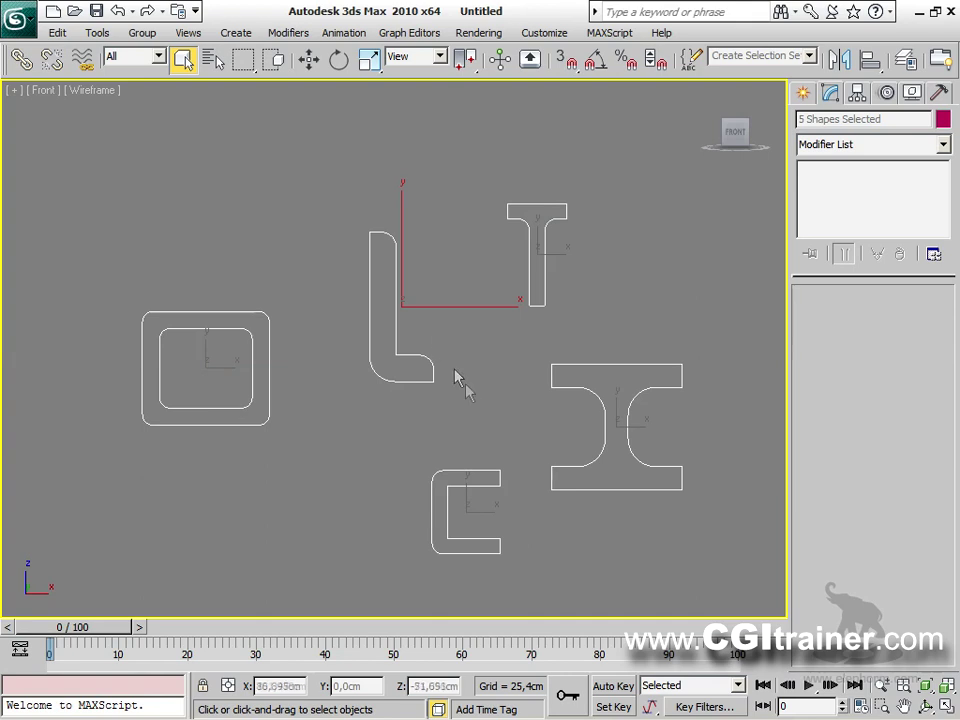
key("p")
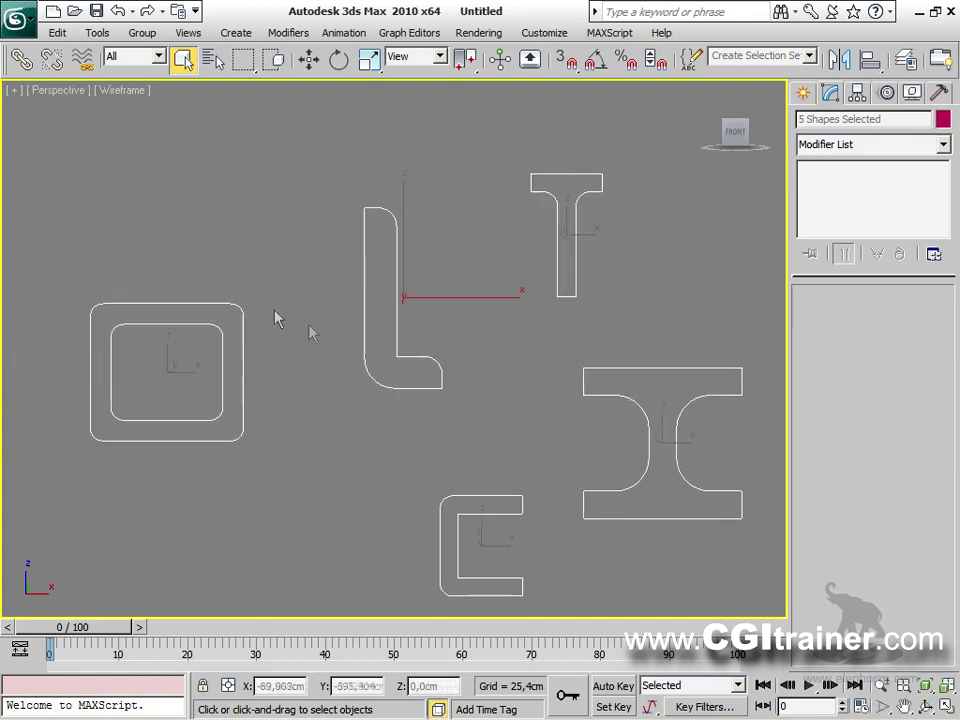
middle_click_drag(395, 338, 316, 172, "alt")
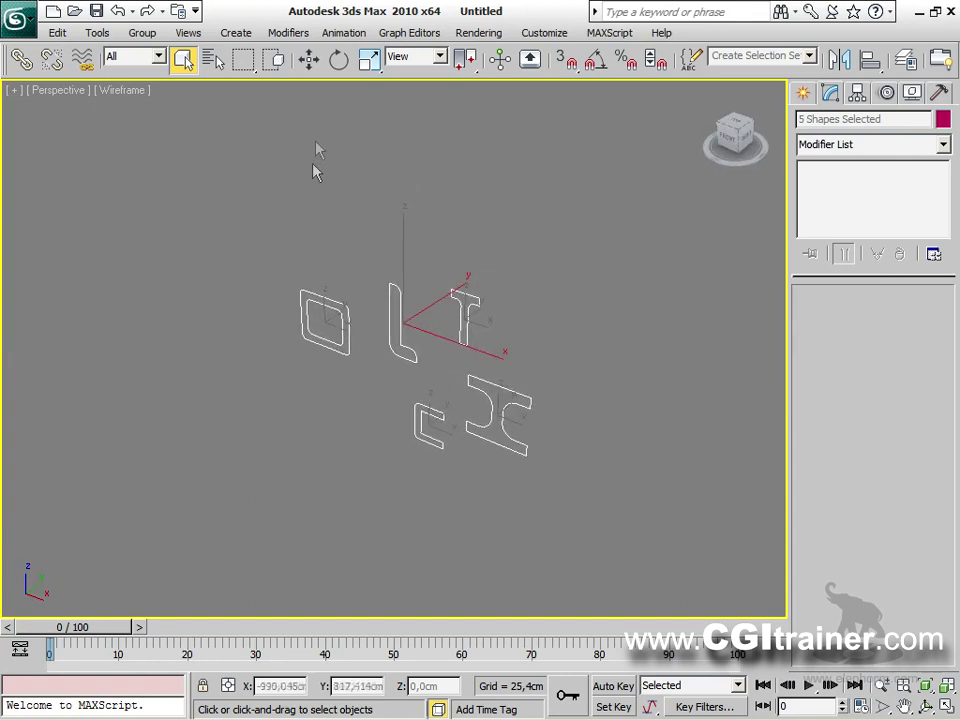
scroll(390, 313, "up", 5)
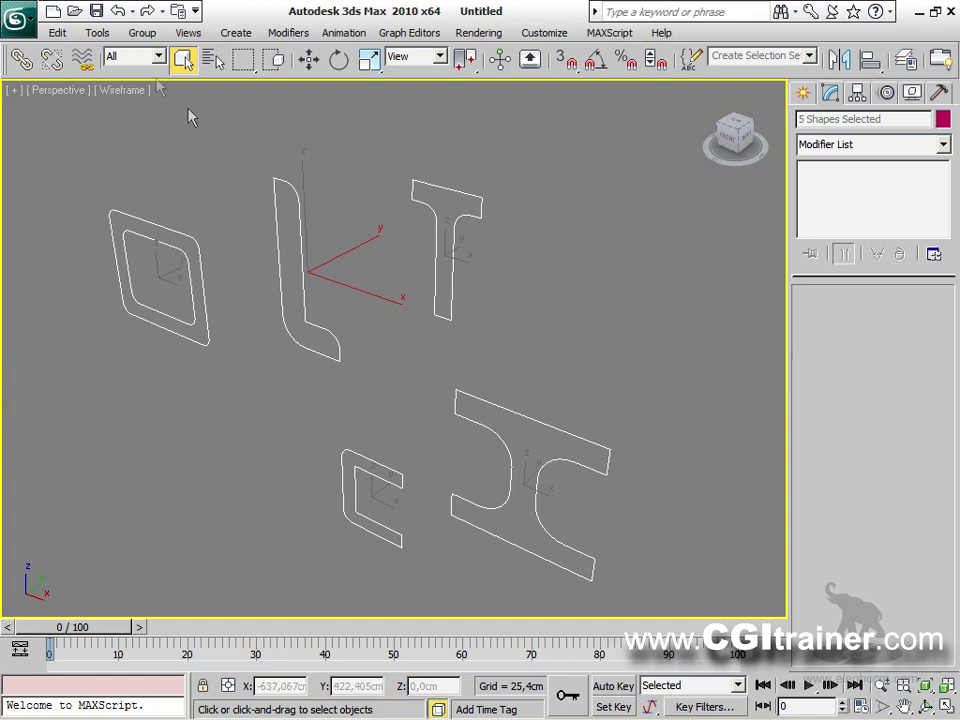
Hold the scene, then extrude all five profiles into shaded solids and adjust their depth.
left_click(58, 33)
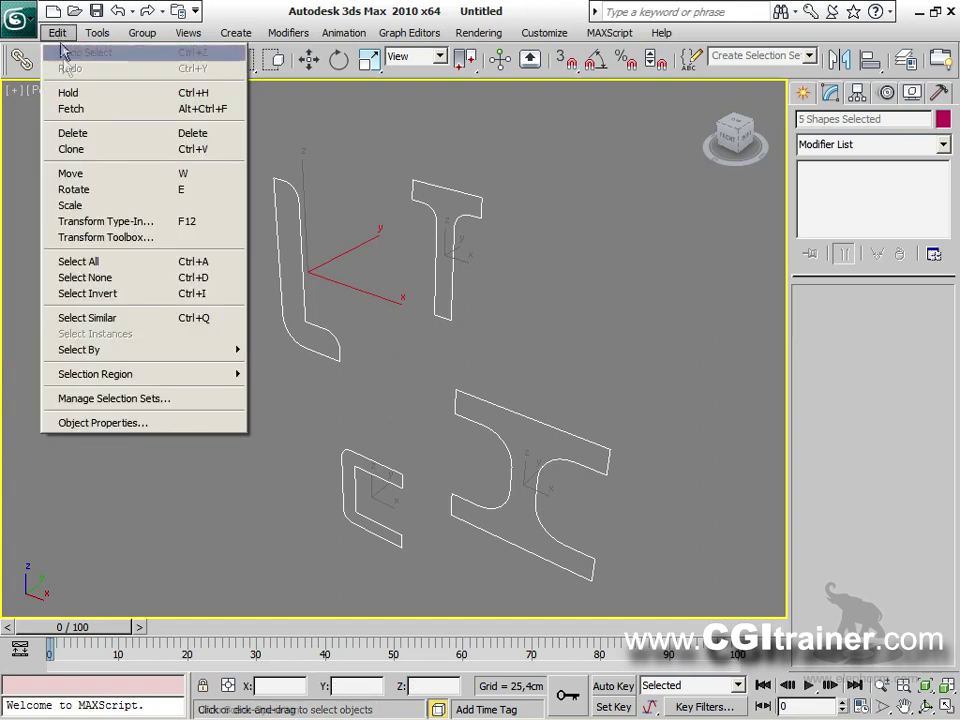
left_click(68, 92)
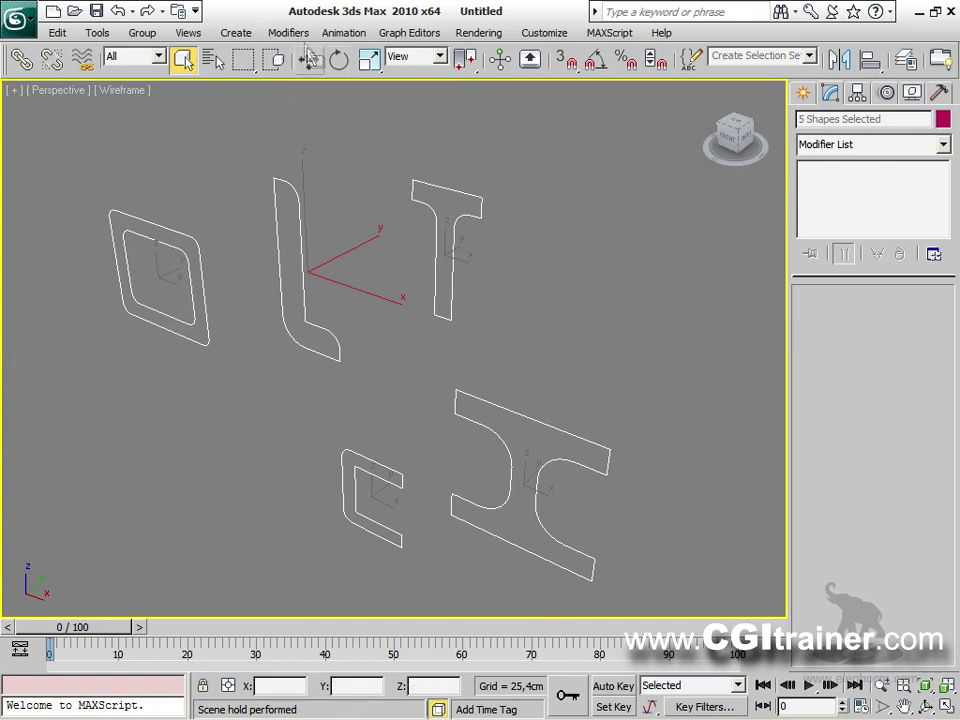
left_click(288, 33)
mouse_move(306, 96)
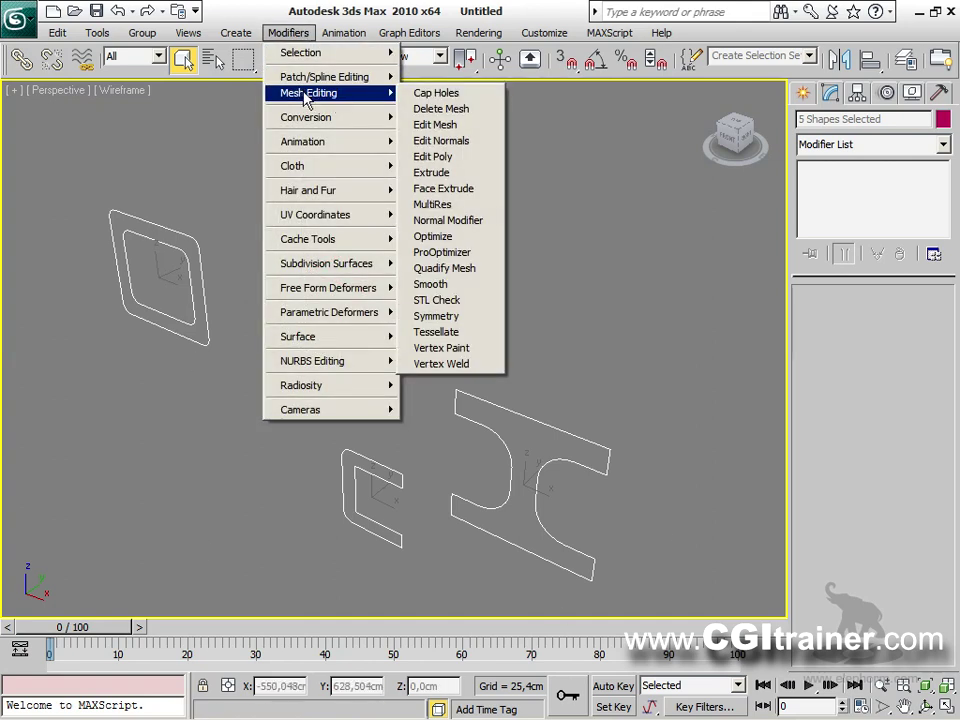
left_click(441, 172)
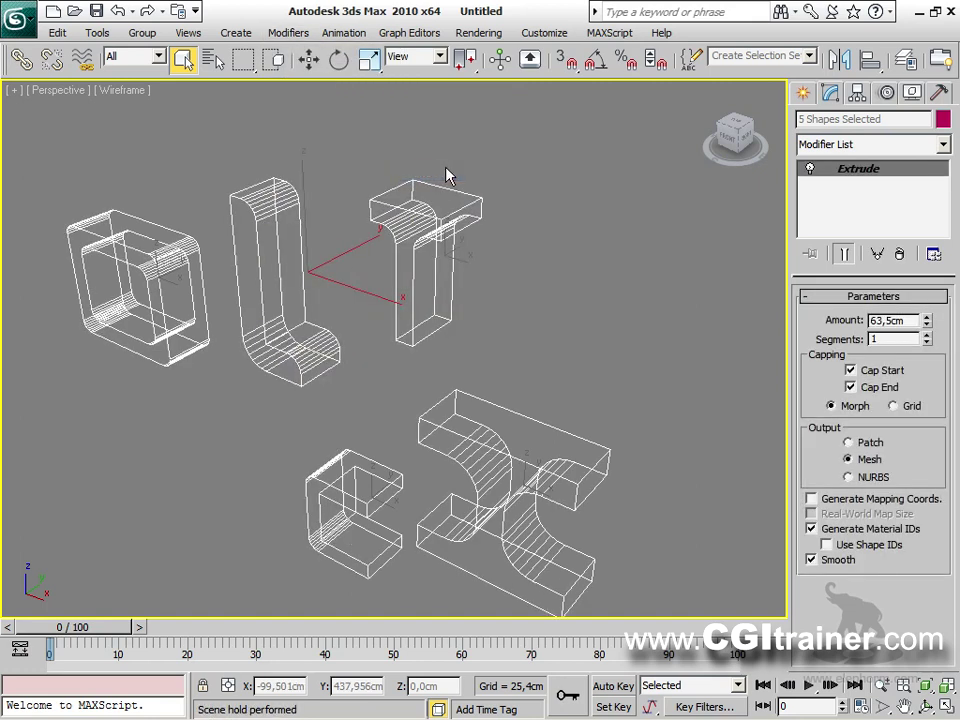
key("F3")
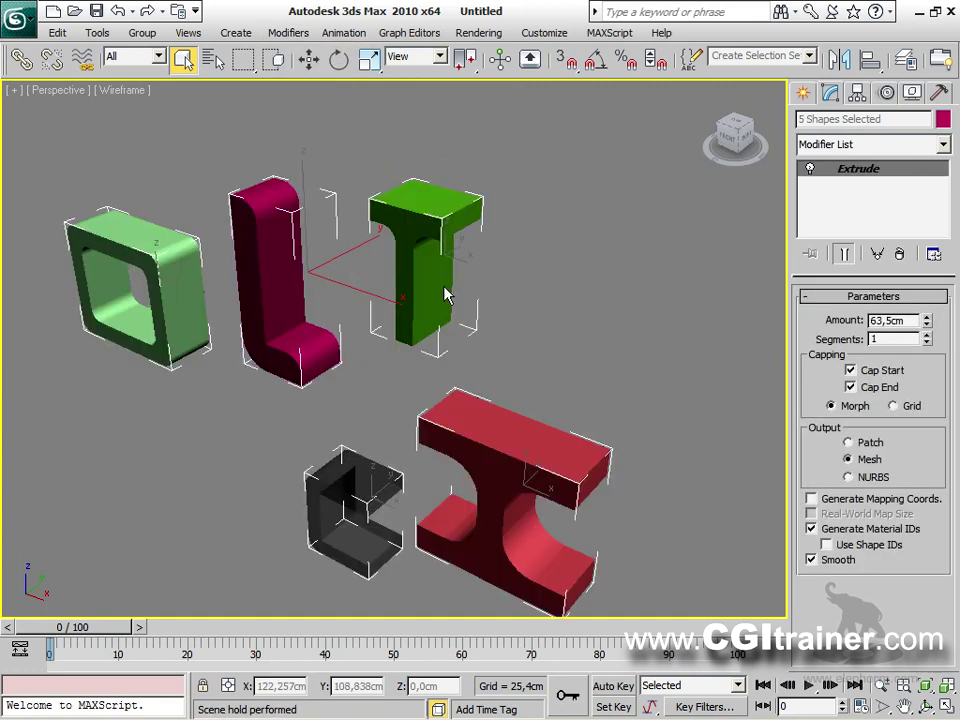
left_click_drag(928, 328, 397, 483)
middle_click_drag(397, 483, 544, 529, "alt")
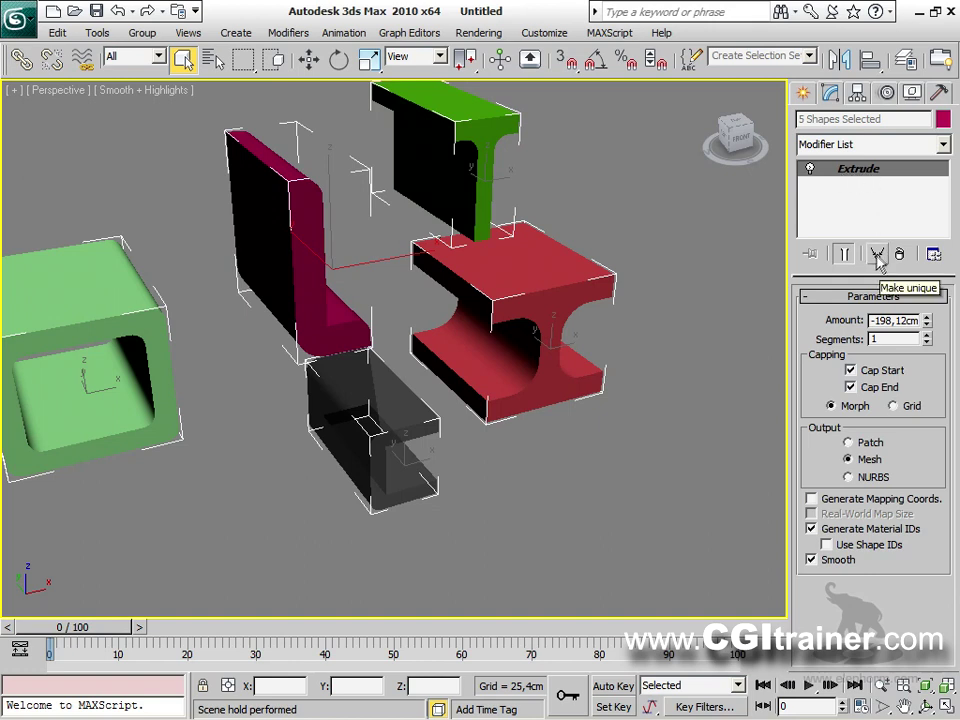
Make the red Wide Flange's Extrude unique and change its depth.
left_click(653, 431)
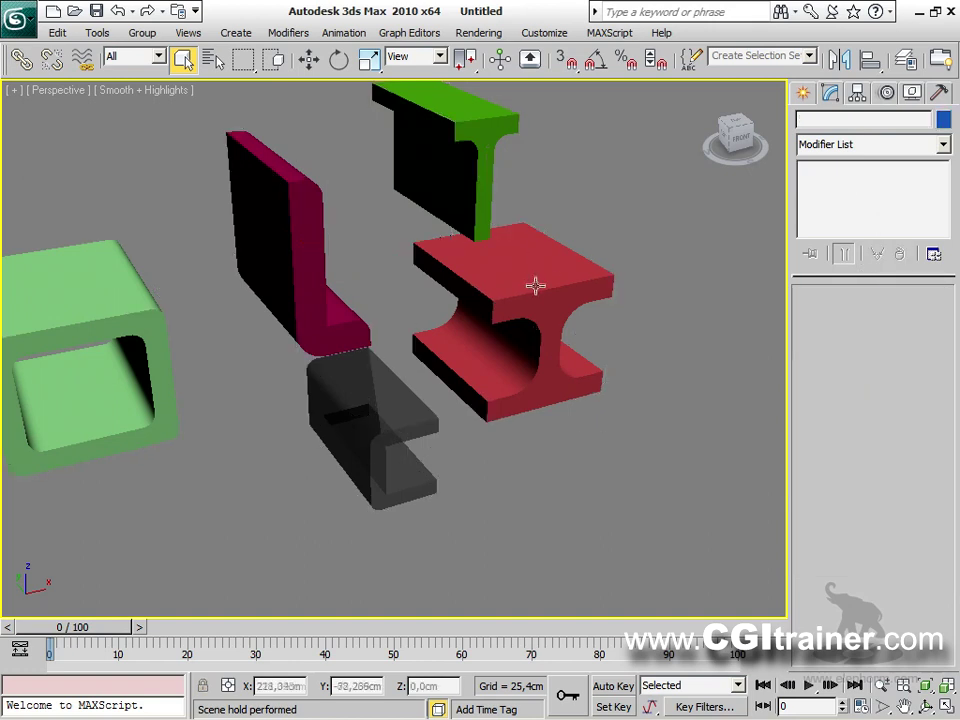
left_click(536, 286)
left_click(872, 254)
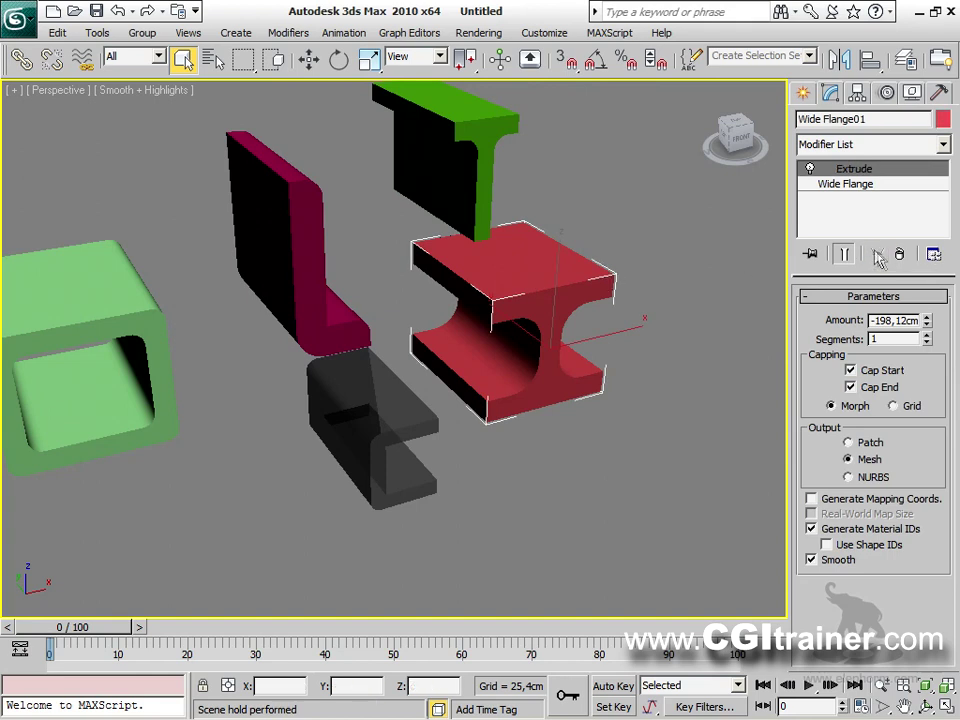
left_click_drag(924, 326, 870, 118)
Make the green Tee's Extrude unique and set its Amount to about -229,87 cm.
left_click(455, 163)
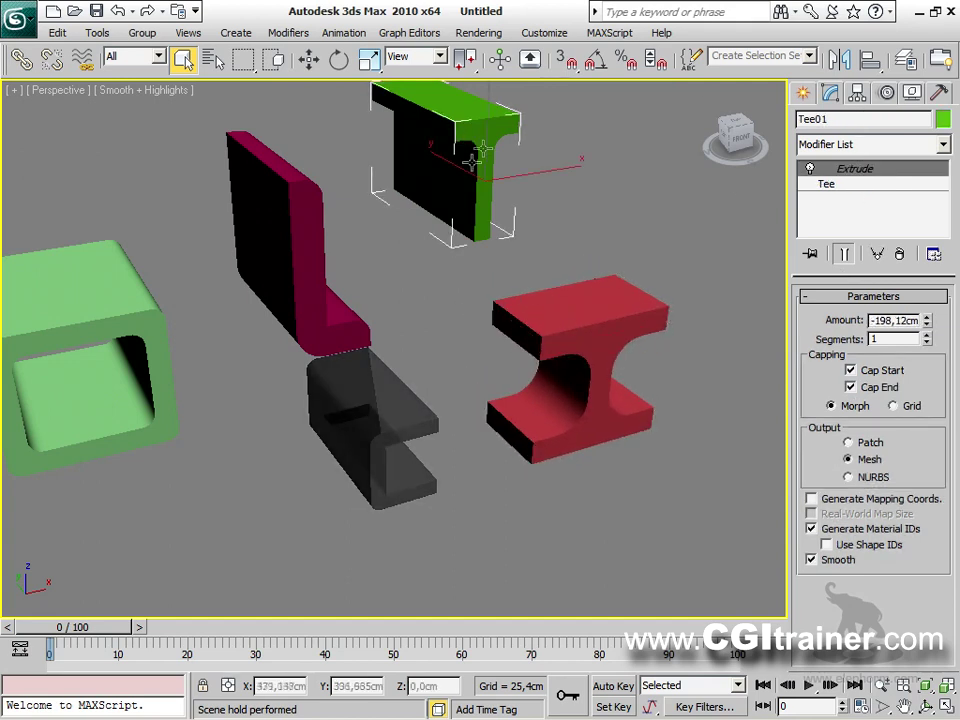
mouse_move(926, 320)
left_mouse_down()
mouse_move(921, 340)
mouse_move(921, 300)
mouse_move(921, 330)
mouse_move(921, 320)
left_mouse_up()
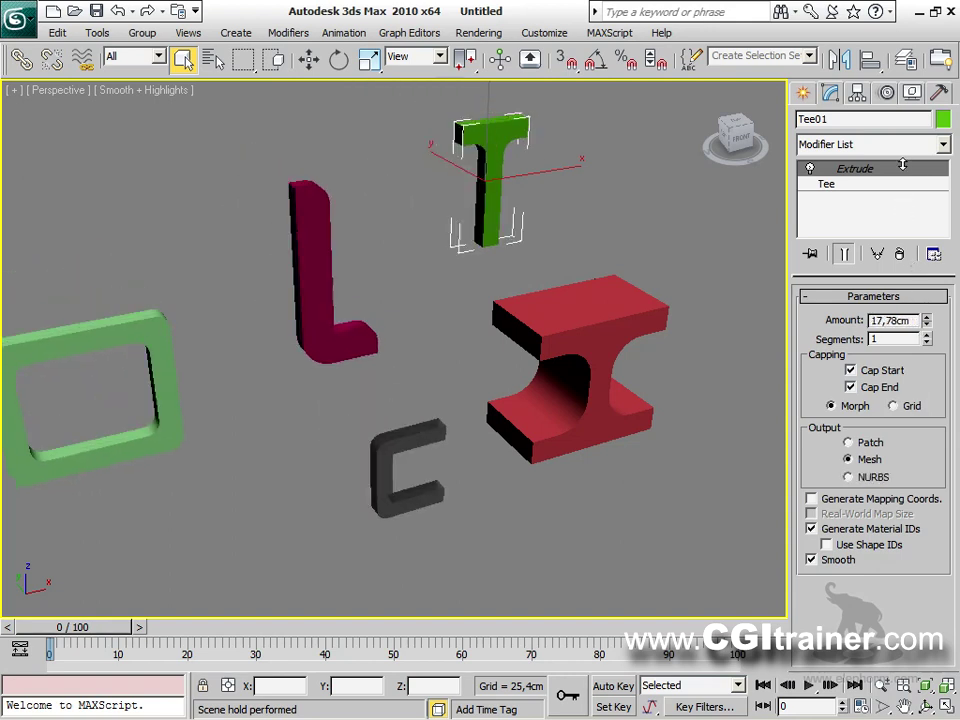
middle_click_drag(625, 280, 497, 285, "alt")
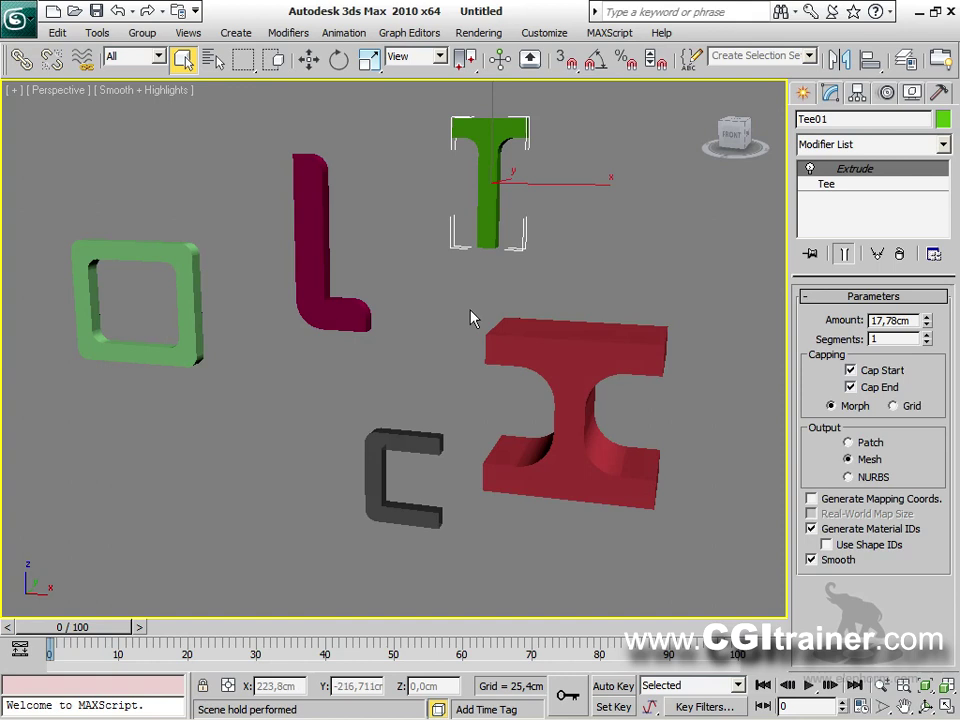
left_click(884, 256)
left_click_drag(928, 320, 893, 500)
left_click_drag(405, 200, 100, 525)
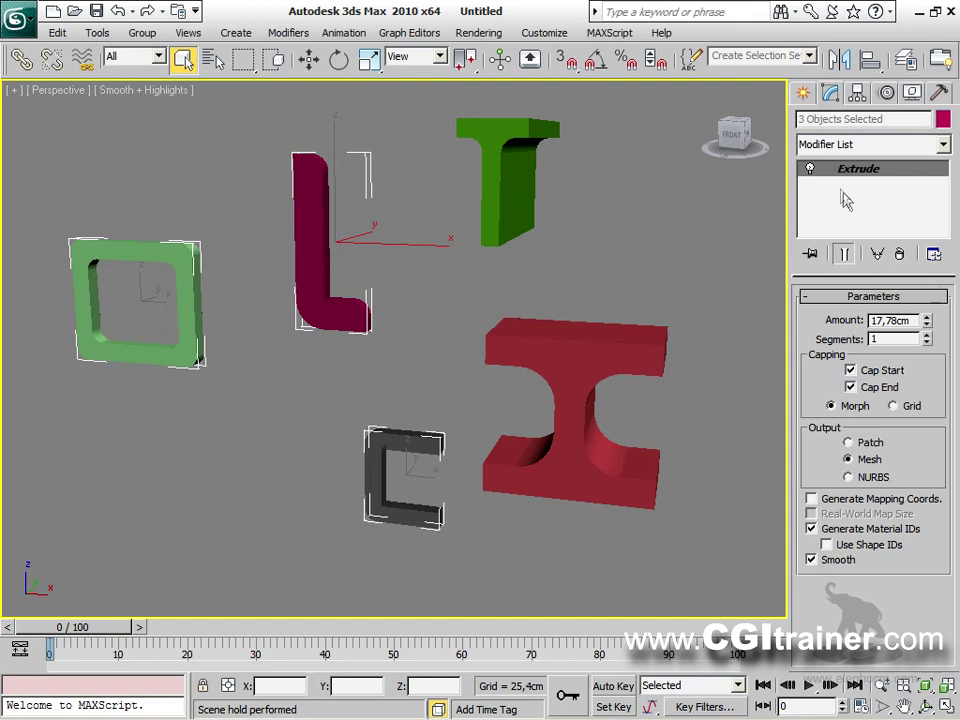
Make the three extrusions unique and set the WRectangle tube's extrusion depth to 41,91 cm.
left_click(877, 254)
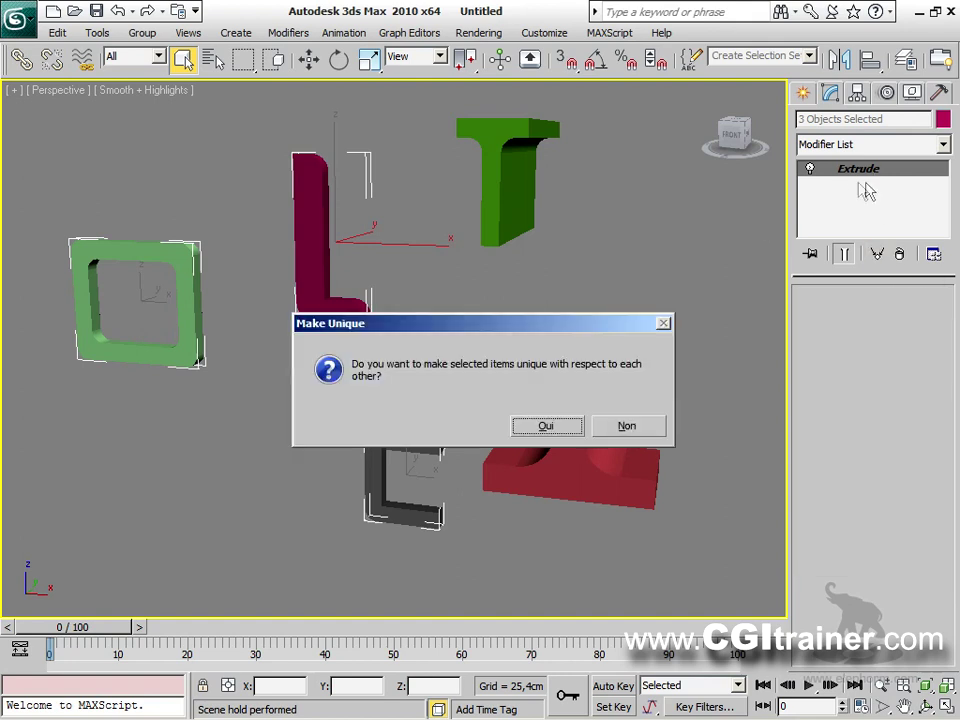
left_click(541, 427)
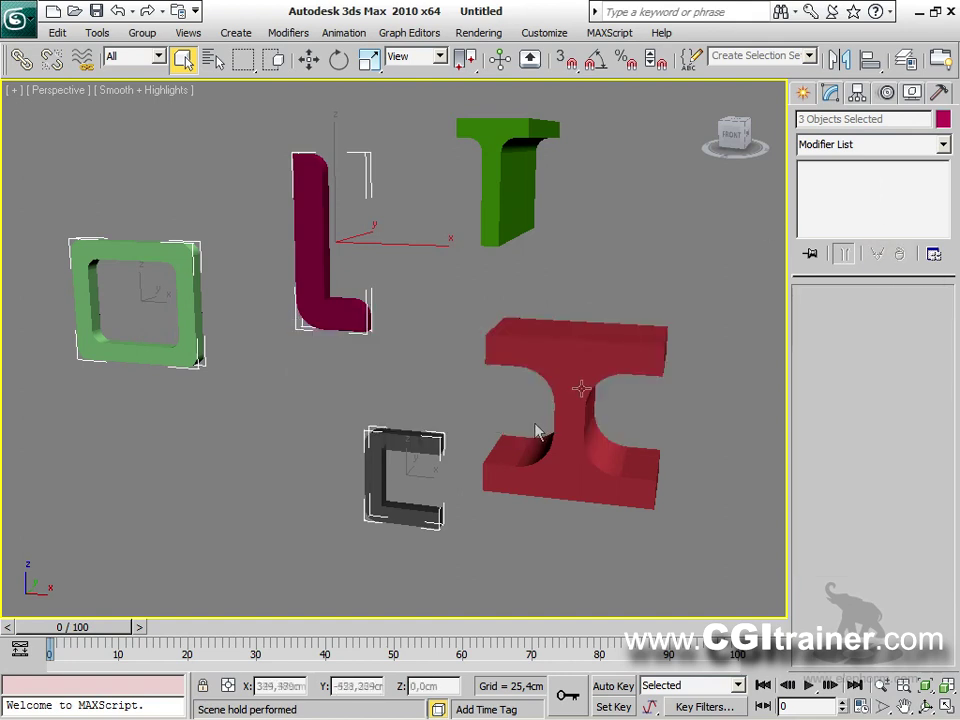
left_click(386, 443)
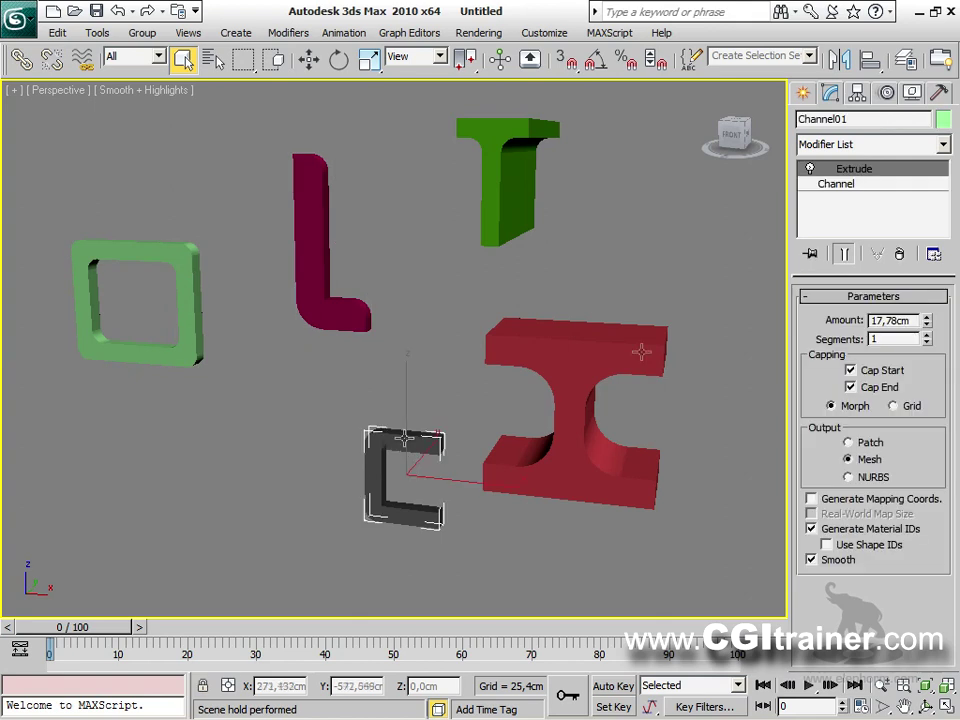
left_click(332, 306)
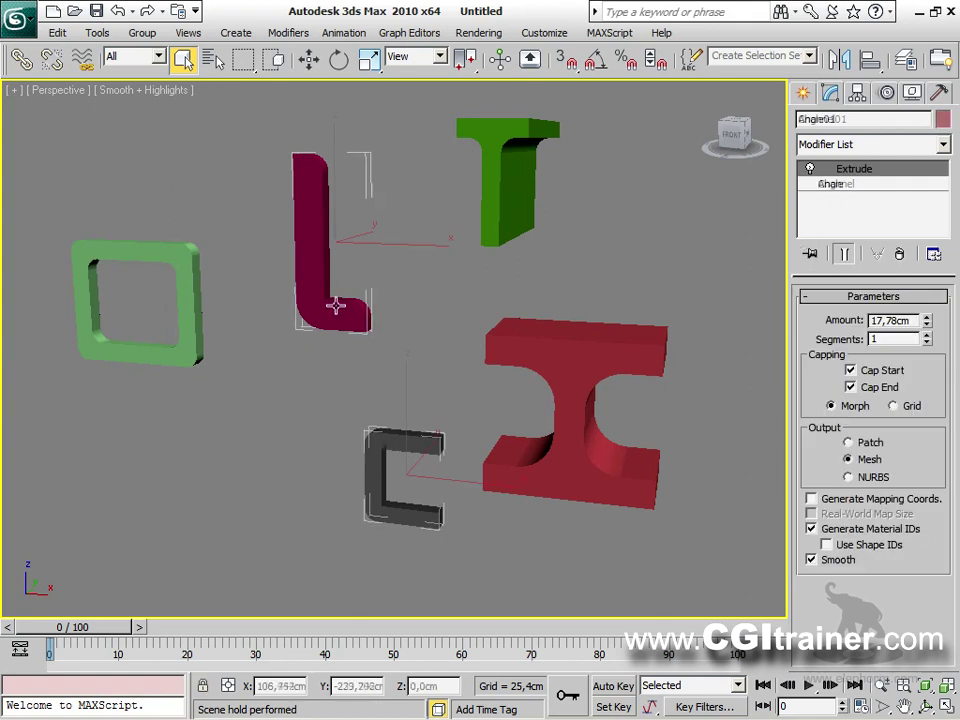
left_click(178, 261)
left_click_drag(927, 325, 617, 222)
middle_click_drag(617, 222, 447, 283, "alt")
Fetch the held scene to restore the flat, unextruded profile outlines.
left_click(57, 32)
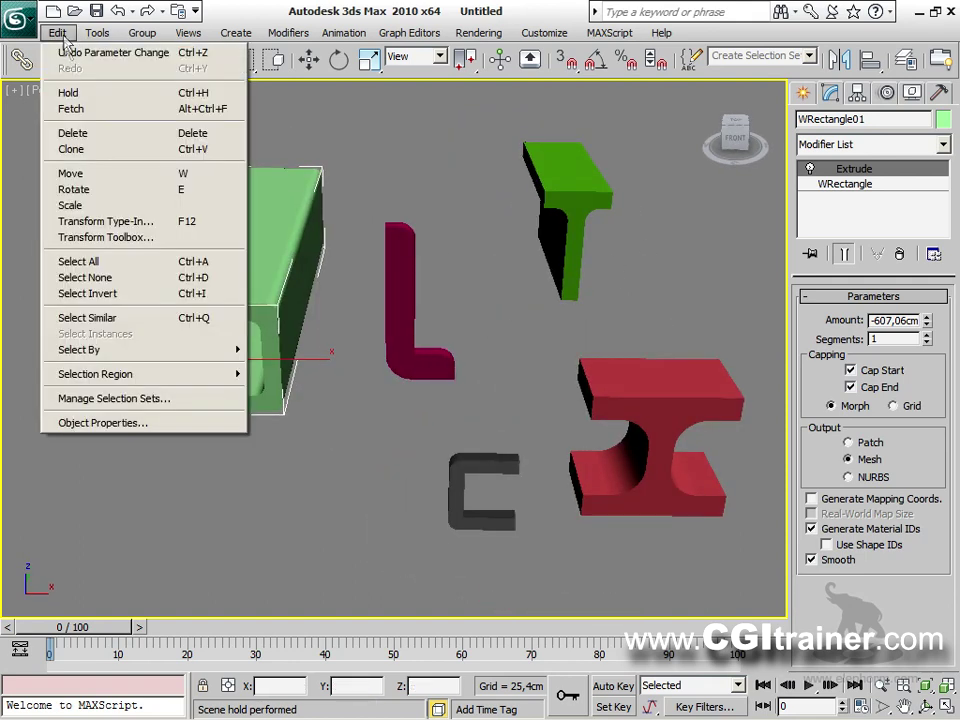
left_click(80, 108)
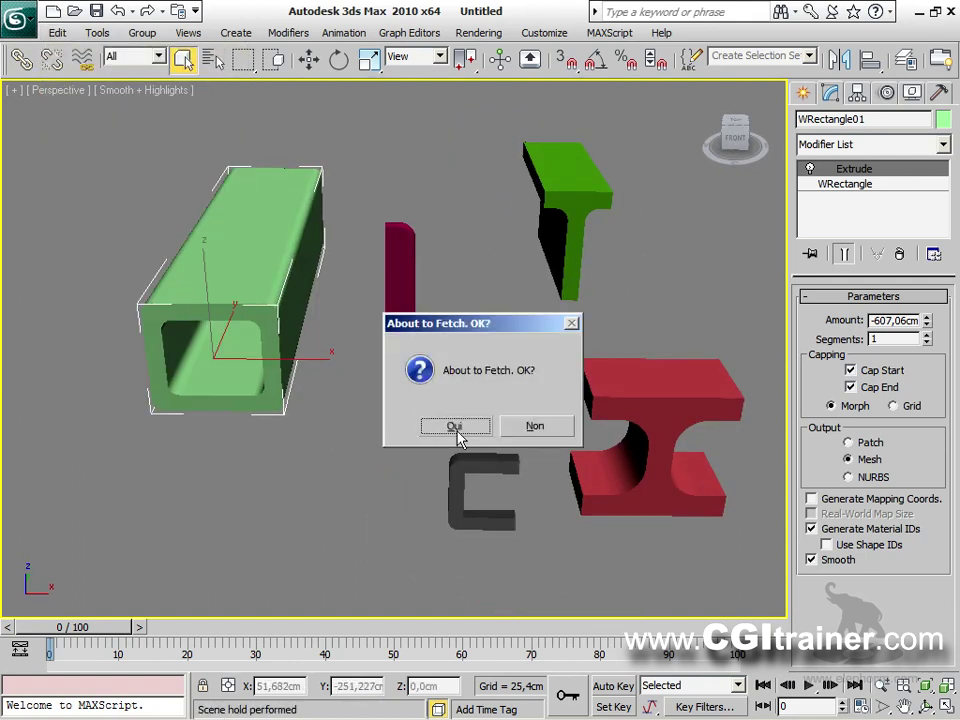
left_click(454, 426)
Select the Channel, Tee, Angle, WRectangle and Wide Flange outlines, then open the Mesh Editing modifiers.
left_click(400, 484)
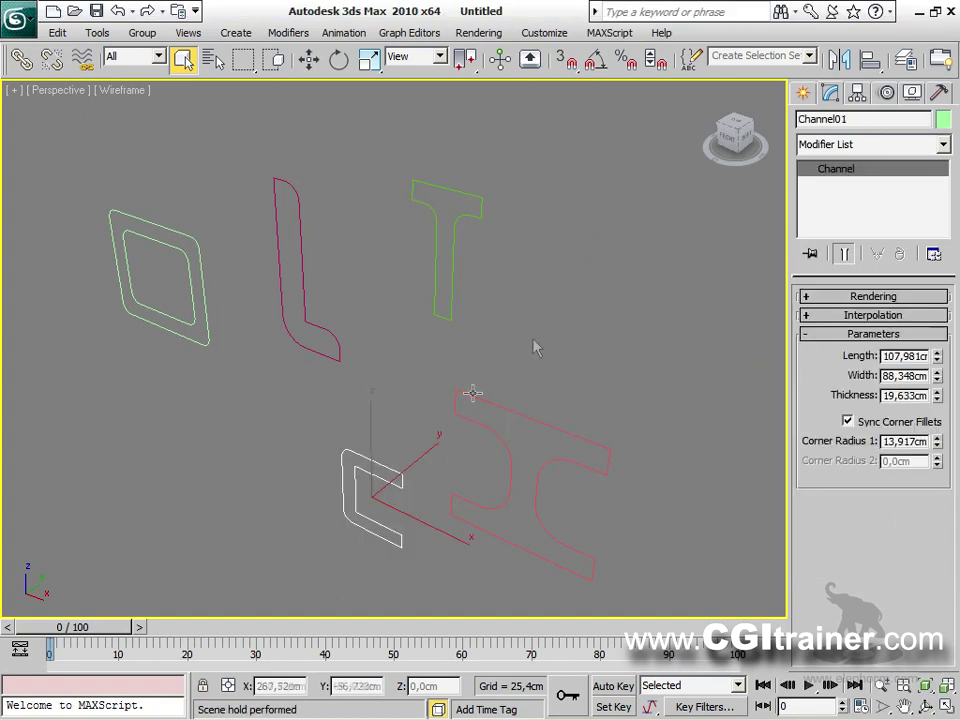
left_click(437, 224)
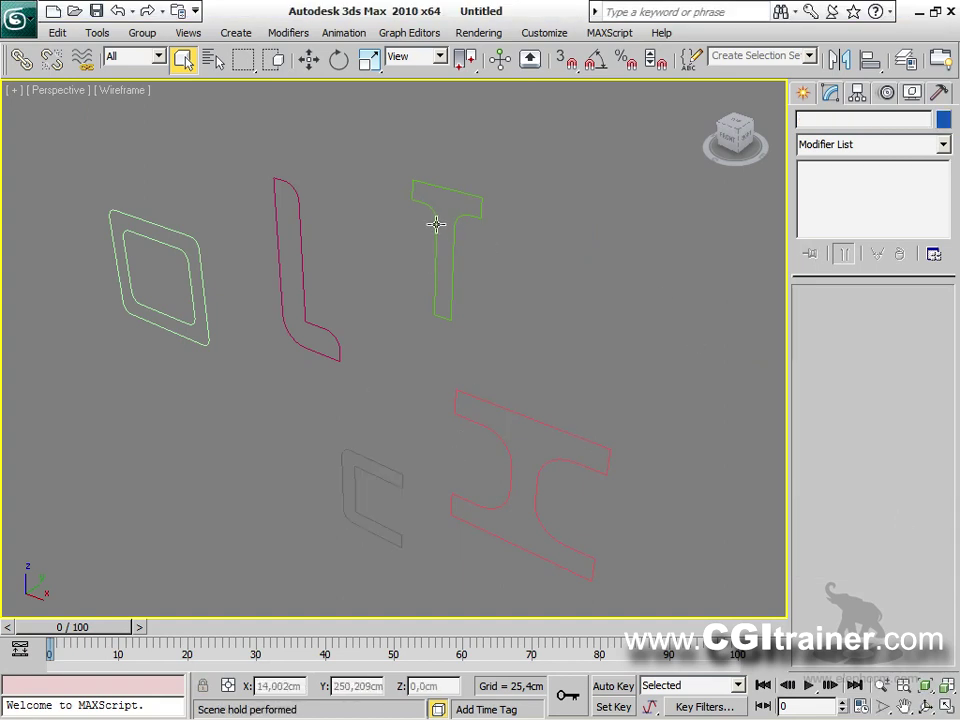
left_click(333, 336)
left_click(196, 248)
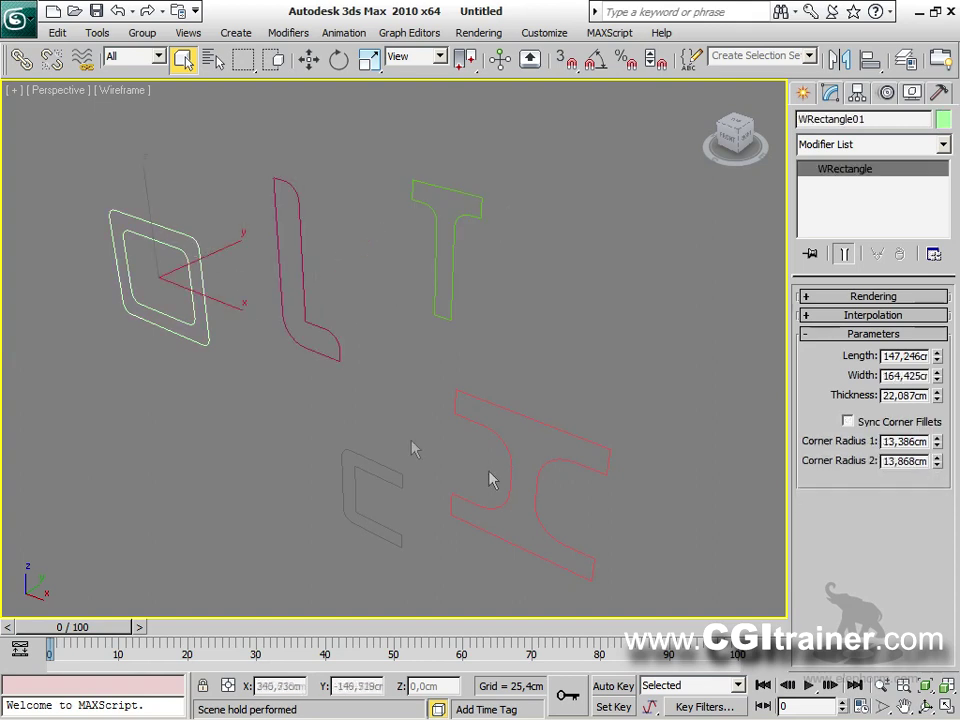
left_click(563, 434)
middle_click_drag(630, 448, 536, 392)
scroll(370, 365, "down", 5)
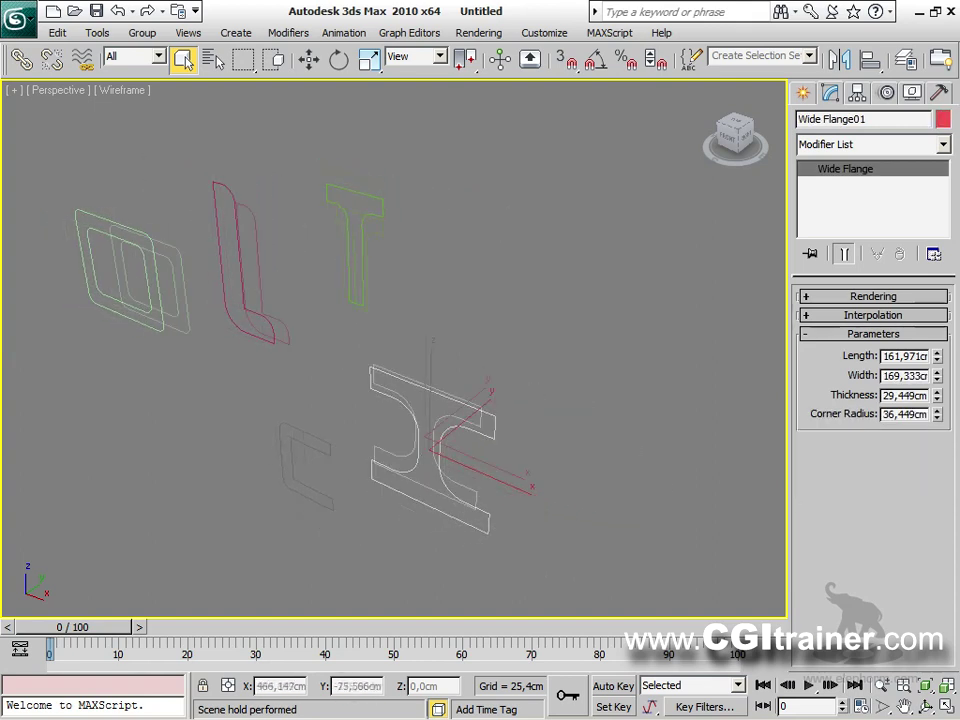
left_click(286, 33)
Extrude the Wide Flange outline to -302,26 cm and switch to smooth shading.
mouse_move(292, 97)
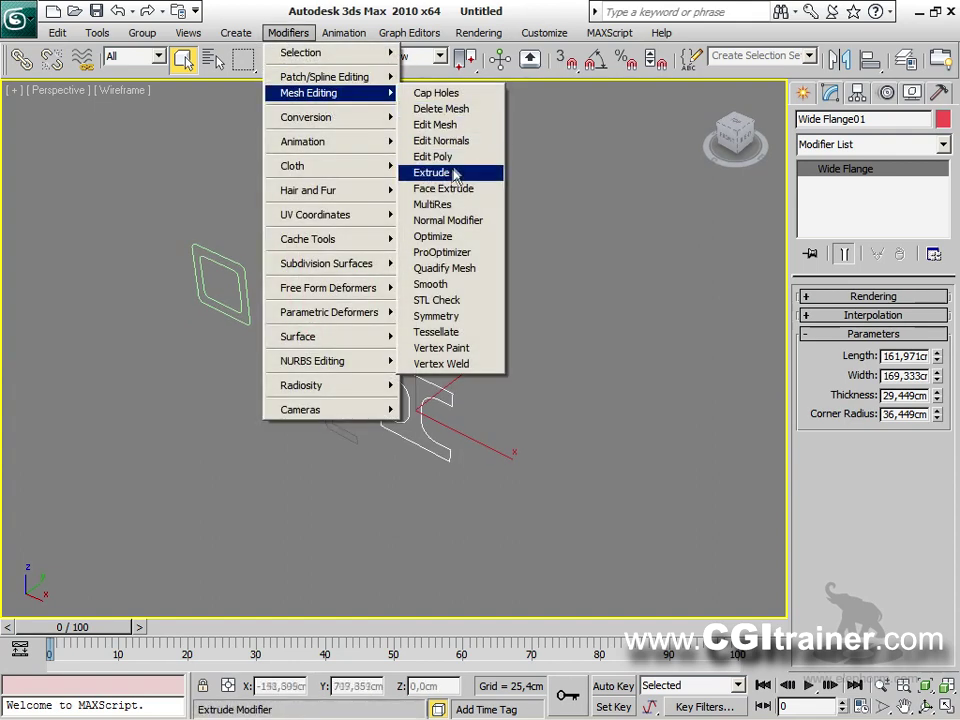
left_click(434, 172)
left_click_drag(926, 330, 893, 594)
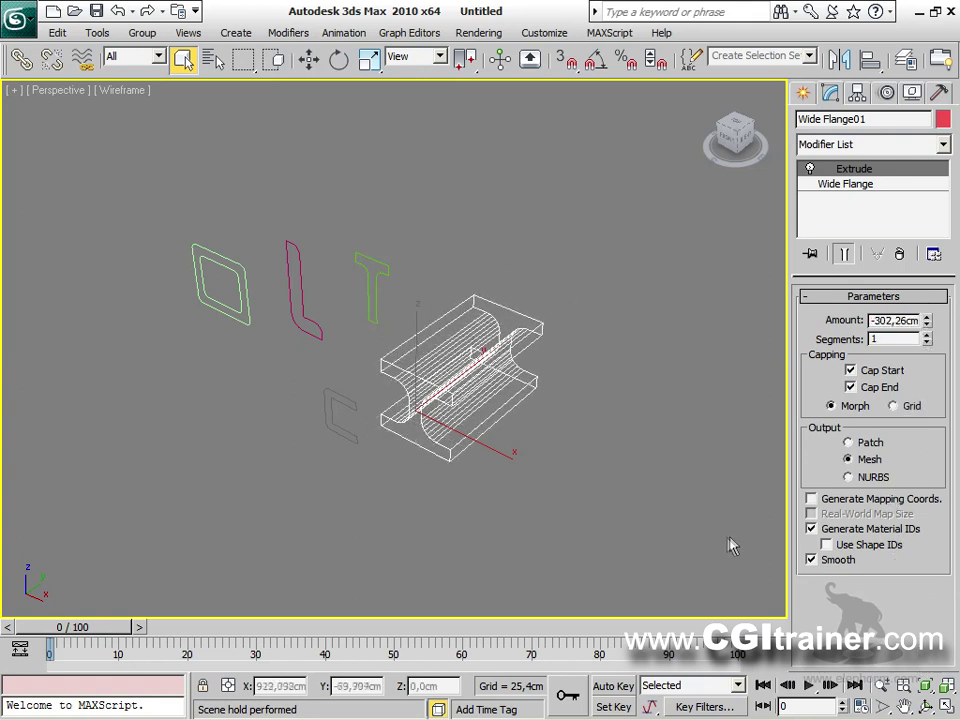
key("F3")
mouse_move(542, 469)
middle_mouse_down("alt")
mouse_move(568, 452)
mouse_move(553, 445)
mouse_move(549, 461)
mouse_move(575, 430)
middle_mouse_up("alt")
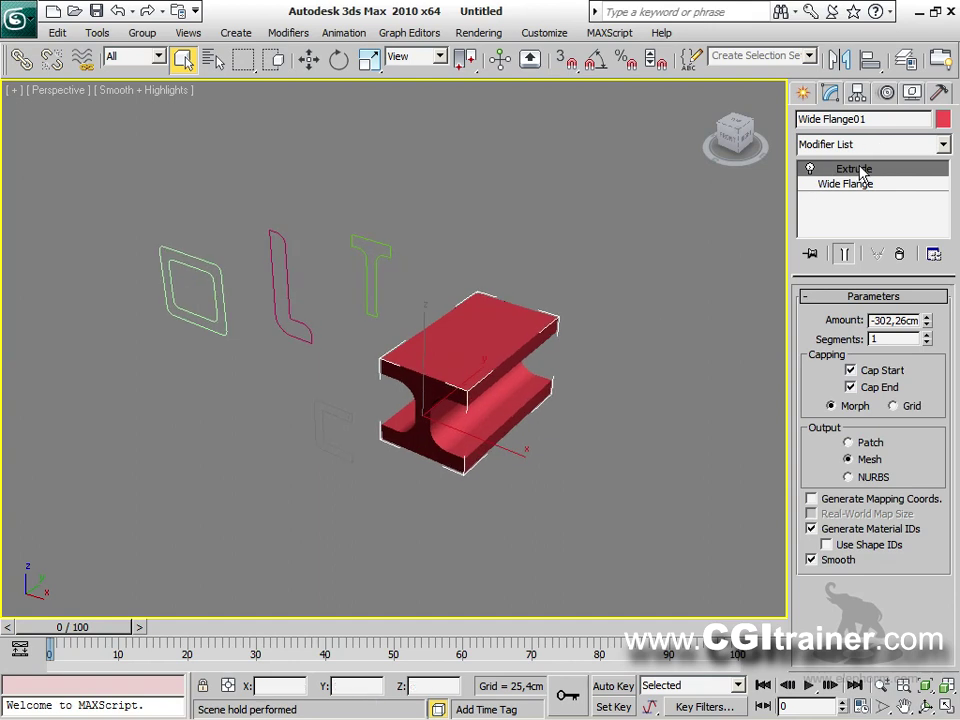
Copy the Extrude modifier onto the Tee, Angle, Channel and WRectangle outlines.
left_click_drag(855, 172, 392, 246)
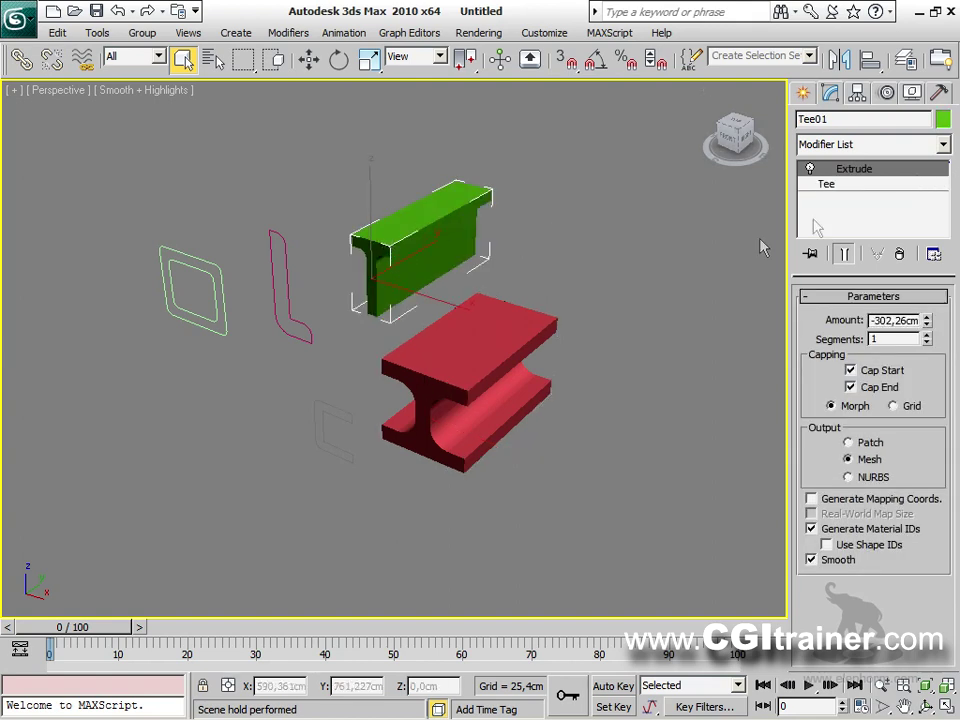
left_click_drag(857, 174, 286, 250)
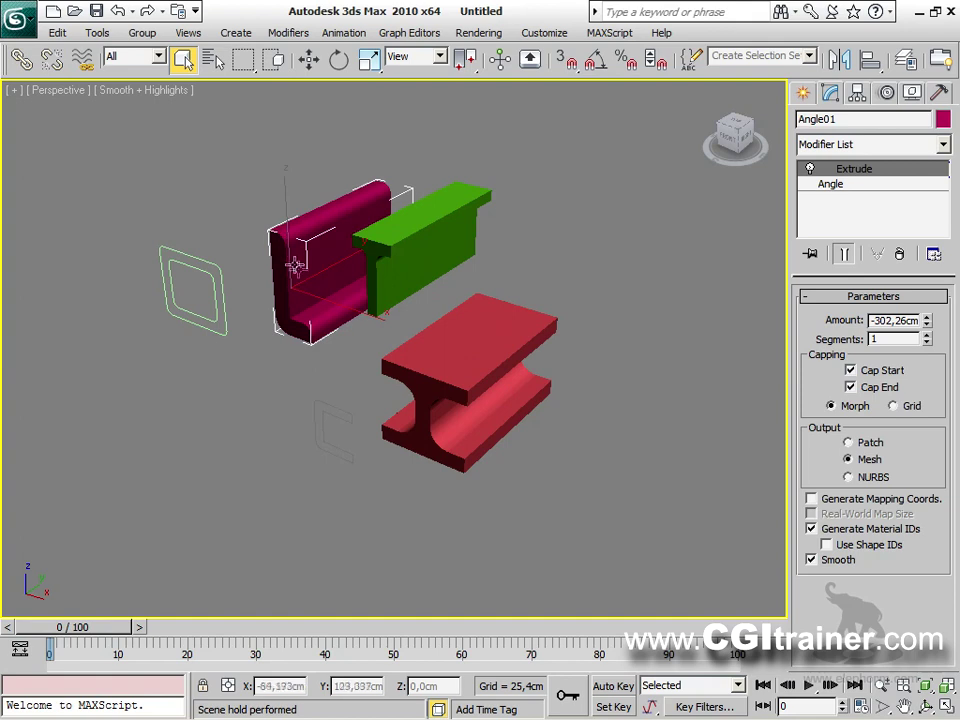
middle_click_drag(313, 261, 343, 251, "alt")
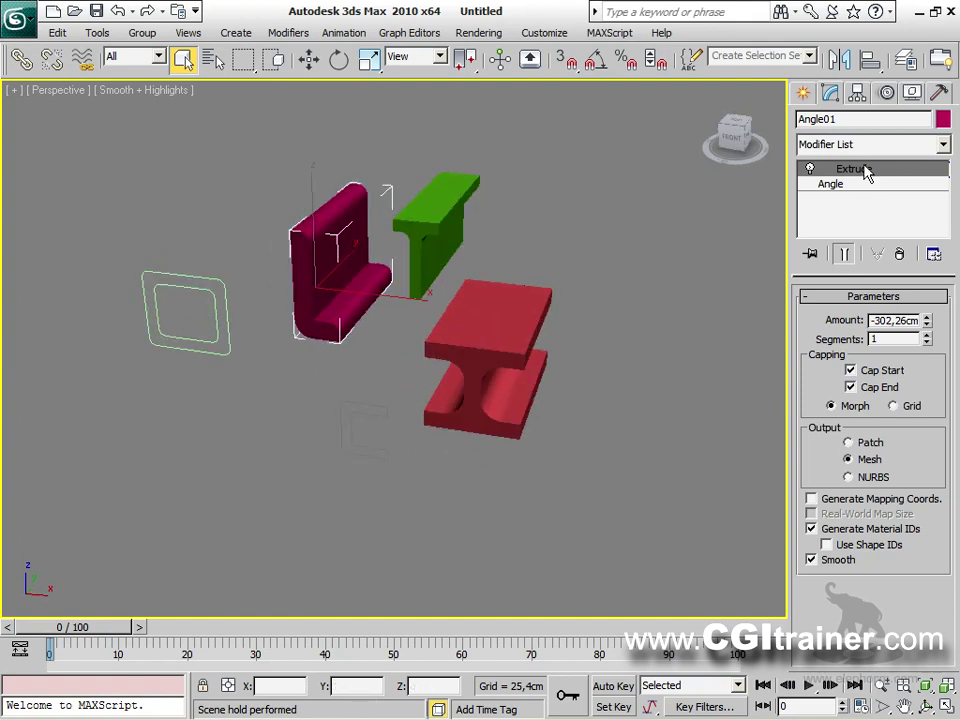
left_click_drag(867, 175, 384, 411)
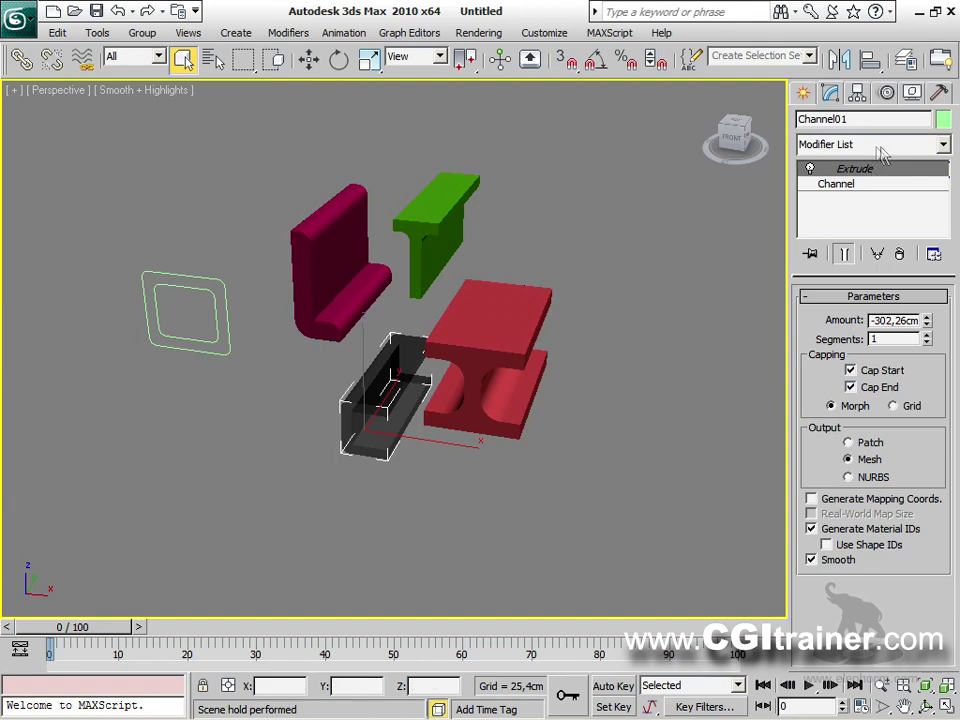
left_click_drag(851, 176, 229, 304)
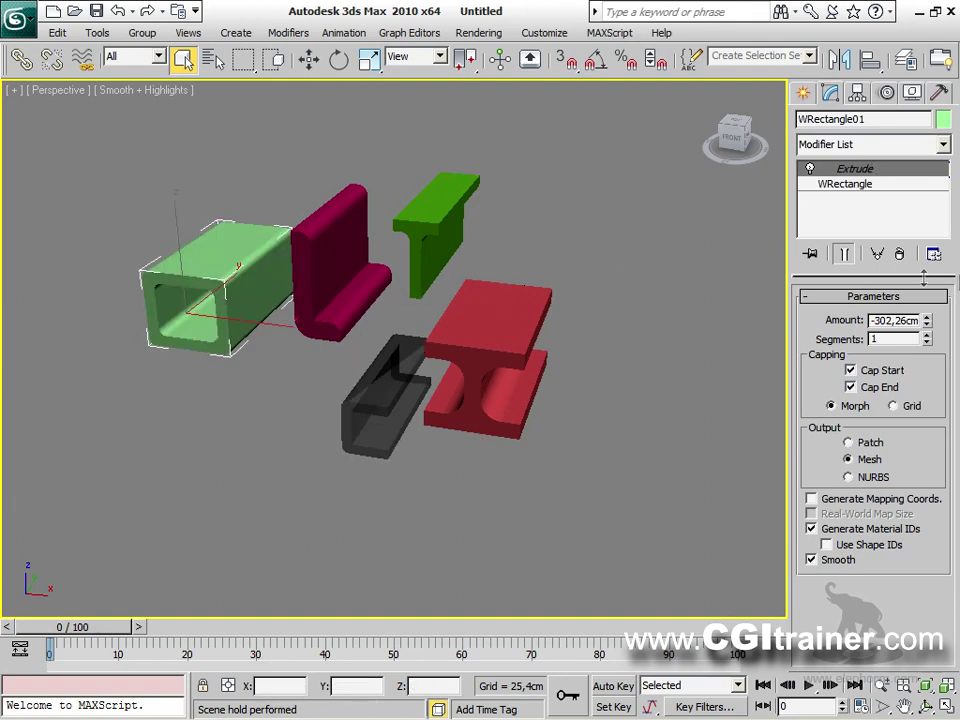
Shorten the WRectangle extrusion to about -154,63 cm and the Channel's to -27,94 cm.
left_click_drag(926, 320, 884, 205)
left_click(367, 387)
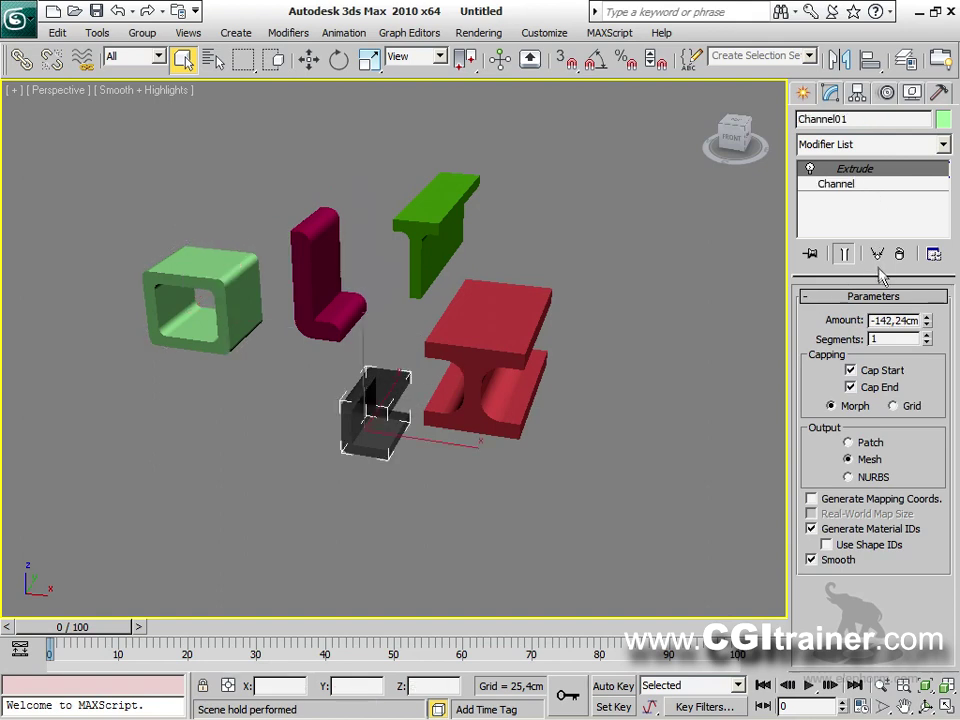
left_click_drag(925, 333, 921, 245)
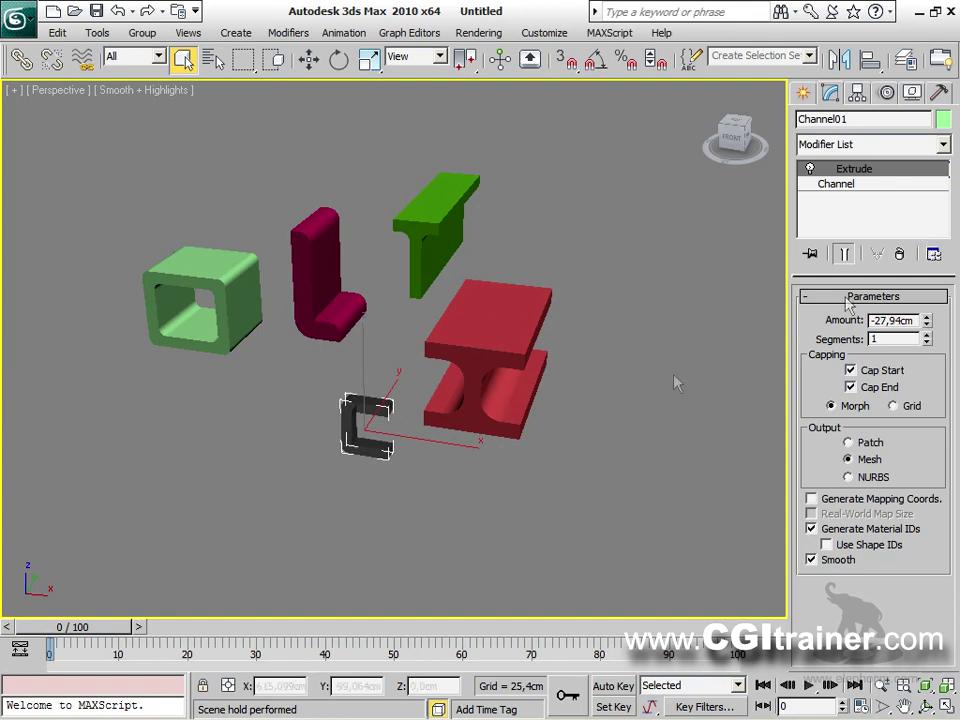
middle_click_drag(310, 310, 388, 405, "alt")
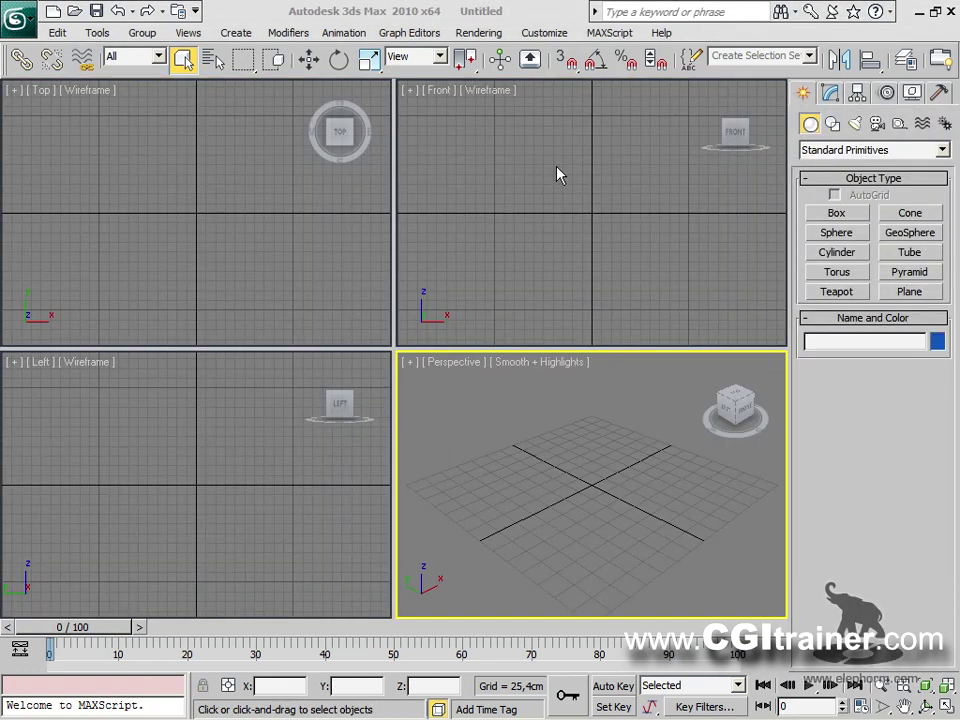
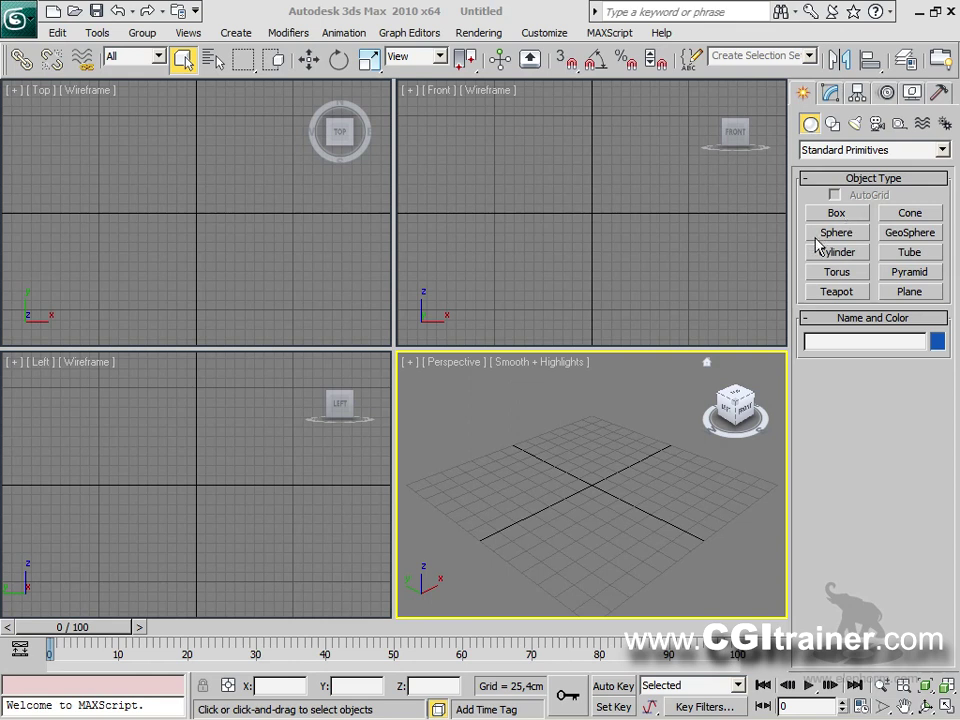
Create a cube, Box01, in the Perspective viewport.
left_click(836, 213)
left_click_drag(467, 493, 559, 497)
left_click(556, 440)
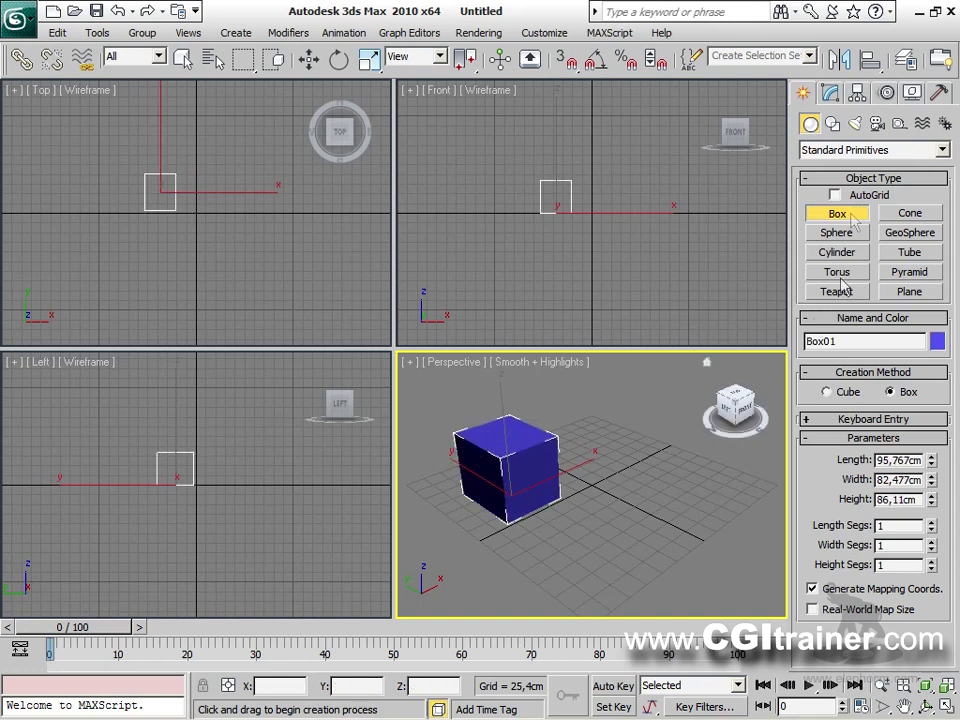
Draw a six-pointed star spline, Star01, right of the cube, then open Select From Scene with H.
left_click(833, 123)
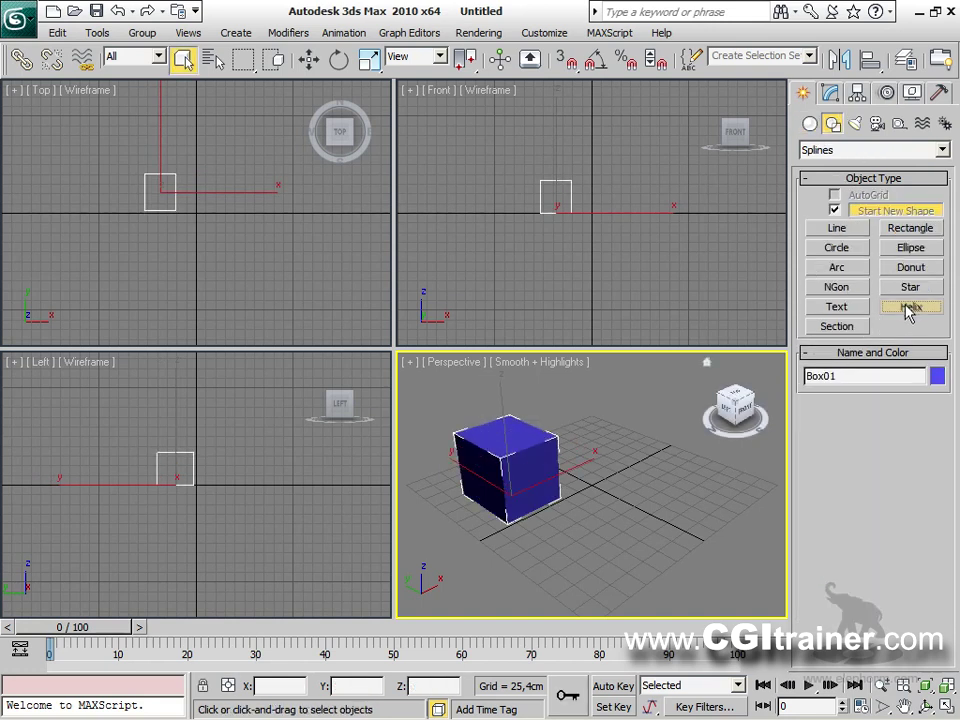
left_click(908, 309)
left_click(920, 288)
left_click_drag(688, 481, 740, 468)
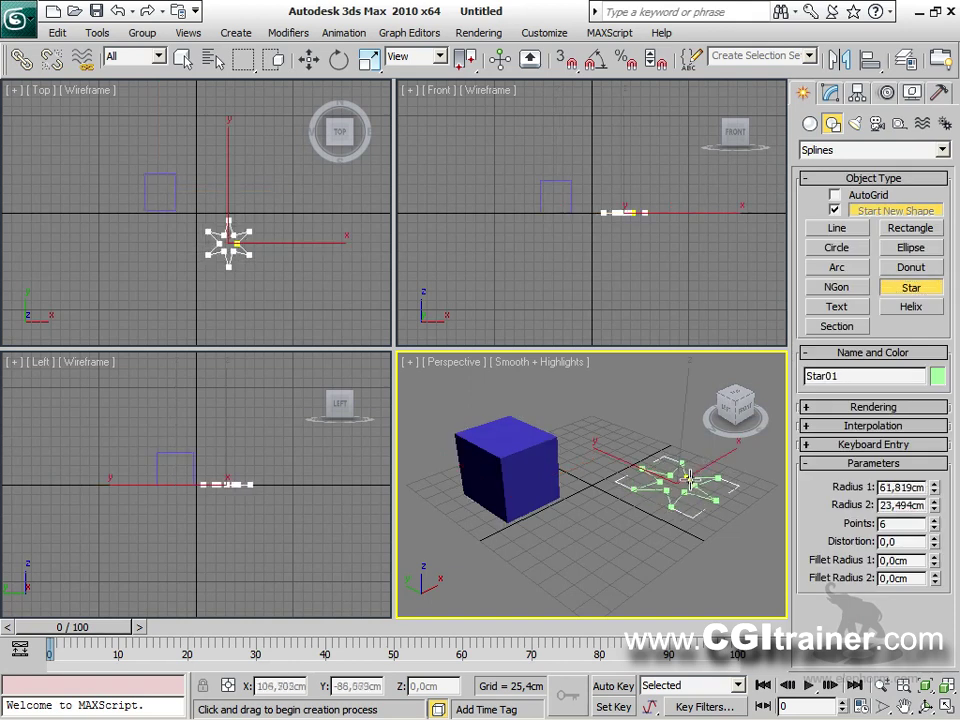
left_click(691, 478)
right_click(691, 478)
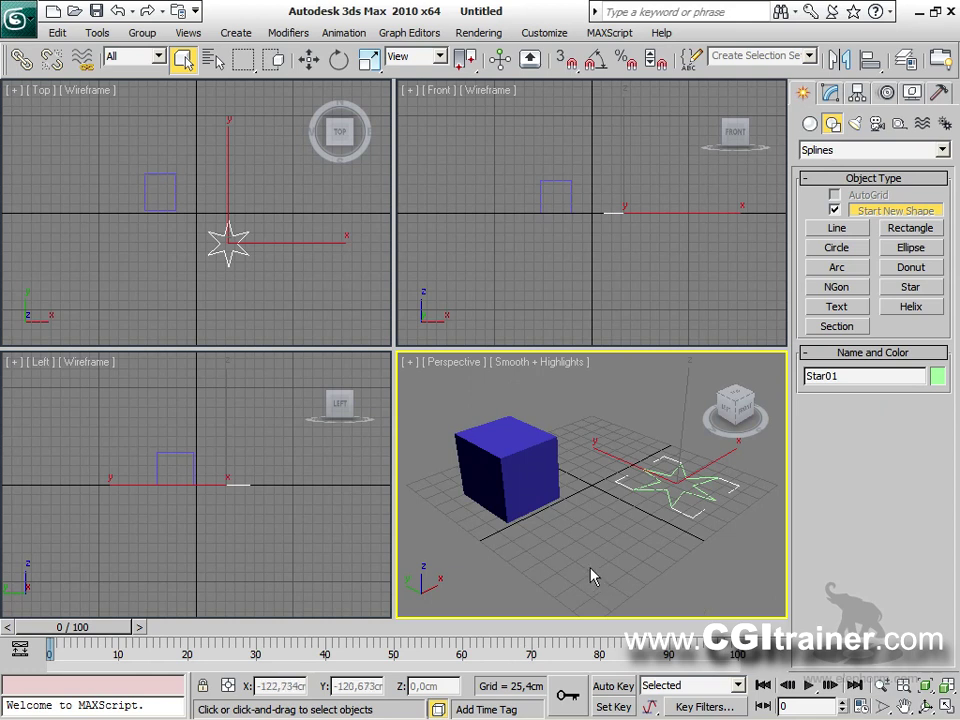
key("h")
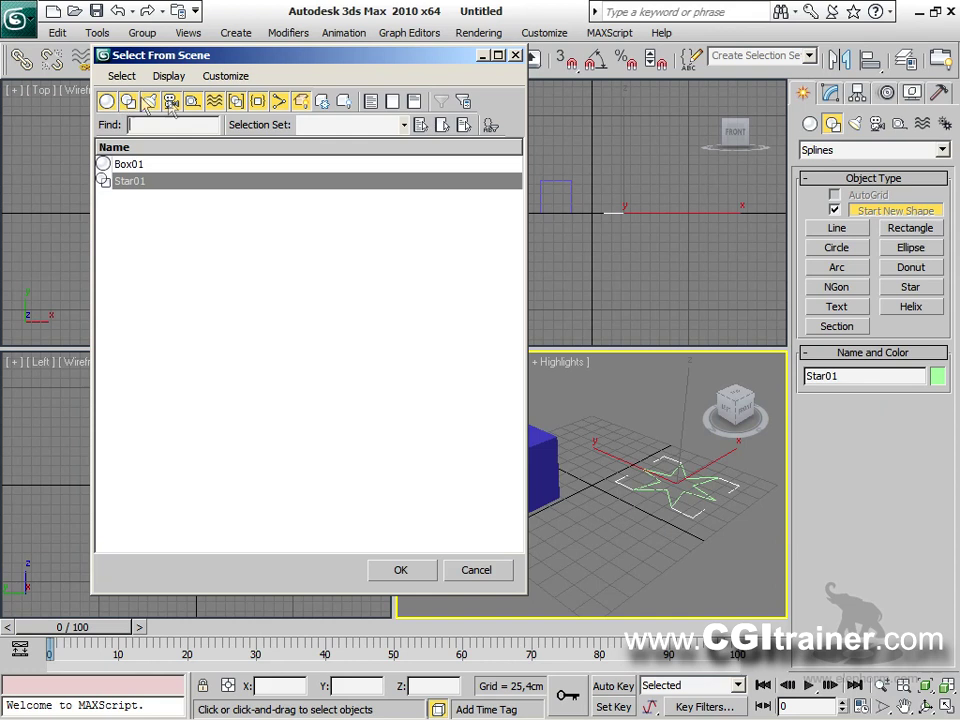
Turn off every Display filter type in Select From Scene, leaving the object list empty.
left_click(279, 101)
left_click(257, 101)
left_click(236, 101)
left_click(214, 101)
left_click(192, 101)
left_click(171, 101)
left_click(149, 101)
left_click(128, 101)
left_click(107, 101)
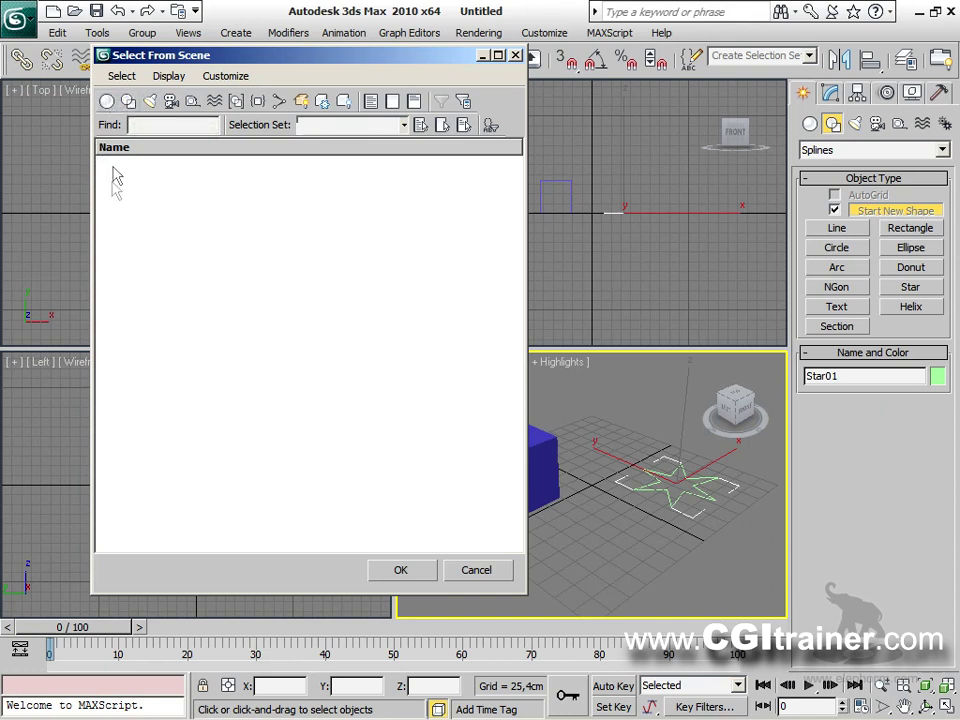
Show shapes then geometry to pick Star01 and Box01, then cancel the dialog.
left_click(128, 101)
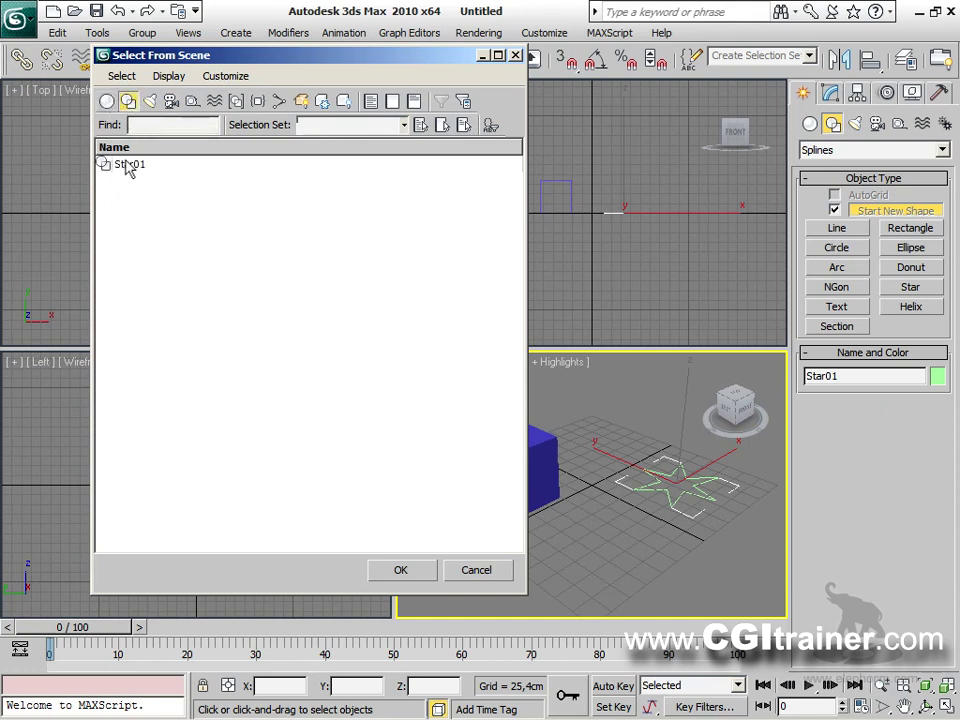
left_click(129, 166)
left_click(128, 101)
left_click(107, 101)
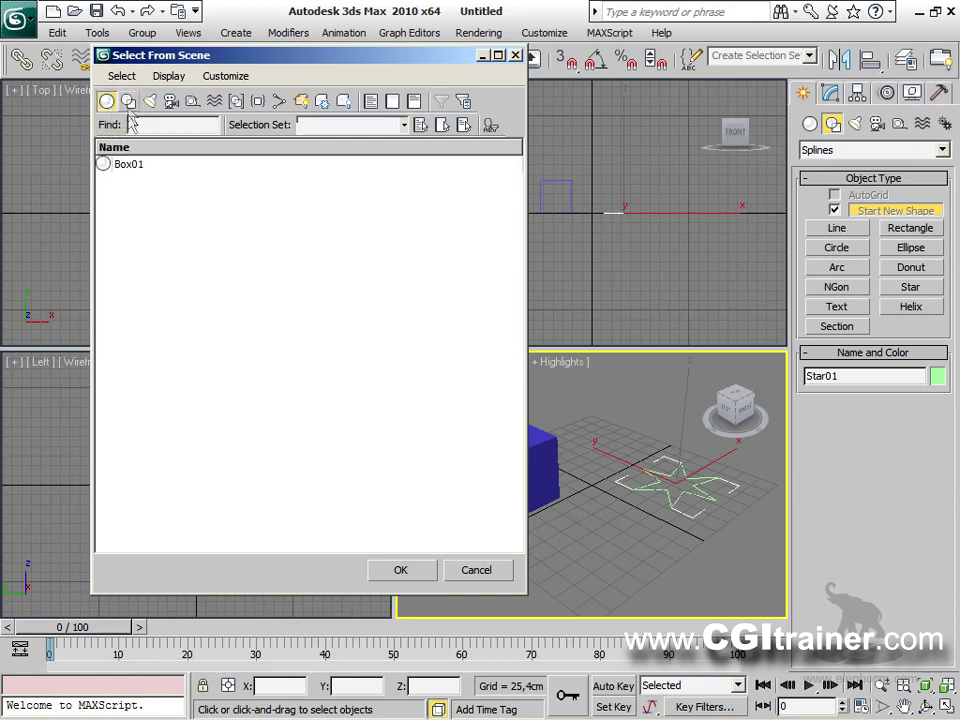
left_click(128, 101)
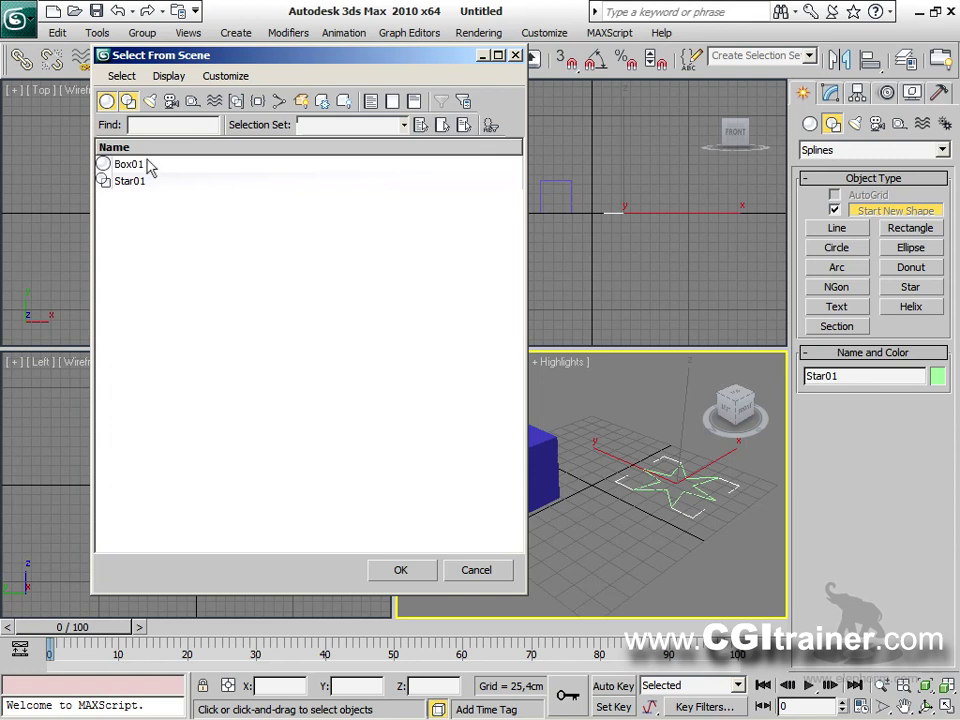
left_click(148, 165)
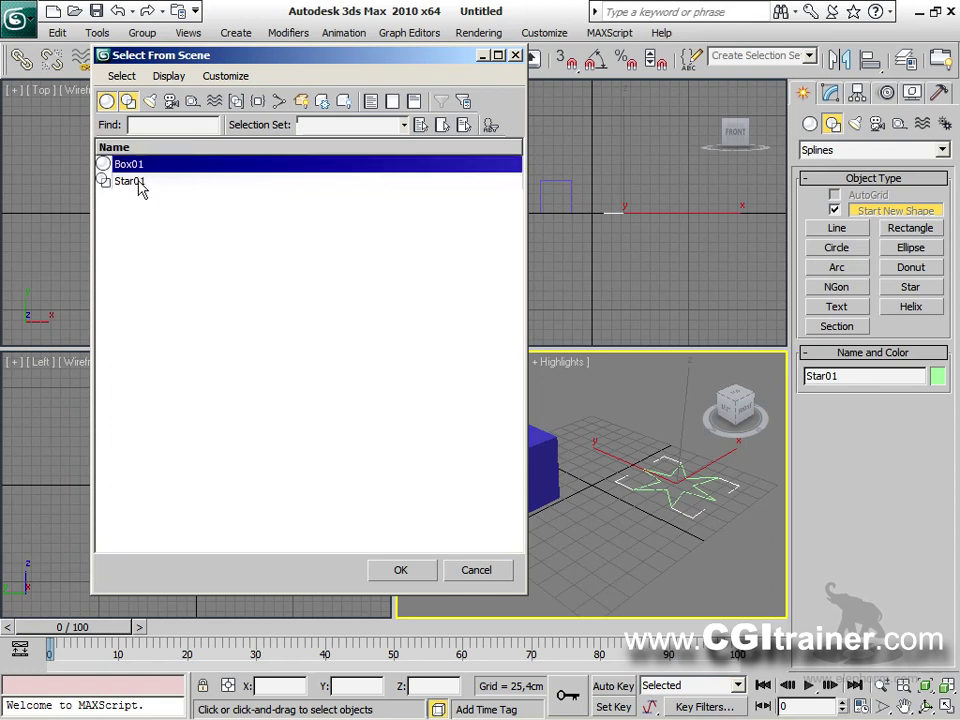
left_click(466, 571)
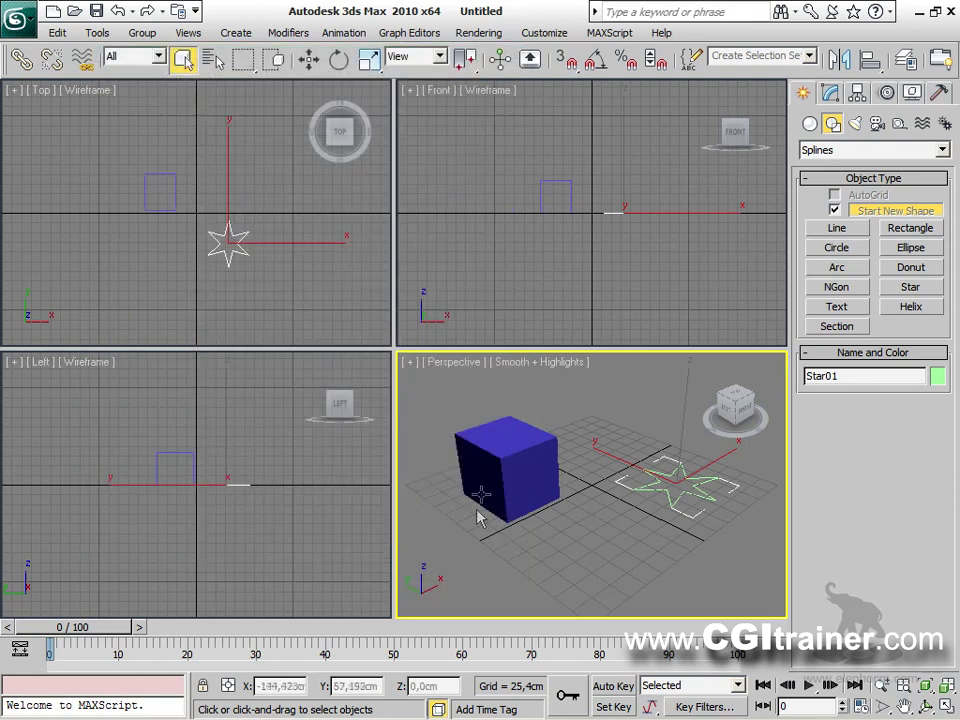
Maximize the Perspective viewport with Alt+W and hide its grid with G.
left_click_drag(443, 392, 713, 563)
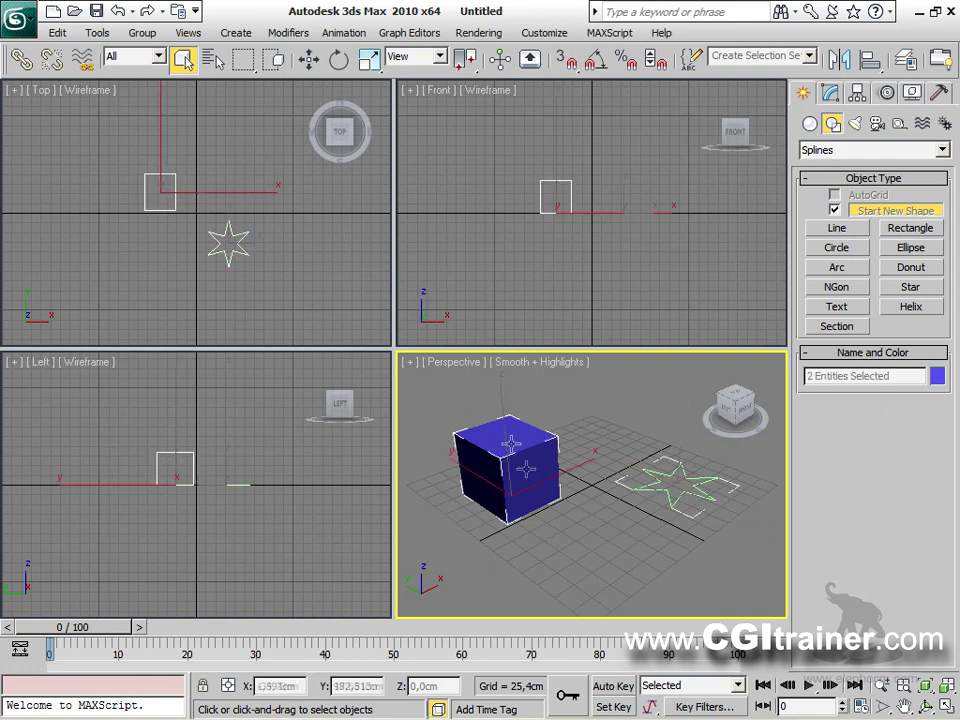
left_click(596, 578)
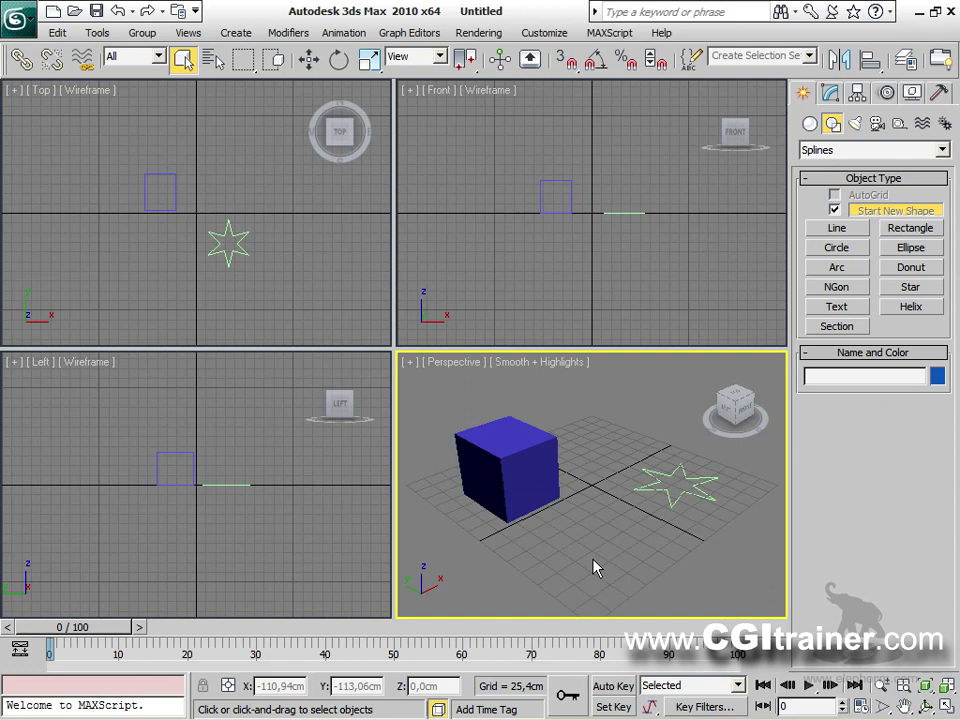
key("alt+w")
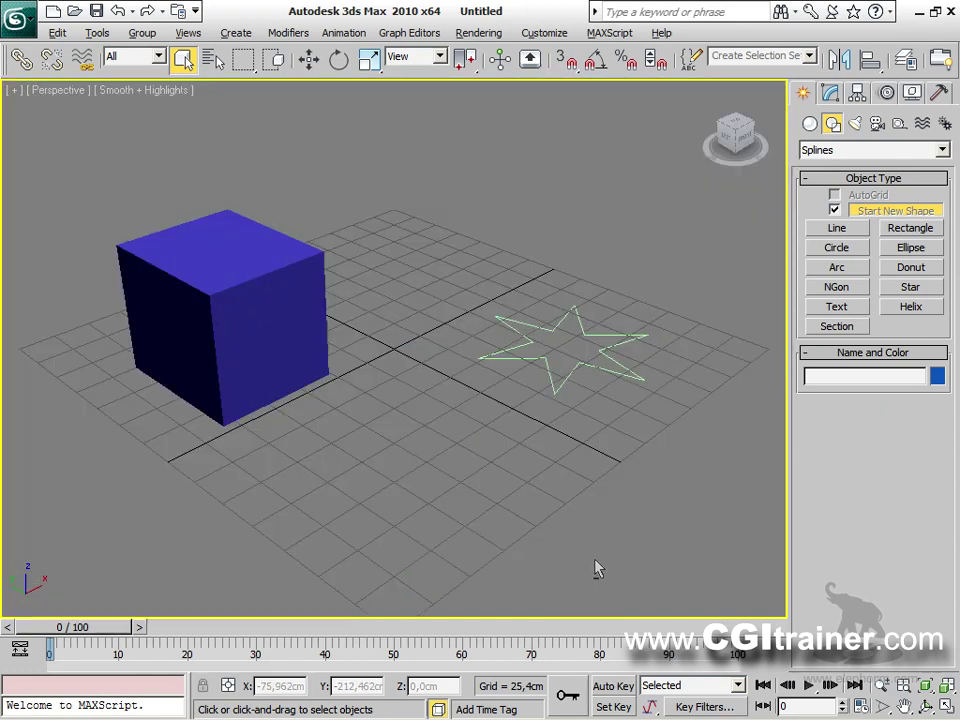
key("g")
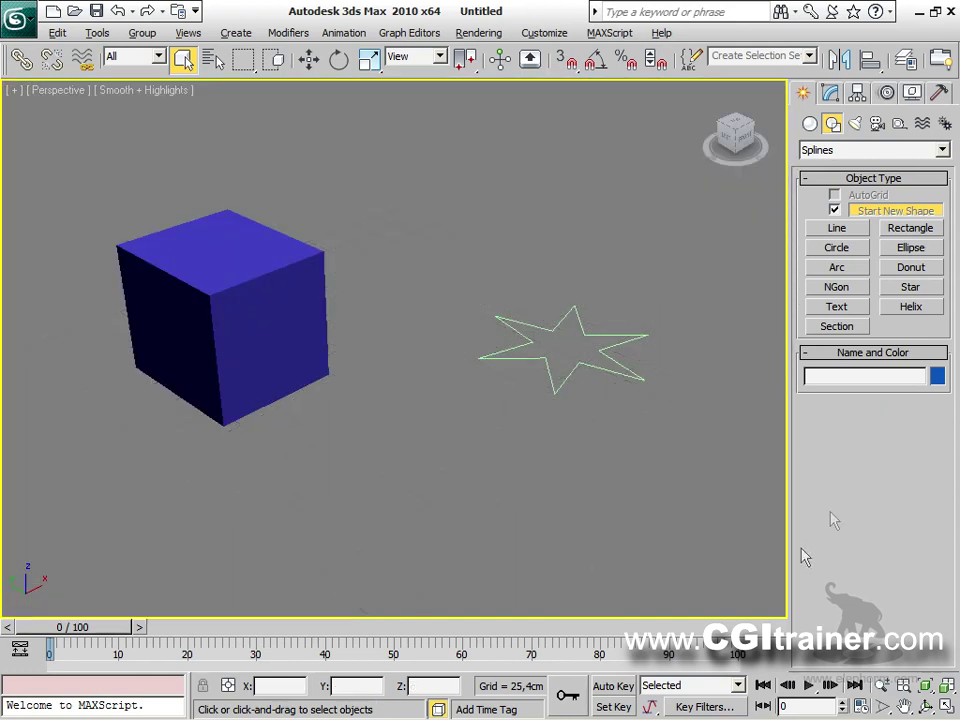
Region-select with the Selection Filter on Shapes, then Geometry, catching only the star, then only the cube.
left_click_drag(121, 175, 510, 424)
left_click(182, 143)
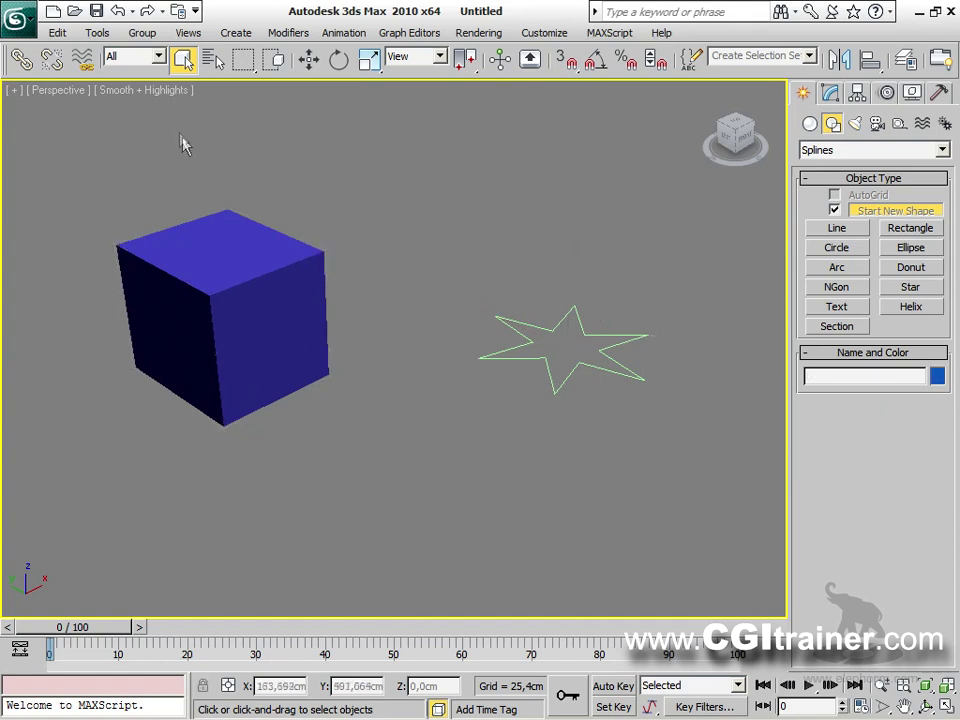
left_click(159, 57)
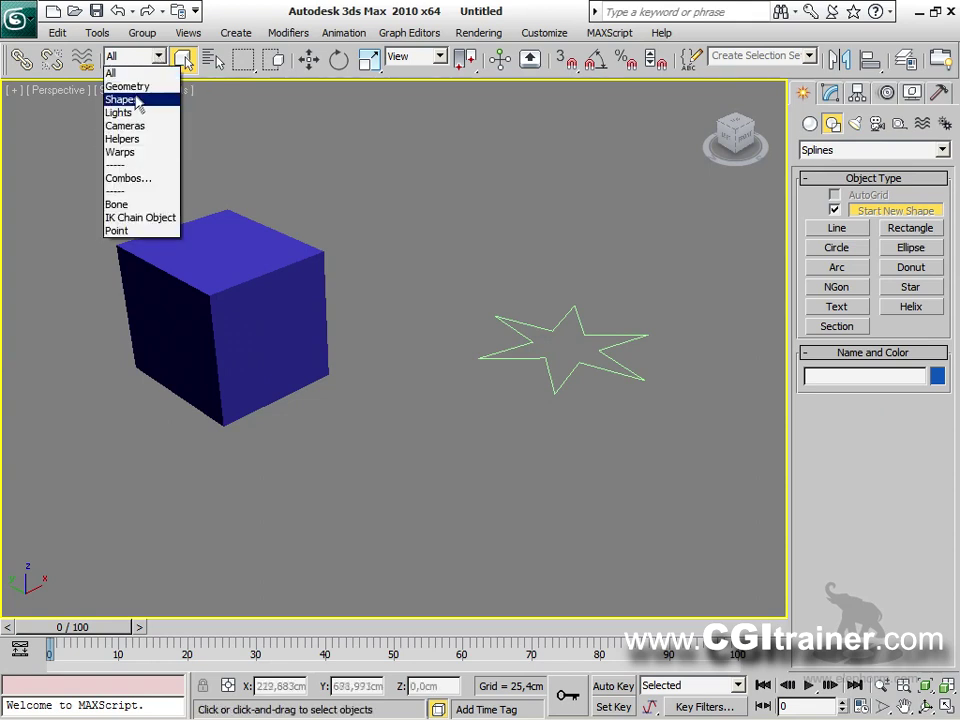
left_click(136, 100)
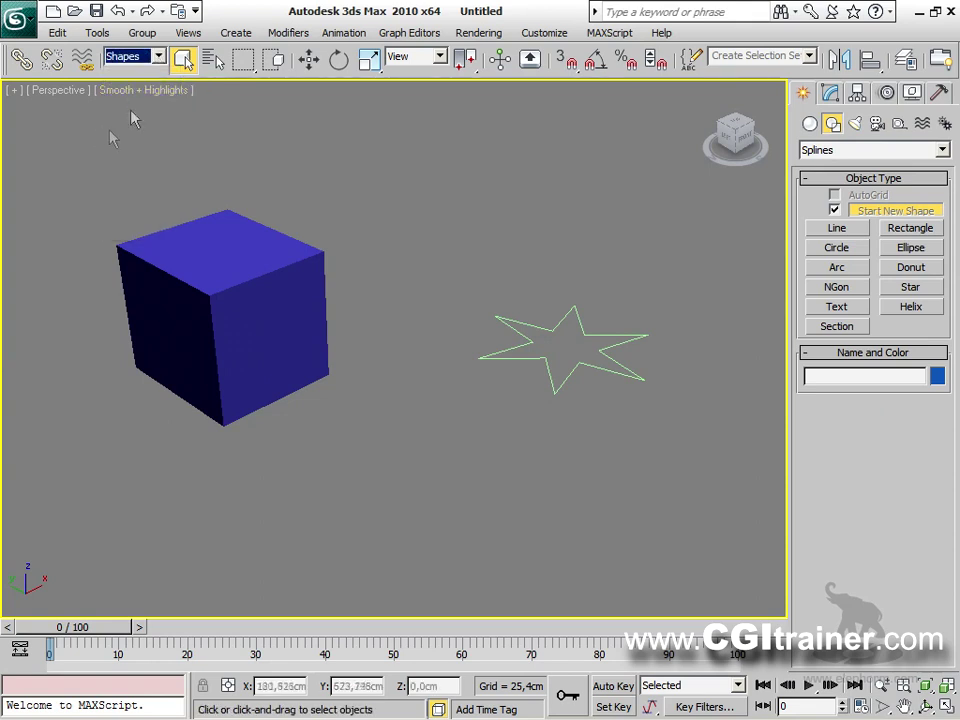
left_click_drag(69, 127, 672, 555)
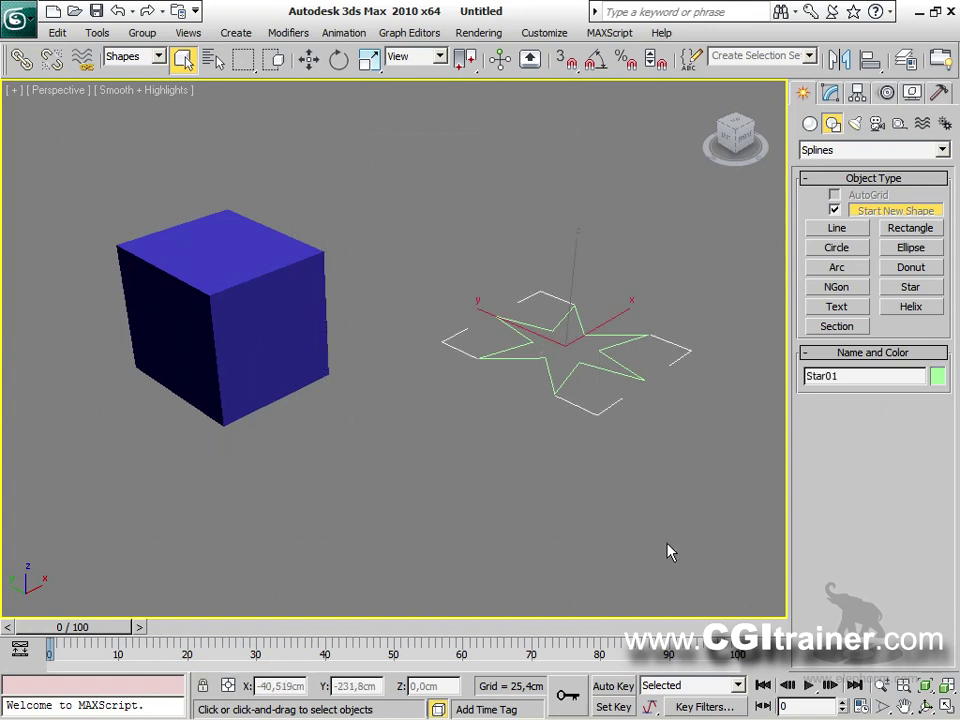
left_click(158, 57)
left_click(140, 88)
left_click_drag(80, 157, 698, 553)
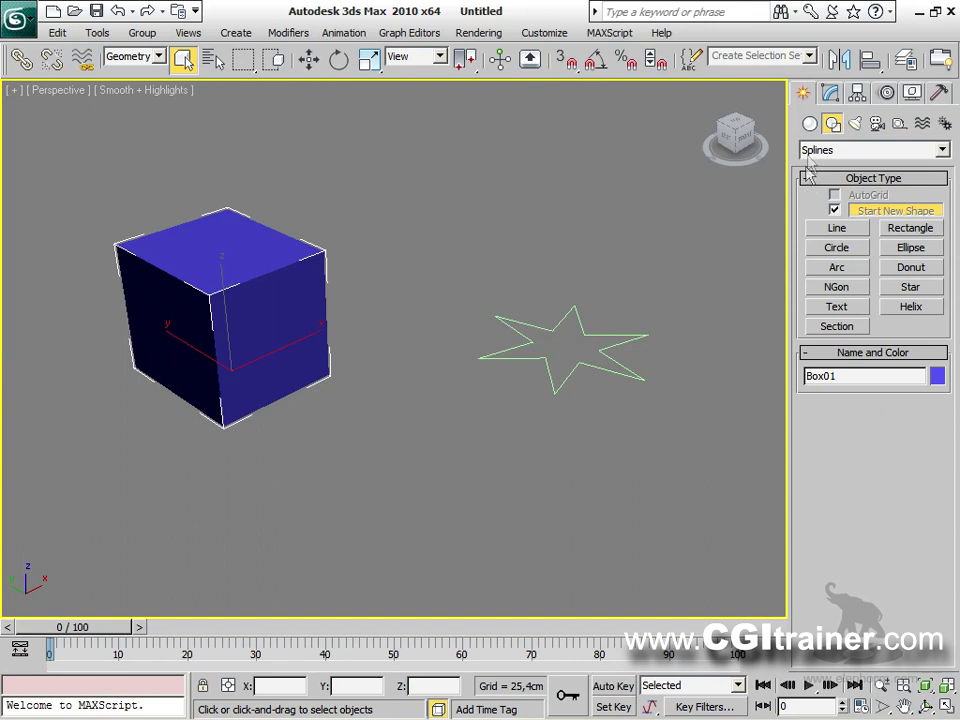
left_click(856, 124)
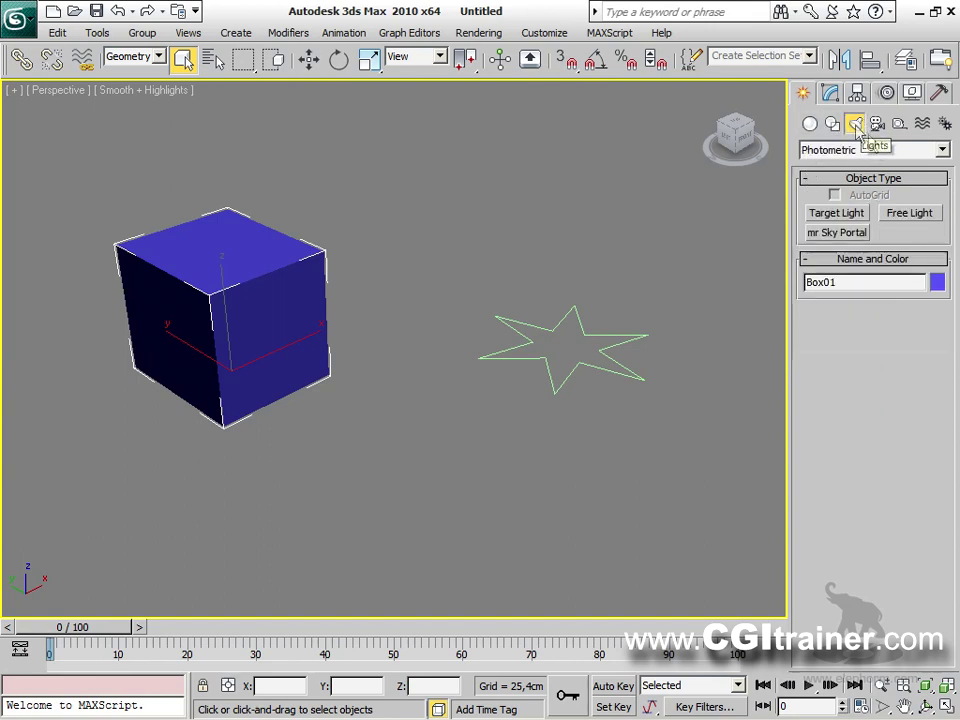
Place five photometric Free Lights around the cube.
left_click(909, 212)
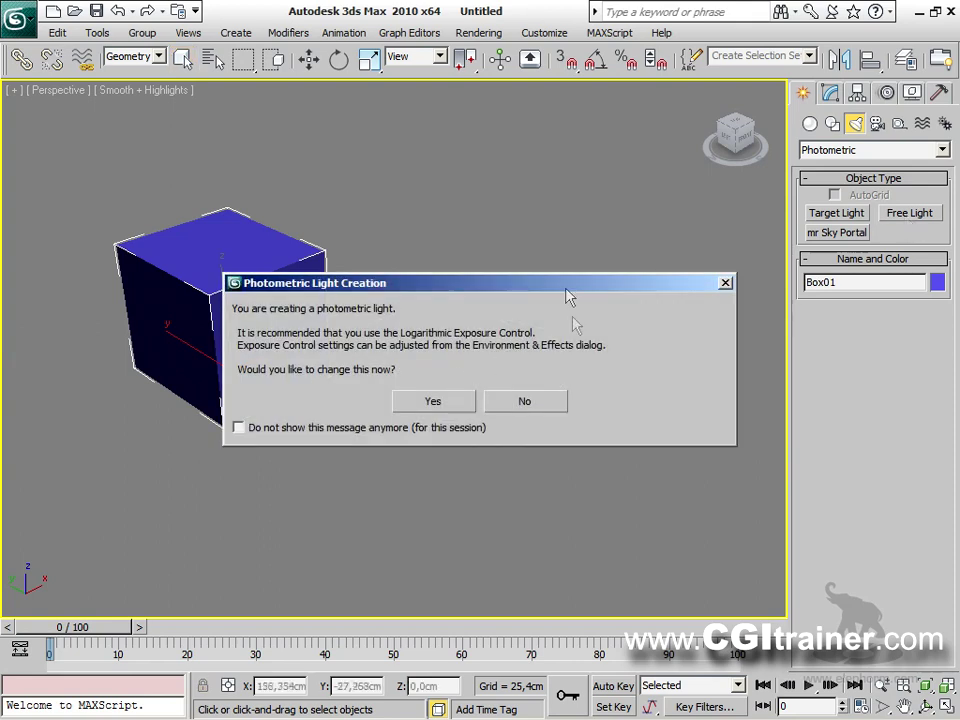
key("Return")
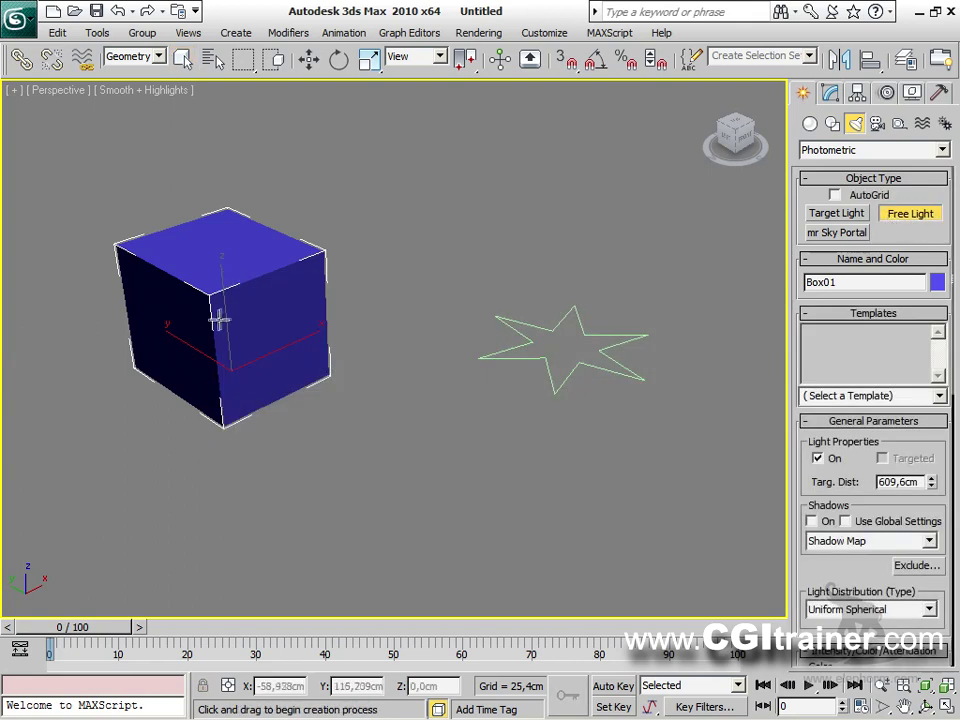
left_click(401, 264)
left_click(379, 358)
left_click(368, 458)
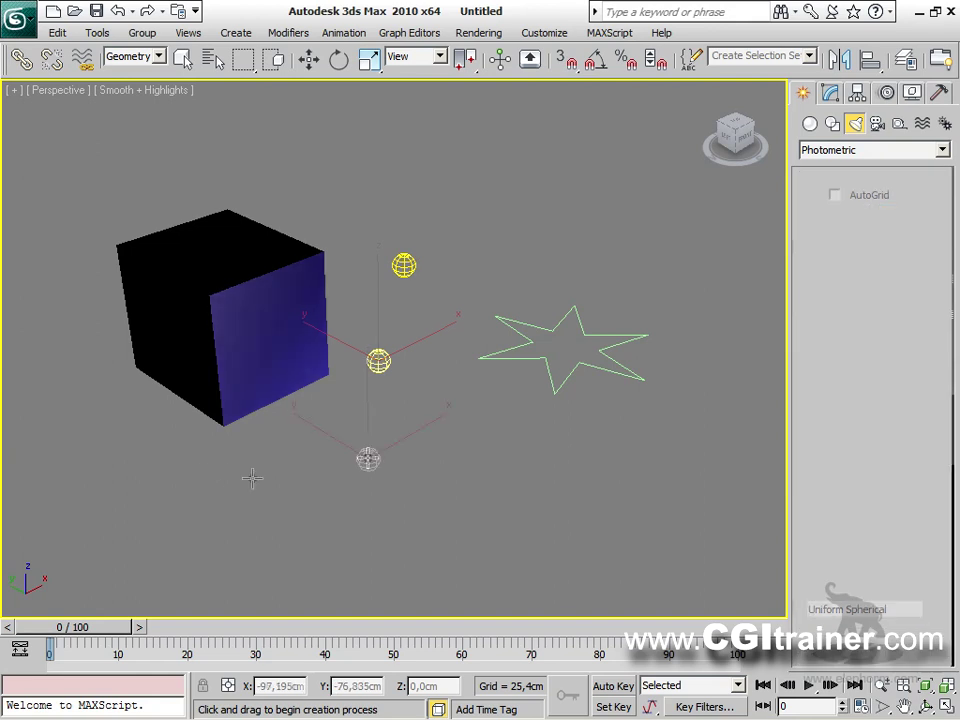
left_click(211, 467)
left_click(94, 388)
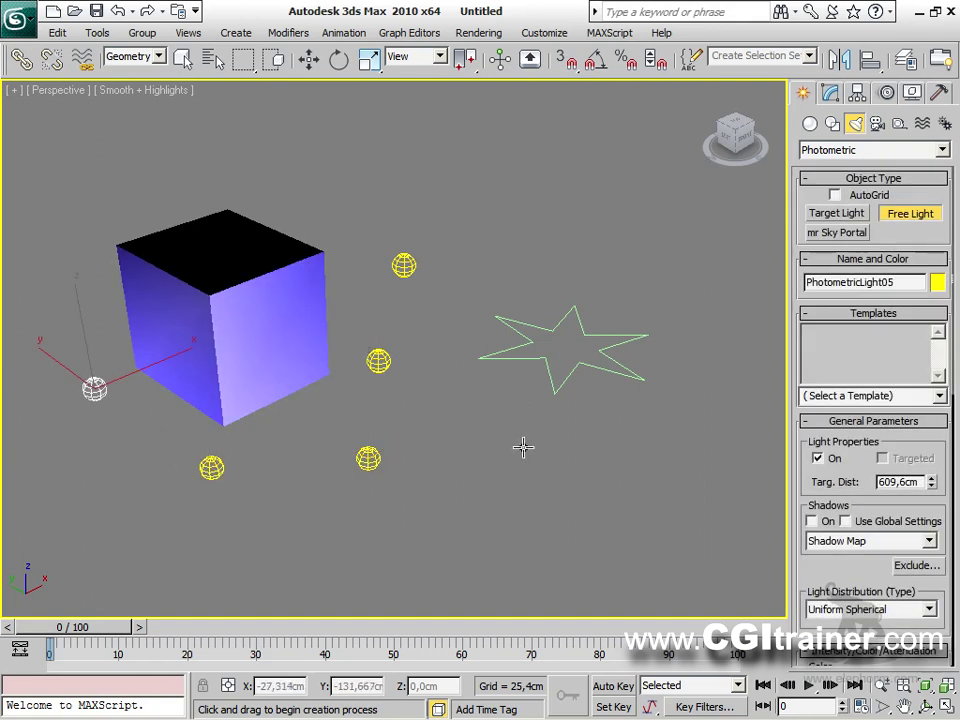
right_click(523, 447)
Region-select with the filter on Shapes, then Lights, catching the star and then the five lights.
left_click_drag(32, 141, 679, 570)
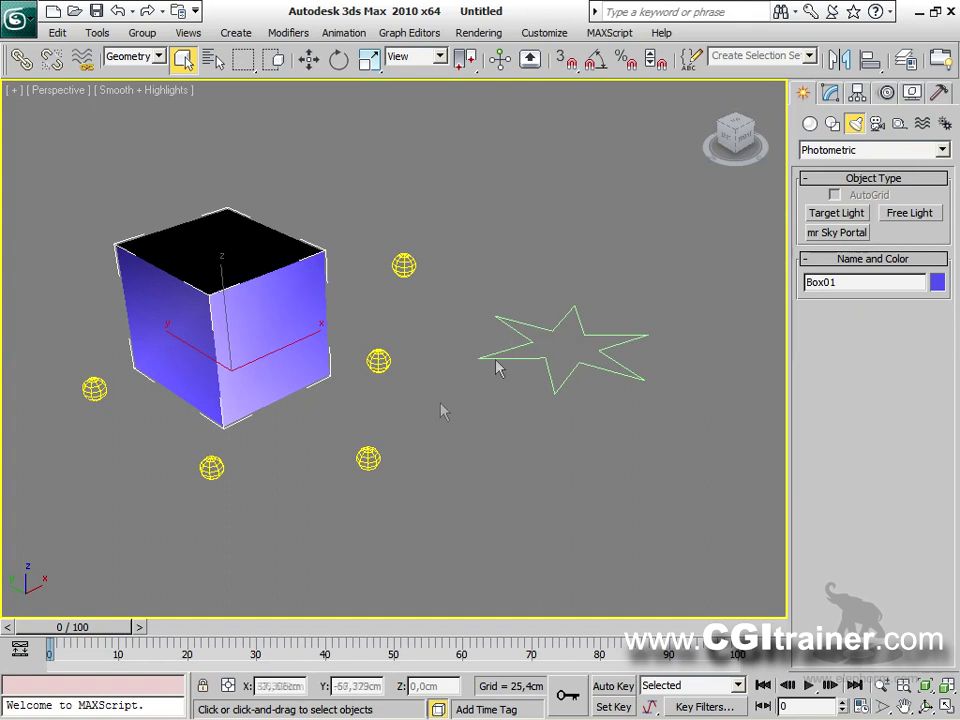
left_click(125, 55)
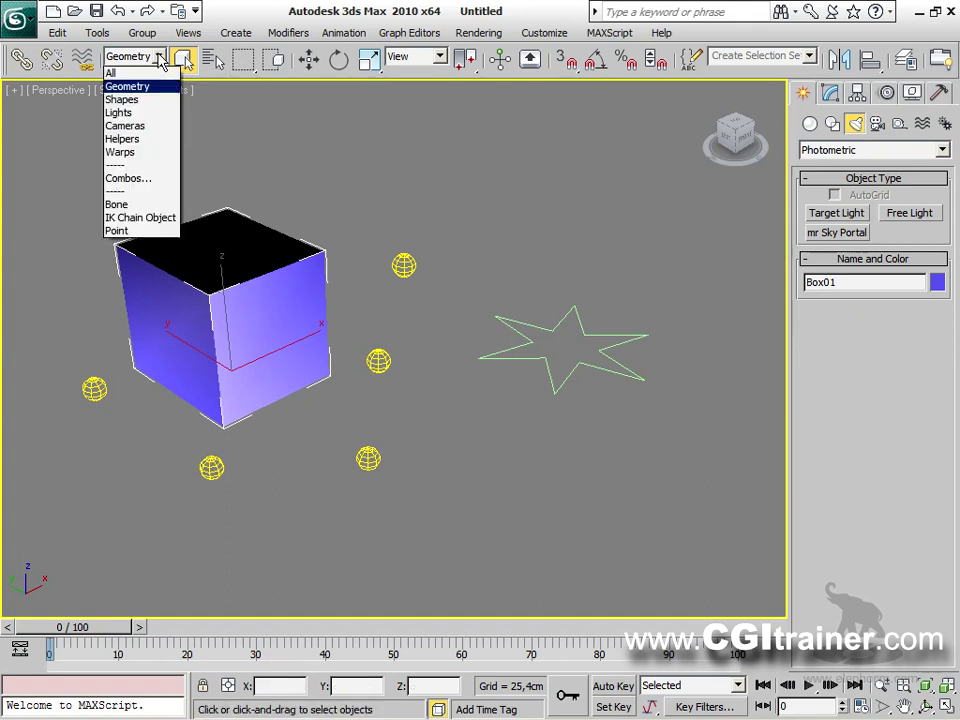
left_click(137, 100)
left_click_drag(14, 145, 668, 573)
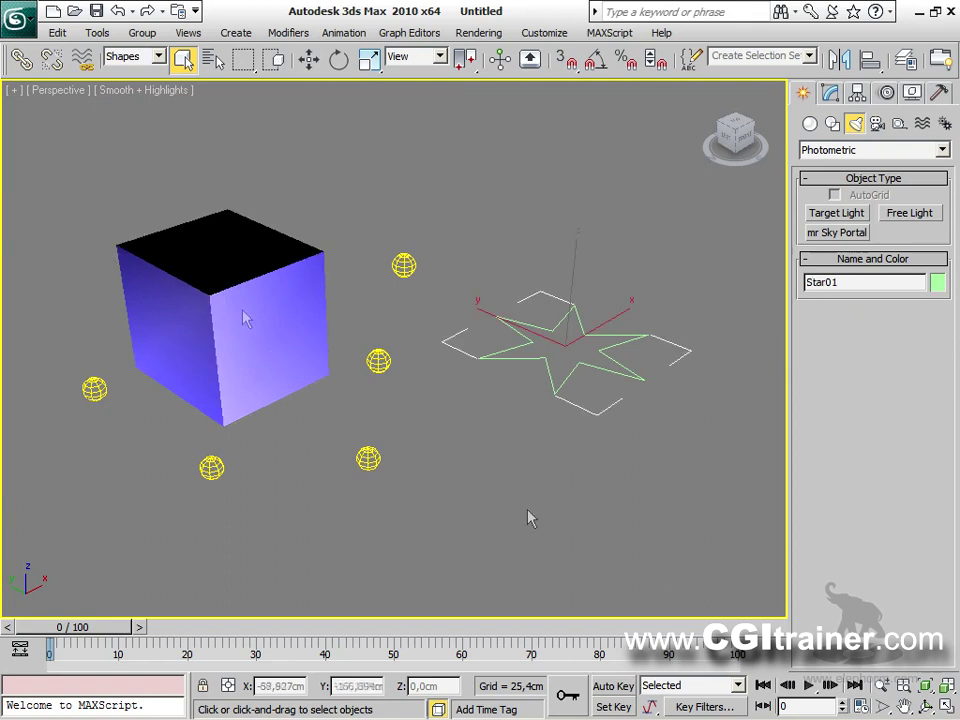
left_click(155, 60)
left_click(118, 111)
left_click_drag(63, 149, 470, 592)
left_click_drag(63, 188, 634, 531)
left_click(447, 420)
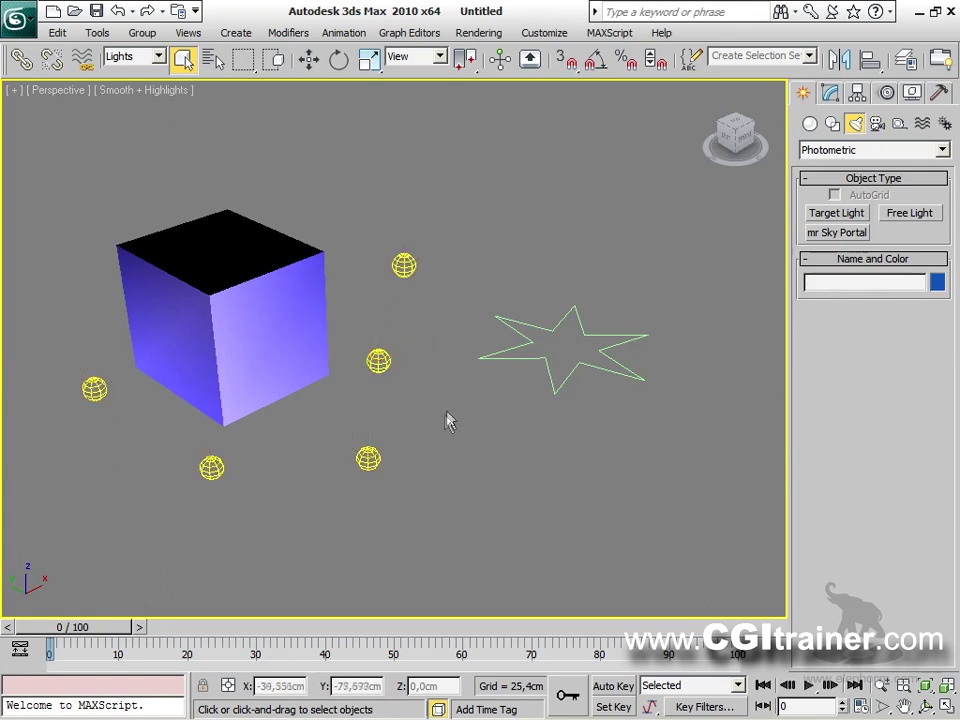
left_click(158, 56)
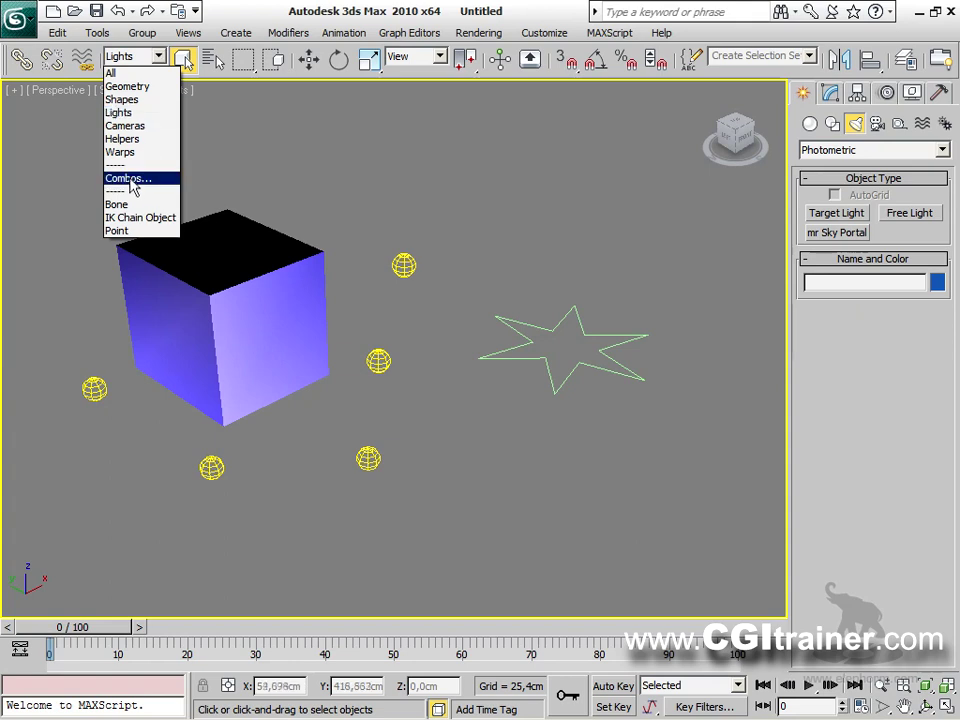
Create a GS selection filter combination of Geometry and Shapes.
left_click(128, 179)
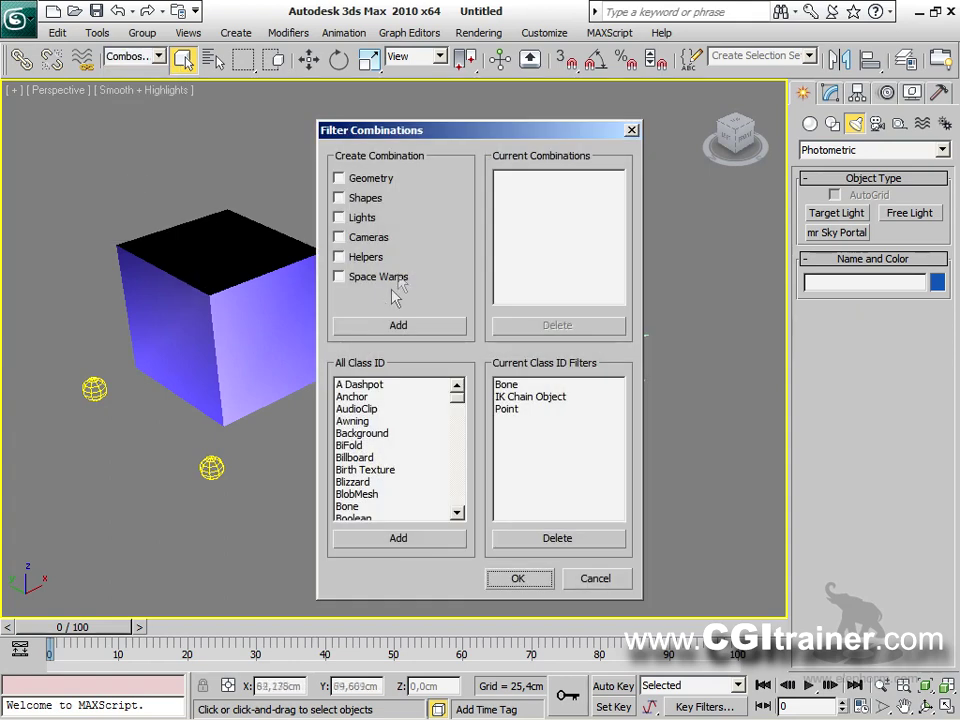
left_click(340, 180)
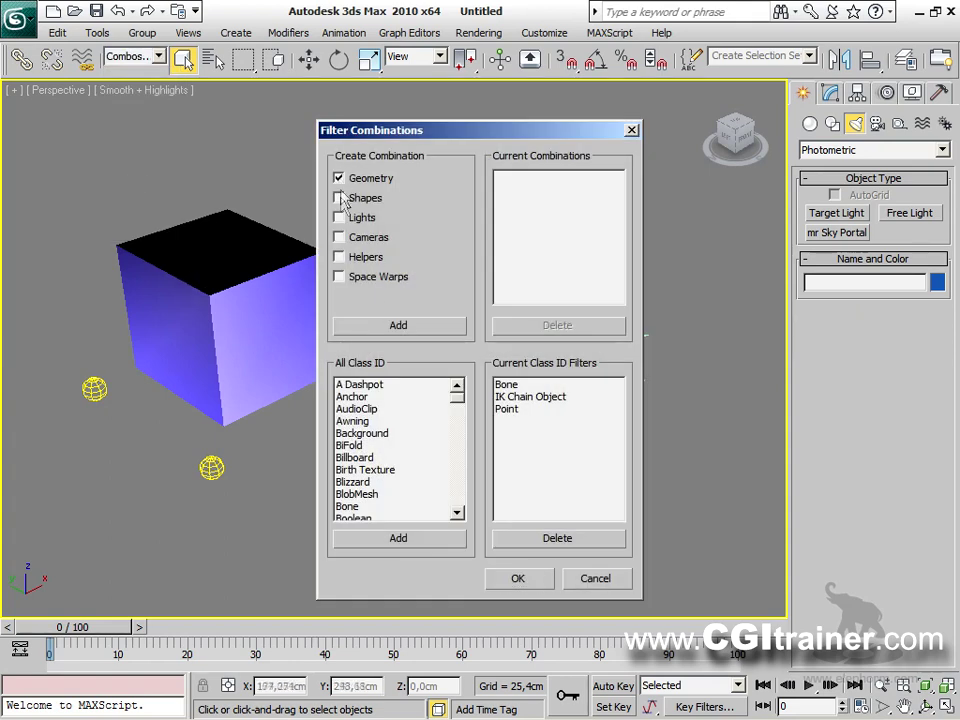
left_click(341, 200)
left_click(406, 326)
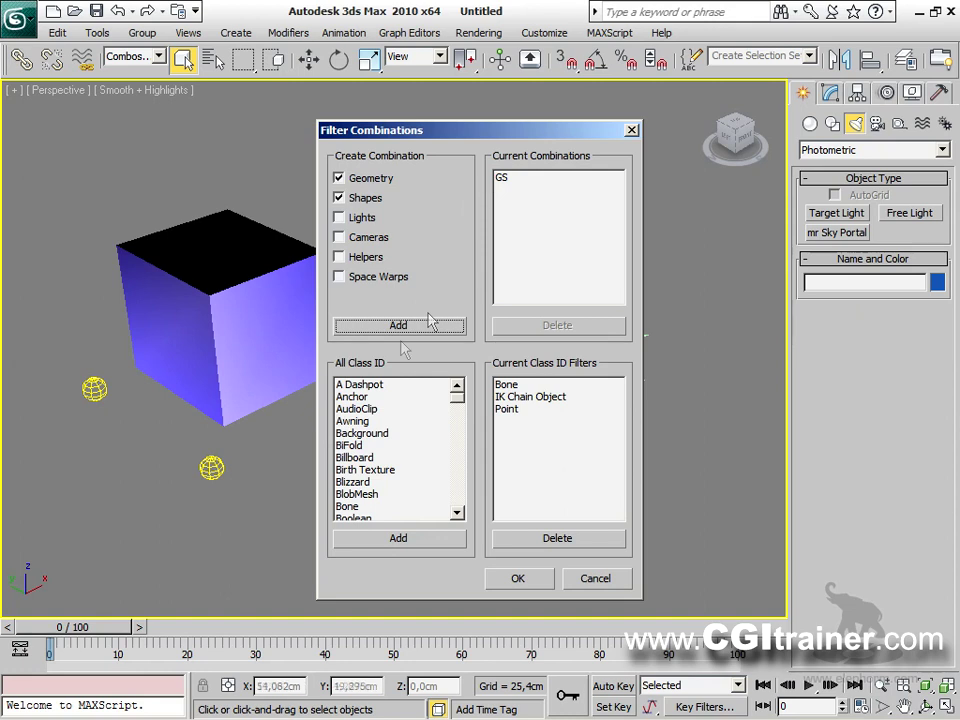
left_click(531, 583)
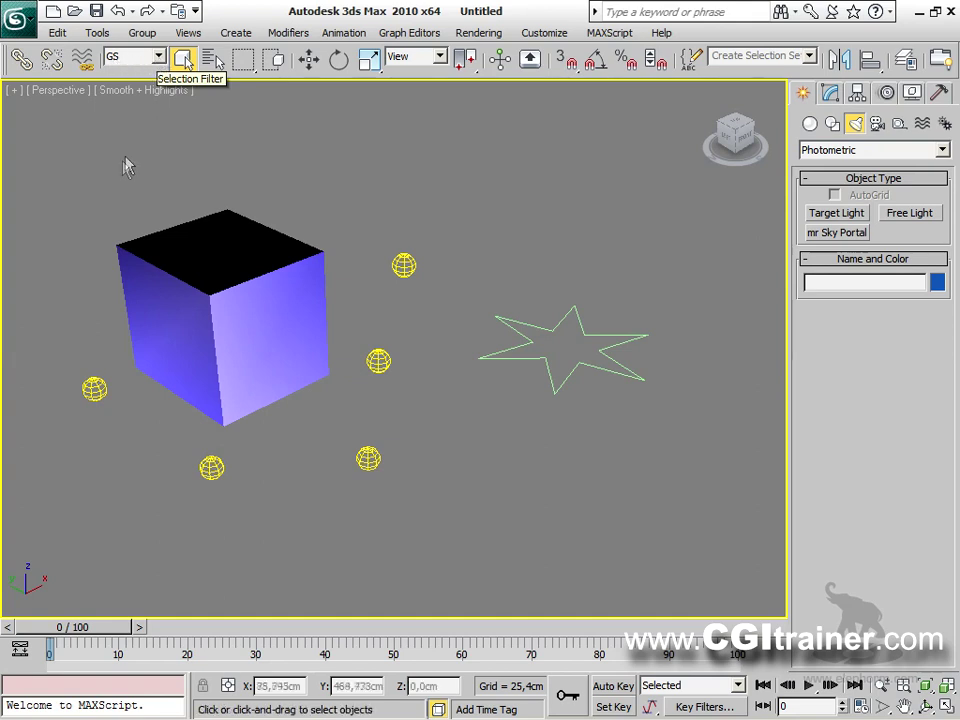
Select the cube and star together with GS, then only the cube with Geometry.
left_click_drag(75, 141, 690, 572)
right_click(242, 281)
left_click(270, 302)
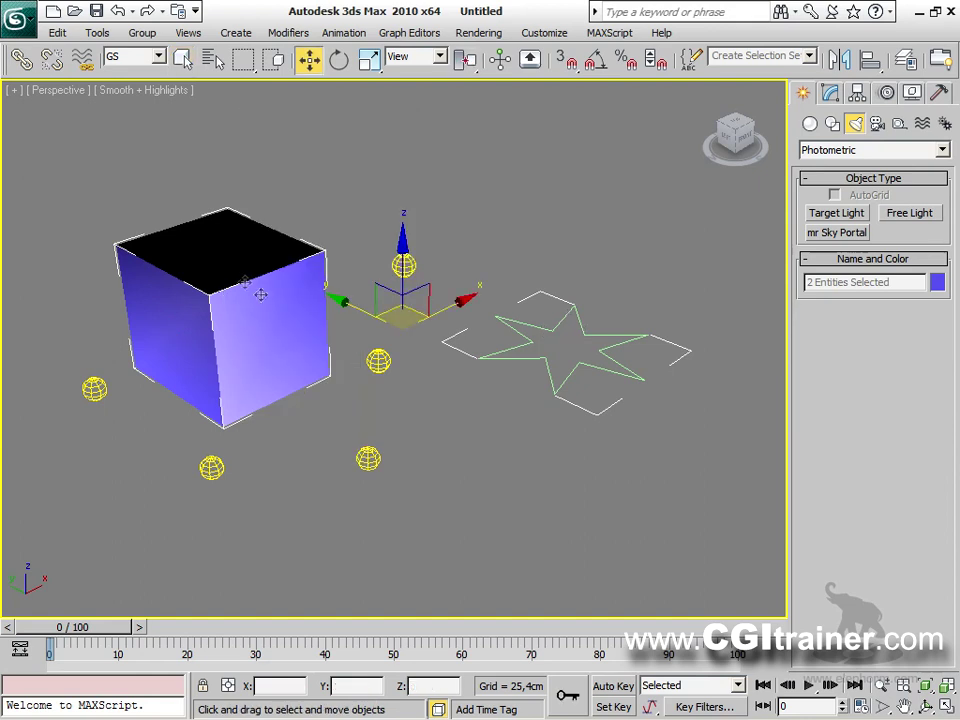
mouse_move(395, 287)
left_mouse_down("shift")
mouse_move(395, 270)
mouse_move(378, 358)
mouse_move(388, 202)
mouse_move(396, 285)
left_mouse_up("shift")
right_click(396, 285)
scroll(240, 278, "up", 4)
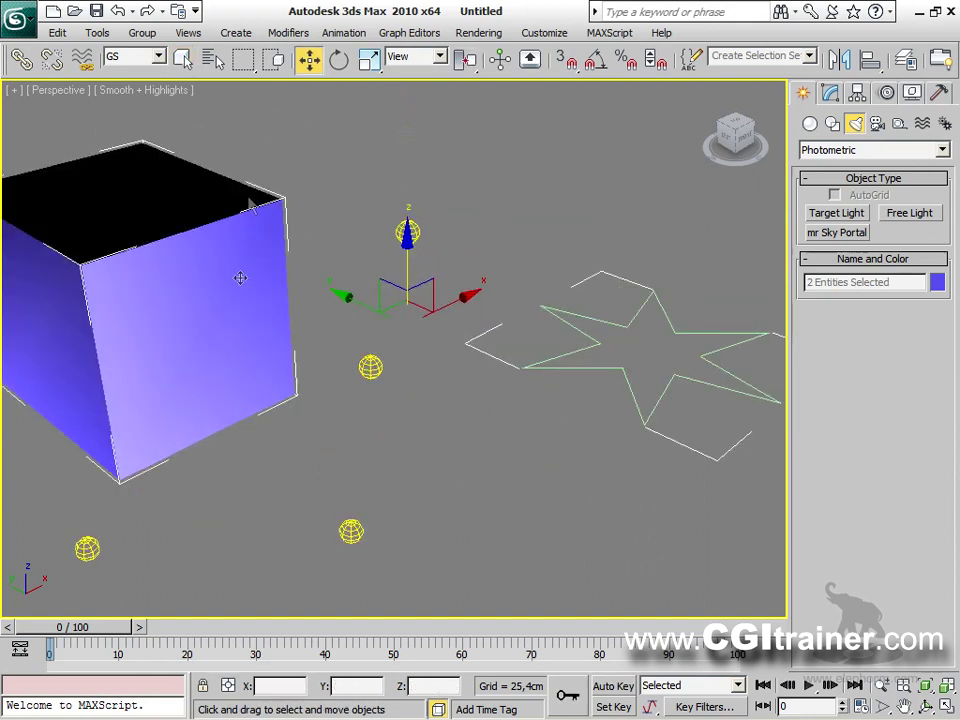
scroll(372, 372, "down", 4)
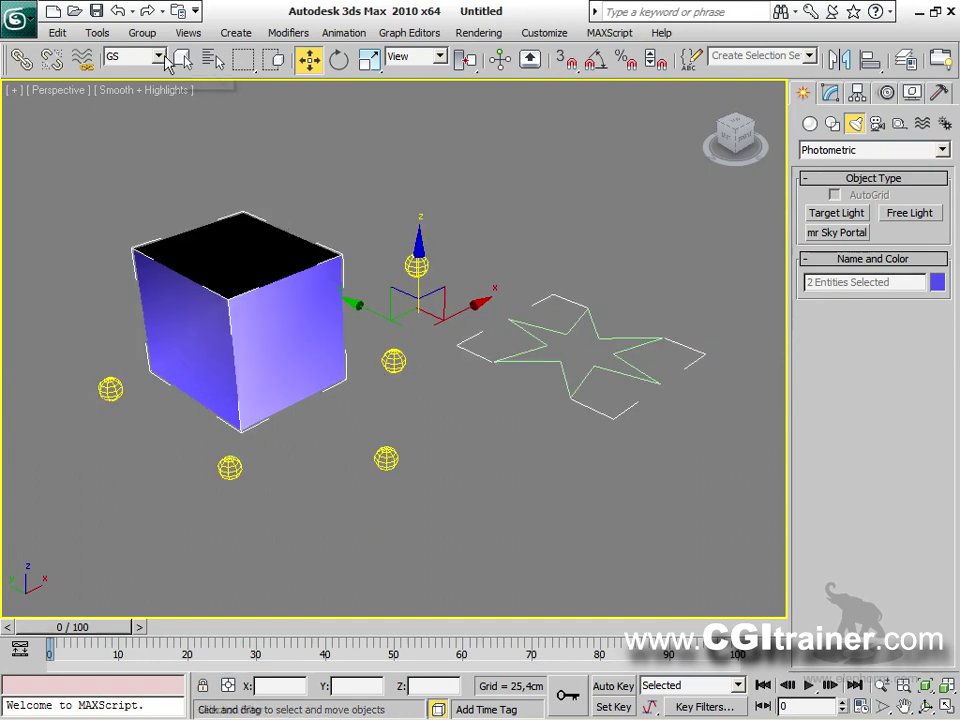
left_click(158, 57)
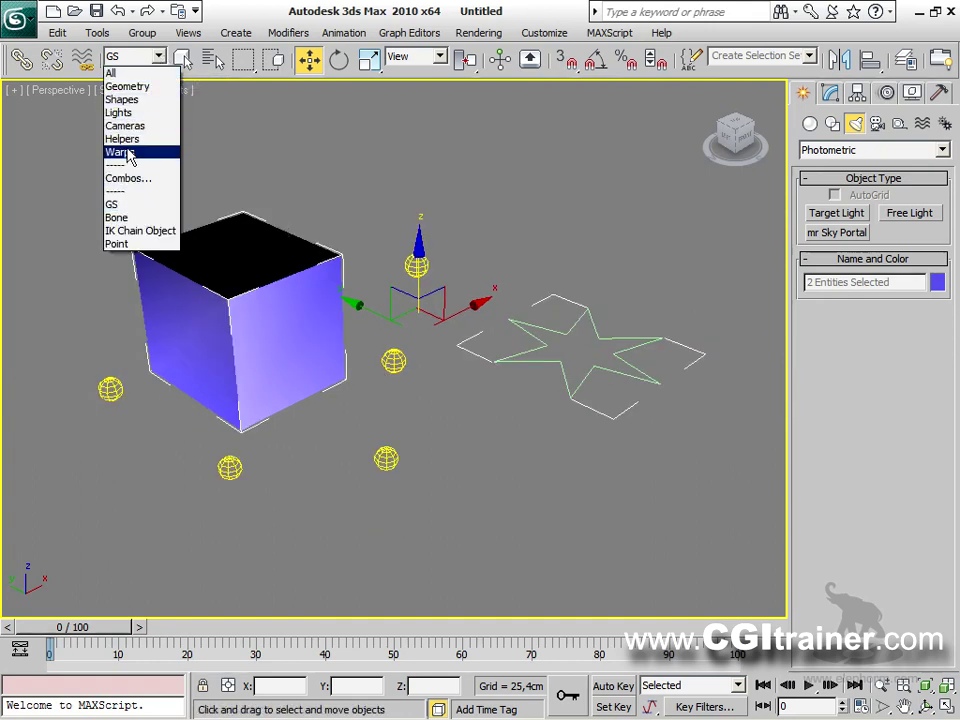
left_click(128, 92)
left_click_drag(101, 161, 214, 432)
Delete the GS combination from the filter combinations.
left_click(128, 56)
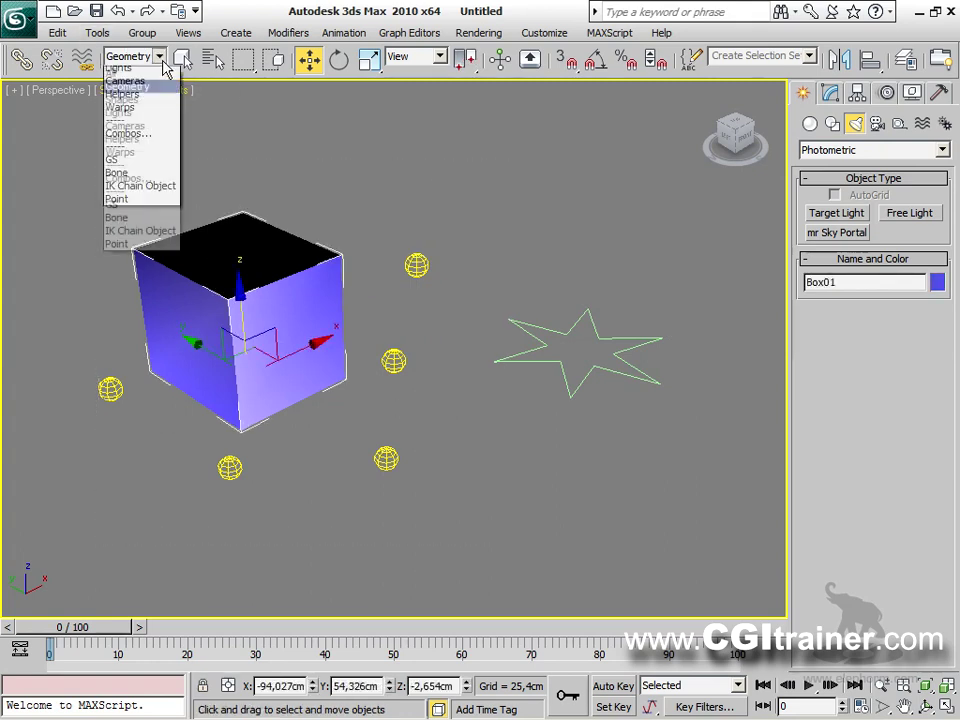
left_click(128, 178)
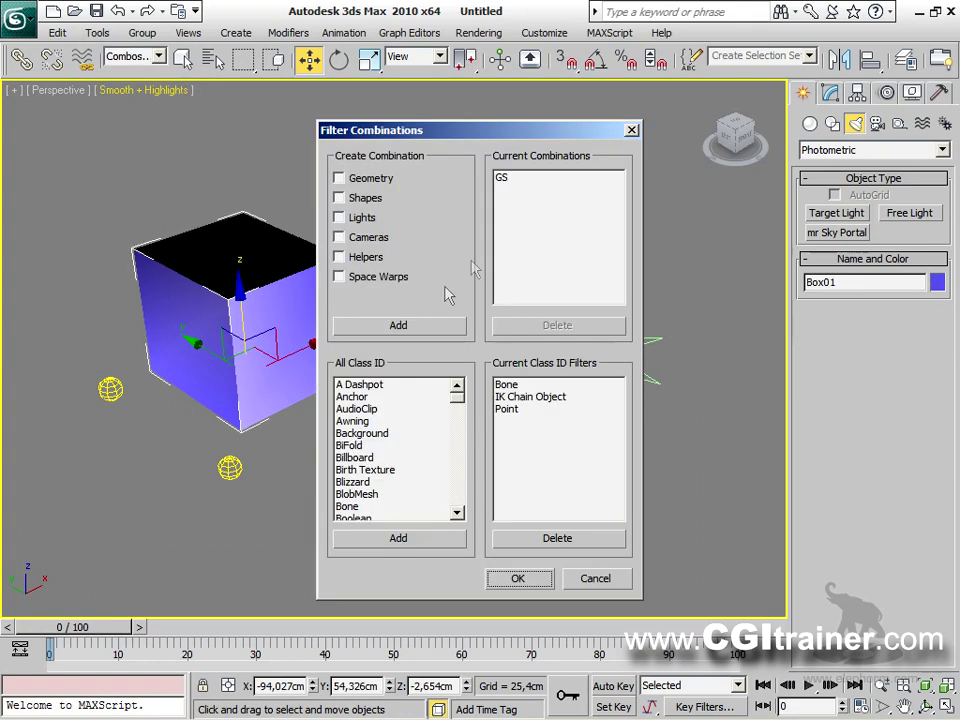
left_click(501, 178)
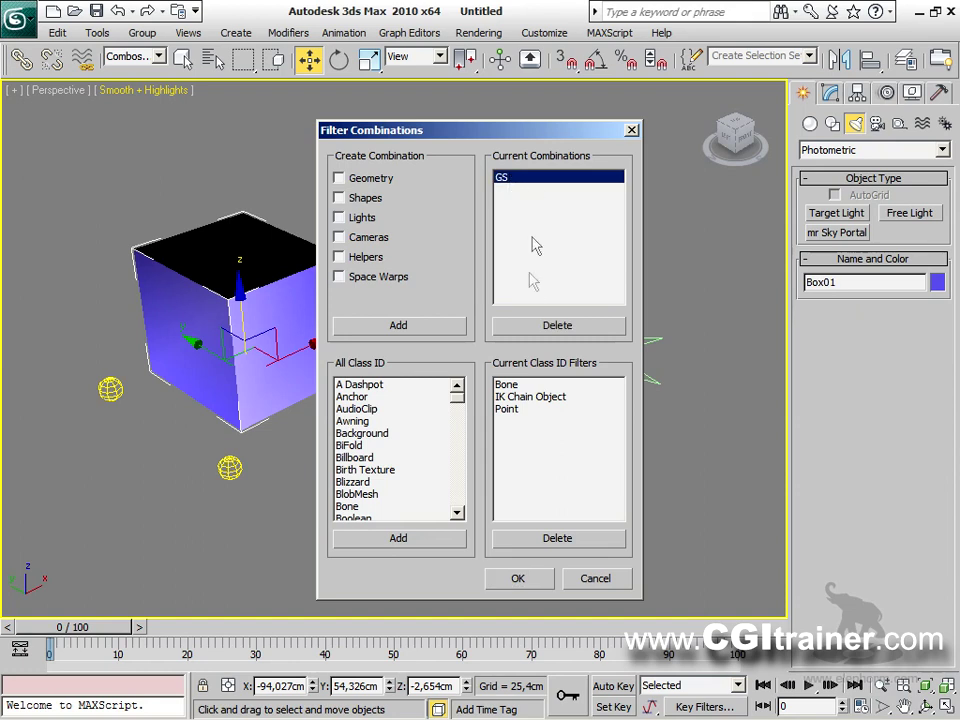
left_click(521, 326)
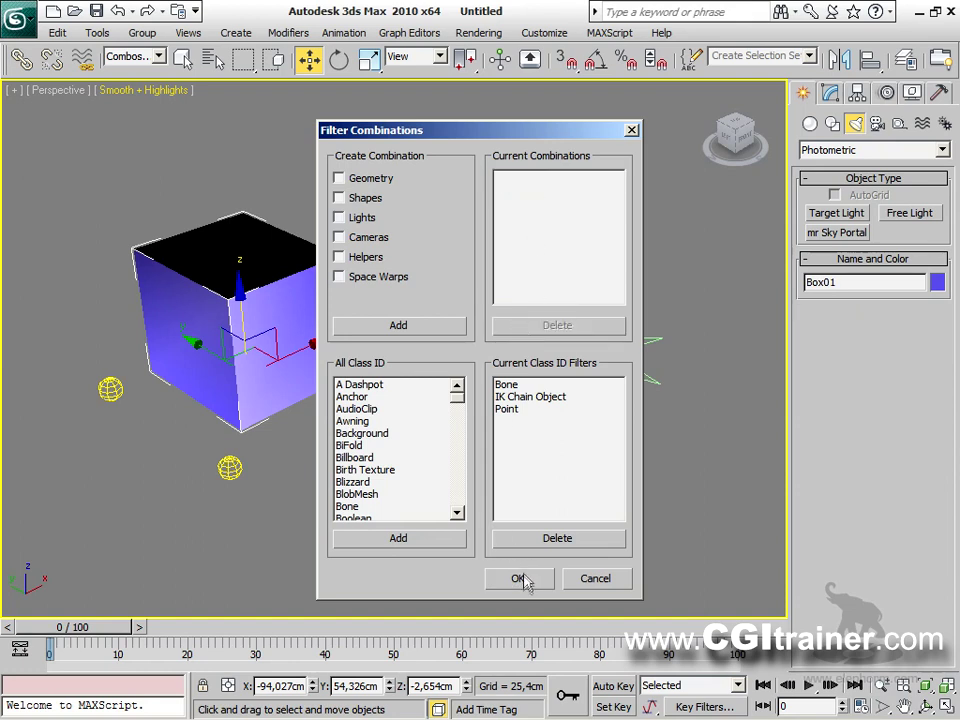
left_click(521, 580)
left_click(157, 56)
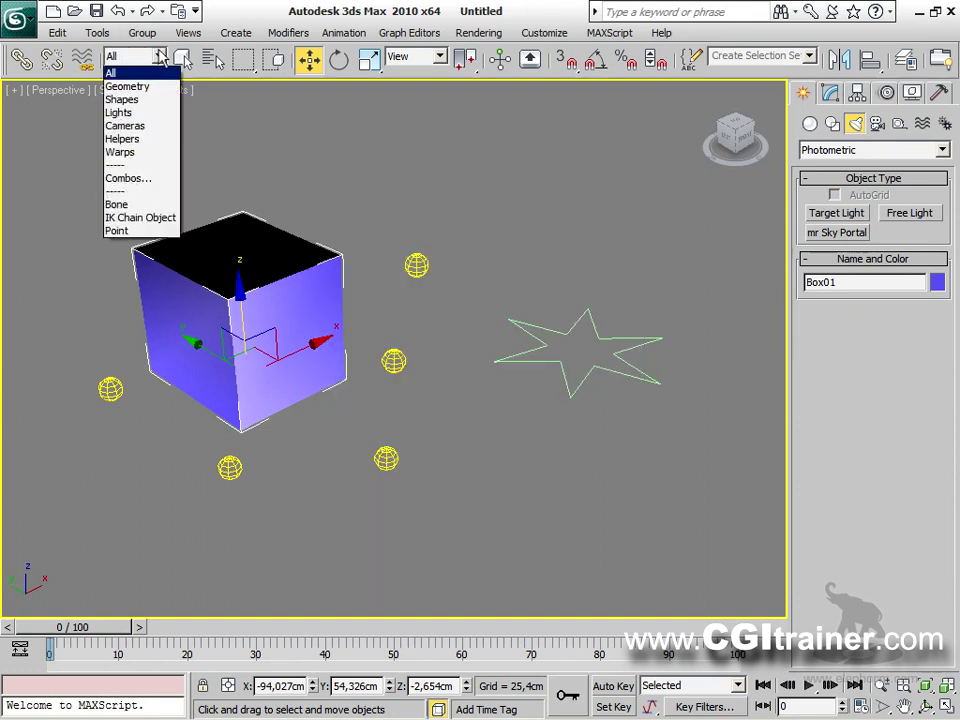
Keep the filter at All, browse the Create menu, and deselect the cube.
left_click(260, 262)
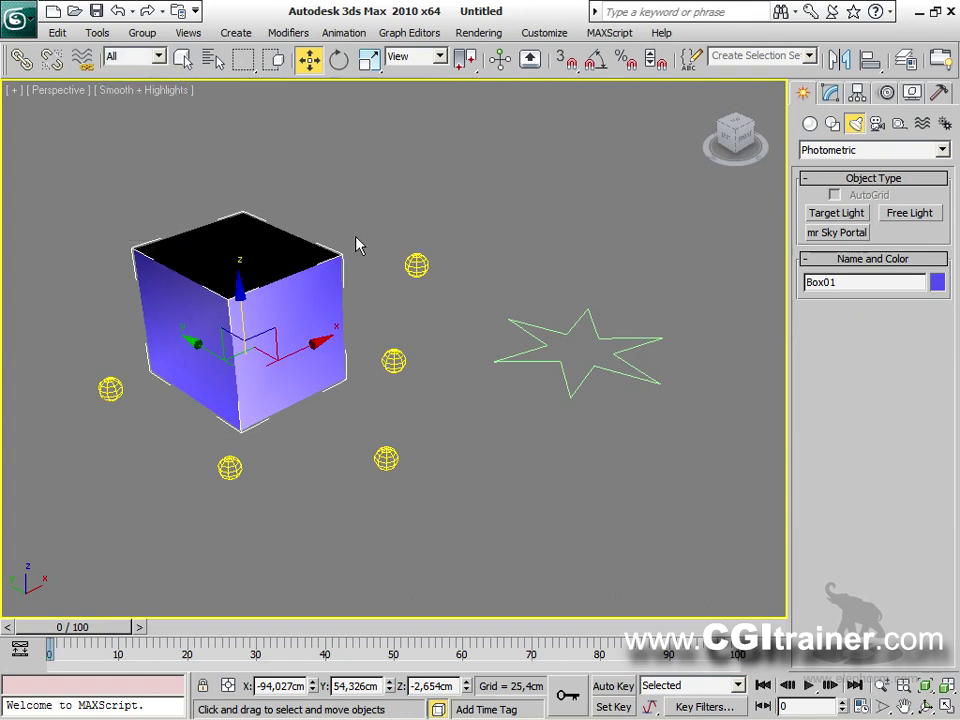
left_click(236, 33)
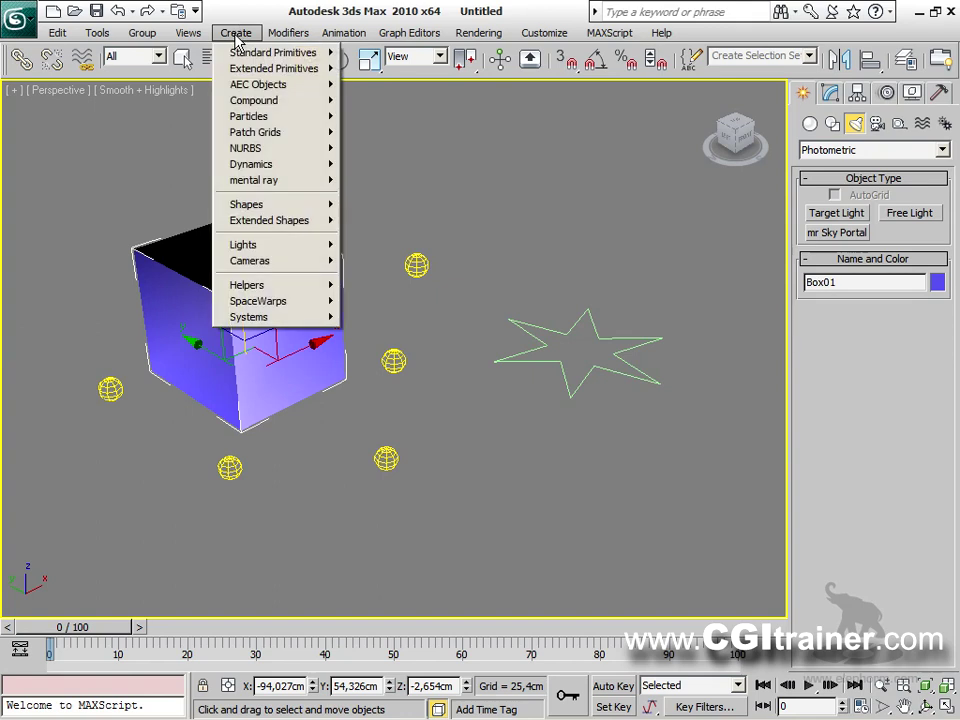
mouse_move(258, 72)
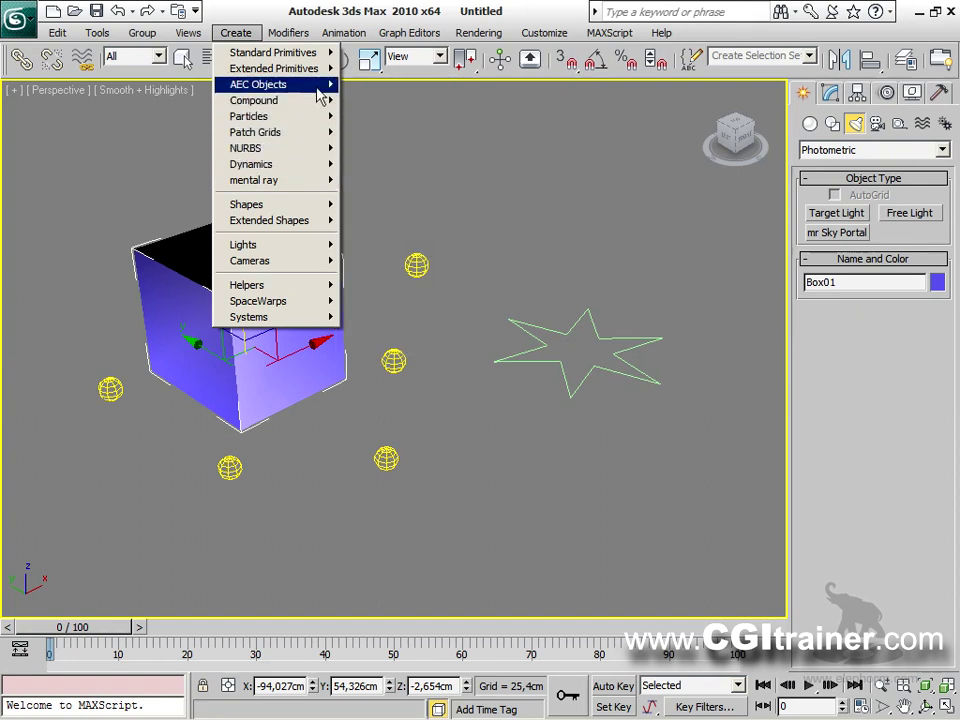
mouse_move(322, 94)
mouse_move(321, 204)
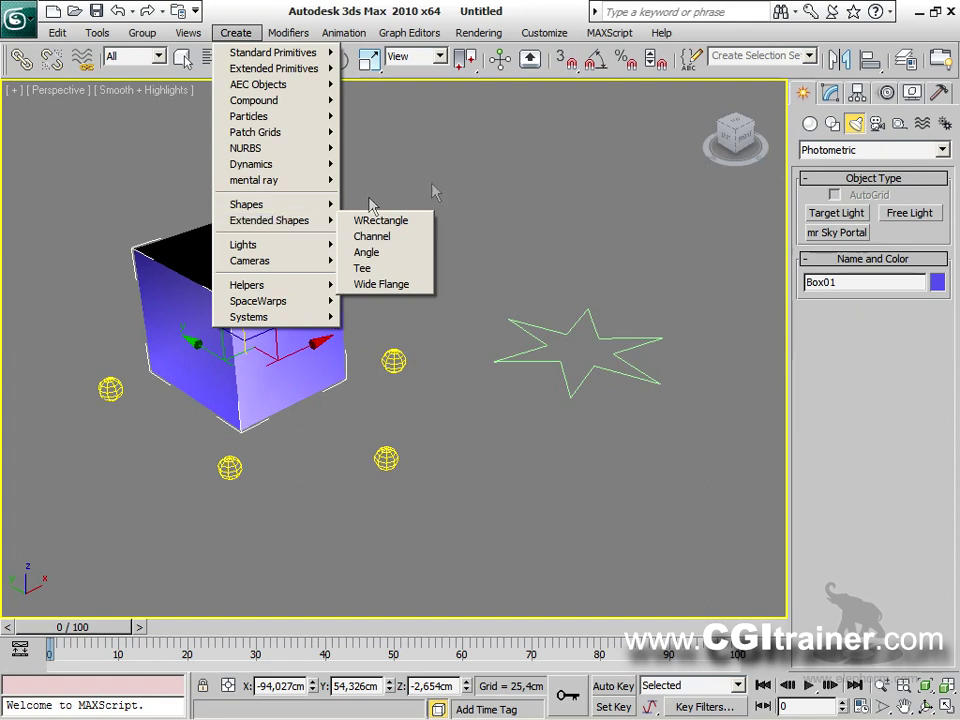
left_click(538, 287)
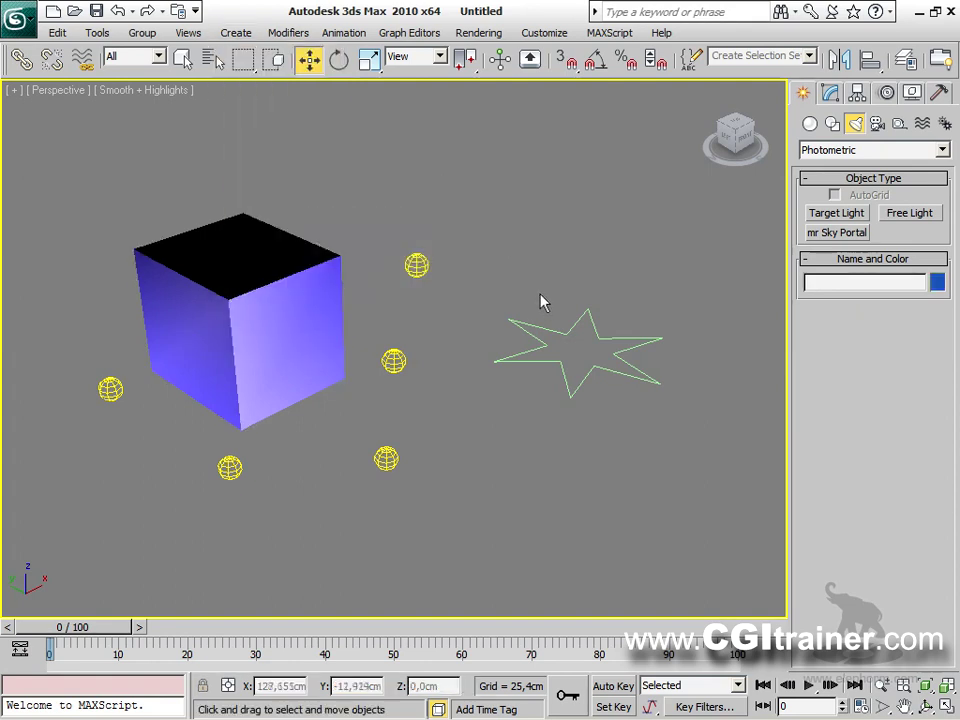
Show Standard Primitives under Geometry in the Create panel, leaving the filter on All.
left_click(810, 123)
left_click(832, 123)
left_click(810, 123)
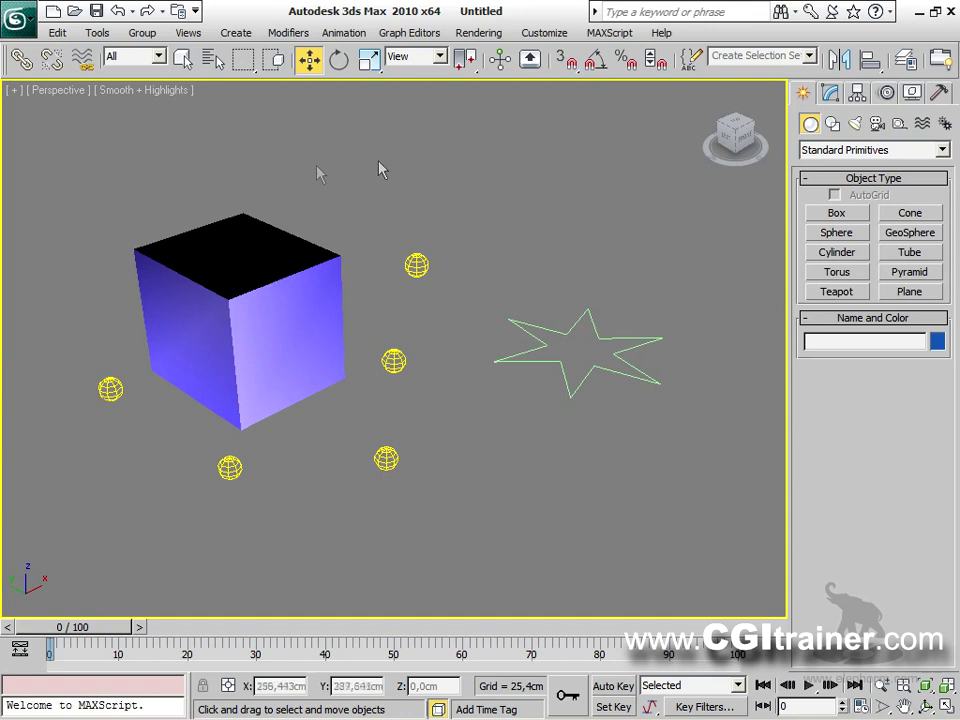
left_click(157, 56)
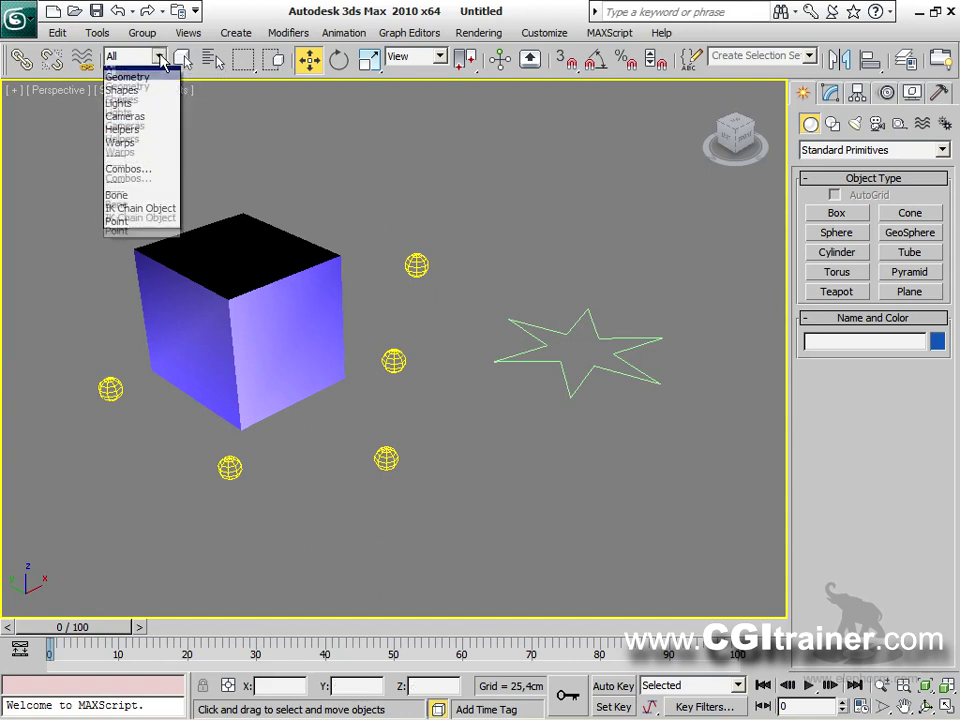
left_click(306, 150)
middle_click_drag(577, 157, 567, 177)
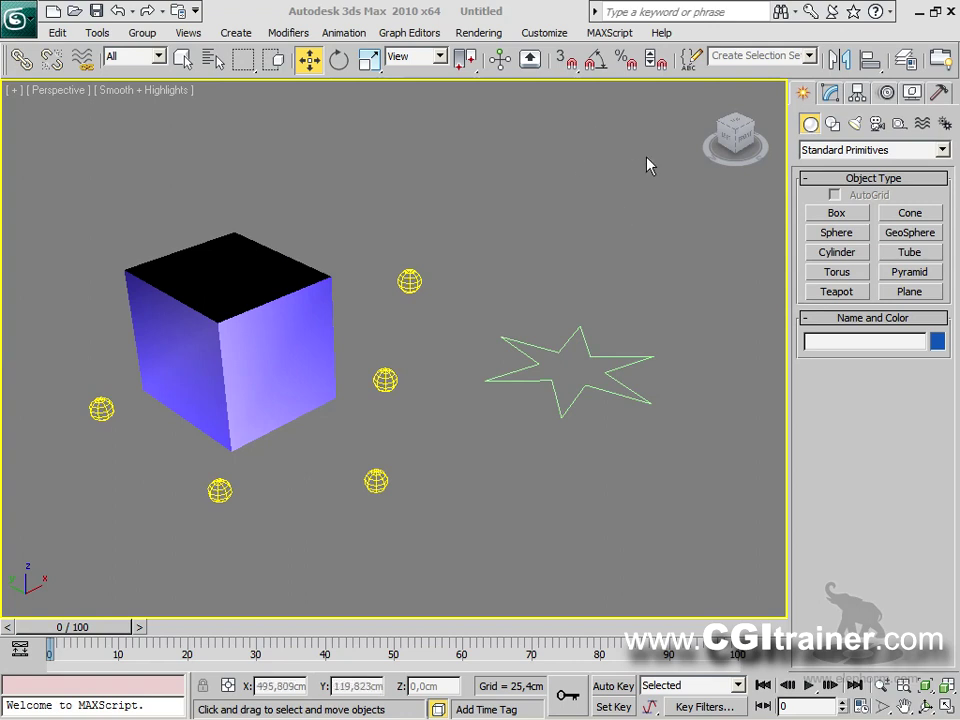
In the Display panel, toggle Hide by Category for shapes, geometry and lights, then restore them.
left_click(912, 94)
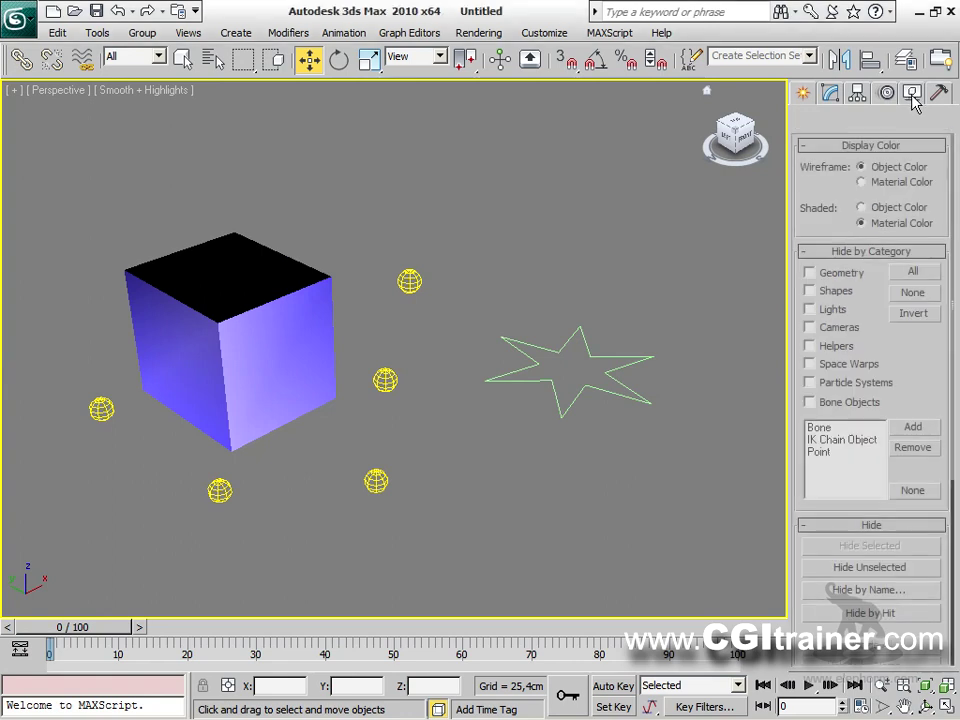
left_click(836, 292)
left_click(836, 296)
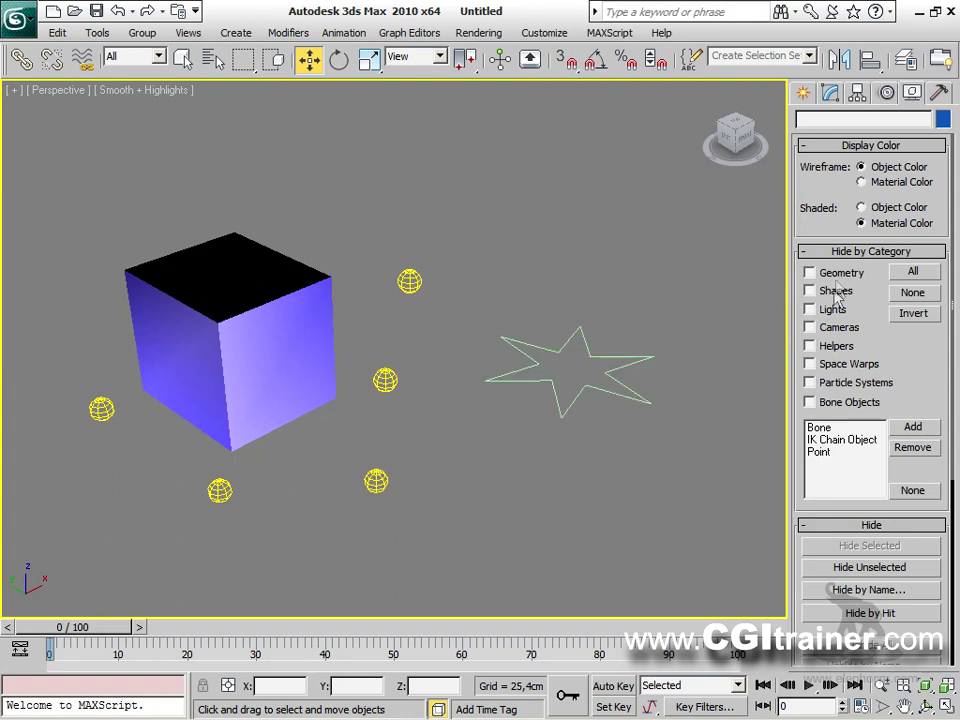
left_click(838, 282)
left_click(838, 282)
left_click(839, 317)
left_click(839, 317)
Hide and restore the cube and star again, then open Hide by Name.
left_click(838, 282)
left_click(838, 282)
left_click(840, 293)
left_click(840, 293)
scroll(929, 381, "down", 5)
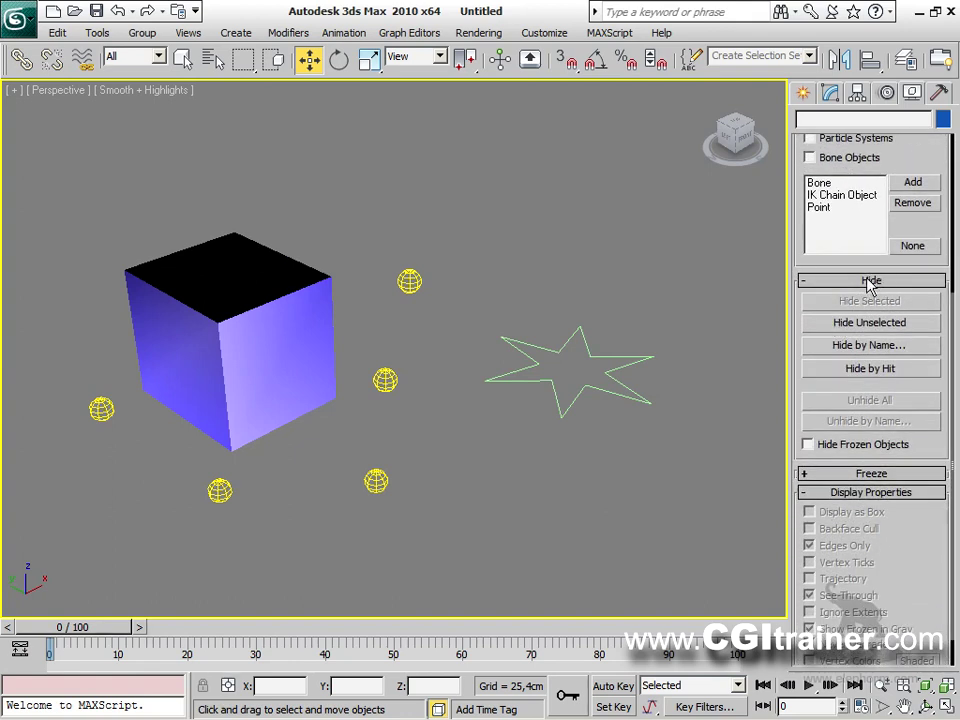
left_click(900, 350)
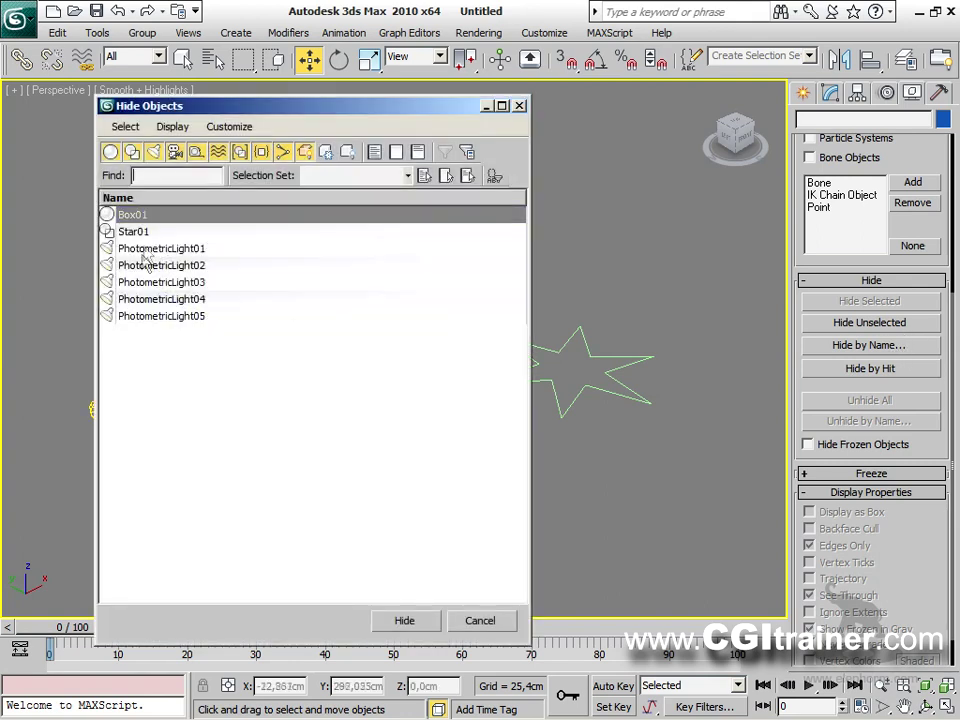
Filter Hide Objects to lights only and hide PhotometricLight01 through PhotometricLight05.
left_click(132, 151)
left_click(110, 151)
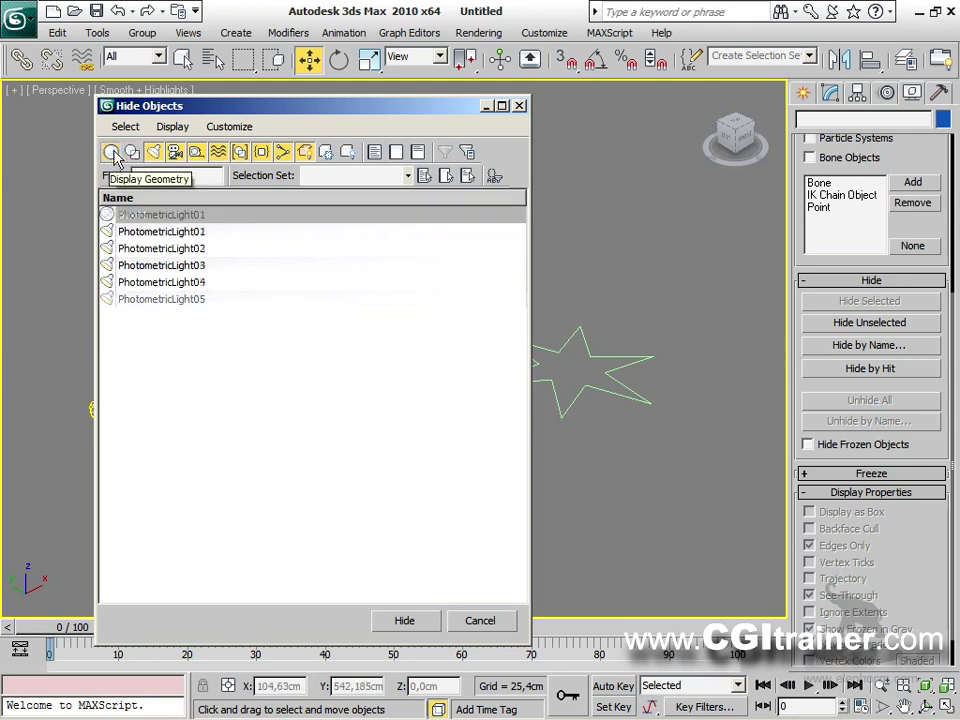
left_click(132, 151)
left_click(110, 151)
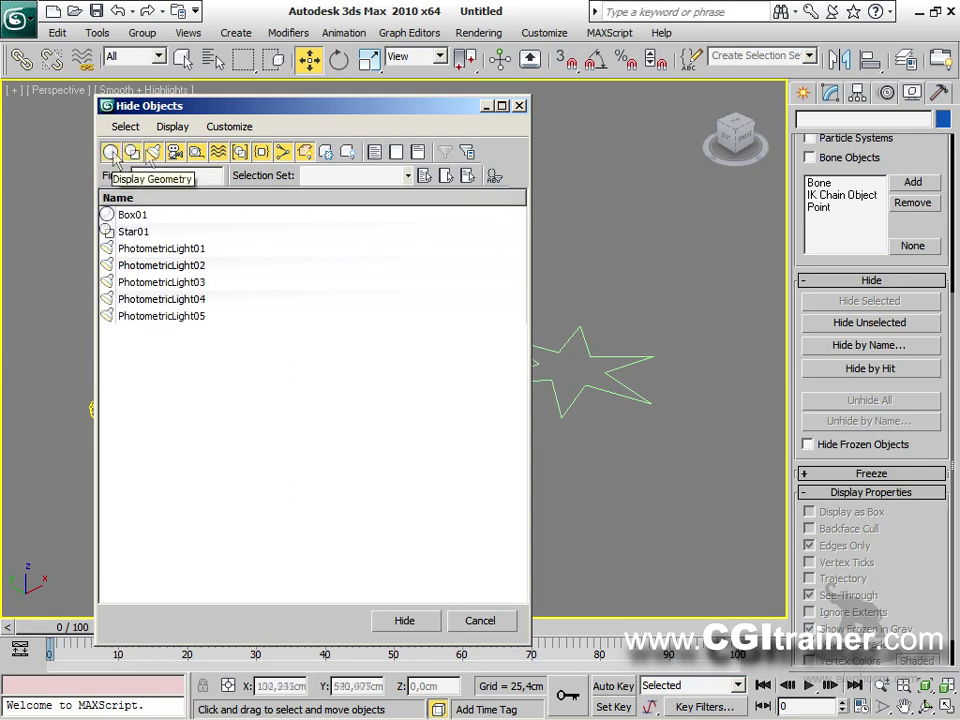
left_click(153, 152)
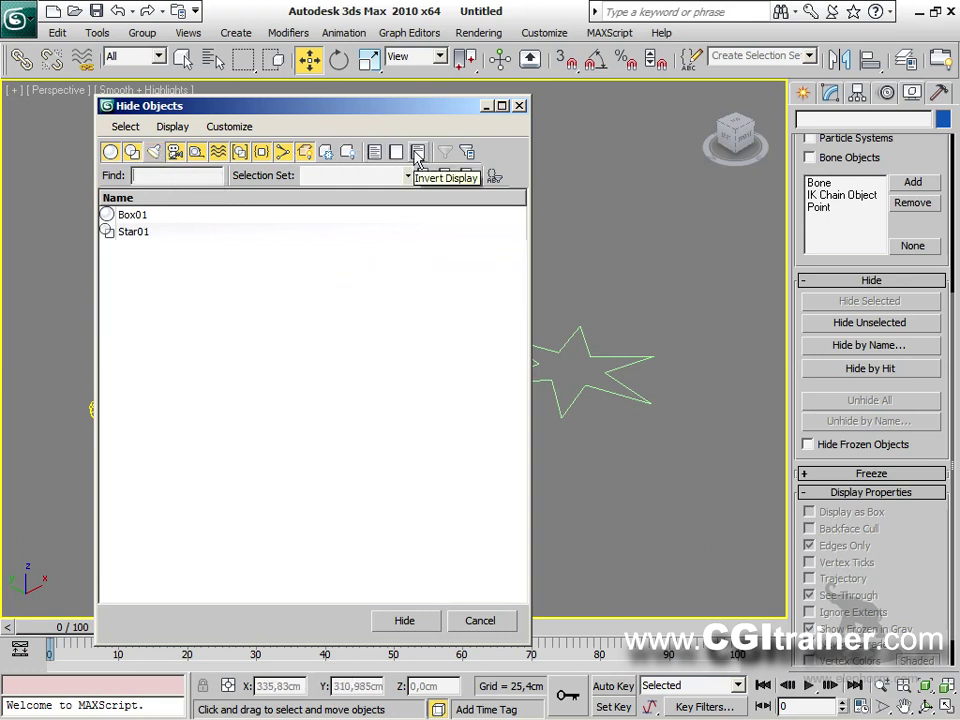
left_click(417, 155)
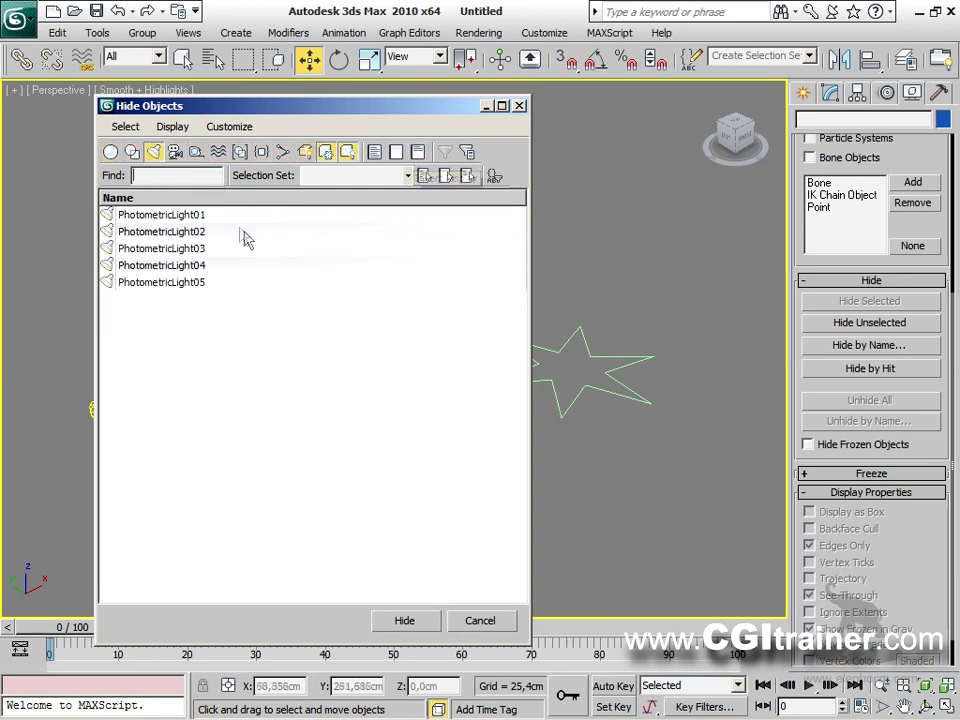
left_click_drag(236, 221, 229, 289)
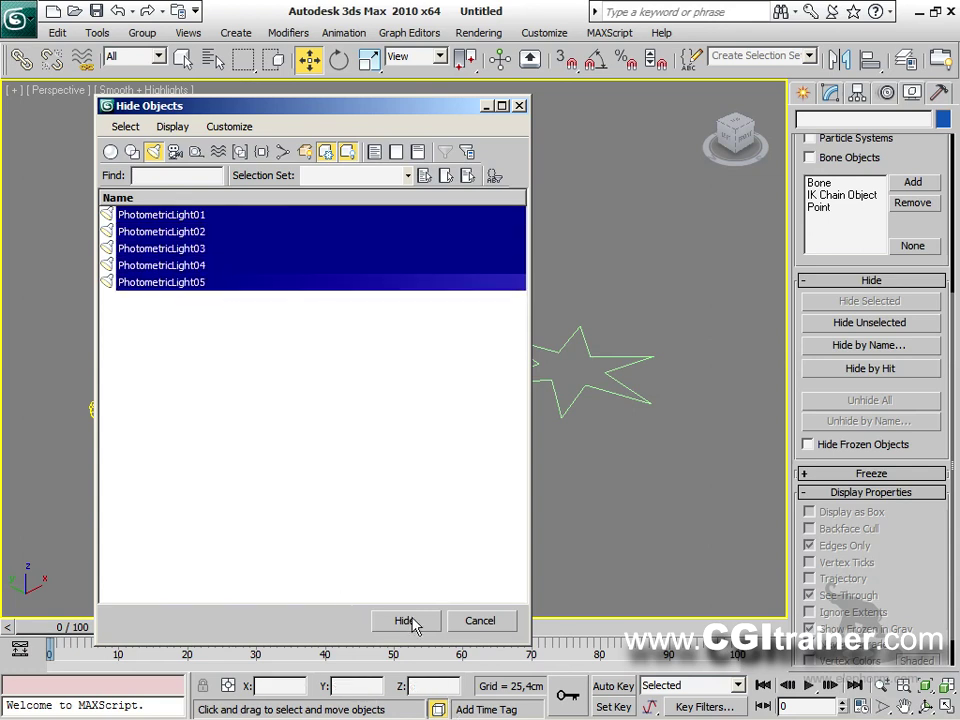
left_click(405, 621)
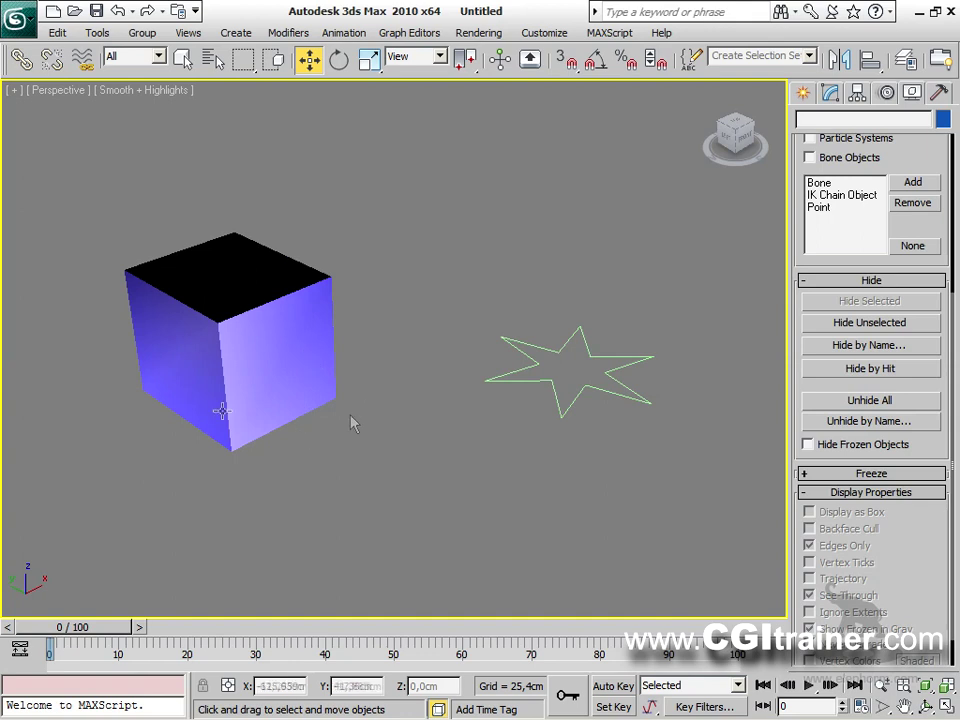
Unhide all objects, browse the Freeze and Display Properties rollouts, and open the Tools menu.
left_click(891, 401)
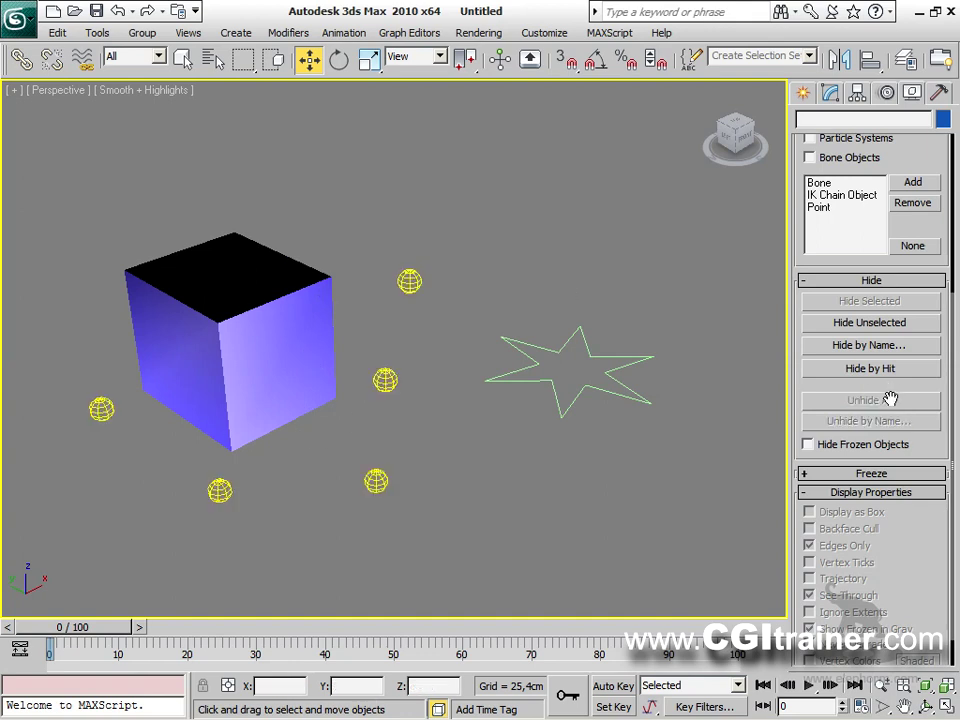
left_click(871, 473)
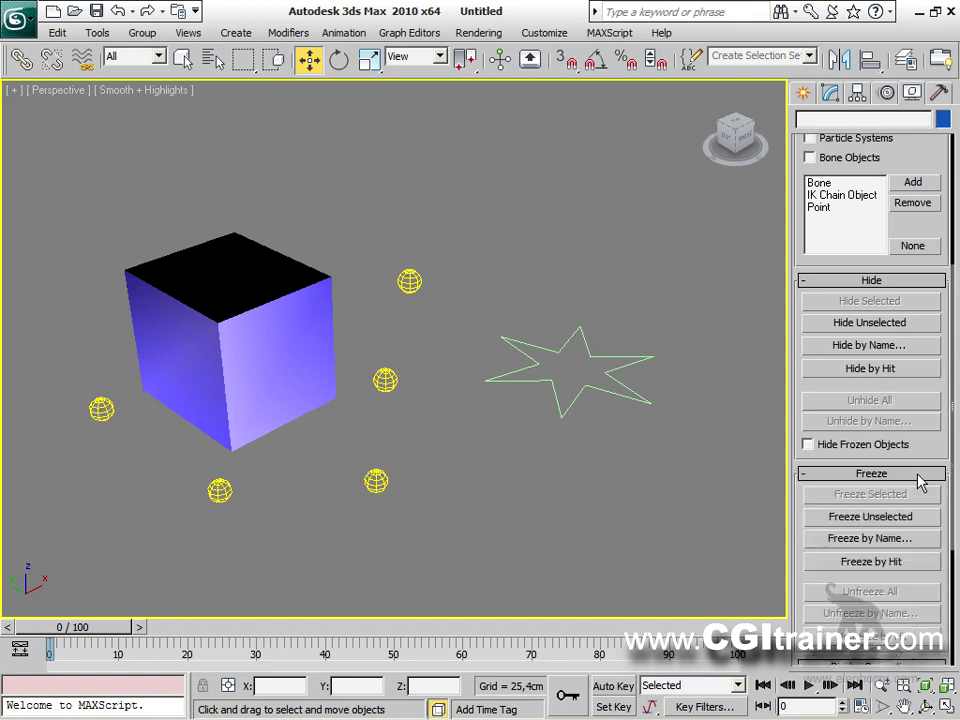
left_click(871, 473)
left_click(871, 491)
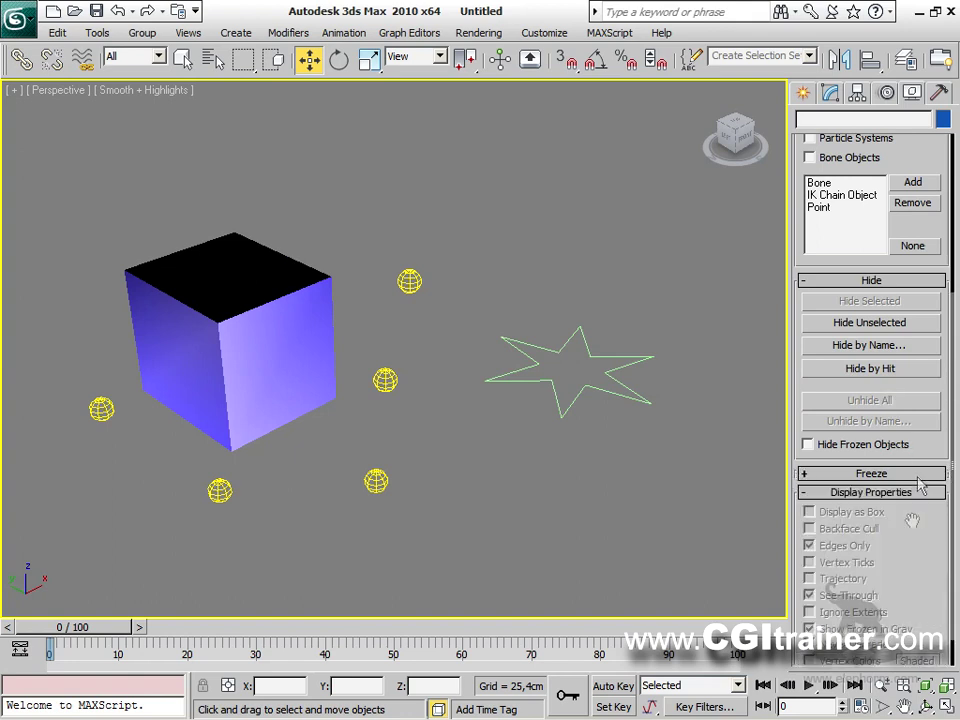
scroll(914, 342, "down", 2)
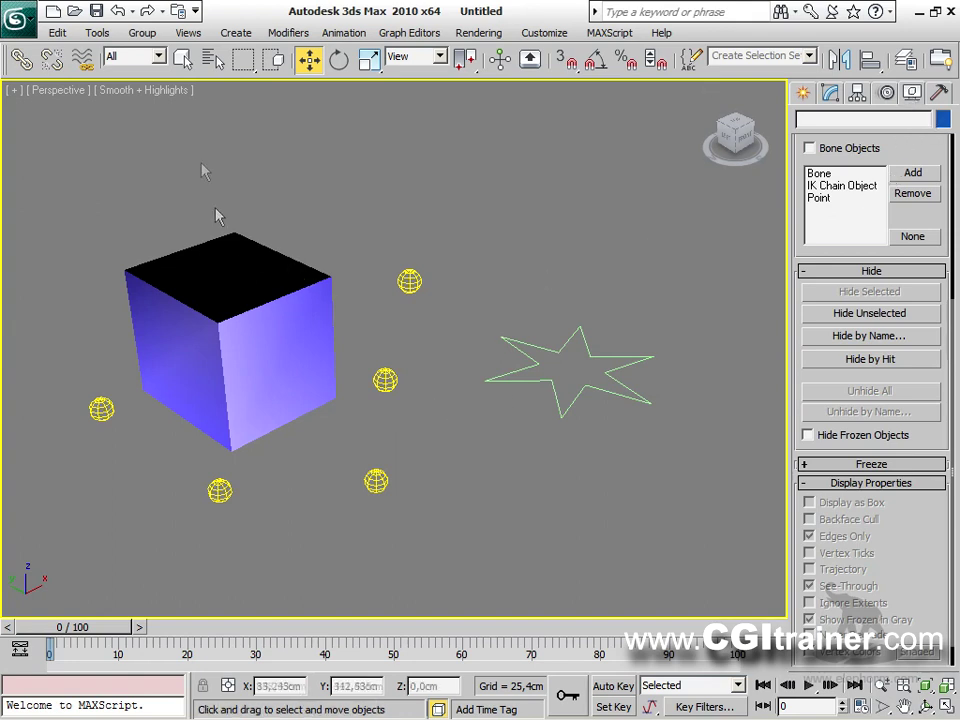
left_click(97, 33)
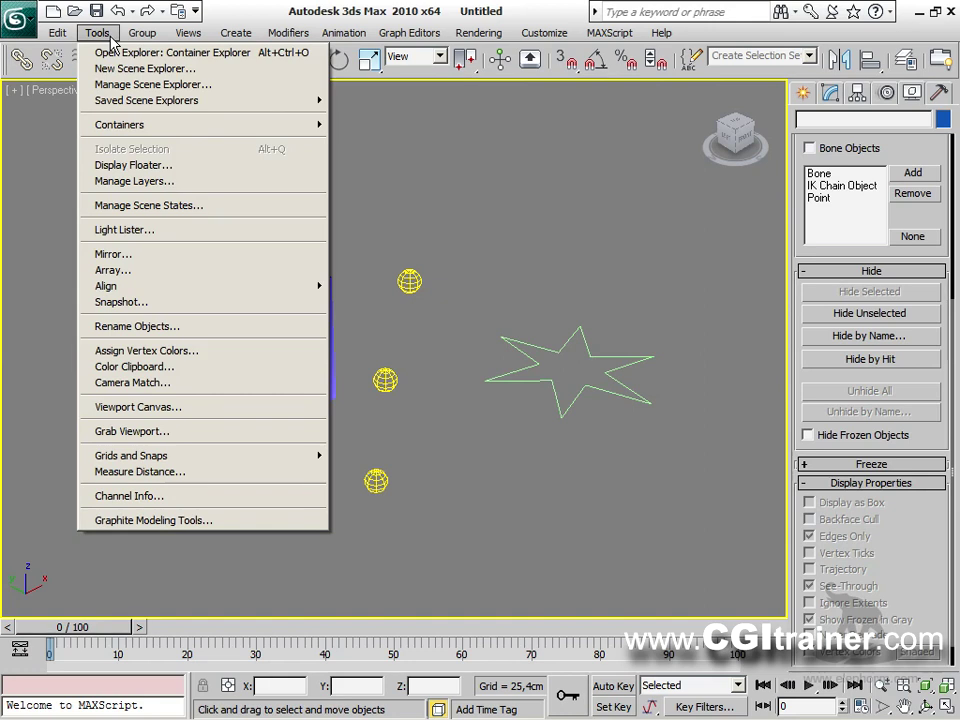
left_click(139, 168)
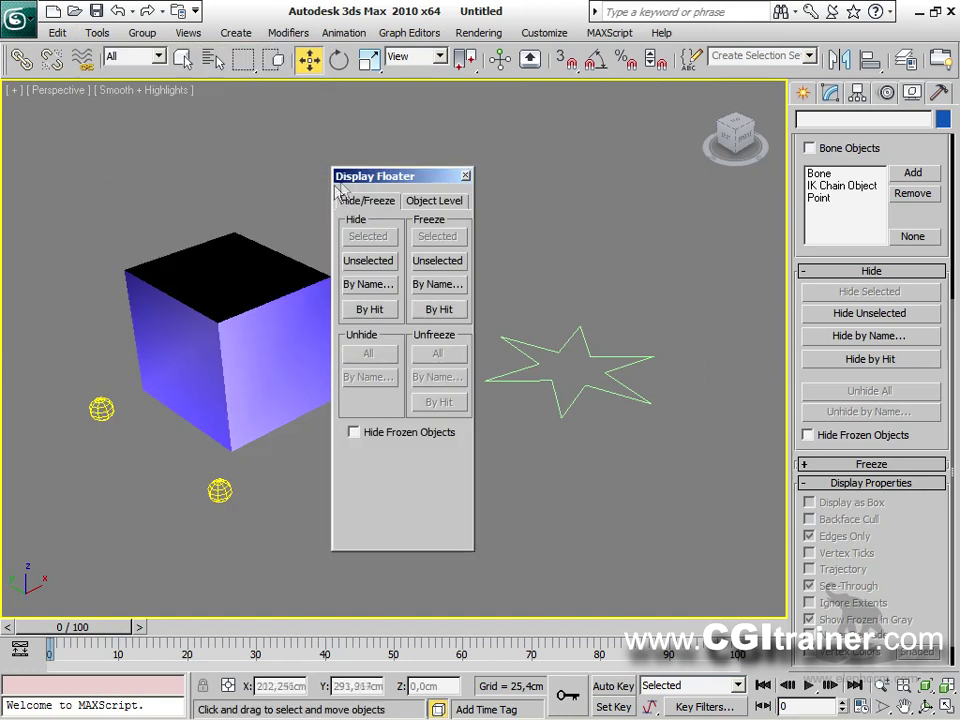
left_click_drag(365, 183, 543, 156)
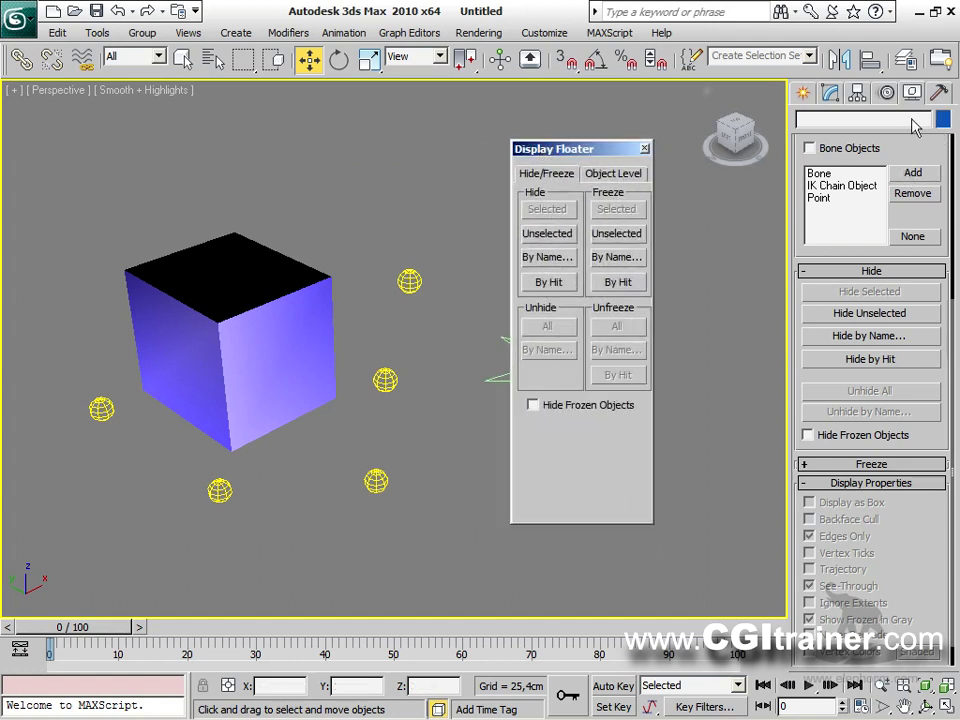
left_click(588, 177)
left_click(570, 178)
left_click(603, 176)
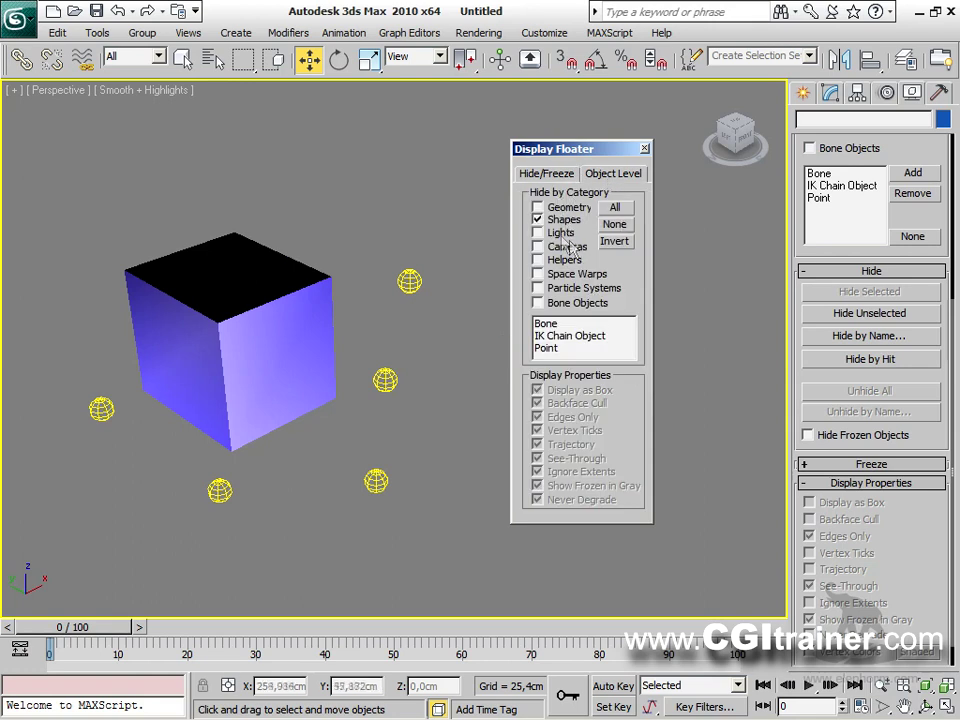
left_click(538, 232)
left_click_drag(583, 155, 477, 128)
left_click(456, 196)
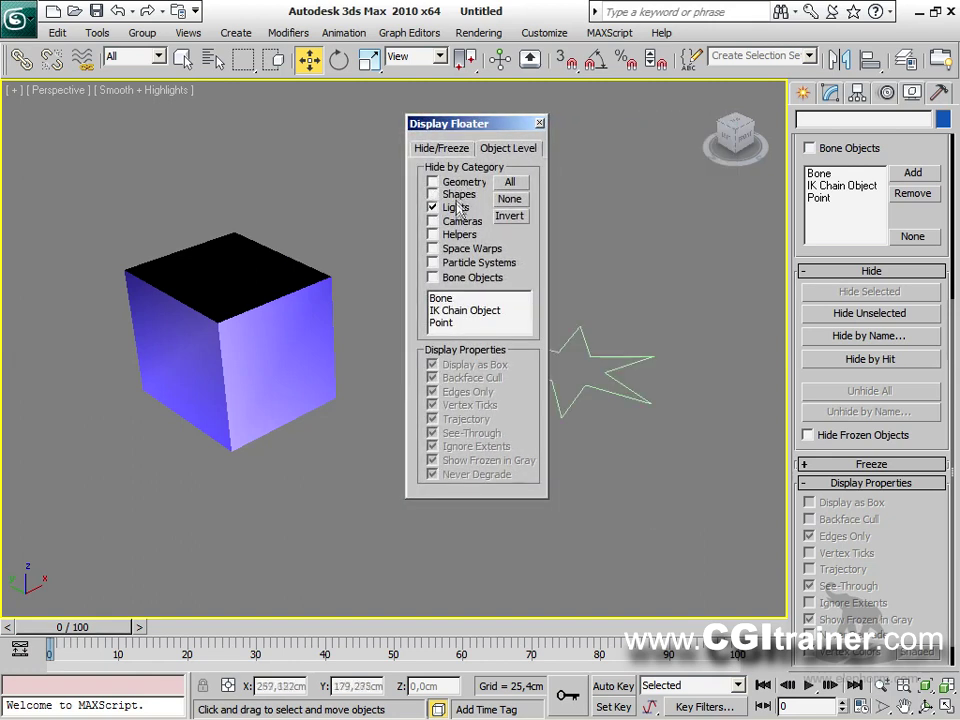
left_click(456, 207)
left_click(456, 208)
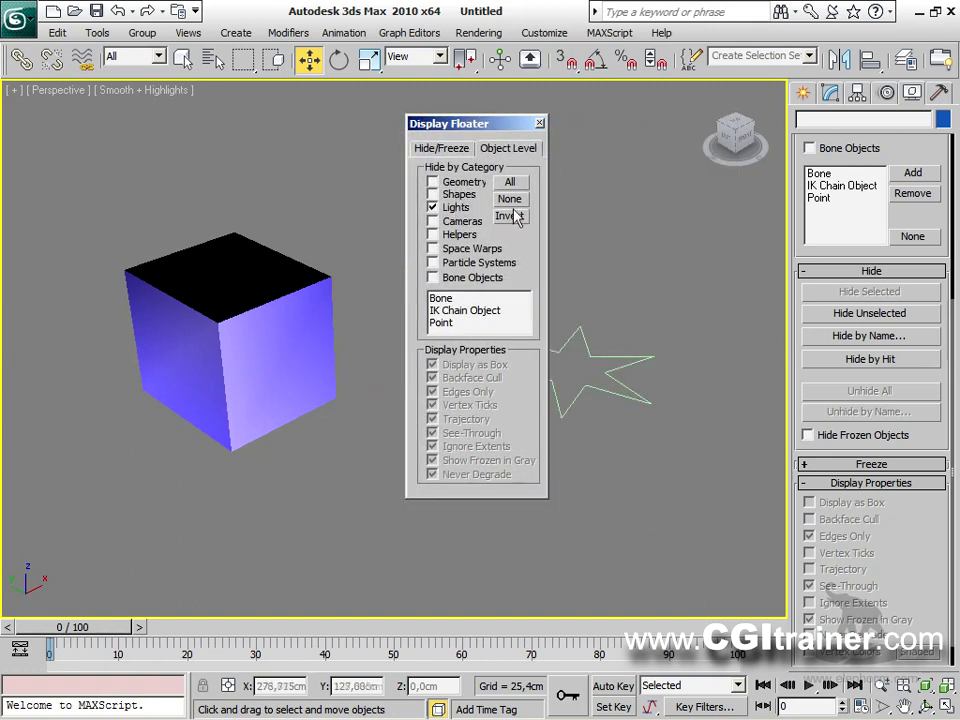
left_click(512, 216)
left_click(456, 207)
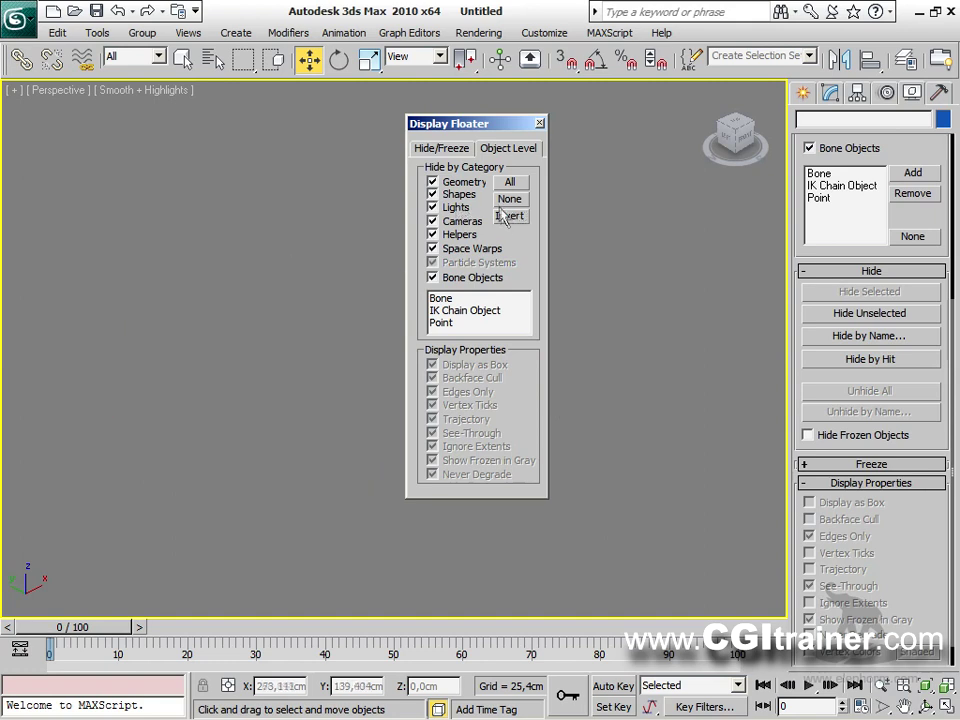
left_click(510, 199)
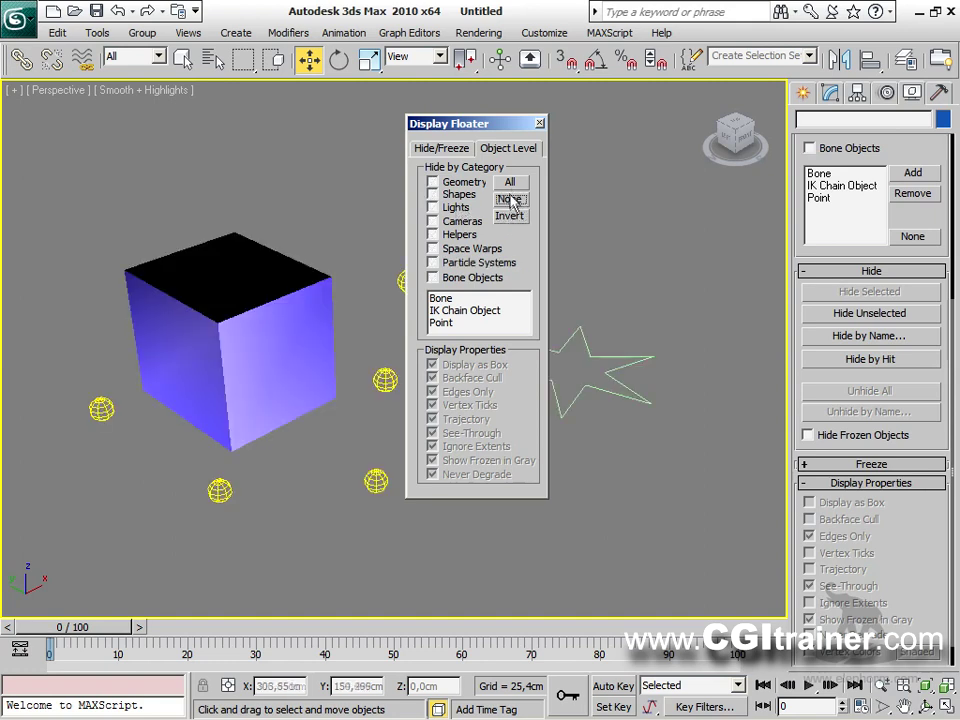
left_click(450, 152)
key("Escape")
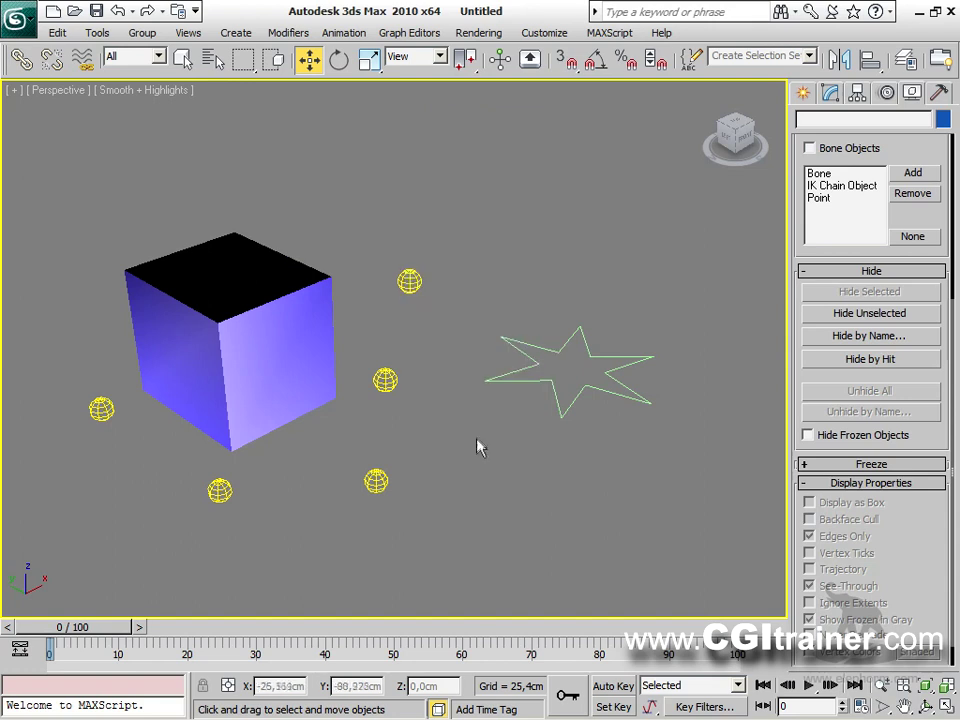
Select PhotometricLight01 through PhotometricLight05 by name, with lights shown in the list.
mouse_move(478, 450)
middle_mouse_down()
mouse_move(461, 450)
mouse_move(477, 438)
middle_mouse_up()
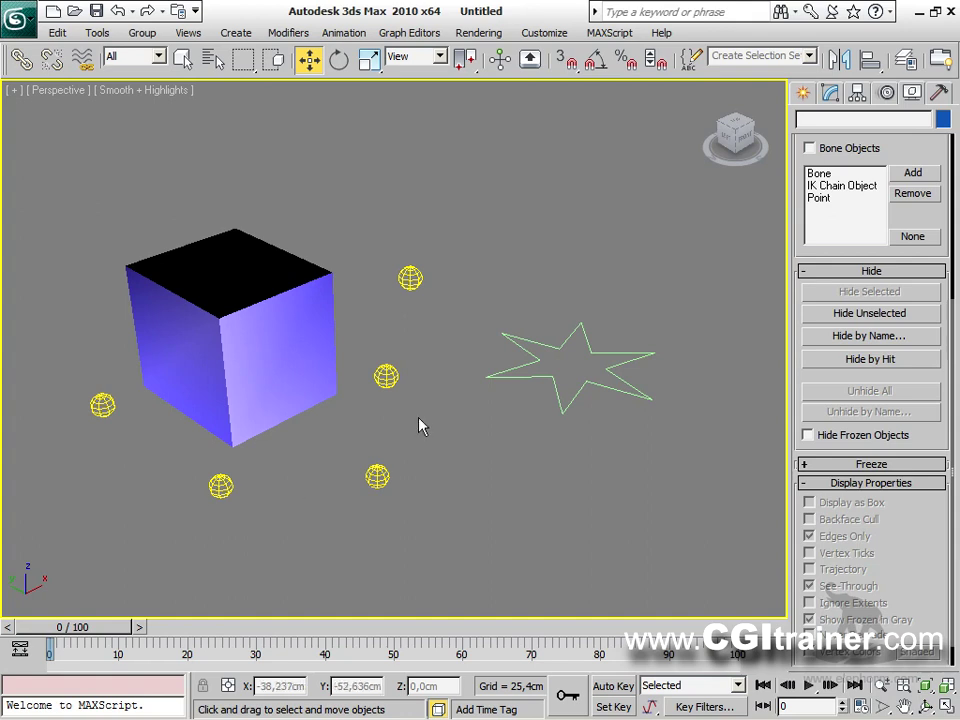
key("h")
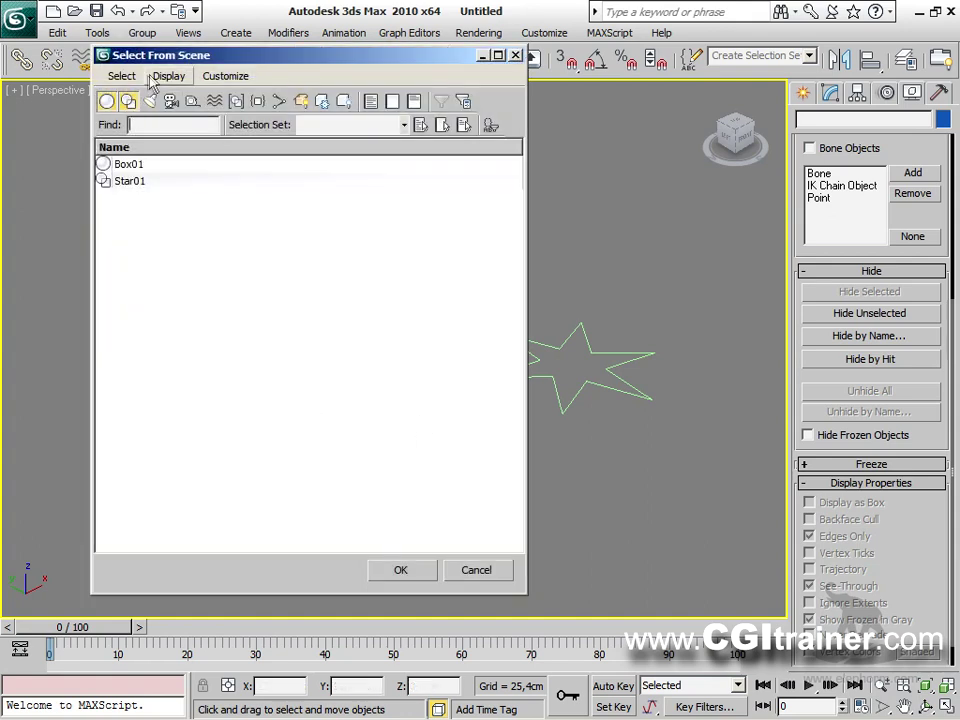
left_click(149, 102)
left_click_drag(205, 199, 195, 268)
left_click(401, 571)
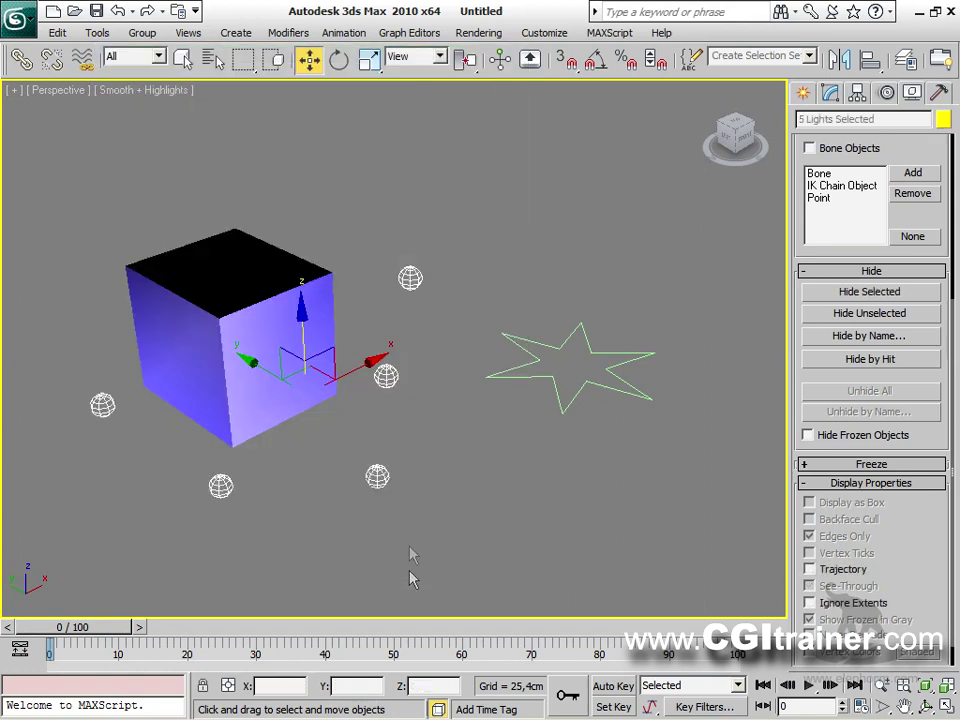
Move the five selected lights up along Z to about 382 cm.
middle_click_drag(301, 348, 340, 441, "alt")
scroll(340, 441, "down", 6)
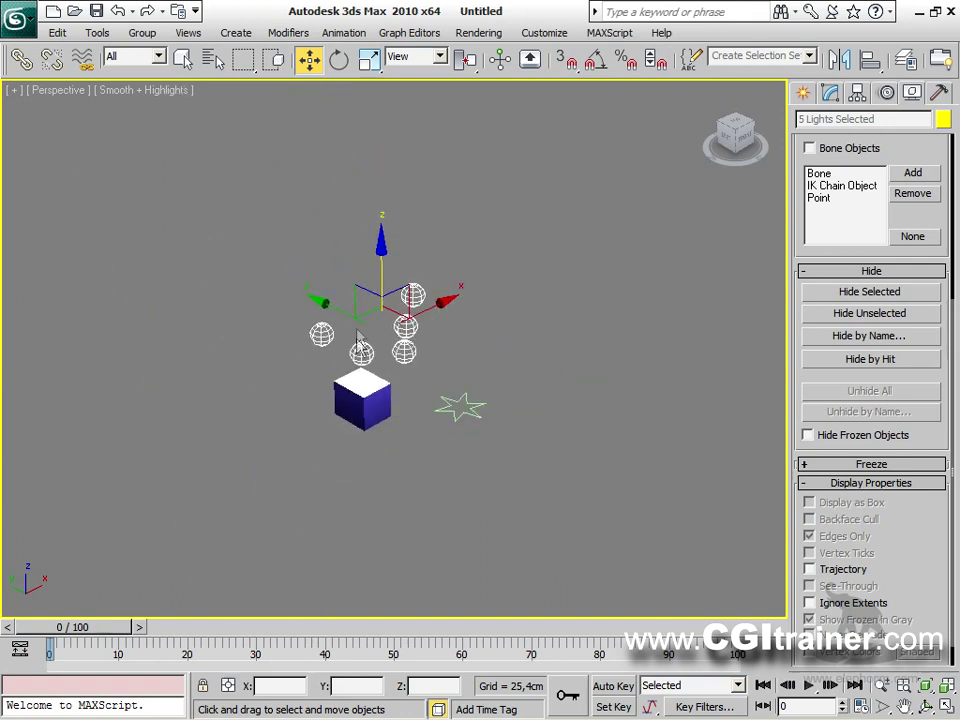
left_click_drag(379, 284, 380, 105)
middle_click_drag(414, 504, 394, 502)
left_click(420, 515)
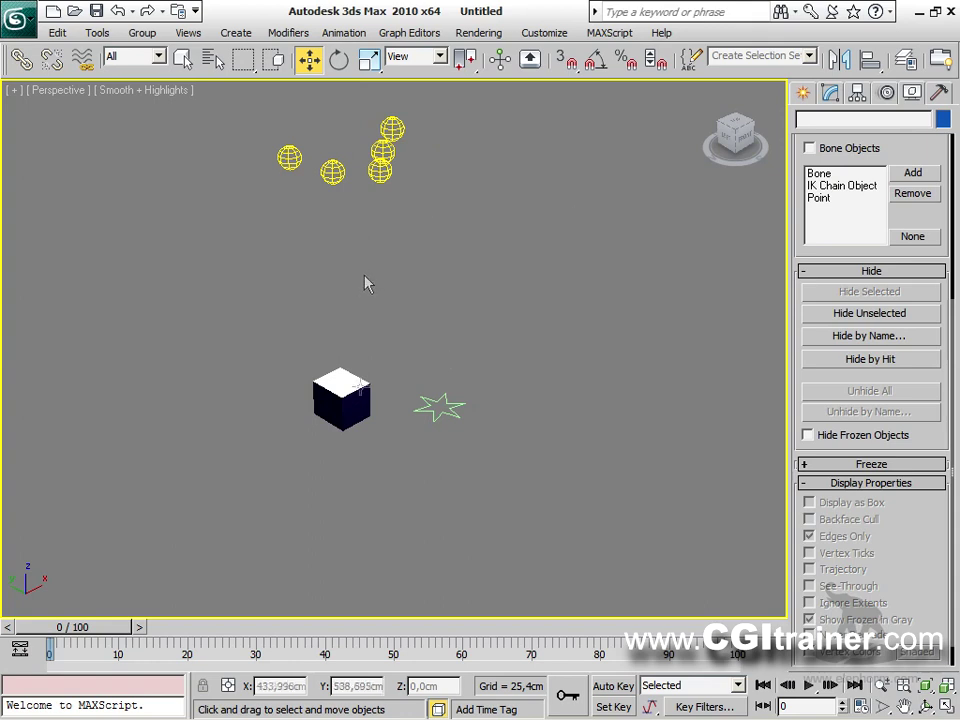
Region-select the cube and star, then the raised lights, to check their placement.
middle_click_drag(360, 497, 367, 560)
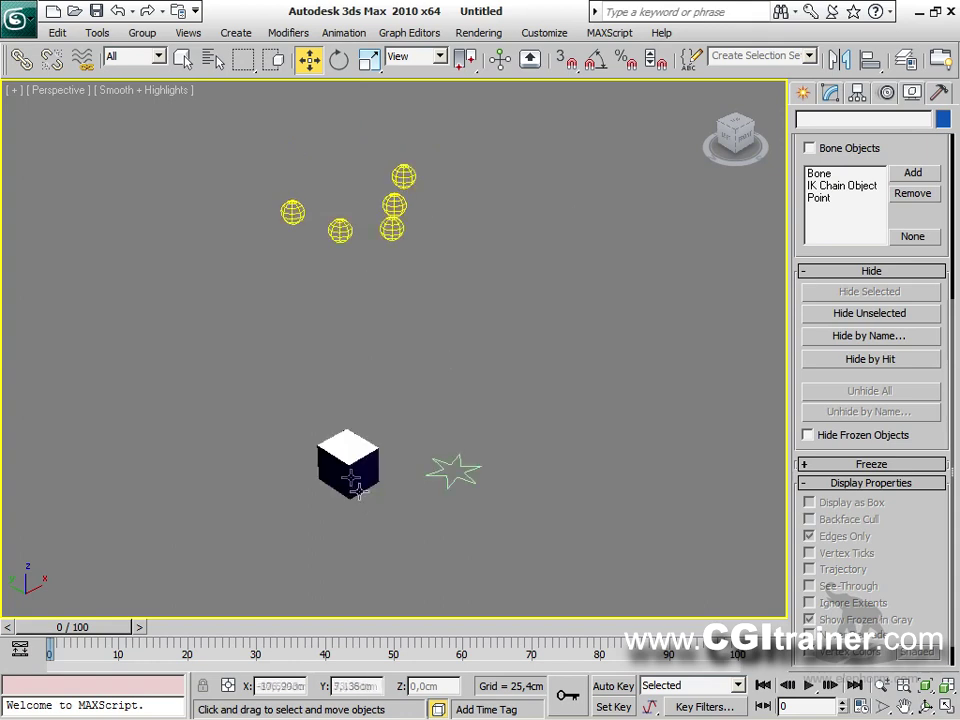
left_click_drag(240, 363, 574, 583)
left_click(420, 527)
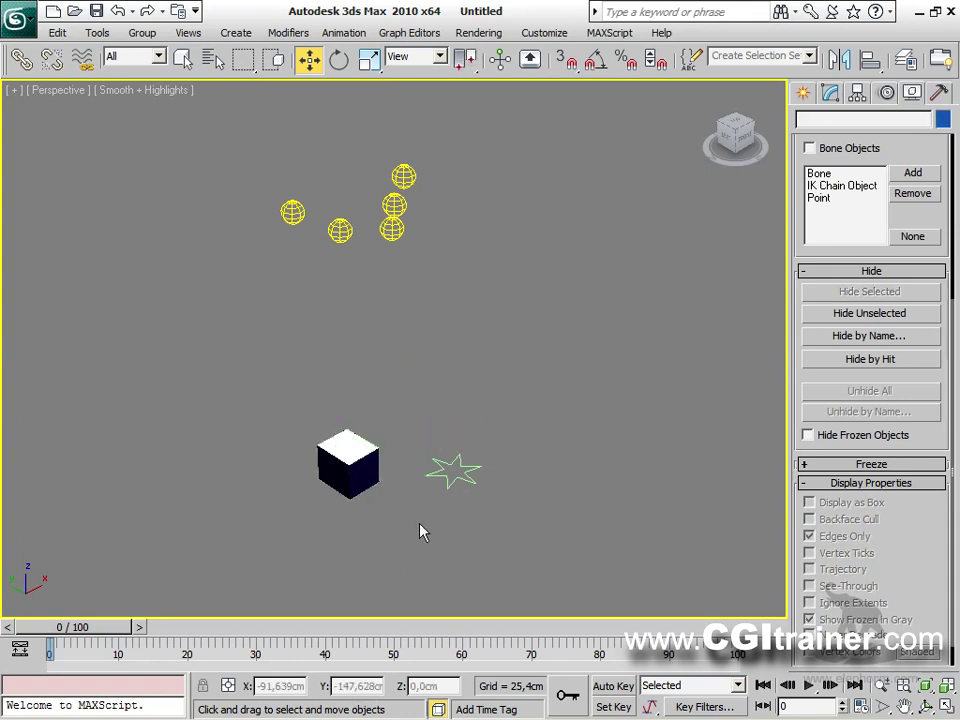
left_click_drag(220, 114, 469, 285)
left_click(461, 386)
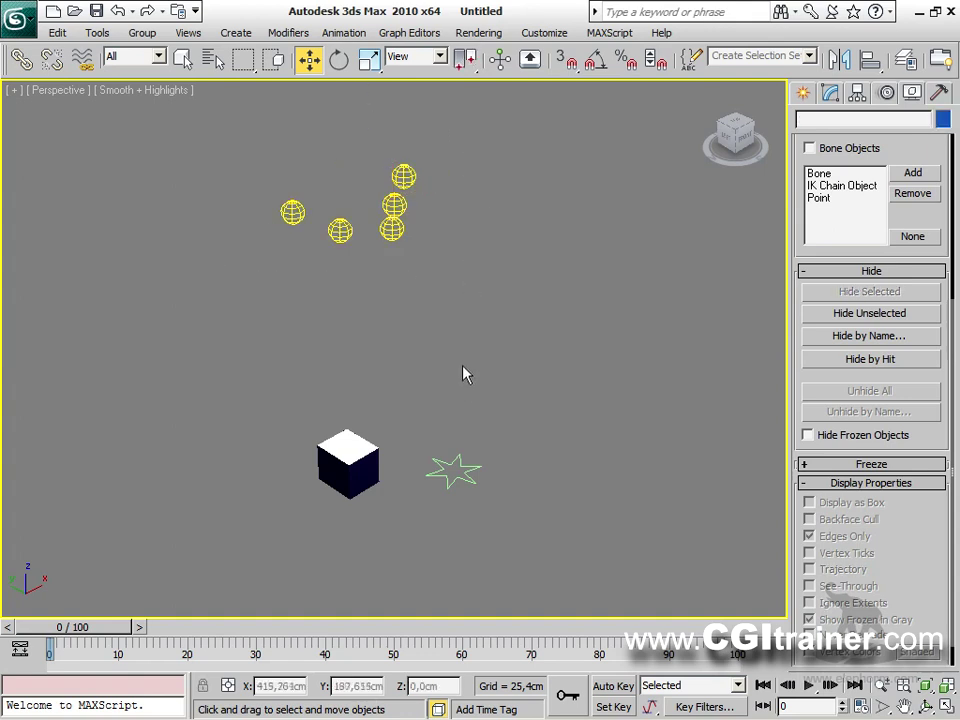
left_click_drag(280, 182, 466, 284)
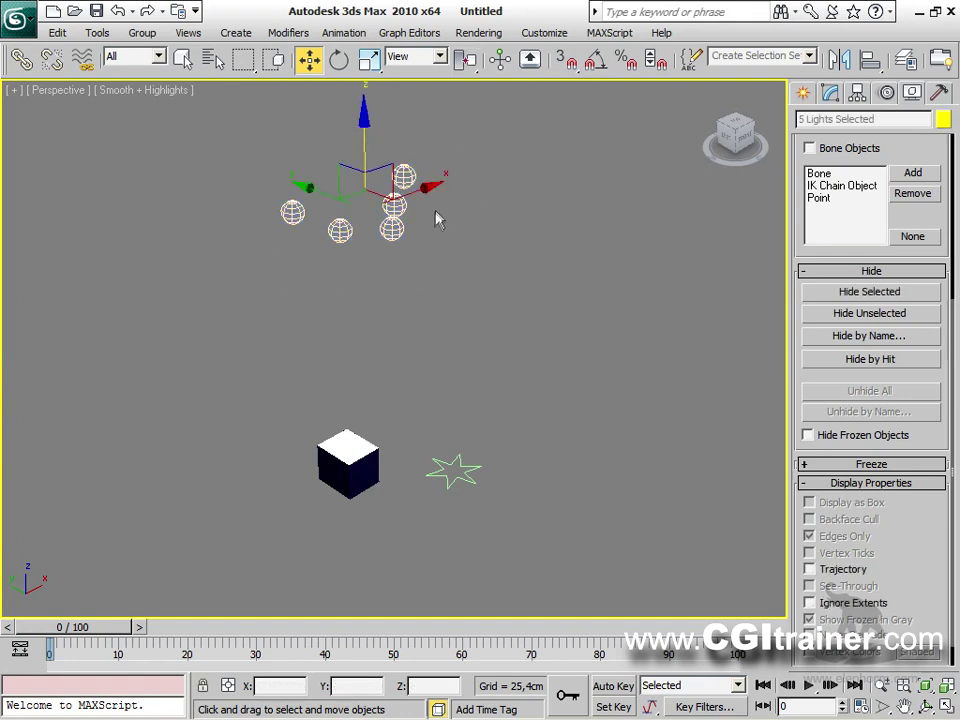
left_click_drag(251, 150, 465, 262)
left_click(587, 407)
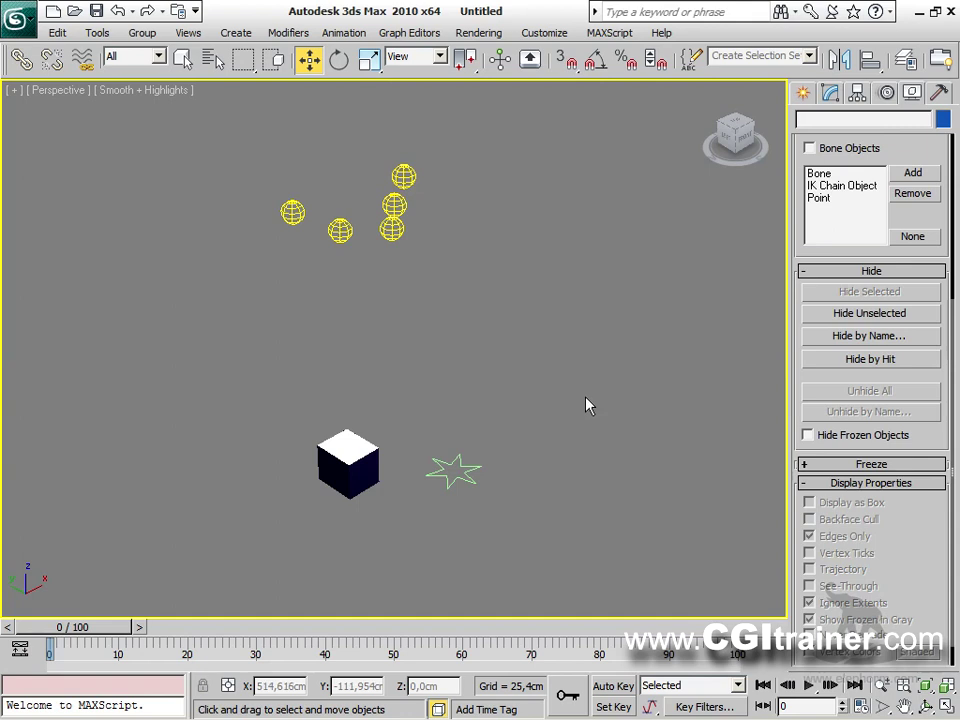
key("shift+z")
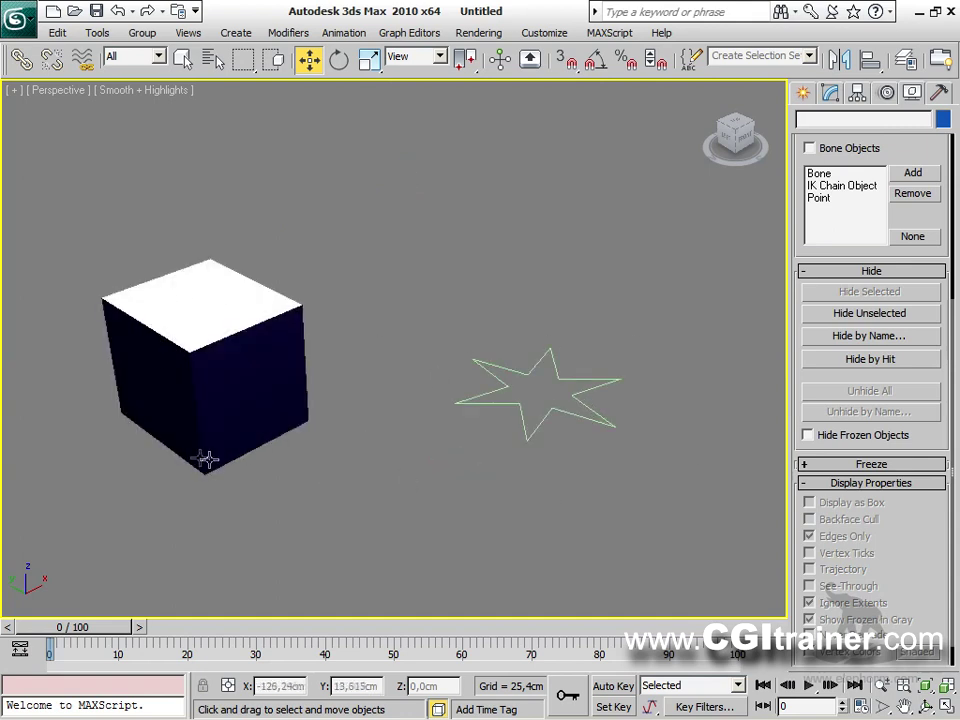
Zoom out to frame the whole scene in the viewports.
key("shift+z")
scroll(394, 348, "up", 10)
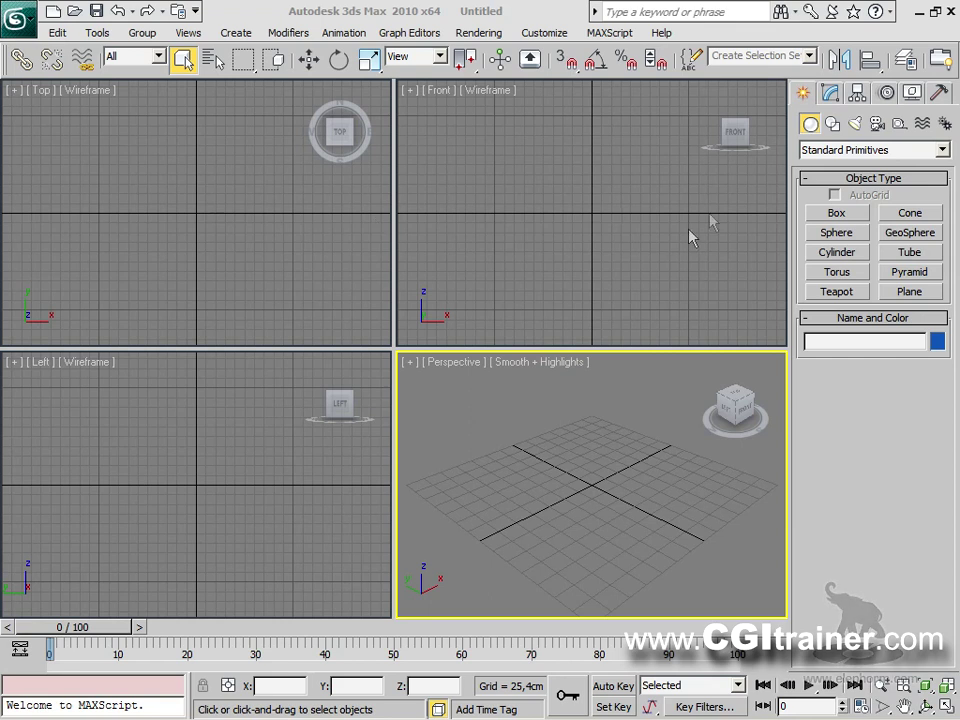
Draw a large sphere and two small ones (Sphere03 radius 14,725 cm), then maximize Front.
left_click(832, 233)
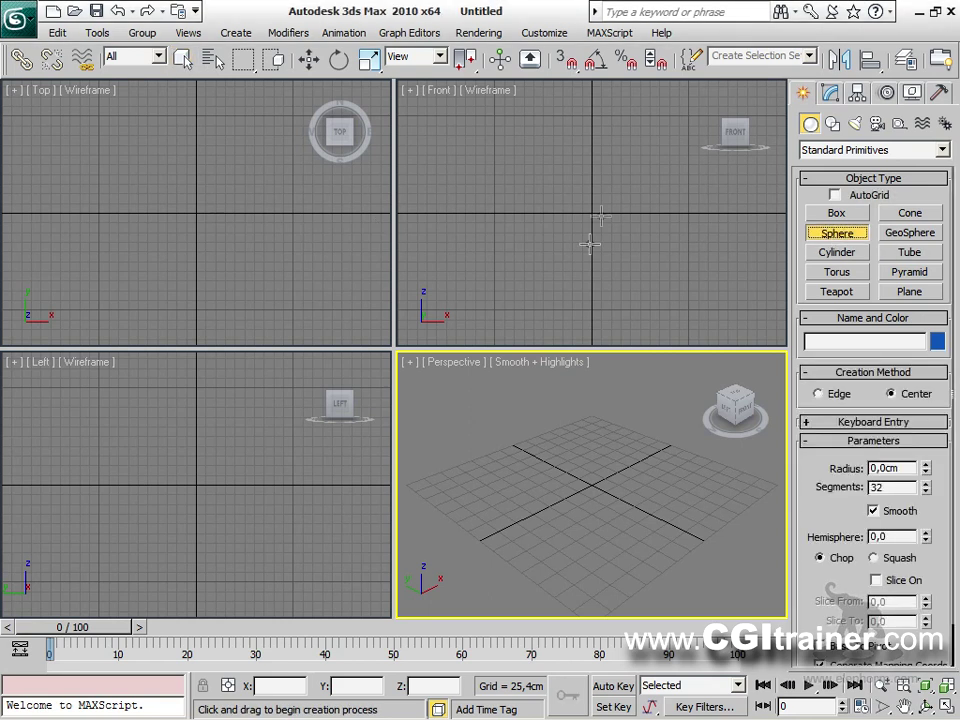
left_click_drag(467, 202, 567, 173)
left_click_drag(653, 153, 686, 178)
middle_click_drag(523, 247, 557, 261)
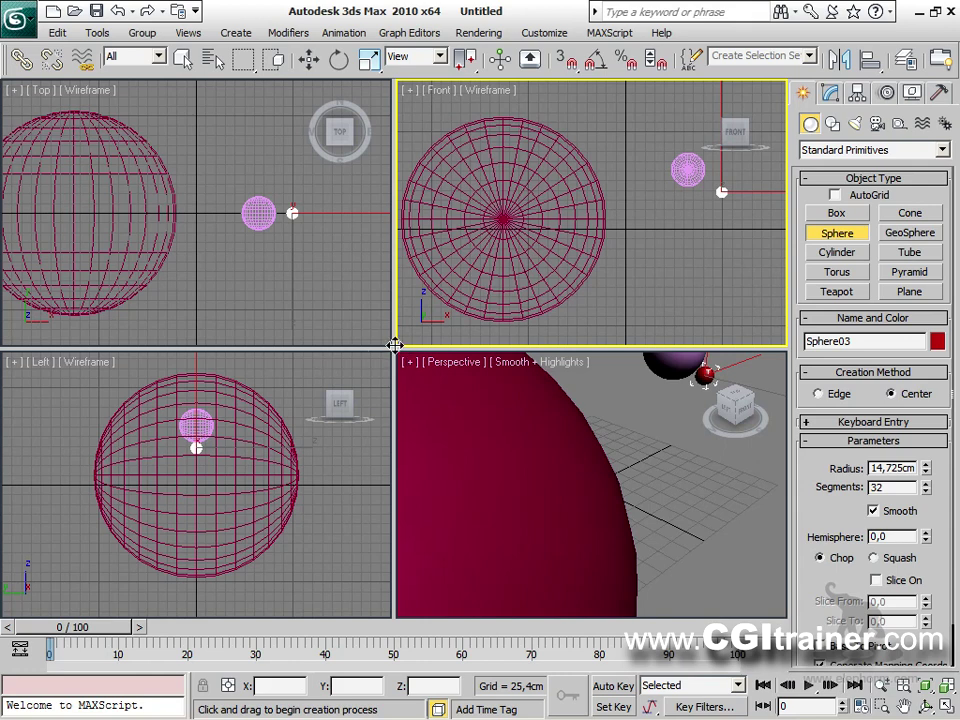
key("alt+w")
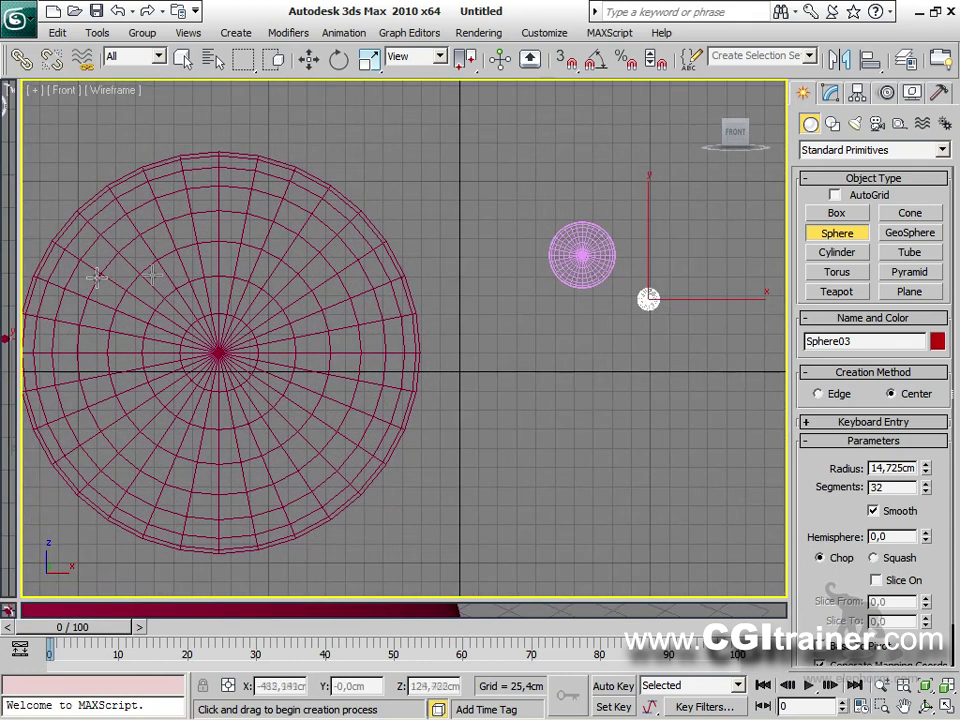
Link the small white sphere to the pink sphere with Select and Link.
left_click(20, 60)
left_click_drag(648, 298, 710, 200)
left_click_drag(697, 258, 401, 270)
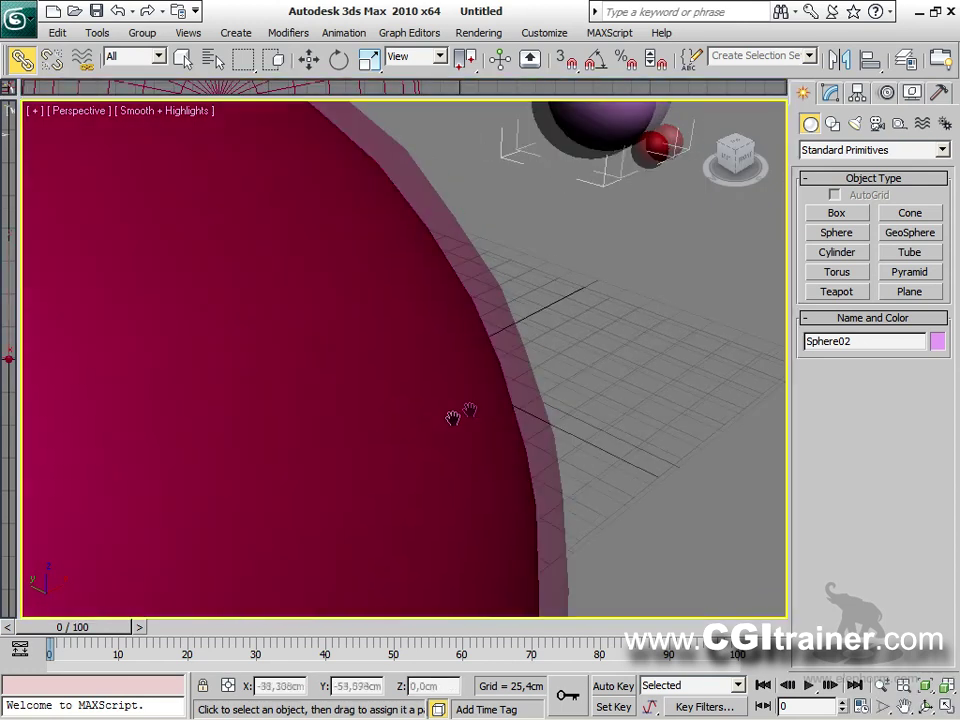
scroll(452, 420, "down", 8)
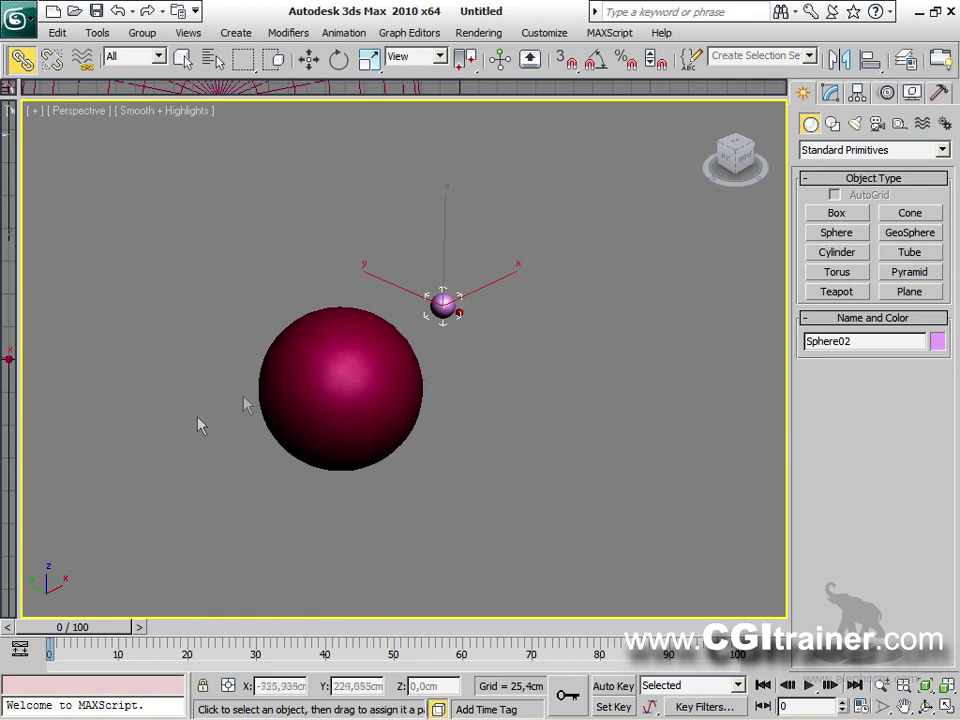
Rotate the big sphere Sphere01 and the small Sphere02 around their Z axes.
left_click(286, 378)
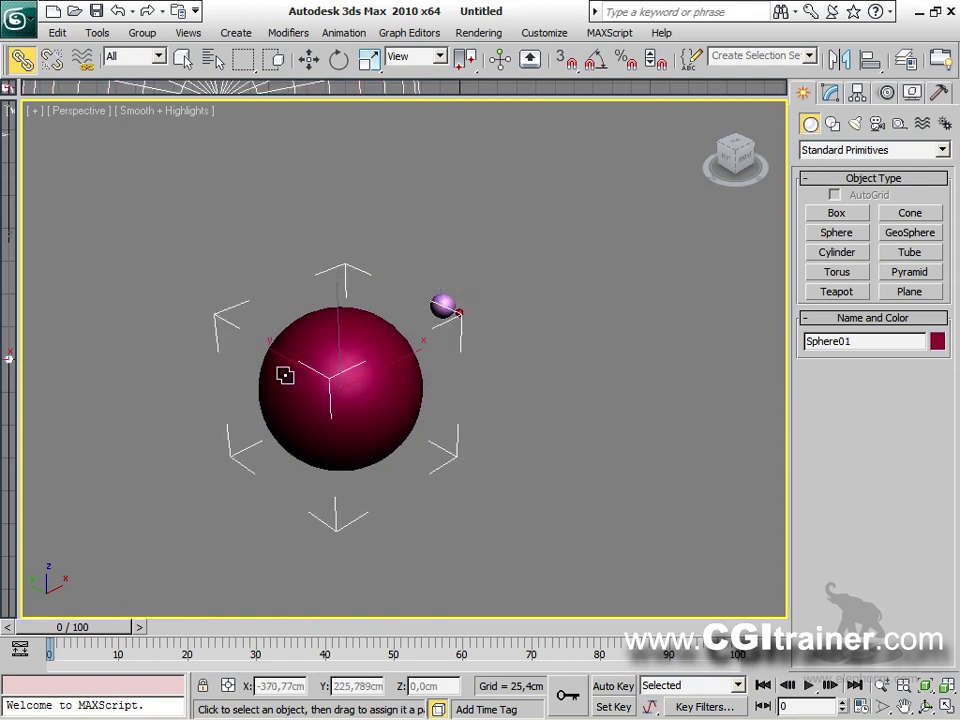
key("w")
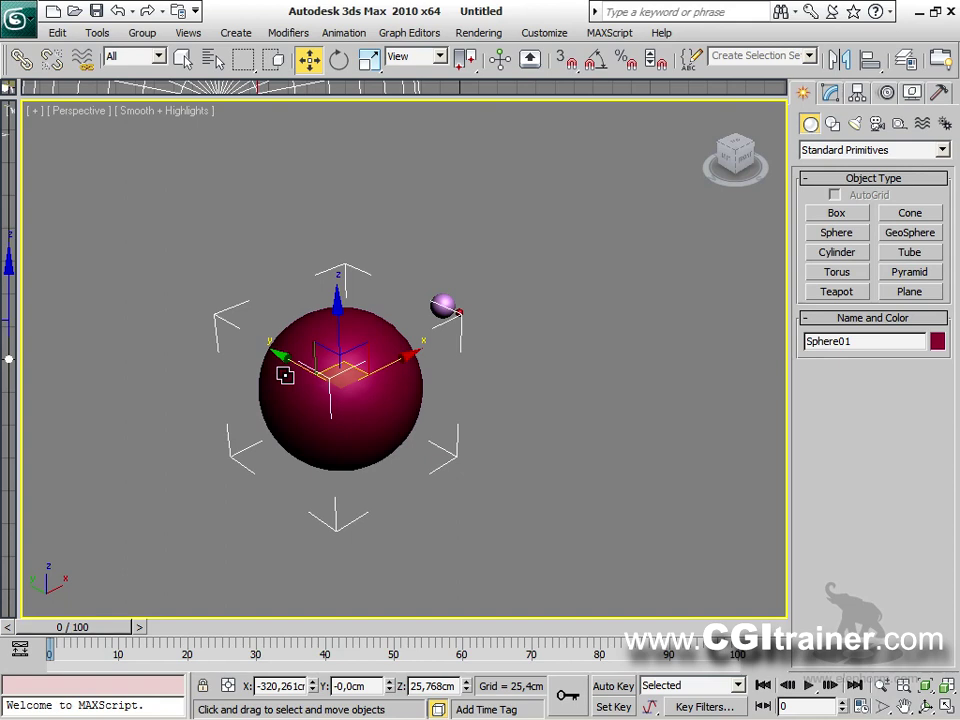
key("e")
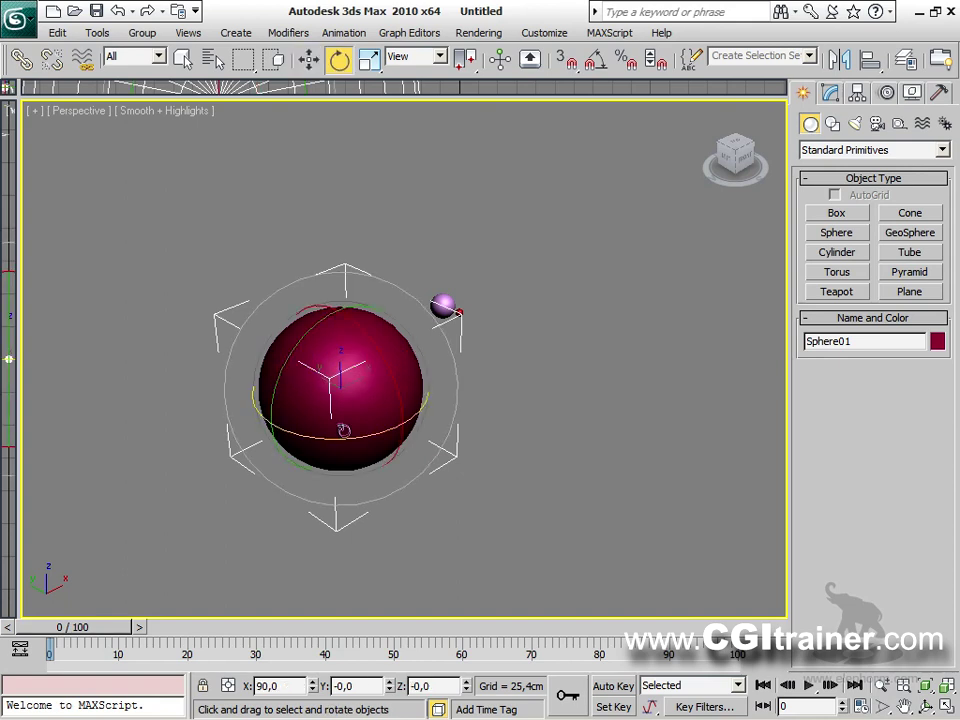
left_click_drag(348, 436, 728, 412)
left_click(488, 347)
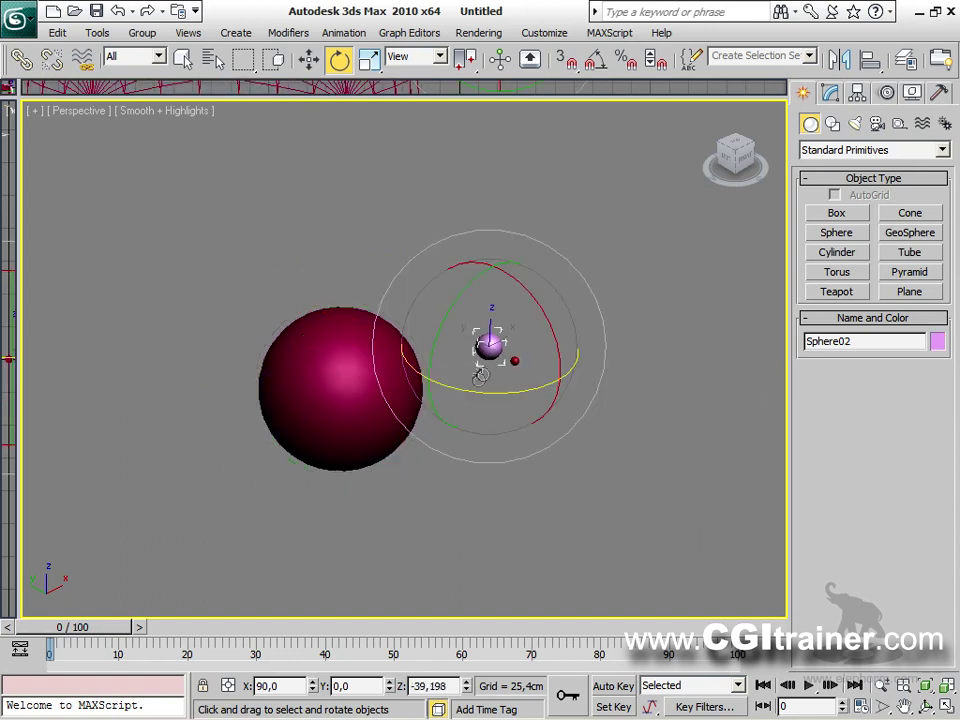
mouse_move(452, 395)
left_mouse_down()
mouse_move(739, 386)
mouse_move(378, 333)
mouse_move(350, 205)
mouse_move(364, 203)
mouse_move(499, 457)
mouse_move(133, 561)
mouse_move(321, 199)
mouse_move(559, 304)
mouse_move(519, 411)
mouse_move(365, 250)
mouse_move(369, 392)
mouse_move(396, 461)
left_mouse_up()
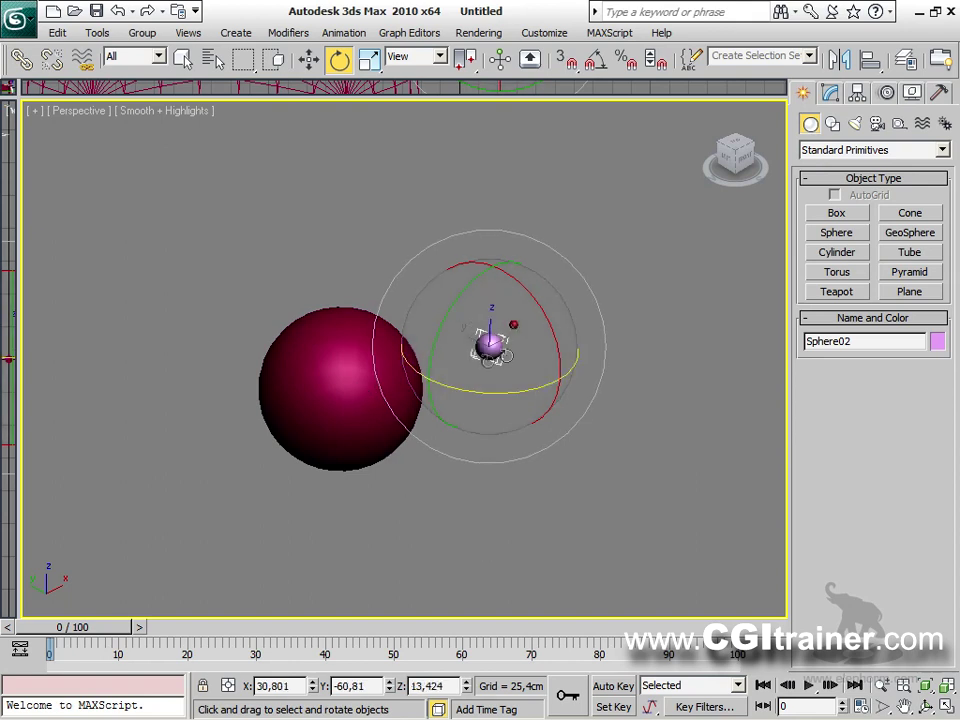
Rotate the large sphere and link the small pink sphere to it.
left_click(52, 64)
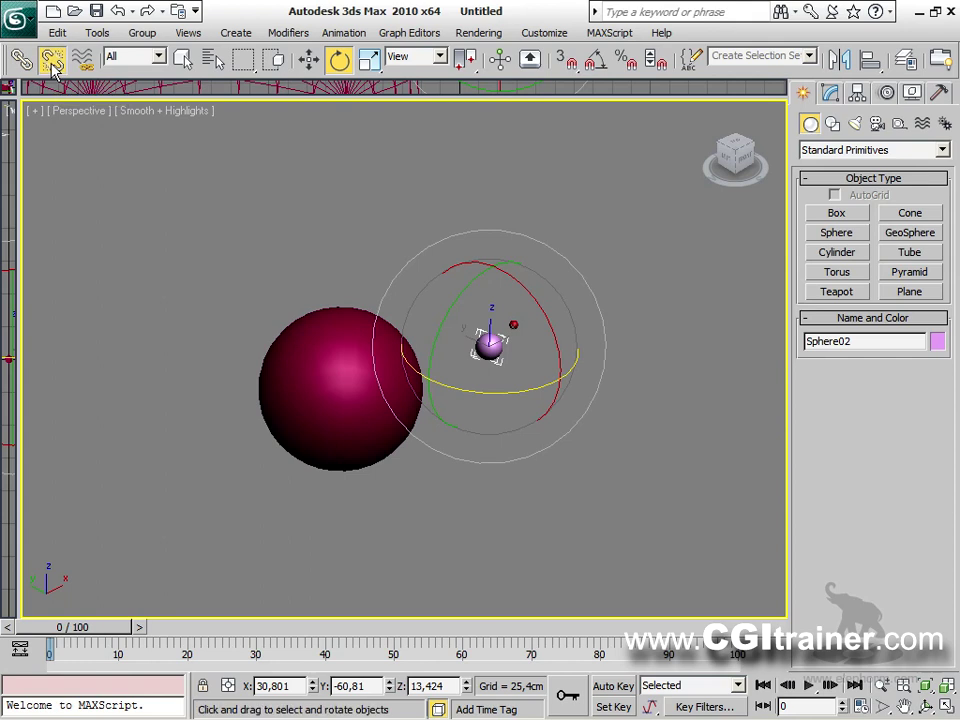
left_click(360, 392)
left_click_drag(360, 392, 388, 389)
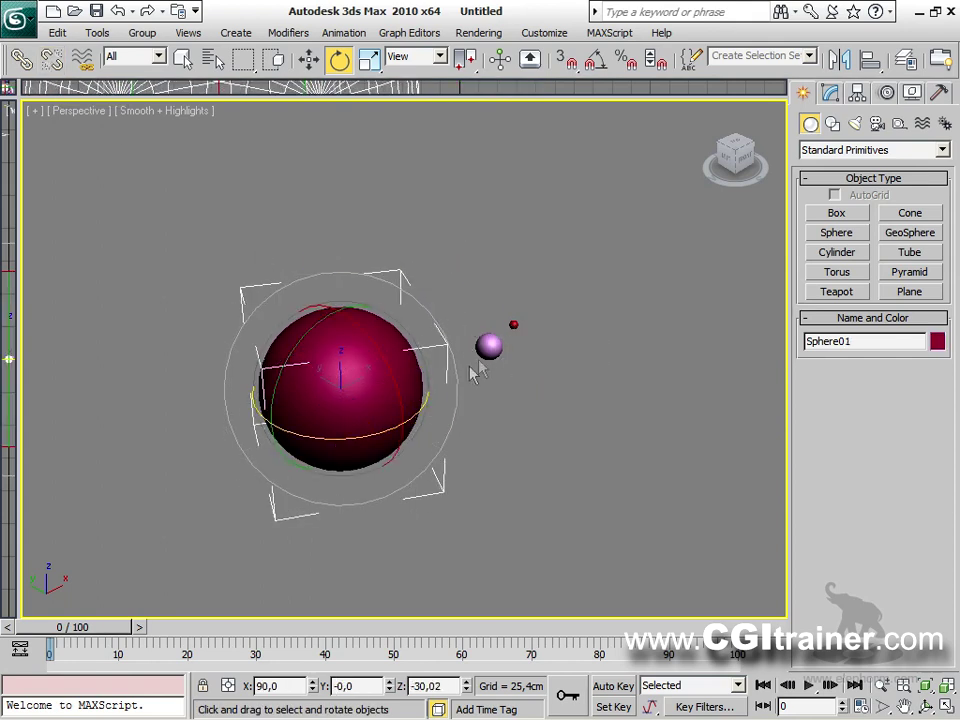
left_click(490, 346)
left_click(22, 59)
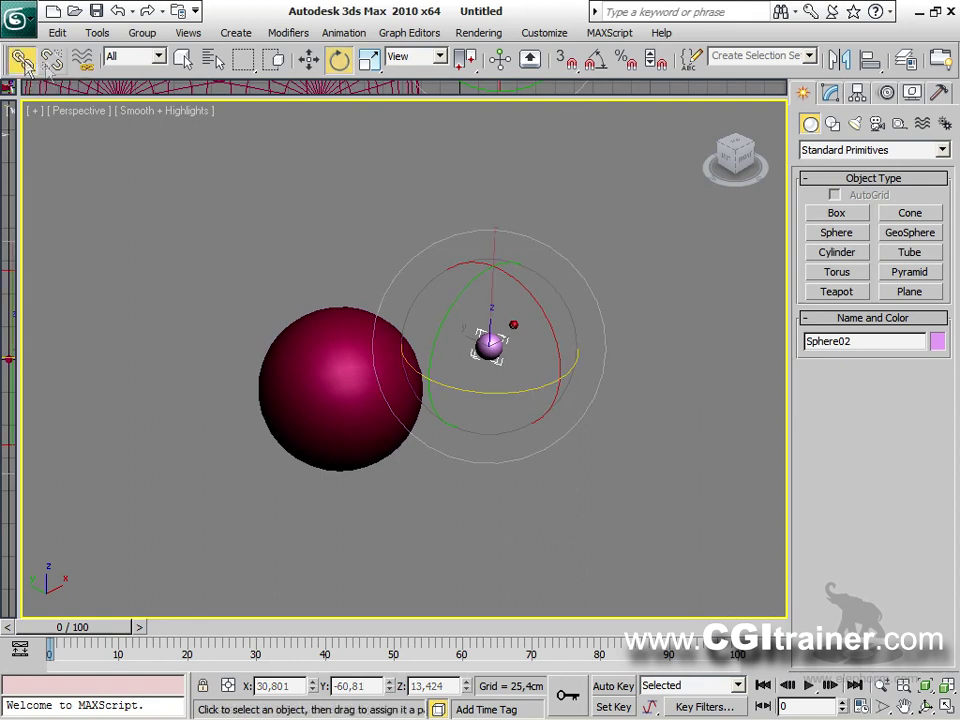
left_click_drag(487, 347, 387, 367)
Rotate the large sphere so the linked small sphere orbits, then recentre the view.
right_click(372, 383)
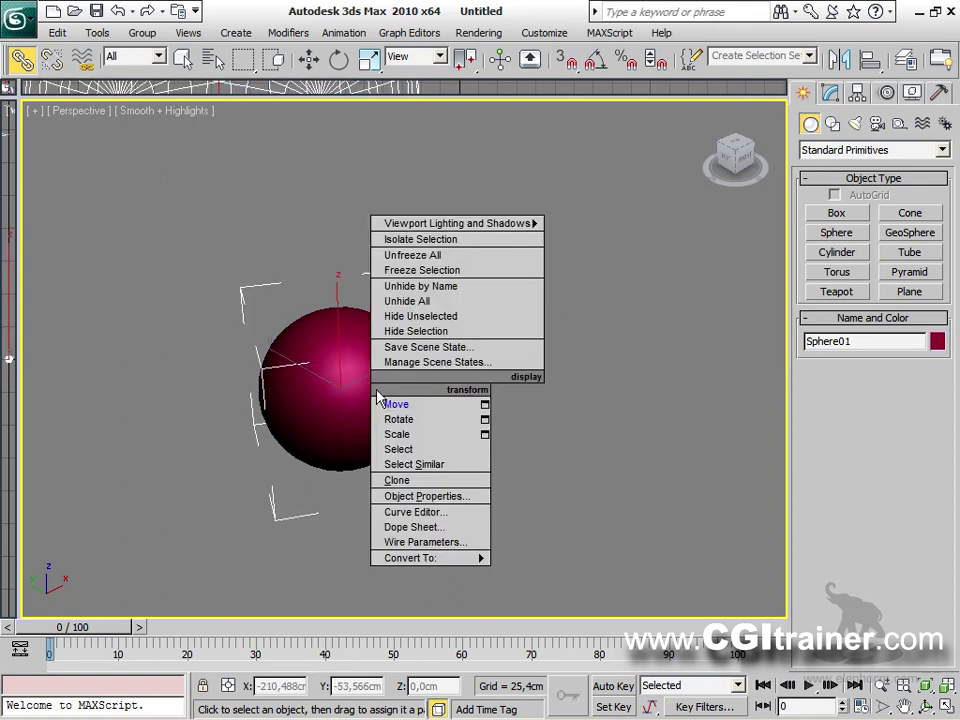
left_click(392, 427)
left_click_drag(305, 425, 330, 421)
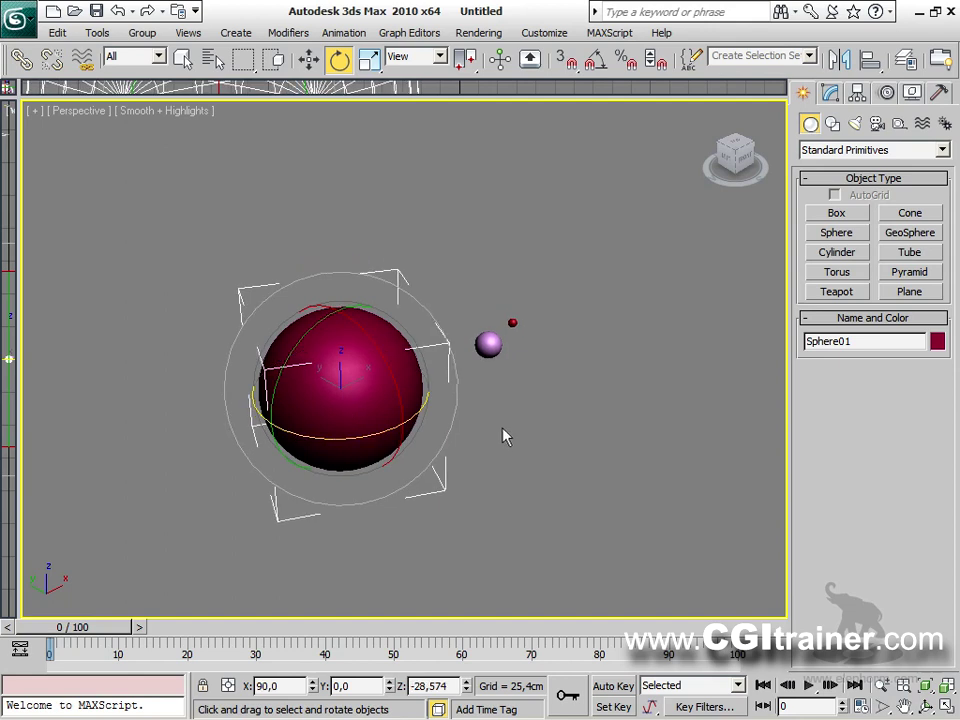
left_click(521, 440)
scroll(521, 440, "down", 3)
middle_click_drag(523, 448, 484, 420)
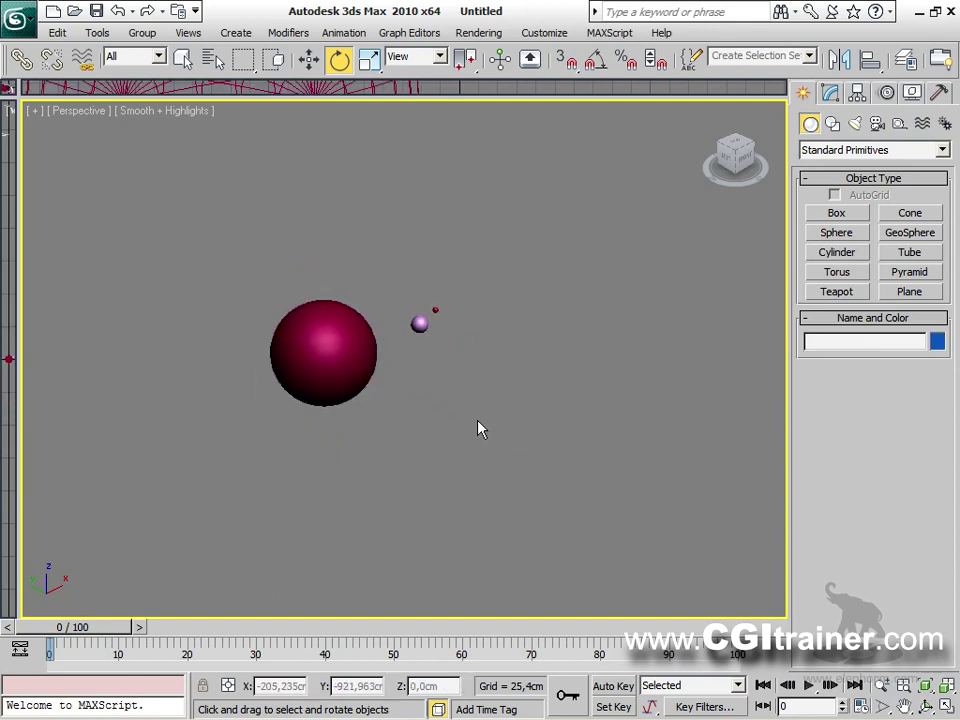
middle_click_drag(491, 447, 478, 426)
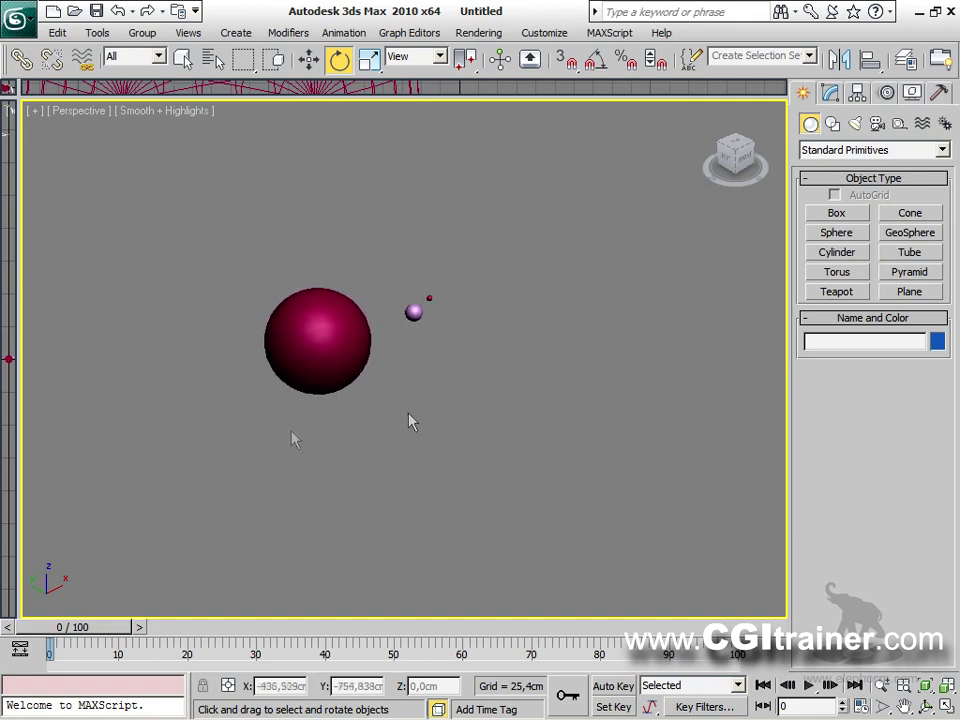
Reset the scene from the Application menu, declining to save changes.
left_click(18, 16)
left_click(60, 96)
left_click(480, 425)
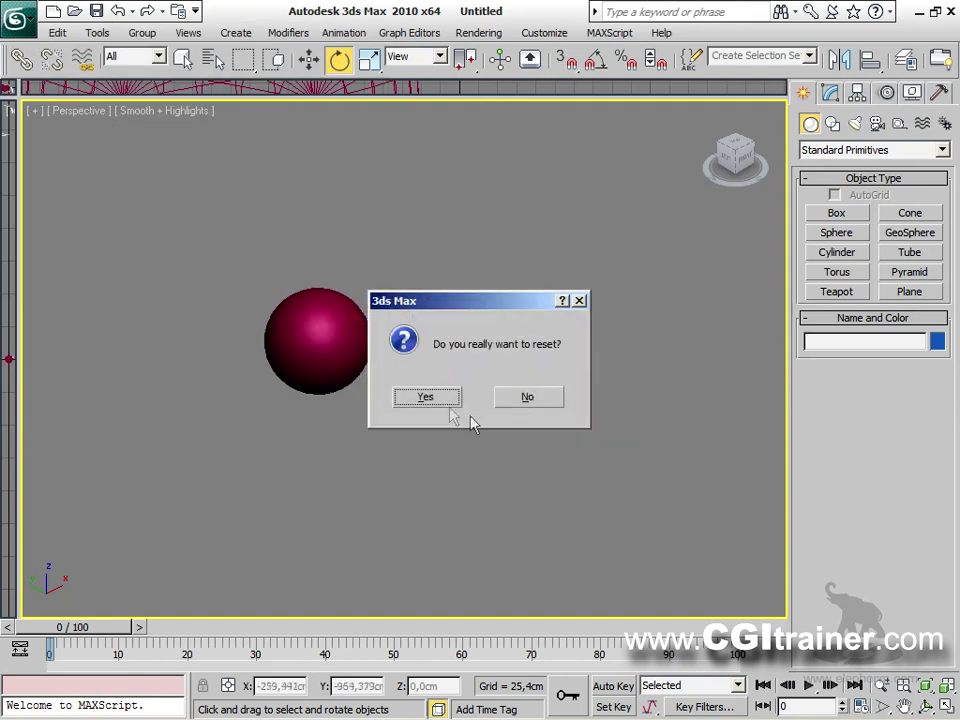
Confirm the reset, then create blue, pink, yellow, red, green and teal spheres and a box.
left_click(440, 397)
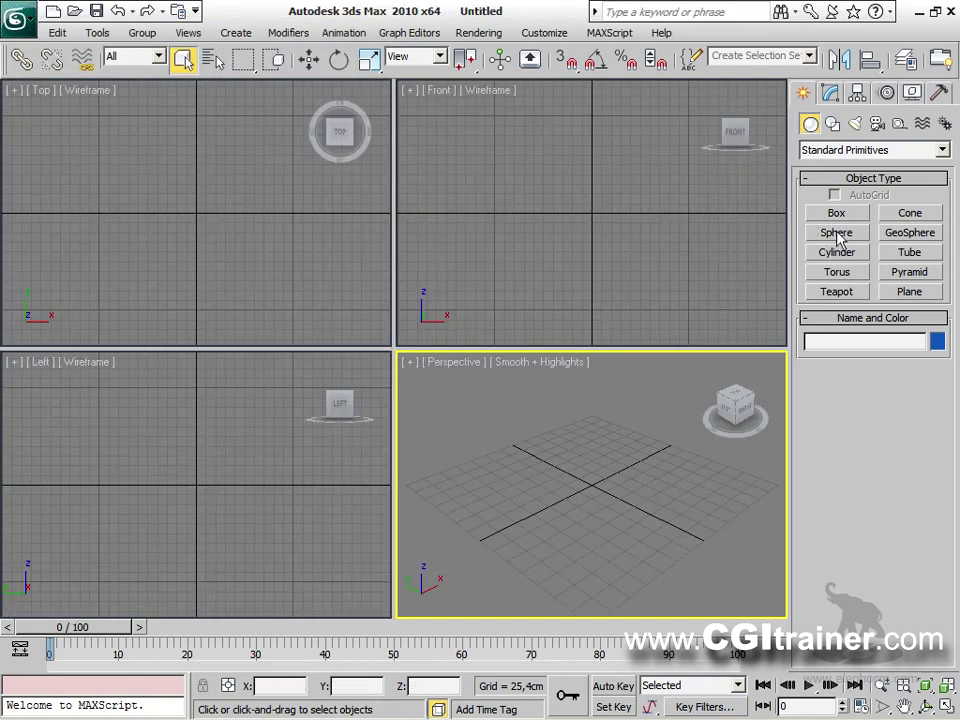
left_click(838, 236)
left_click_drag(580, 428, 602, 430)
left_click_drag(630, 465, 651, 468)
left_click_drag(703, 503, 712, 502)
left_click_drag(503, 503, 560, 540)
left_click_drag(610, 560, 626, 565)
left_click(840, 213)
left_click_drag(498, 430, 520, 415)
left_click(515, 370)
Link the blue and red spheres to the box, green to teal, yellow to red.
left_click(20, 58)
left_click_drag(583, 428, 510, 443)
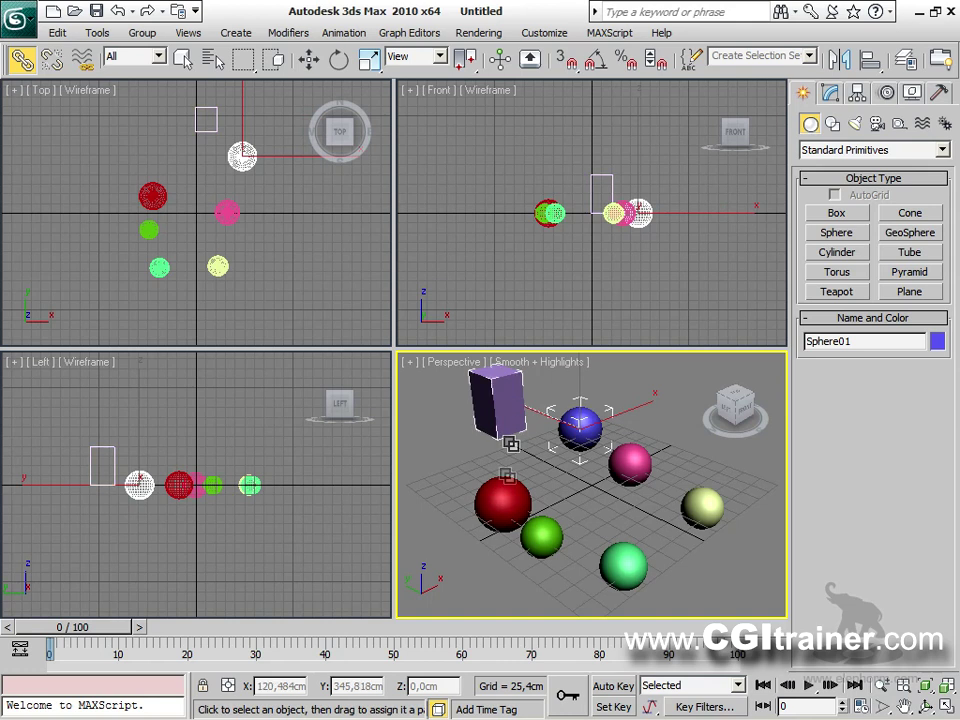
left_click_drag(506, 495, 621, 470)
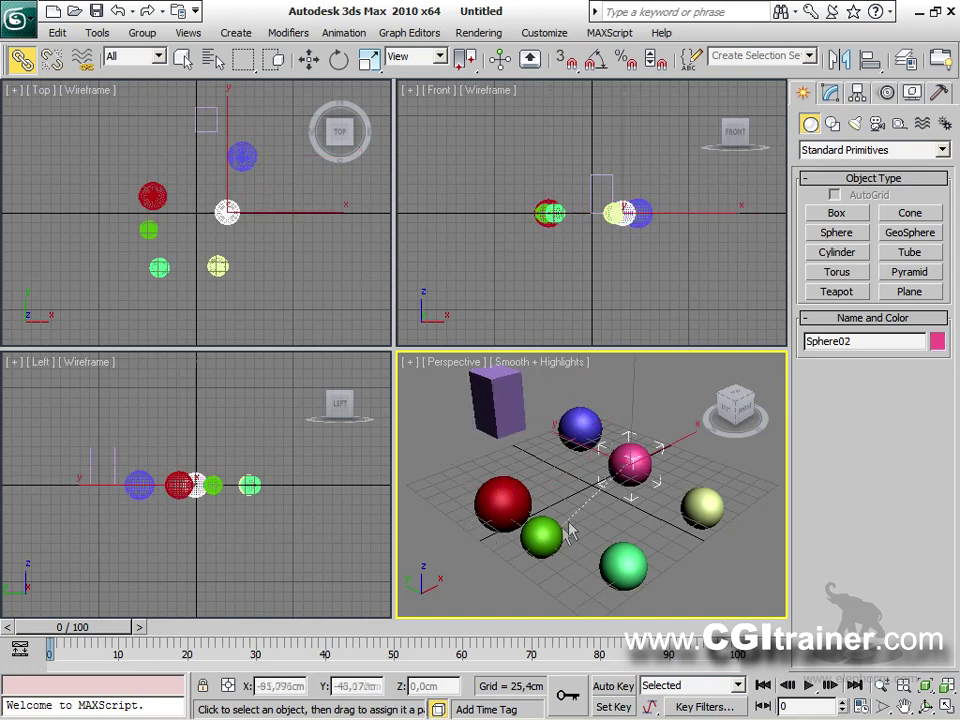
left_click_drag(552, 537, 579, 438)
left_click(700, 505)
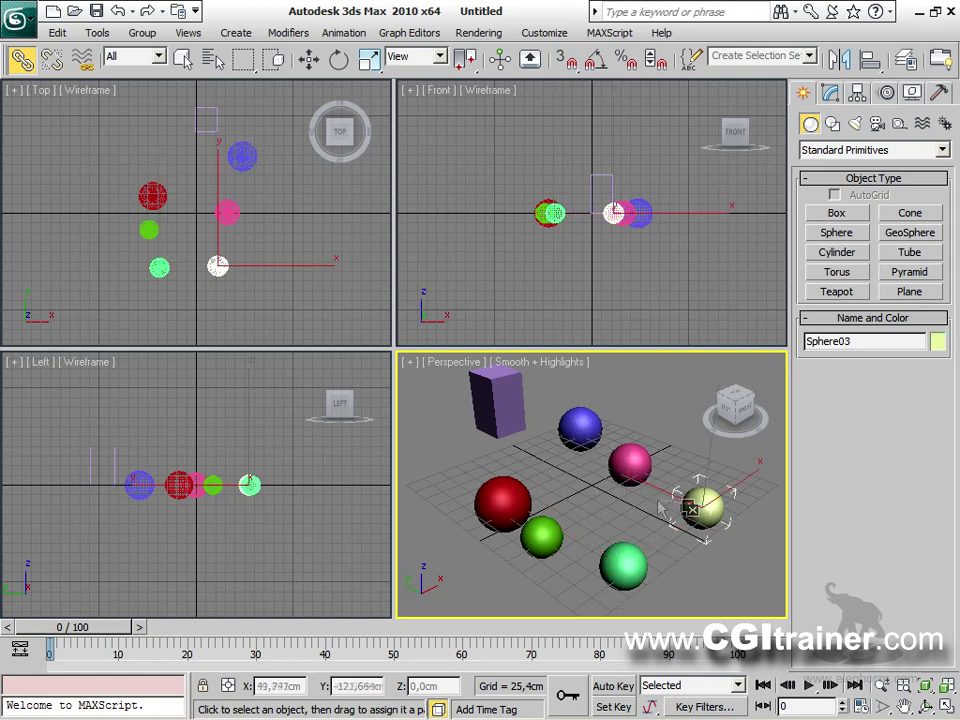
left_click(510, 585)
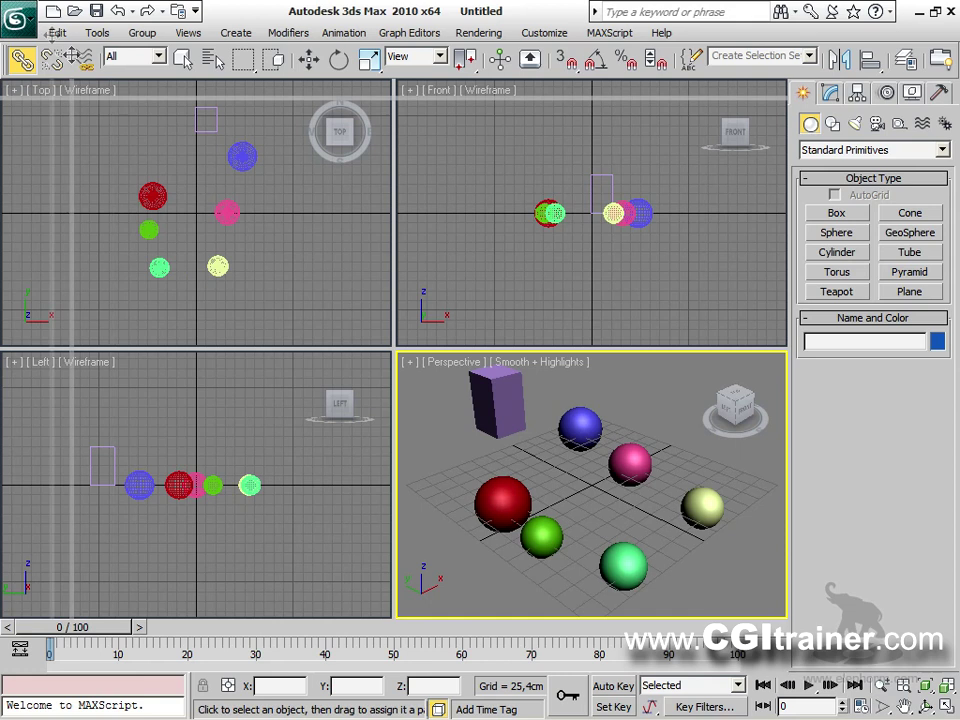
Maximize the Perspective view and move the box slightly left.
key("alt+w")
left_click(241, 207)
right_click(241, 207)
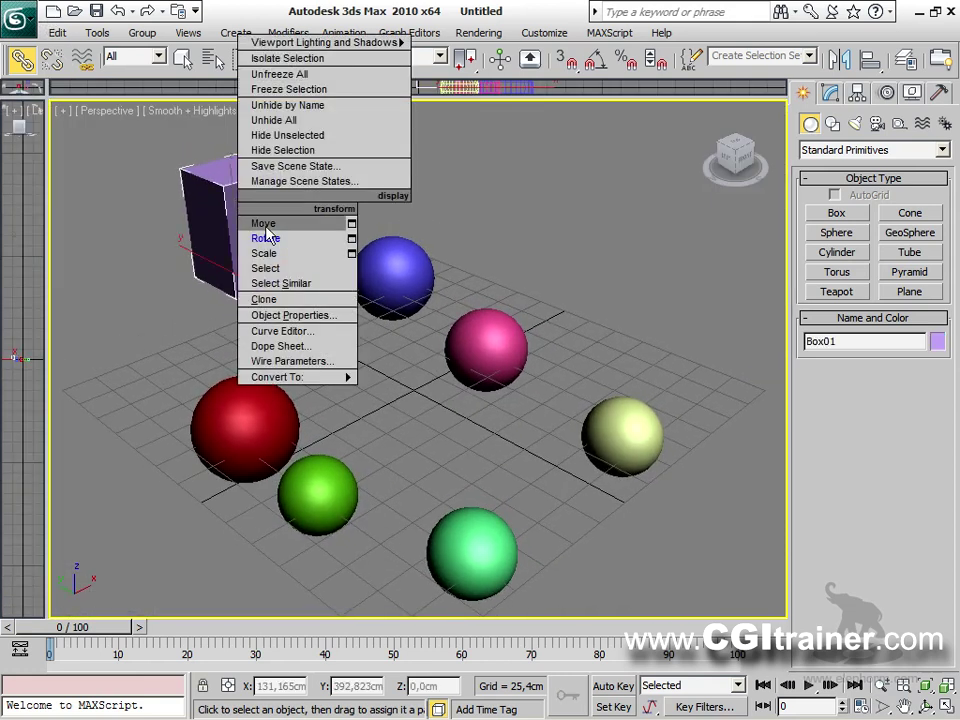
left_click(263, 221)
left_click_drag(310, 243, 350, 322)
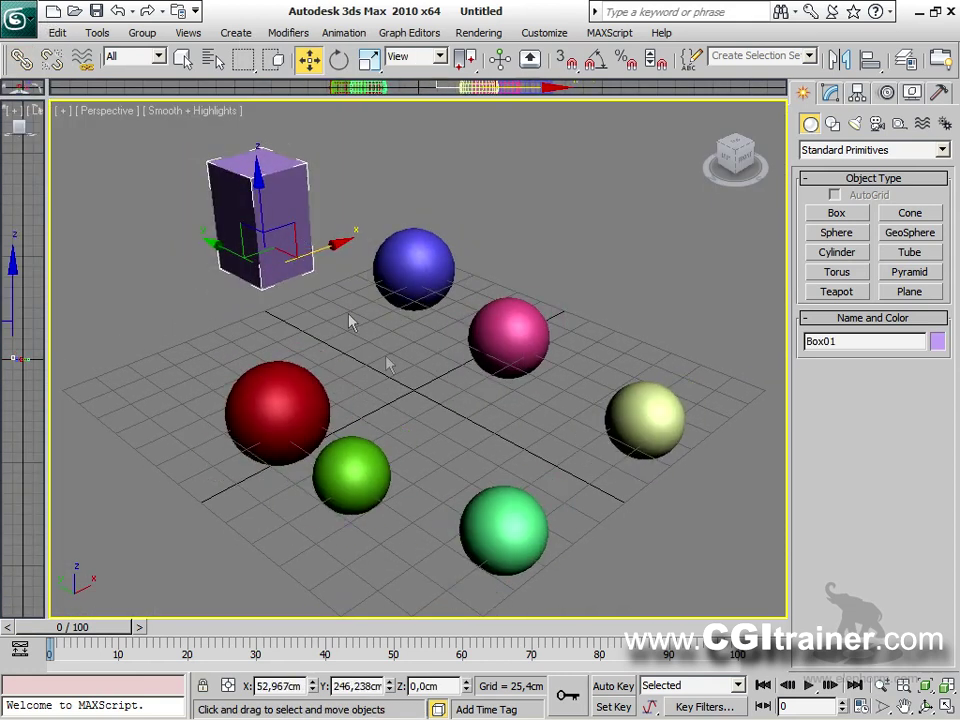
Reposition the pink, green, red, blue and yellow spheres around the scene.
left_click(510, 336)
left_click_drag(510, 336, 600, 288)
left_click_drag(352, 476, 409, 441)
left_click_drag(267, 405, 205, 382)
mouse_move(414, 262)
left_mouse_down()
mouse_move(420, 250)
mouse_move(418, 262)
left_mouse_up()
left_click_drag(600, 452, 688, 385)
left_click(610, 499)
Hide the home grid and expand Link Display in the Display panel.
key("g")
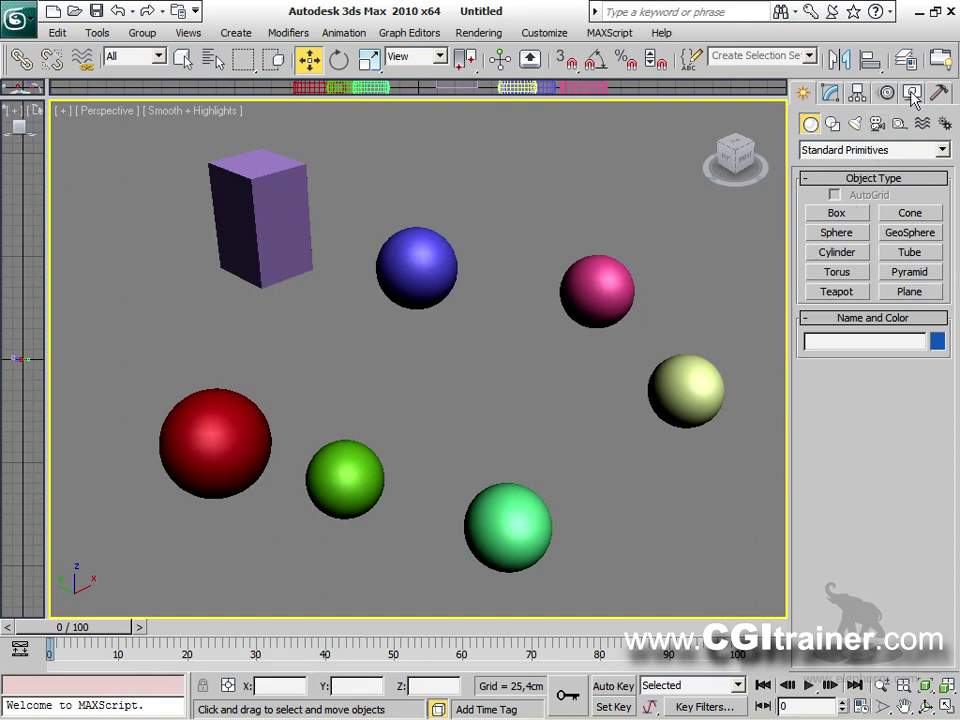
left_click(912, 94)
left_click_drag(810, 502, 784, 174)
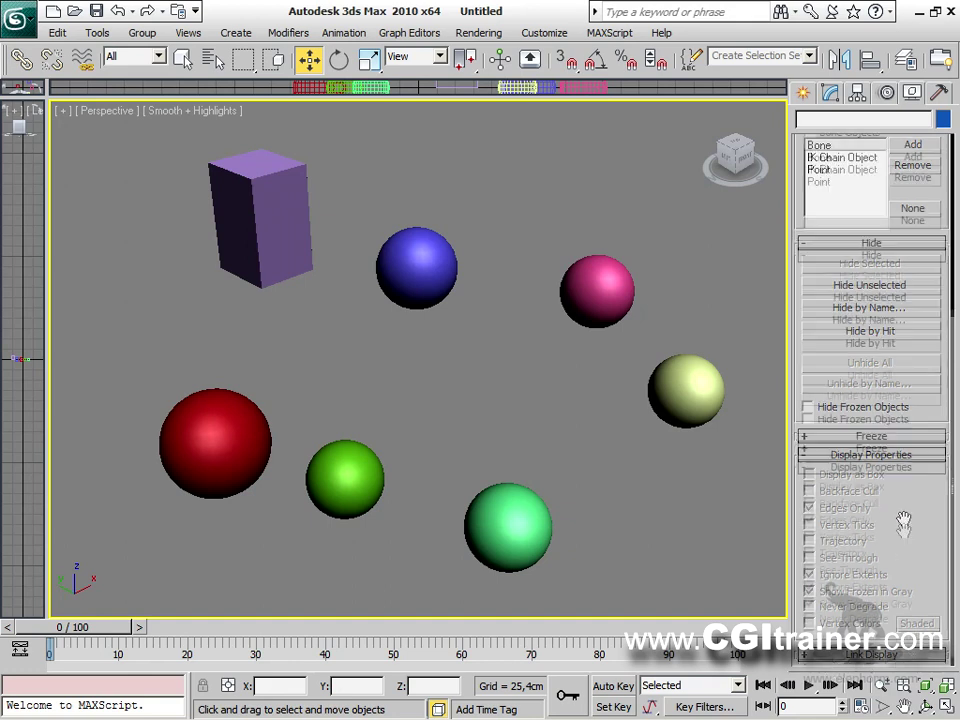
scroll(905, 395, "up", 5)
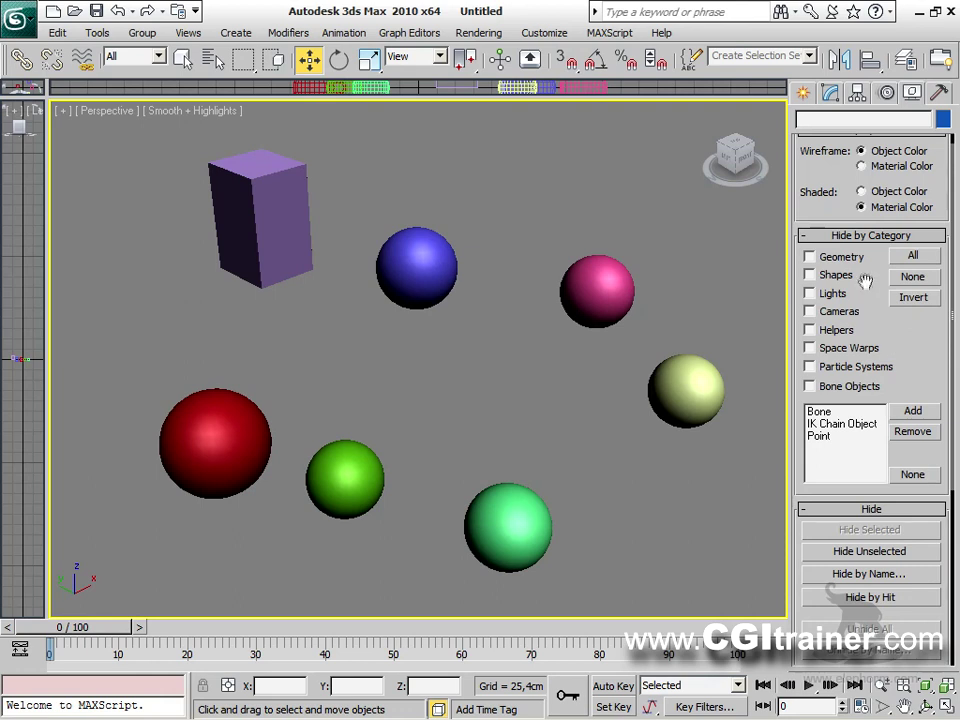
right_click(857, 277)
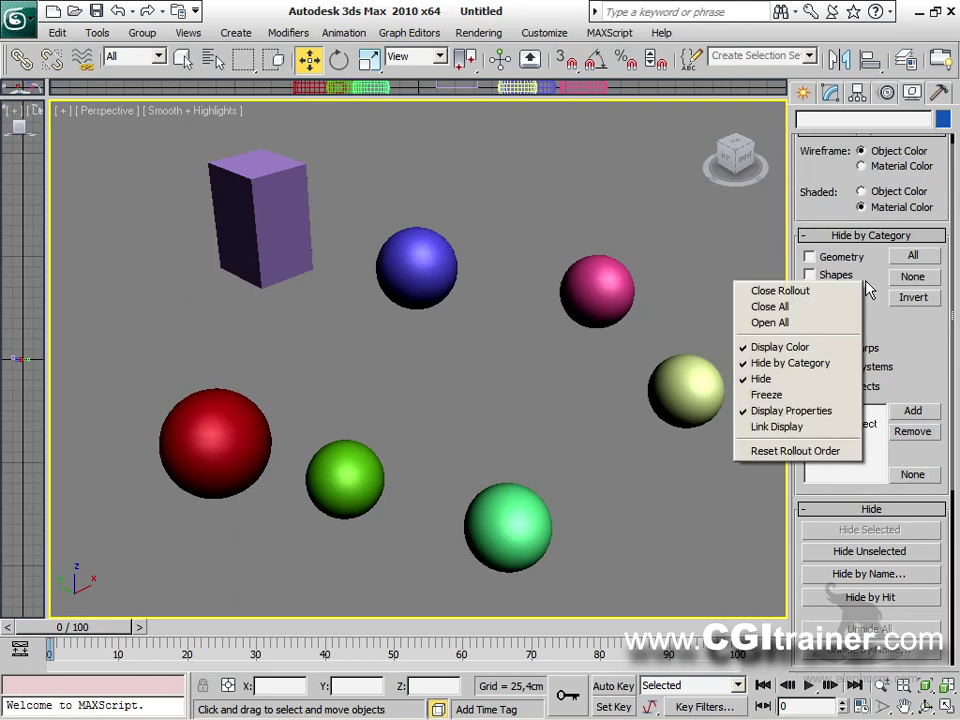
left_click(757, 308)
left_click(812, 241)
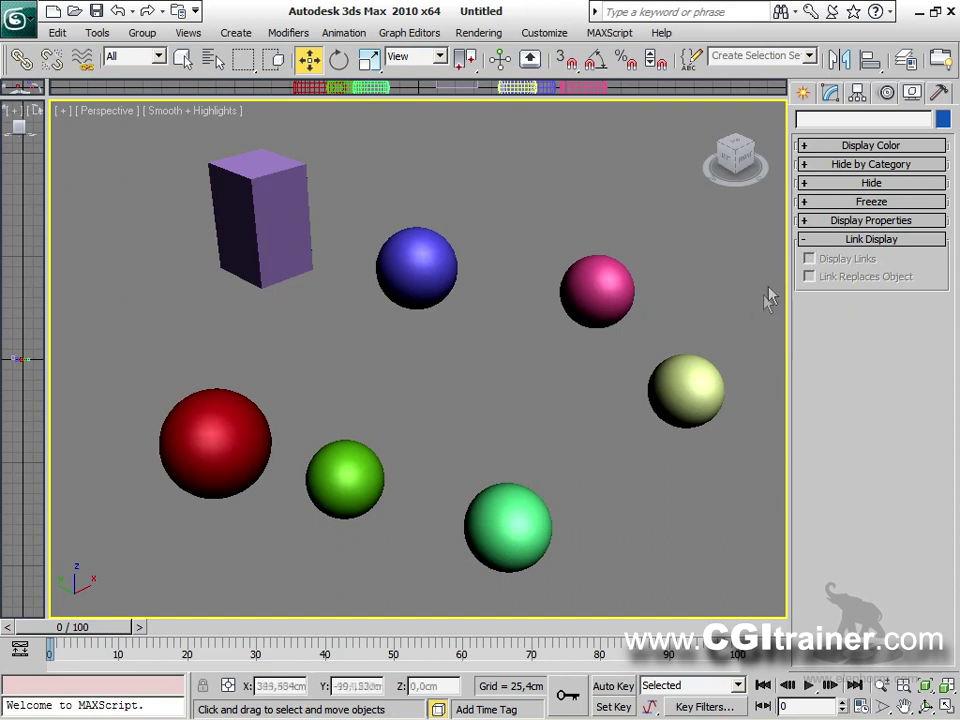
Turn on Display Links for the blue sphere, then for all seven objects.
left_click(273, 202)
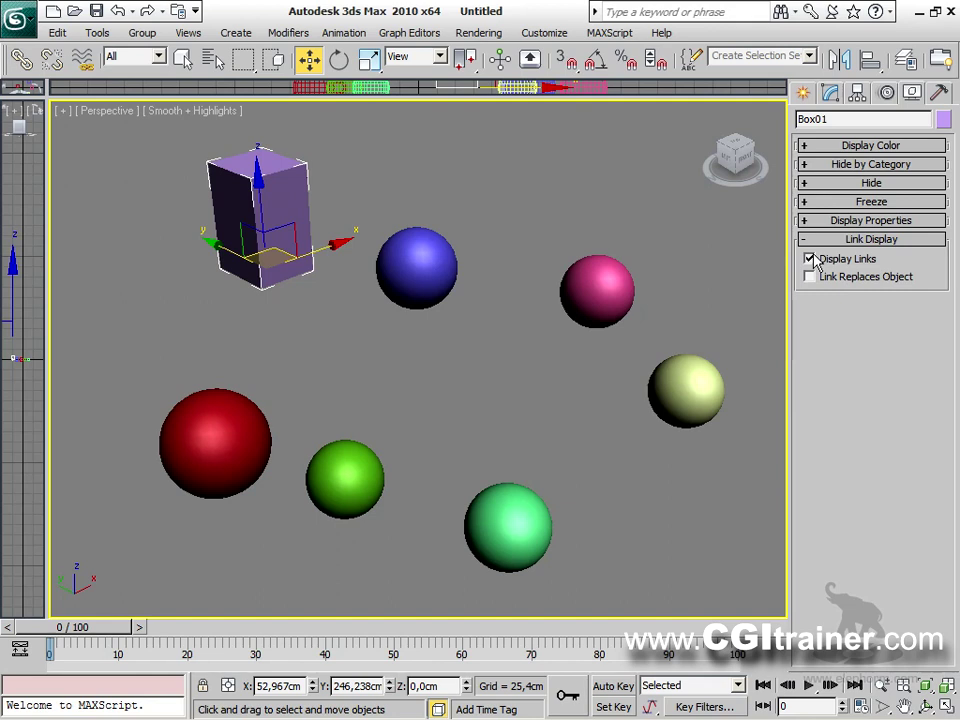
left_click(408, 264)
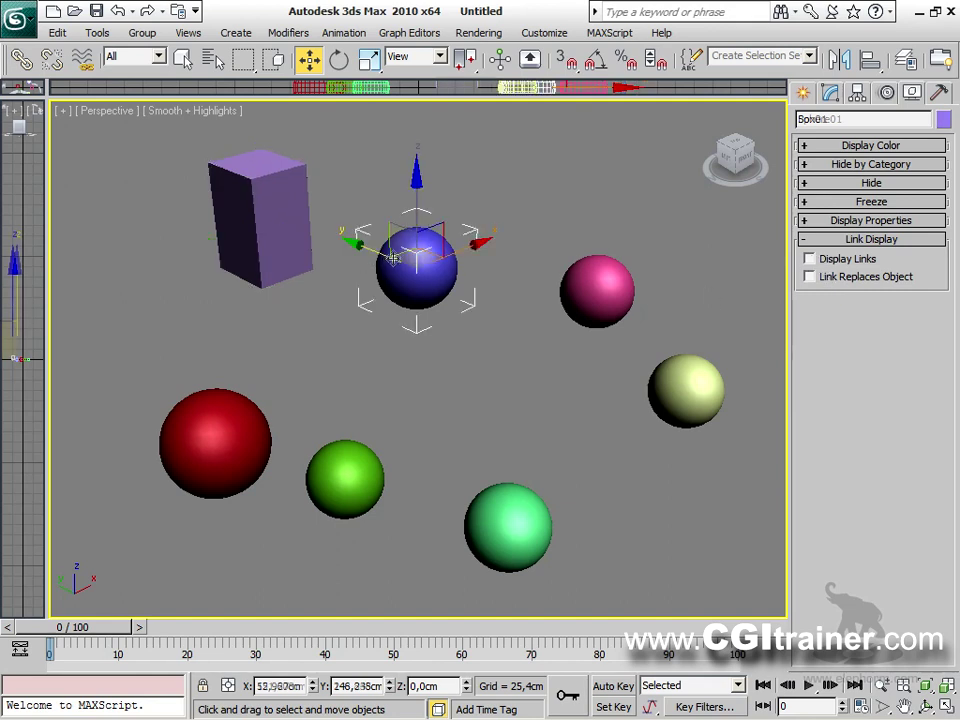
left_click(810, 259)
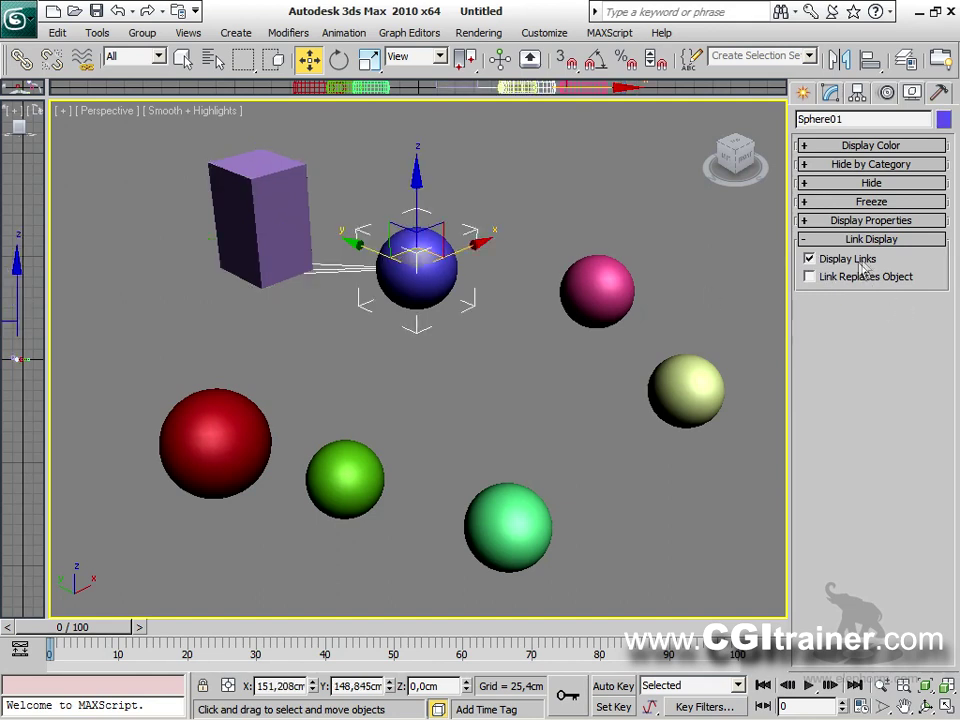
left_click(624, 287)
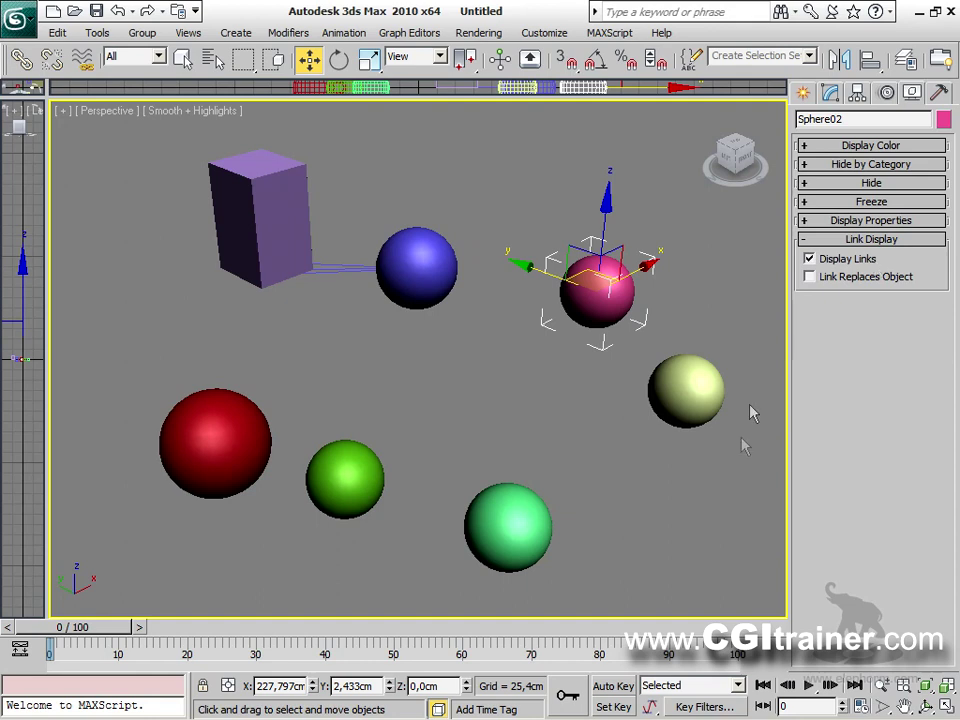
key("ctrl+a")
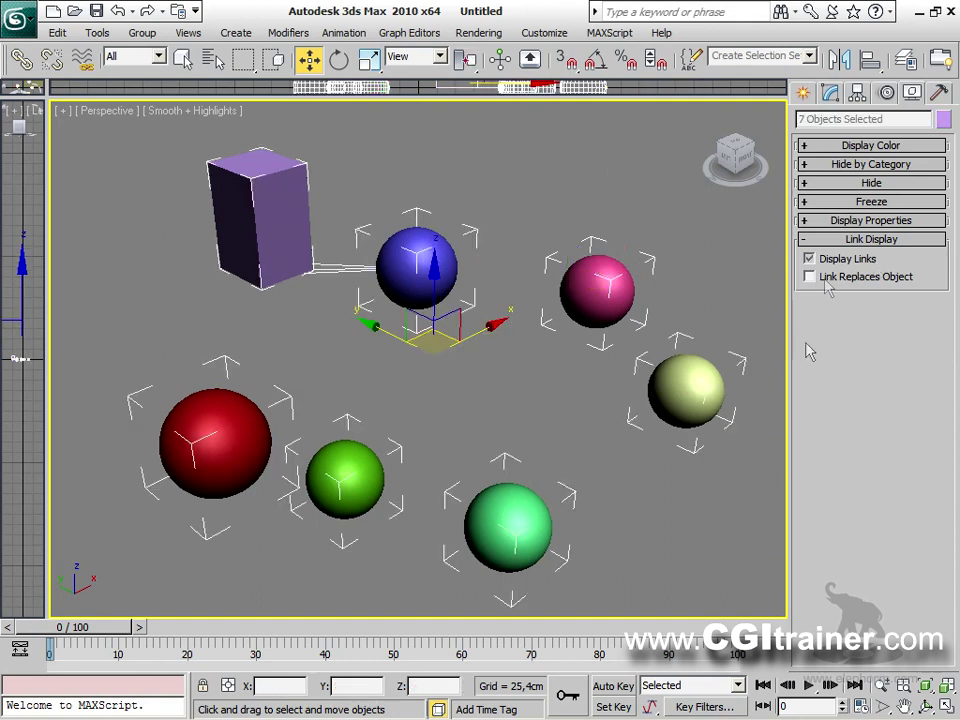
left_click(810, 260)
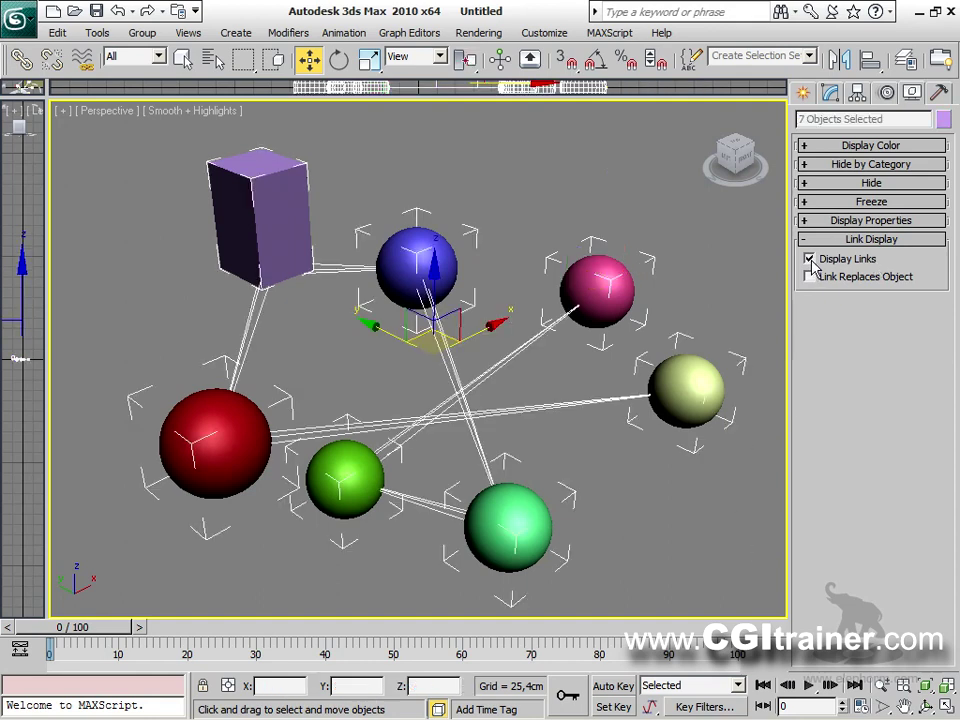
left_click(658, 520)
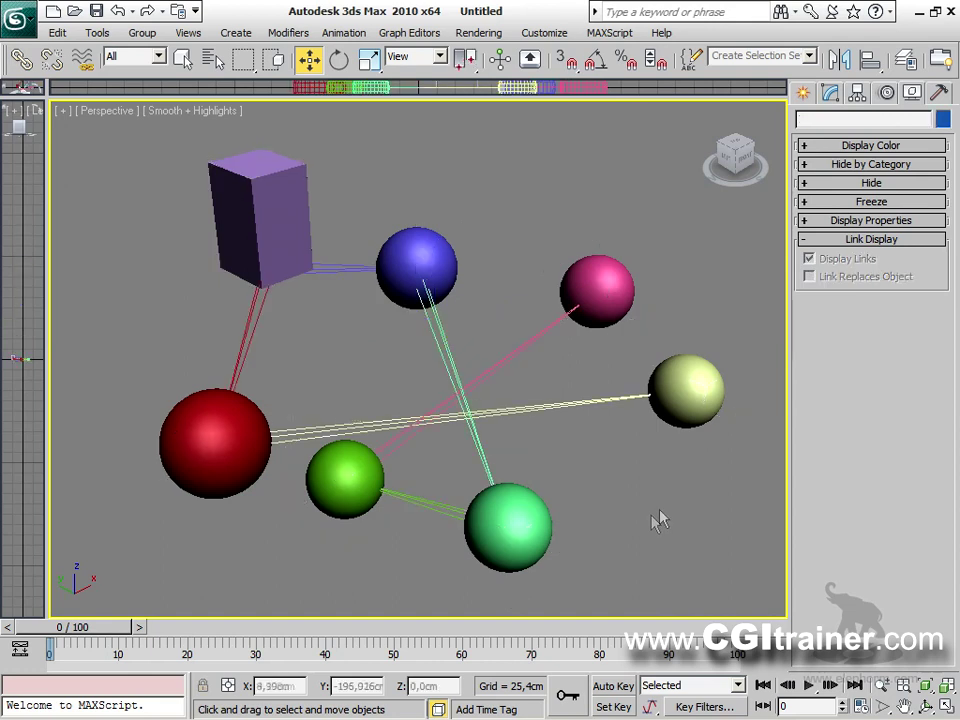
Move the box and the blue, pink, teal, yellow and red spheres to test links.
left_click_drag(281, 236, 275, 231)
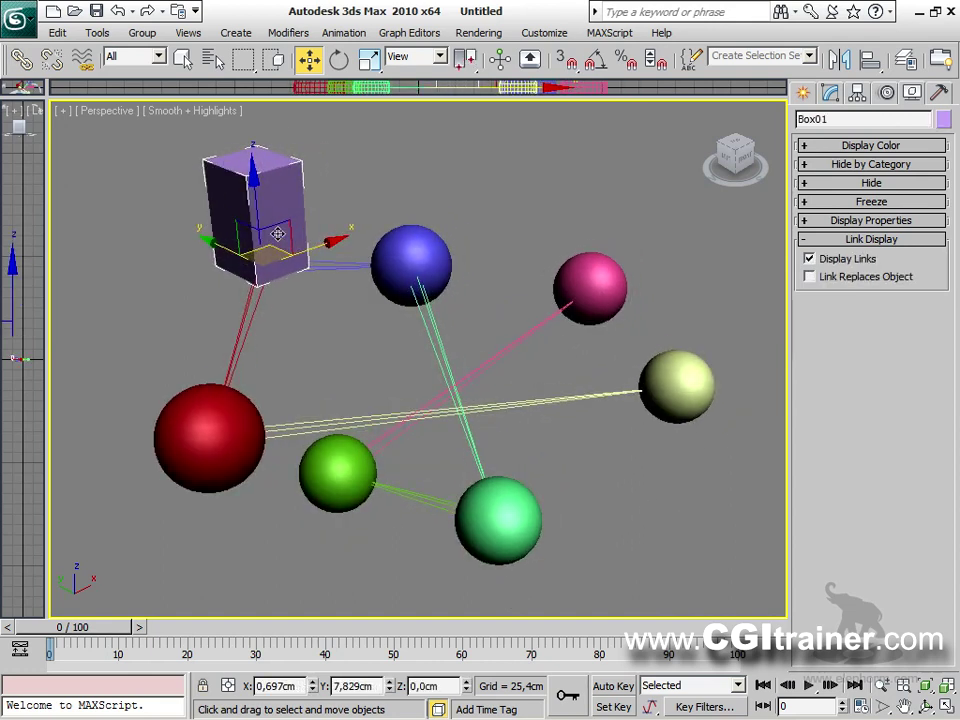
left_click_drag(368, 267, 430, 272)
mouse_move(620, 300)
left_mouse_down()
mouse_move(607, 257)
mouse_move(427, 372)
mouse_move(386, 544)
mouse_move(624, 249)
mouse_move(618, 285)
left_mouse_up()
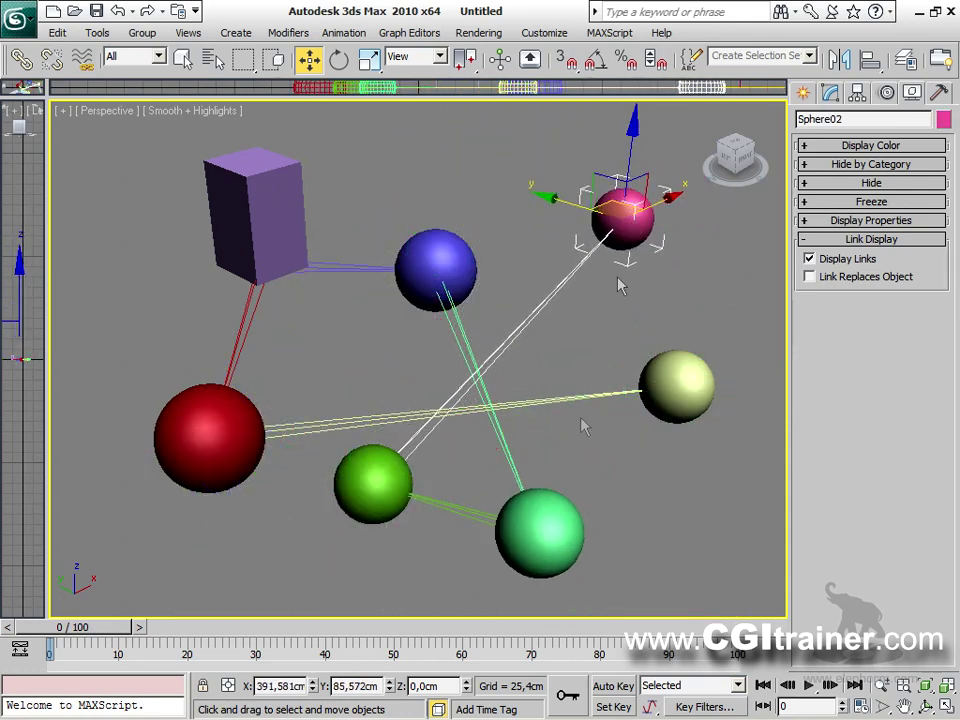
left_click_drag(541, 540, 472, 556)
mouse_move(683, 378)
left_mouse_down()
mouse_move(652, 452)
mouse_move(666, 378)
left_mouse_up()
left_click_drag(221, 463, 195, 431)
mouse_move(611, 238)
left_mouse_down()
mouse_move(621, 264)
mouse_move(592, 258)
mouse_move(606, 232)
mouse_move(597, 232)
left_mouse_up()
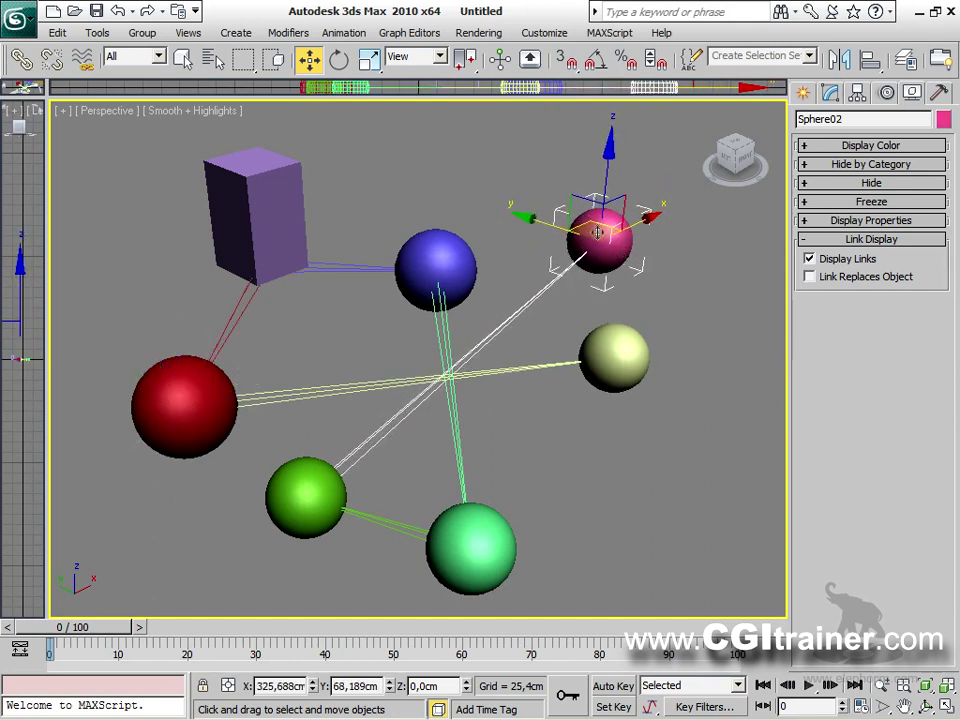
Turn on Link Replaces Object for the pink, blue, teal, yellow, green and red spheres.
left_click(827, 280)
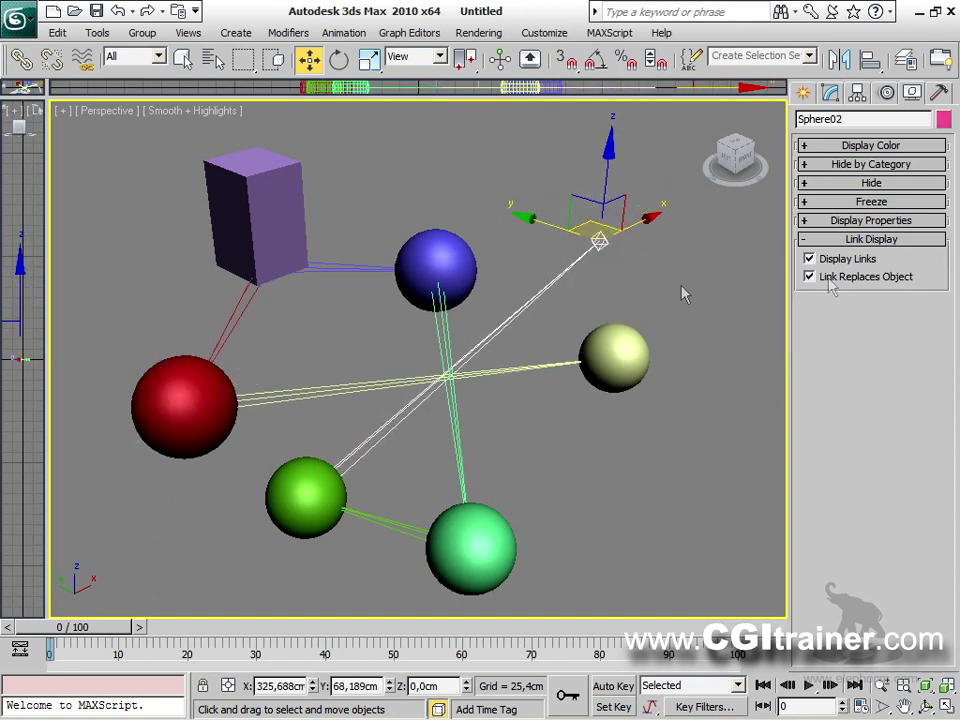
left_click(427, 265)
left_click(810, 277)
left_click(470, 545)
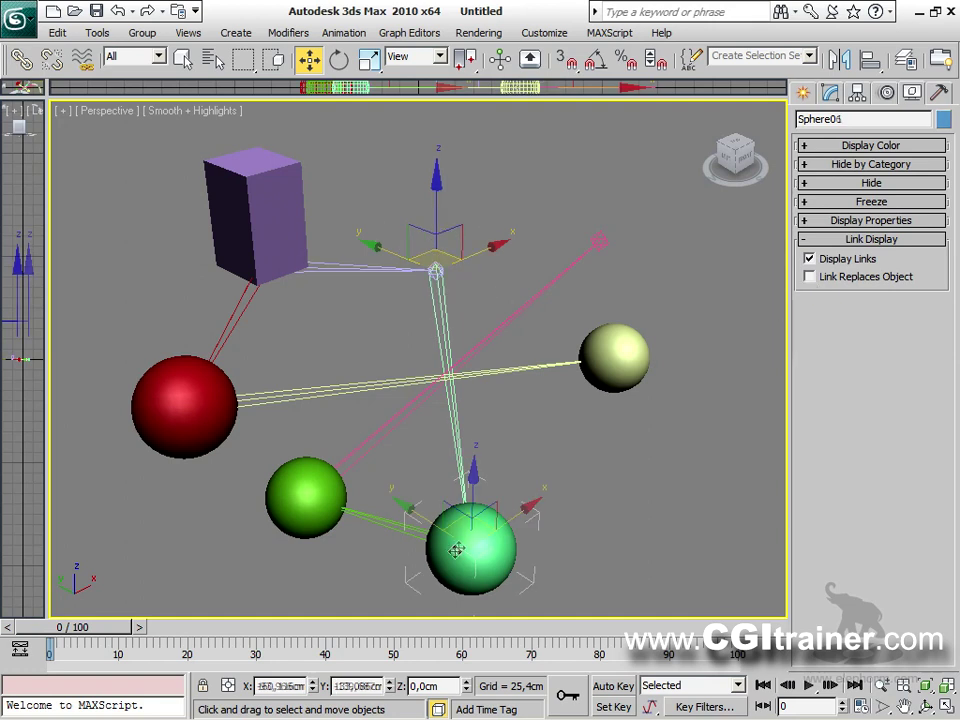
left_click(810, 277)
left_click(621, 355)
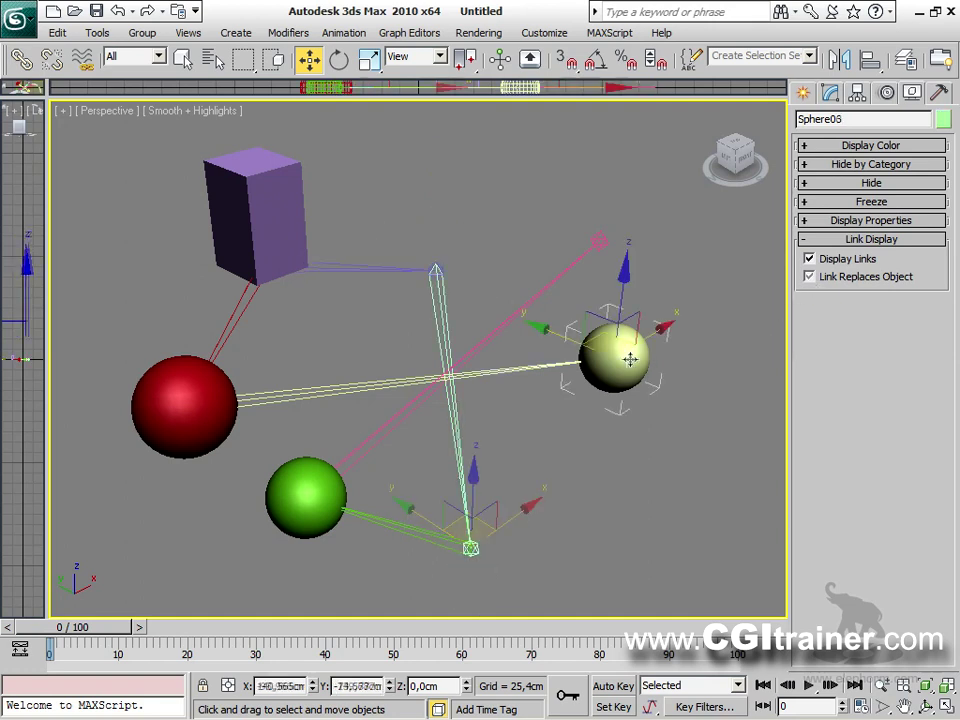
left_click(810, 277)
left_click(270, 508)
left_click(810, 277)
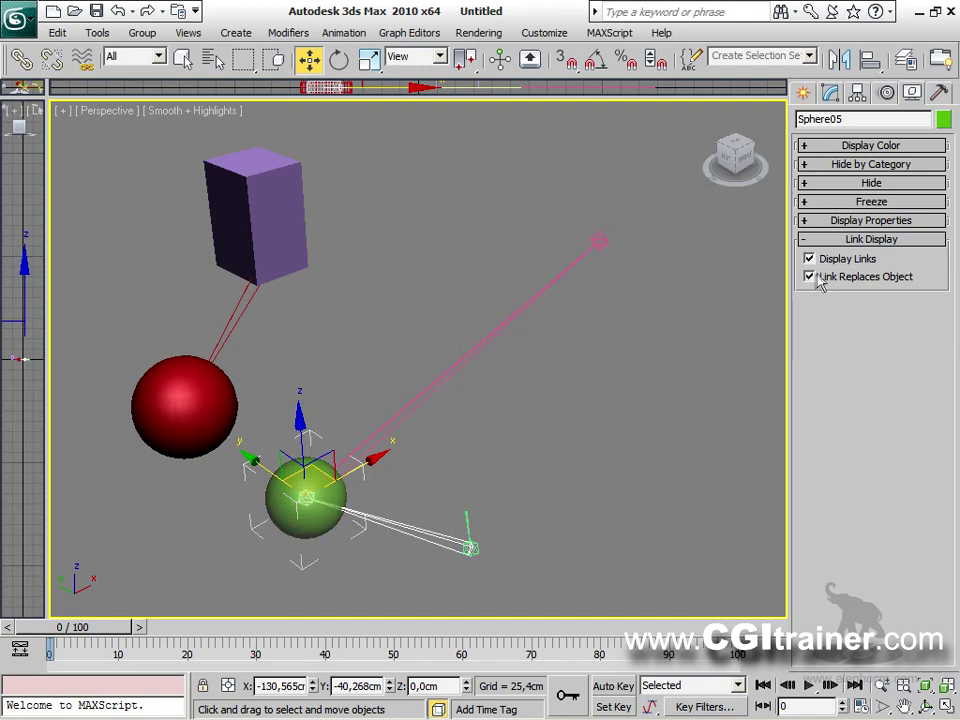
left_click(215, 395)
left_click(857, 285)
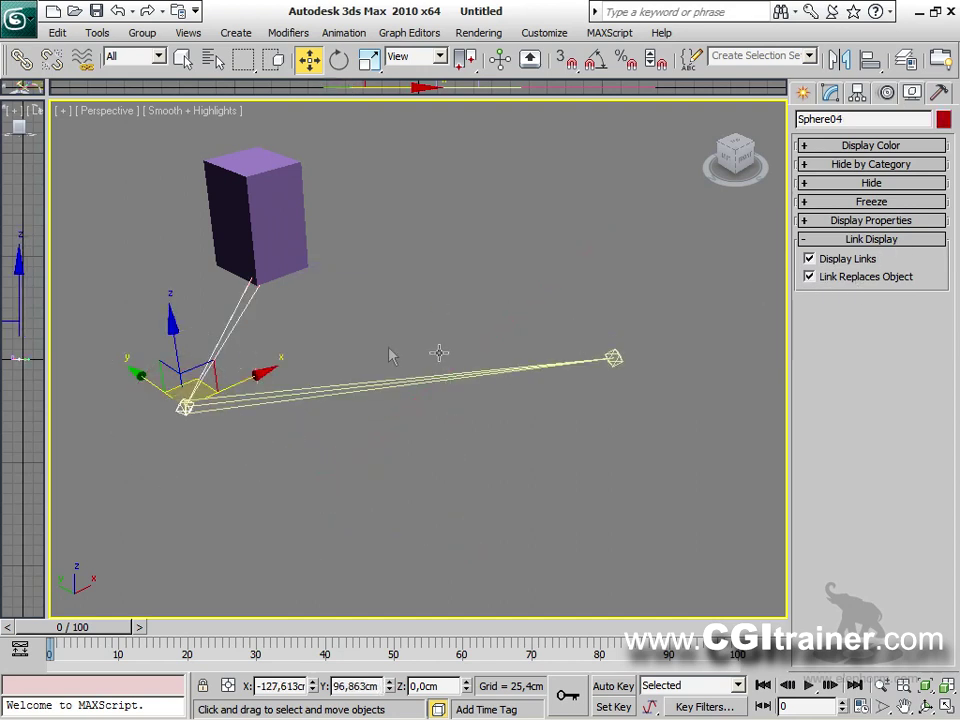
Nudge the box, then render the Perspective view and close the frame.
left_click_drag(293, 229, 330, 235)
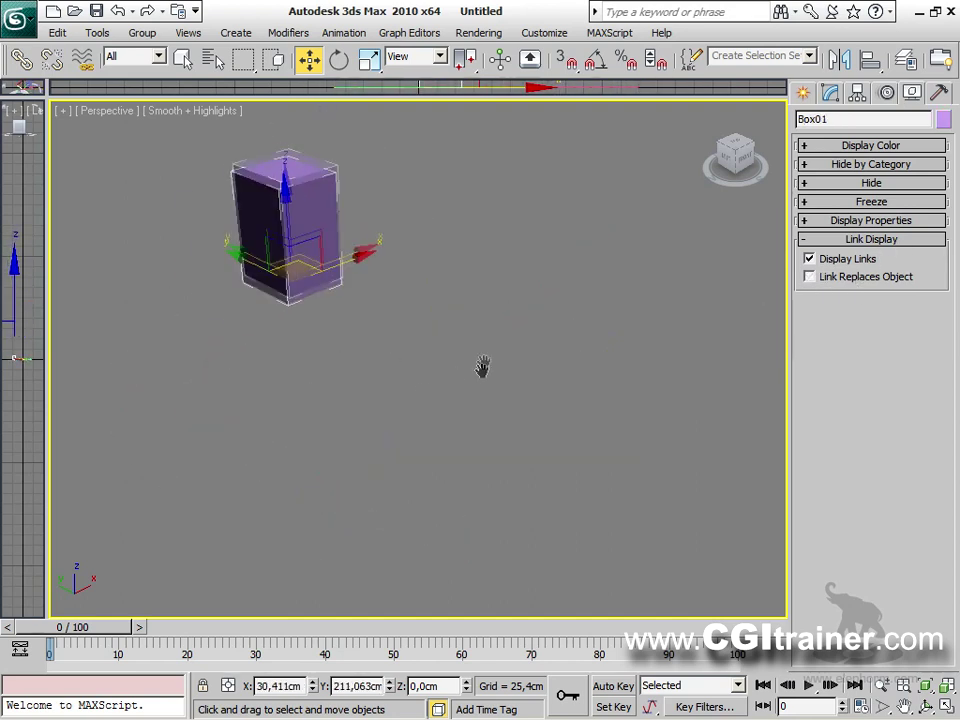
left_click_drag(450, 245, 647, 506)
left_click(643, 420)
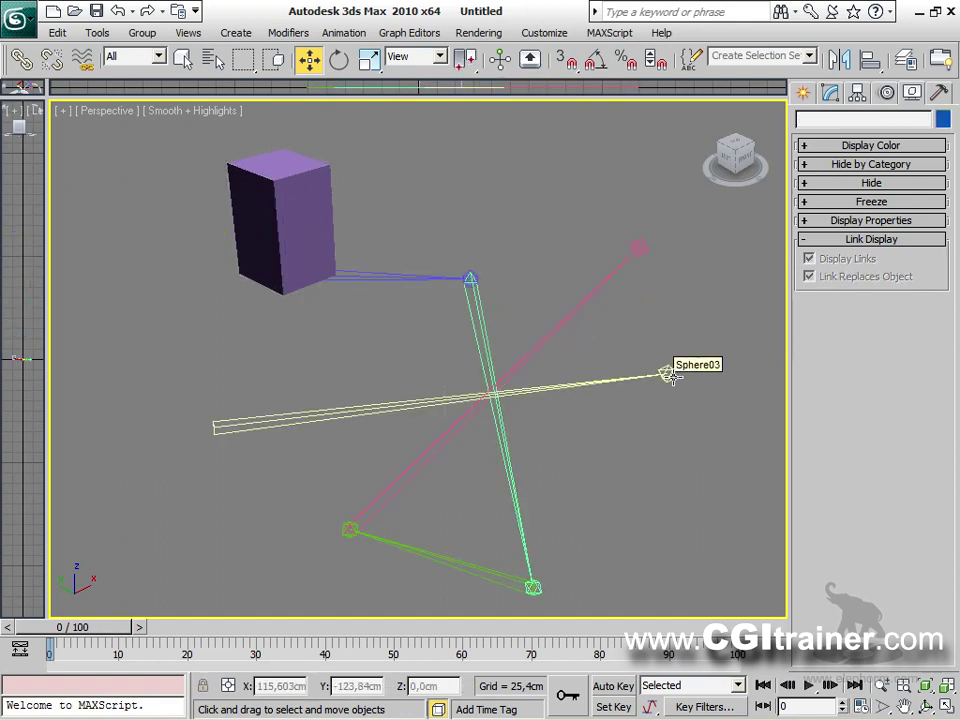
key("shift+q")
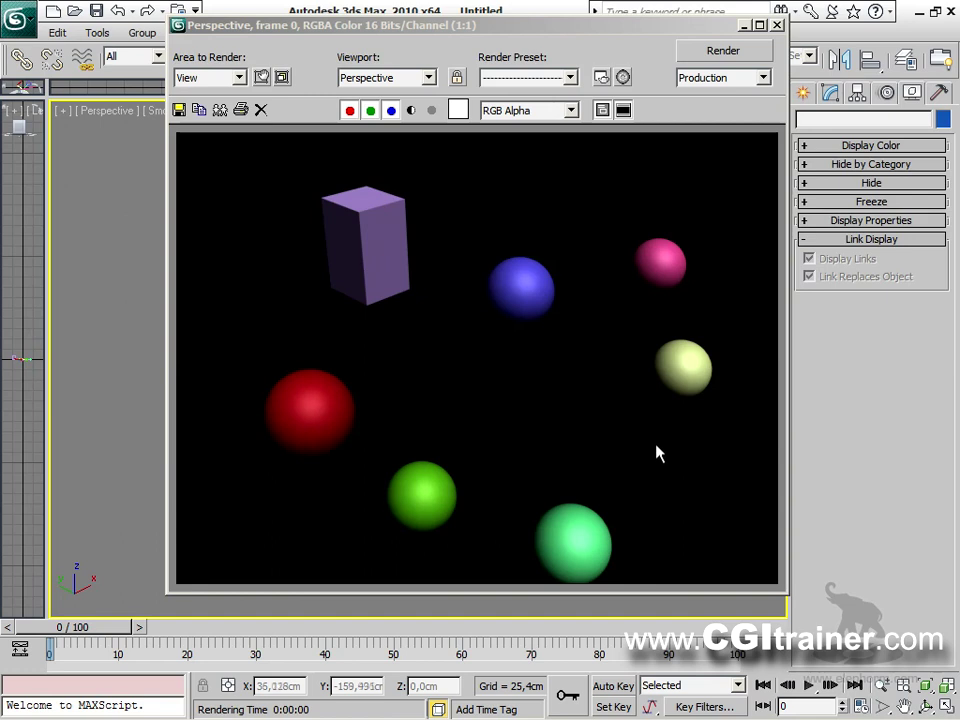
left_click(777, 25)
Turn Link Replaces Object off for all objects and move the magenta sphere beside the yellow.
key("ctrl+a")
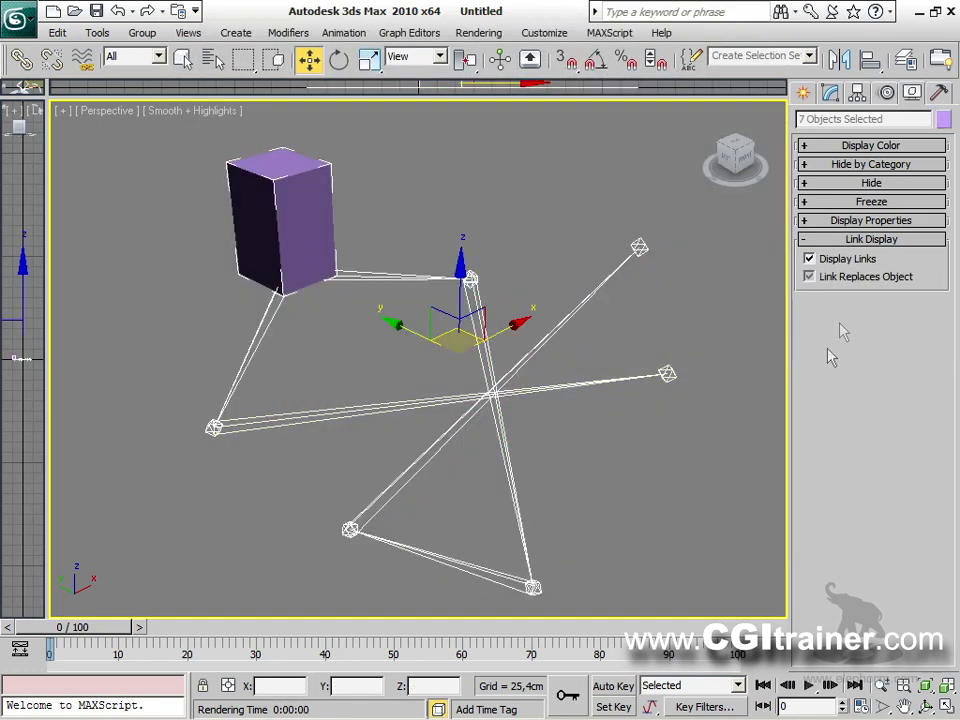
left_click(812, 279)
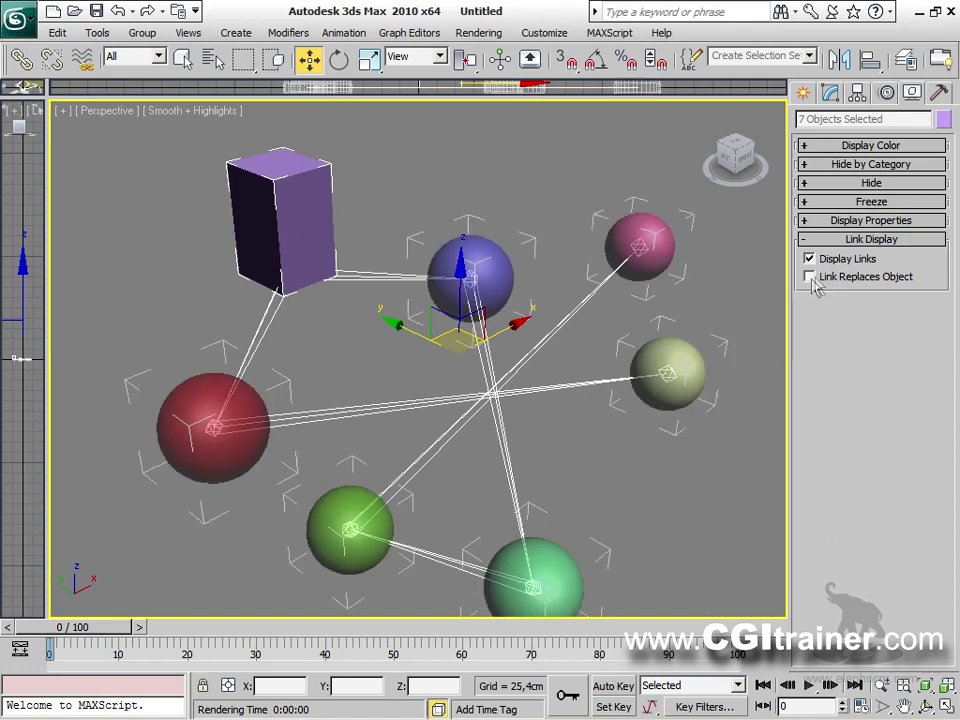
left_click(675, 492)
left_click_drag(664, 239, 630, 252)
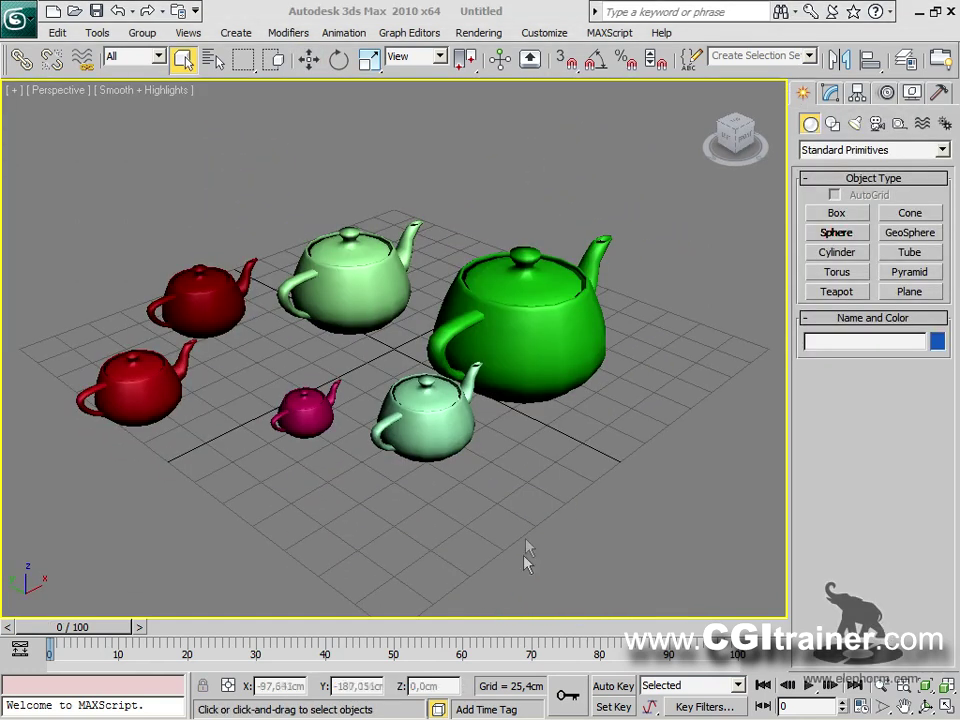
Hide the big green teapot with Hide Selection from the quad menu.
middle_click_drag(465, 412, 493, 428)
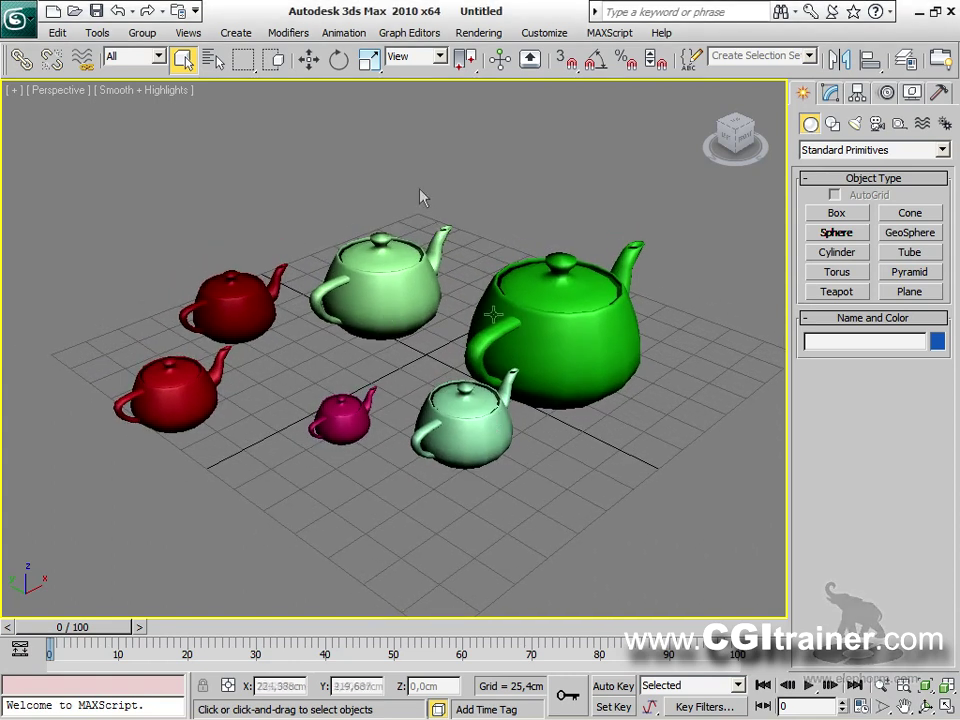
left_click(555, 312)
right_click(559, 304)
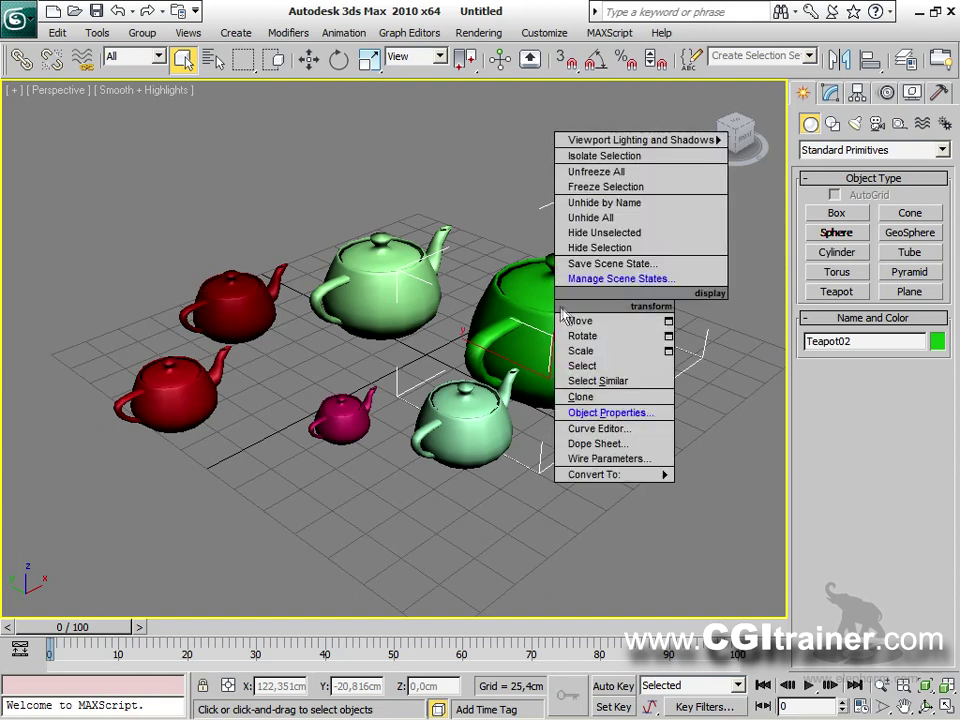
left_click(594, 248)
Hide Unselected, then Unhide All, and check the empty Unhide by Name list.
right_click(567, 316)
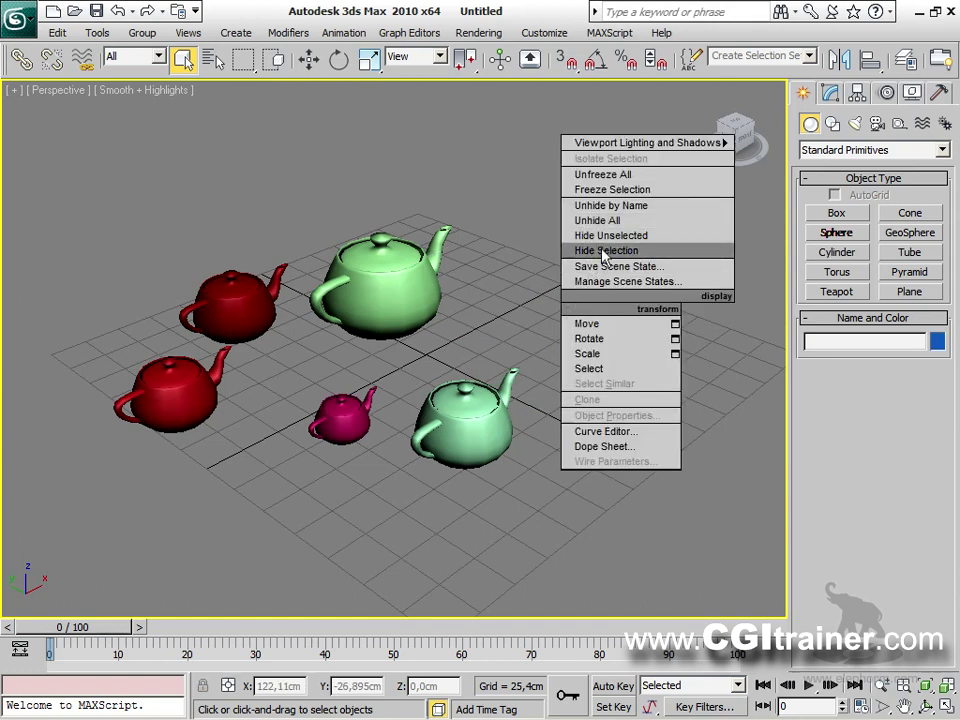
left_click(602, 237)
right_click(511, 289)
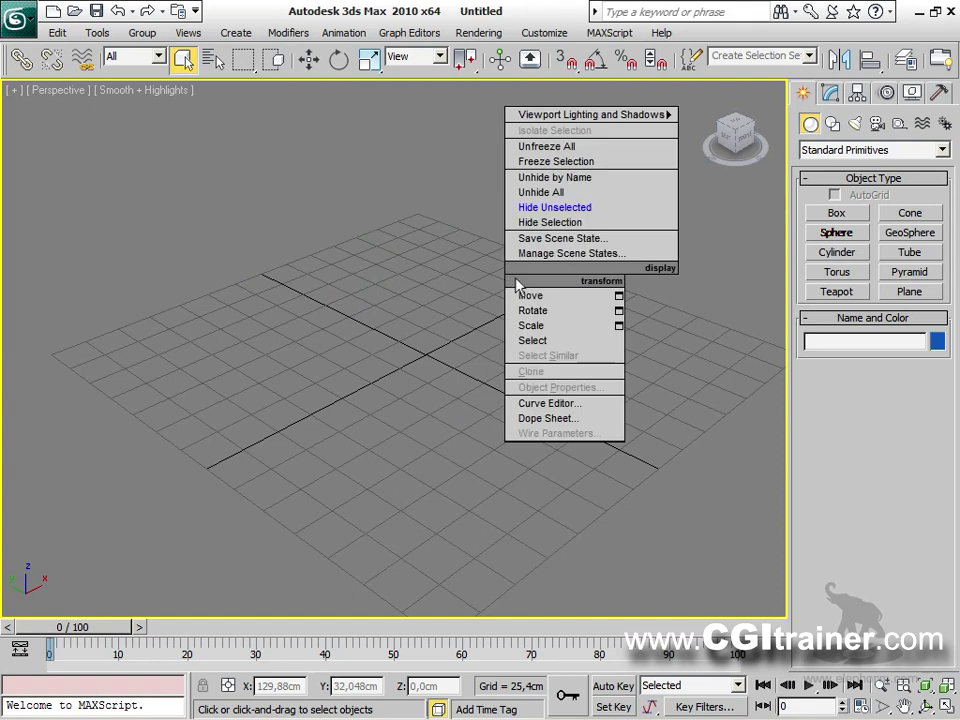
left_click(546, 194)
right_click(538, 262)
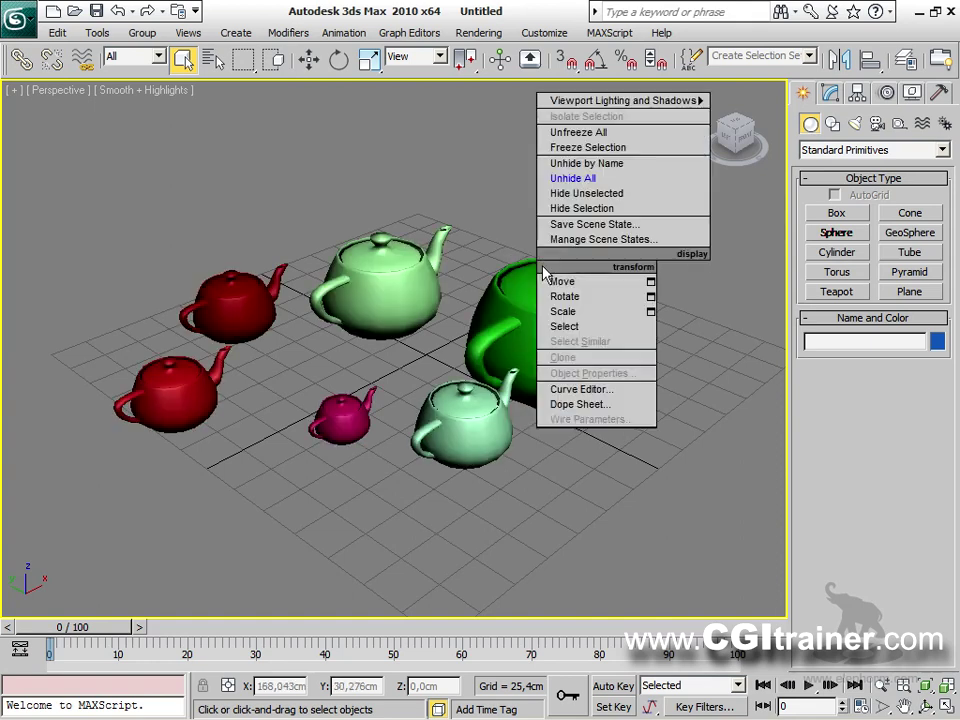
left_click(508, 242)
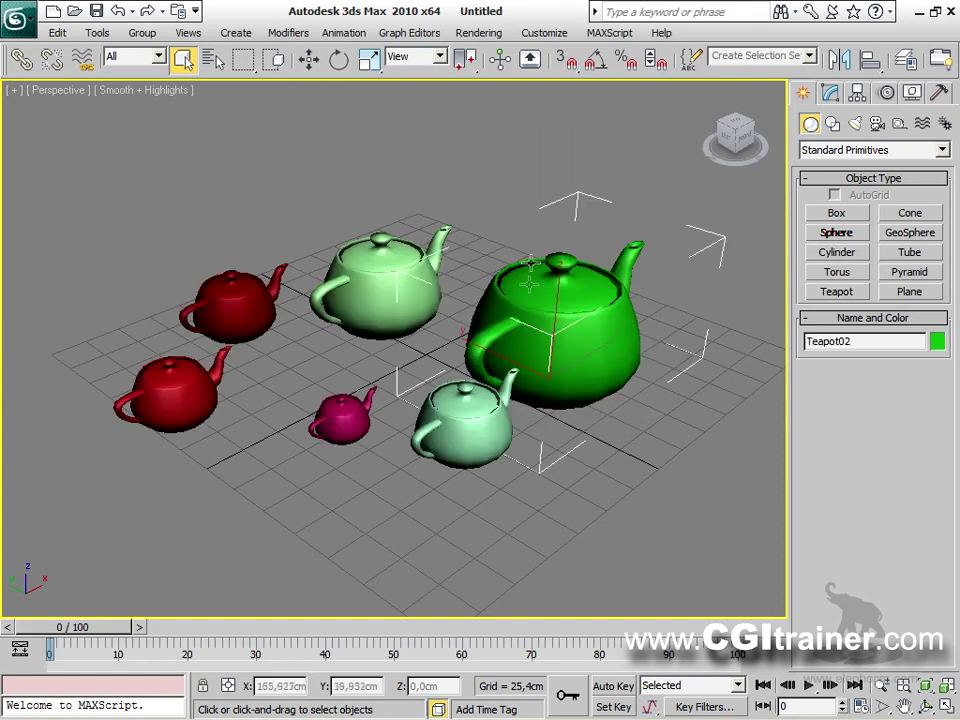
right_click(524, 278)
left_click(545, 184)
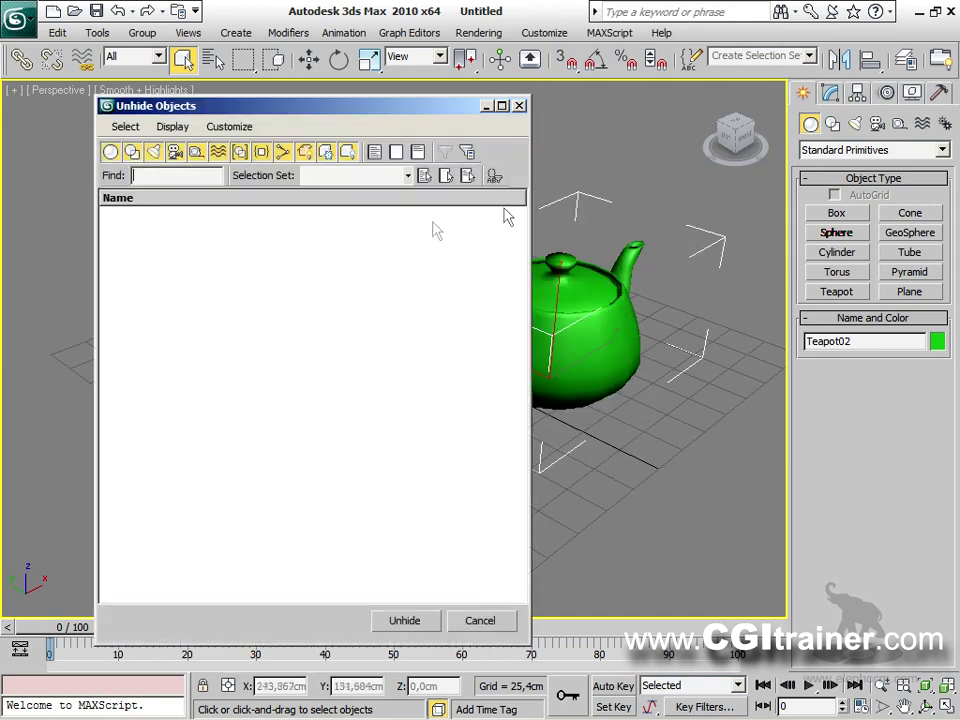
left_click(519, 105)
Hide the two red teapots and the pink teapot.
left_click_drag(100, 238, 260, 470)
left_click(326, 426, "ctrl")
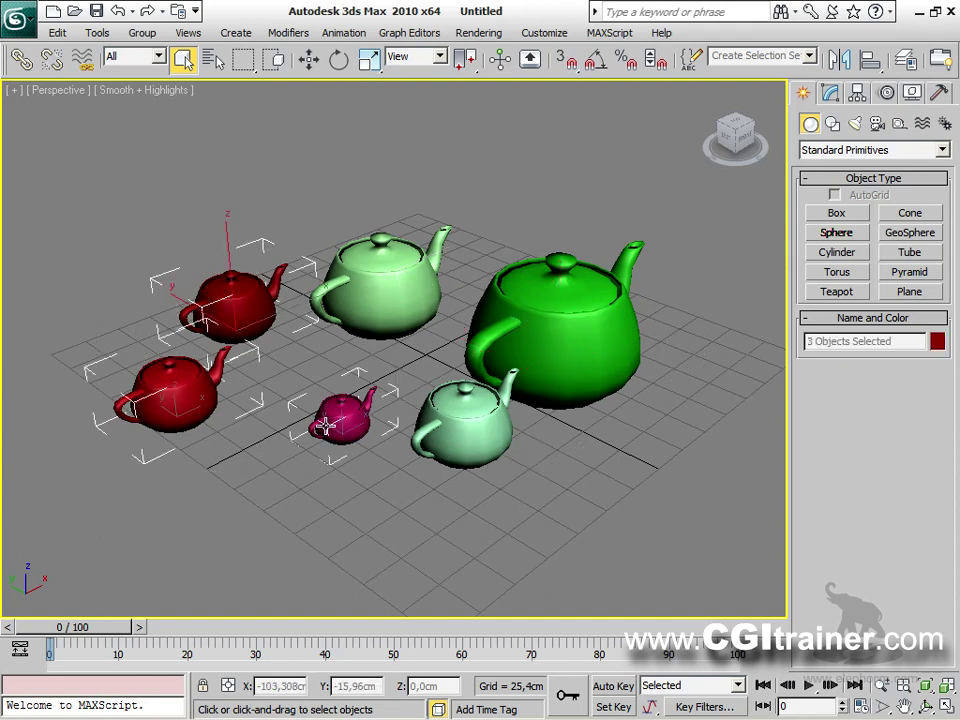
right_click(326, 426)
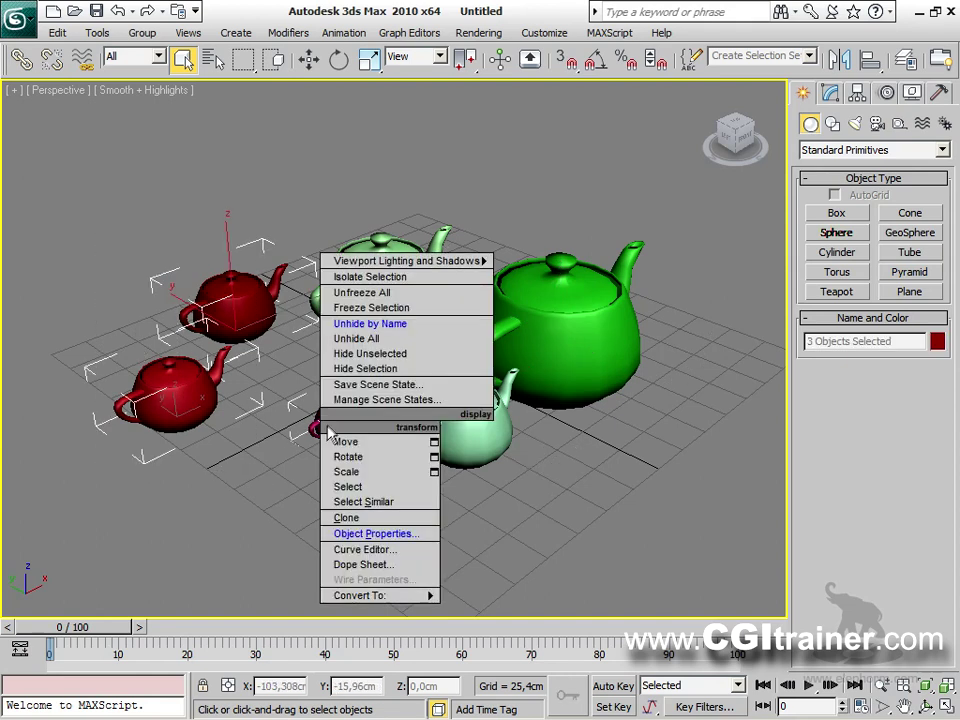
left_click(380, 369)
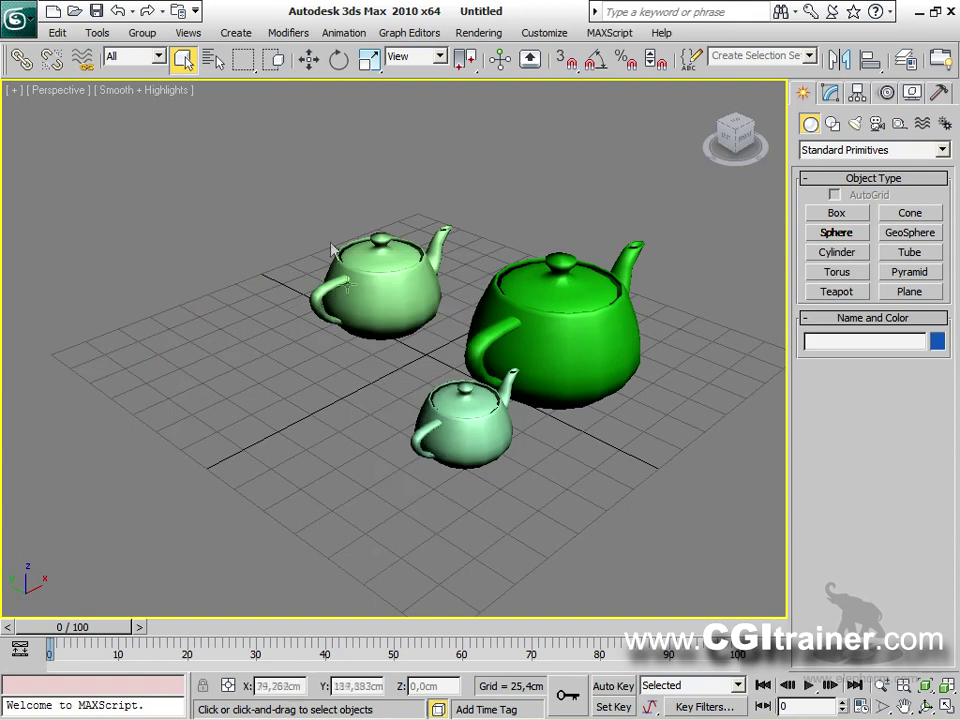
Unhide the three hidden teapots through Unhide by Name.
right_click(507, 168)
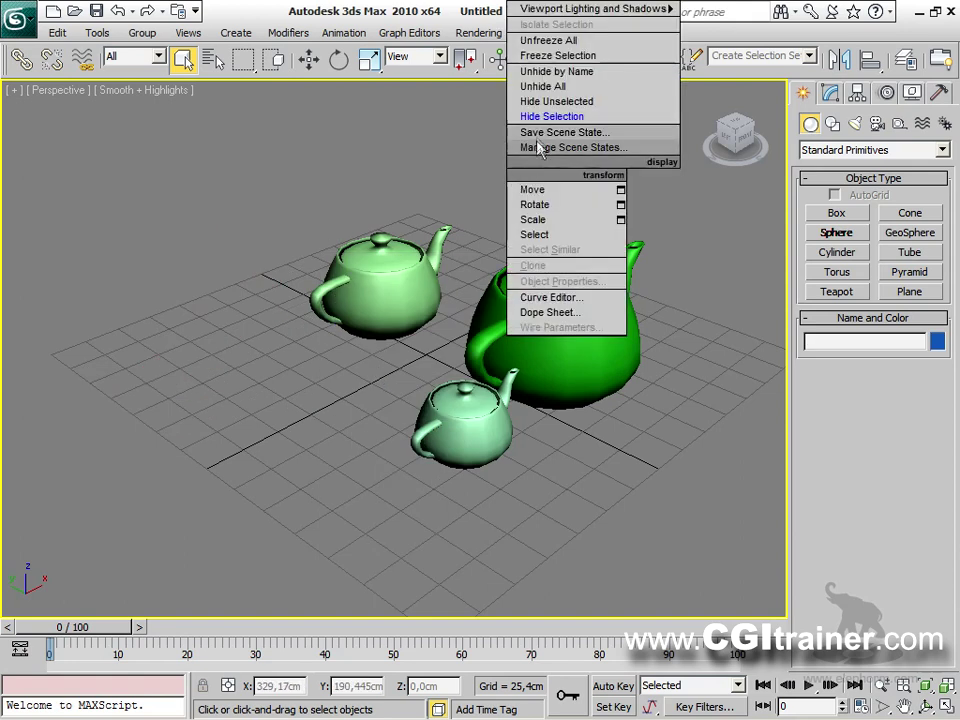
left_click(528, 71)
left_click(171, 249, "shift")
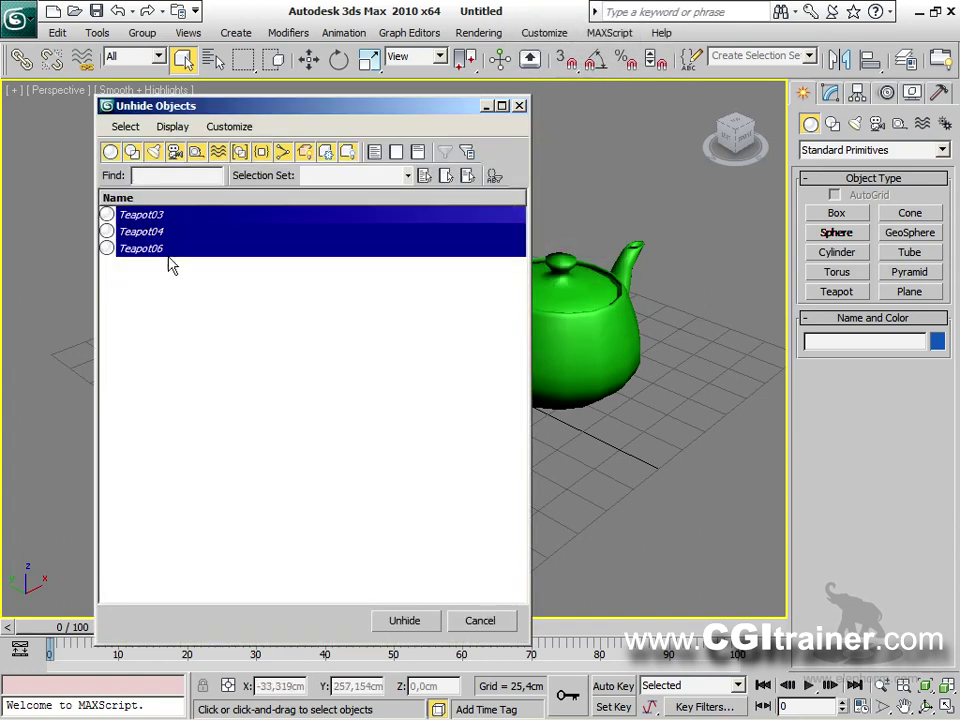
left_click(410, 622)
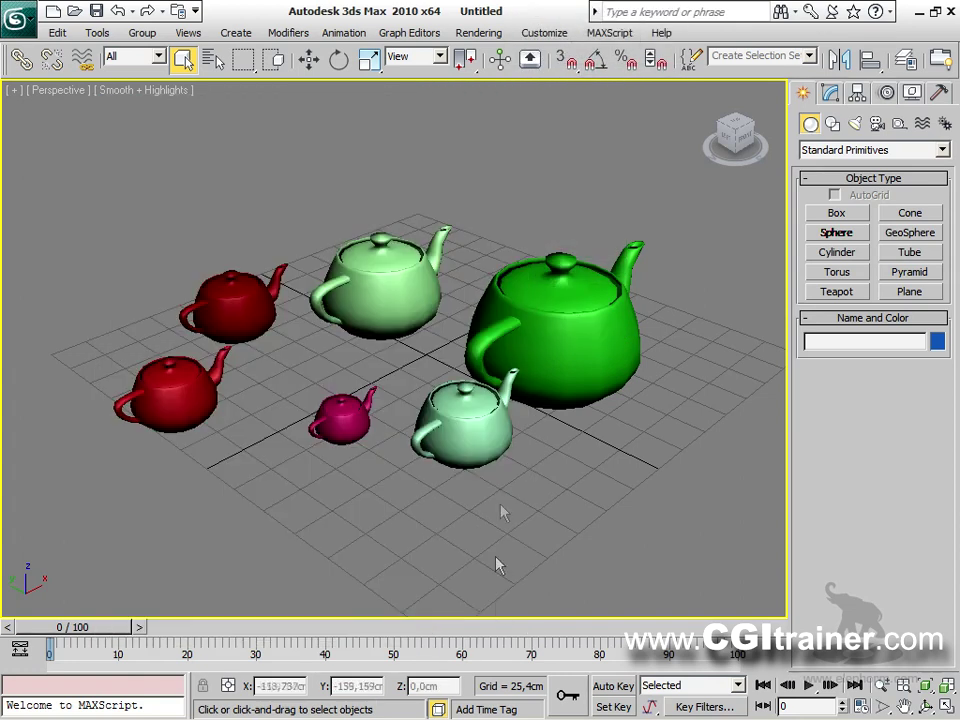
Freeze the three green teapots, then unfreeze all the teapots again.
left_click_drag(664, 500, 396, 214)
right_click(393, 302)
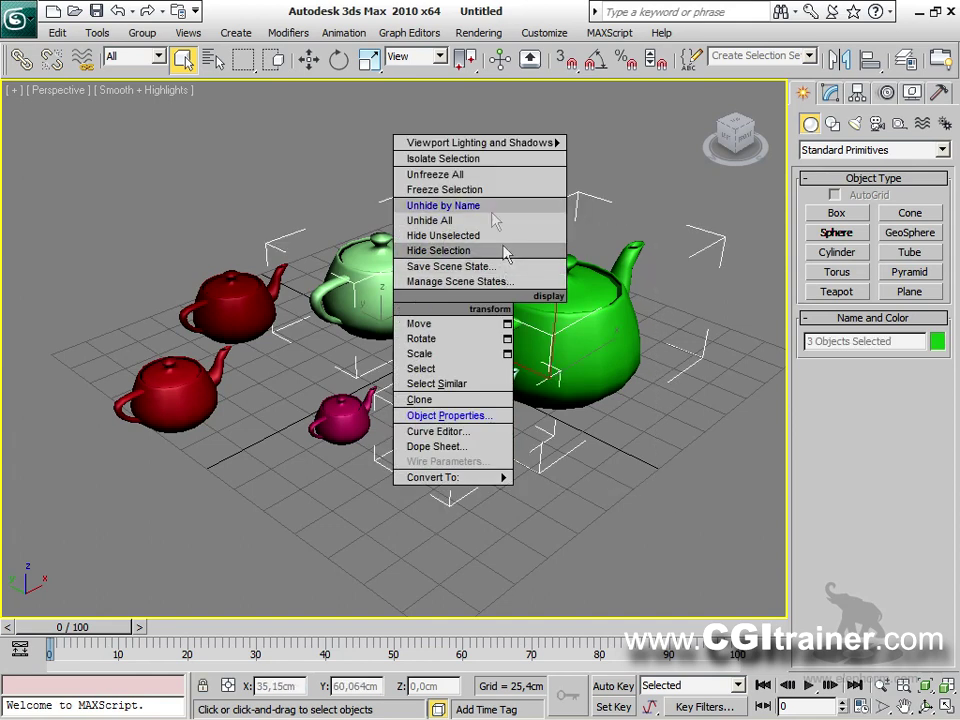
left_click(444, 189)
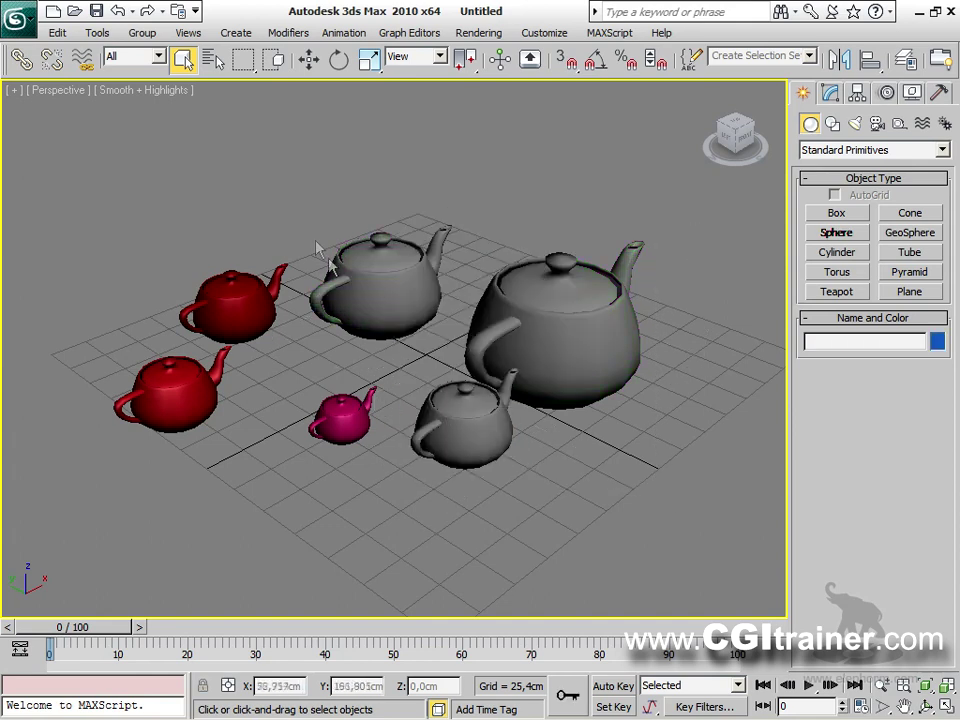
left_click(340, 418)
left_click_drag(498, 385, 298, 246)
left_click_drag(224, 260, 508, 505)
right_click(505, 435)
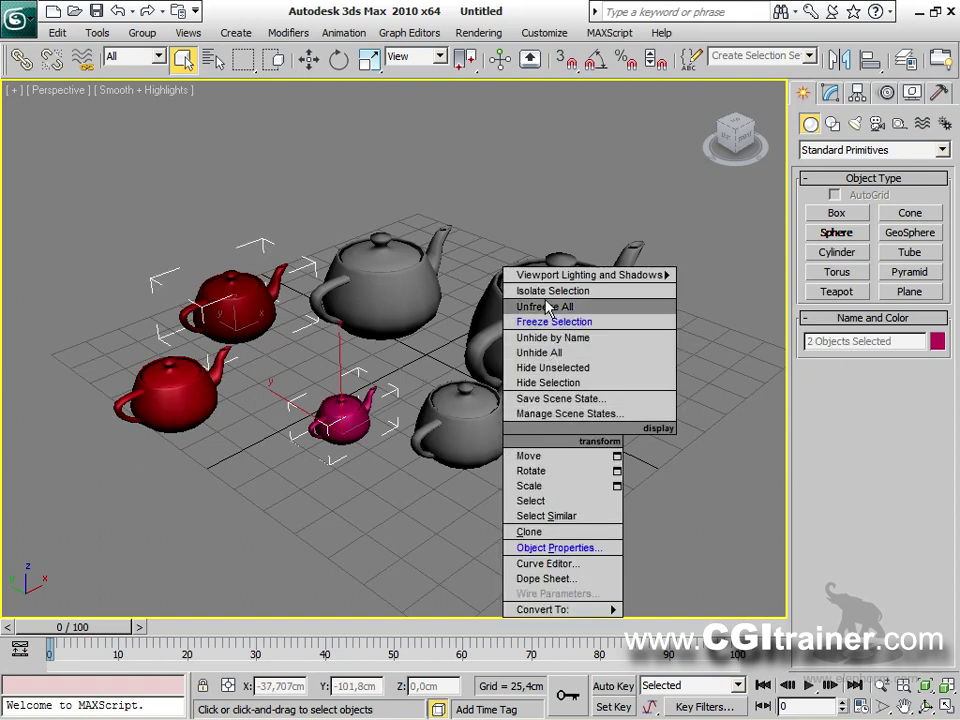
left_click(545, 306)
left_click(561, 467)
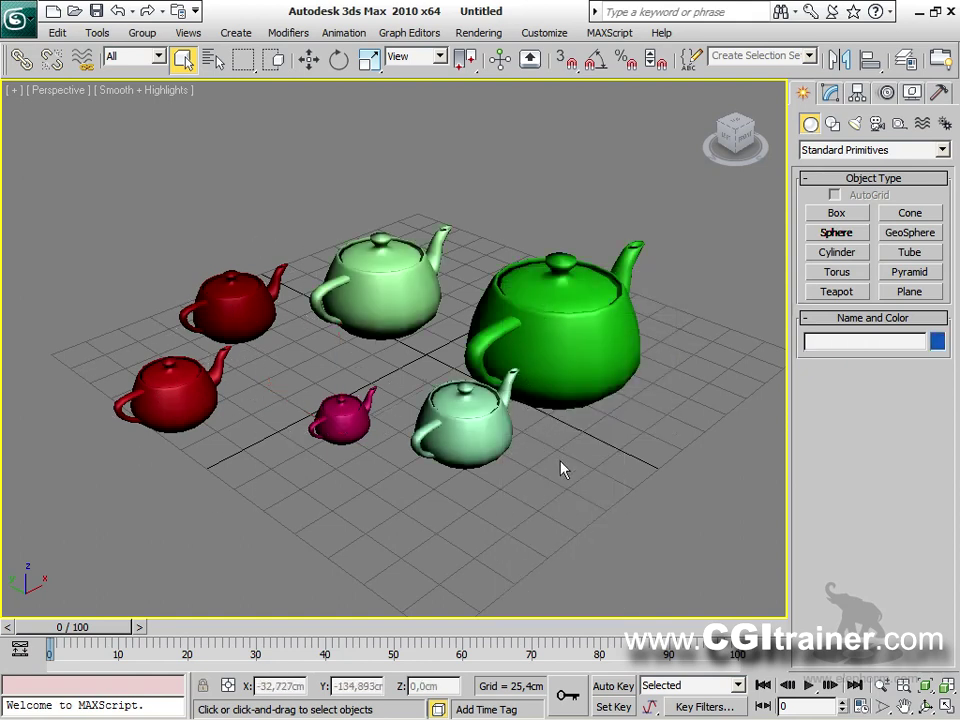
left_click(568, 340)
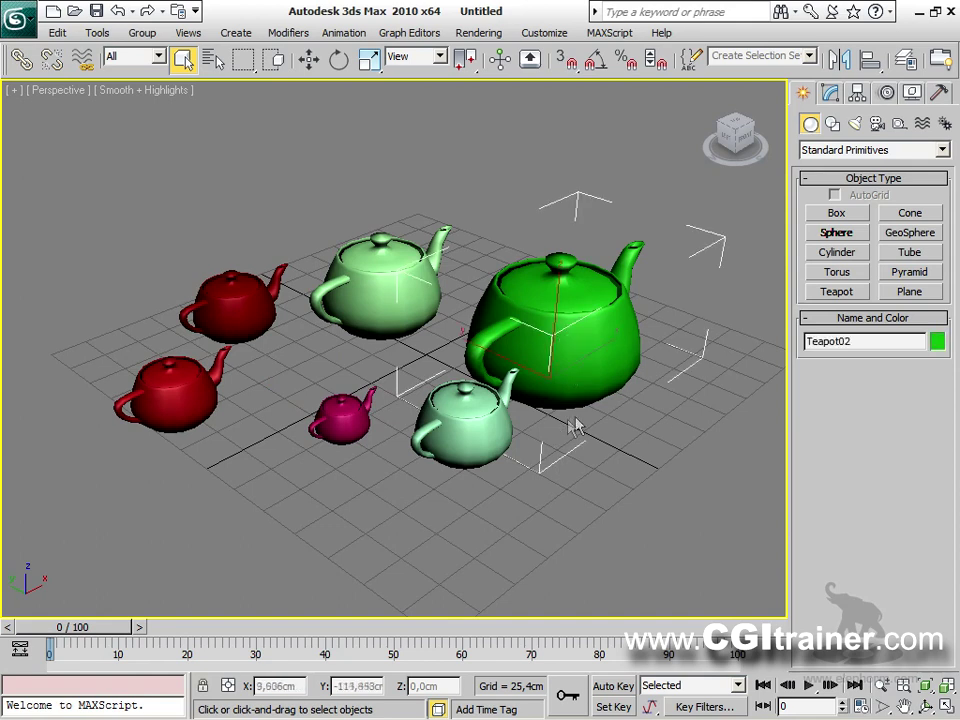
Turn off Show Frozen in Gray in the three green teapots' Object Properties.
middle_click_drag(538, 472, 525, 463)
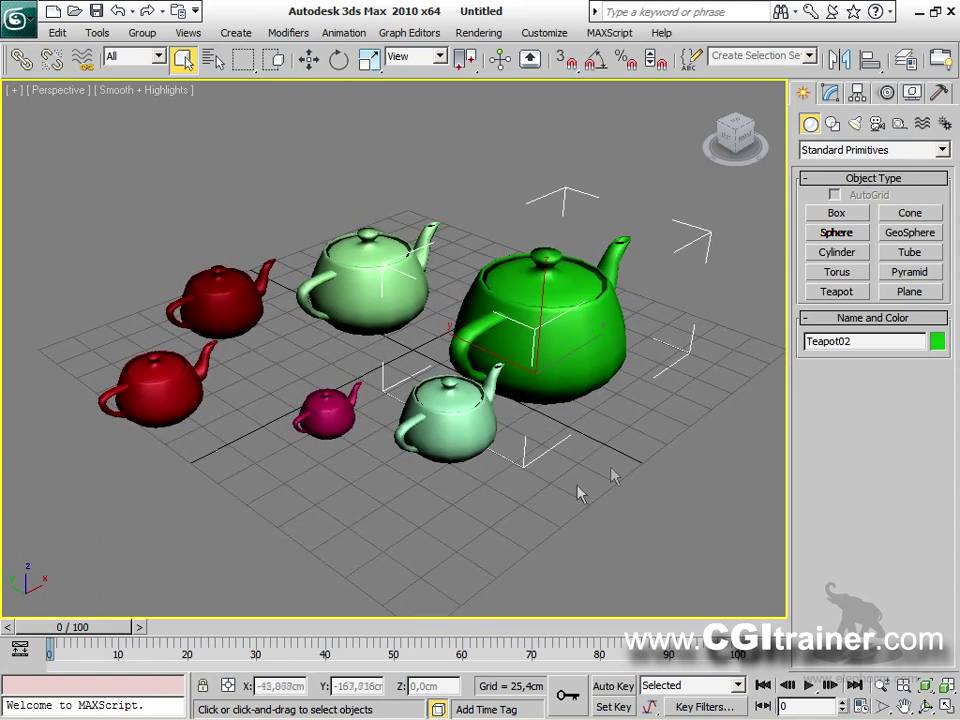
left_click_drag(615, 500, 399, 214)
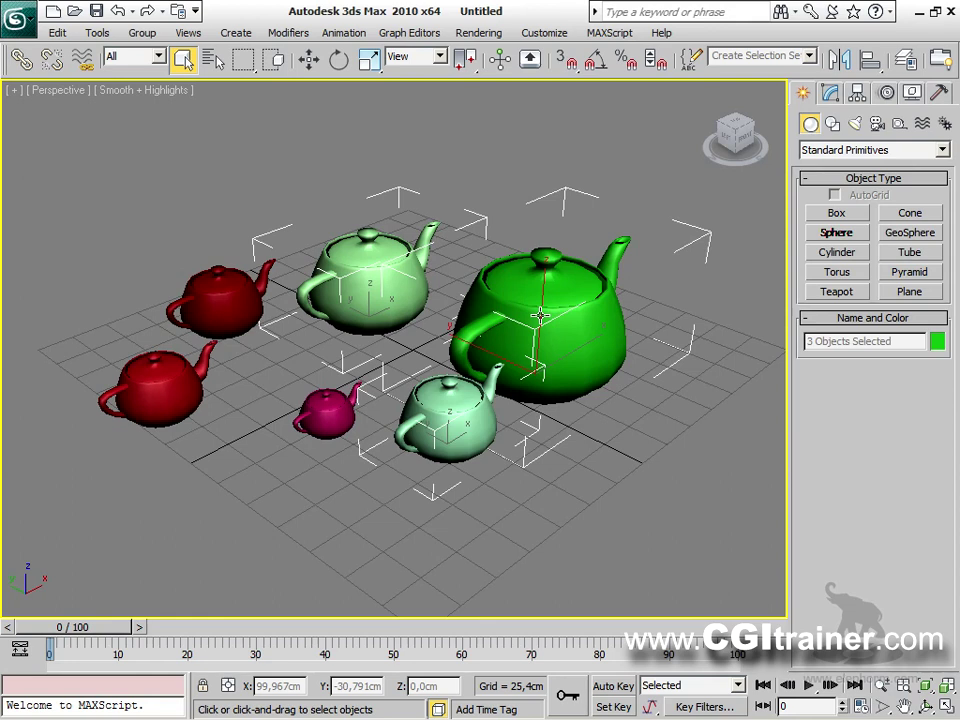
right_click(540, 316)
left_click(606, 422)
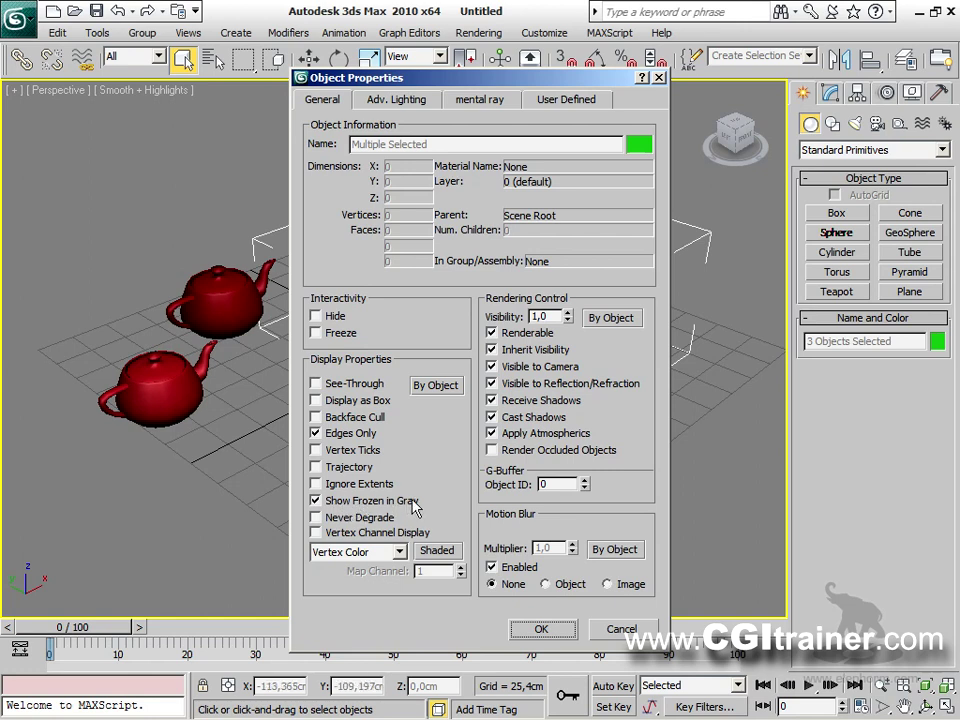
left_click(337, 503)
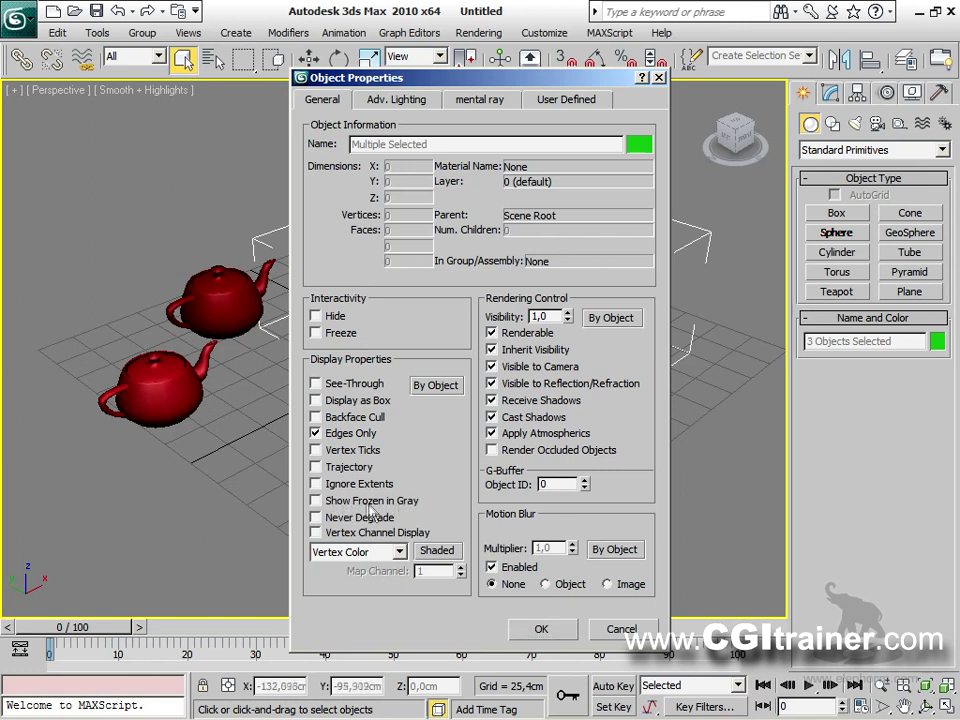
left_click(541, 630)
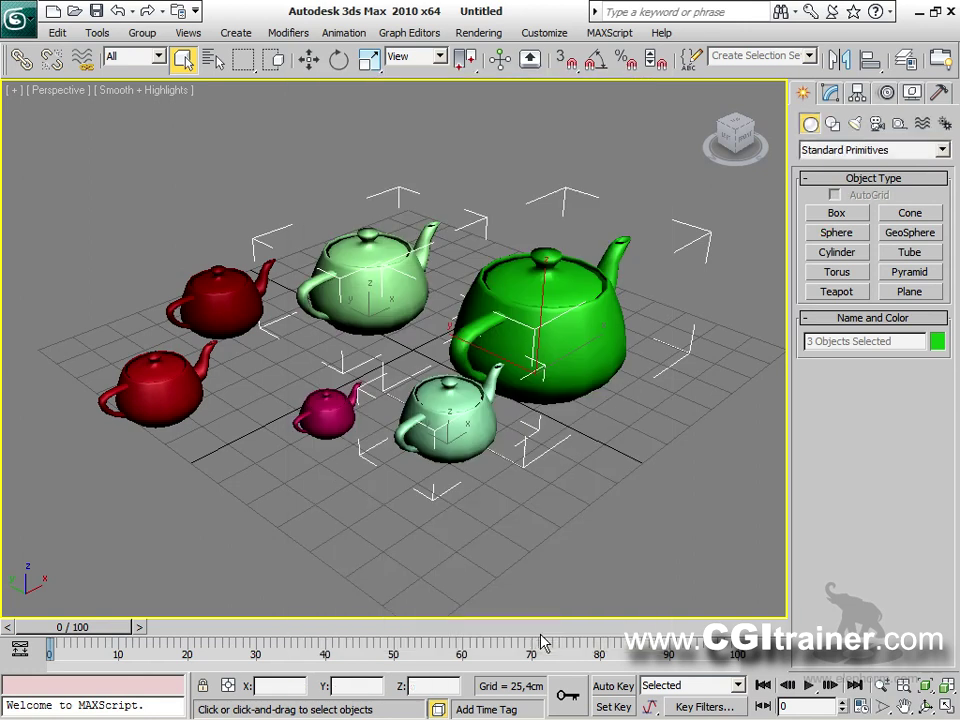
Freeze the green teapots and region-select the red and magenta teapots.
right_click(522, 310)
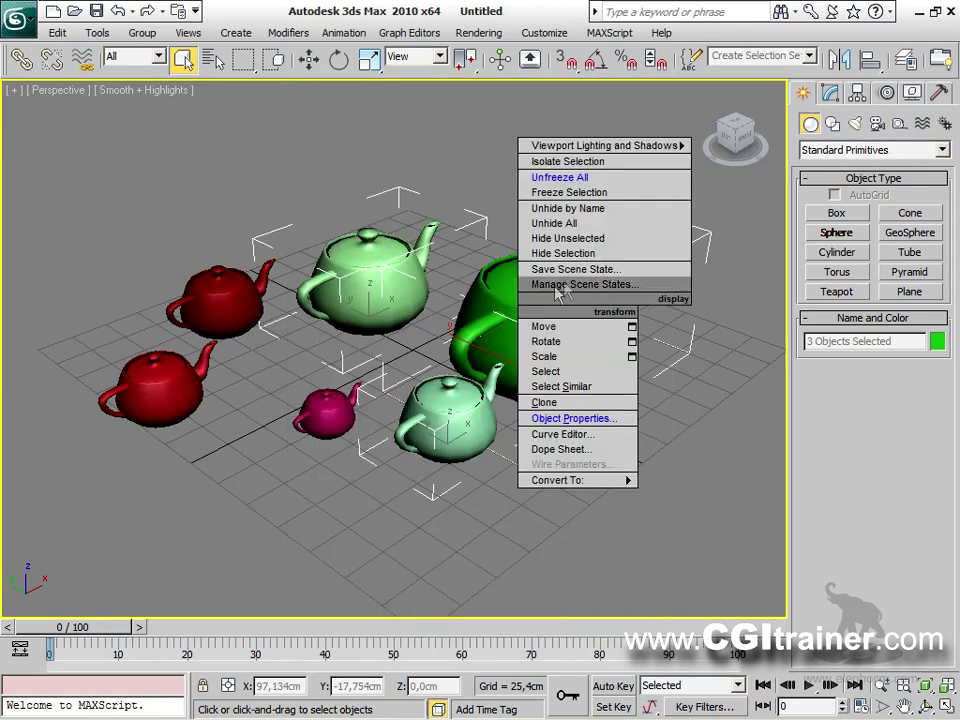
left_click(560, 193)
left_click_drag(321, 192, 514, 381)
left_click_drag(321, 185, 530, 352)
left_click_drag(403, 270, 613, 452)
left_click_drag(88, 208, 518, 443)
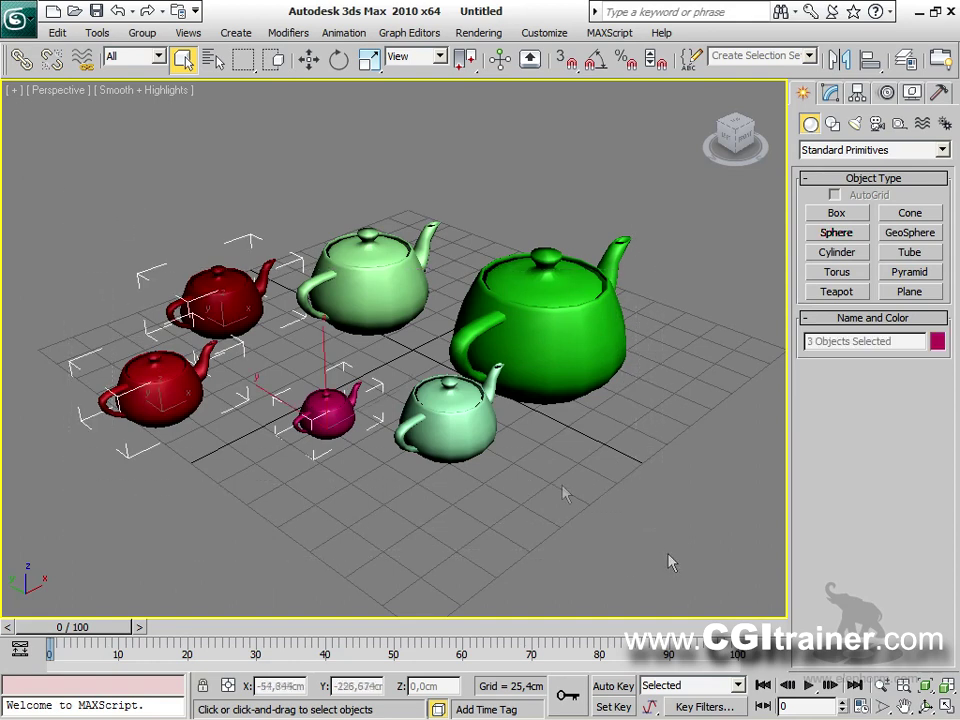
left_click_drag(56, 204, 379, 501)
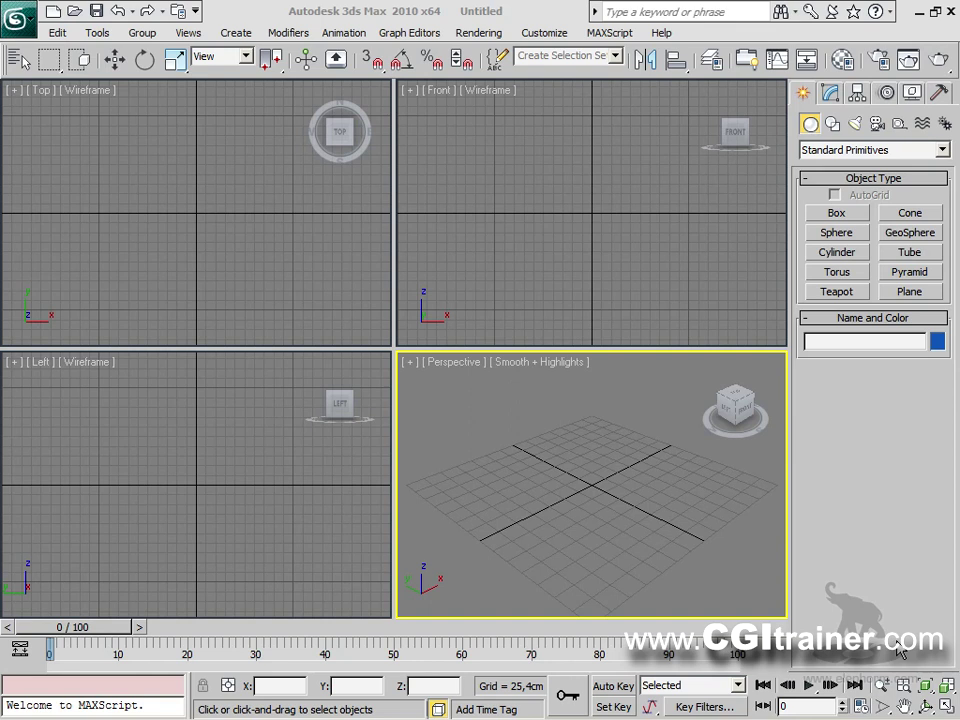
Drag the viewport divider to enlarge Perspective, then maximize it with Alt+W.
left_click(288, 32)
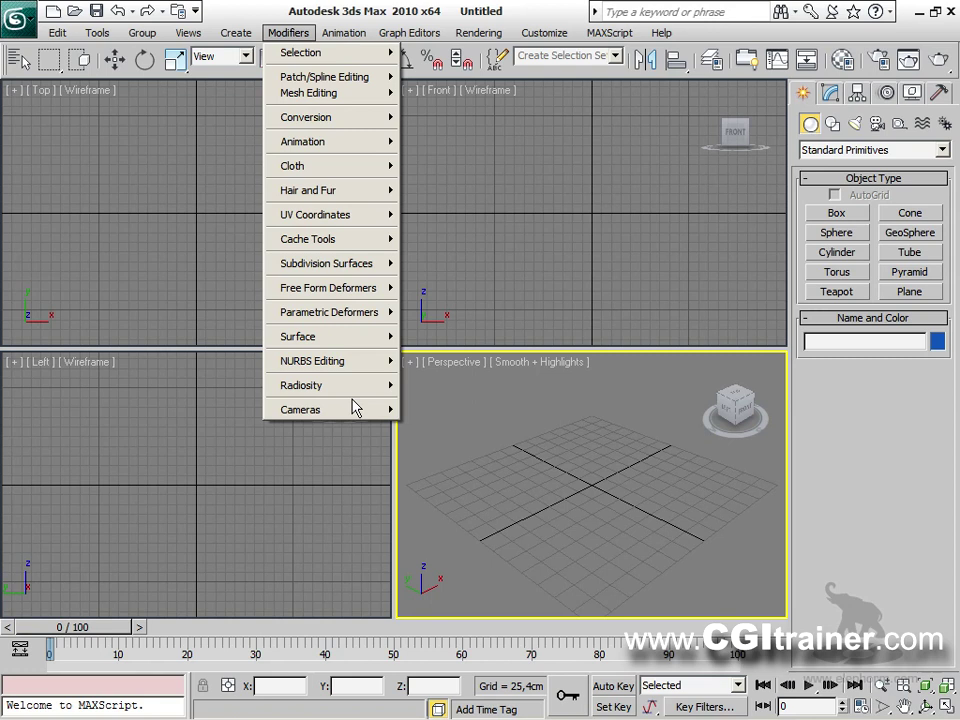
left_click(925, 548)
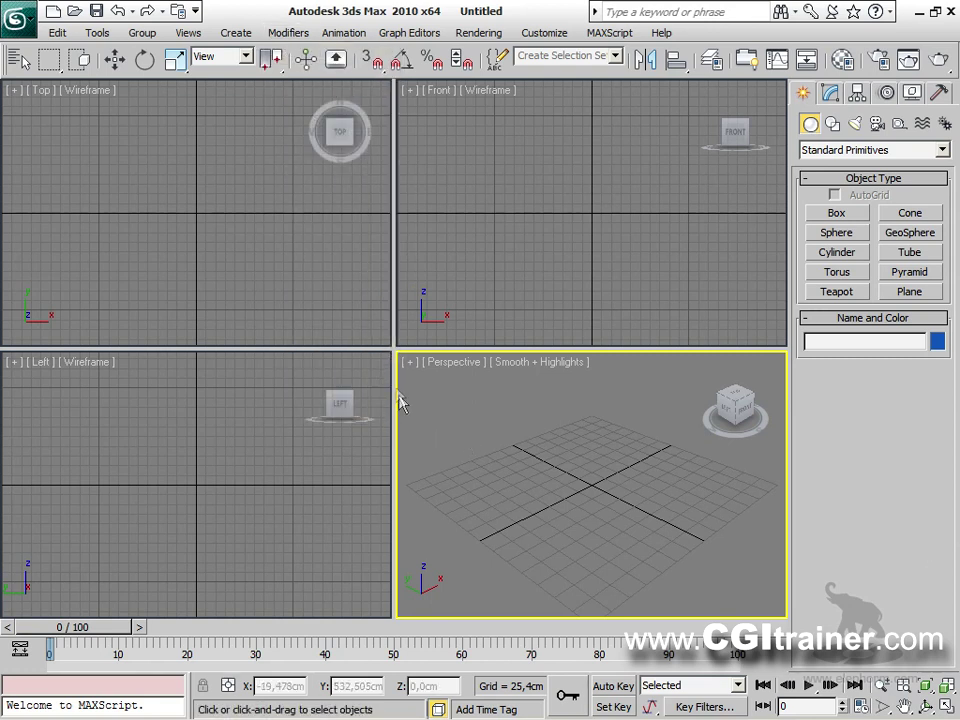
left_click_drag(393, 347, 155, 200)
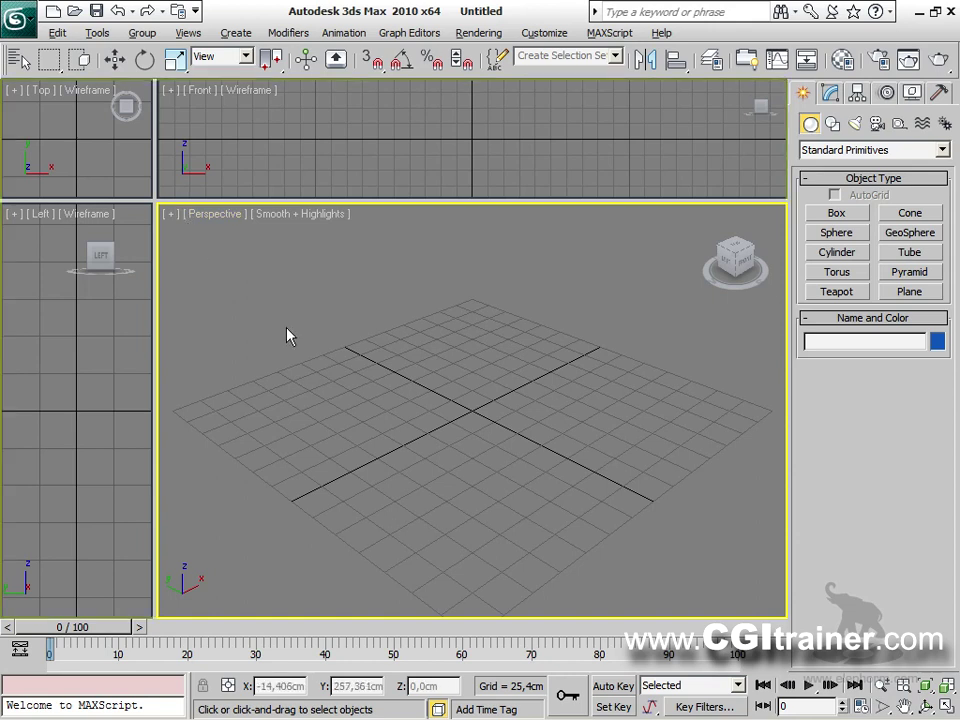
key("alt+w")
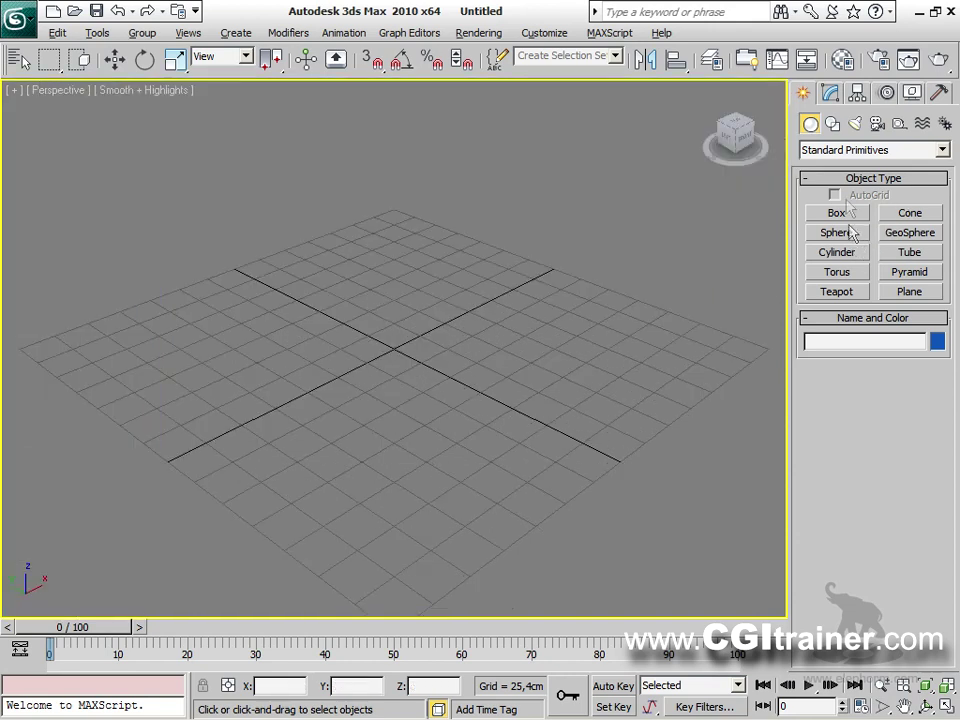
Draw a 66.609 cm radius circle at the grid centre and switch to the Left view.
left_click(831, 125)
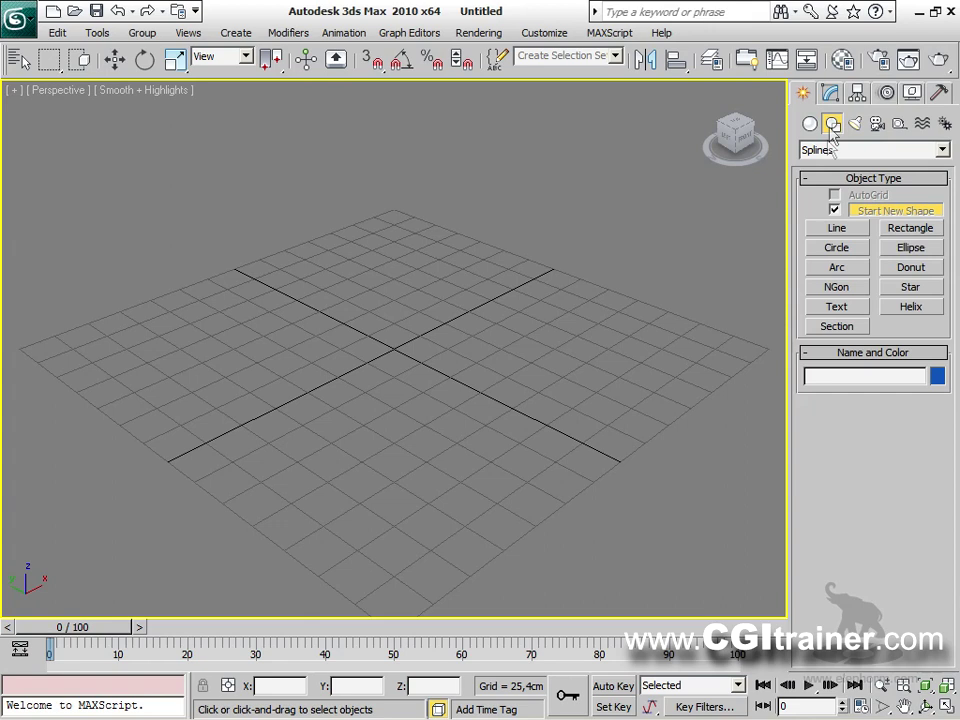
left_click(849, 248)
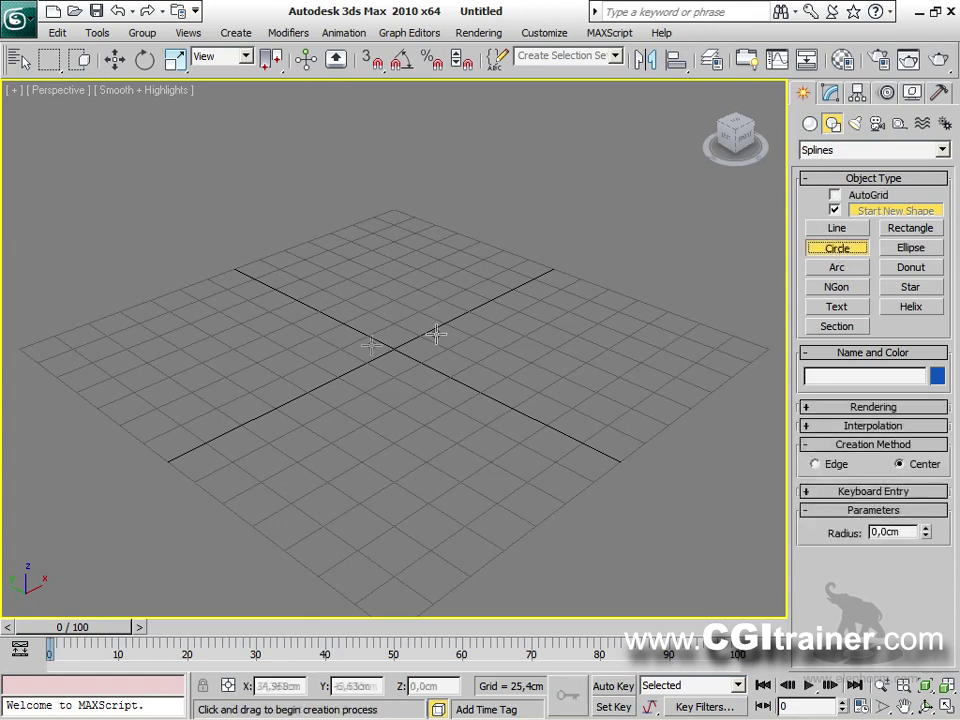
left_click_drag(384, 356, 442, 316)
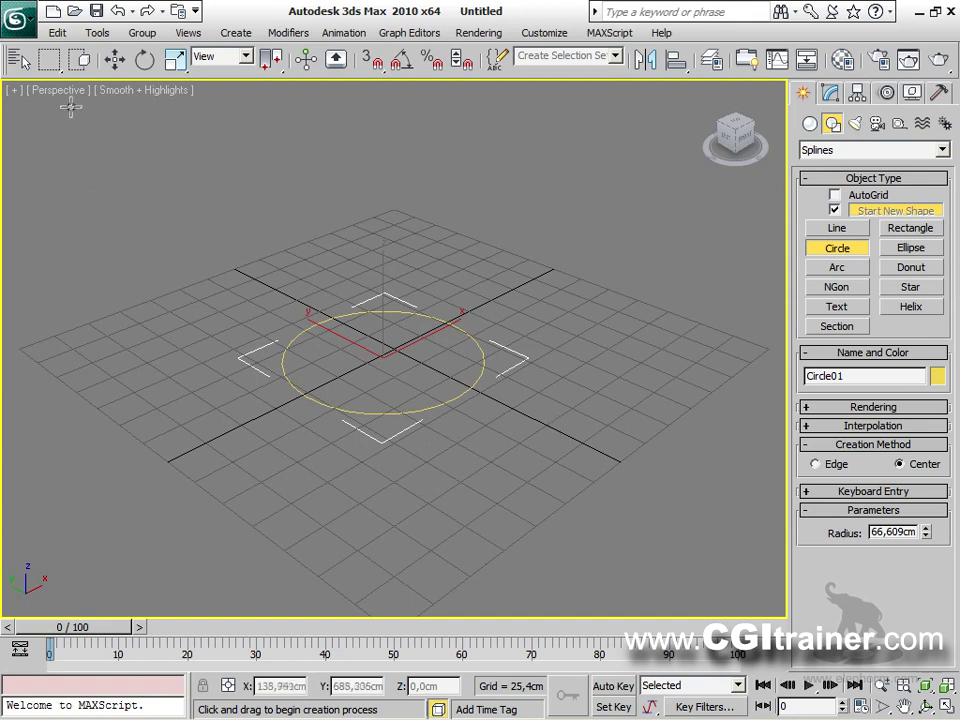
key("l")
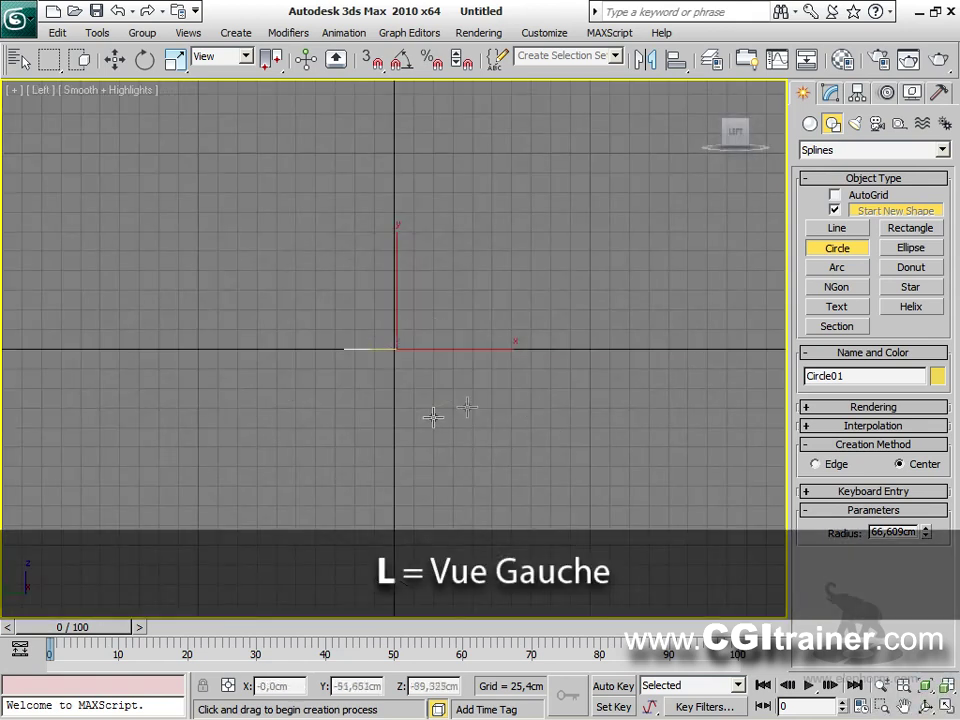
middle_click_drag(501, 388, 474, 318)
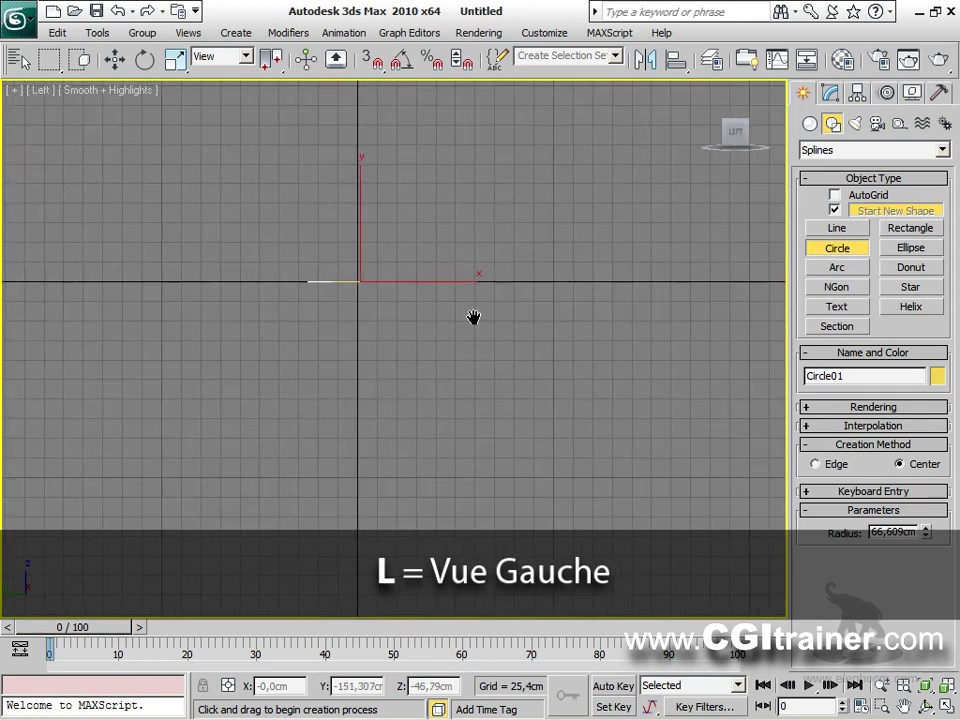
Hide the grid and draw a three-point curved profile line in the Left view.
key("g")
left_click(831, 231)
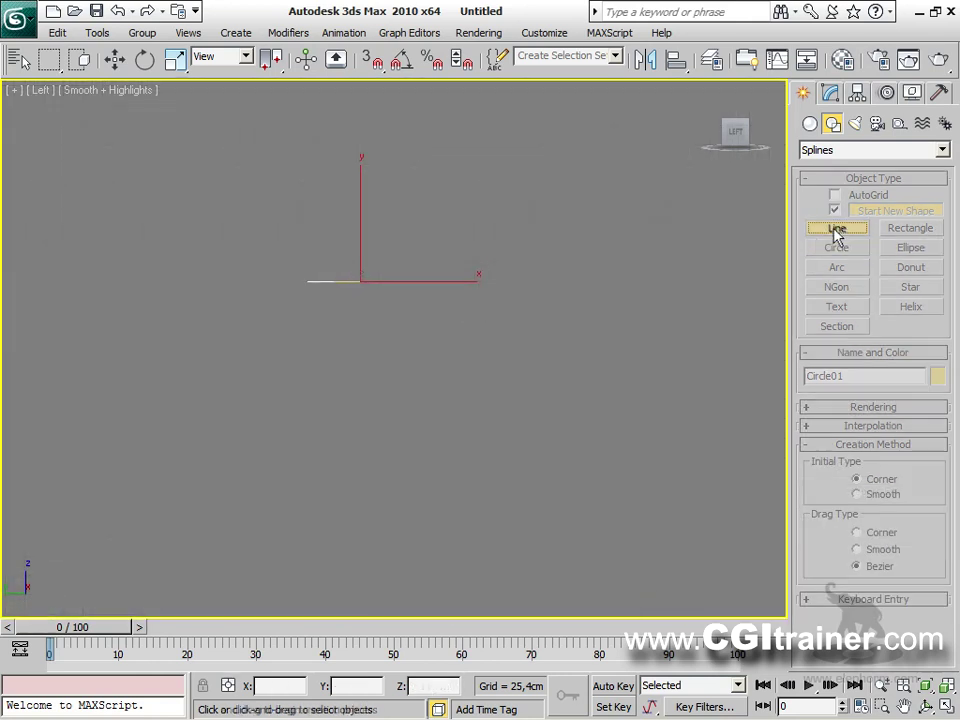
middle_click_drag(519, 343, 449, 475)
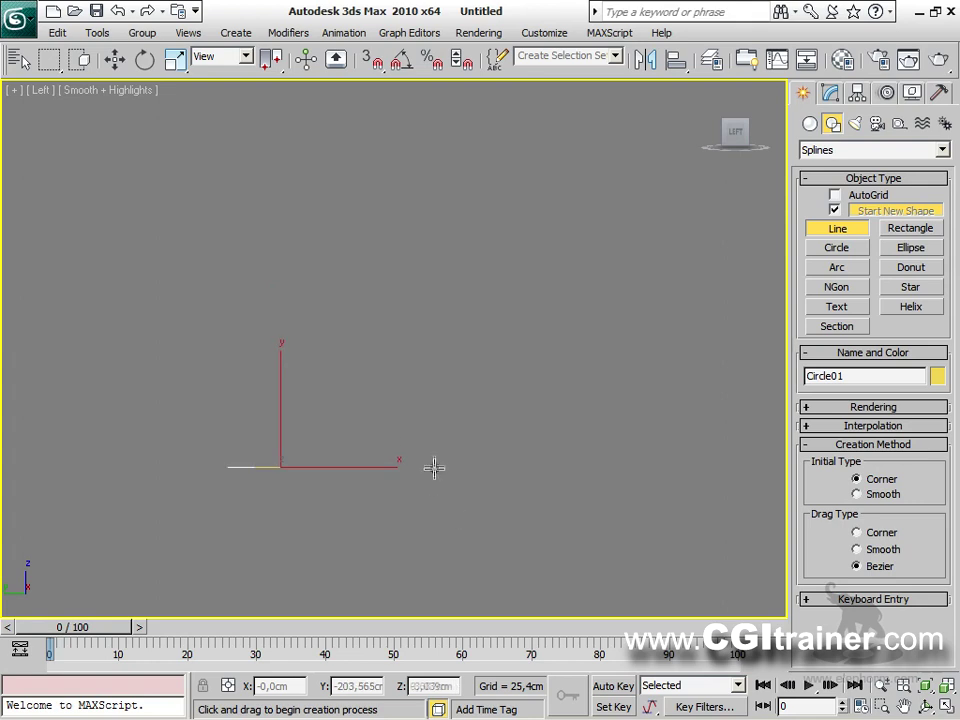
left_click(435, 463)
left_click_drag(471, 364, 482, 358)
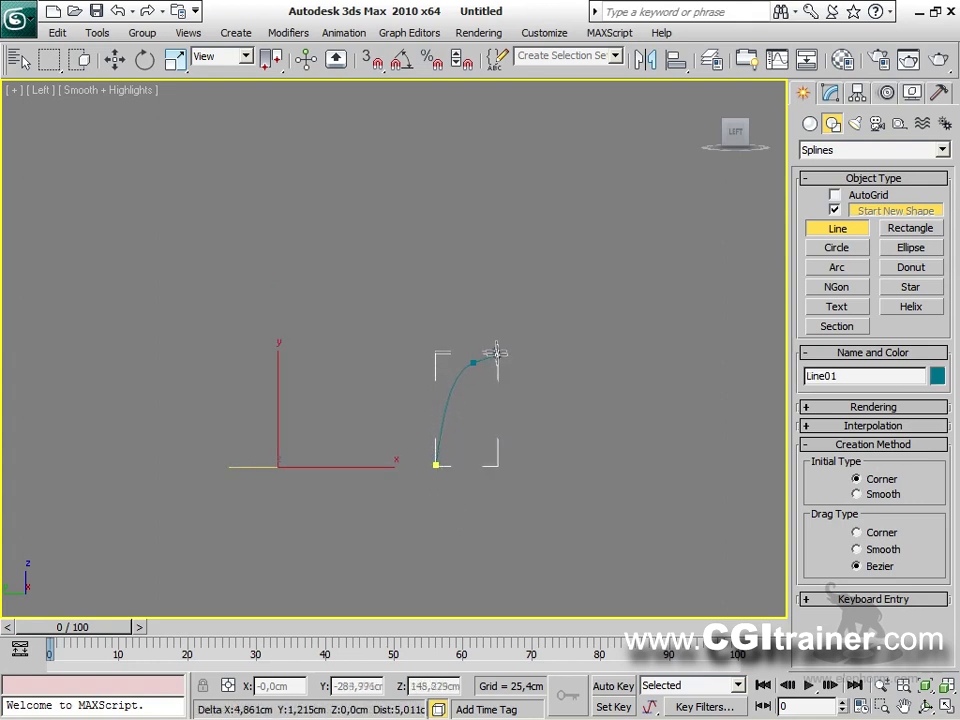
left_click_drag(450, 251, 515, 180)
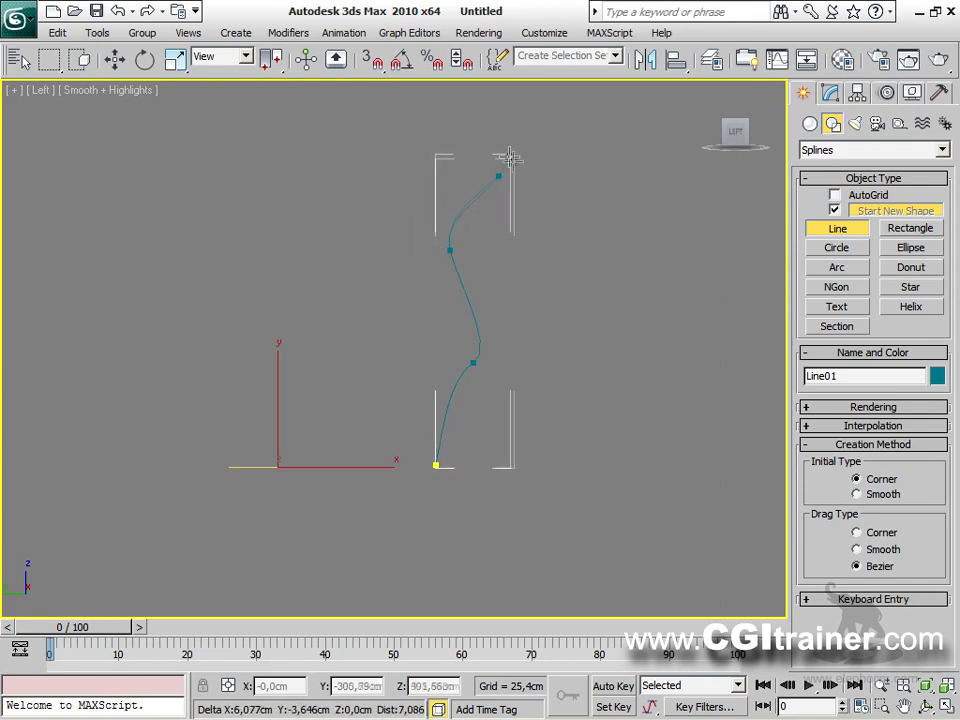
right_click(568, 171)
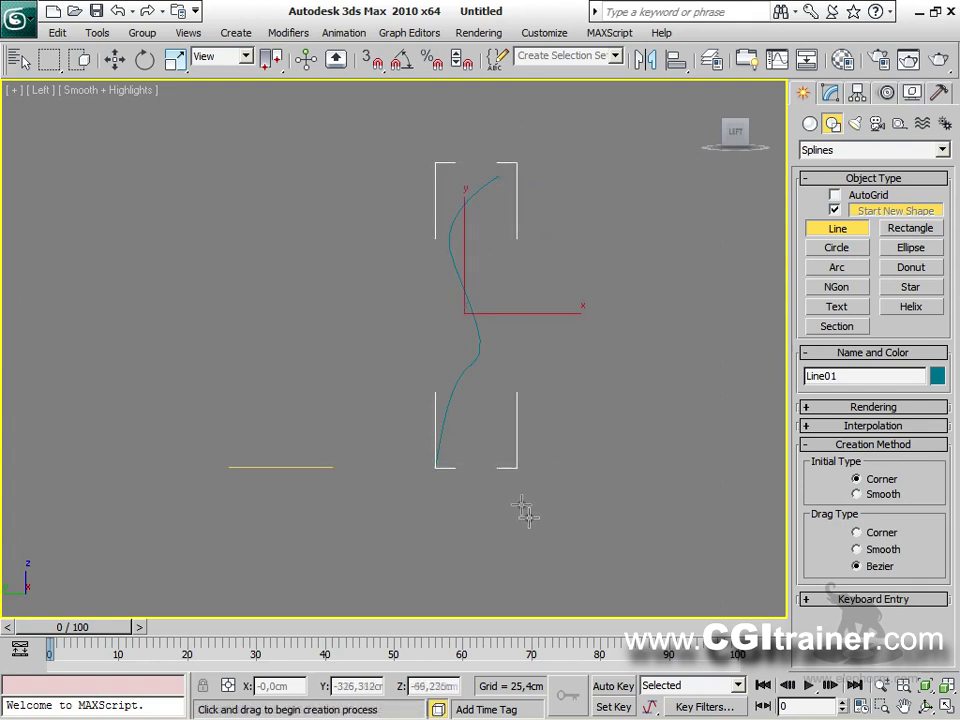
Return to the Perspective view, exit line drawing and select the circle.
key("p")
middle_click_drag(433, 407, 441, 549, "alt")
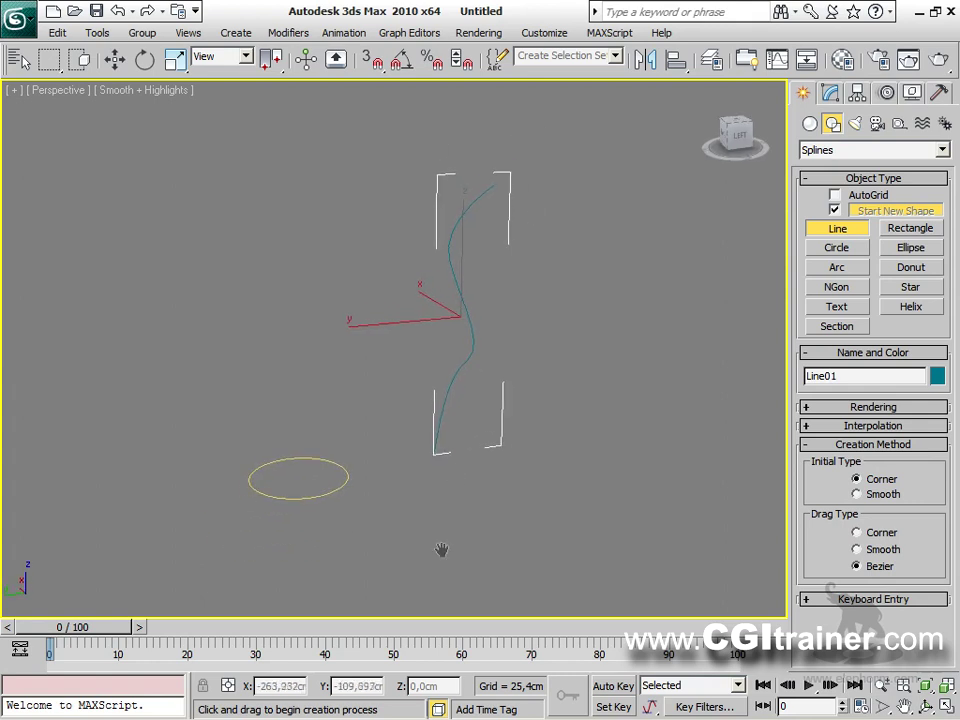
right_click(345, 496)
left_click(346, 479)
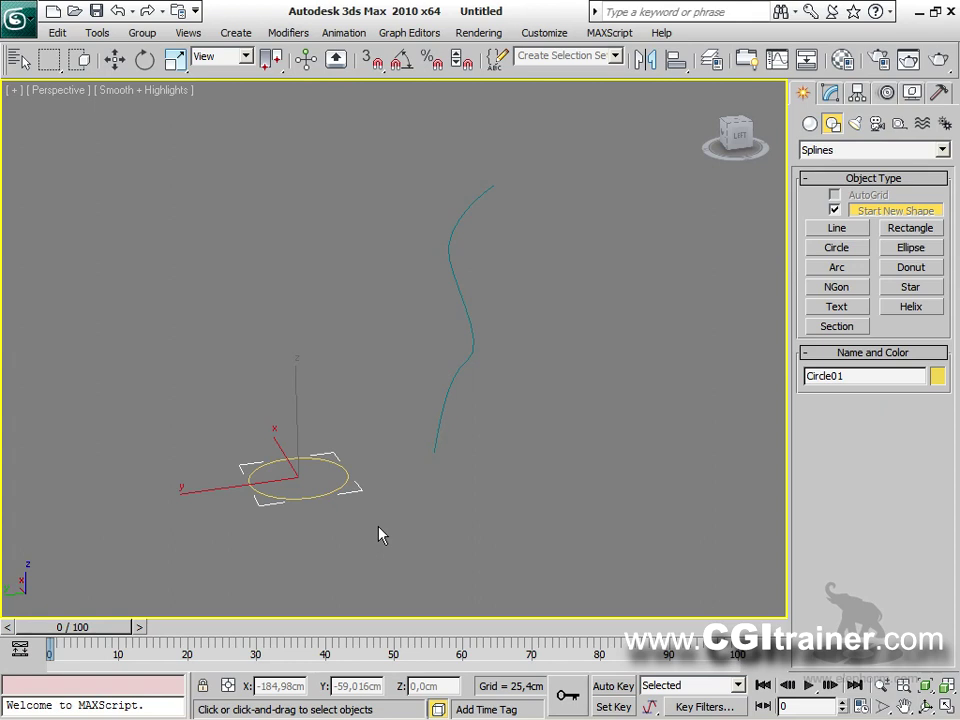
Apply a Bevel Profile modifier to Circle01 and activate Pick Profile.
left_click(307, 35)
mouse_move(478, 33)
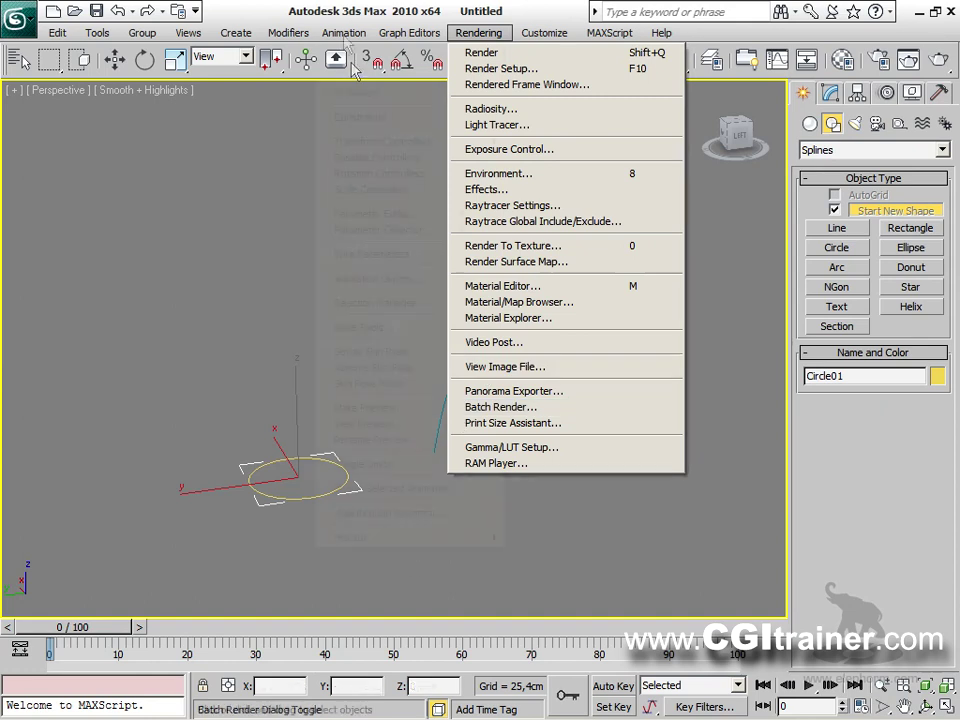
mouse_move(295, 40)
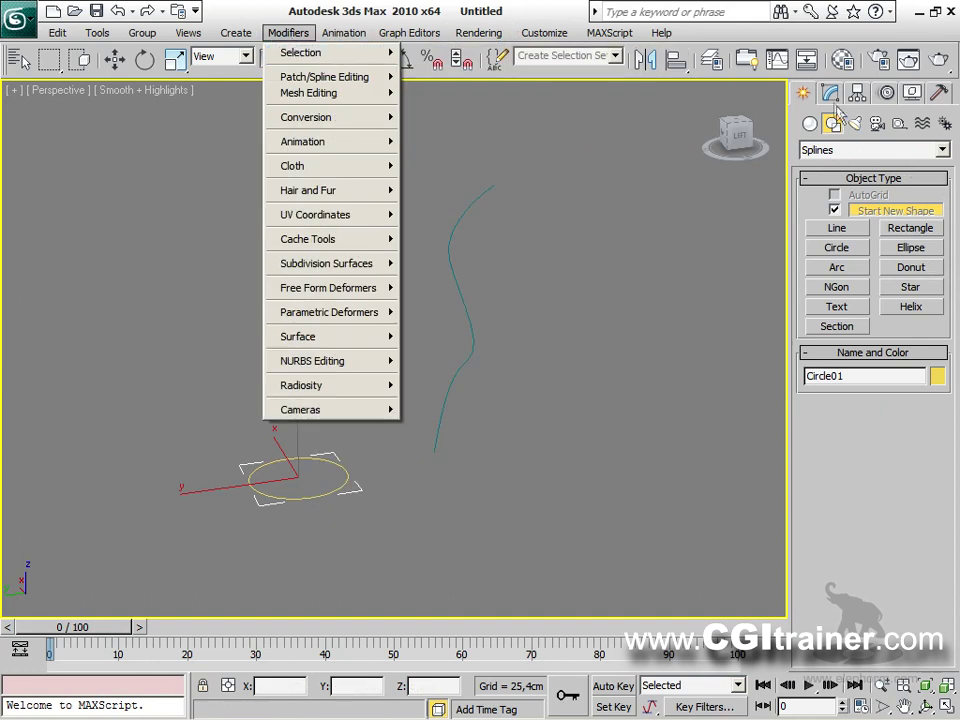
left_click(831, 96)
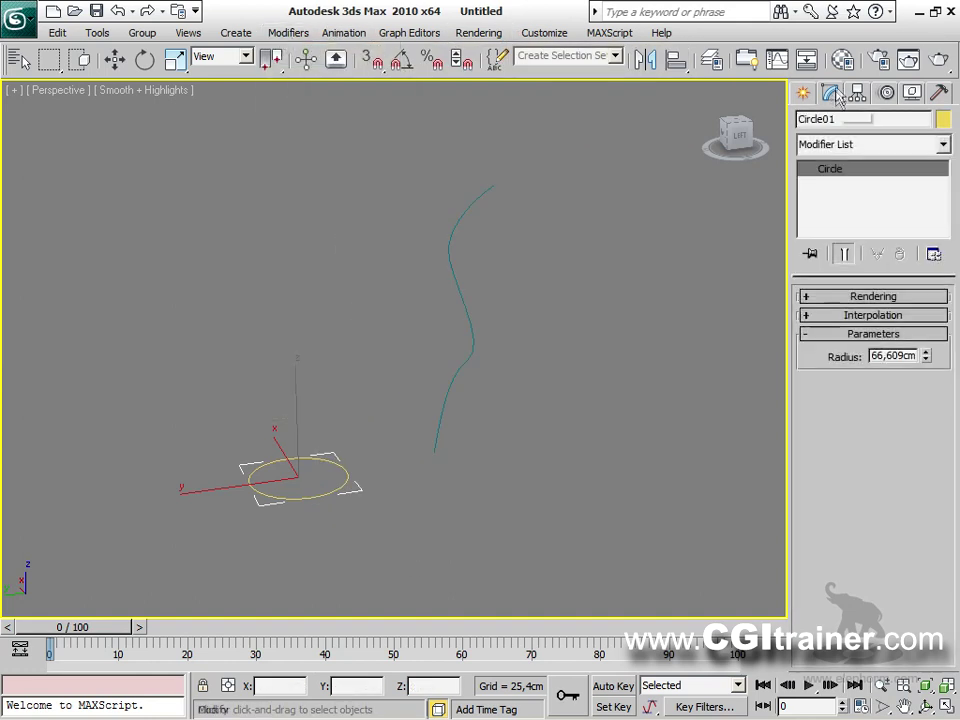
left_click(943, 145)
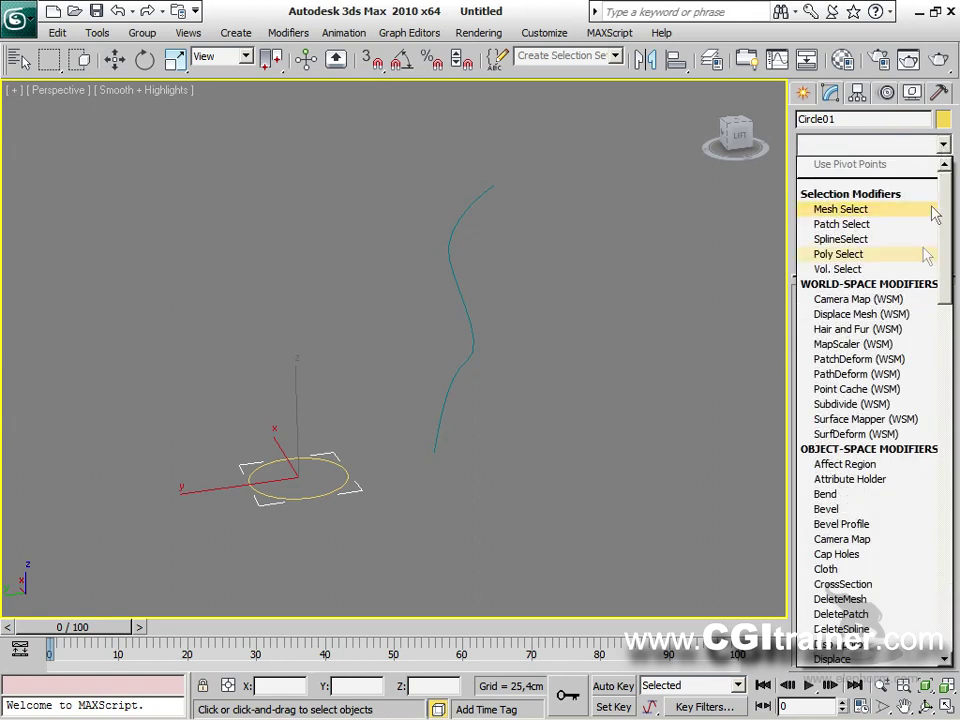
left_click(878, 526)
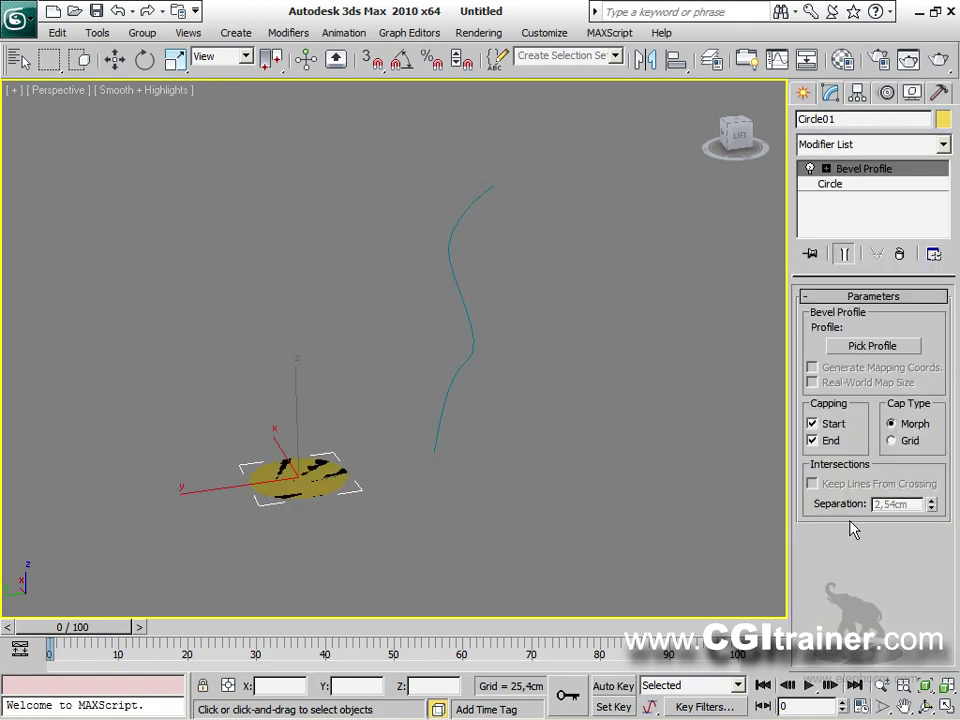
left_click(853, 347)
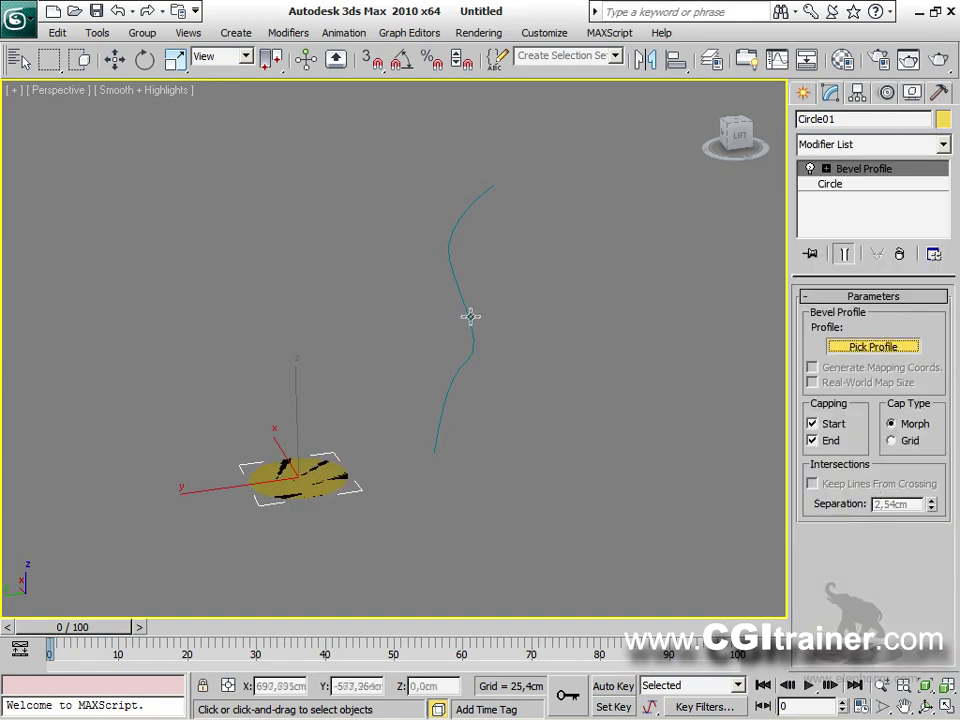
Pick Line01 as the bevel profile, move Line01 to the right, and expand Circle01's Bevel Profile modifier.
left_click(470, 316)
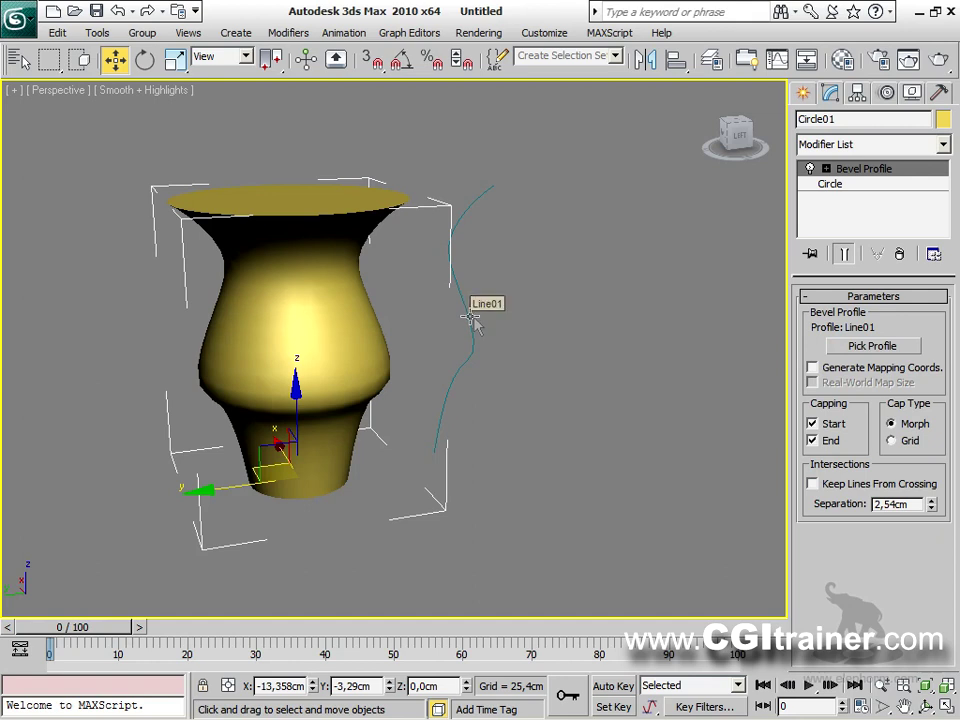
middle_click_drag(478, 388, 443, 428, "alt")
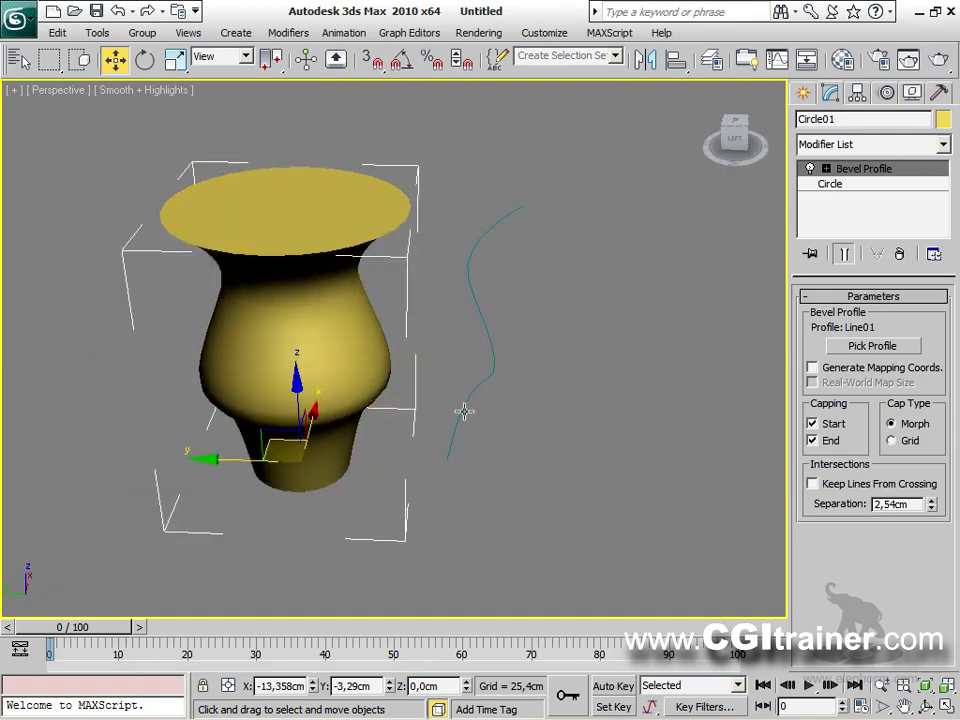
left_click(463, 411)
left_click_drag(430, 334, 580, 330)
left_click(360, 351)
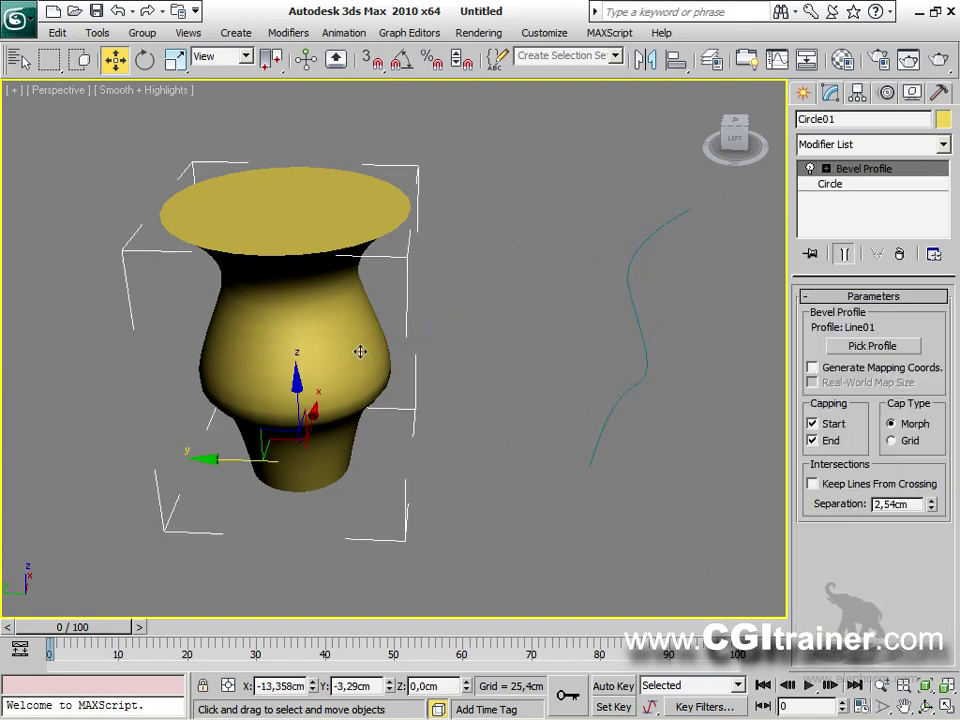
left_click(826, 169)
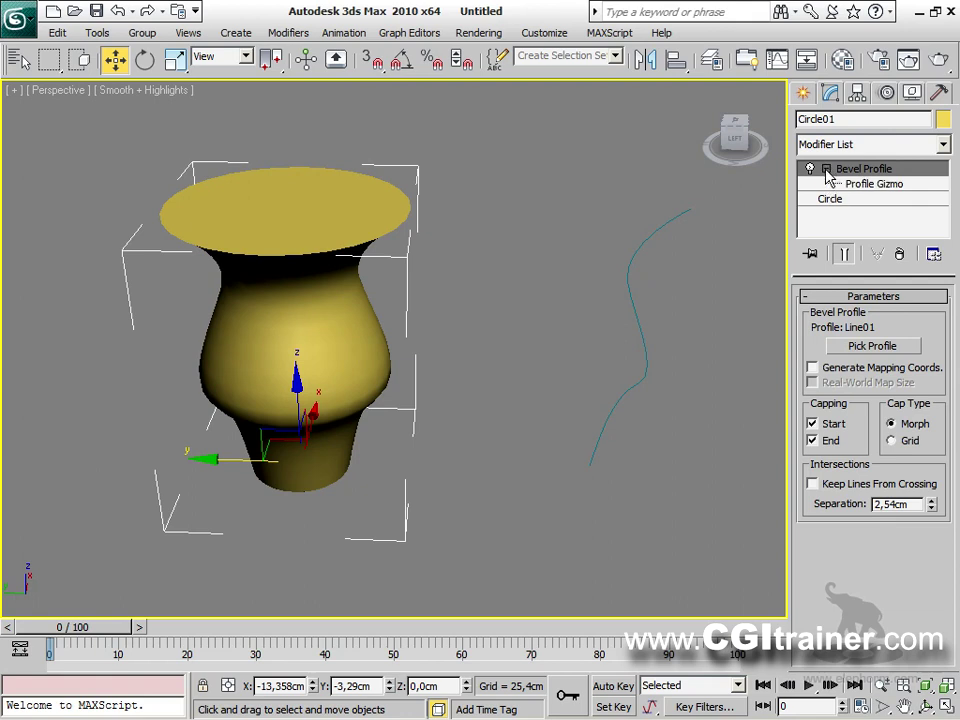
Slide the Profile Gizmo sideways to reshape the vase, ending in smooth shaded display.
left_click(863, 185)
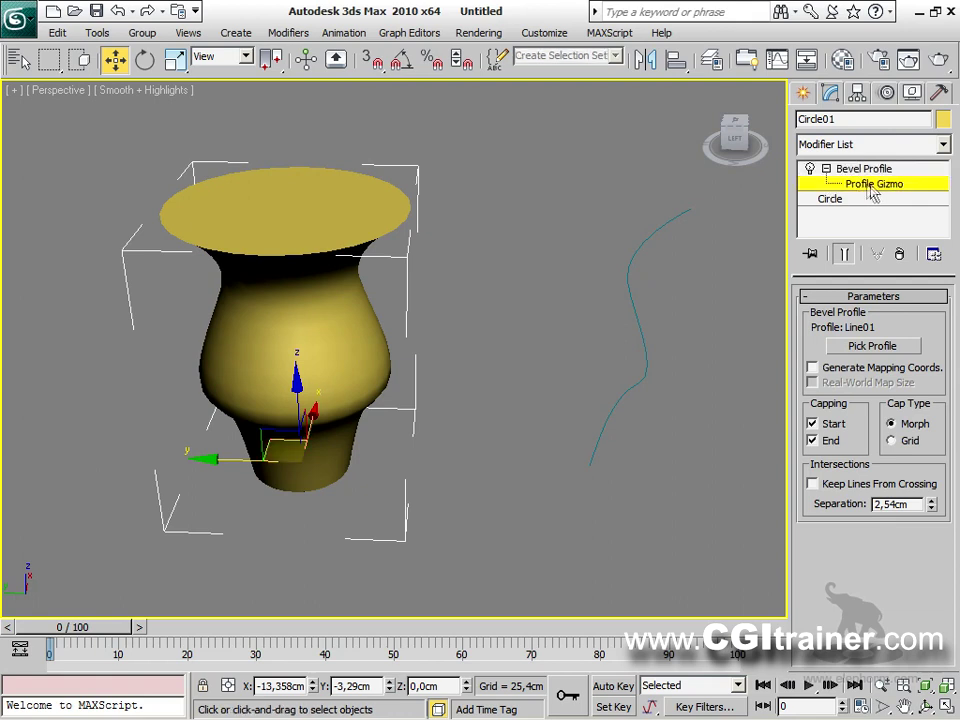
middle_click_drag(482, 425, 388, 392, "alt")
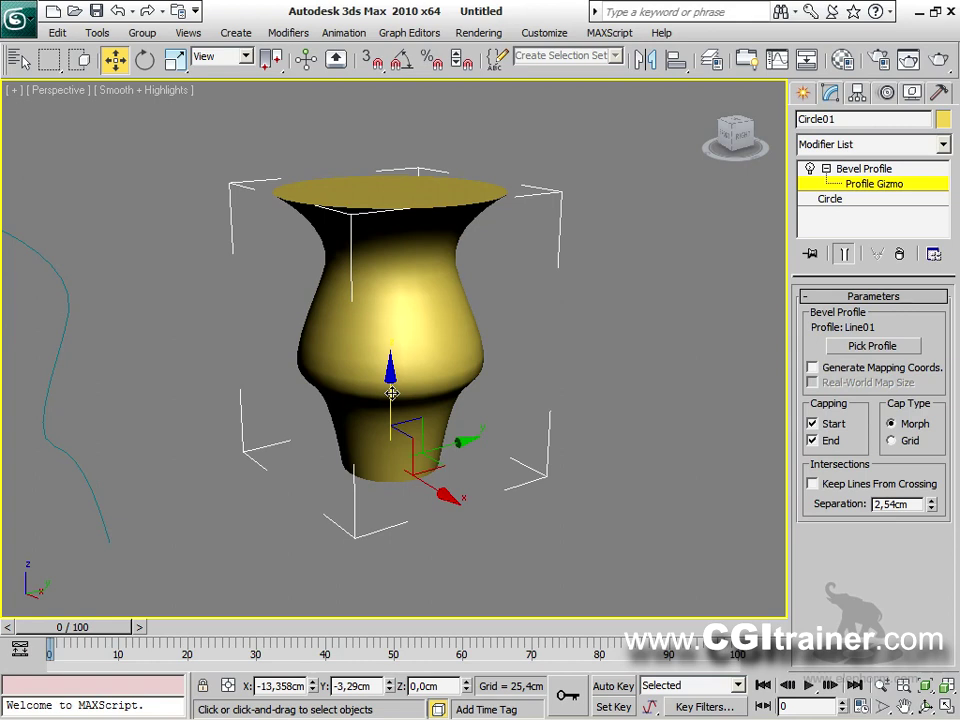
key("F3")
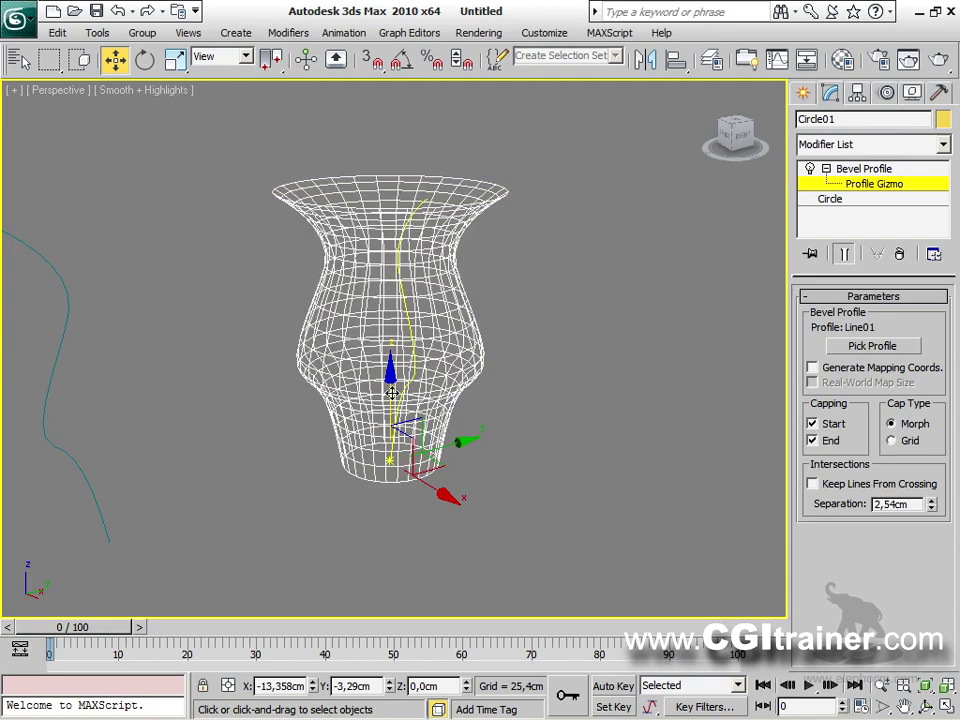
middle_click_drag(391, 393, 579, 435, "alt")
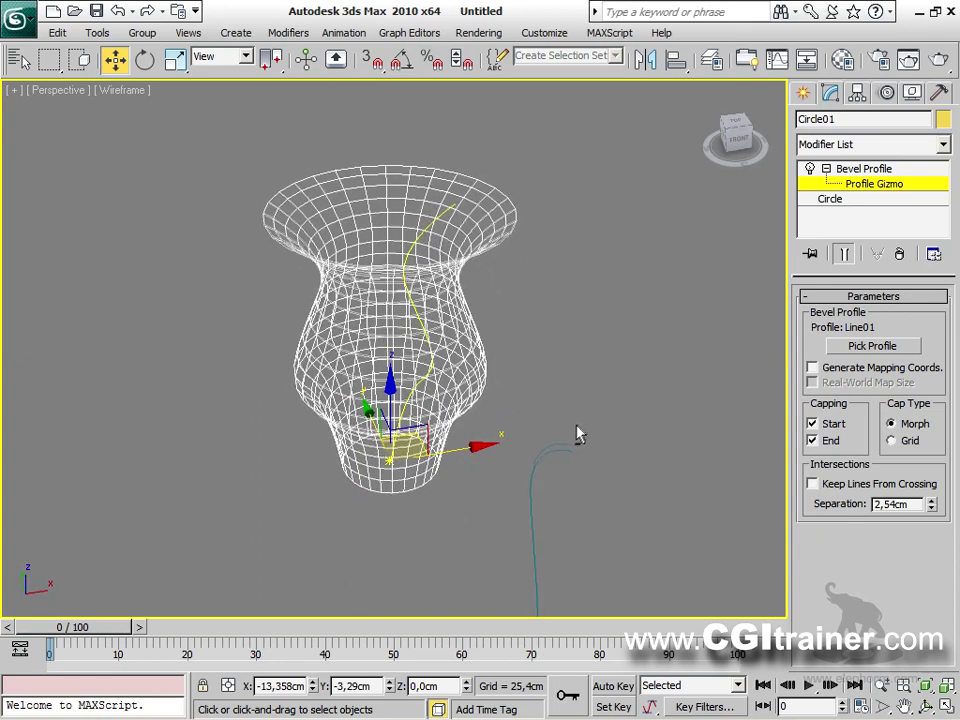
mouse_move(460, 448)
left_mouse_down()
mouse_move(492, 446)
mouse_move(430, 446)
mouse_move(457, 446)
left_mouse_up()
middle_click_drag(457, 446, 529, 462, "alt")
key("F3")
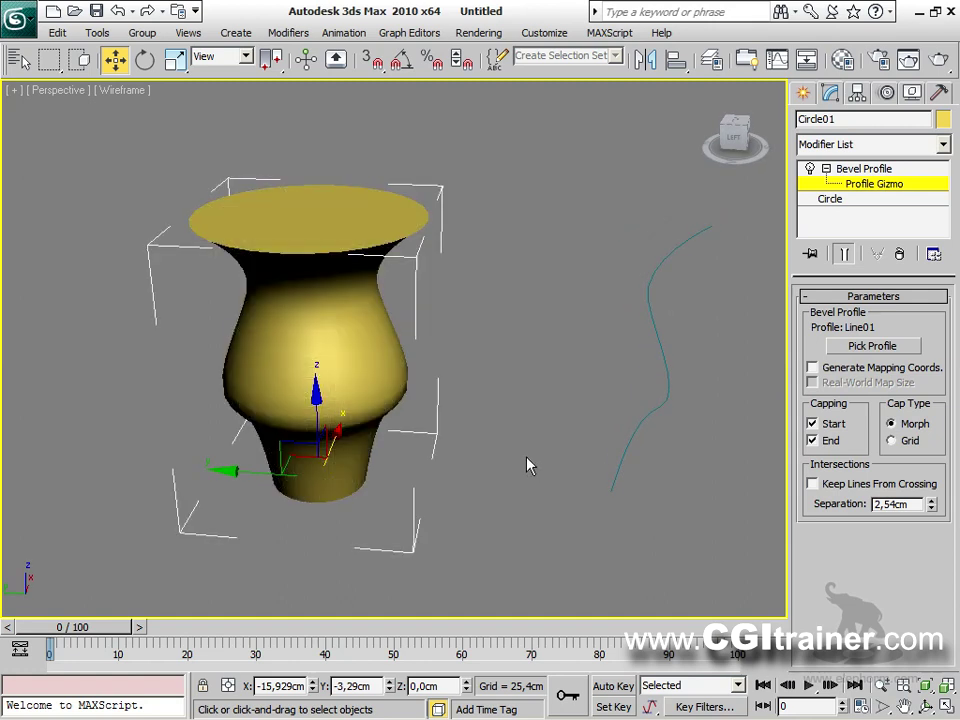
left_click(813, 424)
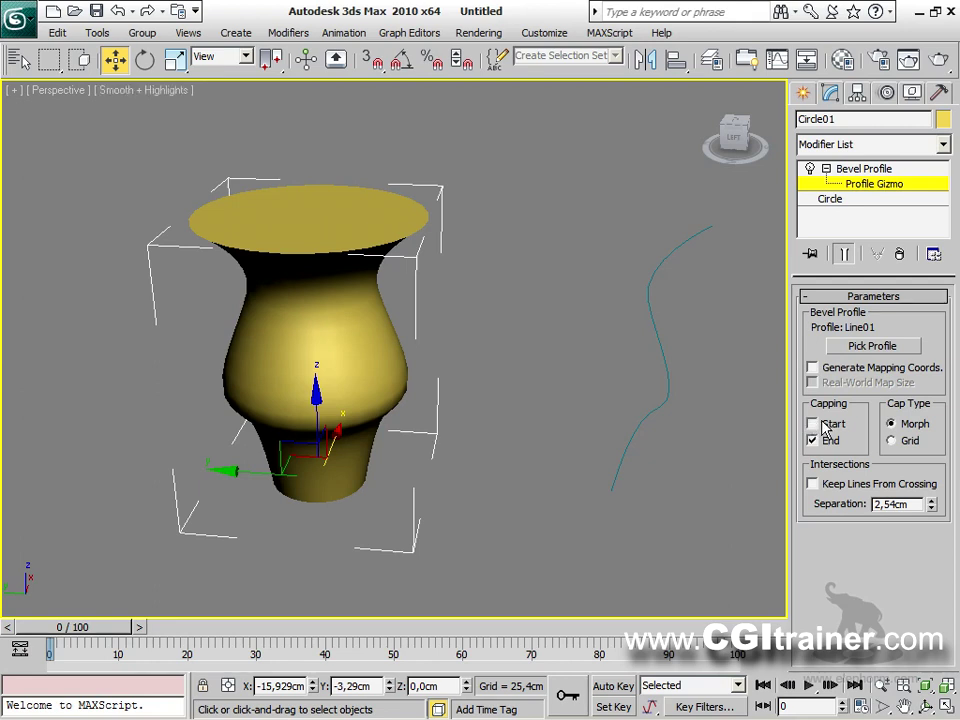
left_click(813, 441)
middle_click_drag(612, 479, 738, 430, "alt")
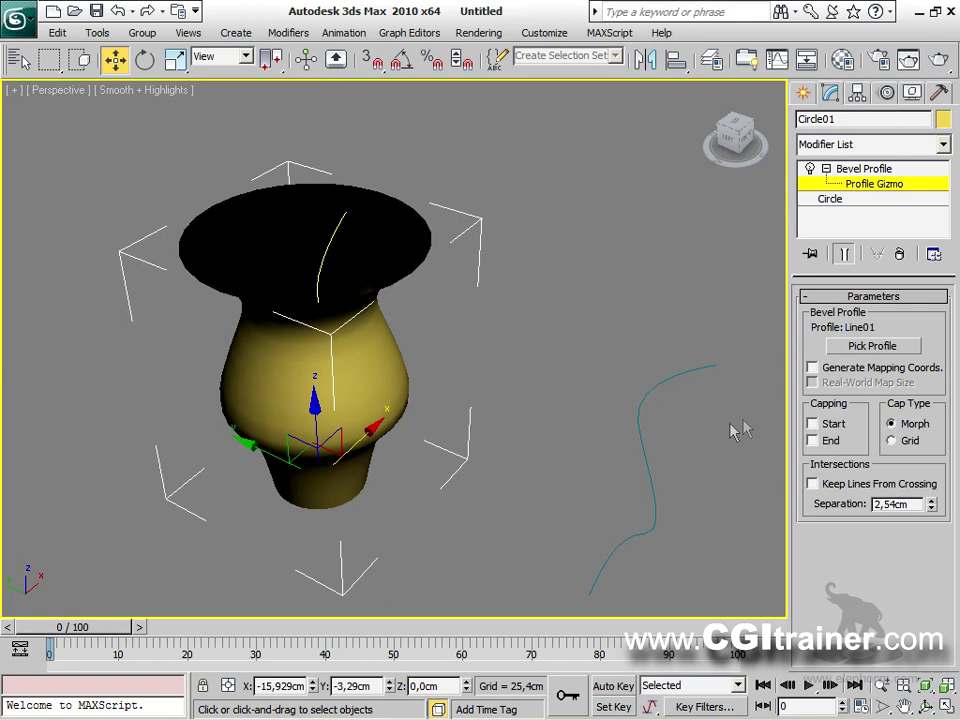
left_click(813, 441)
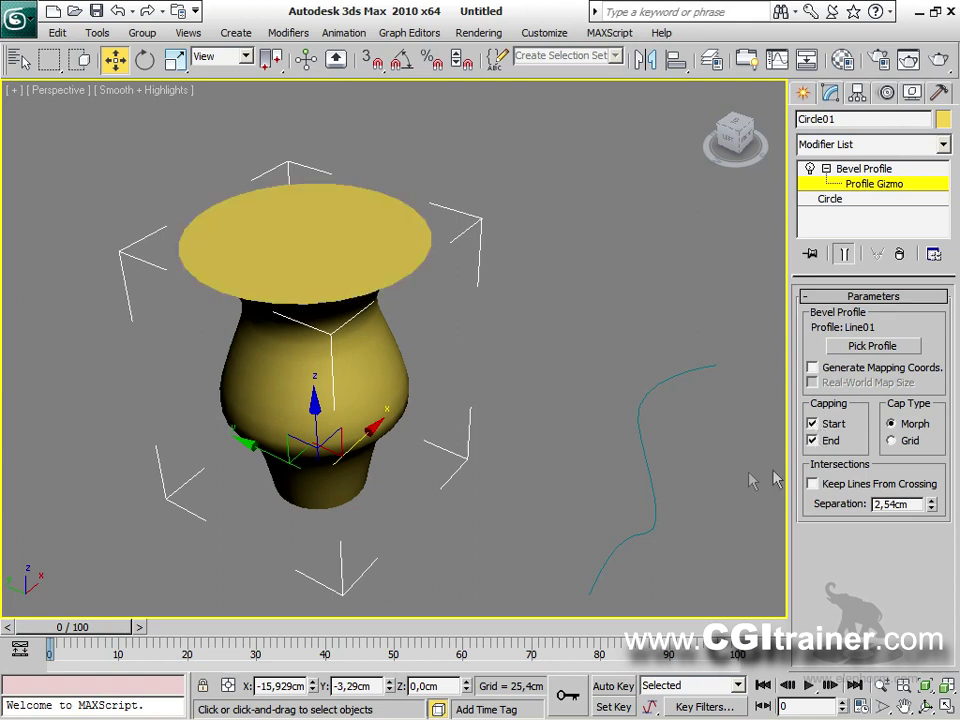
middle_click_drag(667, 470, 639, 379, "alt")
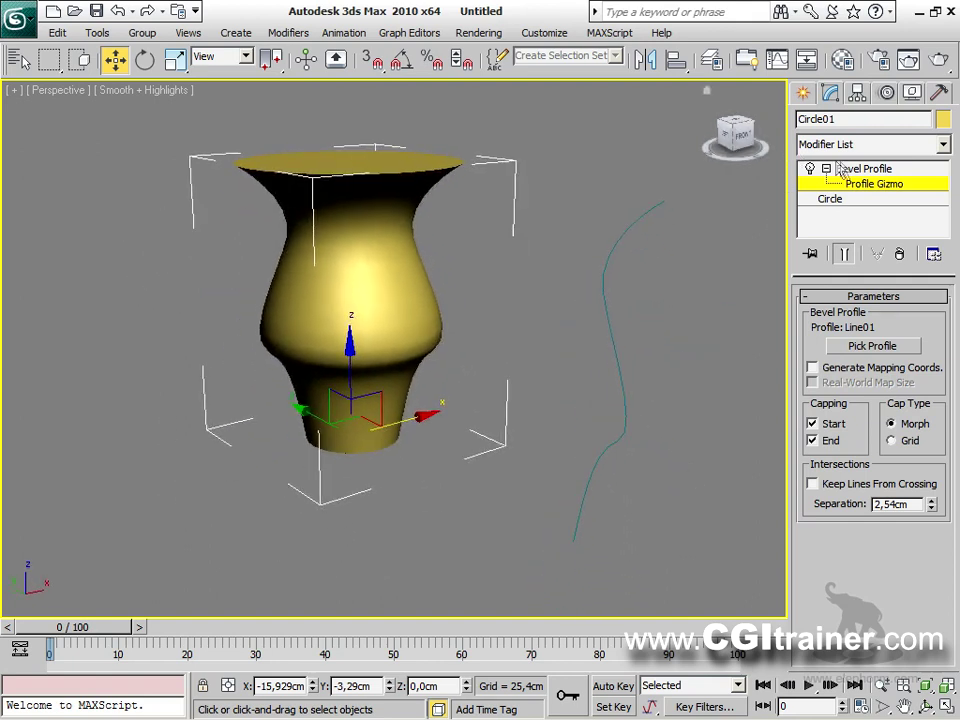
Drag Line01's middle vertex outward to widen the vase body, then switch to Spline level.
left_click(828, 168)
left_click(623, 415)
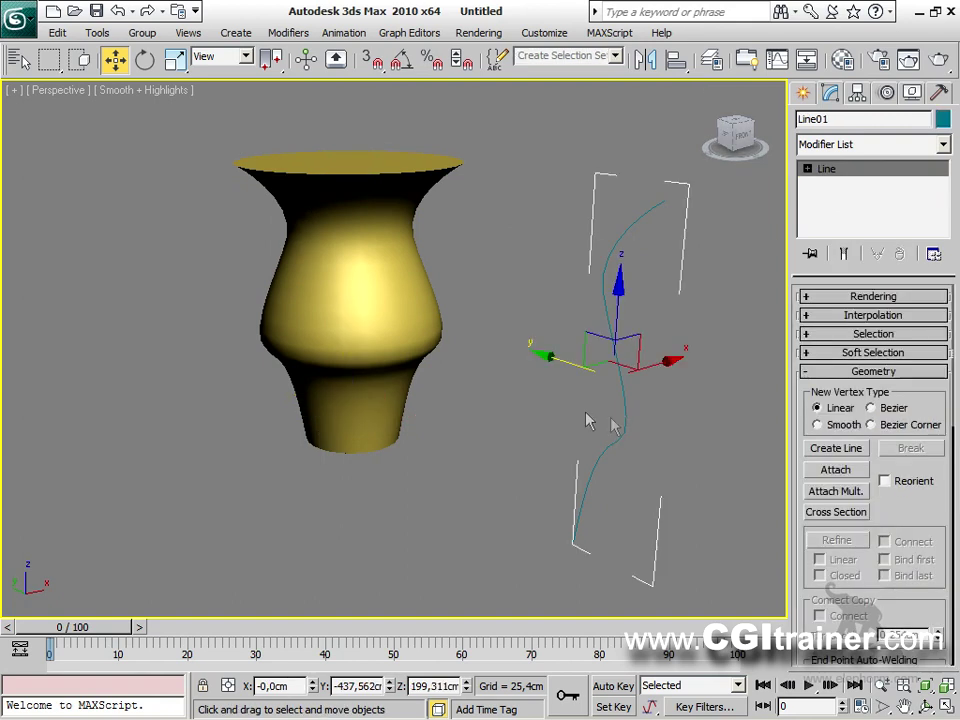
left_click(807, 169)
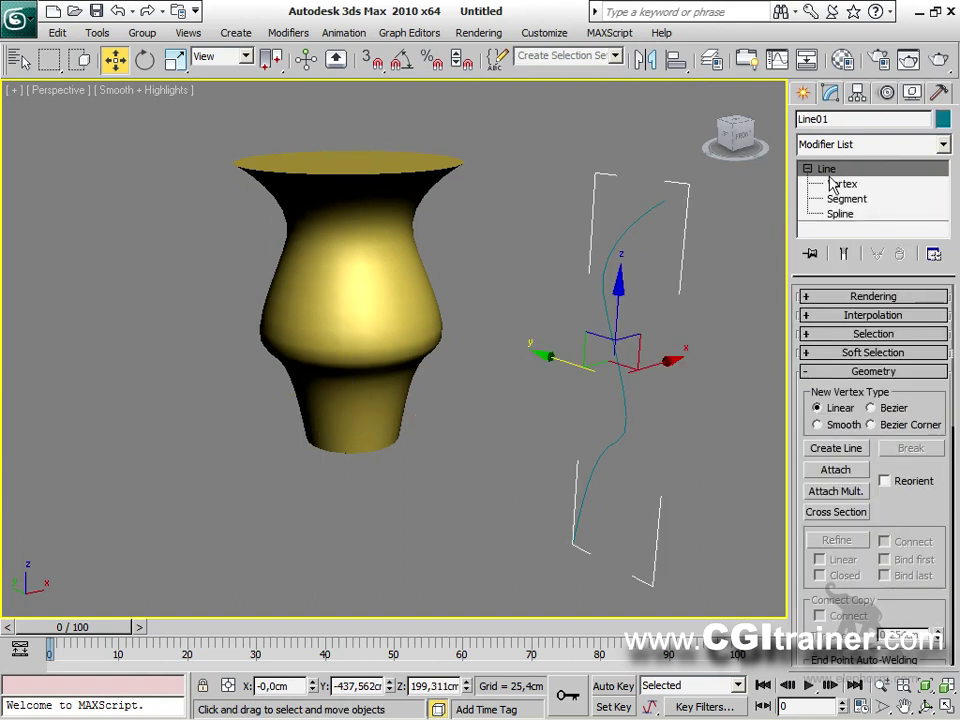
left_click(842, 184)
middle_click_drag(561, 379, 612, 331, "alt")
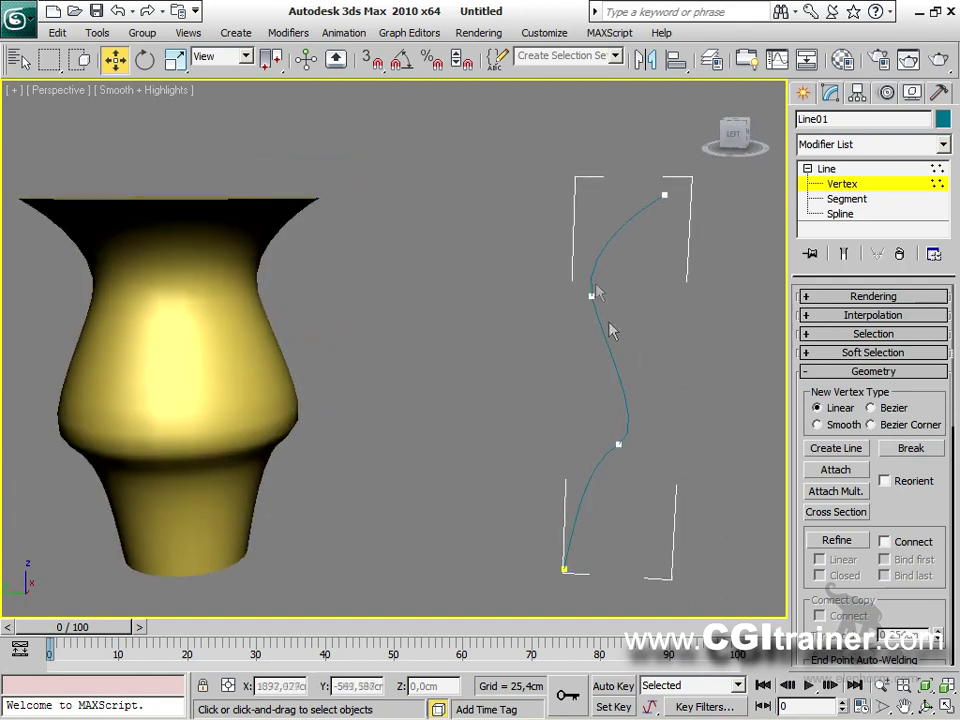
left_click(590, 293)
left_click_drag(556, 256, 557, 316)
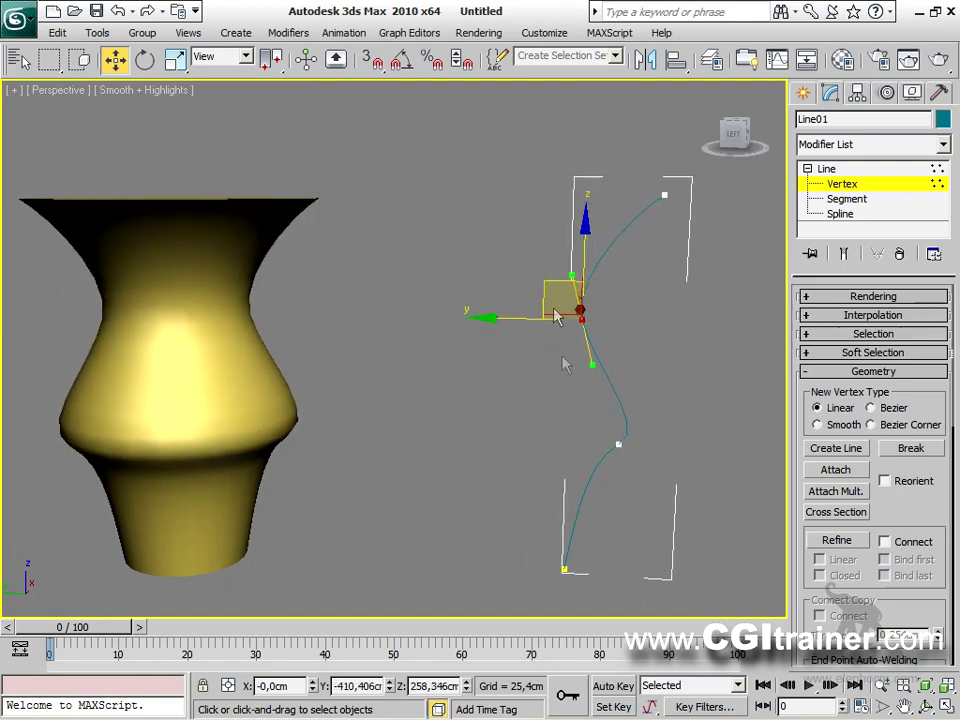
mouse_move(434, 303)
middle_mouse_down("alt")
mouse_move(446, 288)
mouse_move(442, 270)
mouse_move(450, 290)
middle_mouse_up("alt")
middle_click_drag(600, 499, 622, 465, "alt")
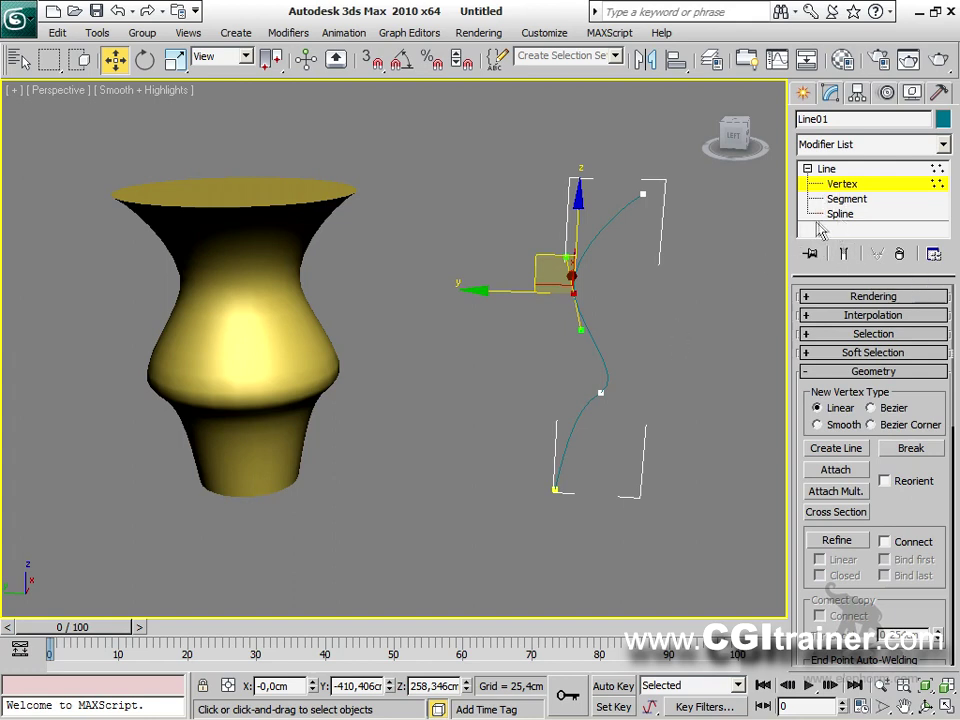
left_click(838, 215)
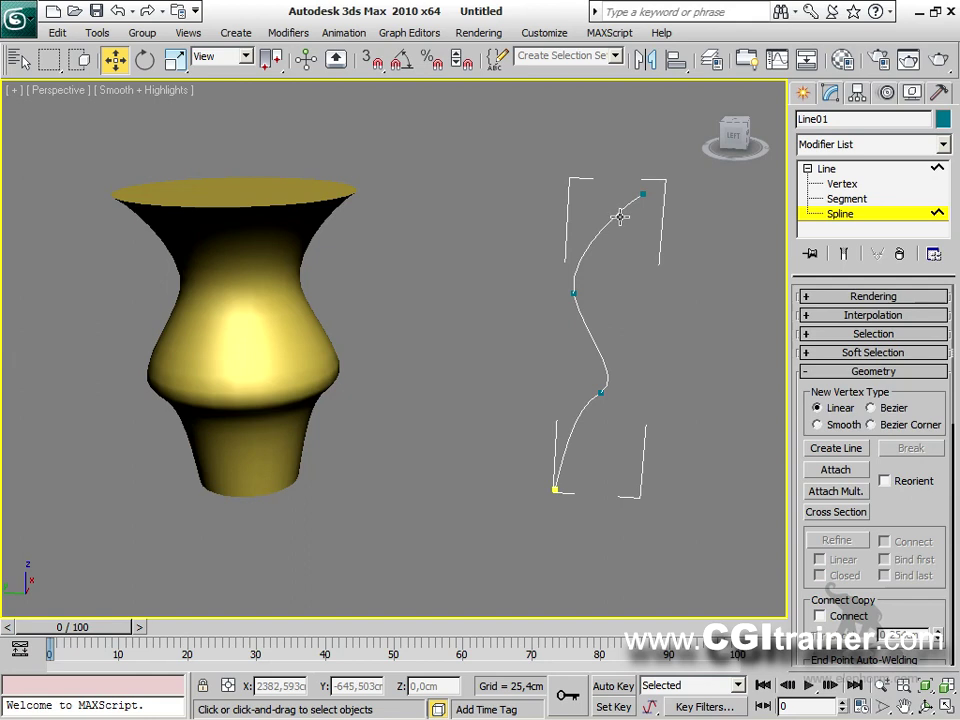
Outline the Line01 spline to give the vase thick walls, then select its top vertex.
left_click(620, 217)
left_click_drag(913, 511, 915, 12)
left_click(848, 364)
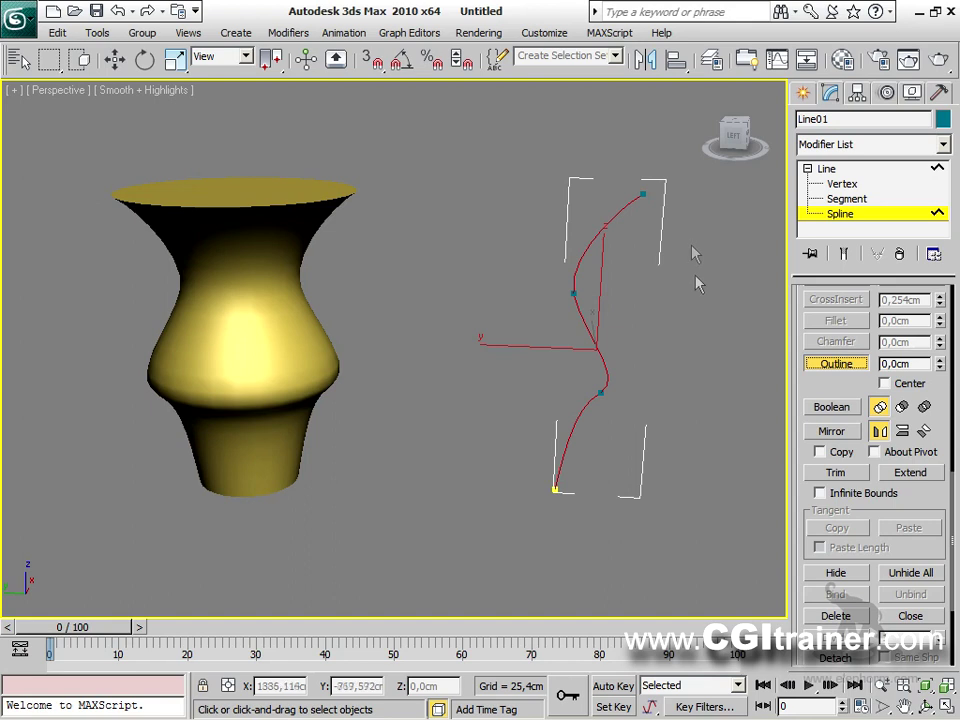
mouse_move(603, 361)
left_mouse_down()
mouse_move(615, 343)
mouse_move(605, 356)
left_mouse_up()
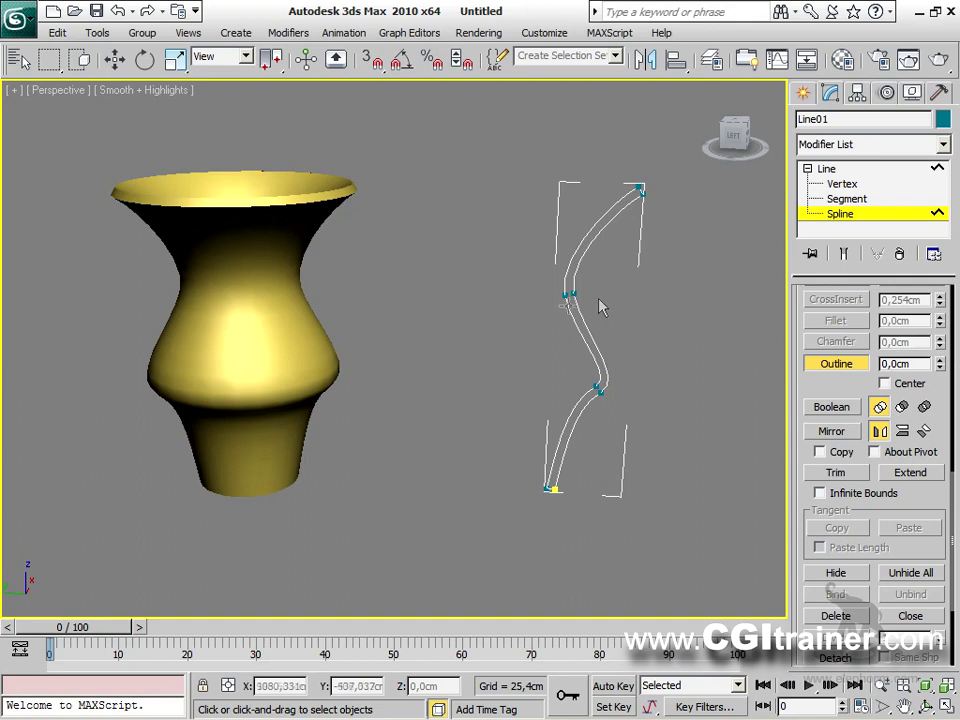
middle_click_drag(527, 341, 536, 405, "alt")
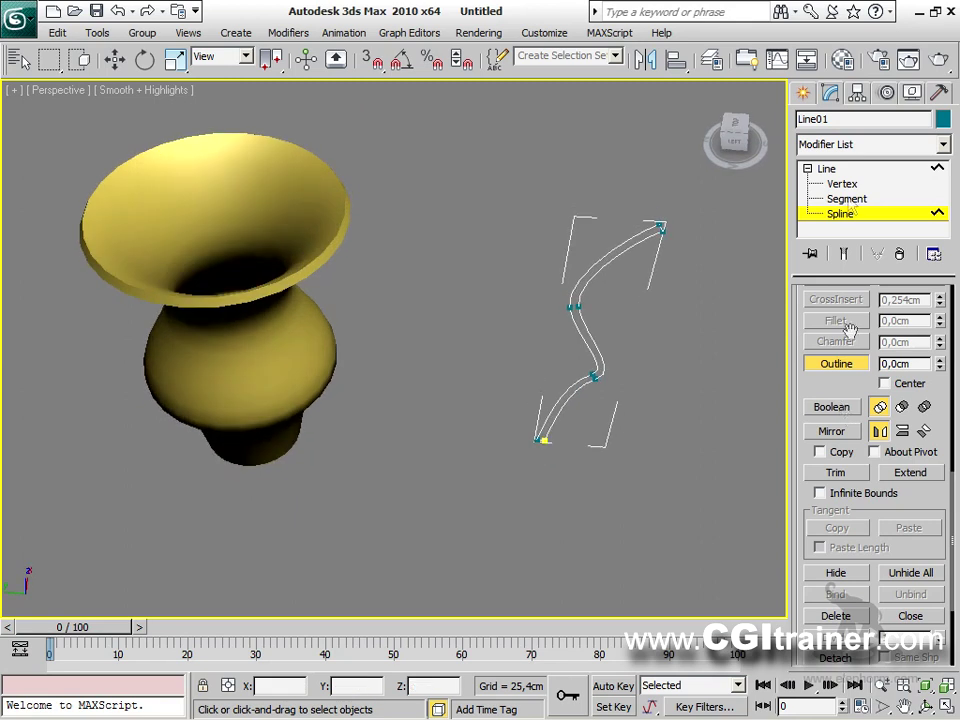
key("1")
key("w")
left_click_drag(648, 217, 673, 246)
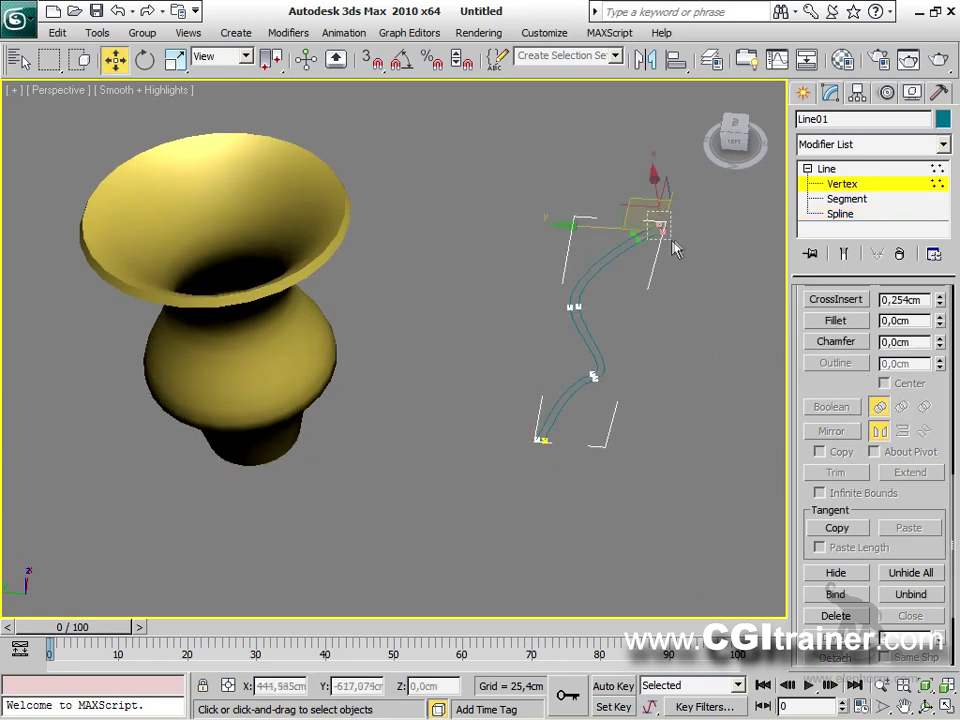
Fillet the profile's top vertex to round the vase rim.
left_click_drag(800, 508, 803, 443)
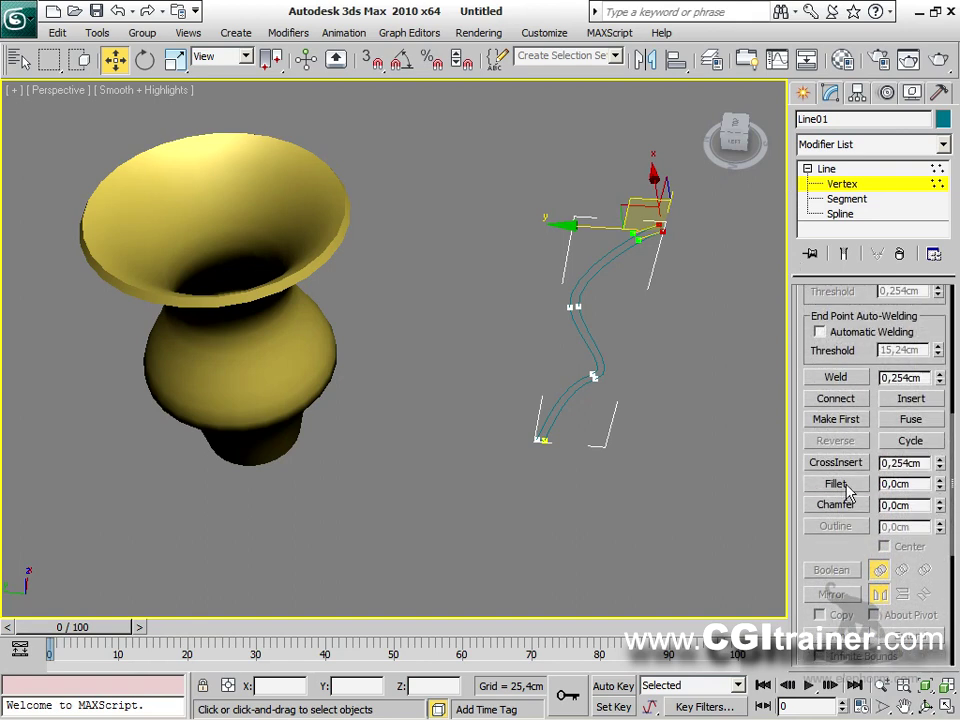
left_click(846, 486)
mouse_move(941, 486)
left_mouse_down()
mouse_move(938, 468)
mouse_move(937, 476)
left_mouse_up()
Drag the bottom vertex inward to close the vase base, then display it as wireframe.
middle_click_drag(460, 340, 426, 180, "alt")
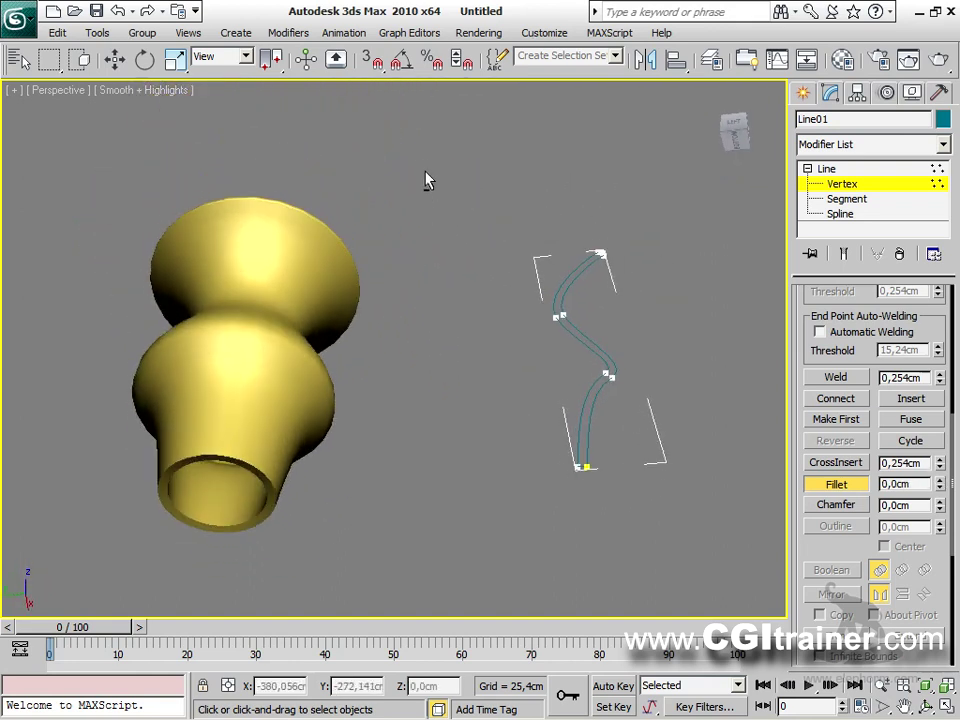
middle_click_drag(471, 476, 578, 476)
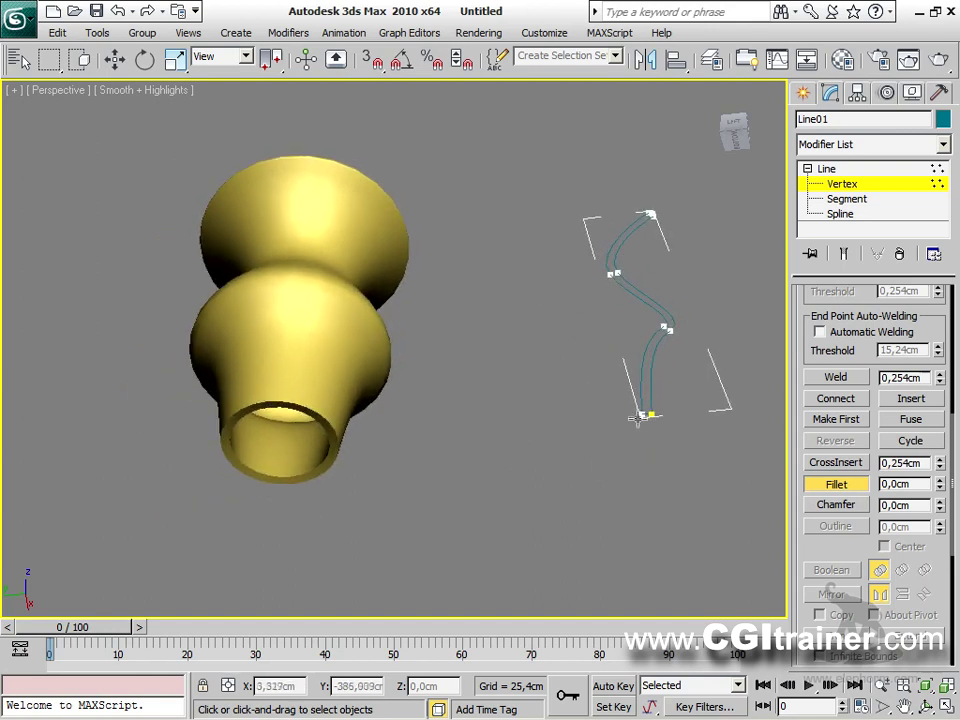
key("w")
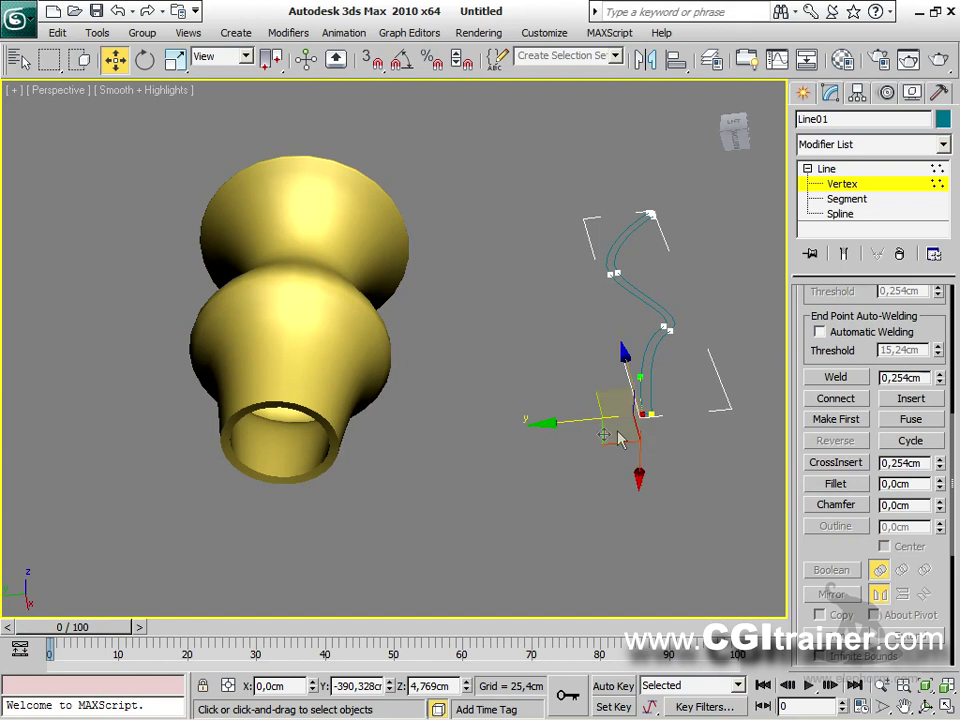
left_click_drag(579, 420, 531, 443)
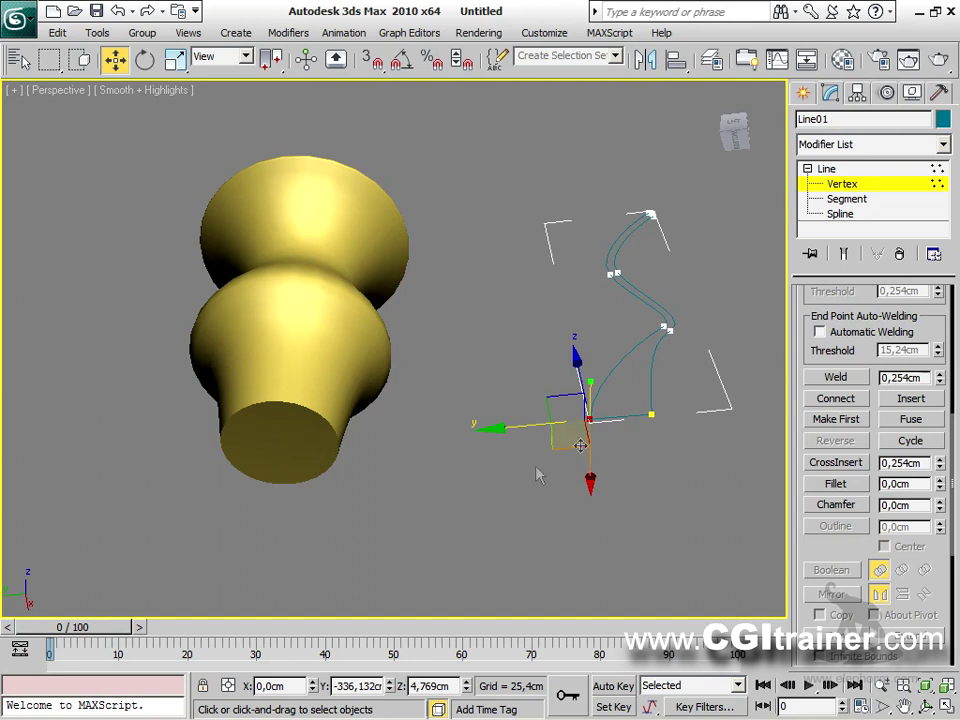
middle_click_drag(310, 468, 343, 545, "alt")
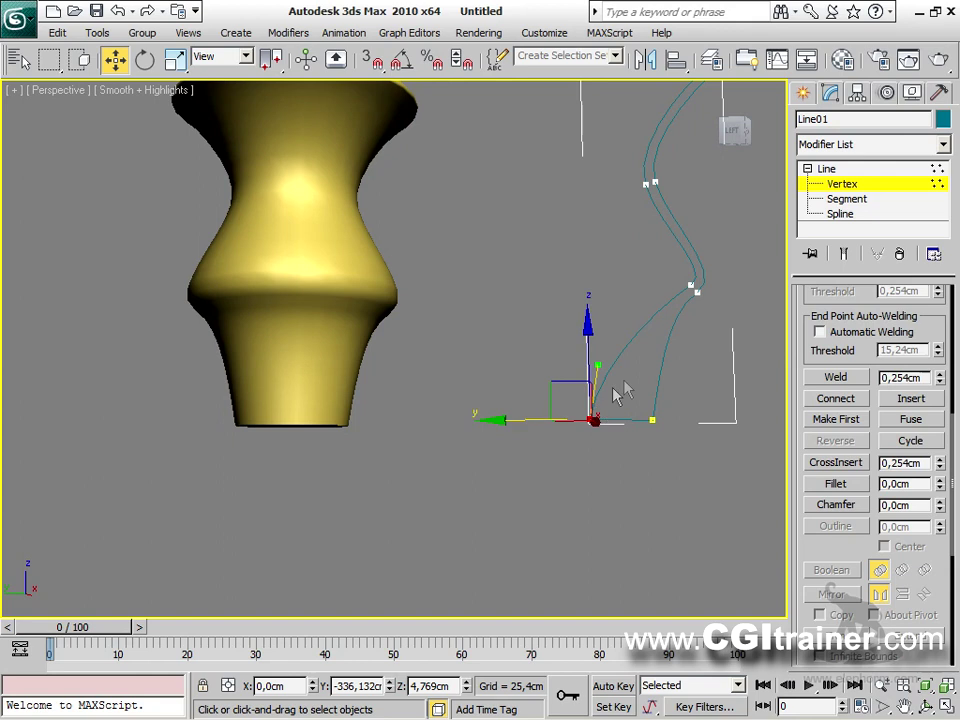
middle_click_drag(370, 385, 357, 490)
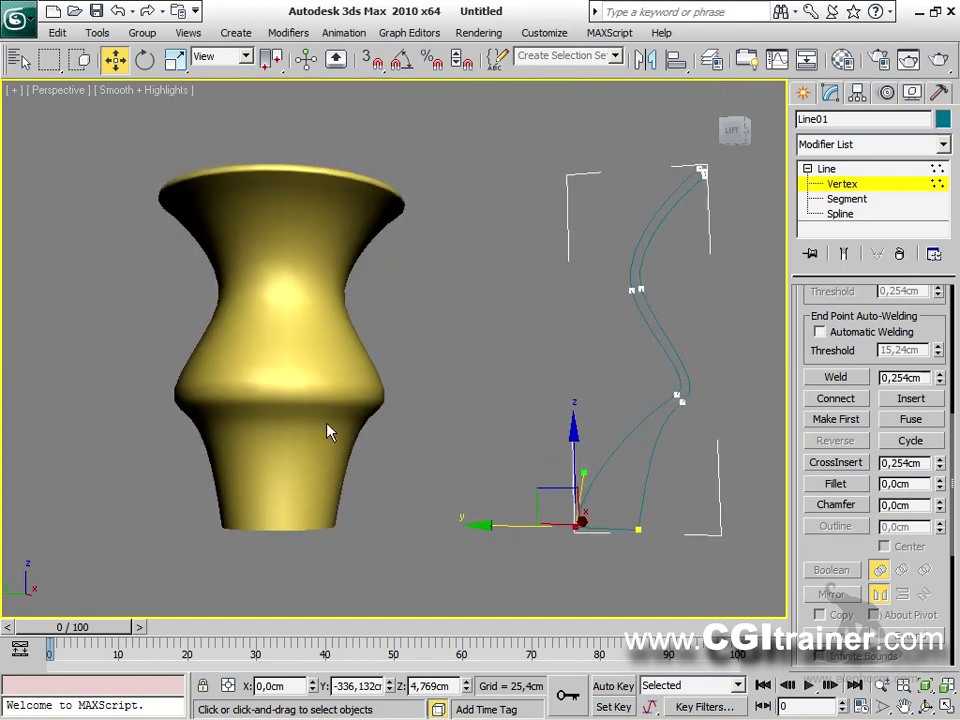
key("F3")
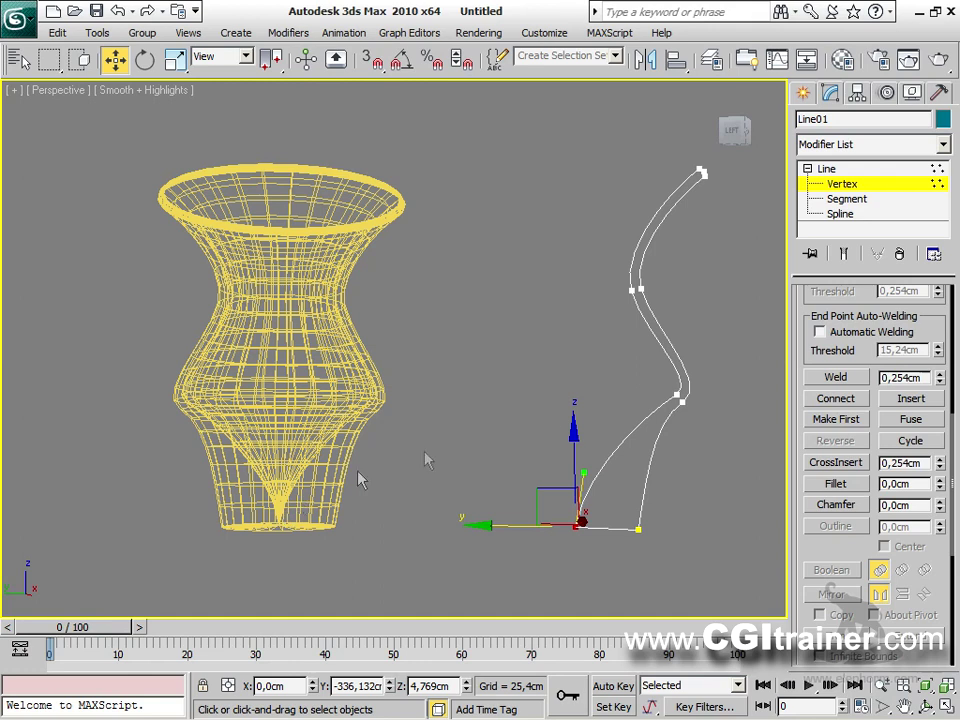
Refine the lower profile segment with a new vertex and drag it to reshape the bottom.
scroll(840, 470, "up", 5)
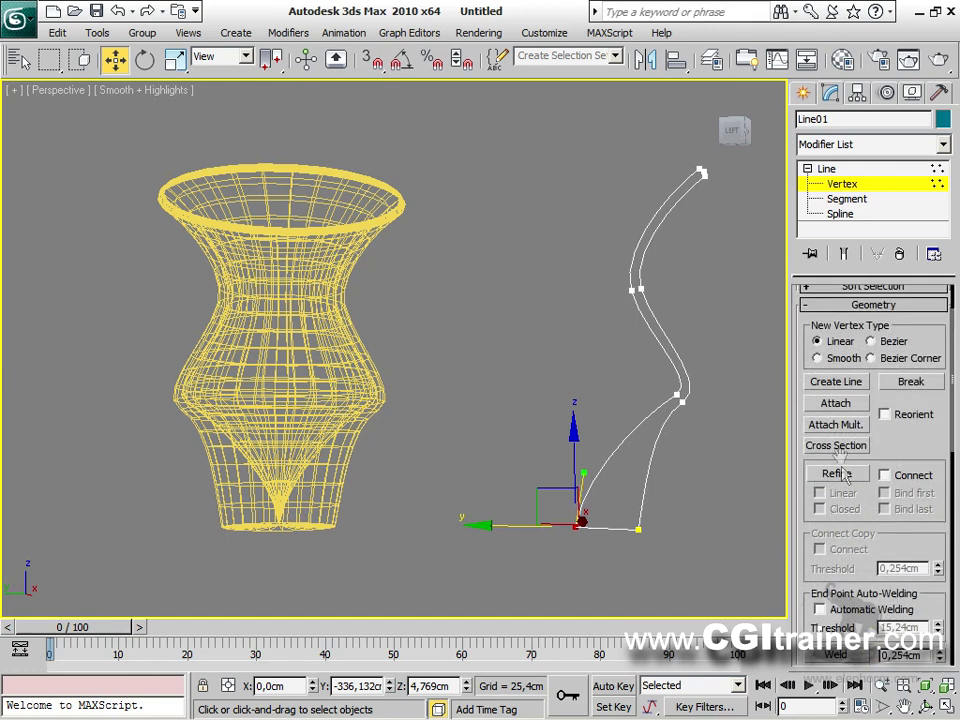
left_click(838, 475)
left_click(594, 481)
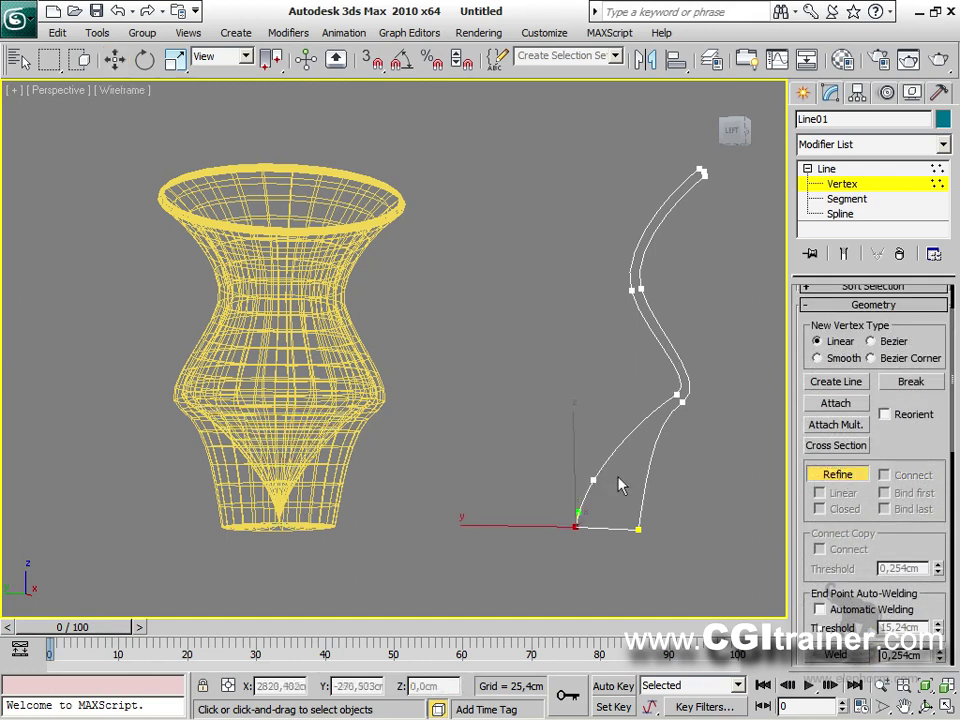
right_click(619, 485)
left_click(592, 480)
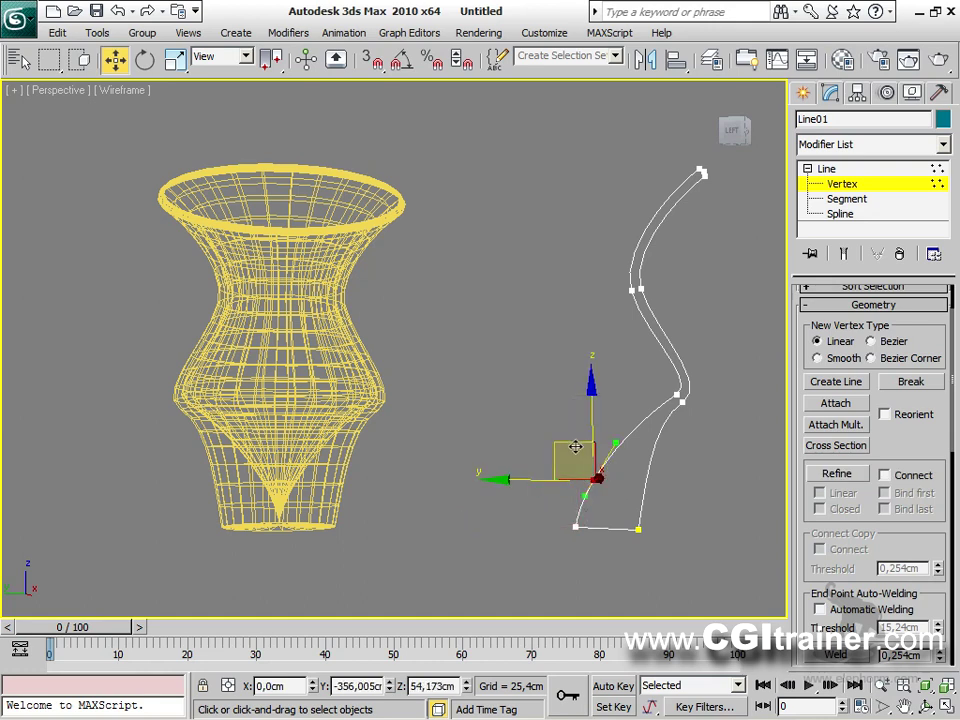
left_click_drag(588, 464, 633, 455)
Leave Vertex level and show the vase solid shaded again.
middle_click_drag(385, 450, 447, 587, "alt")
left_click(838, 184)
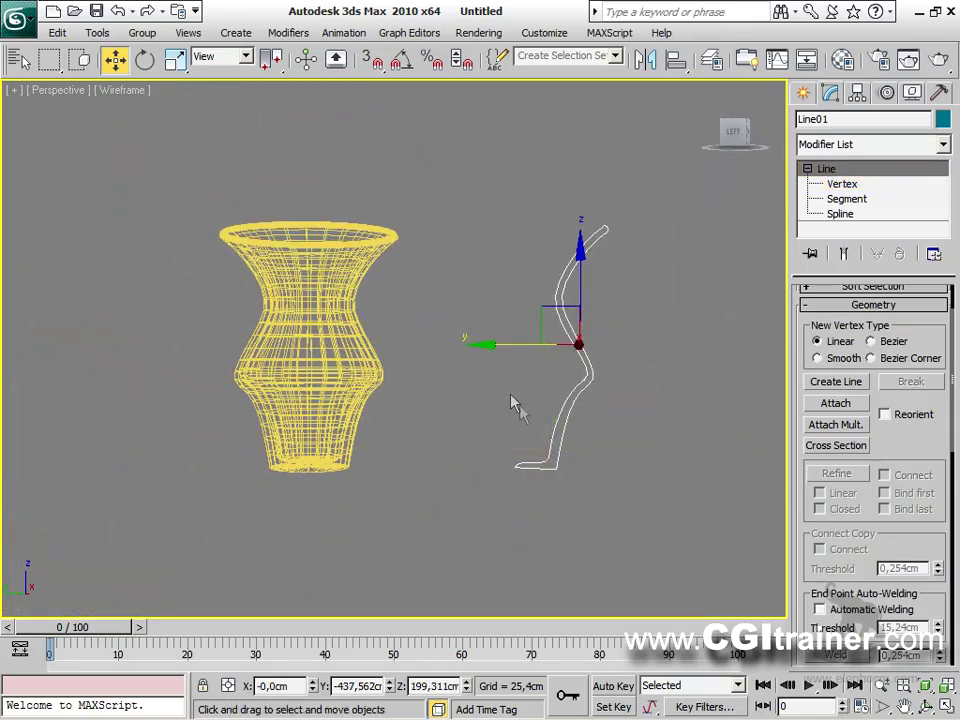
key("F3")
mouse_move(577, 452)
middle_mouse_down("alt")
mouse_move(591, 617)
mouse_move(586, 406)
mouse_move(553, 285)
mouse_move(399, 311)
mouse_move(424, 452)
mouse_move(537, 438)
mouse_move(581, 446)
middle_mouse_up("alt")
Delete the short curved segment joining the profile's two lines at Segment level.
left_click(843, 184)
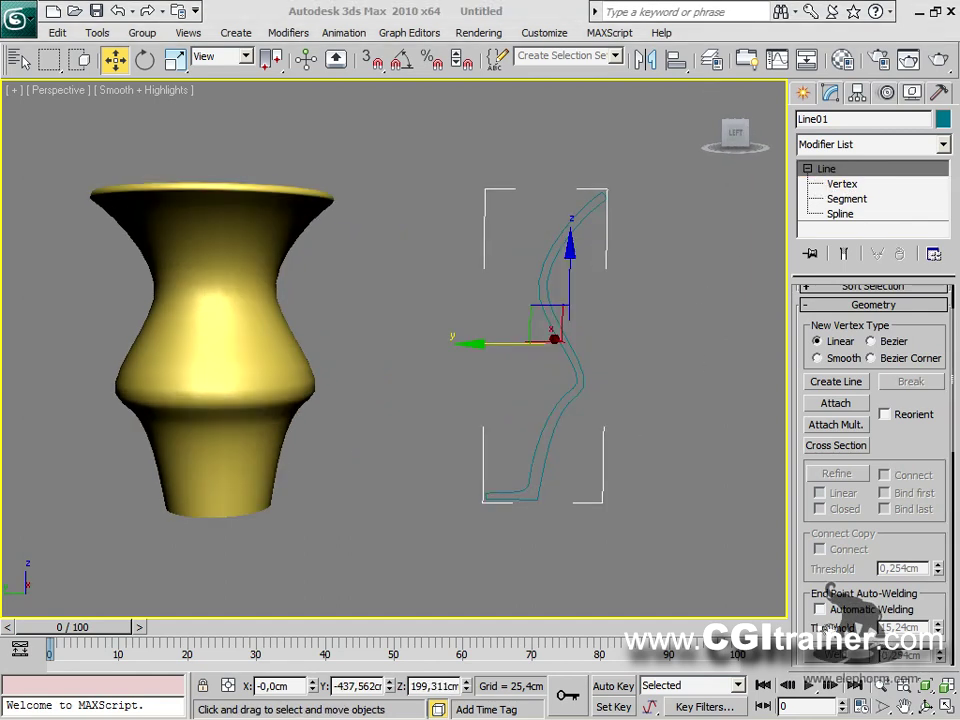
scroll(511, 532, "up", 5)
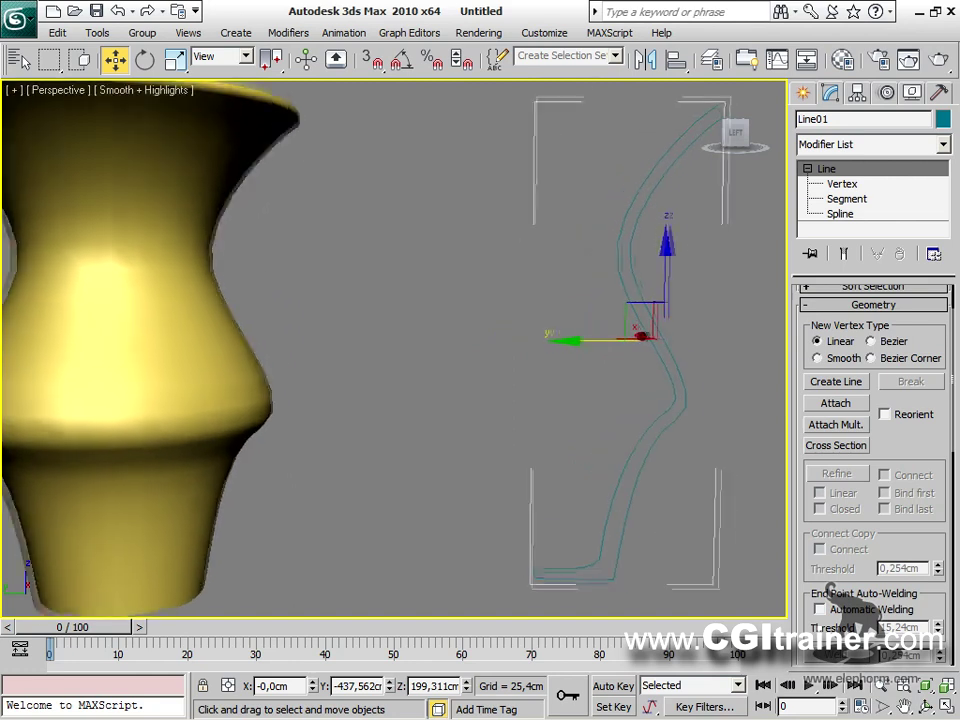
scroll(546, 448, "up", 5)
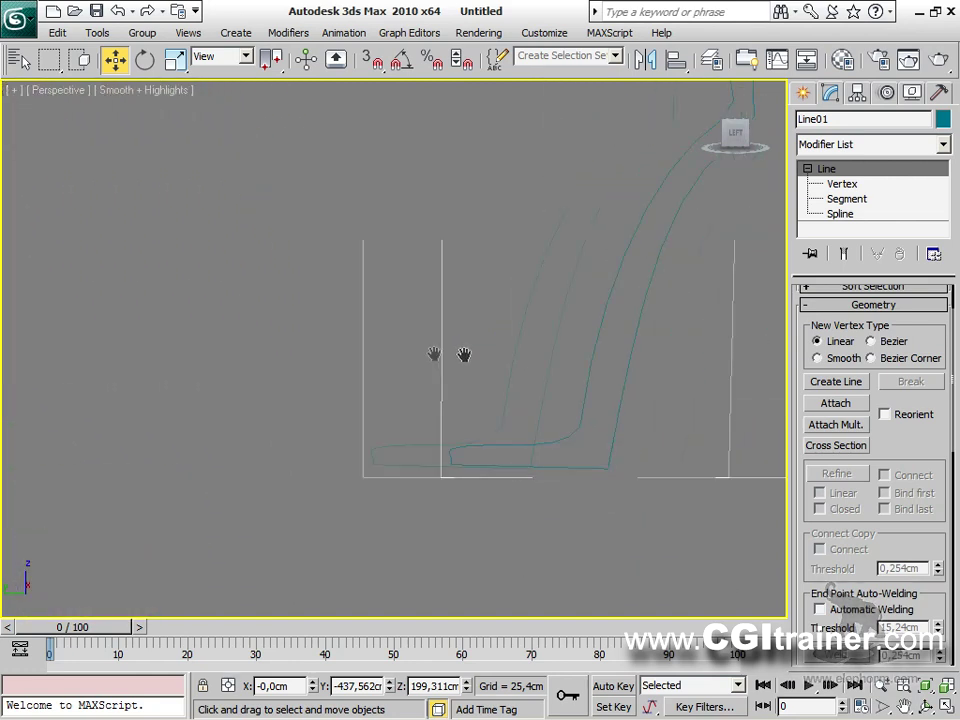
left_click(843, 184)
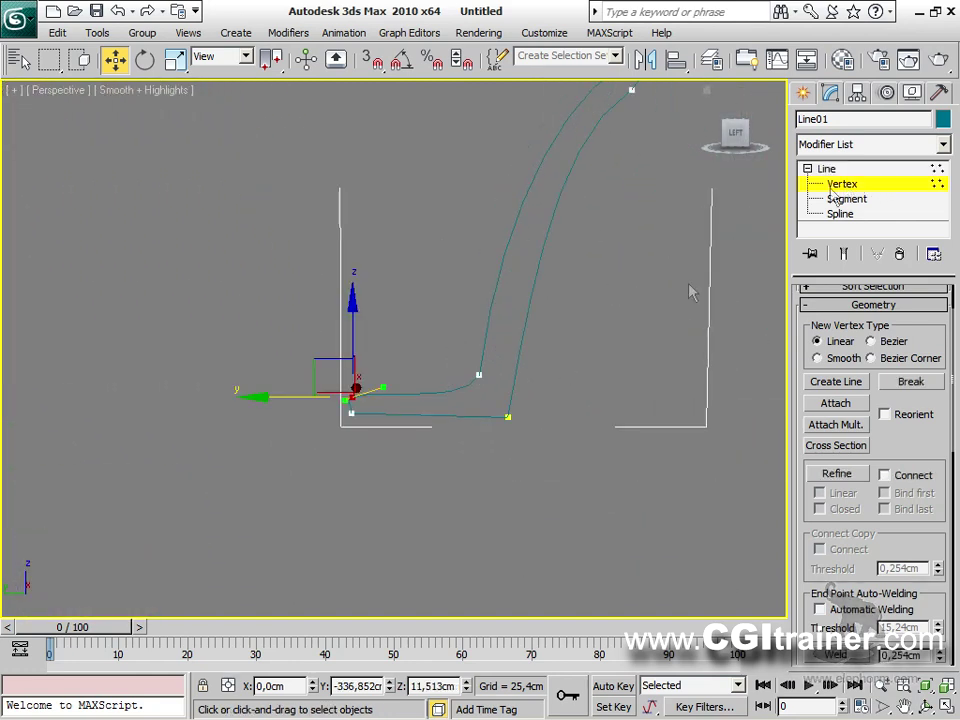
scroll(394, 338, "up", 5)
middle_click_drag(502, 356, 518, 338)
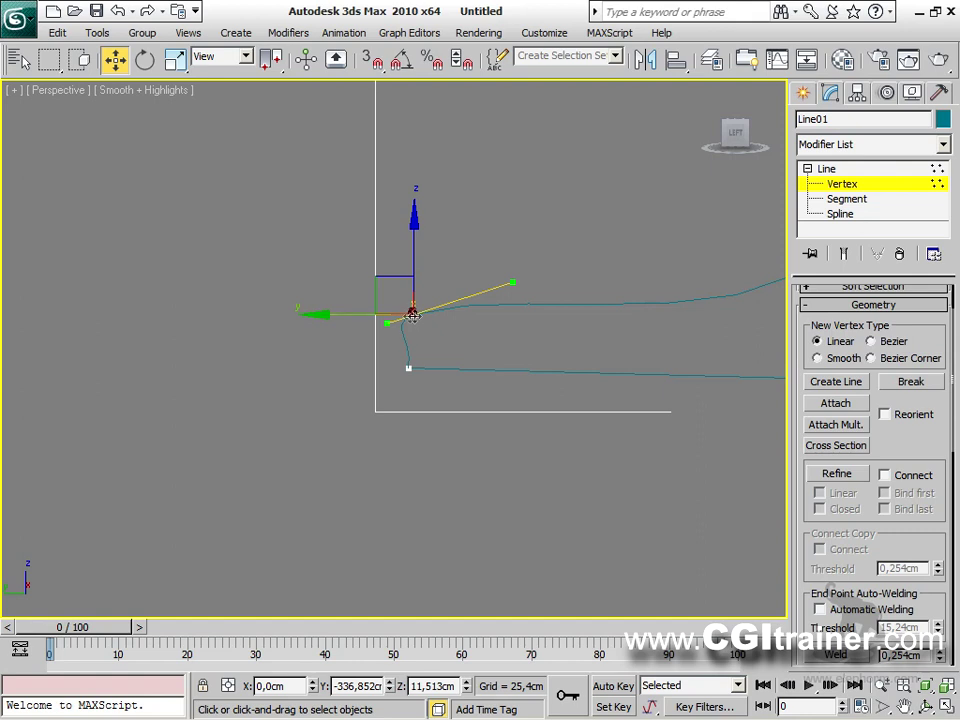
left_click(847, 199)
left_click(411, 345)
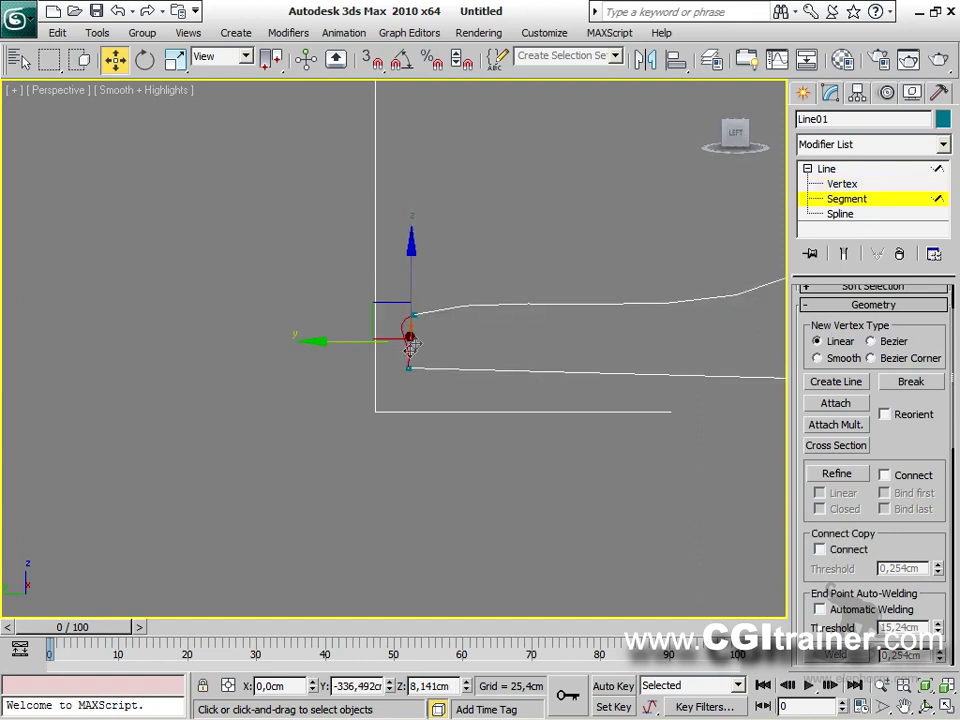
left_click(466, 495)
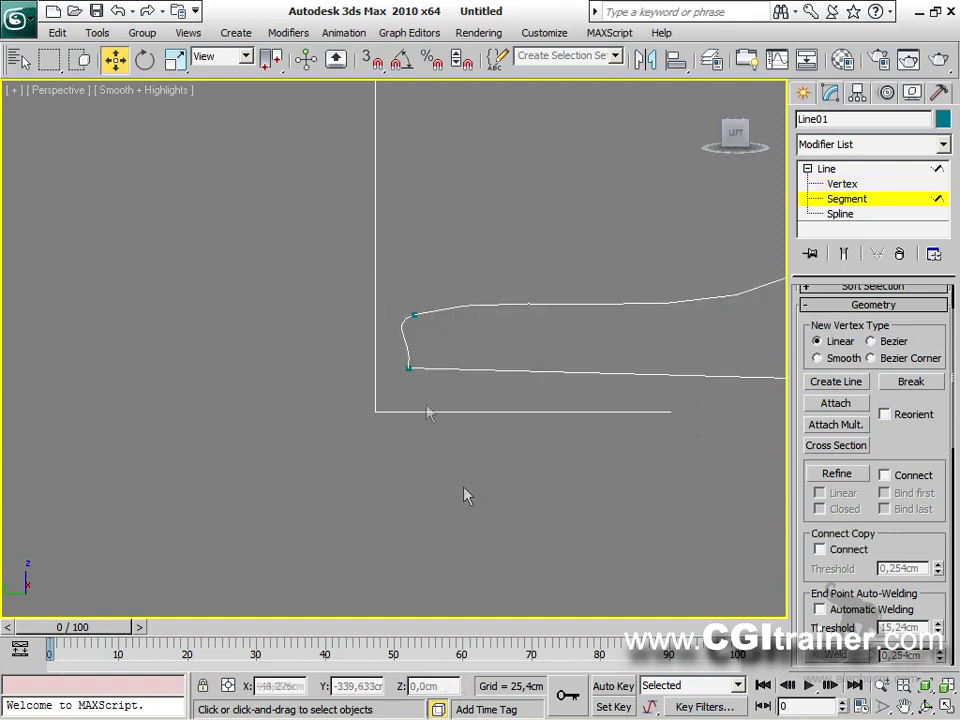
left_click(406, 342)
key("Delete")
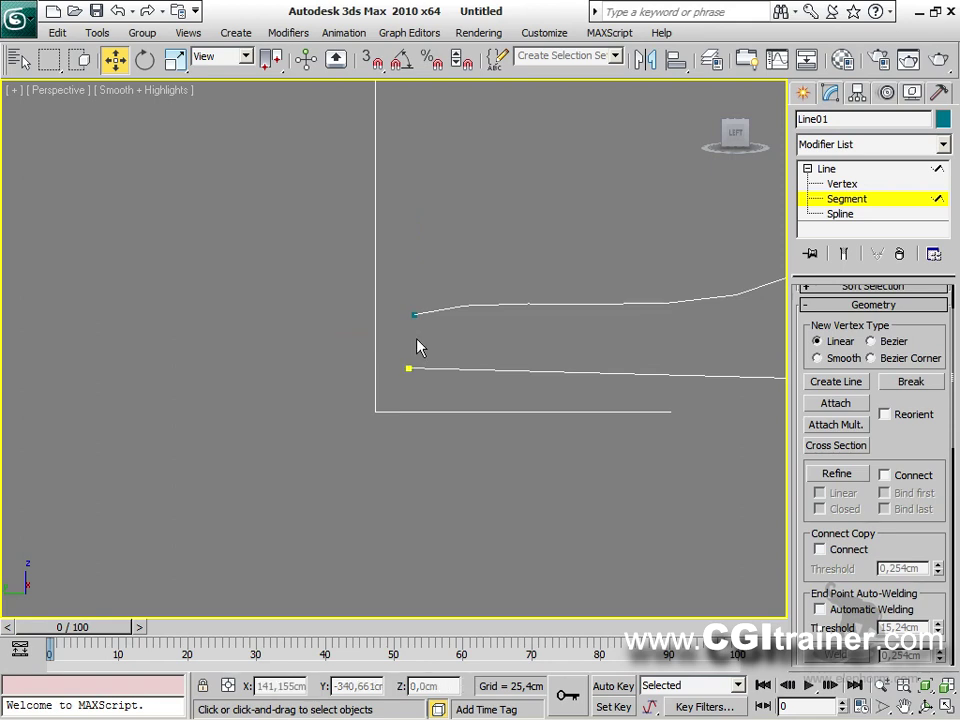
Set both open end vertices of the profile to Corner type.
left_click(413, 313)
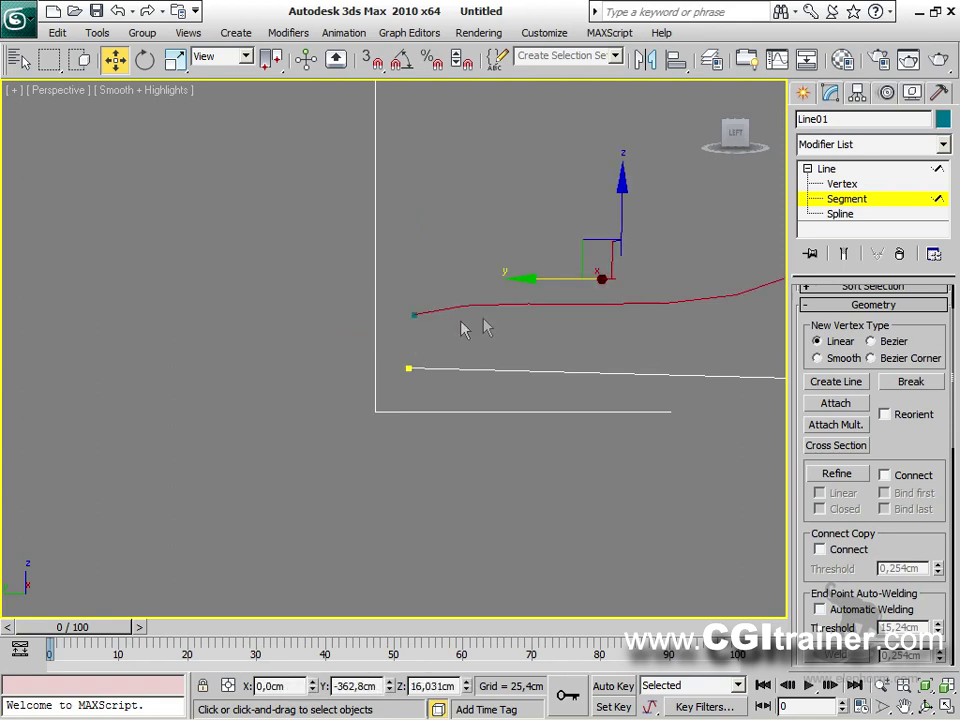
left_click(841, 184)
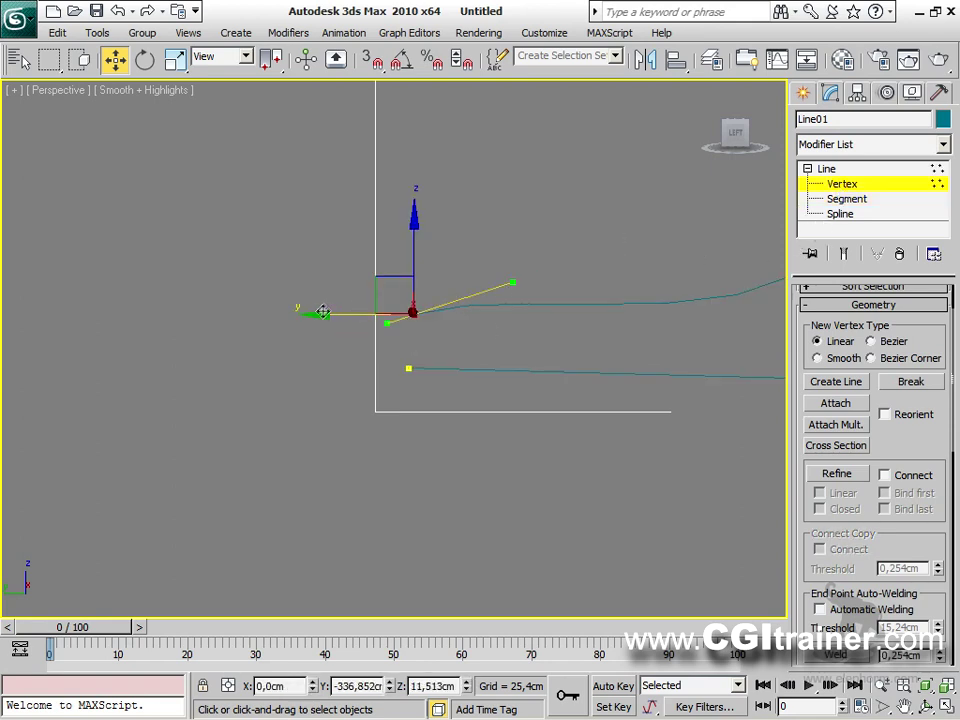
left_click_drag(339, 314, 333, 313)
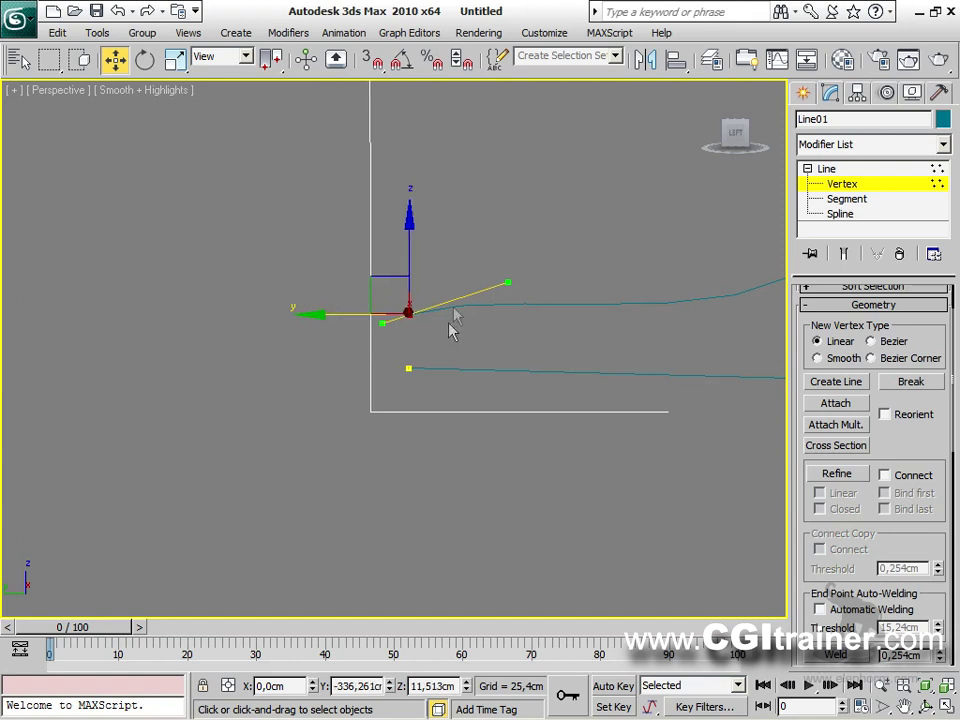
right_click(408, 310)
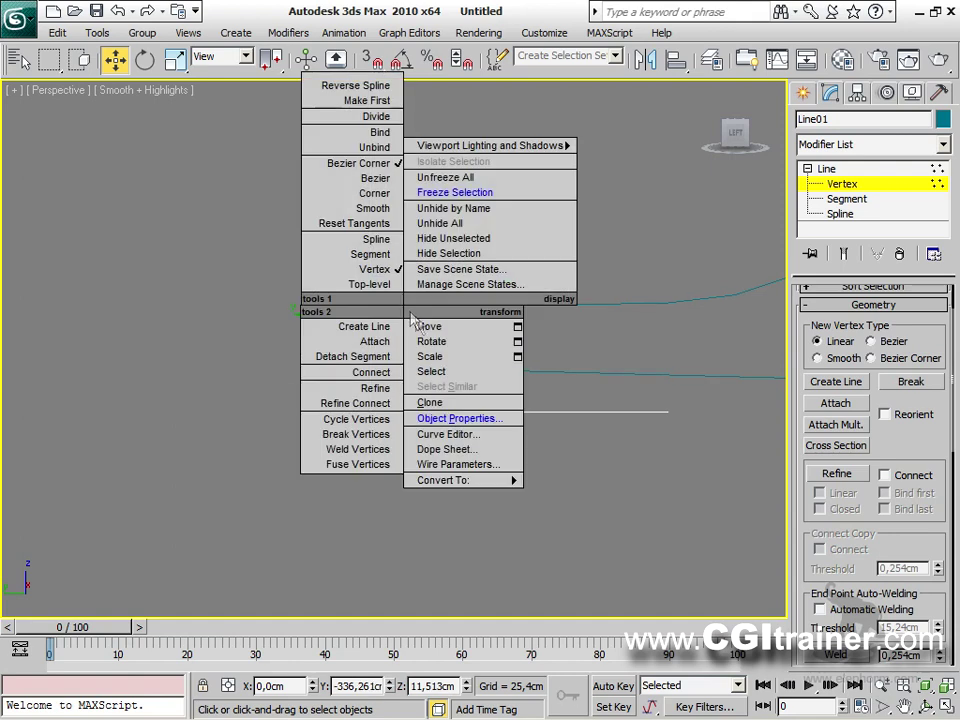
left_click(388, 195)
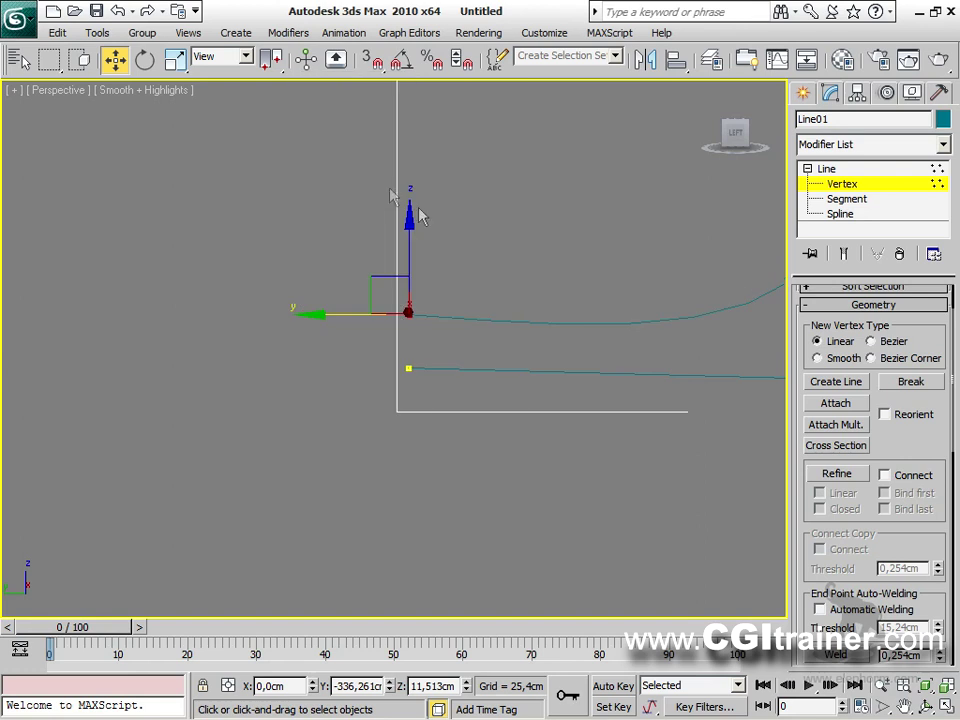
left_click(409, 369)
right_click(409, 366)
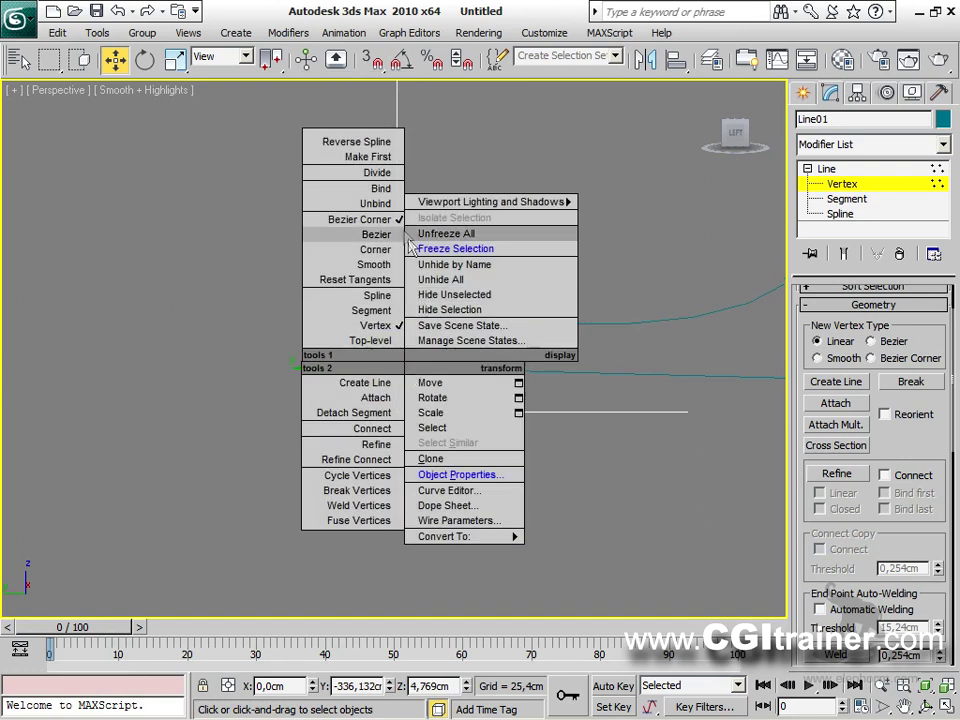
left_click(385, 251)
middle_click_drag(570, 399, 571, 372)
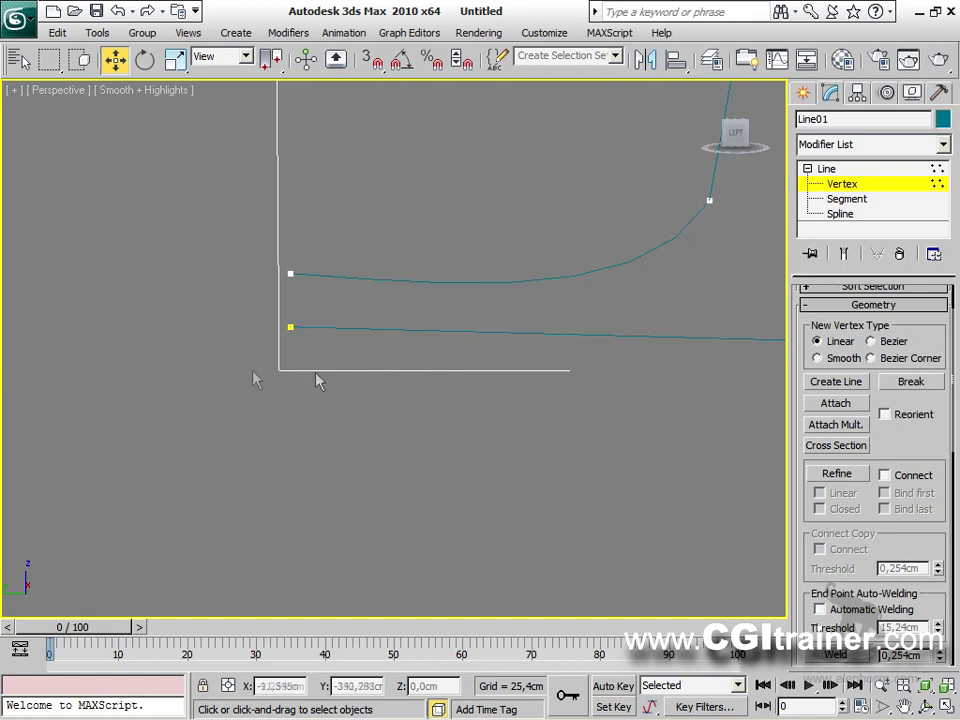
middle_click_drag(250, 370, 408, 420)
scroll(618, 353, "down", 6)
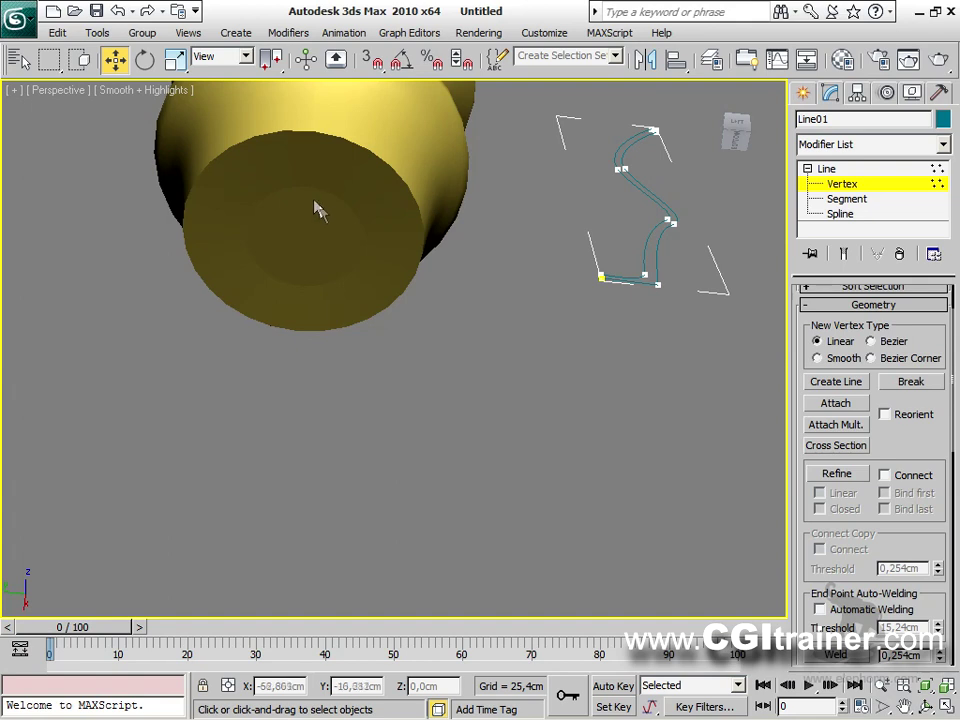
Switch the vase to wireframe display, leave Vertex level and select the vase.
middle_click_drag(450, 293, 470, 518, "alt")
key("F3")
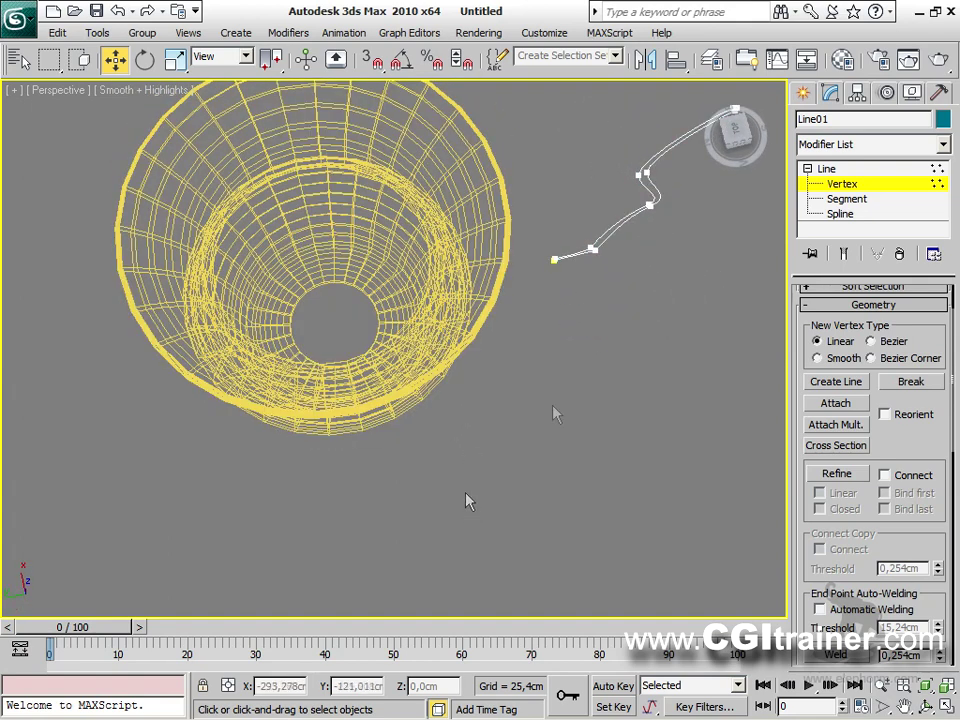
left_click(826, 168)
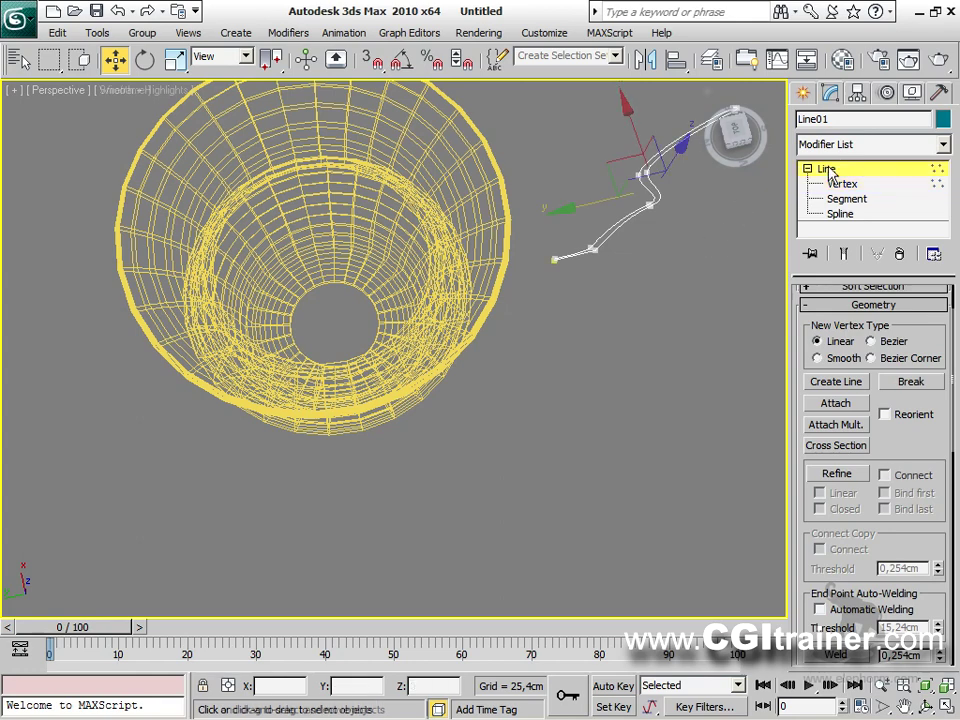
left_click(436, 284)
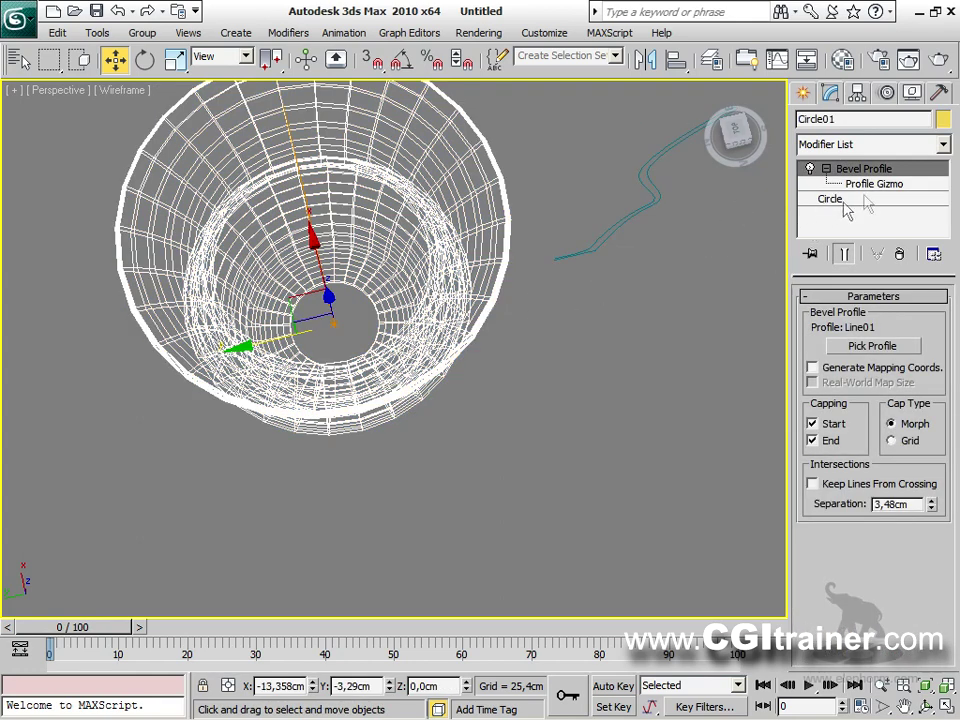
left_click(868, 184)
Set the base Circle's radius to 4.902 cm in the modifier stack.
middle_click_drag(675, 370, 545, 335, "alt")
left_click(830, 200)
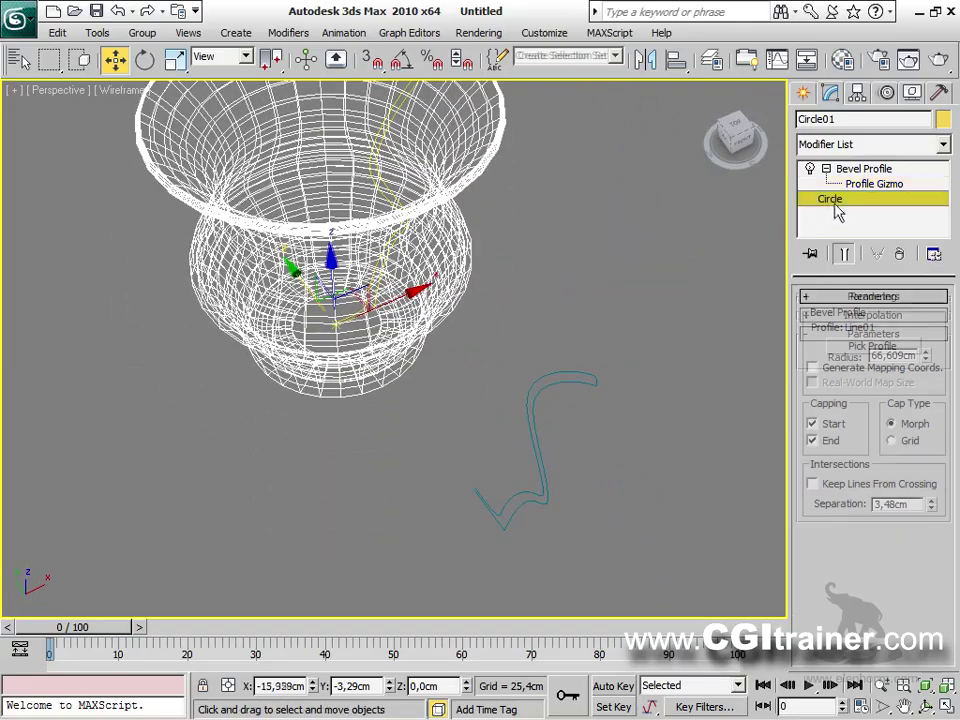
left_click_drag(926, 355, 856, 443)
middle_click_drag(443, 313, 368, 110, "alt")
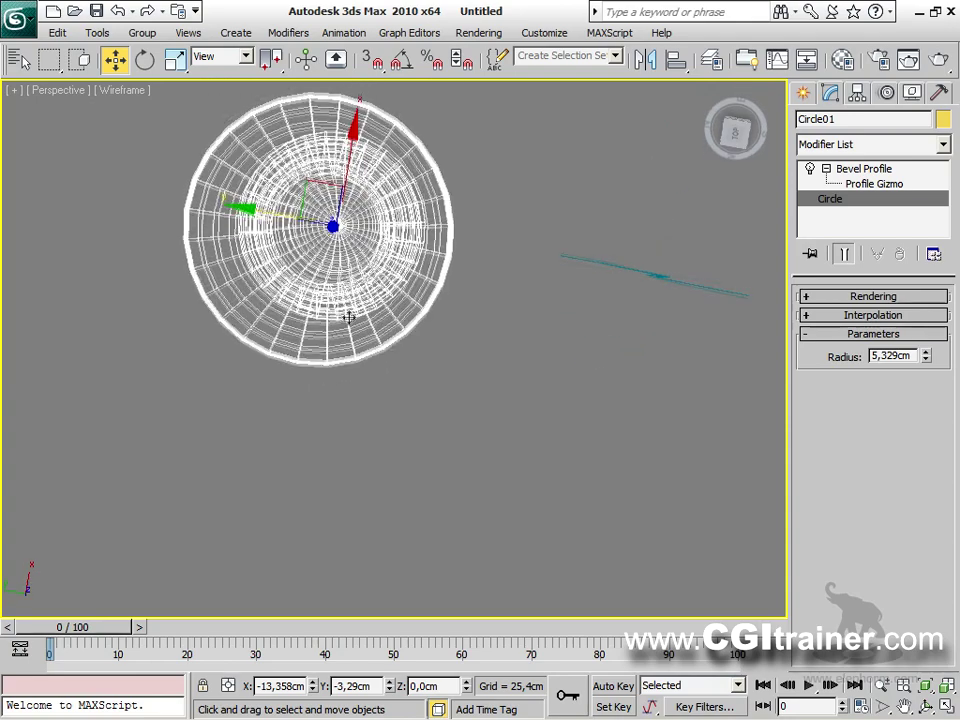
mouse_move(931, 357)
left_mouse_down()
mouse_move(902, 358)
mouse_move(911, 321)
mouse_move(913, 358)
left_mouse_up()
middle_click_drag(455, 60, 425, 278, "alt")
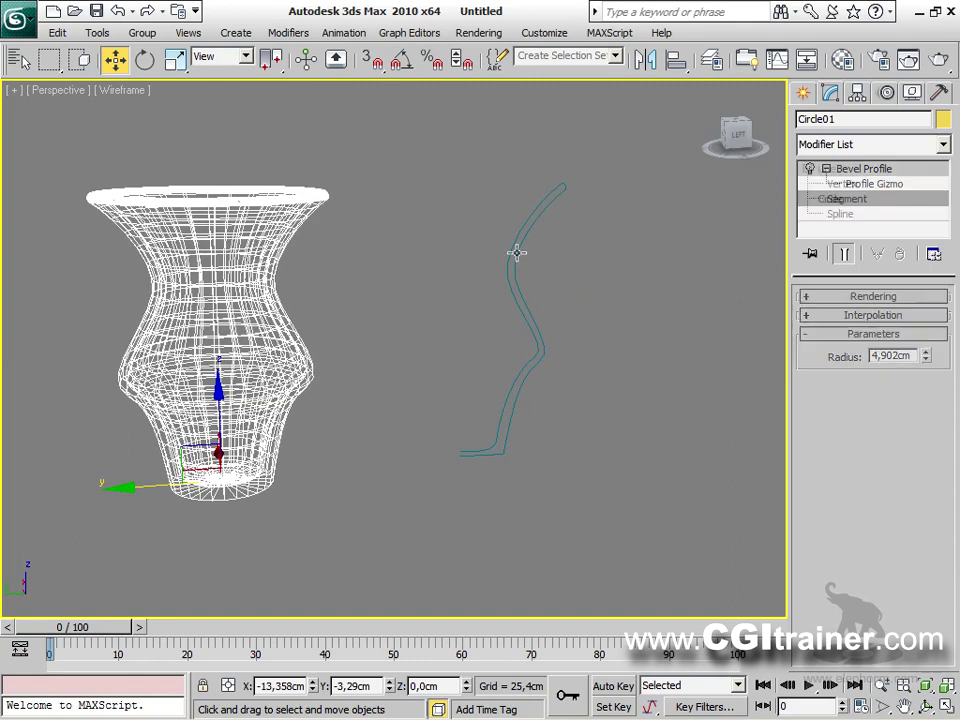
Select Line01 at Vertex level and move upper vertices to flare the lip, undoing one move.
left_click(514, 253)
left_click(841, 184)
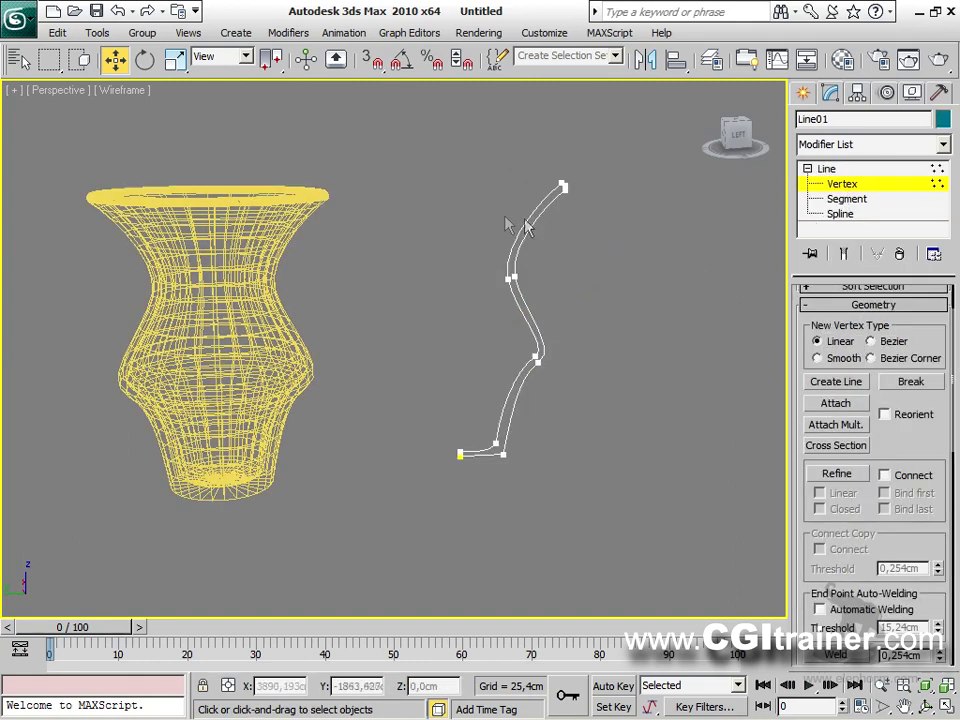
left_click_drag(530, 322, 530, 320)
middle_click_drag(514, 264, 484, 291, "alt")
mouse_move(483, 244)
left_mouse_down()
mouse_move(548, 237)
mouse_move(521, 250)
mouse_move(480, 236)
left_mouse_up()
middle_click_drag(548, 330, 560, 306, "alt")
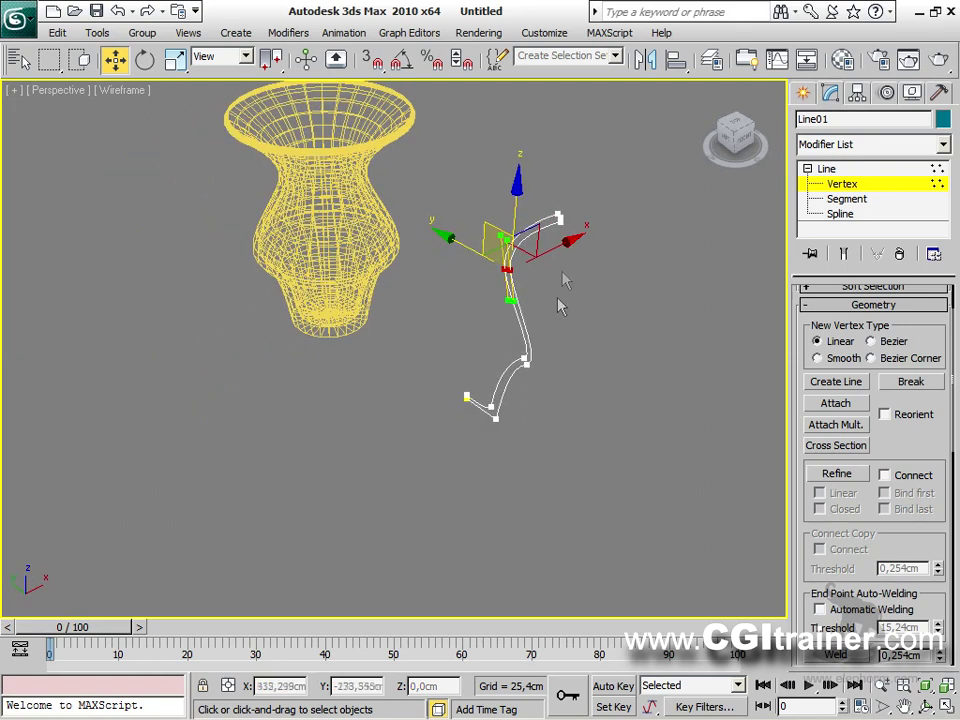
left_click_drag(551, 247, 479, 283)
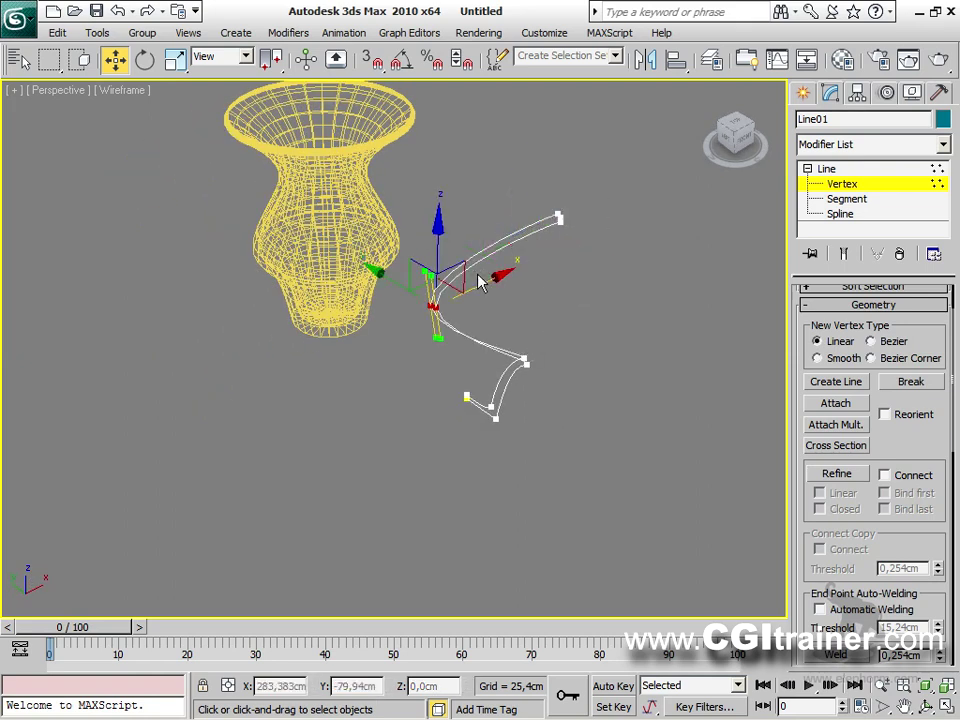
key("ctrl+z")
Pull the upper curve into a narrow neck and shape the lower bulge into a belly.
middle_click_drag(487, 330, 572, 278, "alt")
mouse_move(480, 234)
left_mouse_down()
mouse_move(512, 214)
mouse_move(476, 210)
mouse_move(439, 242)
mouse_move(480, 221)
mouse_move(485, 238)
left_mouse_up()
middle_click_drag(485, 238, 489, 311, "alt")
left_click(540, 364)
left_click_drag(542, 368, 516, 332)
middle_click_drag(250, 313, 575, 313, "alt")
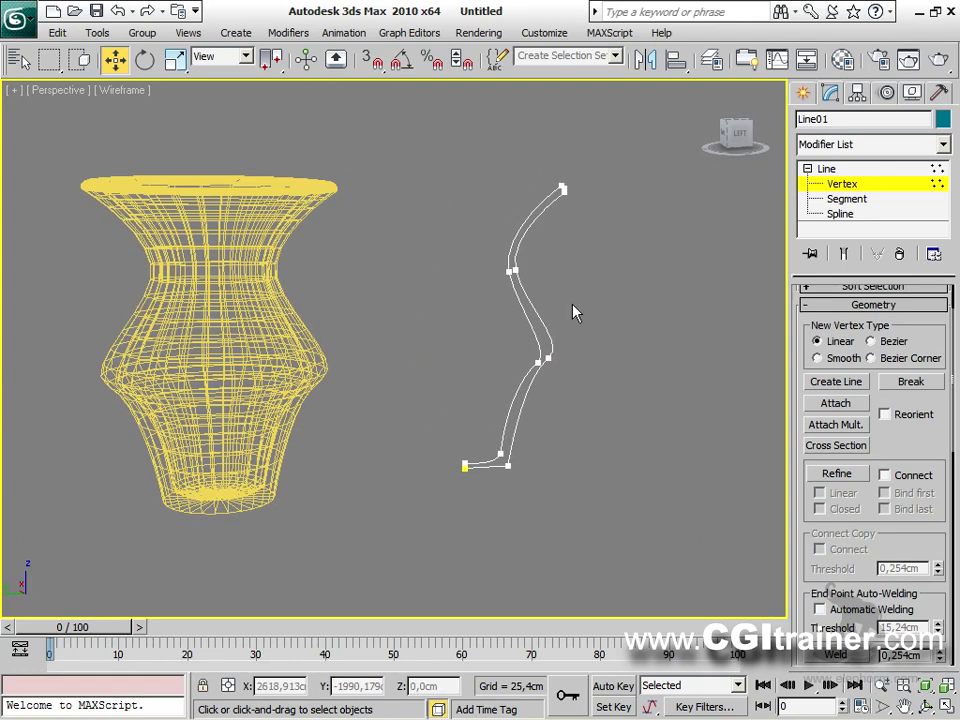
Open Line01's Interpolation rollout and try Steps values between 5 and 0.
left_click(826, 169)
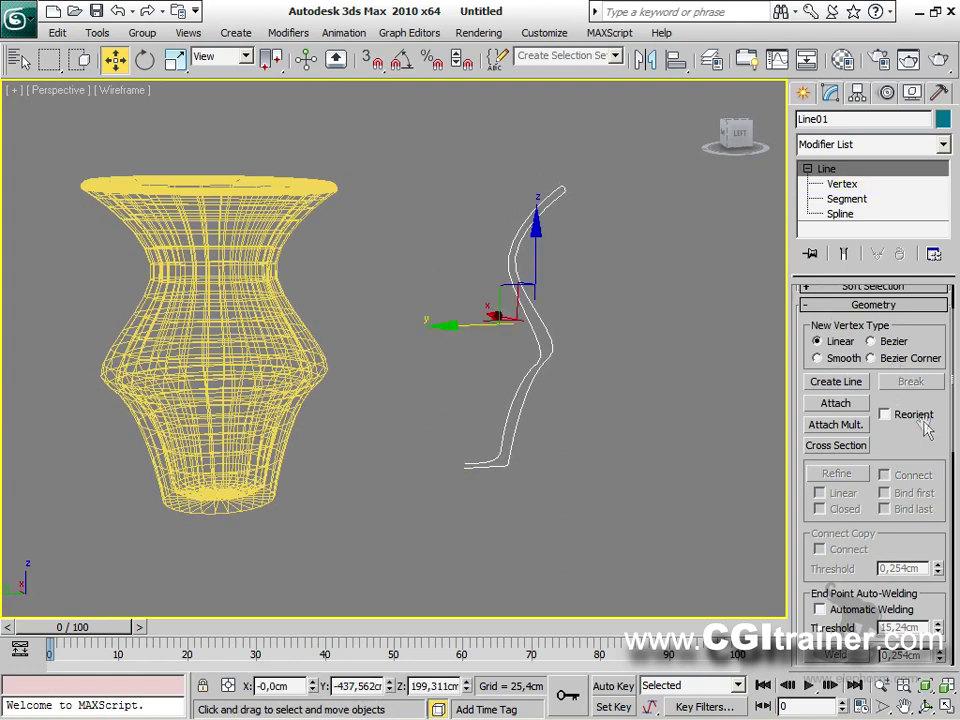
left_click_drag(942, 333, 940, 397)
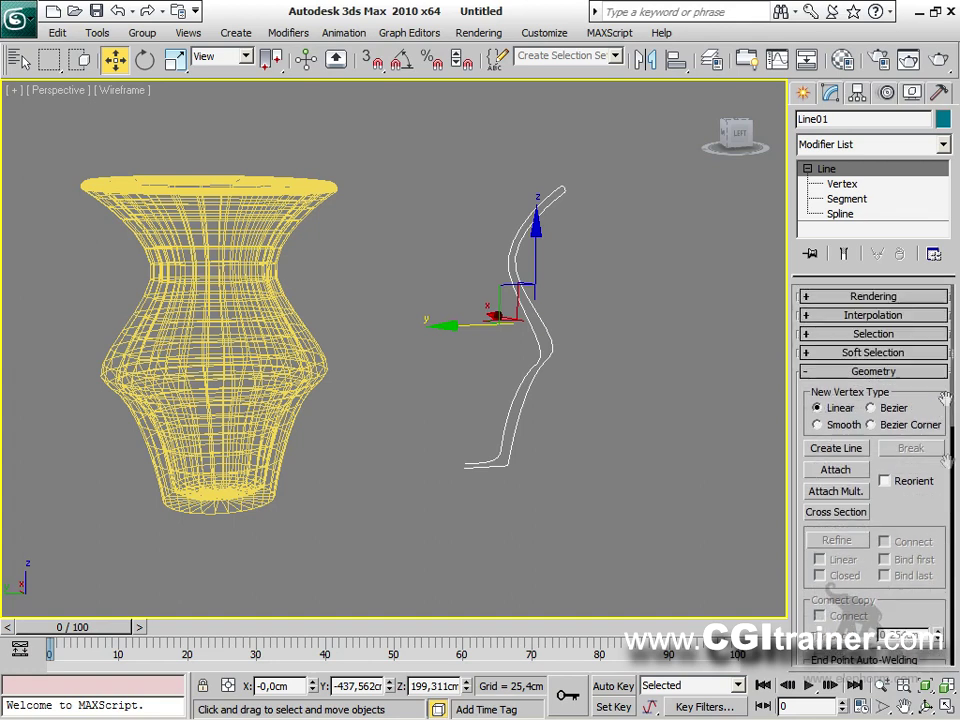
left_click(809, 314)
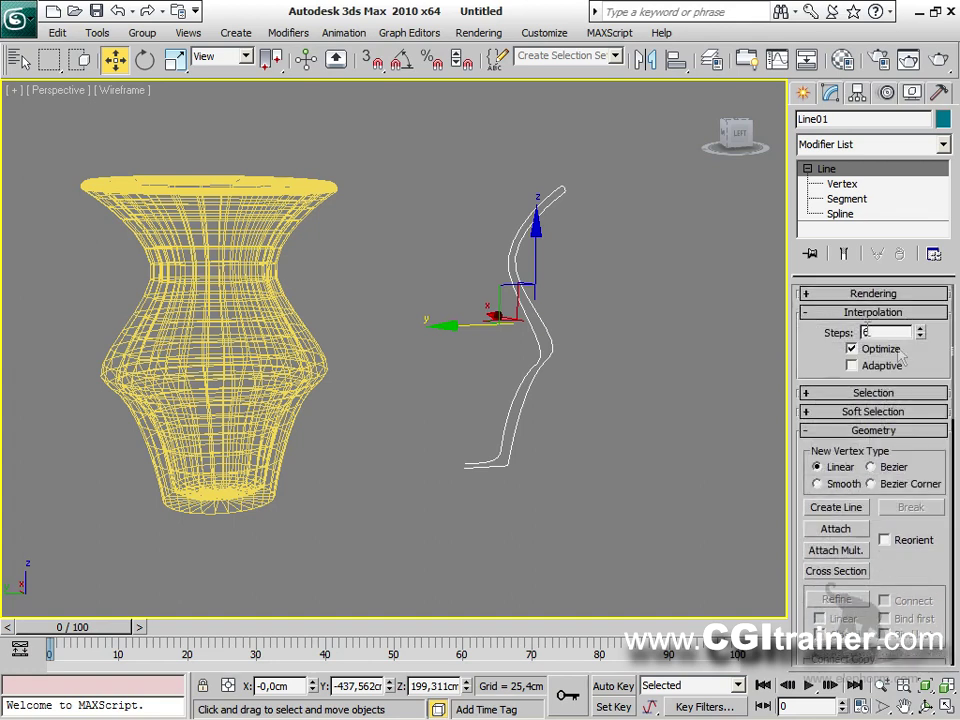
left_click_drag(918, 337, 928, 342)
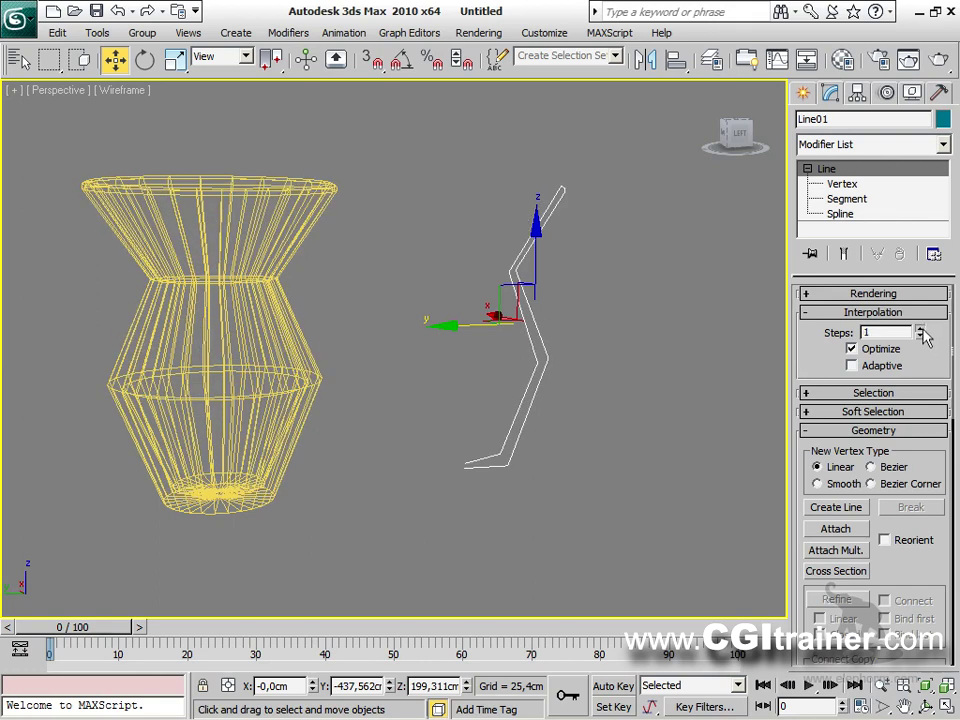
left_click(922, 330)
left_click(922, 330)
left_click(922, 330)
left_click(922, 330)
left_click(921, 338)
left_click(921, 338)
left_click(921, 338)
left_click(921, 338)
left_click(921, 338)
Settle on 1 interpolation step, inspect the faceted vase, and select it.
middle_click_drag(528, 408, 473, 377, "alt")
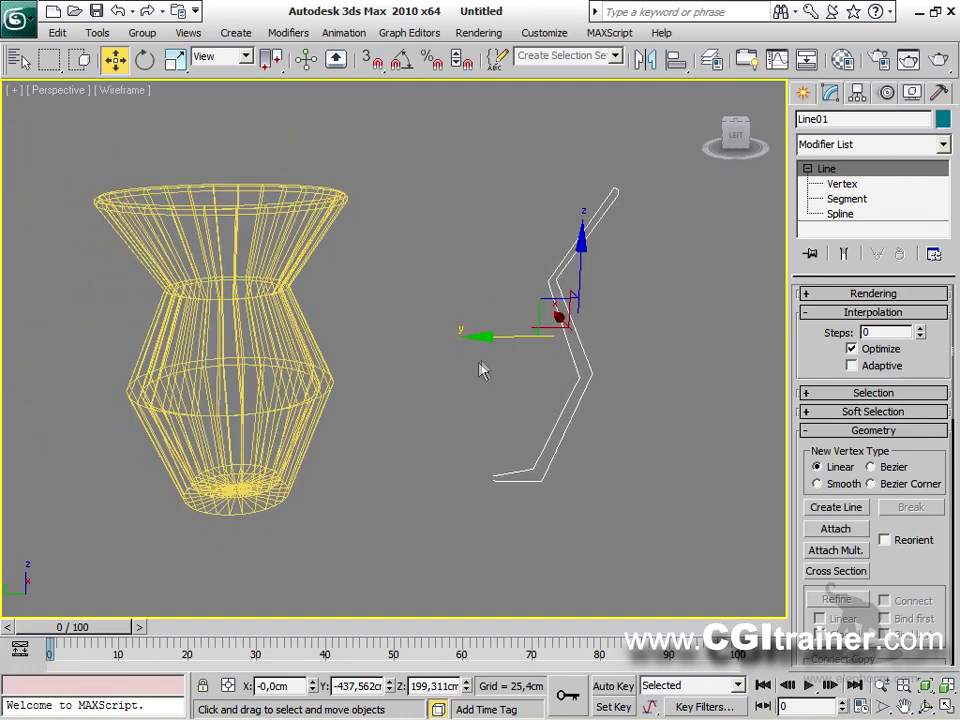
left_click(922, 330)
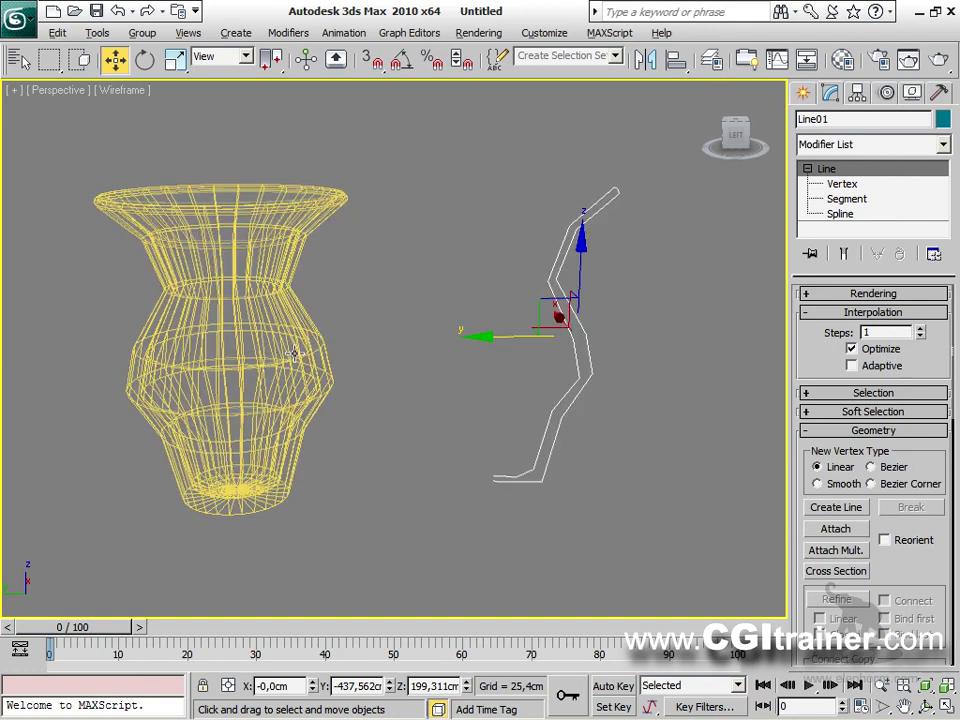
middle_click_drag(295, 353, 331, 214, "alt")
middle_click_drag(398, 480, 385, 481, "alt")
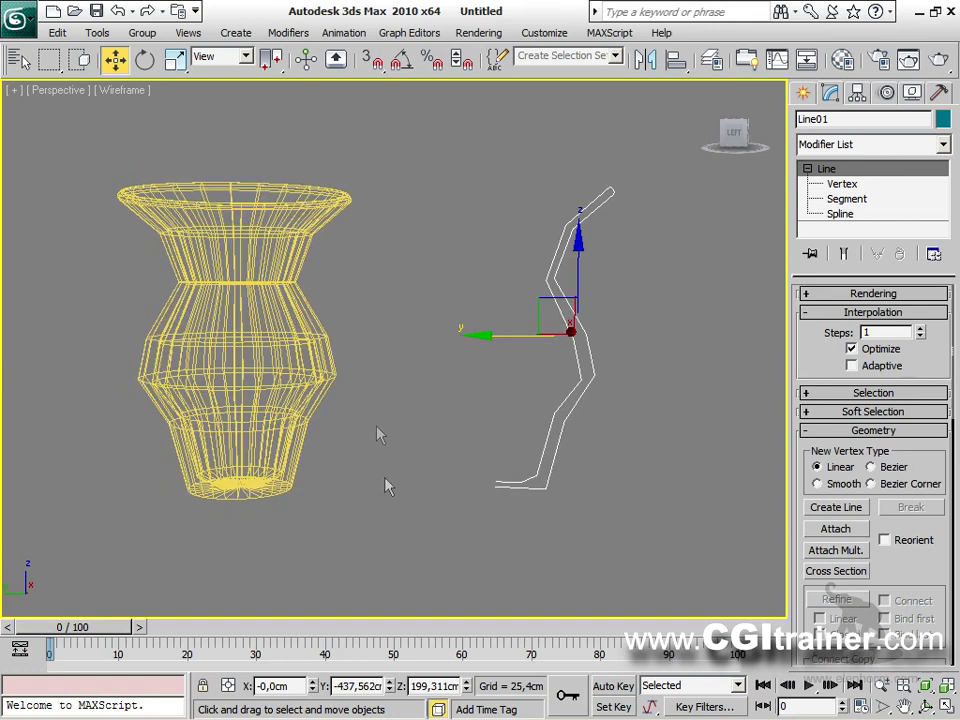
left_click(252, 251)
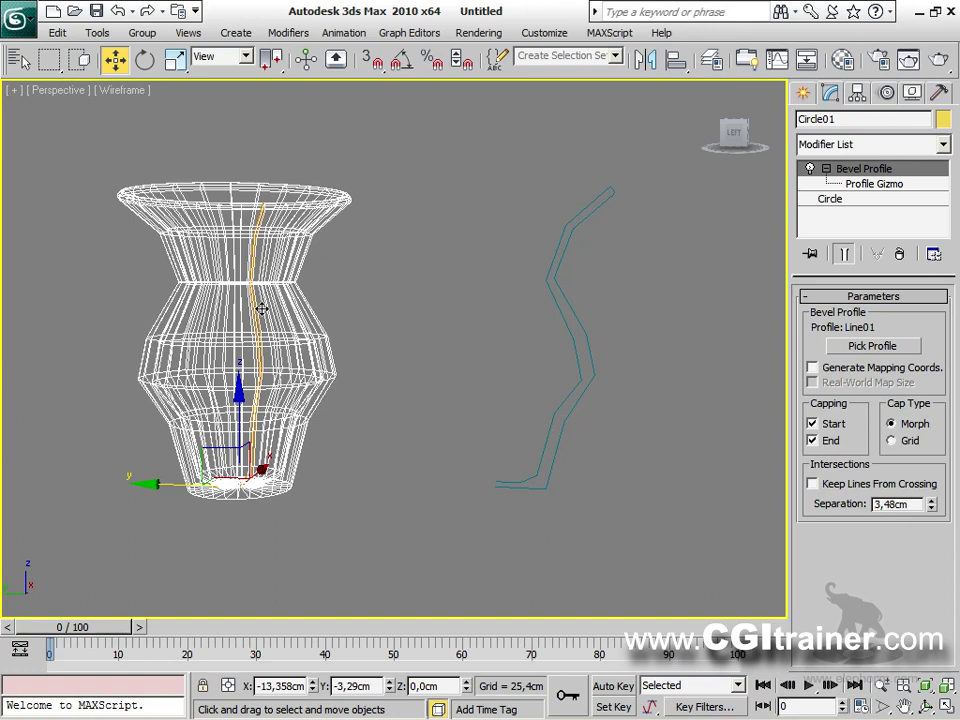
Show the Modifiers > Subdivision Surfaces submenu with TurboSmooth listed.
left_click(292, 36)
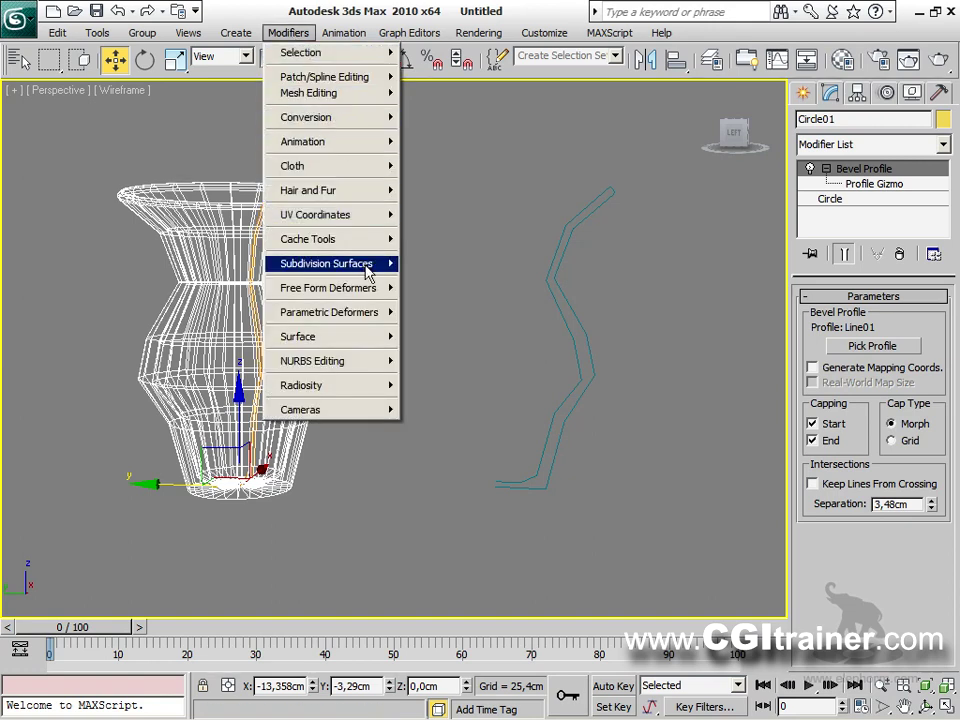
mouse_move(368, 272)
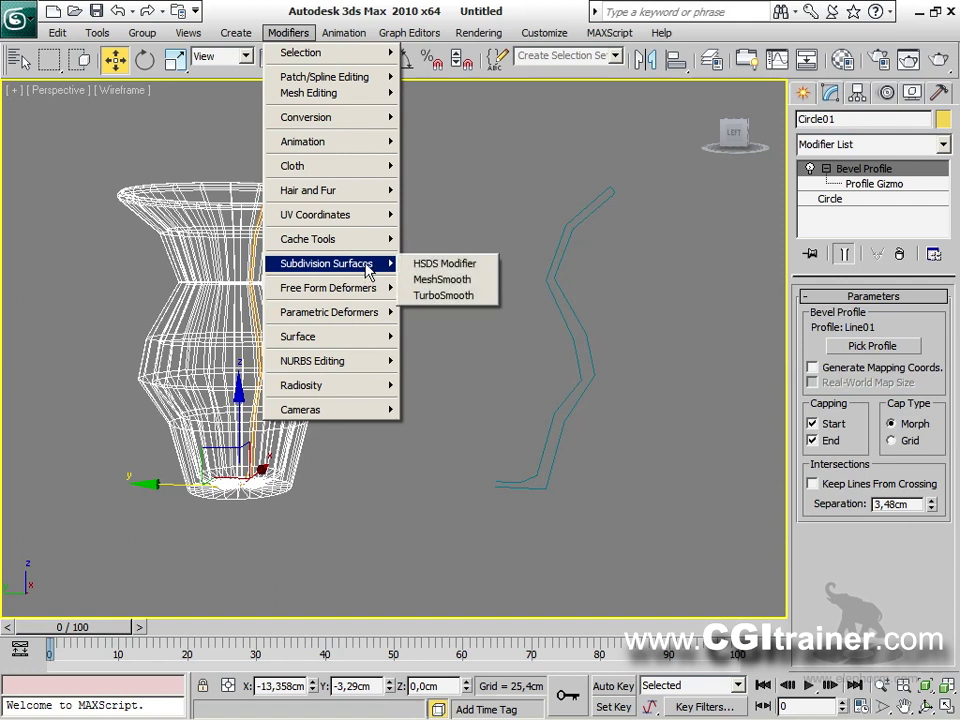
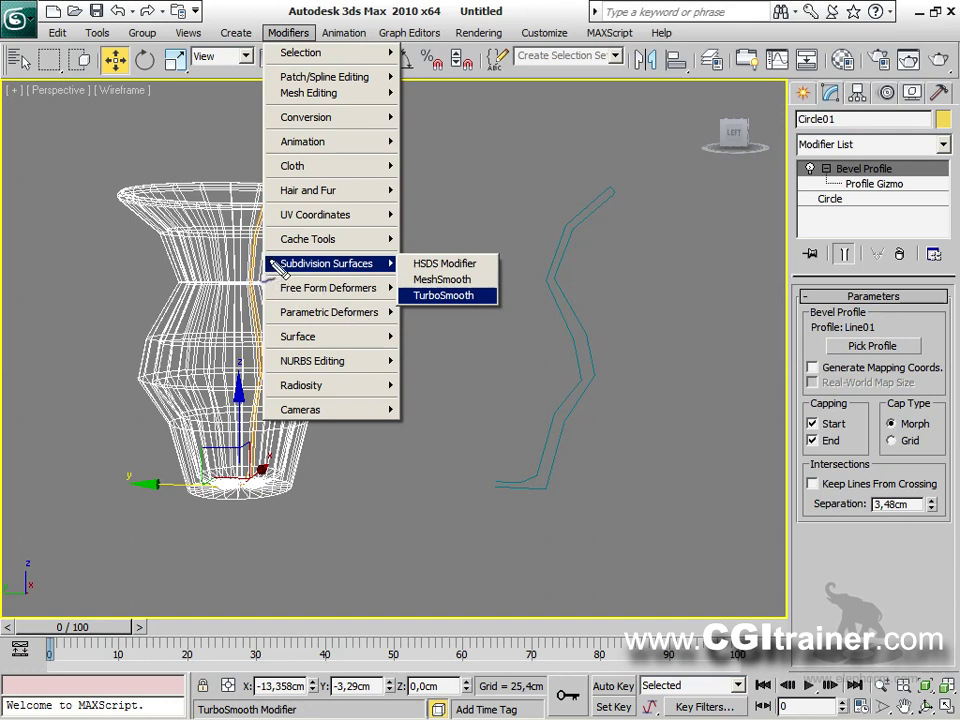
Pick TurboSmooth from the Subdivision Surfaces modifiers for the vase.
left_click_drag(388, 253, 290, 283)
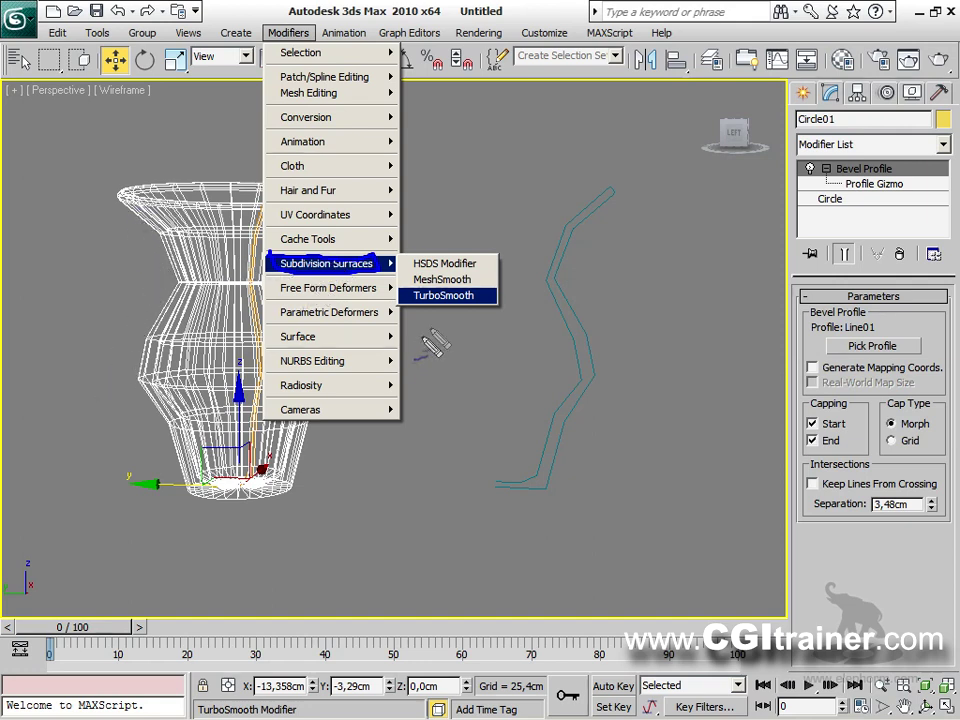
mouse_move(536, 294)
left_mouse_down()
mouse_move(489, 298)
mouse_move(490, 322)
left_mouse_up()
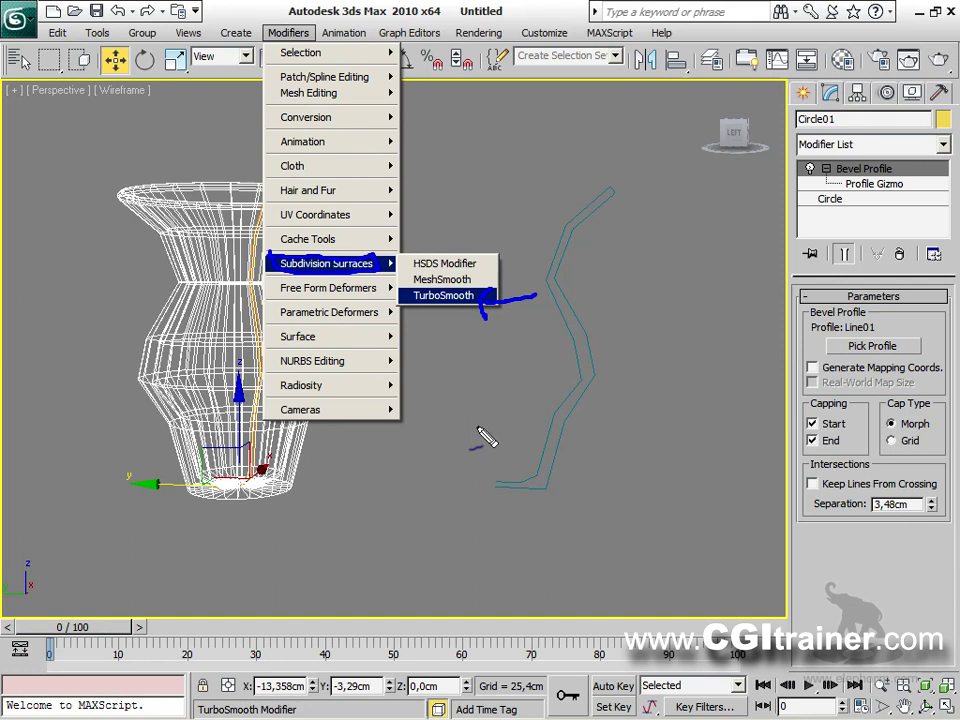
key("Escape")
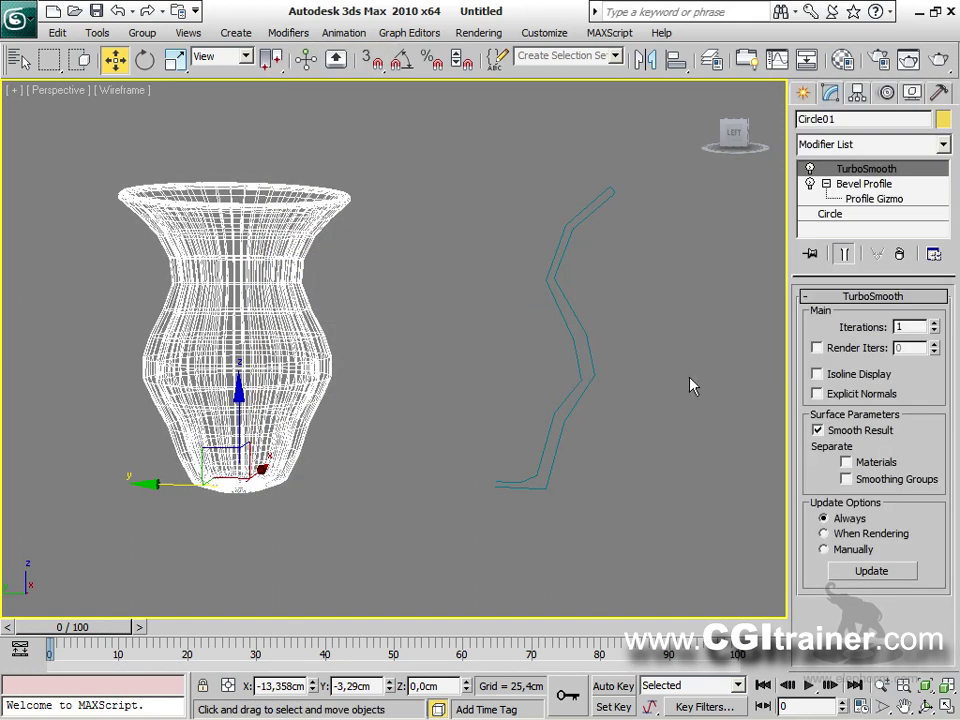
Set TurboSmooth iterations to 2 and display the vase smooth shaded instead of wireframe.
left_click(935, 323)
left_click(935, 323)
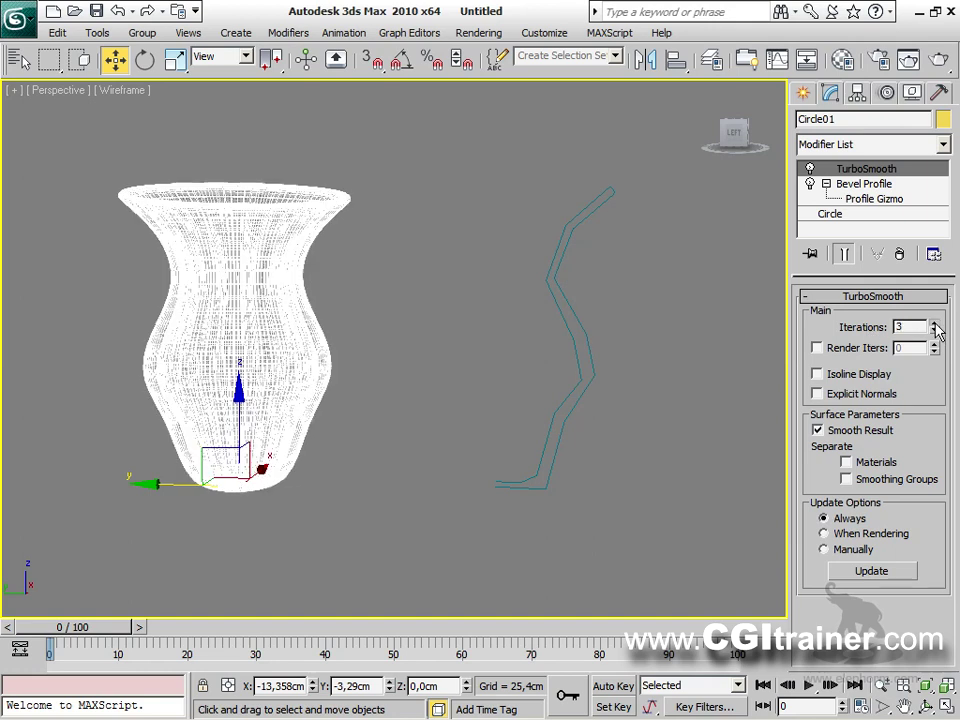
left_click(935, 331)
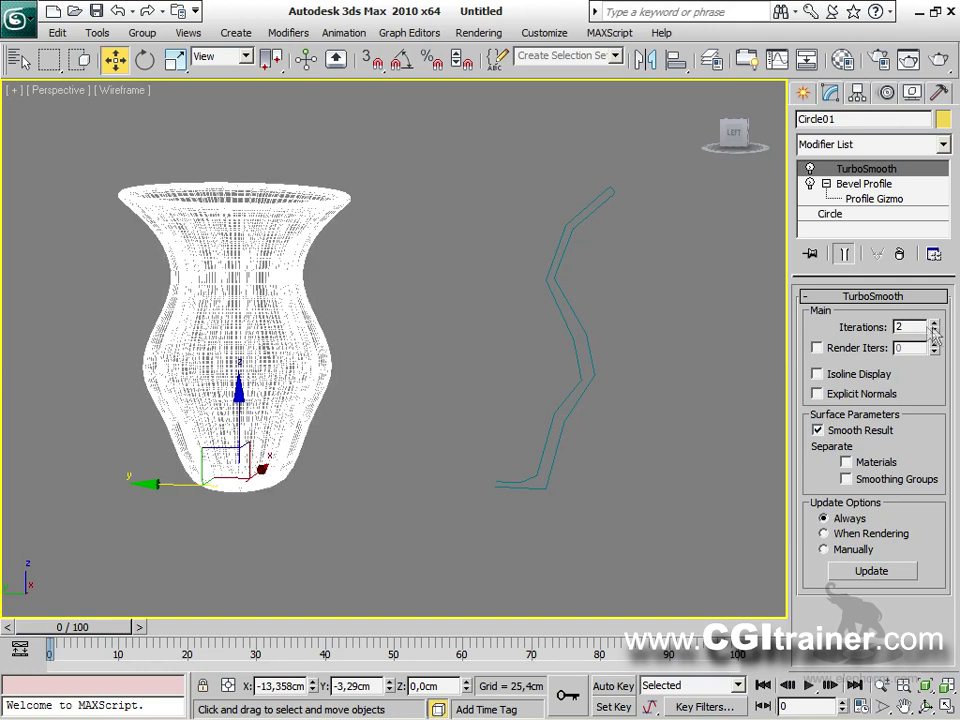
key("F3")
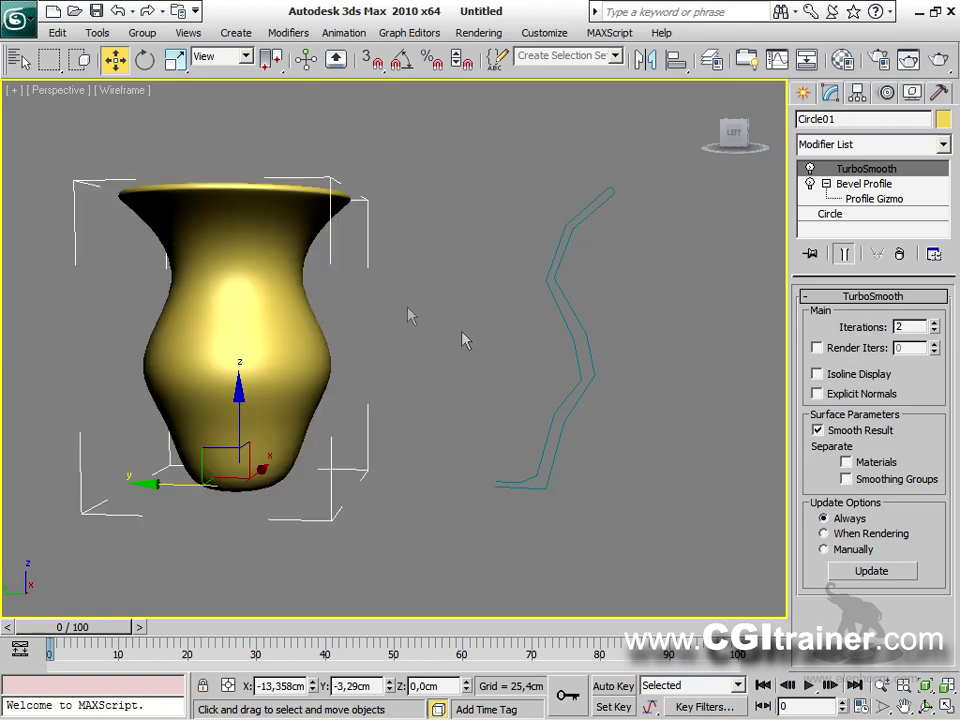
mouse_move(500, 385)
middle_mouse_down("alt")
mouse_move(589, 364)
mouse_move(519, 246)
mouse_move(484, 330)
mouse_move(538, 386)
mouse_move(484, 388)
middle_mouse_up("alt")
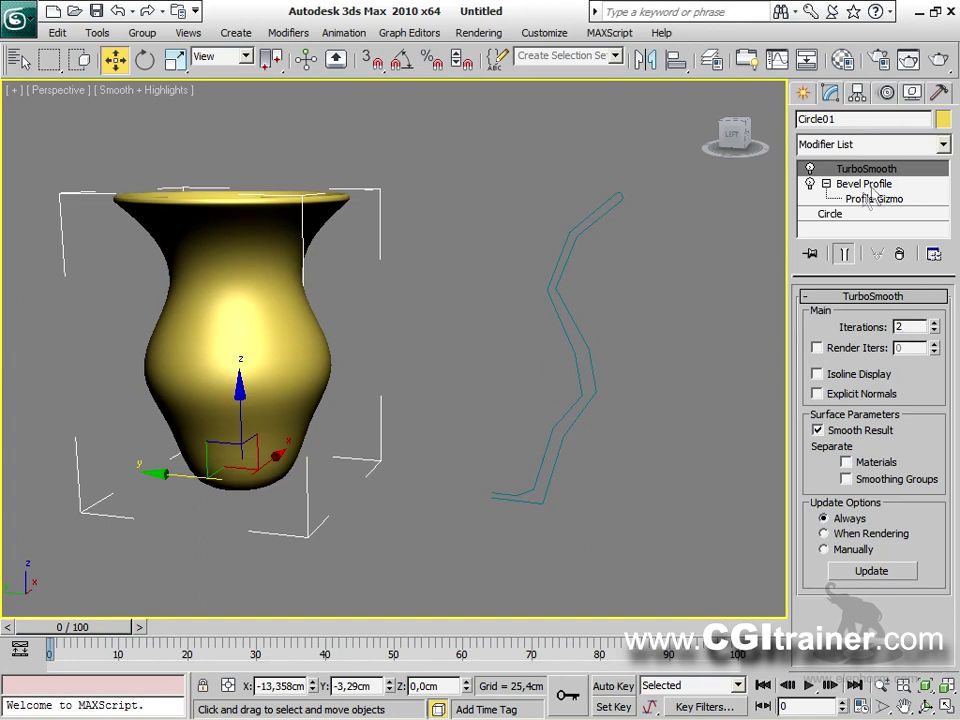
Select the profile line and set its interpolation steps to 2.
left_click(582, 332)
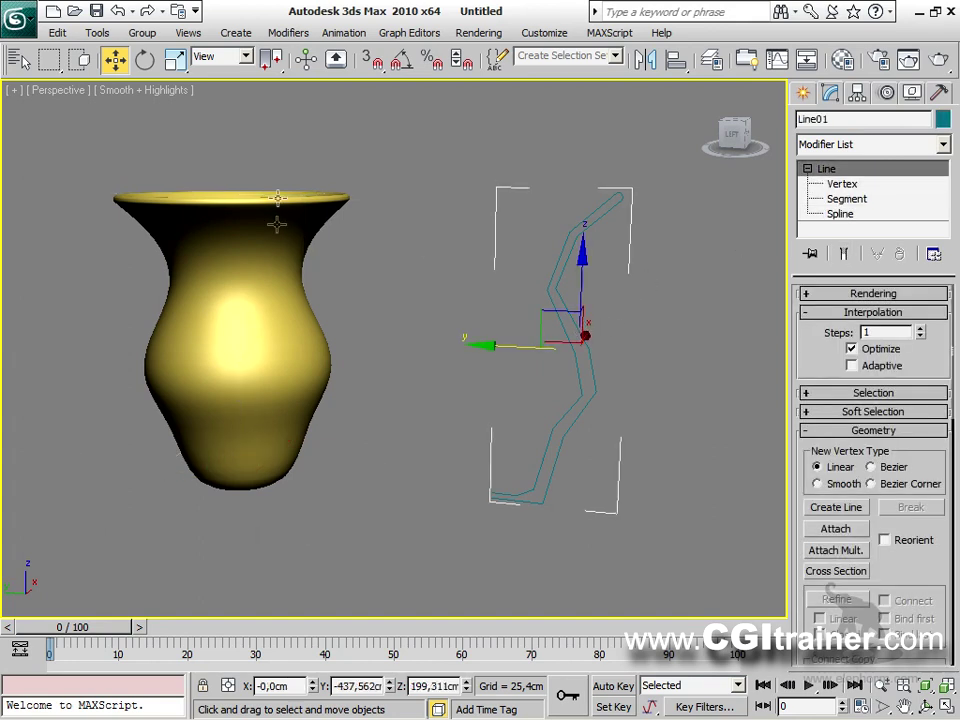
left_click(919, 329)
left_click(921, 337)
left_click(921, 329)
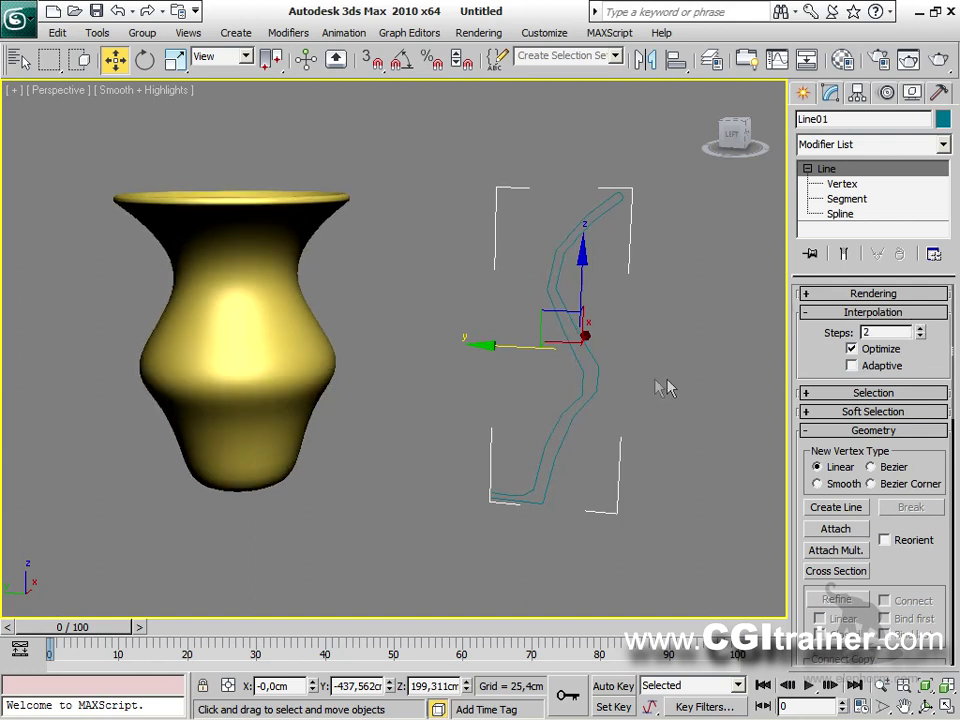
At vertex level, move two middle profile vertices outward to widen the vase.
left_click(841, 184)
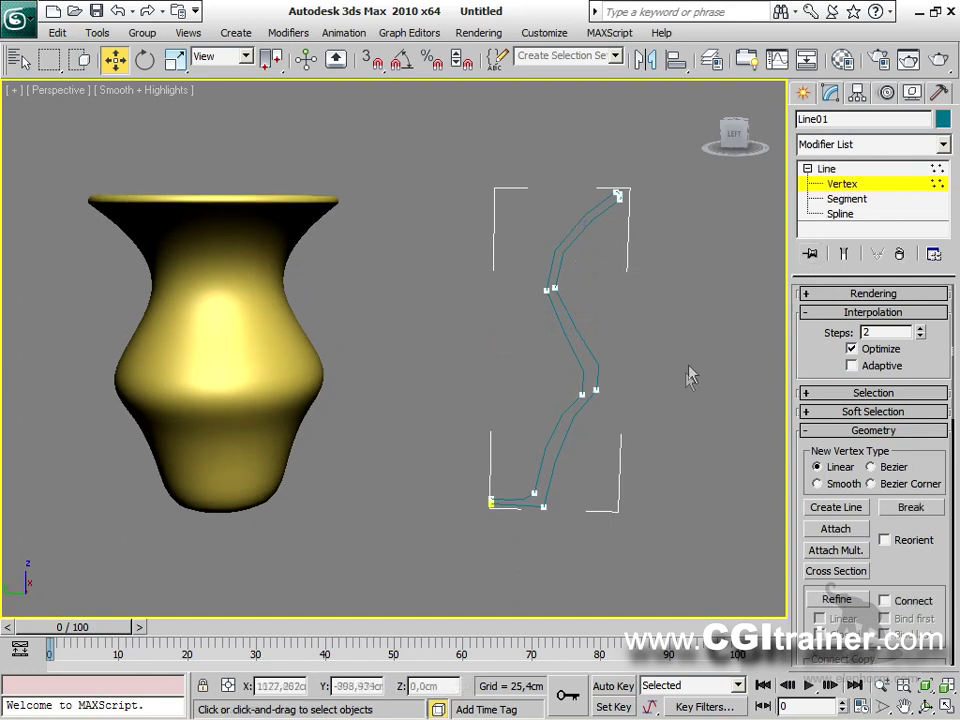
left_click_drag(620, 424, 531, 263)
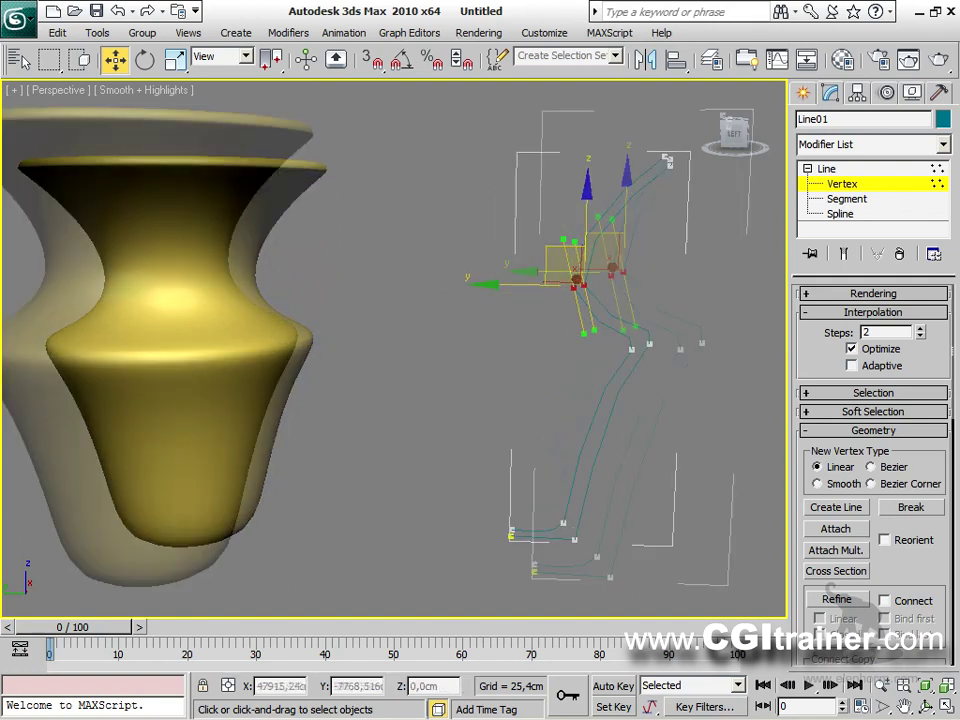
scroll(579, 274, "up", 3)
middle_click_drag(579, 274, 626, 258, "alt")
Move the top profile vertex to reshape the rim, then exit vertex mode and reselect the vase.
left_click(724, 189)
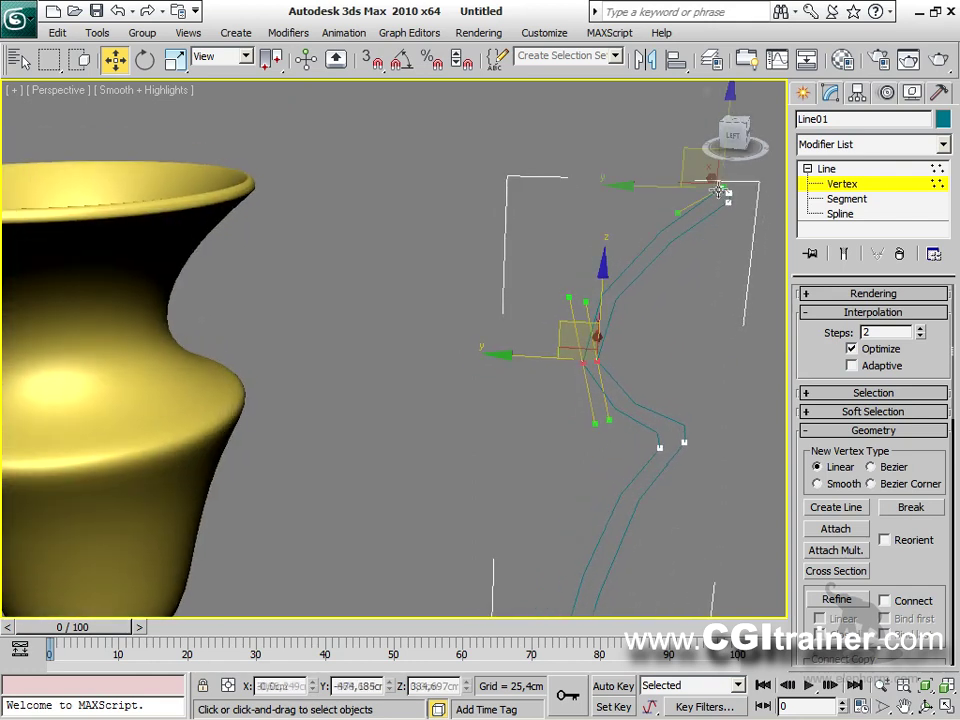
mouse_move(685, 151)
left_mouse_down()
mouse_move(662, 148)
mouse_move(660, 165)
mouse_move(660, 151)
mouse_move(680, 160)
mouse_move(692, 153)
mouse_move(688, 160)
mouse_move(690, 150)
left_mouse_up()
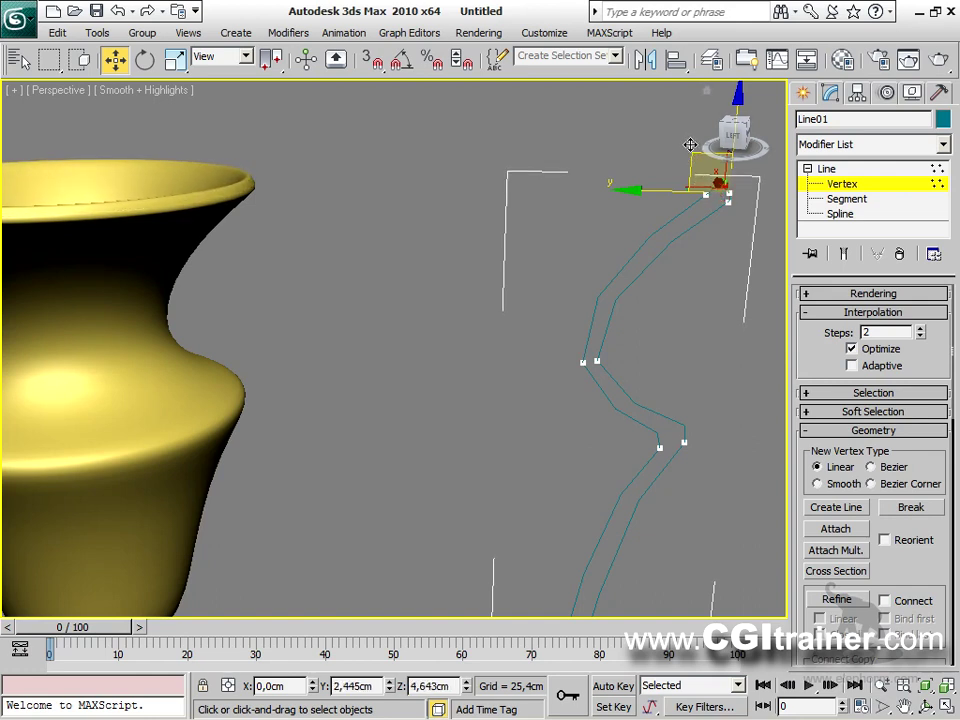
middle_click_drag(463, 242, 440, 240, "alt")
scroll(440, 240, "down", 3)
middle_click_drag(610, 325, 616, 325)
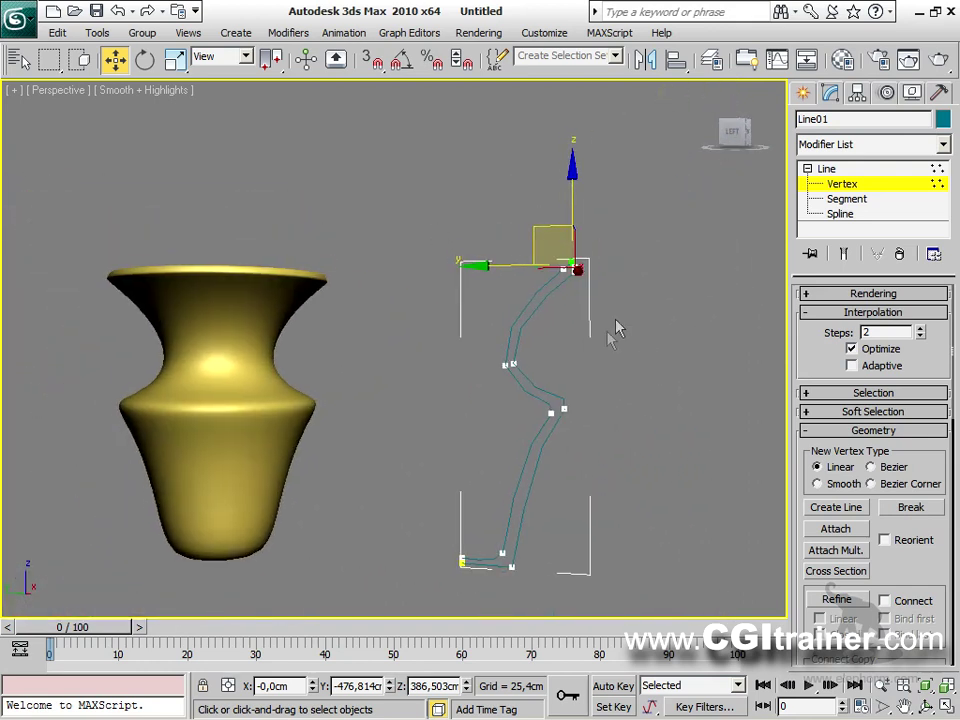
middle_click_drag(512, 439, 572, 401)
left_click(826, 168)
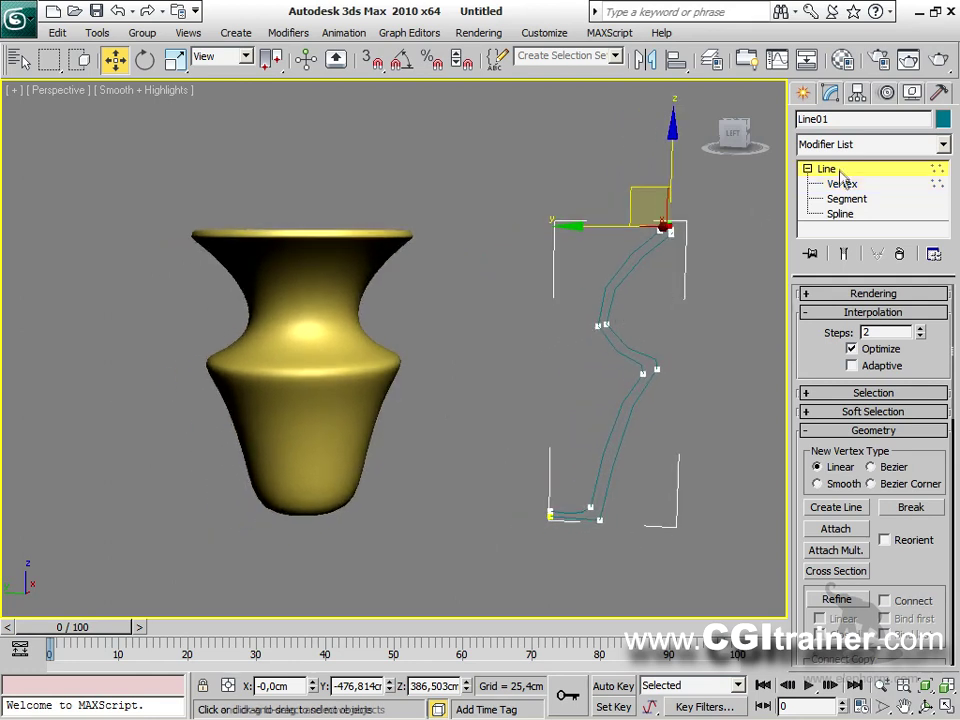
left_click(375, 360)
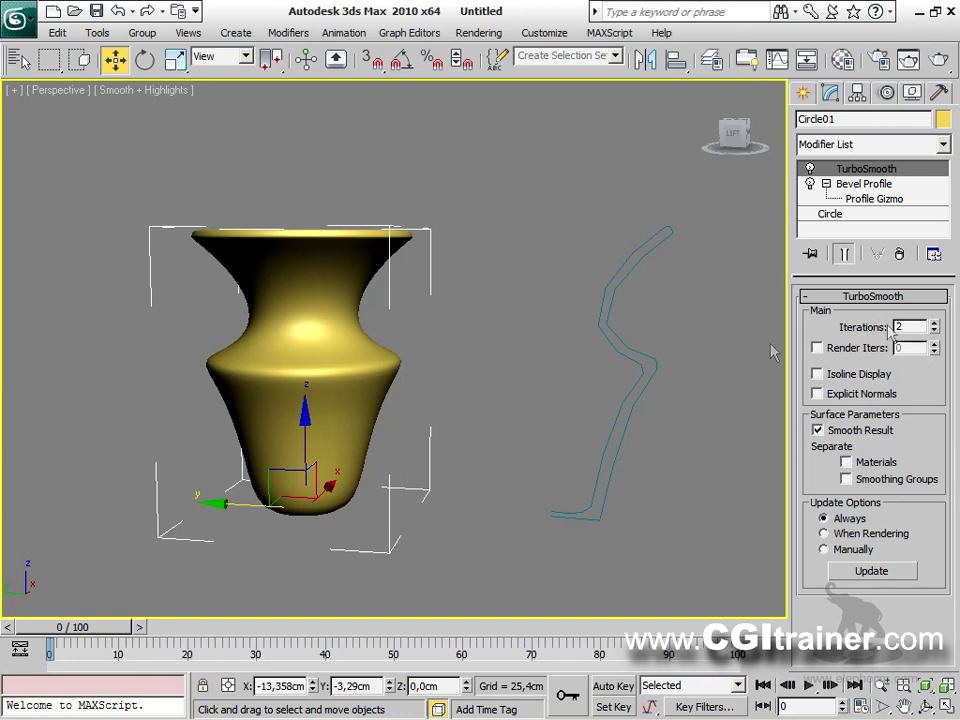
Drop the TurboSmooth viewport iterations to 0, leaving 2 render iterations, and deselect the vase.
left_click(935, 331)
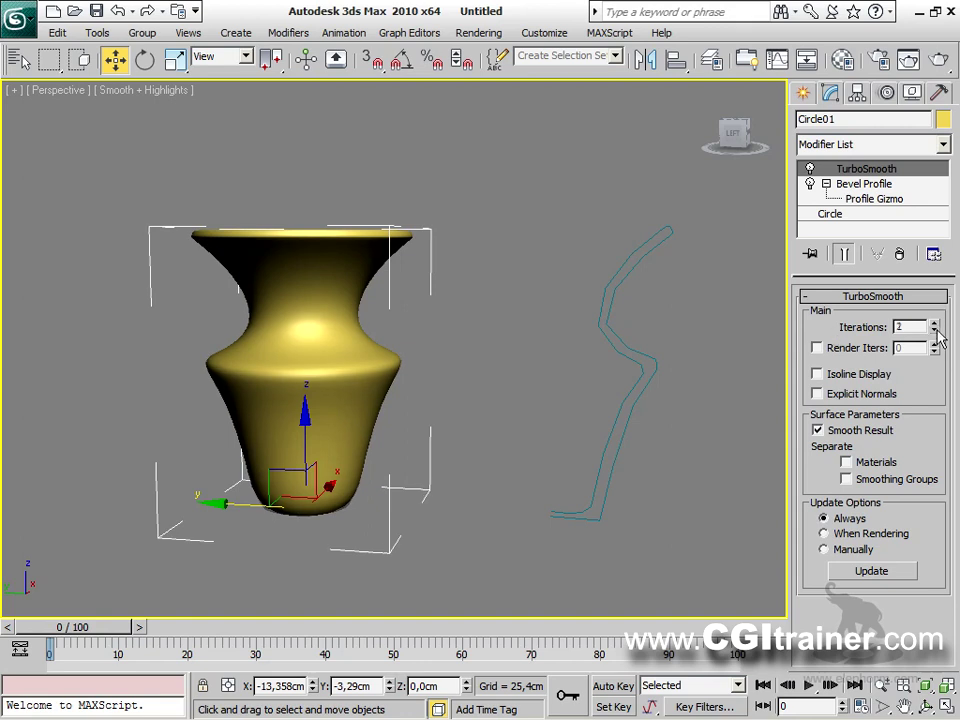
left_click(935, 331)
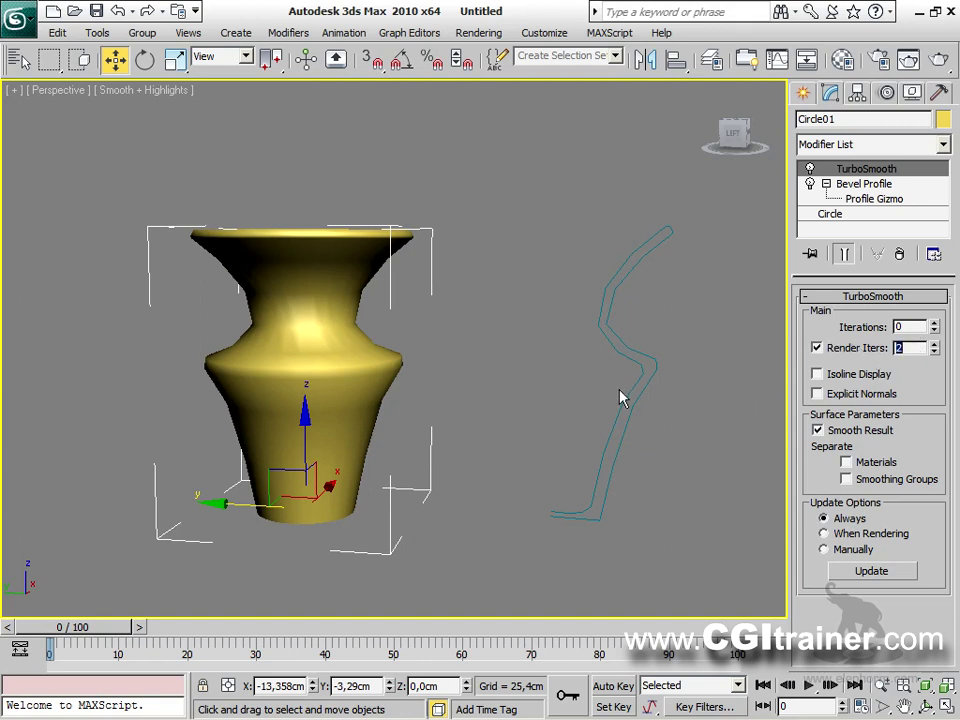
left_click(568, 396)
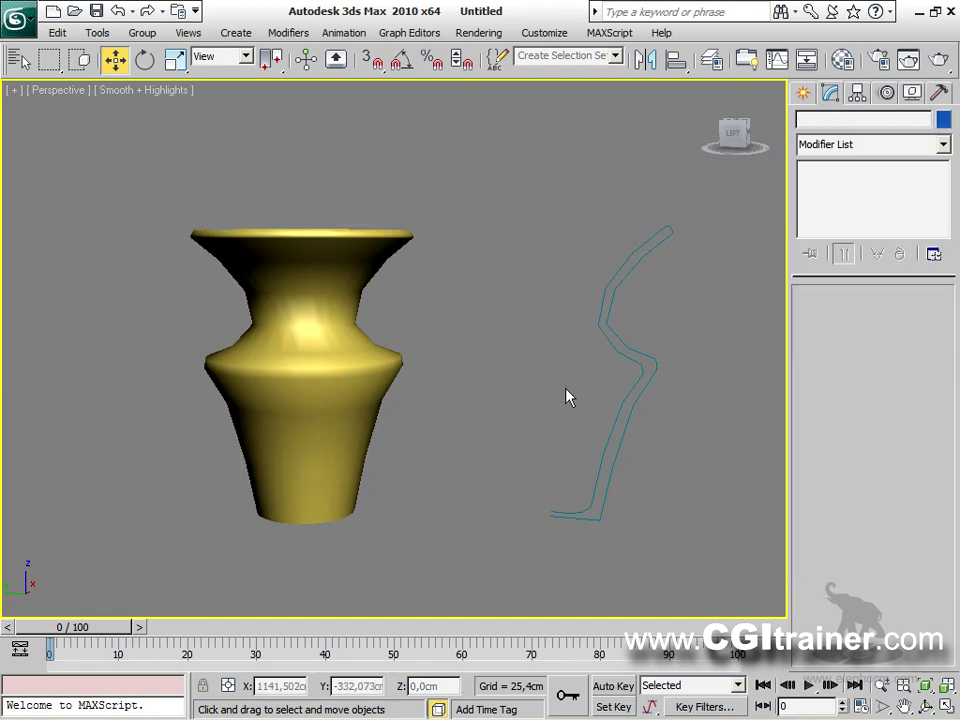
Render a test frame of the vase, close it, and raise viewport iterations again.
key("shift+q")
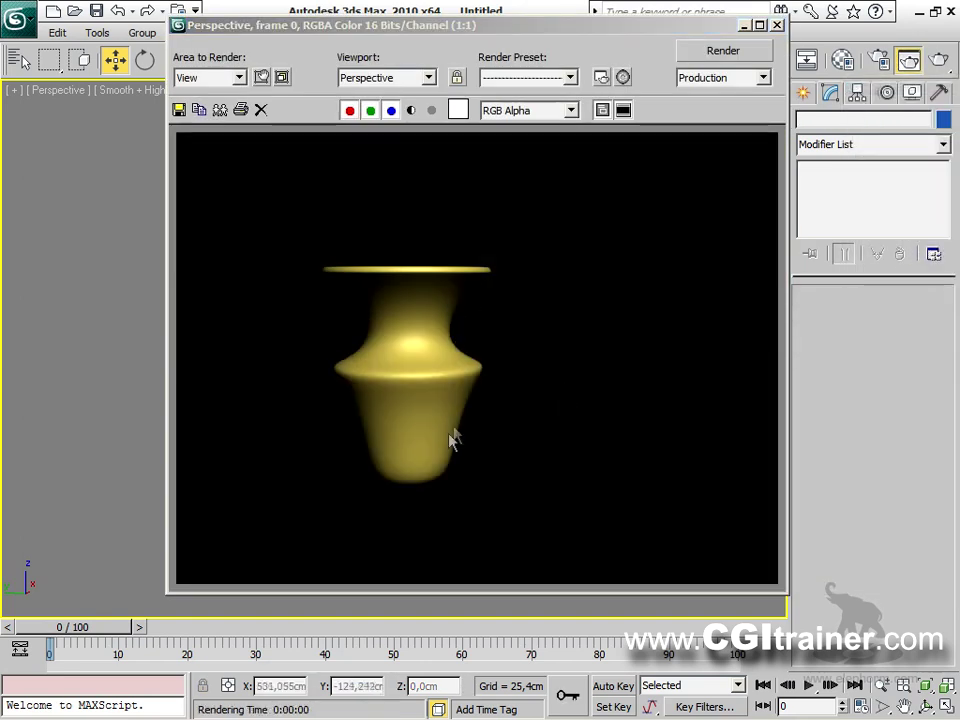
left_click_drag(521, 26, 760, 27)
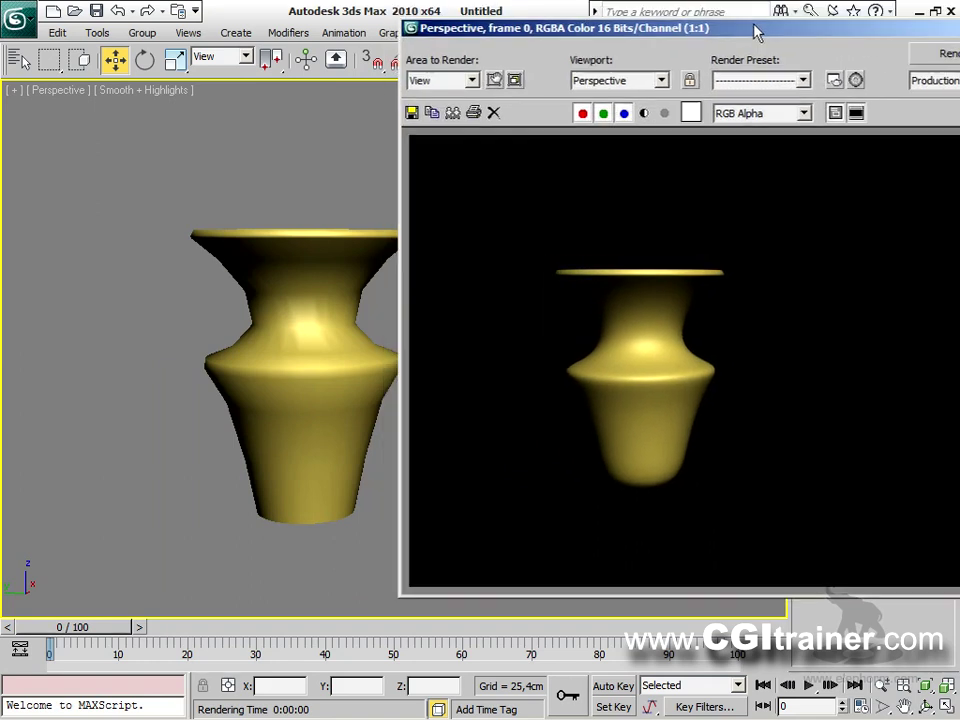
left_click(340, 338)
left_click_drag(630, 35, 239, 23)
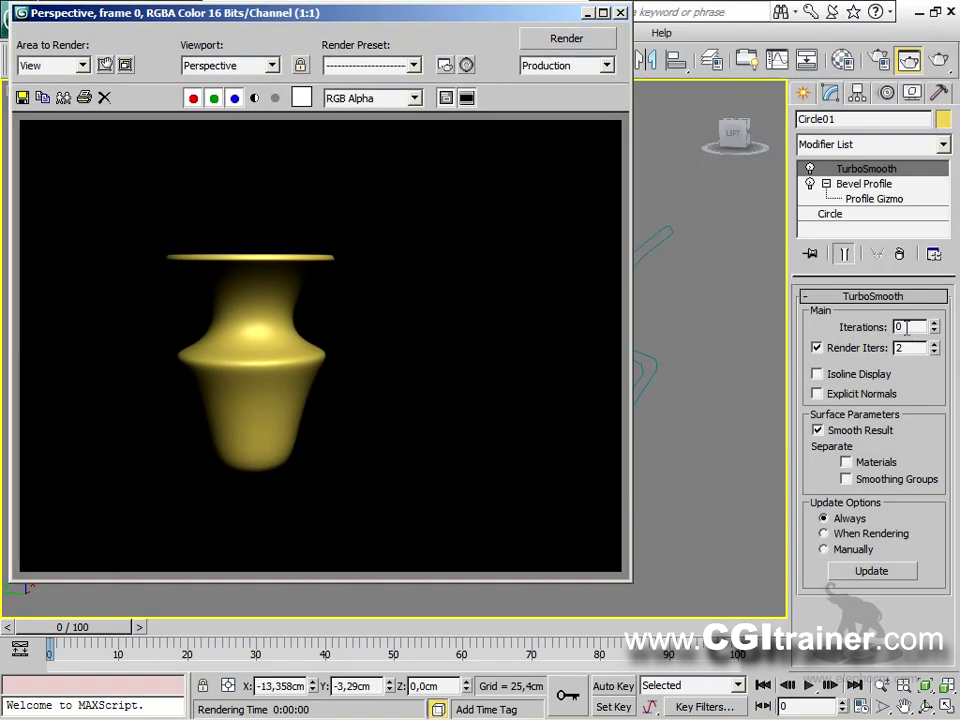
left_click(620, 14)
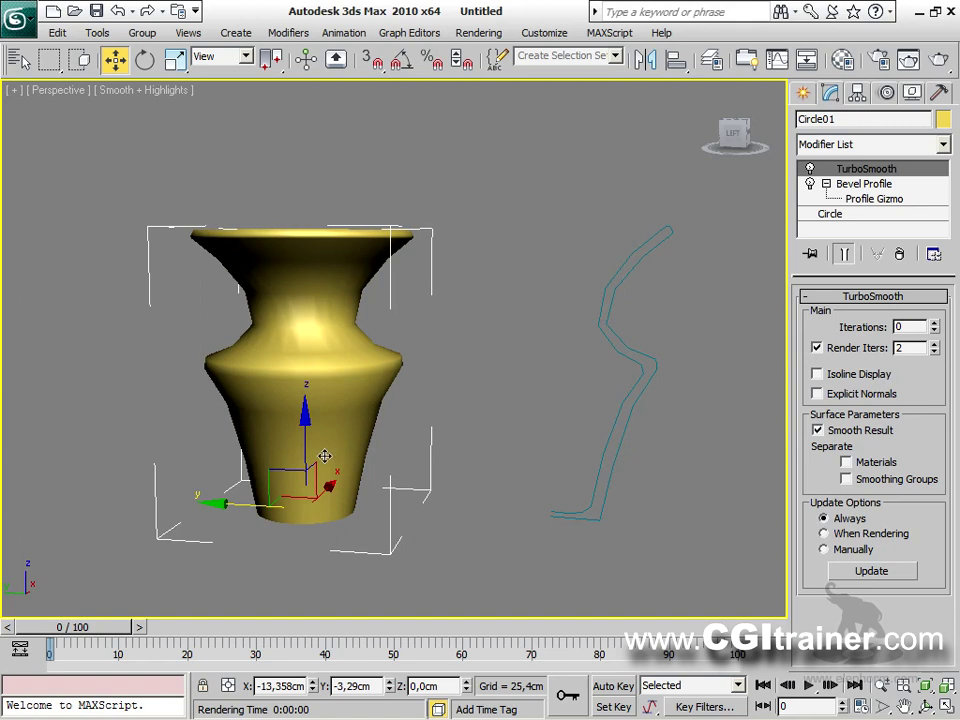
left_click(935, 324)
left_click(935, 324)
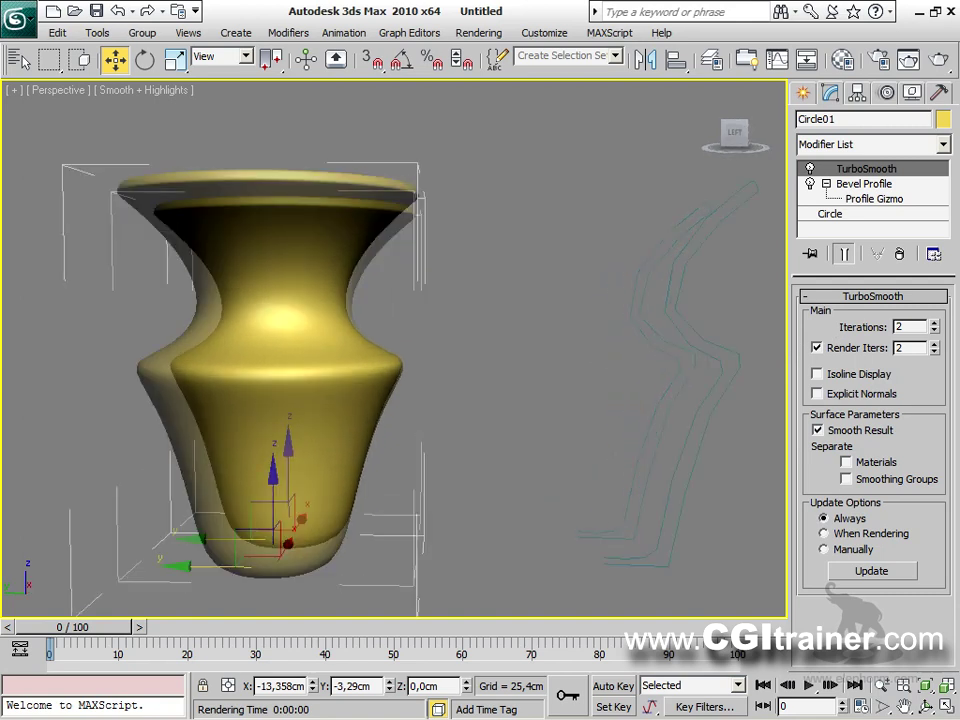
scroll(520, 182, "up", 10)
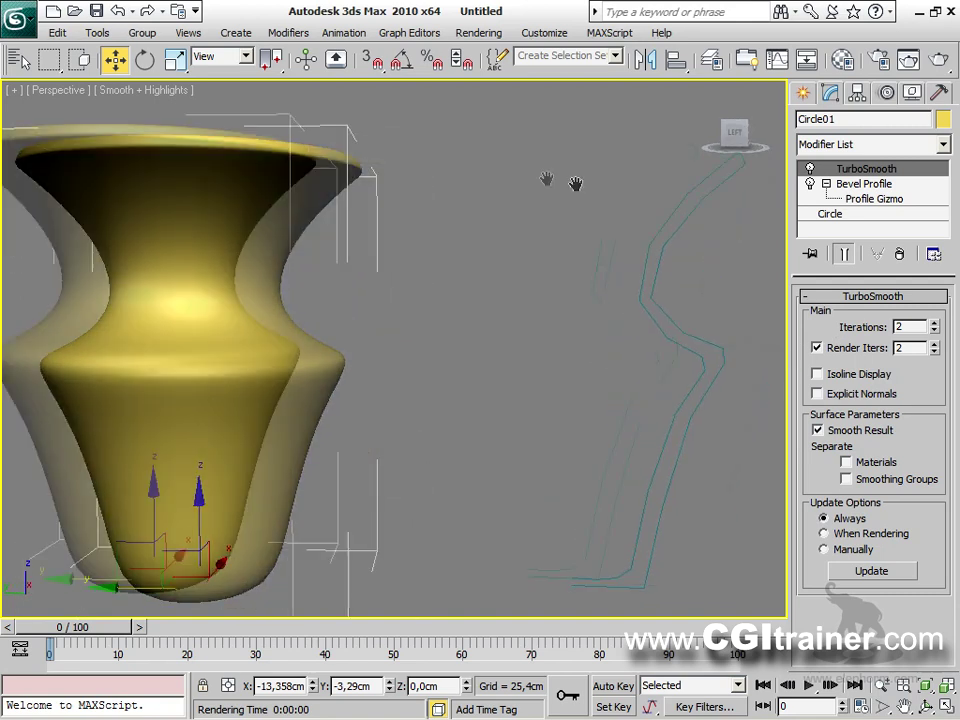
scroll(450, 330, "down", 5)
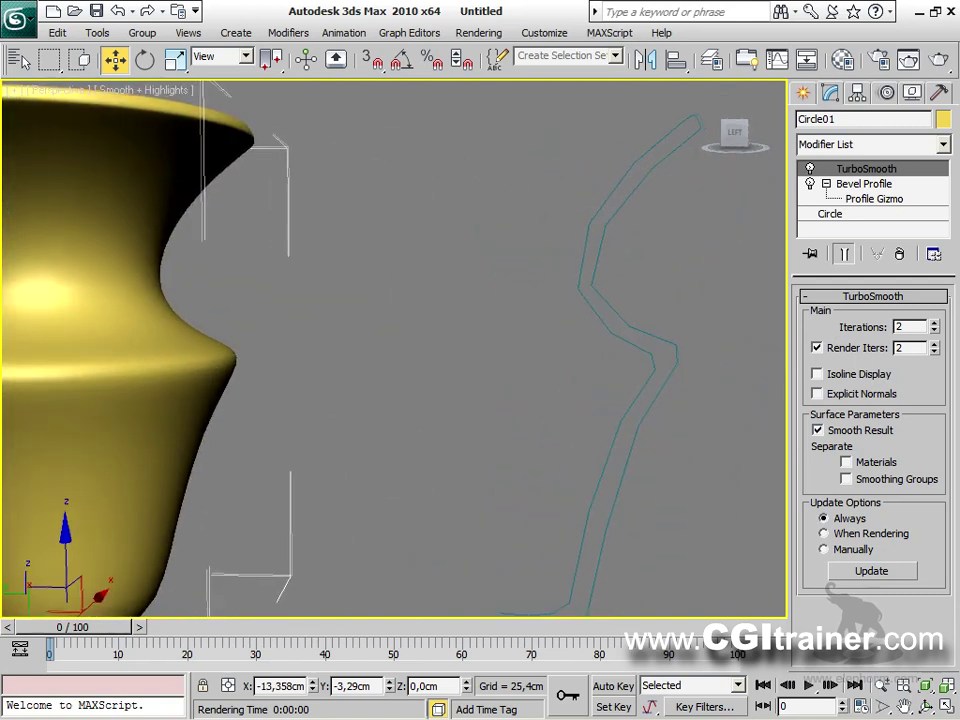
scroll(493, 204, "down", 1)
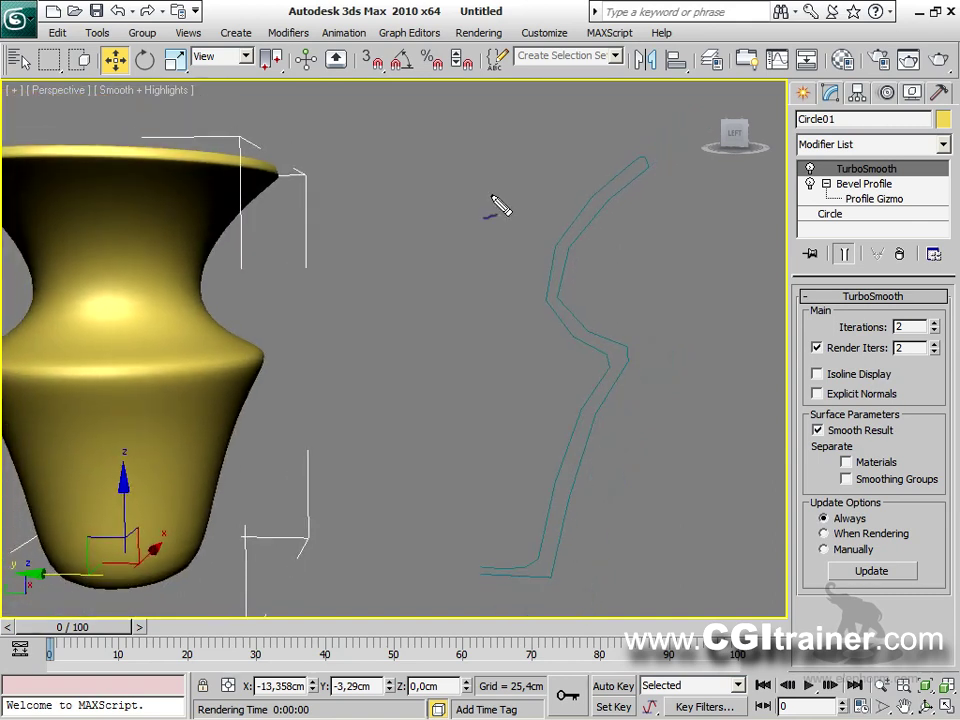
left_click(556, 297)
left_click(585, 331)
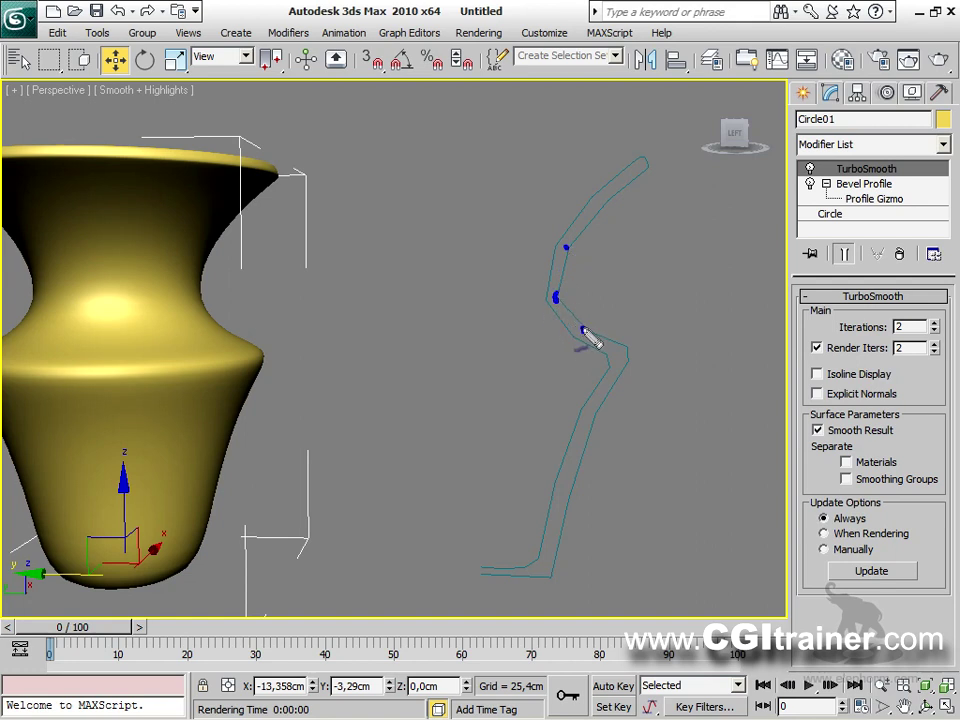
mouse_move(570, 252)
left_mouse_down()
mouse_move(575, 320)
mouse_move(587, 336)
left_mouse_up()
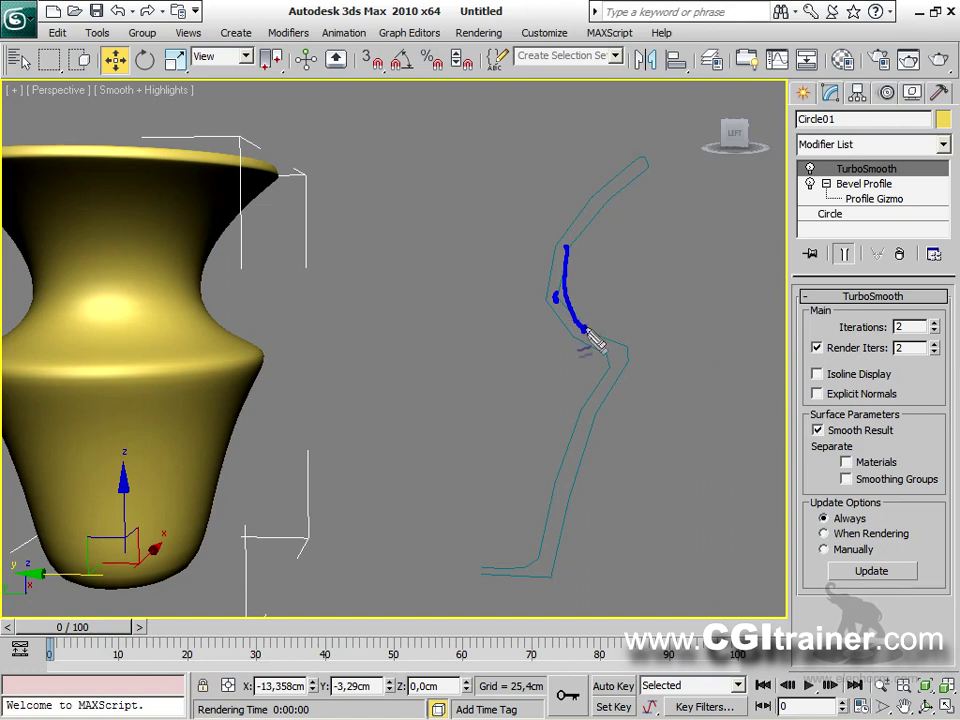
left_click(605, 206)
mouse_move(579, 253)
left_mouse_down()
mouse_move(567, 247)
mouse_move(572, 236)
mouse_move(647, 178)
left_mouse_up()
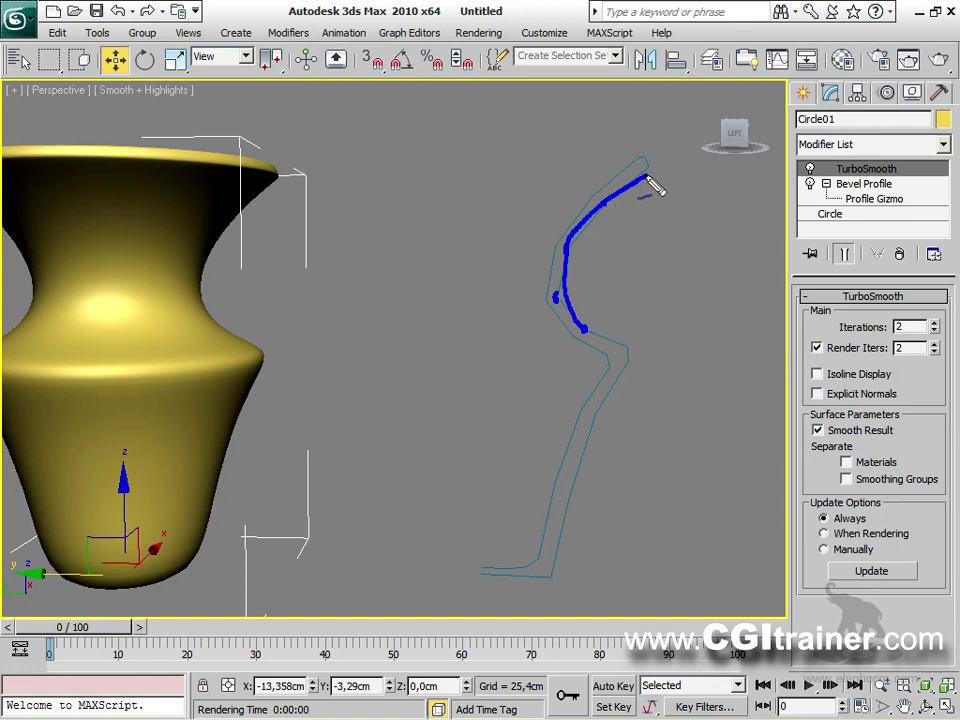
left_click(574, 340)
left_click(604, 353)
left_click(609, 370)
mouse_move(569, 337)
left_mouse_down()
mouse_move(603, 372)
mouse_move(584, 408)
left_mouse_up()
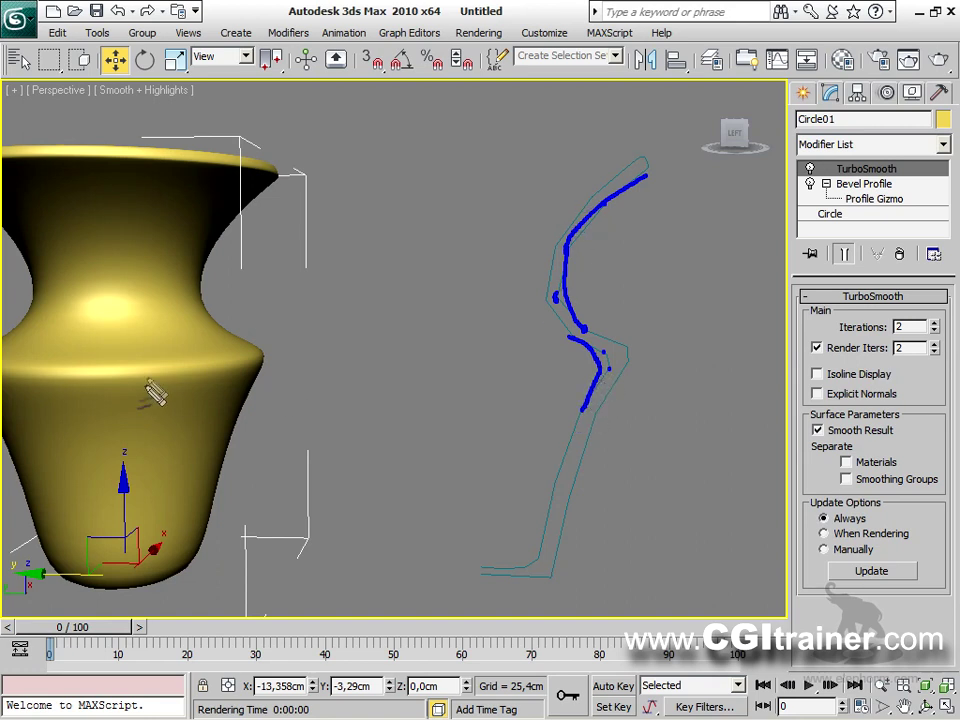
mouse_move(232, 218)
left_mouse_down()
mouse_move(193, 259)
mouse_move(193, 320)
mouse_move(222, 348)
left_mouse_up()
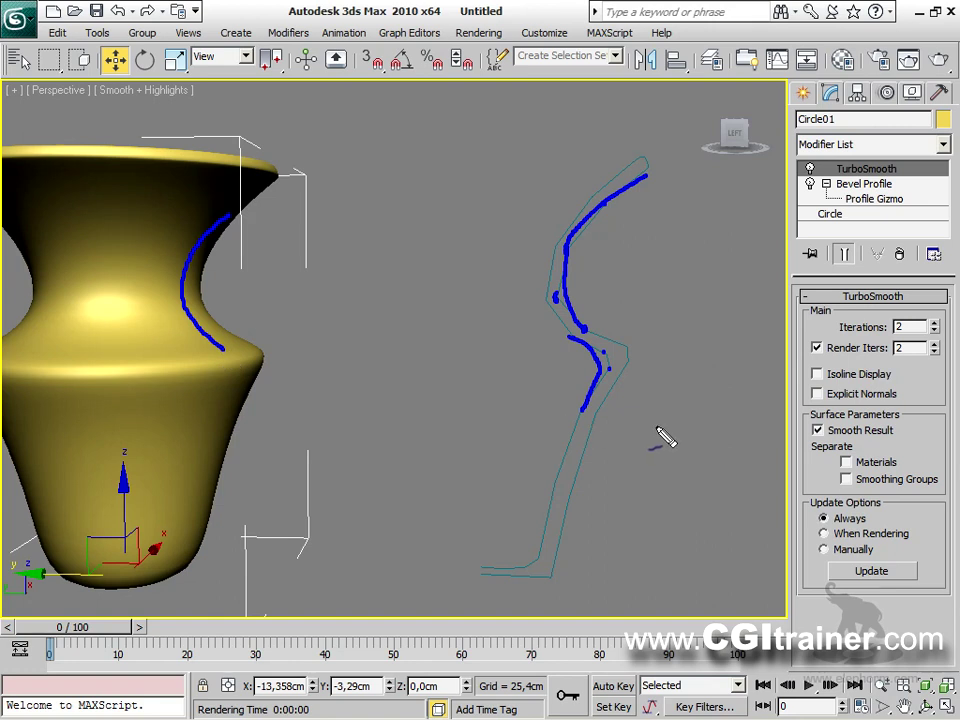
key("Escape")
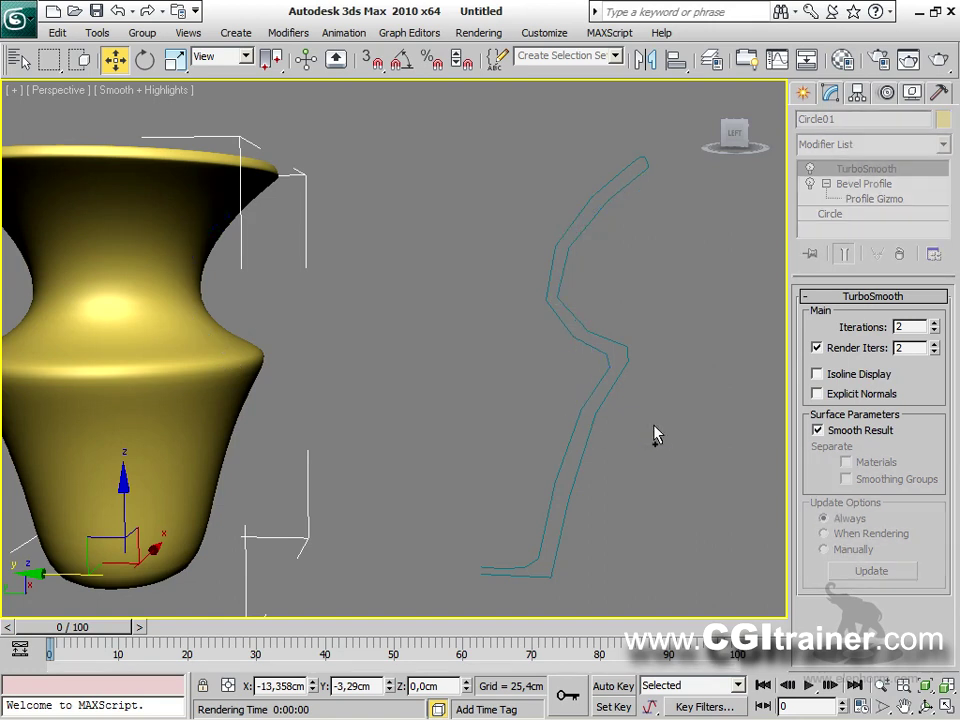
left_click(563, 250)
Move the neck vertex of the profile spline sideways to reshape the neck.
left_click(838, 184)
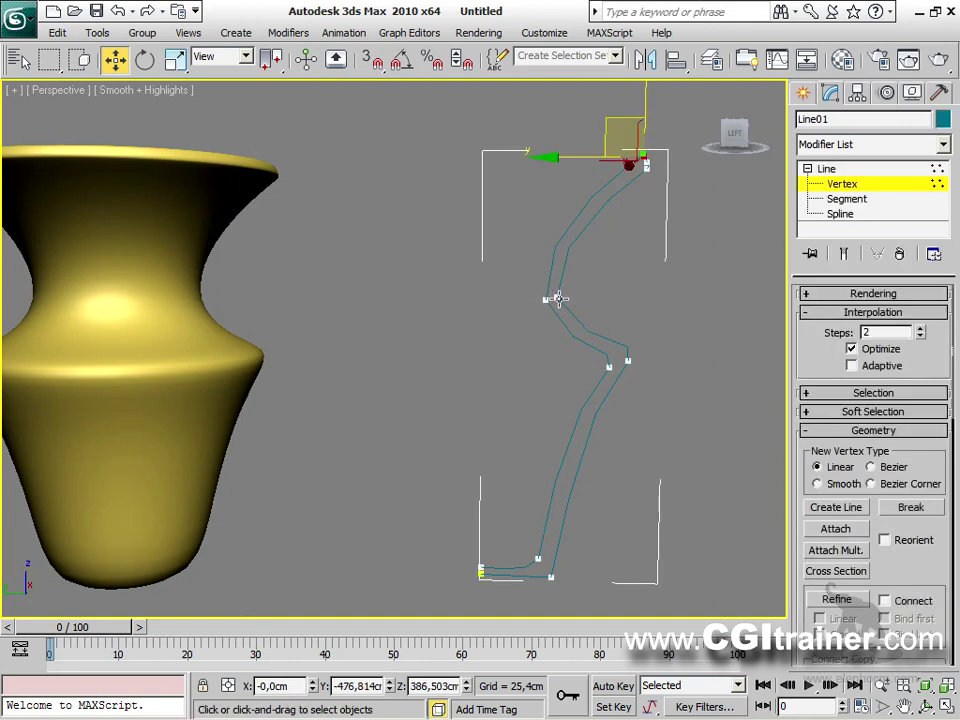
left_click(546, 298)
left_click_drag(535, 289, 556, 294)
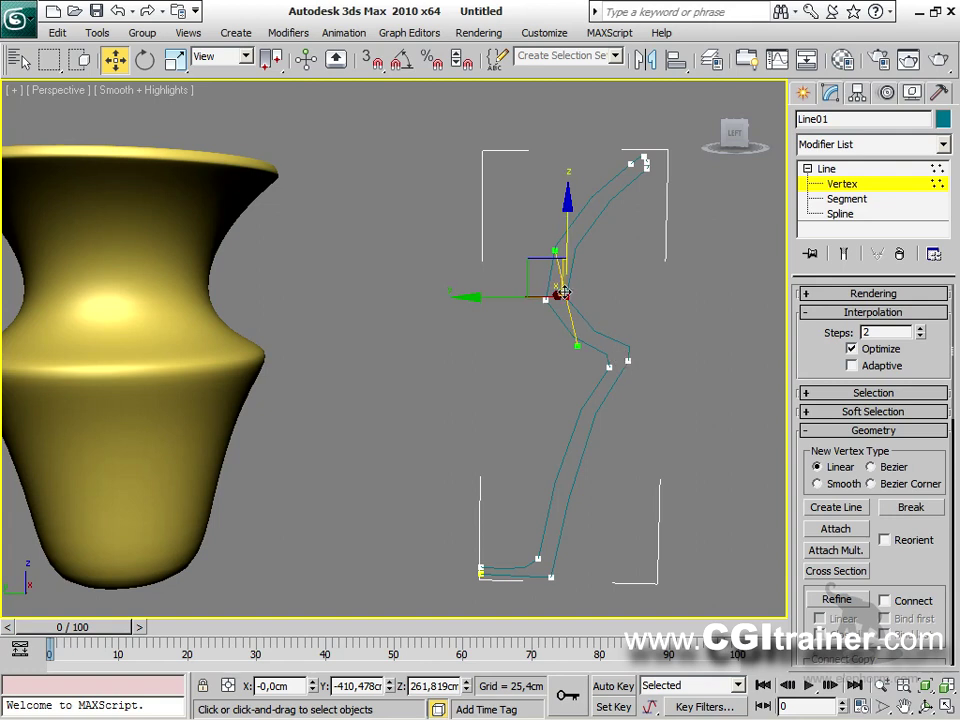
Lower the profile spline's interpolation steps from 2 to 0.
left_click(920, 337)
left_click(920, 337)
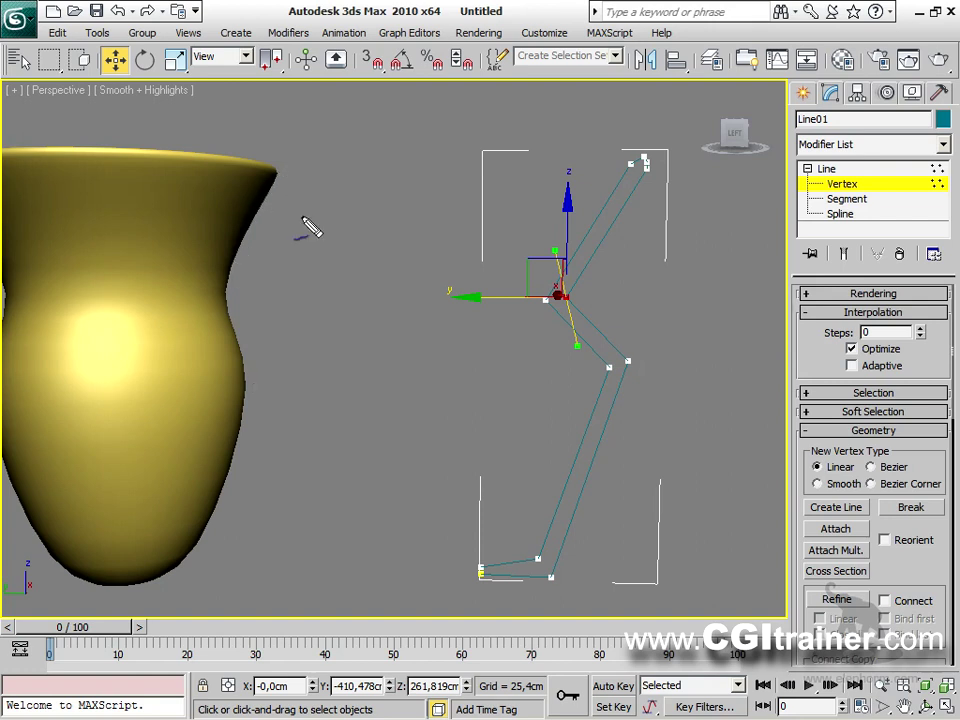
mouse_move(646, 172)
left_mouse_down()
mouse_move(606, 258)
mouse_move(604, 302)
mouse_move(625, 368)
left_mouse_up()
mouse_move(273, 177)
left_mouse_down()
mouse_move(235, 272)
mouse_move(247, 372)
left_mouse_up()
left_click_drag(572, 298, 585, 291)
left_click(208, 305)
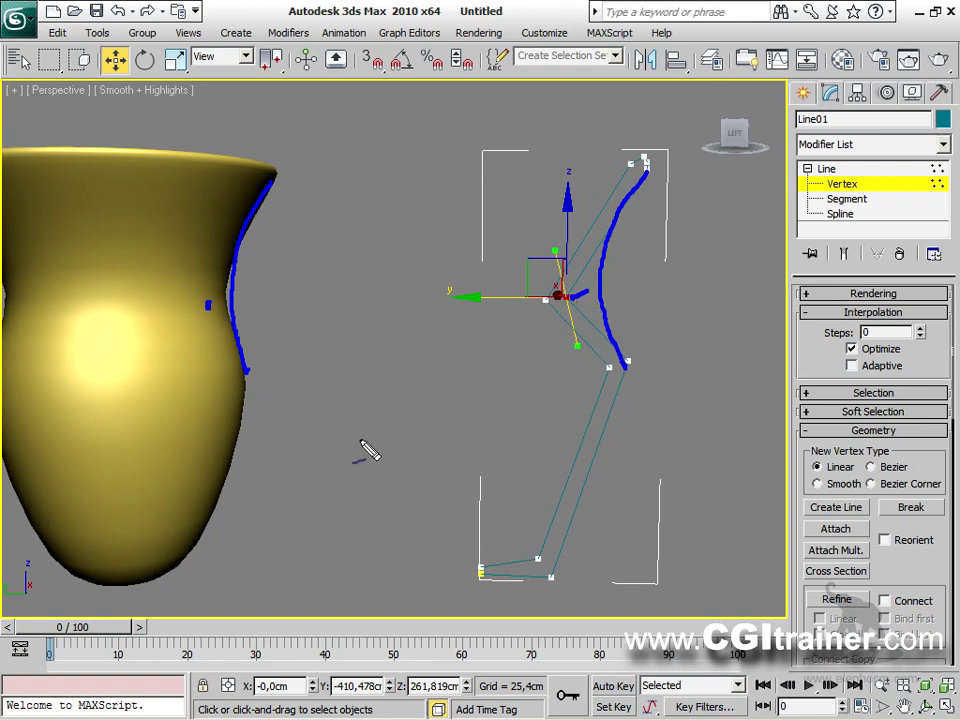
key("Escape")
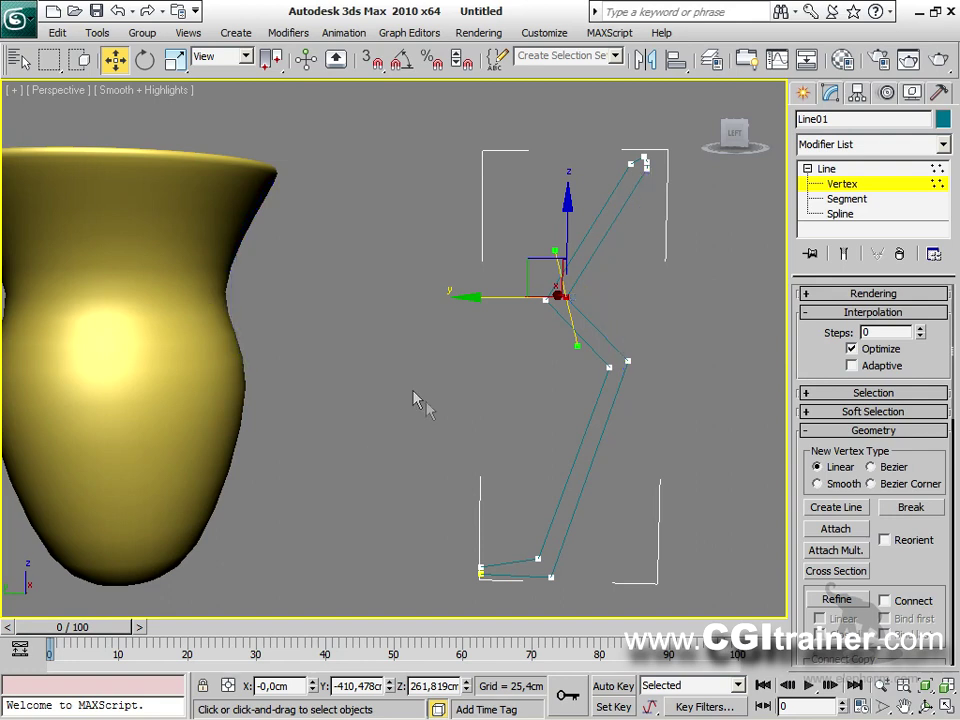
Set the profile spline's interpolation steps to 1.
left_click(920, 329)
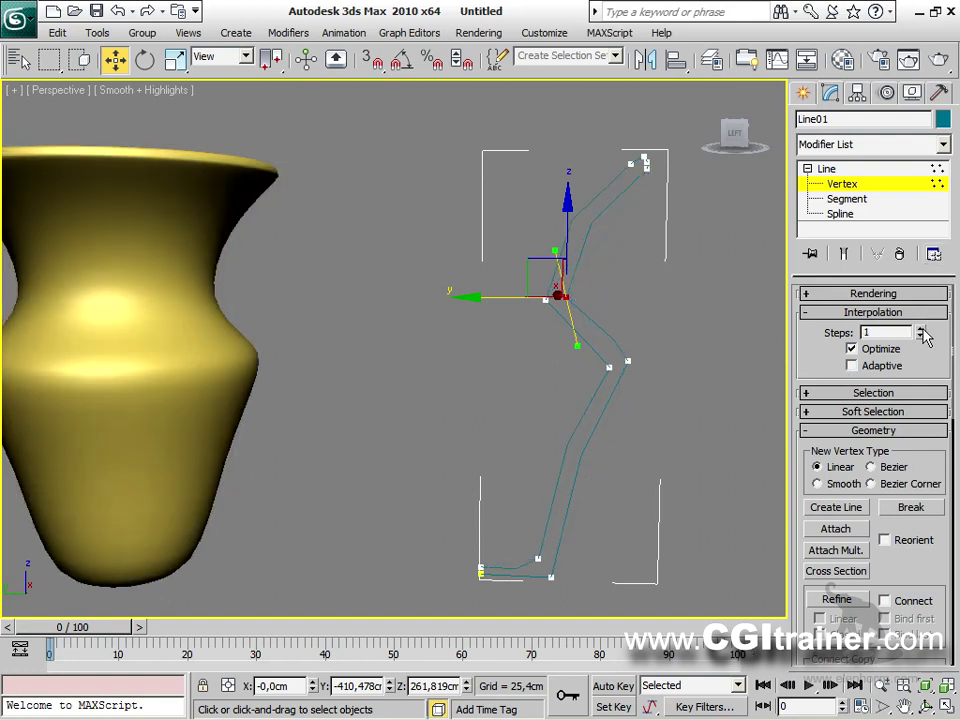
left_click(920, 329)
left_click(921, 336)
Refine the upper profile segment by inserting four new vertices.
left_click(838, 600)
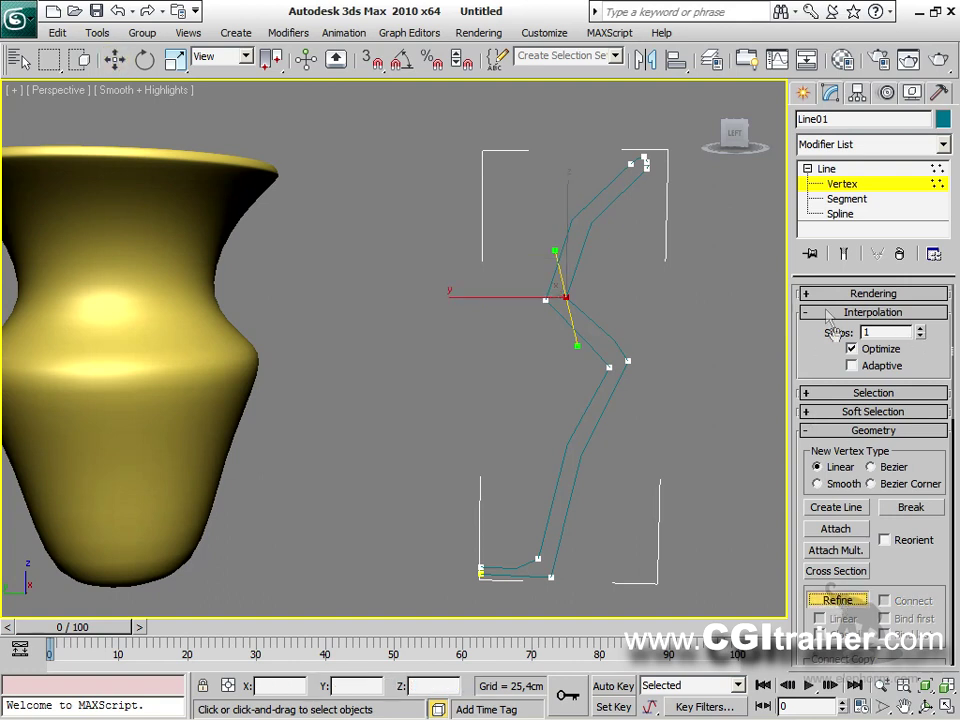
left_click(587, 232)
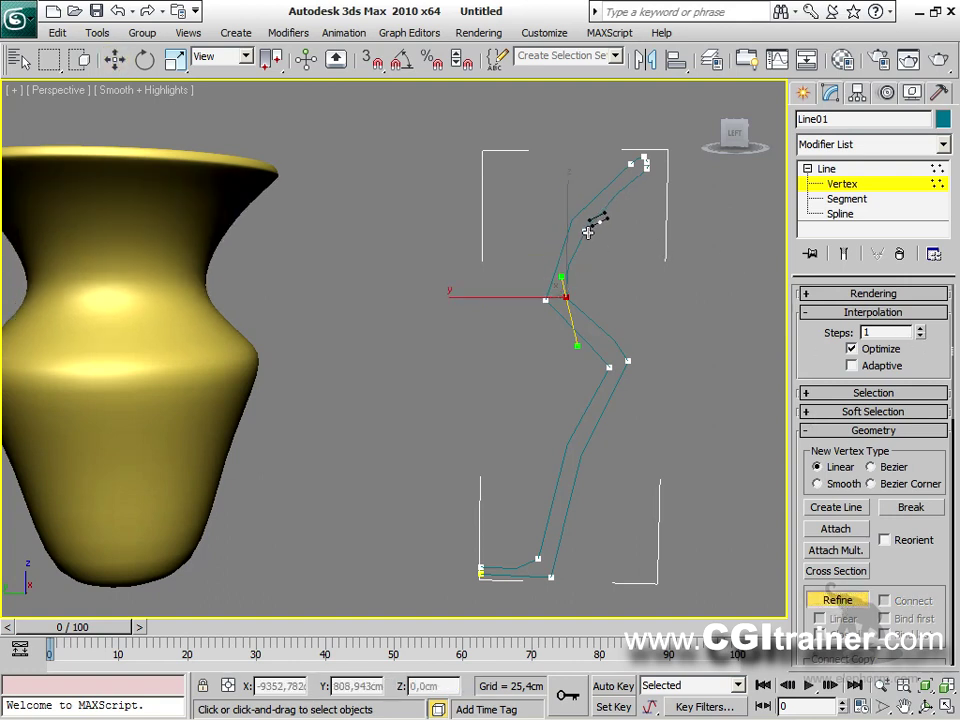
left_click(616, 188)
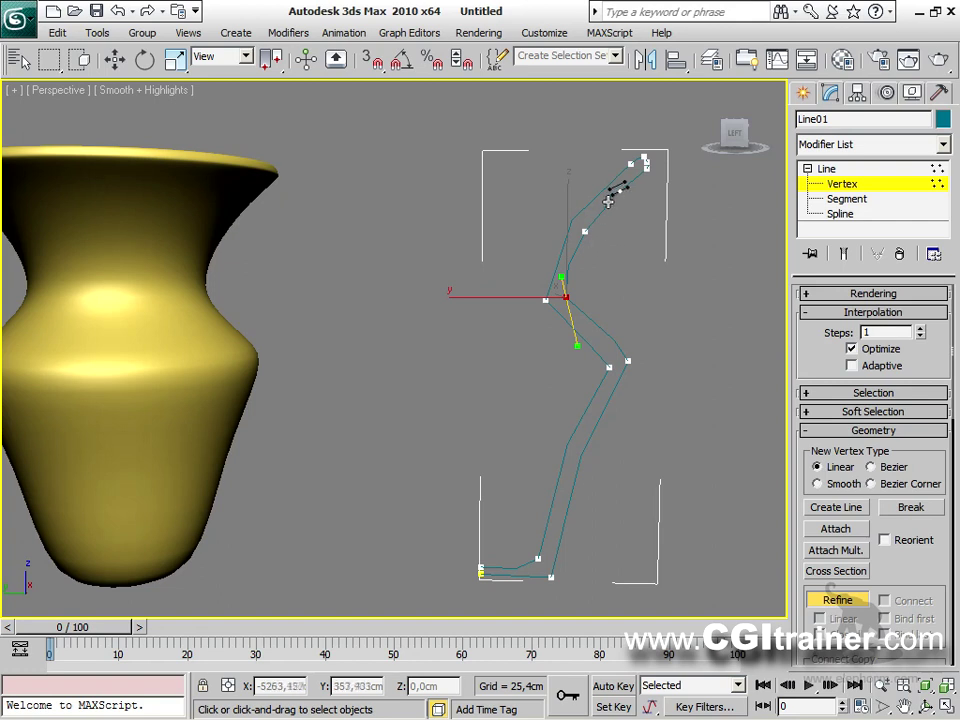
left_click(609, 202)
left_click(597, 215)
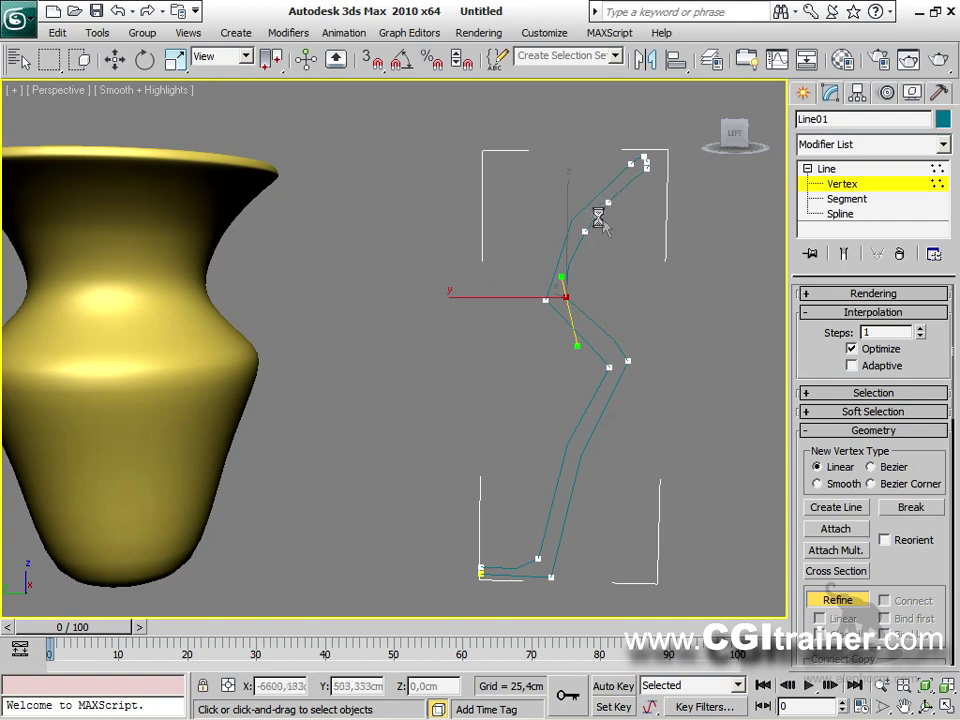
Move vertices and a Bezier handle to form a narrow, curved neck.
key("w")
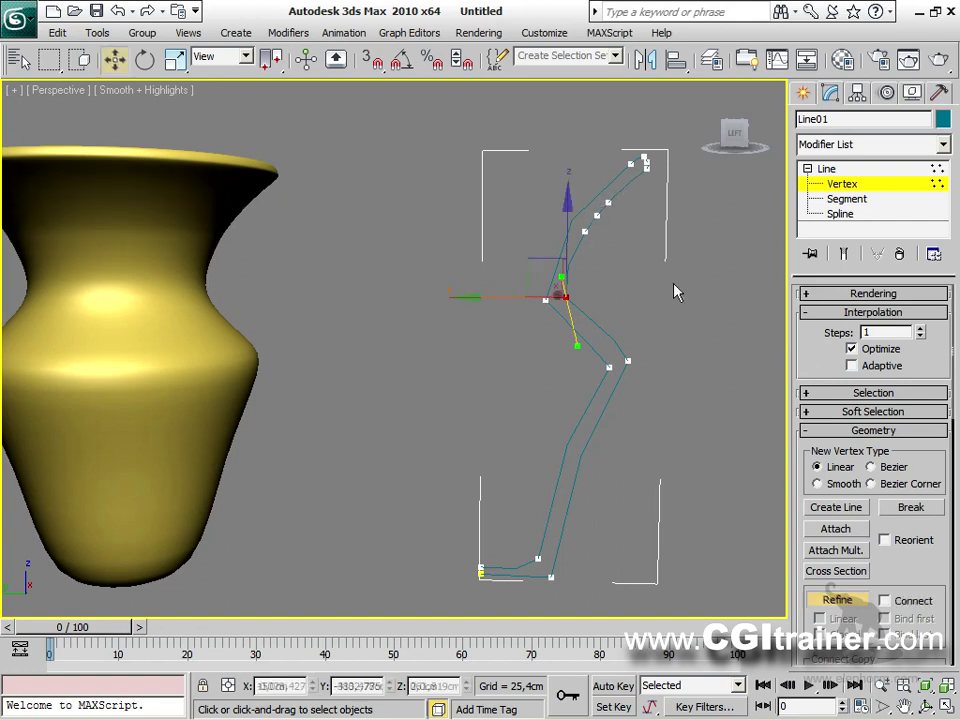
left_click_drag(544, 262, 600, 200)
mouse_move(570, 300)
left_mouse_down()
mouse_move(583, 300)
mouse_move(570, 328)
mouse_move(562, 298)
mouse_move(572, 330)
mouse_move(614, 300)
mouse_move(560, 295)
left_mouse_up()
middle_click_drag(510, 388, 510, 569, "alt")
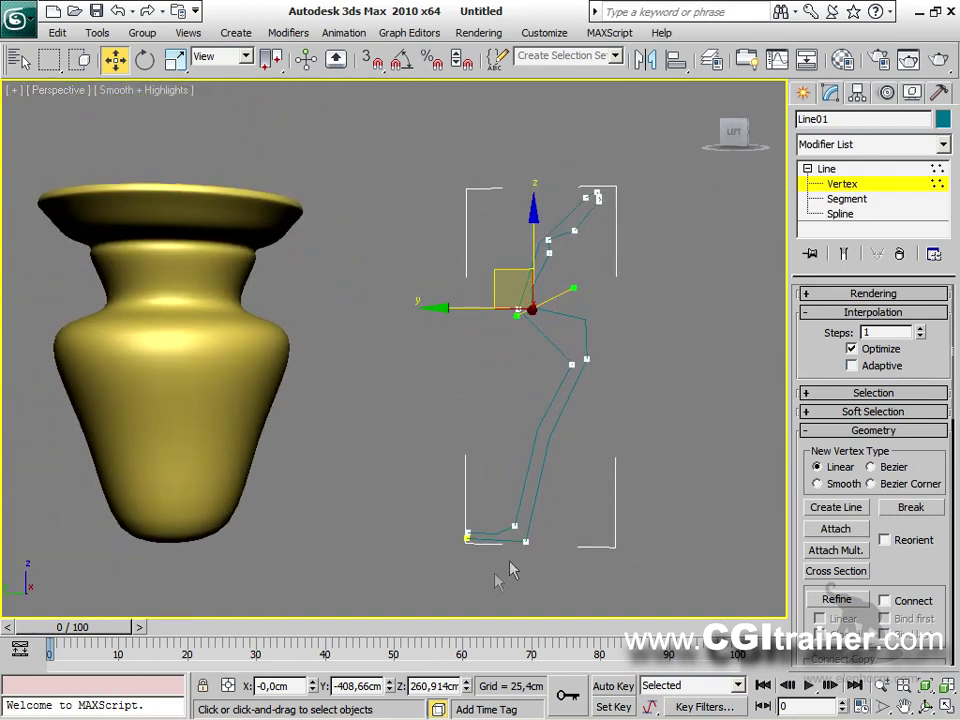
Move a vertex near the profile's base to shape the vase's foot.
left_click(838, 599)
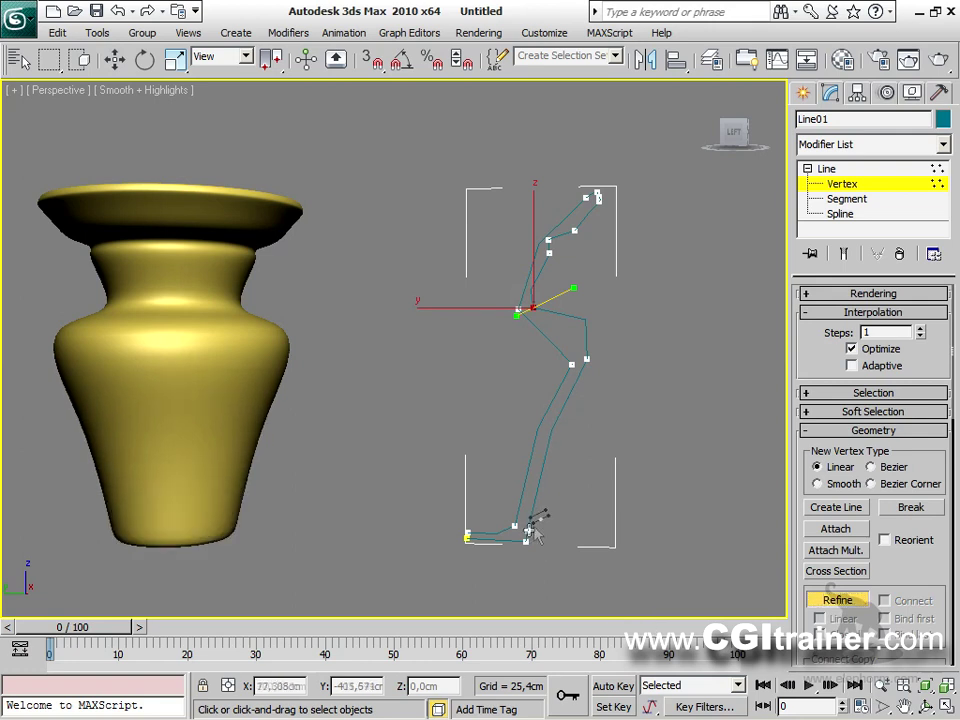
right_click(545, 515)
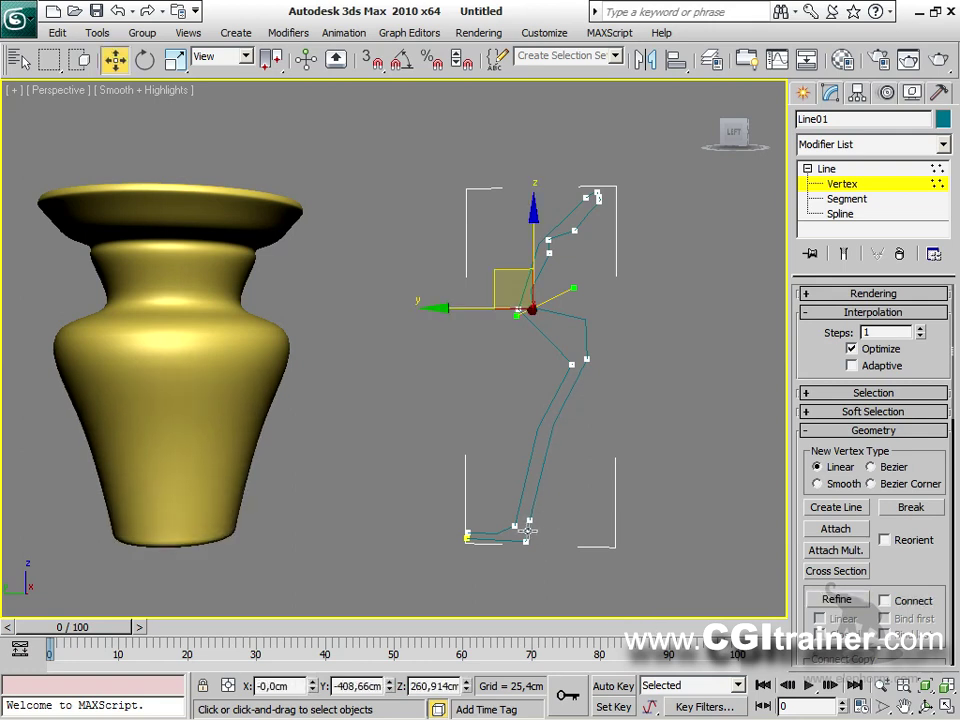
left_click(527, 524)
left_click_drag(505, 491, 521, 492)
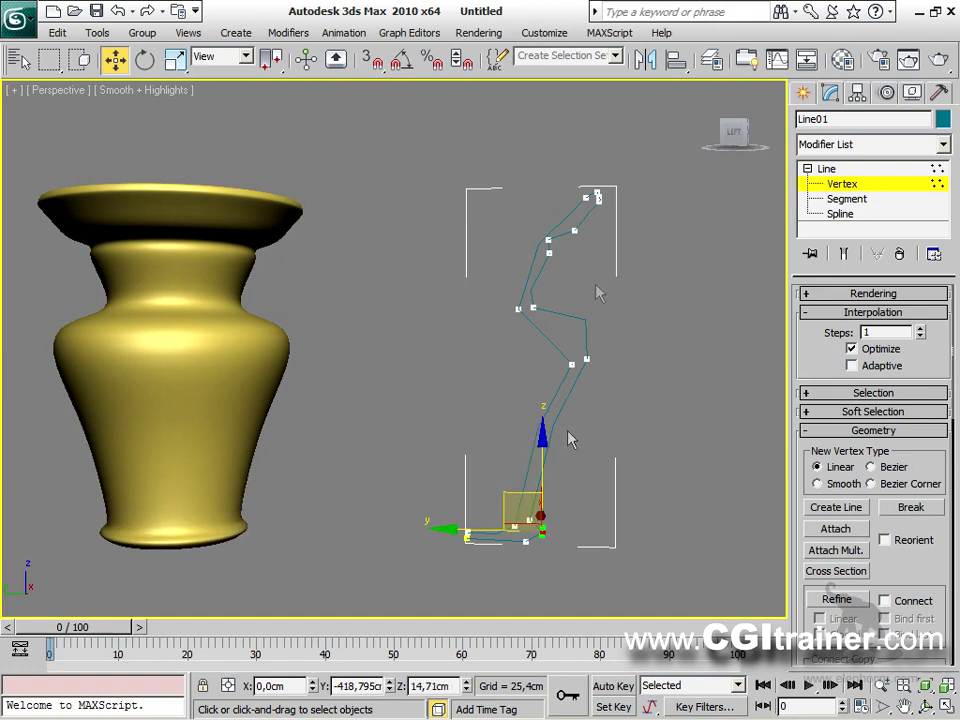
Raise the top profile vertices to make the flared rim taller.
left_click_drag(553, 136, 628, 222)
left_click_drag(577, 196, 537, 140)
middle_click_drag(402, 396, 371, 572, "alt")
left_click(695, 352)
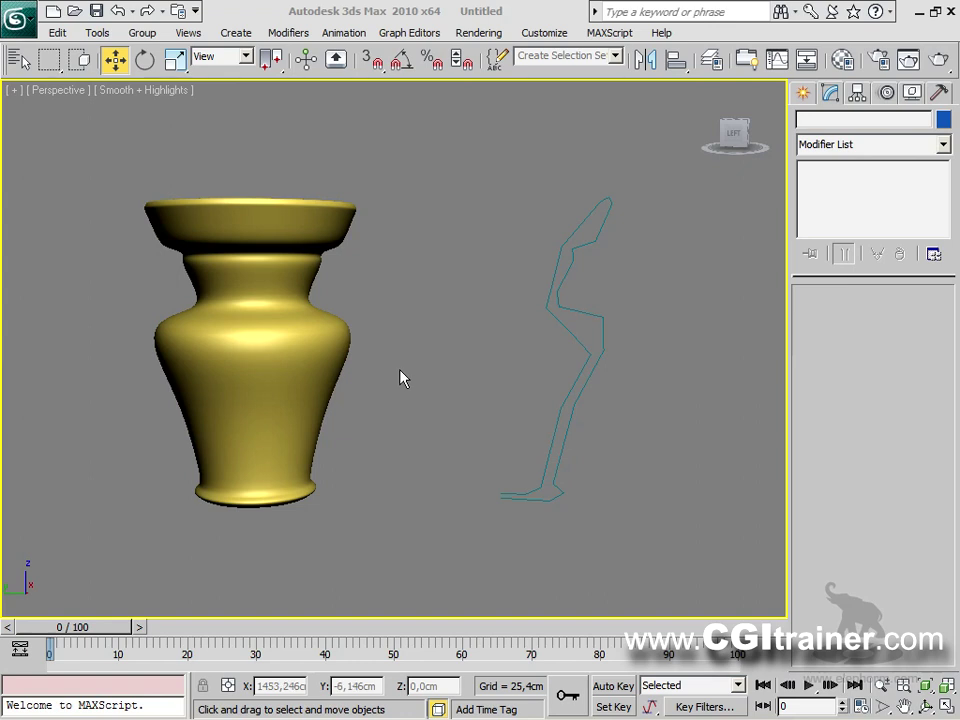
In Front view, stretch a Tape helper from the vase's base to its rim, about 397 cm.
key("f")
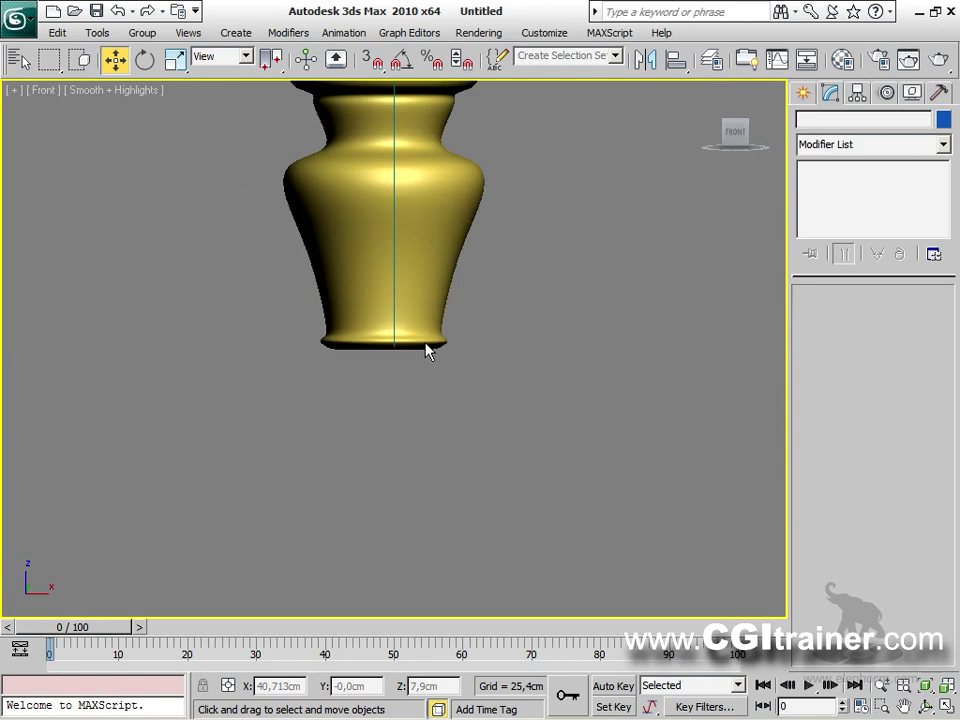
middle_click_drag(582, 202, 536, 330)
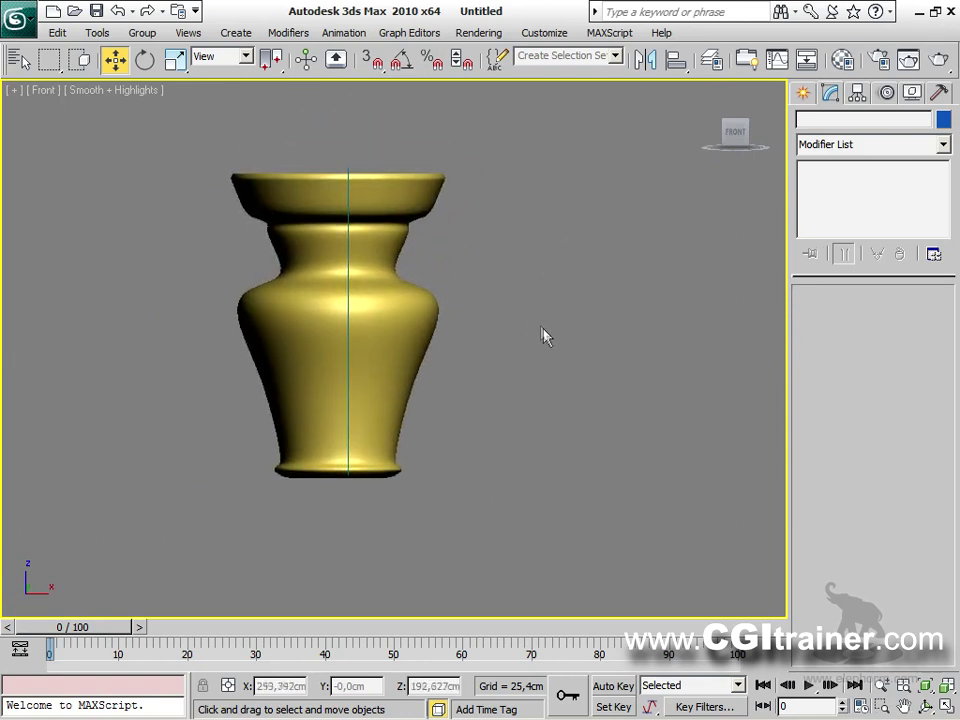
left_click(802, 96)
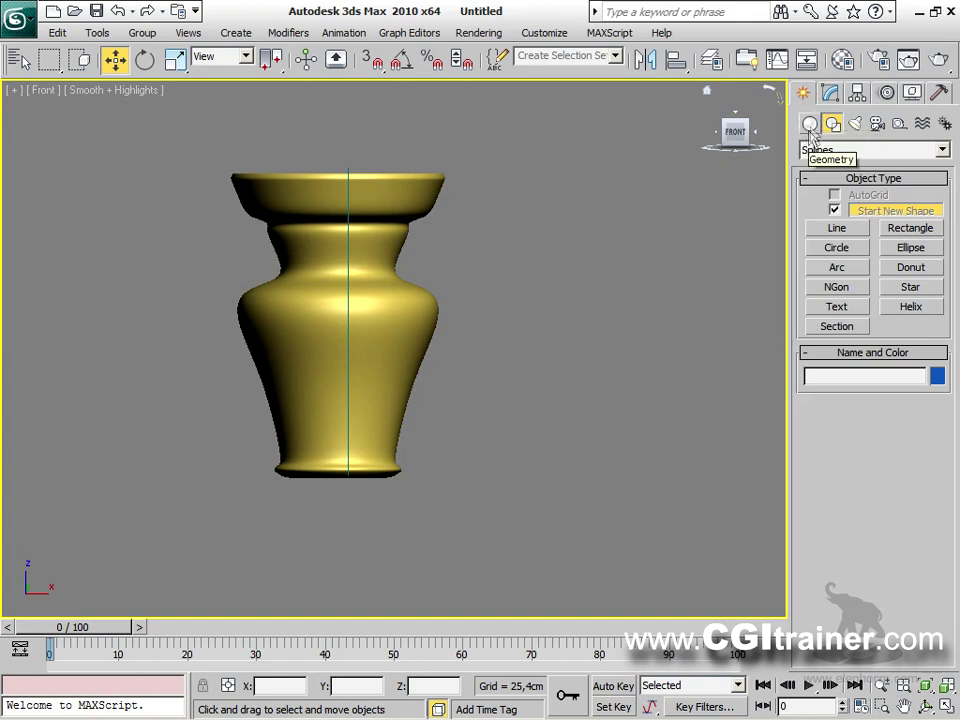
left_click(901, 124)
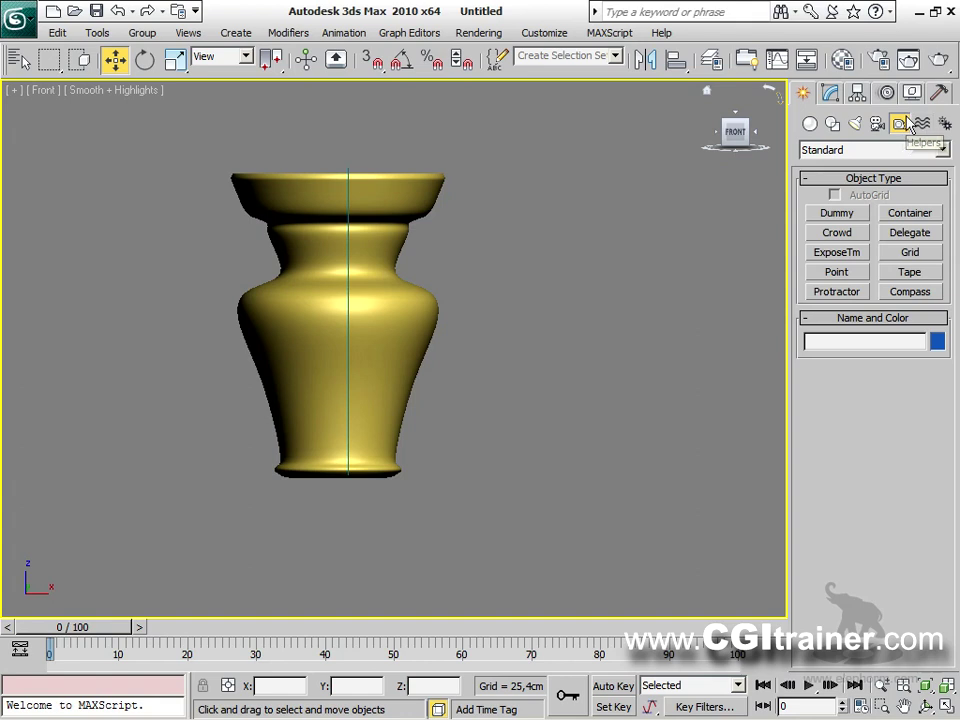
left_click(911, 274)
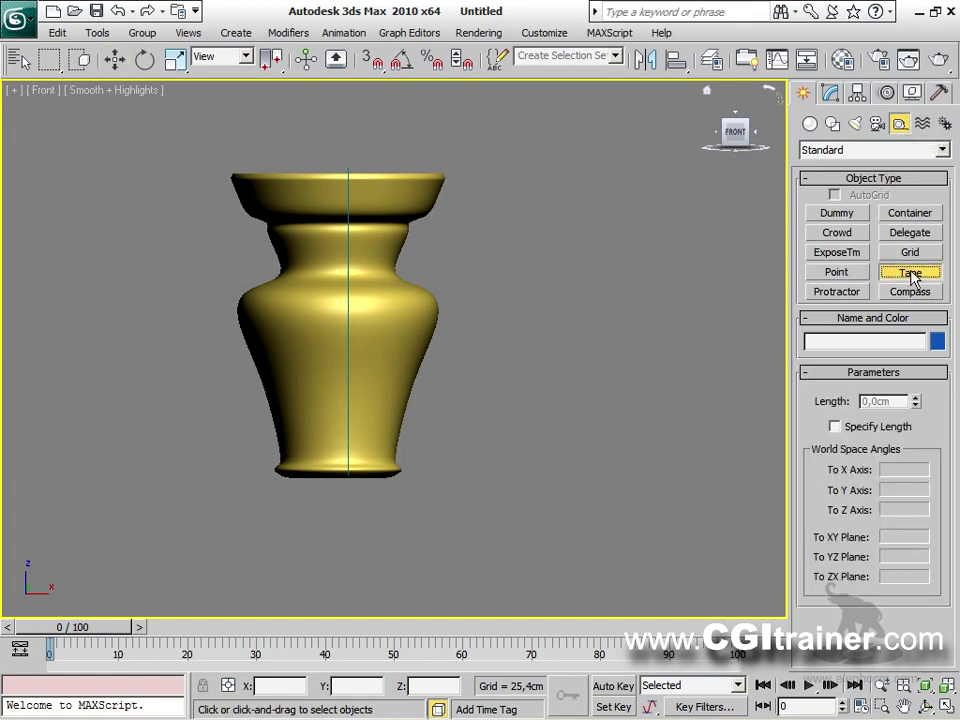
left_click(455, 482)
left_click_drag(455, 482, 457, 172)
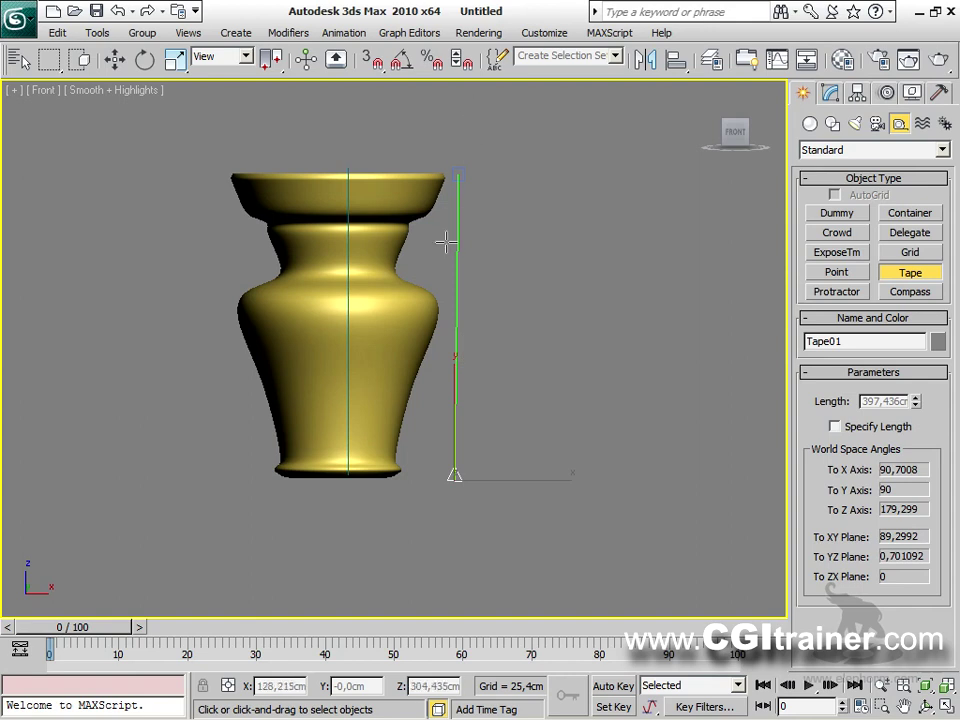
Delete the Tape helper through its target and reselect the vase.
right_click(472, 180)
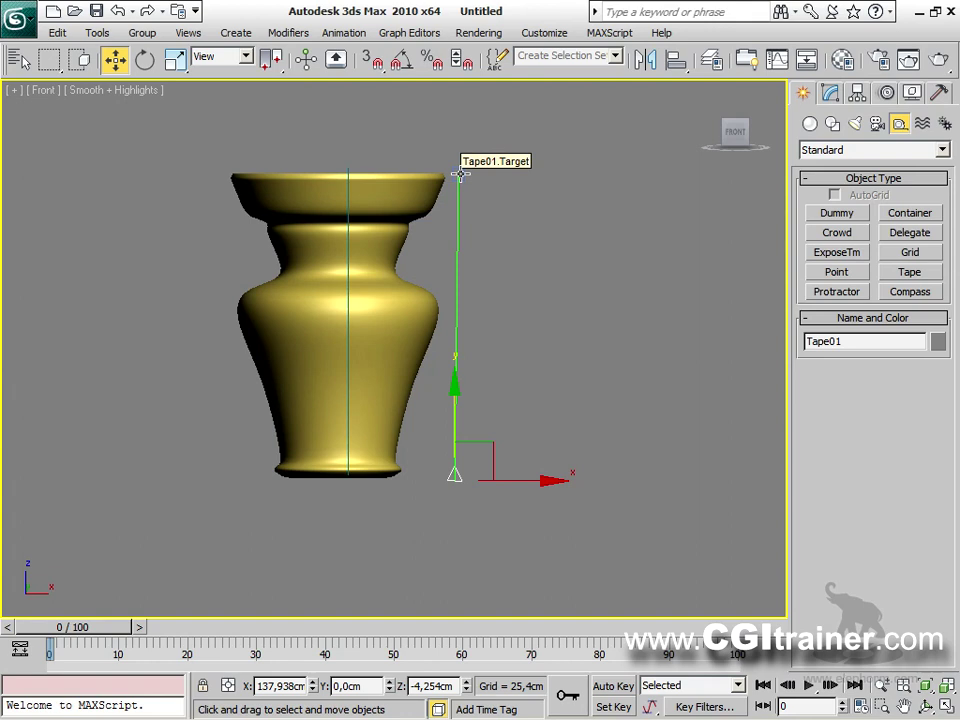
left_click(459, 174)
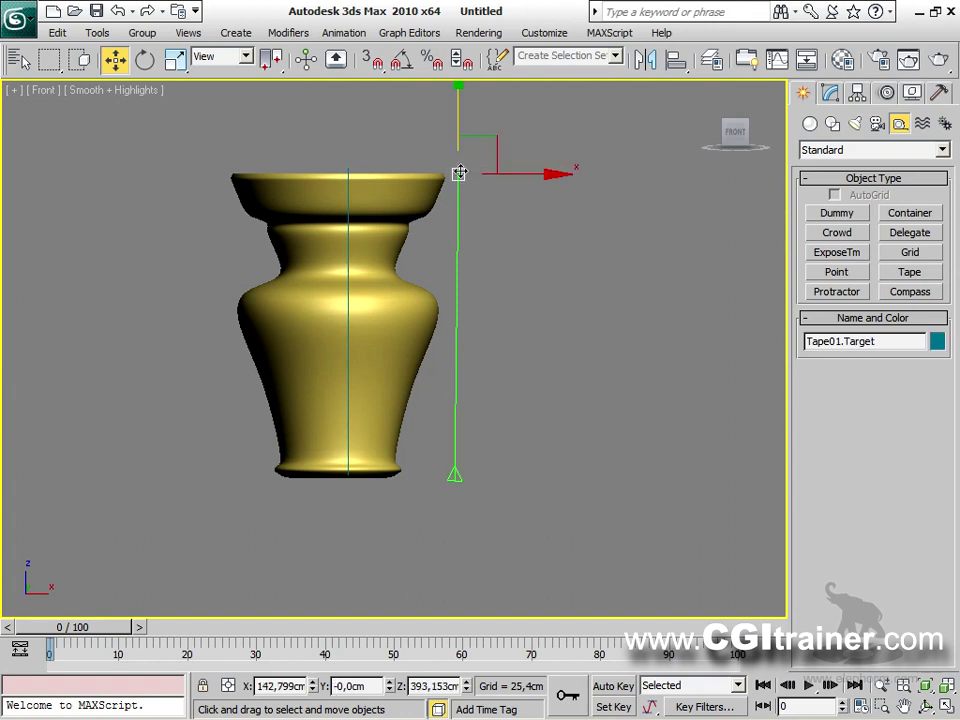
key("Delete")
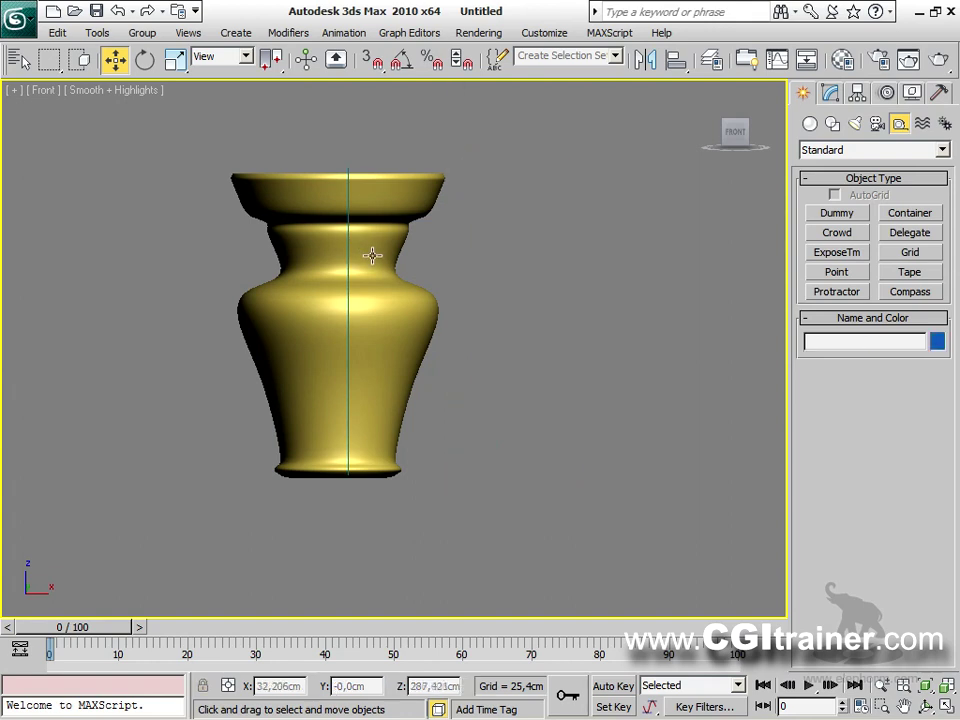
left_click(371, 267)
Orbit the view and clear the selection of the vase and profile line.
right_click(370, 266)
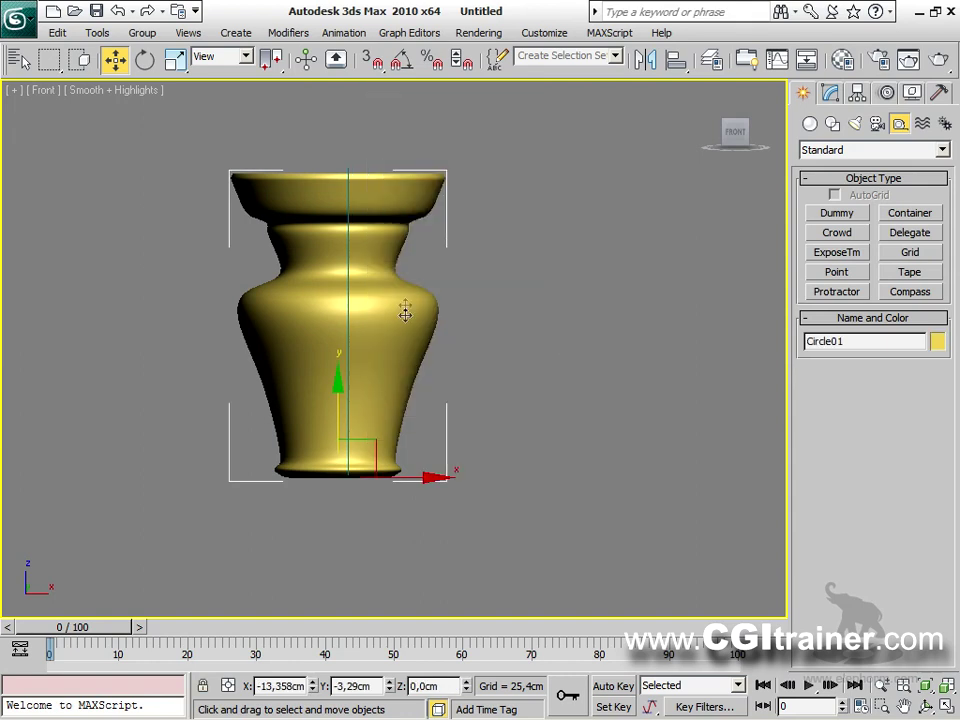
middle_click_drag(343, 347, 491, 375, "alt")
scroll(491, 375, "down", 6)
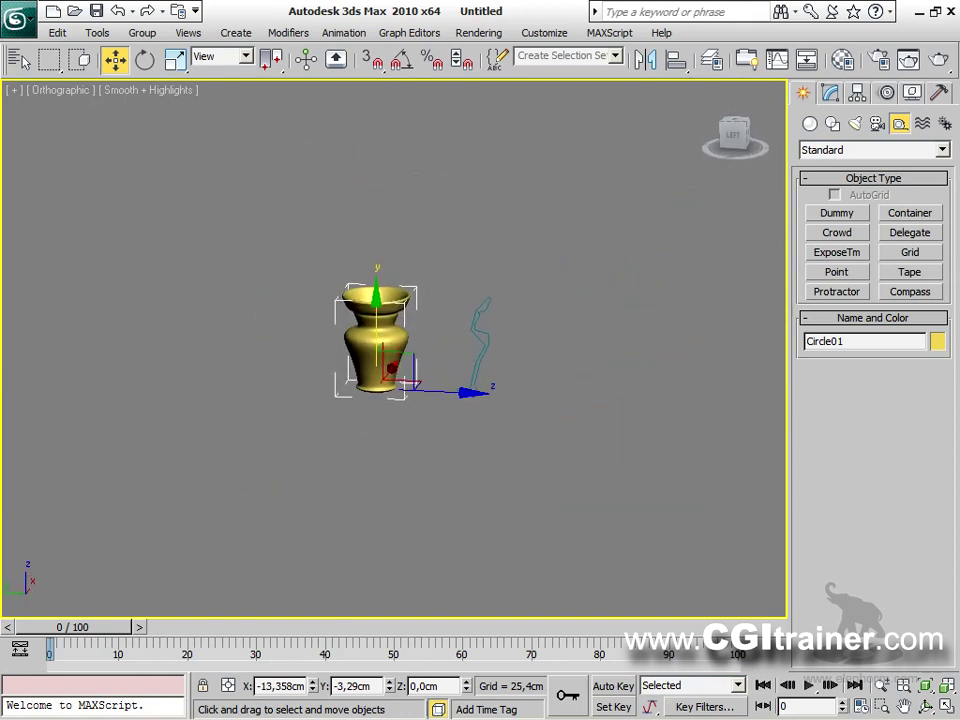
left_click(536, 550)
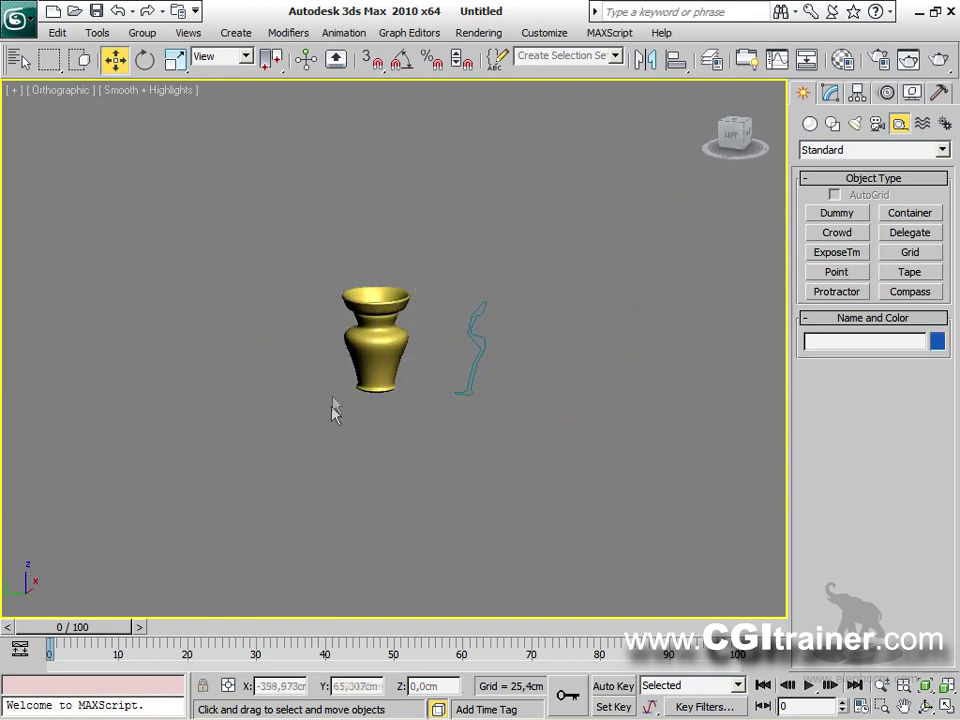
left_click(387, 340)
left_click(523, 426)
left_click_drag(549, 407, 205, 80)
left_click(591, 326)
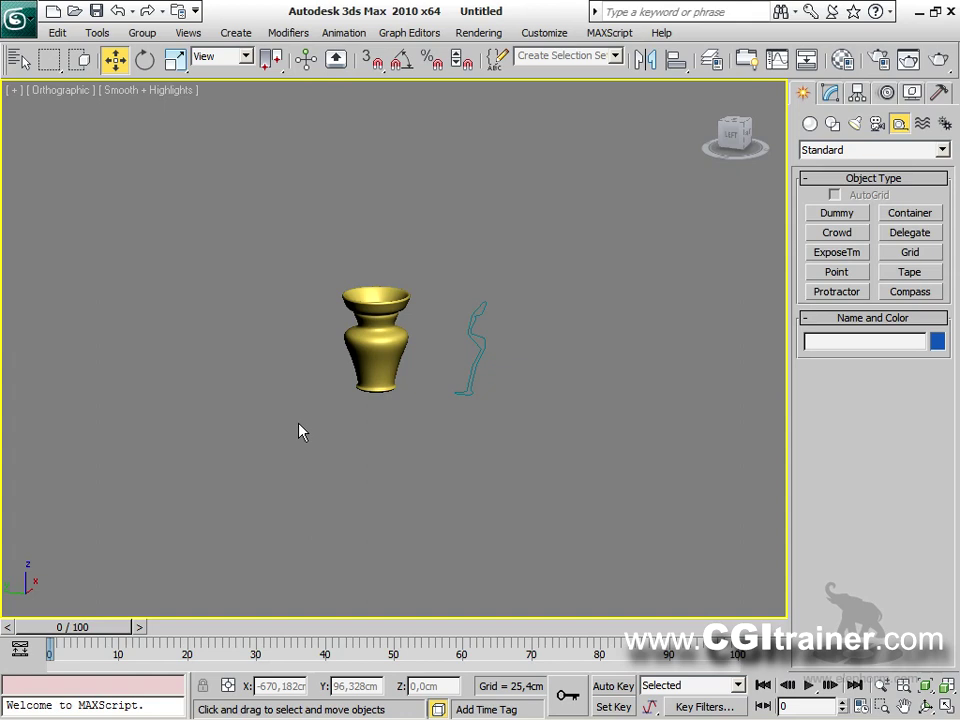
Switch the view to Perspective with the home grid hidden.
key("g")
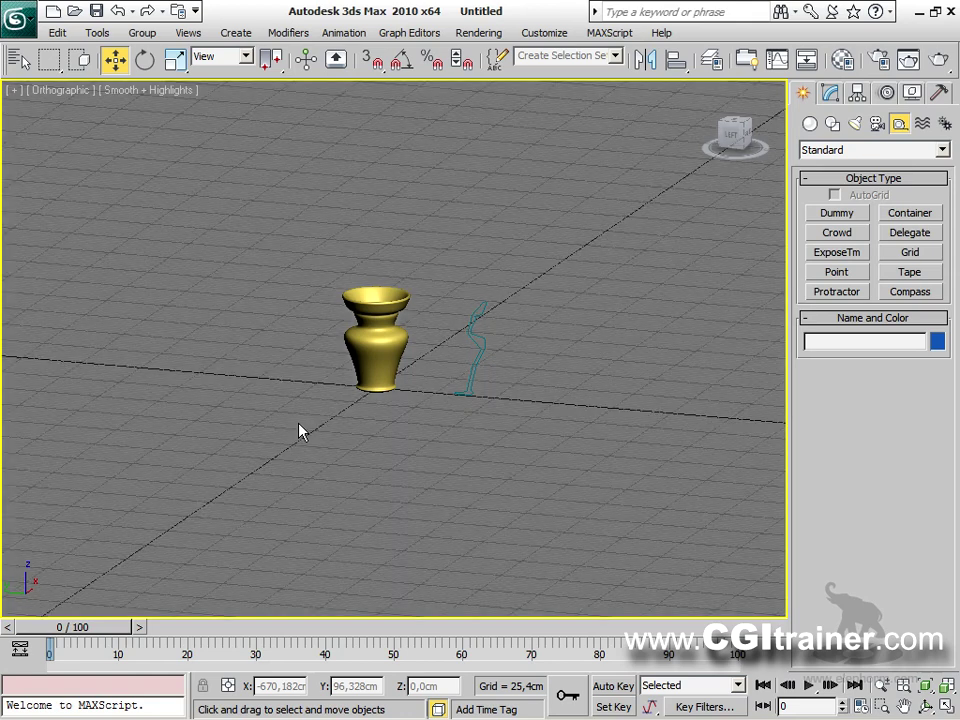
key("p")
key("g")
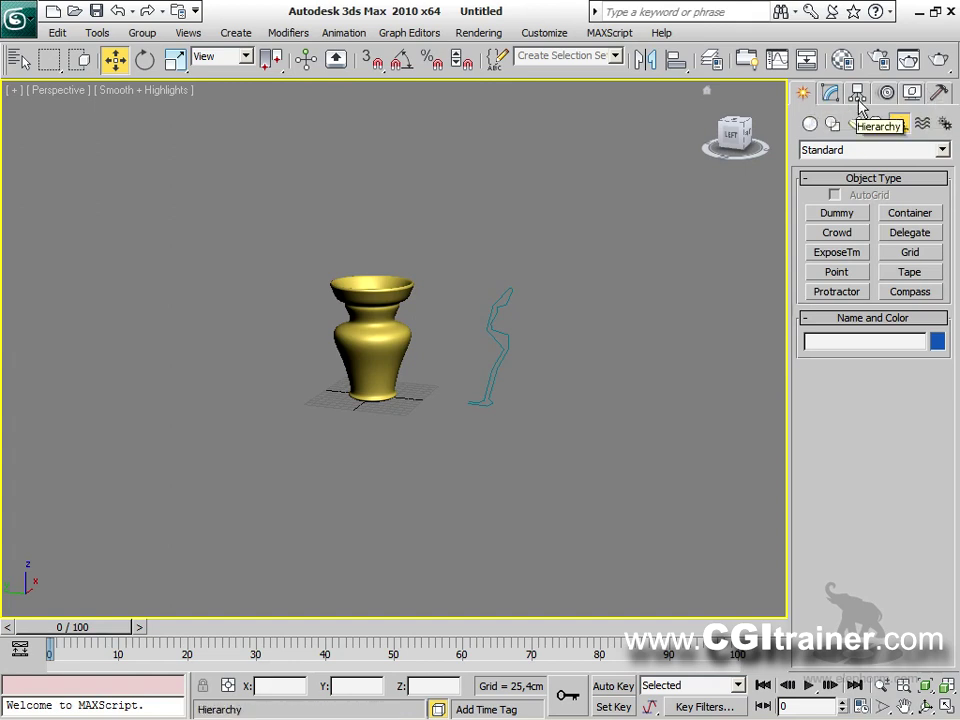
Load the Rescale World Units utility from the Utilities panel's More list.
left_click(940, 94)
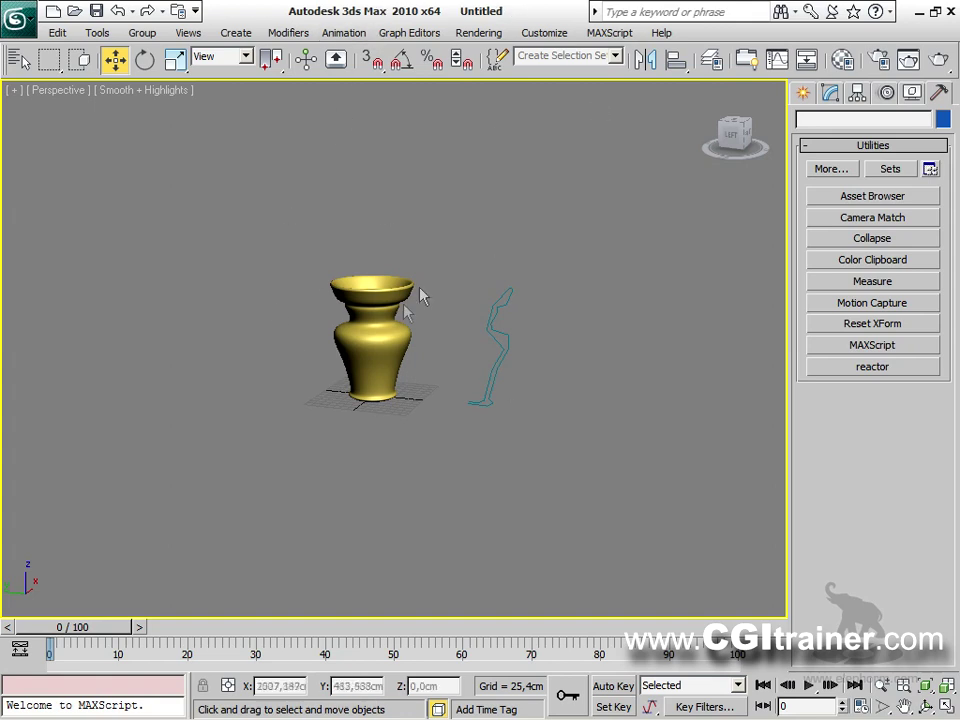
left_click(826, 172)
mouse_move(592, 212)
left_mouse_down()
mouse_move(600, 282)
mouse_move(599, 196)
left_mouse_up()
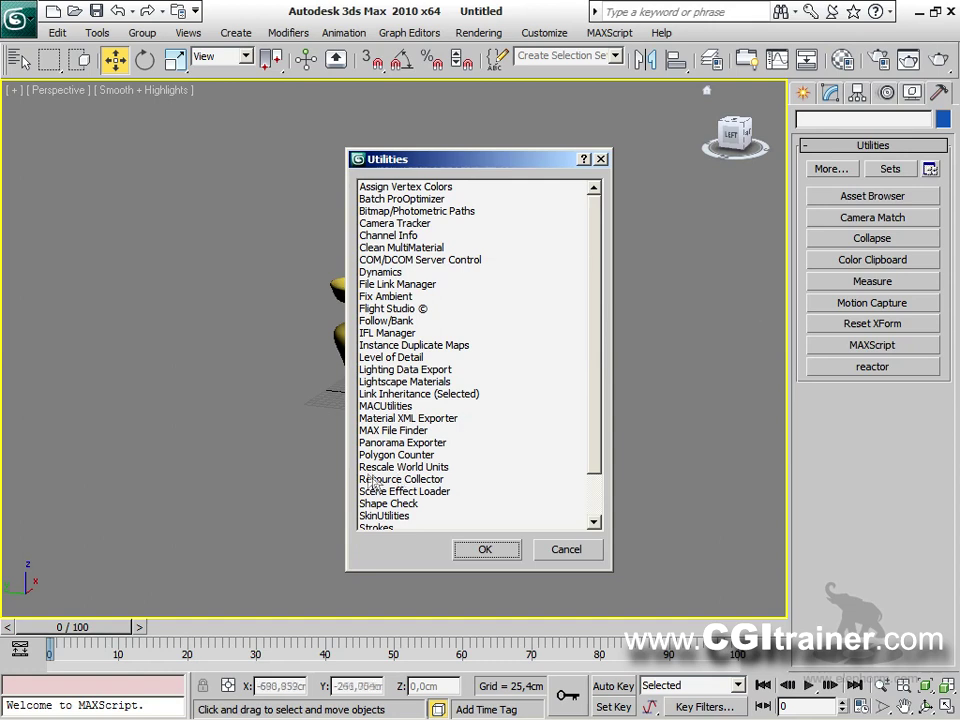
left_click(403, 469)
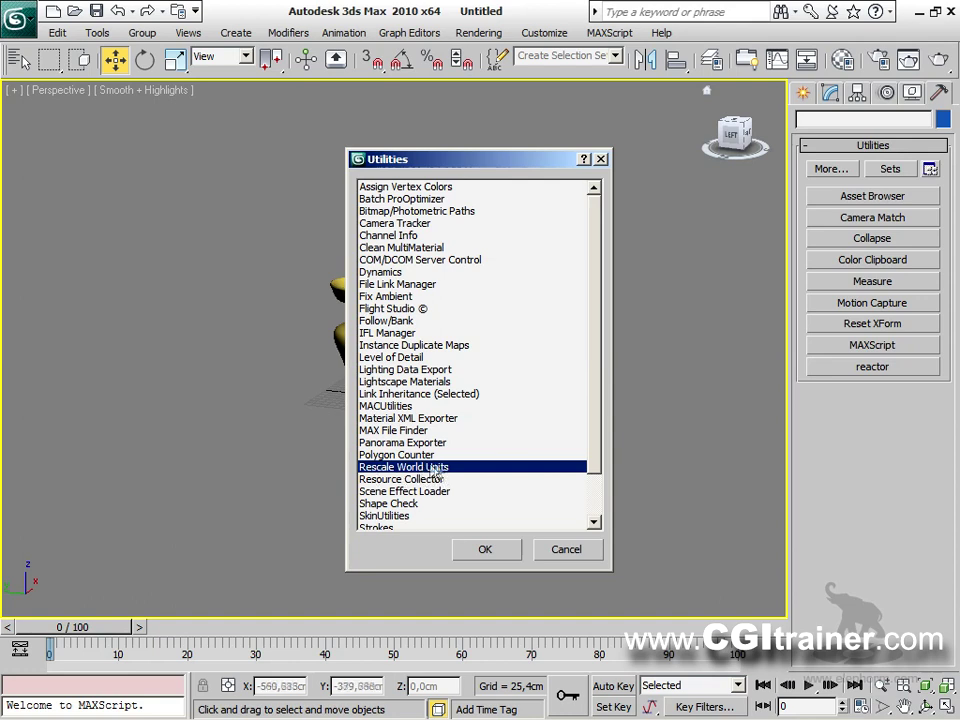
left_click(478, 550)
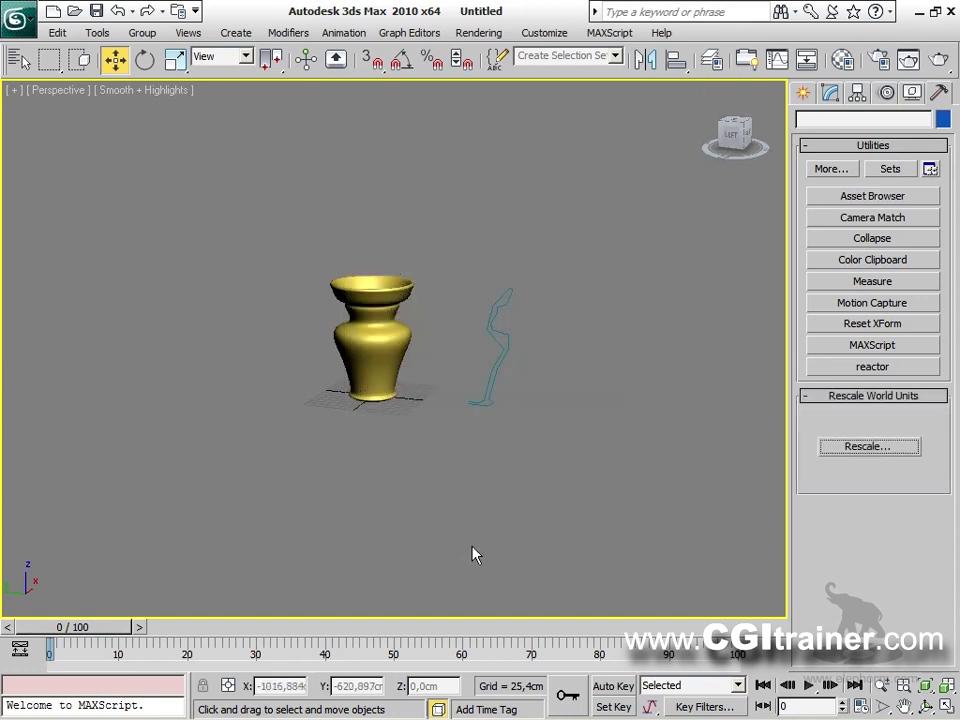
Rescale the whole scene by a factor of 0,1.
left_click(881, 454)
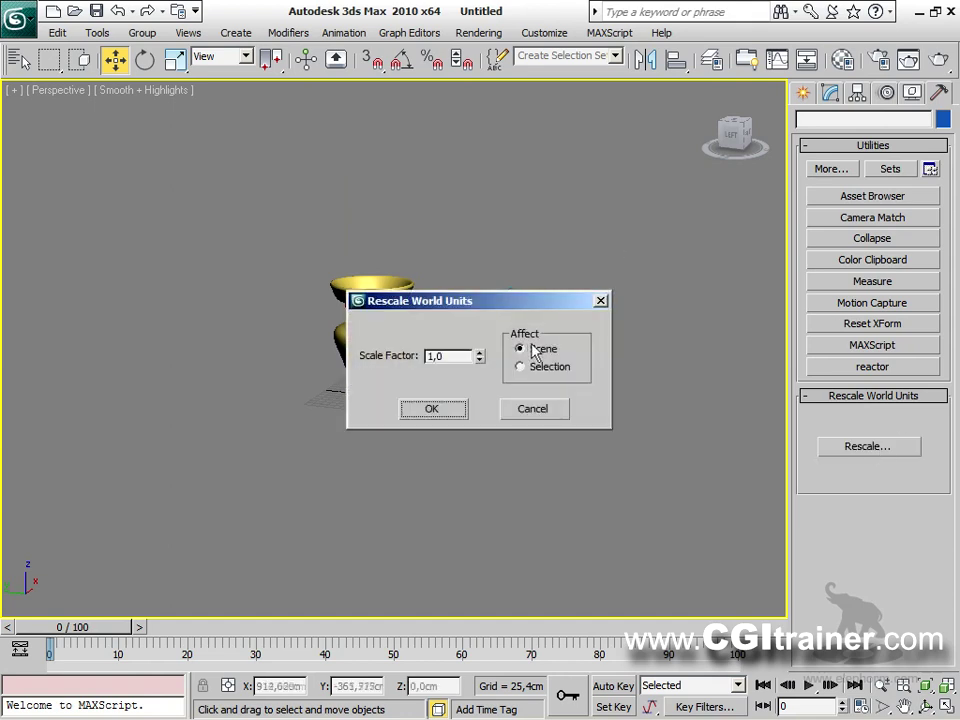
left_click_drag(522, 301, 651, 199)
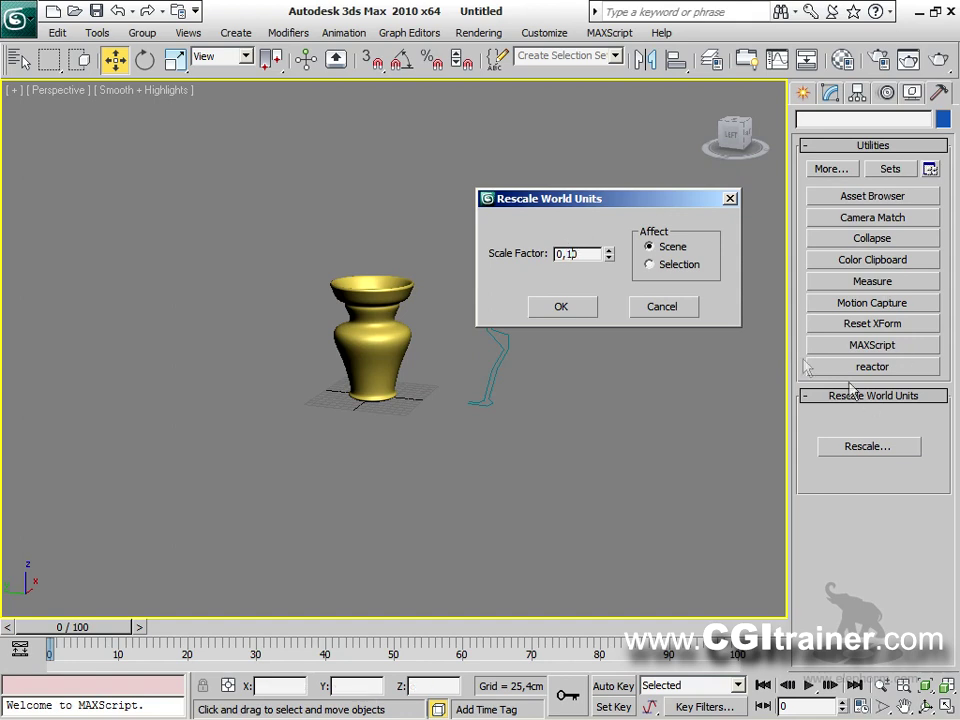
left_click(590, 308)
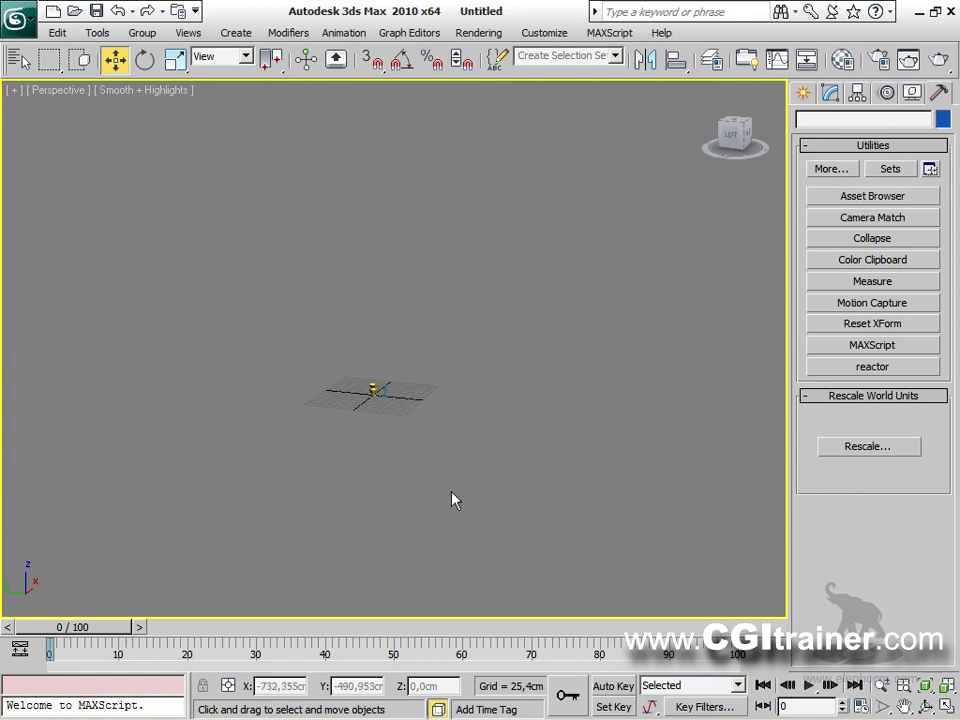
Select the vase and frame it in the Left view beside its profile line.
key("z")
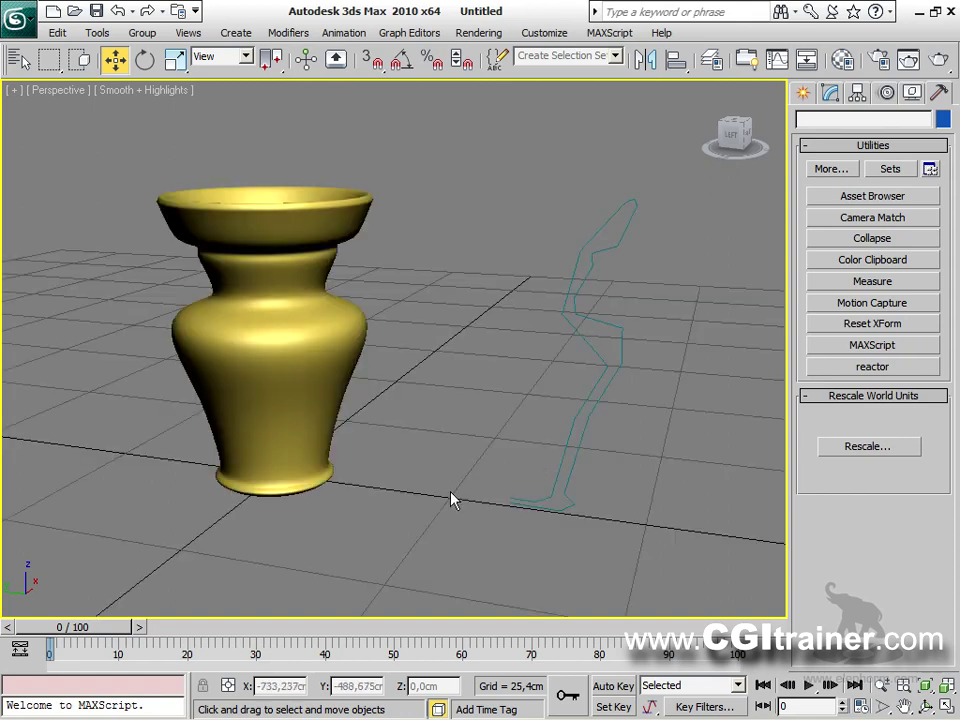
scroll(444, 285, "down", 3)
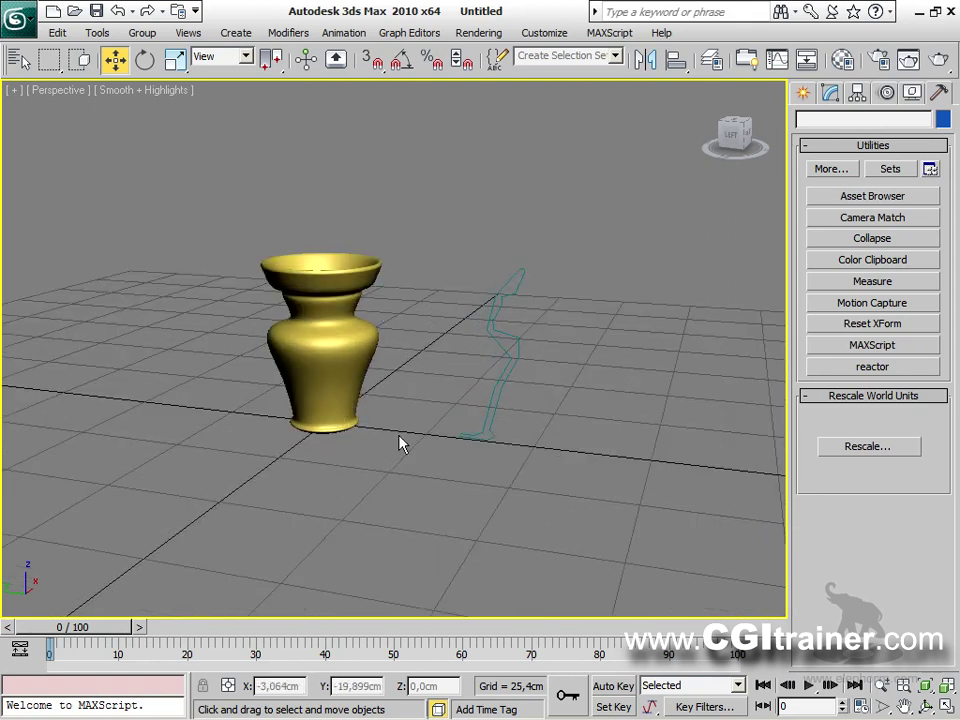
left_click(309, 358)
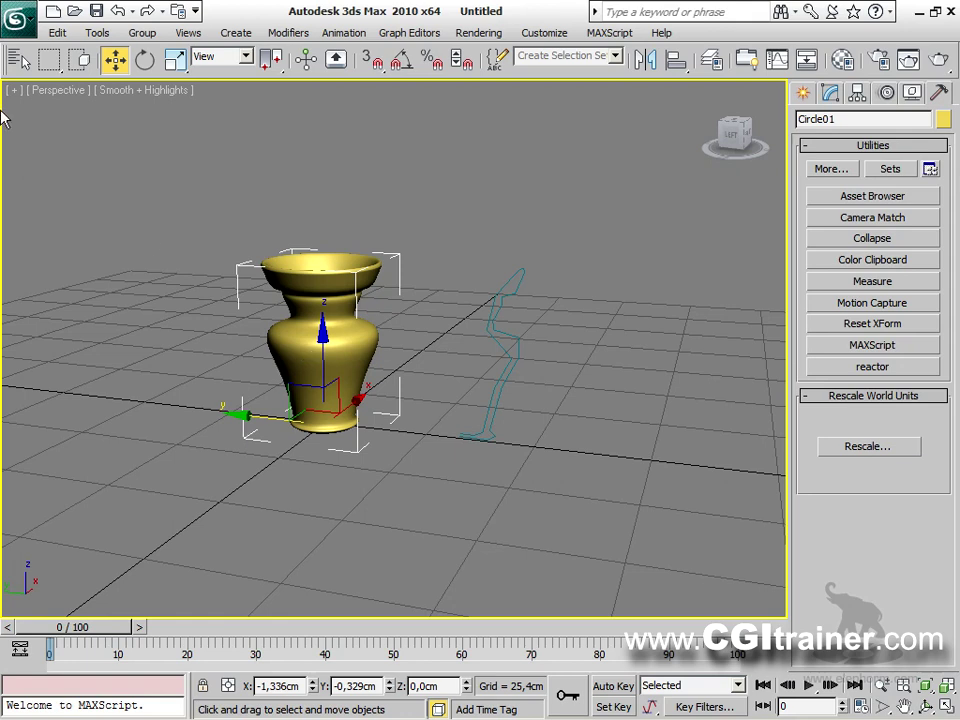
key("l")
key("z")
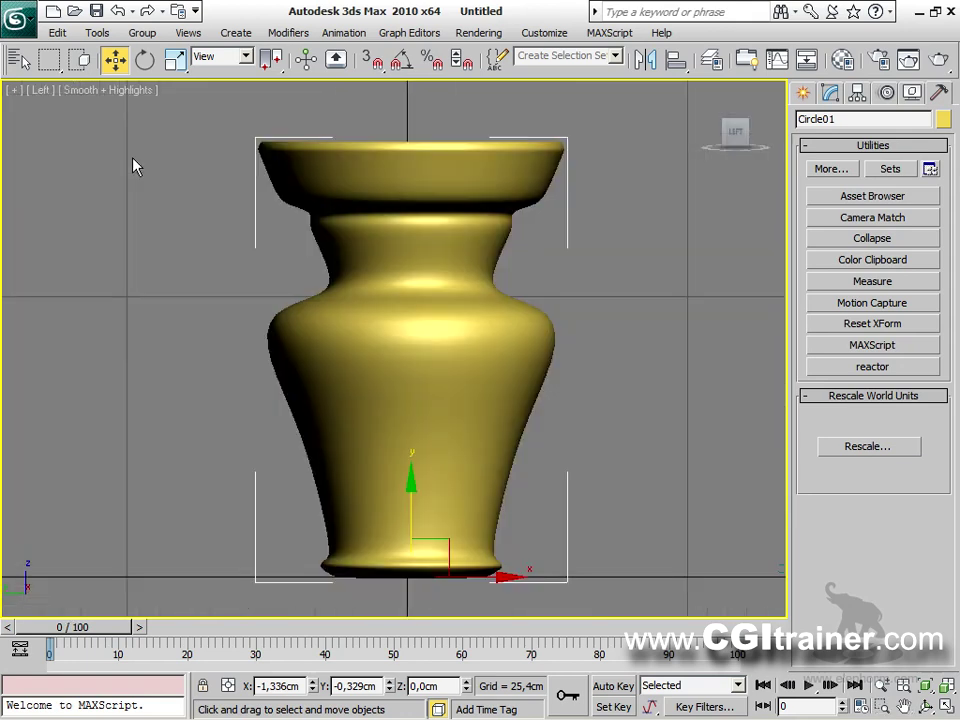
middle_click_drag(474, 240, 323, 283)
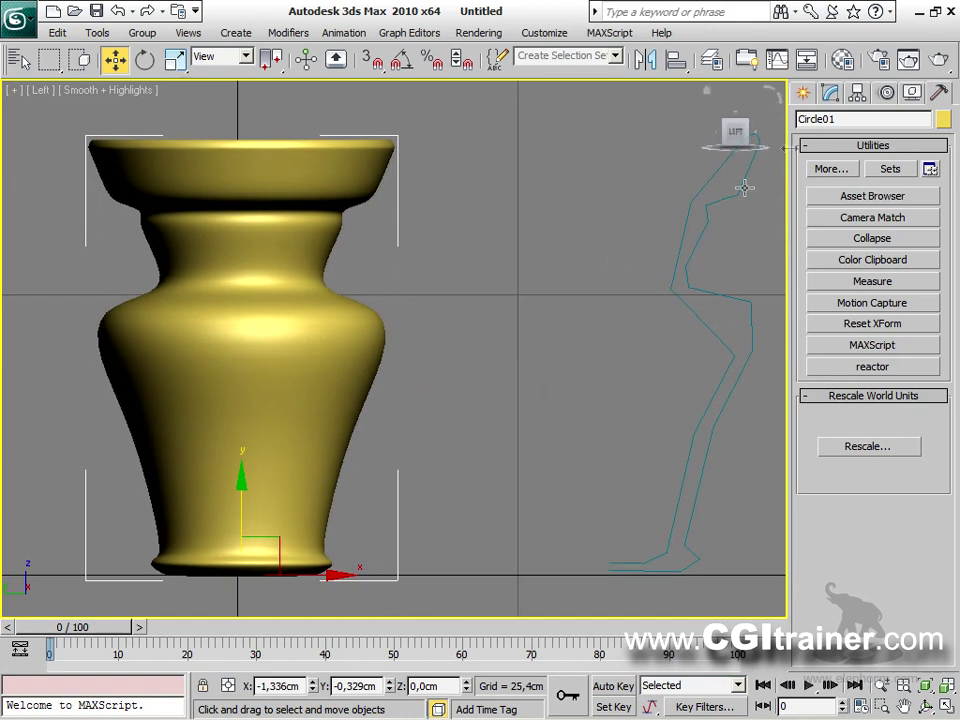
Measure the vase's height with a Tape, about 39,35 cm, then undo the tape.
left_click(802, 93)
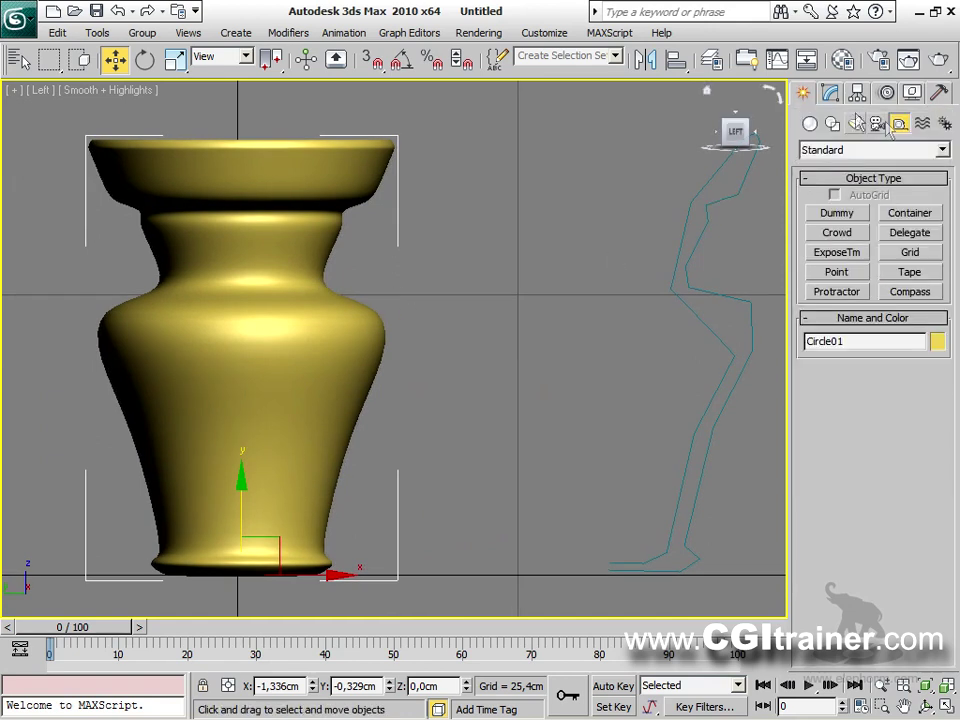
left_click(910, 273)
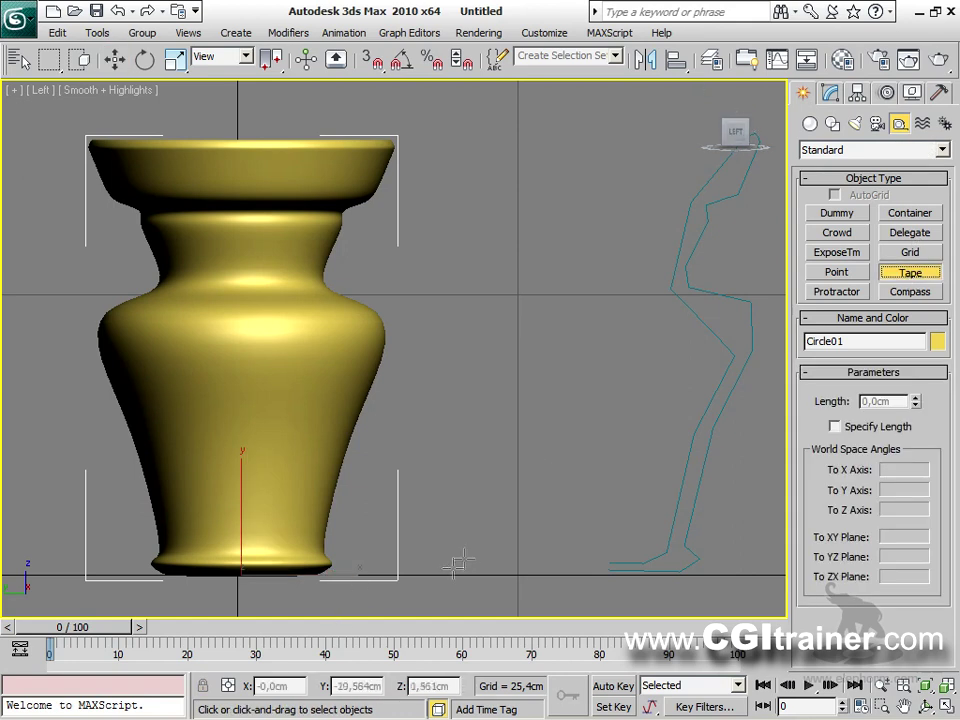
left_click_drag(471, 571, 468, 140)
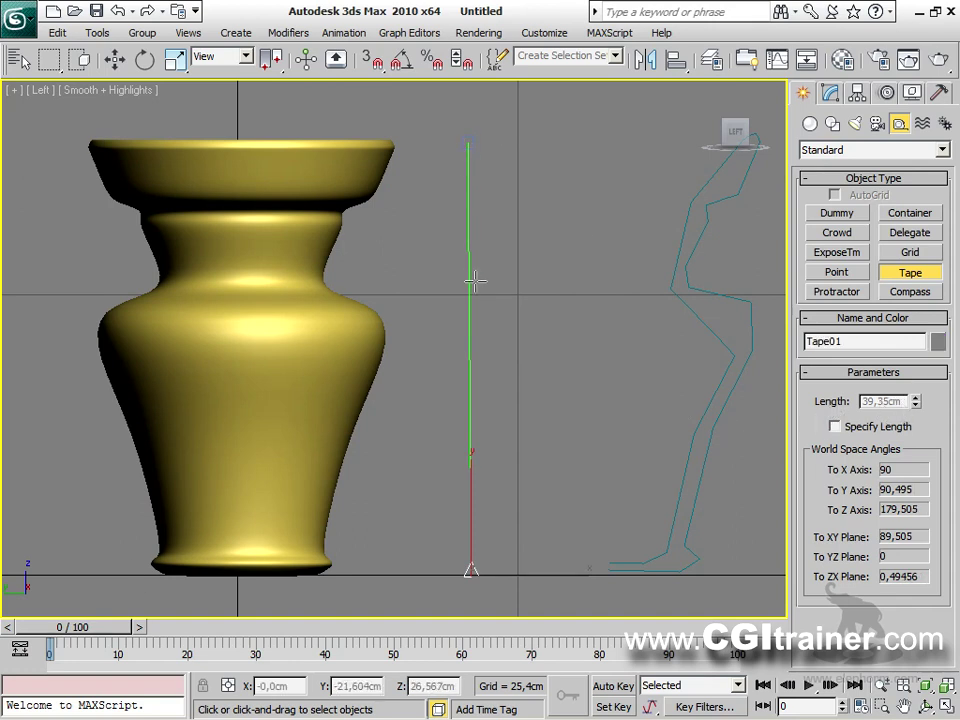
key("ctrl+z")
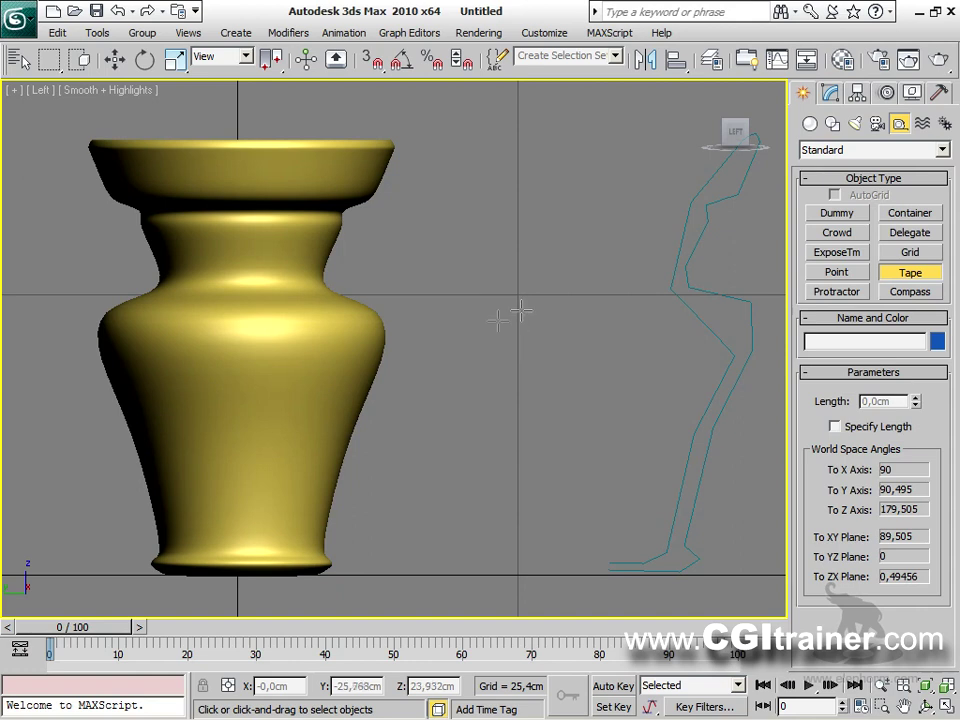
scroll(530, 330, "down", 5)
Switch to Perspective, then twice delete the vase and profile line and restore them with undo.
key("p")
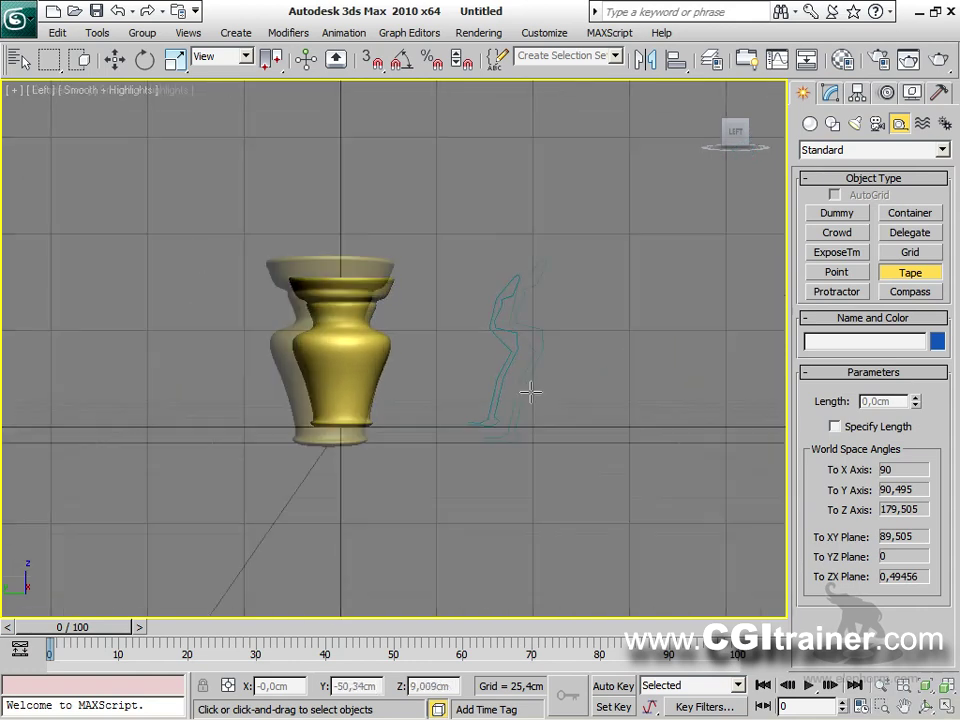
middle_click_drag(529, 392, 427, 428, "alt")
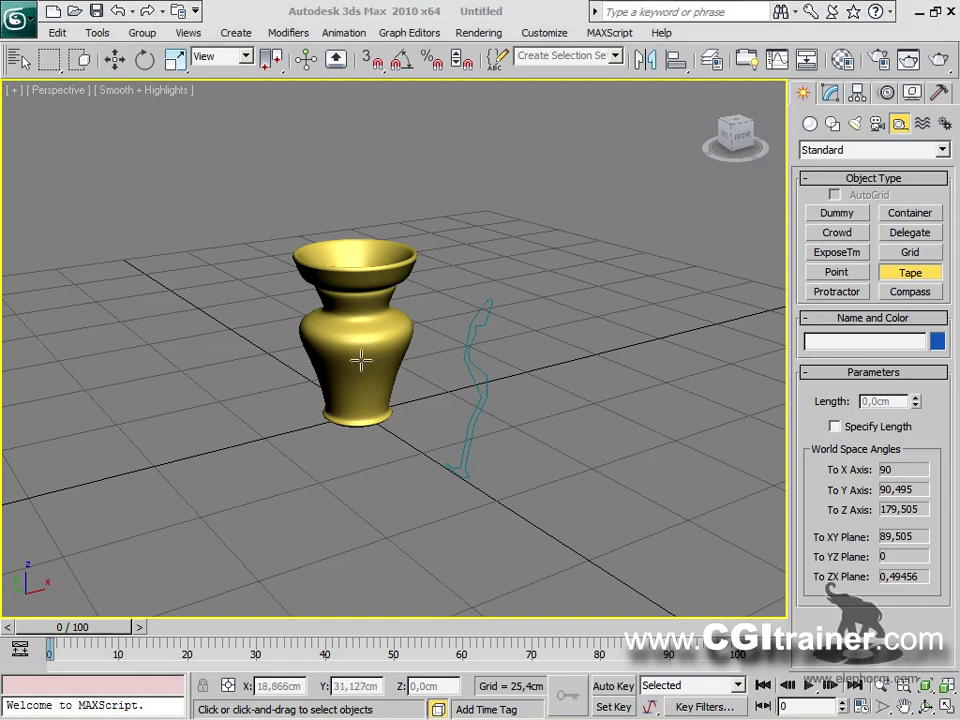
key("w")
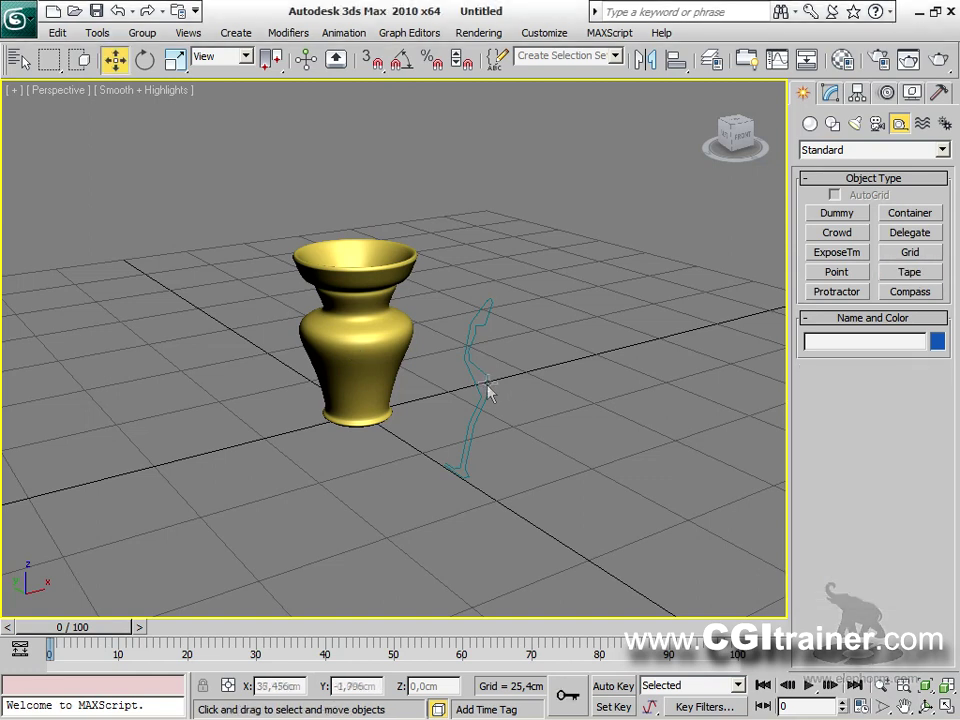
left_click(484, 388)
key("Delete")
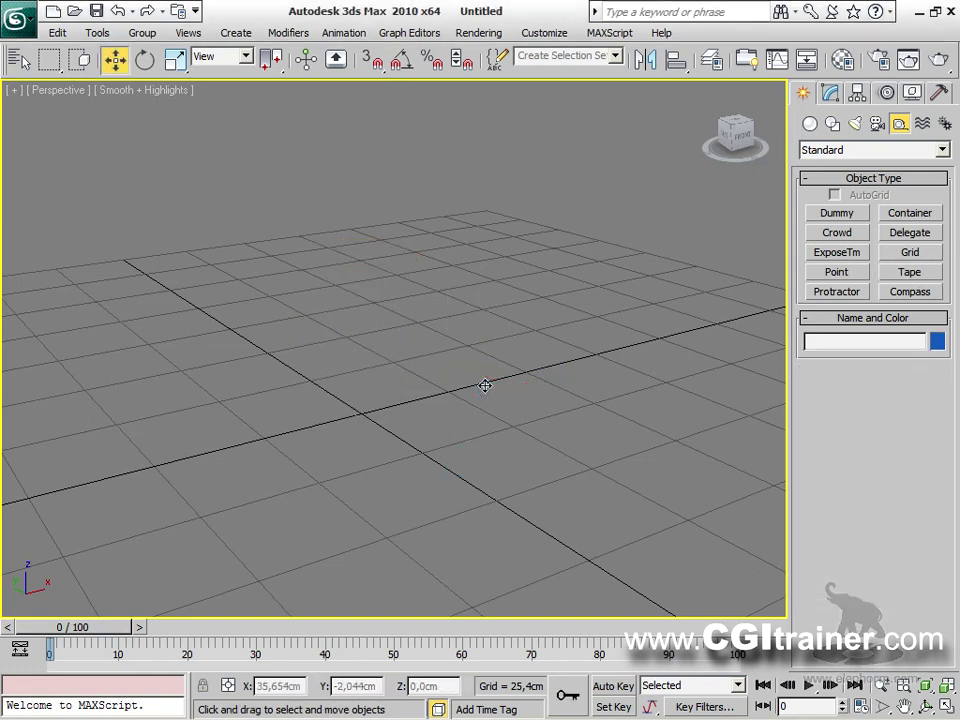
key("ctrl+z")
middle_click_drag(467, 400, 540, 411, "alt")
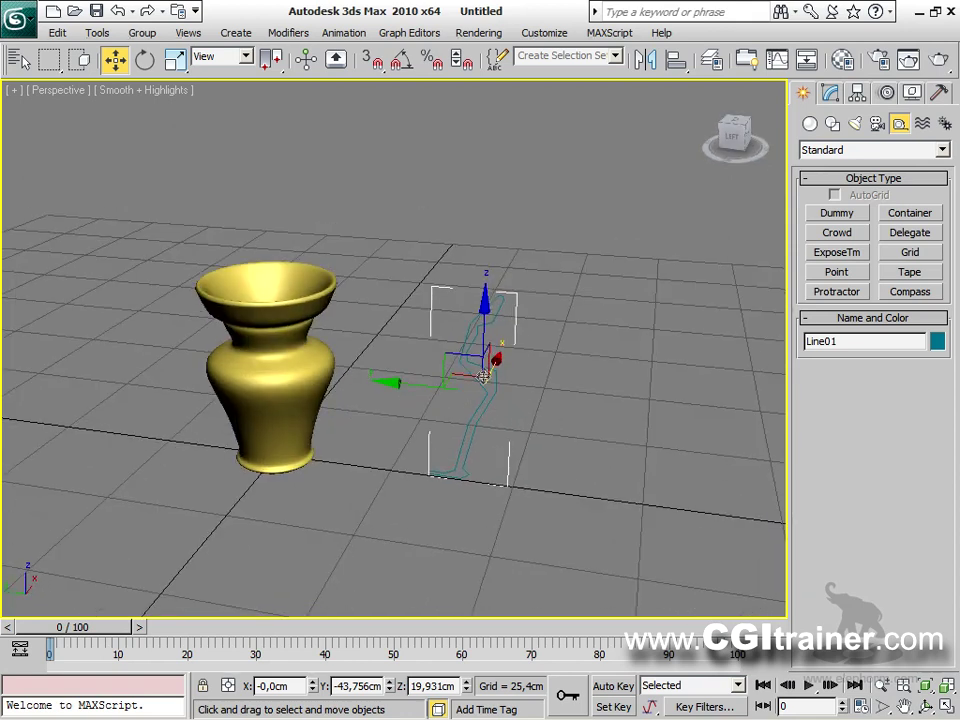
key("Delete")
key("ctrl+z")
Delete and restore the objects once more, then select the vase and show its modifier stack.
left_click(273, 309)
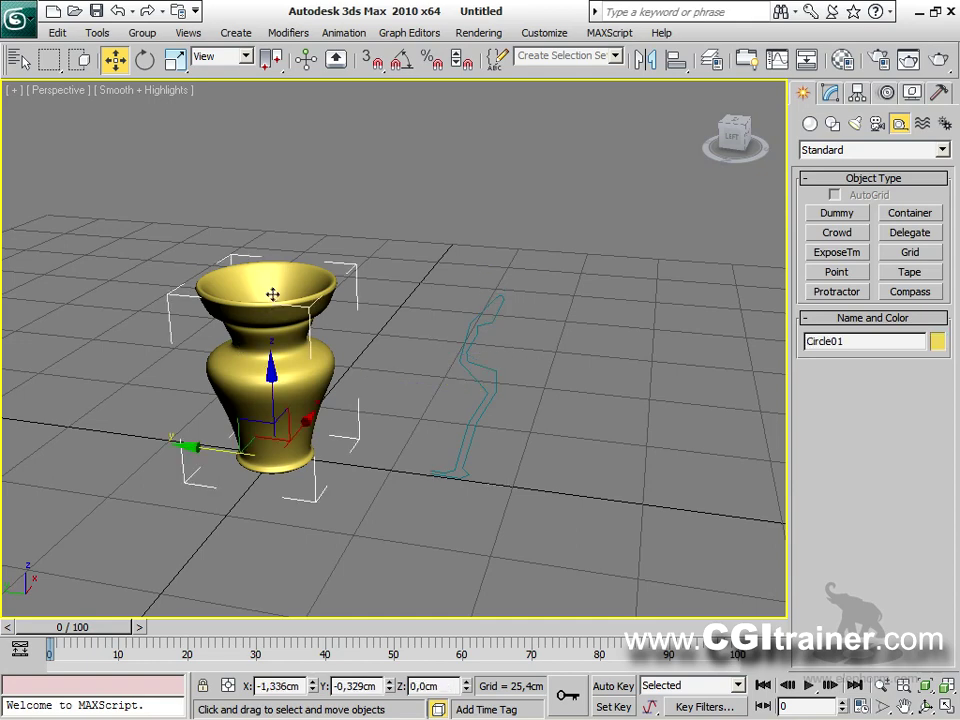
mouse_move(300, 376)
middle_mouse_down("alt")
mouse_move(302, 430)
mouse_move(311, 349)
mouse_move(303, 400)
mouse_move(305, 368)
middle_mouse_up("alt")
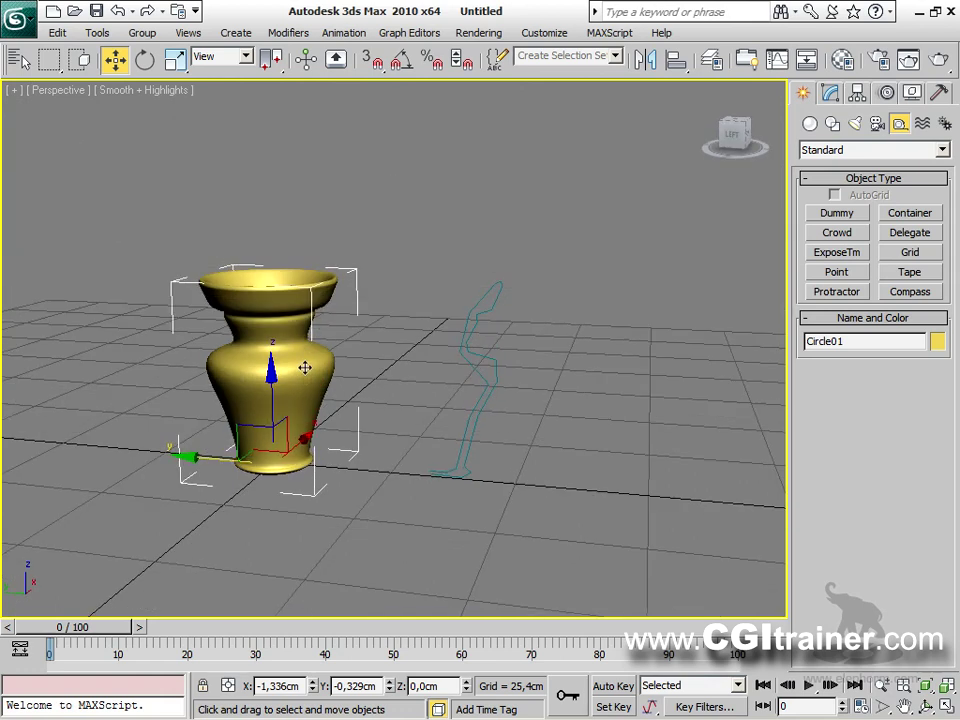
left_click(475, 371)
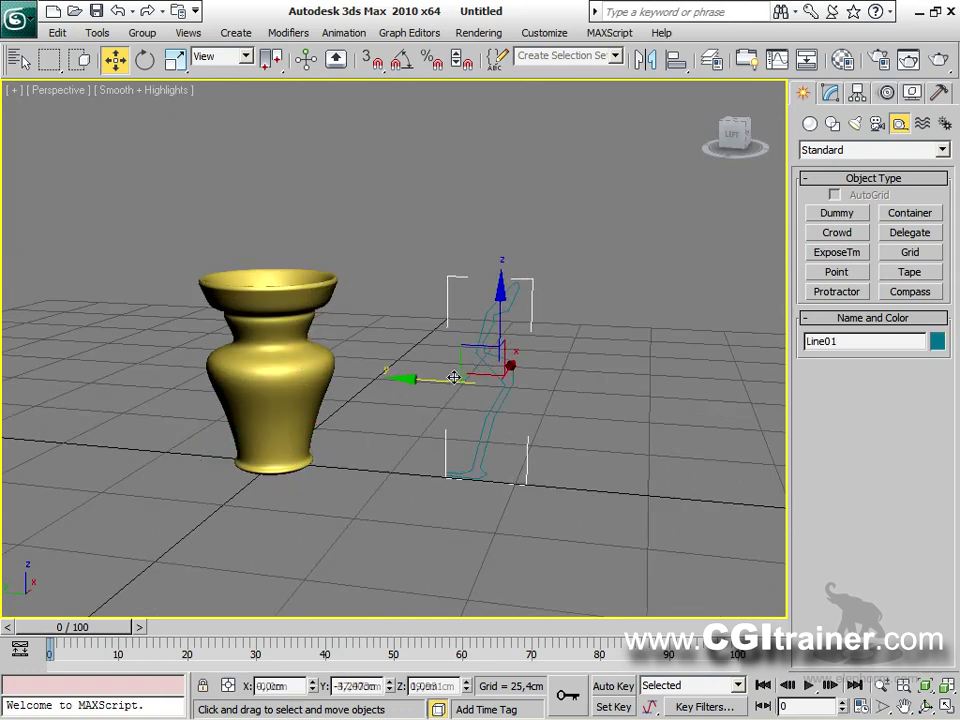
key("Delete")
key("ctrl+z")
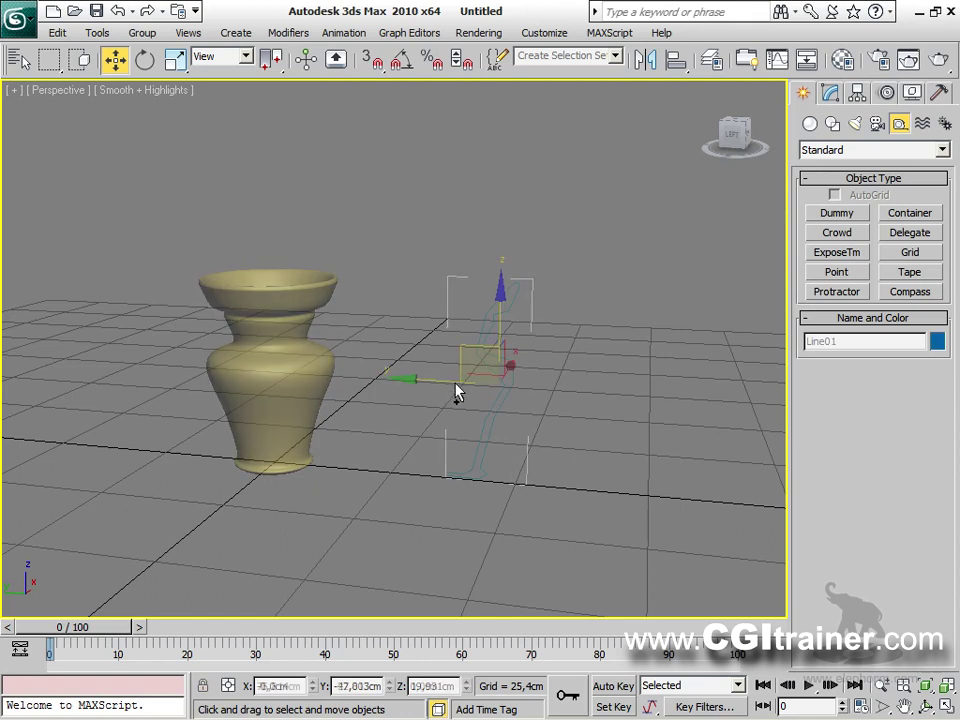
left_click(317, 356)
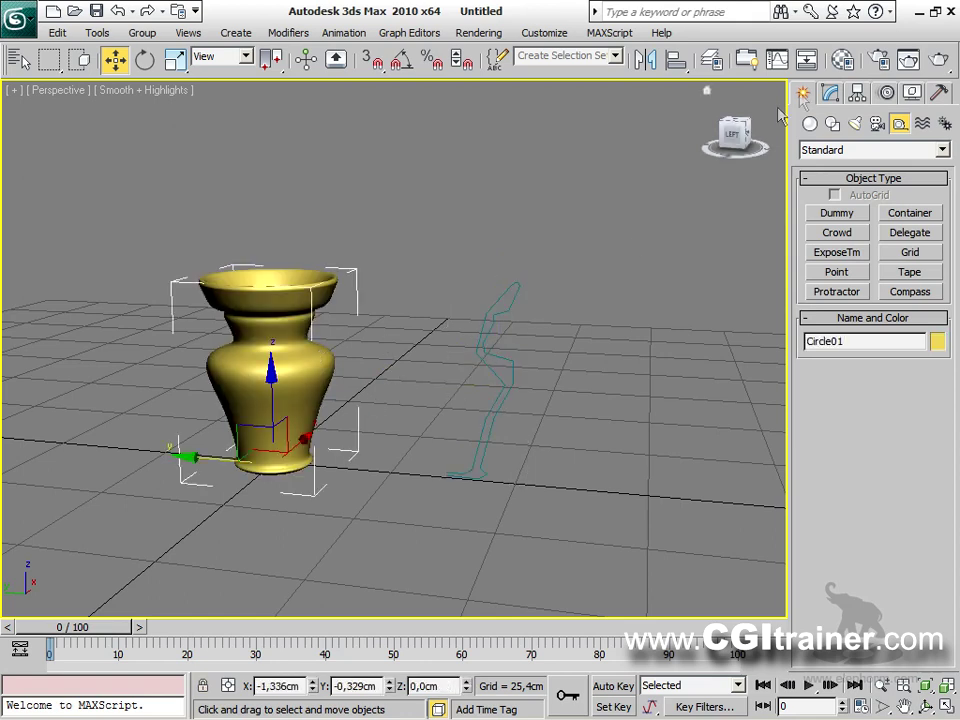
left_click(830, 92)
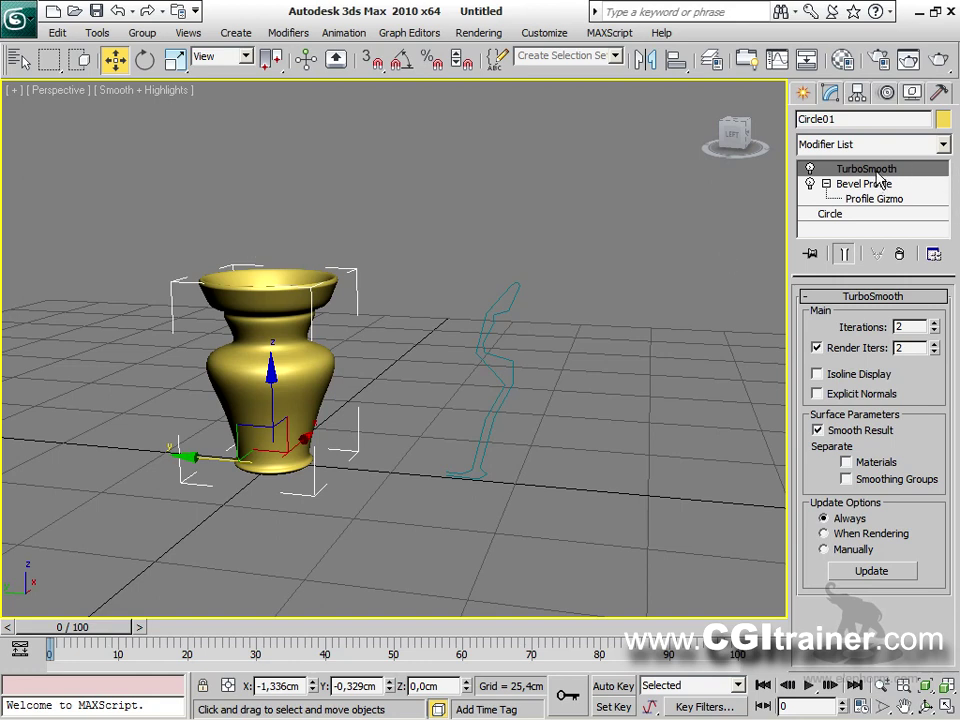
Cut TurboSmooth from the vase's stack, convert the vase to Editable Poly, and select the profile line.
right_click(880, 178)
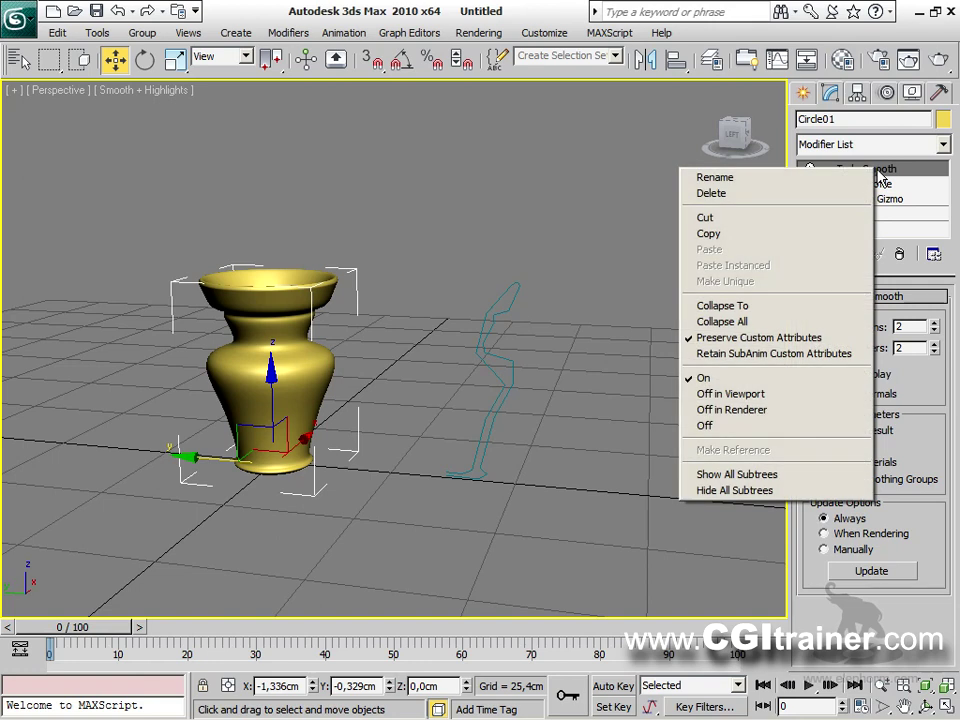
left_click(761, 218)
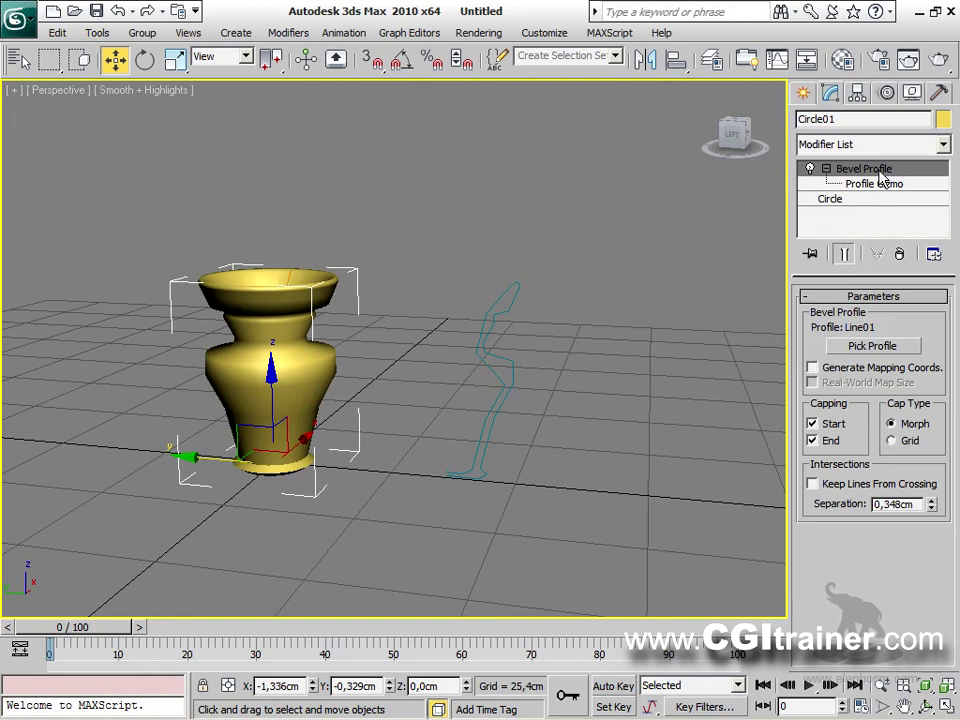
right_click(279, 341)
mouse_move(326, 511)
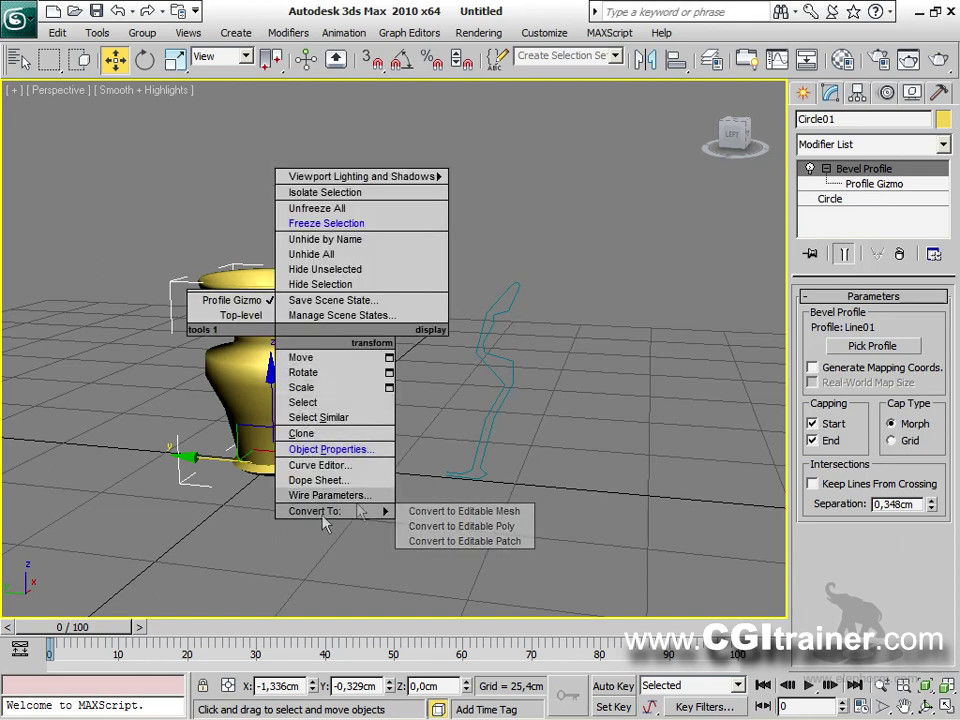
left_click(432, 527)
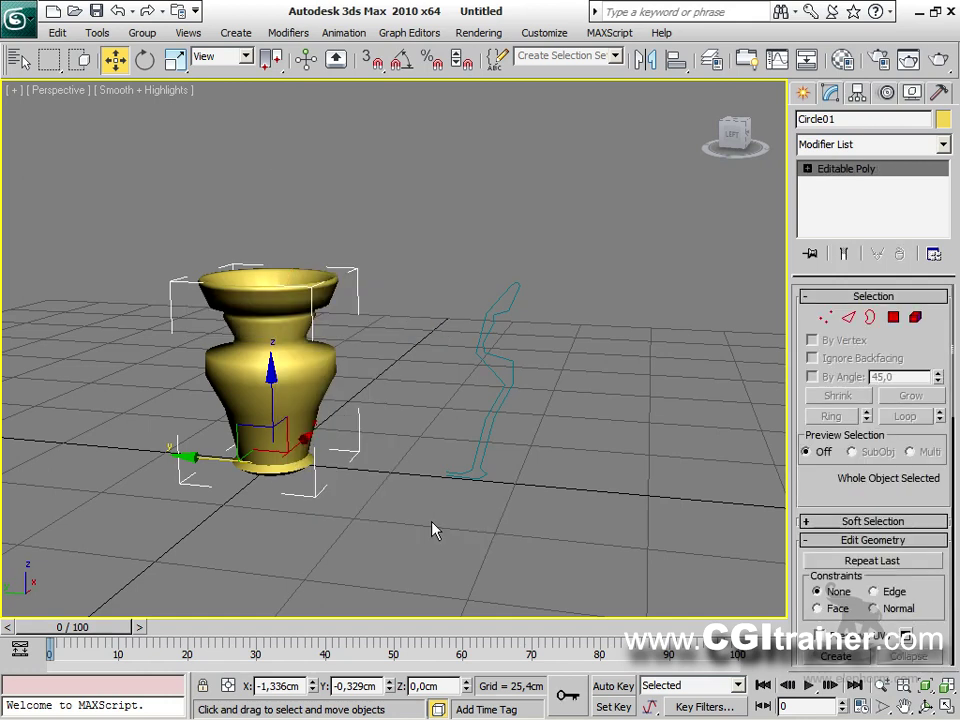
left_click(502, 360)
Delete Line01 and paste TurboSmooth (2 iterations) back above the vase's Editable Poly.
left_click_drag(471, 354, 493, 355)
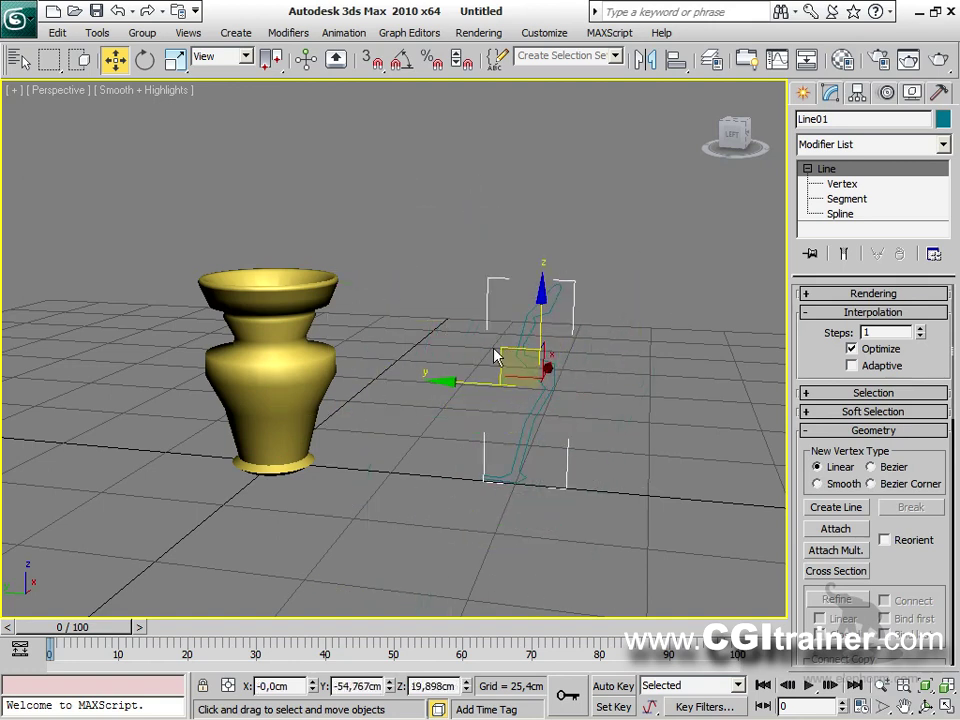
key("Delete")
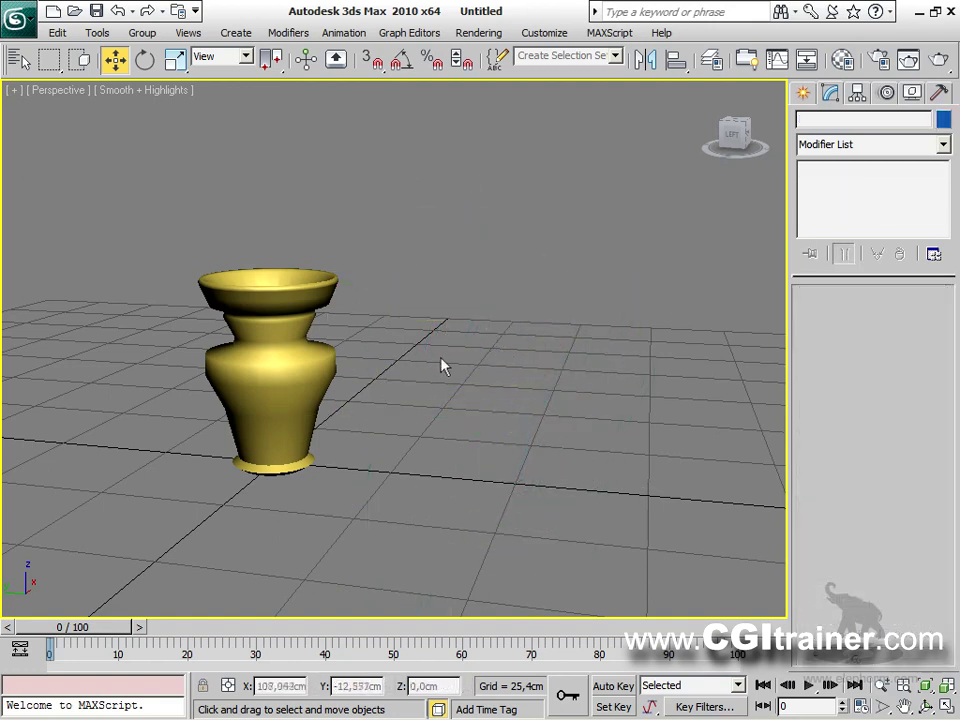
left_click(311, 296)
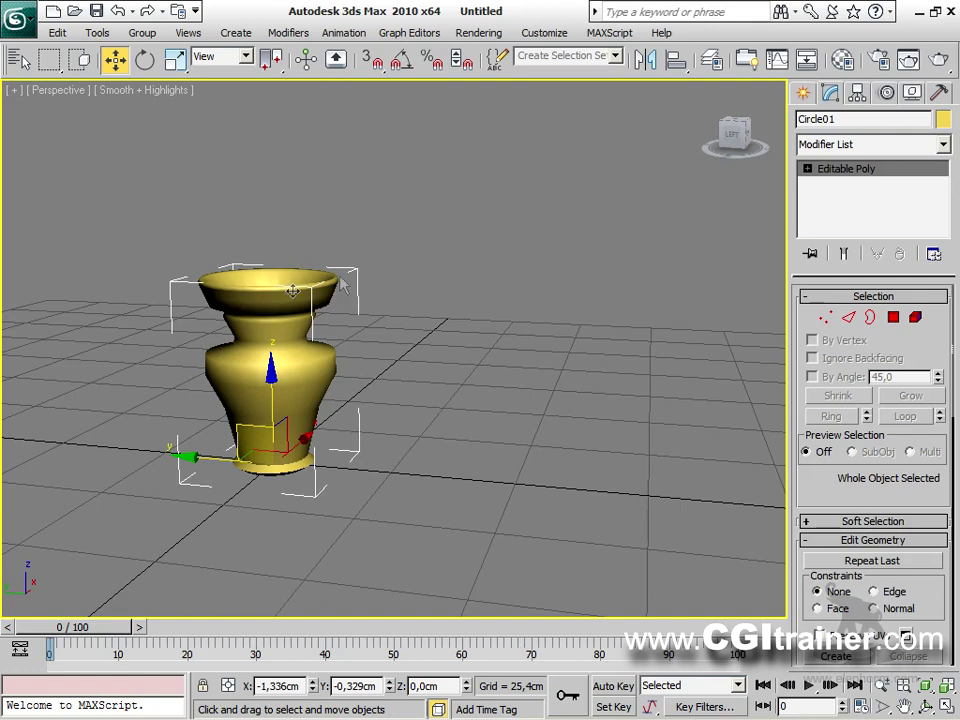
right_click(855, 168)
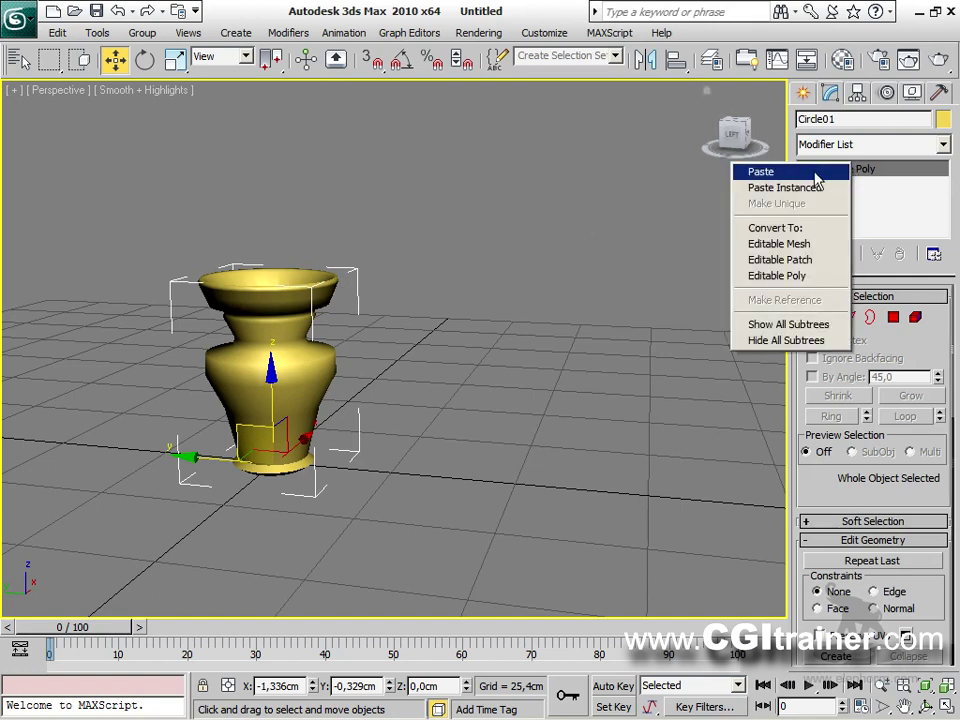
left_click(762, 171)
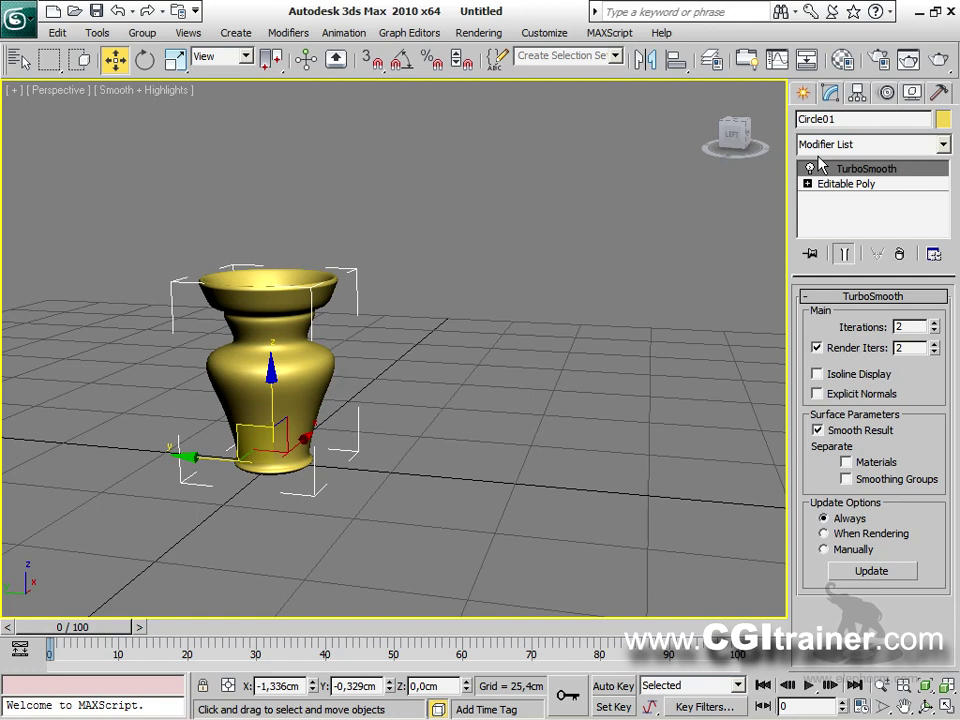
middle_click_drag(270, 250, 466, 453)
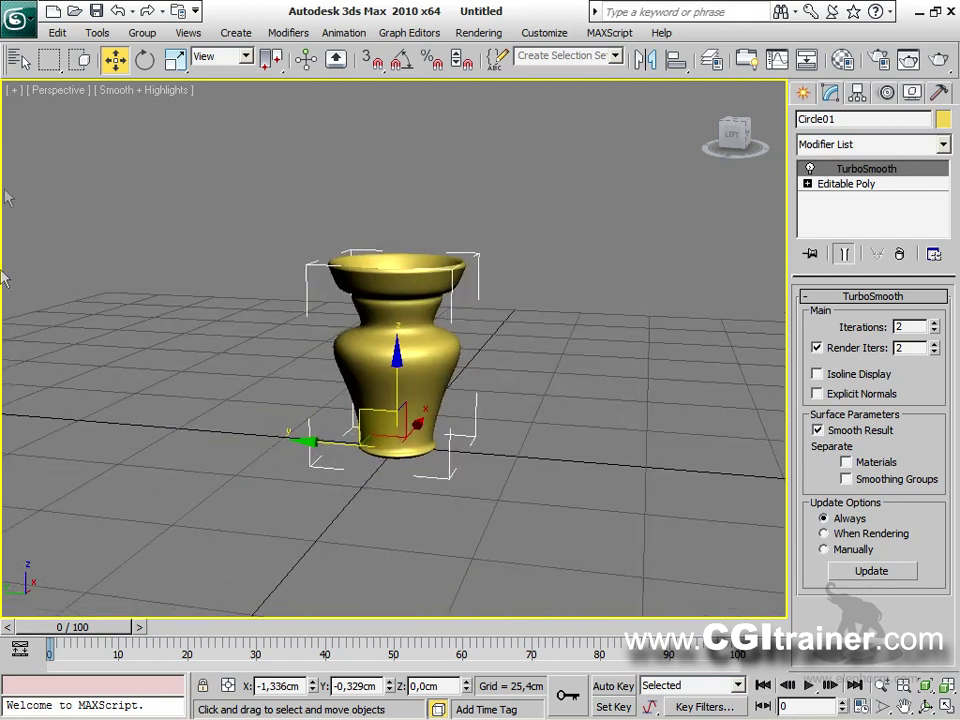
left_click(20, 20)
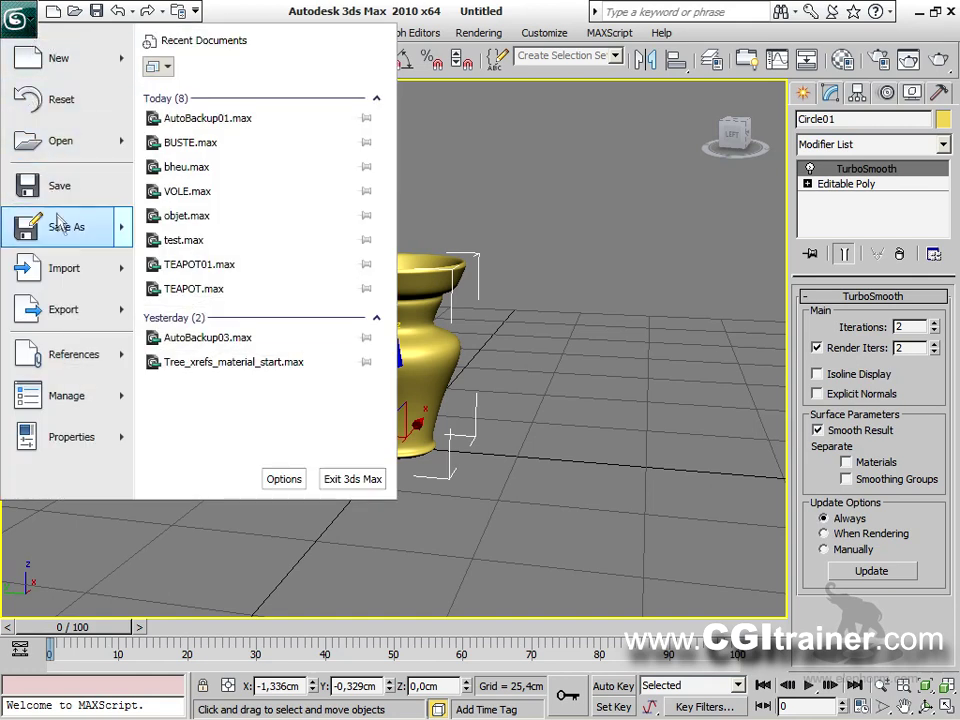
Save the scene as Vase.max in the desktop (Bureau) folder.
left_click(62, 224)
left_click(384, 374)
left_click(384, 374)
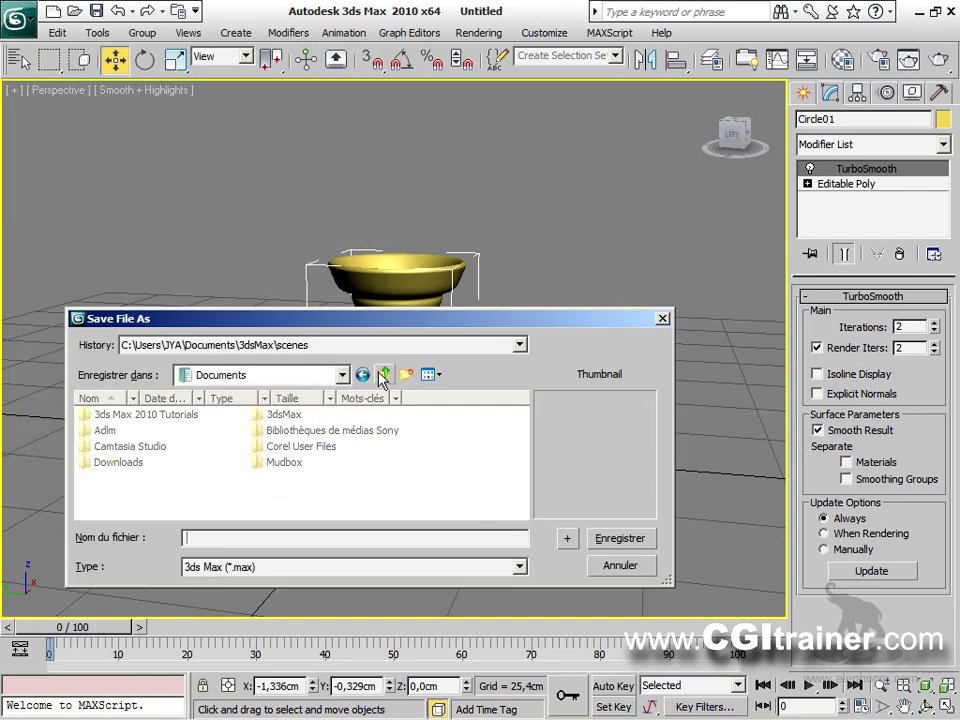
left_click(384, 374)
left_click(384, 374)
left_click_drag(521, 429, 516, 506)
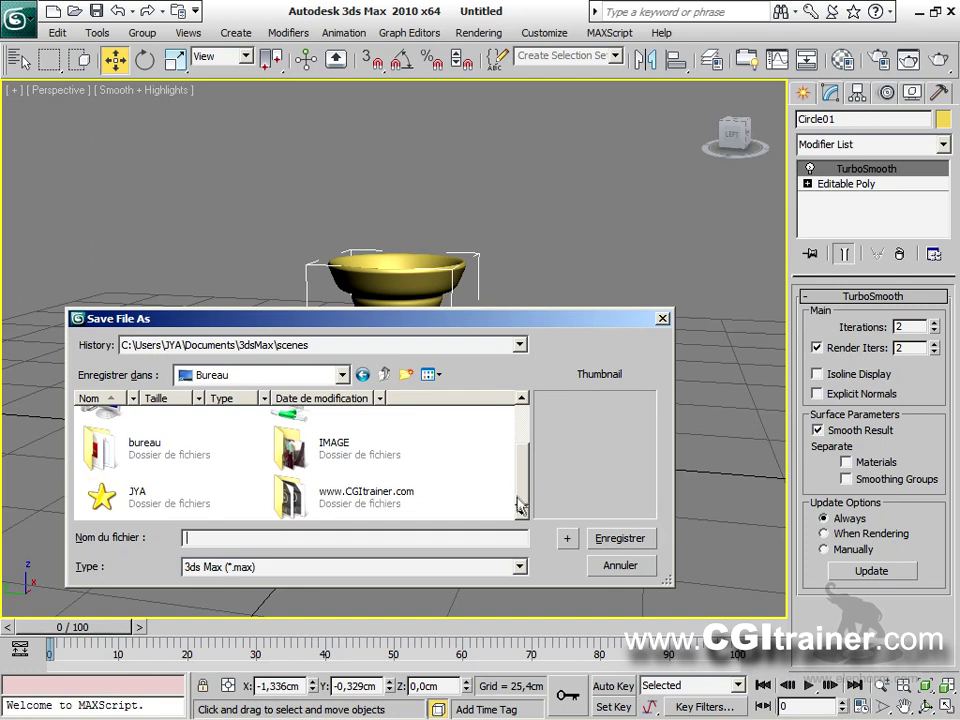
left_click(222, 540)
key("Return")
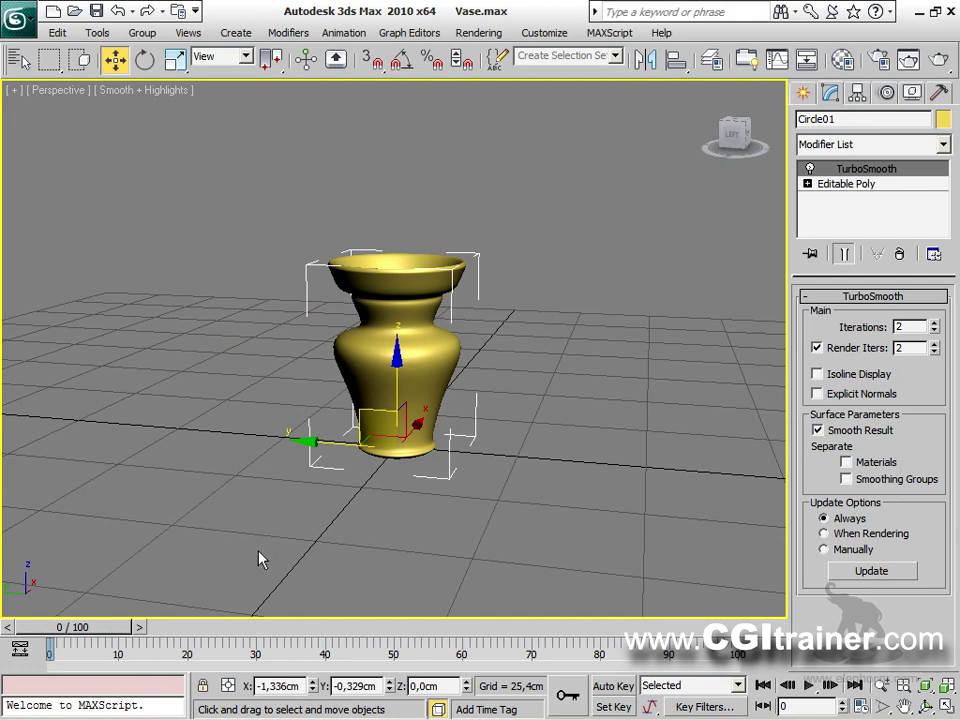
Switch to the Left view and delete the vase from the scene.
key("l")
scroll(404, 438, "up", 5)
middle_click_drag(409, 441, 412, 477)
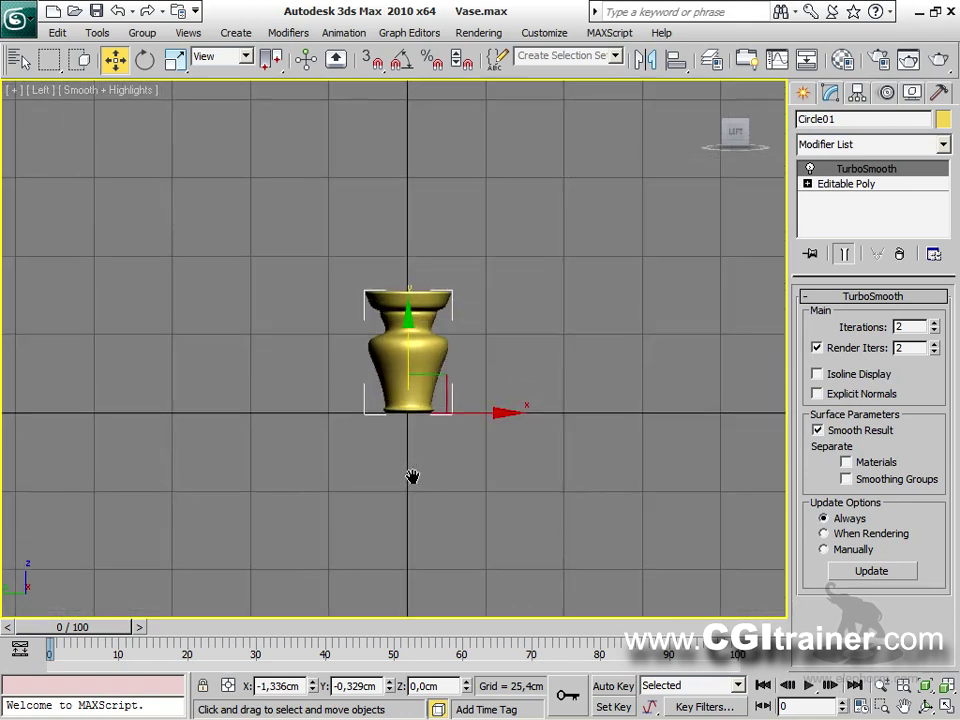
key("Delete")
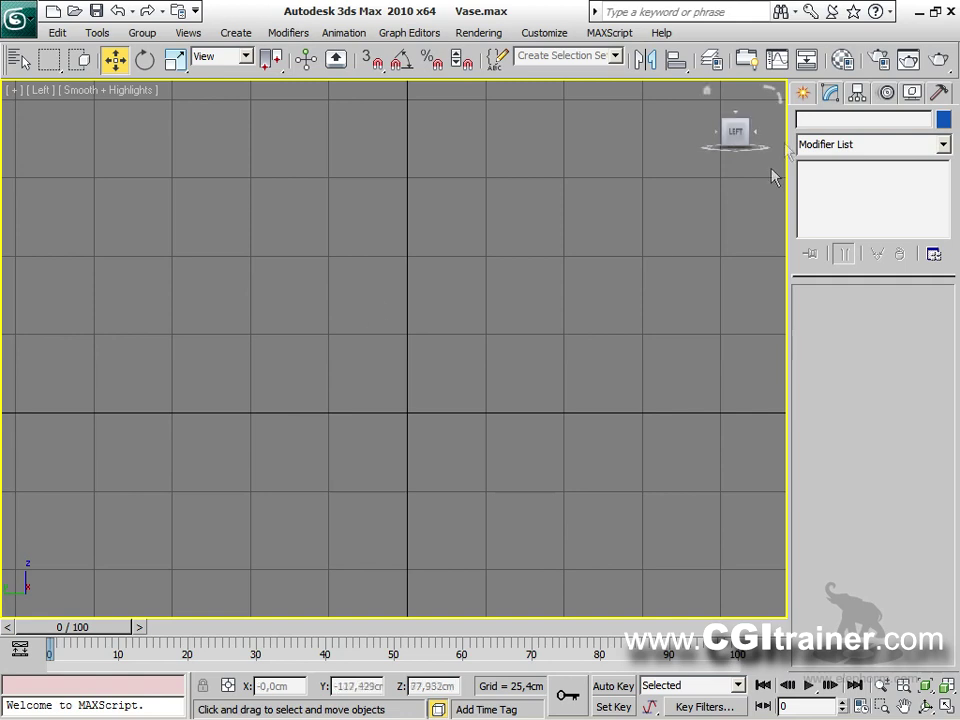
left_click(803, 93)
Draw a square Rectangle spline in the Left view.
left_click(832, 123)
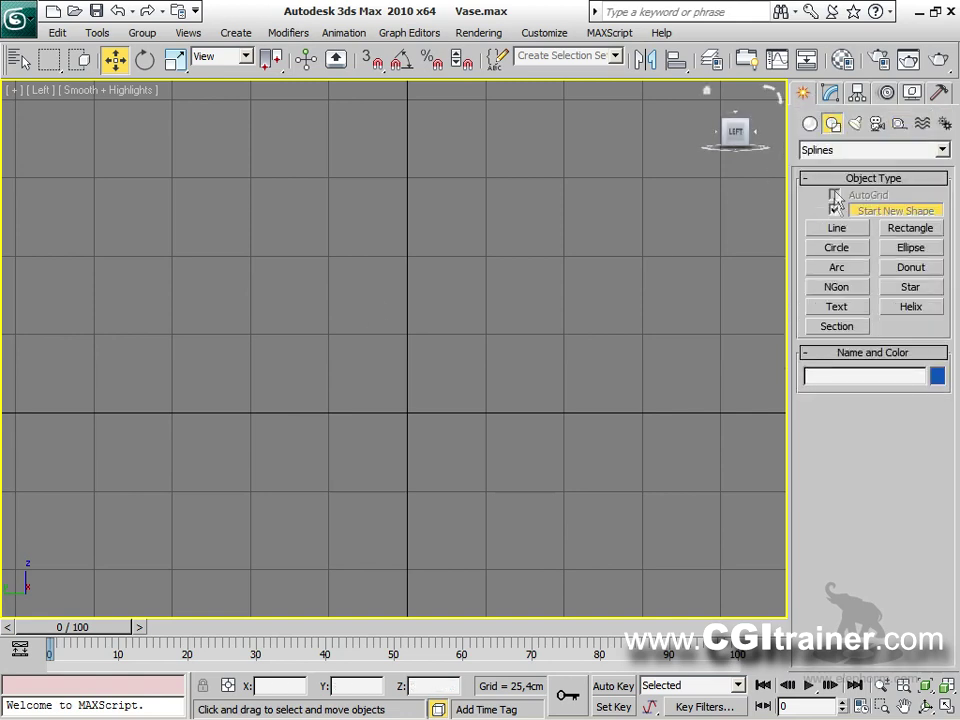
left_click(914, 228)
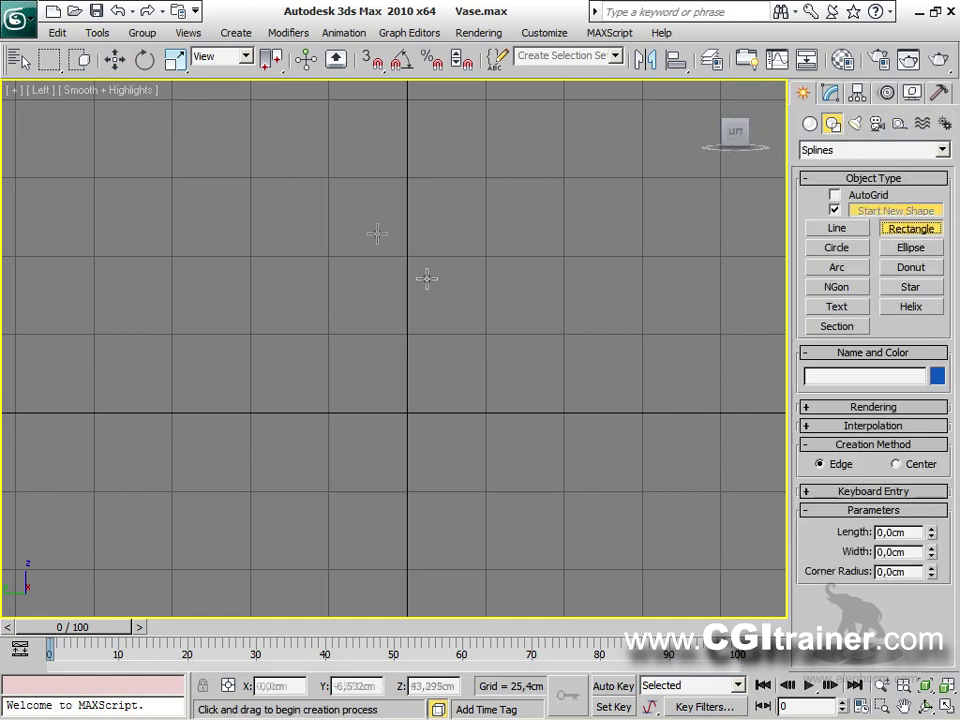
left_click_drag(291, 223, 506, 490)
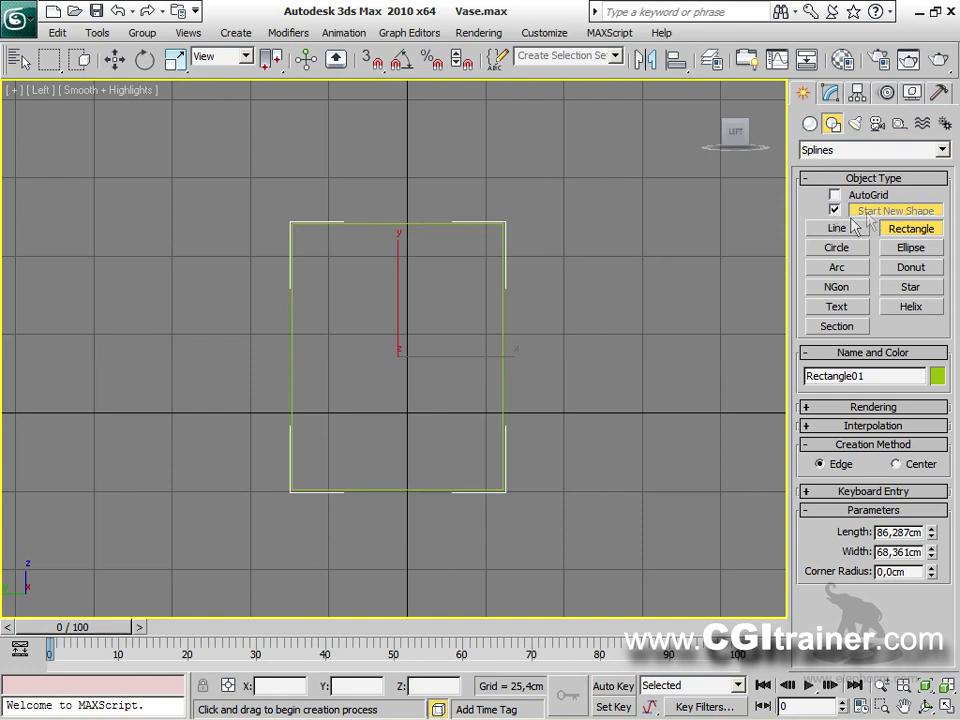
middle_click_drag(614, 326, 377, 302)
scroll(377, 302, "down", 8)
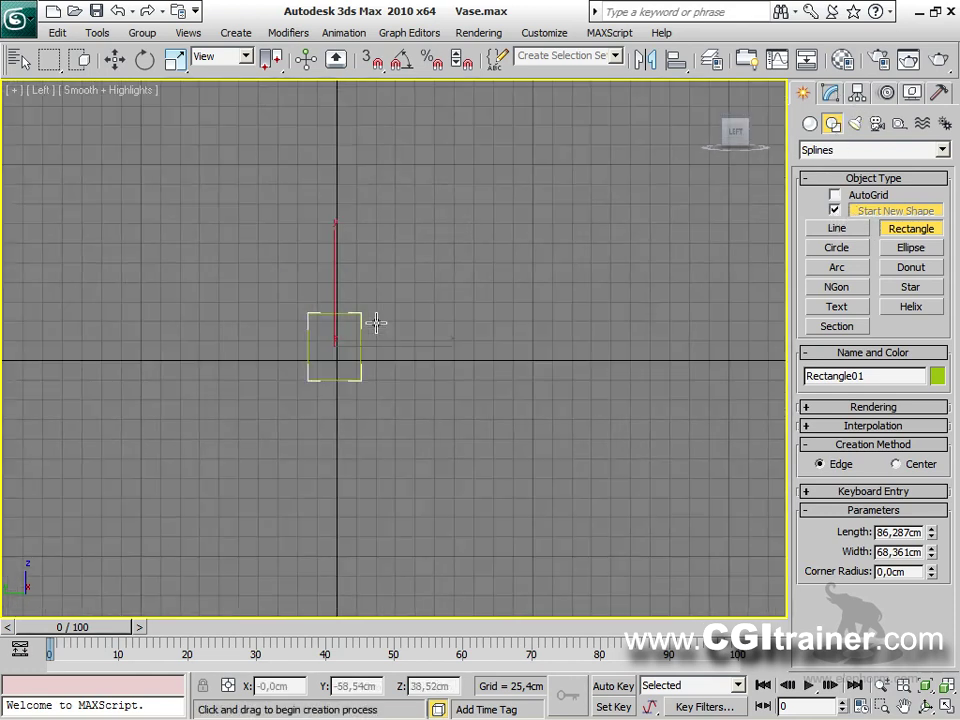
middle_click_drag(403, 371, 266, 326)
key("w")
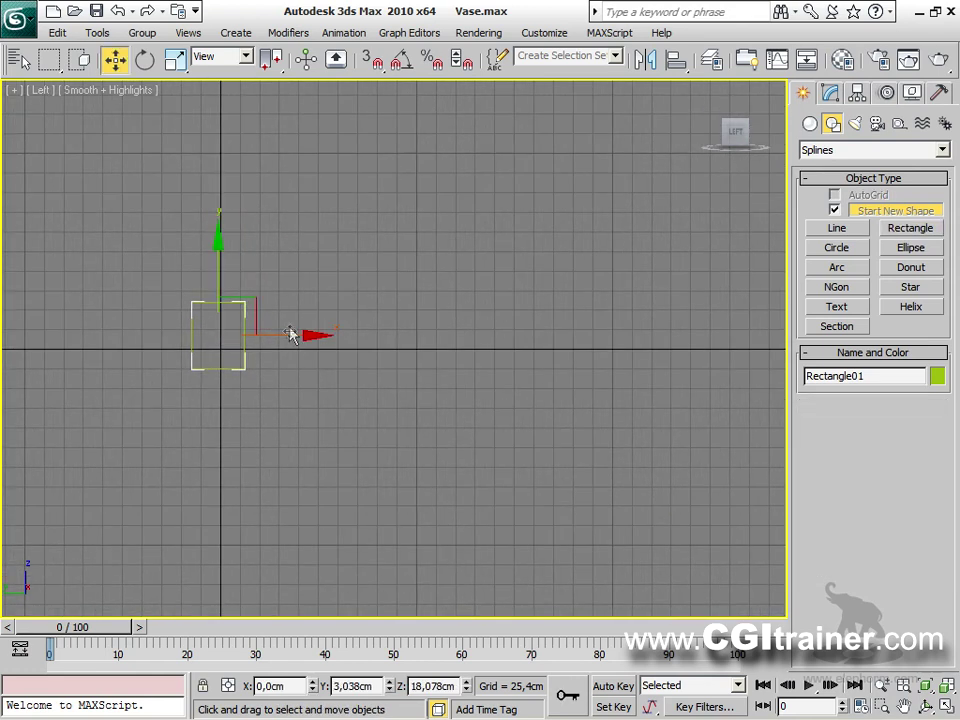
Shift-copy the square into a row of six squares.
left_click_drag(285, 335, 345, 340, "shift")
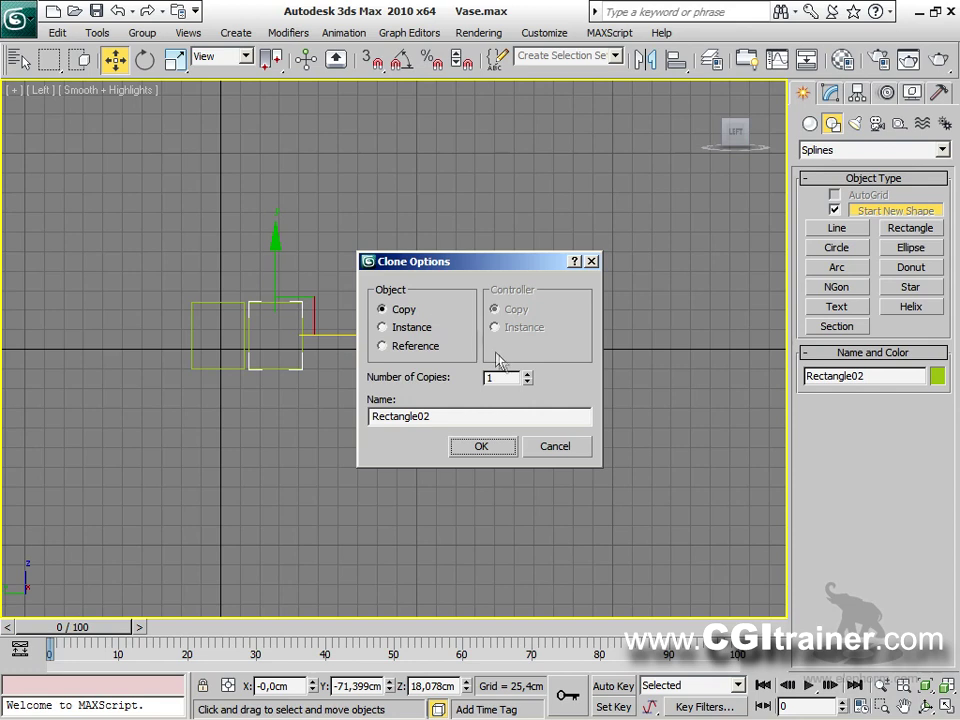
left_click(529, 376)
left_click(529, 376)
left_click(529, 376)
left_click(481, 445)
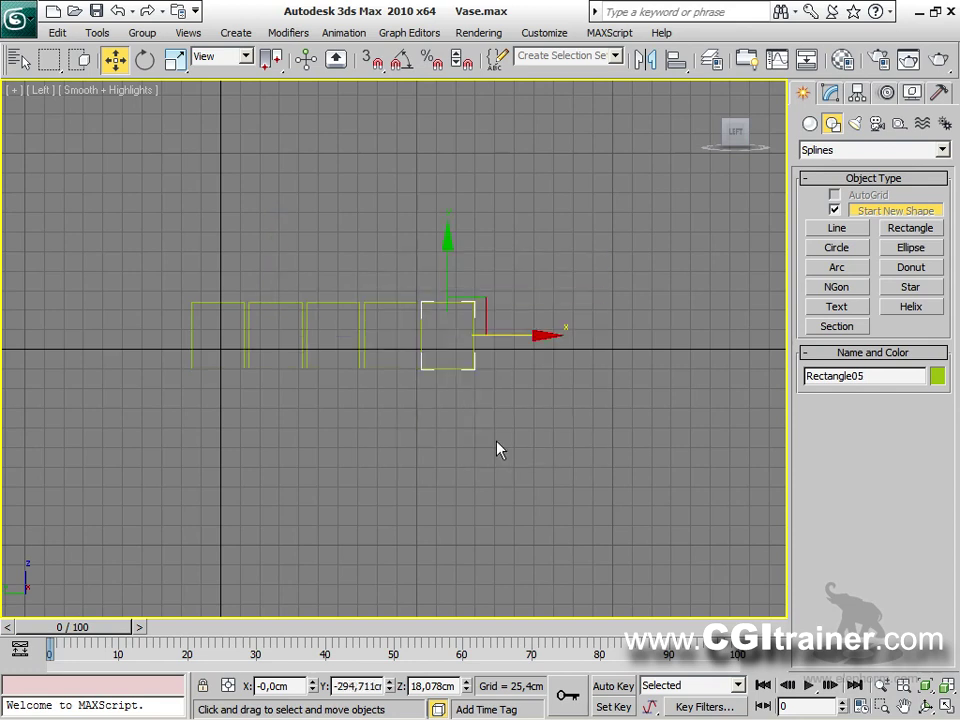
left_click(244, 336)
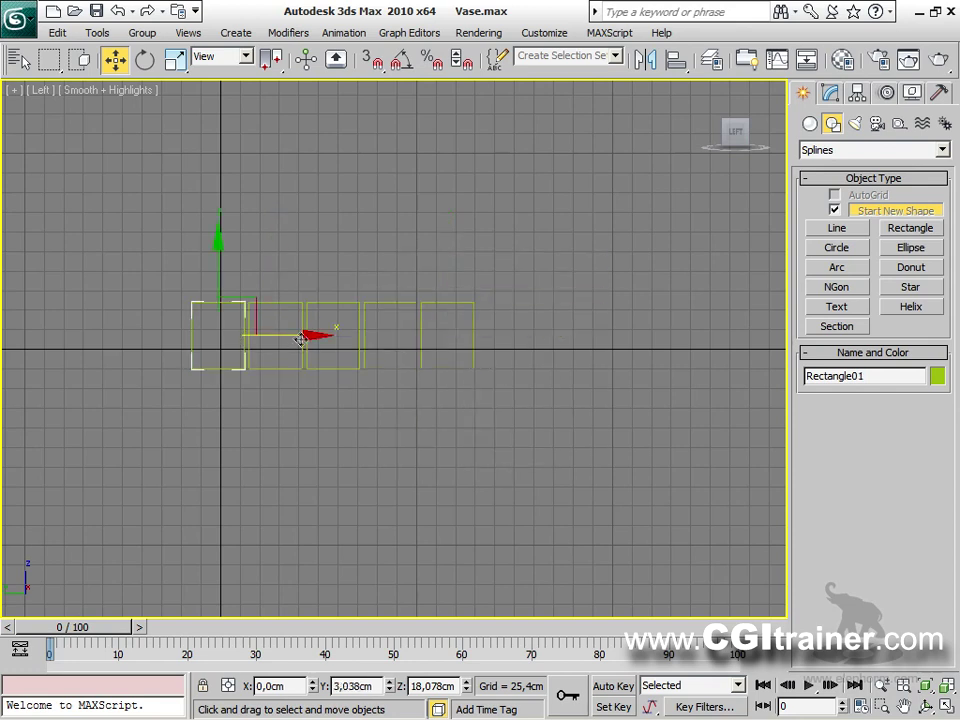
left_click_drag(292, 338, 233, 336, "shift")
left_click(488, 447)
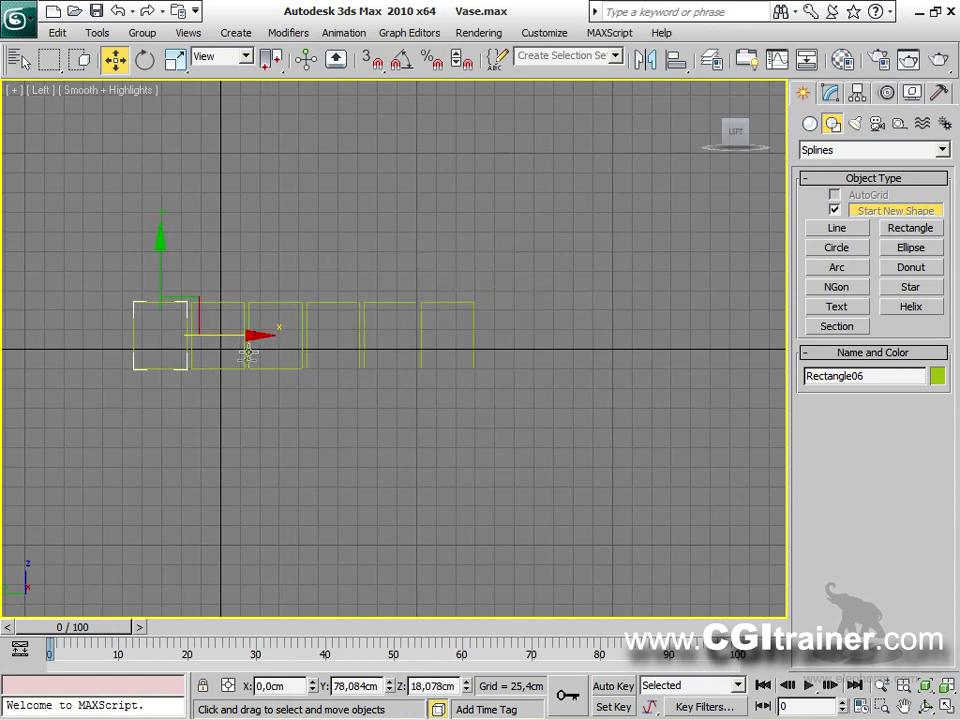
left_click(545, 402)
Copy the row twice for three rows of six, then draw a large enclosing rectangle.
left_click_drag(544, 446, 108, 265)
mouse_move(300, 264)
left_mouse_down("shift")
mouse_move(291, 189)
mouse_move(301, 197)
mouse_move(314, 329)
left_mouse_up("shift")
left_click(477, 449)
key("ctrl+v")
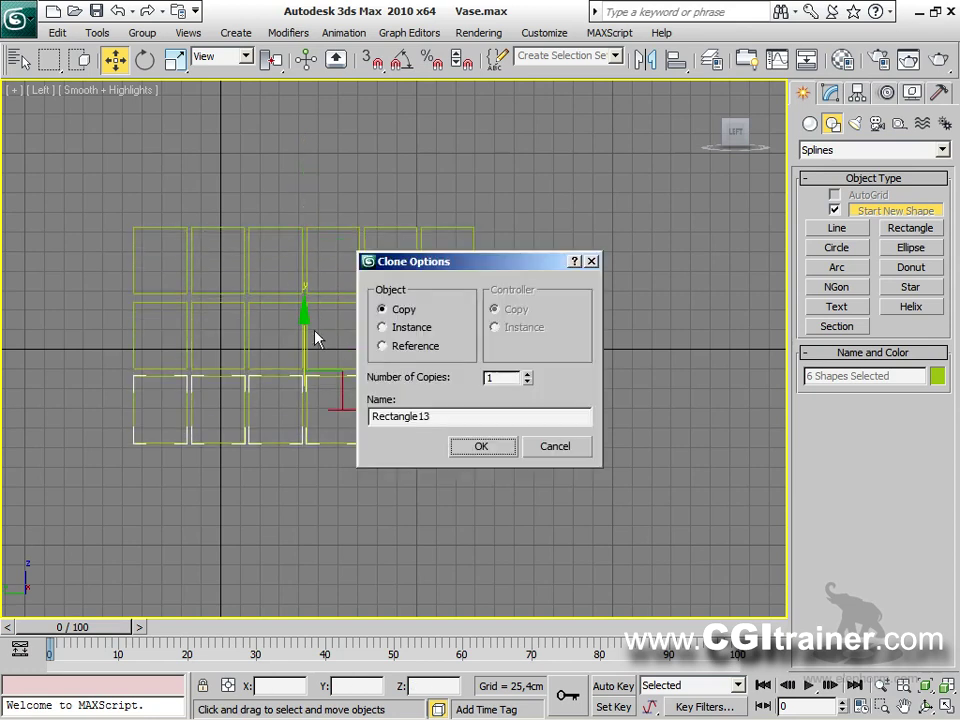
left_click(456, 447)
left_click(482, 513)
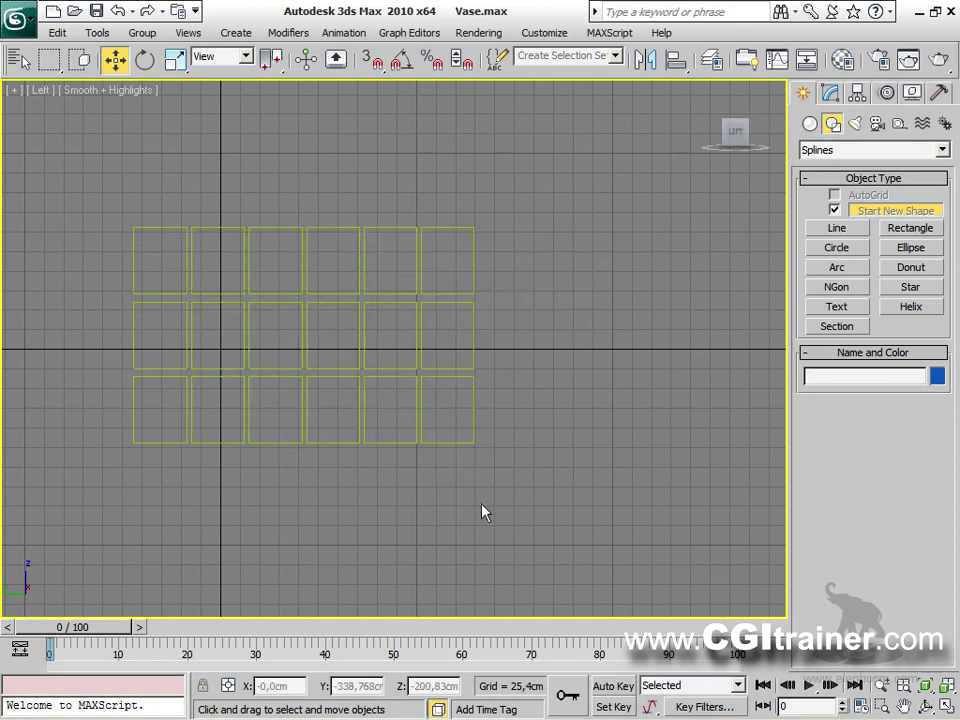
left_click(910, 228)
left_click_drag(128, 220, 490, 447)
Convert the frame Rectangle19 to an Editable Spline and enter Vertex level.
right_click(490, 447)
right_click(432, 333)
mouse_move(474, 508)
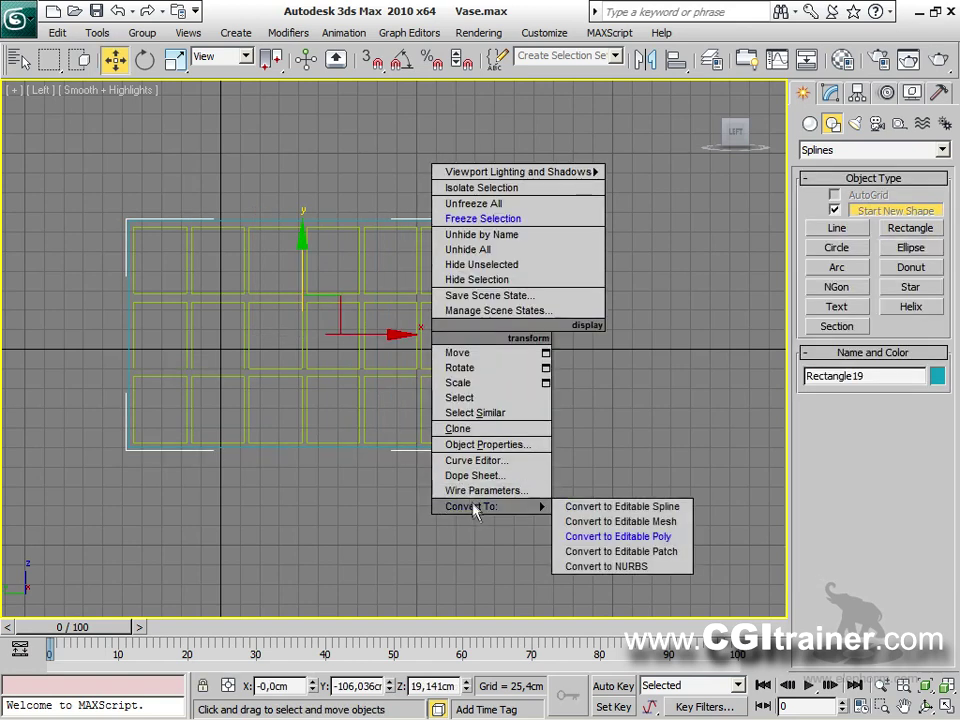
left_click(667, 508)
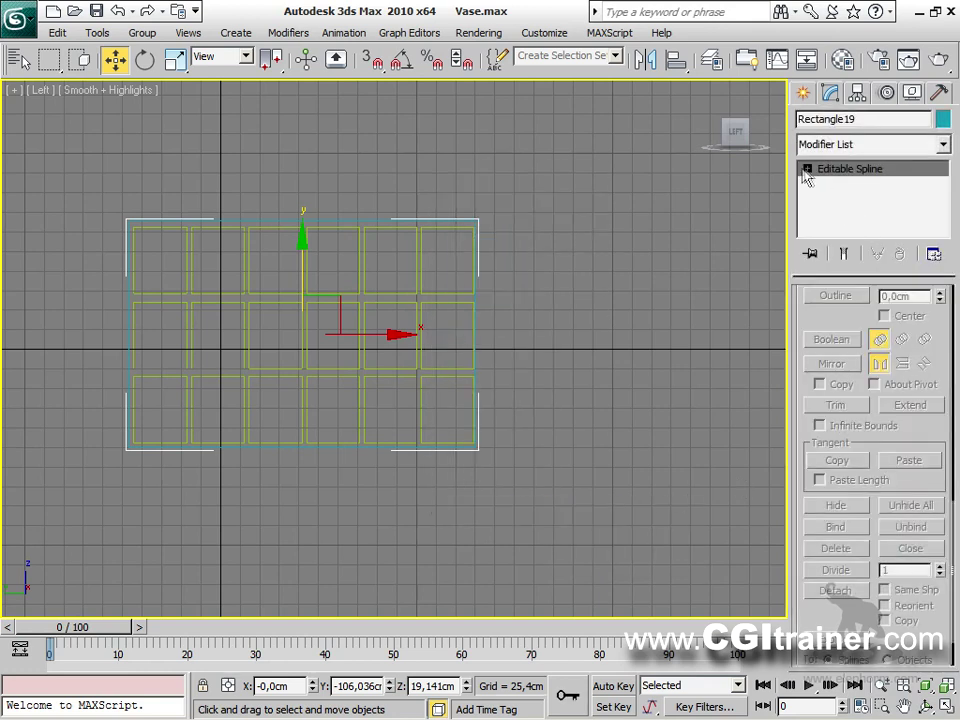
left_click(806, 169)
left_click(841, 184)
Move the frame's right corner vertices outward along X to enlarge it.
left_click_drag(562, 476, 466, 214)
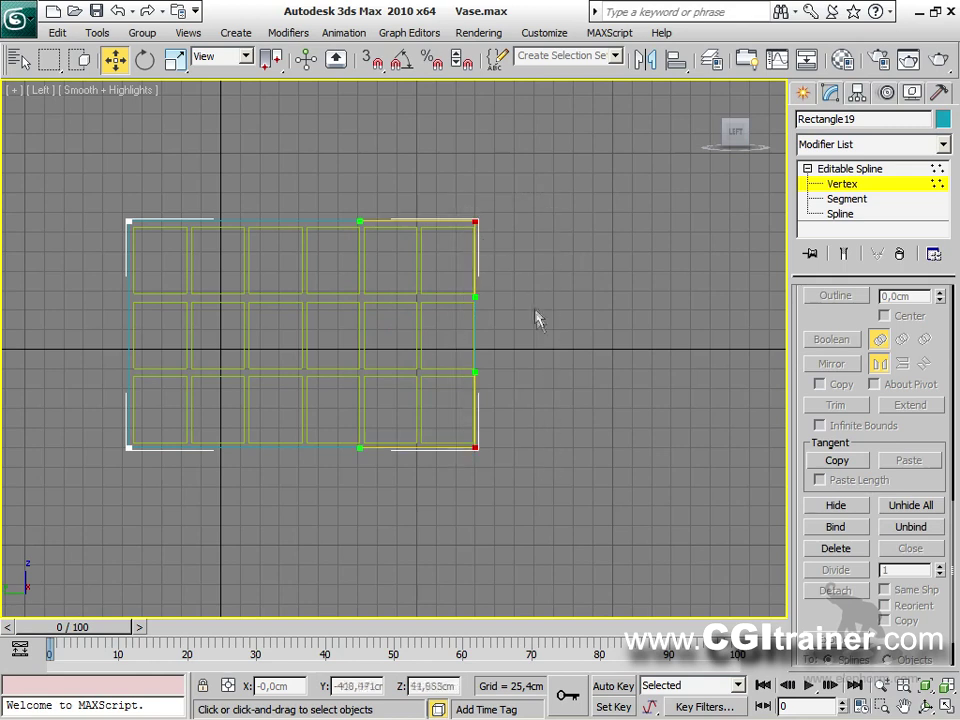
right_click(482, 285)
left_click(460, 317)
left_click_drag(523, 221, 534, 221)
left_click_drag(525, 489, 132, 535)
left_click(617, 390)
middle_click_drag(381, 467, 462, 452)
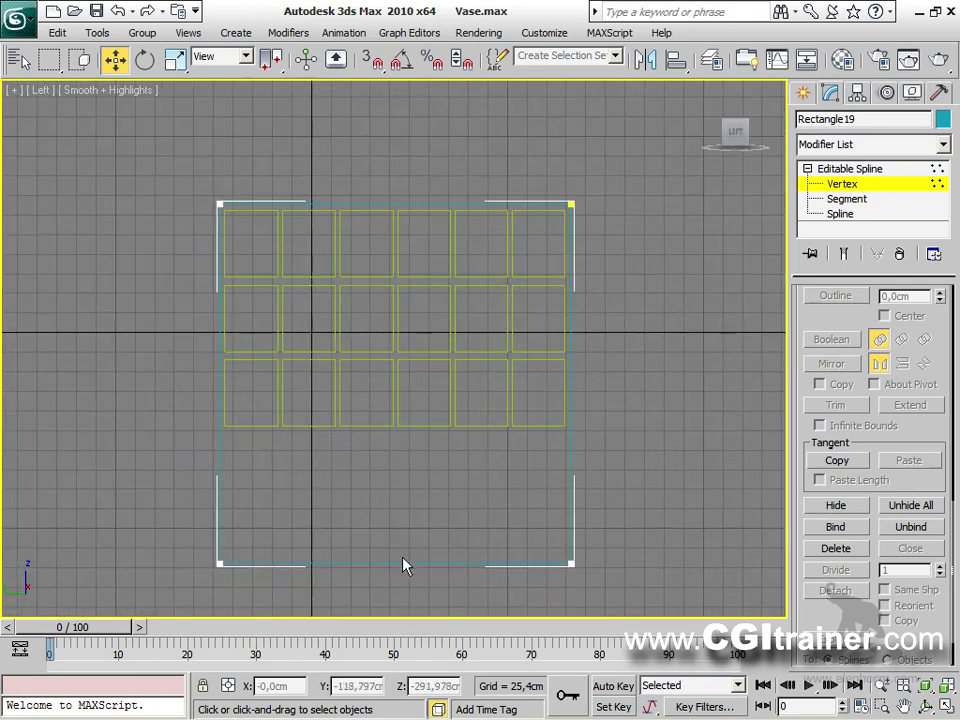
Hide the grid and use Attach Mult. to attach Rectangle01–18 to the frame.
key("g")
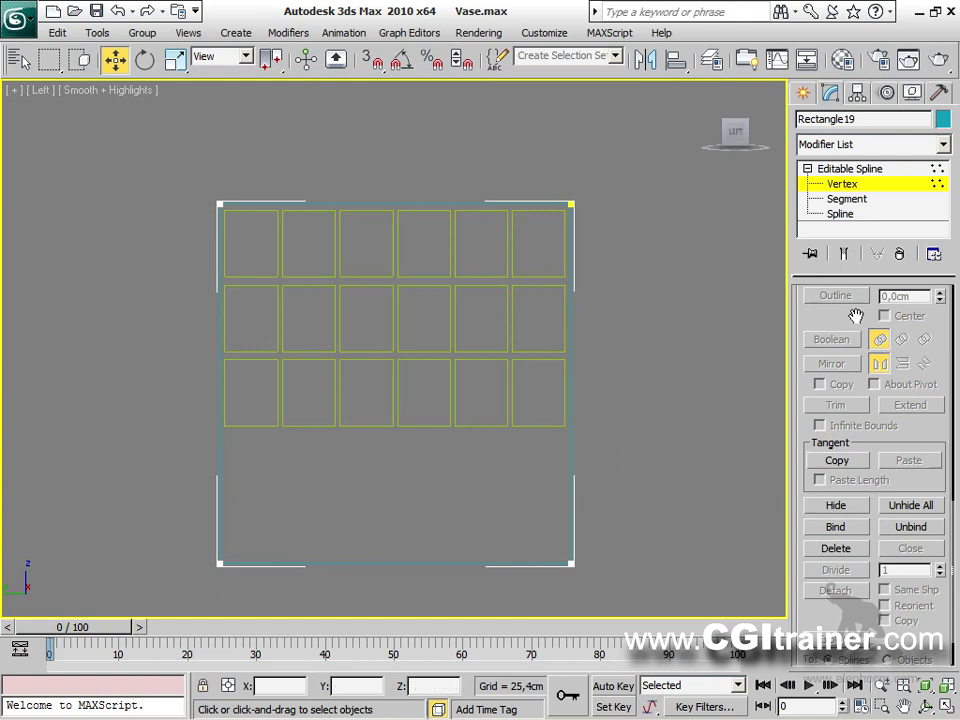
scroll(853, 315, "up", 10)
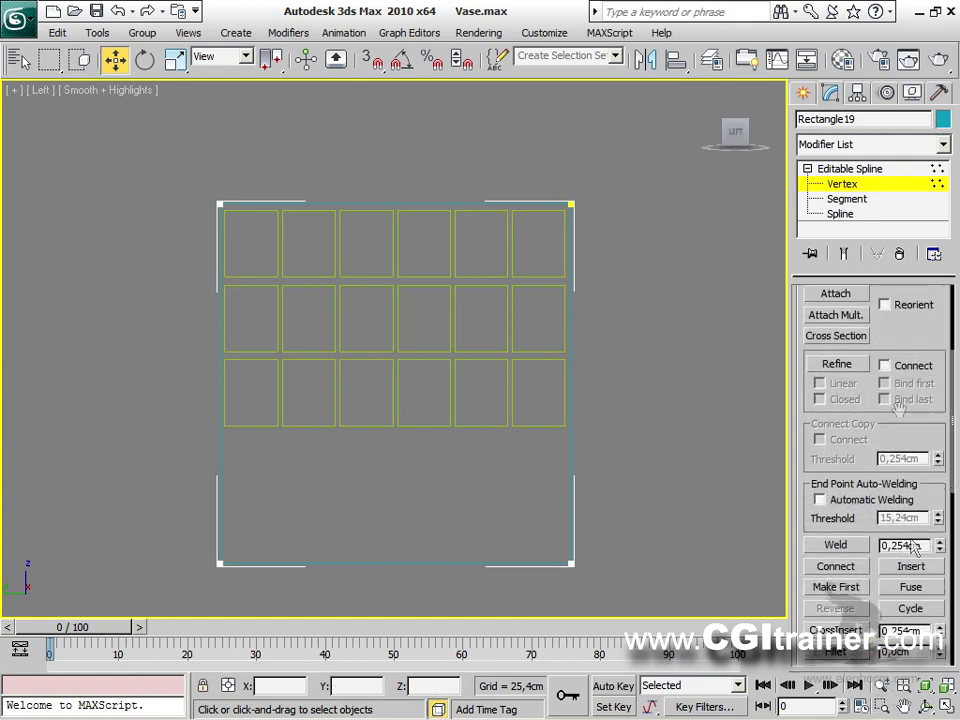
scroll(909, 300, "up", 5)
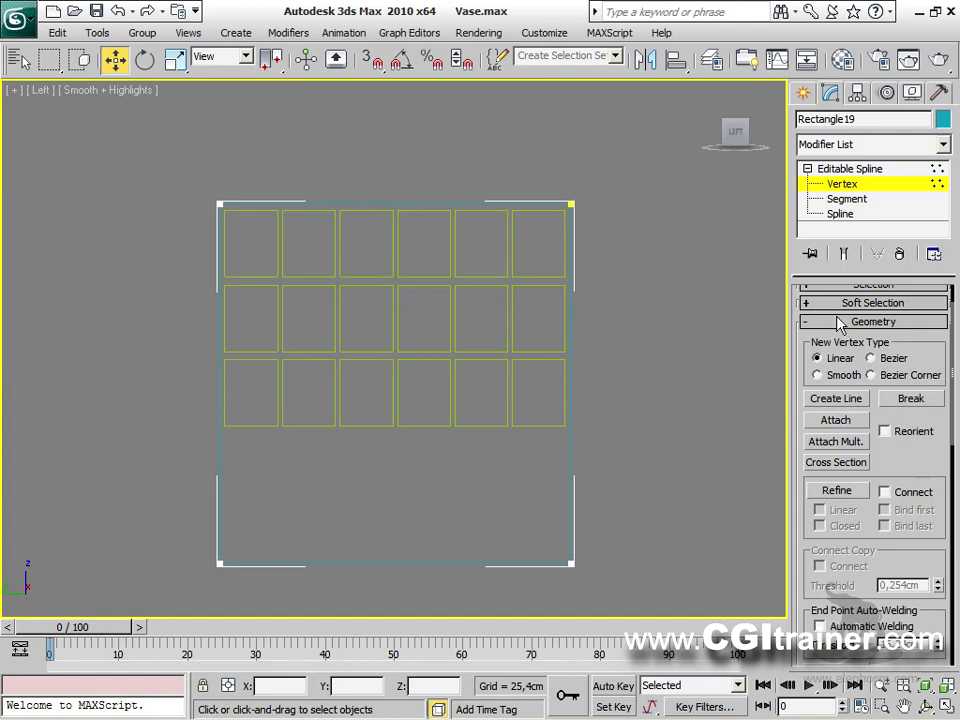
left_click(836, 441)
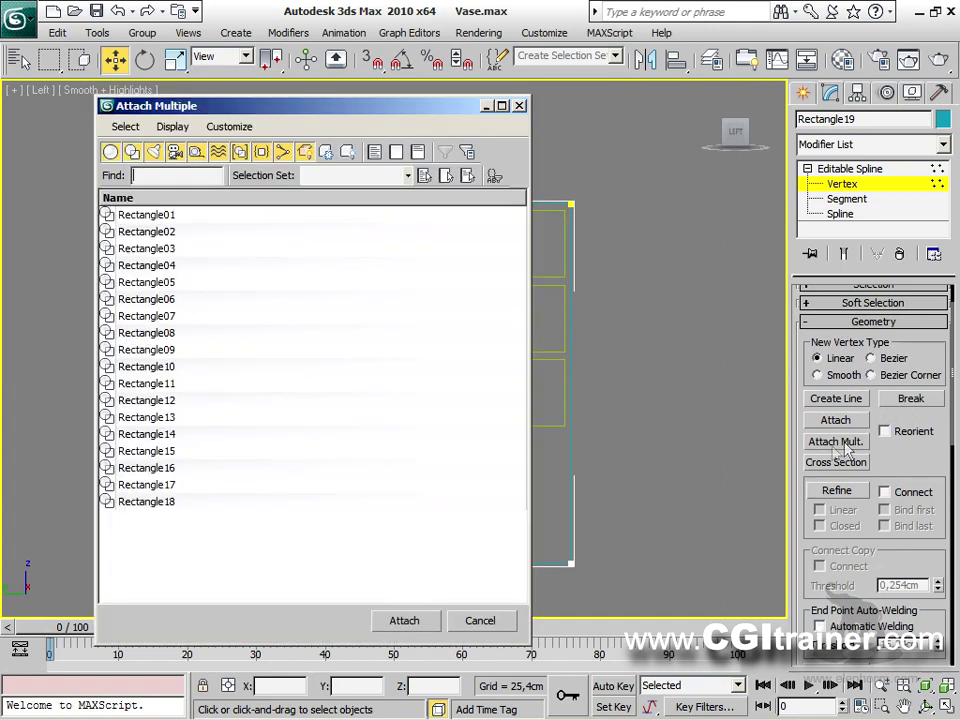
left_click_drag(183, 215, 167, 506)
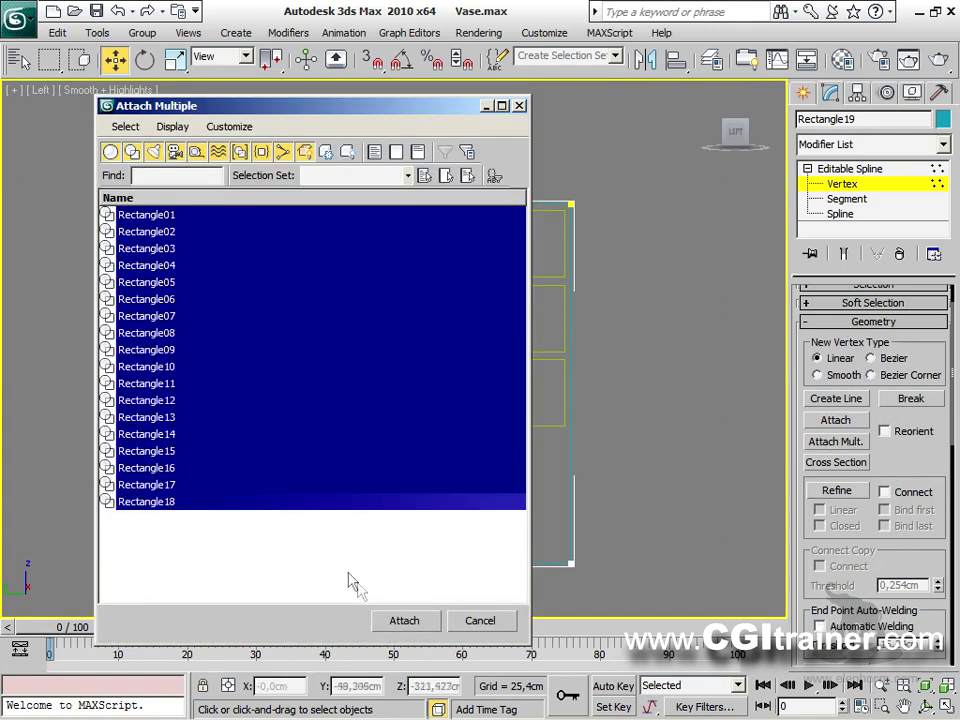
left_click(401, 620)
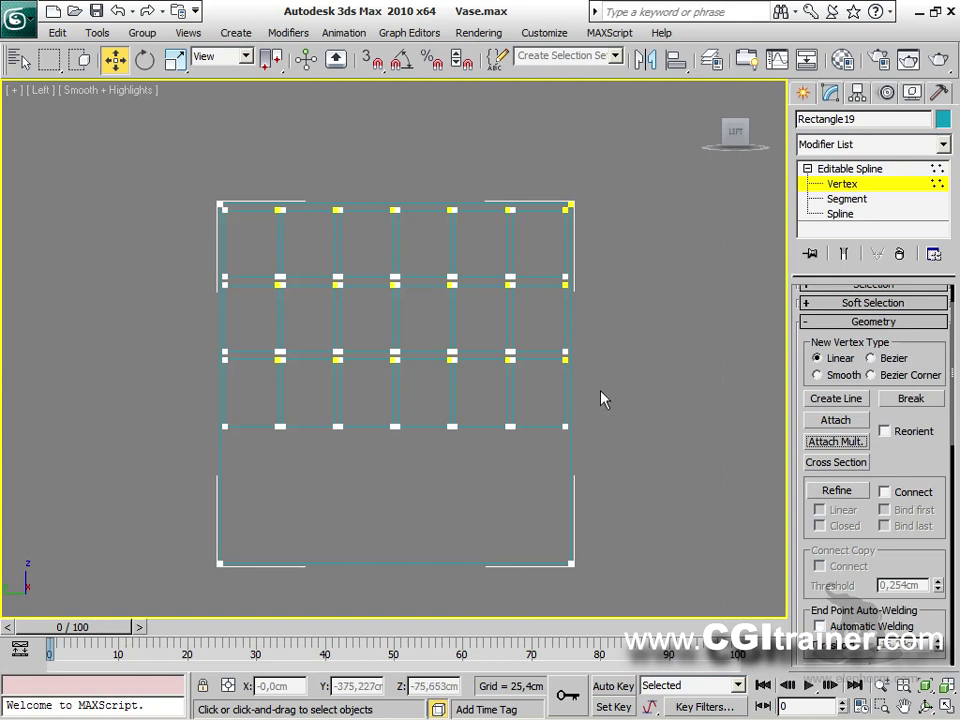
Extrude the spline grid 63,5 cm into a shelf, then Shift-drag a copy along X.
key("p")
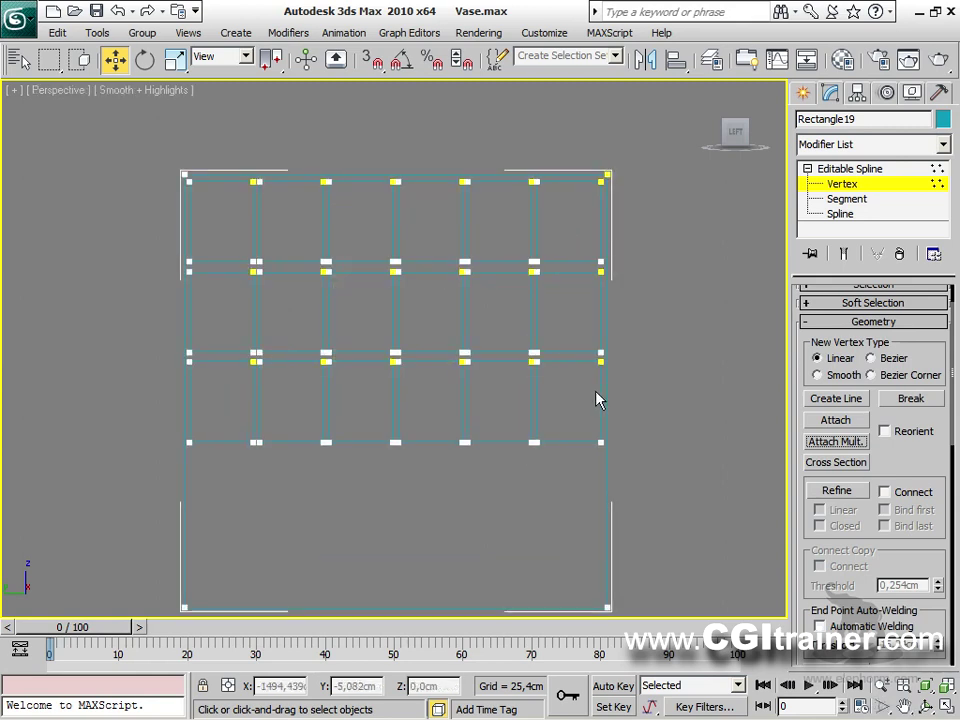
middle_click_drag(619, 319, 531, 369, "alt")
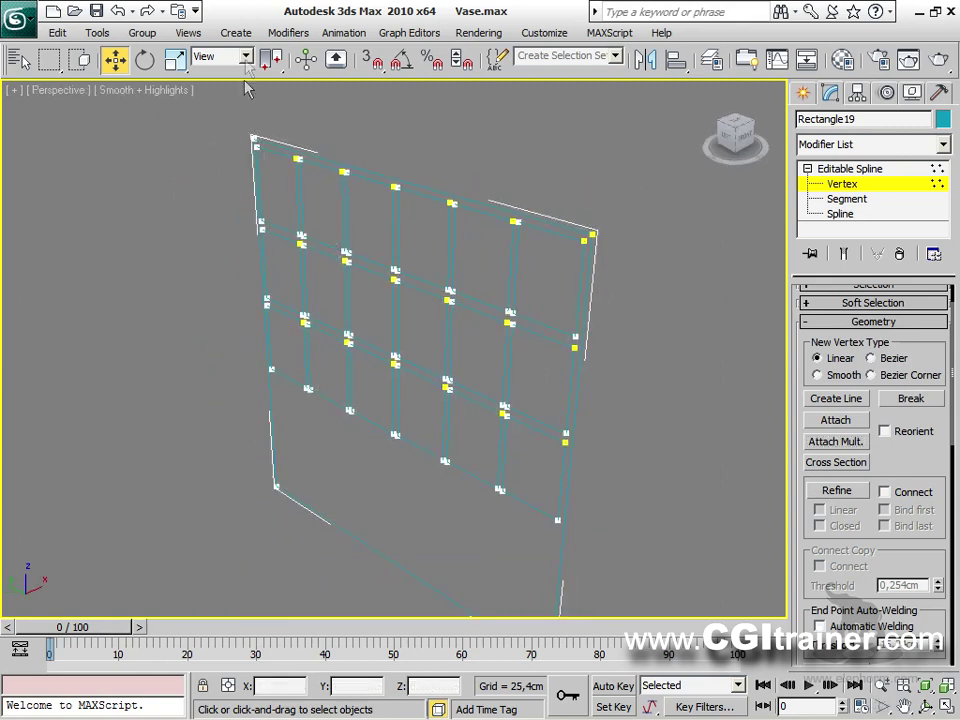
left_click(276, 33)
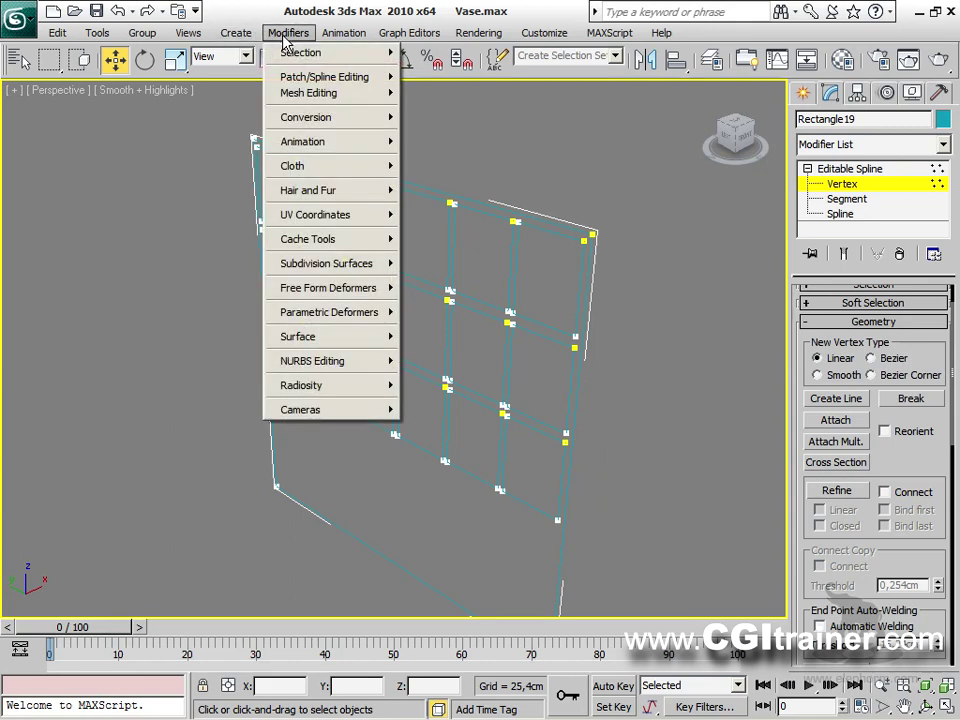
mouse_move(276, 95)
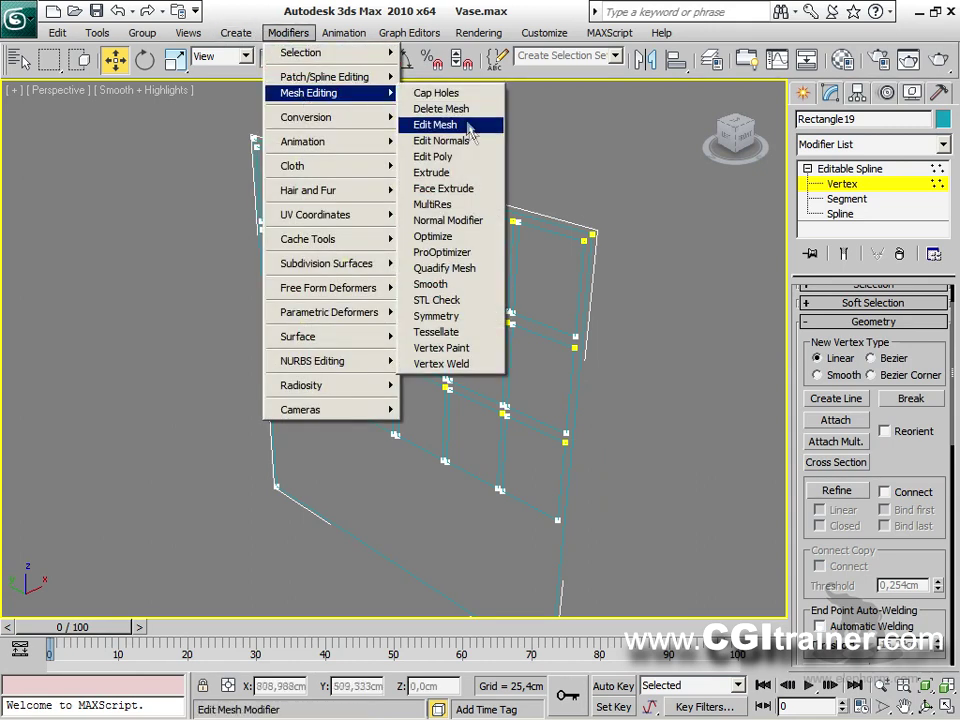
left_click(432, 173)
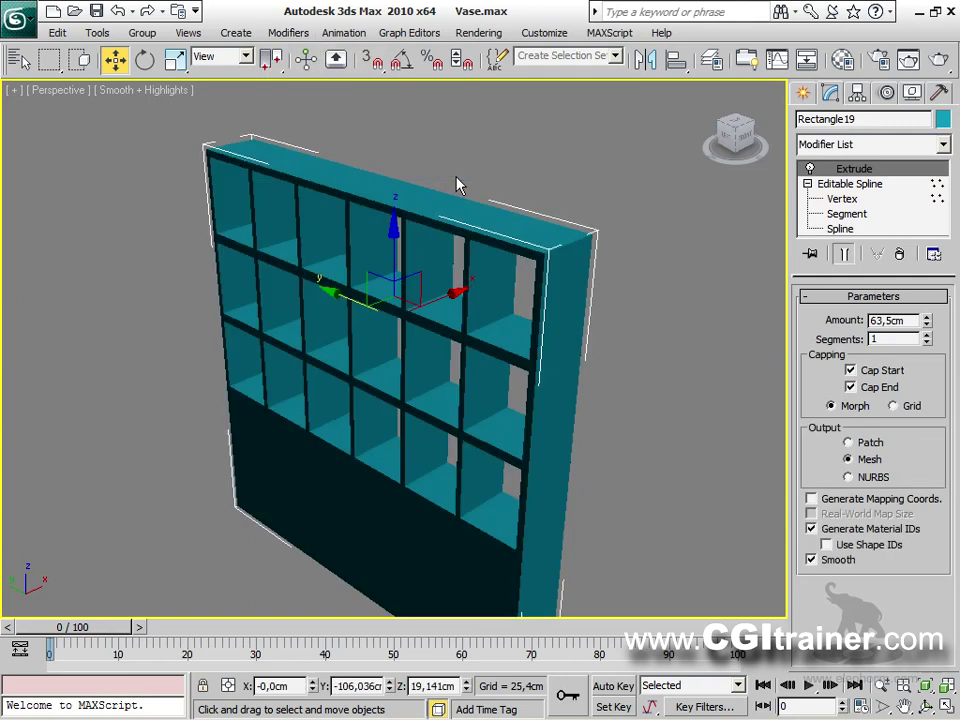
middle_click_drag(459, 185, 465, 262, "alt")
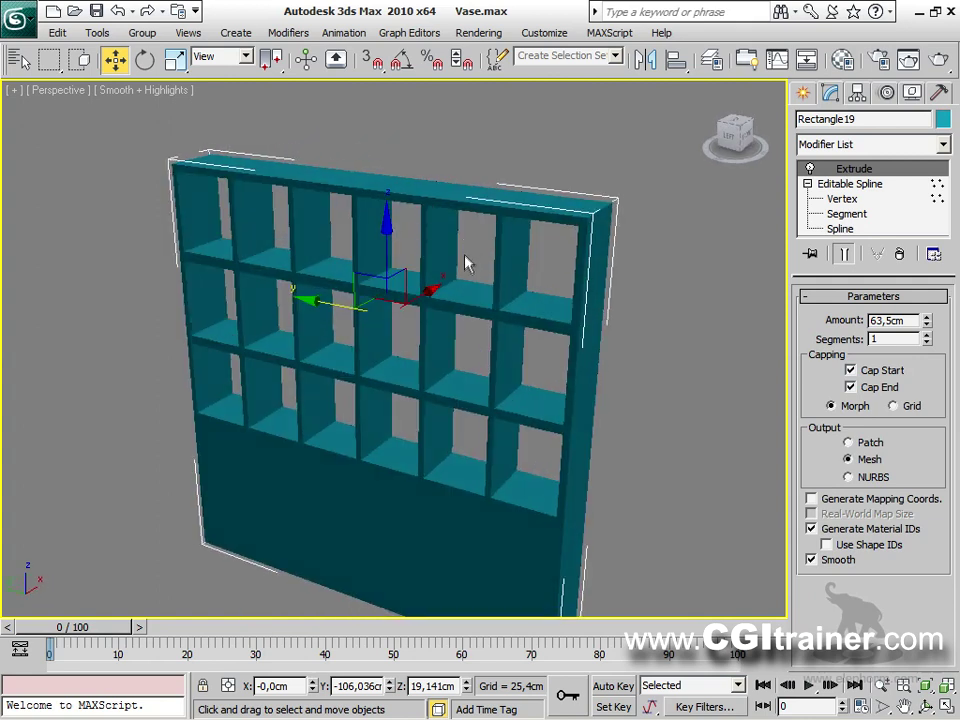
left_click_drag(454, 270, 587, 177, "shift")
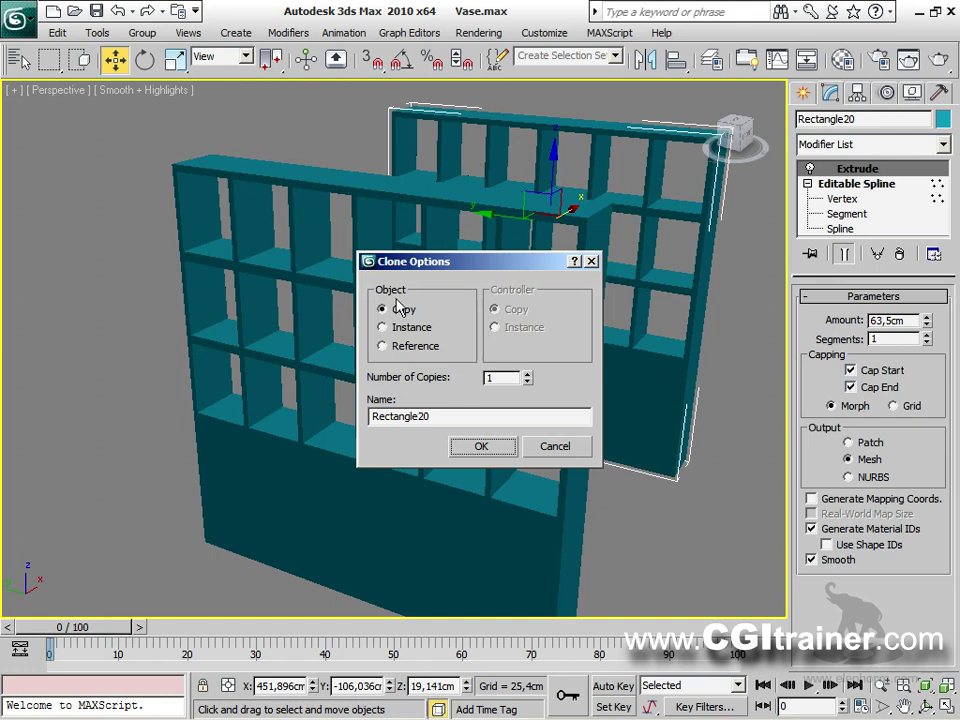
Accept the Rectangle20 copy and delete its inner grid spline, keeping the outline.
left_click(478, 449)
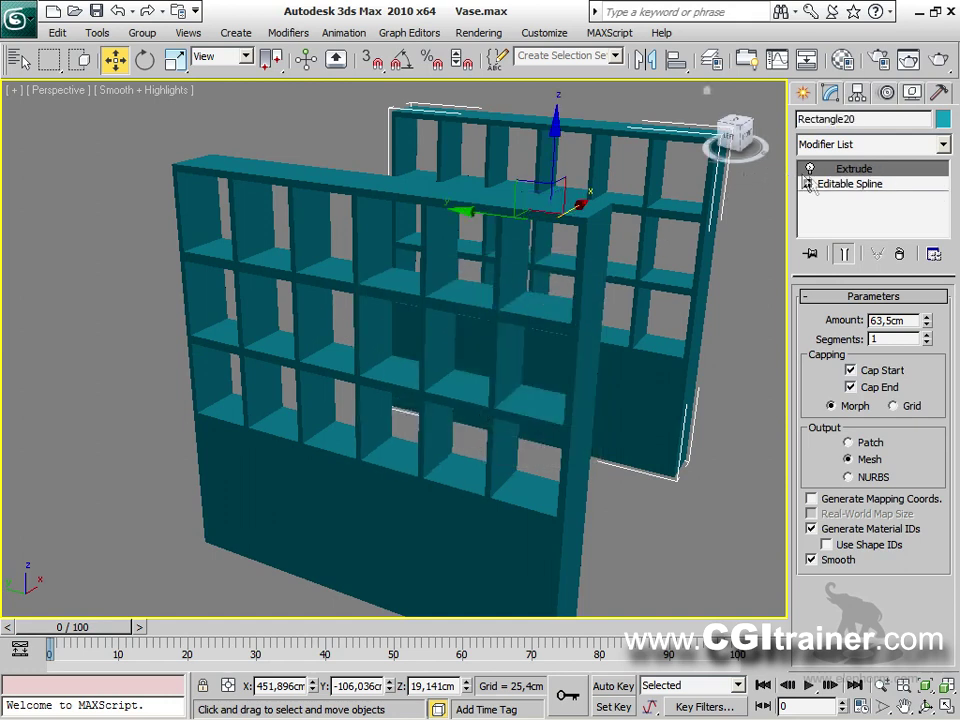
left_click(856, 191)
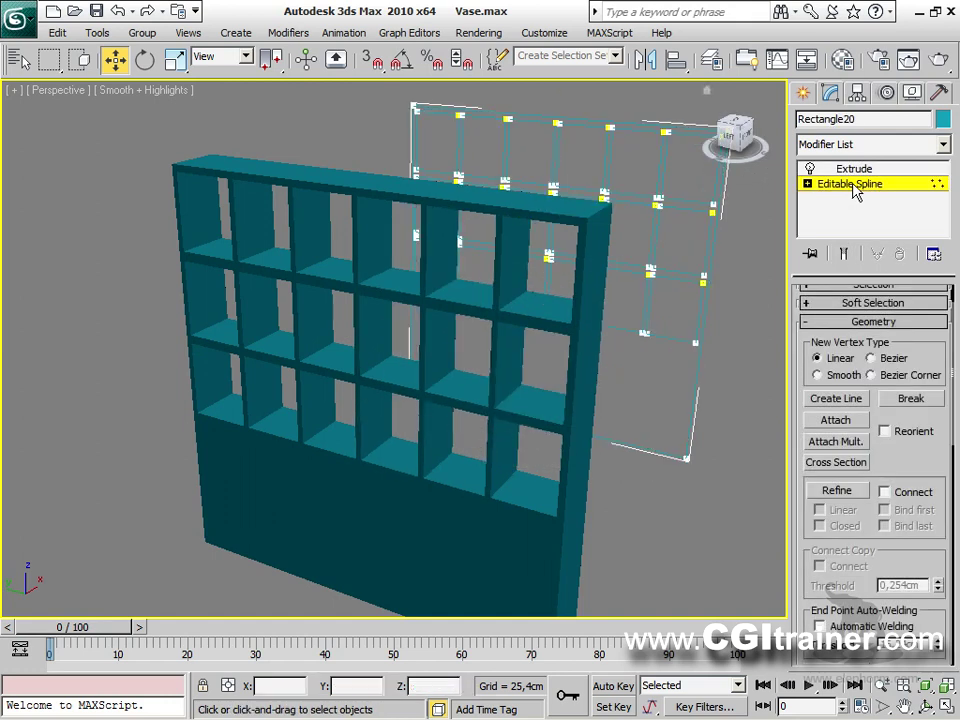
key("1")
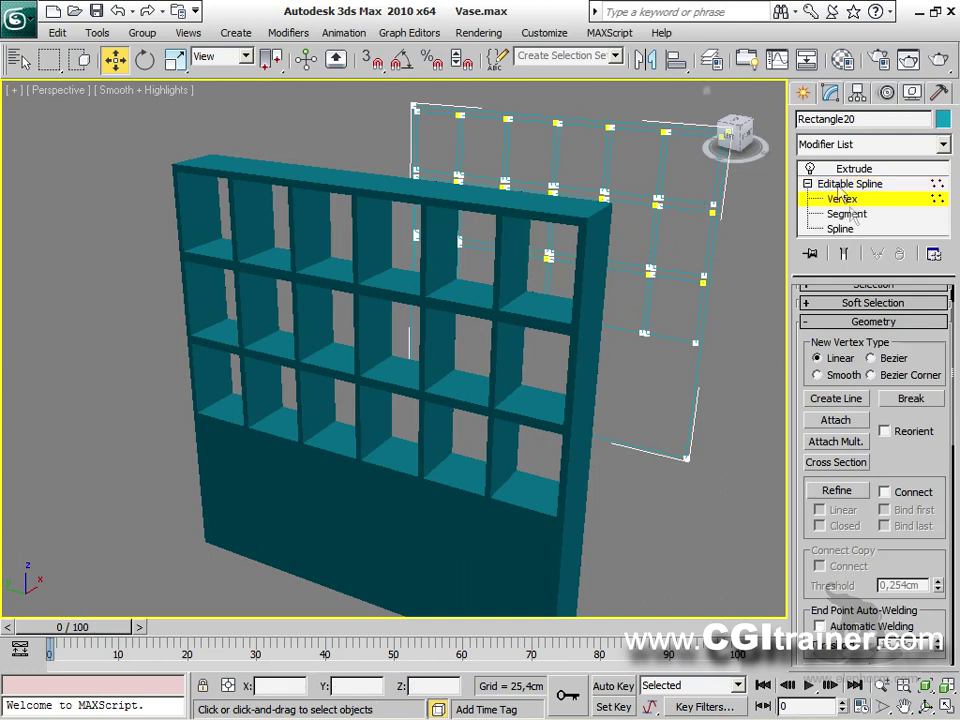
left_click(840, 229)
left_click_drag(668, 362, 446, 167)
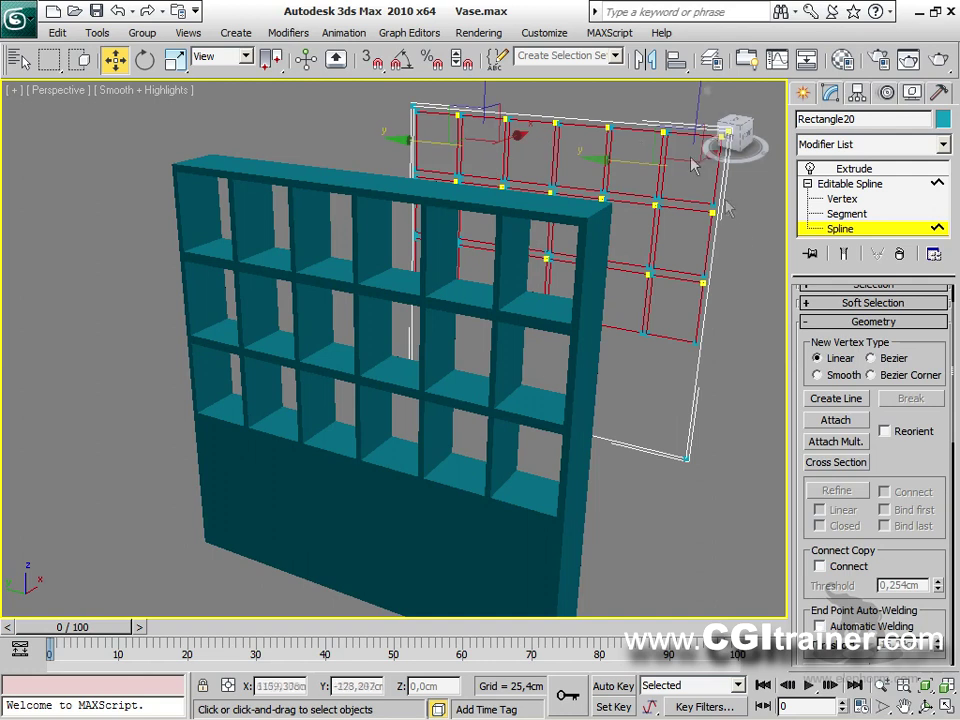
left_click(556, 134)
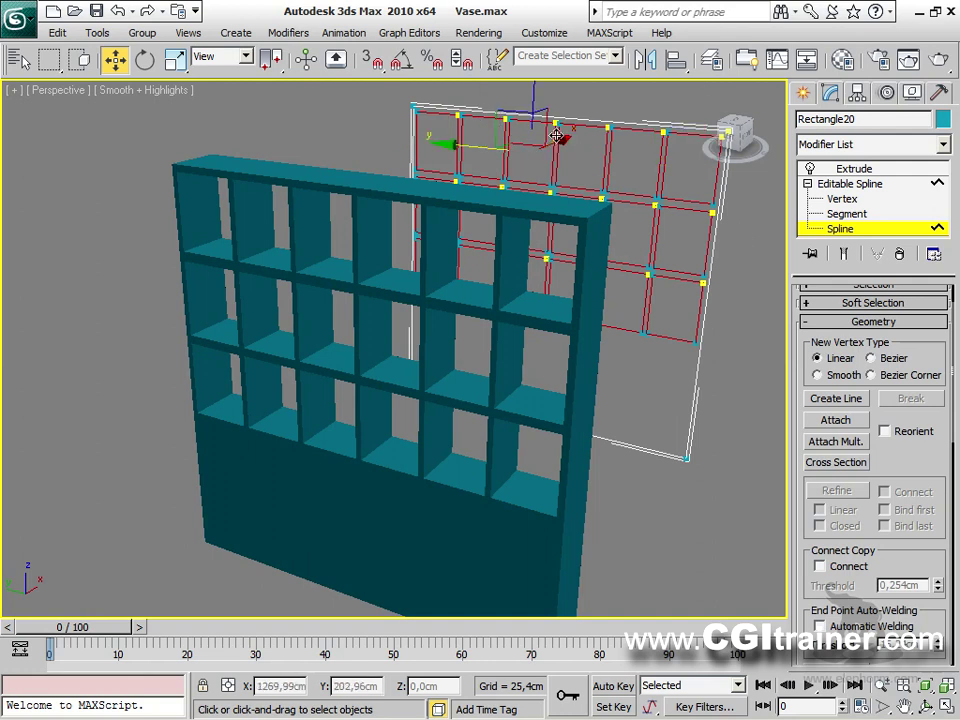
key("Delete")
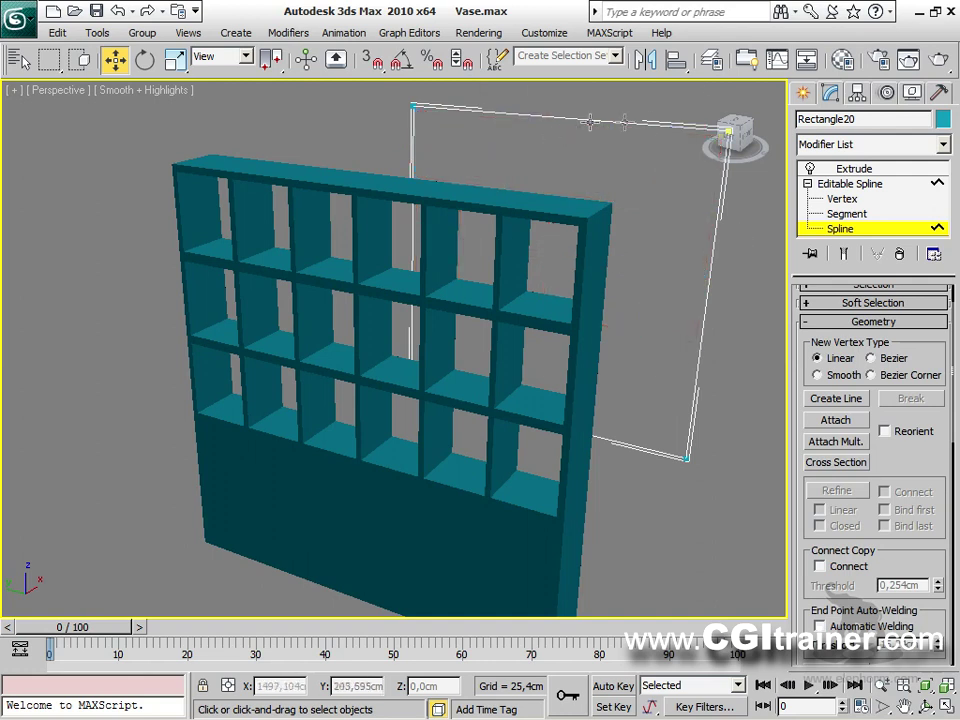
Reduce the copy's Extrude Amount to 7,62 cm and move it left toward the shelf.
left_click(849, 168)
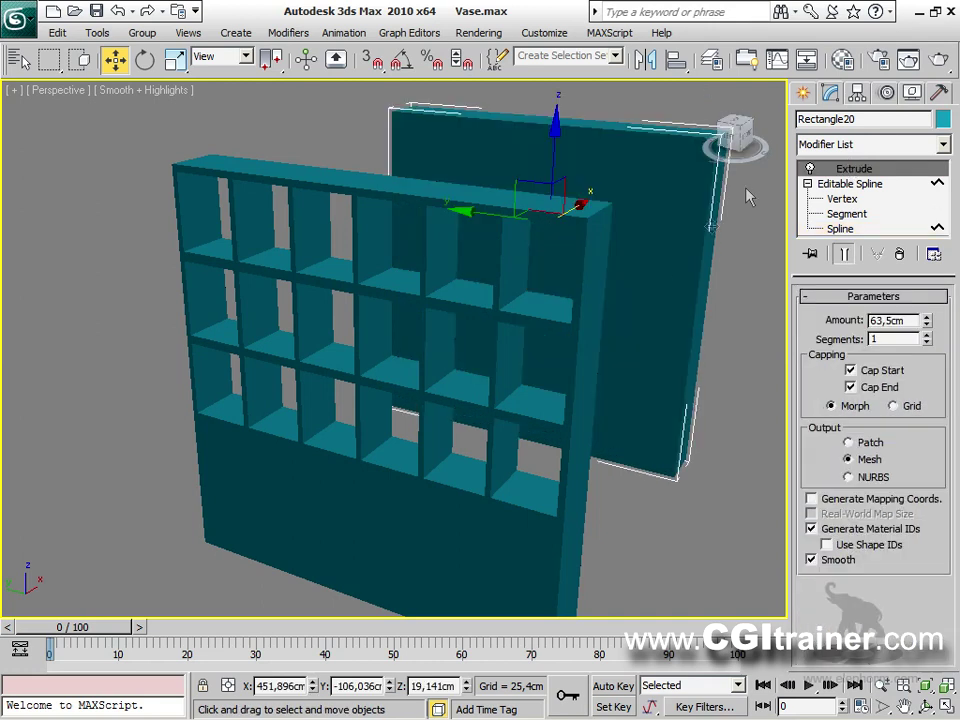
middle_click_drag(675, 281, 559, 293, "alt")
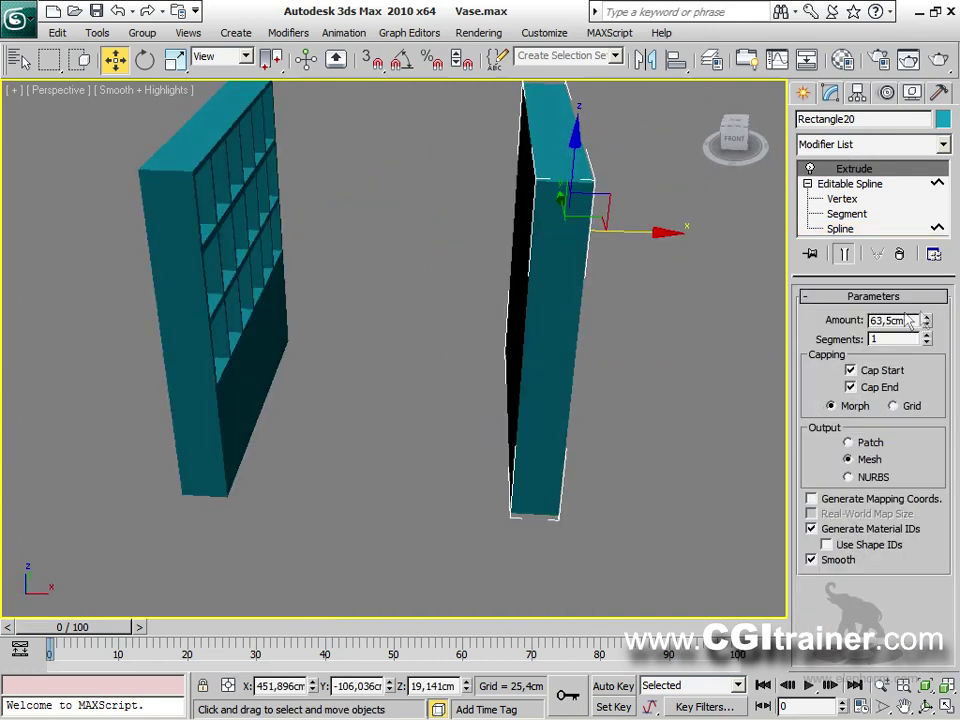
left_click_drag(934, 322, 929, 355)
left_click_drag(631, 232, 317, 237)
Place the thin panel against the shelf's back and save the scene as Meuble.max.
middle_click_drag(317, 237, 628, 374, "alt")
left_click(18, 17)
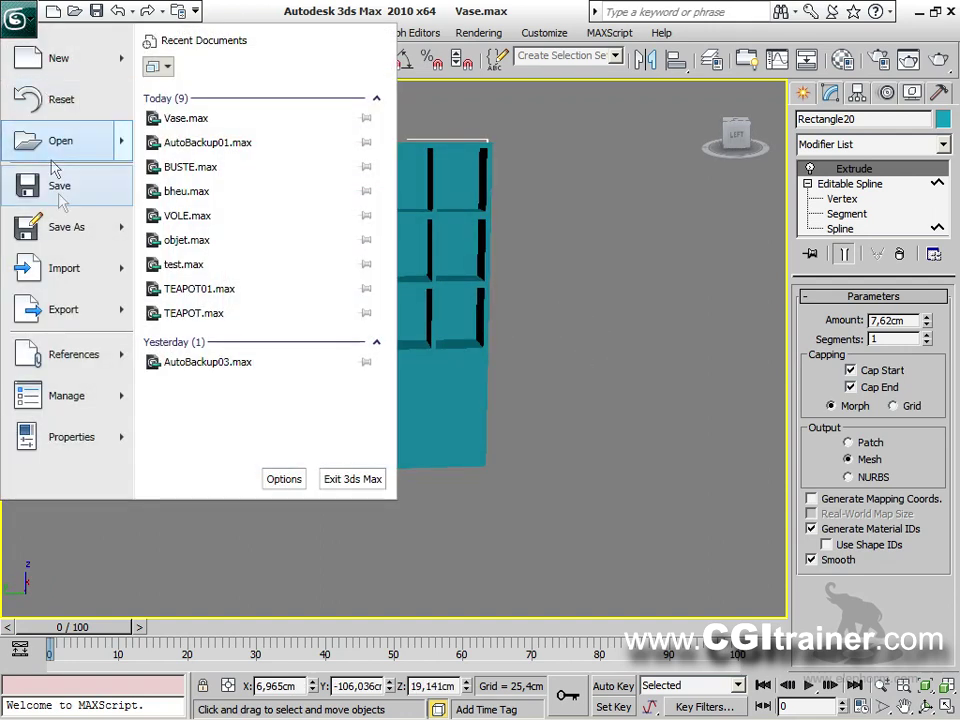
left_click(66, 229)
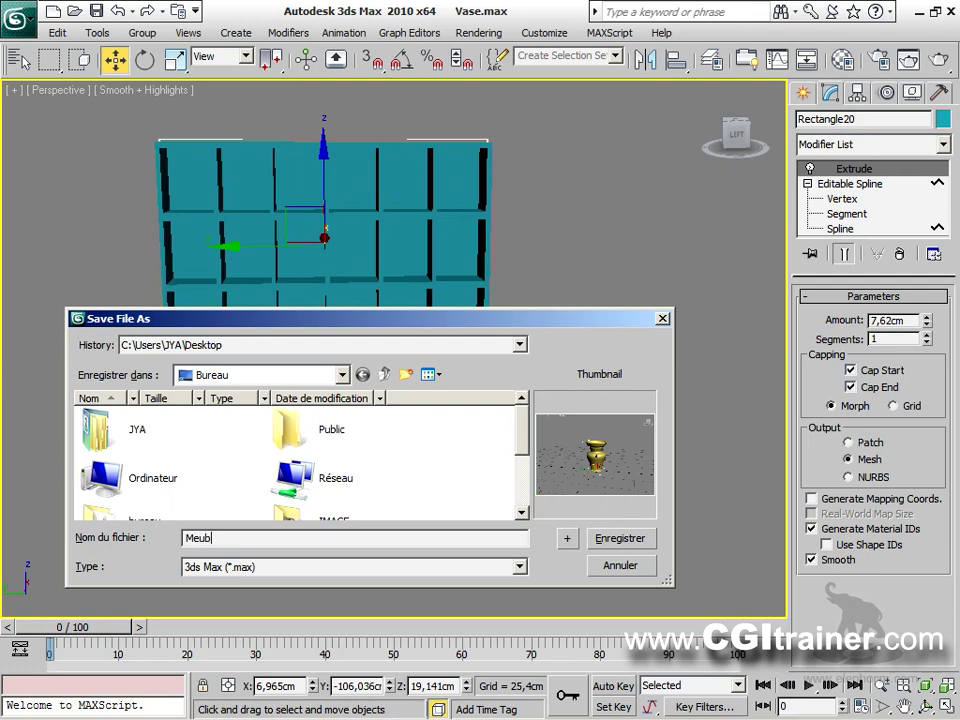
key("Return")
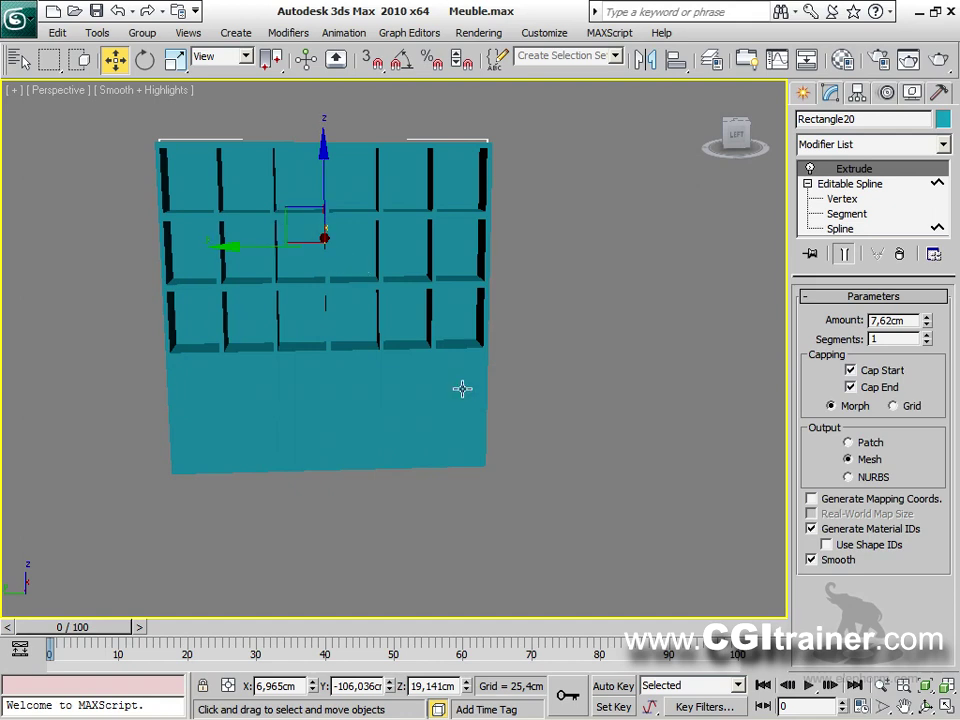
left_click(20, 18)
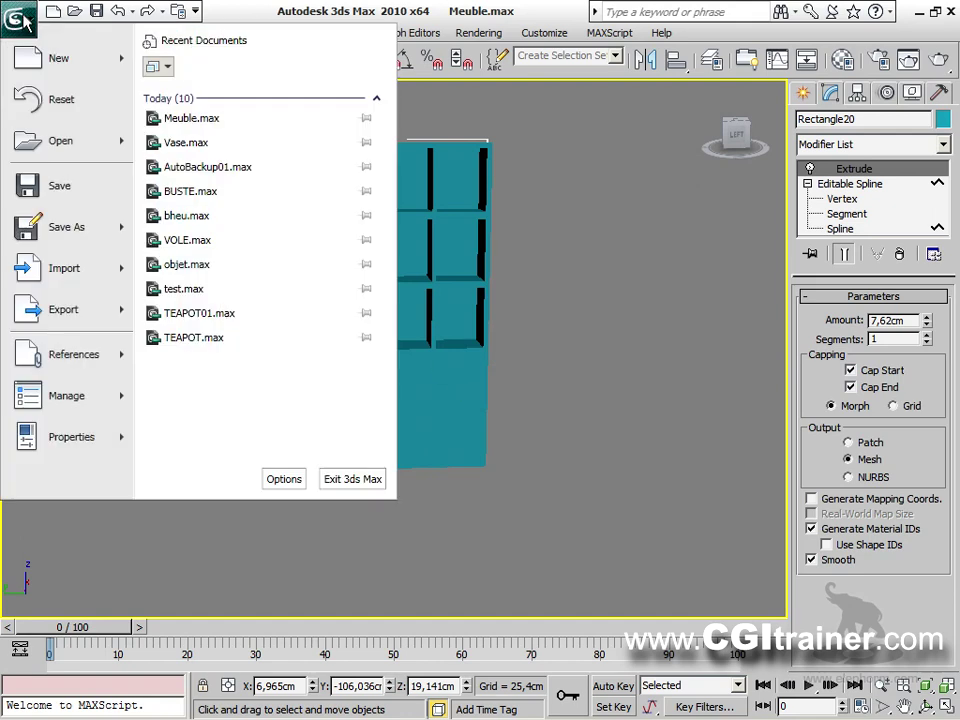
Start a File > Import > Merge and browse up to the Desktop folder.
left_click(64, 269)
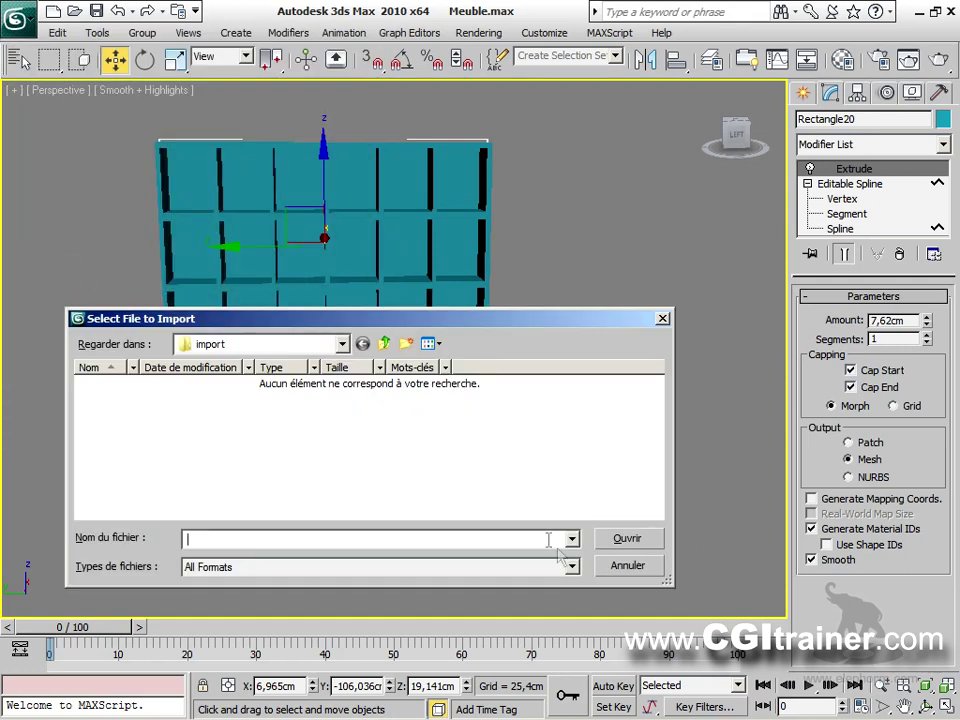
left_click(627, 565)
left_click(20, 18)
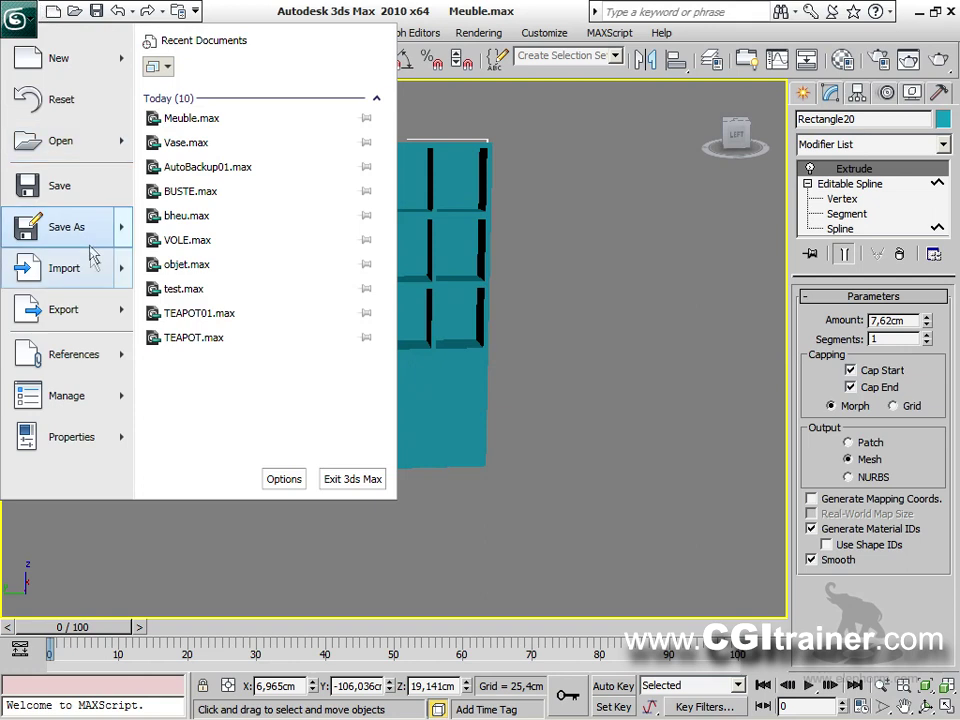
mouse_move(105, 266)
left_click(210, 153)
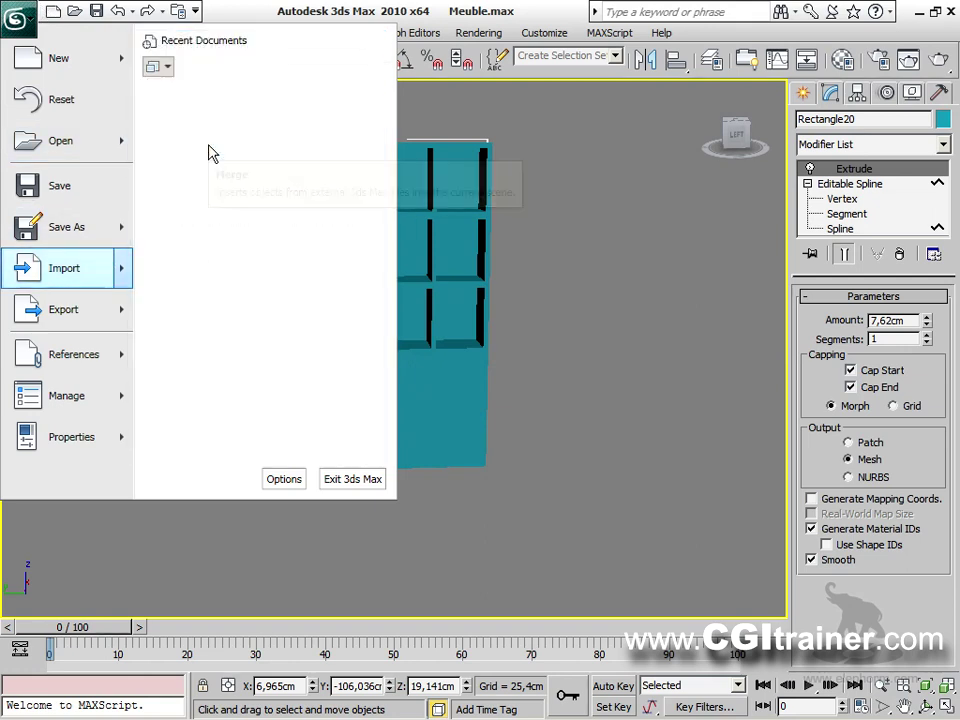
left_click(385, 376)
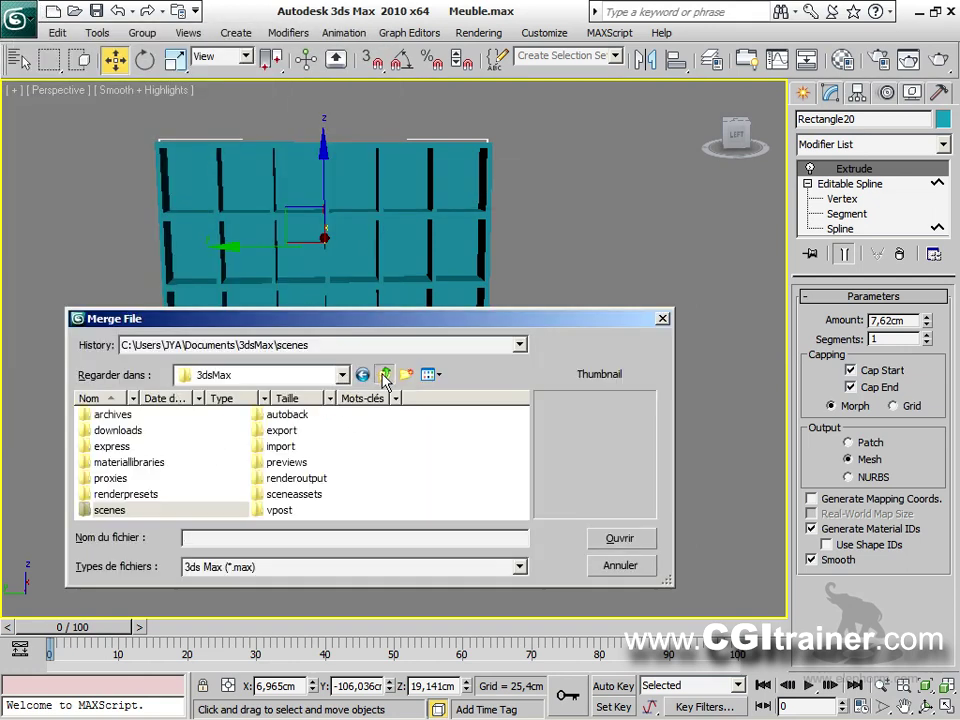
left_click(385, 376)
left_click(385, 376)
left_click(385, 376)
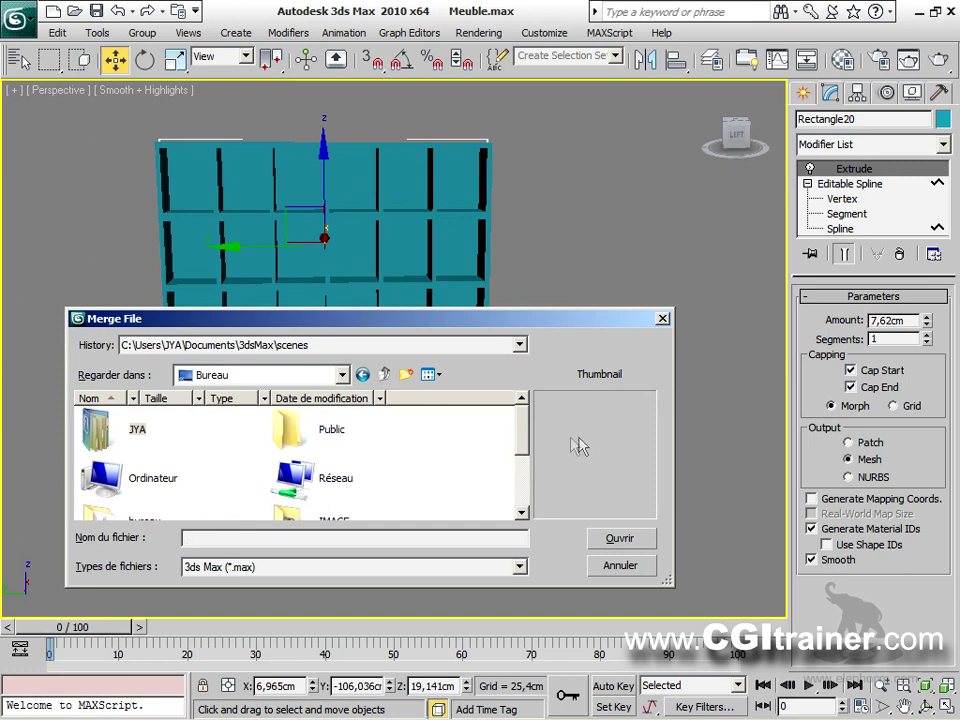
Merge Circle01 from Vase.max, then select both bookshelf objects.
scroll(527, 445, "down", 5)
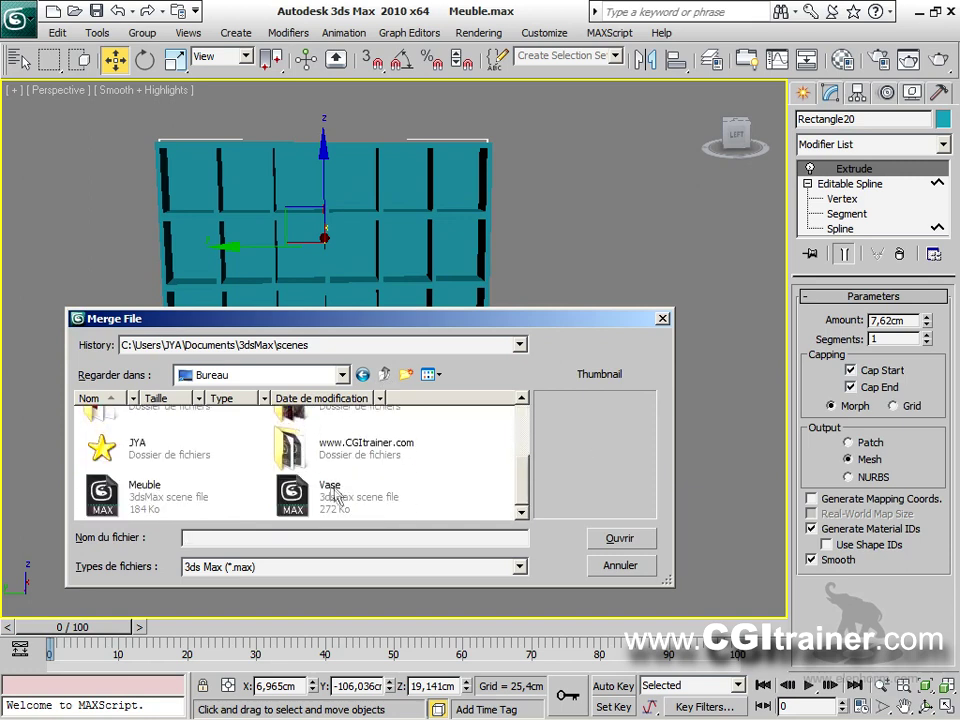
left_click(335, 495)
left_click(622, 541)
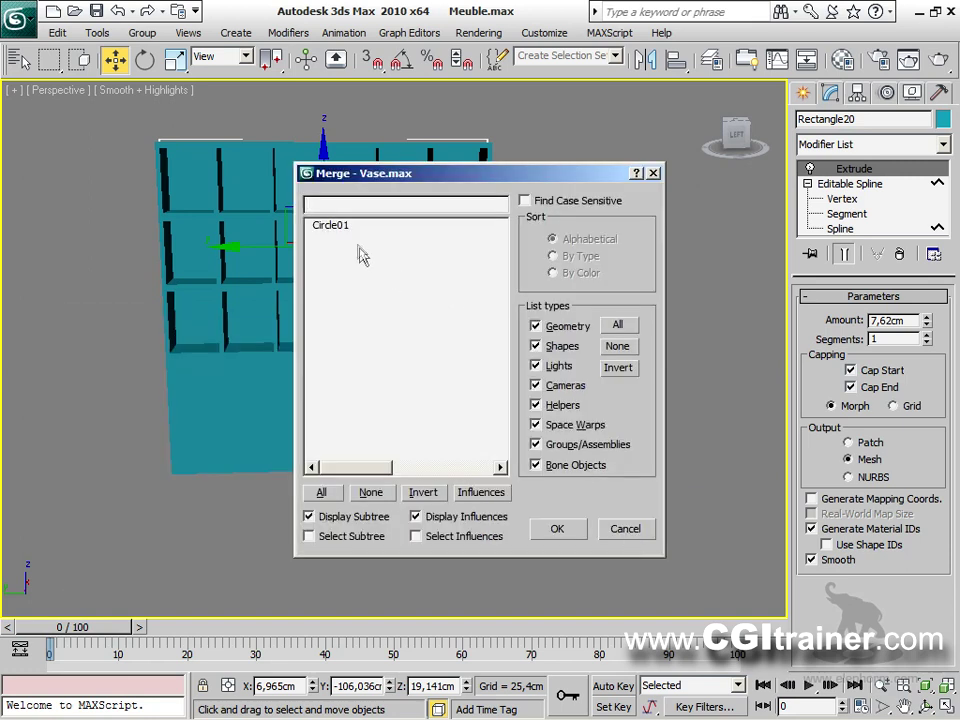
left_click(331, 226)
left_click(559, 529)
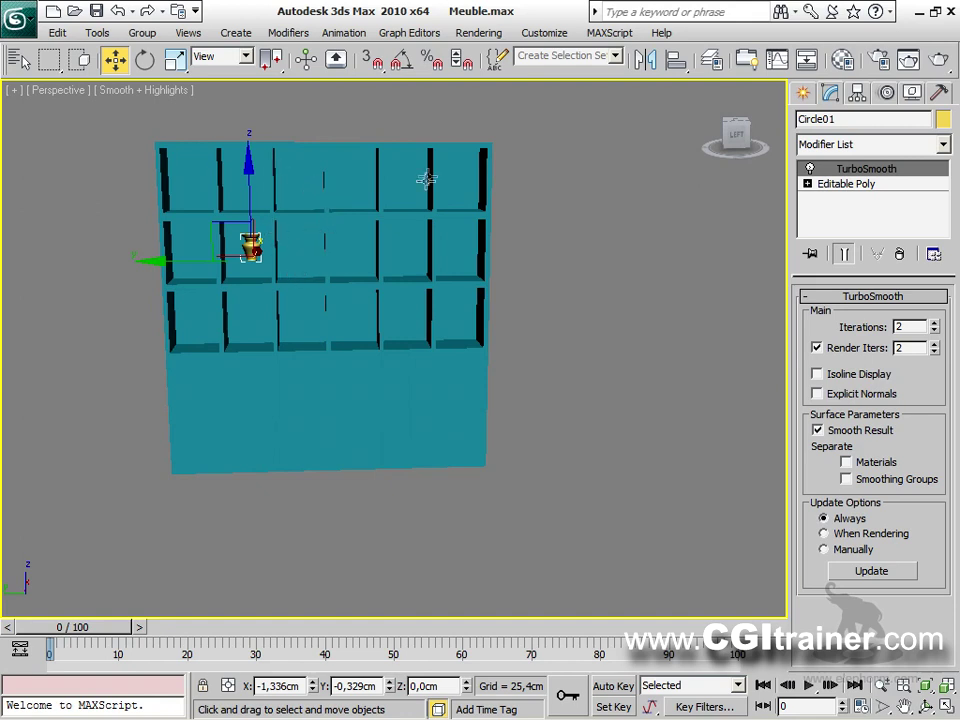
left_click_drag(432, 120, 510, 226)
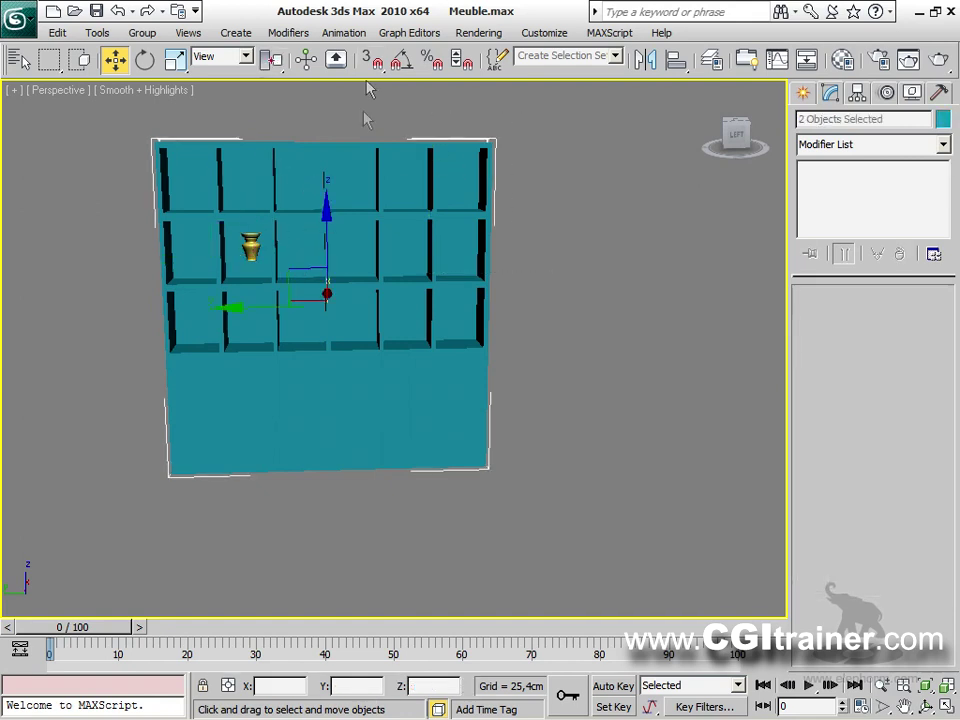
Rescale World Units by 0,7 on the selected shelf and back panel only.
left_click(941, 95)
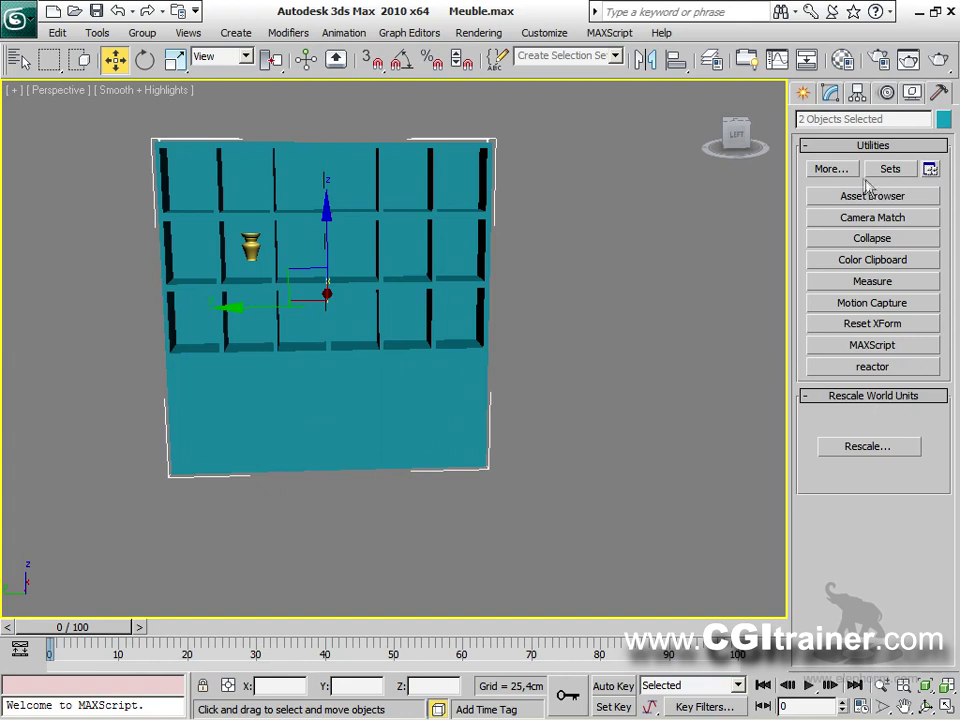
left_click(829, 169)
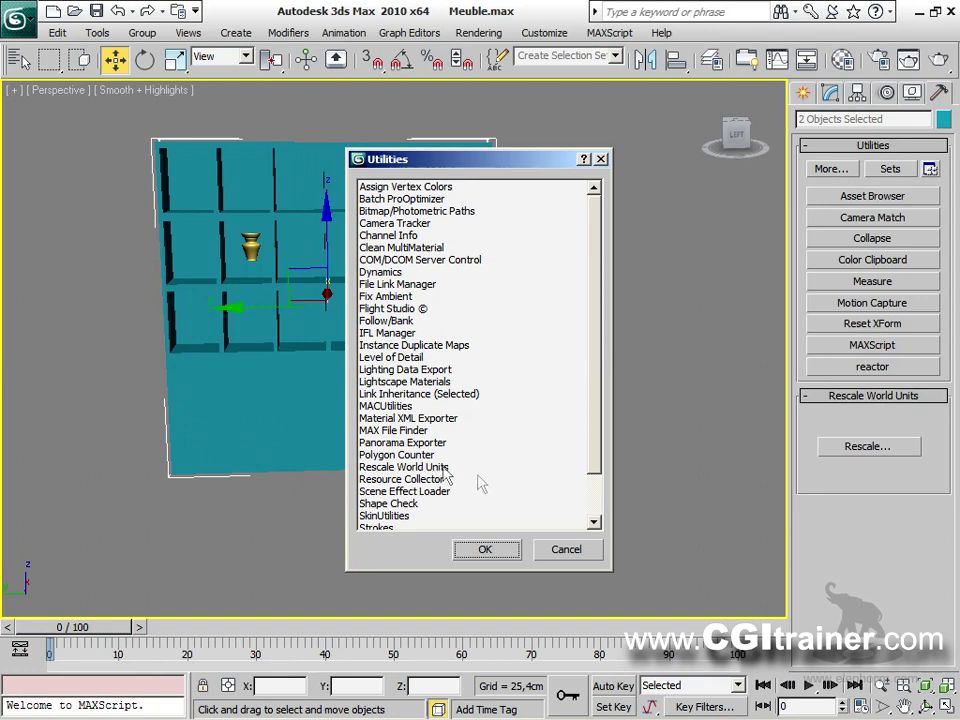
left_click(485, 550)
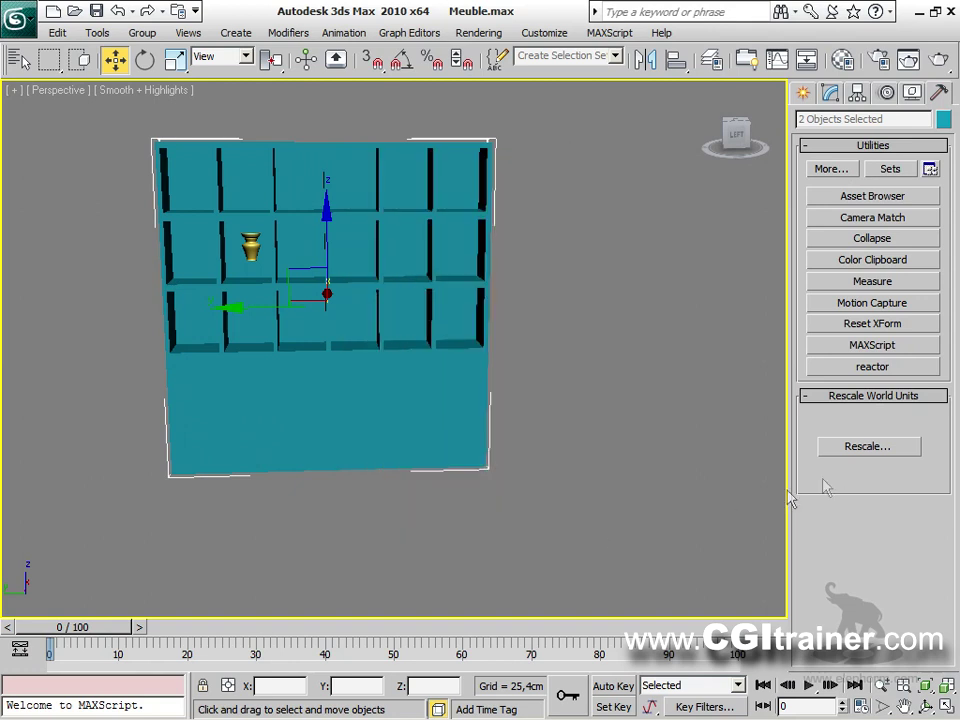
left_click(866, 448)
left_click(536, 367)
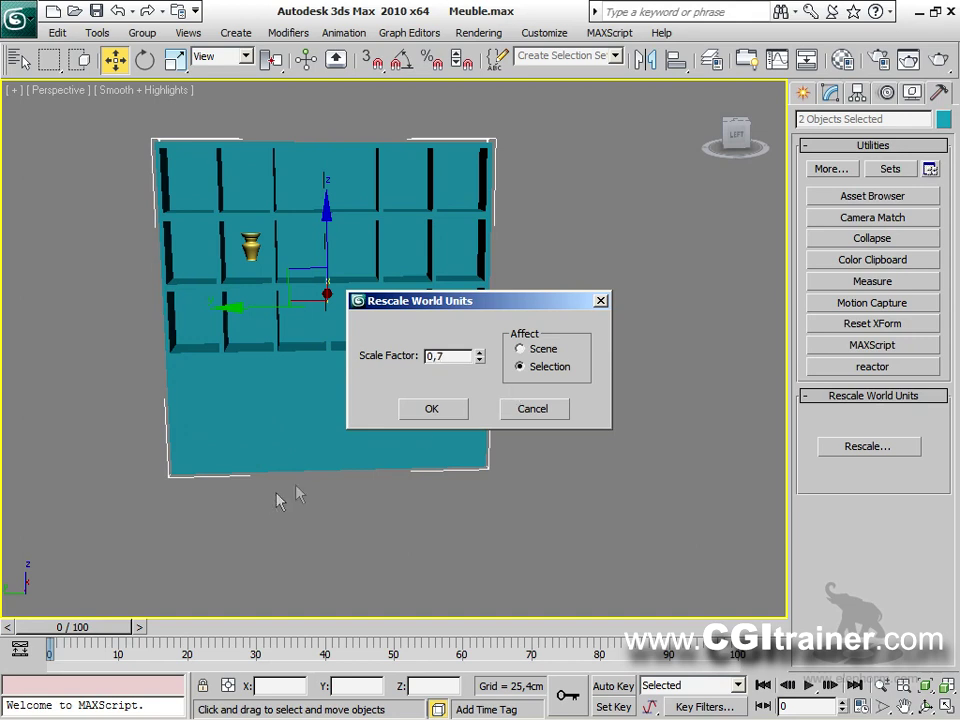
left_click(434, 411)
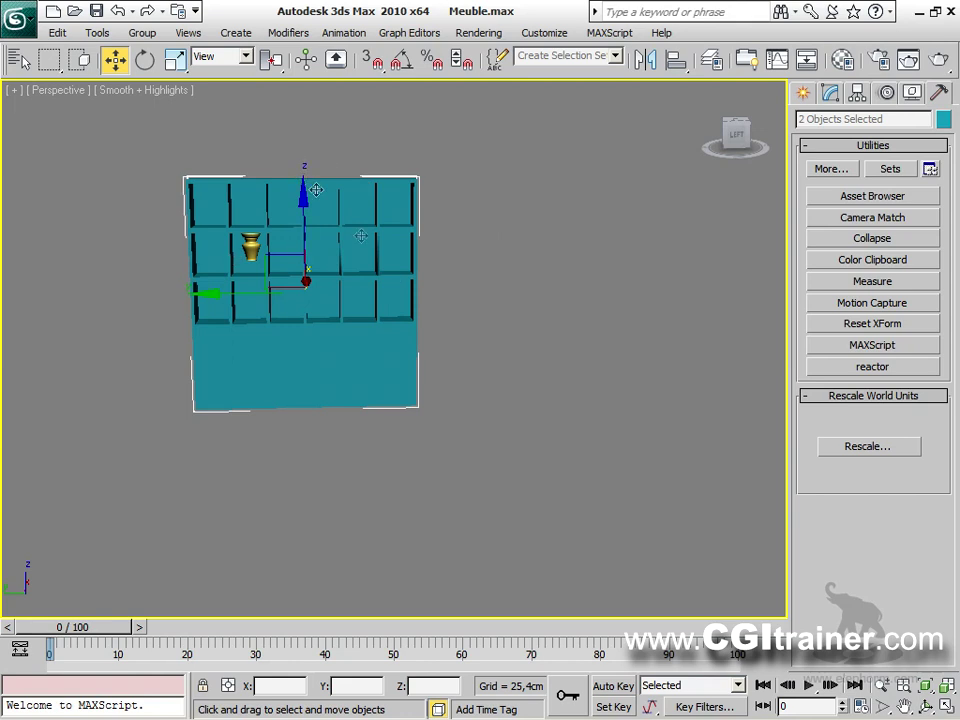
Slide the cabinet right along X and lower the gold vase into it.
scroll(316, 190, "up", 6)
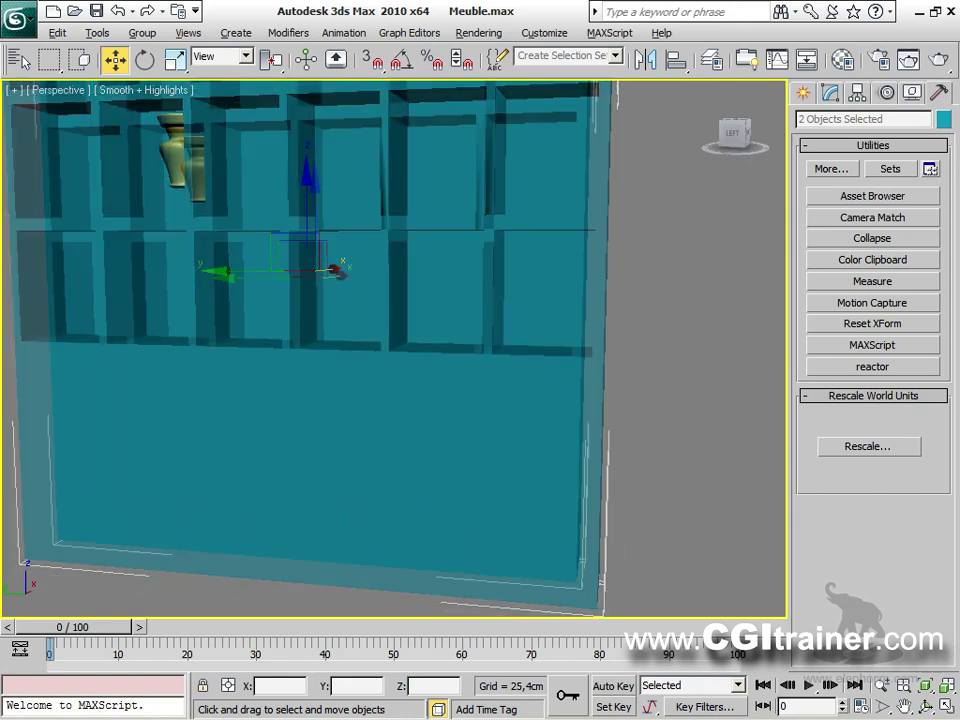
scroll(345, 280, "down", 2)
left_click_drag(345, 281, 357, 275)
left_click(222, 190)
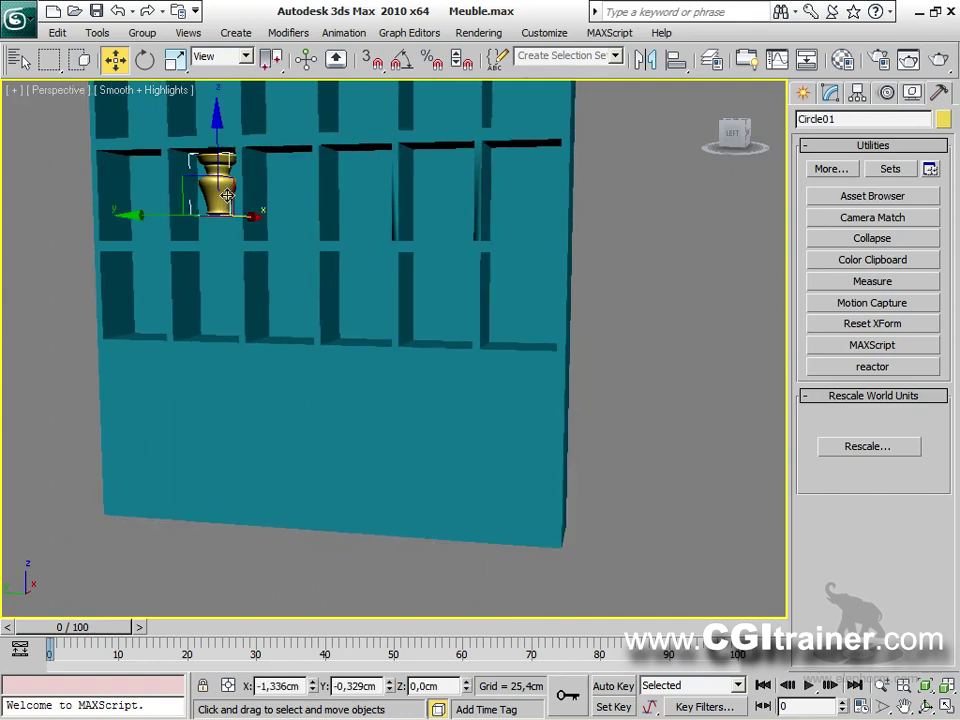
left_click_drag(217, 141, 257, 257)
With Alt+X see-through on, raise the vase to shelf height at Z 1,803 cm.
middle_click_drag(257, 257, 248, 186, "alt")
scroll(287, 287, "up", 5)
left_click_drag(217, 156, 237, 229)
mouse_move(247, 265)
middle_mouse_down("alt")
mouse_move(259, 208)
mouse_move(264, 251)
mouse_move(249, 285)
mouse_move(316, 252)
mouse_move(255, 242)
mouse_move(232, 261)
mouse_move(213, 366)
middle_mouse_up("alt")
key("alt+x")
key("alt+x")
scroll(232, 261, "down", 6)
left_click_drag(301, 212, 301, 188)
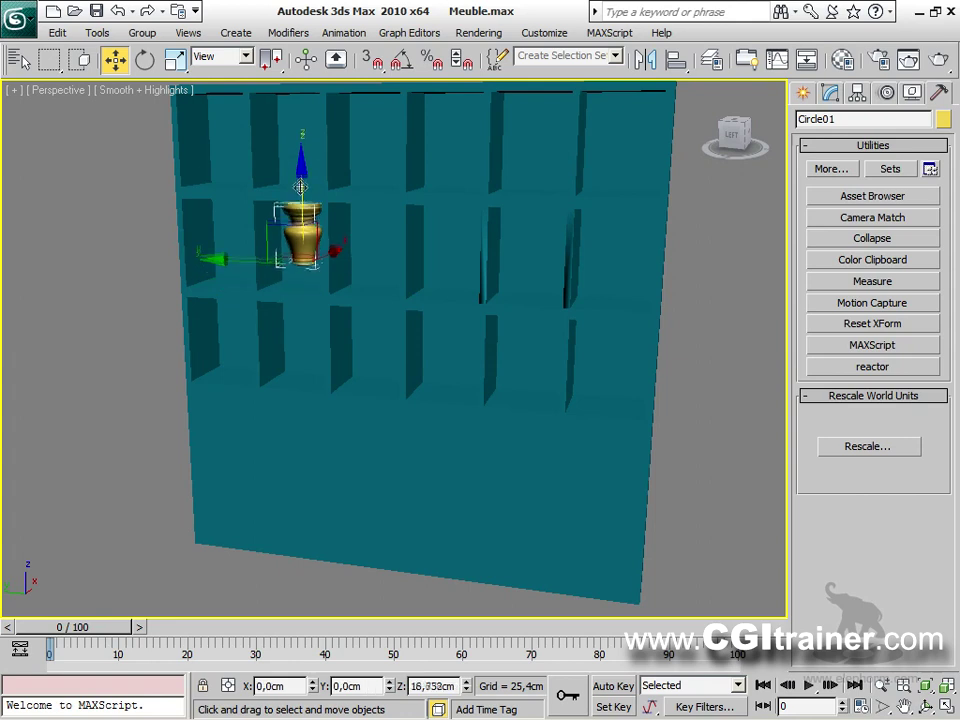
scroll(296, 321, "up", 4)
middle_click_drag(296, 321, 290, 295, "alt")
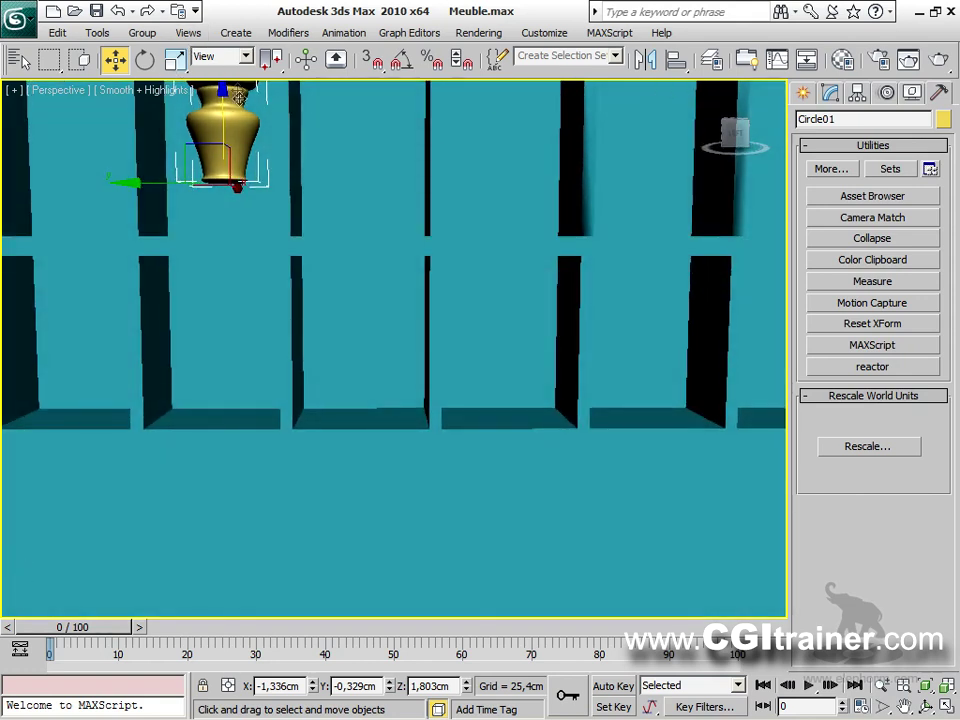
Try a Place Highlight alignment on the gold vase, then cancel it.
left_click(683, 64)
left_click_drag(683, 64, 671, 144)
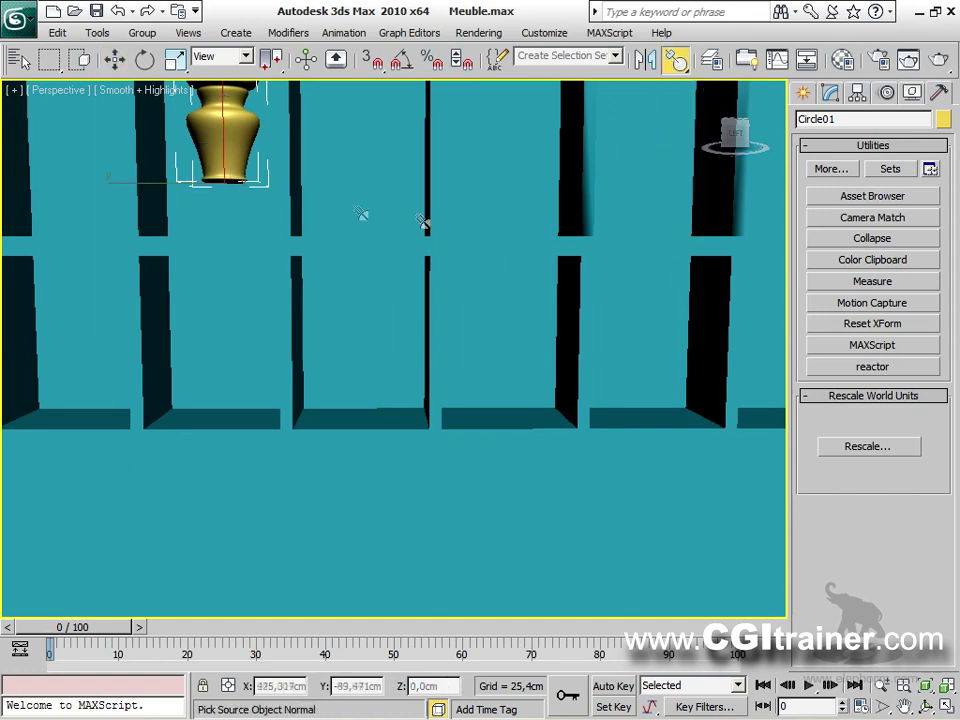
left_click_drag(251, 197, 251, 240)
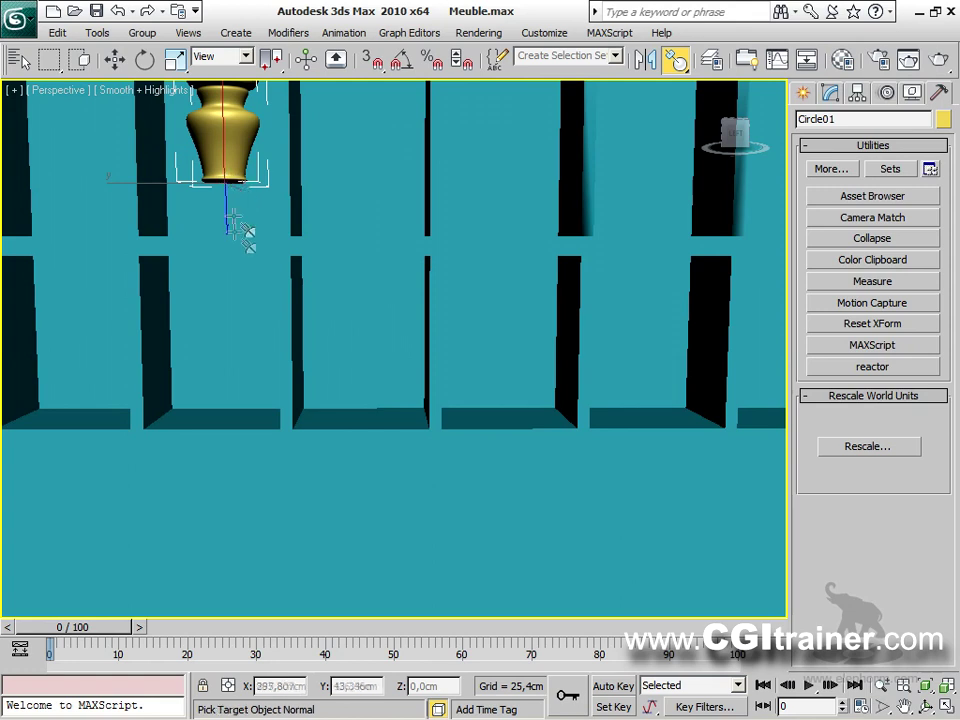
mouse_move(266, 244)
middle_mouse_down("alt")
mouse_move(255, 266)
mouse_move(252, 255)
middle_mouse_up("alt")
left_click_drag(240, 240, 230, 237)
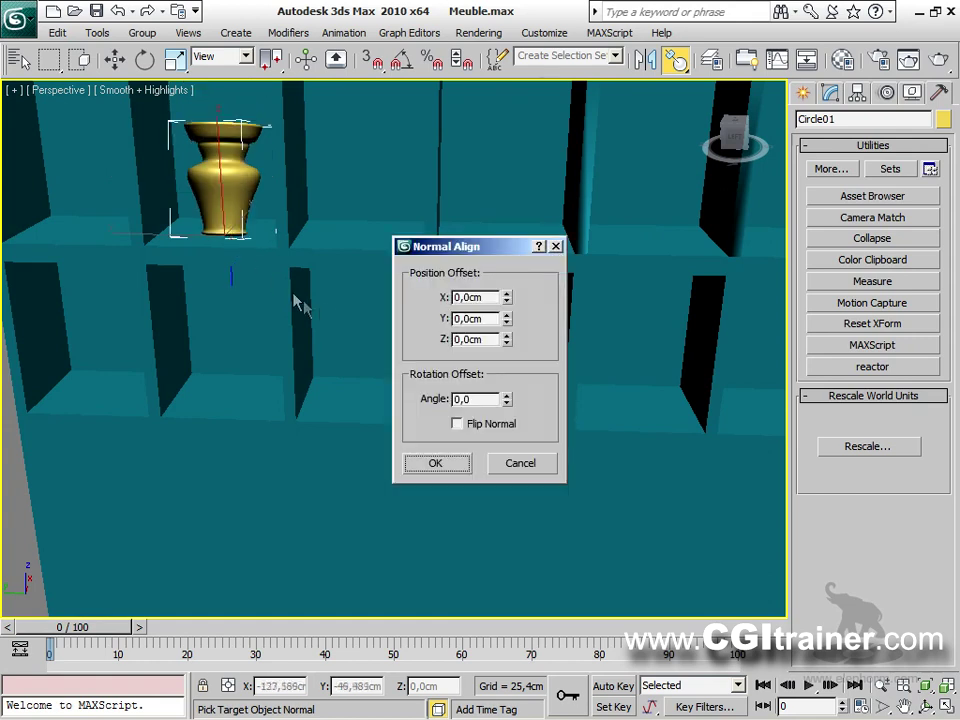
left_click(519, 462)
Normal Align the vase's base to the shelf top with zero offsets.
scroll(349, 293, "up", 10)
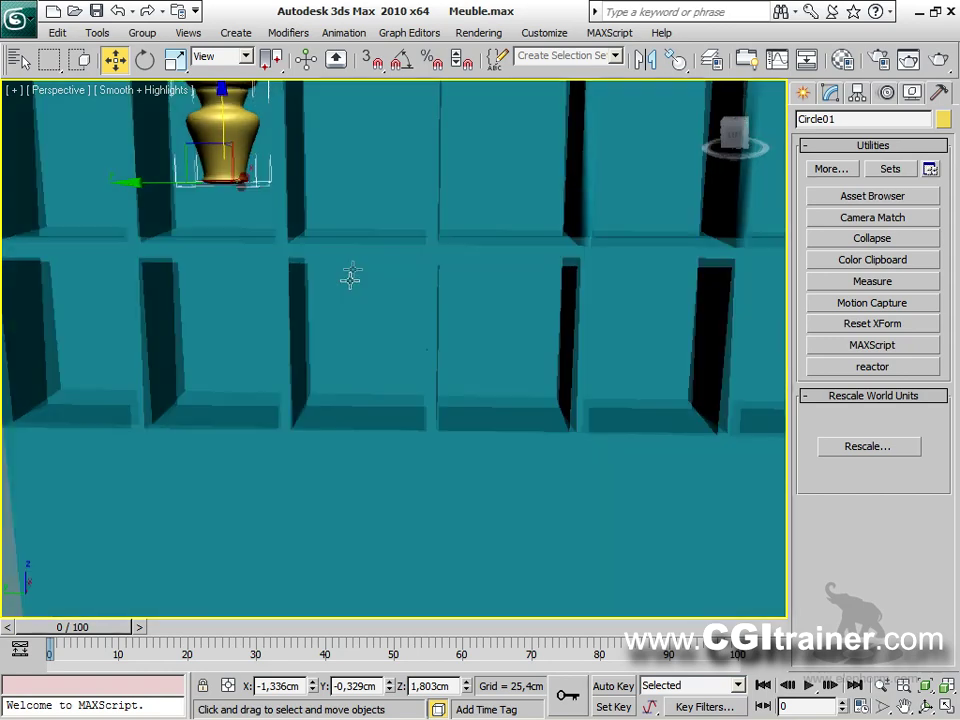
scroll(424, 287, "up", 2)
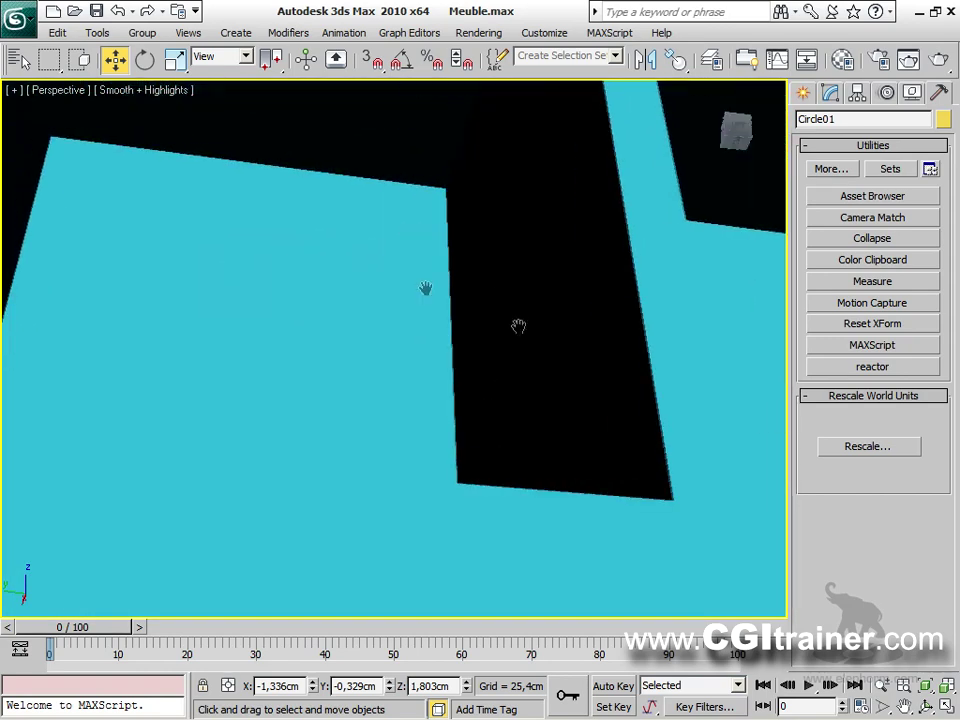
scroll(331, 304, "down", 5)
middle_click_drag(331, 304, 360, 380, "alt")
middle_click_drag(531, 377, 495, 311, "alt")
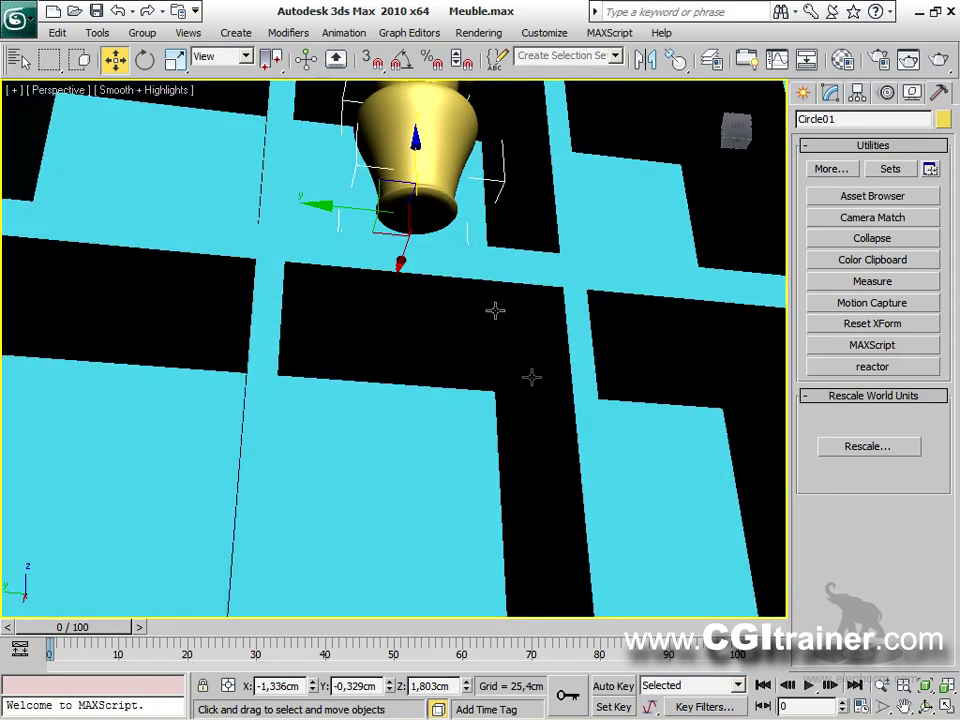
left_click(677, 59)
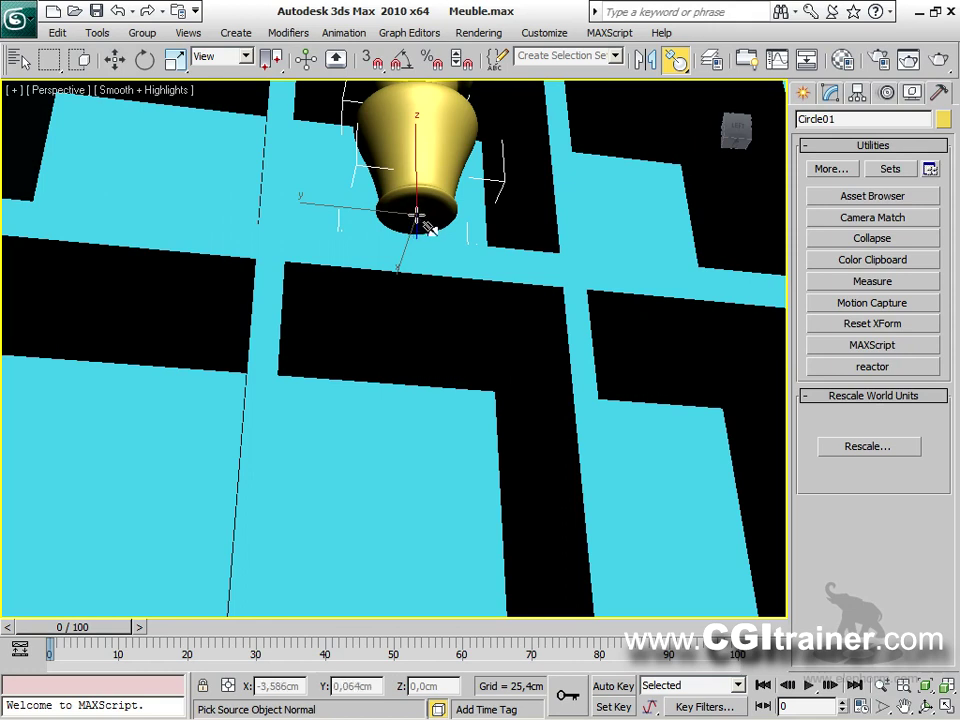
middle_click_drag(418, 218, 407, 298, "alt")
left_click_drag(407, 298, 411, 300)
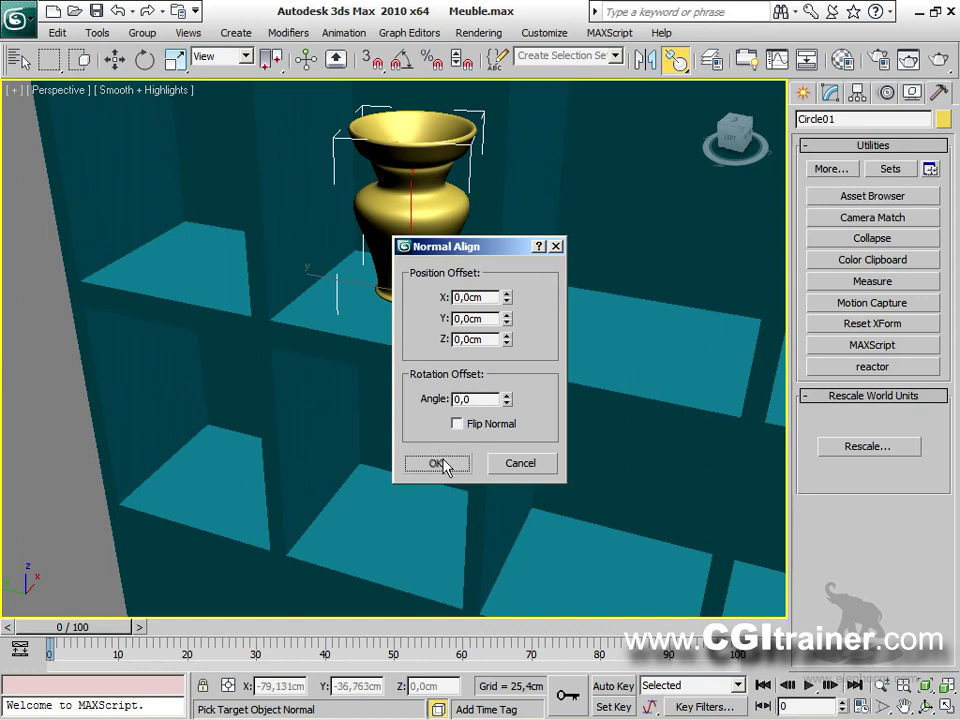
left_click(440, 463)
middle_click_drag(440, 393, 420, 330, "alt")
scroll(400, 320, "down", 5)
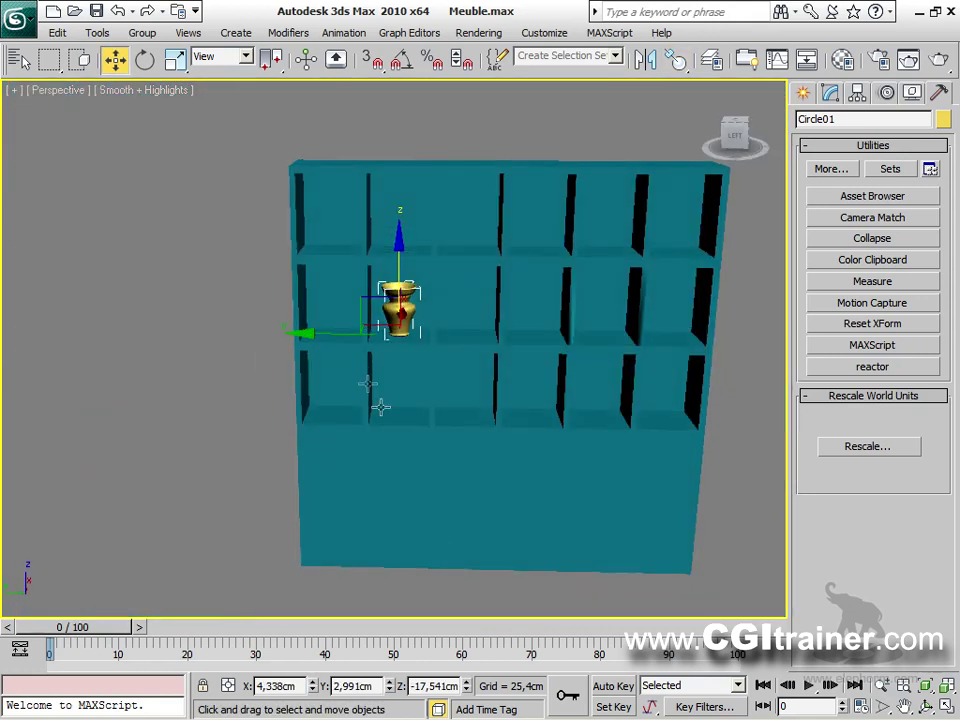
left_click_drag(330, 326, 395, 334, "shift")
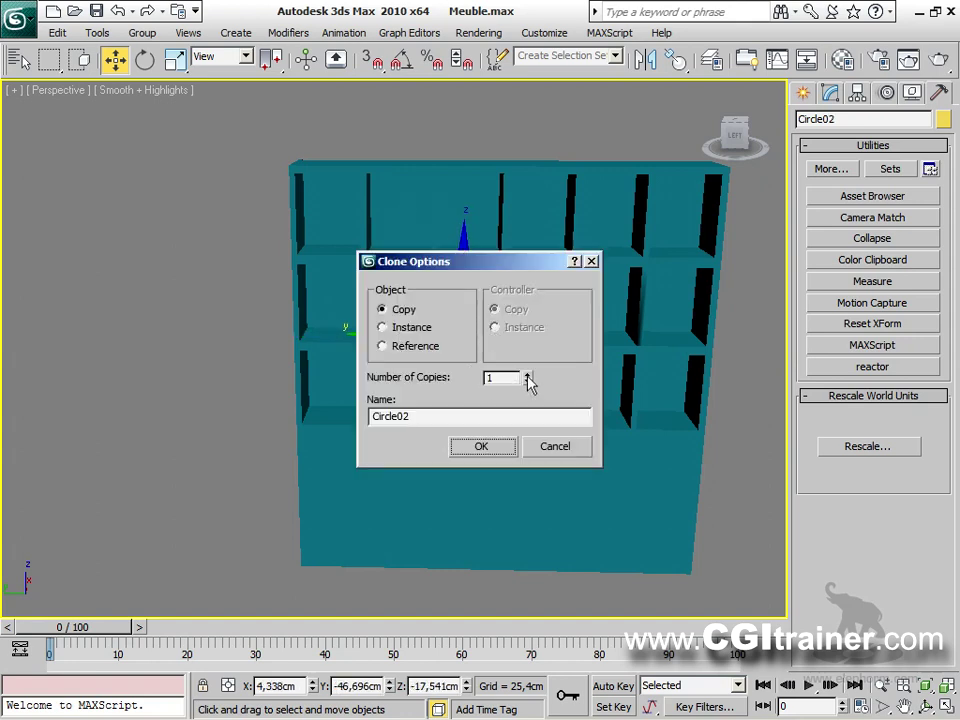
left_click(505, 446)
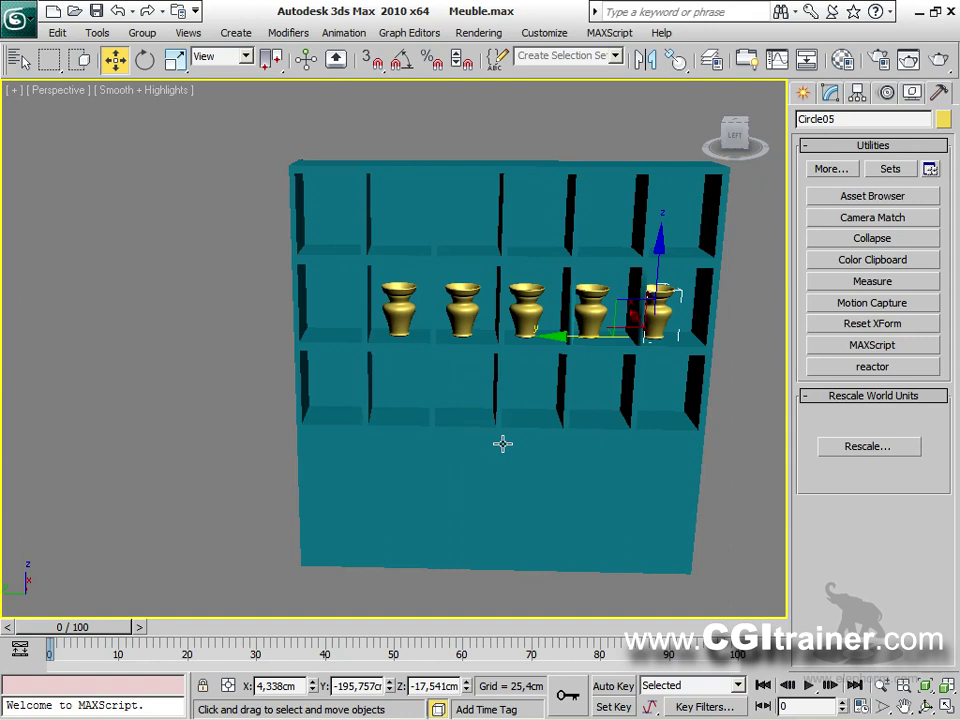
middle_click_drag(505, 279, 508, 349, "alt")
left_click(646, 340)
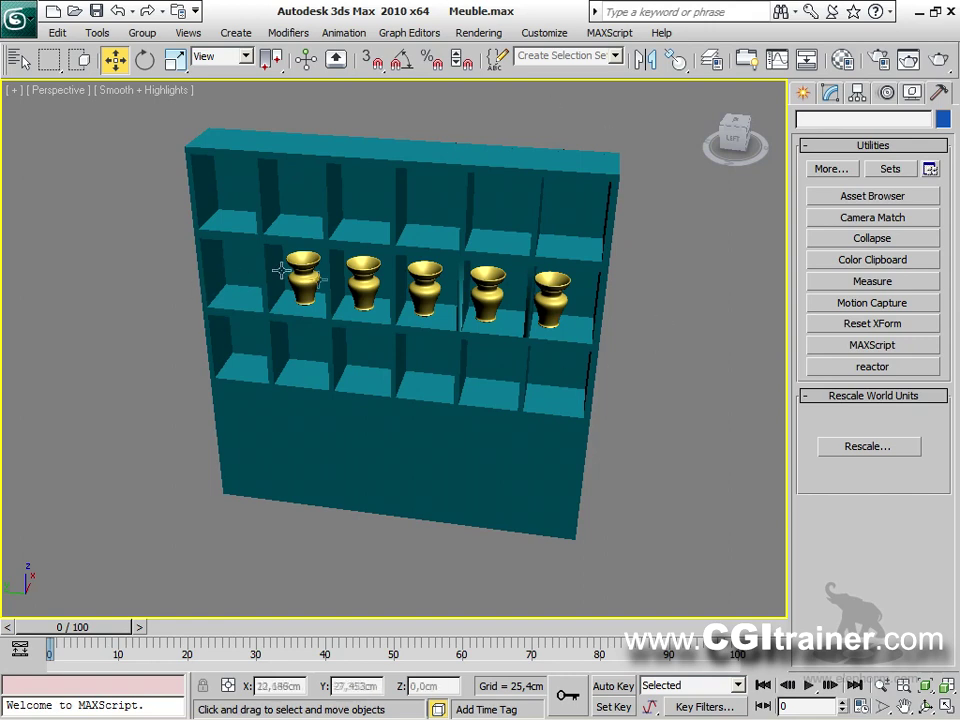
left_click(548, 279)
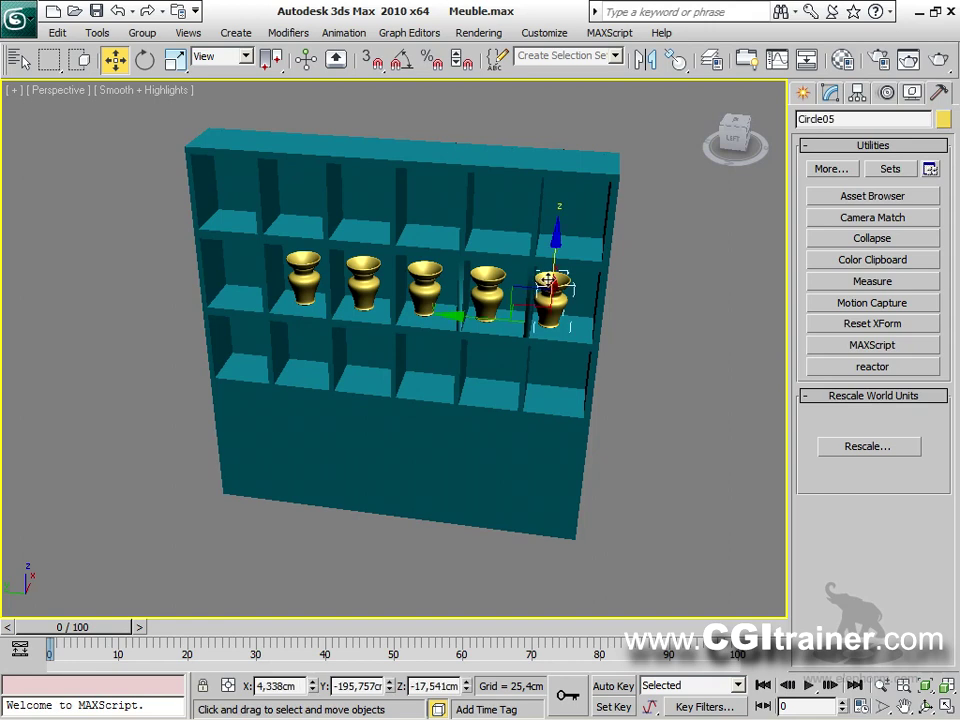
right_click(548, 279)
left_click(565, 354)
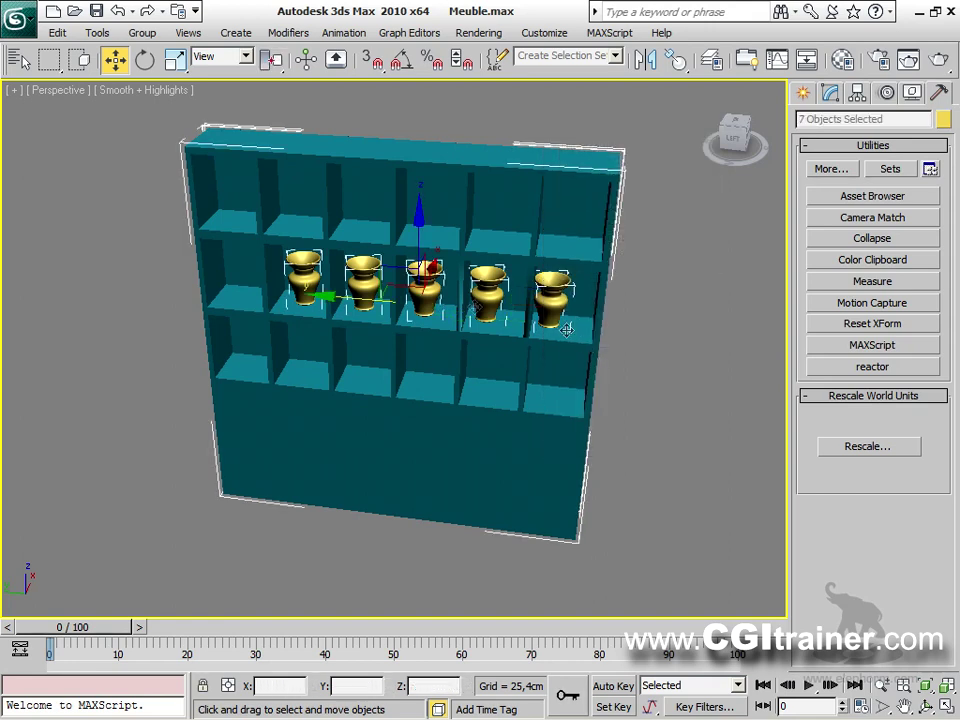
mouse_move(352, 298)
left_mouse_down()
mouse_move(340, 300)
mouse_move(367, 294)
left_mouse_up()
left_click(548, 293)
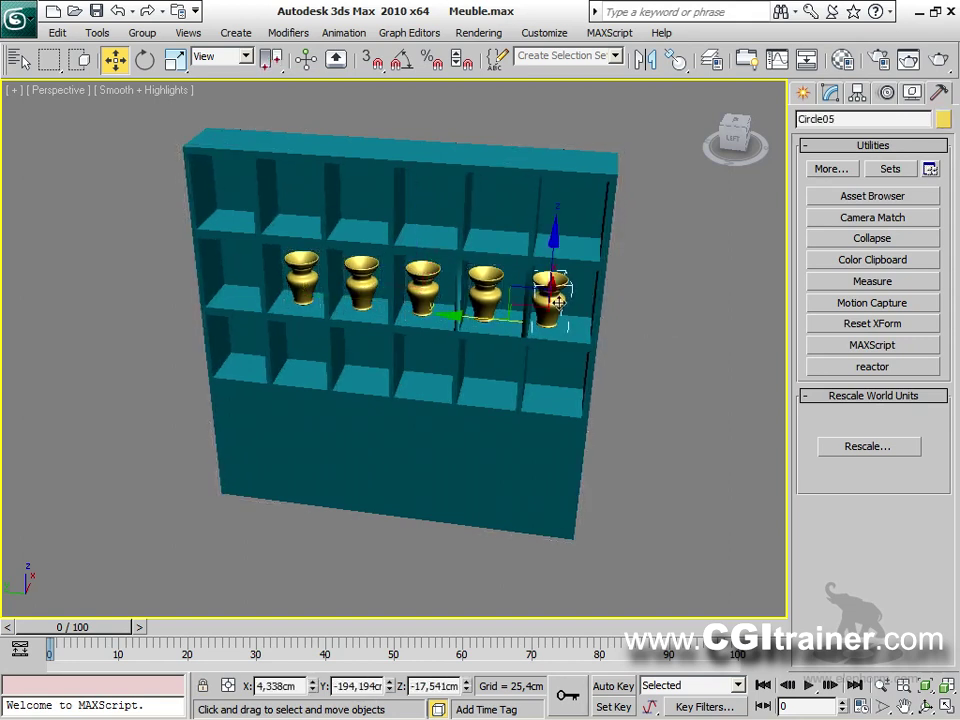
right_click(553, 297)
left_click(597, 378)
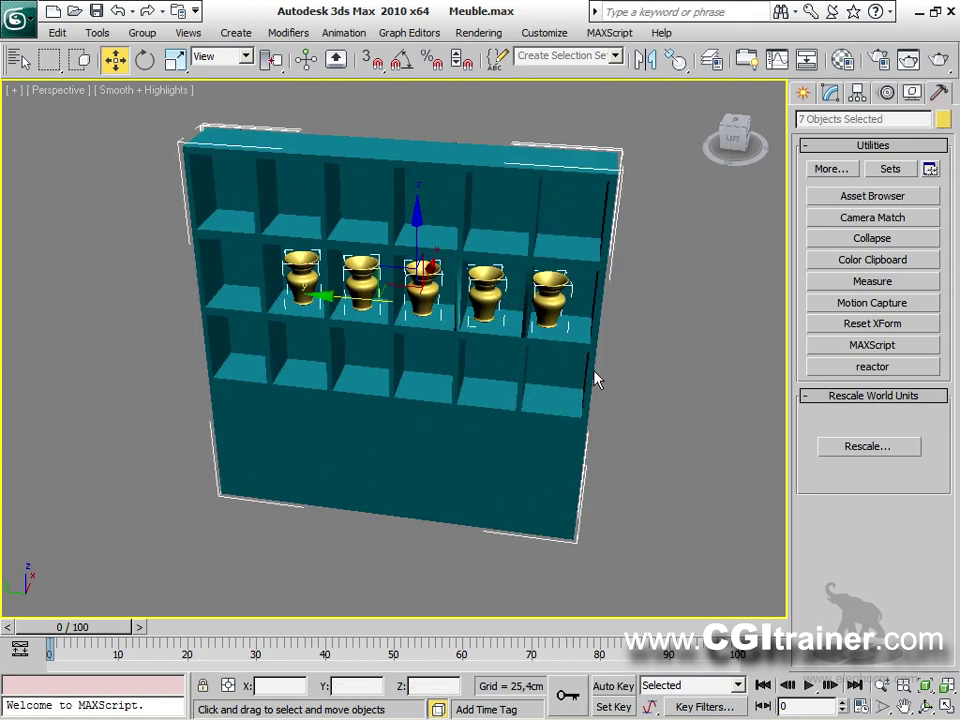
left_click(645, 343)
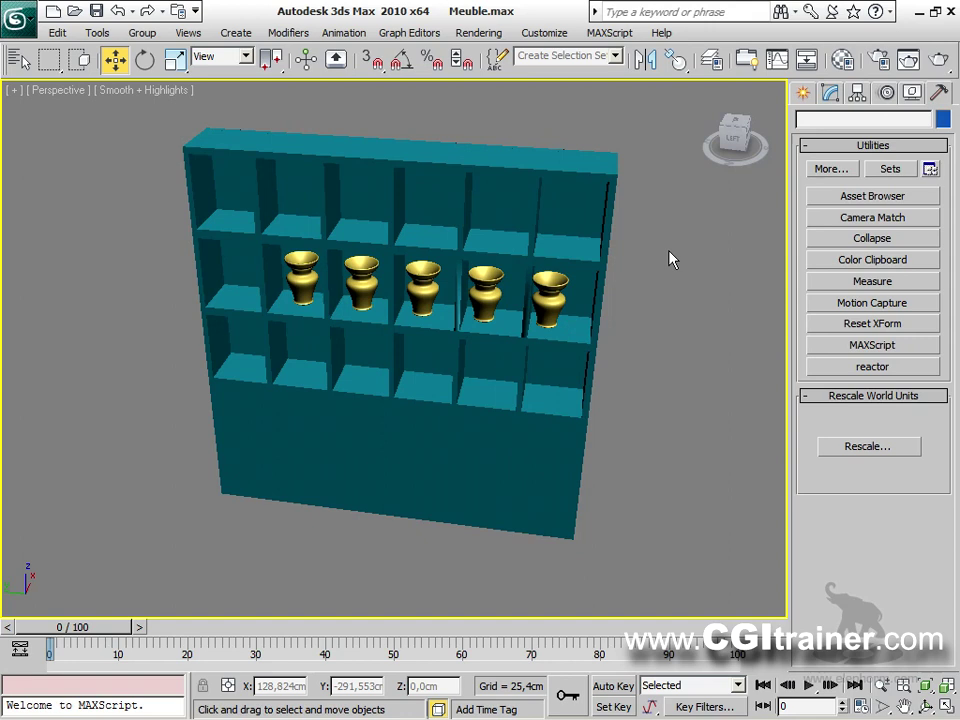
left_click_drag(670, 259, 255, 333)
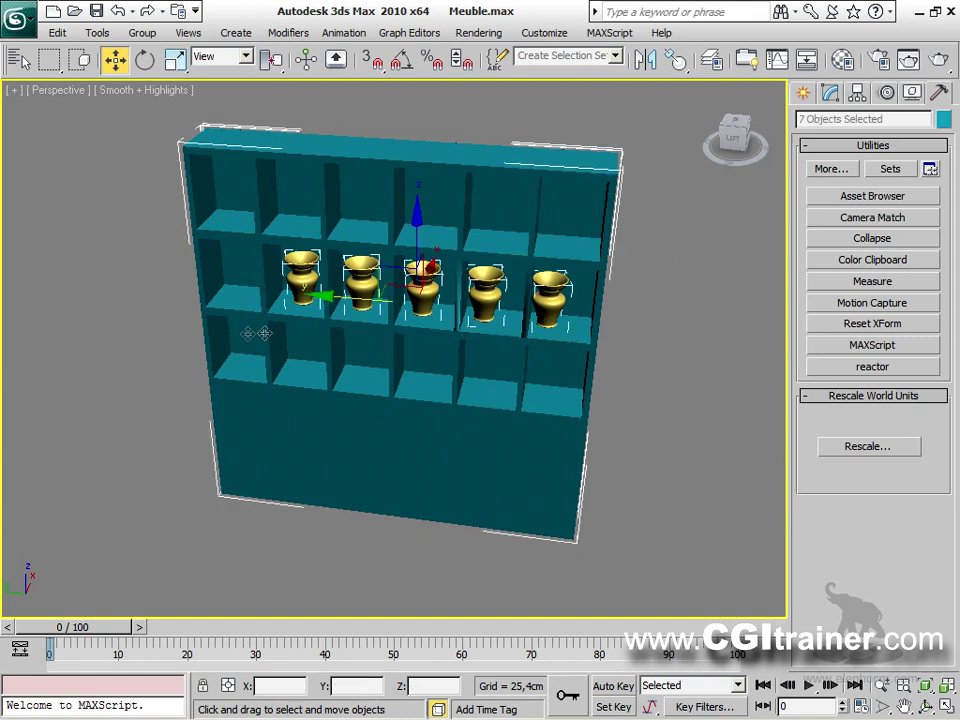
left_click(748, 313)
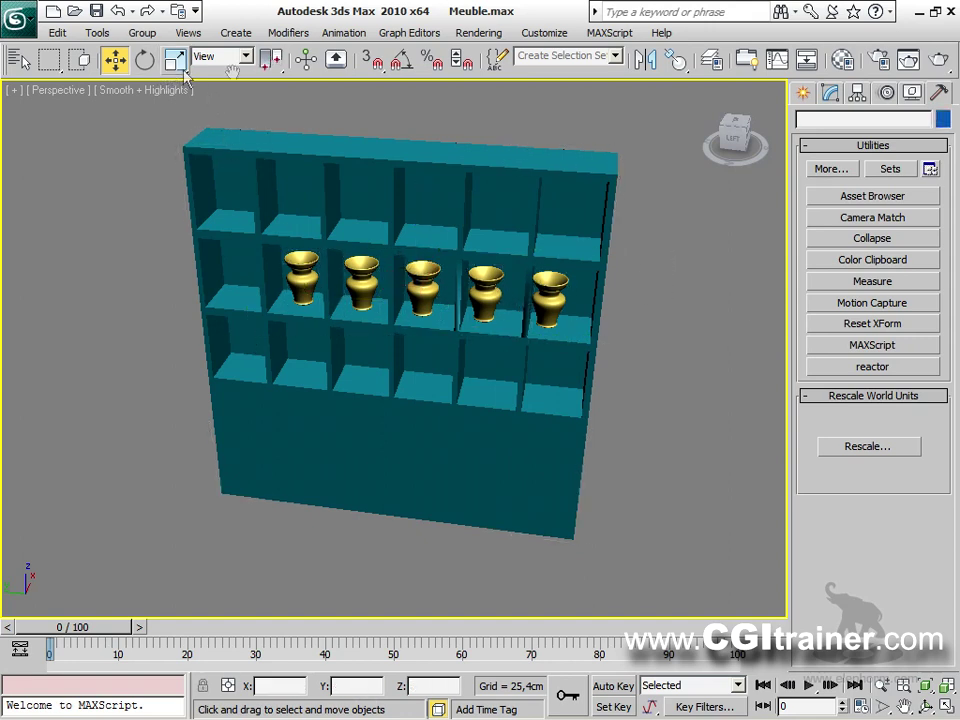
Switch to window selection, box-select the five gold vases, nudge them, then deselect.
left_click_drag(185, 55, 295, 55)
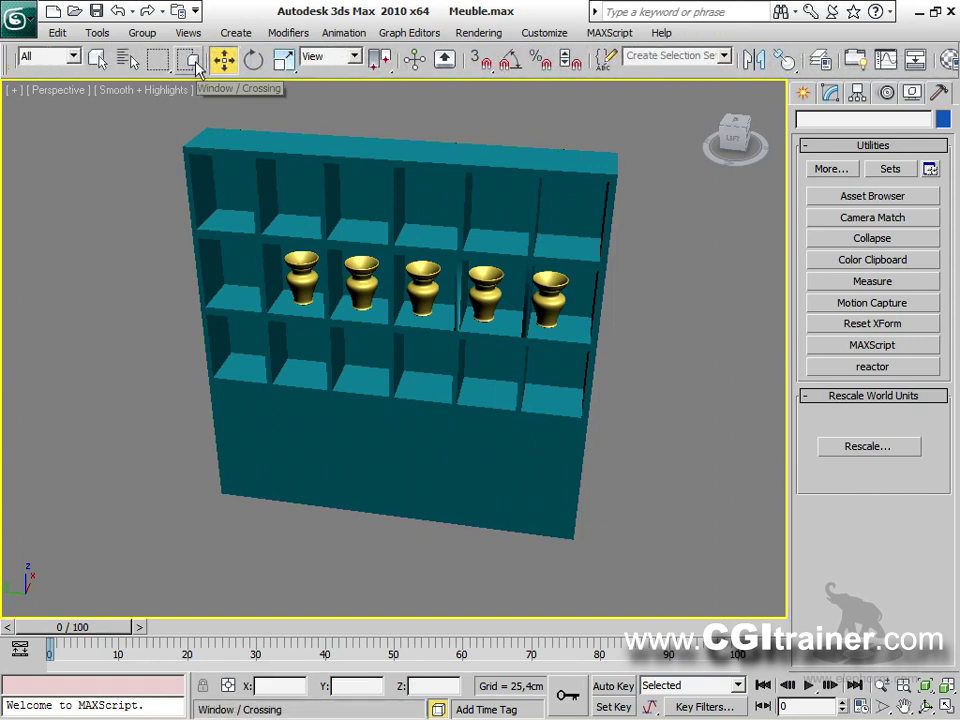
left_click(197, 63)
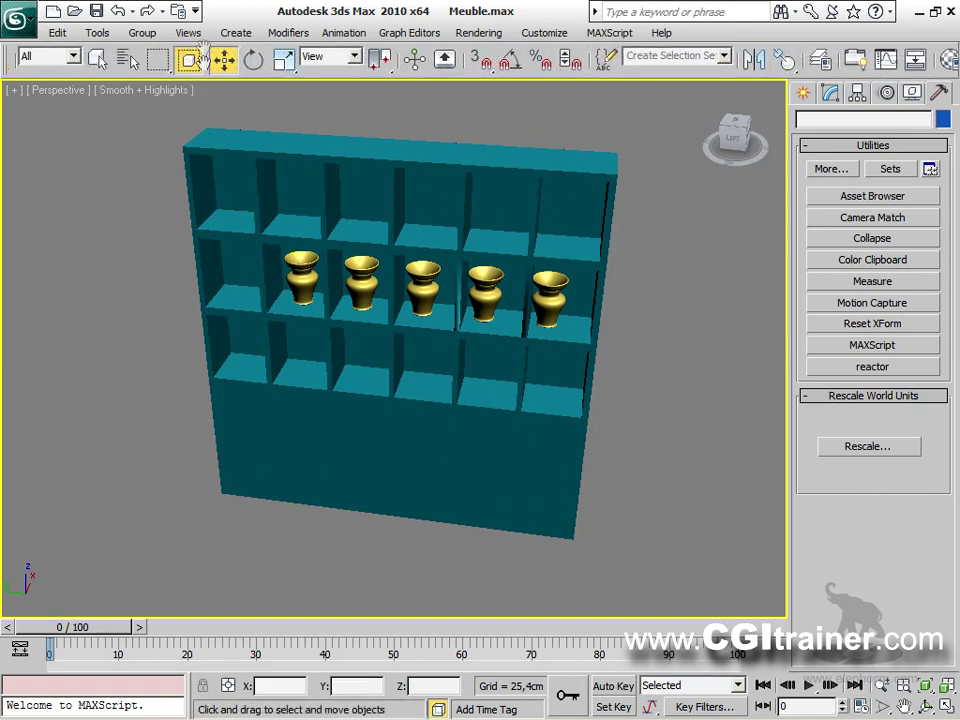
left_click_drag(636, 253, 253, 364)
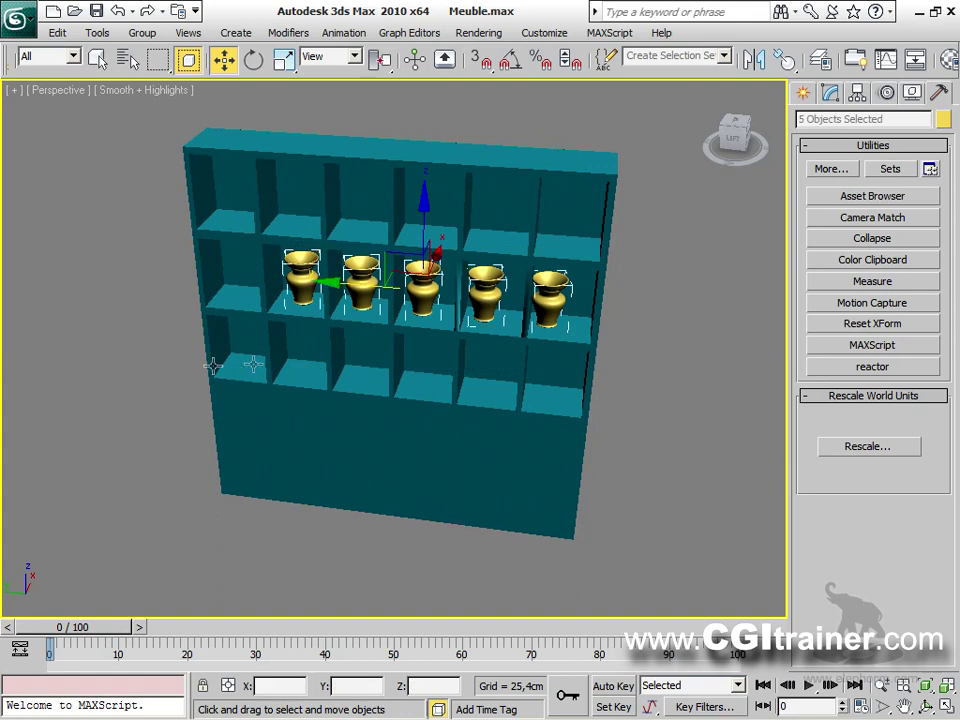
left_click_drag(354, 285, 360, 287)
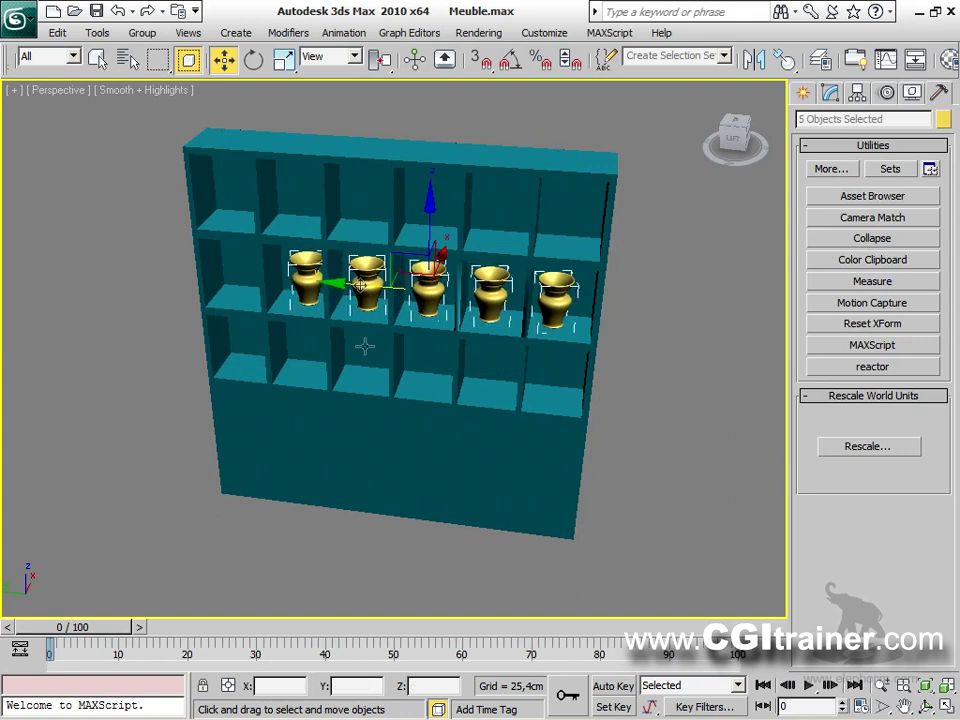
left_click(660, 408)
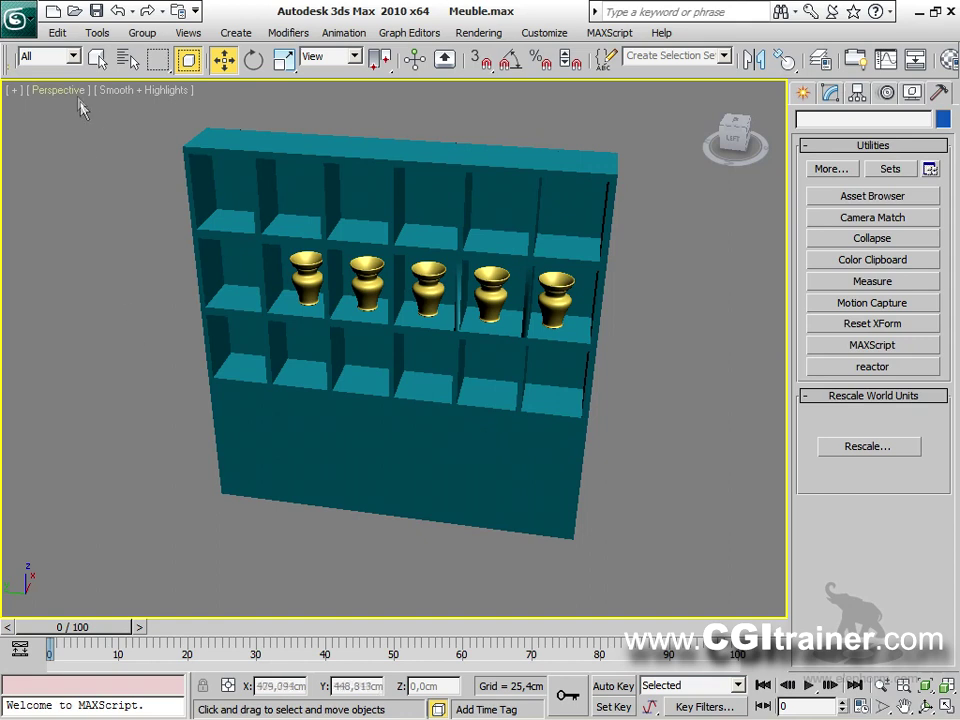
Select the vases by colour and Shift-copy all five up onto the top shelf.
left_click(57, 32)
mouse_move(147, 355)
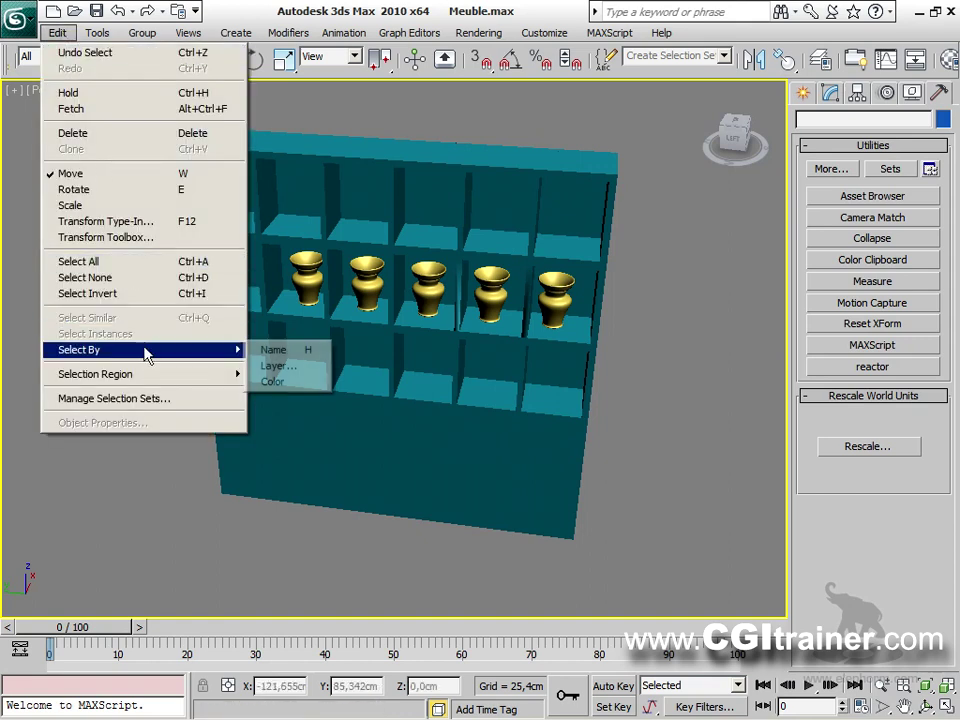
left_click(305, 381)
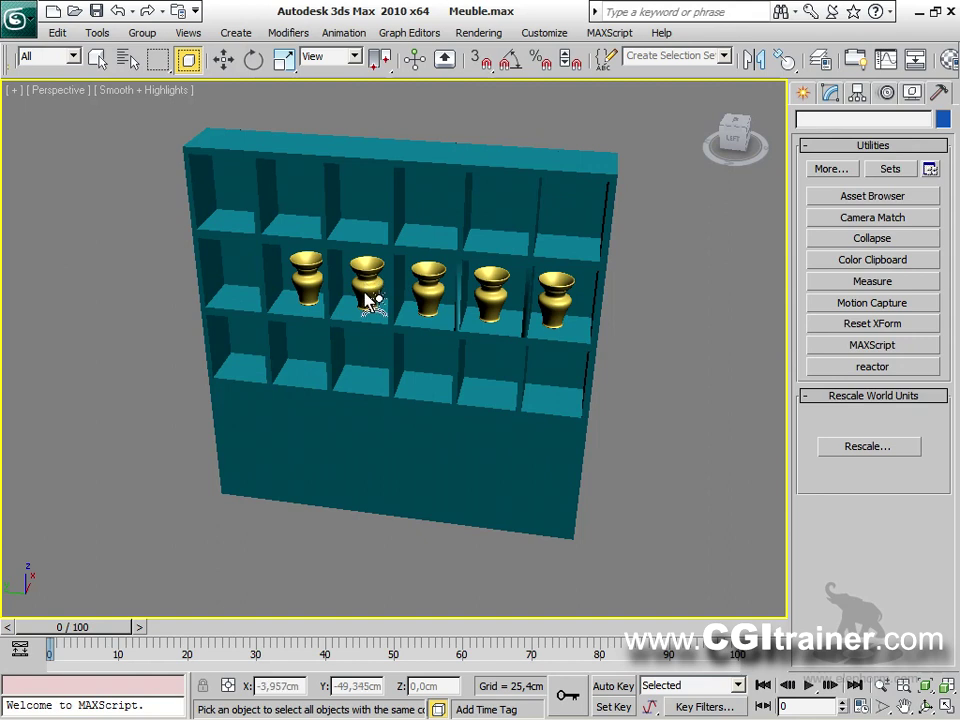
left_click(370, 298)
mouse_move(373, 290)
left_mouse_down()
mouse_move(404, 238)
mouse_move(411, 148)
left_mouse_up()
left_click(482, 444)
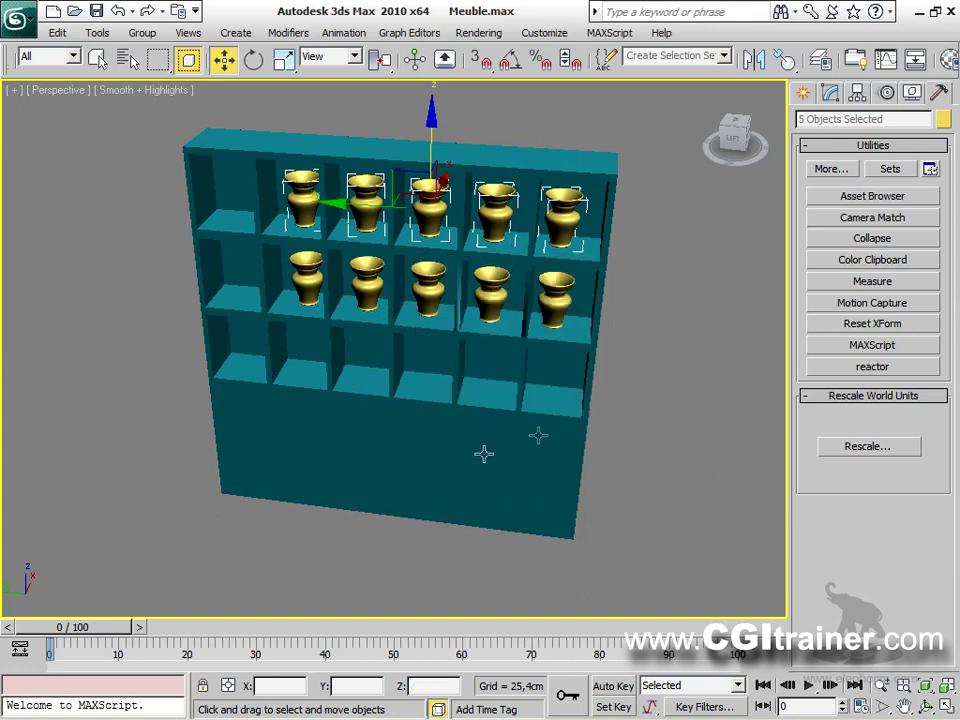
Shift-copy the middle top-shelf vase upward above the cabinet.
middle_click_drag(581, 387, 594, 386, "alt")
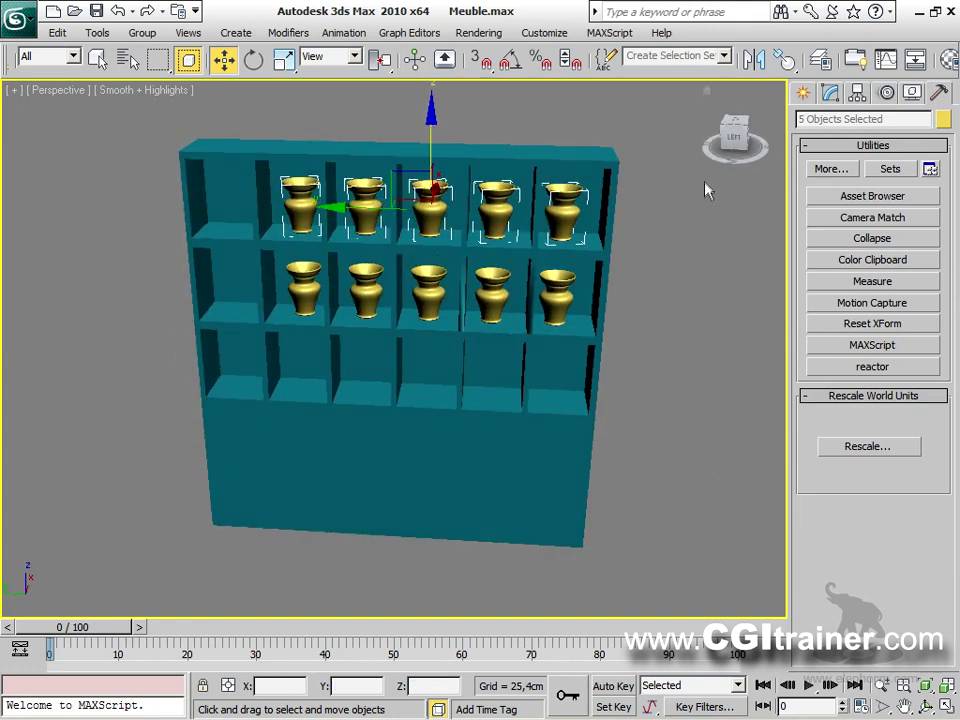
left_click(528, 138)
left_click(428, 167)
left_click_drag(428, 160, 428, 78, "shift")
Confirm the extra vase copy and rescale it by a factor of 2.0.
left_click(470, 448)
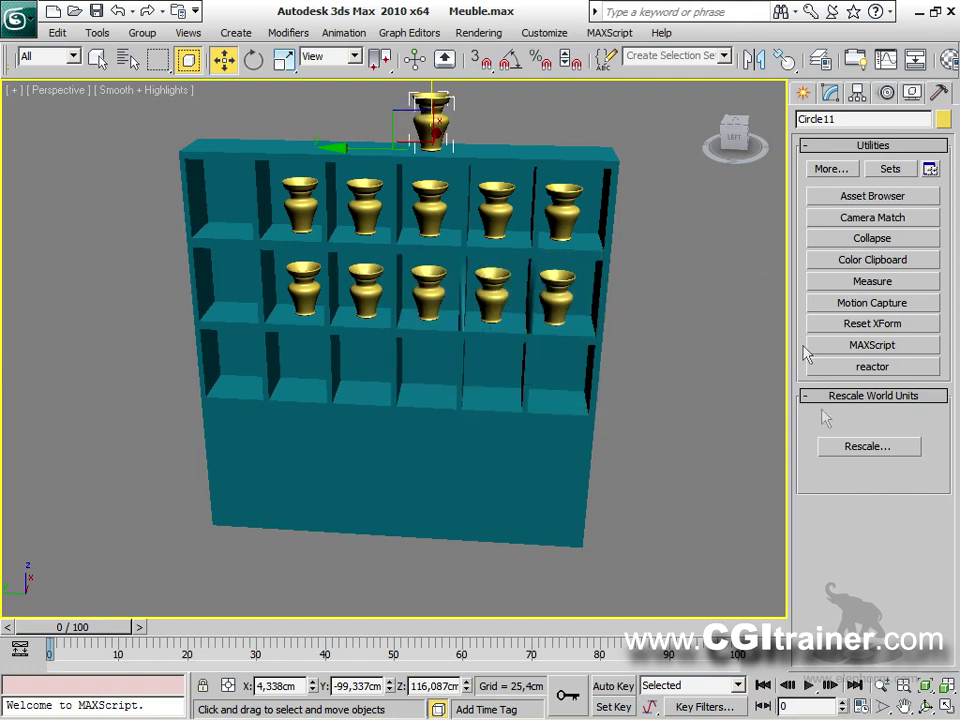
left_click(866, 446)
double_click(440, 356)
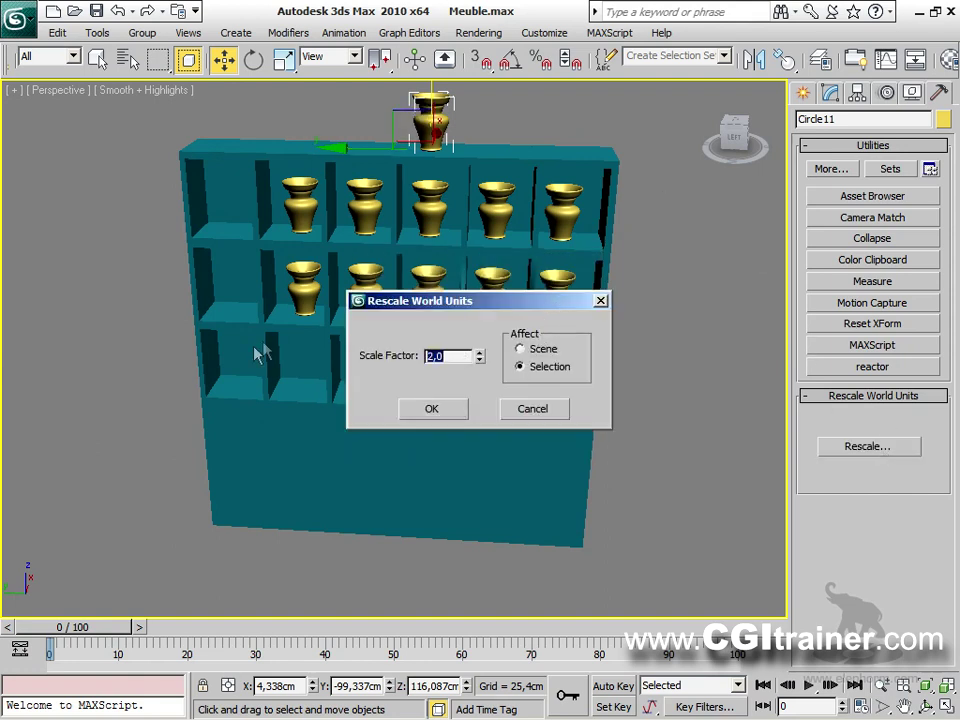
left_click(440, 410)
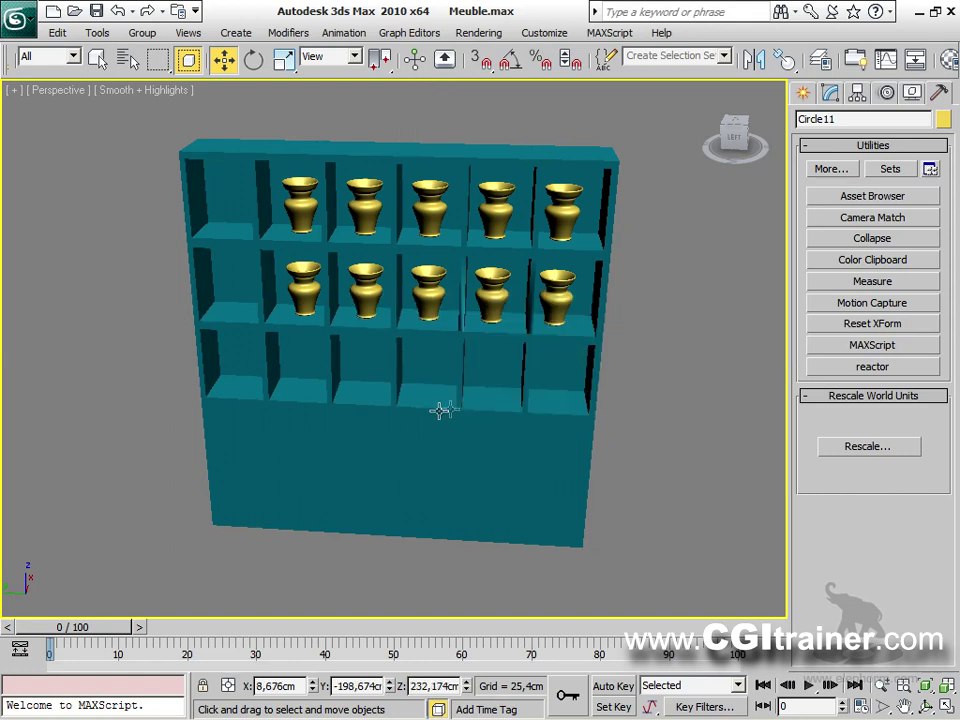
Normal Align the enlarged vase's base onto the cabinet's top surface.
scroll(515, 437, "down", 4)
mouse_move(515, 437)
middle_mouse_down("alt")
mouse_move(600, 437)
mouse_move(520, 437)
middle_mouse_up("alt")
middle_click_drag(440, 330, 442, 283, "alt")
middle_click_drag(245, 250, 258, 362)
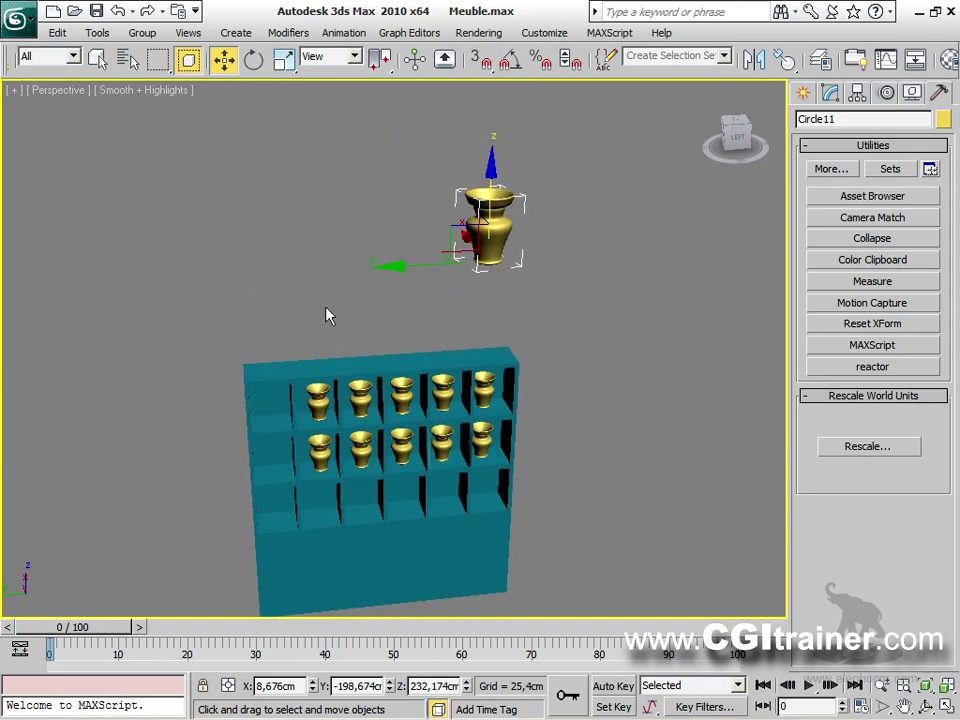
left_click(788, 60)
middle_click_drag(636, 264, 527, 270, "alt")
left_click_drag(510, 265, 505, 268)
middle_click_drag(505, 268, 521, 416, "alt")
left_click_drag(405, 337, 312, 326)
left_click(443, 459)
Deselect the vase and crossing-box select the whole cabinet with its vases.
middle_click_drag(443, 459, 610, 284, "alt")
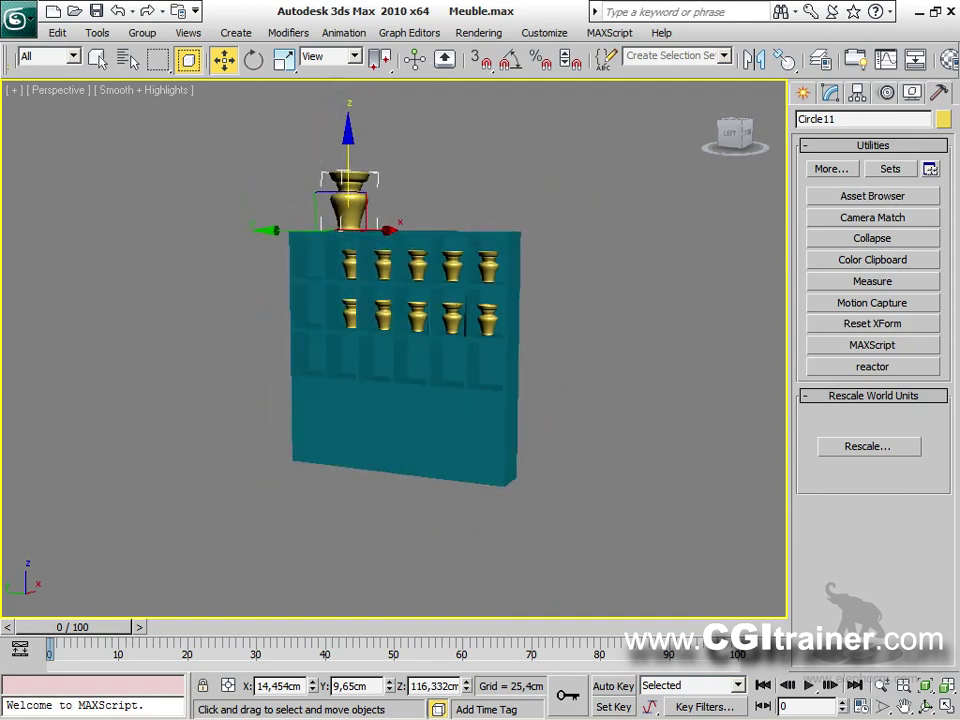
left_click(606, 296)
middle_click_drag(596, 326, 557, 358, "alt")
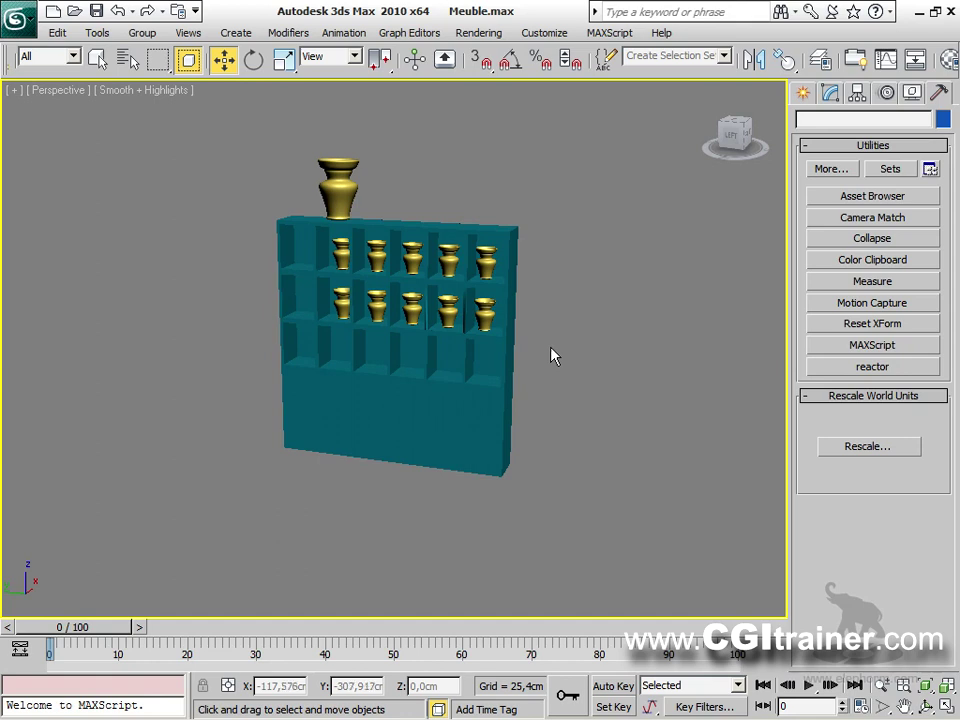
middle_click_drag(553, 356, 533, 158, "alt")
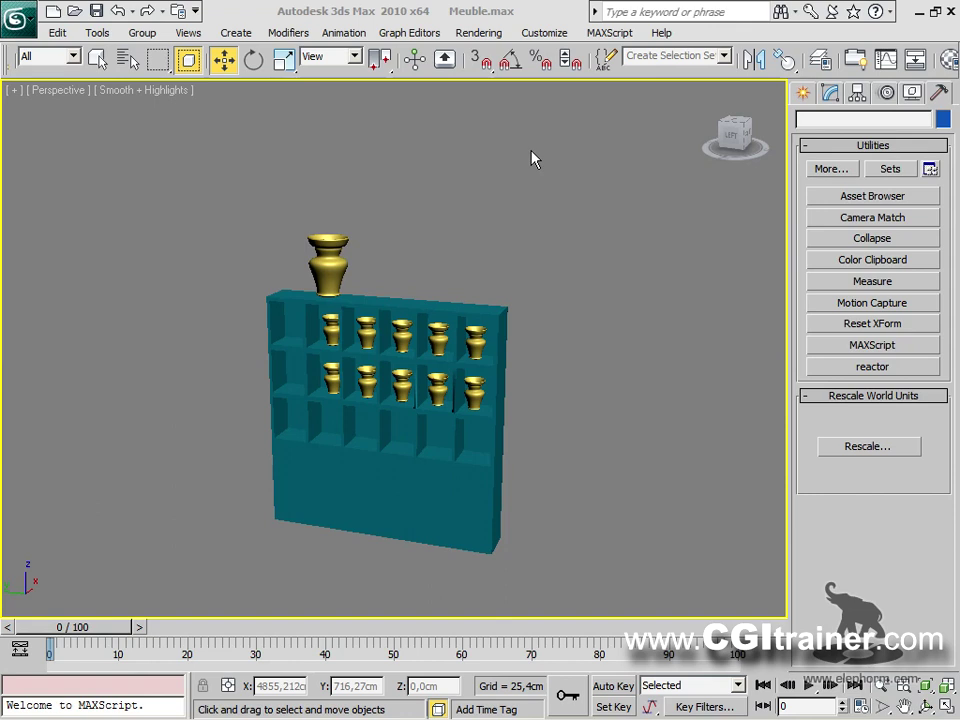
left_click_drag(566, 583, 148, 324)
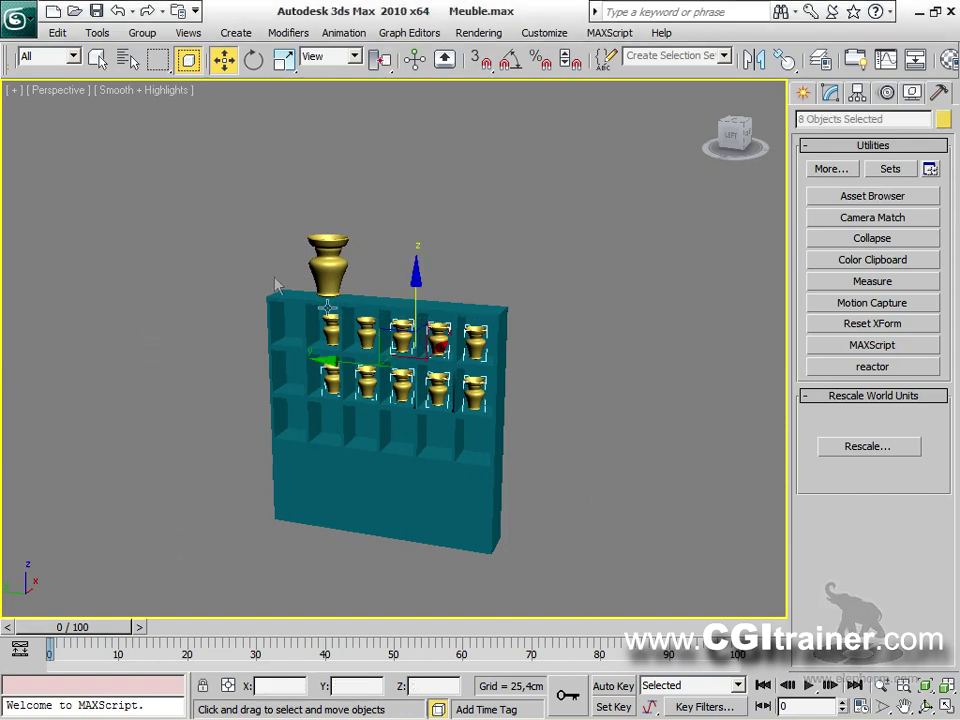
left_click_drag(330, 400, 570, 589)
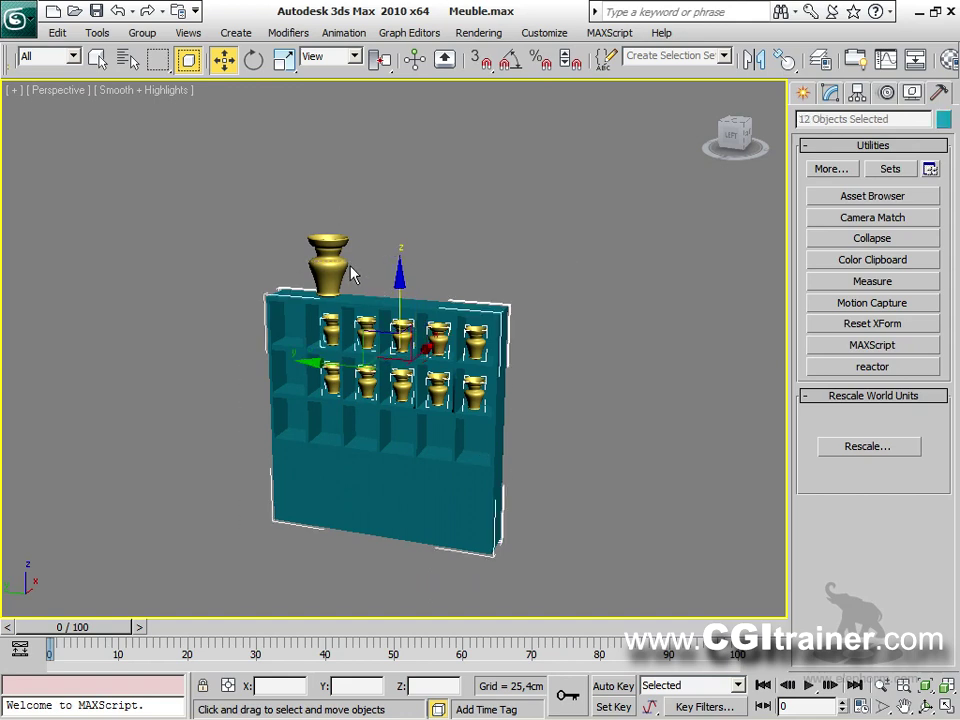
left_click(187, 60)
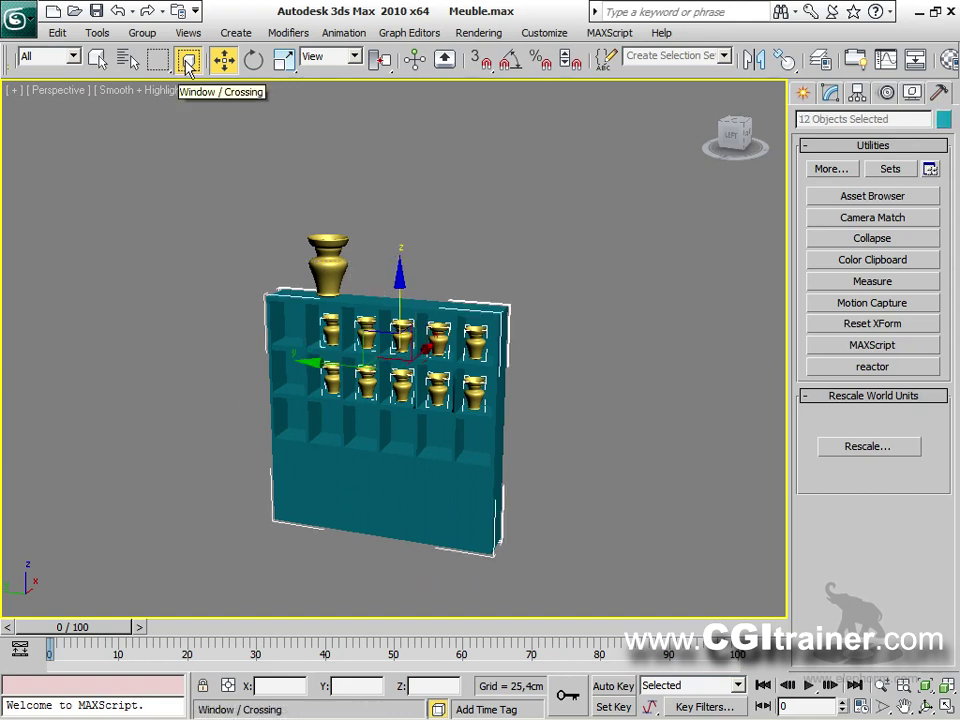
key("Delete")
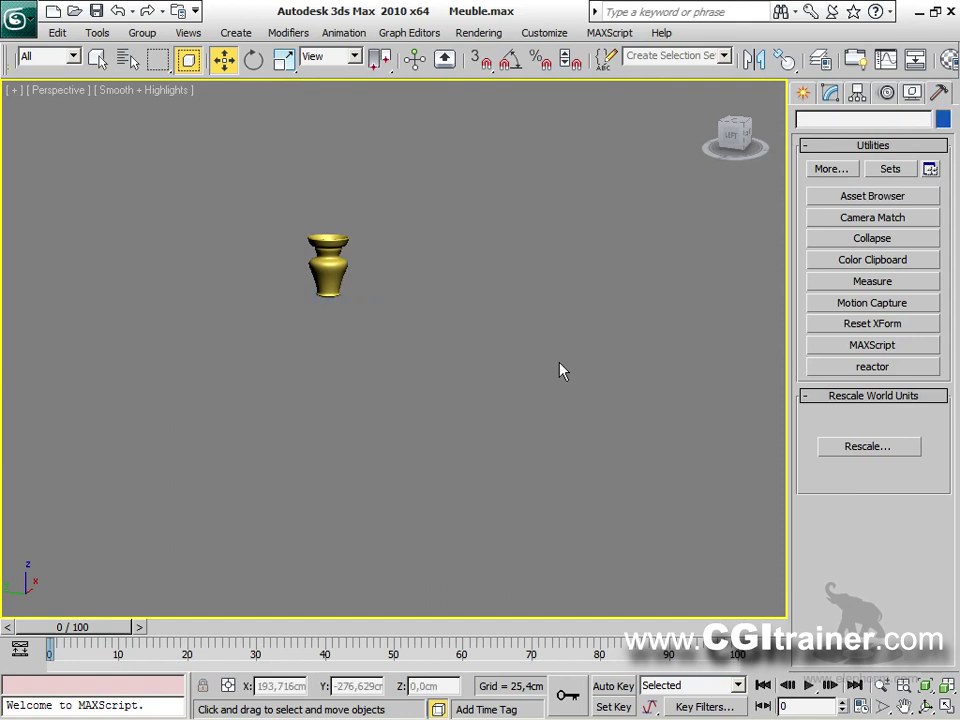
key("z")
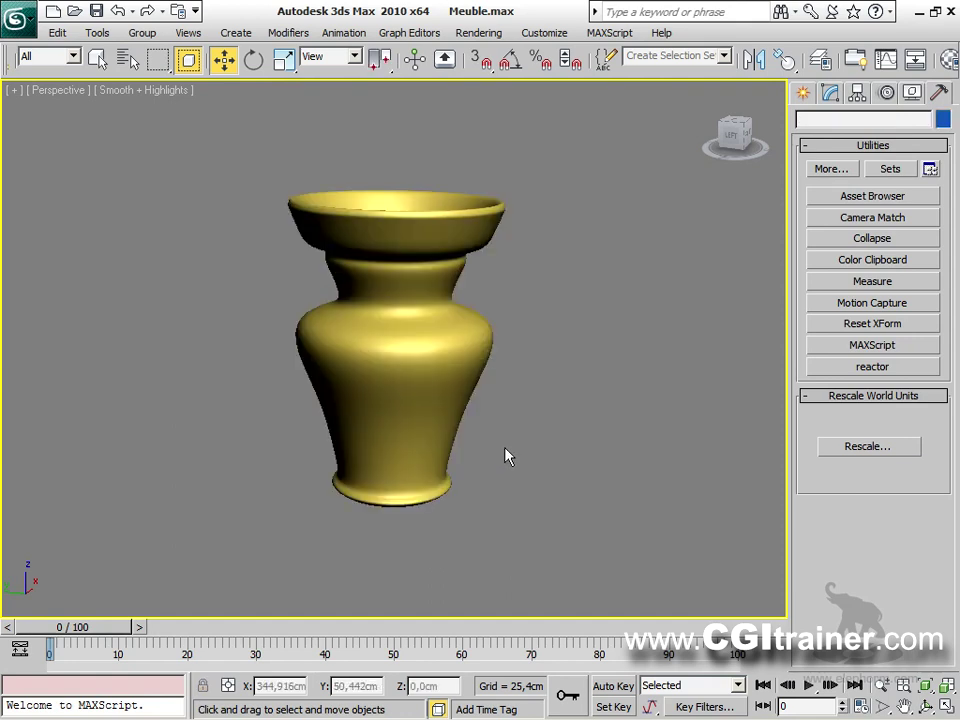
key("f")
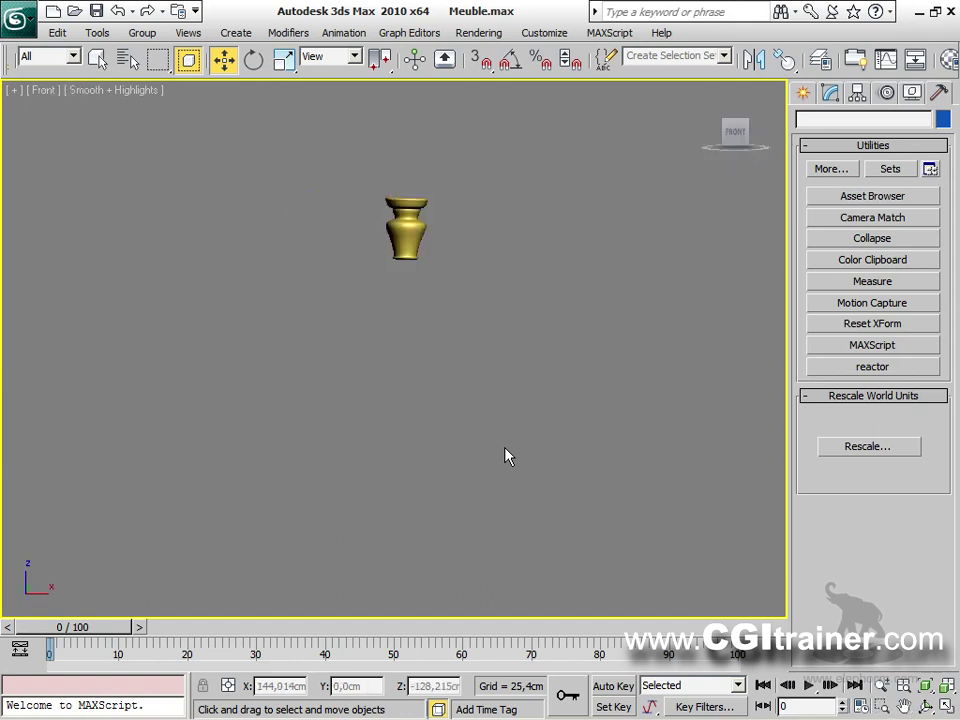
key("z")
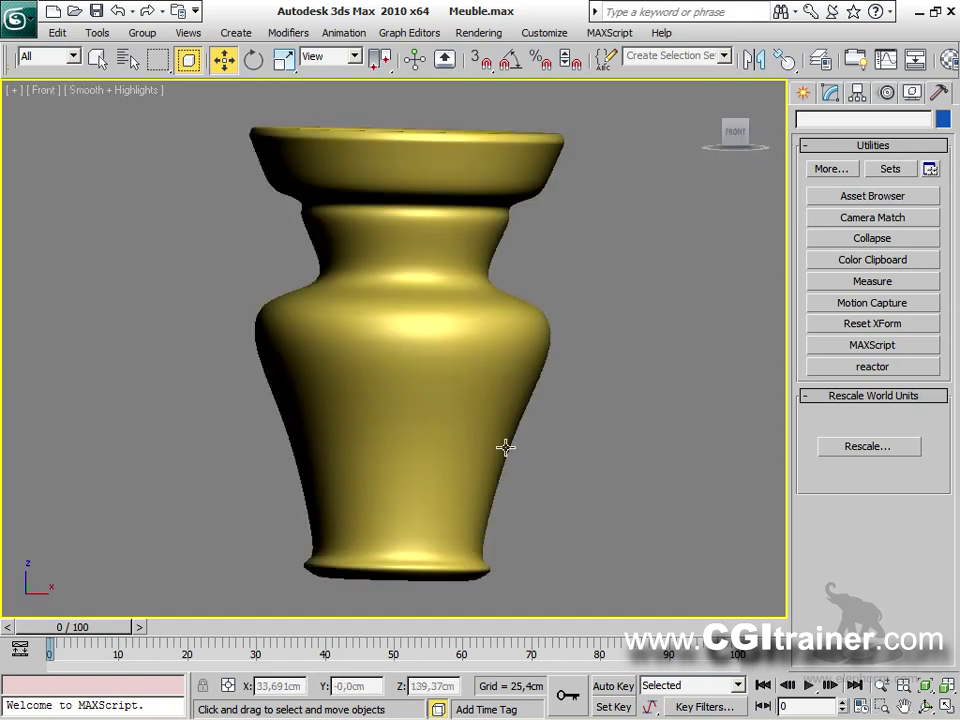
middle_click_drag(514, 376, 390, 444)
middle_click_drag(379, 396, 508, 392)
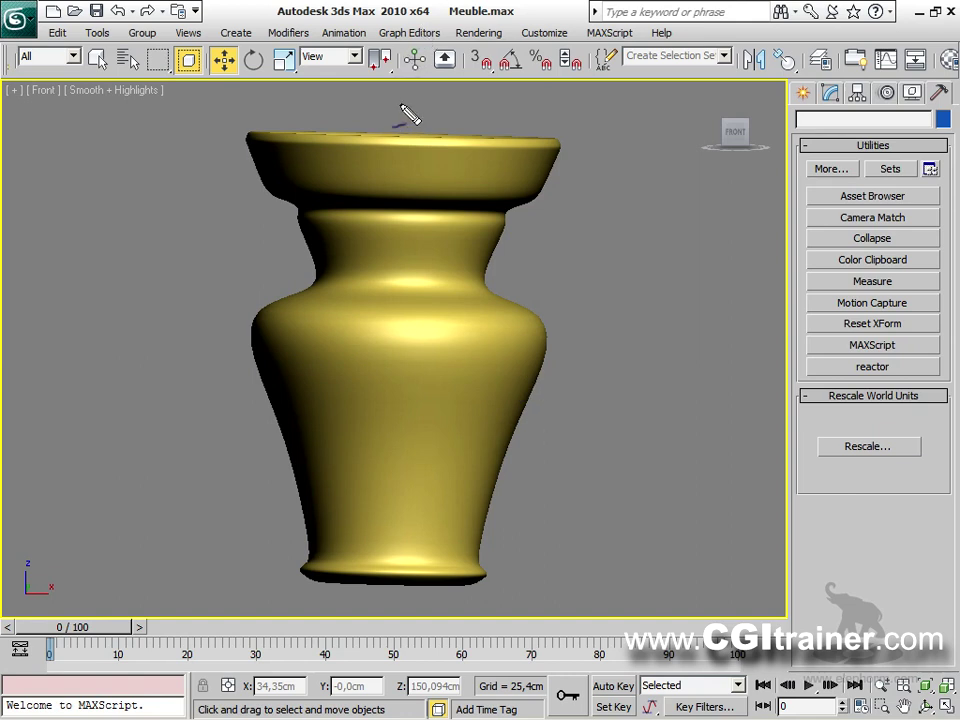
left_click_drag(398, 96, 399, 133)
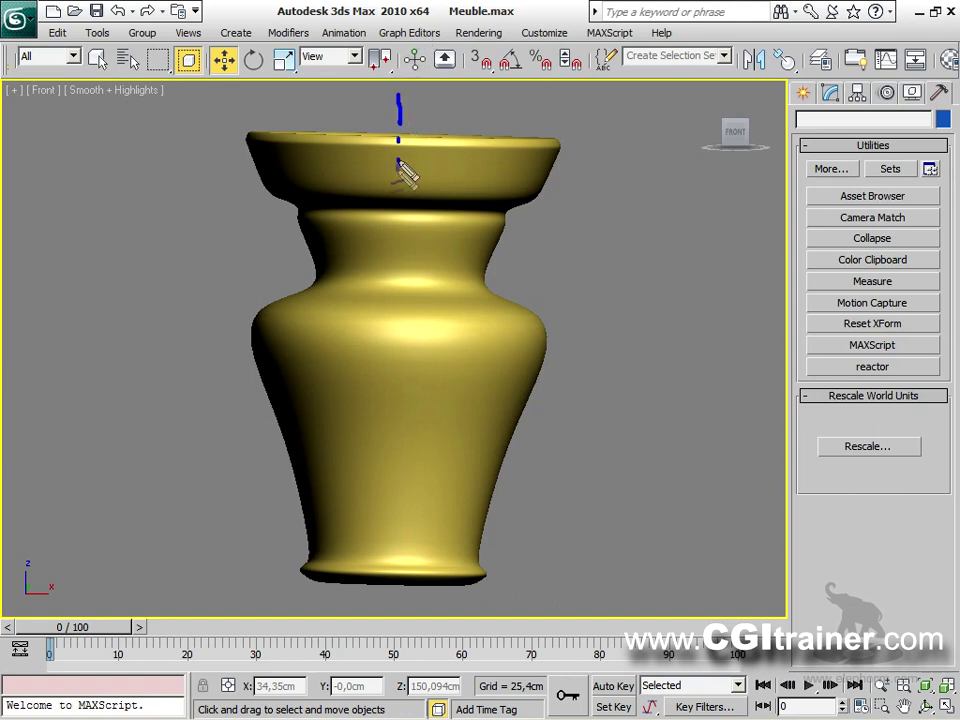
left_click_drag(399, 212, 399, 270)
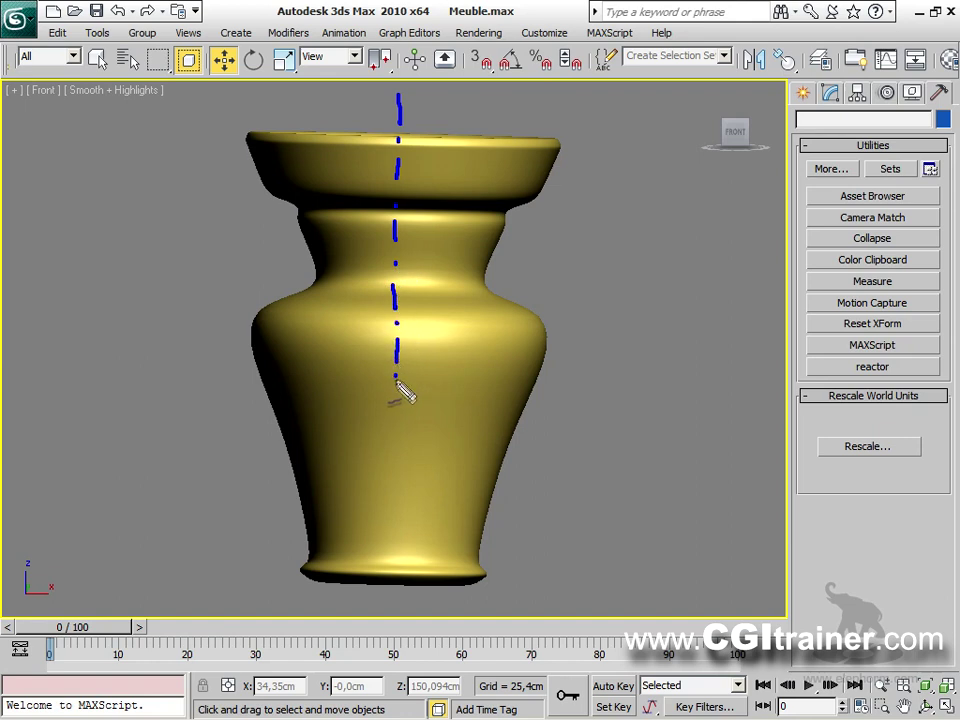
left_click_drag(399, 415, 393, 518)
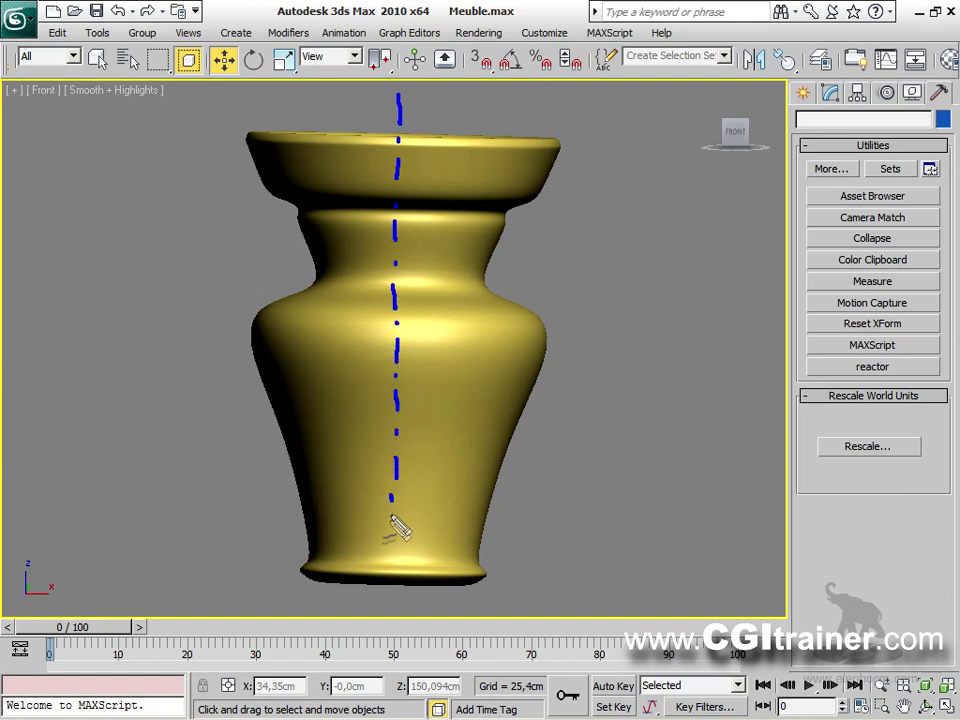
left_click_drag(392, 562, 387, 604)
mouse_move(556, 150)
left_mouse_down()
mouse_move(541, 192)
mouse_move(501, 222)
mouse_move(484, 272)
mouse_move(485, 290)
mouse_move(543, 340)
mouse_move(541, 398)
mouse_move(483, 522)
mouse_move(479, 586)
mouse_move(393, 588)
left_mouse_up()
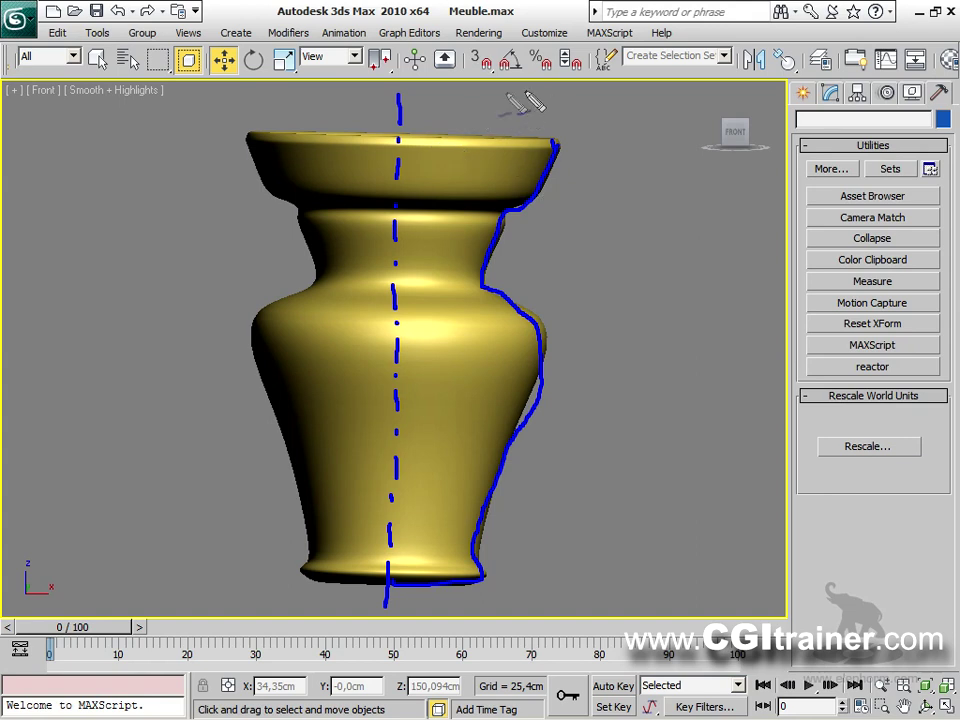
mouse_move(549, 150)
left_mouse_down()
mouse_move(516, 204)
mouse_move(502, 204)
mouse_move(483, 226)
mouse_move(465, 290)
mouse_move(512, 333)
mouse_move(522, 358)
mouse_move(514, 414)
mouse_move(459, 559)
mouse_move(395, 570)
left_mouse_up()
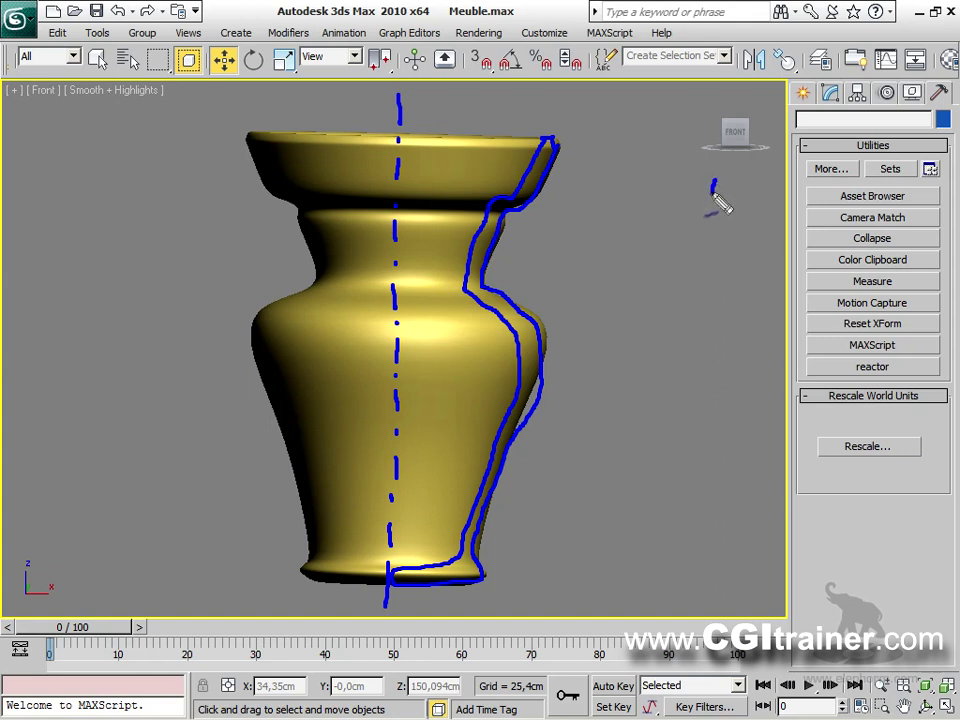
mouse_move(697, 210)
left_mouse_down()
mouse_move(706, 285)
mouse_move(710, 357)
left_mouse_up()
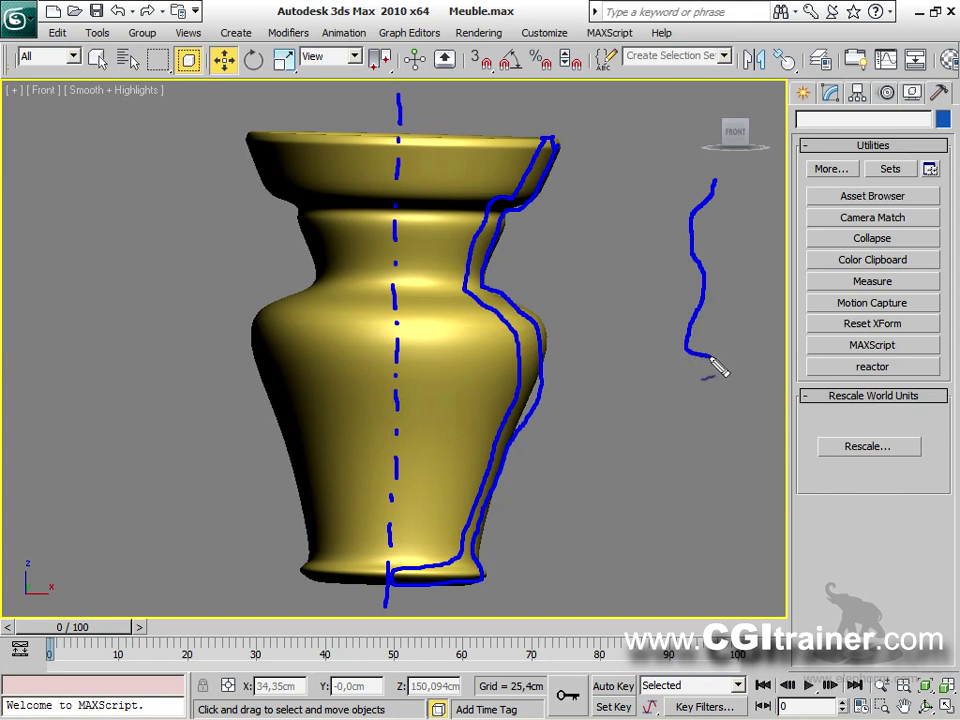
left_click_drag(696, 172, 707, 357)
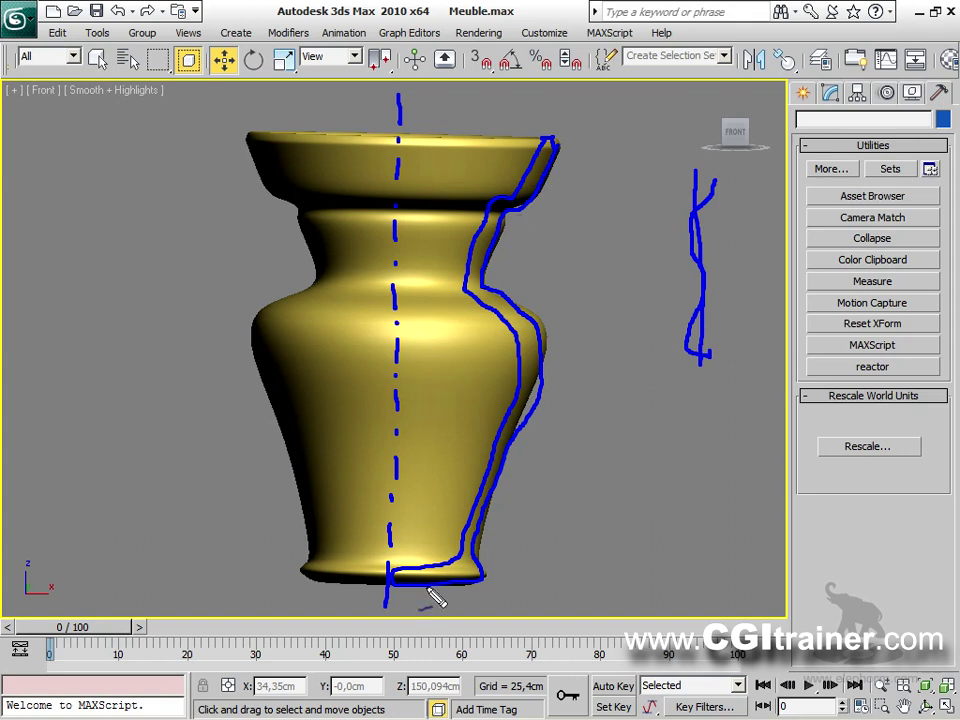
key("Escape")
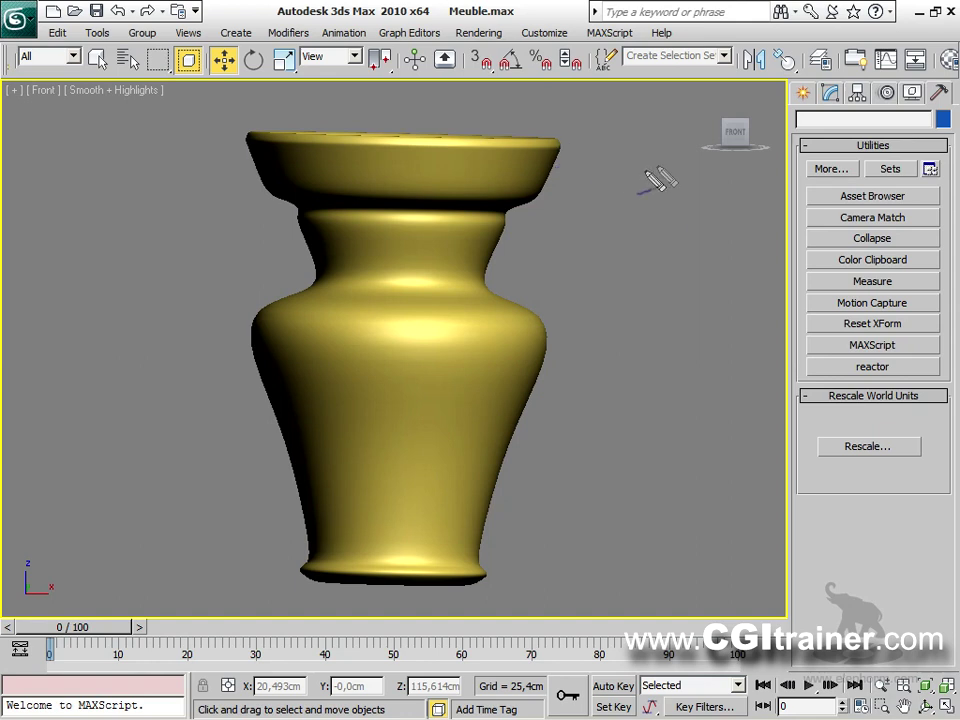
mouse_move(661, 149)
left_mouse_down()
mouse_move(624, 257)
mouse_move(639, 300)
mouse_move(665, 316)
mouse_move(673, 340)
mouse_move(611, 524)
mouse_move(609, 565)
mouse_move(654, 571)
left_mouse_up()
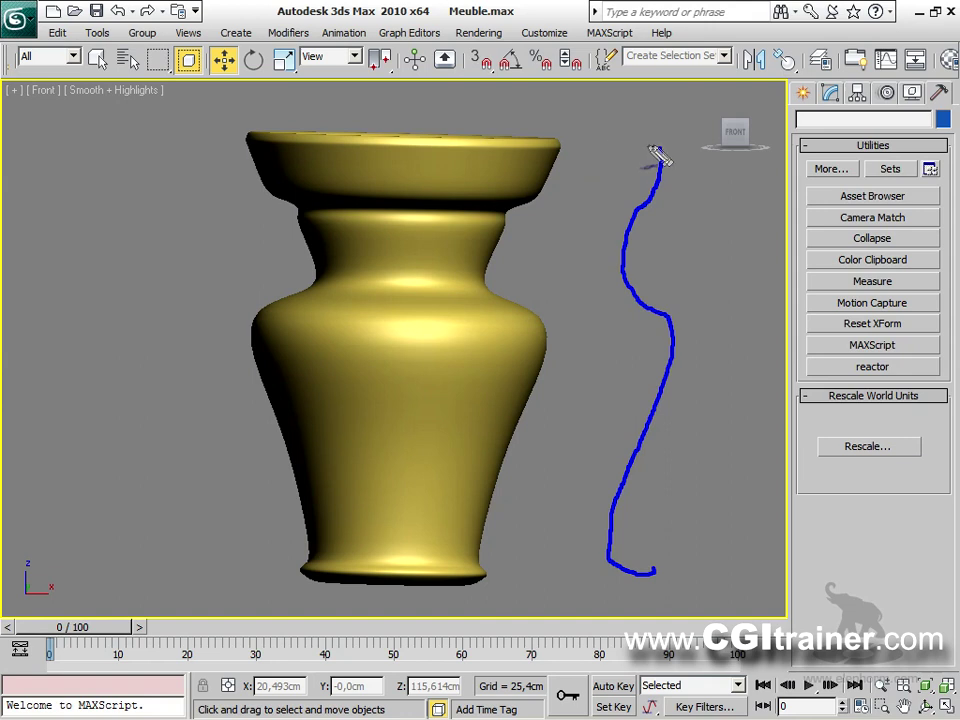
left_click_drag(676, 148, 687, 183)
left_click_drag(620, 145, 600, 172)
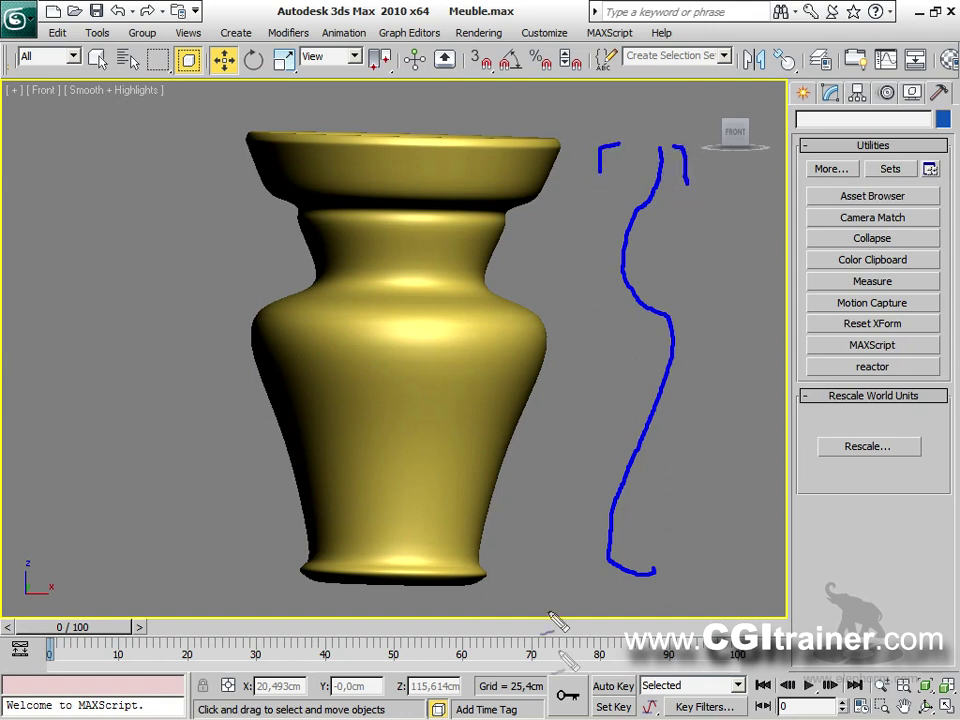
left_click_drag(580, 551, 586, 576)
left_click_drag(682, 540, 668, 574)
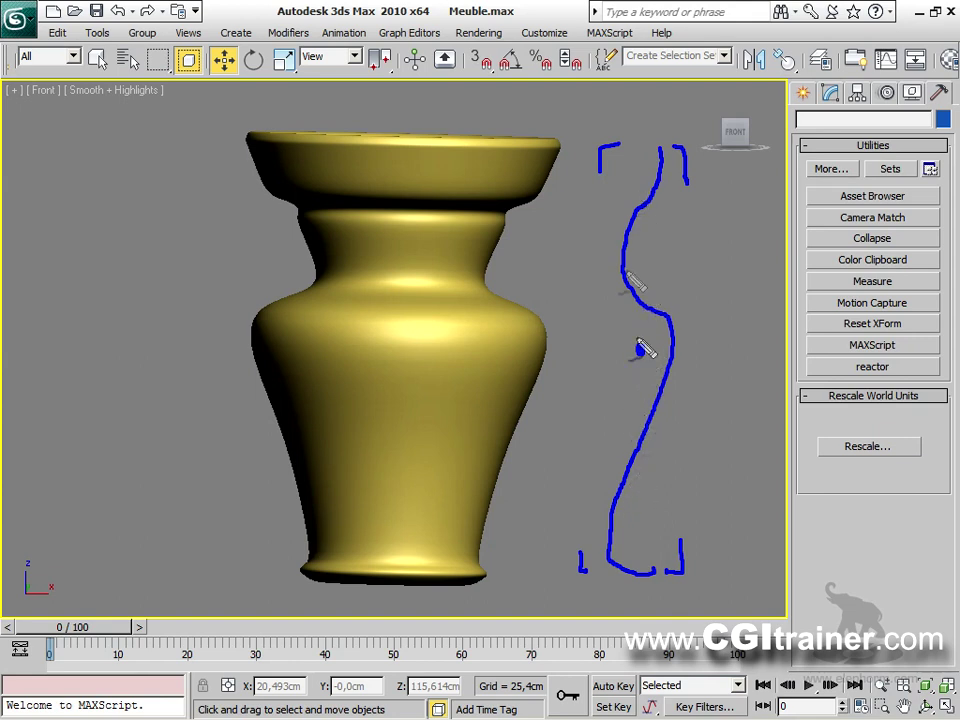
left_click_drag(636, 130, 636, 161)
mouse_move(635, 174)
left_mouse_down()
mouse_move(654, 396)
mouse_move(655, 598)
left_mouse_up()
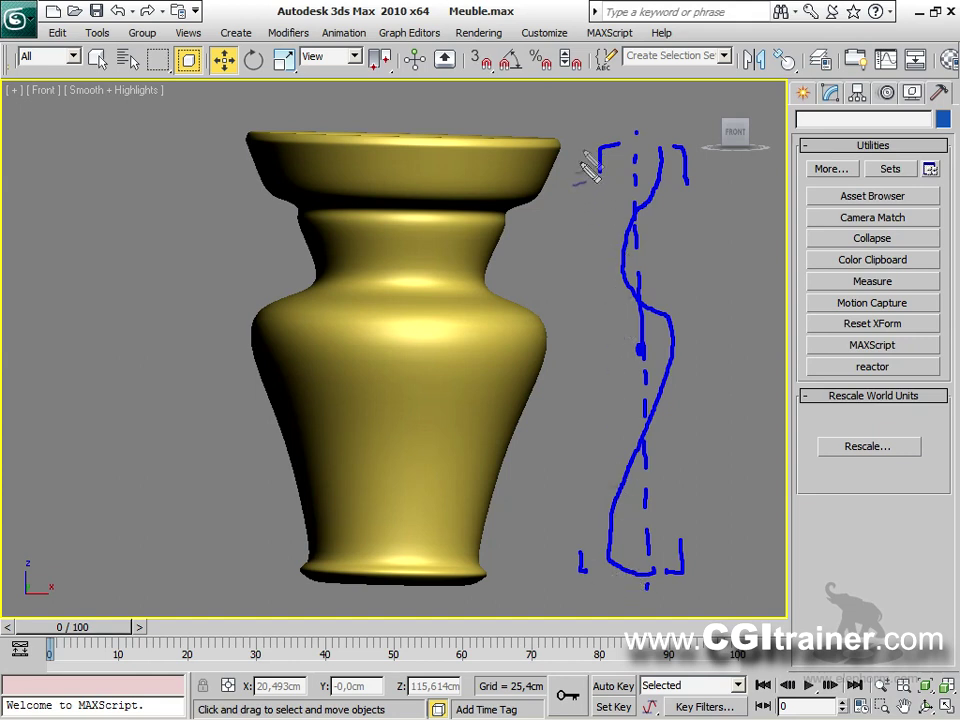
left_click_drag(591, 146, 608, 578)
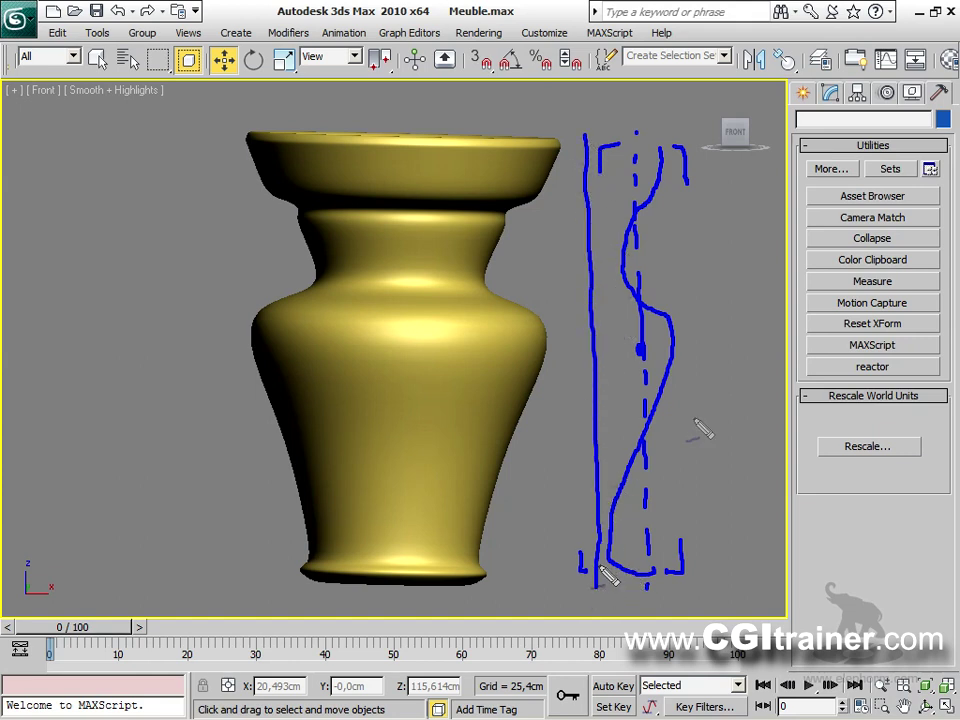
left_click_drag(688, 148, 688, 566)
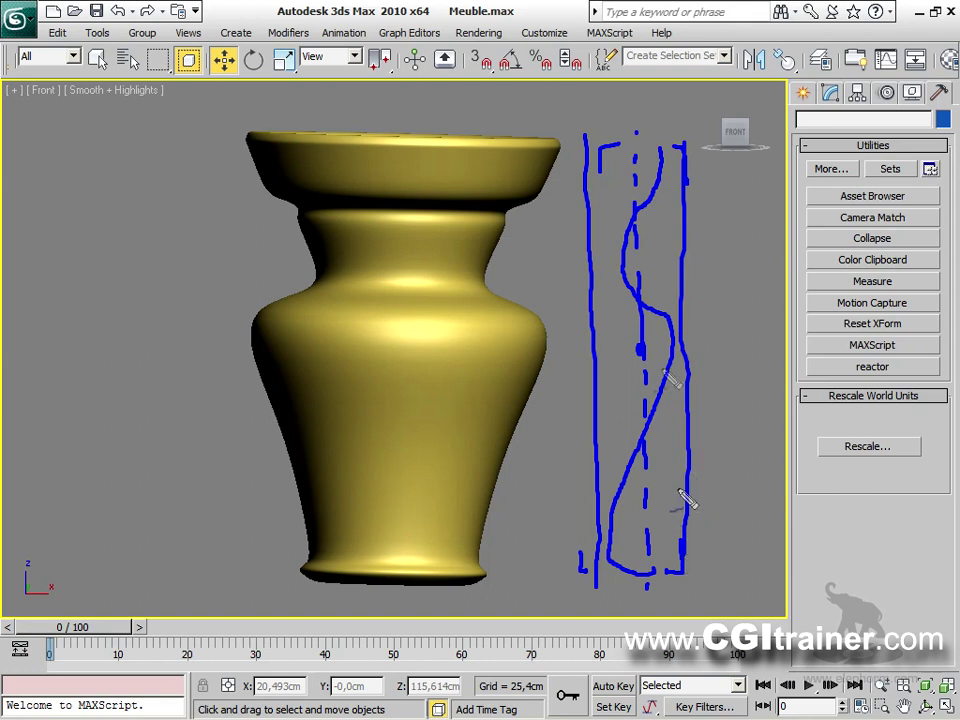
left_click_drag(716, 250, 714, 300)
left_click(713, 318)
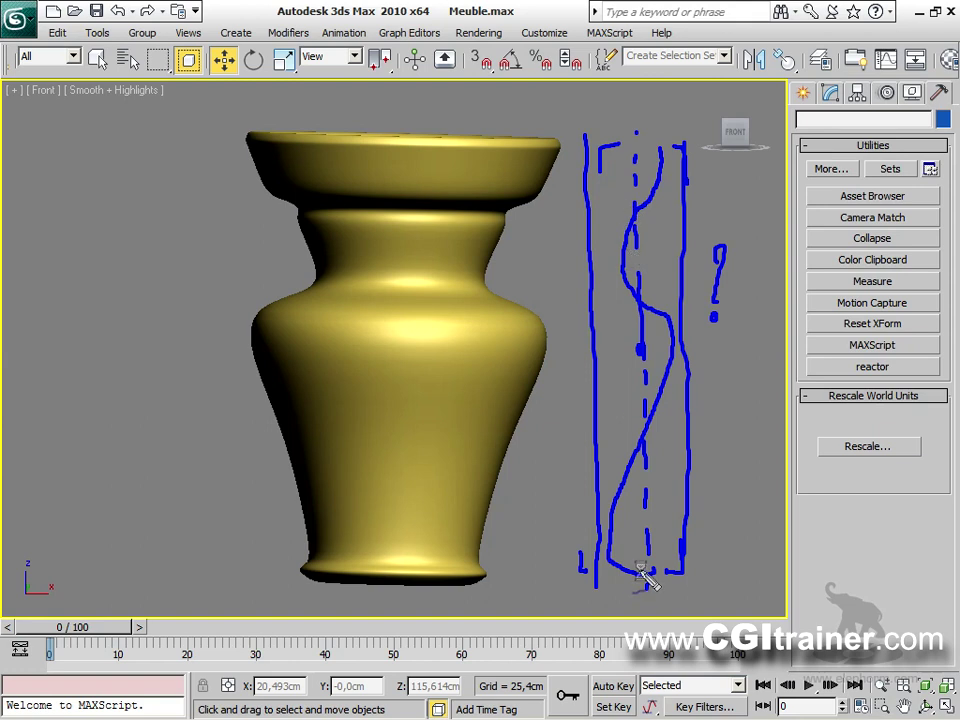
key("Escape")
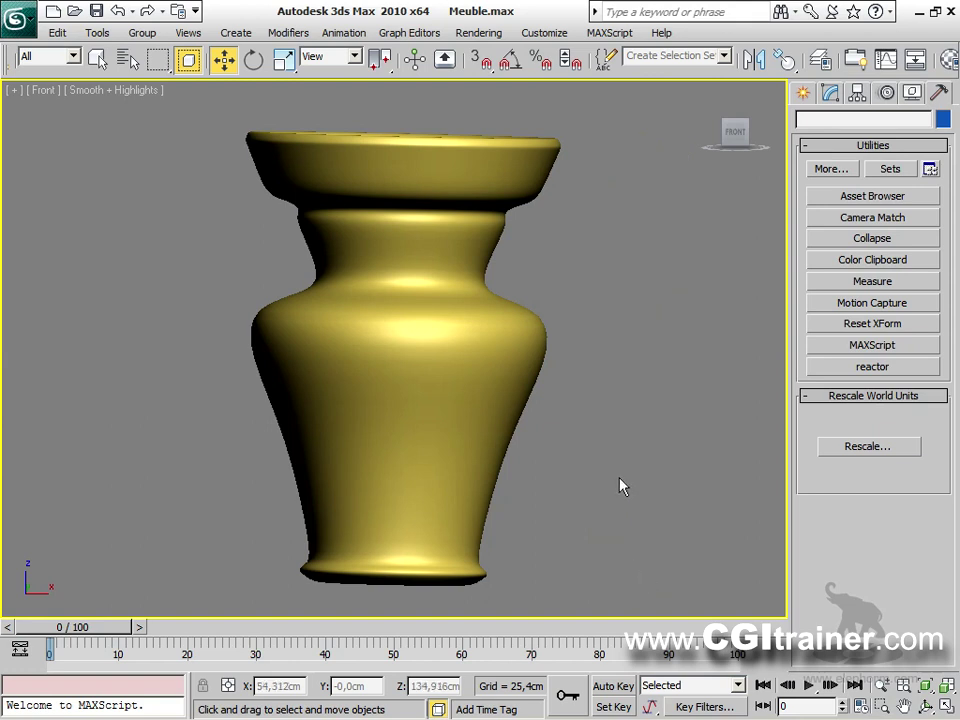
key("ctrl+2")
mouse_move(397, 558)
left_mouse_down()
mouse_move(477, 562)
mouse_move(538, 343)
mouse_move(489, 295)
mouse_move(500, 232)
mouse_move(505, 205)
mouse_move(533, 190)
mouse_move(555, 148)
left_mouse_up()
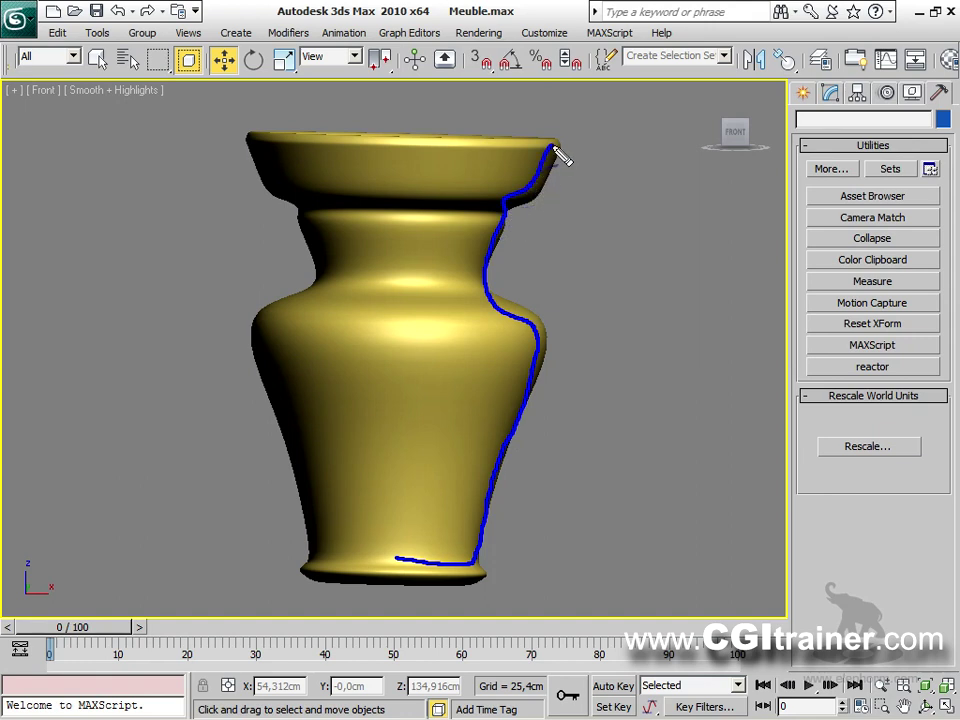
left_click_drag(394, 495, 381, 600)
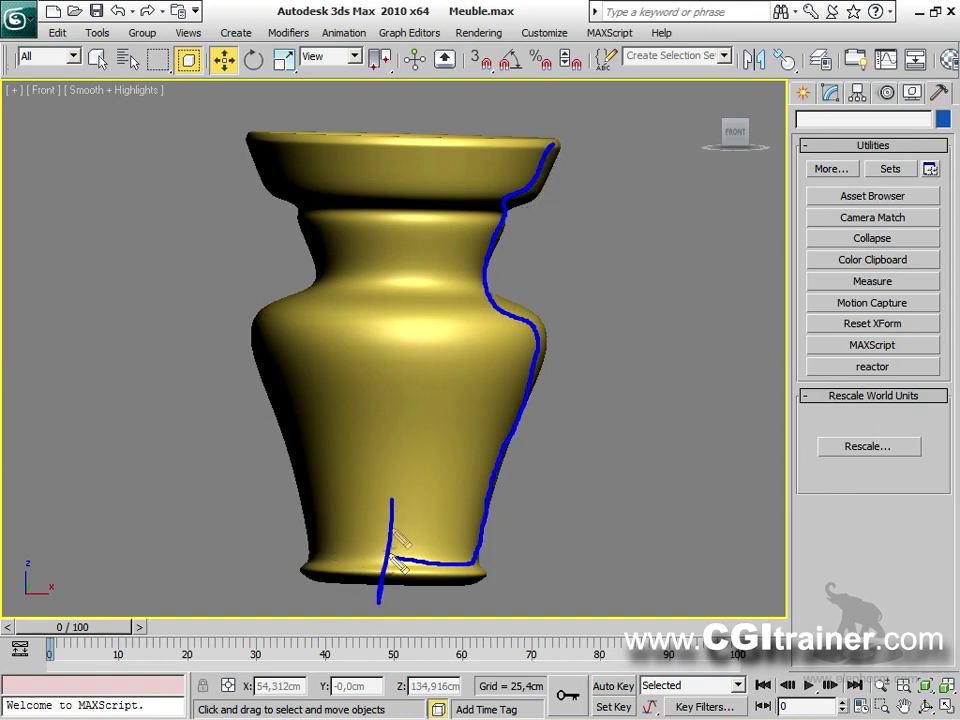
mouse_move(394, 512)
left_mouse_down()
mouse_move(540, 508)
mouse_move(523, 488)
mouse_move(527, 527)
left_mouse_up()
left_click_drag(400, 557, 397, 555)
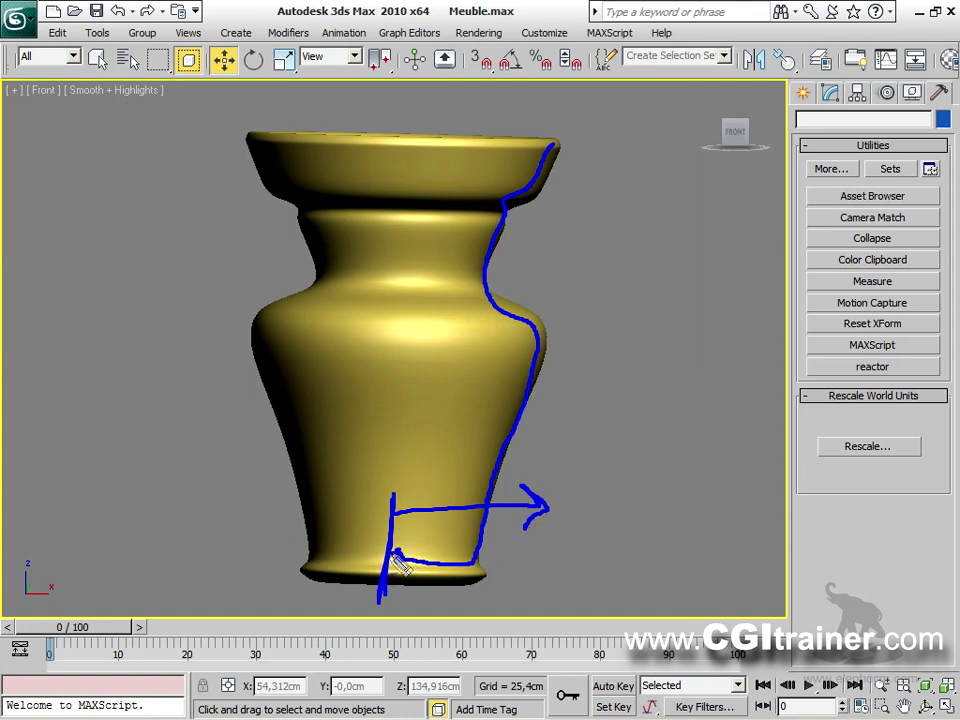
left_click_drag(548, 337, 566, 377)
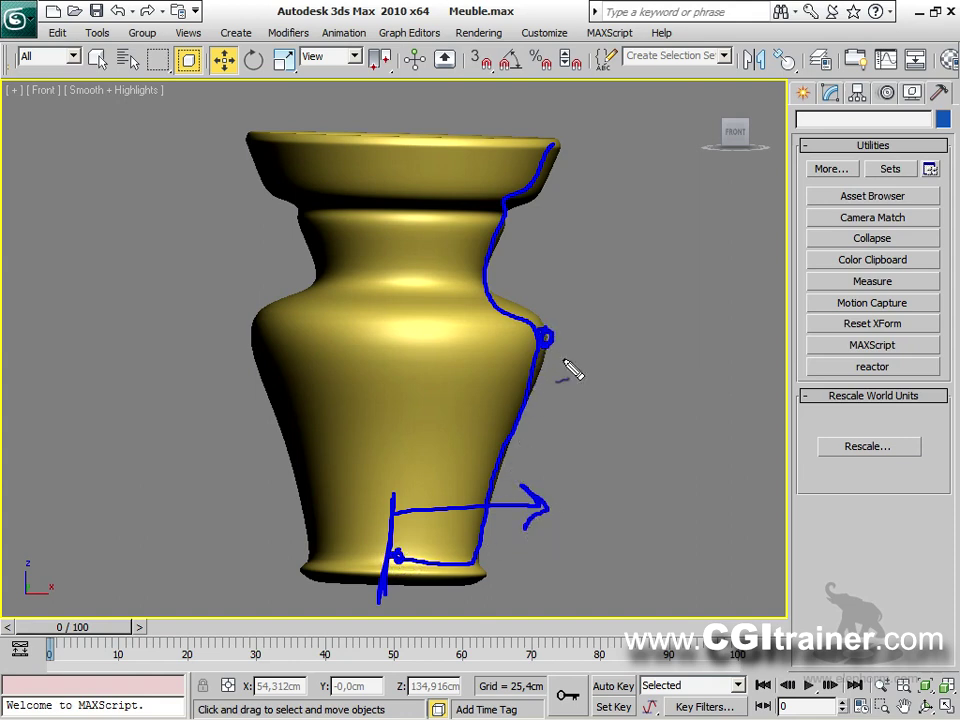
left_click_drag(560, 134, 556, 146)
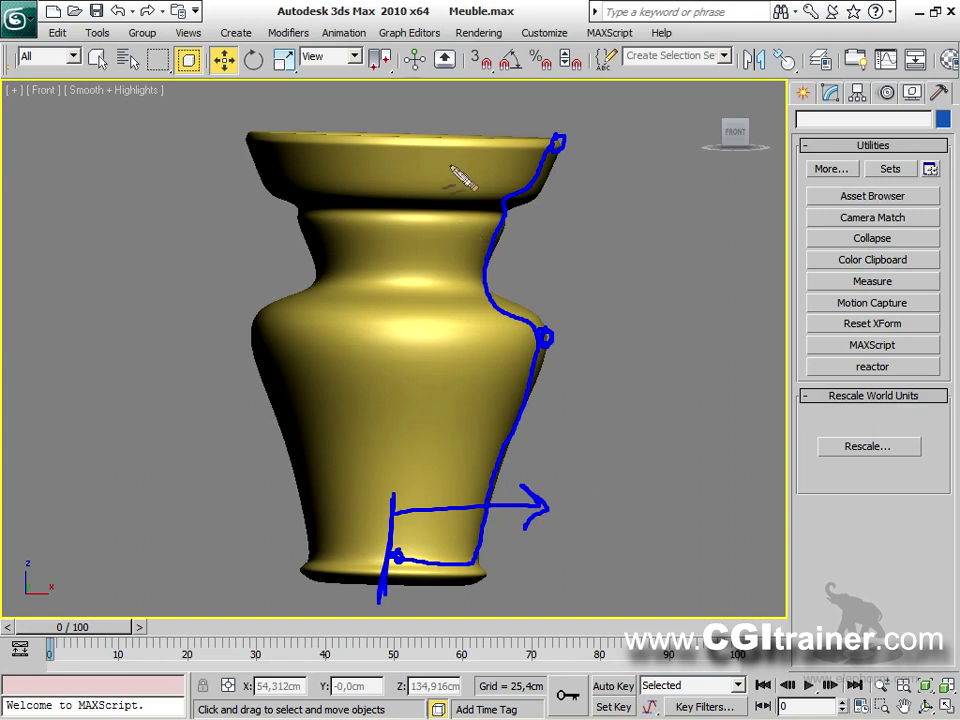
mouse_move(396, 111)
left_mouse_down()
mouse_move(407, 266)
mouse_move(386, 592)
left_mouse_up()
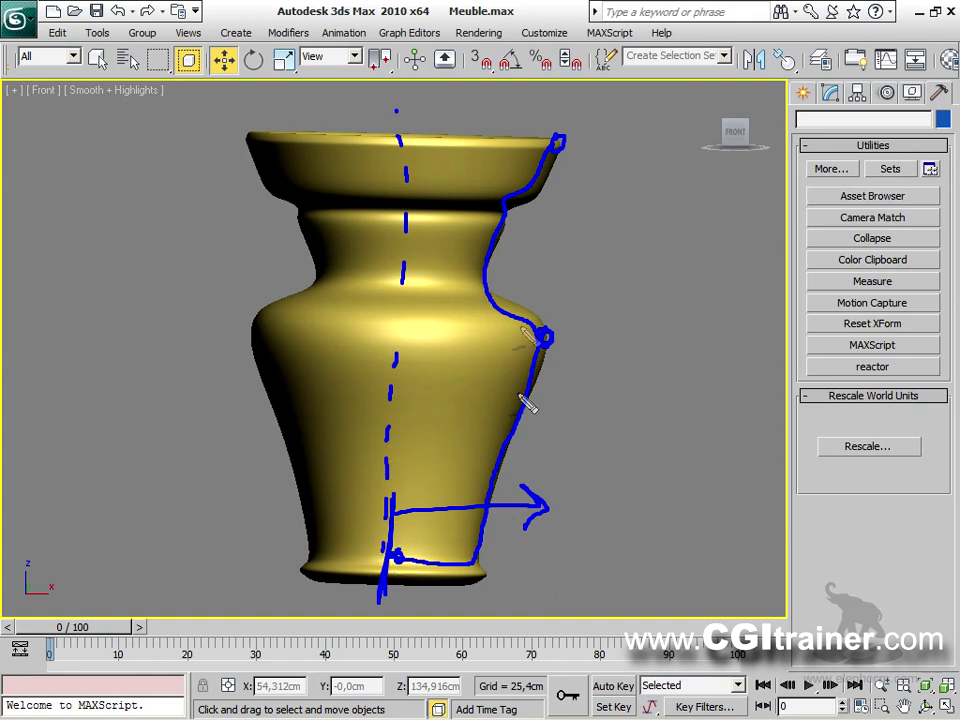
mouse_move(559, 97)
left_mouse_down()
mouse_move(563, 375)
mouse_move(549, 553)
left_mouse_up()
left_click_drag(473, 322, 470, 325)
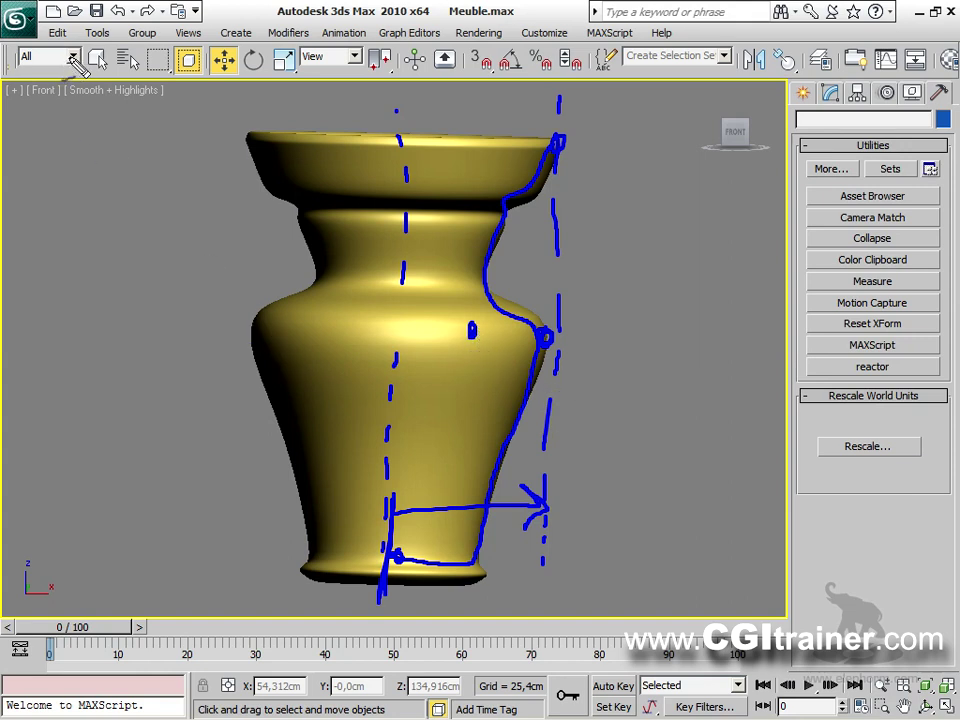
key("Escape")
Reset 3ds Max without saving changes to Meuble.max.
left_click(24, 22)
left_click(52, 98)
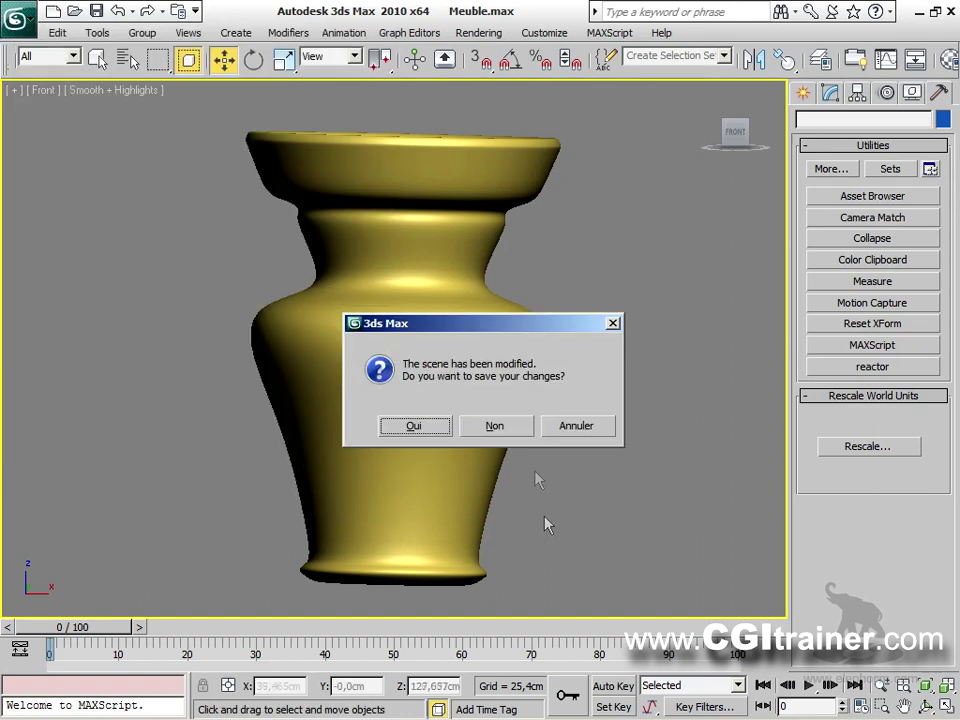
left_click(497, 426)
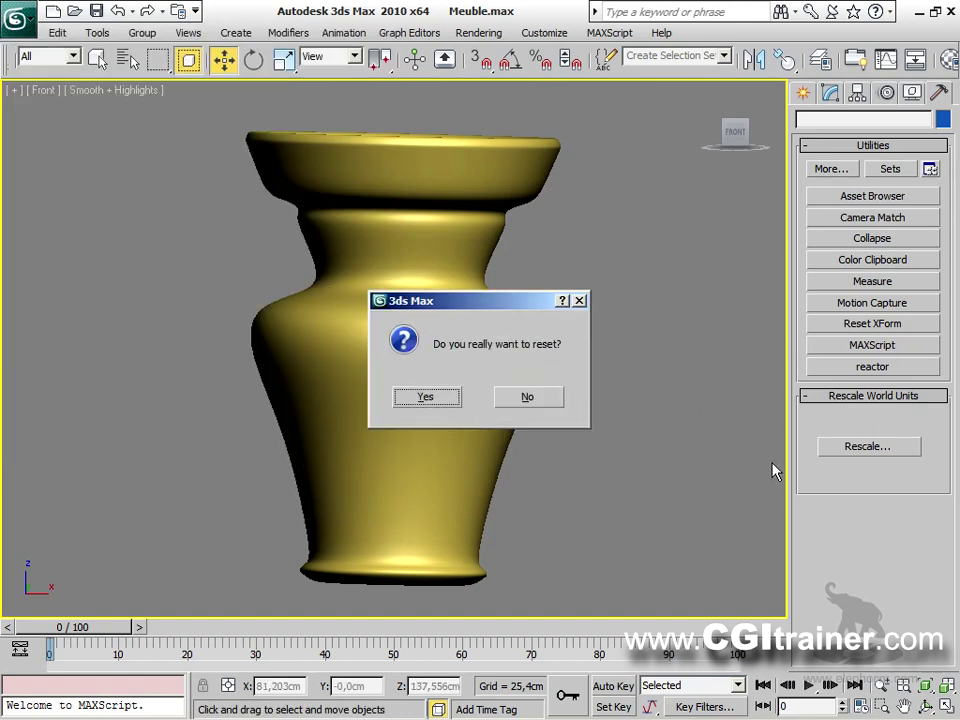
left_click(425, 397)
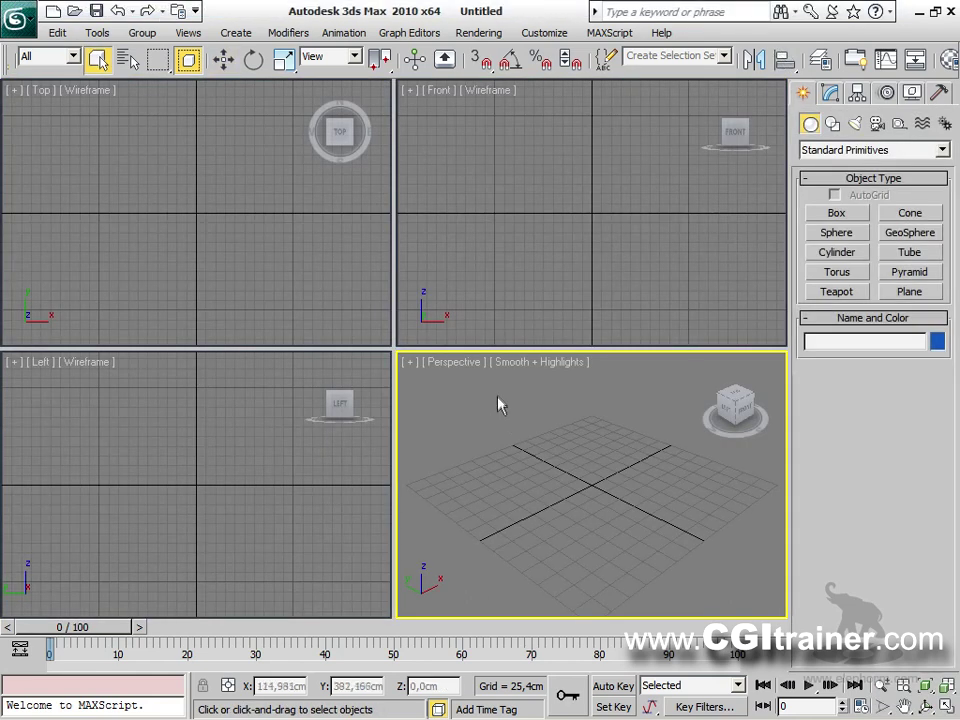
Start a Line spline and maximise the Front viewport with Alt+W.
left_click(831, 124)
left_click(837, 228)
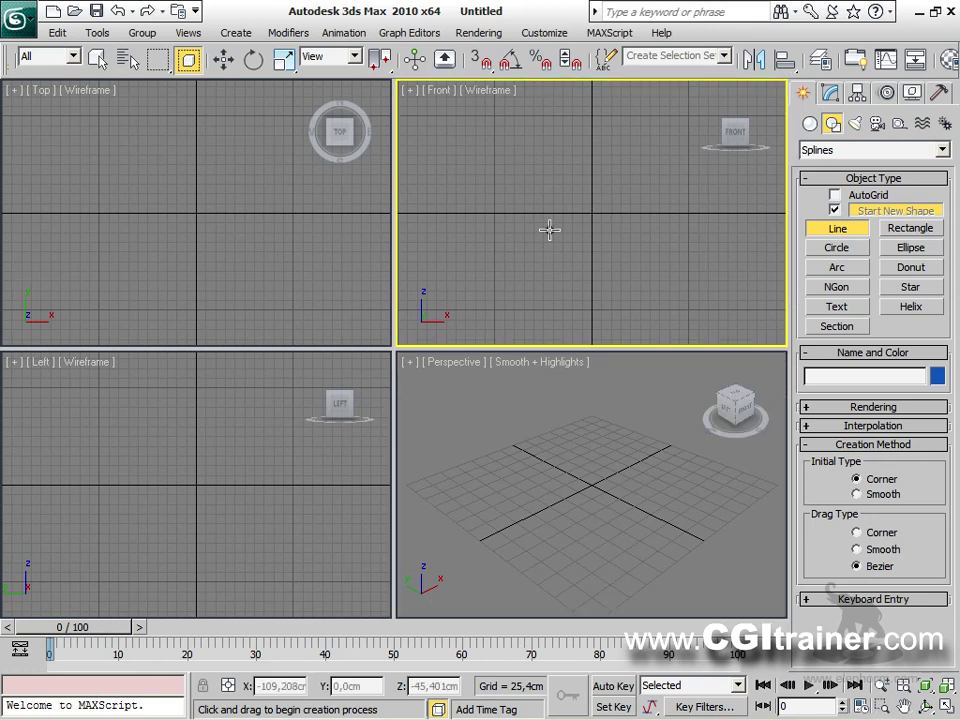
key("alt+w")
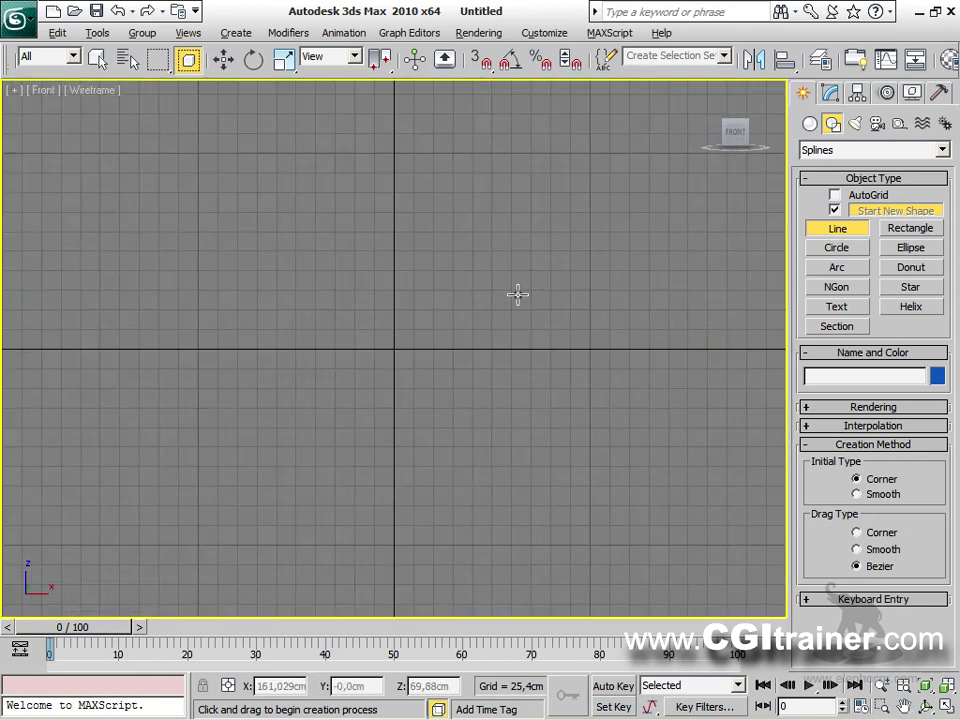
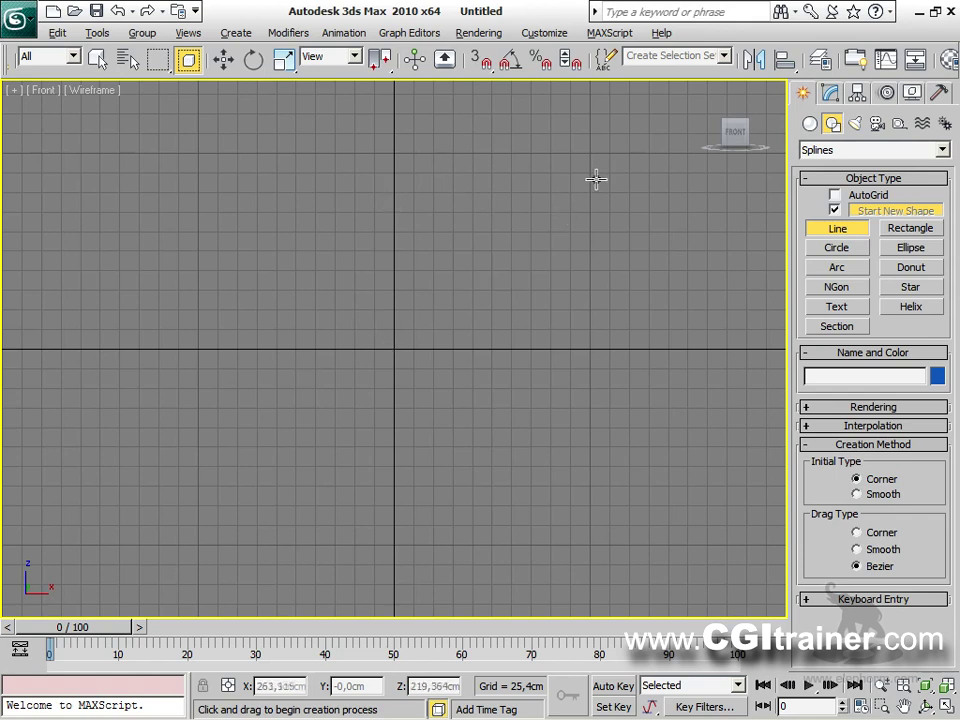
Draw the eight-point closed zig-zag Line01 profile in the Front view and open it in the Modify panel.
left_click(593, 180)
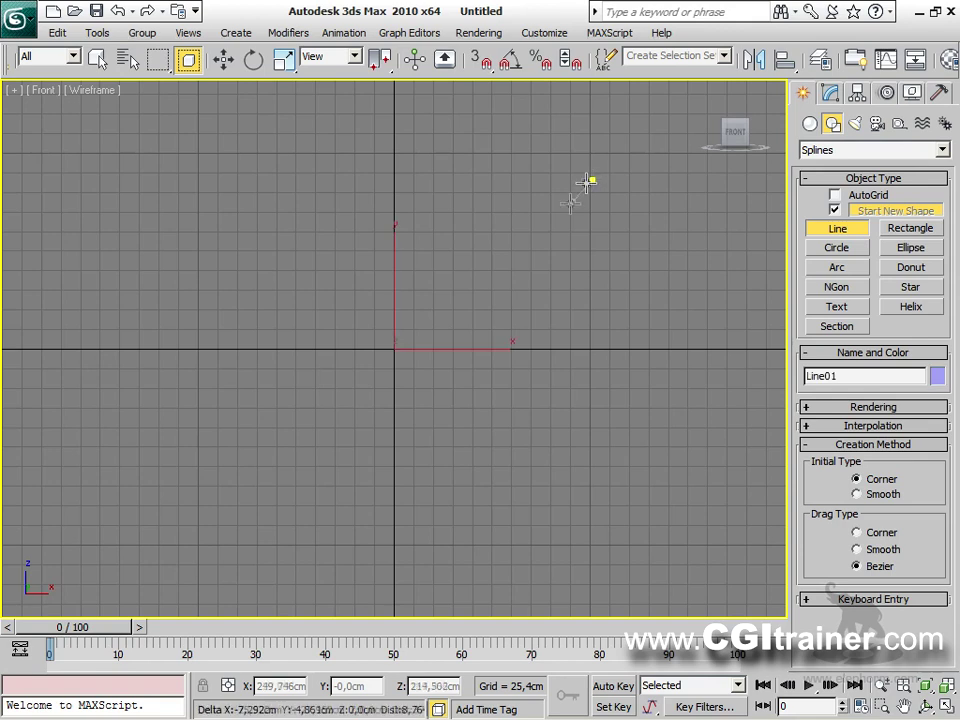
left_click(526, 222)
left_click(495, 304)
left_click(558, 425)
left_click(472, 520)
left_click(472, 548)
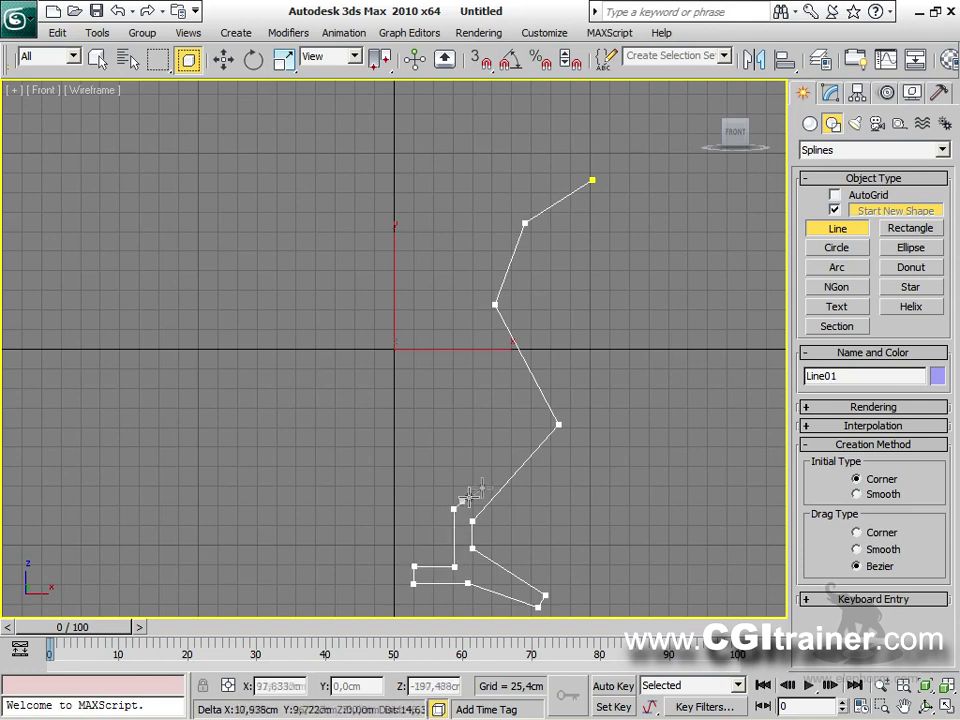
left_click(541, 426)
left_click(476, 306)
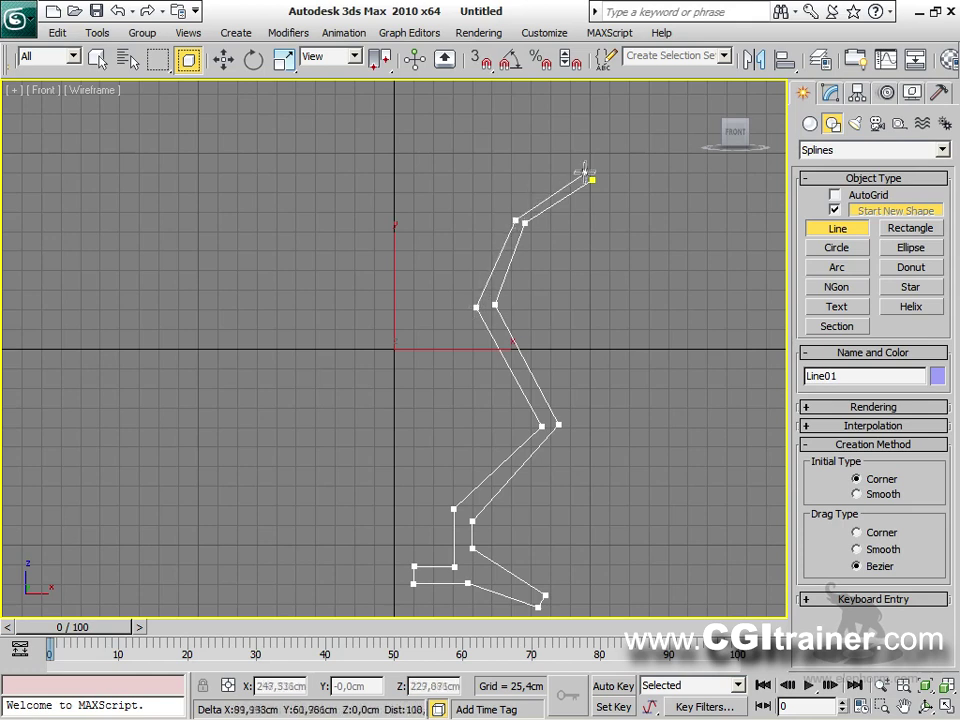
left_click(591, 172)
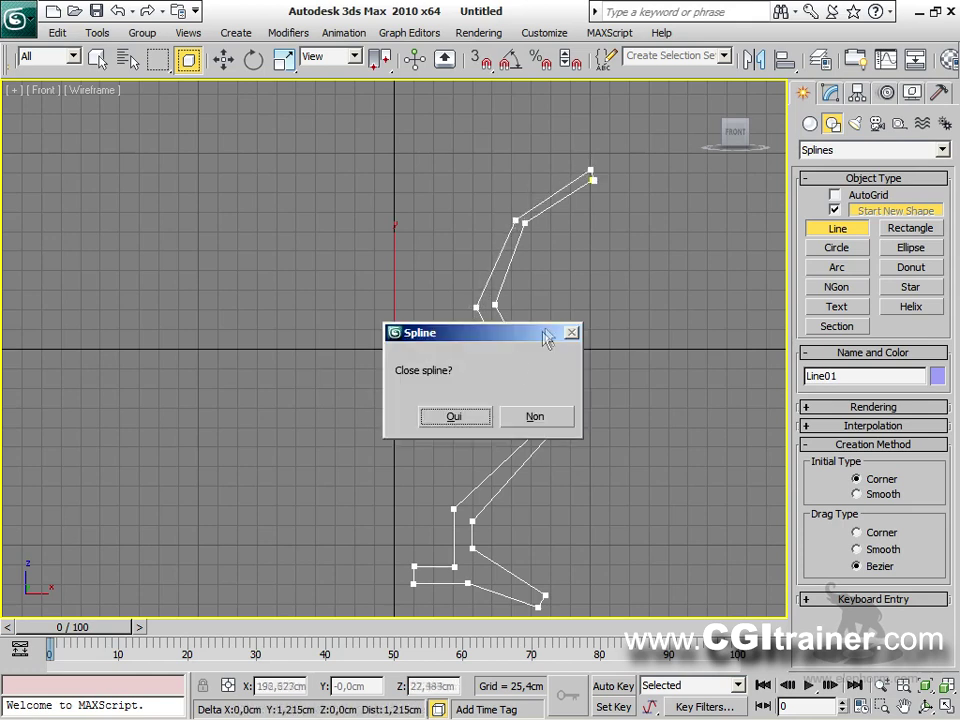
left_click(454, 416)
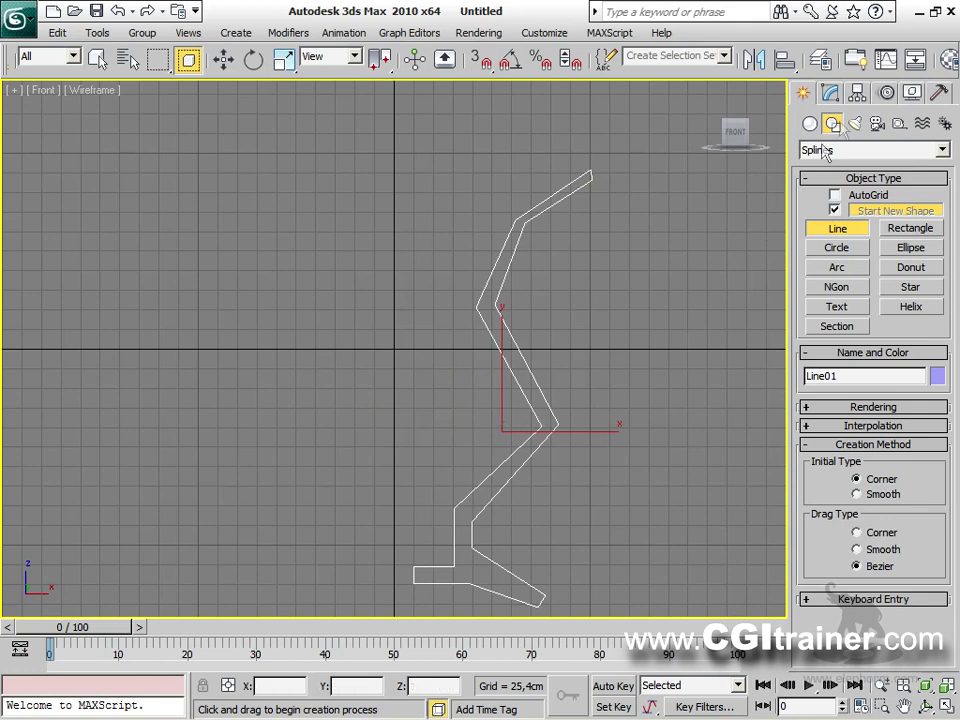
left_click(832, 93)
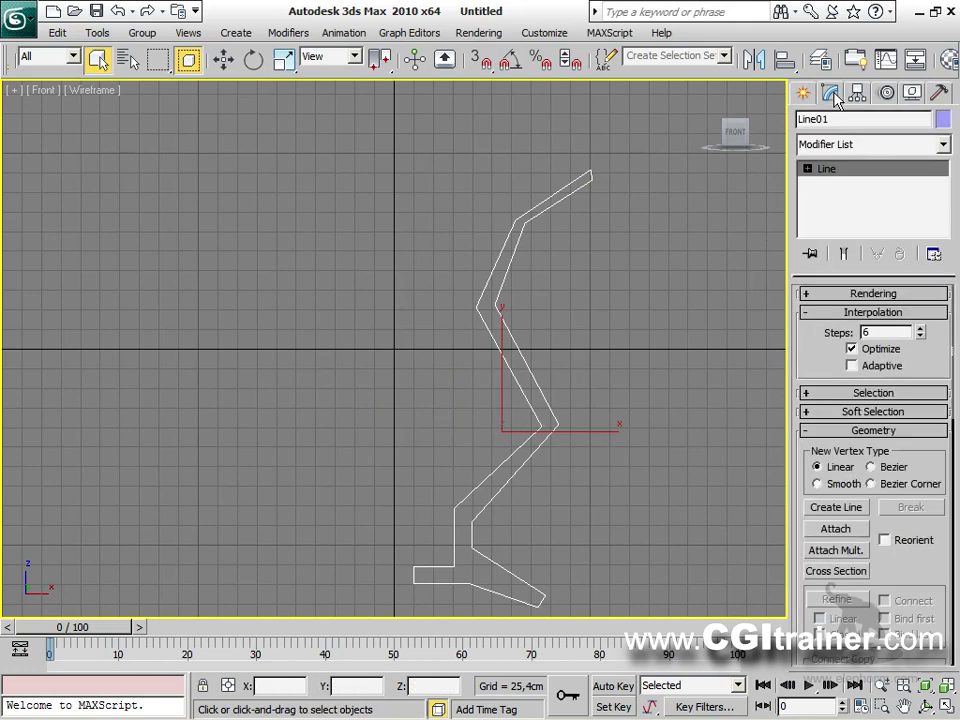
At Vertex level, select all of the profile's vertices and set them to Smooth.
left_click(807, 168)
left_click(840, 185)
key("ctrl+a")
right_click(516, 274)
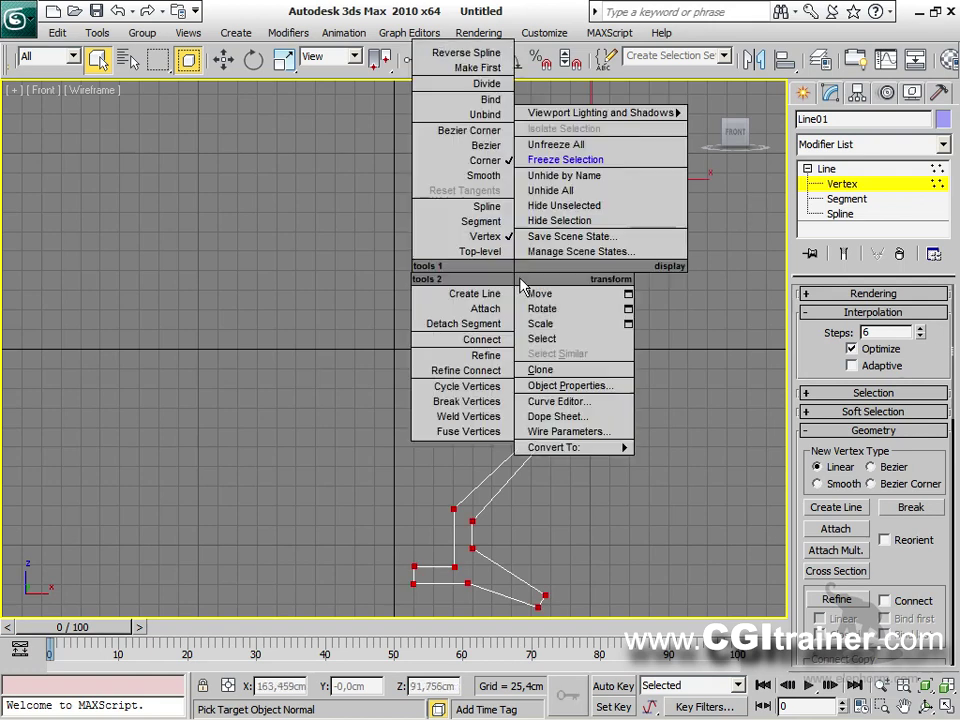
left_click(485, 176)
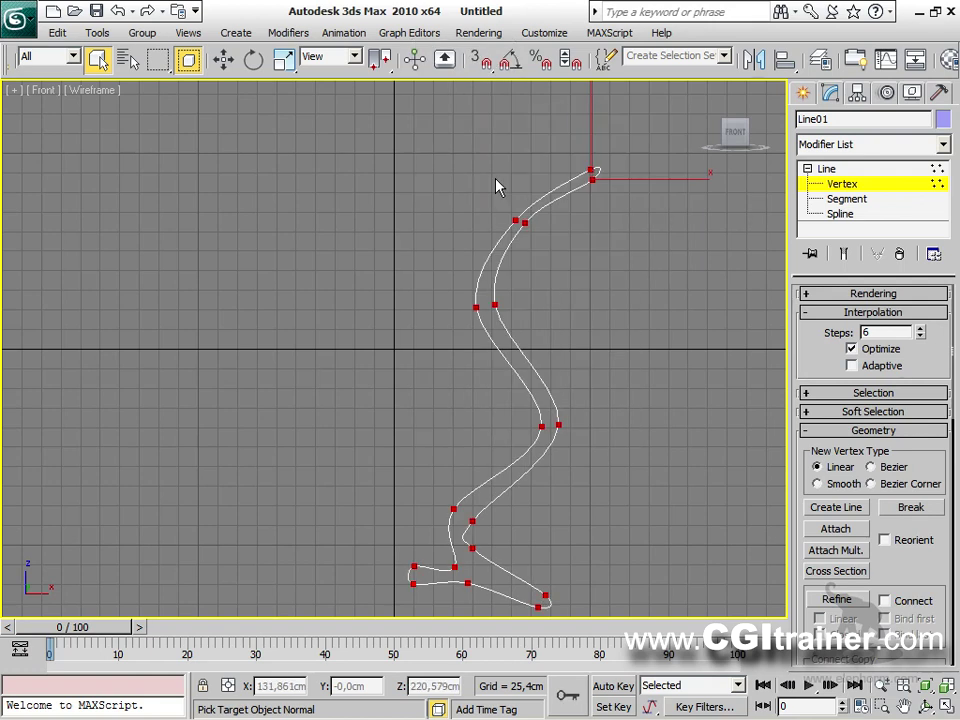
left_click(568, 352)
Set the leftmost foot vertex to Corner, then back to Smooth.
middle_click_drag(583, 439, 499, 294)
left_click_drag(266, 362, 332, 497)
right_click(320, 460)
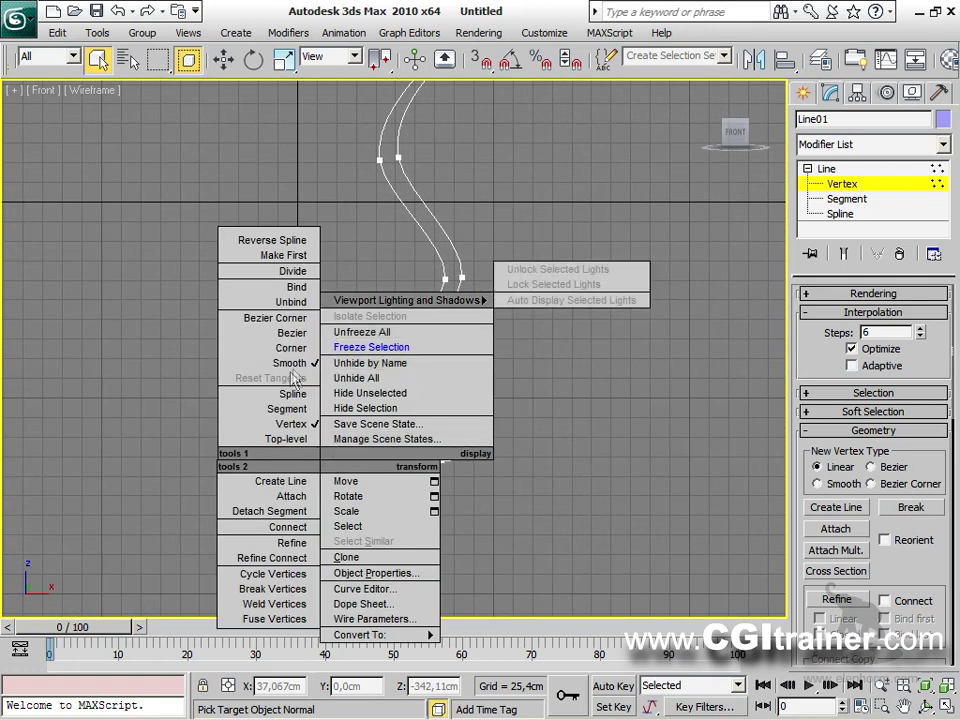
left_click(298, 352)
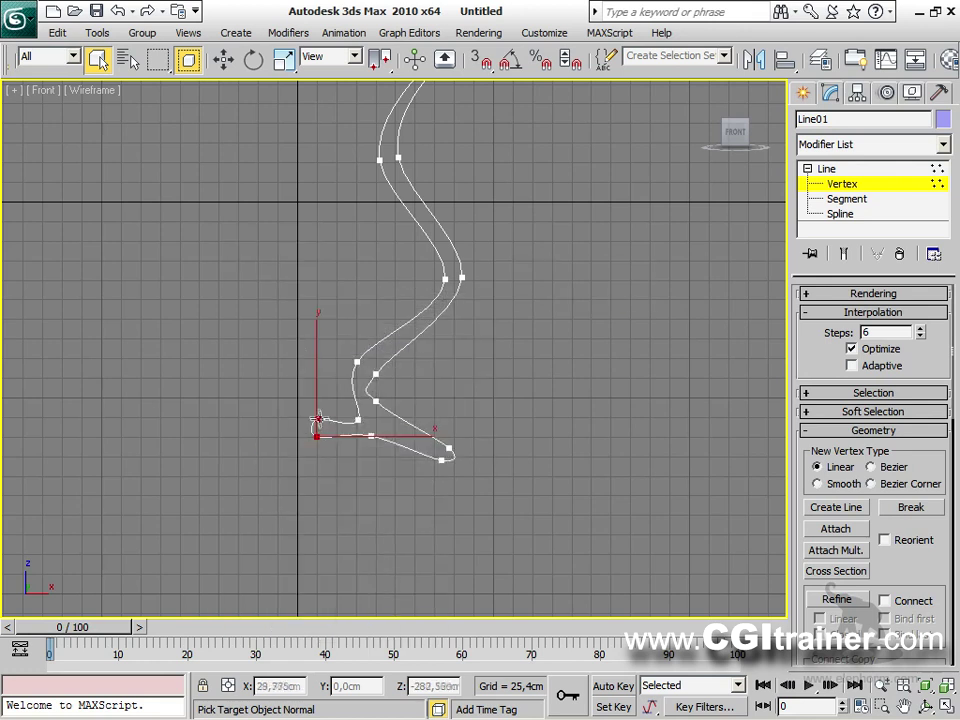
right_click(320, 411)
left_click(290, 315)
Exit Vertex level, hide the viewport grid and recentre the profile.
left_click(356, 492)
middle_click_drag(362, 492, 425, 615)
left_click(846, 185)
key("g")
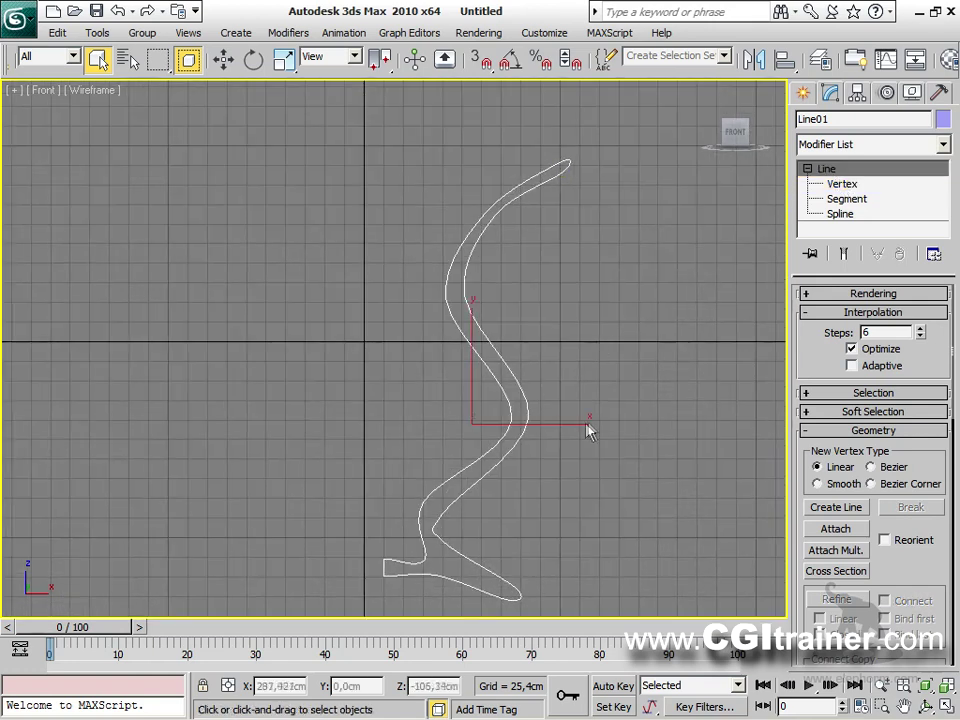
middle_click_drag(589, 429, 536, 399)
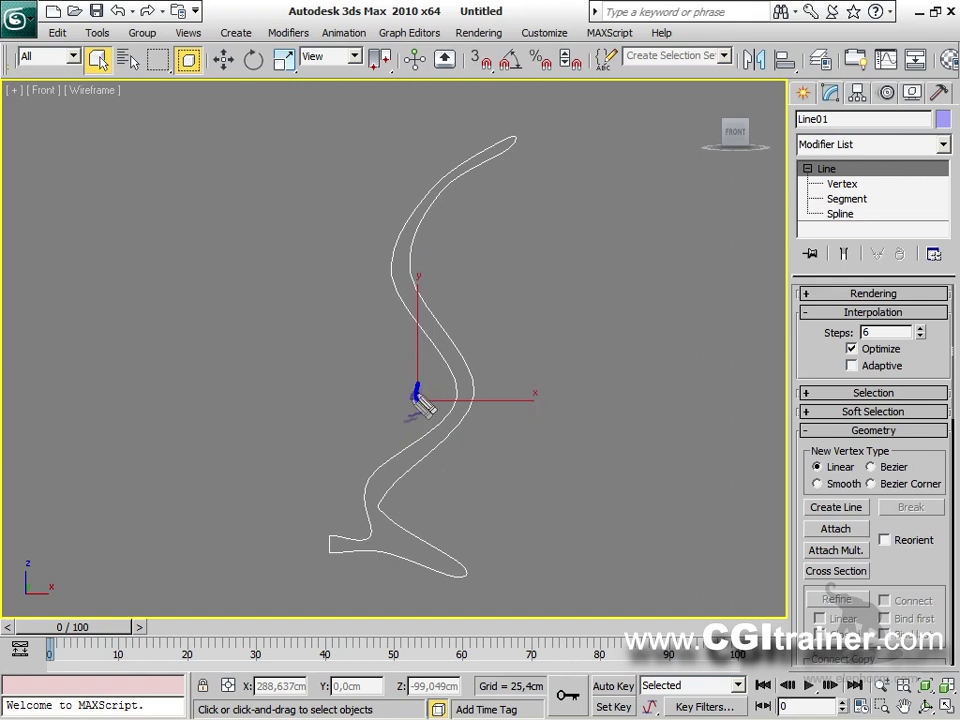
left_click_drag(517, 125, 518, 140)
mouse_move(509, 546)
left_mouse_down()
mouse_move(507, 570)
mouse_move(499, 569)
left_mouse_up()
mouse_move(325, 527)
left_mouse_down()
mouse_move(326, 553)
mouse_move(348, 568)
left_mouse_up()
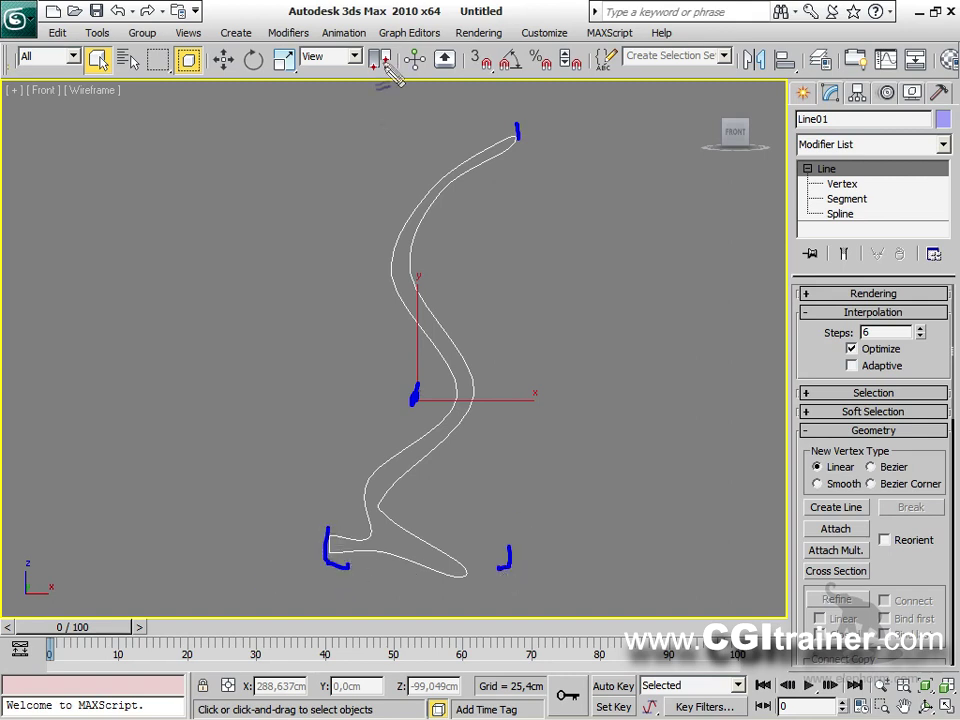
left_click_drag(366, 112, 330, 158)
left_click_drag(330, 192, 330, 200)
left_click_drag(325, 245, 327, 300)
left_click_drag(328, 330, 322, 436)
mouse_move(517, 140)
left_mouse_down()
mouse_move(528, 221)
mouse_move(522, 290)
left_mouse_up()
left_click_drag(526, 315, 524, 370)
left_click_drag(525, 425, 524, 470)
left_click_drag(522, 480, 521, 500)
mouse_move(680, 204)
left_mouse_down()
mouse_move(653, 369)
mouse_move(648, 336)
left_mouse_up()
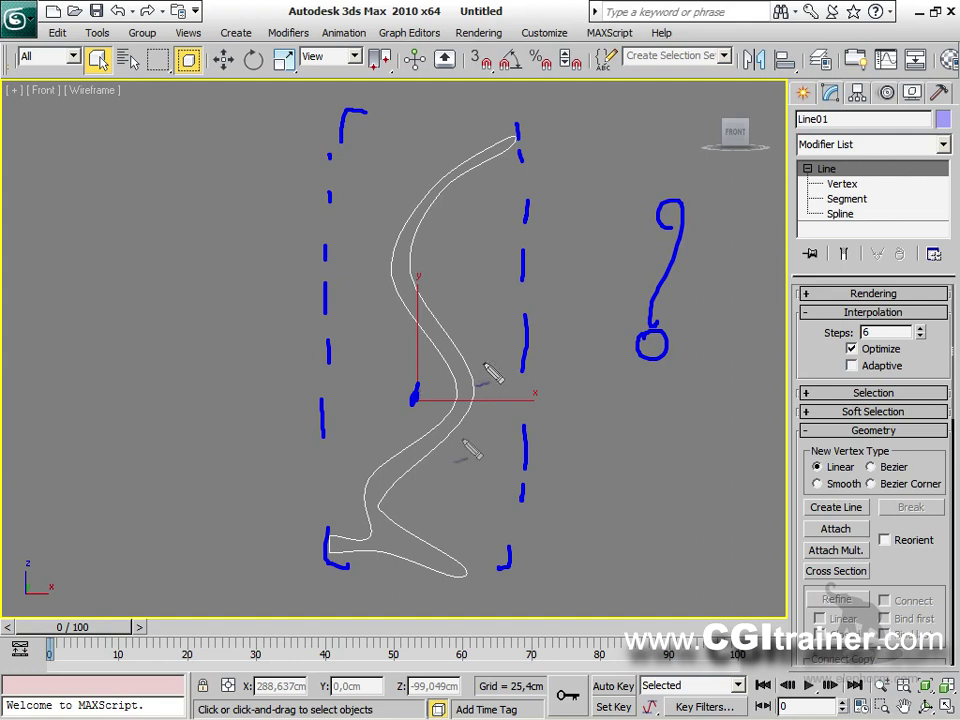
mouse_move(292, 298)
left_mouse_down()
mouse_move(296, 343)
mouse_move(305, 325)
left_mouse_up()
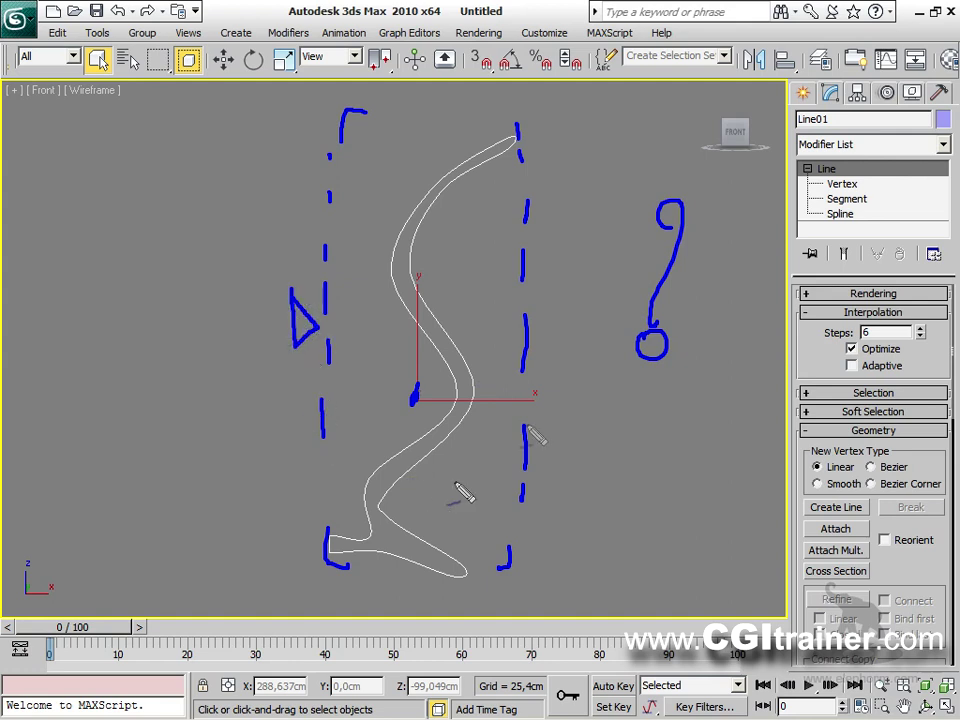
mouse_move(553, 292)
left_mouse_down()
mouse_move(534, 336)
mouse_move(559, 345)
mouse_move(554, 292)
left_mouse_up()
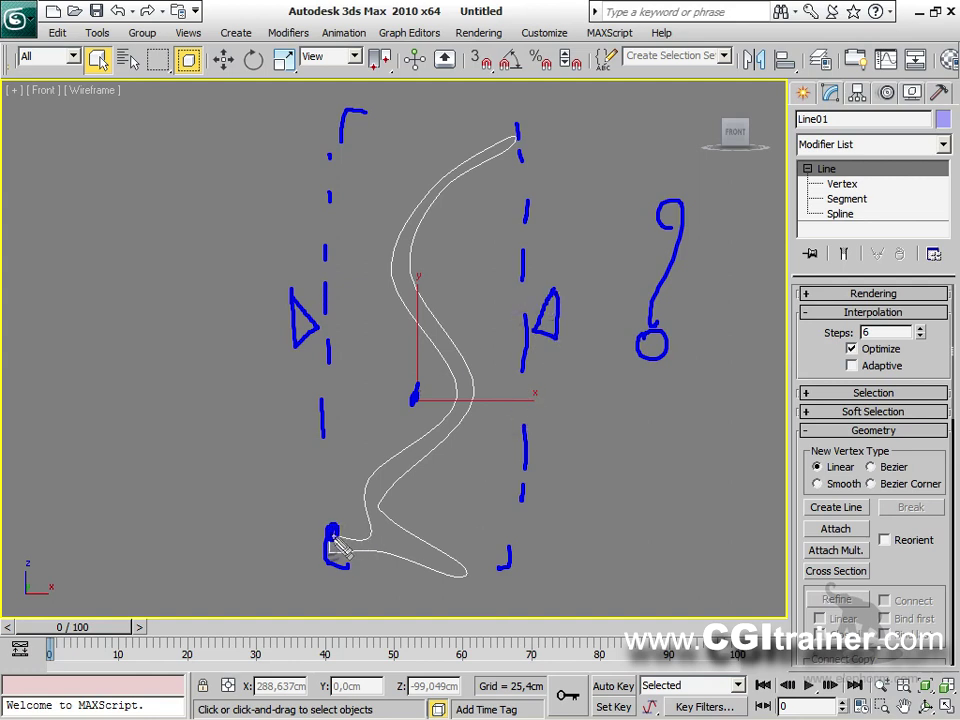
left_click_drag(280, 467, 276, 513)
mouse_move(352, 552)
left_mouse_down()
mouse_move(382, 562)
mouse_move(430, 518)
mouse_move(424, 395)
mouse_move(402, 346)
mouse_move(500, 355)
mouse_move(507, 350)
mouse_move(497, 339)
mouse_move(509, 367)
left_mouse_up()
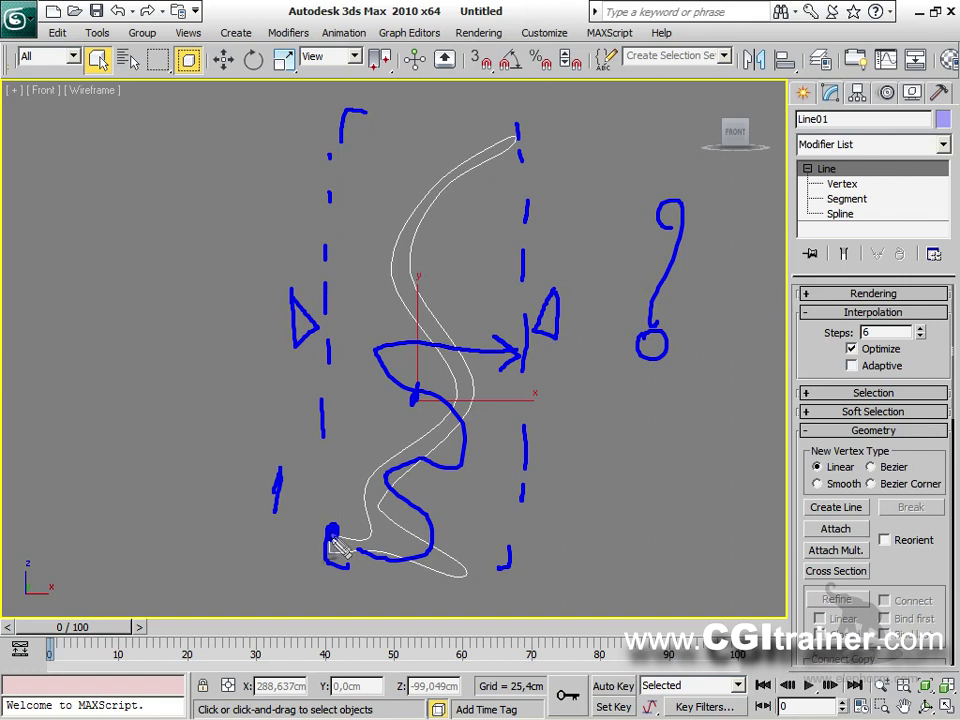
left_click_drag(265, 521, 299, 507)
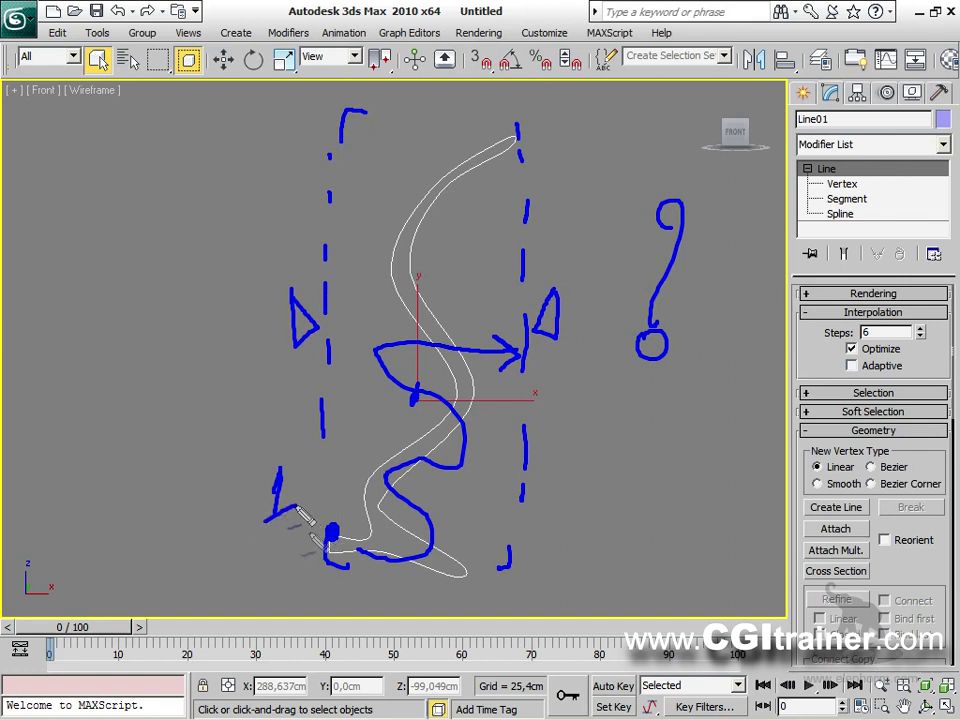
key("Escape")
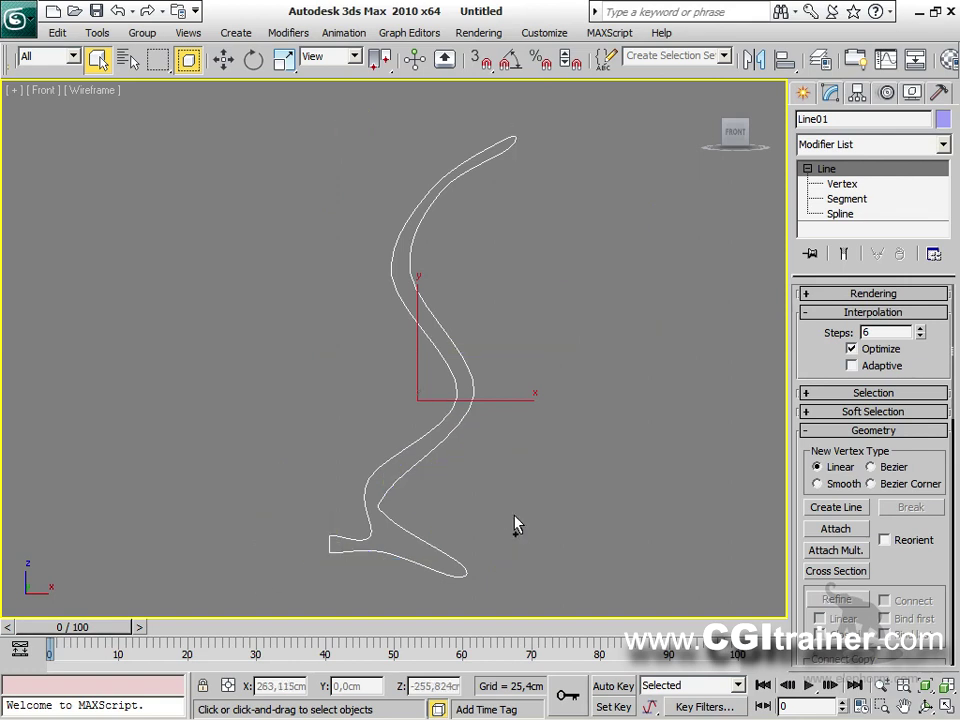
middle_click_drag(454, 381, 590, 395)
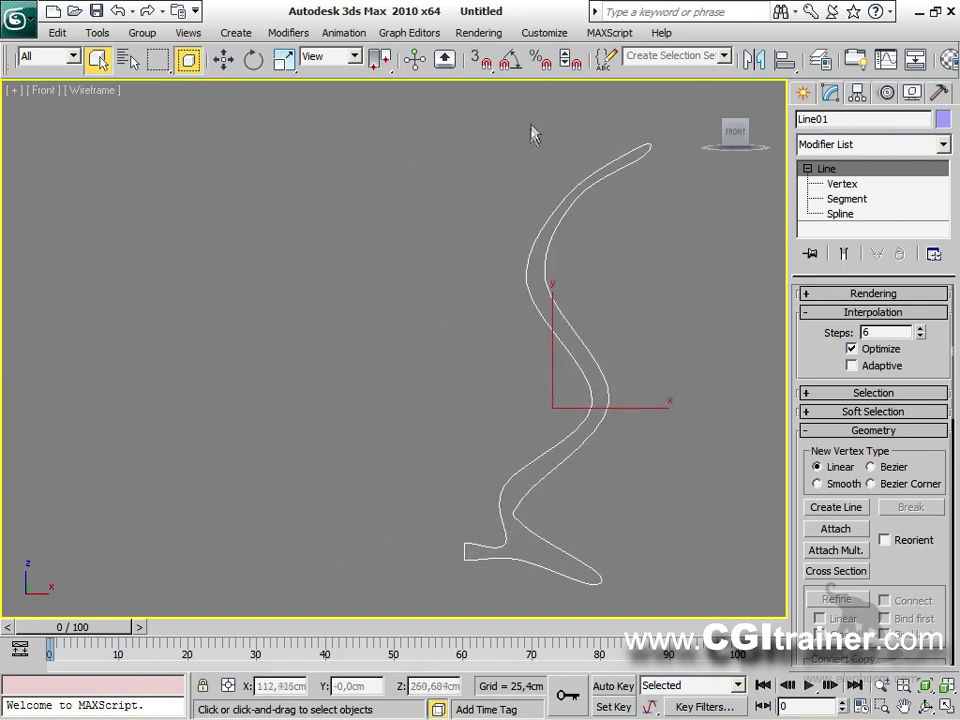
Apply Modifiers > Patch/Spline Editing > Lathe to Line01 for a 360°, 16-segment wireframe vase.
left_click(290, 33)
mouse_move(306, 84)
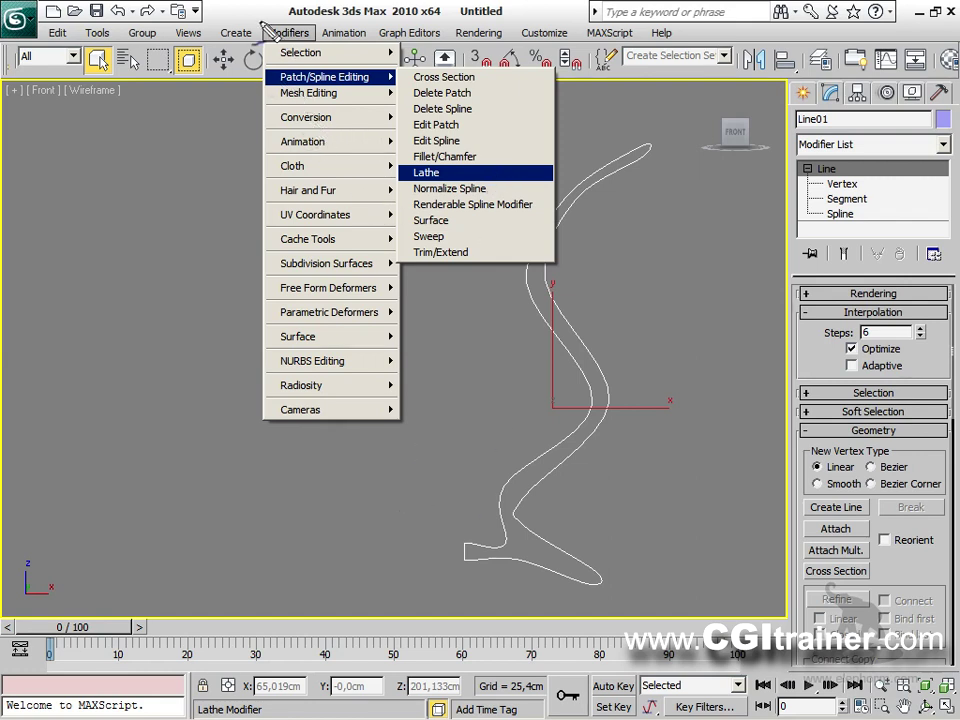
mouse_move(270, 26)
left_mouse_down()
mouse_move(322, 24)
mouse_move(321, 47)
mouse_move(268, 99)
mouse_move(257, 24)
mouse_move(262, 54)
mouse_move(292, 45)
mouse_move(320, 57)
mouse_move(316, 86)
mouse_move(270, 86)
left_mouse_up()
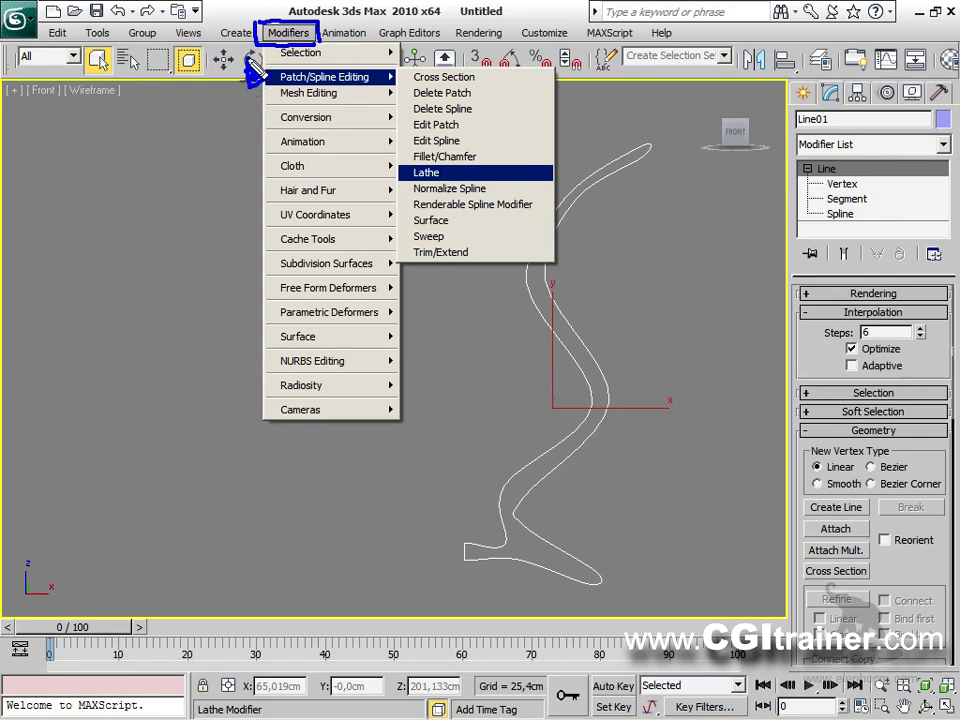
left_click_drag(351, 101, 361, 100)
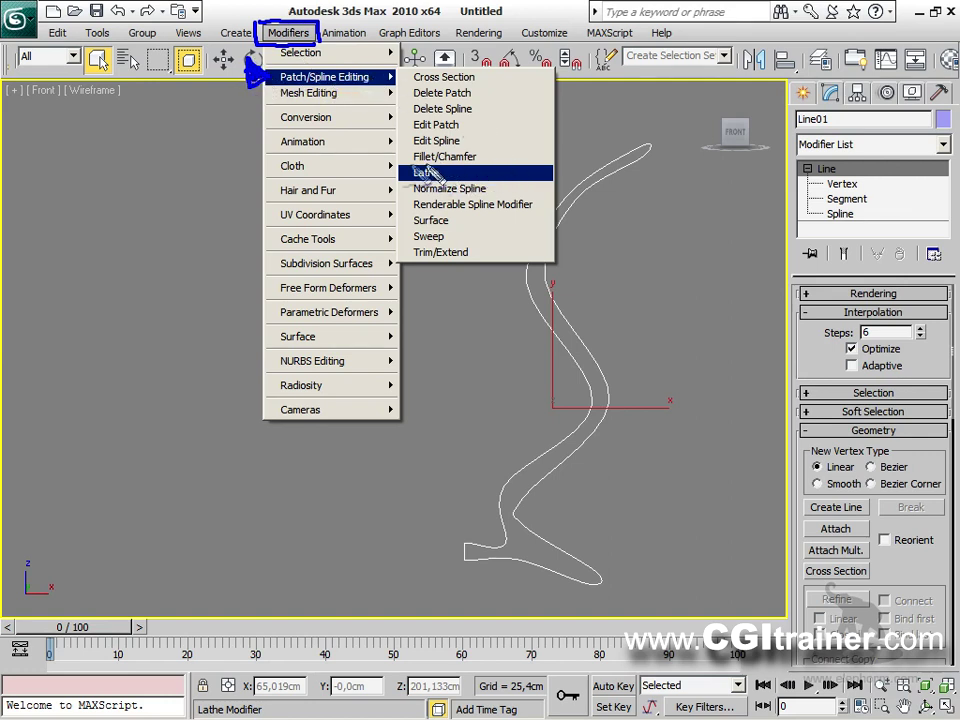
mouse_move(416, 163)
left_mouse_down()
mouse_move(454, 168)
mouse_move(458, 178)
mouse_move(416, 188)
left_mouse_up()
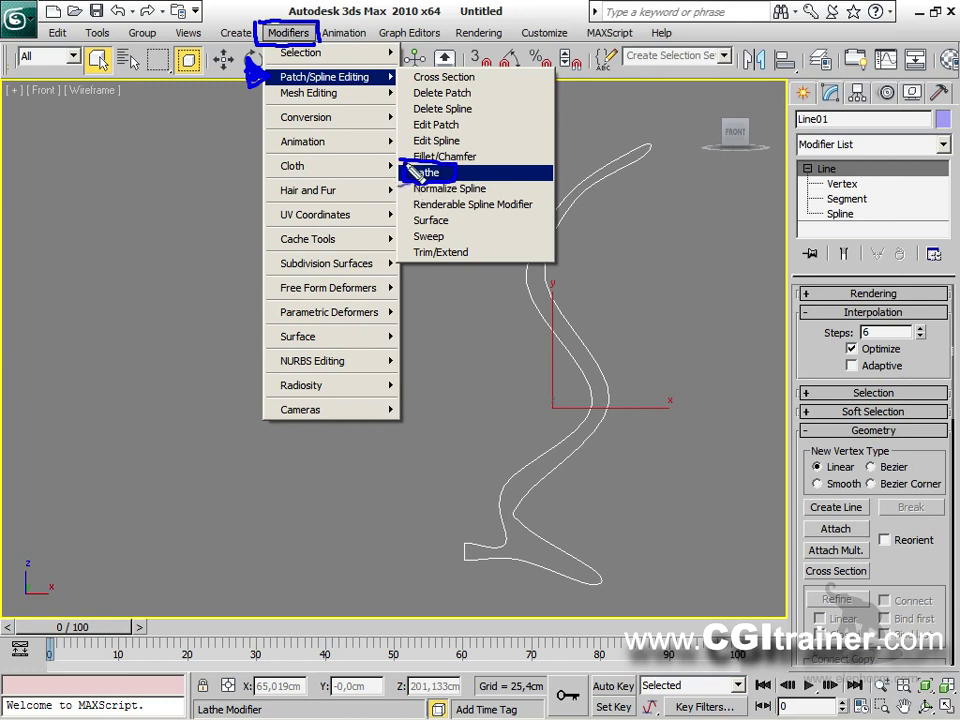
key("Escape")
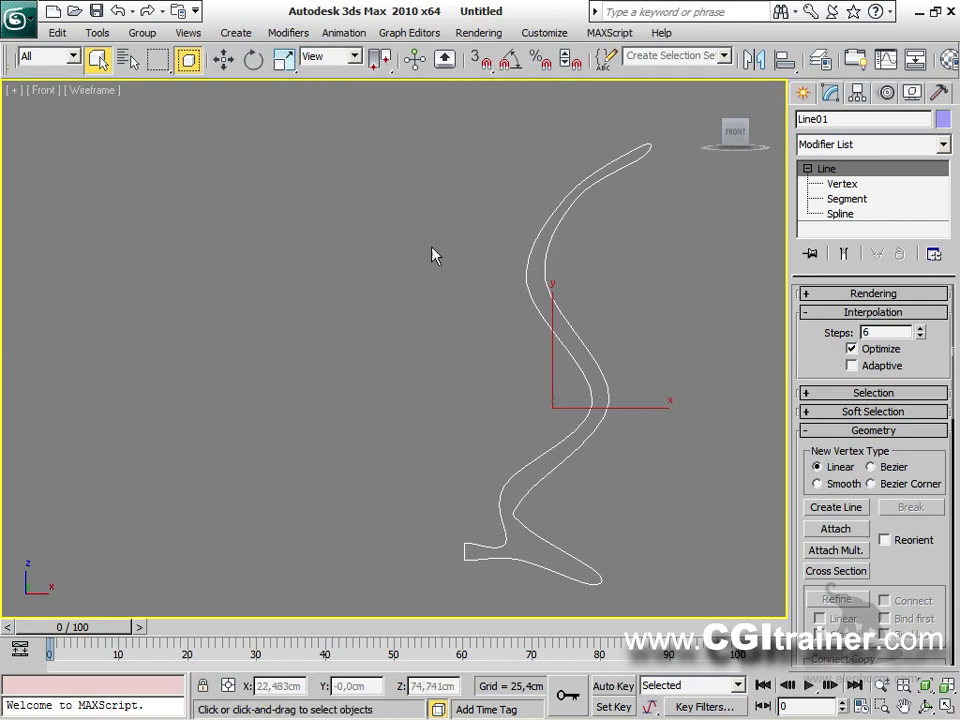
left_click(288, 32)
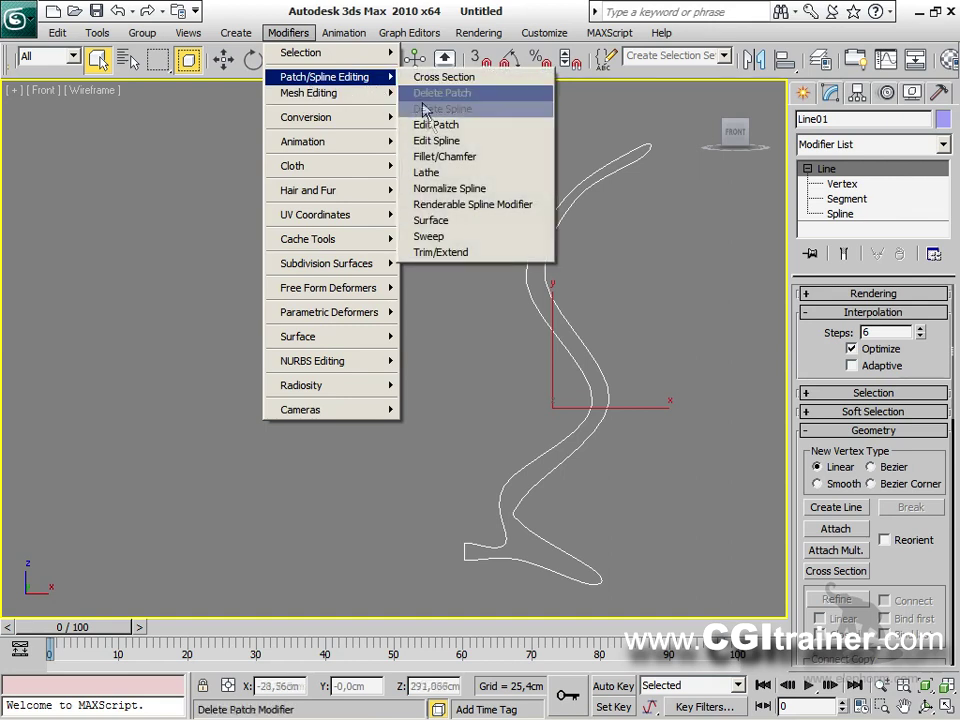
left_click(428, 175)
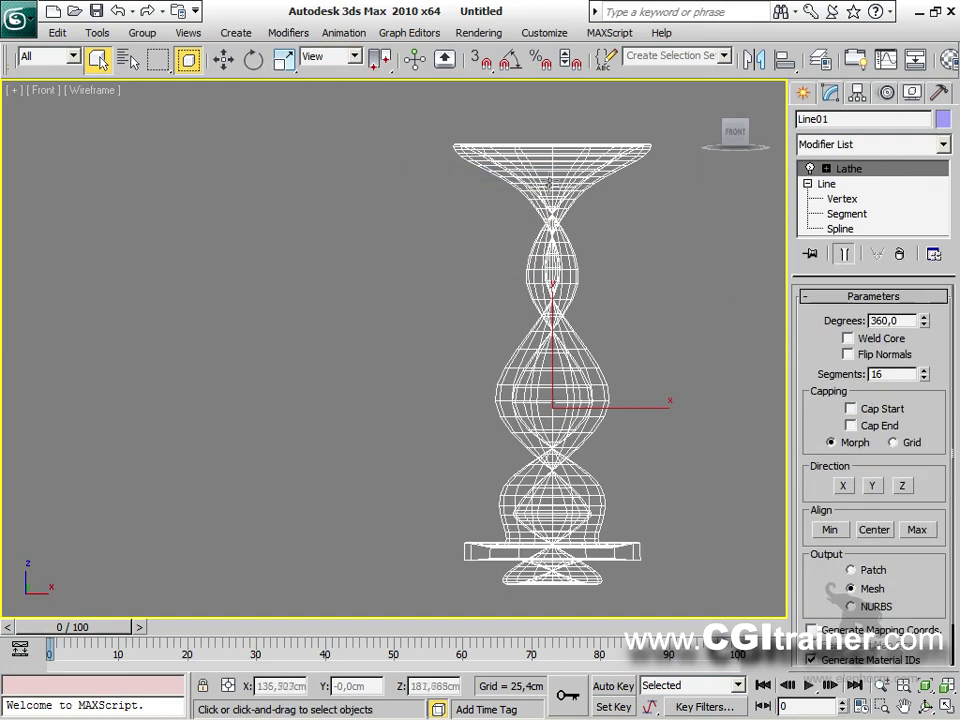
Compare Lathe Align Min, Center and Max, settling on Min.
key("z")
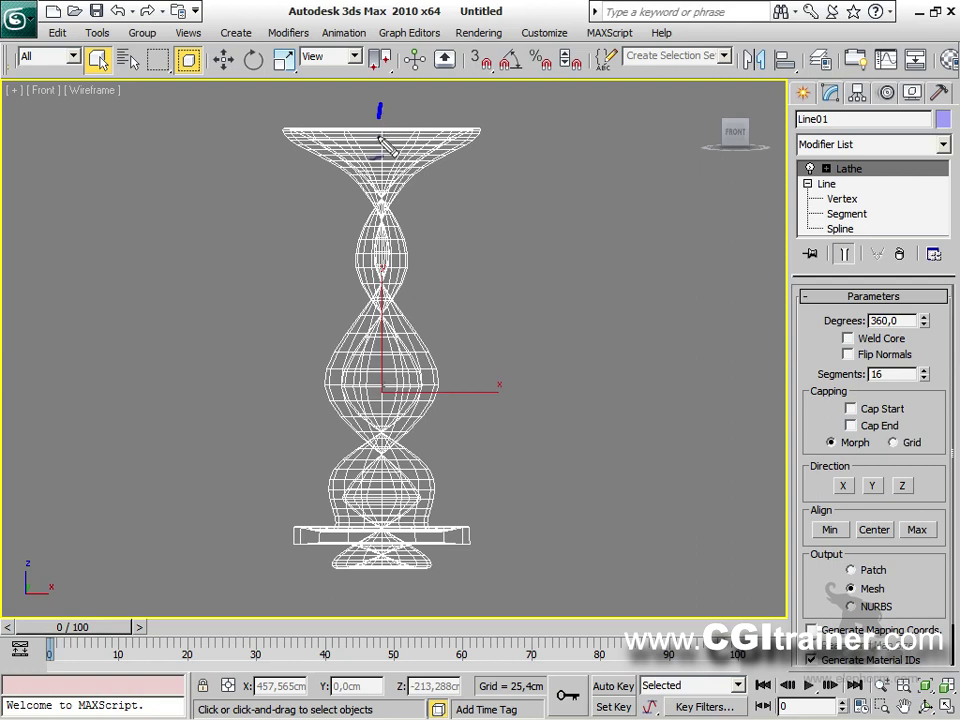
mouse_move(380, 190)
left_mouse_down()
mouse_move(380, 390)
mouse_move(374, 382)
mouse_move(390, 413)
mouse_move(382, 528)
mouse_move(390, 585)
left_mouse_up()
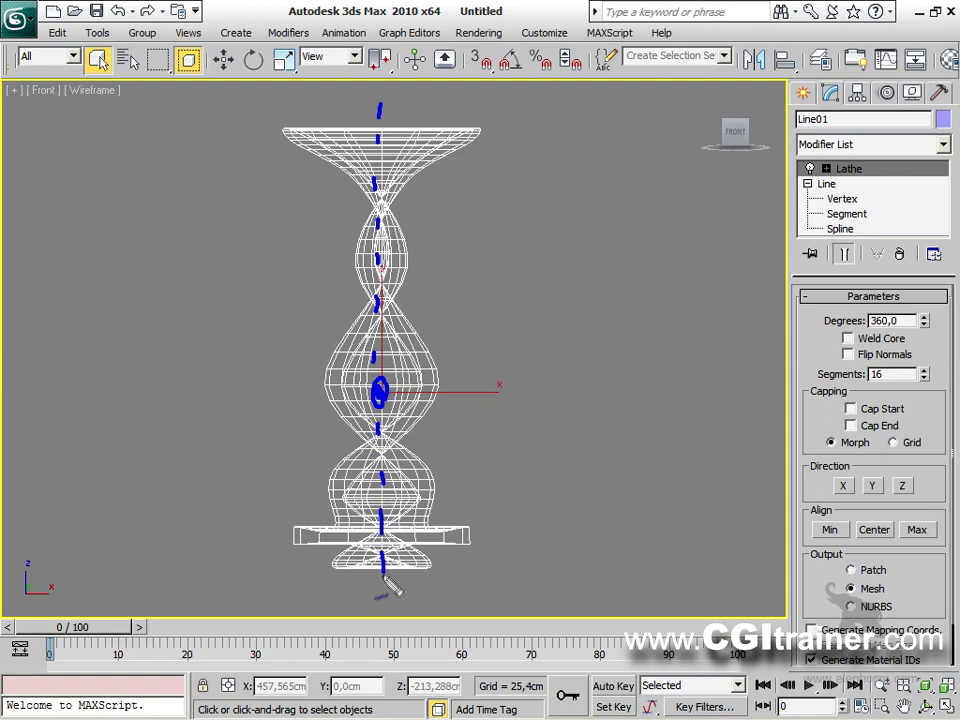
mouse_move(803, 517)
left_mouse_down()
mouse_move(842, 504)
mouse_move(840, 519)
mouse_move(810, 522)
mouse_move(808, 506)
mouse_move(810, 538)
mouse_move(848, 549)
mouse_move(849, 517)
mouse_move(838, 525)
mouse_move(848, 540)
mouse_move(876, 545)
mouse_move(900, 539)
mouse_move(892, 525)
mouse_move(897, 557)
mouse_move(937, 550)
mouse_move(944, 515)
mouse_move(893, 512)
left_mouse_up()
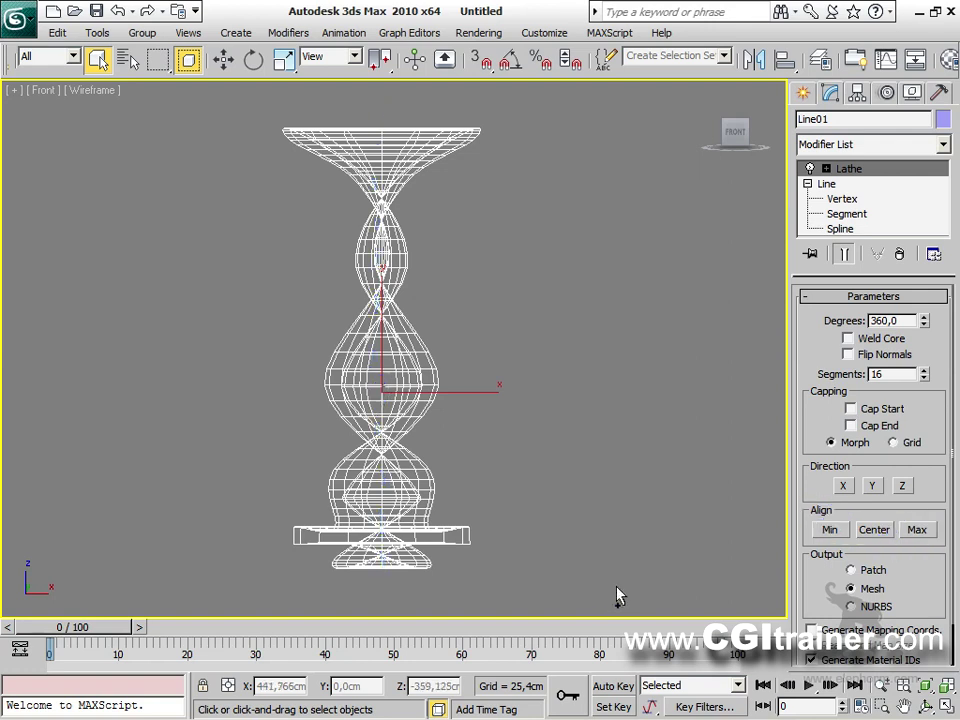
left_click(831, 530)
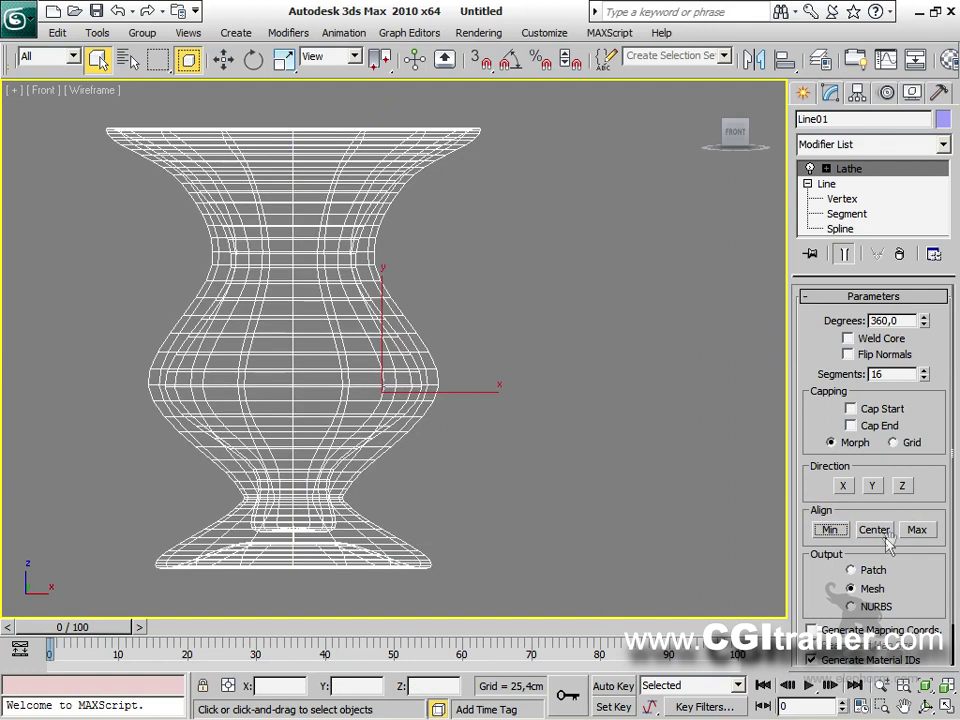
left_click(874, 530)
left_click(917, 530)
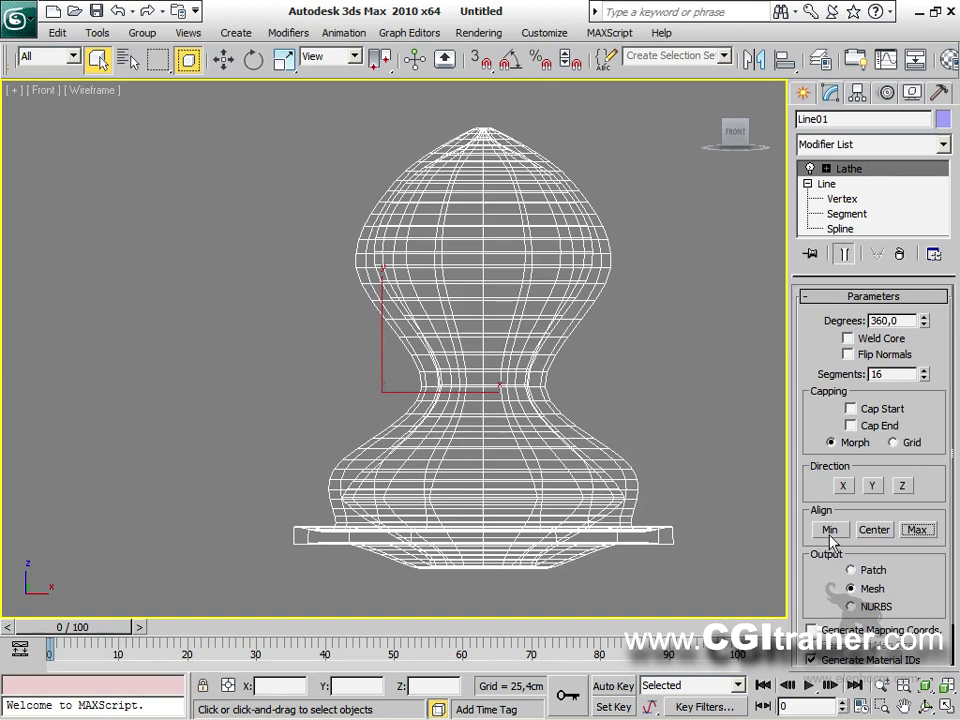
left_click(830, 537)
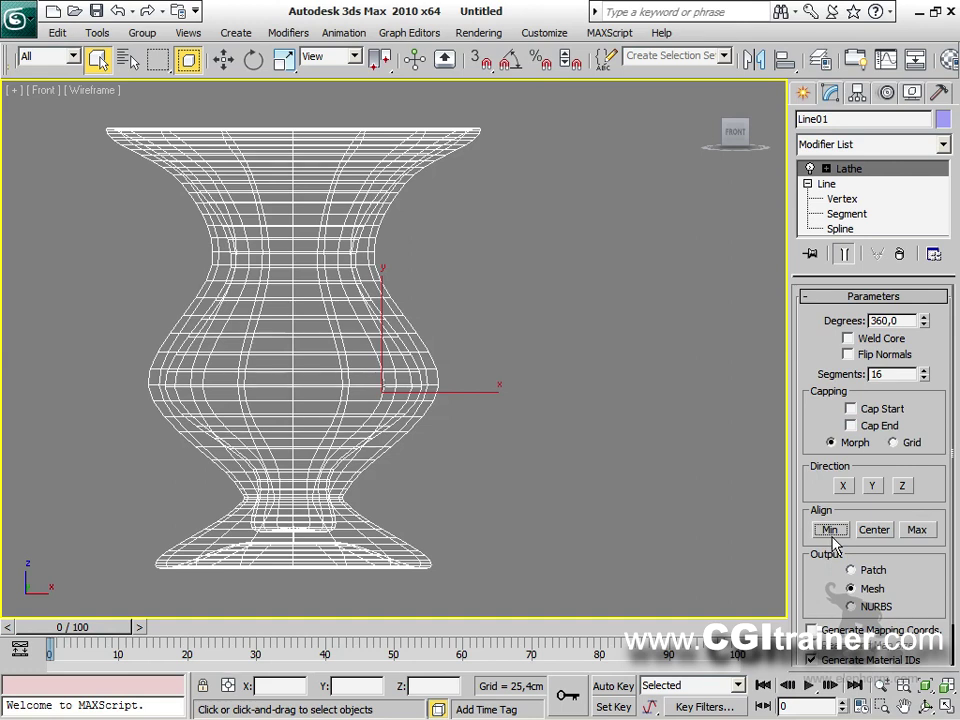
Switch to the Perspective view with smooth shading (F3) and orbit to look into the vase.
key("p")
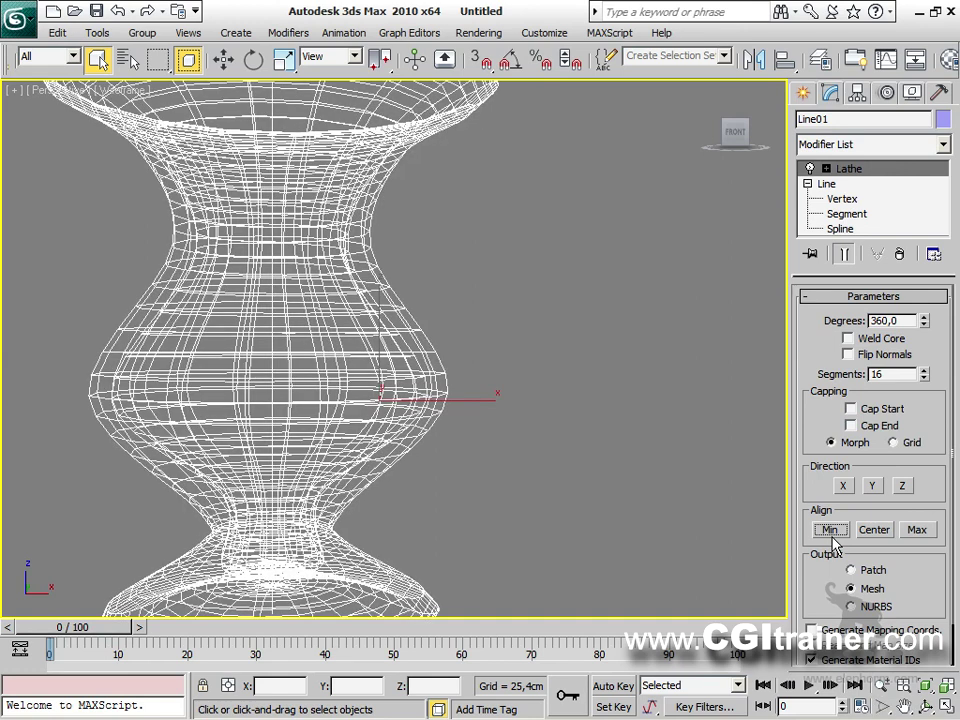
key("F3")
scroll(489, 326, "down", 4)
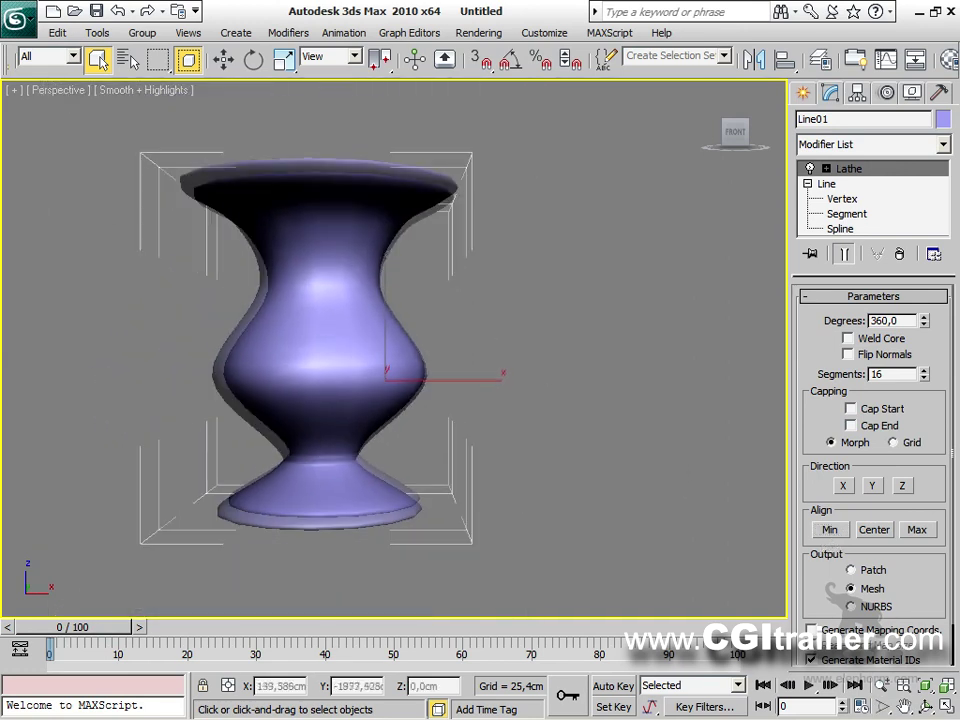
middle_click_drag(489, 326, 404, 484, "alt")
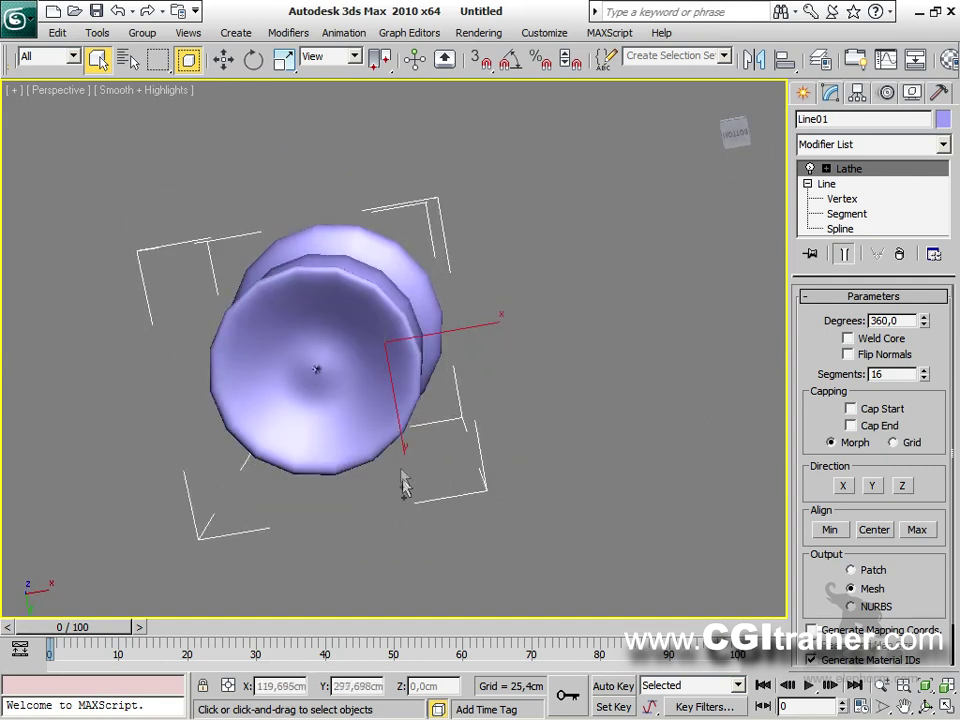
scroll(404, 484, "up", 5)
Annotate the edges converging at the vase centre and the faceted rim.
scroll(289, 289, "up", 3)
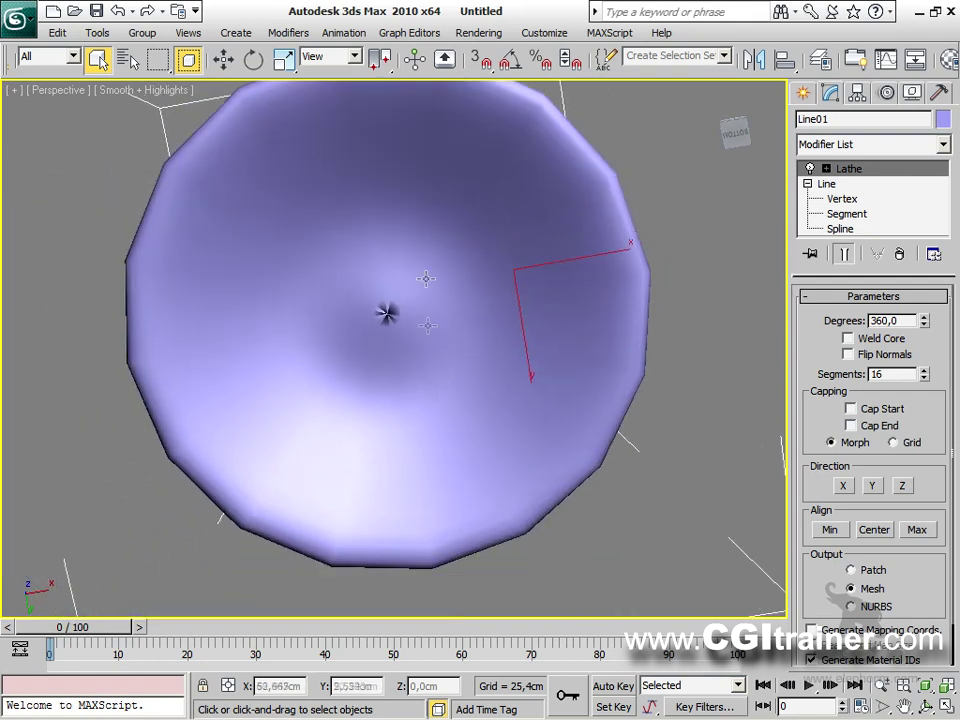
scroll(428, 325, "up", 3)
scroll(420, 335, "down", 2)
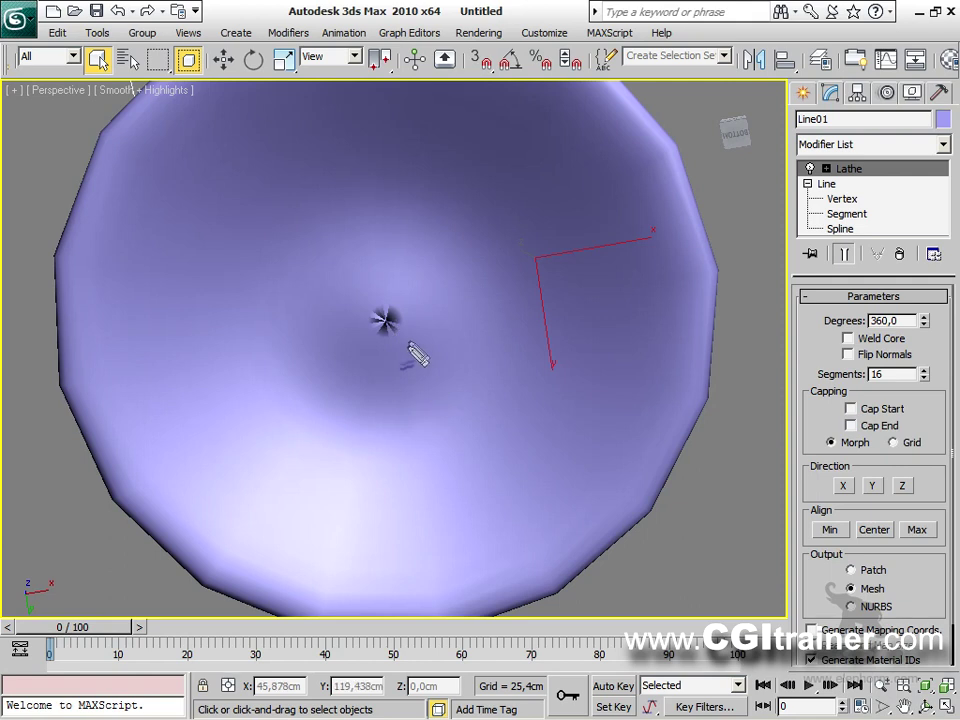
mouse_move(384, 320)
left_mouse_down()
mouse_move(409, 257)
mouse_move(472, 263)
left_mouse_up()
mouse_move(390, 322)
left_mouse_down()
mouse_move(524, 343)
mouse_move(418, 341)
mouse_move(502, 457)
left_mouse_up()
left_click_drag(712, 270, 722, 267)
left_click_drag(709, 380, 704, 392)
left_click_drag(652, 492, 659, 508)
left_click_drag(568, 572, 580, 568)
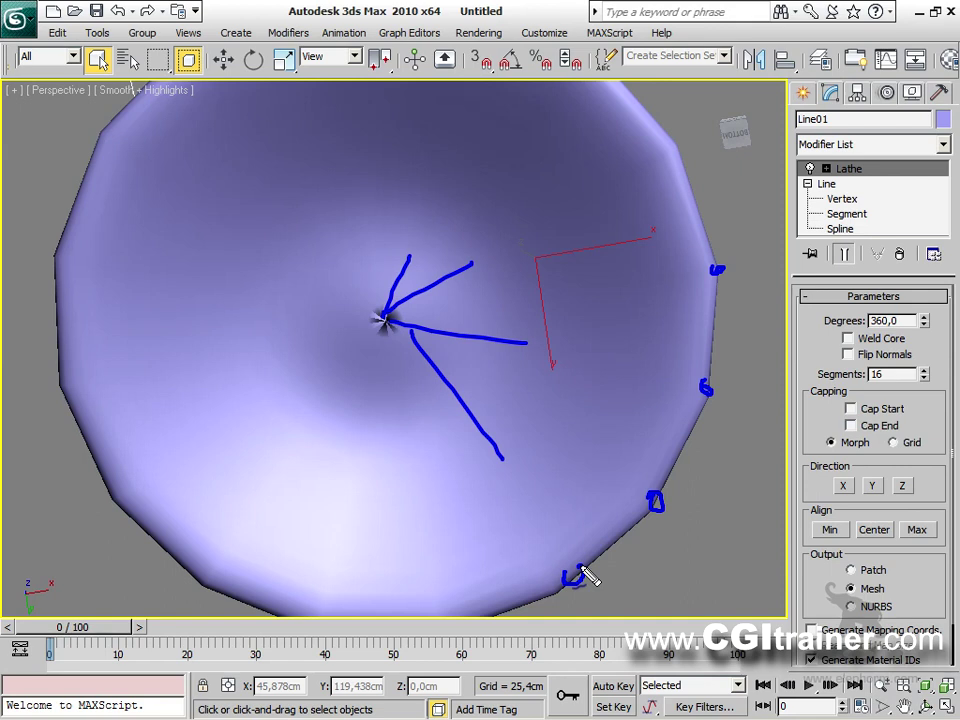
mouse_move(707, 386)
left_mouse_down()
mouse_move(675, 476)
mouse_move(614, 552)
left_mouse_up()
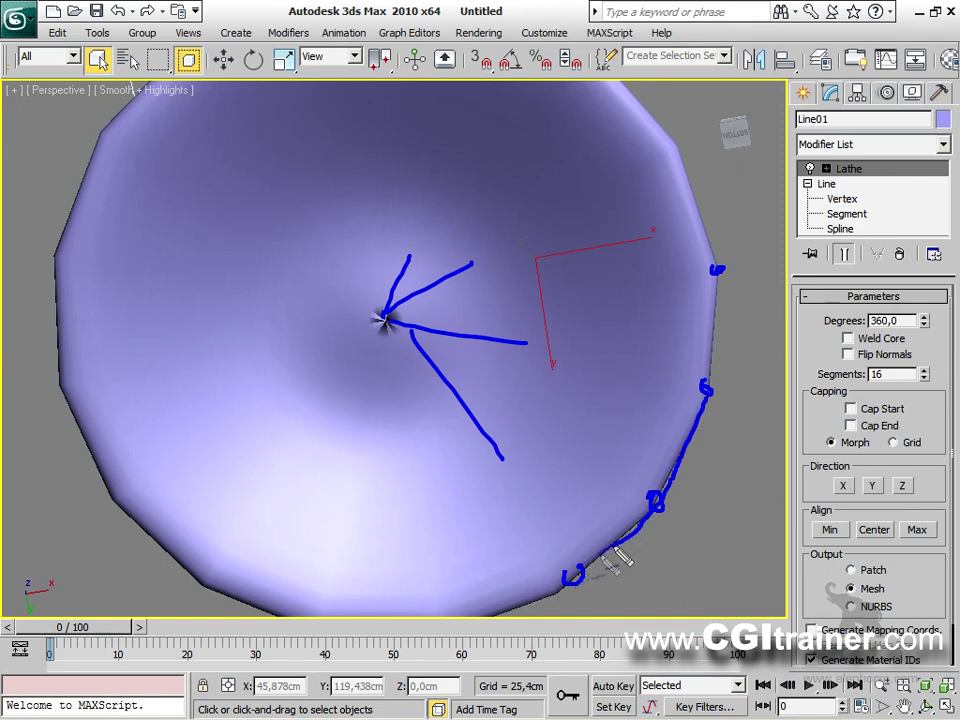
mouse_move(697, 392)
left_mouse_down()
mouse_move(716, 280)
mouse_move(675, 160)
left_mouse_up()
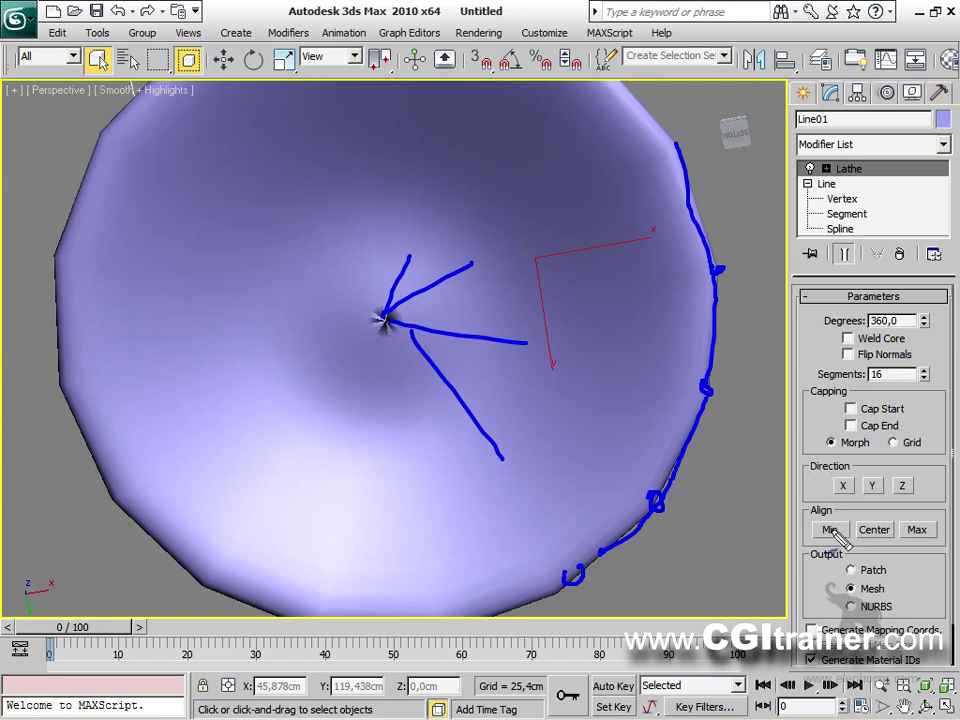
Point out the Segments and Degrees values, clear annotations, and turn on Weld Core.
left_click_drag(750, 377, 815, 373)
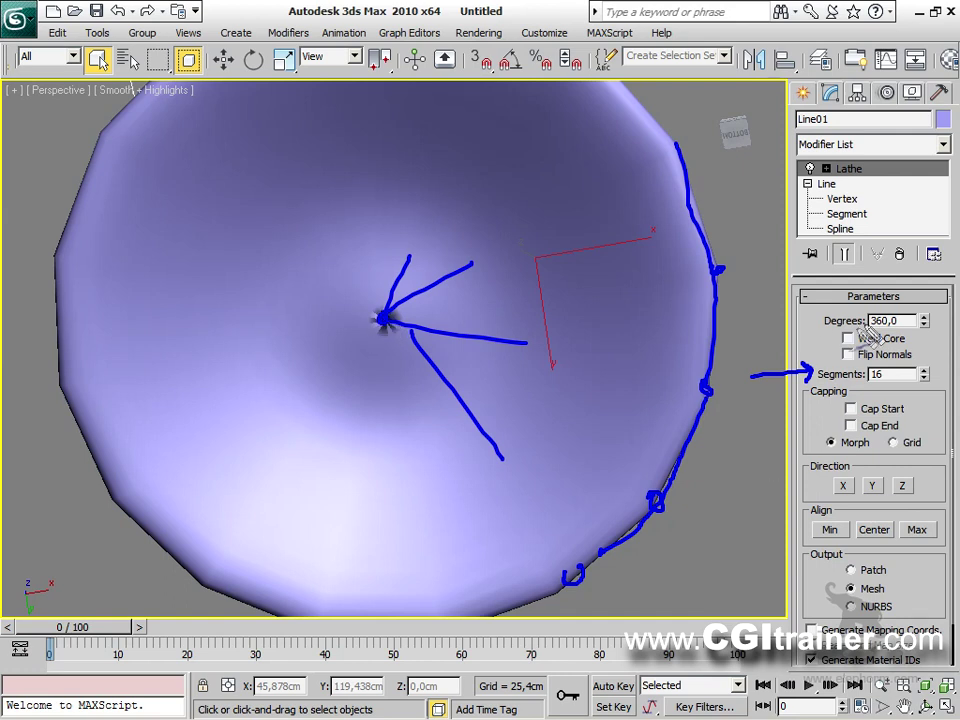
mouse_move(816, 328)
left_mouse_down()
mouse_move(907, 330)
mouse_move(905, 350)
mouse_move(817, 332)
mouse_move(895, 360)
left_mouse_up()
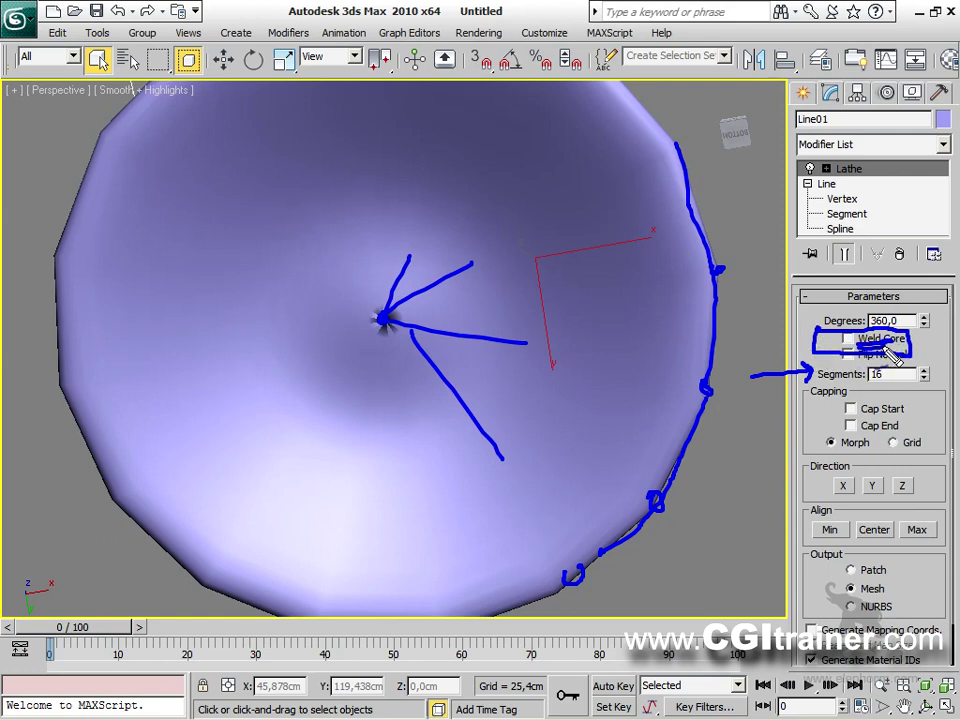
key("Escape")
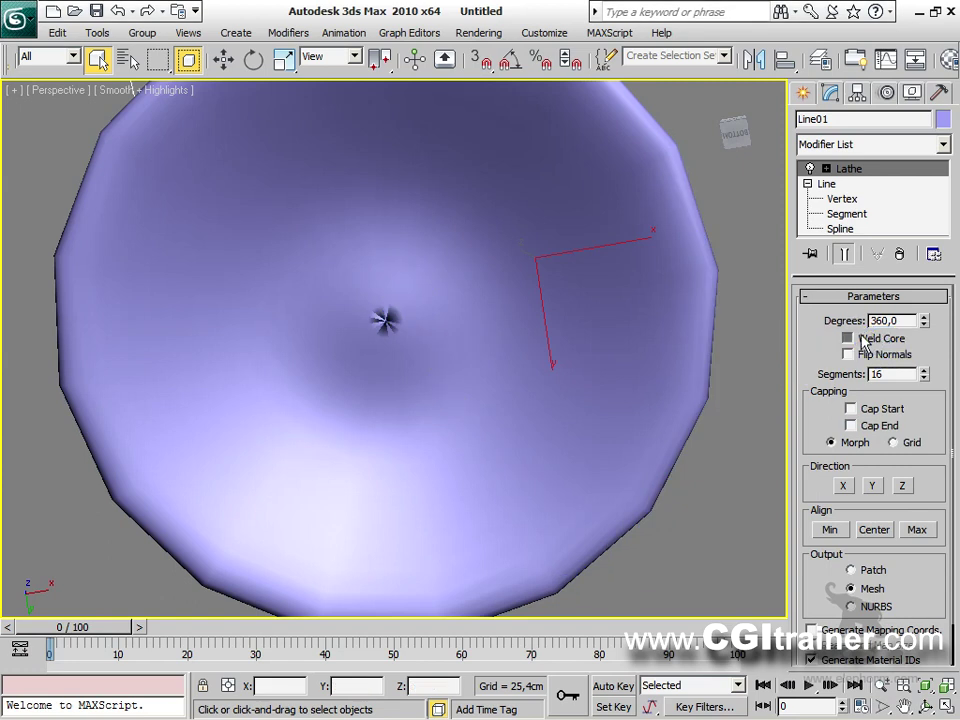
left_click(860, 341)
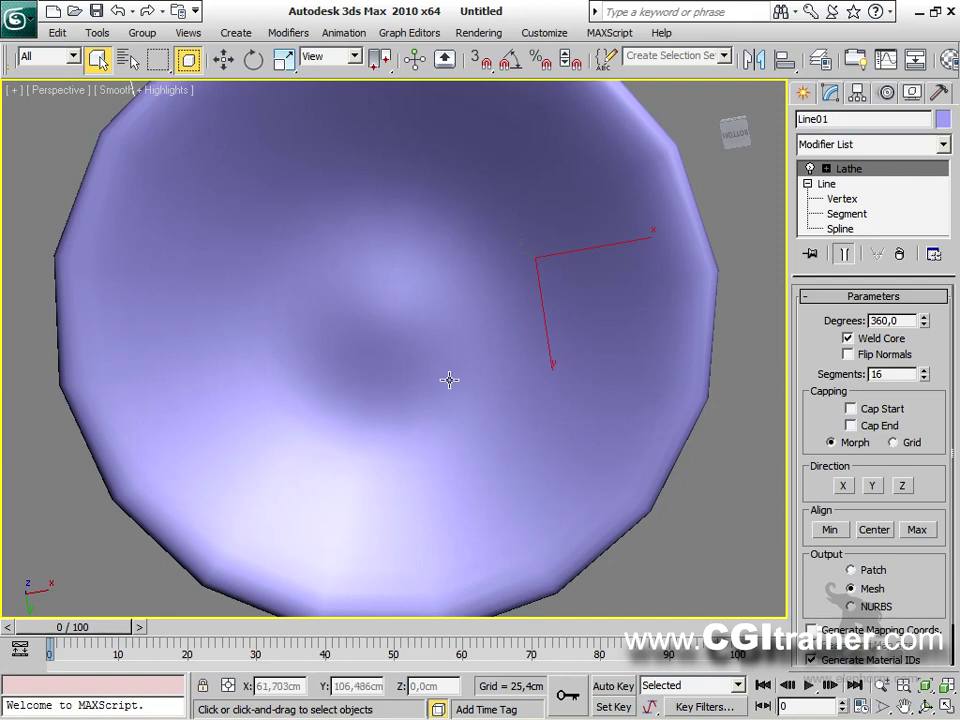
Compare Lathe Segments at 98 and 43 while viewing polygon statistics.
scroll(454, 298, "down", 5)
middle_click_drag(454, 298, 454, 165, "alt")
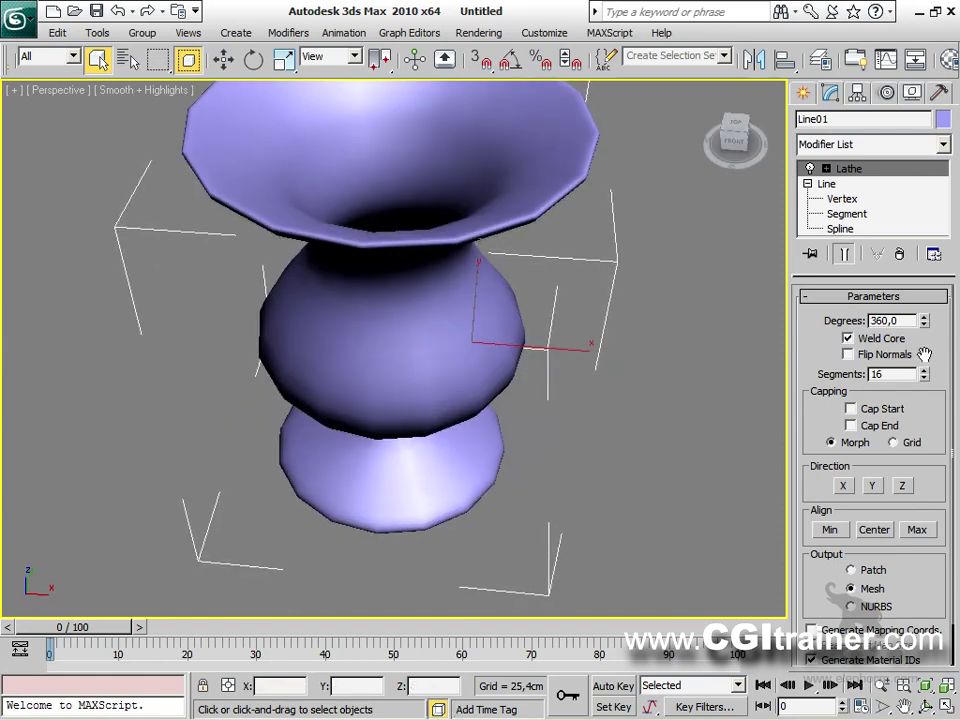
left_click_drag(925, 378, 891, 250)
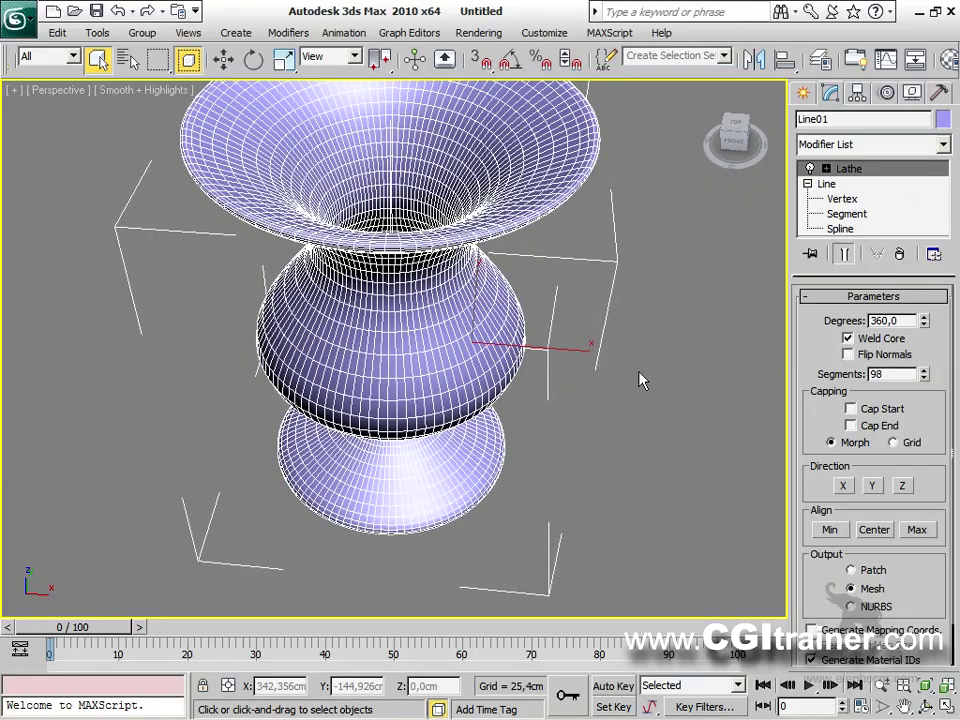
key("7")
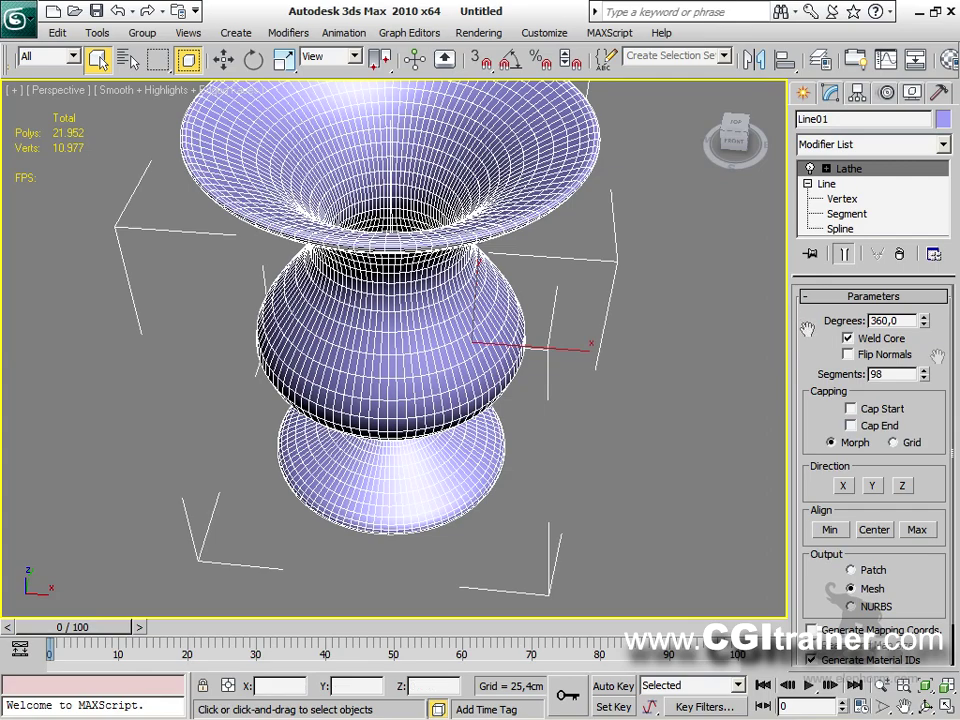
left_click_drag(921, 367, 930, 465)
middle_click_drag(228, 191, 232, 205, "alt")
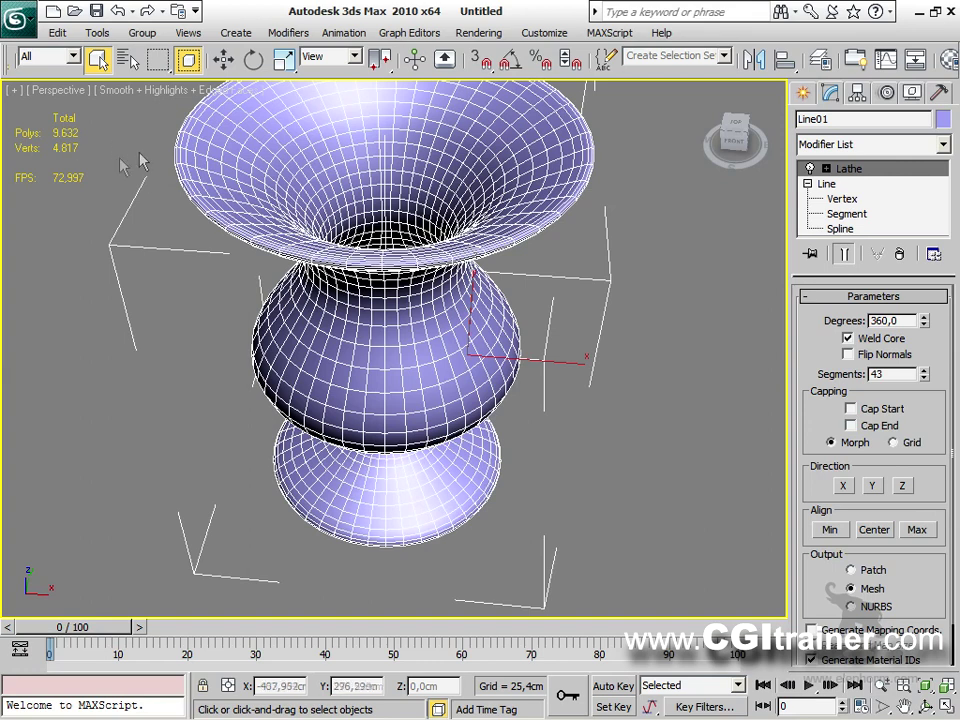
key("7")
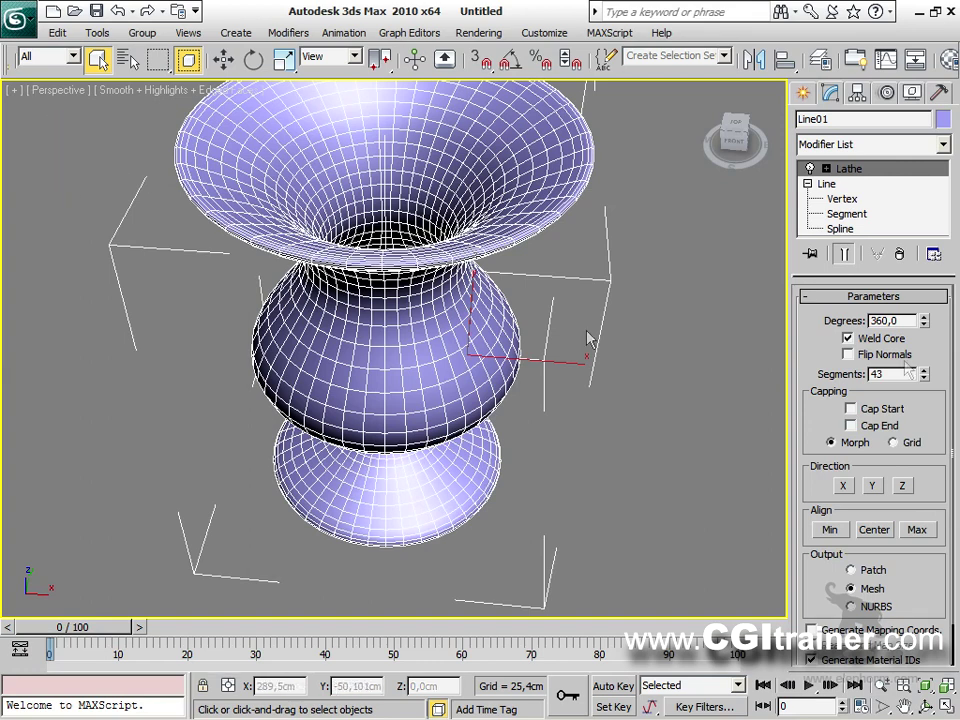
Set Lathe Segments to 23, turn off Edged Faces, and orbit around the vase.
left_click_drag(923, 377, 937, 407)
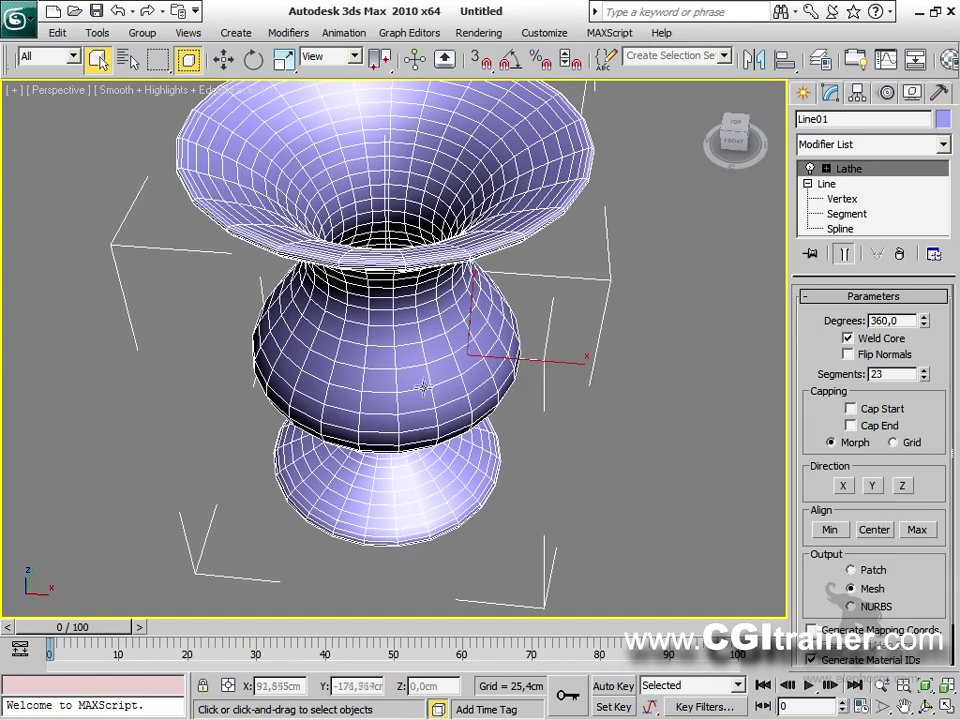
key("F4")
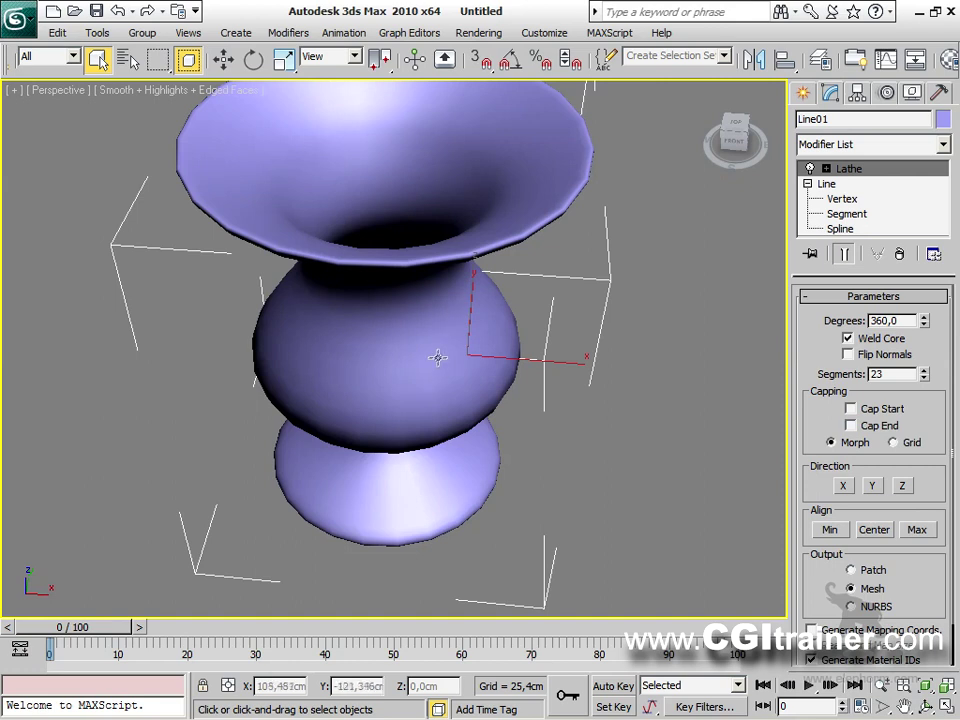
middle_click_drag(442, 390, 466, 308, "alt")
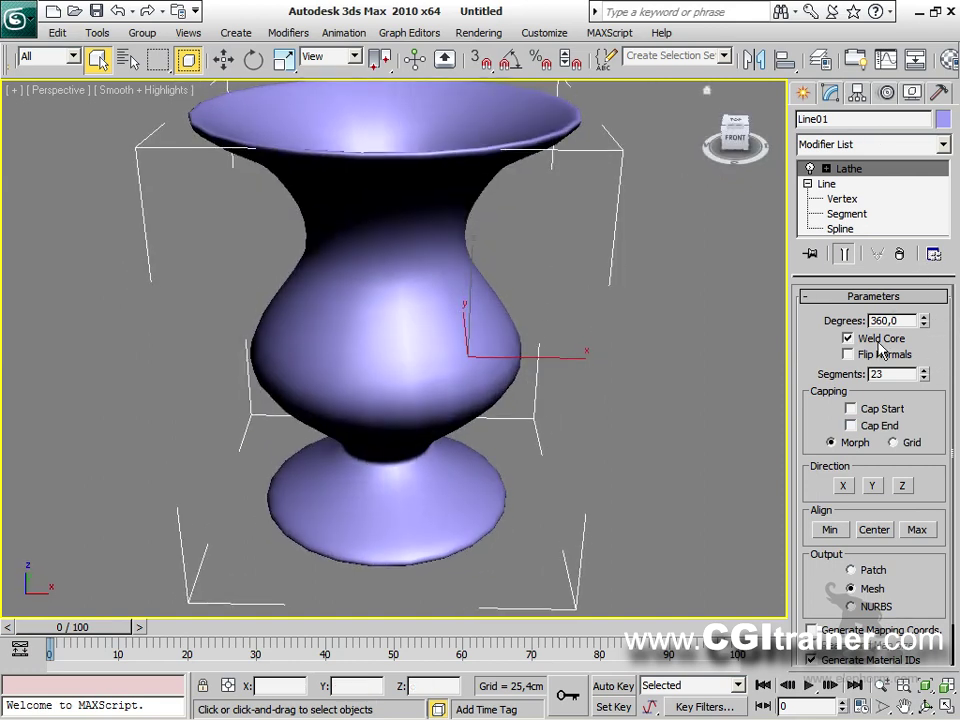
middle_click_drag(523, 450, 579, 459, "alt")
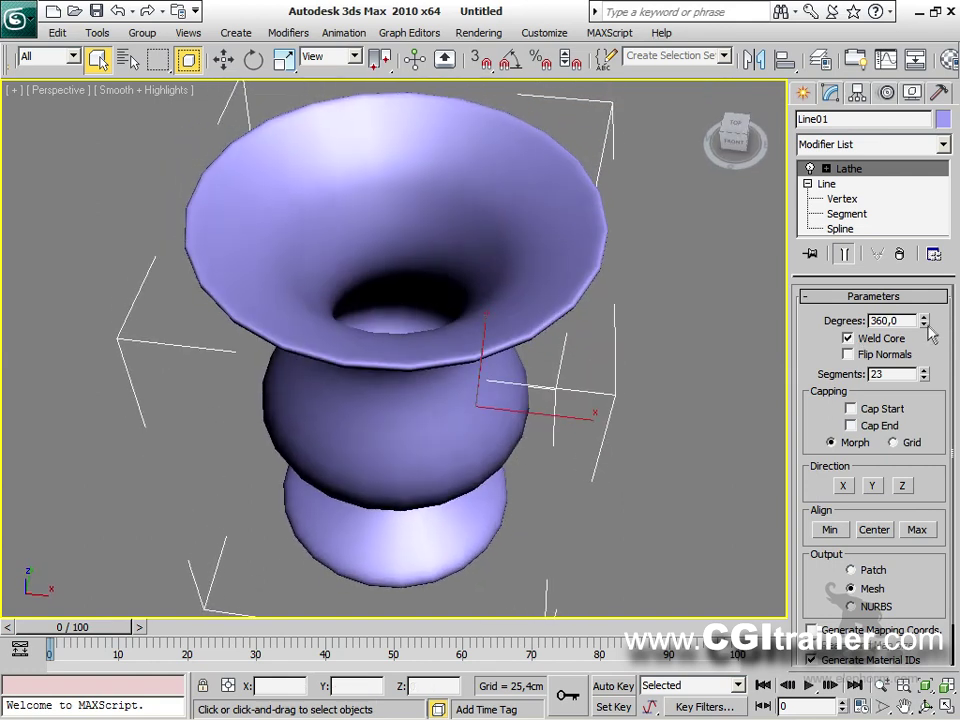
Reduce Lathe Degrees to about 181° for a half-vase cutaway and annotate the cut surface.
left_click_drag(924, 327, 903, 656)
middle_click_drag(538, 456, 495, 315, "alt")
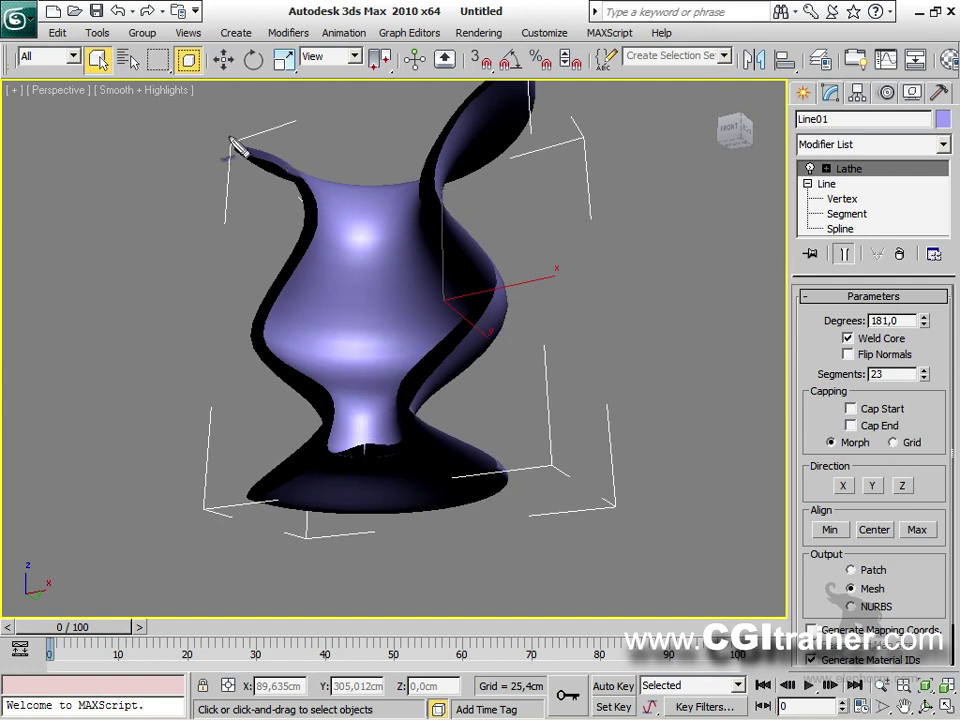
mouse_move(440, 297)
left_mouse_down()
mouse_move(383, 327)
mouse_move(308, 304)
mouse_move(310, 326)
mouse_move(330, 299)
left_mouse_up()
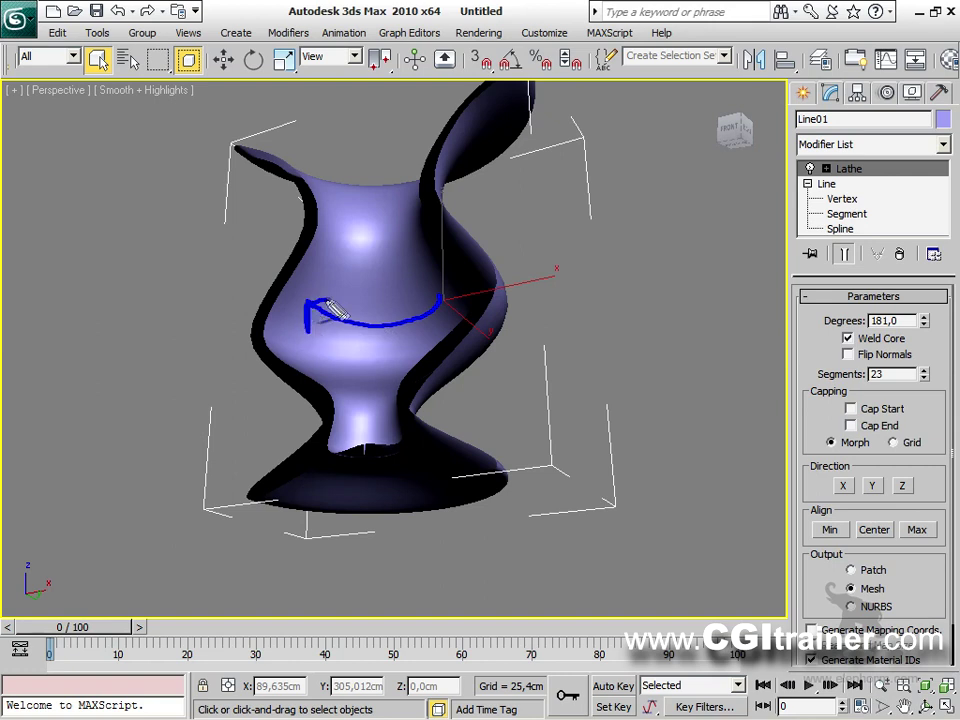
left_click_drag(332, 397, 327, 426)
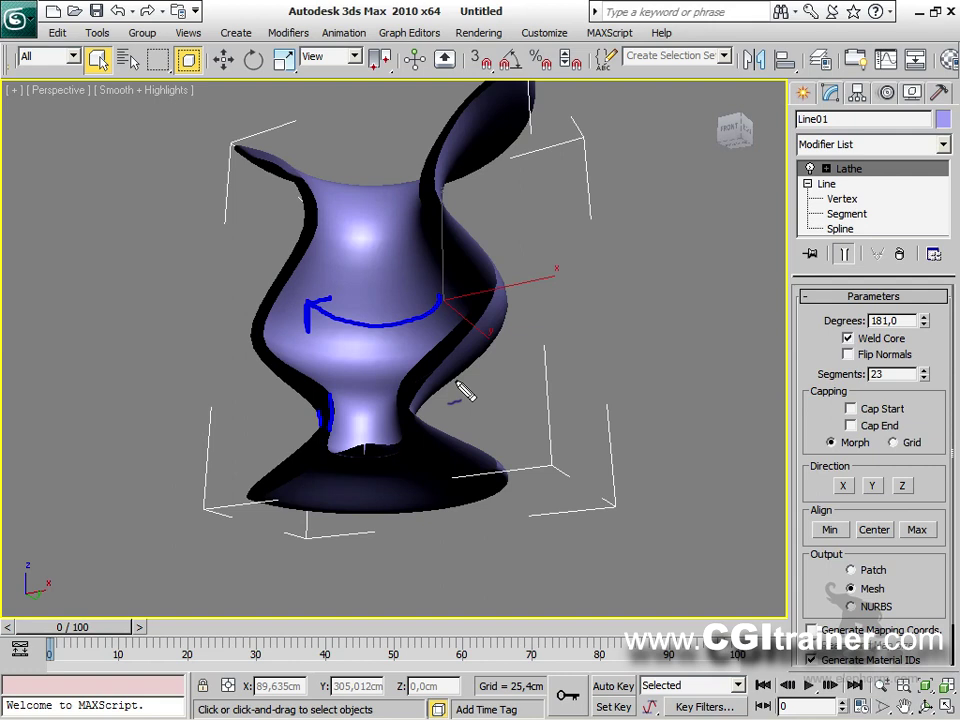
key("Escape")
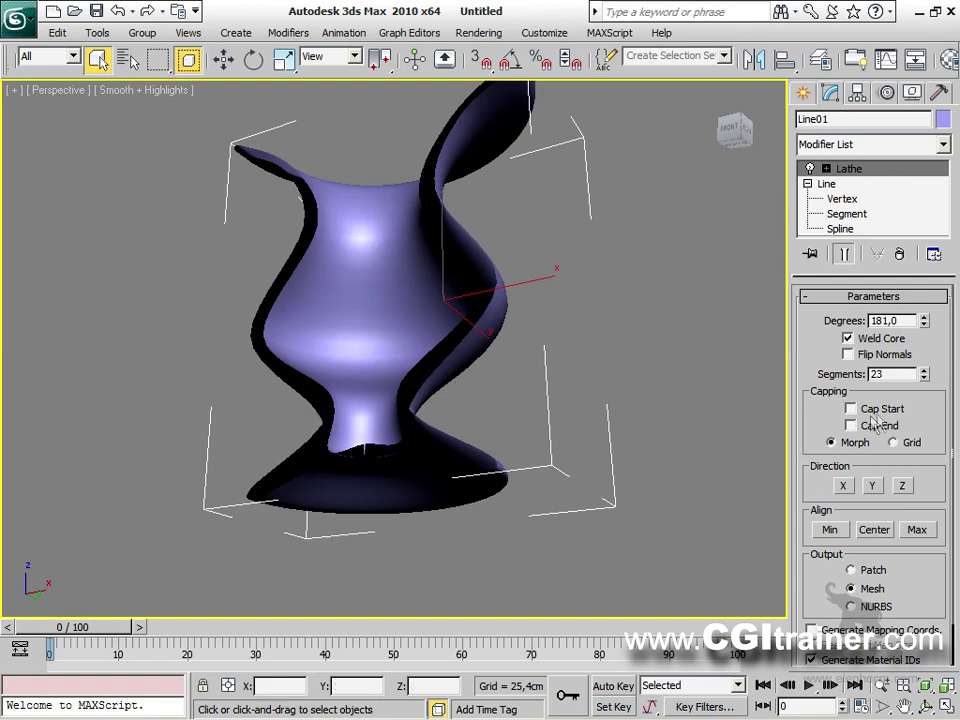
Turn on Cap Start and Cap End and widen the sweep angle slightly.
left_click(850, 408)
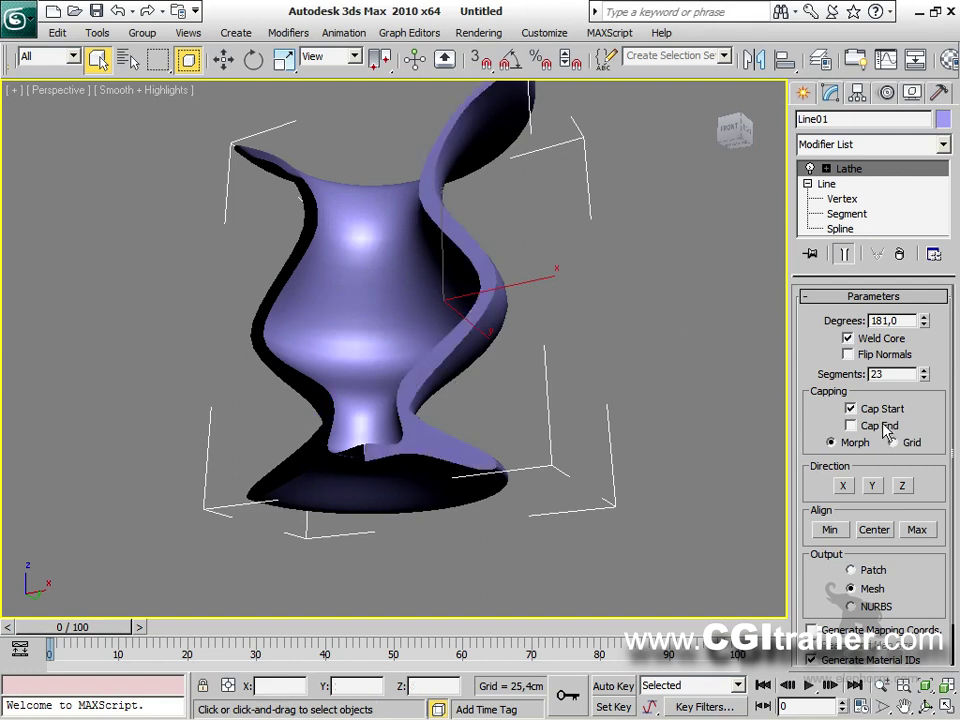
left_click(851, 425)
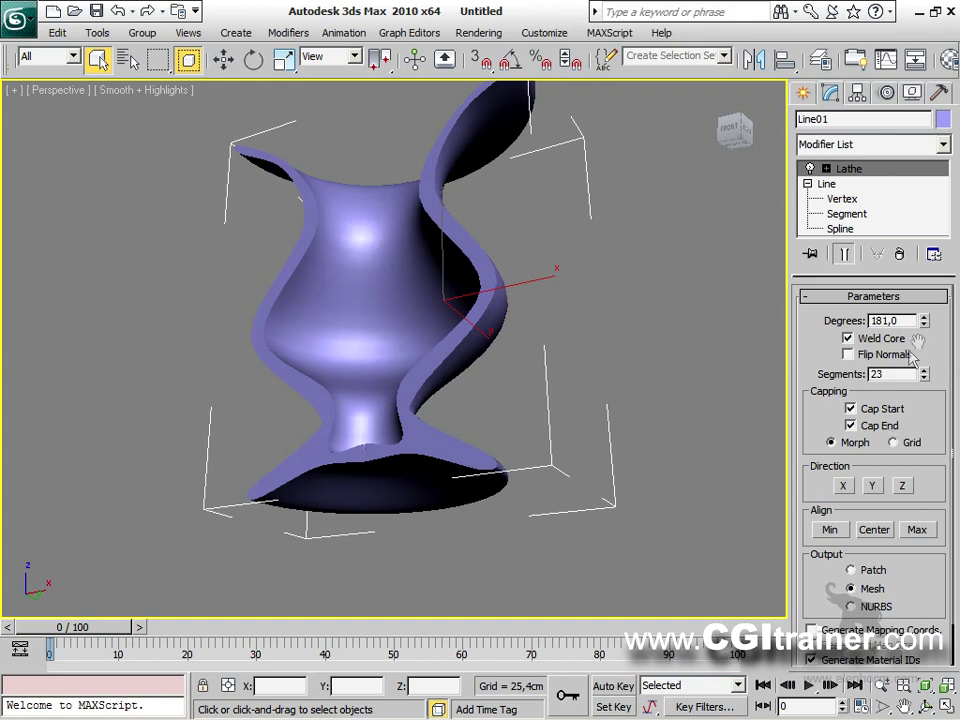
left_click_drag(924, 326, 848, 388)
Turn Cap Start and Cap End back off.
left_click(851, 409)
left_click(851, 425)
scroll(420, 330, "up", 5)
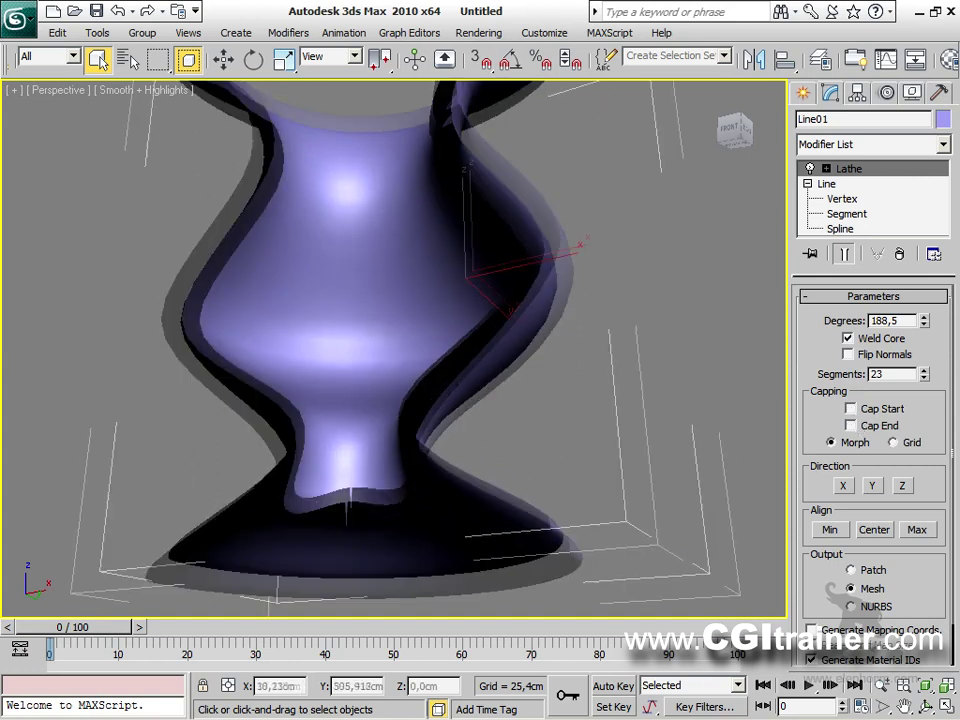
Delete the short bottom-left segment of Line01 at Segment level, then reselect the Lathe.
left_click(830, 185)
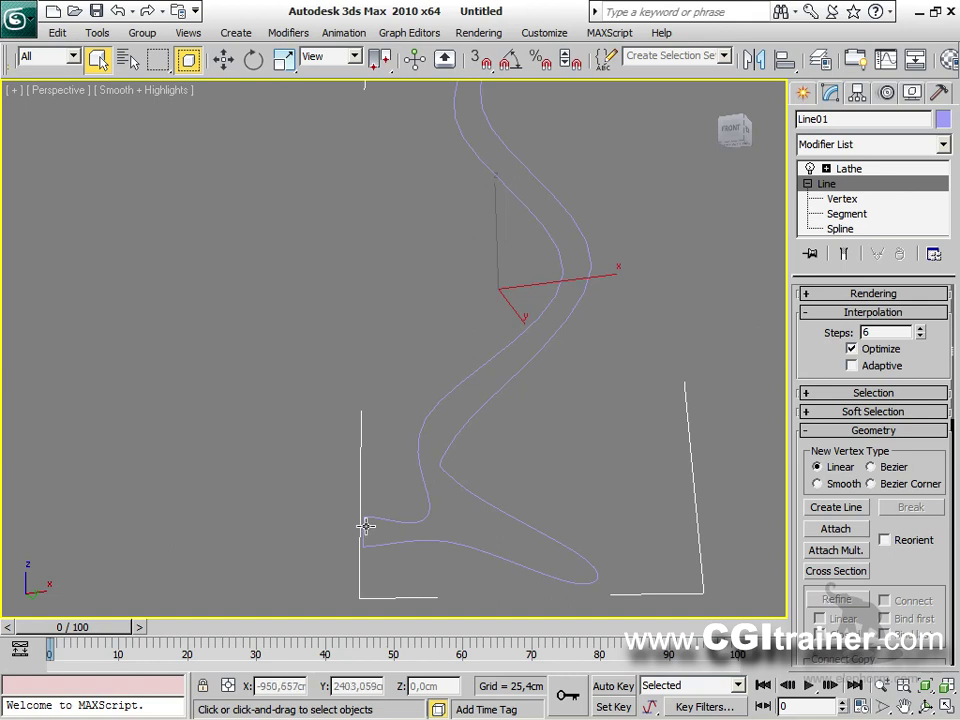
left_click(846, 214)
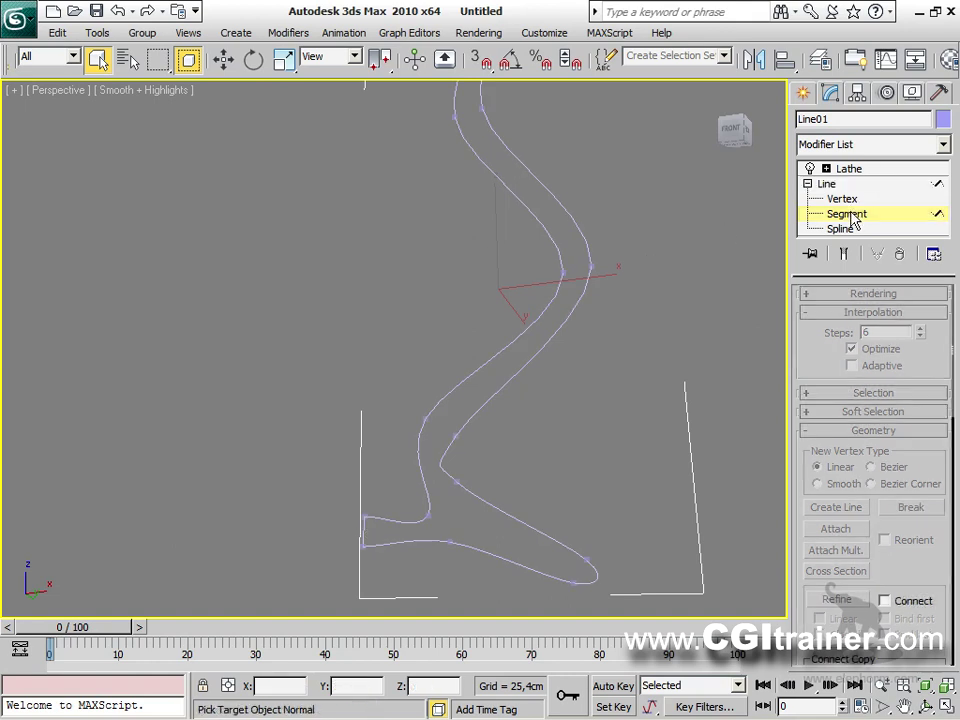
left_click(363, 531)
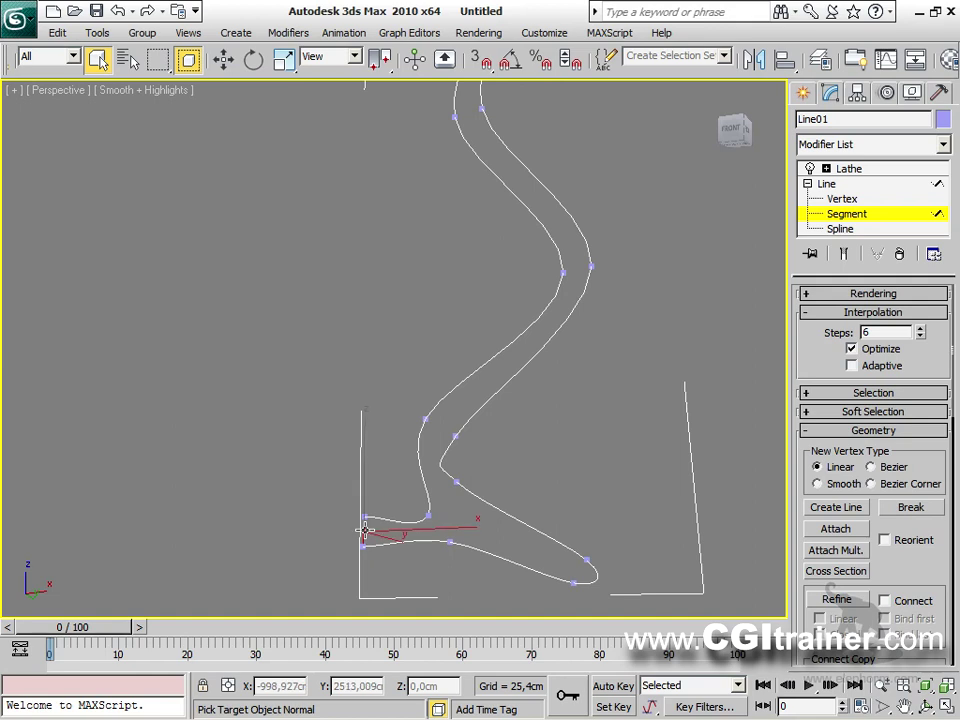
key("Delete")
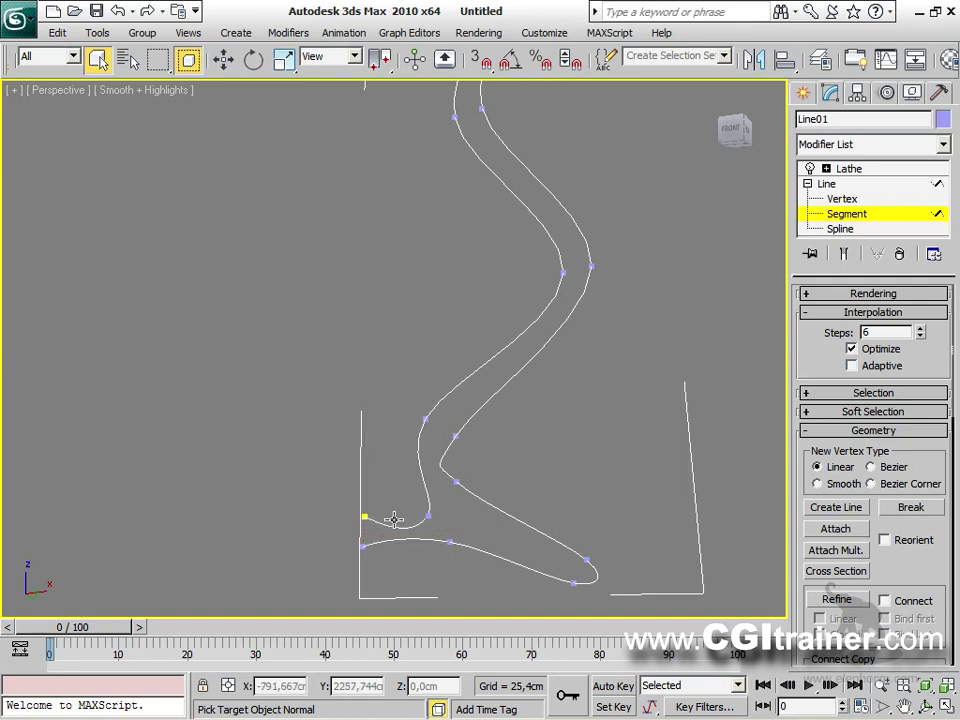
left_click(828, 184)
left_click(849, 170)
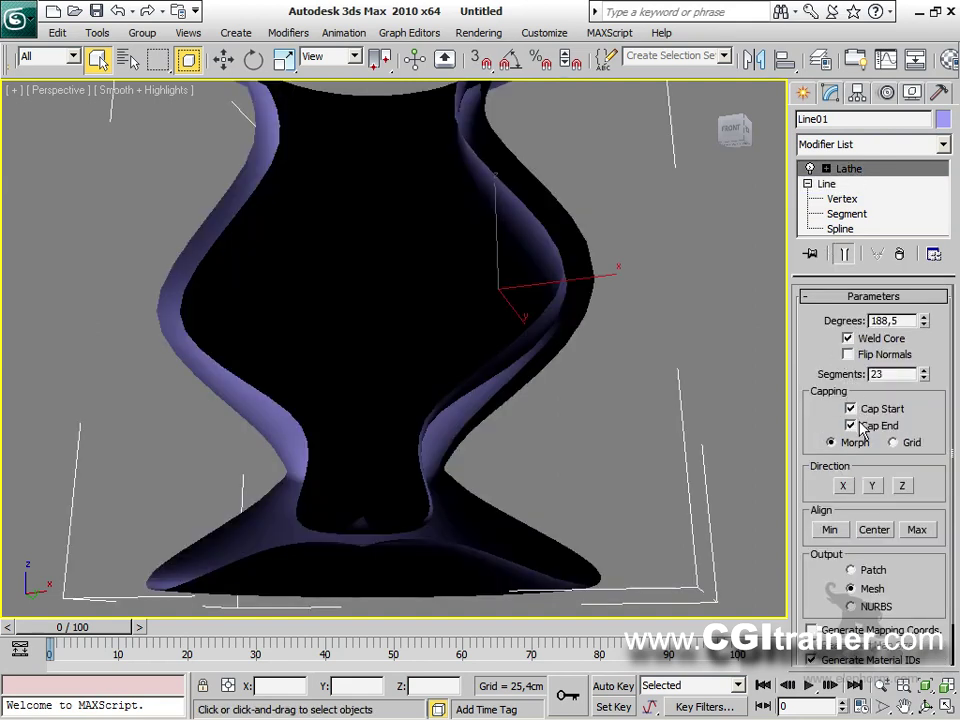
Raise Lathe Degrees to 360 and orbit around the completed solid vase.
middle_click_drag(574, 396, 605, 465, "alt")
left_click_drag(925, 322, 925, 290)
middle_click_drag(505, 237, 622, 577, "alt")
scroll(425, 300, "down", 3)
middle_click_drag(560, 413, 490, 420, "alt")
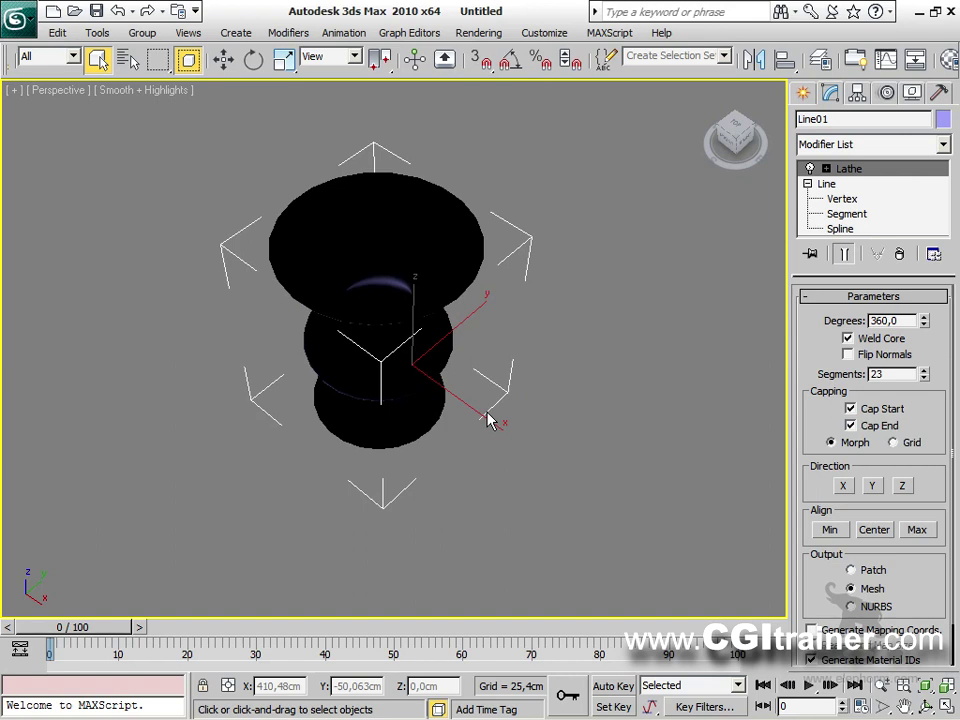
Orbit to a side view and annotate the dark-shaded vase and Lathe parameters.
middle_click_drag(450, 414, 422, 333, "alt")
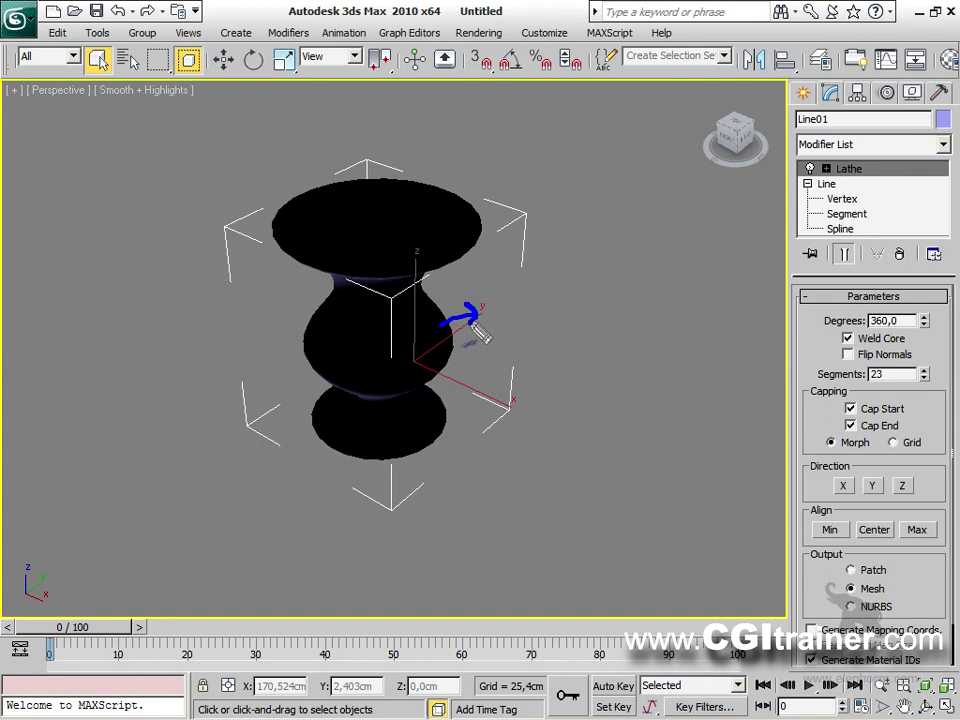
mouse_move(545, 277)
left_mouse_down()
mouse_move(540, 347)
mouse_move(522, 336)
left_mouse_up()
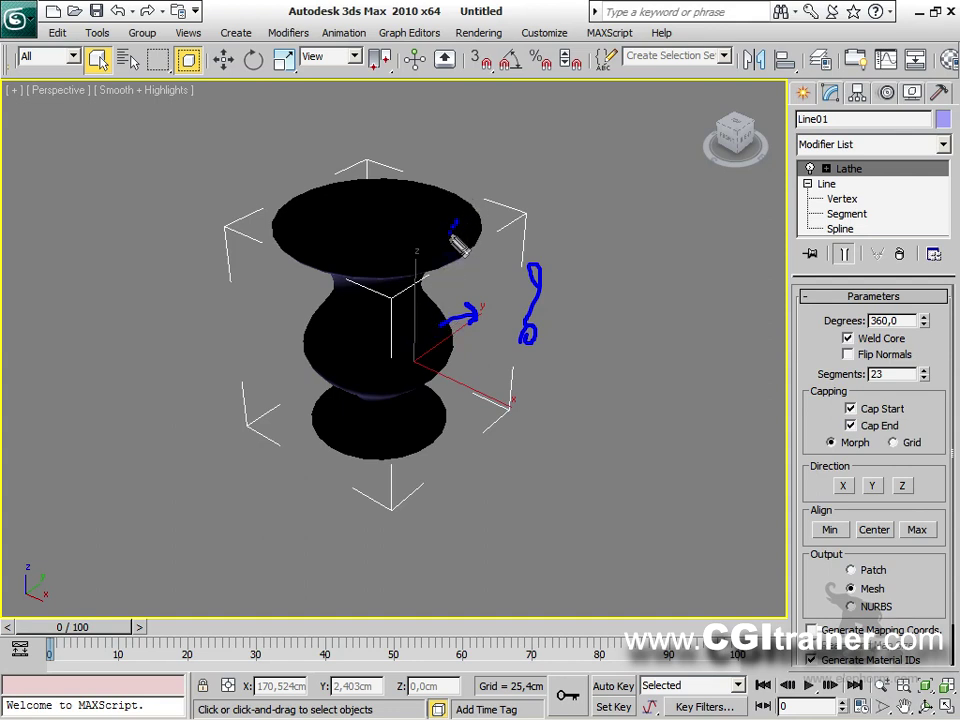
mouse_move(466, 220)
left_mouse_down()
mouse_move(550, 187)
mouse_move(519, 169)
mouse_move(558, 218)
left_mouse_up()
mouse_move(420, 355)
left_mouse_down()
mouse_move(485, 423)
mouse_move(475, 385)
mouse_move(464, 447)
left_mouse_up()
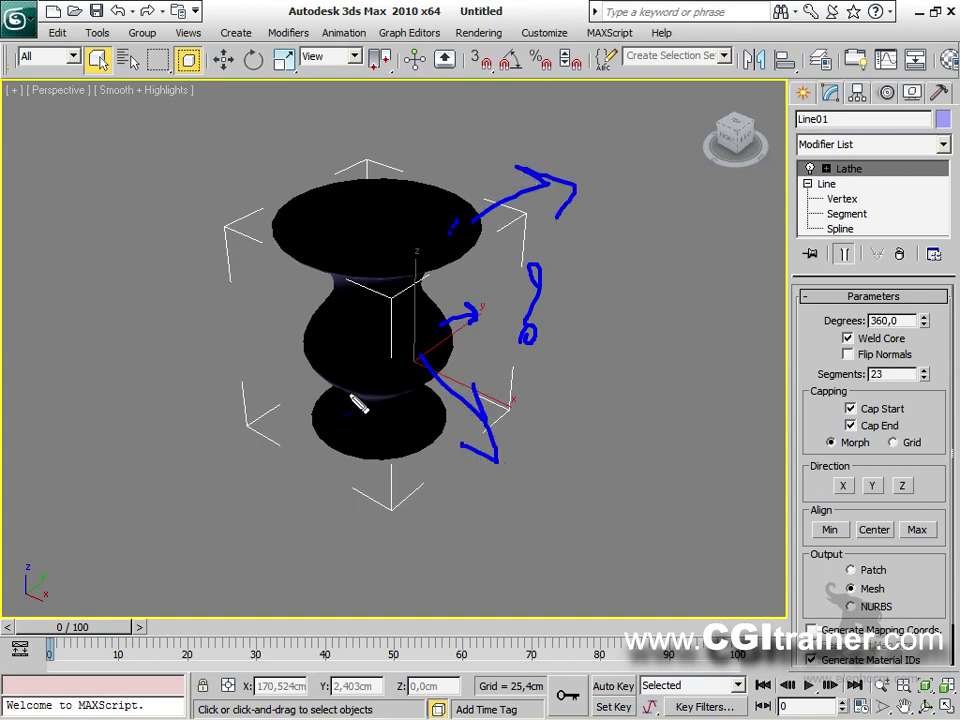
mouse_move(117, 105)
left_mouse_down()
mouse_move(98, 190)
mouse_move(42, 204)
left_mouse_up()
left_click_drag(131, 149, 150, 121)
left_click_drag(113, 170, 142, 176)
mouse_move(100, 205)
left_mouse_down()
mouse_move(118, 256)
mouse_move(88, 230)
mouse_move(58, 263)
left_mouse_up()
mouse_move(193, 237)
left_mouse_down()
mouse_move(299, 311)
mouse_move(282, 282)
mouse_move(276, 318)
left_mouse_up()
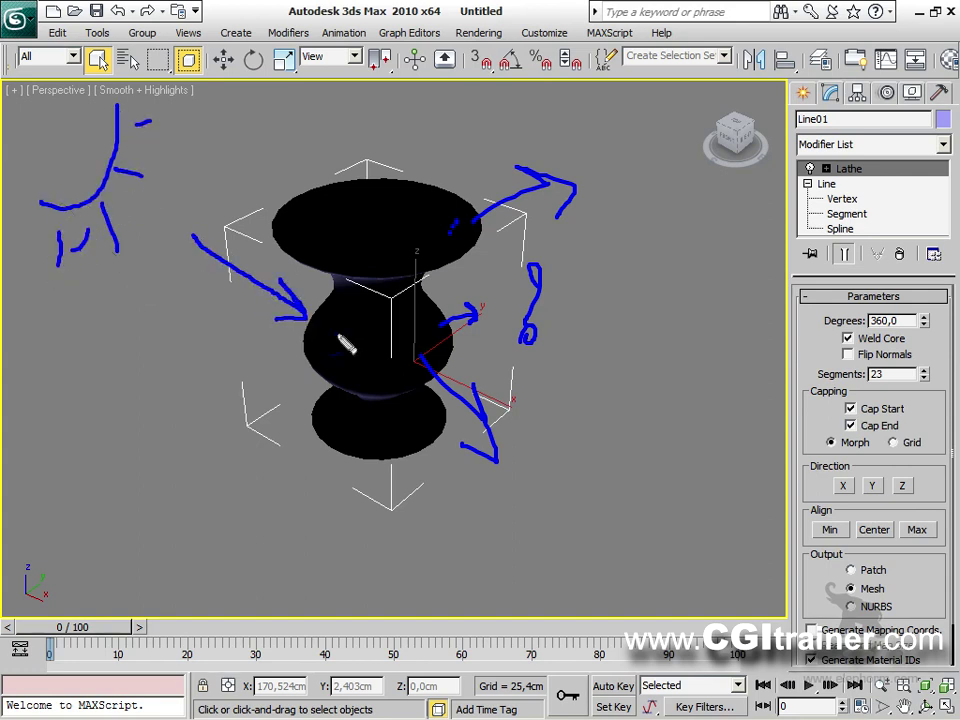
left_click_drag(336, 318, 352, 334)
left_click_drag(316, 371, 305, 374)
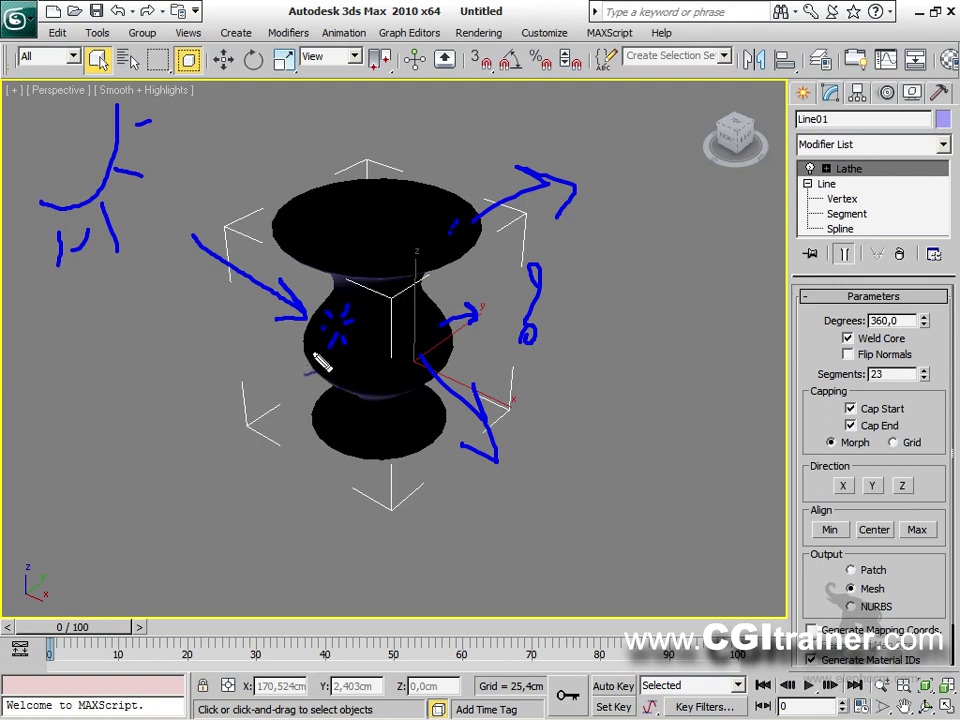
left_click_drag(410, 555, 420, 550)
mouse_move(757, 352)
left_mouse_down()
mouse_move(834, 350)
mouse_move(820, 335)
mouse_move(830, 369)
mouse_move(850, 361)
mouse_move(907, 362)
left_mouse_up()
left_click_drag(767, 466, 779, 462)
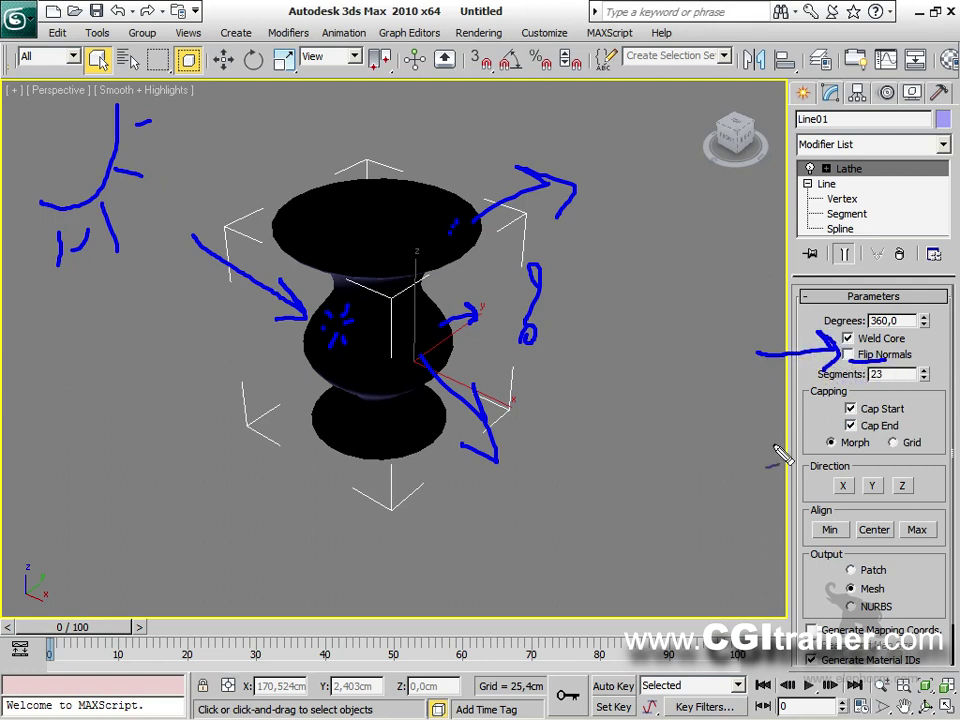
key("Escape")
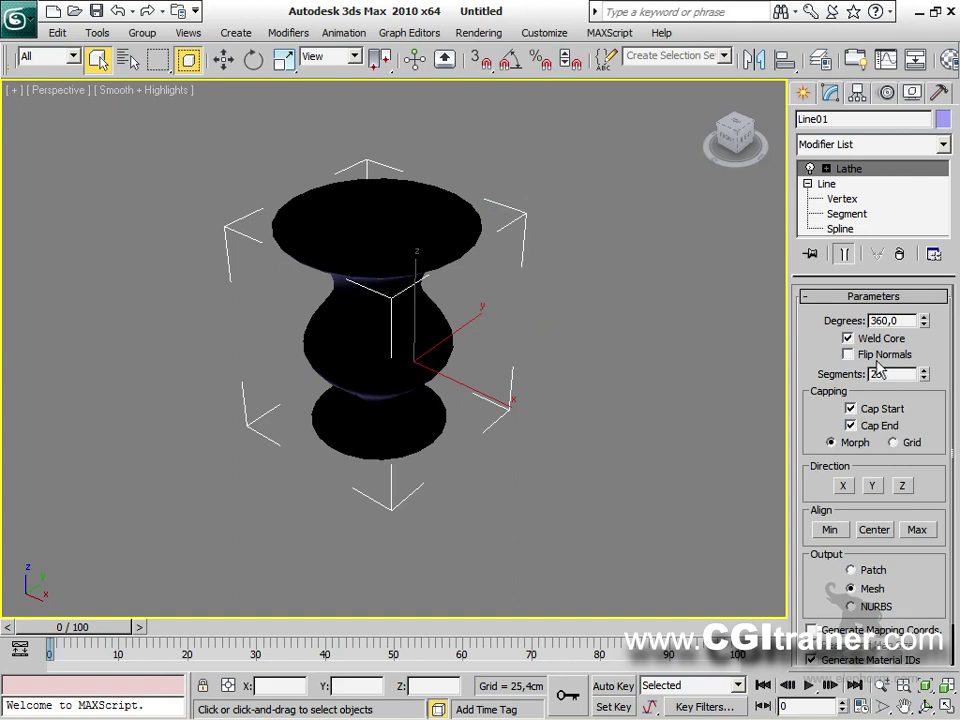
Toggle Flip Normals until the vase shades properly.
left_click(878, 362)
left_click(878, 362)
left_click(878, 362)
left_click(878, 362)
left_click(880, 363)
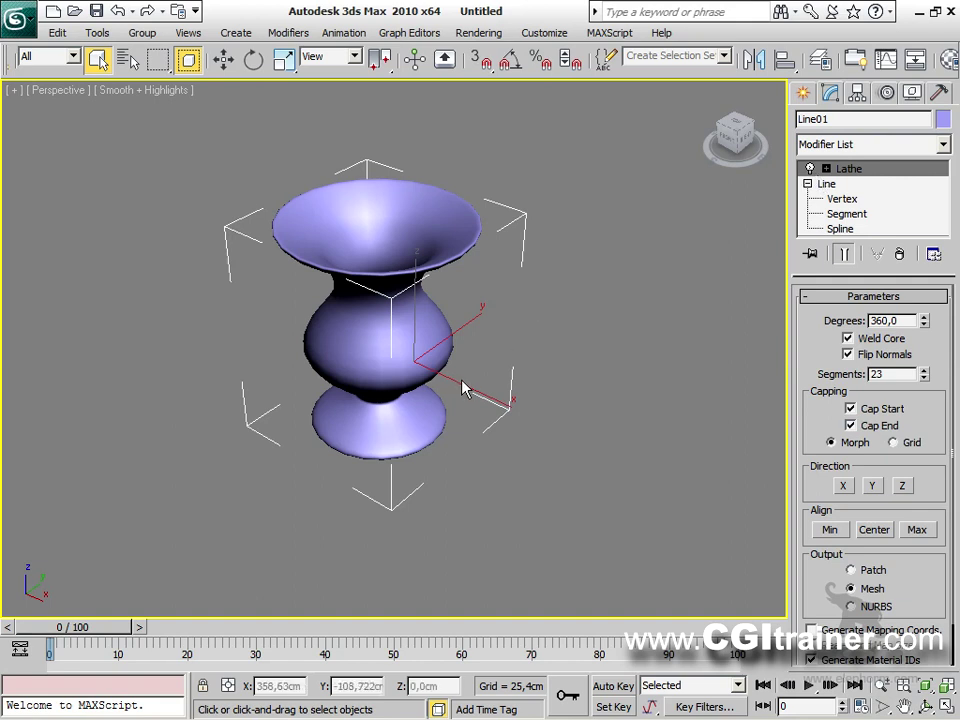
Try Lathe Direction X, Y and Z, settle on Y with Align Min, and expand Lathe in the stack.
left_click(843, 486)
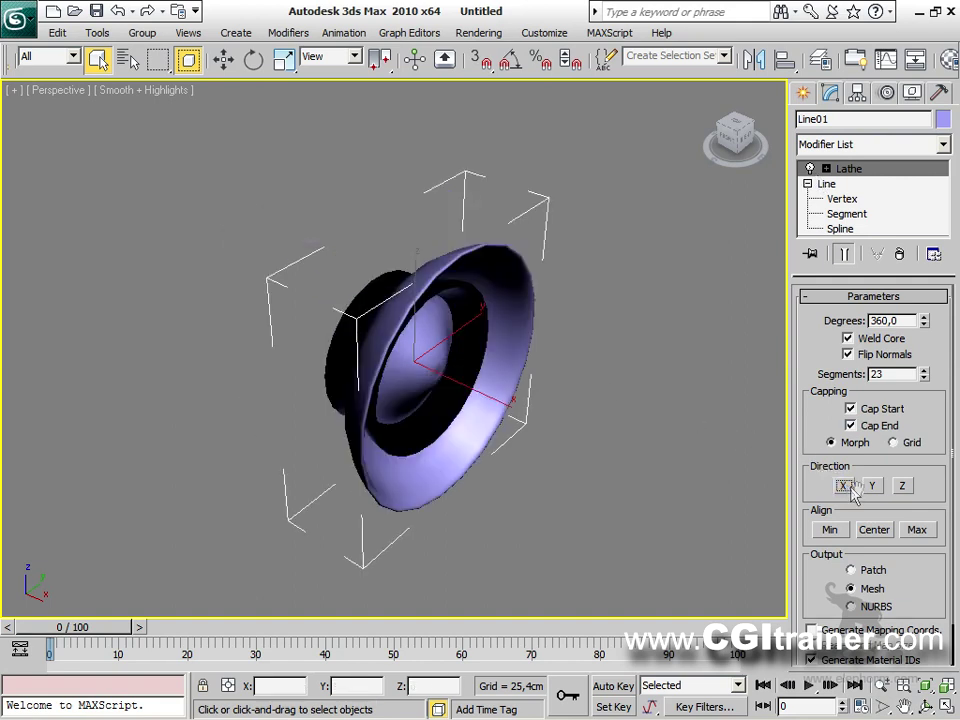
left_click(872, 486)
left_click(902, 486)
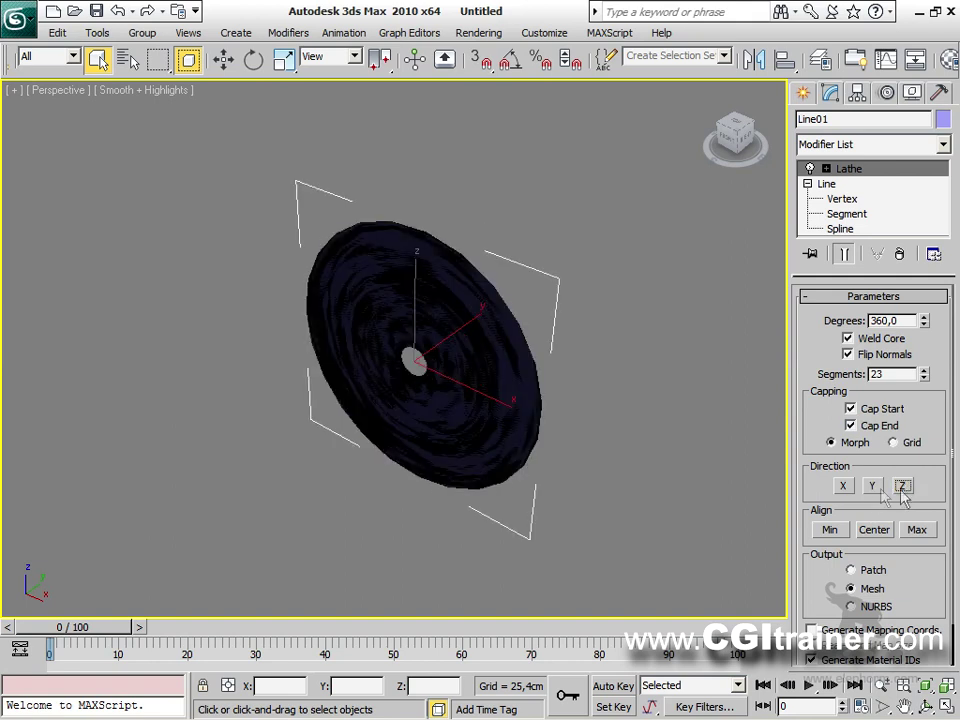
left_click(843, 486)
left_click(872, 486)
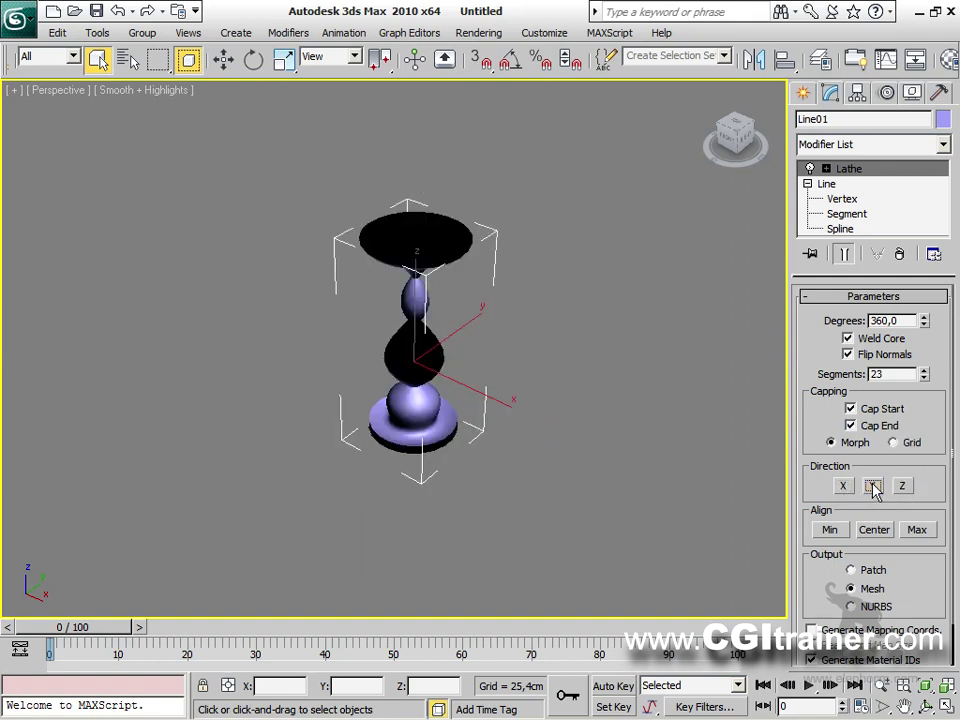
left_click(831, 530)
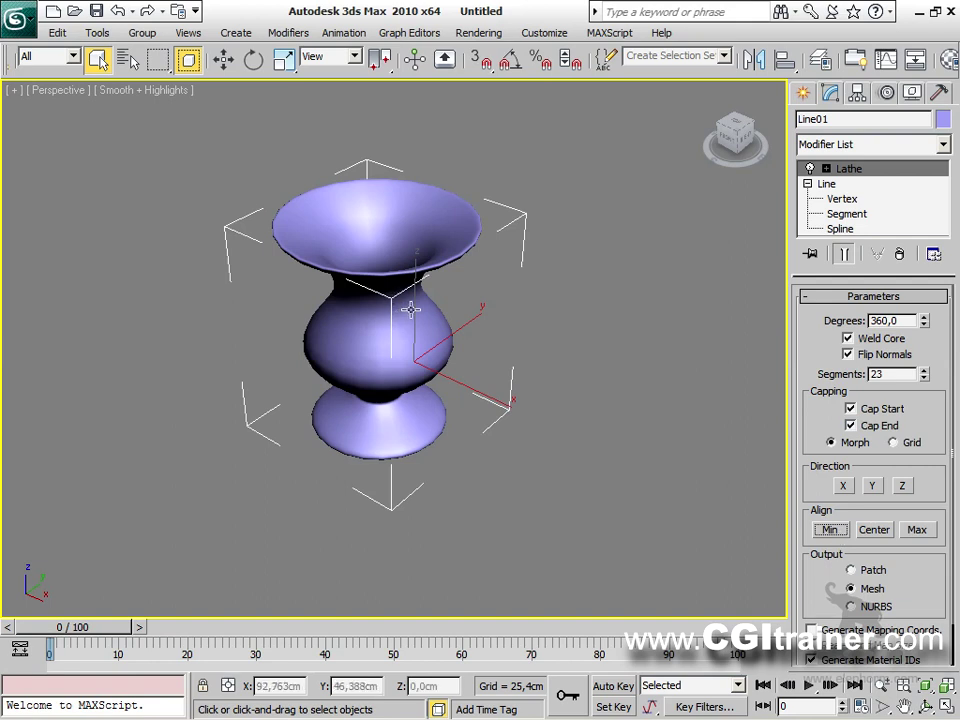
left_click(826, 169)
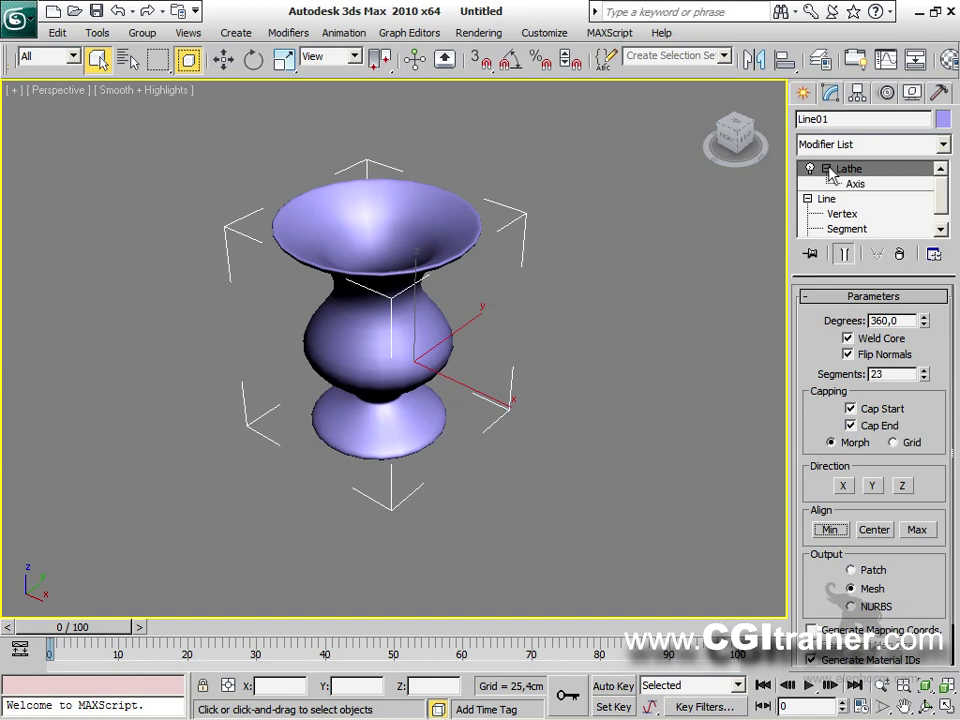
Select the Lathe axis, switch to wireframe and lower the radial segments for a faceted look.
left_click(855, 185)
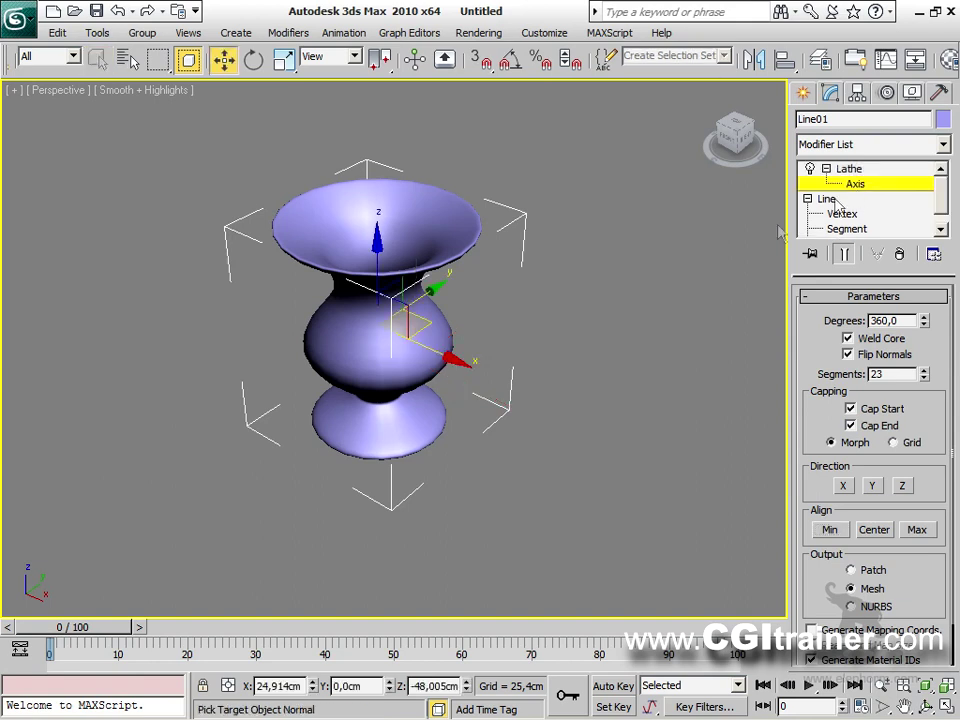
key("F3")
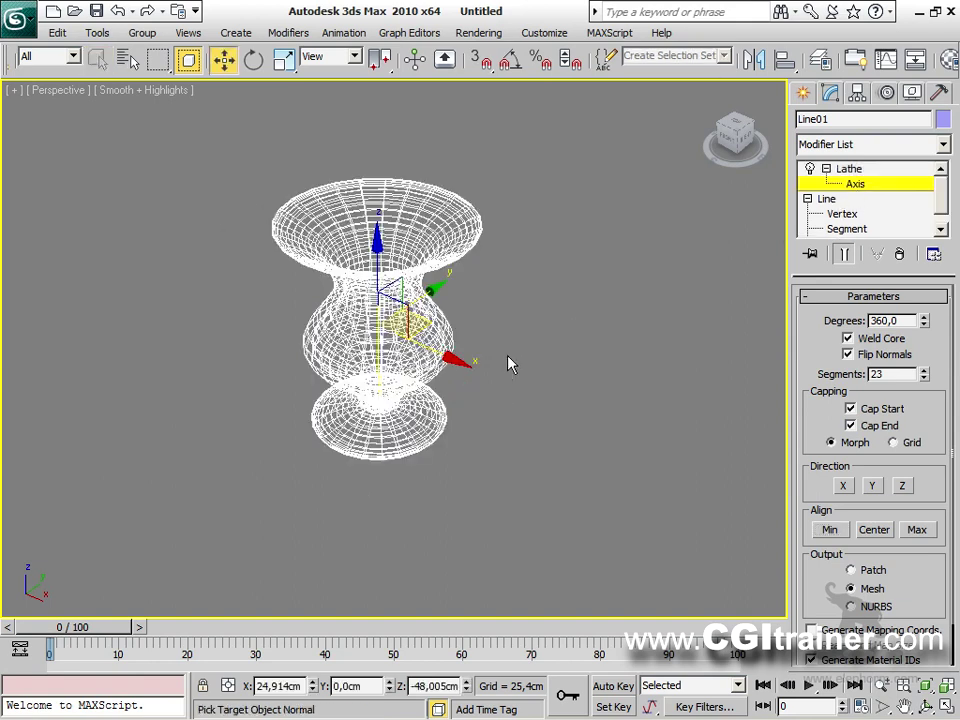
middle_click_drag(489, 374, 531, 336, "alt")
mouse_move(930, 378)
left_mouse_down()
mouse_move(932, 436)
mouse_move(931, 398)
left_mouse_up()
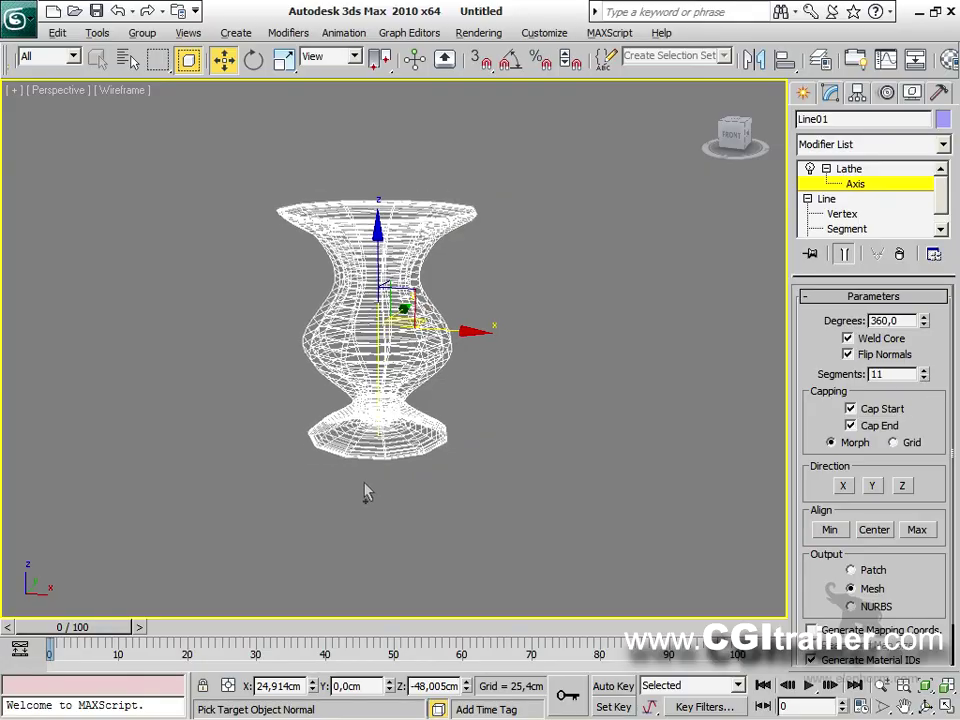
scroll(364, 493, "up", 5)
Move the lathe axis, then re-align it with Align Min and exit axis editing.
middle_click_drag(364, 493, 432, 610, "alt")
scroll(415, 333, "down", 4)
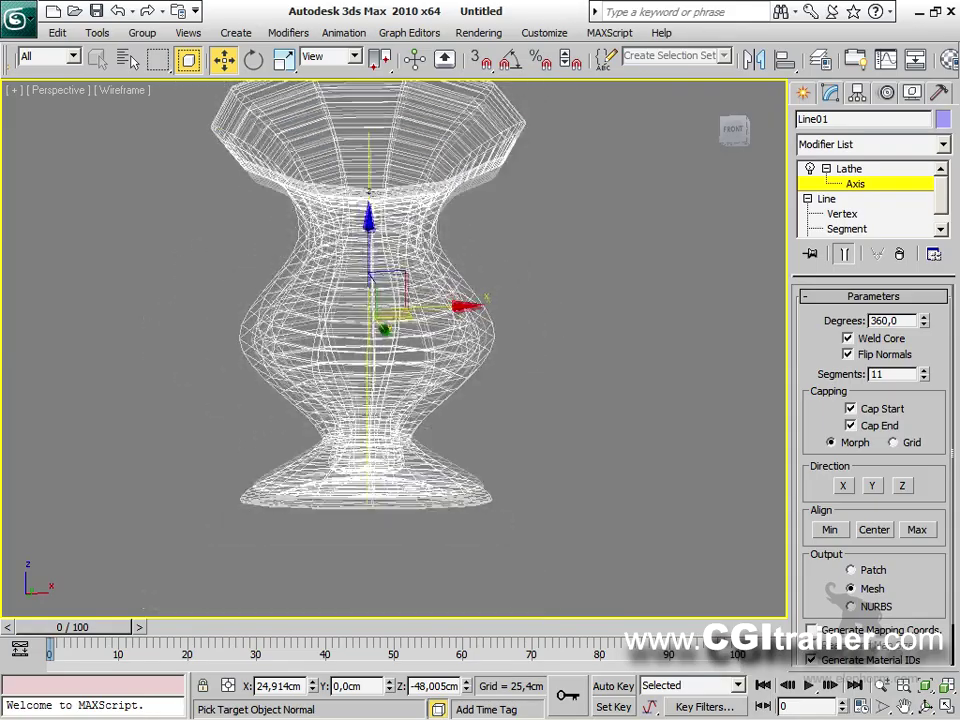
middle_click_drag(415, 333, 487, 300, "alt")
left_click_drag(350, 250, 320, 289)
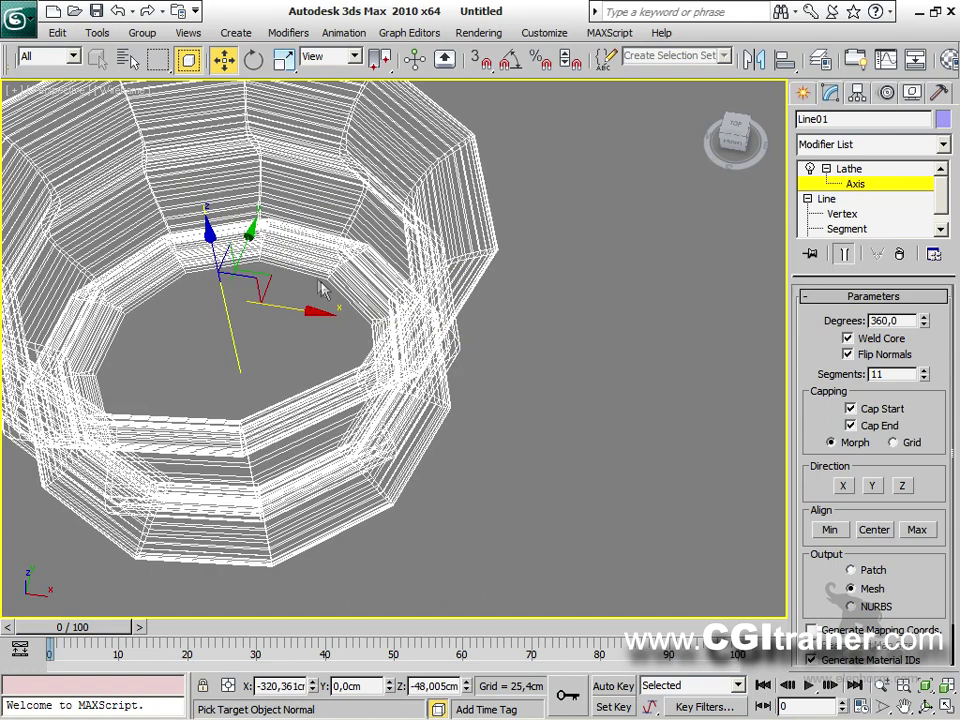
left_click(845, 535)
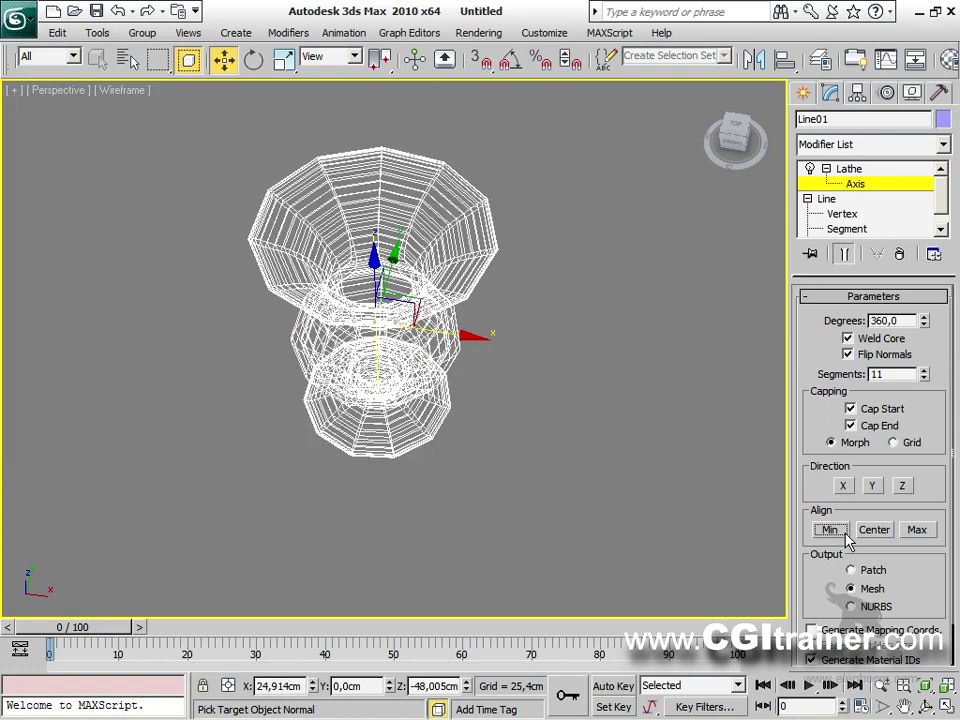
left_click(868, 170)
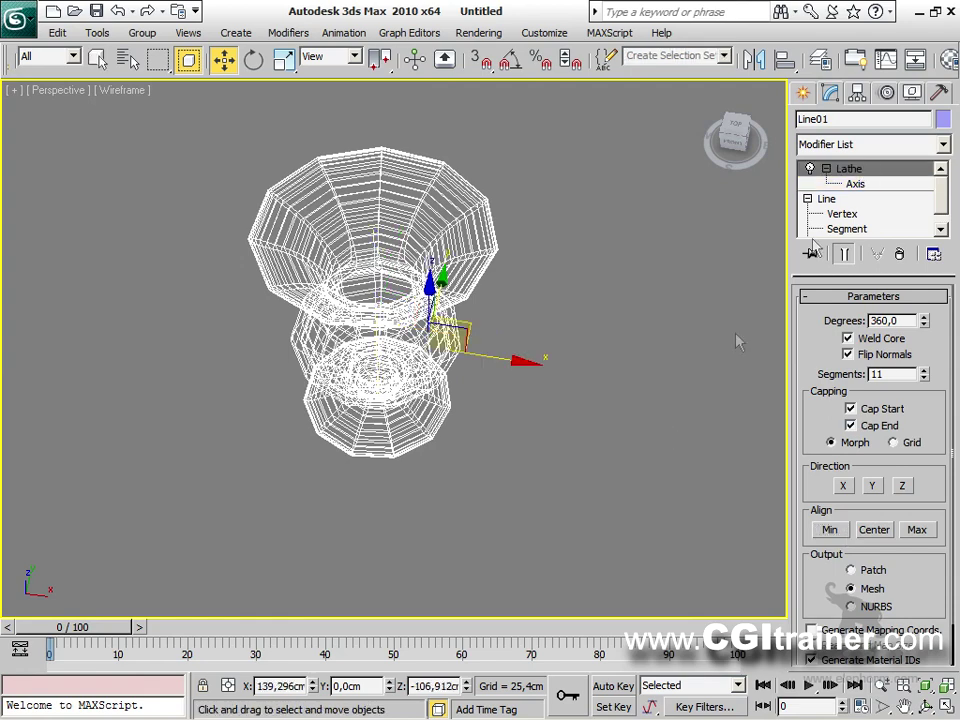
Show the vase as a shaded solid and expand the Line's sub-object levels in the stack.
middle_click_drag(508, 537, 520, 493, "alt")
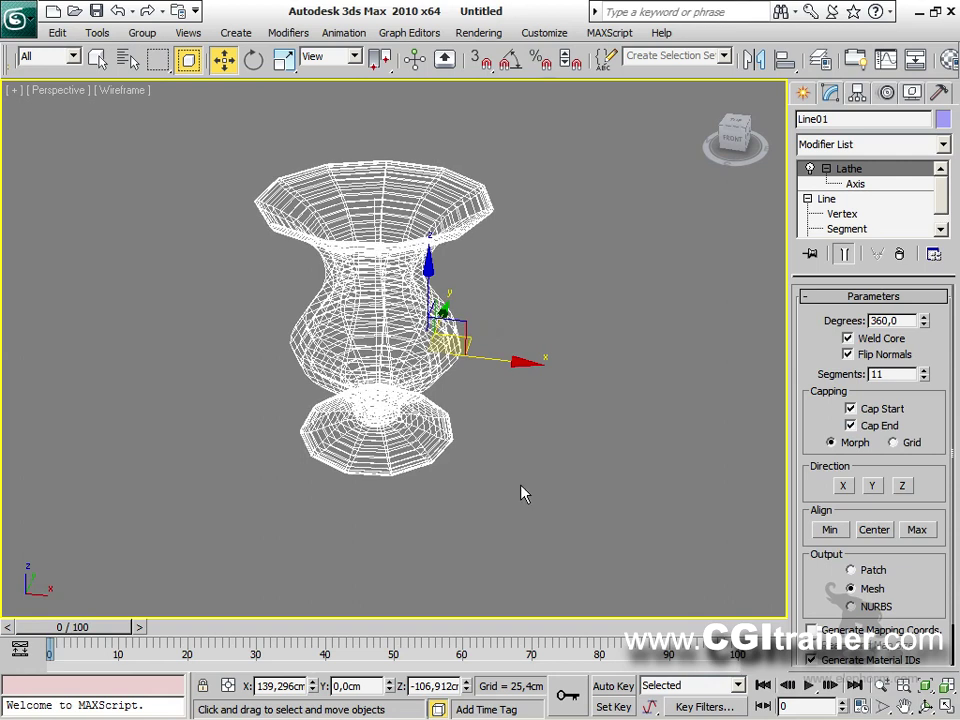
key("F3")
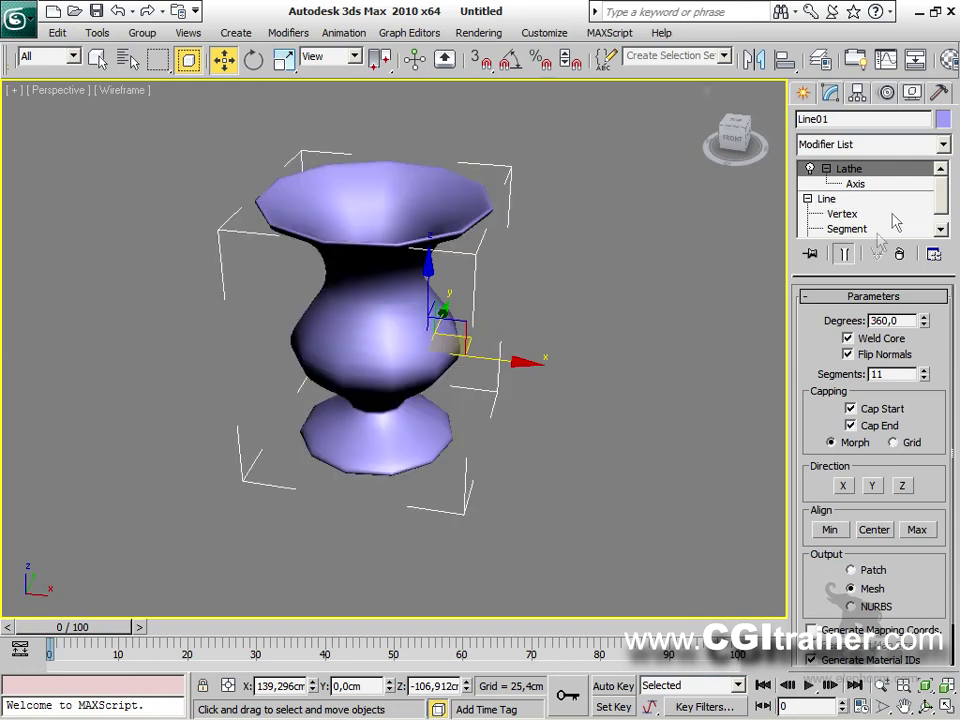
left_click_drag(851, 271, 856, 333)
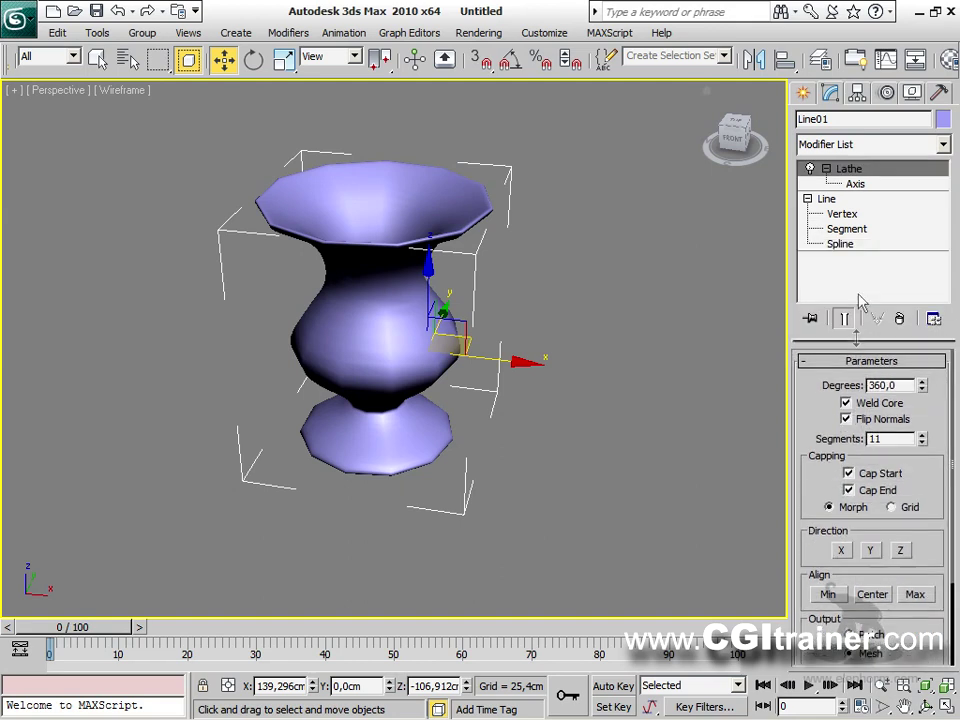
At Line's Vertex level with Show End Result on, move a bulge vertex upward.
left_click(820, 200)
left_click(841, 214)
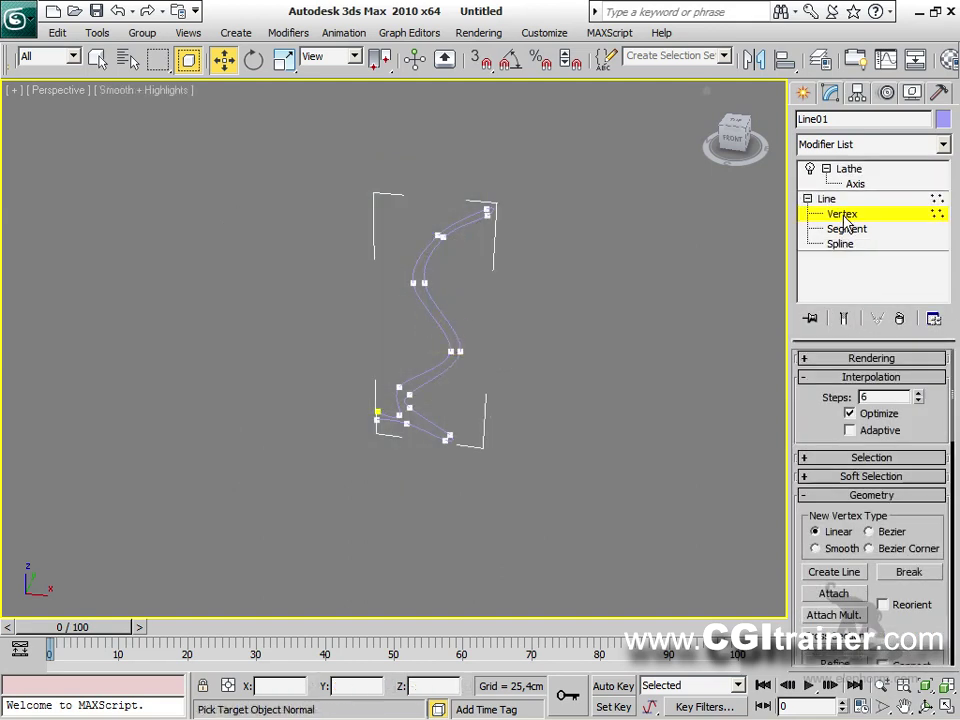
left_click(844, 318)
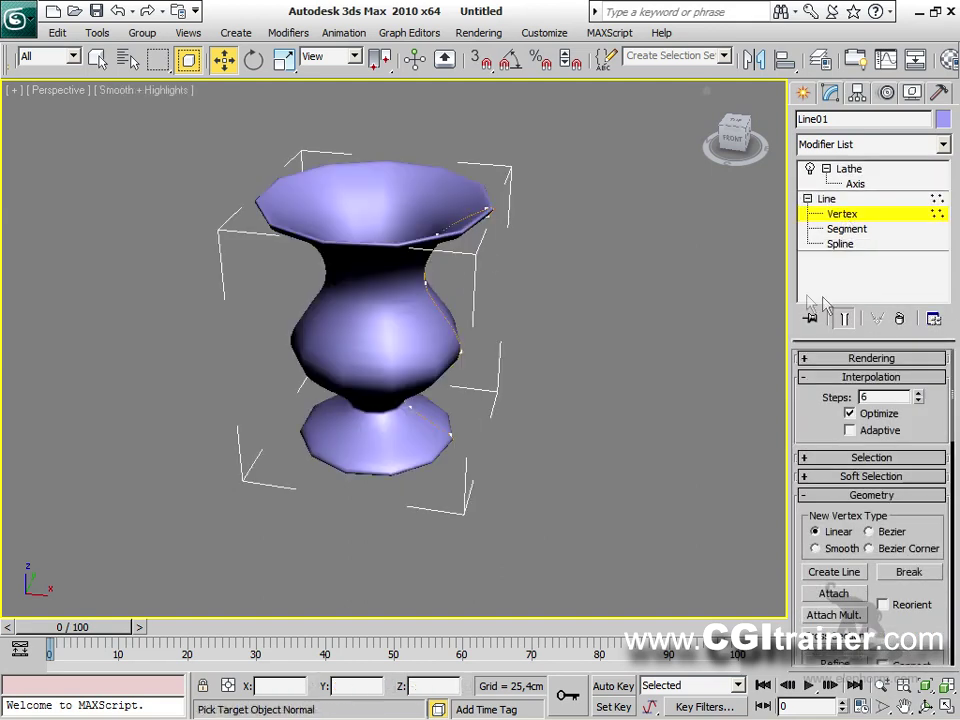
left_click(459, 351)
left_click_drag(472, 340, 505, 270)
left_click_drag(517, 237, 500, 170)
middle_click_drag(478, 318, 486, 382, "alt")
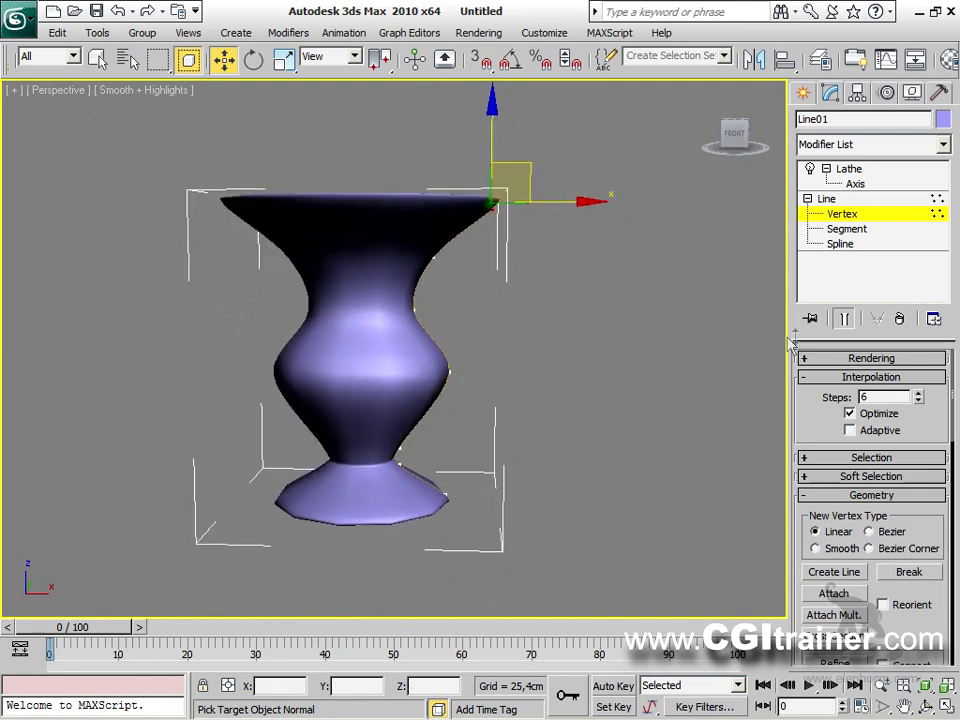
With the end result hidden, pull the neck vertex inward and move the shoulder vertex right and down.
left_click(845, 322)
middle_click_drag(429, 338, 413, 370, "alt")
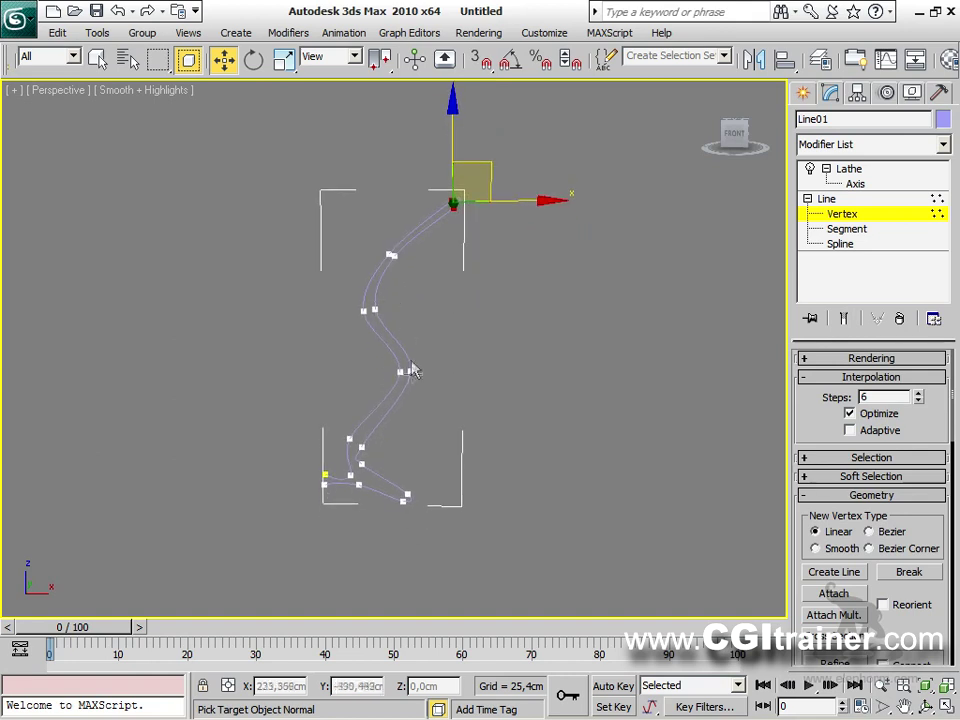
left_click(400, 371)
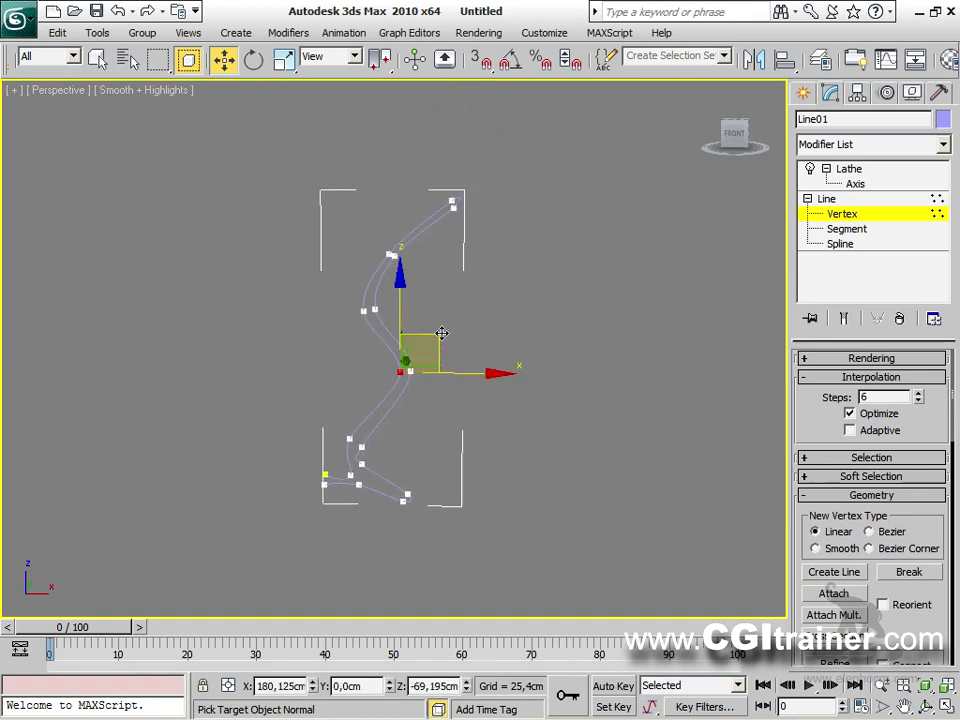
left_click(366, 311)
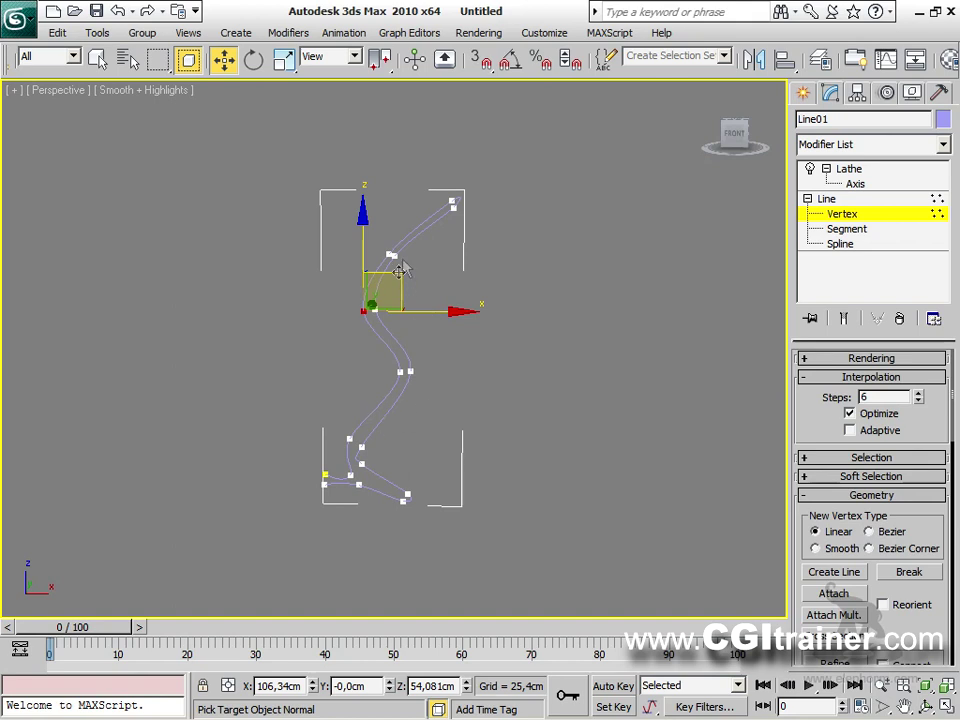
mouse_move(400, 277)
left_mouse_down()
mouse_move(374, 283)
mouse_move(410, 284)
left_mouse_up()
left_click(378, 237)
left_click_drag(424, 221, 474, 305)
left_click(378, 386)
left_click(375, 309)
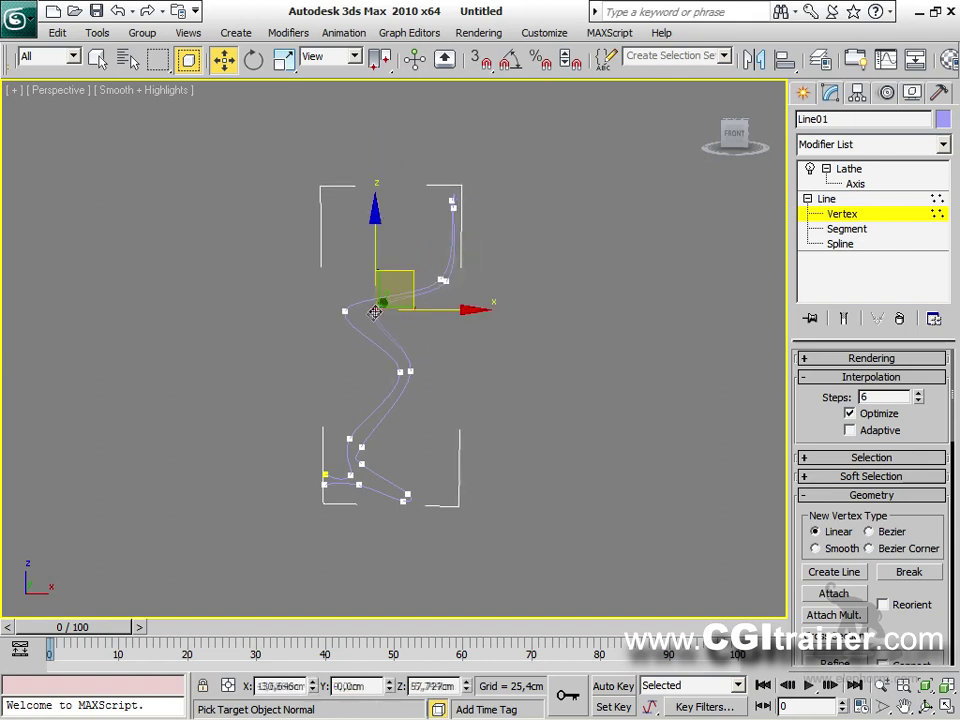
left_click_drag(378, 306, 362, 312)
left_click(418, 203)
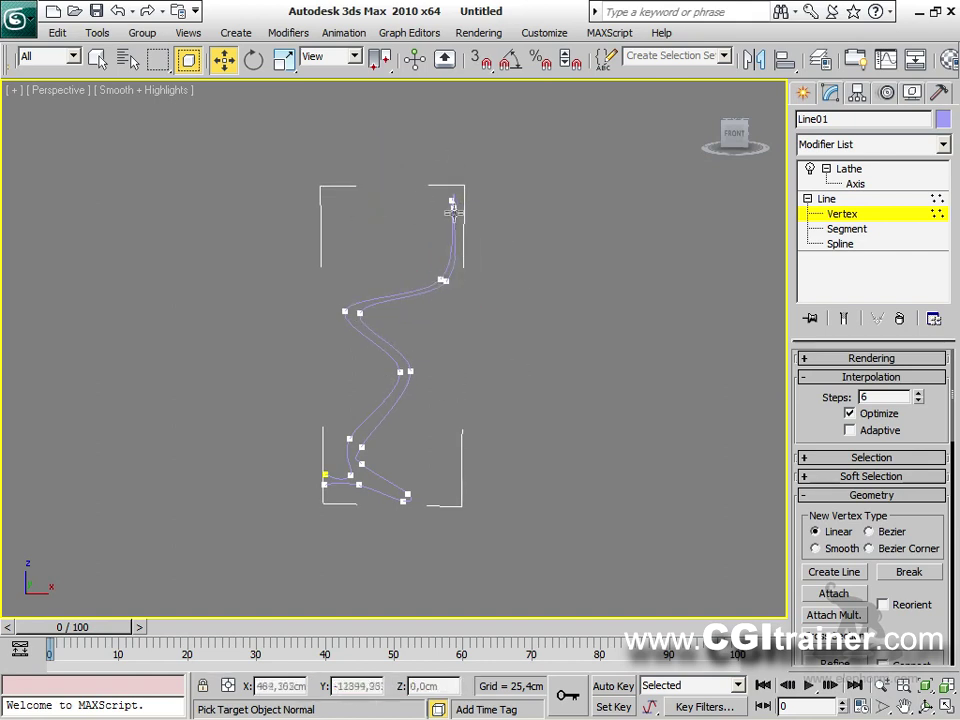
Stretch the top rim vertex up and outward to make the vase taller, then select a base vertex.
left_click(453, 207)
left_click_drag(456, 205, 479, 238)
left_click_drag(470, 185, 492, 113)
left_click(450, 372)
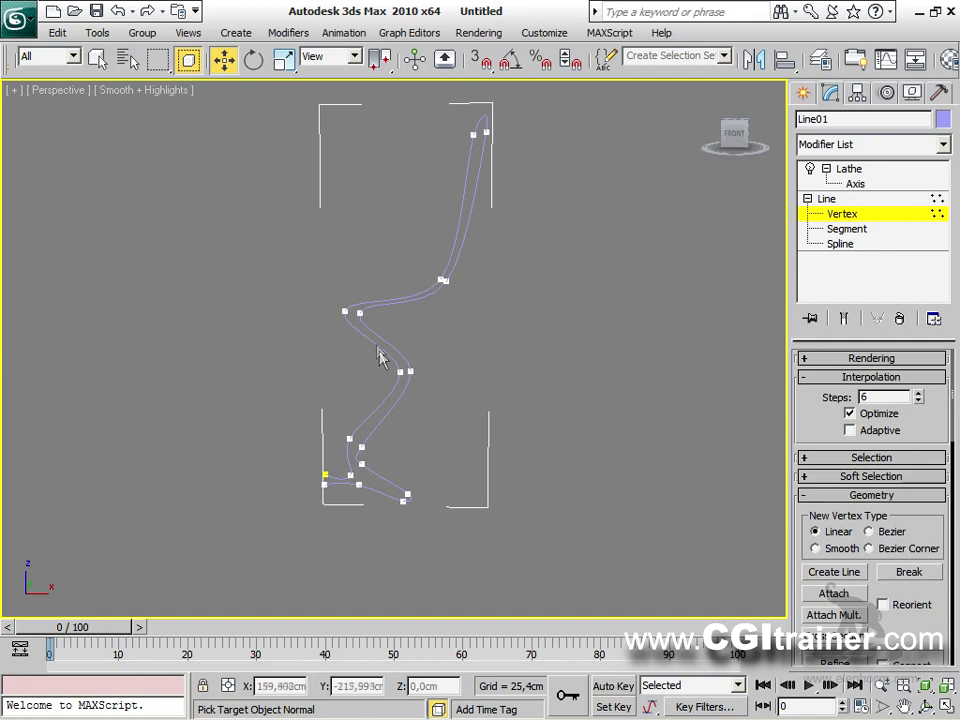
left_click(355, 476)
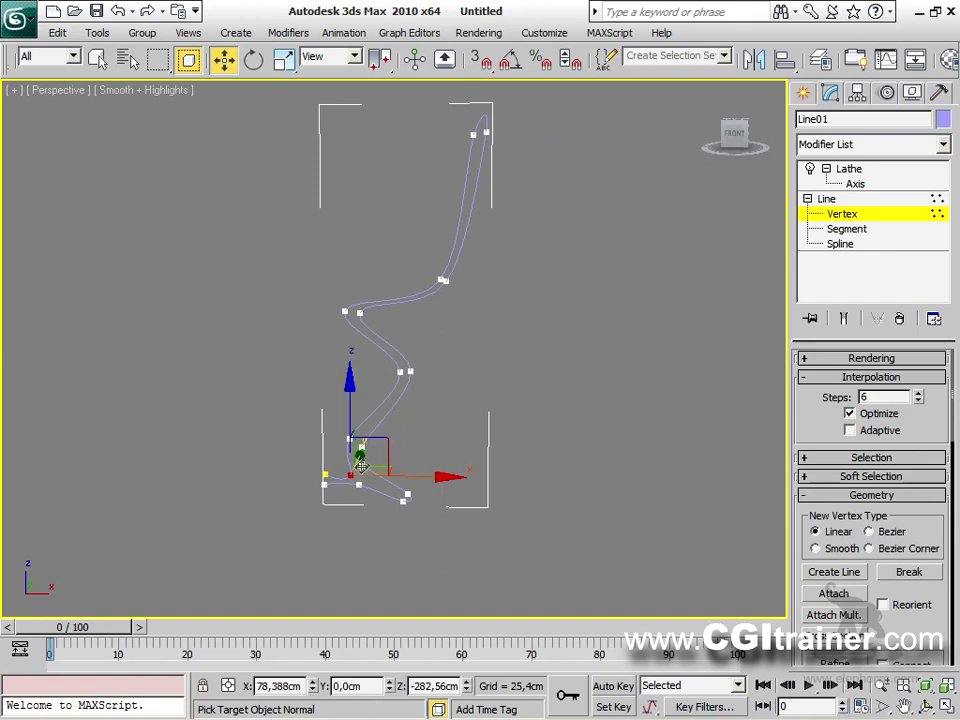
scroll(493, 461, "up", 2)
middle_click_drag(480, 424, 510, 418, "alt")
scroll(460, 400, "up", 3)
middle_click_drag(431, 132, 521, 193, "alt")
Delete the inner curved segment and the short segment near the base of the profile.
left_click(847, 231)
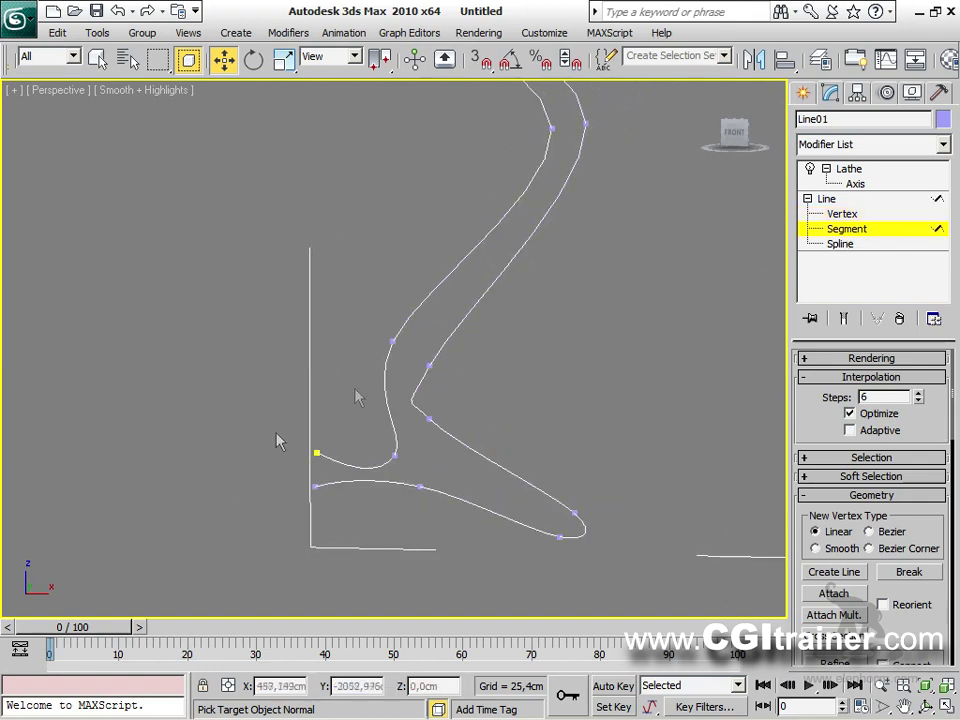
left_click(385, 382)
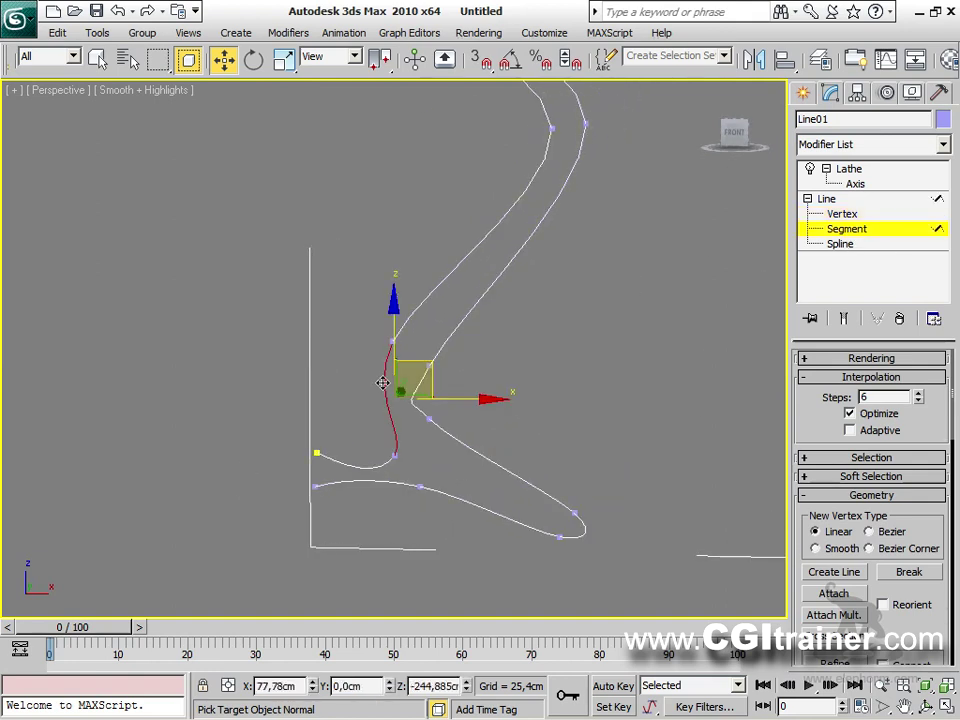
key("Delete")
left_click(368, 453)
key("Delete")
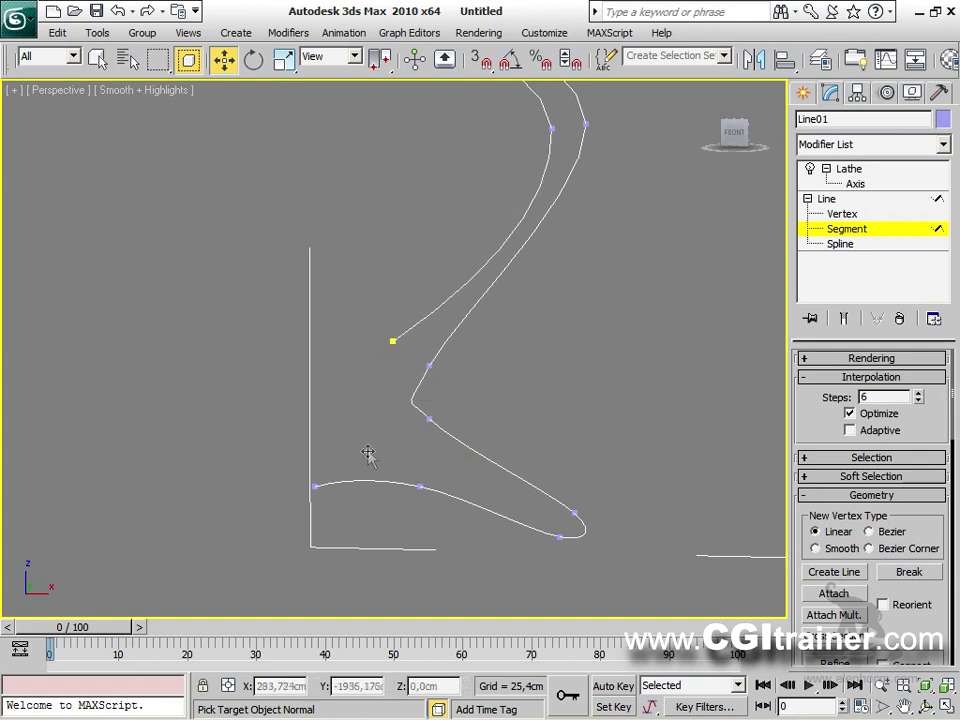
Delete the two loose end vertices left on the profile.
left_click(845, 214)
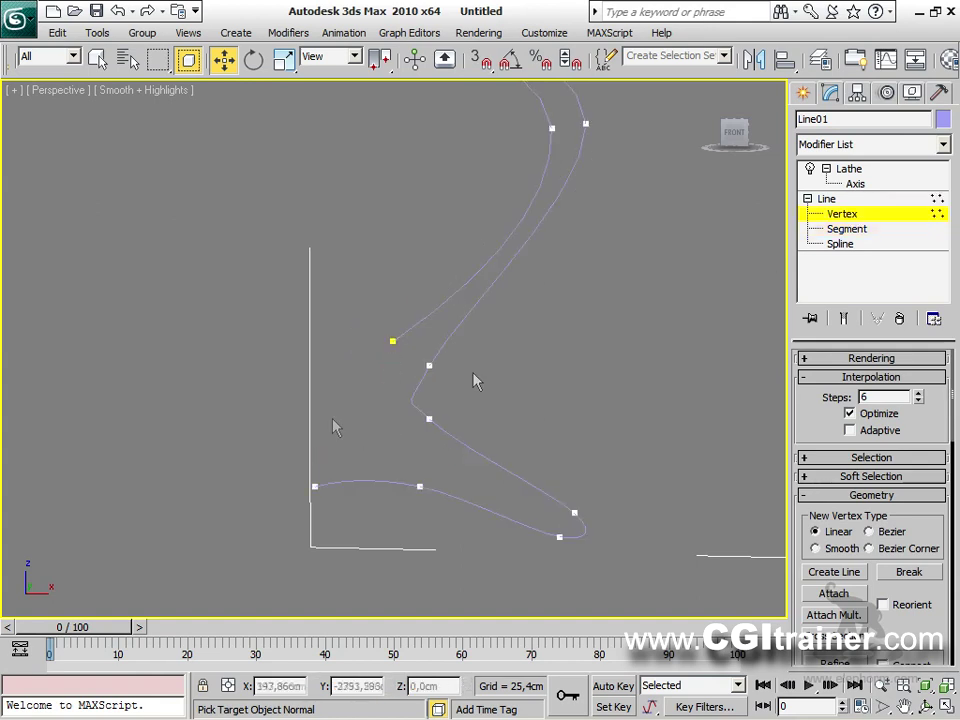
left_click(394, 336)
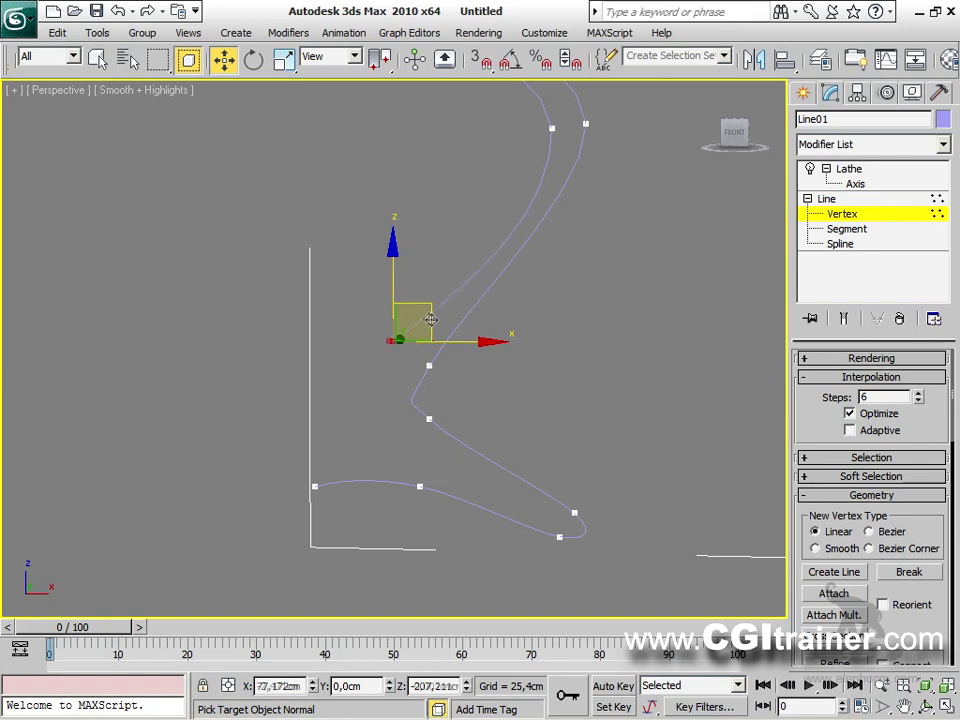
middle_click_drag(356, 274, 428, 506)
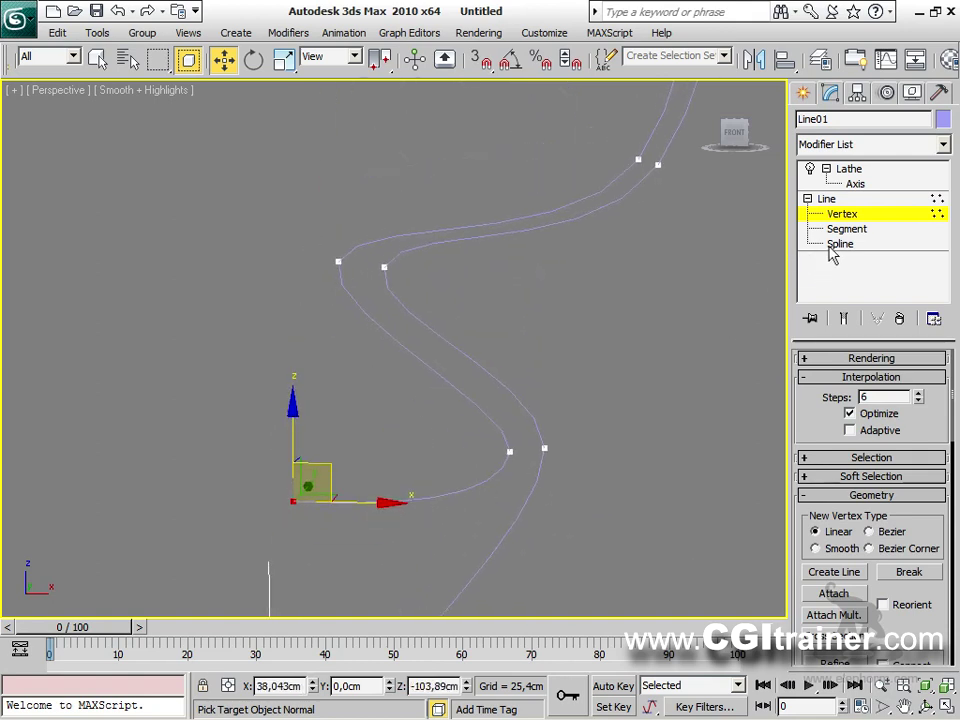
key("Delete")
left_click(510, 452)
key("Delete")
Move the new end vertex up and inward, make it Bezier and level its handle for a smooth curve.
left_click(338, 261)
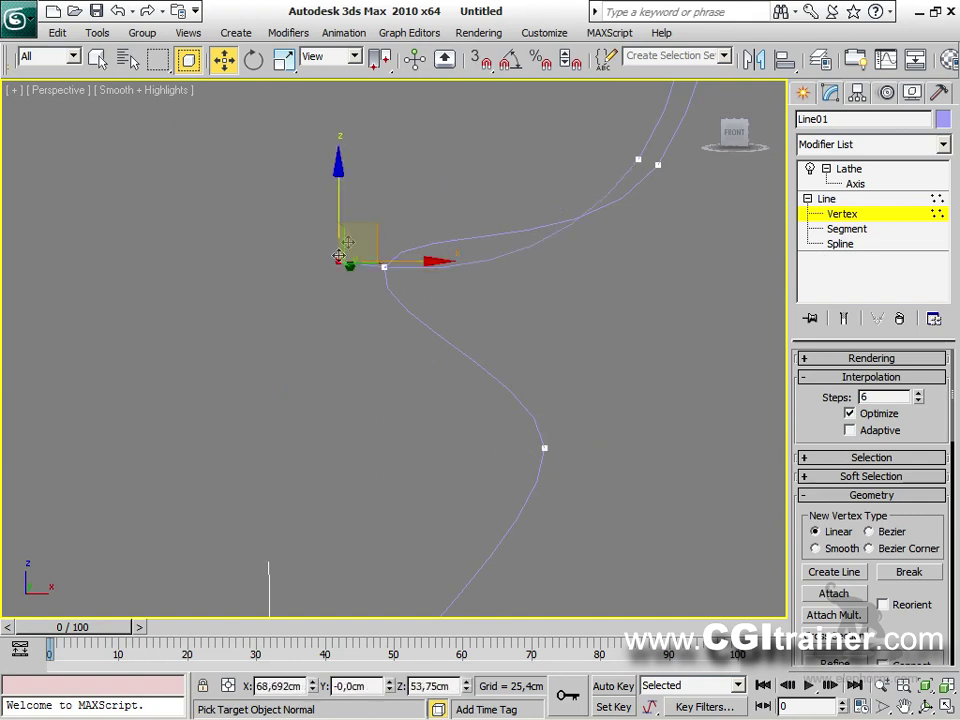
left_click_drag(340, 212, 336, 92)
left_click_drag(365, 135, 303, 204)
right_click(268, 222)
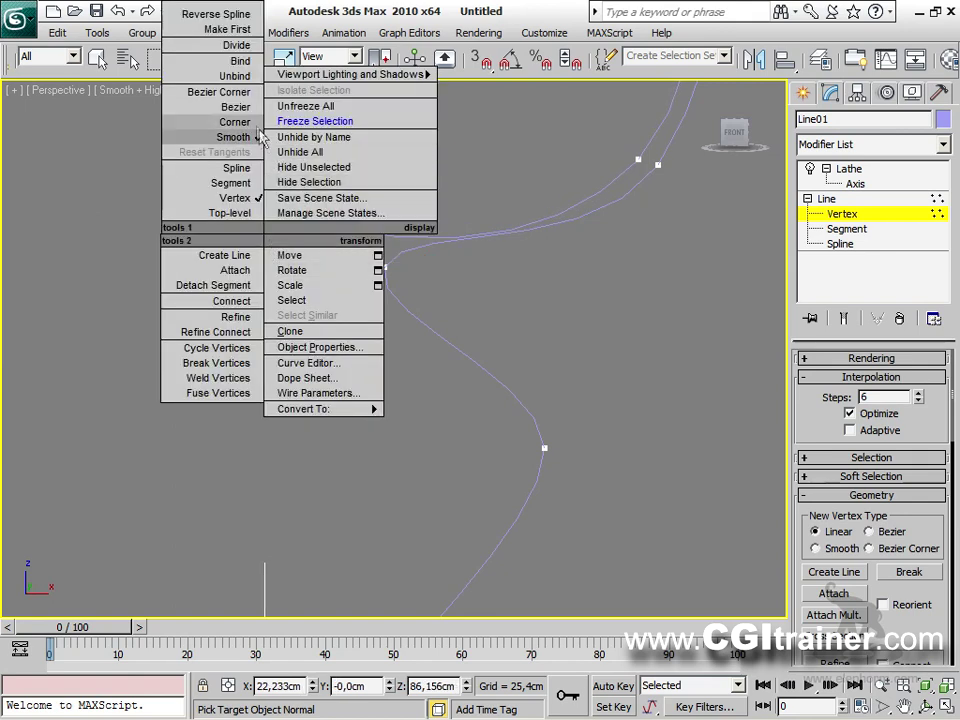
left_click(250, 90)
left_click_drag(435, 260, 435, 214)
middle_click_drag(440, 400, 425, 293)
scroll(425, 293, "down", 3)
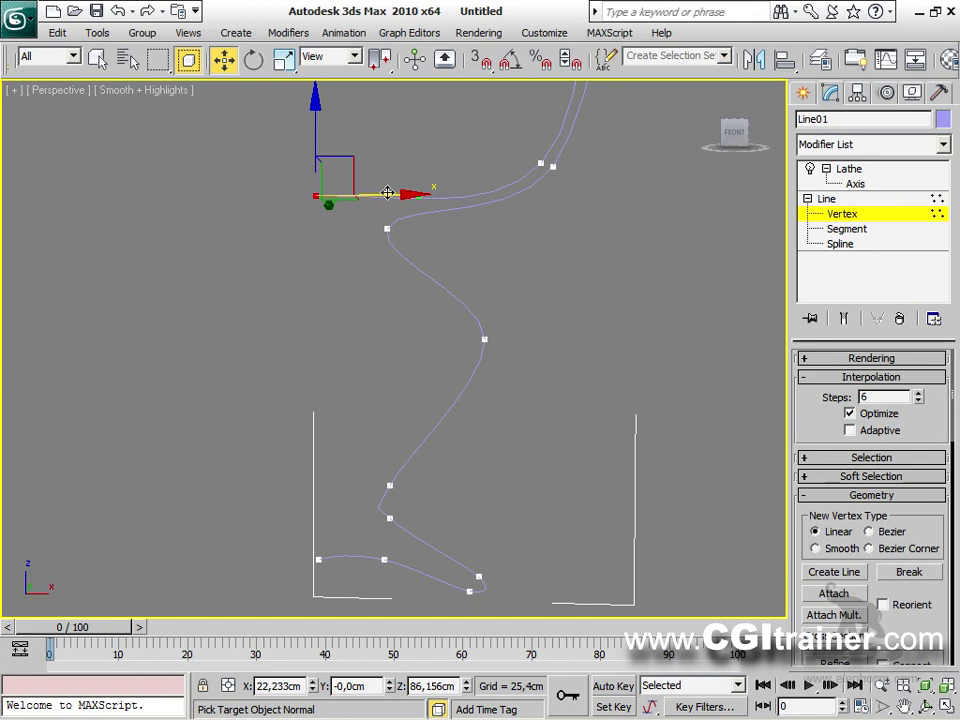
key("f")
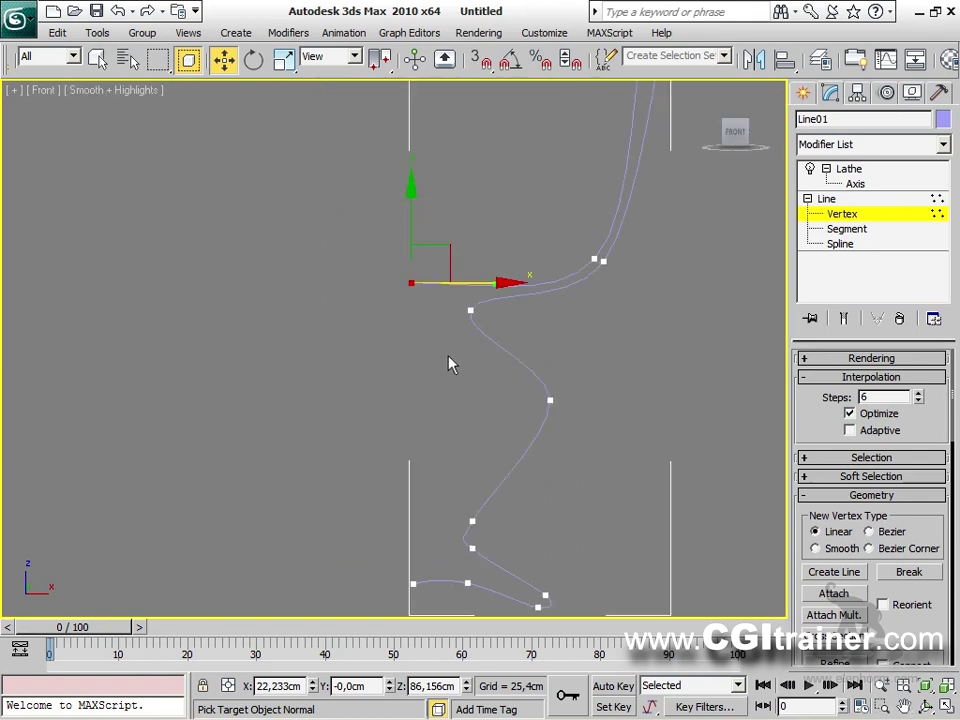